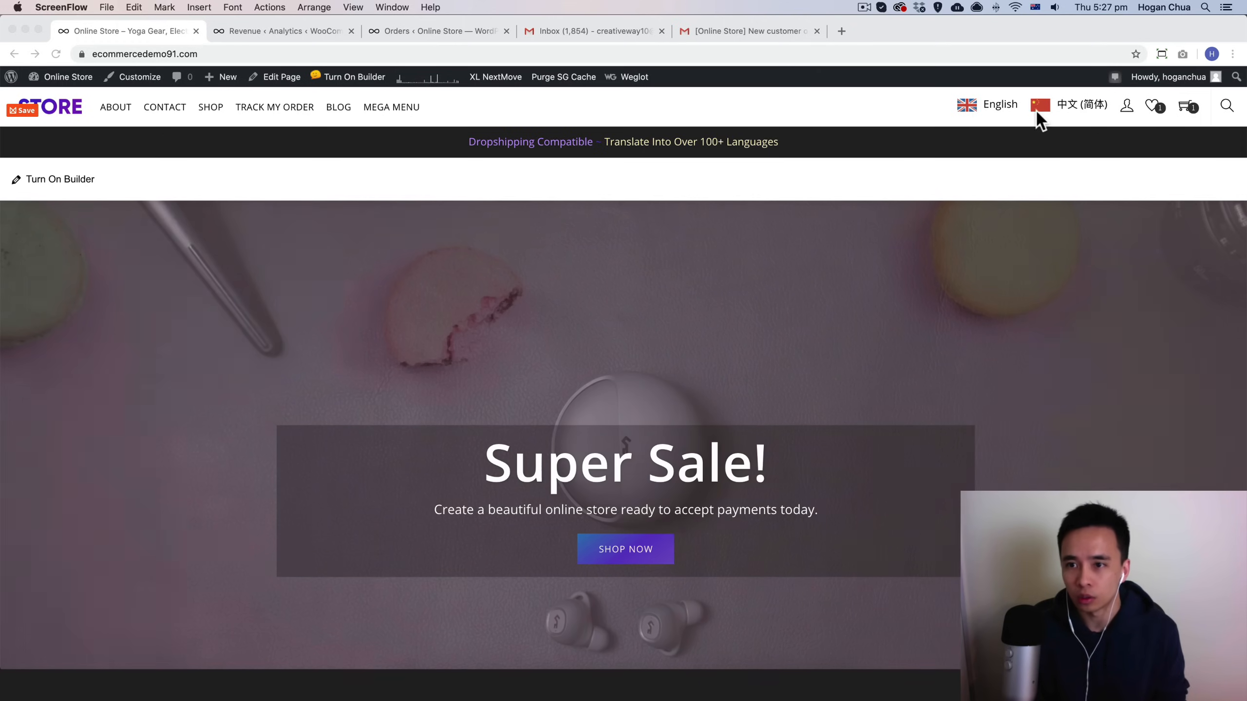
Step: Switch the store to Simplified Chinese and dismiss the browser's translation offer
left_click(1012, 126)
left_click(1072, 112)
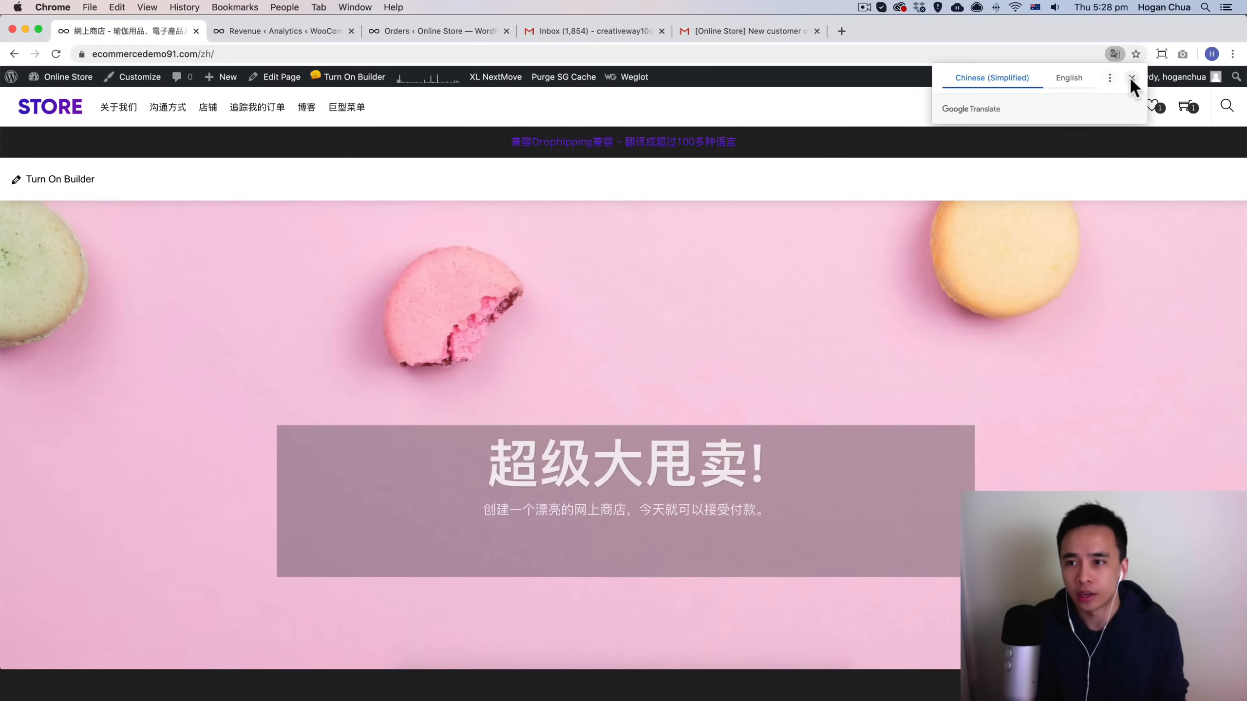
left_click(1131, 77)
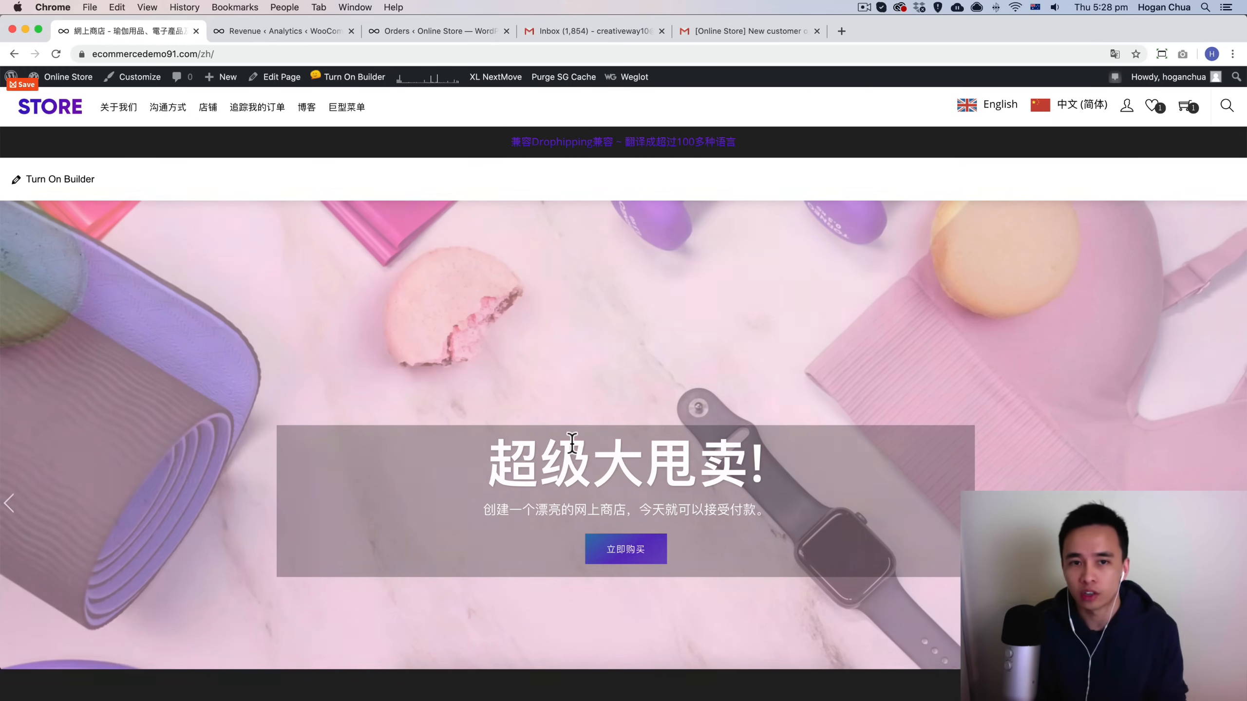
Step: Open the Weglot visual editor and view the translation of the Super Sale! heading
mouse_move(627, 78)
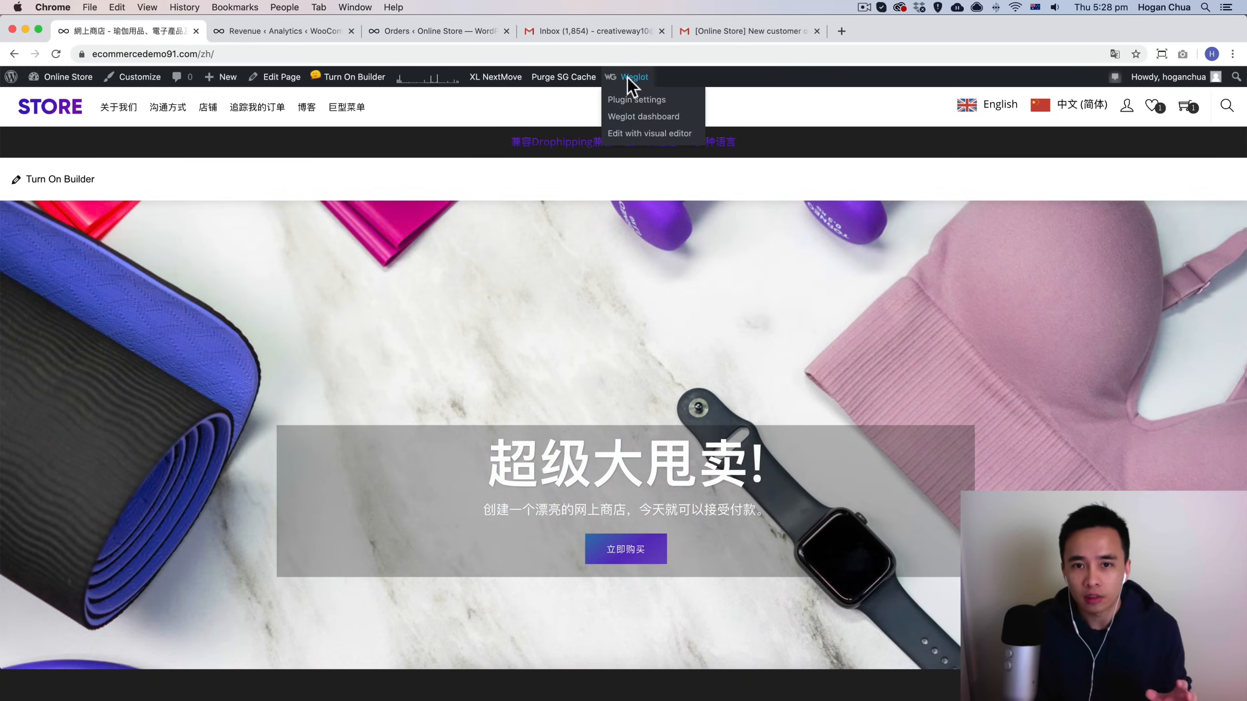
left_click(633, 134)
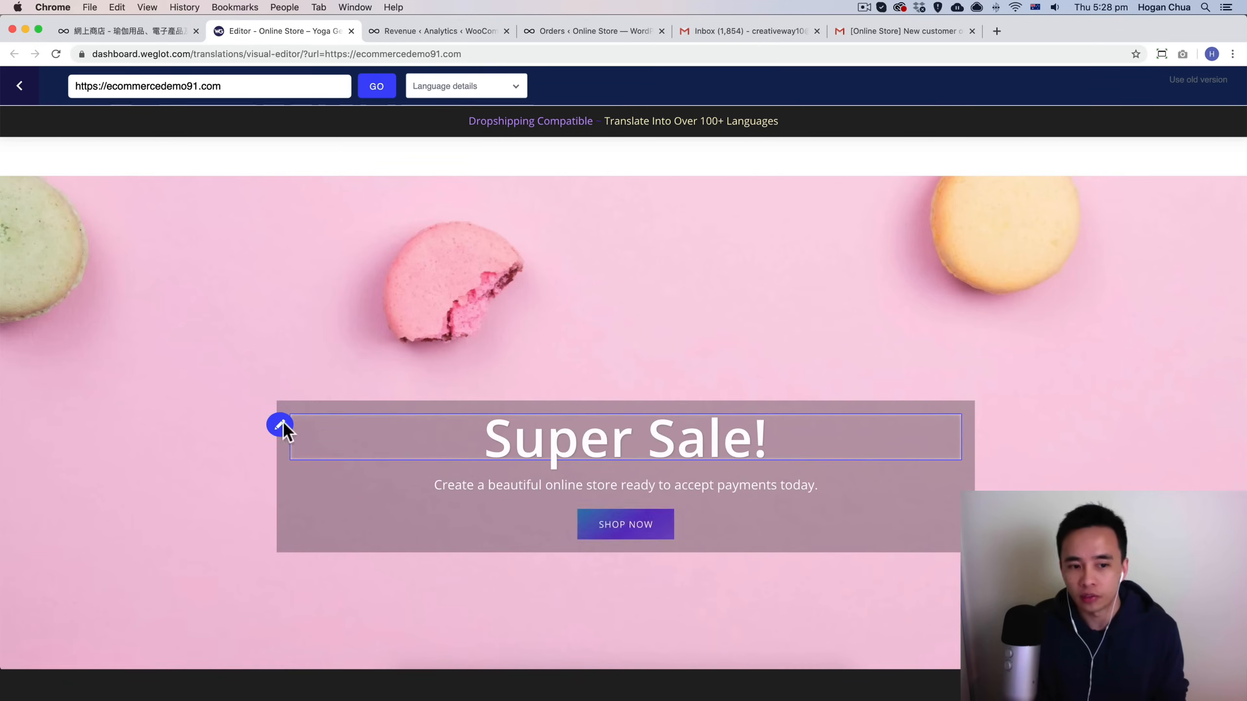
left_click(280, 424)
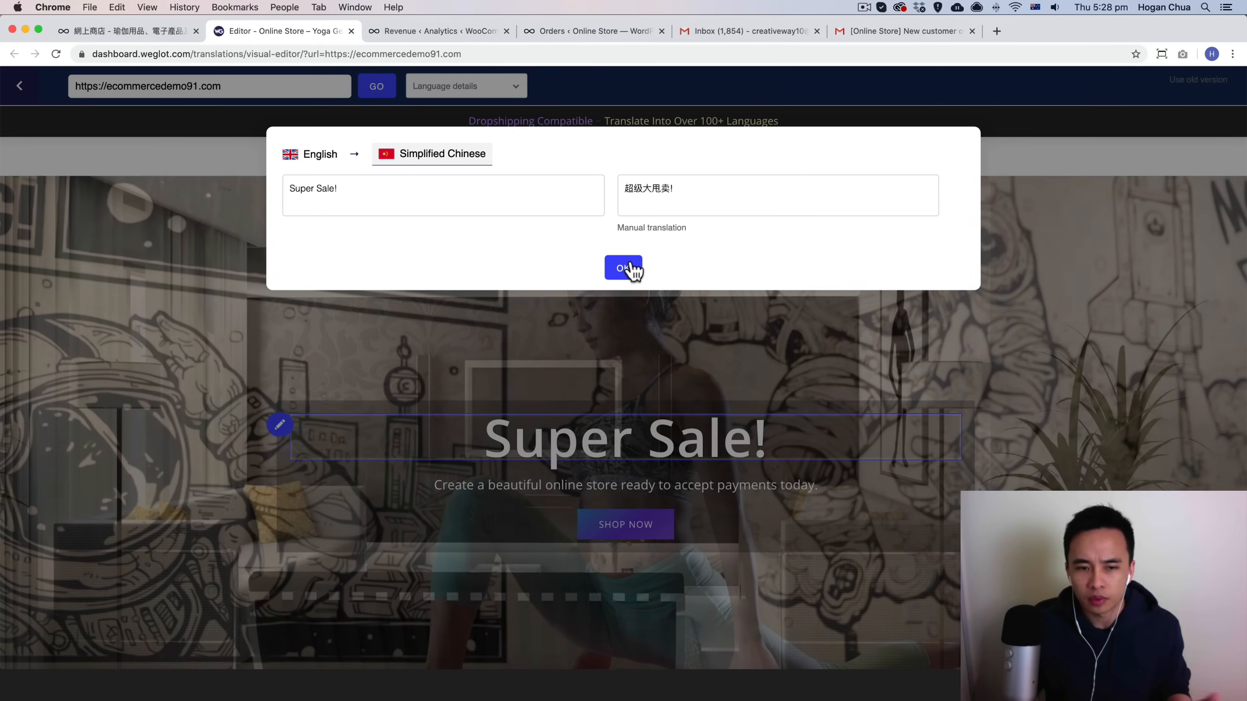
Step: Return to the store tab and switch the site back to English
left_click(134, 30)
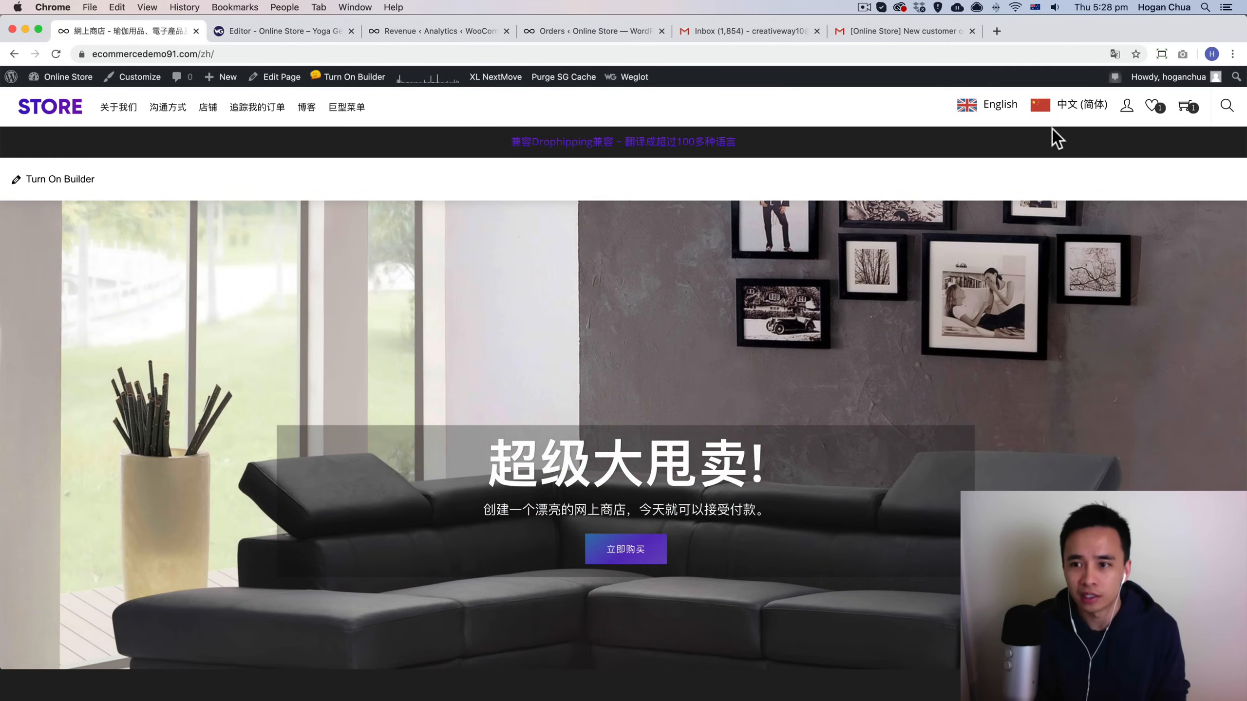
left_click(996, 106)
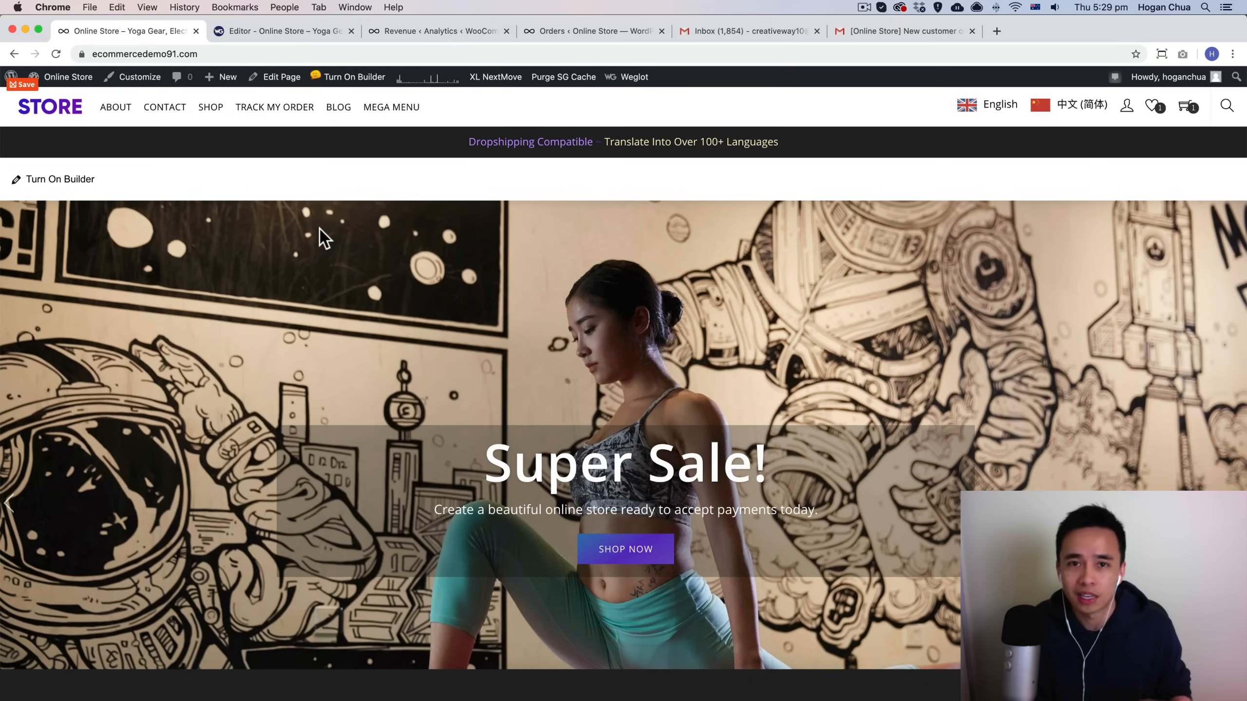
Step: Open the Track My Order page and track the demo order by entering its order ID and billing e-mail
left_click(268, 111)
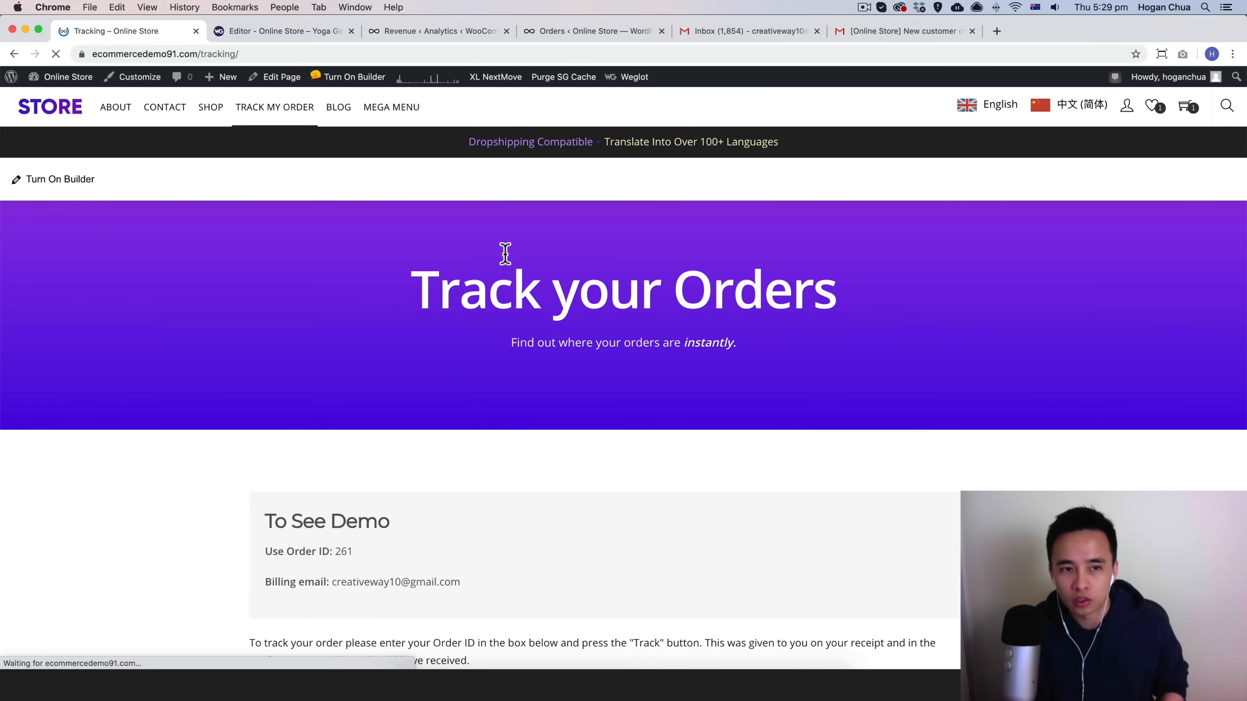
scroll(510, 295, "down", 5)
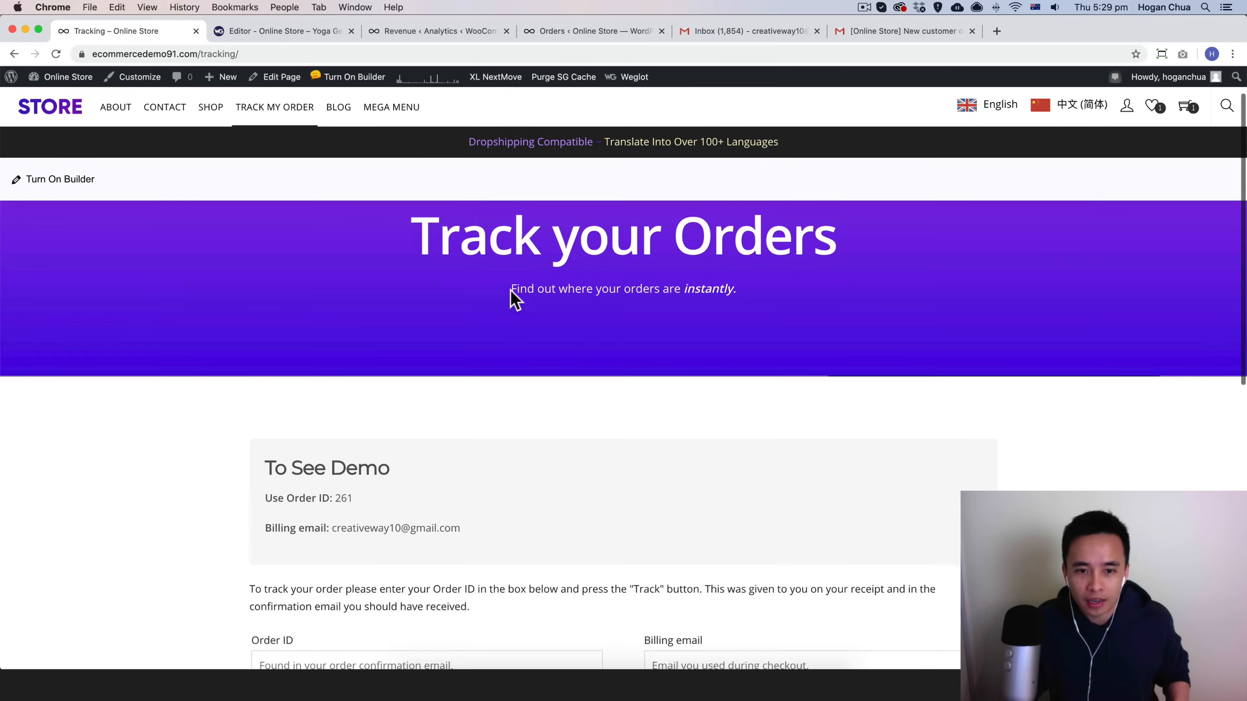
left_click(402, 479)
scroll(403, 478, "up", 5)
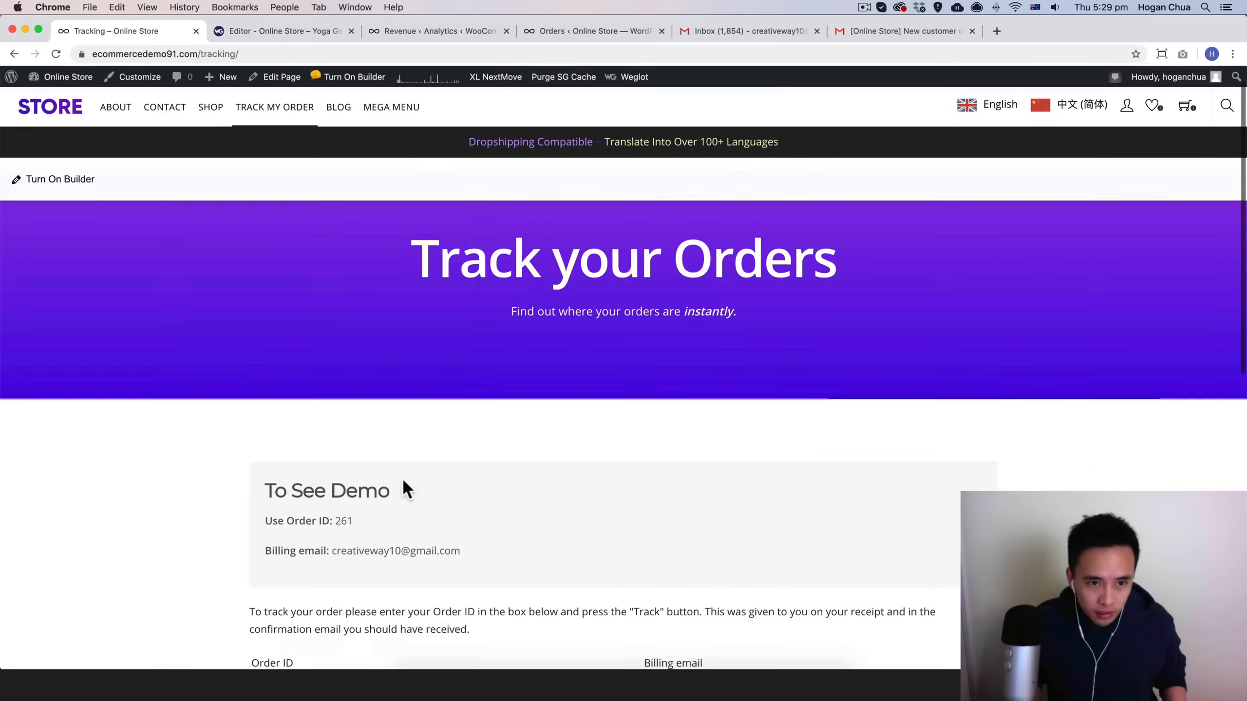
scroll(426, 479, "down", 3)
scroll(431, 465, "down", 2)
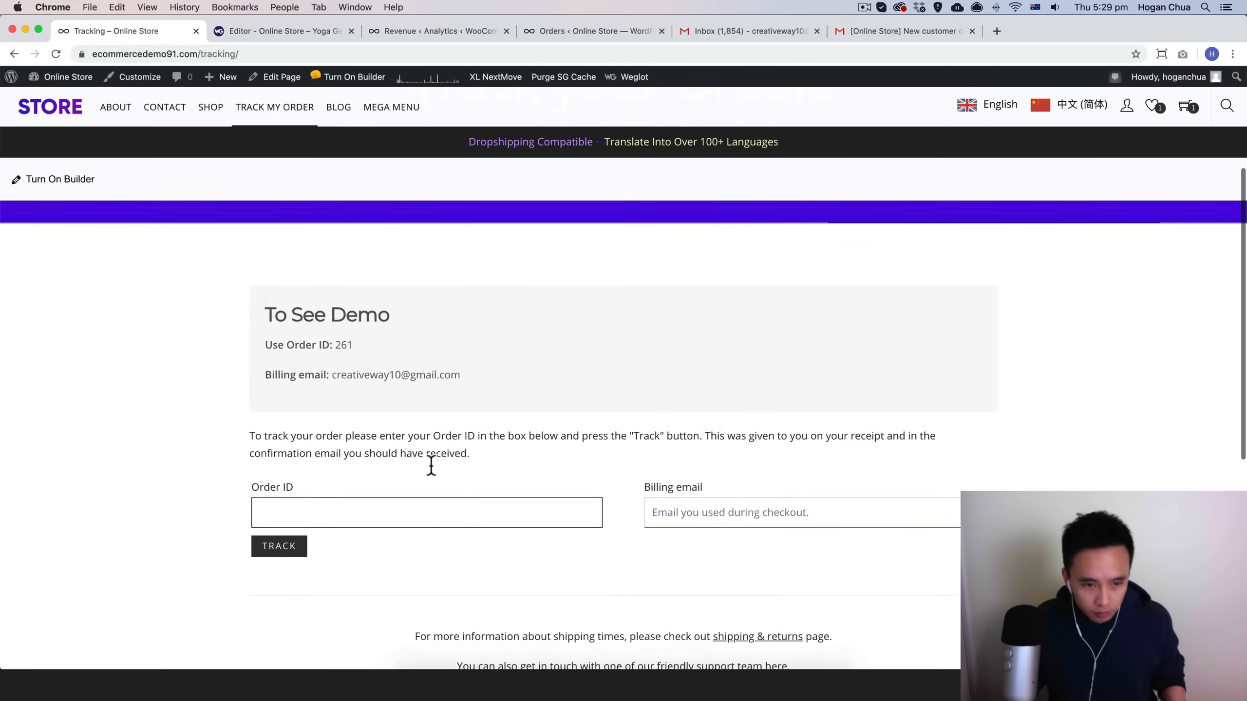
type("261")
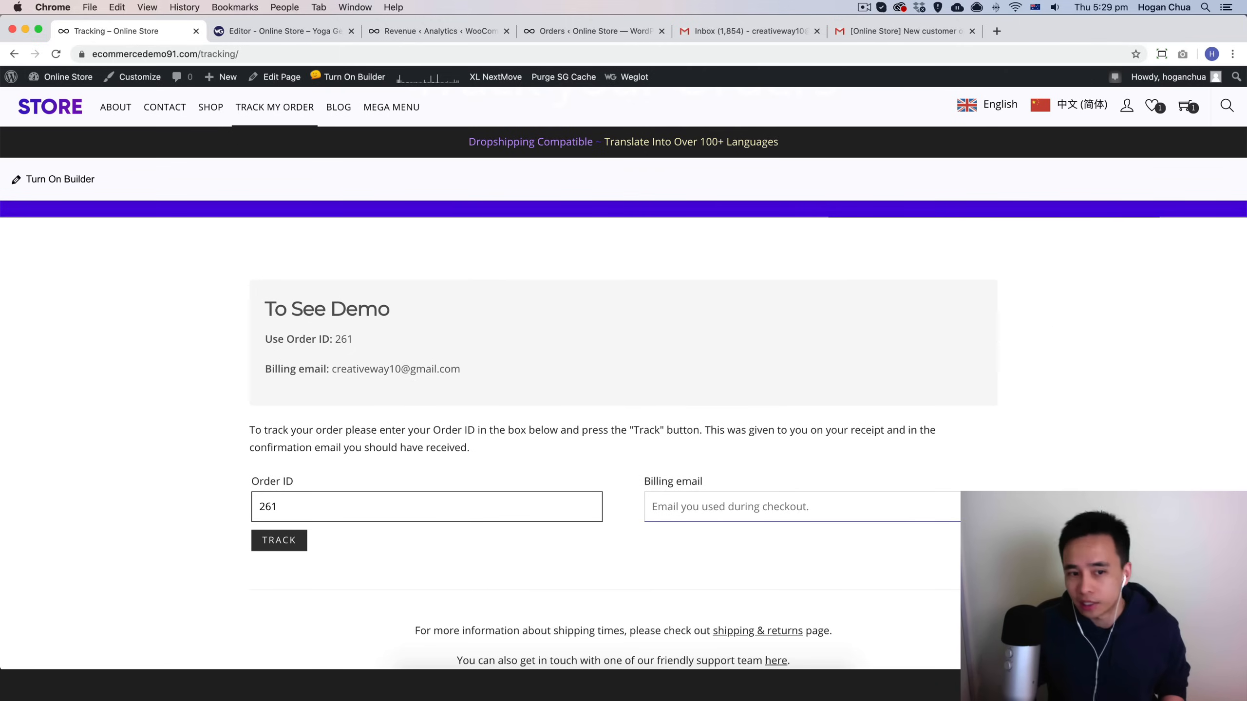
left_click(749, 495)
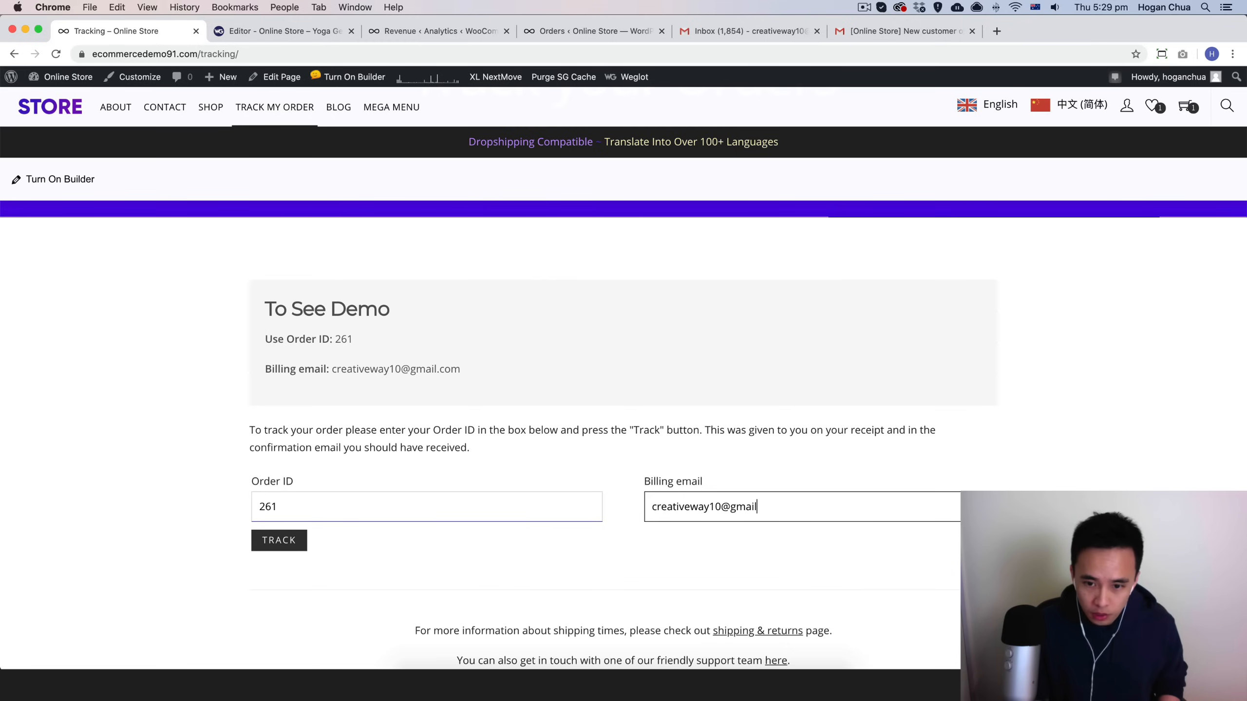
key("Return")
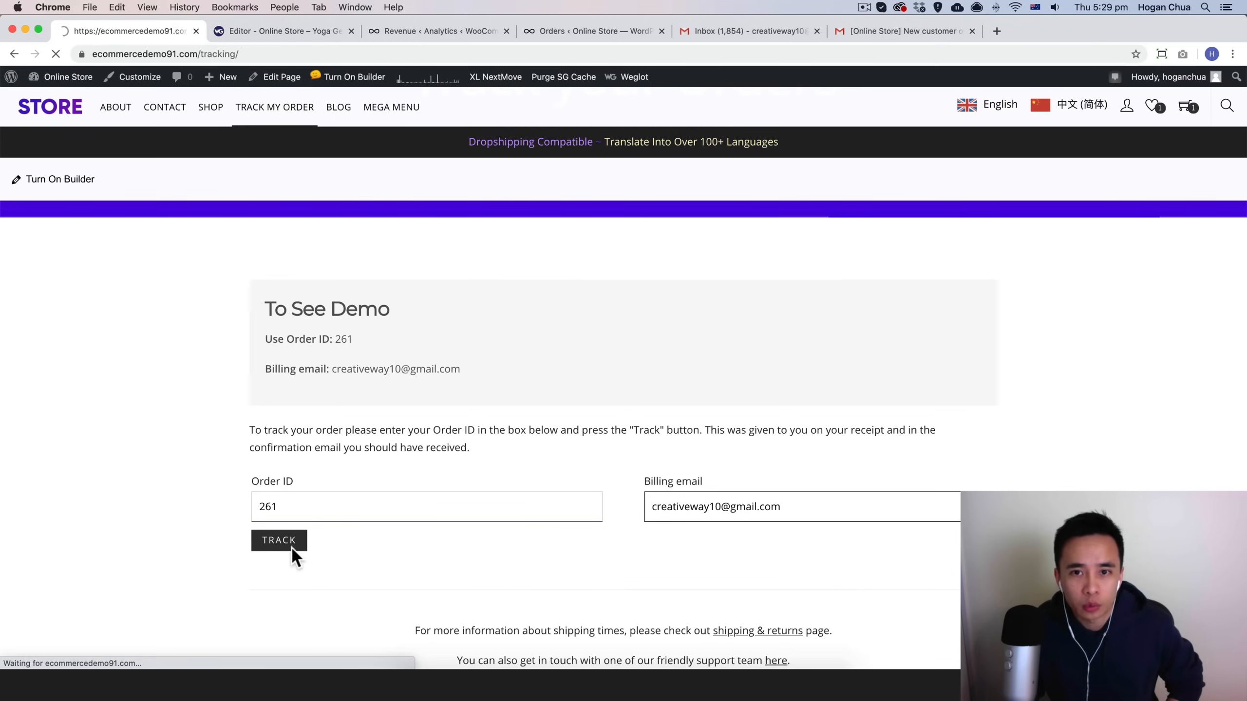
Step: Open the Australia Post tracking details for the shipment, then return to the store tab
scroll(274, 538, "down", 10)
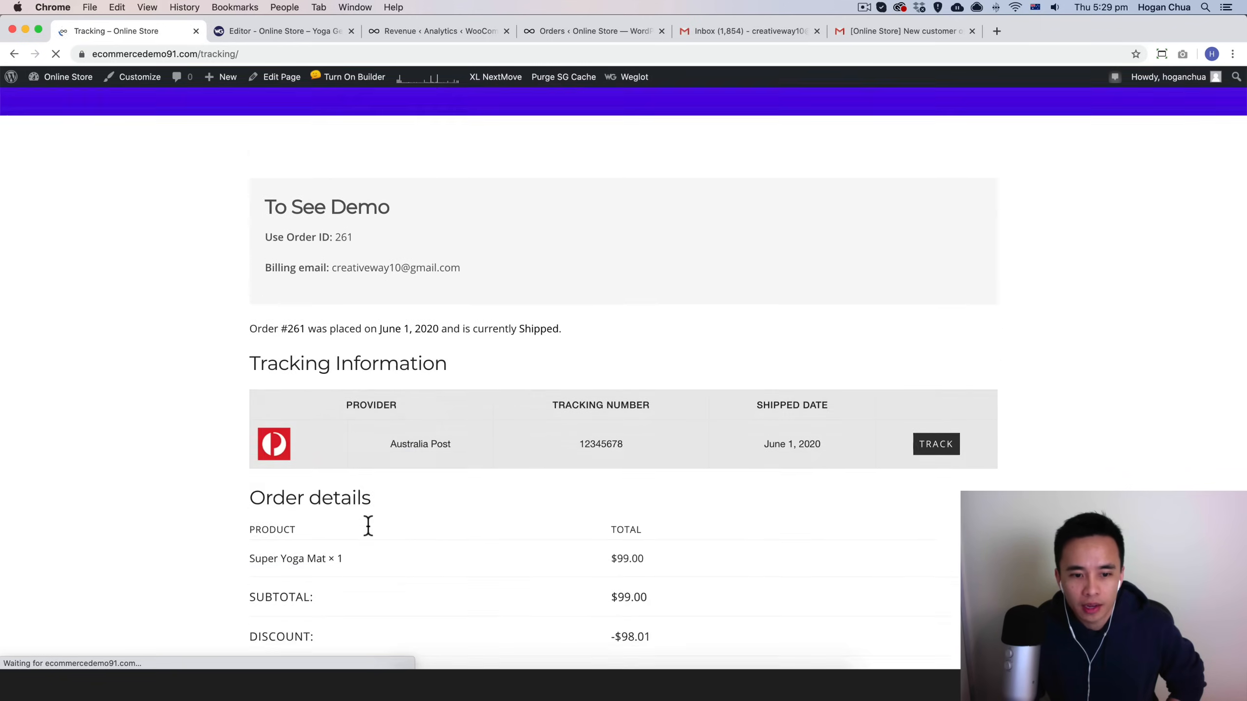
scroll(310, 349, "up", 6)
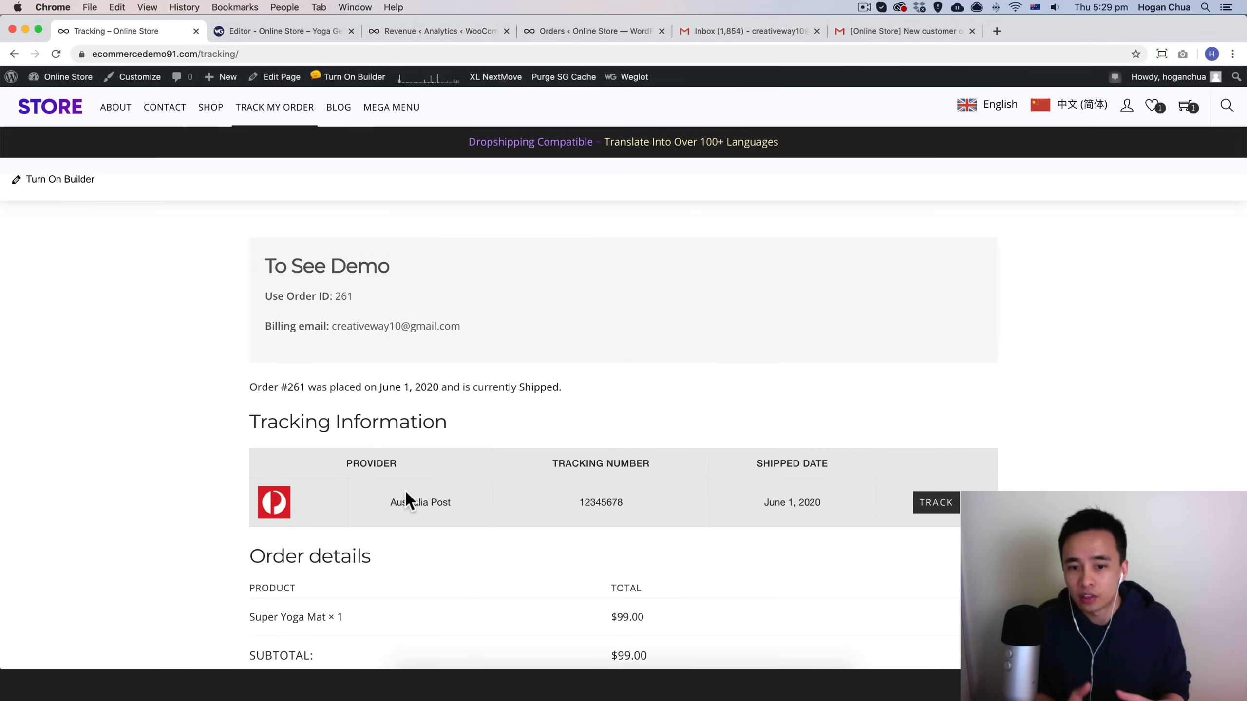
left_click(941, 506)
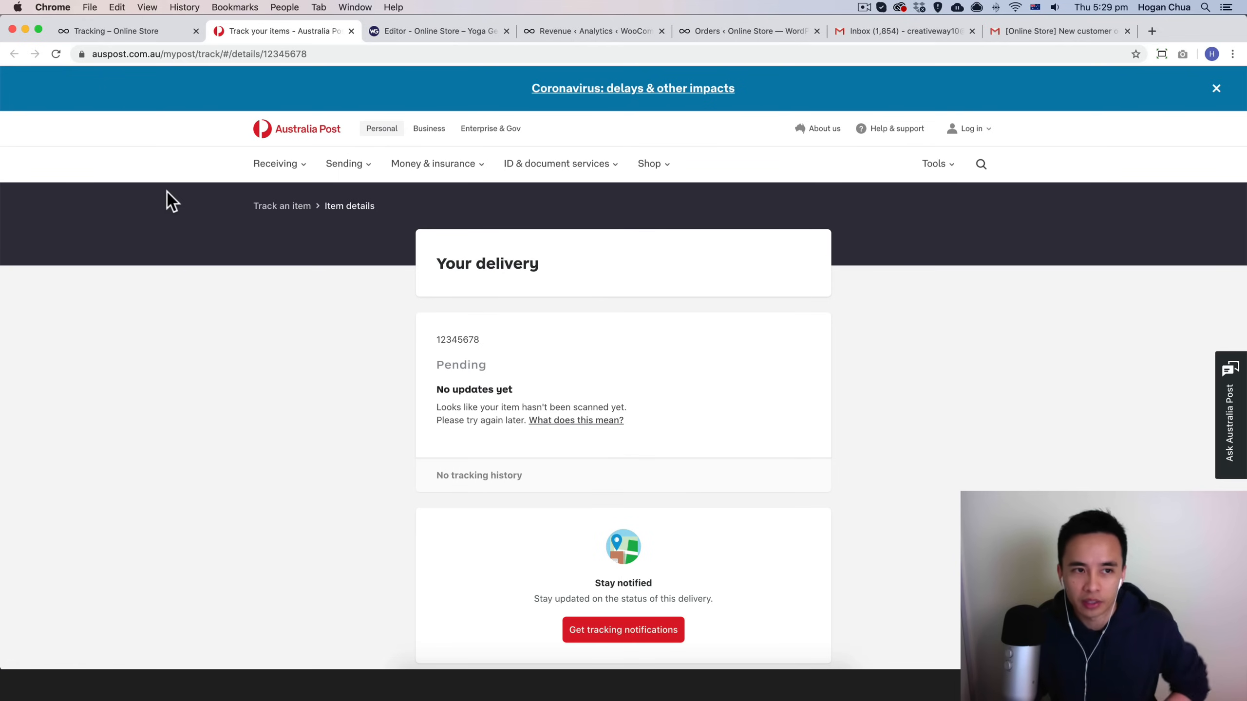
left_click(157, 31)
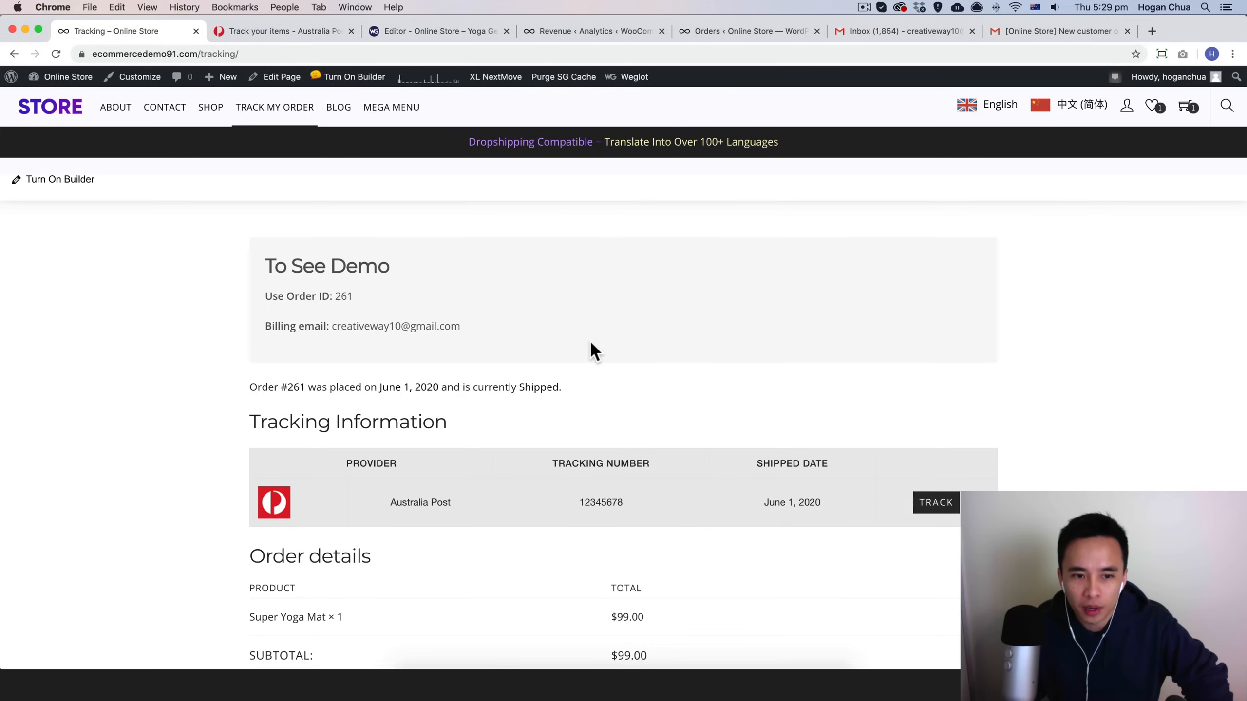
Step: Go back to the store's home page and turn on the page builder
scroll(590, 339, "down", 3)
scroll(590, 339, "up", 2)
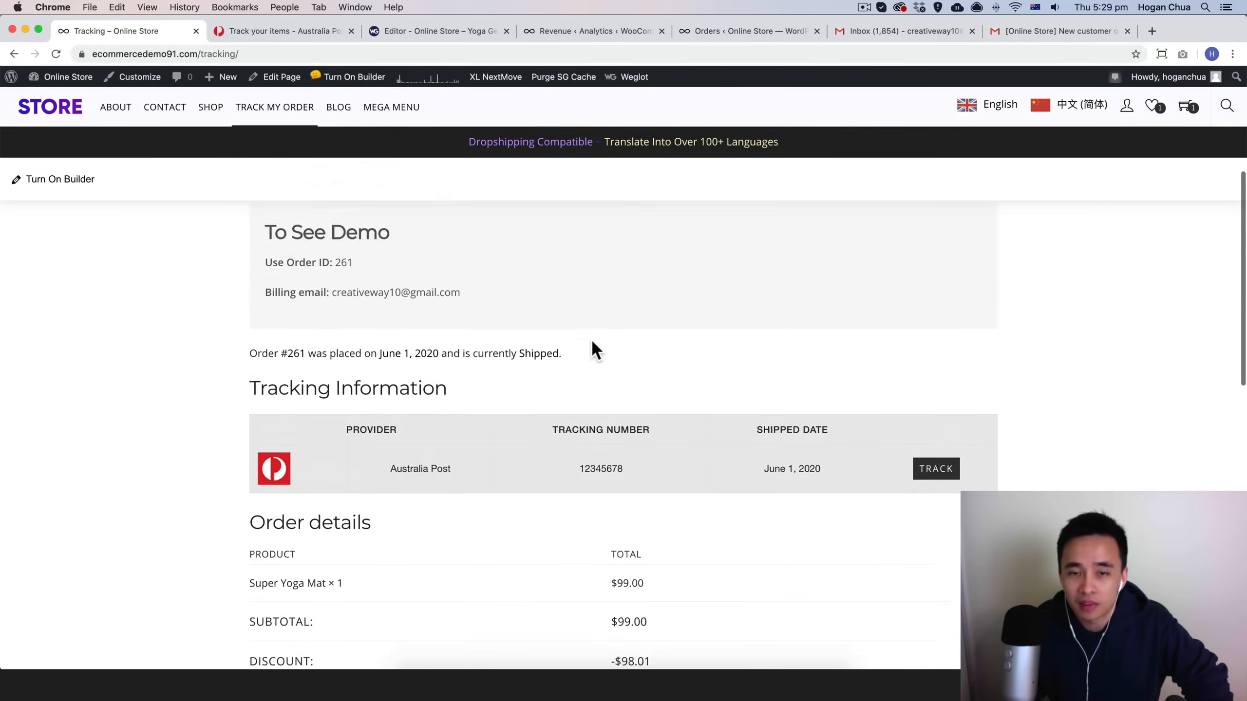
scroll(595, 349, "up", 5)
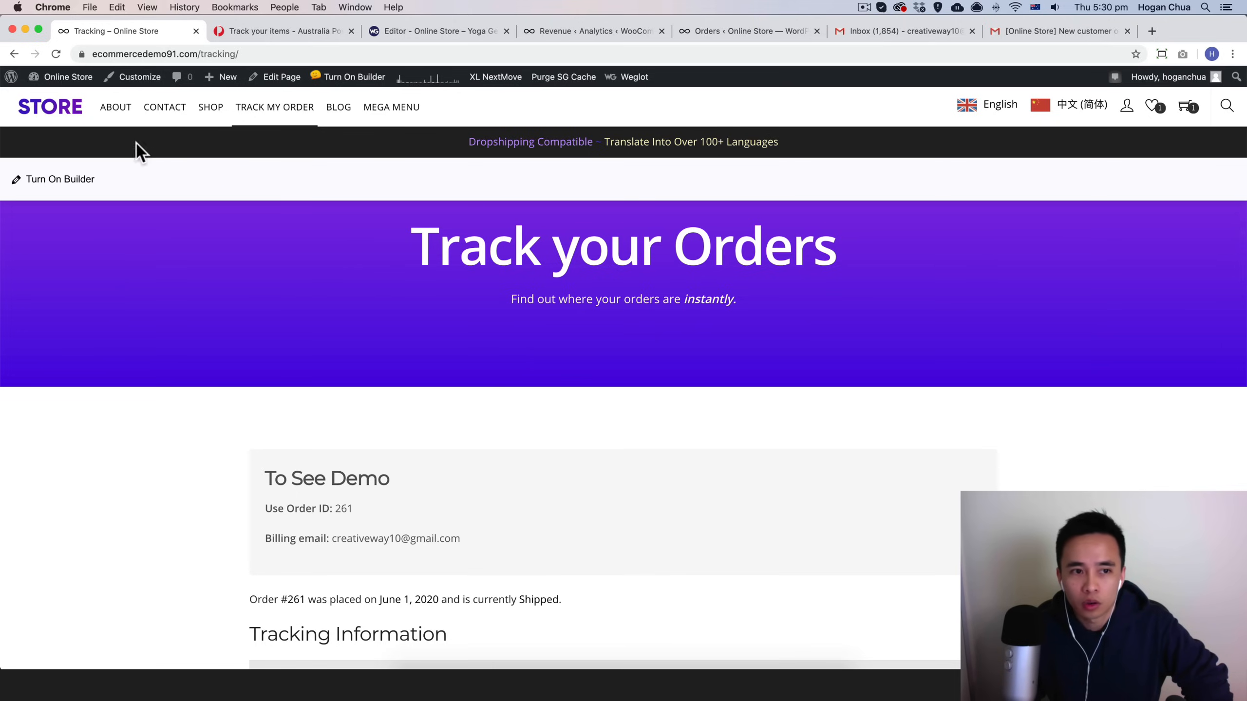
left_click(78, 104)
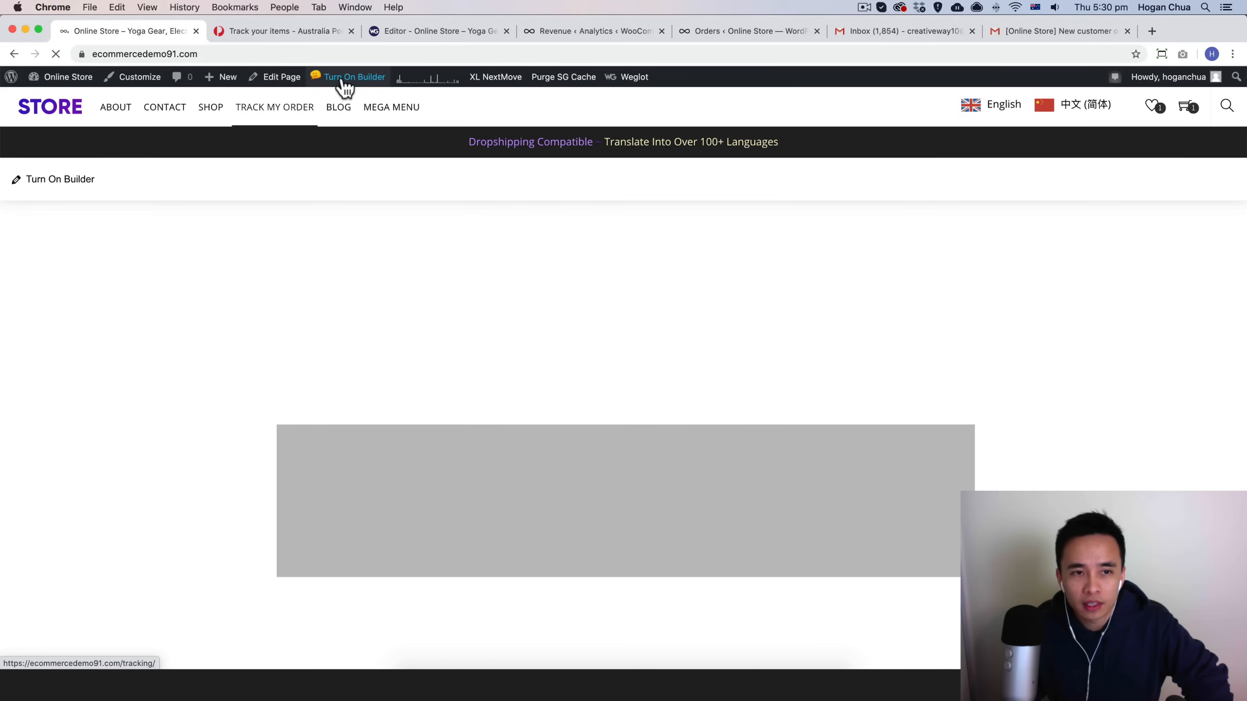
left_click(337, 79)
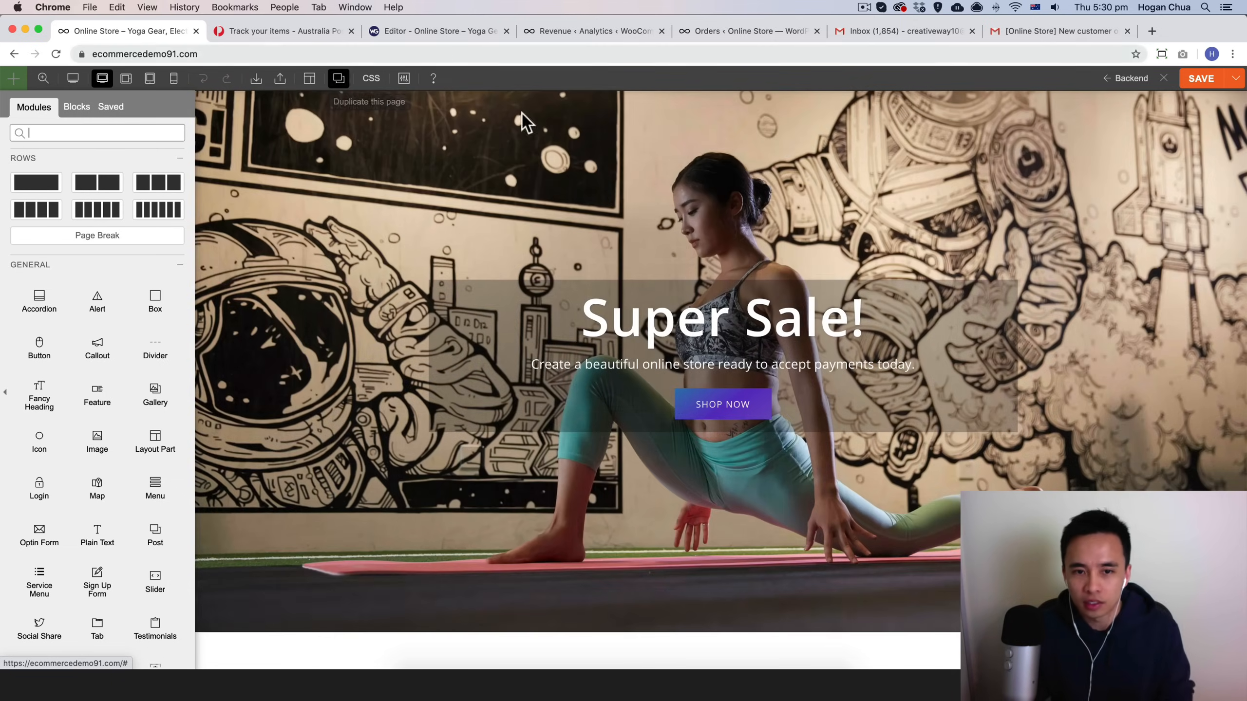
scroll(540, 294, "up", 3)
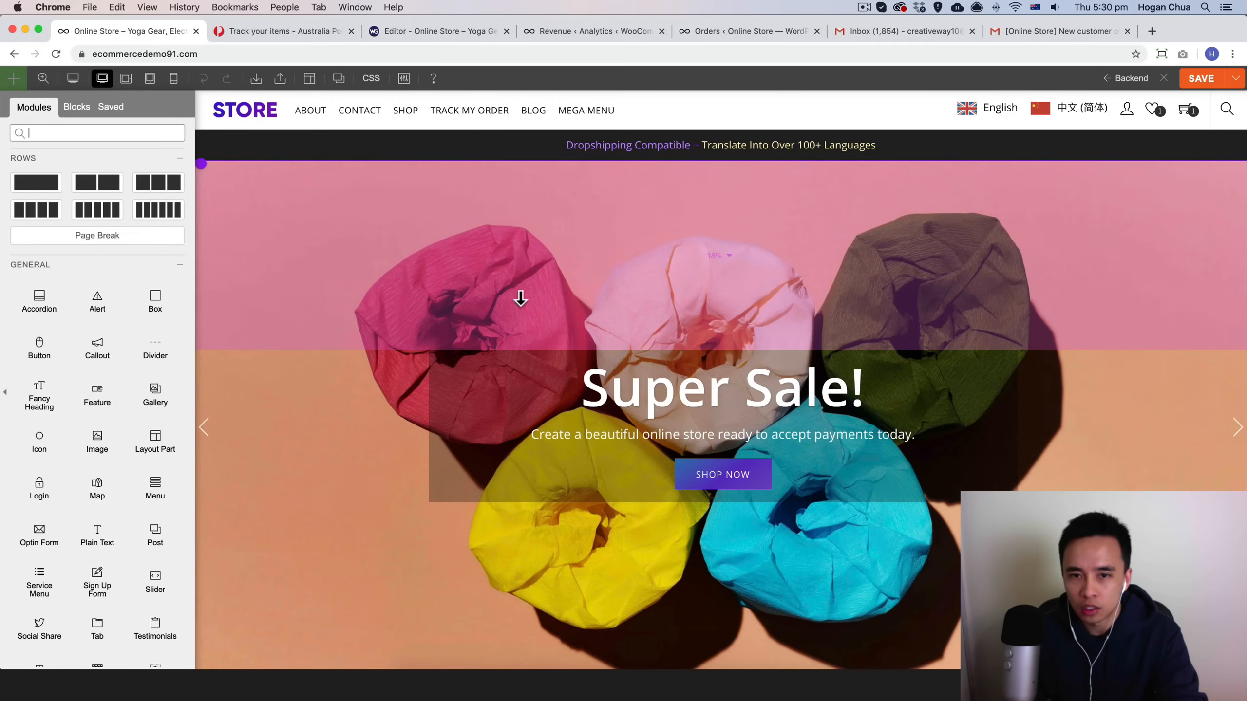
Step: Replace the hero heading text with eCommerce and confirm the text module
mouse_move(766, 377)
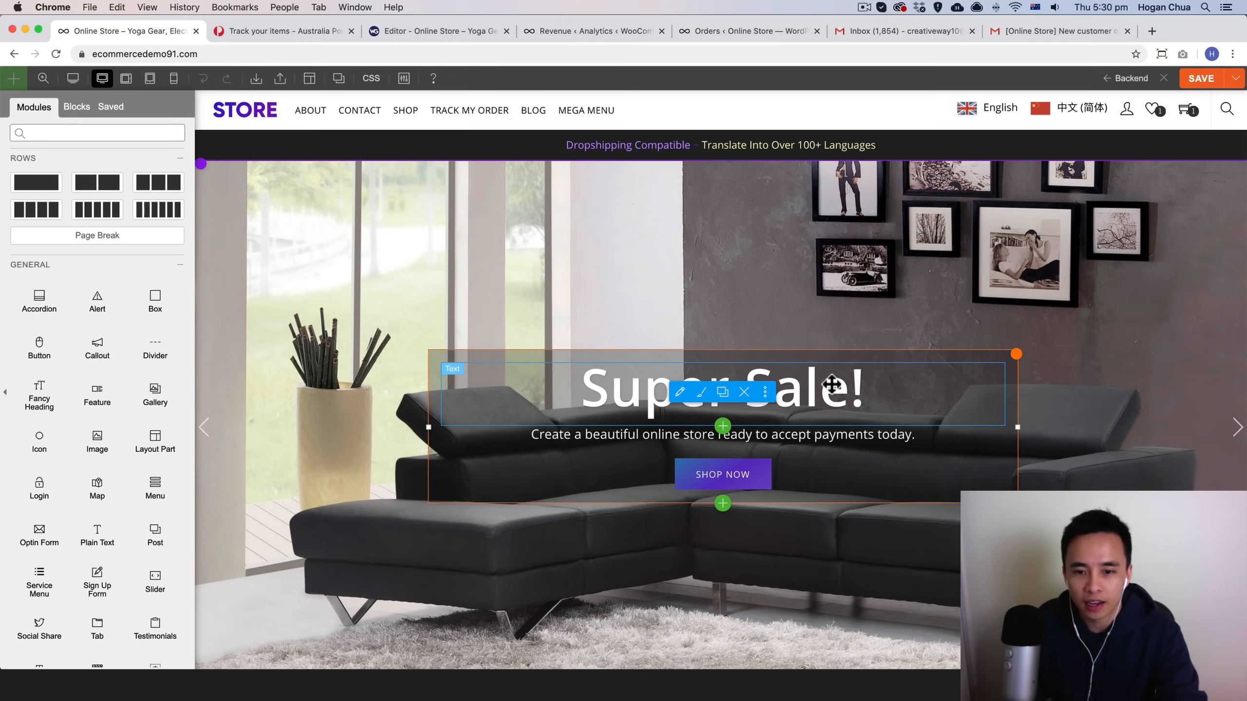
double_click(831, 384)
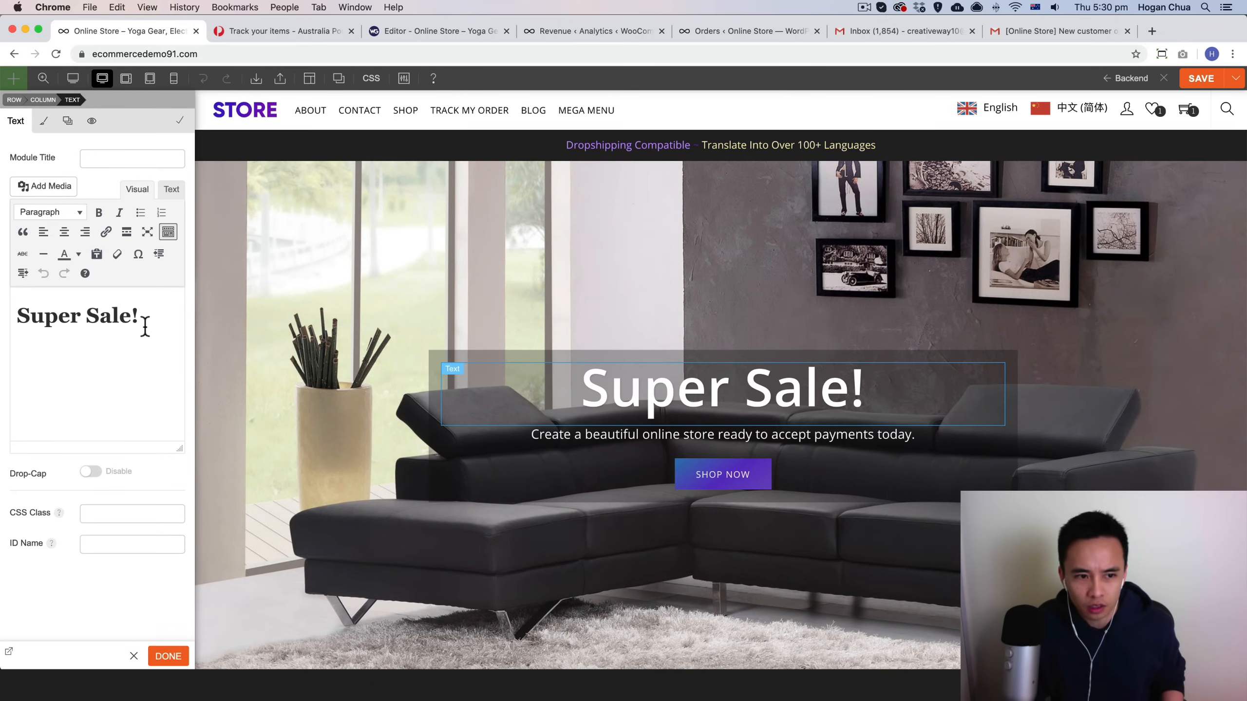
left_click_drag(148, 322, 7, 314)
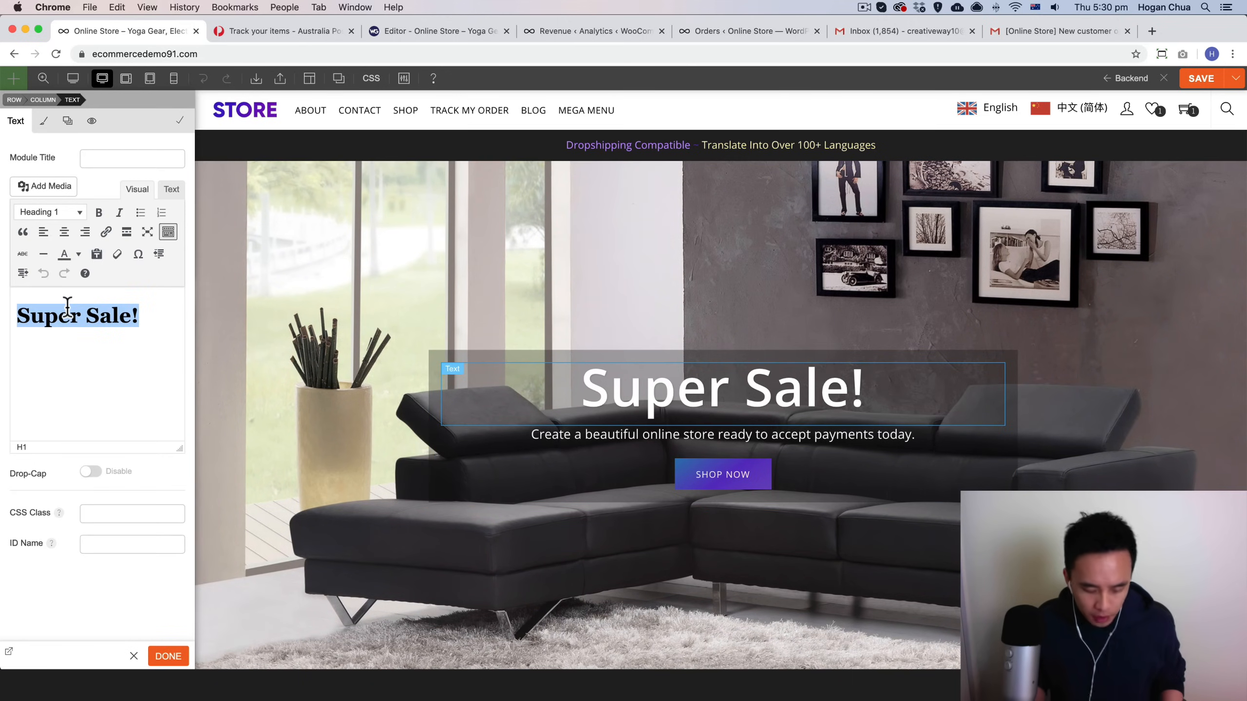
type("eComm")
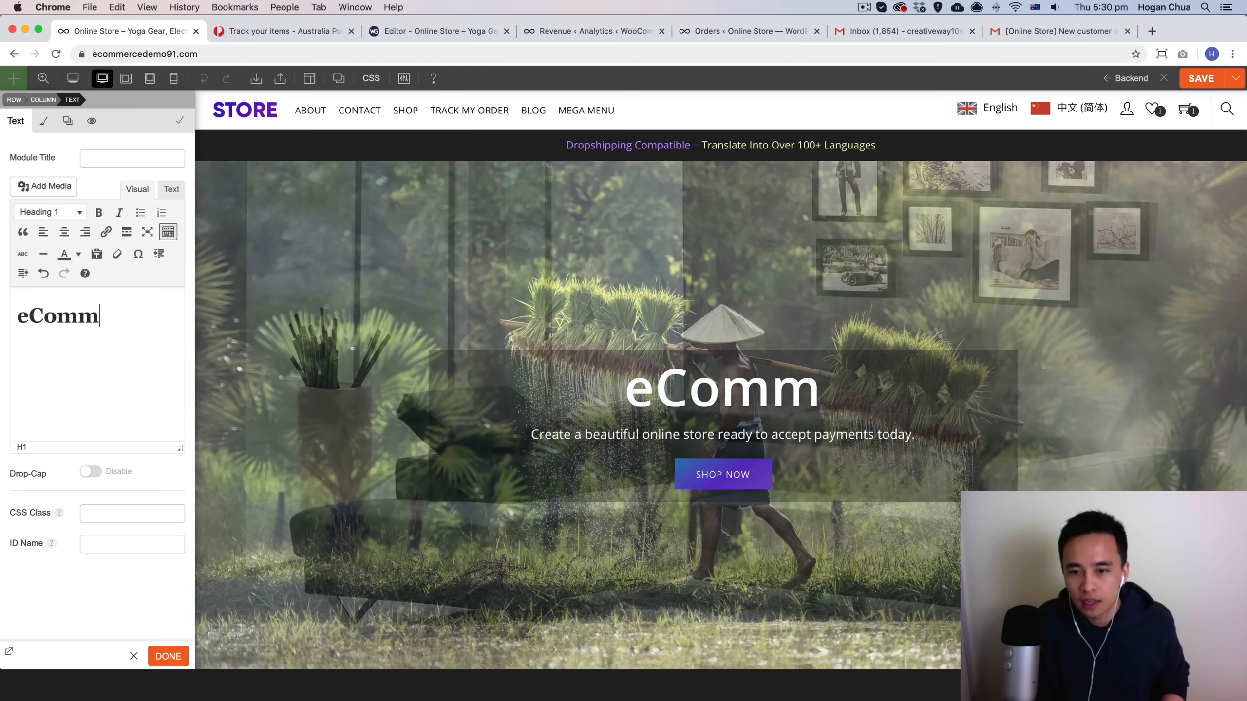
type("erce")
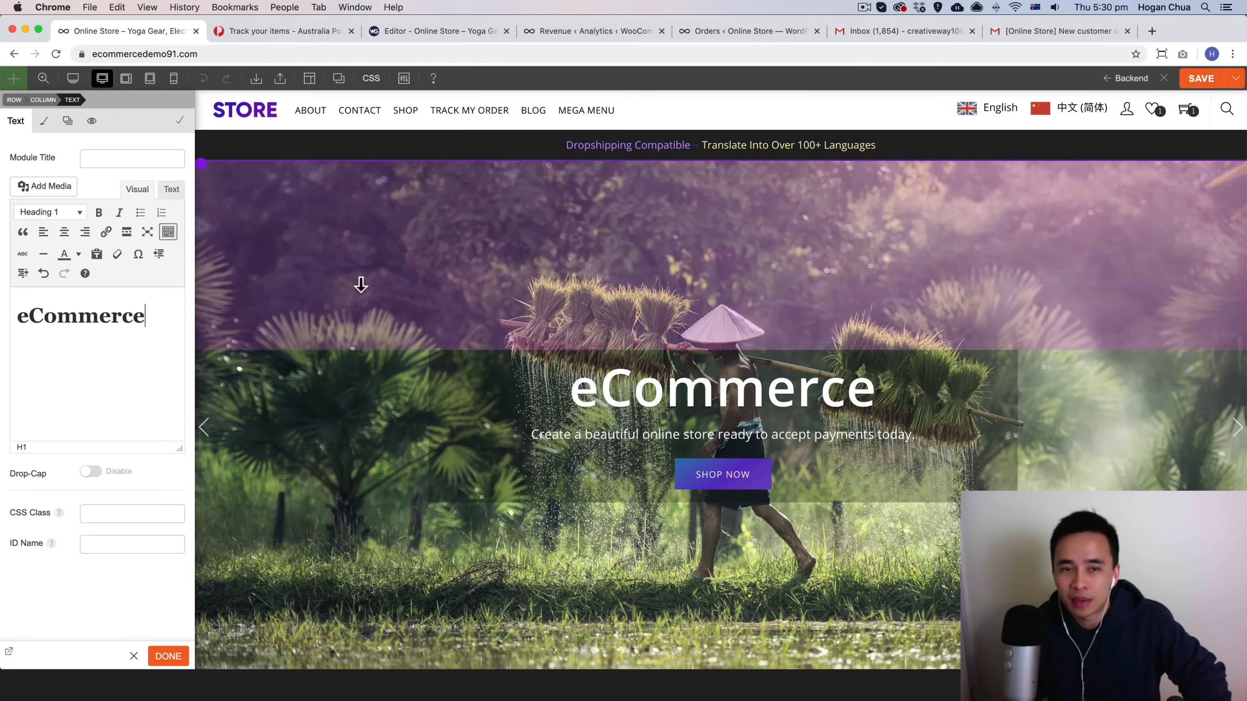
left_click(168, 656)
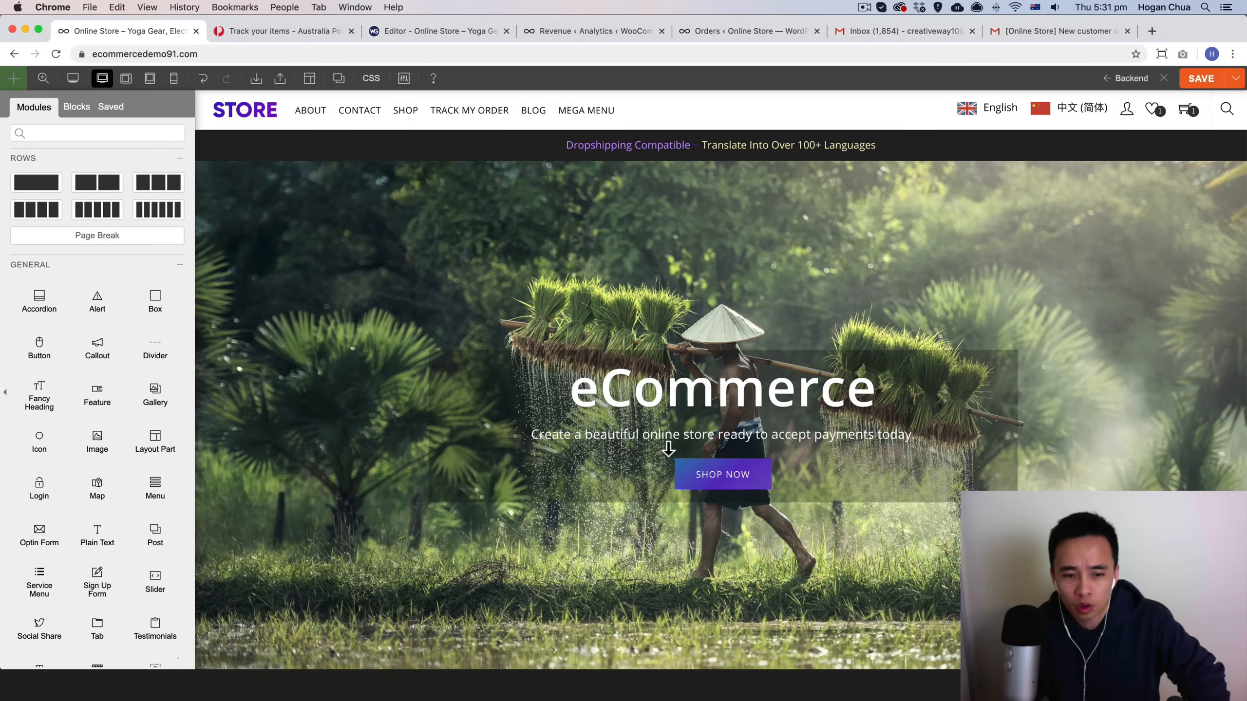
Step: Set the hero row's background type to Video in its row options and confirm
mouse_move(201, 168)
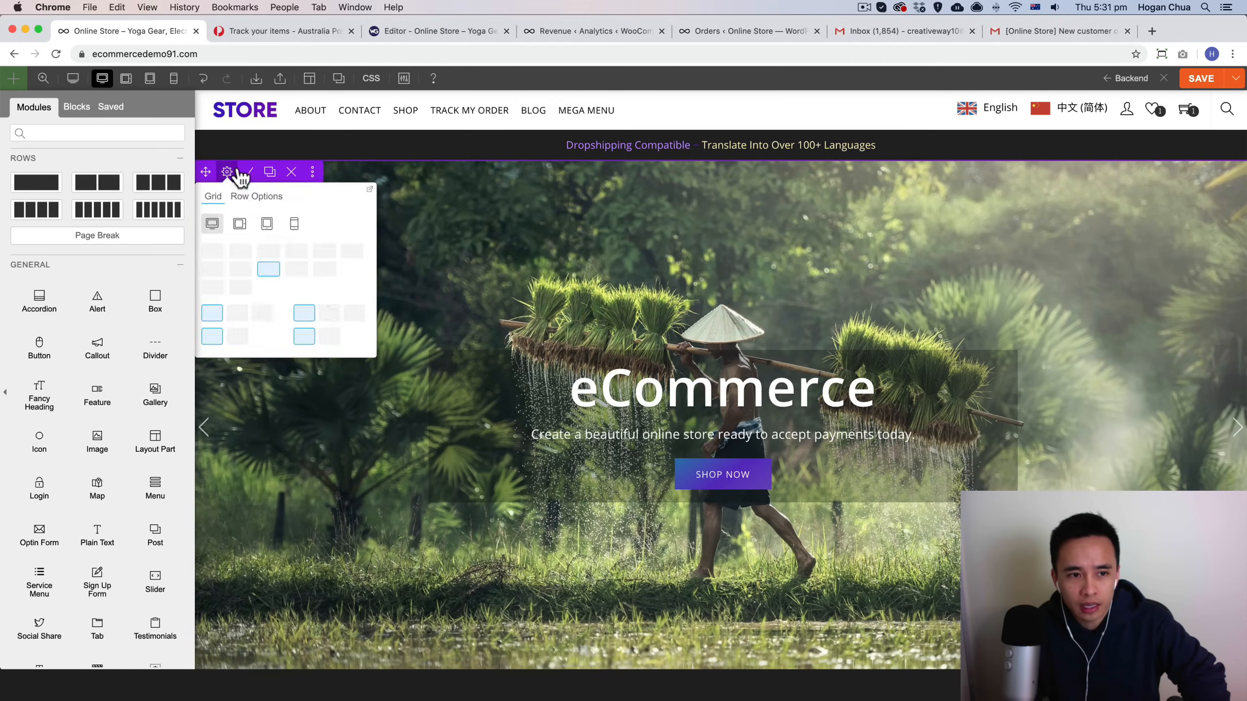
left_click(250, 172)
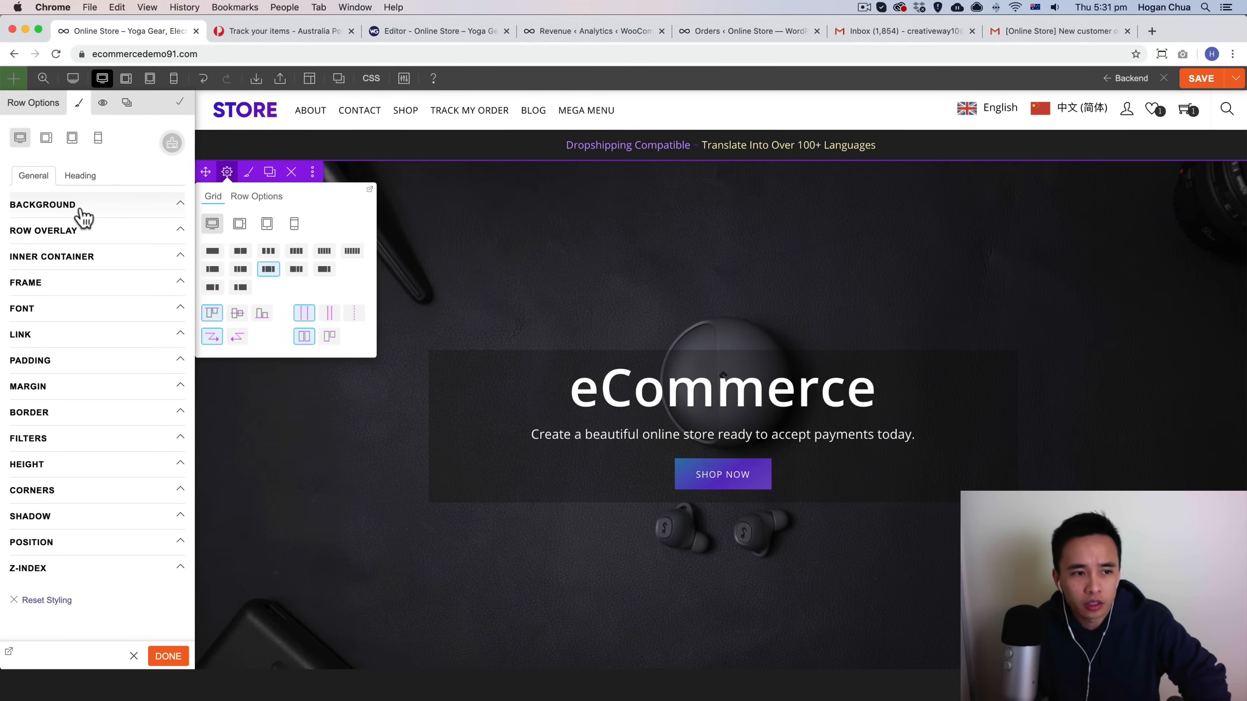
left_click(81, 212)
left_click(170, 262)
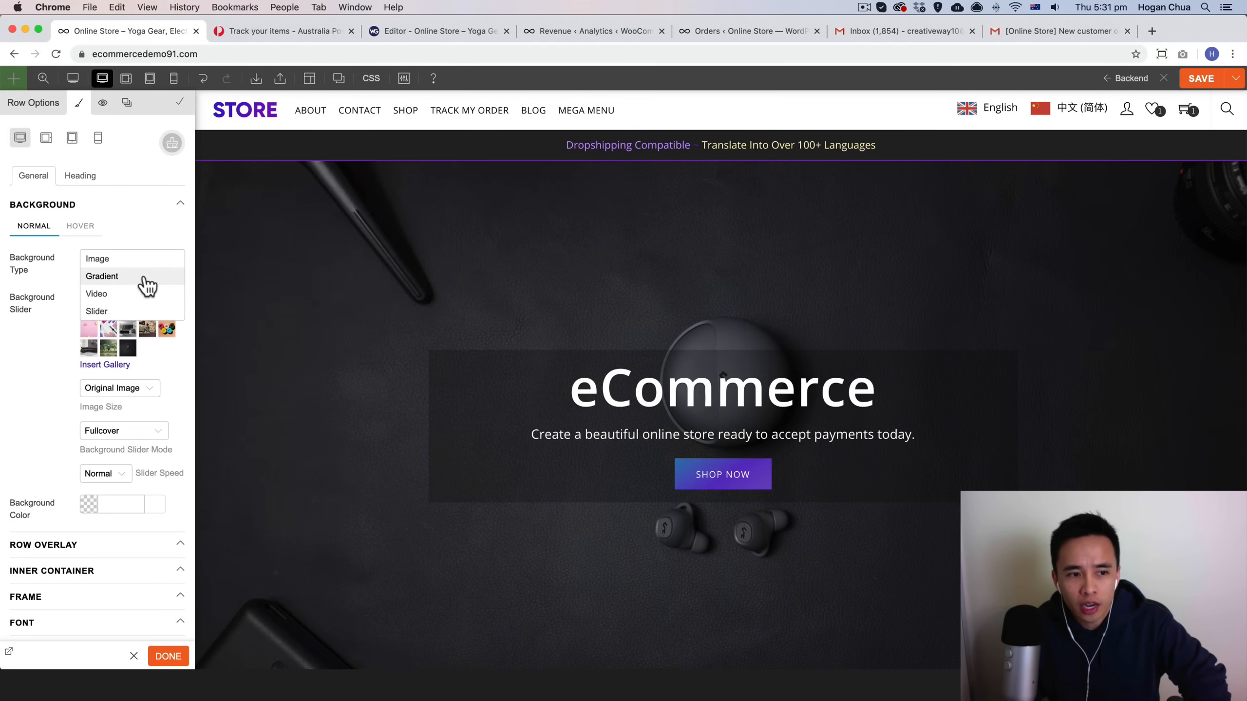
left_click(146, 283)
left_click(167, 259)
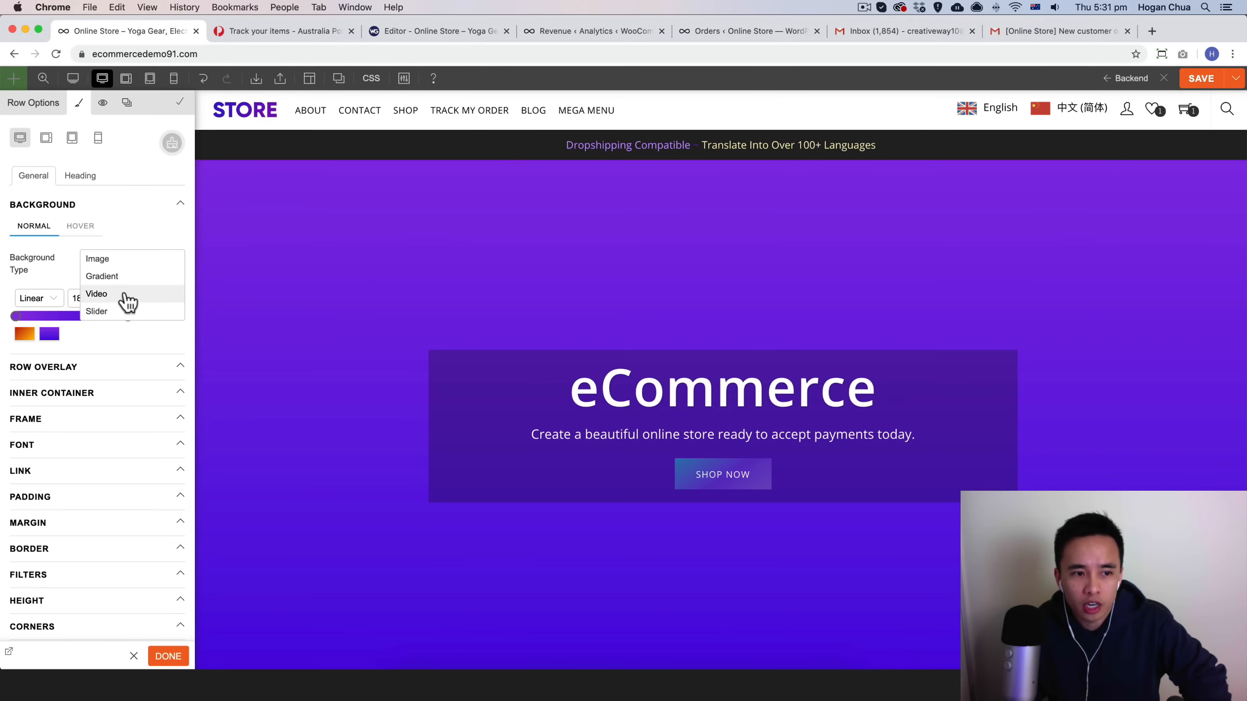
left_click(124, 294)
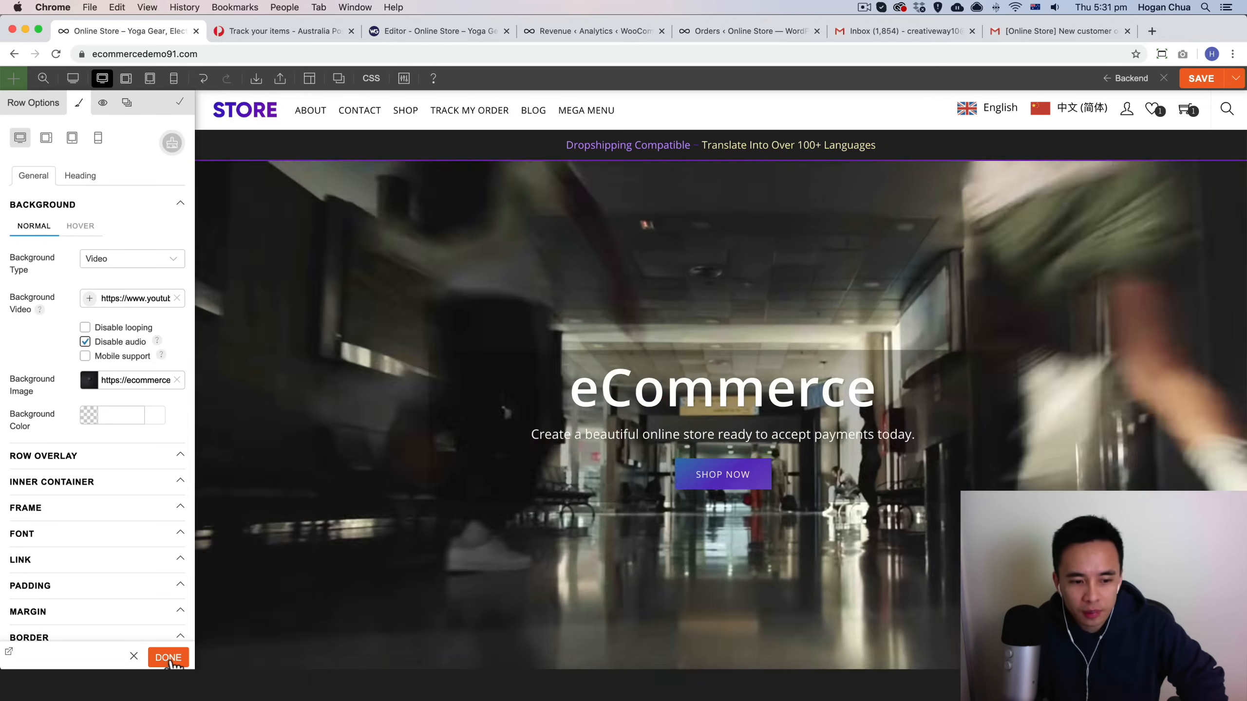
left_click(169, 658)
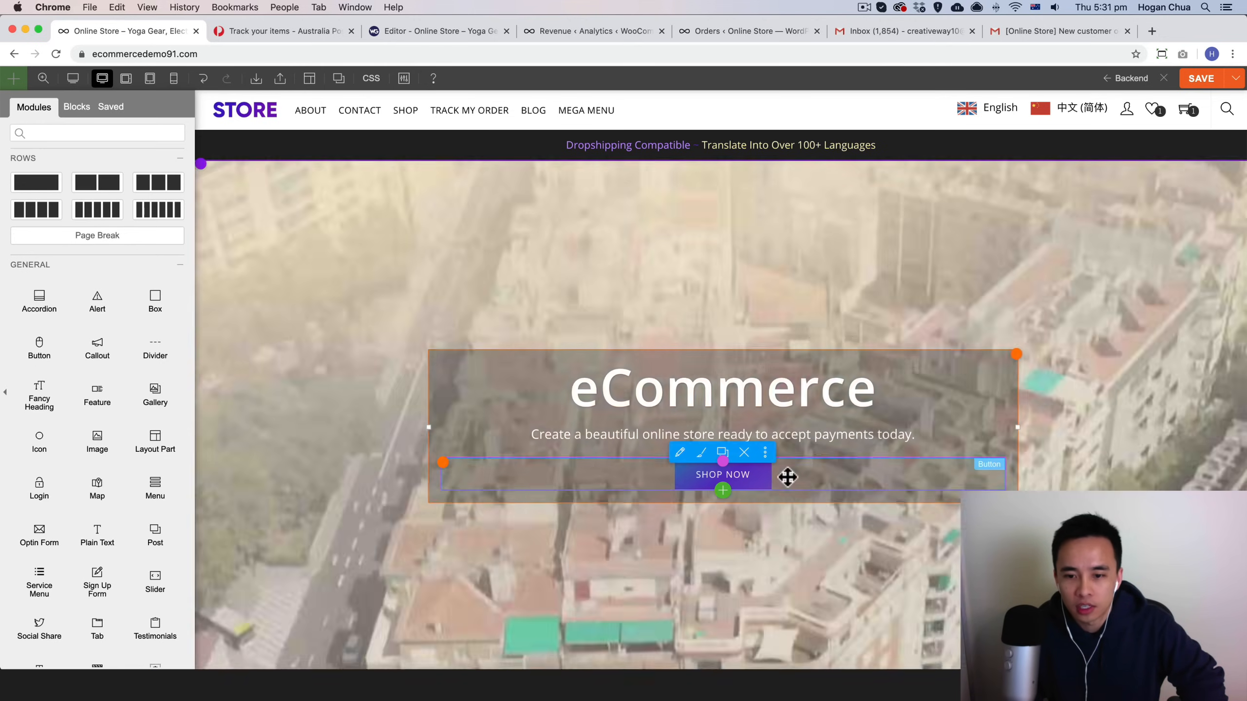
Step: Open the hero's SHOP NOW button settings and zoom the builder out to view the whole page
left_click(788, 476)
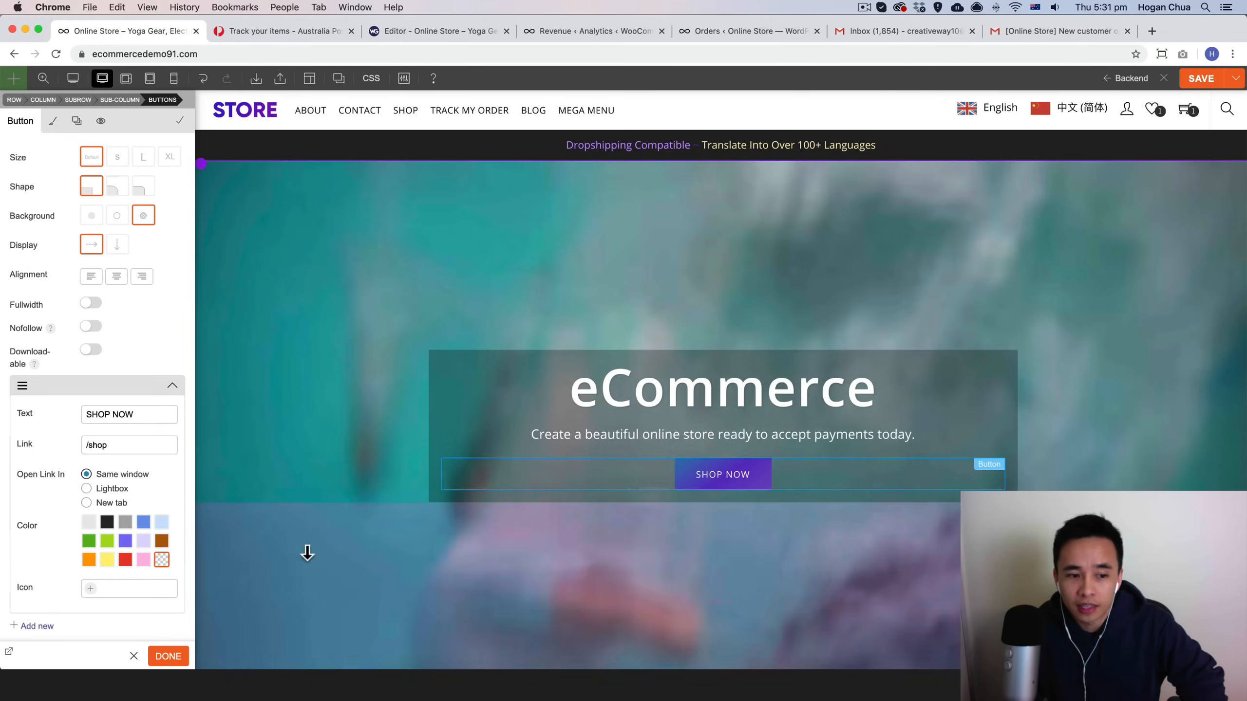
scroll(537, 529, "down", 5)
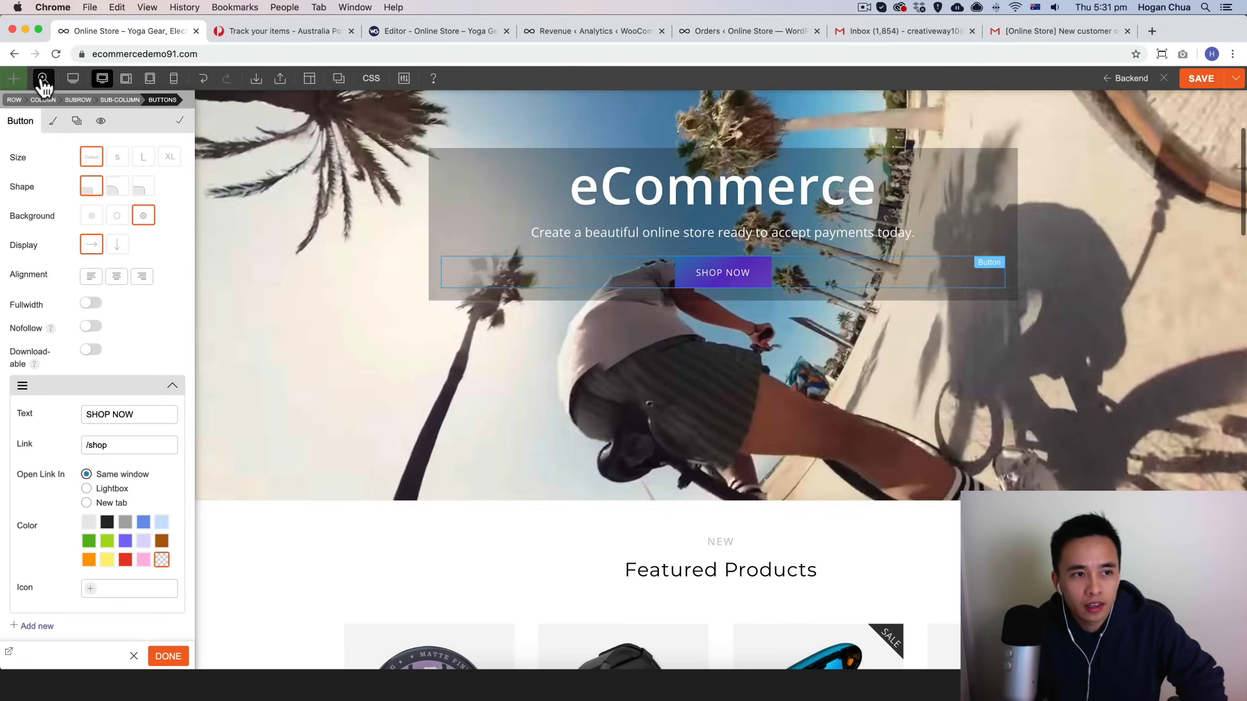
left_click(44, 78)
scroll(979, 403, "down", 3)
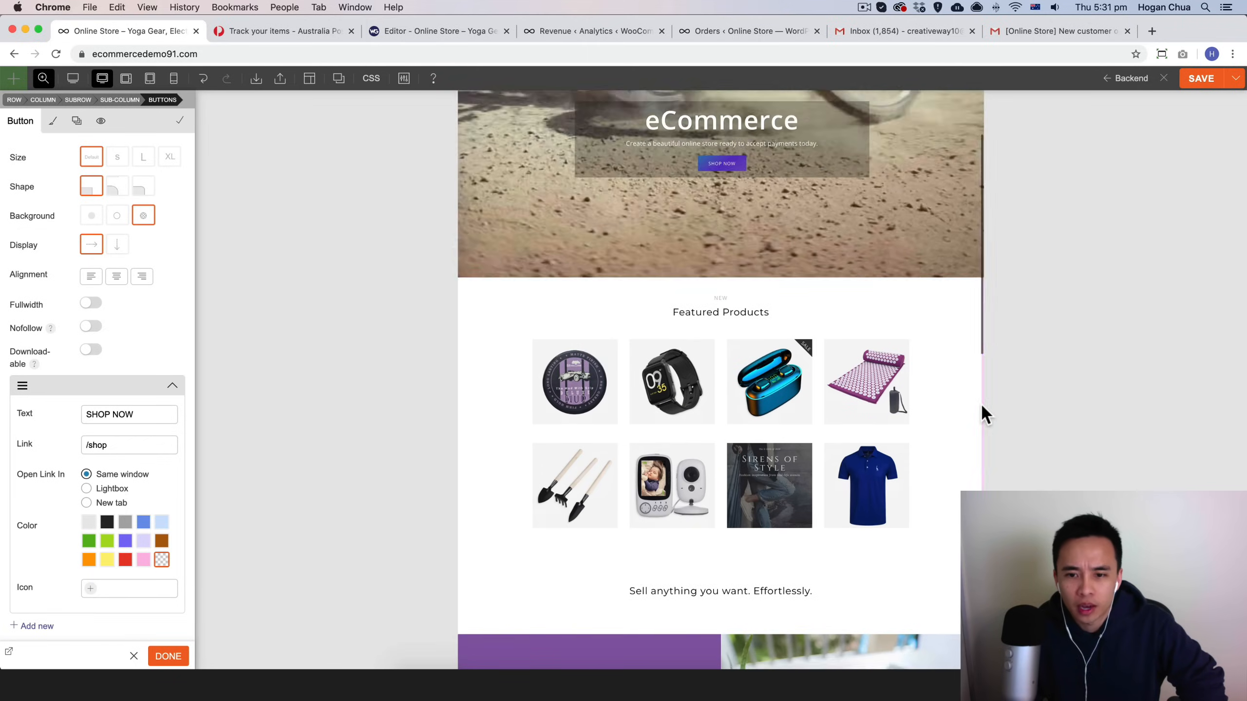
scroll(971, 402, "up", 2)
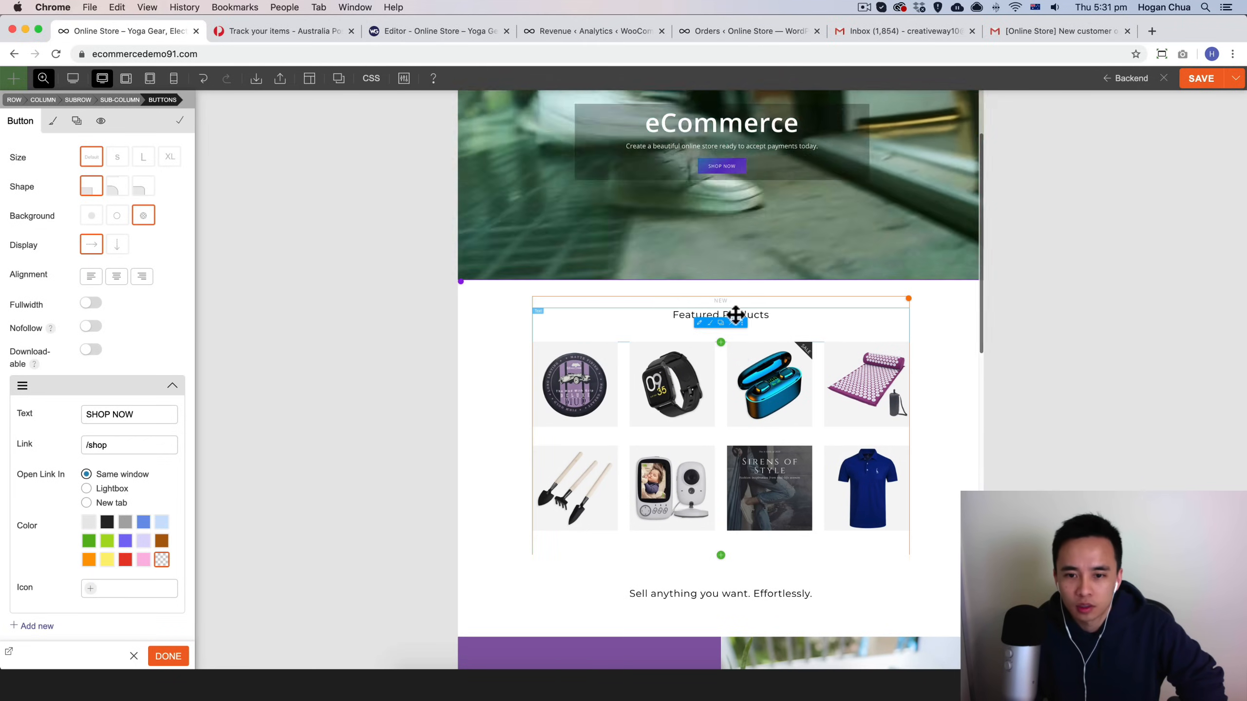
Step: Move the Featured Products heading below the product grid
left_click_drag(771, 315, 757, 561)
scroll(758, 561, "down", 1)
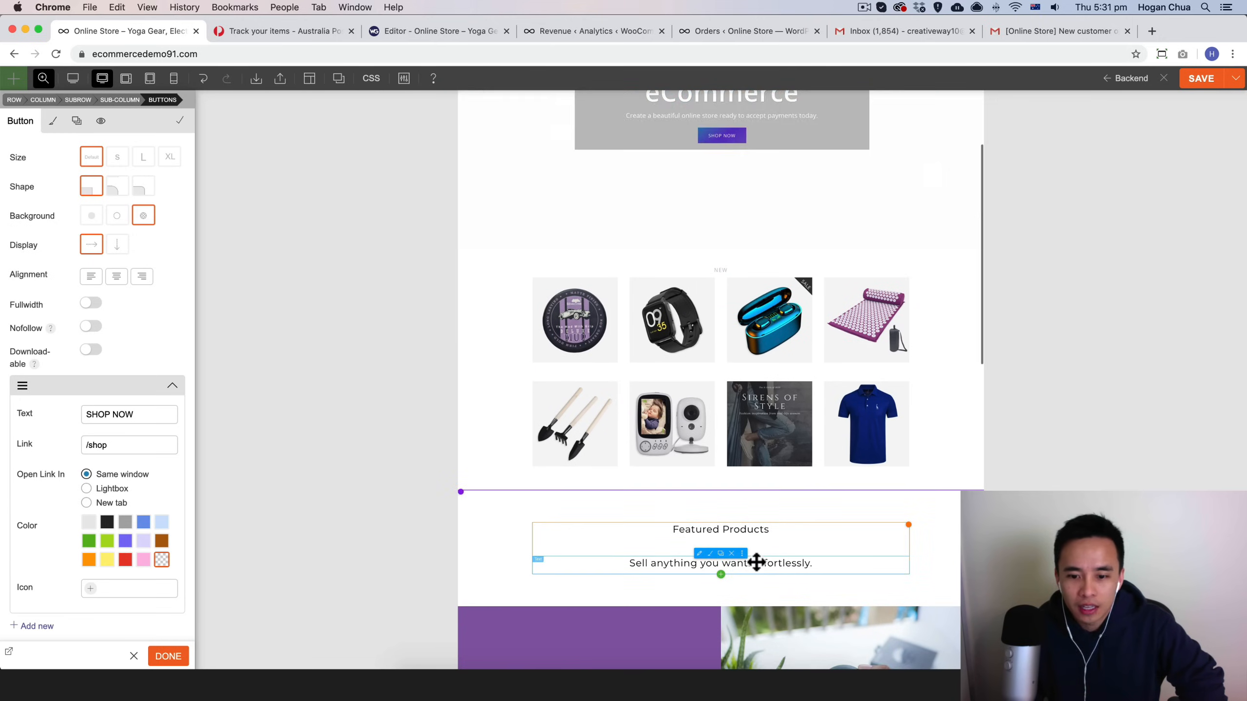
Step: Move the Sell anything you want. Effortlessly. text above the product grid
left_click_drag(804, 433, 771, 287)
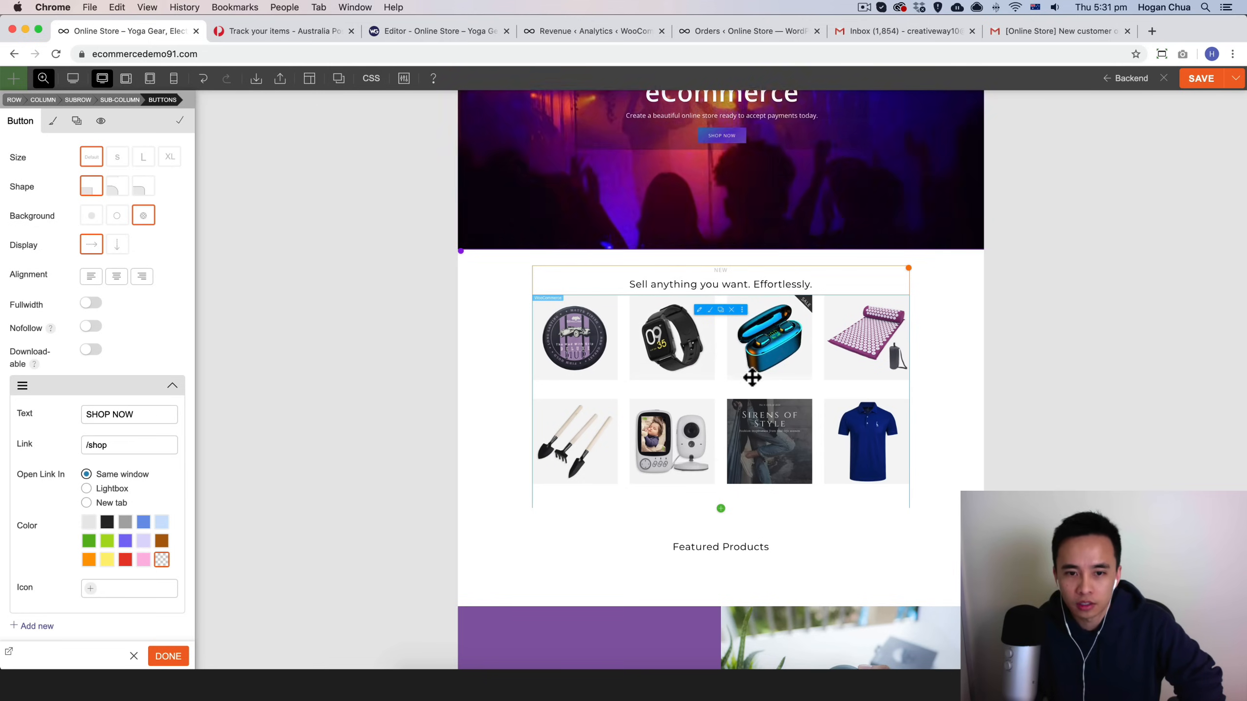
left_click_drag(723, 361, 728, 302)
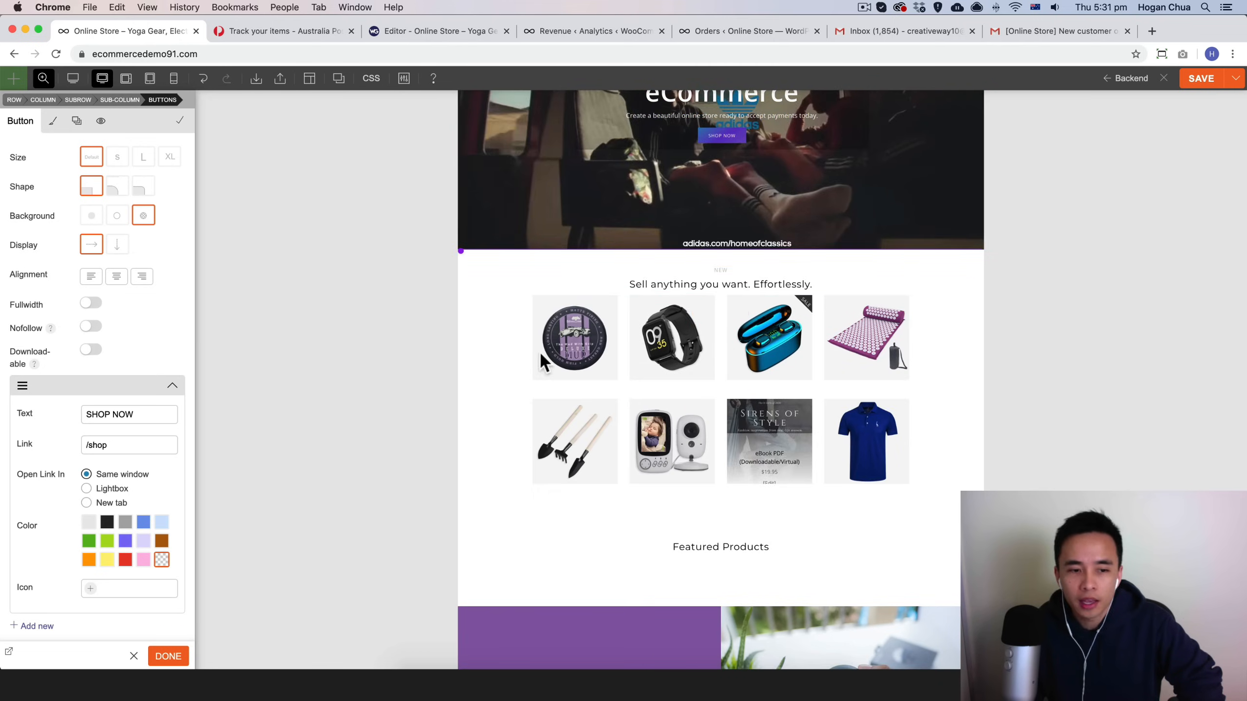
Step: Review the WooCommerce products module's settings and close it
left_click(645, 351)
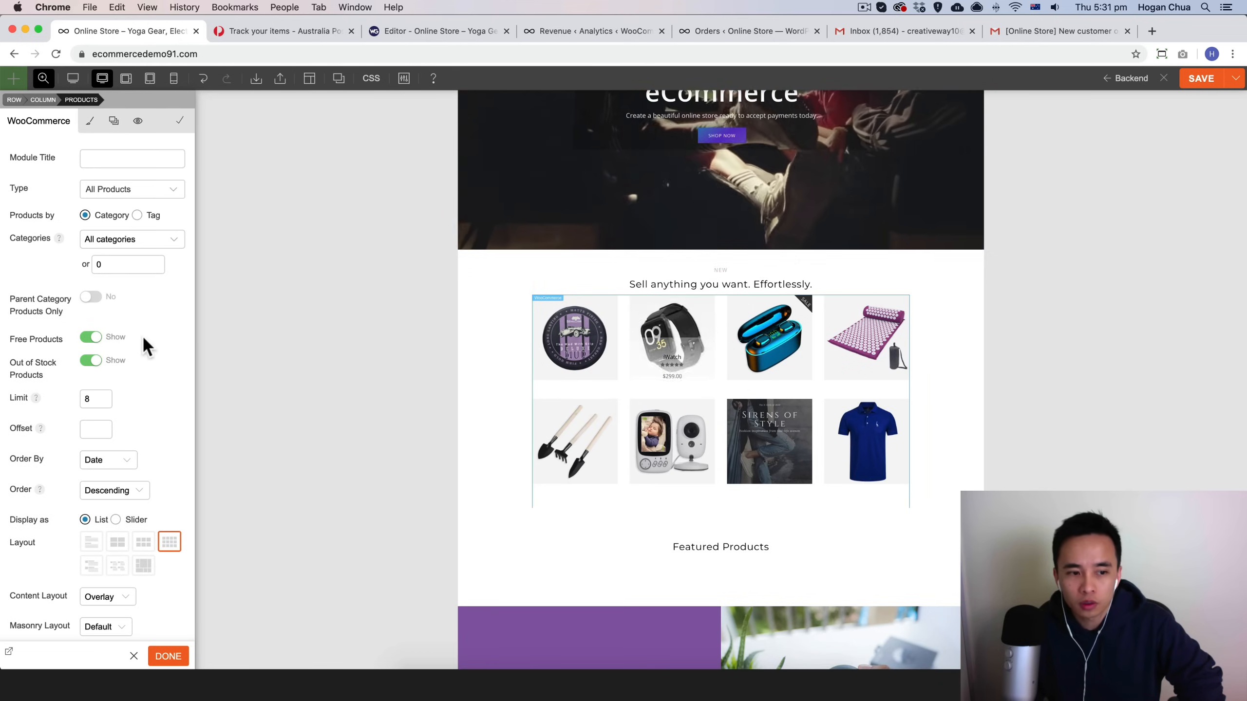
scroll(98, 534, "down", 1)
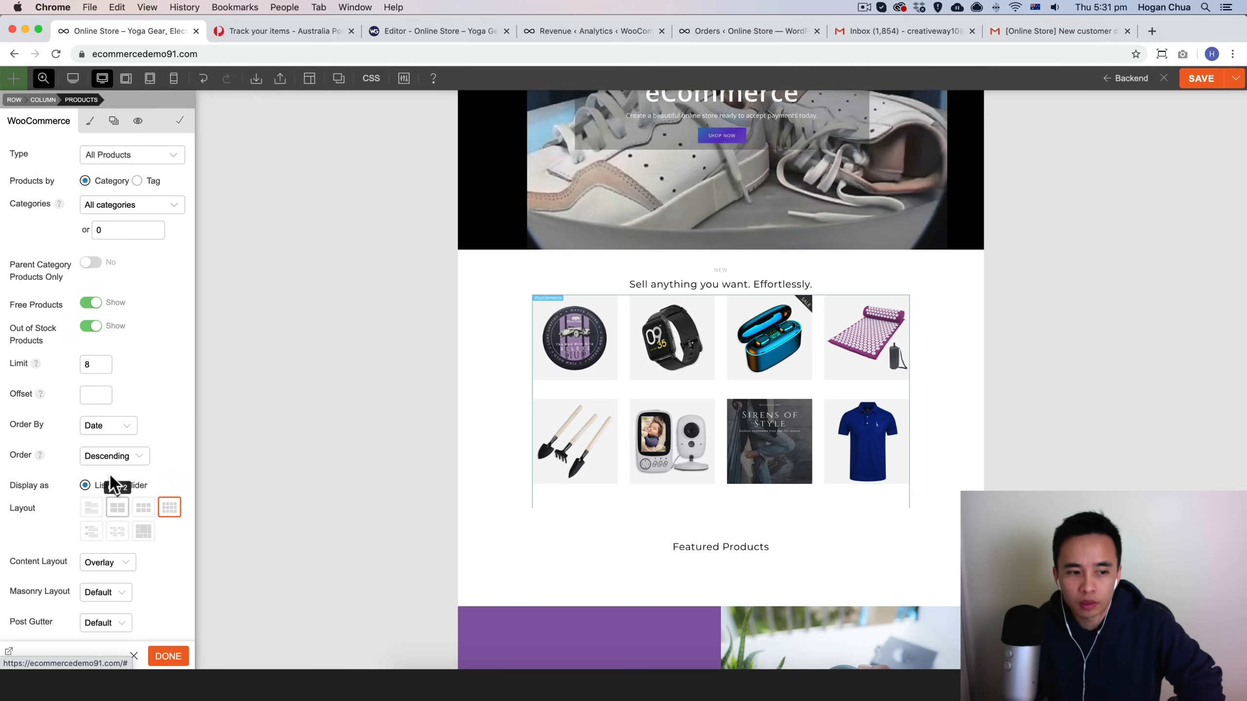
scroll(120, 348, "down", 10)
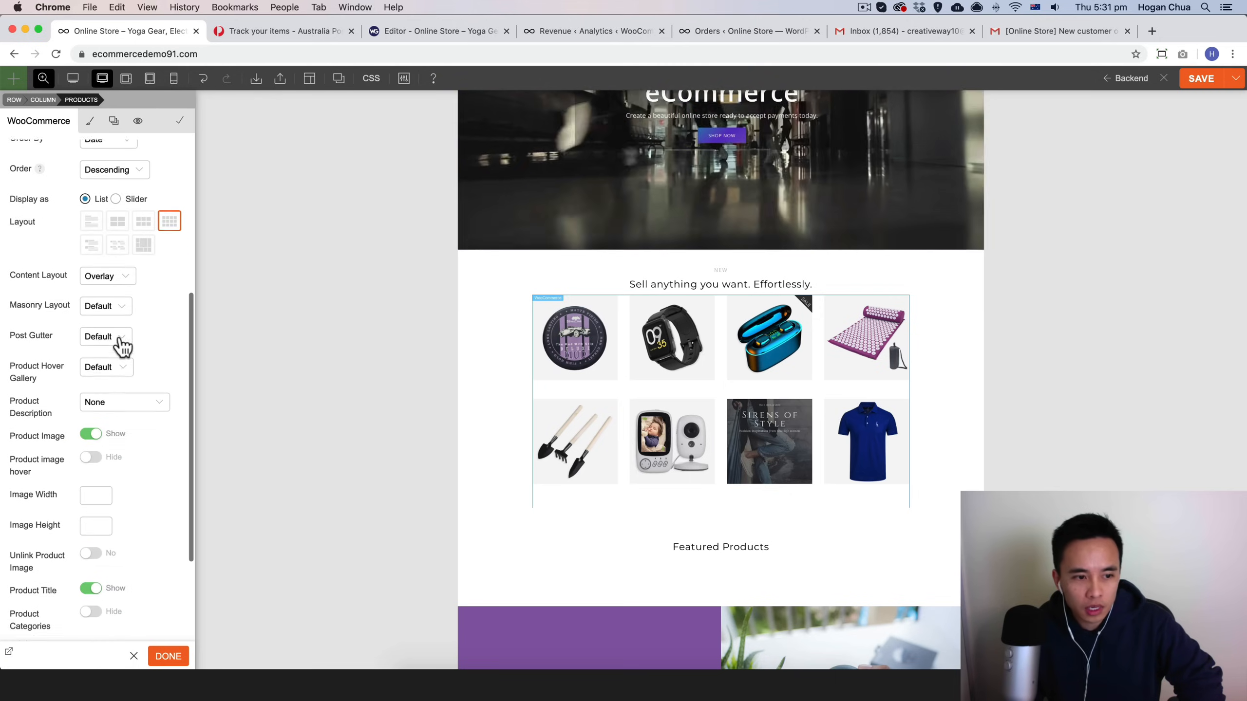
scroll(120, 348, "down", 4)
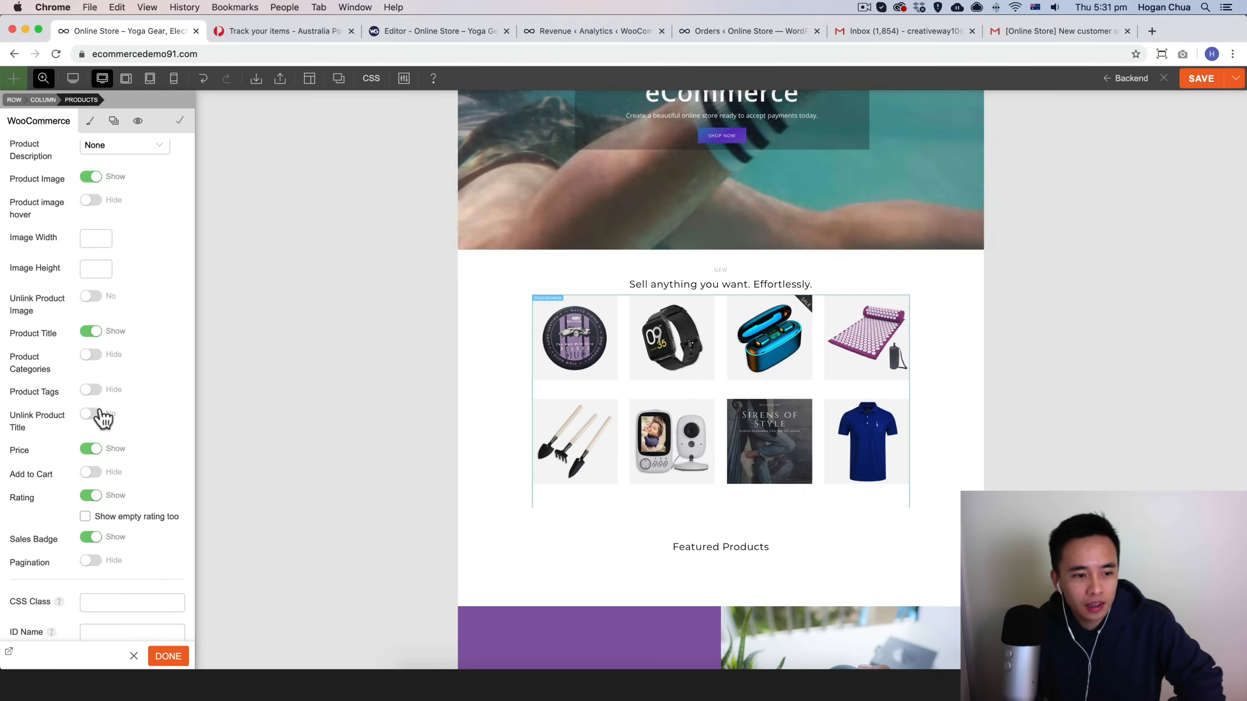
left_click(168, 657)
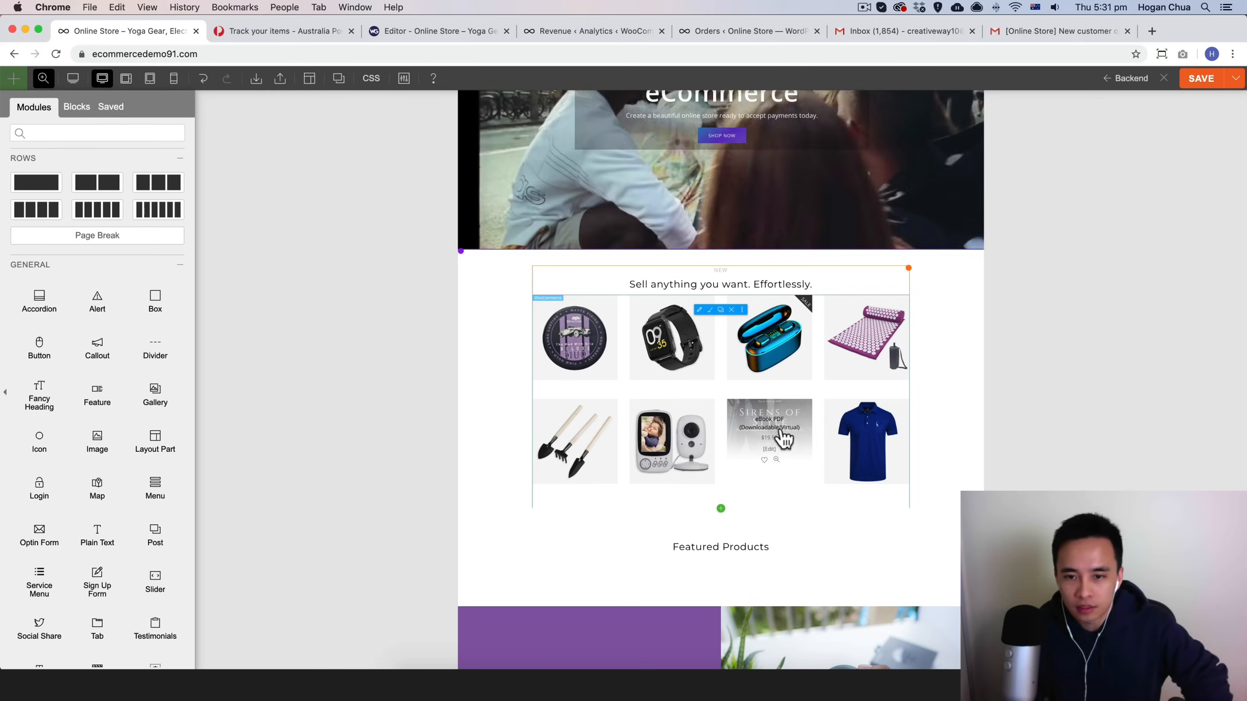
Step: Replace the image beside Anytime. Anywhere. with the Perfume-Salt image from the media library
scroll(800, 426, "down", 1)
scroll(800, 426, "down", 5)
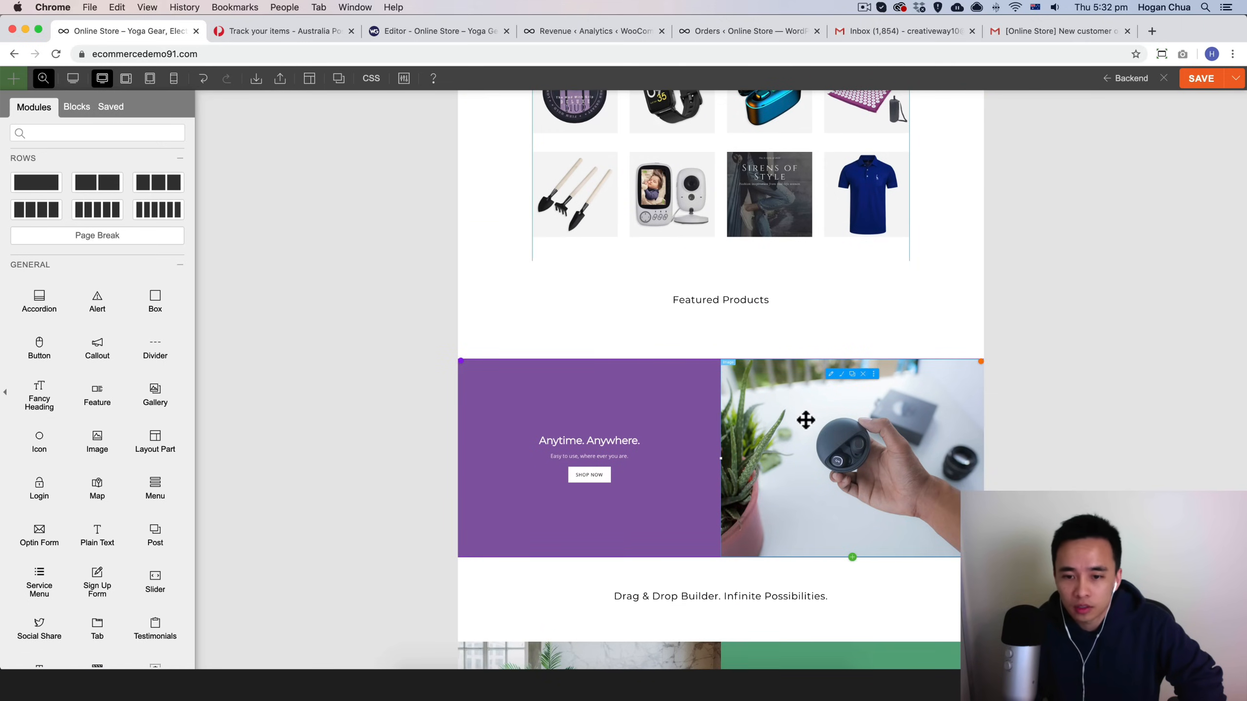
left_click(805, 419)
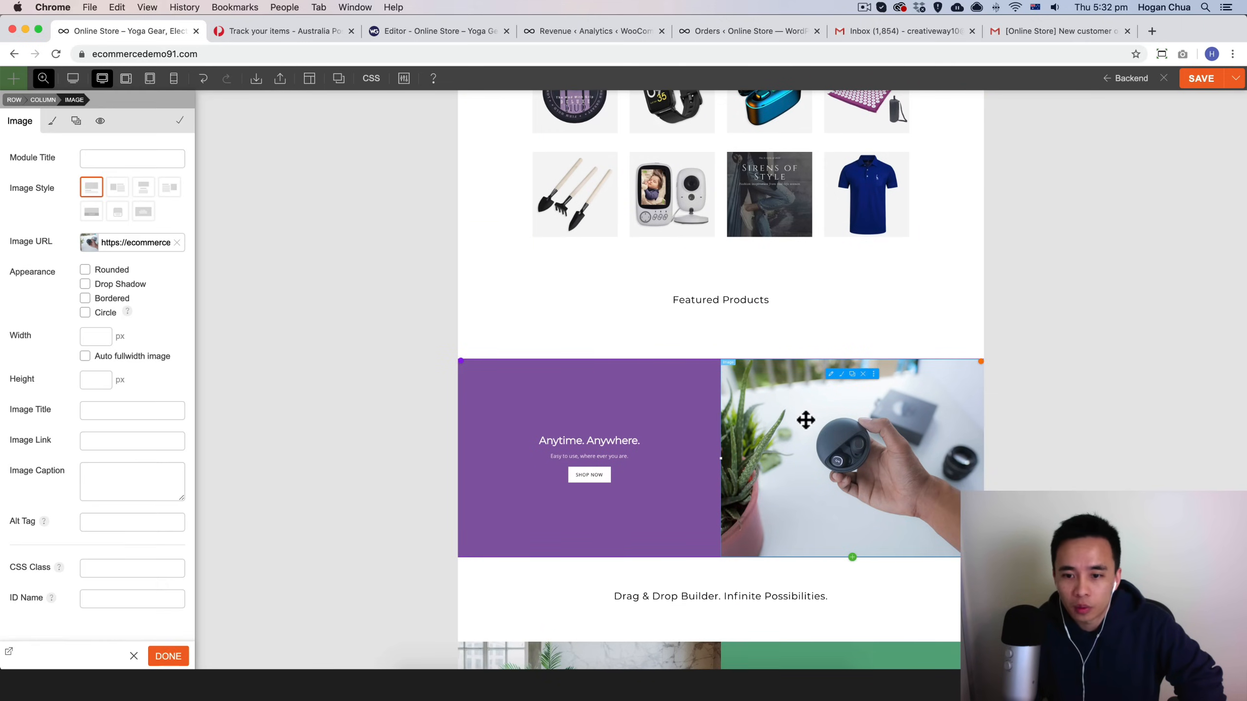
left_click(82, 247)
left_click(185, 260)
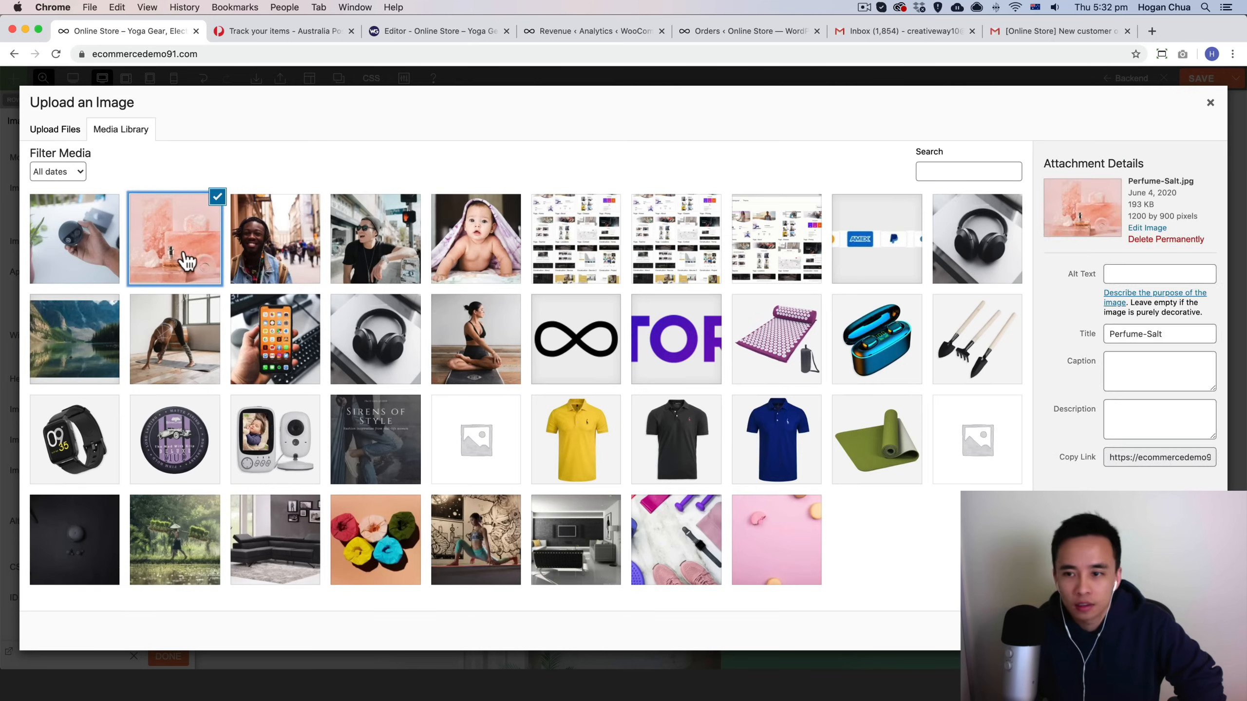
left_click(1184, 631)
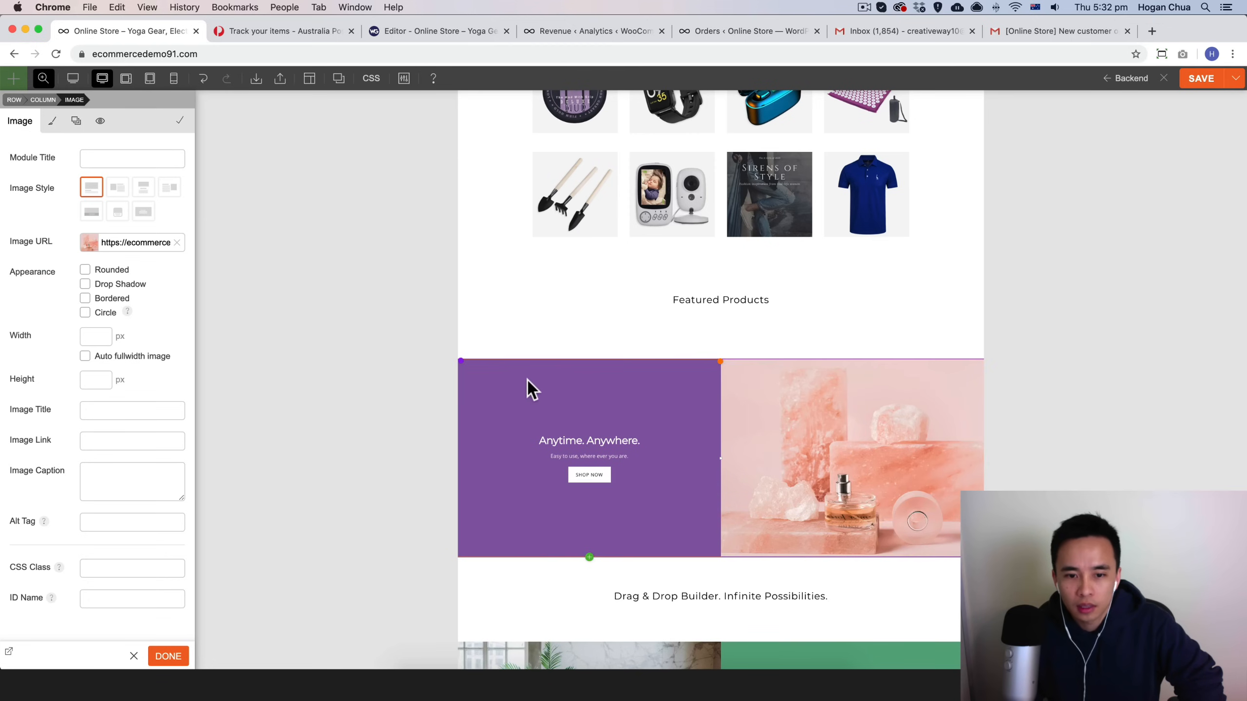
Step: Set the Anytime. Anywhere. column's background colour to the peach swatch #f0aa95 and confirm
left_click(540, 393)
left_click(81, 196)
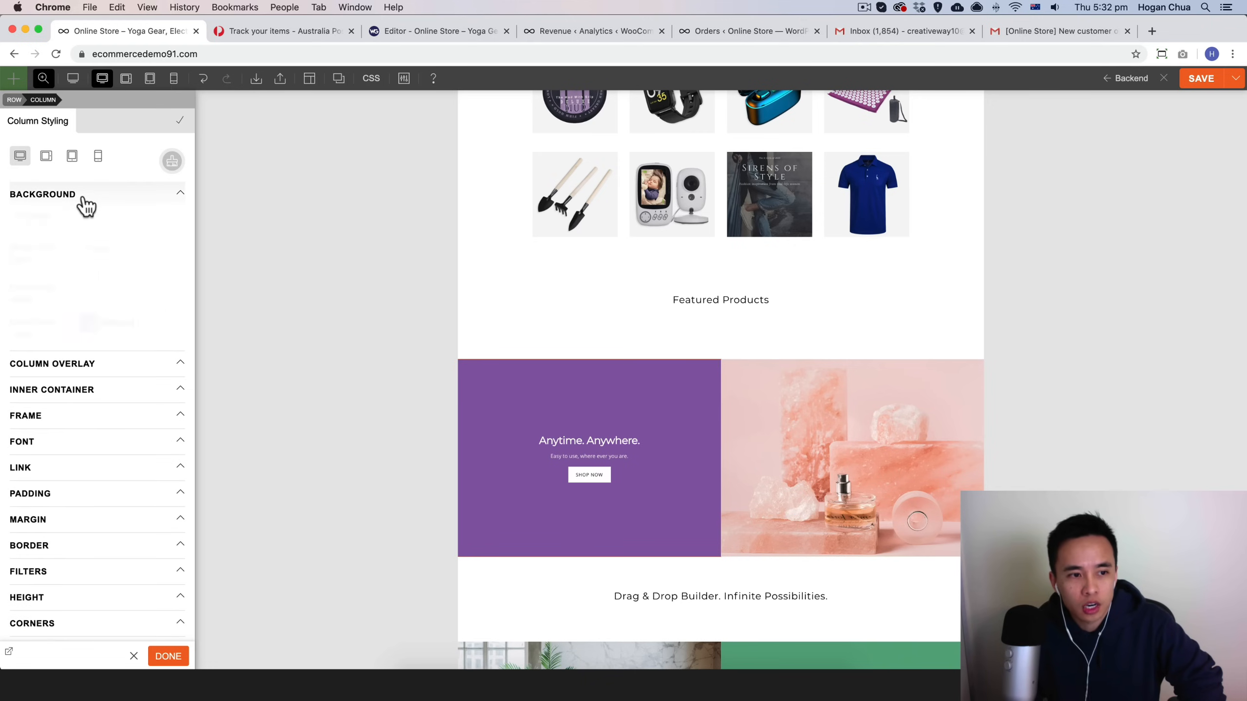
left_click(89, 325)
left_click(32, 349)
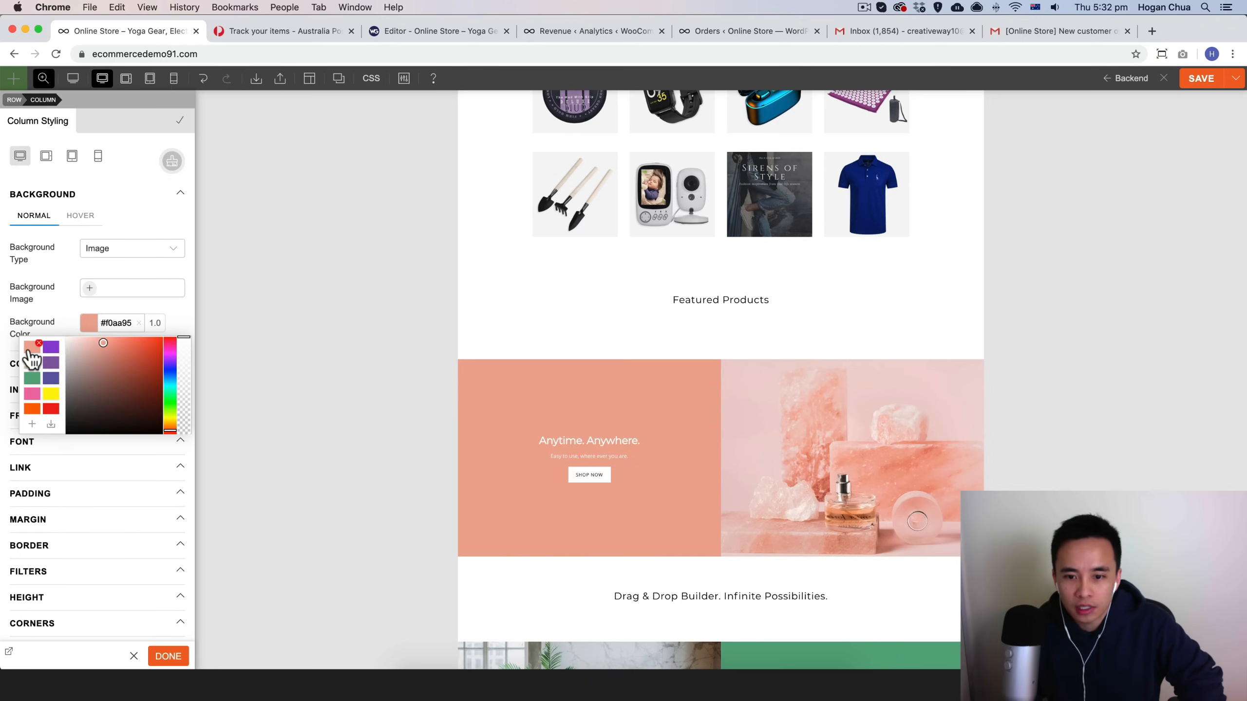
scroll(938, 423, "down", 5)
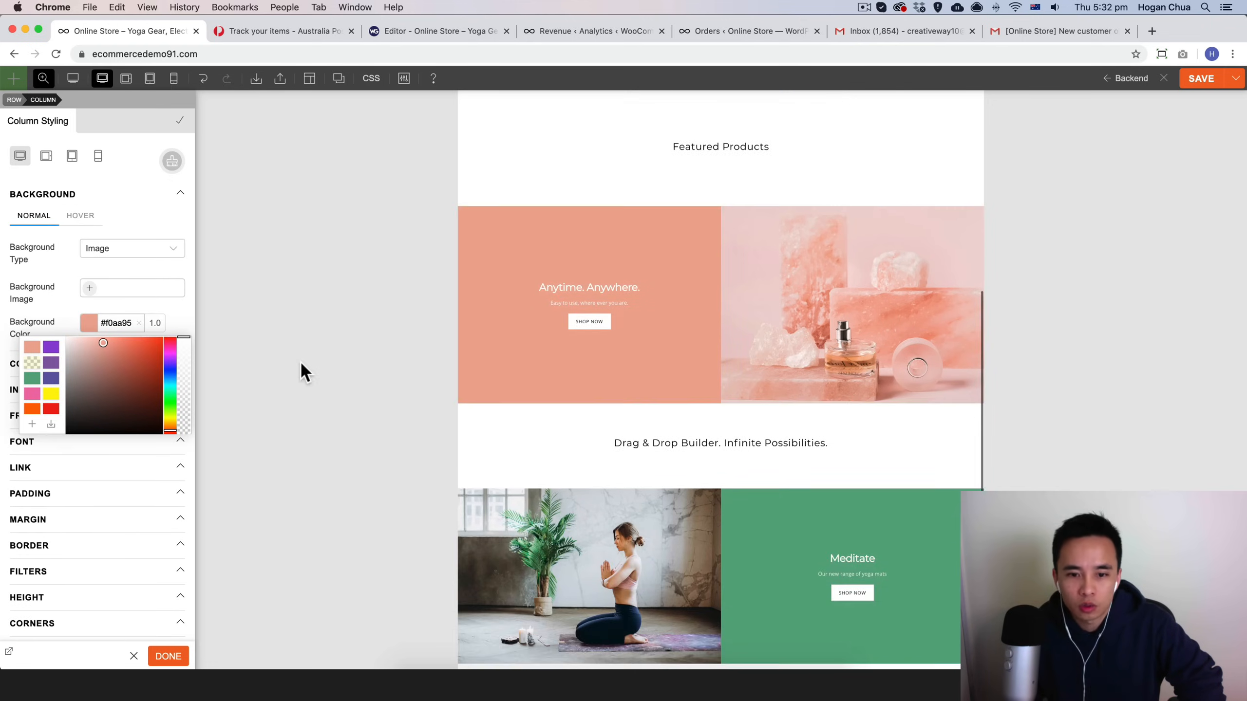
left_click(300, 370)
scroll(961, 397, "down", 4)
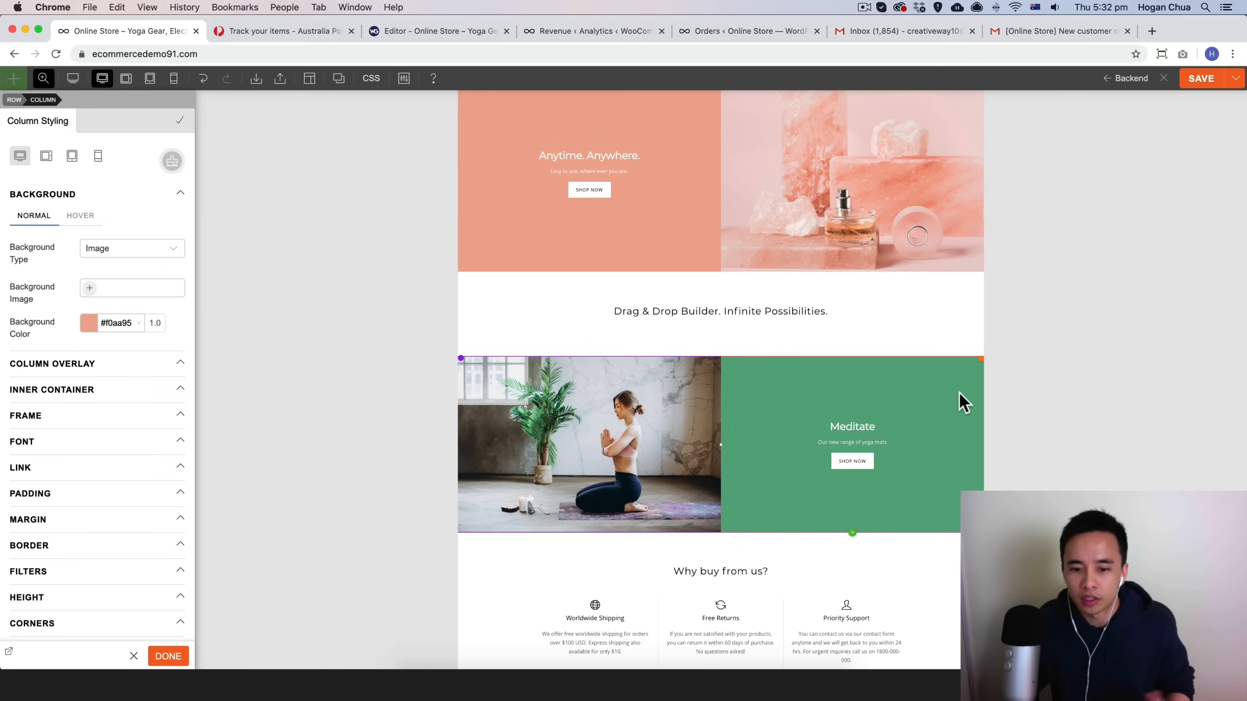
scroll(951, 368, "down", 6)
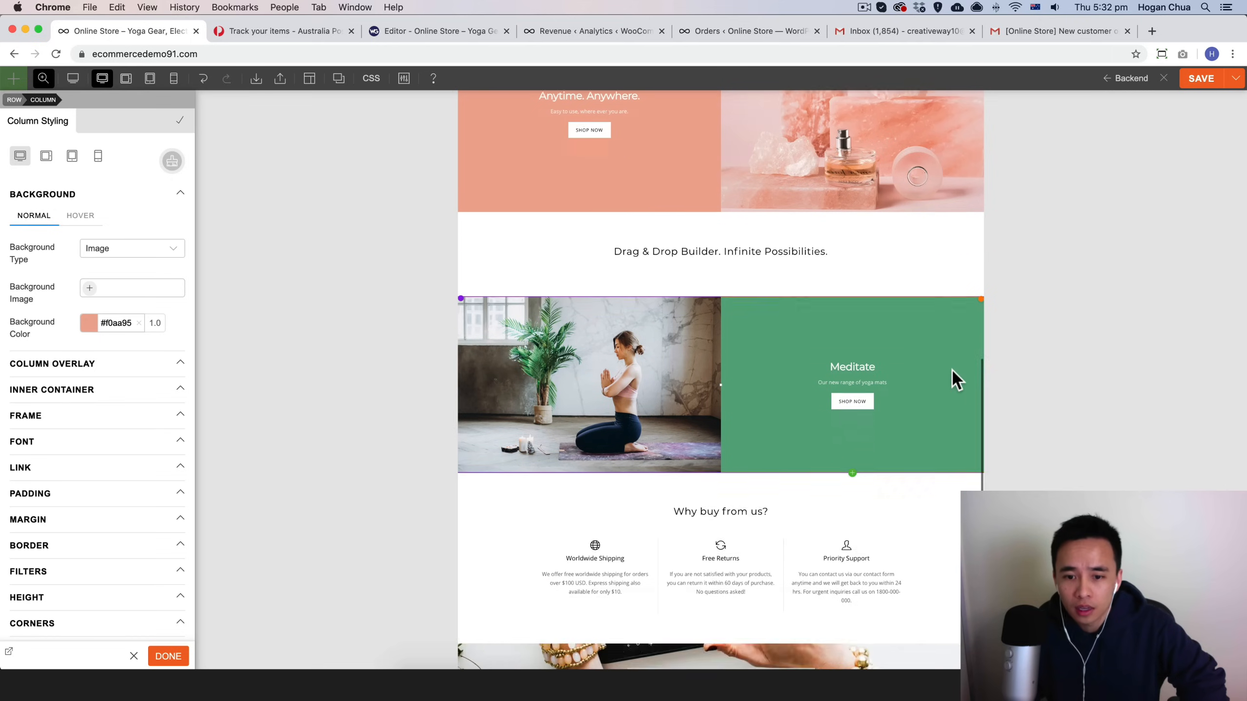
scroll(950, 368, "down", 2)
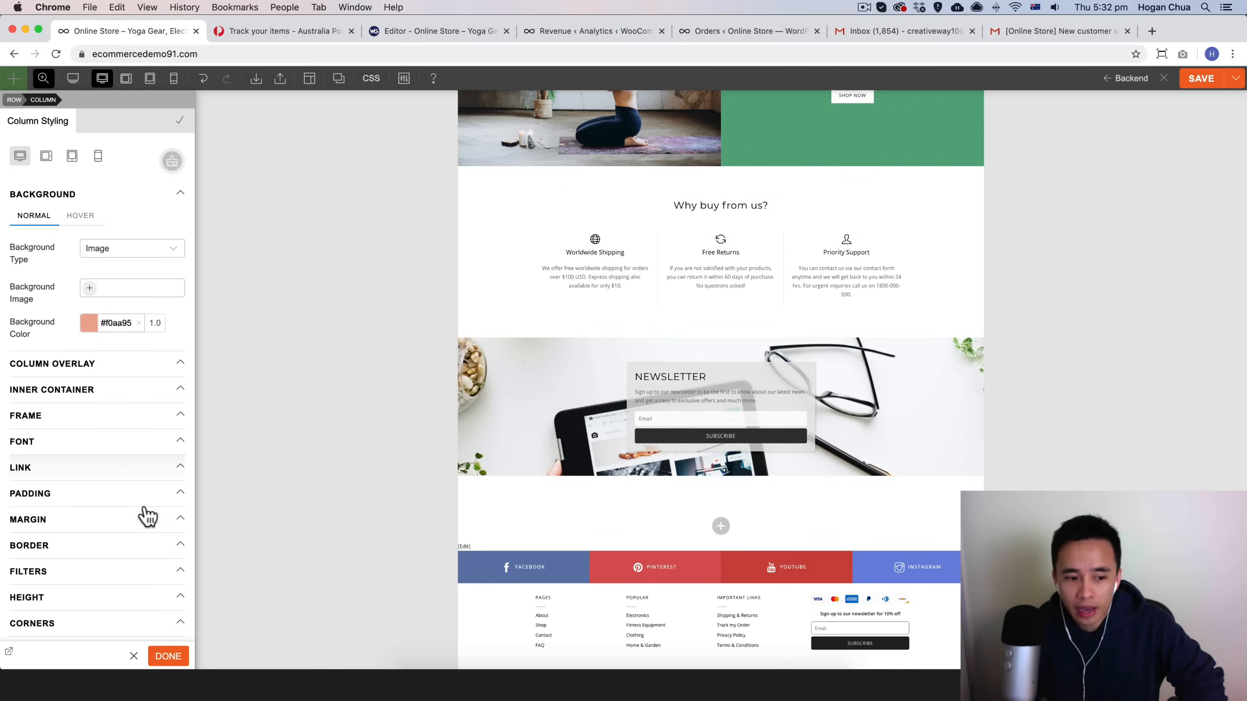
left_click(168, 656)
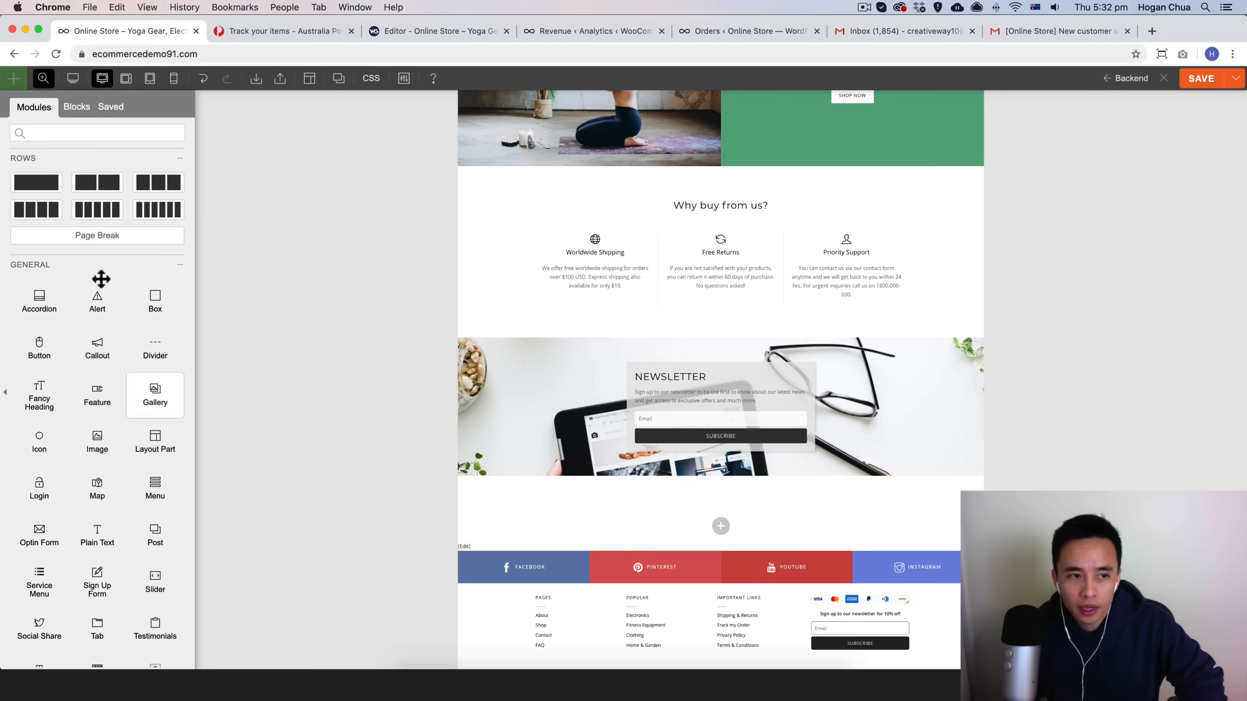
Step: Zoom to 100% and add an Optin Form under Why buy from us? with inline layout and hidden first name
mouse_move(42, 81)
left_click(51, 143)
scroll(125, 383, "down", 5)
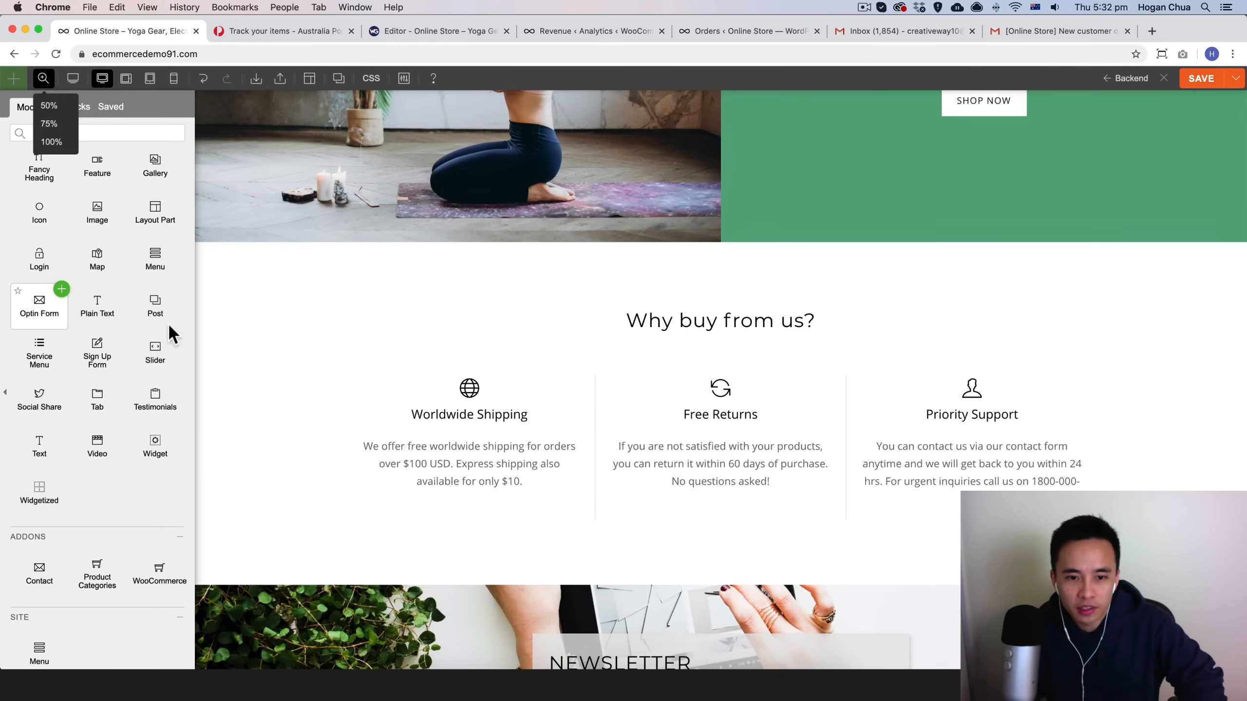
left_click_drag(170, 327, 760, 356)
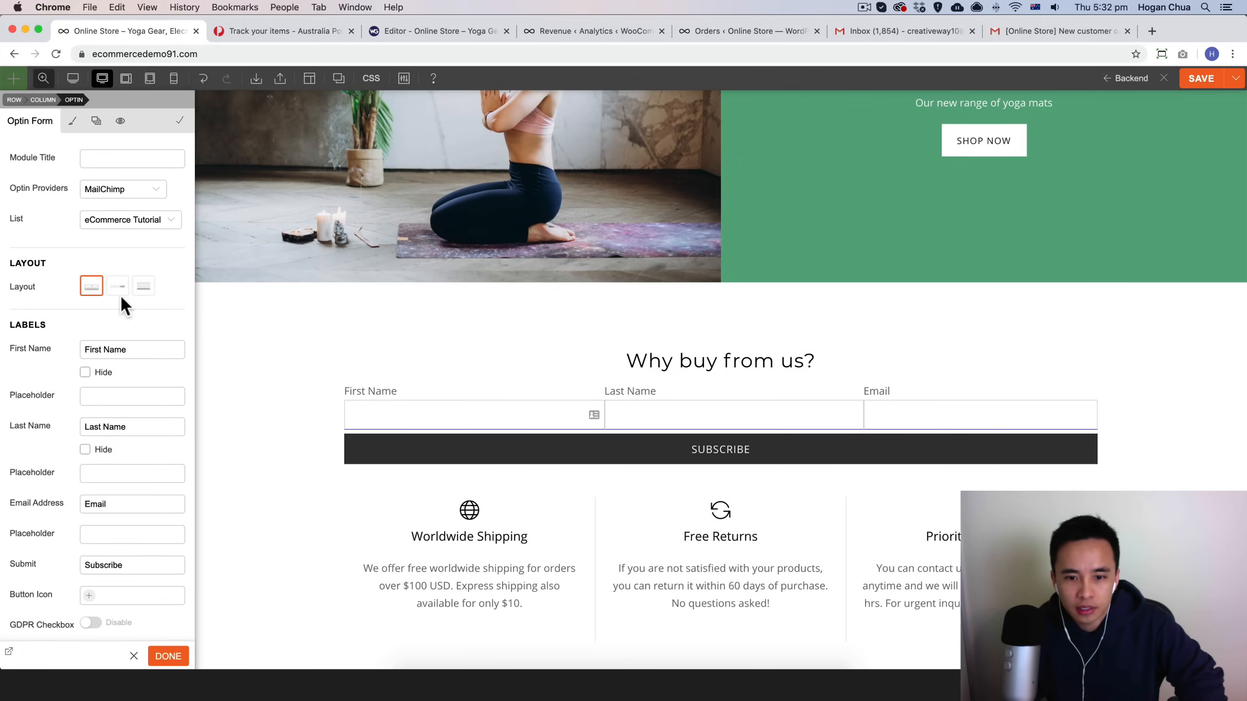
left_click(119, 290)
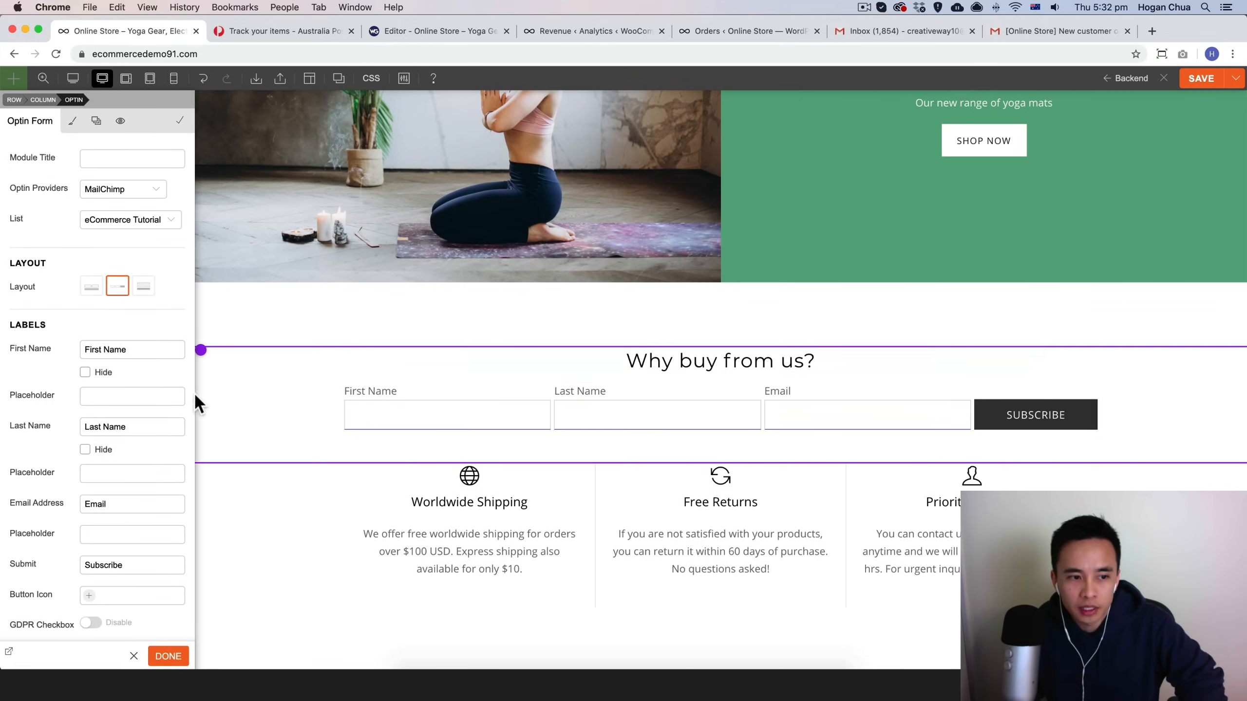
scroll(103, 376, "down", 1)
left_click(85, 353)
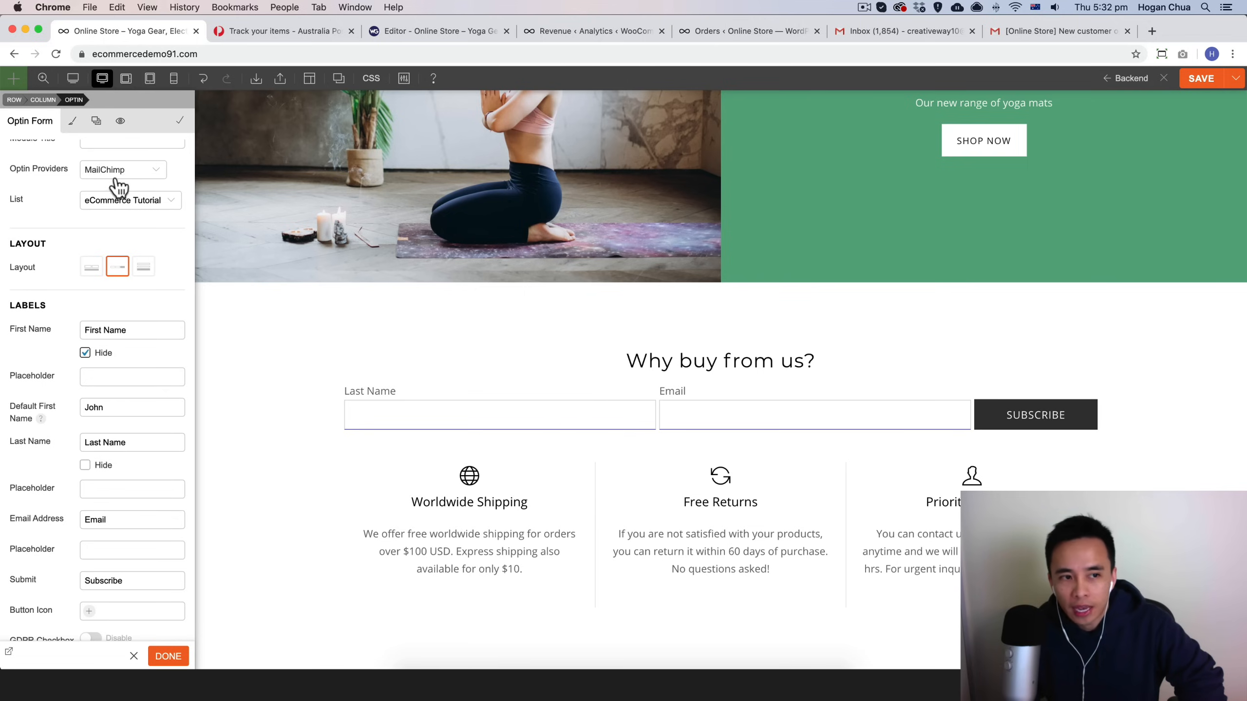
scroll(118, 187, "up", 1)
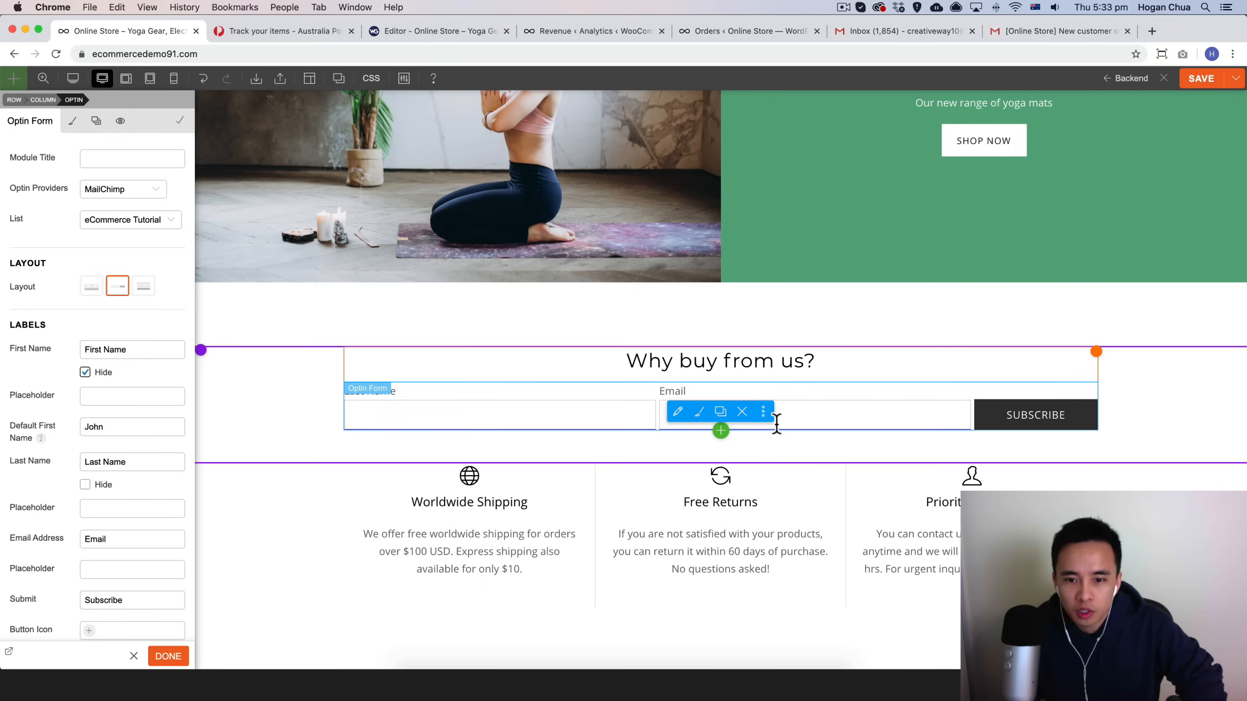
Step: Delete the newly added Optin Form module
left_click(742, 412)
left_click(724, 131)
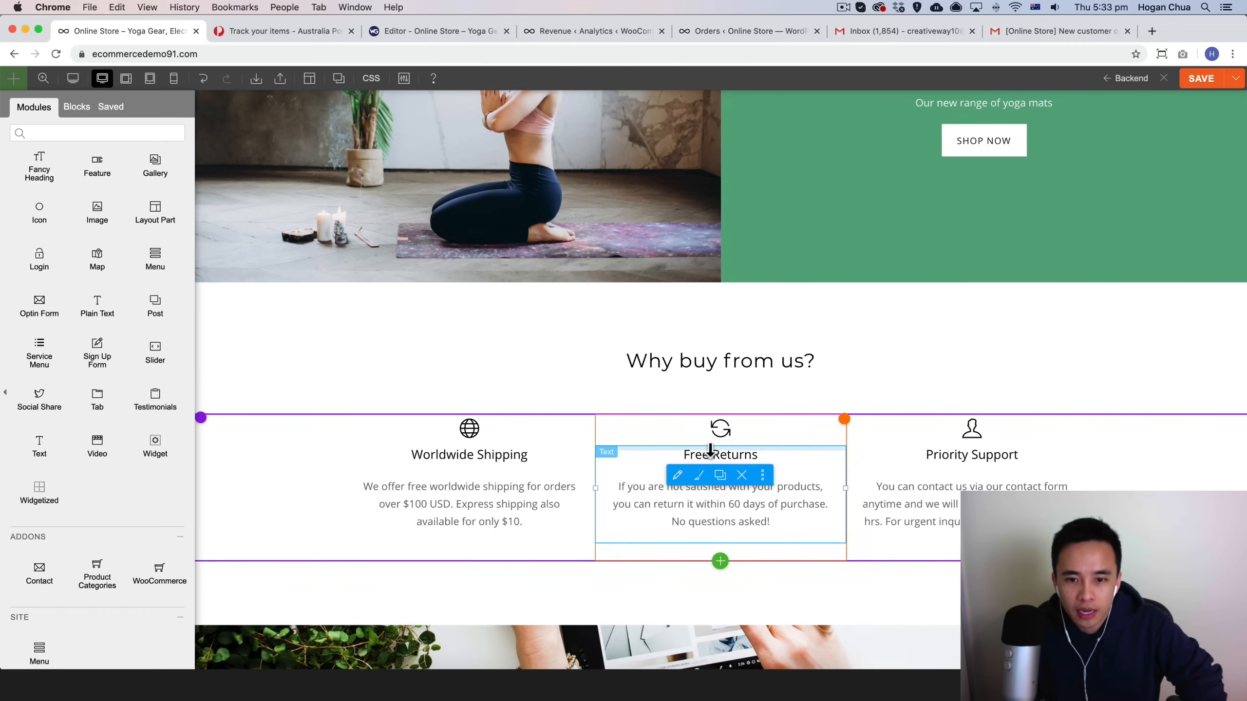
Step: Review the edited home page and save the changes
scroll(710, 451, "down", 8)
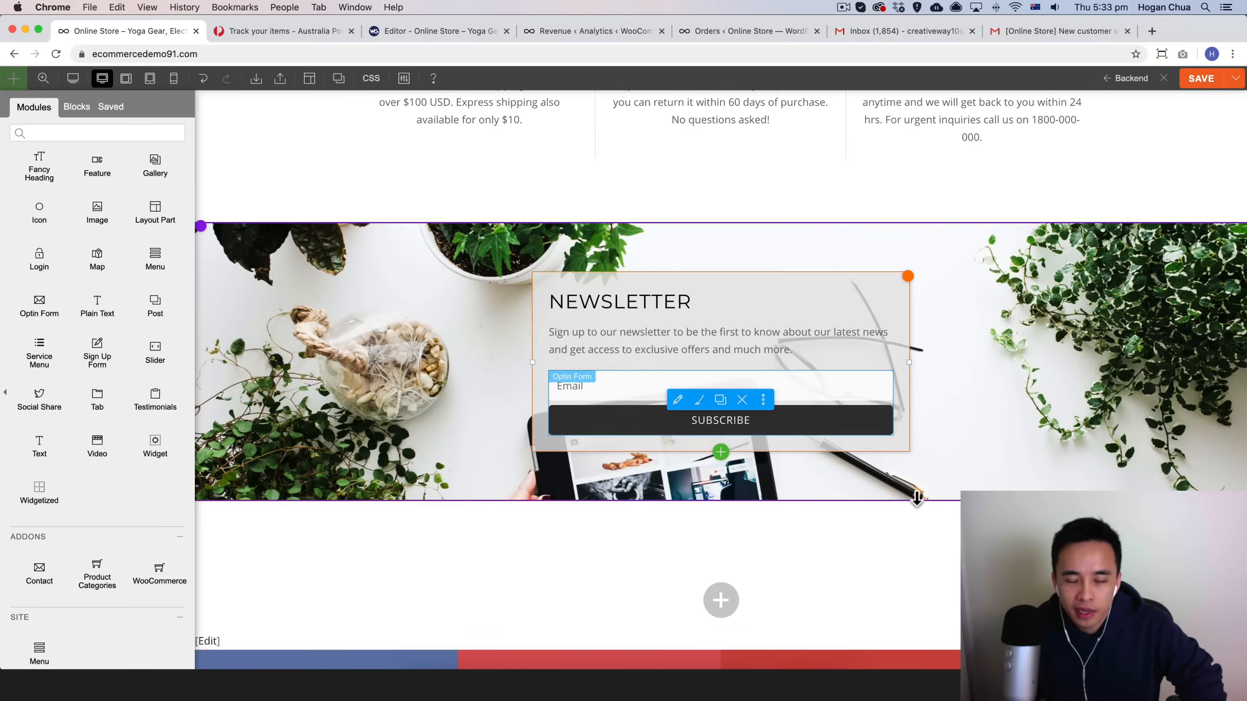
scroll(921, 501, "down", 5)
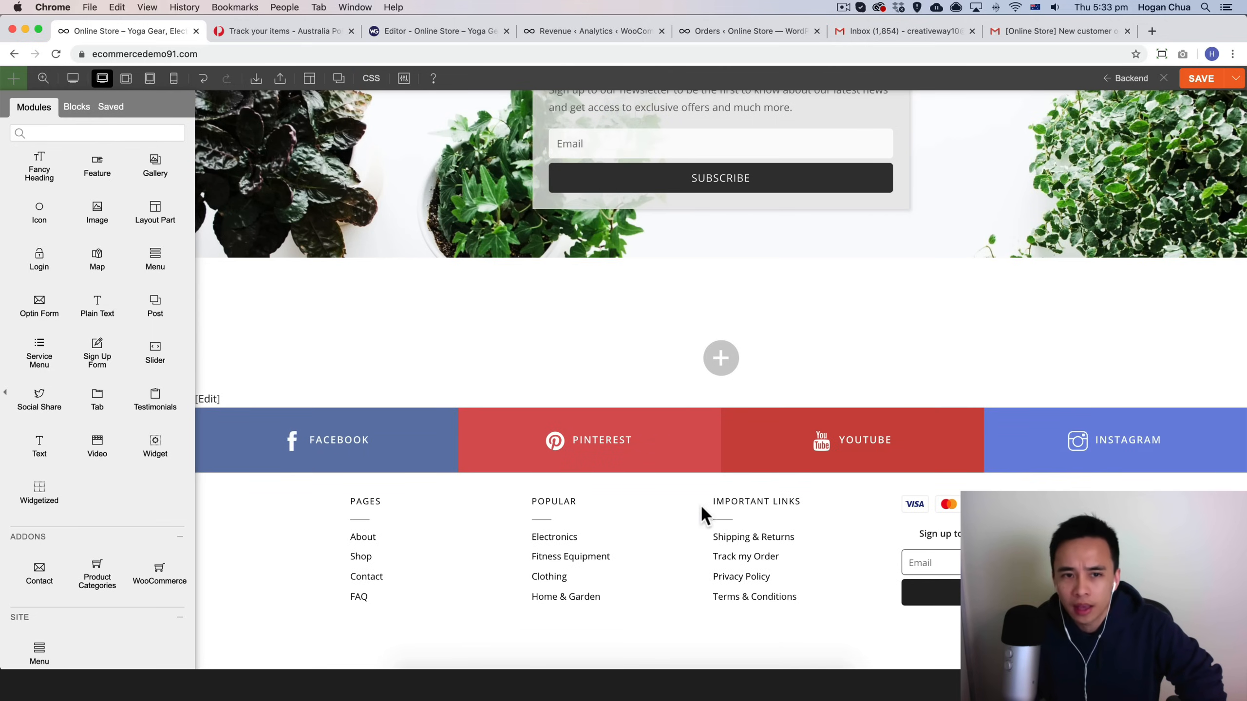
scroll(652, 140, "up", 15)
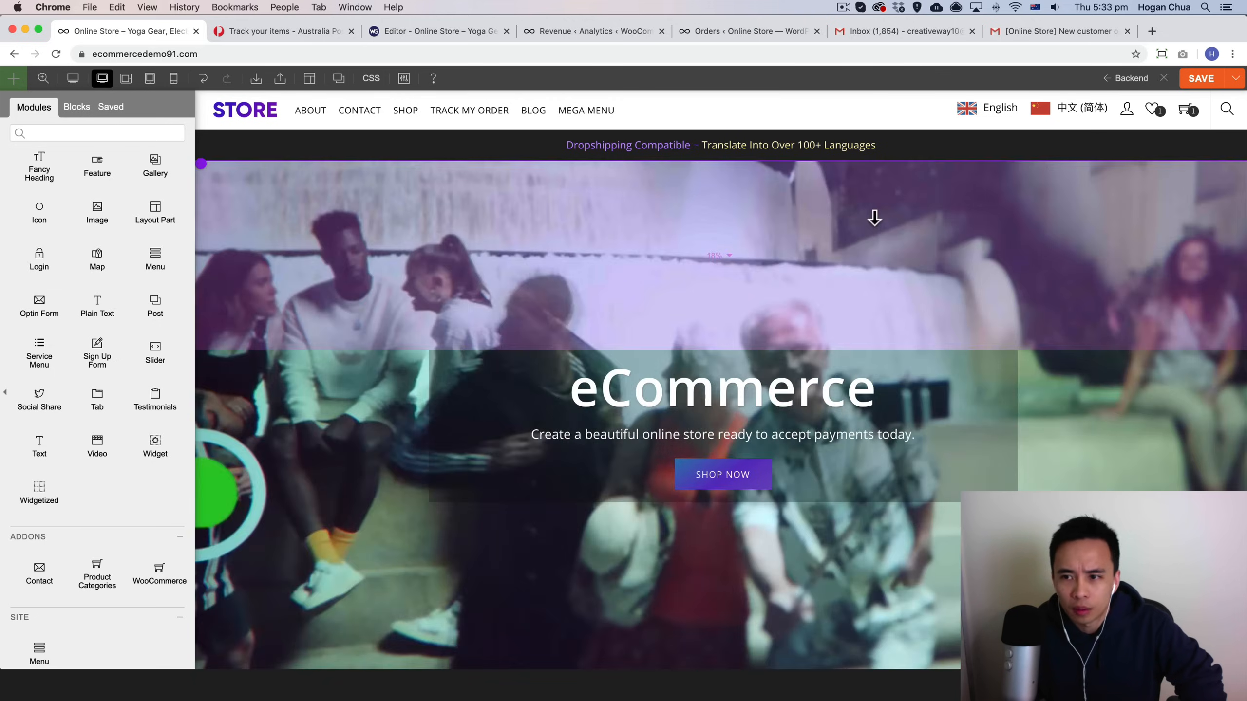
scroll(874, 218, "down", 20)
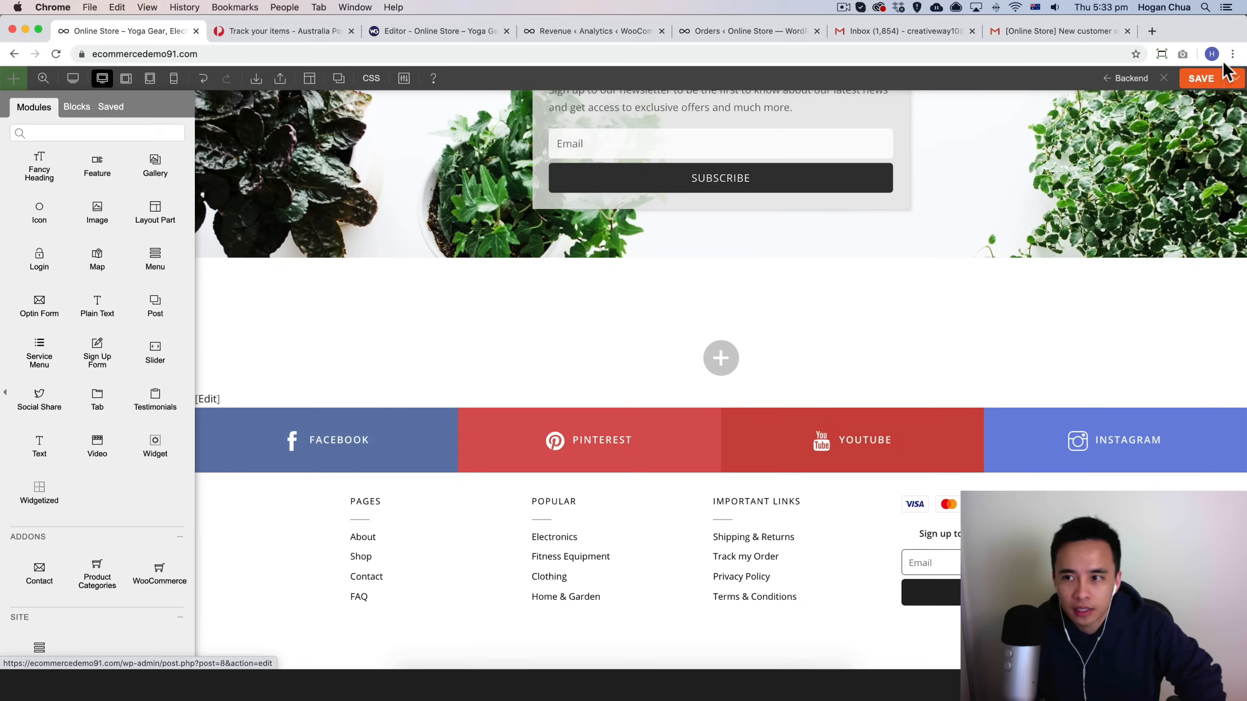
left_click(1195, 83)
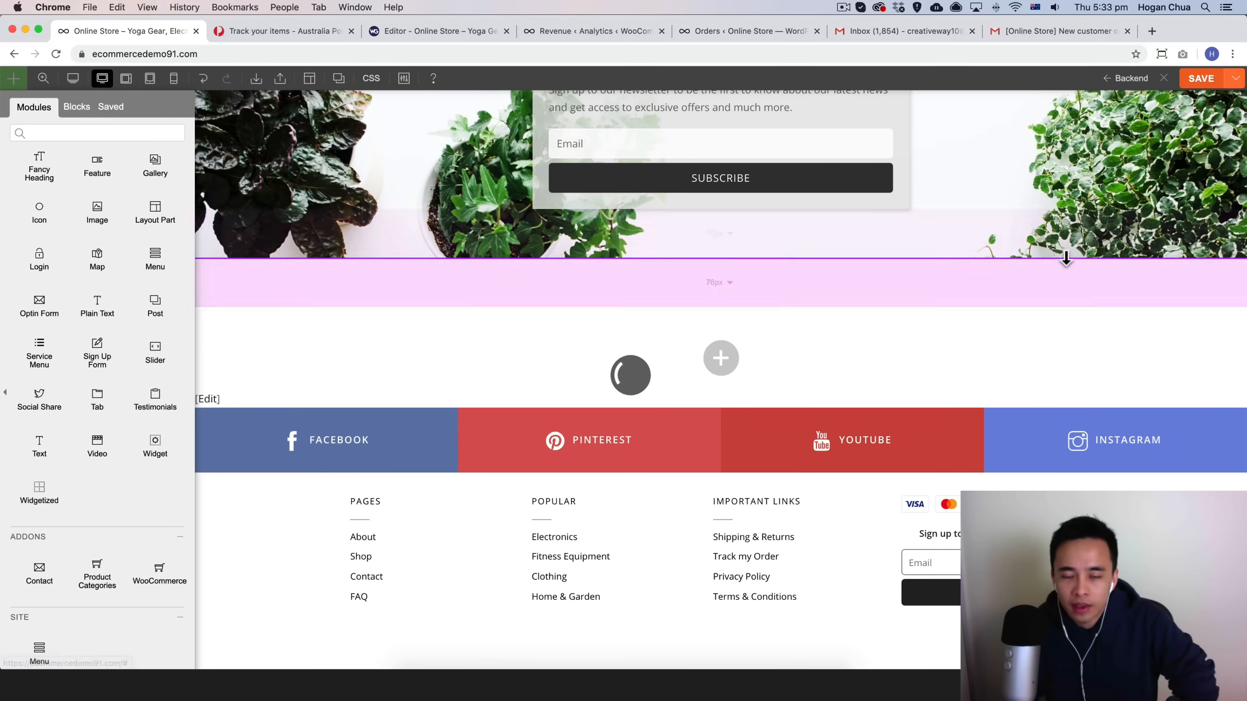
scroll(1045, 256, "up", 2)
scroll(1045, 255, "up", 20)
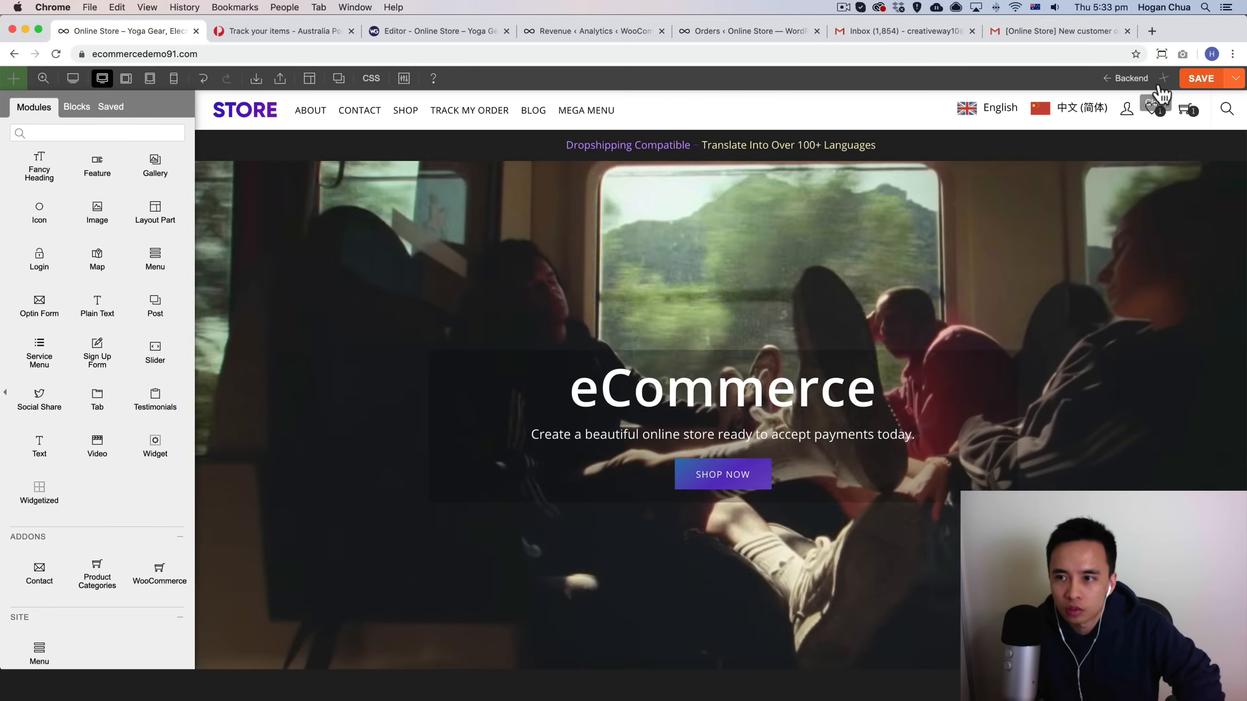
Step: Leave the page builder for the live storefront and open the Silvertree Deluxe Mud product page
left_click(1164, 80)
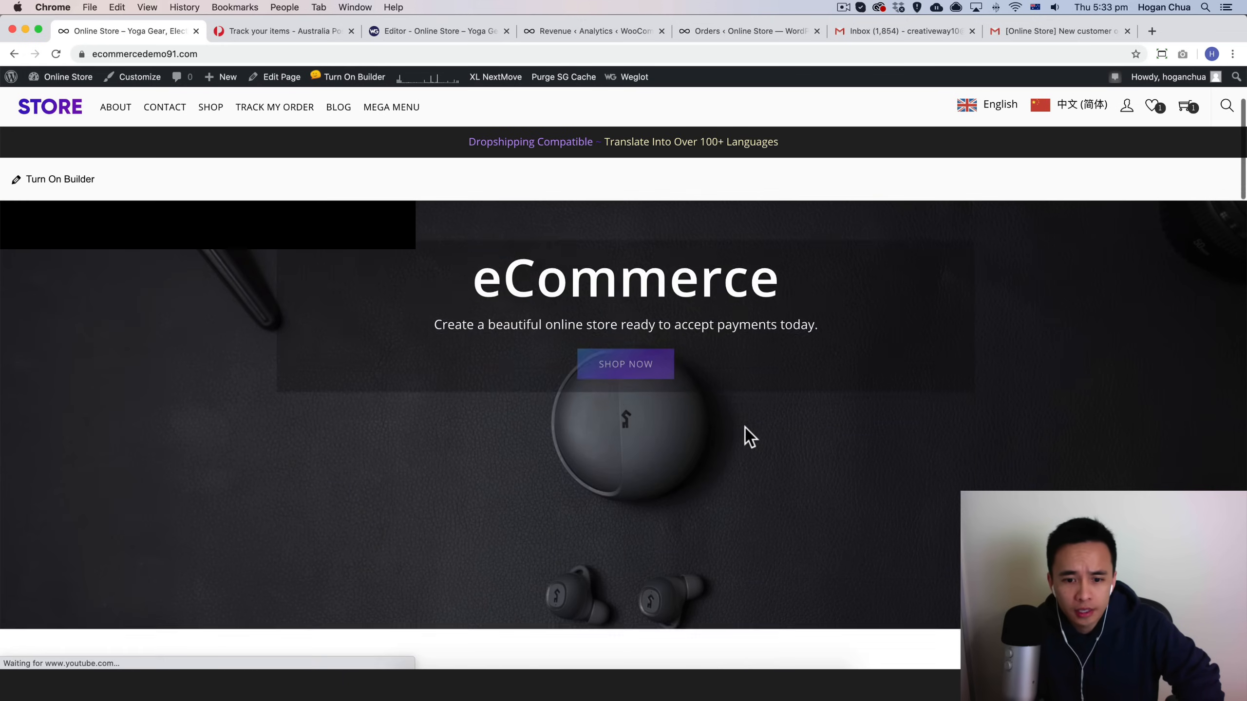
scroll(746, 426, "down", 10)
scroll(744, 427, "up", 4)
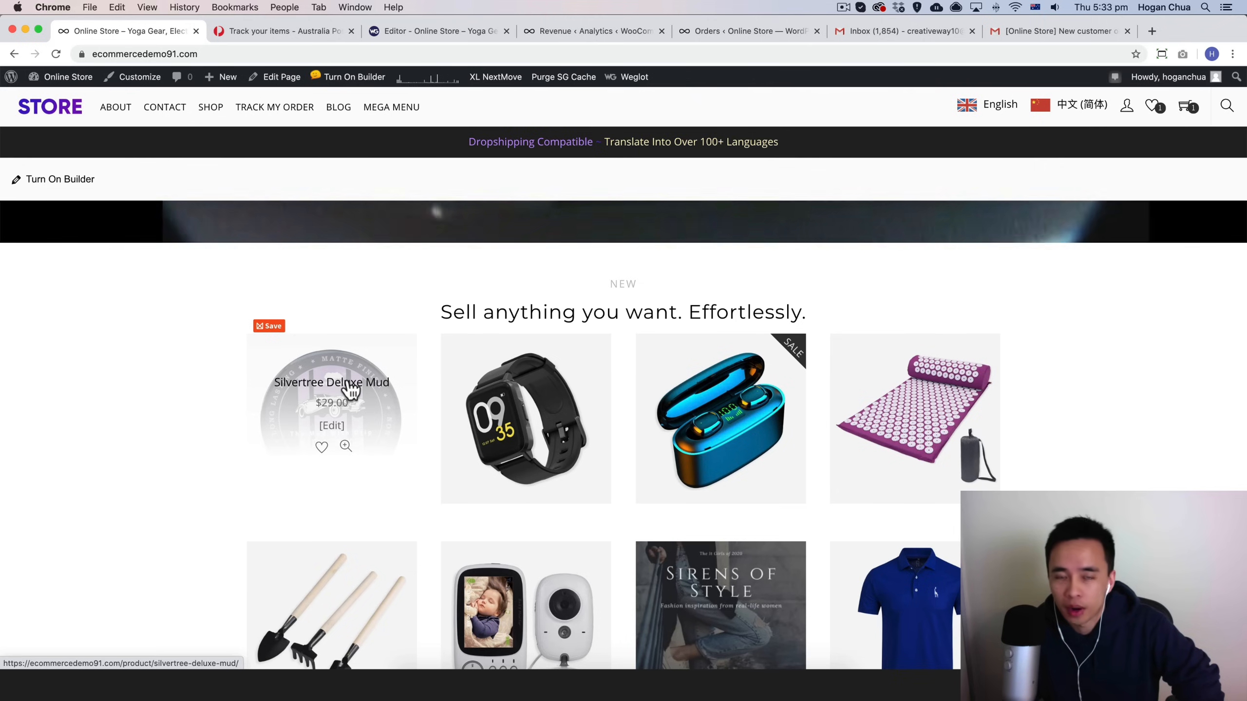
left_click(351, 391)
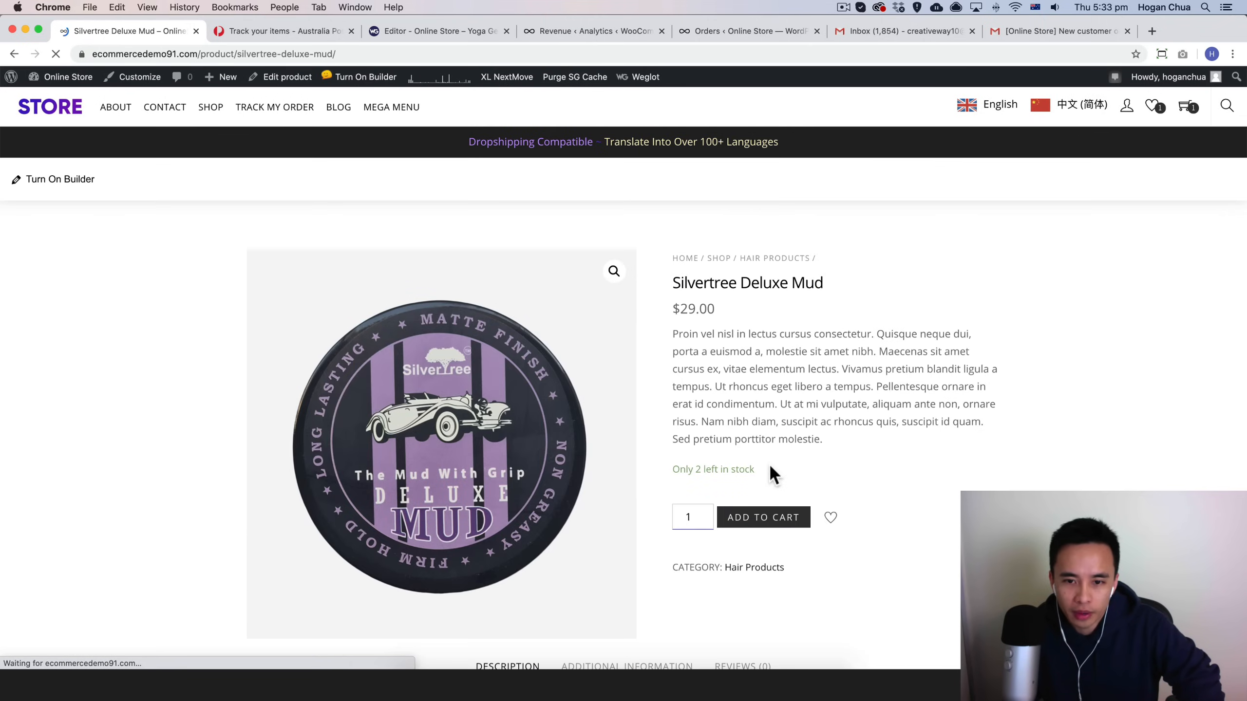
Step: Open the full shopping cart from the mini-cart dropdown
scroll(768, 471, "down", 5)
scroll(767, 464, "up", 5)
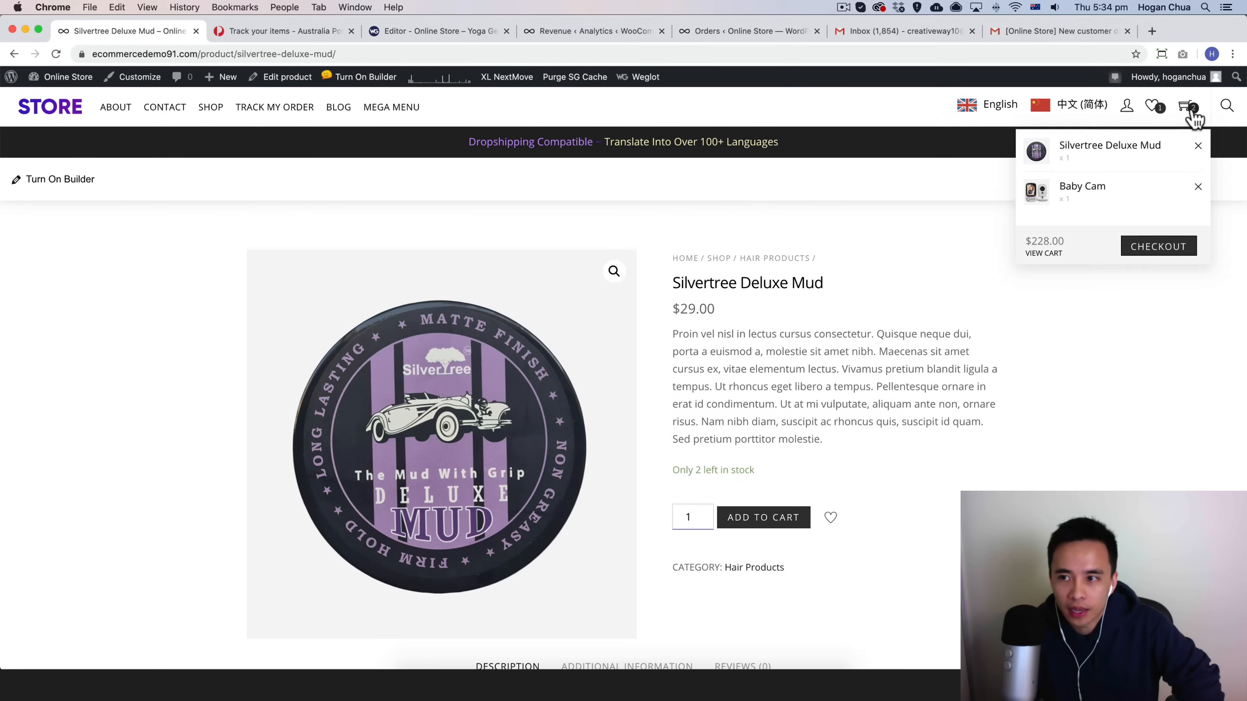
left_click(1033, 260)
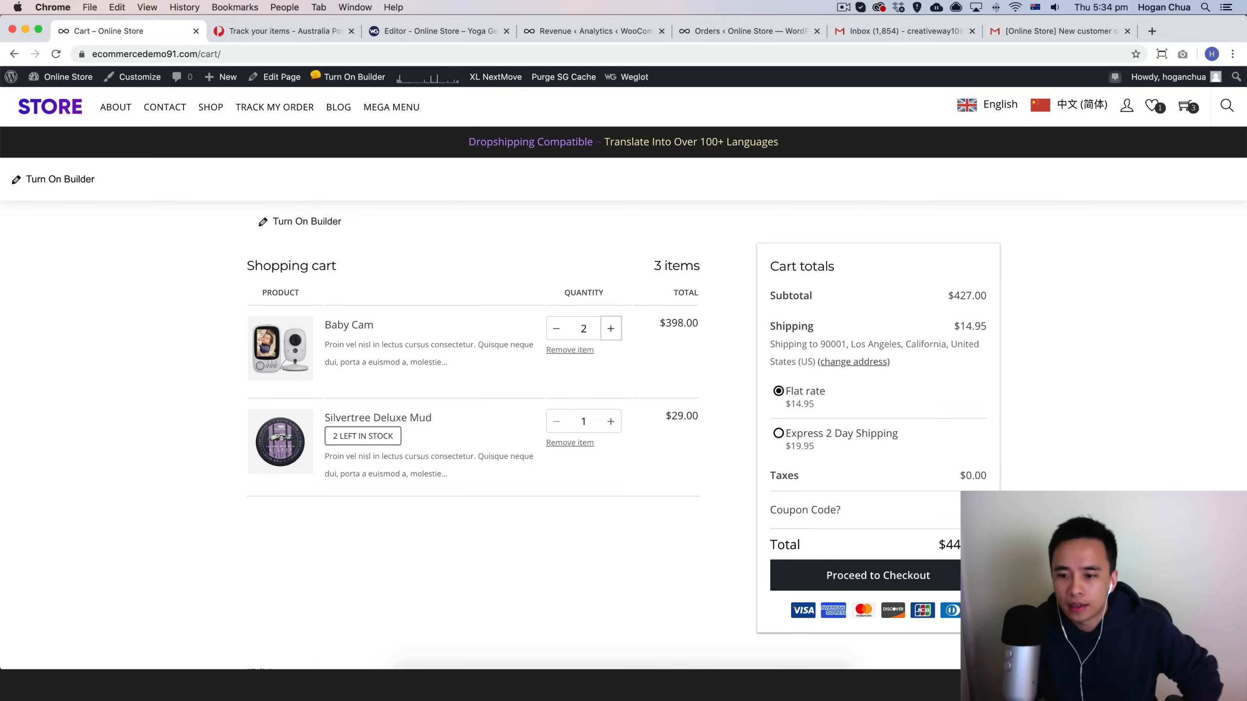
Step: Apply the coupon code 99off to the cart
left_click(831, 521)
left_click(801, 545)
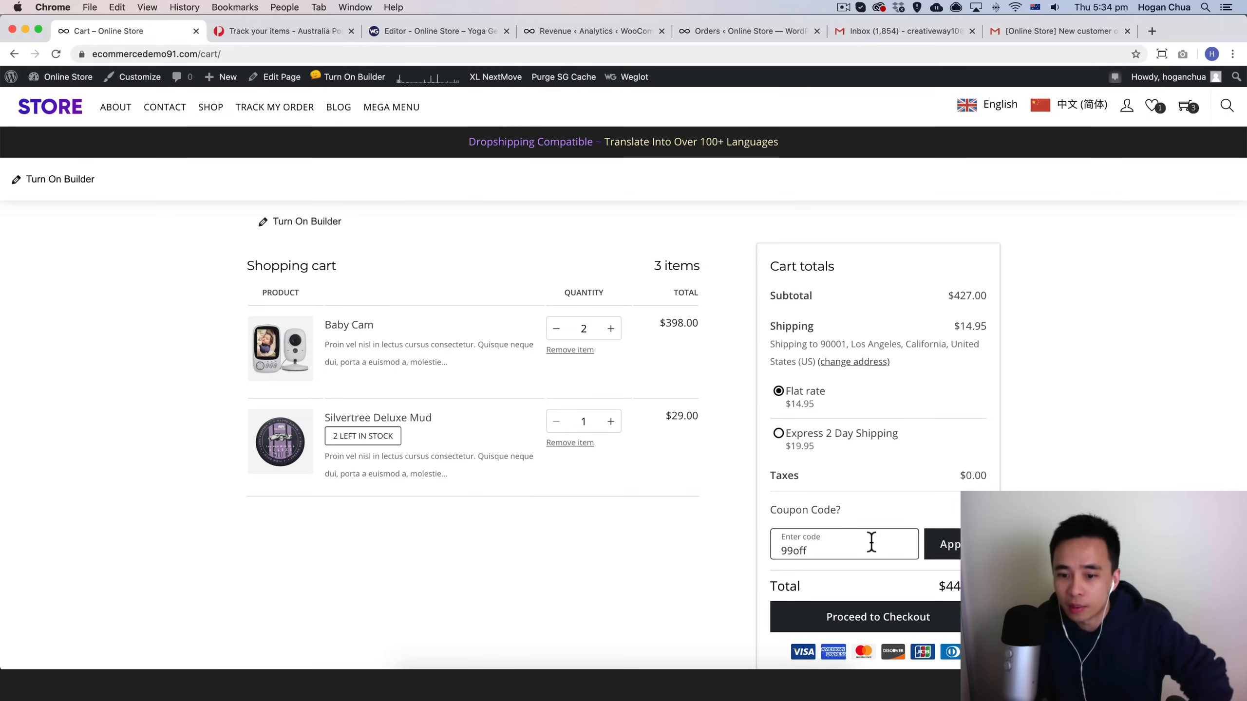
left_click(947, 549)
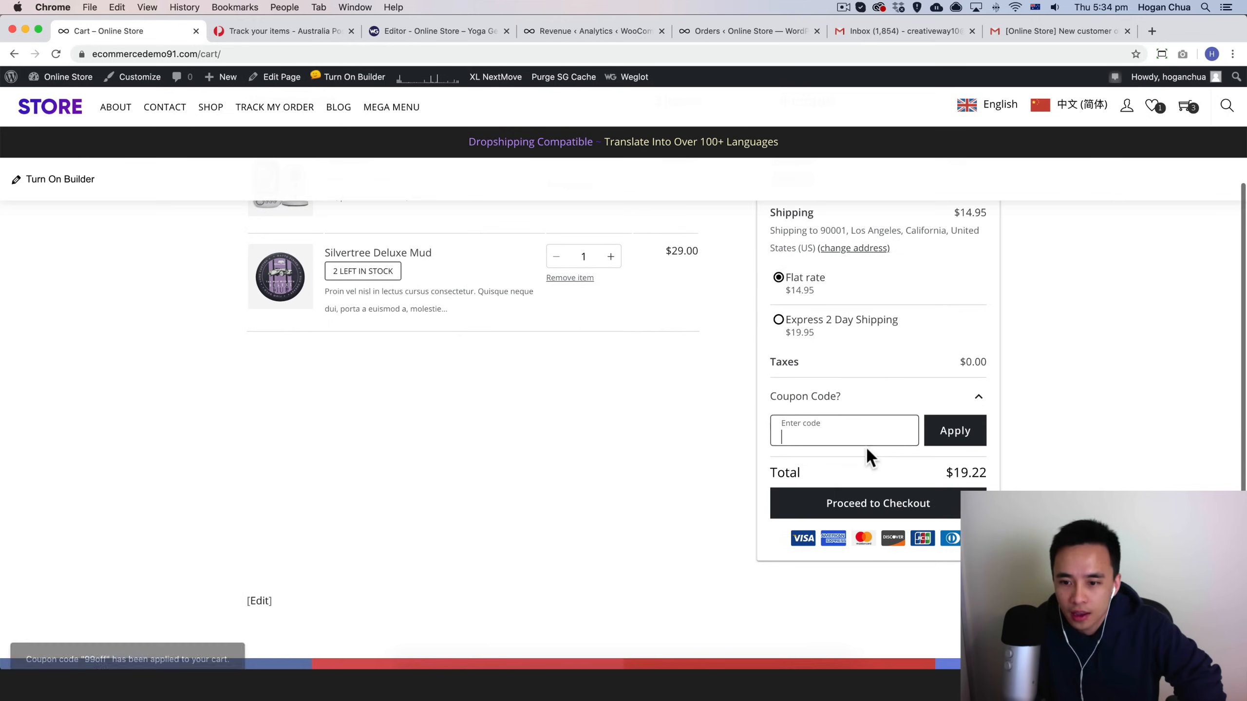
Step: Proceed to checkout and copy the test credit card number from the notice
left_click(857, 506)
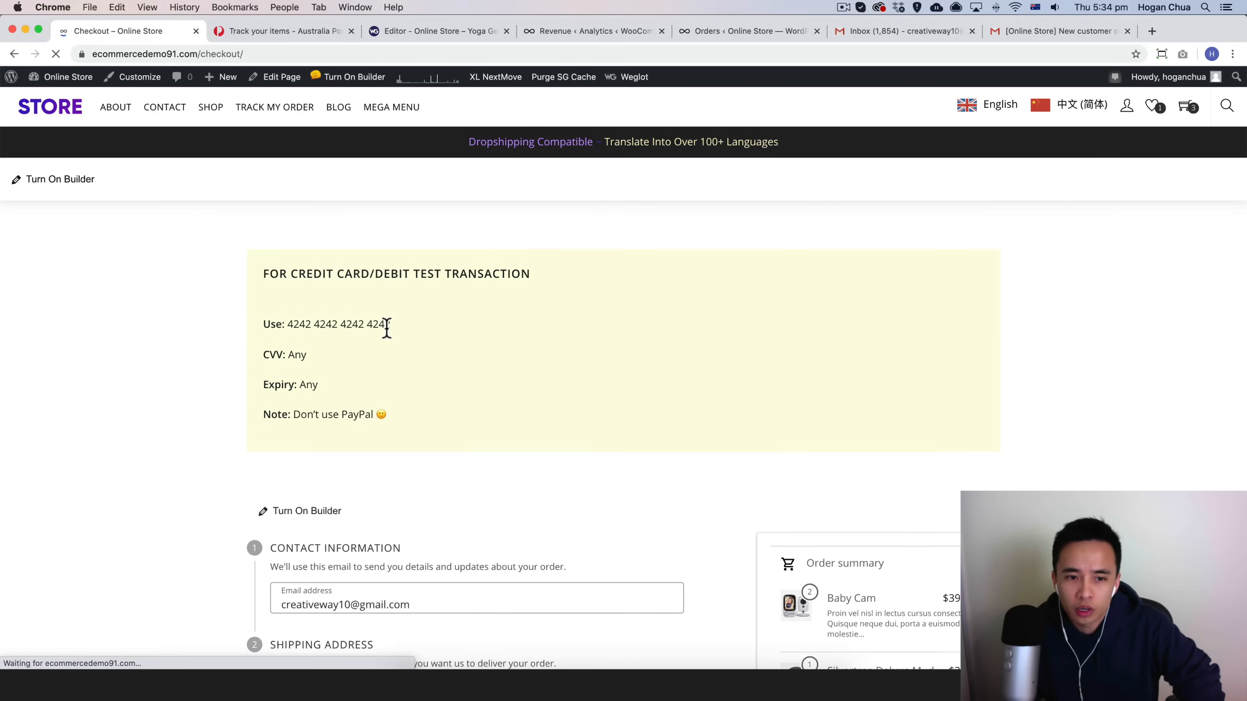
left_click_drag(389, 324, 288, 414)
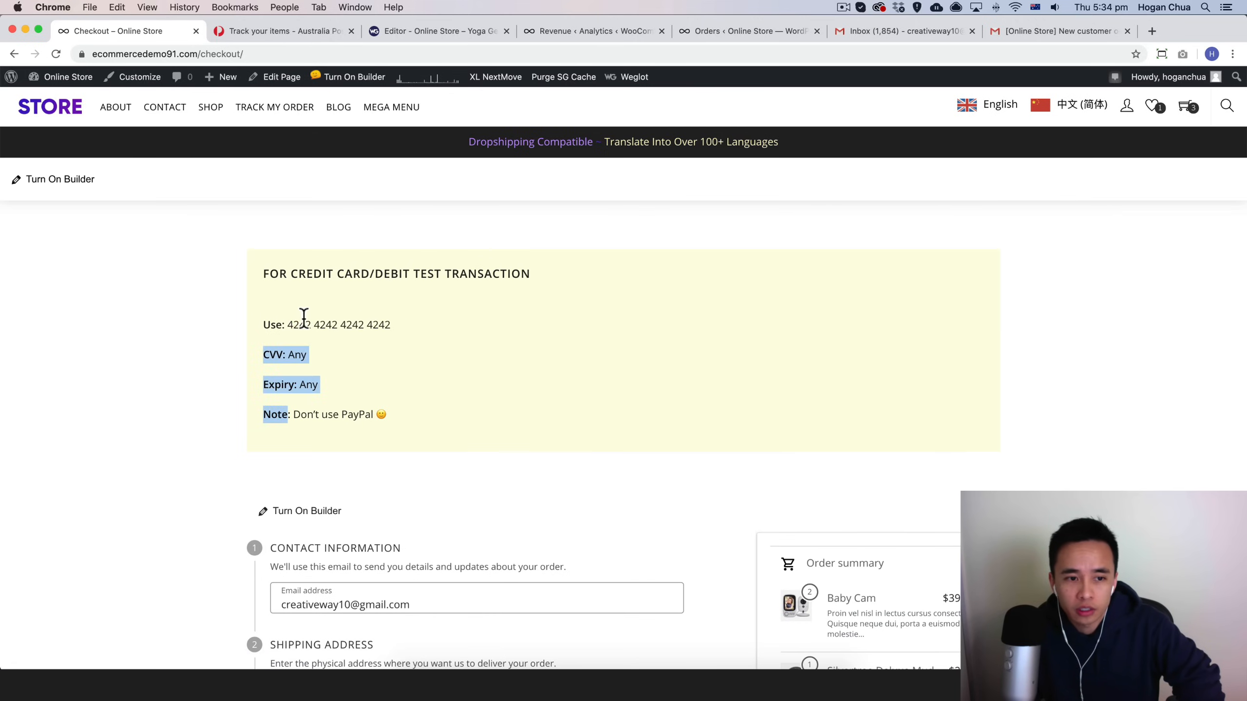
left_click_drag(310, 328, 391, 325)
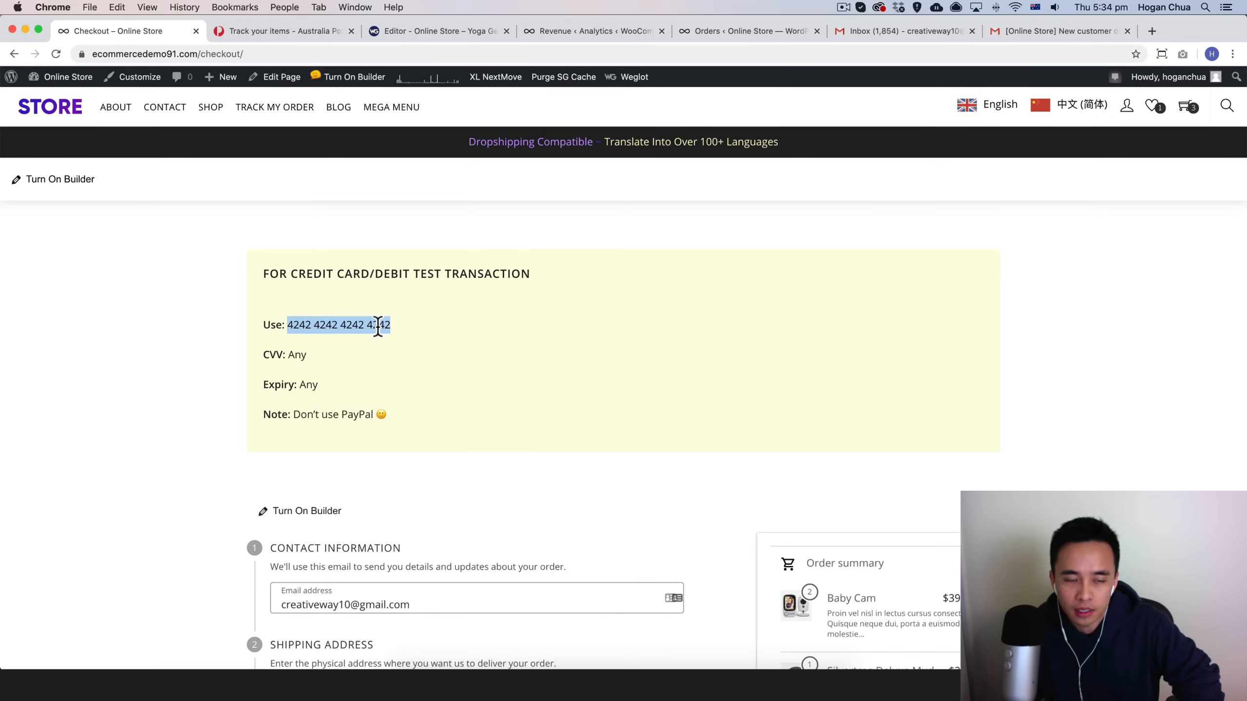
right_click(374, 325)
left_click(395, 350)
Step: Fill in the card number, expiry date and CVV in the payment section and place the order
scroll(422, 511, "down", 6)
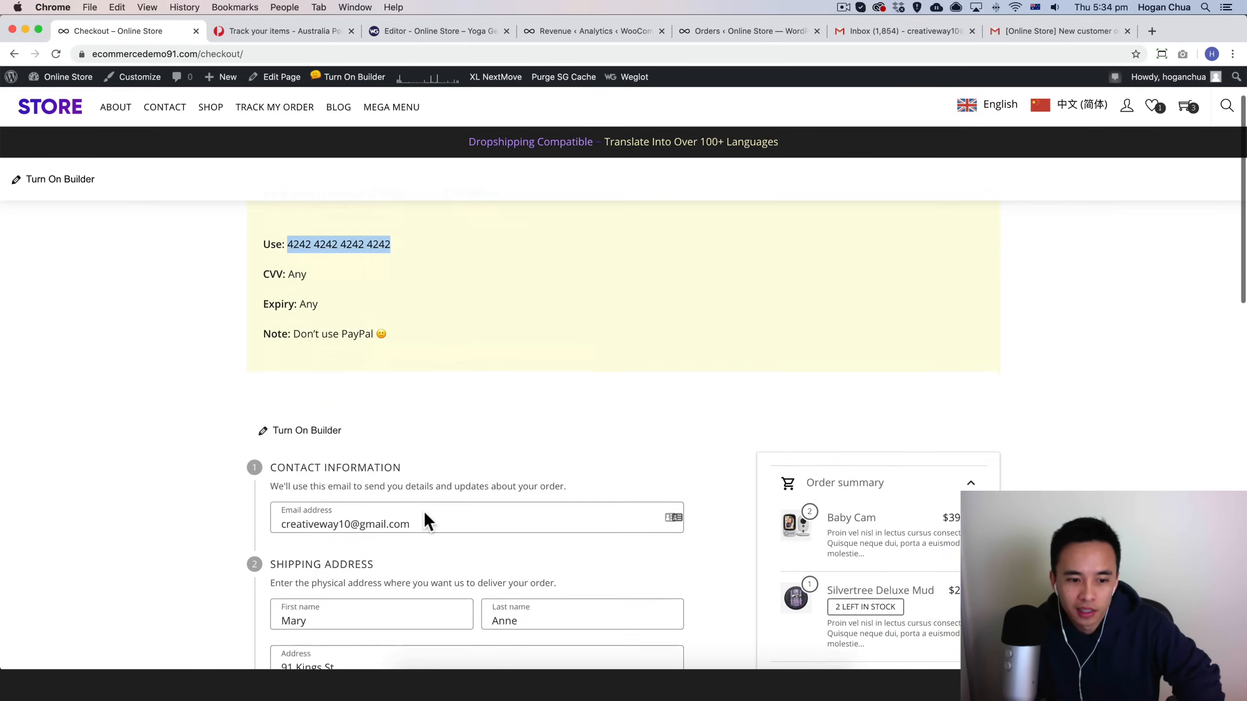
scroll(423, 511, "down", 2)
scroll(422, 364, "down", 2)
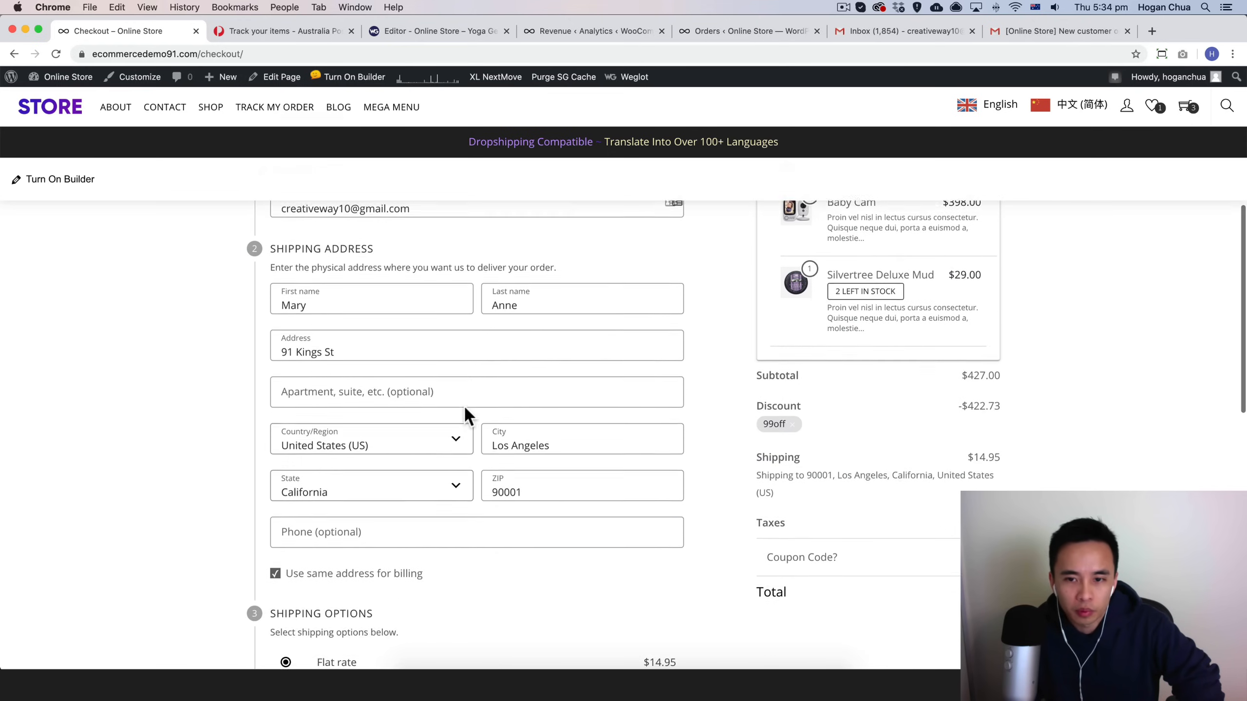
scroll(528, 459, "down", 1)
scroll(527, 417, "down", 10)
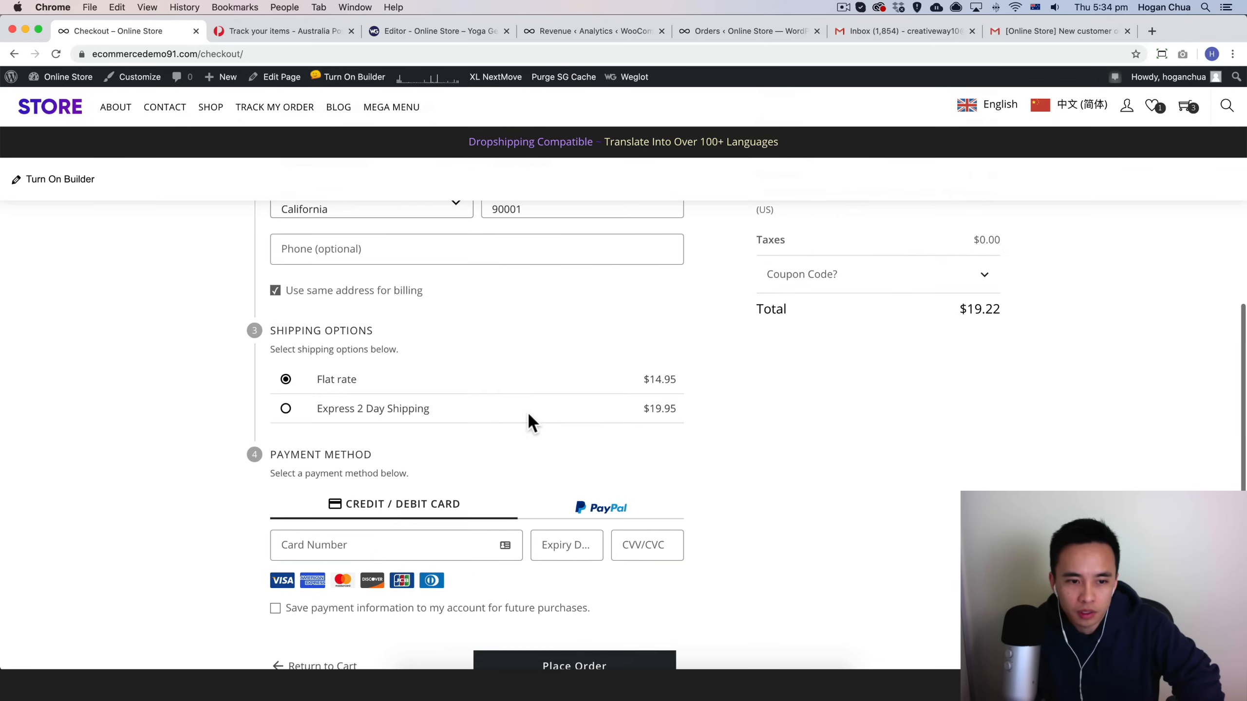
left_click(385, 474)
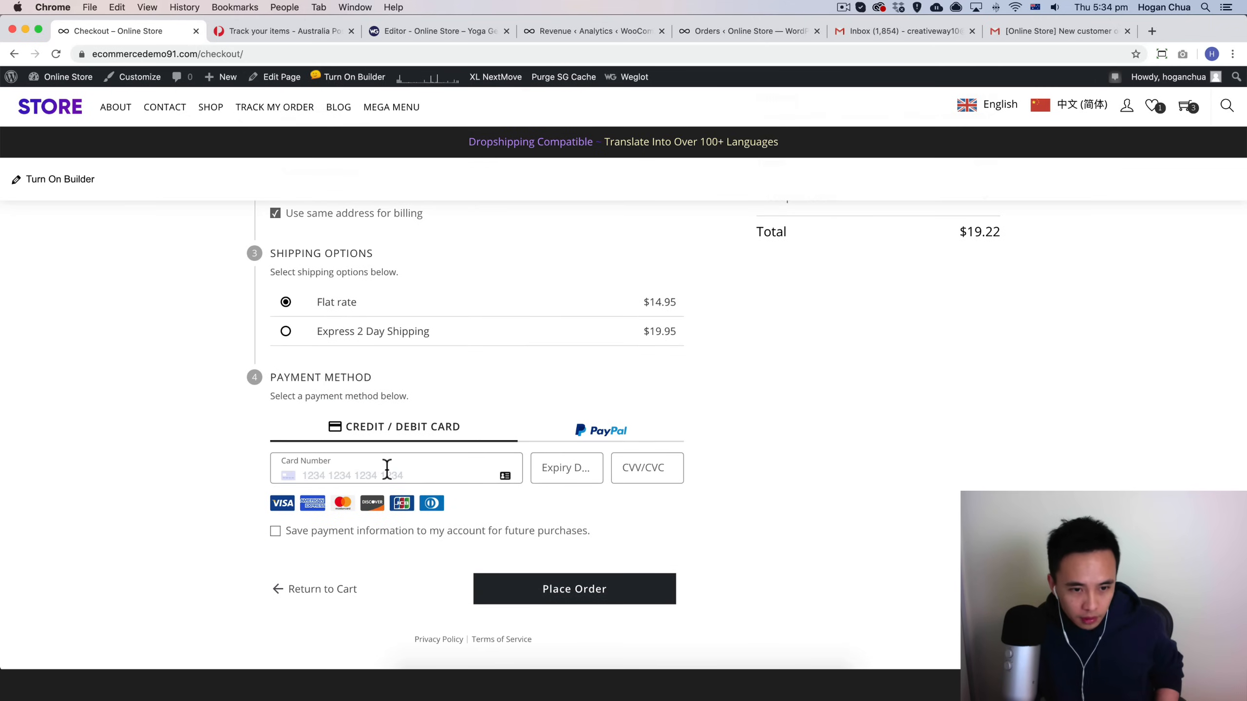
type("4242424242424242")
left_click(567, 470)
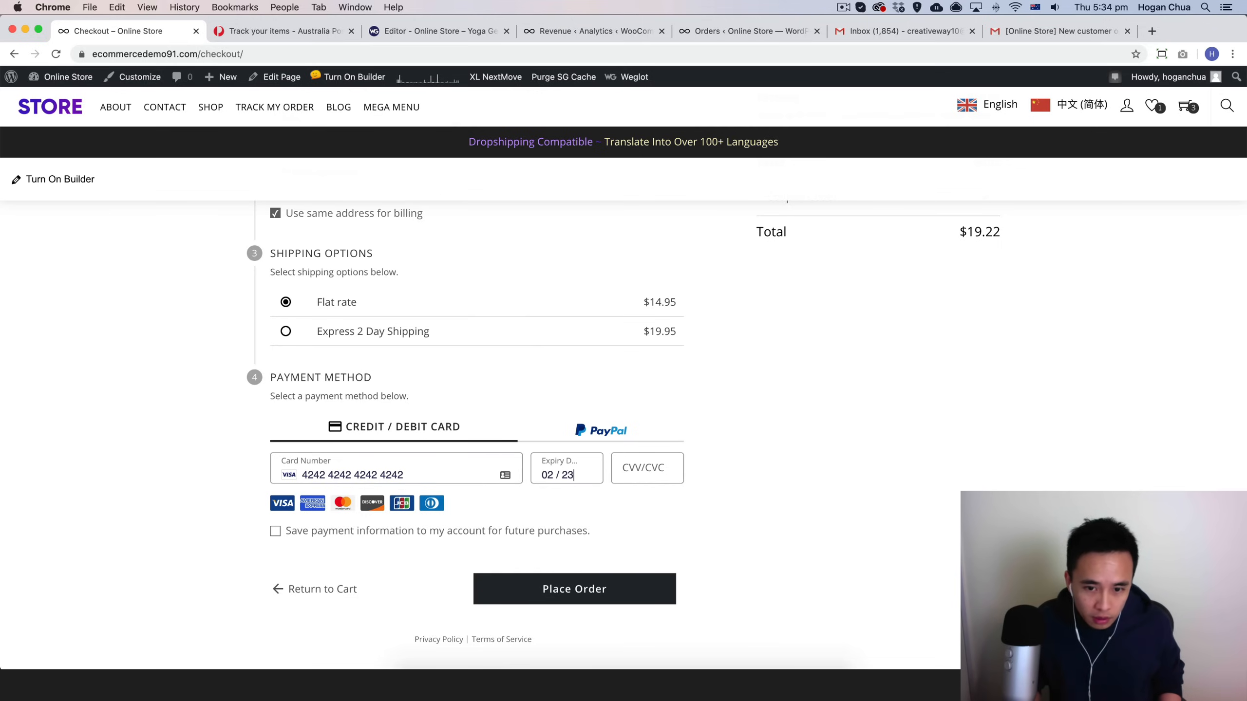
left_click(647, 471)
type("123")
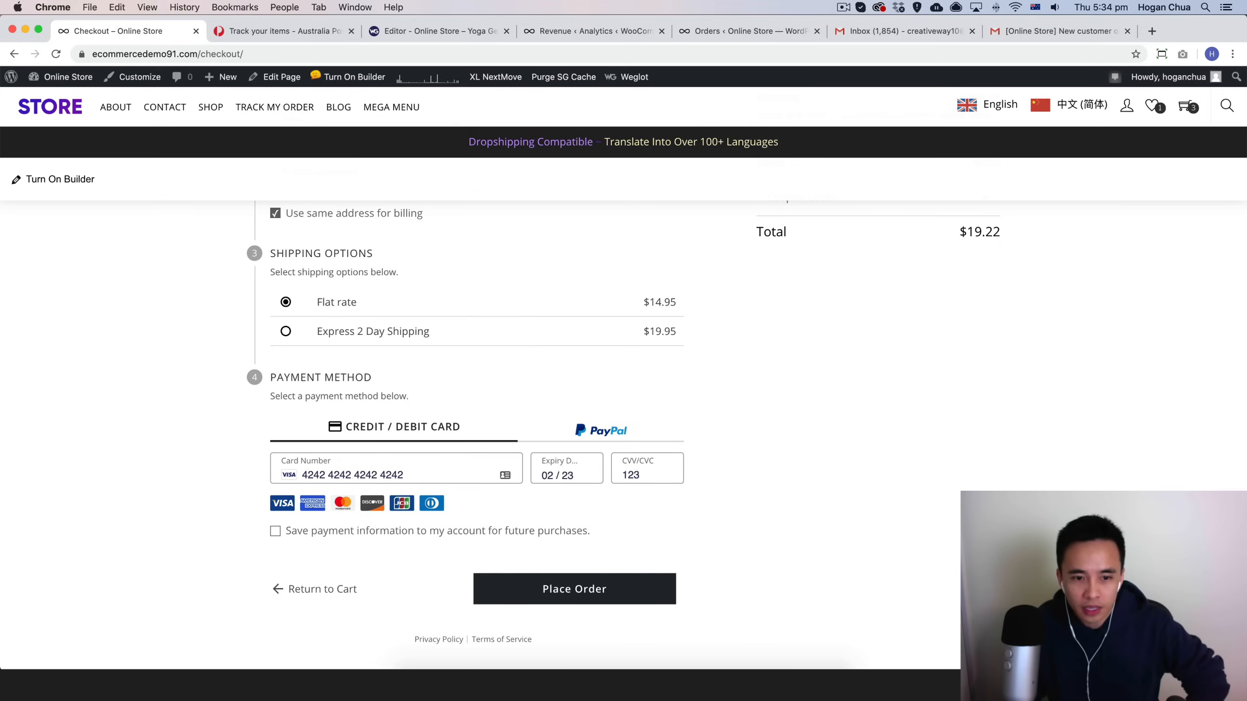
scroll(608, 442, "down", 1)
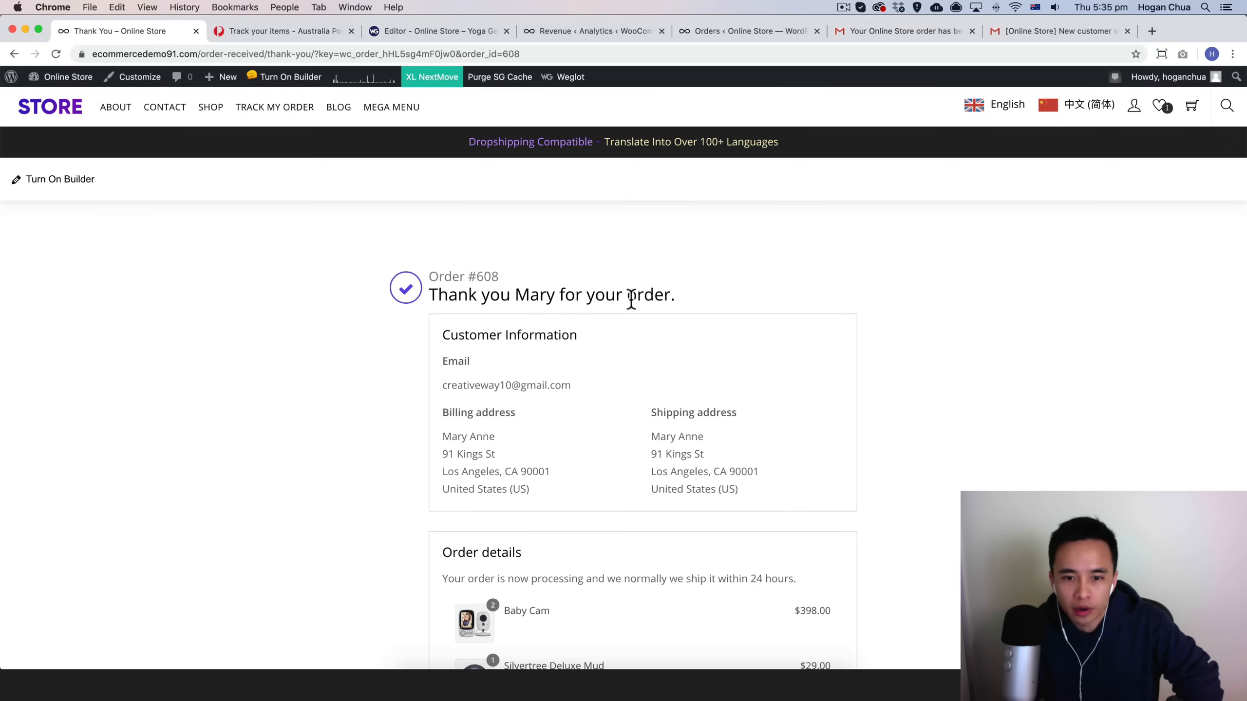
Step: Review the order confirmation page and open the My Account dashboard
scroll(663, 416, "down", 3)
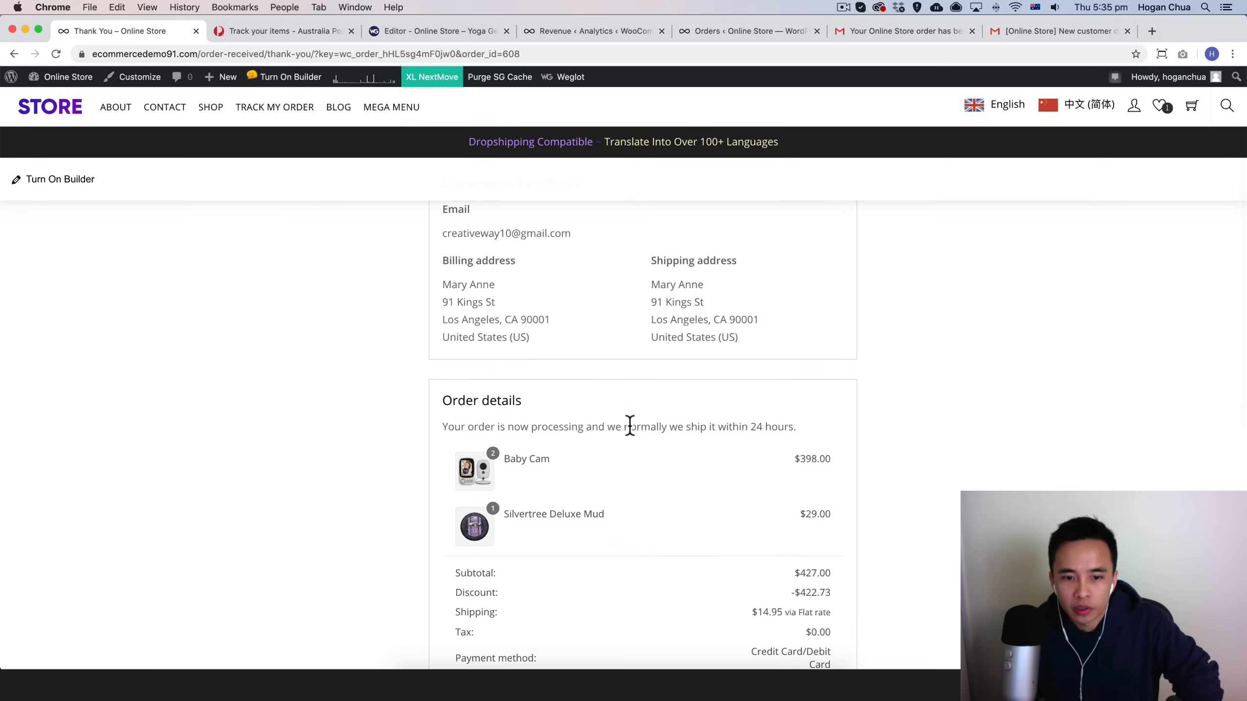
scroll(722, 429, "down", 6)
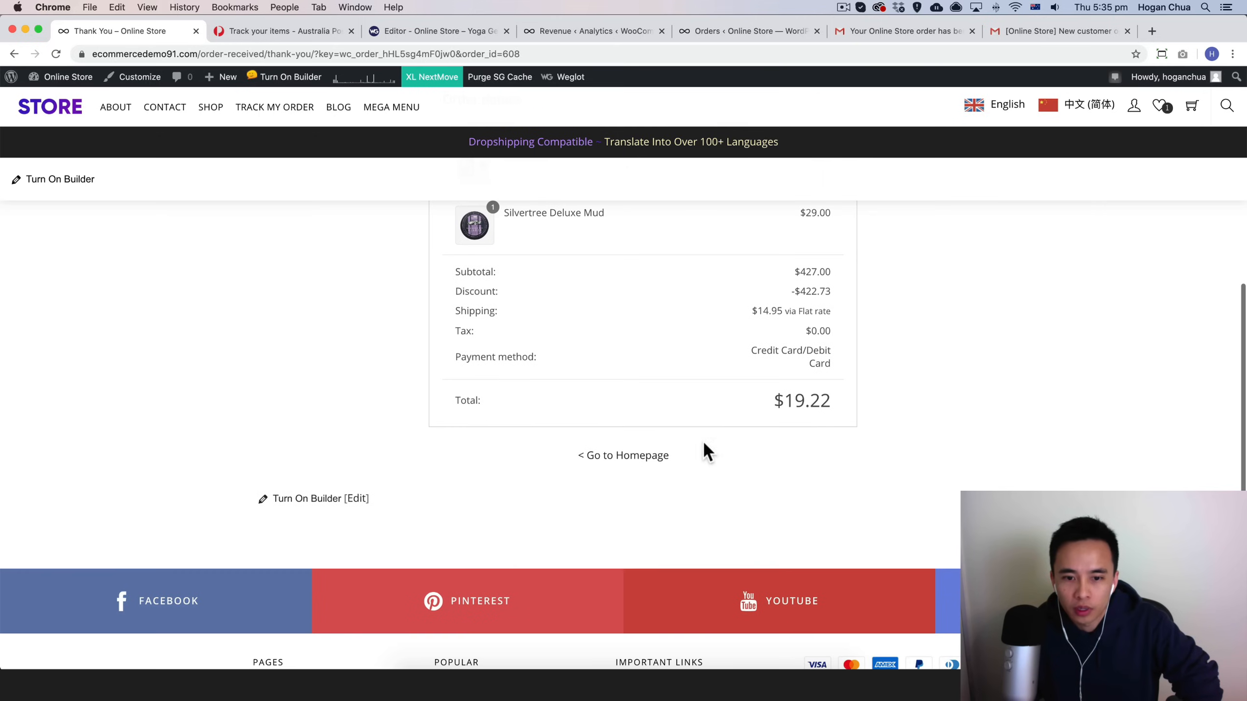
scroll(627, 471, "up", 9)
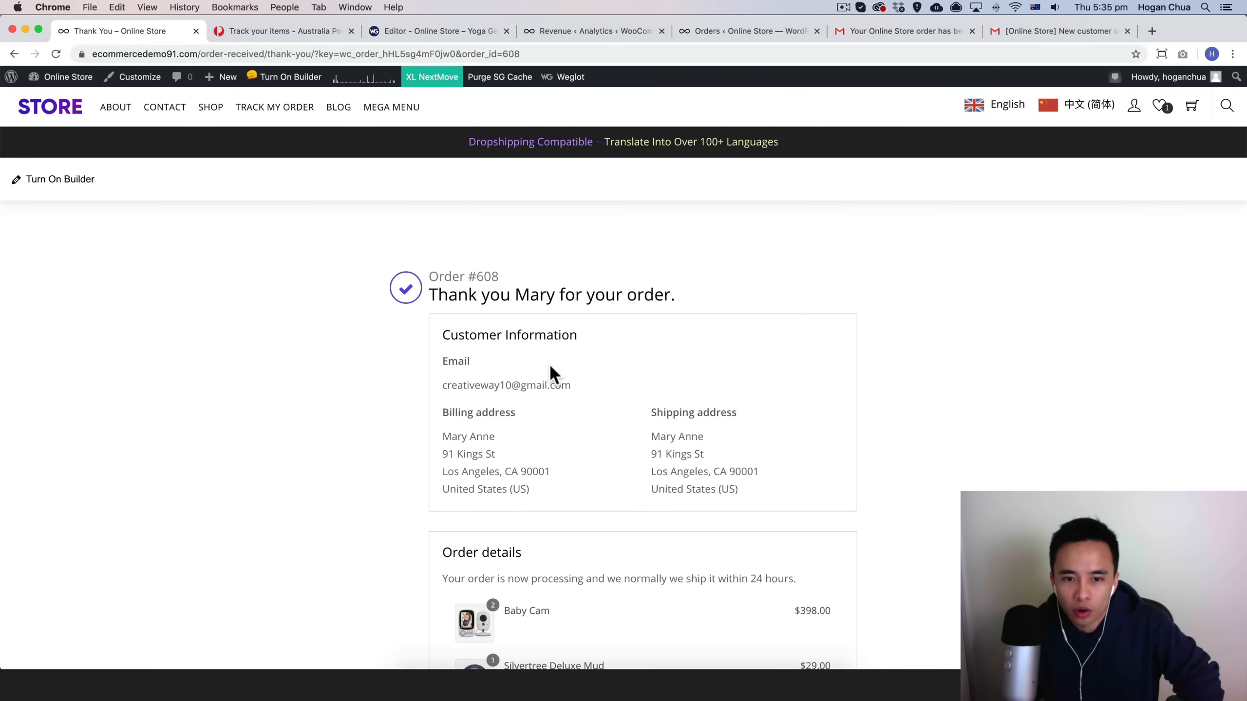
left_click(1134, 107)
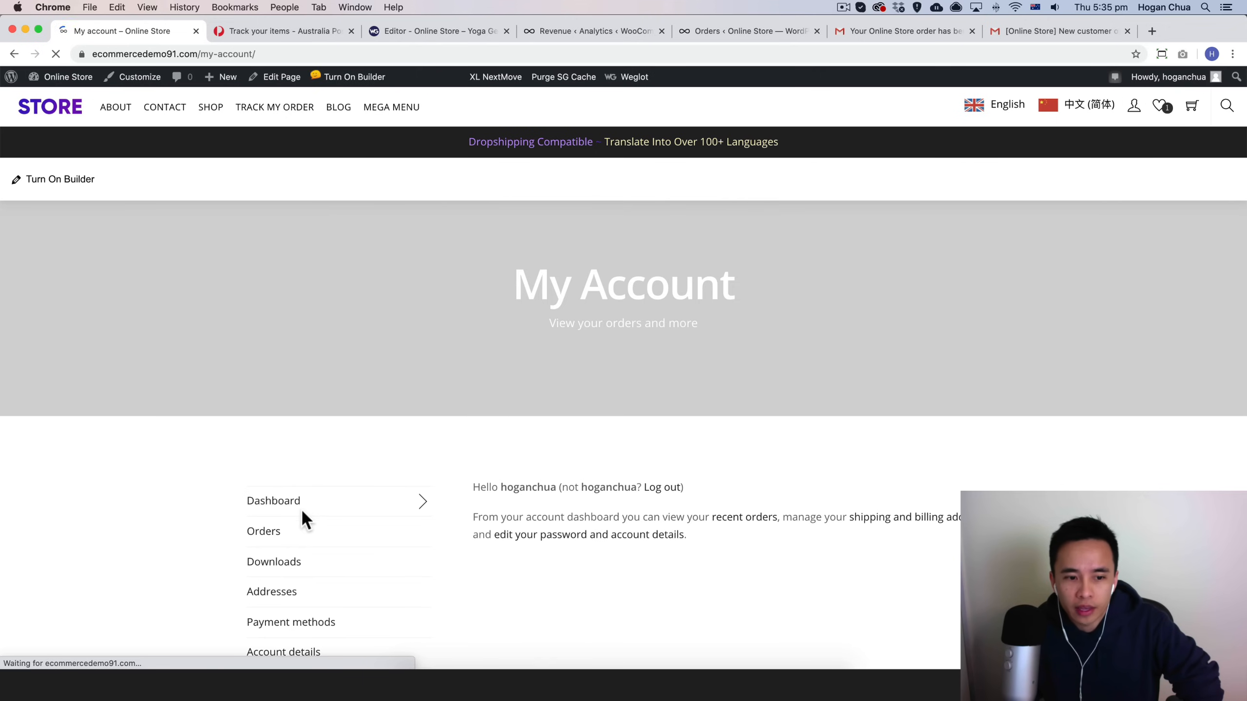
scroll(293, 493, "down", 2)
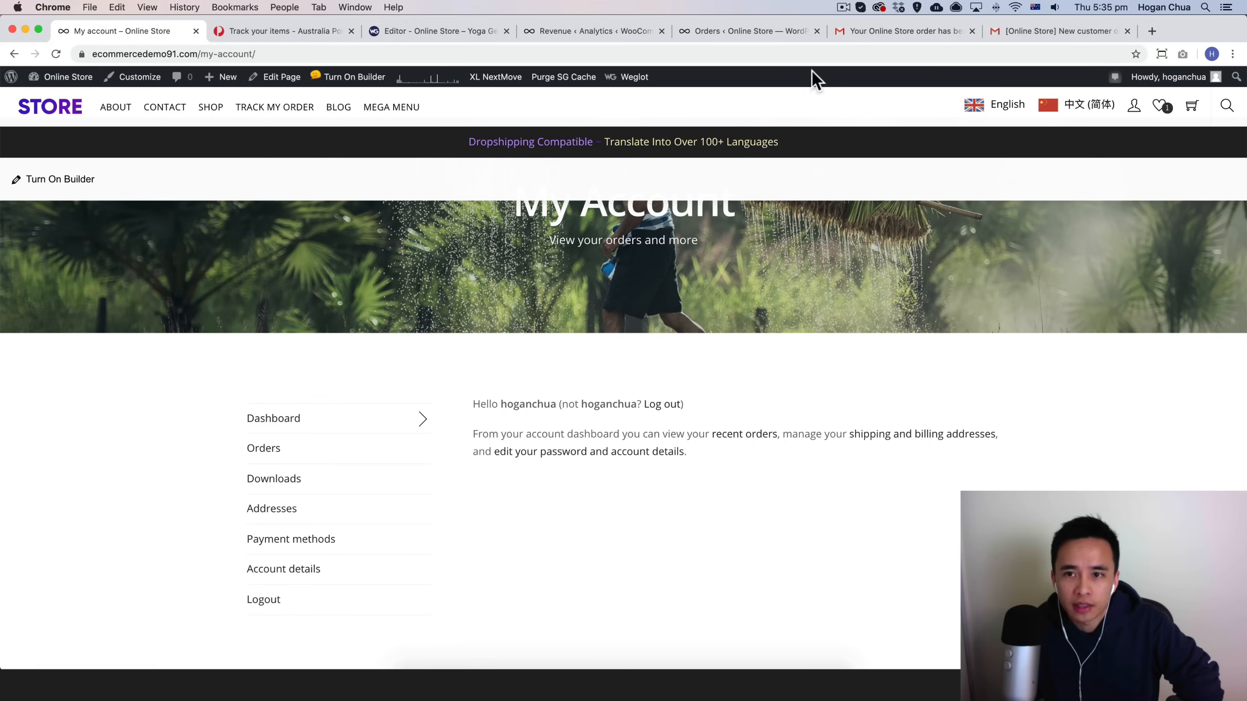
Step: Read the customer order email and the new customer order email in Gmail, including the attached invoice
left_click(924, 31)
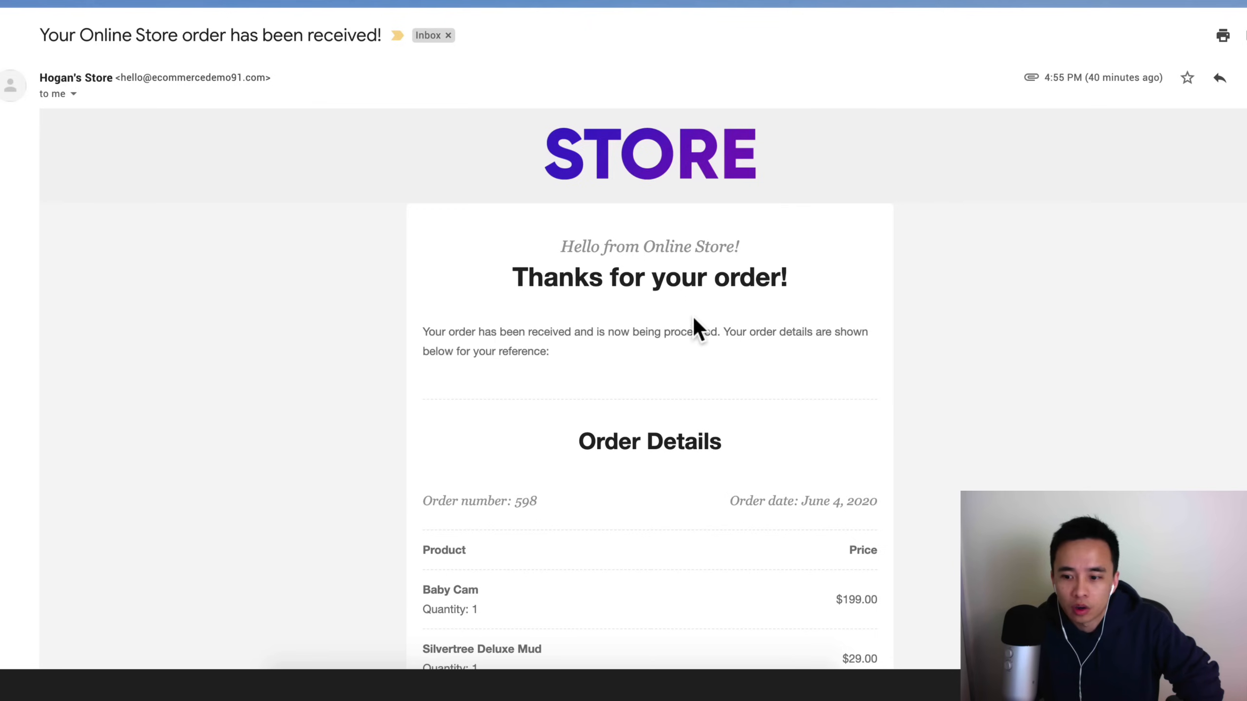
scroll(686, 353, "down", 2)
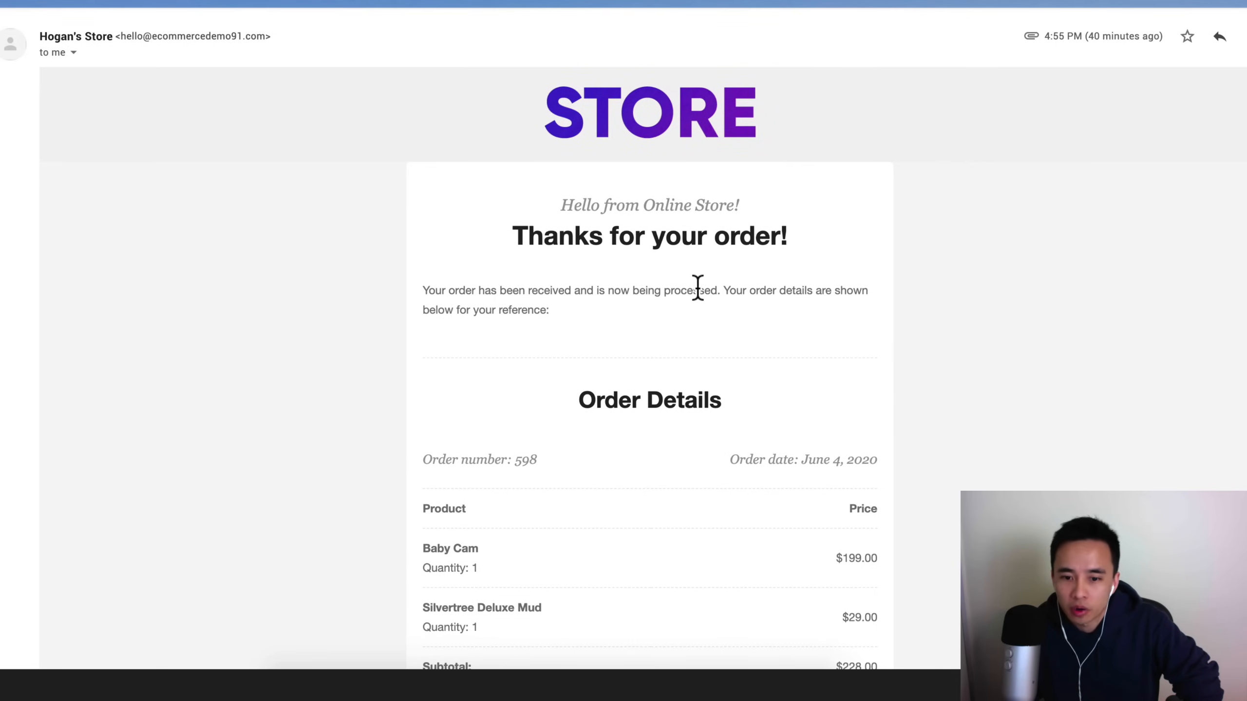
scroll(698, 290, "down", 15)
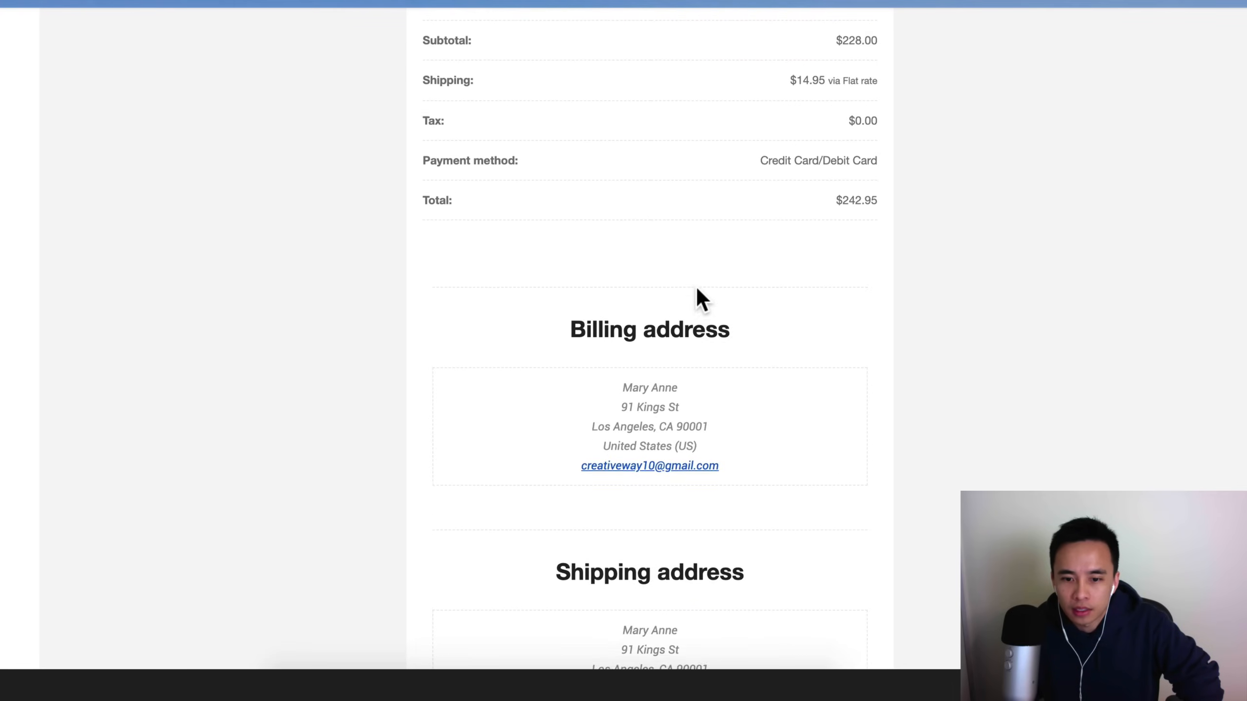
scroll(698, 294, "down", 10)
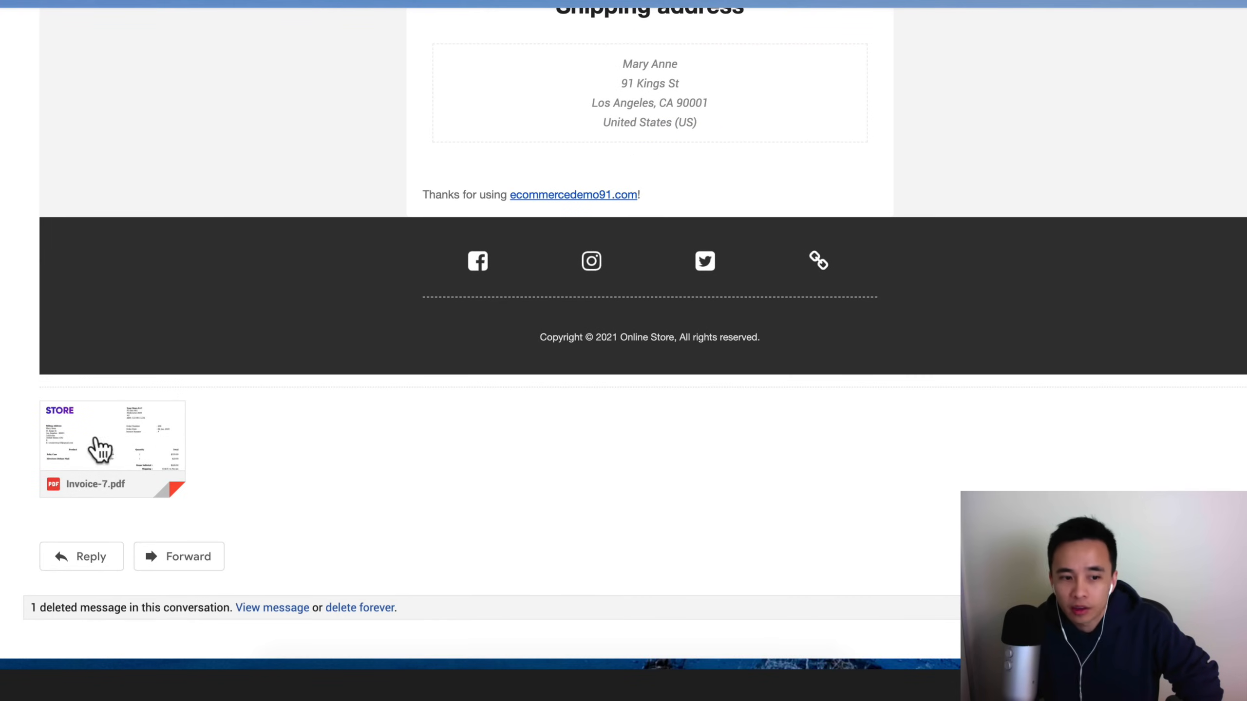
mouse_move(92, 440)
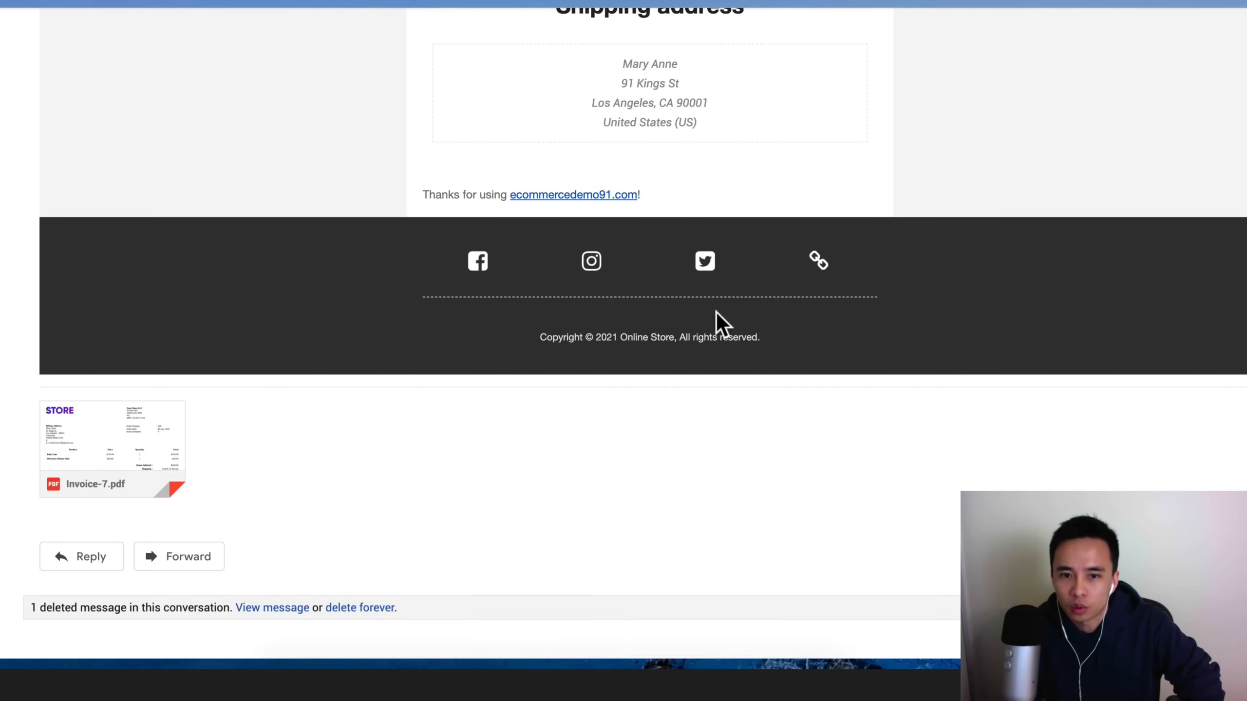
scroll(849, 195, "up", 5)
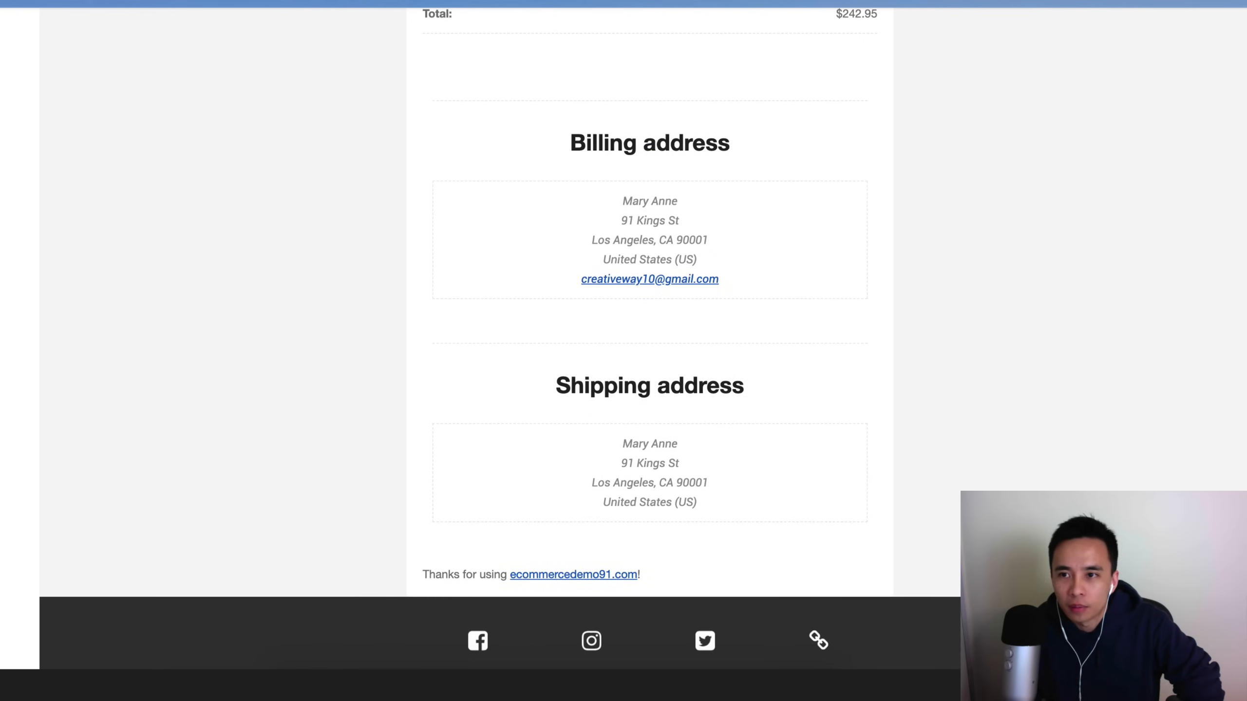
scroll(676, 309, "up", 10)
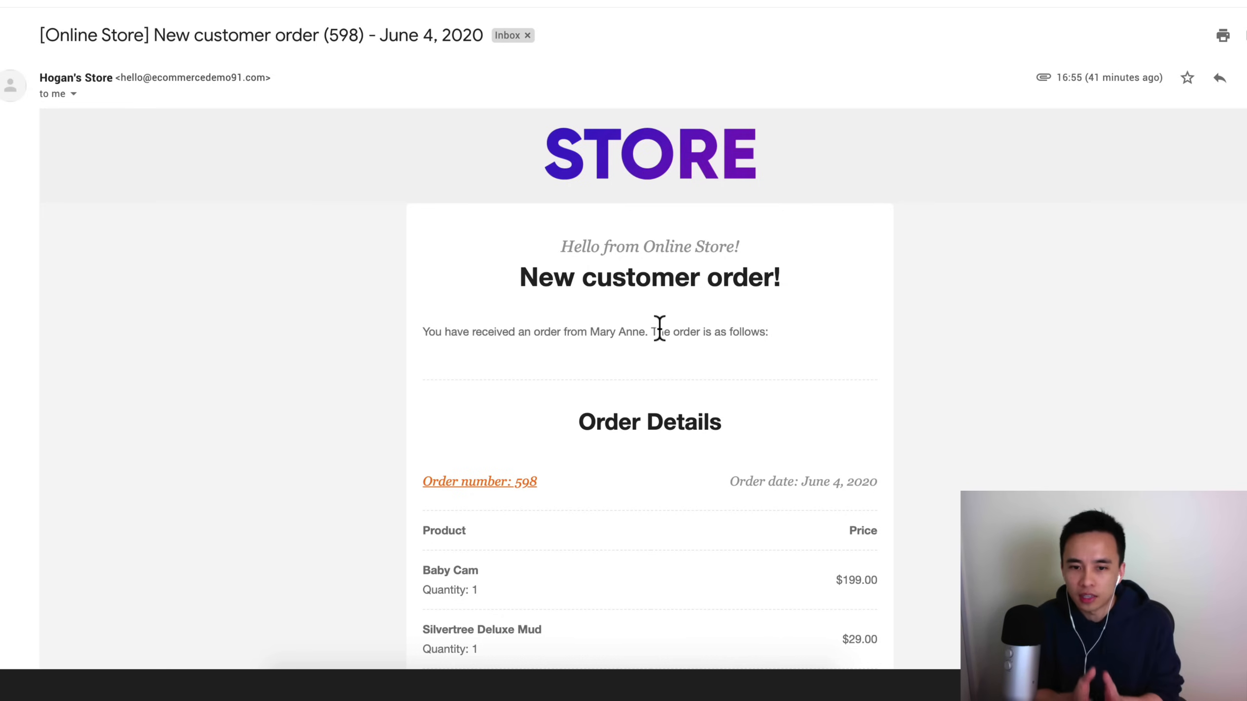
scroll(660, 328, "down", 8)
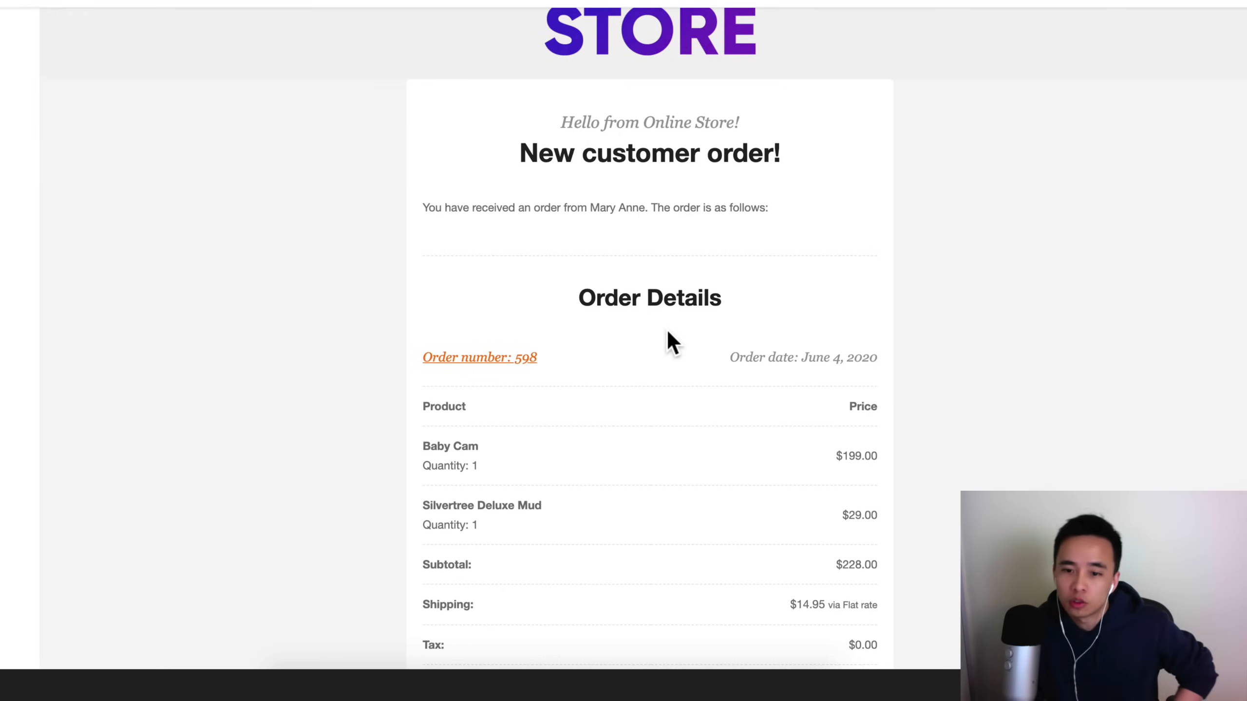
scroll(669, 332, "down", 15)
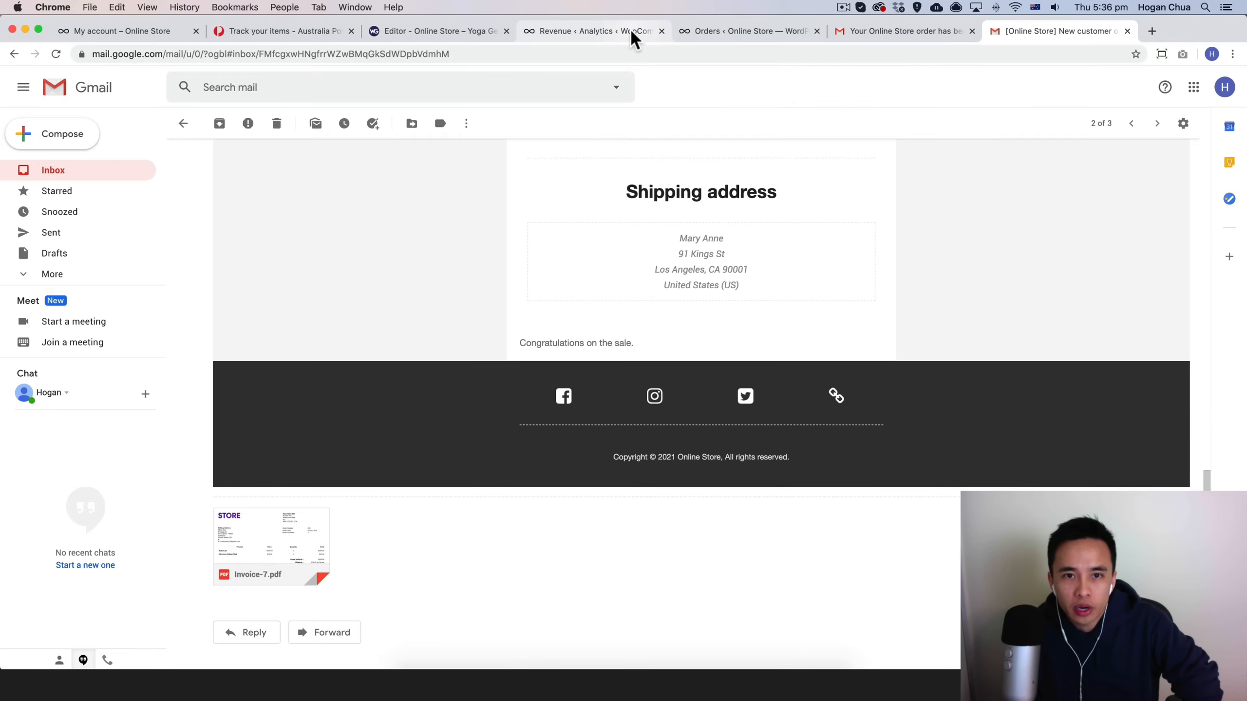
Step: View the Revenue analytics and the Orders list in the WooCommerce admin
left_click(626, 33)
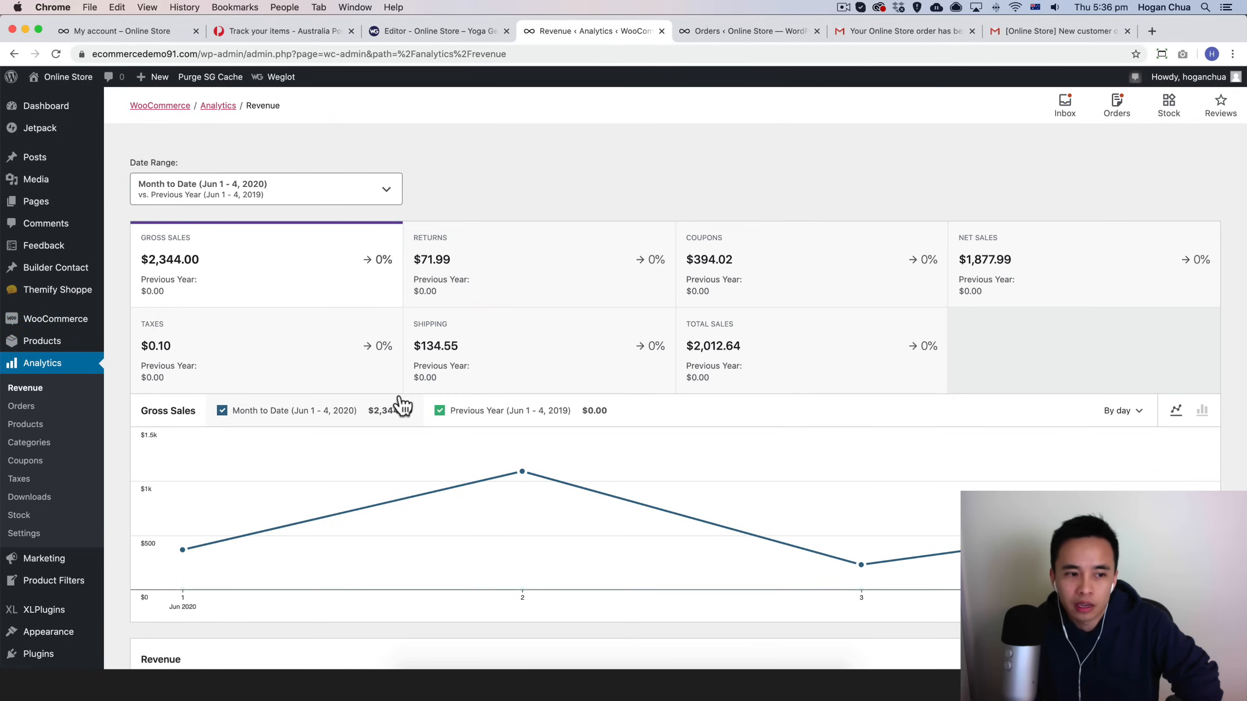
left_click(710, 32)
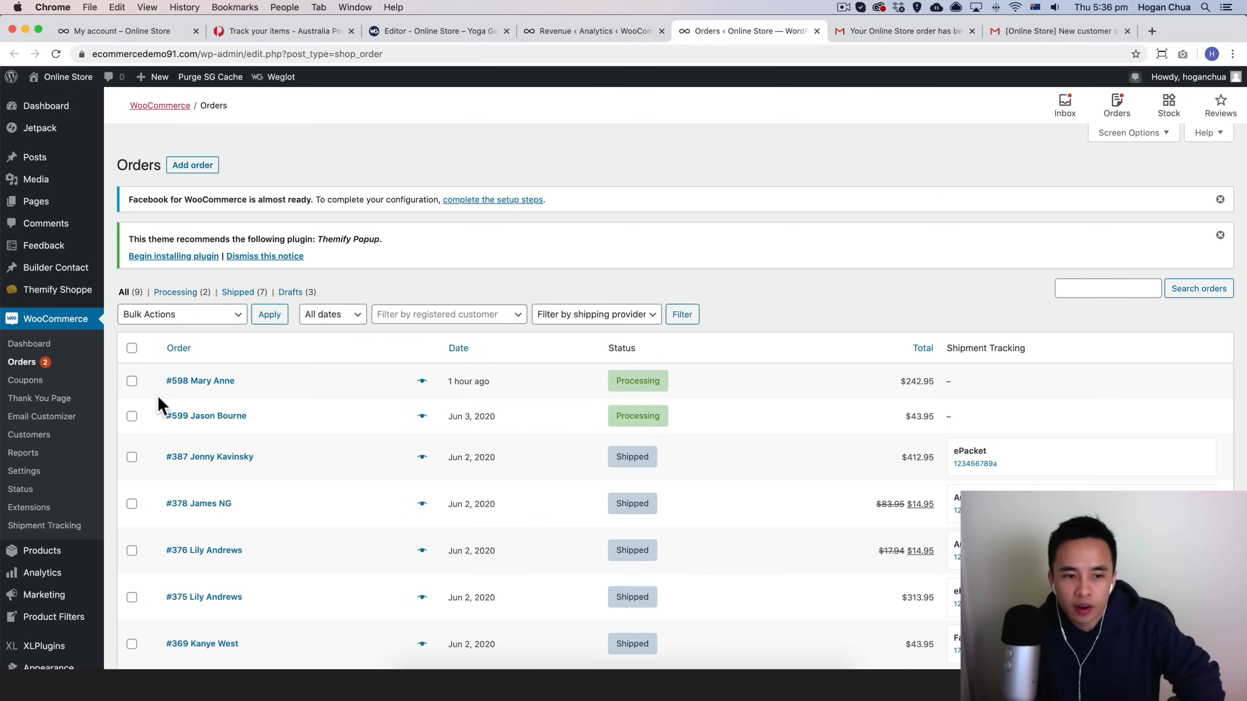
scroll(42, 462, "down", 2)
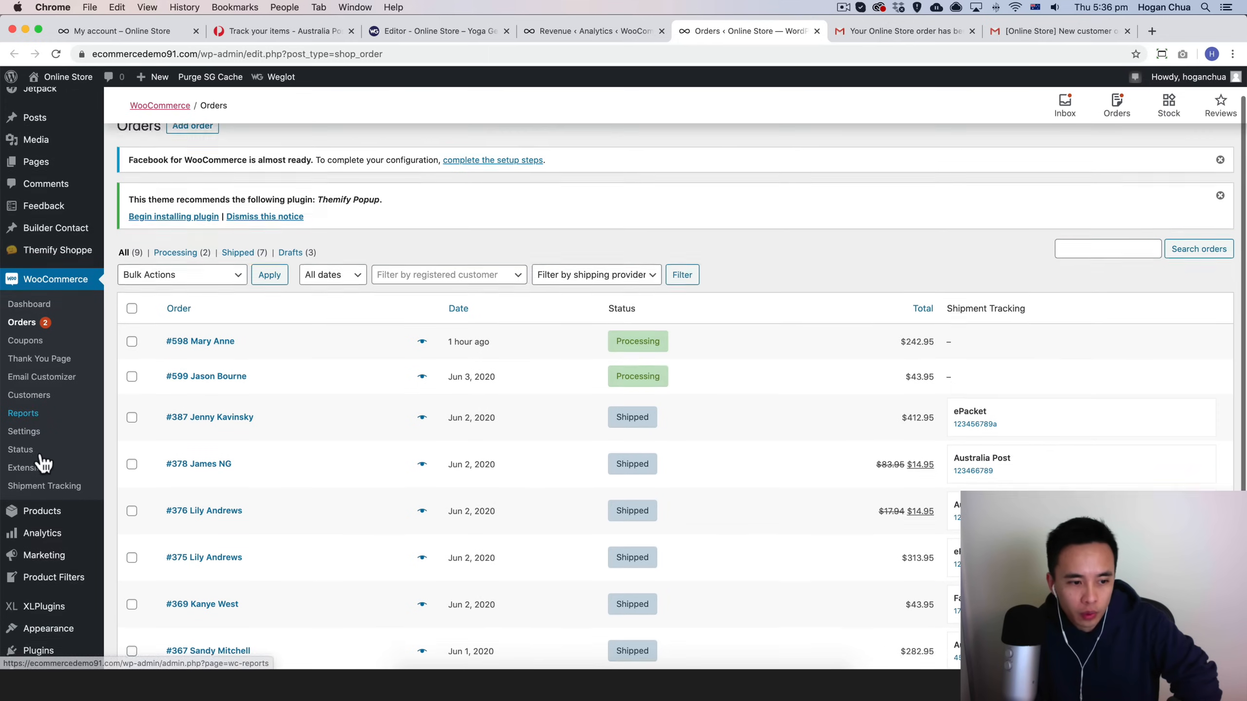
mouse_move(42, 530)
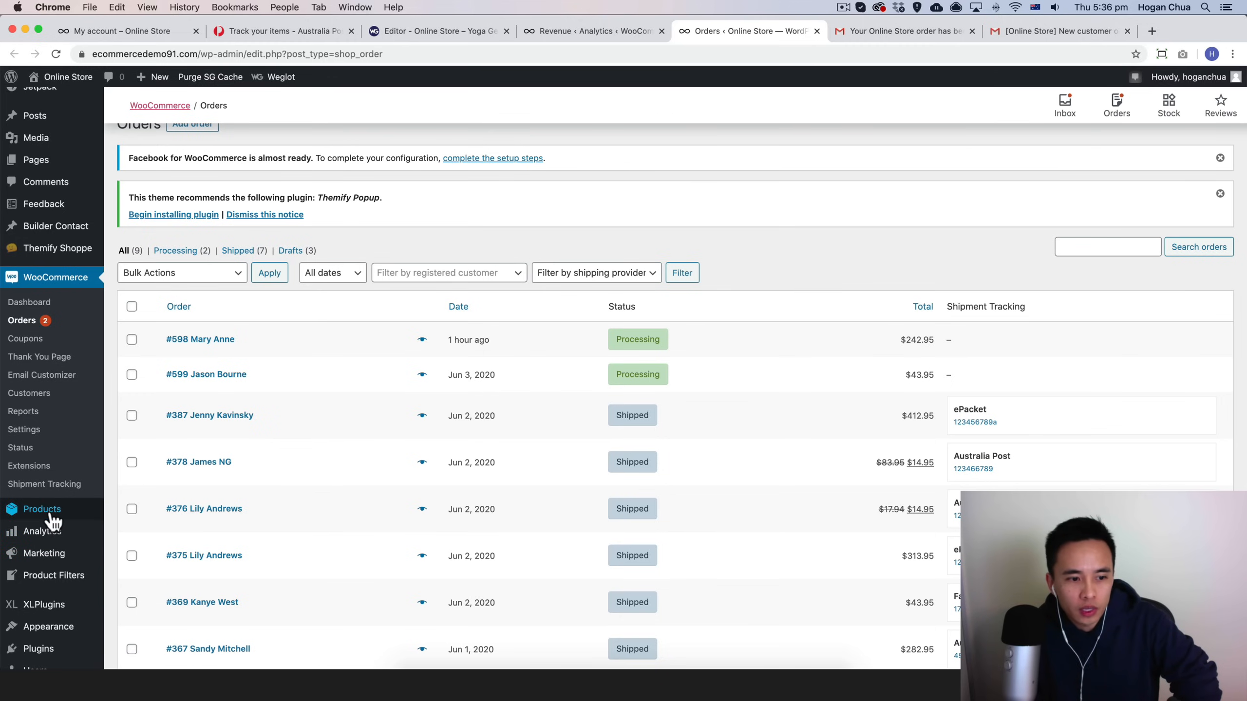
Step: Open the Silvertree Deluxe Mud product's edit page from the products list and review its product data
left_click(128, 514)
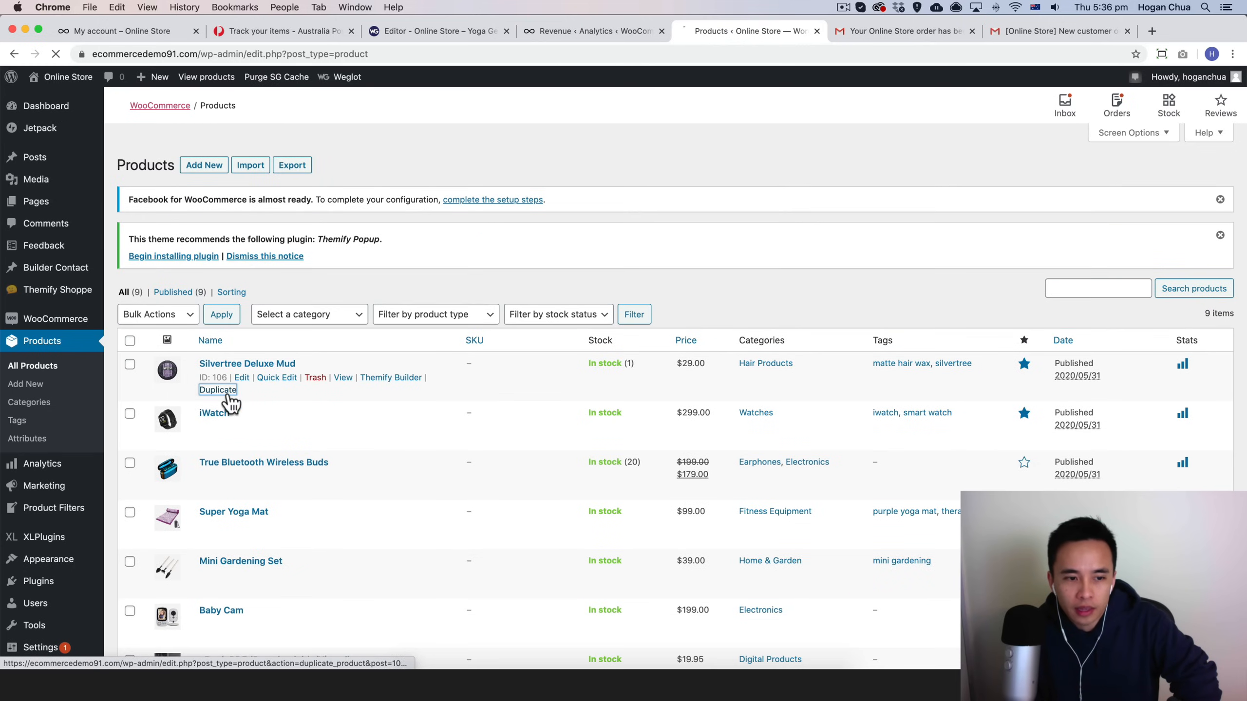
left_click(242, 366)
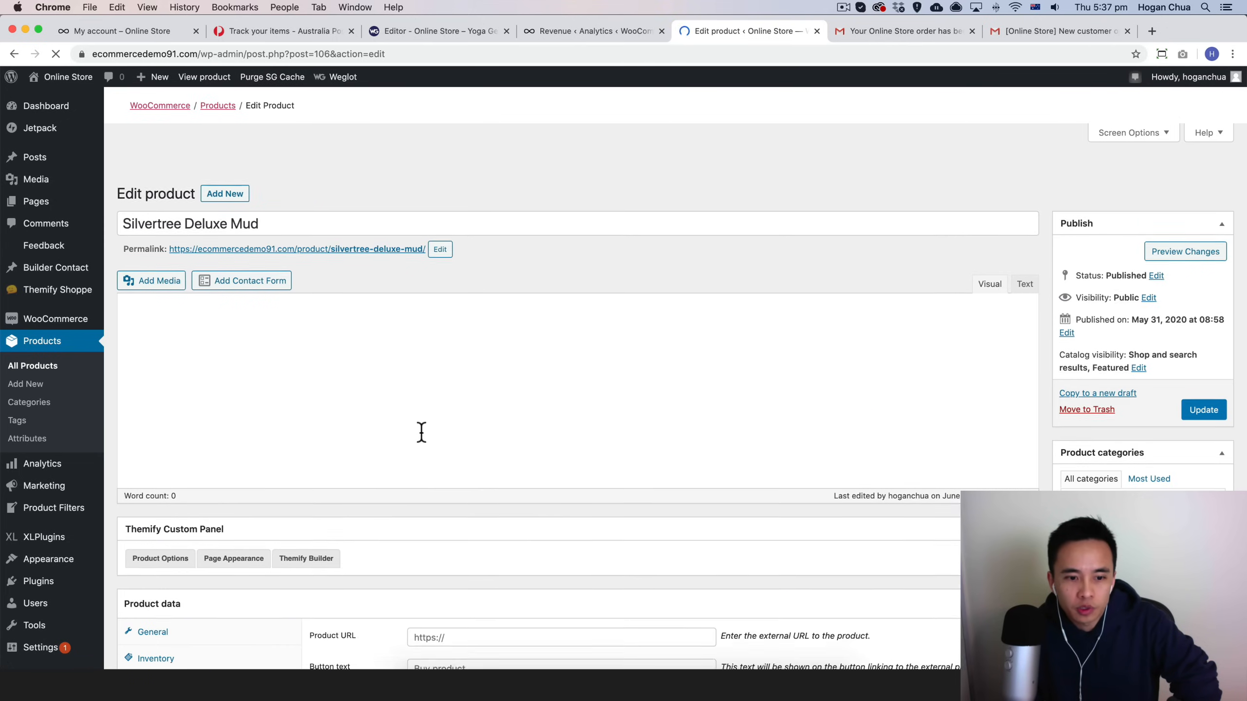
scroll(419, 431, "down", 15)
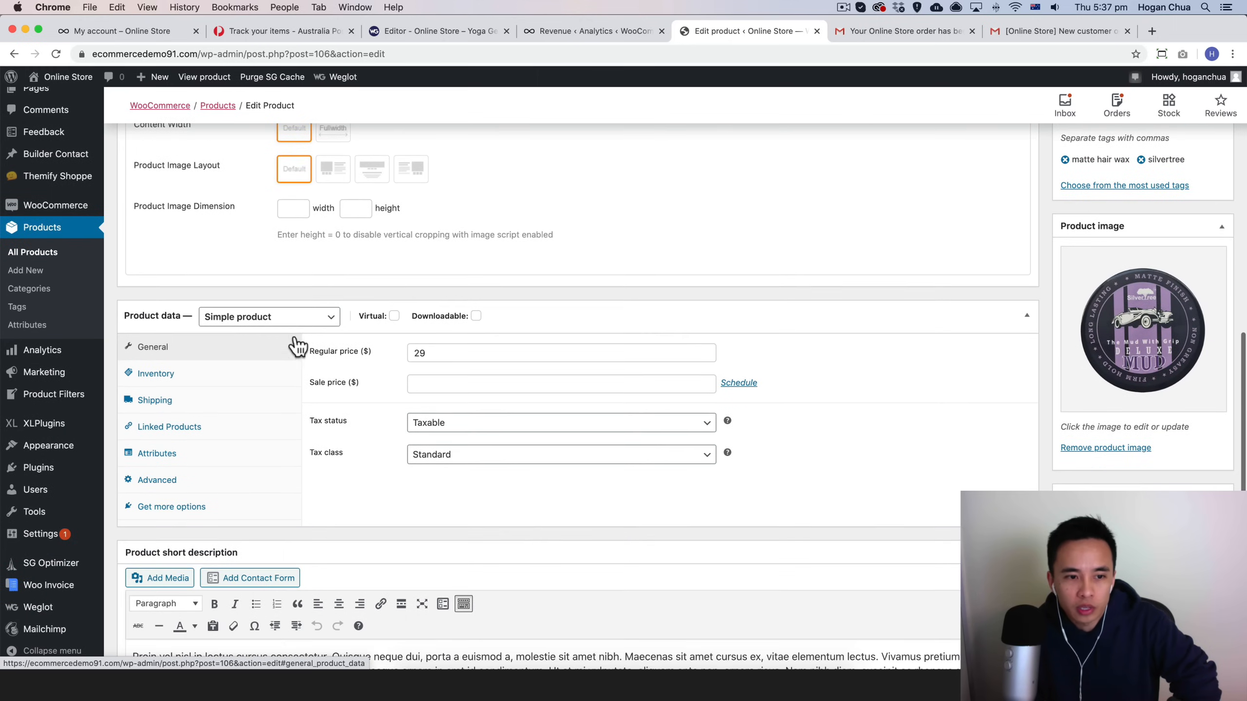
scroll(295, 344, "up", 15)
scroll(269, 442, "down", 8)
scroll(268, 442, "up", 10)
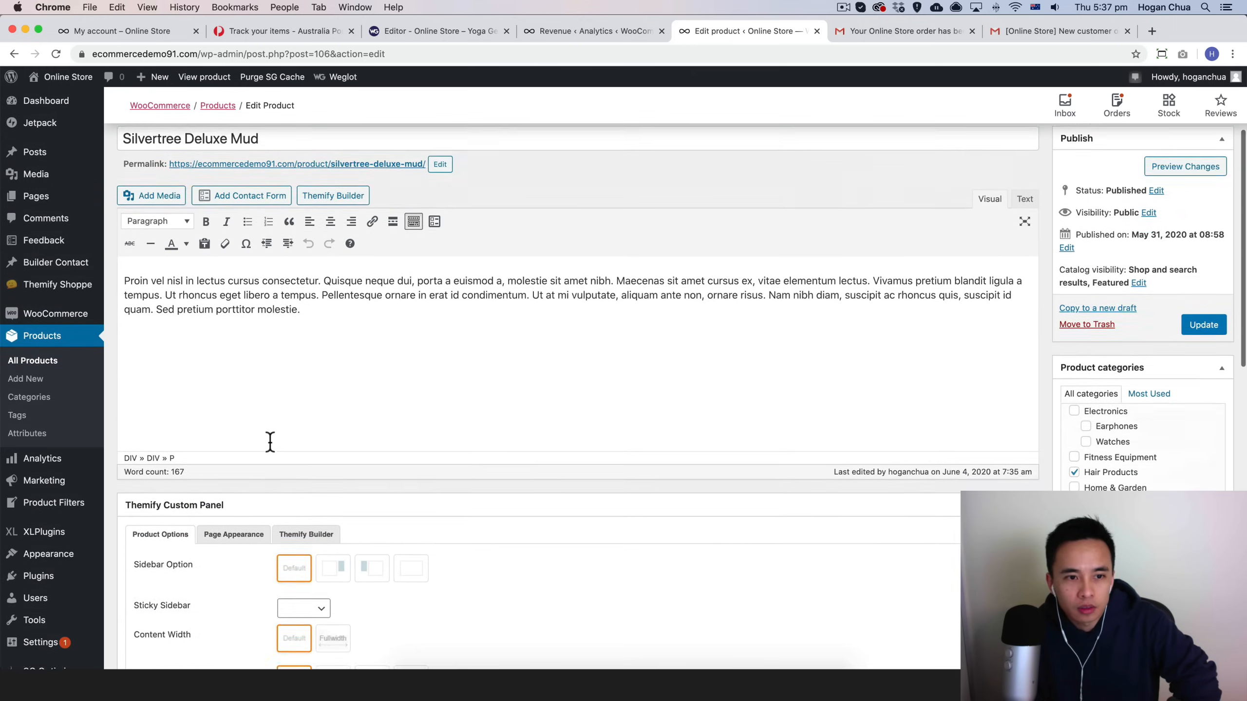
scroll(269, 445, "down", 10)
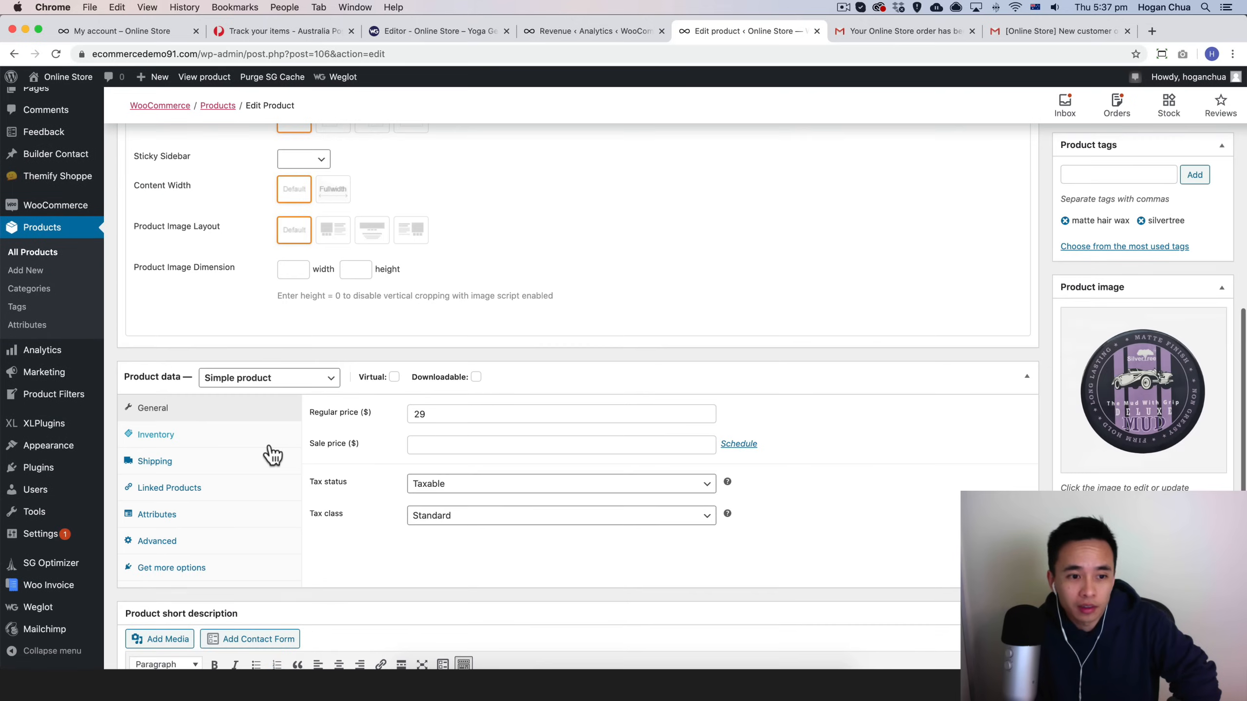
Step: Switch the product type in turn to Grouped product, External/Affiliate product and Variable product
left_click(277, 382)
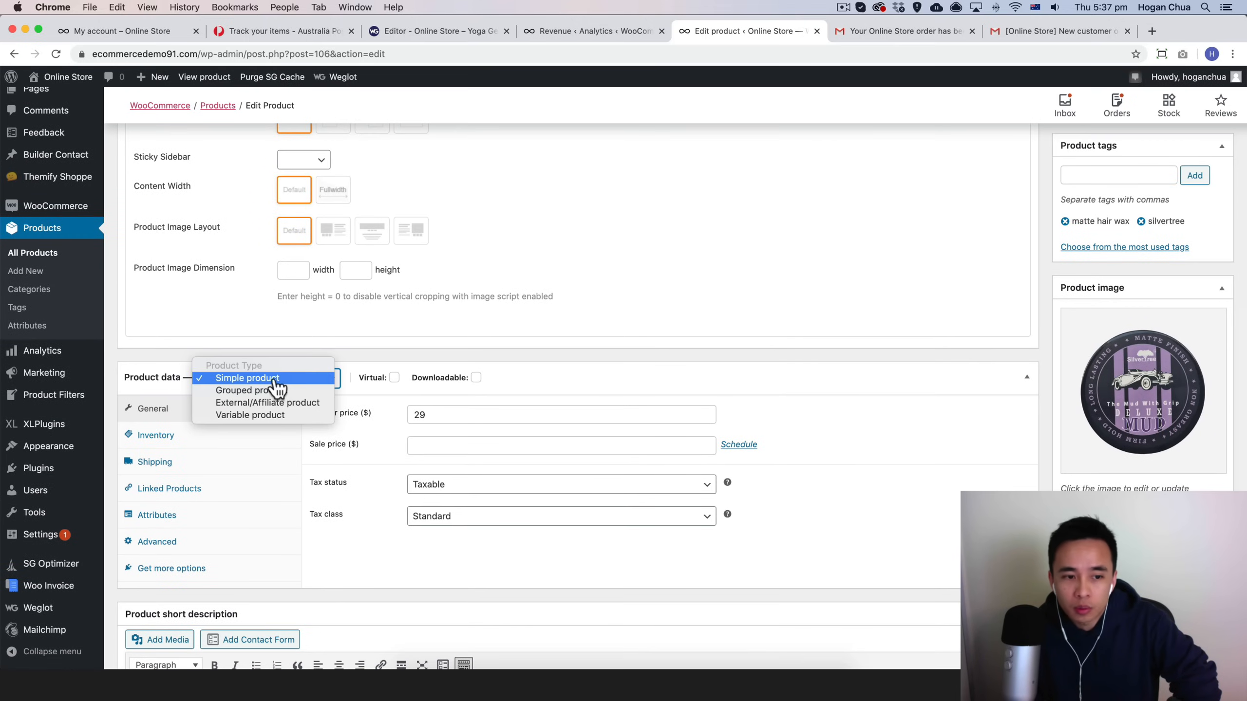
left_click(272, 391)
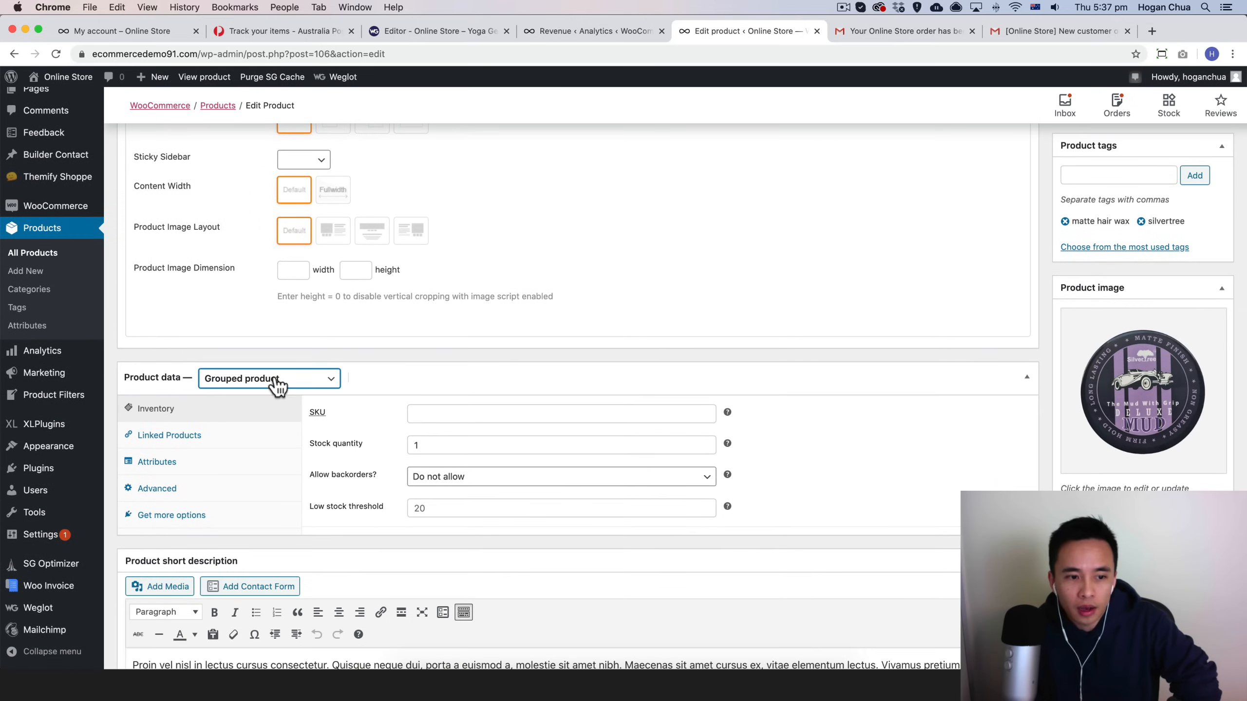
left_click(278, 388)
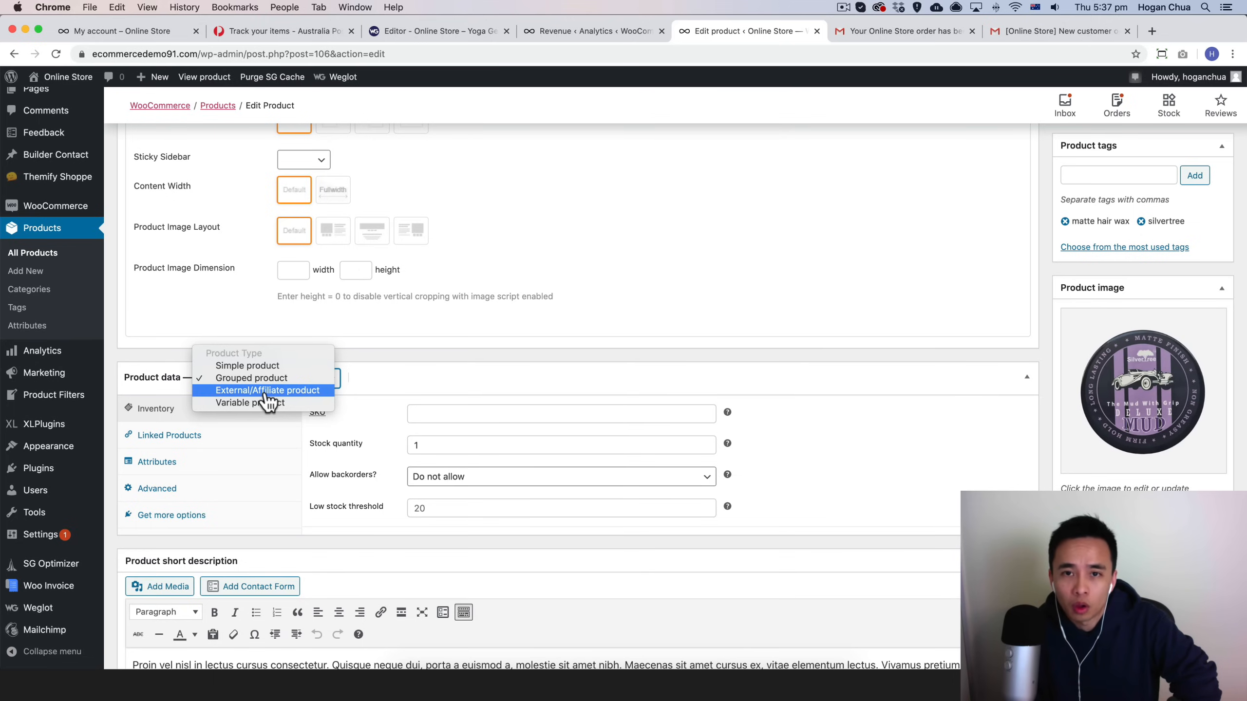
left_click(266, 393)
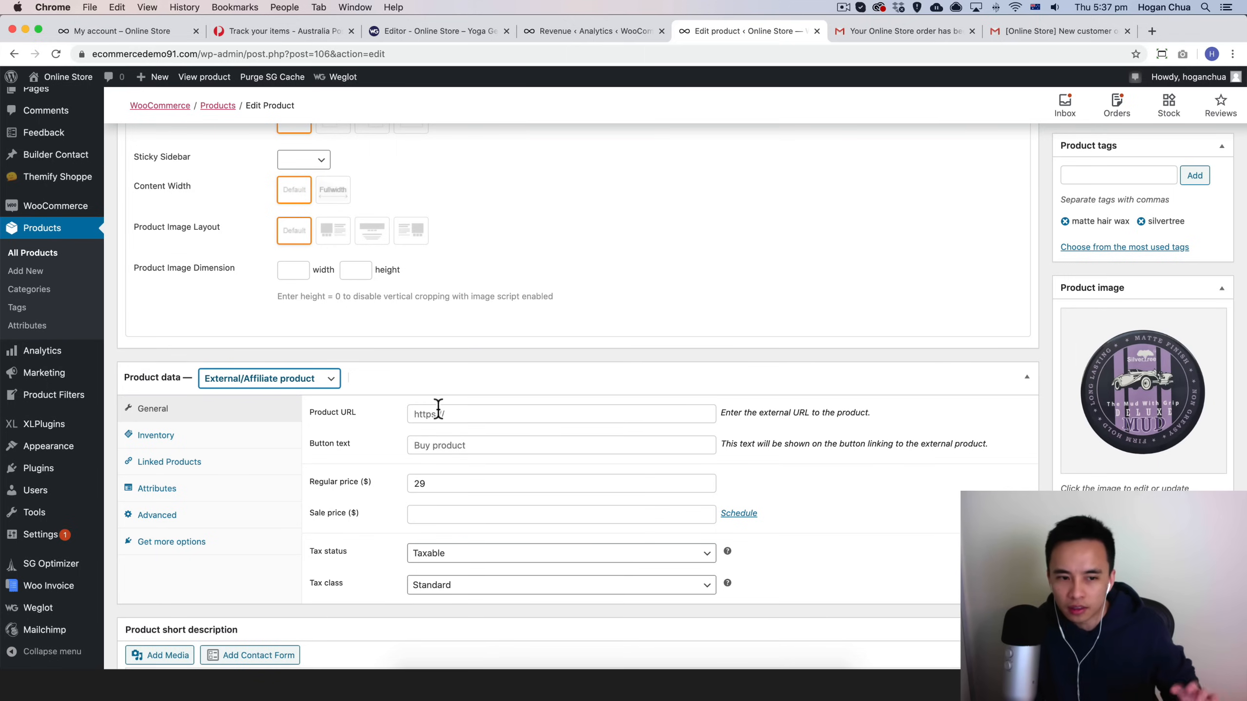
left_click(293, 382)
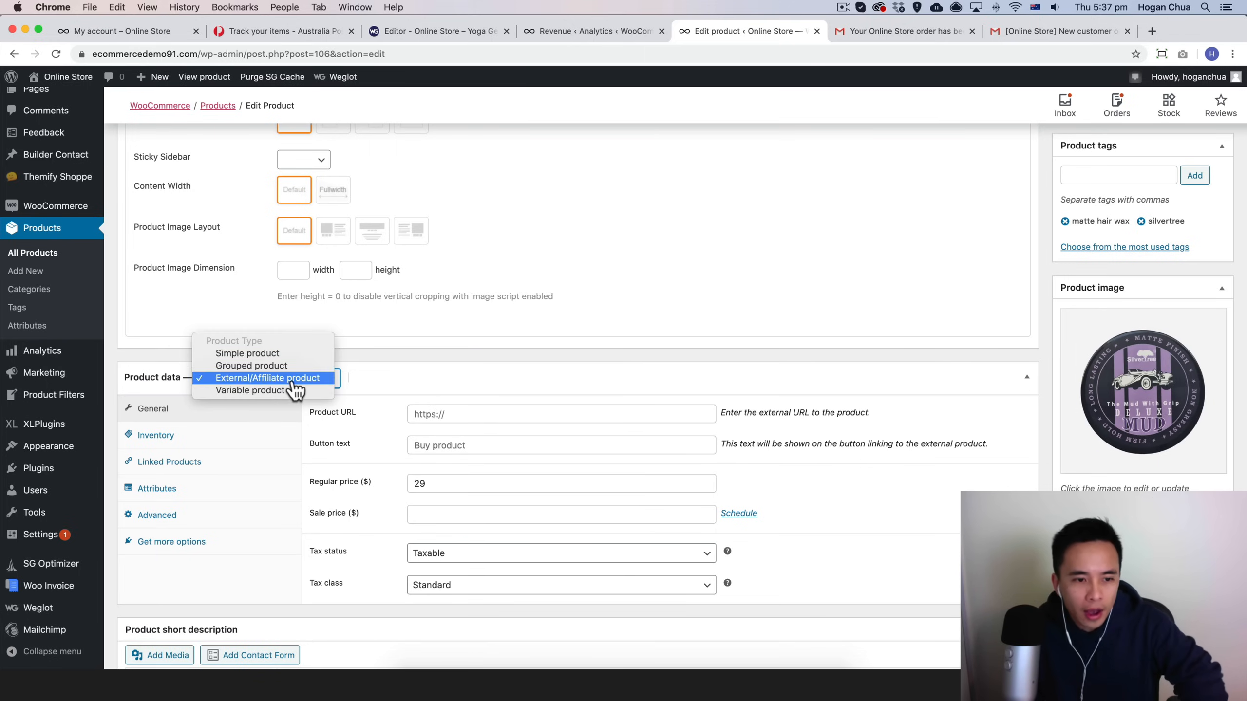
left_click(278, 391)
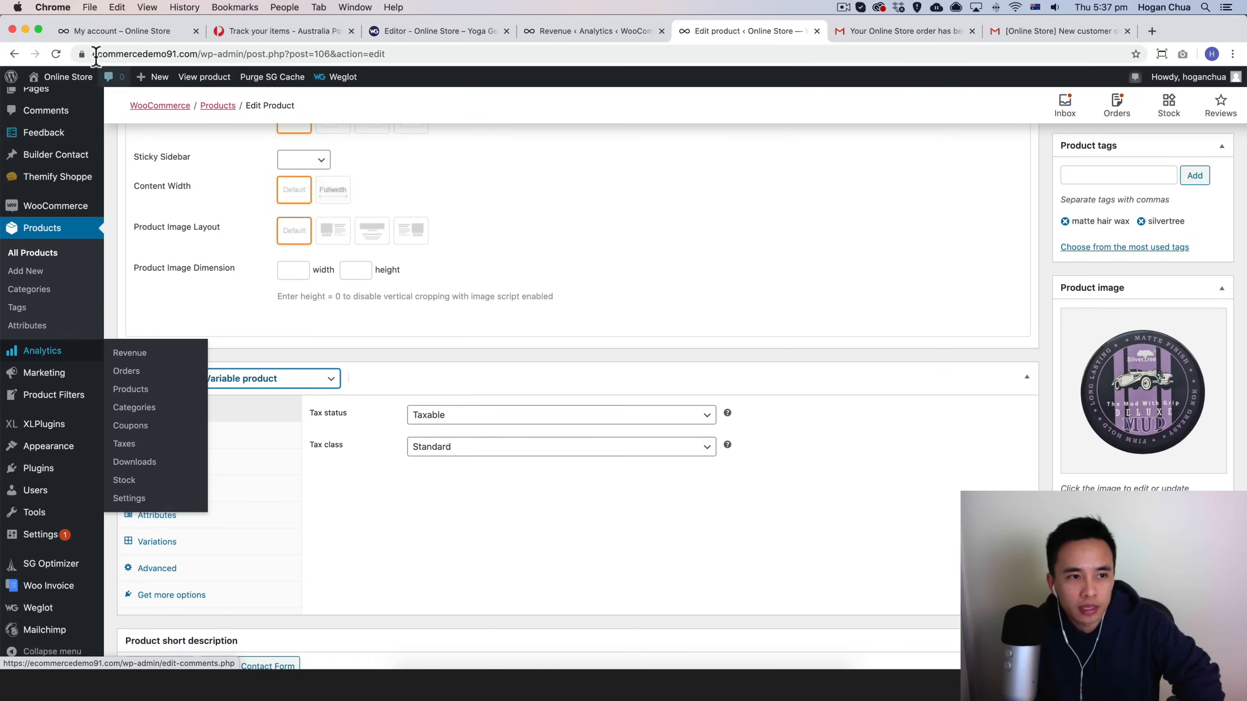
Step: Go to the storefront shop, filter products by the blue colour and open the Mens T-Shirt
left_click(54, 101)
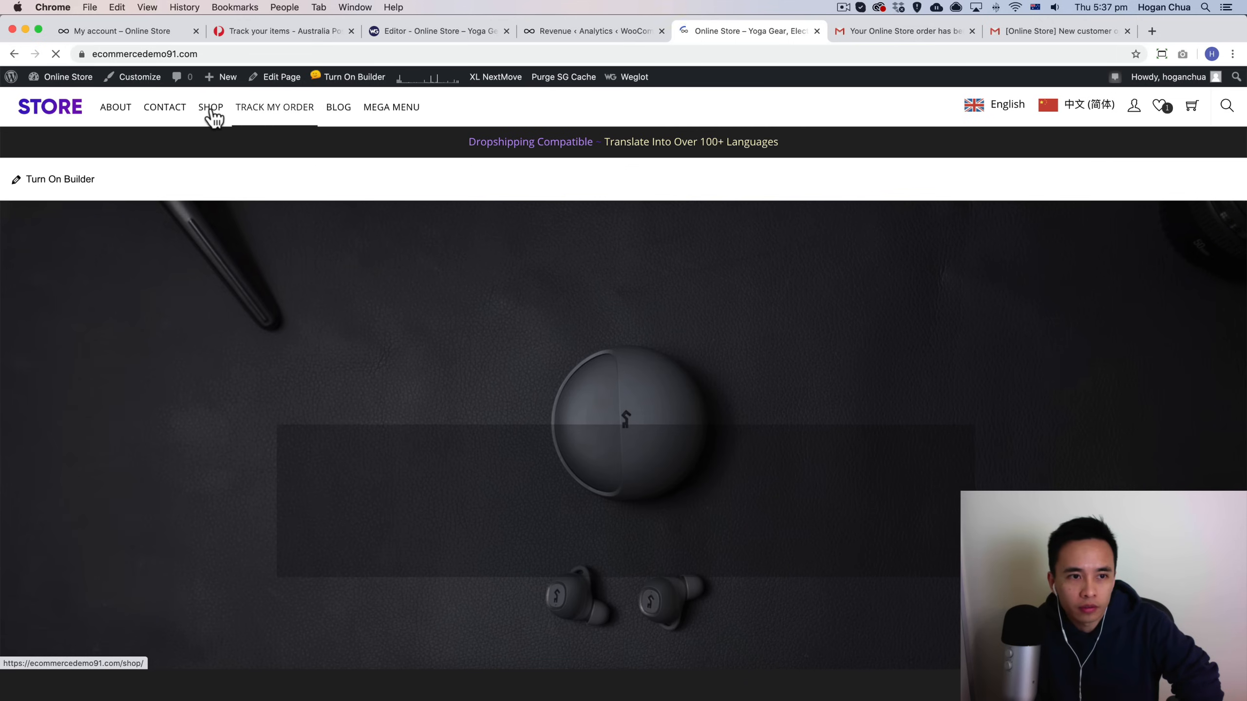
left_click(211, 109)
scroll(670, 318, "down", 10)
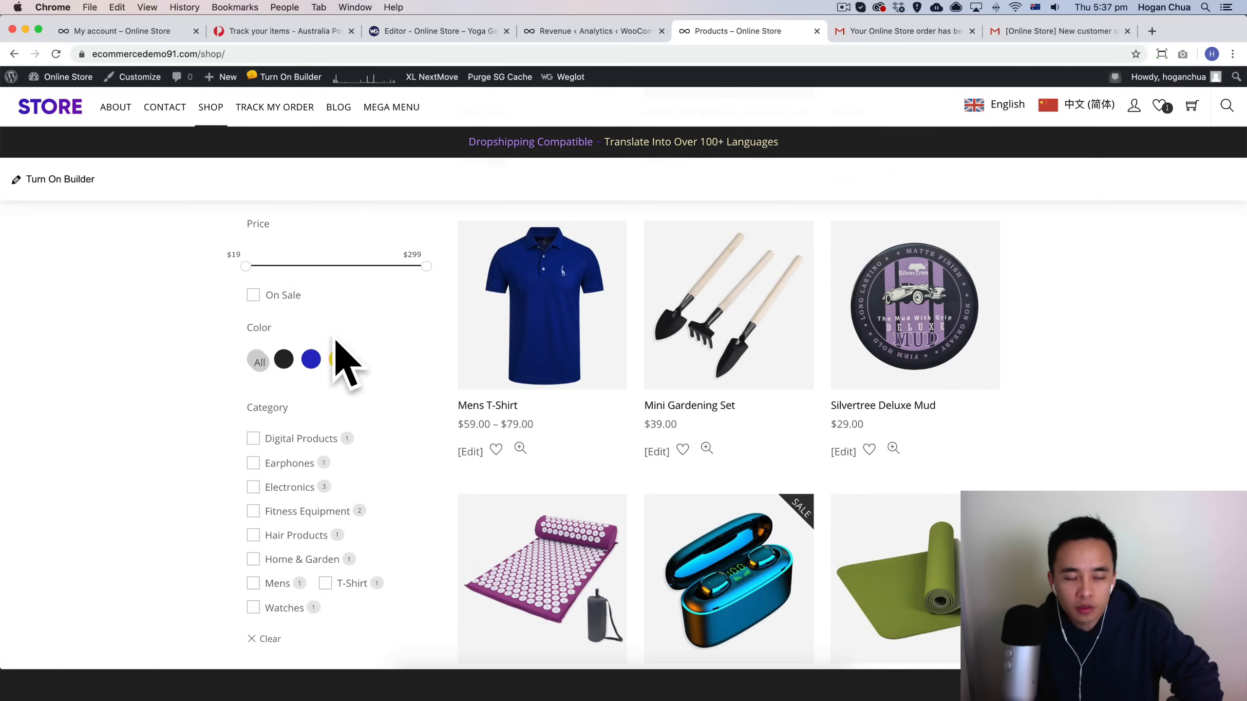
left_click(310, 361)
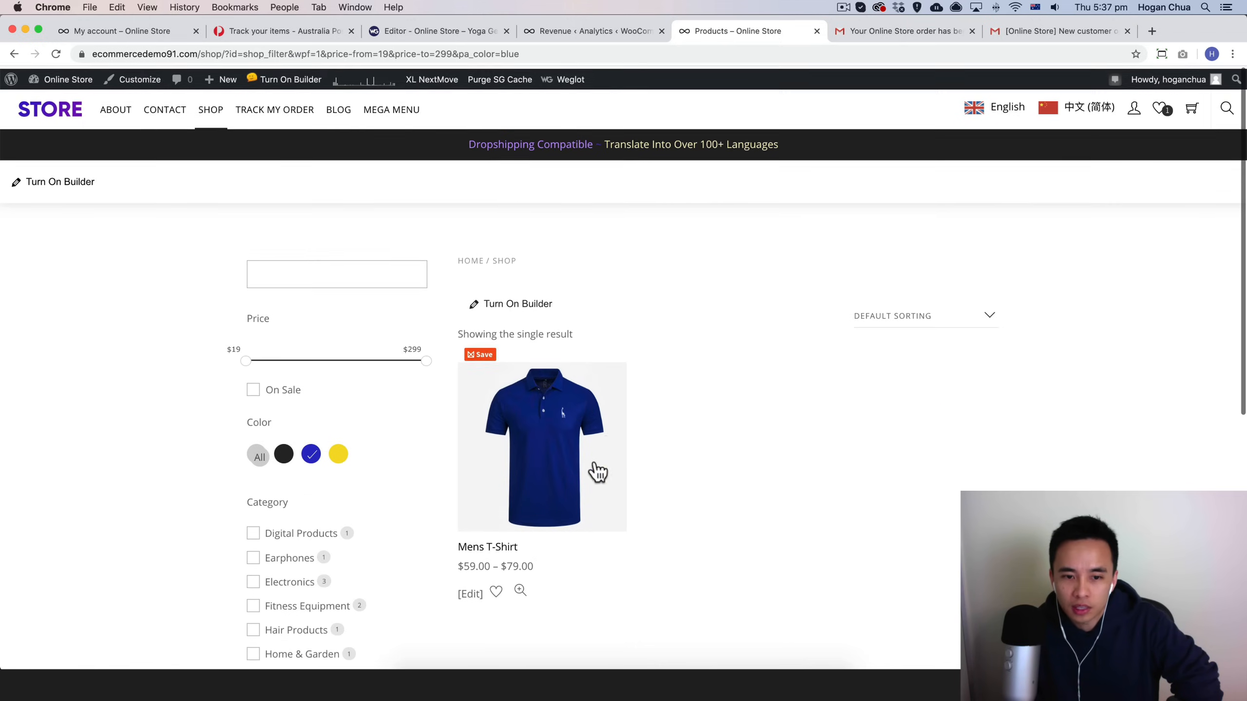
left_click(562, 437)
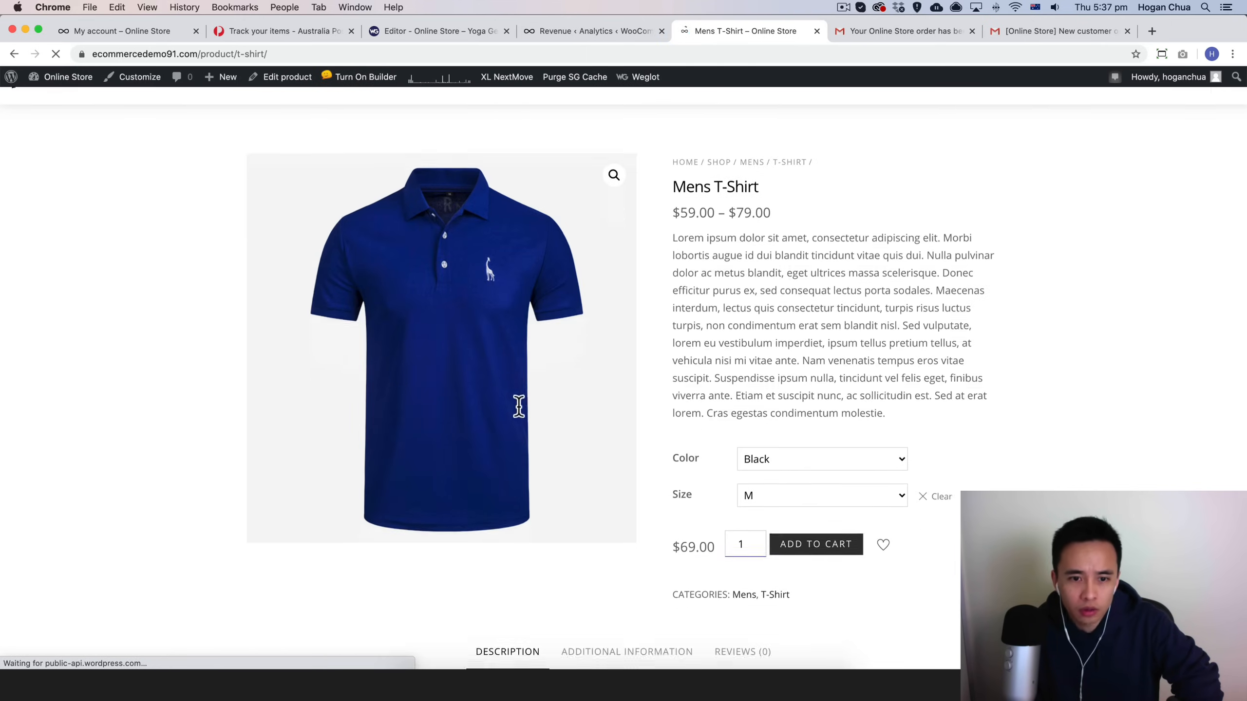
Step: Add the Mens T-Shirt in Black, size M, to the cart
scroll(520, 412, "down", 3)
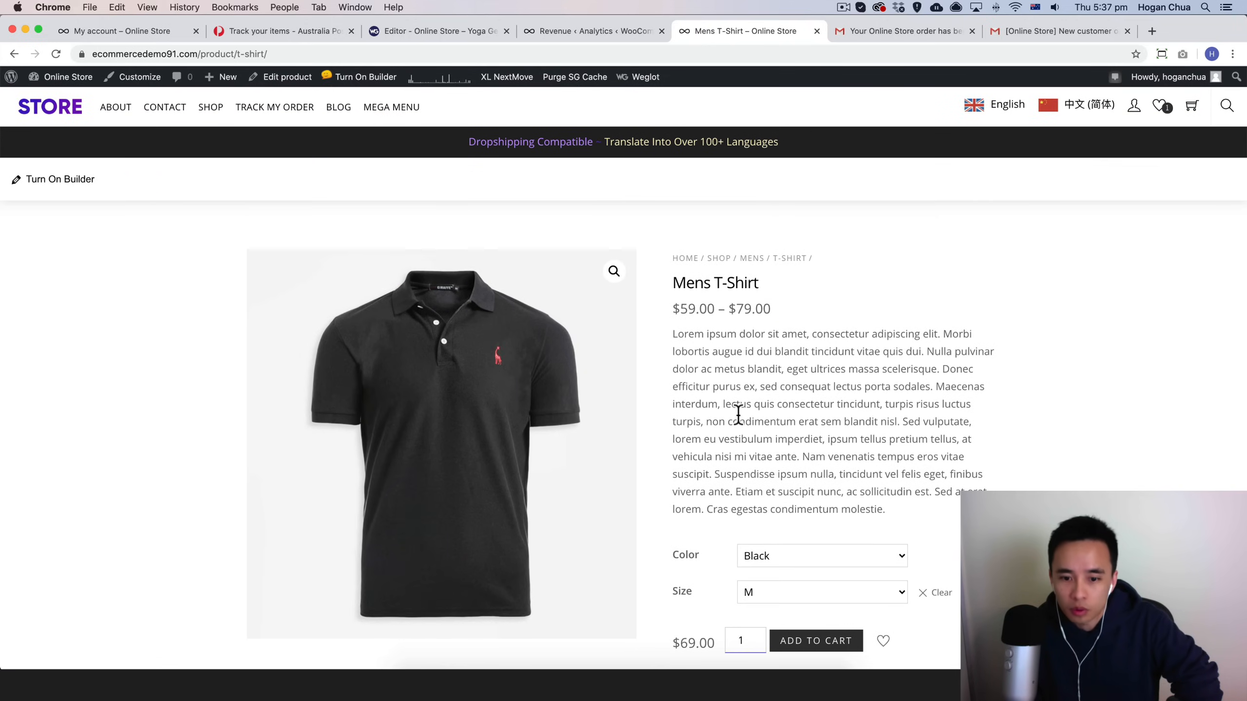
scroll(367, 639, "down", 2)
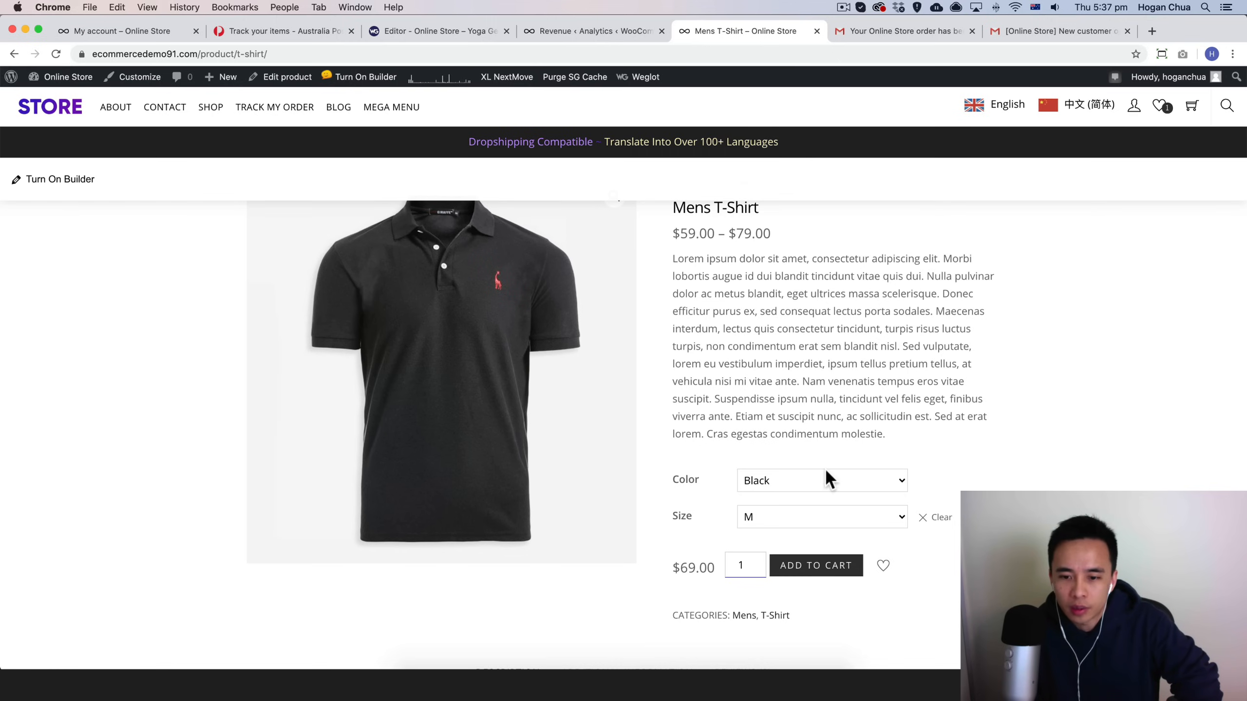
scroll(760, 550, "down", 1)
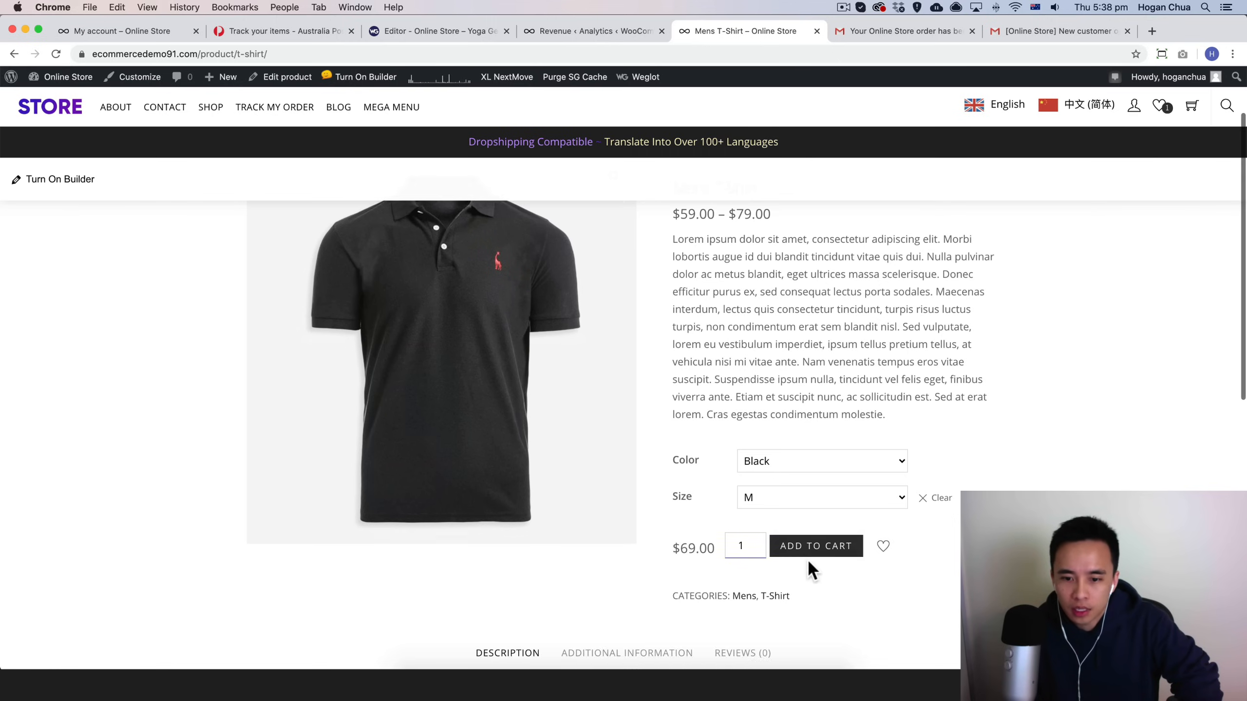
left_click(810, 548)
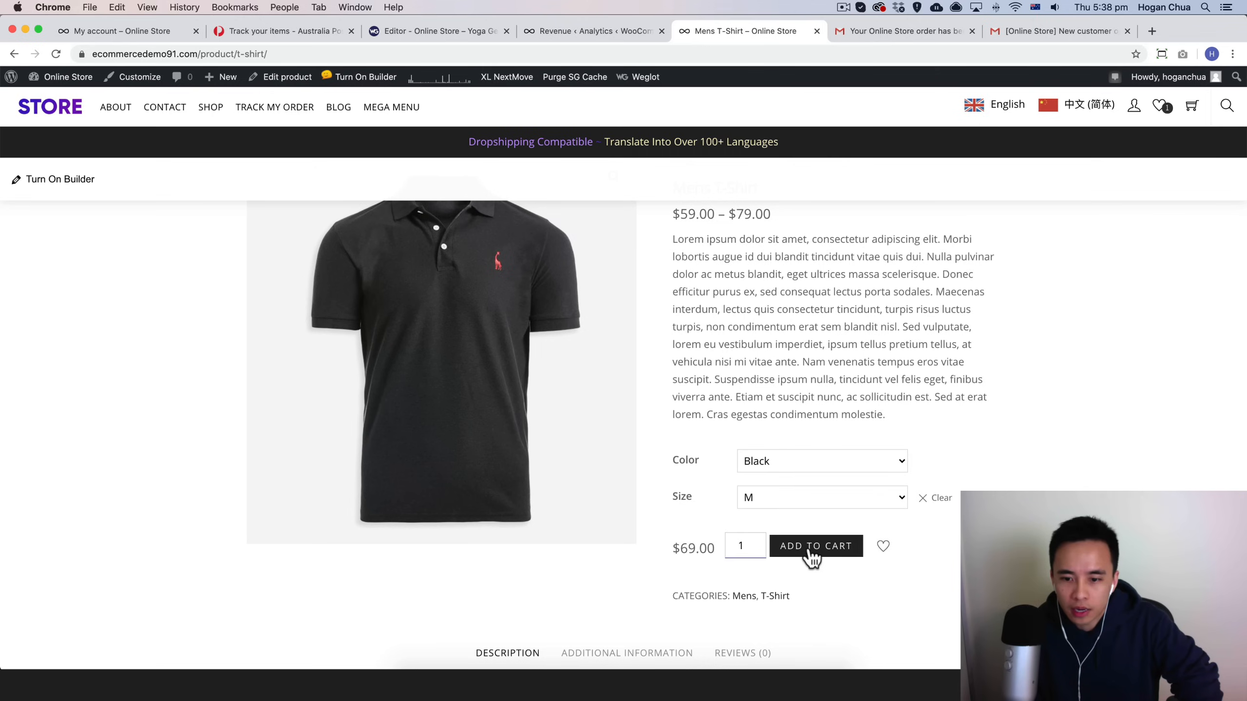
left_click(871, 461)
left_click(859, 475)
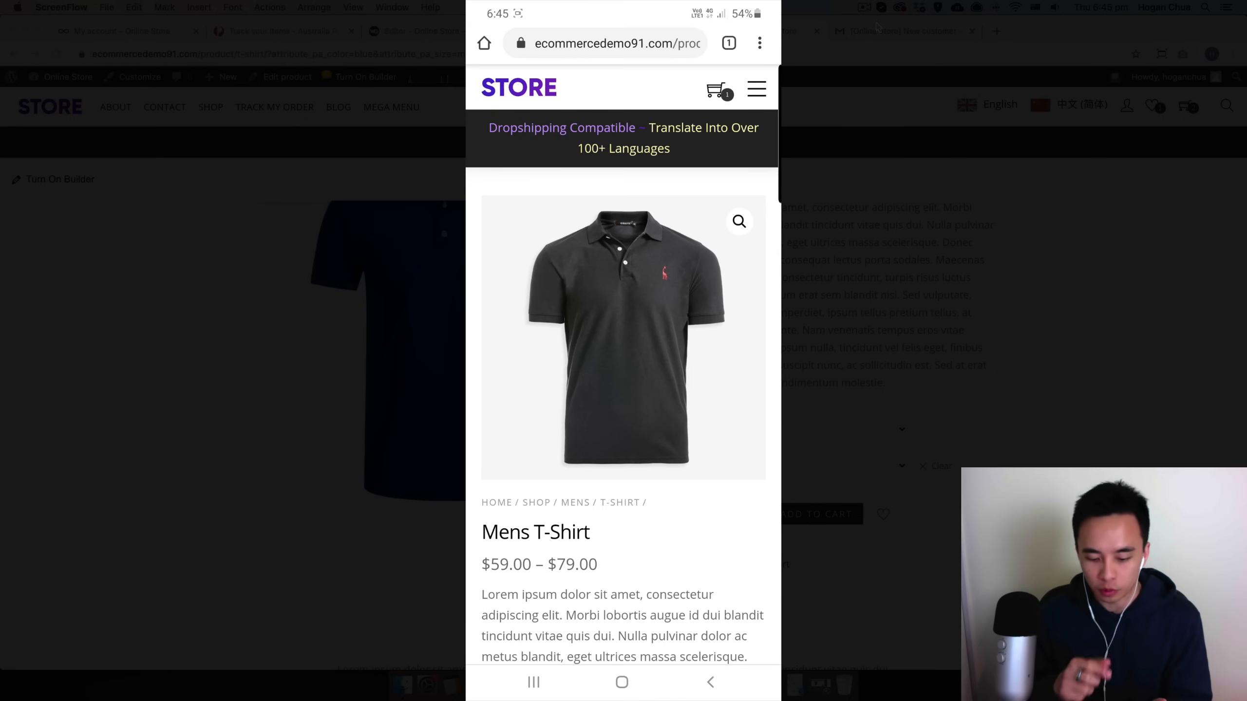
Step: Add another Mens T-Shirt to the cart from the store's mobile site
scroll(622, 393, "down", 10)
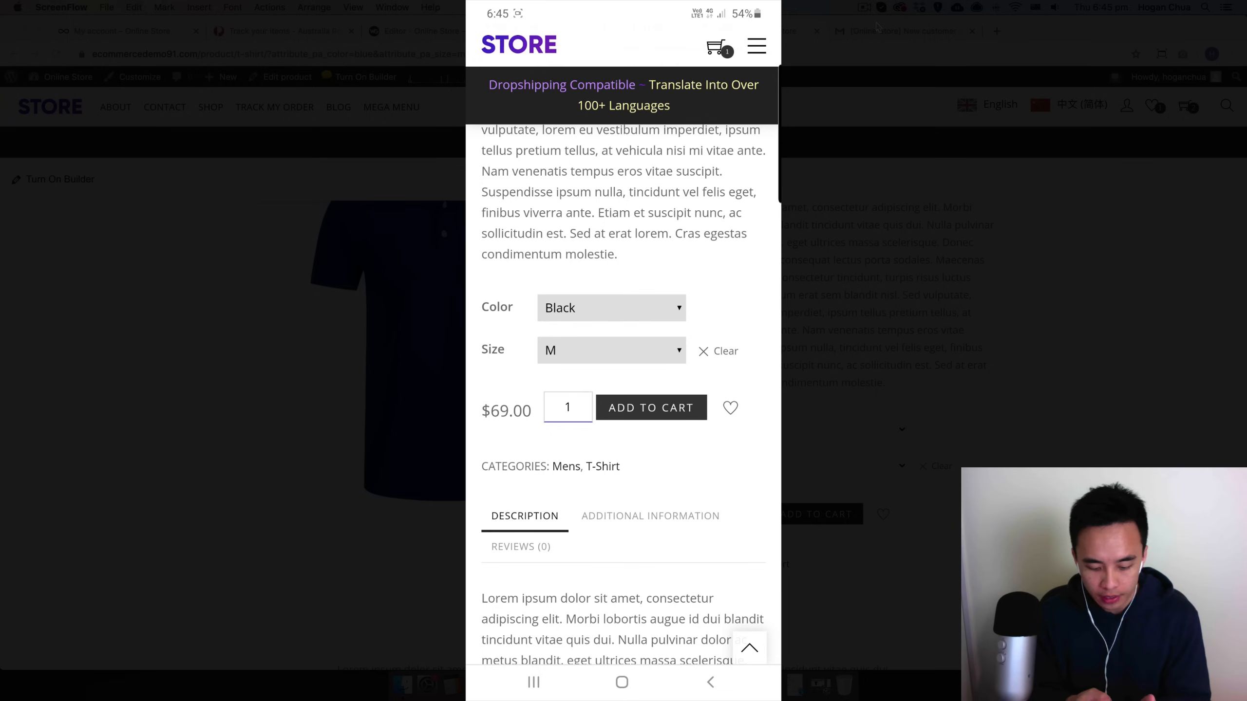
scroll(623, 344, "up", 1)
left_click(650, 454)
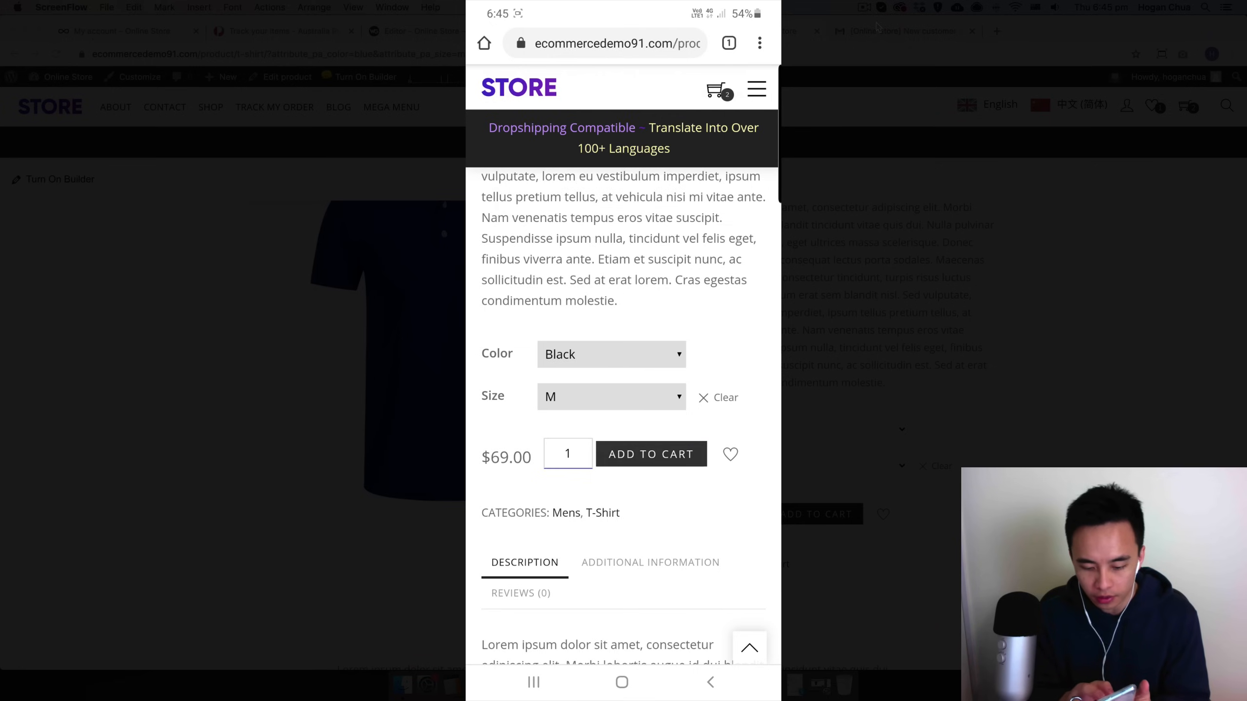
Step: Open the cart and proceed to the checkout page on the mobile site
left_click(716, 90)
left_click(681, 173)
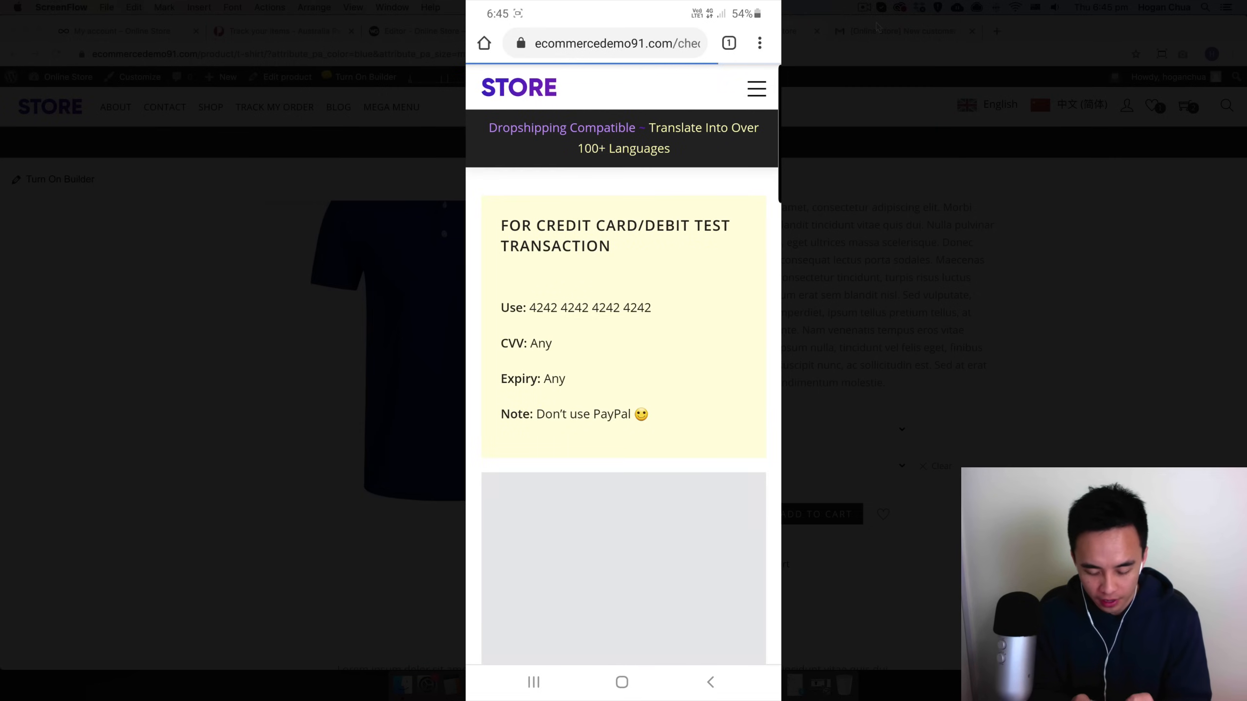
scroll(622, 363, "down", 7)
scroll(623, 363, "up", 2)
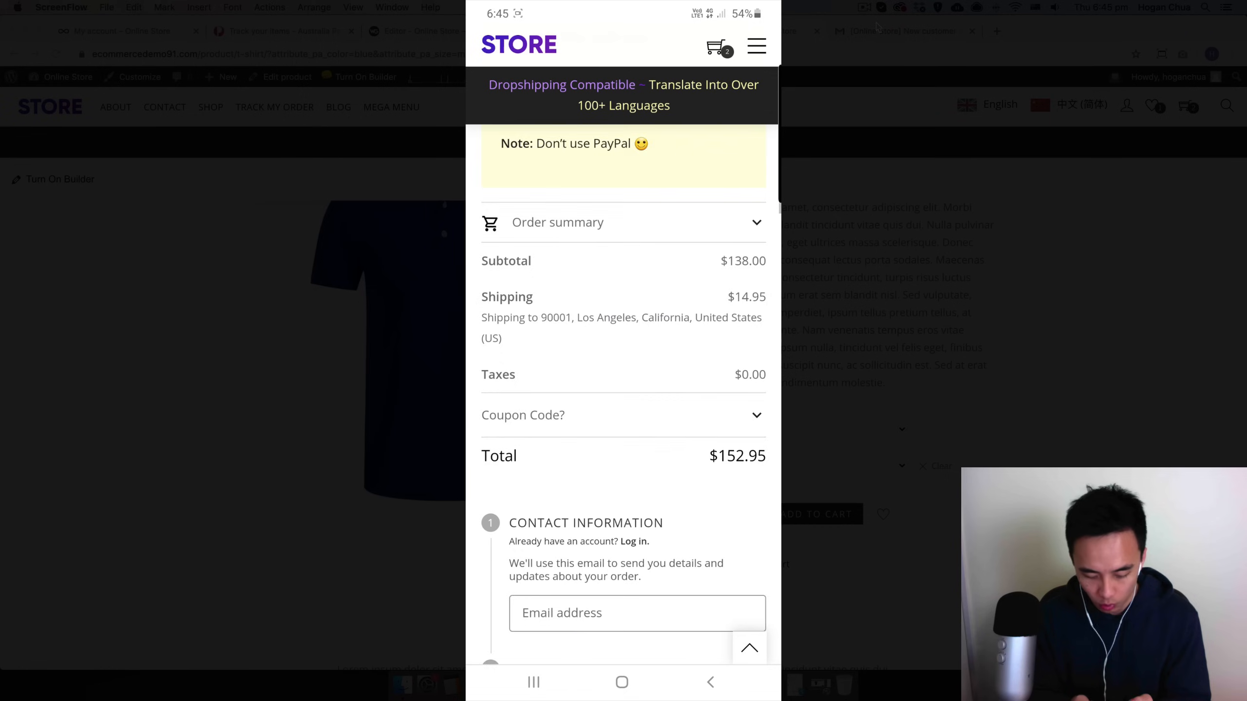
scroll(623, 363, "down", 4)
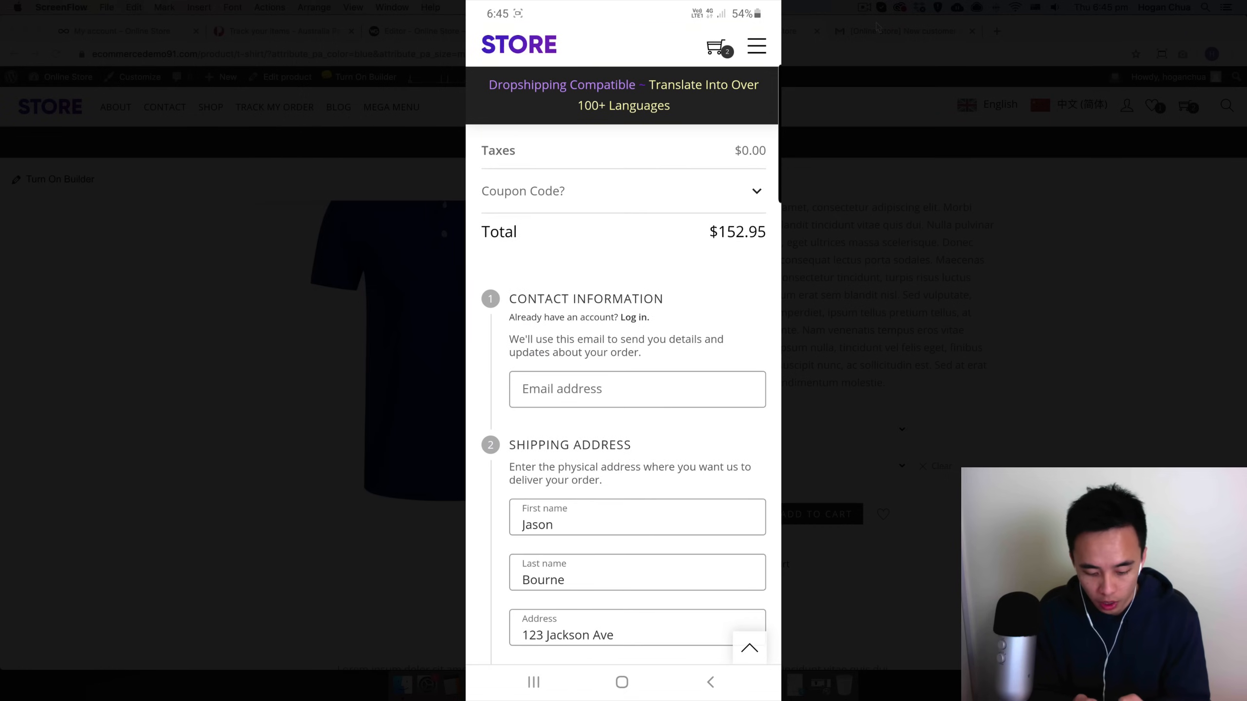
Step: Fill in the customer's e-mail address in the contact information using the autofill suggestion
left_click(637, 390)
type("cre")
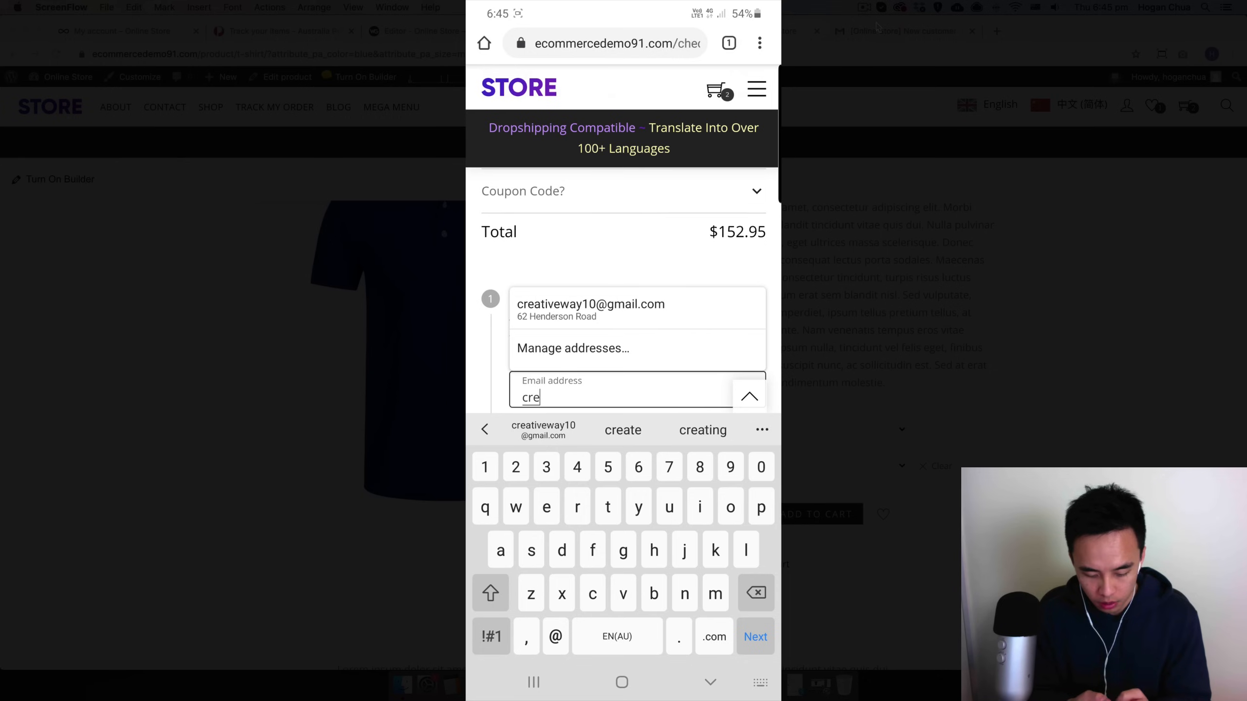
left_click(543, 429)
left_click(755, 637)
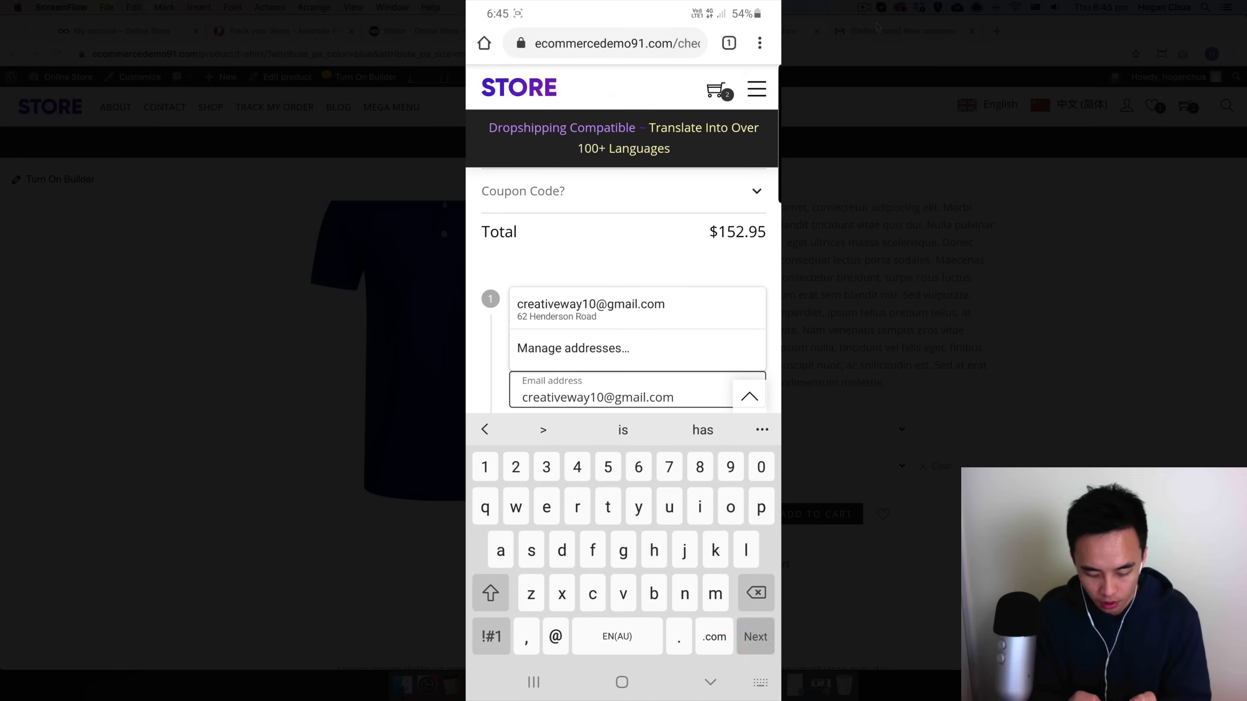
Step: Scroll to the payment method and enter the test card number in the credit/debit card field
scroll(637, 295, "down", 4)
scroll(637, 294, "down", 6)
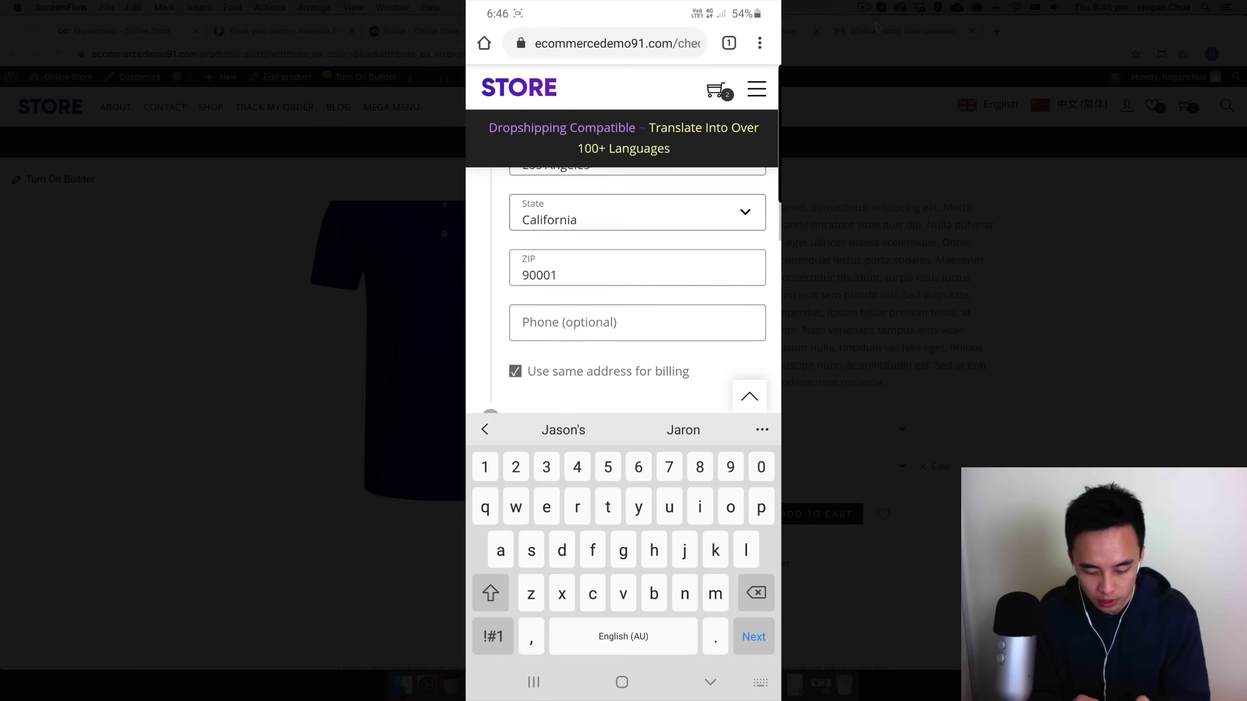
scroll(637, 295, "down", 4)
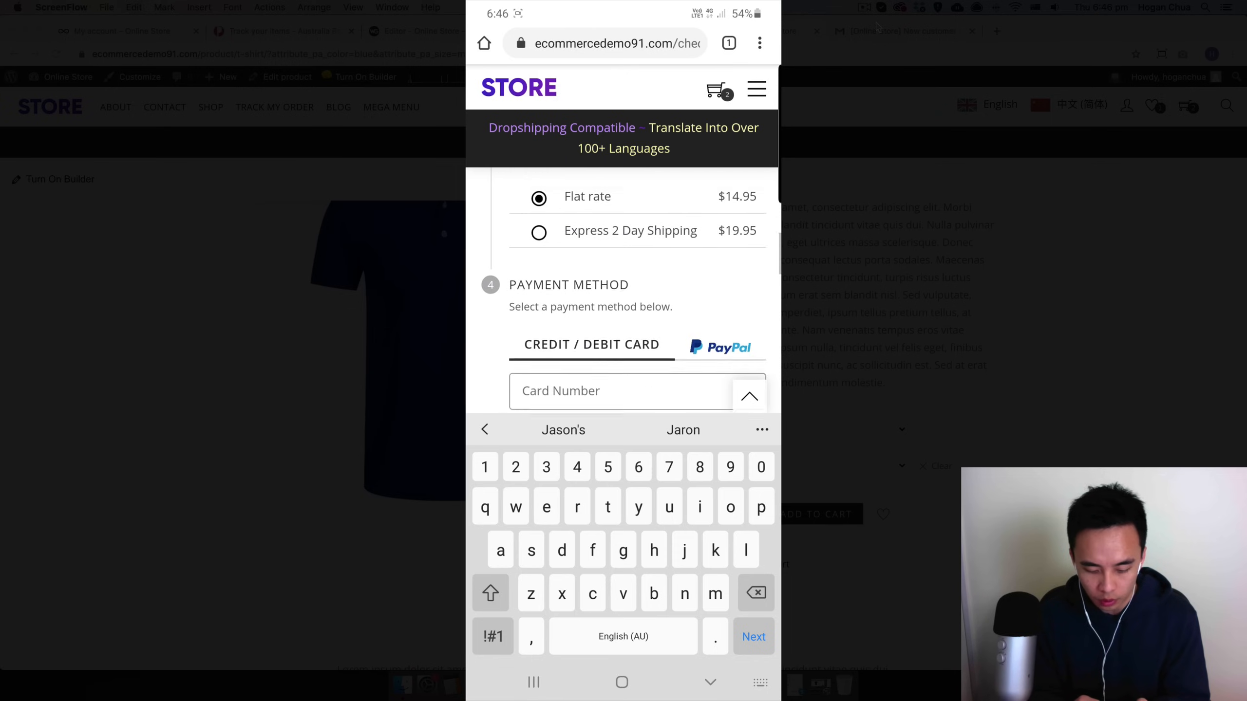
left_click(637, 284)
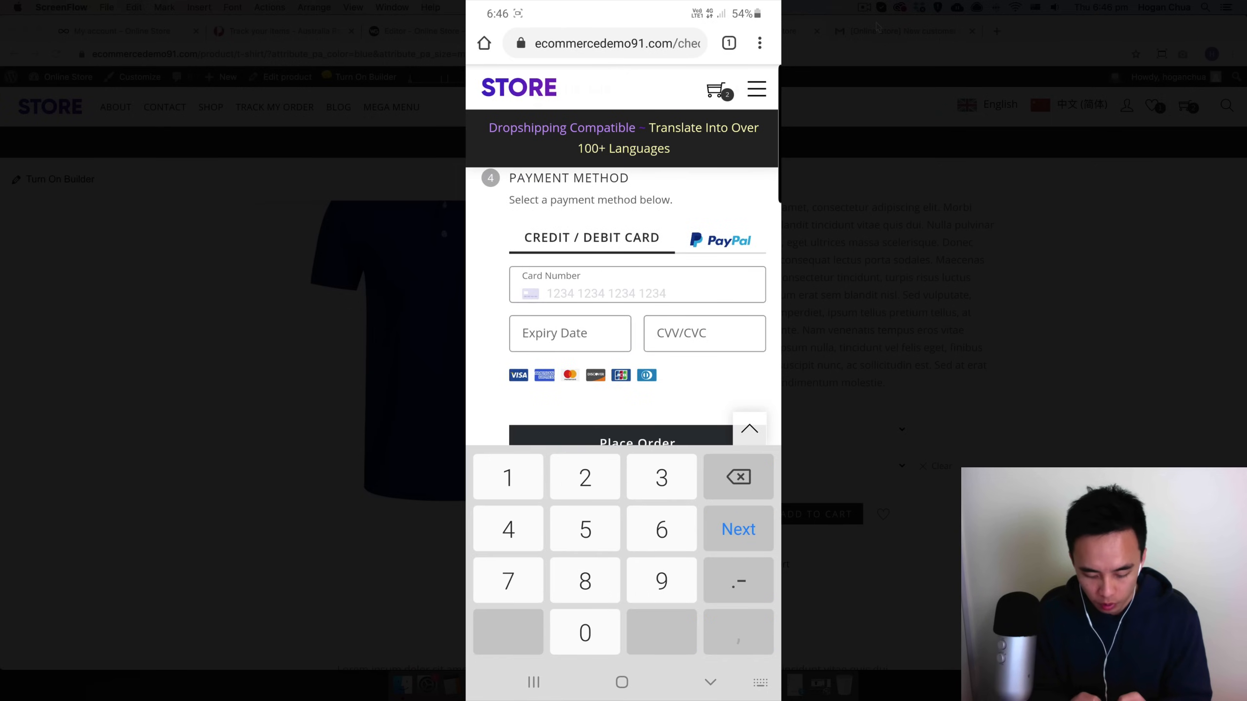
type("424242")
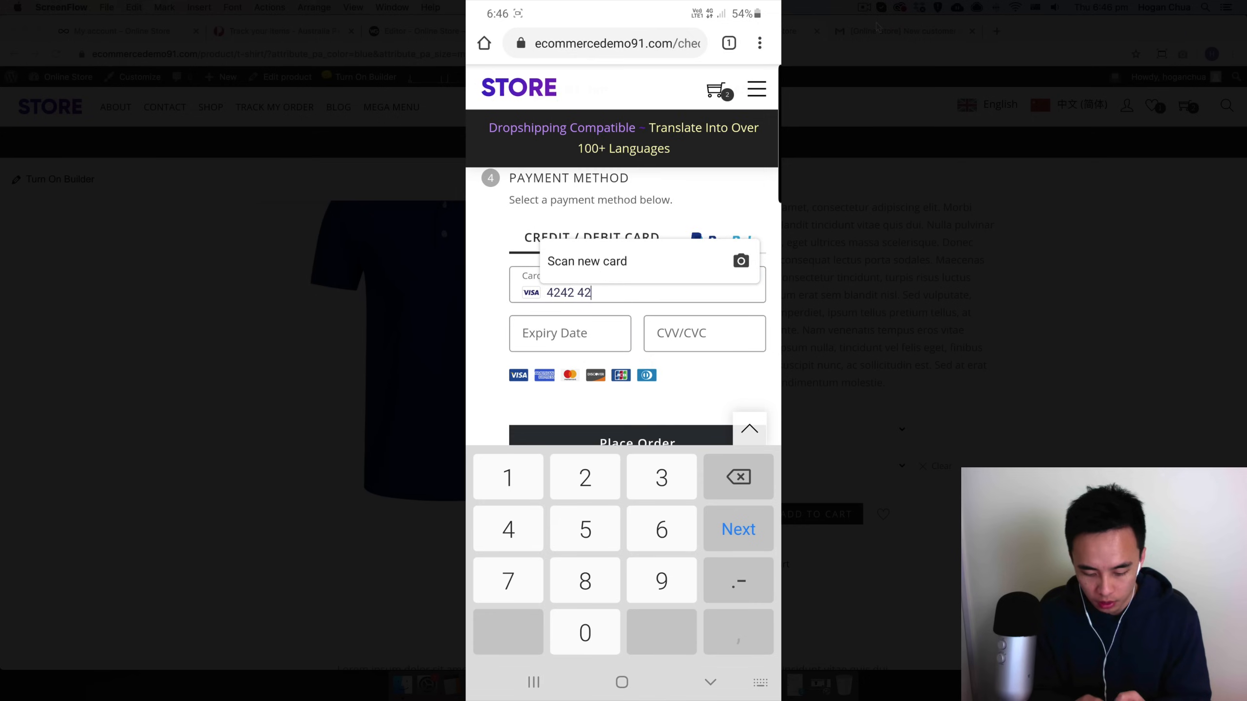
type("4242")
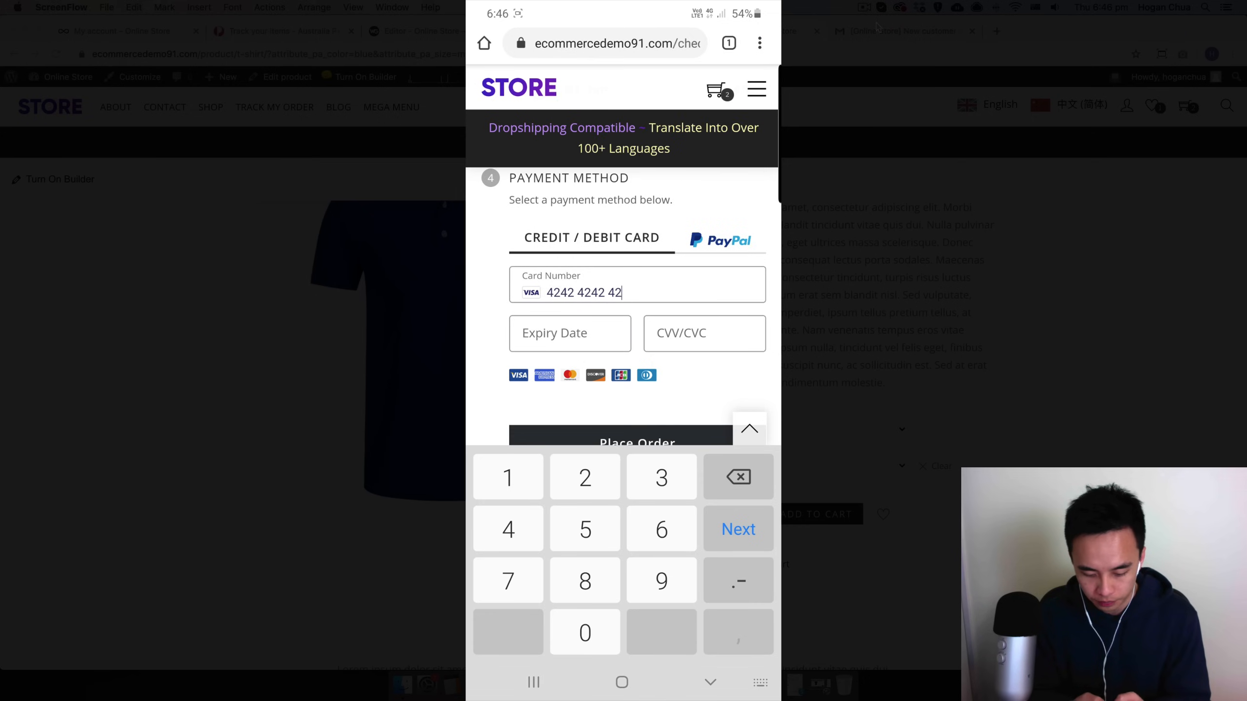
type("424242 424")
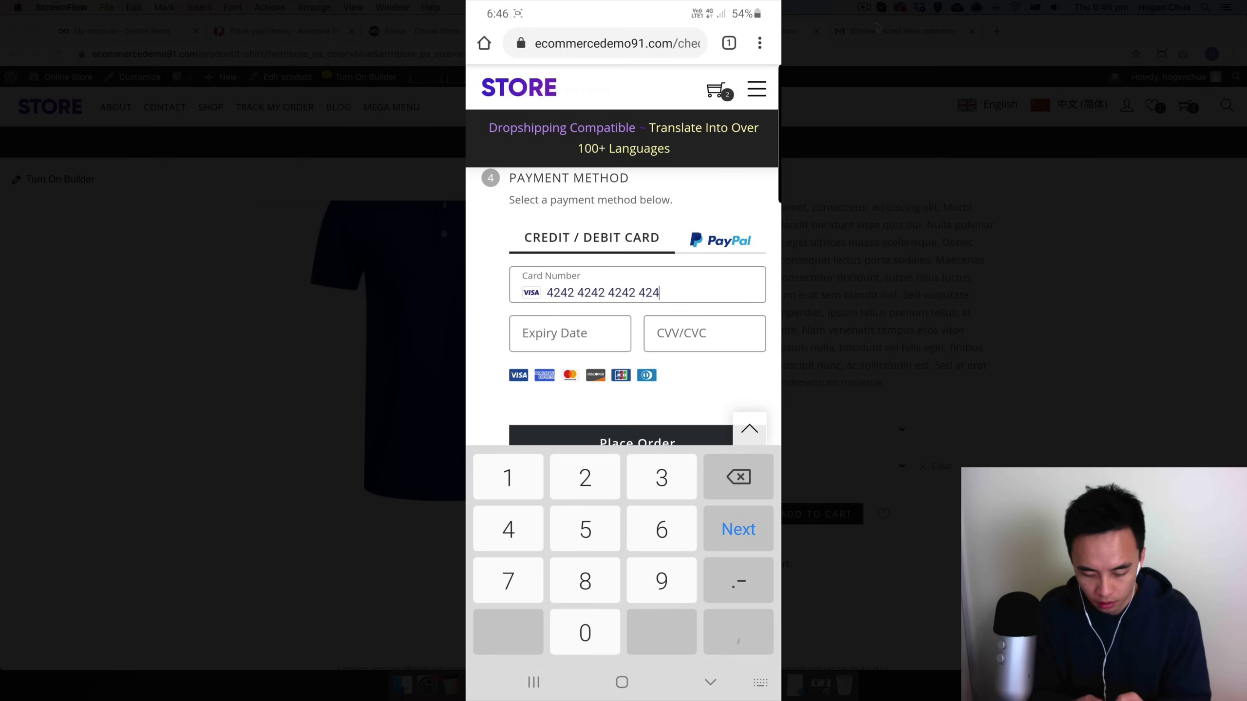
type("02 /")
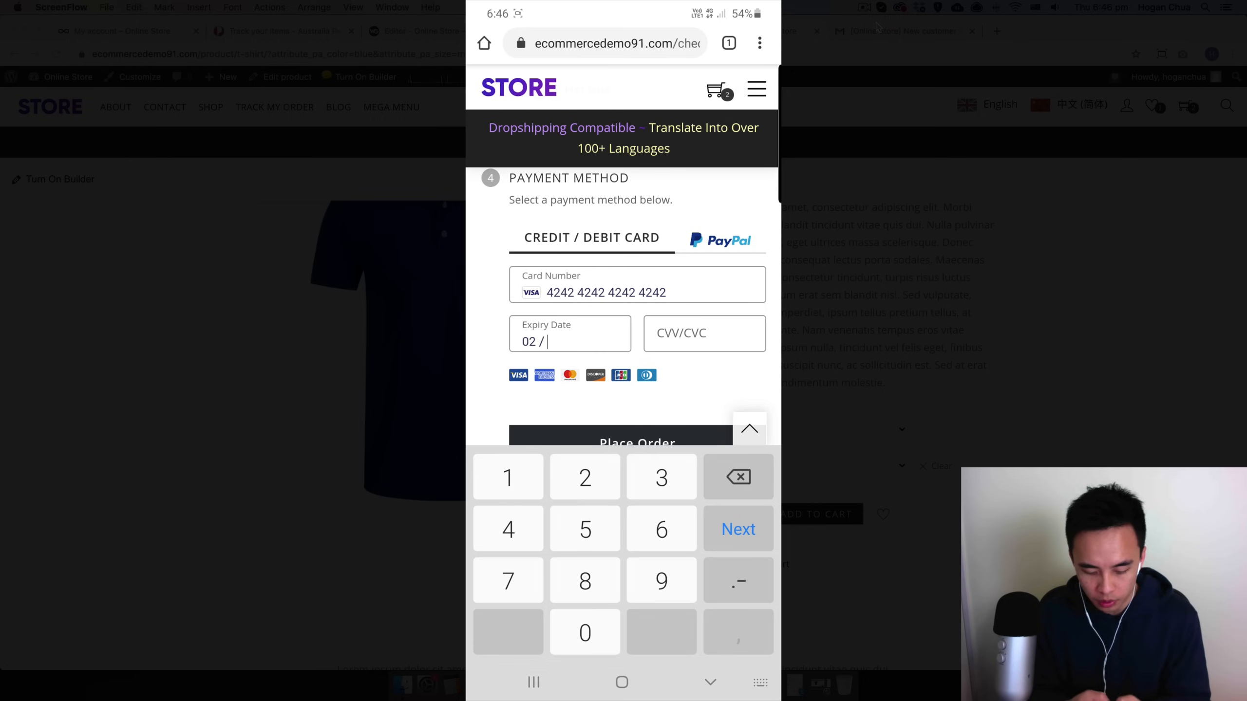
type("25")
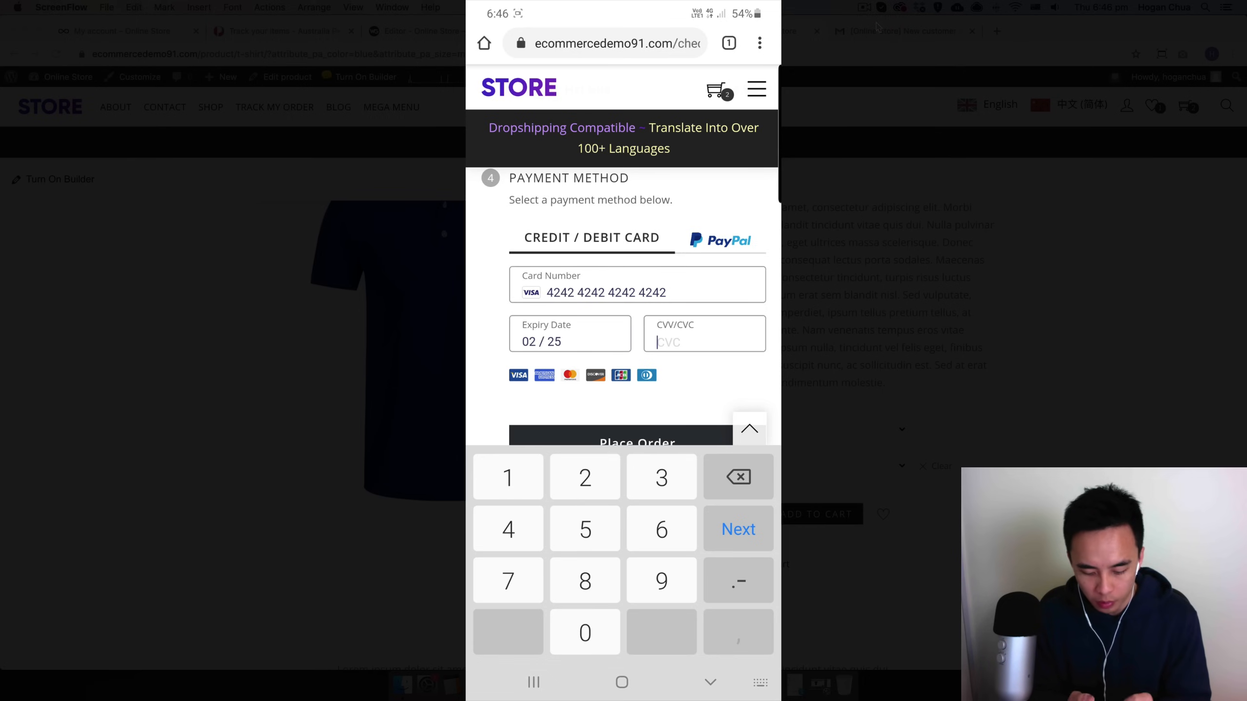
type("123")
Step: Enter the card's expiry date and CVC, then place the order
scroll(637, 295, "down", 2)
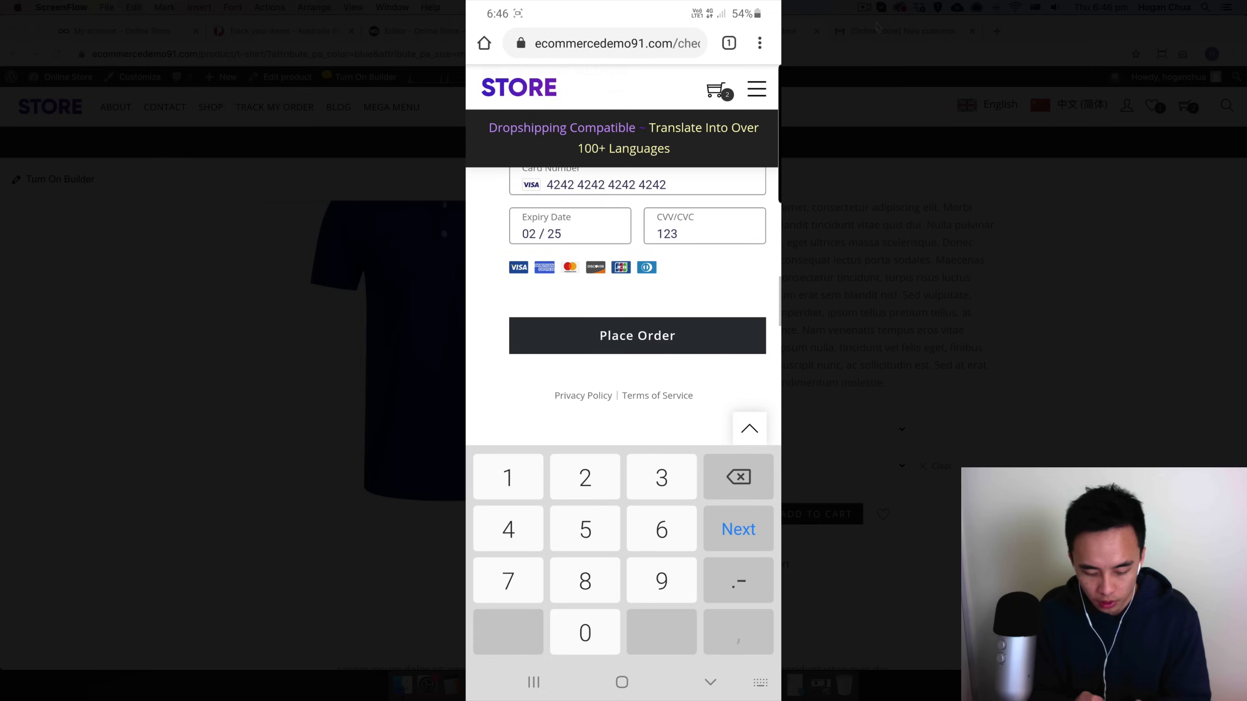
left_click(637, 336)
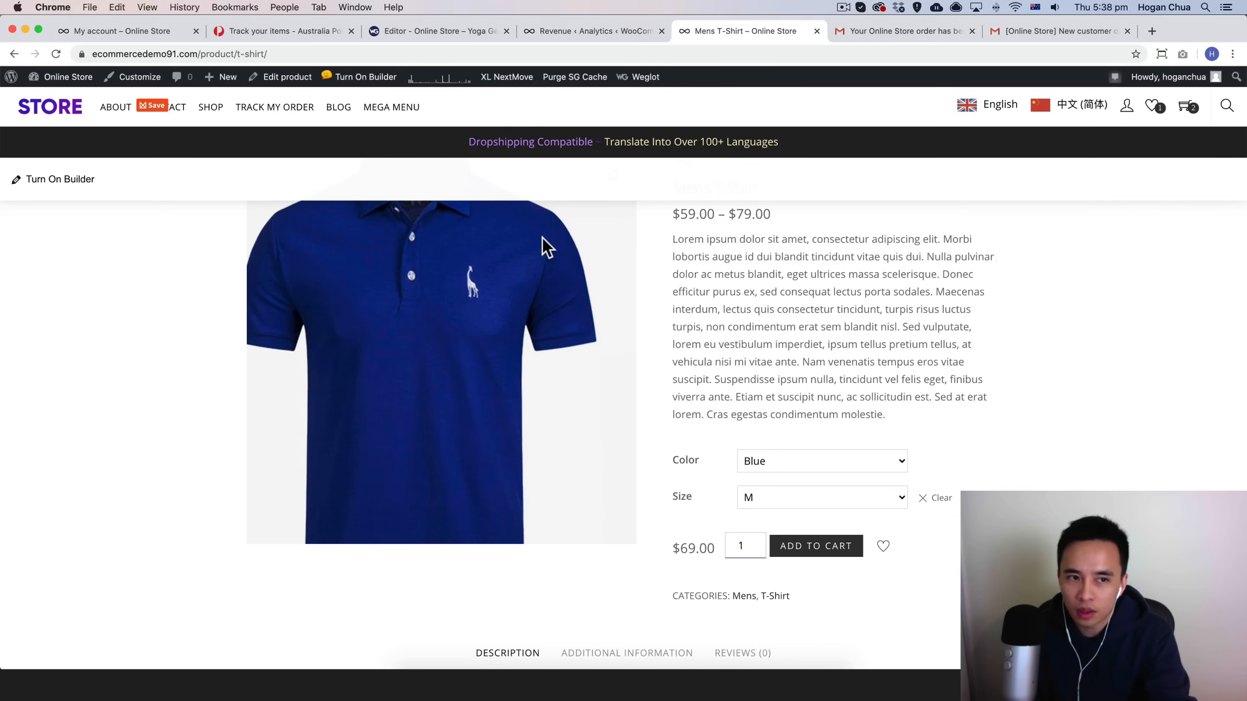
Step: Try replacing the top bar text on the product page with 'Free shipping for $50 or MORE' in the builder, then exit without saving
scroll(860, 253, "down", 10)
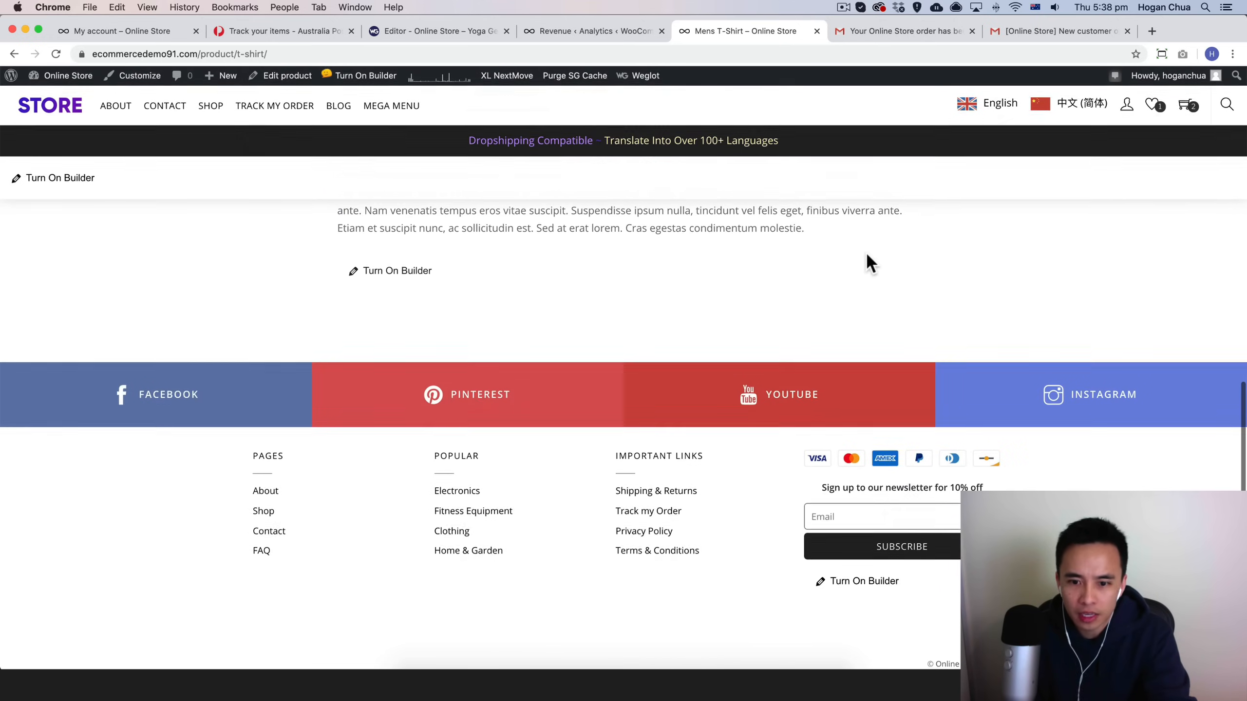
scroll(865, 251, "up", 6)
scroll(867, 251, "up", 5)
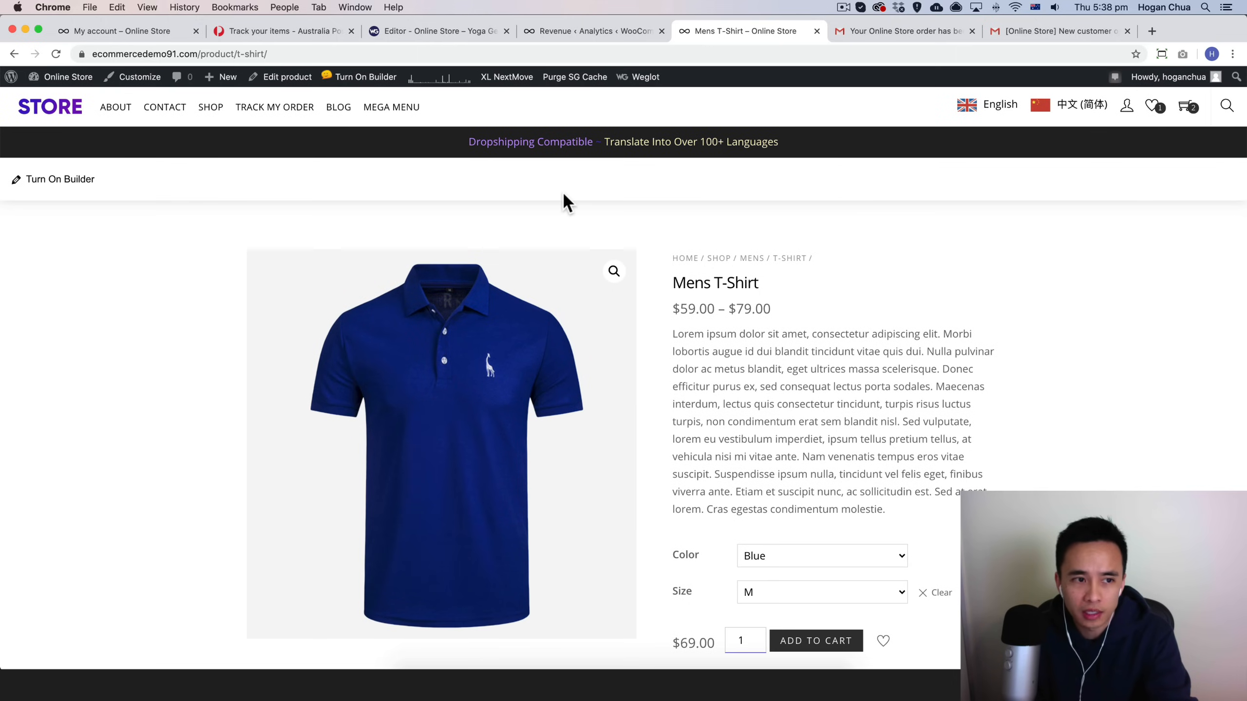
left_click(91, 179)
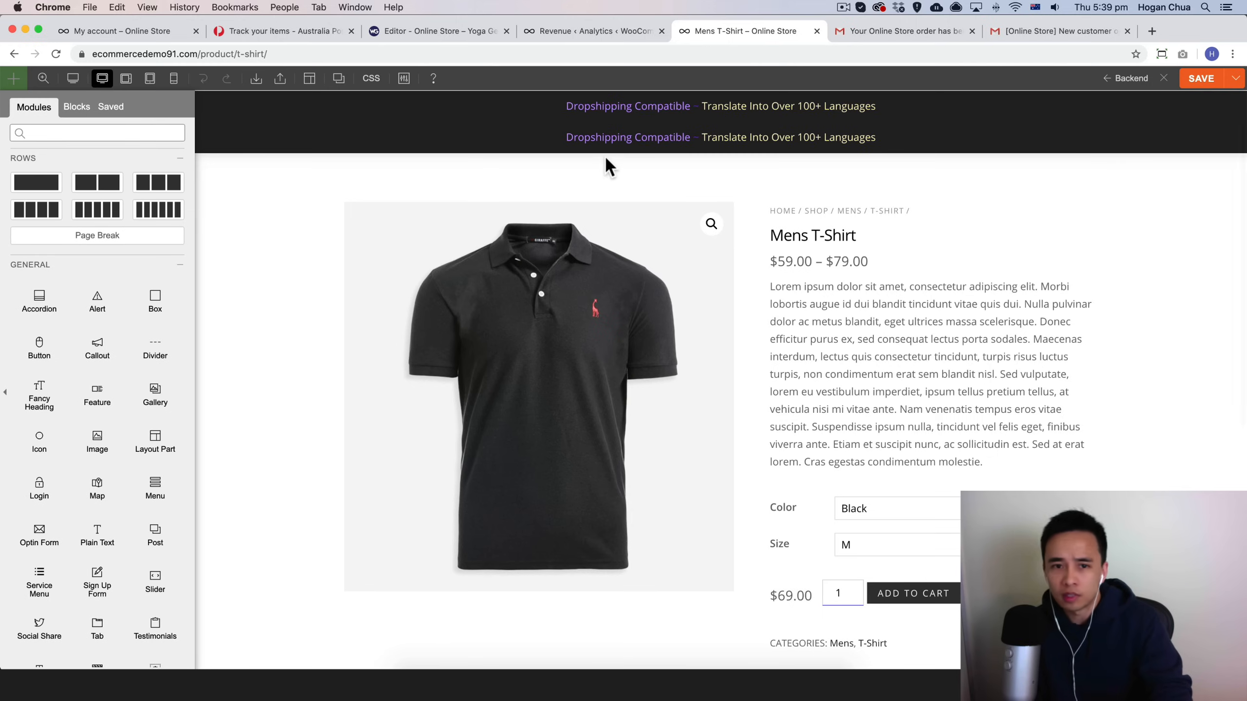
left_click(663, 143)
left_click_drag(152, 306, 3, 286)
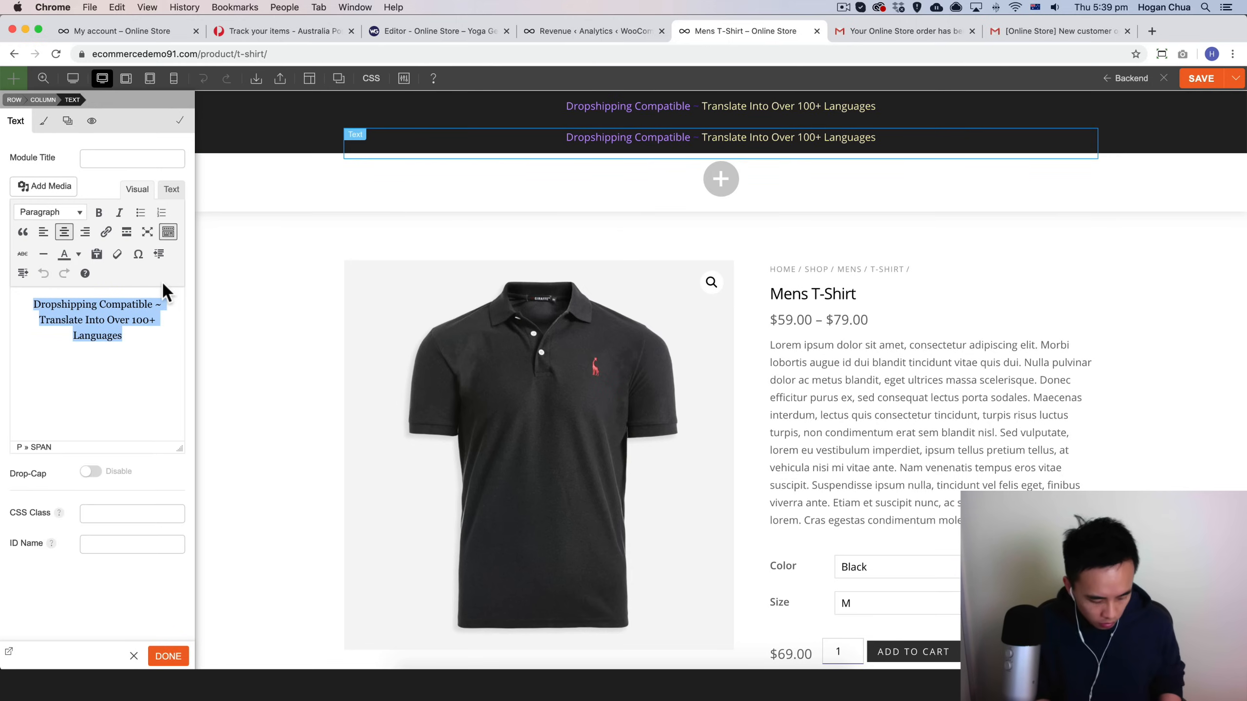
key("BackSpace")
type("Free shipp")
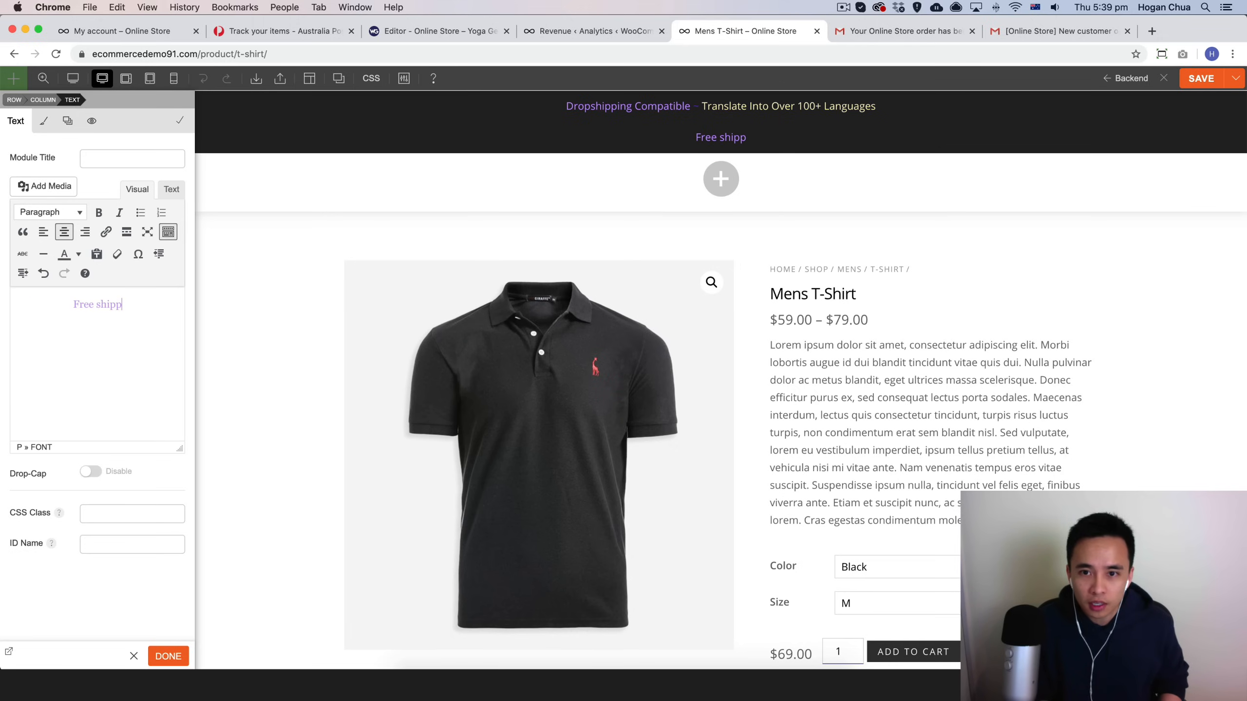
type("ing for $5")
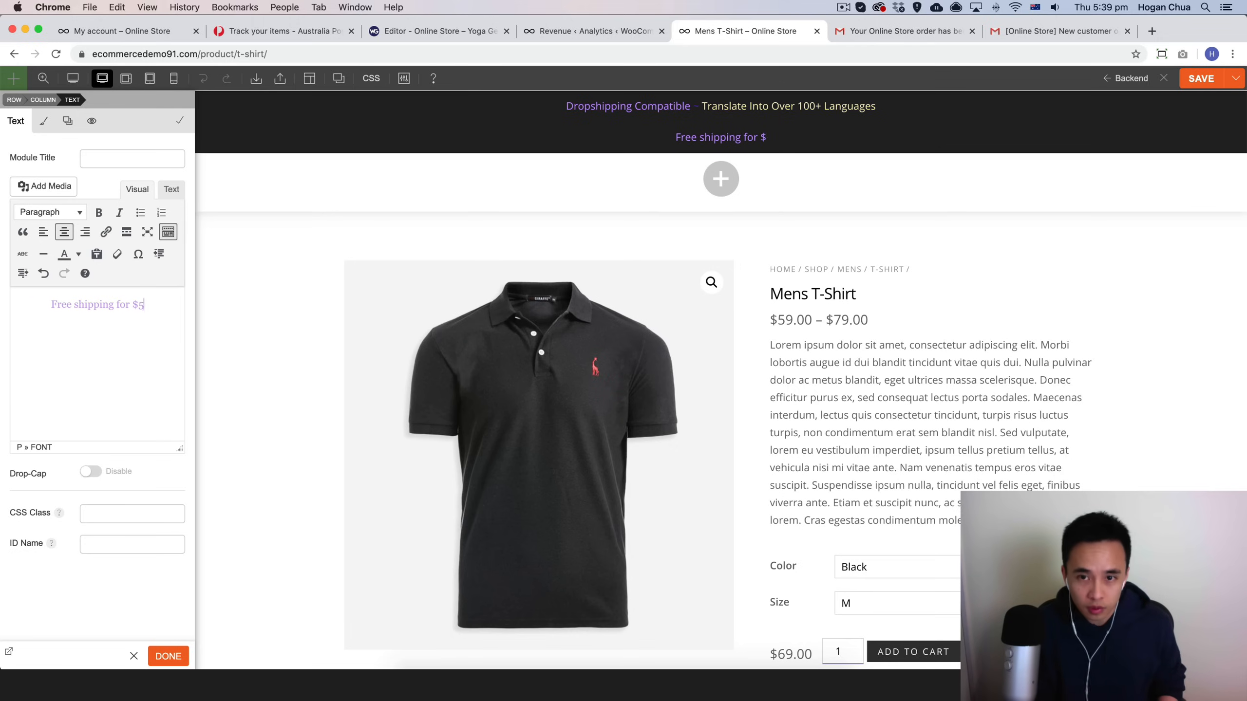
type("0 or ")
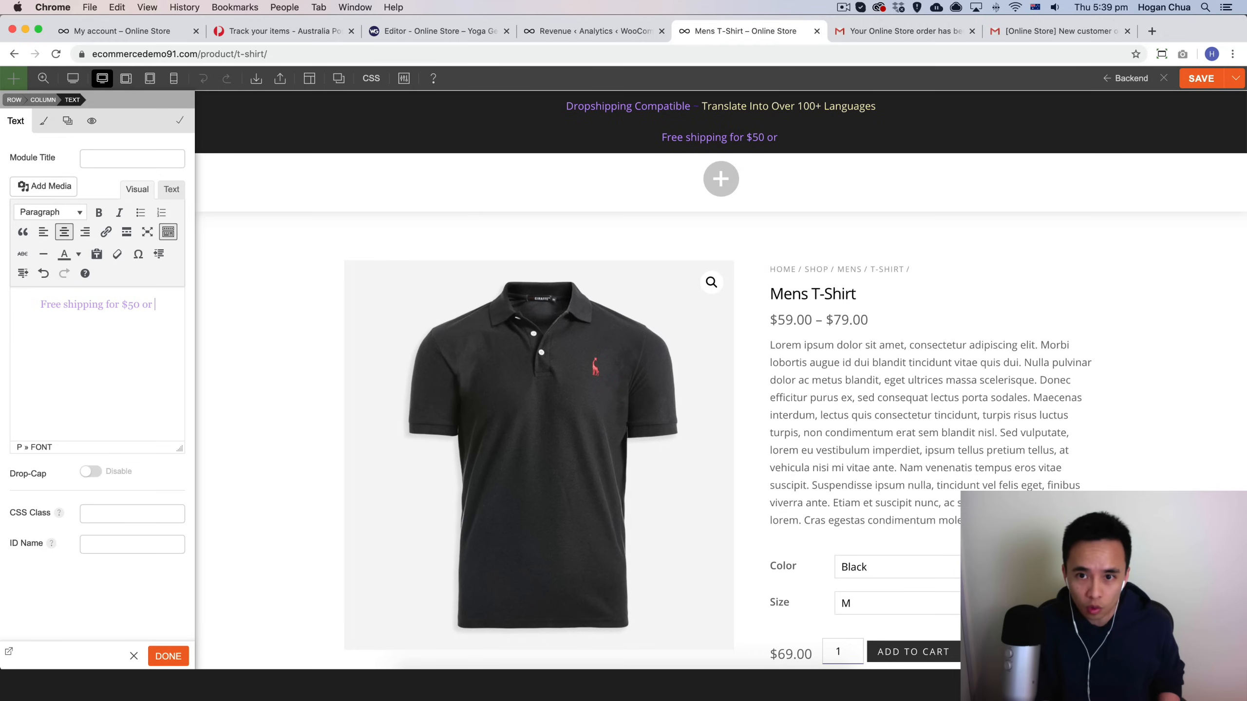
type("MORE")
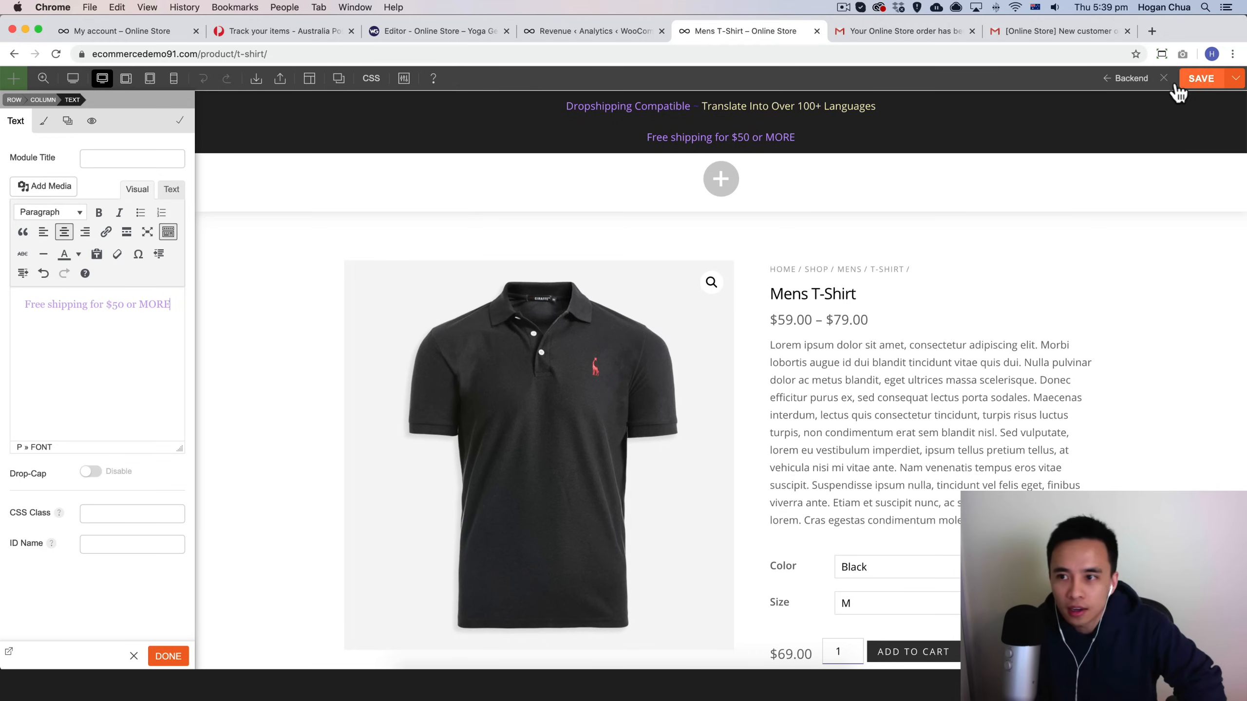
left_click(1163, 79)
left_click(699, 236)
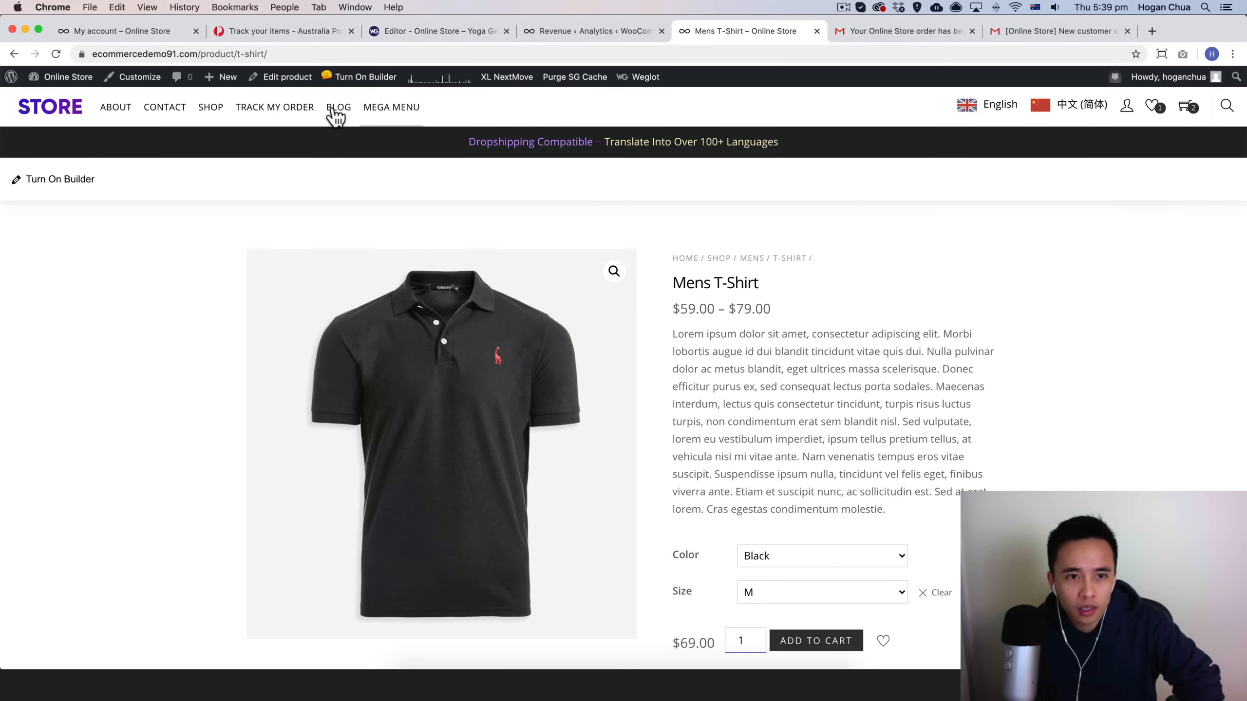
mouse_move(341, 111)
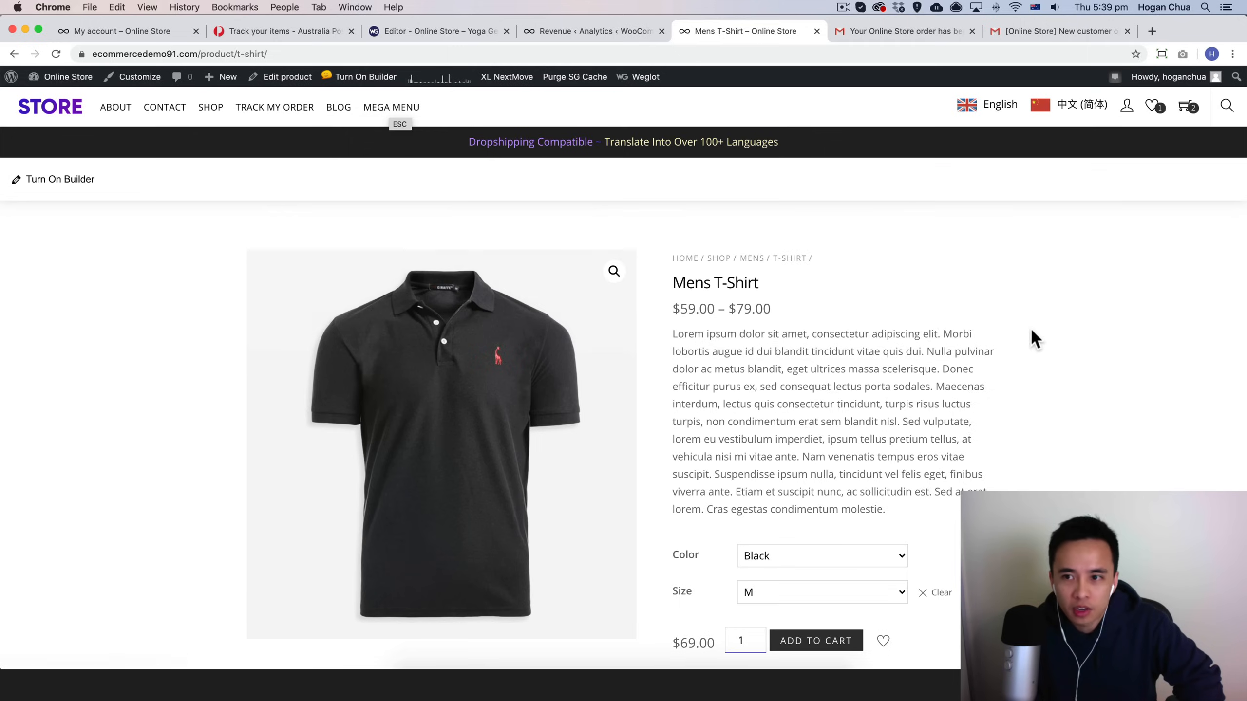
scroll(1053, 326, "down", 10)
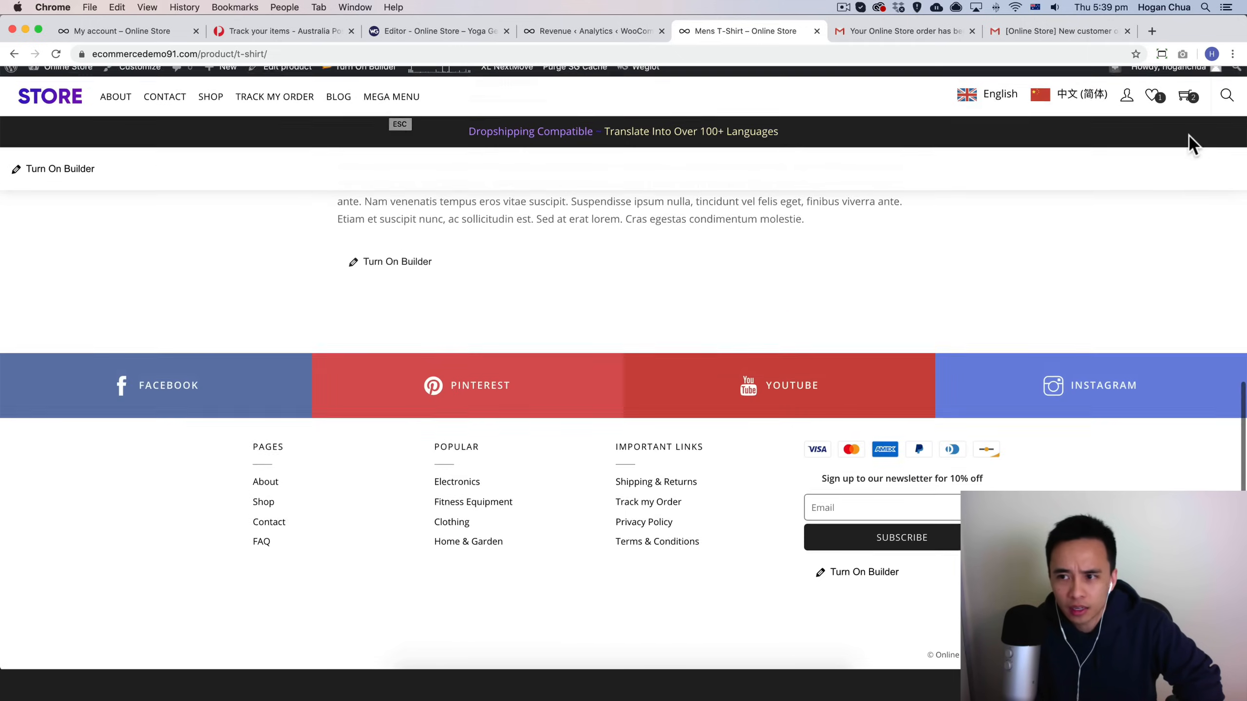
left_click(1225, 106)
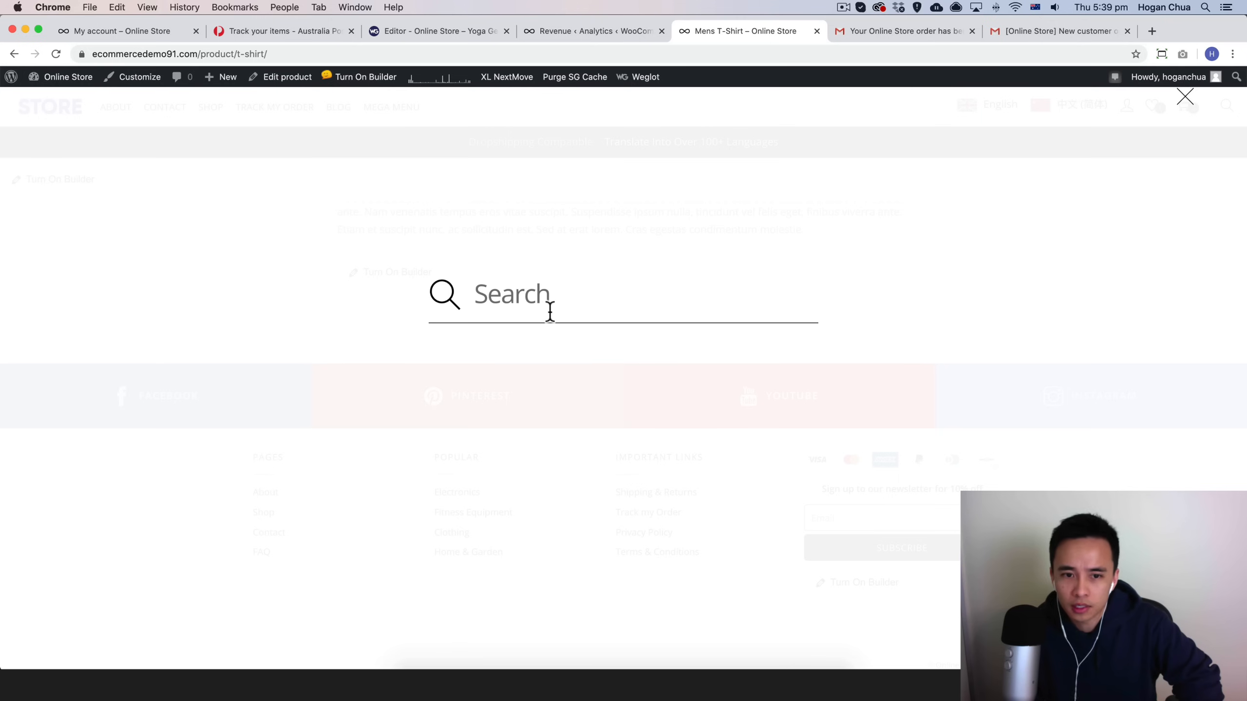
left_click(1184, 101)
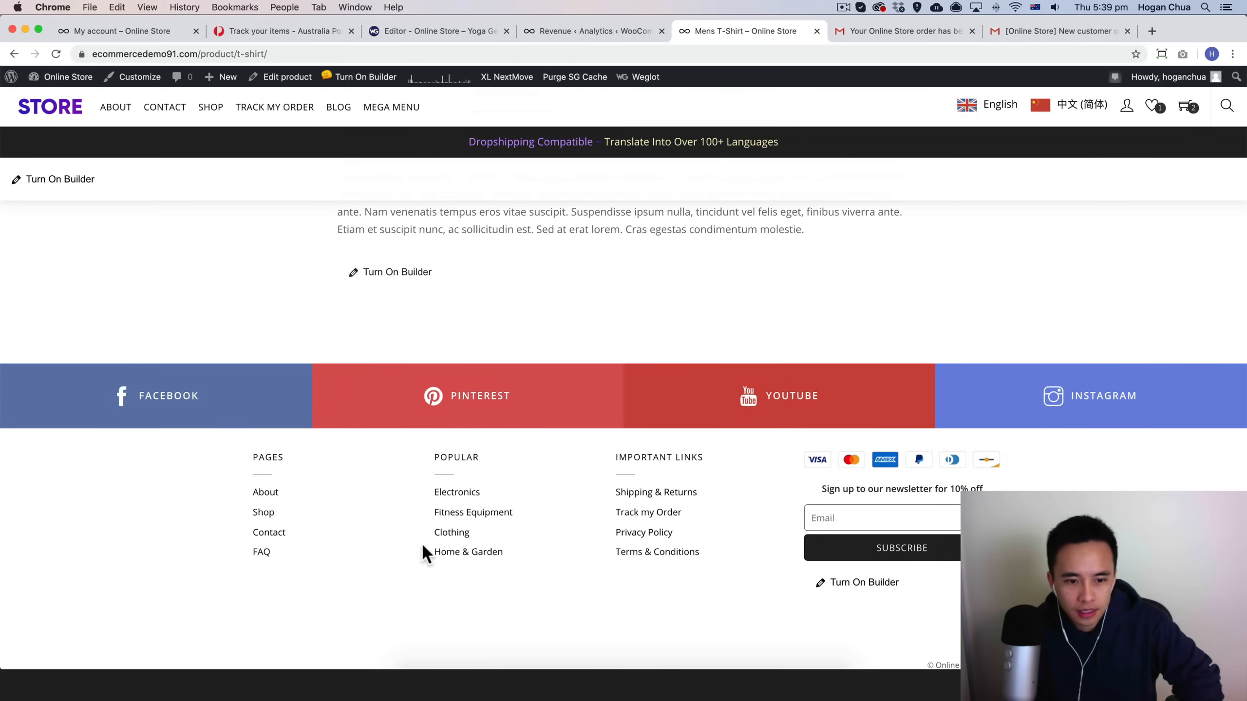
scroll(334, 532, "up", 10)
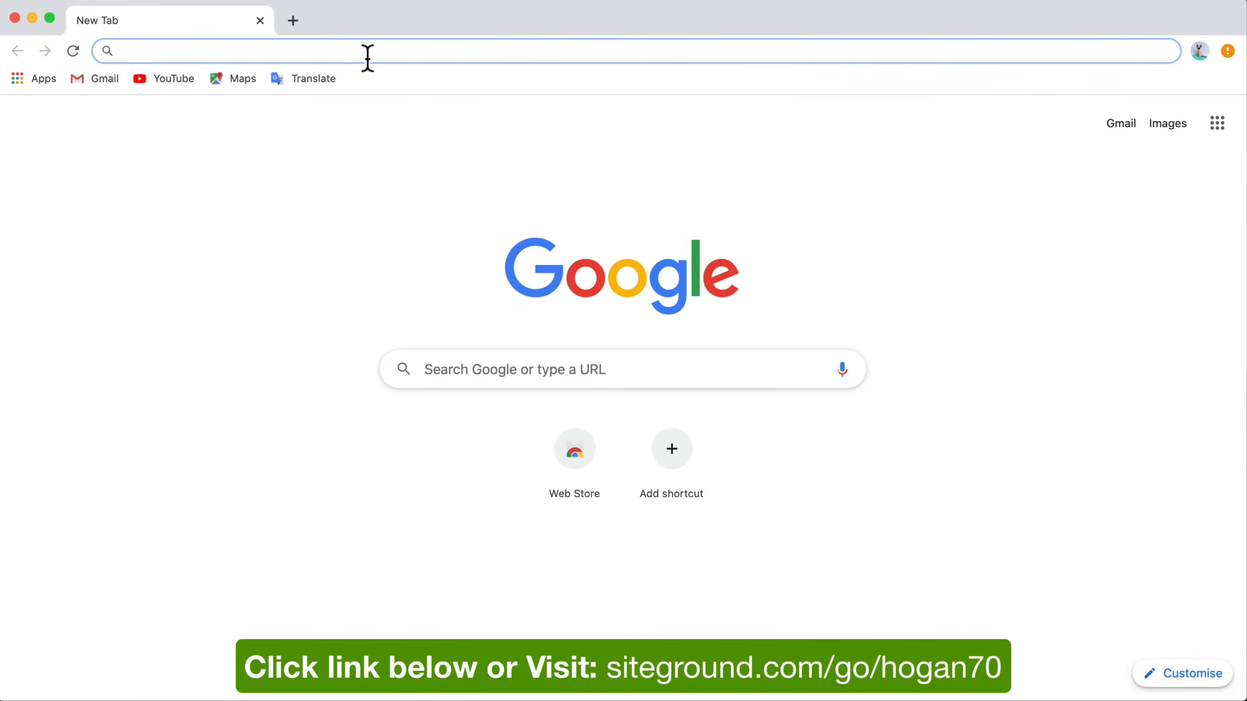
Step: Open siteground.com/go/hogan70 in a new browser tab
type("si")
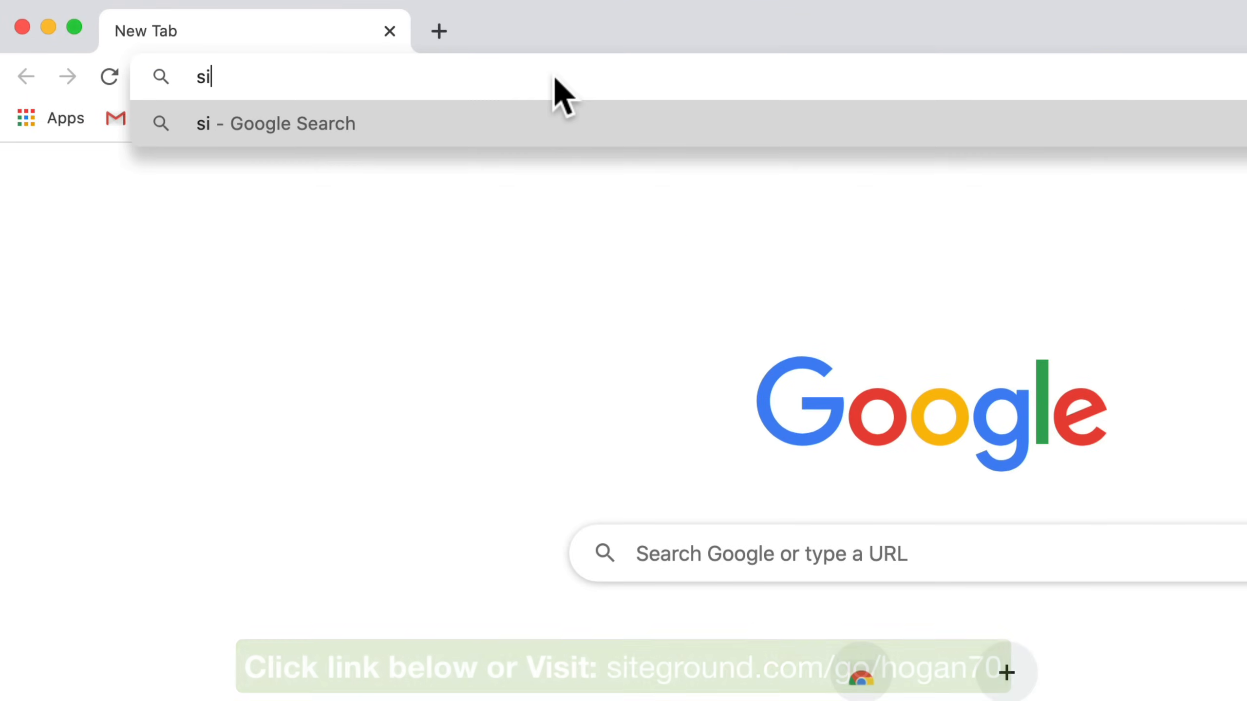
type("teground.com")
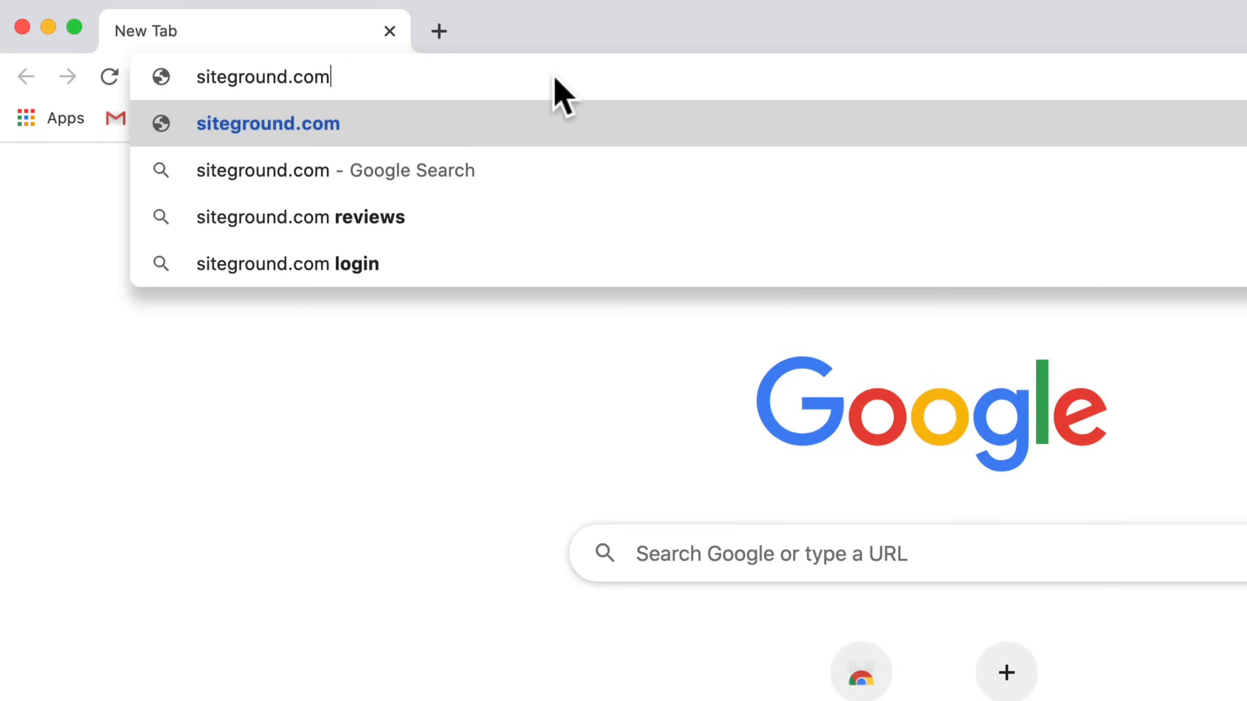
type("/")
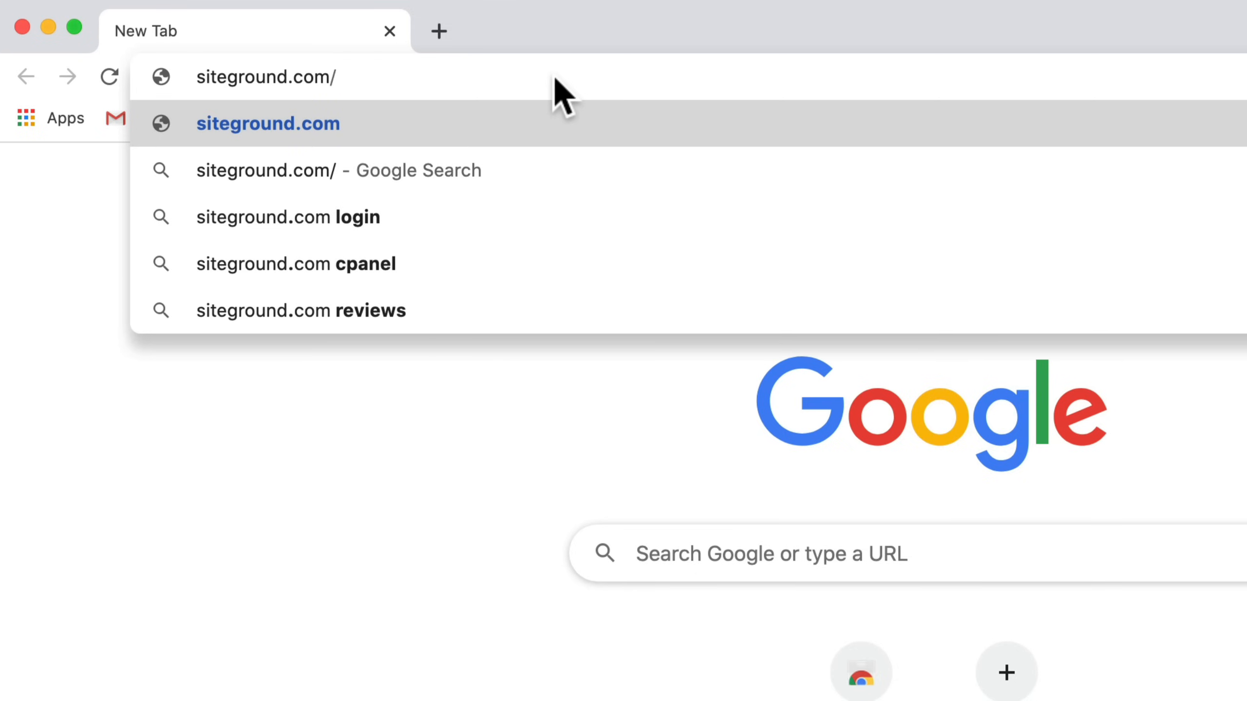
type("go/hogan7")
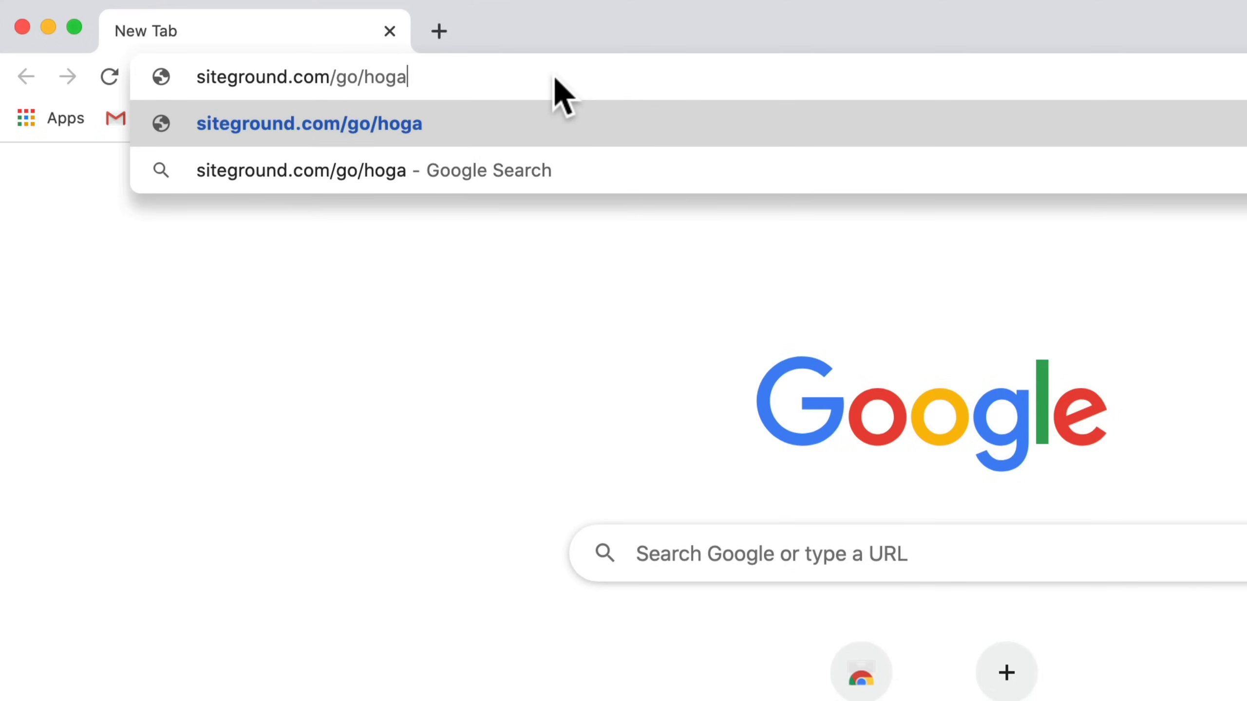
type("0")
key("Return")
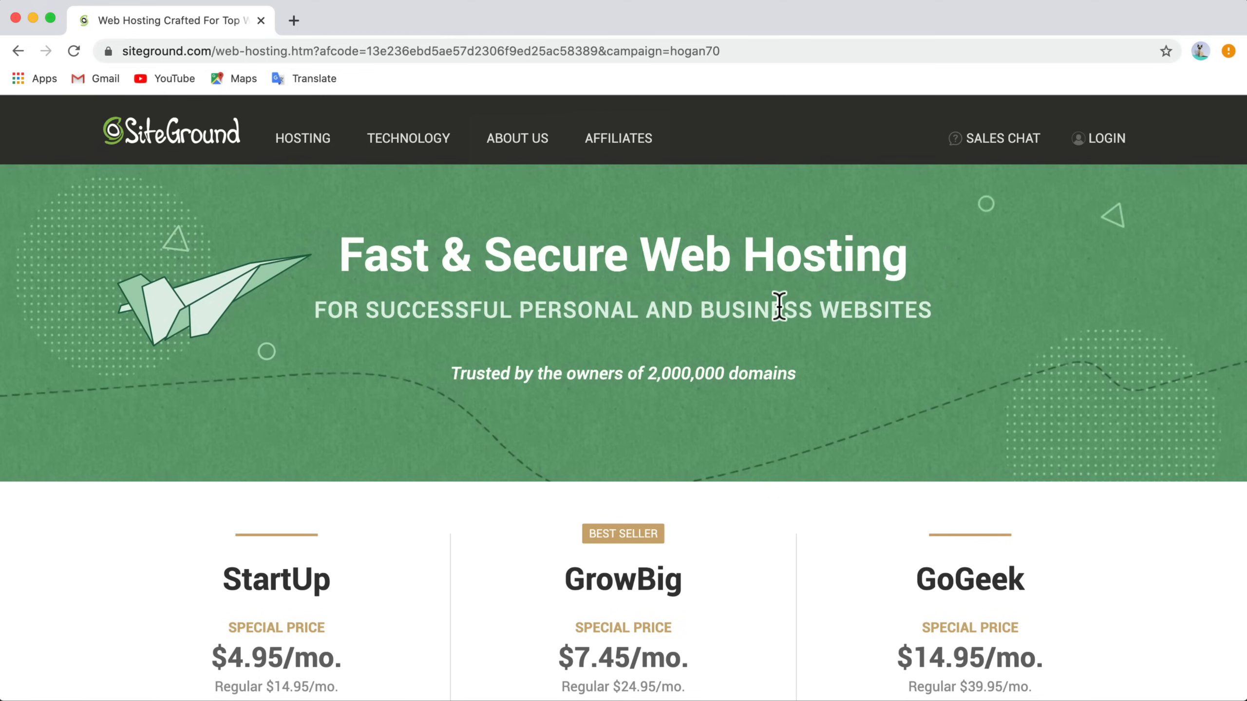
Step: Review the SiteGround hosting plans, comparing their prices and included features
scroll(778, 305, "down", 20)
scroll(778, 304, "down", 15)
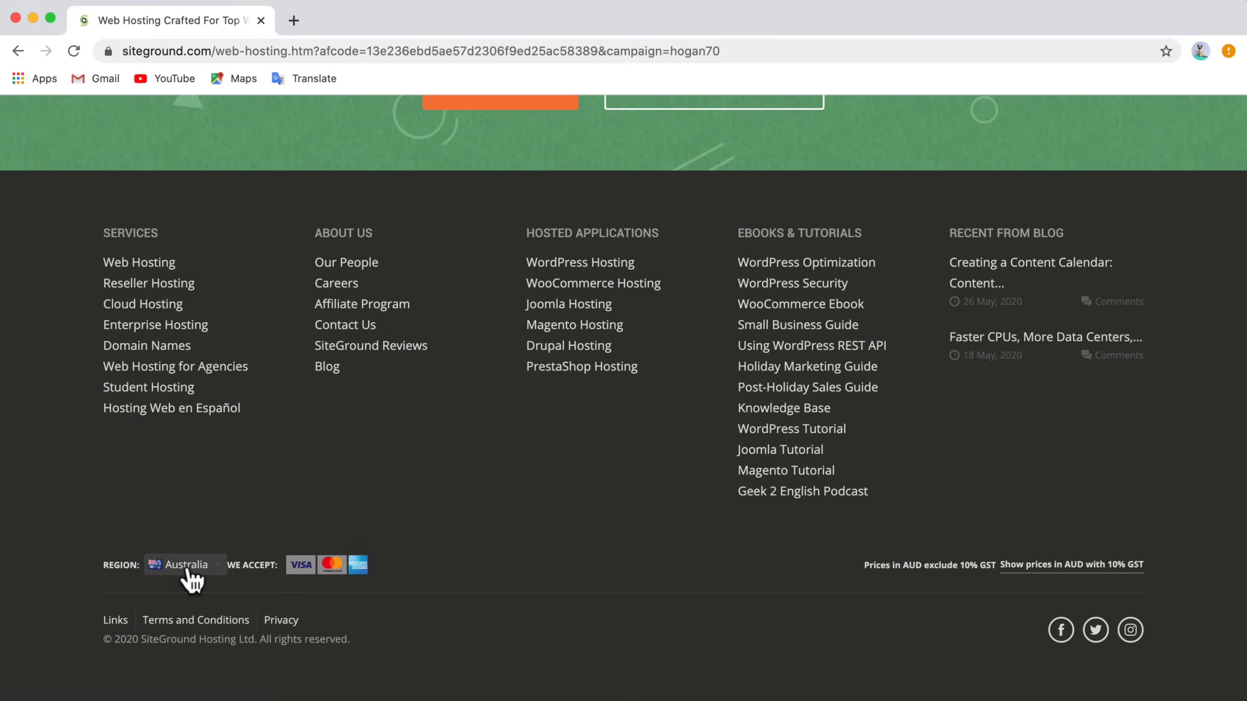
scroll(211, 565, "up", 10)
scroll(222, 559, "up", 15)
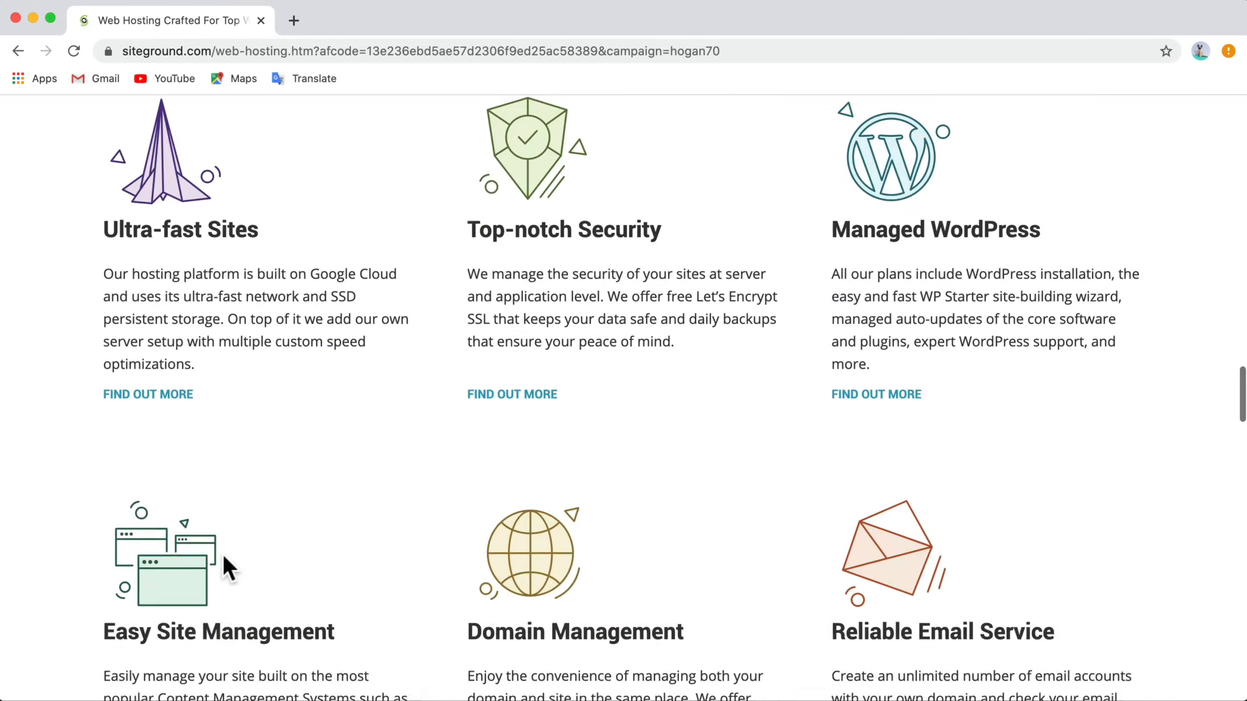
scroll(221, 551, "up", 3)
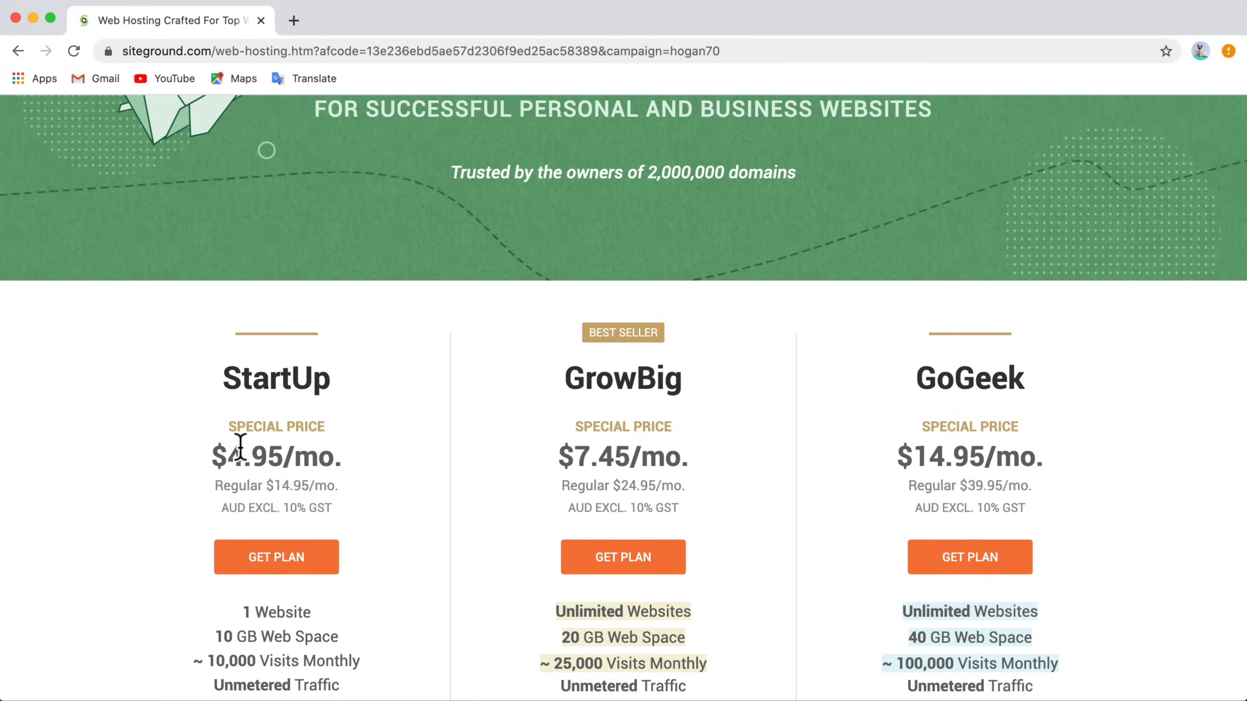
left_click_drag(589, 464, 558, 459)
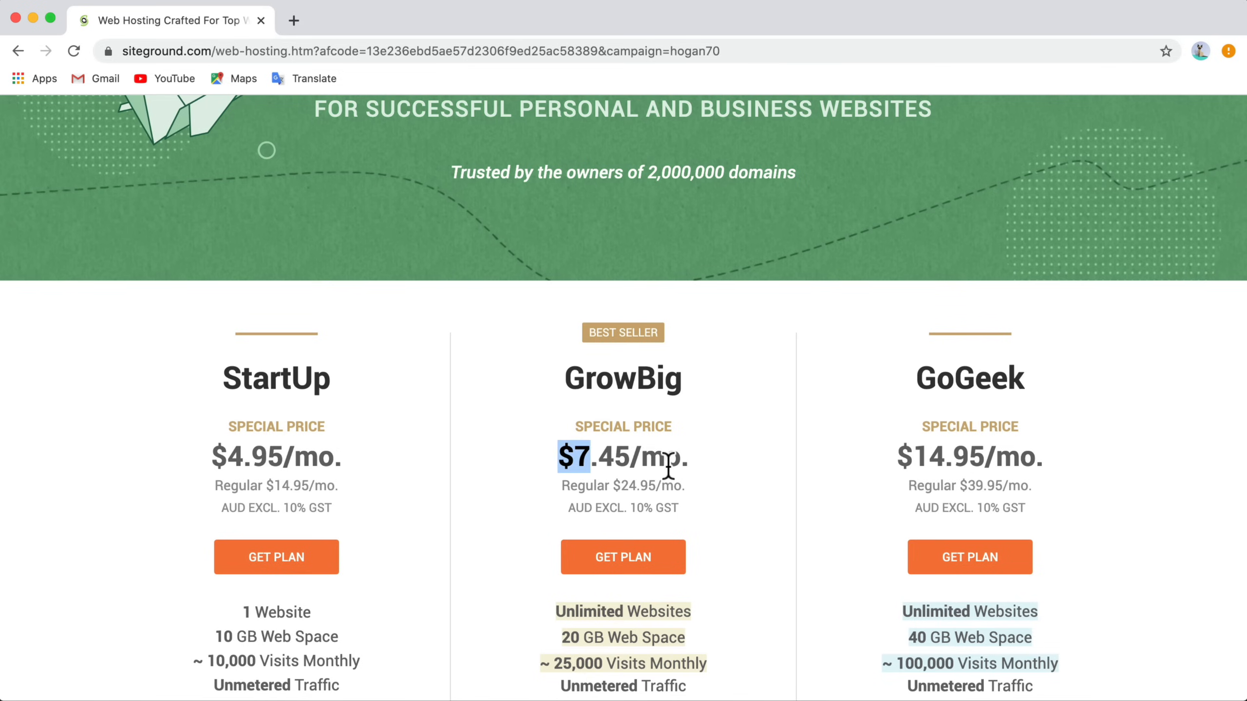
scroll(668, 479, "down", 3)
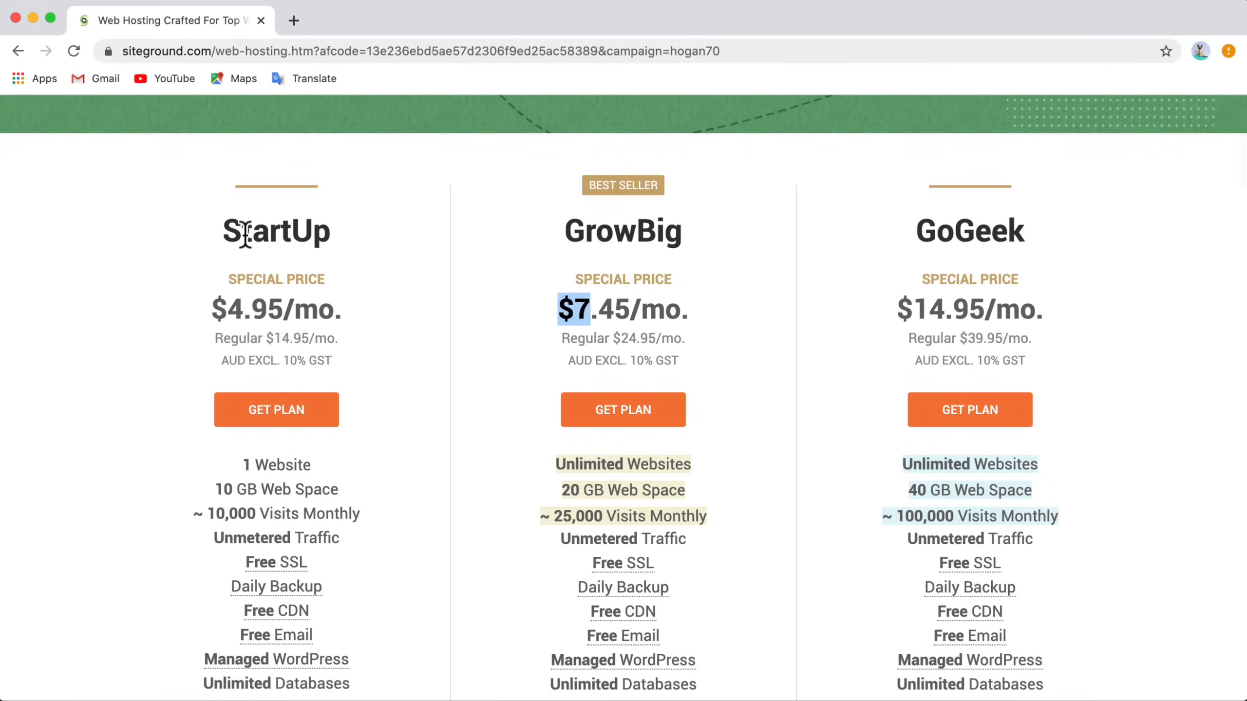
left_click_drag(221, 233, 418, 231)
left_click_drag(565, 231, 681, 233)
left_click_drag(311, 465, 231, 466)
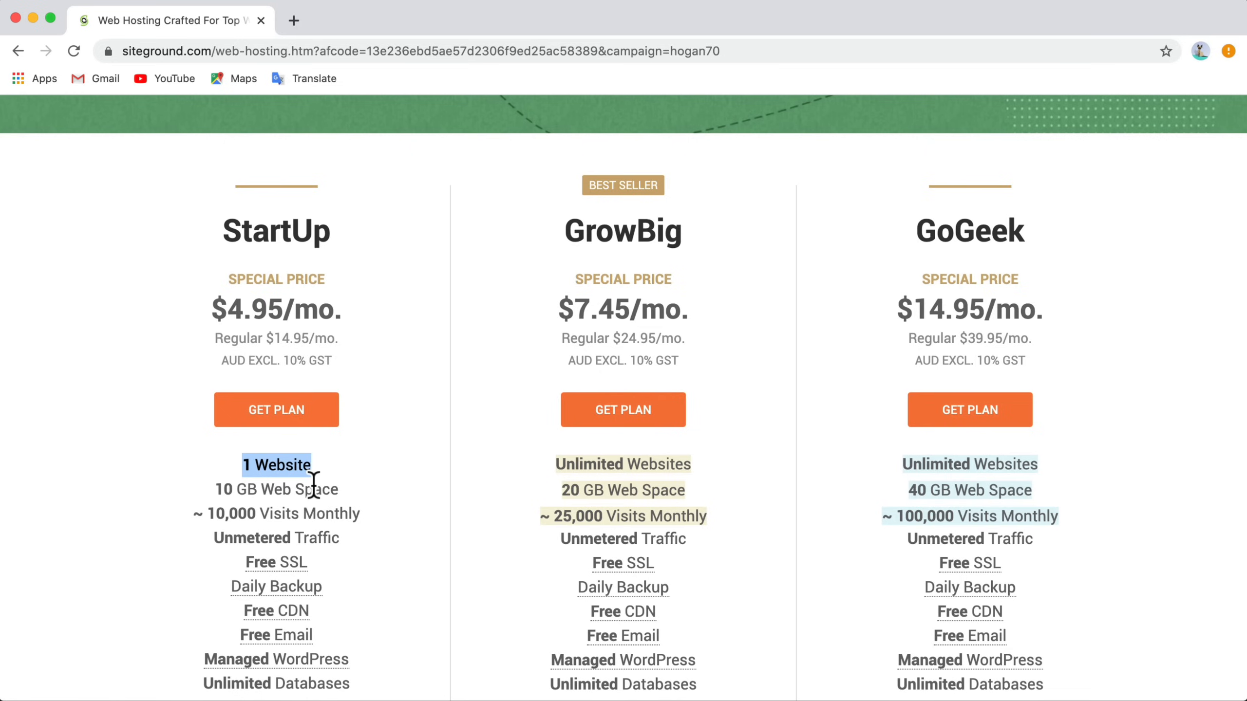
Step: Compare the included features of the StartUp, GrowBig and GoGeek plans, including the extra GrowBig and GoGeek services
left_click(667, 467)
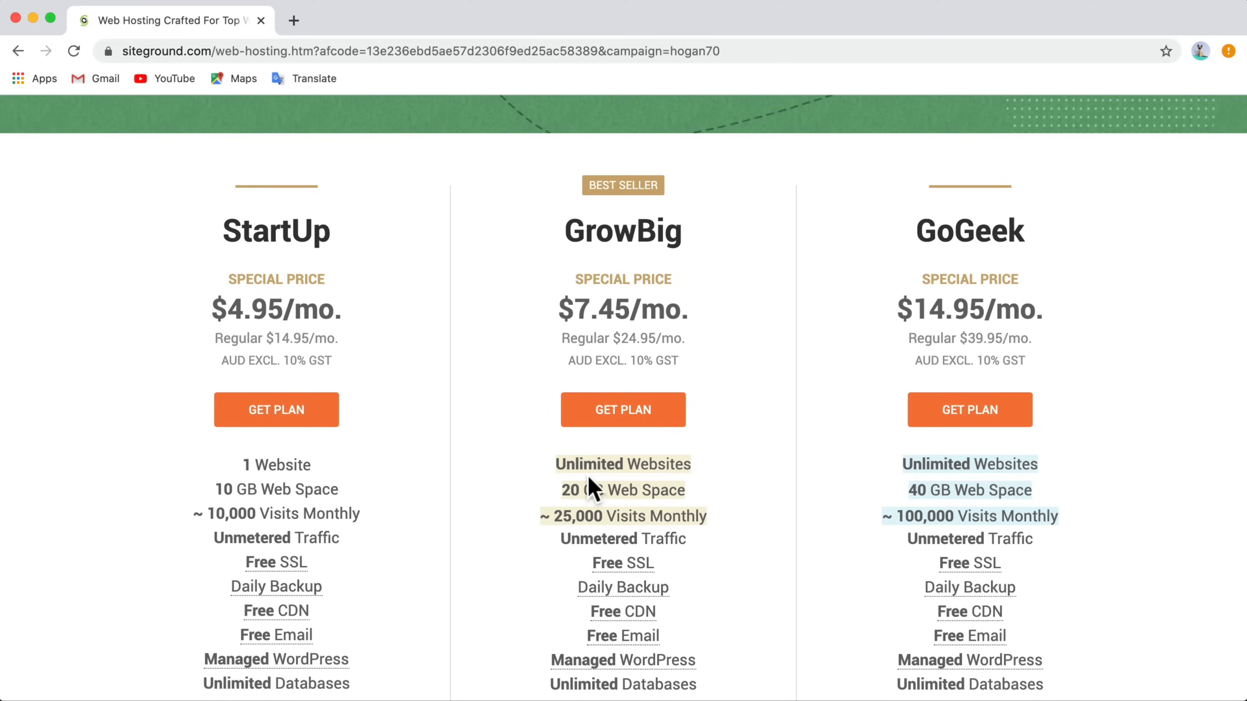
scroll(590, 478, "down", 8)
scroll(653, 459, "up", 2)
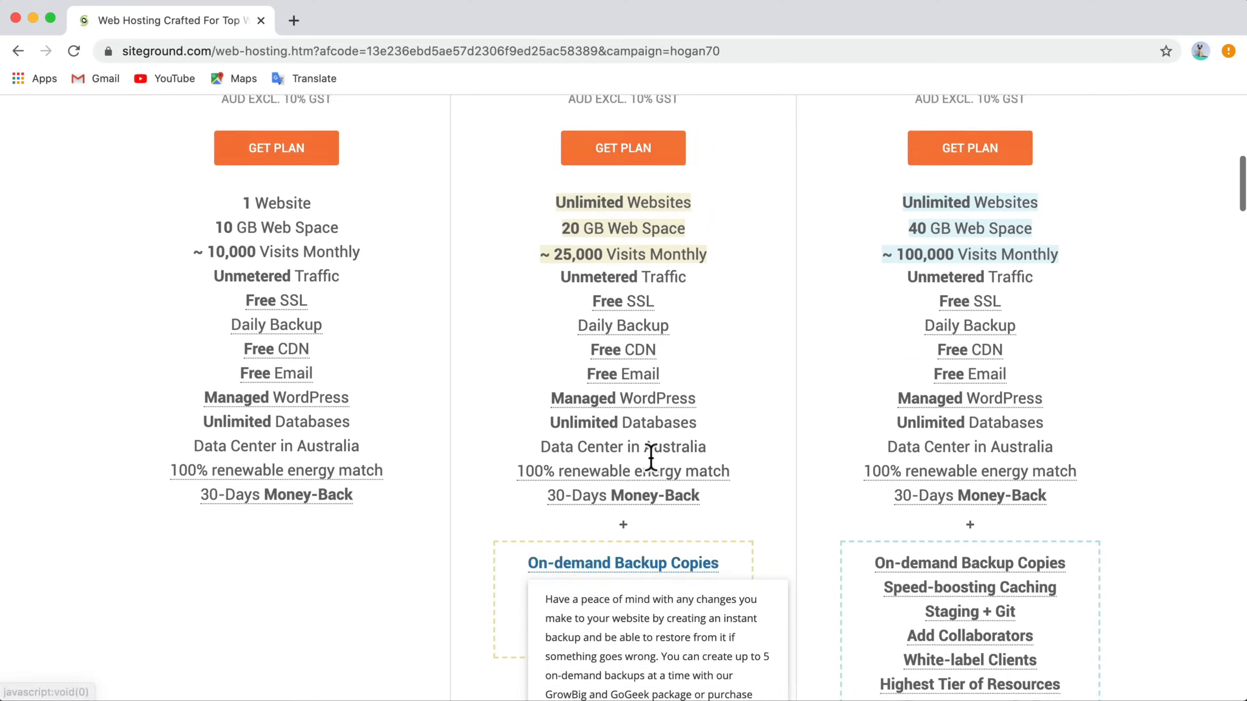
scroll(651, 458, "down", 1)
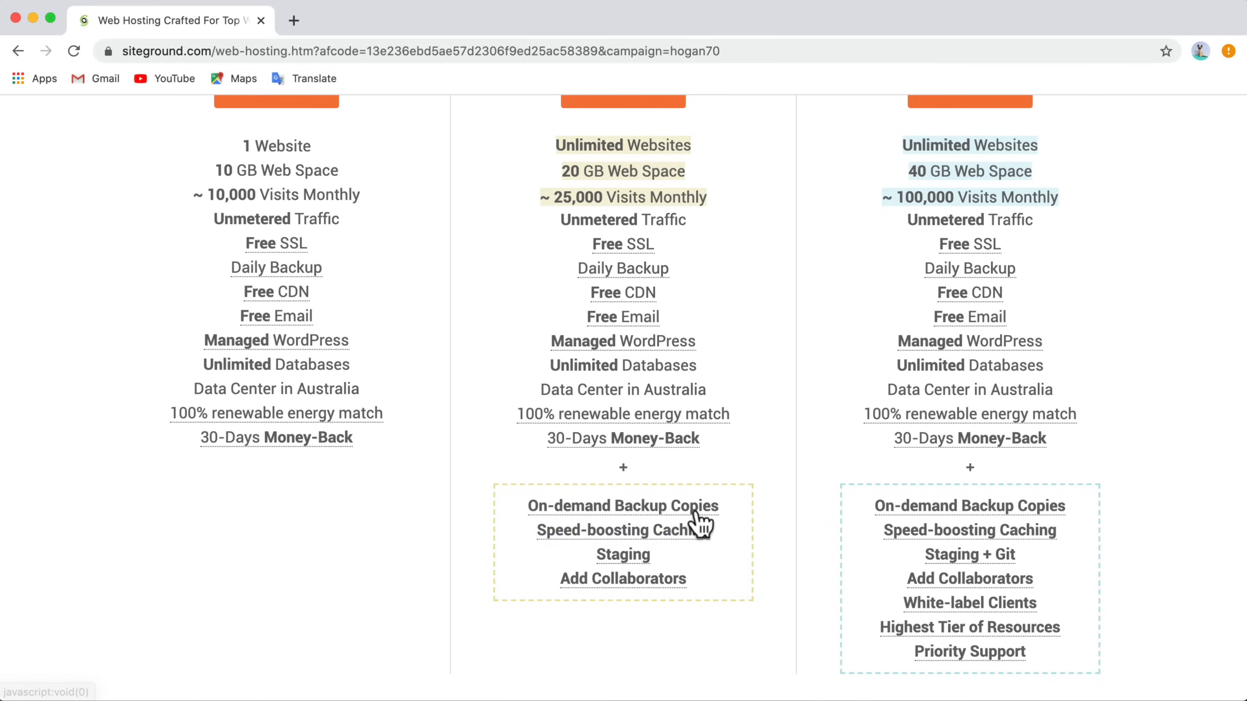
scroll(750, 511, "down", 1)
mouse_move(676, 491)
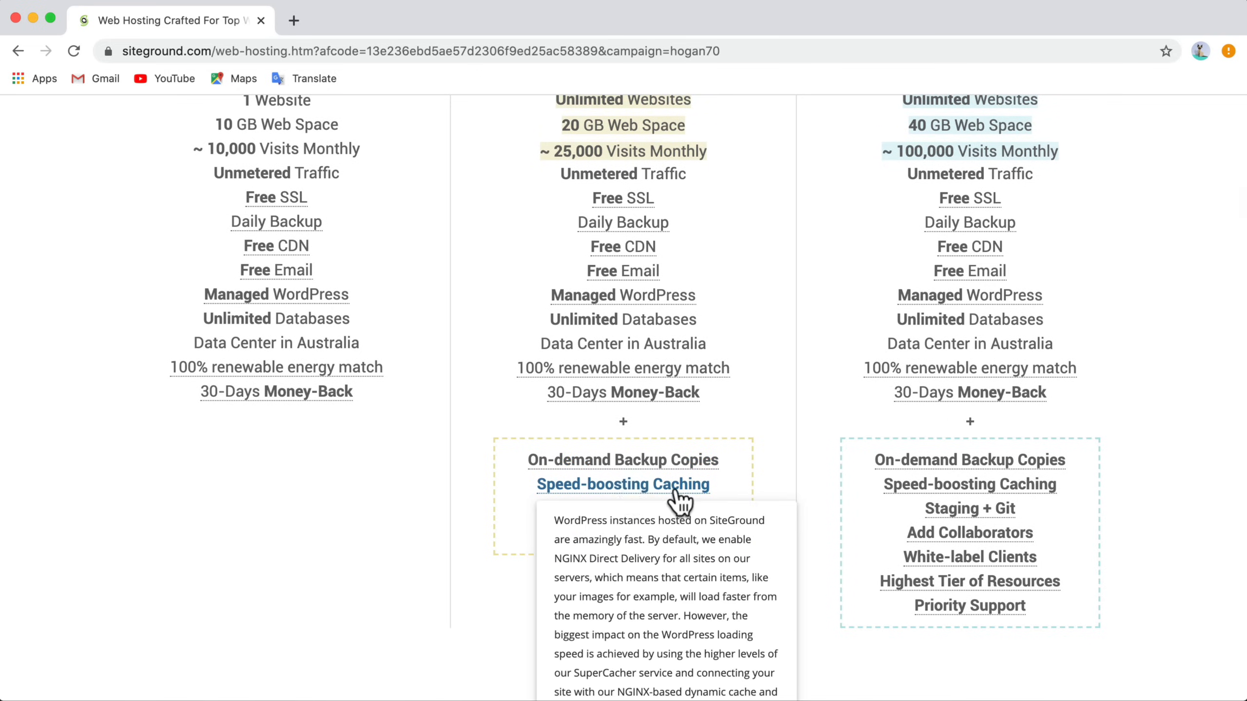
mouse_move(610, 512)
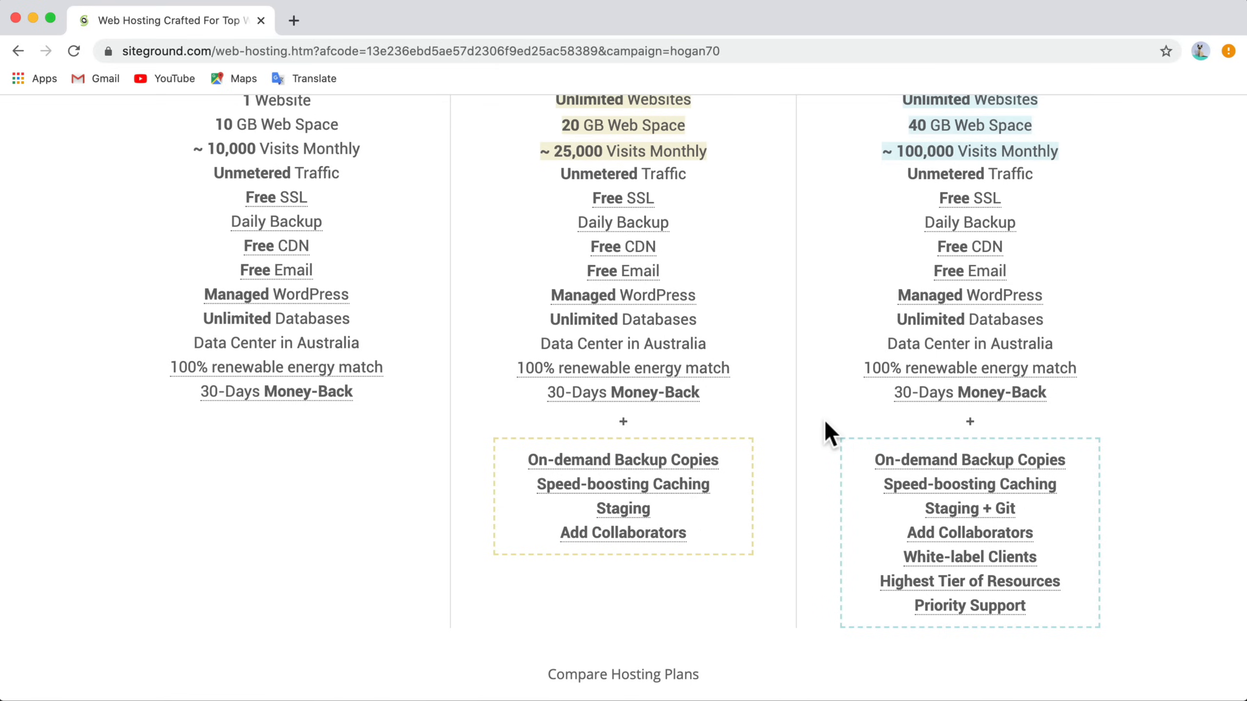
scroll(824, 419, "up", 8)
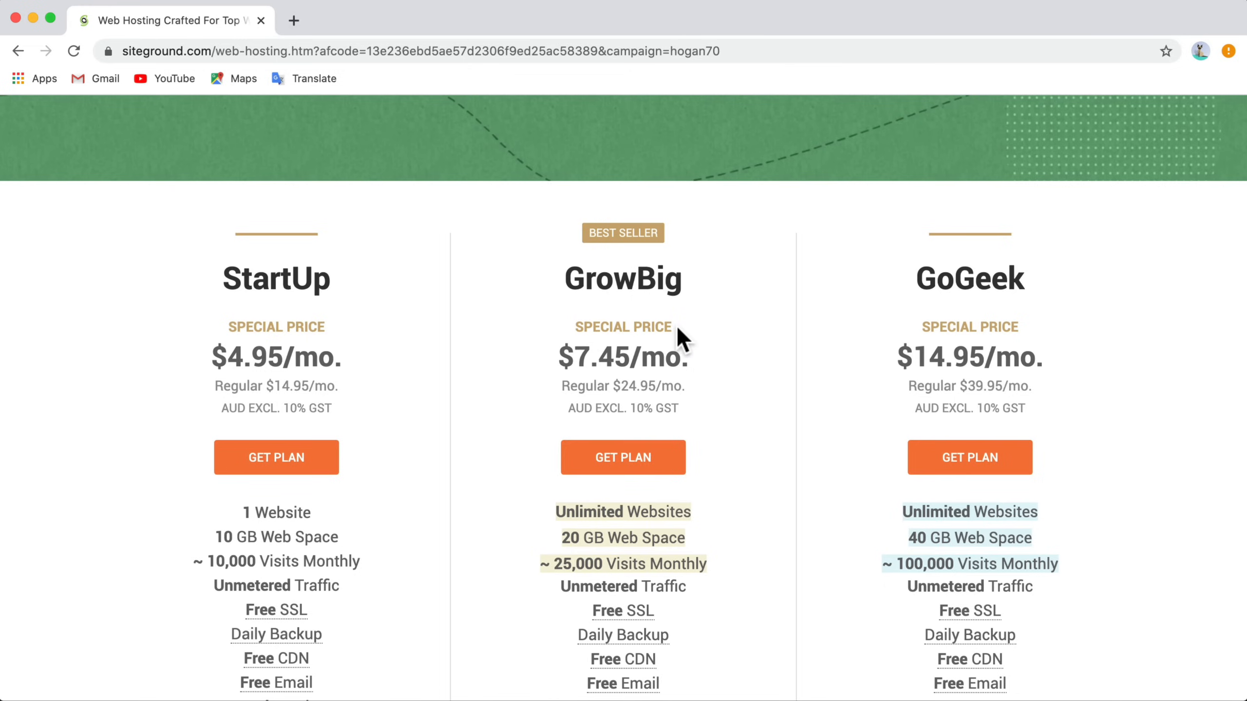
Step: Order the GrowBig plan and choose to register a new domain
left_click(619, 460)
left_click(620, 461)
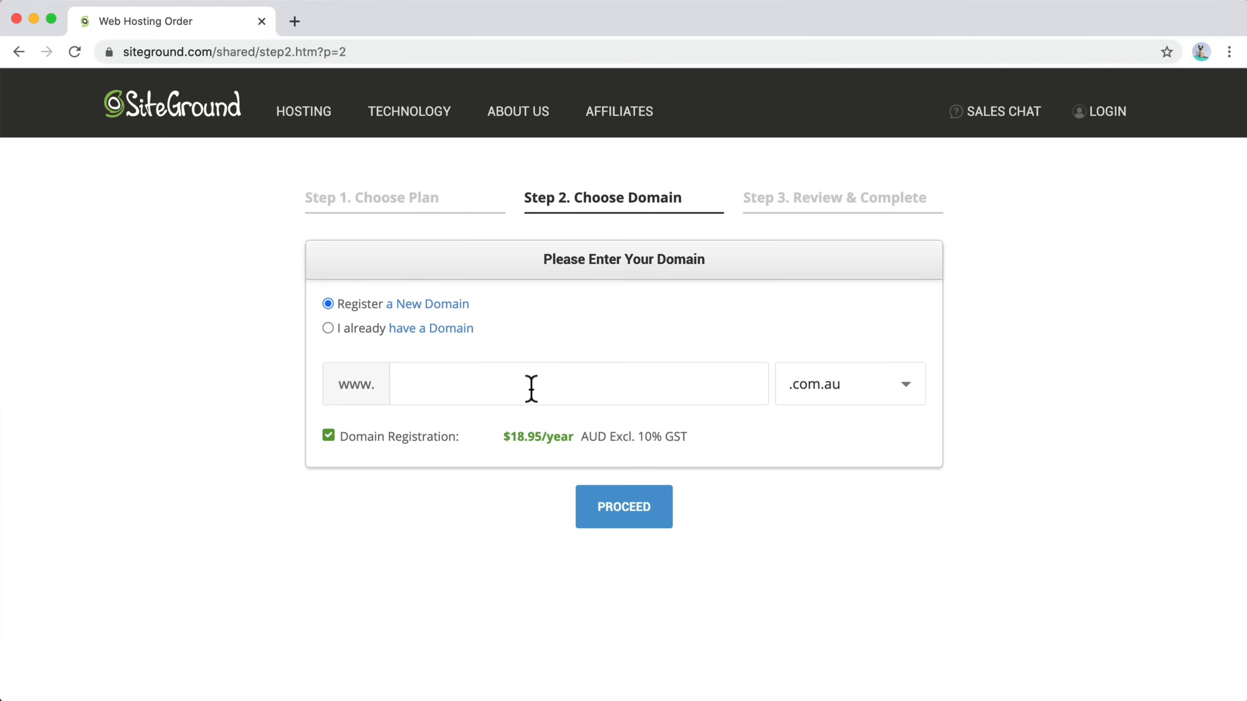
left_click(327, 328)
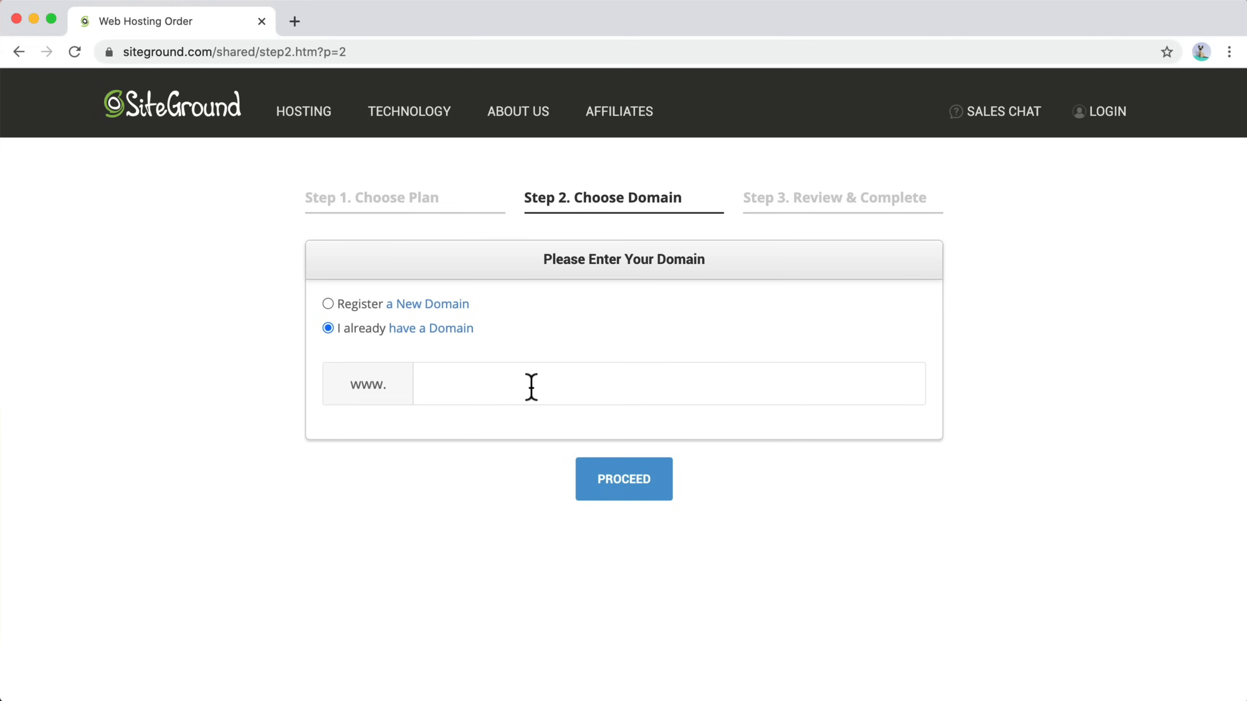
left_click(327, 303)
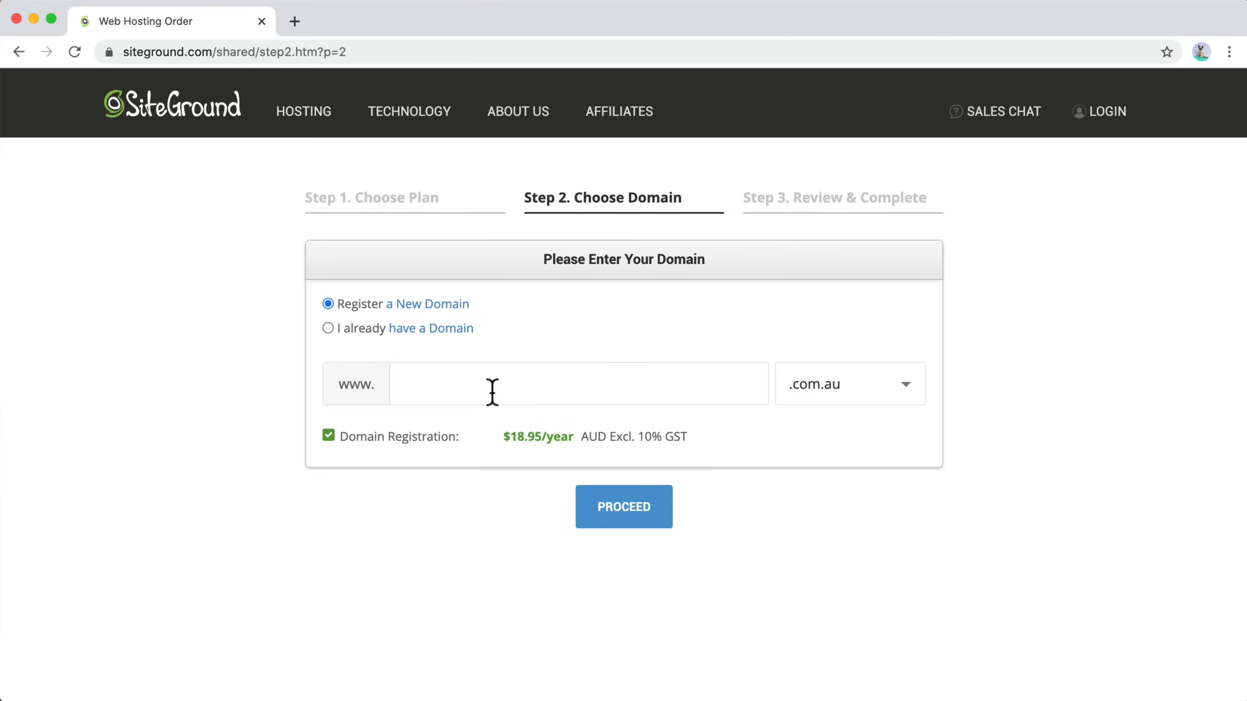
Step: Try registering ecommercedemo with the .com extension as the new domain
type("ecommercedemo")
left_click(905, 403)
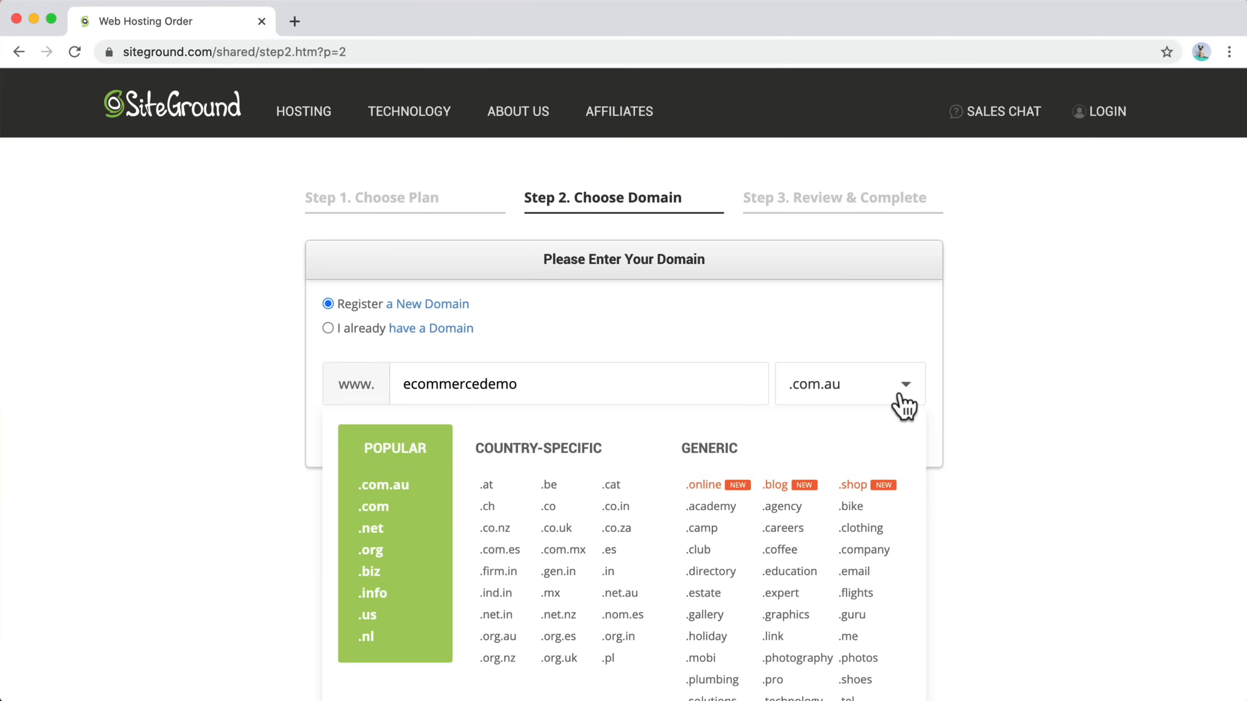
scroll(933, 408, "down", 3)
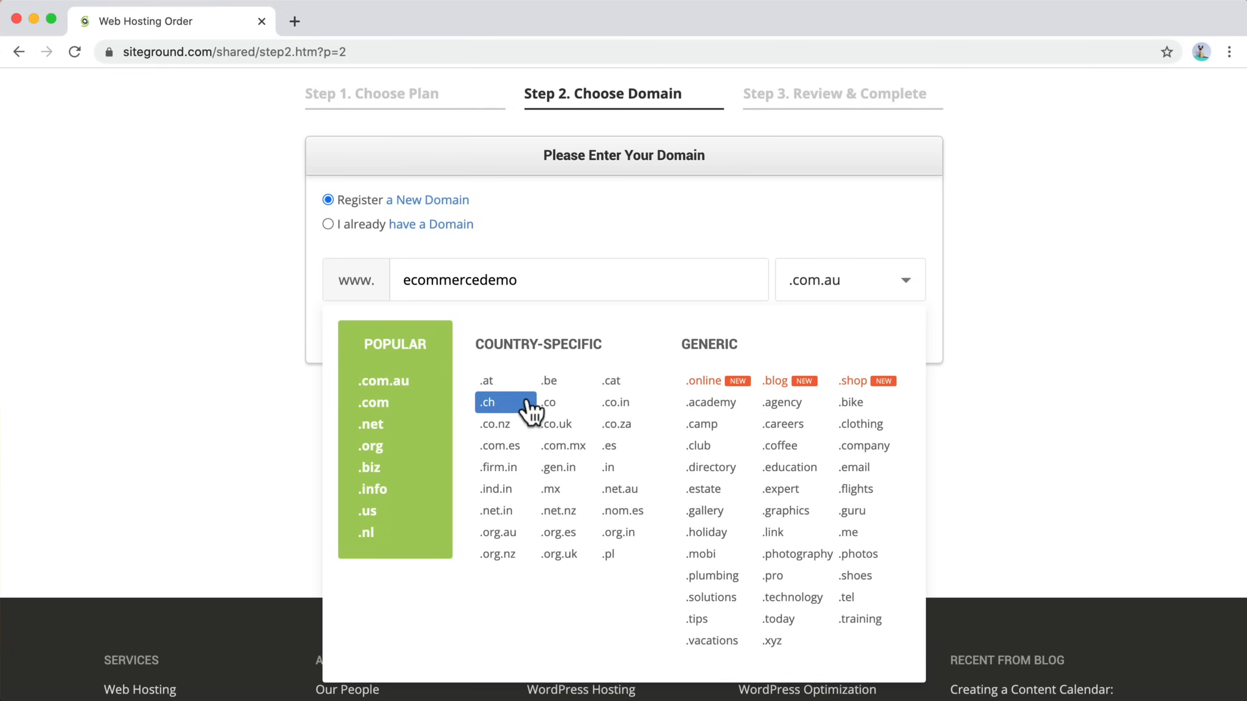
left_click(400, 408)
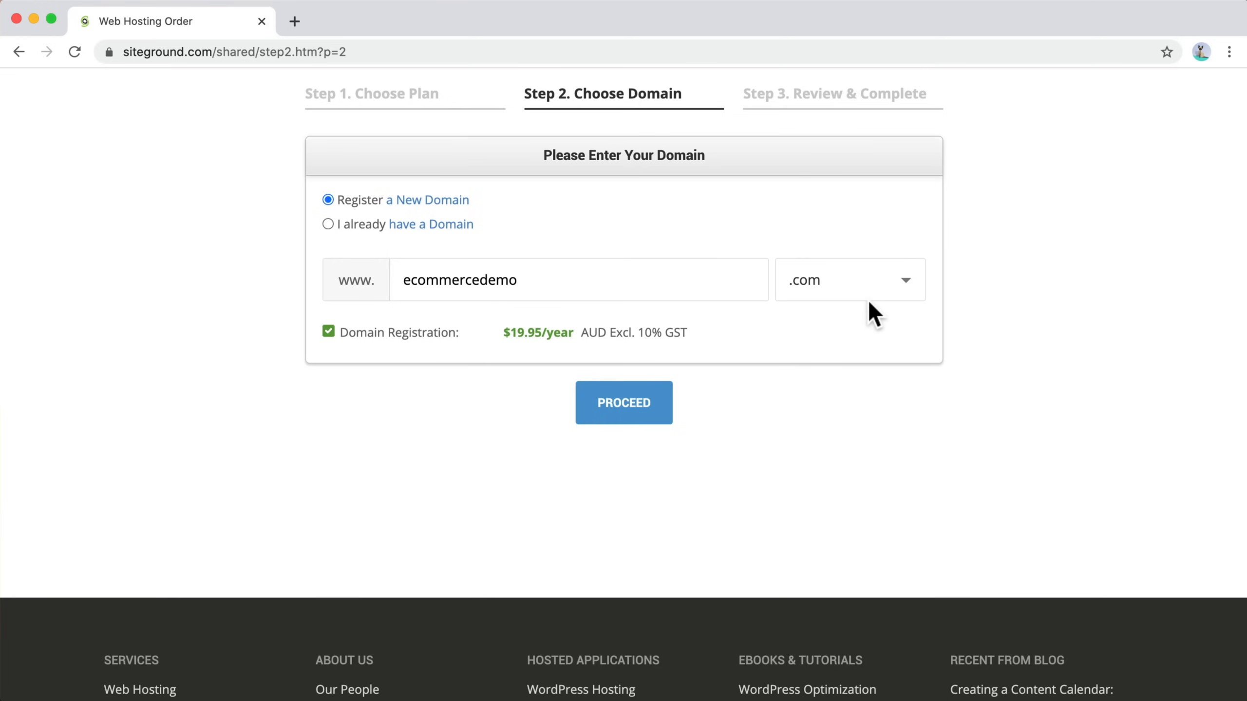
left_click(650, 425)
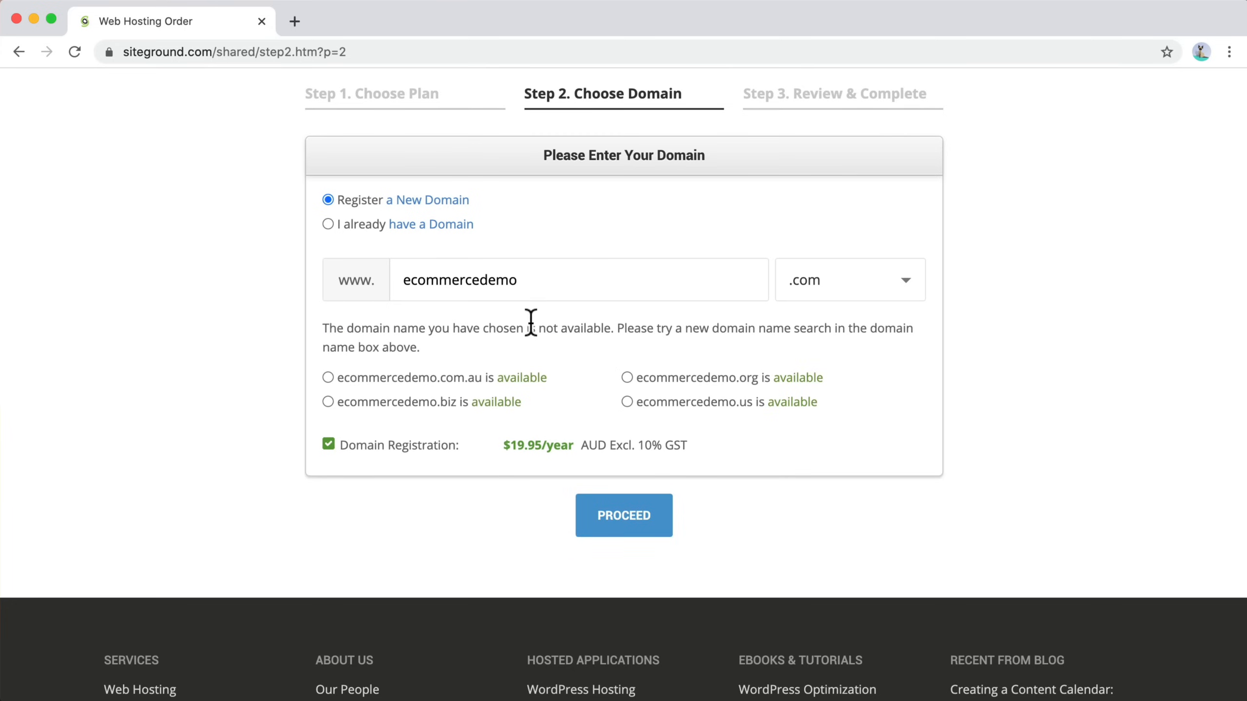
Step: Change the domain name to ecommercedemo91 and proceed to the review step
left_click(526, 279)
type("91")
left_click(621, 527)
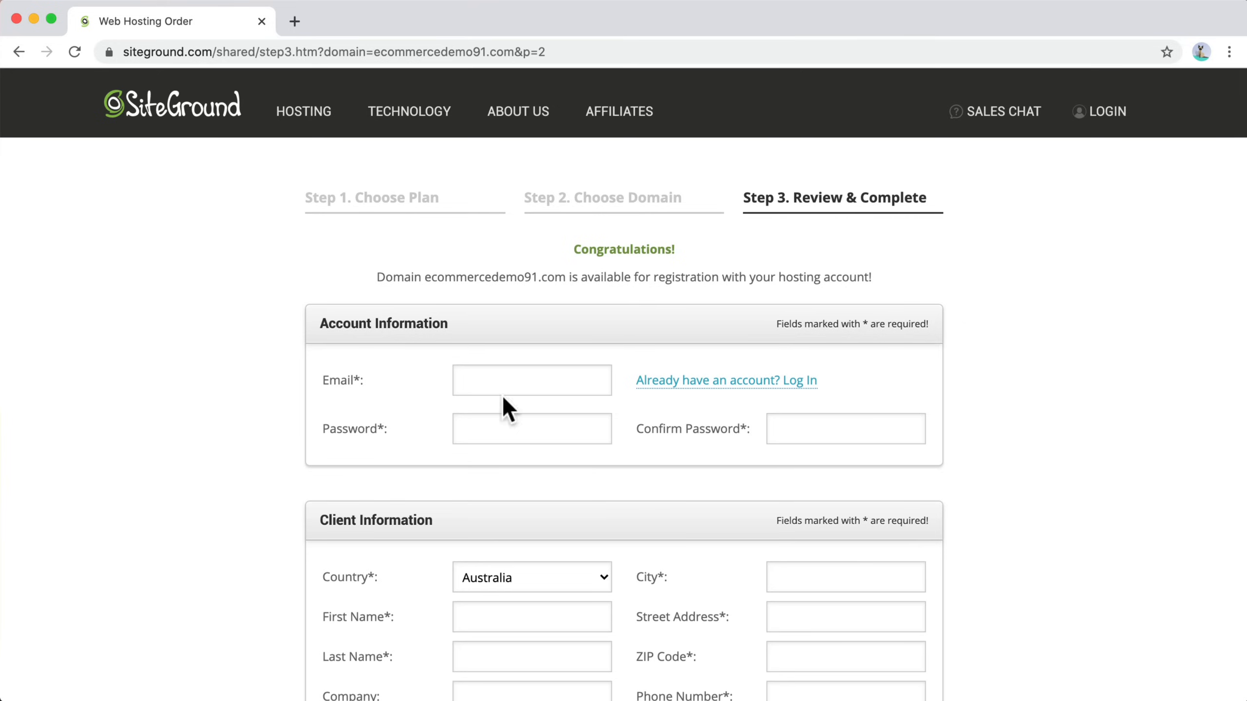
Step: Scroll through the account, client, payment and purchase information sections of the order form
scroll(605, 421, "down", 1)
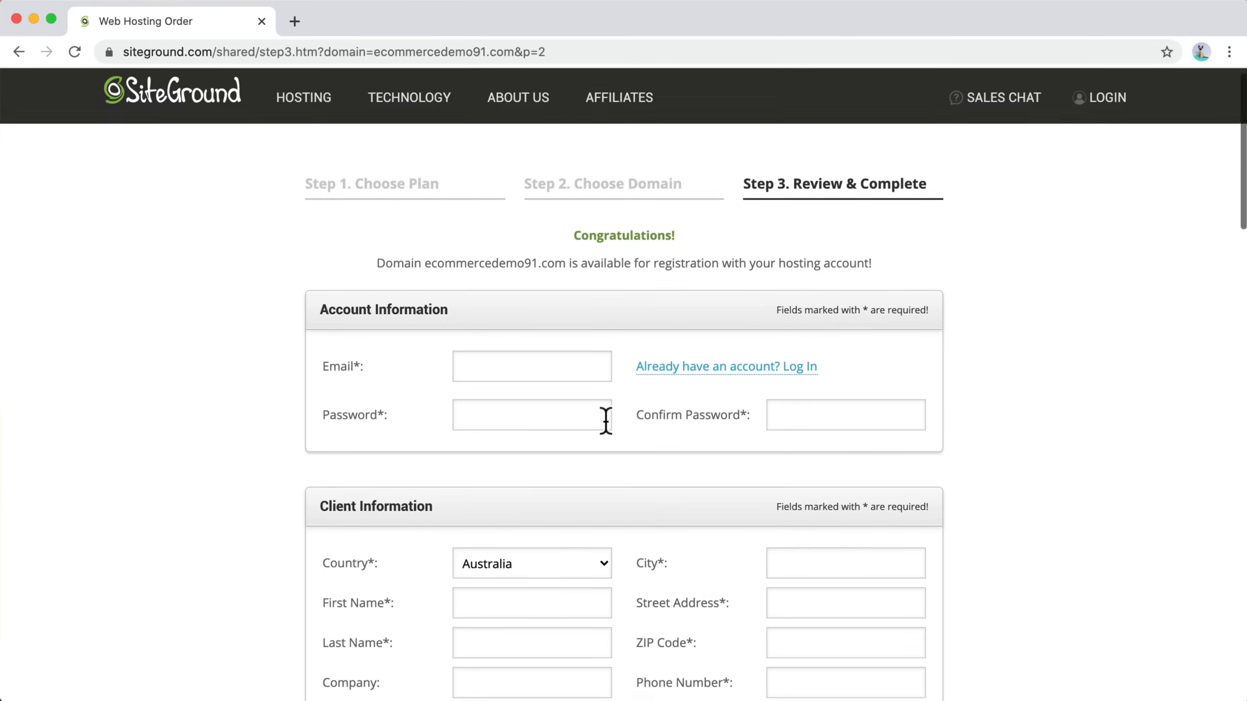
scroll(606, 421, "down", 4)
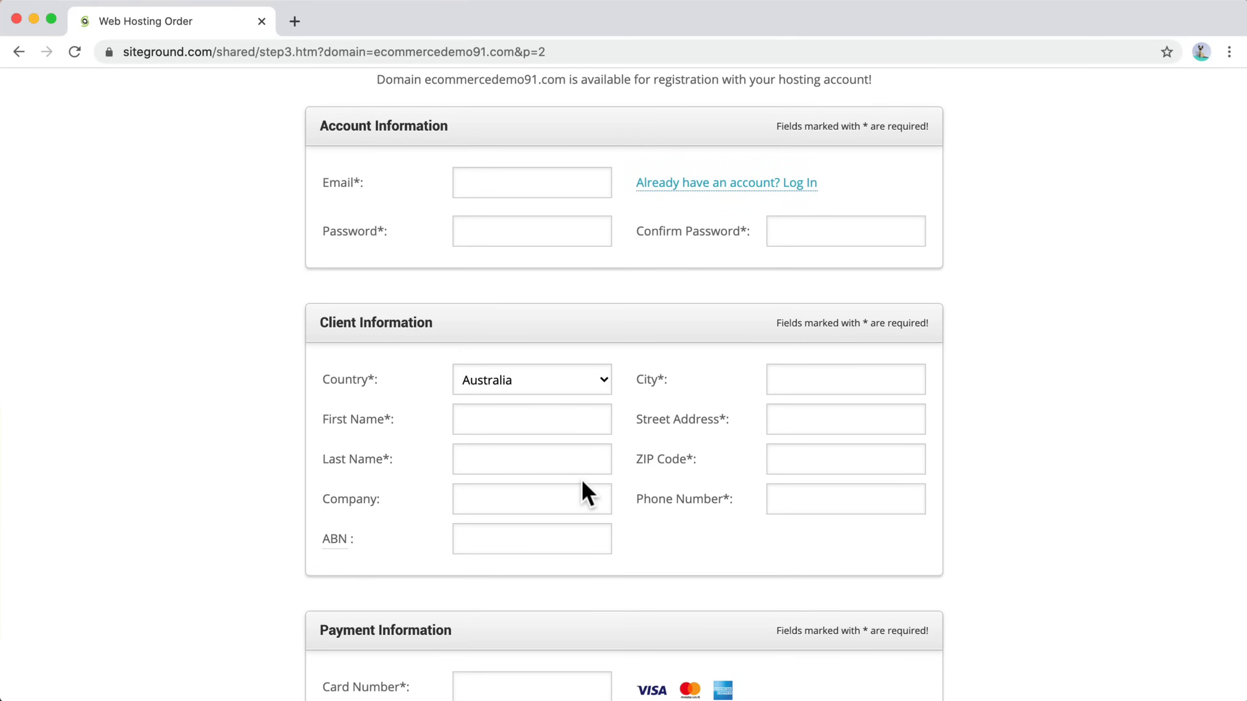
scroll(695, 511, "down", 4)
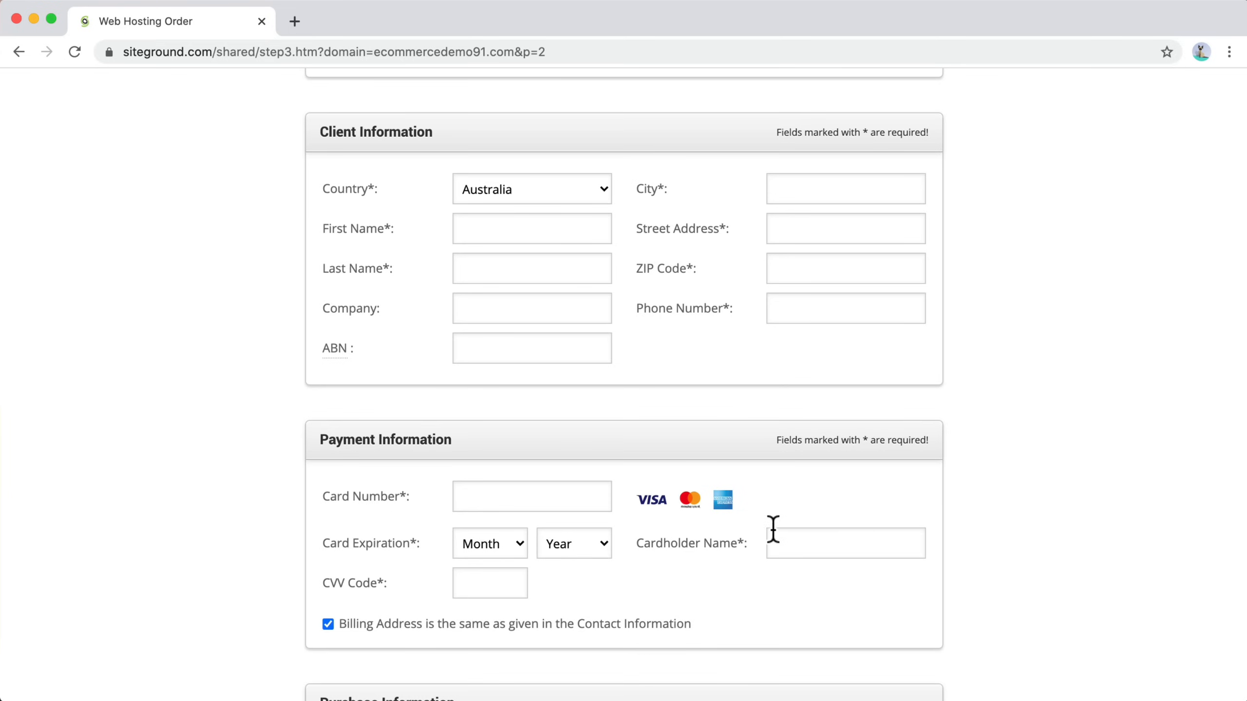
scroll(771, 529, "down", 1)
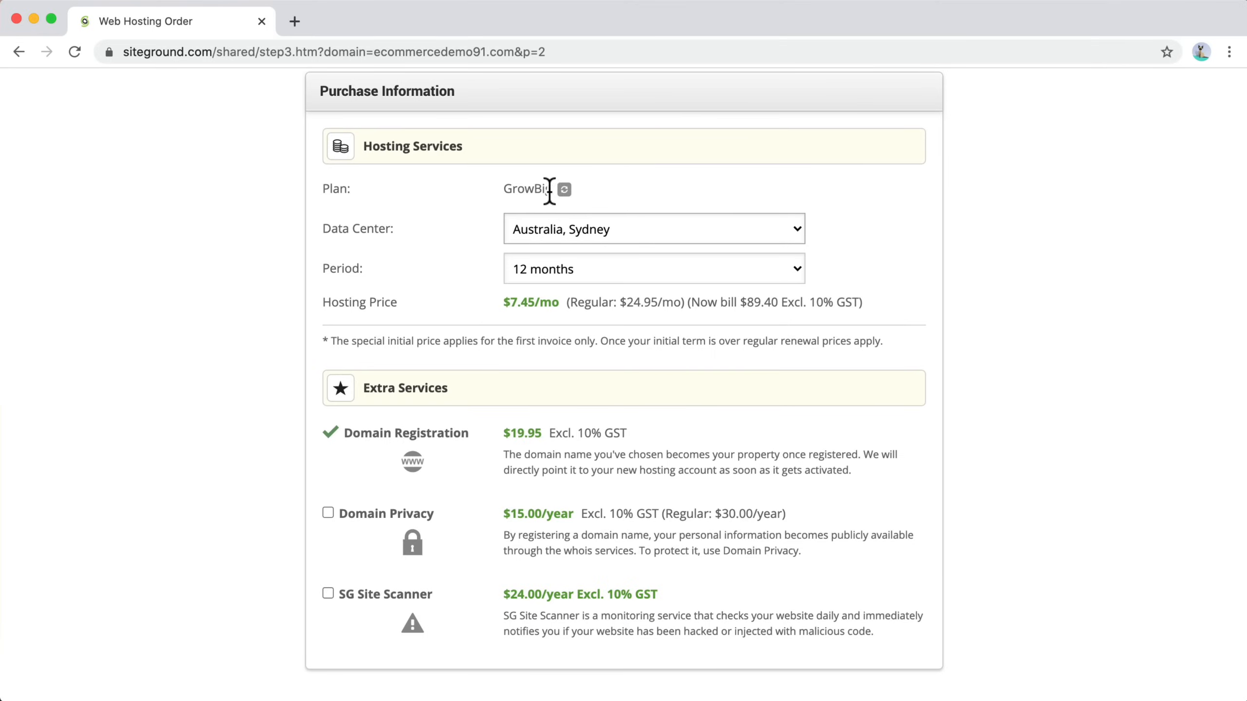
left_click(560, 236)
scroll(764, 265, "down", 1)
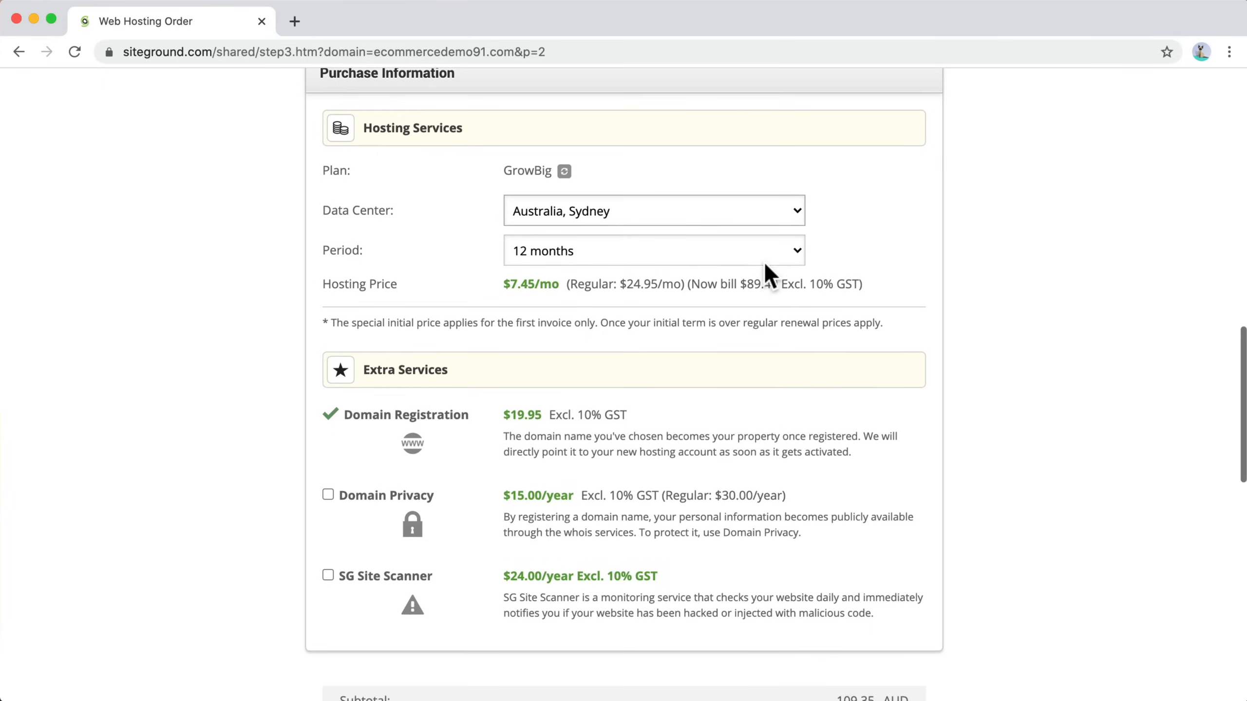
Step: Set the hosting period to 24 months and highlight the hosting prices and billed amount
left_click(648, 247)
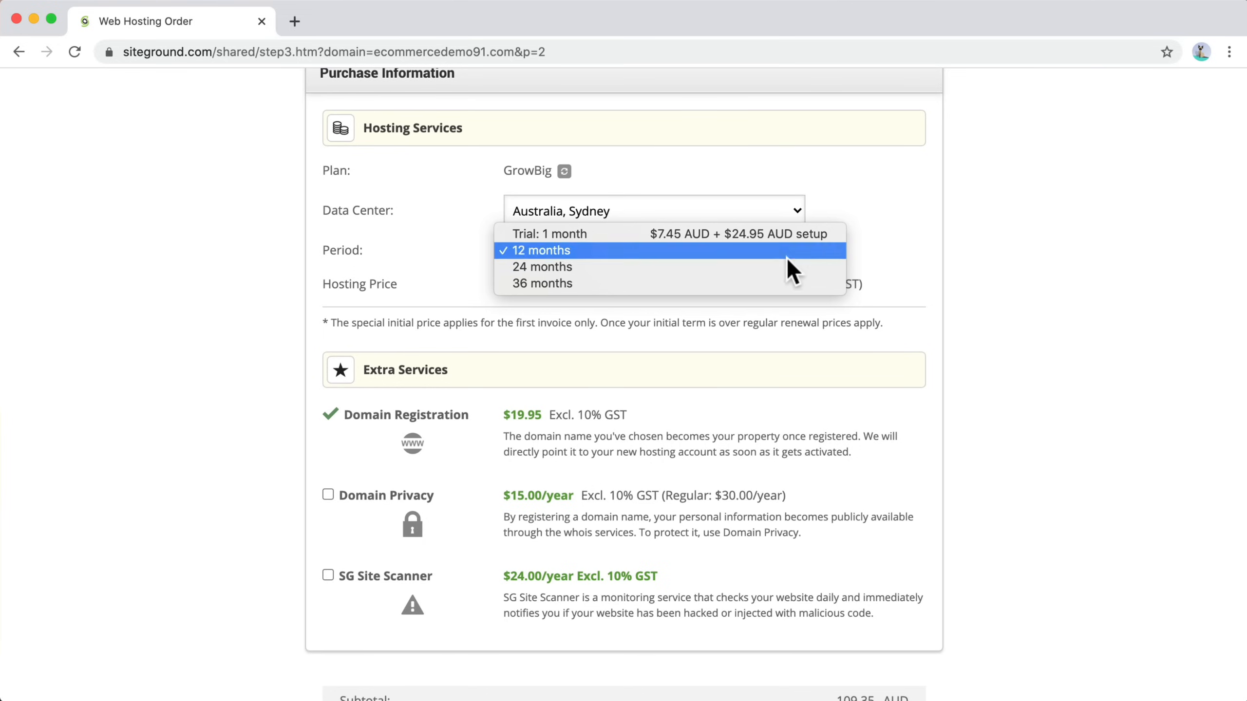
left_click(669, 266)
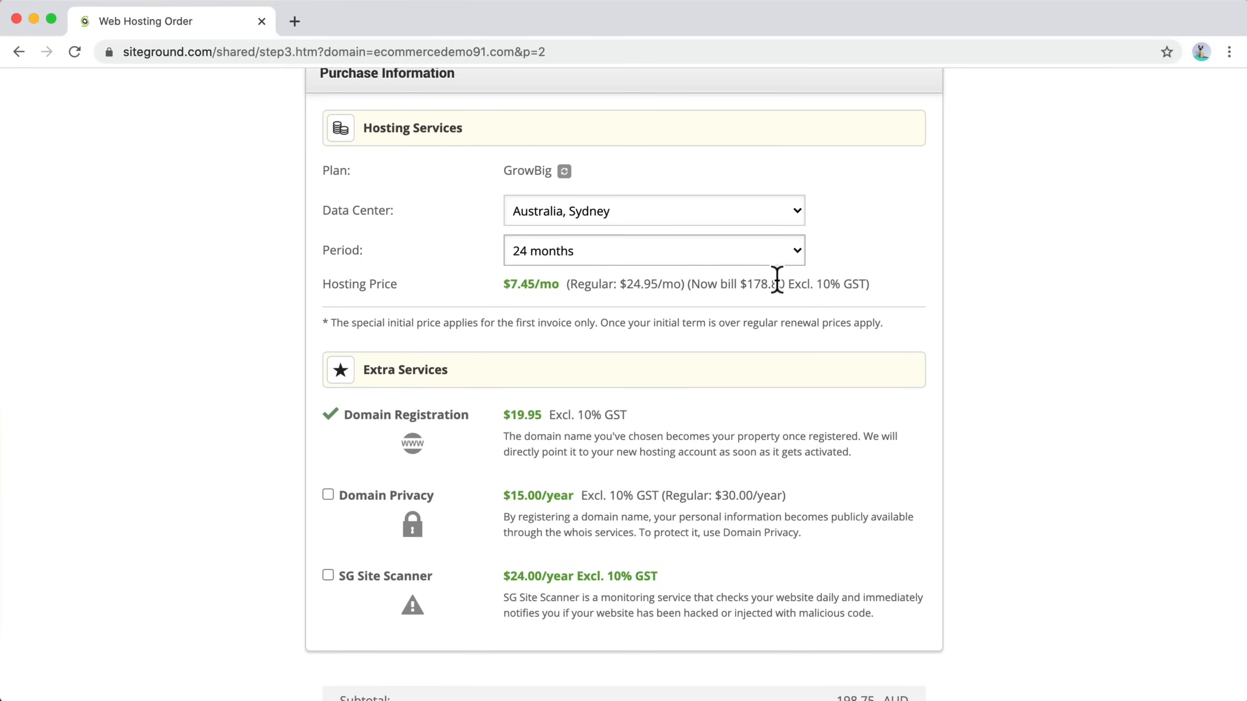
left_click_drag(746, 284, 813, 284)
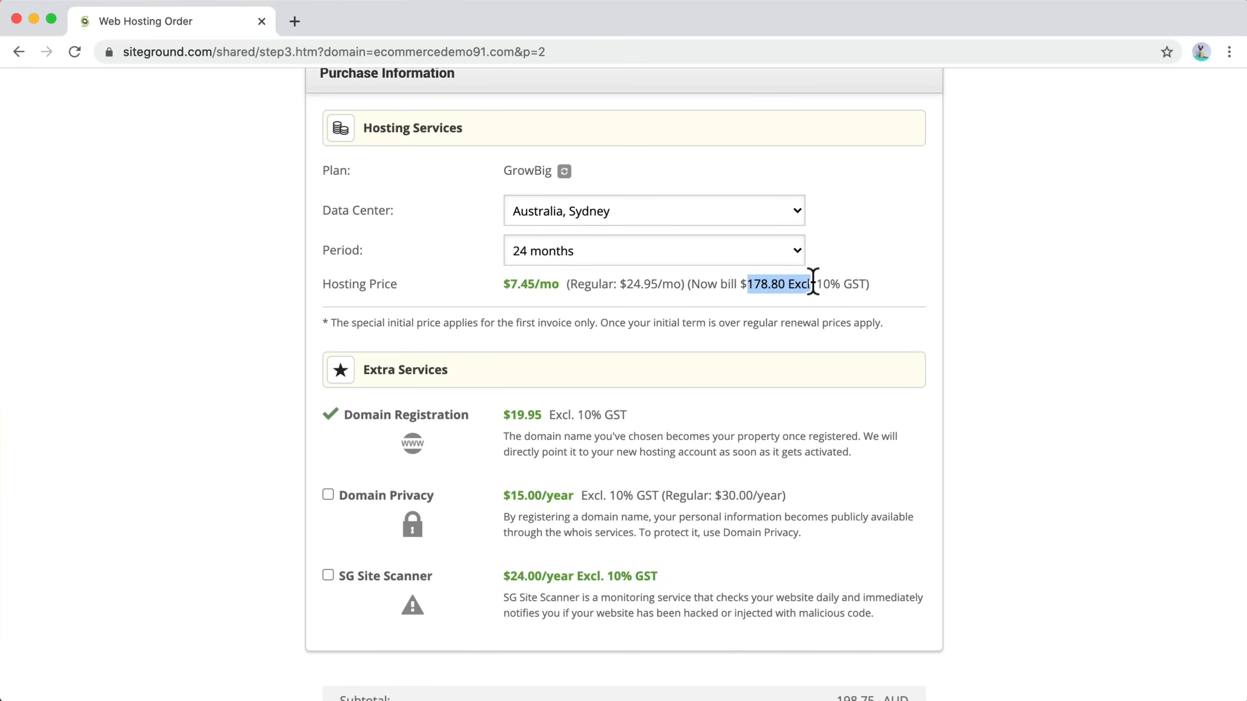
left_click_drag(559, 283, 502, 284)
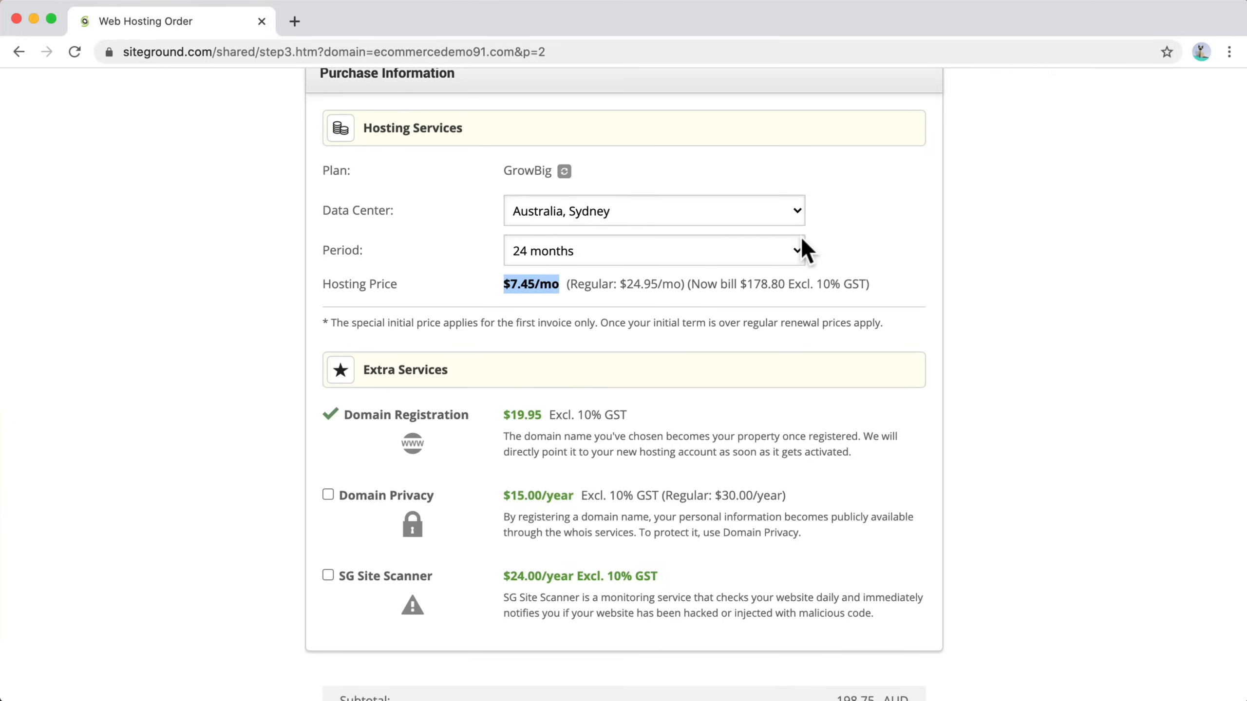
left_click_drag(685, 284, 565, 284)
Step: Set the hosting period to the Trial: 1 month option and add Domain Privacy
left_click(705, 254)
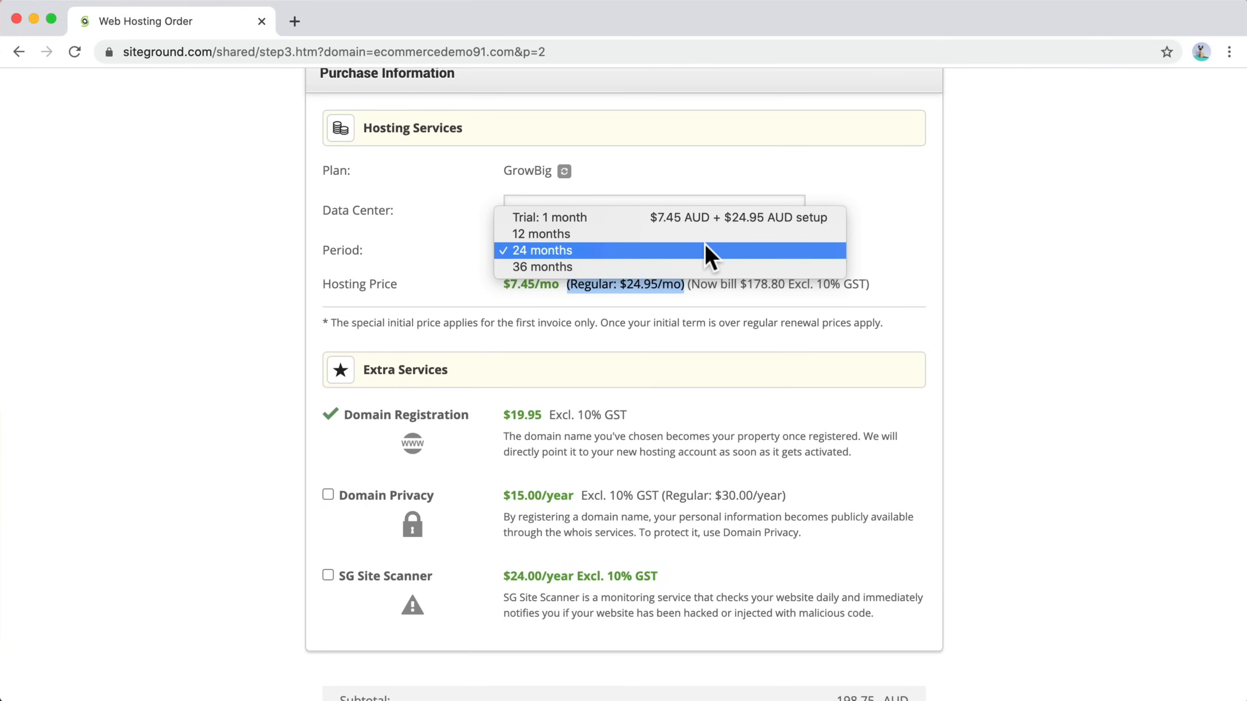
left_click(578, 218)
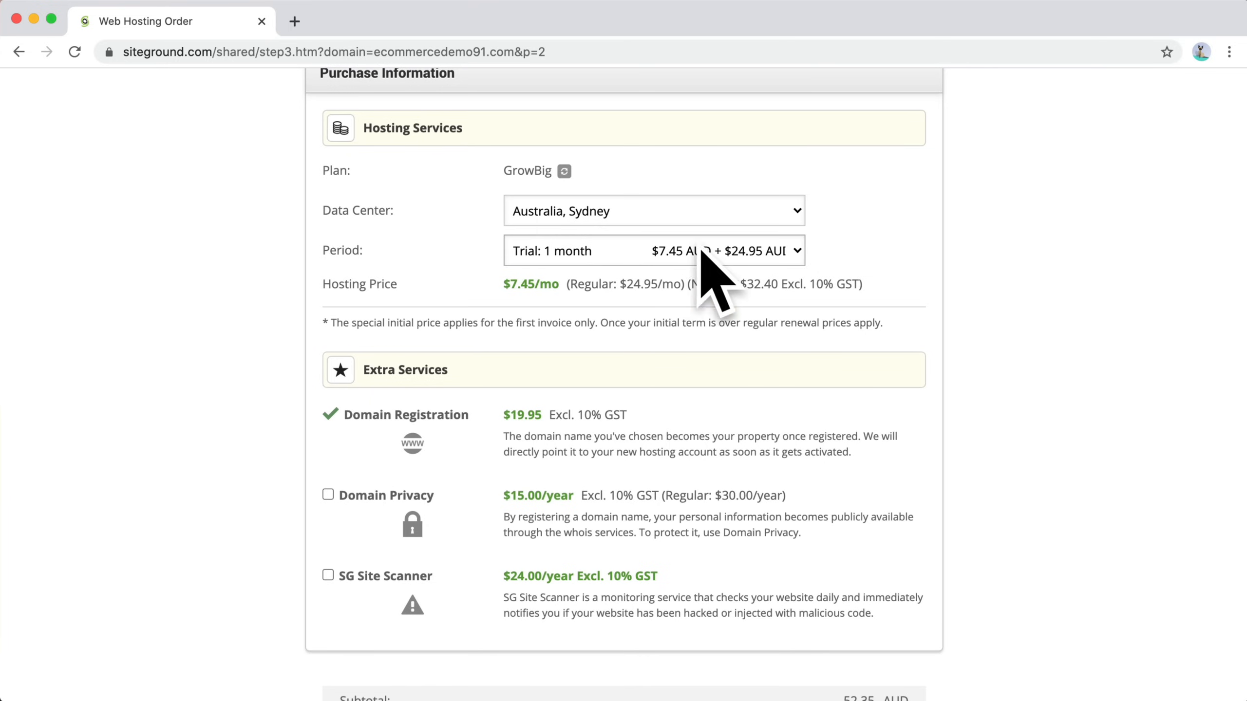
scroll(682, 362, "down", 3)
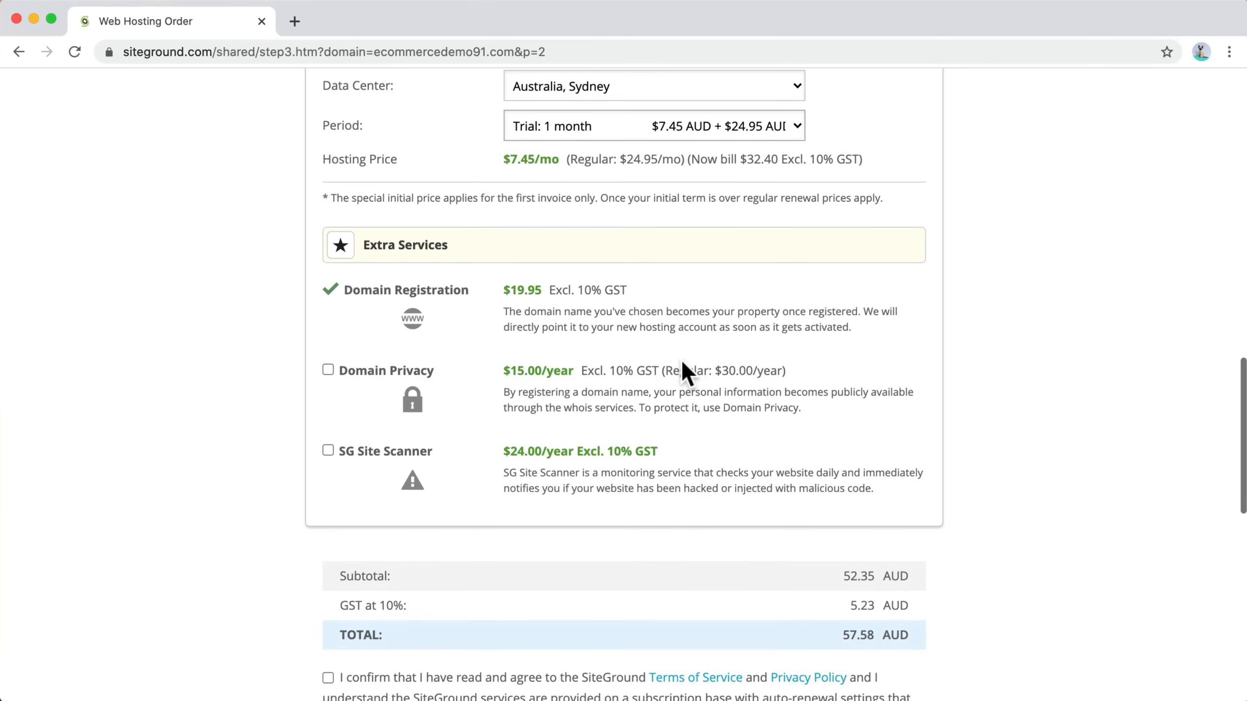
scroll(408, 342, "down", 1)
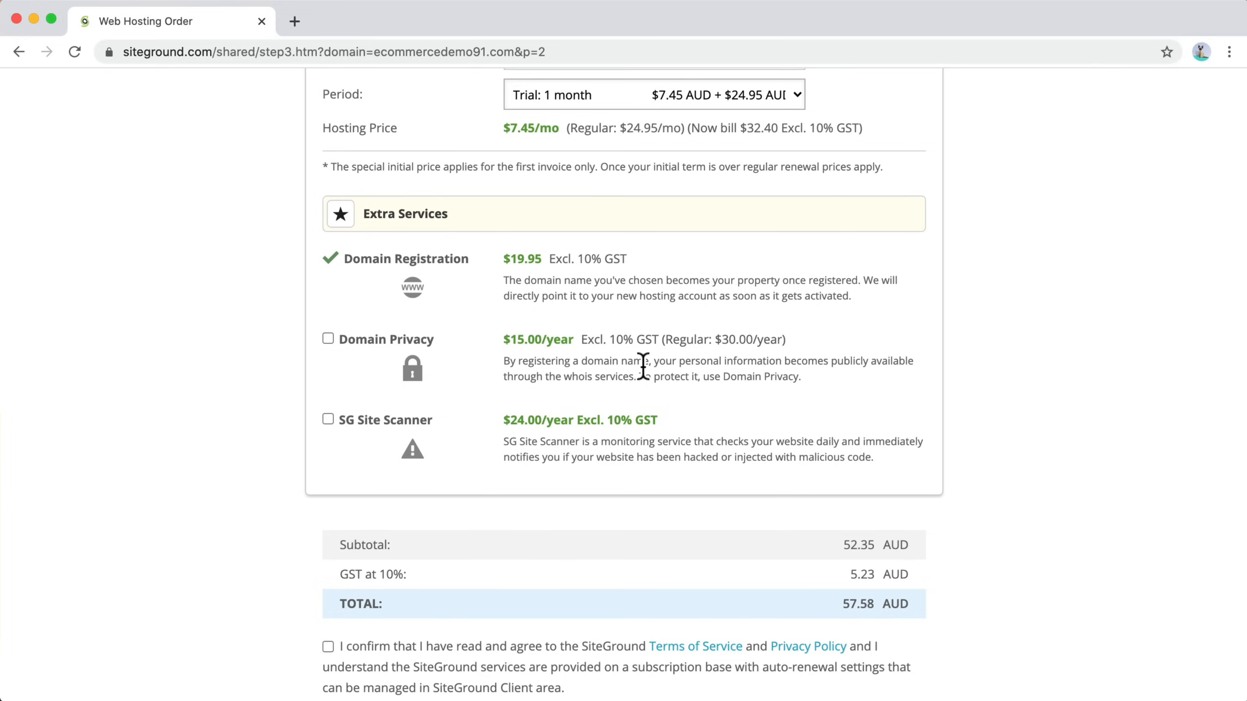
left_click(328, 340)
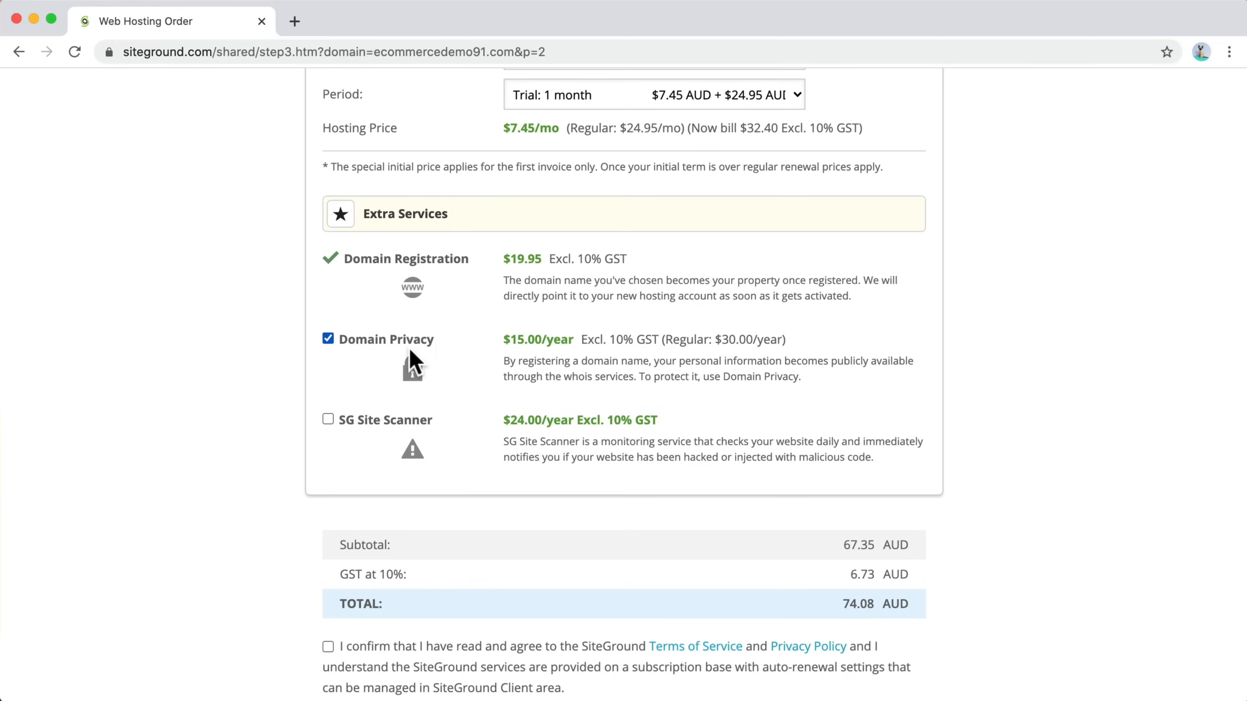
Step: Agree to the SiteGround Terms of Service and Privacy Policy confirmation
scroll(575, 372, "down", 1)
scroll(575, 372, "down", 2)
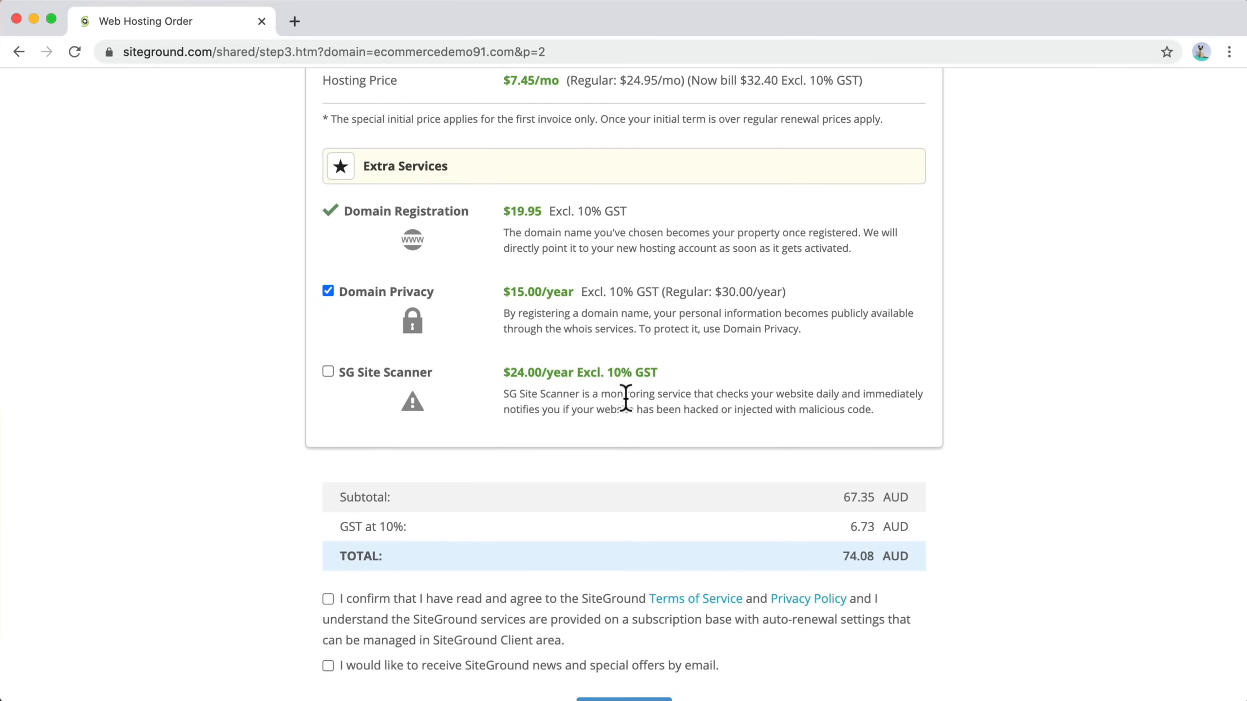
scroll(547, 370, "down", 5)
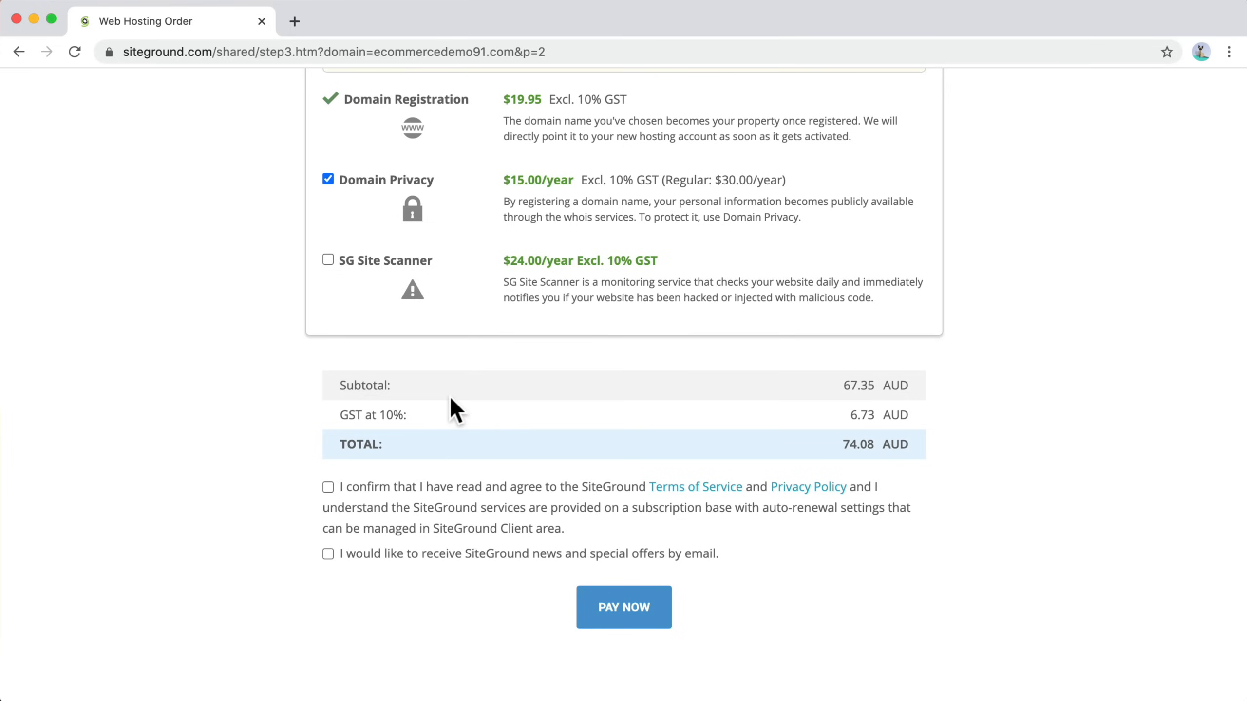
left_click(328, 486)
scroll(373, 530, "down", 1)
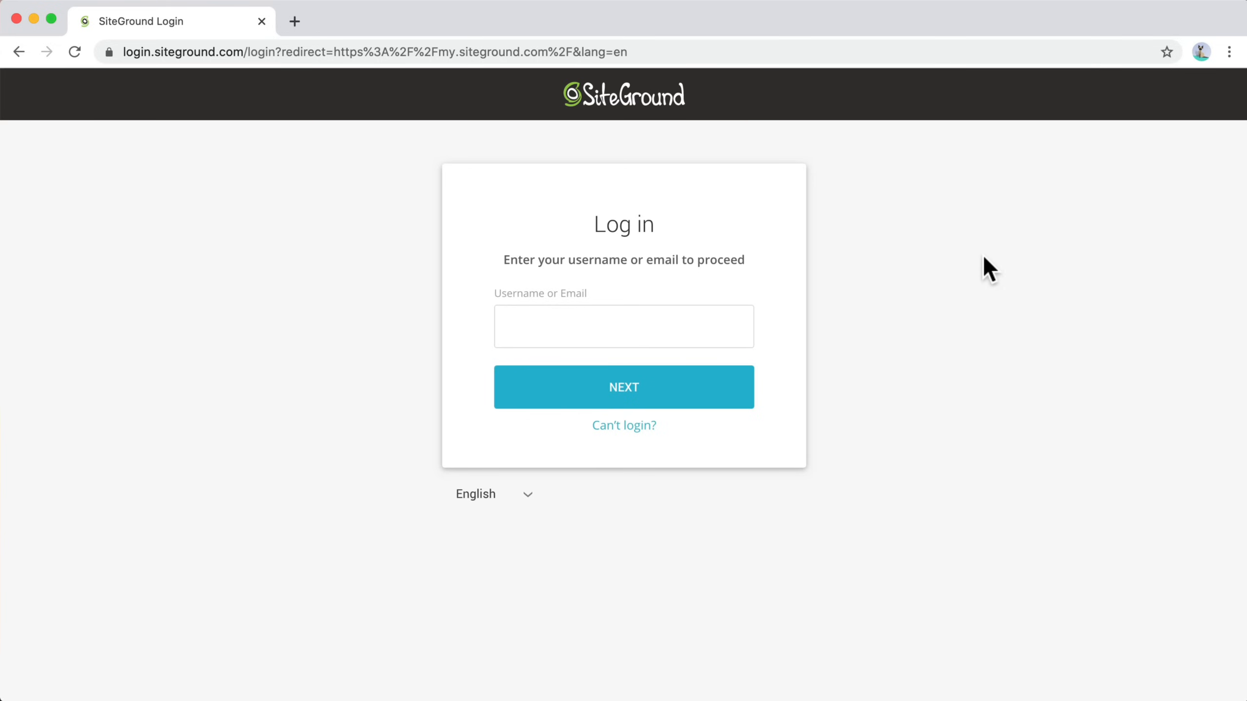
Step: Log in to the SiteGround account with the saved account e-mail and the account password
left_click(662, 337)
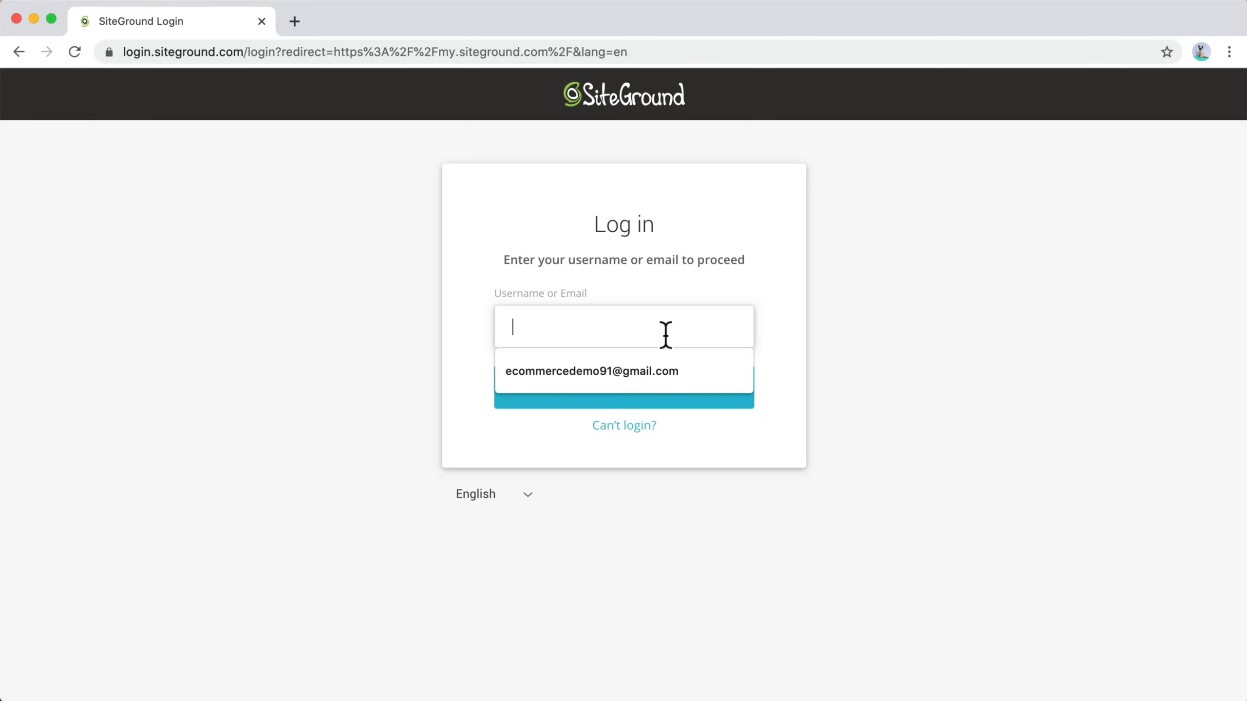
left_click(652, 369)
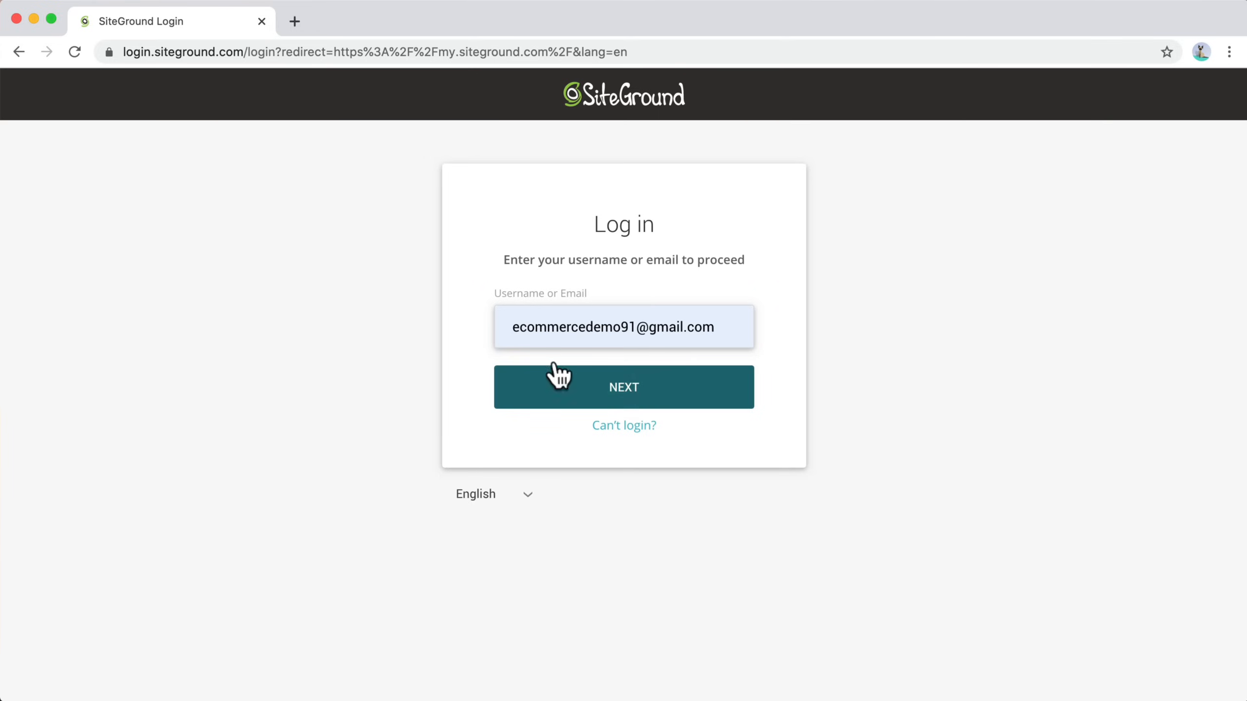
left_click(619, 386)
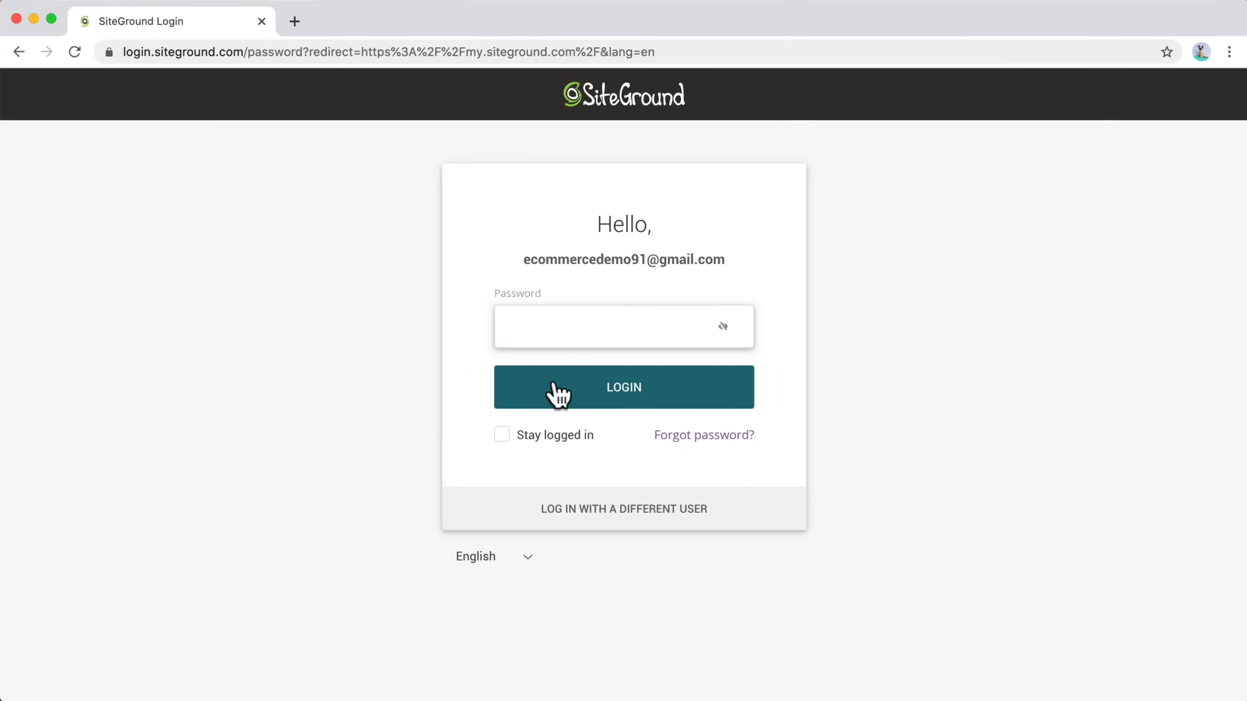
left_click(579, 334)
type("****")
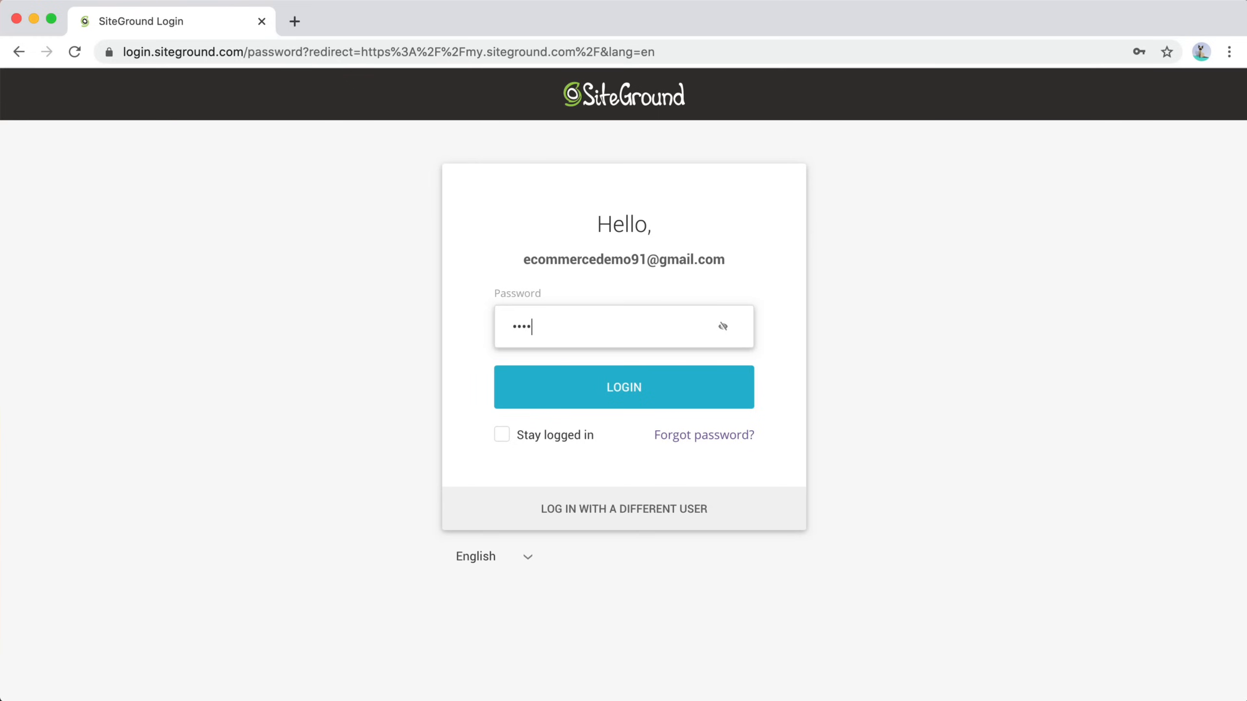
type("*****")
left_click(603, 386)
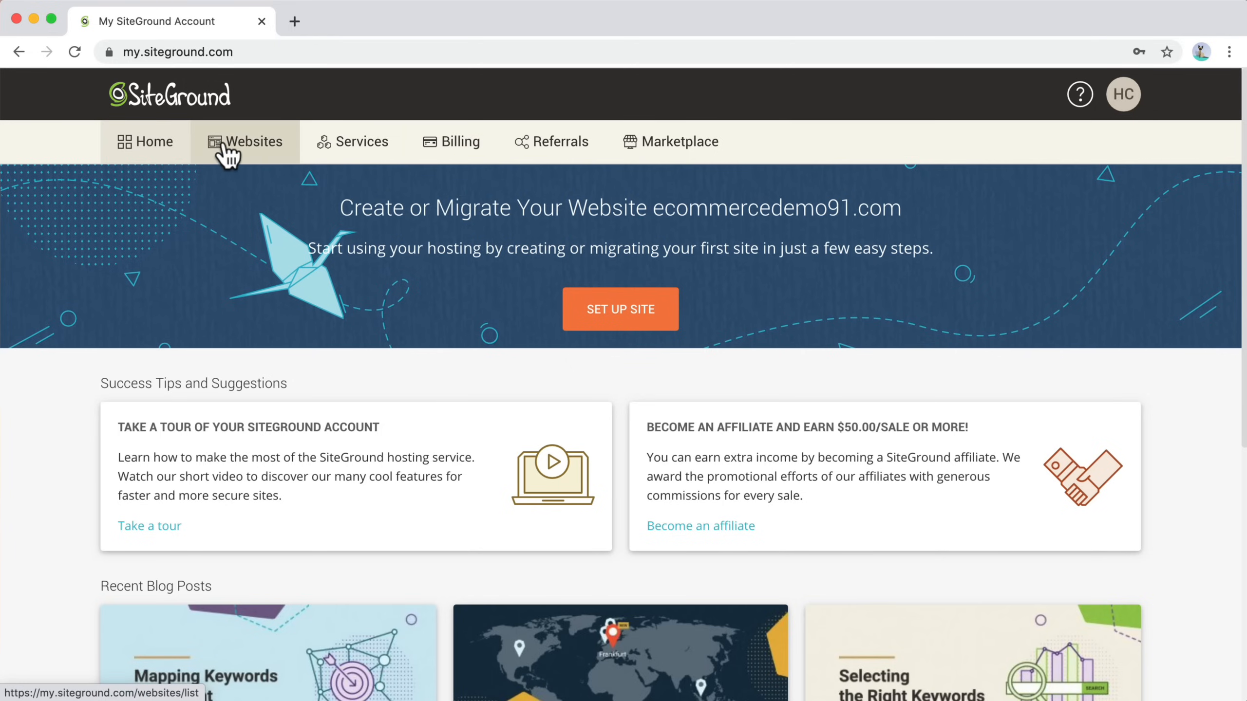
Step: Browse the account's websites, collaborations, hosting plans and domains sections
left_click(240, 143)
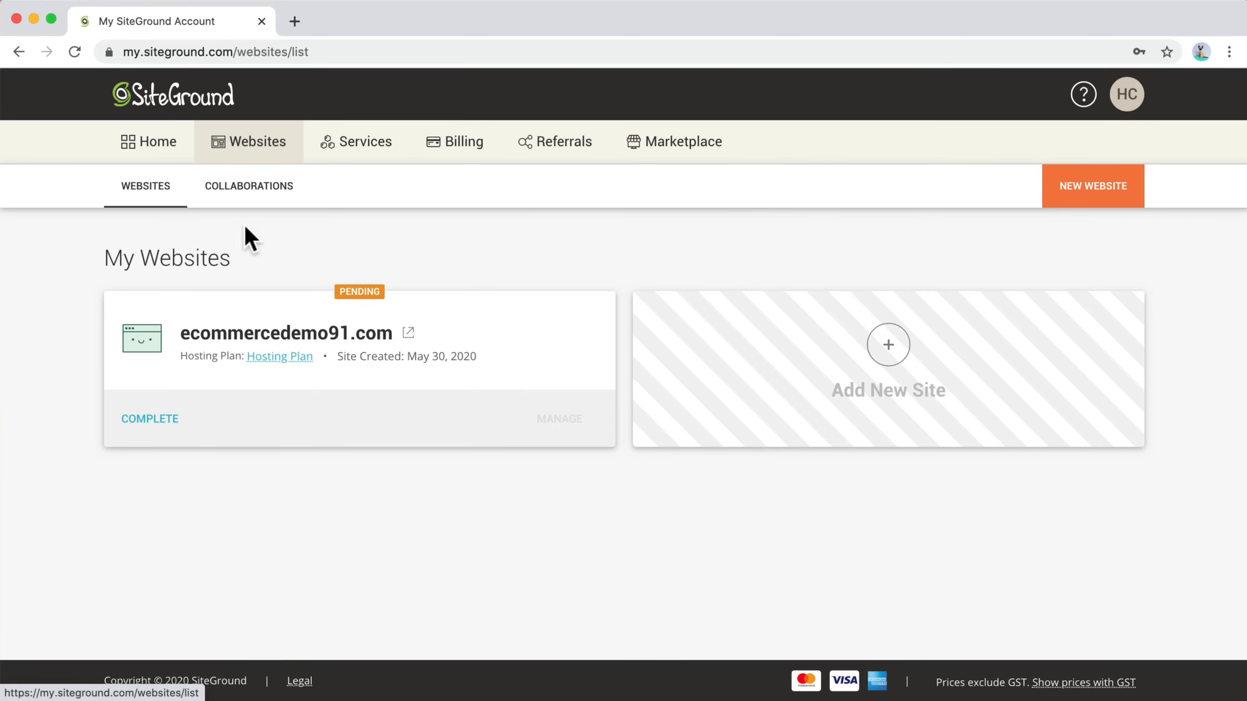
left_click(242, 188)
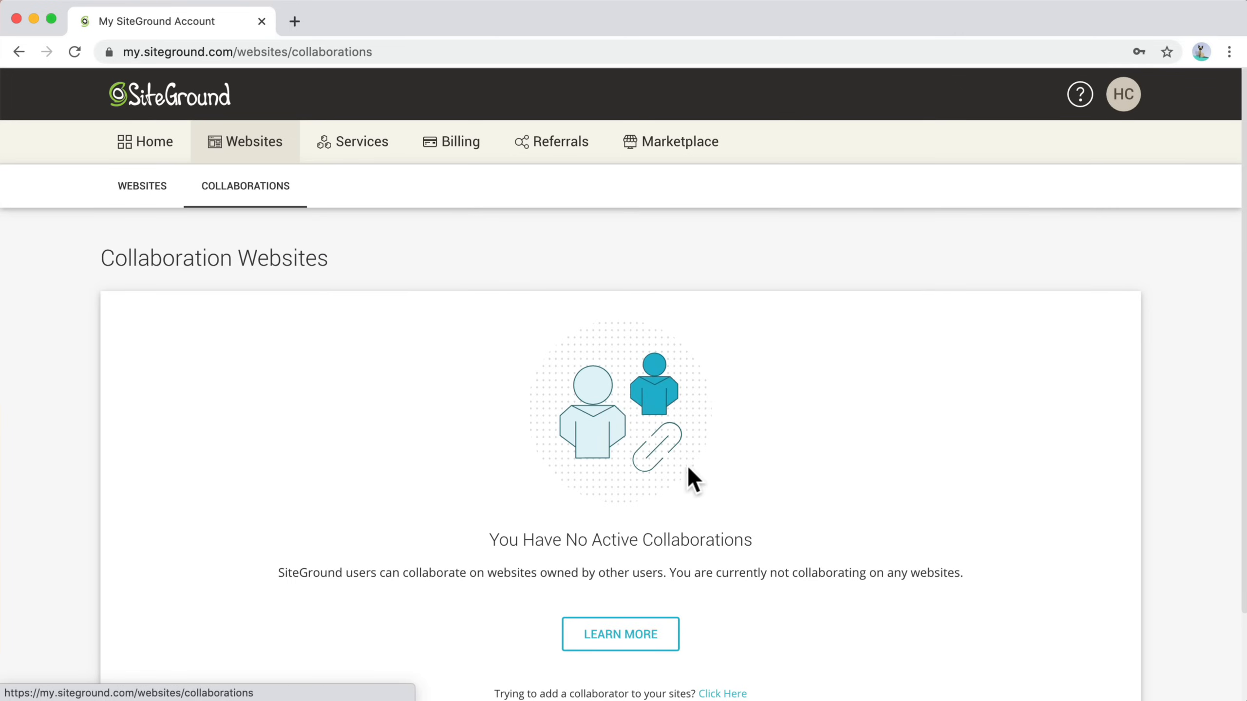
scroll(688, 466, "down", 2)
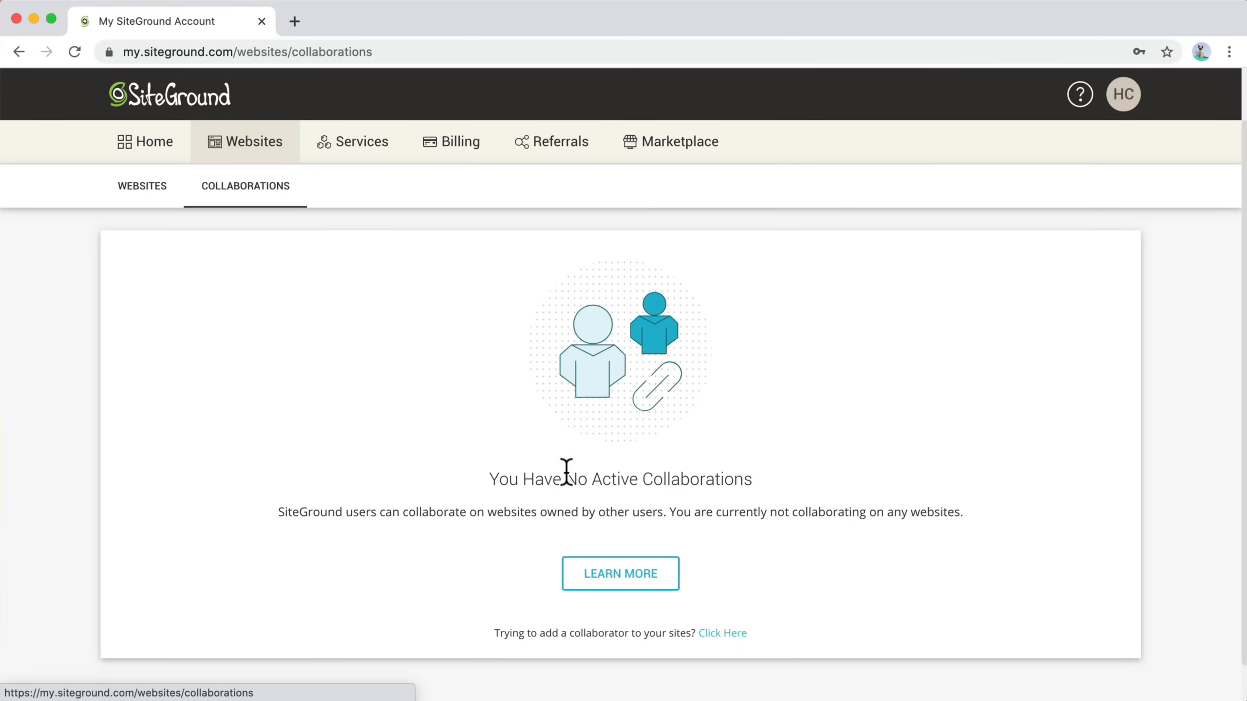
scroll(618, 488, "down", 1)
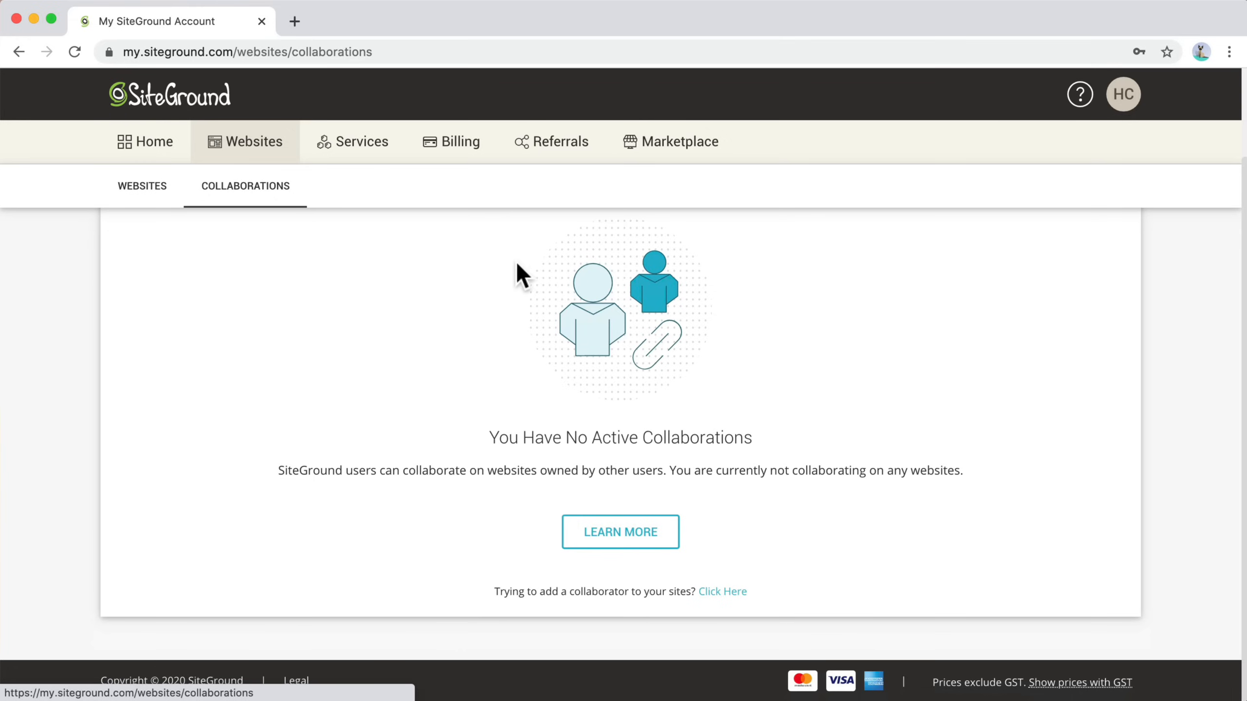
left_click(342, 150)
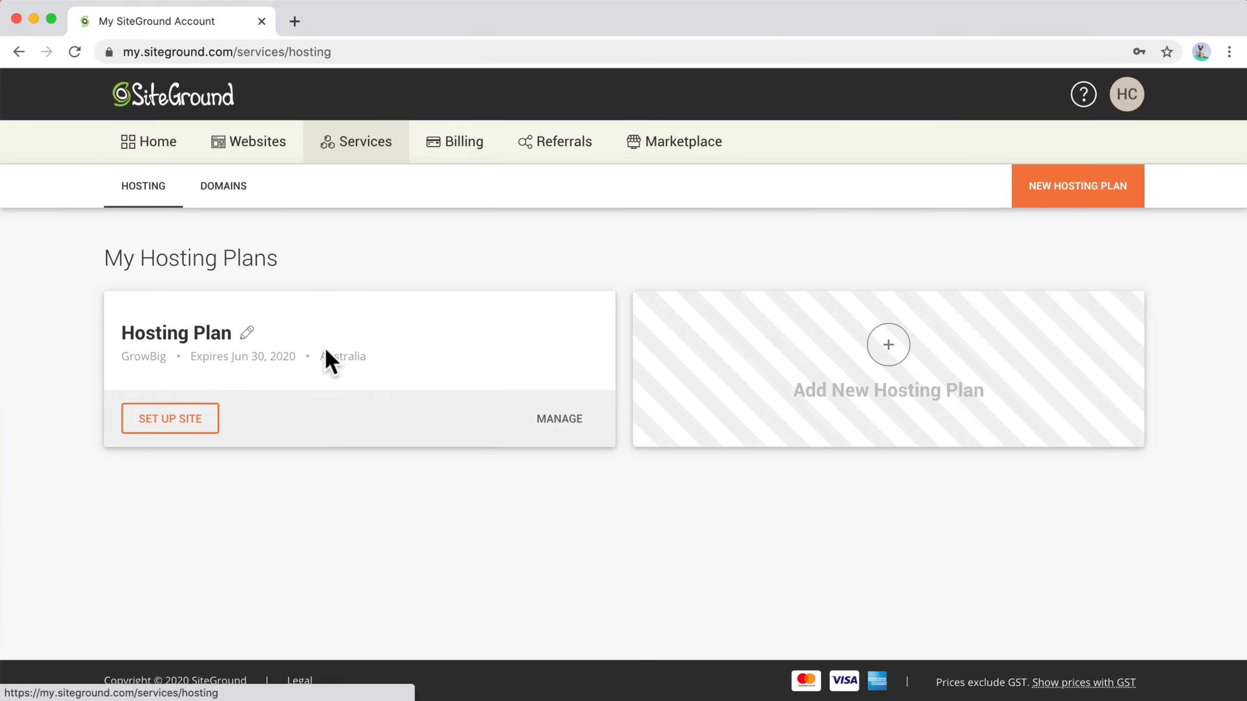
left_click(223, 189)
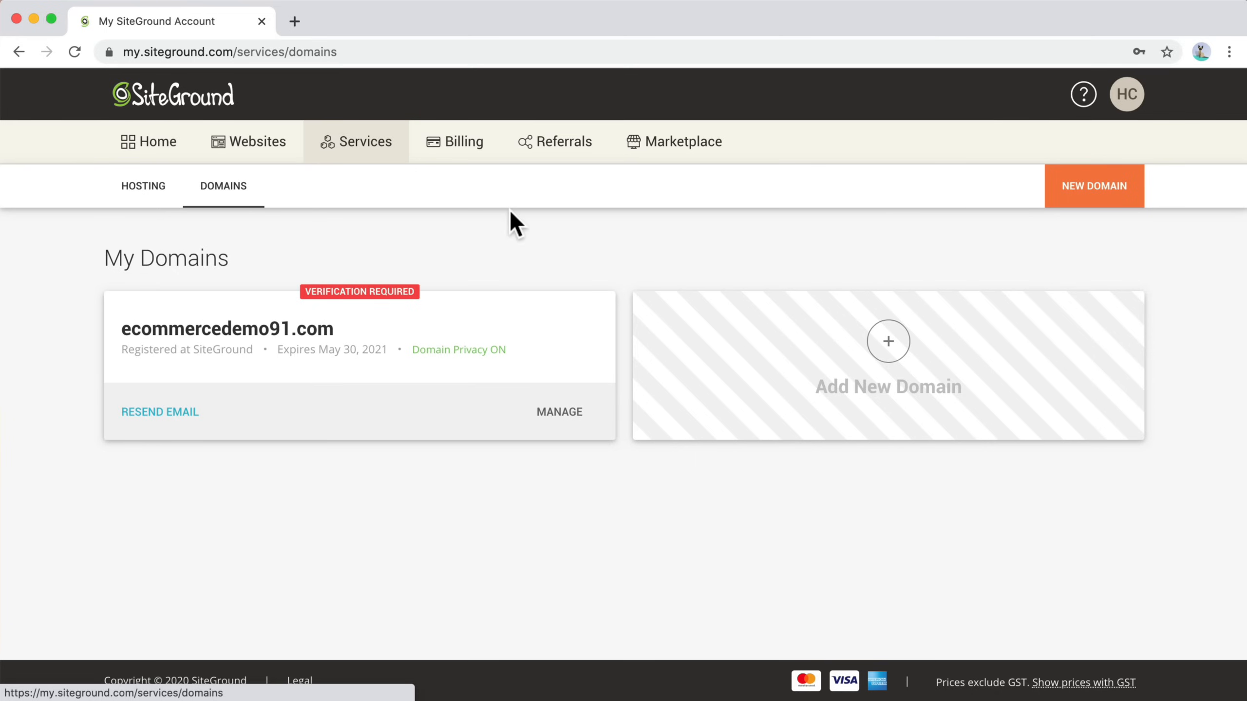
Step: Review the billing details and the renewal period options for the GrowBig hosting plan
left_click(459, 155)
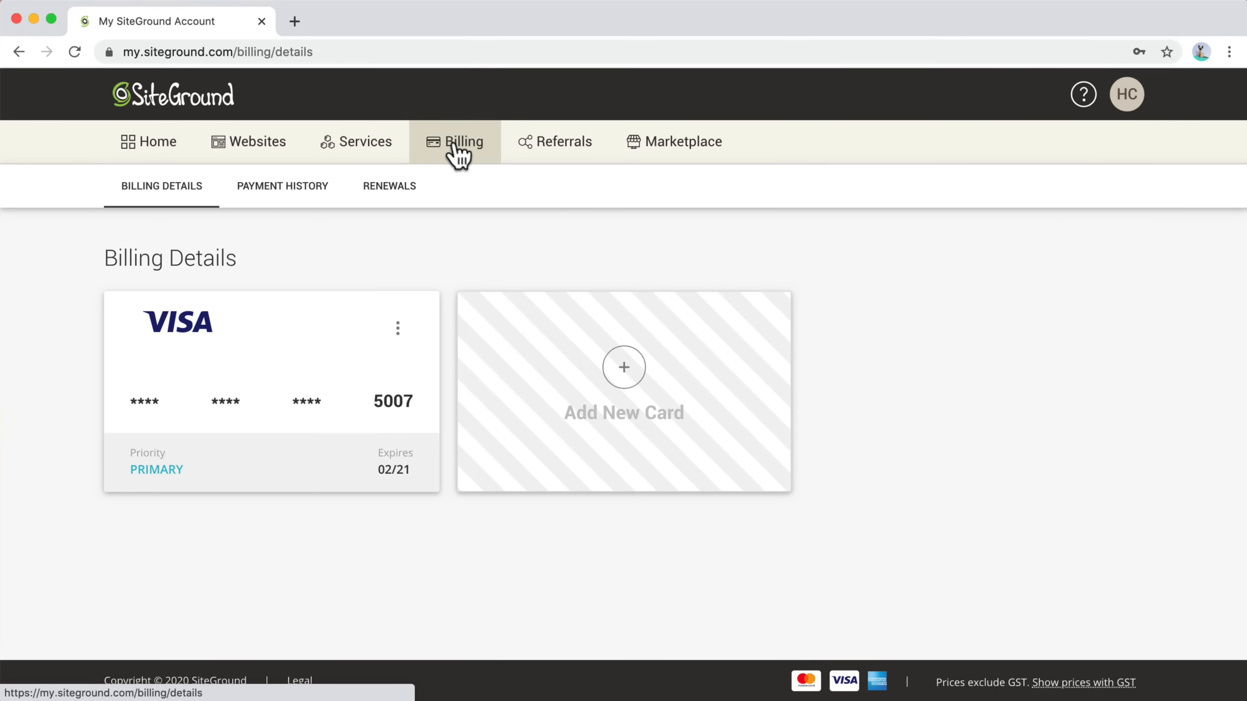
left_click(399, 189)
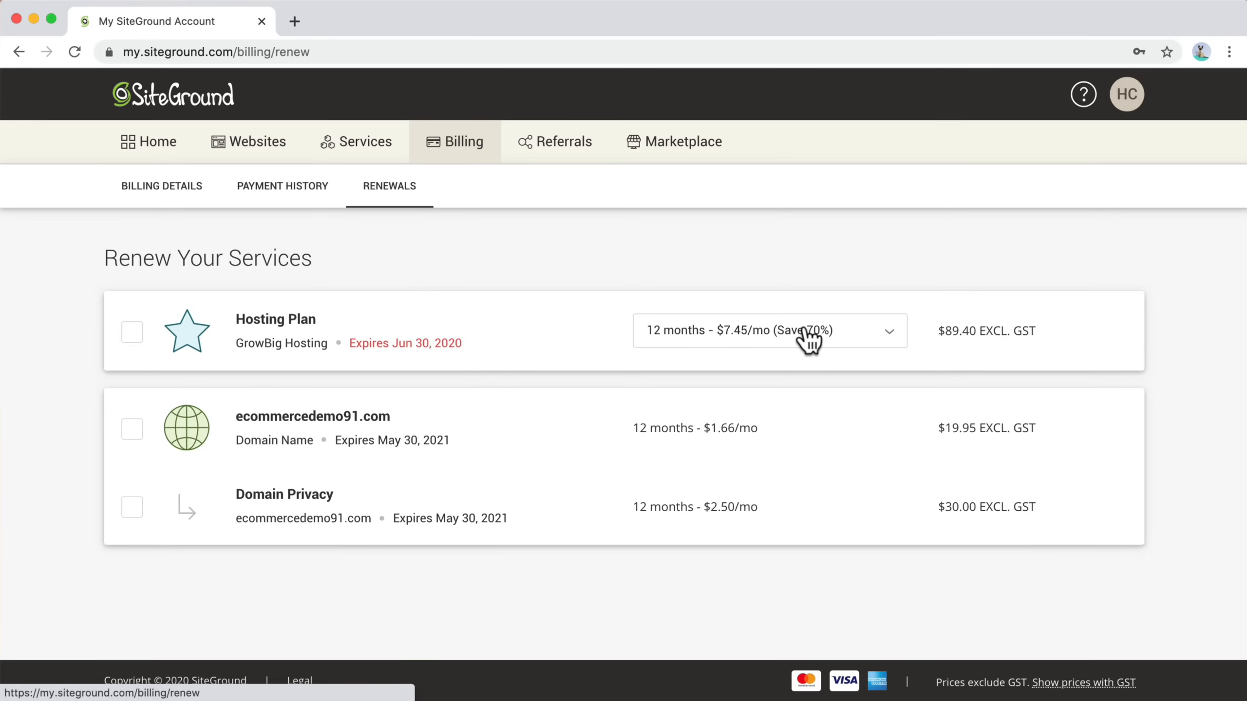
left_click(850, 343)
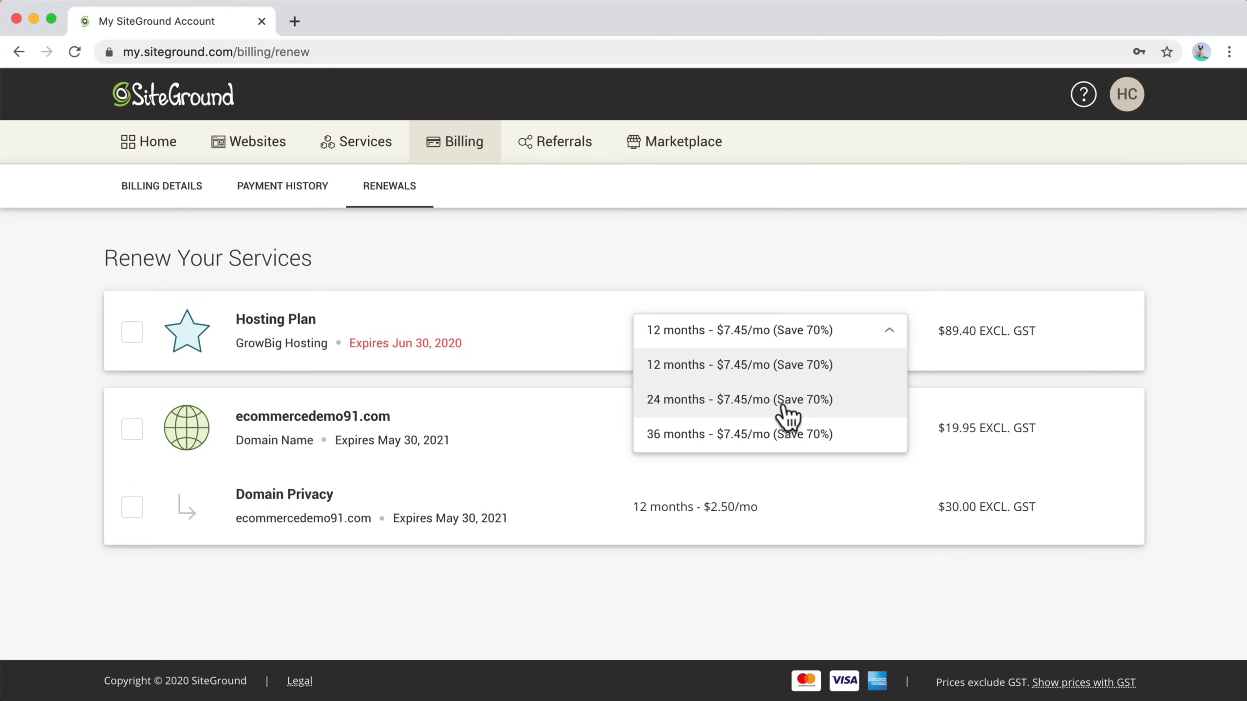
left_click(615, 270)
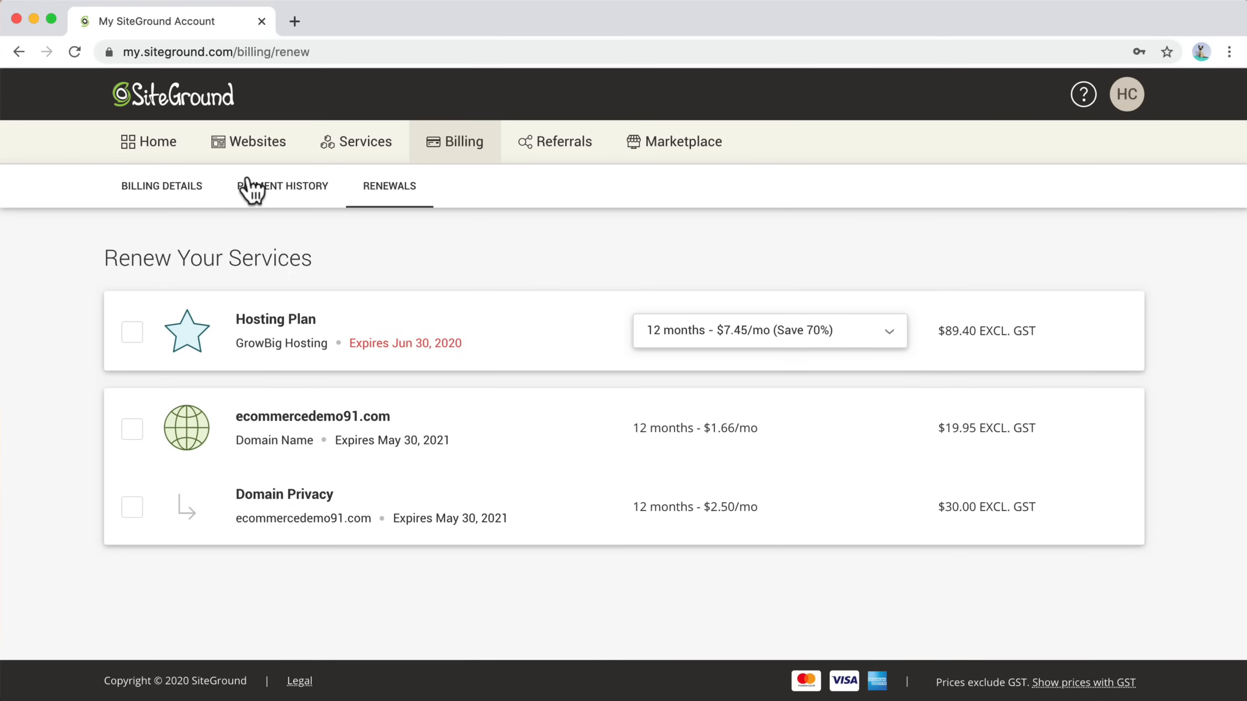
Step: Set up the website for the new domain as an empty site without adding extras
left_click(147, 143)
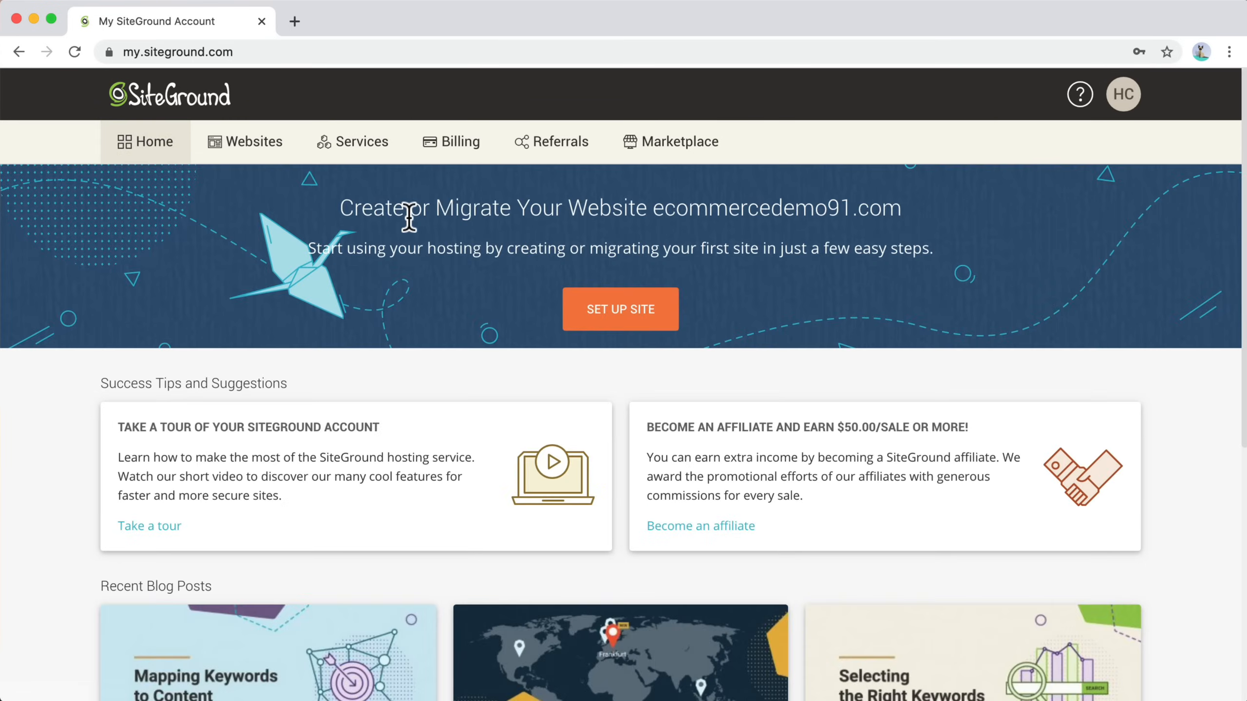
left_click(633, 314)
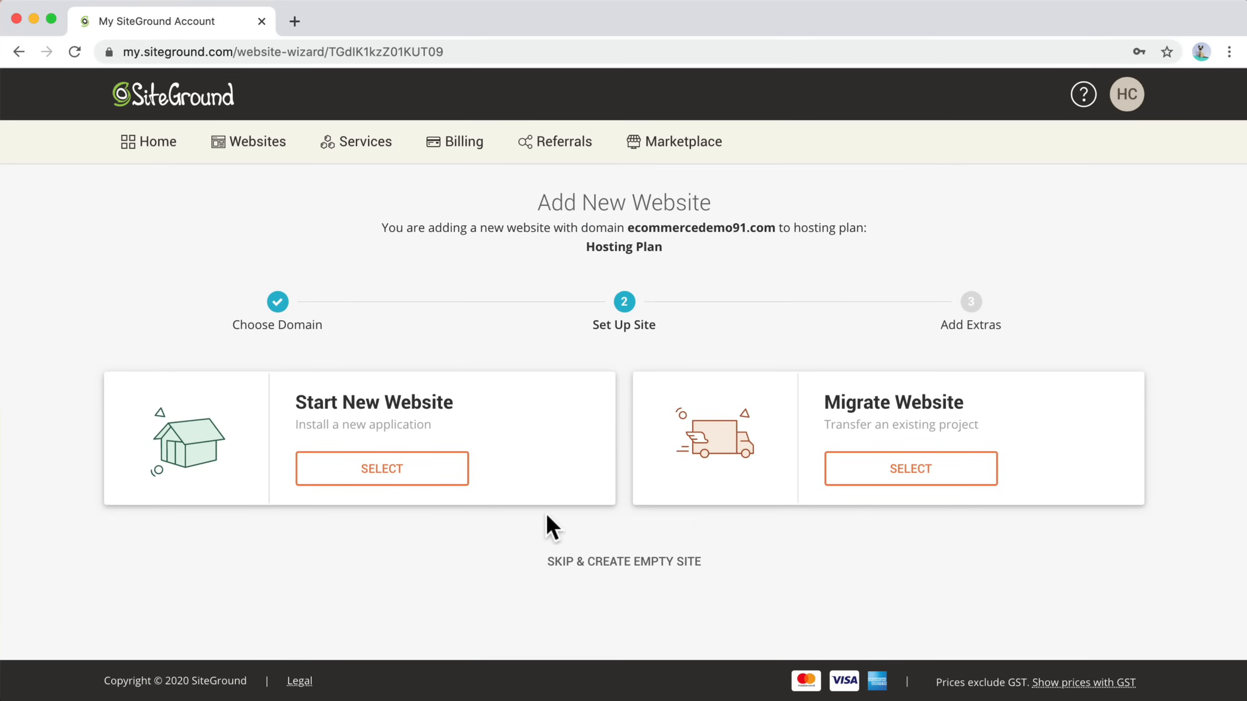
left_click(647, 565)
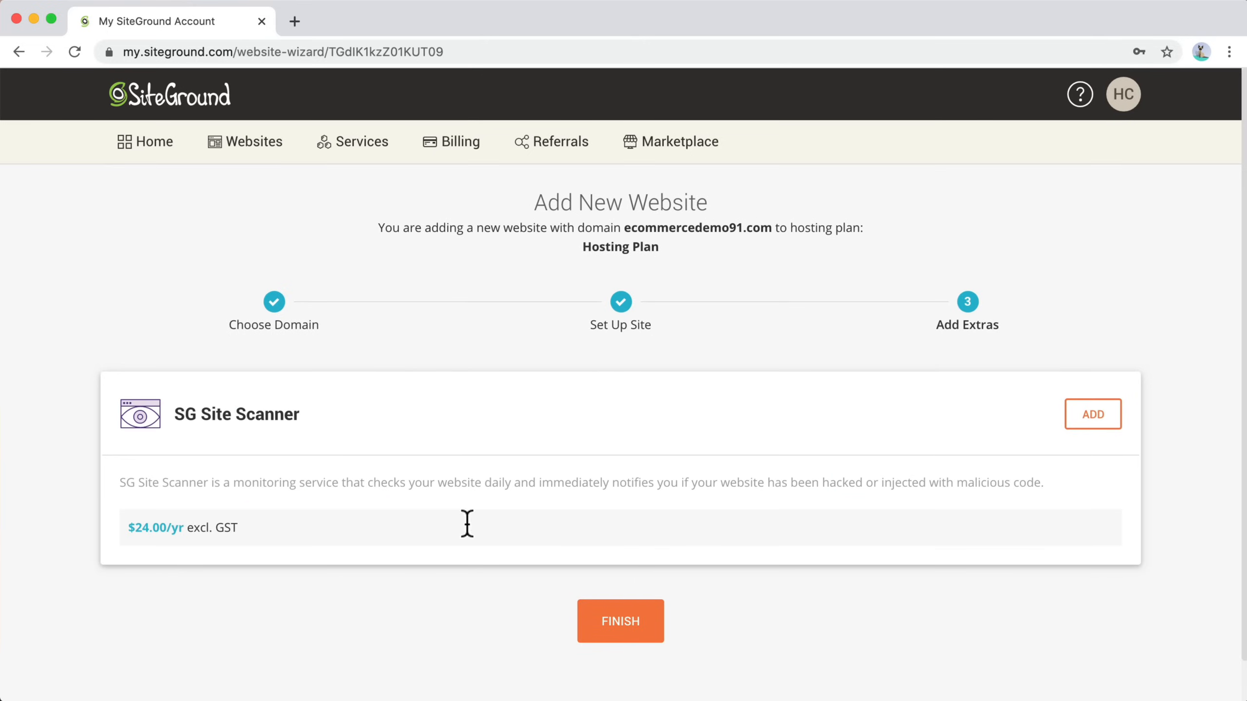
left_click(623, 626)
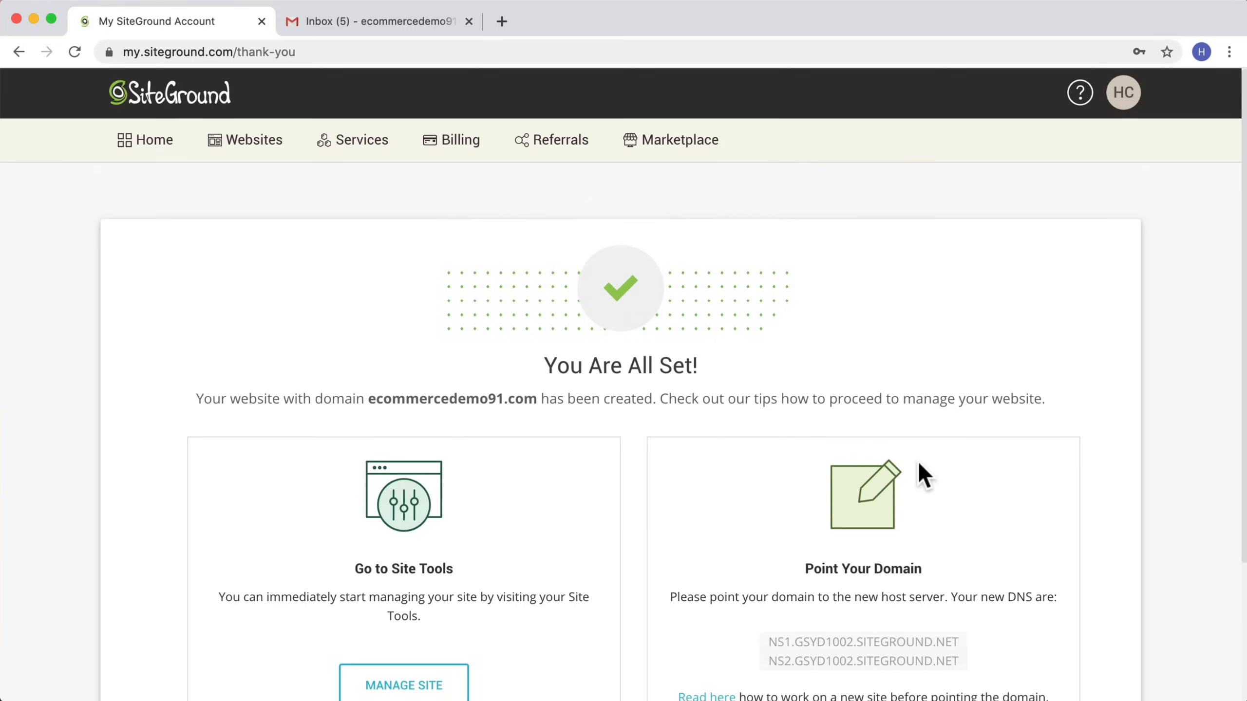
scroll(921, 515, "down", 3)
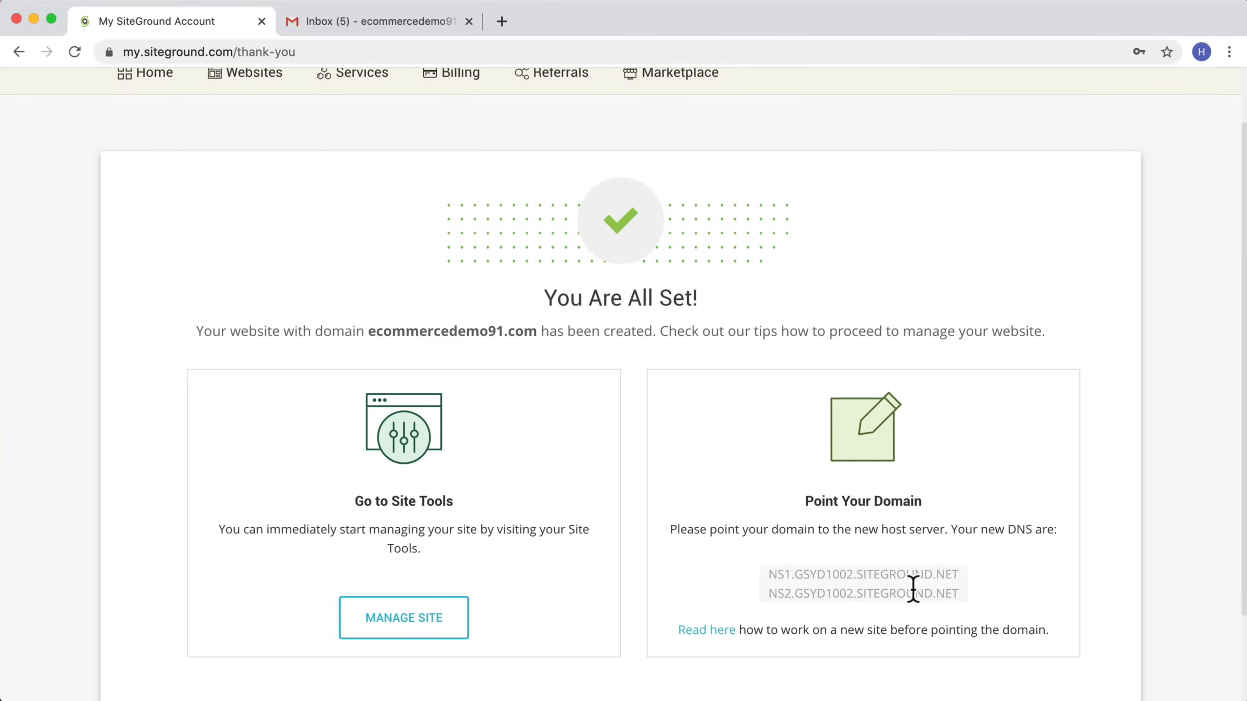
scroll(891, 593, "up", 3)
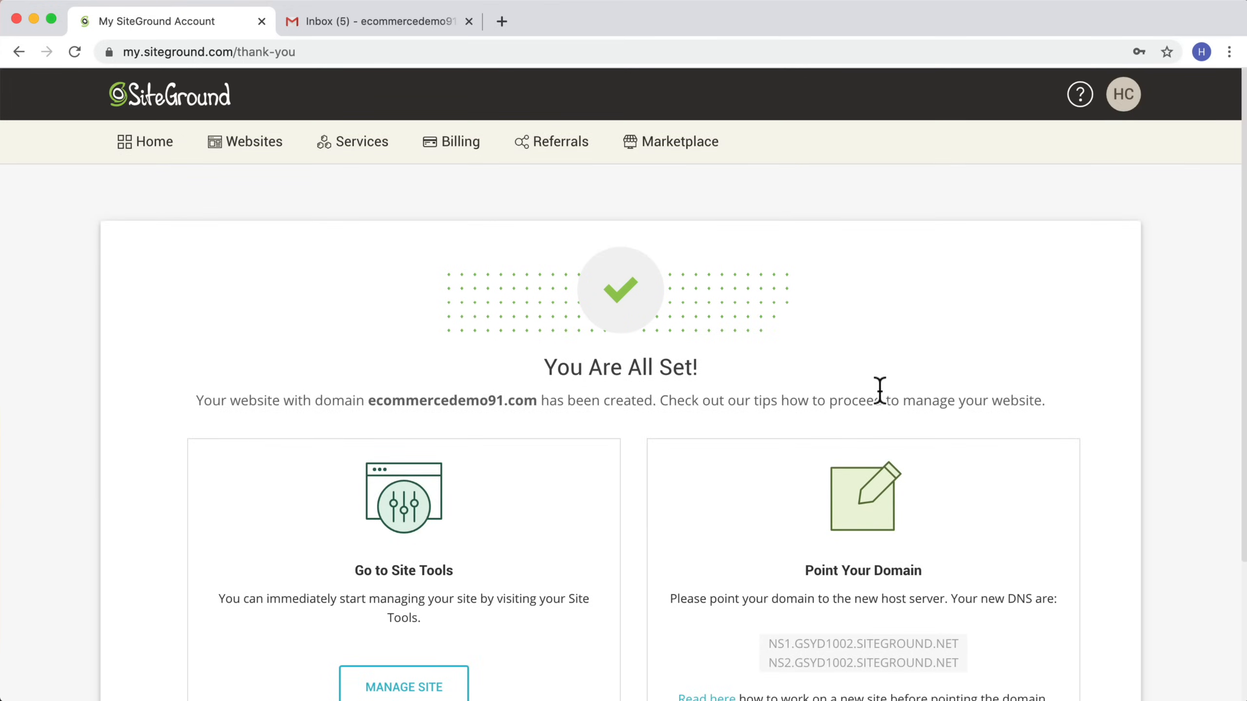
Step: Open the SiteGround verification-required email in Gmail and follow its domain verification link
left_click(360, 27)
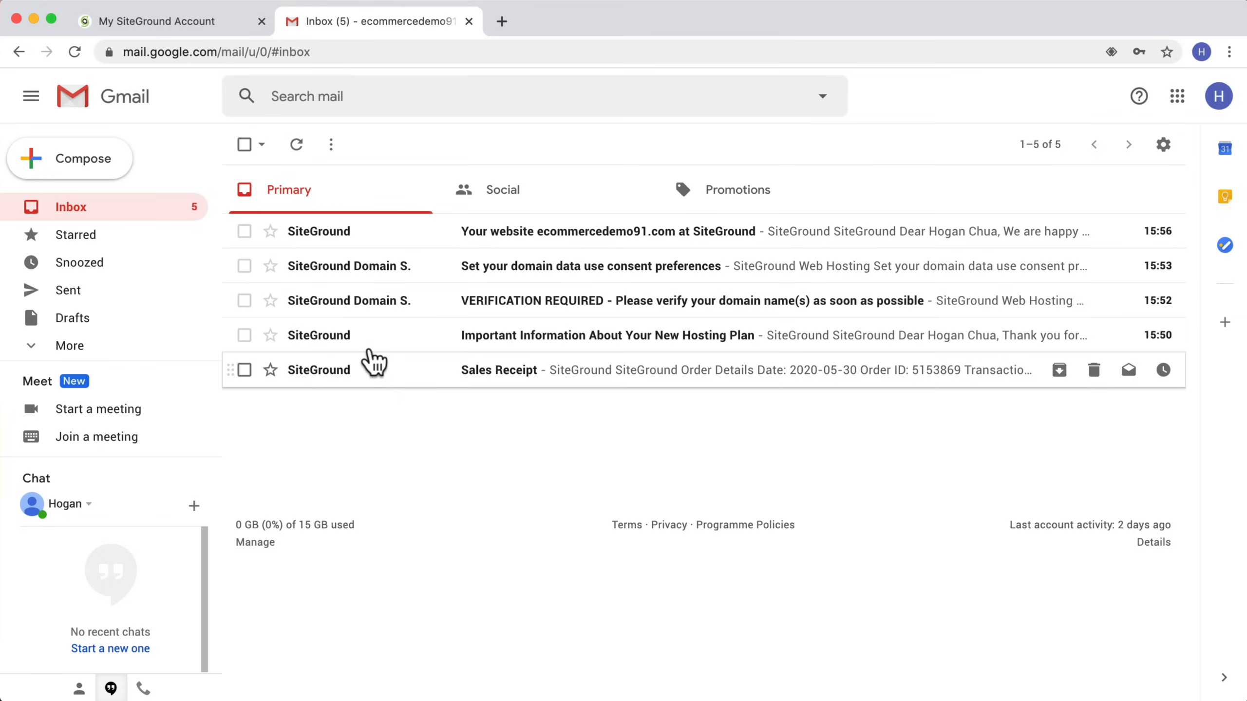
left_click(376, 316)
scroll(493, 445, "down", 10)
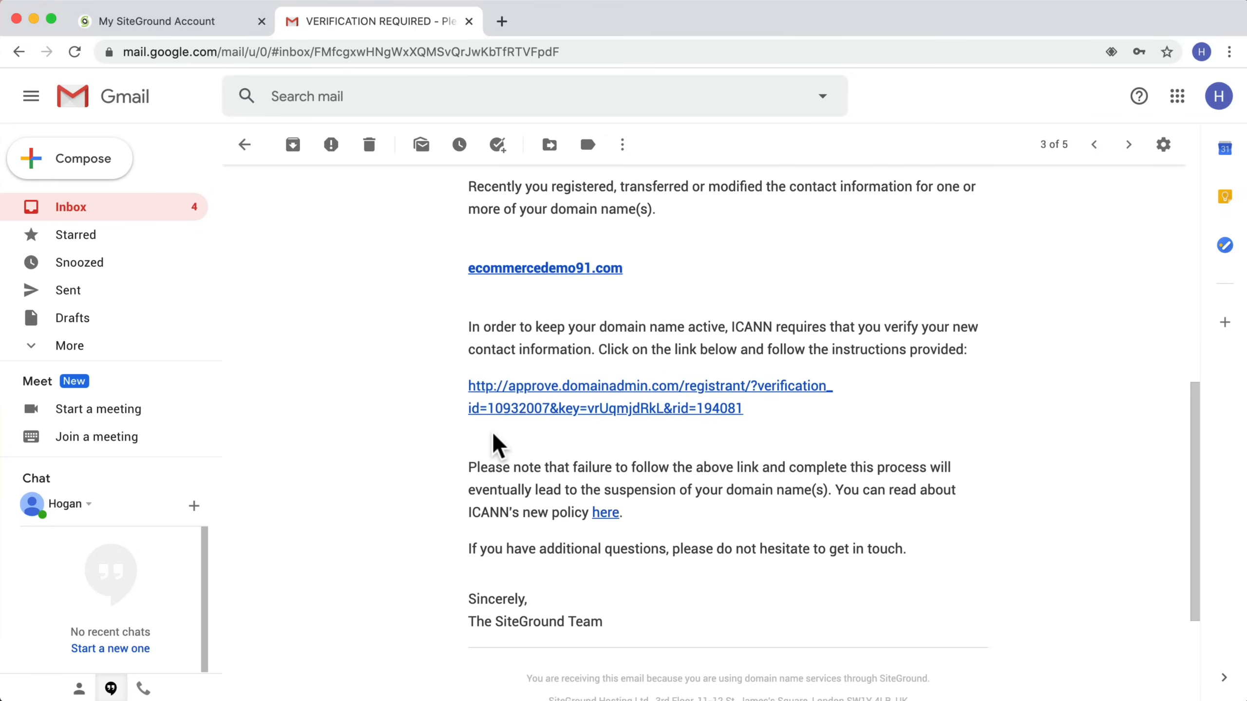
left_click(559, 403)
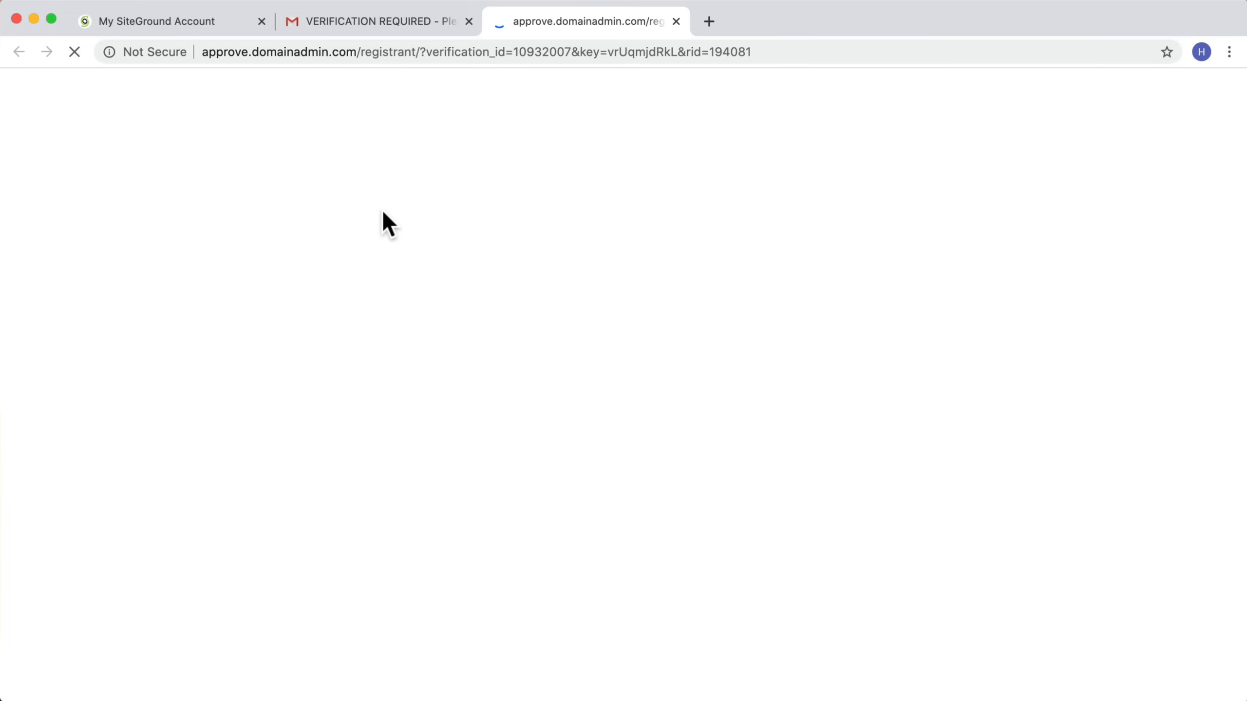
Step: Verify the domain's contact information and return to the Gmail tab
scroll(687, 297, "down", 5)
scroll(687, 297, "down", 3)
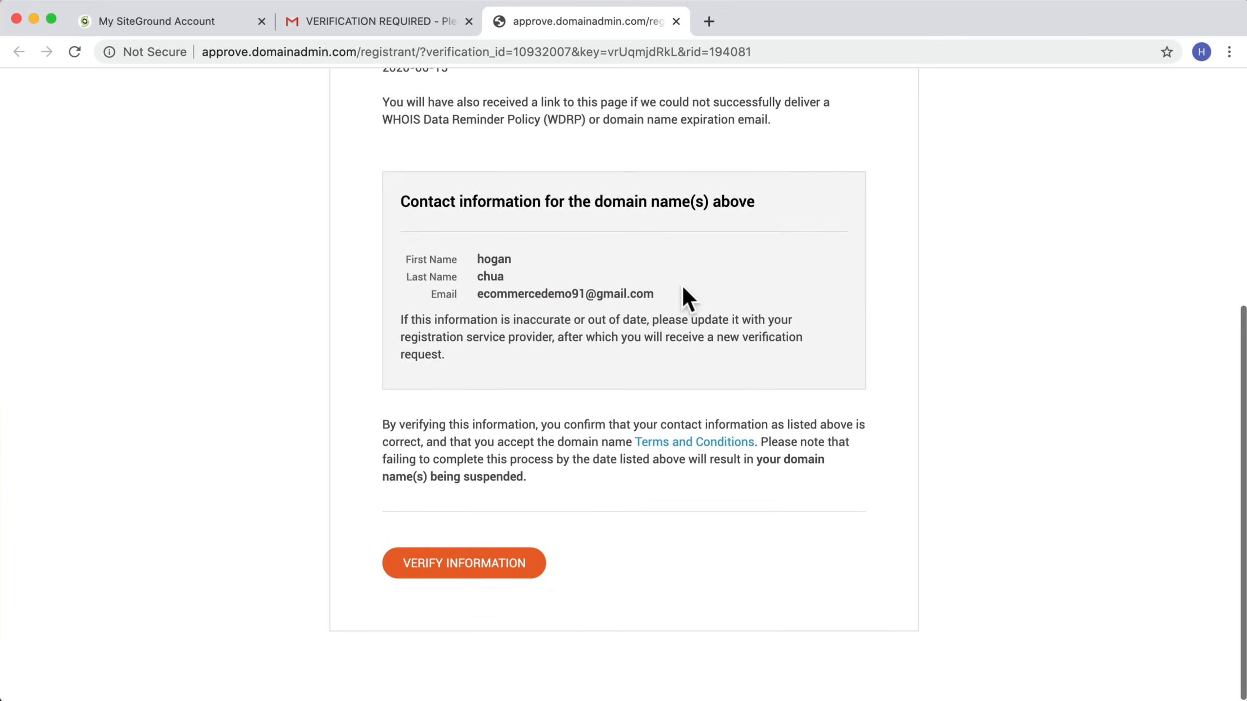
left_click(522, 570)
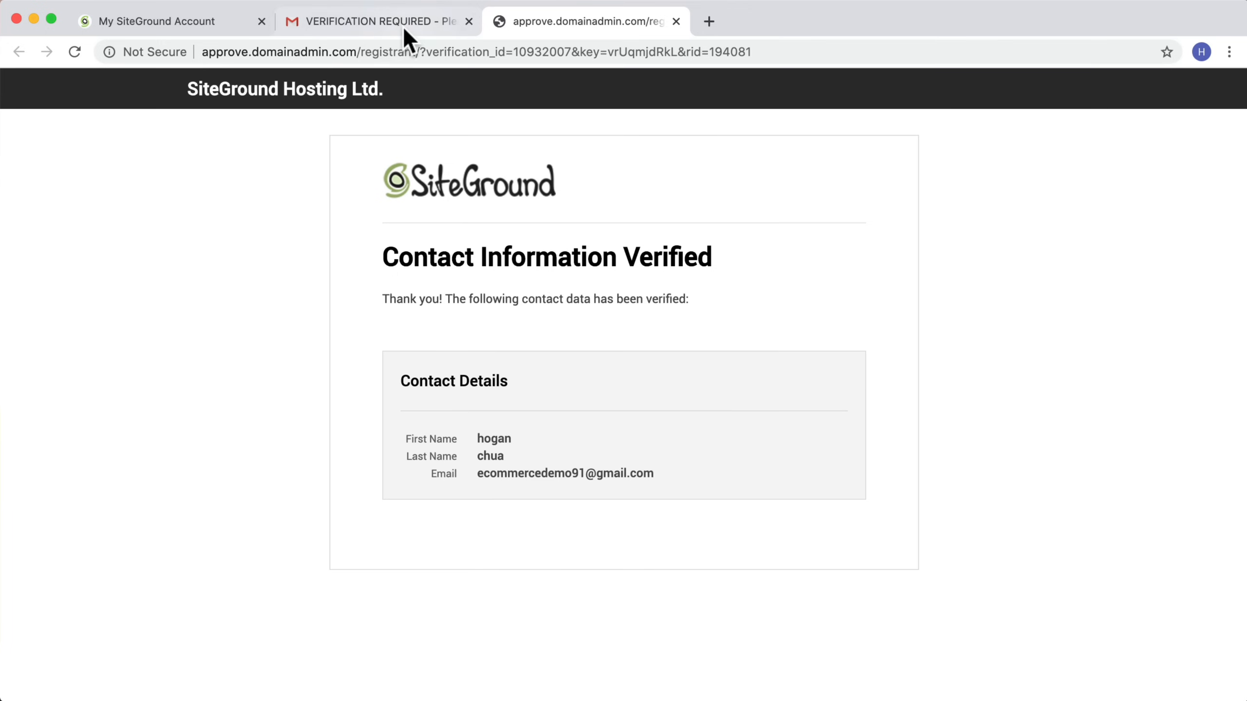
left_click(387, 25)
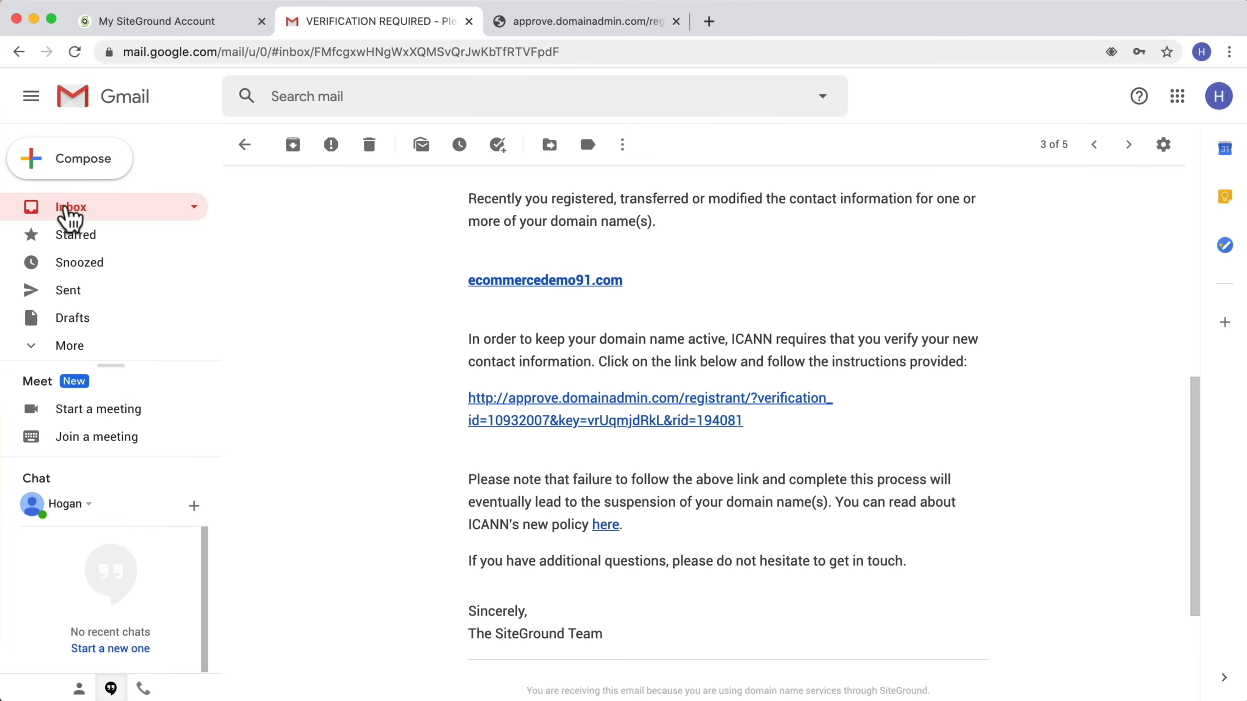
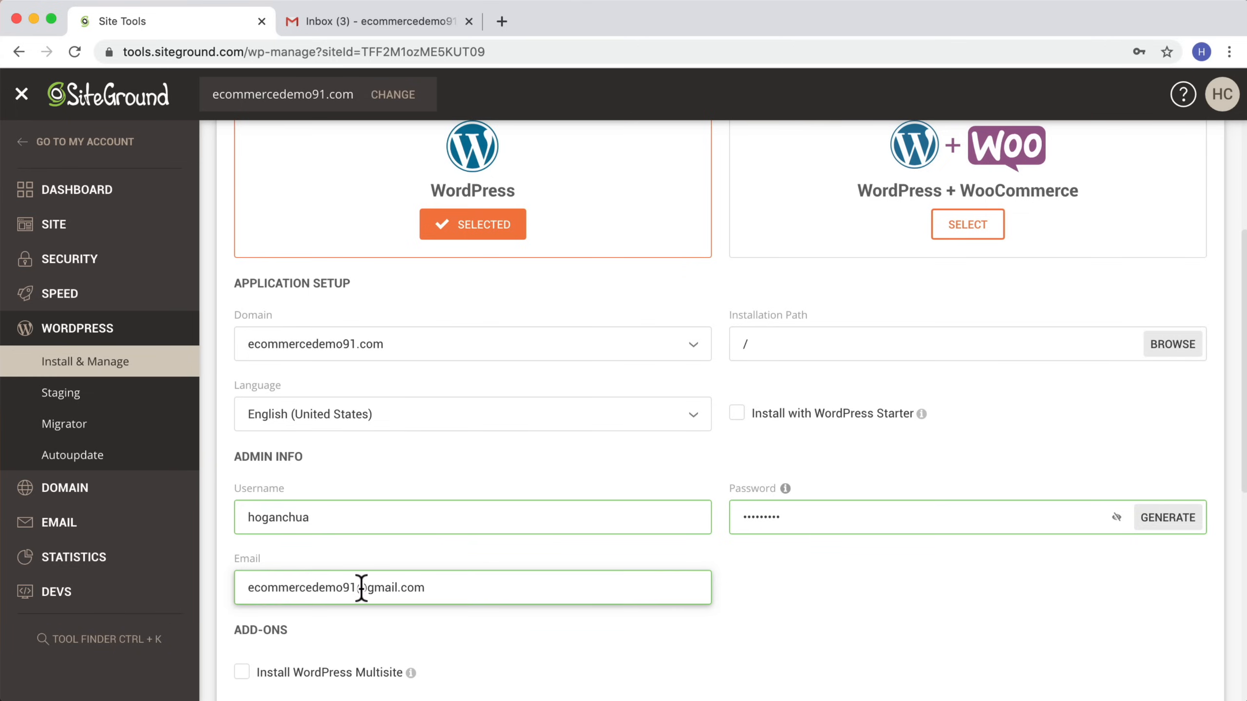
Step: Enter the admin e-mail address and install WordPress on the domain, dismissing the save-password offer
scroll(885, 595, "down", 3)
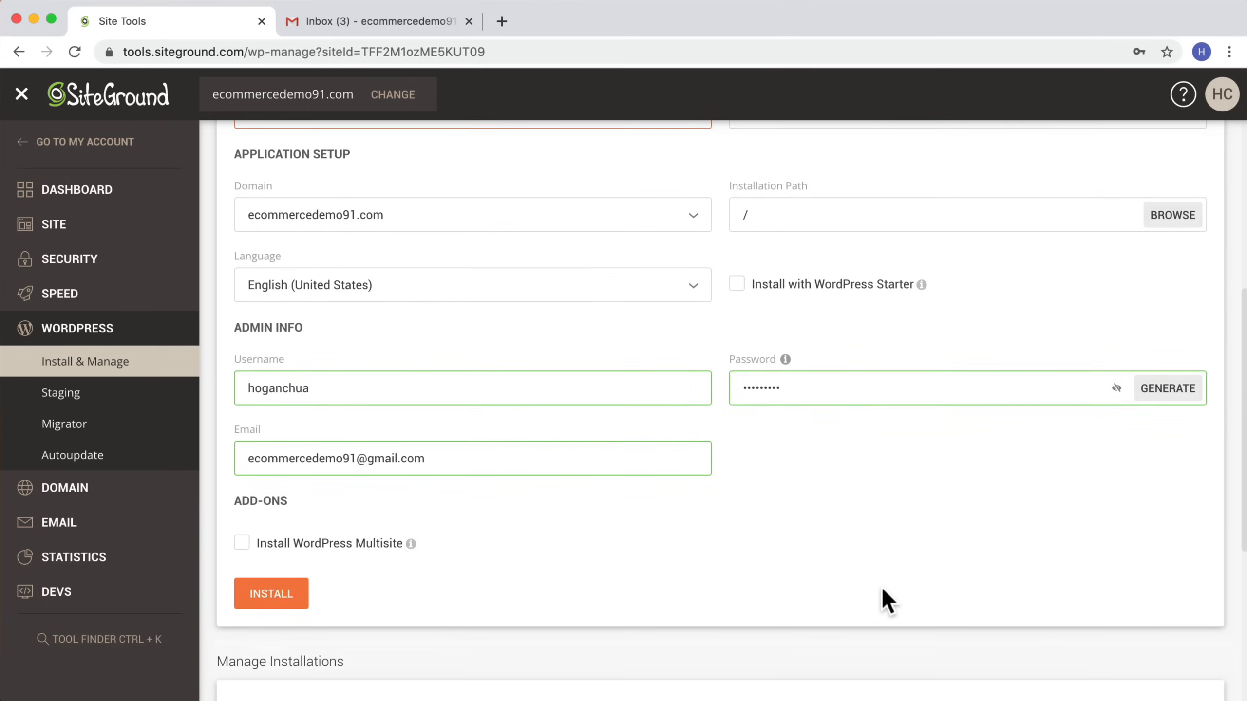
left_click(275, 554)
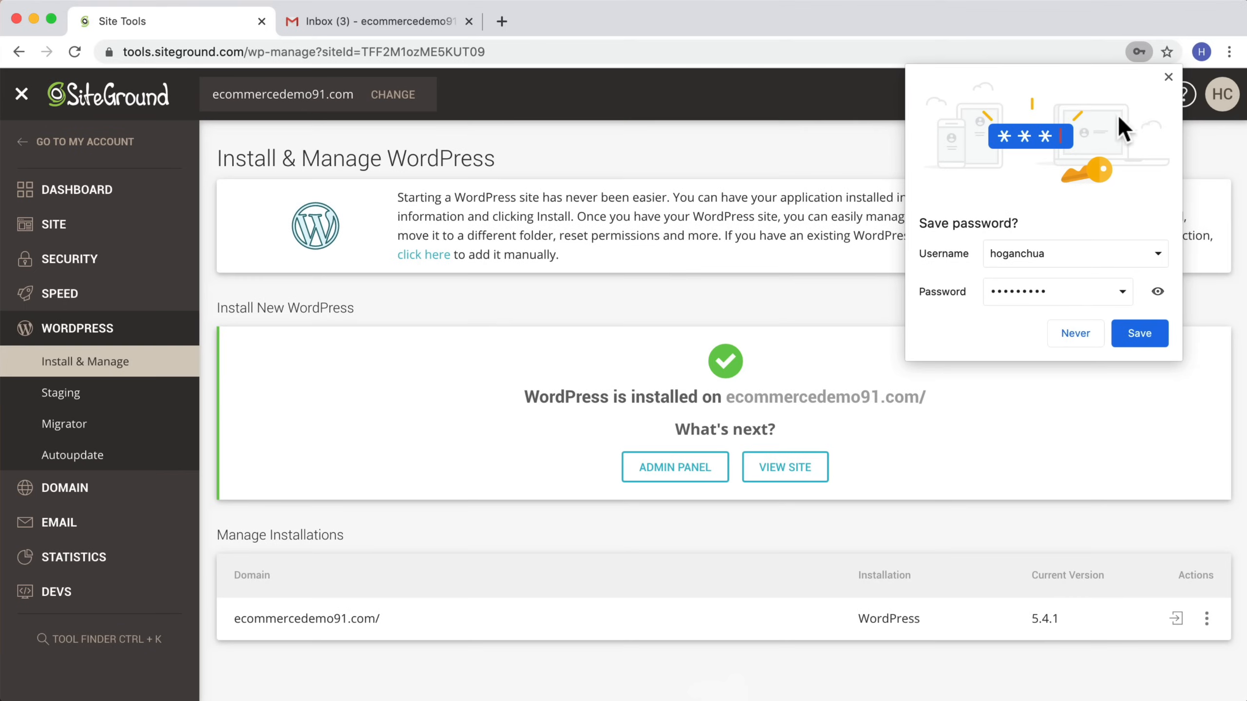
left_click(1168, 76)
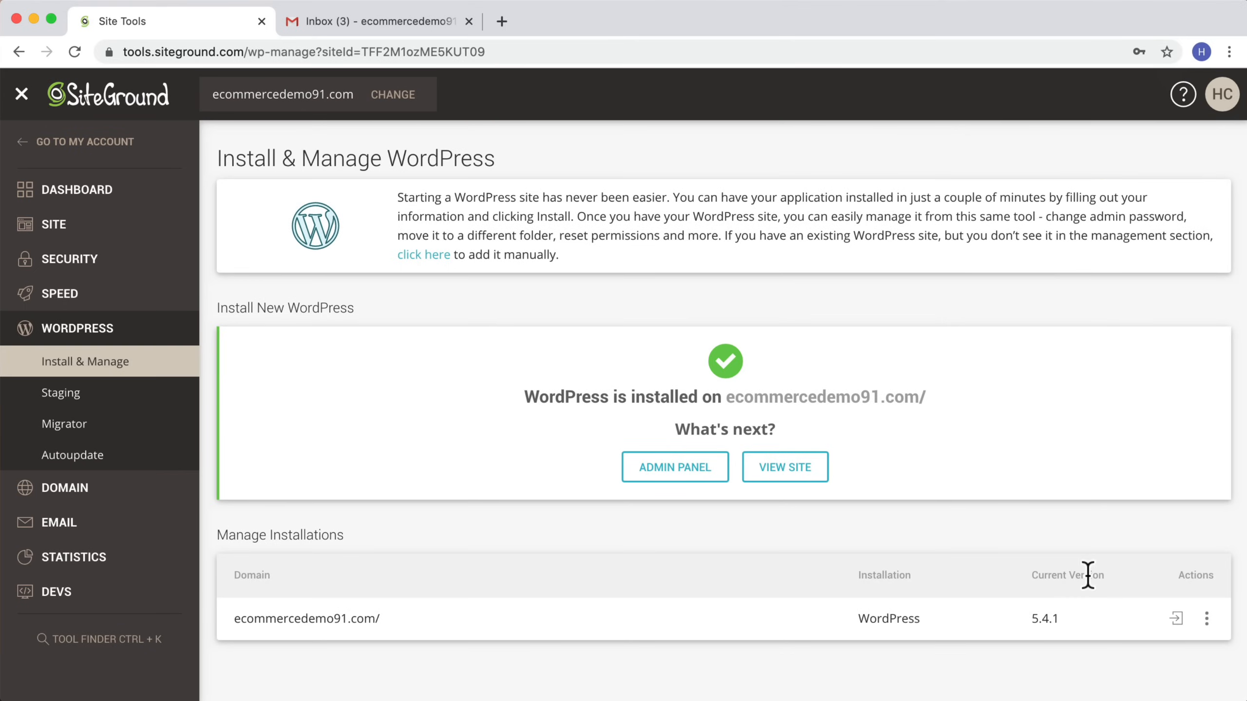
Step: Log in to the WordPress admin panel from the installation list and close the Gmail tab
left_click(1176, 619)
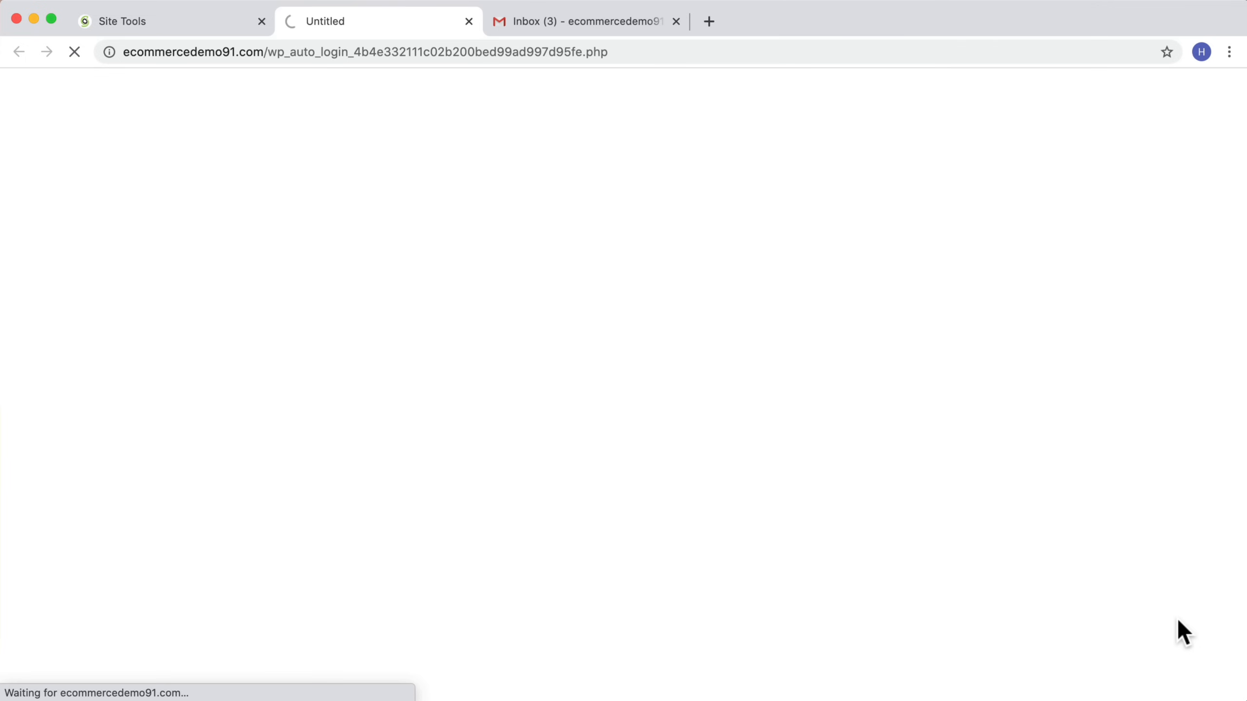
left_click(673, 20)
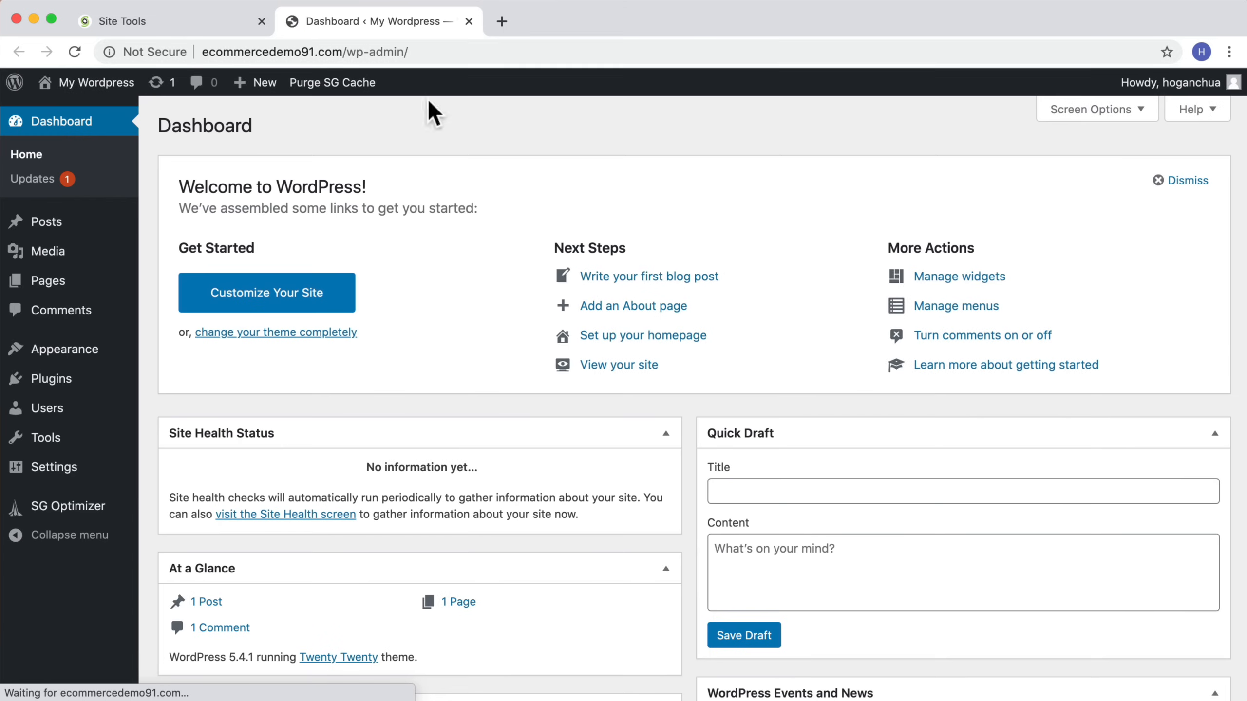
scroll(636, 418, "down", 5)
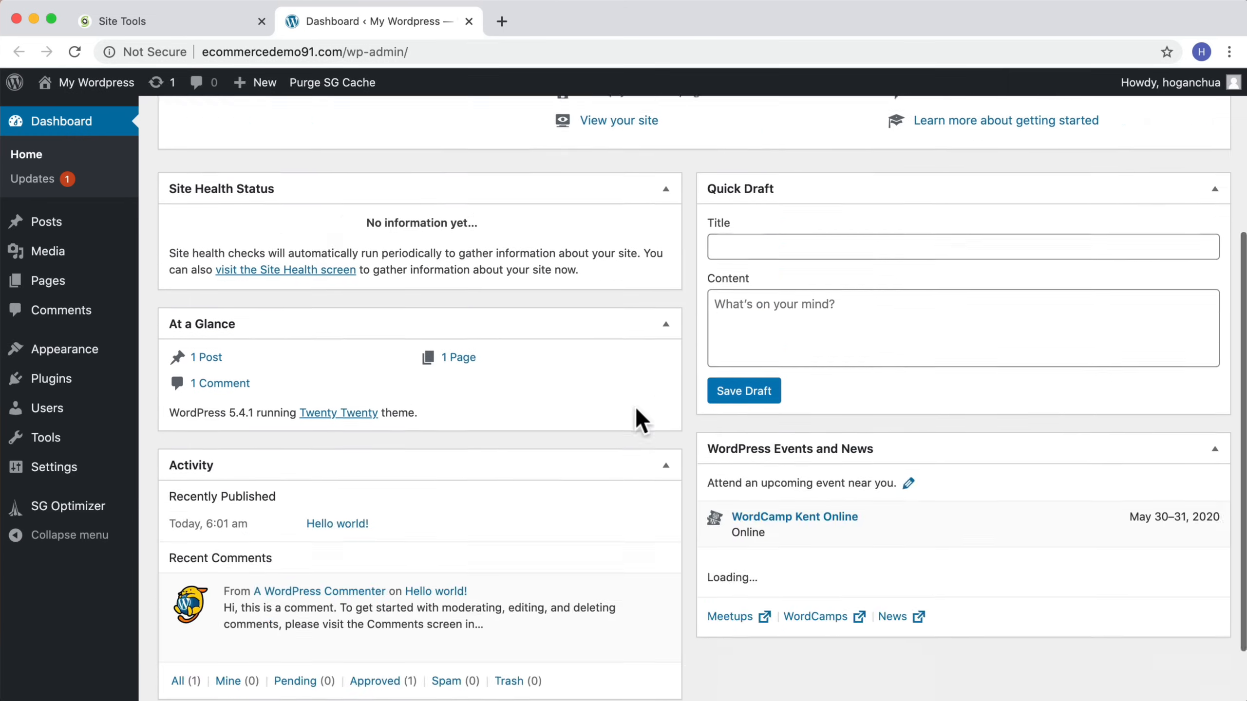
scroll(637, 409, "up", 5)
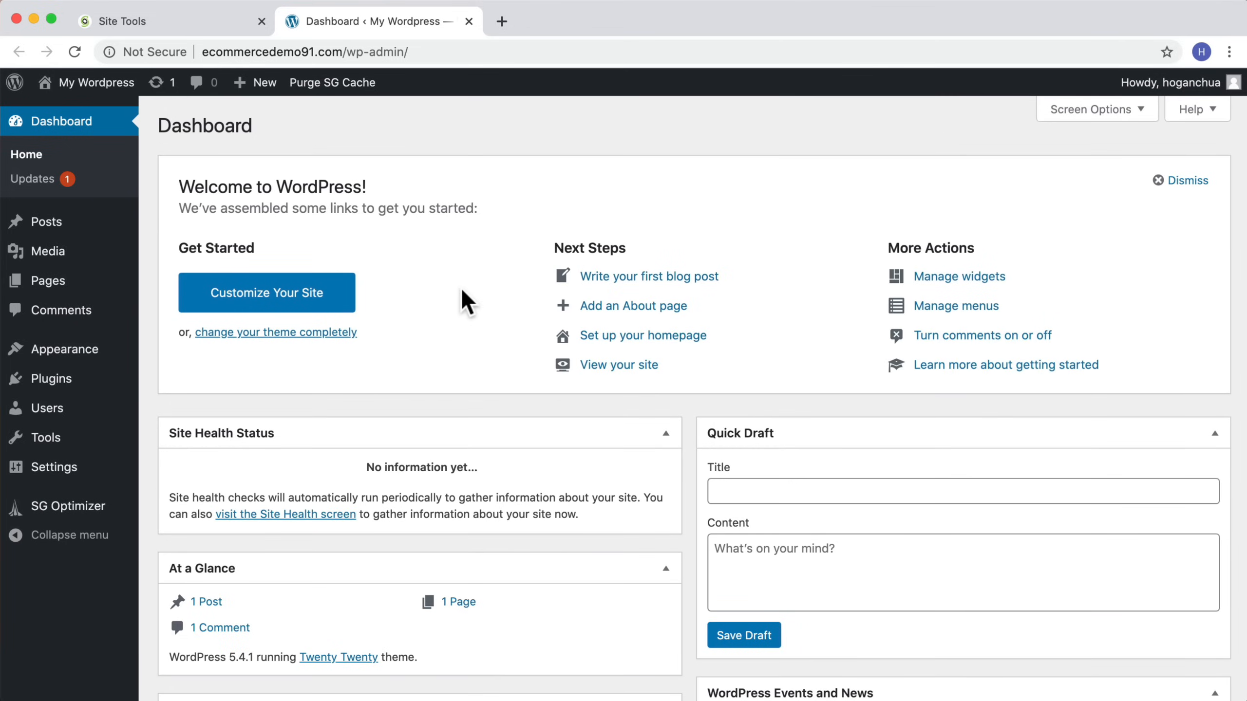
Step: Create an email account named hello on ecommercedemo91.com with an account password
left_click(199, 21)
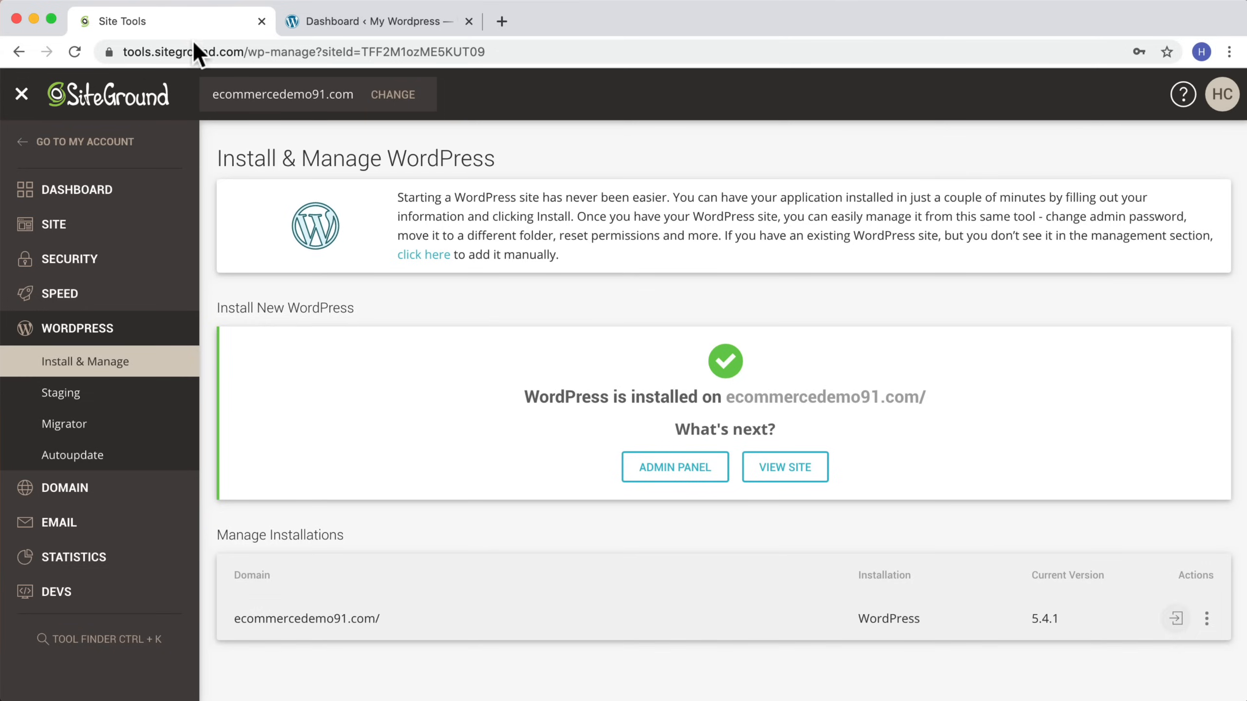
left_click(57, 532)
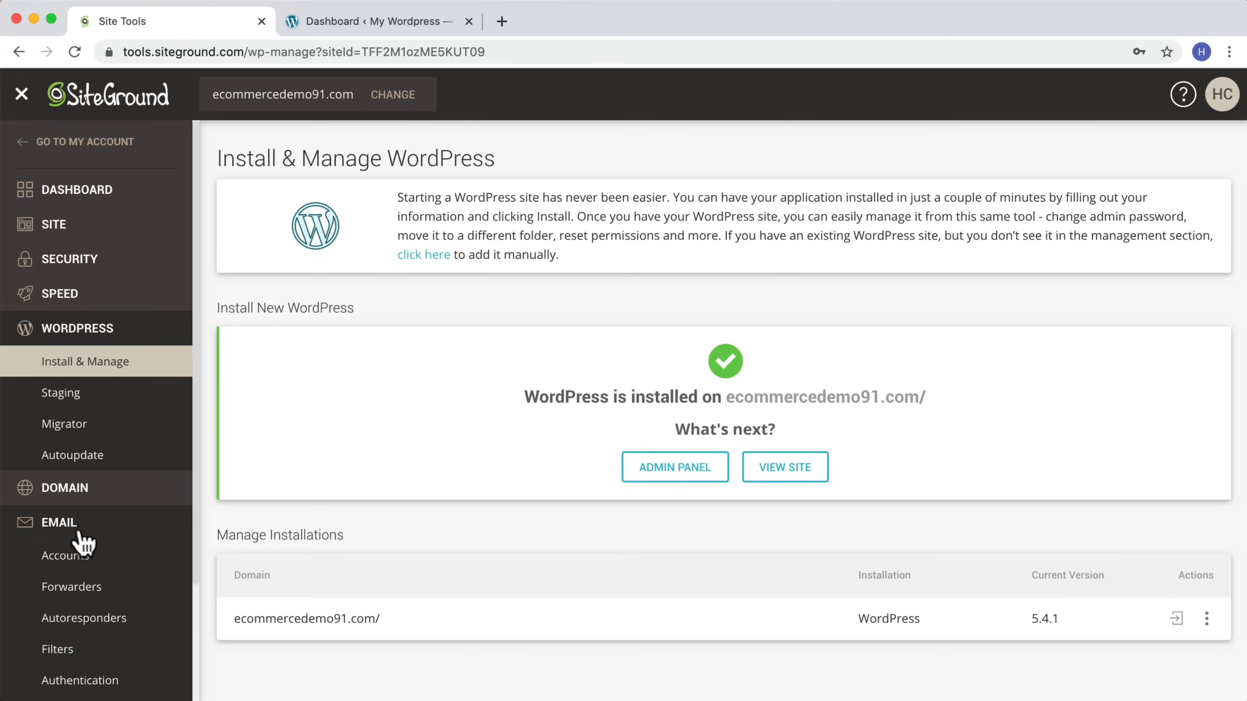
scroll(67, 538, "down", 3)
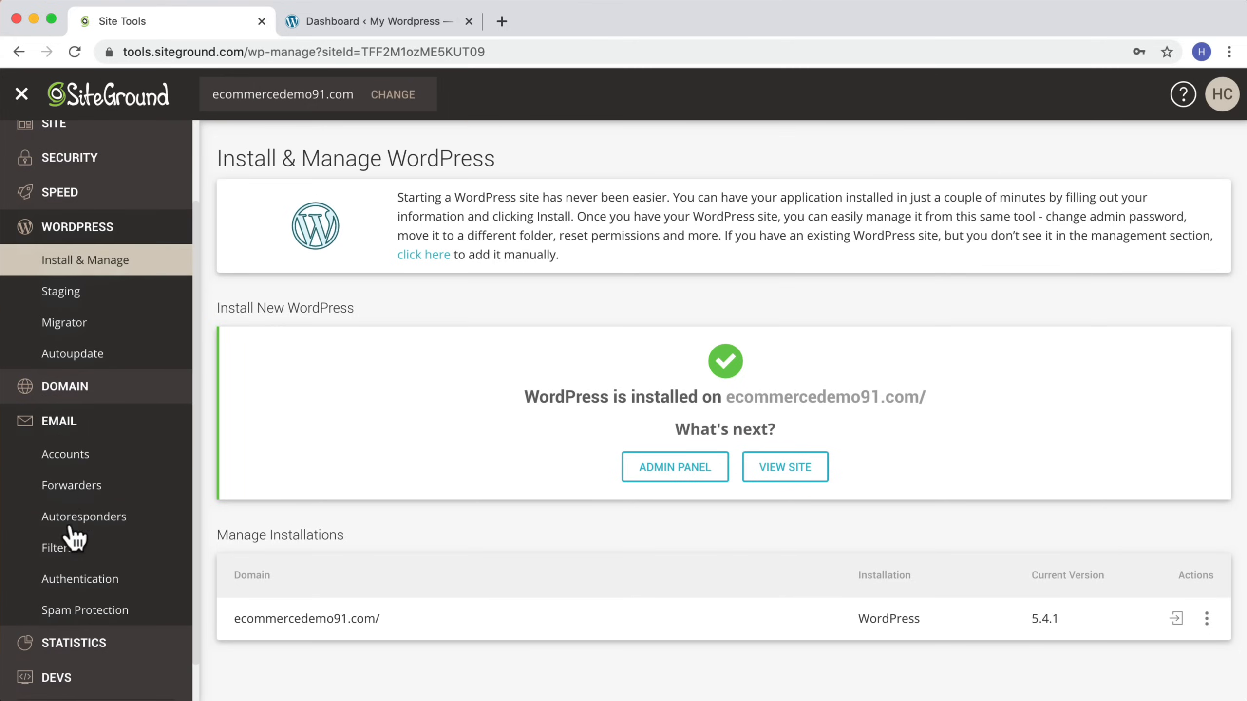
left_click(68, 459)
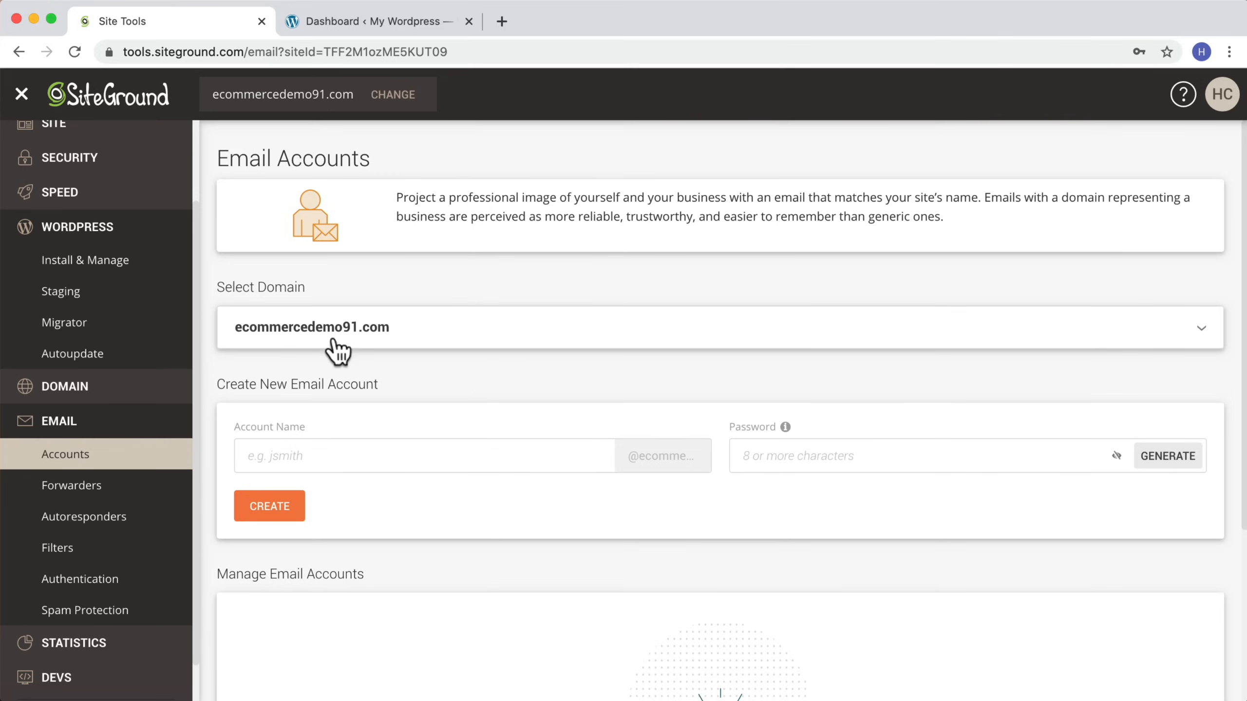
left_click(347, 448)
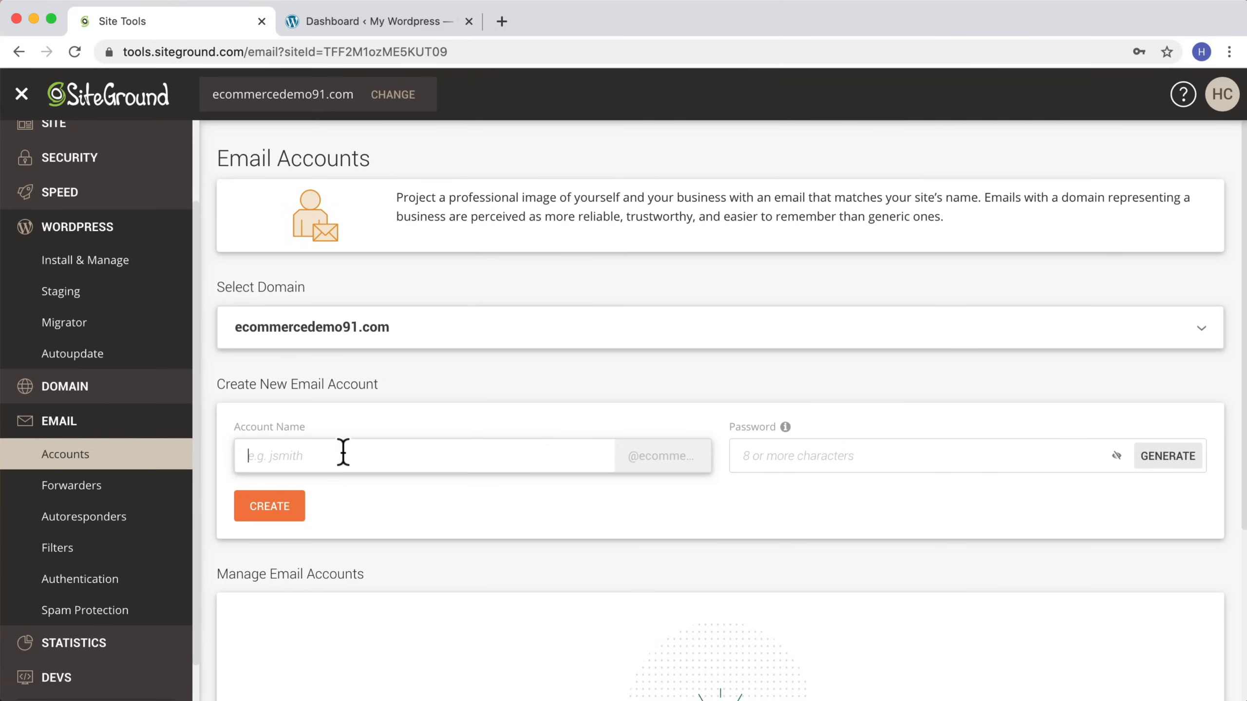
left_click(344, 451)
type("hello")
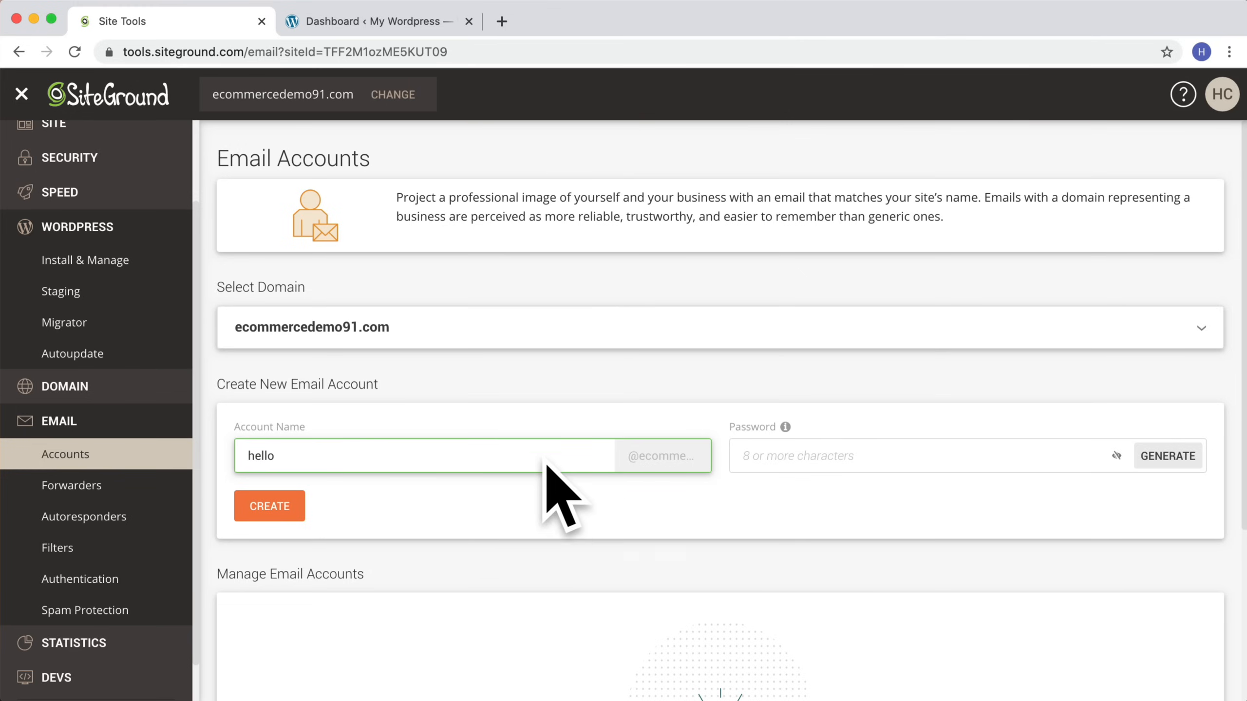
left_click(888, 460)
type("a")
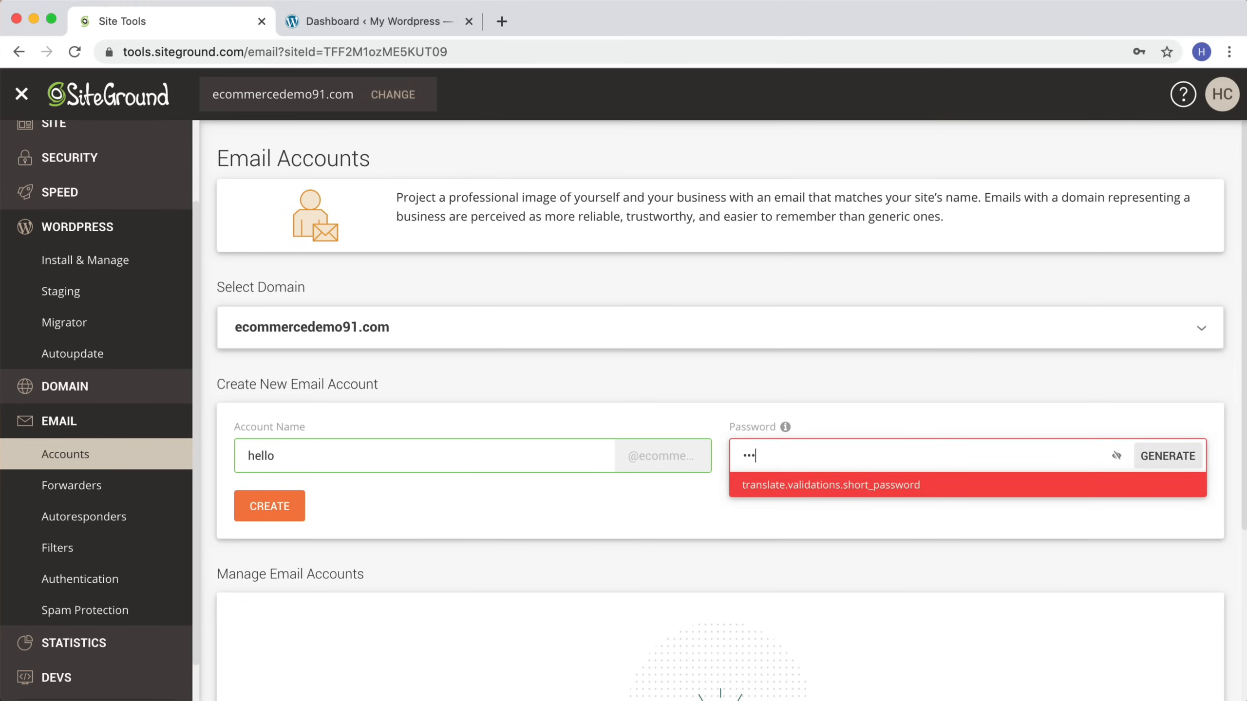
type("••••••••")
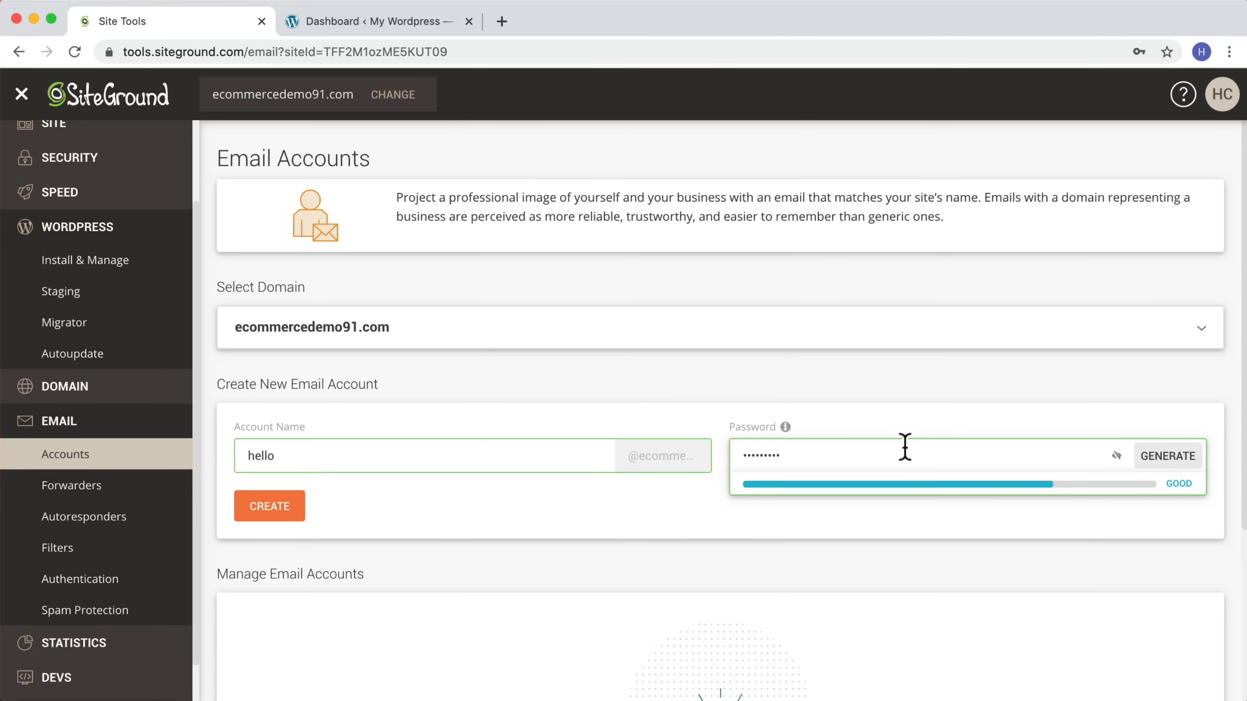
scroll(441, 509, "down", 2)
left_click(273, 460)
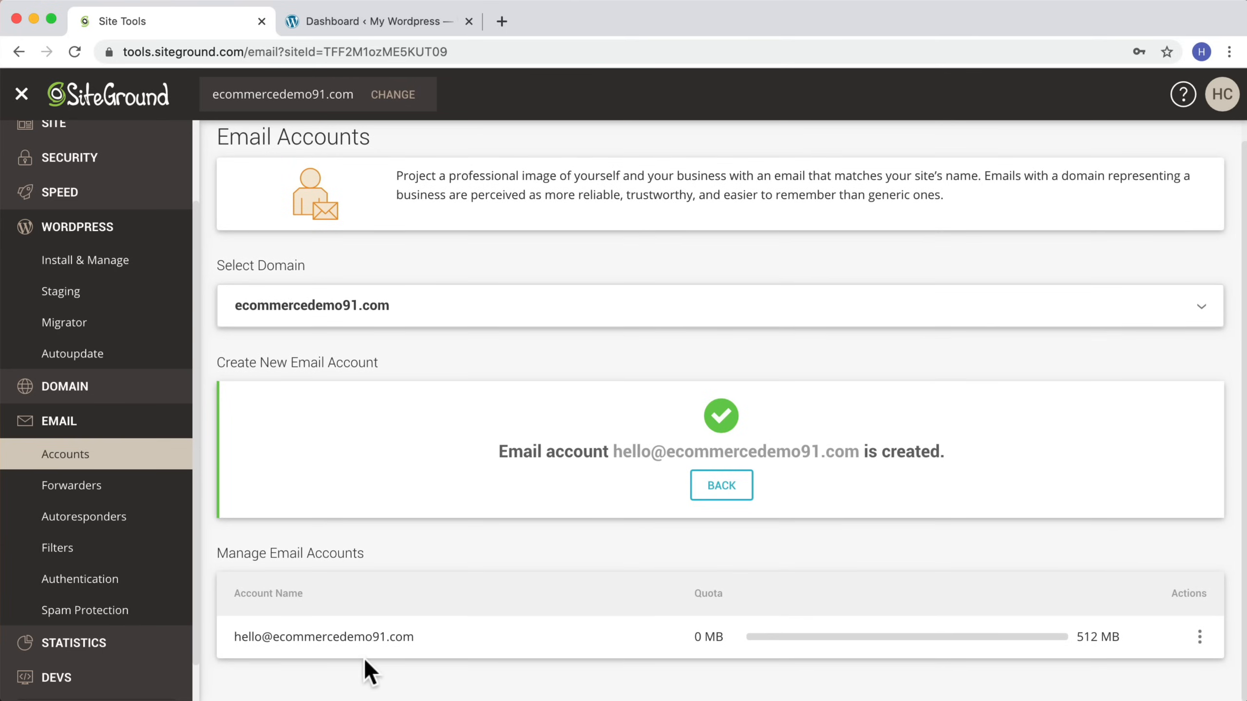
Step: Log in to the hello account's webmail from its account actions
left_click(1199, 638)
left_click(1124, 475)
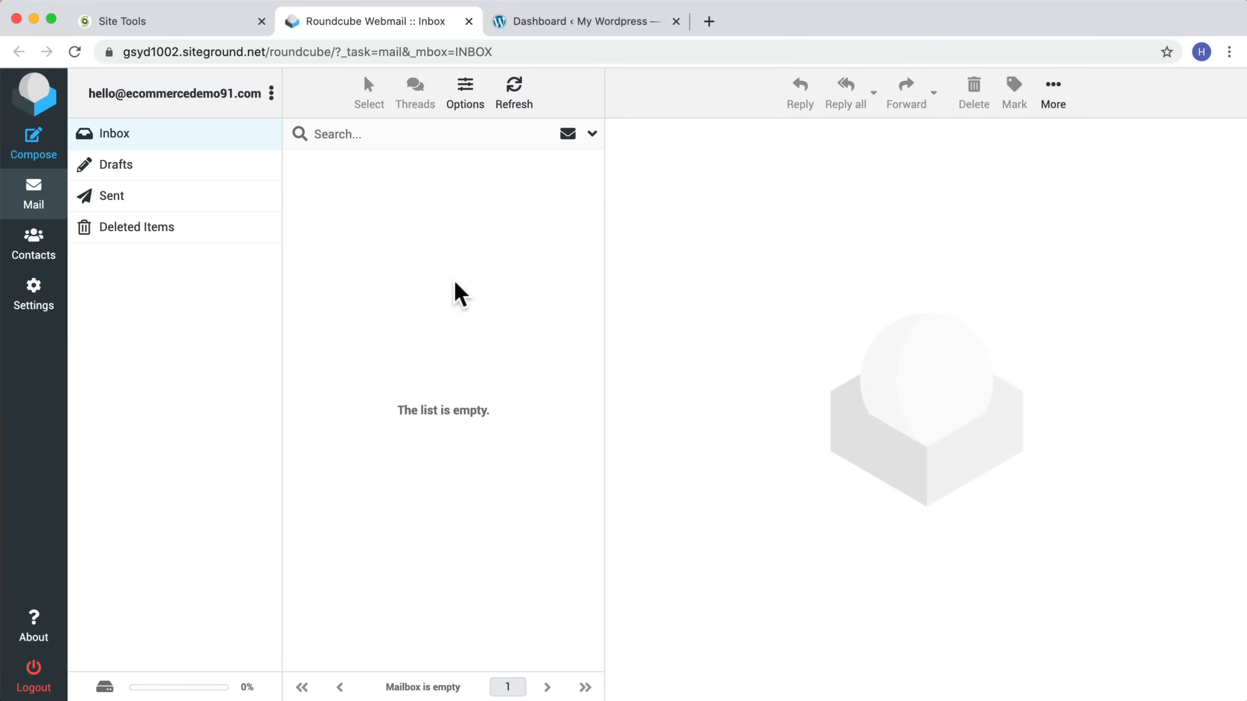
left_click(218, 29)
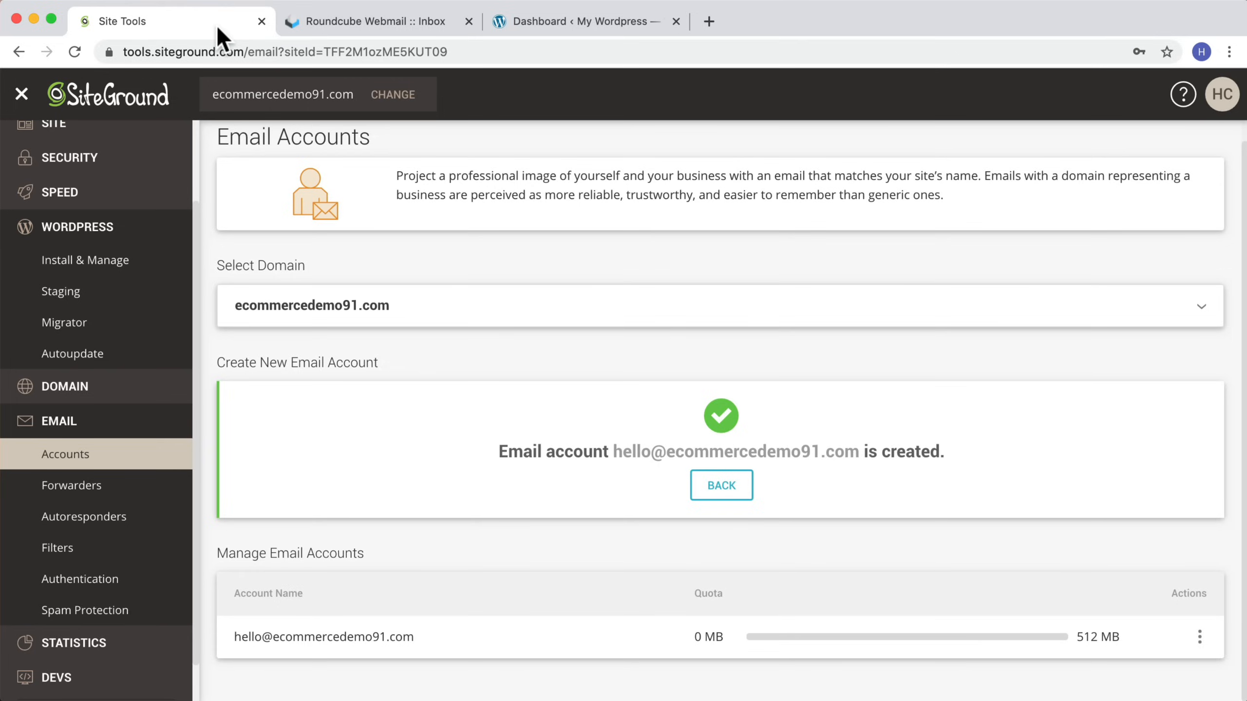
Step: Log out of the WordPress dashboard
left_click(586, 27)
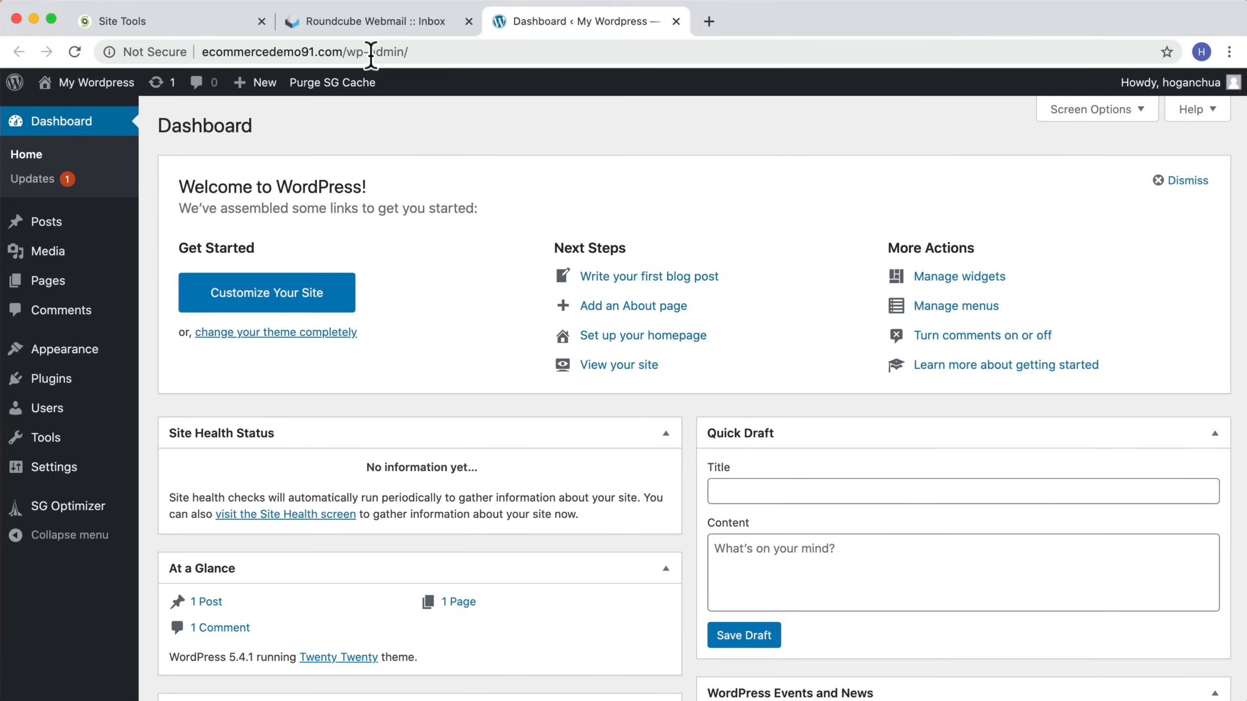
mouse_move(1168, 83)
left_click(1125, 169)
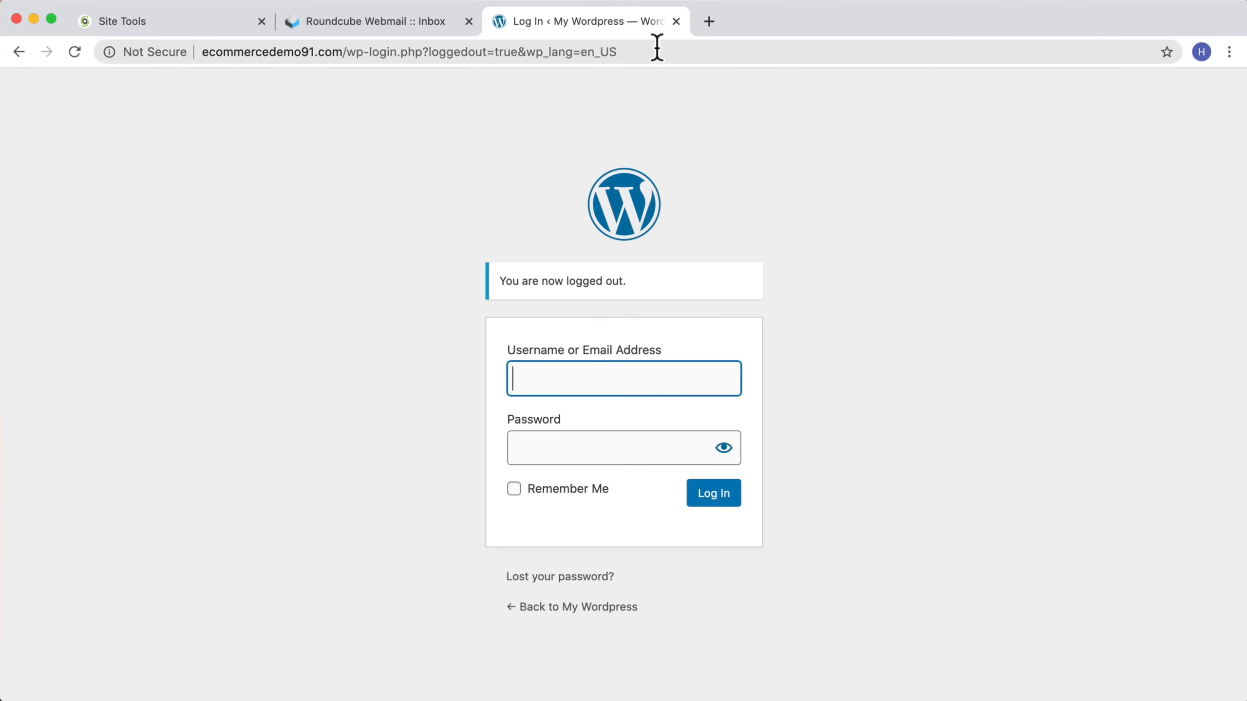
Step: Open the site's /login address and log in with the admin username and password
left_click_drag(619, 51, 346, 44)
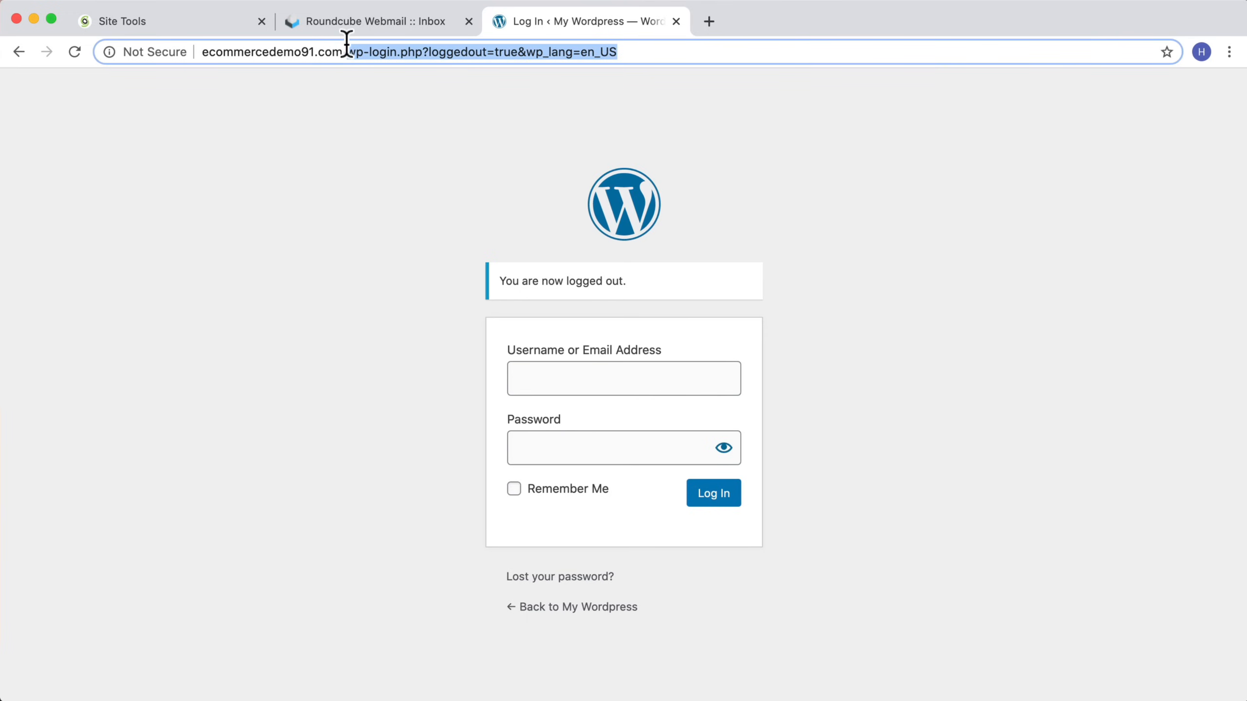
type("login")
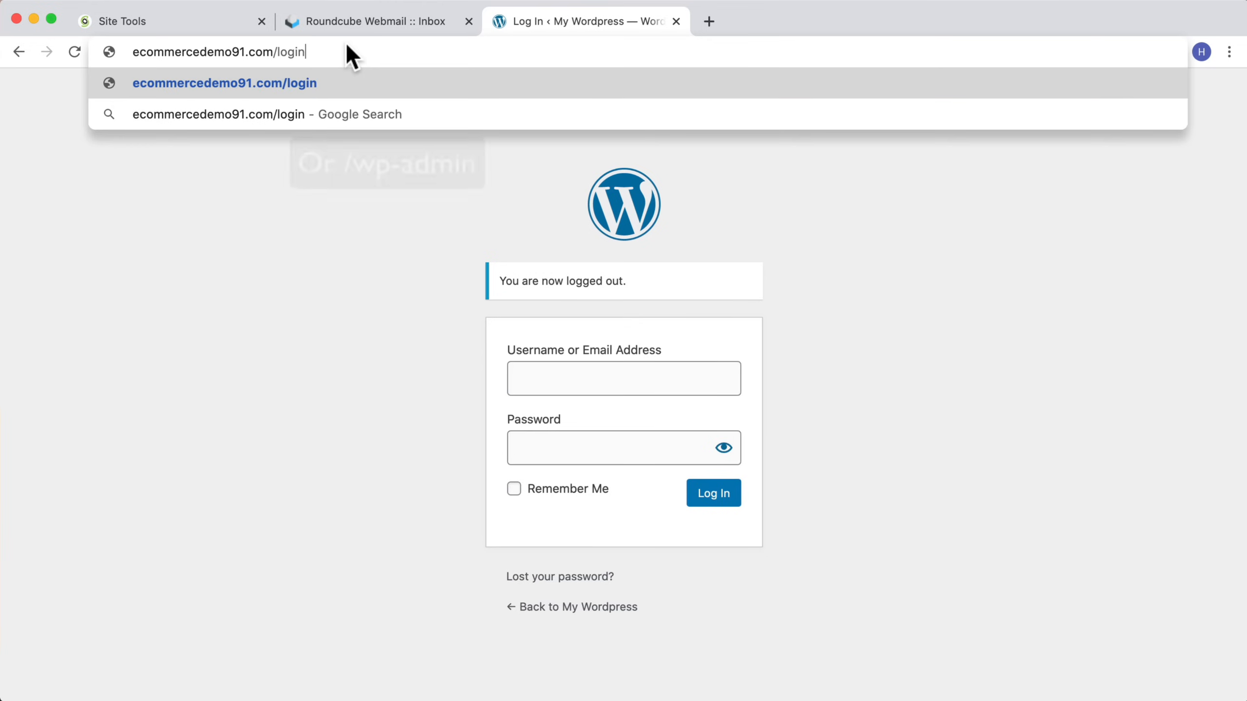
key("Return")
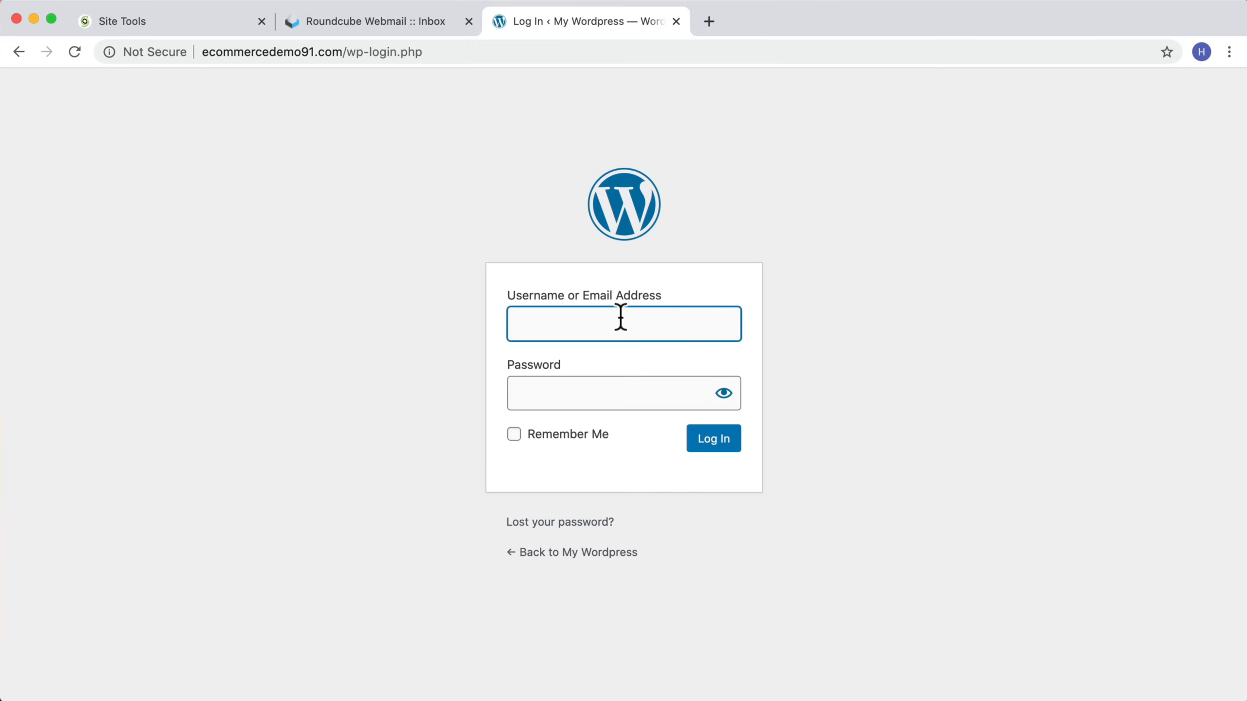
type("hoganchua")
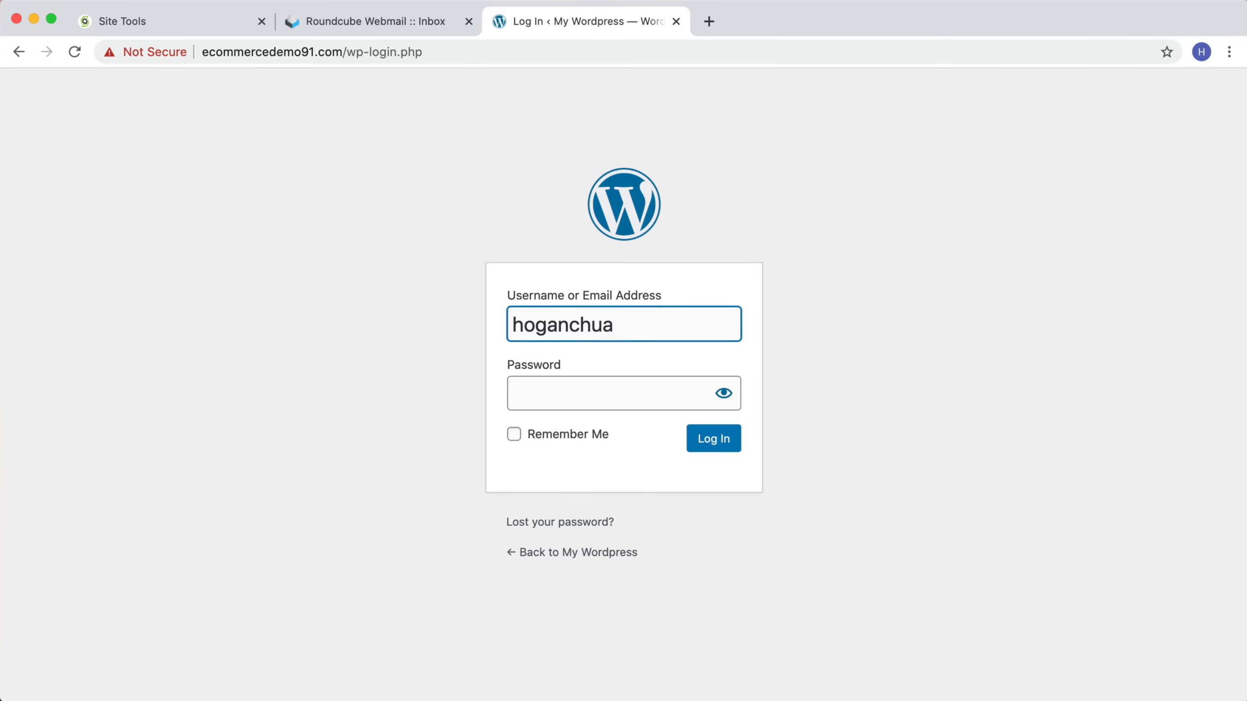
key("Tab")
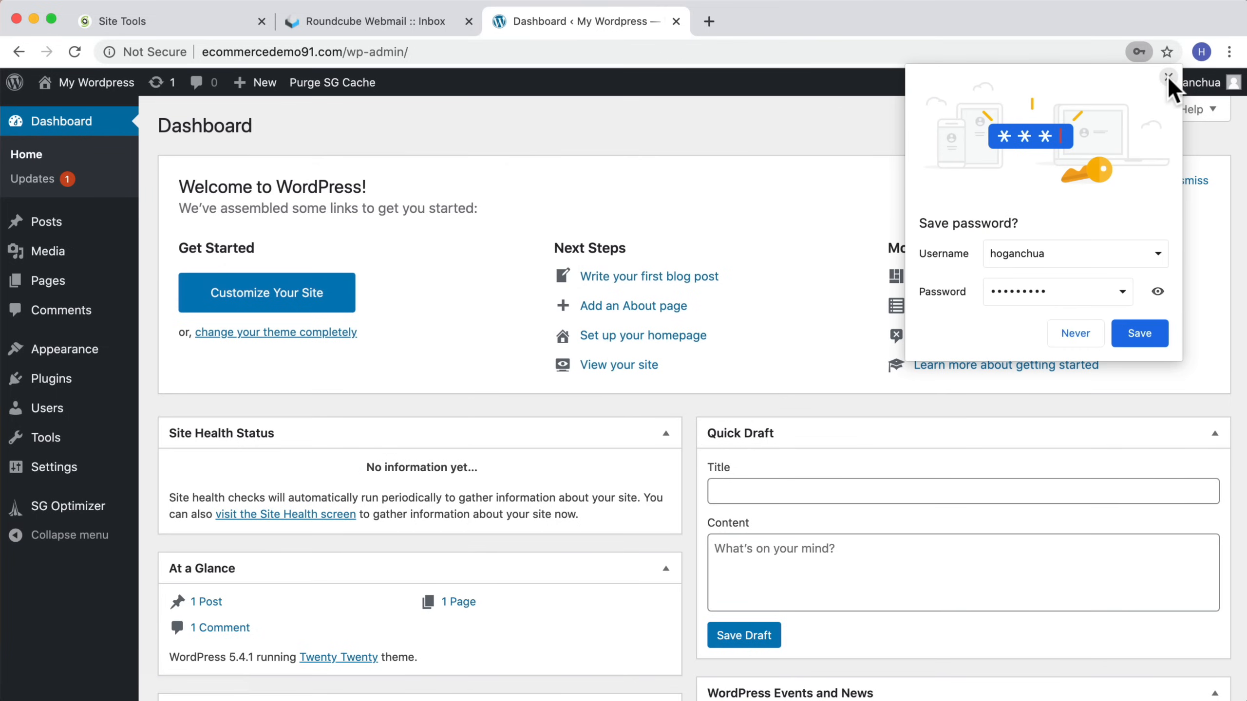
left_click(1169, 77)
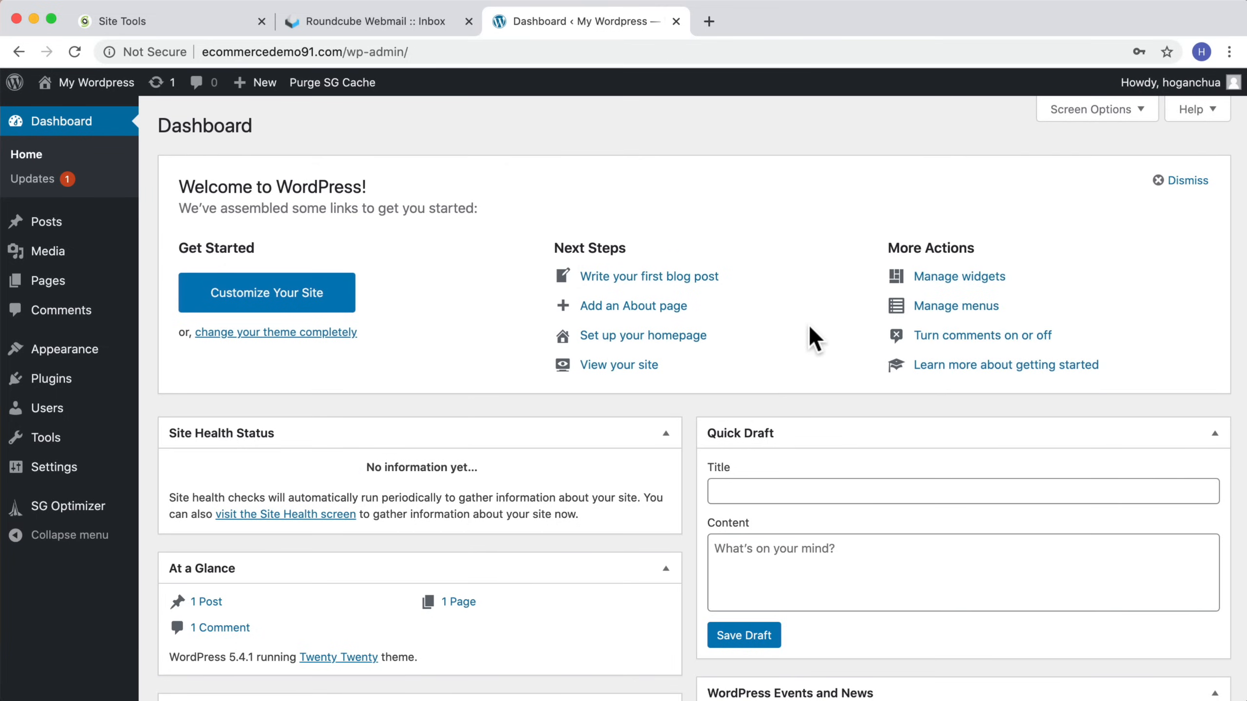
Step: View the live site's front page and return to the dashboard
mouse_move(49, 99)
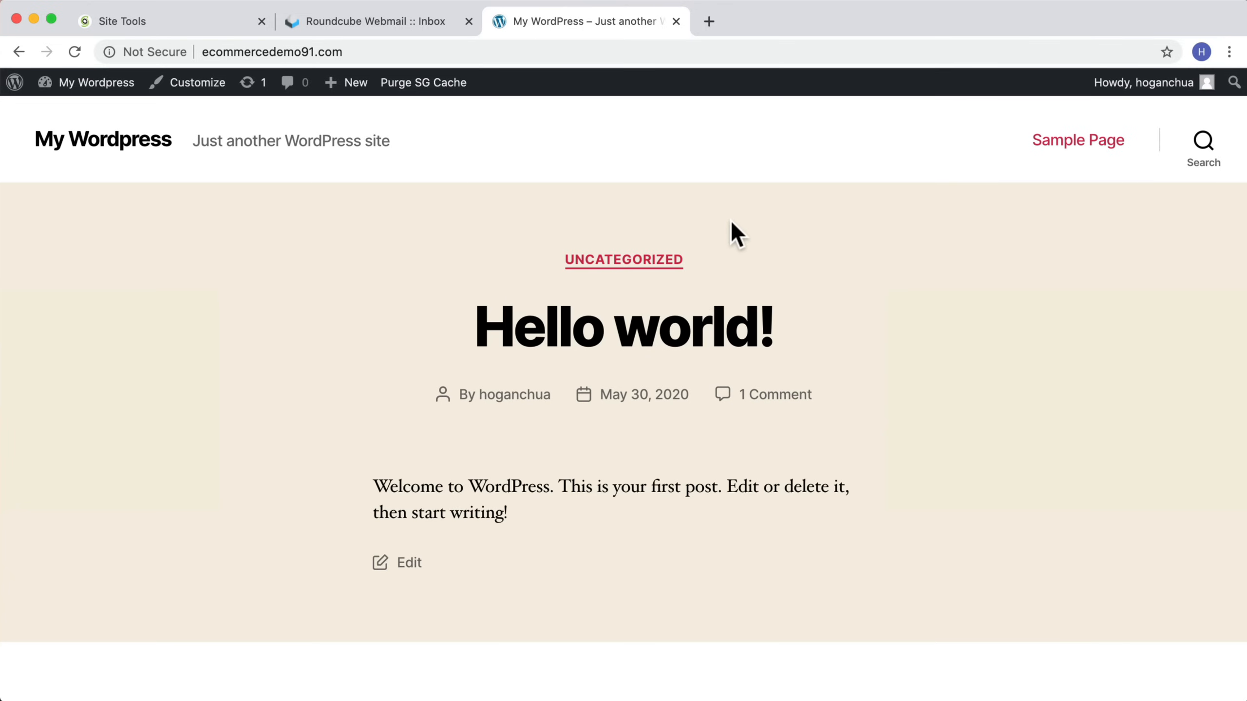
scroll(732, 230, "down", 10)
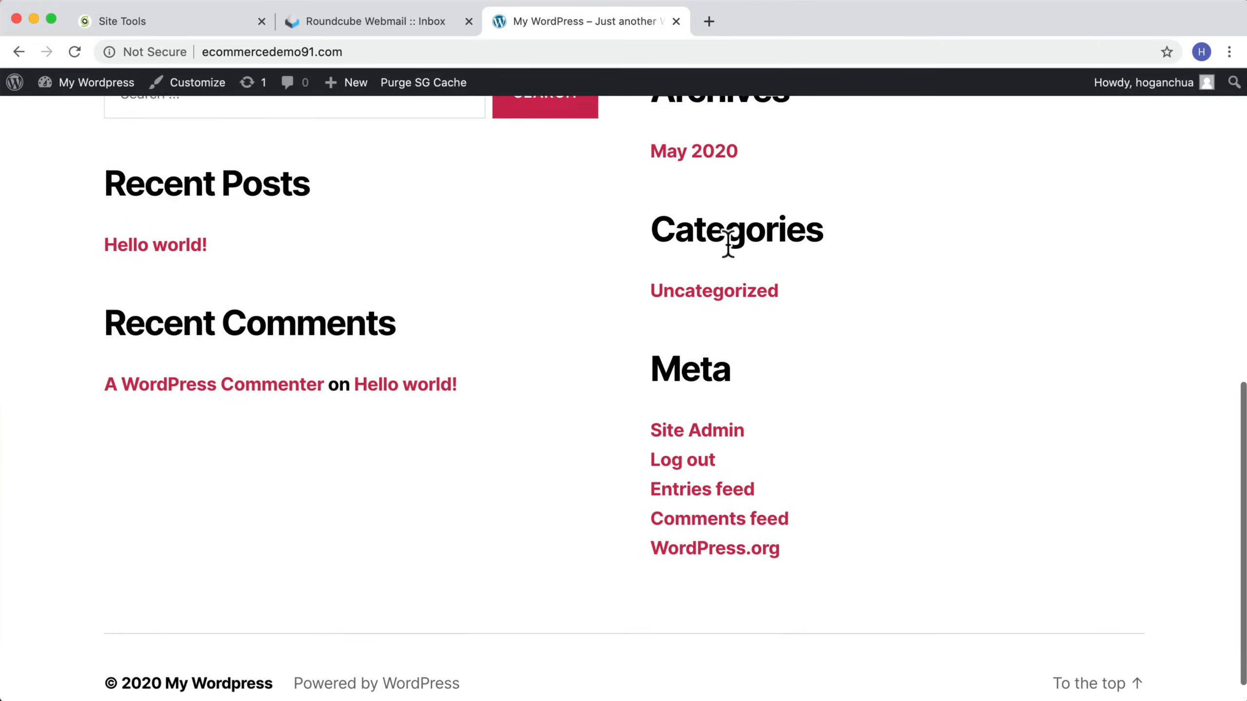
scroll(729, 242, "up", 15)
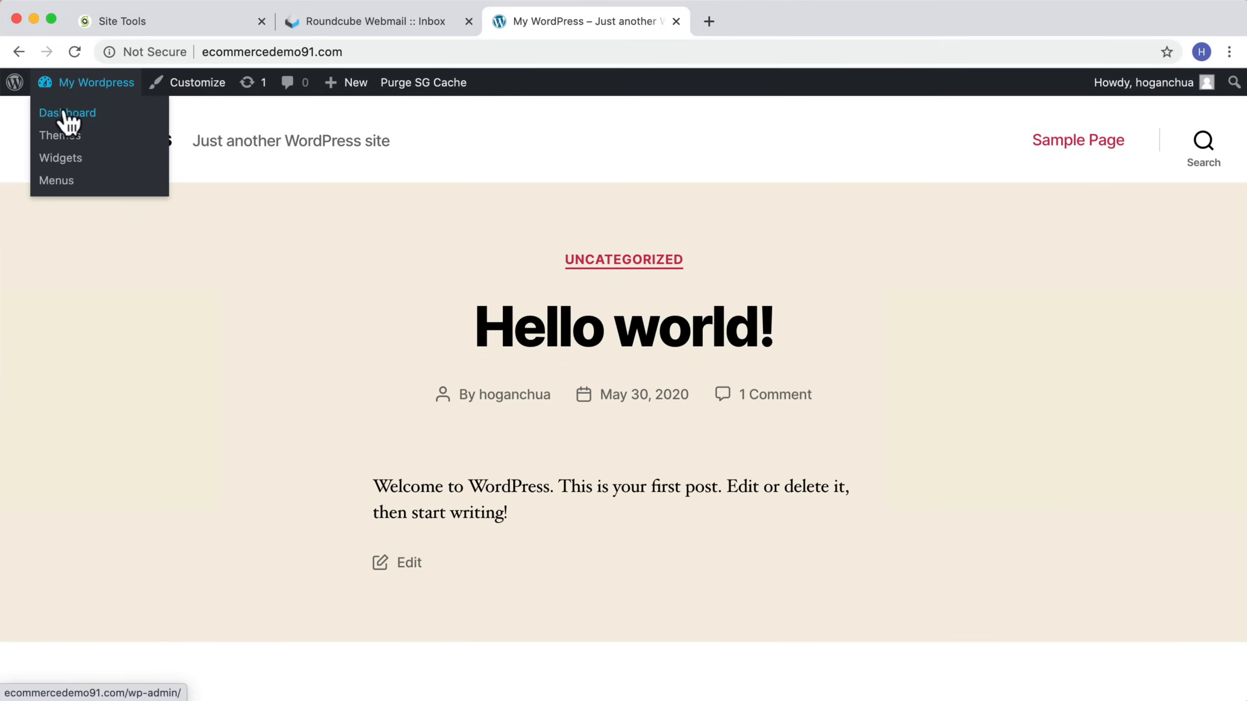
left_click(65, 114)
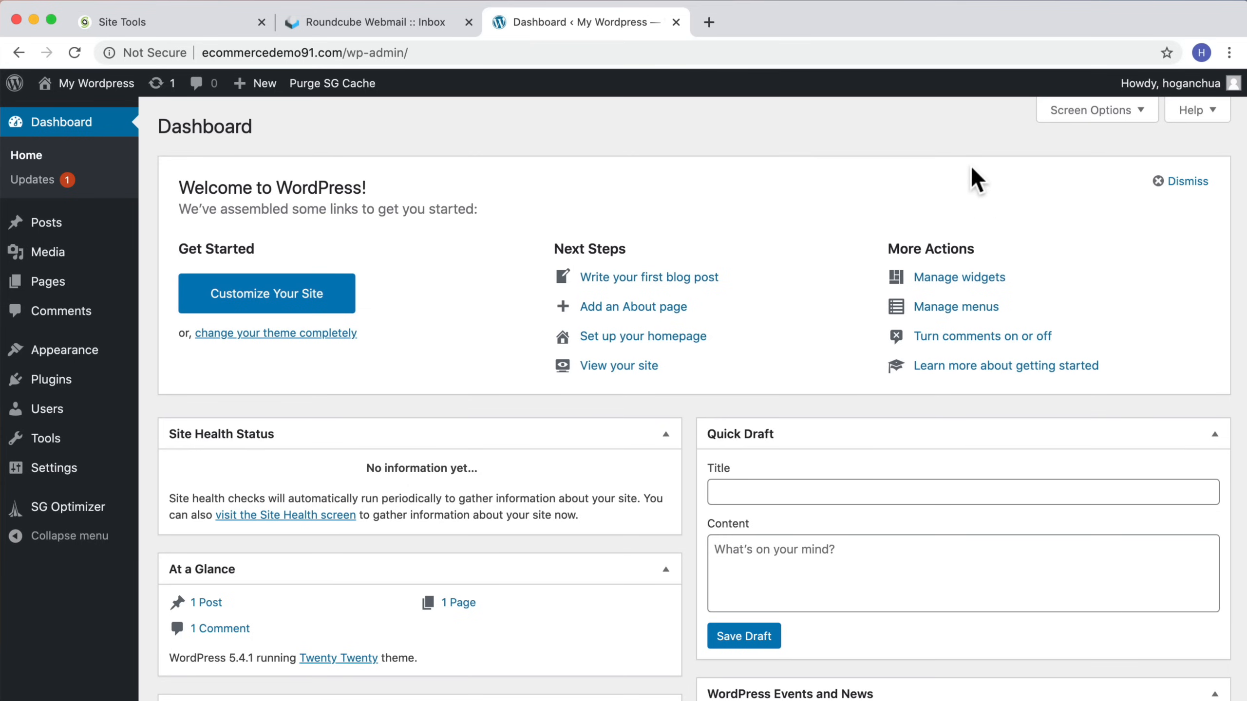
Step: Dismiss the Welcome to WordPress panel on the dashboard
scroll(898, 187, "down", 7)
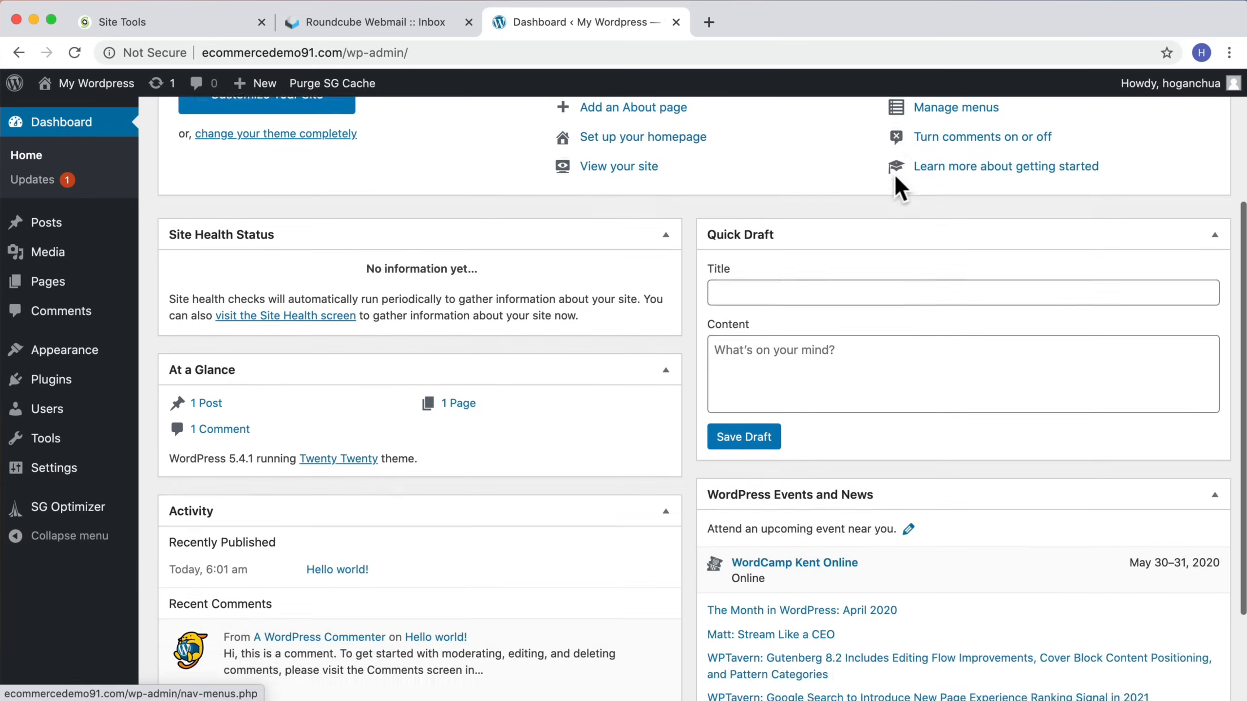
scroll(896, 182, "up", 4)
scroll(896, 175, "up", 3)
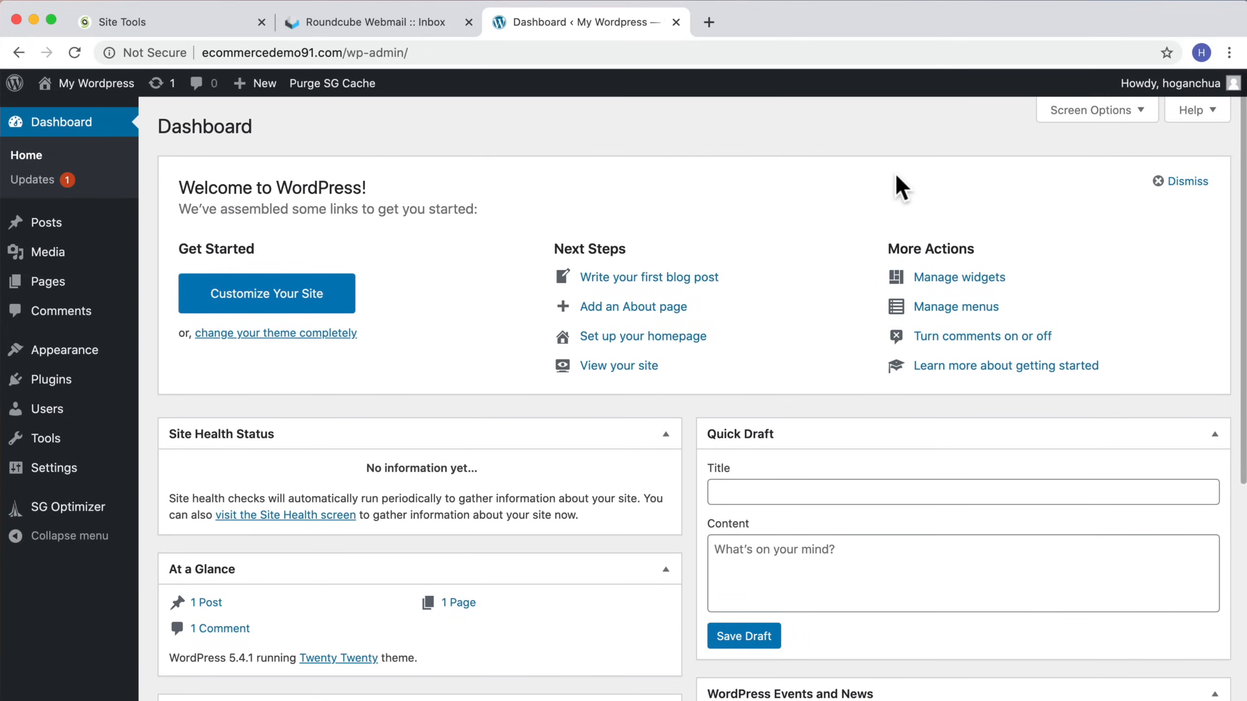
left_click(1163, 187)
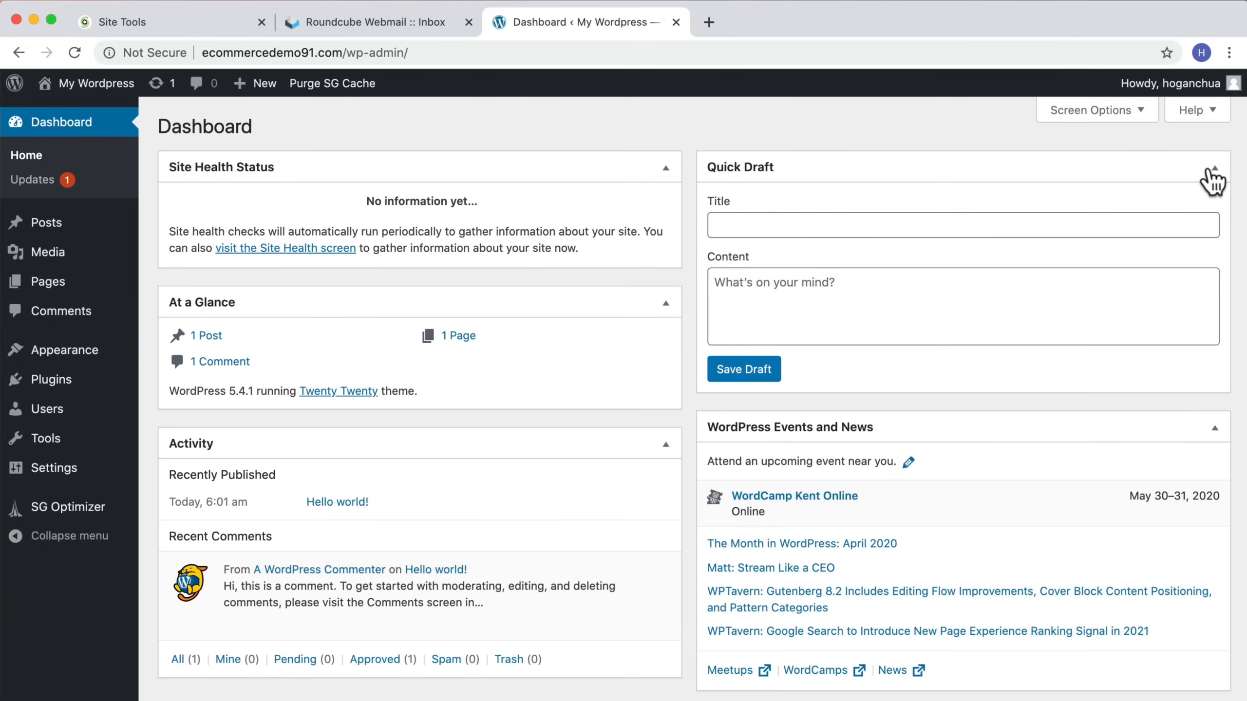
Step: Hide the At a Glance, Activity, Quick Draft and WordPress Events and News boxes, and collapse Site Health Status
left_click(1124, 118)
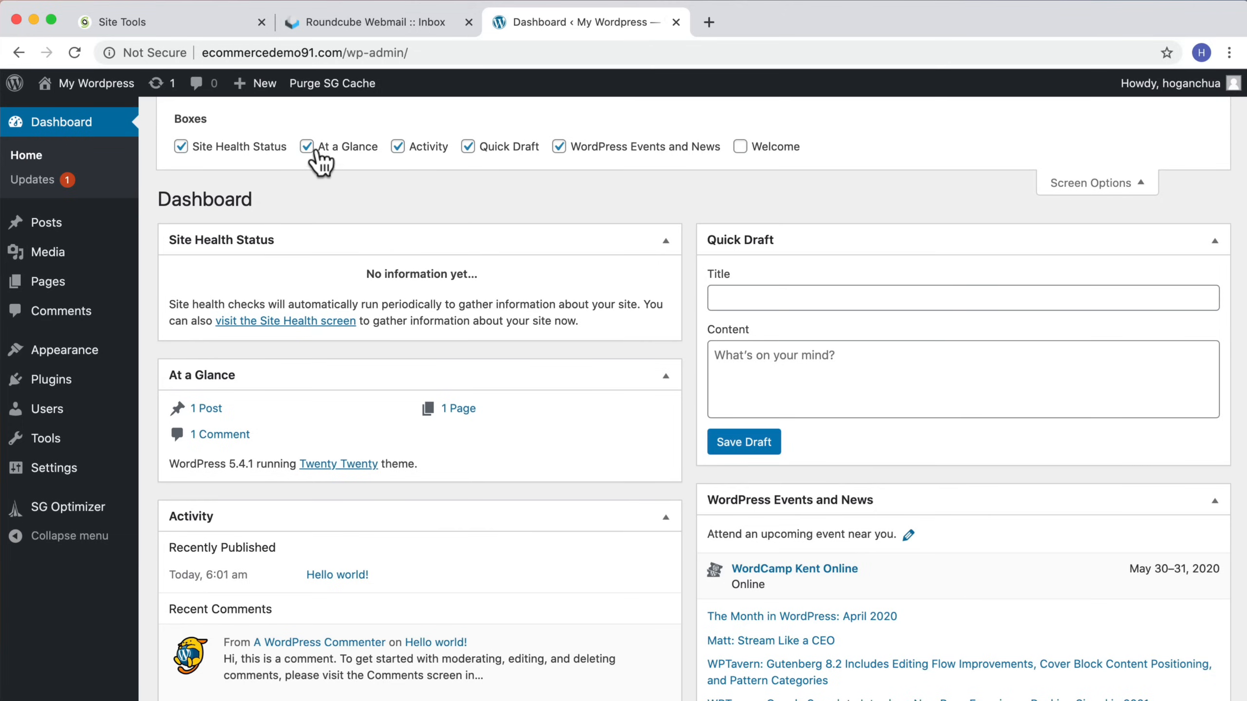
left_click(309, 149)
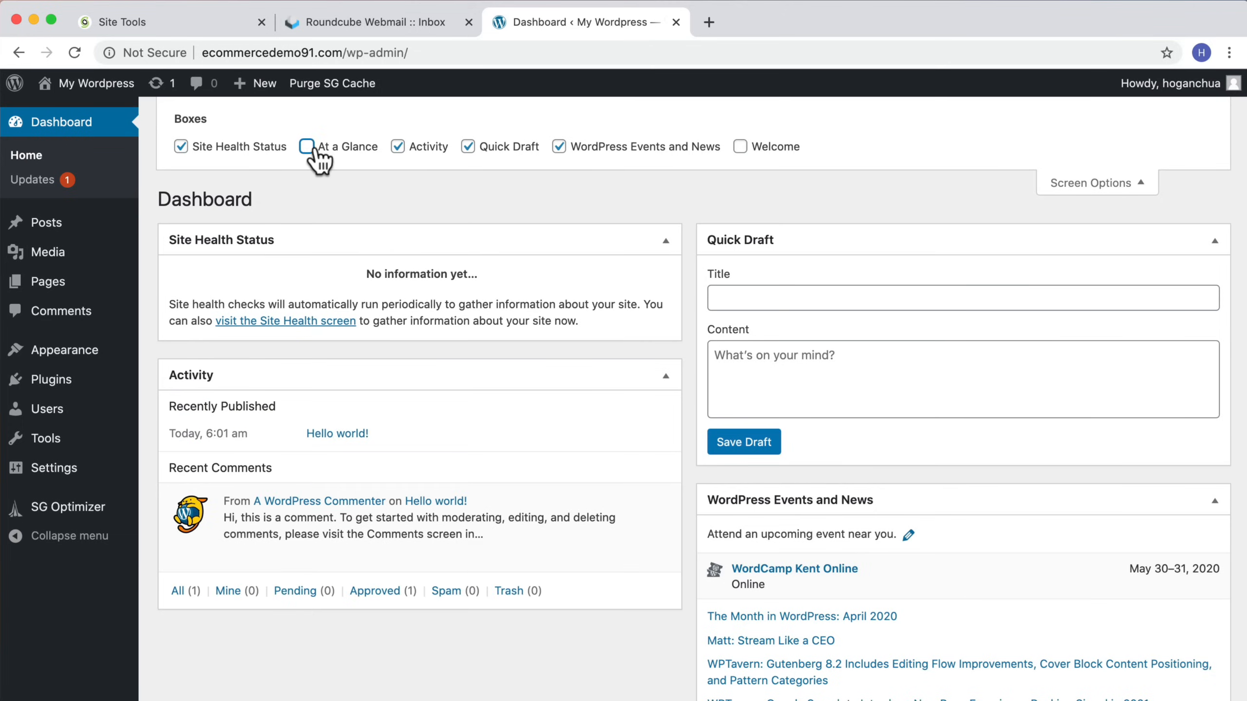
left_click(399, 149)
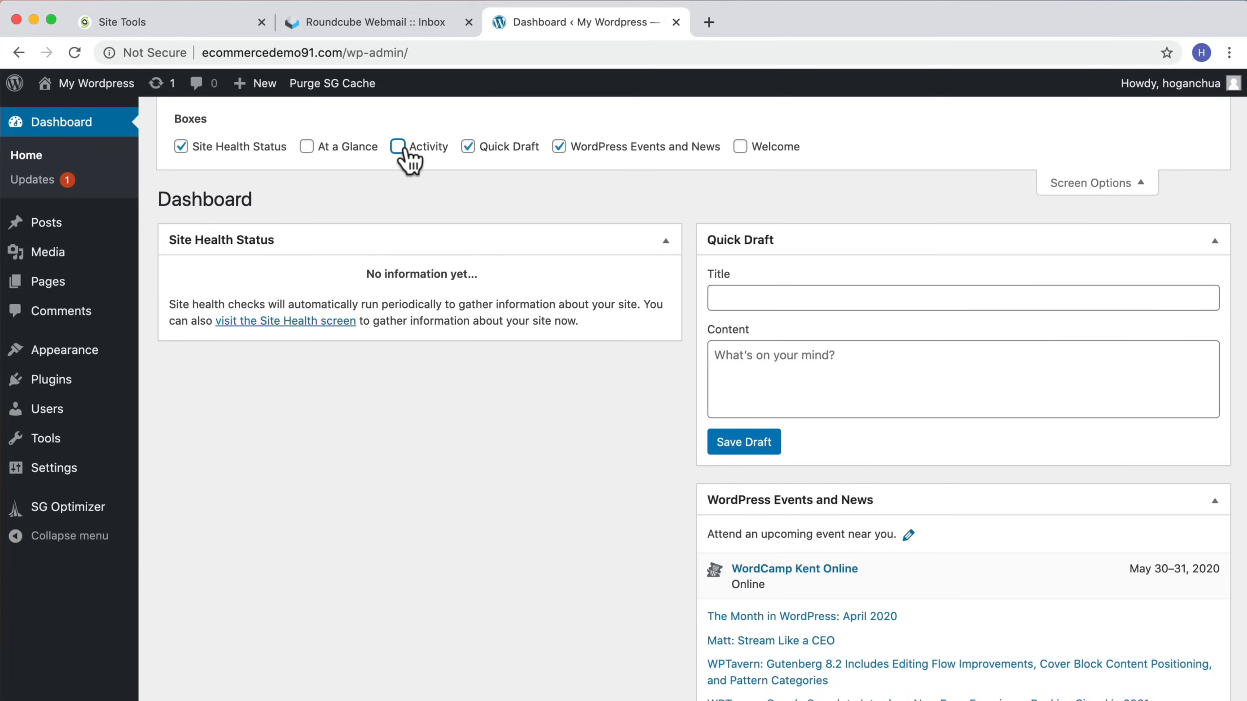
left_click(467, 148)
left_click(560, 148)
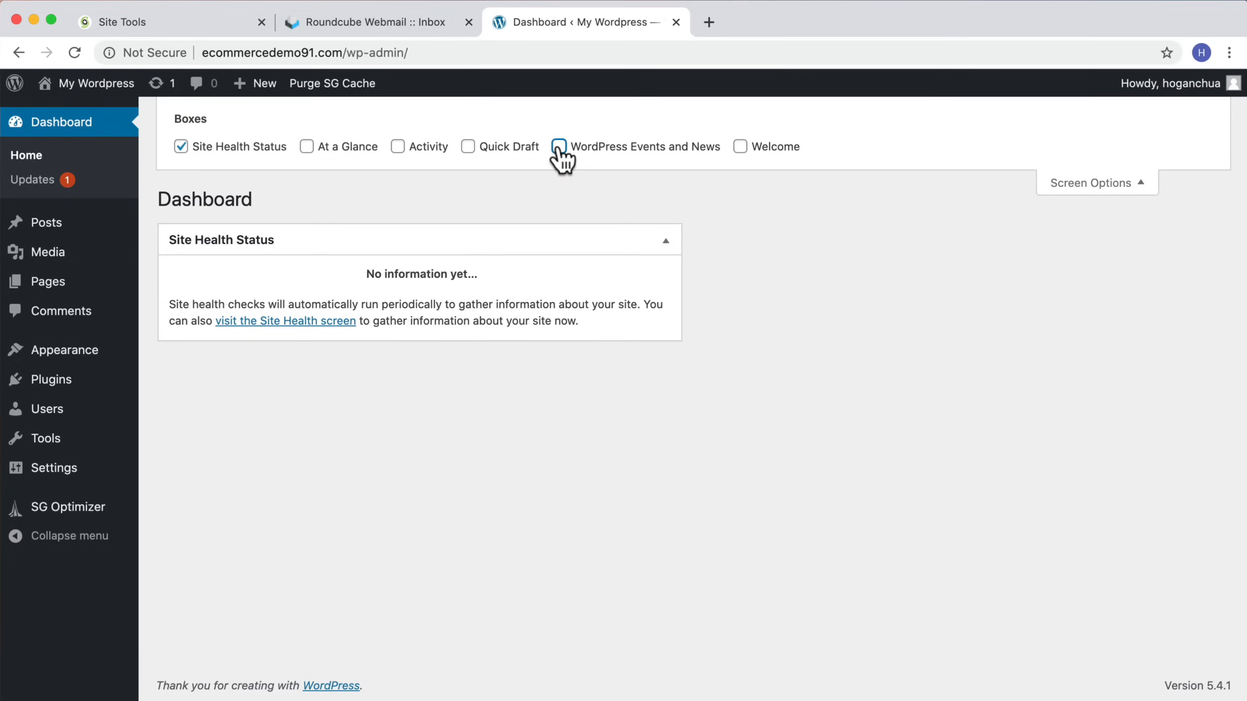
left_click(1126, 192)
left_click(665, 168)
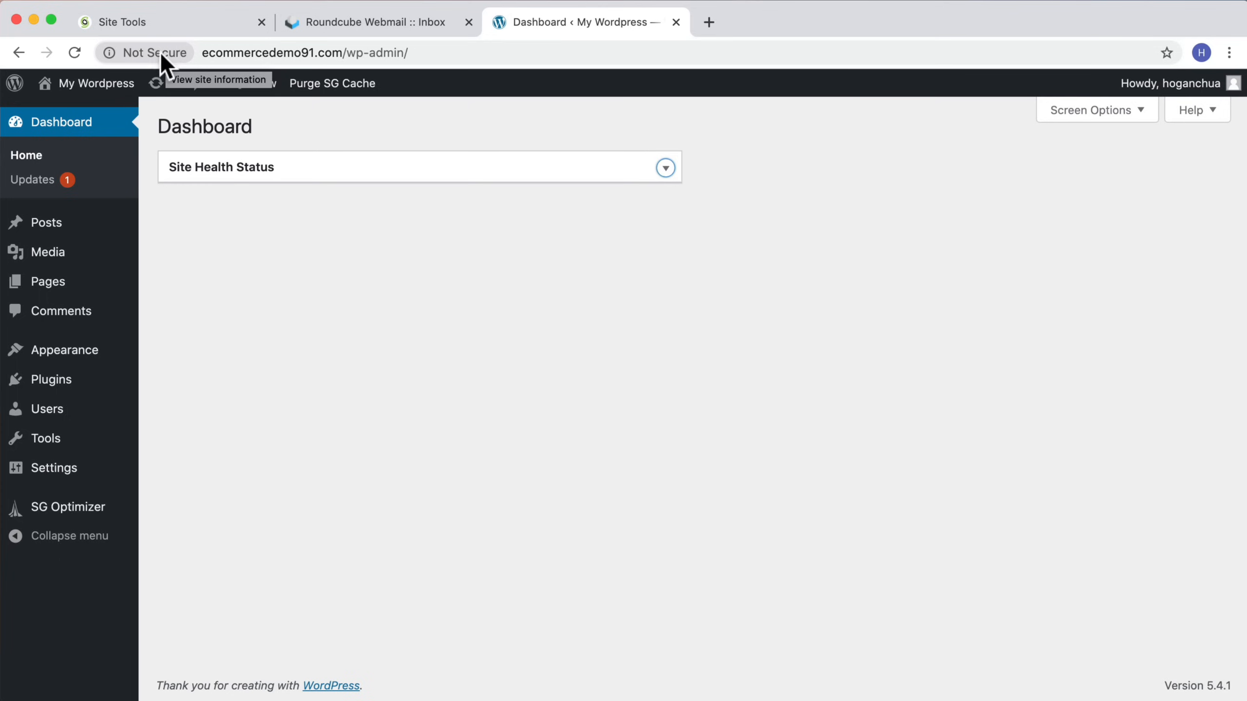
Step: Check the site's certificate in the SiteGround SSL Manager, then return to the WordPress dashboard
left_click(165, 27)
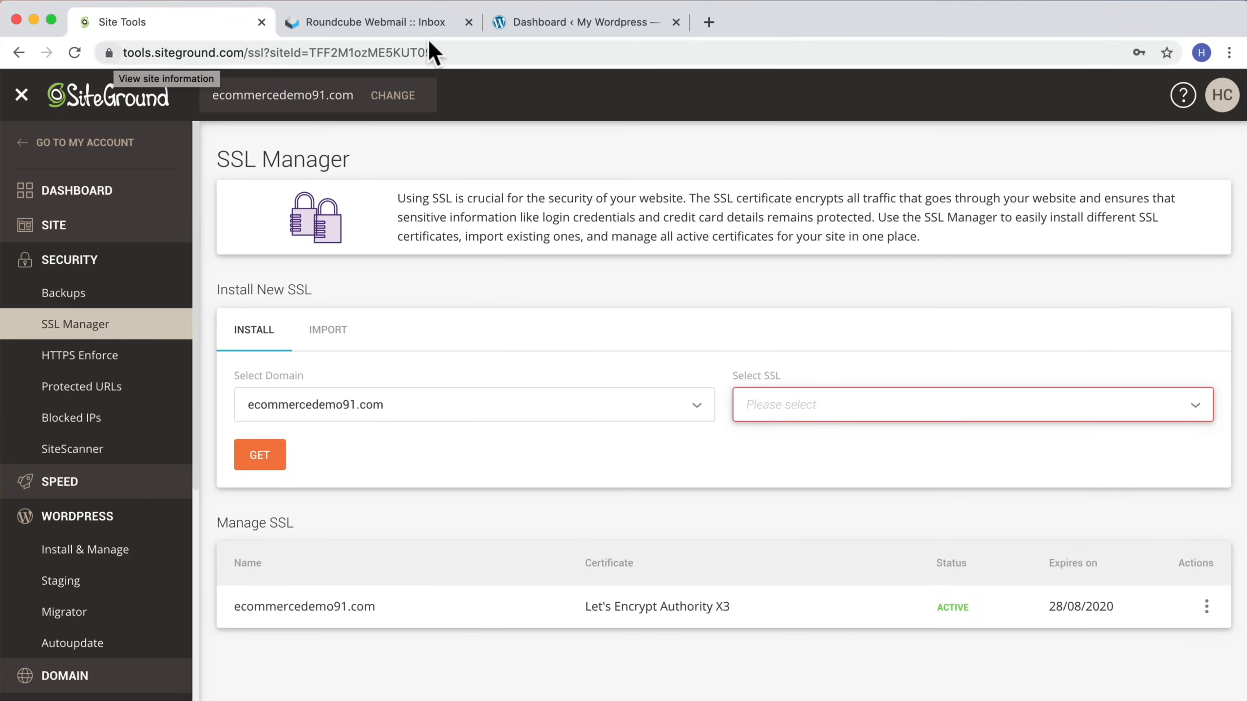
left_click(537, 30)
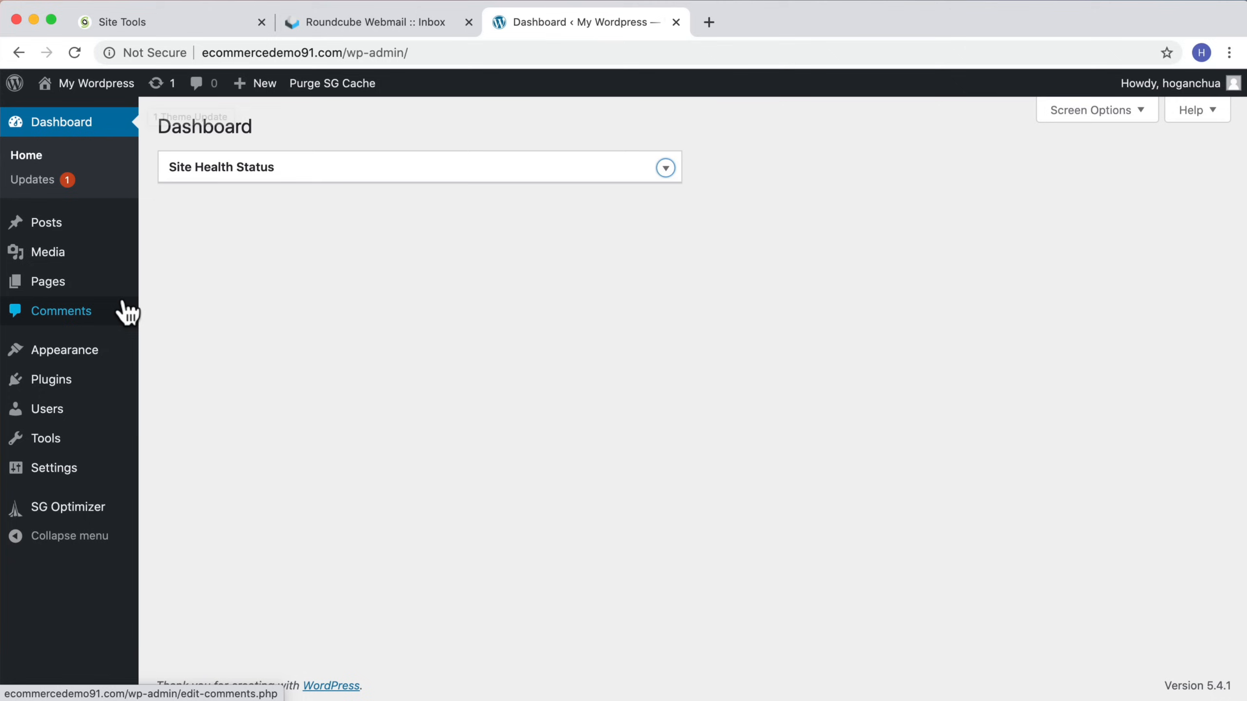
Step: Search the plugin directory for really simple ssl, then install and activate the Really Simple SSL plugin
left_click(49, 388)
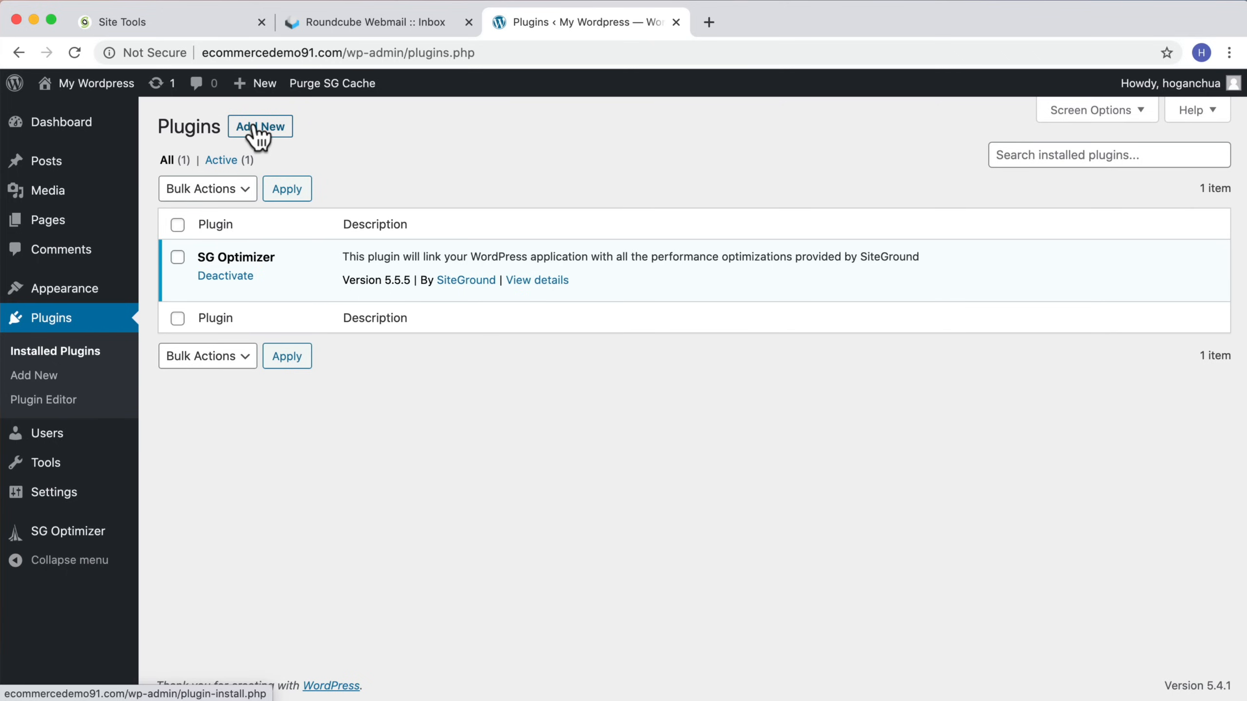
left_click(258, 129)
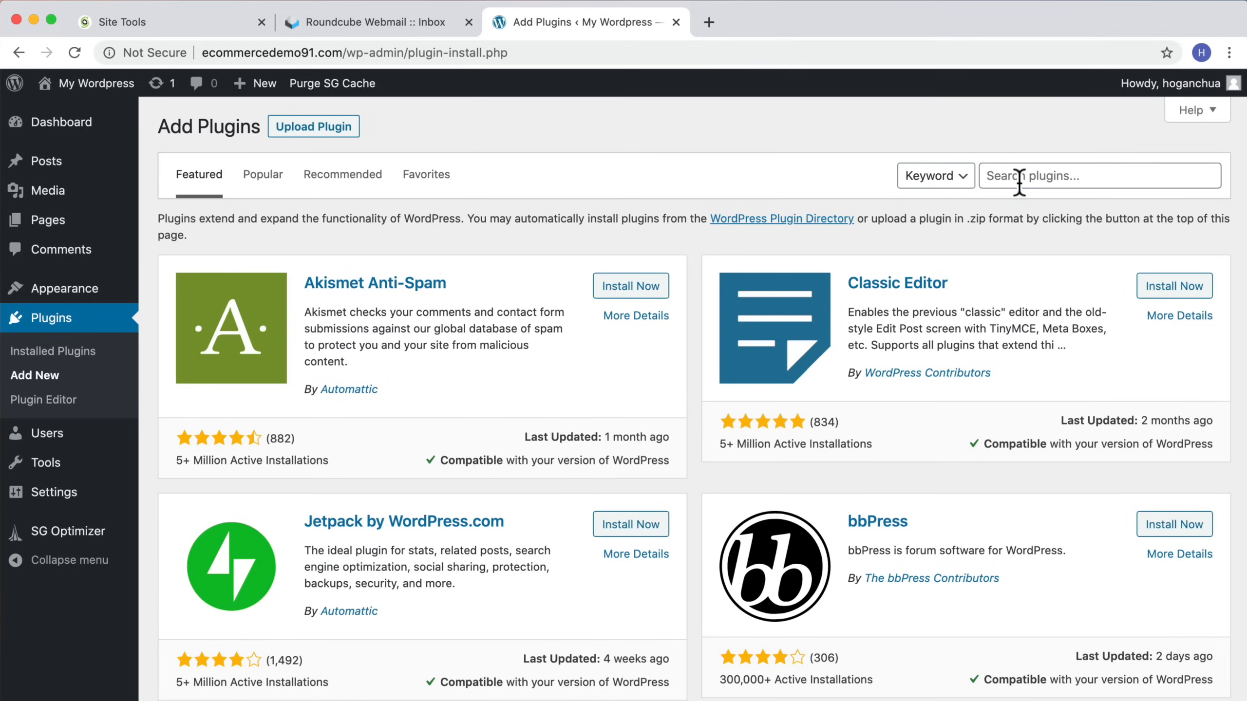
left_click(1019, 178)
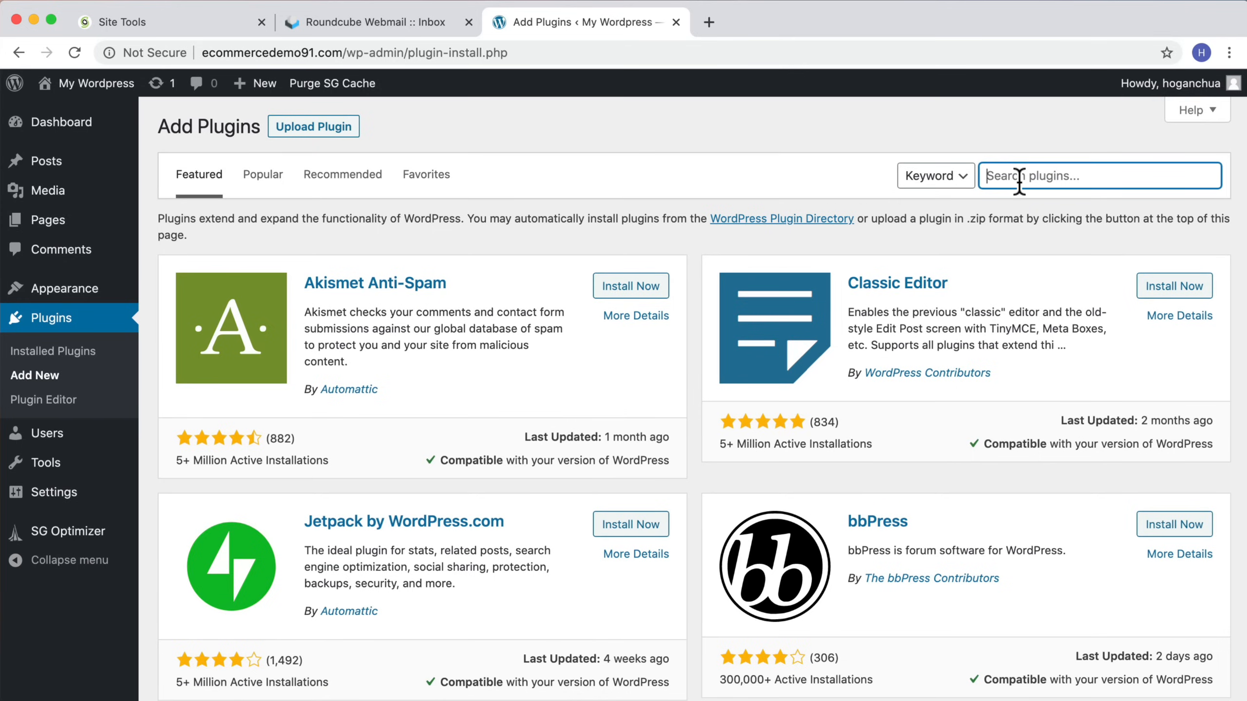
type("really simple ssl")
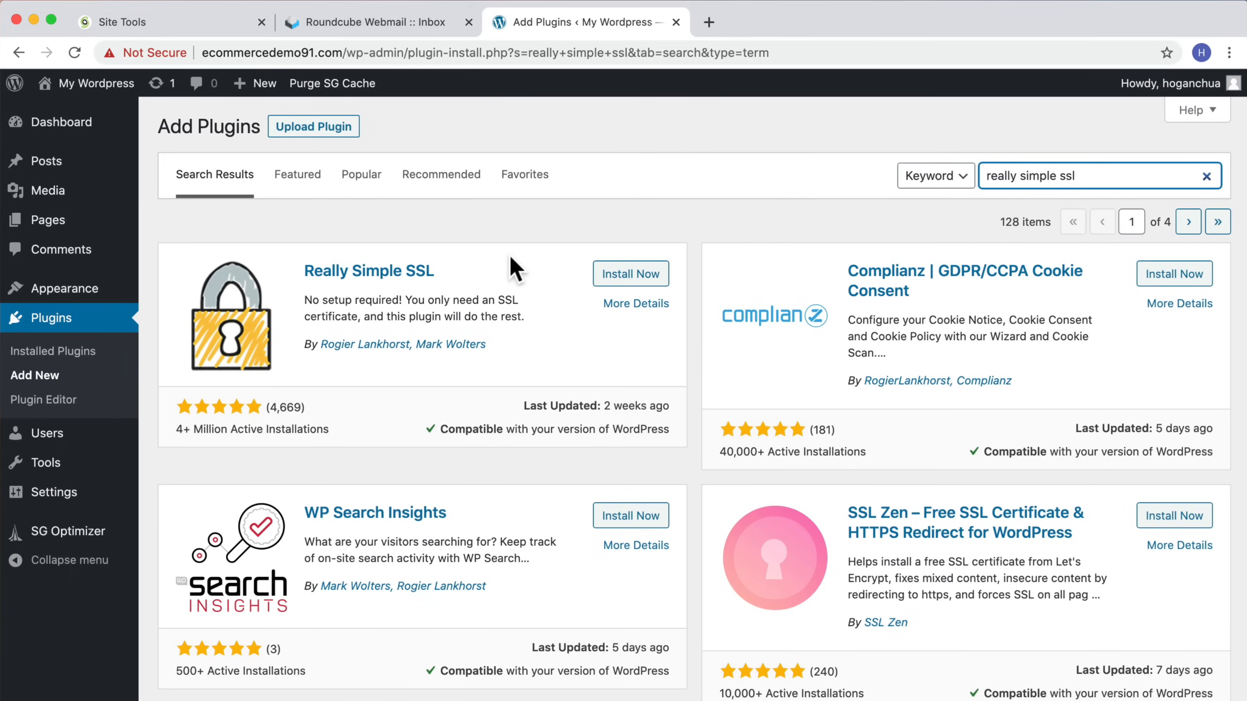
left_click(619, 276)
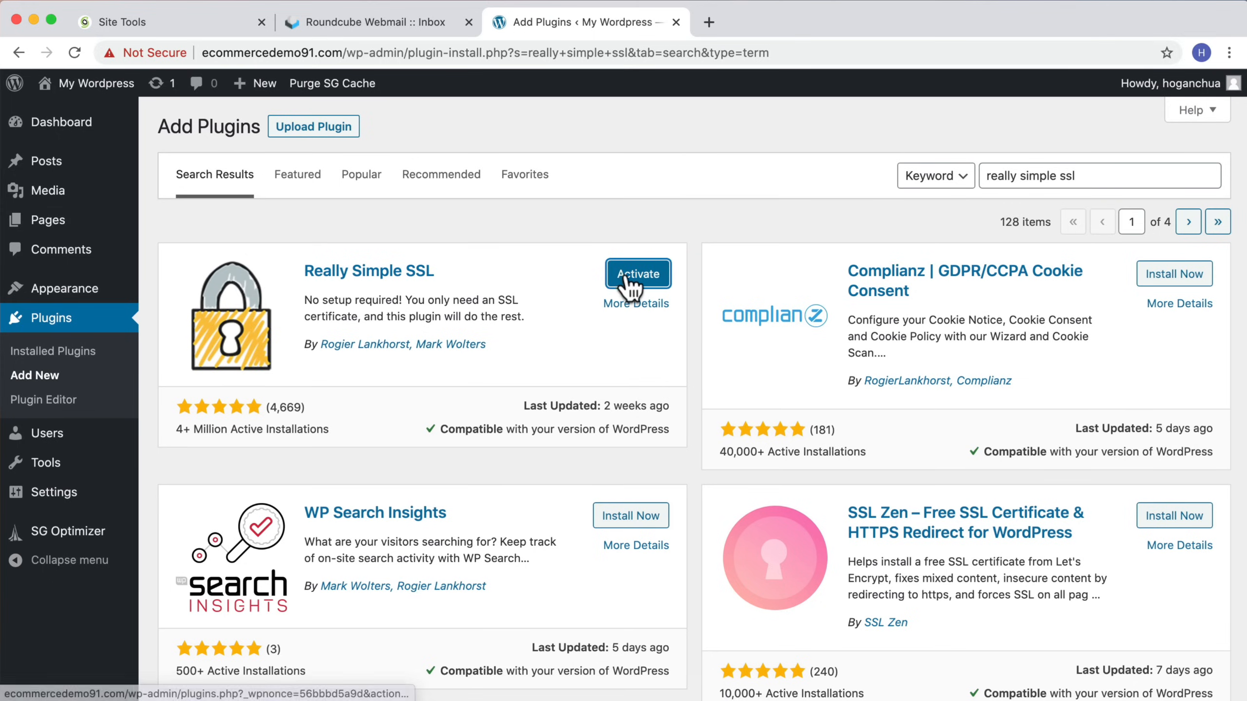
left_click(629, 278)
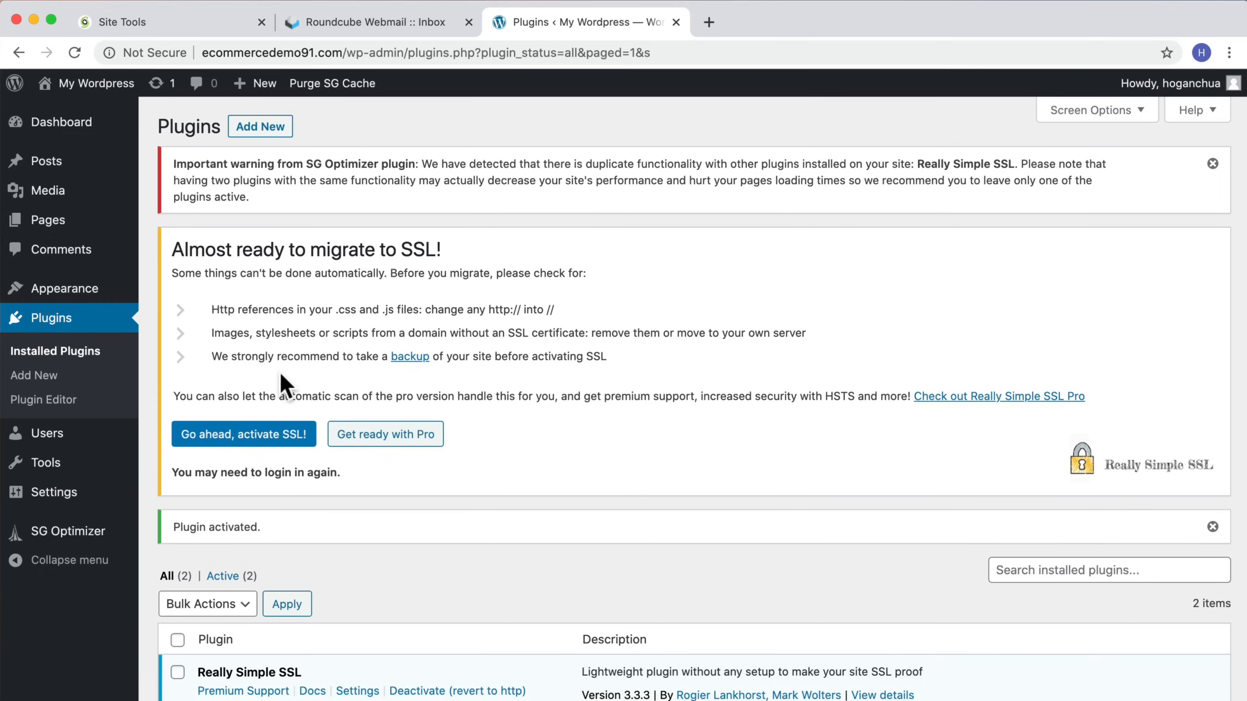
Step: Activate SSL and log back in with the admin username and password
left_click(263, 440)
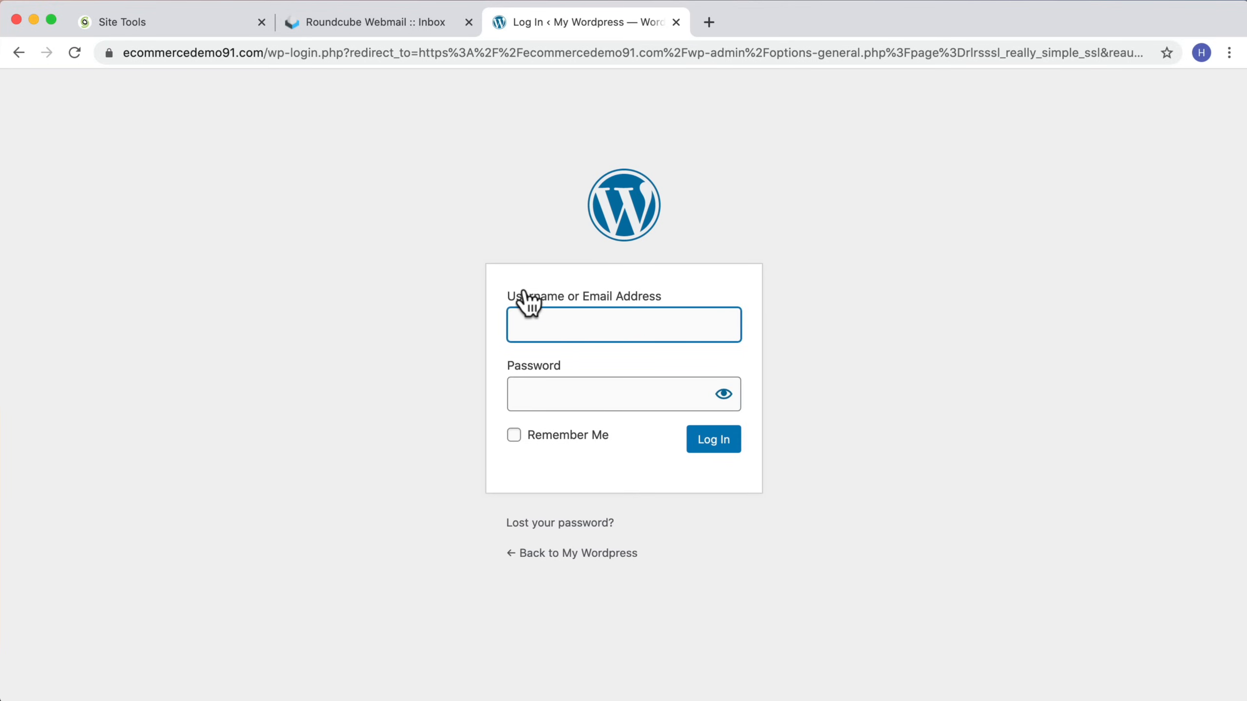
type("hoganchua")
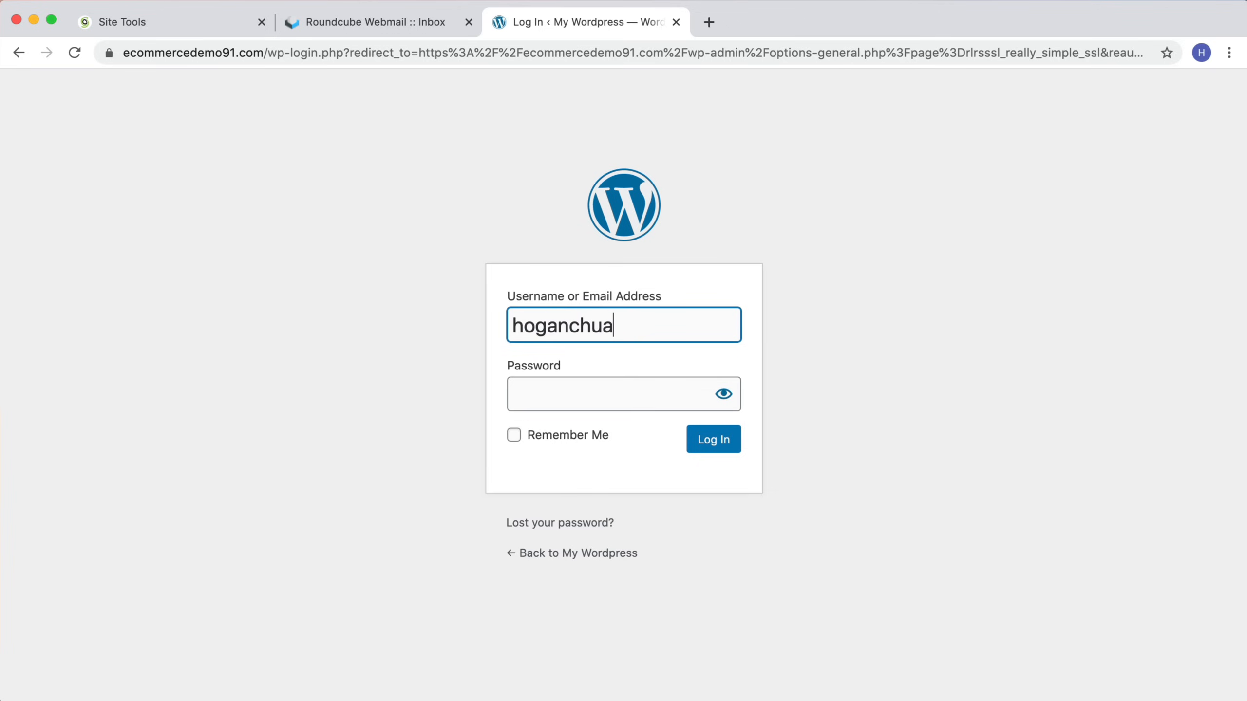
key("Tab")
type("•")
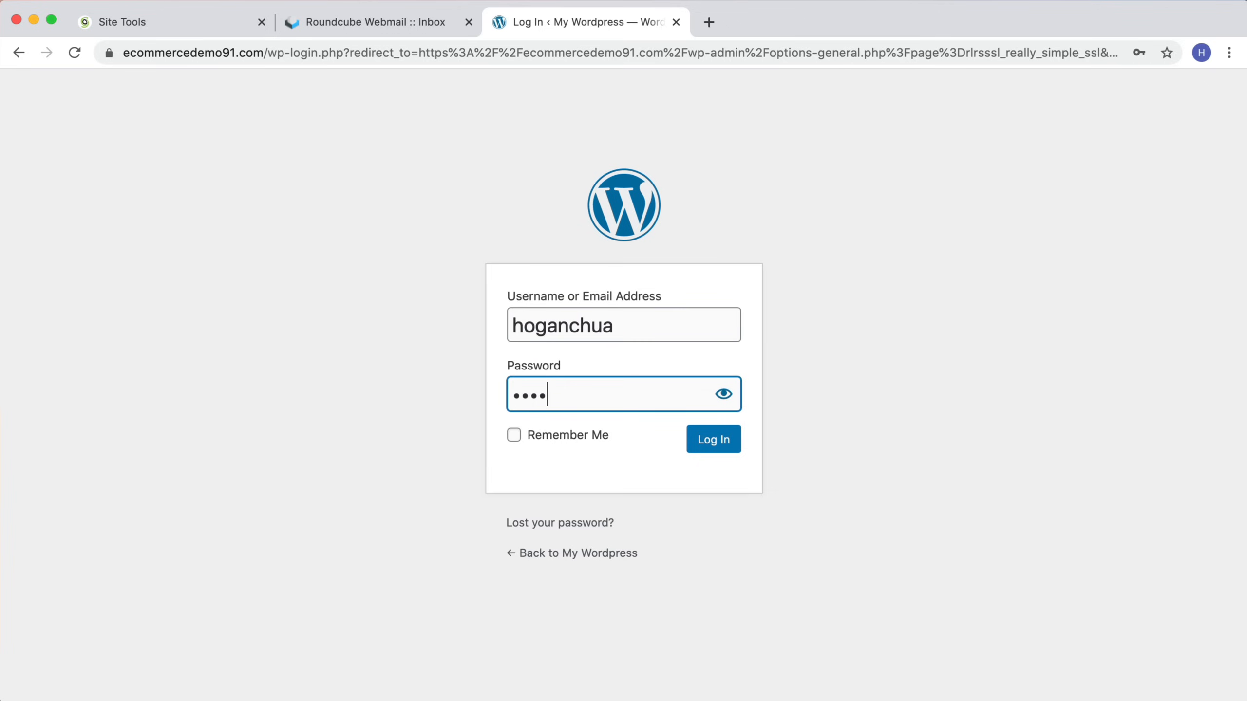
key("Return")
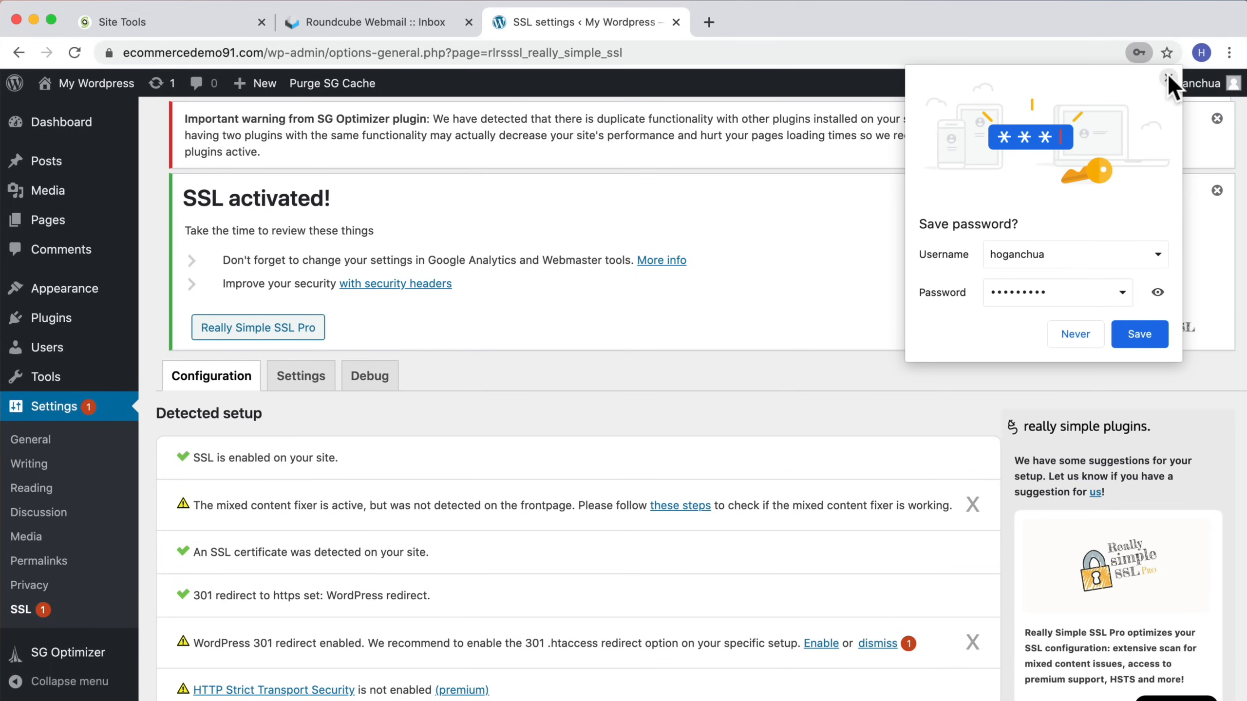
Step: Dismiss the browser's save-password prompt, the SSL activated notice and the SG Optimizer warning
left_click(1168, 76)
left_click(1216, 192)
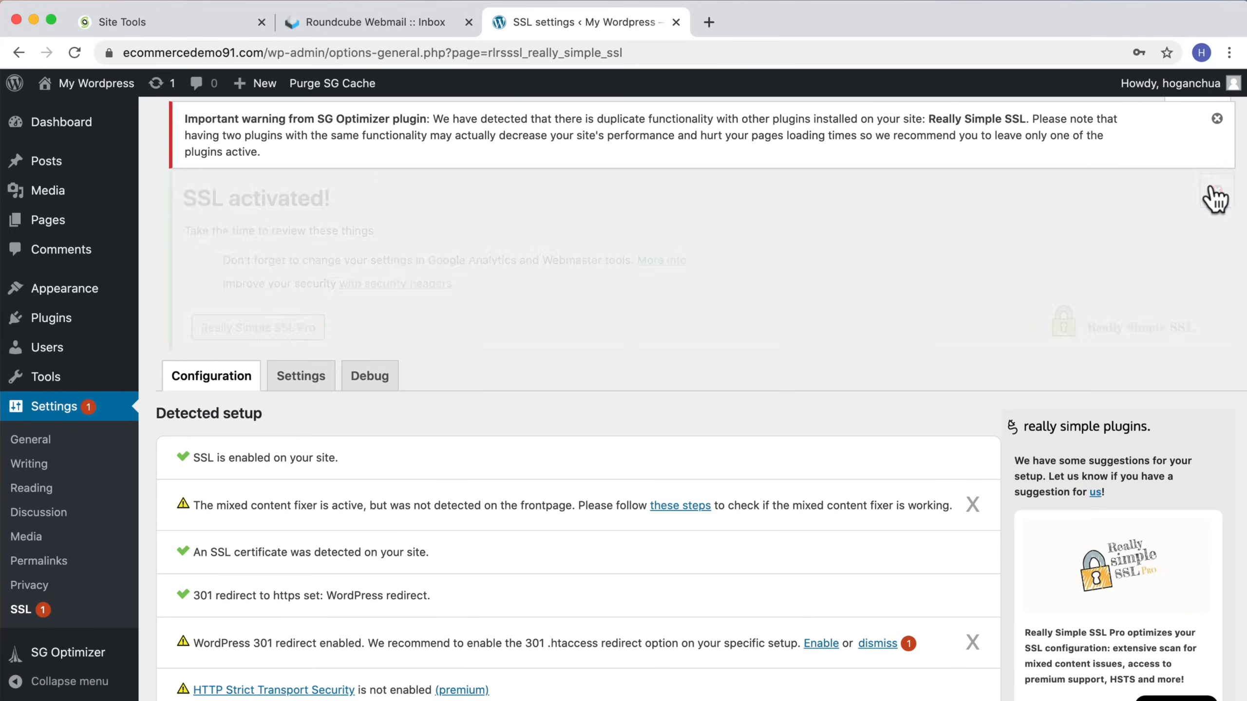
left_click(1217, 118)
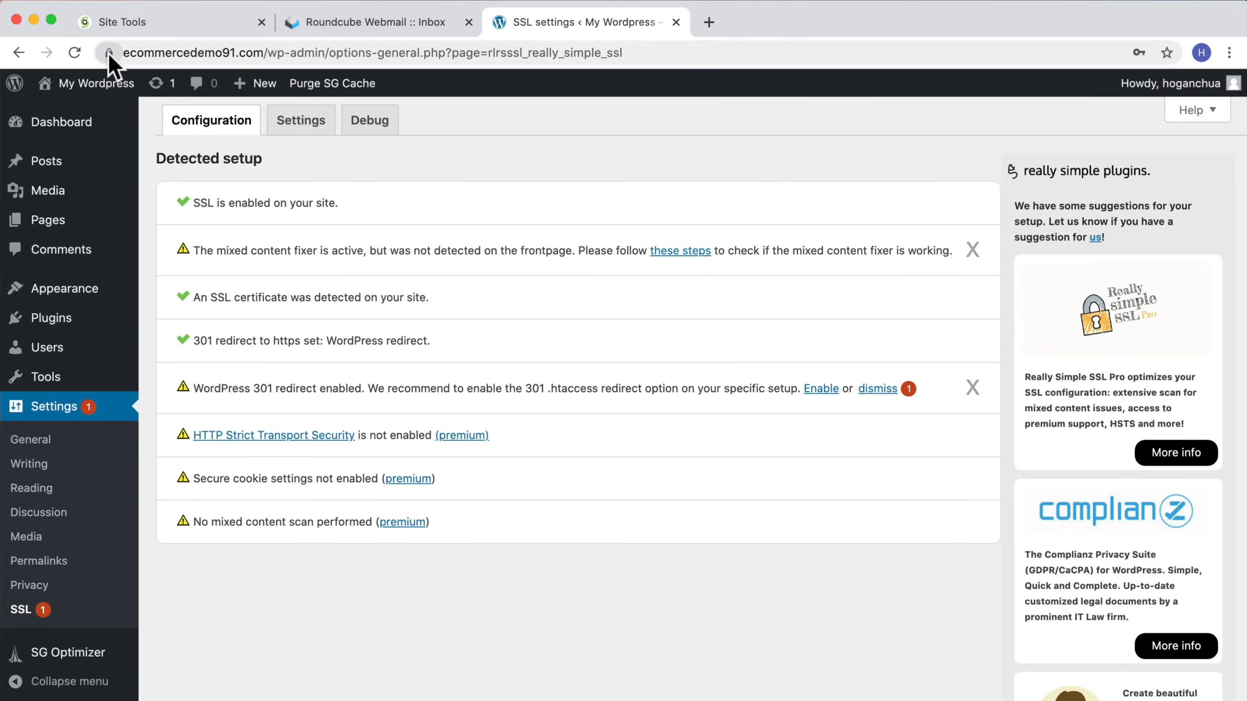
Step: View the live site over its secure address and return to the dashboard
mouse_move(92, 84)
left_click(62, 114)
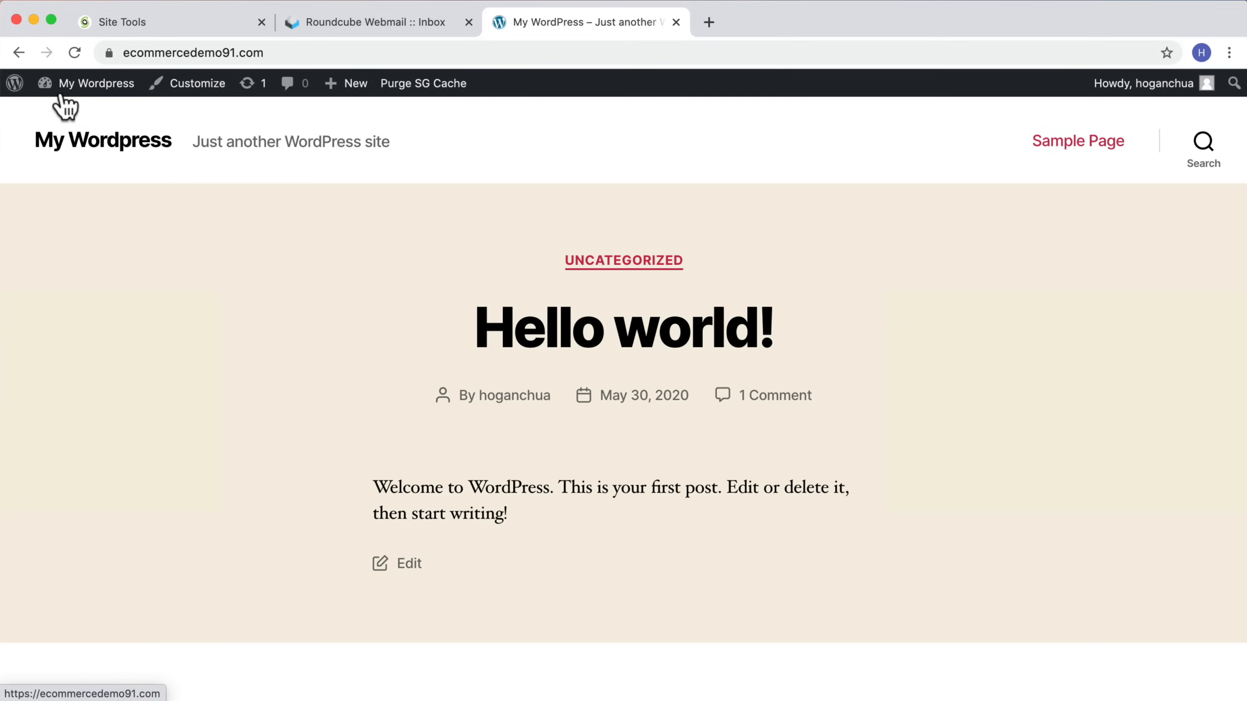
mouse_move(59, 96)
left_click(59, 118)
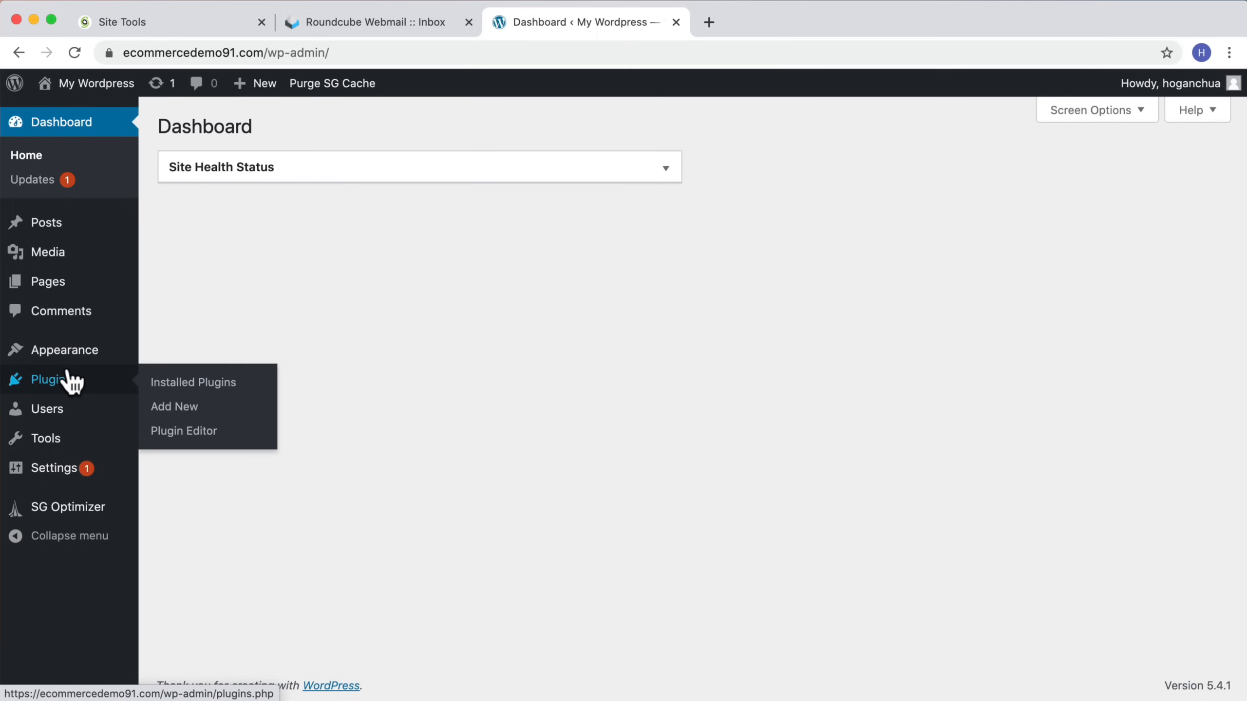
Step: Open the Permalink settings and examine the Post name URL structure
mouse_move(60, 471)
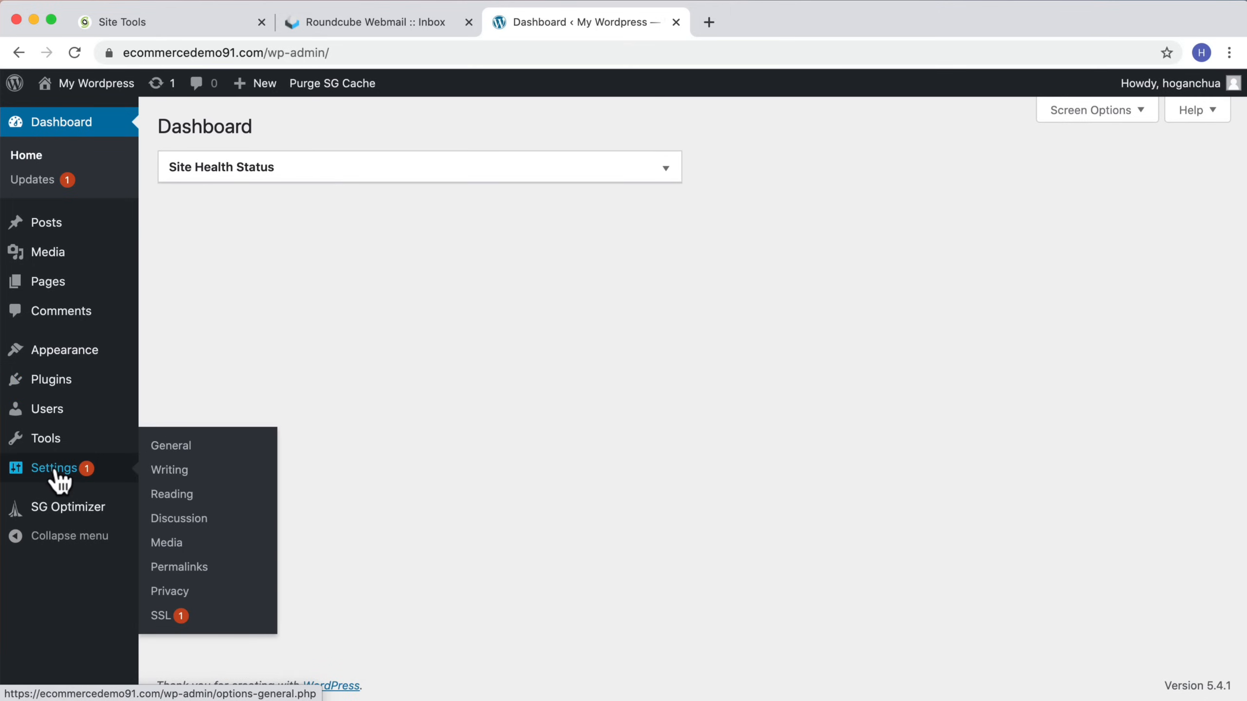
left_click(176, 566)
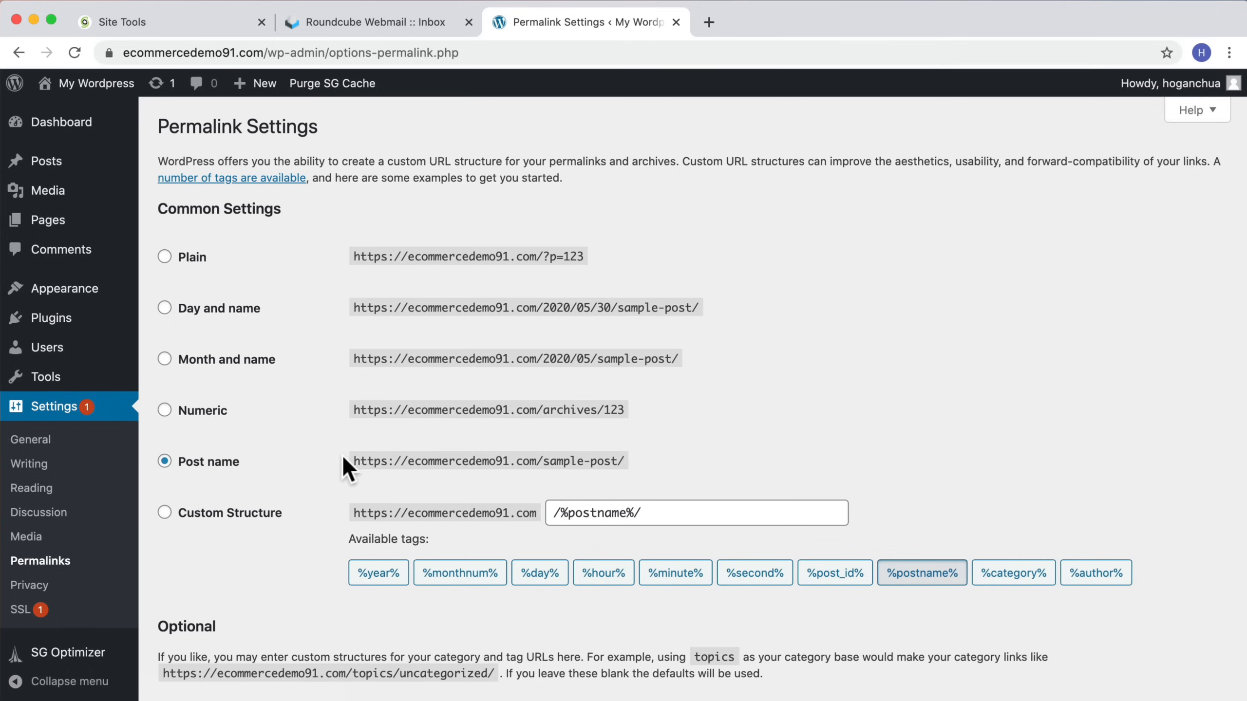
left_click_drag(352, 459, 625, 462)
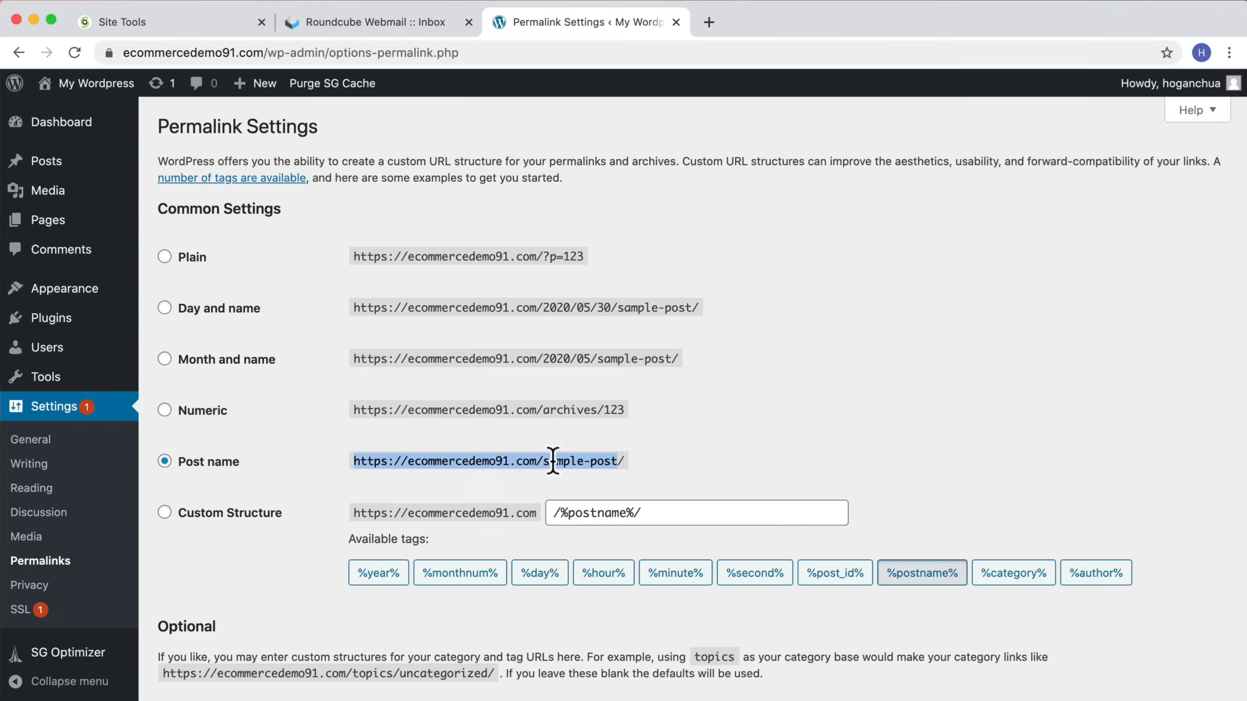
mouse_move(76, 228)
left_click(609, 461)
left_click_drag(618, 464, 543, 462)
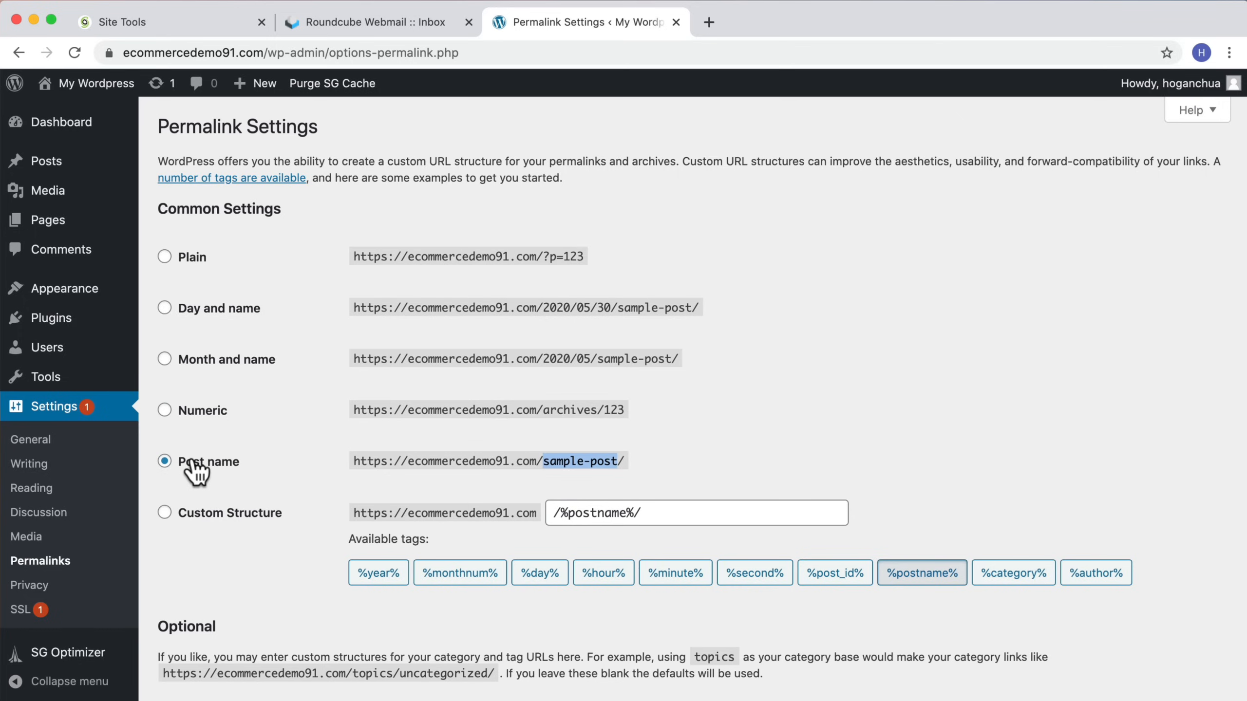
Step: Review the installed plugins and the live site's address, then return to the dashboard
left_click(53, 320)
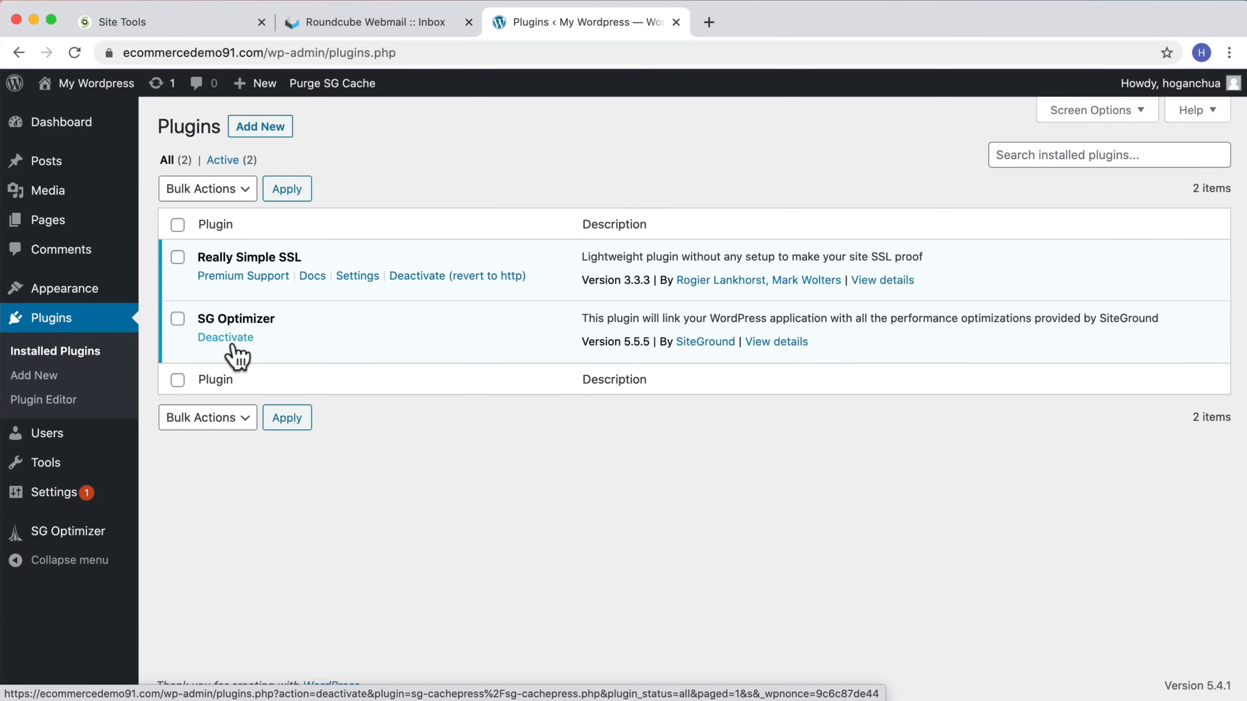
left_click(70, 111)
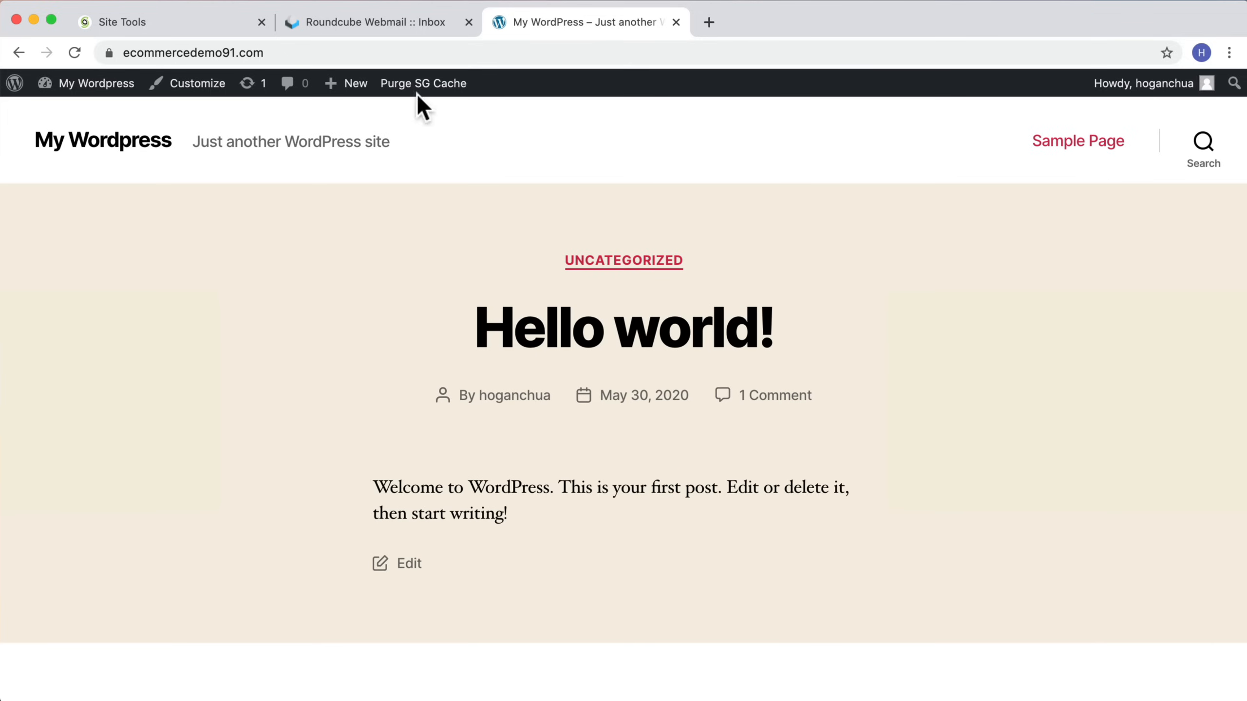
left_click(279, 51)
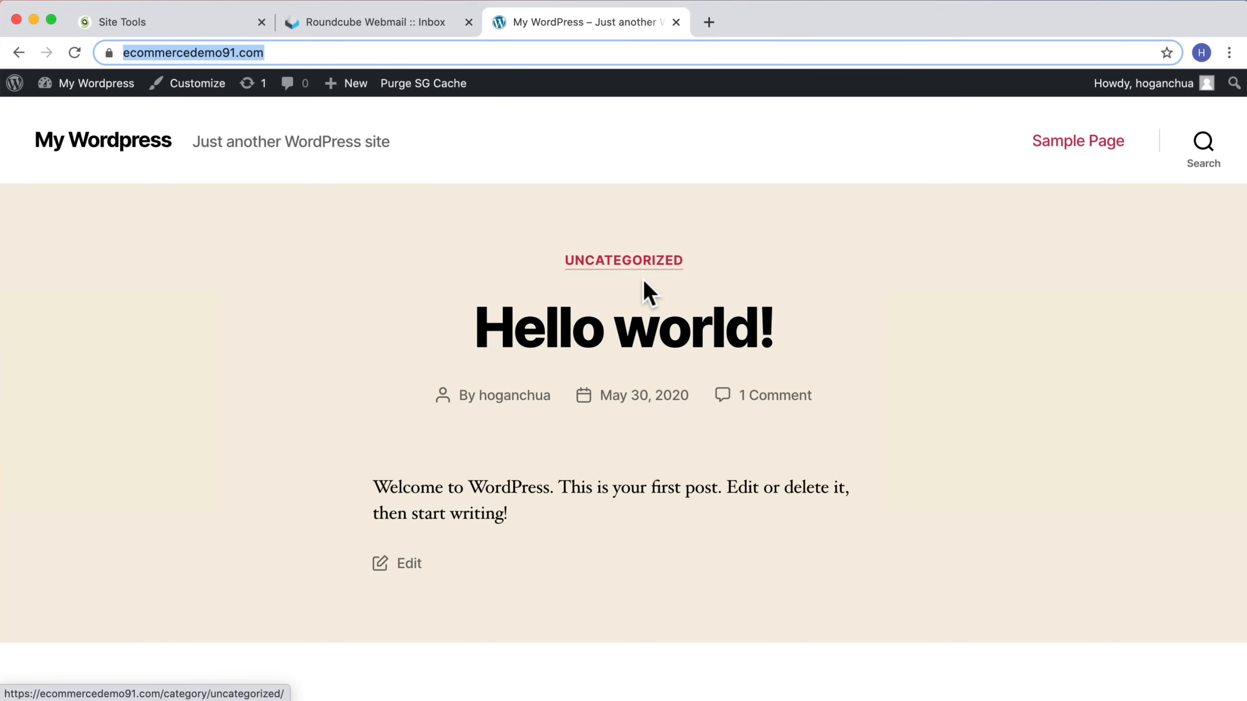
scroll(643, 278, "down", 15)
scroll(643, 278, "up", 20)
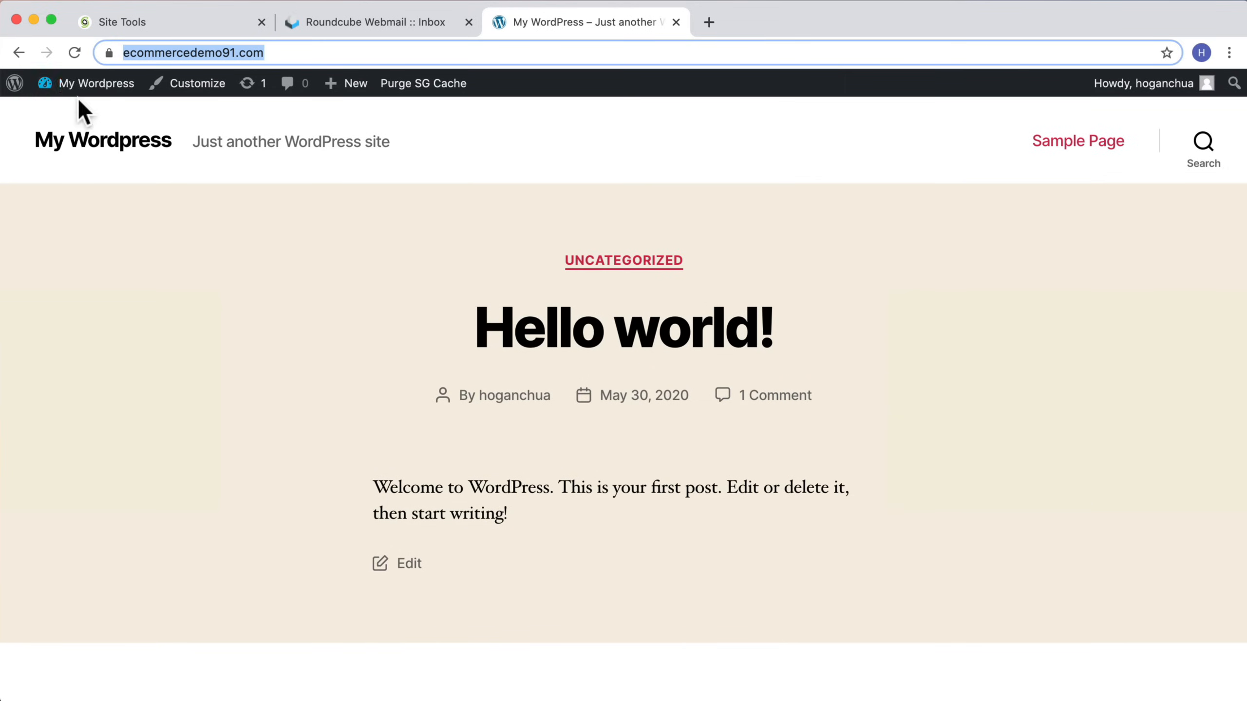
left_click(67, 116)
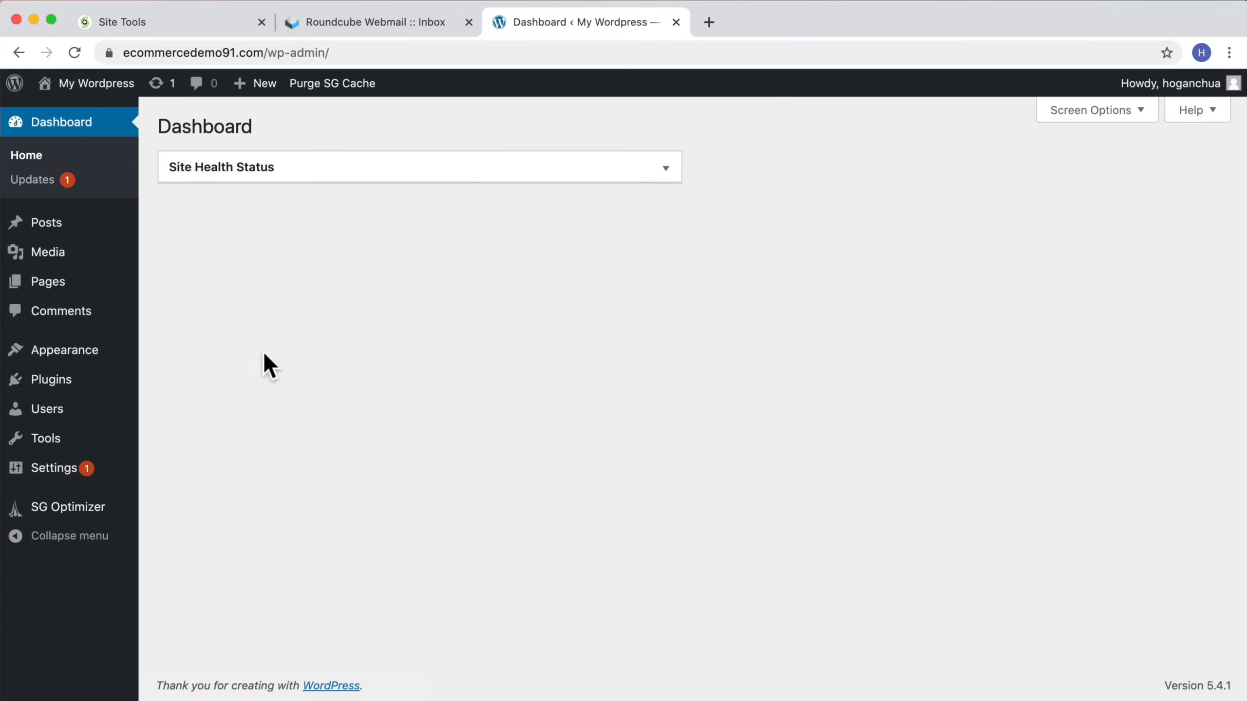
Step: Search plugins for coming soon and install Minimal Coming Soon & Maintenance Mode – Coming Soon Page
left_click(47, 381)
left_click(279, 128)
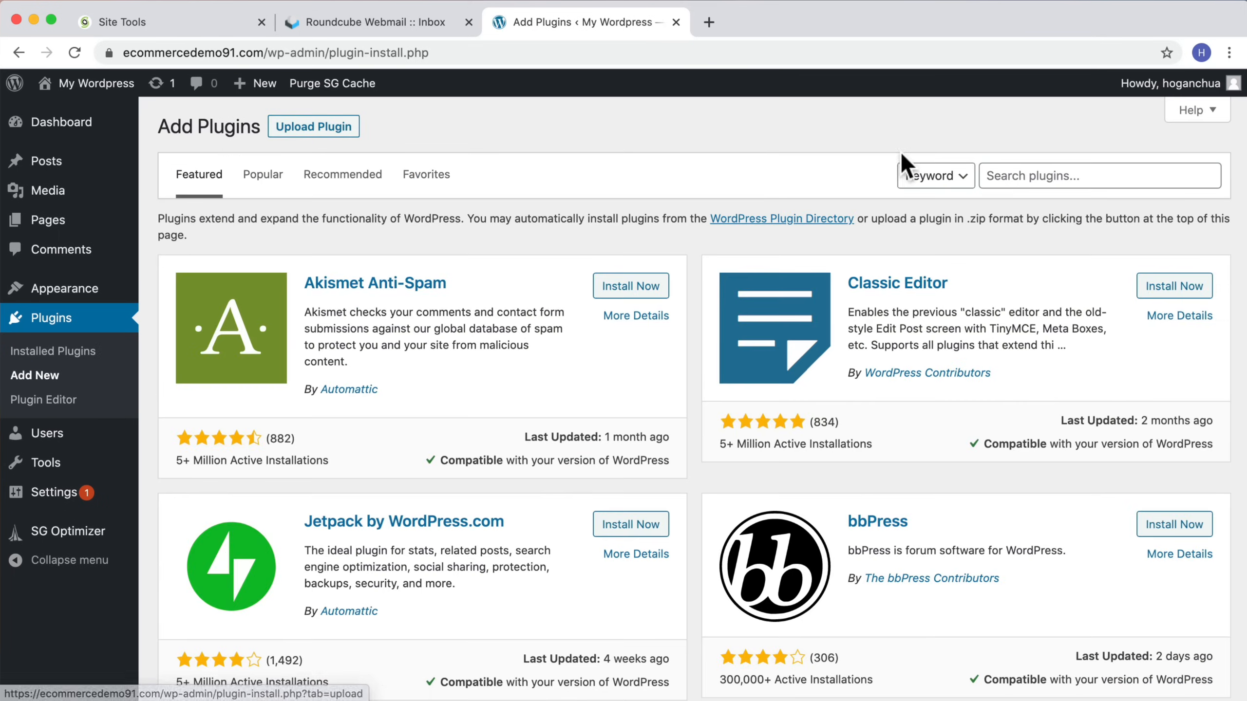
left_click(1009, 175)
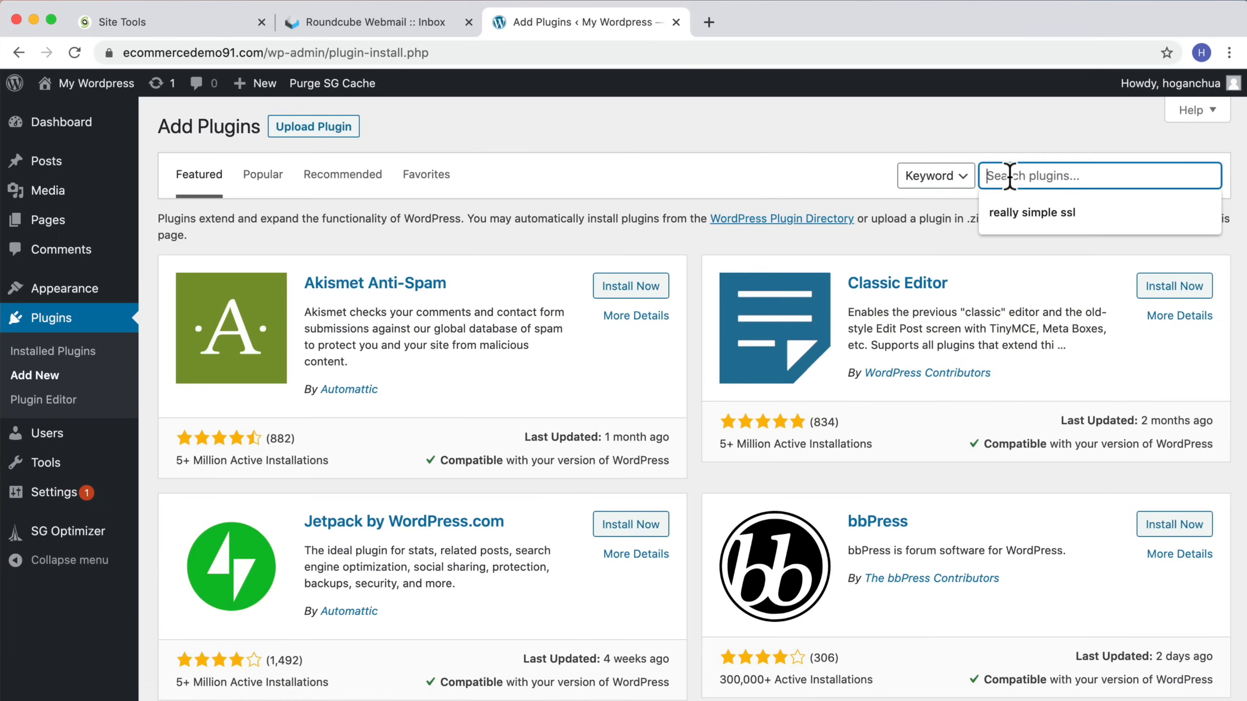
type("coming soon")
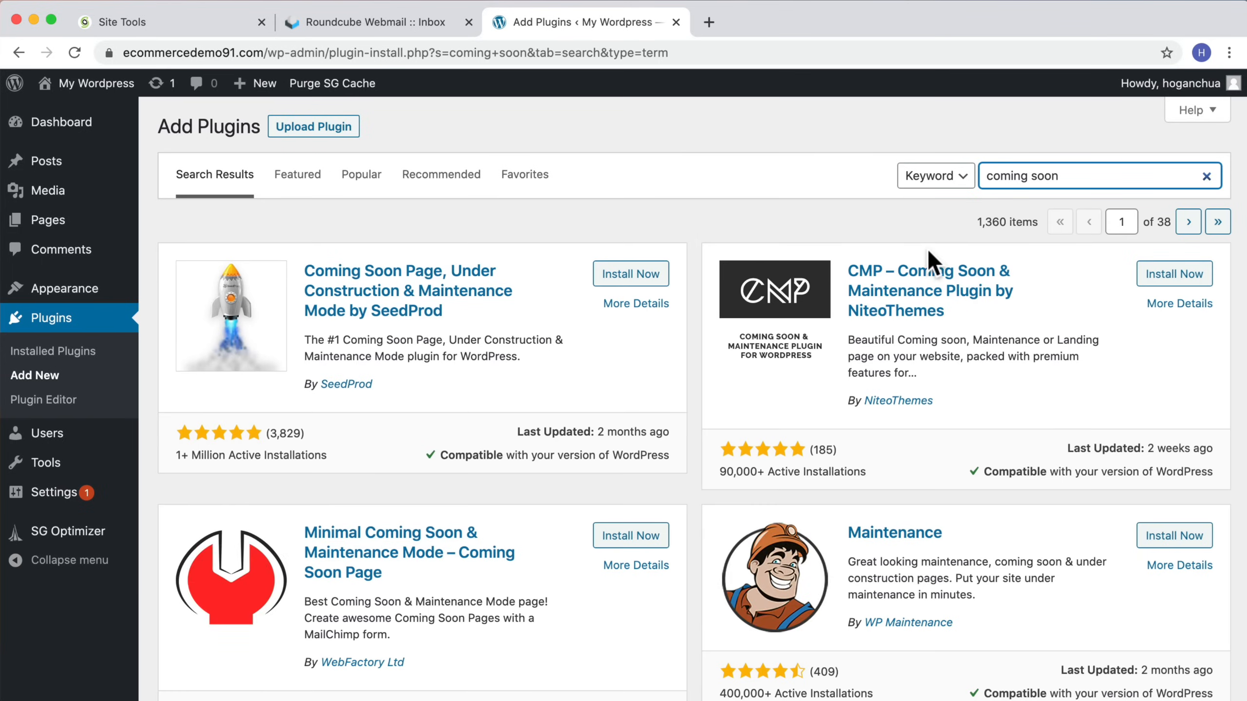
scroll(931, 257, "down", 3)
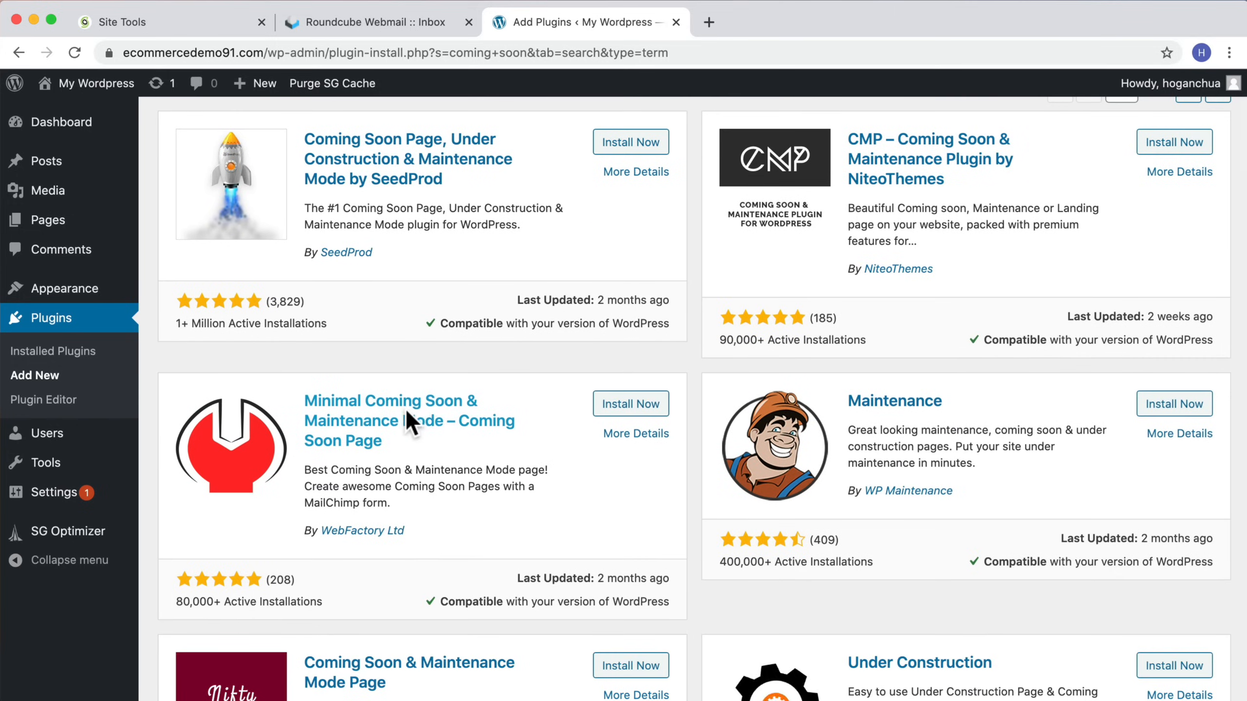
left_click(614, 405)
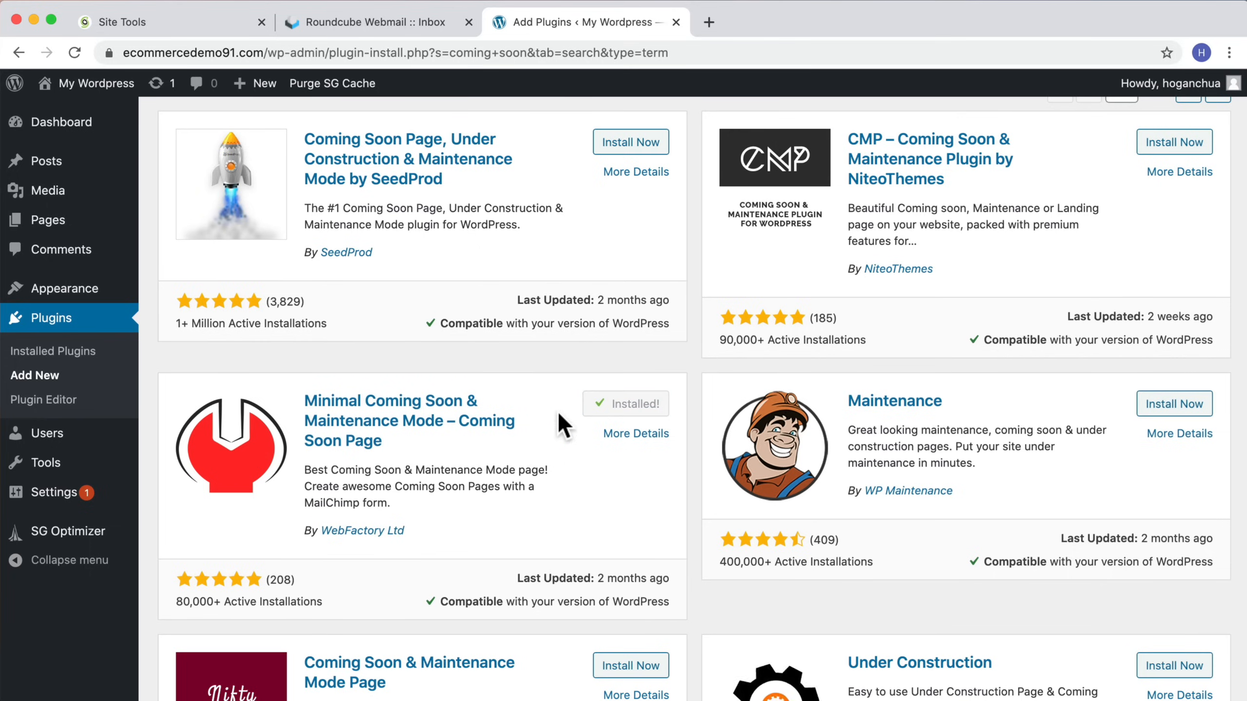
Step: Activate the Minimal Coming Soon & Maintenance Mode plugin, dismiss its notice and switch maintenance mode on
left_click(636, 406)
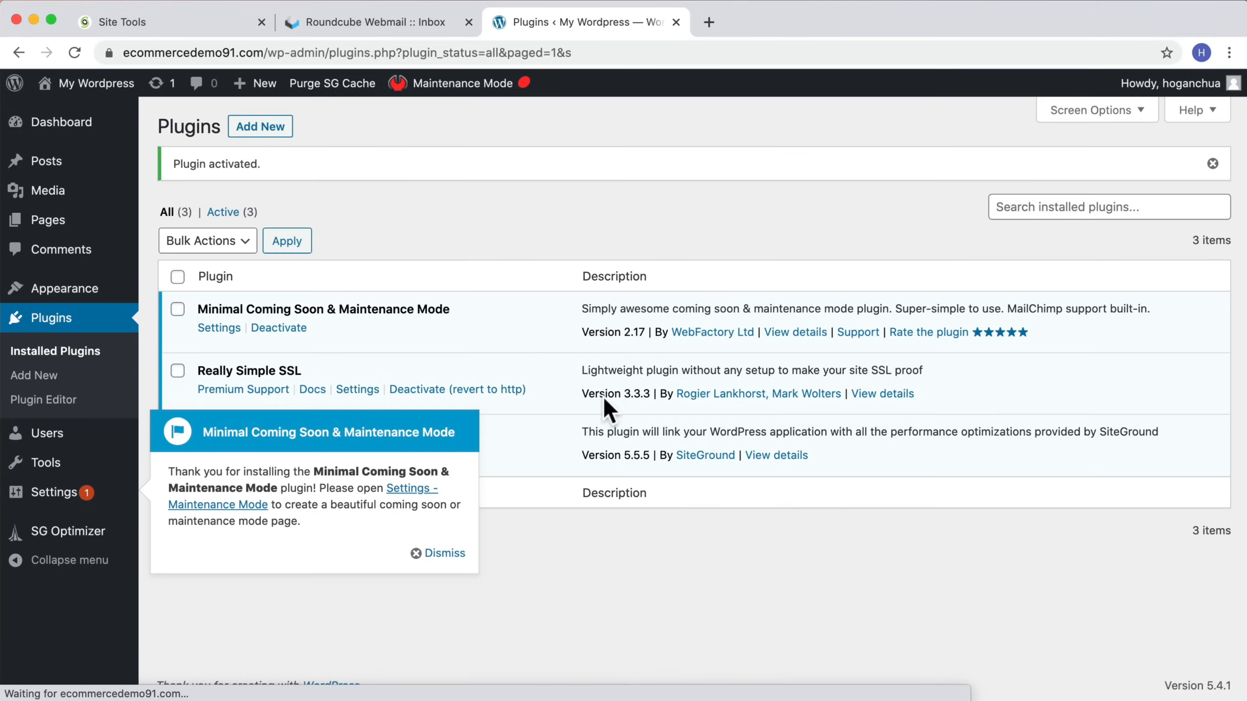
left_click(440, 552)
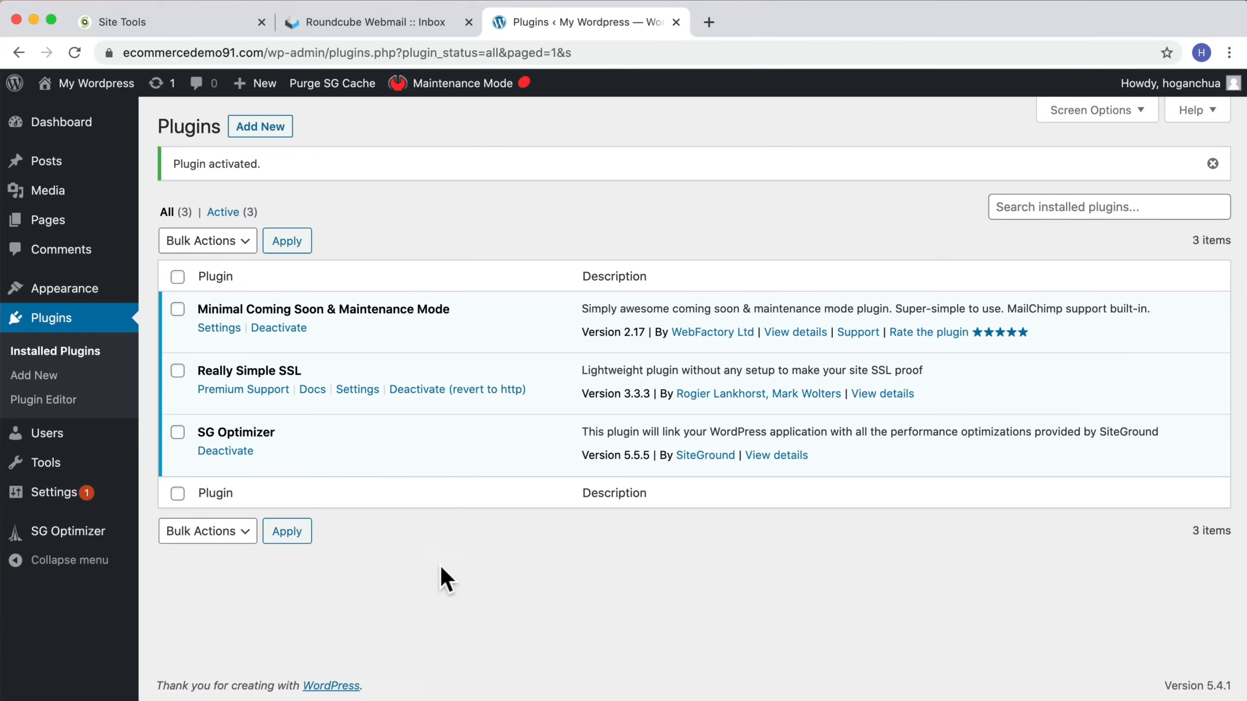
mouse_move(479, 94)
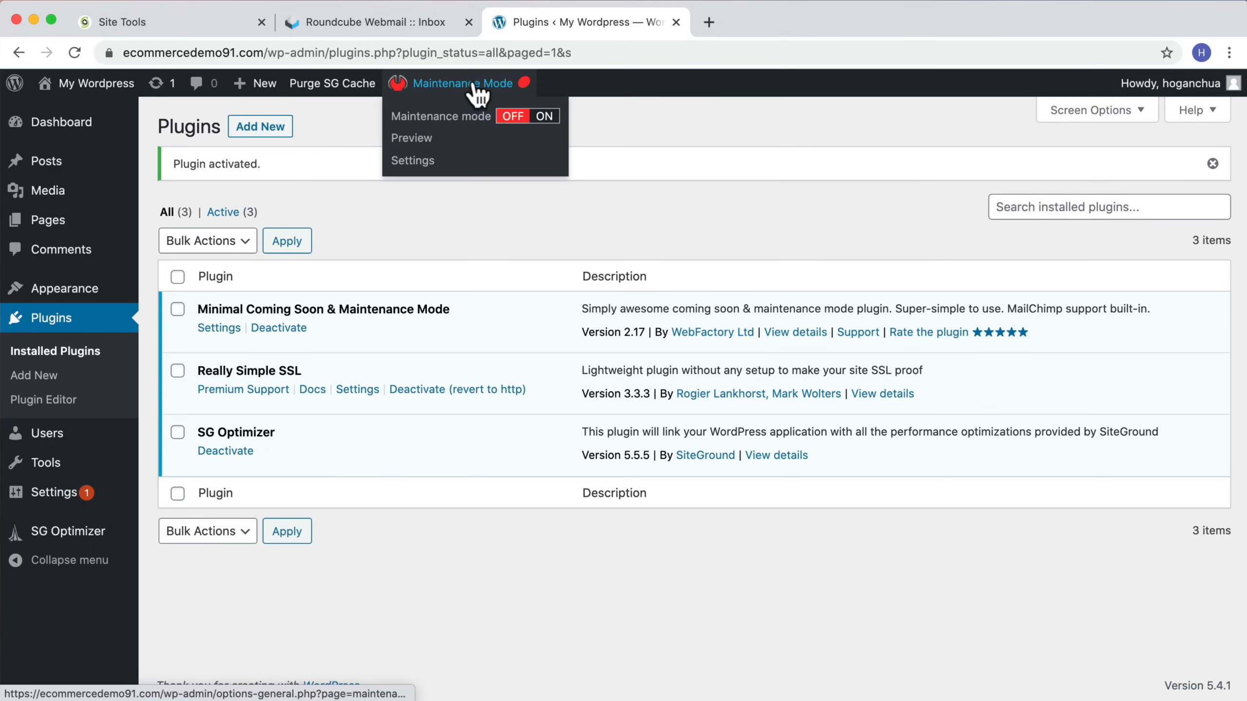
left_click(543, 116)
Step: Visit the site's front page while logged in and scroll through it
mouse_move(97, 83)
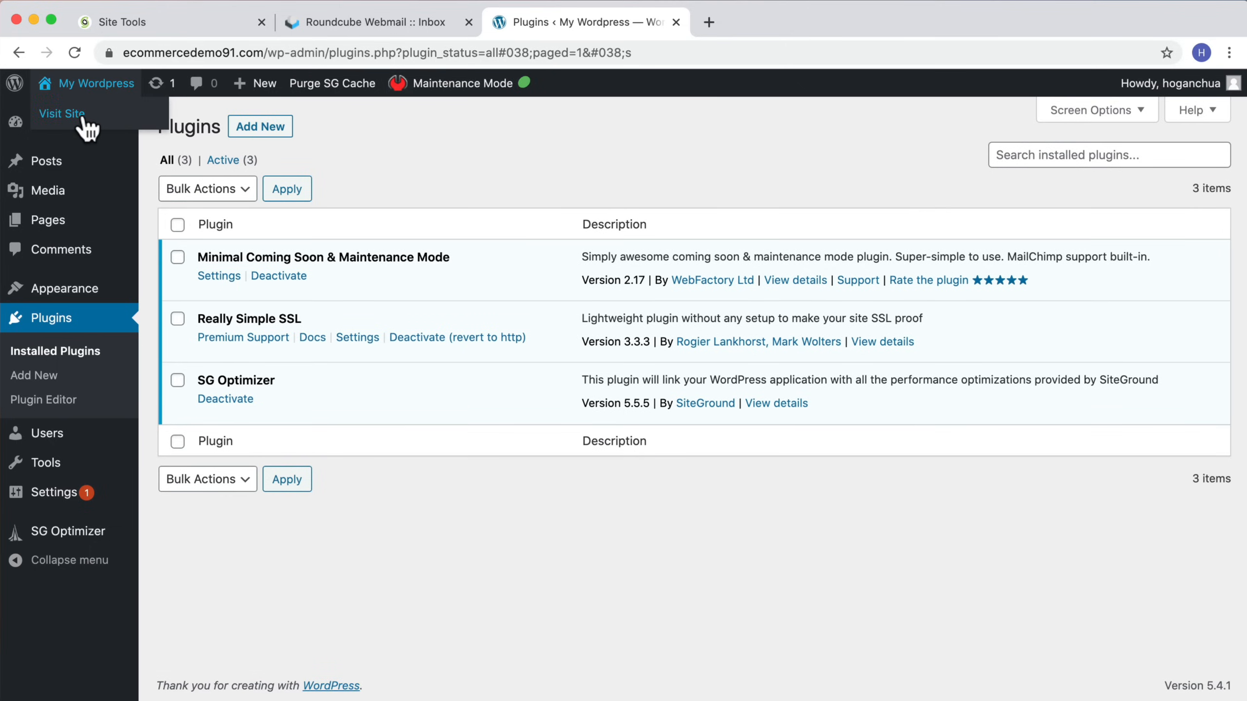
left_click(84, 114)
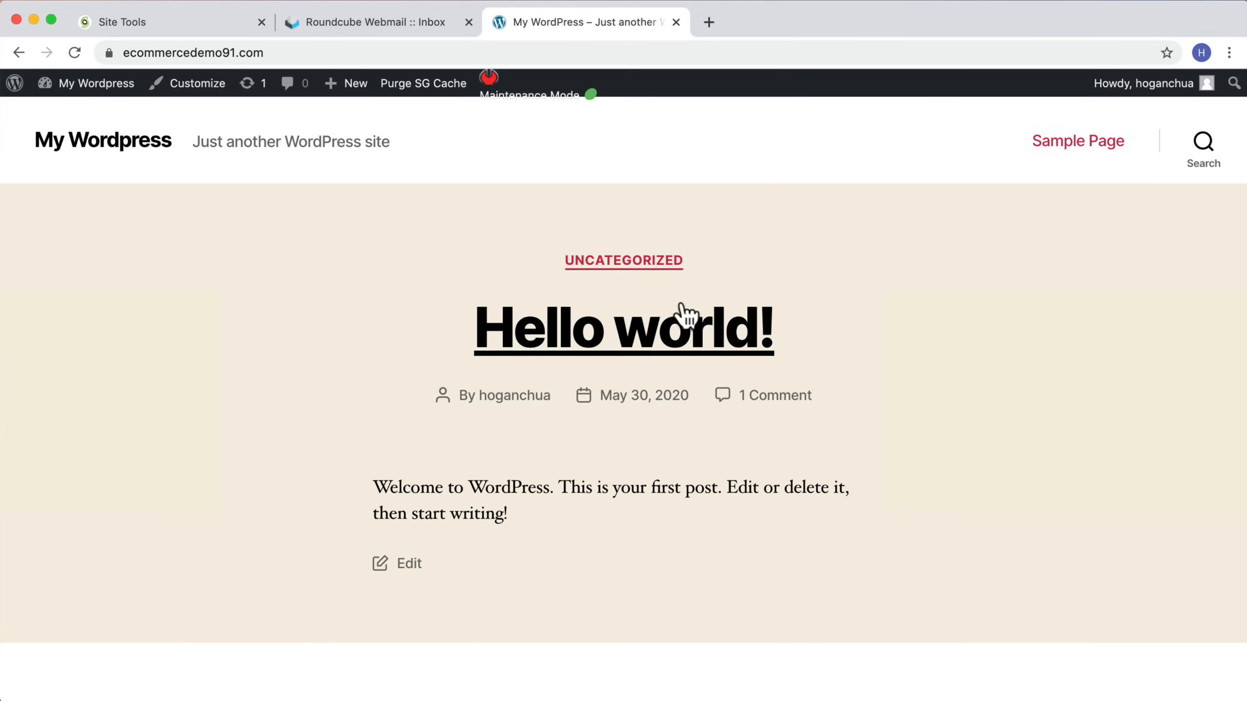
scroll(766, 348, "down", 5)
scroll(668, 279, "up", 5)
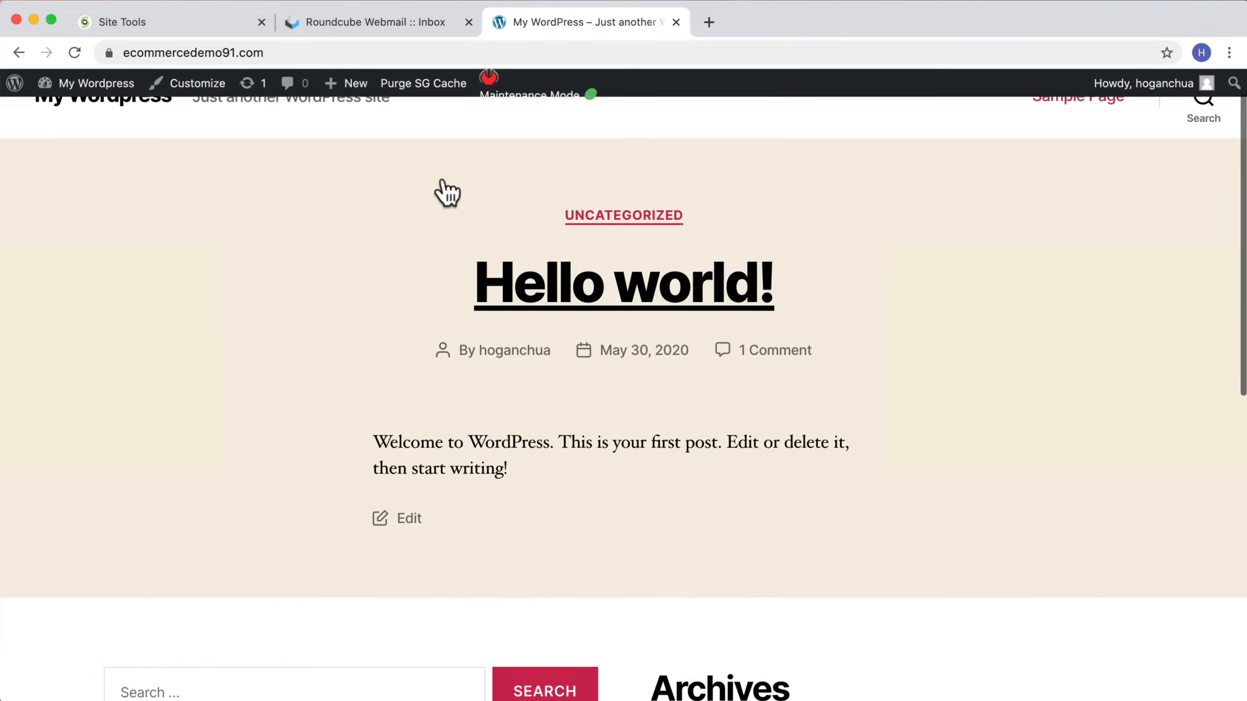
Step: Log out and load the site's home address to view the coming soon page
mouse_move(1105, 98)
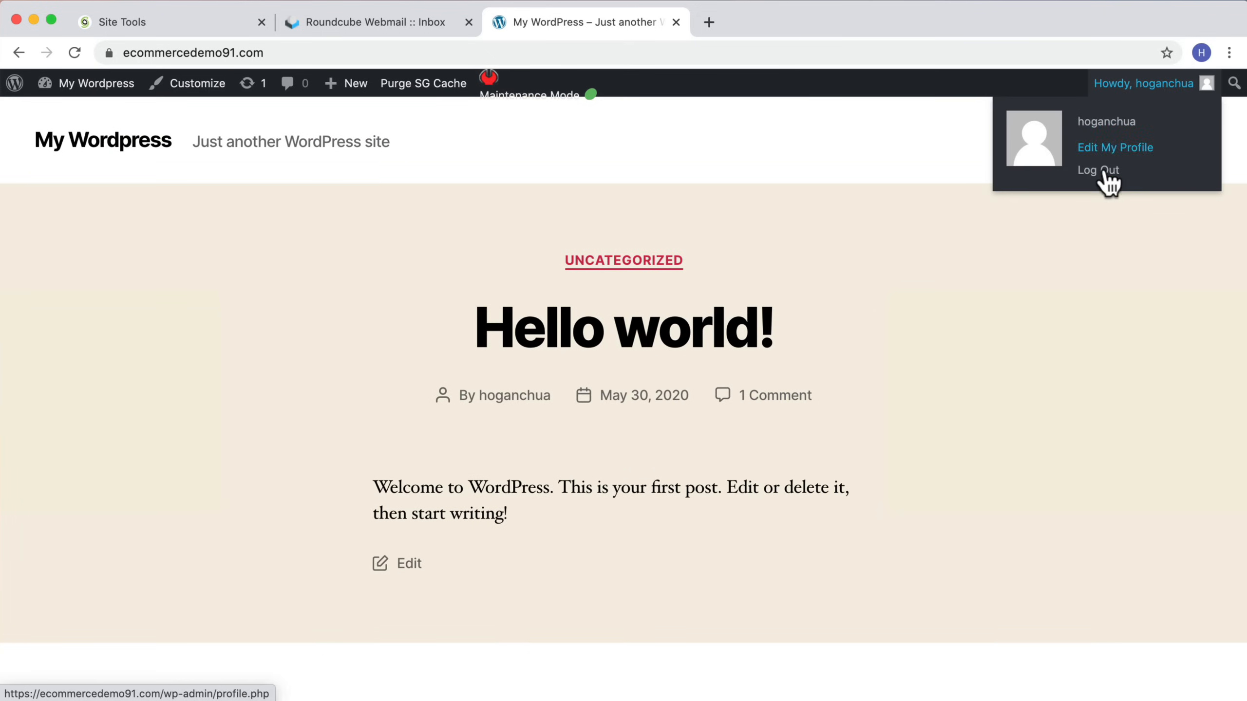
left_click(1106, 179)
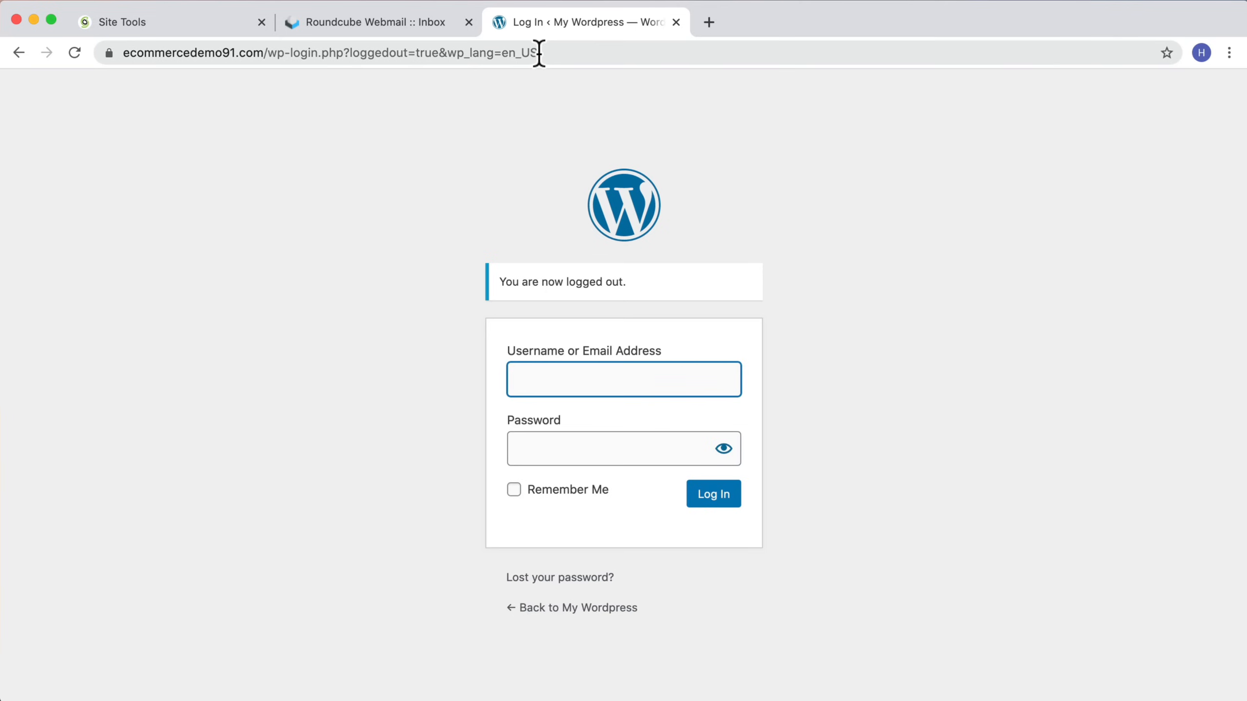
left_click_drag(538, 53, 270, 56)
key("BackSpace")
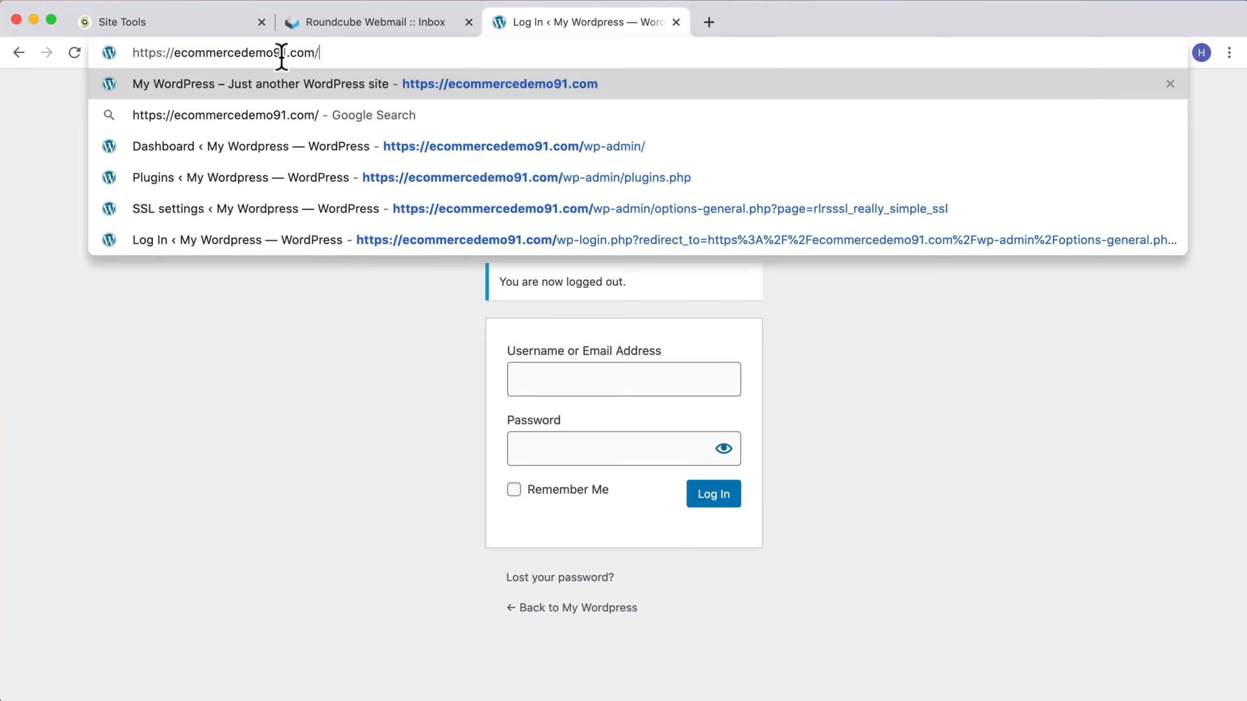
key("Return")
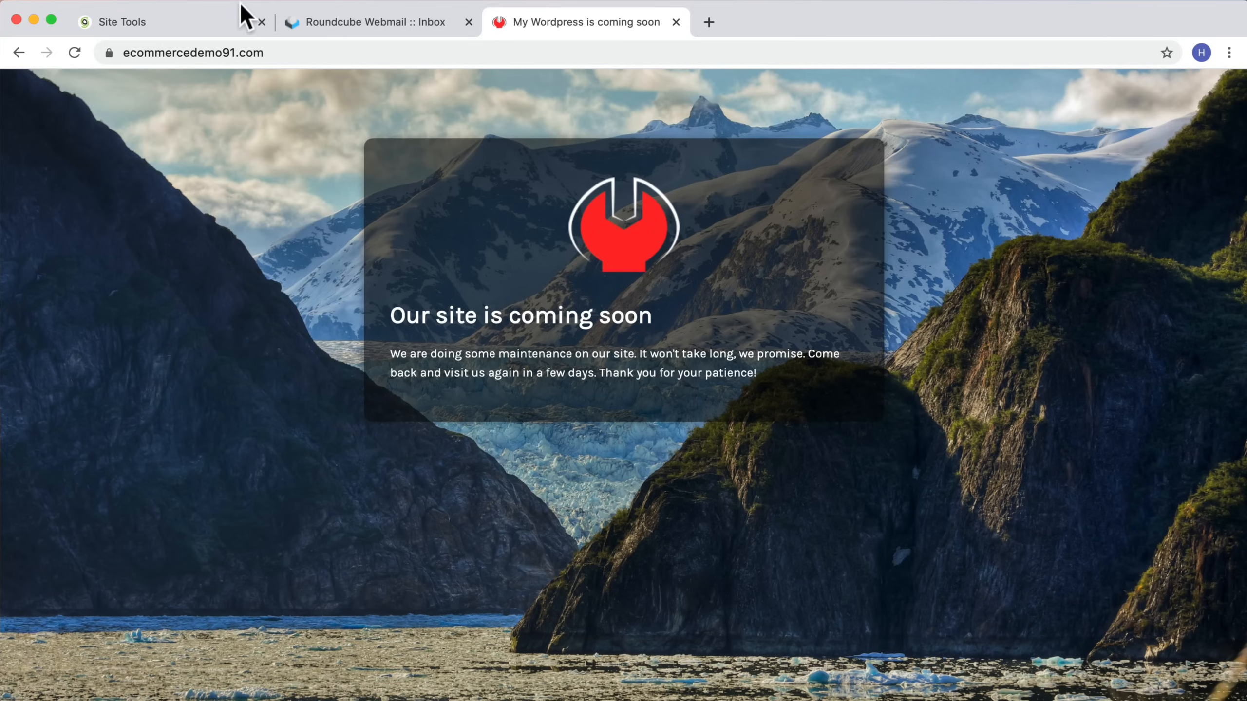
Step: Open the site's wp-admin address to reach the login page and bookmark it
left_click(327, 52)
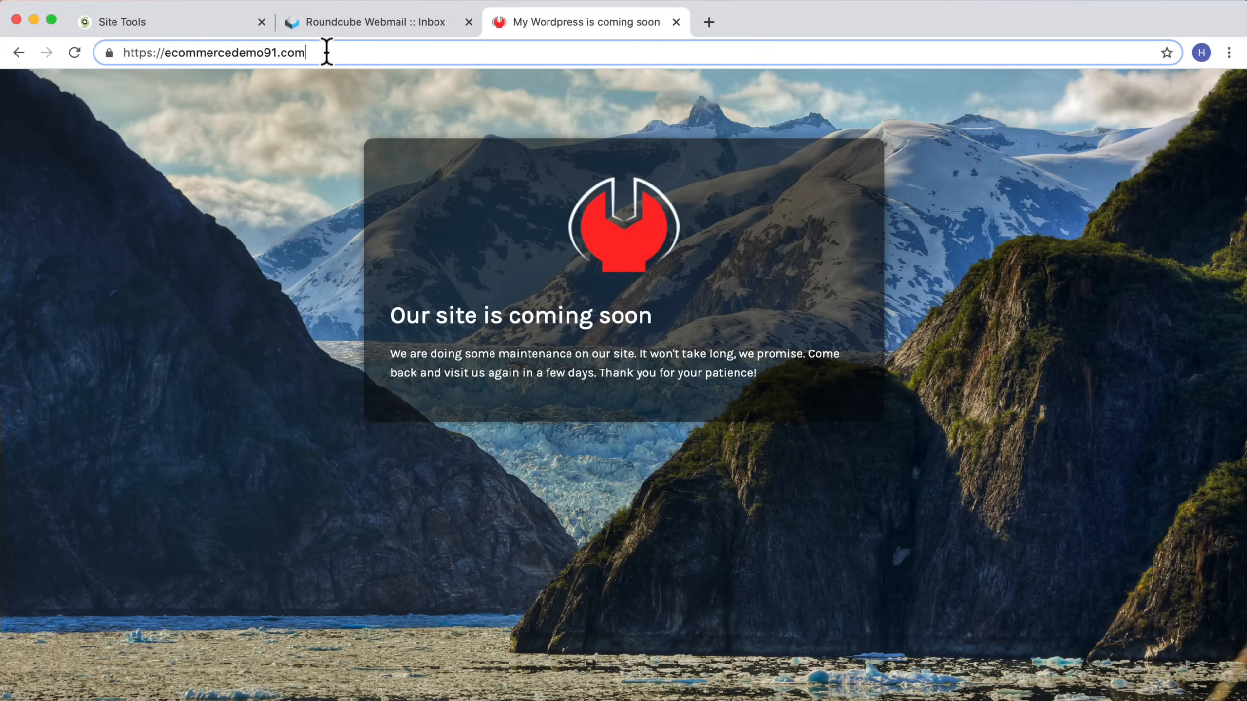
type("/wp")
key("BackSpace")
key("BackSpace")
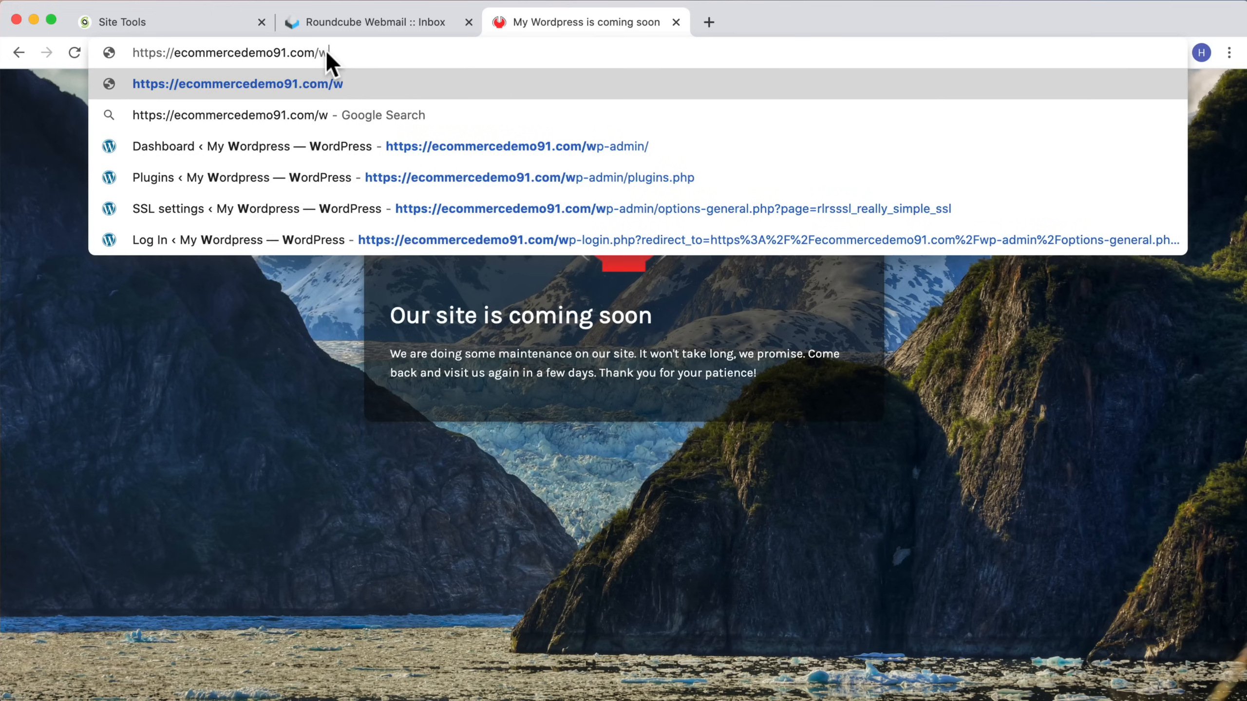
type("login")
key("Return")
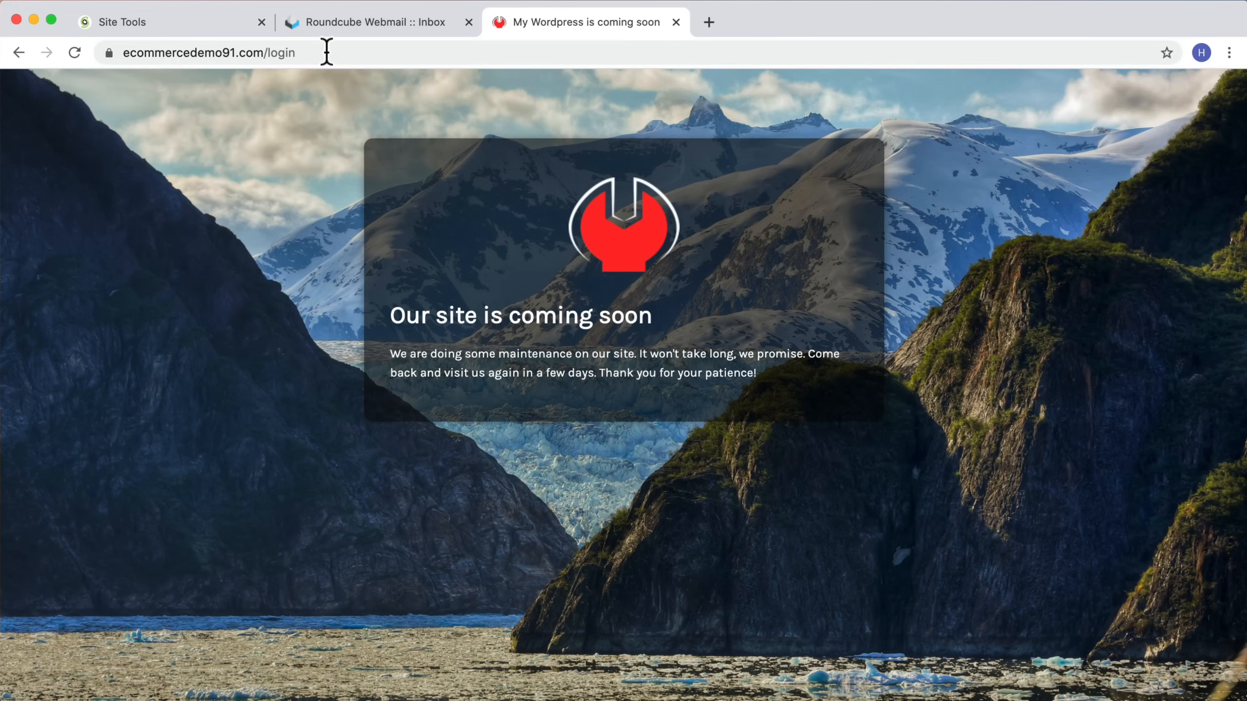
left_click(322, 53)
mouse_move(322, 52)
left_mouse_down()
mouse_move(272, 53)
mouse_move(308, 53)
left_mouse_up()
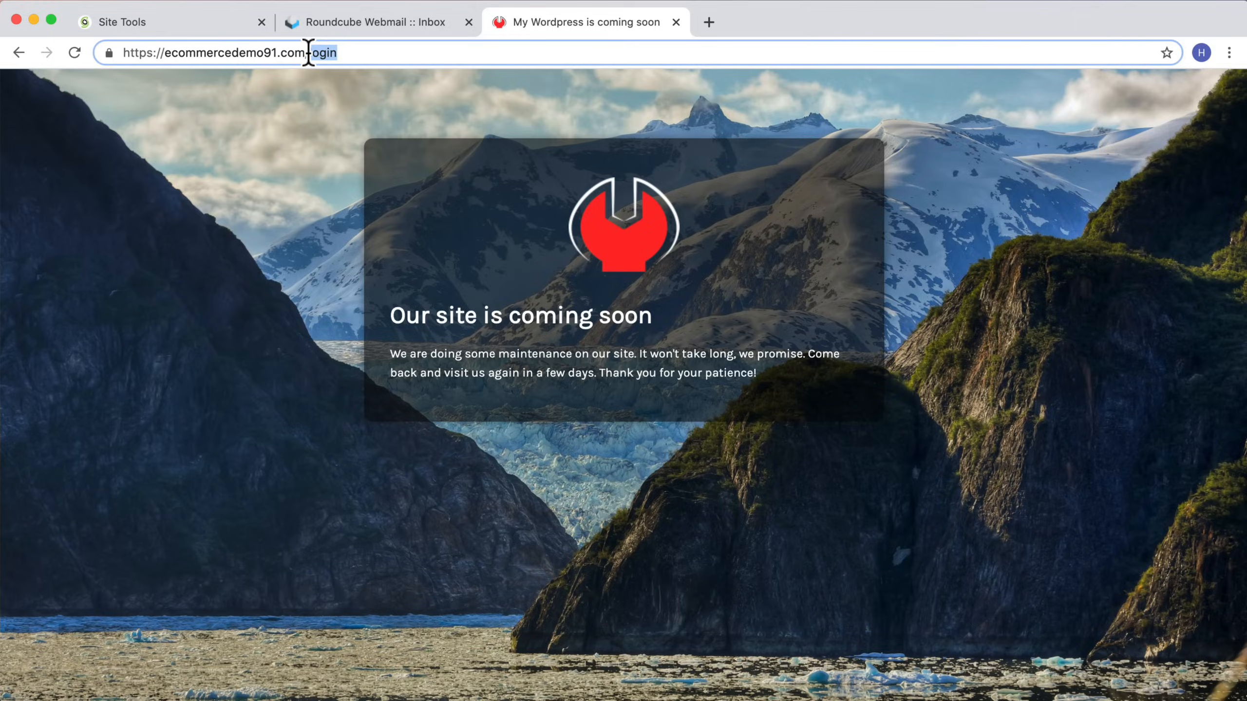
type("wp-admin")
key("Return")
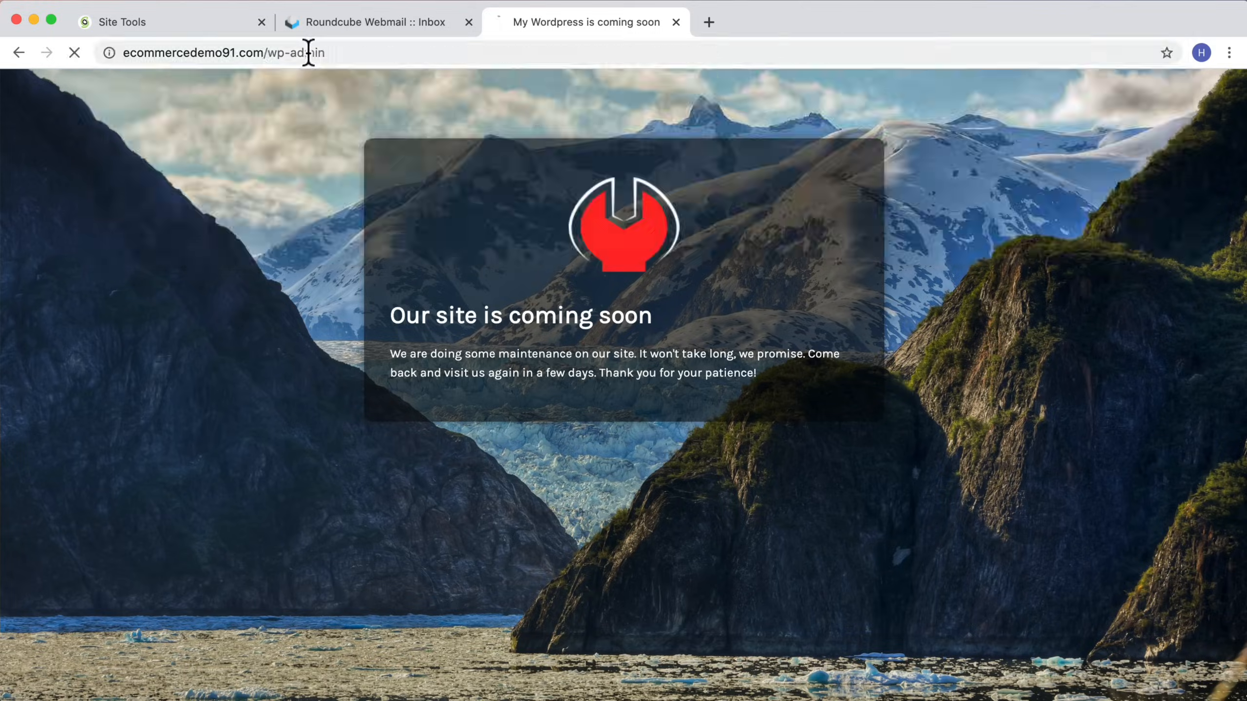
left_click(1162, 52)
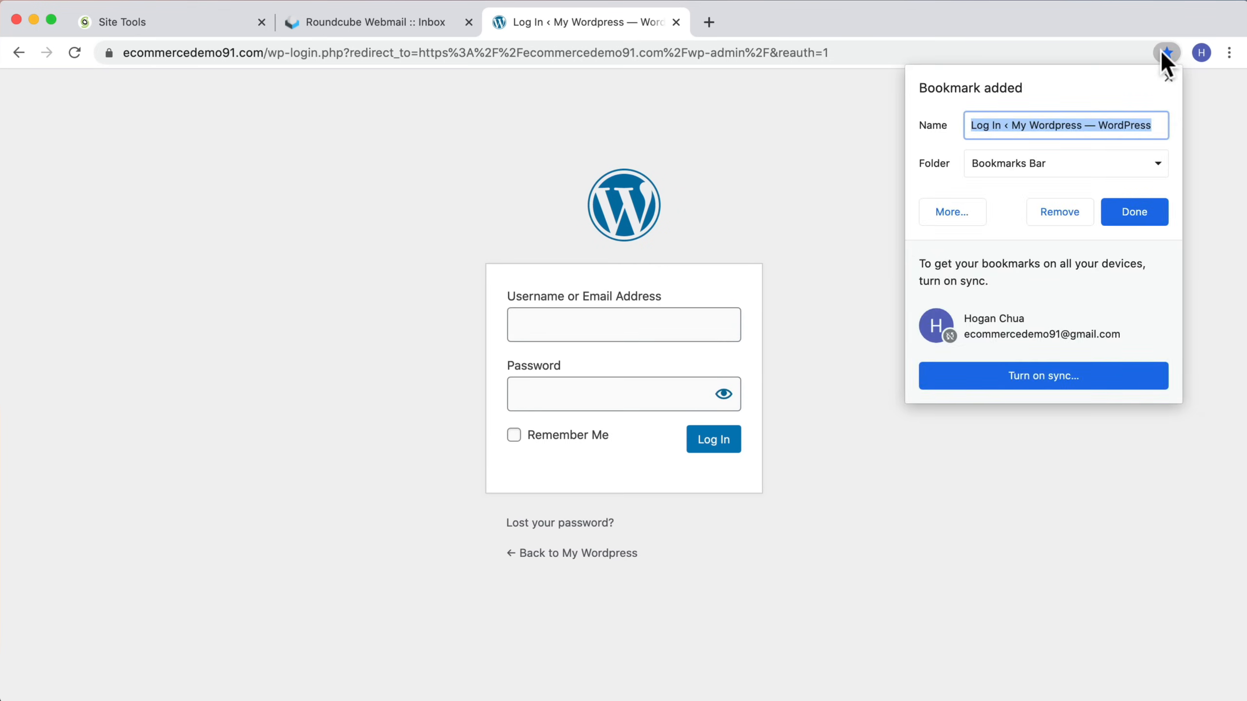
left_click(1130, 215)
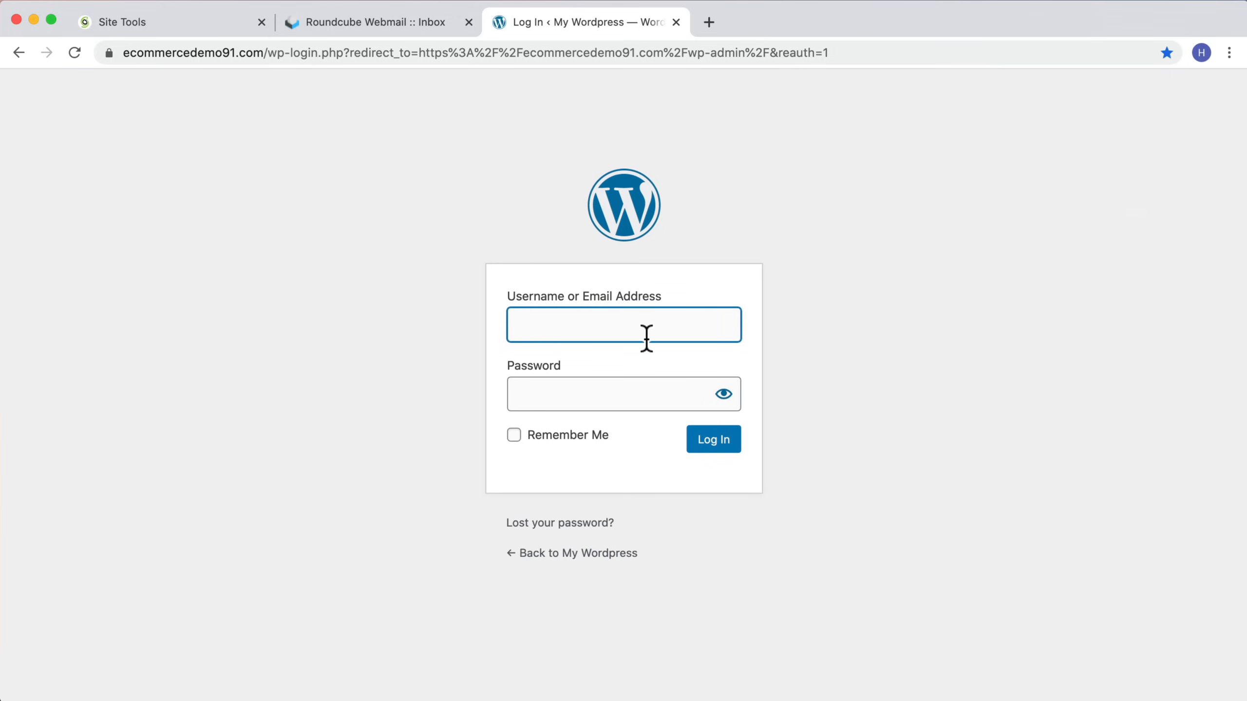
Step: Log in with the admin username and password, and close the browser's save-password prompt
type("hoganchua")
key("Tab")
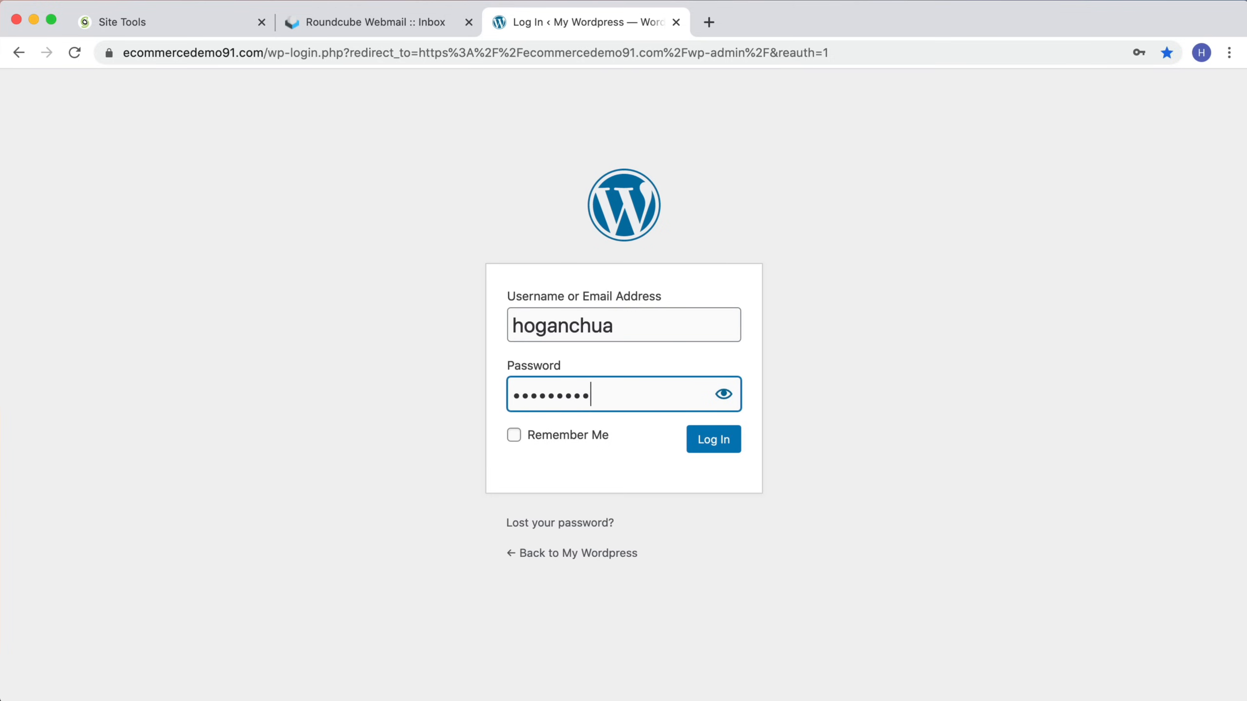
key("Return")
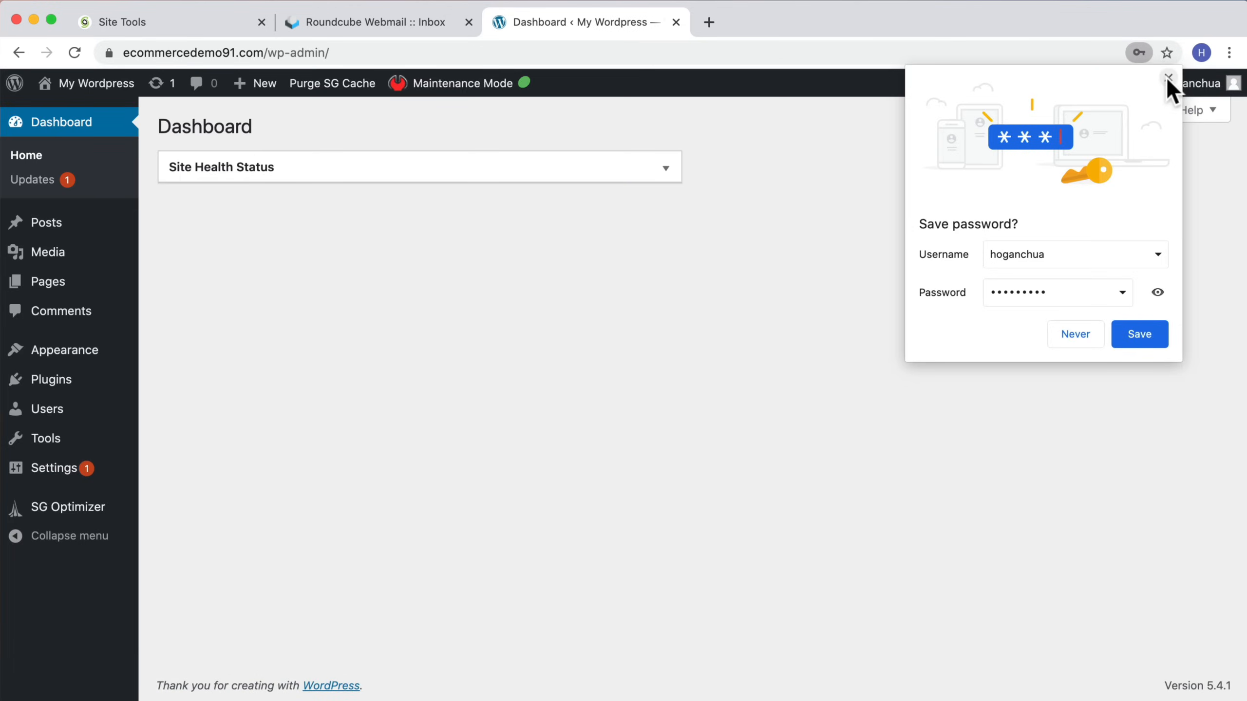
left_click(1169, 78)
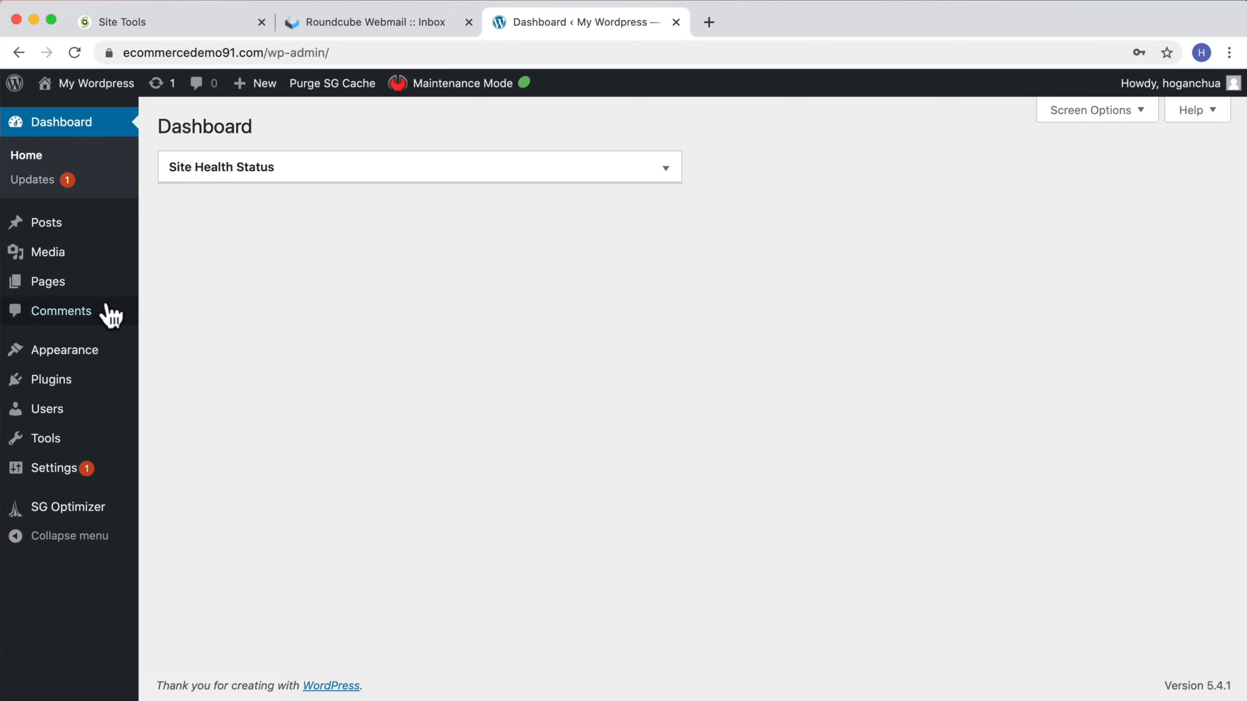
Step: Move both default pages, Privacy Policy and Sample Page, to the trash
left_click(44, 285)
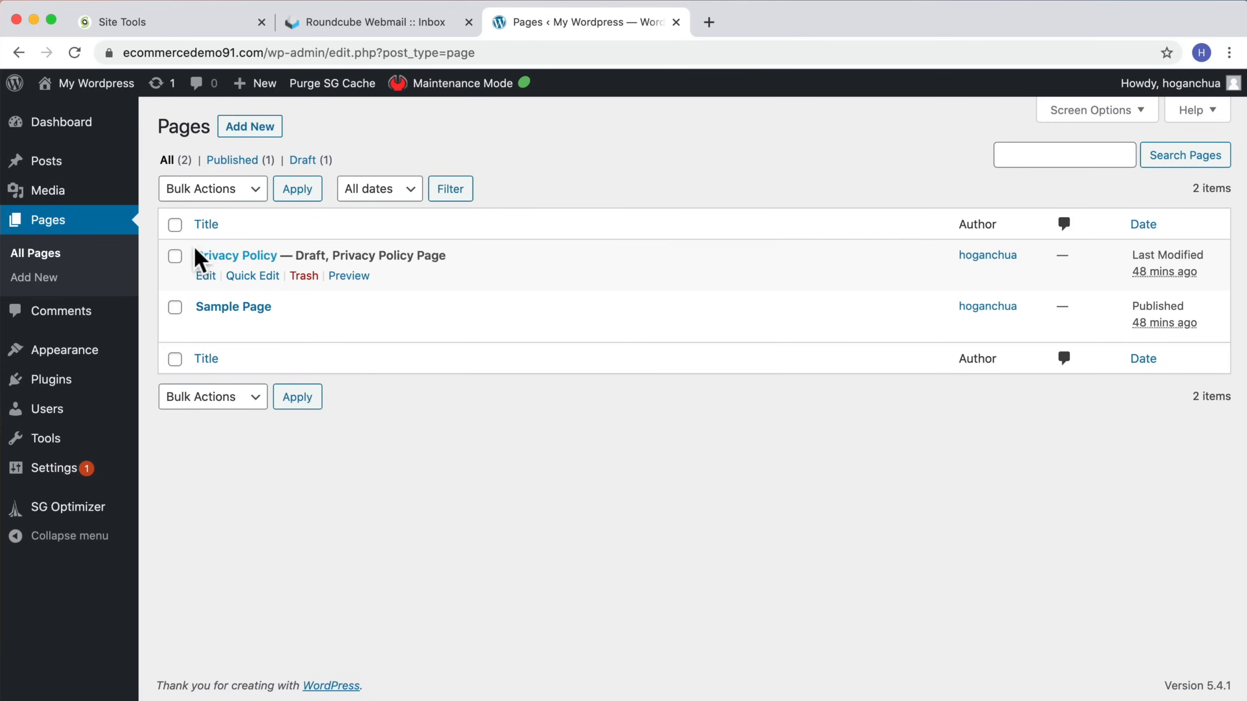
left_click(175, 225)
left_click(205, 191)
left_click(217, 224)
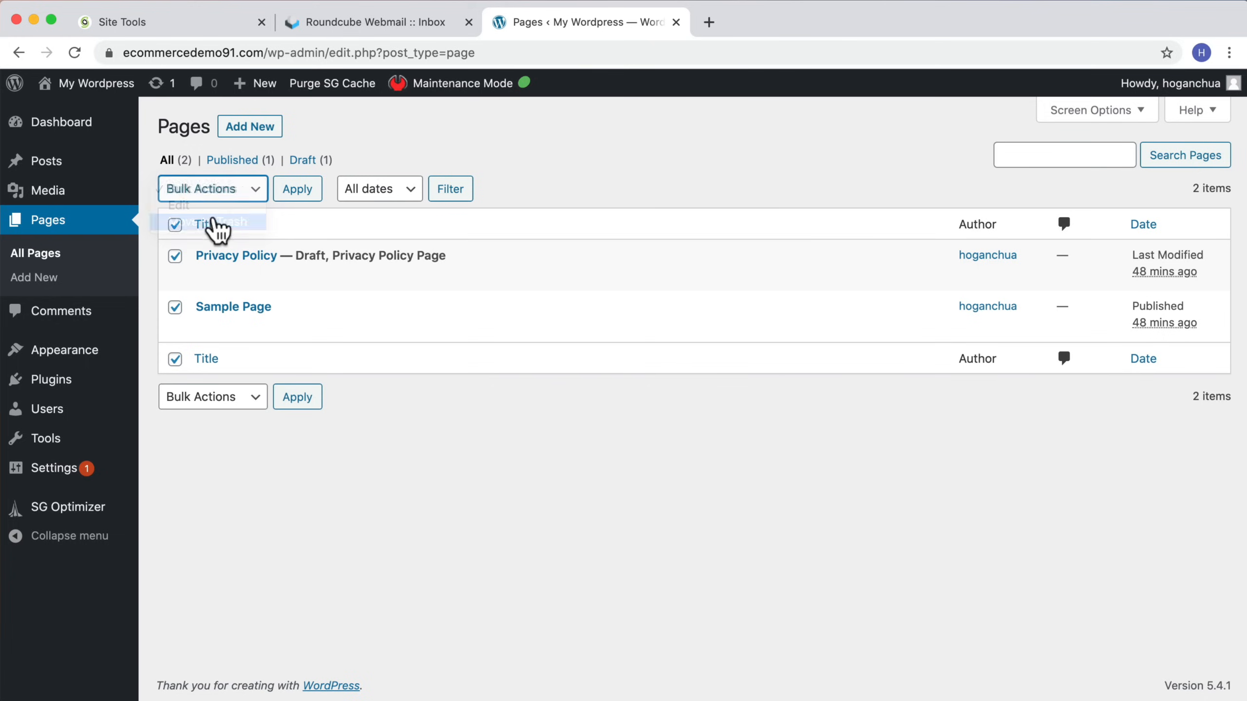
left_click(298, 192)
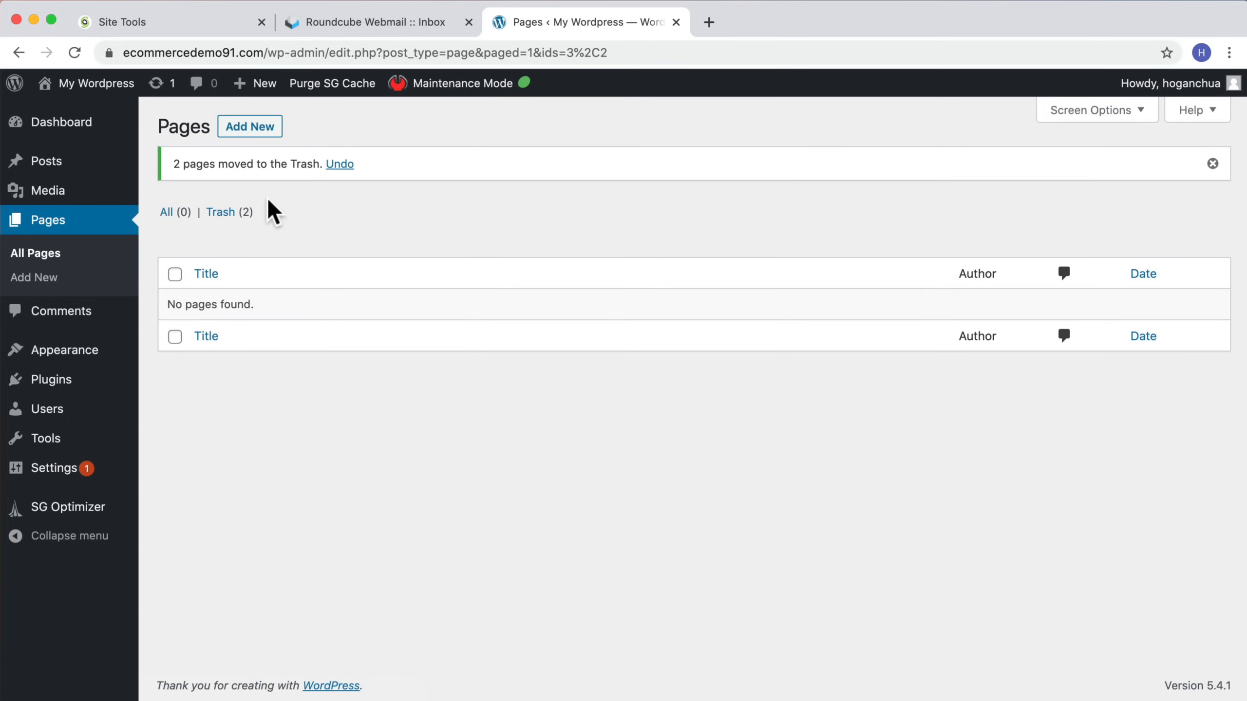
Step: Permanently delete both trashed pages
left_click(222, 214)
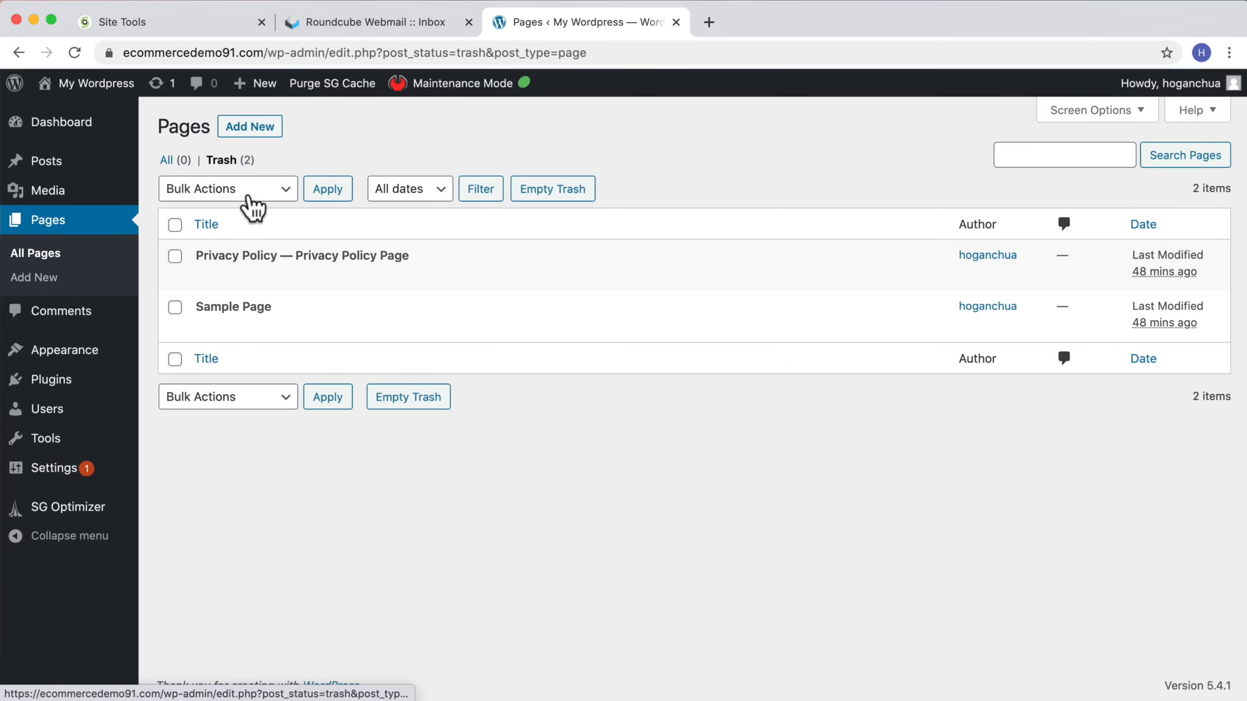
left_click(252, 209)
left_click(200, 218)
left_click(175, 224)
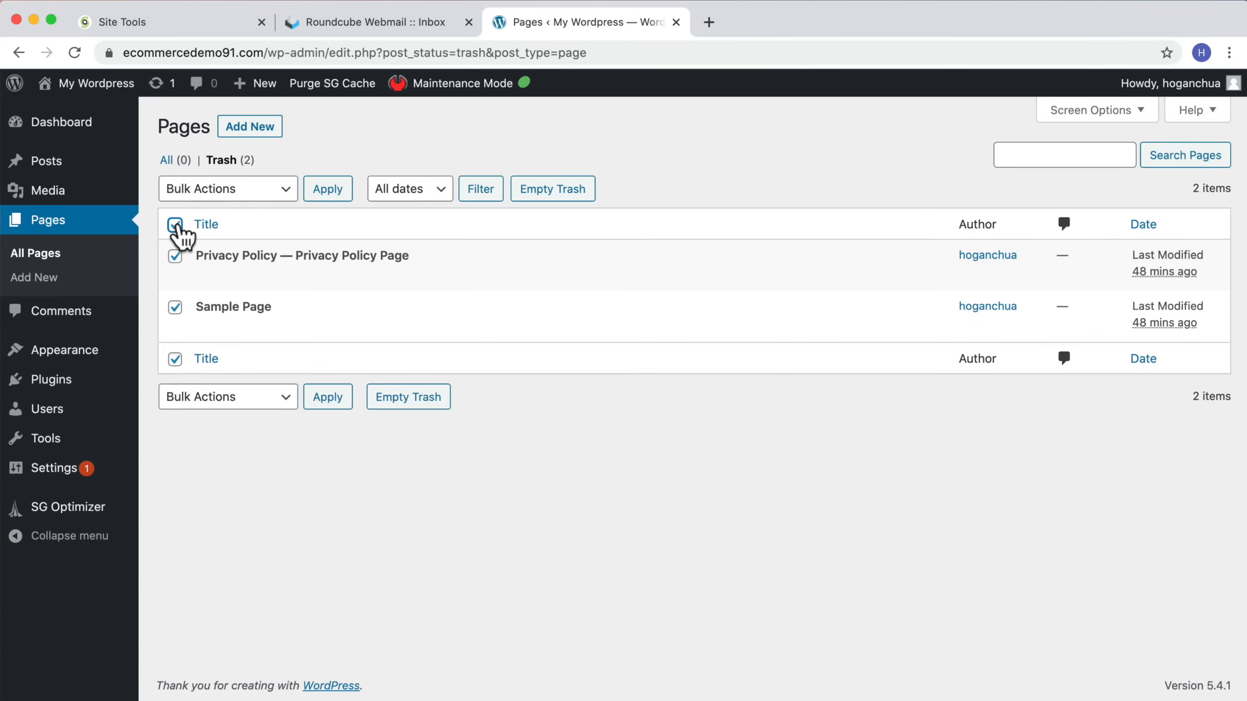
left_click(231, 189)
left_click(235, 221)
left_click(328, 190)
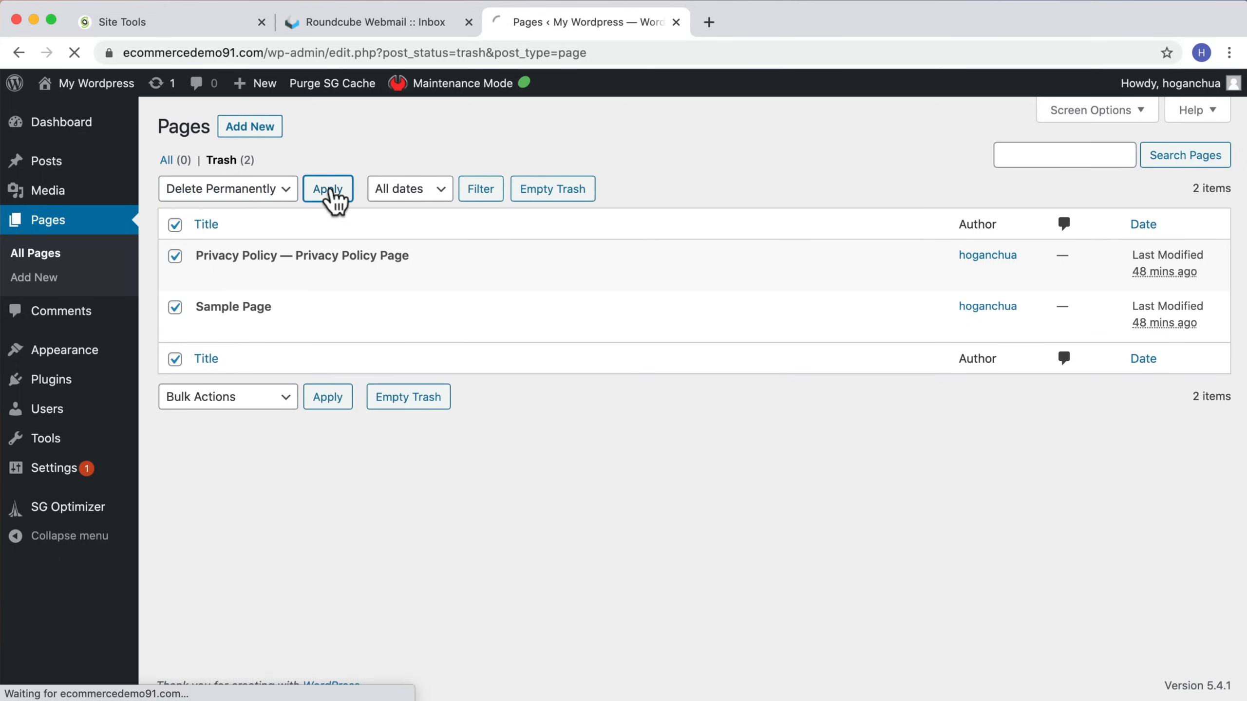
Step: Trash the Hello world! post and delete it permanently from the posts trash
left_click(55, 167)
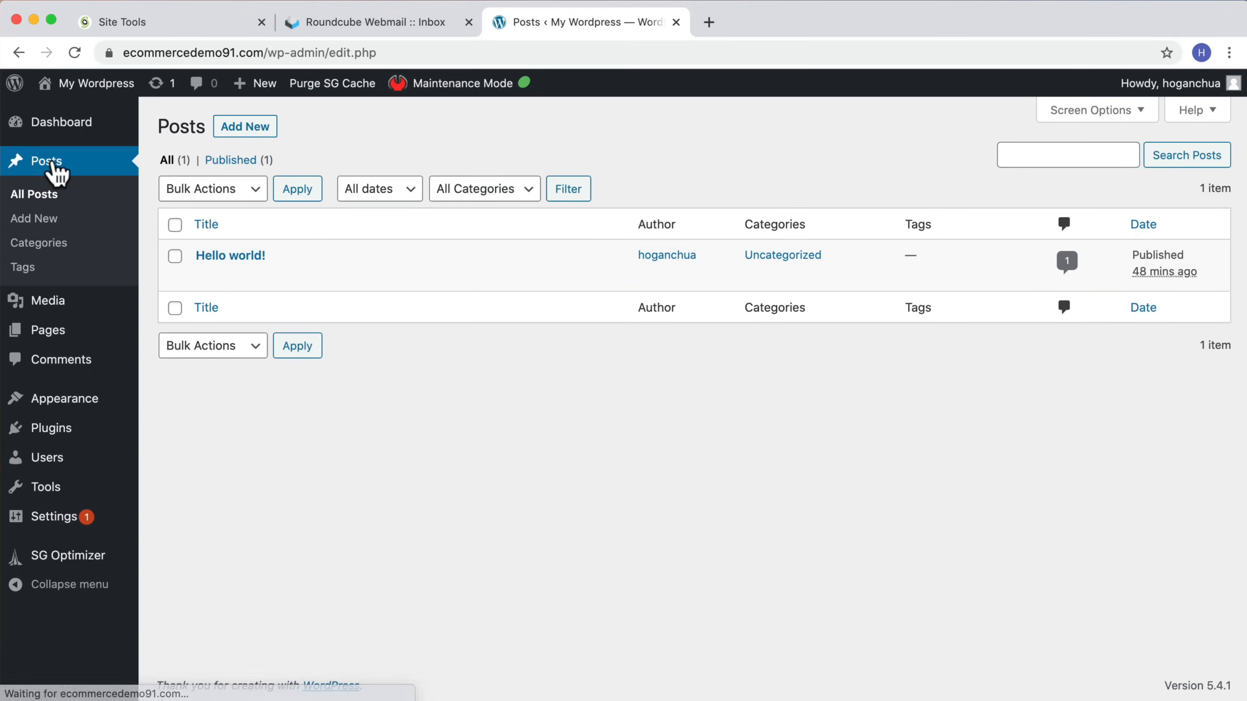
left_click(304, 275)
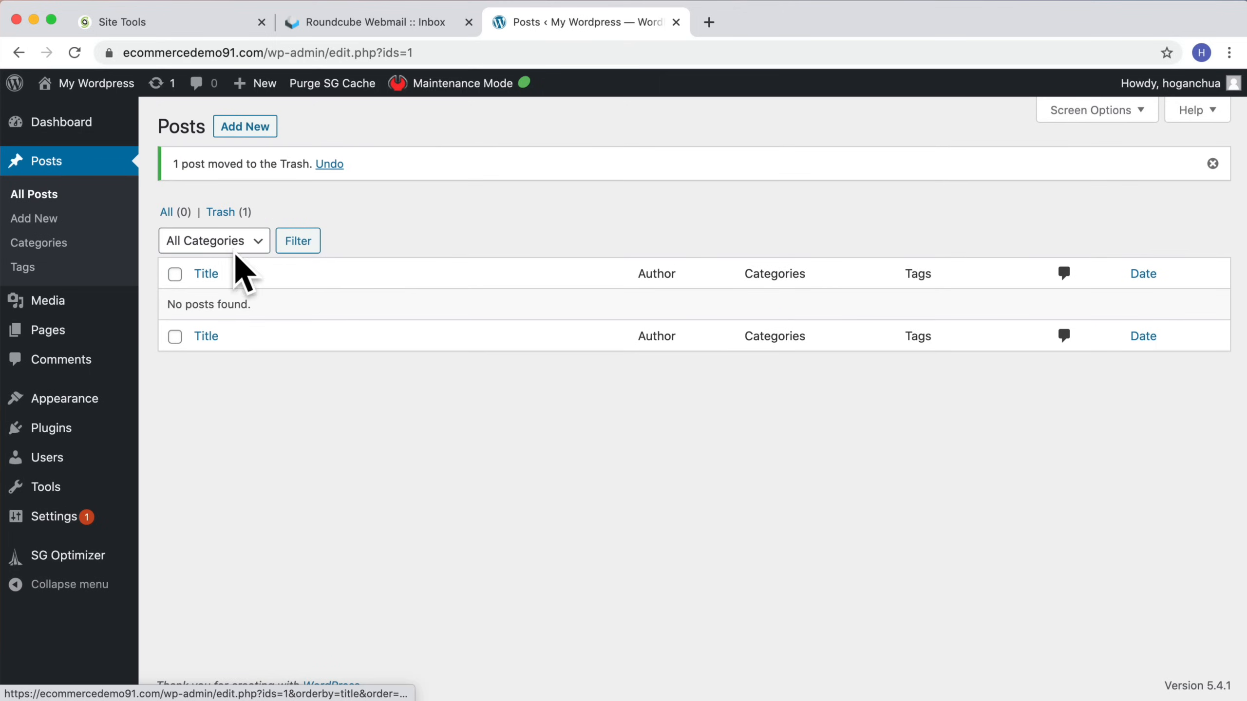
left_click(220, 212)
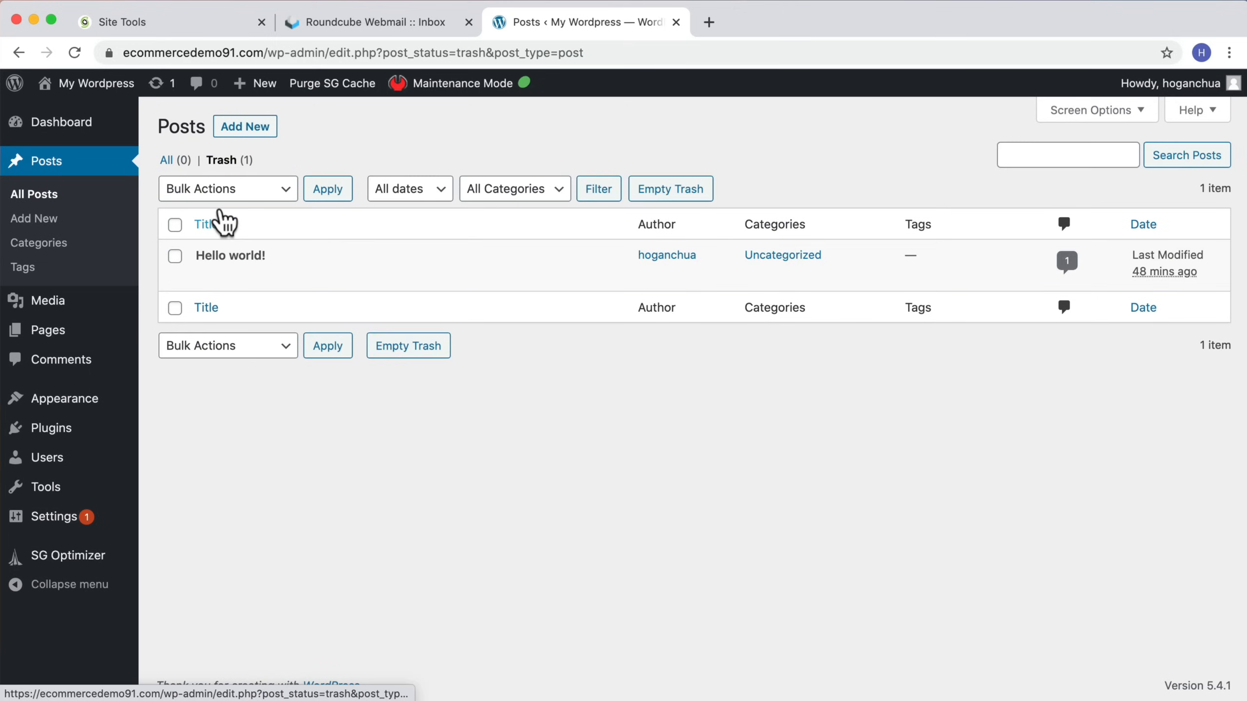
left_click(279, 285)
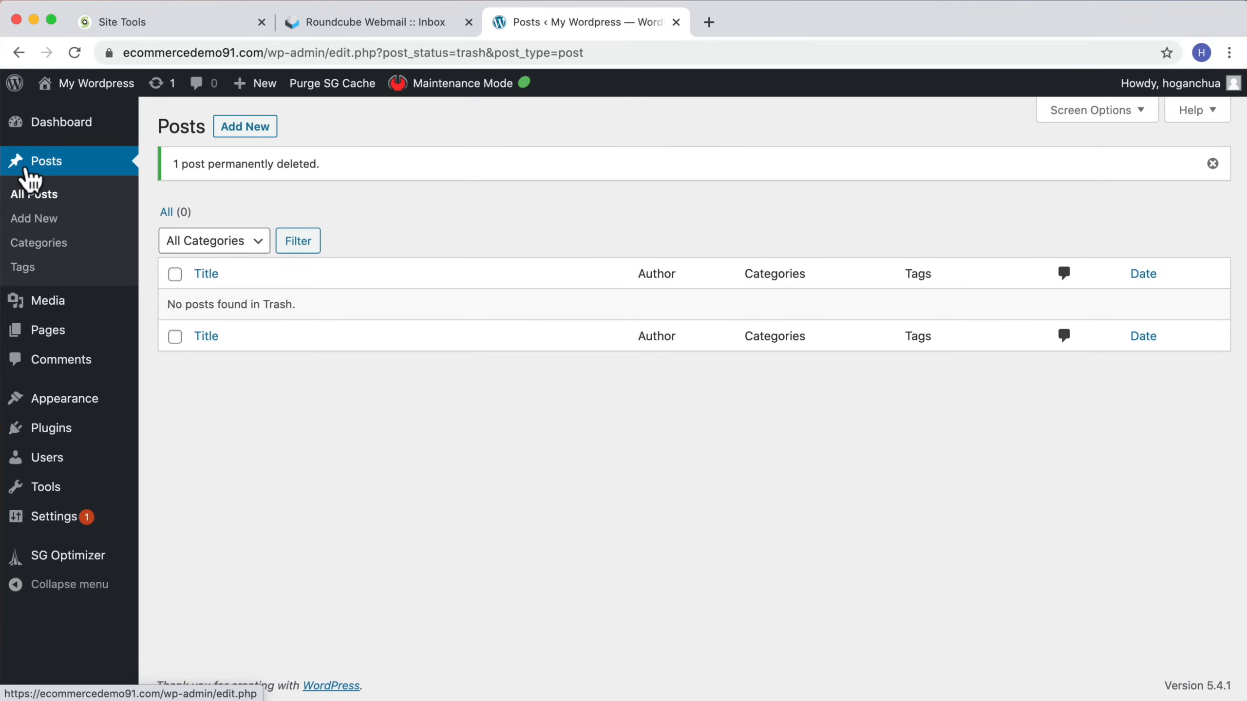
left_click(1212, 164)
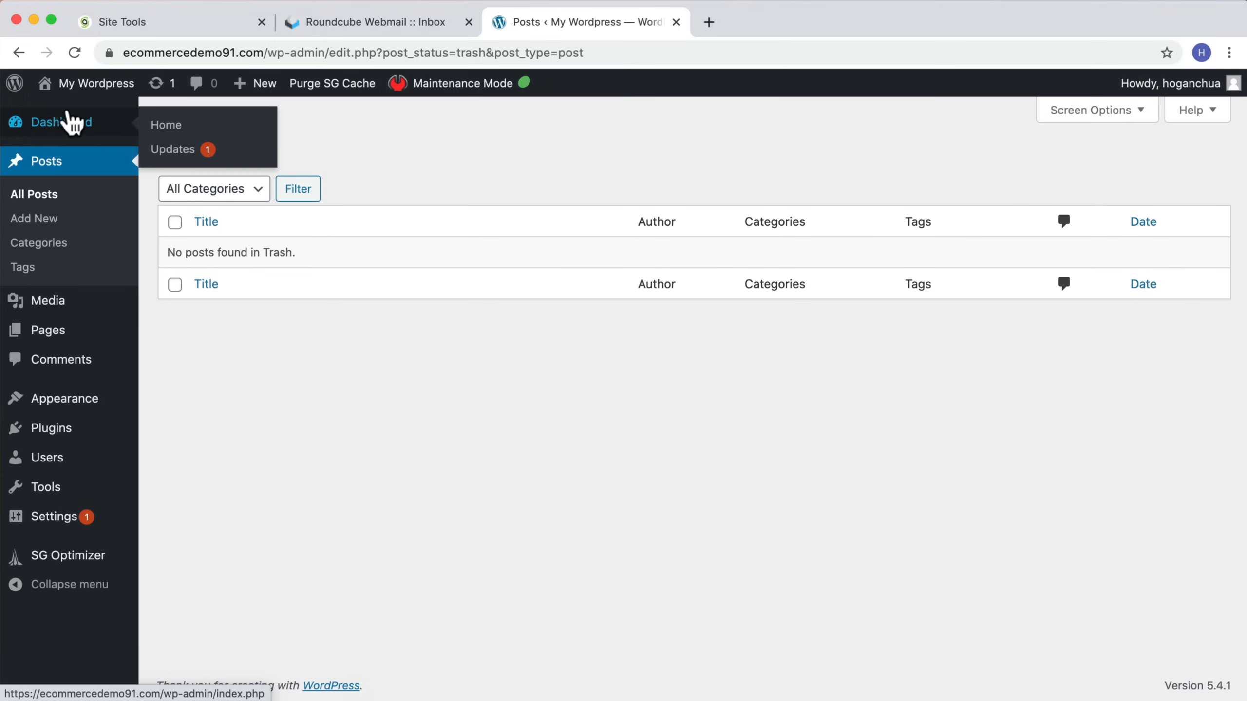
Step: Start a new page and close the block editor welcome guide
mouse_move(64, 84)
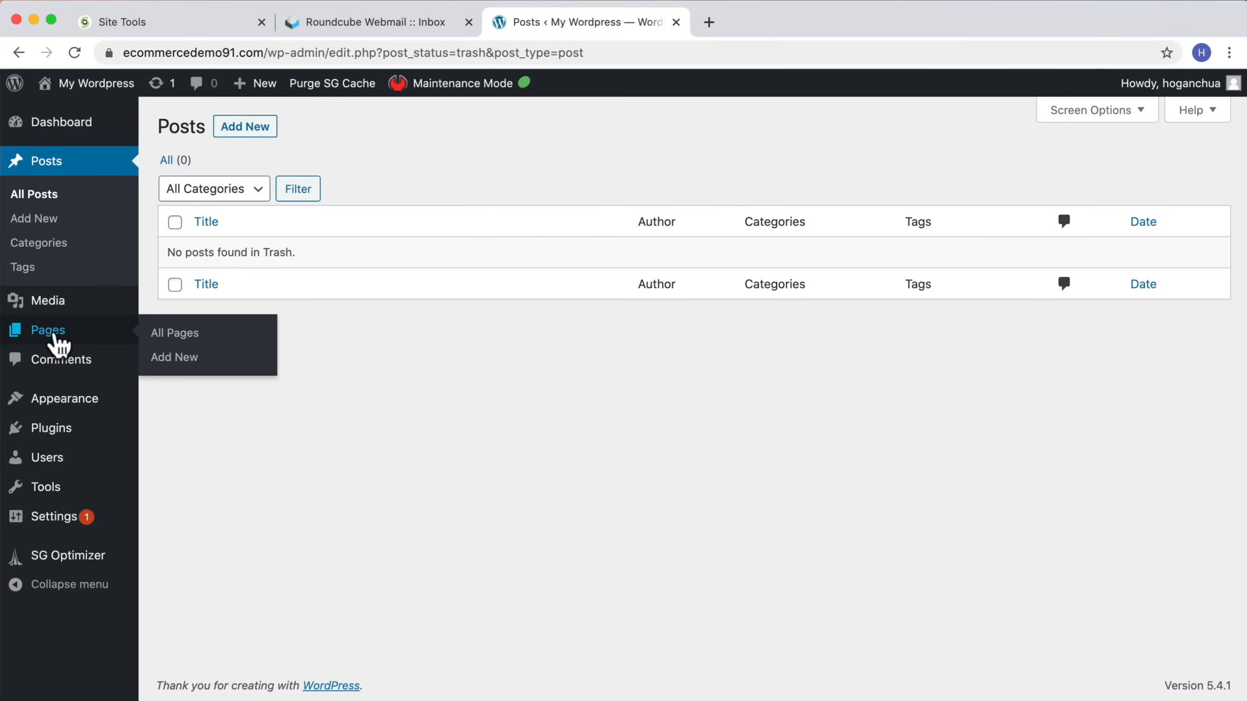
left_click(52, 331)
left_click(239, 129)
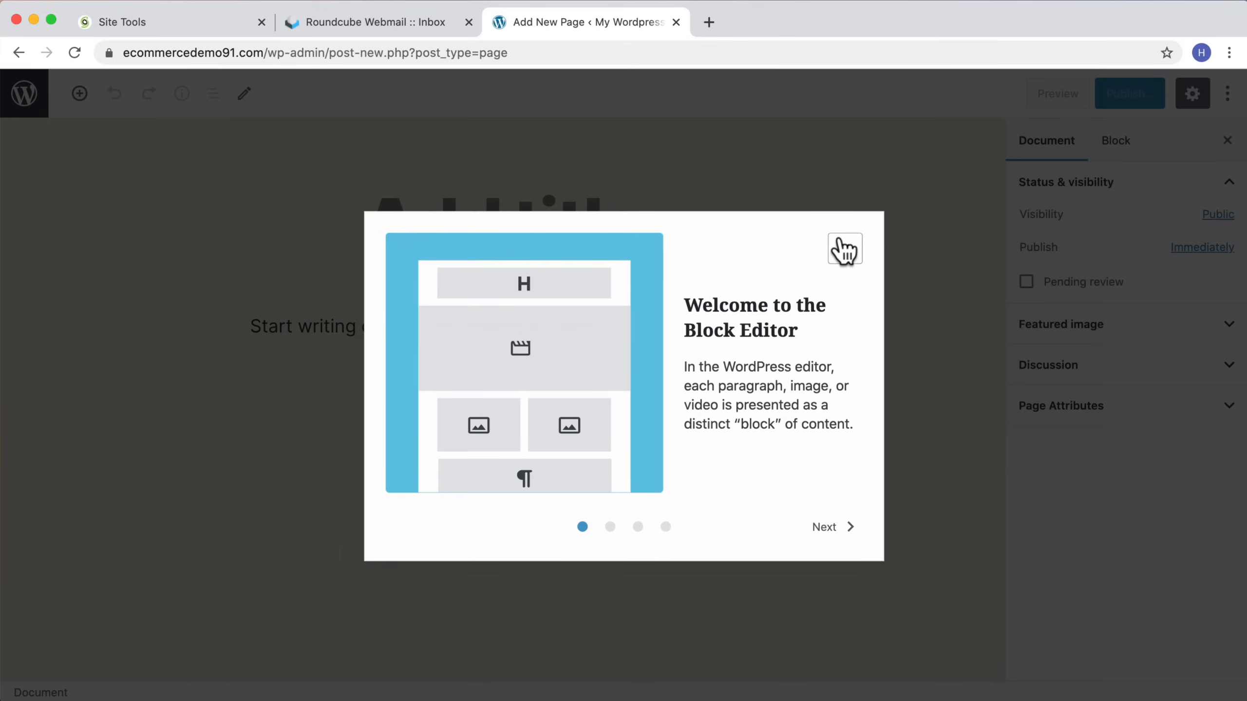
left_click(844, 248)
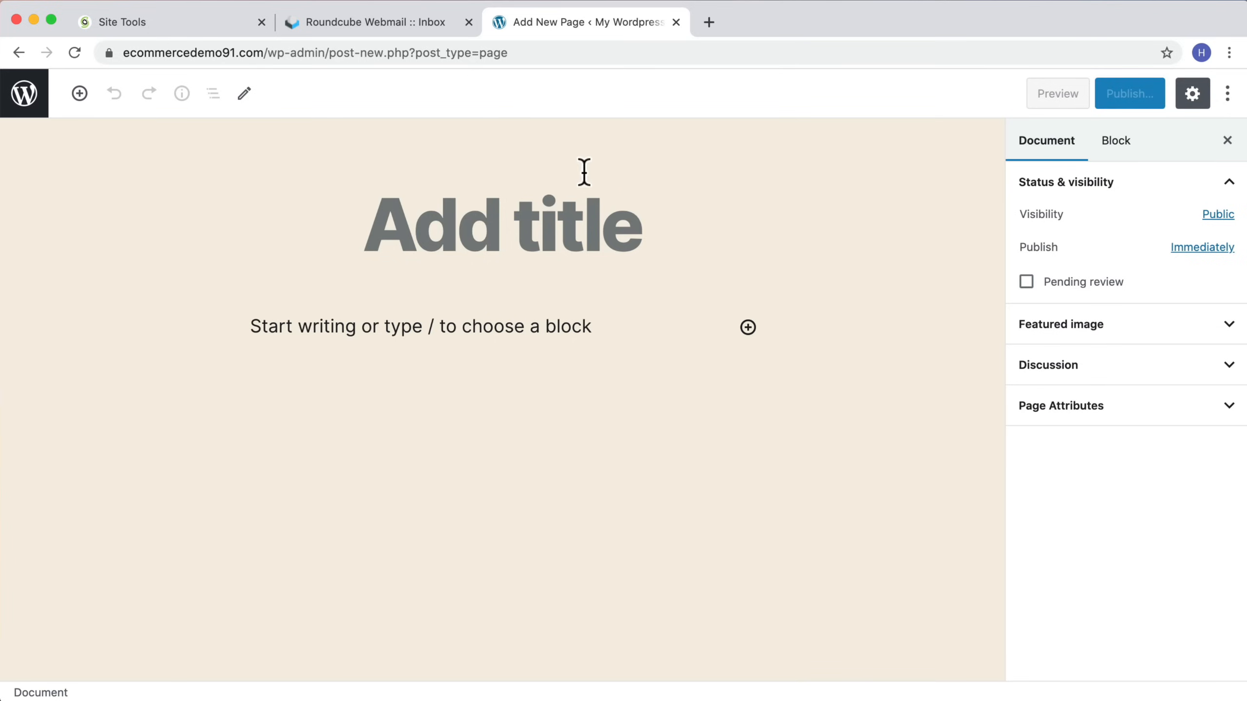
Step: Exit fullscreen editing mode, title the new page Home and publish it
left_click(1227, 94)
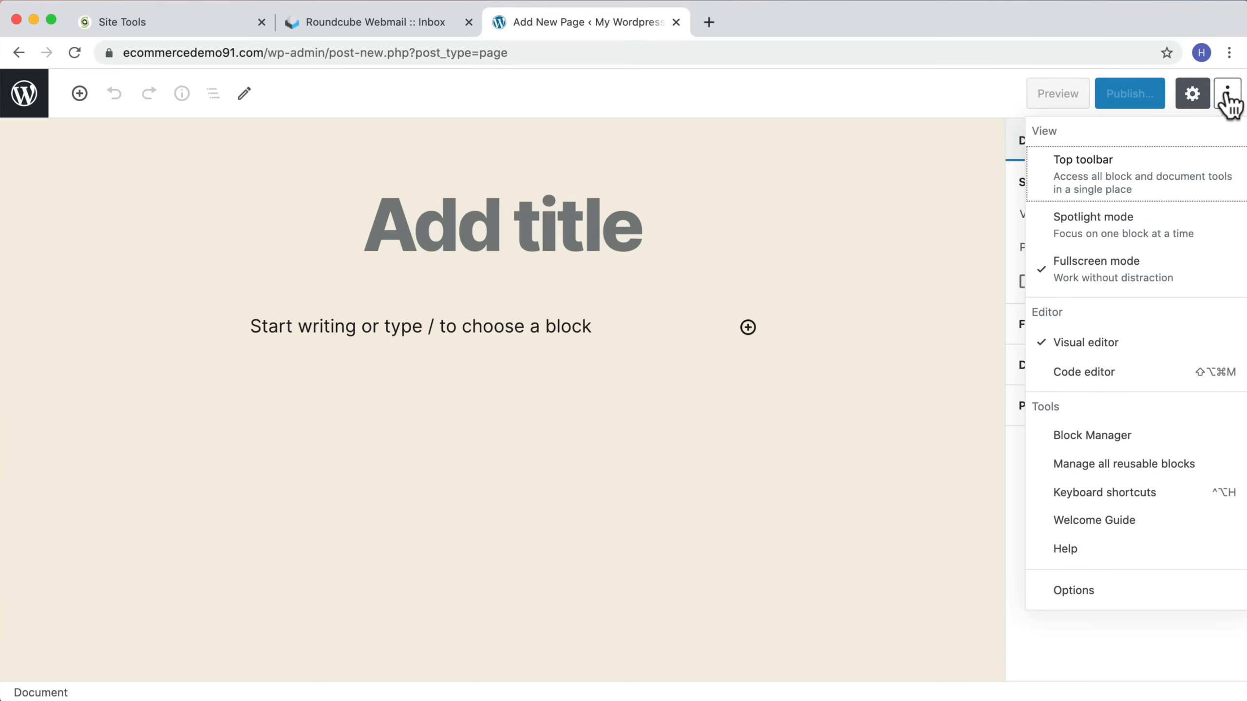
left_click(1086, 275)
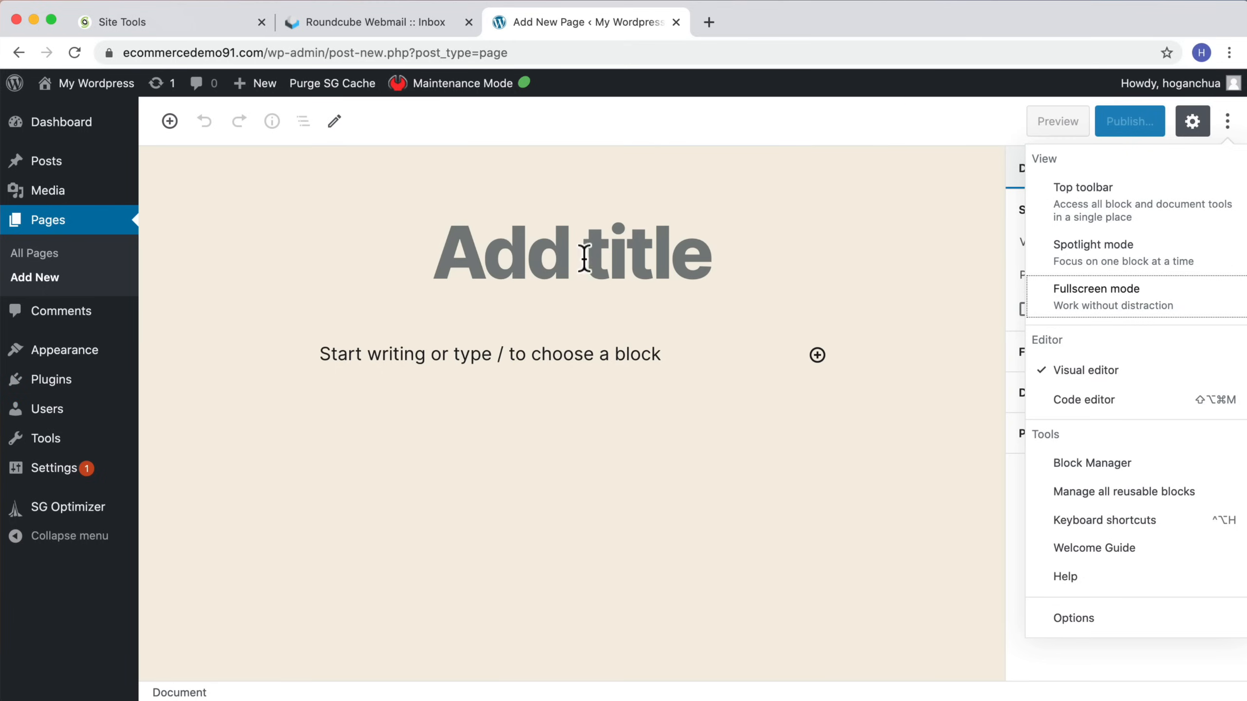
left_click(879, 254)
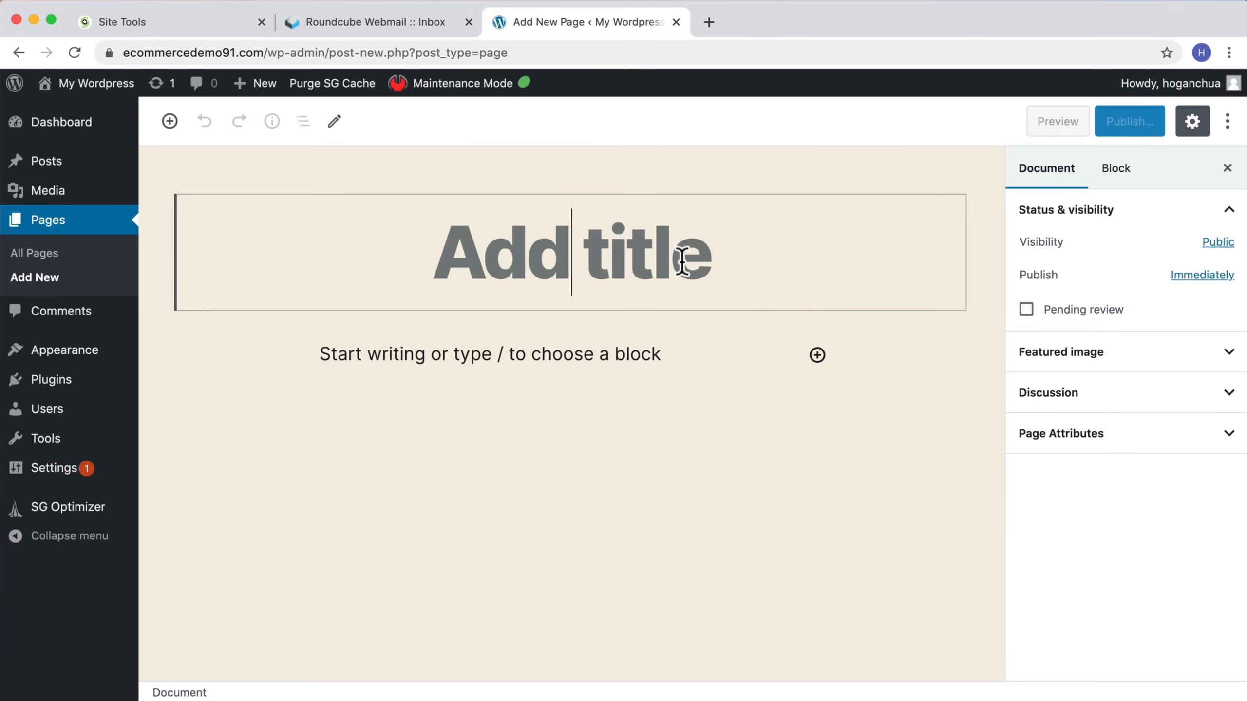
type("Home")
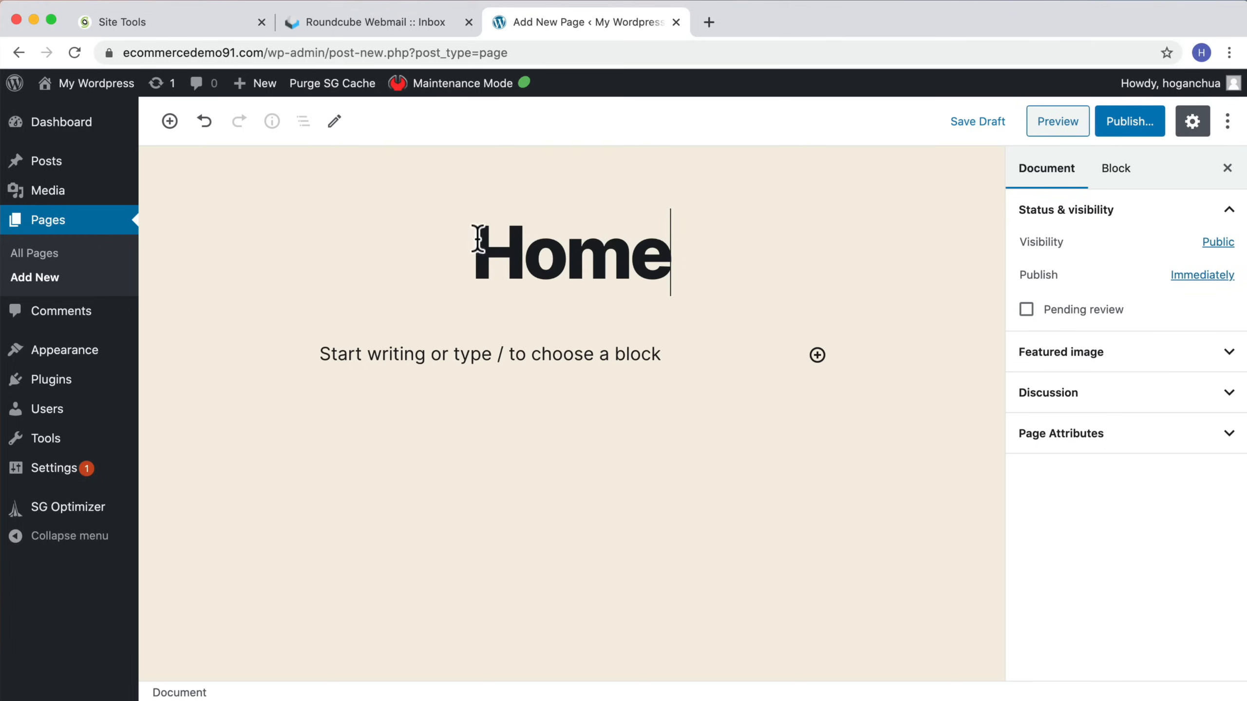
left_click(1118, 129)
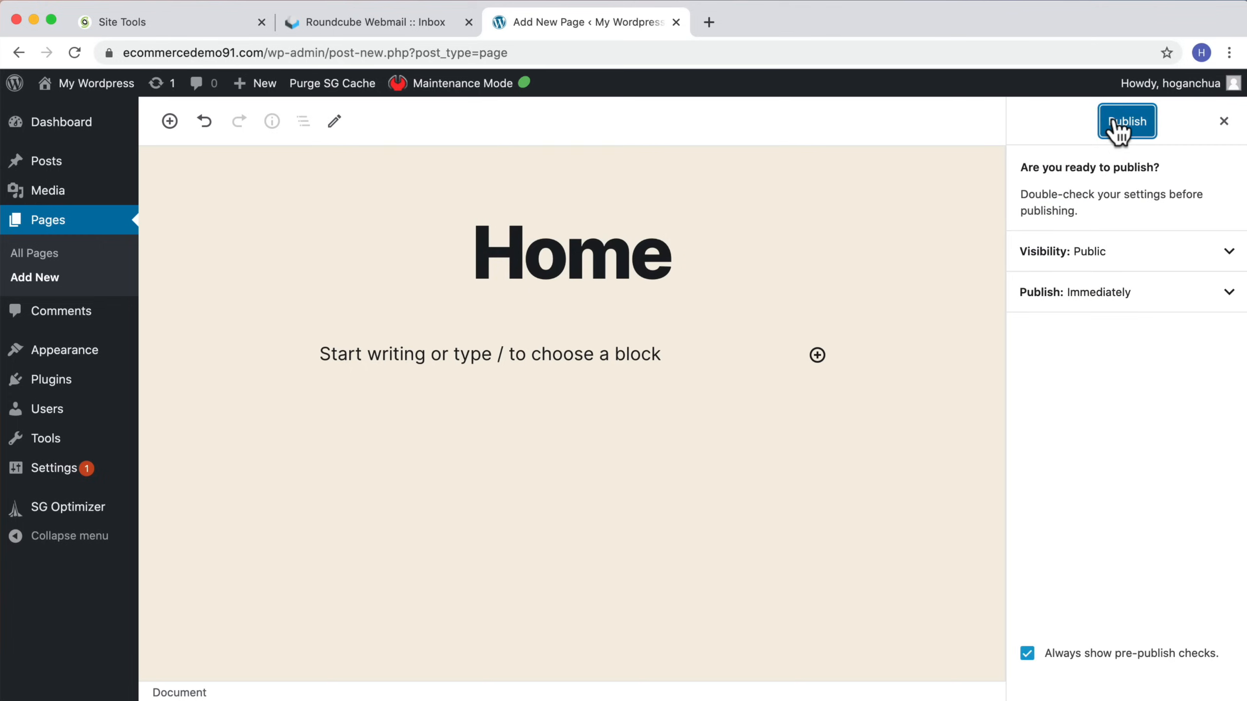
left_click(1116, 126)
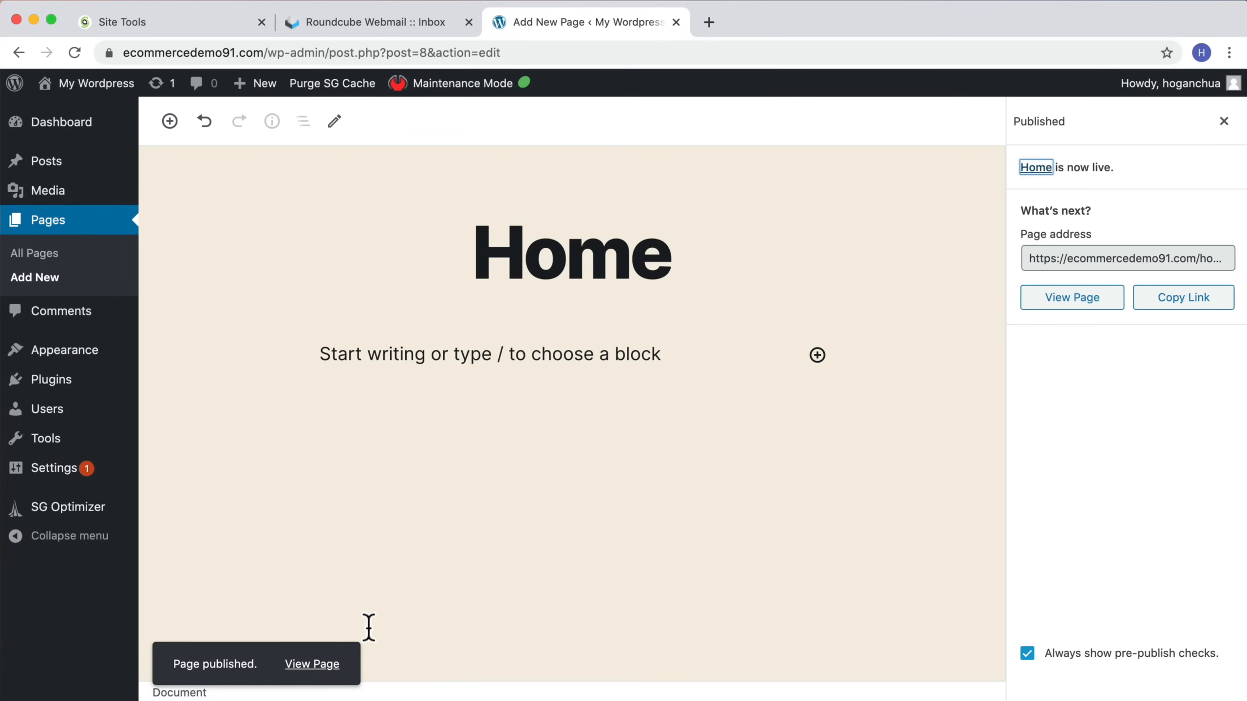
Step: Open the published Home page and close the Site Tools and webmail browser tabs
left_click(319, 666)
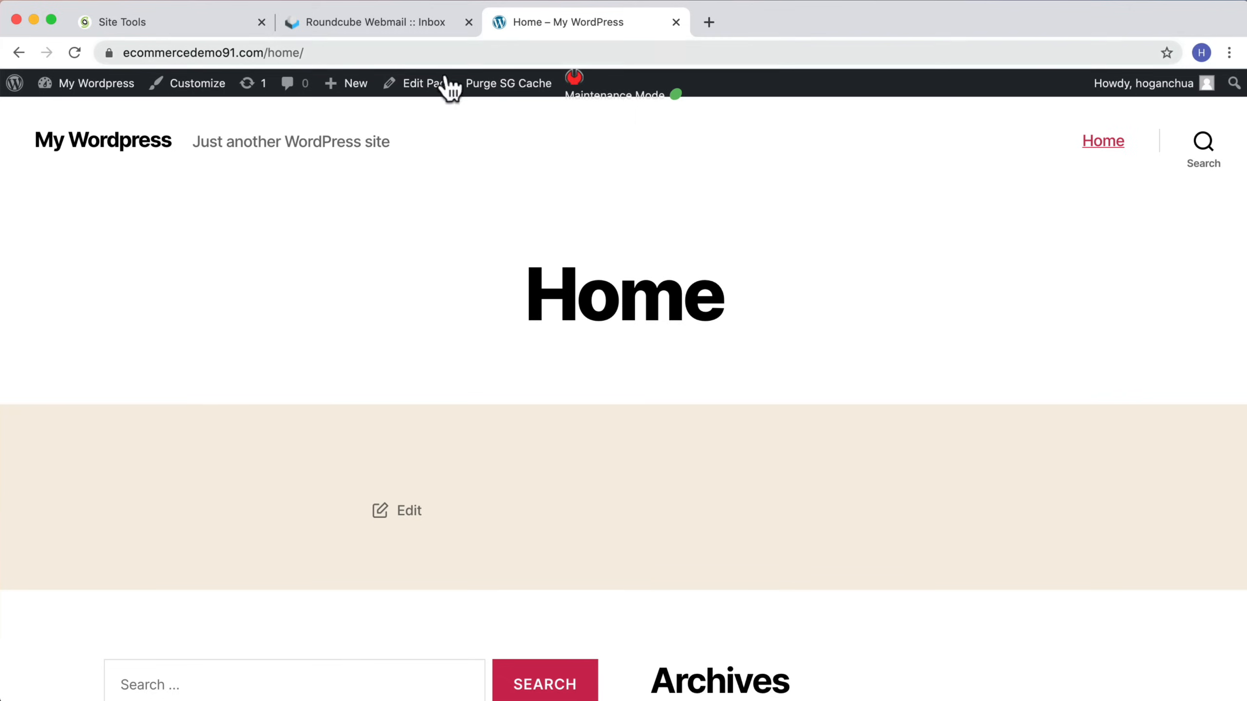
left_click(468, 22)
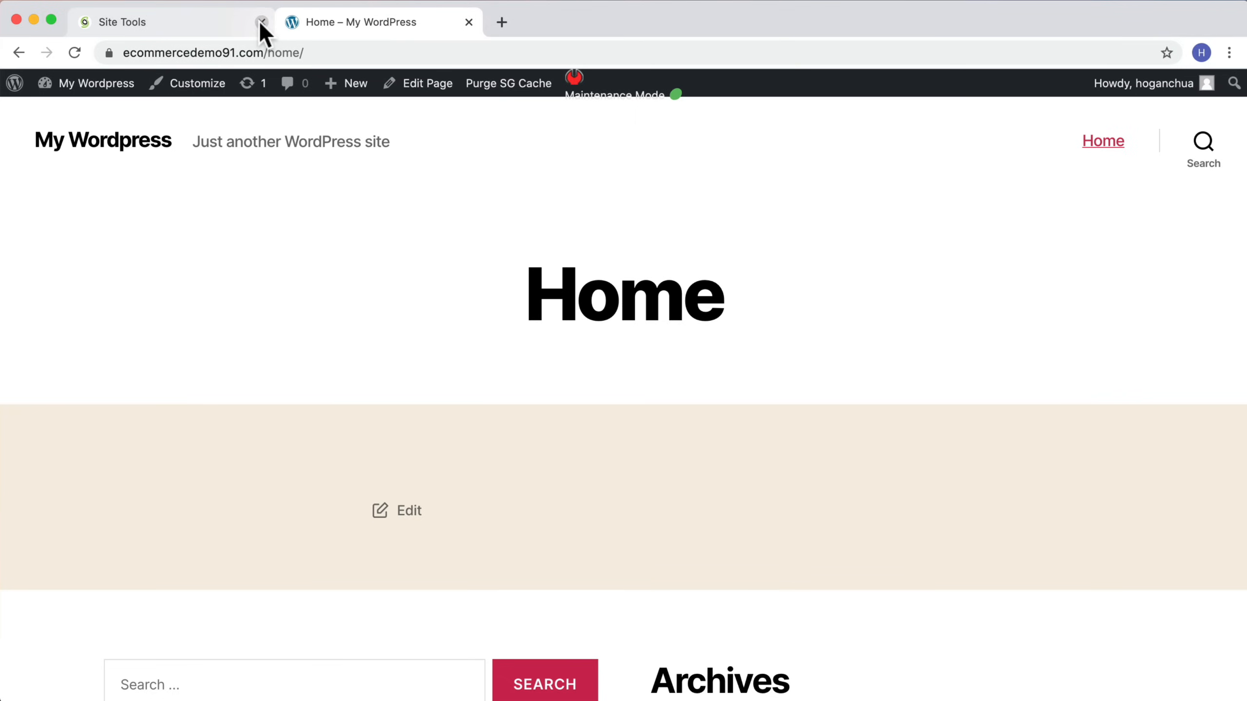
left_click(261, 22)
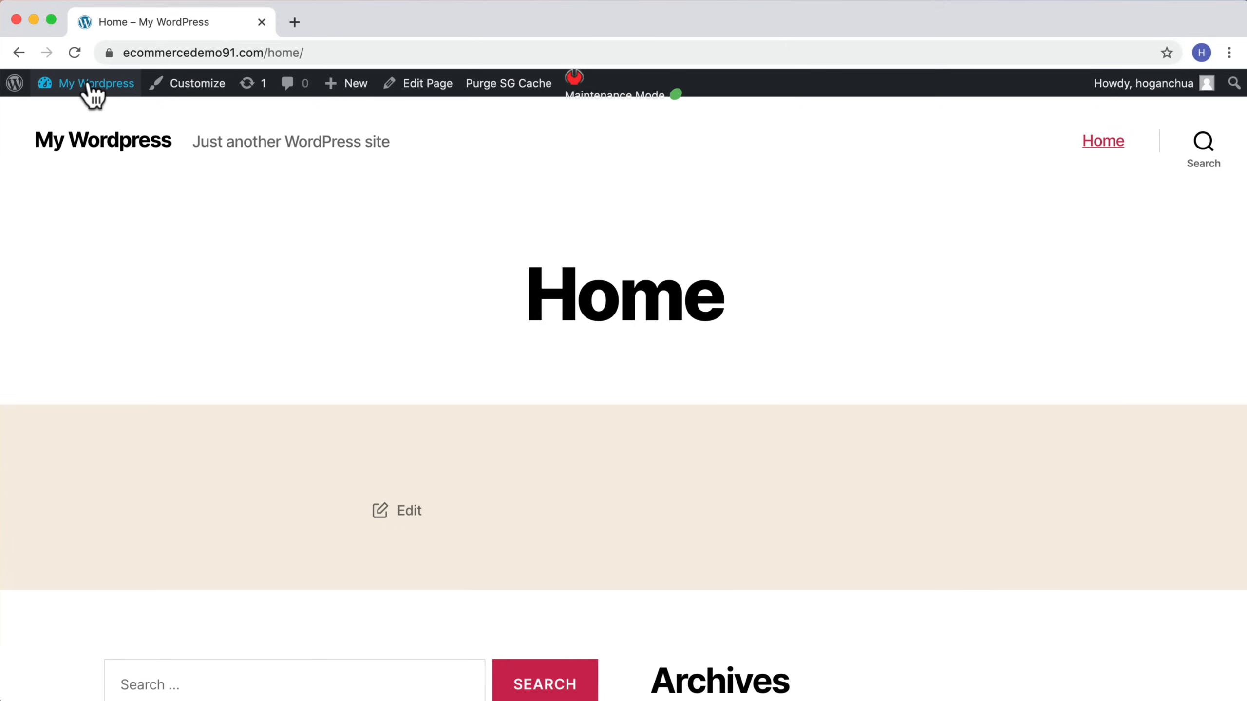
Step: Add a new page titled About and publish it
mouse_move(338, 103)
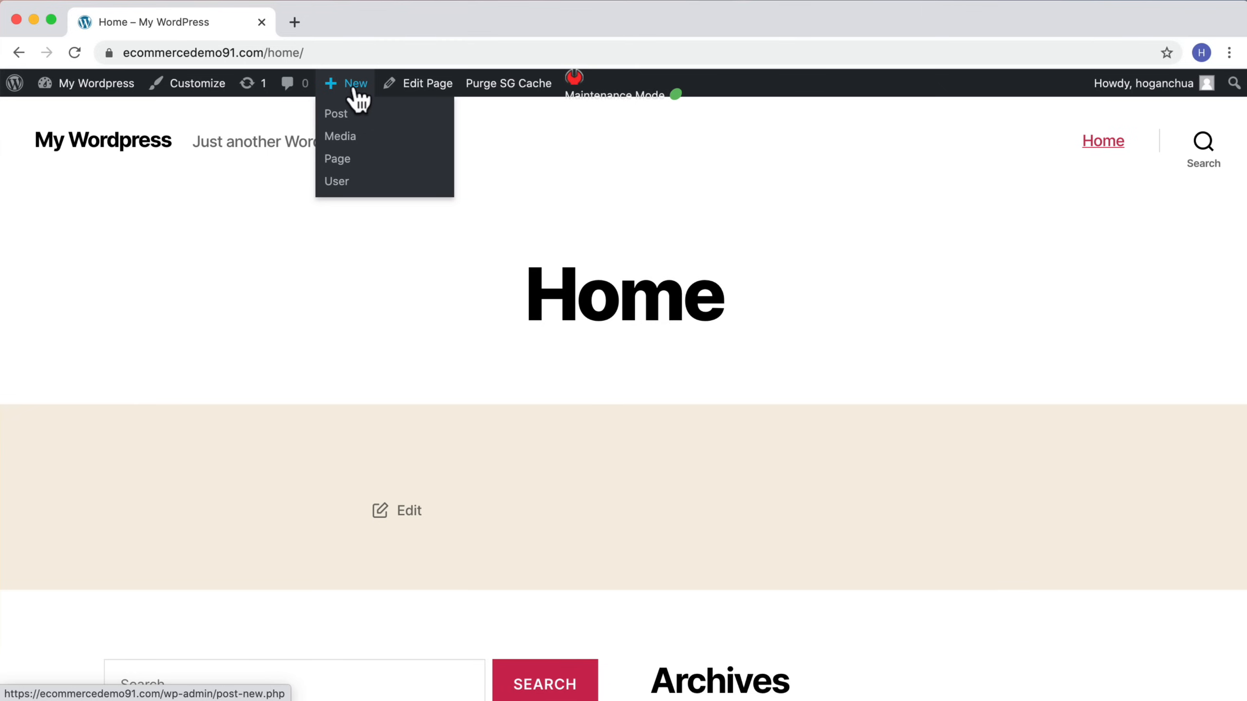
left_click(337, 159)
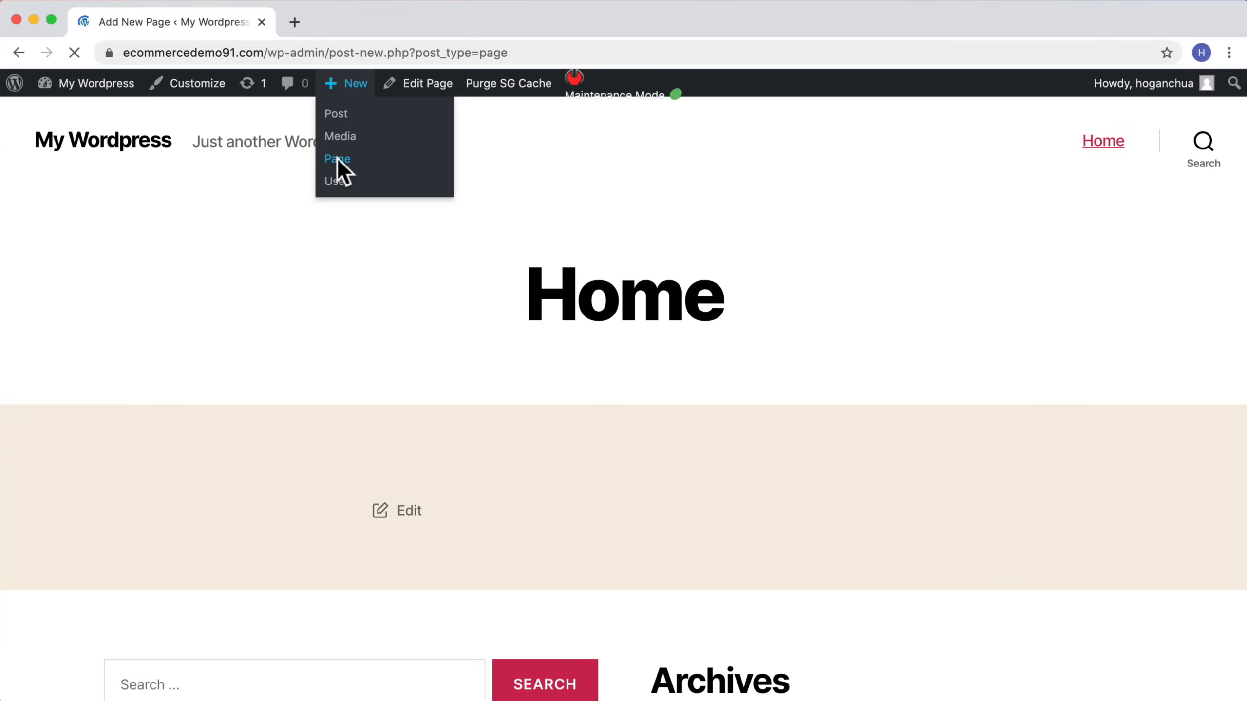
type("About")
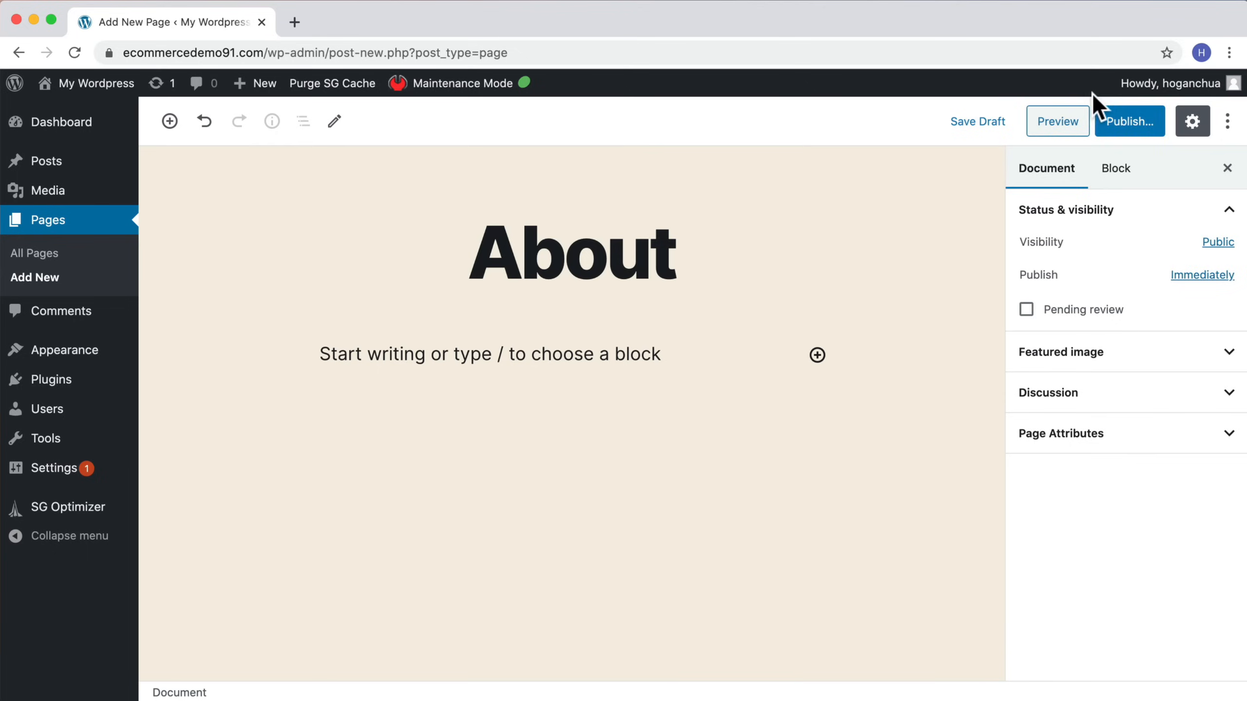
left_click(1110, 116)
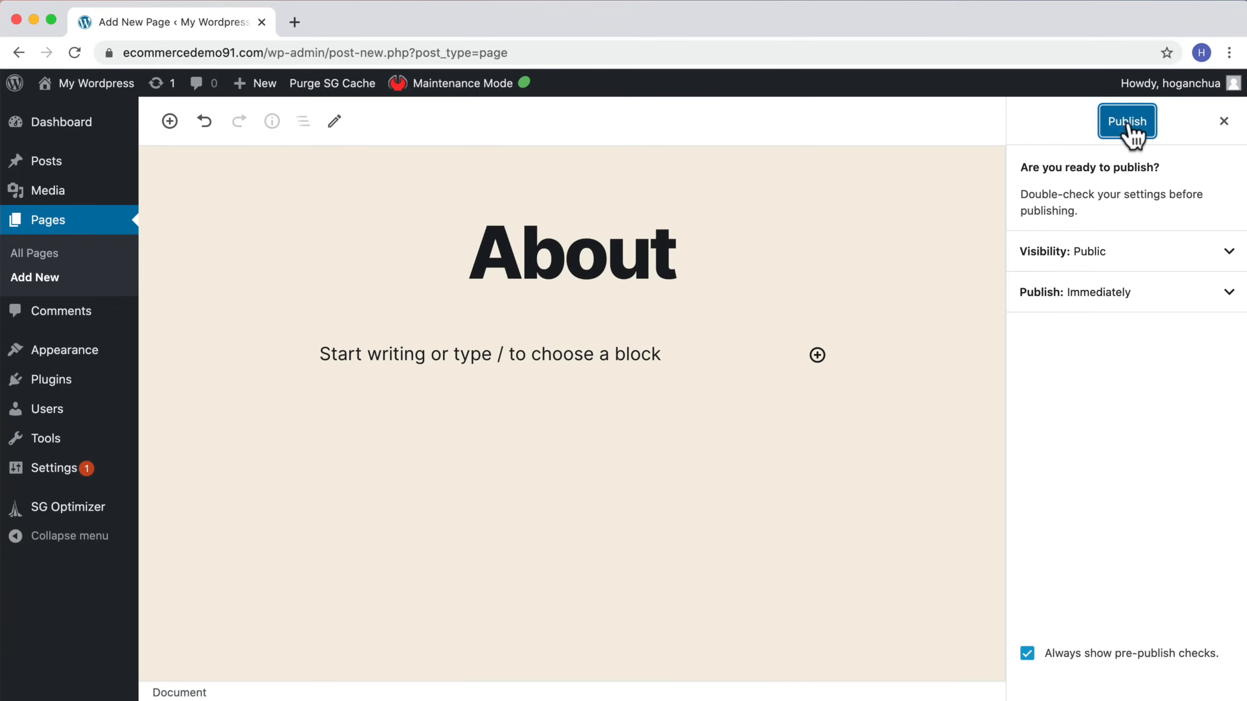
left_click(1131, 131)
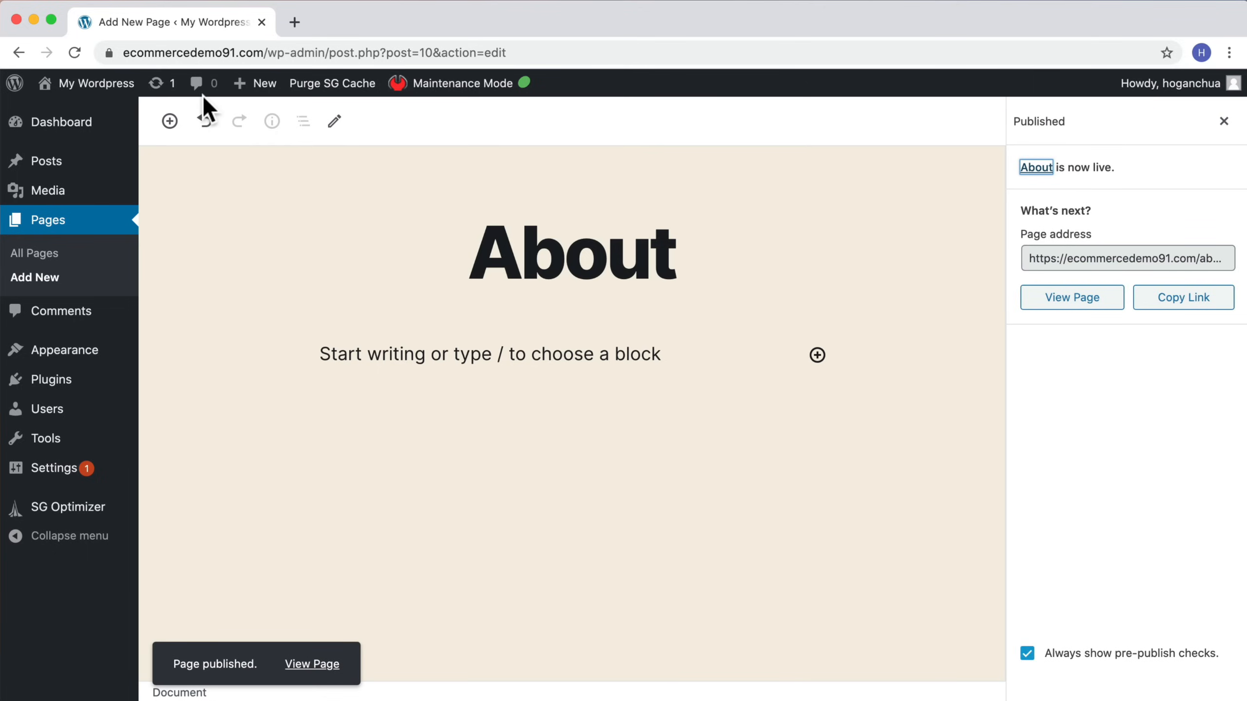
Step: Add a new page titled Contact and publish it
mouse_move(262, 86)
left_click(246, 160)
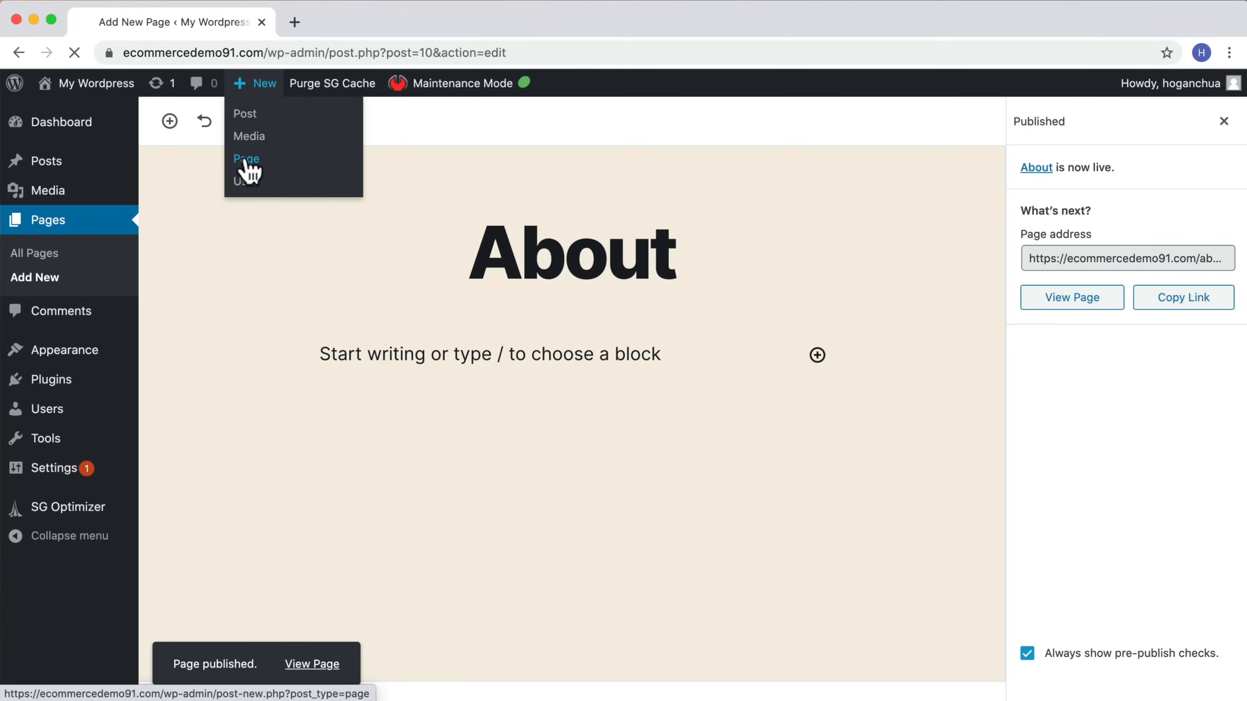
type("Contact")
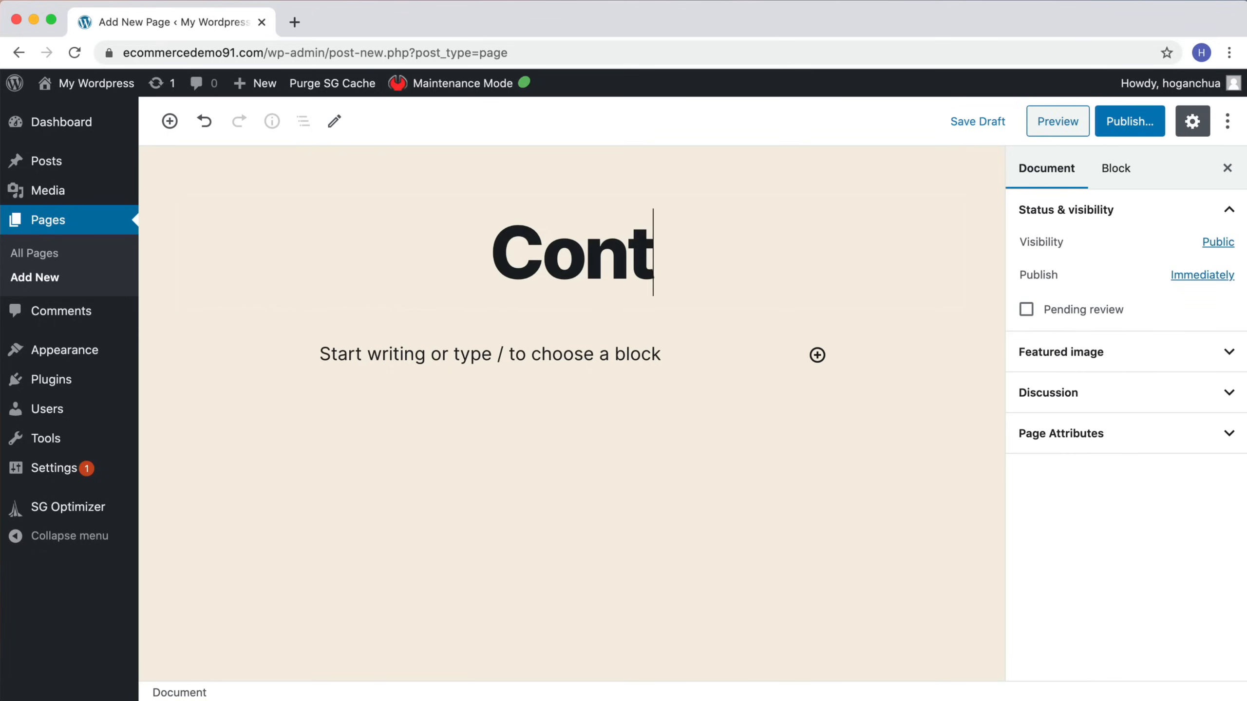
left_click(1148, 128)
left_click(1129, 125)
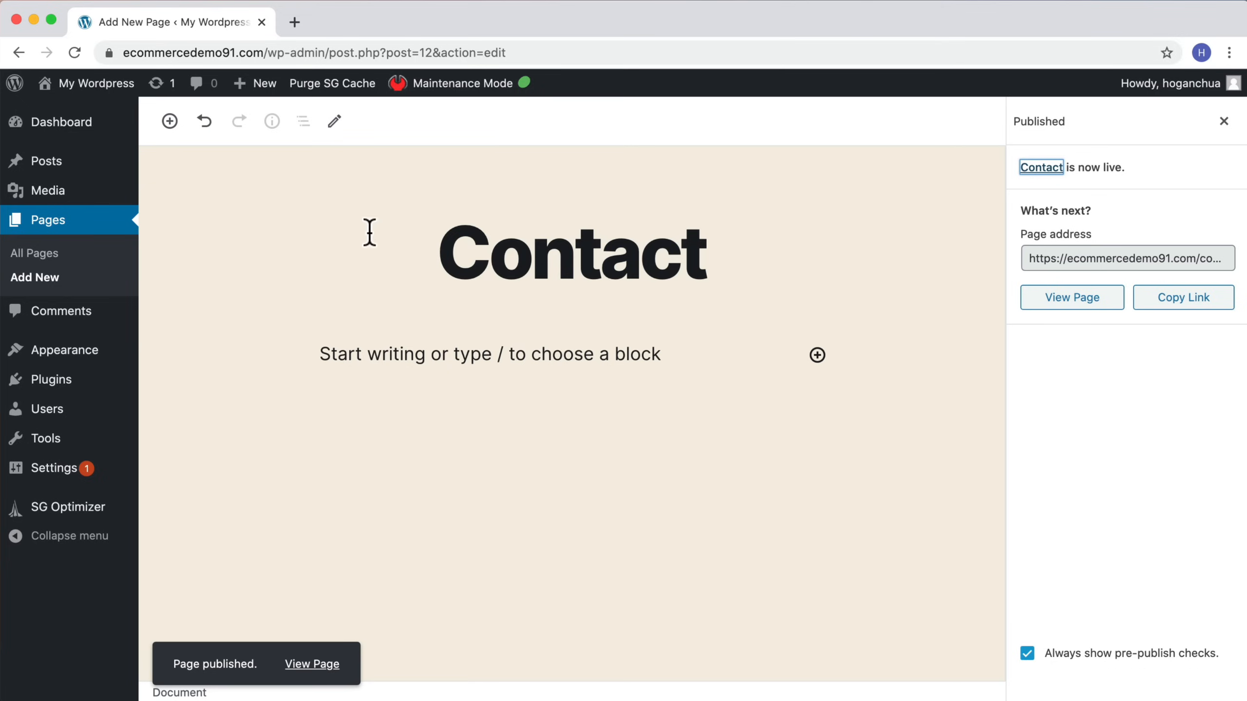
Step: Add a new page titled Shipping & Returns and publish it
mouse_move(259, 100)
left_click(247, 159)
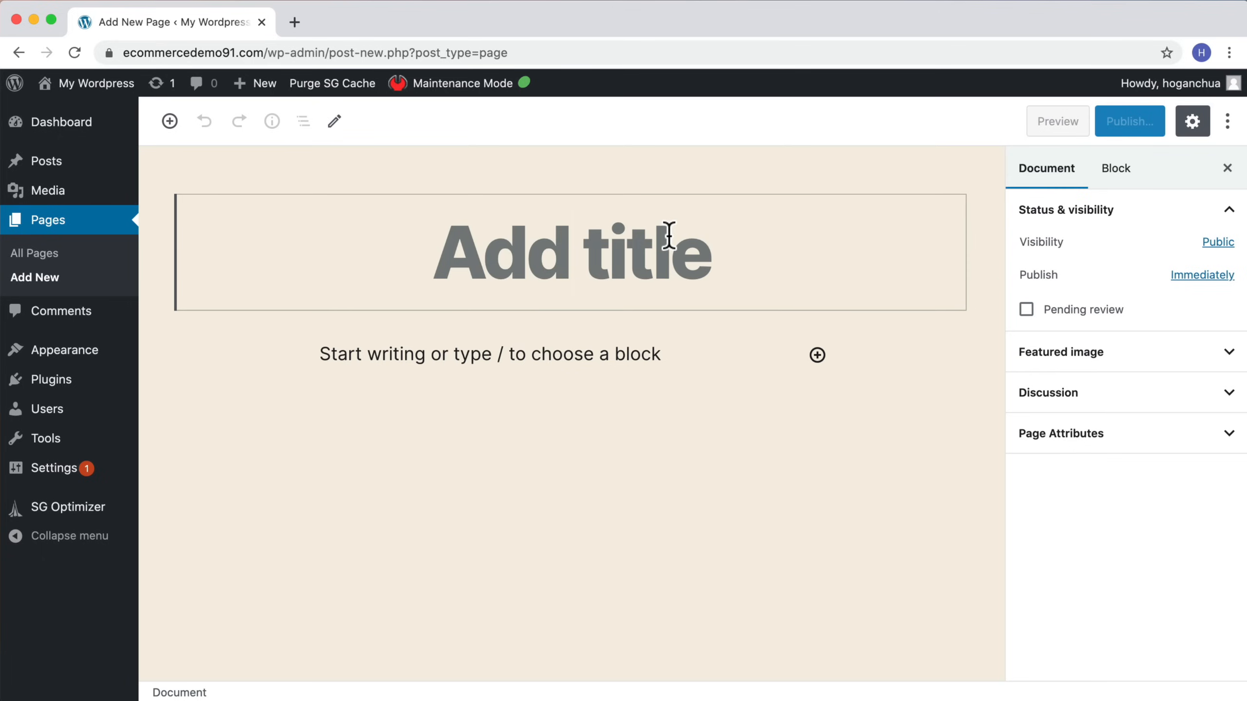
type("Shipping")
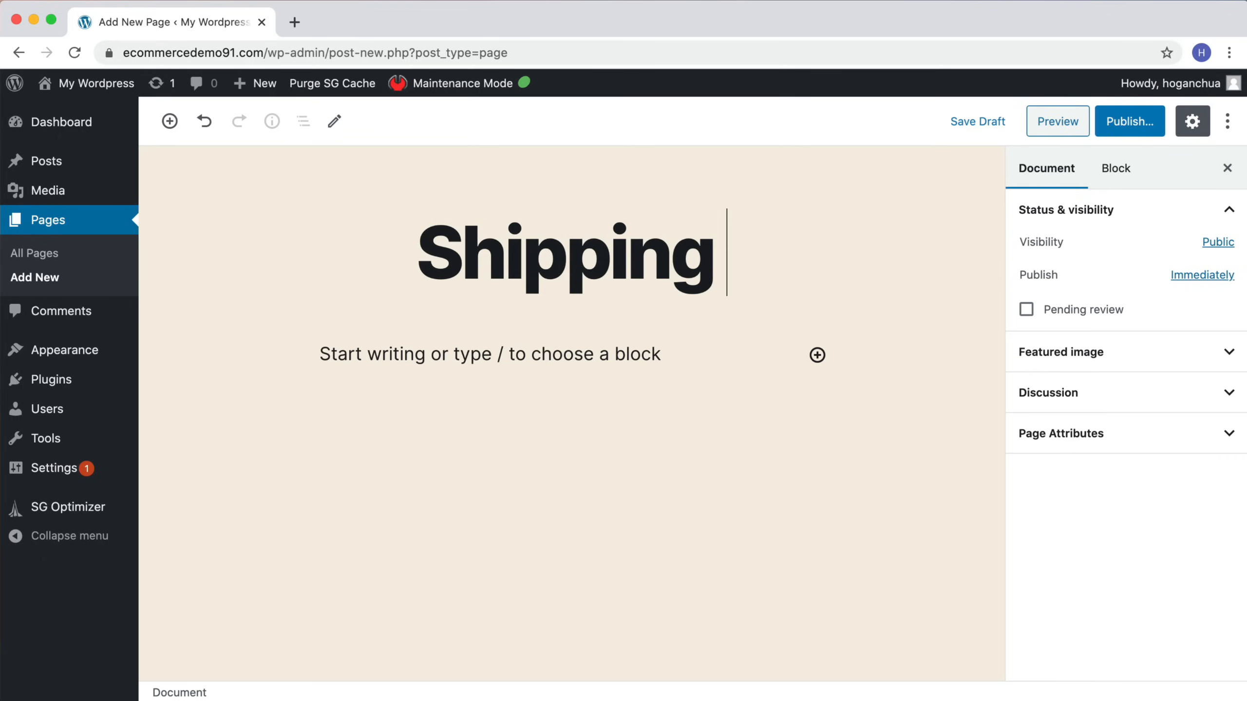
type(" &")
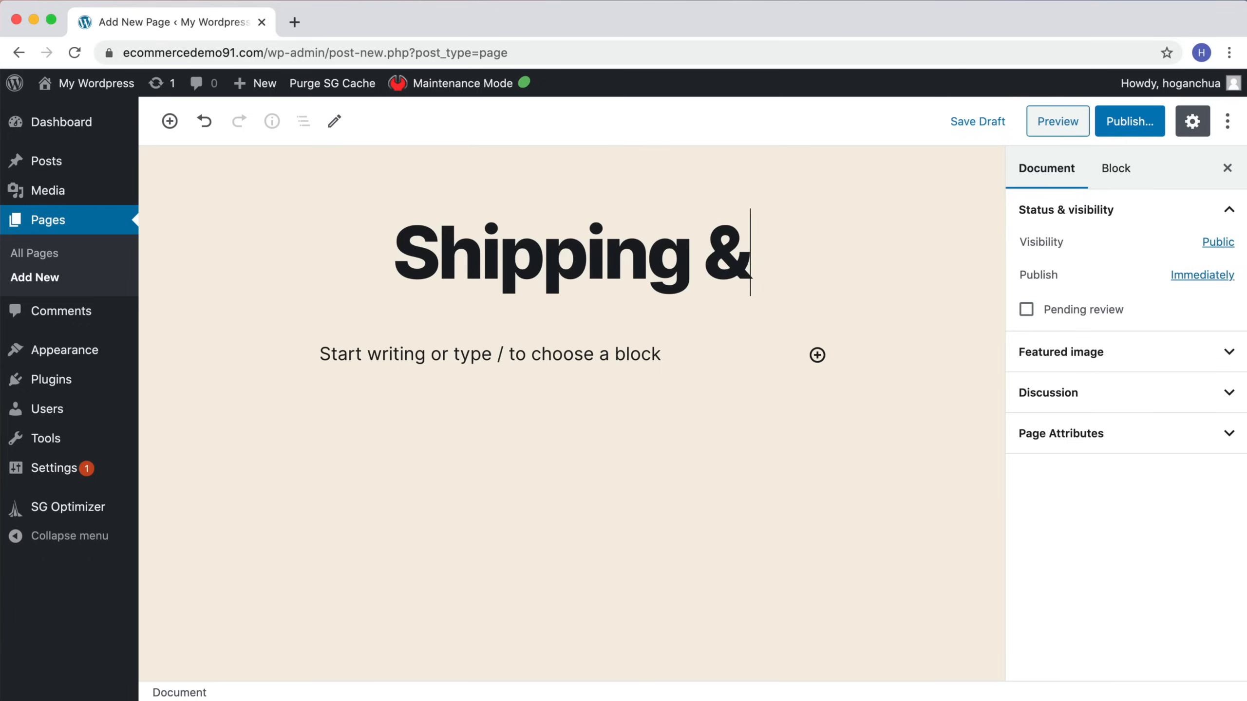
type("Returns")
left_click(622, 236)
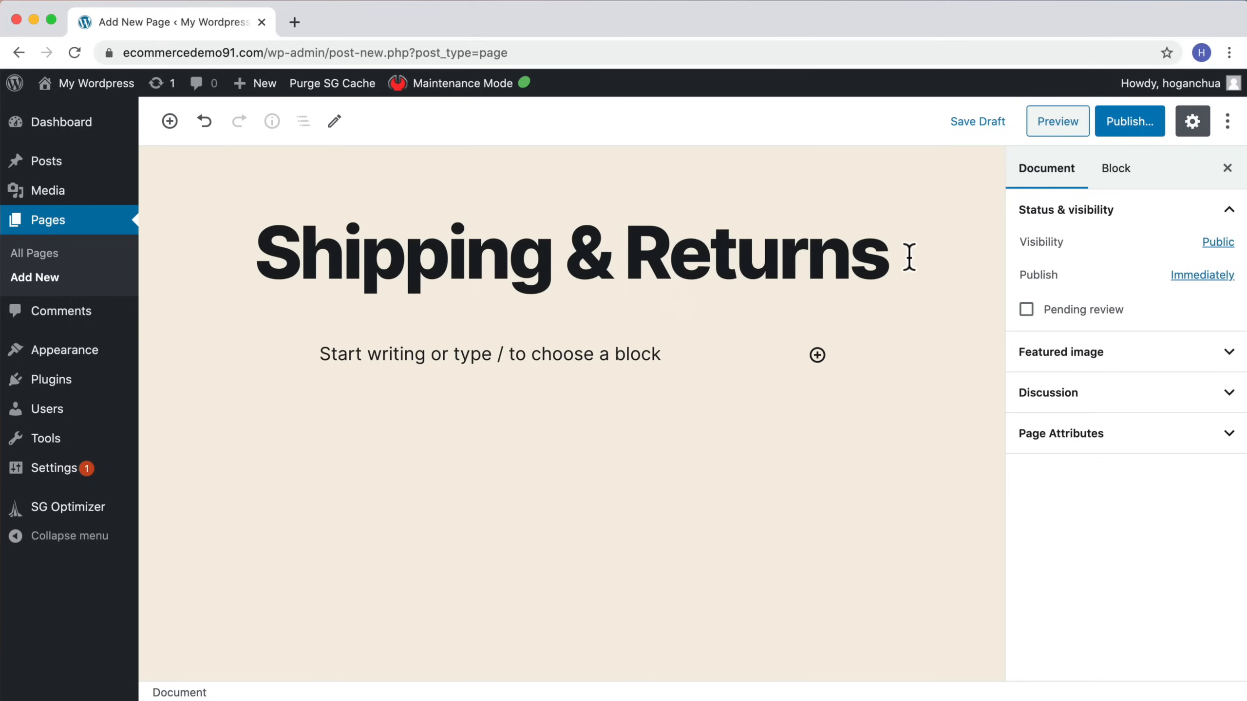
left_click(1124, 129)
left_click(1117, 129)
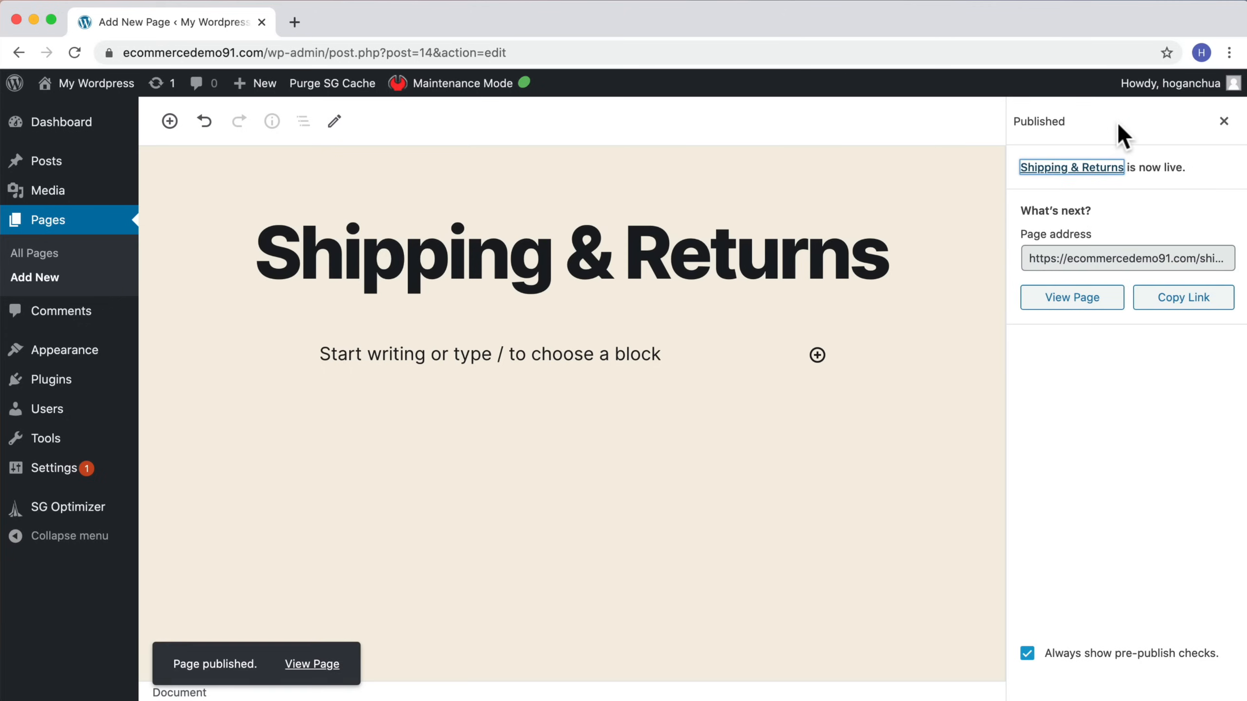
Step: Add a new page titled Wishlist and publish it
mouse_move(243, 91)
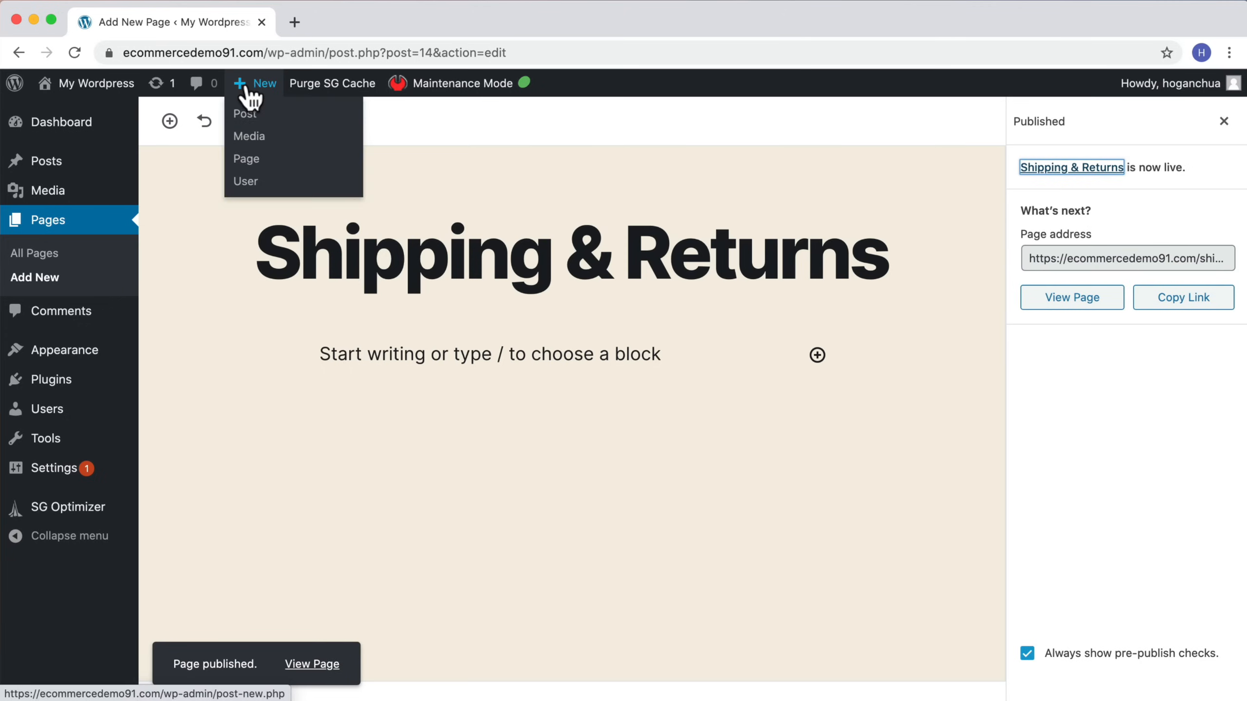
left_click(244, 166)
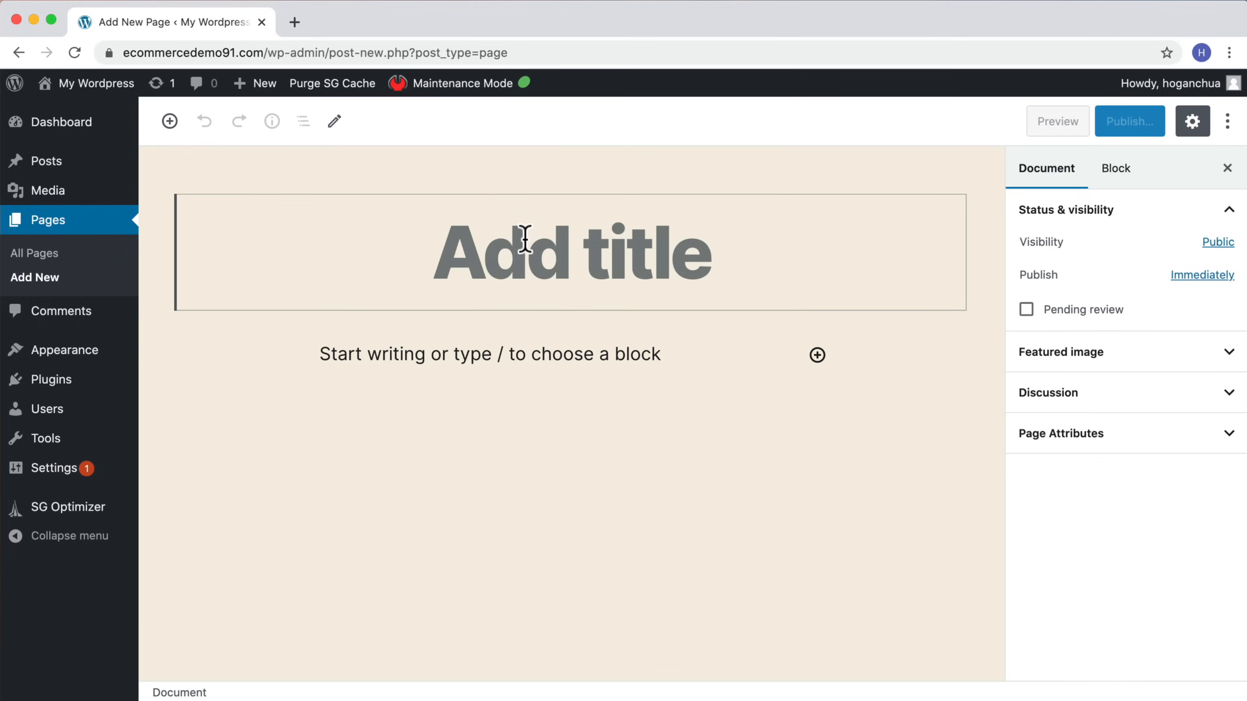
type("W")
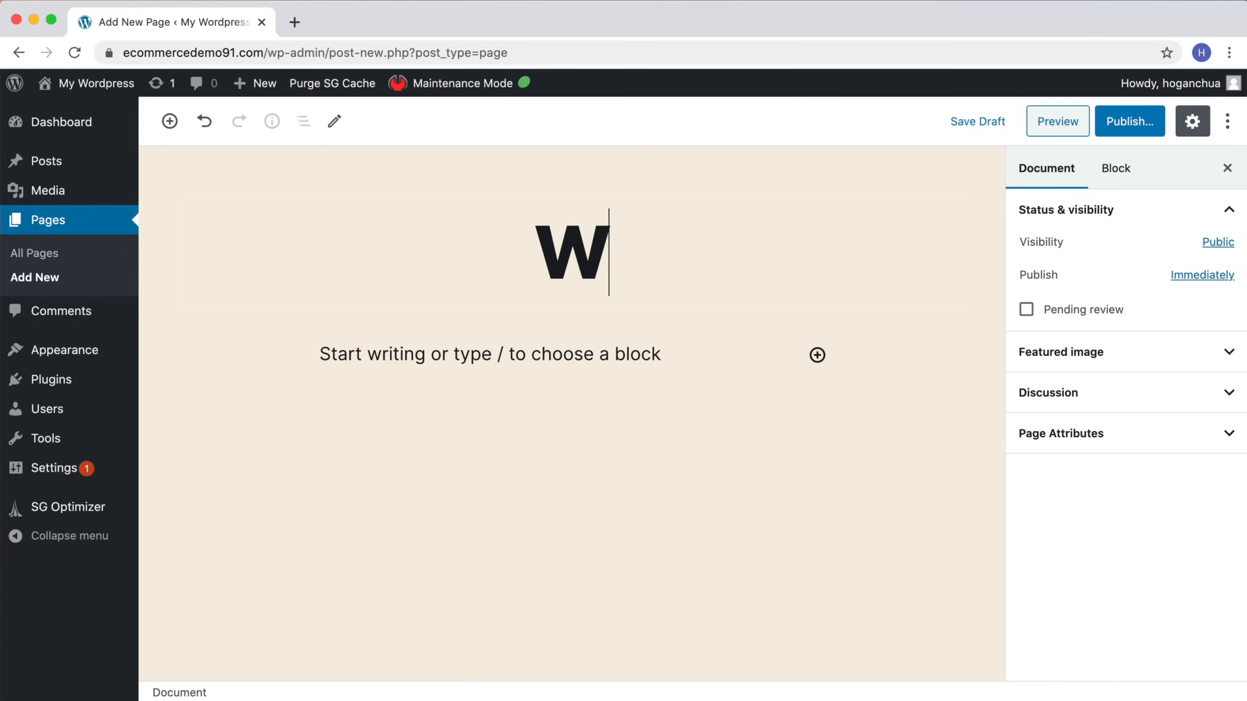
type("ishlist")
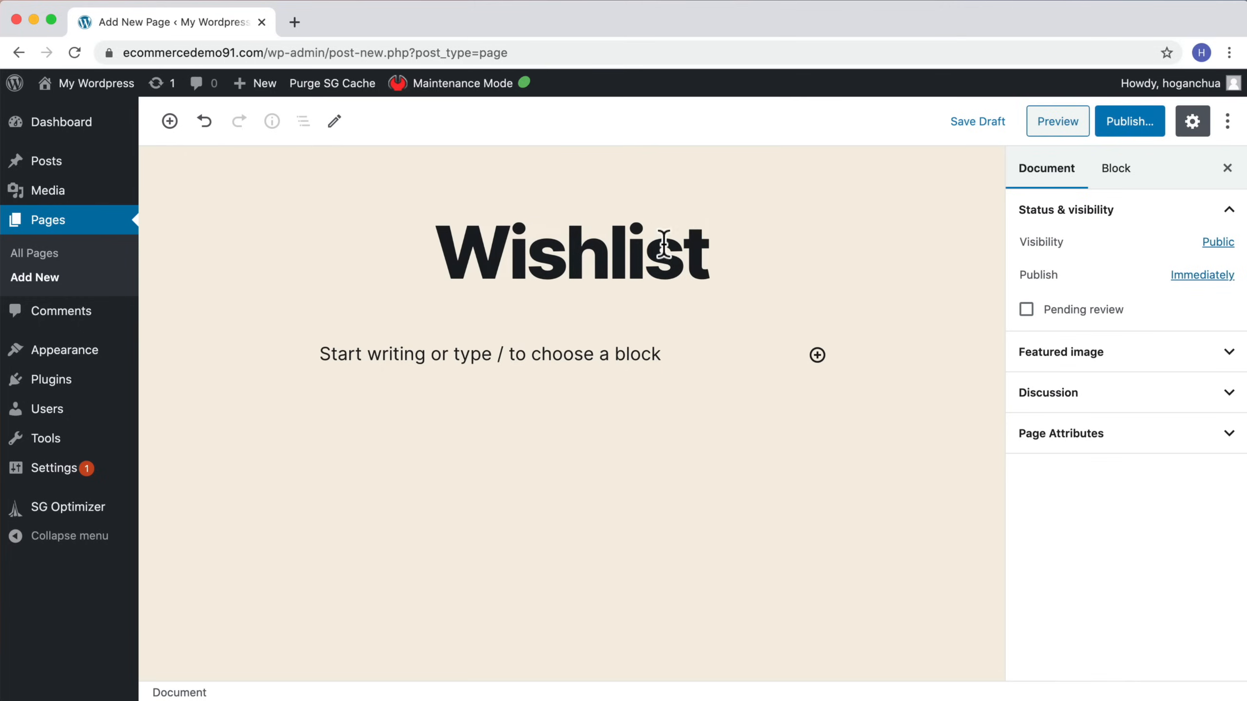
left_click(1138, 123)
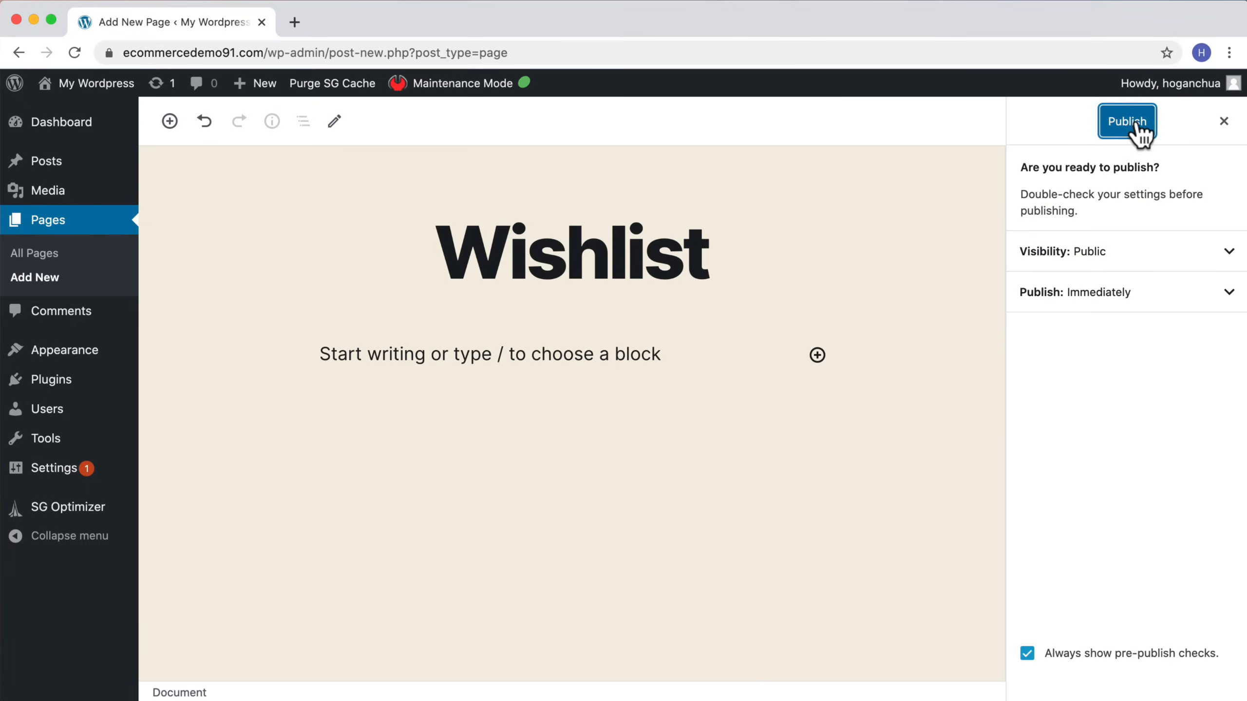
left_click(1129, 122)
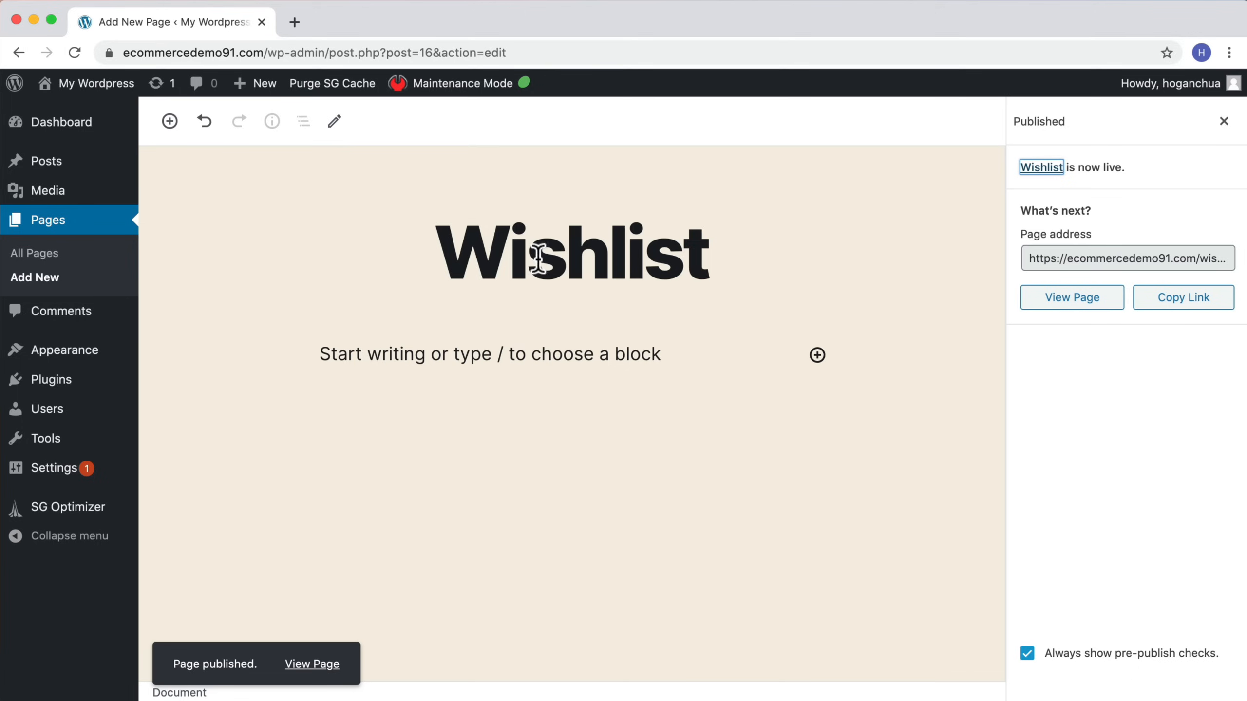
Step: Add a new page titled Privacy Policy and publish it
mouse_move(257, 83)
left_click(248, 158)
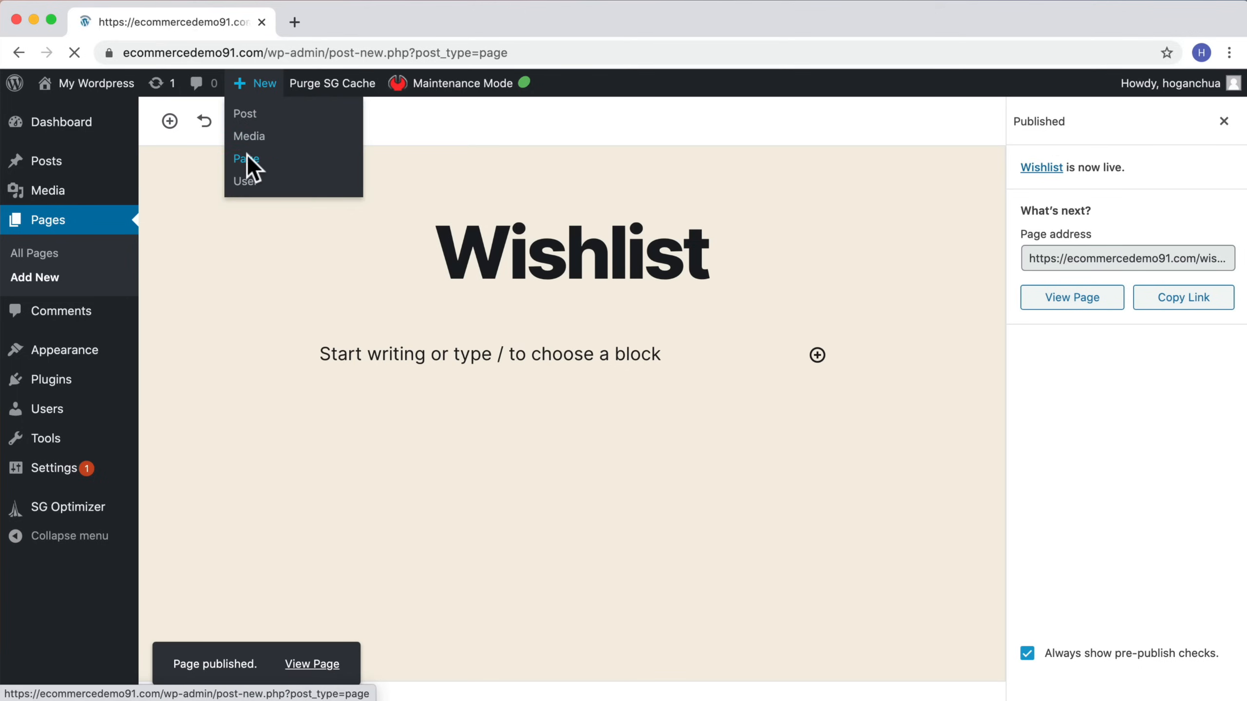
type("Pi")
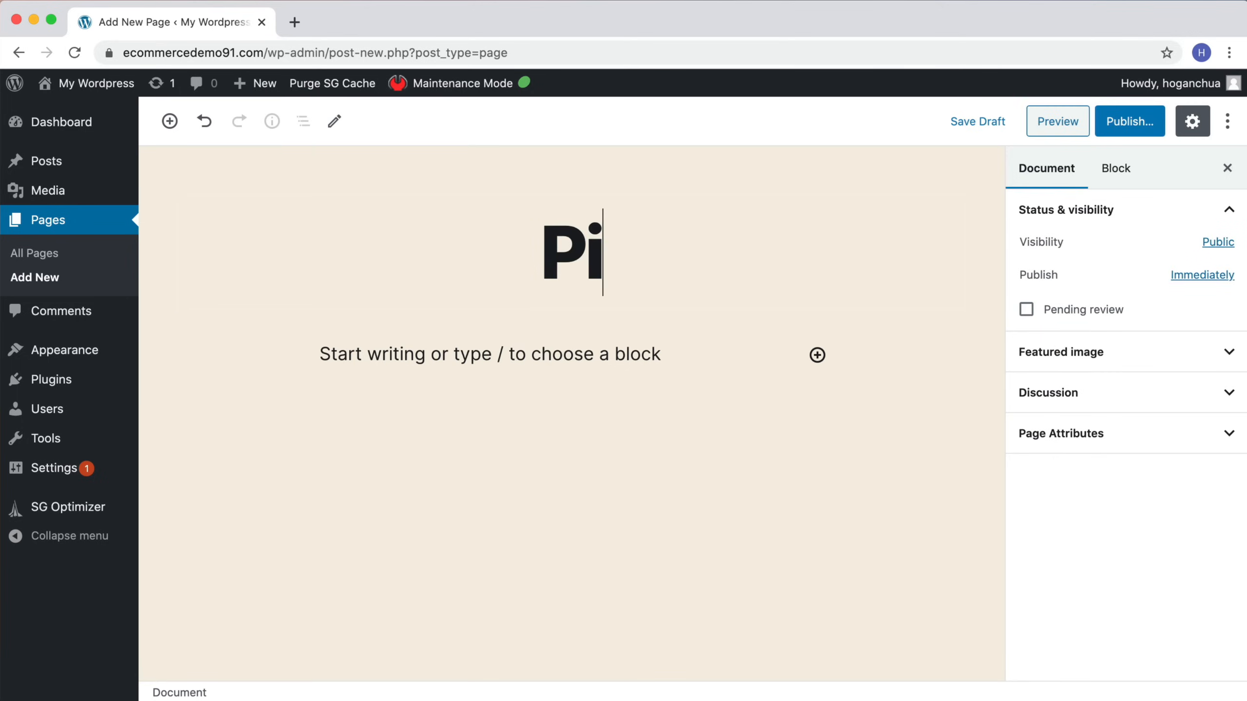
key("Left")
type("r")
type("vacy pol")
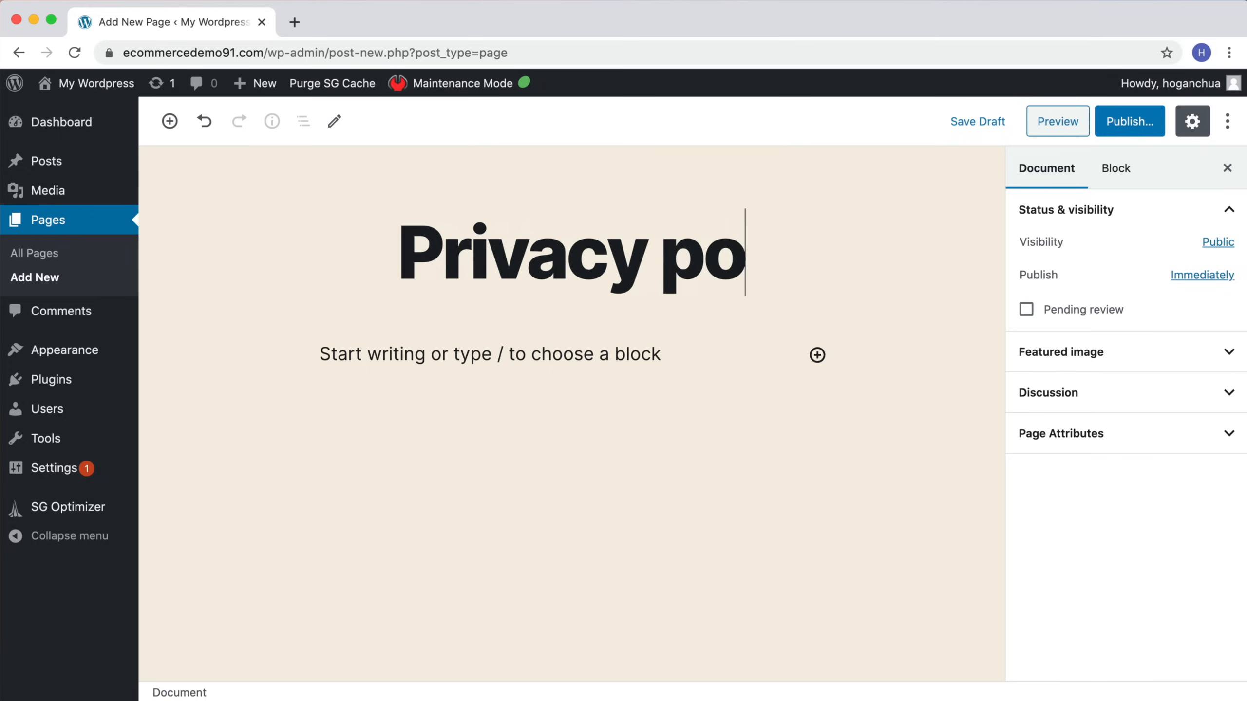
key("BackSpace")
key("BackSpace")
key("BackSpace")
key("BackSpace")
type("Pol")
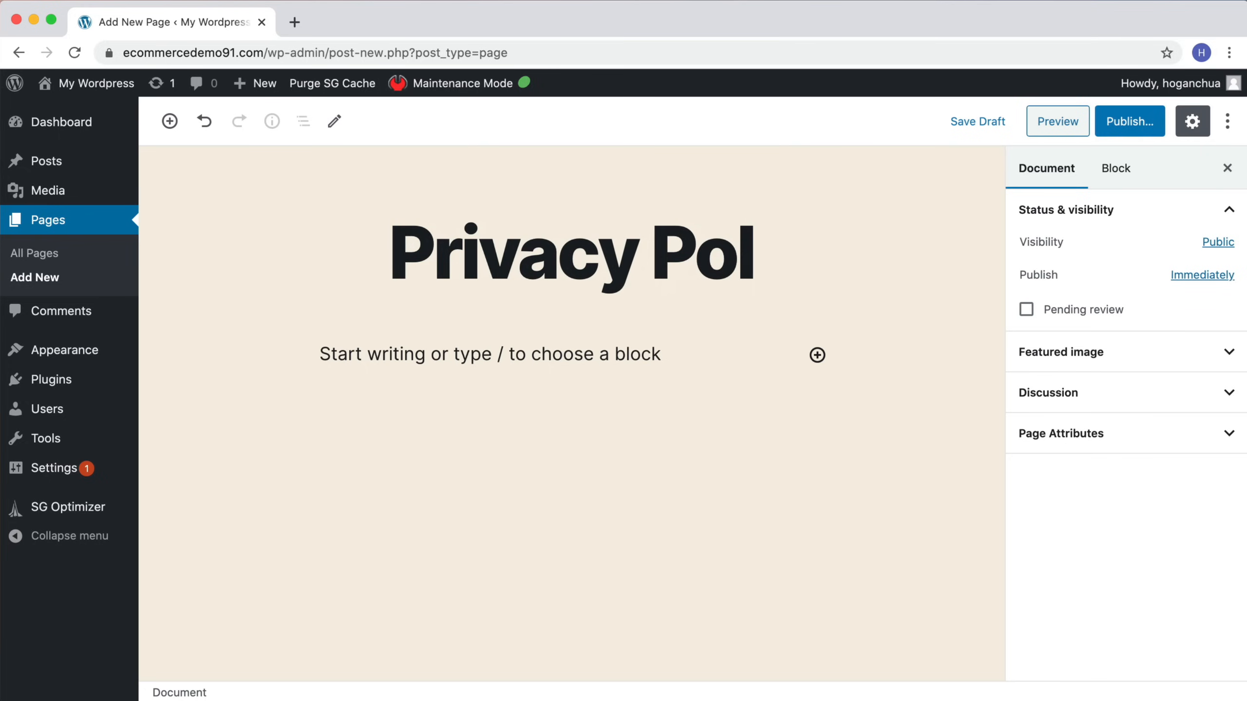
type("icy")
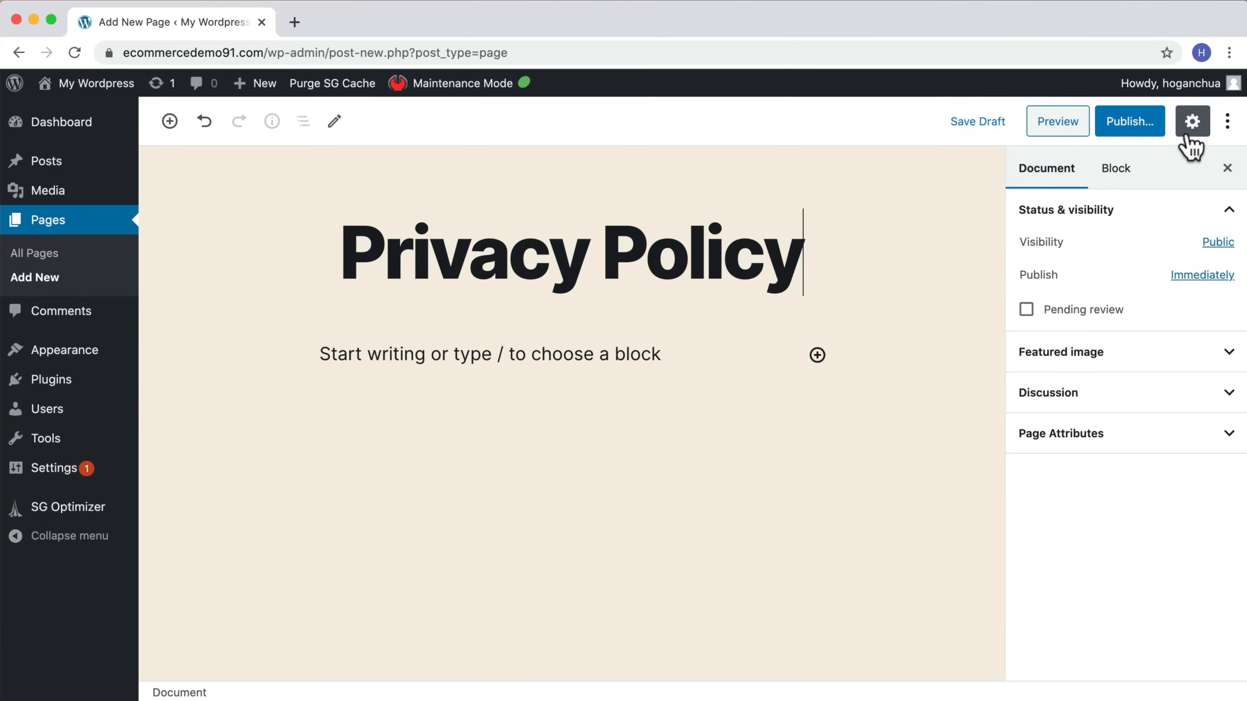
left_click(1125, 129)
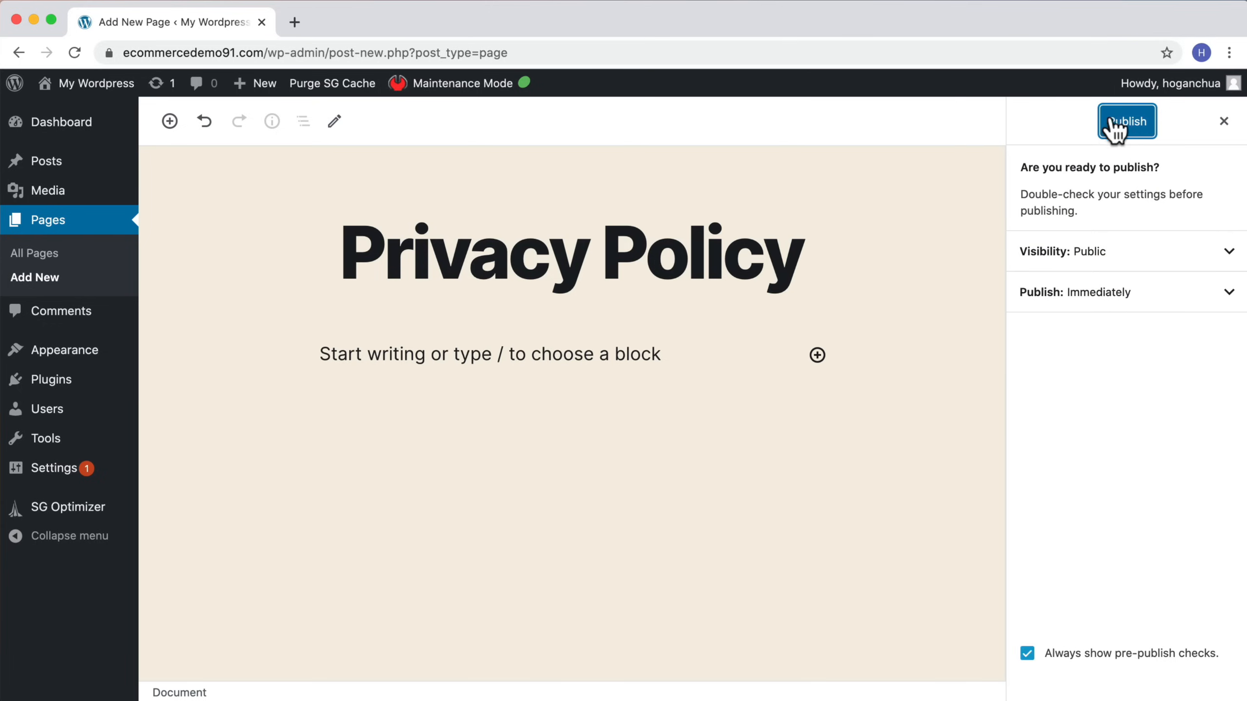
left_click(1125, 127)
mouse_move(255, 84)
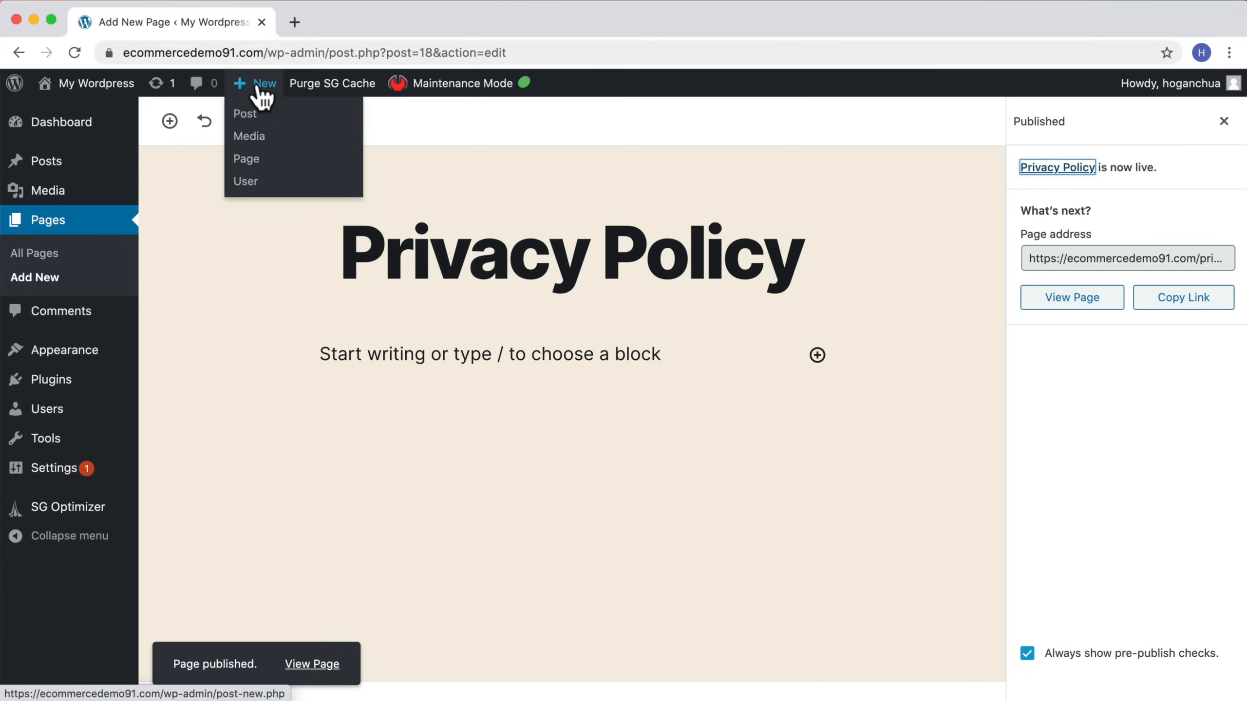
Step: Add a new page titled Terms of Service and publish it
left_click(246, 158)
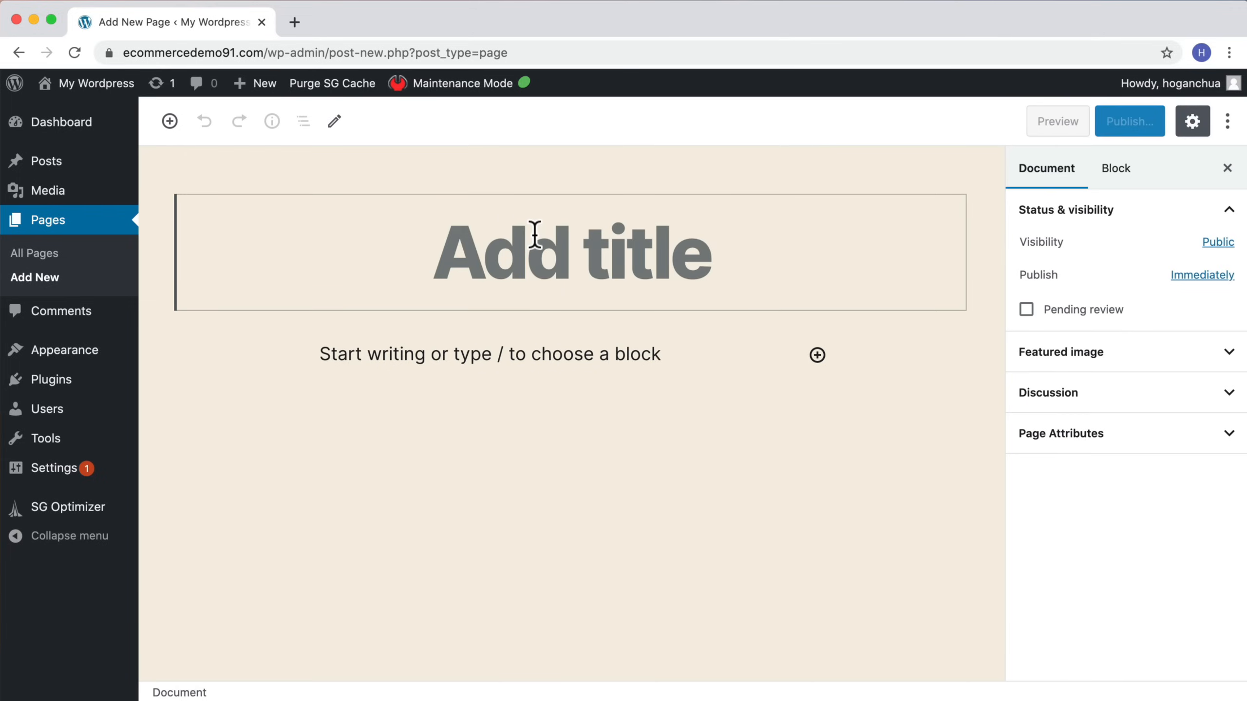
type("Terms")
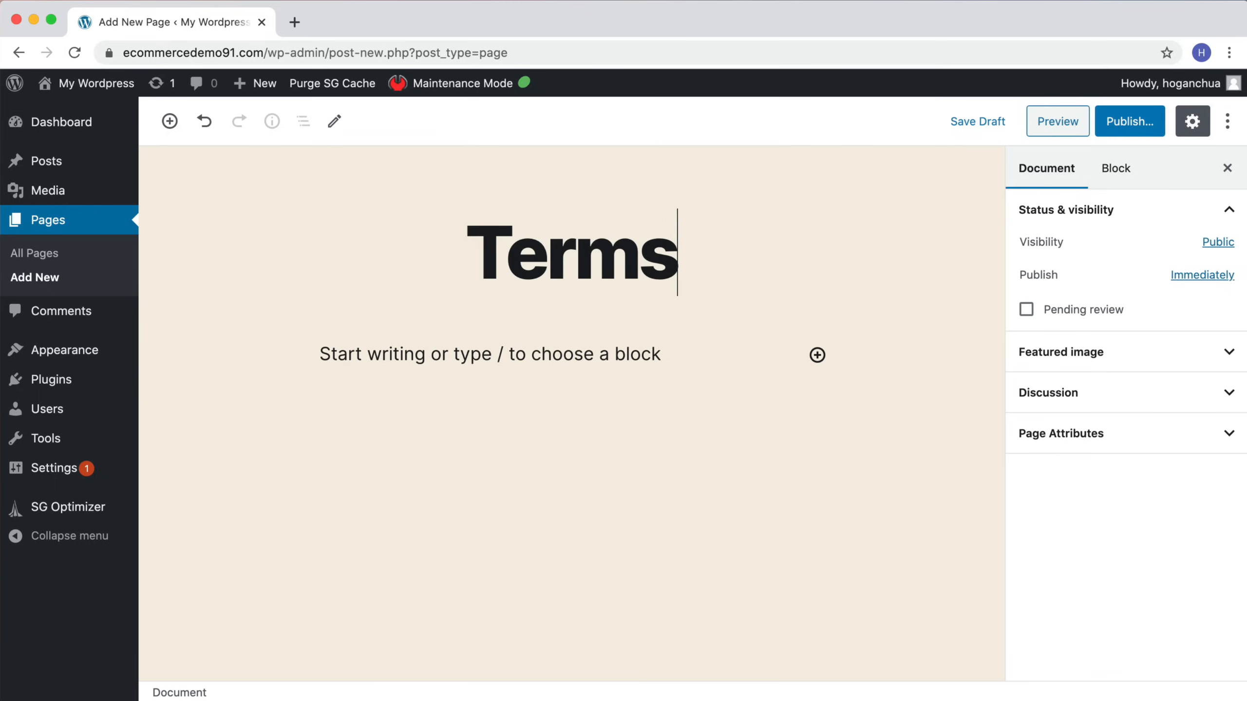
type("of Service")
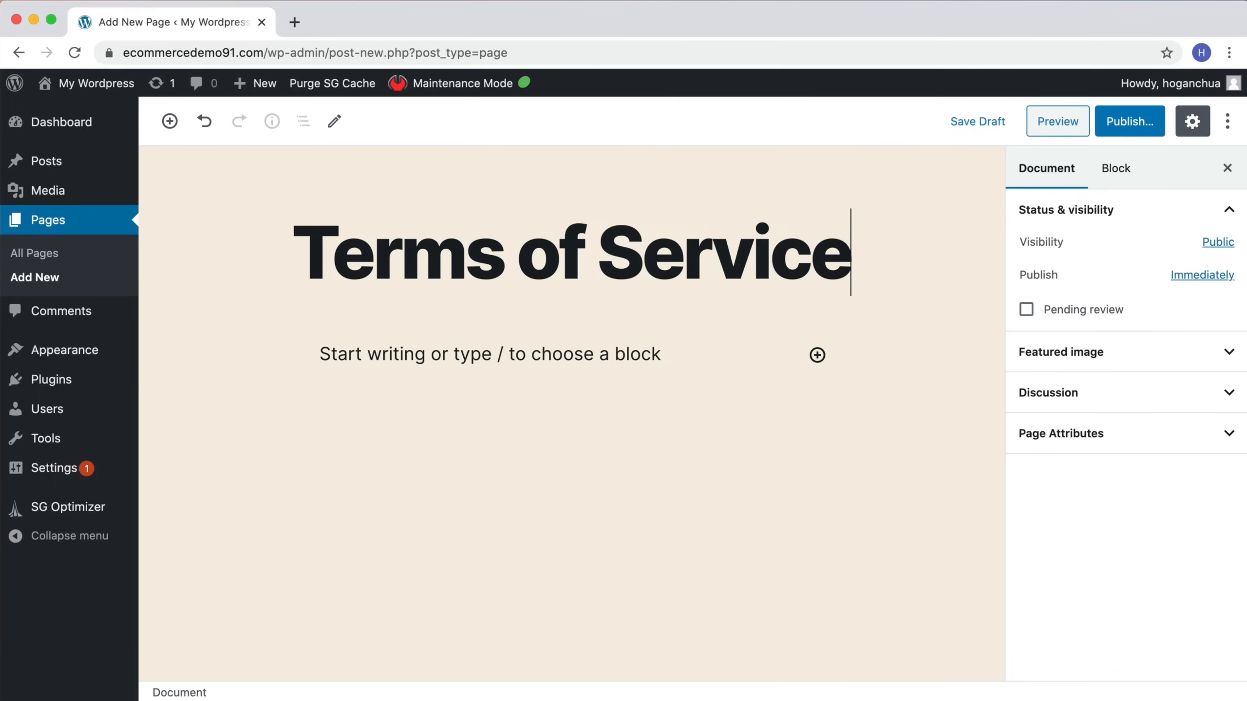
left_click(1124, 126)
left_click(1120, 129)
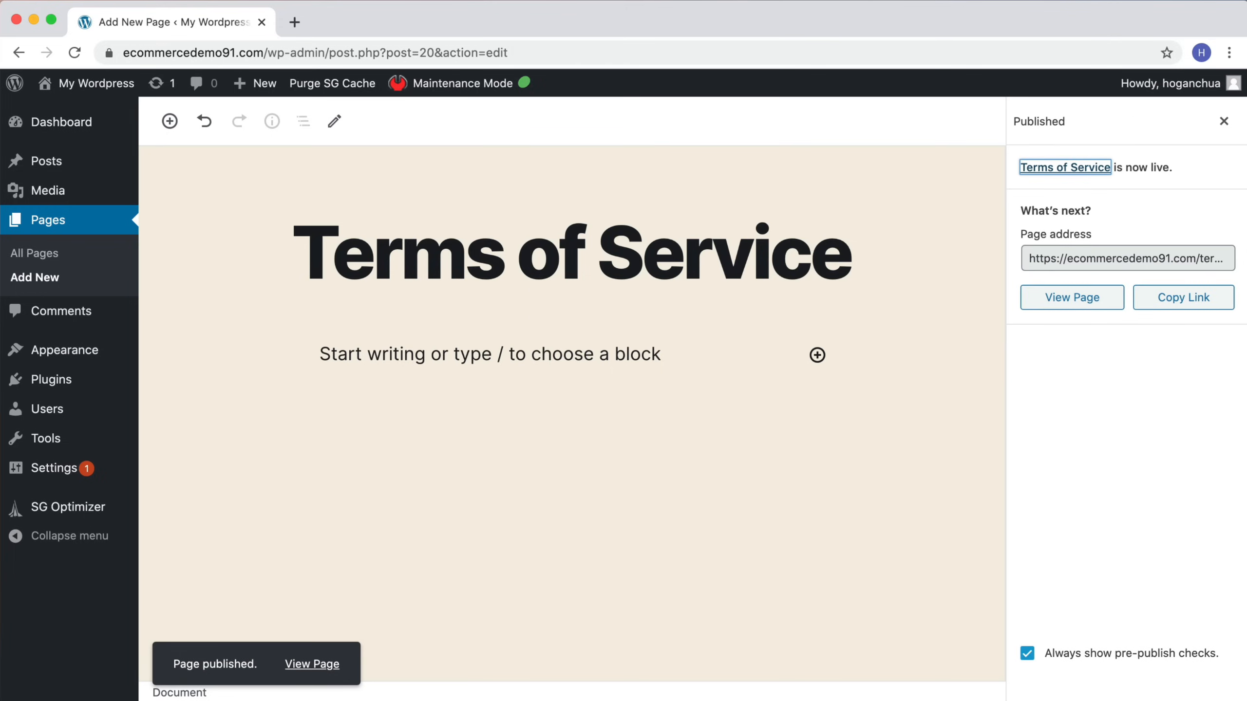
Step: Review the list of pages and the live site's navigation menu, then return to the dashboard
left_click(23, 255)
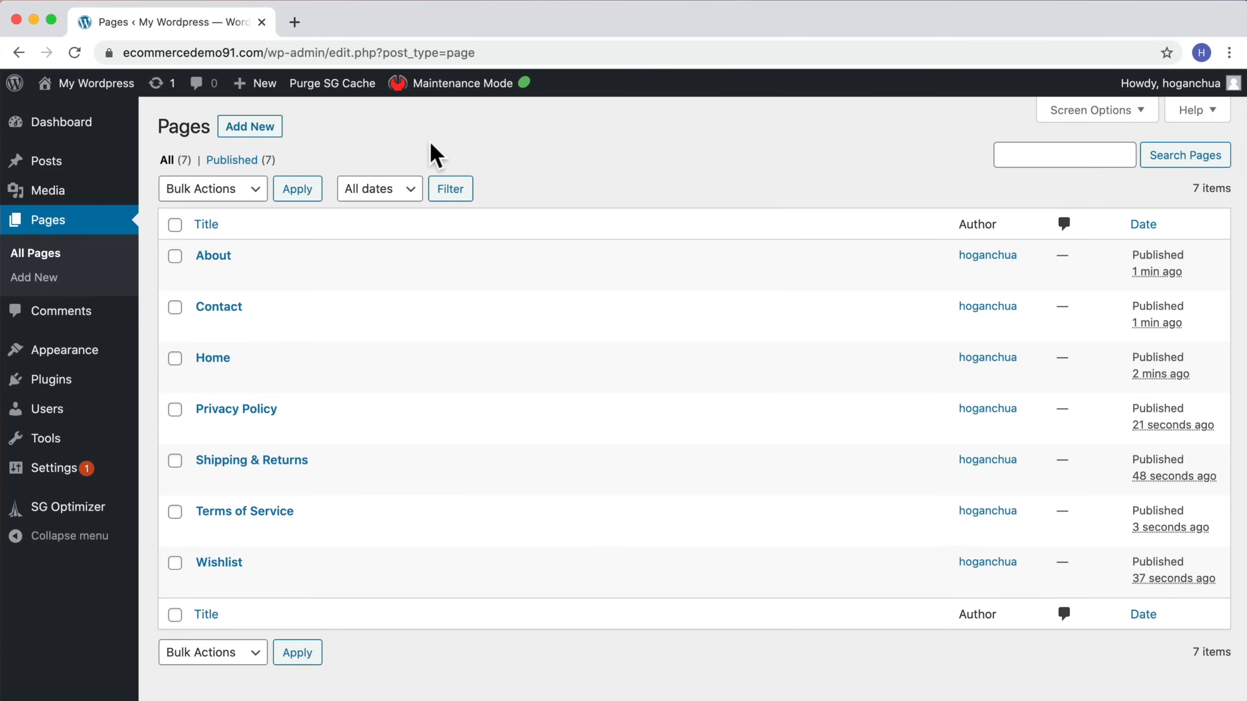
mouse_move(93, 85)
left_click(91, 122)
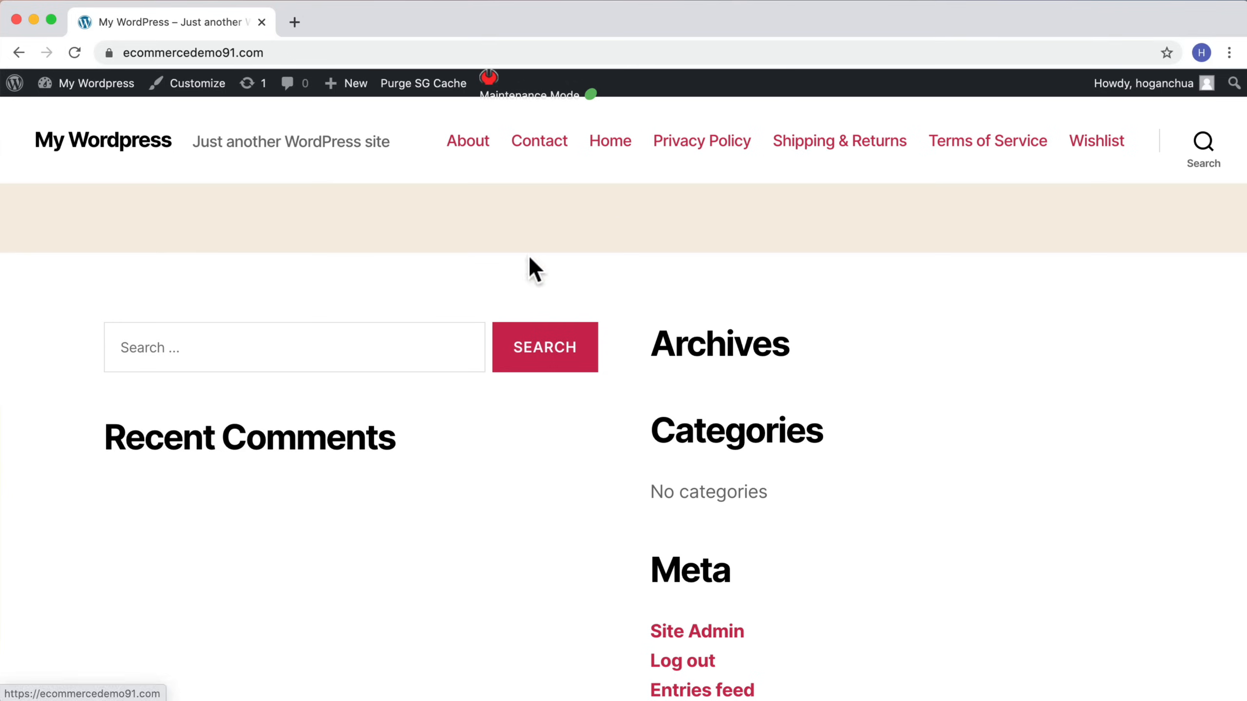
scroll(909, 305, "down", 5)
scroll(907, 304, "up", 4)
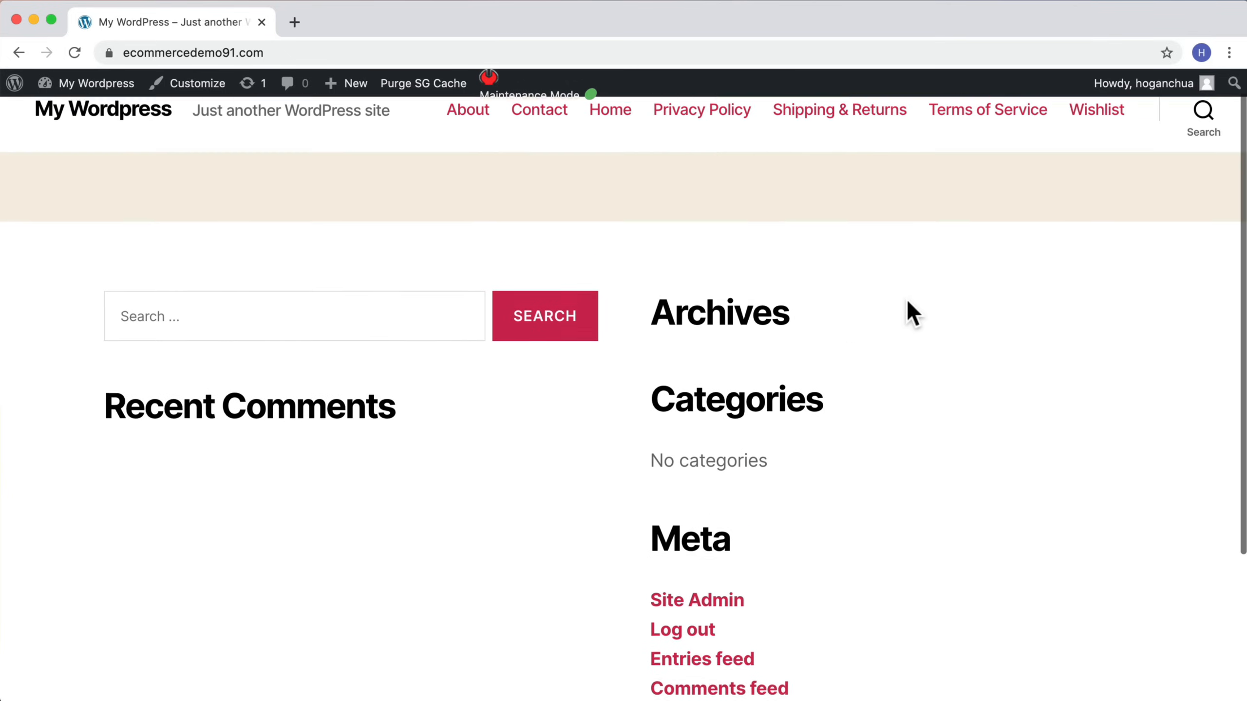
scroll(911, 315, "up", 1)
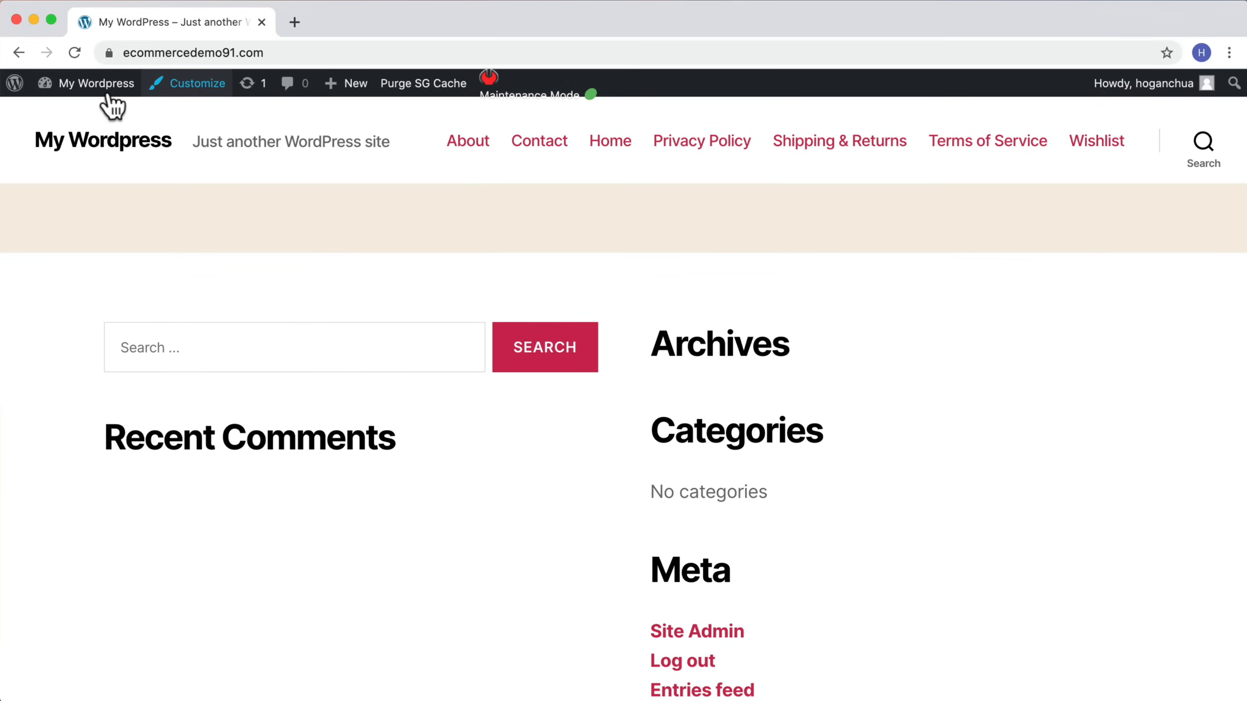
mouse_move(98, 89)
left_click(84, 114)
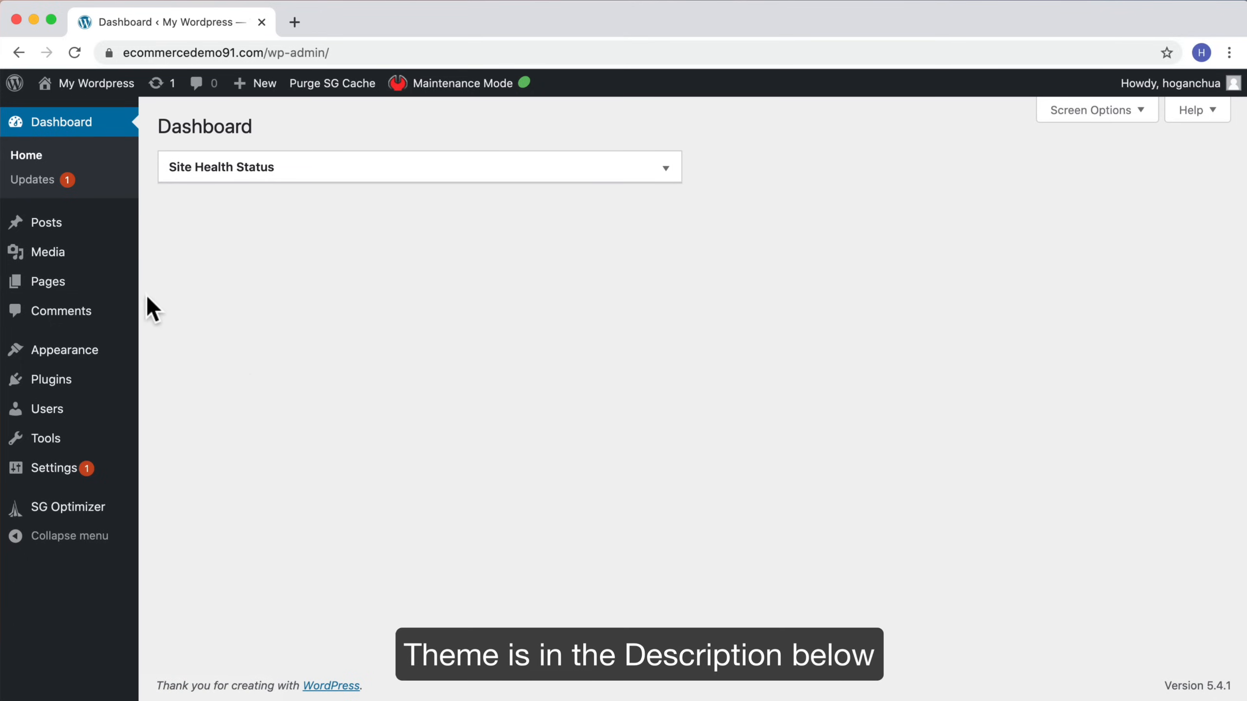
left_click(33, 20)
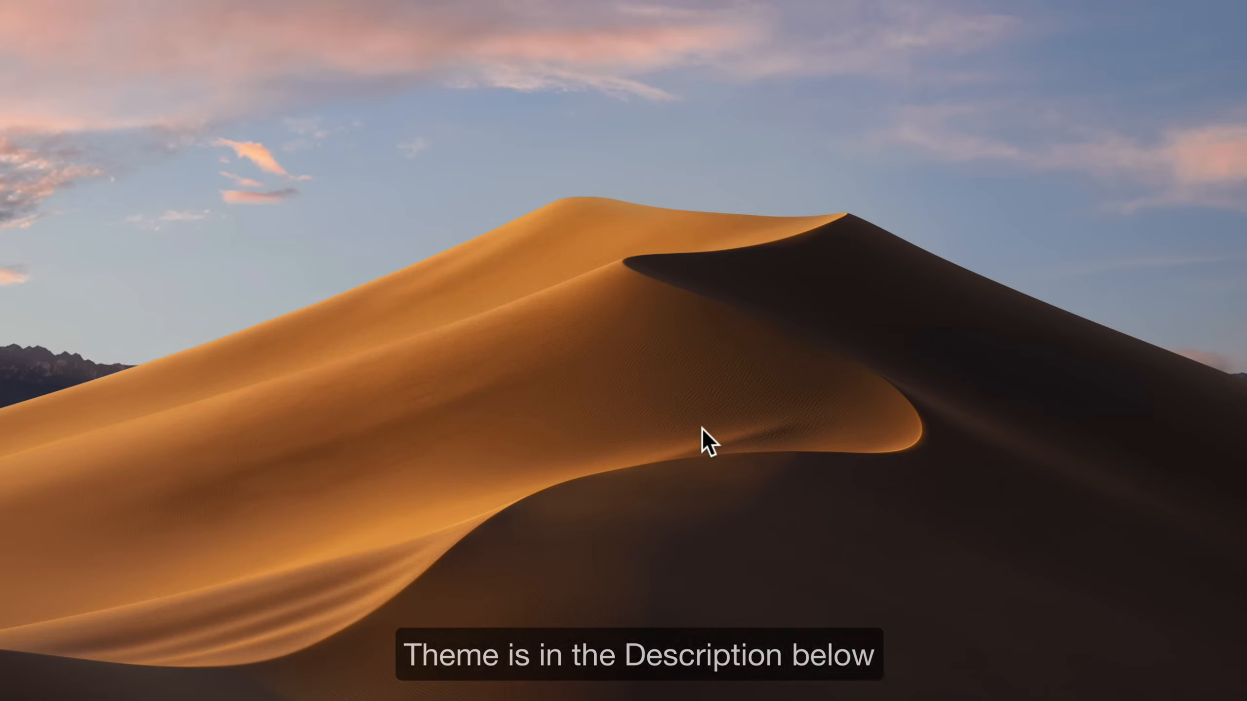
left_click_drag(511, 307, 428, 290)
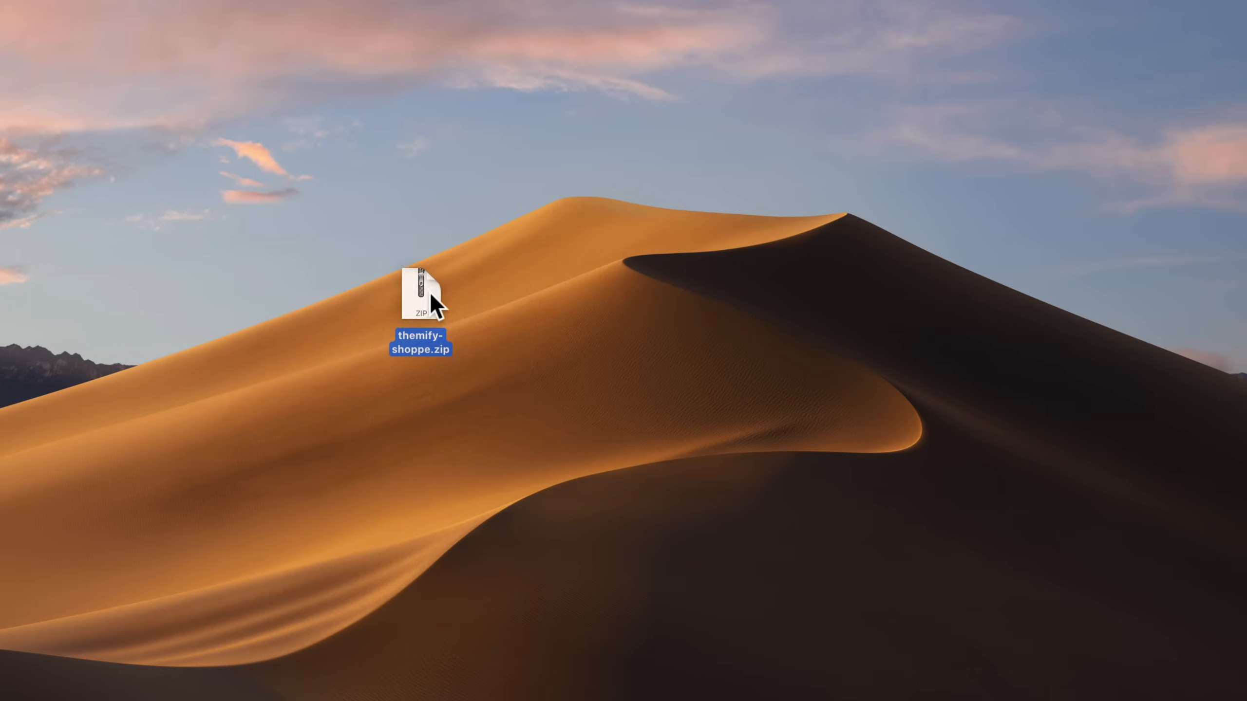
left_click(541, 314)
left_click_drag(536, 367, 397, 265)
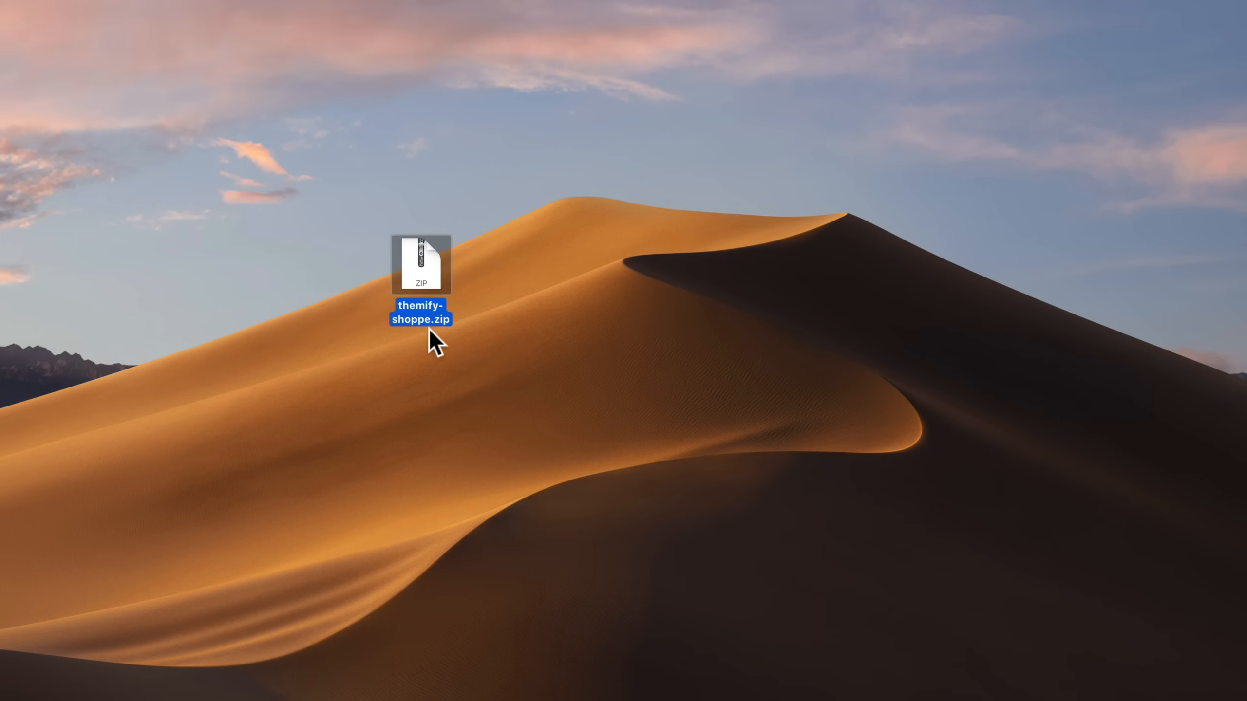
double_click(421, 272)
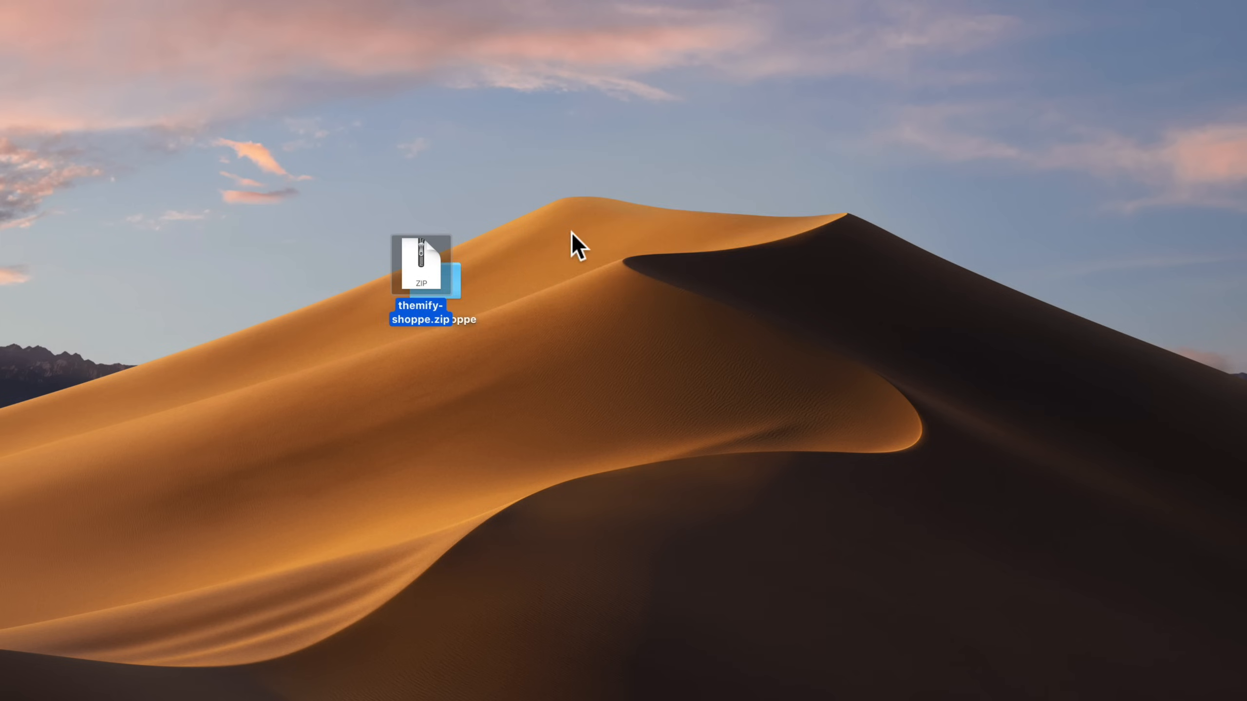
left_click_drag(454, 273, 549, 268)
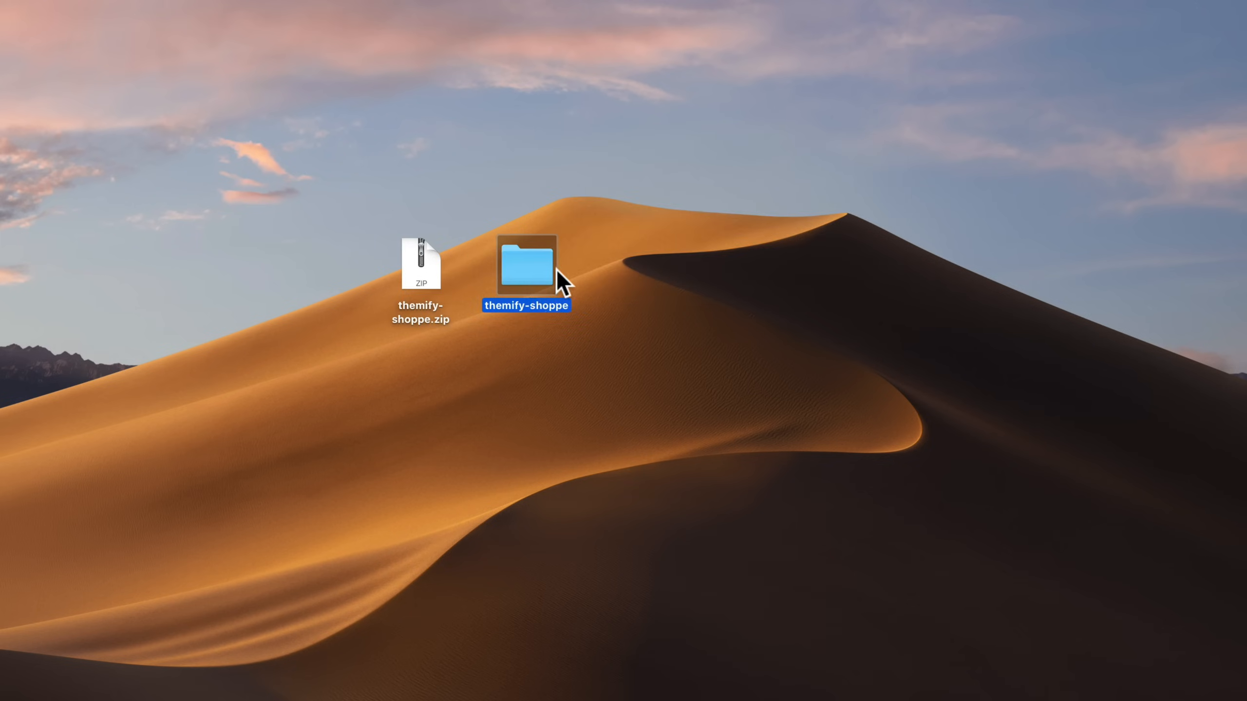
right_click(516, 251)
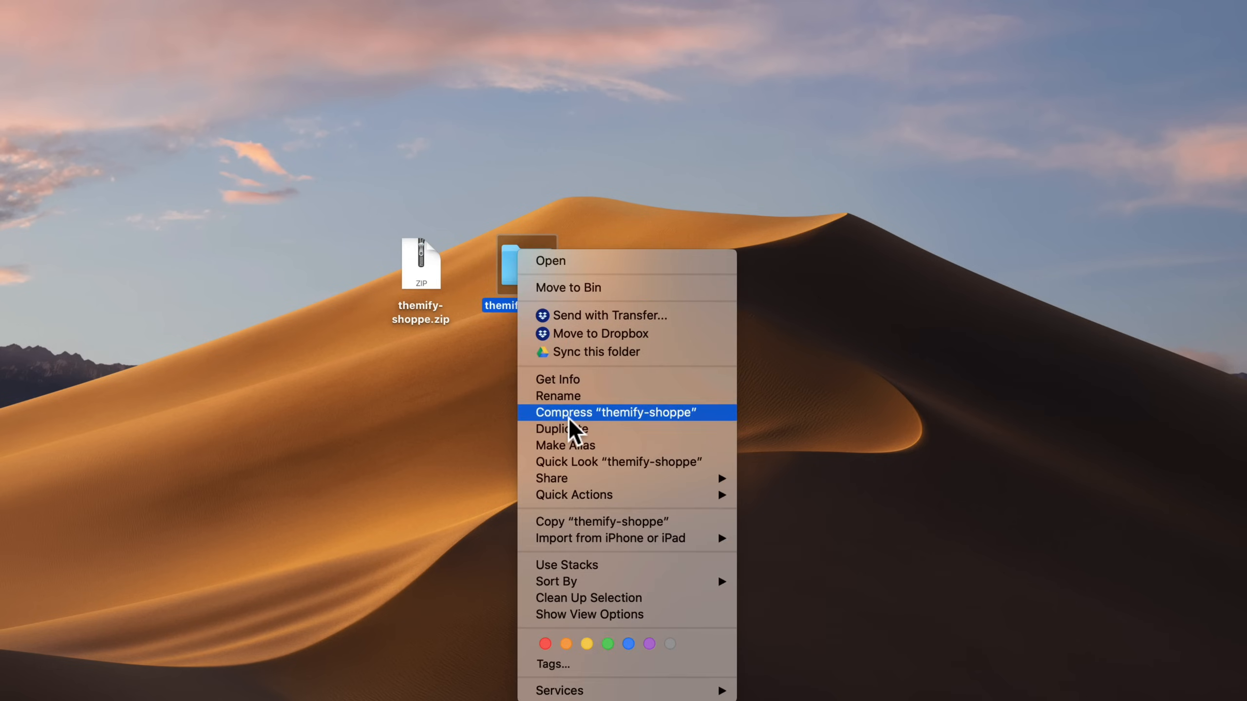
left_click(509, 274)
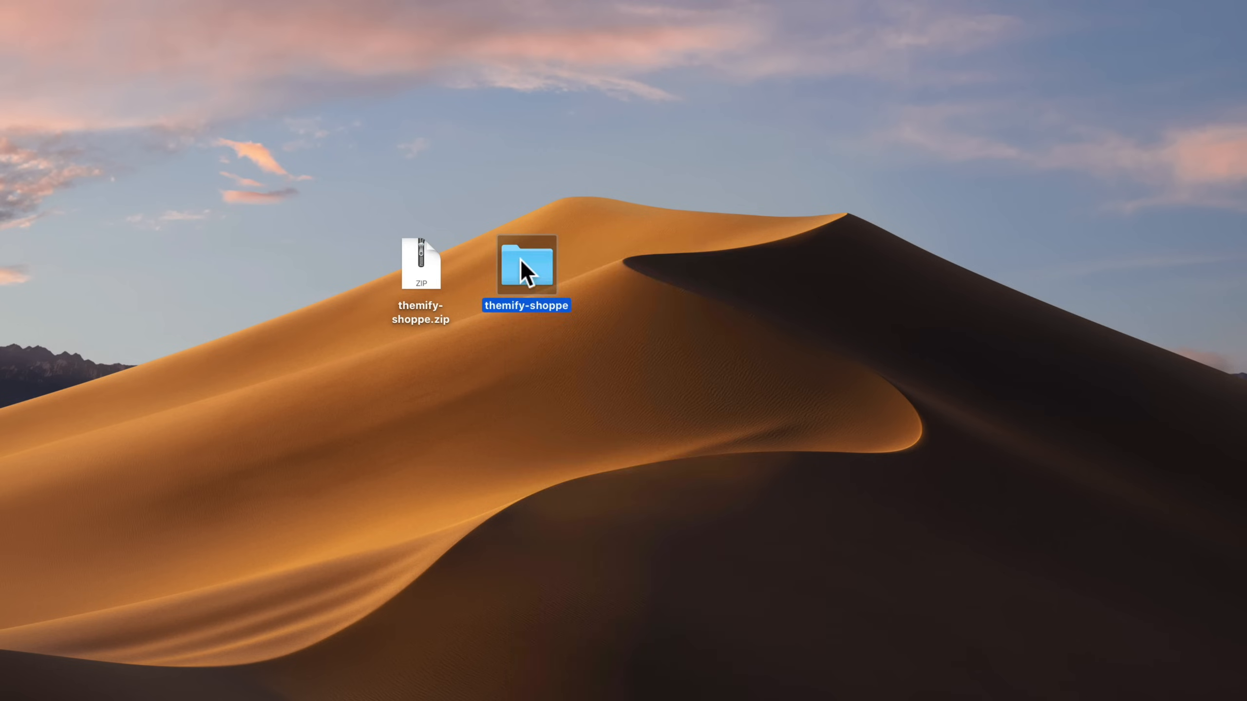
key("super+BackSpace")
left_click_drag(477, 365, 425, 253)
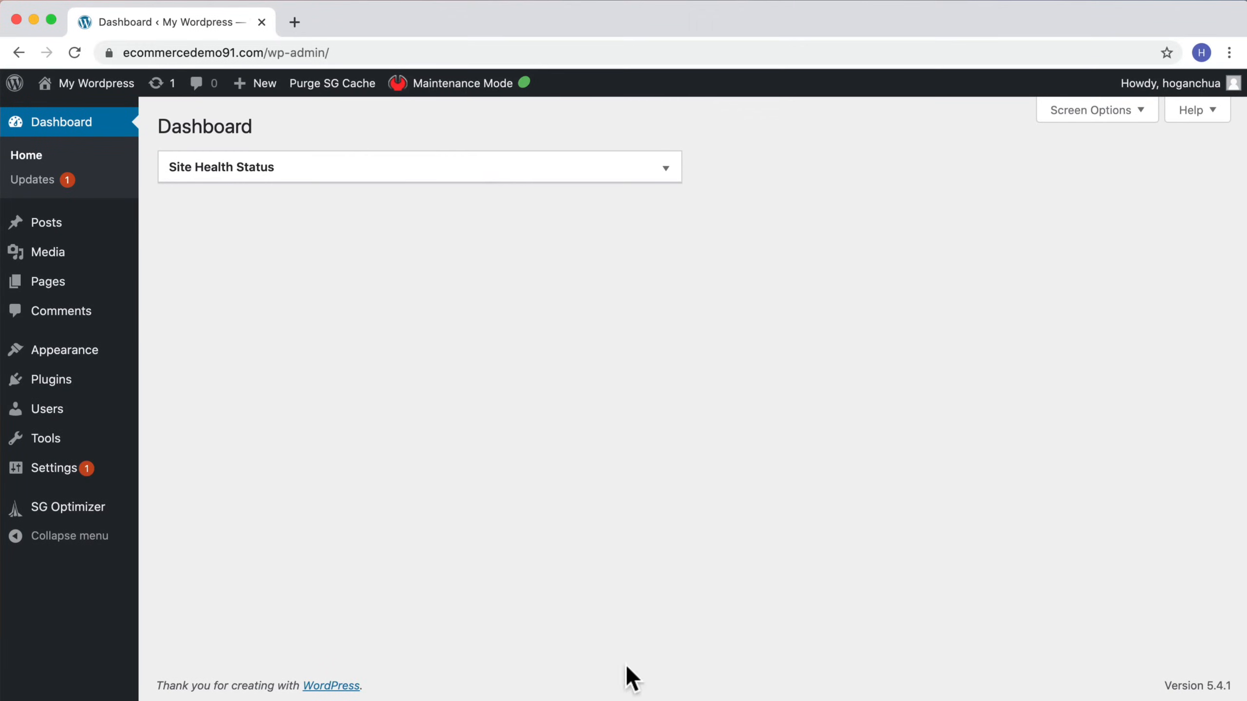
Step: Upload the themify-shoppe.zip theme file, install it and activate it
mouse_move(72, 357)
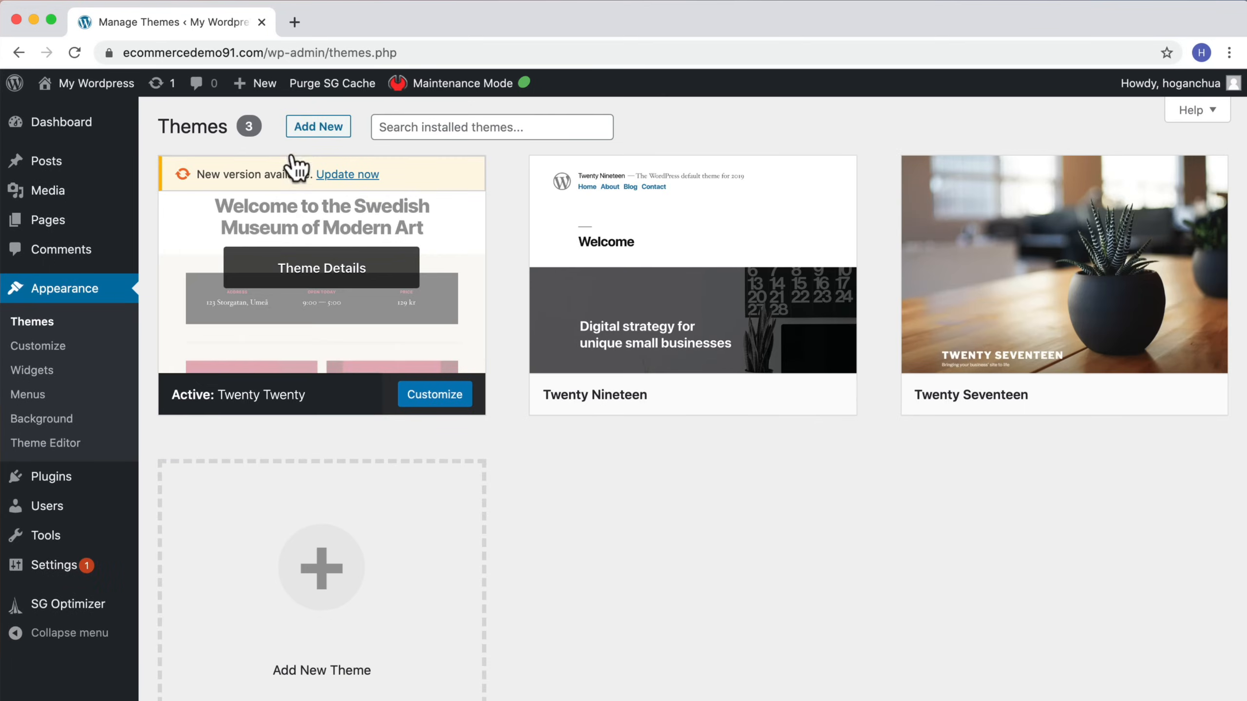
left_click(320, 132)
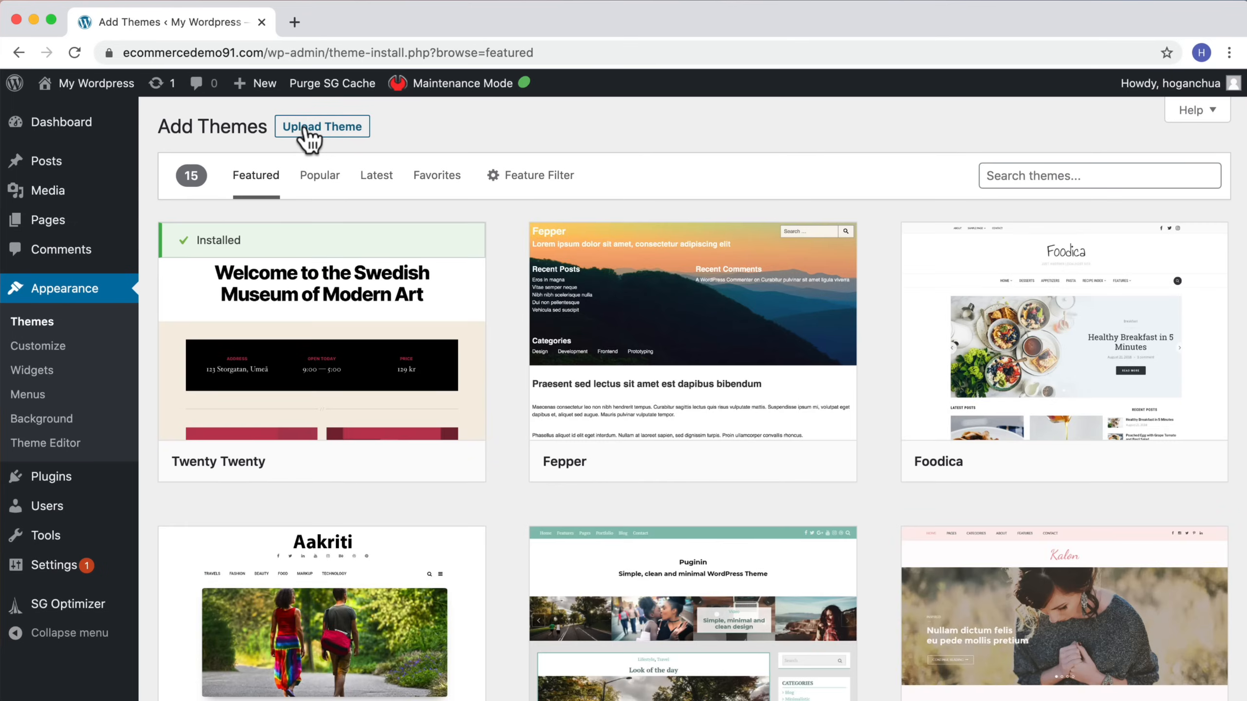
left_click(317, 128)
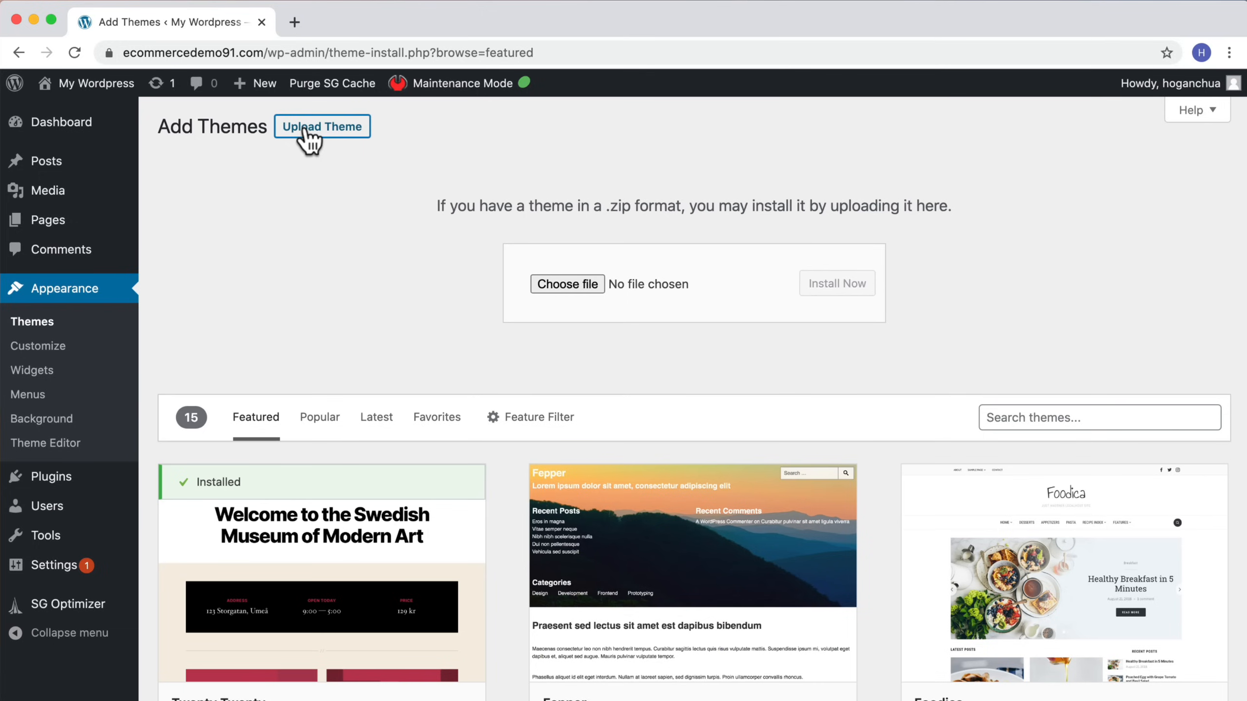
left_click(579, 282)
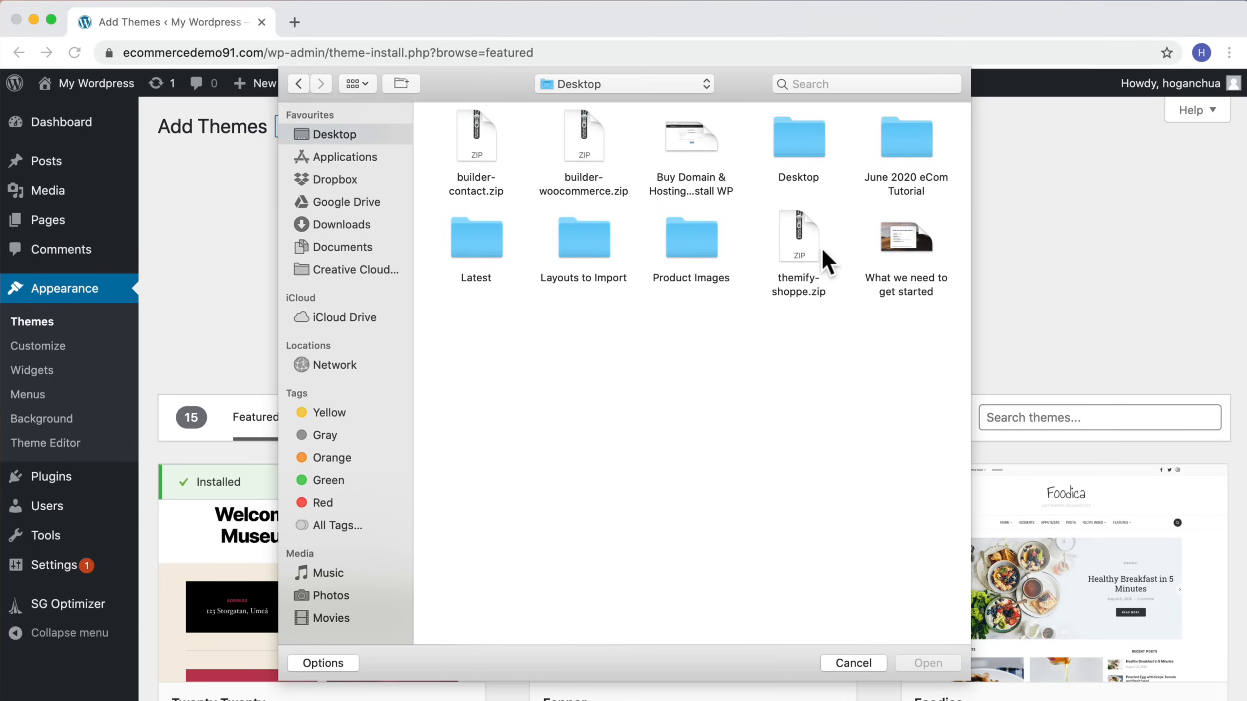
left_click(801, 240)
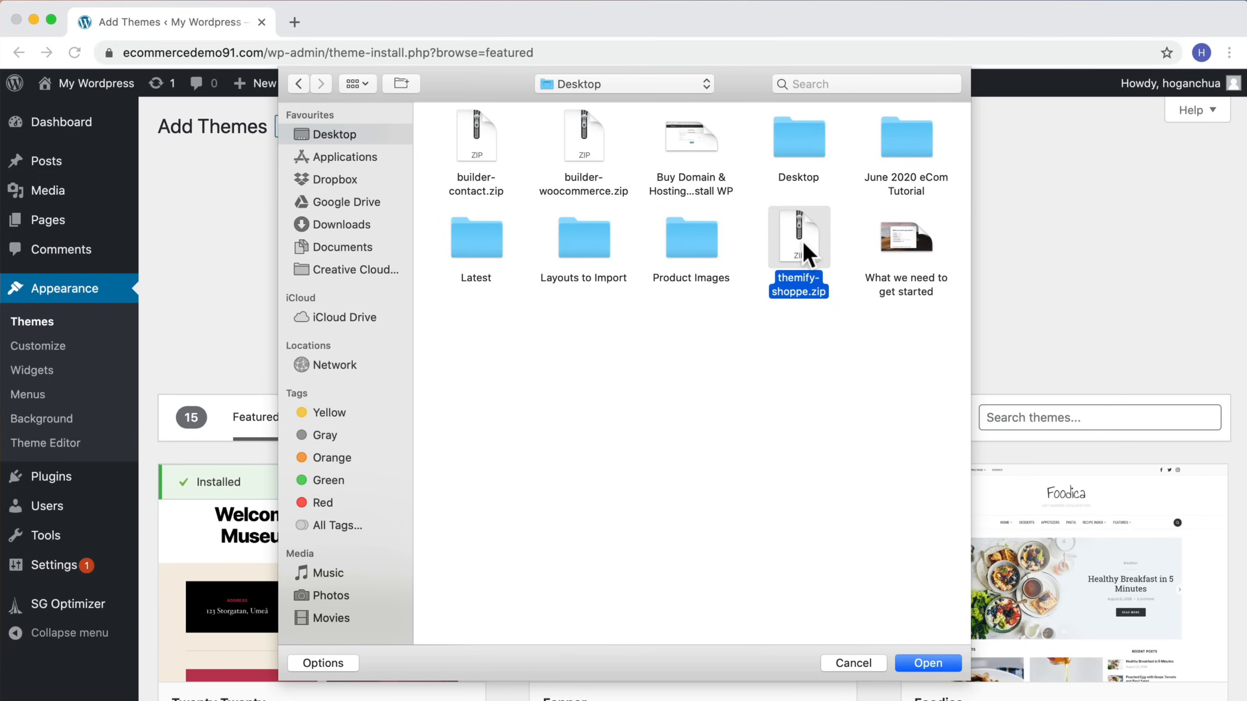
left_click(921, 660)
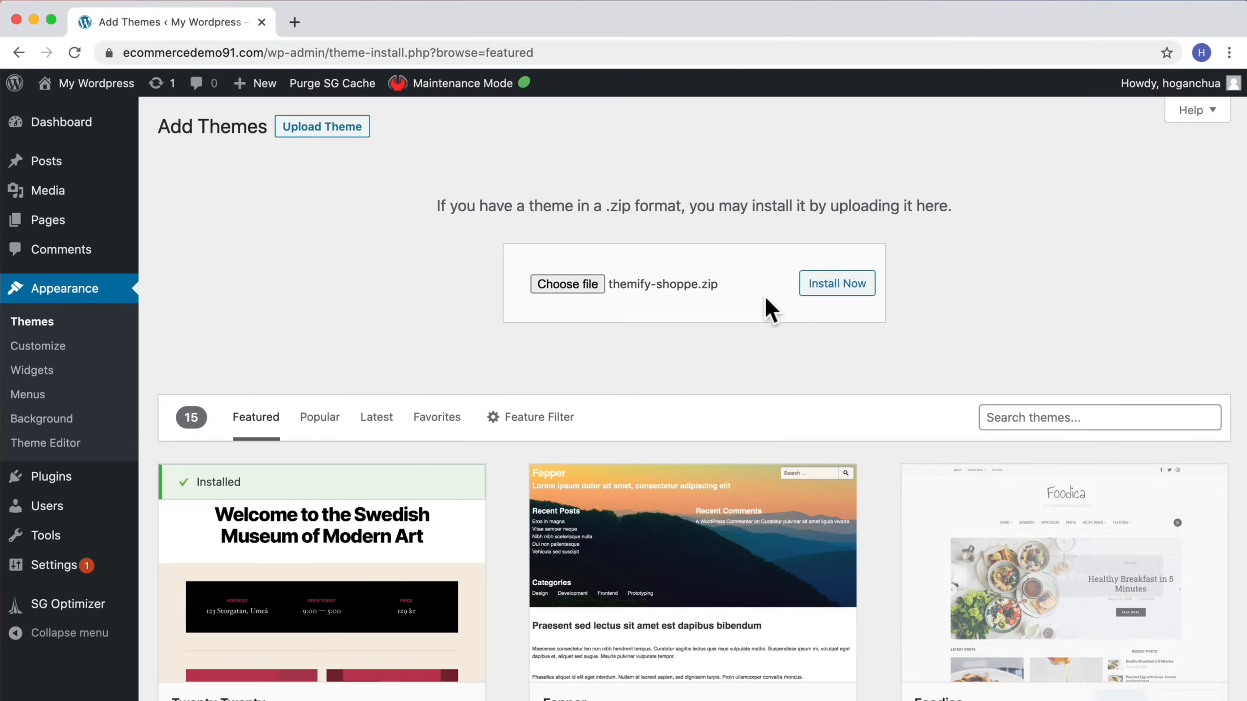
left_click(840, 290)
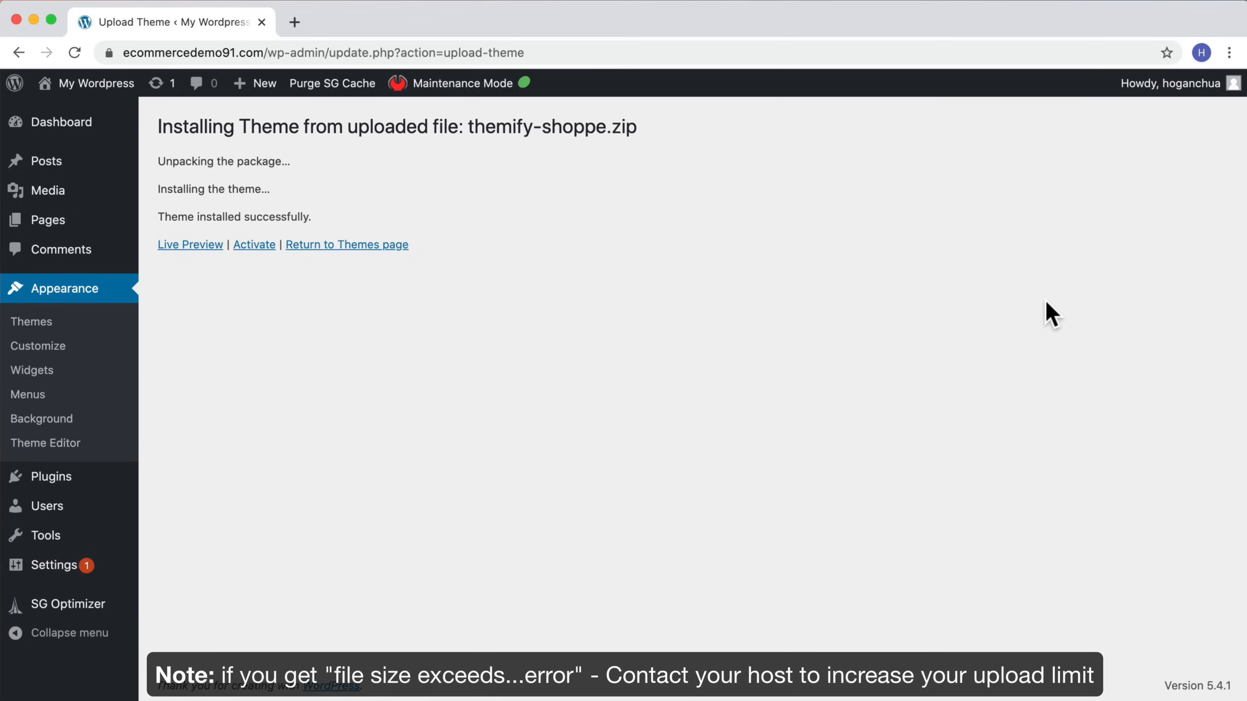
left_click(246, 248)
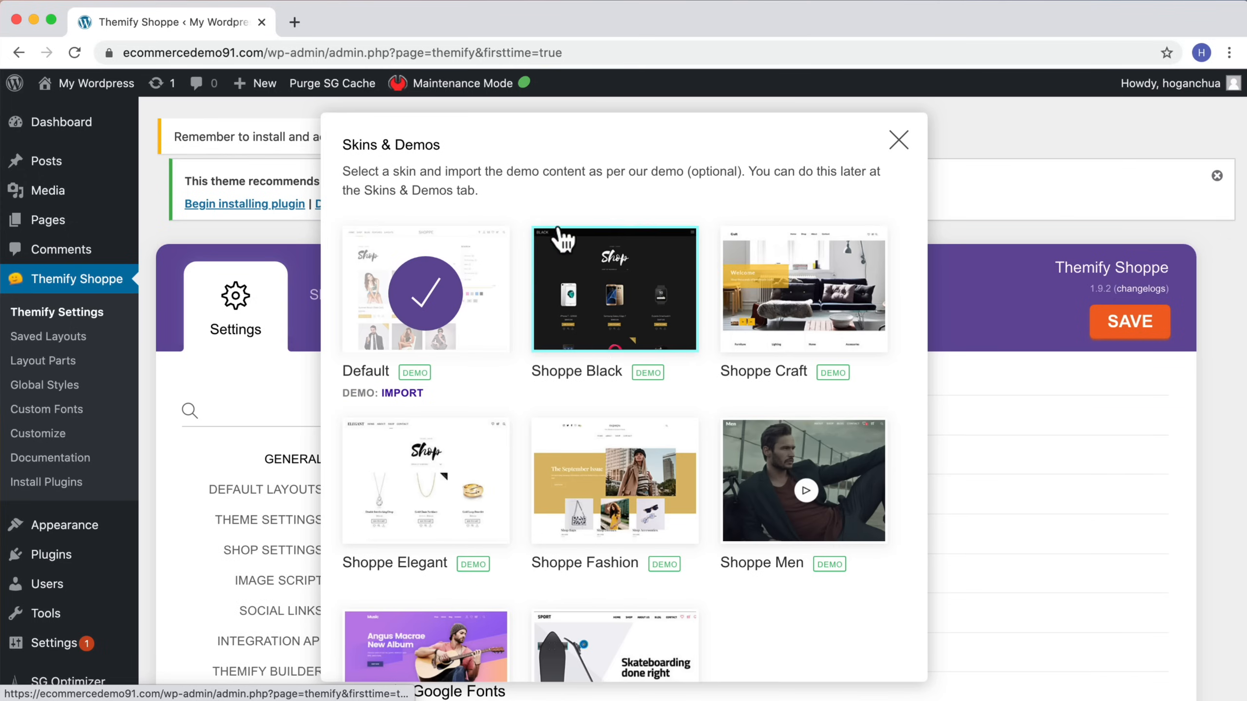
Step: Skip the Skins & Demos selection and open the Customizer from the live site
scroll(578, 356, "down", 3)
scroll(607, 396, "up", 3)
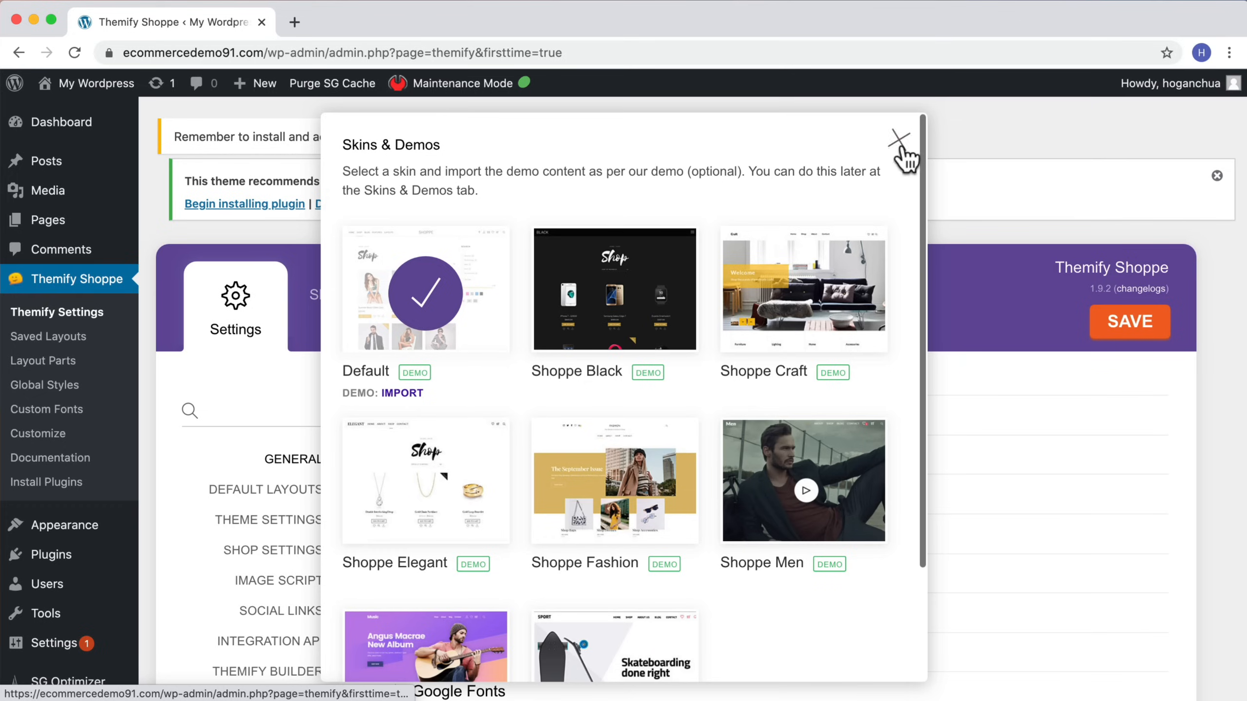
left_click(898, 141)
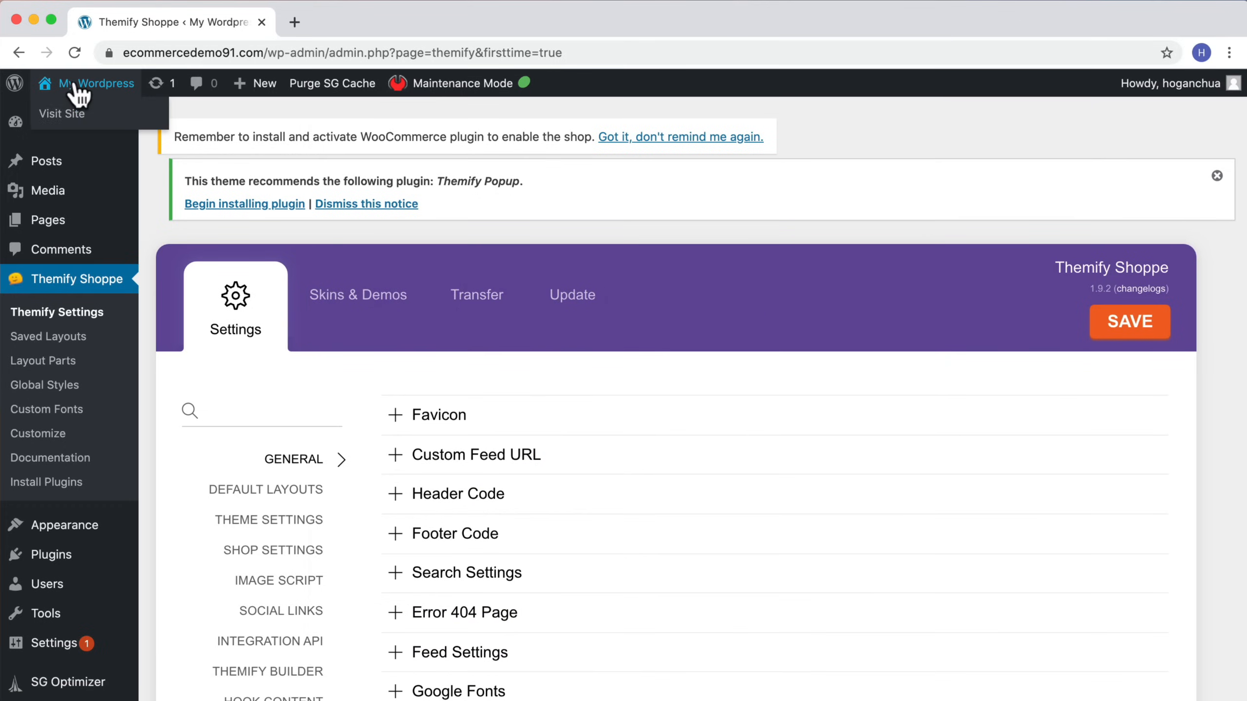
left_click(67, 118)
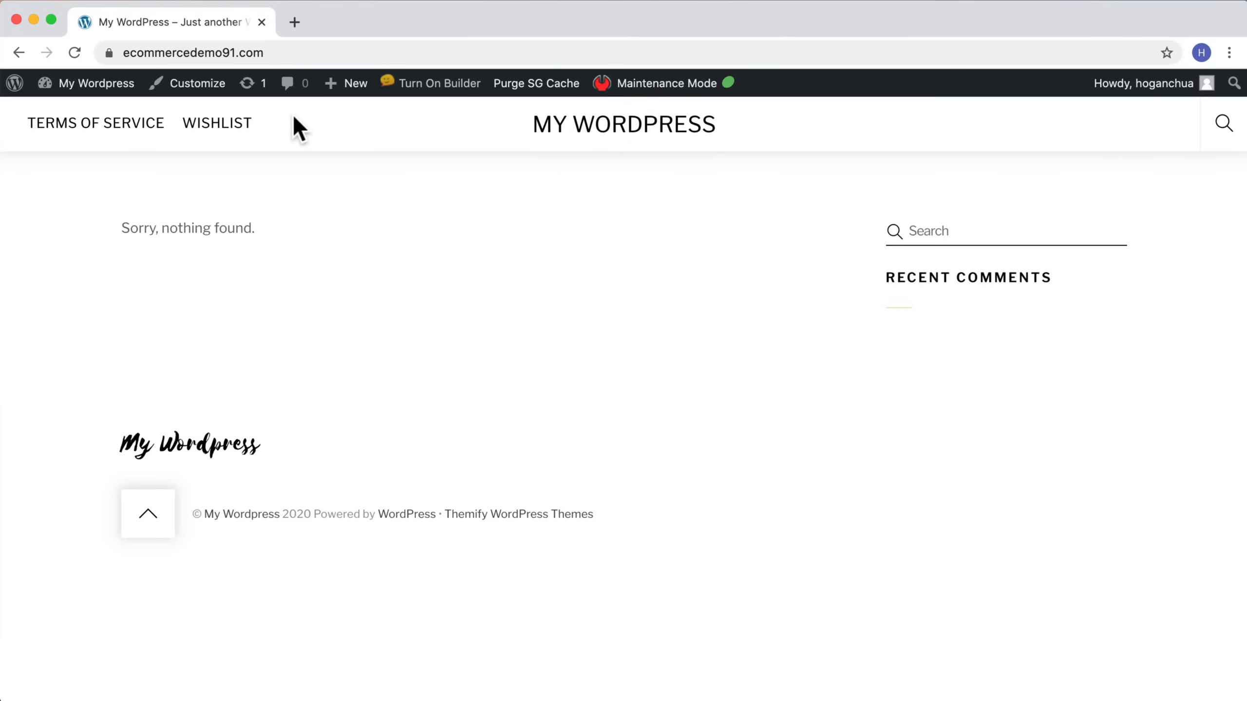
left_click(186, 90)
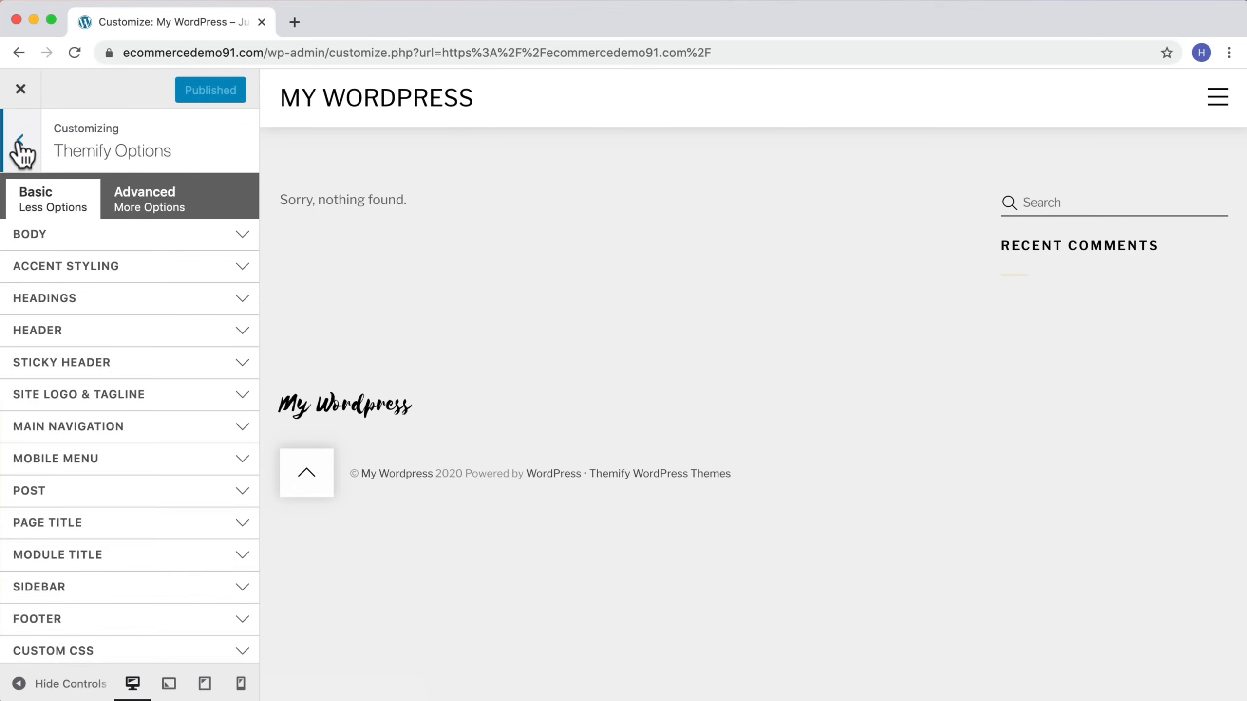
Step: Set the homepage to display a static page, choosing Home as the homepage
left_click(20, 142)
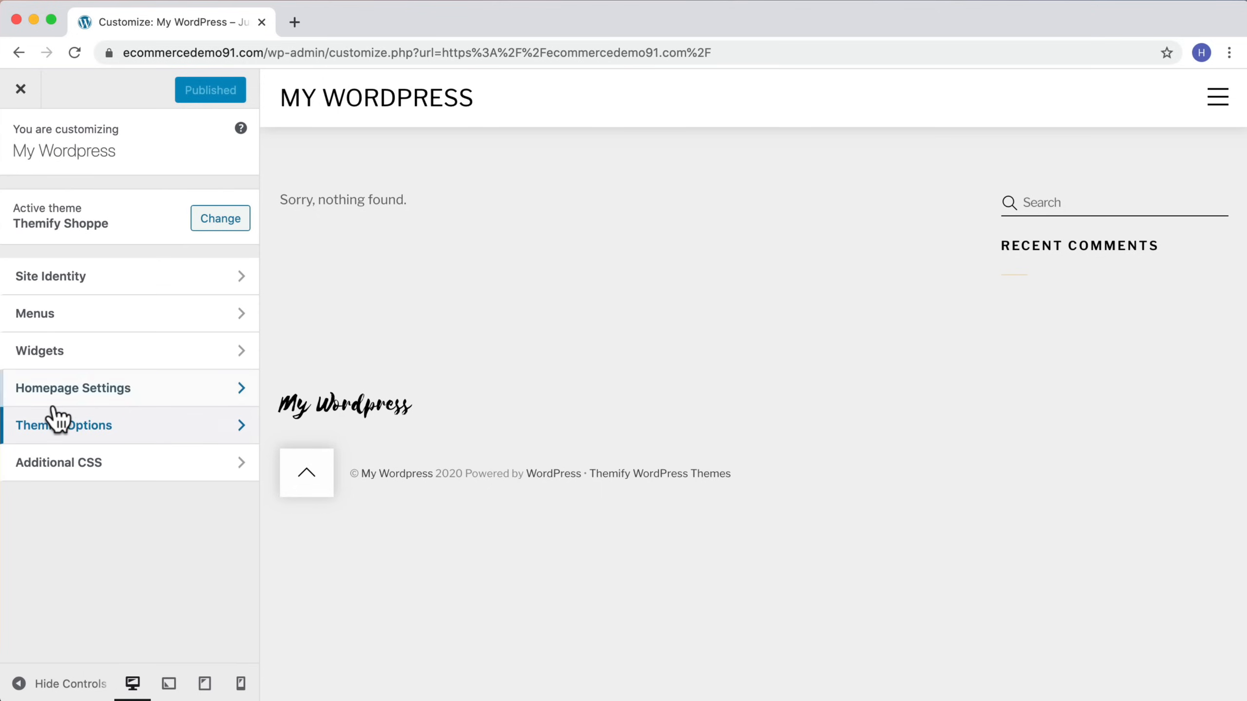
left_click(71, 388)
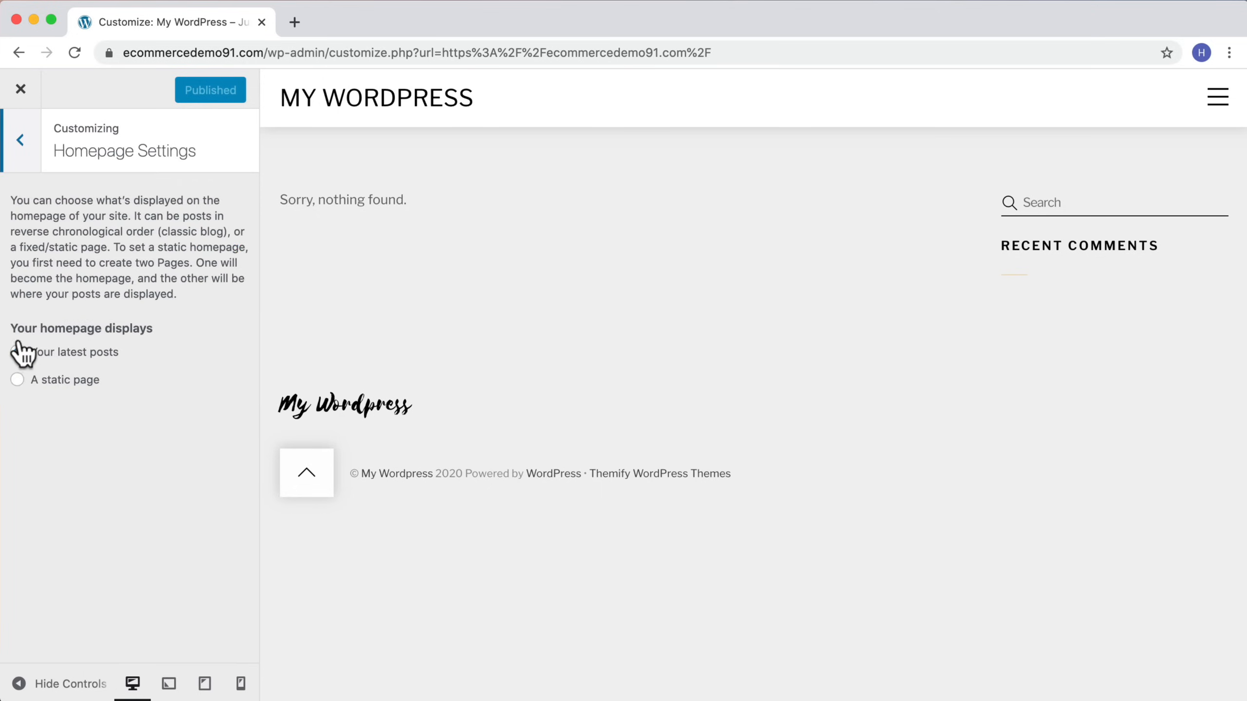
left_click(58, 383)
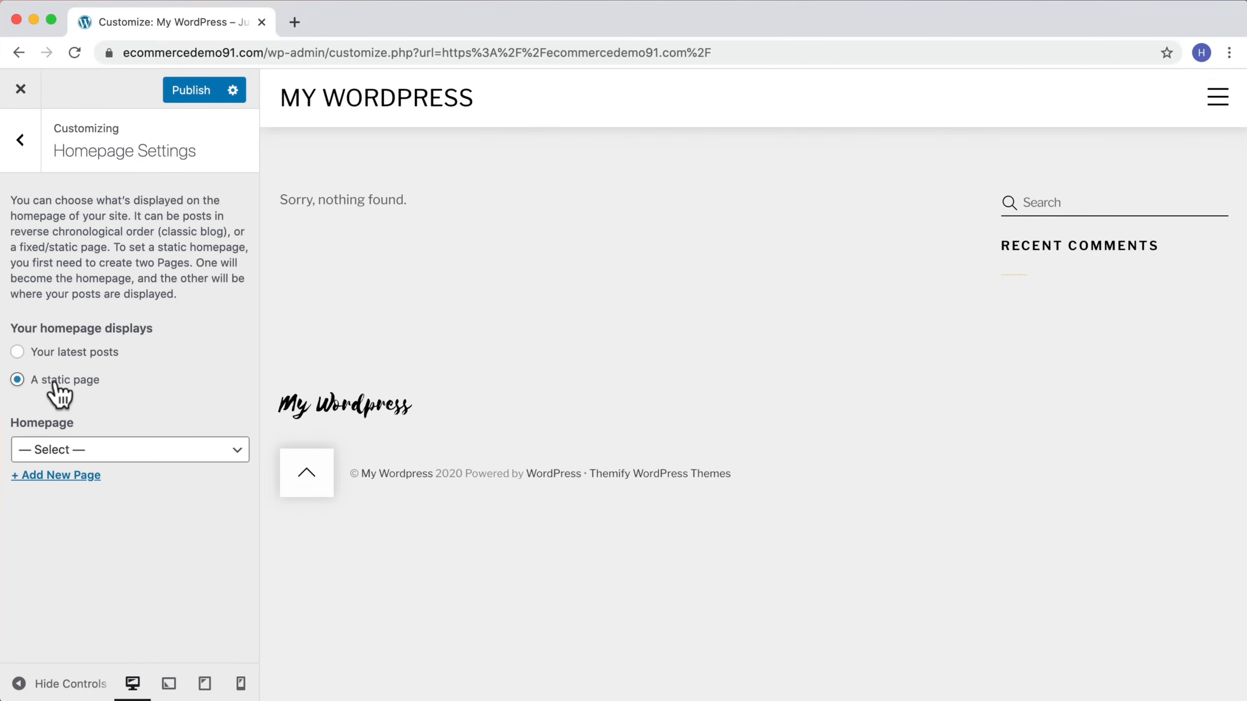
left_click(98, 455)
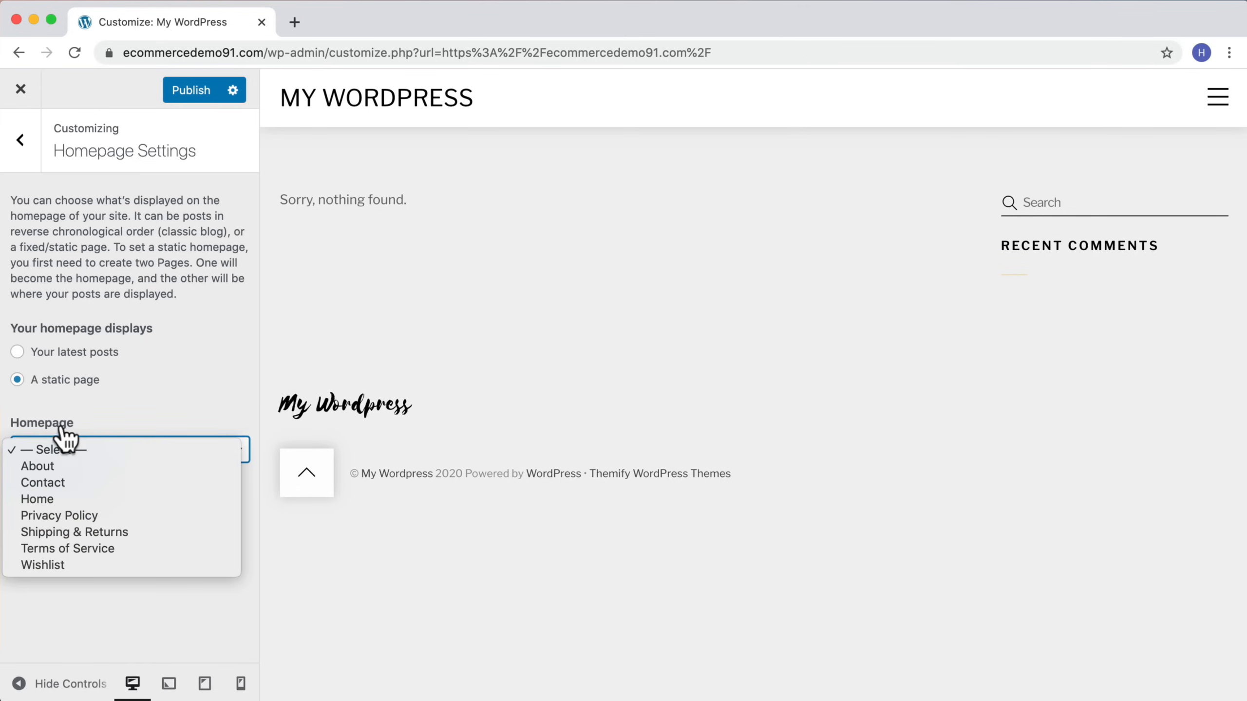
left_click(71, 500)
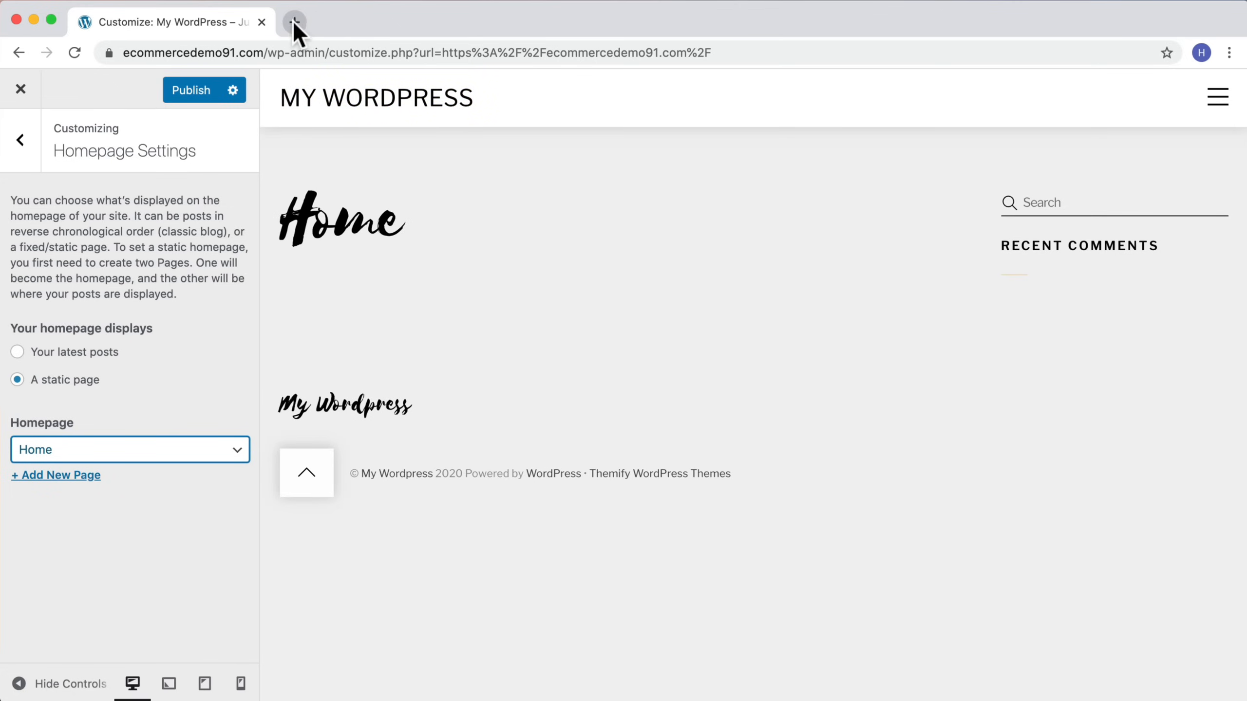
Step: Copy the site's address and open the live site in a new browser tab
left_click_drag(267, 51, 103, 52)
right_click(184, 49)
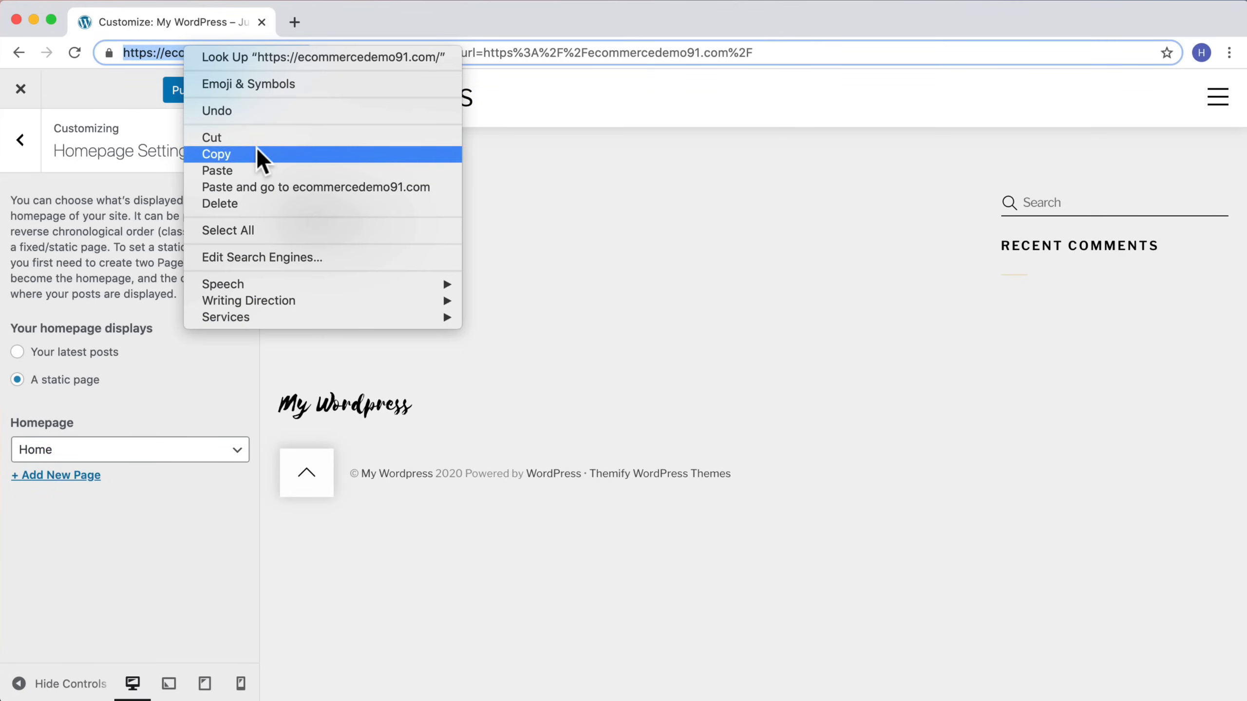
left_click(255, 146)
left_click(295, 22)
key("super+v")
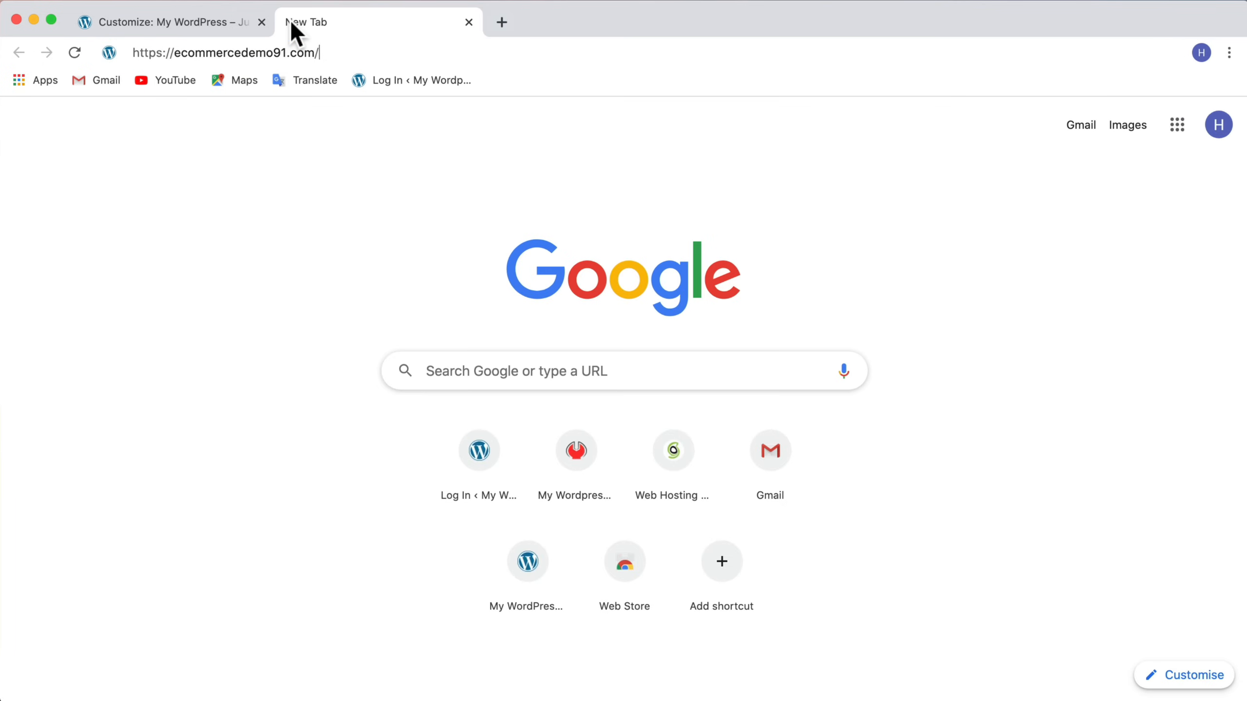
key("Return")
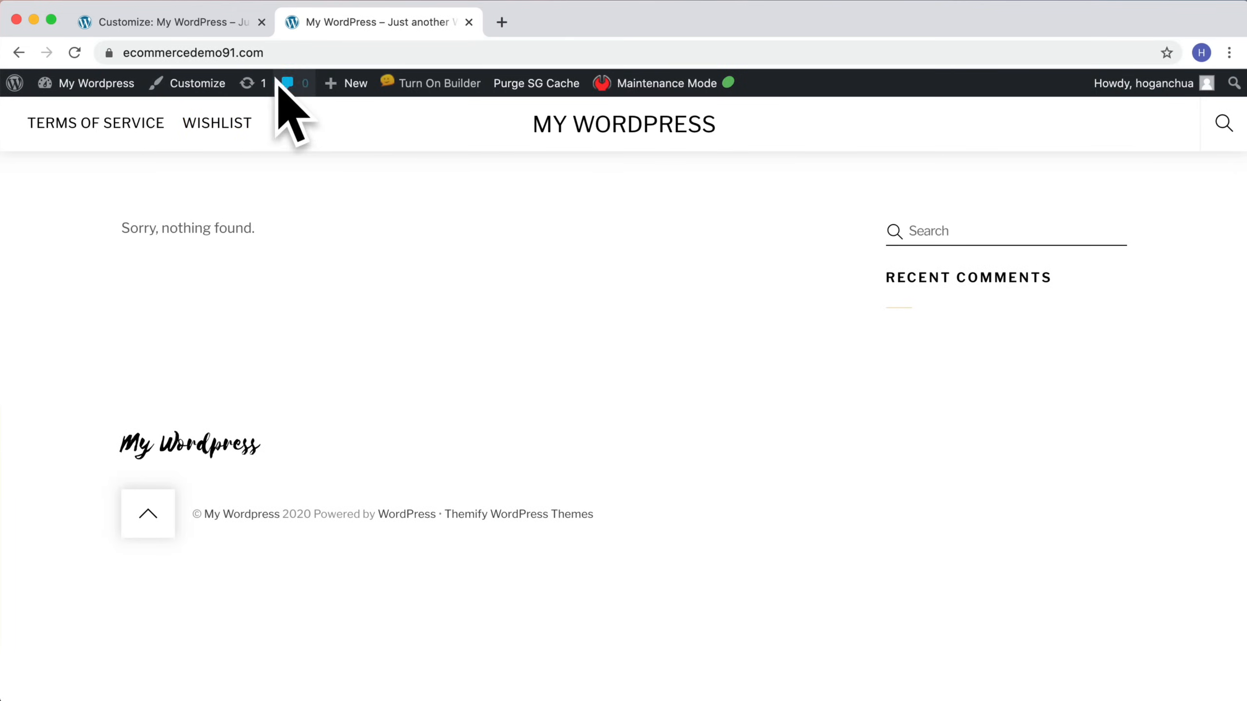
Step: Visit the site's /home page, then return to the site root to compare the two
left_click(317, 53)
left_click(332, 52)
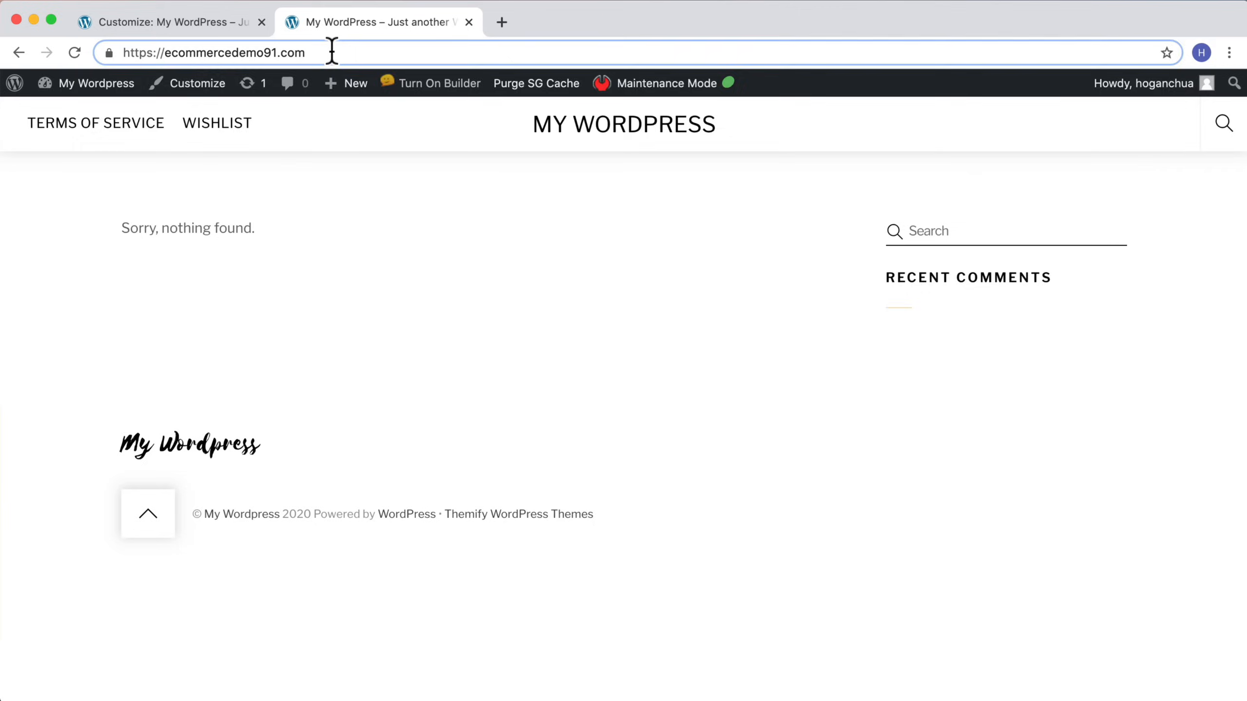
type("/home")
key("Return")
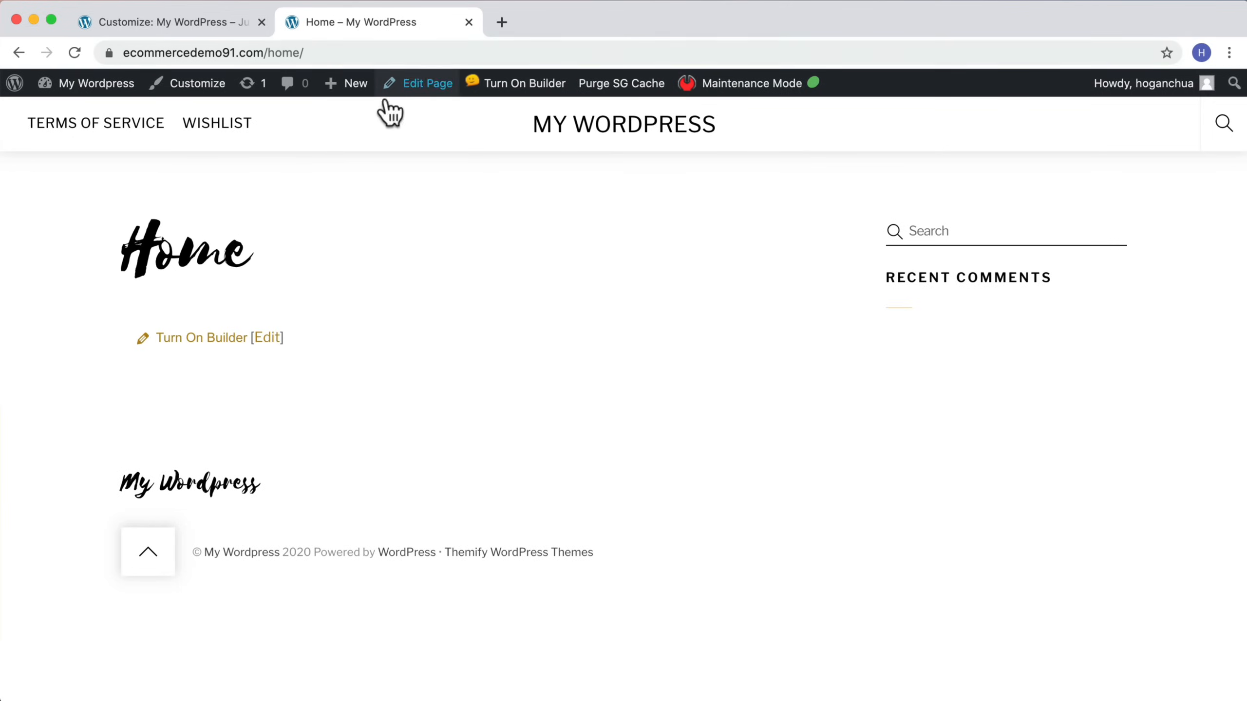
mouse_move(303, 53)
left_mouse_down()
mouse_move(271, 52)
mouse_move(305, 53)
left_mouse_up()
key("BackSpace")
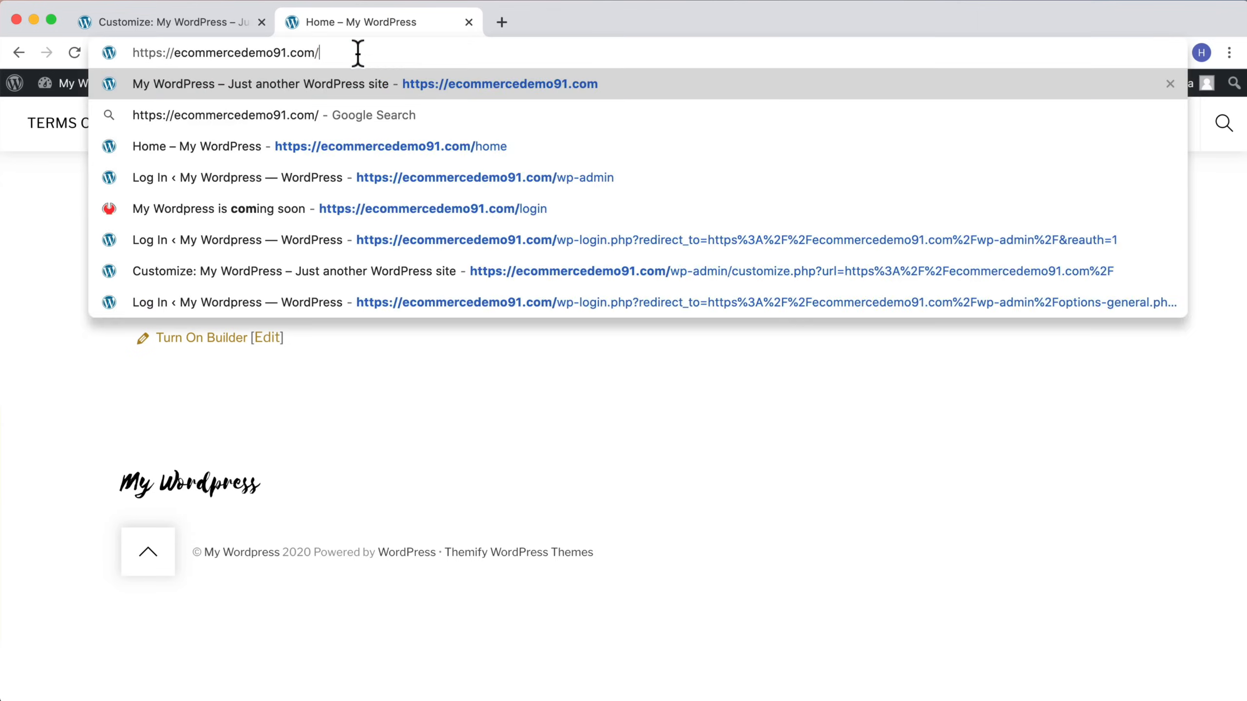
key("Return")
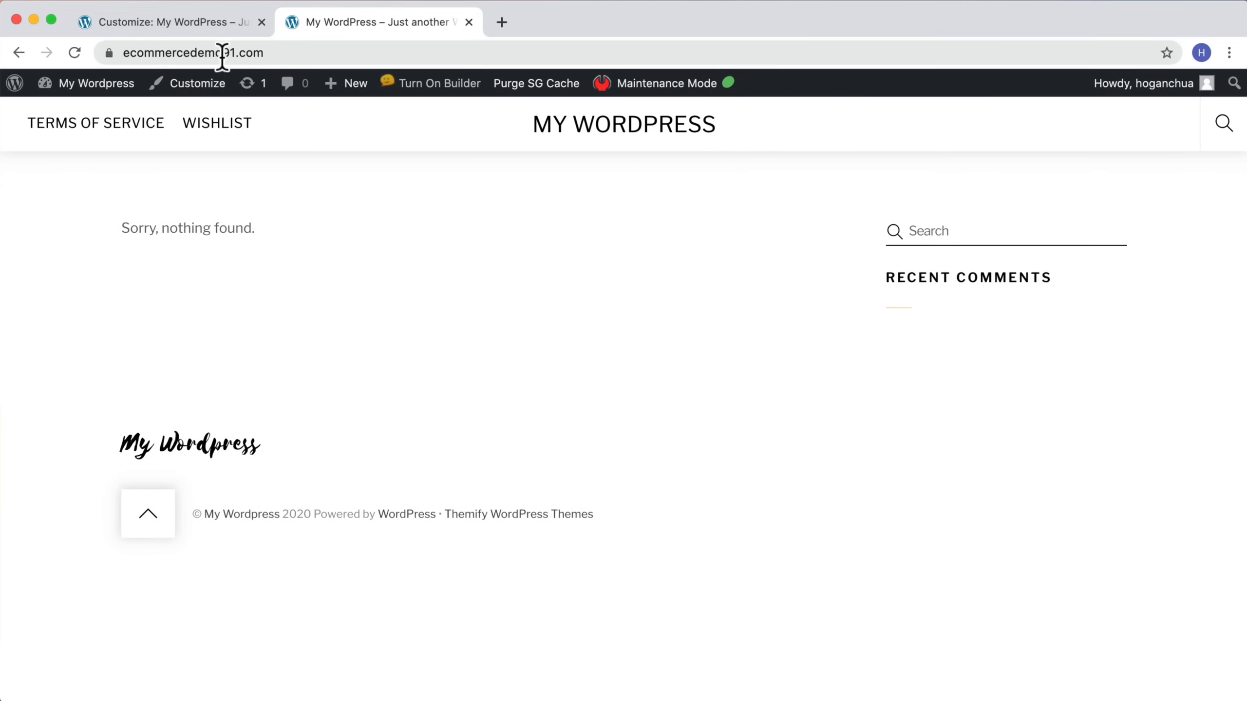
Step: Return to the Customizer tab and publish the static homepage setting with Home selected
left_click(205, 23)
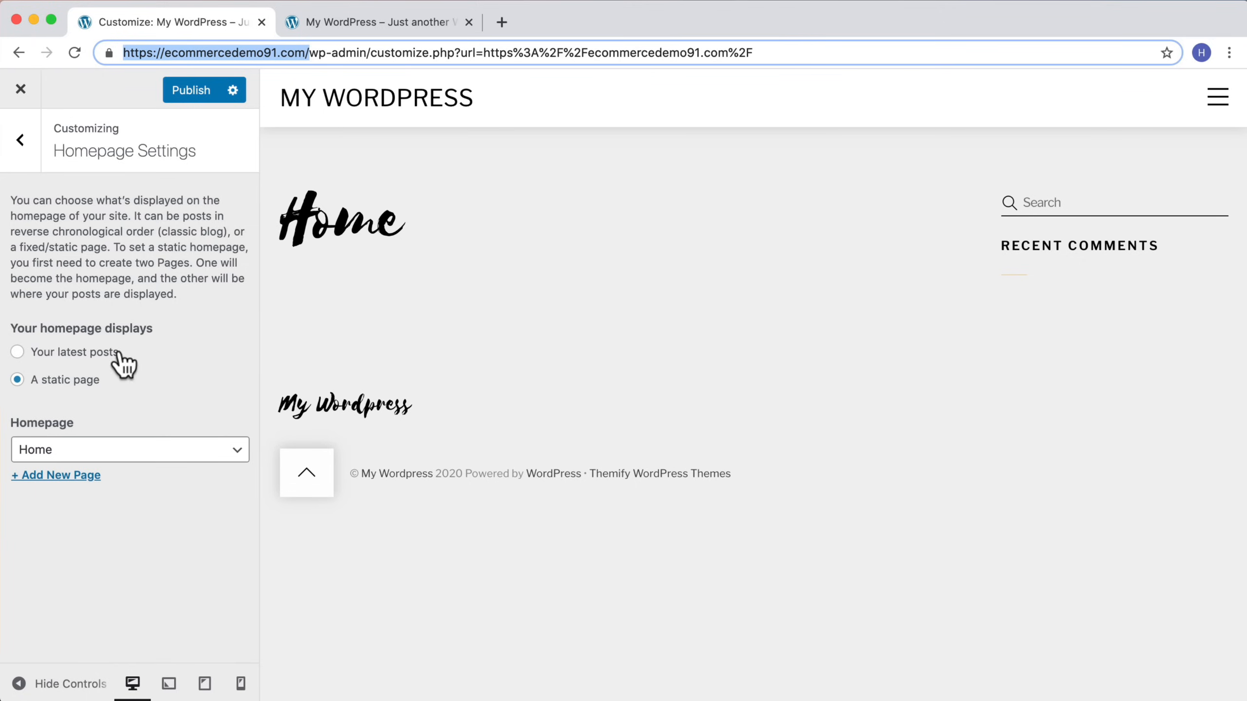
left_click(59, 448)
left_click(51, 451)
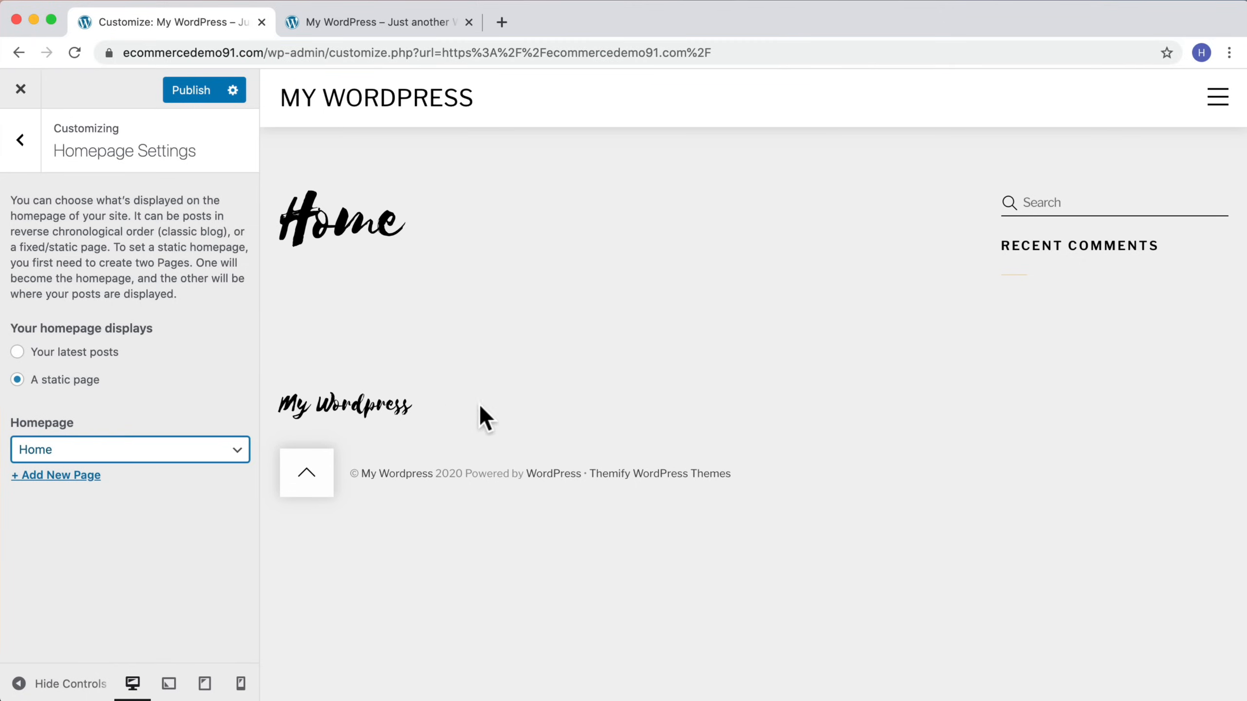
left_click(178, 91)
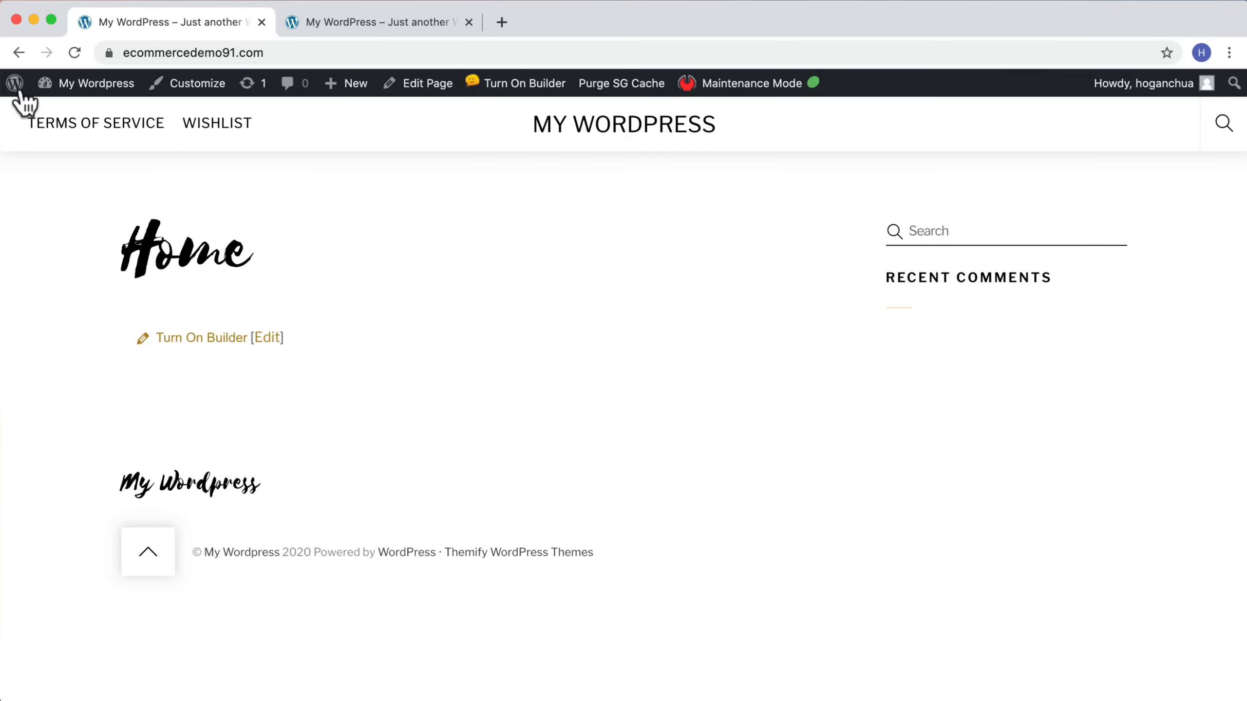
Step: Open the /home address in the live site tab to check the front page
left_click(364, 50)
left_click(369, 51)
type("/home")
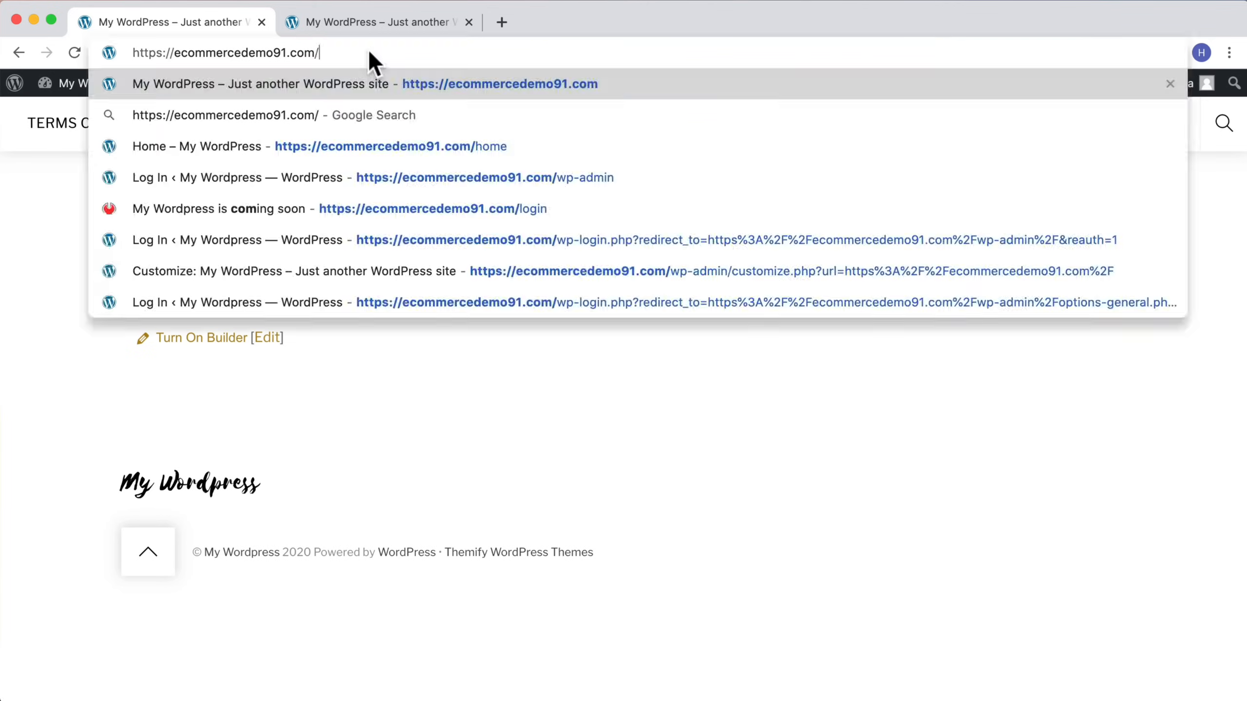
key("Return")
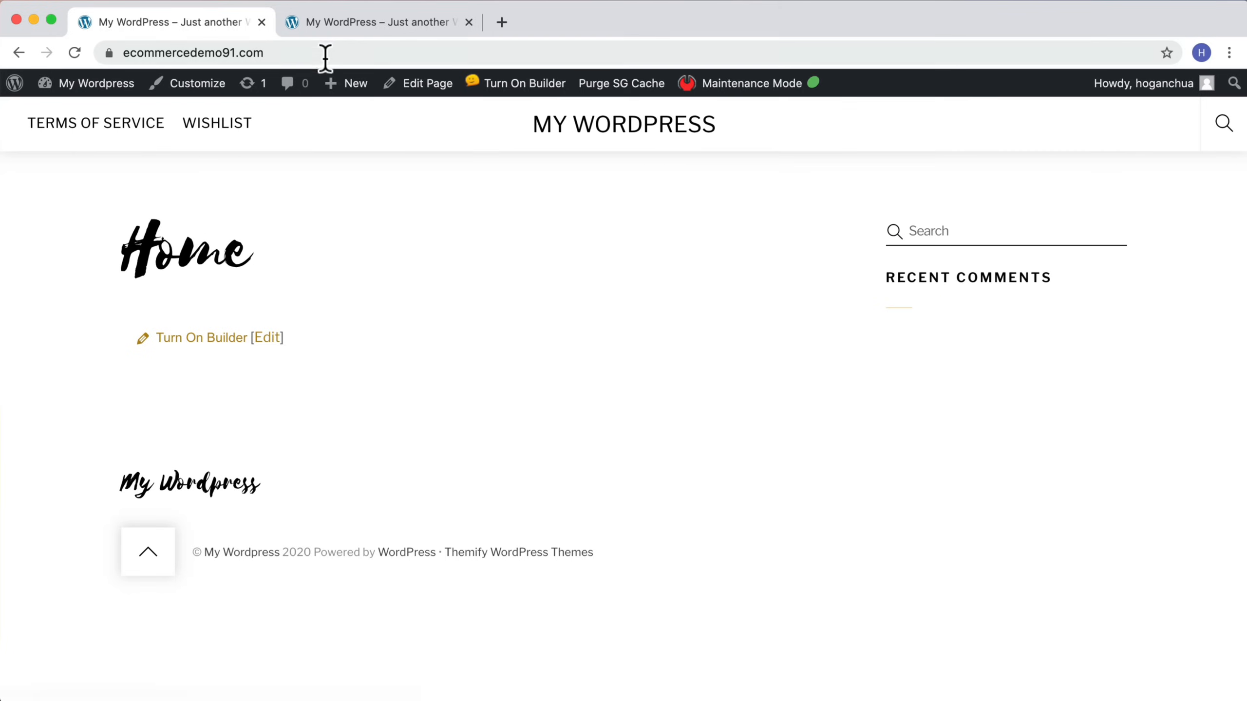
left_click(283, 52)
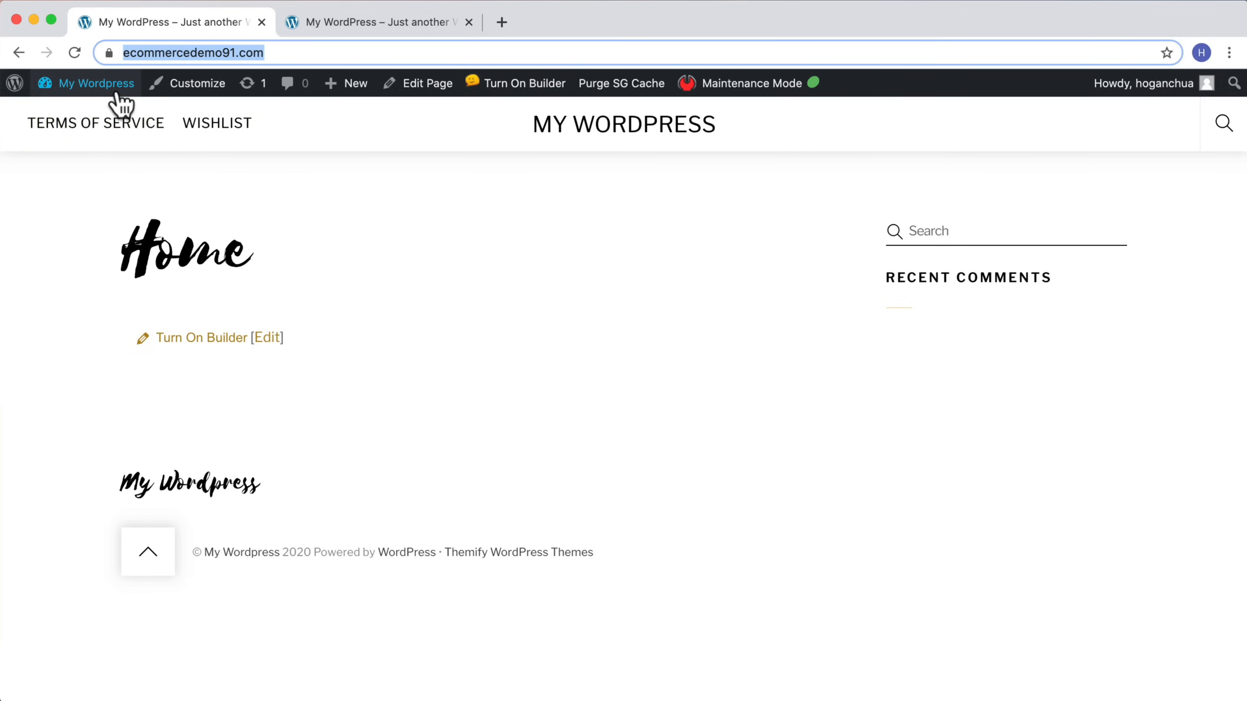
Step: Open the Customizer from the live site and go to the Menus section
mouse_move(118, 94)
left_click(195, 93)
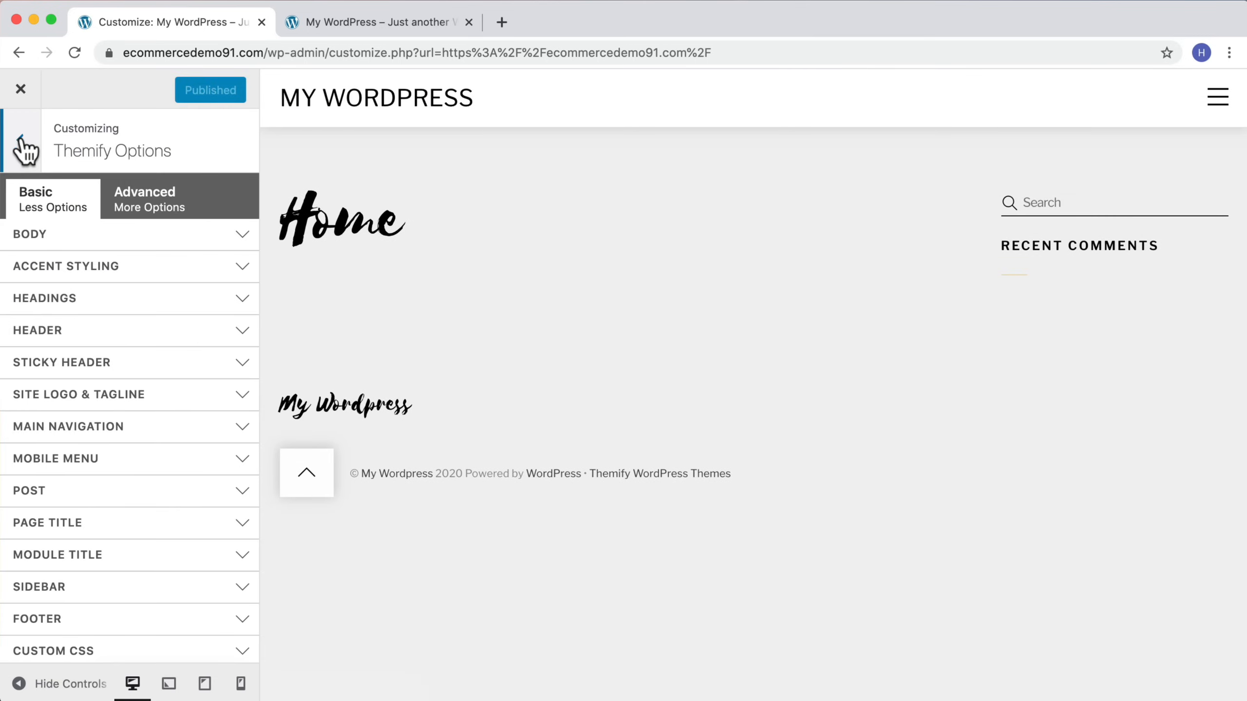
left_click(20, 144)
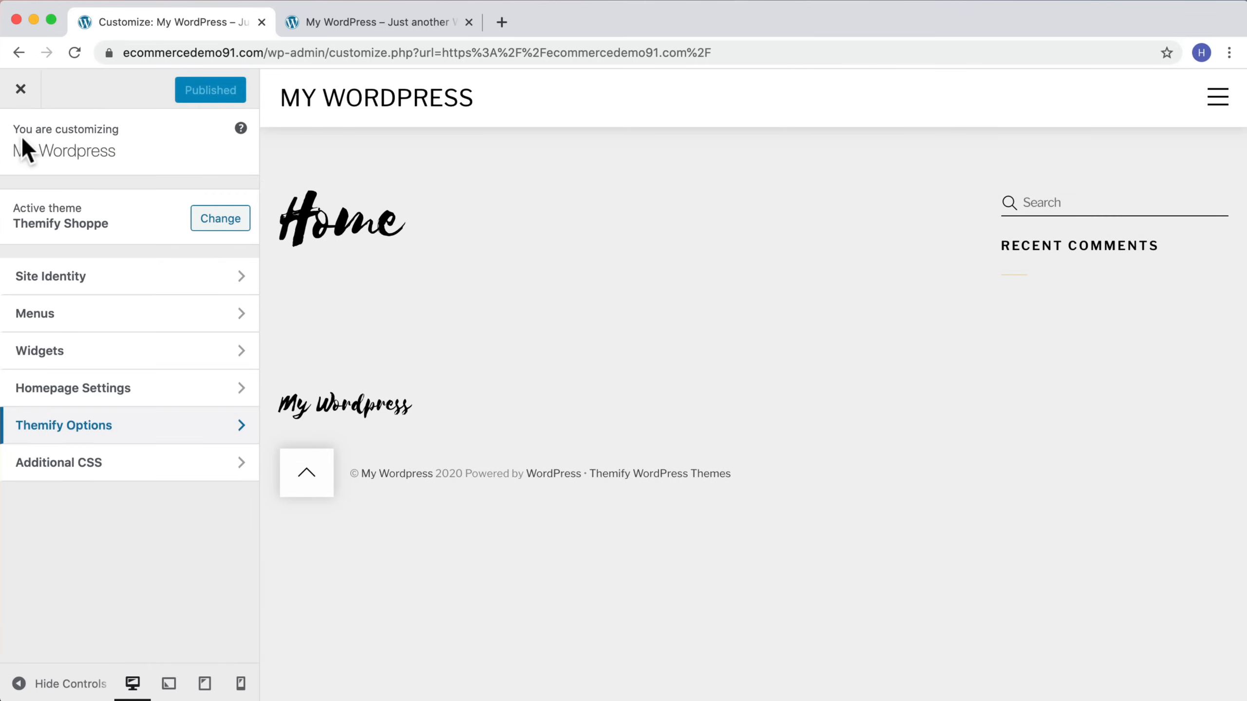
left_click(158, 316)
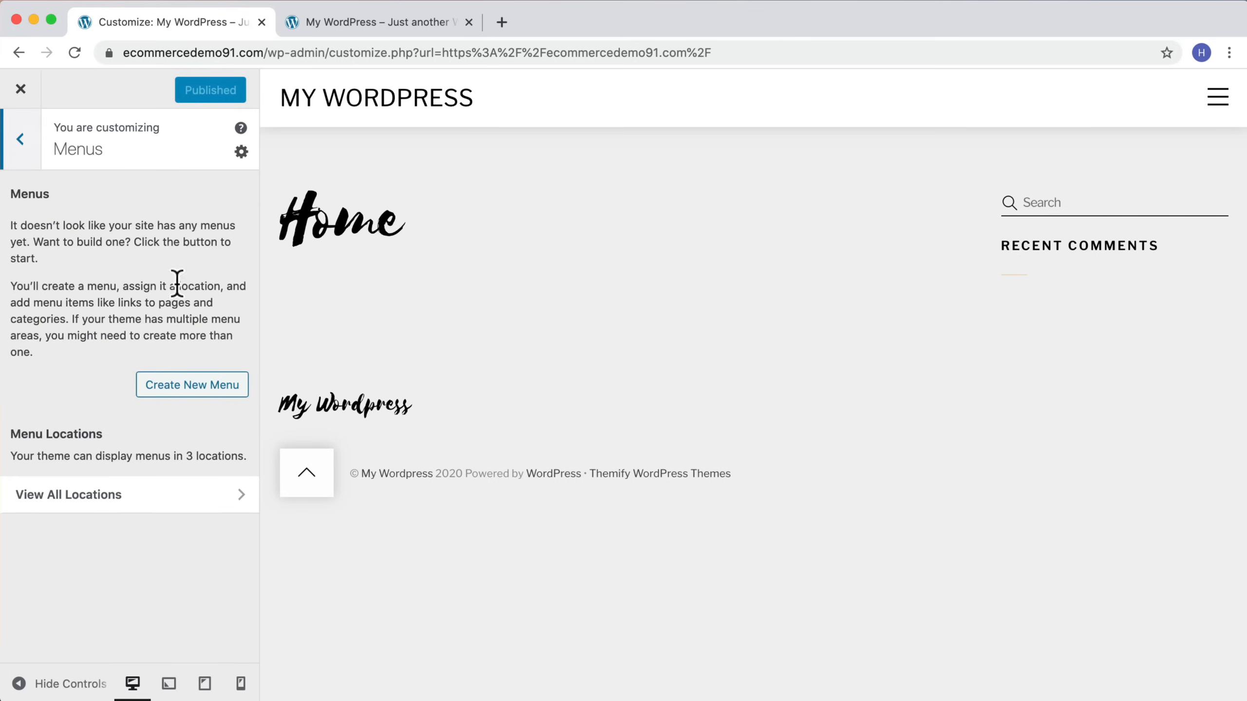
Step: Create a new menu named Top Nav, assign it to Main Navigation, and proceed to adding items
left_click(171, 388)
left_click(138, 224)
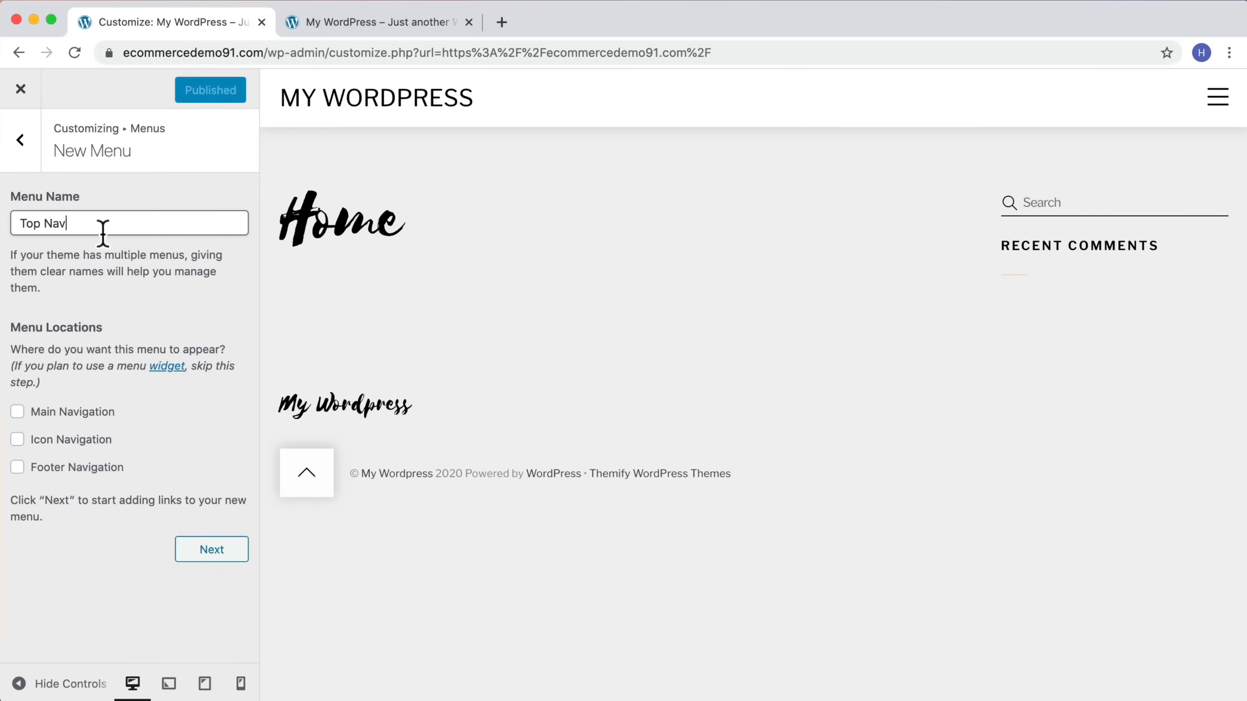
left_click_drag(63, 224, 18, 223)
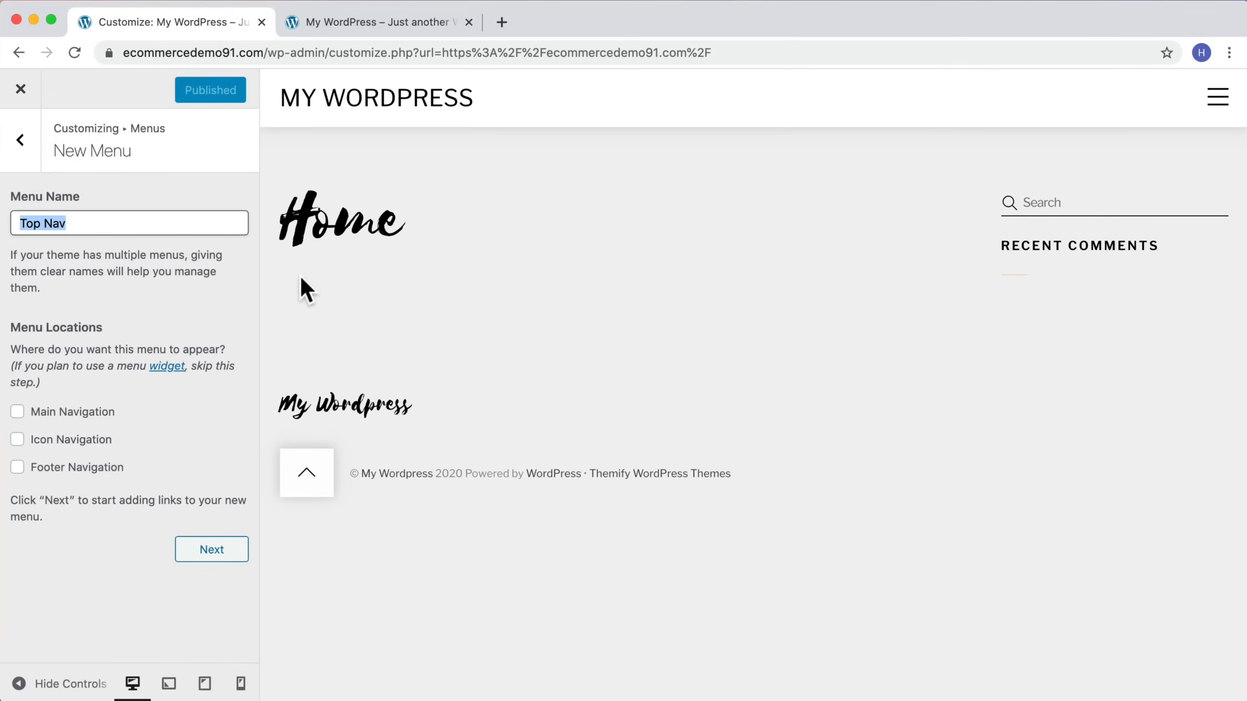
left_click(343, 284)
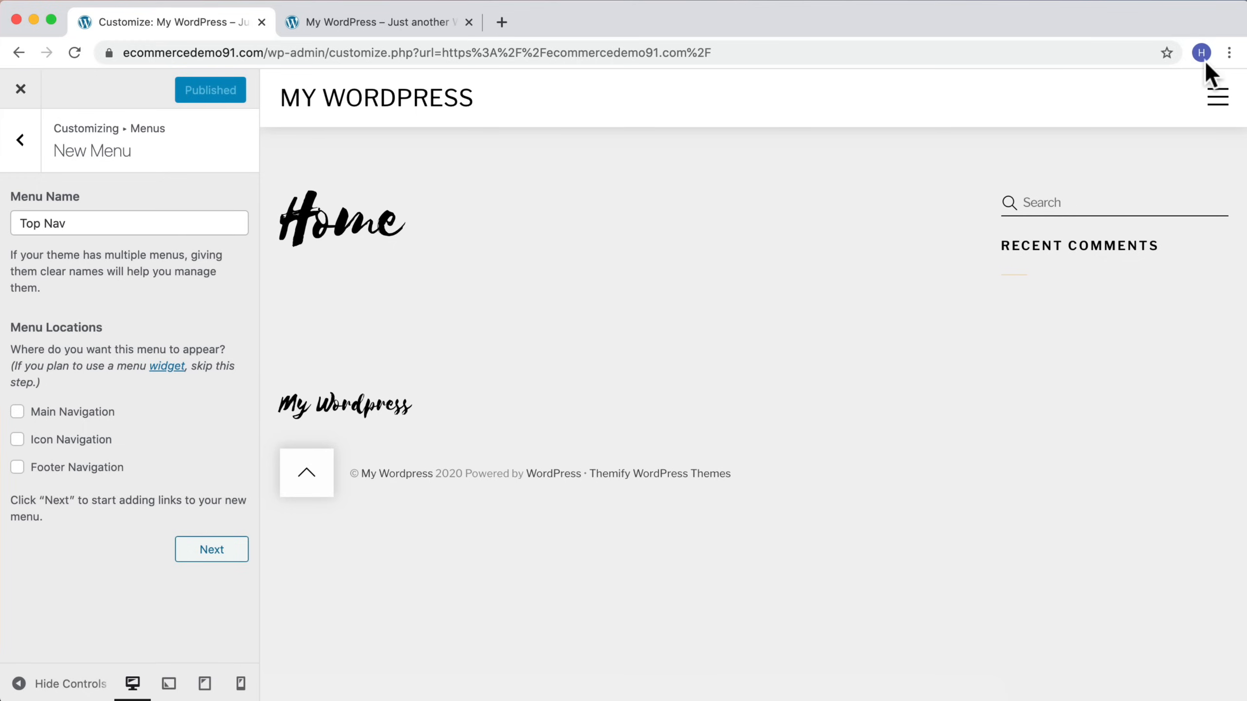
left_click(1229, 53)
left_click(1089, 243)
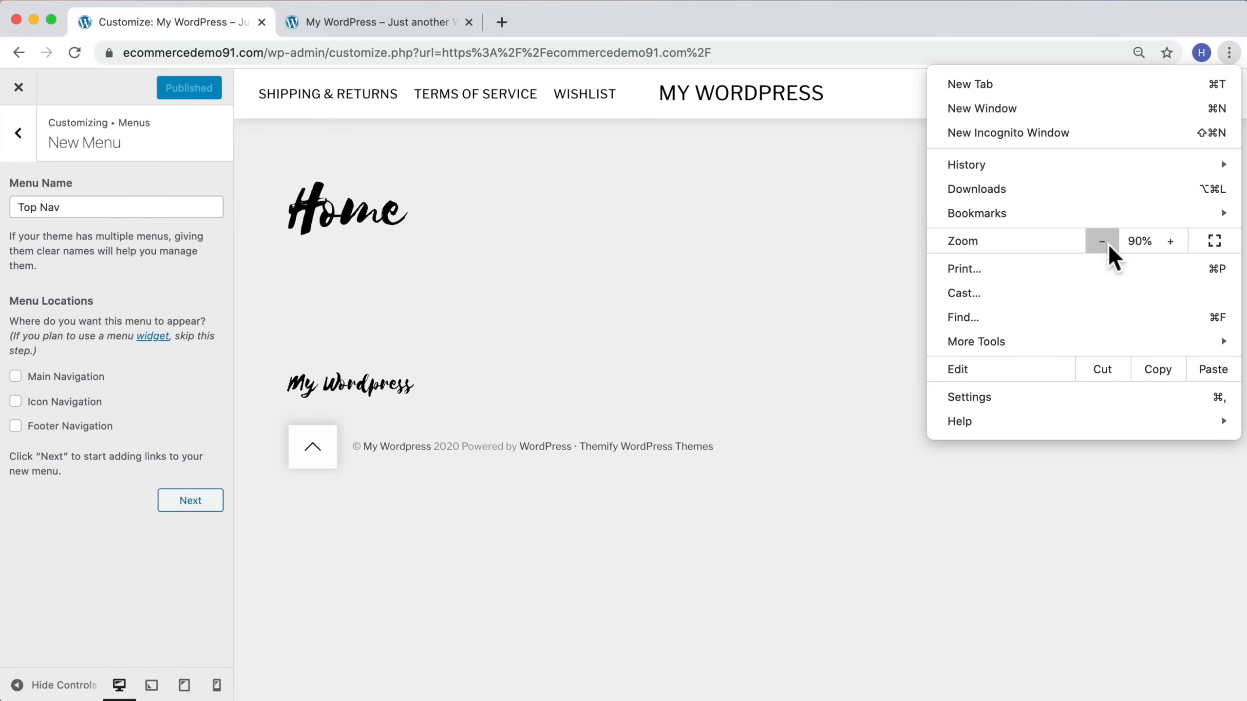
left_click(834, 213)
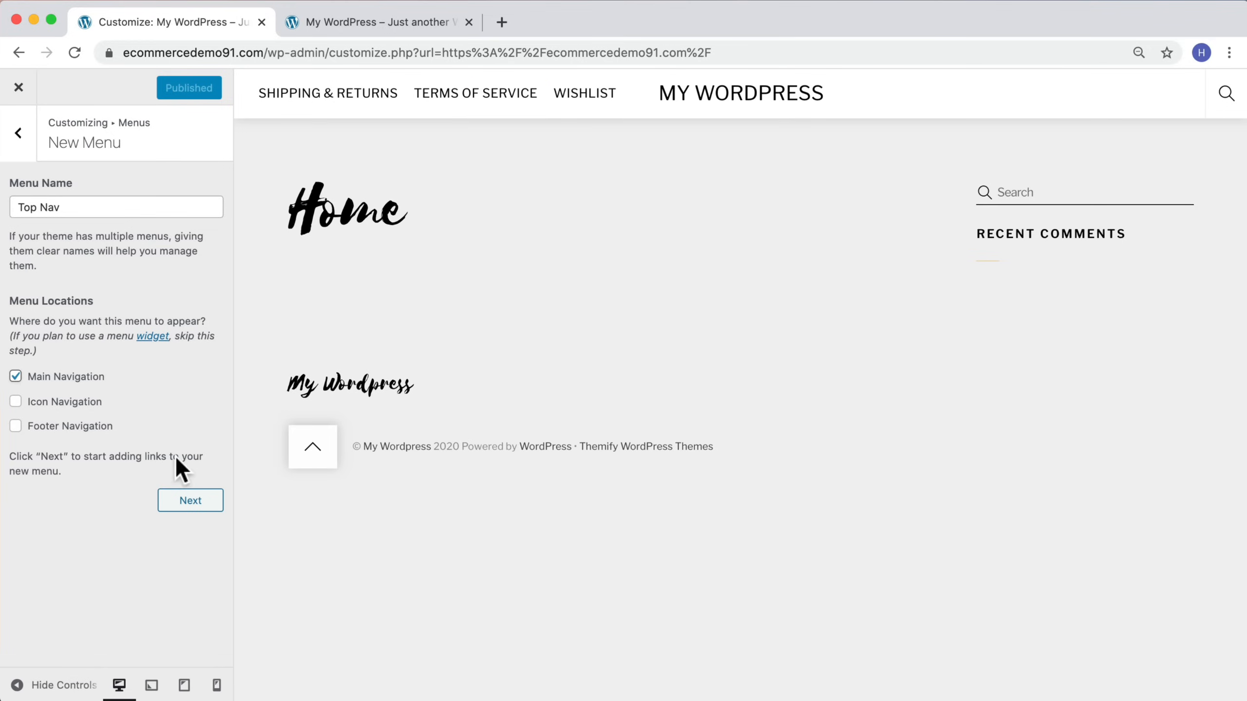
left_click(186, 505)
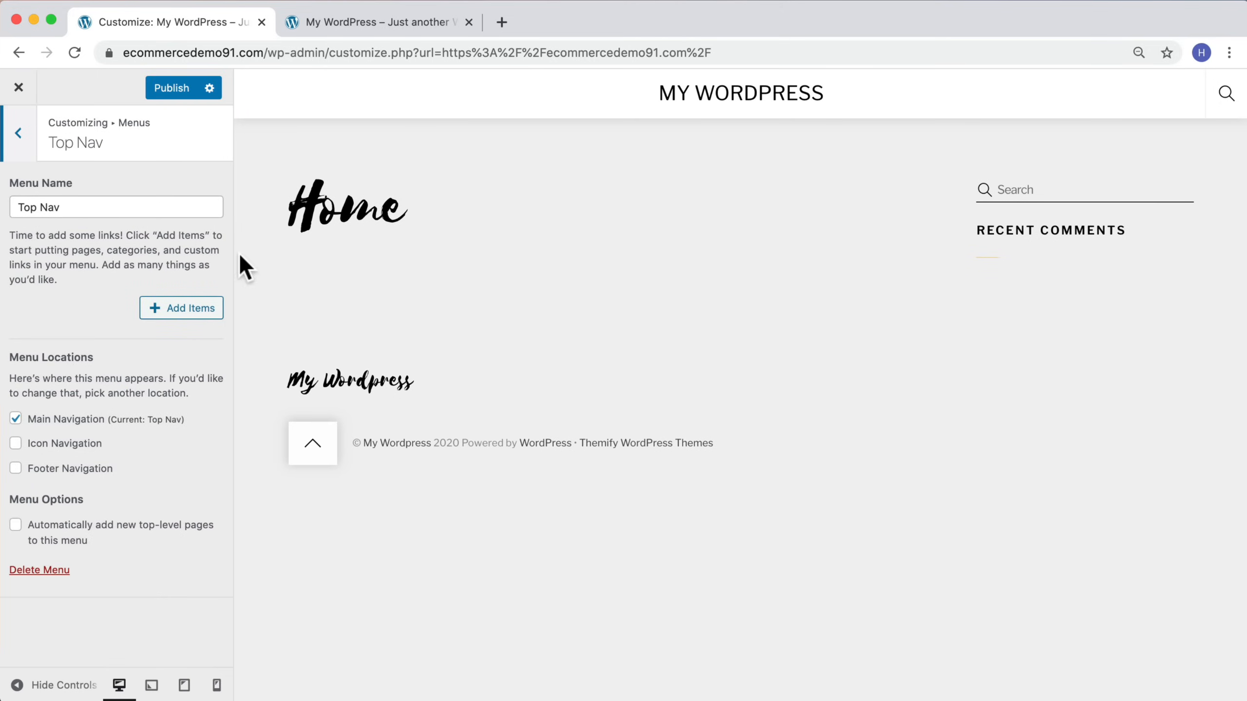
Step: Add the About and Contact pages to the Top Nav menu, removing the Home page item again
left_click(183, 319)
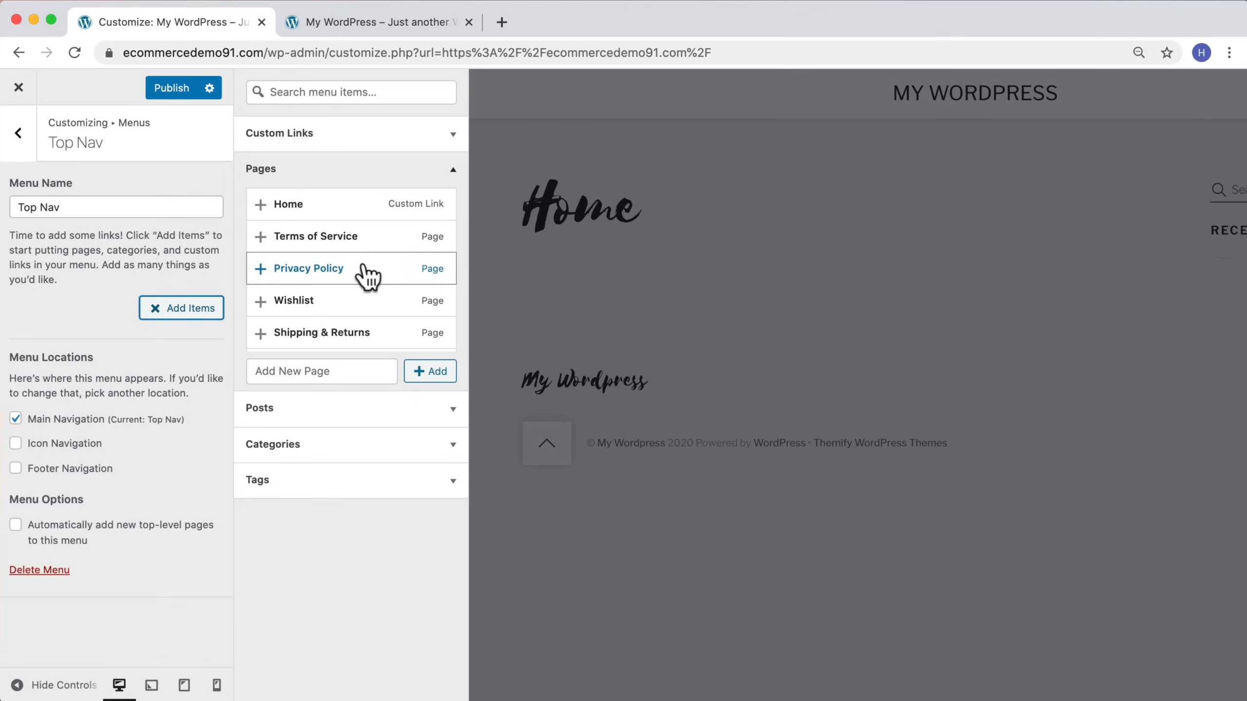
scroll(366, 275, "down", 1)
scroll(366, 276, "down", 2)
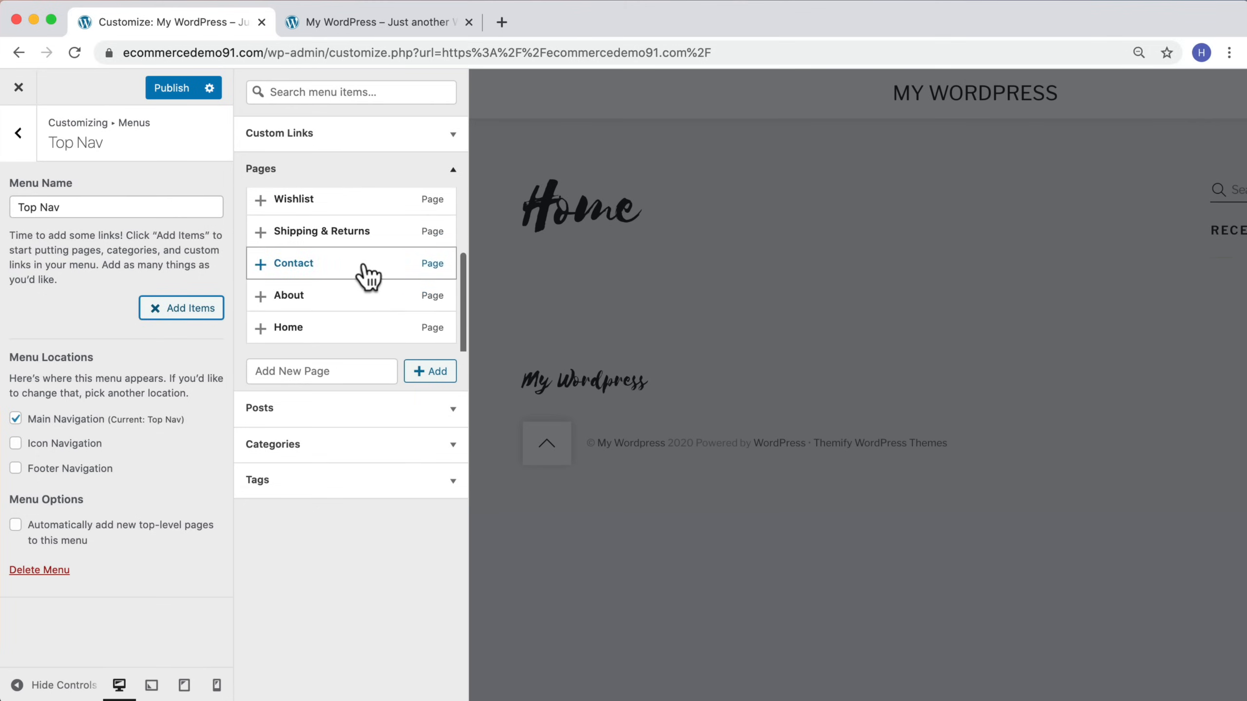
left_click(260, 295)
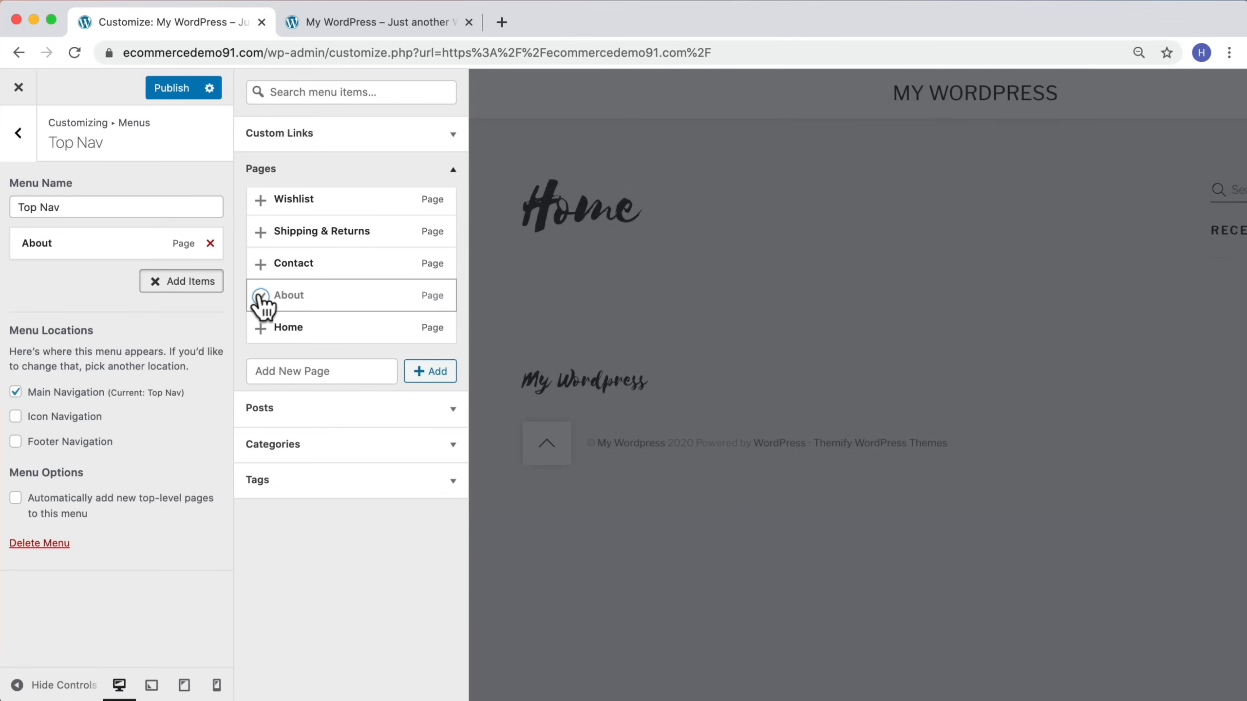
left_click(261, 266)
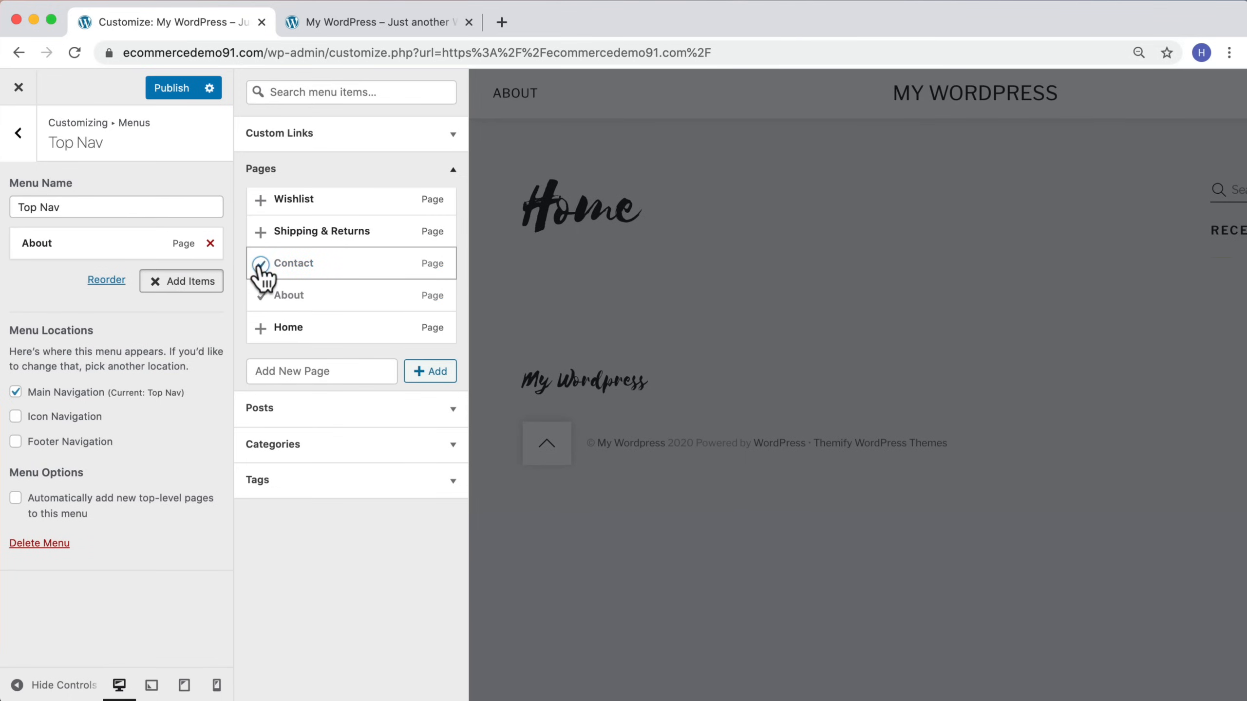
left_click(260, 328)
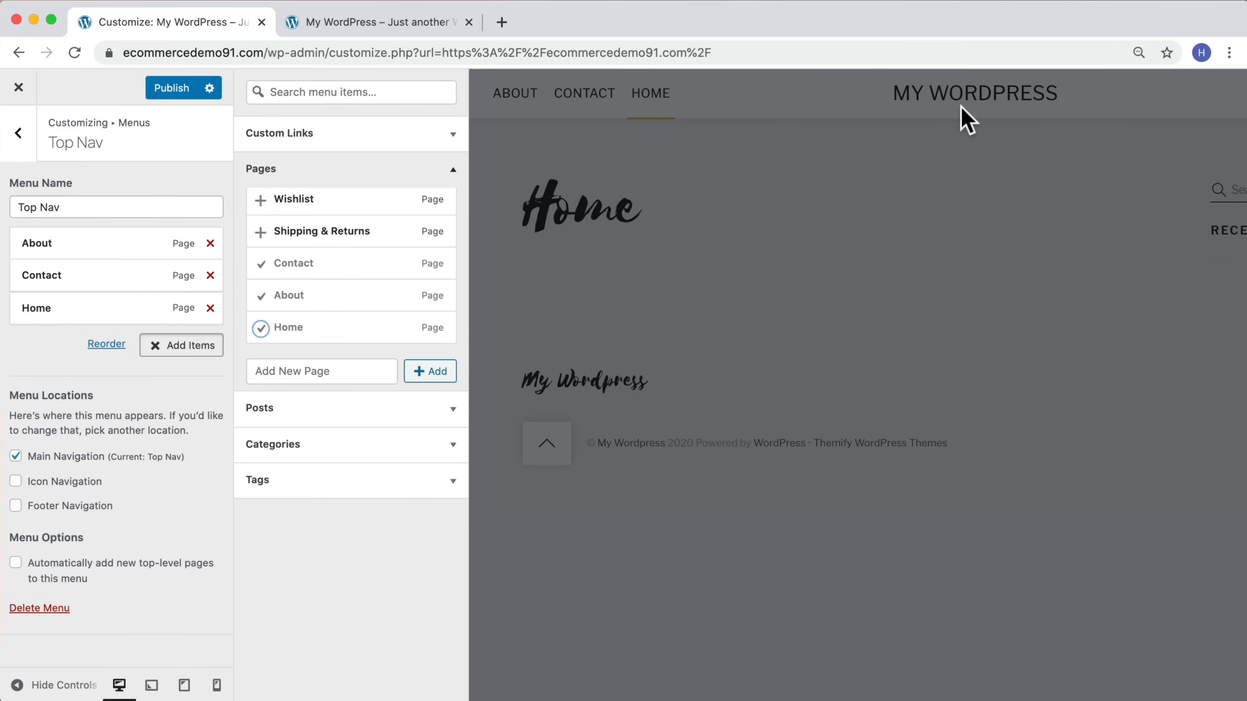
left_click(210, 309)
Step: Enable automatically adding new top-level pages to this menu and publish the changes
scroll(364, 314, "up", 3)
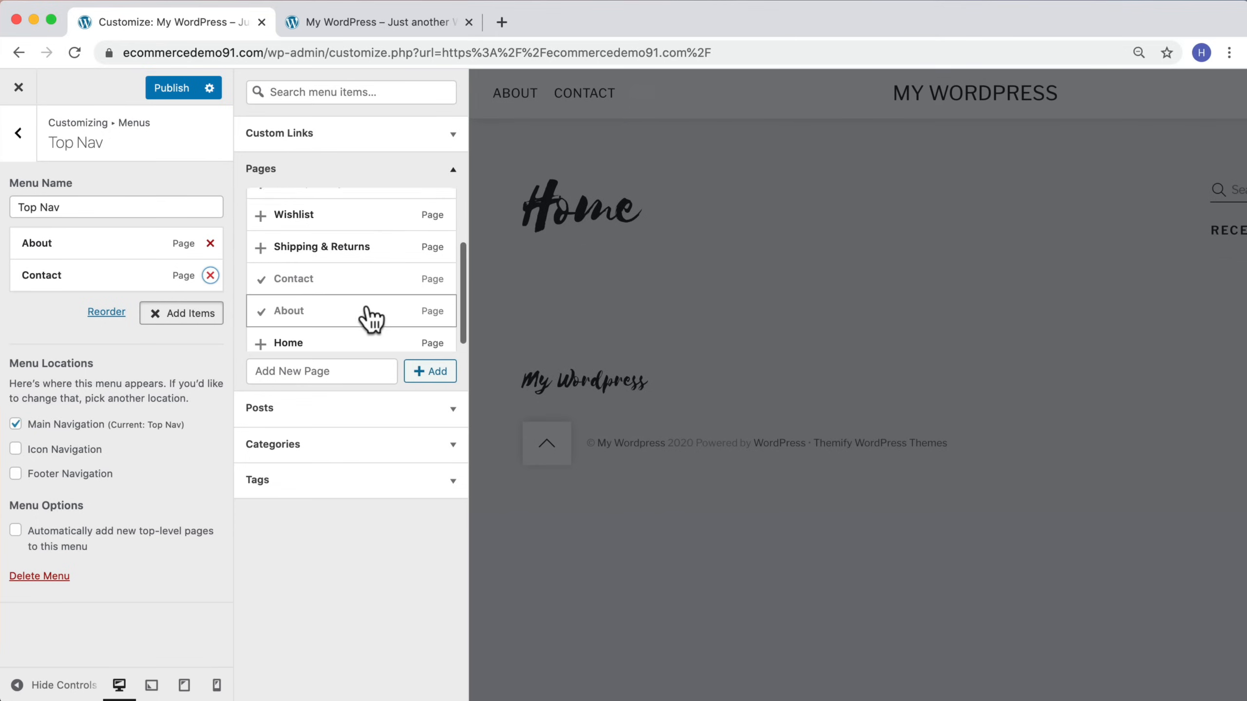
scroll(365, 314, "up", 1)
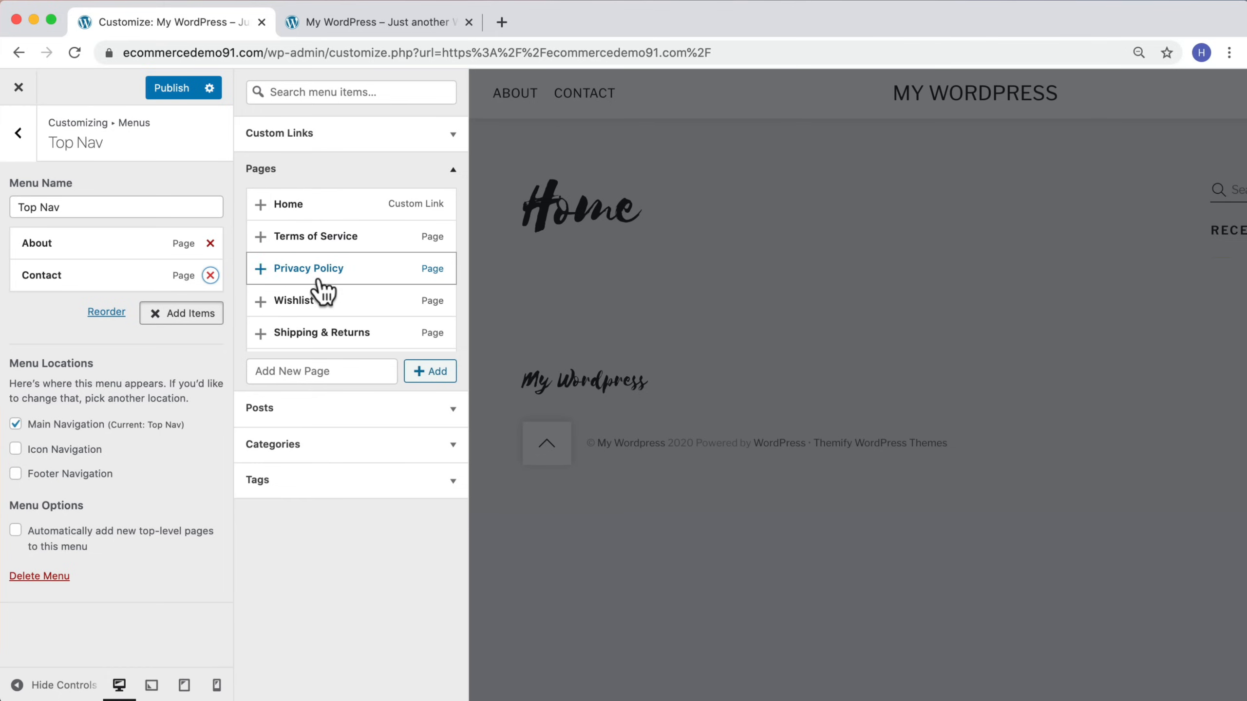
scroll(321, 290, "down", 3)
scroll(322, 290, "down", 1)
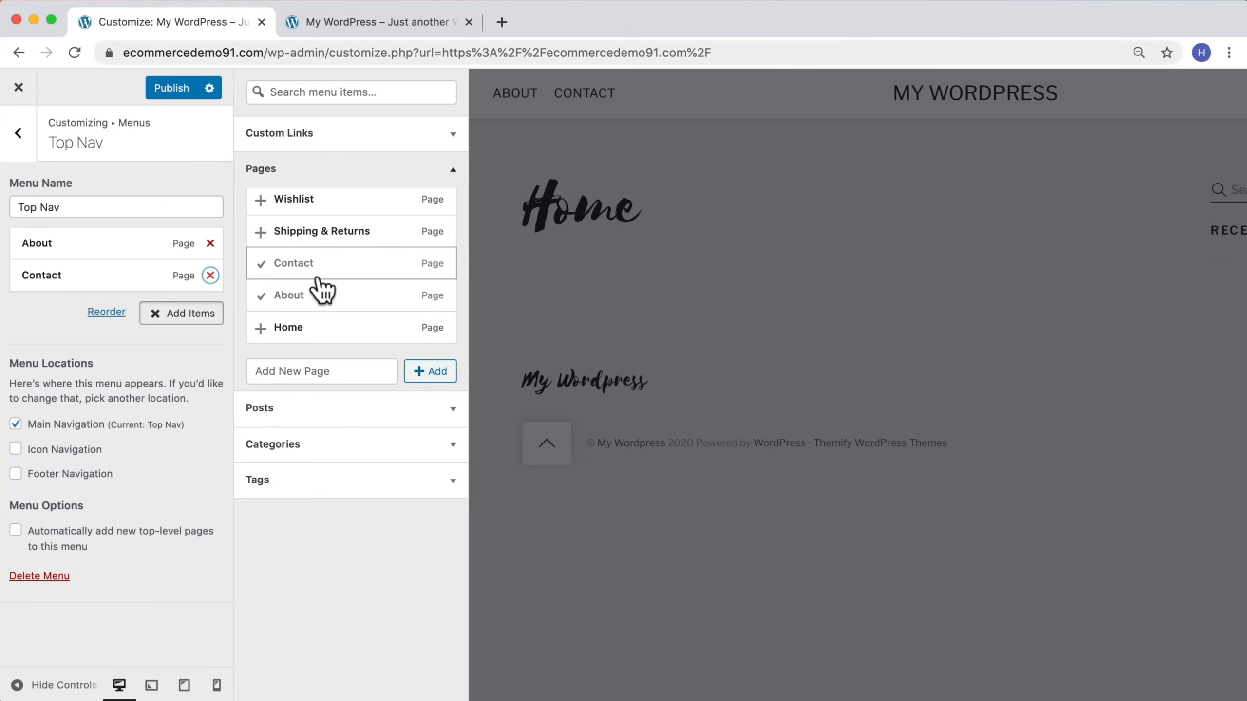
scroll(321, 290, "up", 5)
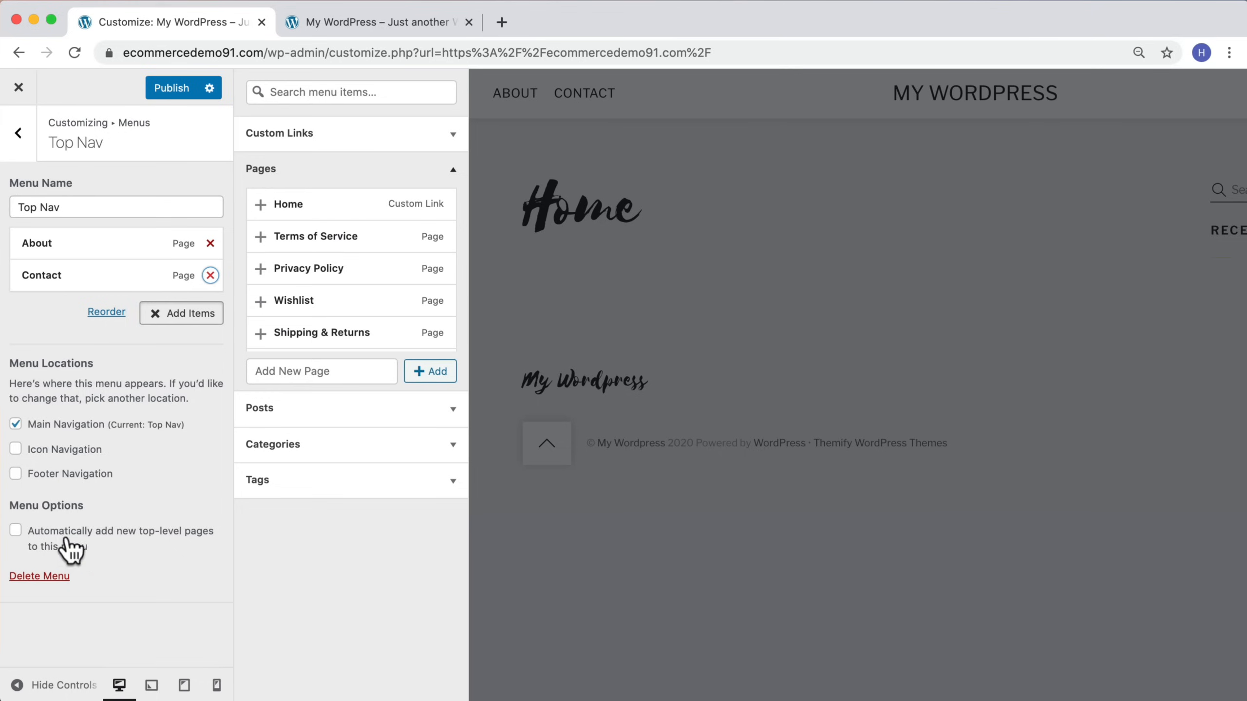
left_click(16, 535)
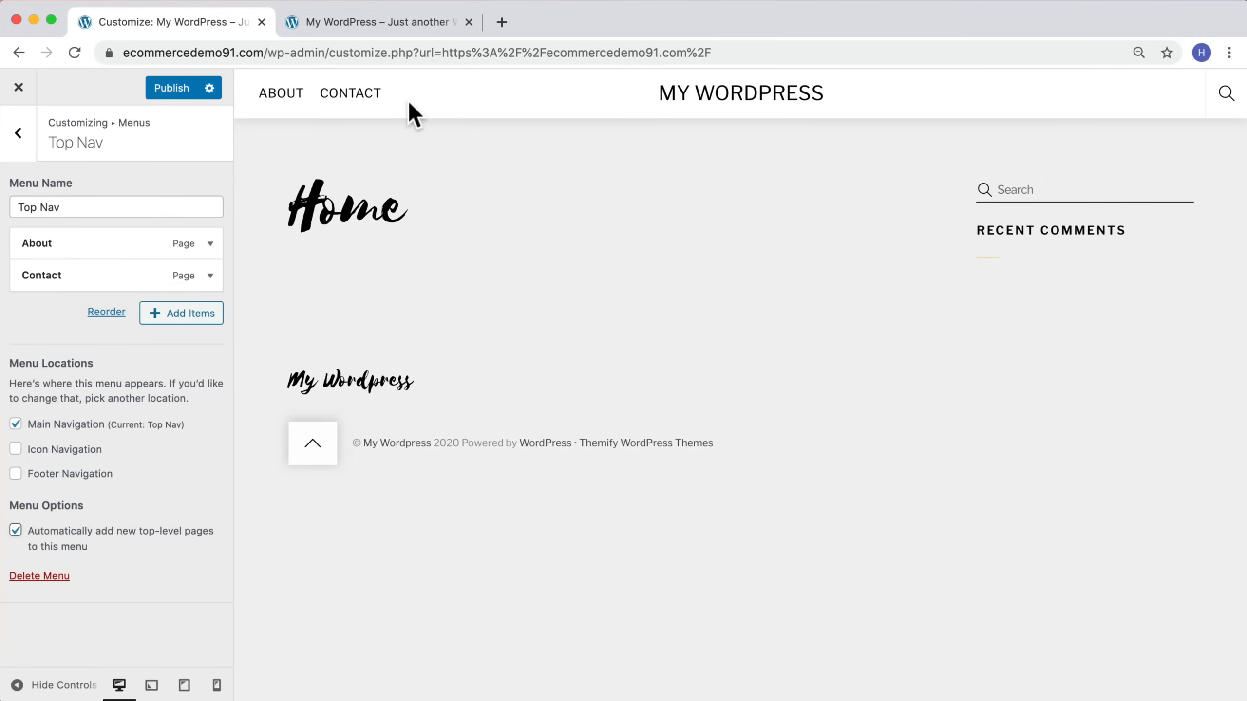
left_click(167, 91)
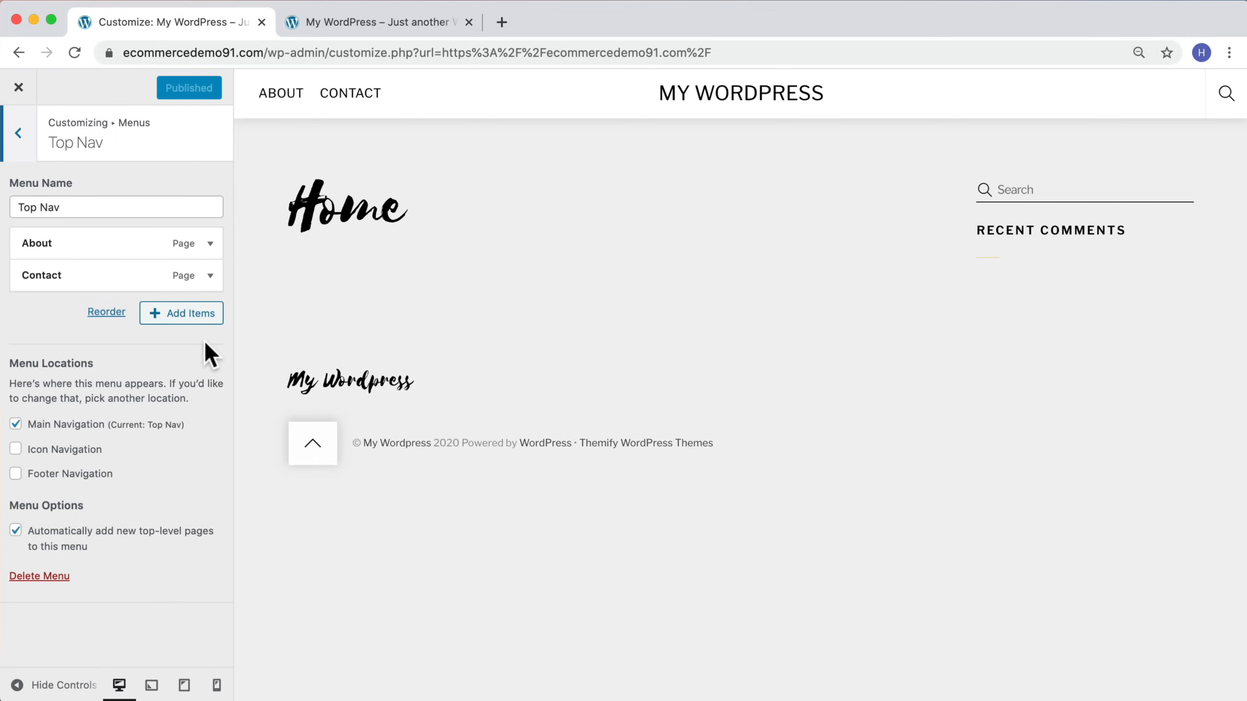
Step: Create a new menu named Footer and assign it to the Footer Navigation location
left_click(17, 139)
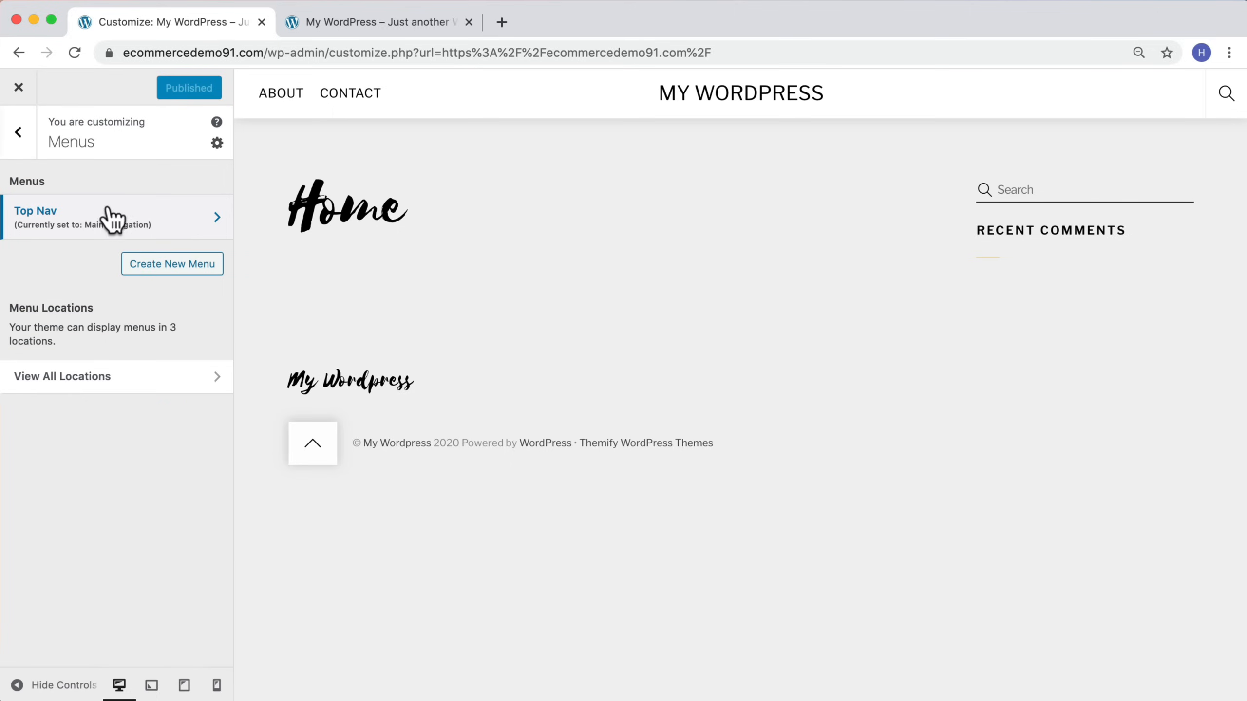
left_click(190, 264)
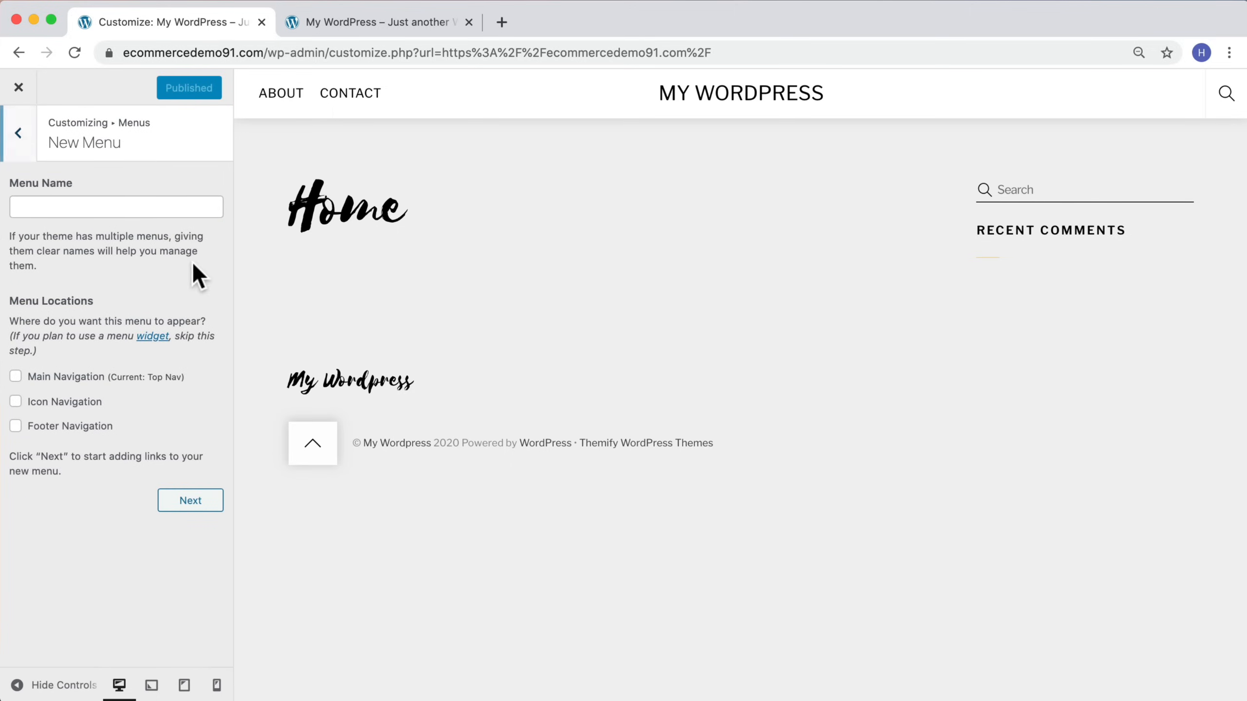
left_click(68, 201)
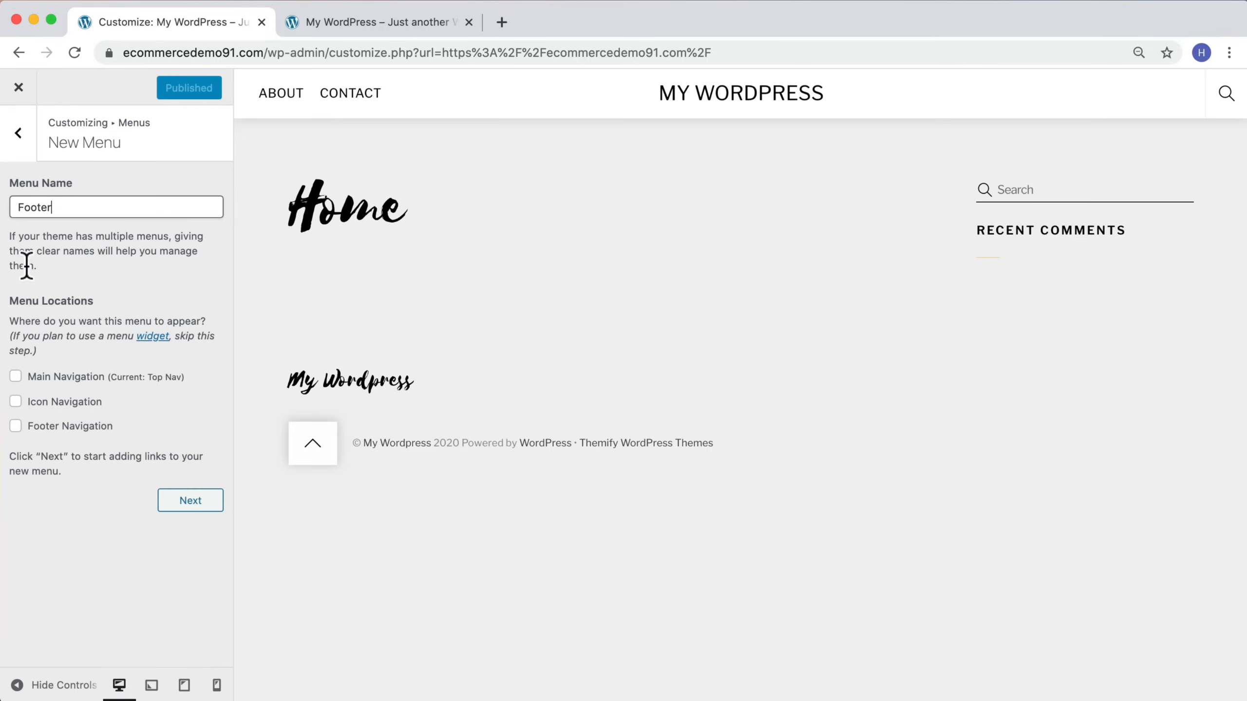
left_click(16, 426)
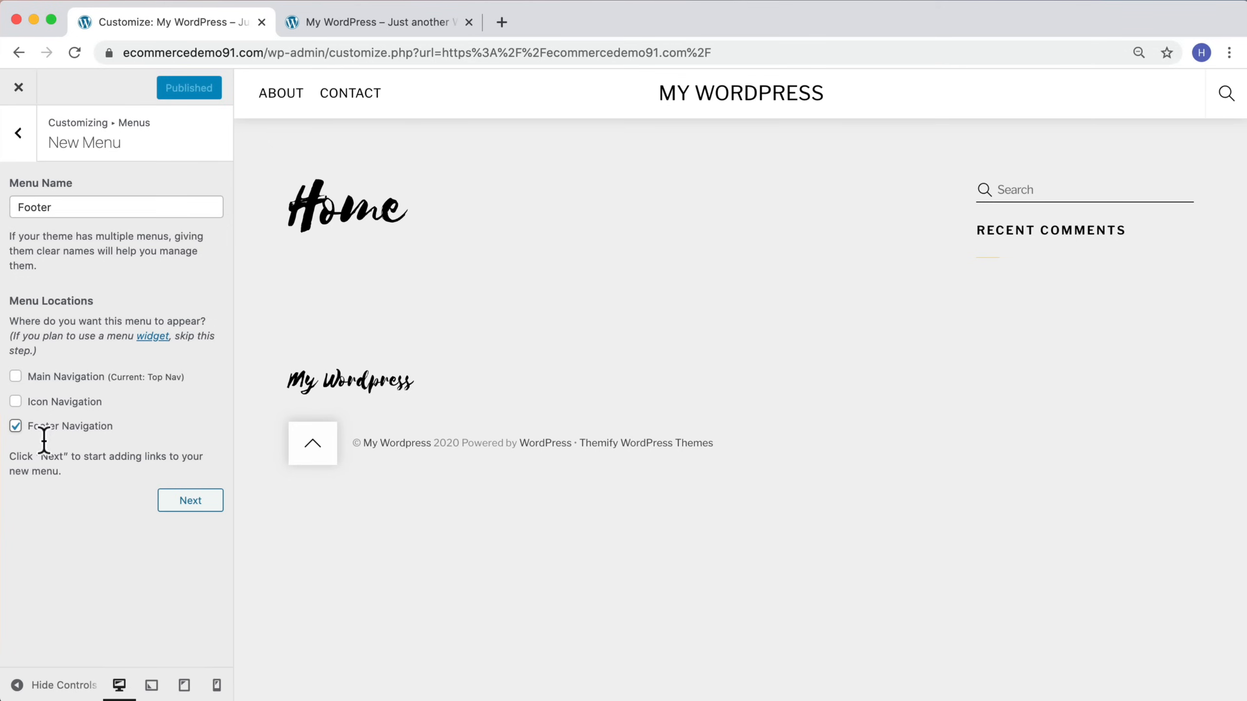
left_click(172, 503)
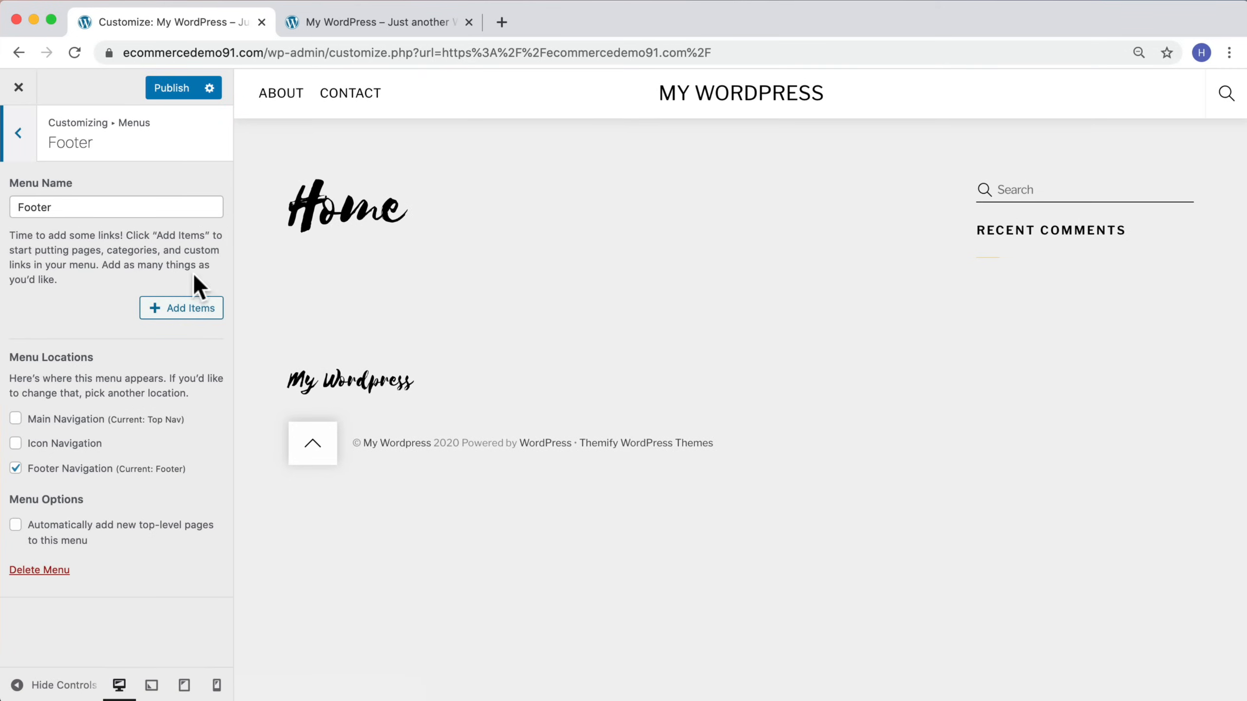
Step: Add the Terms of Service, Privacy Policy, Shipping & Returns and Contact pages to the Footer menu
left_click(183, 310)
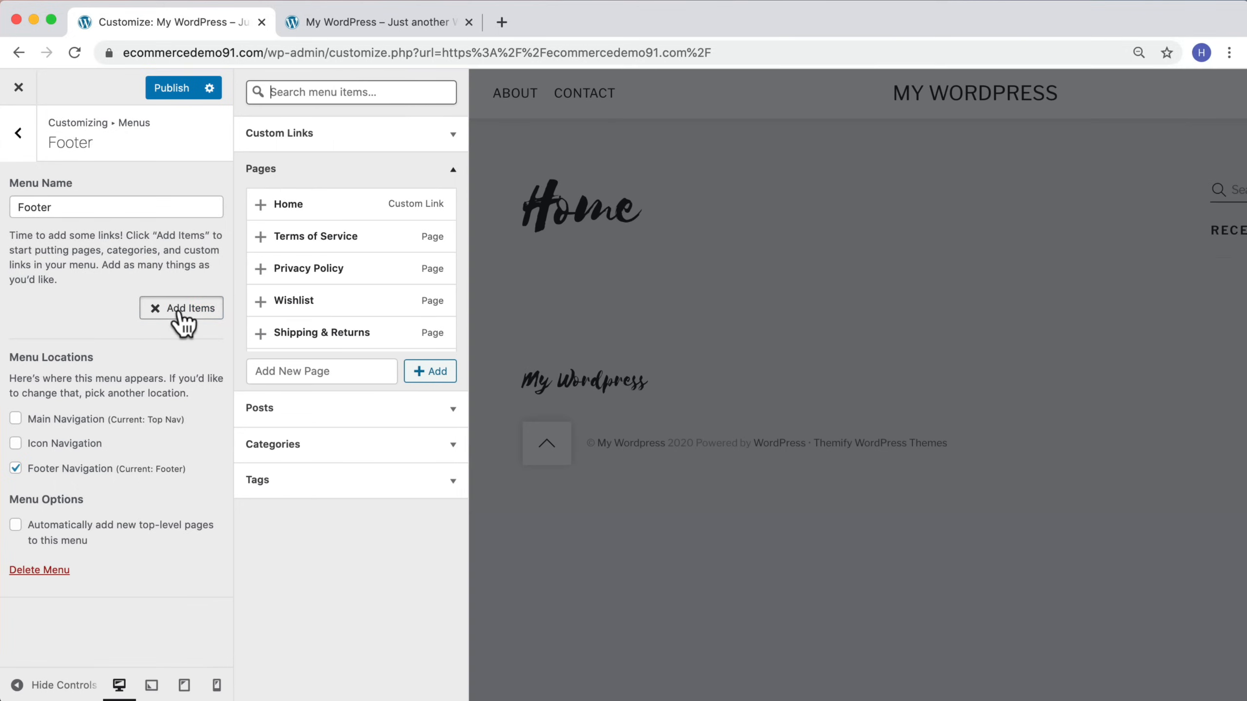
left_click(263, 248)
left_click(259, 278)
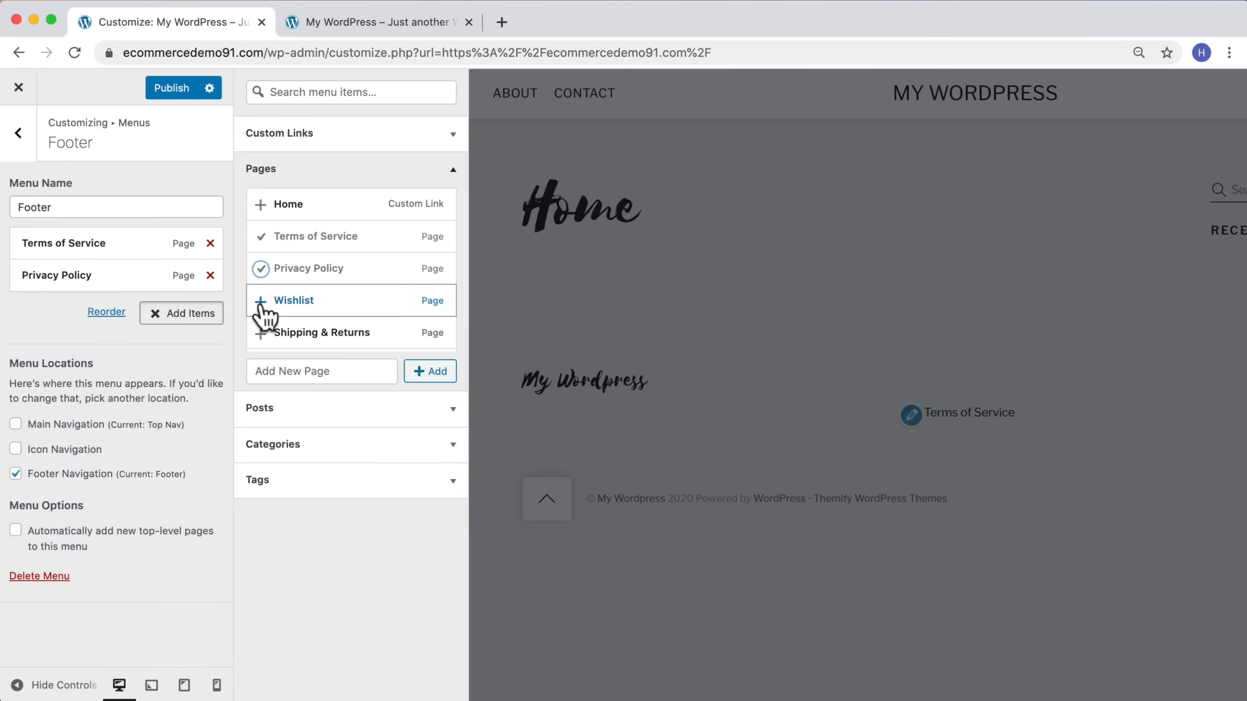
scroll(263, 314, "down", 1)
scroll(264, 314, "down", 1)
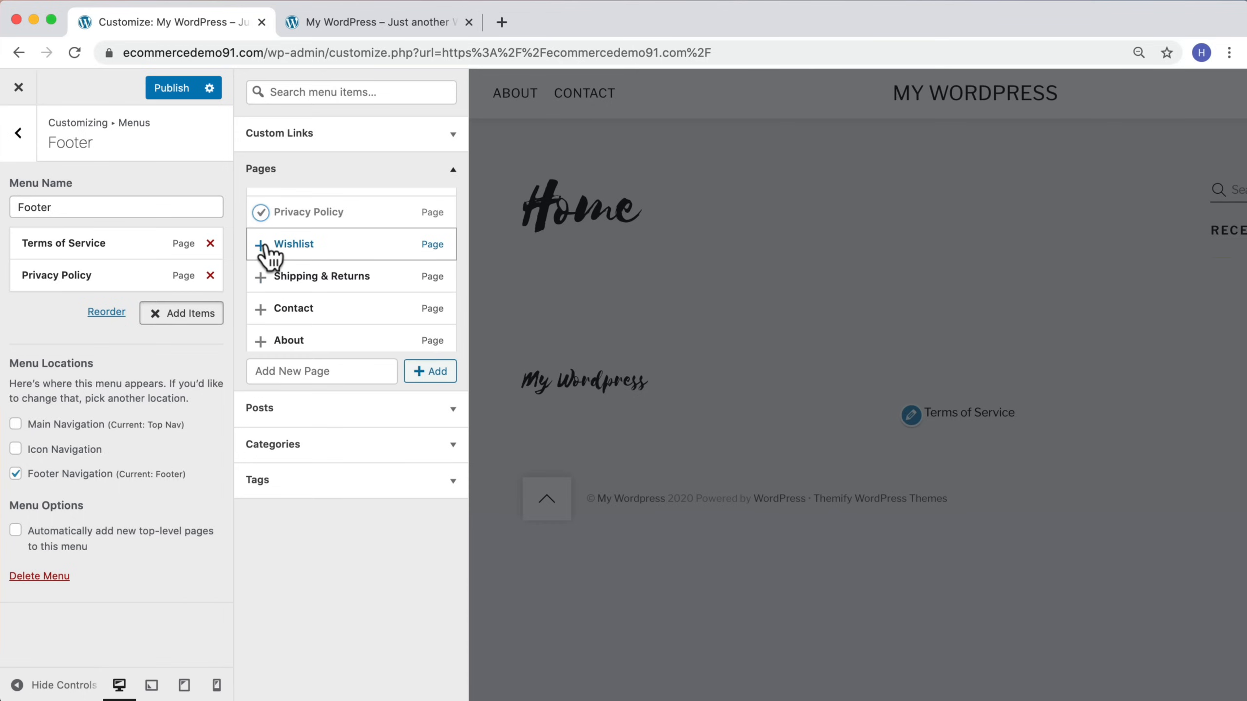
left_click(261, 278)
scroll(263, 295, "down", 1)
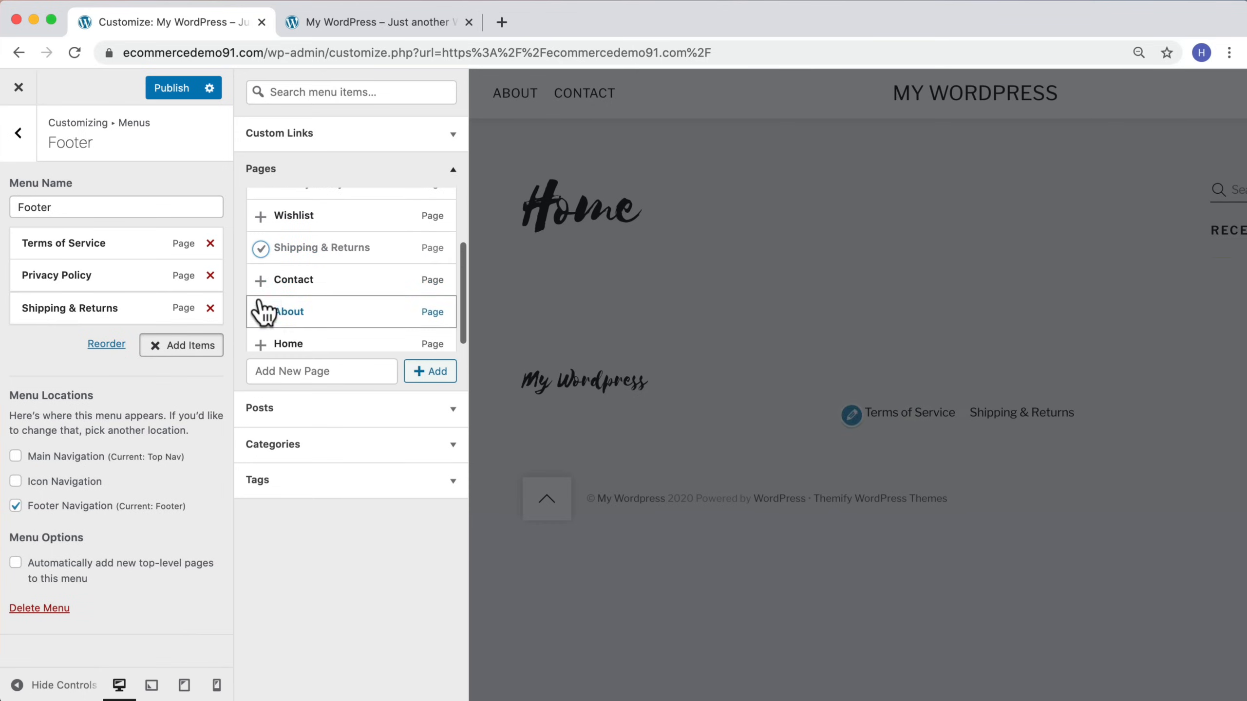
left_click(262, 282)
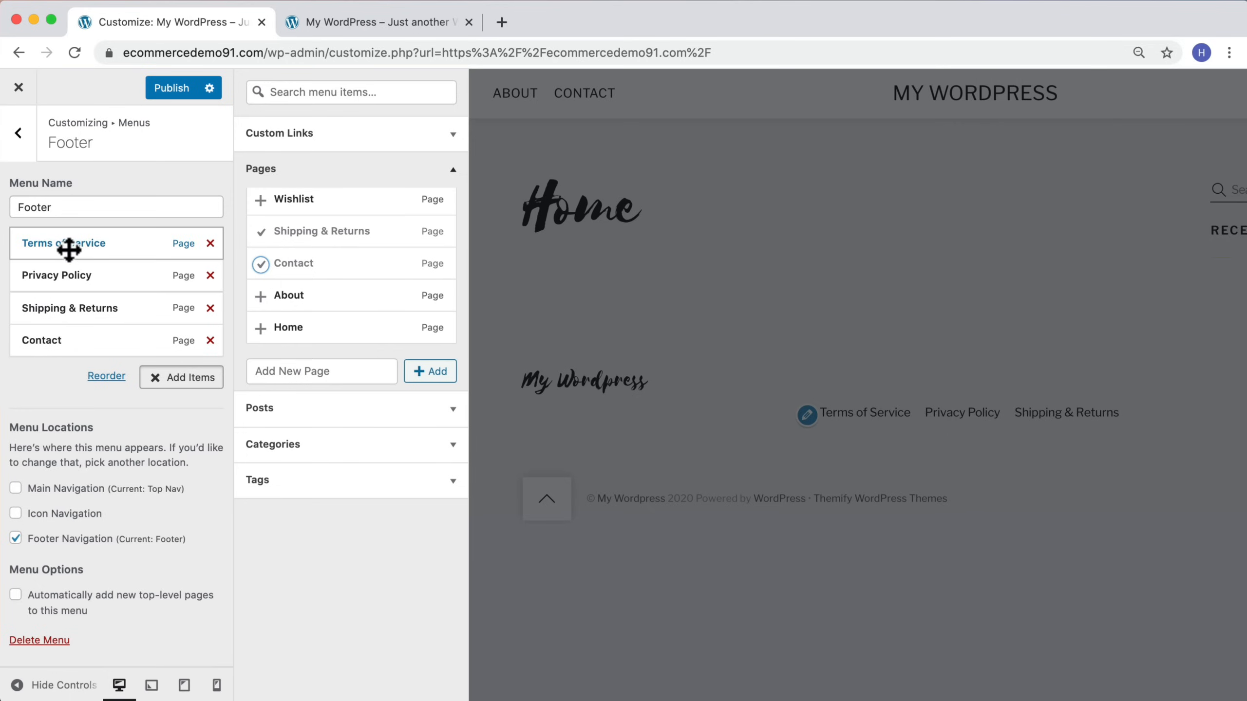
Step: Reorder the footer menu so Shipping & Returns comes first, publish, and close the Customizer
mouse_move(70, 248)
left_mouse_down()
mouse_move(84, 259)
mouse_move(72, 276)
mouse_move(78, 253)
mouse_move(61, 239)
left_mouse_up()
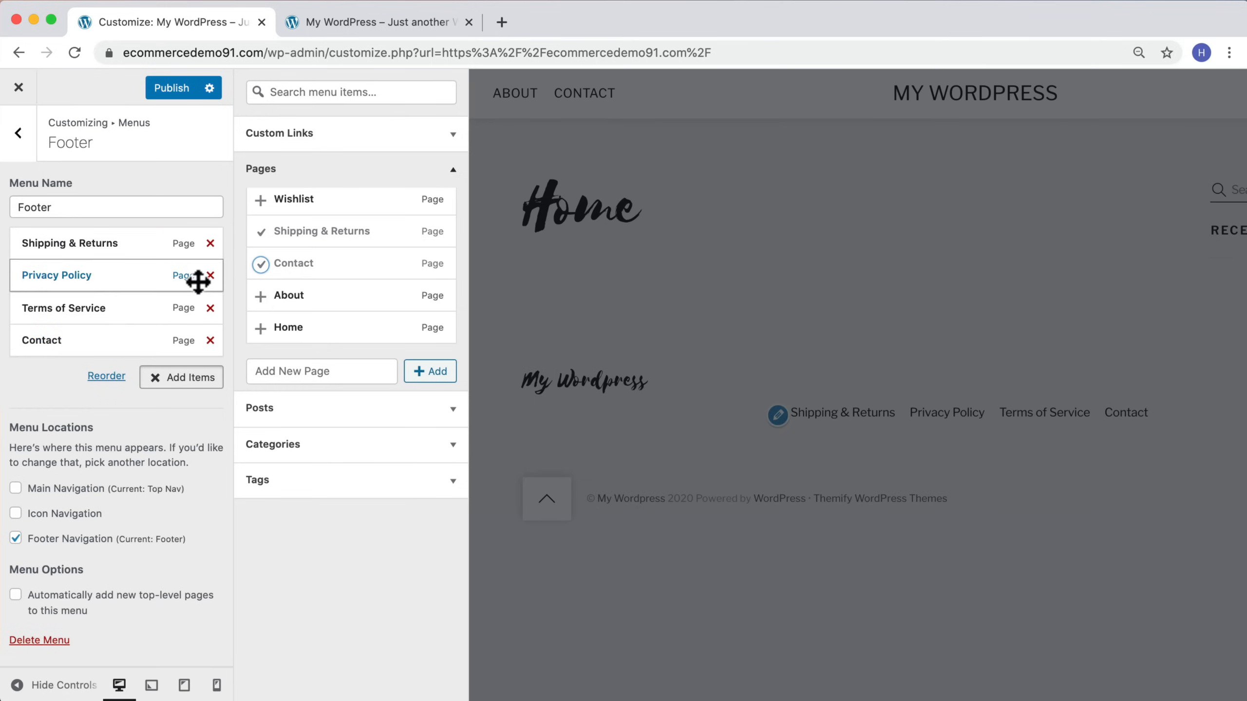
left_click(162, 88)
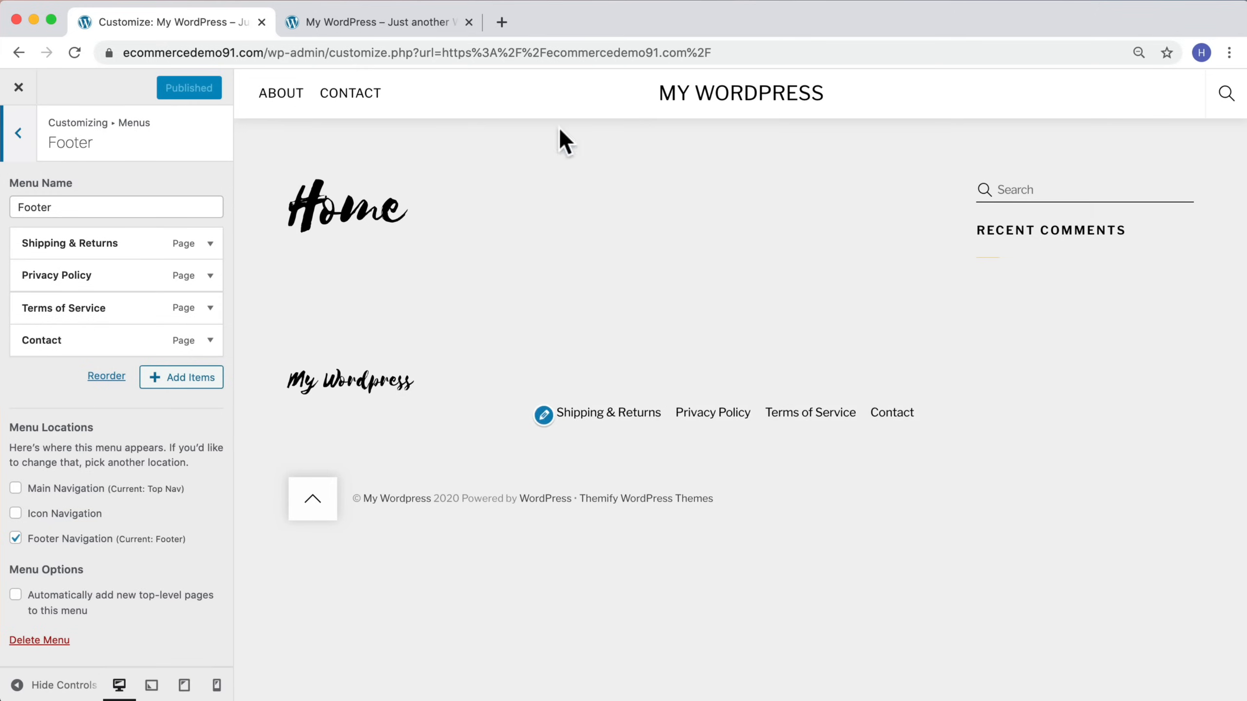
left_click(18, 89)
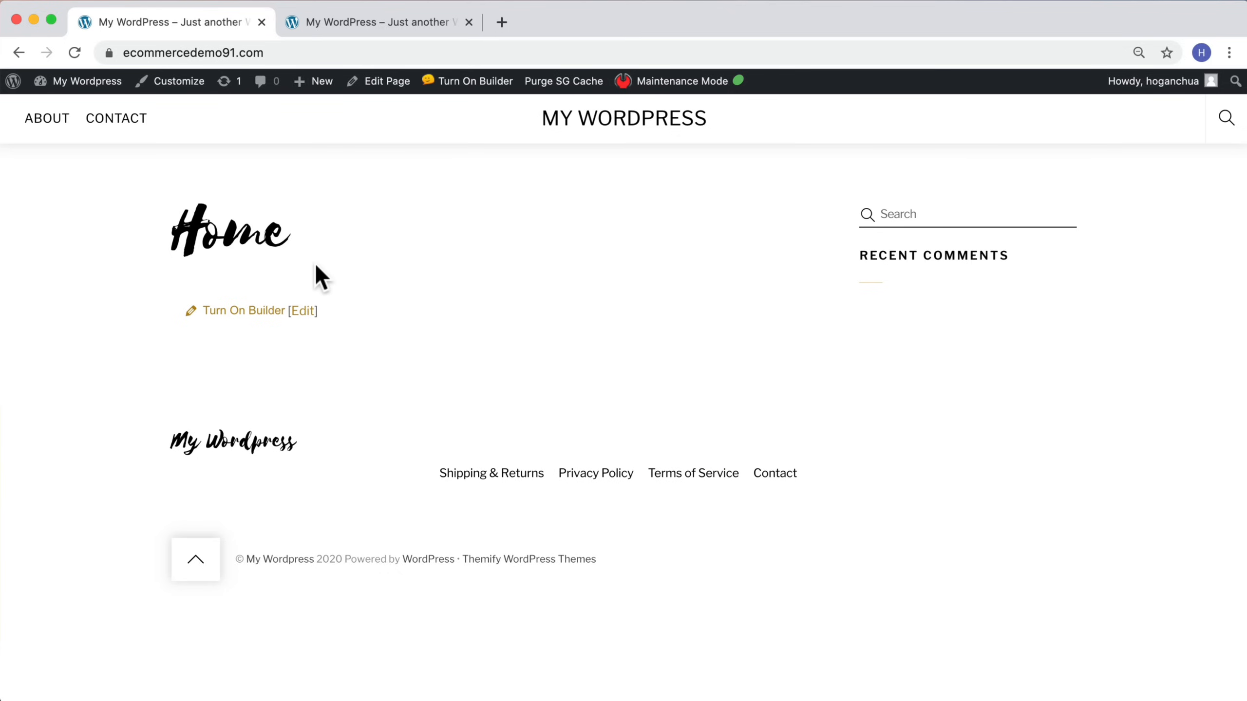
Step: Turn on the Builder for the Home page, dock its modules panel, then save and close the builder
left_click_drag(318, 239, 181, 231)
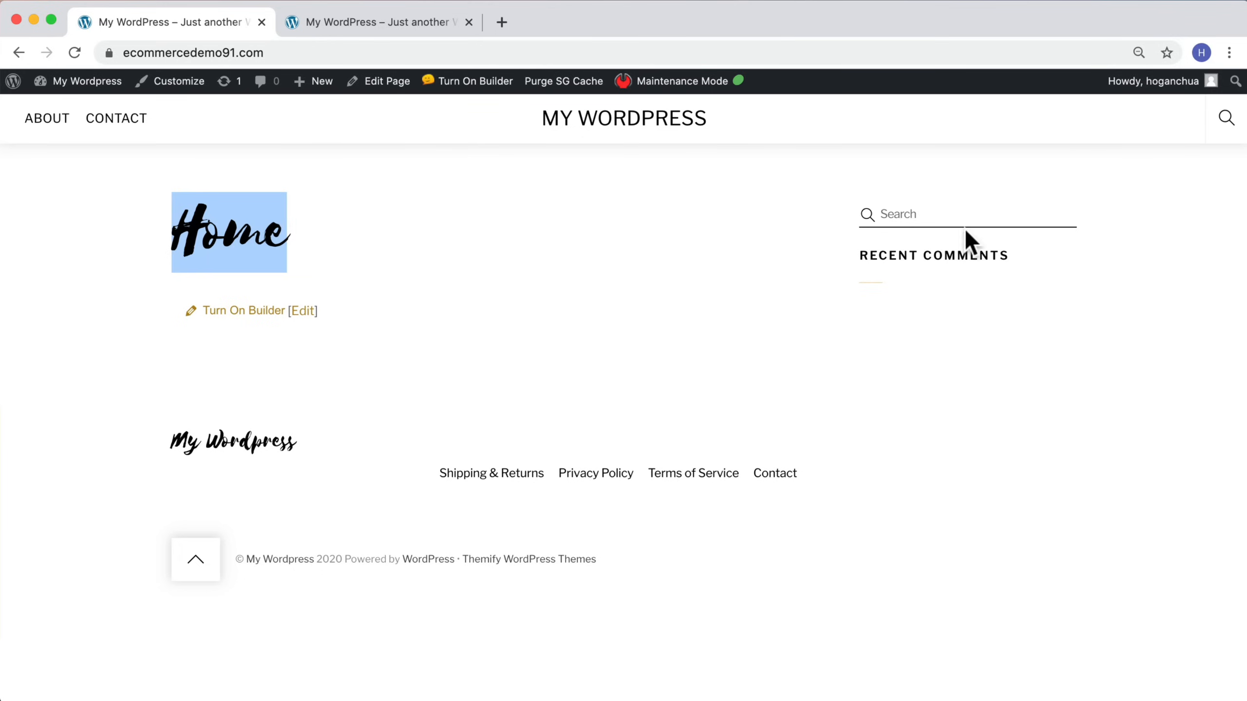
left_click(217, 318)
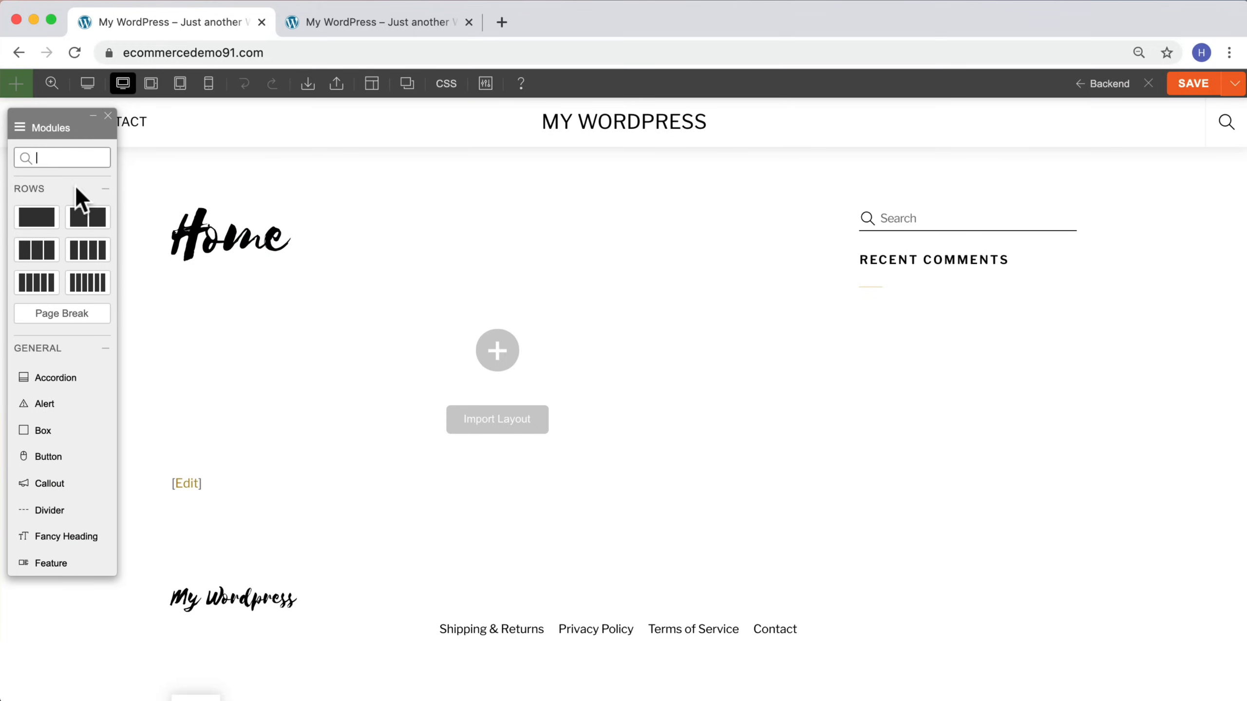
left_click_drag(72, 130, 3, 123)
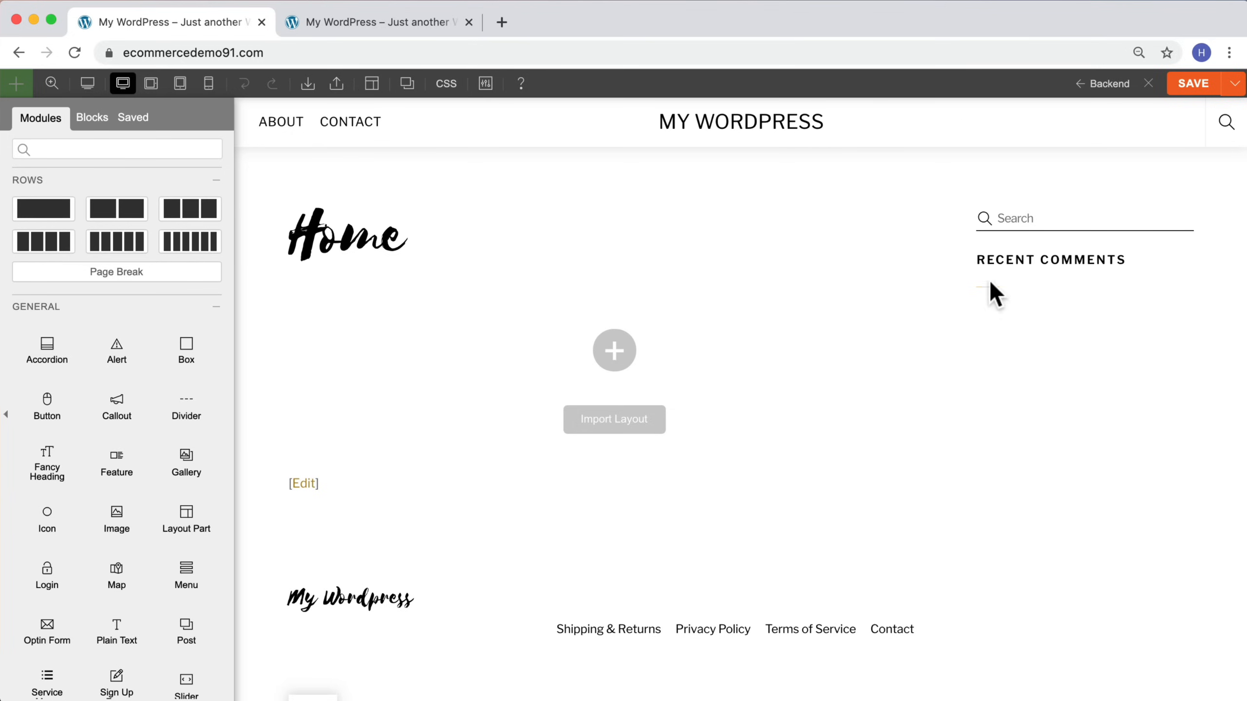
left_click(1195, 88)
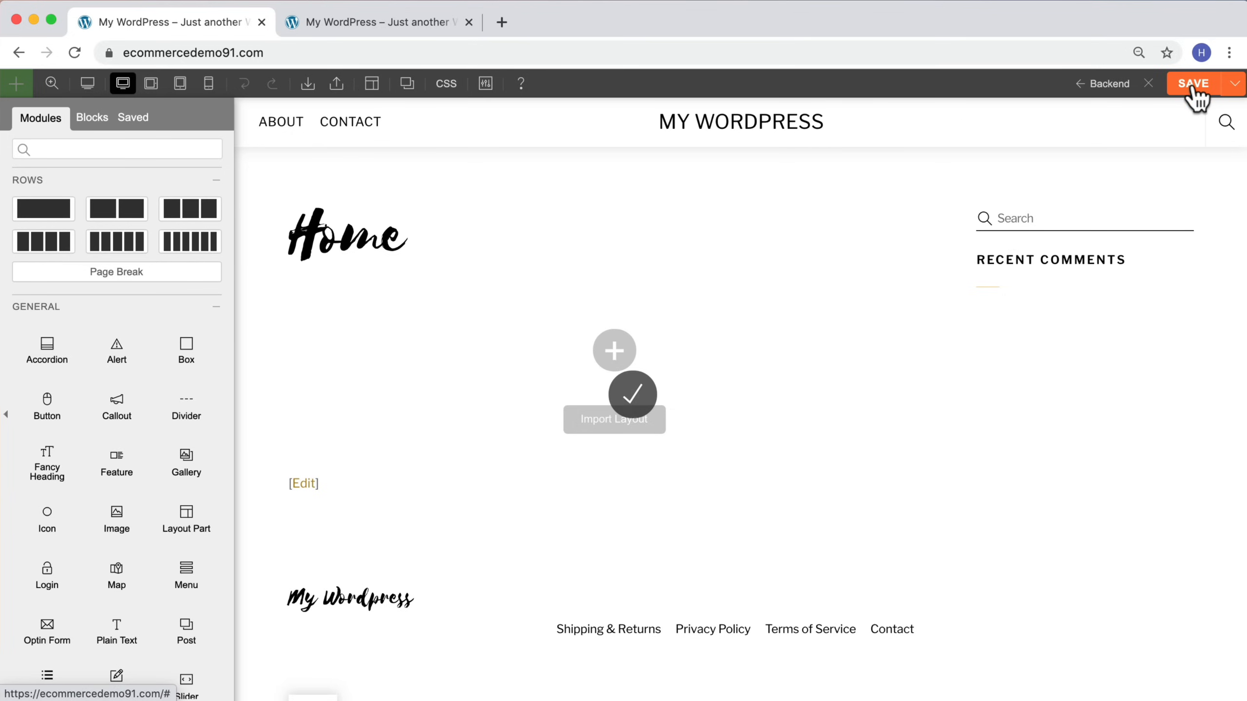
left_click(1150, 85)
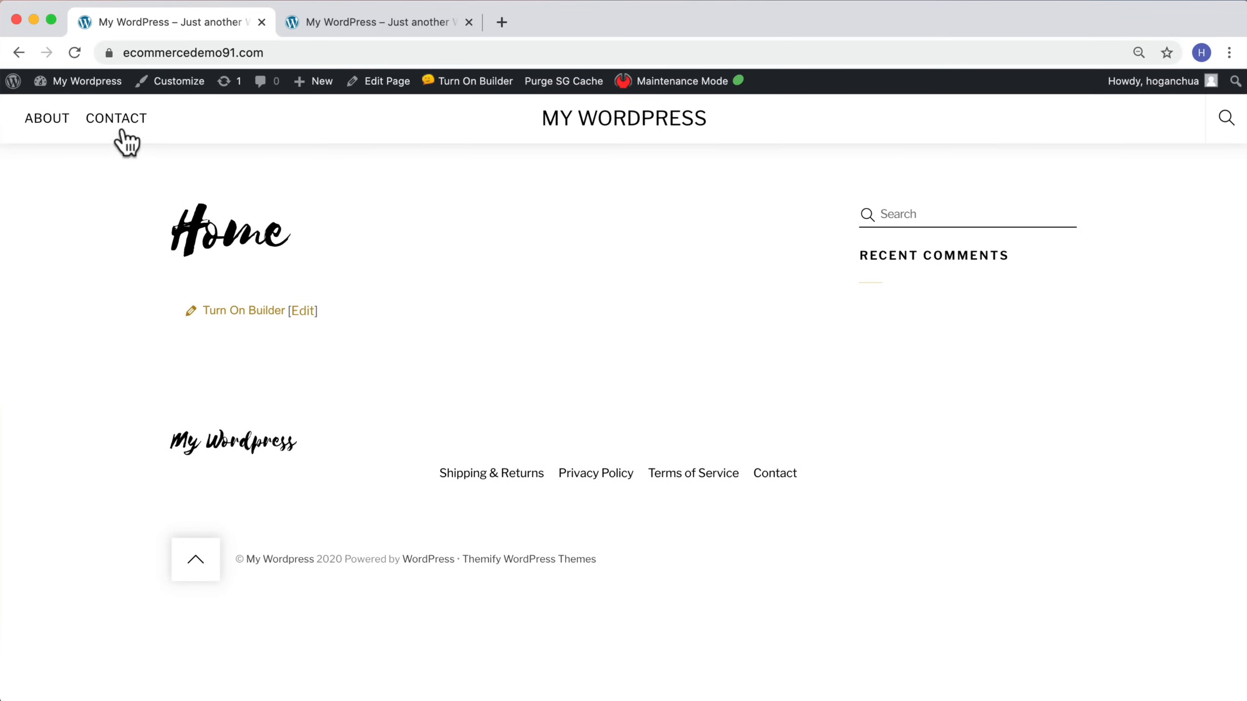
Step: Open the Themify Shoppe theme settings from the dashboard
mouse_move(82, 89)
left_click(56, 109)
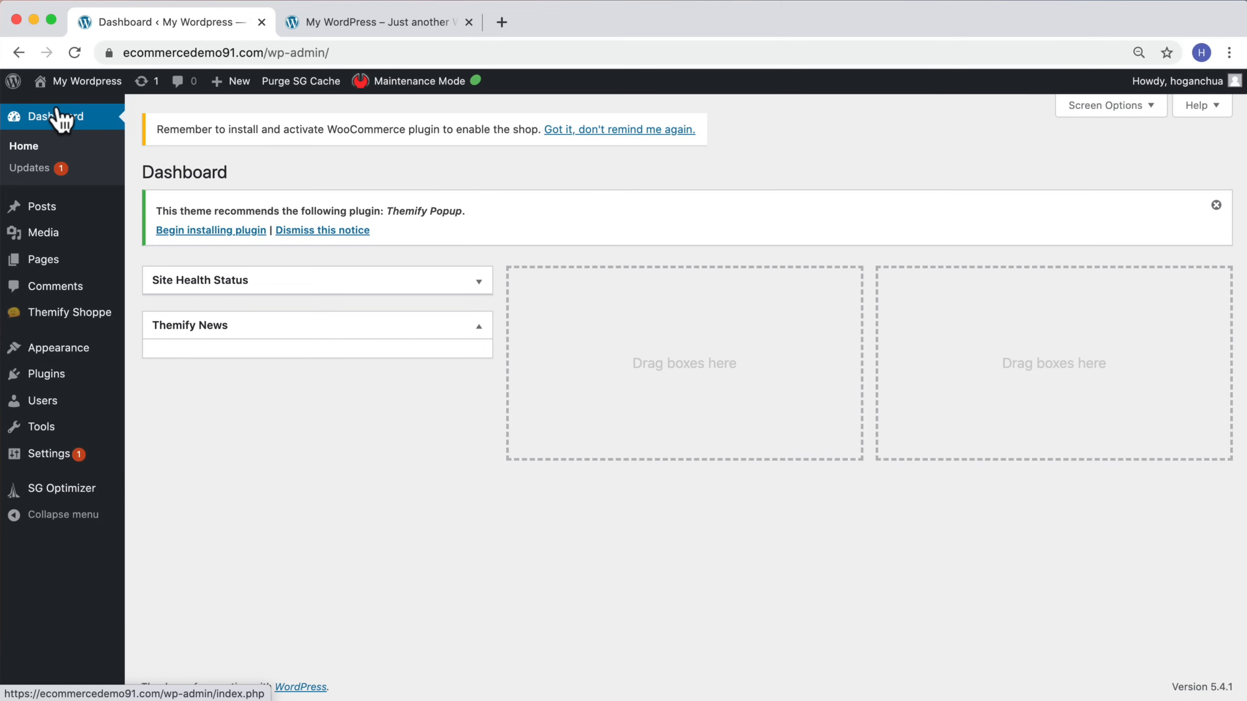
mouse_move(90, 319)
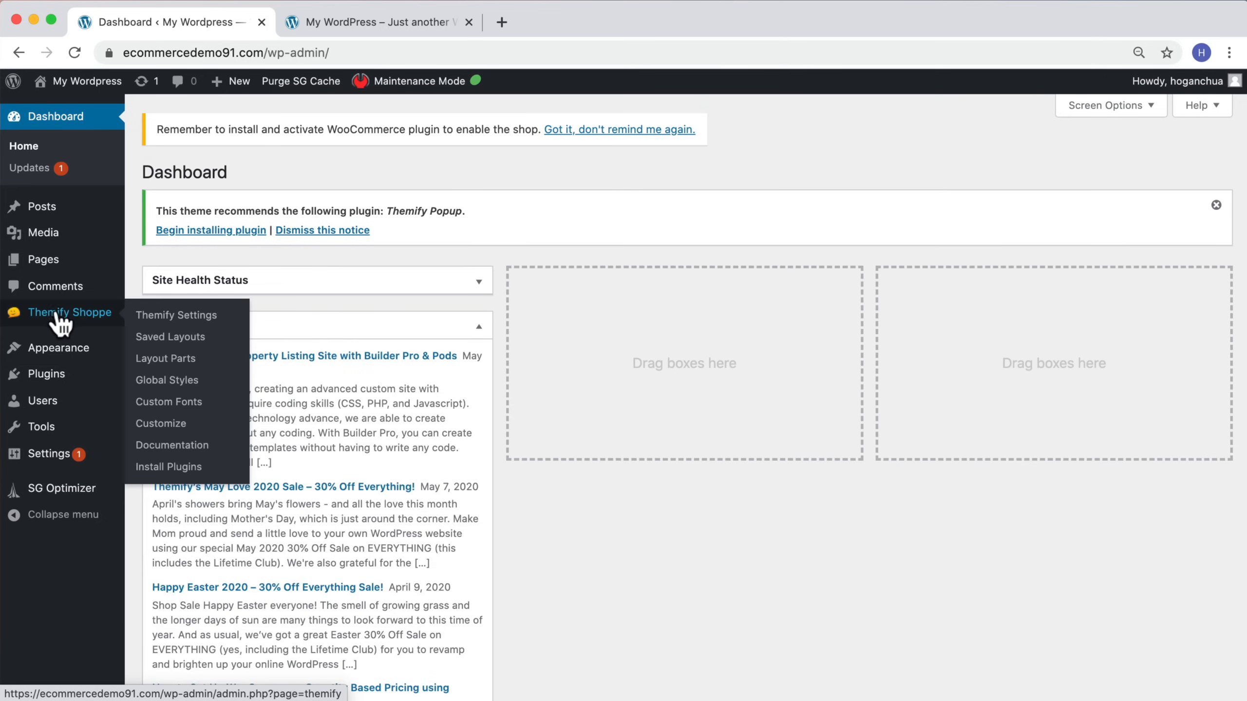
left_click(189, 317)
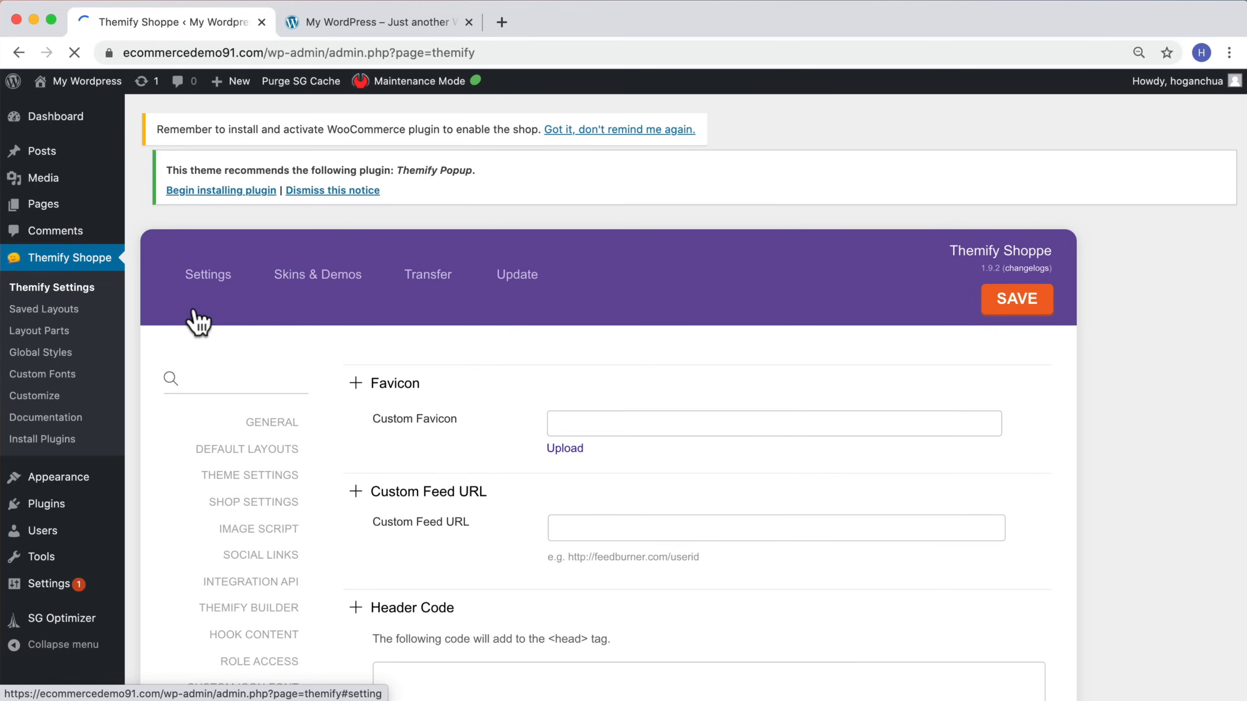
scroll(277, 319, "down", 3)
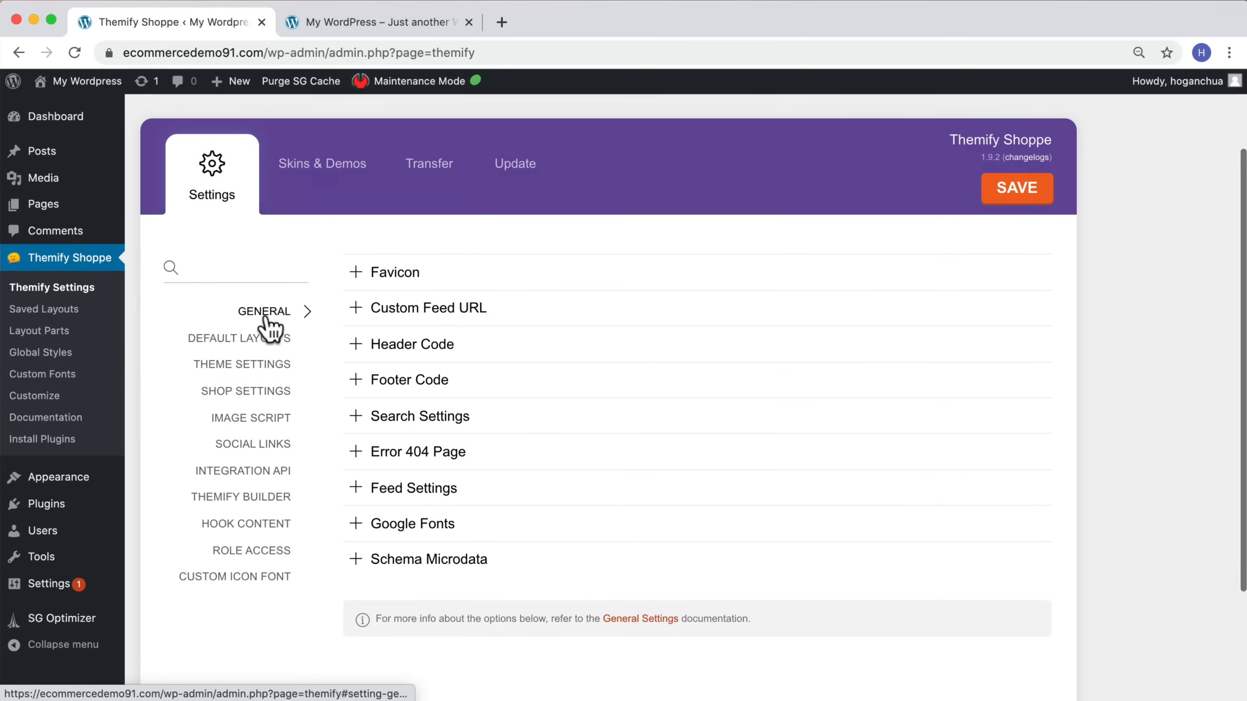
right_click(56, 108)
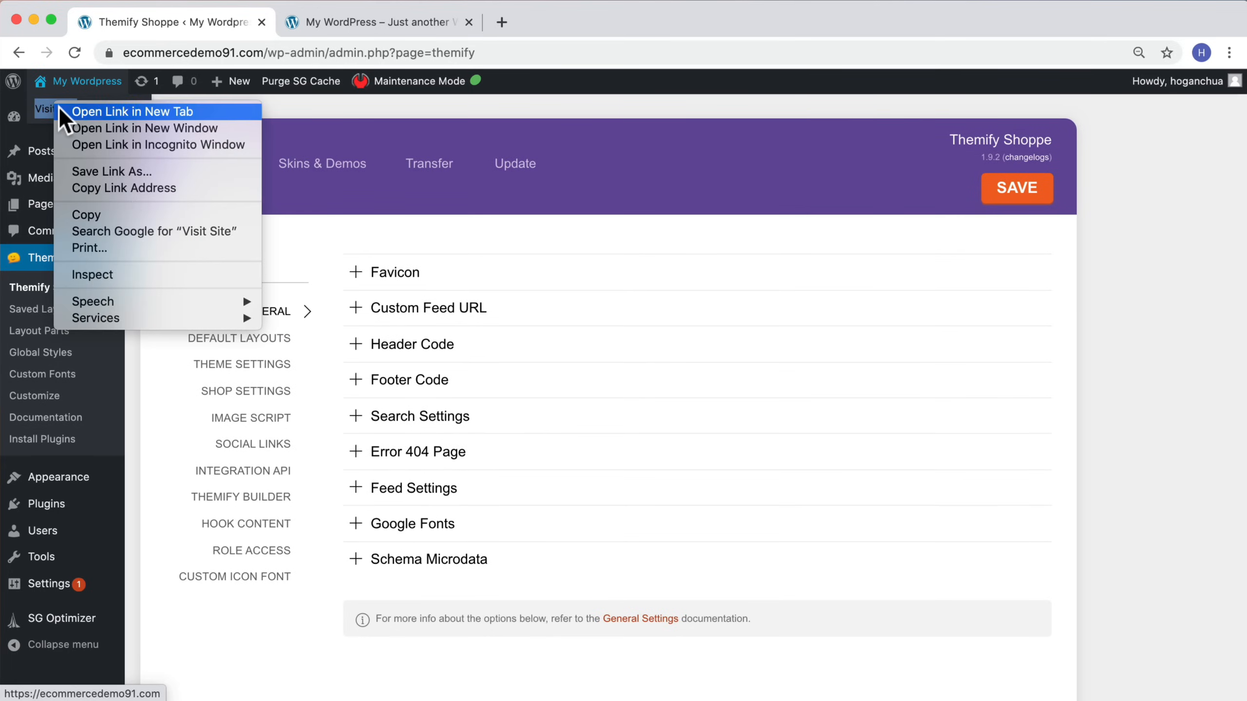
left_click(61, 111)
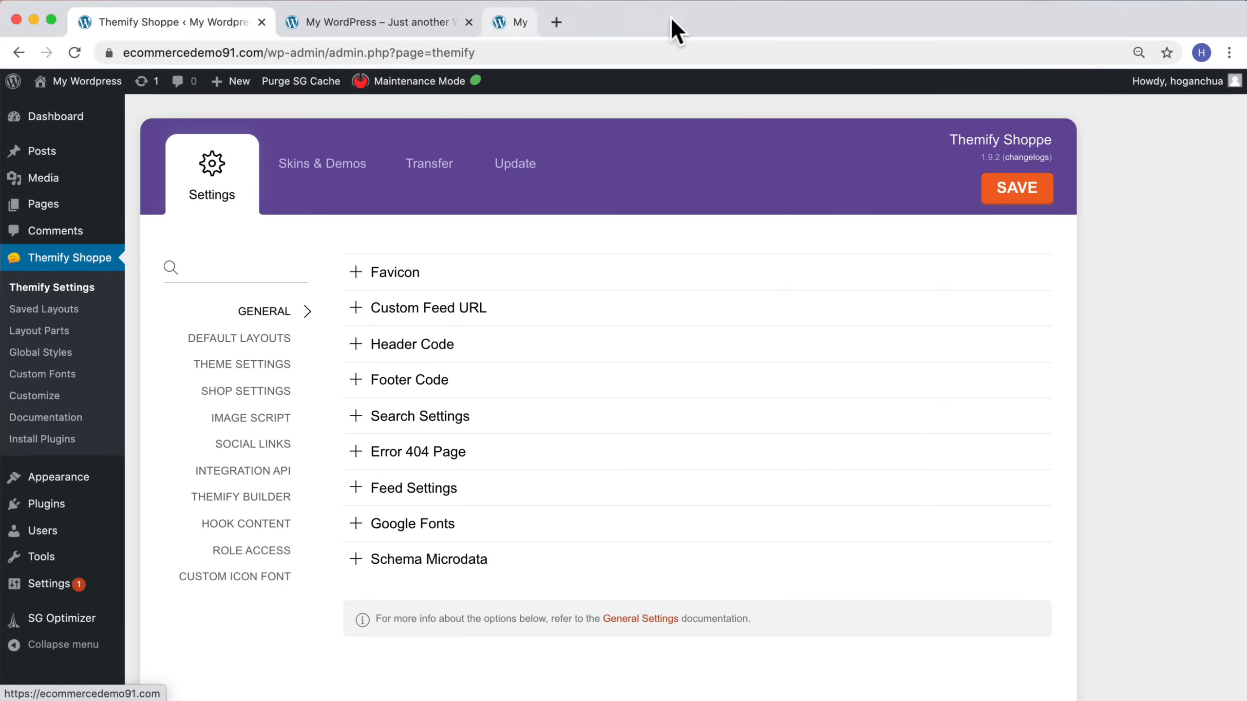
left_click(529, 22)
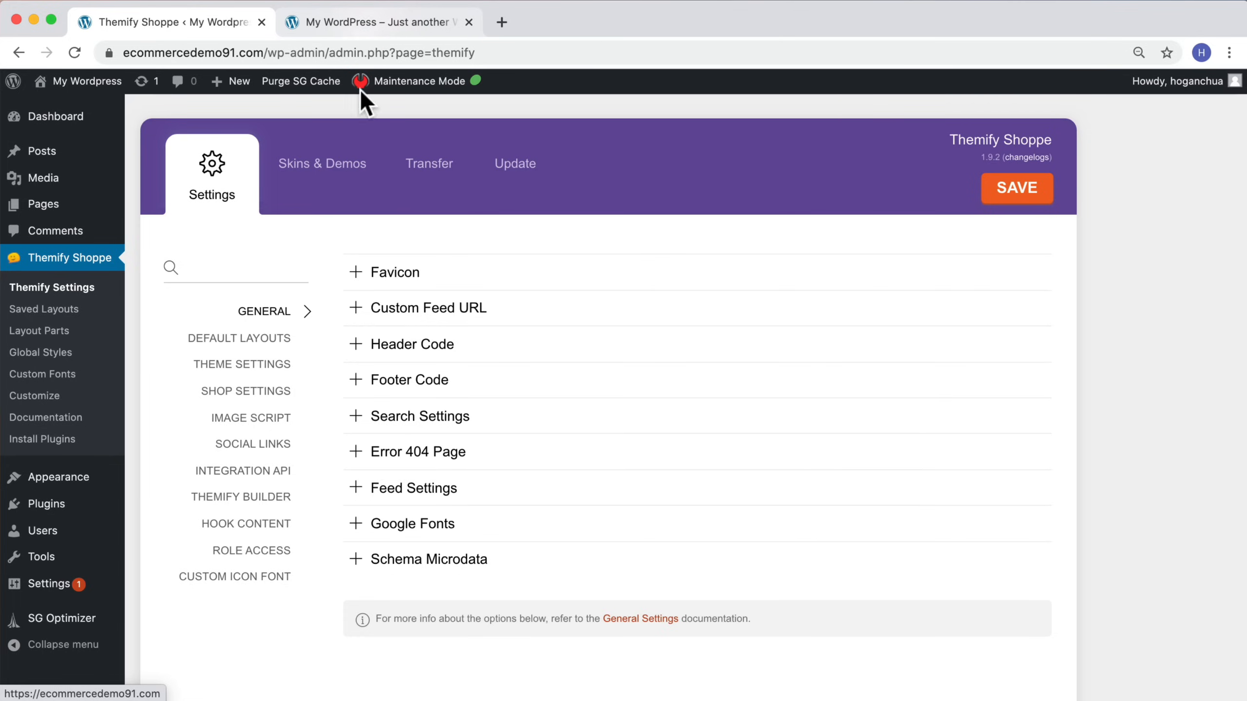
Step: Configure the default page layout with no sidebar, titles hidden and comments disabled in all pages, then save
left_click(241, 339)
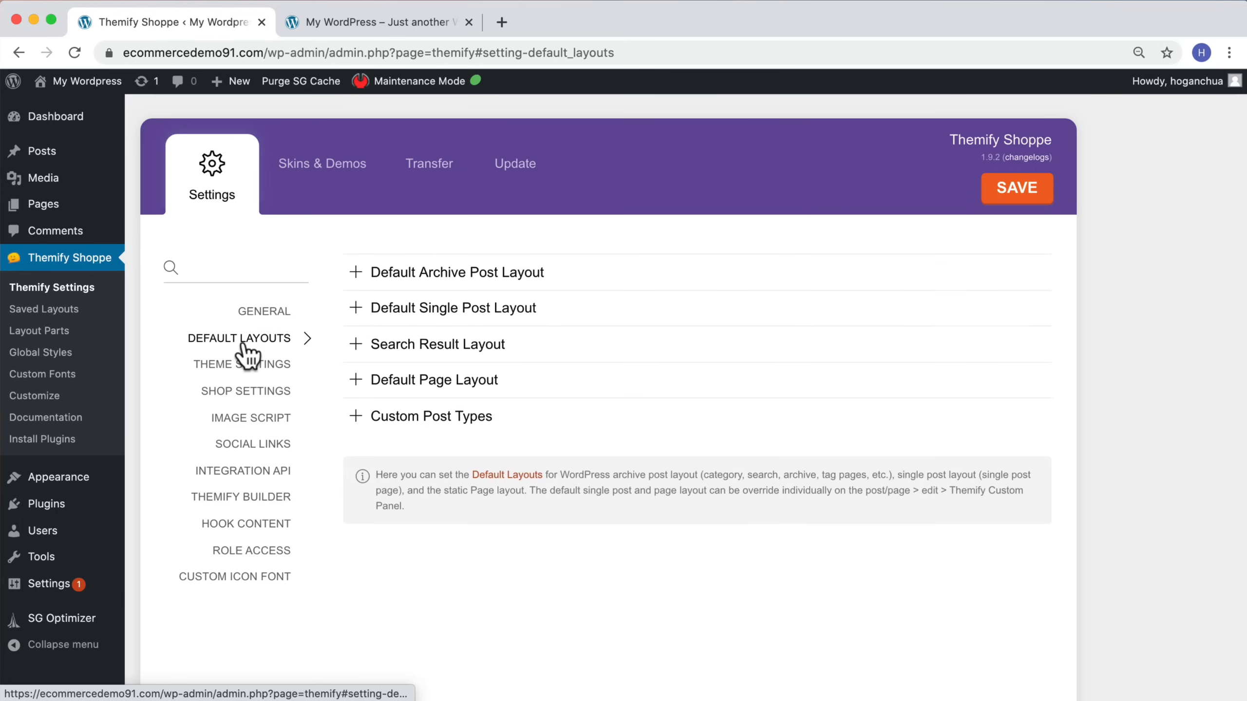
left_click(417, 391)
scroll(422, 393, "down", 2)
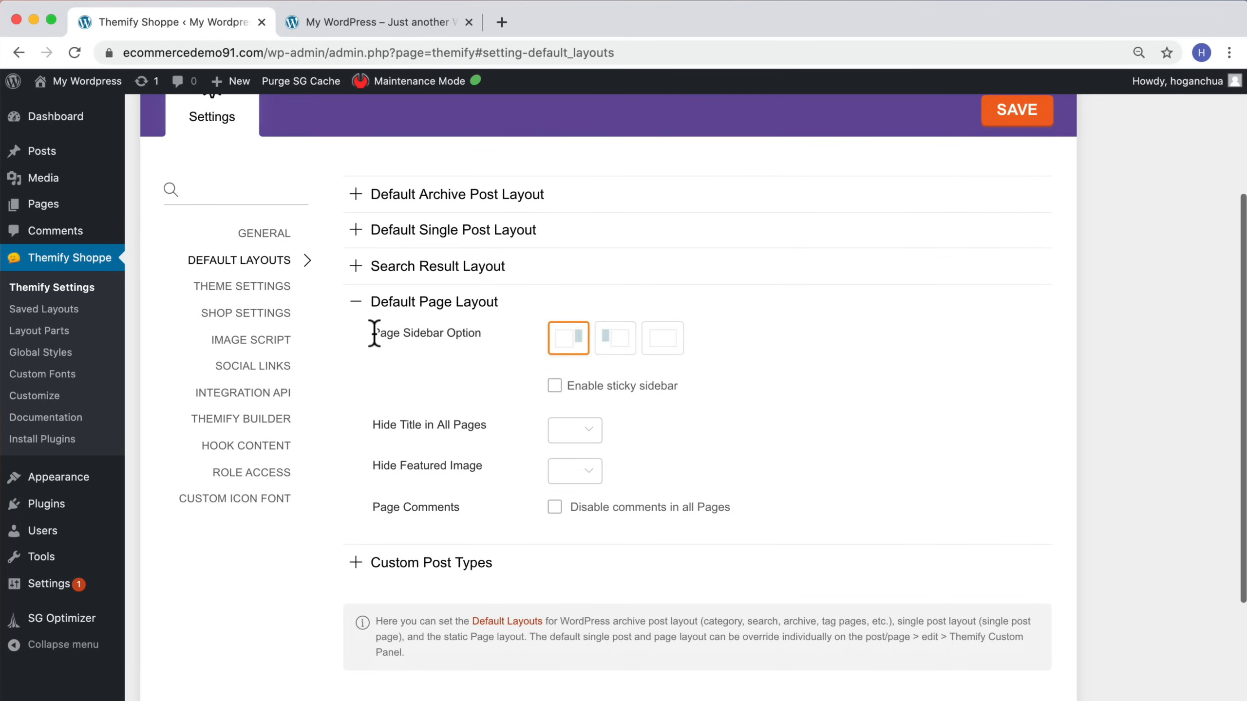
left_click(401, 27)
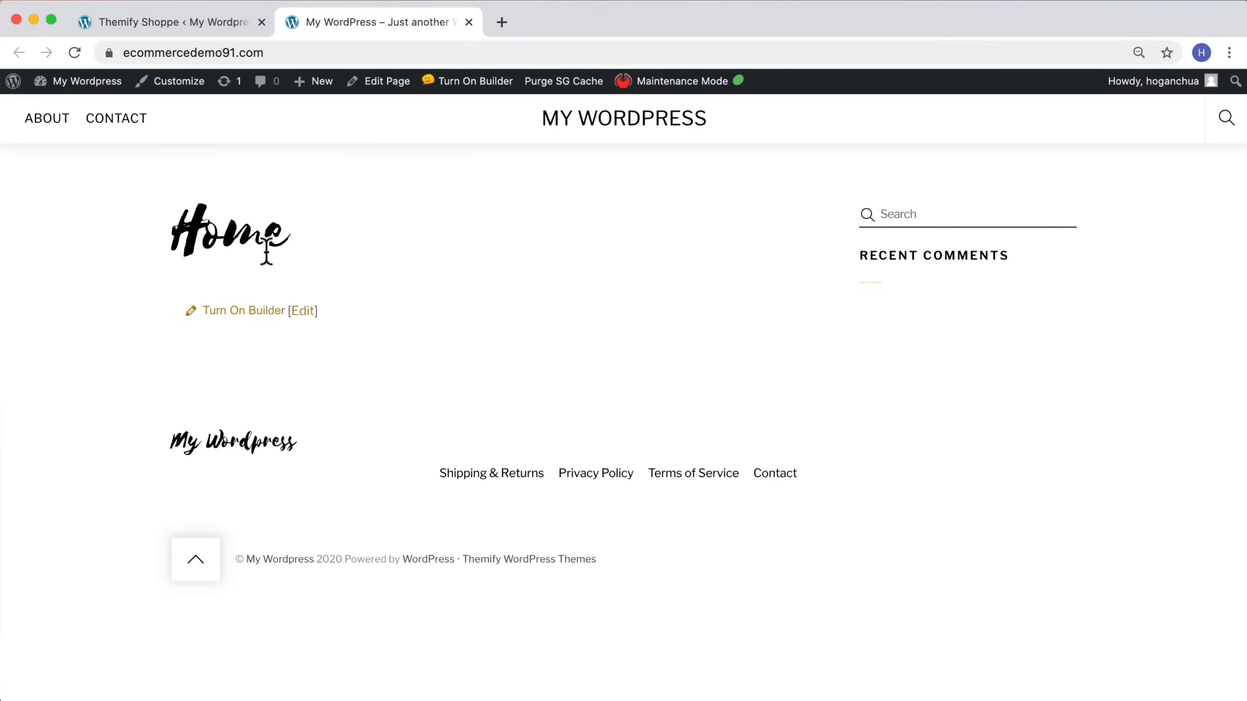
left_click(191, 24)
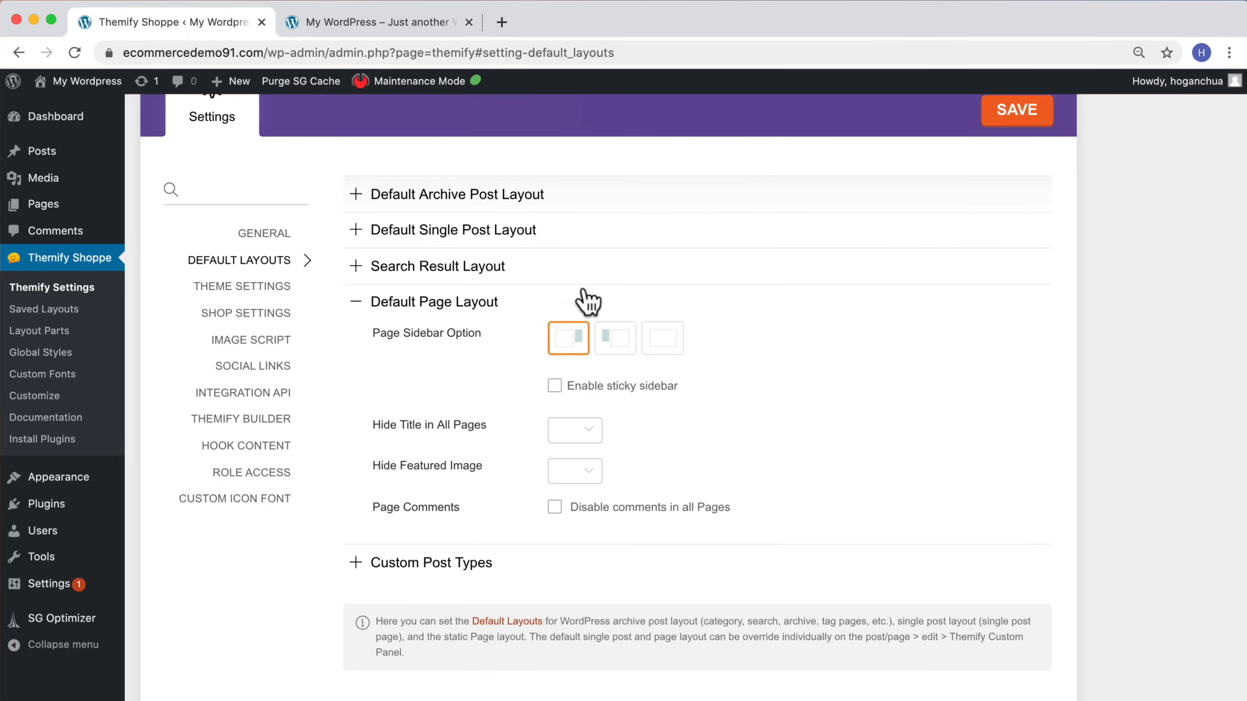
left_click(663, 340)
left_click(575, 391)
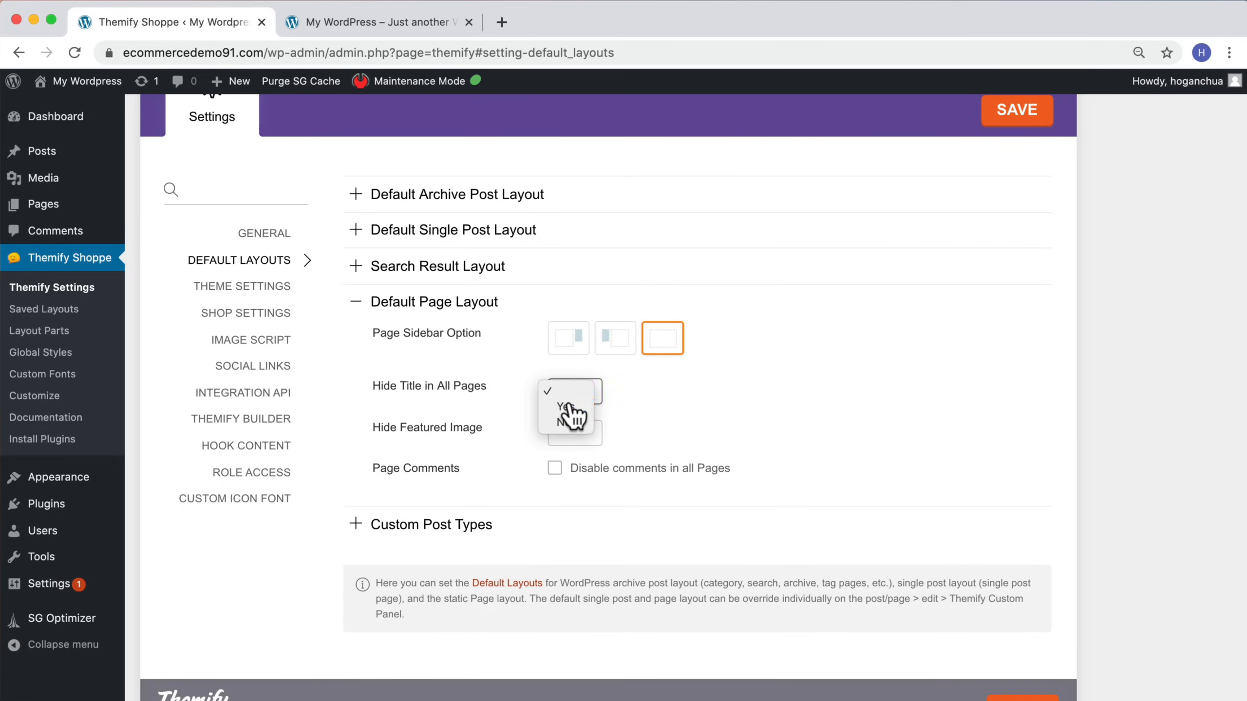
left_click(570, 409)
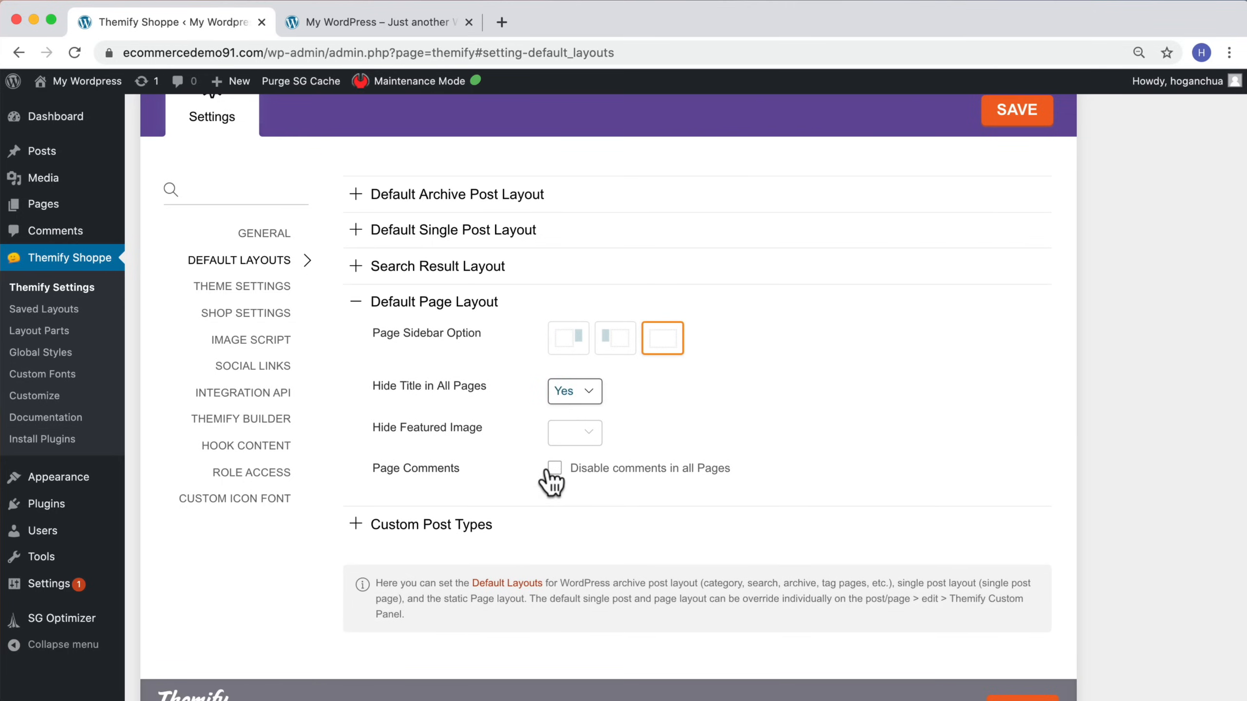
left_click(554, 469)
left_click(1045, 113)
Step: Reload the live site to check the homepage layout
left_click(393, 22)
left_click(74, 52)
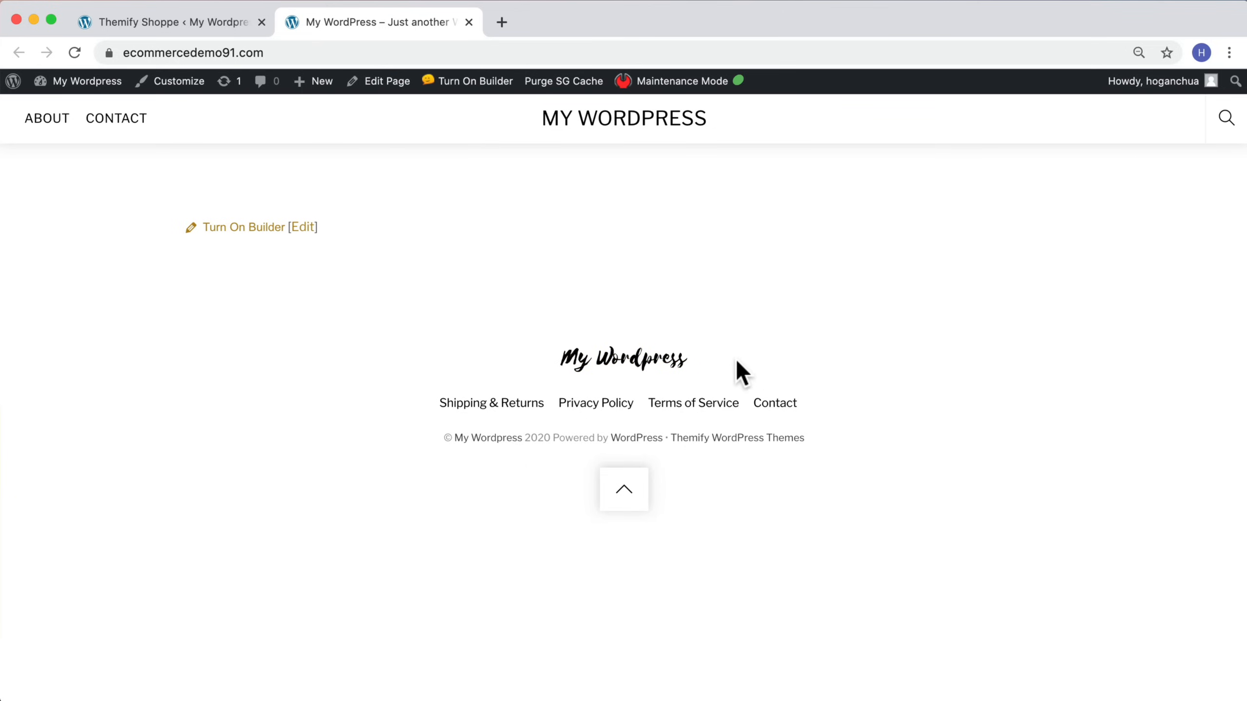
left_click_drag(741, 373, 568, 352)
left_click_drag(840, 437, 556, 434)
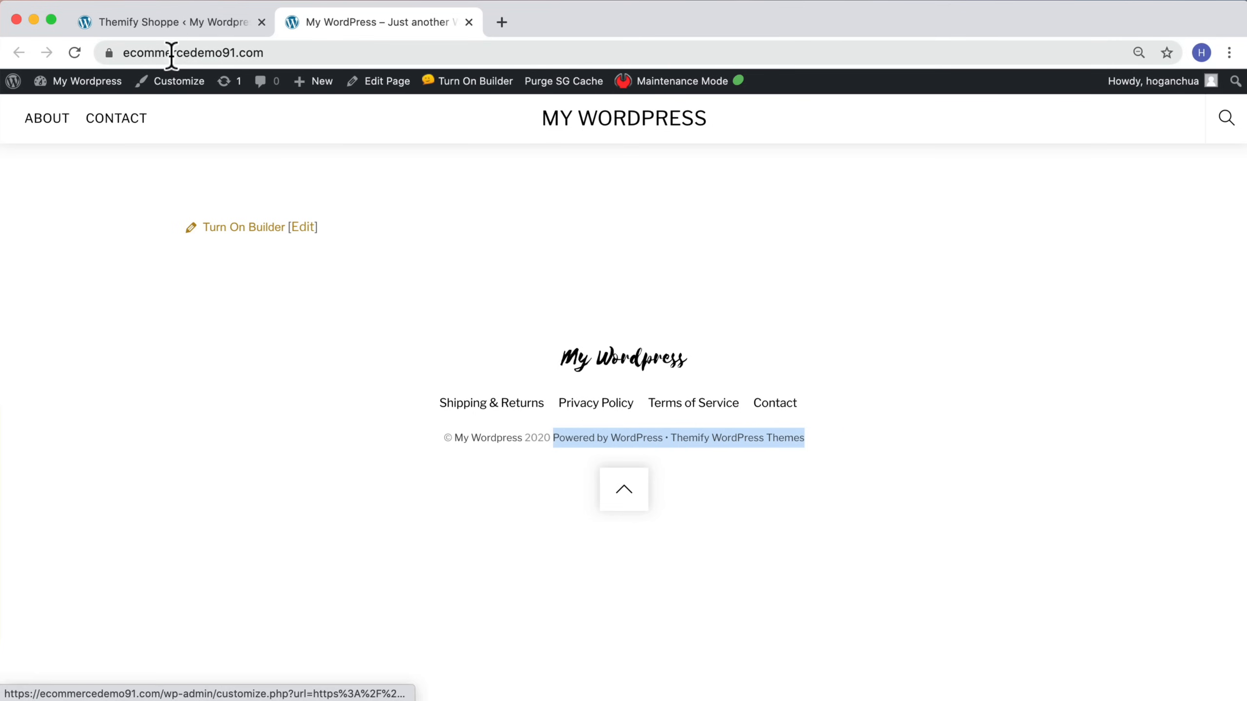
Step: Open the Theme Appearance section under Theme Settings to review the header design options
left_click(187, 23)
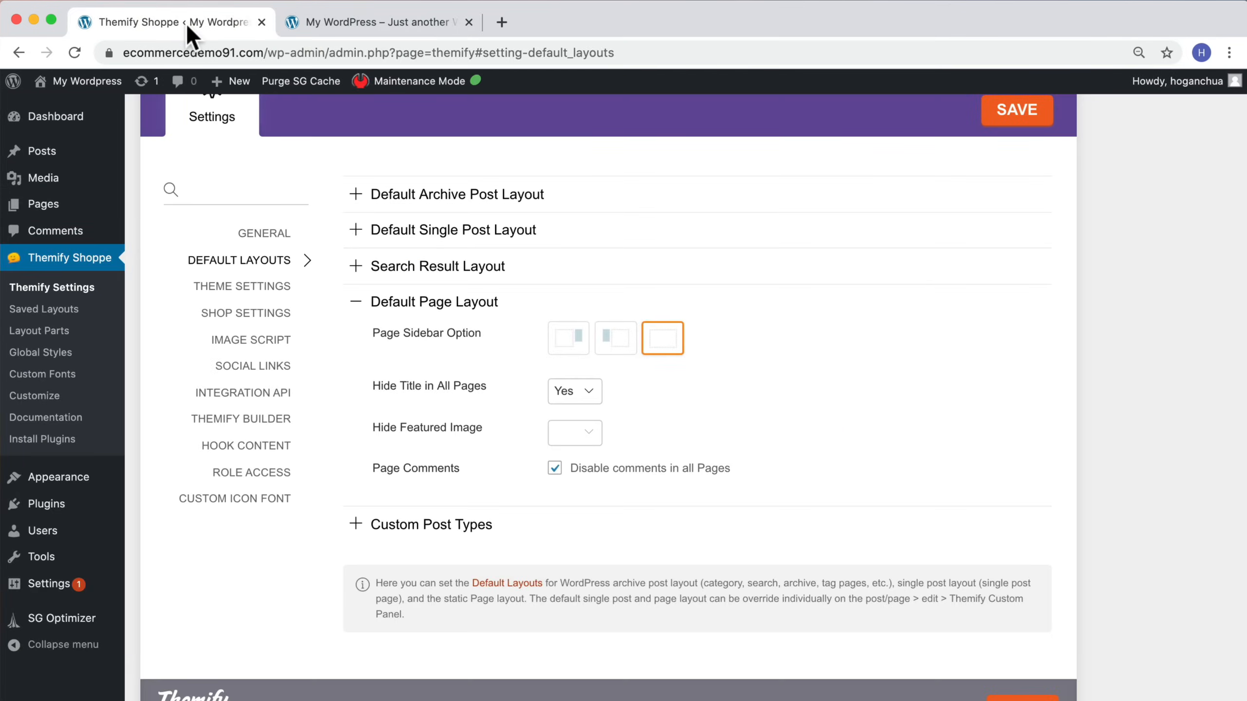
left_click(277, 289)
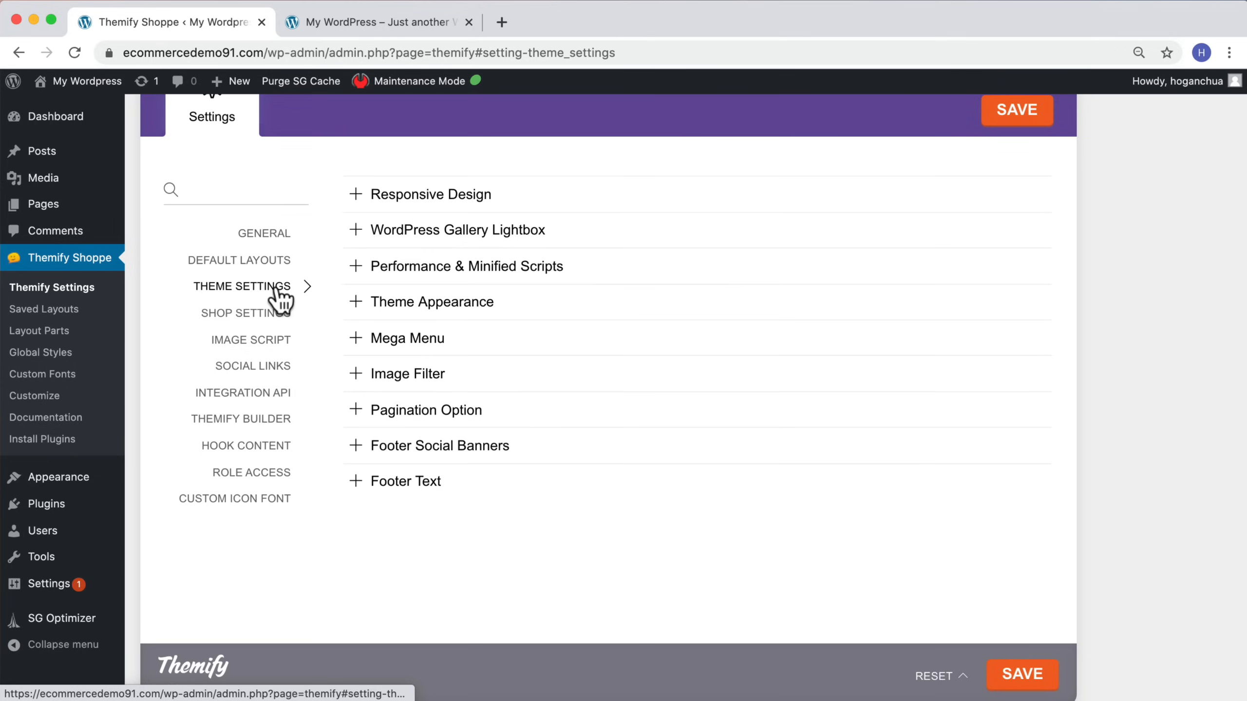
left_click(400, 305)
left_click_drag(465, 403, 372, 406)
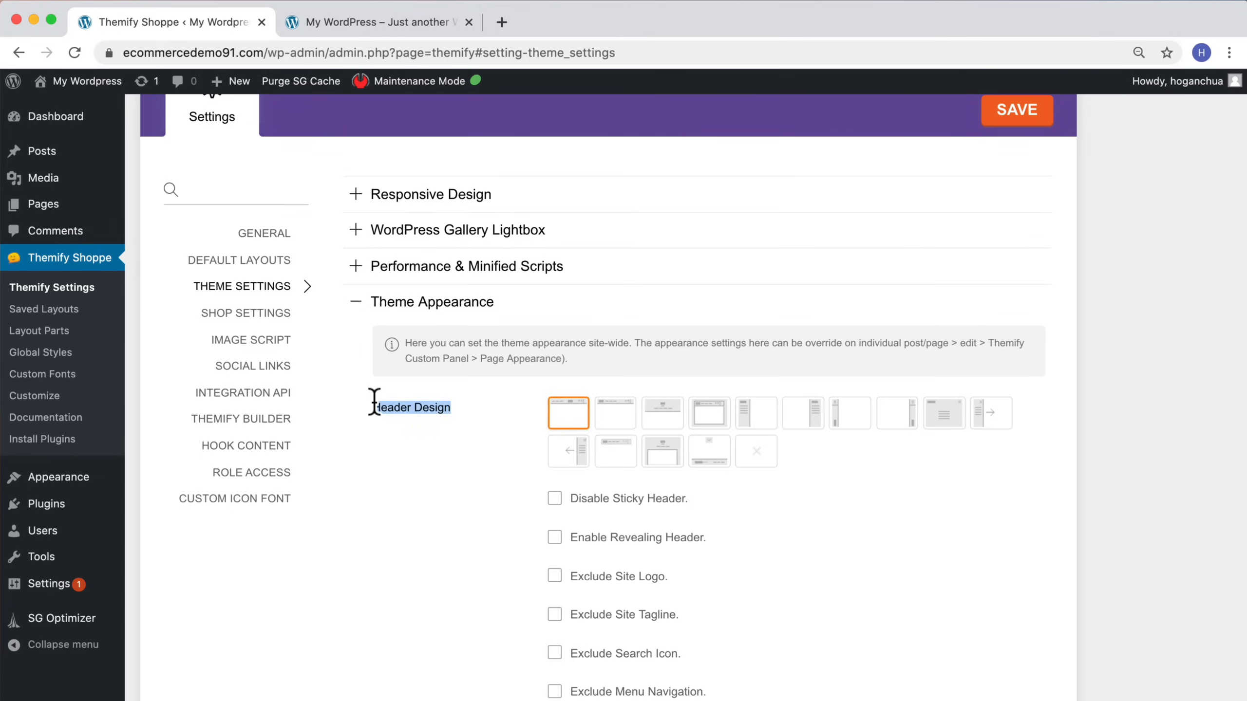
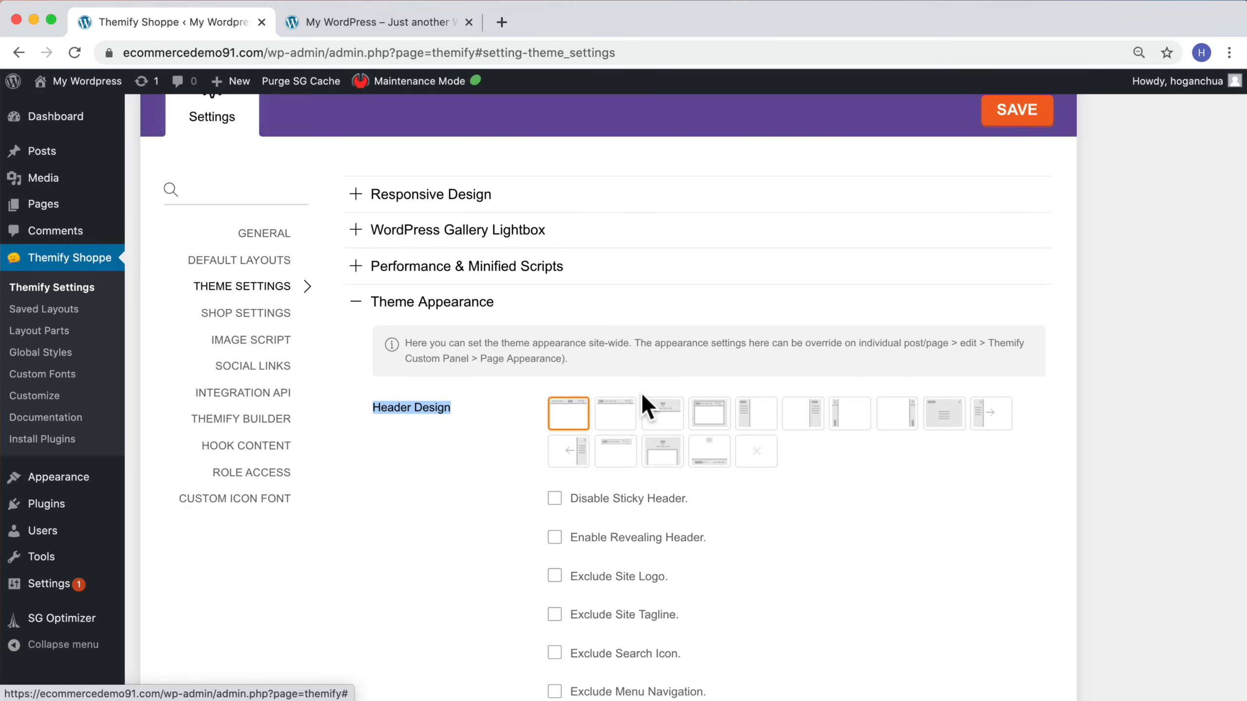
Step: Review the footer design options in Theme Appearance and compare them with the live site's footer
scroll(642, 396, "down", 3)
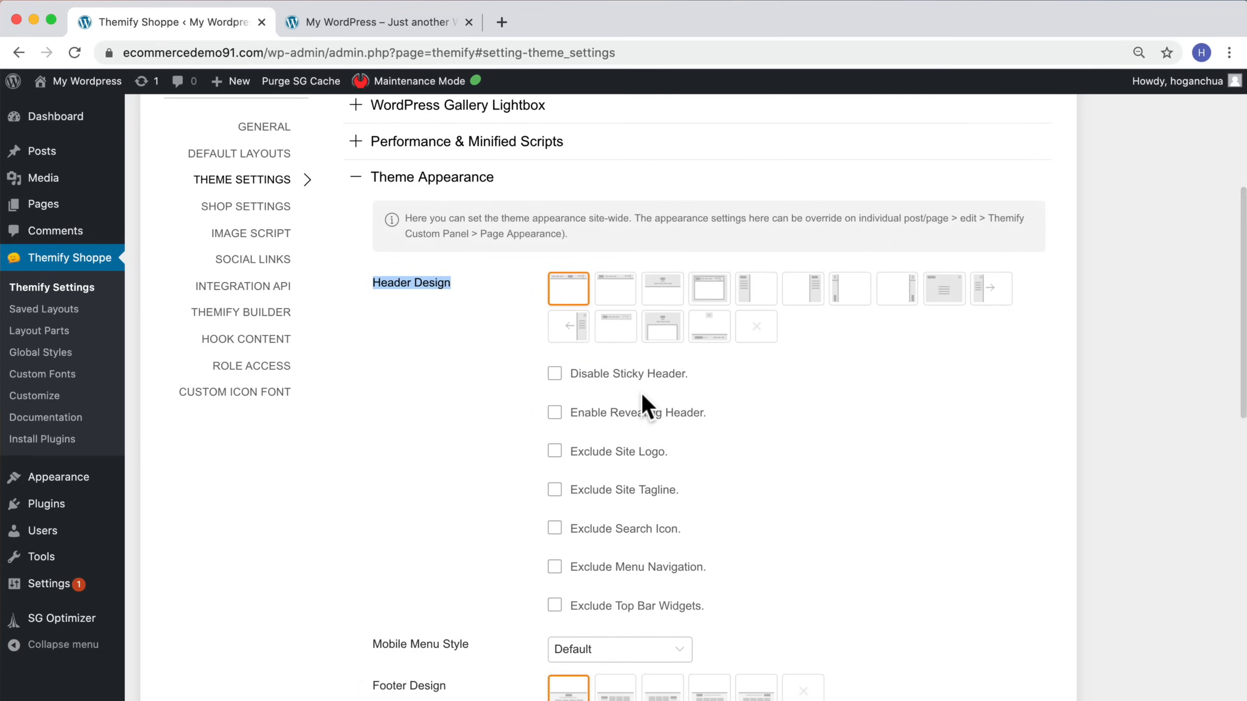
scroll(641, 393, "down", 6)
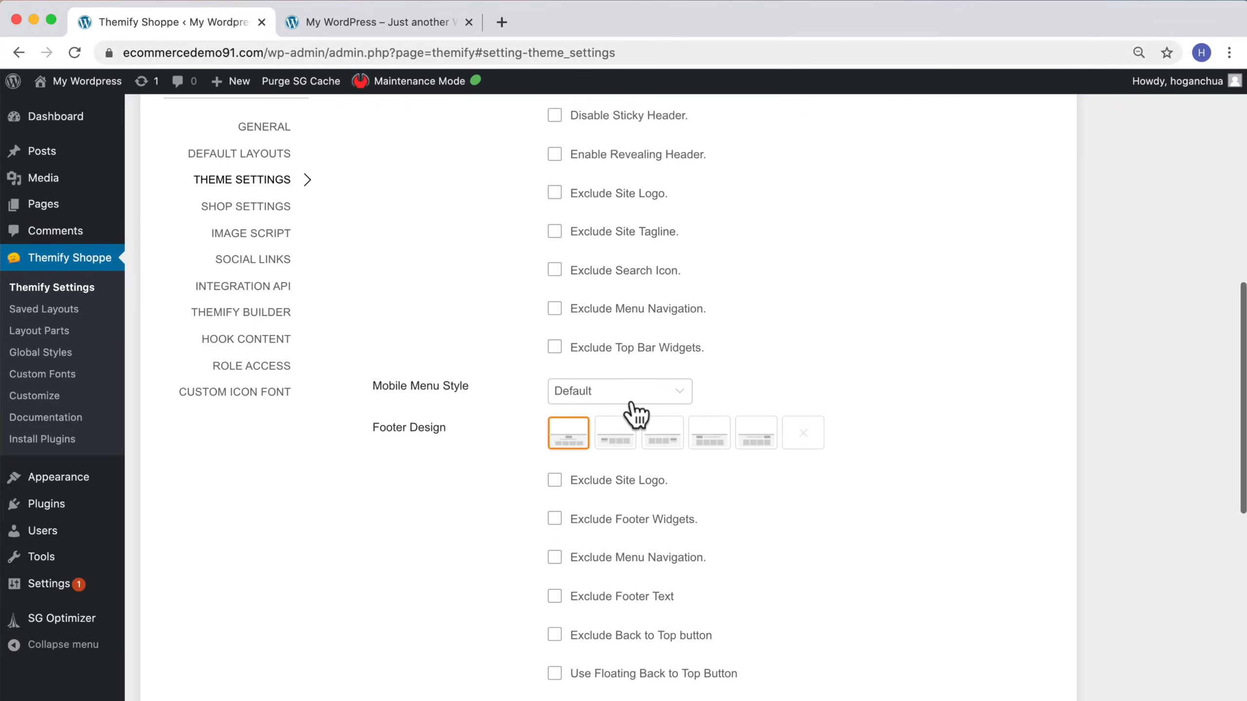
scroll(636, 412, "down", 1)
scroll(410, 400, "down", 1)
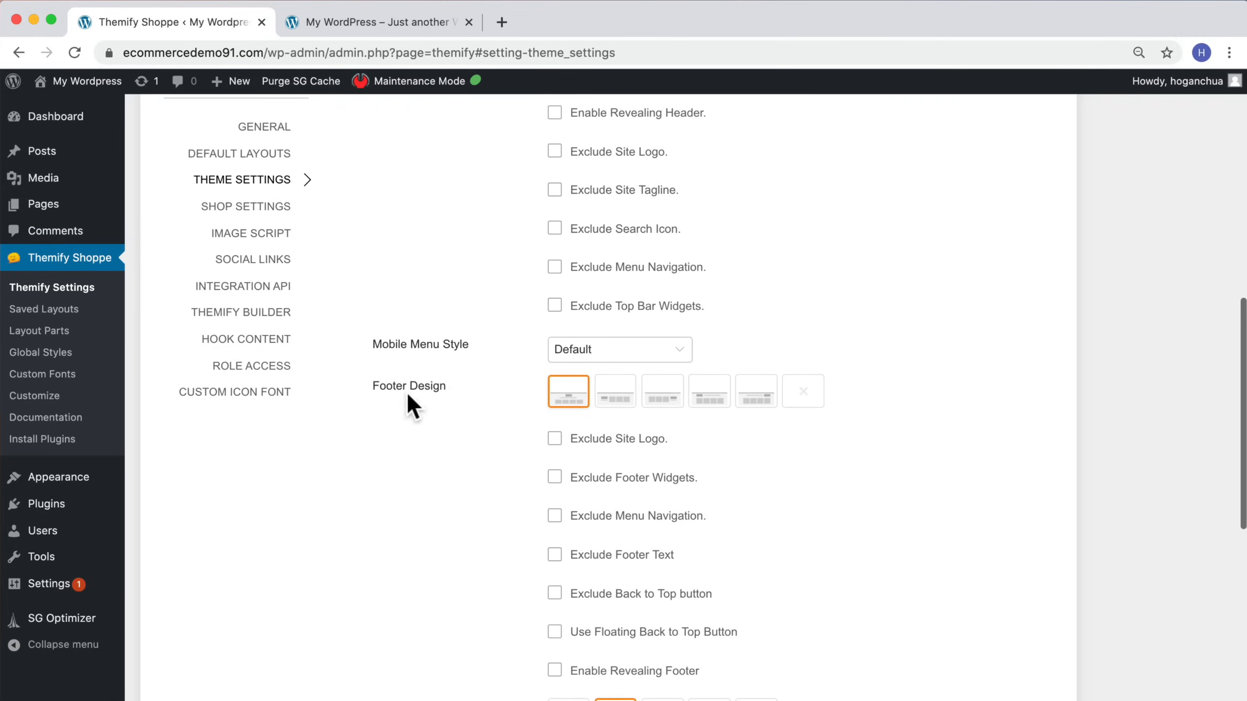
left_click(356, 22)
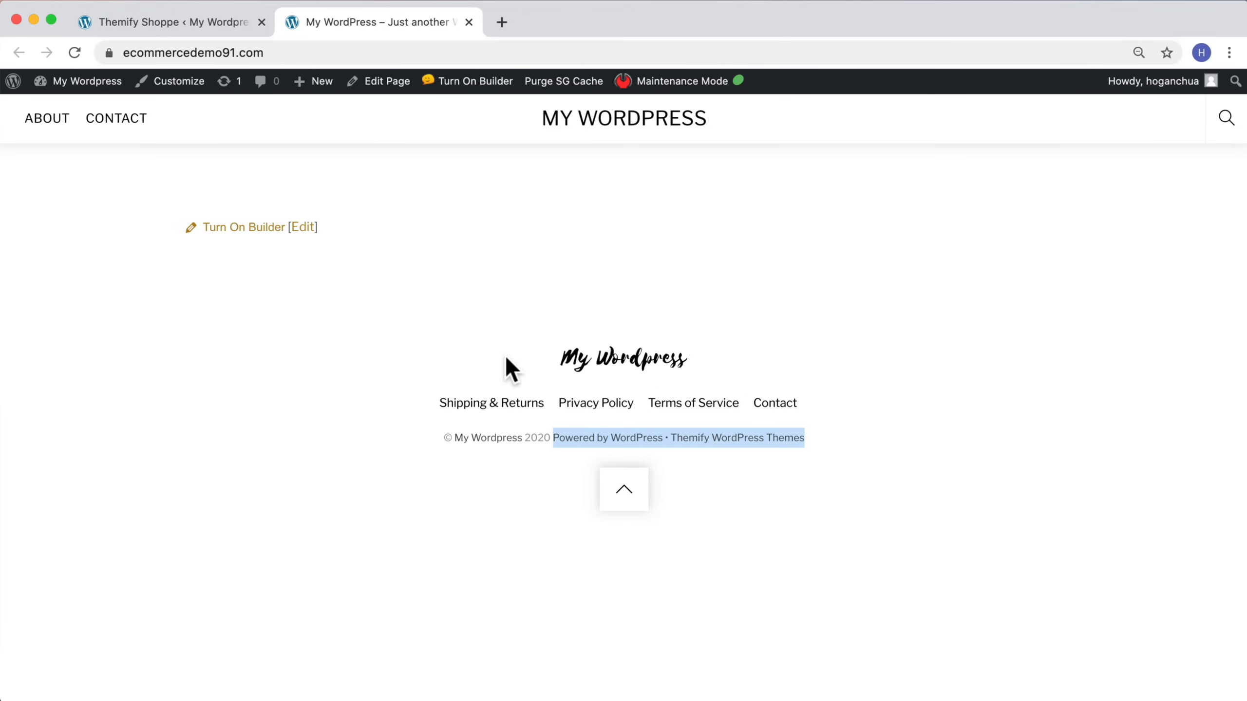
left_click(202, 25)
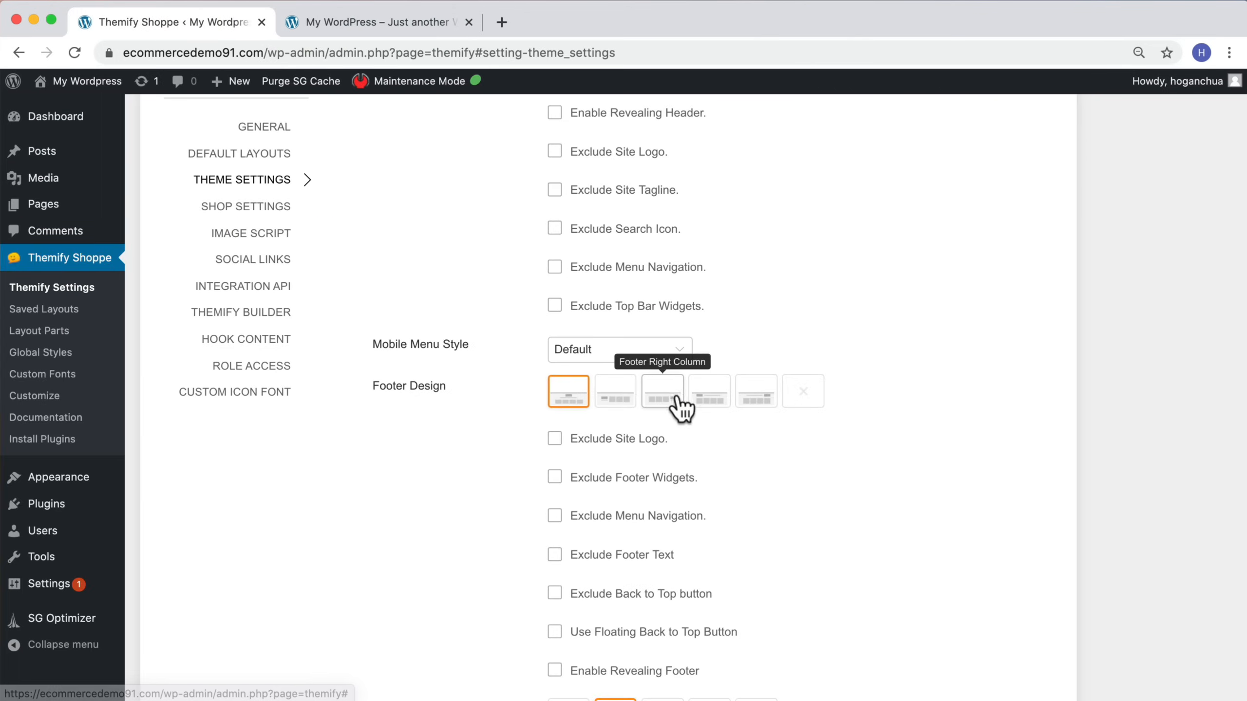
Step: Exclude the site logo from the footer and expand the Footer Text section
left_click(554, 439)
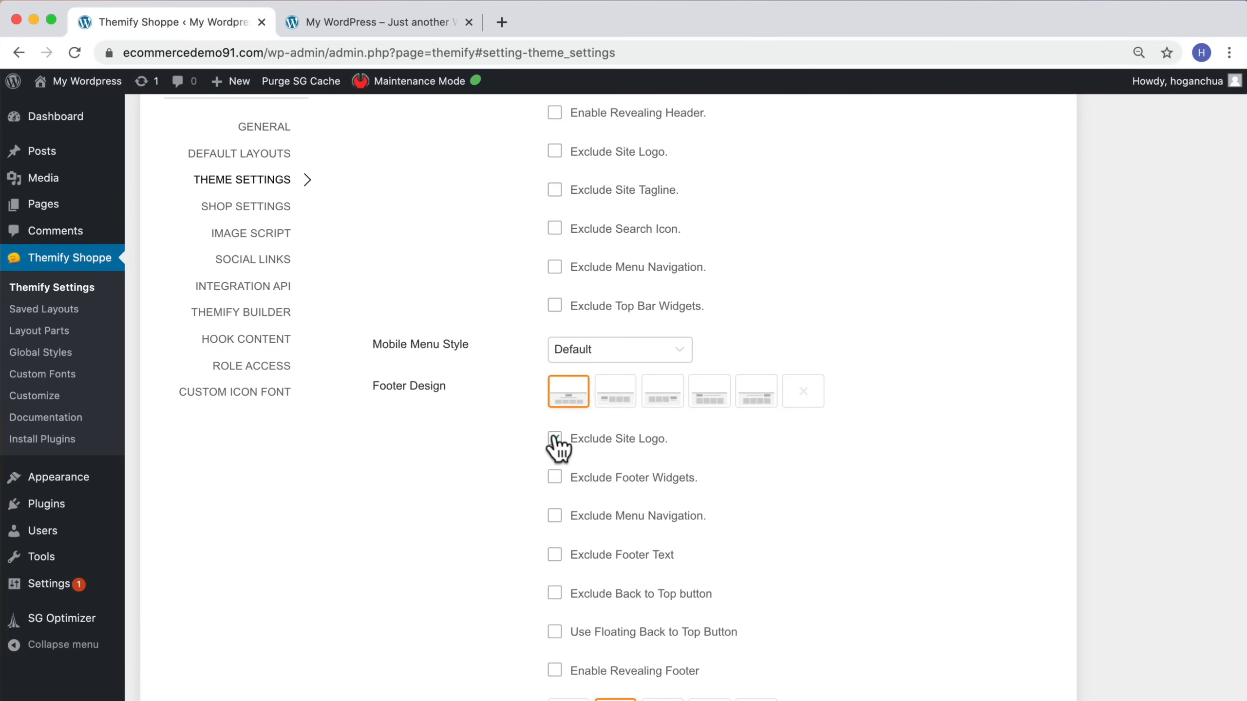
scroll(671, 467, "down", 2)
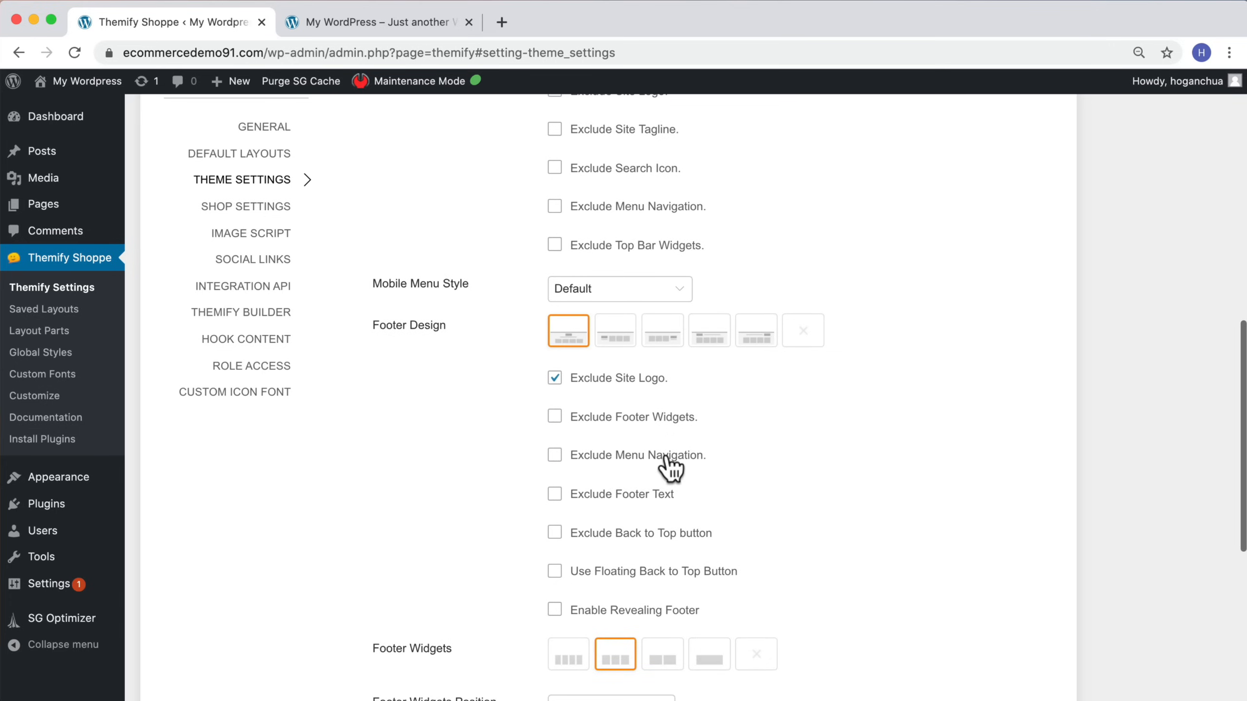
scroll(670, 468, "down", 10)
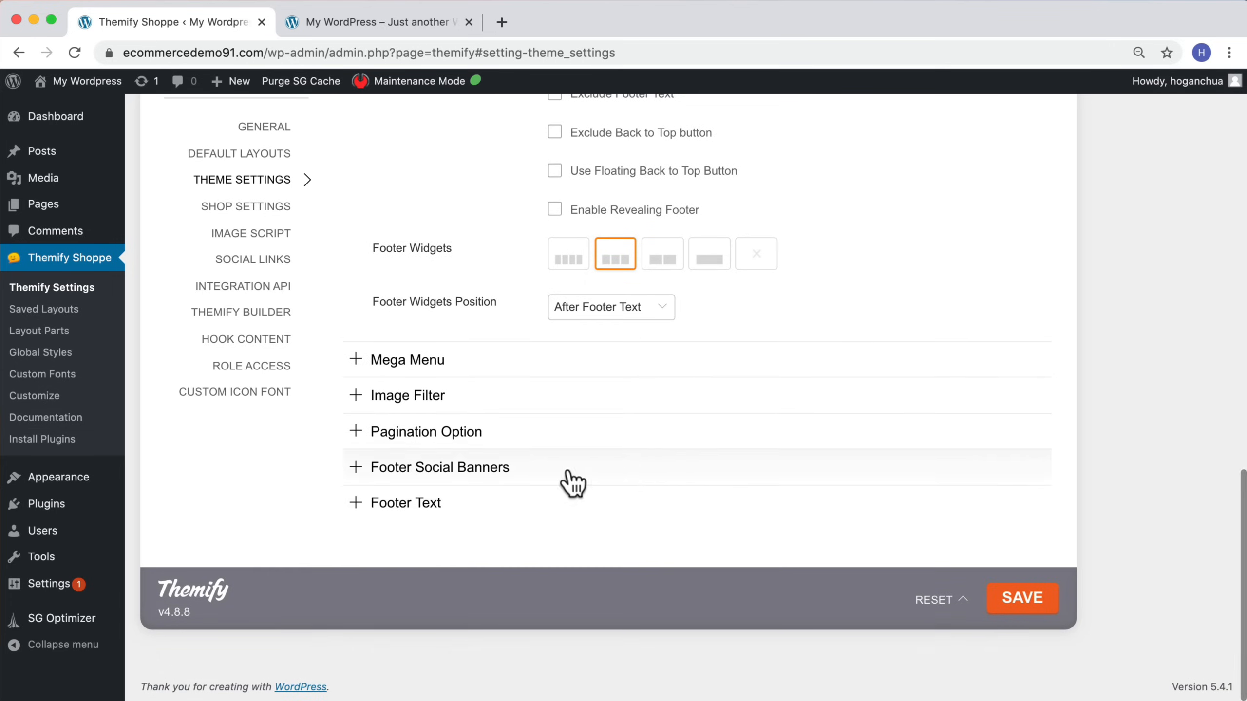
left_click(389, 505)
Step: Hide Footer Text Two and save the theme settings
scroll(388, 506, "down", 5)
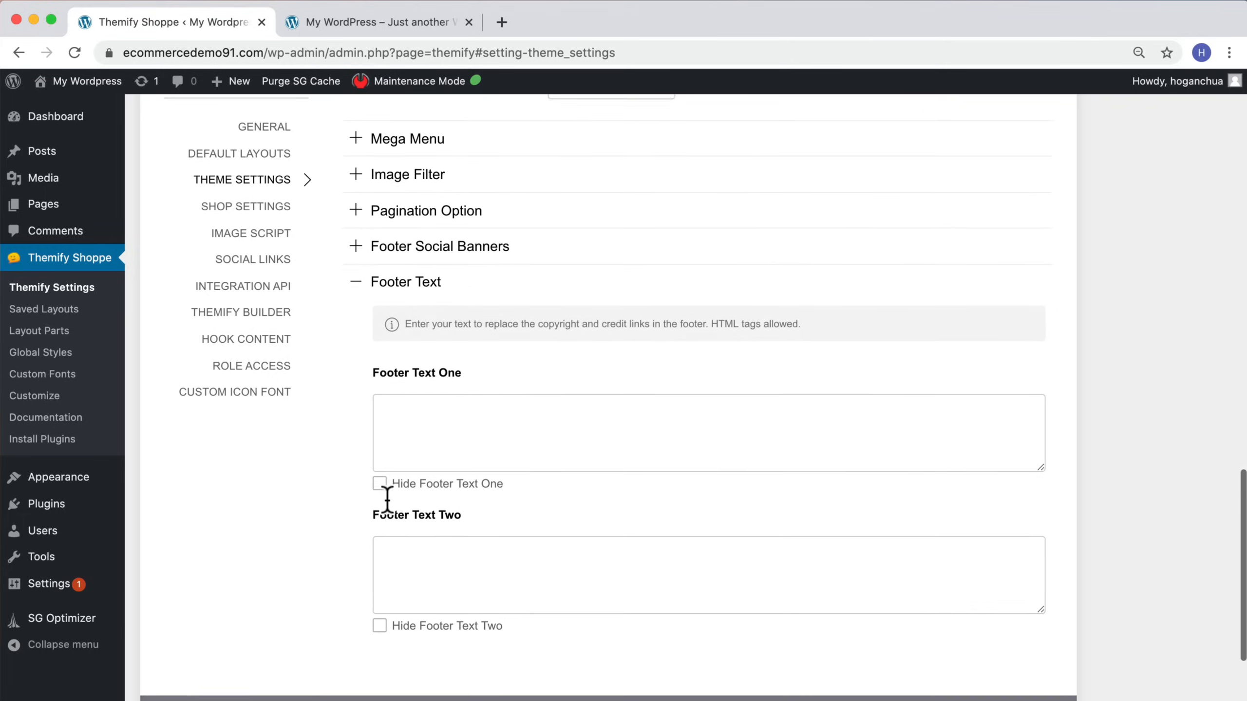
left_click_drag(373, 488, 464, 487)
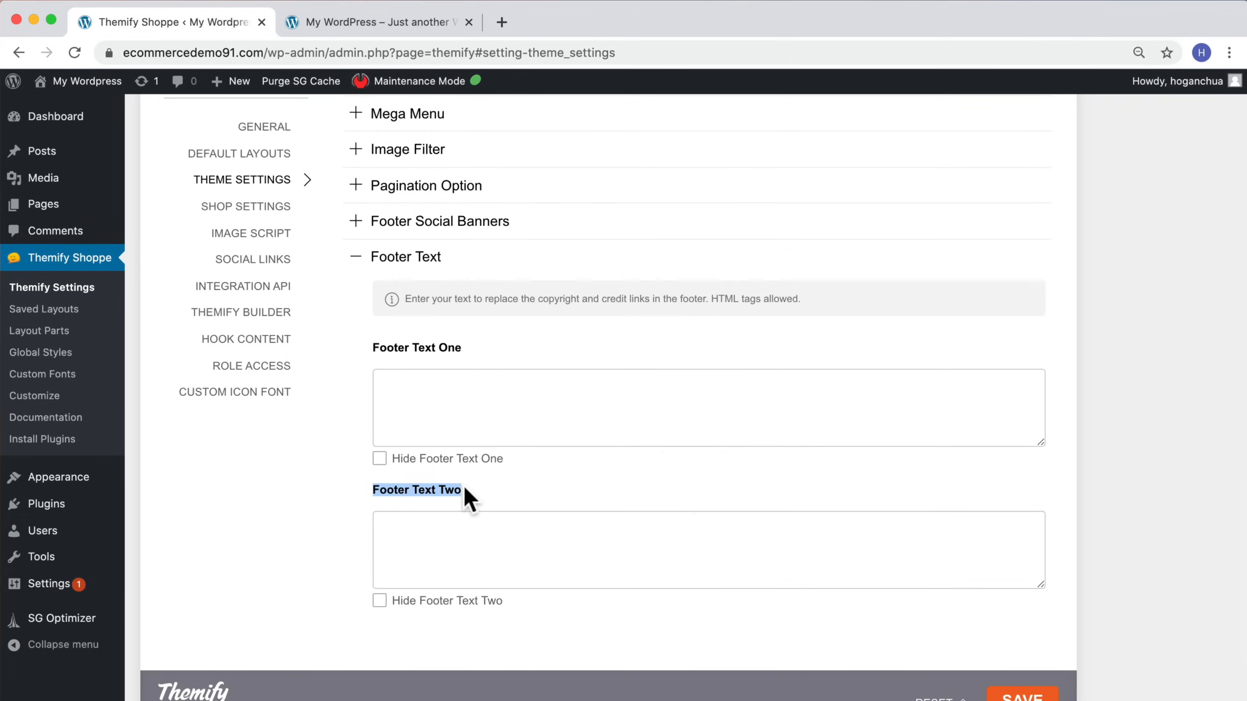
left_click(362, 25)
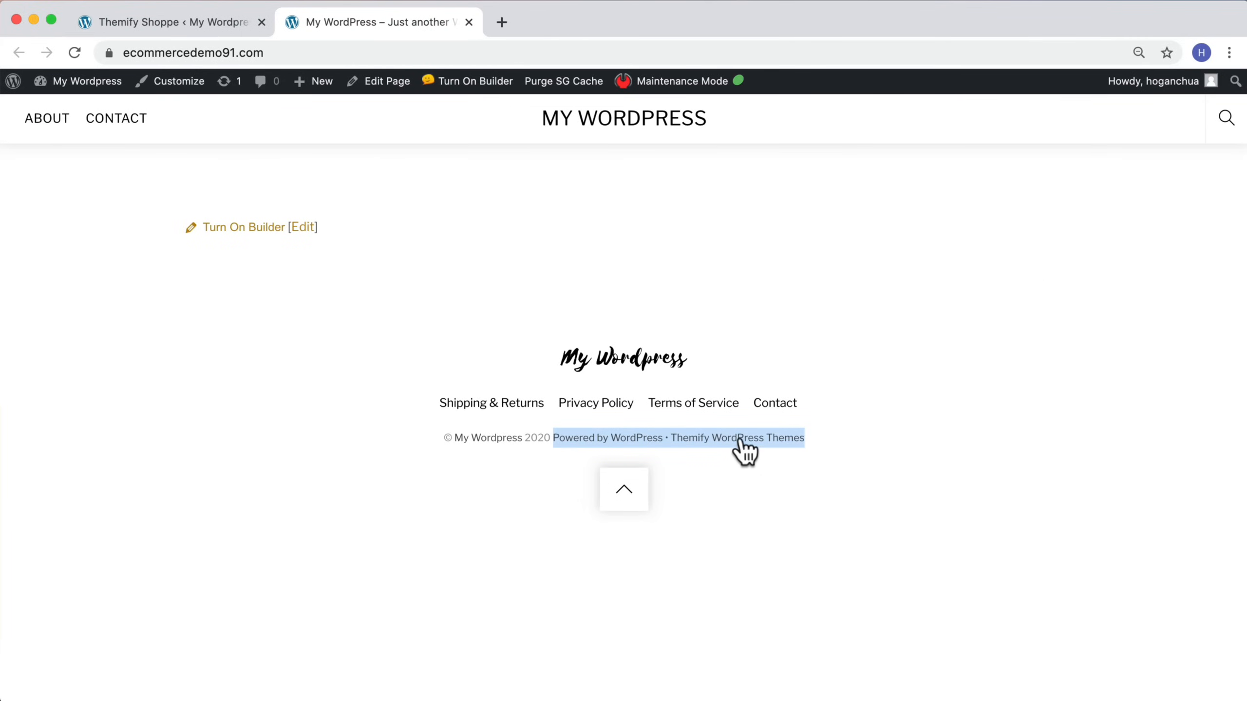
left_click(205, 28)
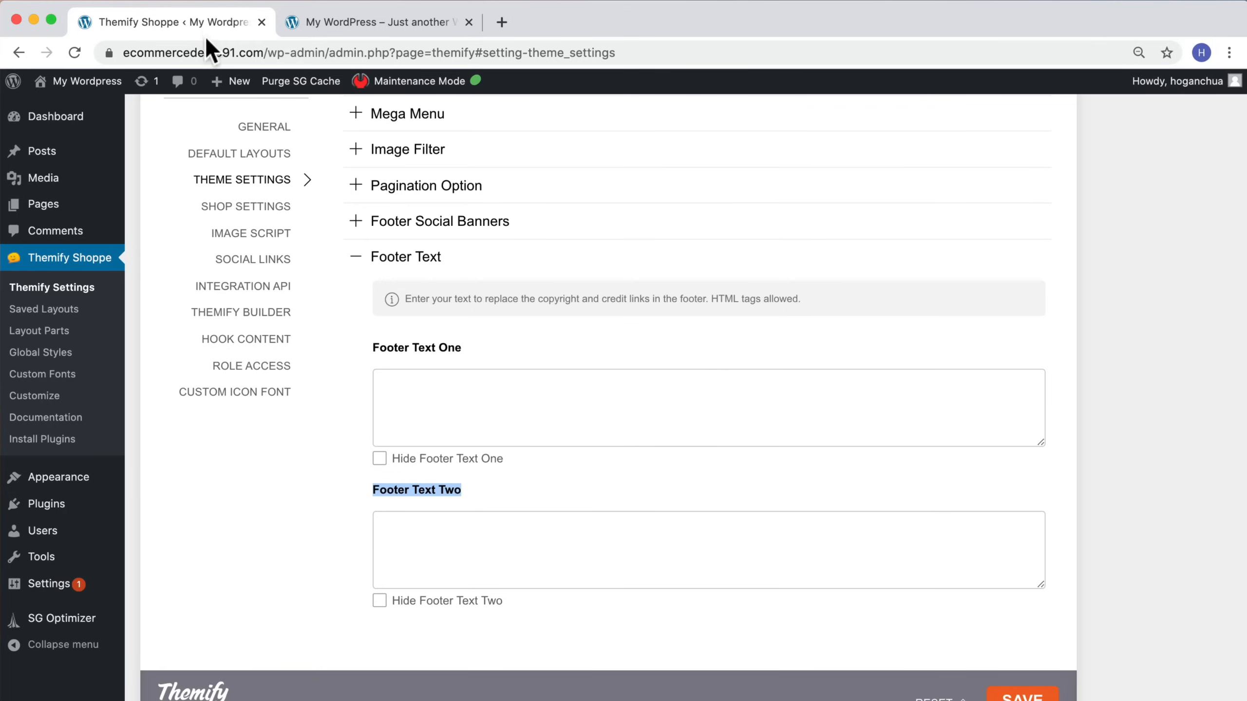
left_click(381, 603)
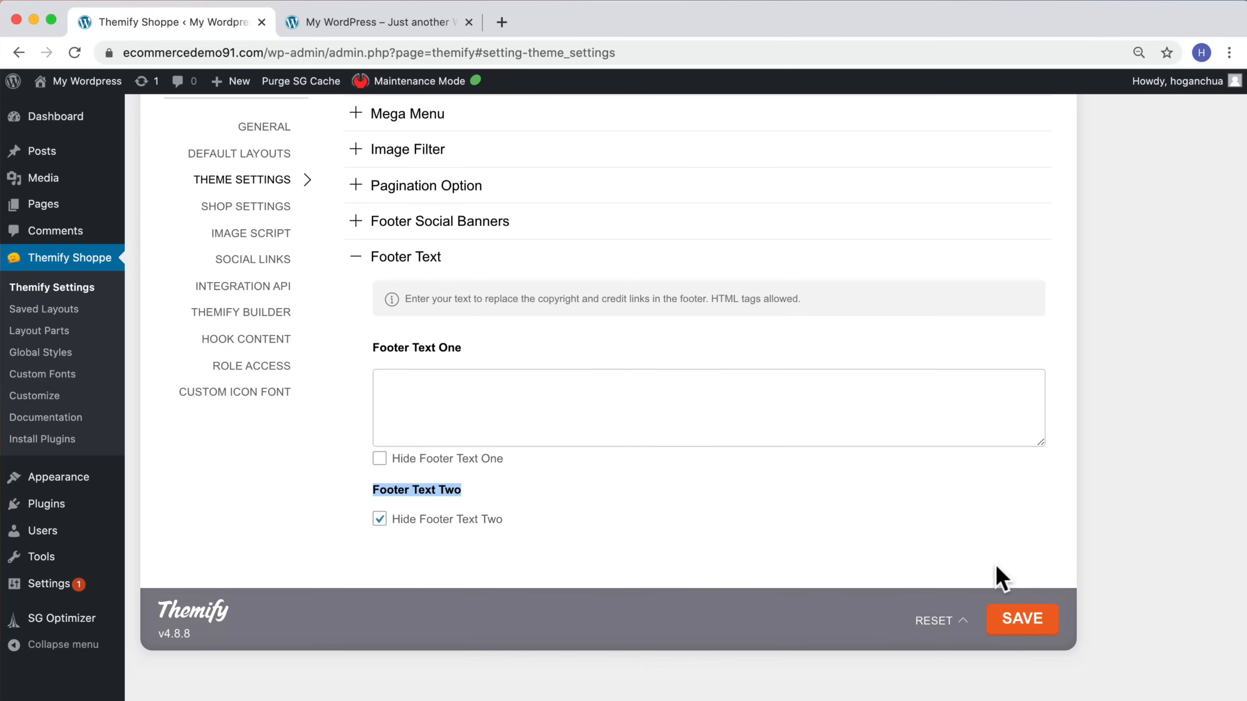
left_click(1025, 622)
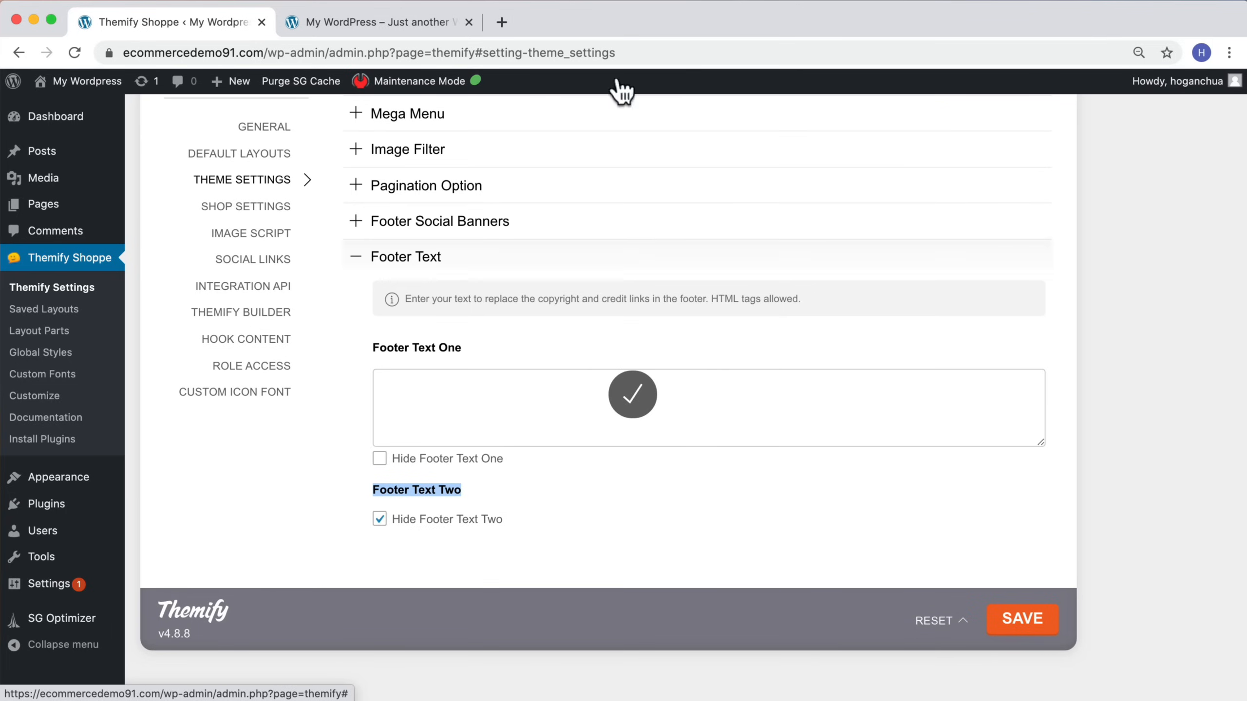
Step: Reload the live site to check the updated footer, then return to the theme settings
left_click(373, 22)
left_click(74, 52)
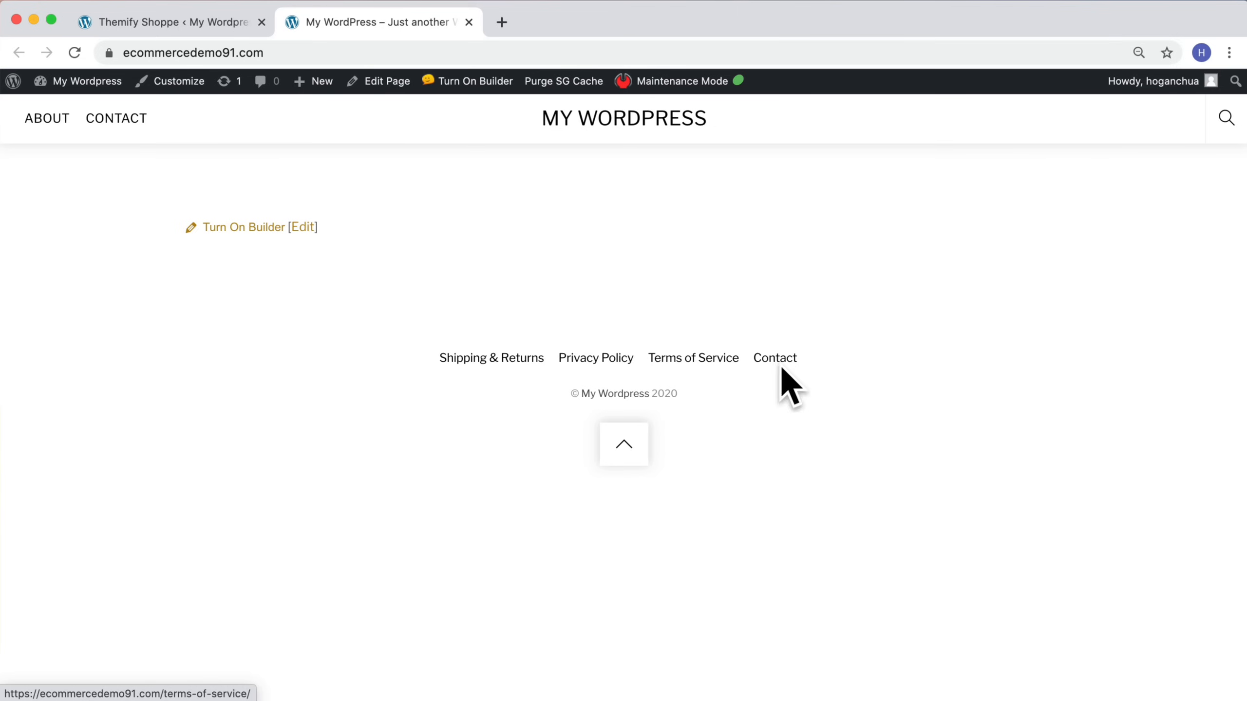
left_click(150, 19)
Step: Enable the floating Back to Top button for the footer and save the settings
scroll(565, 299, "up", 5)
scroll(564, 295, "up", 6)
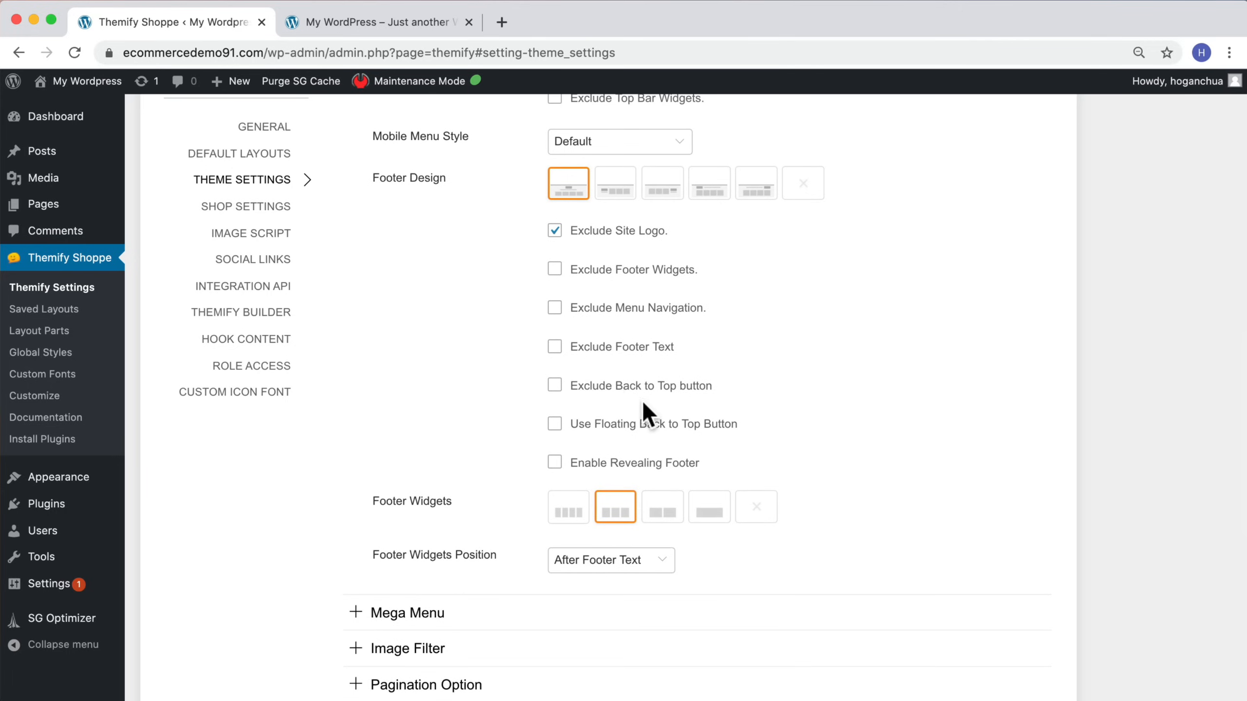
scroll(605, 378, "up", 4)
scroll(601, 422, "down", 2)
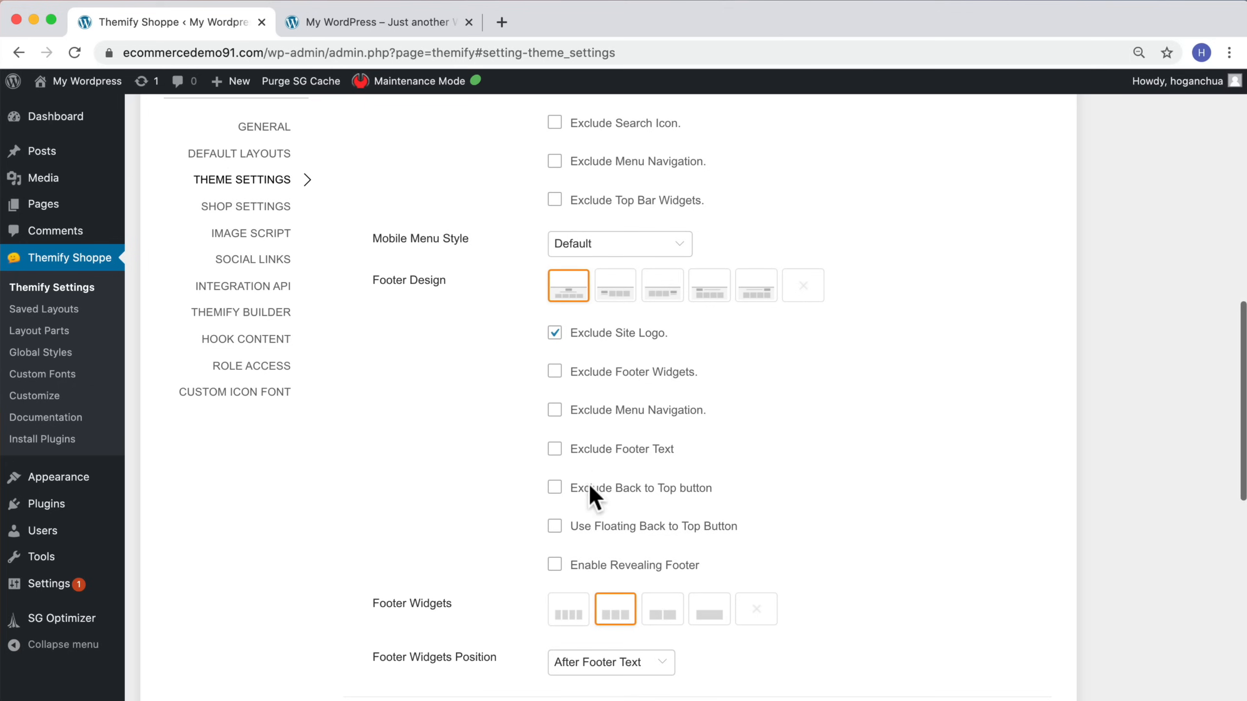
left_click(555, 528)
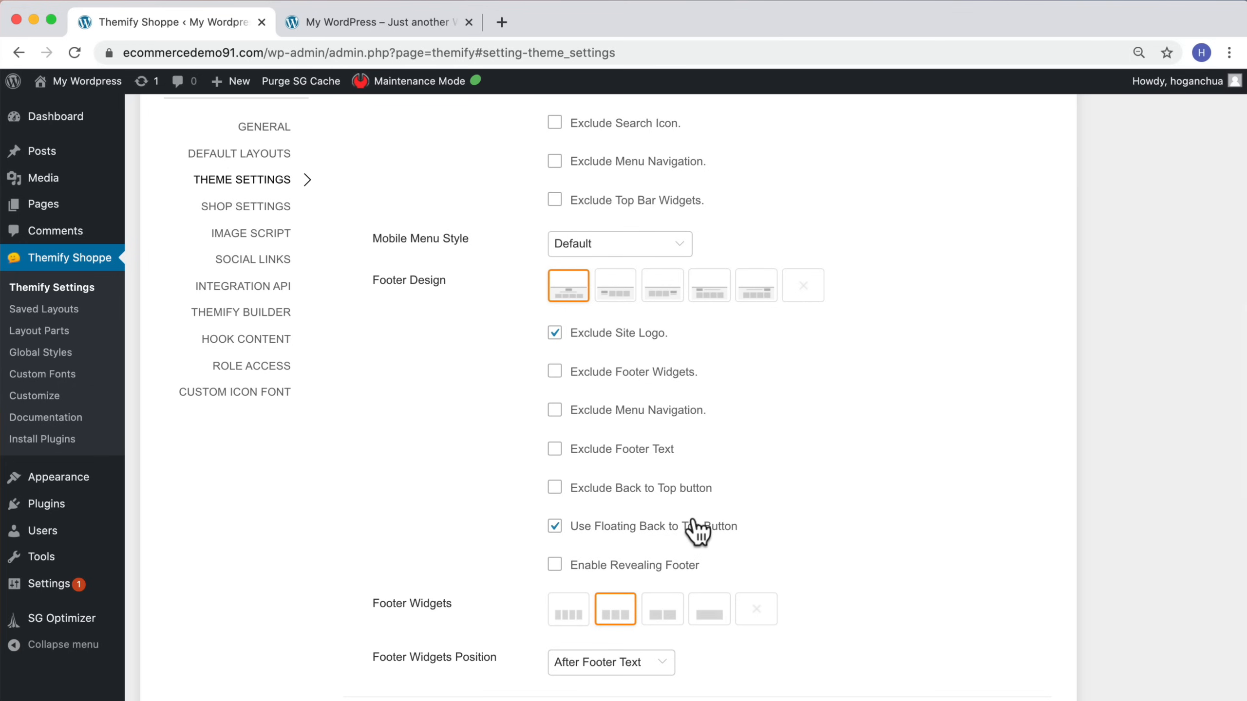
scroll(693, 529, "down", 5)
scroll(919, 245, "up", 18)
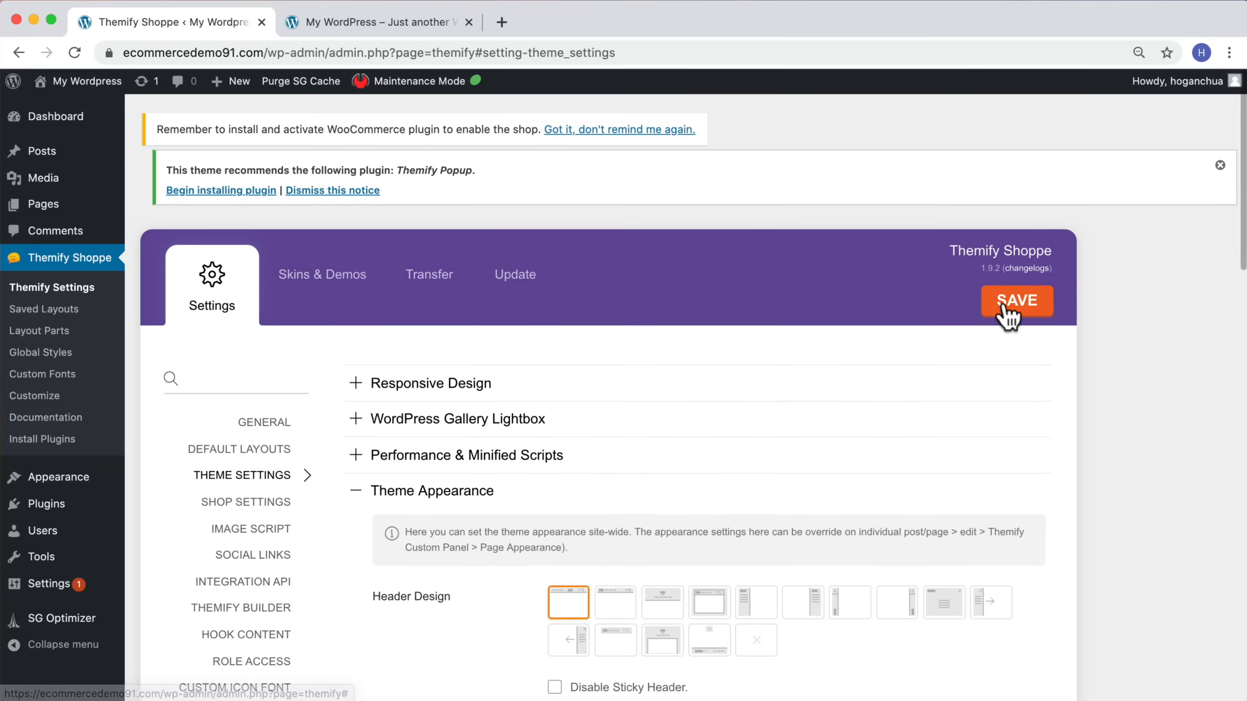
left_click(1005, 308)
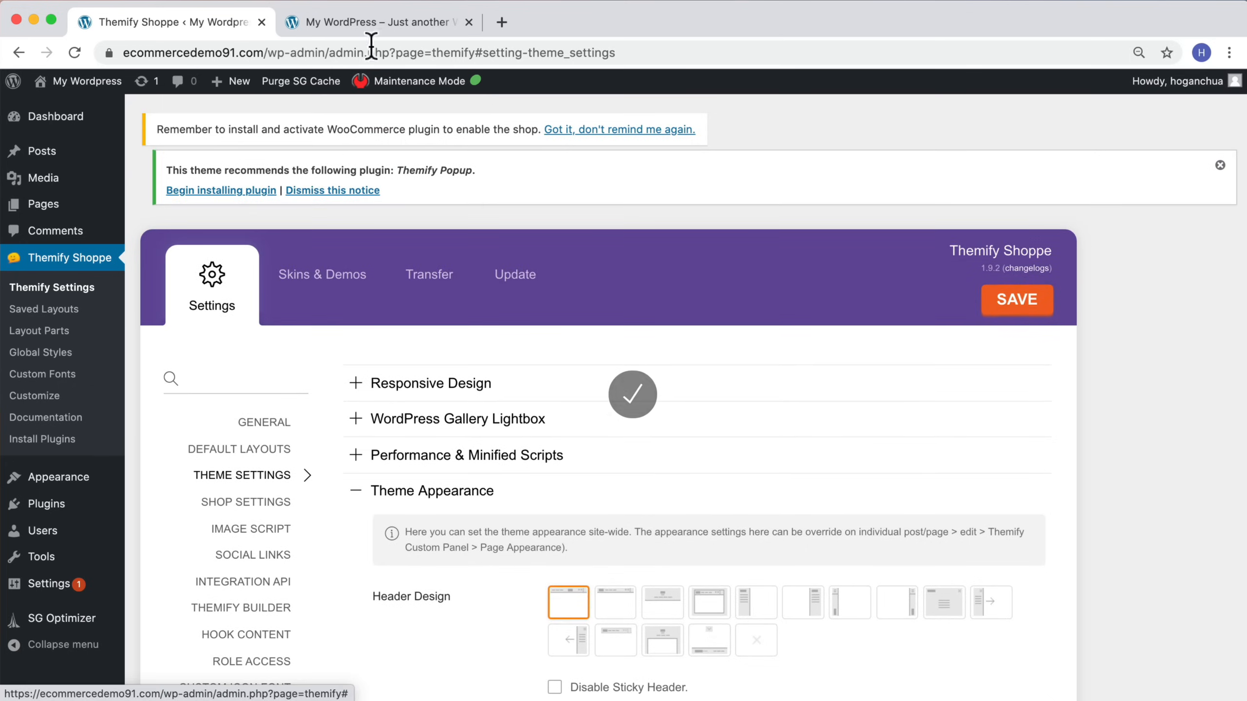
Step: Reload the live site to check the footer's back-to-top button, then return to the theme settings
left_click(308, 23)
left_click(74, 53)
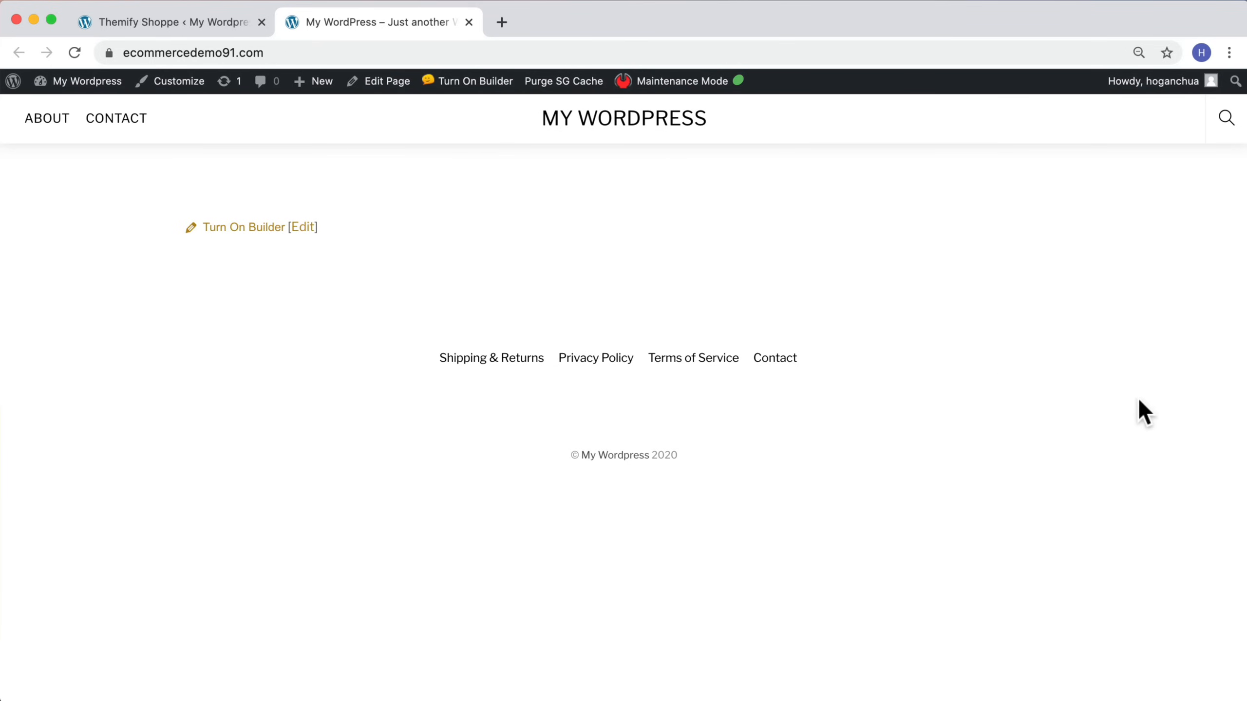
left_click(173, 21)
scroll(752, 423, "down", 12)
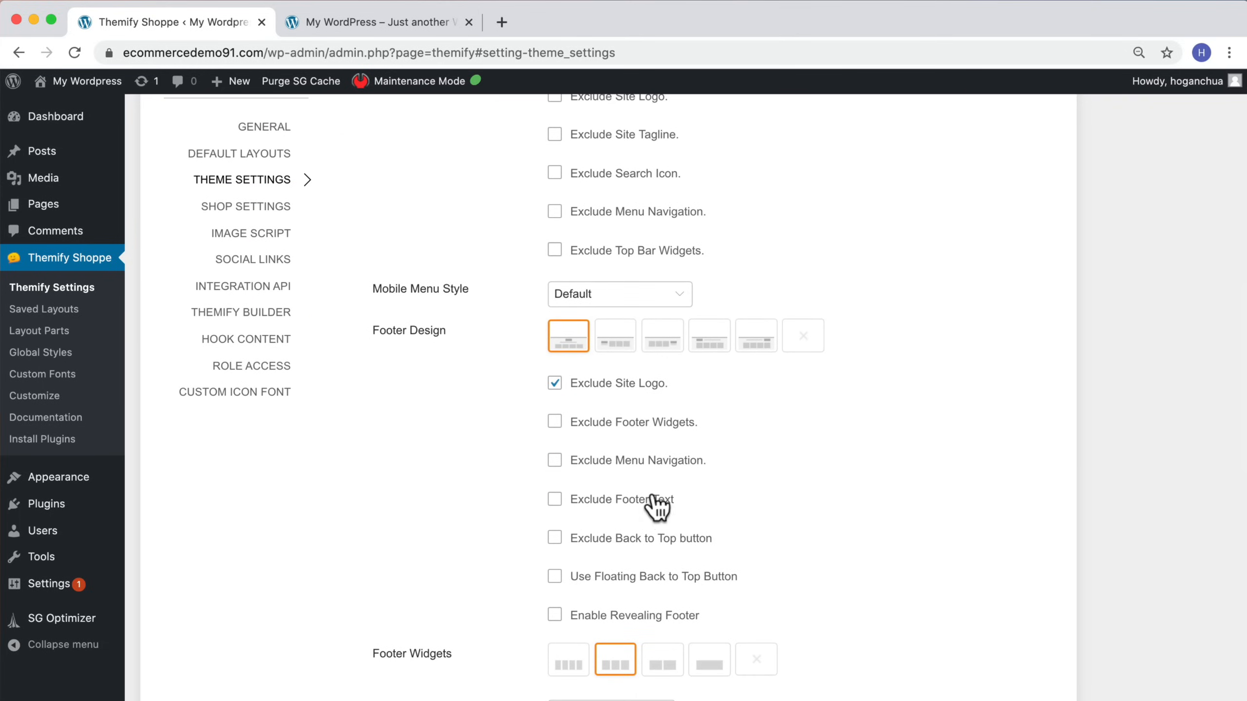
scroll(663, 499, "up", 6)
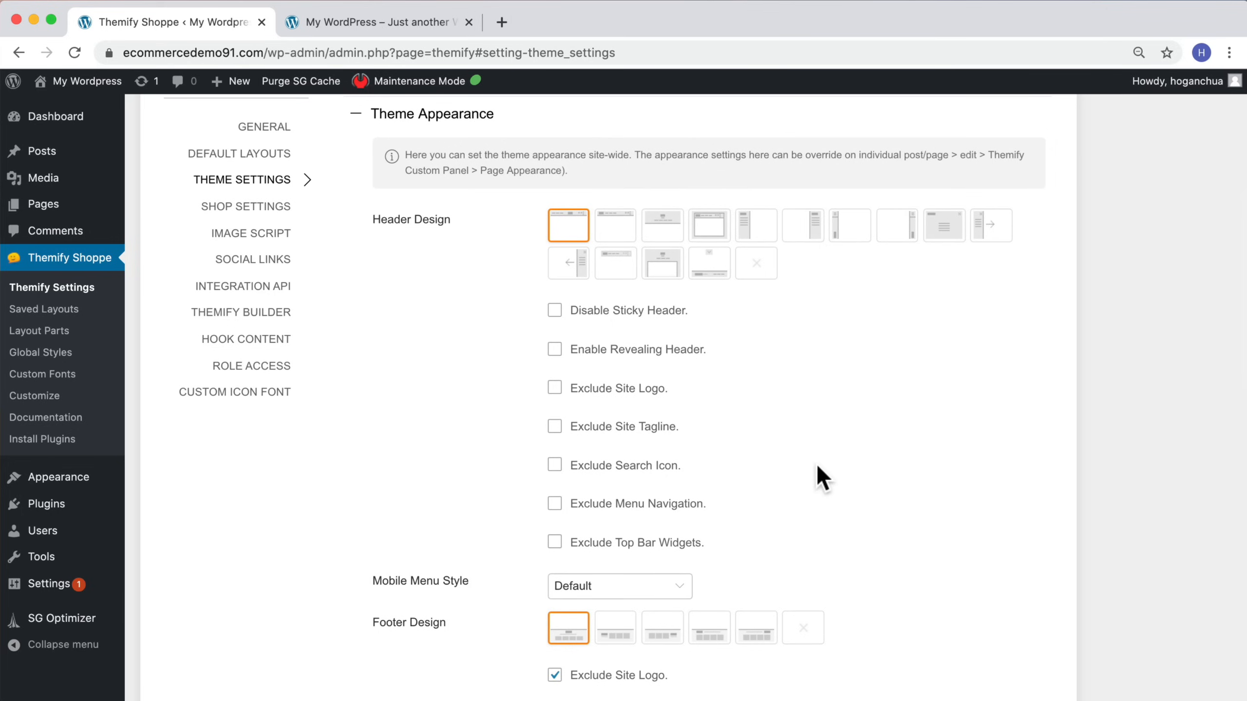
scroll(817, 467, "up", 5)
Step: Turn on Themify Builder for the homepage and add a full-width row
left_click(326, 24)
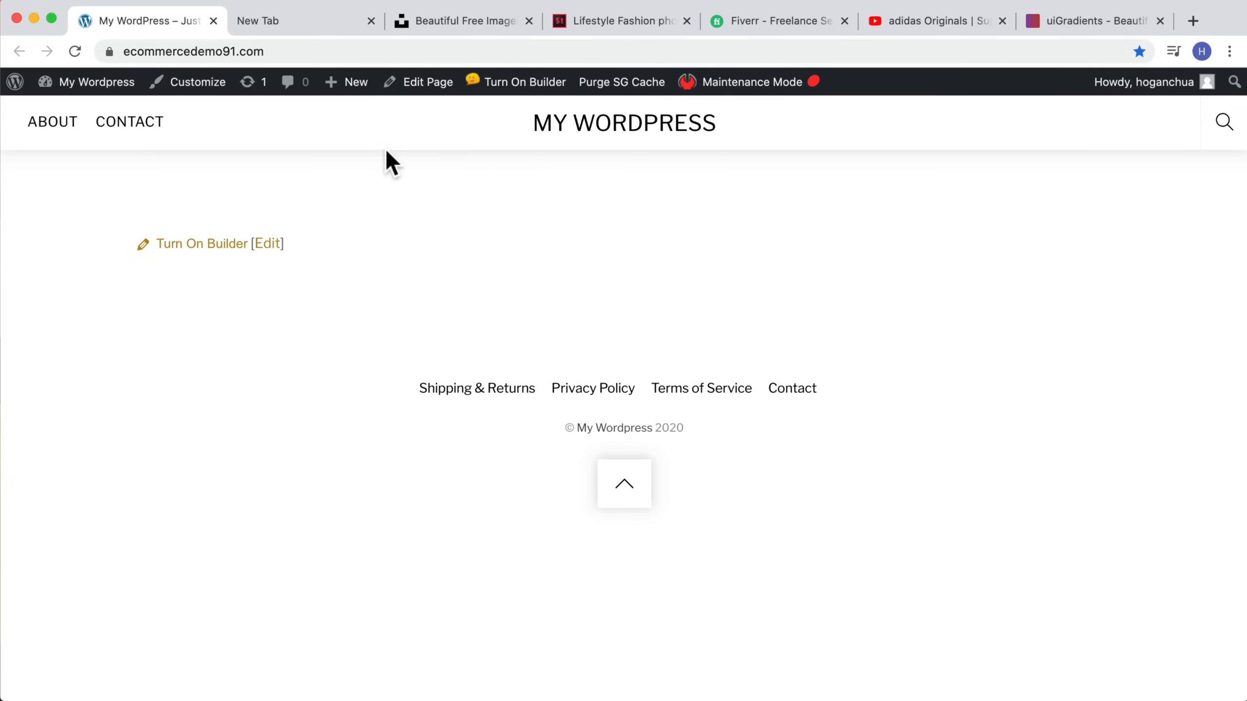
left_click(540, 82)
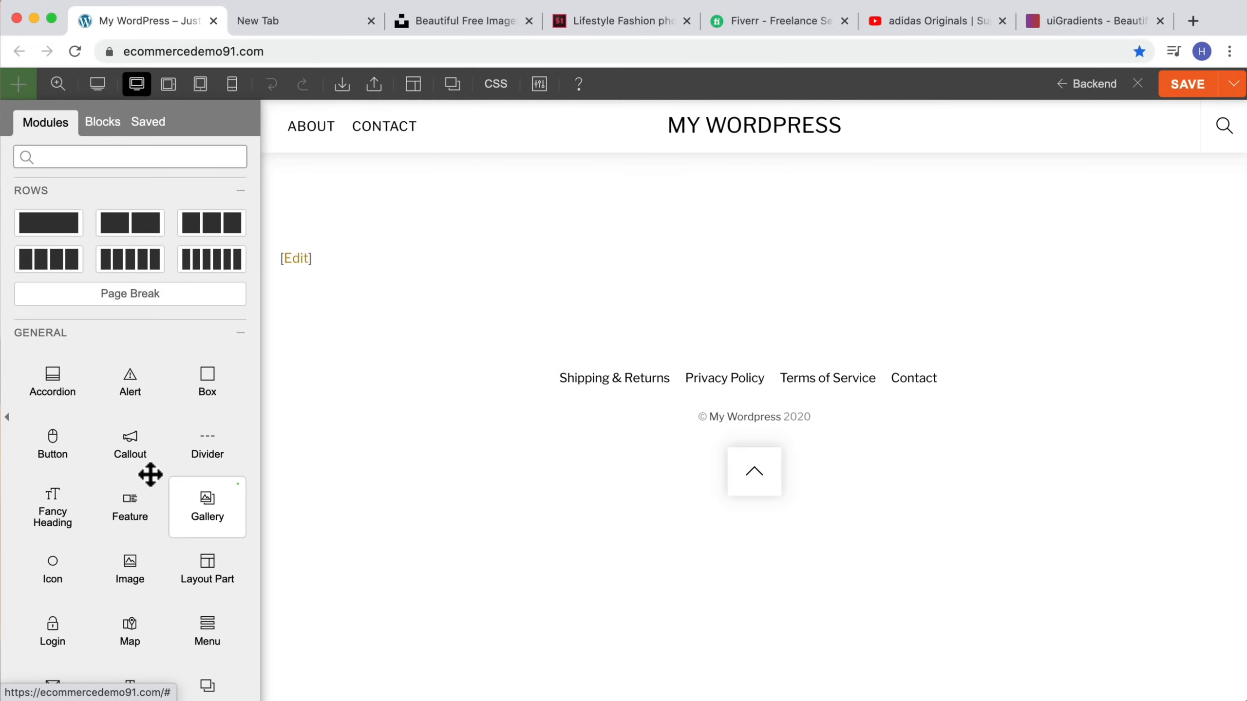
left_click_drag(69, 224, 351, 237)
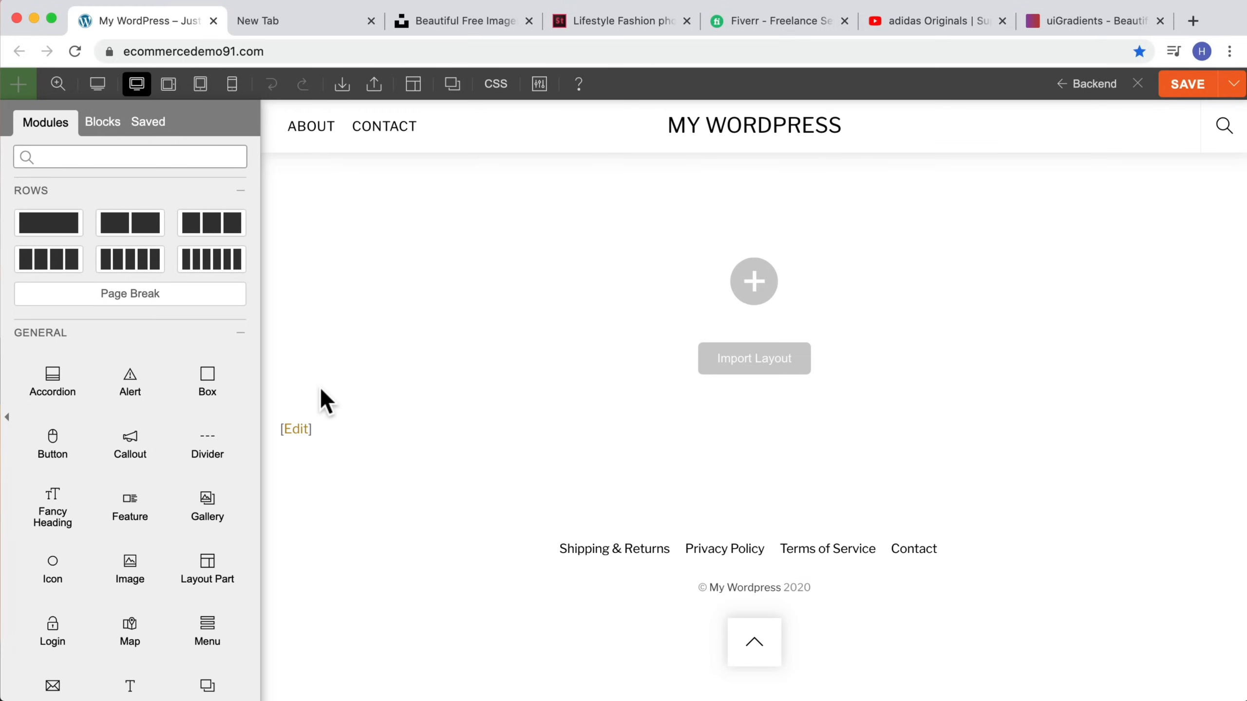
Step: Open hoganchua.com/templates in a new tab and browse the eCommerce page templates
left_click(287, 20)
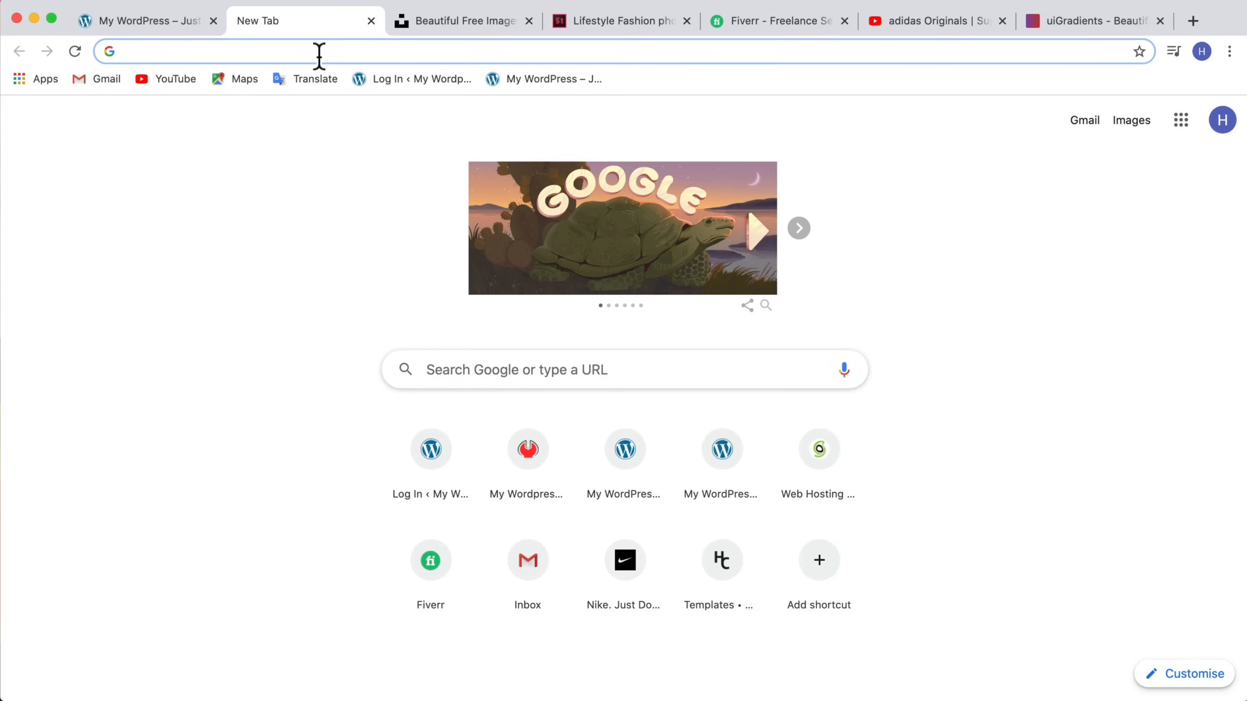
type("hoganchua.ci")
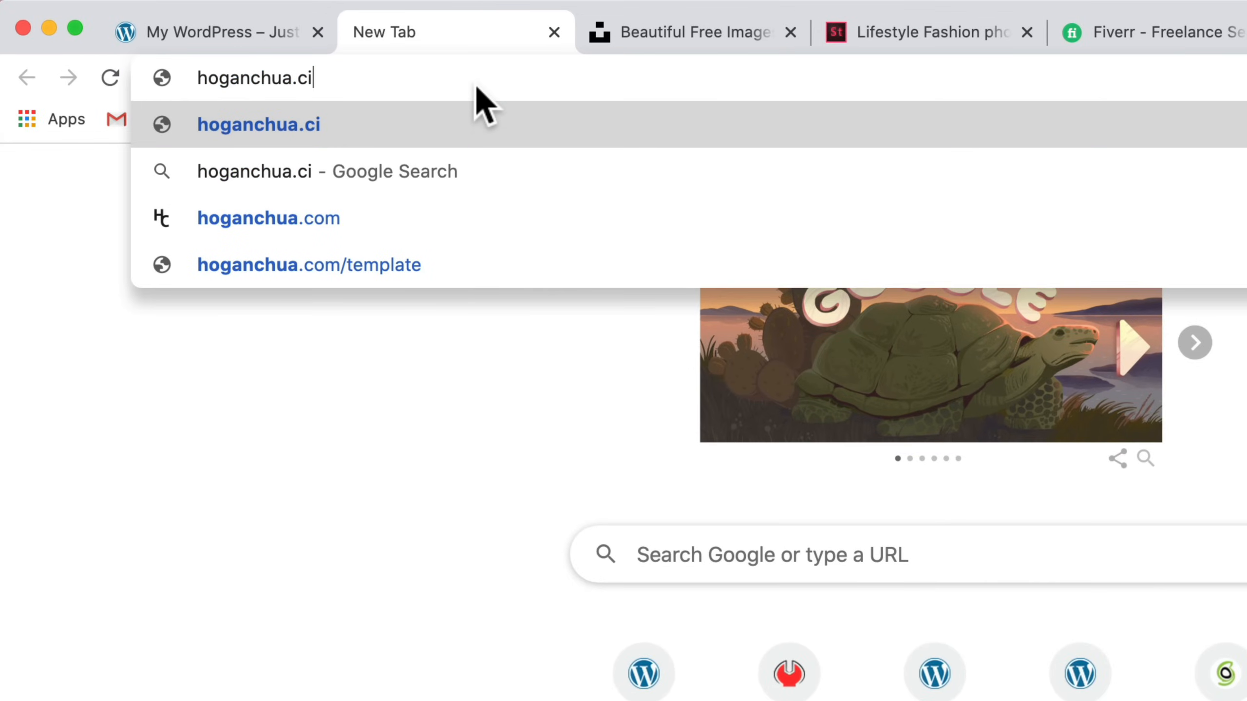
key("BackSpace")
type("om/")
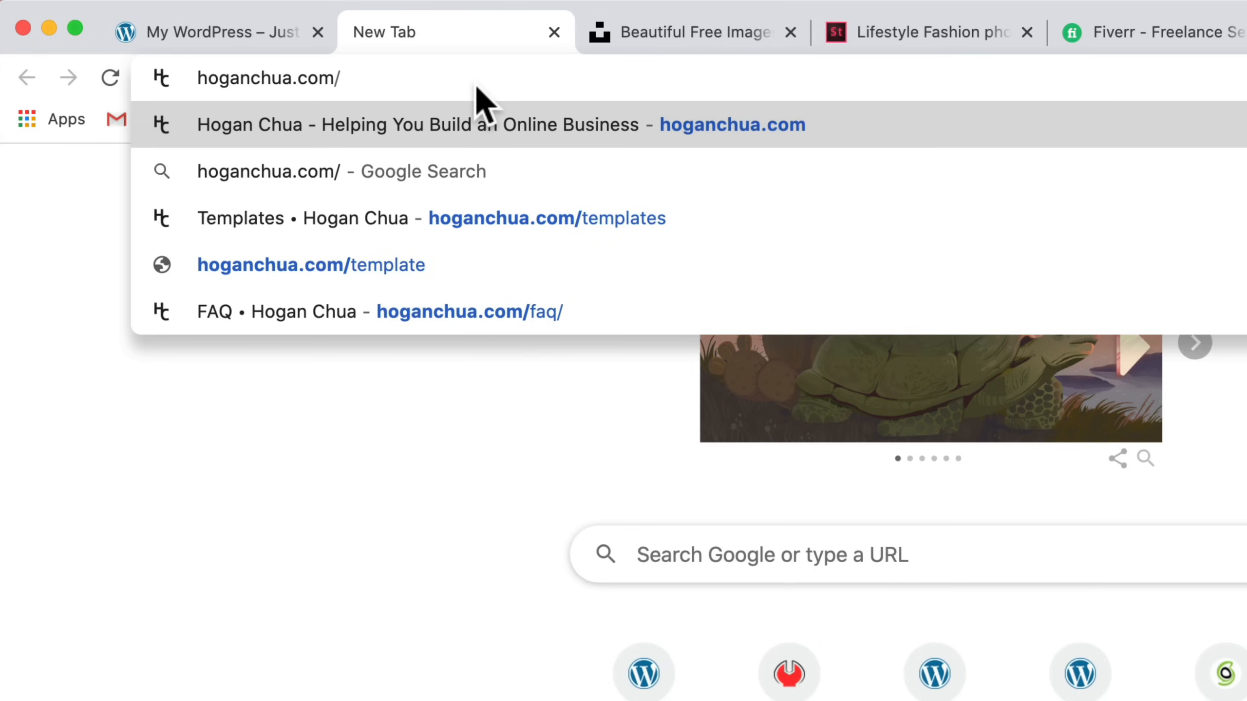
type("templates")
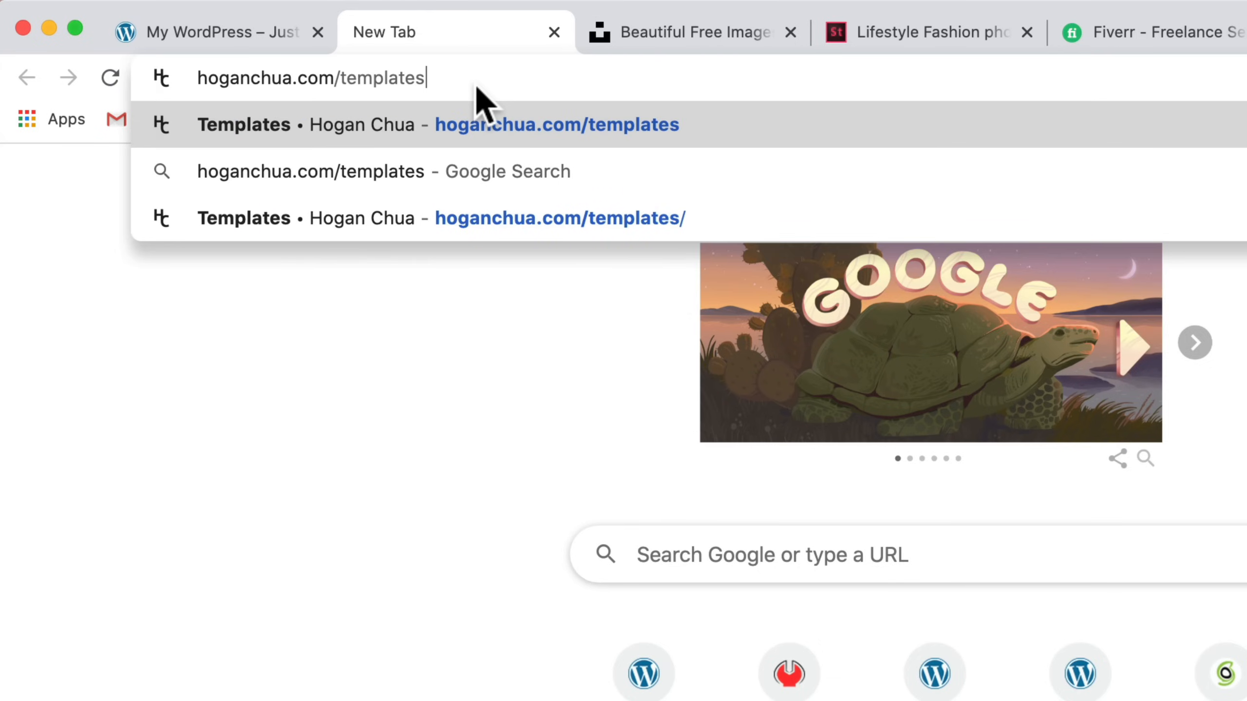
key("Return")
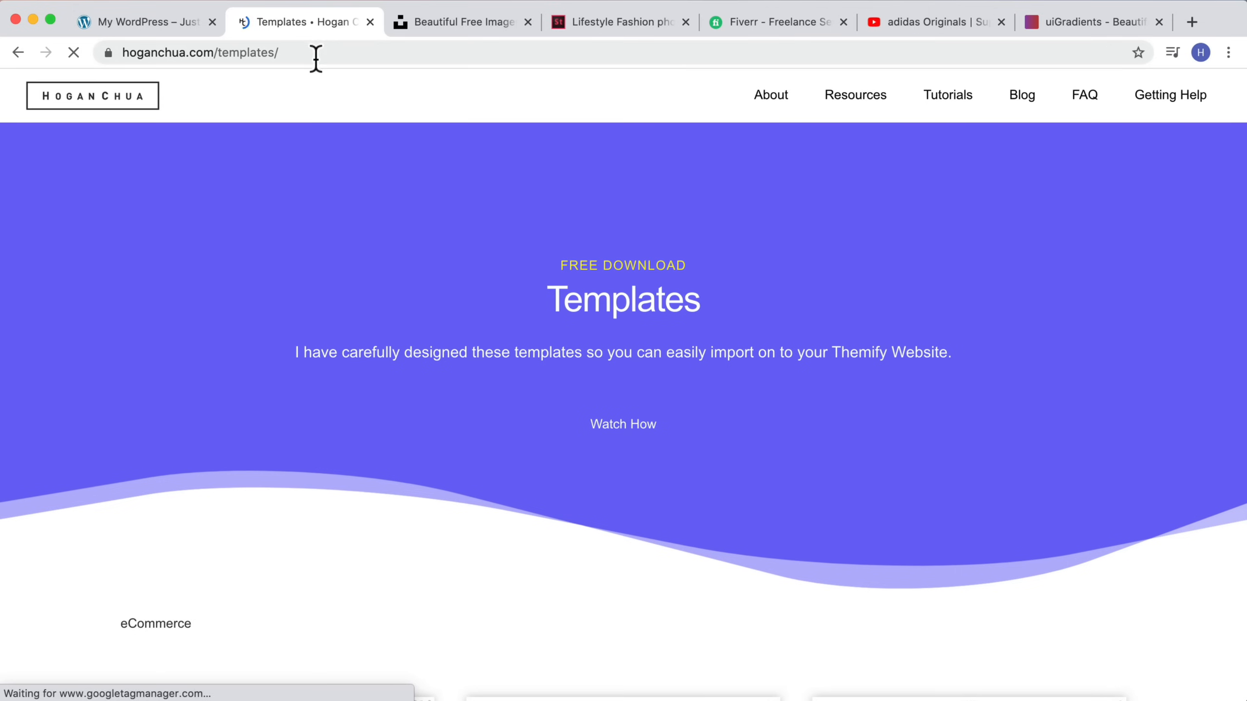
scroll(515, 275, "down", 8)
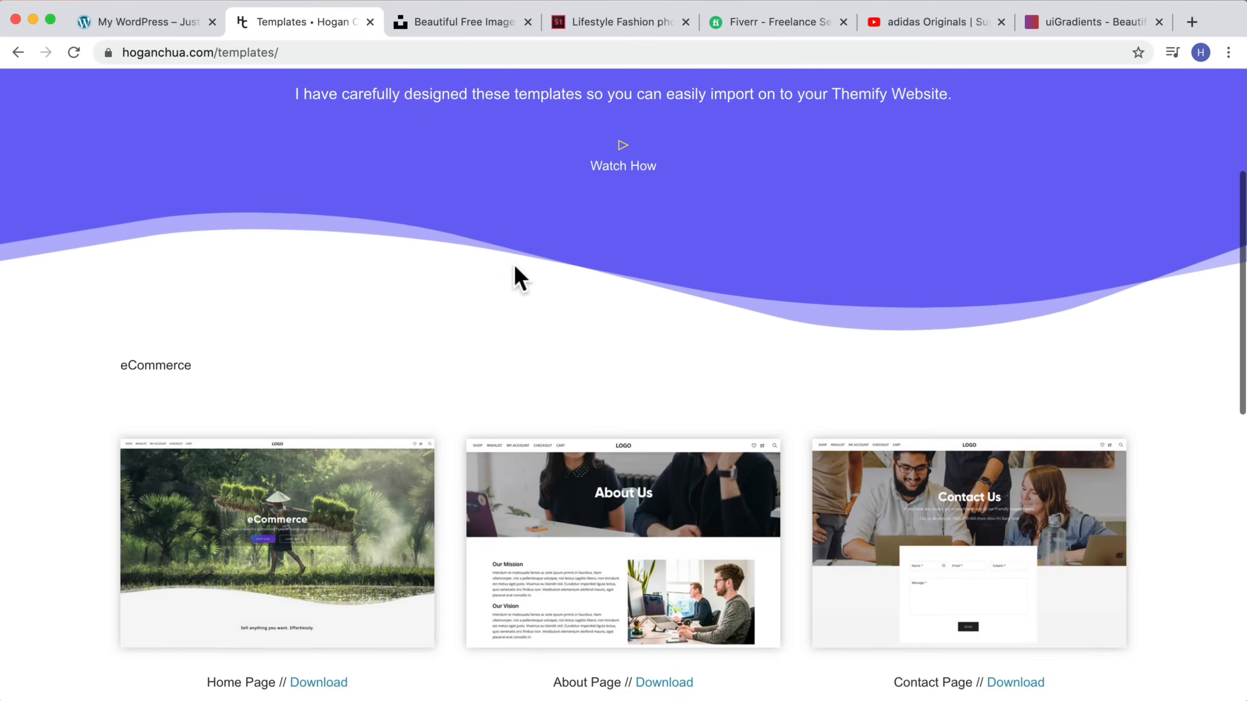
scroll(513, 269, "down", 2)
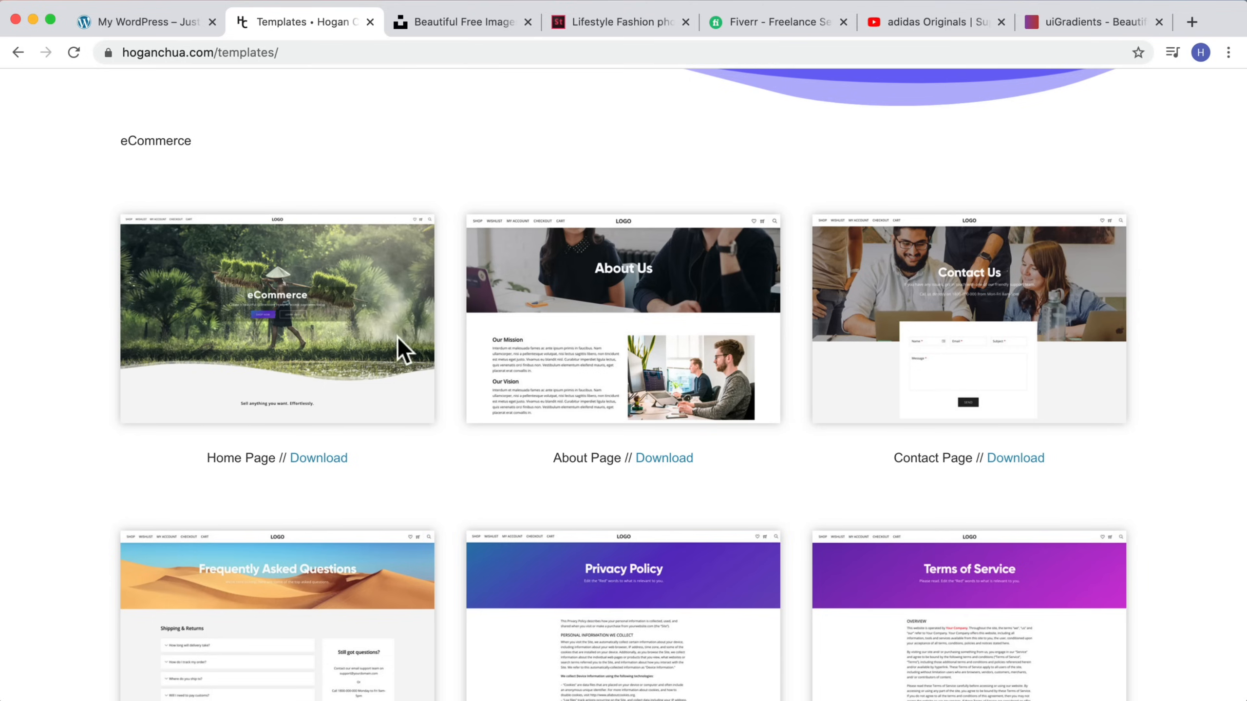
scroll(324, 423, "down", 1)
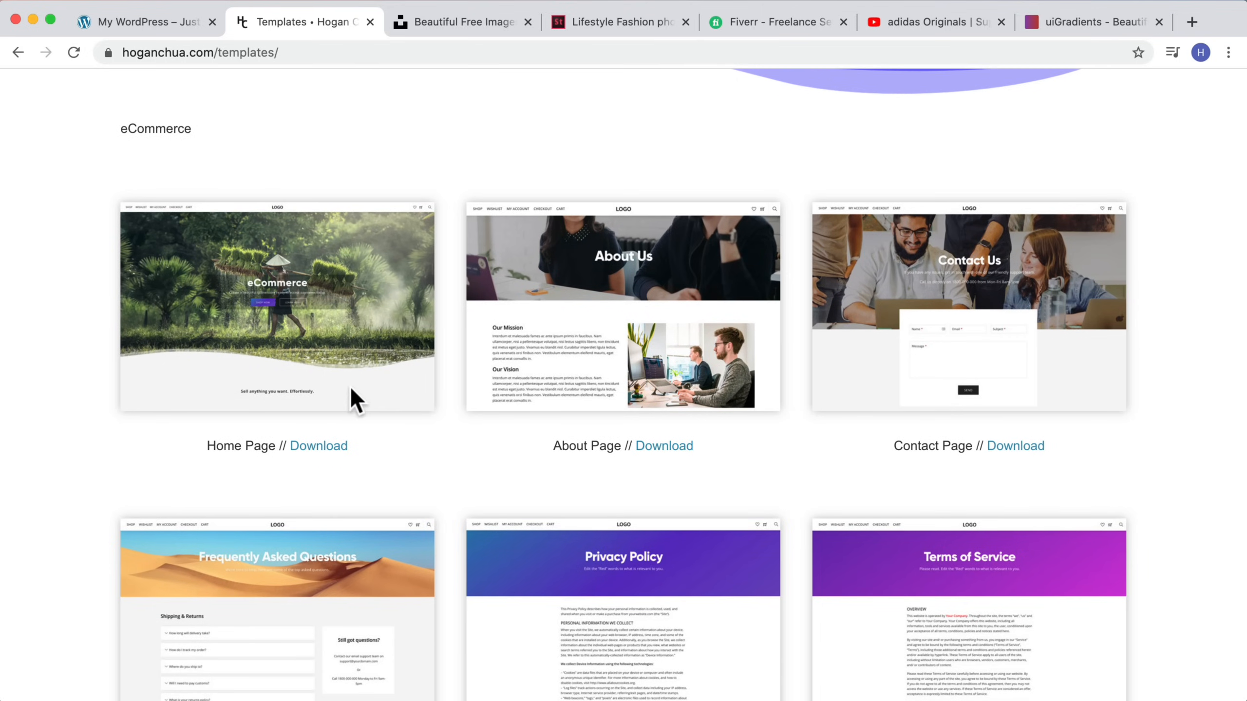
scroll(349, 393, "down", 1)
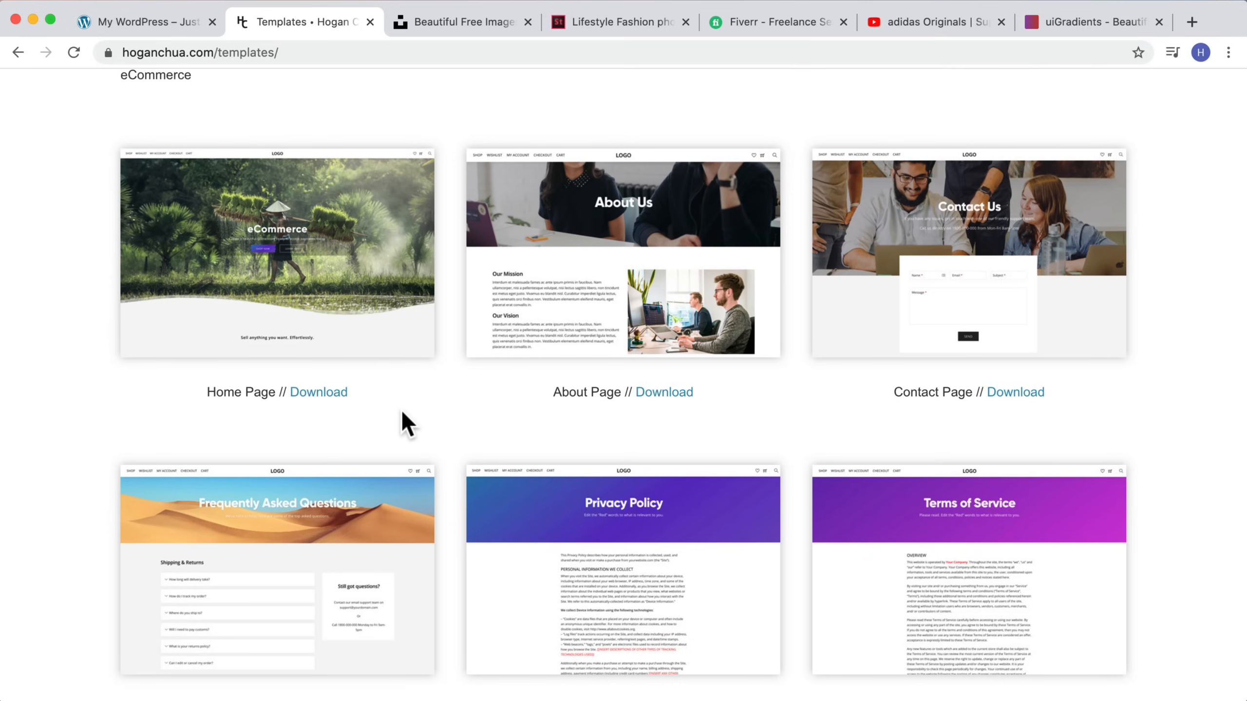
Step: Download the Home, About, Contact, FAQ, Privacy and Terms of Service eCommerce page templates
left_click(322, 393)
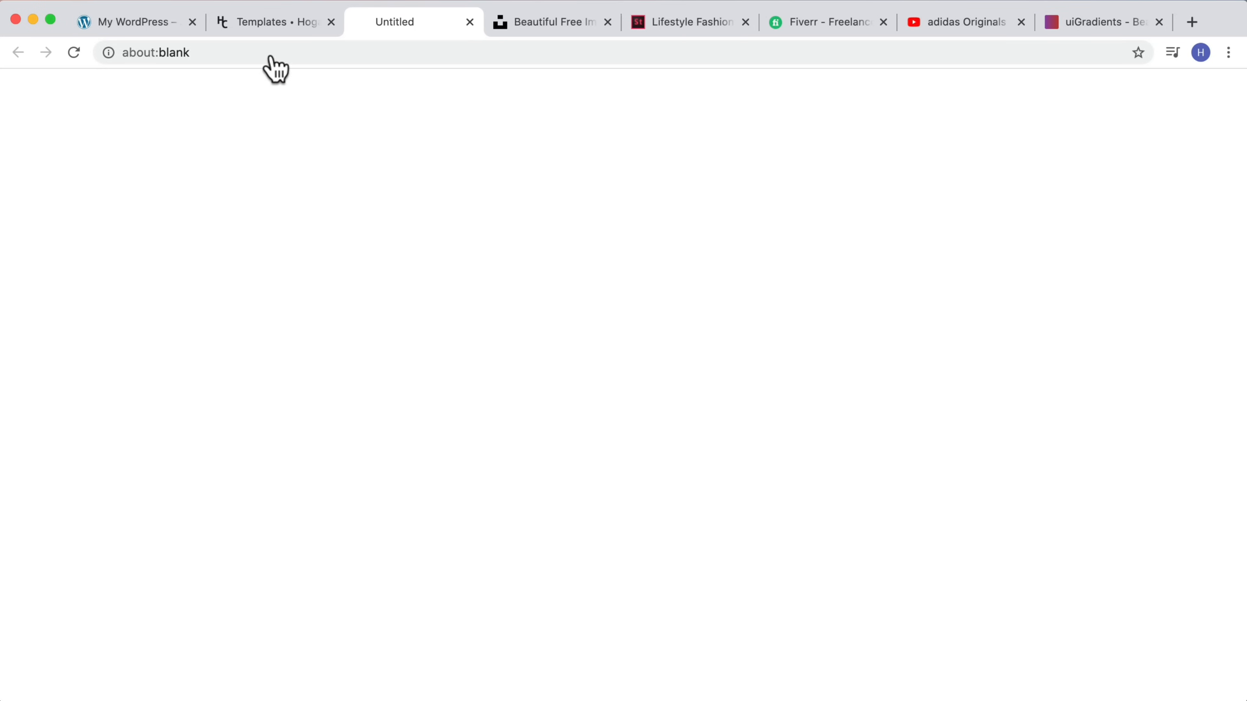
left_click(270, 20)
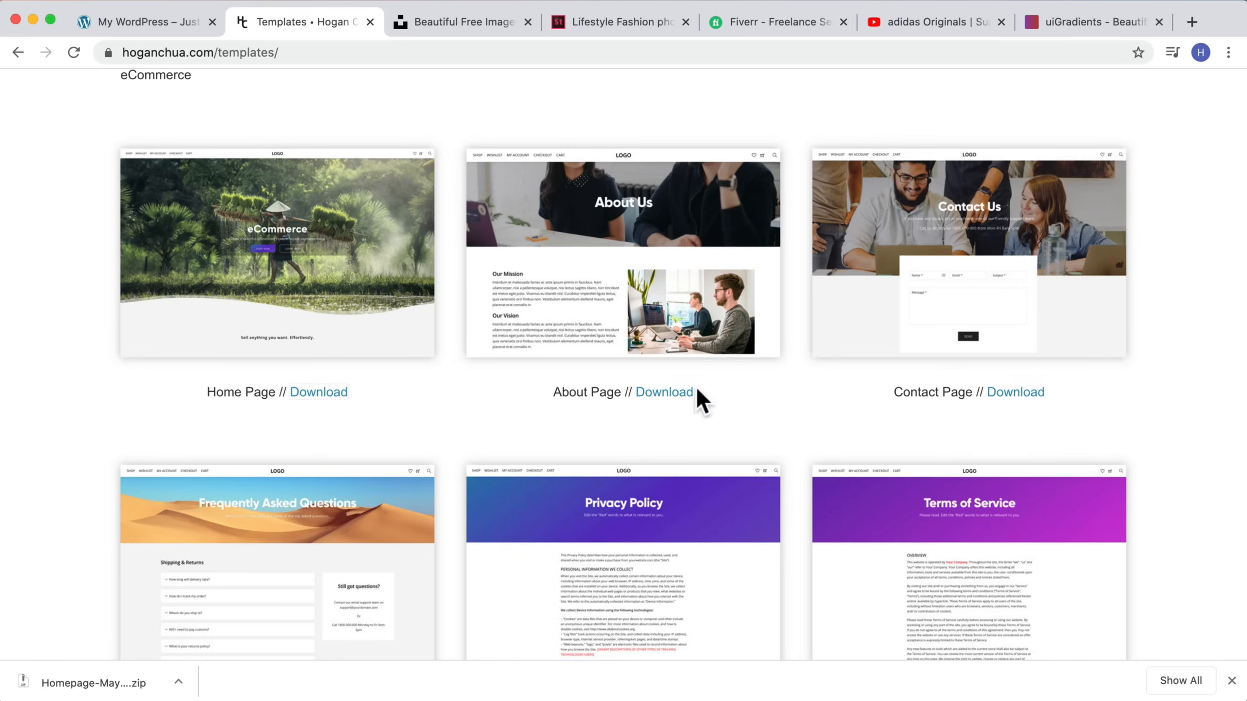
left_click(675, 398)
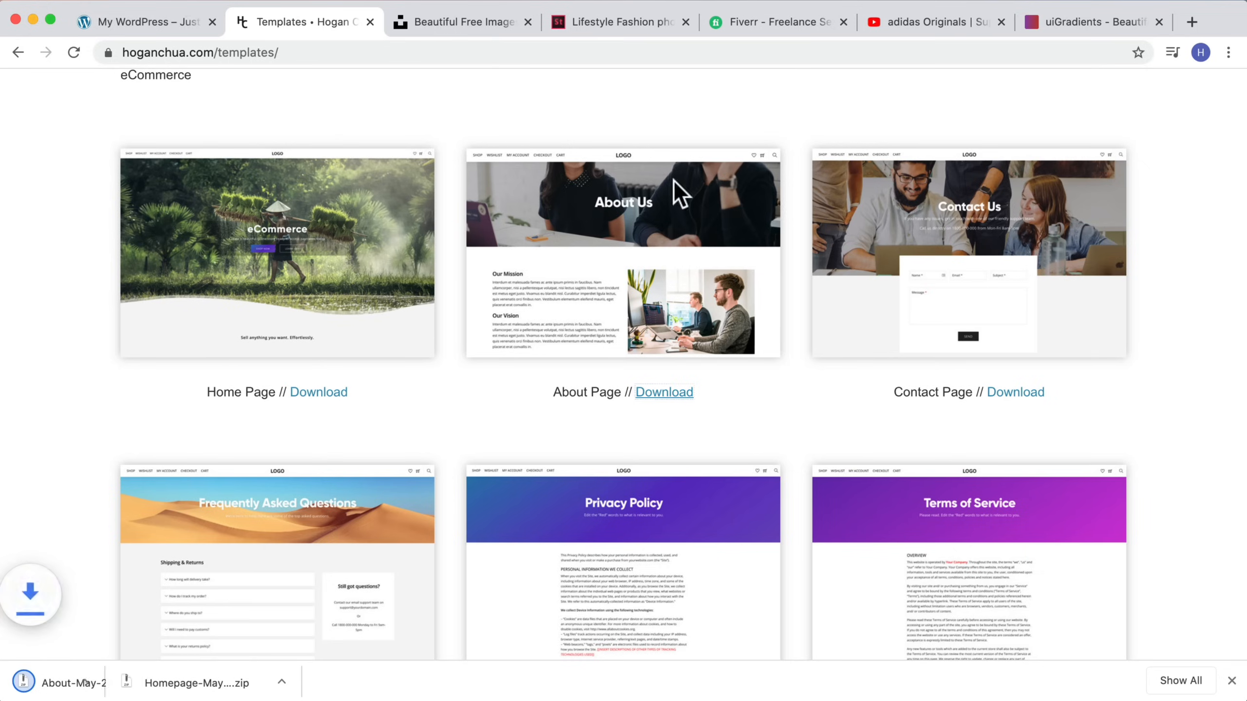
left_click(186, 15)
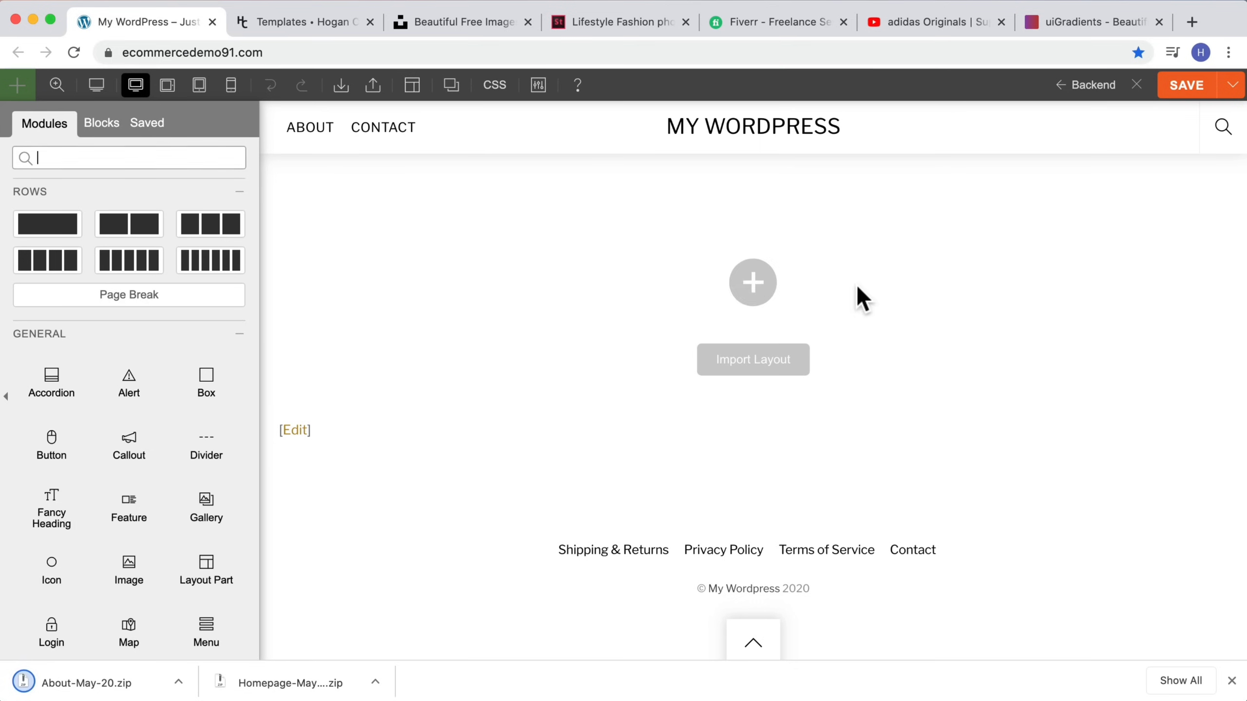
left_click(319, 22)
left_click(1040, 392)
scroll(785, 375, "down", 10)
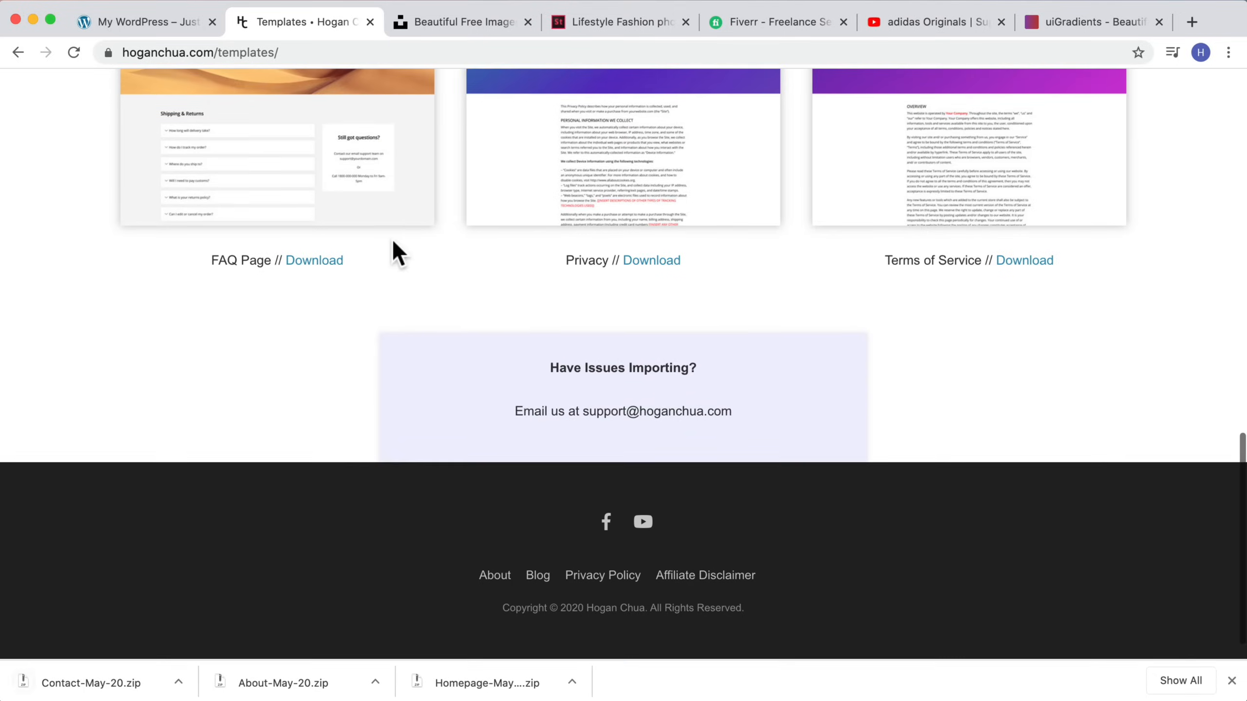
left_click(315, 262)
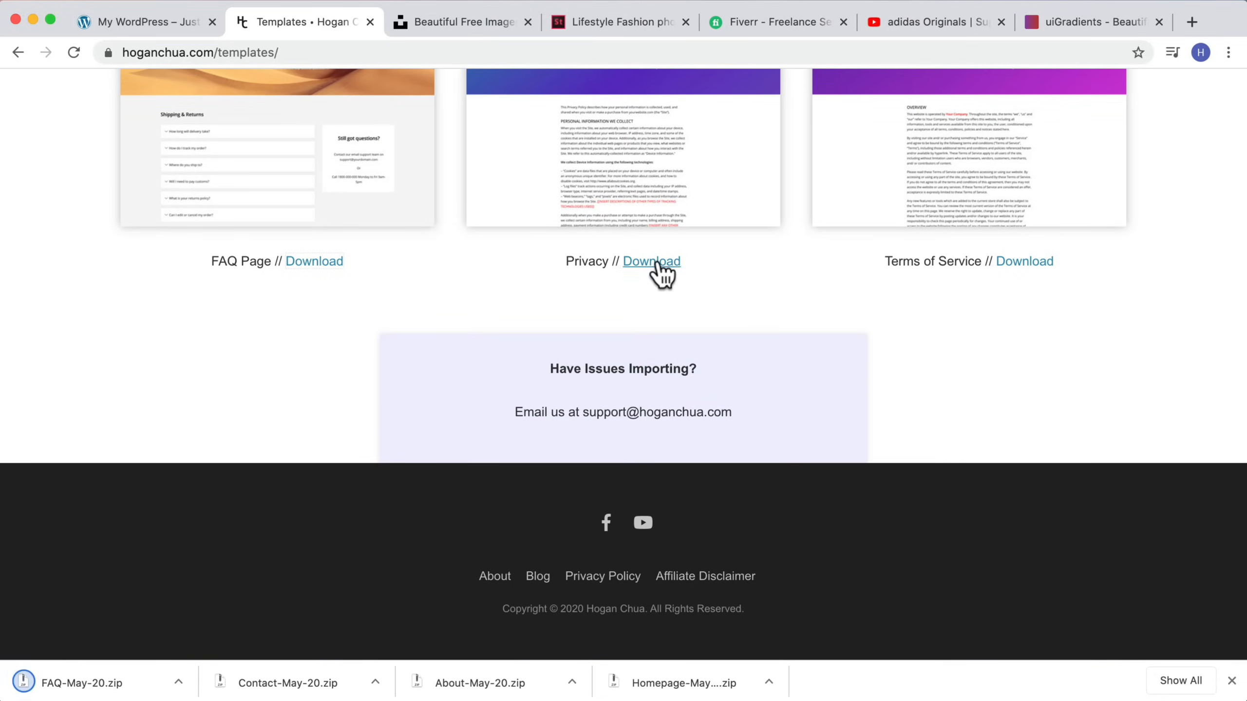
left_click(652, 261)
left_click(1020, 262)
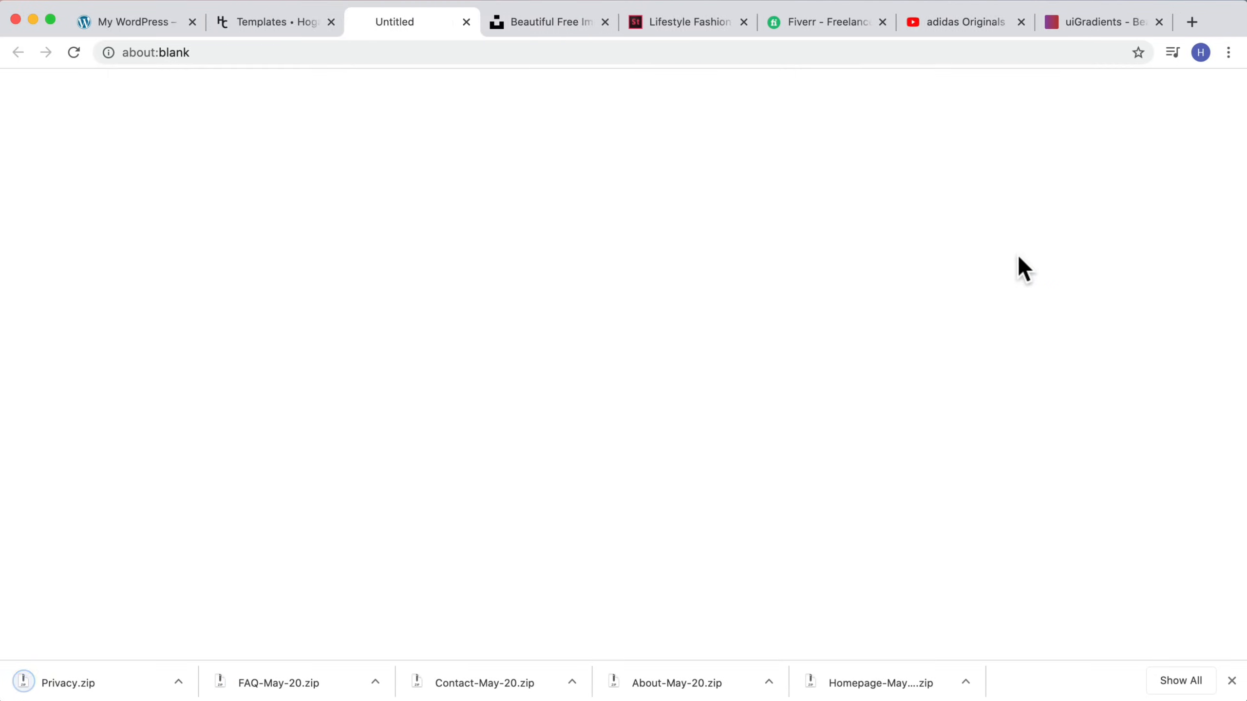
scroll(653, 167, "up", 15)
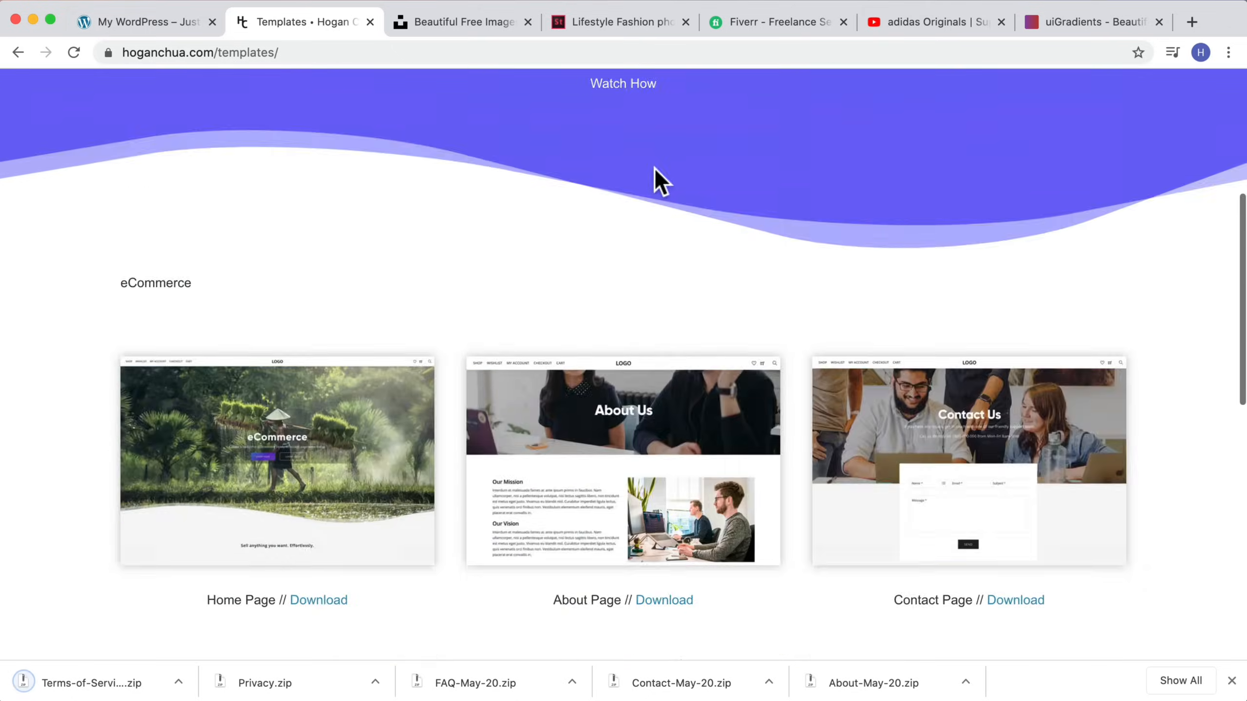
Step: Import the Homepage-May-20.zip layout file into the homepage builder, accepting the override of existing Builder data
left_click(172, 20)
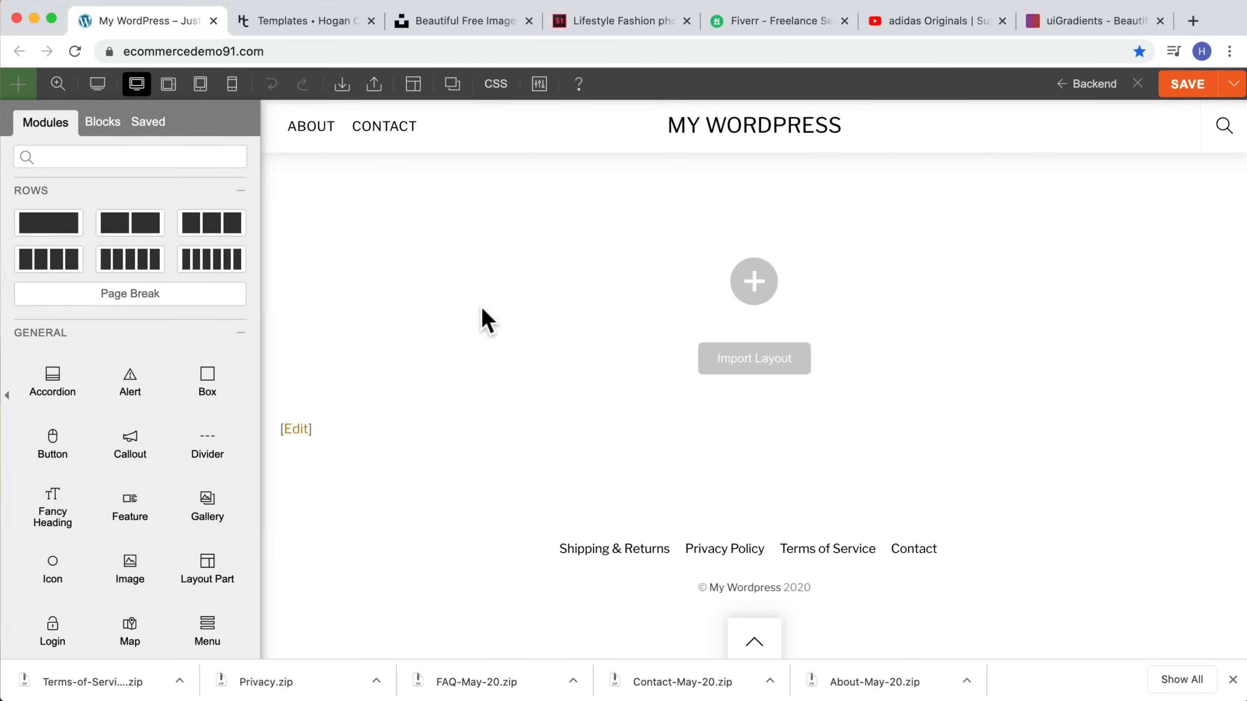
left_click(344, 93)
left_click(372, 127)
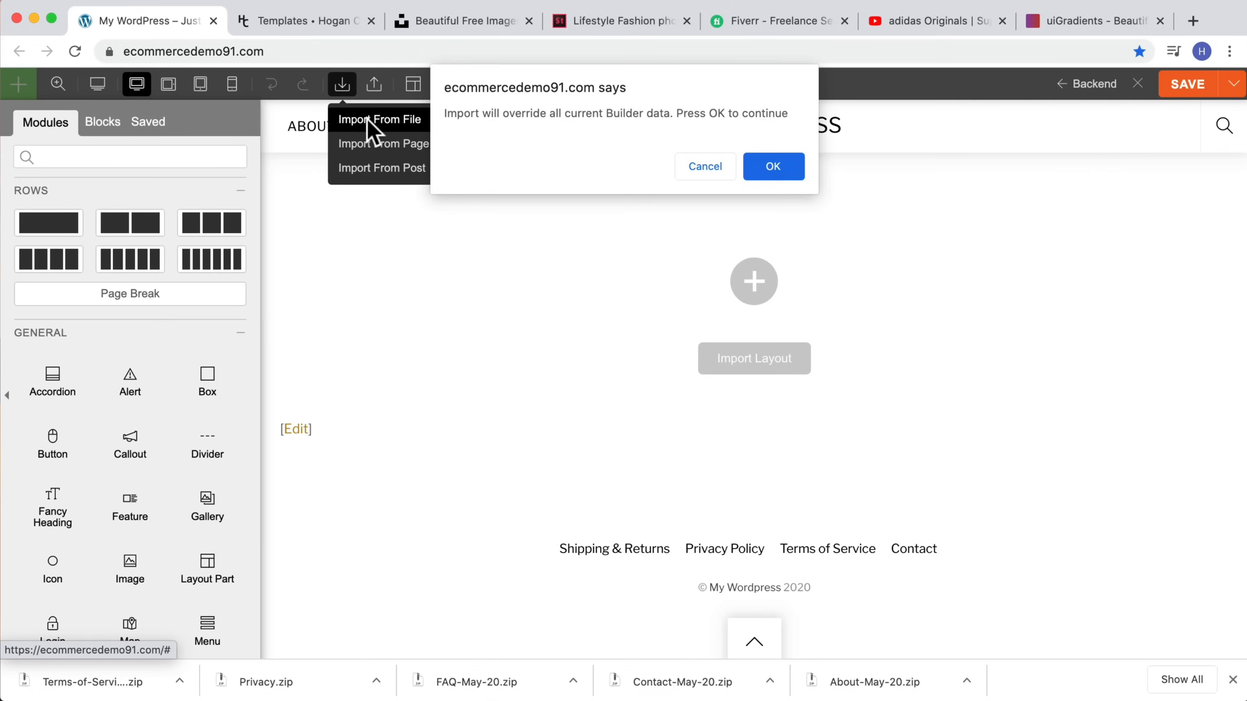
left_click(764, 164)
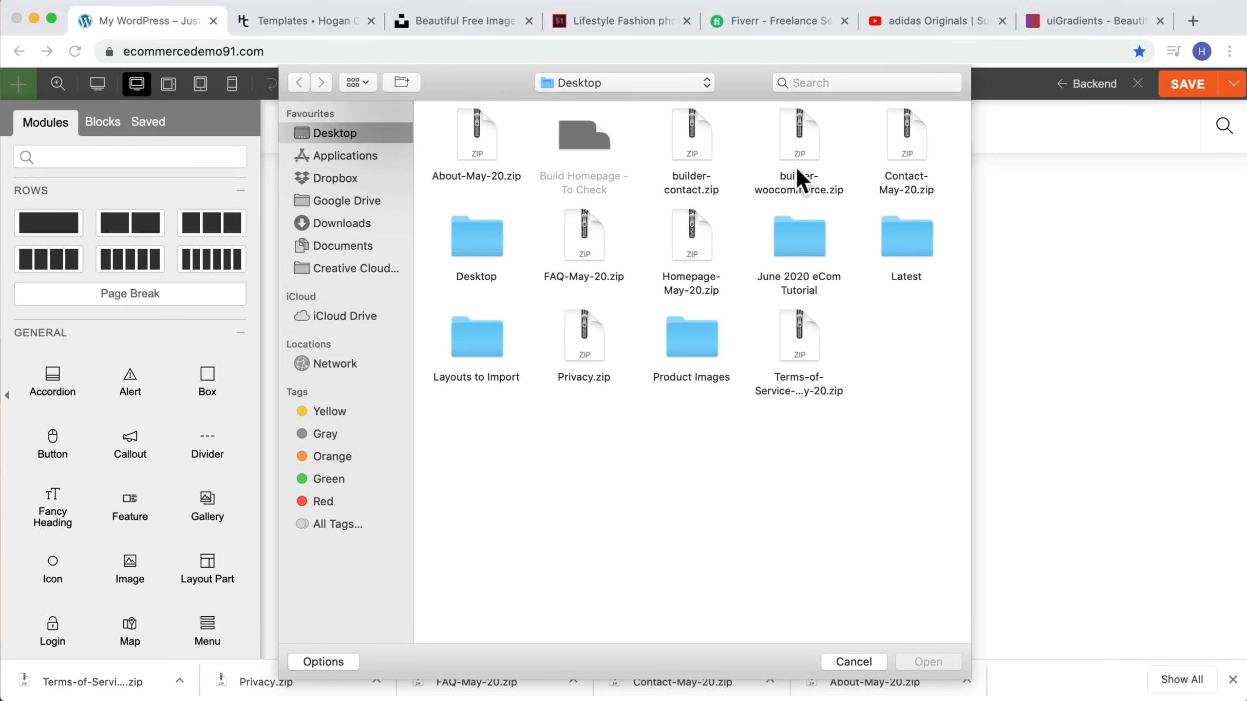
left_click(702, 228)
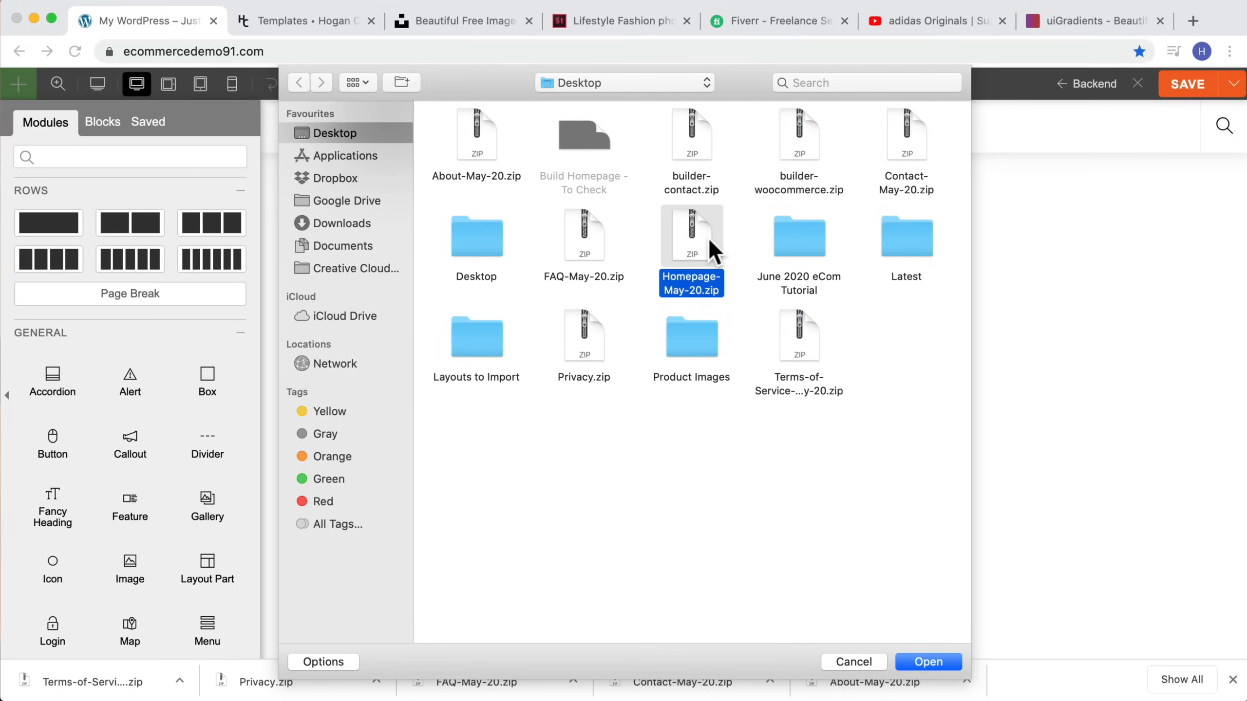
left_click(908, 662)
left_click(1233, 681)
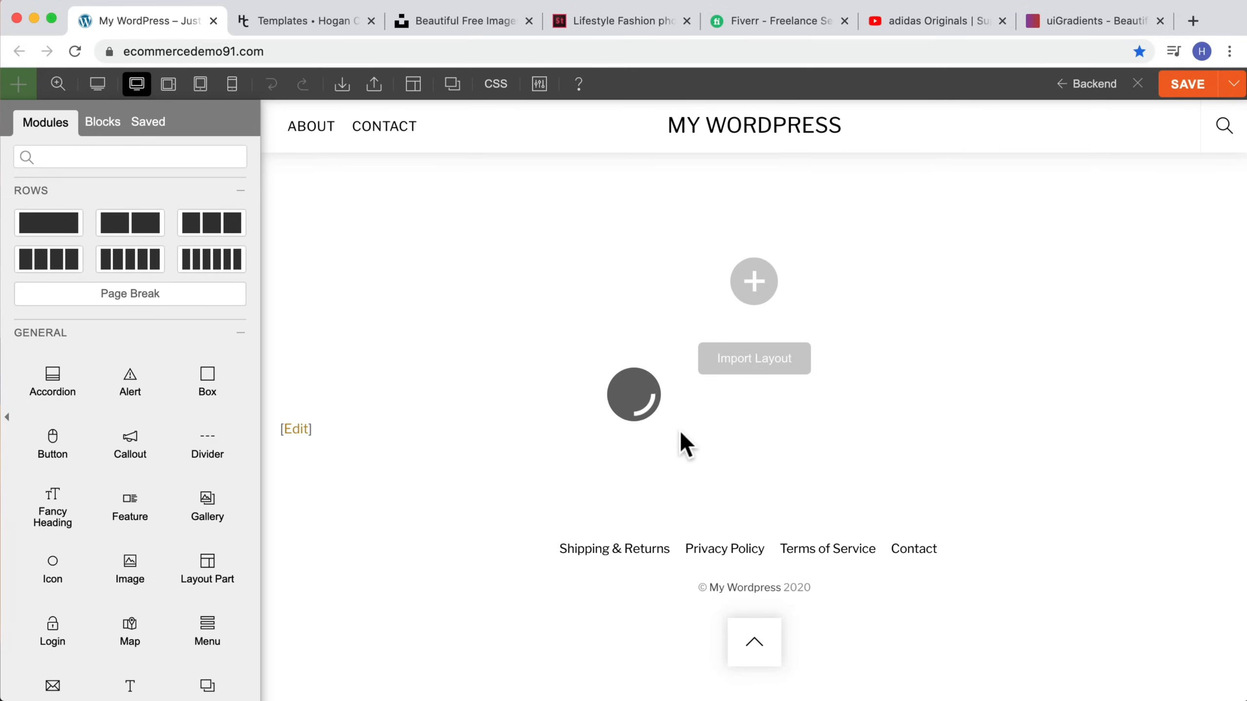
Step: Review the imported homepage layout's sections, zooming out to 50% and back to 100%
scroll(1033, 513, "down", 20)
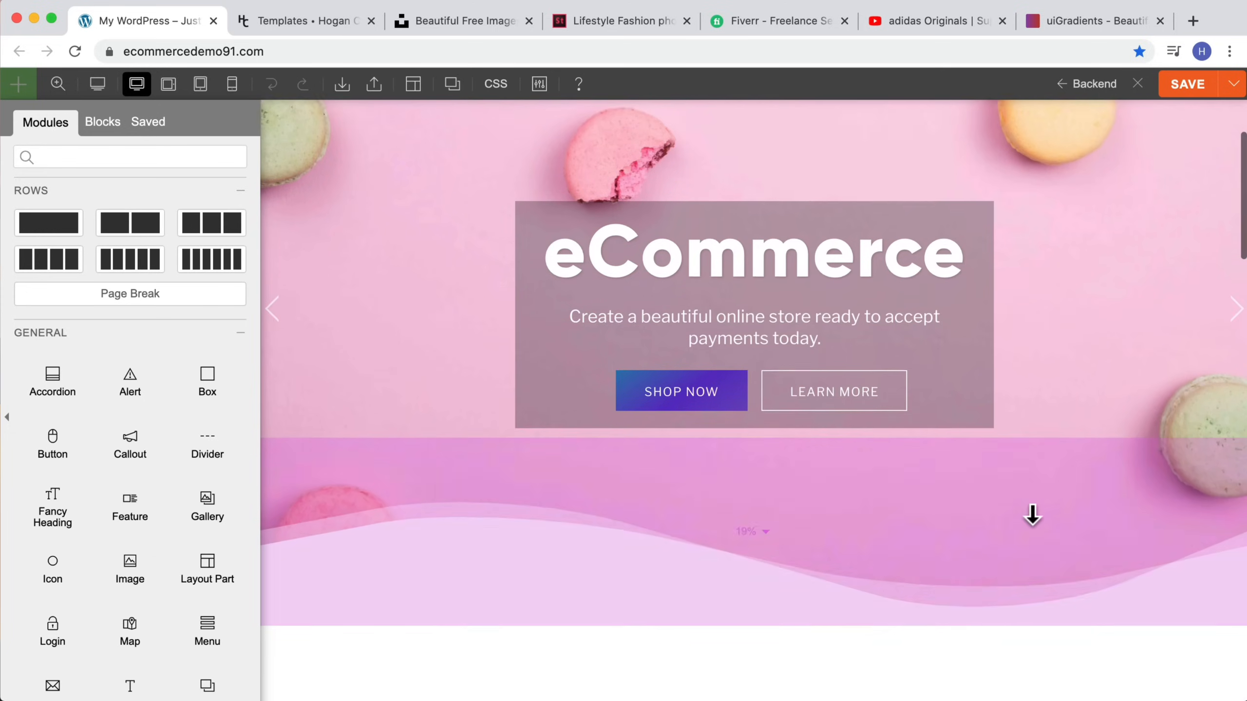
scroll(1032, 510, "down", 15)
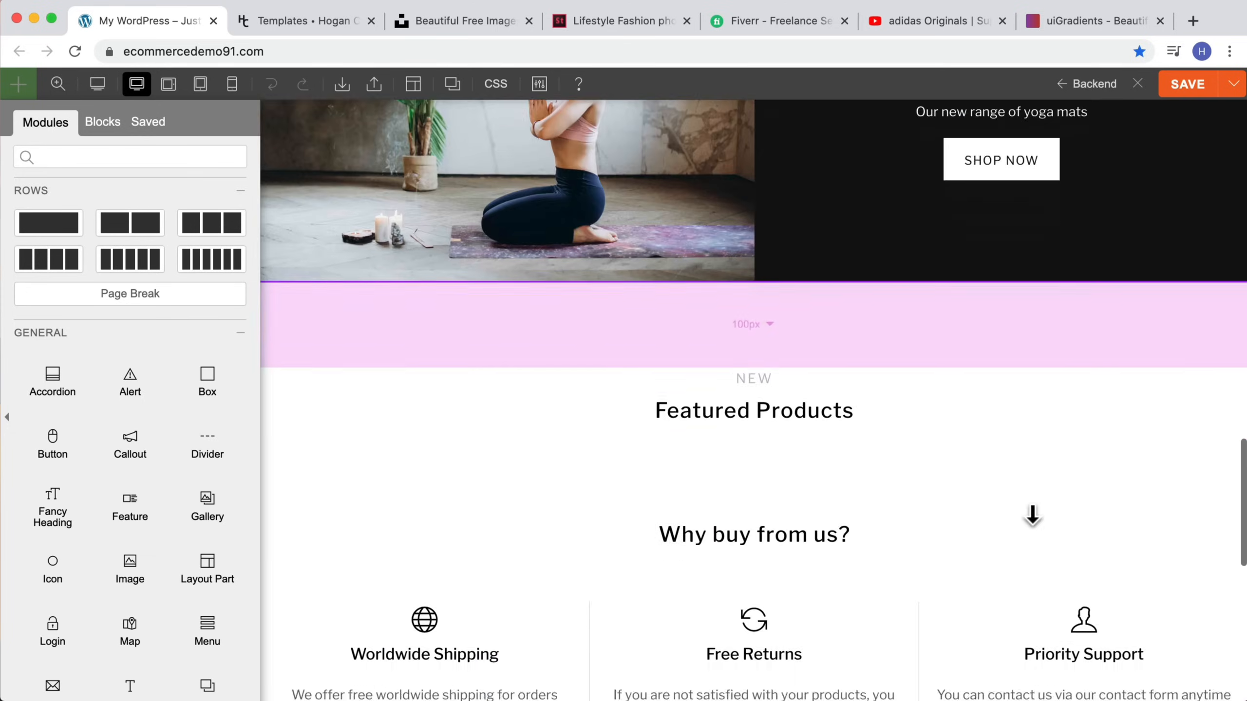
scroll(1030, 513, "up", 6)
scroll(1008, 509, "up", 1)
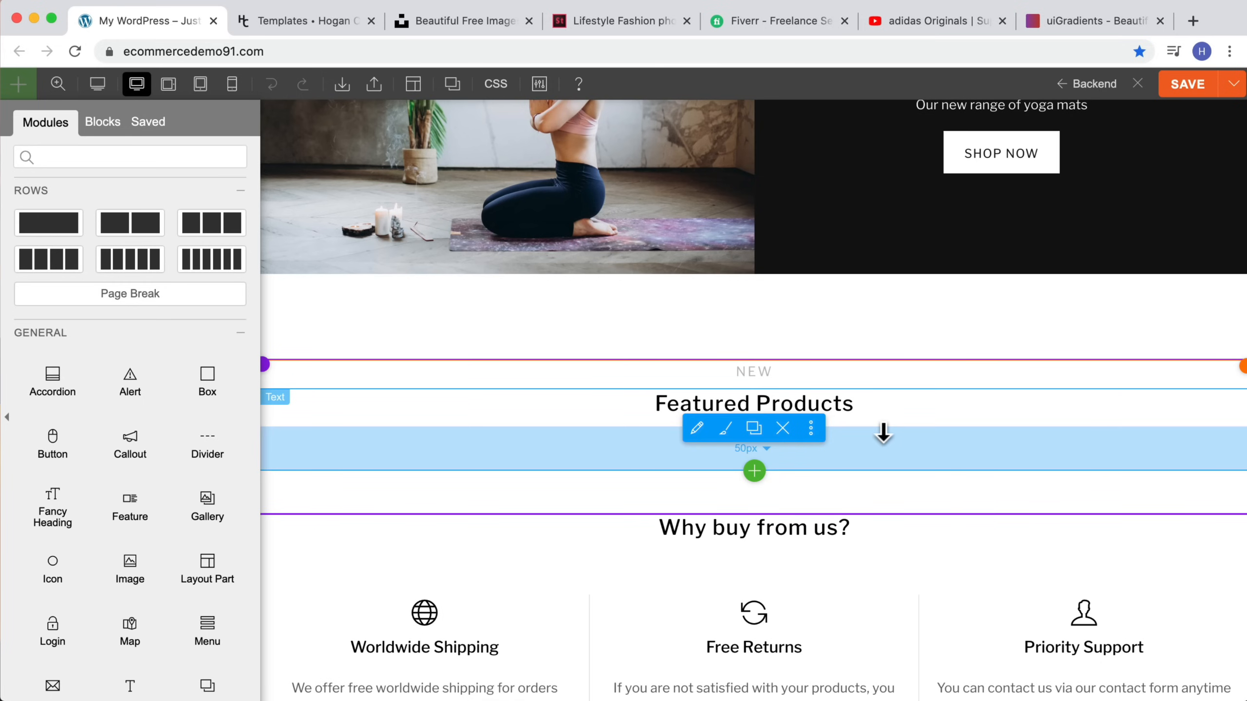
scroll(883, 434, "down", 10)
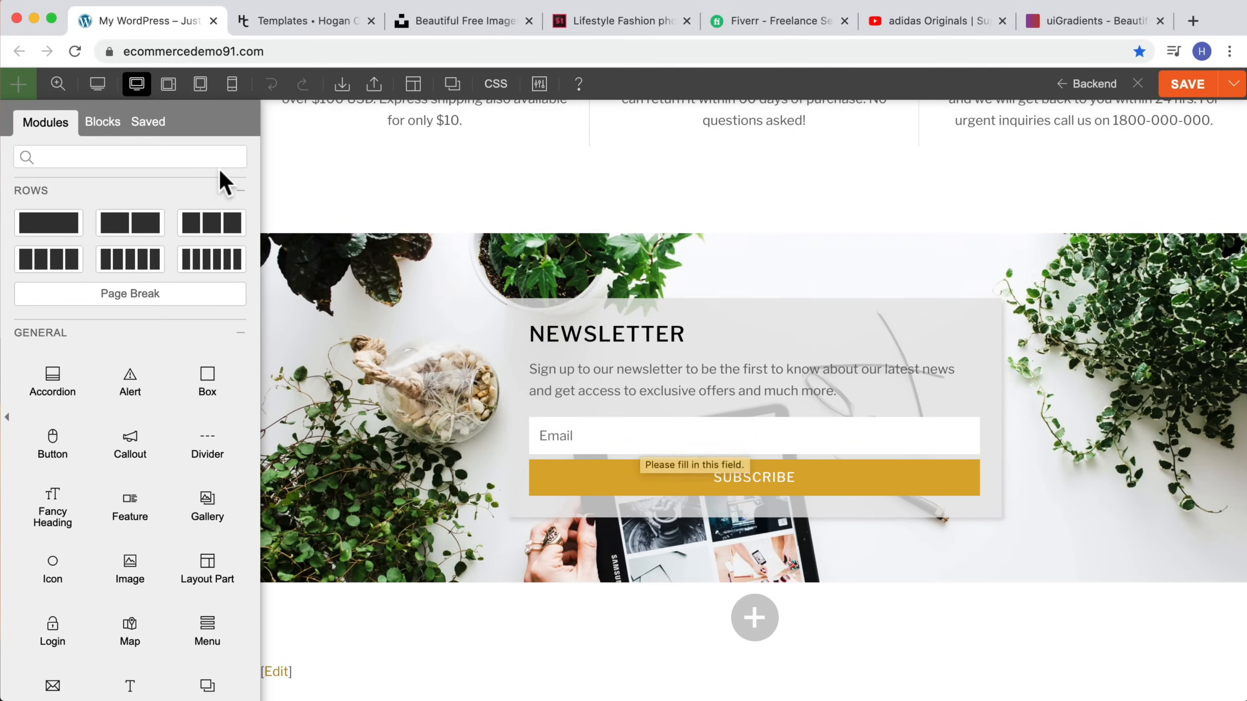
left_click(57, 84)
scroll(743, 236, "up", 10)
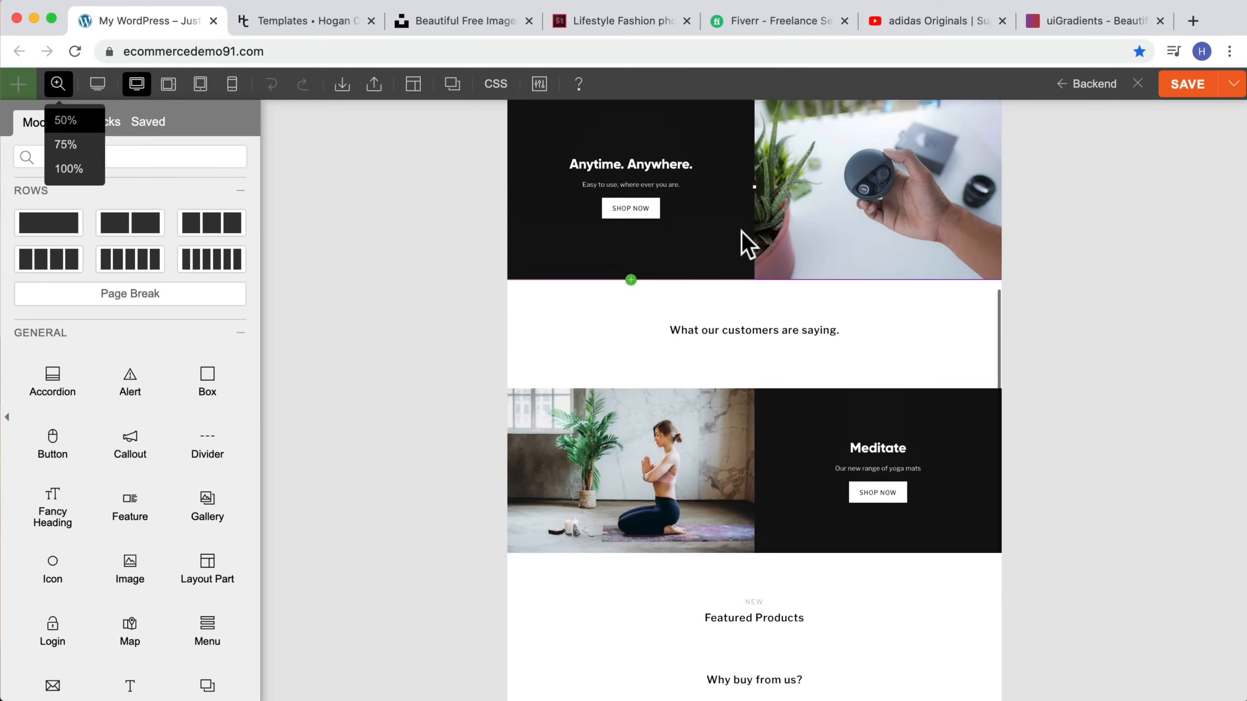
scroll(742, 236, "up", 8)
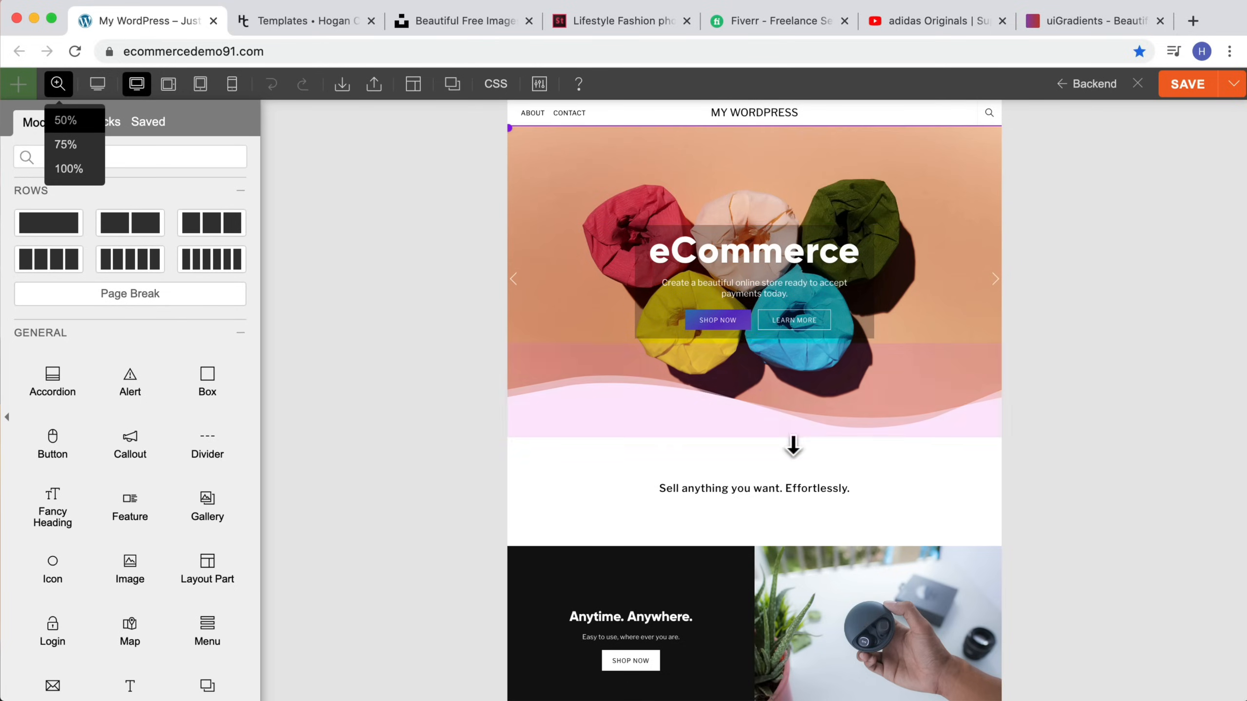
scroll(824, 451, "down", 3)
scroll(824, 451, "down", 1)
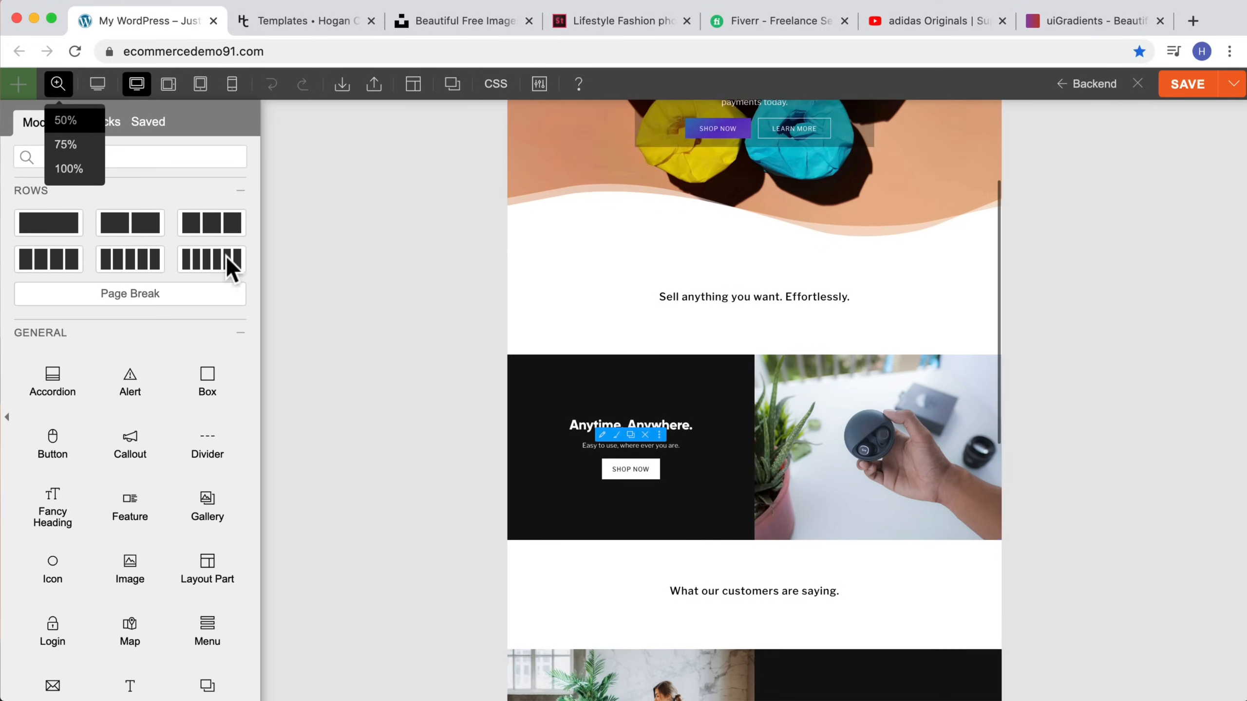
scroll(809, 246, "down", 1)
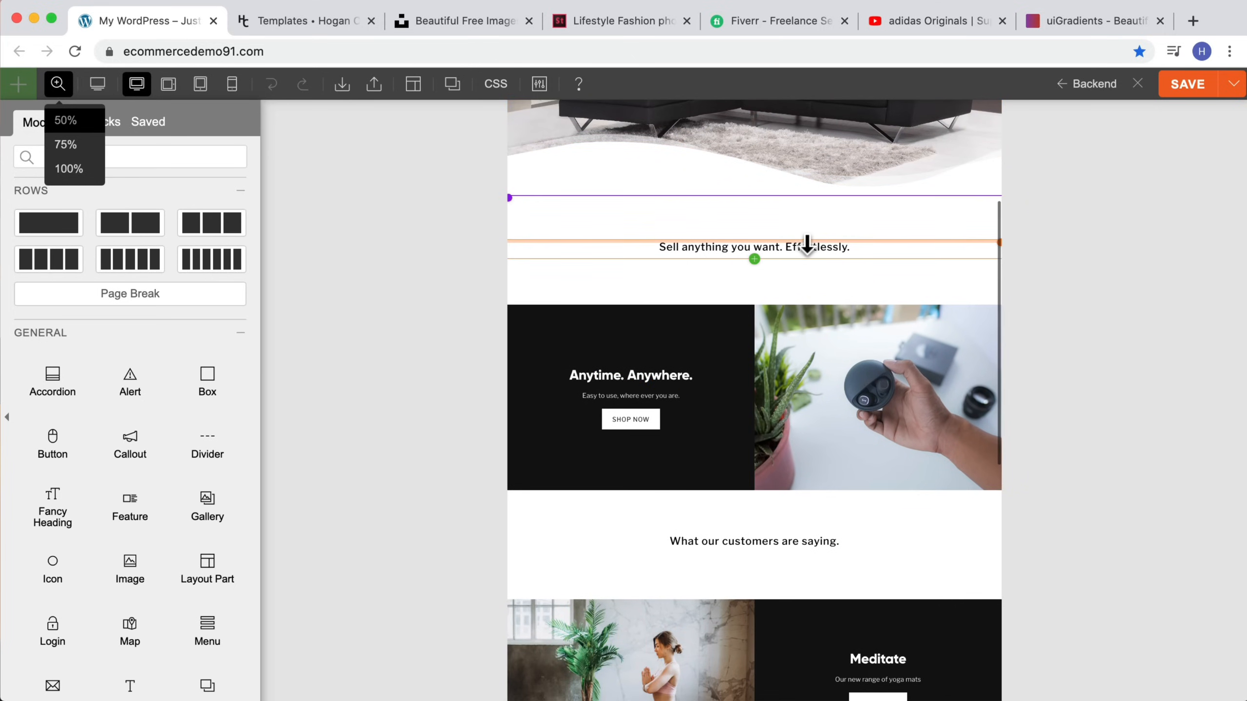
scroll(809, 244, "up", 5)
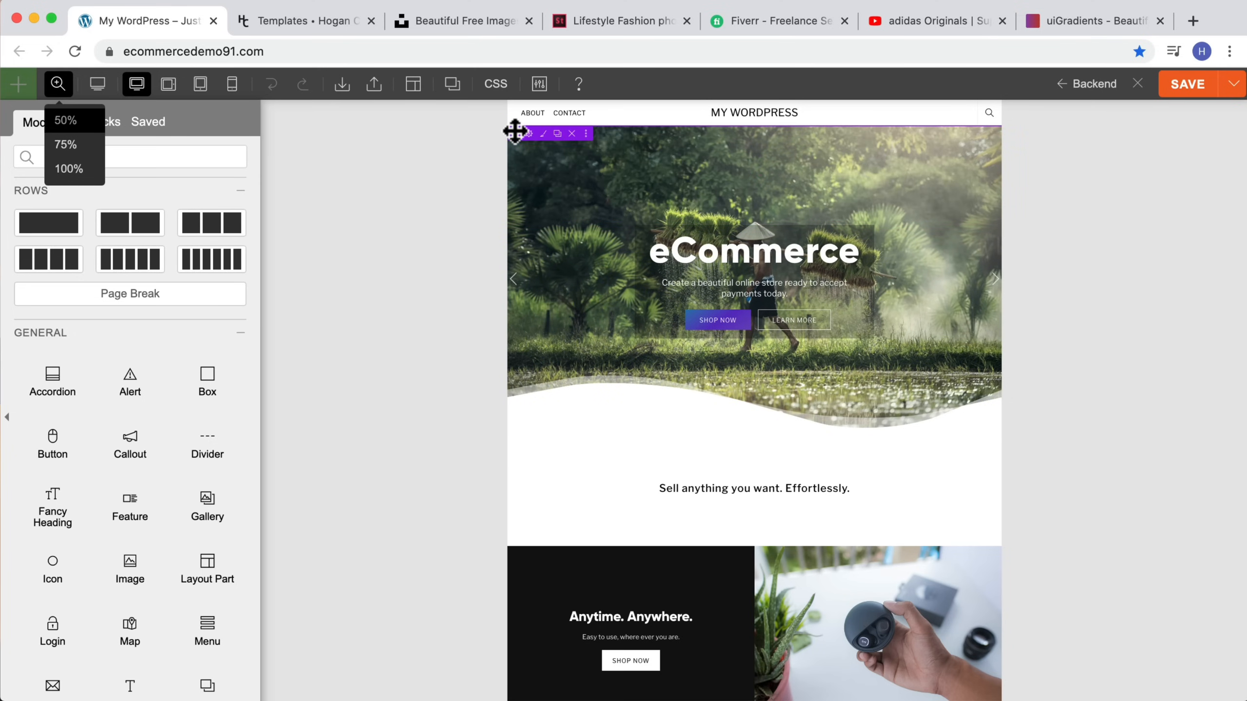
left_click(64, 171)
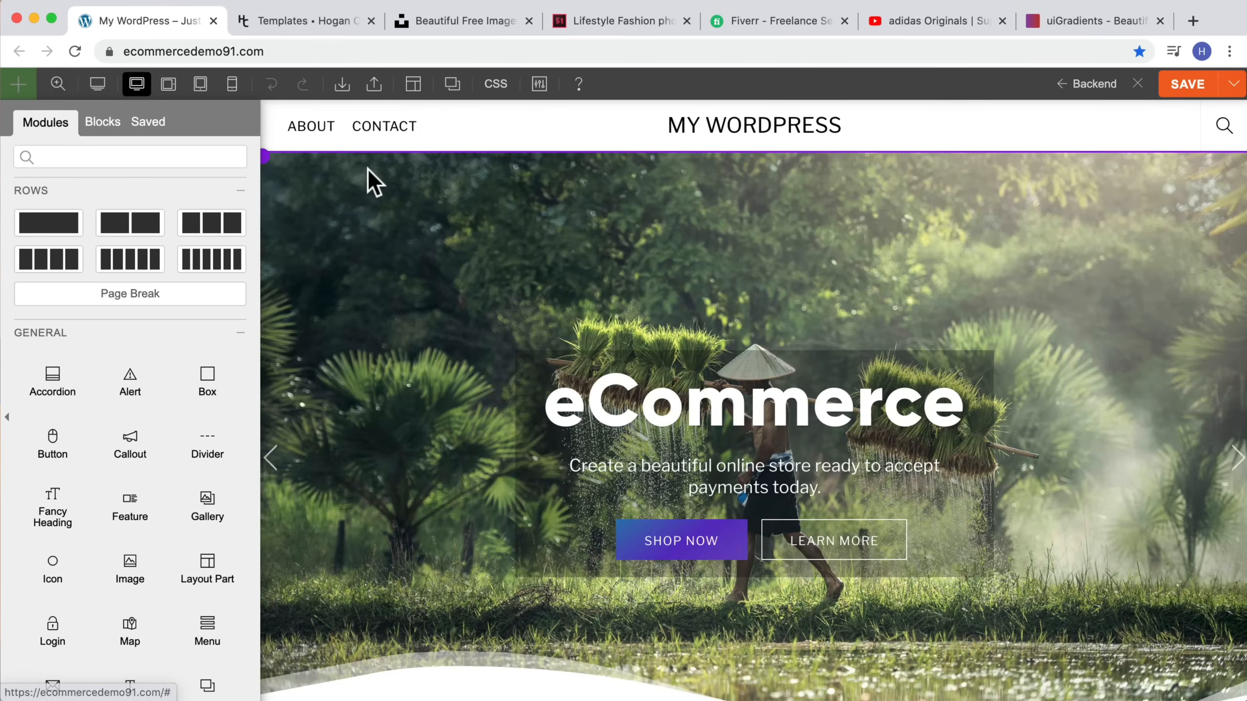
left_click(299, 167)
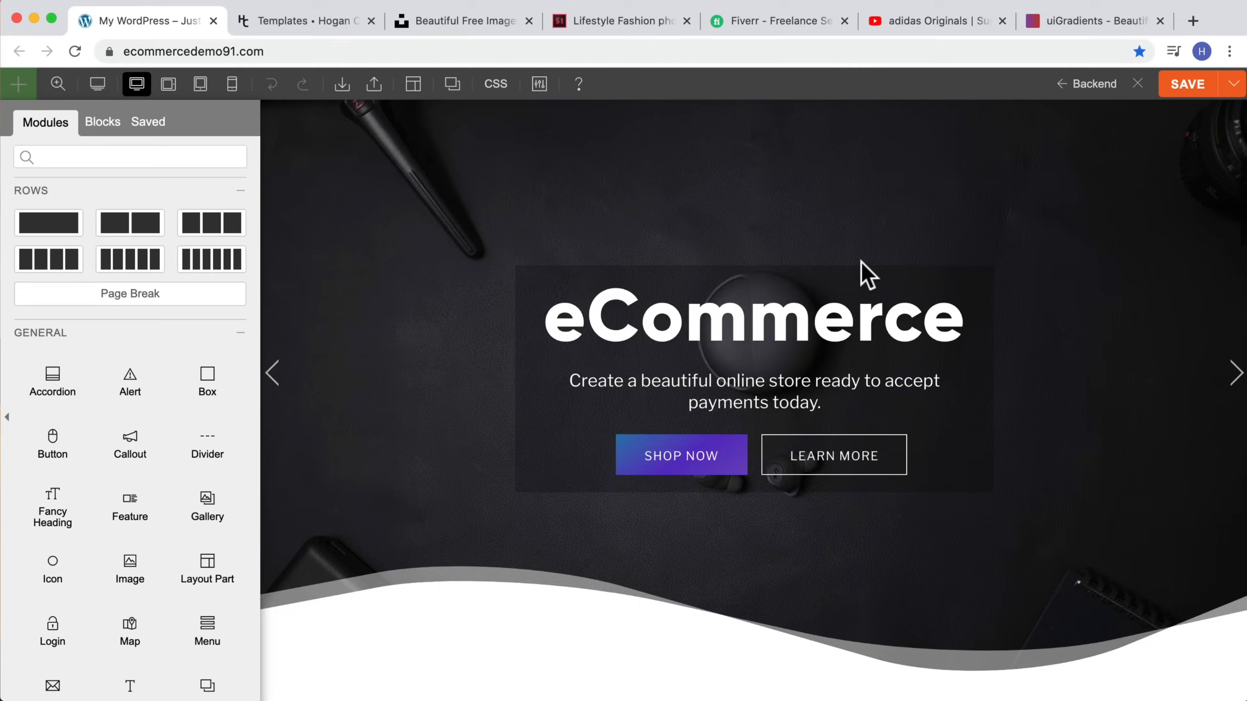
scroll(863, 273, "down", 10)
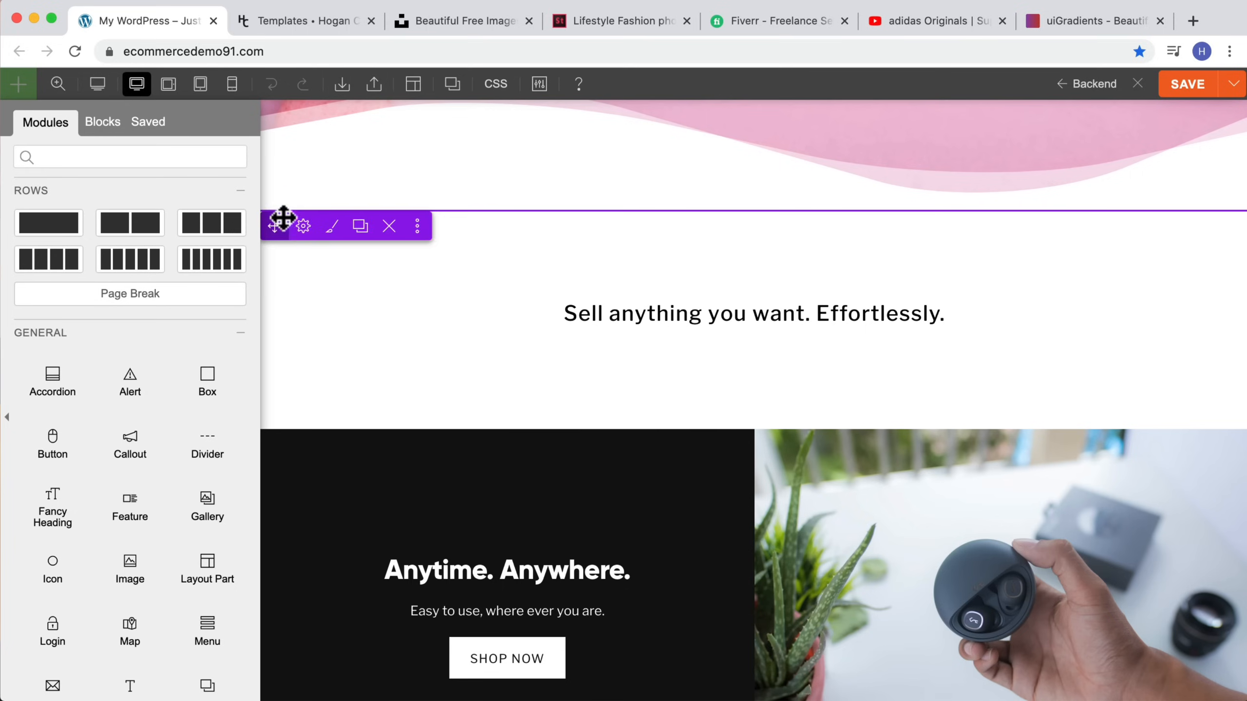
mouse_move(304, 230)
left_click(321, 332)
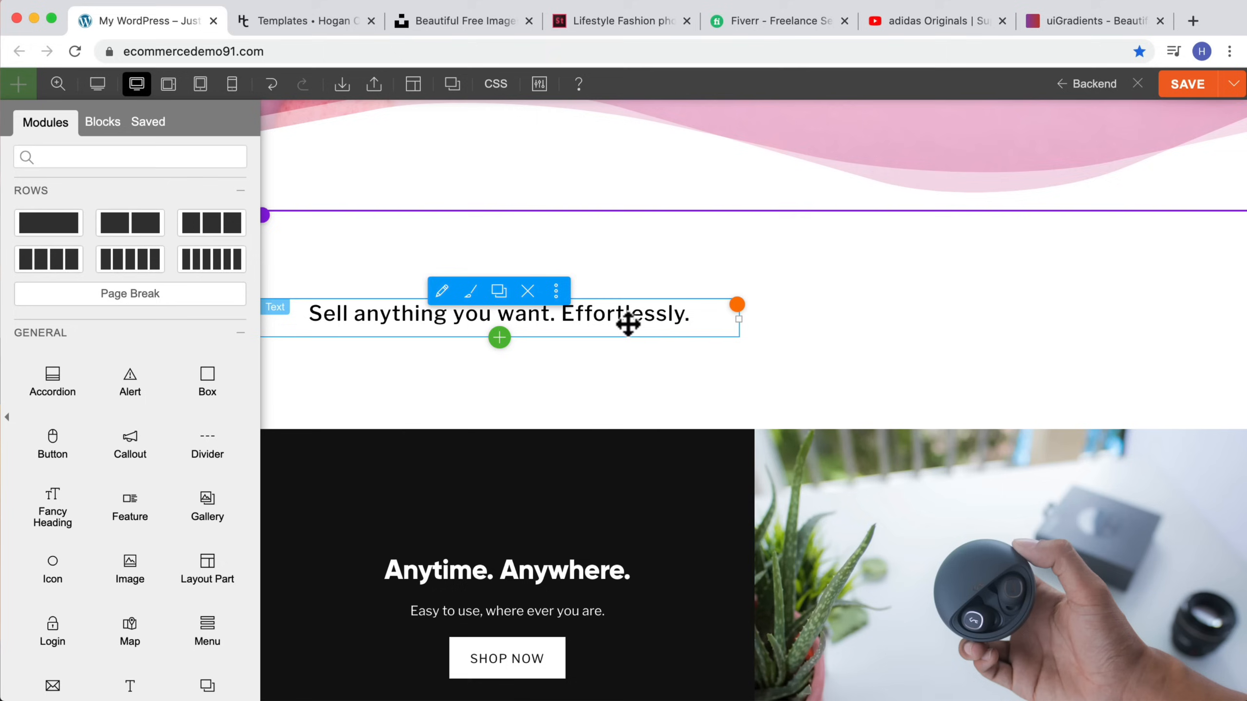
scroll(89, 412, "down", 5)
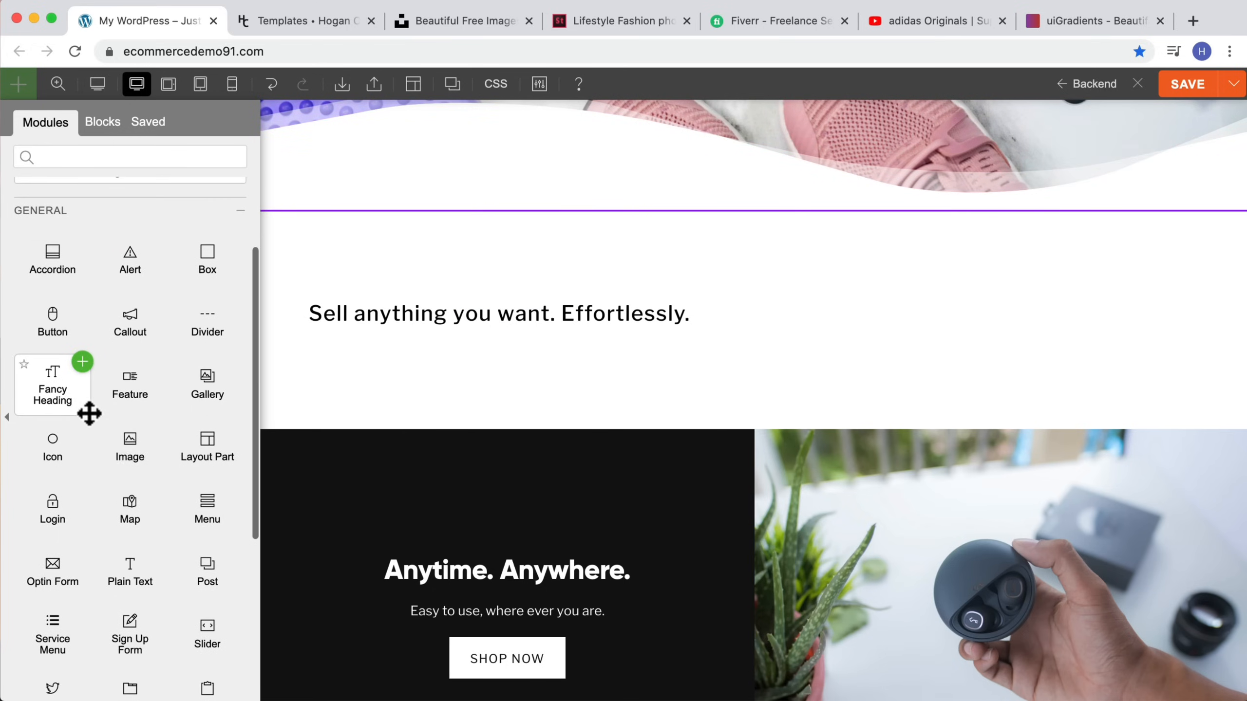
left_click_drag(131, 444, 896, 325)
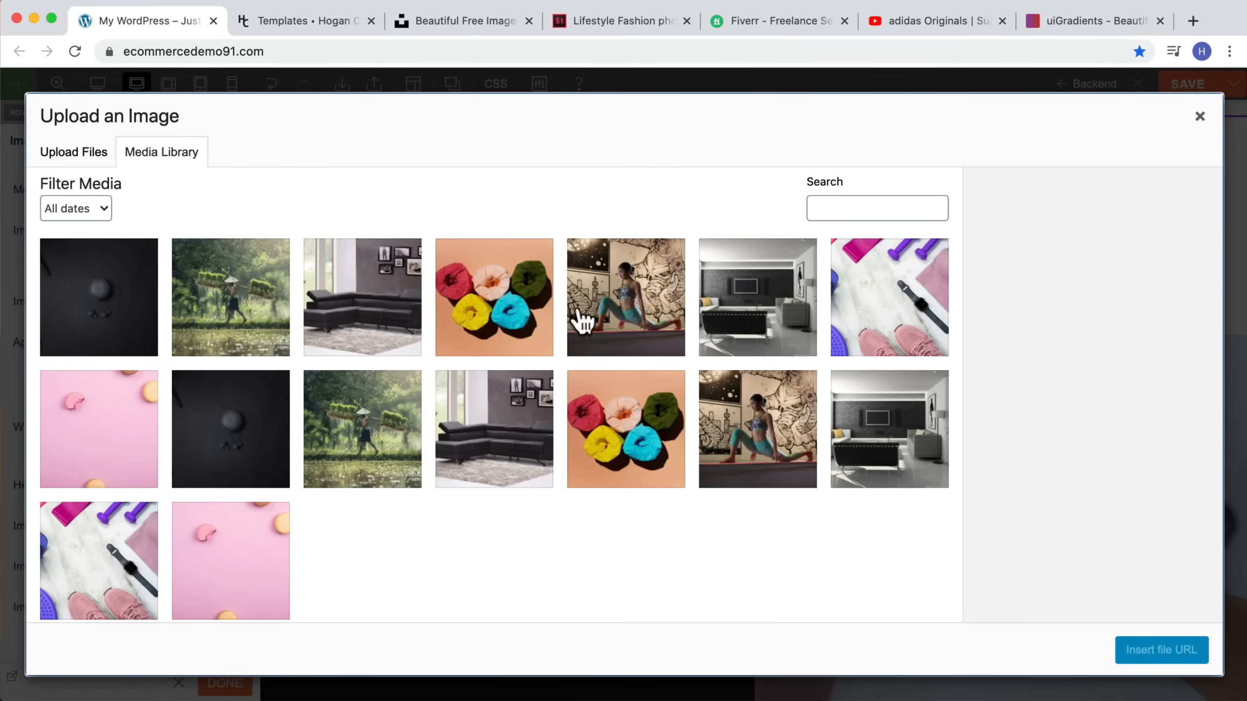
left_click(1199, 117)
scroll(790, 226, "up", 3)
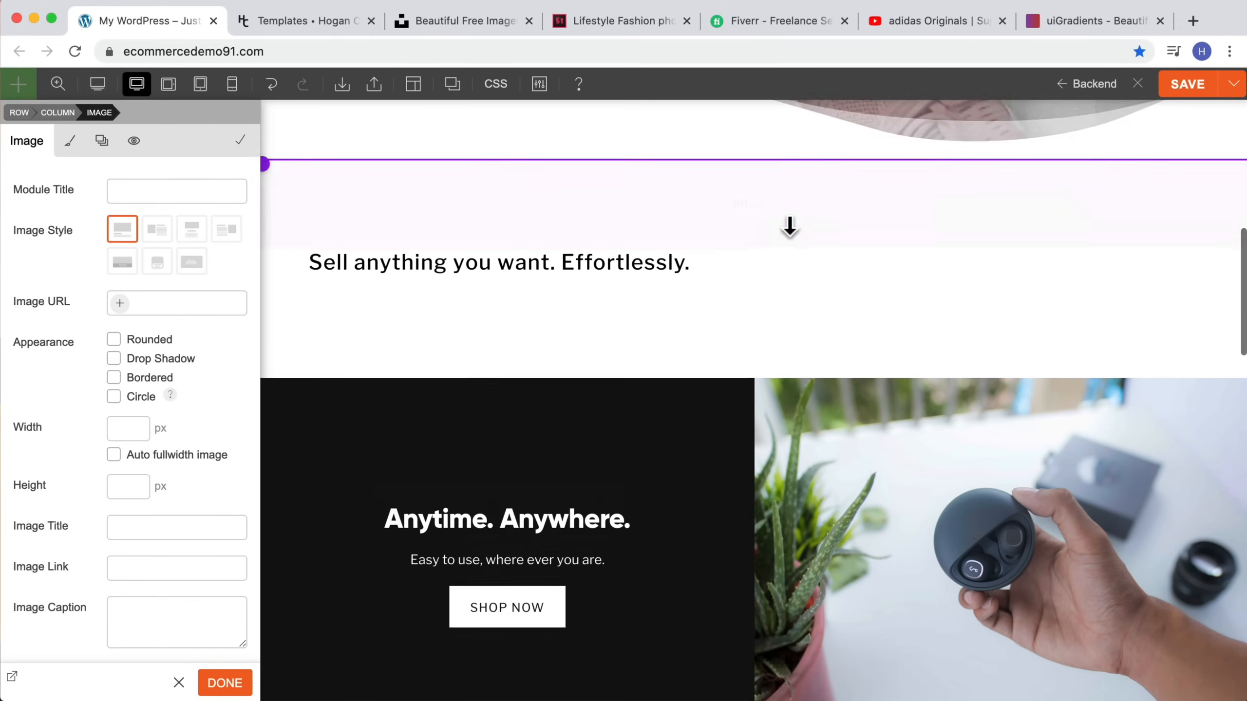
scroll(664, 342, "up", 1)
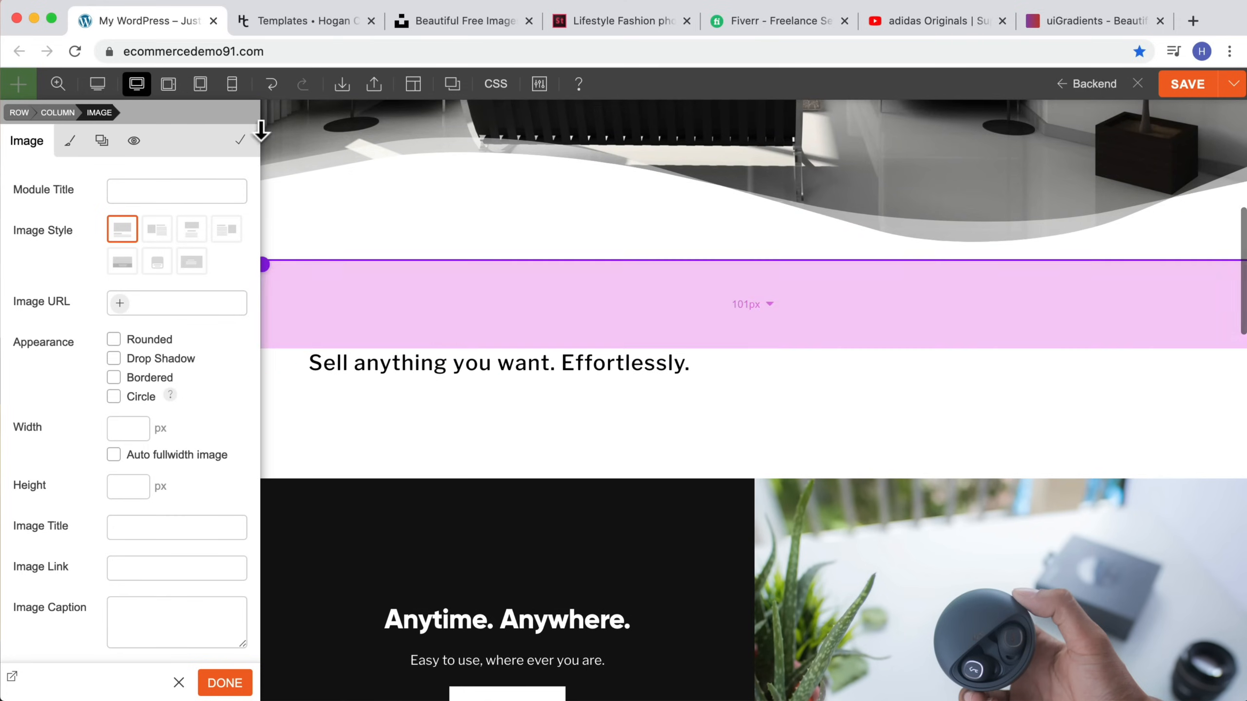
left_click(270, 87)
left_click(267, 91)
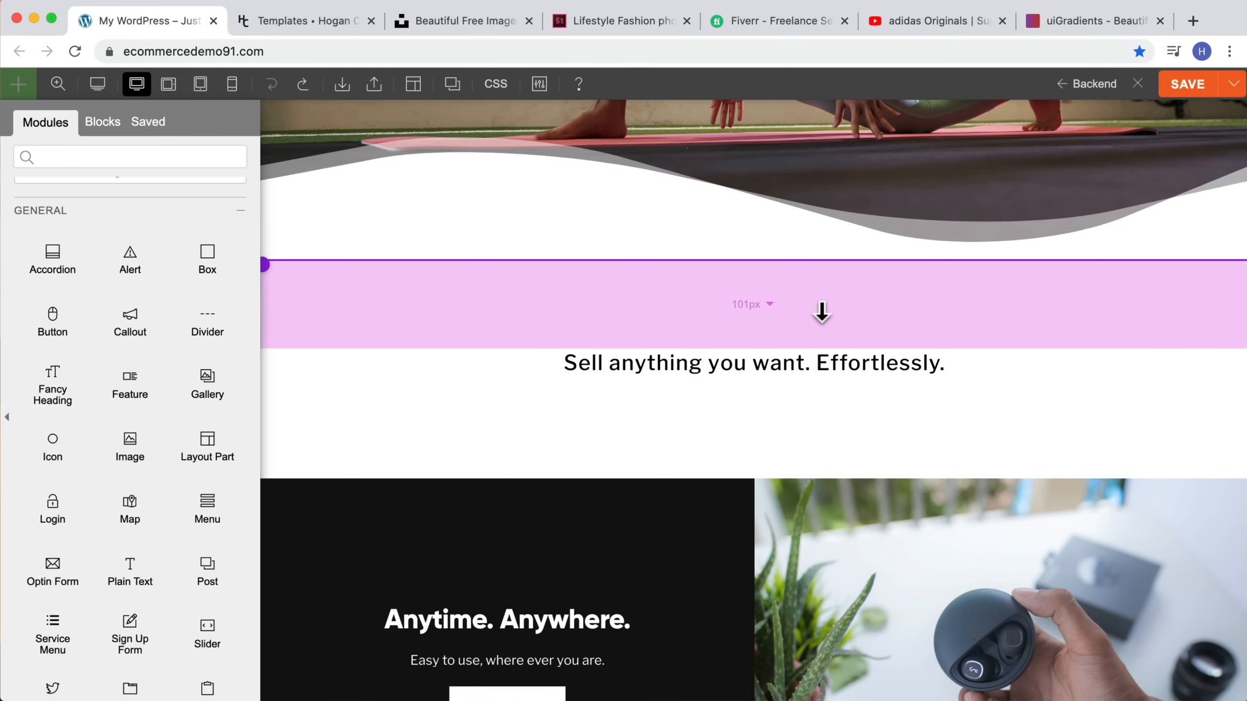
Step: Reduce the top padding of the tagline row and set its bottom padding to about 77 px
mouse_move(821, 312)
left_mouse_down()
mouse_move(815, 287)
mouse_move(813, 309)
left_mouse_up()
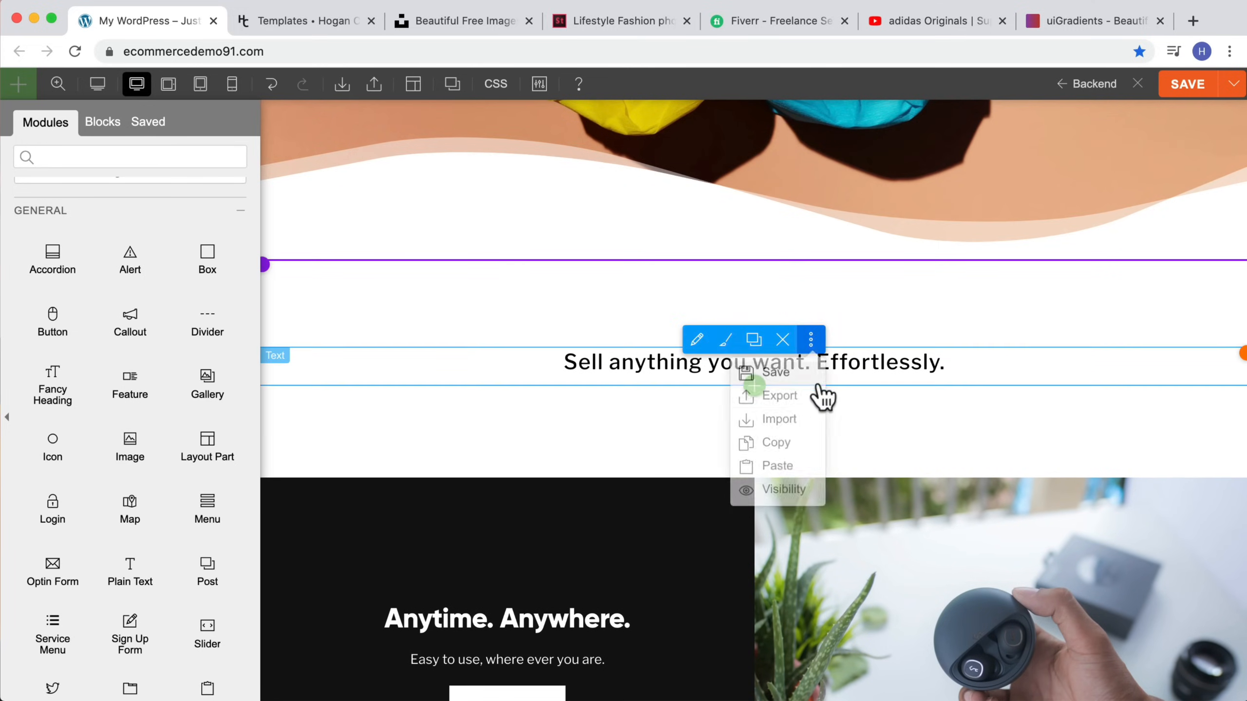
scroll(854, 344, "up", 2)
mouse_move(853, 357)
left_mouse_down()
mouse_move(832, 442)
mouse_move(829, 350)
left_mouse_up()
left_click_drag(827, 468, 823, 437)
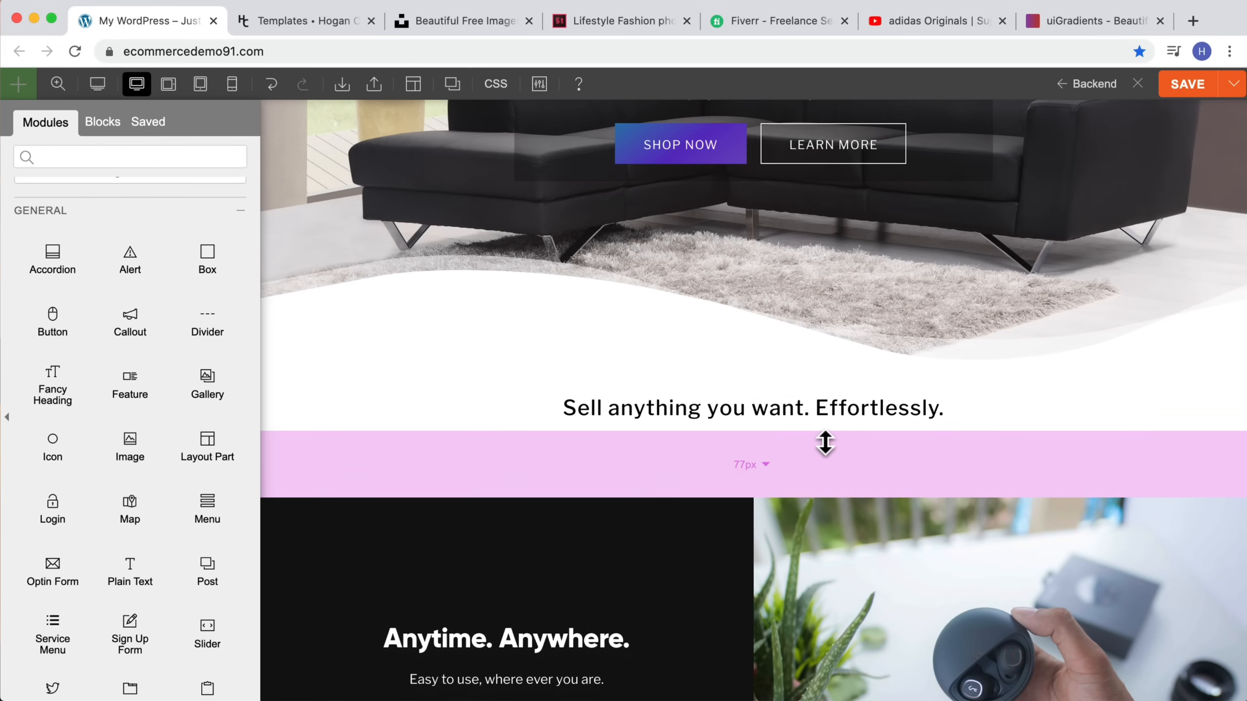
scroll(1141, 595, "up", 3)
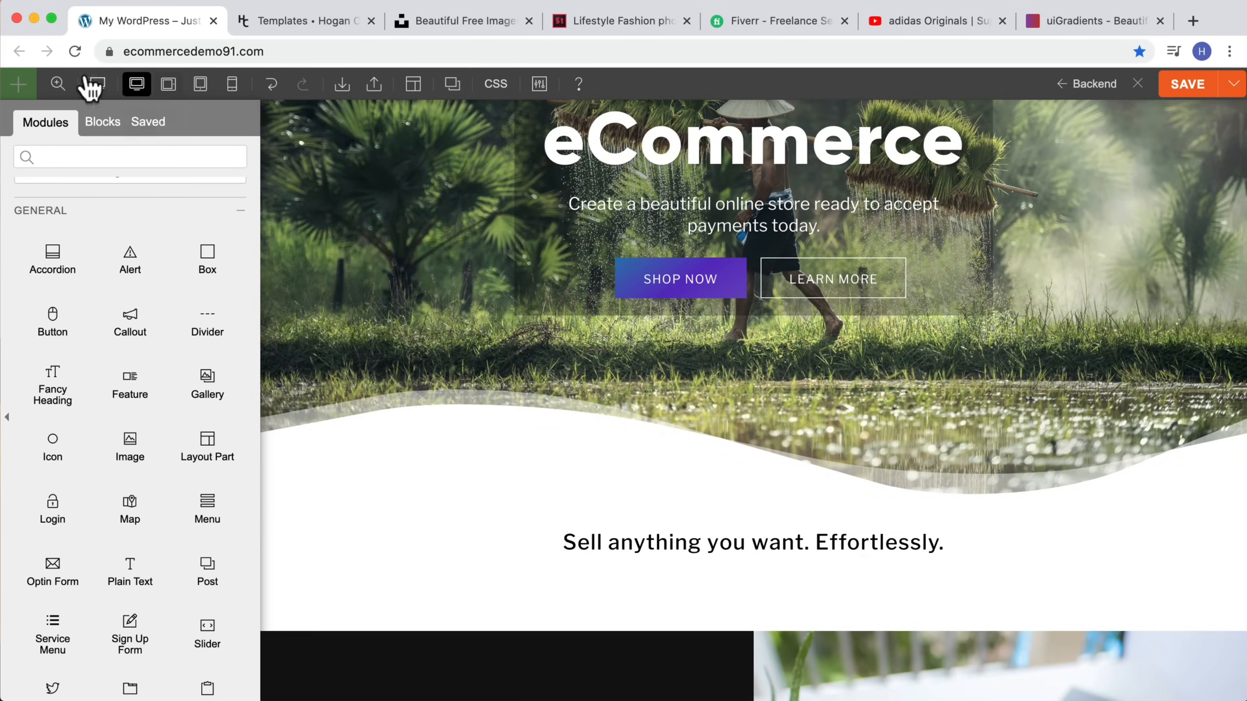
left_click(93, 84)
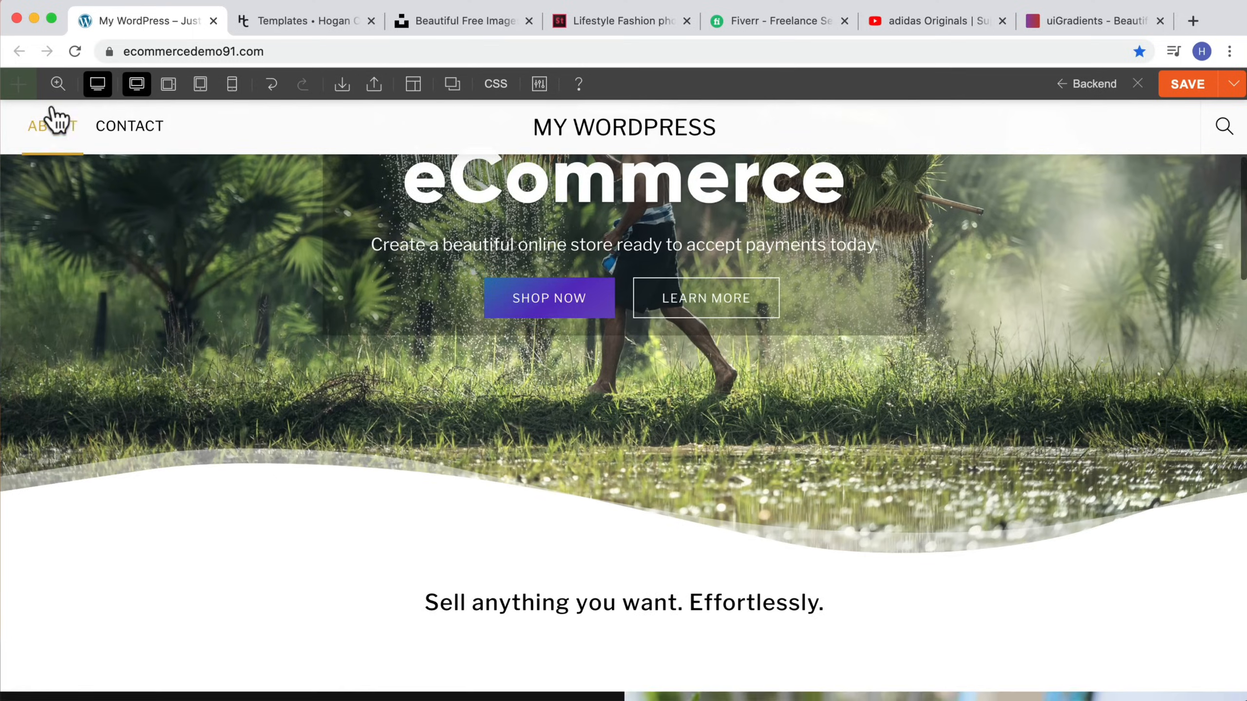
Step: Increase the tagline row's padding, setting its bottom padding to about 100 px
left_click(57, 85)
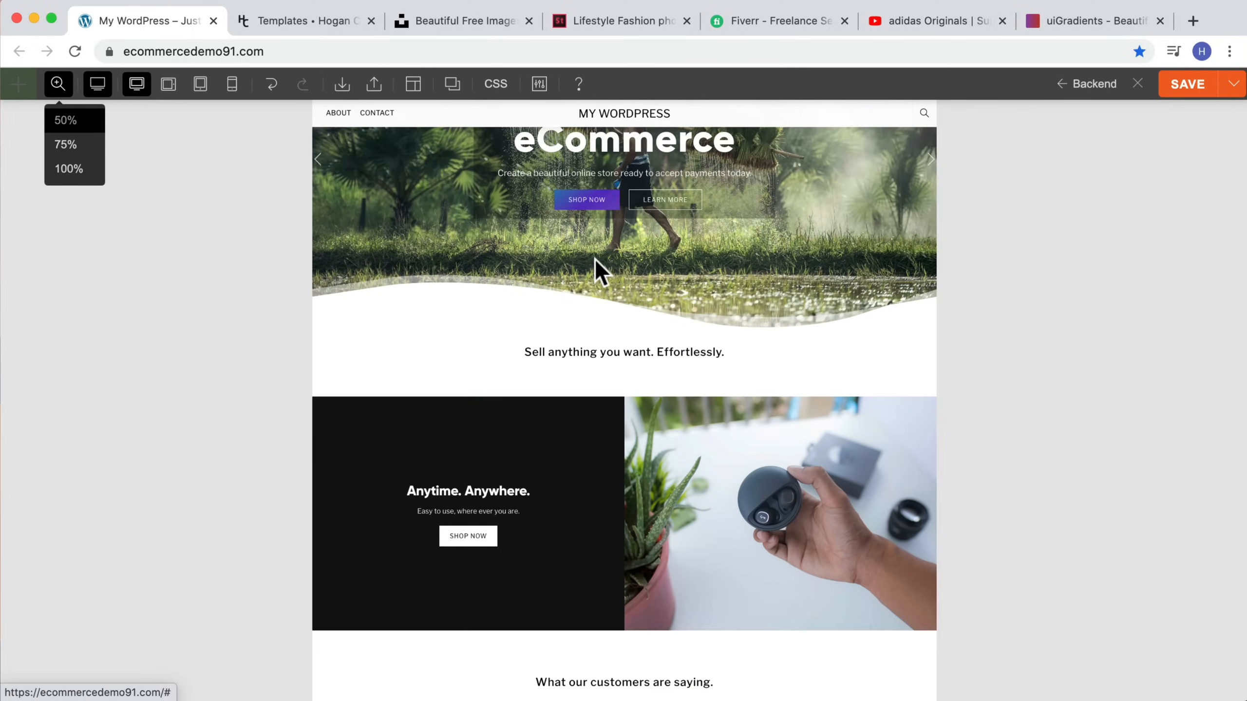
scroll(593, 257, "up", 3)
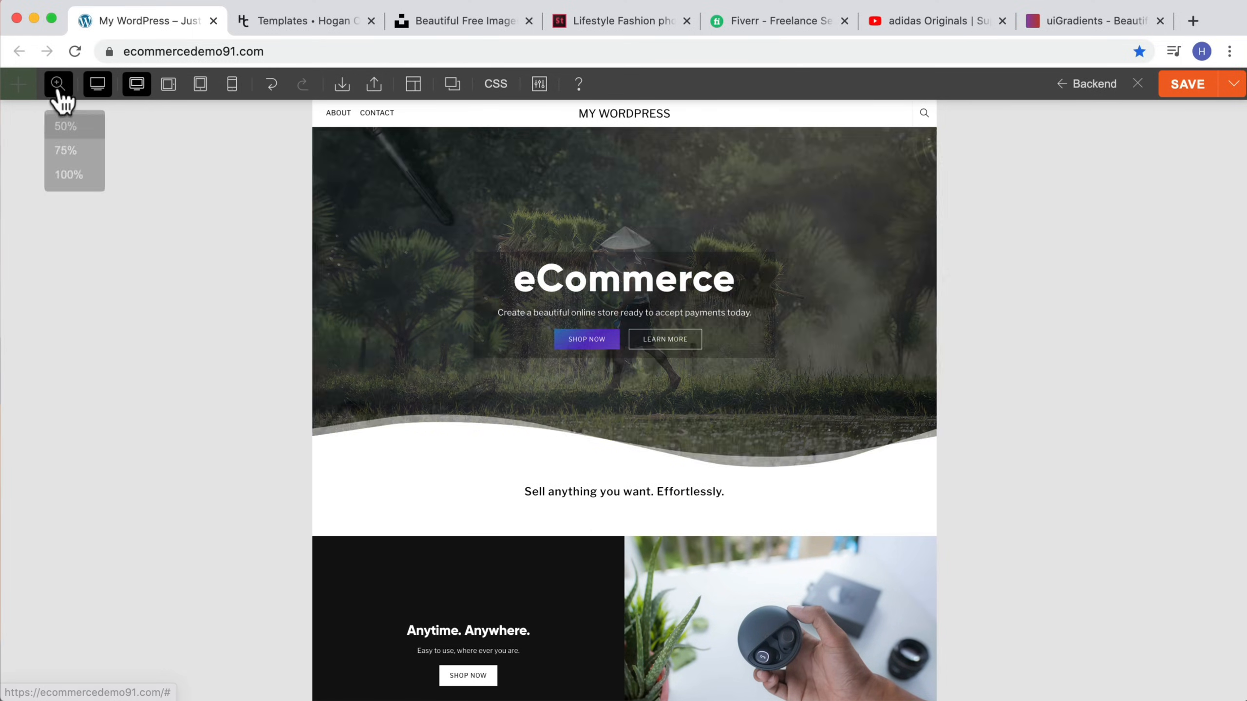
left_click(58, 86)
scroll(652, 432, "down", 6)
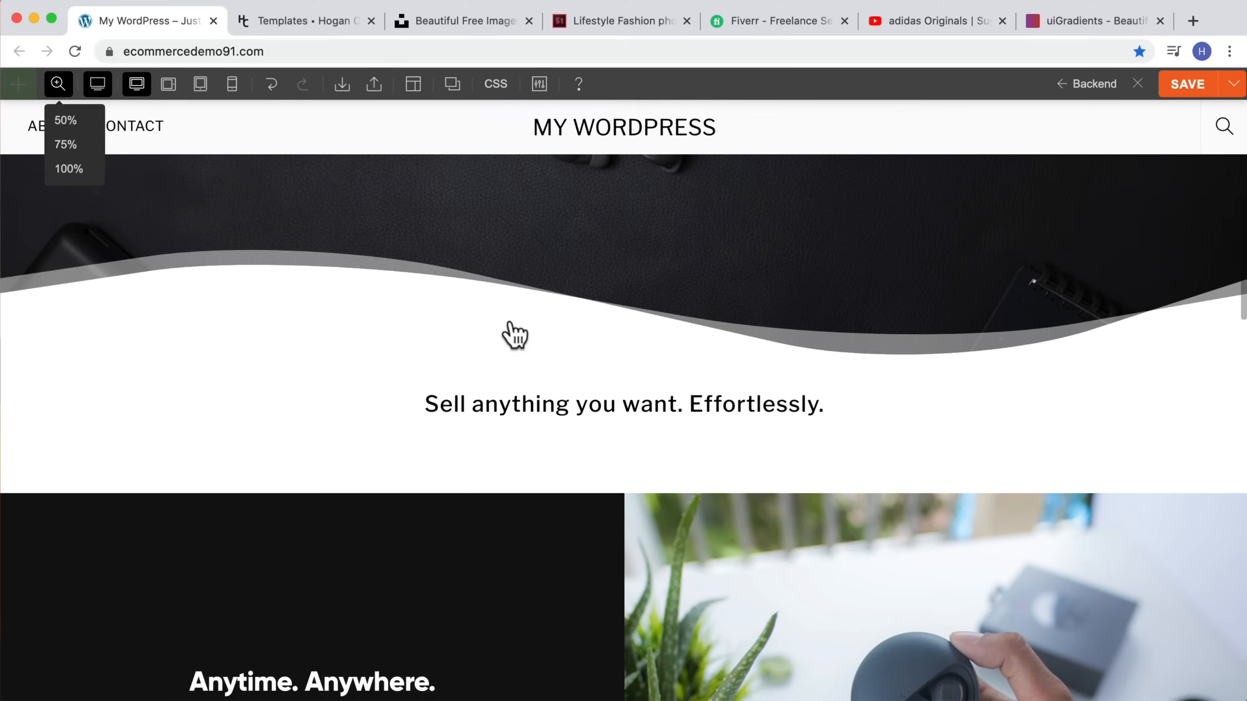
left_click(95, 86)
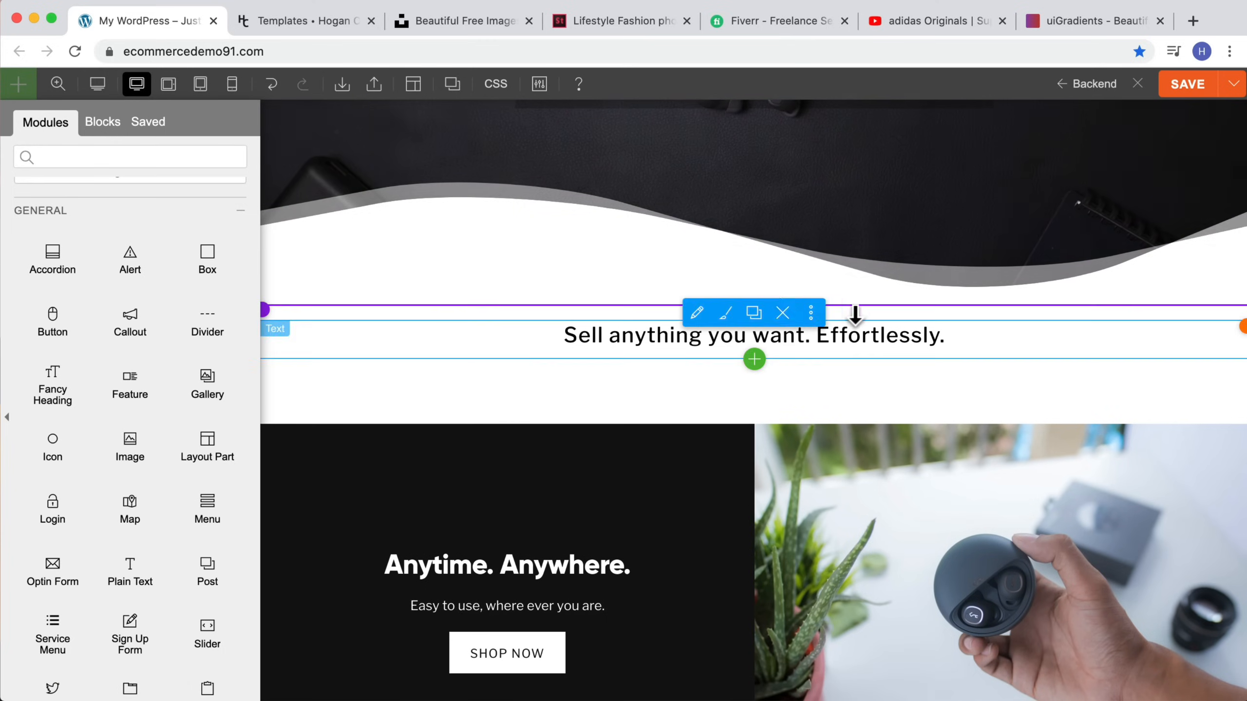
left_click_drag(869, 314, 870, 392)
left_click_drag(843, 454, 844, 477)
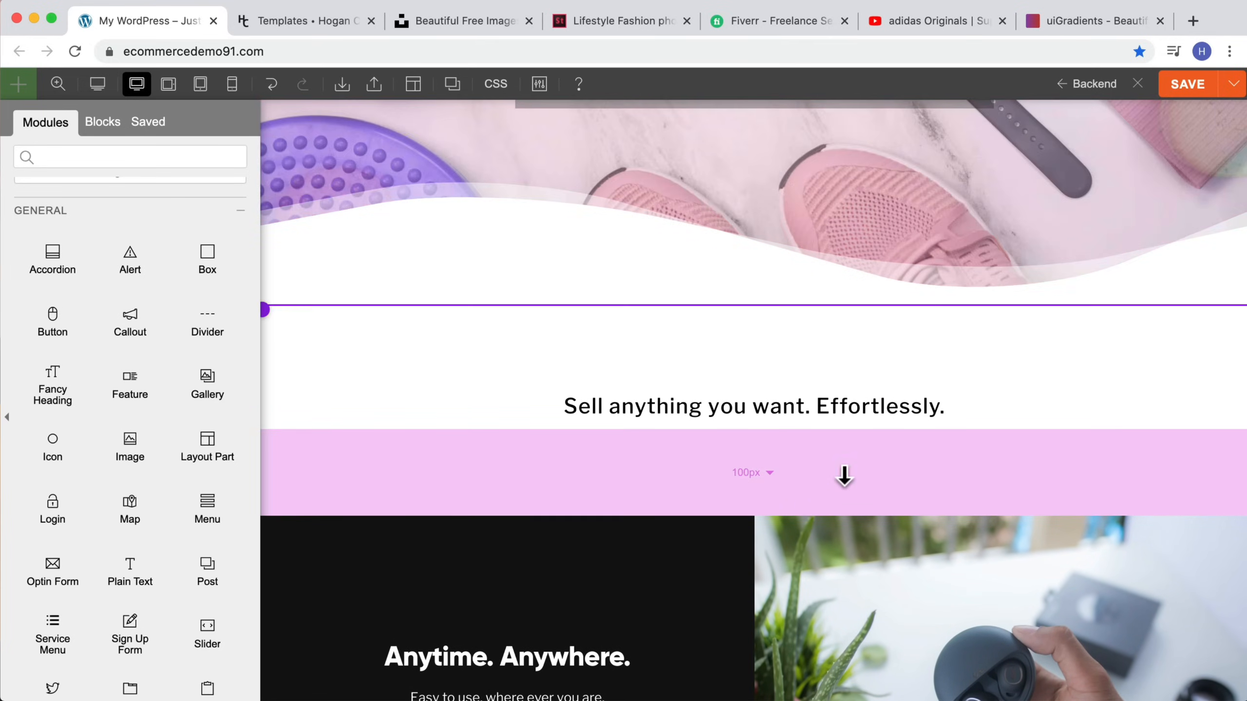
scroll(843, 474, "down", 5)
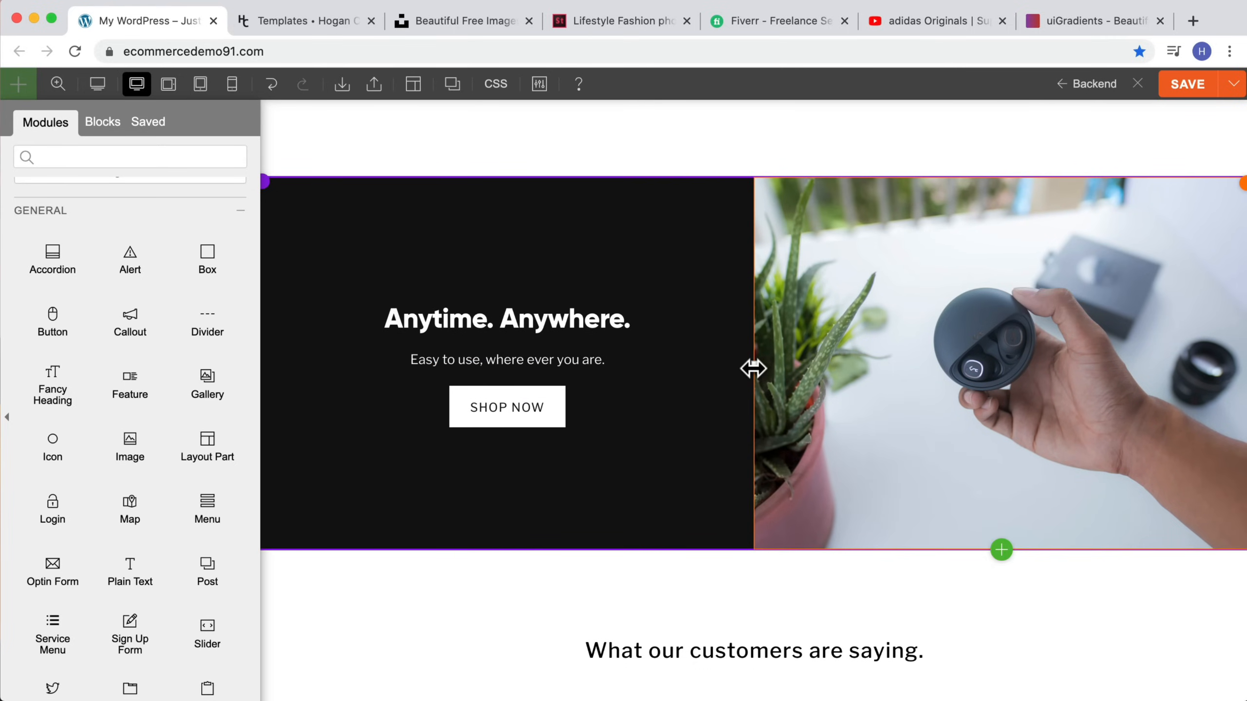
mouse_move(753, 368)
left_mouse_down()
mouse_move(835, 367)
mouse_move(712, 373)
mouse_move(749, 373)
left_mouse_up()
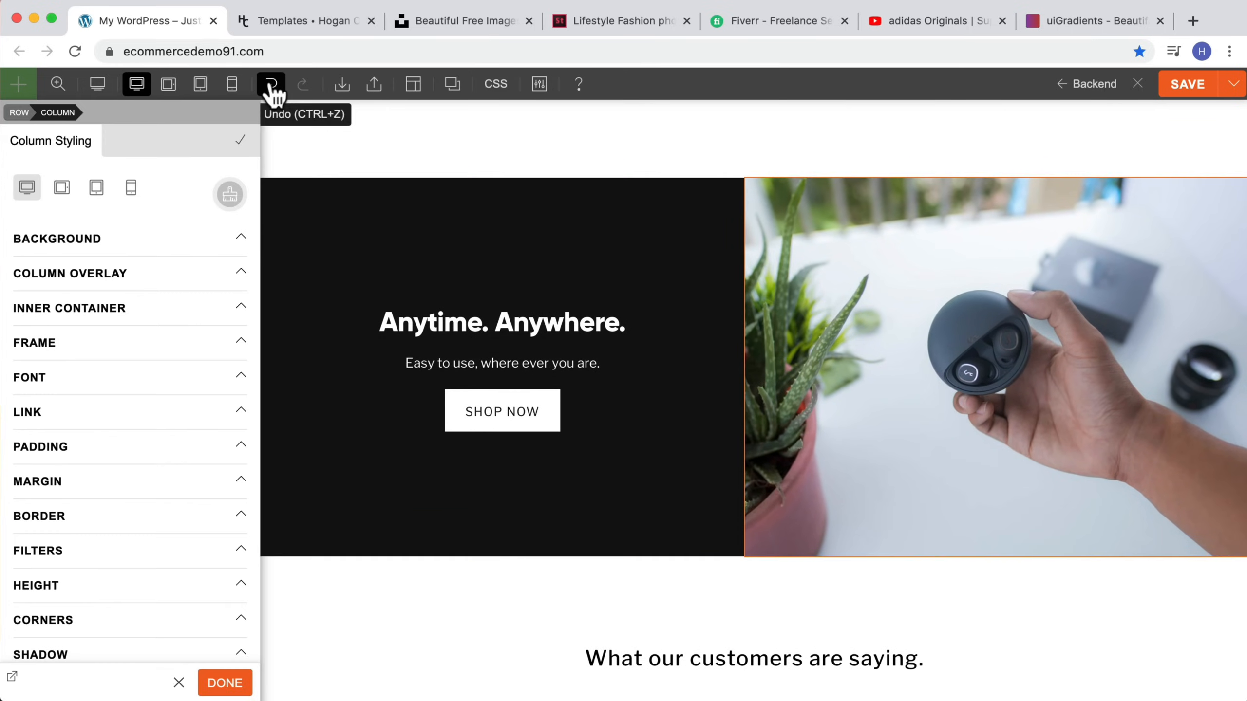
left_click(271, 85)
Step: Change the hero row's background type from Slider to Gradient
scroll(889, 206, "up", 15)
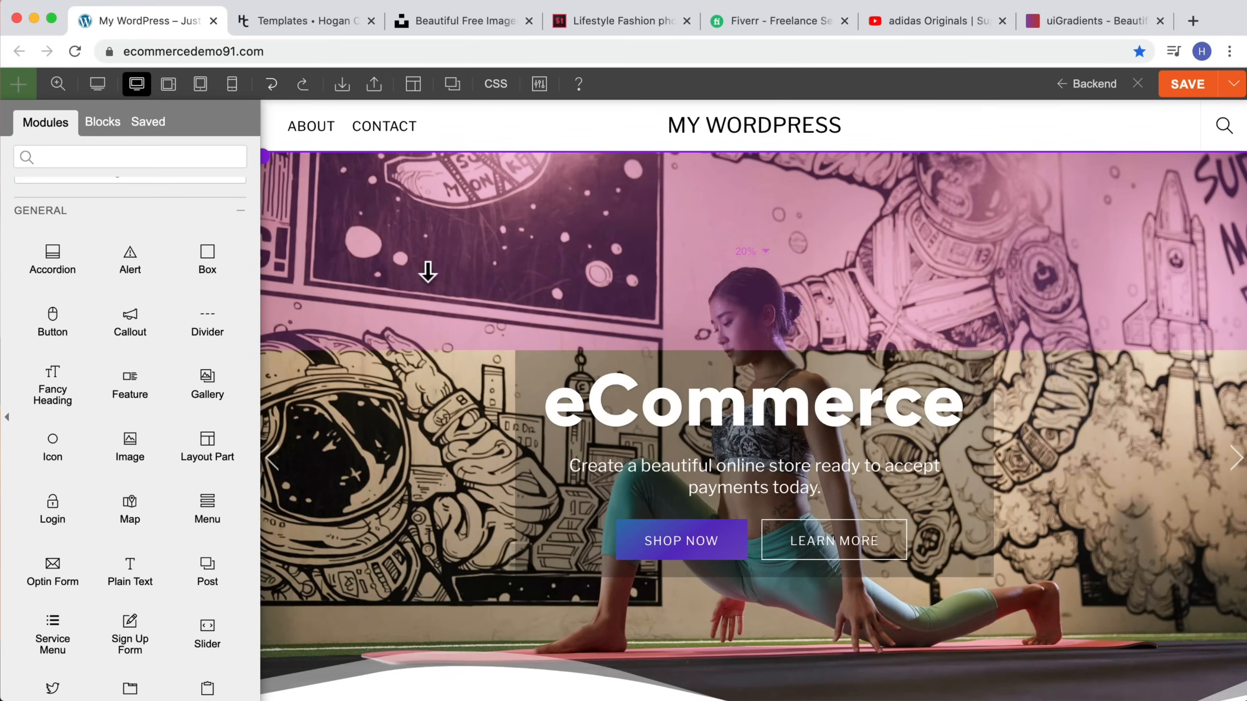
mouse_move(269, 160)
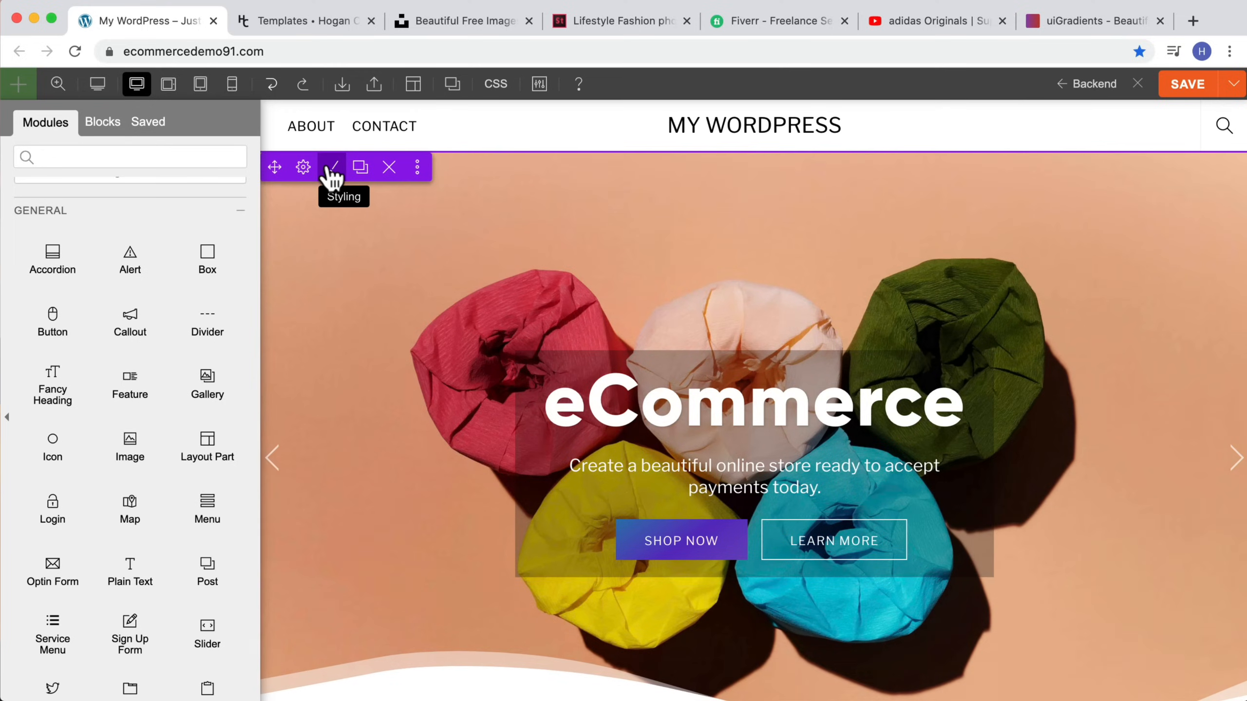
left_click(333, 177)
left_click(68, 260)
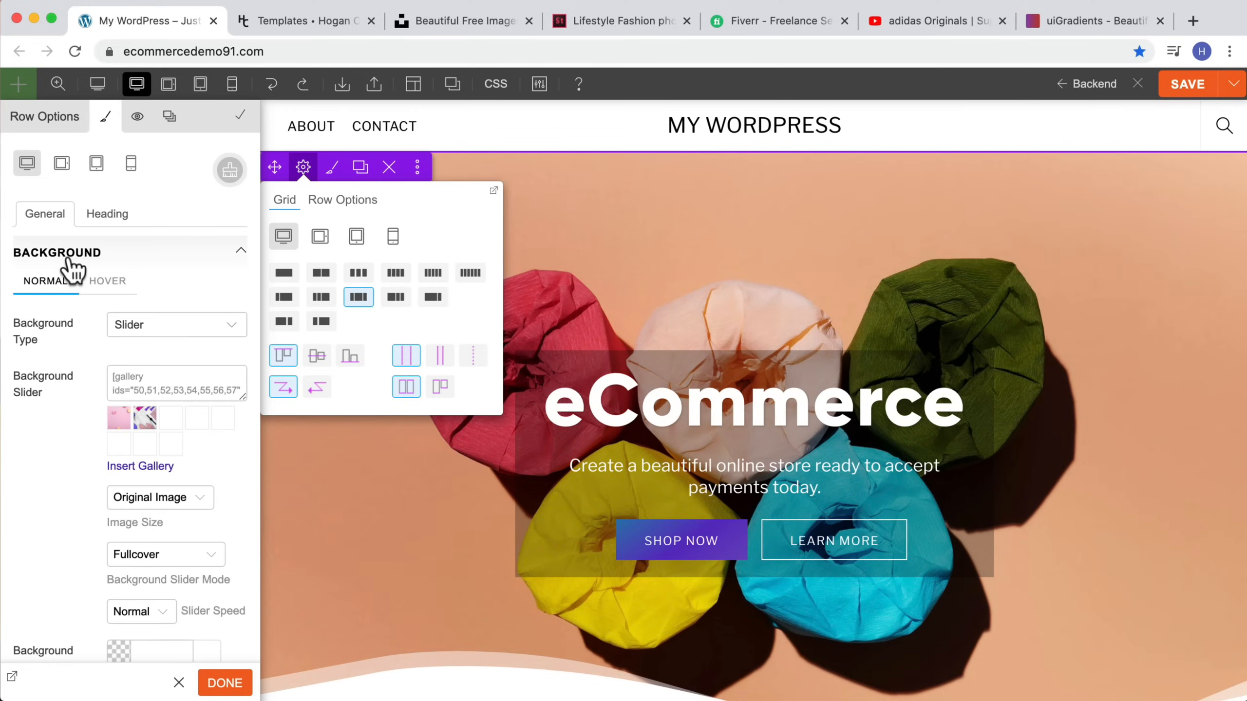
left_click(169, 324)
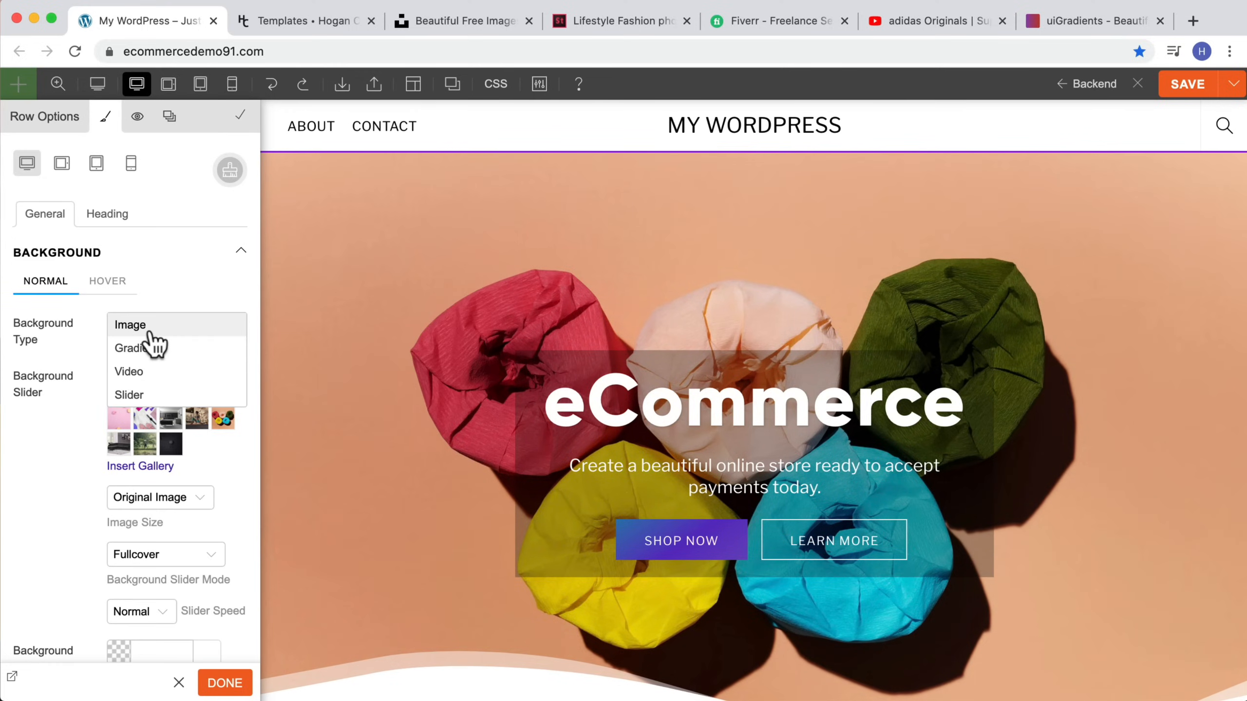
left_click(154, 323)
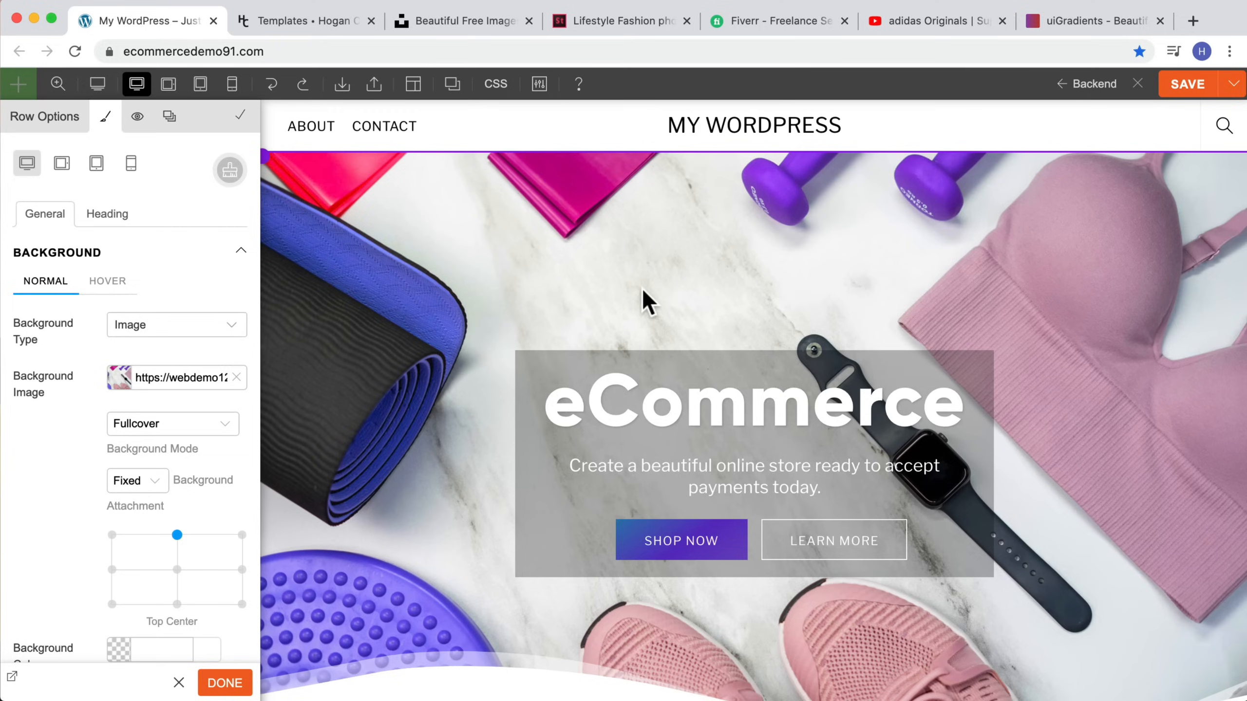
left_click(216, 327)
left_click(191, 349)
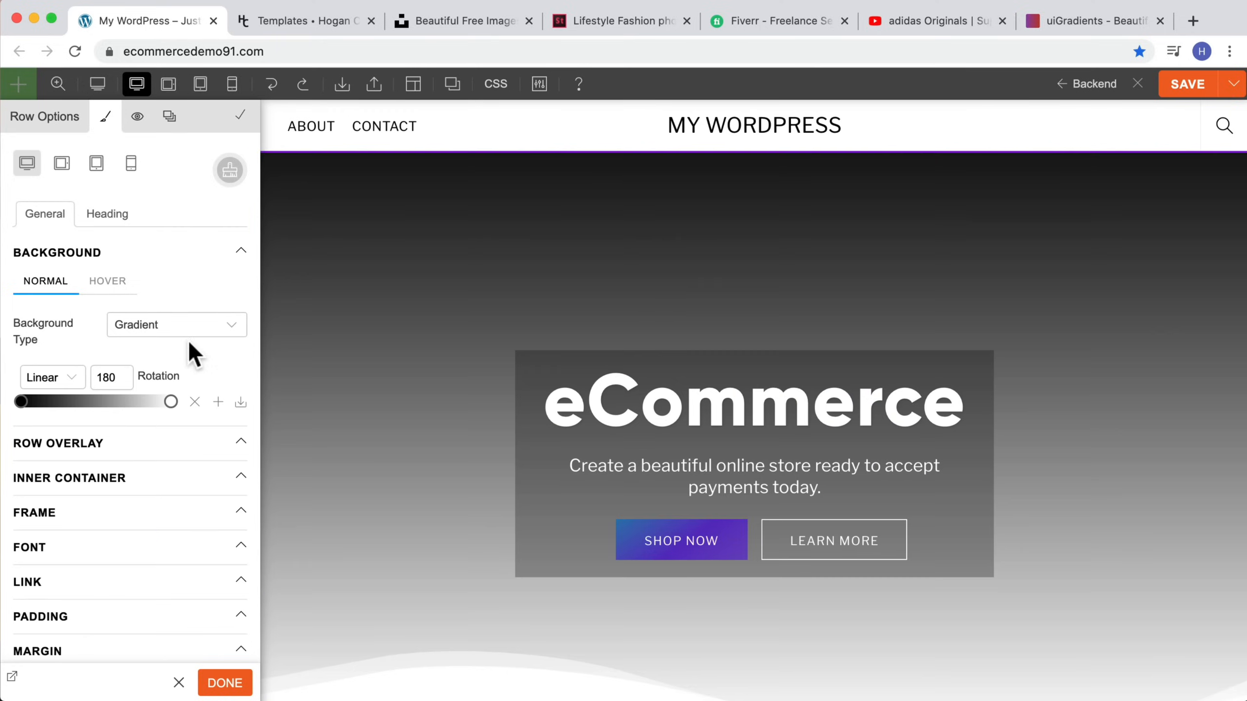
Step: Set the gradient's first color stop to #ff7a7a
left_click(21, 401)
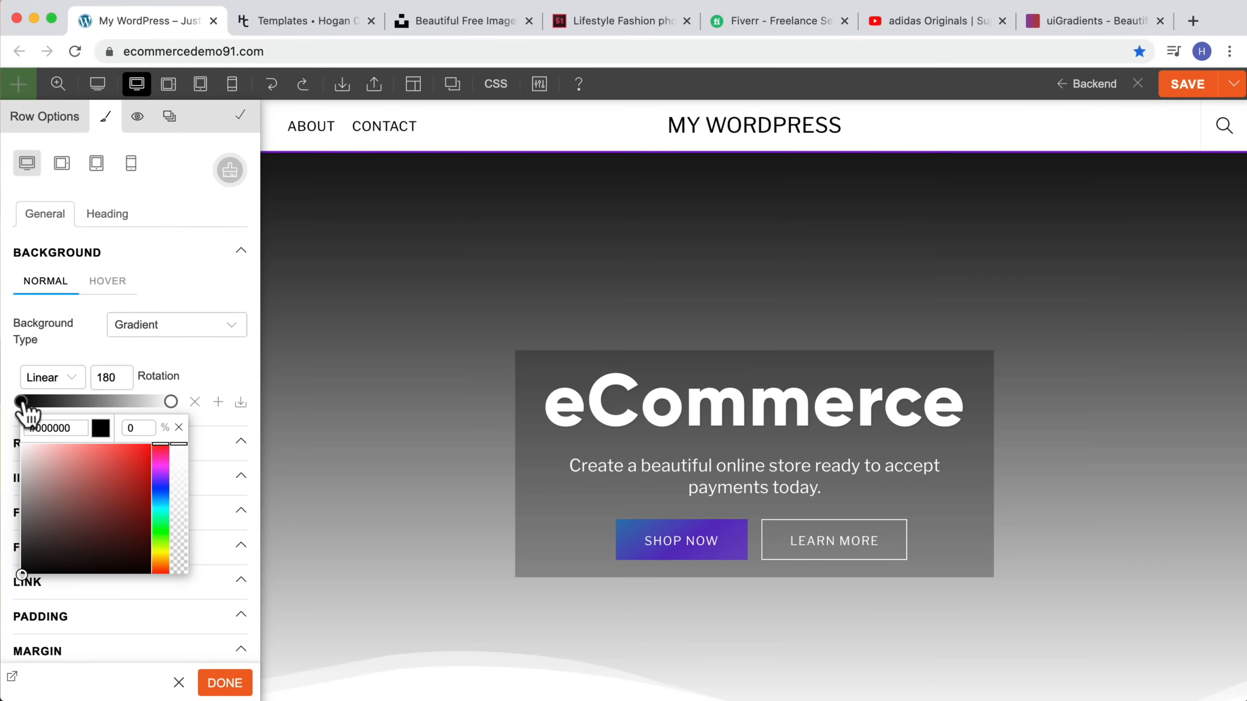
left_click(87, 443)
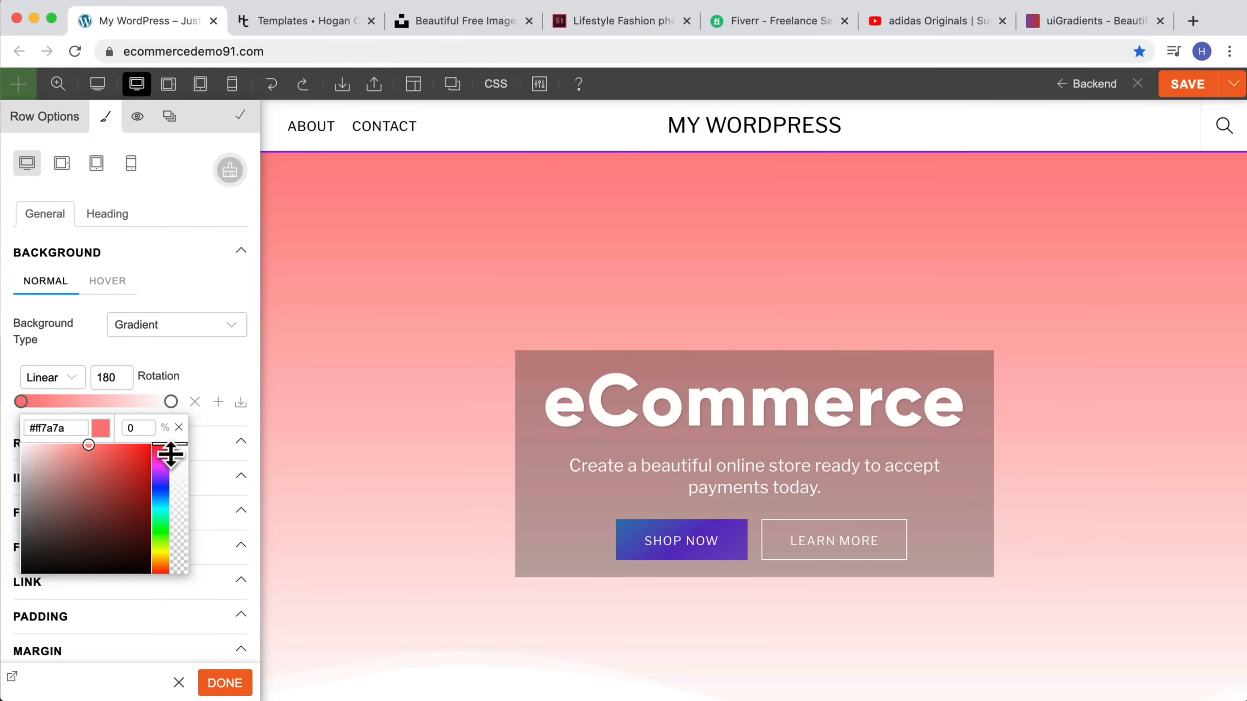
left_click(237, 379)
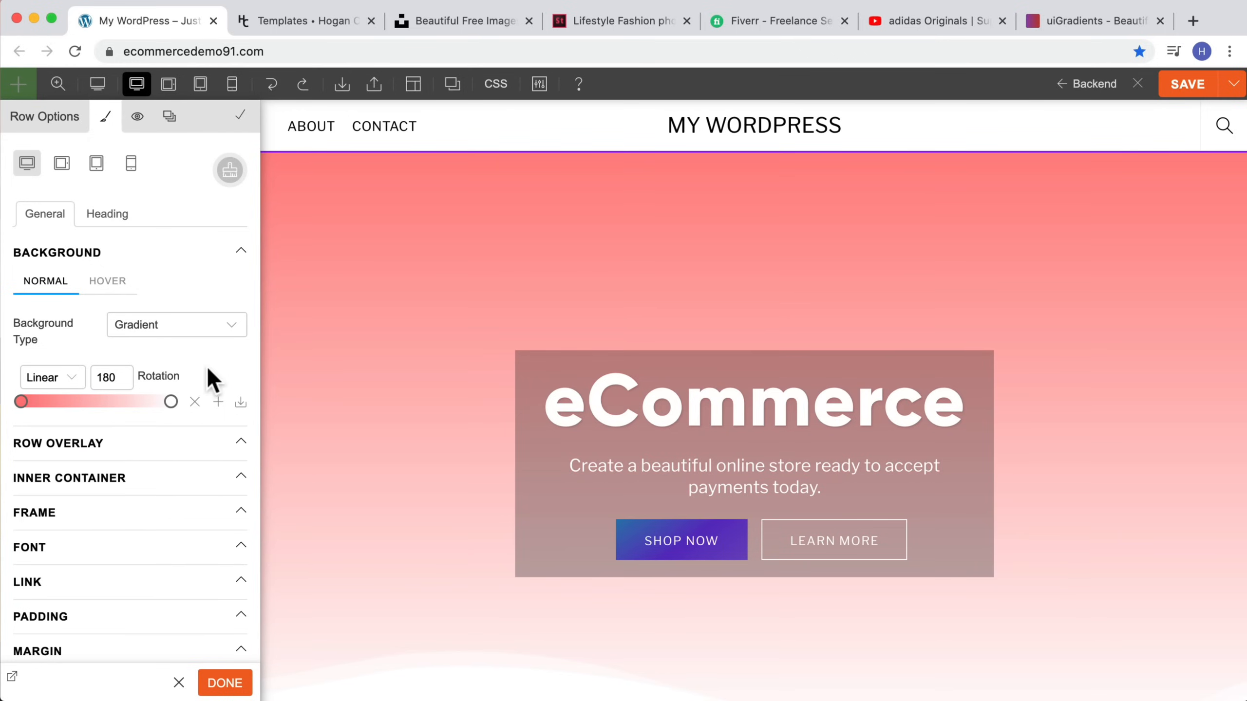
Step: Switch to uiGradients and browse the gradient collection to pick a color pair
left_click(1087, 28)
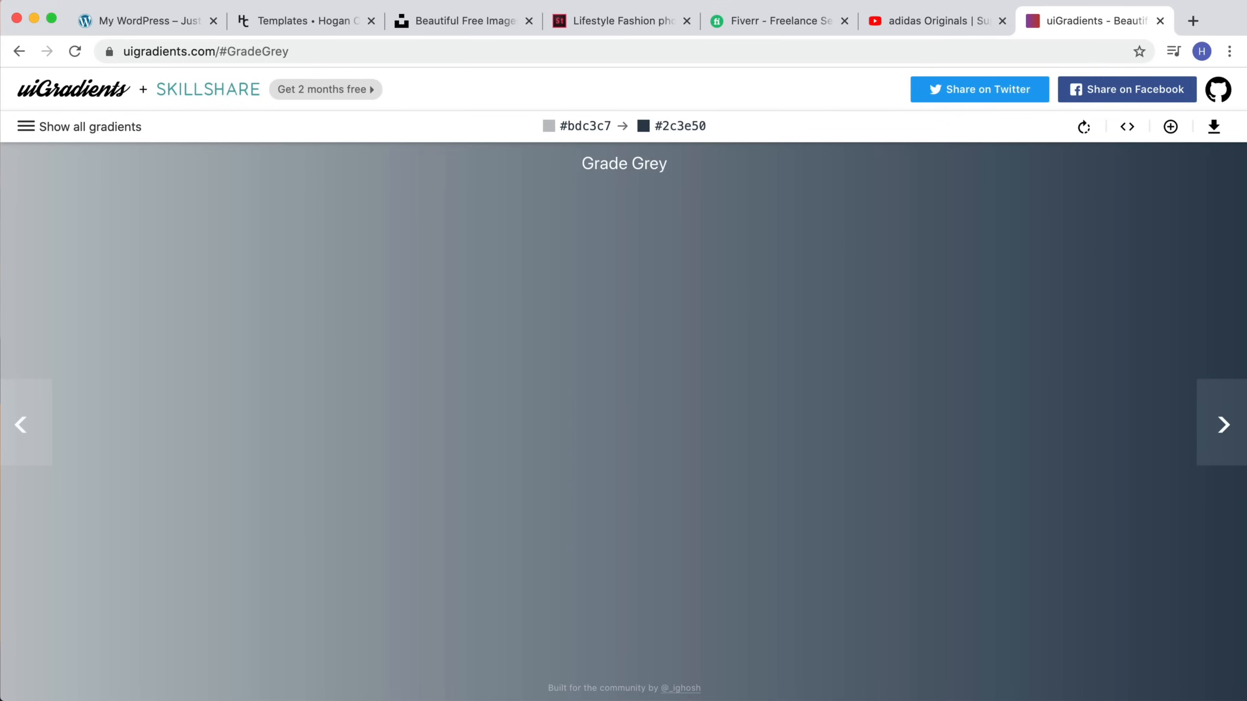
left_click(1227, 420)
left_click(1226, 420)
left_click(1226, 420)
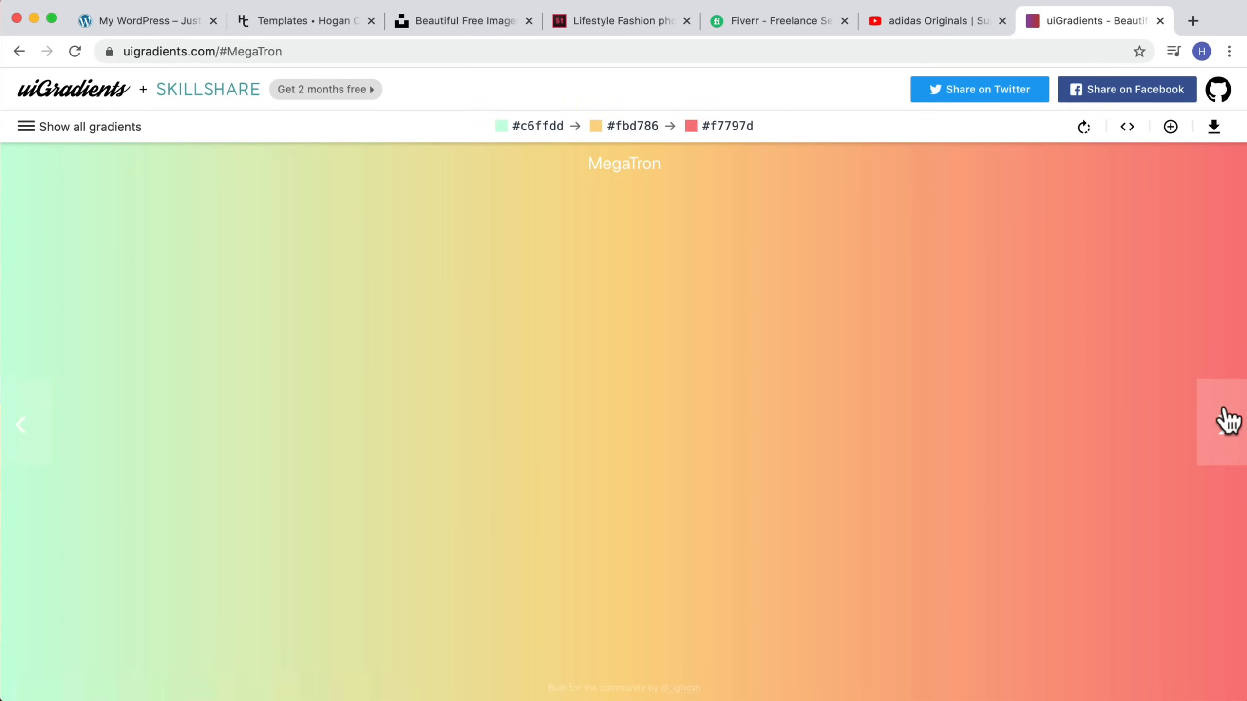
left_click(1226, 420)
left_click(1226, 421)
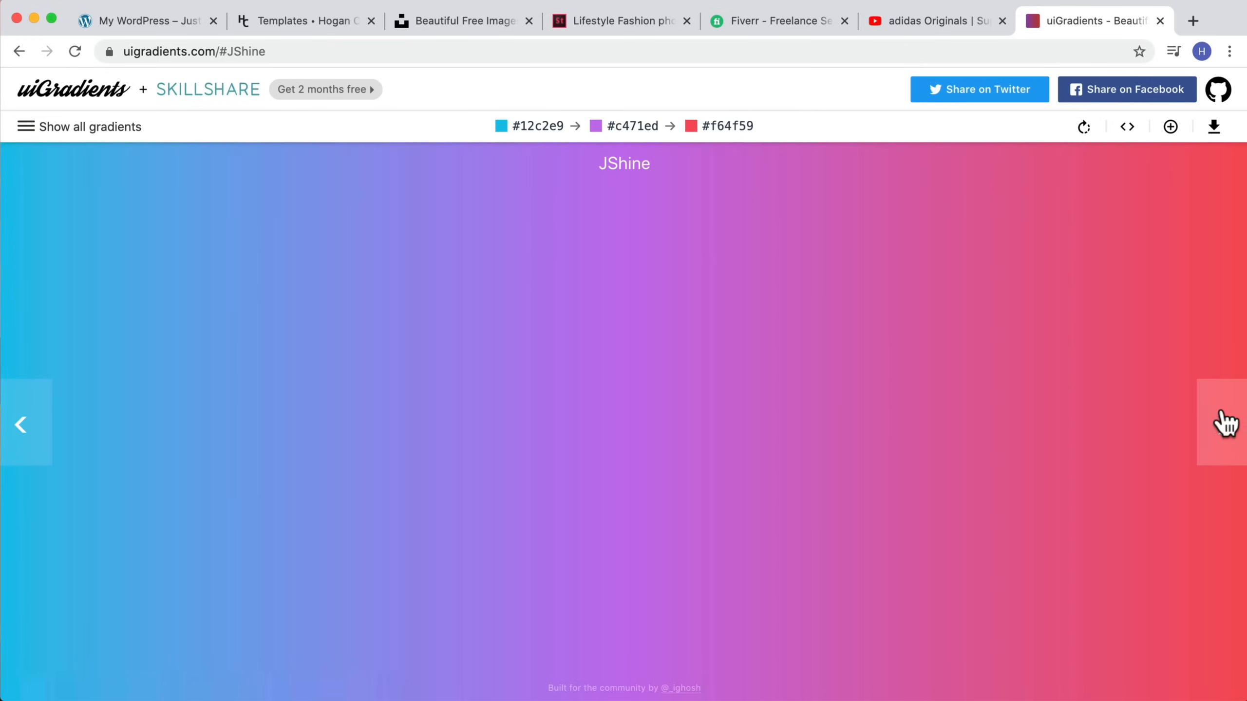
left_click(1226, 420)
left_click(1226, 421)
left_click(1226, 420)
left_click(1226, 421)
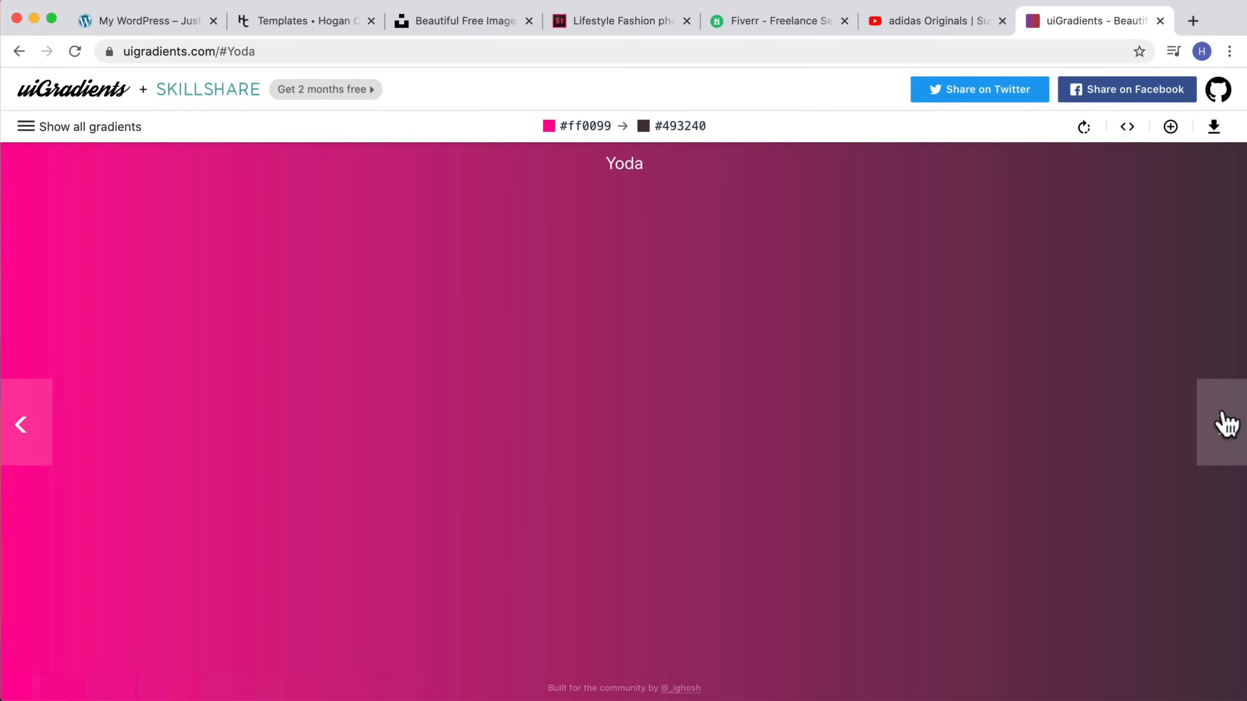
left_click(1226, 420)
left_click(1226, 421)
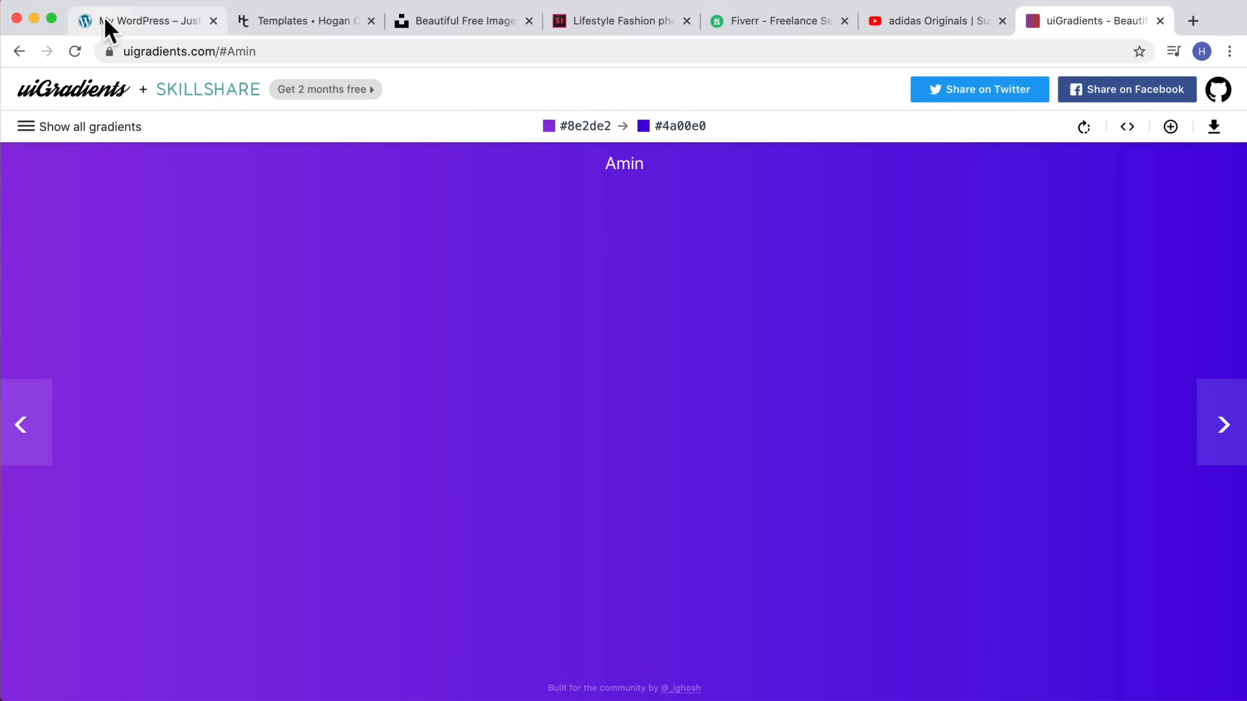
Step: Set the hero gradient's first color stop to #8E2DE2, pasted from the Amin gradient
left_click(157, 15)
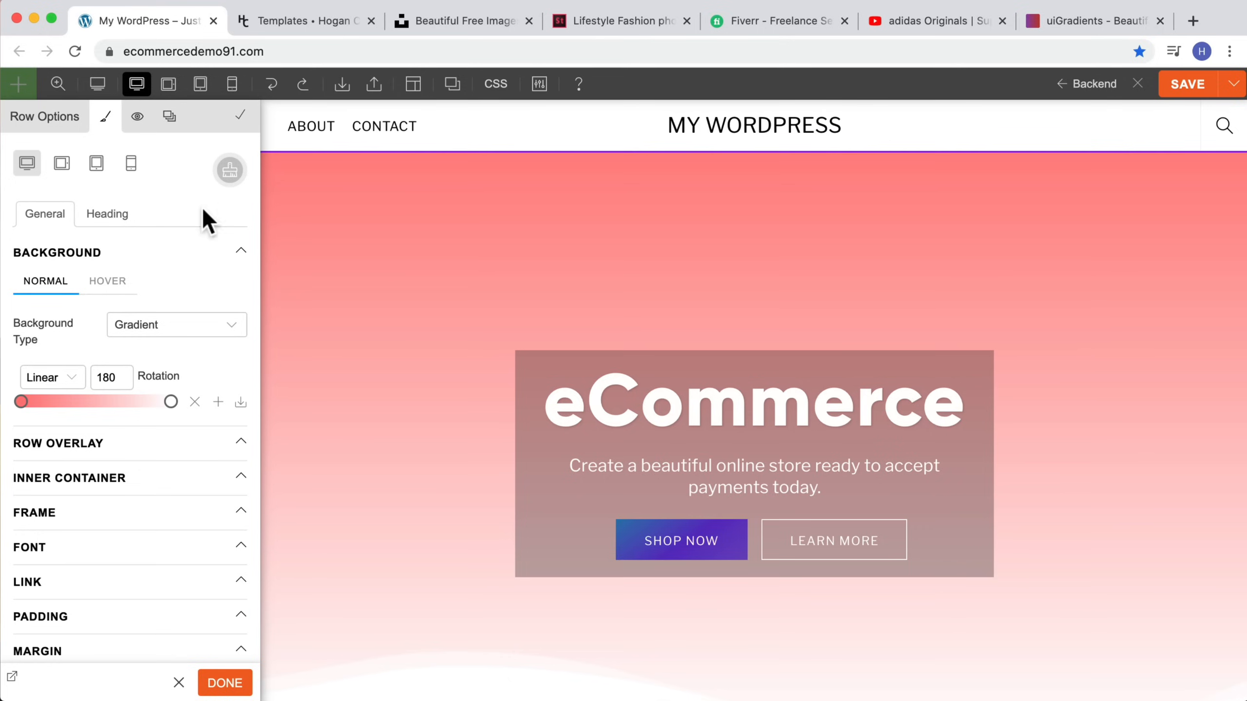
left_click(20, 402)
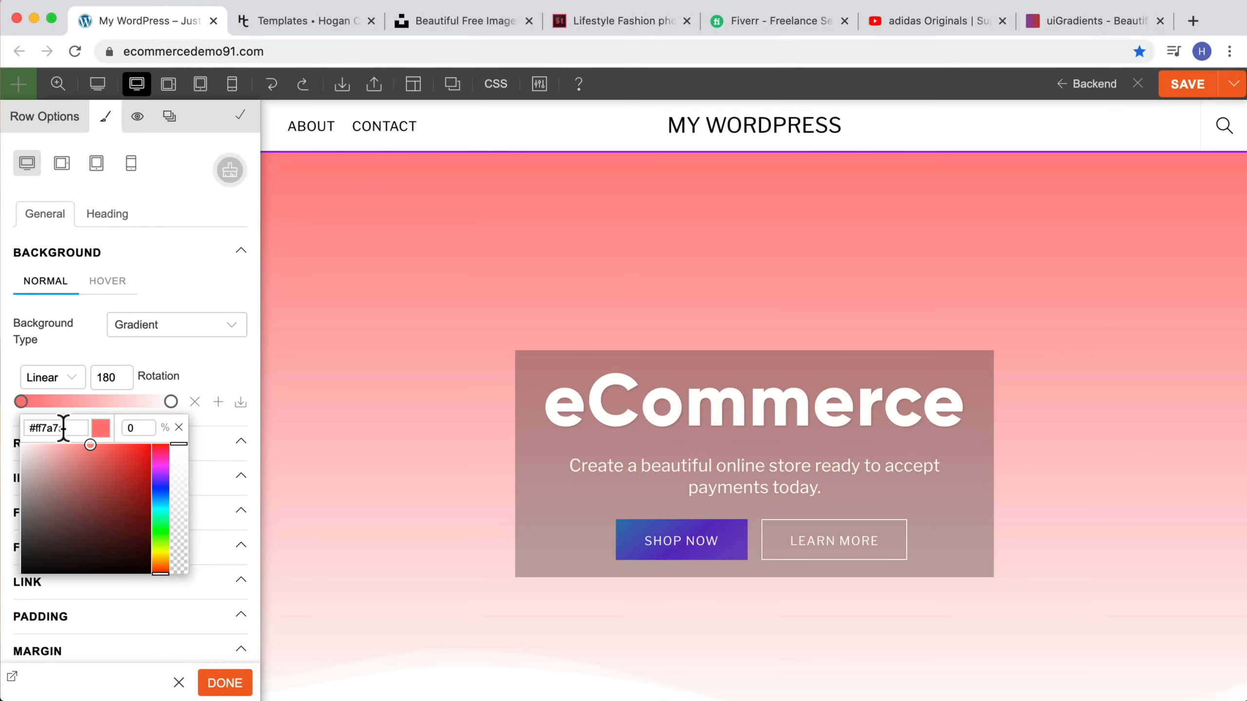
type("#8E2DE2")
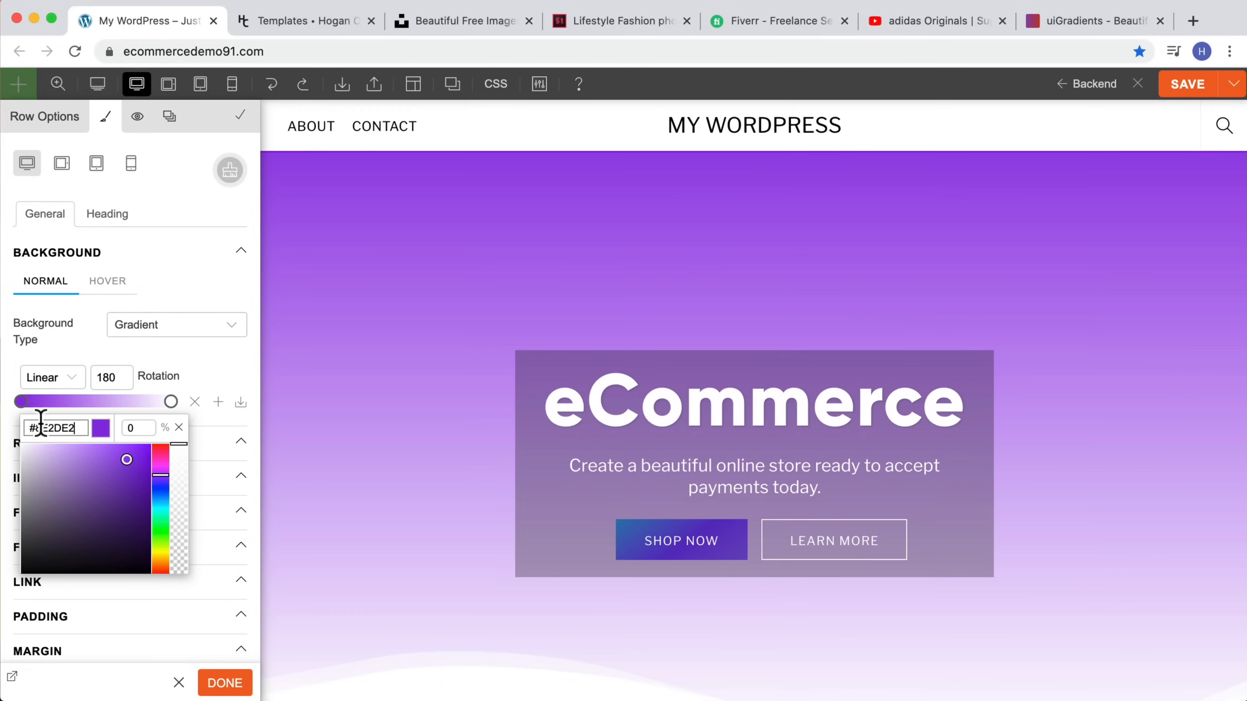
left_click(180, 410)
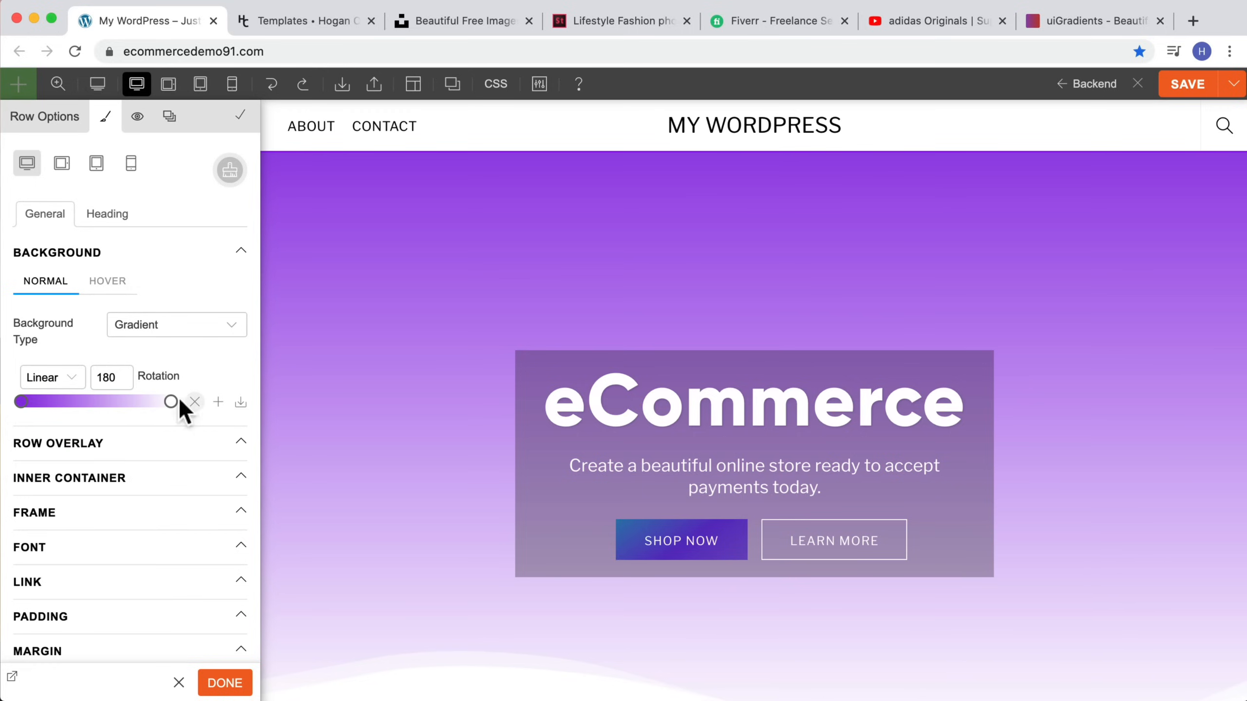
Step: Copy #4a00e0 from uiGradients and set the hero gradient's second color stop to it
left_click(171, 402)
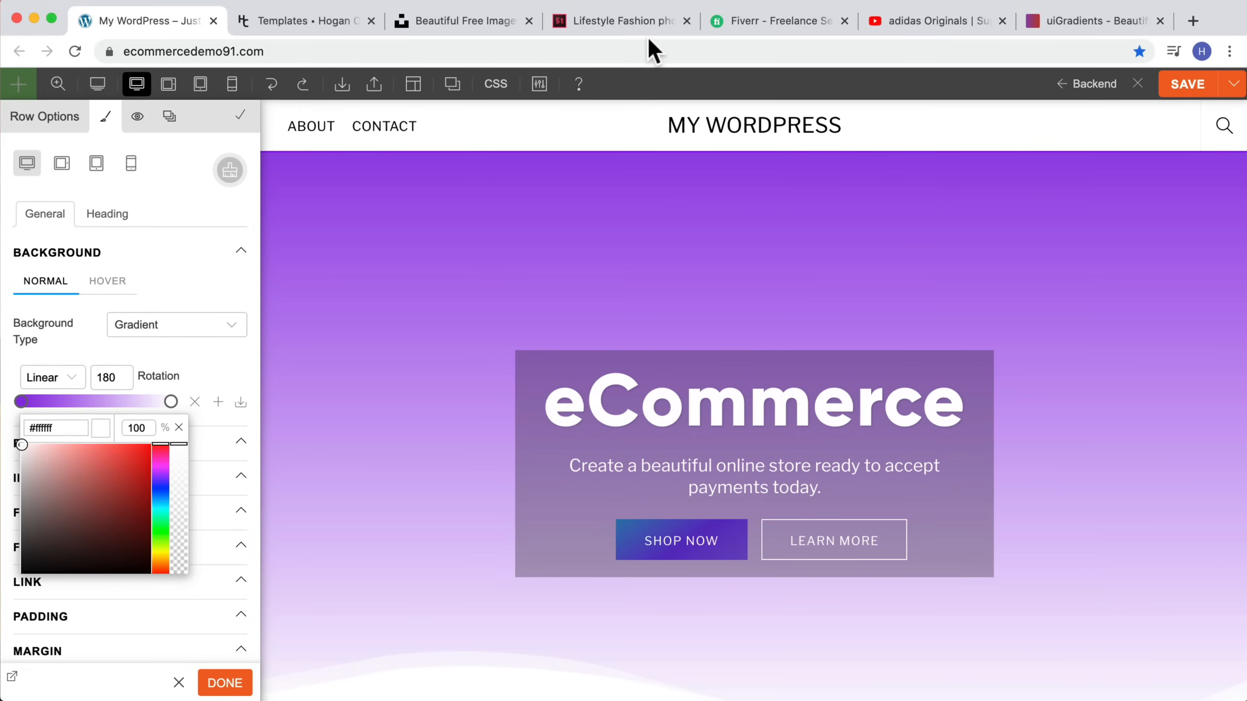
left_click(1102, 21)
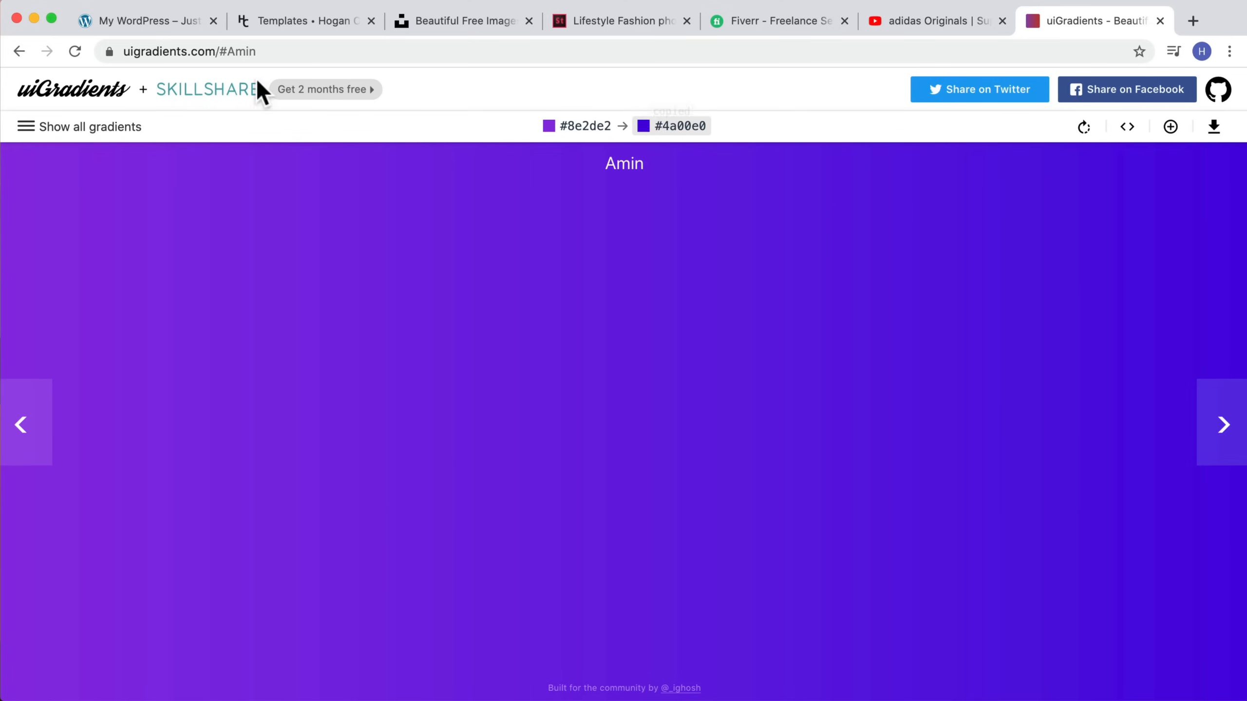
left_click(141, 23)
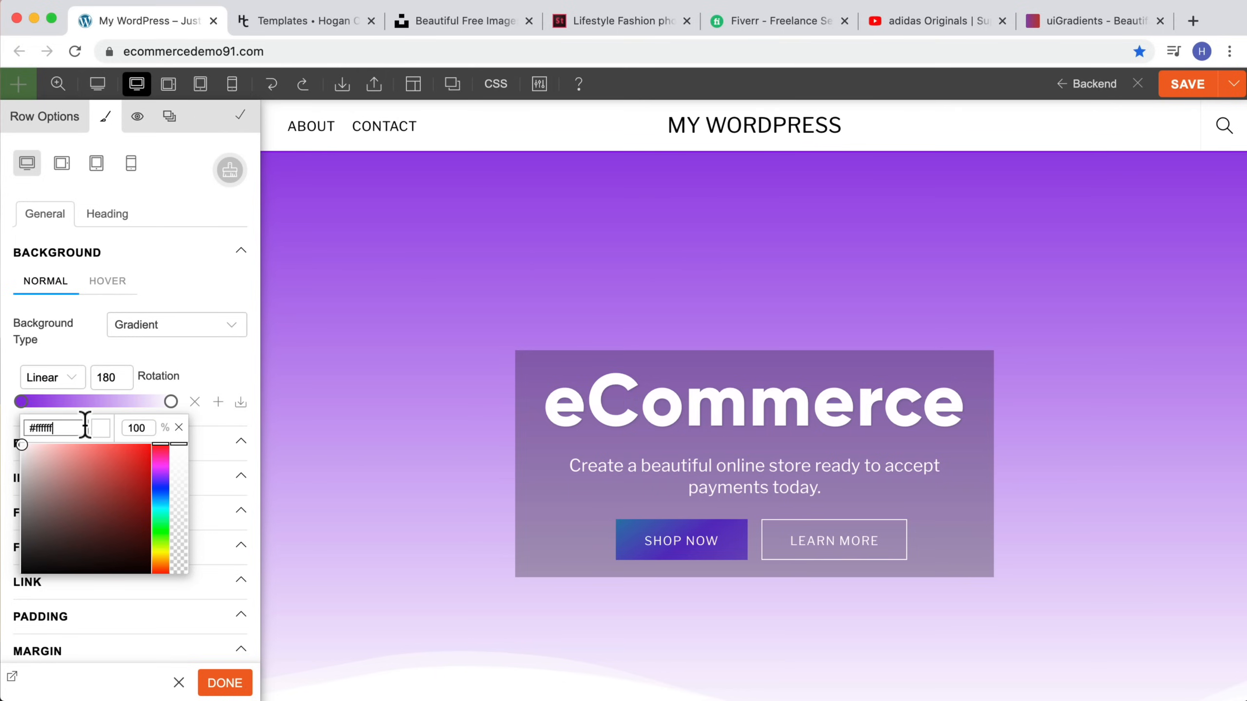
left_click(169, 402)
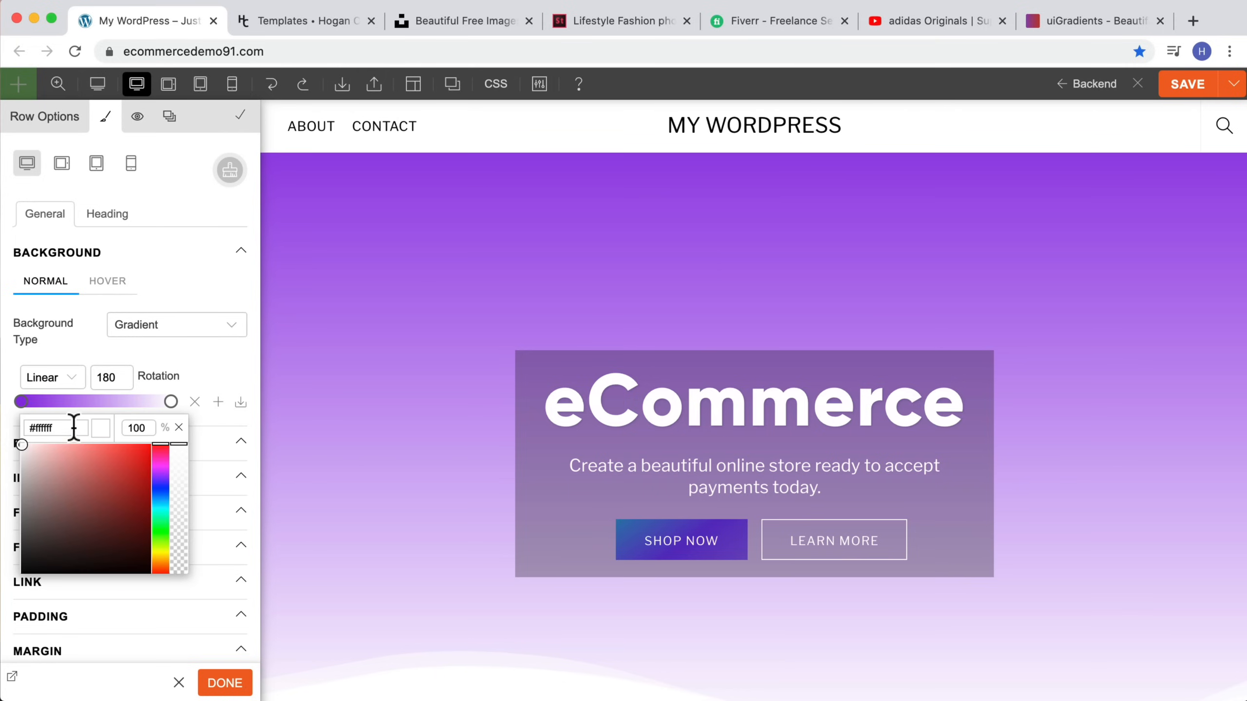
type("#4A00E0")
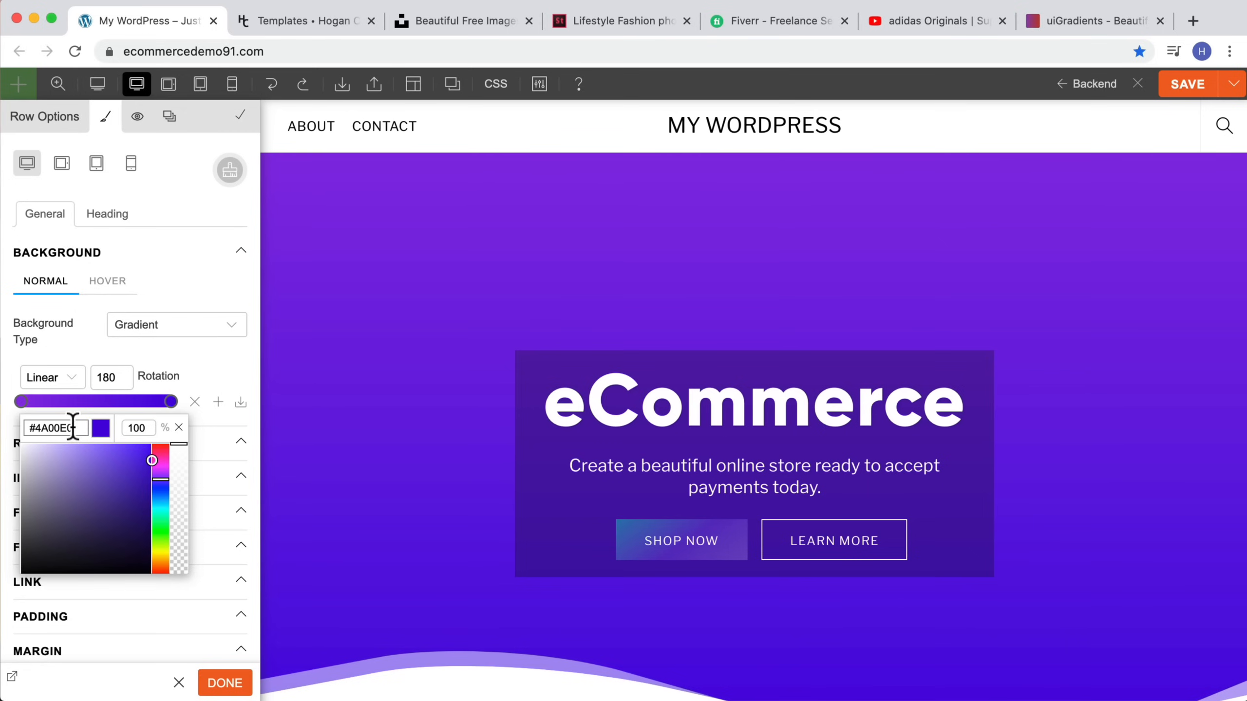
Step: Set the Super Sale row's overlay color to black at 0.20 opacity
scroll(794, 361, "down", 3)
scroll(793, 354, "up", 3)
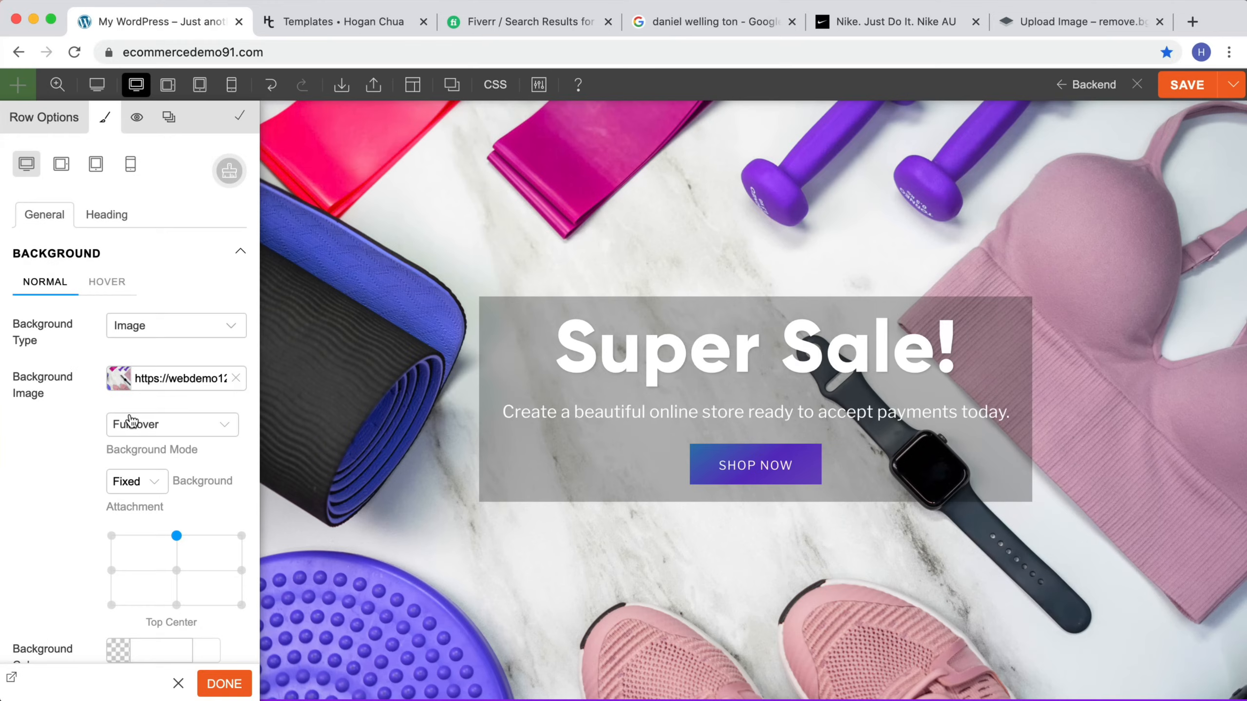
scroll(130, 417, "down", 5)
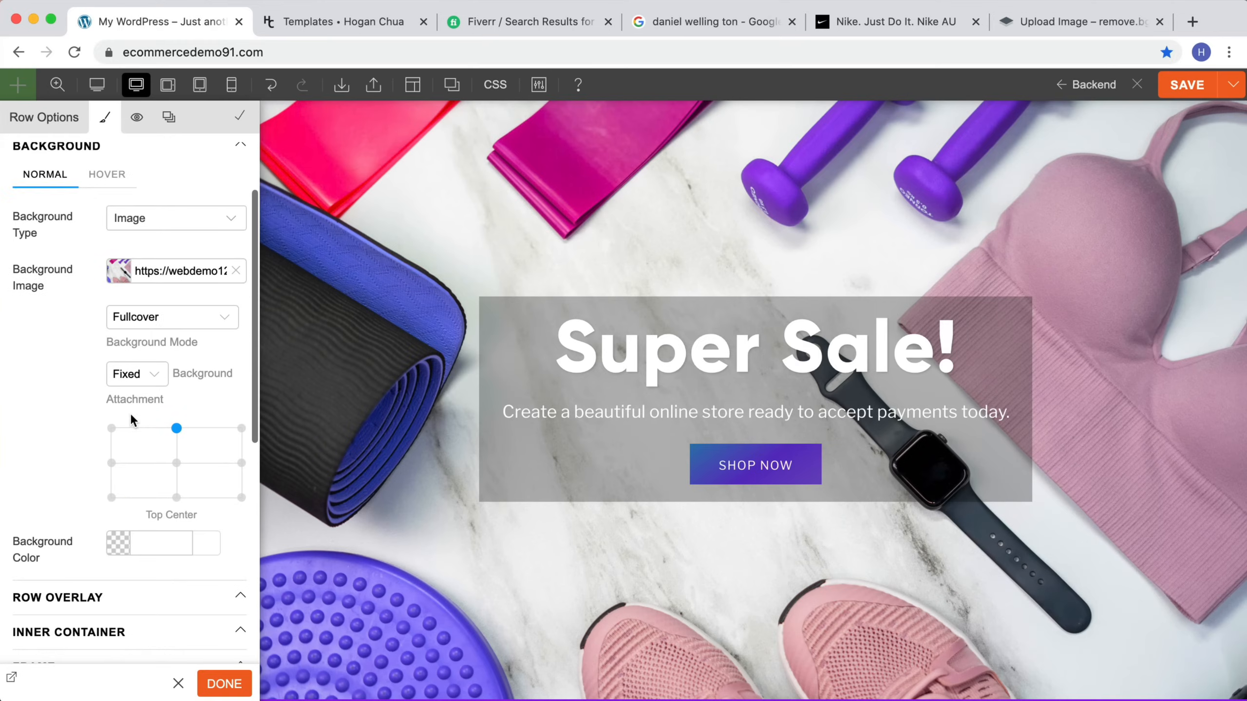
left_click(90, 529)
scroll(89, 532, "down", 2)
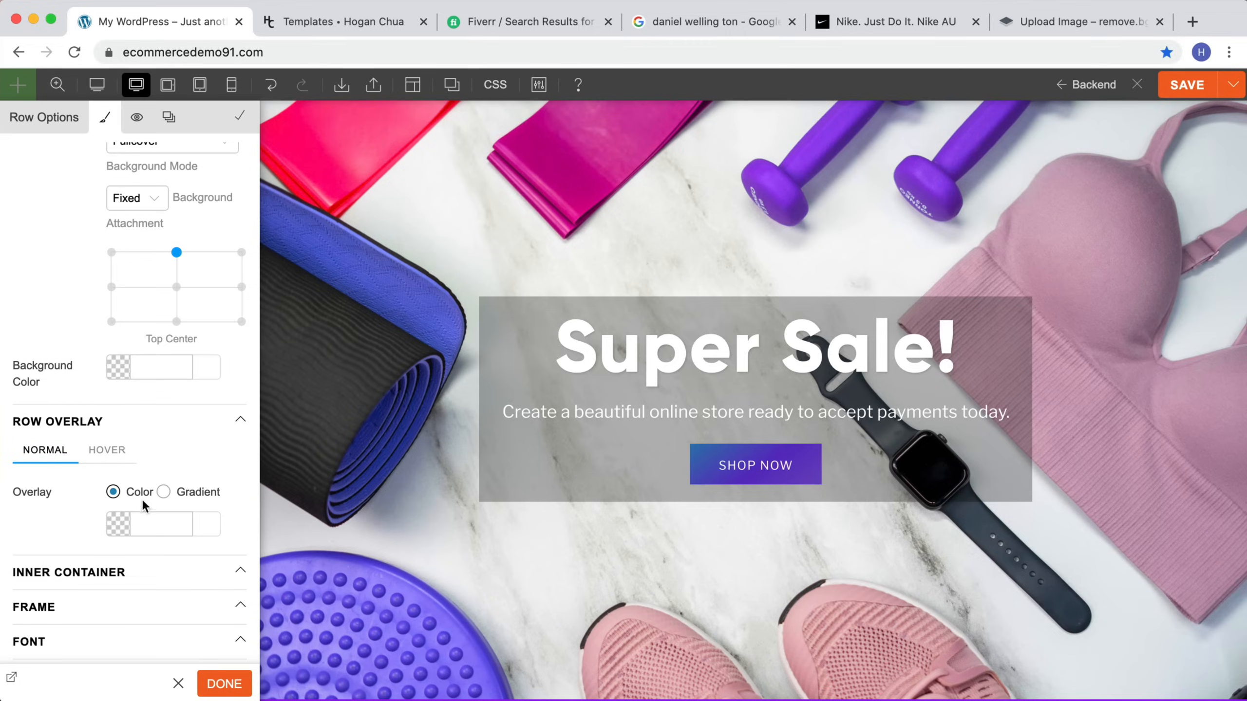
left_click(113, 520)
scroll(118, 545, "down", 1)
left_click_drag(112, 536, 44, 631)
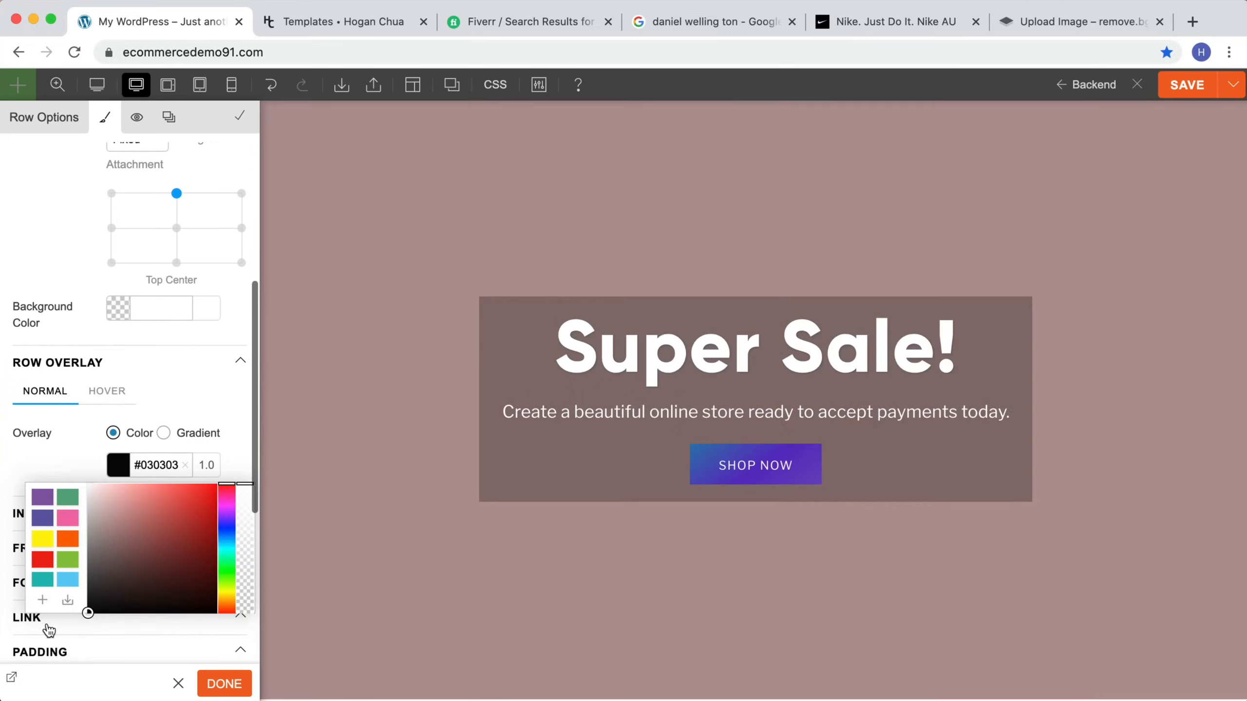
left_click_drag(242, 490, 244, 595)
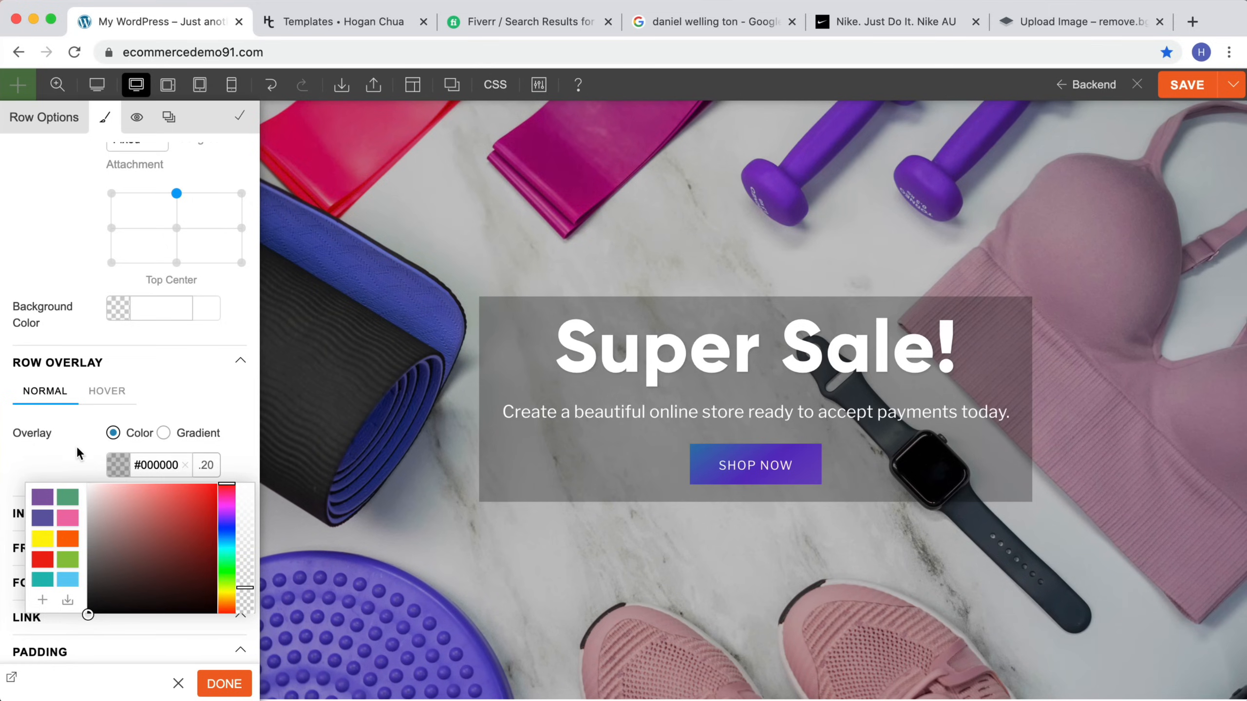
left_click(78, 454)
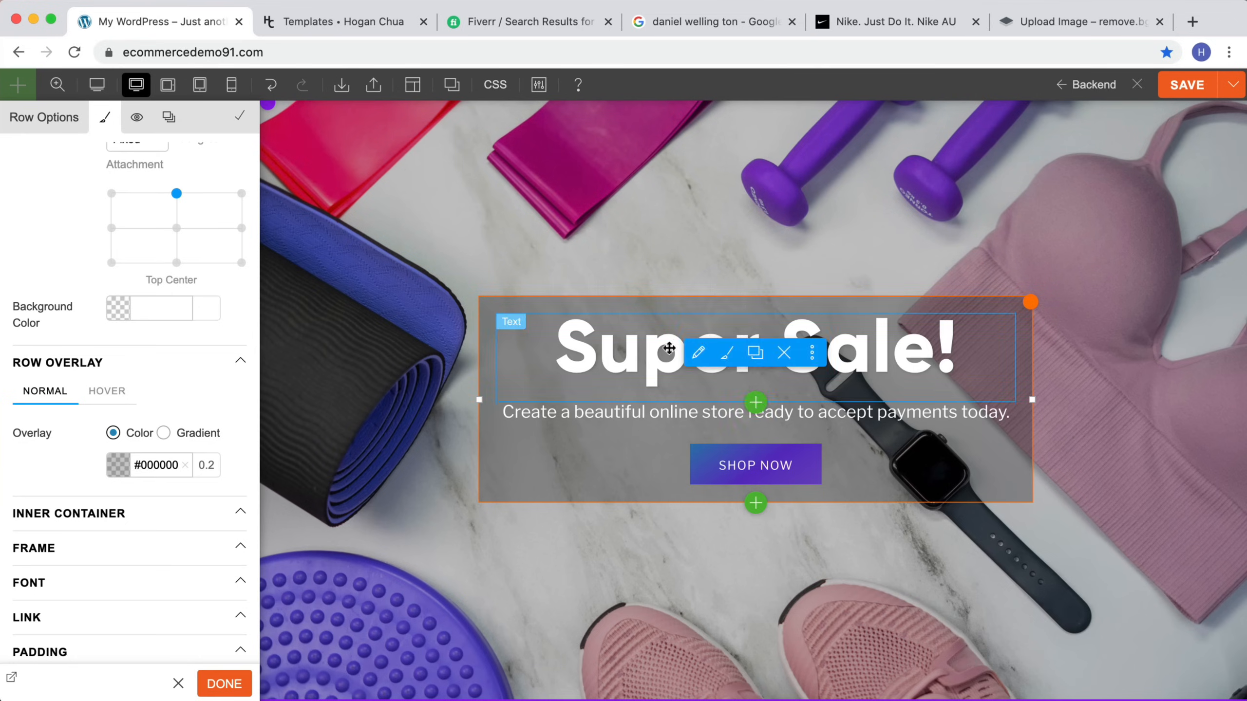
left_click(1023, 312)
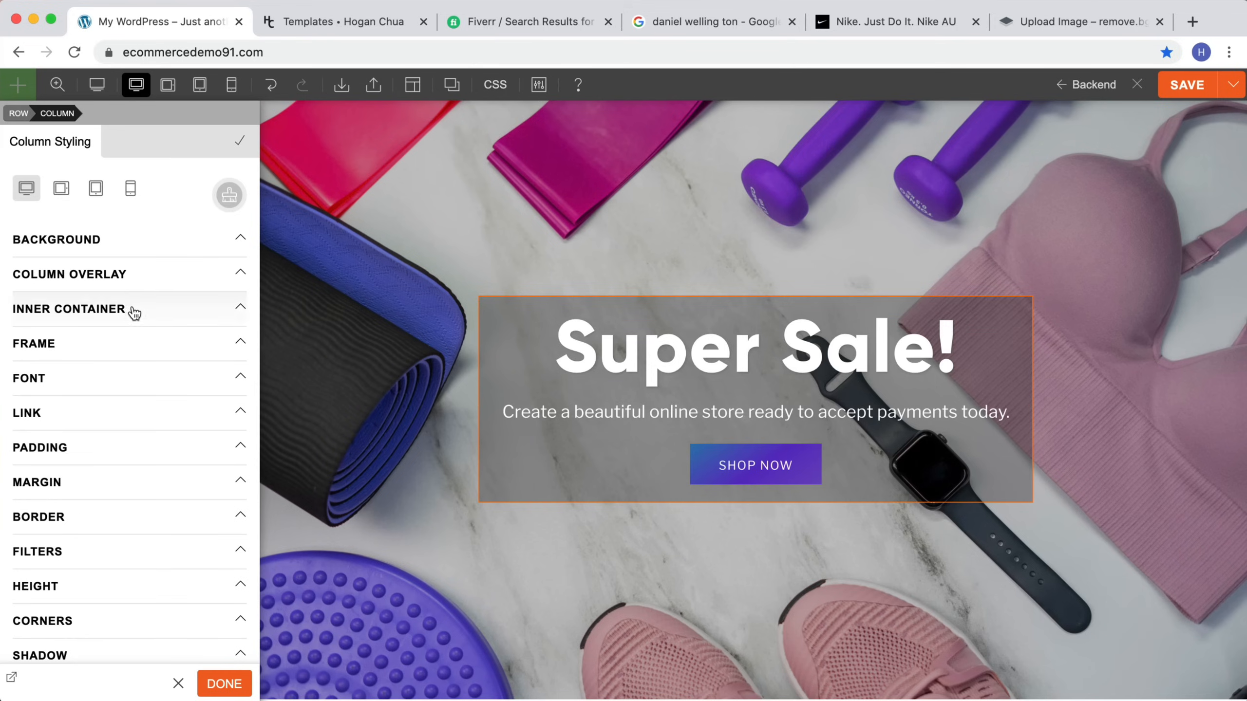
left_click(140, 239)
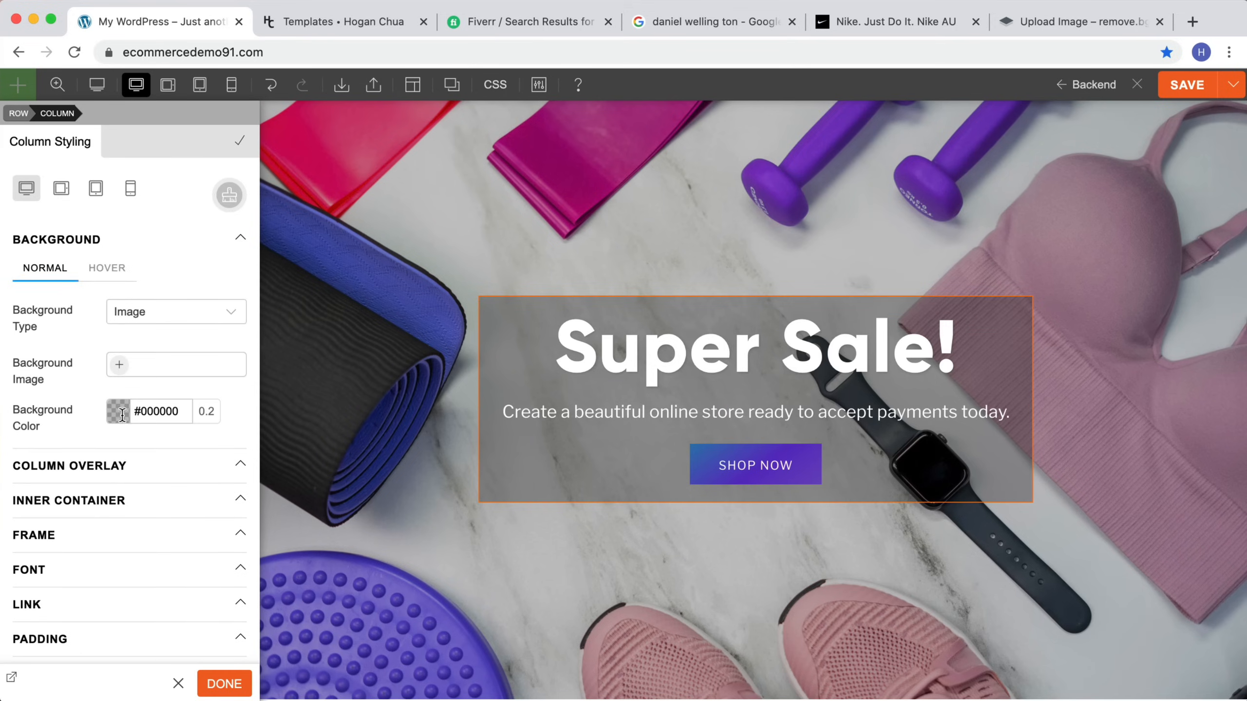
left_click(188, 418)
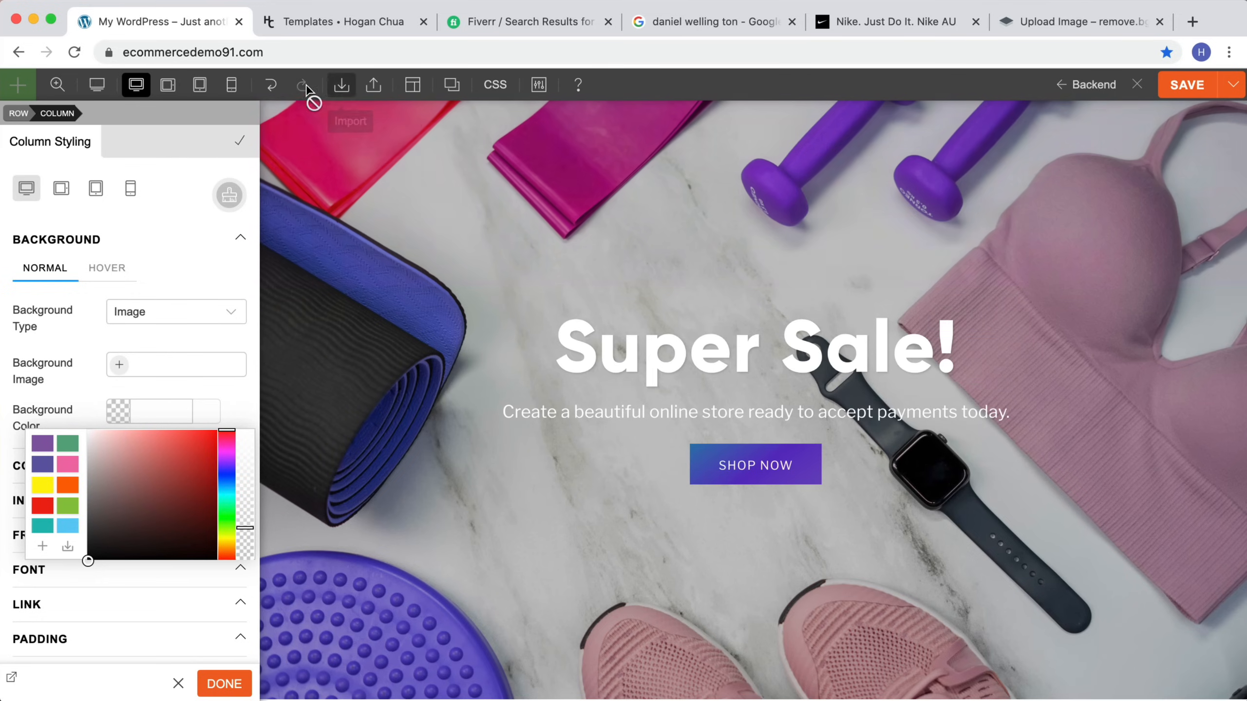
left_click(271, 86)
left_click_drag(145, 399, 440, 234)
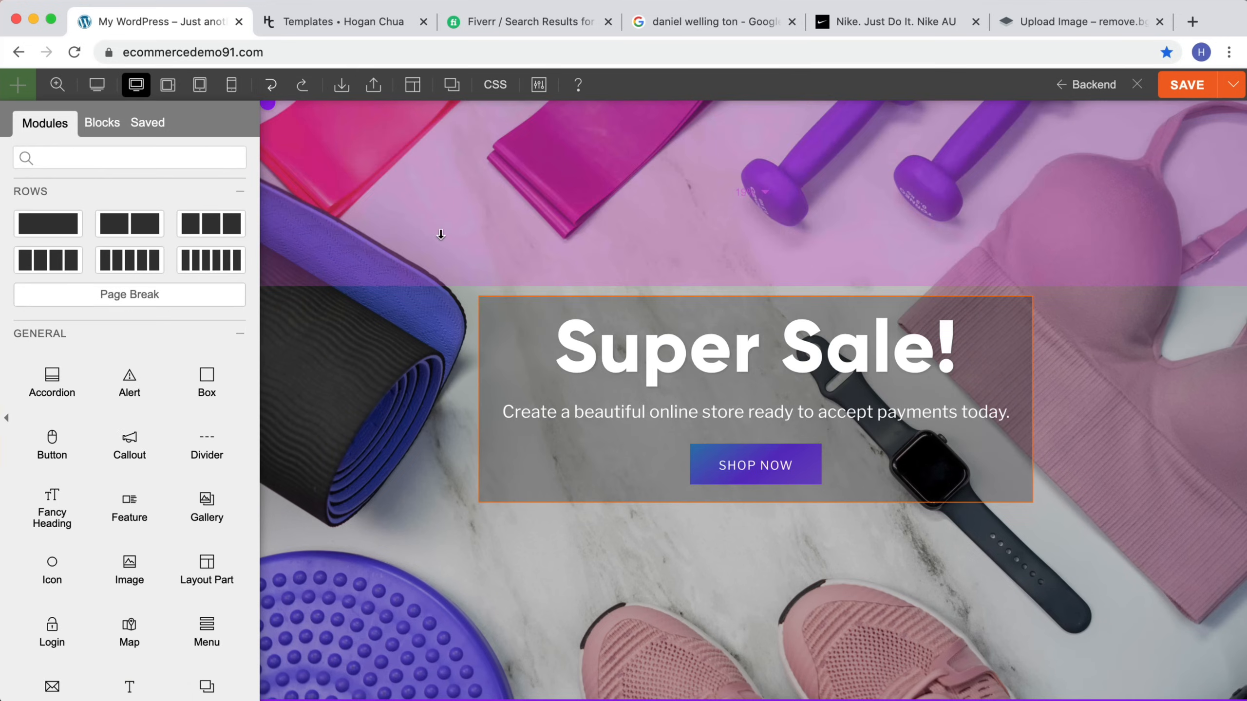
Step: Open the Super Sale row's styling and clear its overlay color
double_click(467, 220)
scroll(127, 469, "down", 2)
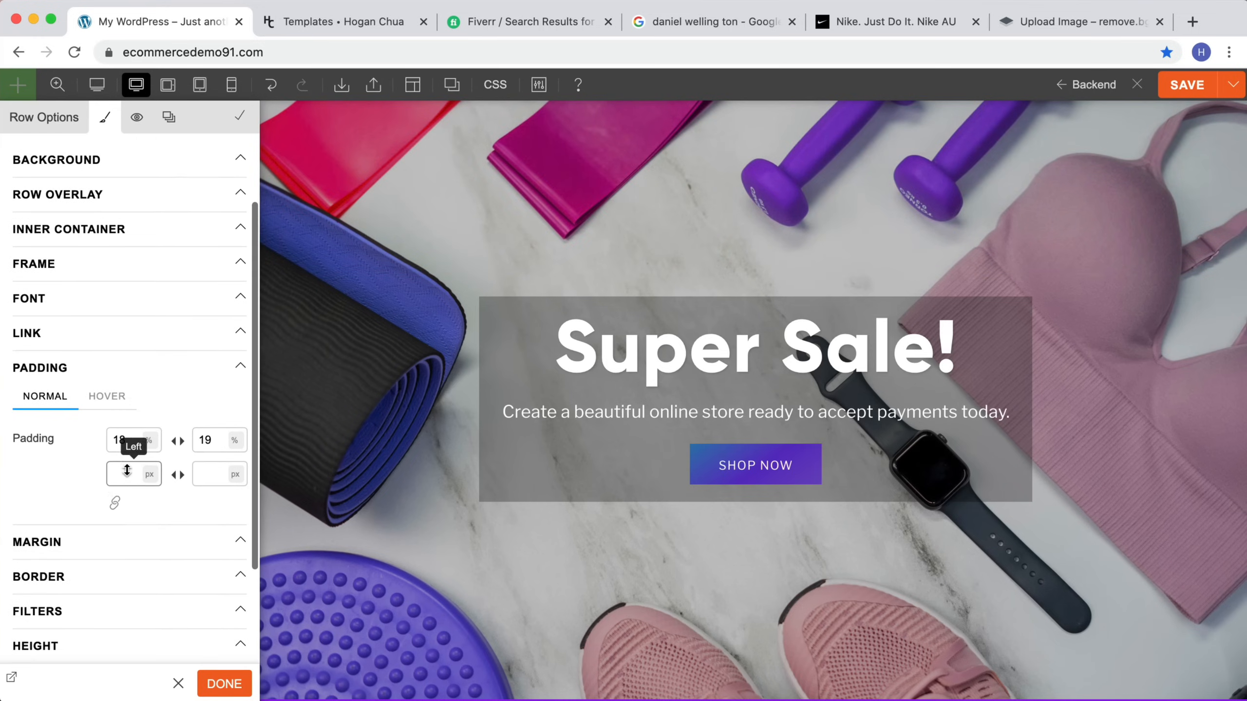
scroll(83, 353, "up", 2)
left_click(105, 289)
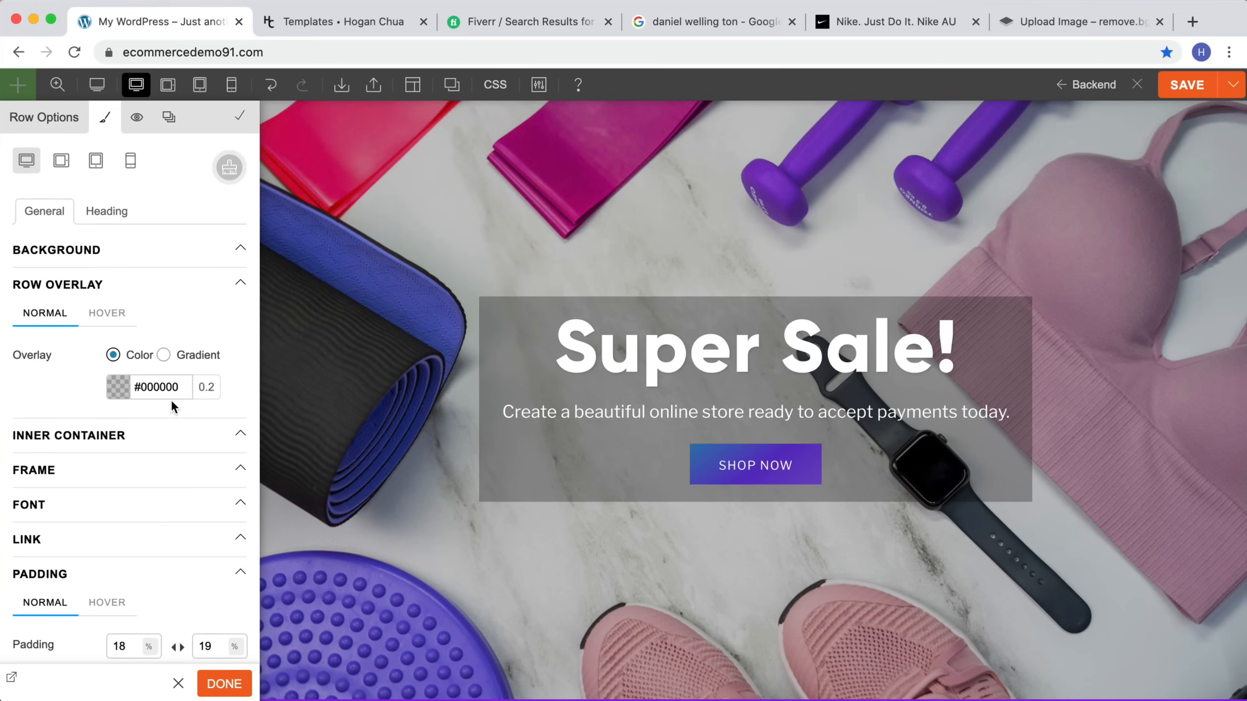
left_click(185, 387)
left_click(186, 388)
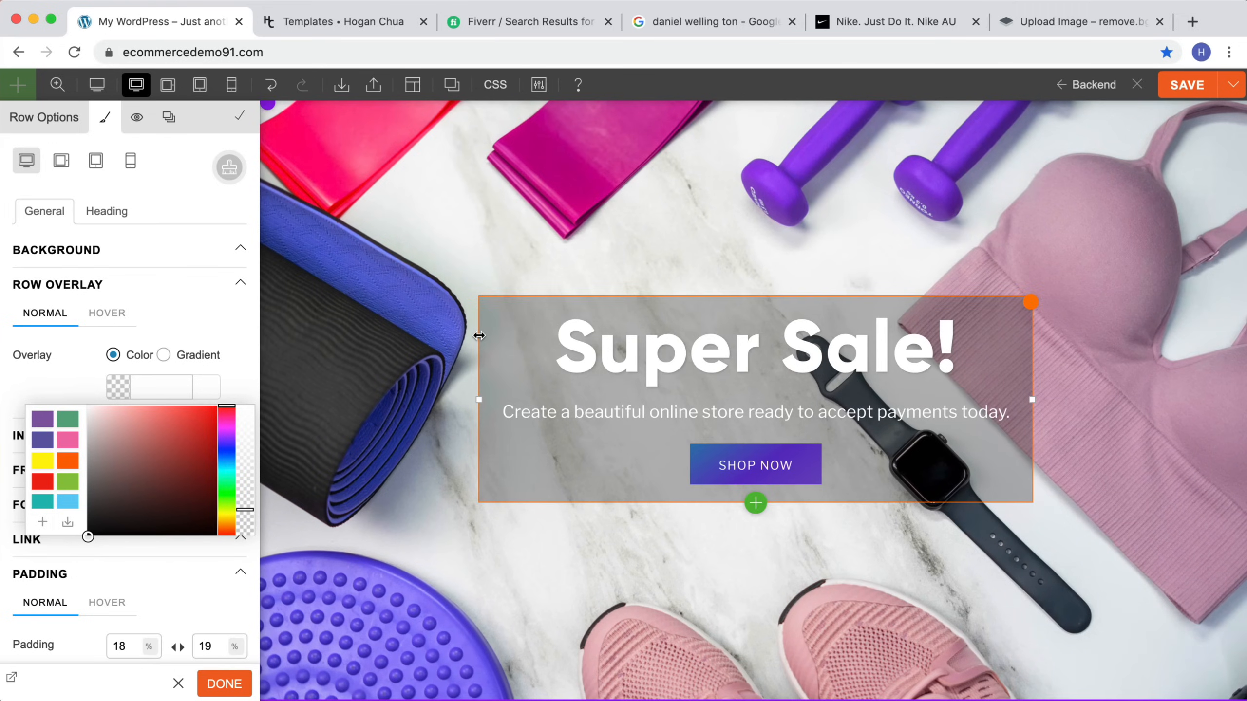
Step: Try a purple gradient overlay on the Super Sale row with a transparent first stop, then return the overlay to Color
left_click(205, 355)
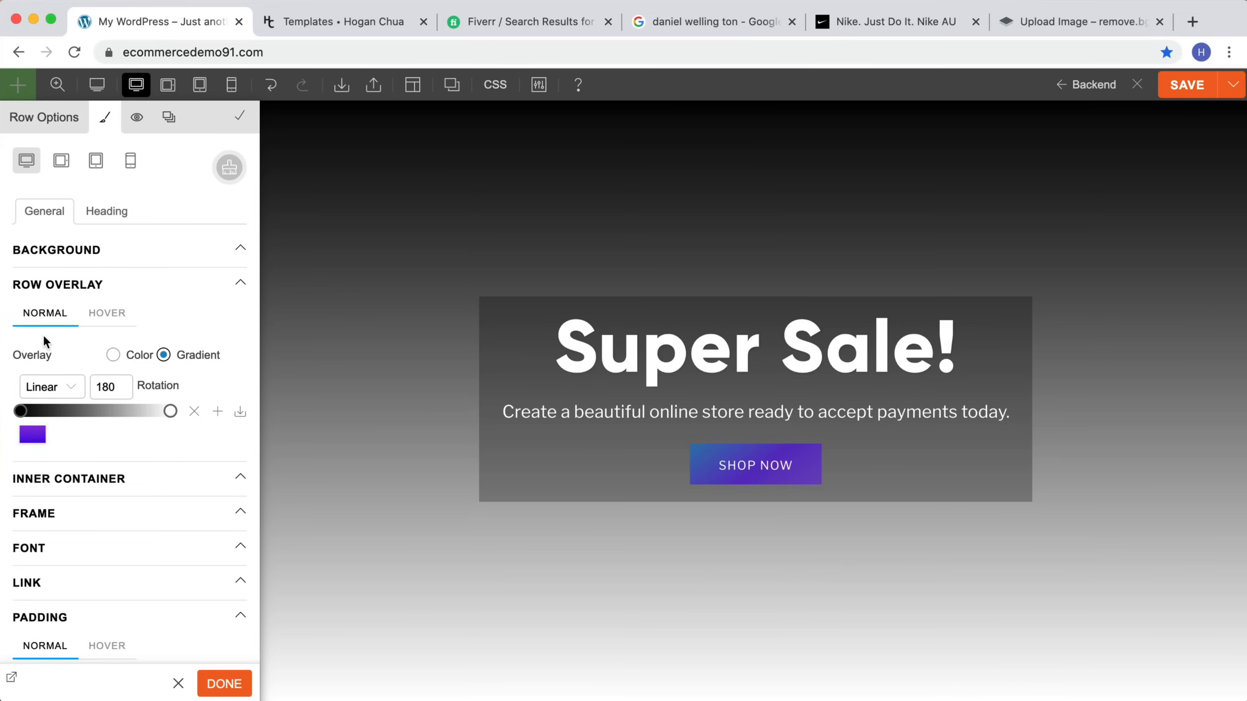
left_click(32, 438)
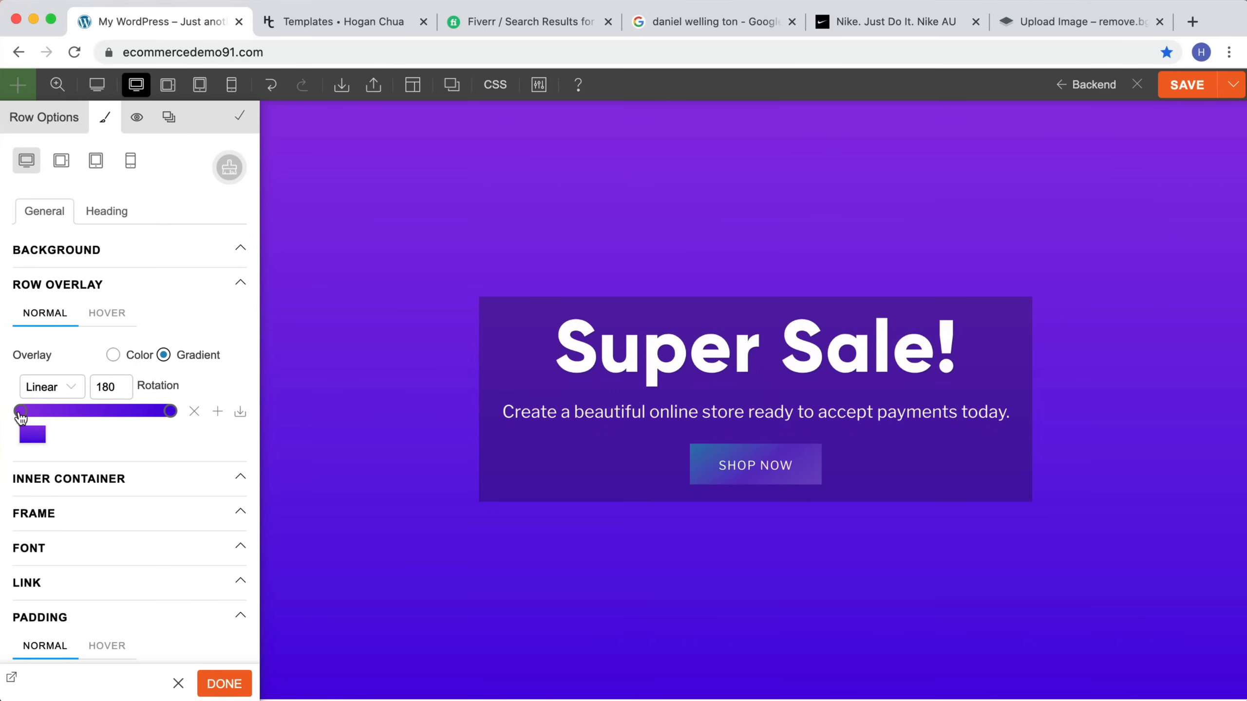
left_click(20, 413)
left_click_drag(178, 473, 176, 534)
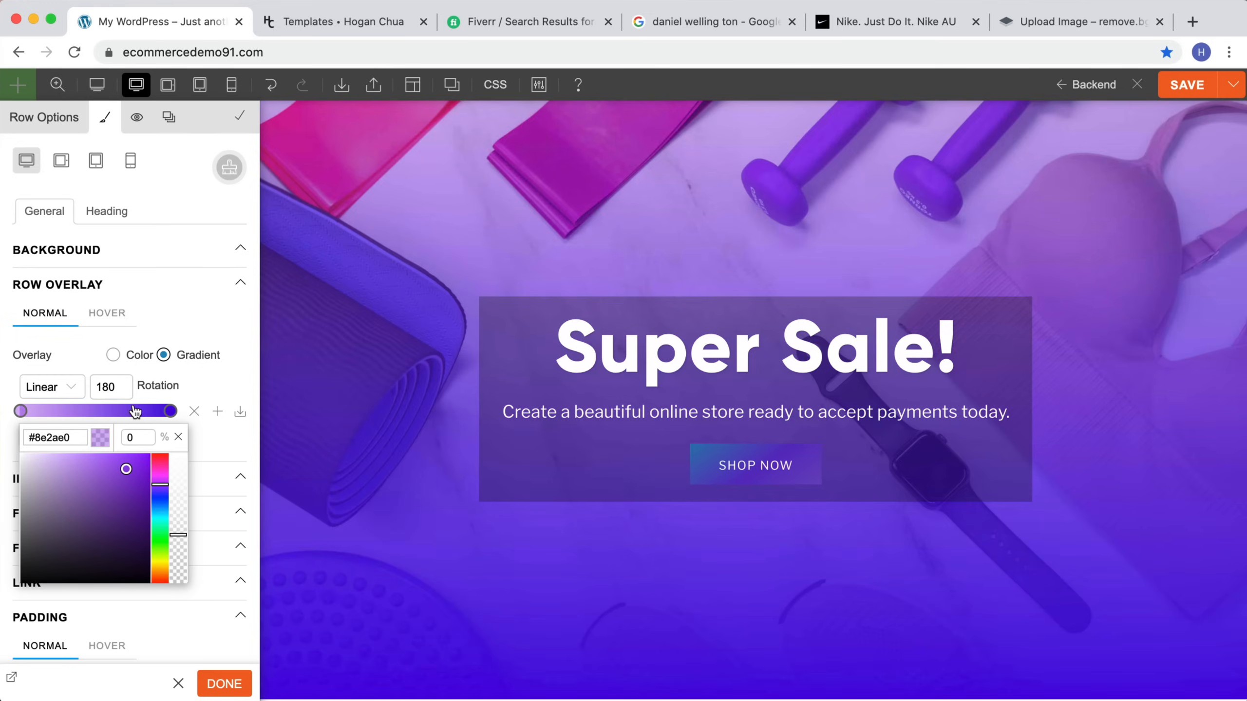
left_click(170, 411)
left_click_drag(181, 459, 170, 566)
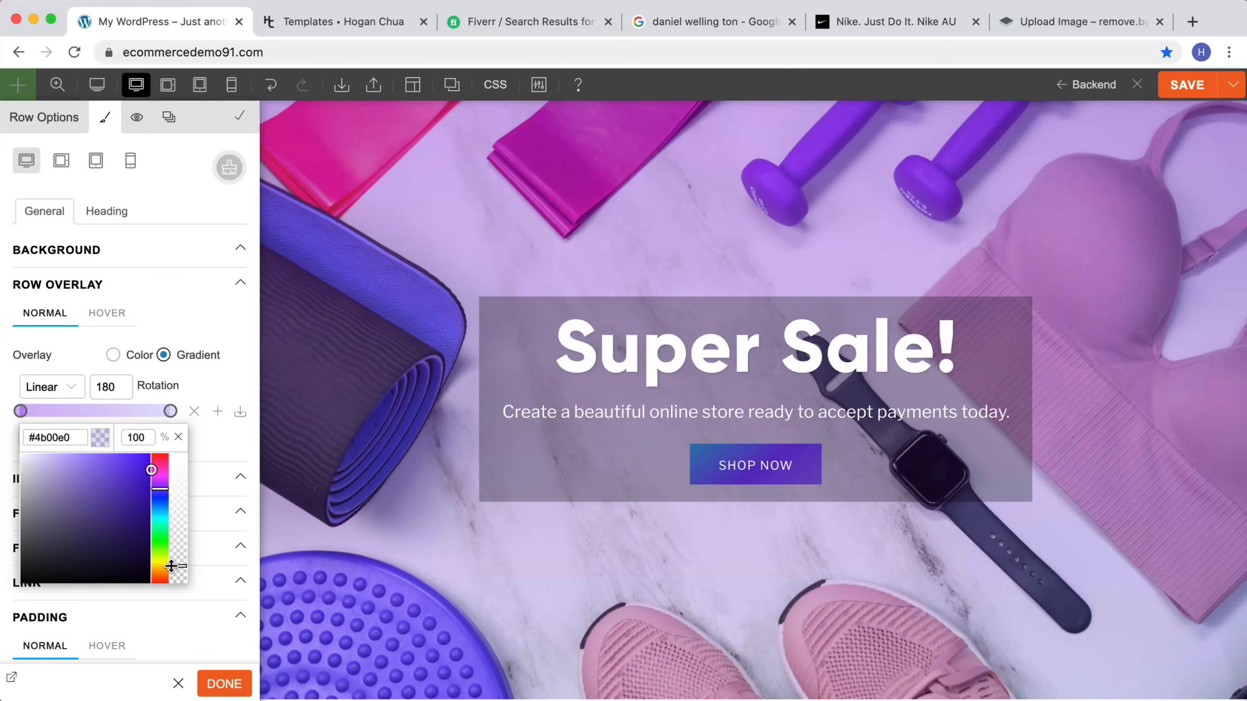
left_click(22, 413)
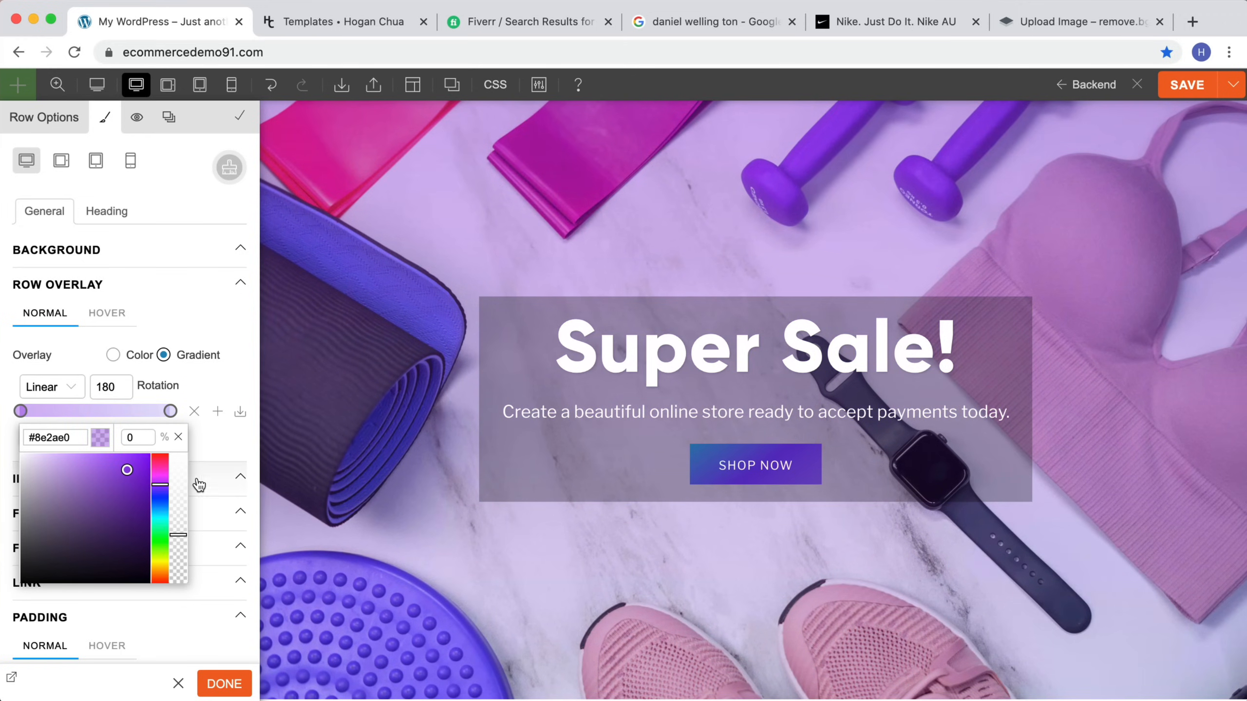
left_click_drag(175, 537, 177, 563)
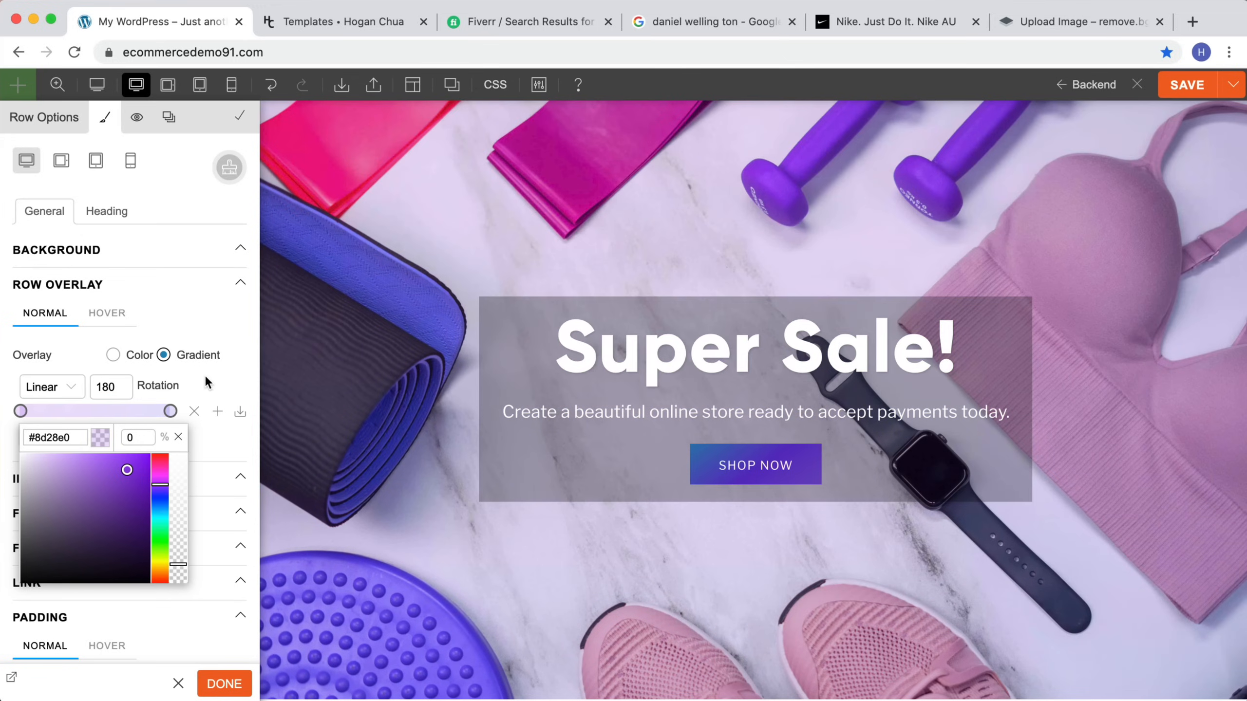
left_click(190, 382)
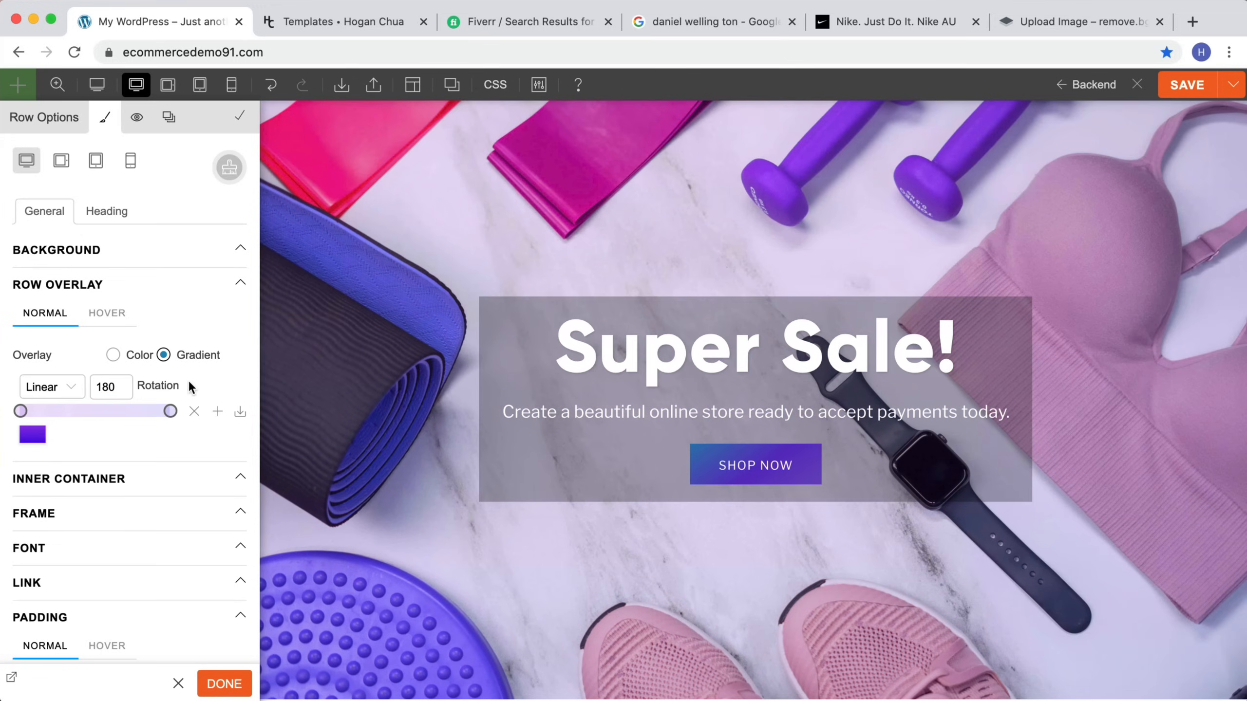
left_click(114, 355)
Step: Open the Super Sale heading's font styling and examine its text shadow settings
mouse_move(692, 379)
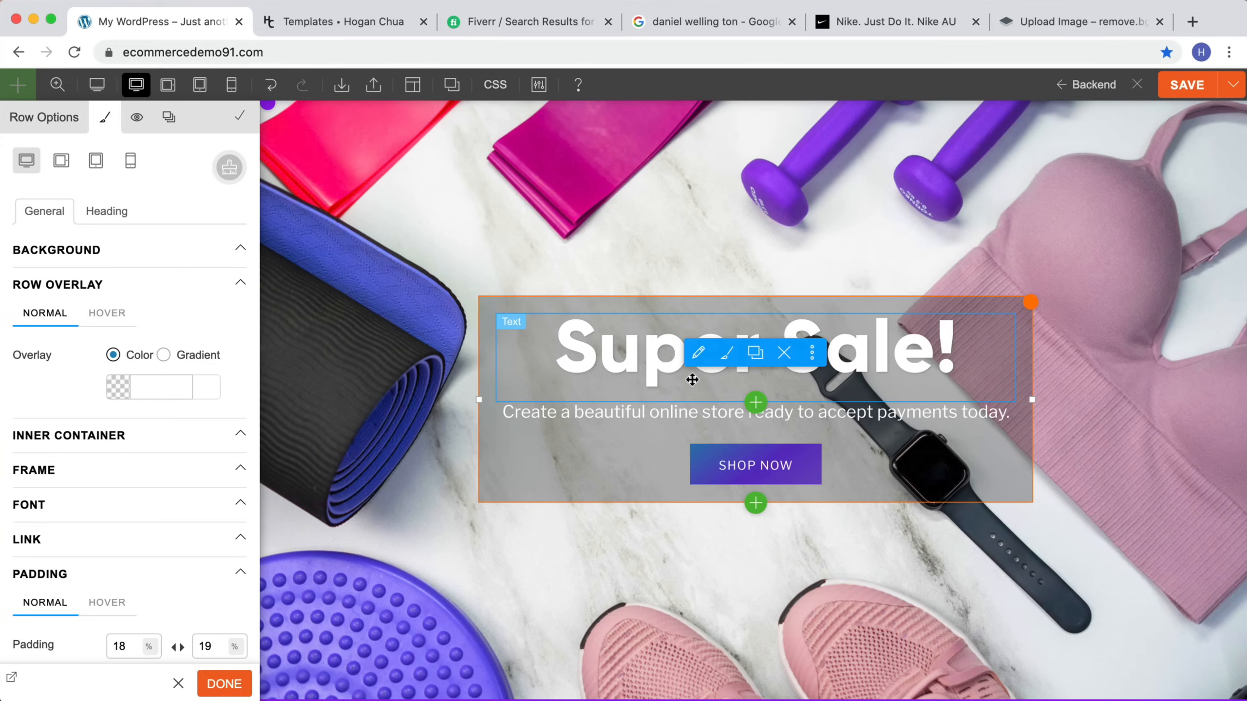
left_click(622, 367)
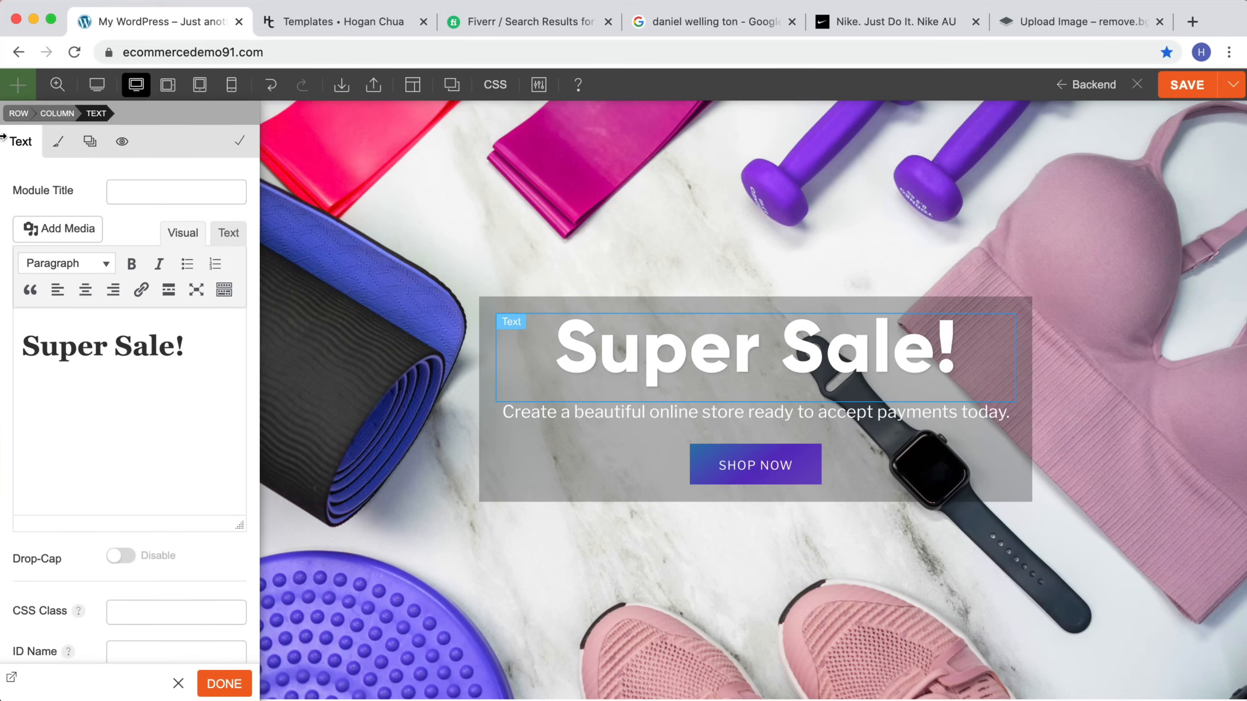
left_click(60, 143)
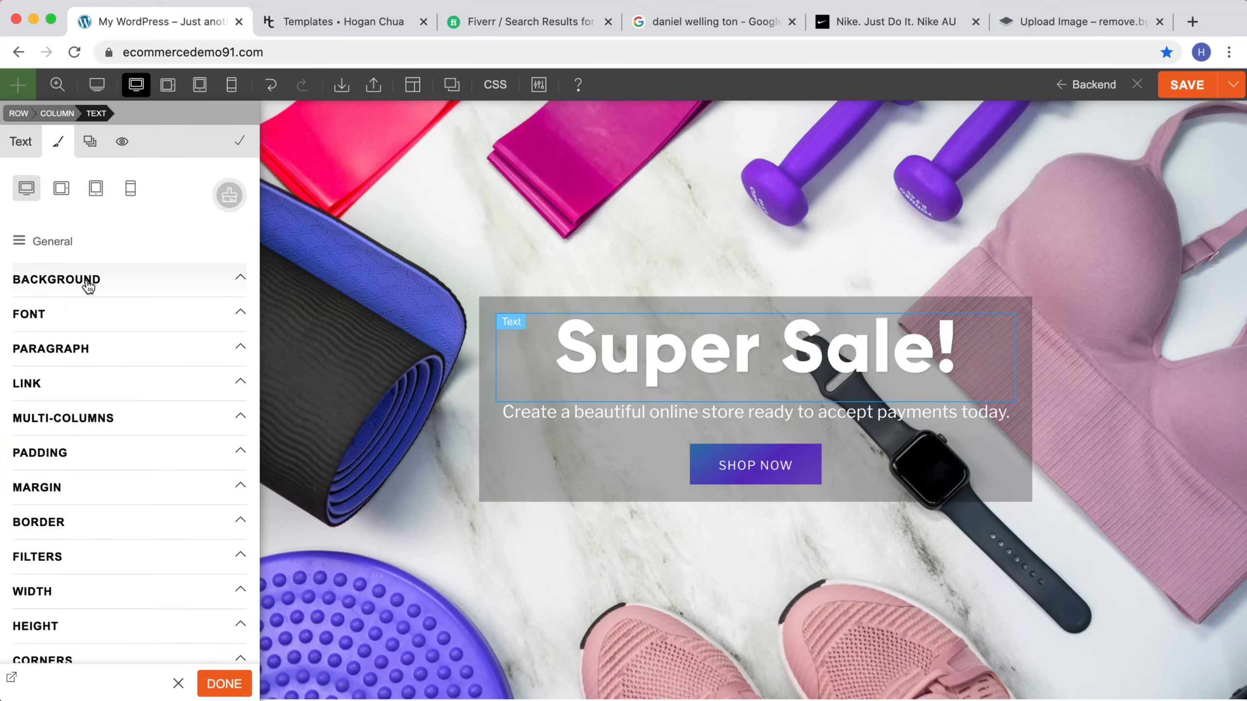
left_click(63, 318)
scroll(72, 336, "down", 8)
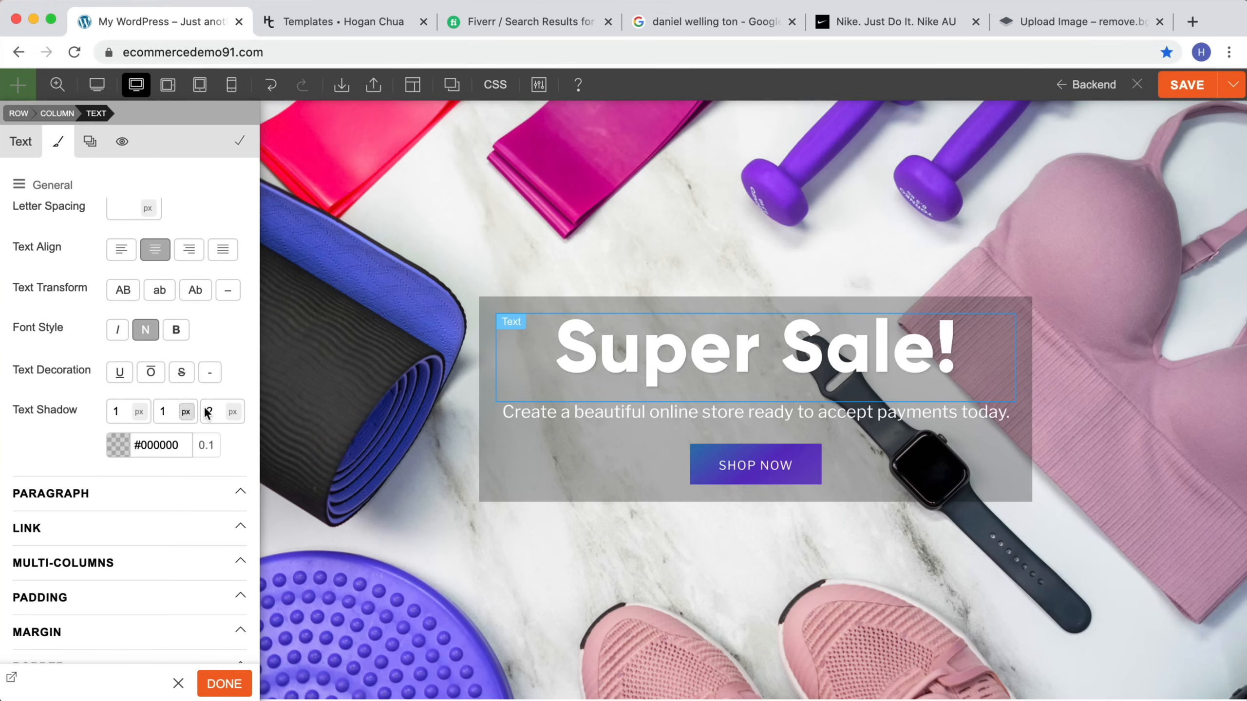
left_click(117, 445)
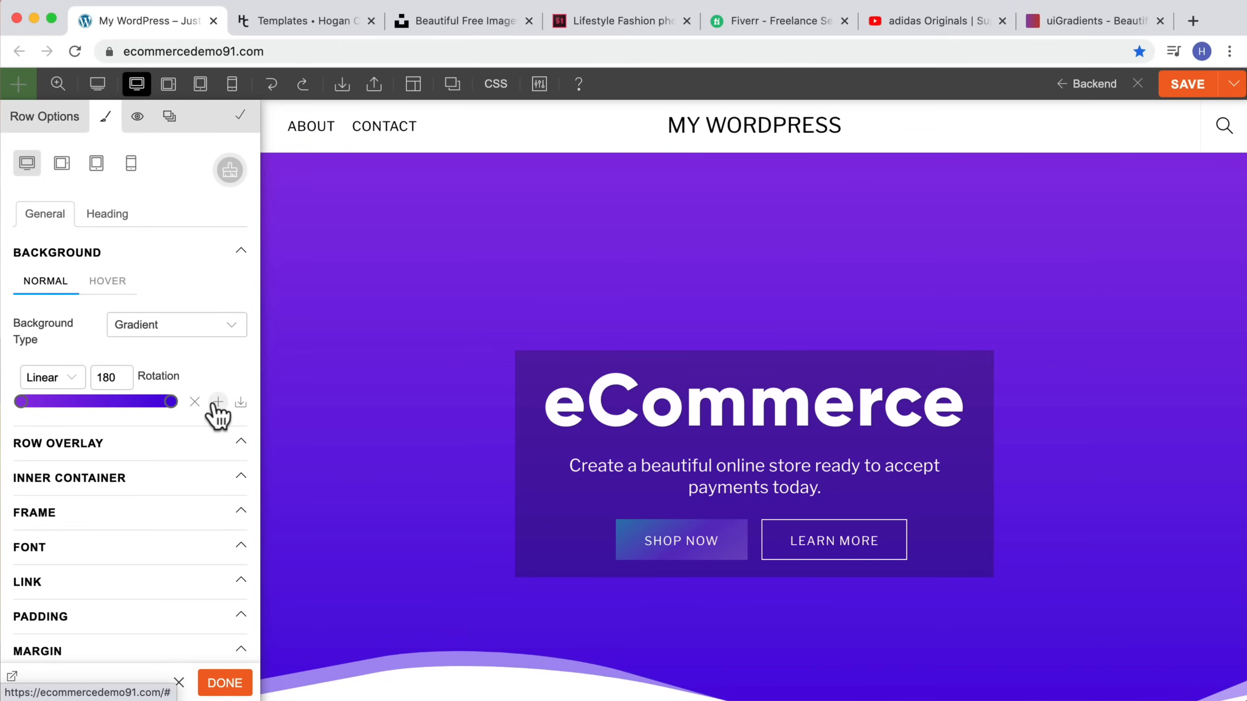
Step: Save the hero's purple gradient as a preset and apply it as the Newsletter row's gradient background
left_click(217, 404)
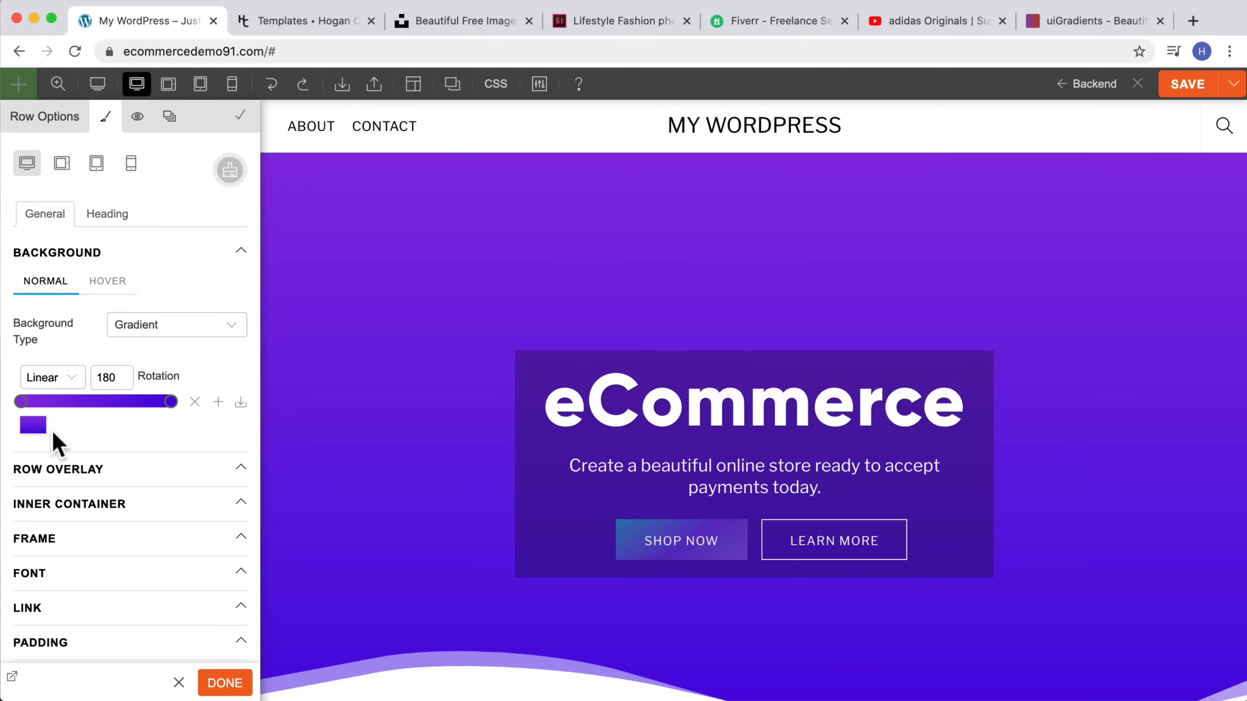
scroll(525, 348, "down", 20)
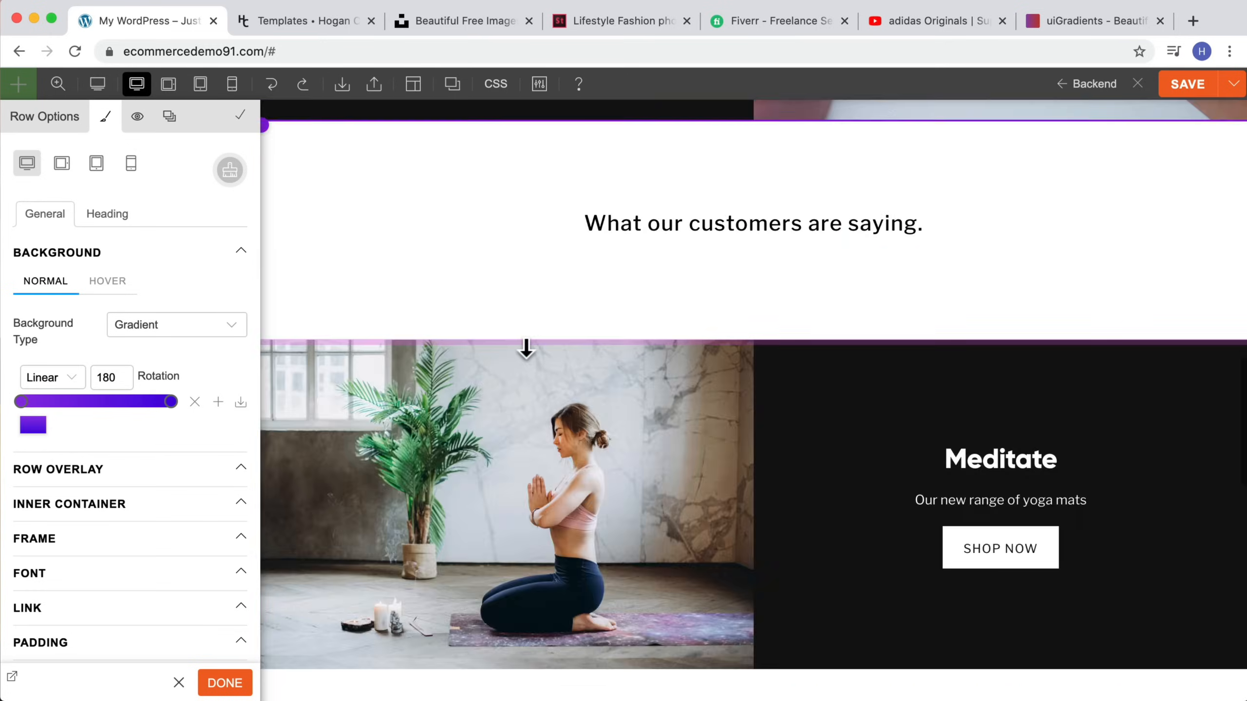
scroll(526, 346, "up", 3)
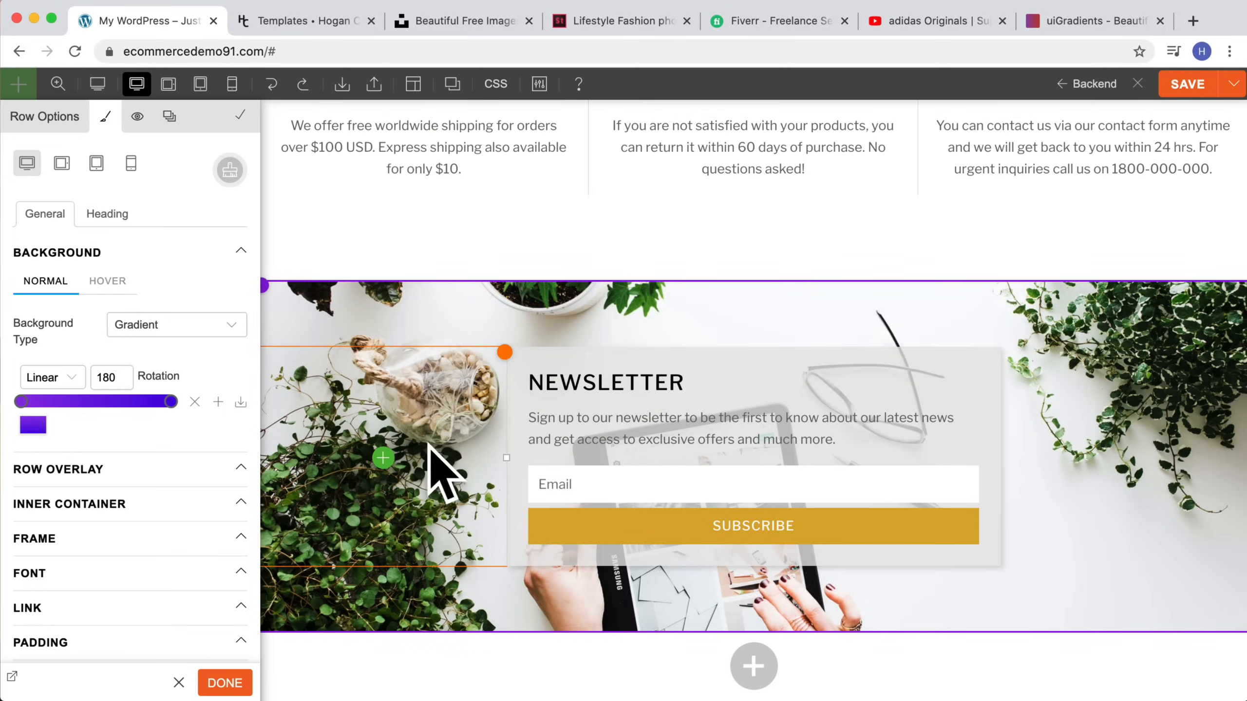
mouse_move(270, 291)
left_click(330, 297)
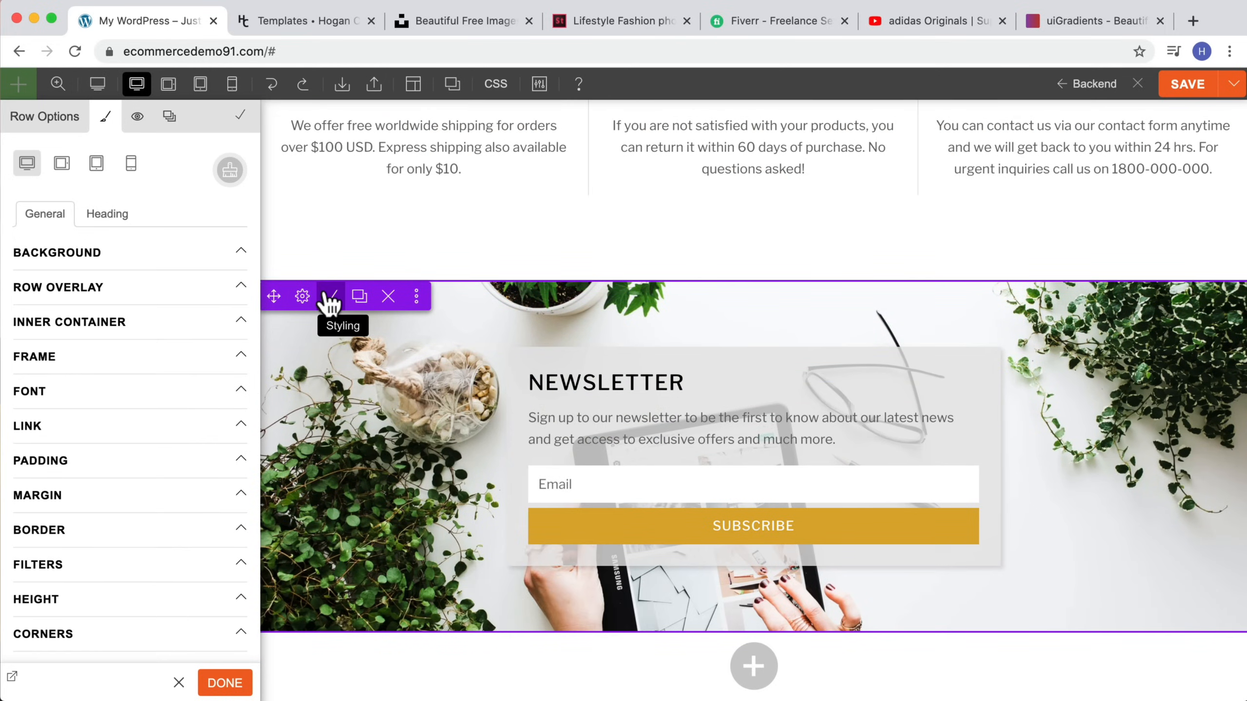
left_click(110, 257)
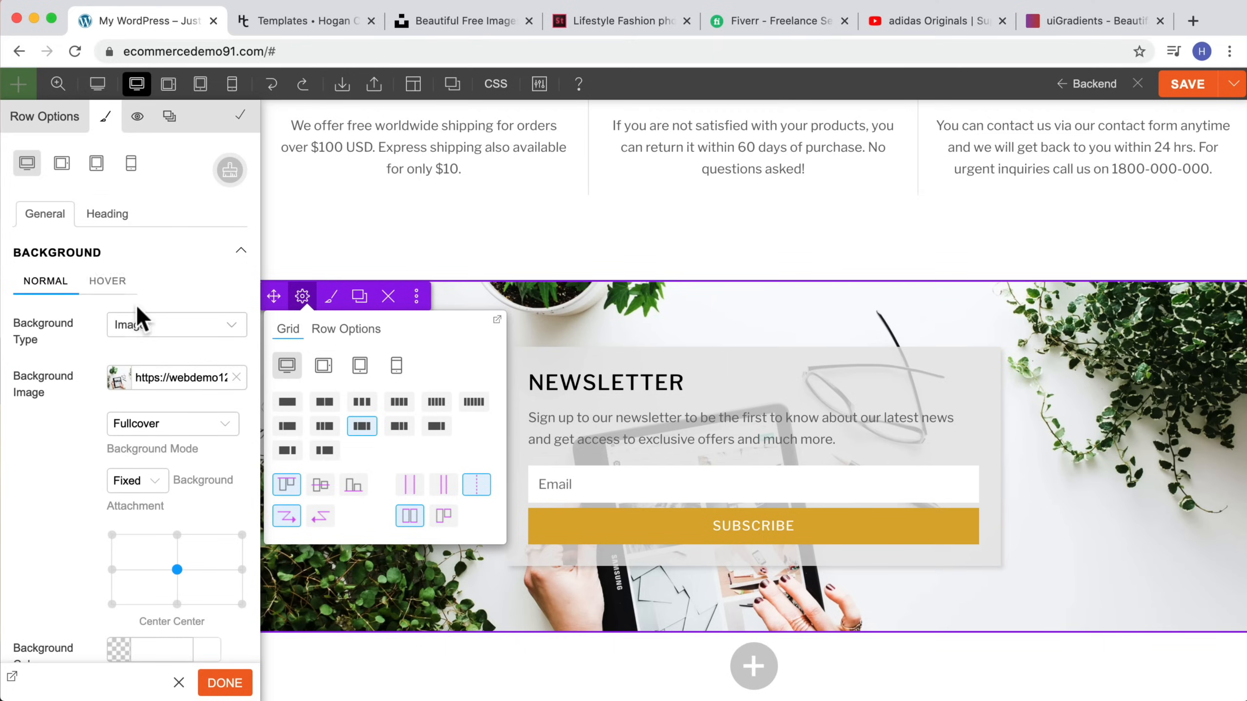
left_click(224, 327)
left_click(175, 348)
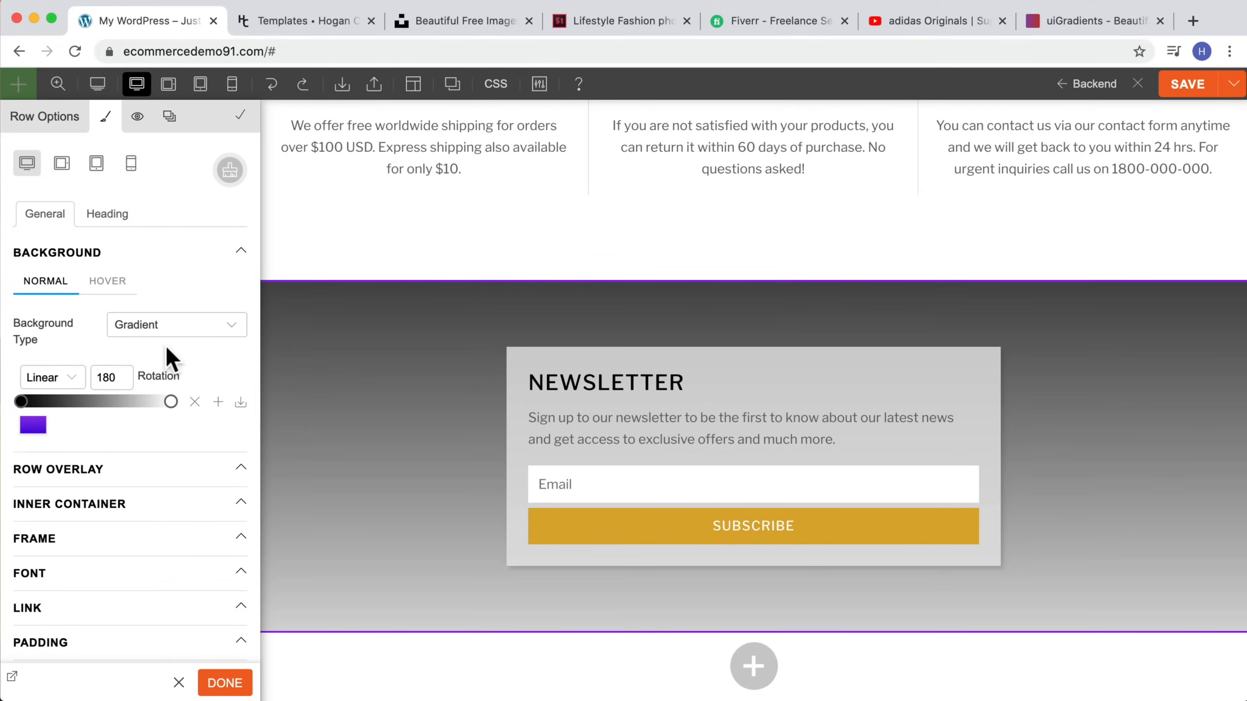
left_click(30, 426)
Step: Zoom out the page and switch the Newsletter row's background type back to Image
scroll(1079, 579, "up", 10)
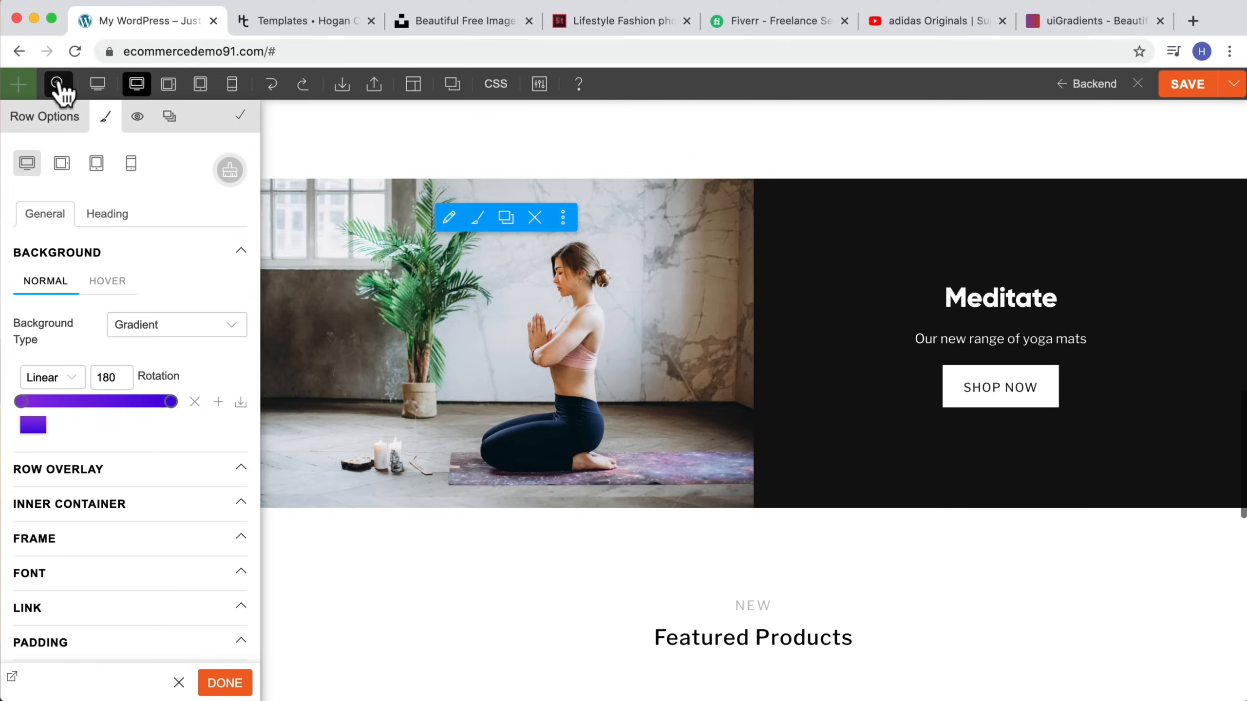
left_click(57, 83)
scroll(537, 208, "up", 10)
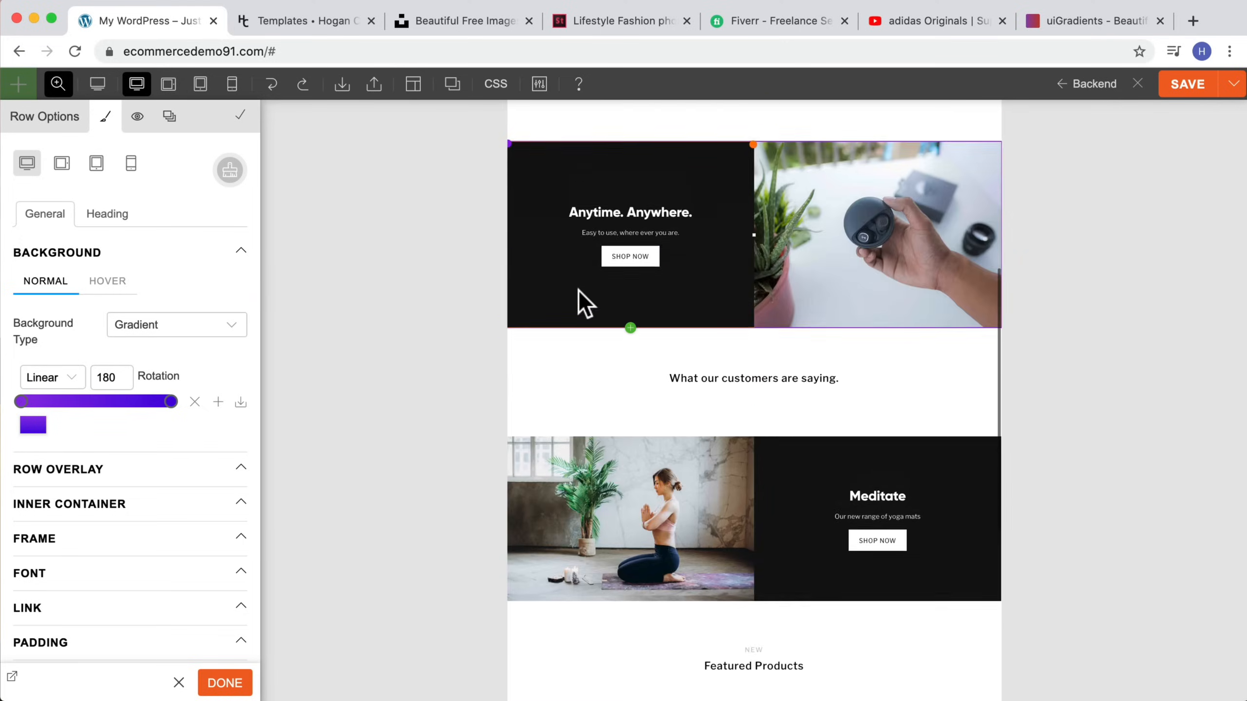
scroll(579, 295, "down", 15)
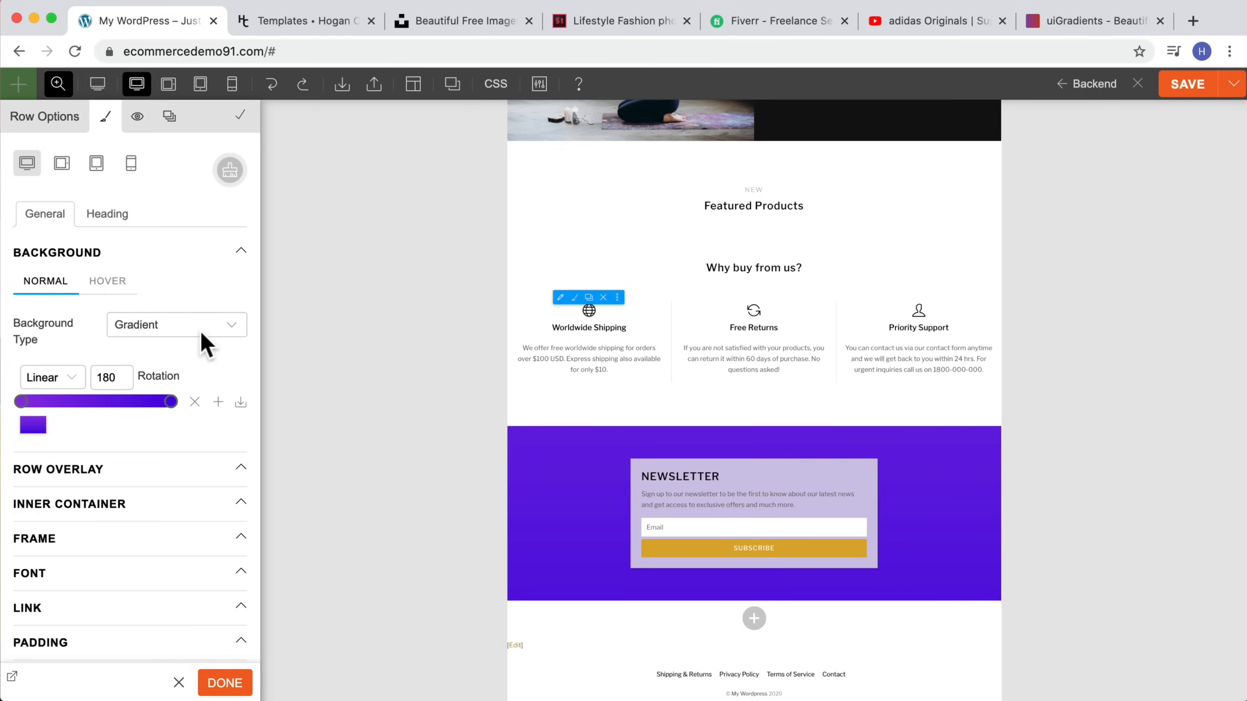
left_click(154, 332)
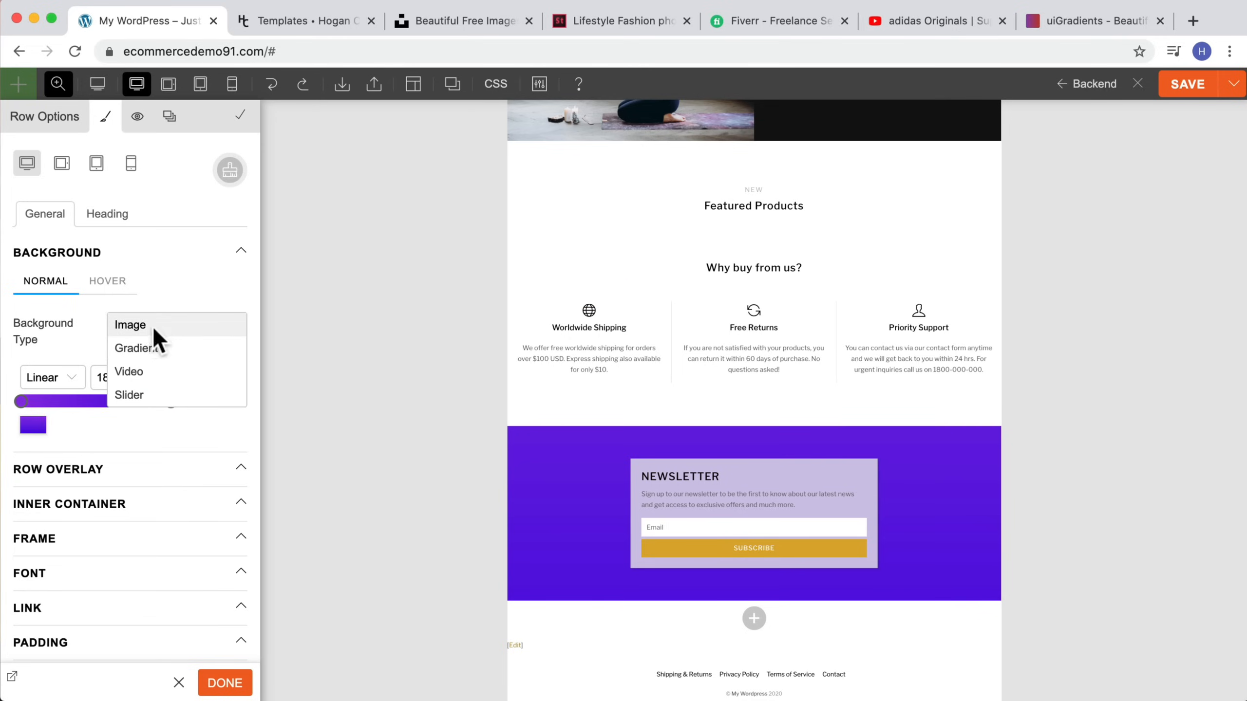
left_click(152, 326)
Step: Select the eCommerce hero row and set its background type to Video
scroll(856, 324, "up", 15)
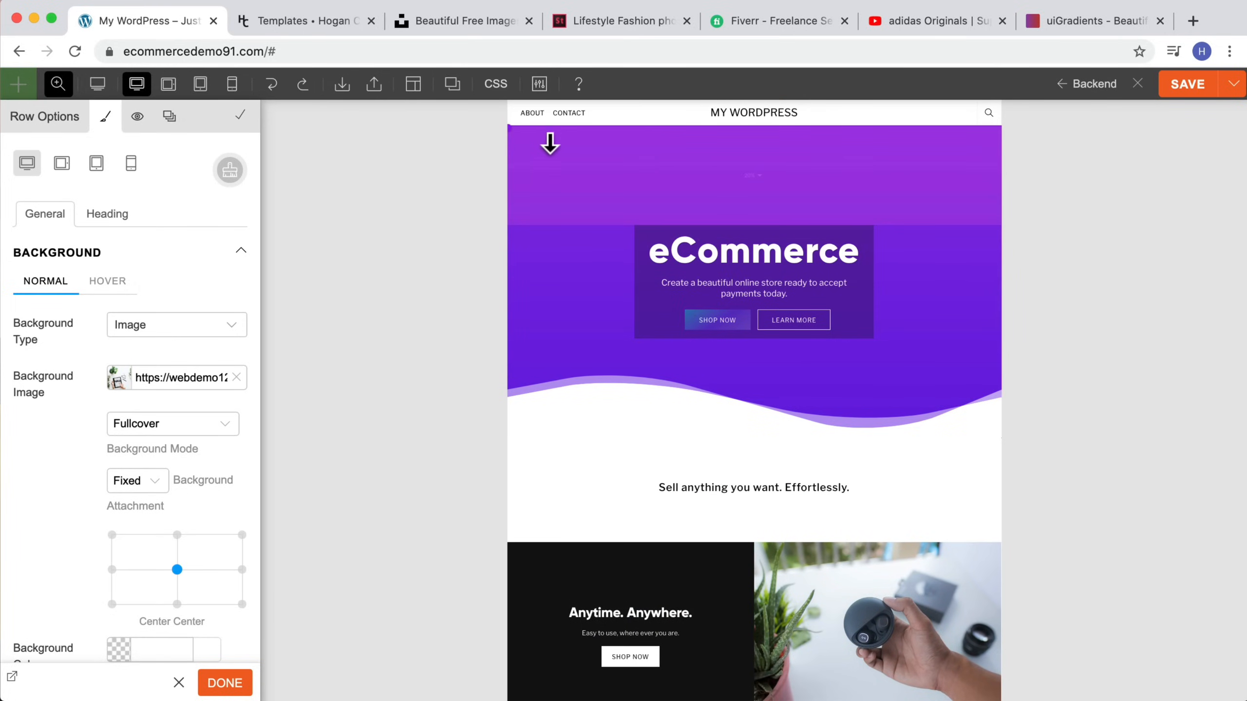
left_click(576, 147)
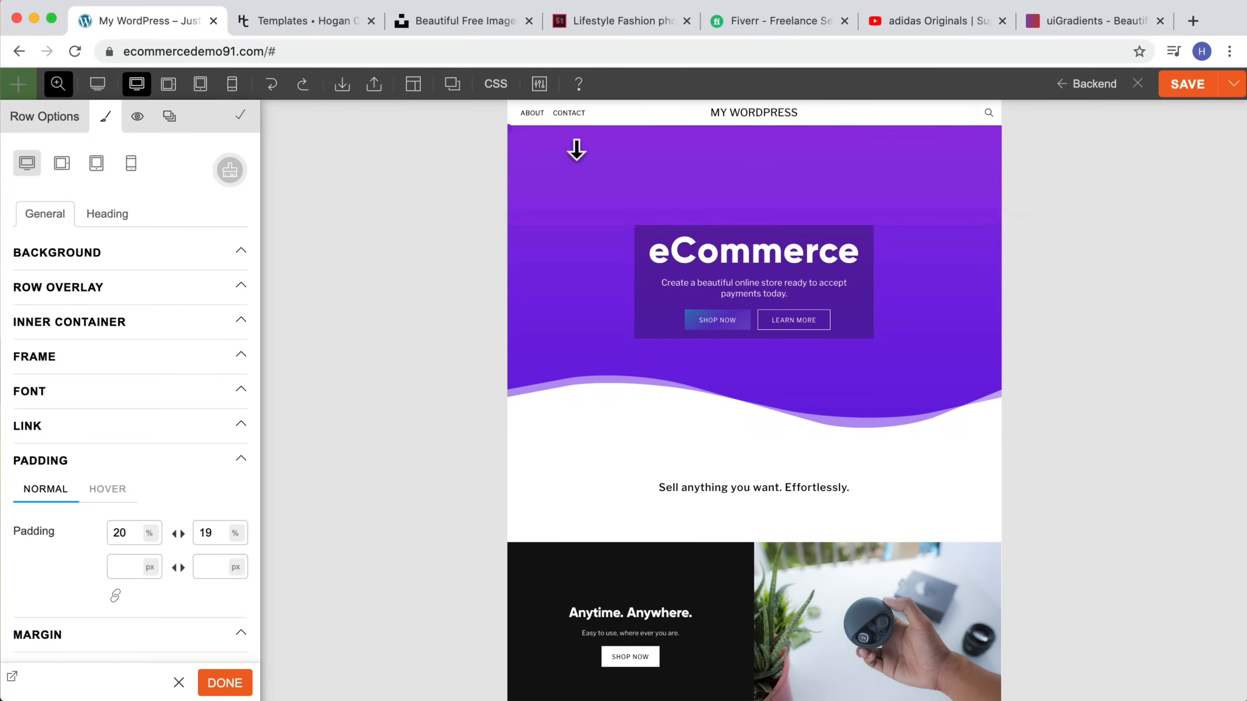
left_click(135, 260)
left_click(176, 336)
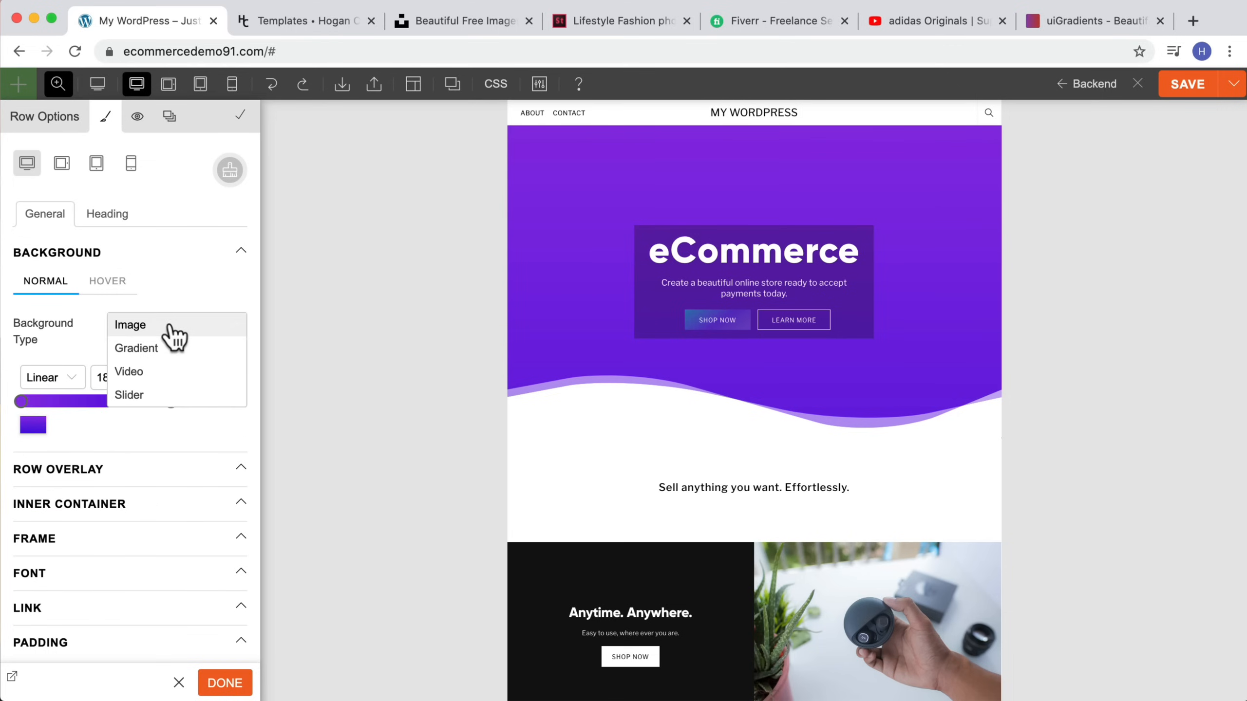
left_click(162, 372)
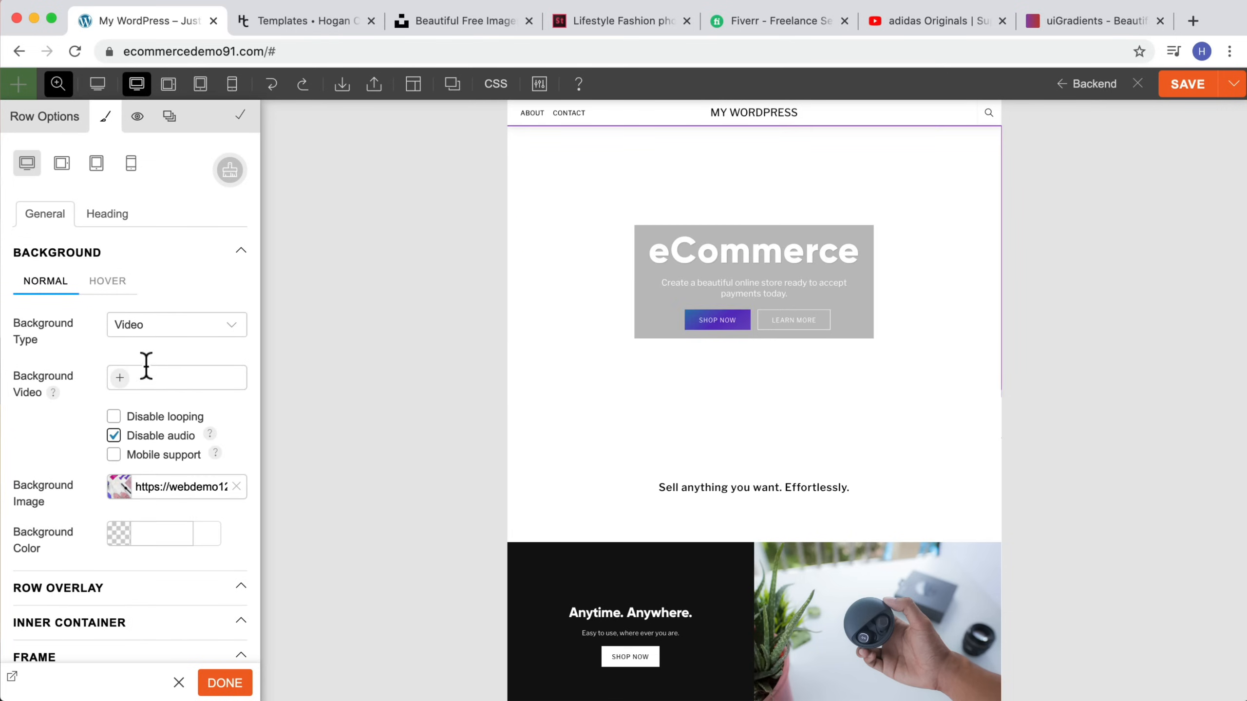
Step: Copy the adidas Originals YouTube video URL and paste it as the eCommerce hero row's background video
left_click(925, 24)
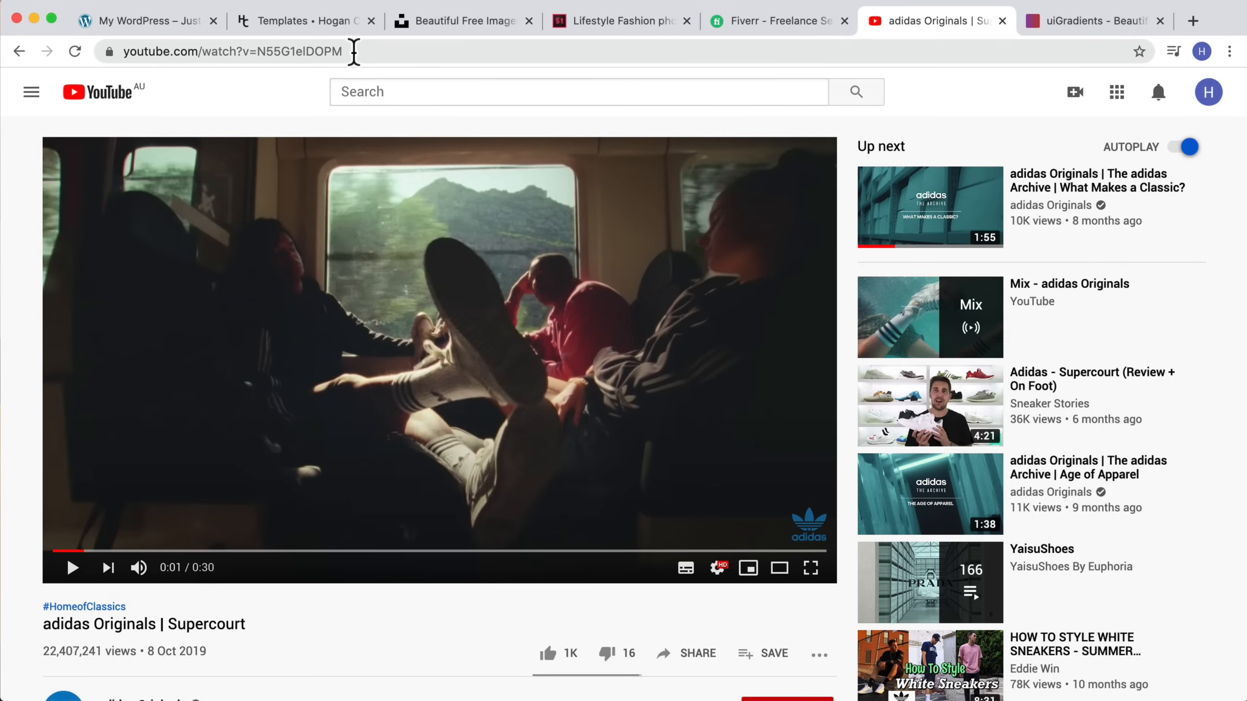
left_click(354, 52)
key("ctrl+c")
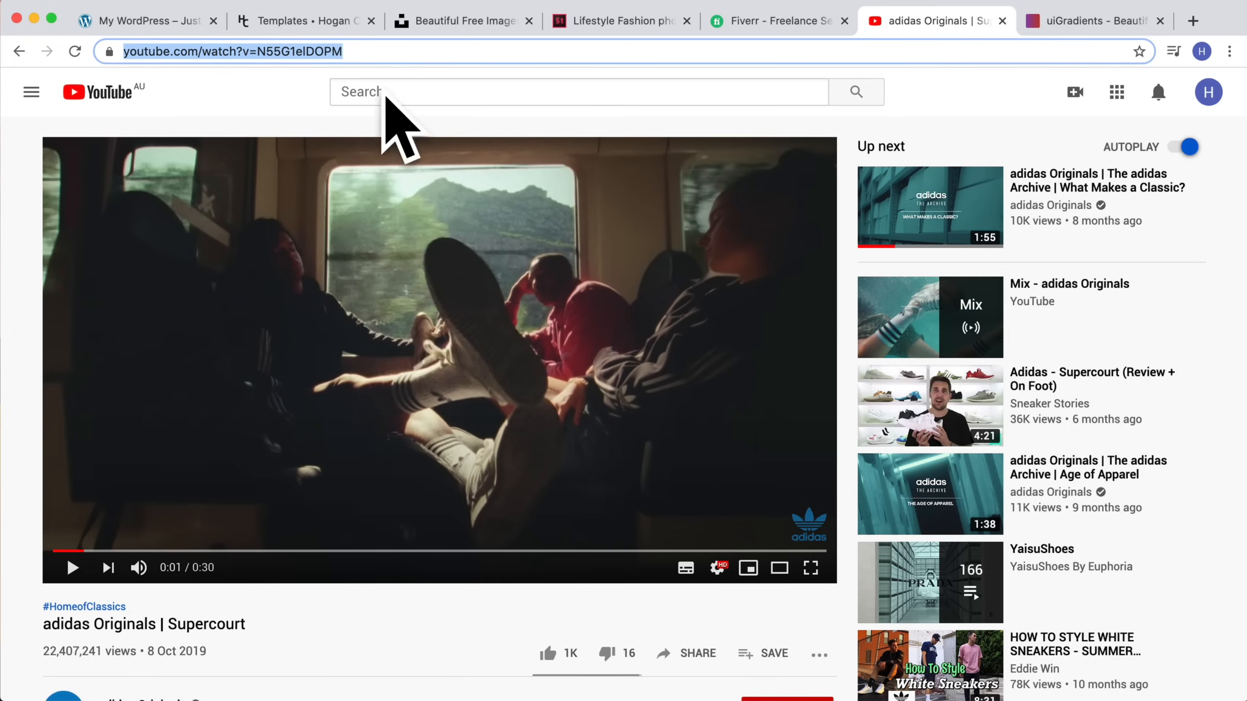
left_click(139, 22)
left_click(145, 369)
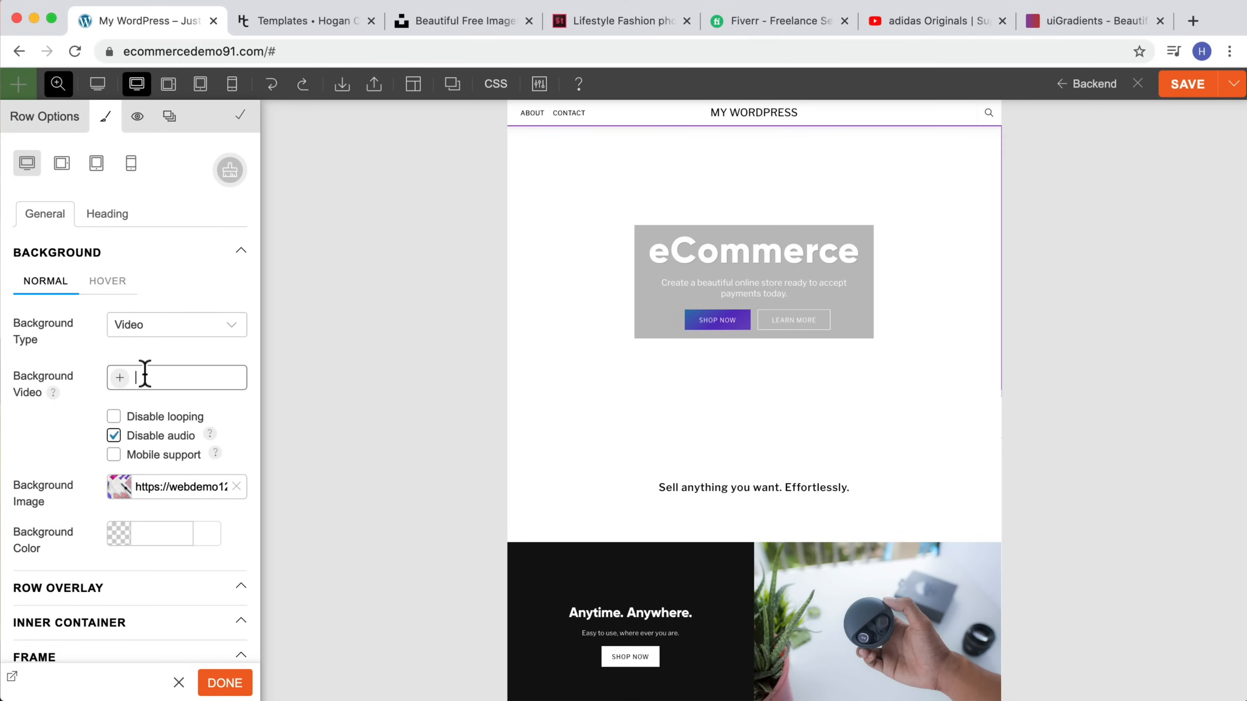
key("ctrl+v")
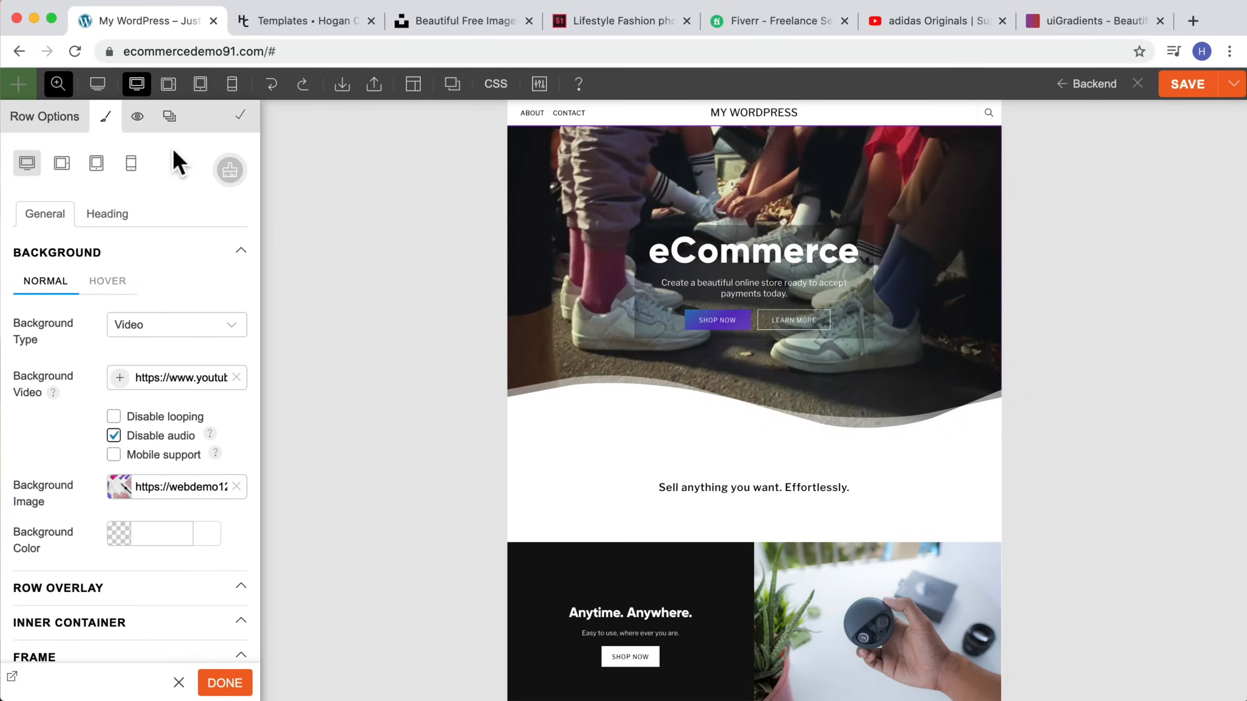
Step: Preview the hero row's video background in mobile and desktop views
left_click(232, 87)
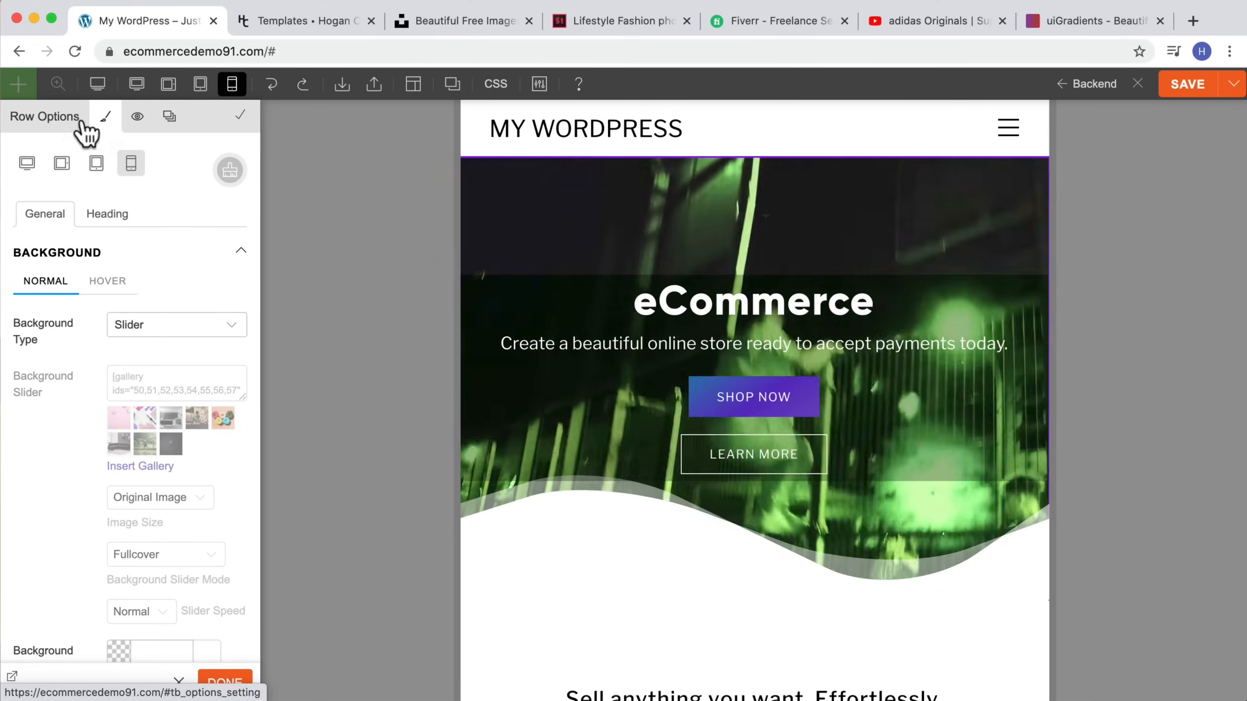
left_click(137, 83)
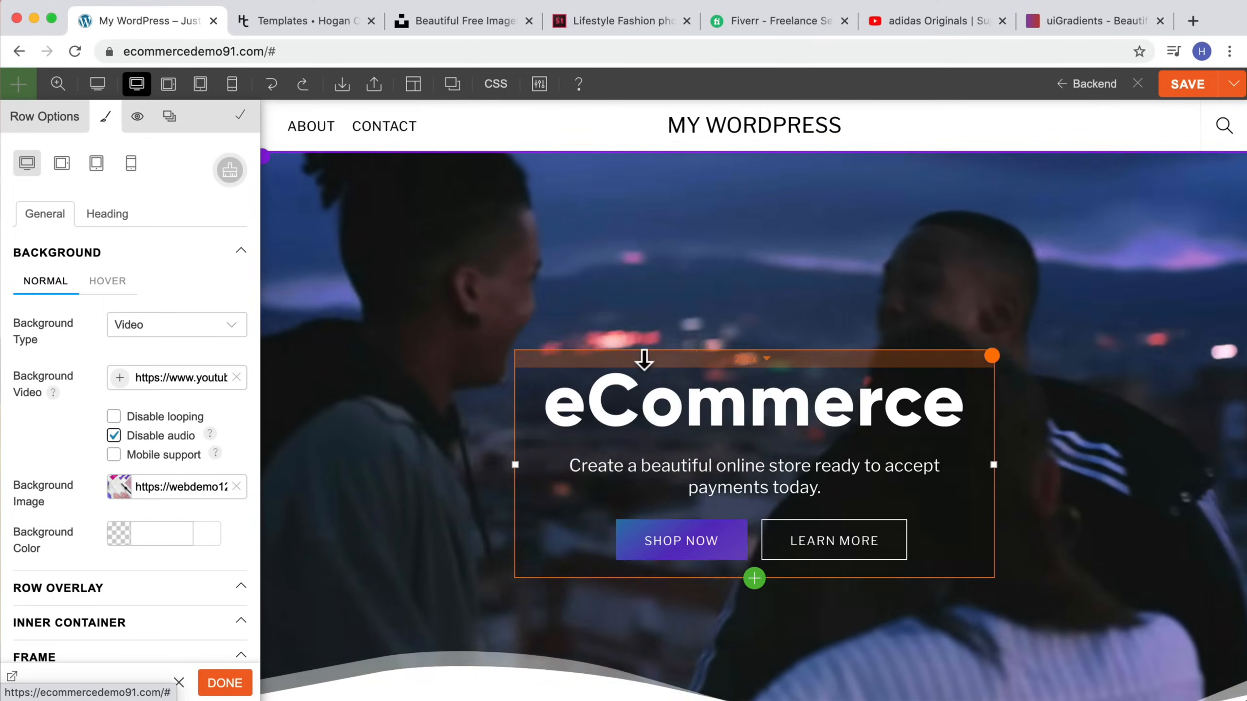
scroll(643, 361, "down", 4)
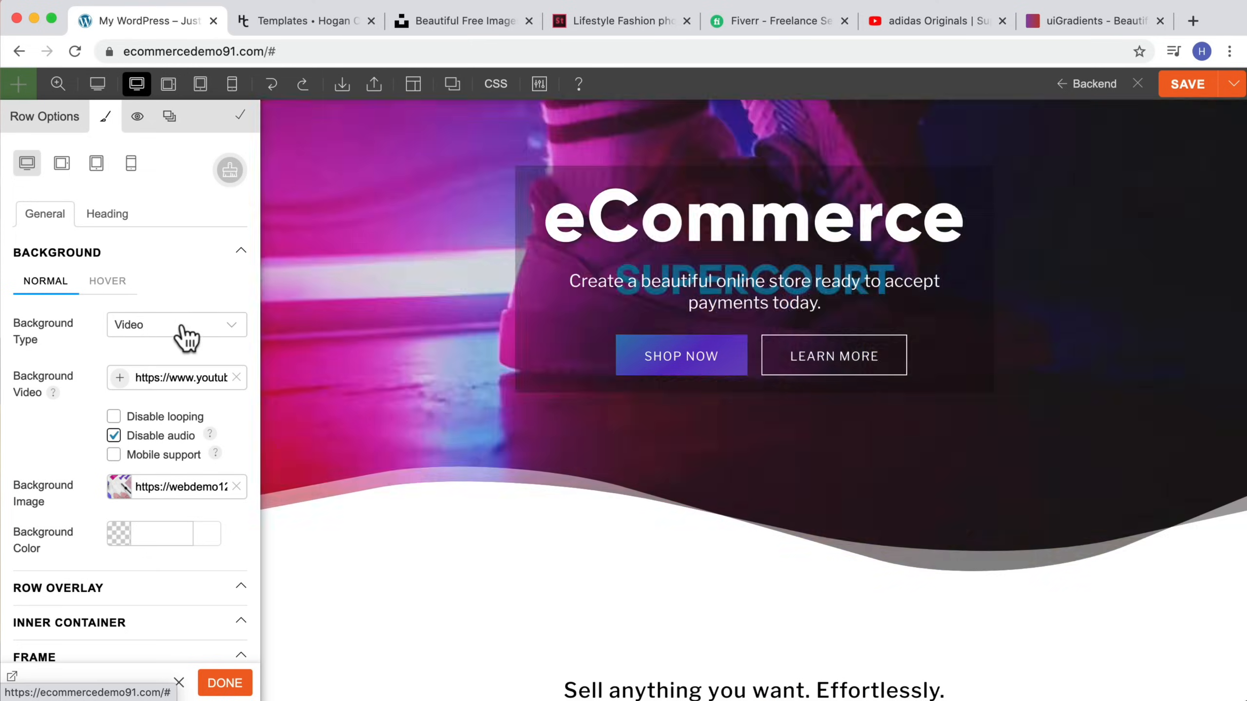
Step: Switch the hero row's background type back to Image
left_click(181, 328)
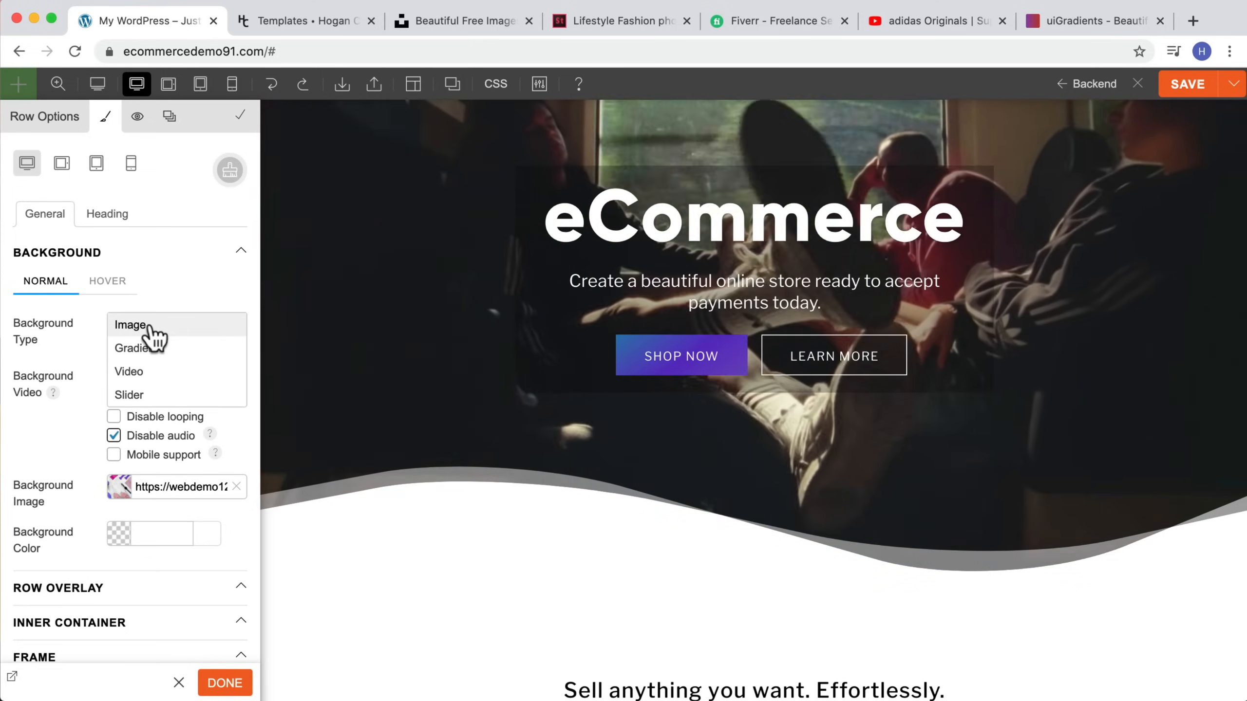
left_click(149, 327)
scroll(476, 377, "down", 3)
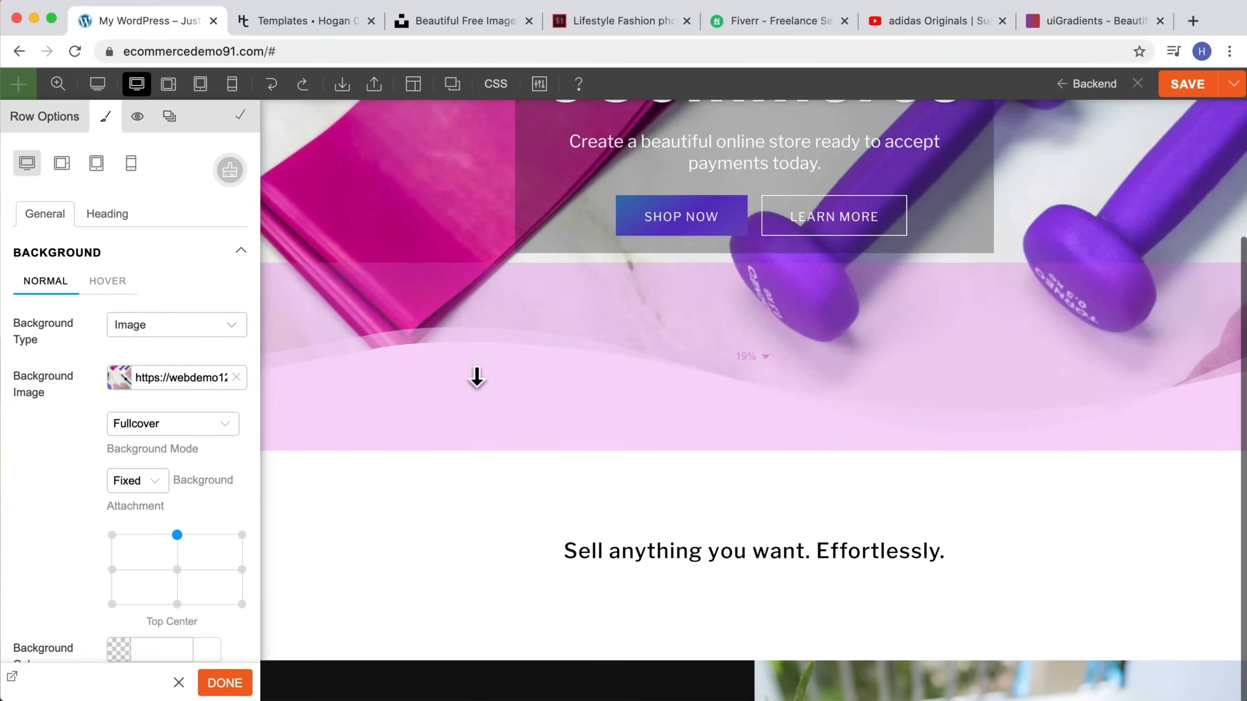
scroll(476, 377, "down", 6)
scroll(476, 377, "up", 10)
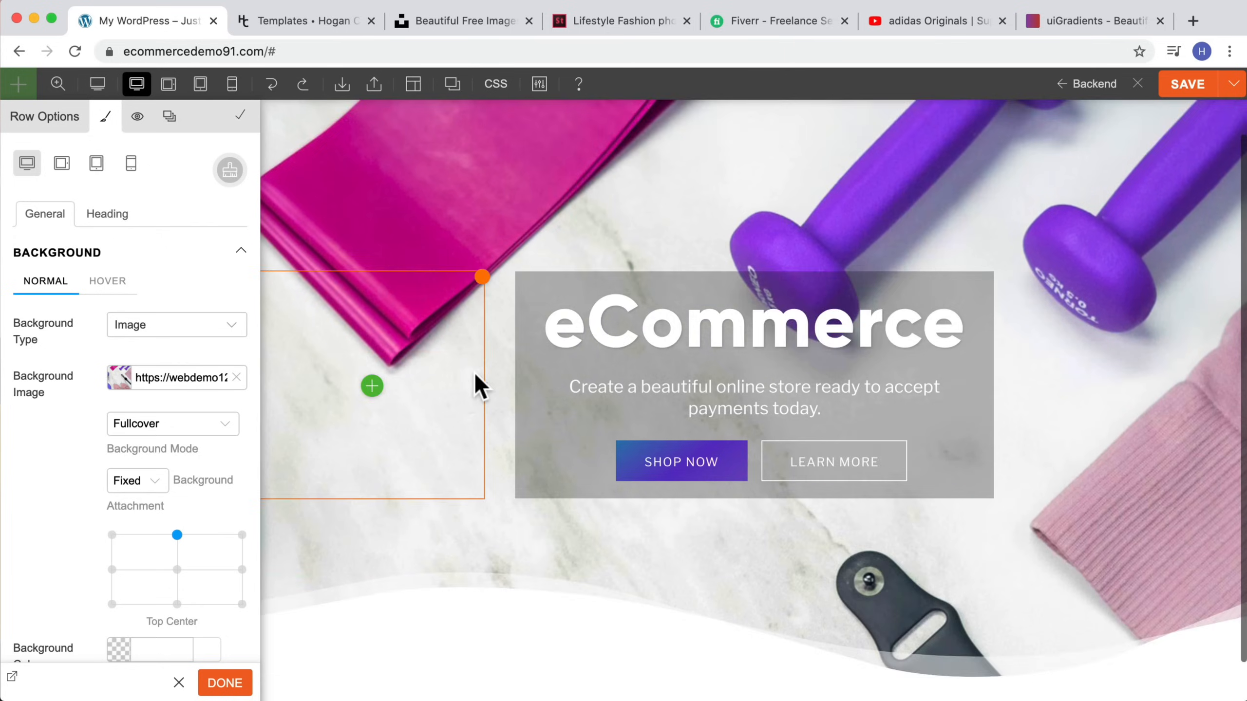
scroll(476, 386, "up", 2)
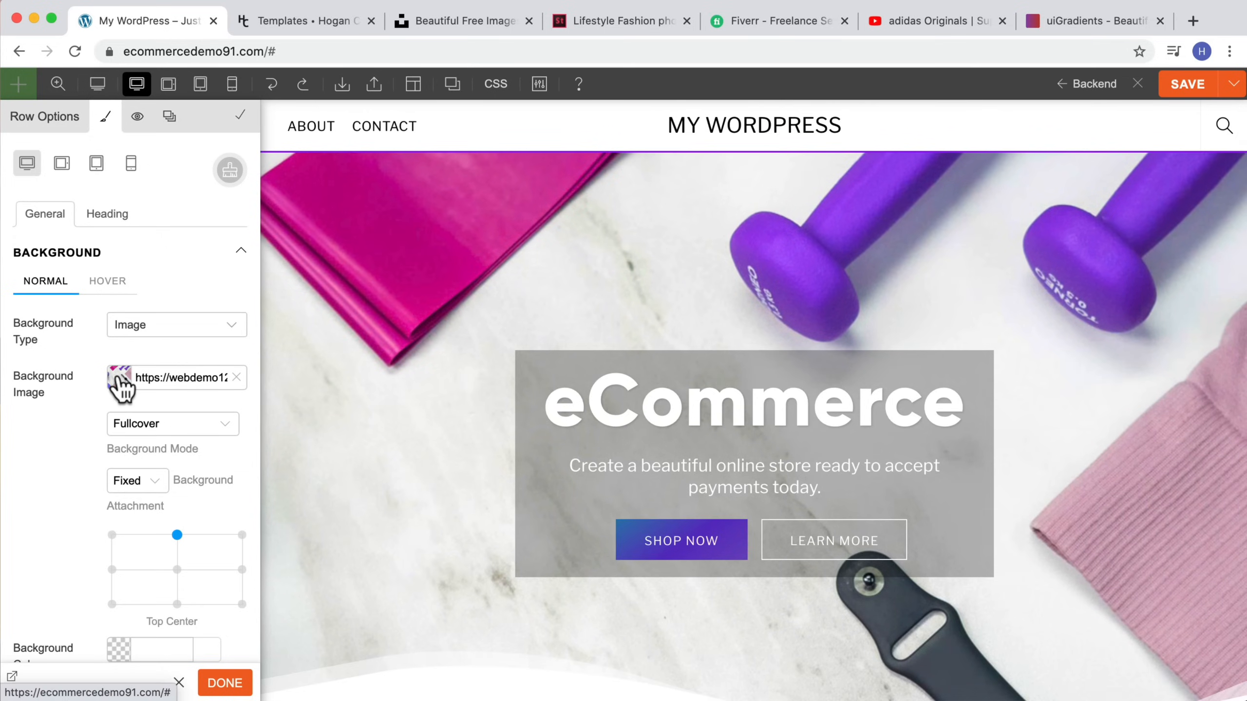
Step: Browse the Unsplash and Adobe Stock tabs for lifestyle fashion photos
left_click(474, 21)
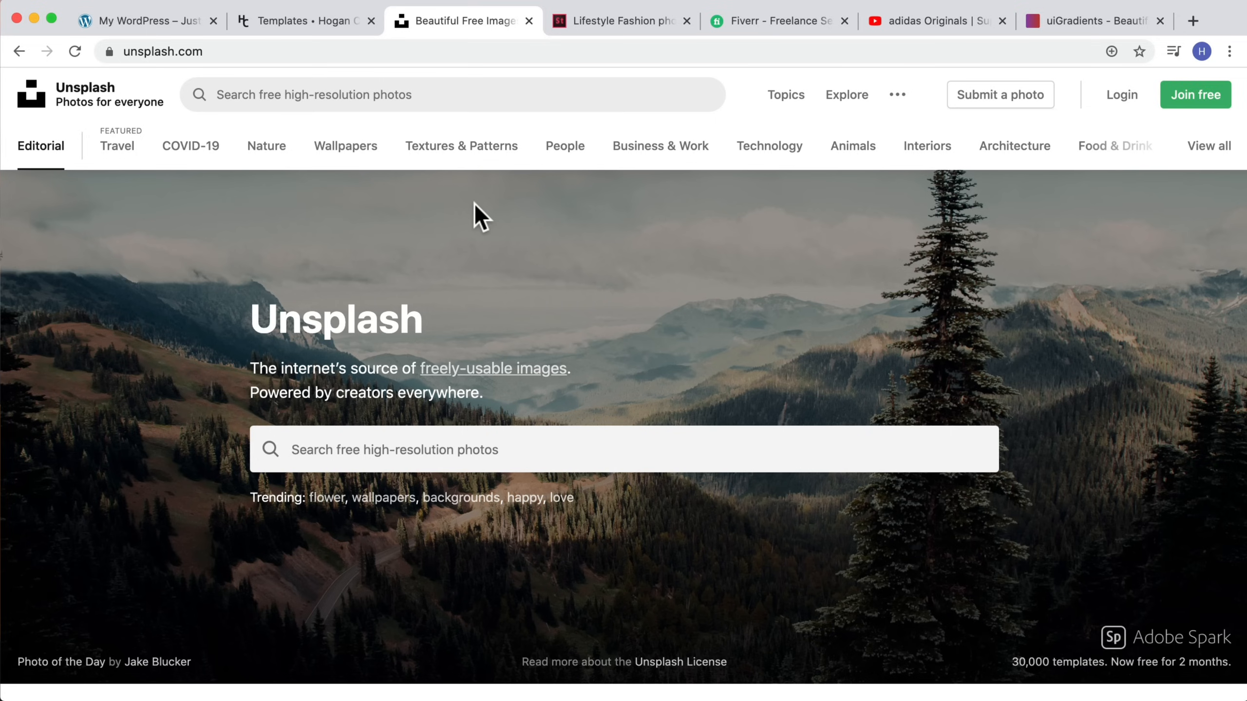
left_click(620, 20)
scroll(493, 328, "up", 10)
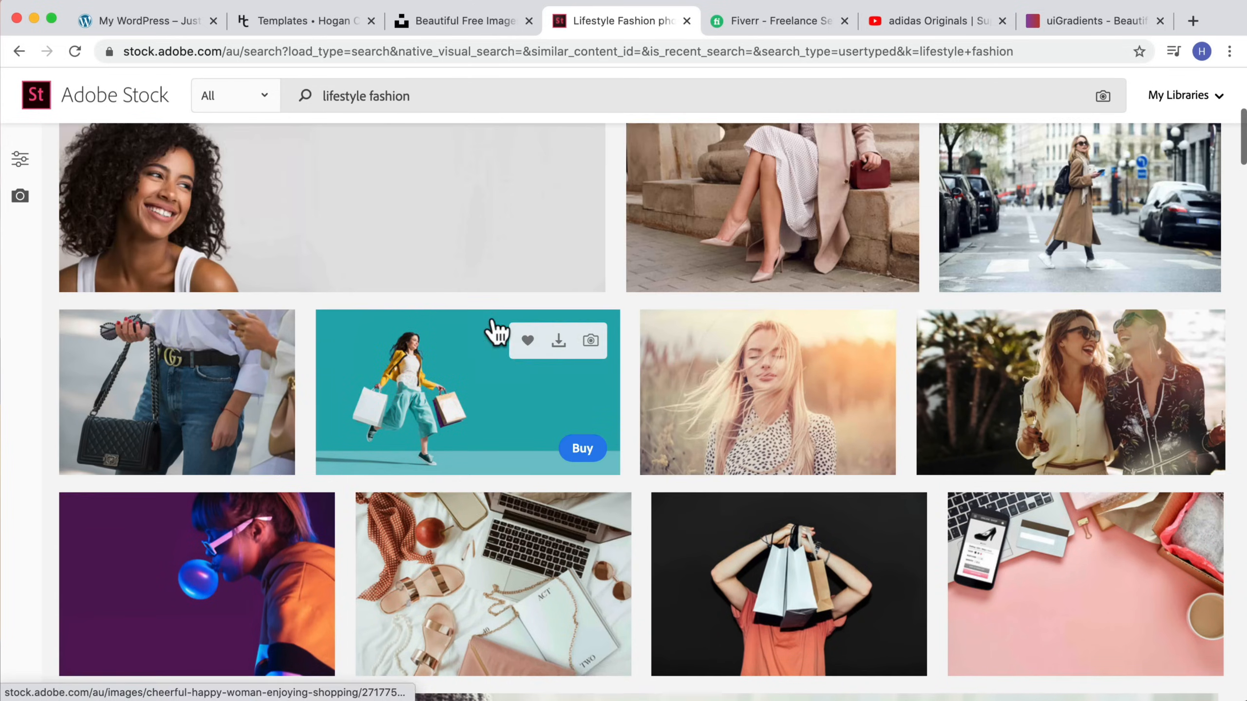
scroll(495, 329, "down", 7)
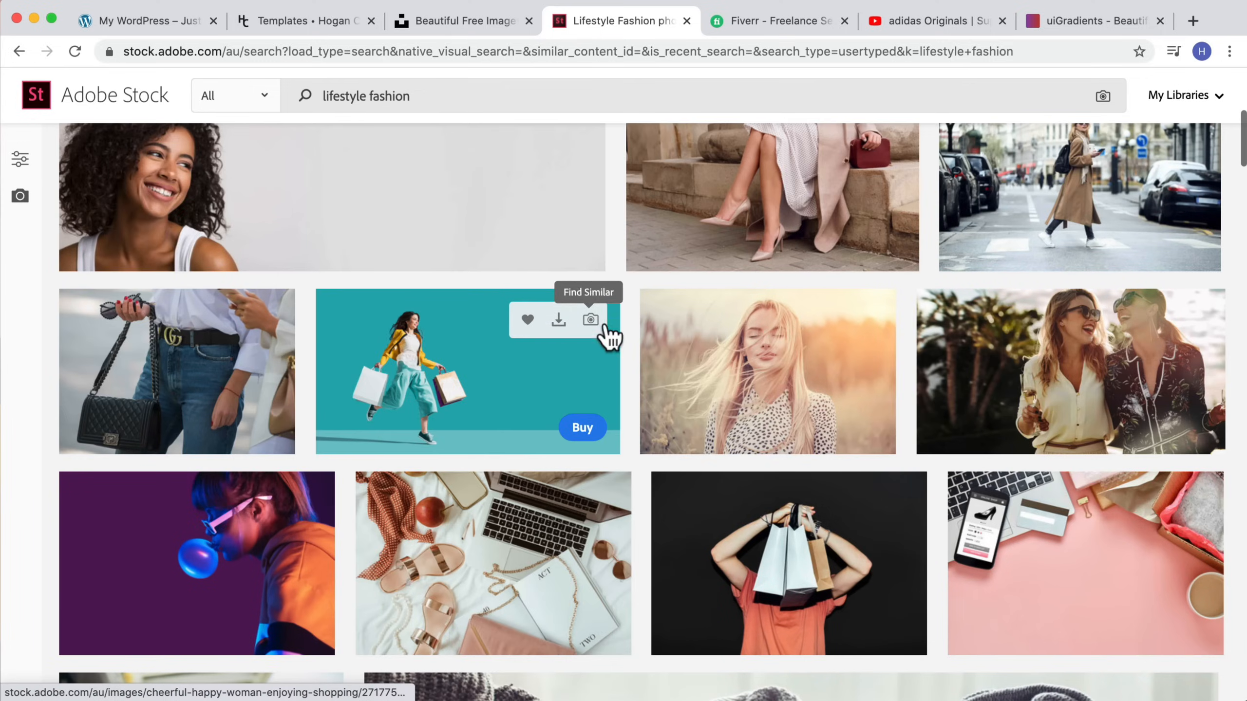
scroll(607, 334, "down", 3)
scroll(606, 338, "down", 3)
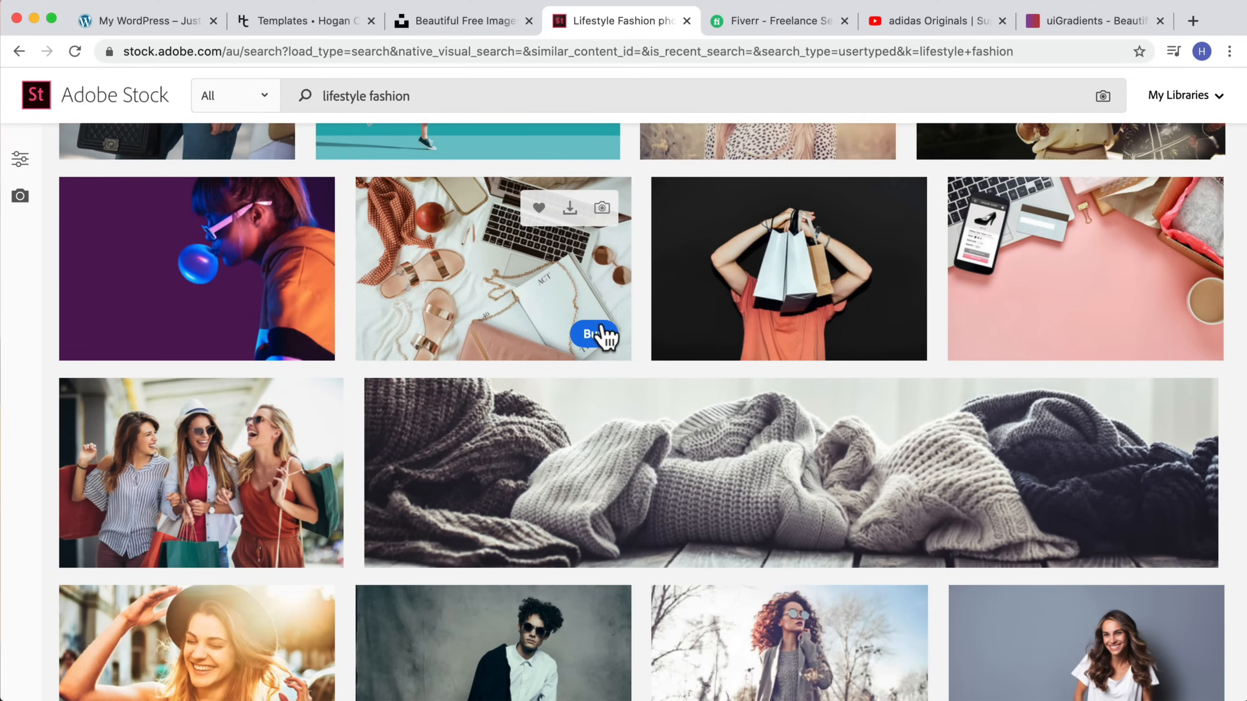
scroll(607, 339, "down", 3)
scroll(605, 339, "down", 2)
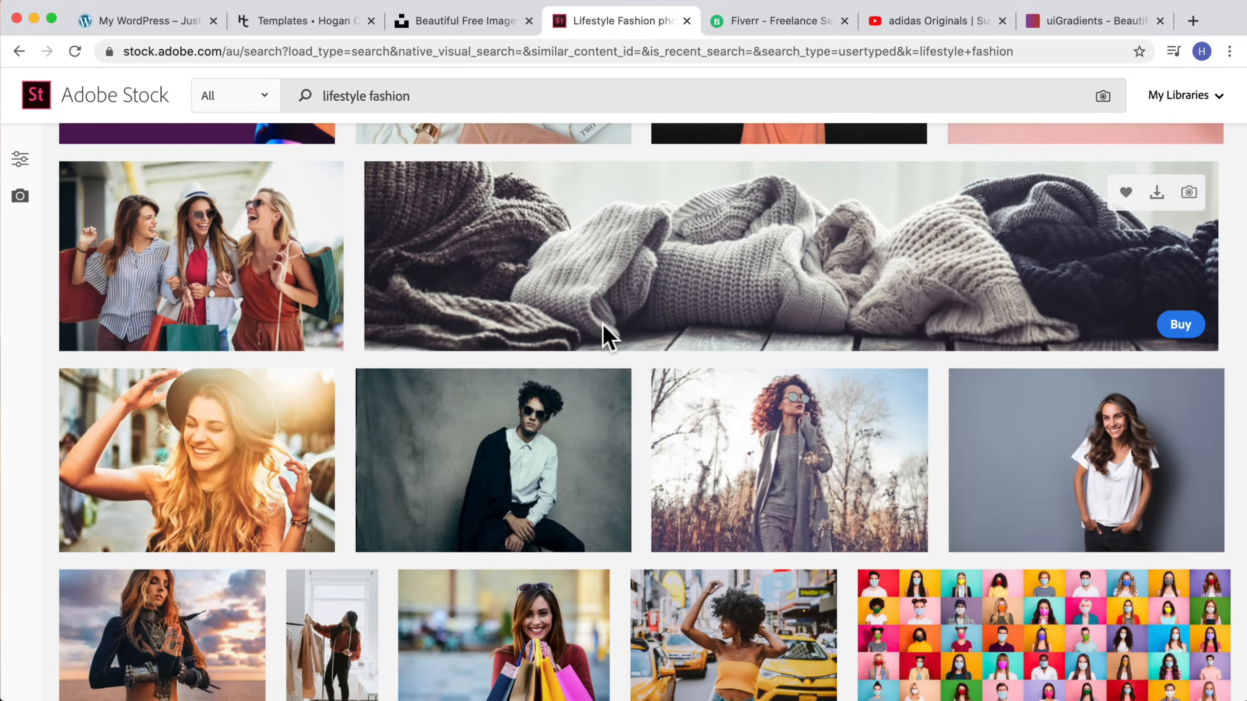
scroll(603, 331, "down", 3)
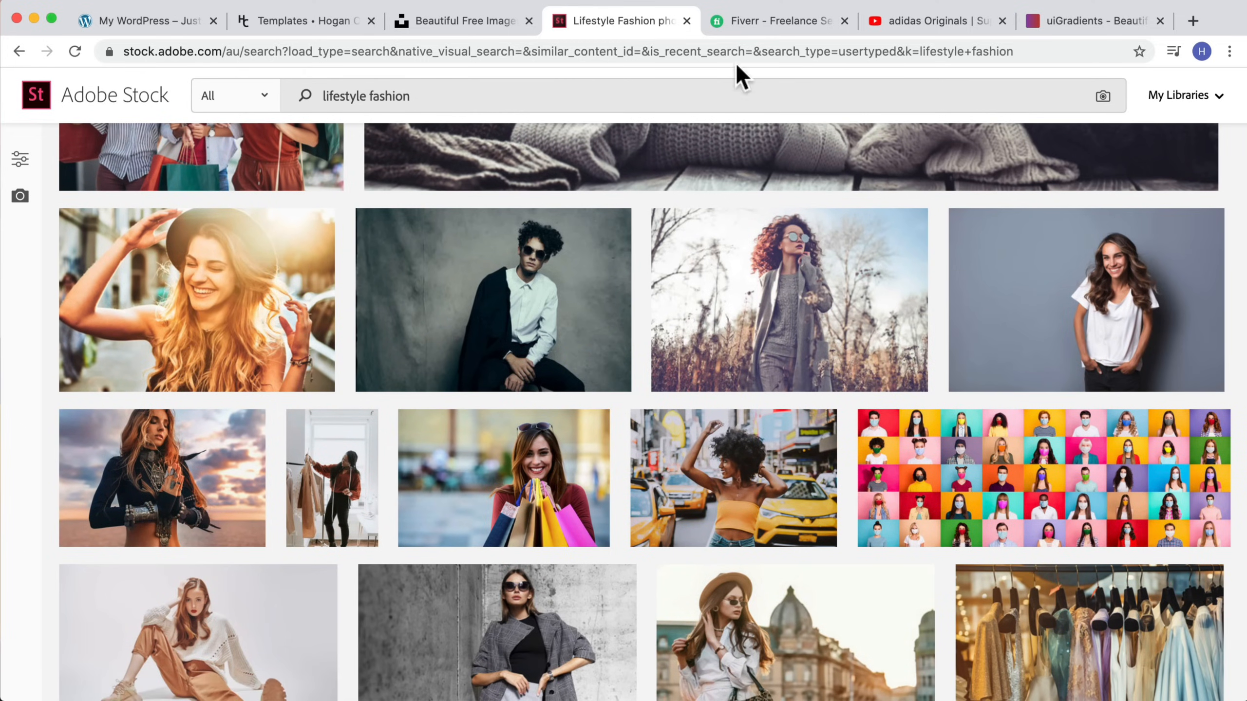
Step: Search Fiverr for lifestyle photography services
left_click(748, 21)
left_click(439, 273)
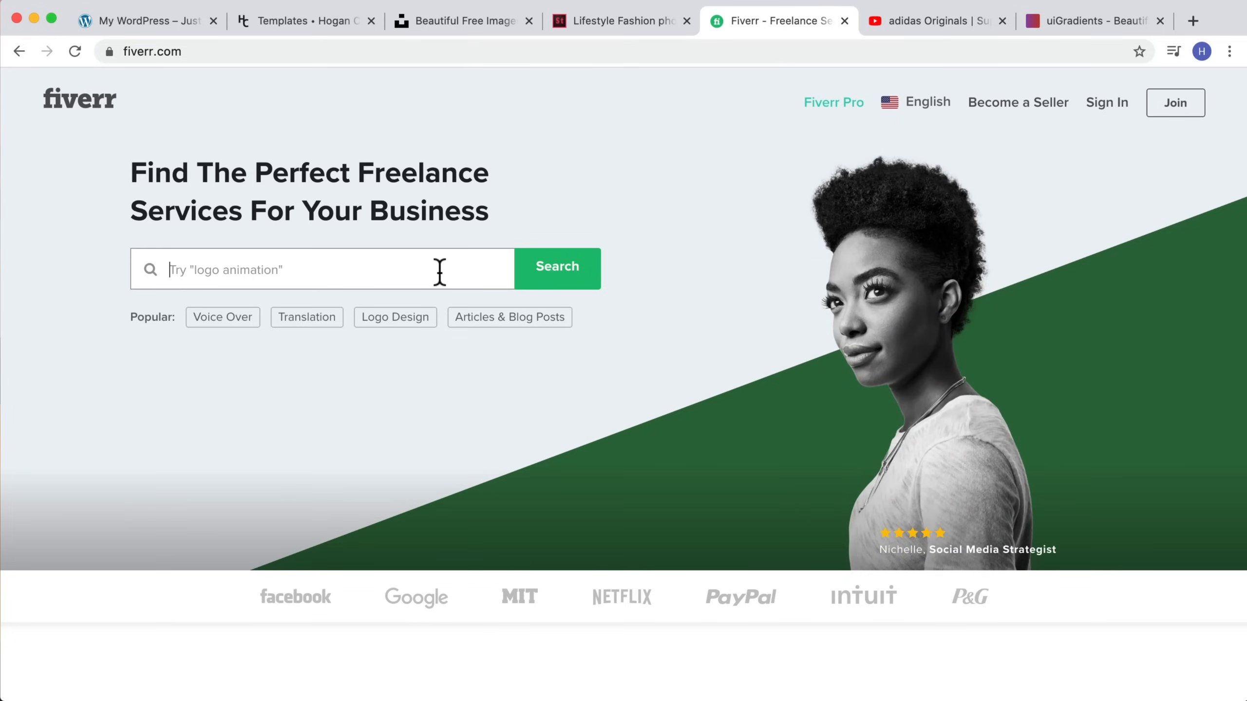
type("lifestype")
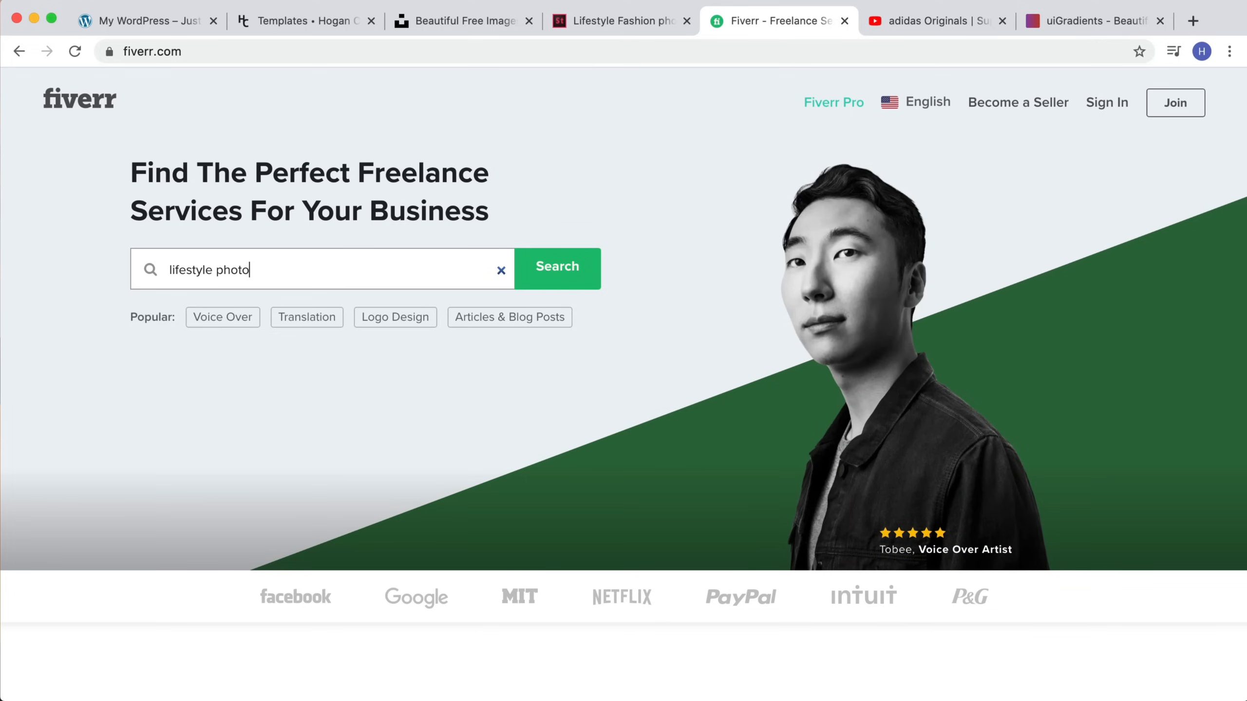
type(" photography")
key("Return")
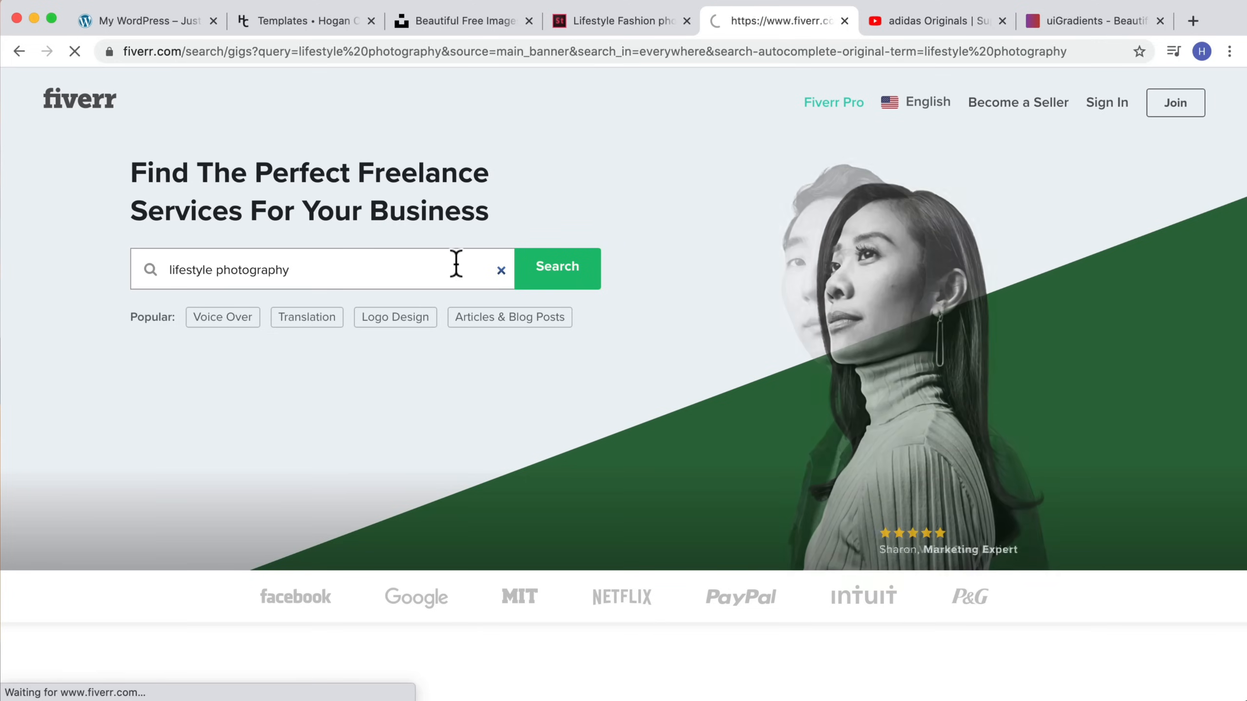
Step: Browse the lifestyle photography results and view a gig's sample photos full screen
scroll(646, 350, "down", 3)
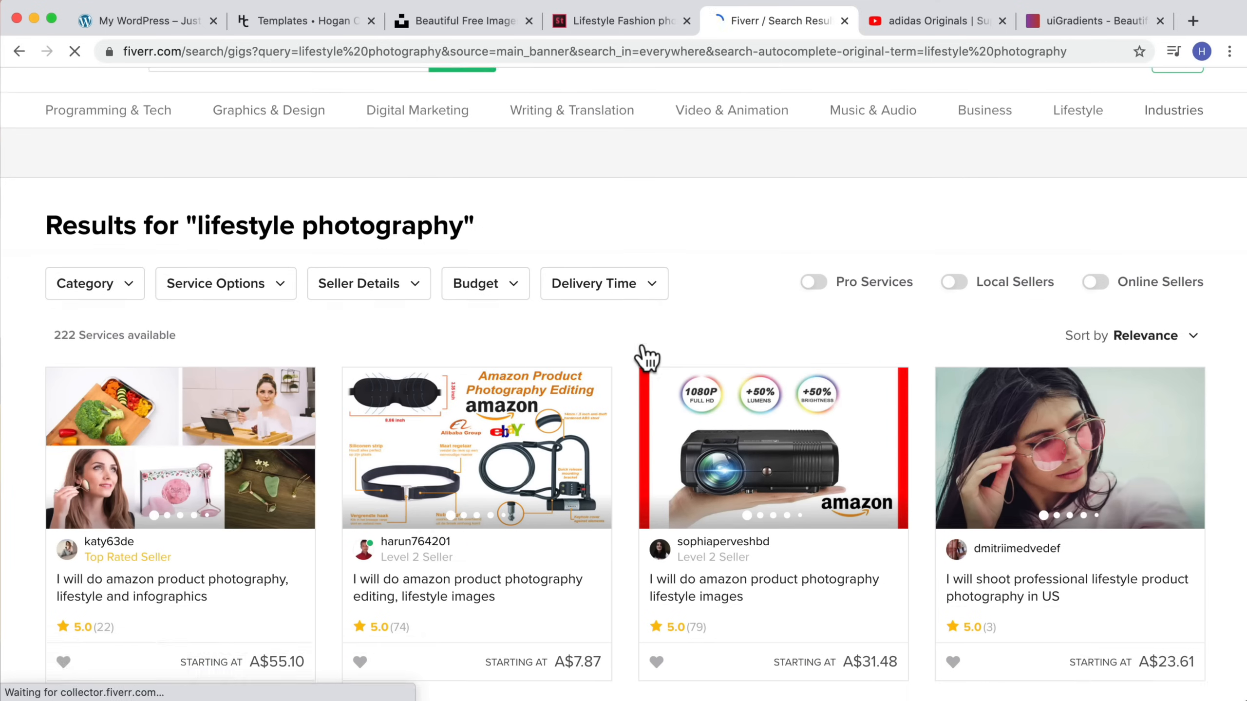
scroll(645, 356, "down", 4)
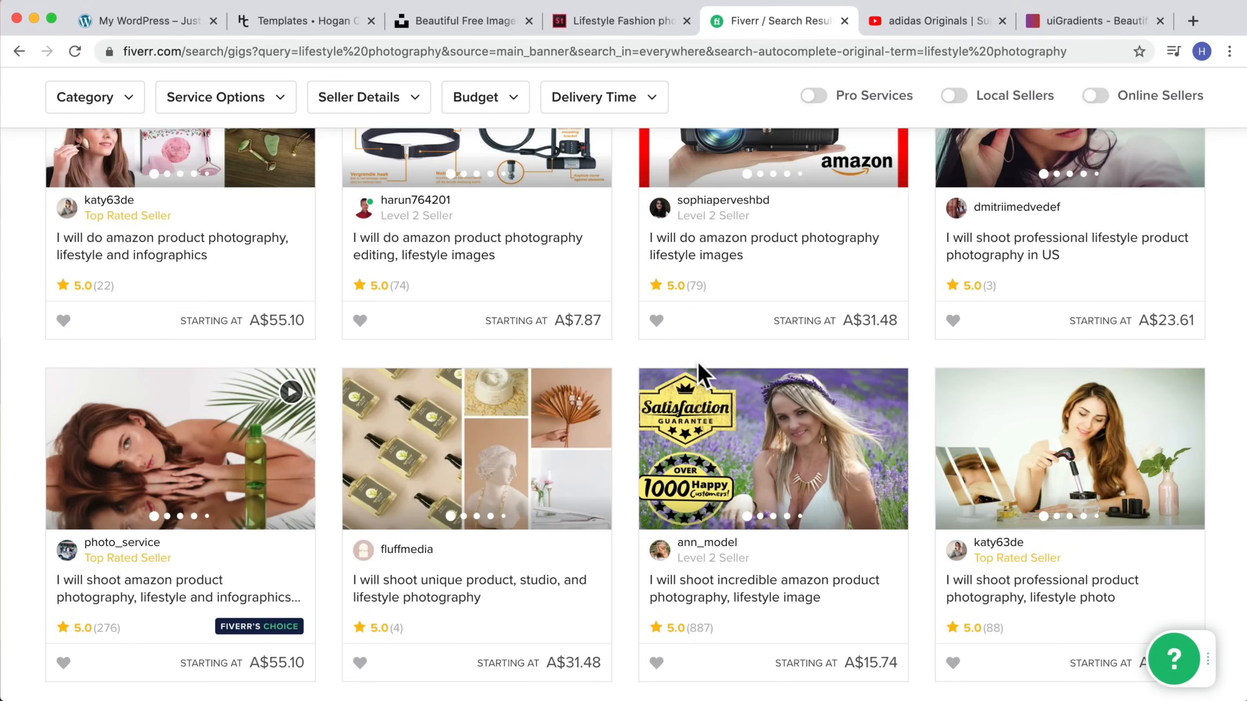
scroll(802, 432, "down", 3)
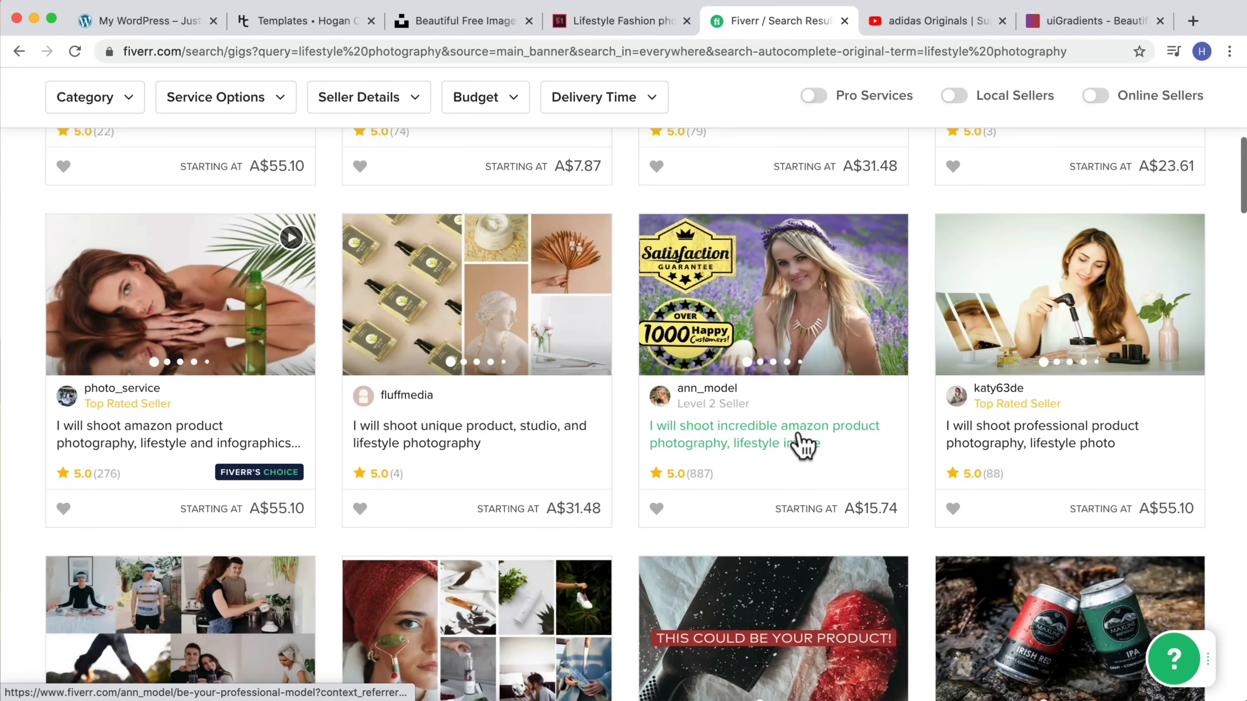
scroll(803, 444, "down", 5)
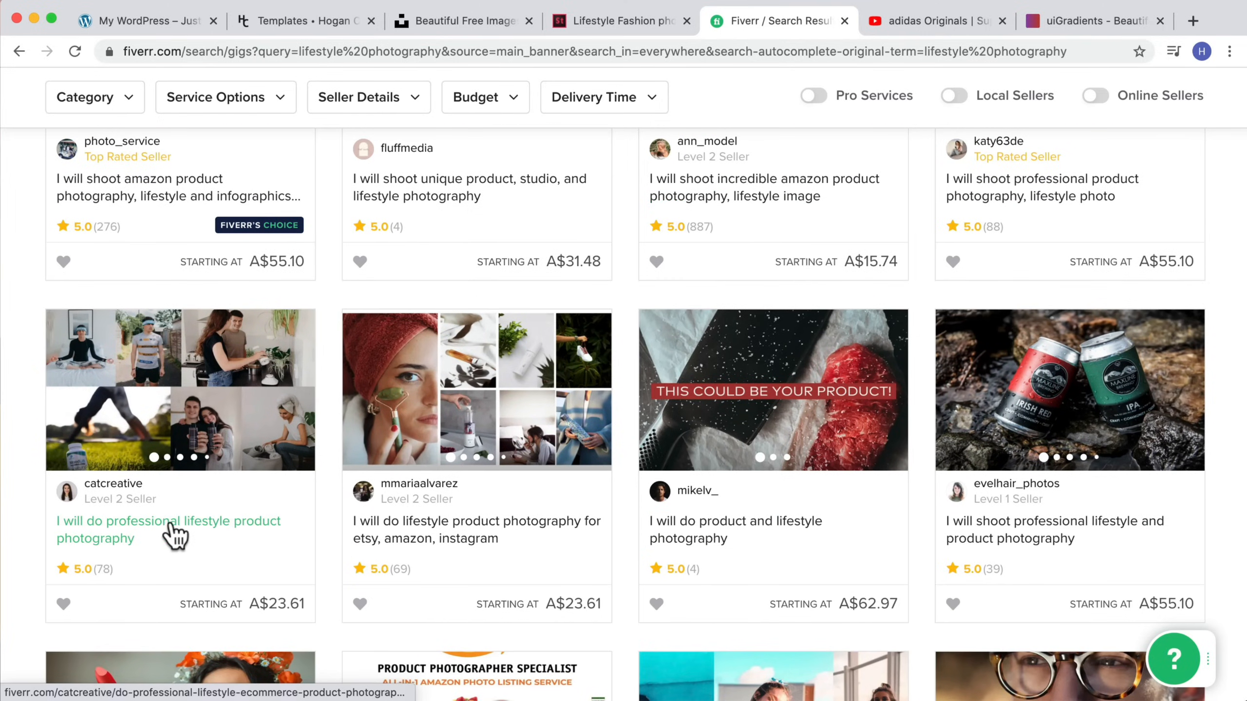
left_click(173, 532)
scroll(509, 390, "down", 2)
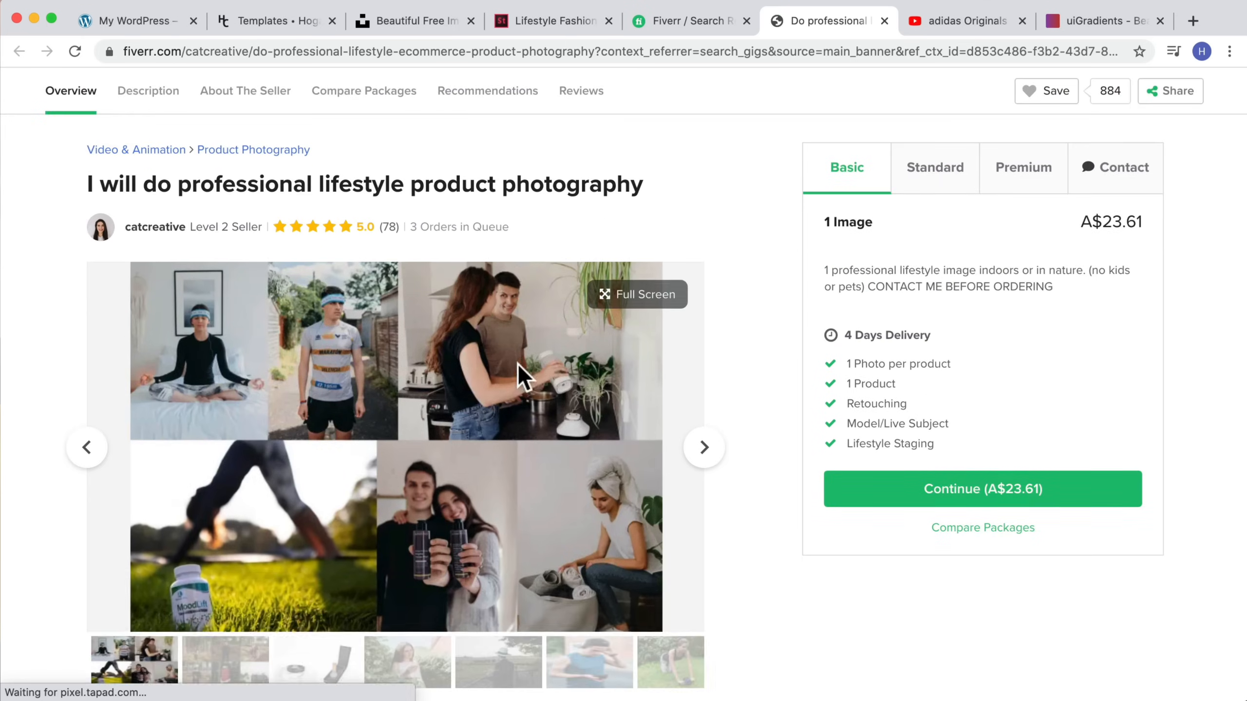
scroll(445, 362, "down", 2)
left_click(702, 359)
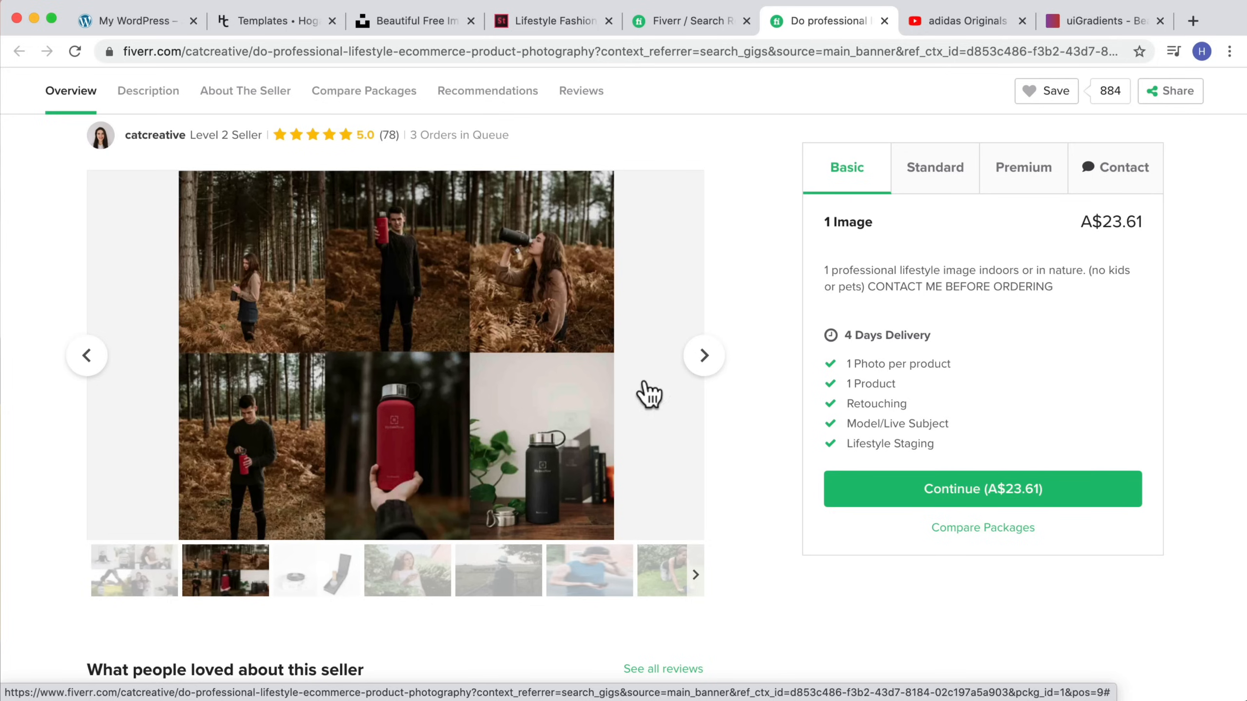
left_click(432, 424)
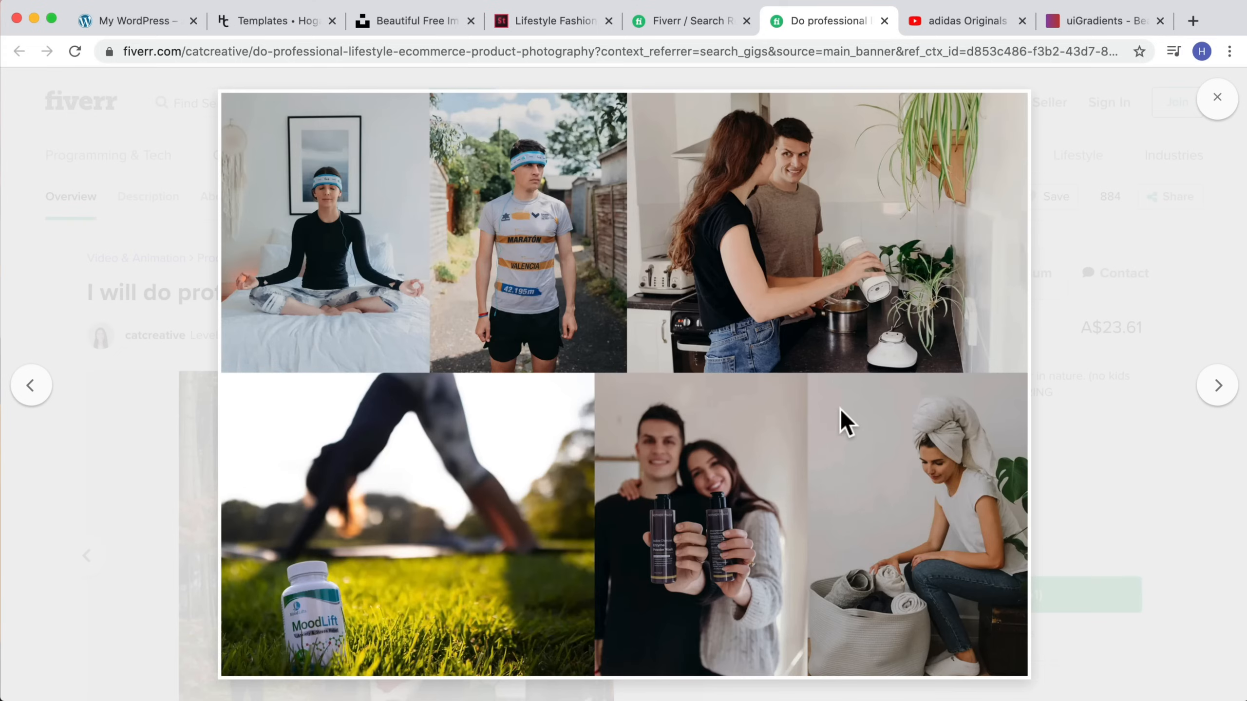
left_click(1200, 388)
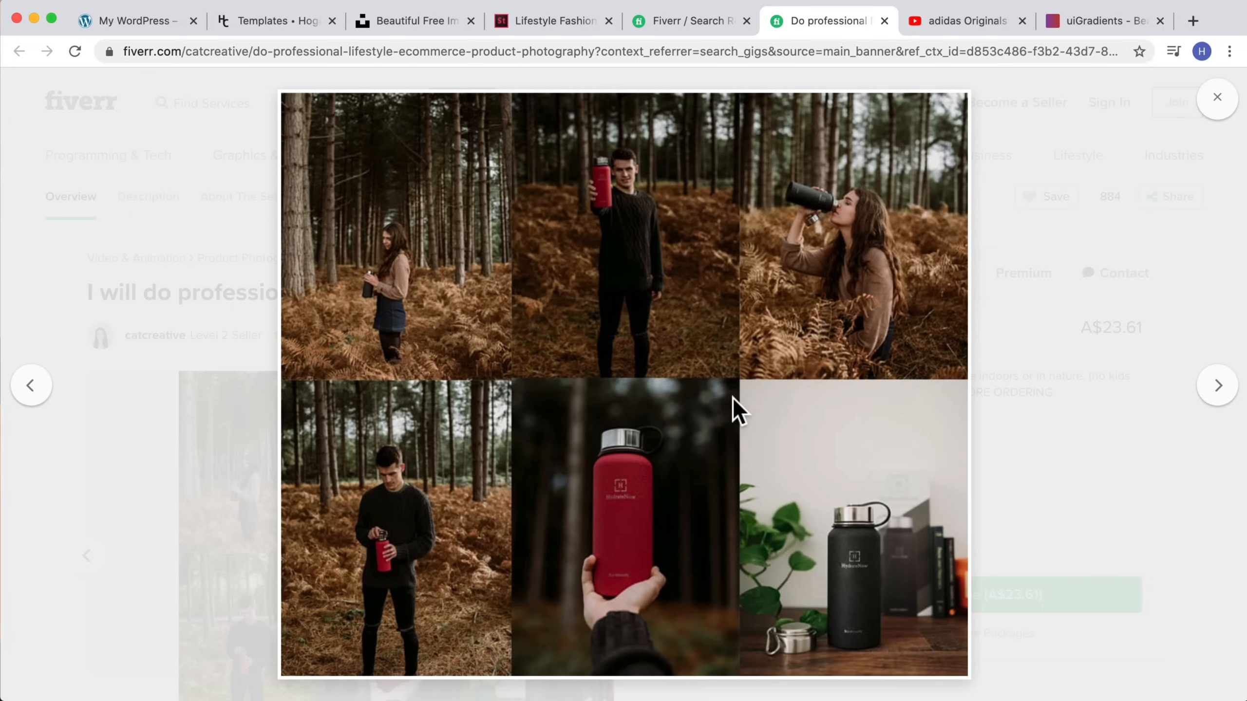
left_click(122, 20)
scroll(979, 376, "down", 3)
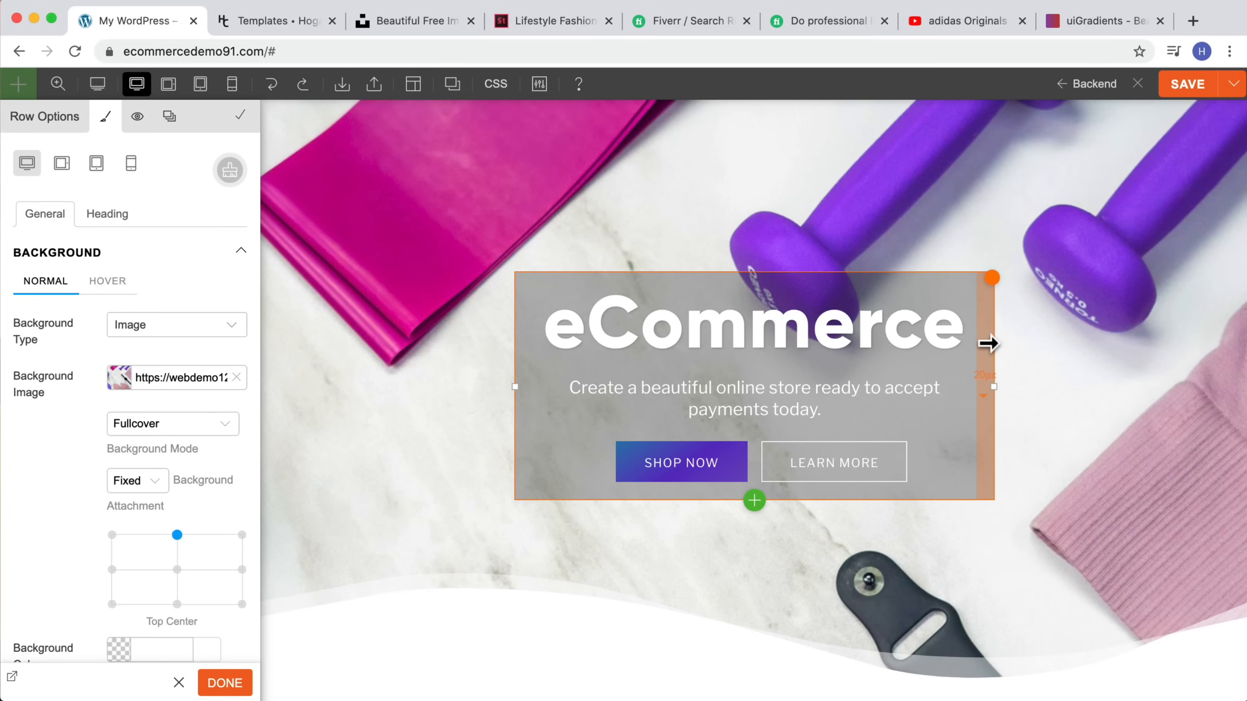
left_click(415, 20)
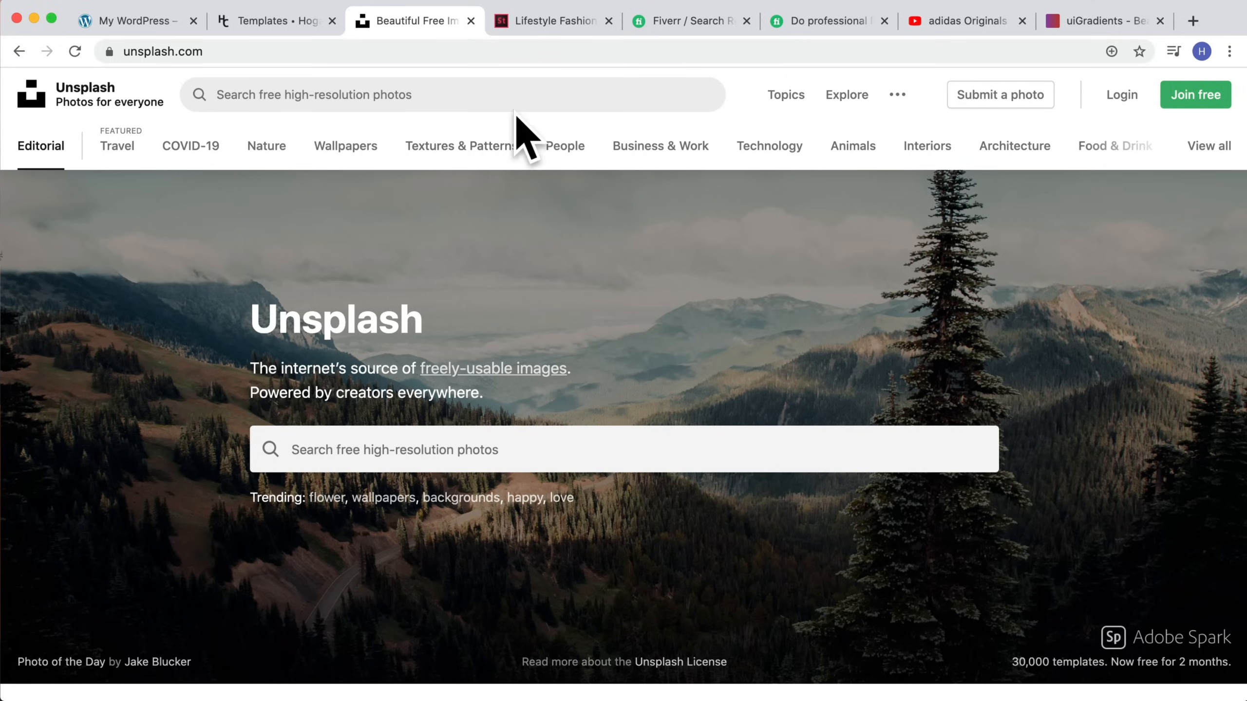
left_click(117, 23)
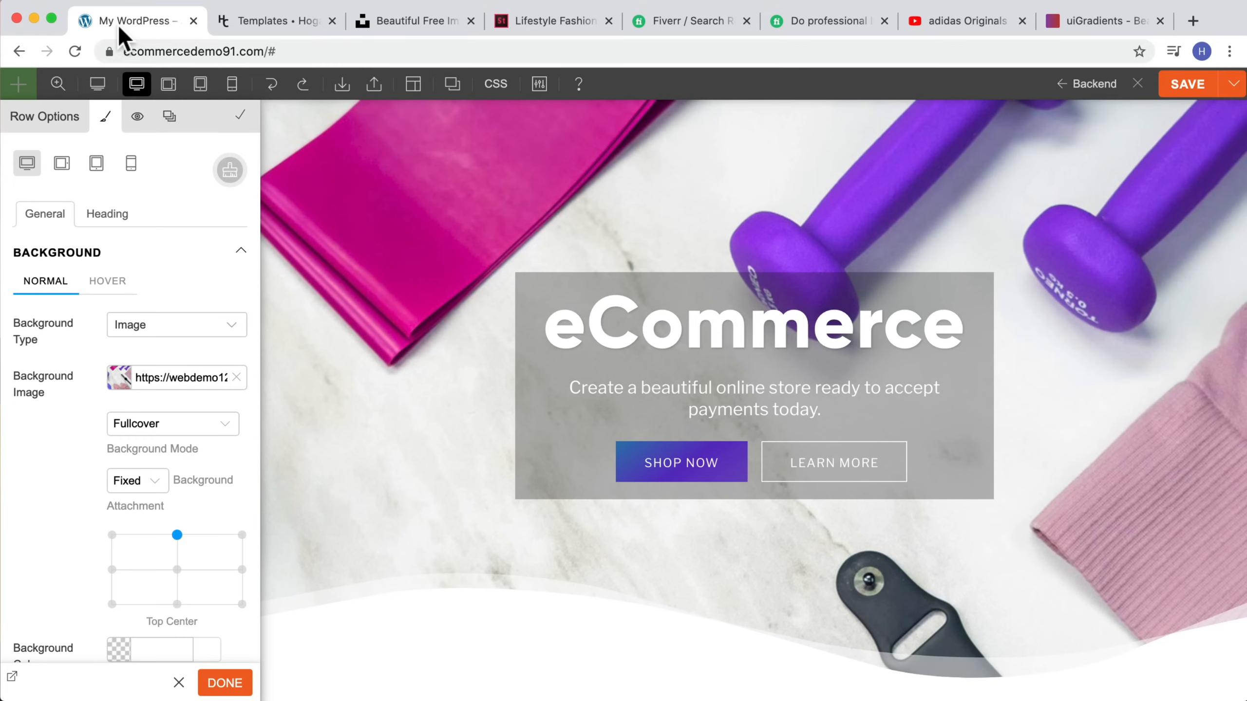
left_click(722, 22)
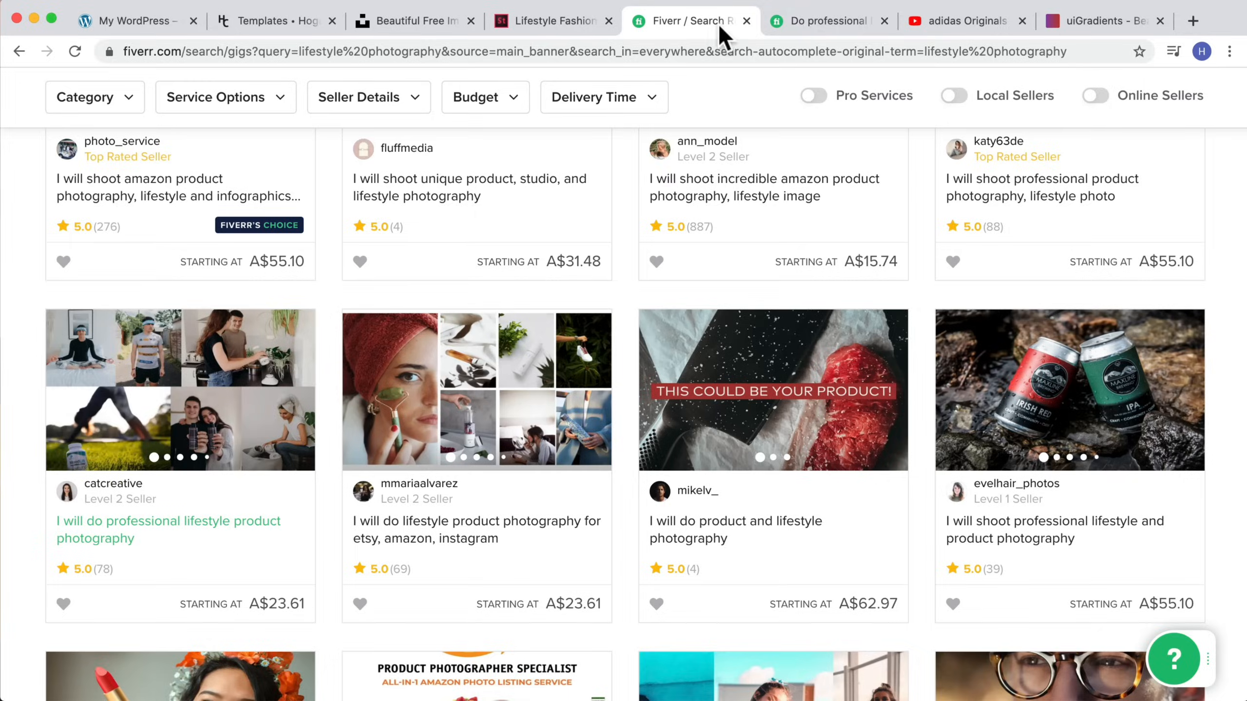
left_click(798, 24)
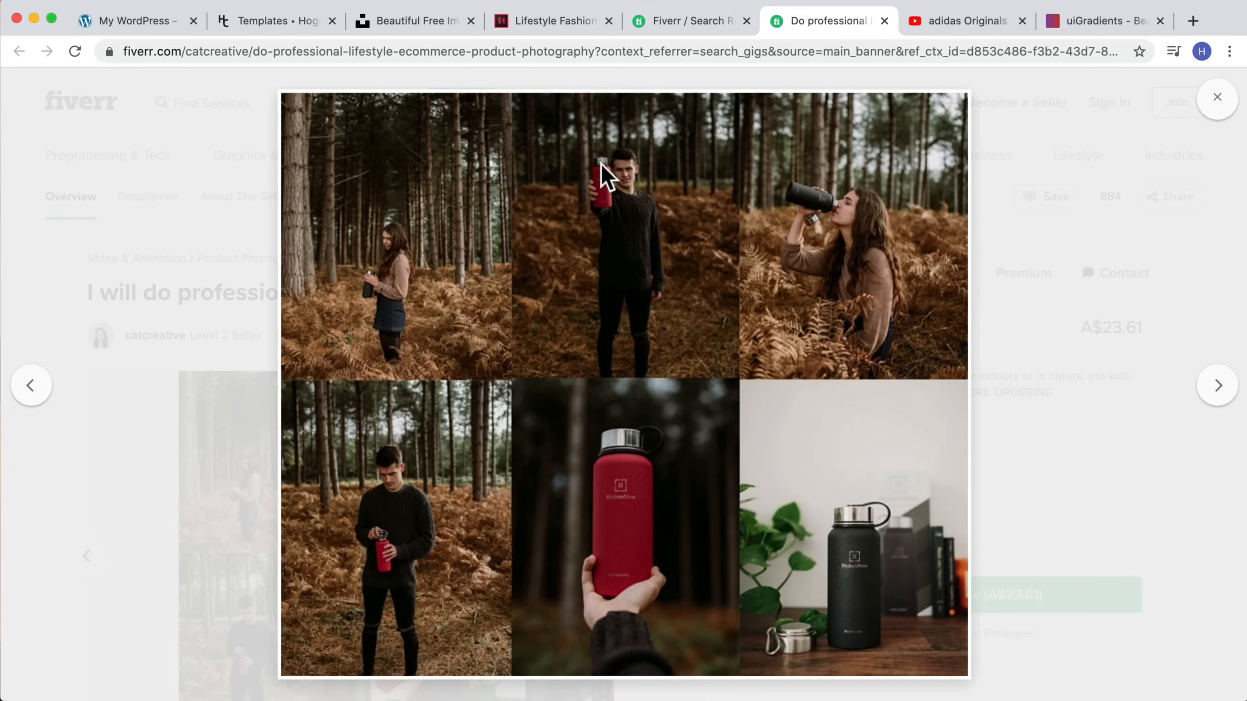
Step: Close the full-screen gallery and search Fiverr for product renderings
left_click(1215, 98)
left_click(304, 105)
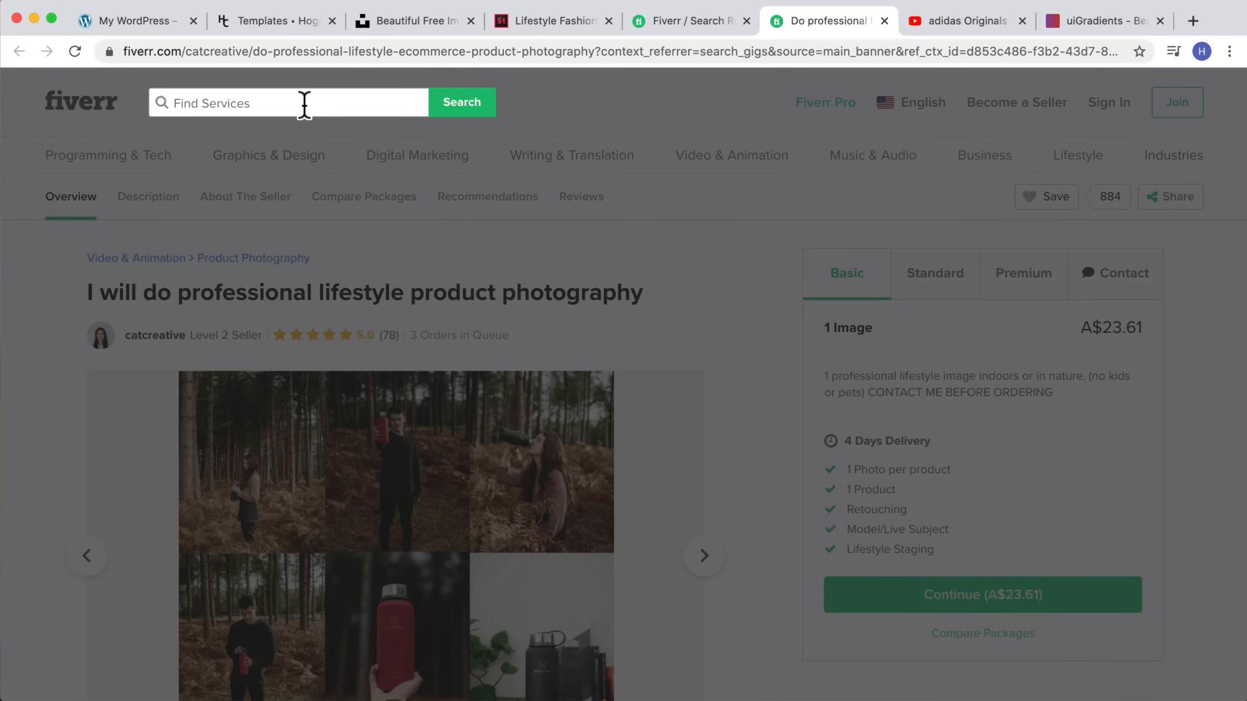
type("product renderings")
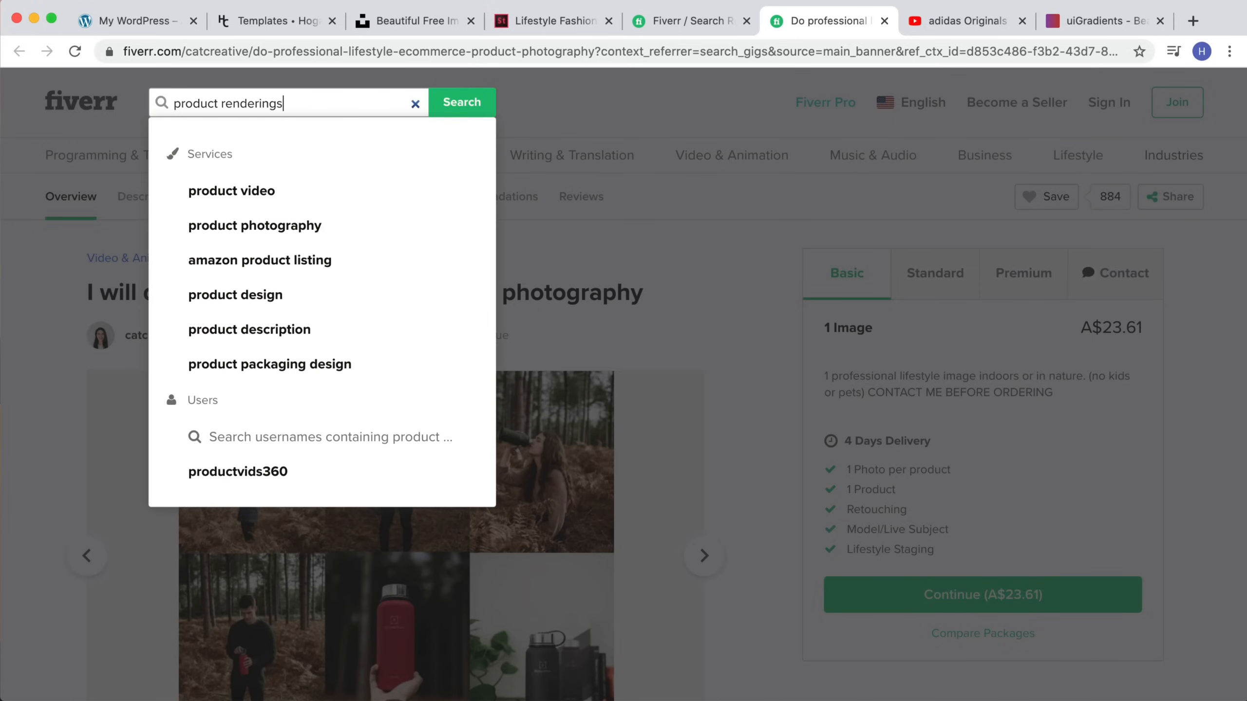
key("Return")
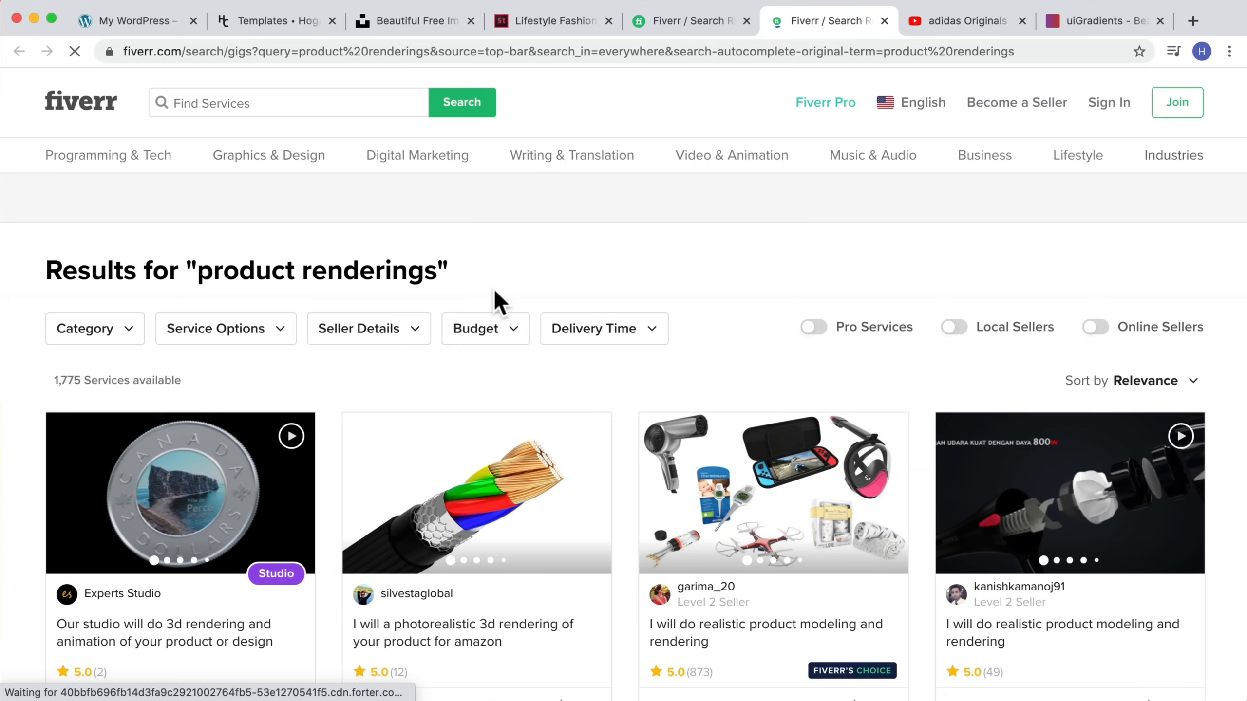
Step: Browse the product rendering results and open a 3D product render gig to view its samples
scroll(718, 351, "down", 4)
scroll(719, 345, "down", 5)
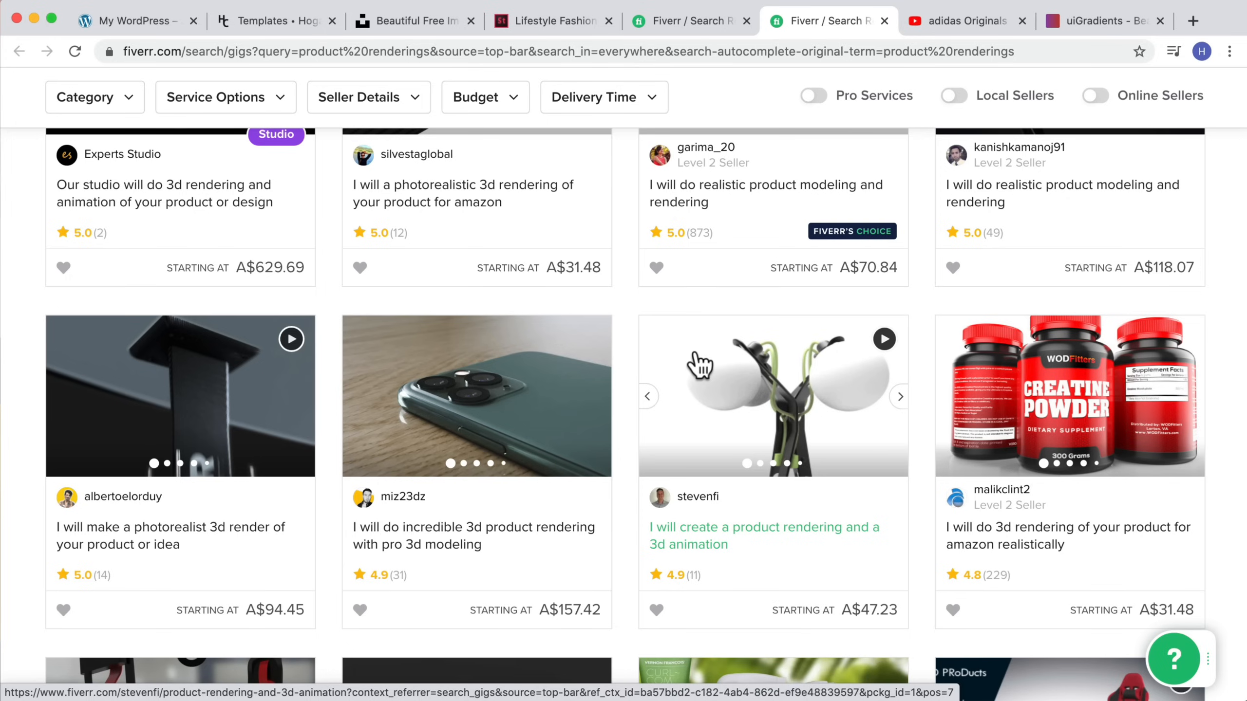
scroll(700, 364, "down", 4)
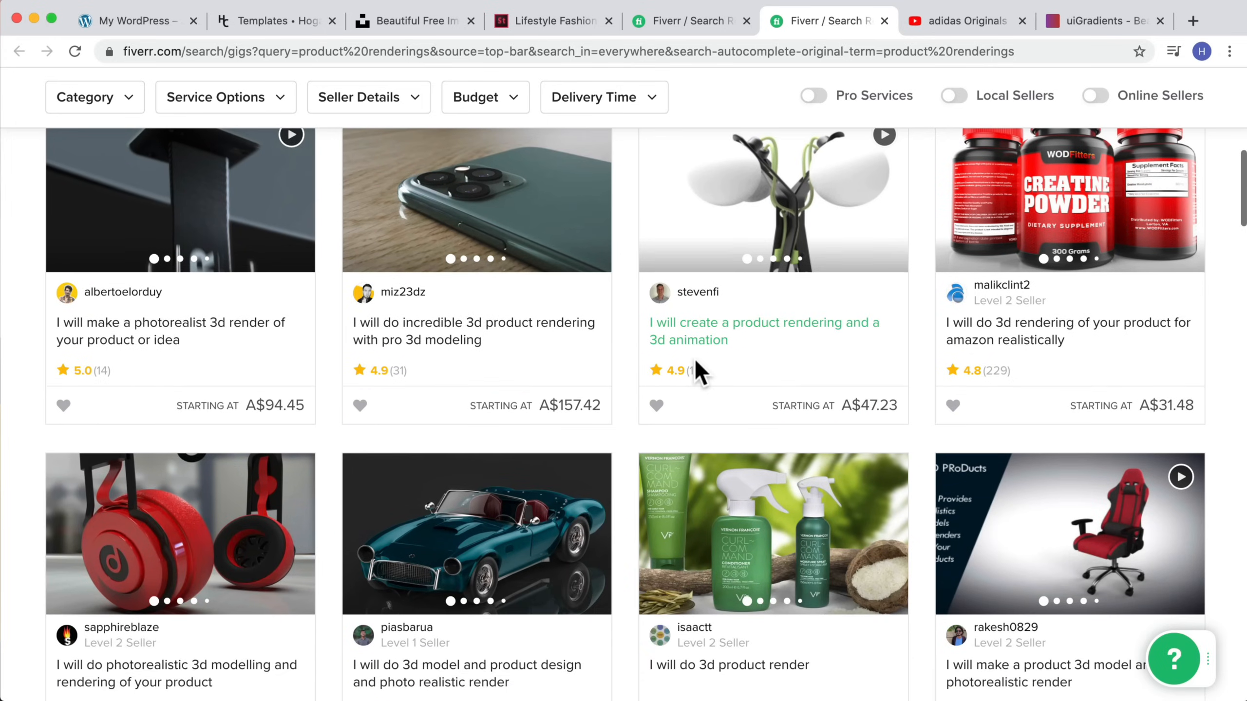
scroll(717, 393, "down", 1)
left_click(752, 438)
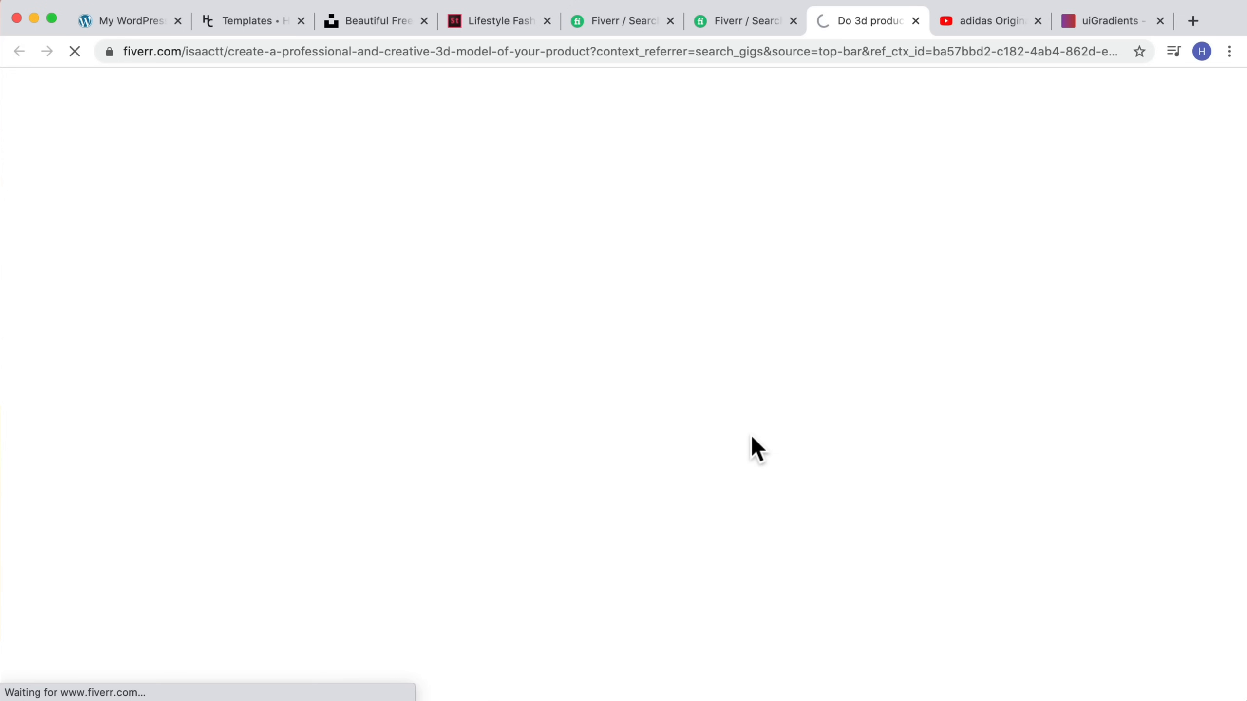
scroll(750, 434, "down", 4)
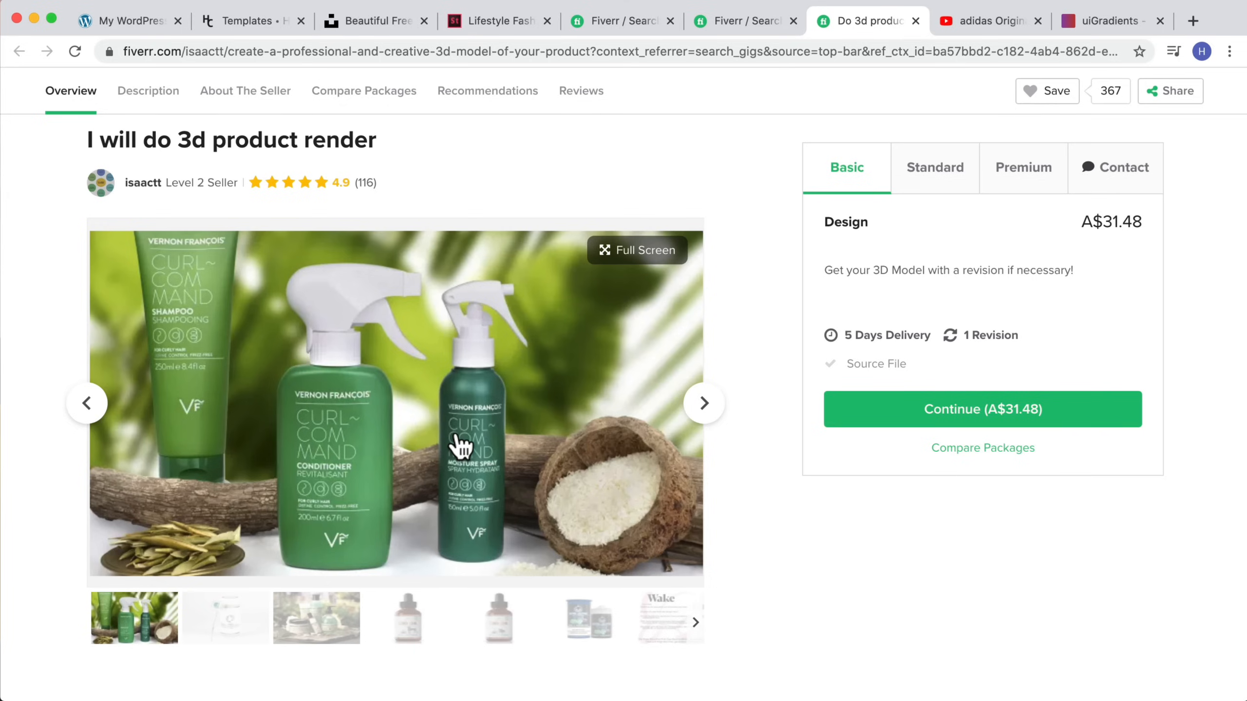
scroll(460, 446, "up", 3)
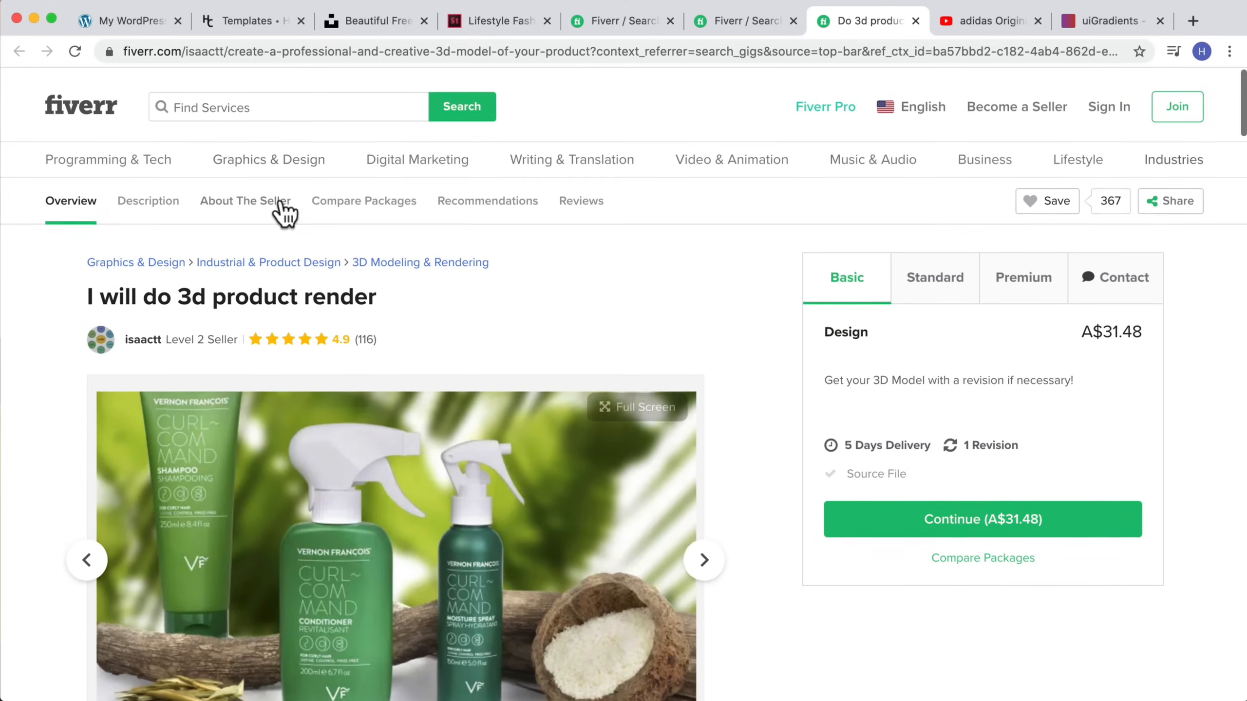
Step: Search Fiverr for photoshop editing services and skim the results
left_click(290, 103)
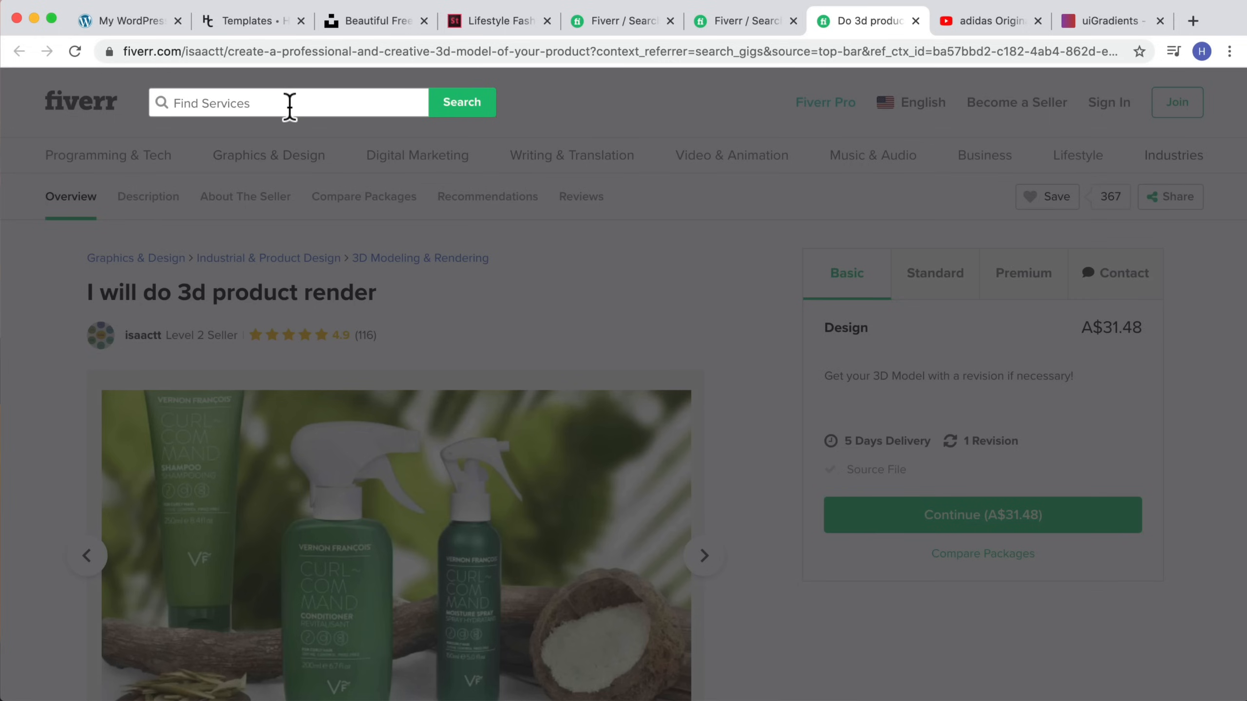
type("phot")
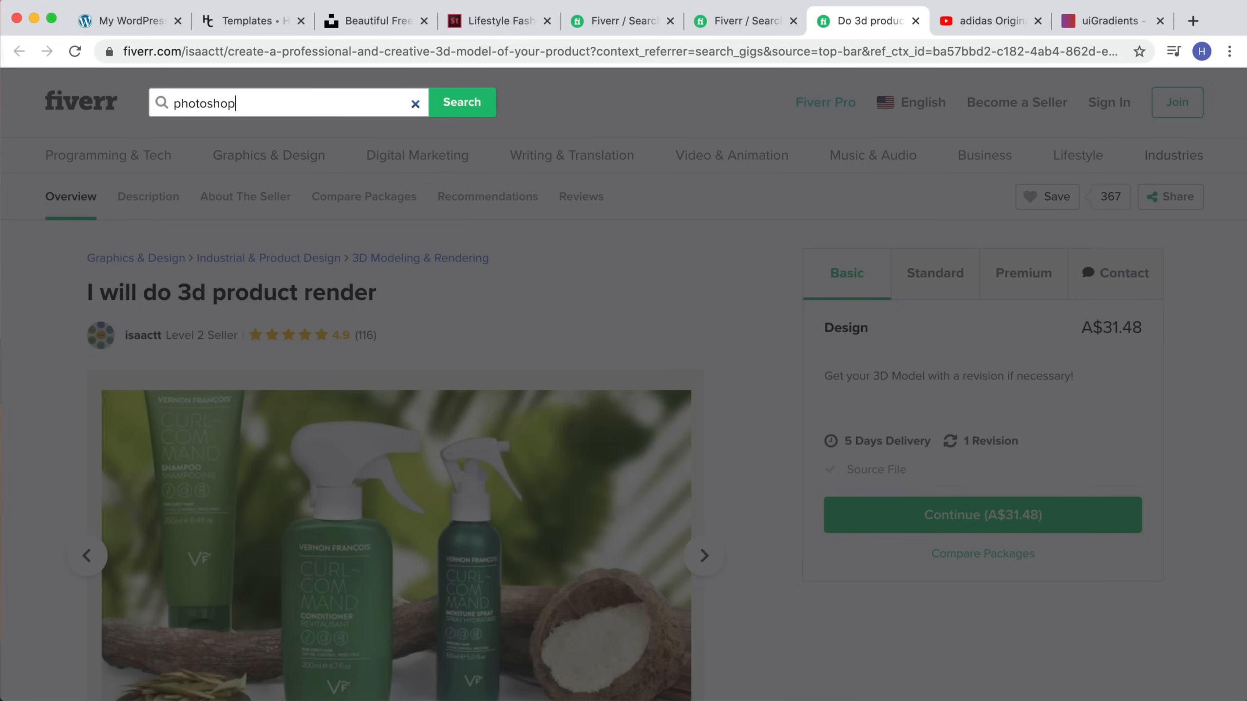
type("oshop editing")
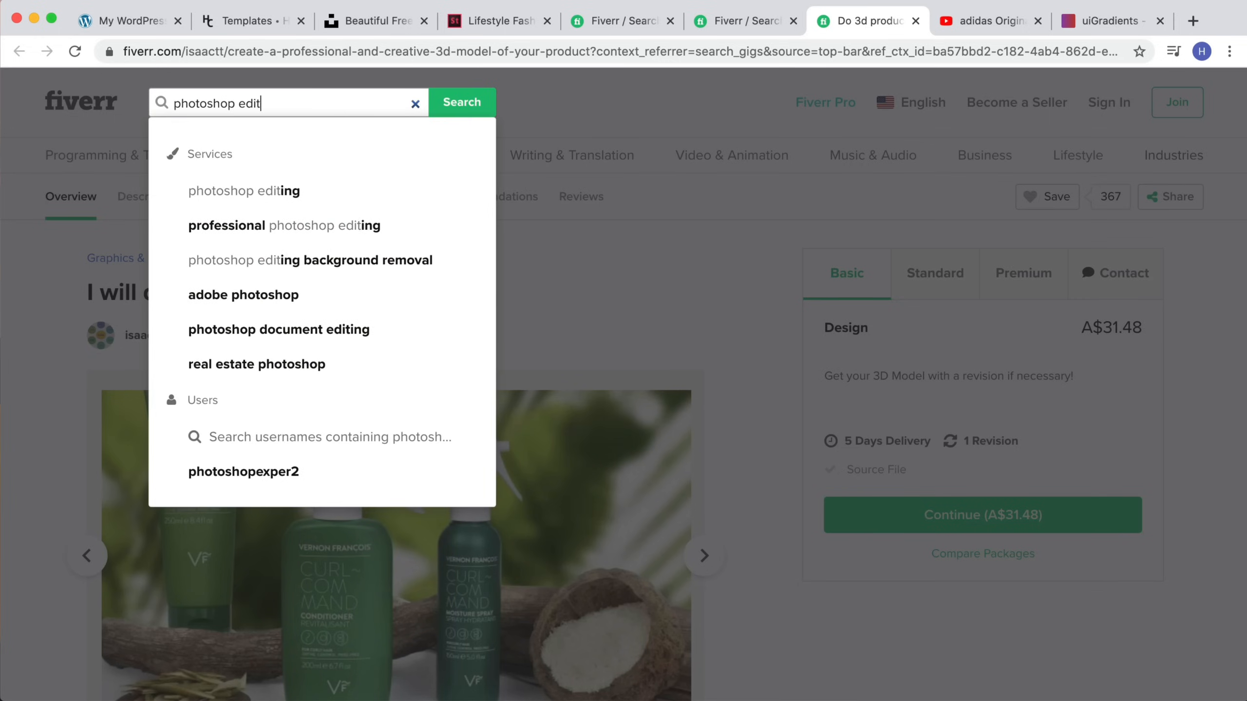
key("Return")
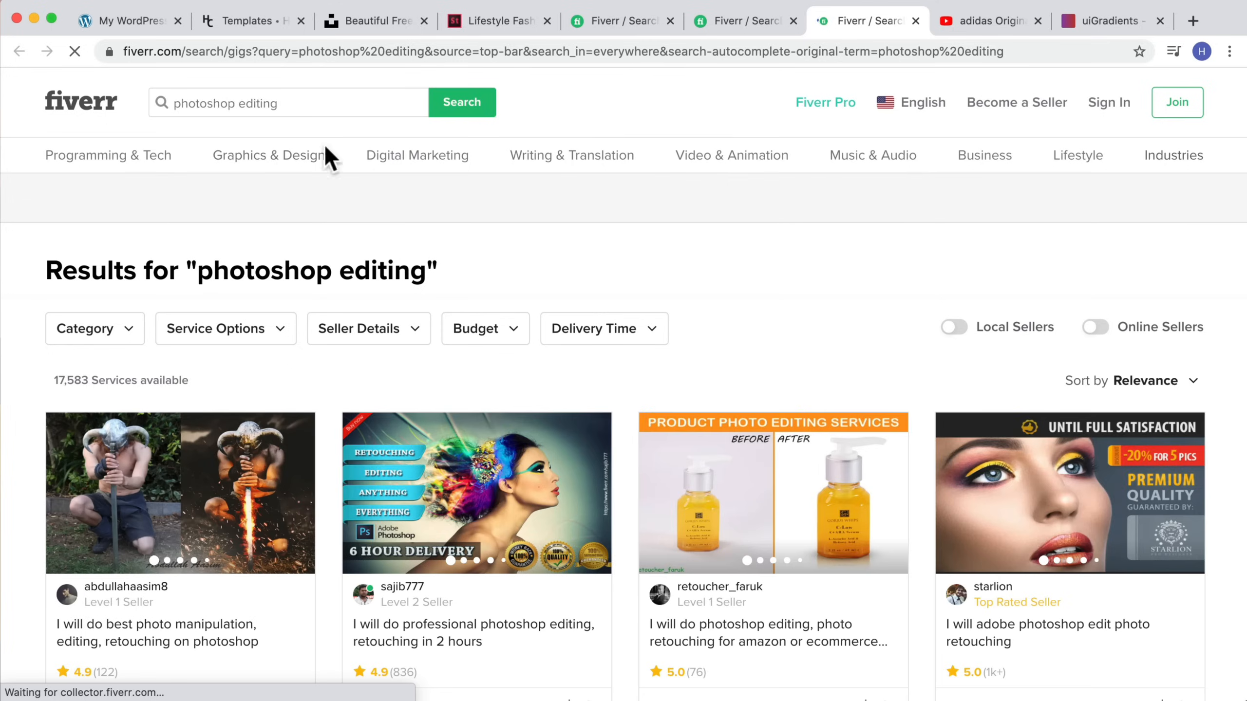
scroll(498, 393, "down", 2)
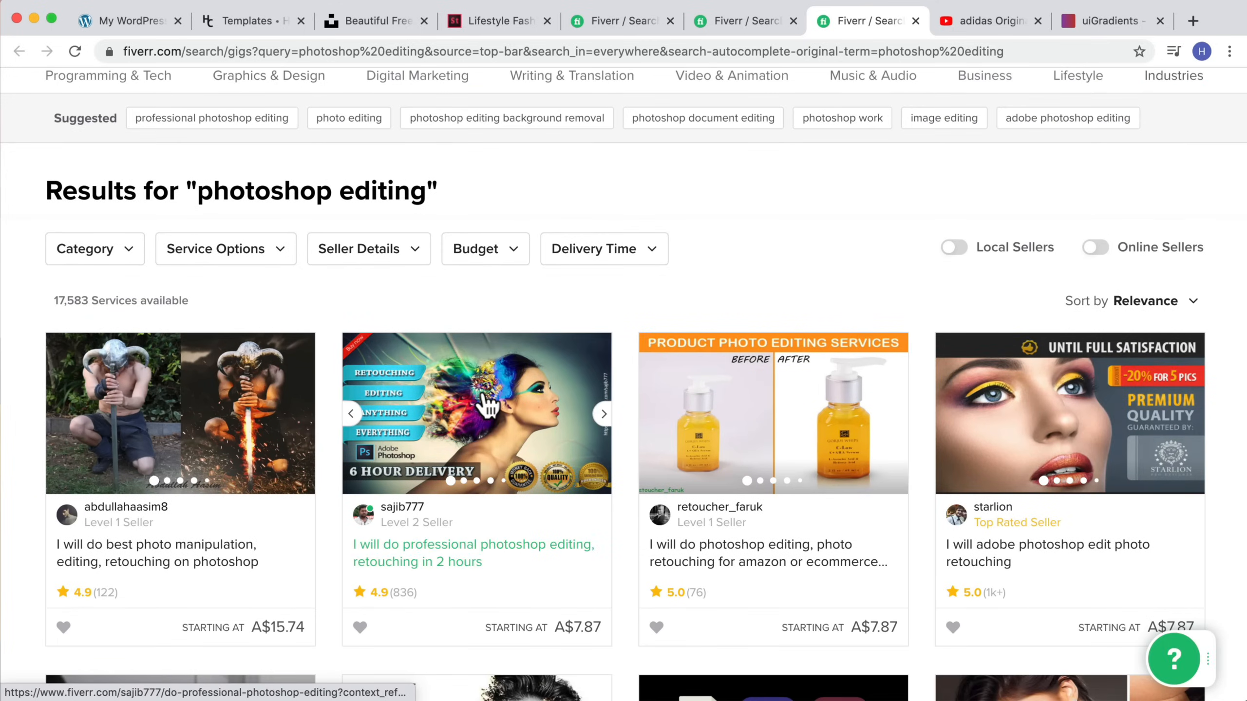
Step: Return to the builder tab and finish editing the hero row's options
left_click(113, 21)
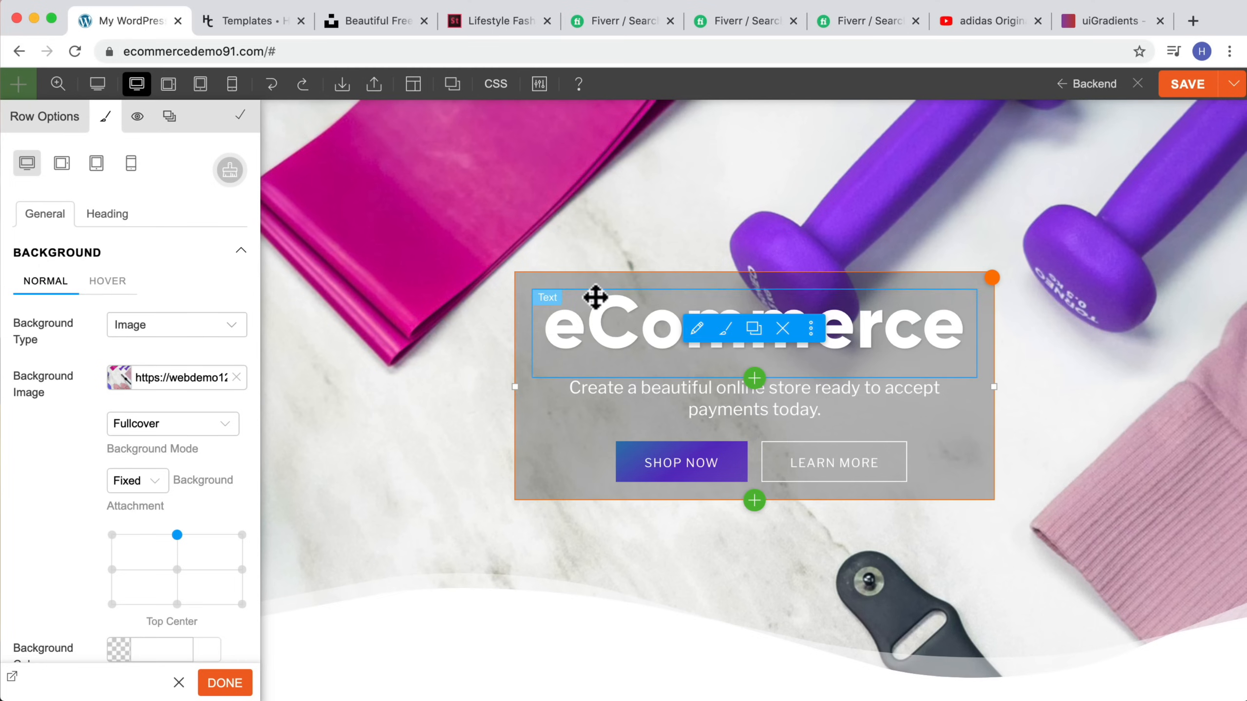
scroll(491, 285, "up", 2)
left_click(58, 84)
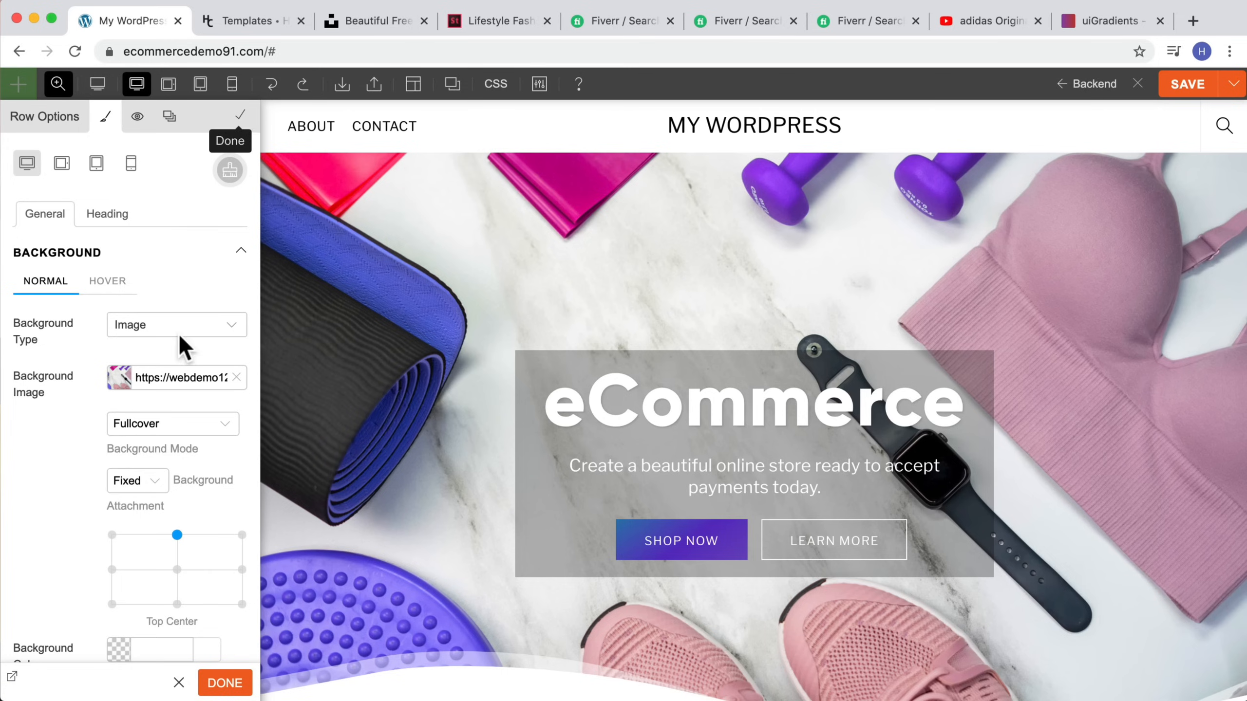
left_click(227, 685)
Step: Zoom the builder view to 50% and try dragging the Sign Up Form and Menu modules onto the page
scroll(134, 445, "up", 3)
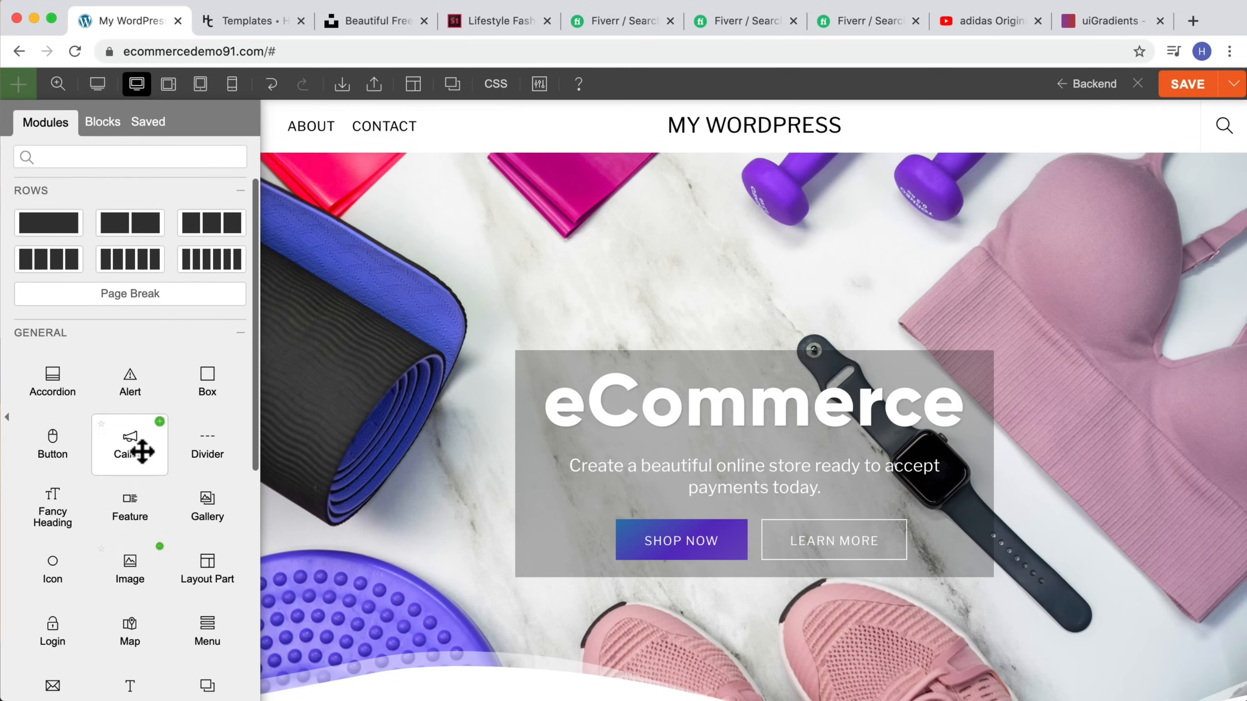
scroll(109, 476, "down", 5)
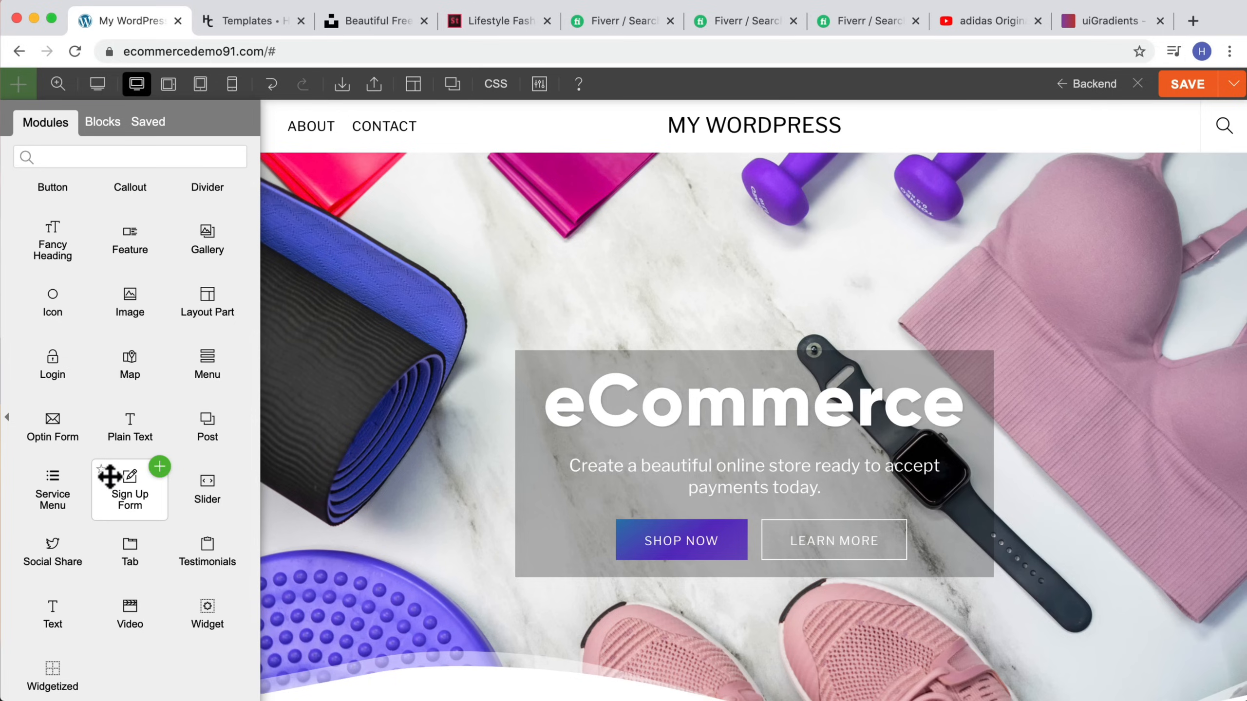
left_click_drag(110, 476, 275, 474)
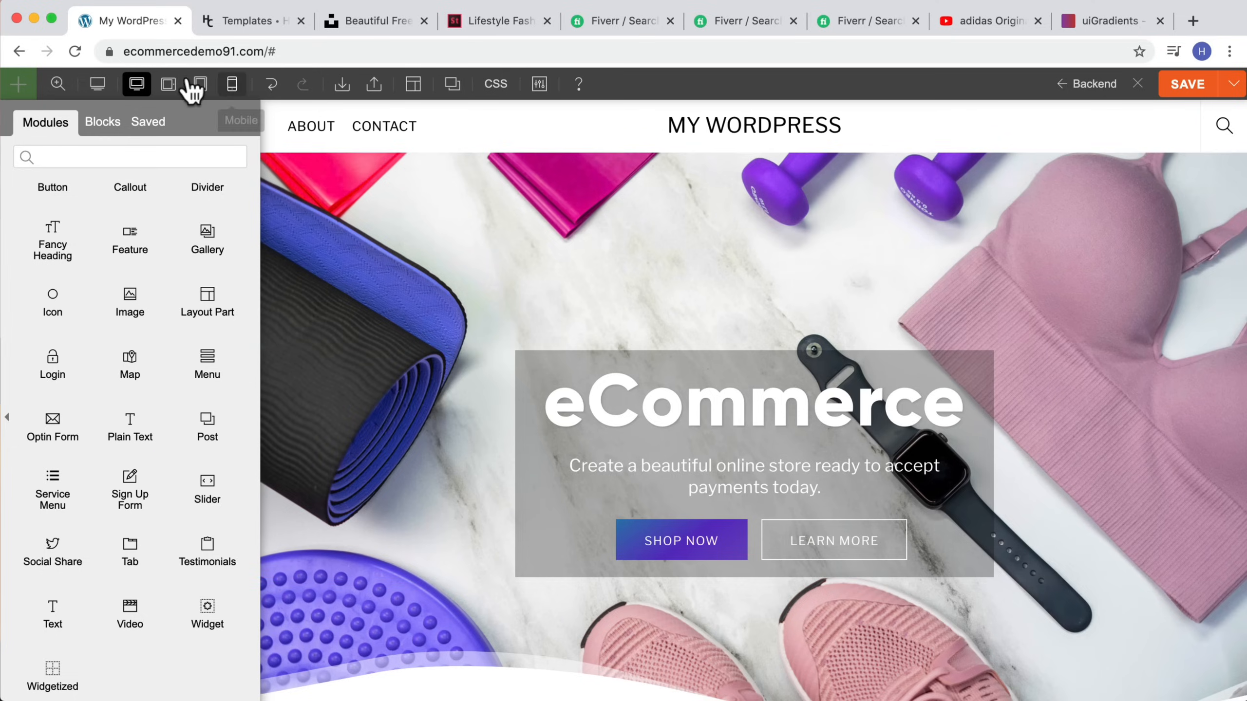
left_click(58, 84)
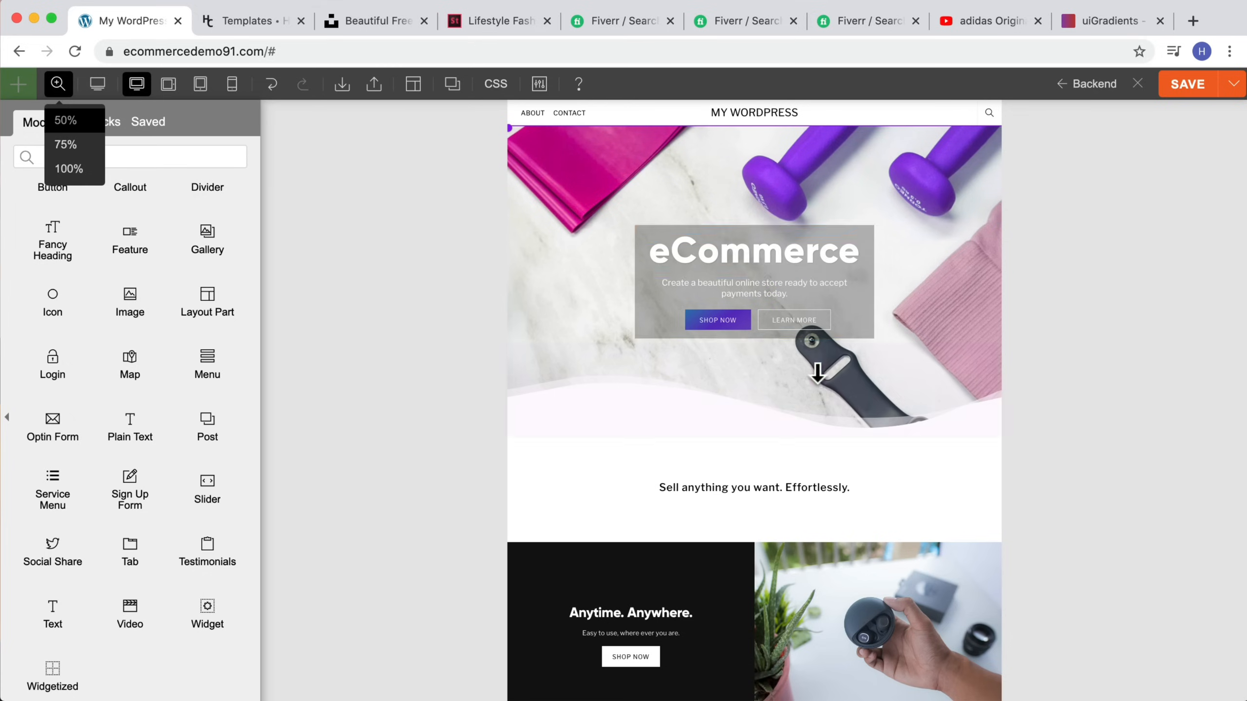
scroll(786, 325, "down", 3)
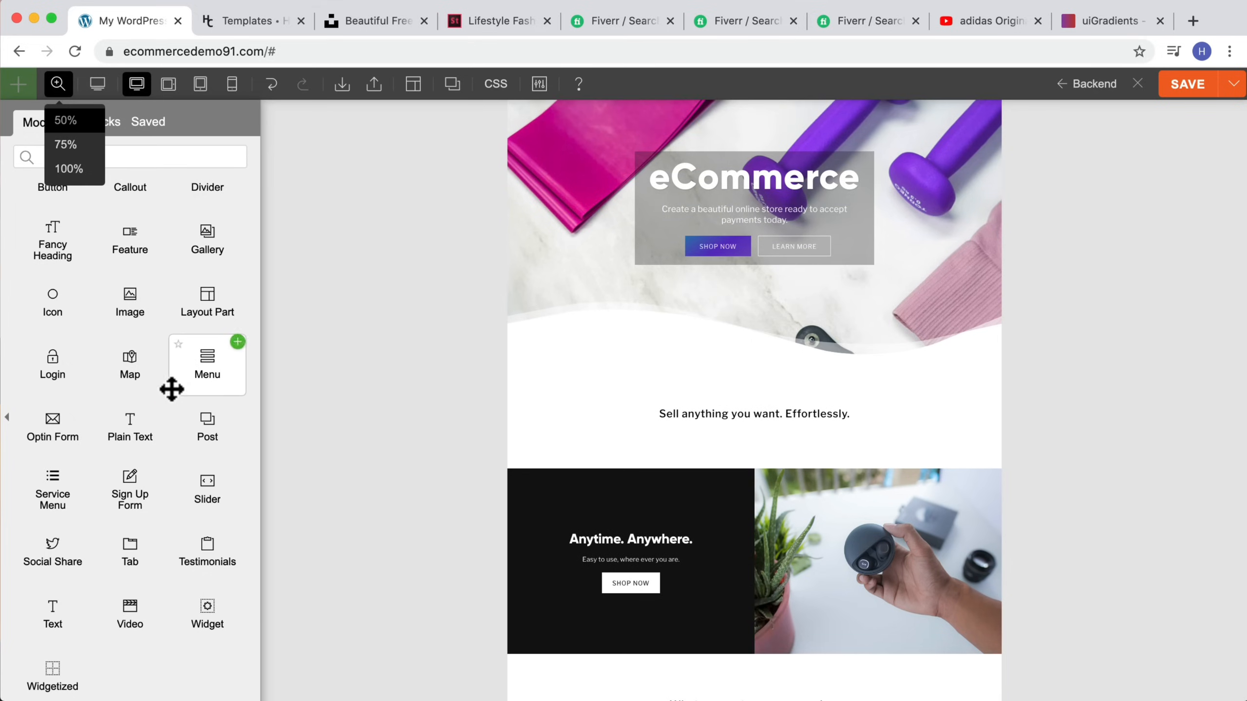
left_click_drag(203, 364, 862, 446)
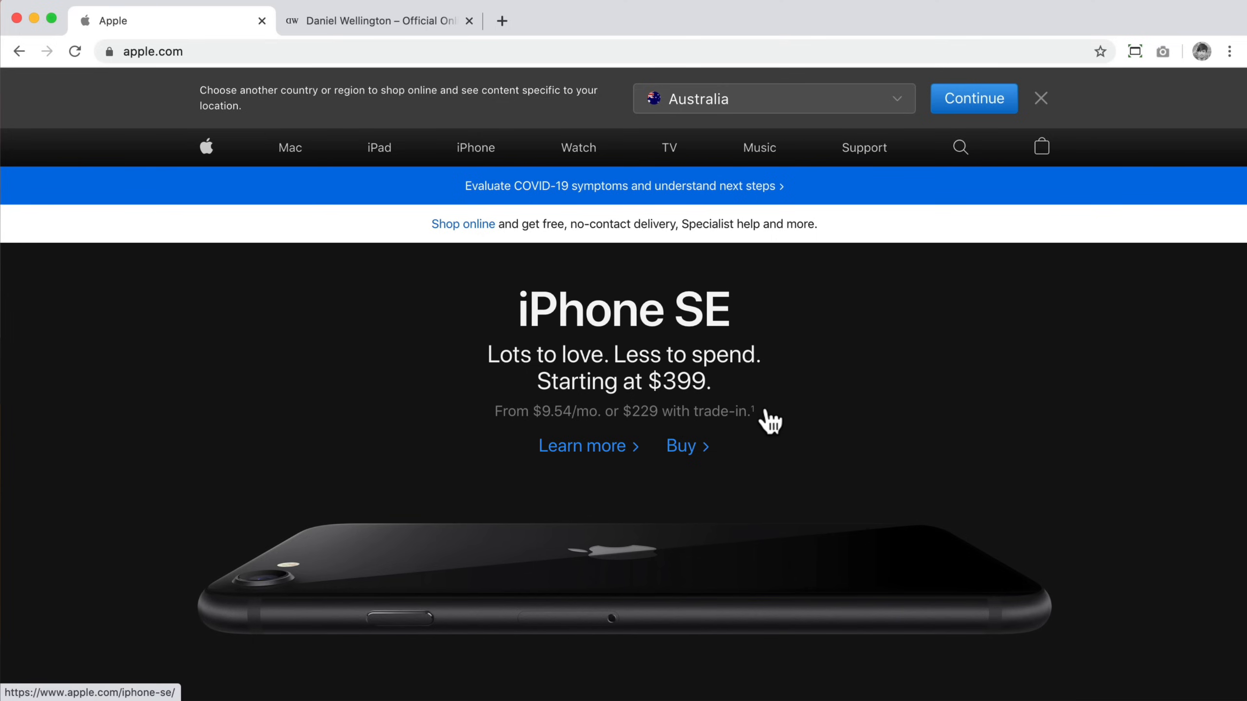
Step: Browse the Apple homepage to study its product hero sections
scroll(770, 421, "down", 5)
scroll(769, 422, "up", 5)
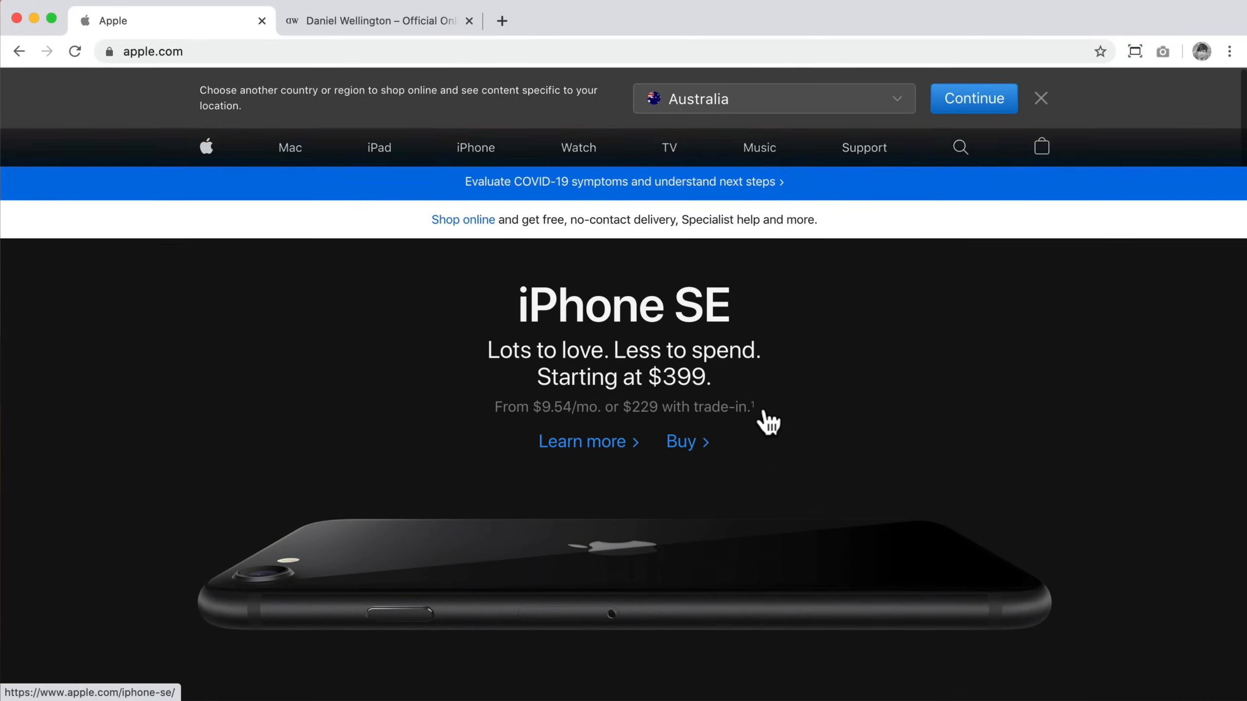
scroll(759, 421, "down", 3)
scroll(760, 420, "up", 1)
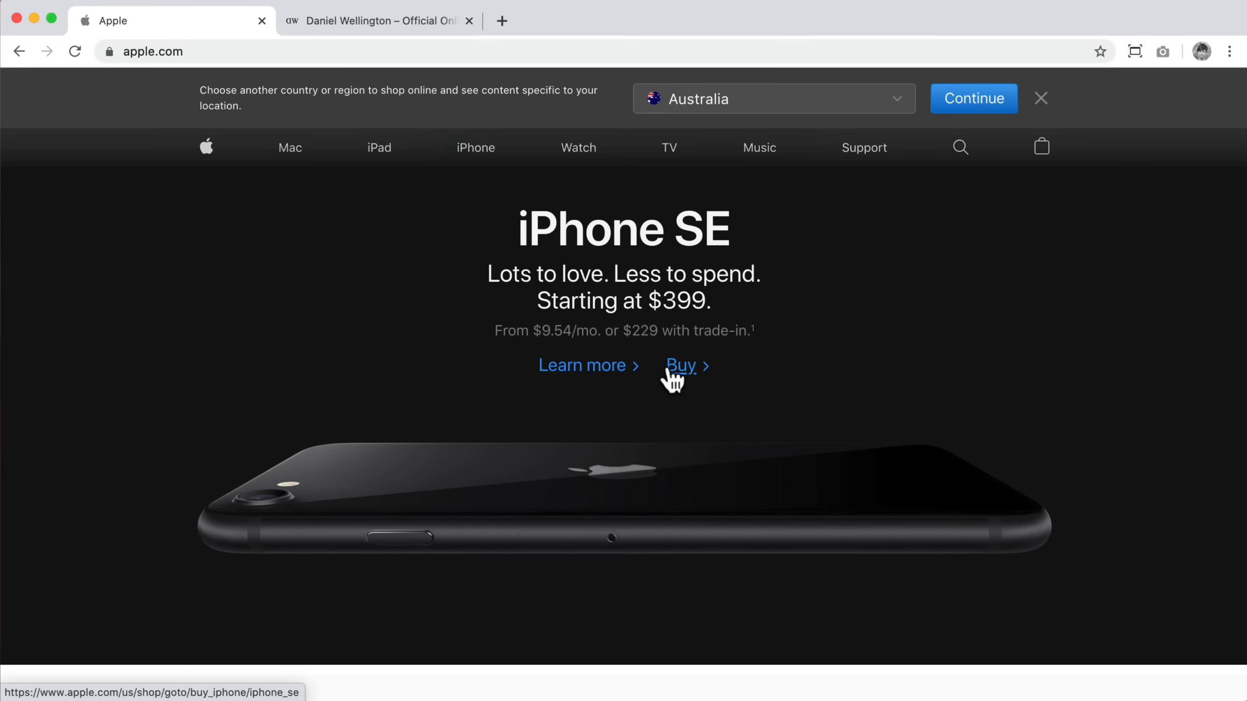
scroll(628, 378, "down", 3)
scroll(616, 378, "down", 10)
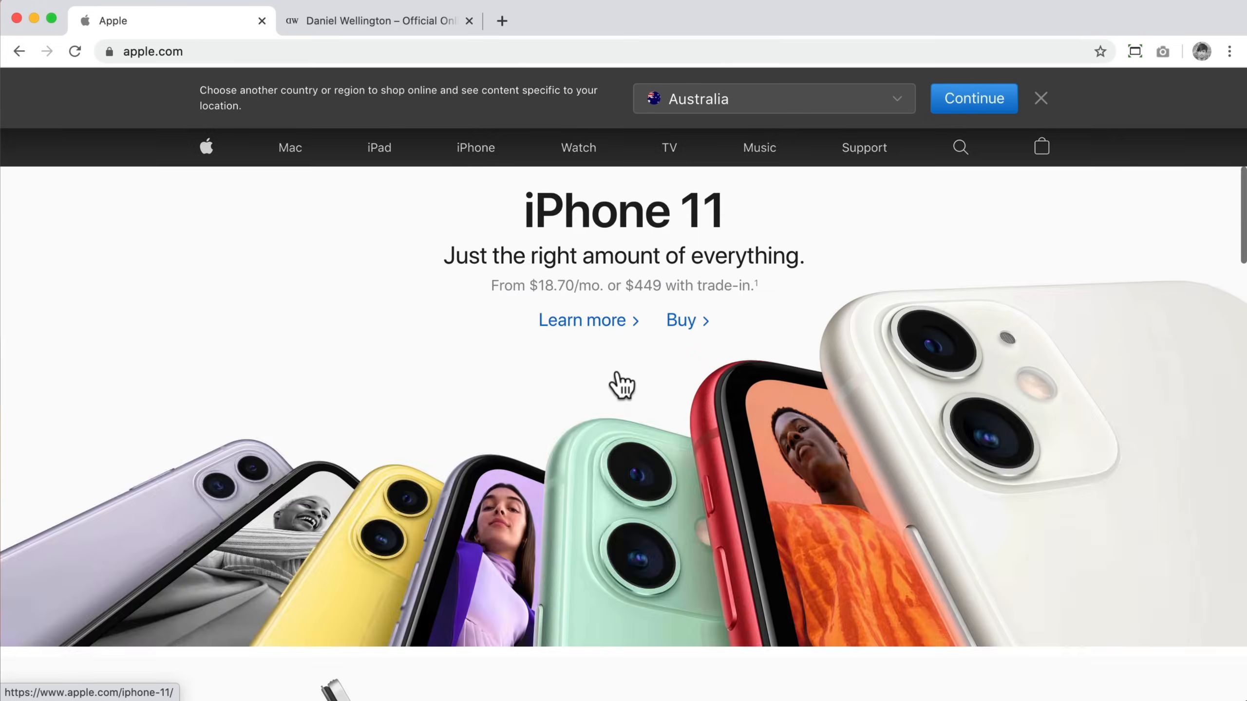
scroll(618, 384, "down", 5)
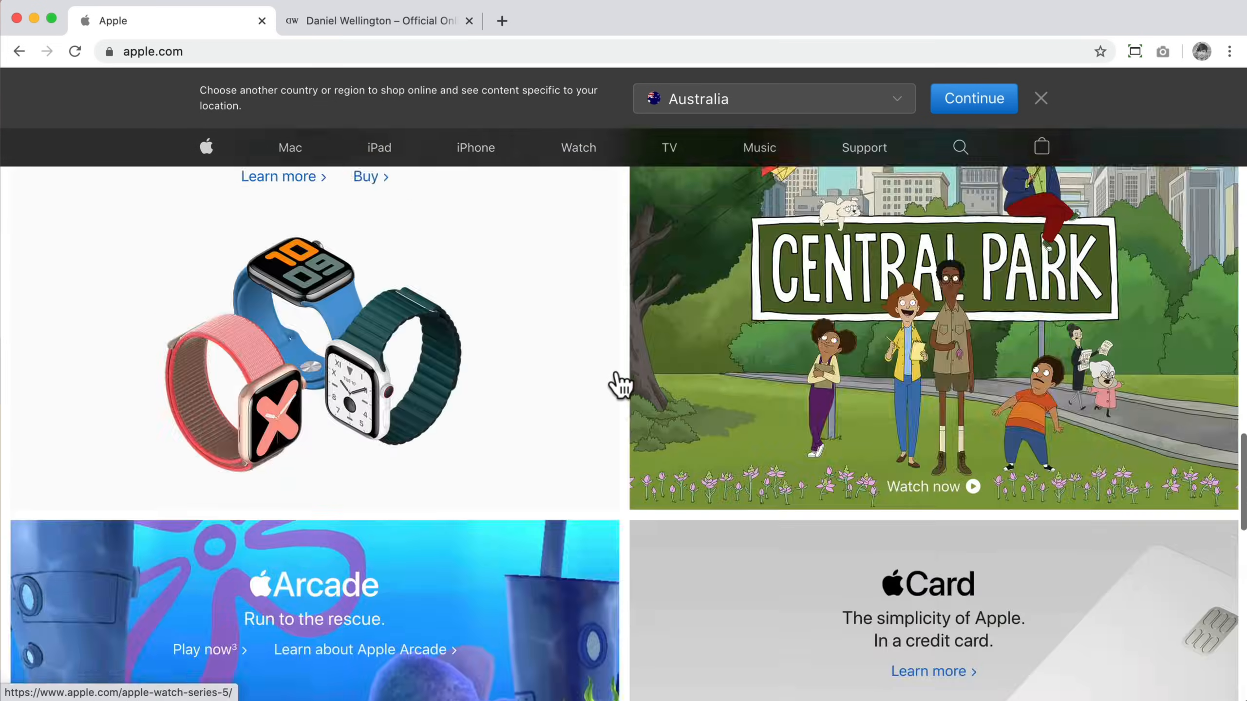
scroll(617, 384, "up", 15)
Step: Browse the Daniel Wellington homepage from top to footer to study its layout and imagery
left_click(330, 29)
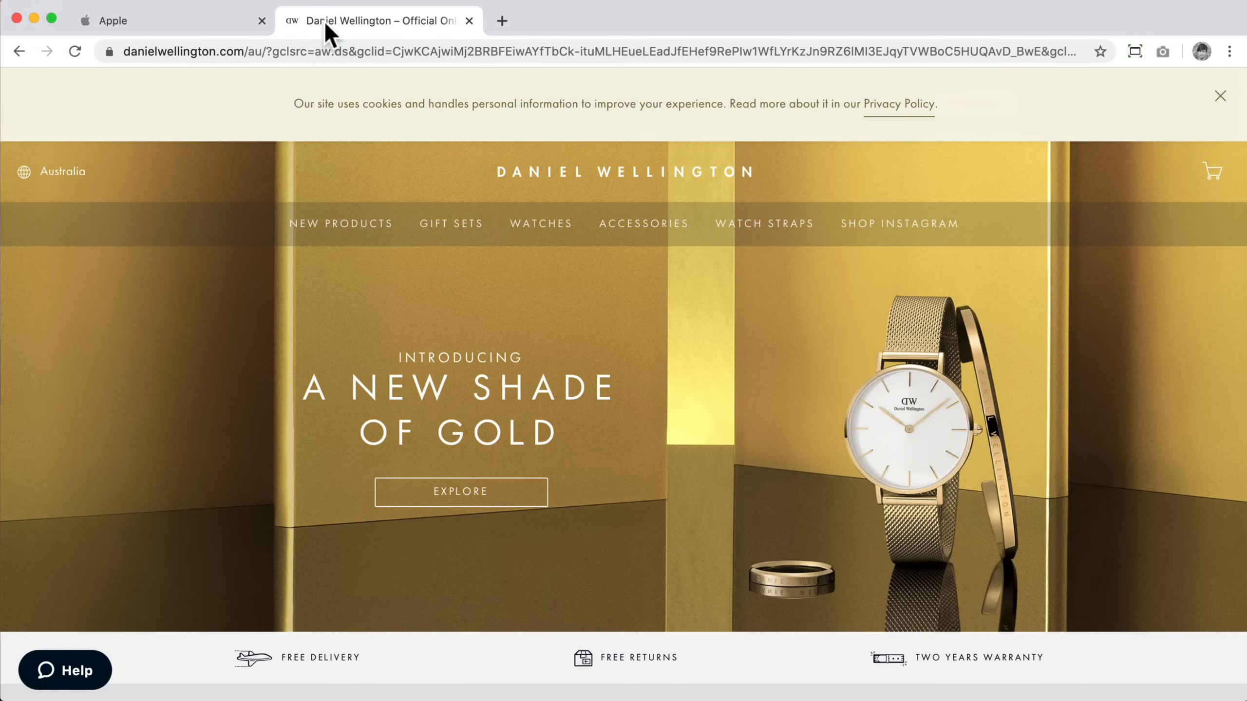
scroll(594, 298, "down", 3)
scroll(540, 306, "up", 3)
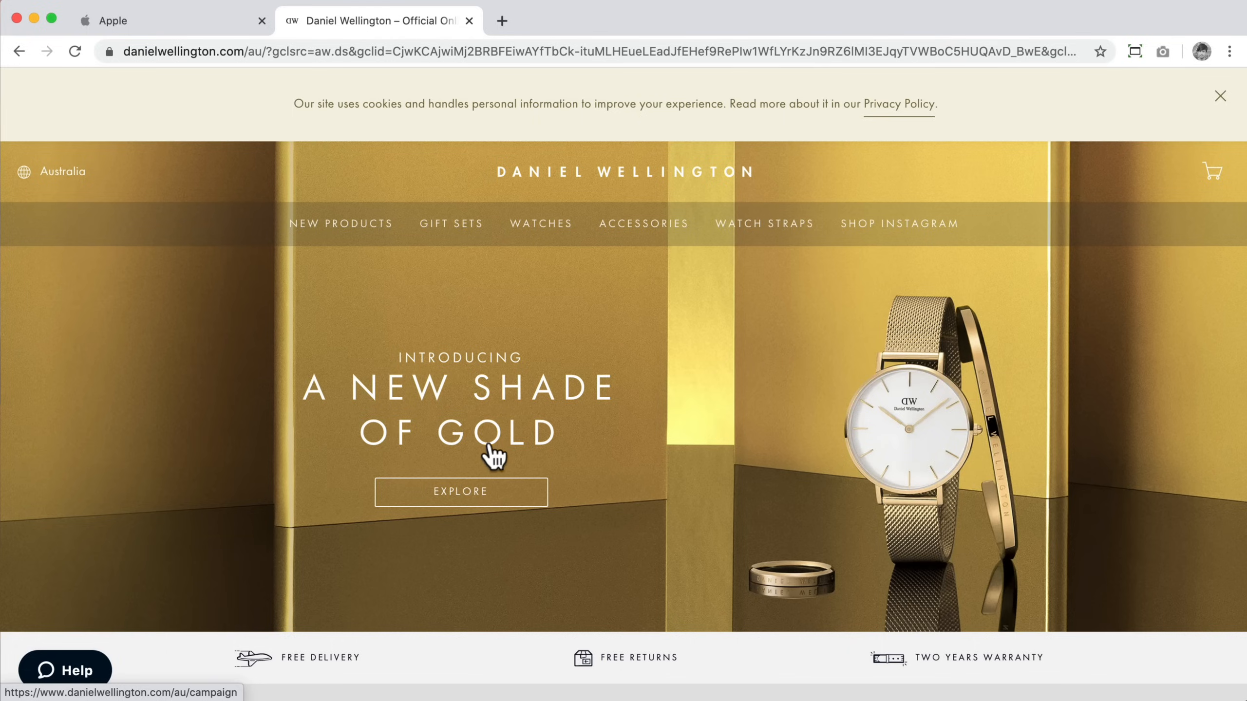
scroll(584, 486, "down", 12)
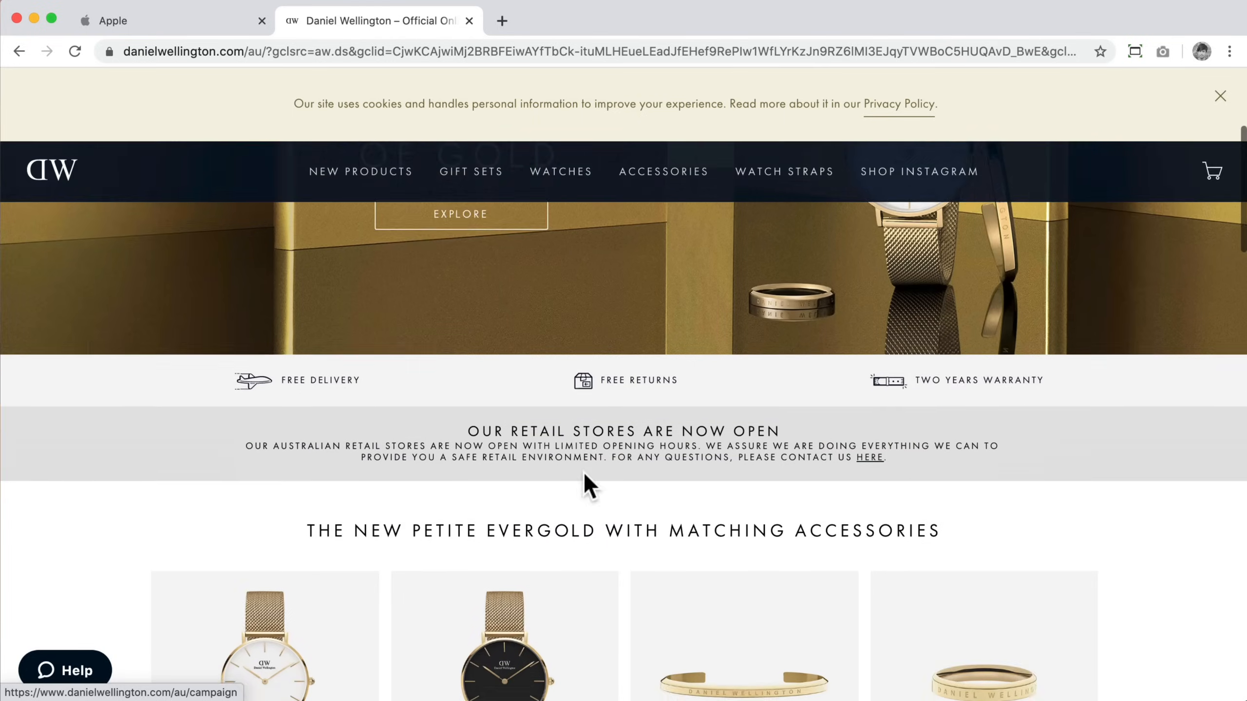
scroll(1007, 396, "down", 15)
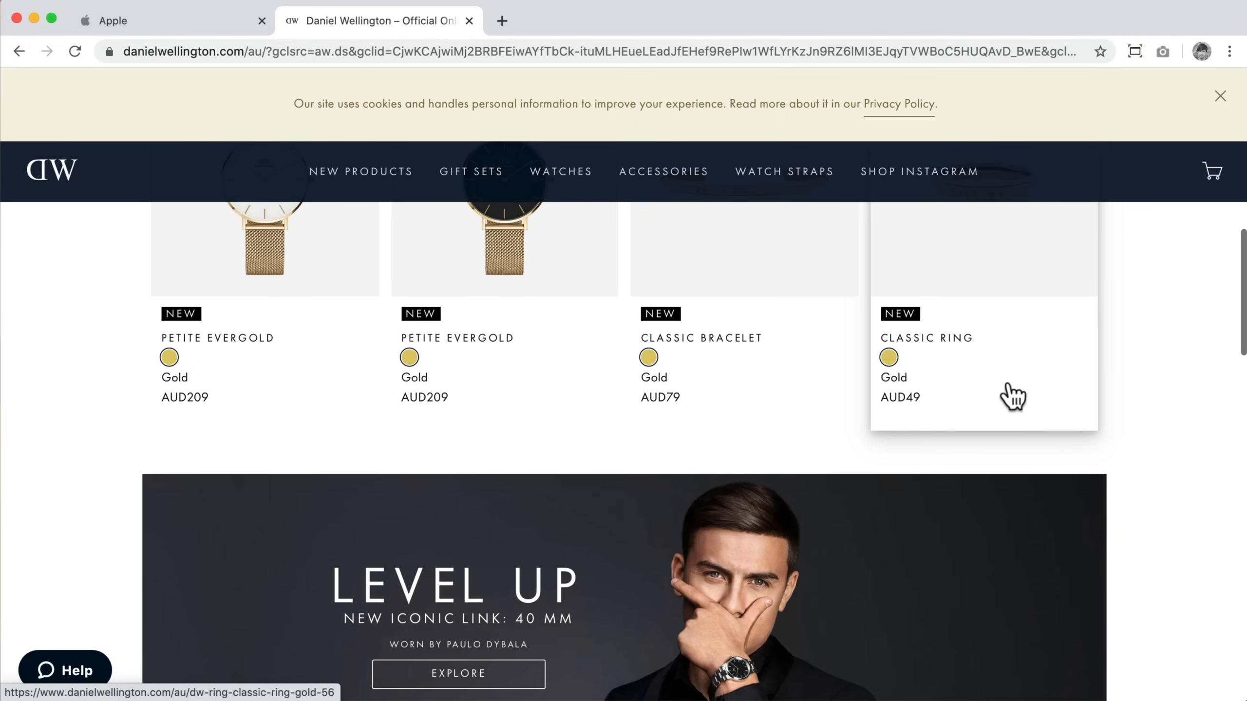
scroll(1001, 471, "down", 13)
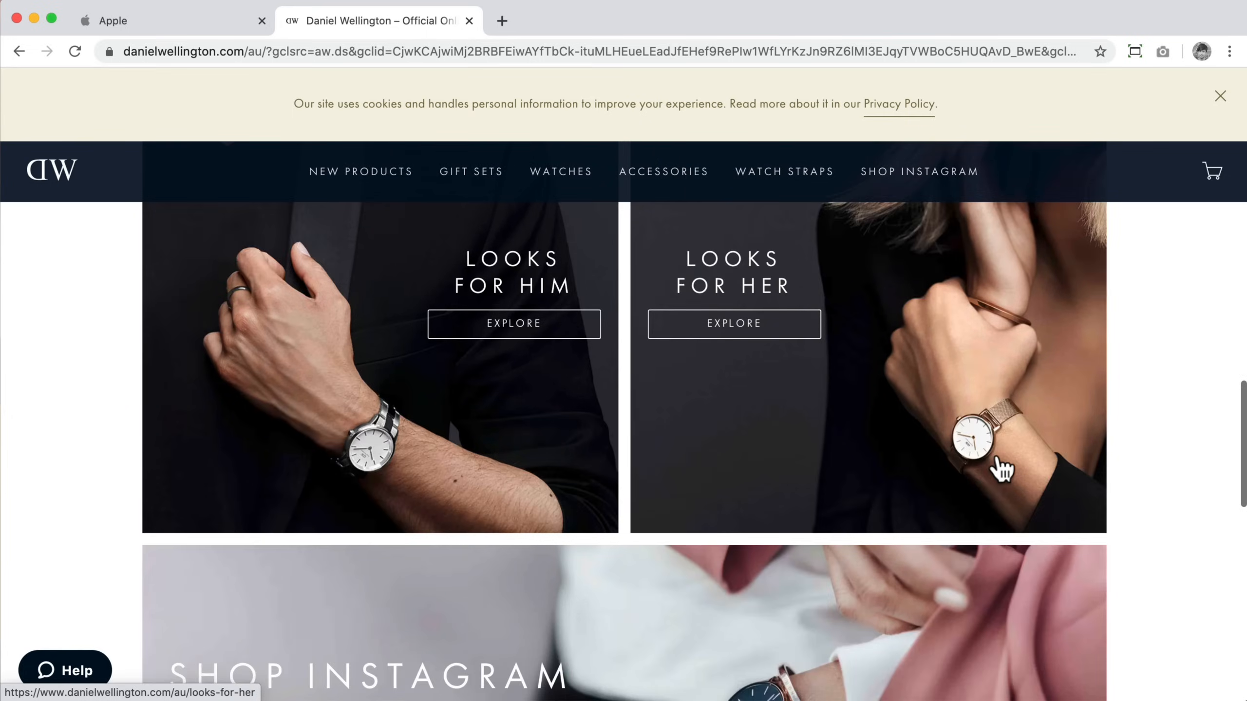
scroll(1001, 471, "up", 6)
scroll(1001, 470, "up", 3)
scroll(1002, 470, "down", 10)
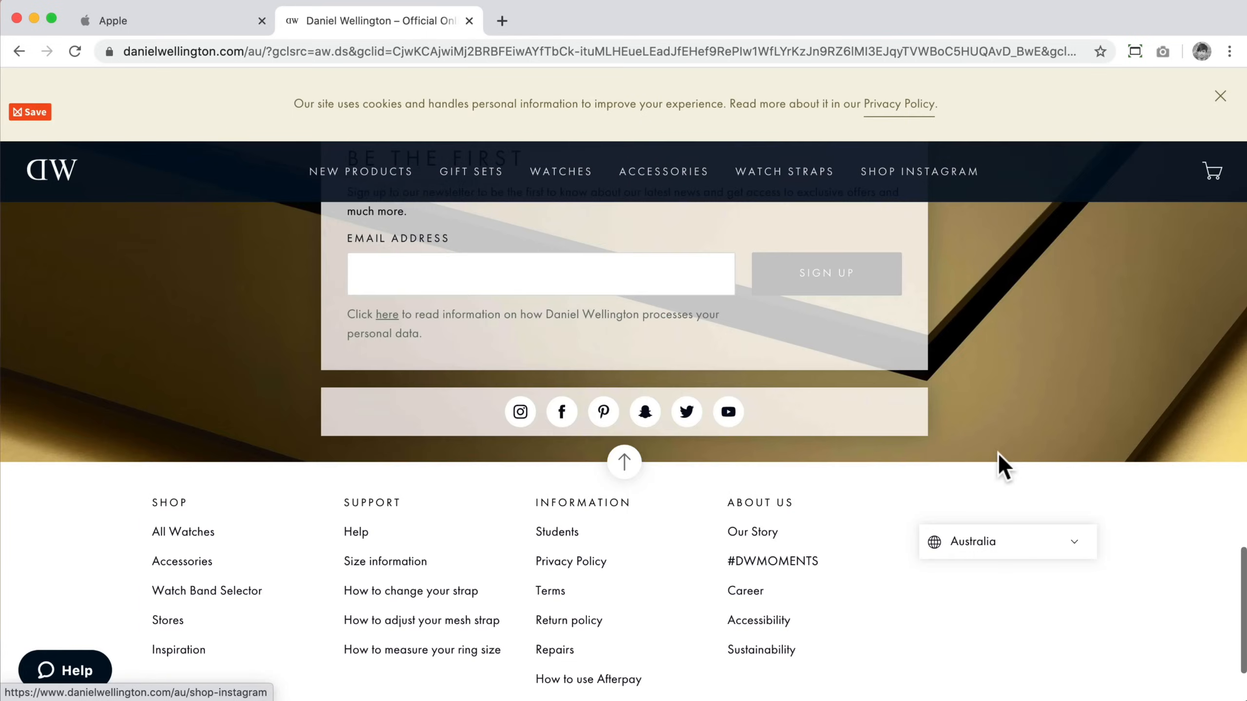
scroll(1002, 470, "up", 9)
scroll(1001, 471, "up", 20)
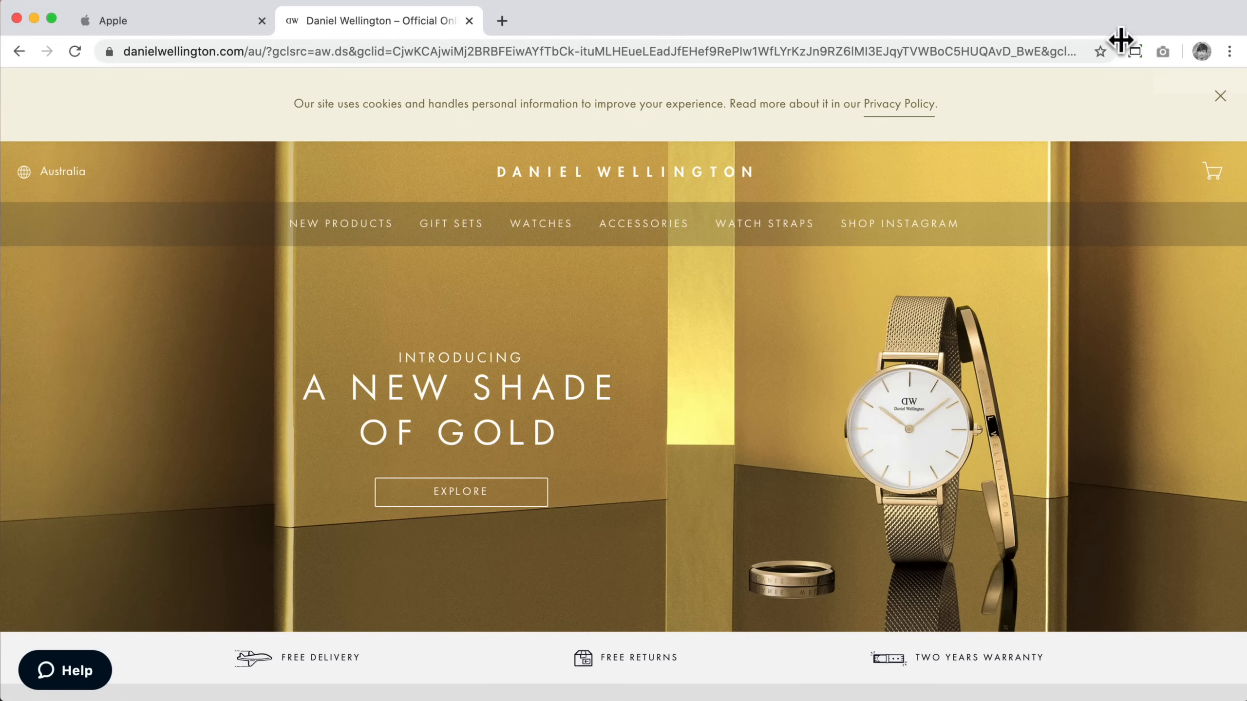
left_click(1162, 52)
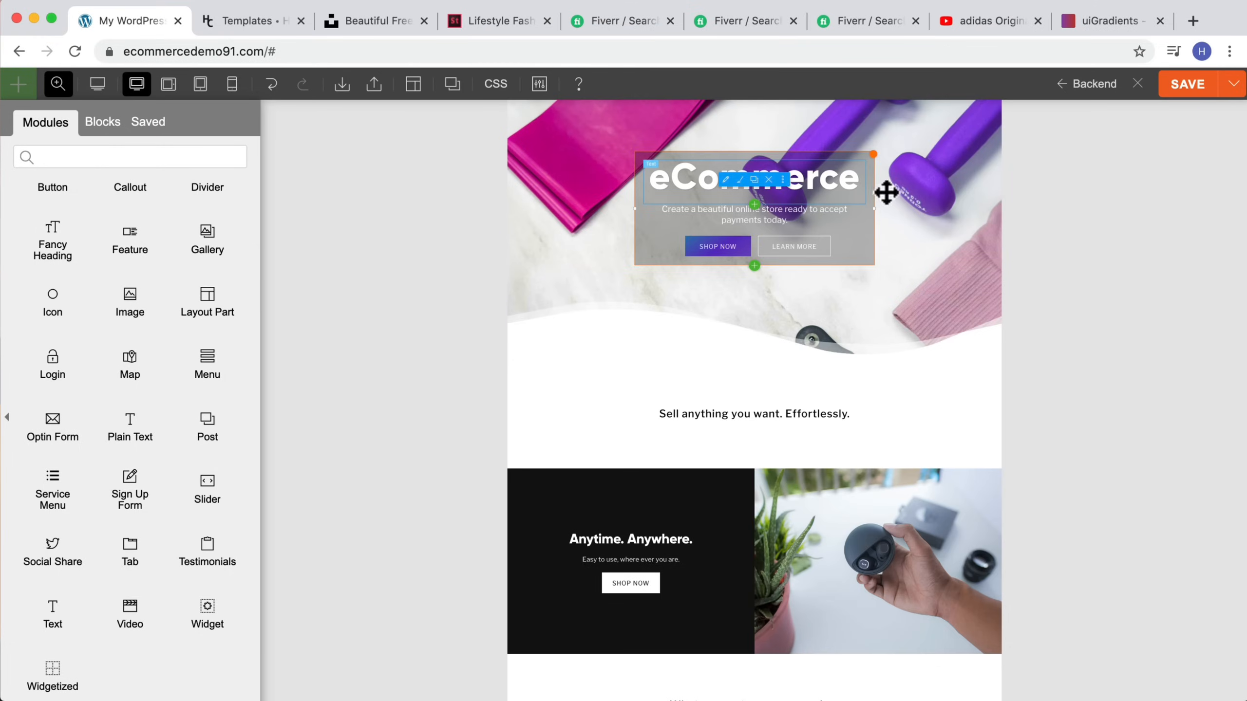
scroll(988, 211, "up", 2)
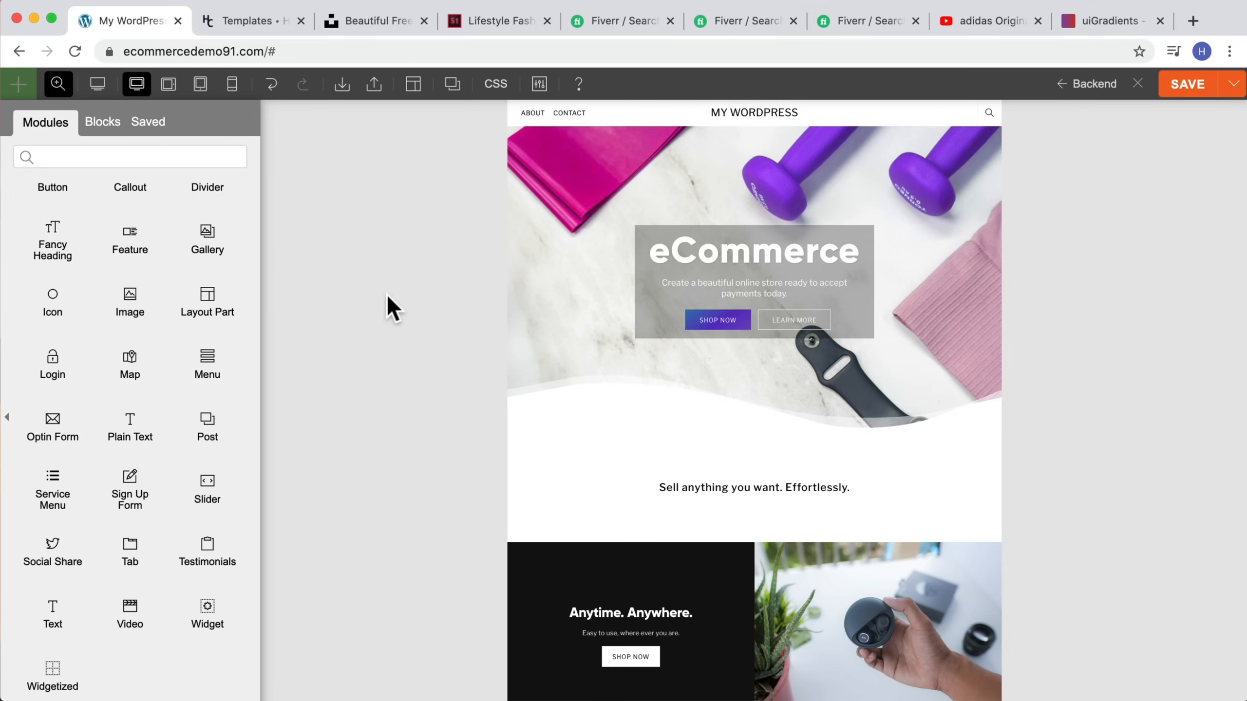
scroll(164, 275, "up", 5)
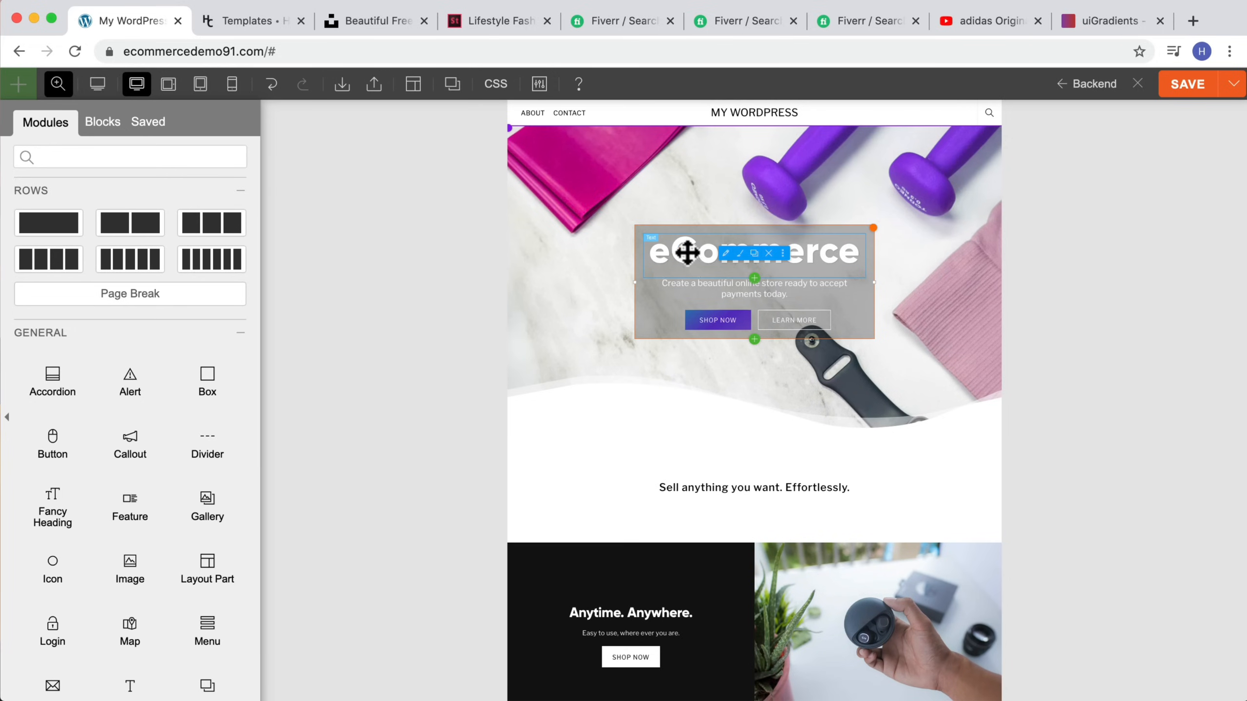
Step: Change the hero heading text to "Super Sale!"
double_click(667, 248)
double_click(56, 366)
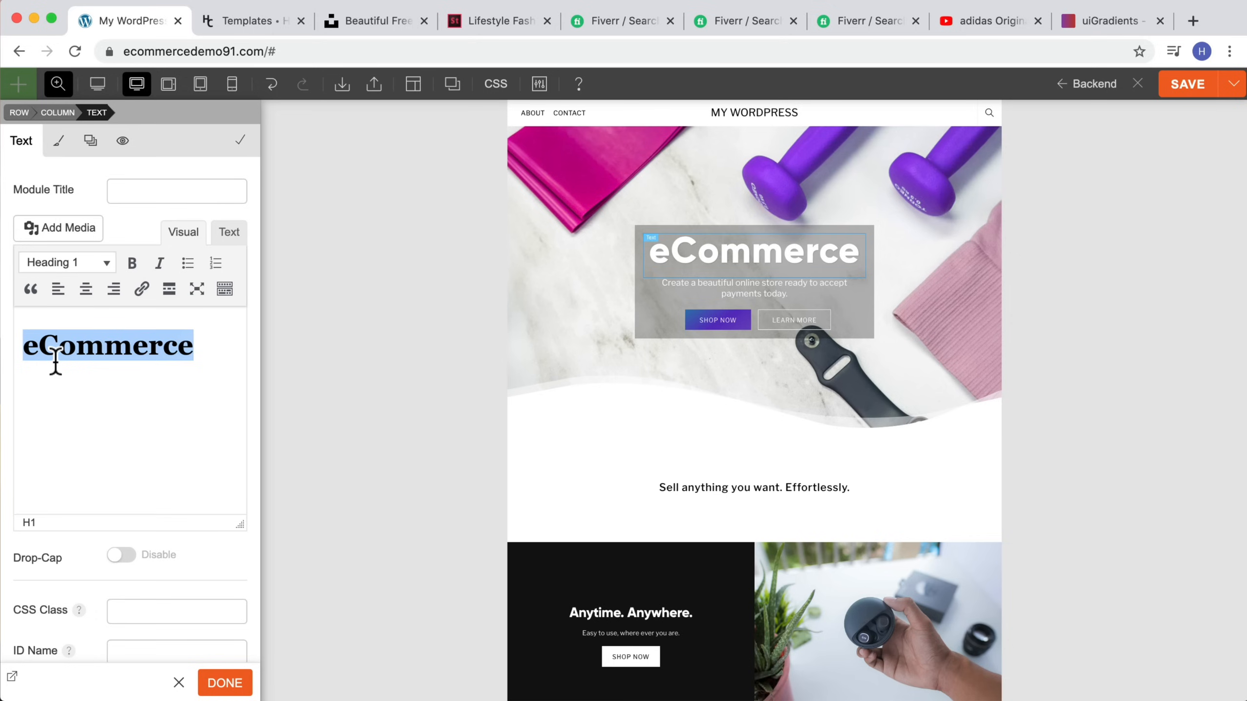
type("Super Sale!")
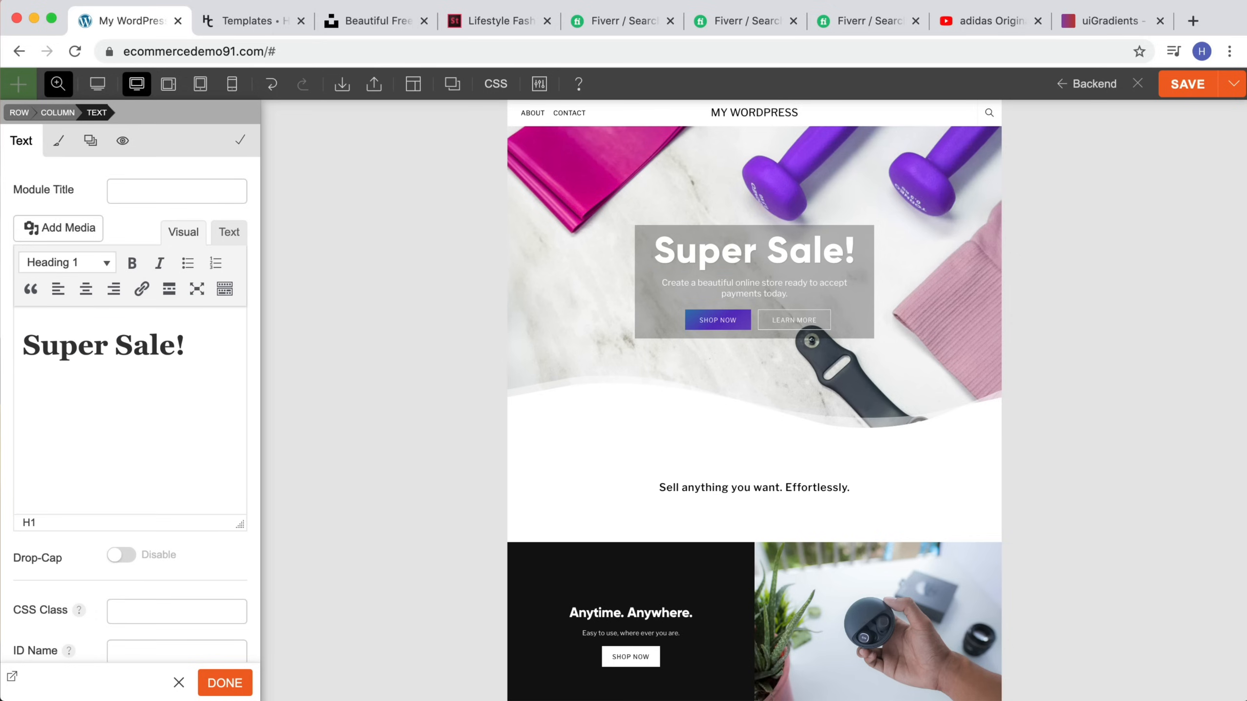
Step: Widen the hero's text box by pulling both of its side edges outward
left_click(58, 84)
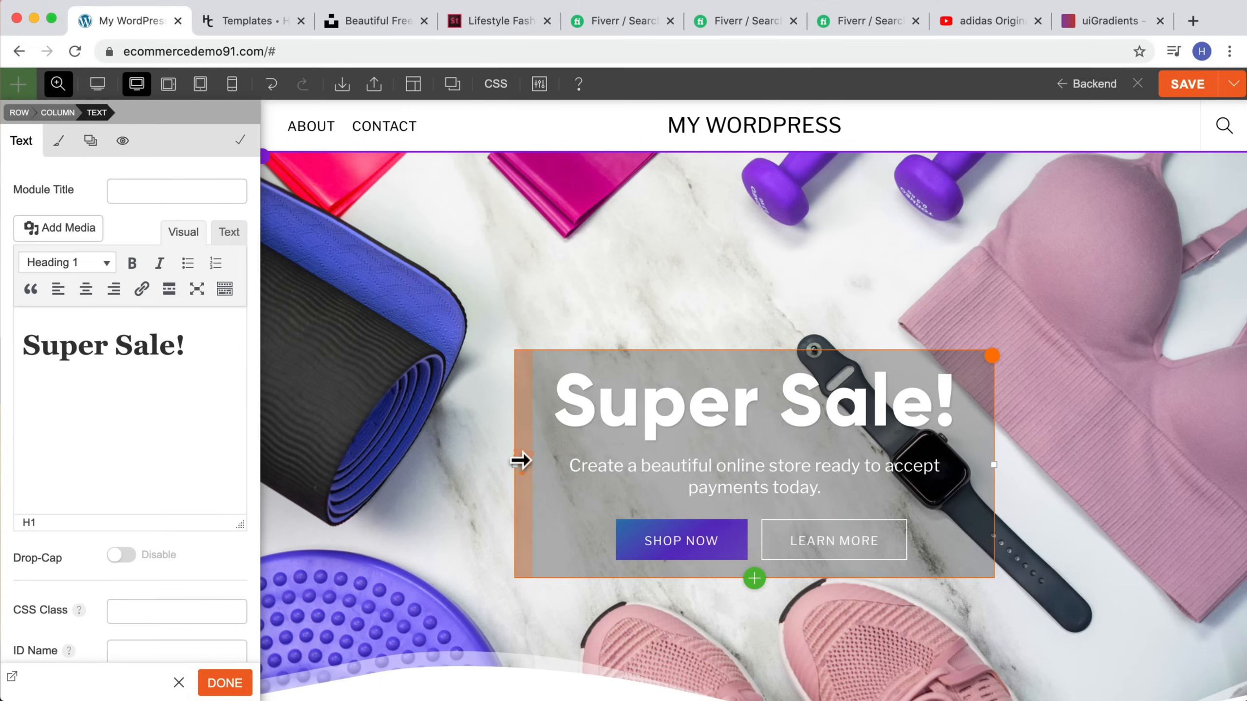
left_click_drag(514, 465, 479, 465)
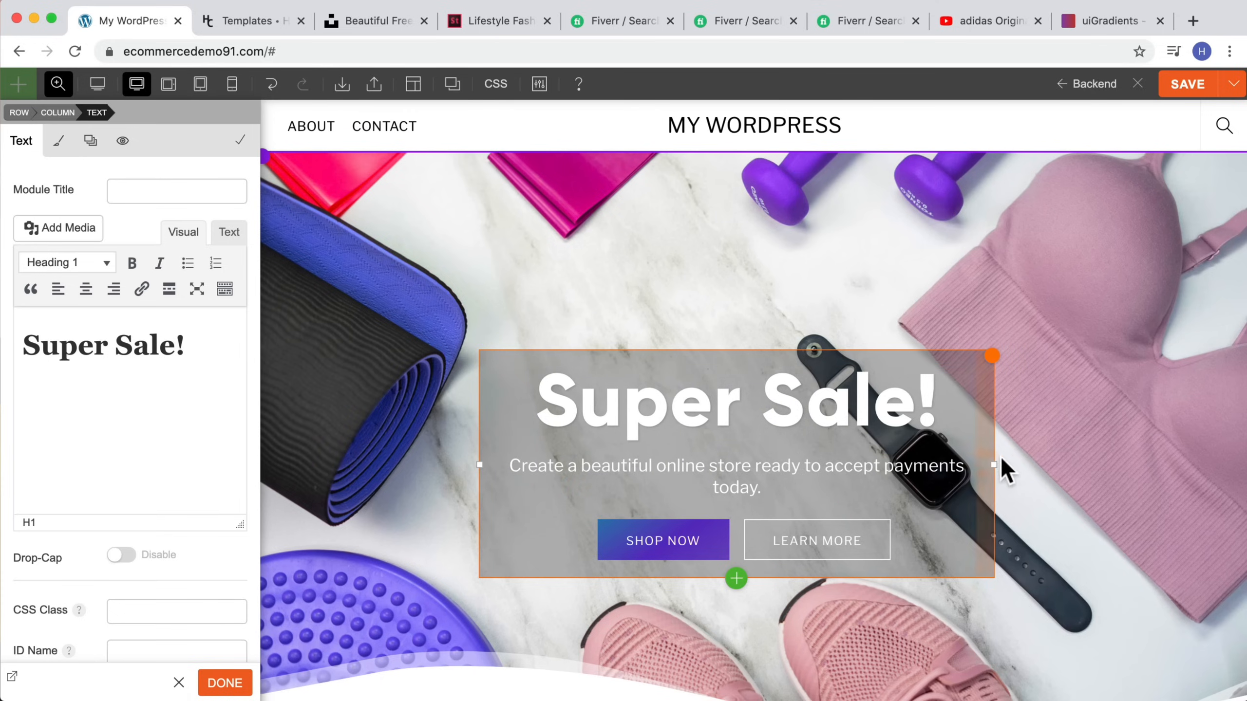
left_click_drag(993, 464, 1031, 464)
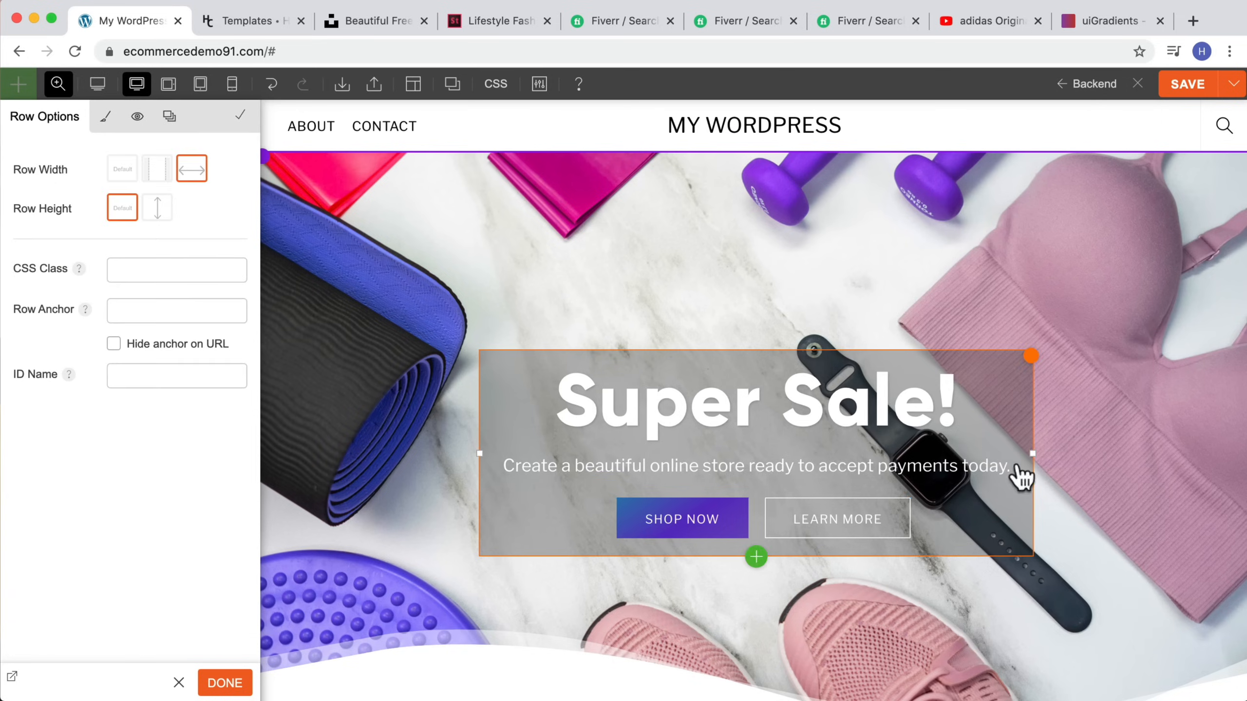
Step: Set the Shop Now button's link to the Contact page URL copied from the footer
scroll(923, 472, "down", 2)
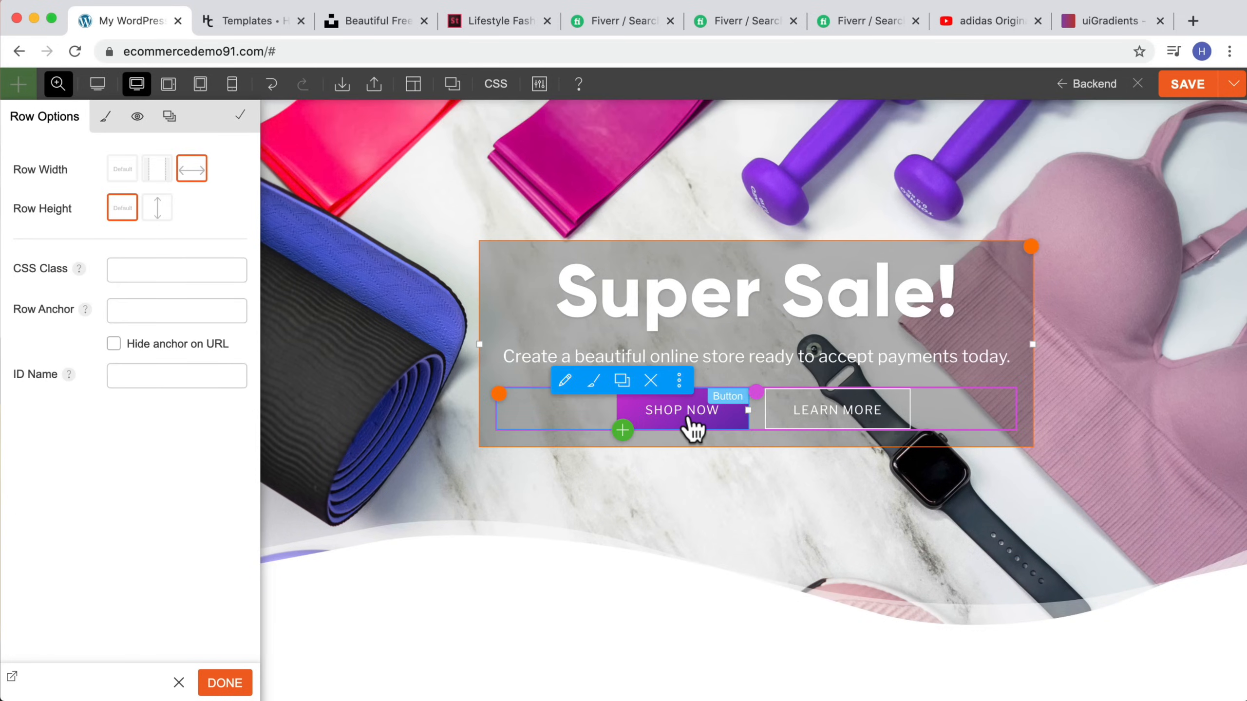
left_click_drag(687, 416, 689, 415)
left_click(694, 404)
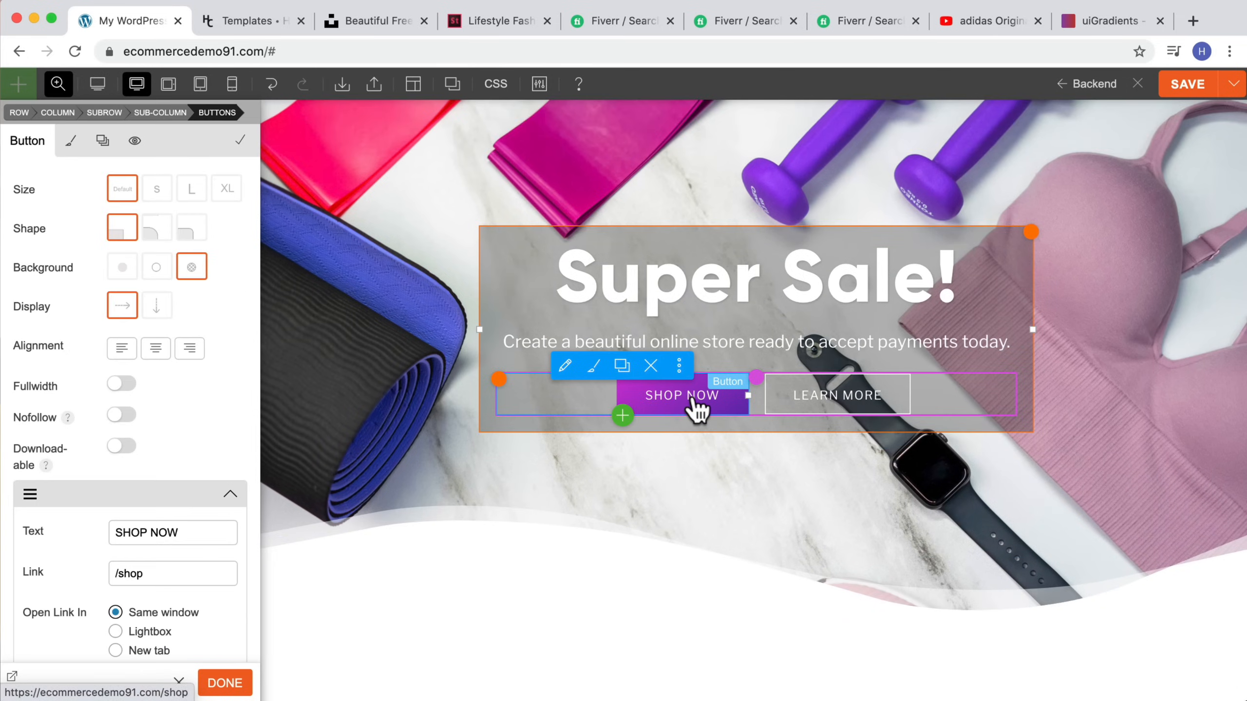
scroll(176, 496, "down", 3)
left_click_drag(183, 432, 121, 434)
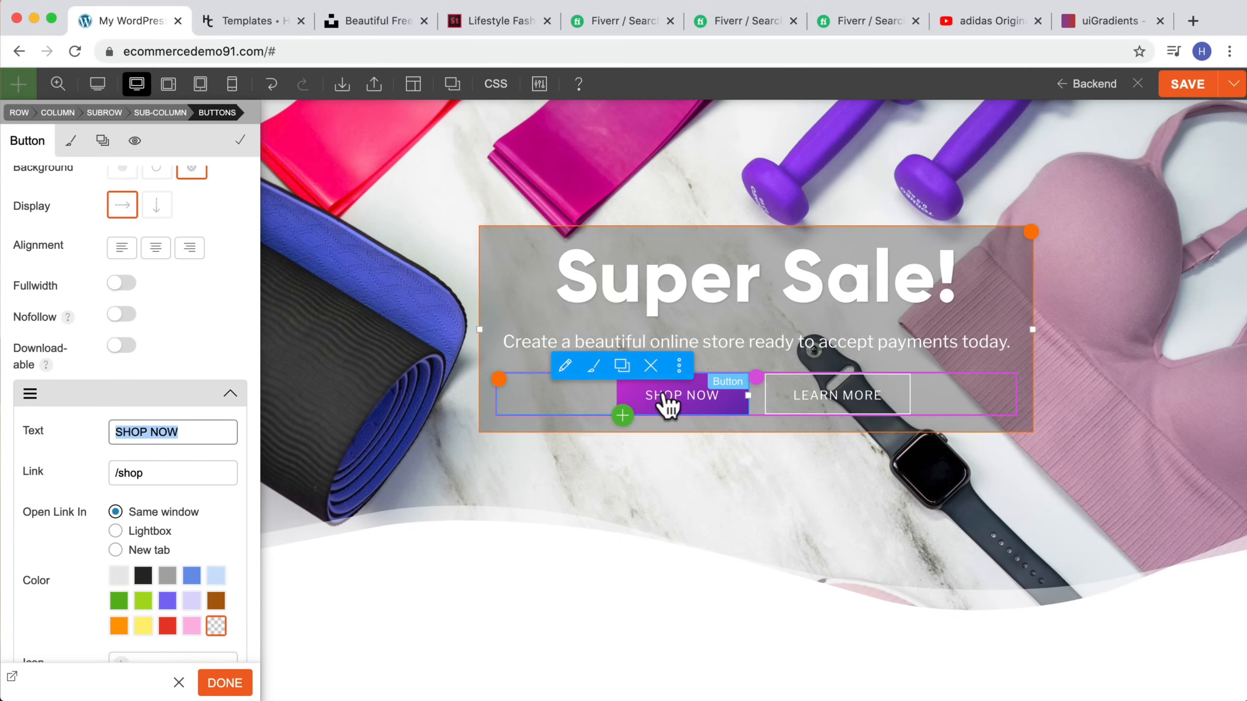
key("Tab")
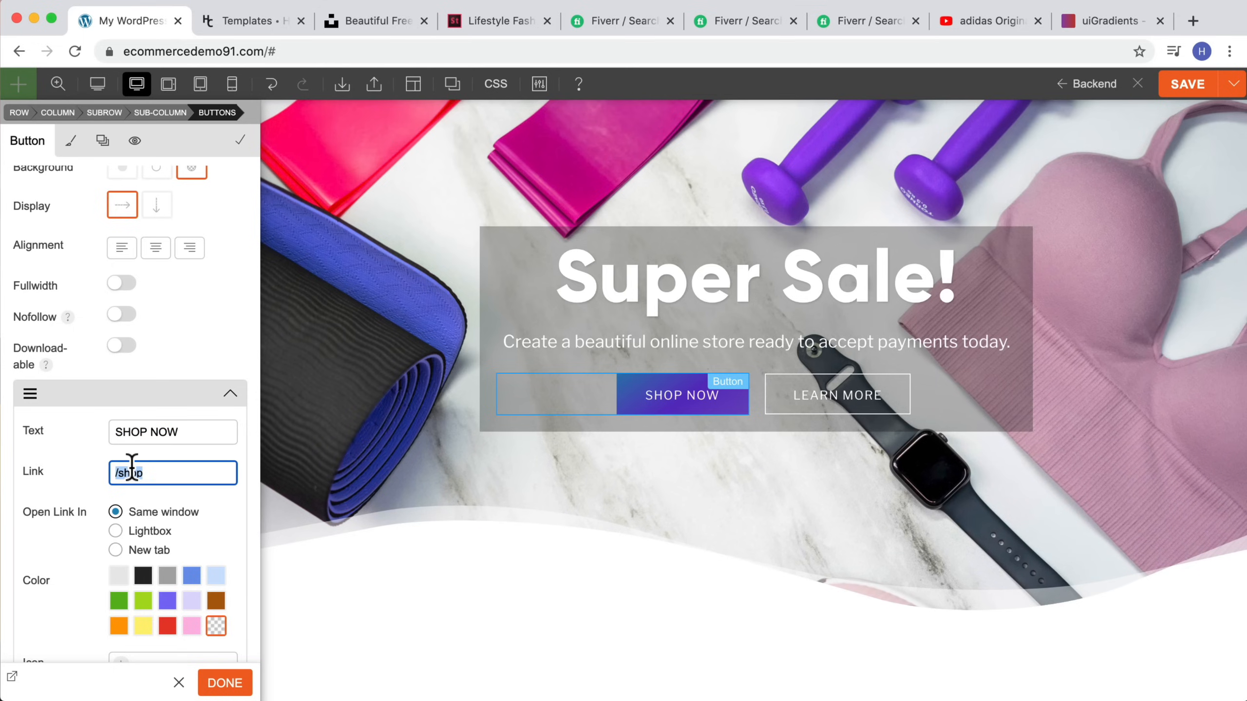
scroll(523, 451, "down", 20)
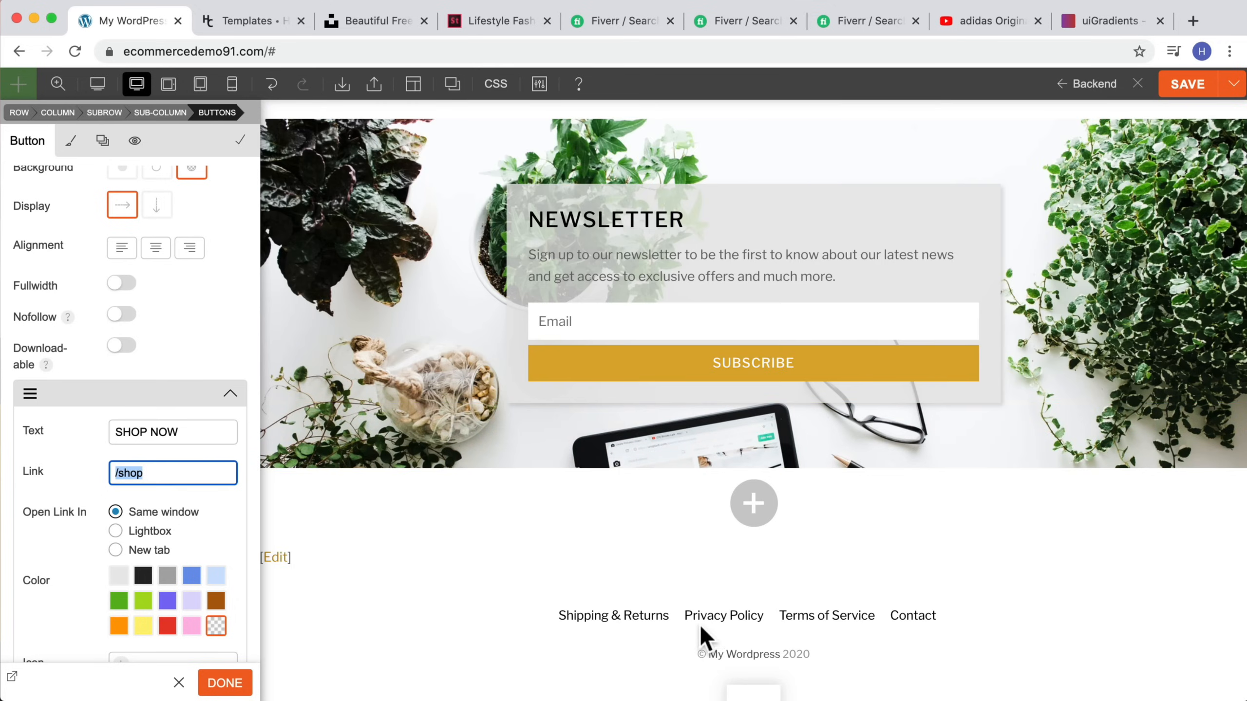
right_click(902, 616)
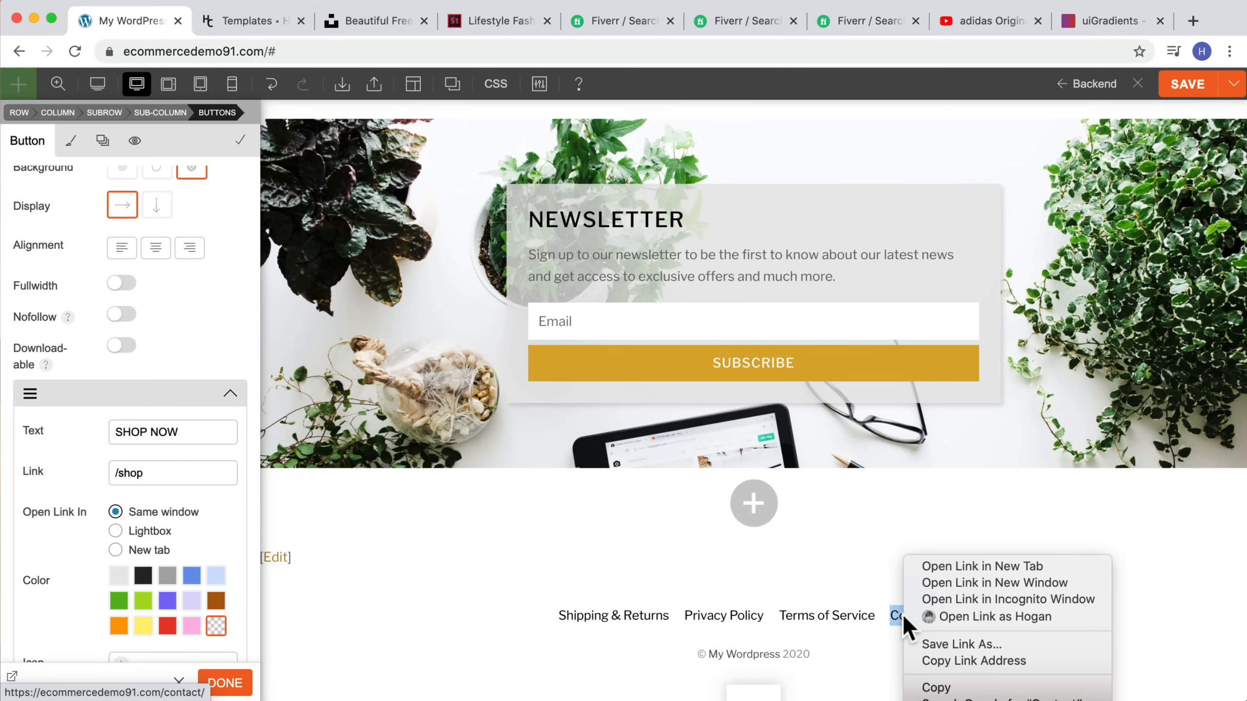
left_click(933, 659)
triple_click(193, 475)
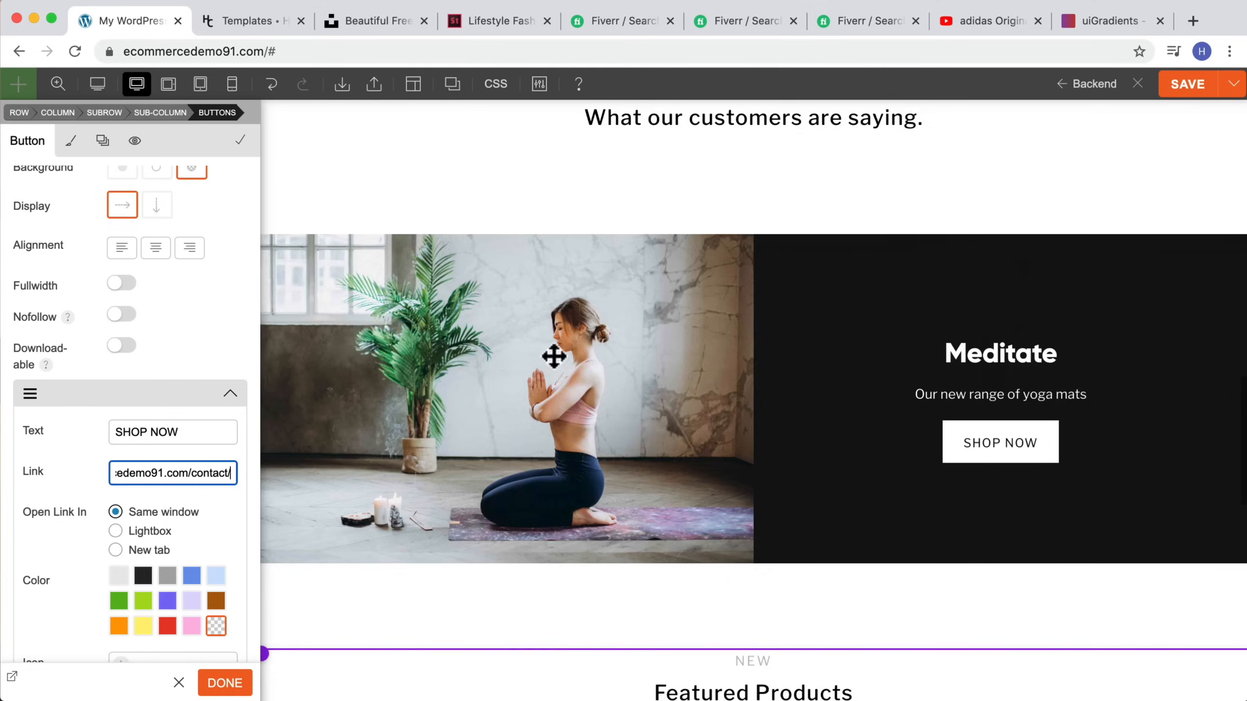
scroll(182, 474, "down", 4)
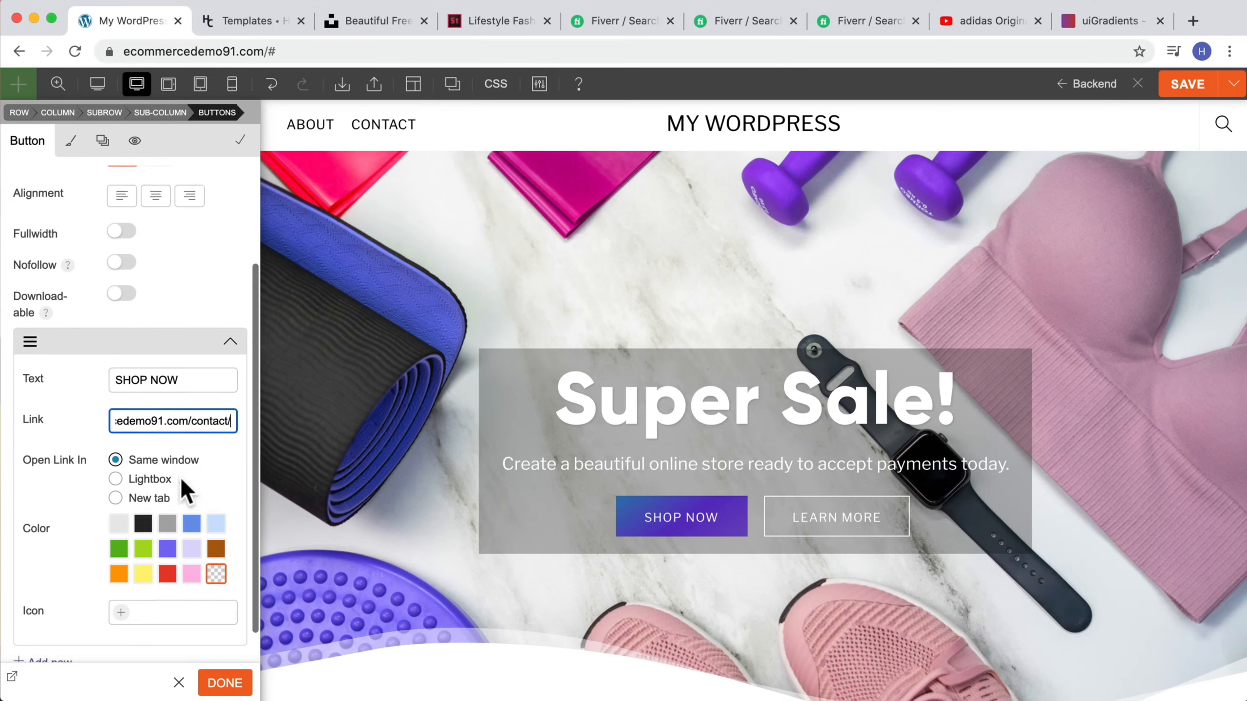
scroll(122, 413, "down", 2)
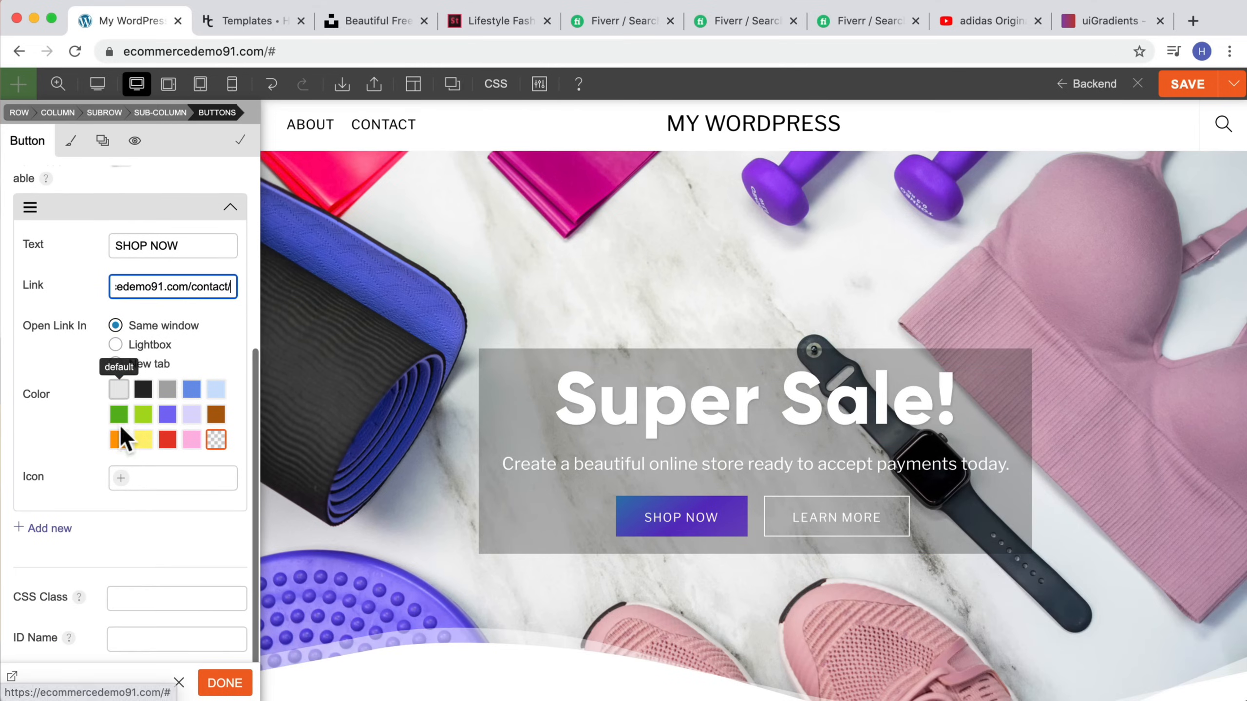
scroll(117, 442, "up", 7)
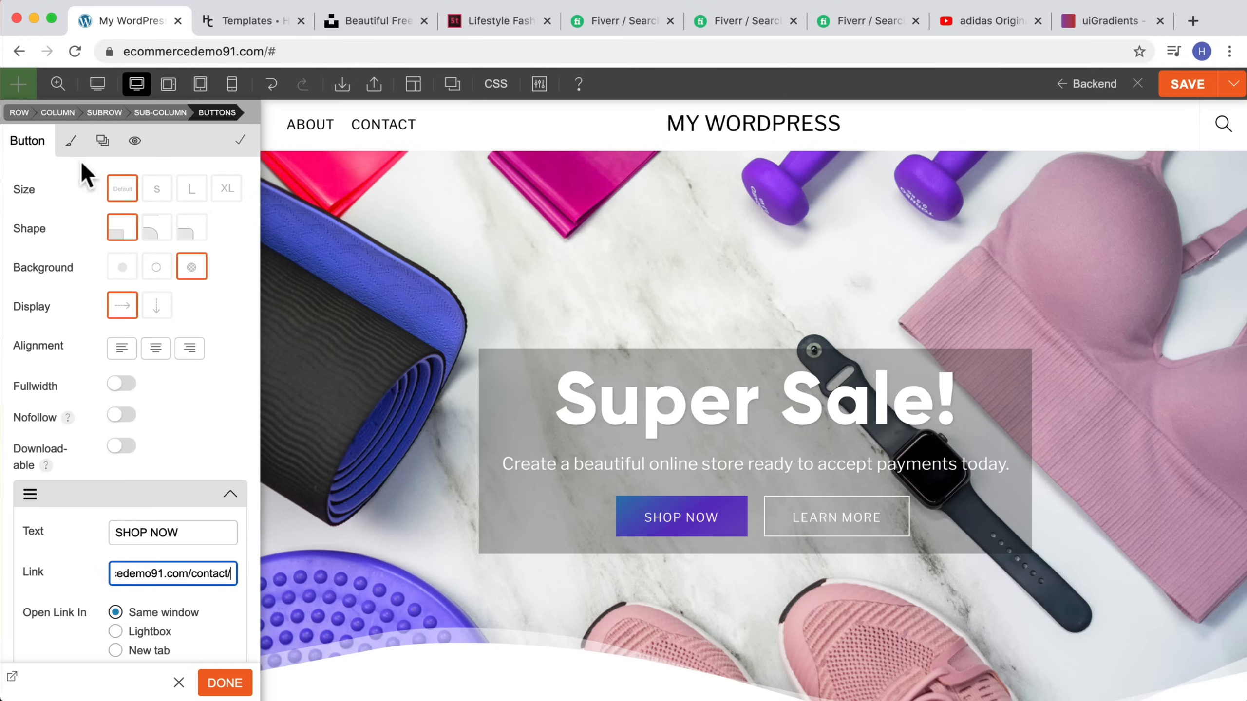
Step: Remove a colour stop from the Shop Now button's background gradient, then undo the change
left_click(72, 144)
left_click(104, 251)
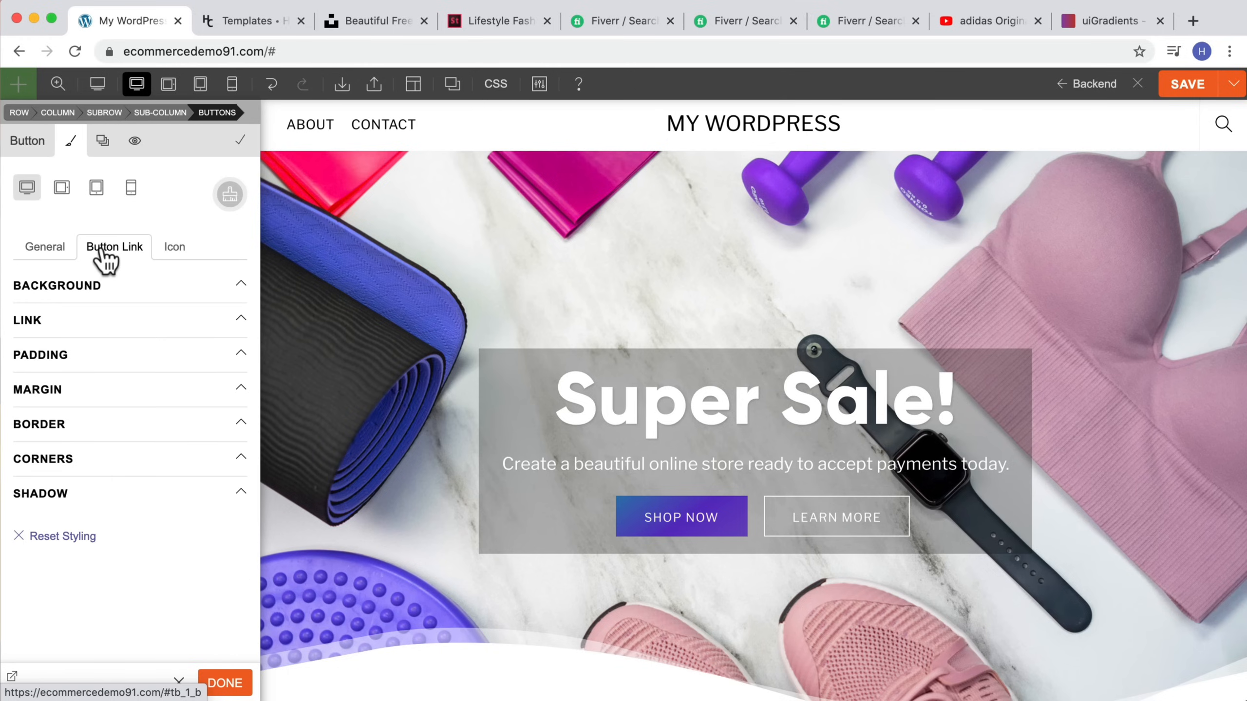
left_click(81, 287)
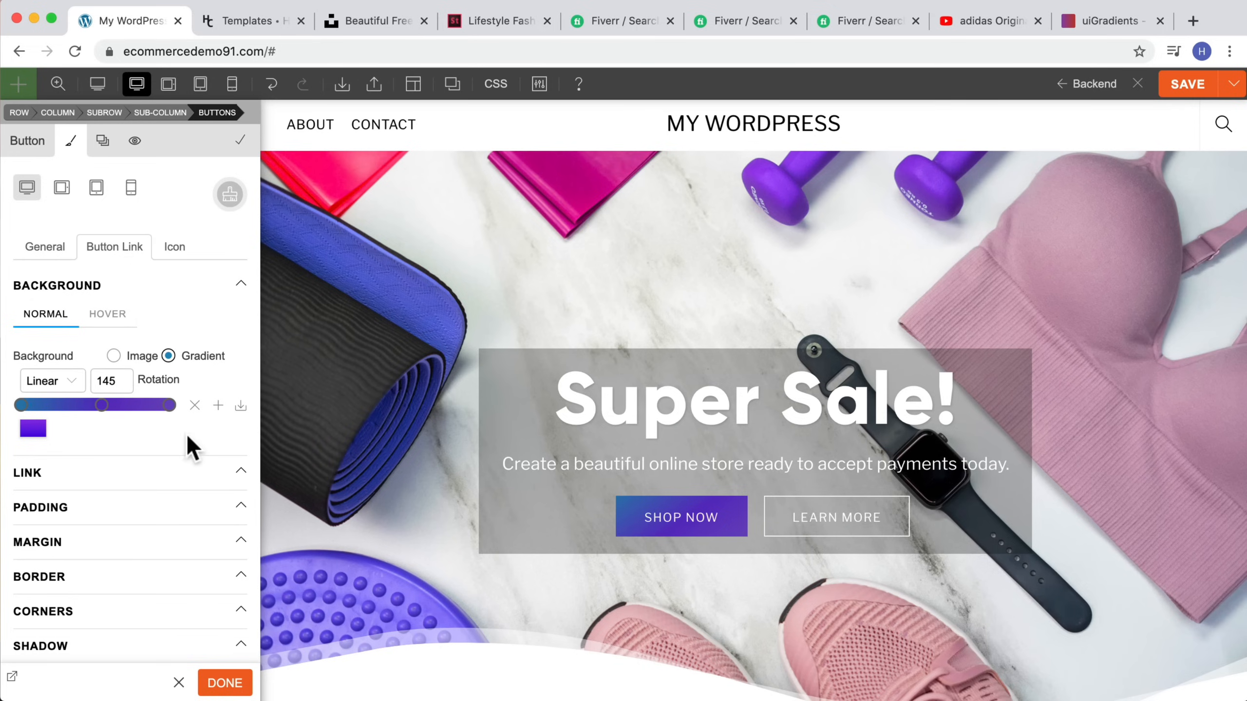
left_click(26, 432)
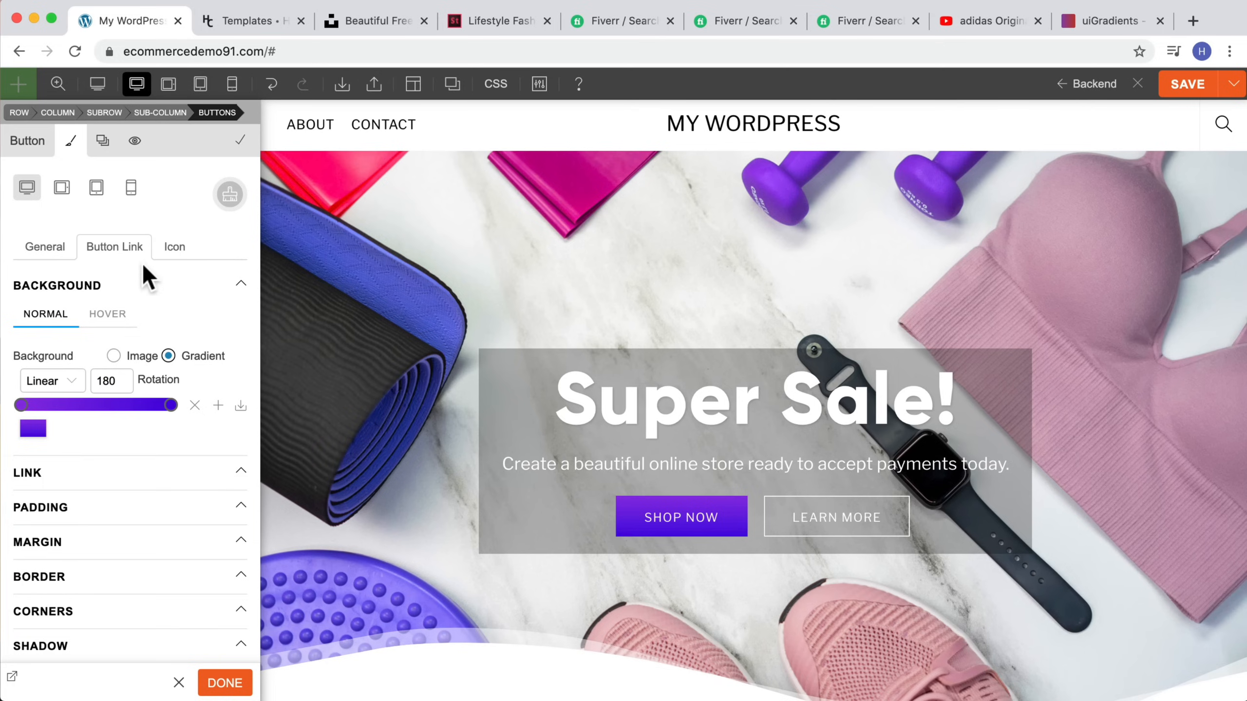
left_click(272, 84)
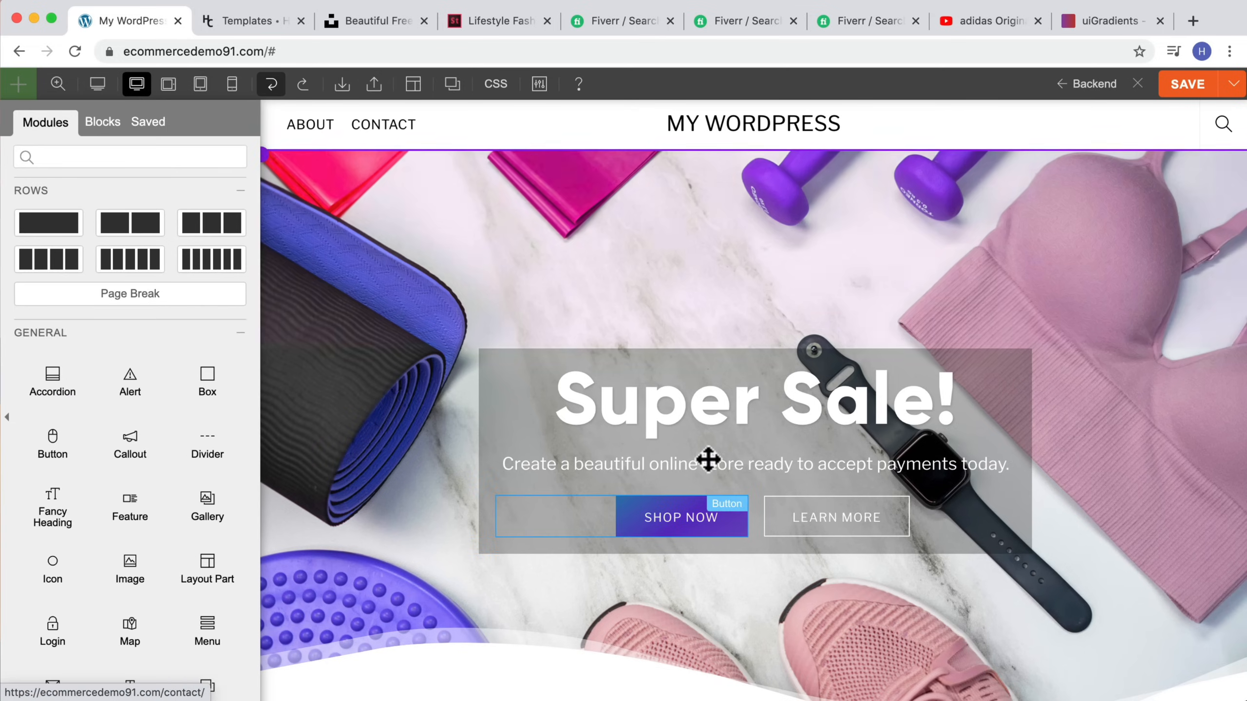
Step: Give the Shop Now button a solid green #5ba880 hover background, then undo it
left_click(574, 520)
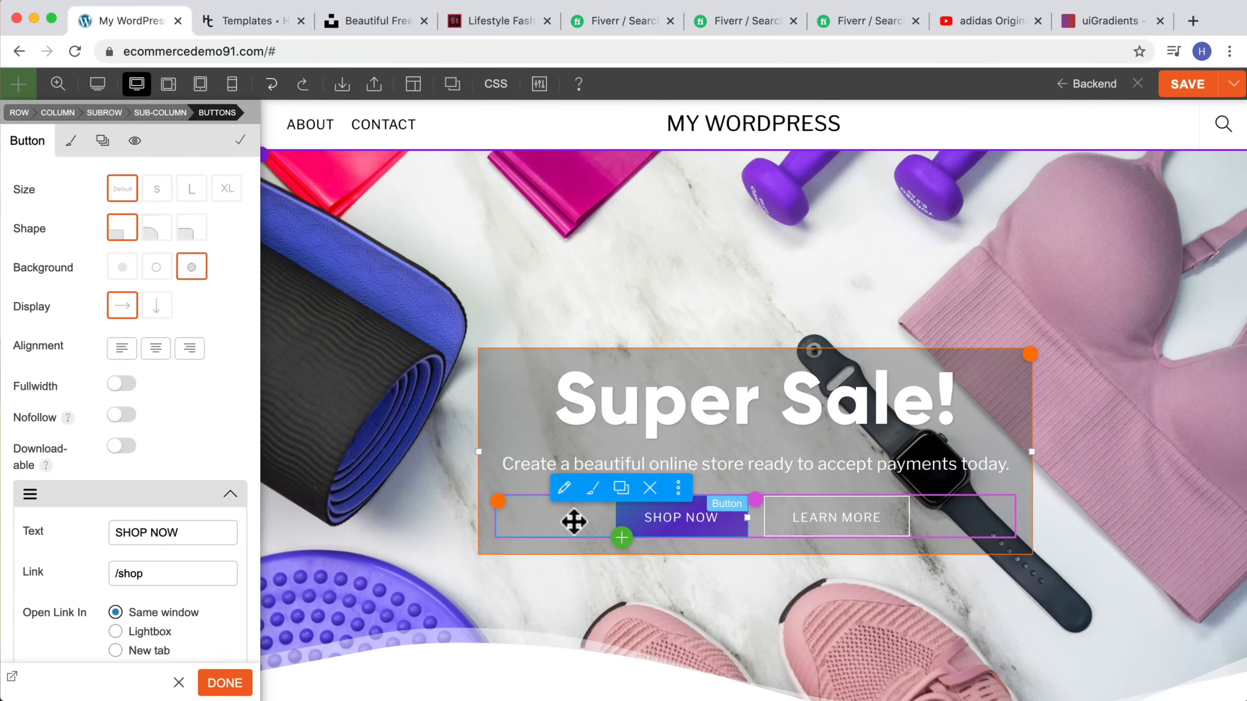
left_click(72, 144)
left_click(95, 249)
left_click(88, 288)
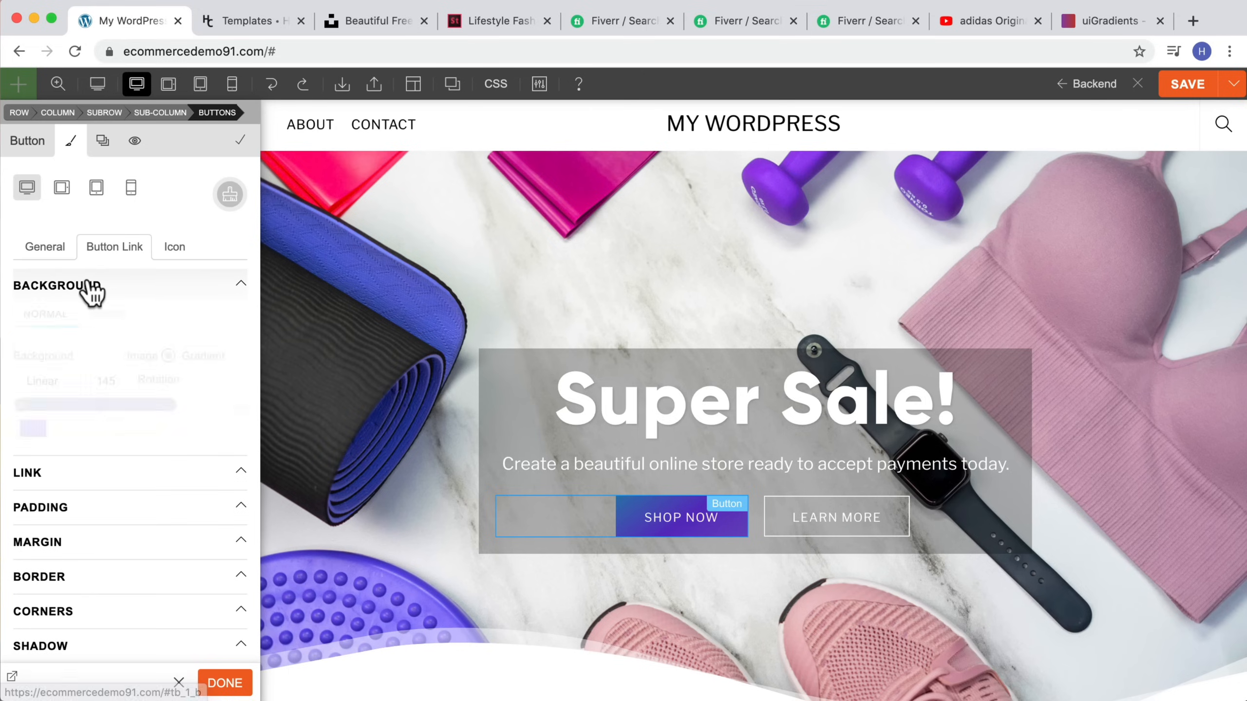
left_click(115, 314)
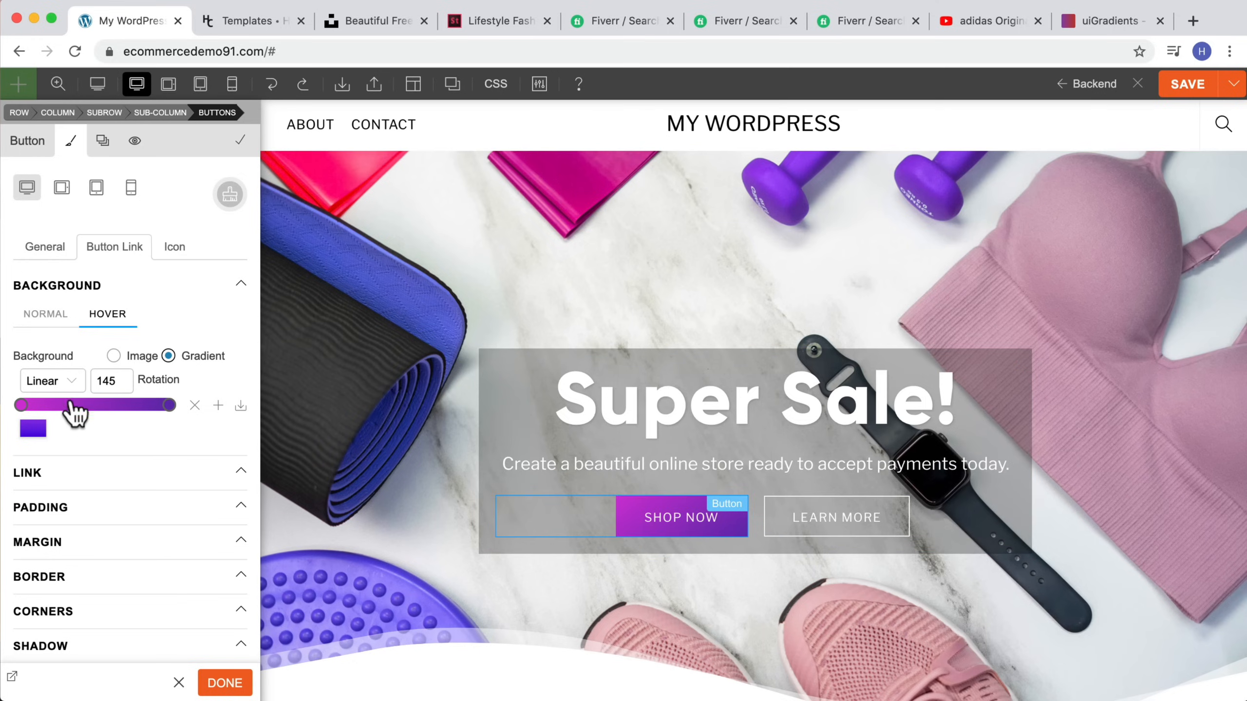
left_click(113, 356)
left_click(115, 427)
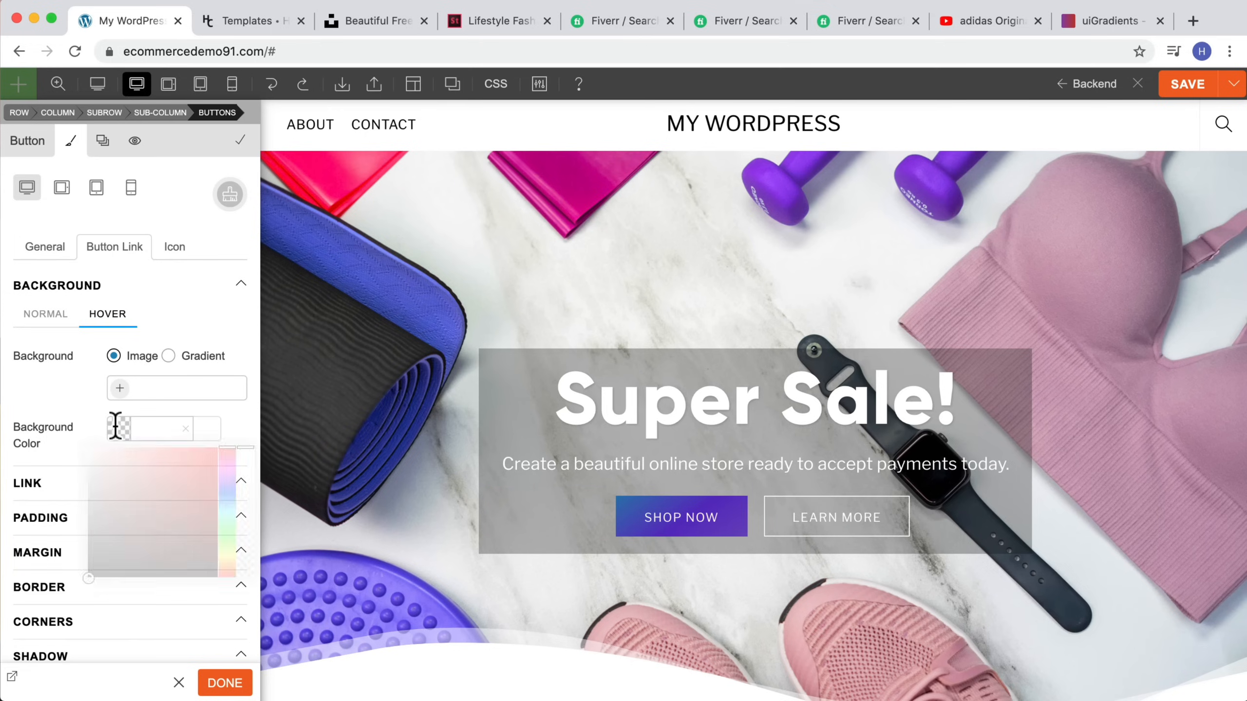
left_click(43, 462)
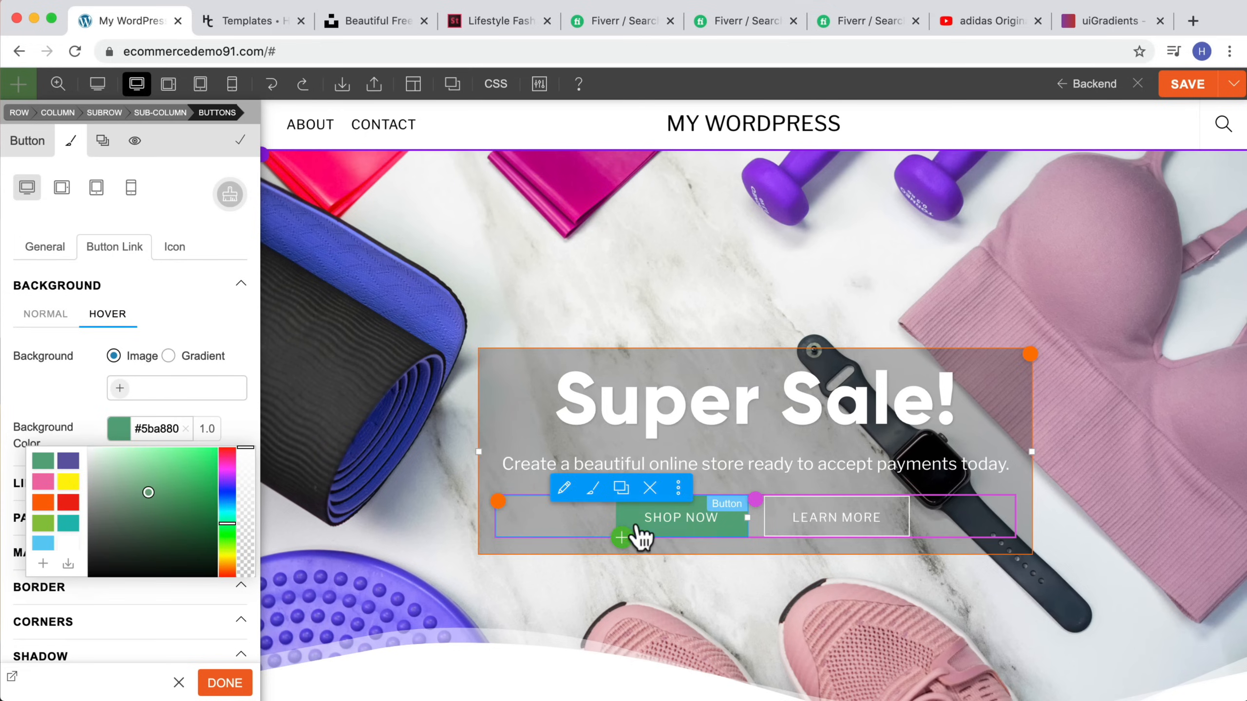
left_click(49, 327)
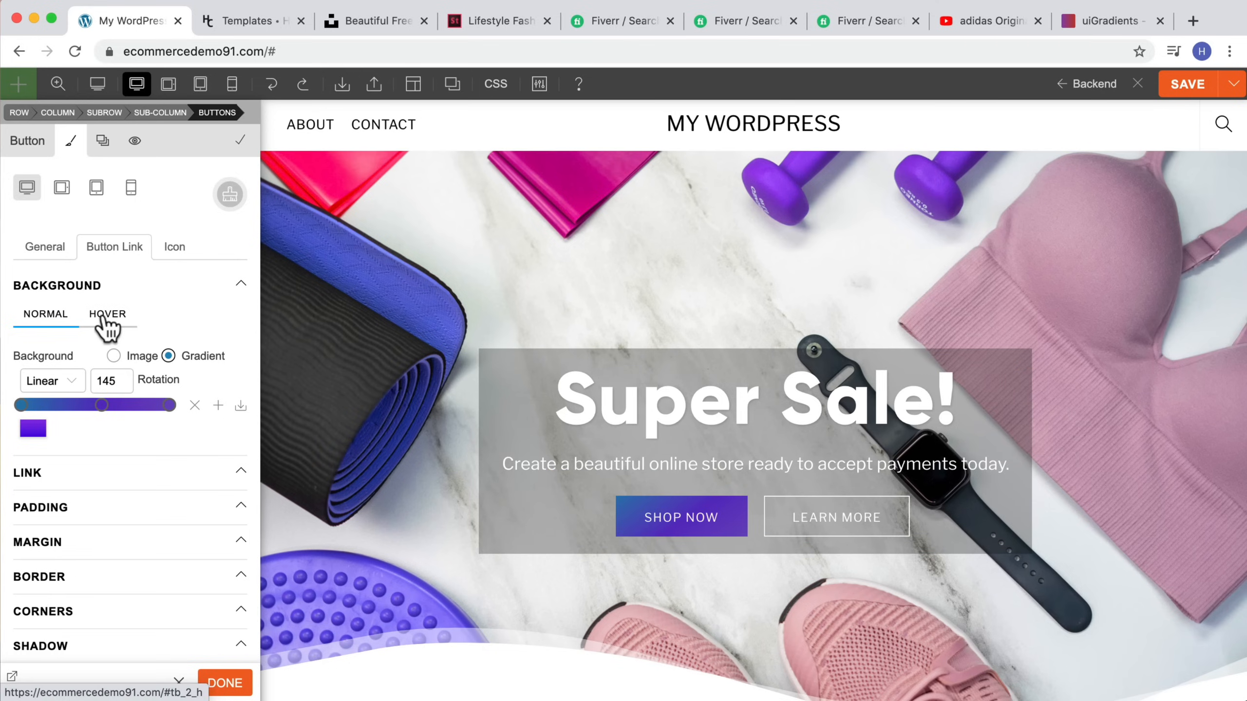
left_click(272, 86)
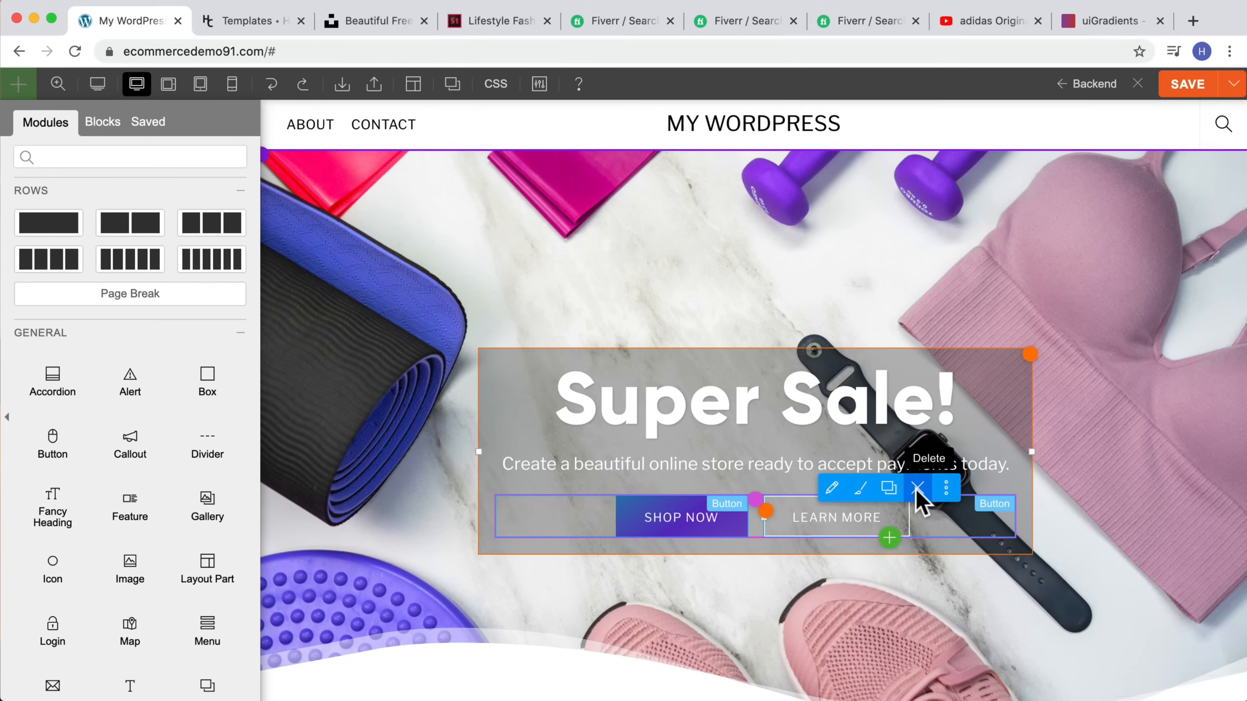
Step: Delete the Learn More button from the hero
left_click(917, 489)
left_click(774, 152)
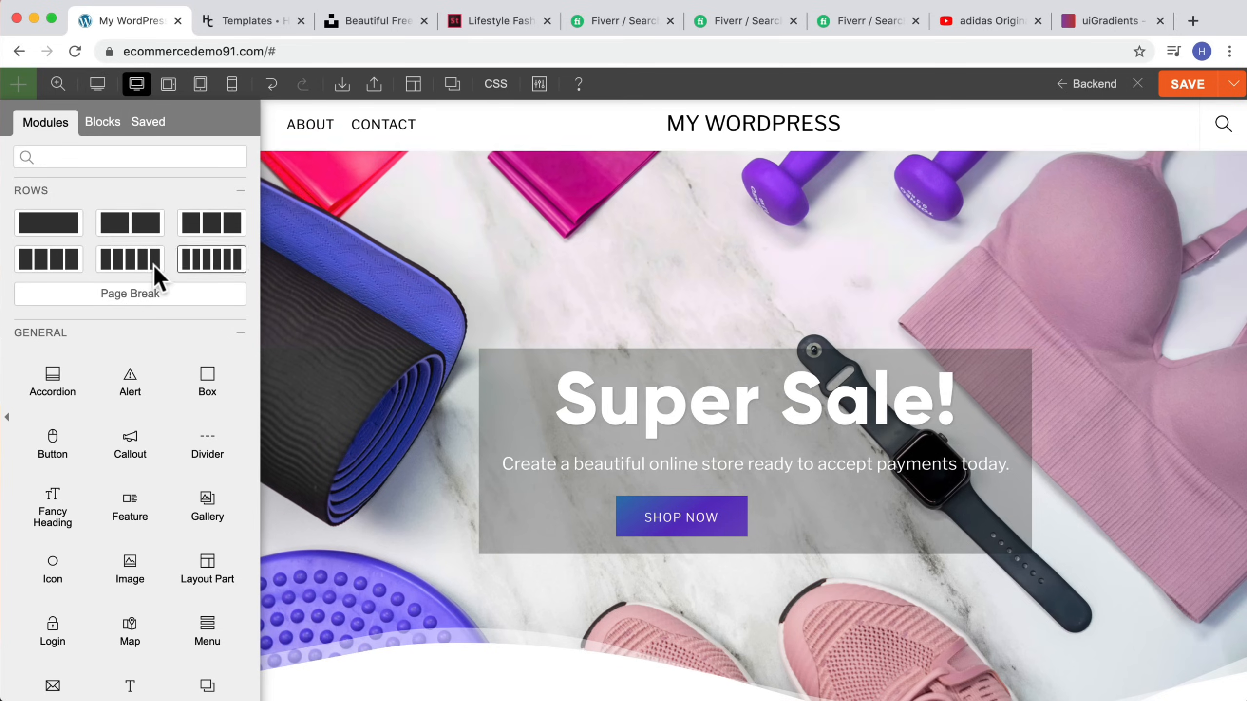
left_click_drag(547, 374, 833, 536)
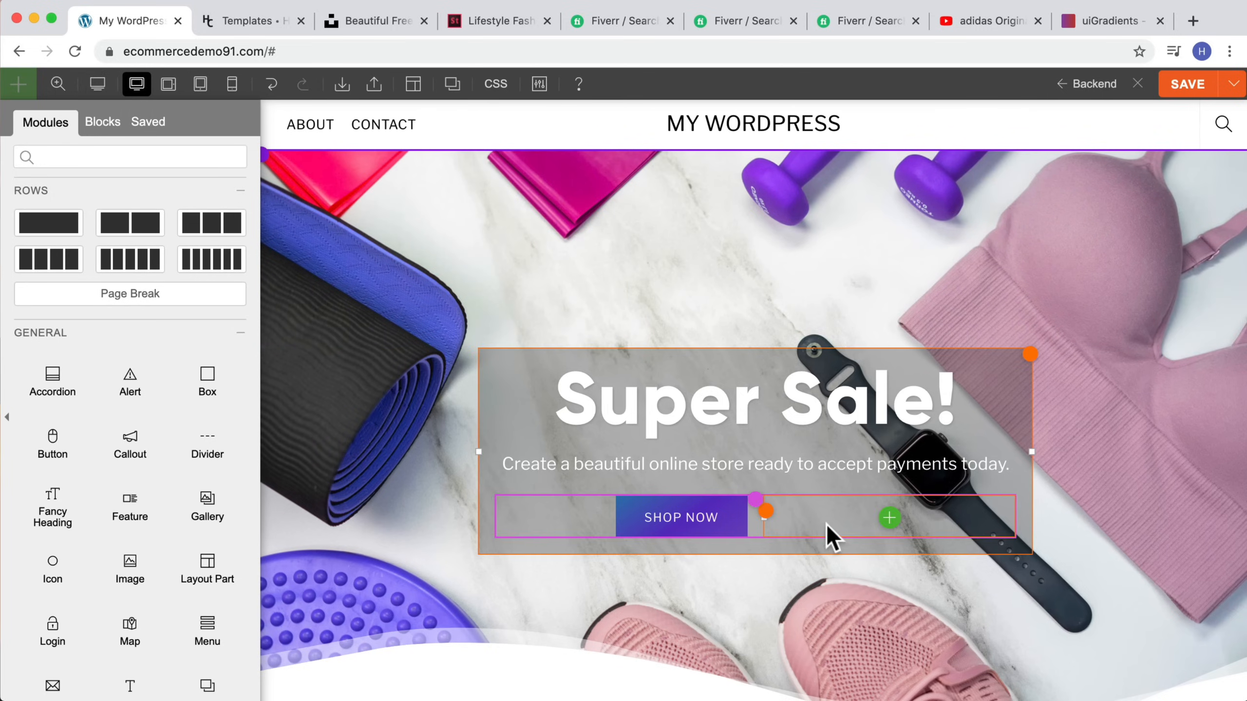
scroll(829, 530, "down", 8)
scroll(829, 530, "up", 5)
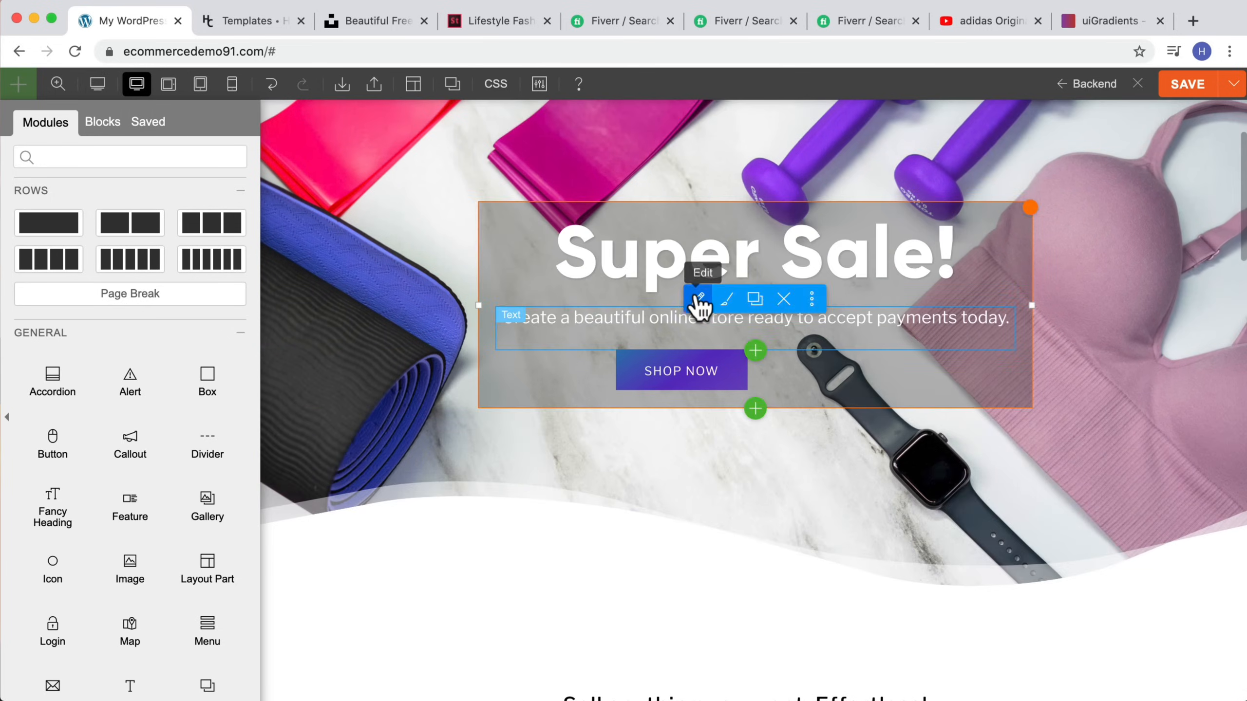
scroll(693, 303, "up", 3)
scroll(703, 308, "down", 3)
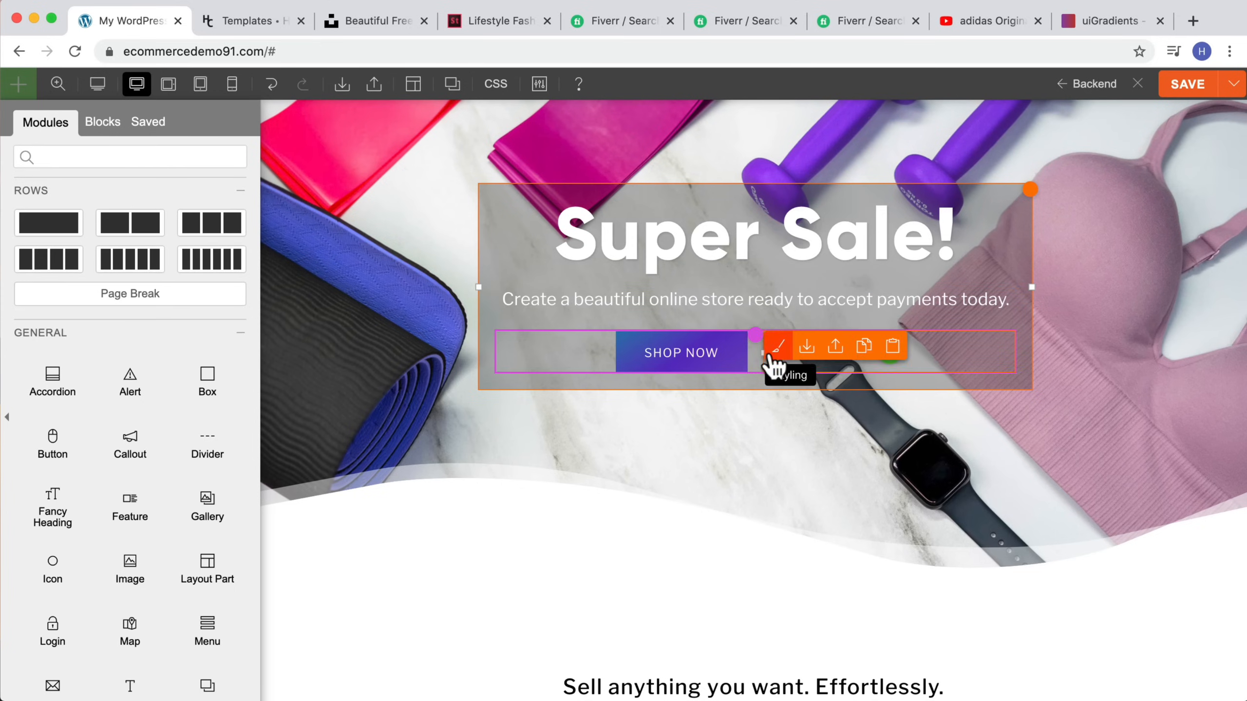
mouse_move(754, 340)
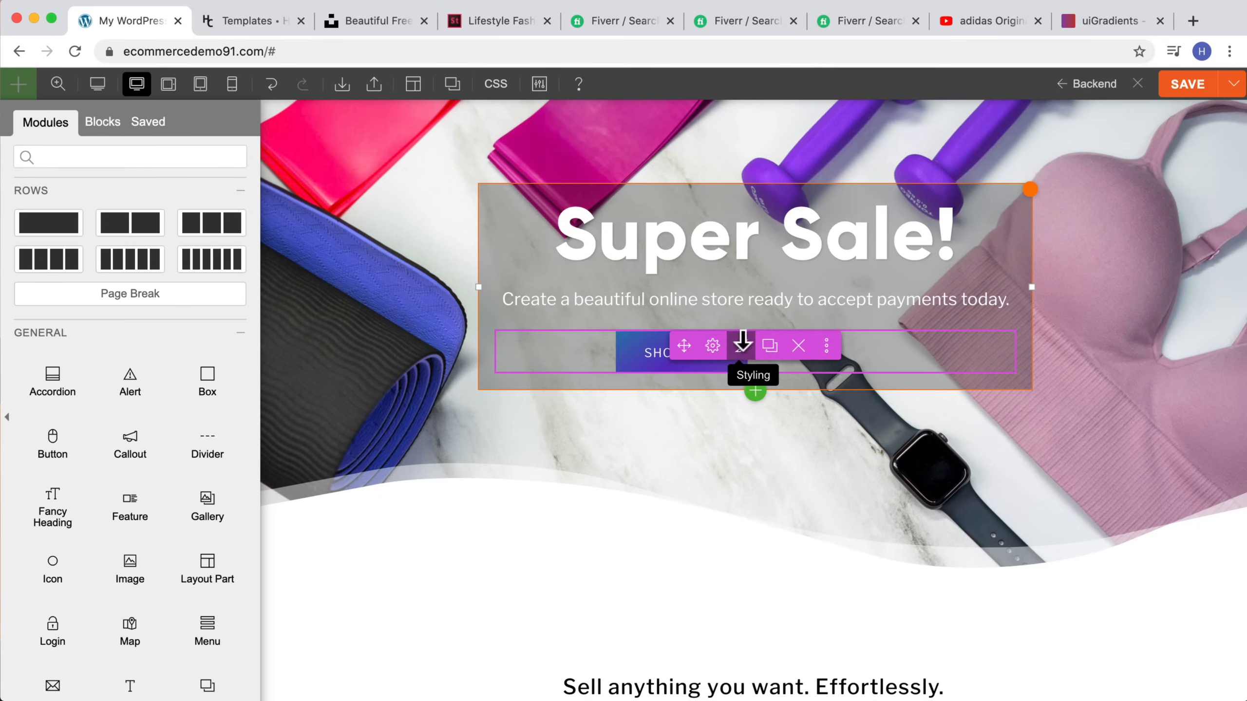
scroll(492, 242, "up", 3)
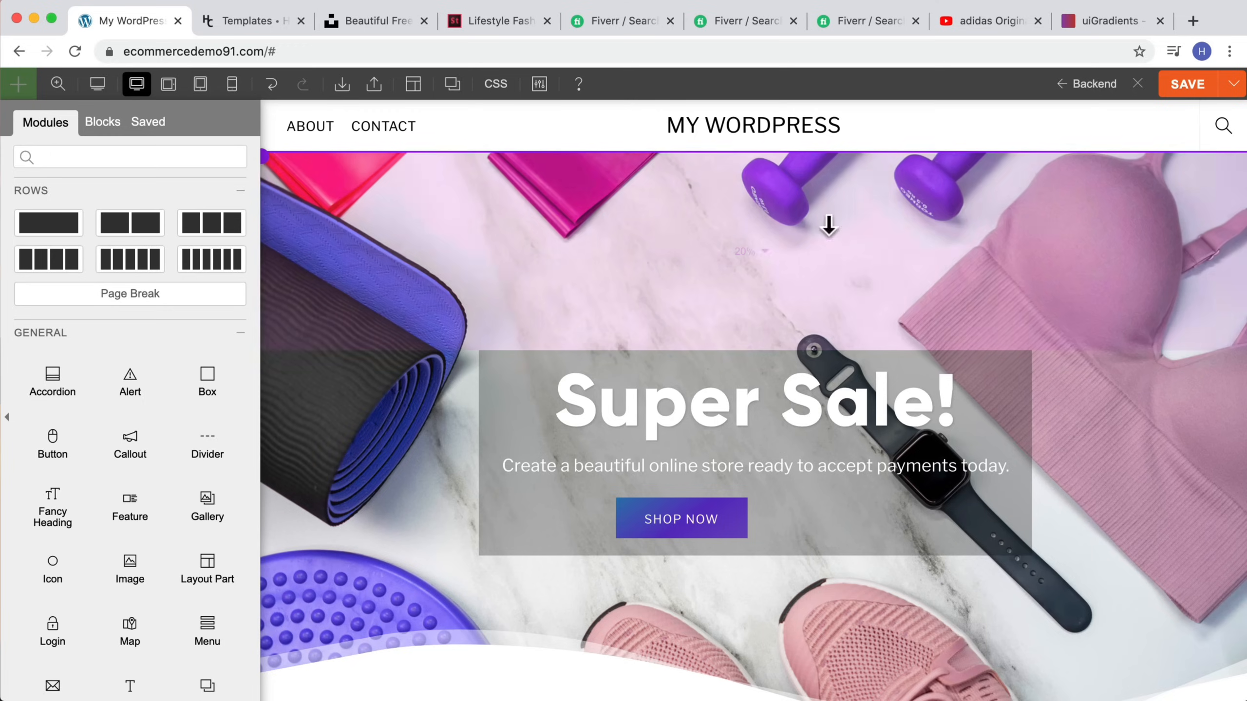
mouse_move(755, 516)
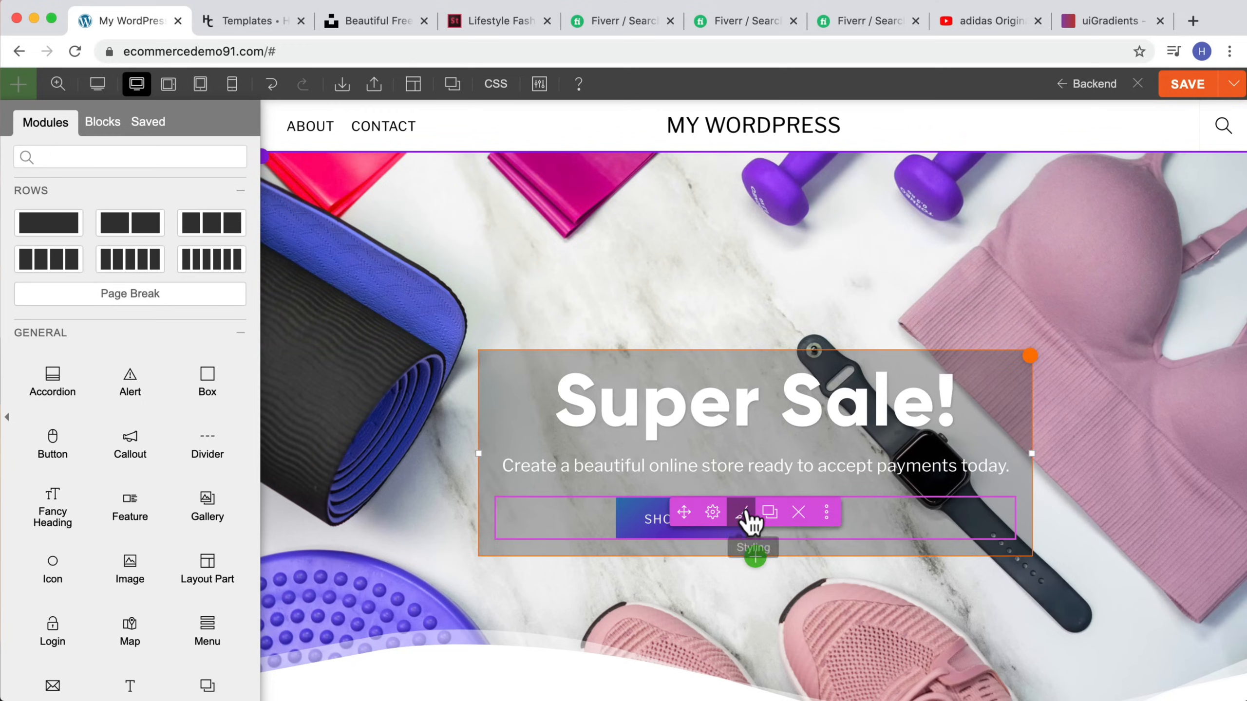
mouse_move(713, 513)
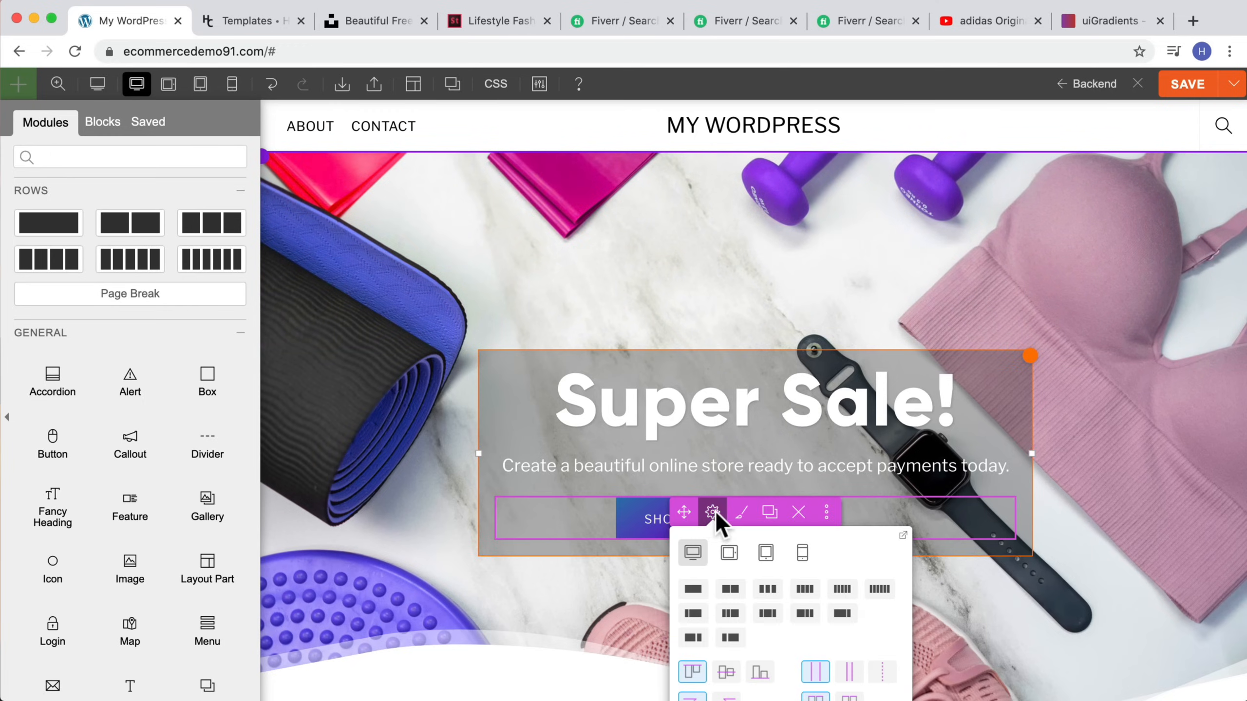
scroll(713, 513, "down", 2)
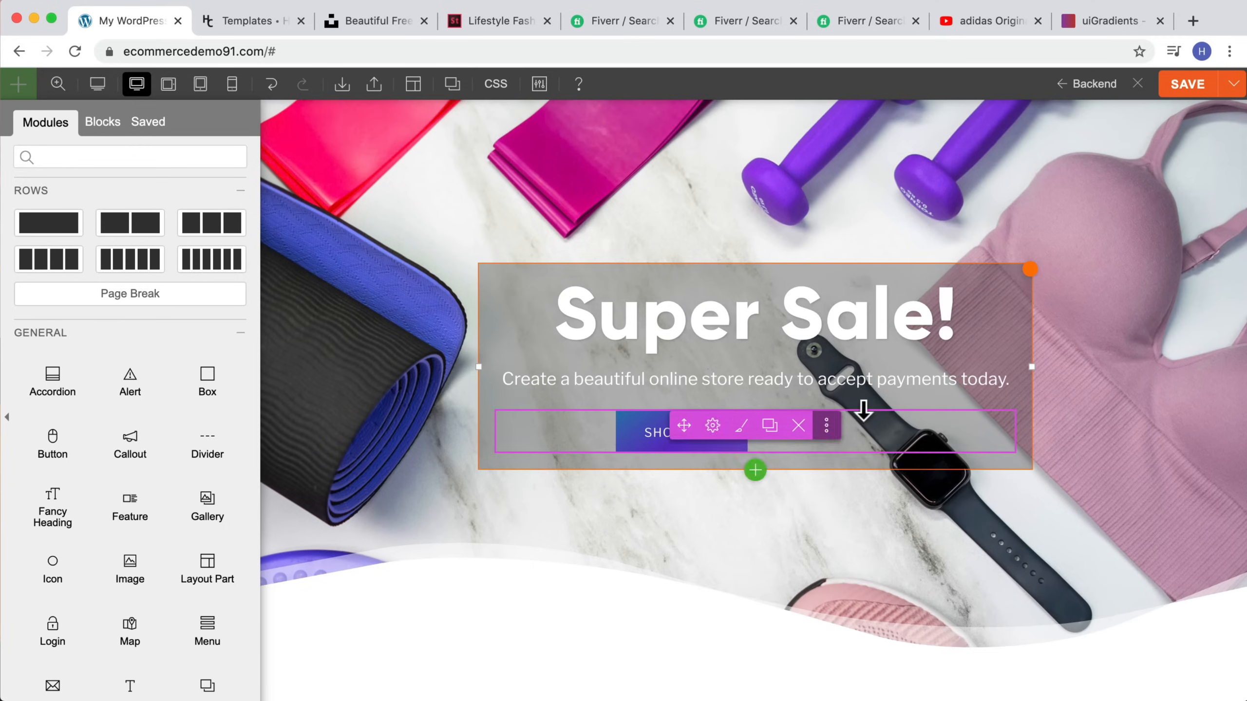
Step: Switch the button sub-row to a single-column grid and centre the Shop Now button with centre text alignment
mouse_move(709, 432)
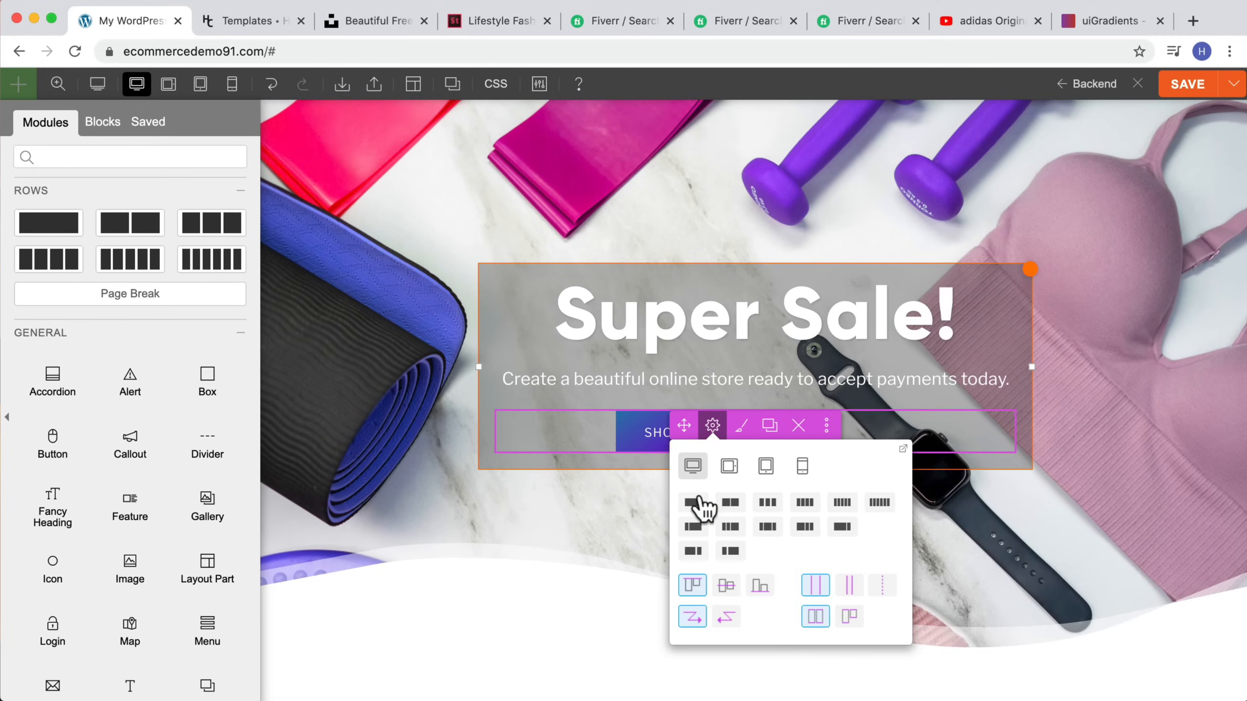
left_click(699, 501)
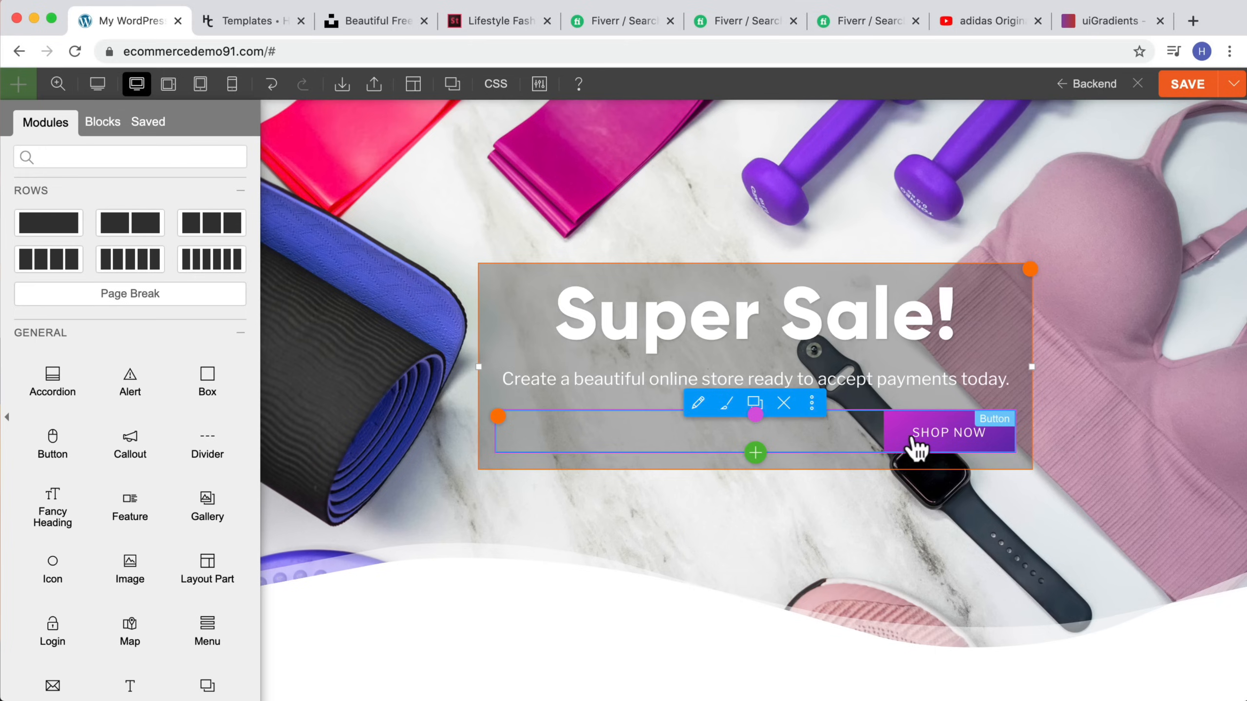
left_click(878, 432)
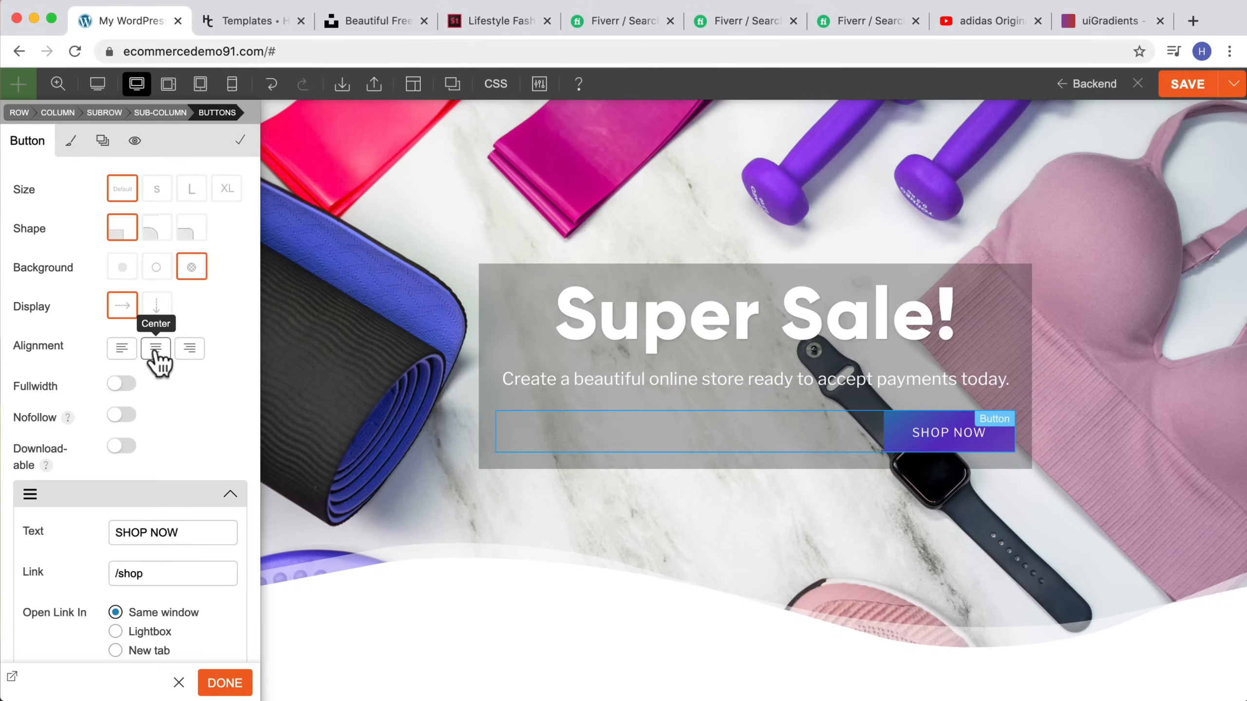
left_click(70, 146)
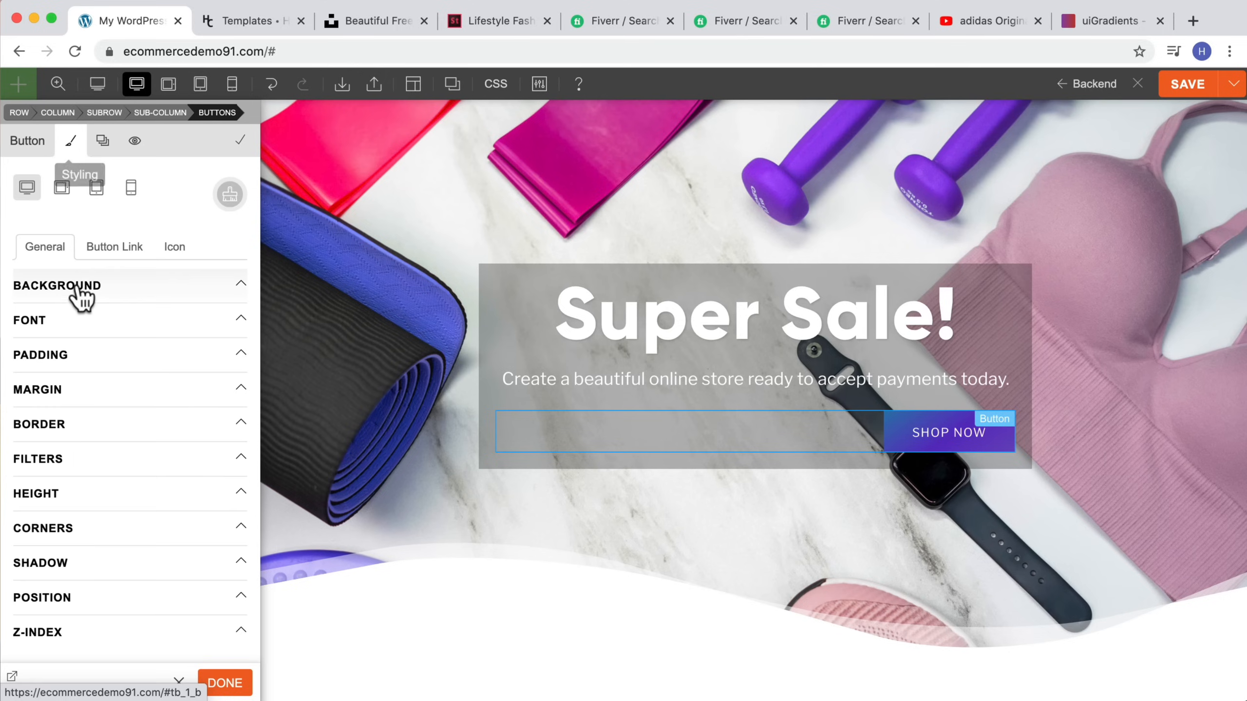
left_click(54, 322)
scroll(122, 464, "down", 3)
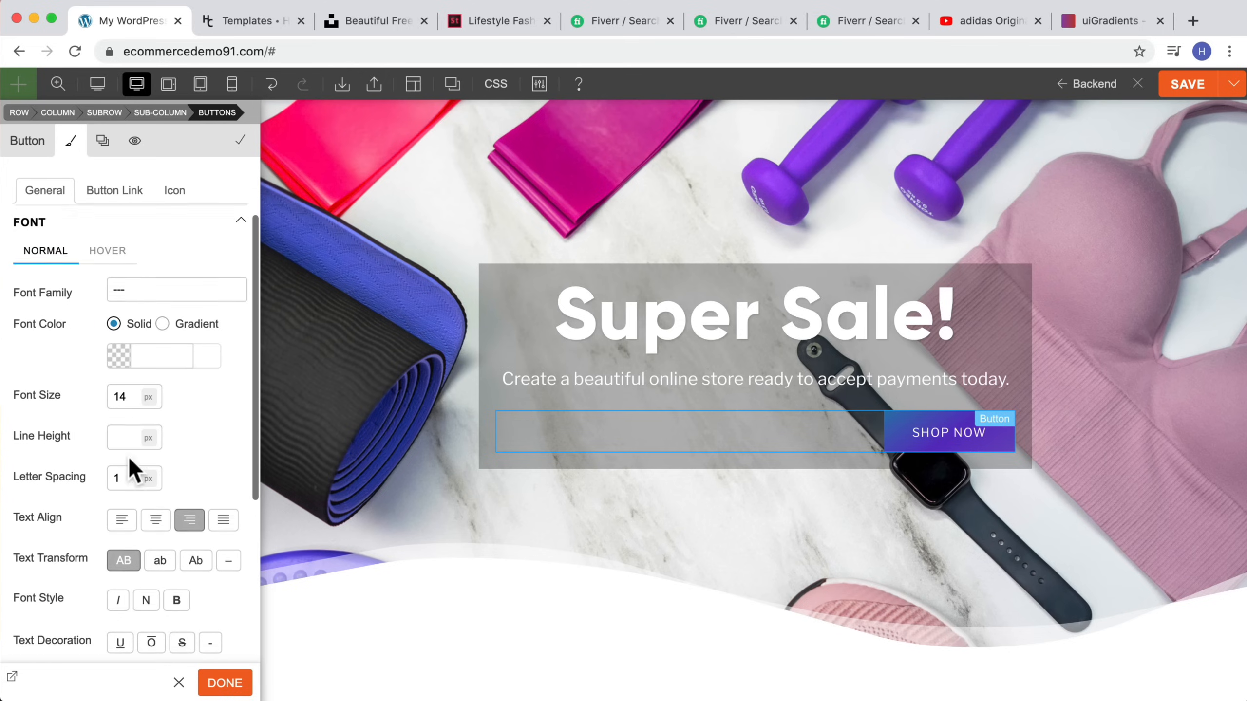
left_click(155, 511)
scroll(897, 366, "up", 2)
scroll(896, 362, "down", 5)
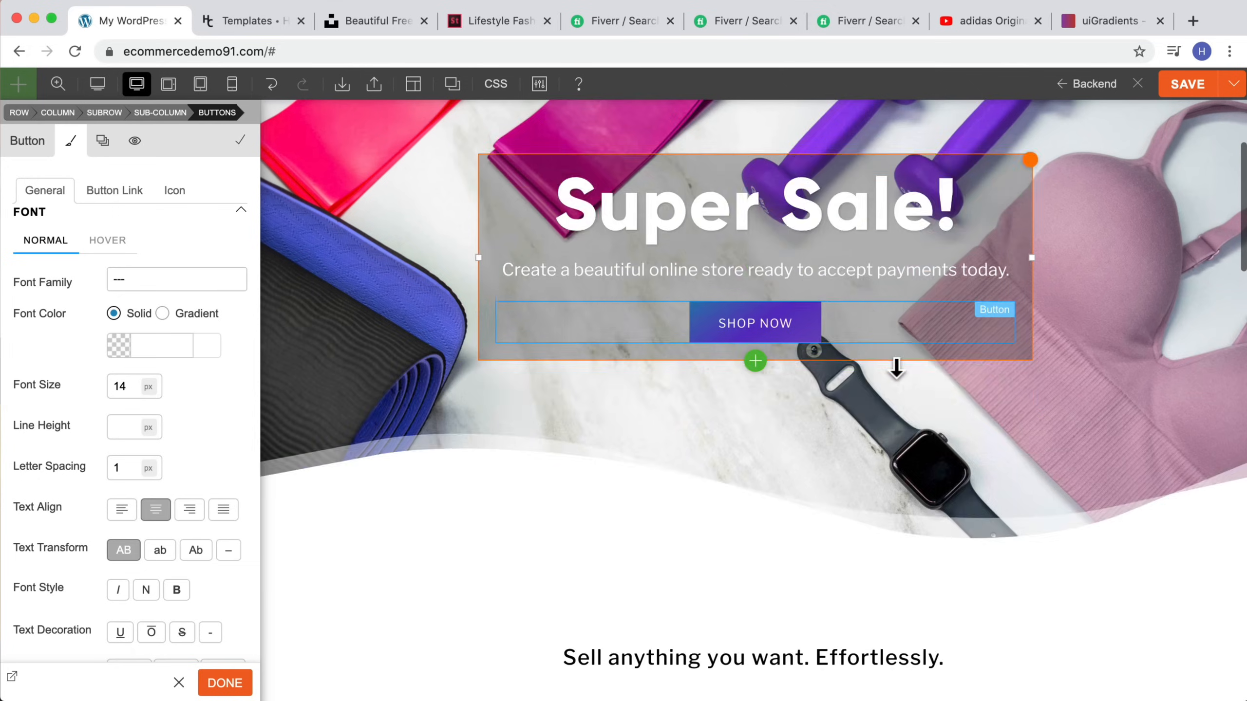
scroll(896, 364, "up", 5)
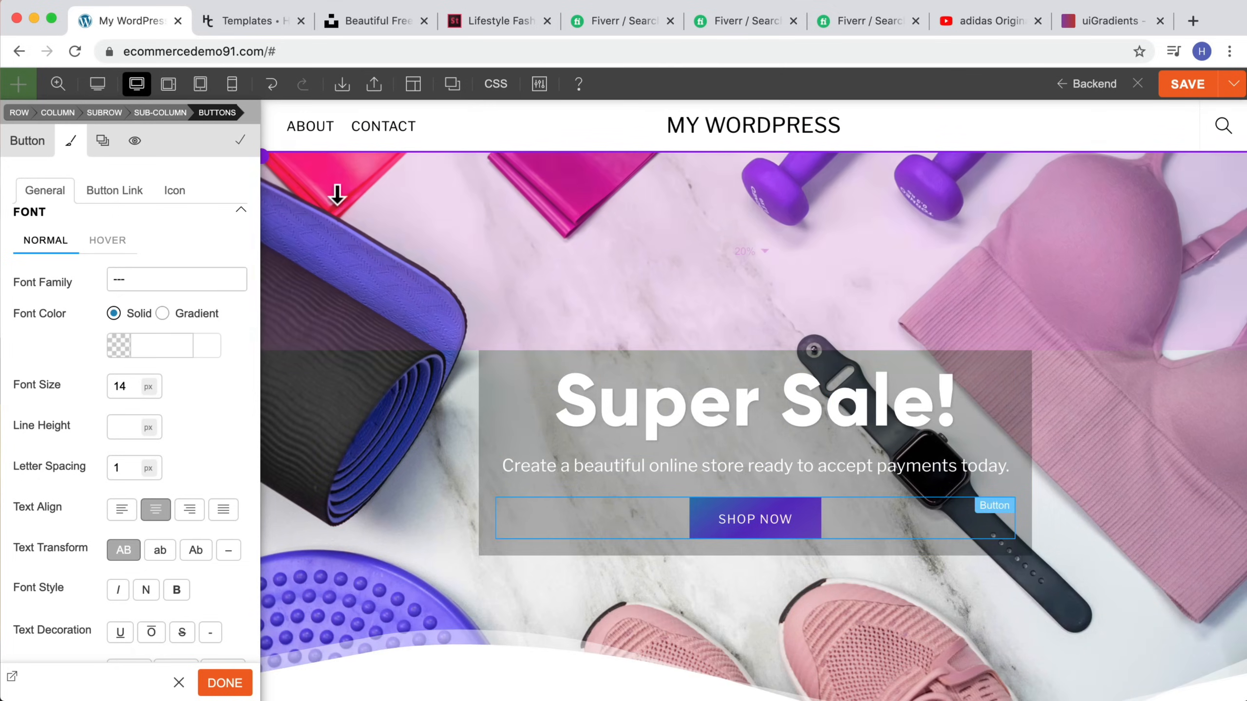
scroll(436, 292, "down", 3)
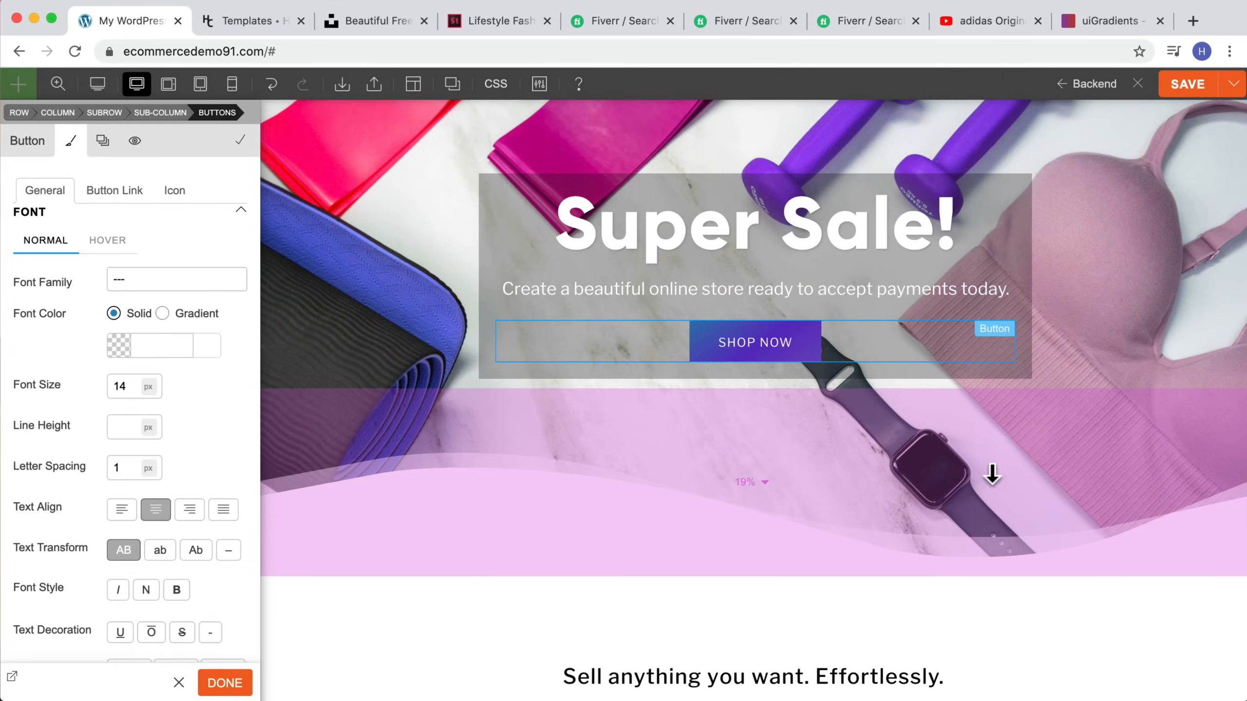
scroll(548, 274, "up", 3)
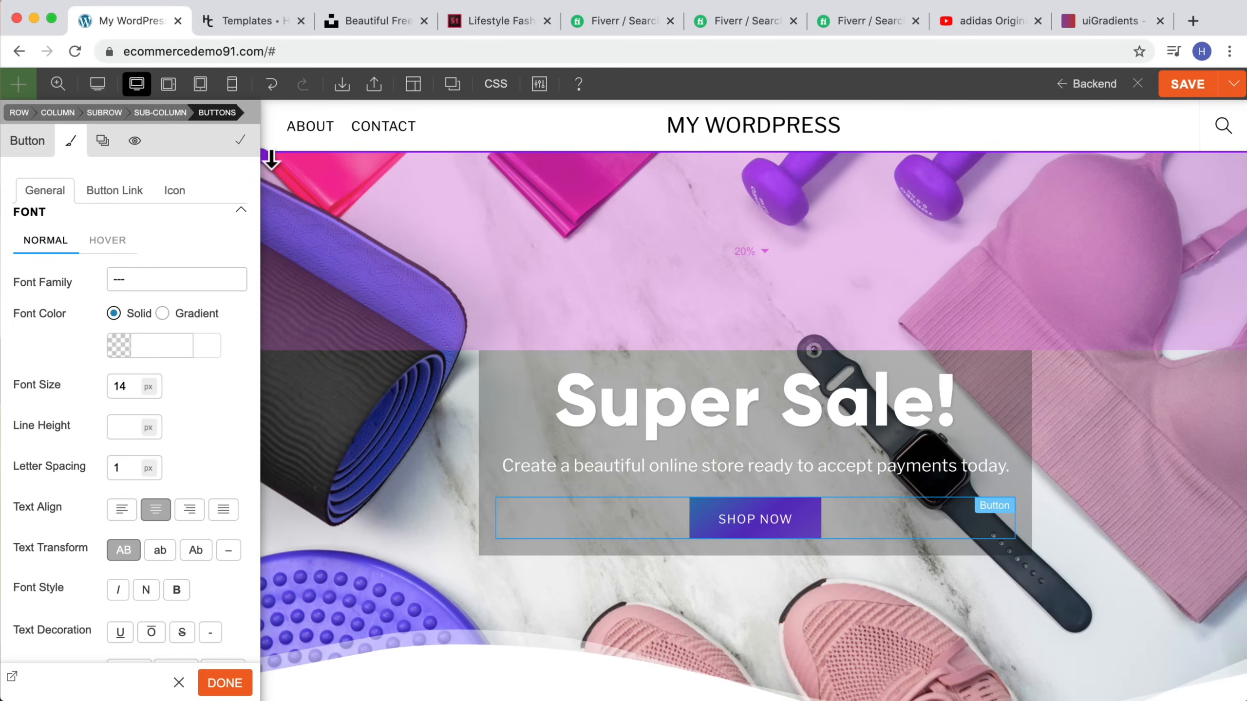
Step: Try the Ink Splash 1 top frame on the hero row, then reset the top frame to None
left_click(326, 168)
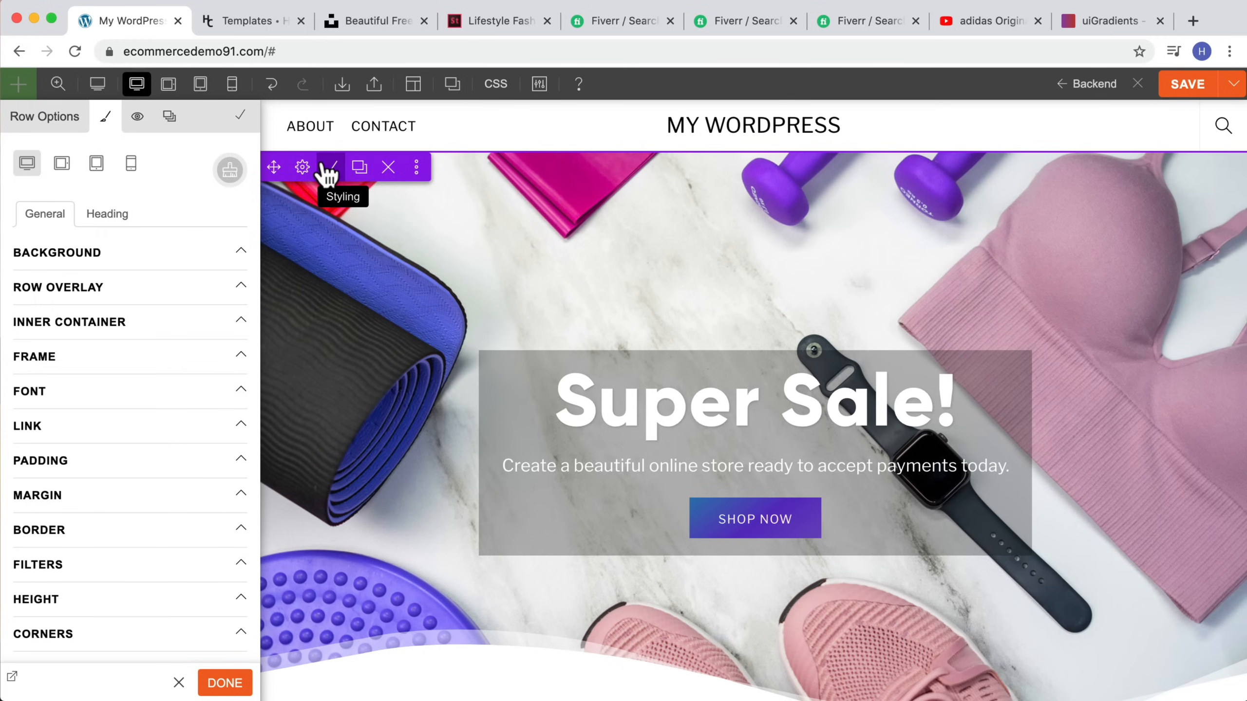
left_click(89, 365)
scroll(92, 365, "down", 3)
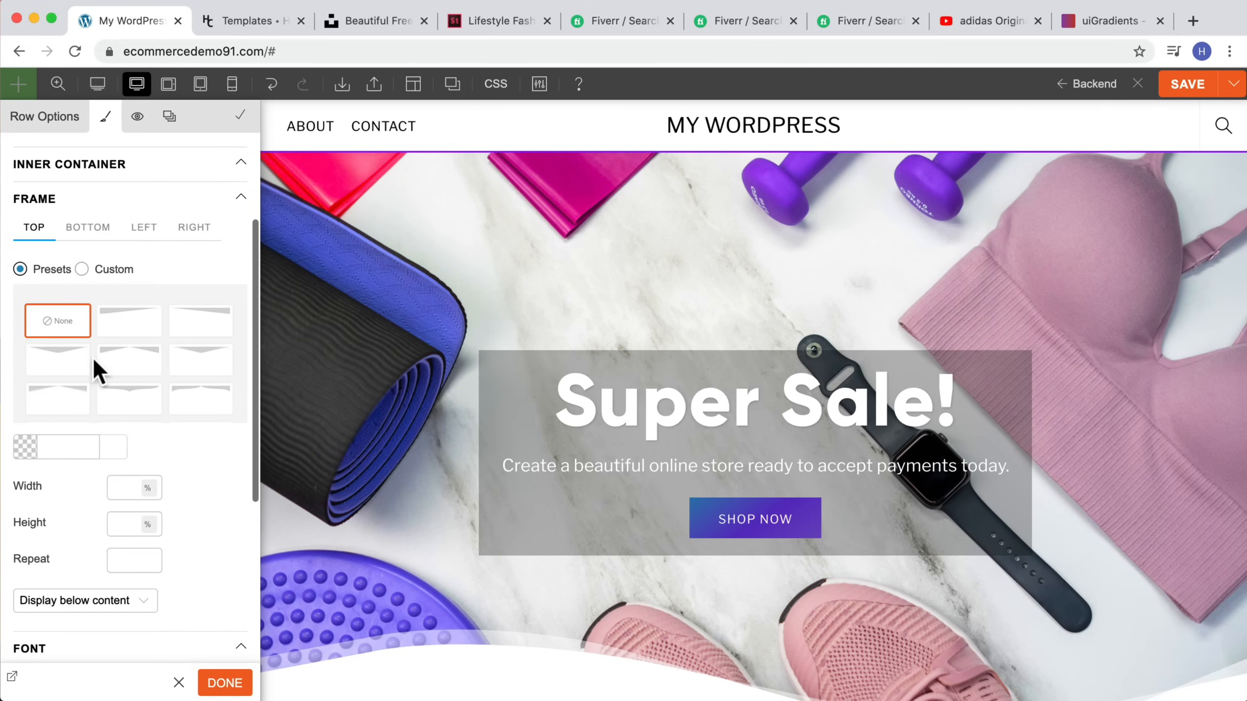
scroll(93, 361, "down", 1)
scroll(94, 360, "down", 2)
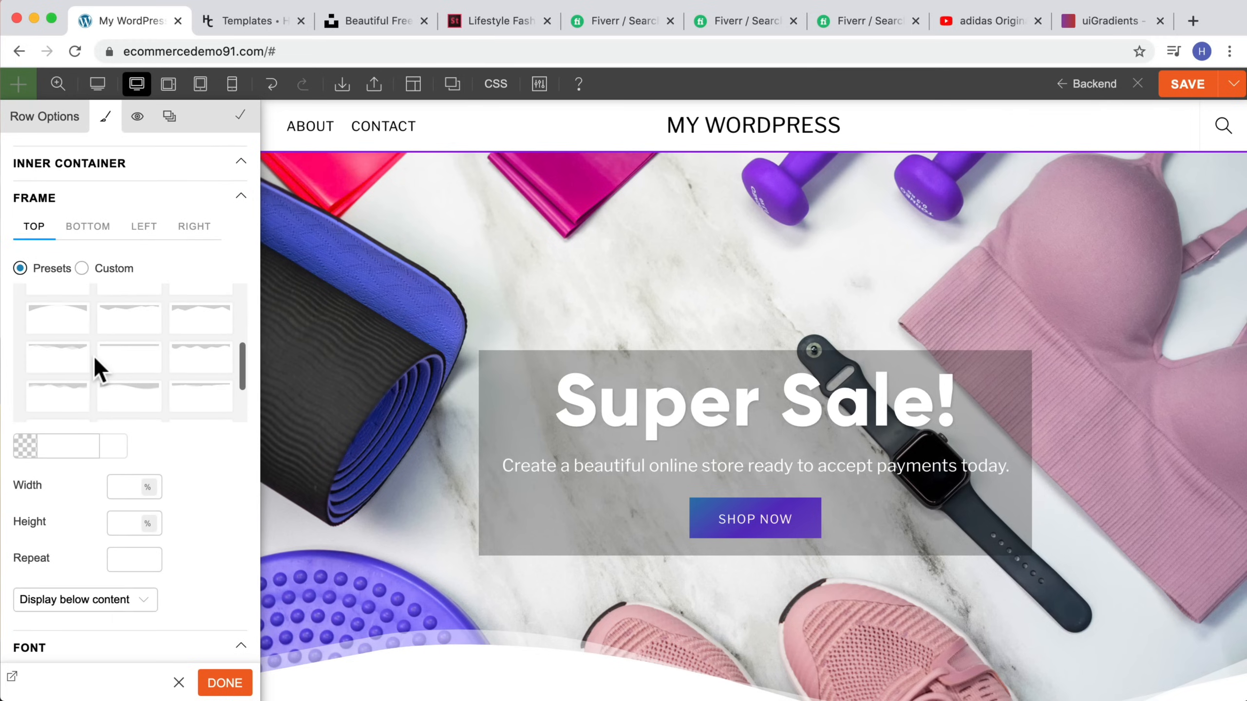
scroll(95, 363, "down", 2)
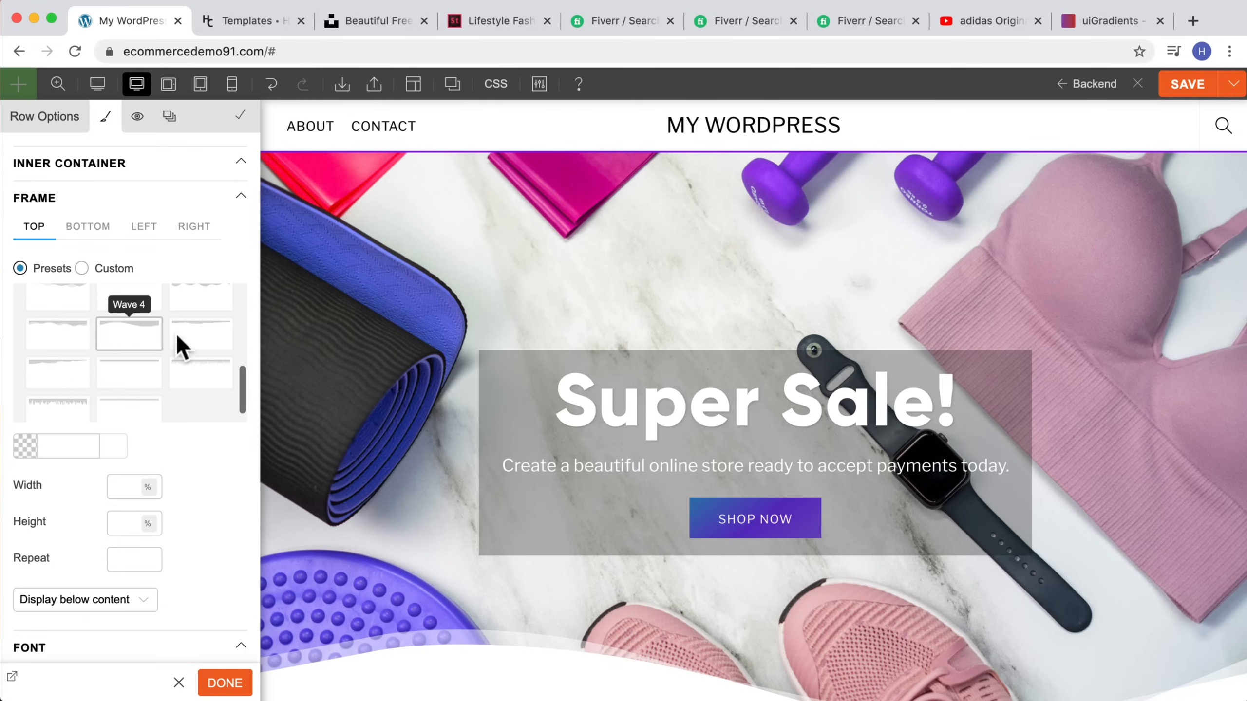
left_click(204, 341)
scroll(637, 362, "down", 2)
scroll(637, 363, "up", 3)
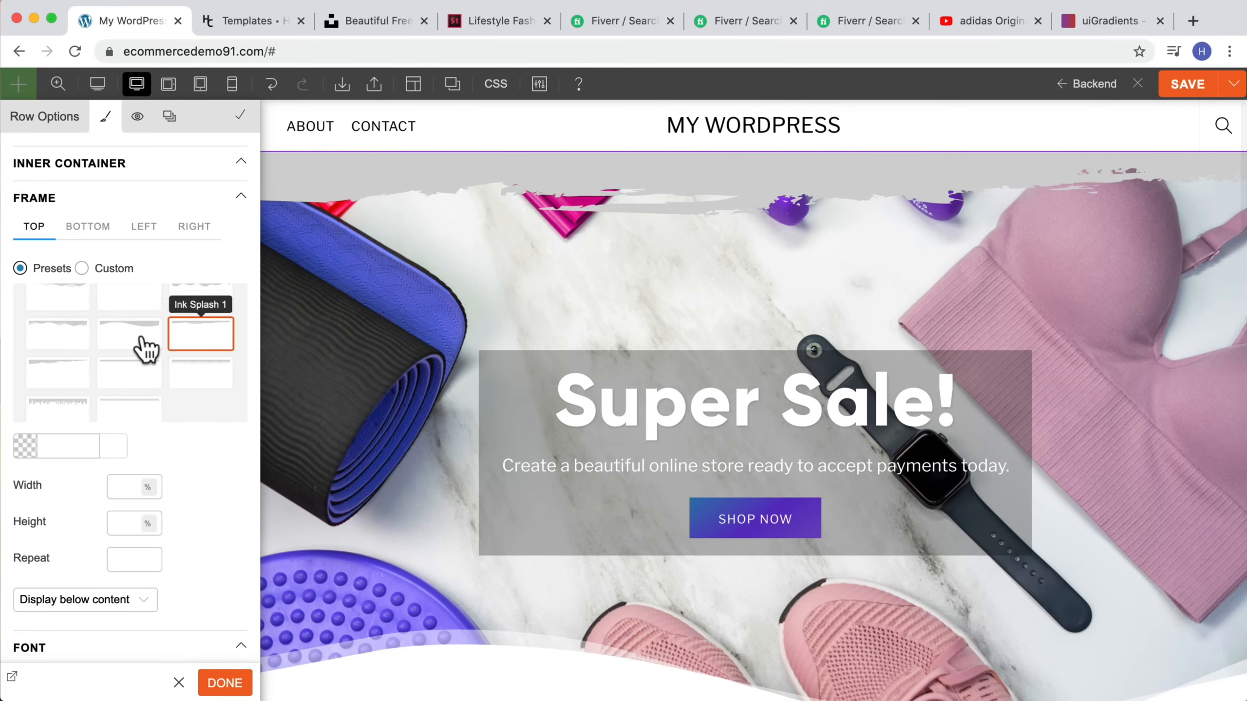
scroll(145, 348, "up", 2)
scroll(123, 346, "up", 3)
left_click(74, 334)
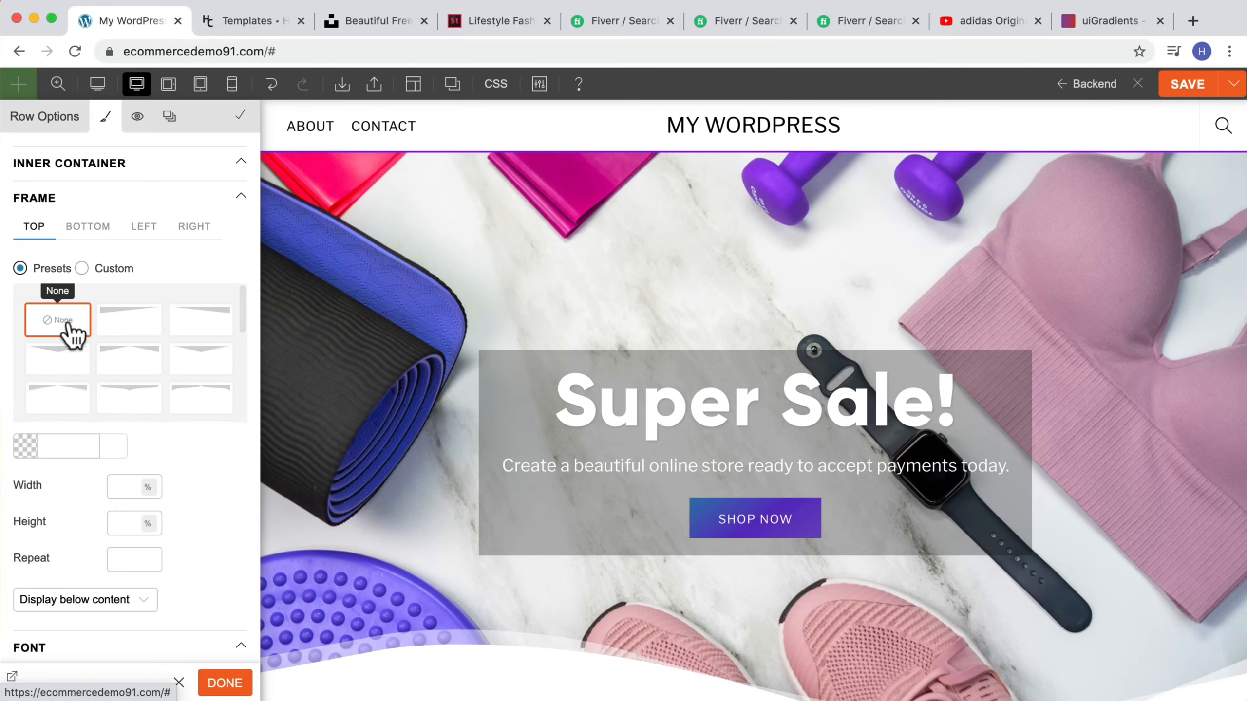
Step: Try several bottom frame presets on the hero row, ending with the Grass preset
left_click(89, 228)
scroll(640, 417, "down", 2)
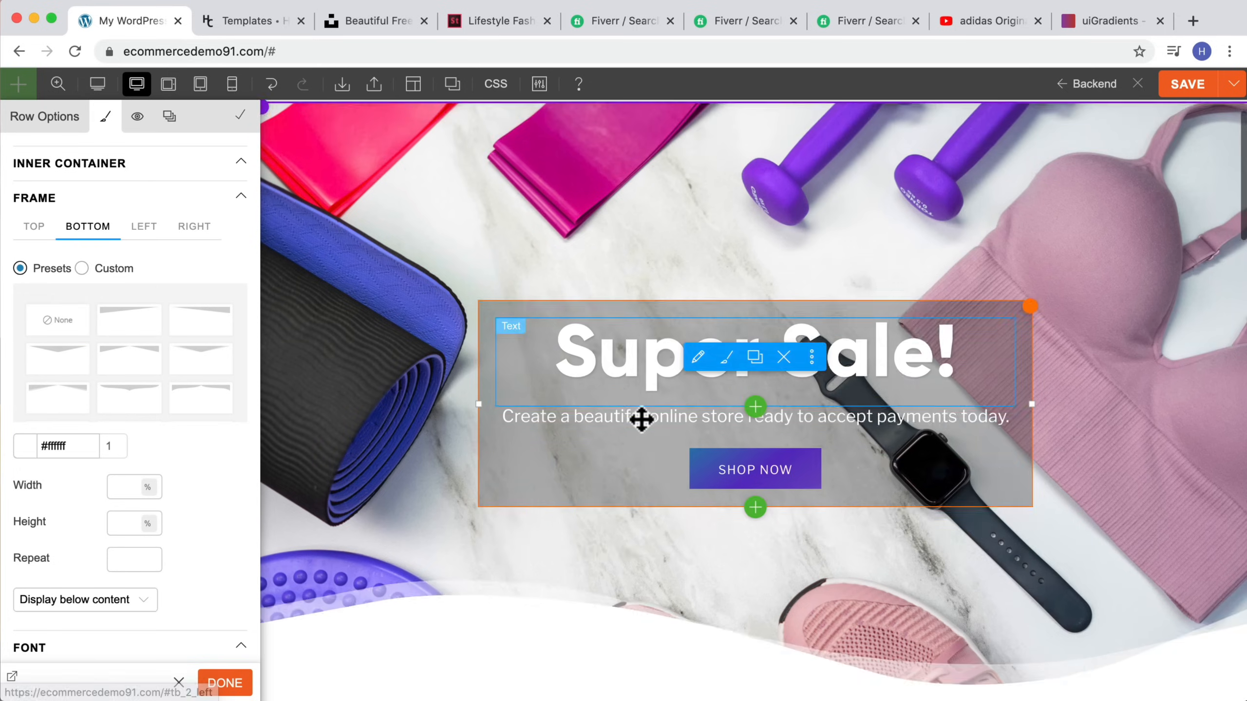
scroll(147, 357, "down", 3)
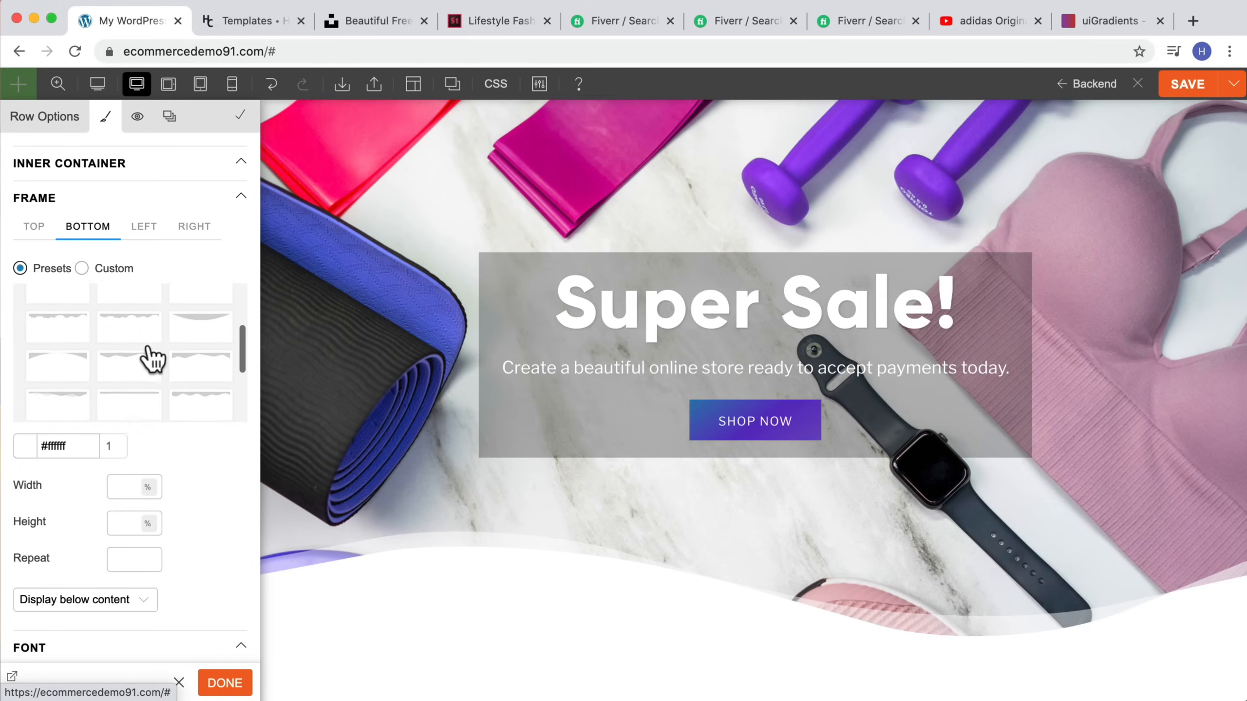
scroll(153, 354, "down", 1)
left_click(195, 351)
scroll(626, 409, "down", 2)
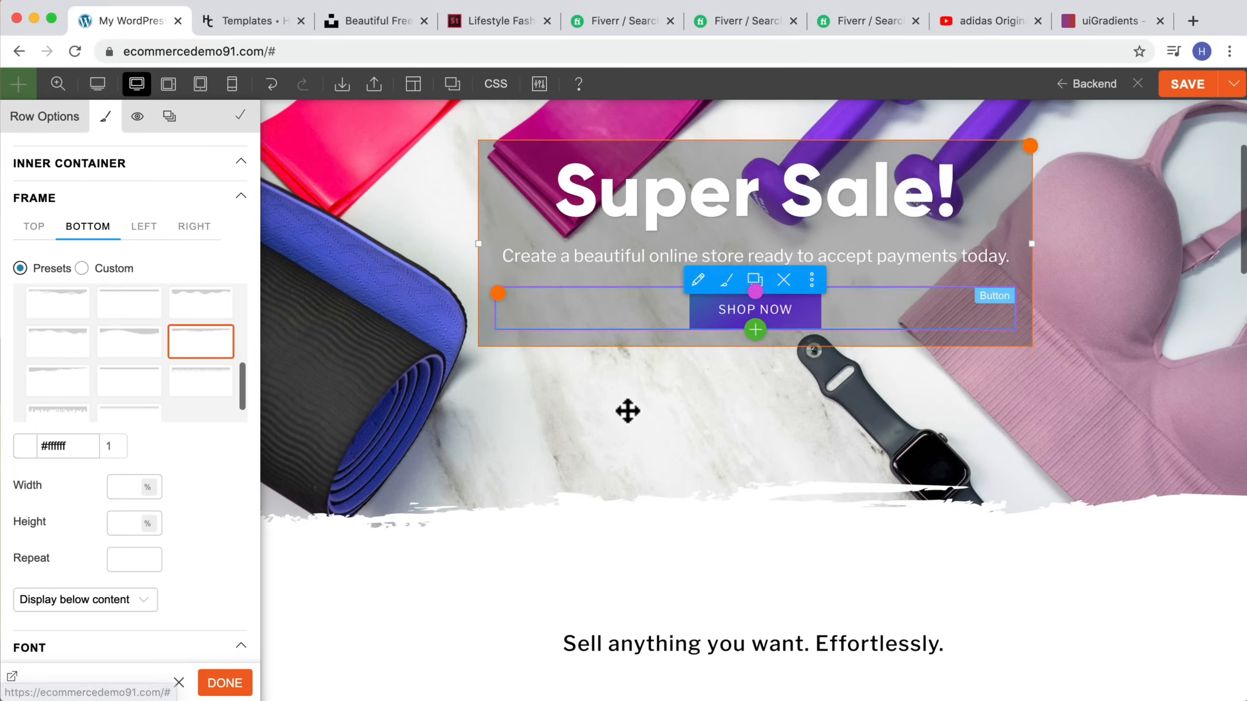
scroll(133, 362, "down", 1)
left_click(84, 364)
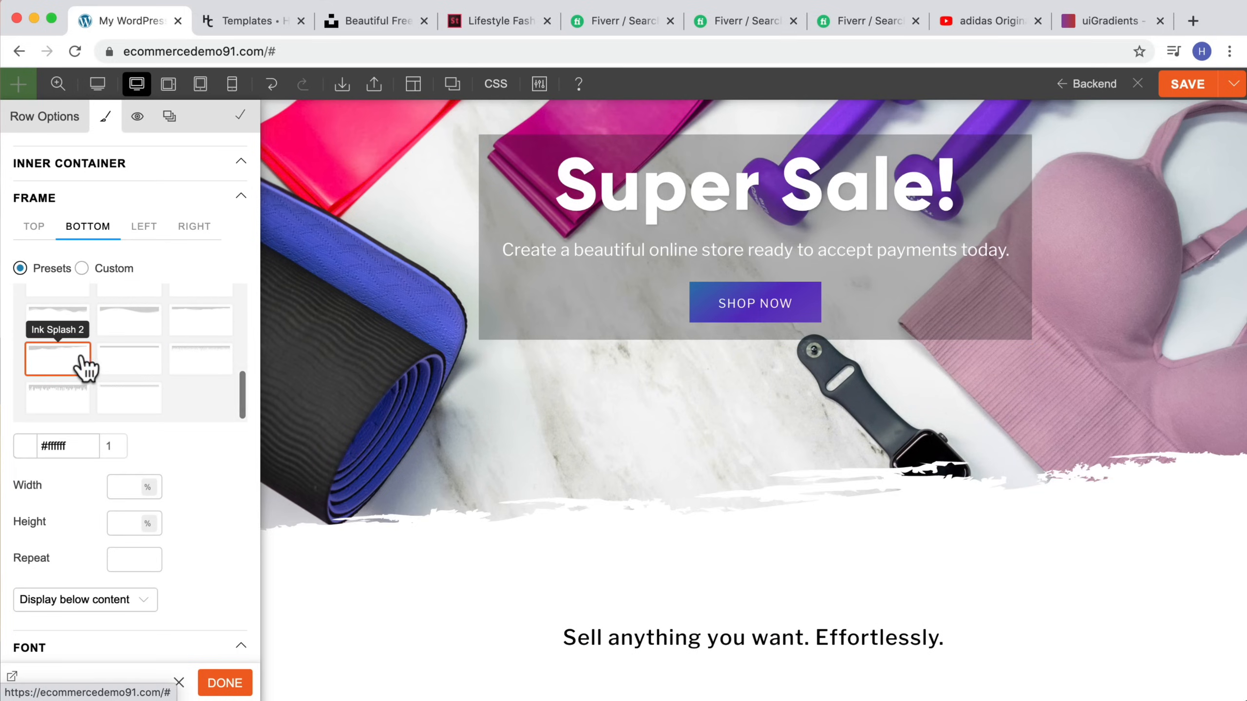
left_click(63, 406)
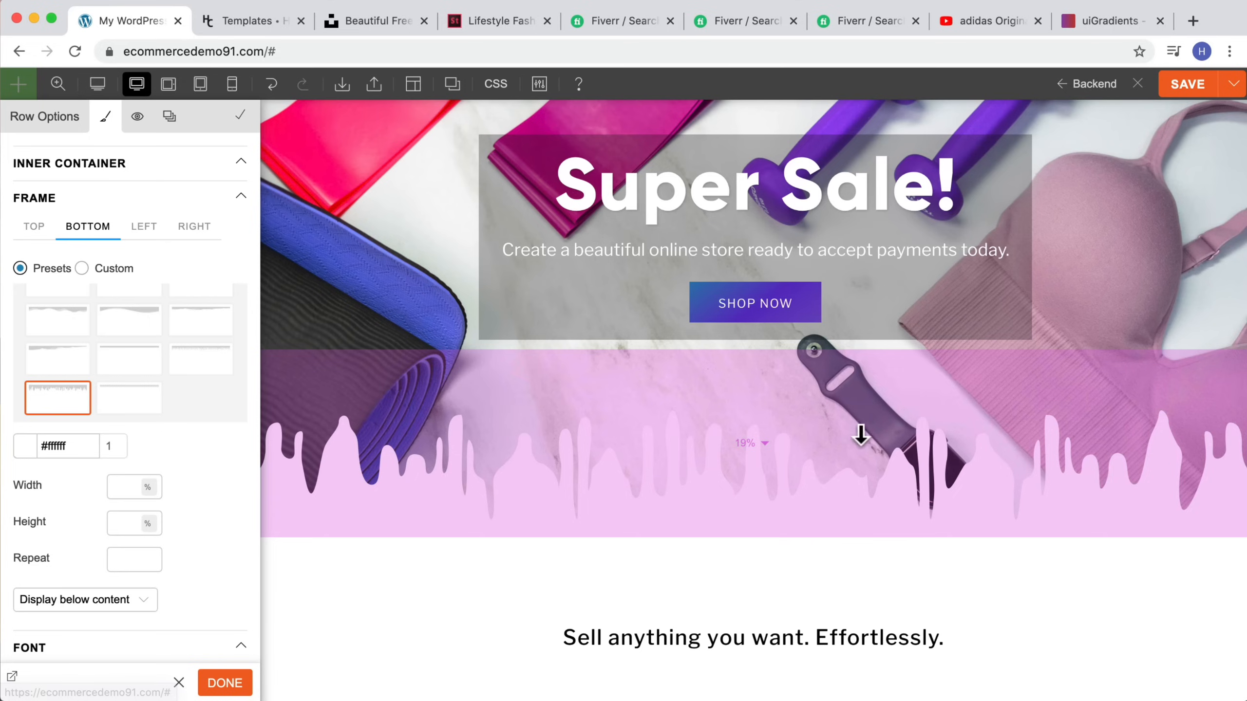
scroll(189, 415, "up", 2)
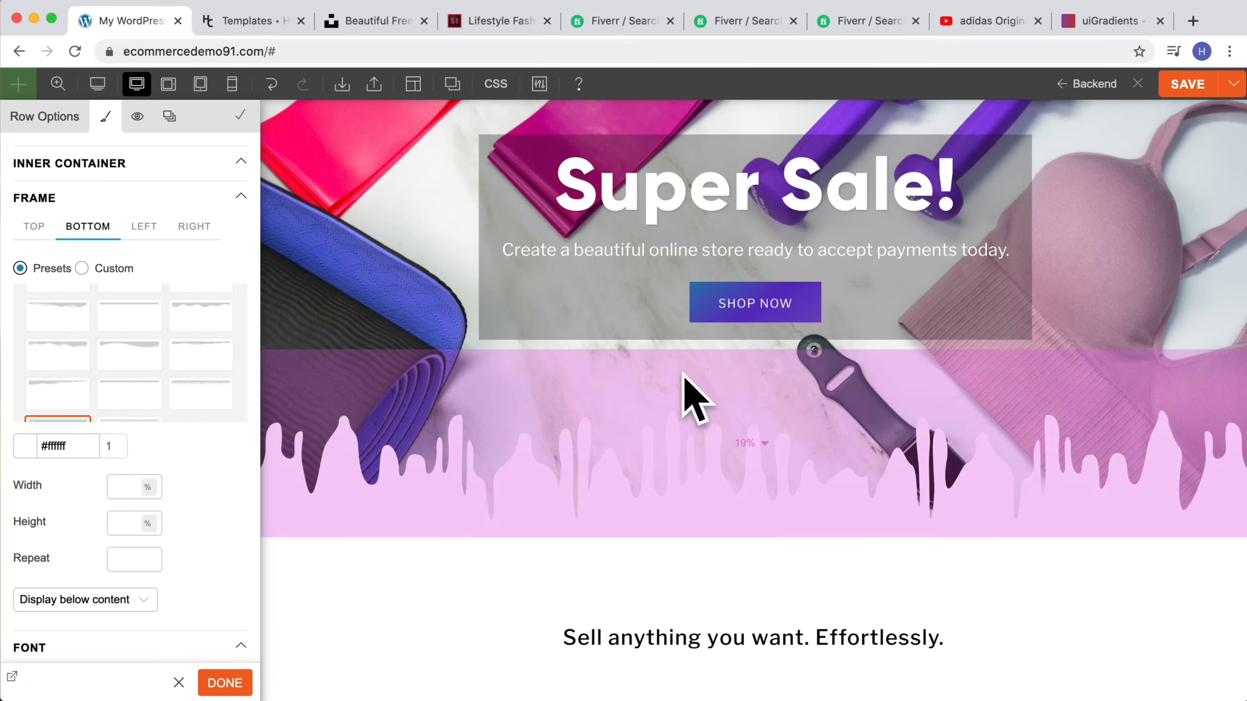
left_click(201, 406)
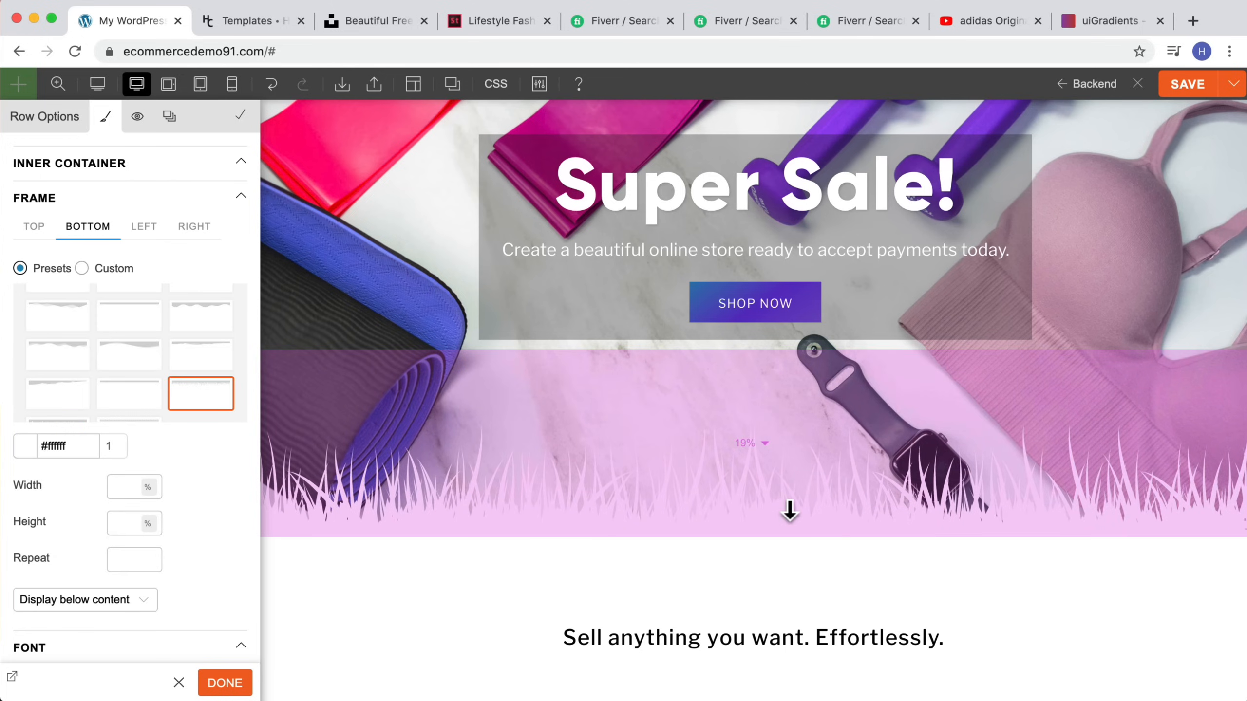
Step: Colour the Grass bottom frame green #5ba880, then clear the frame colour
left_click(27, 448)
left_click(28, 477)
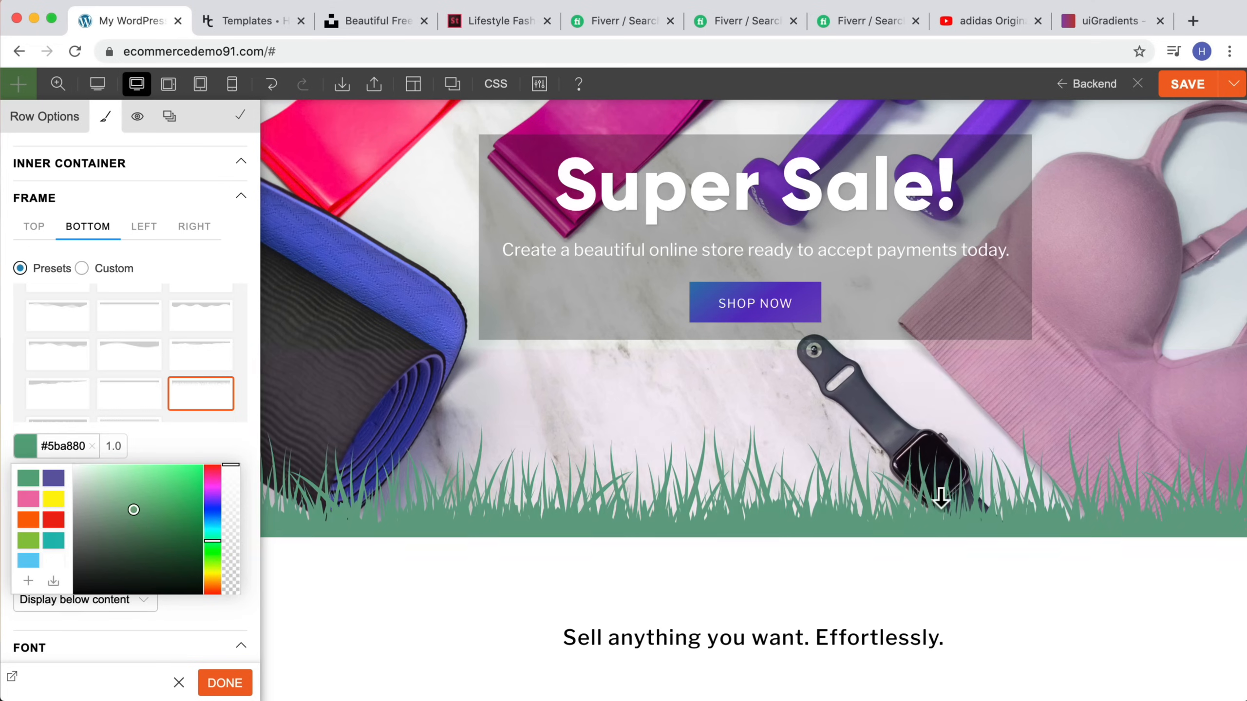
scroll(941, 499, "up", 4)
scroll(975, 501, "down", 7)
scroll(974, 501, "up", 5)
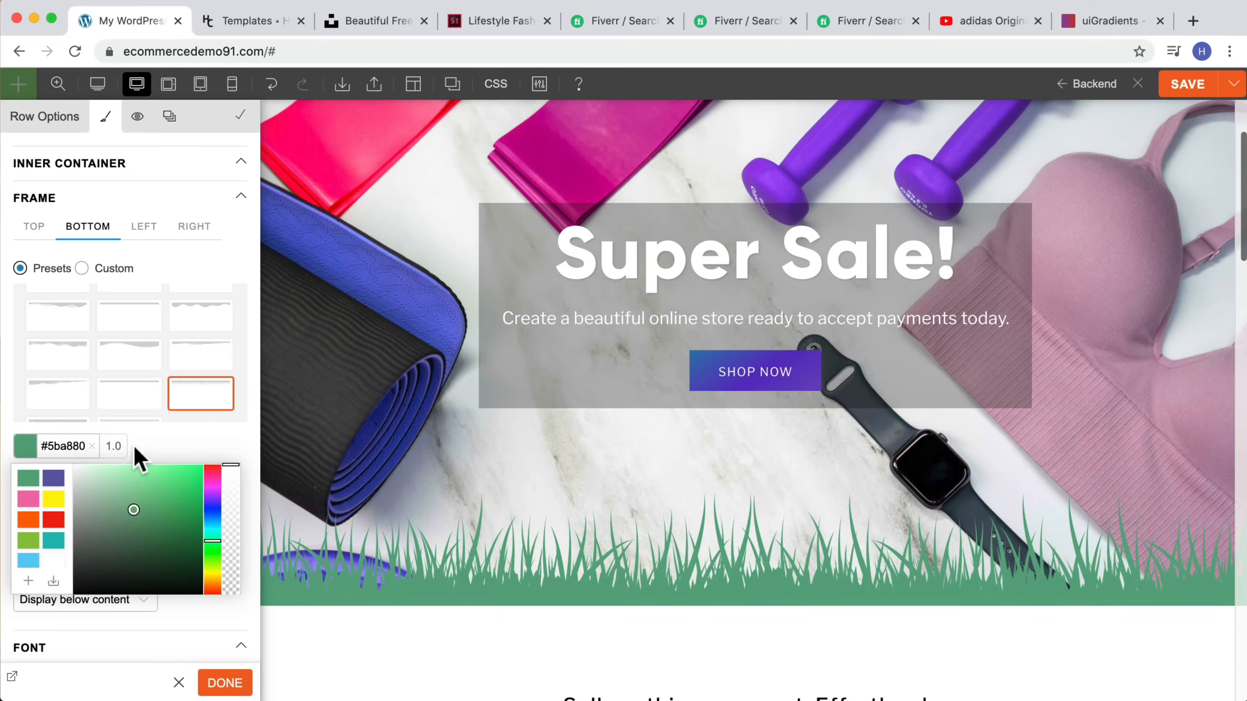
left_click(91, 446)
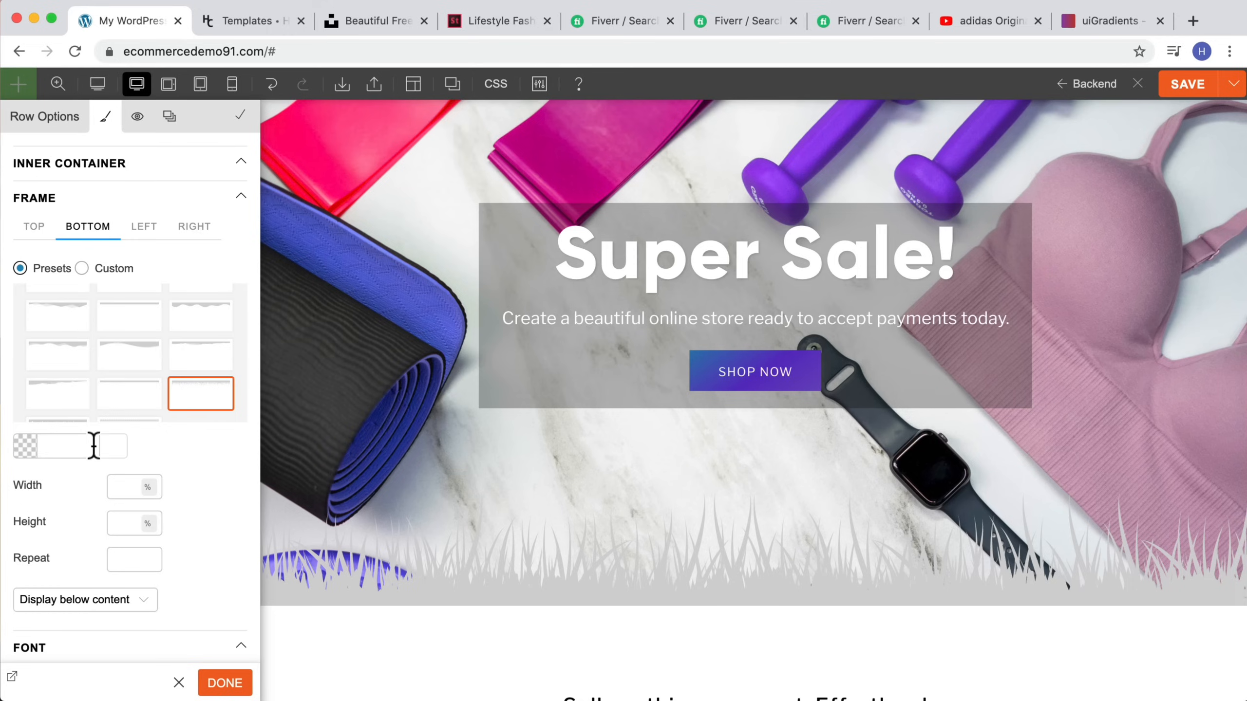
Step: Set the hero row's bottom frame to None and close the row options
left_click(121, 360)
scroll(90, 343, "up", 5)
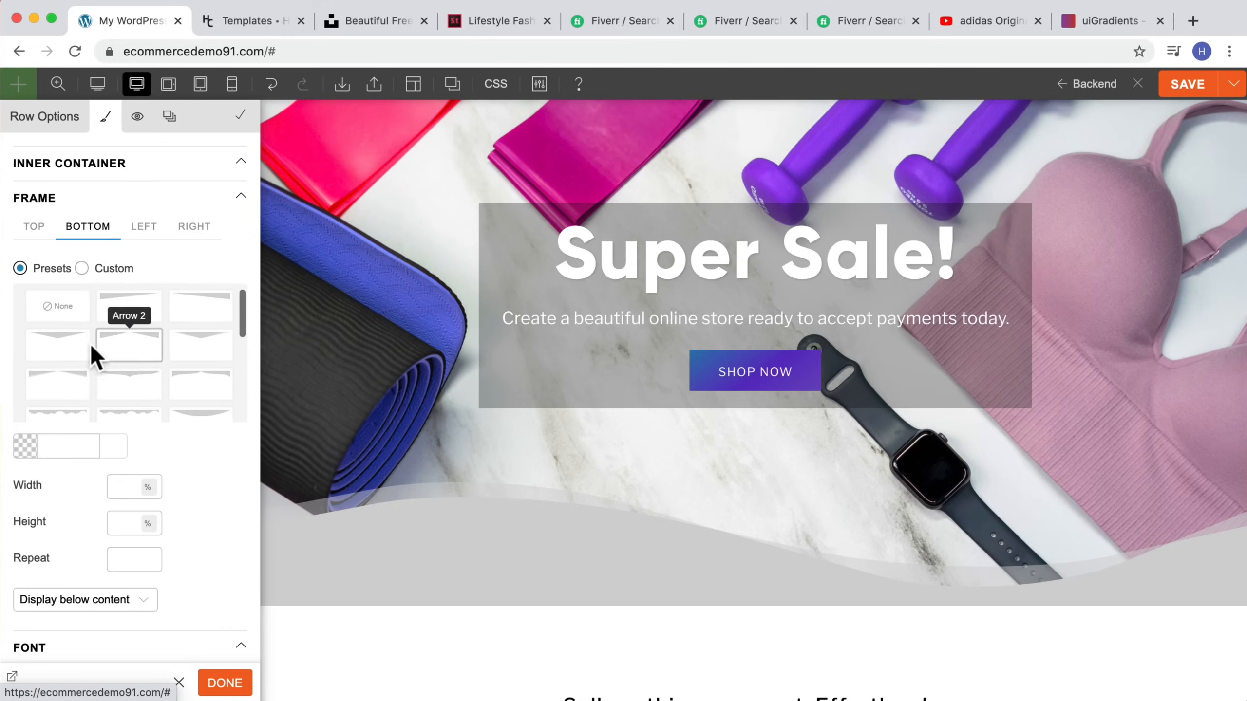
left_click(57, 314)
scroll(855, 567, "down", 2)
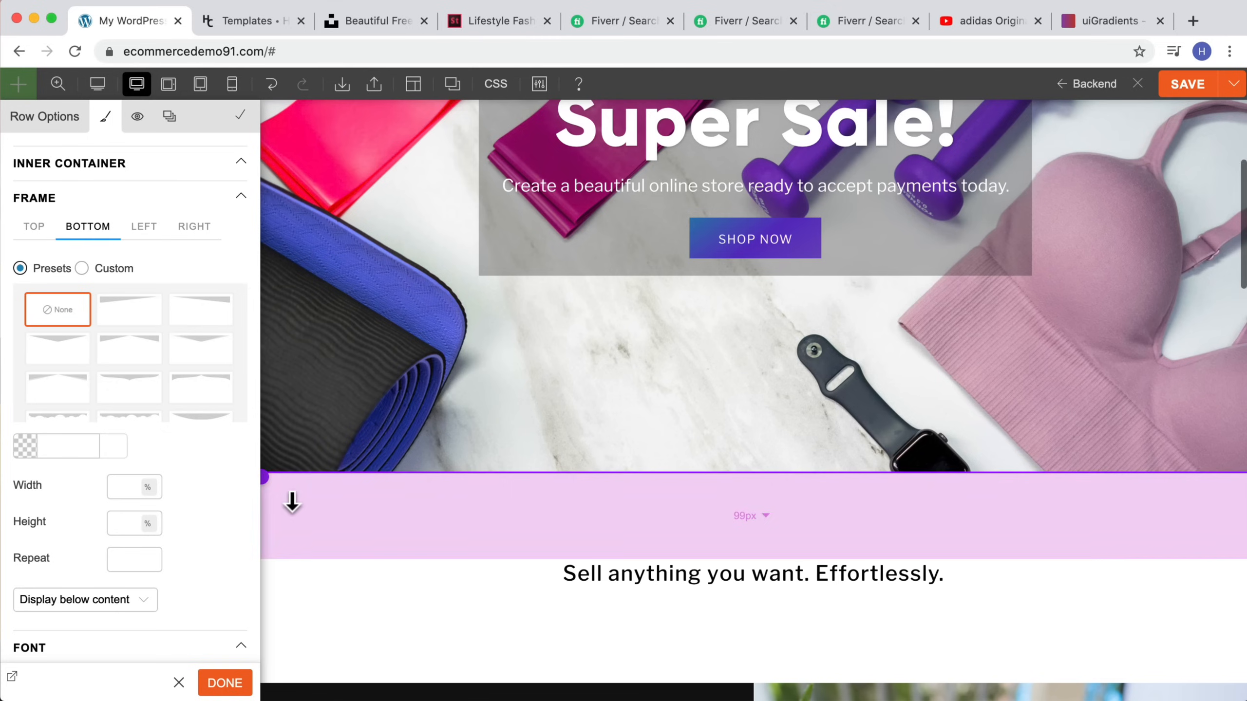
scroll(144, 489, "down", 5)
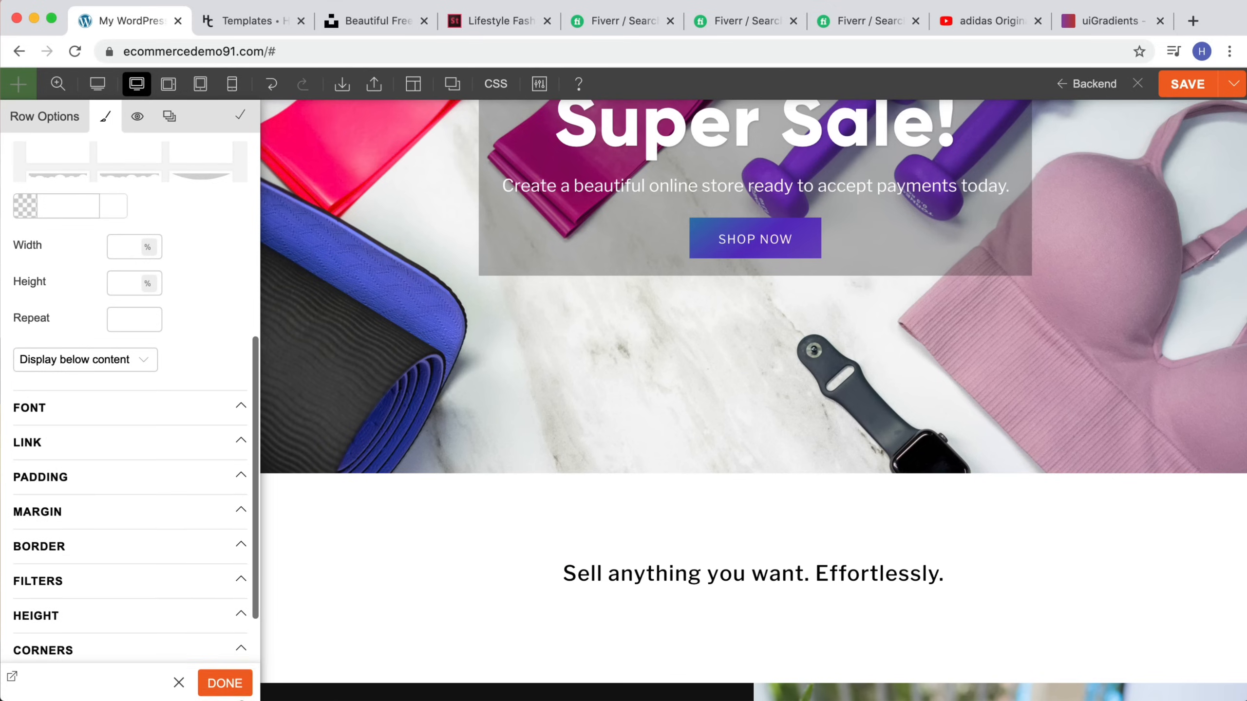
left_click(224, 684)
Step: Inspect the hero row's padding settings in its styling options
scroll(650, 580, "up", 6)
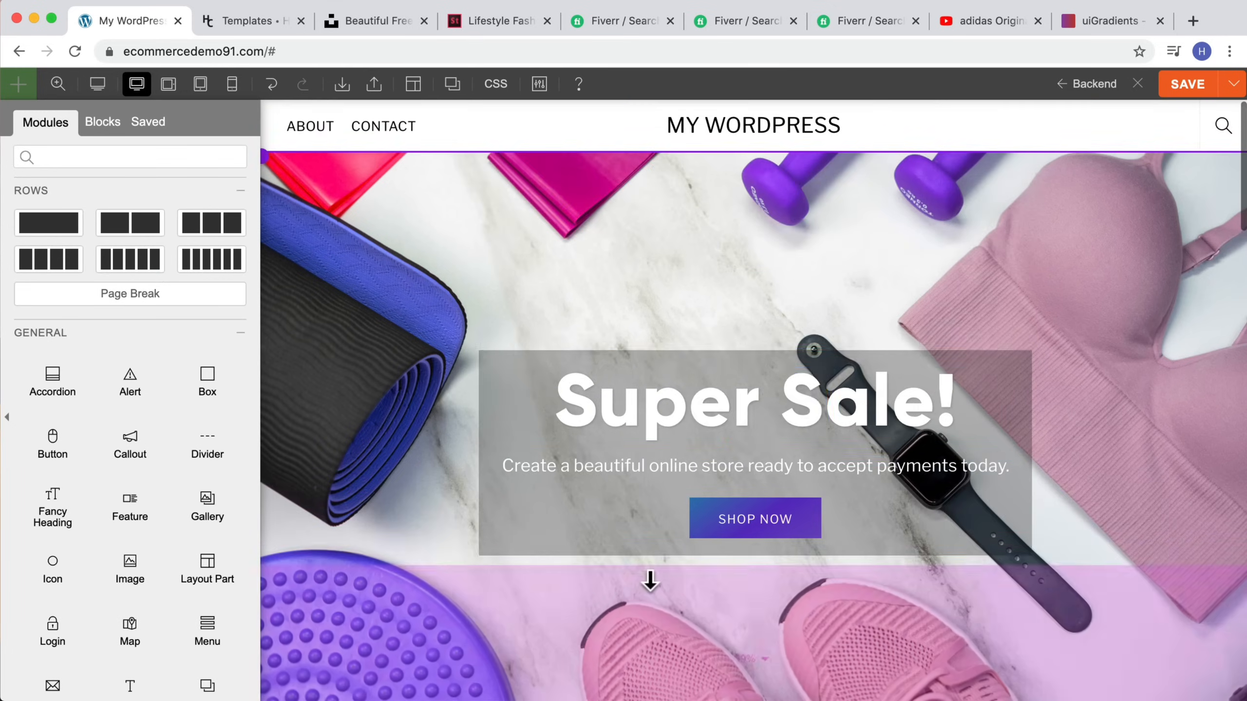
left_click_drag(696, 313, 685, 308)
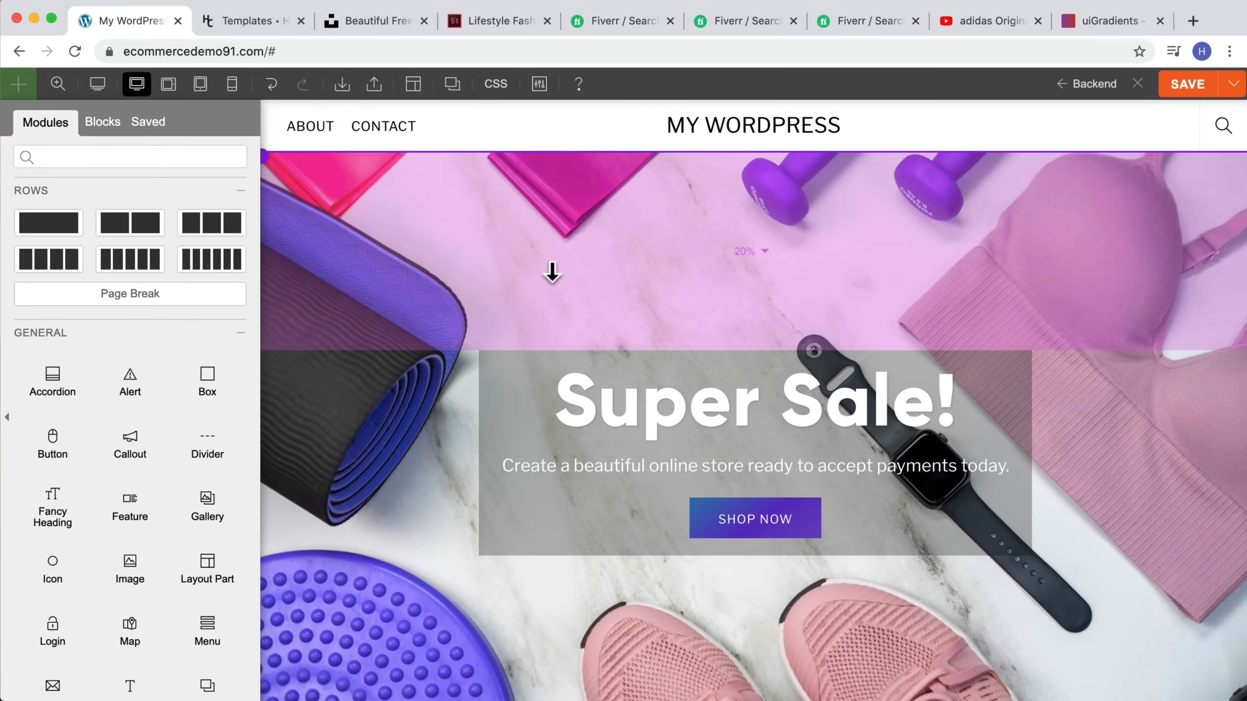
left_click(330, 168)
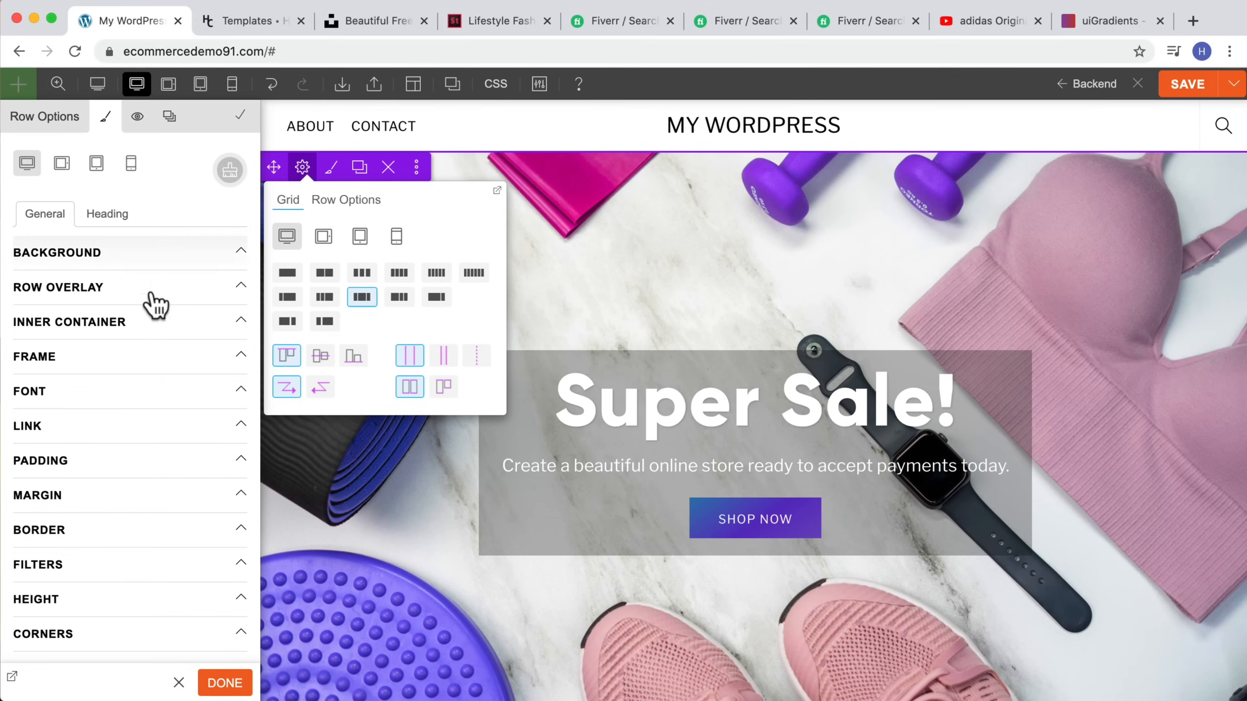
left_click(117, 467)
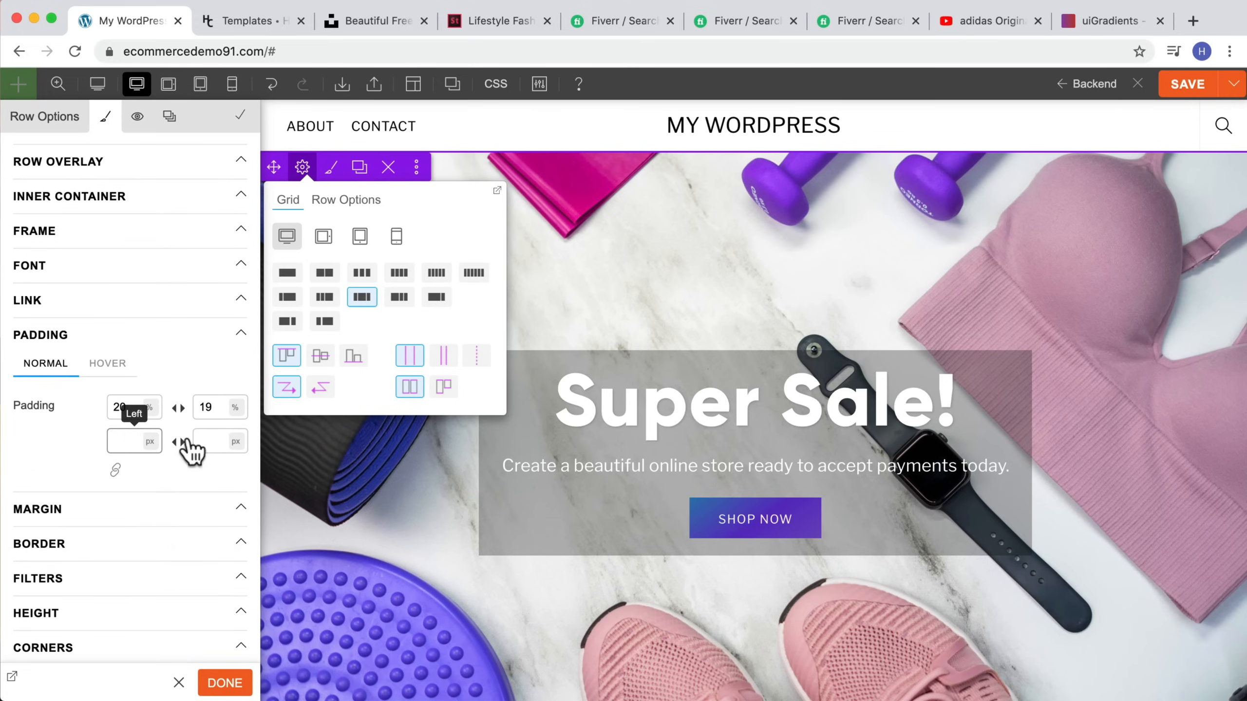
scroll(1031, 359, "down", 7)
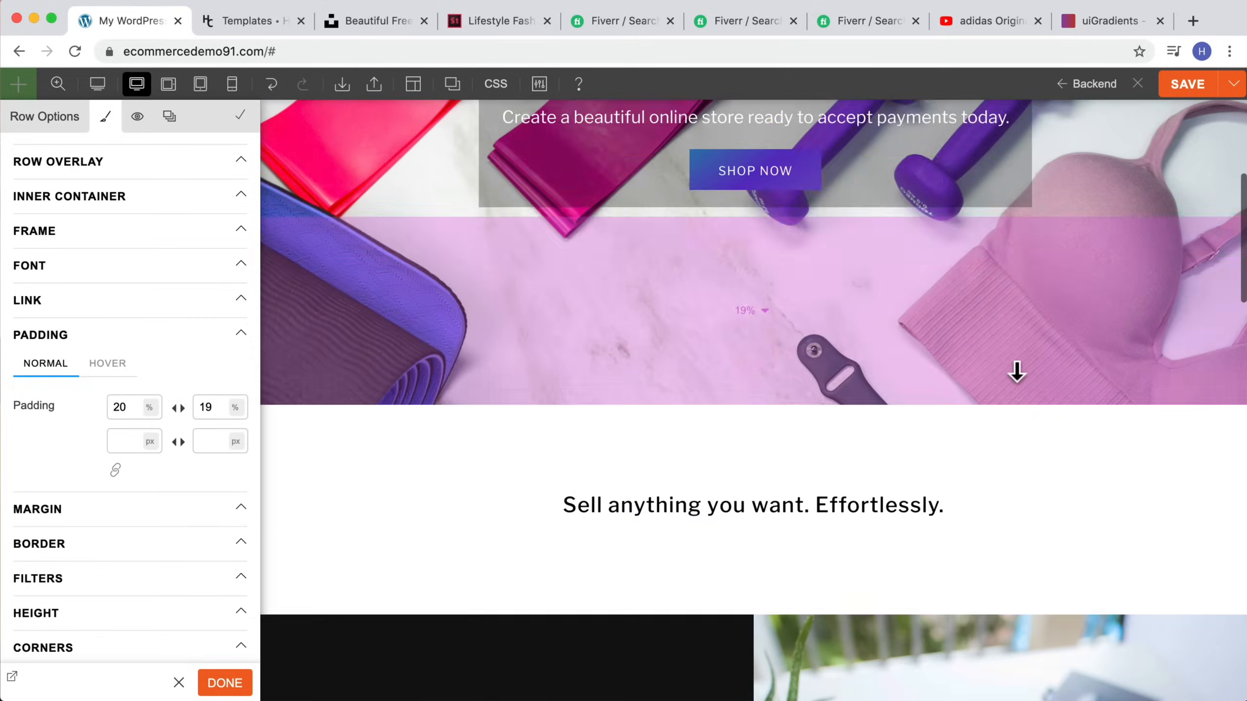
scroll(1011, 371, "down", 5)
Step: Browse the media library images for the hero row's normal background without choosing a new one
left_click(57, 83)
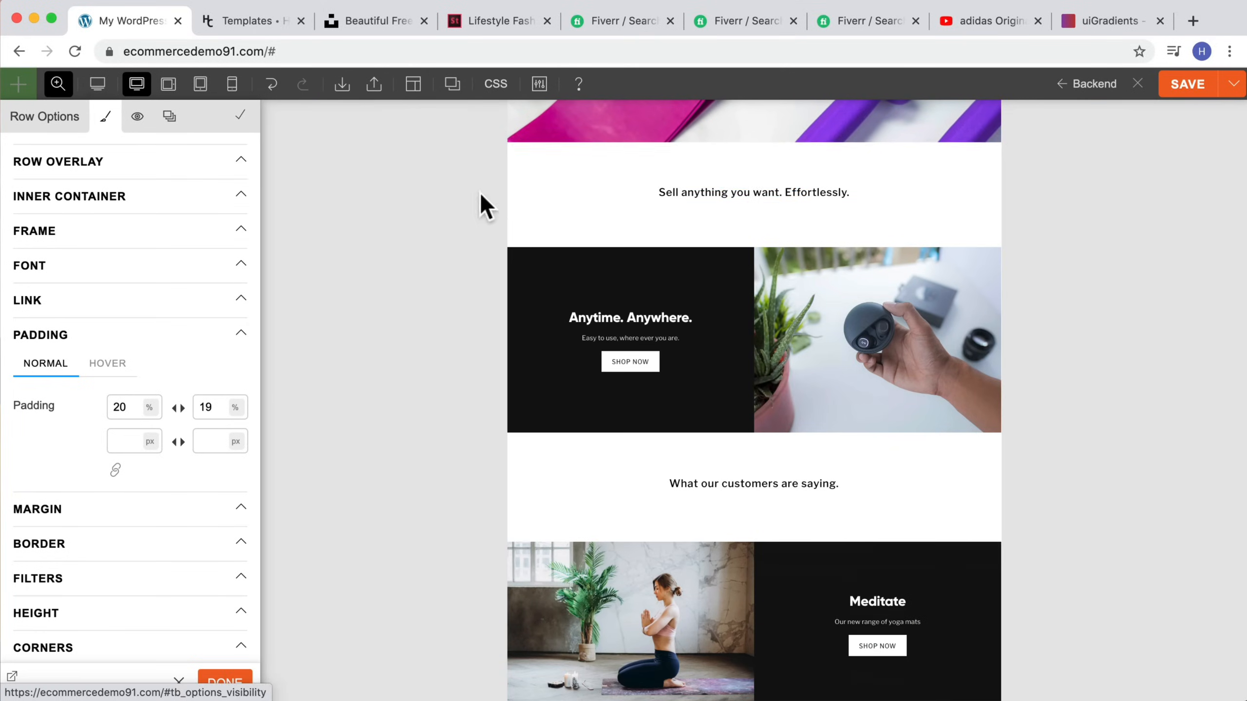
left_click(821, 313)
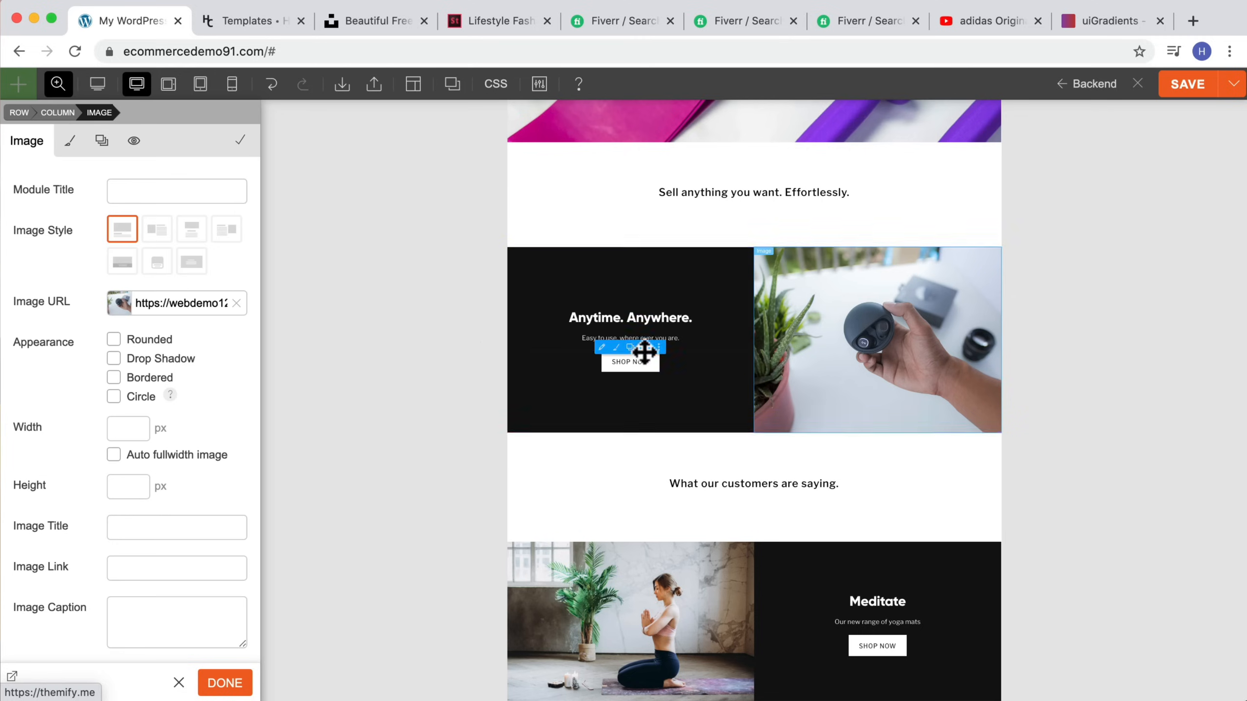
scroll(687, 290, "up", 6)
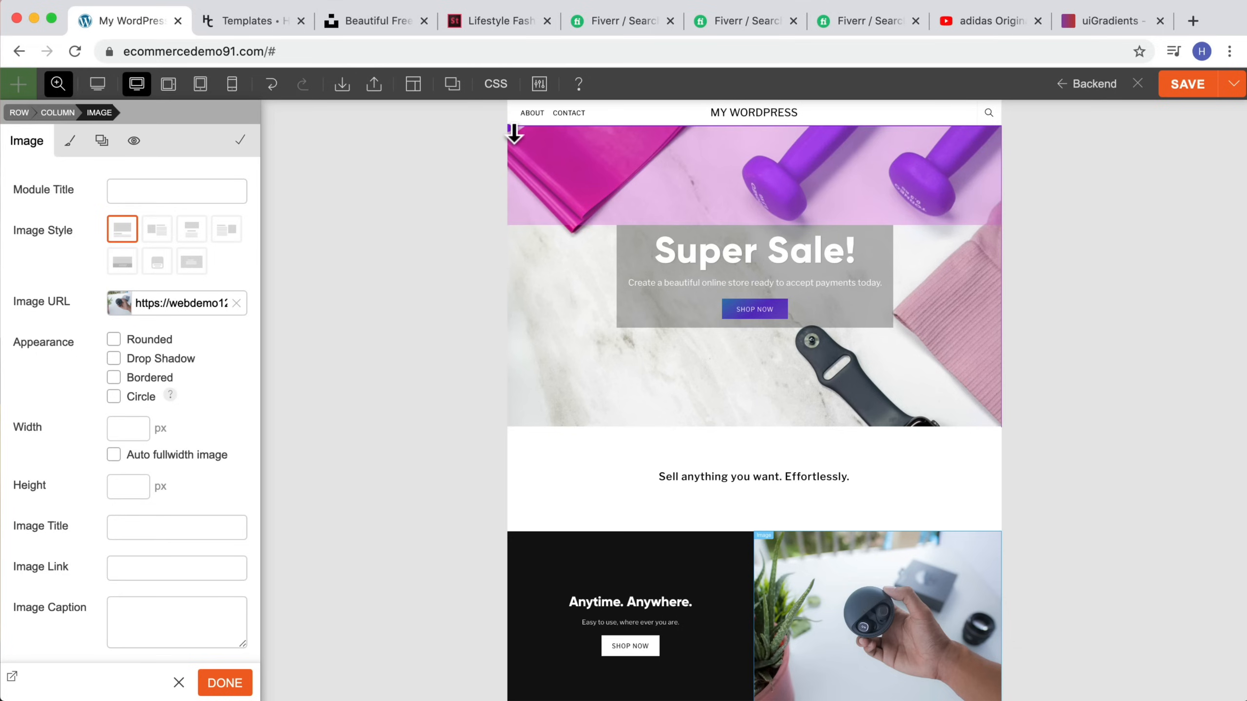
left_click(588, 160)
left_click(90, 259)
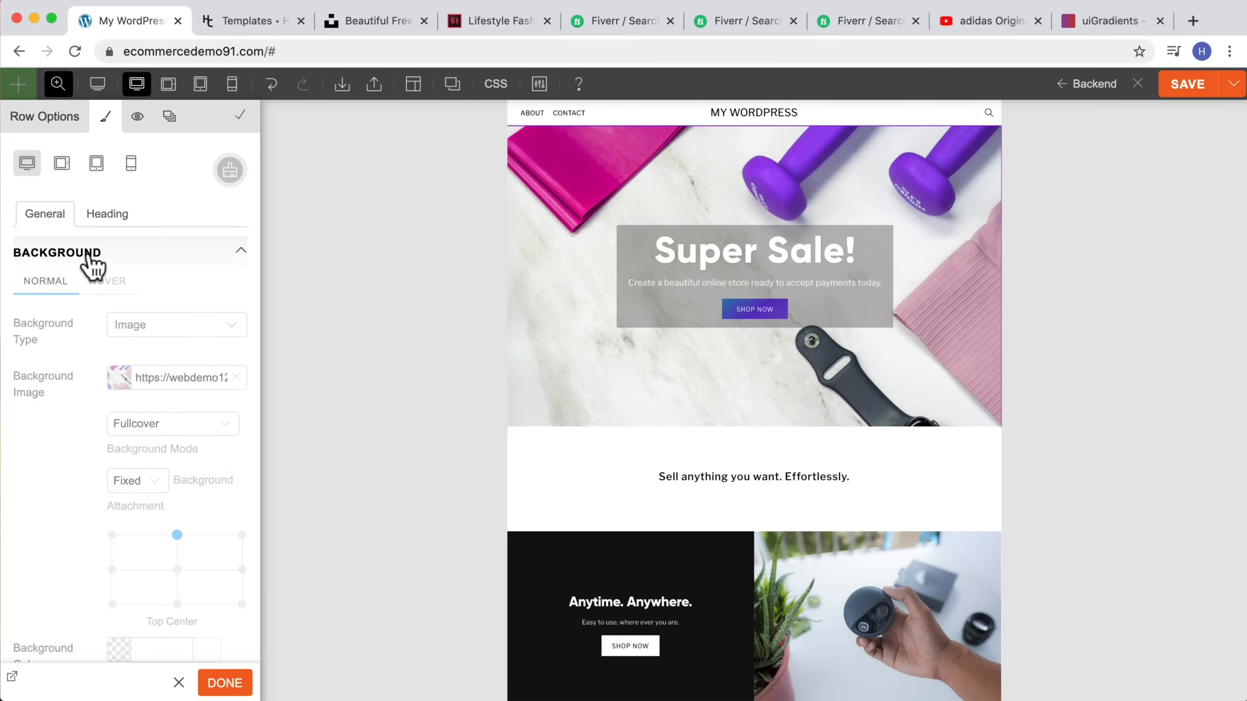
left_click(118, 378)
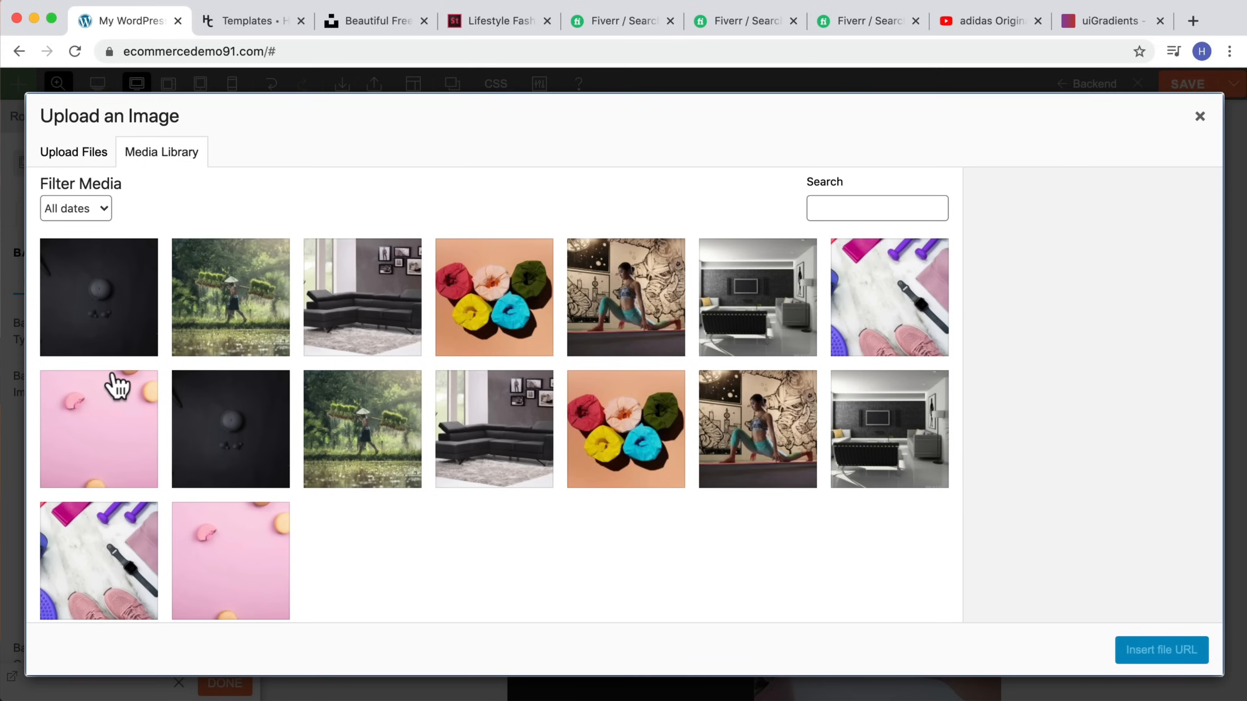
left_click(93, 322)
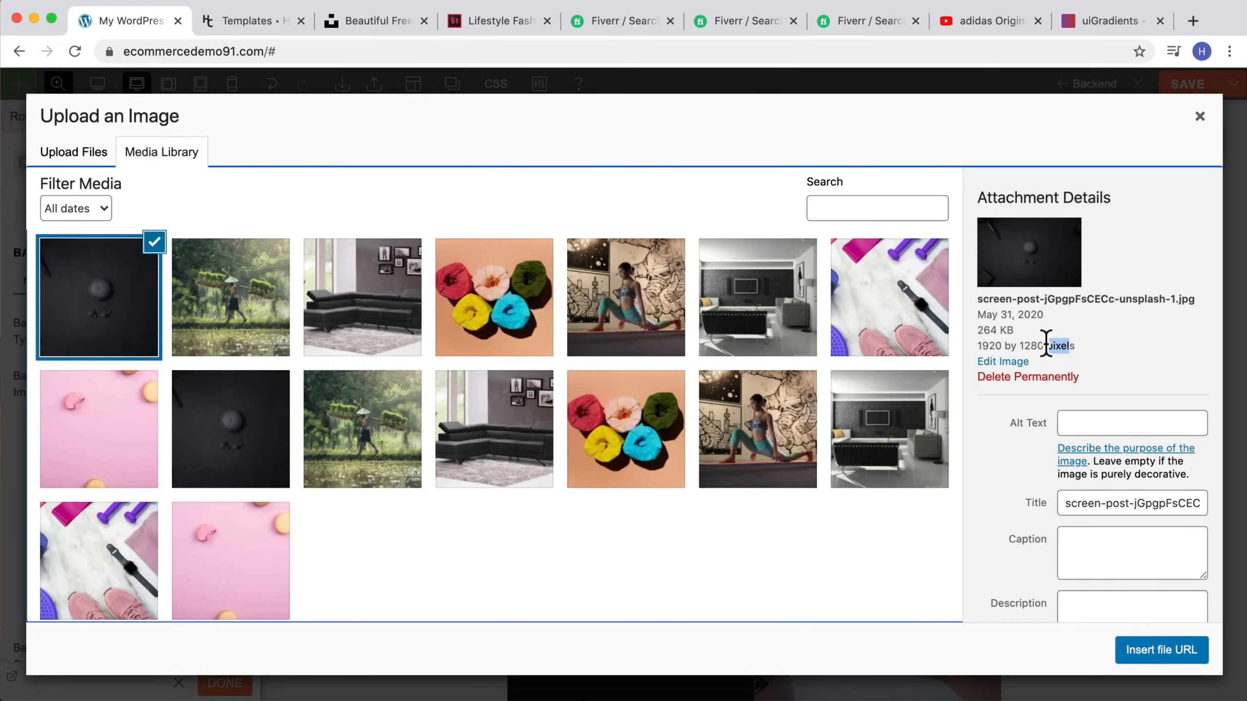
left_click_drag(977, 330, 951, 346)
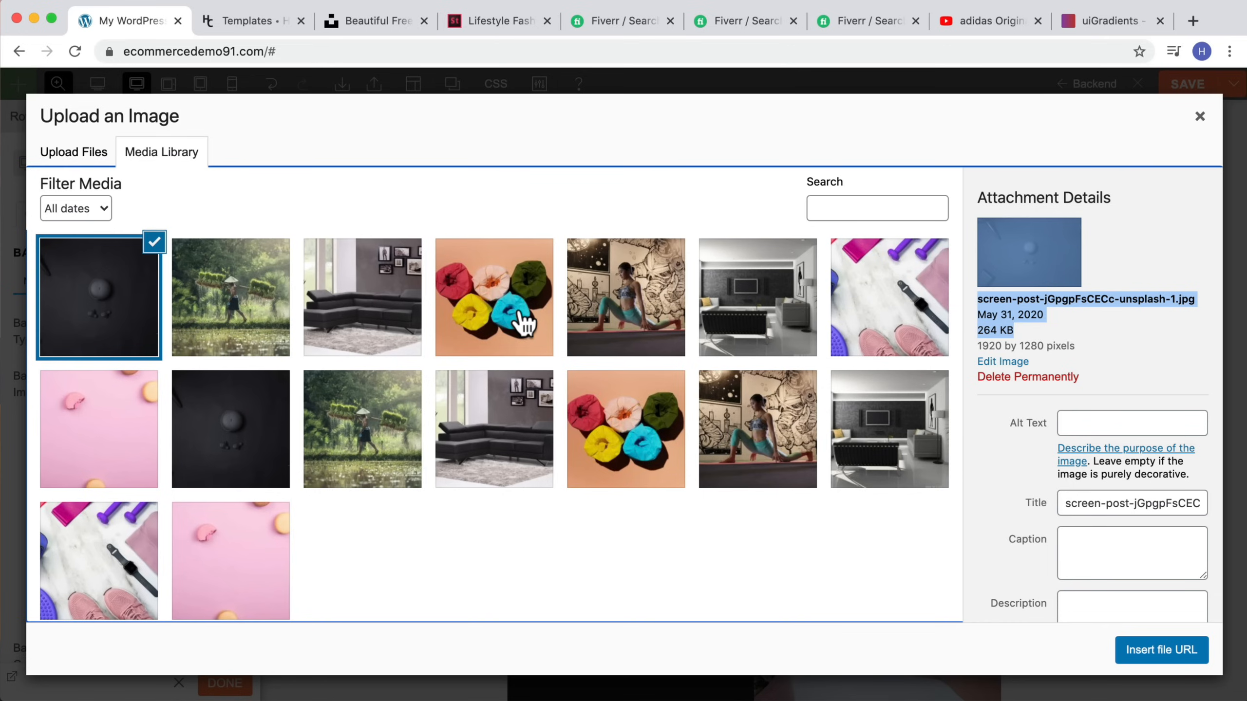
left_click(194, 341)
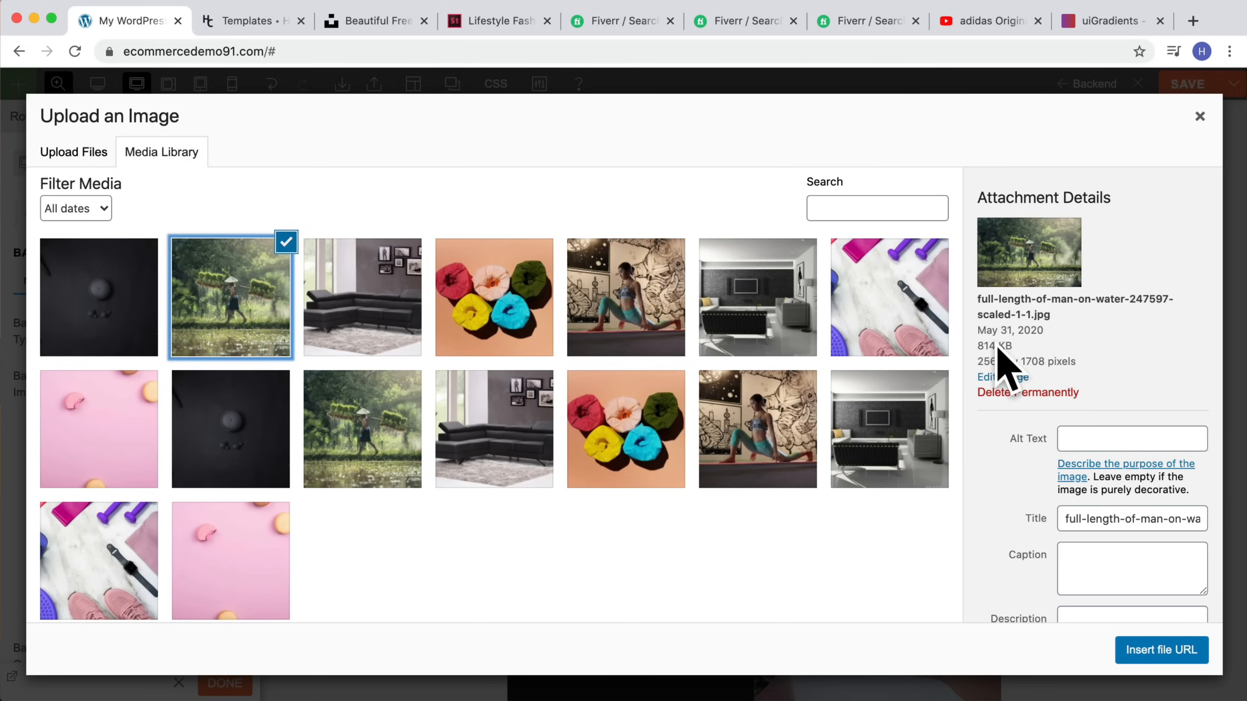
left_click(344, 312)
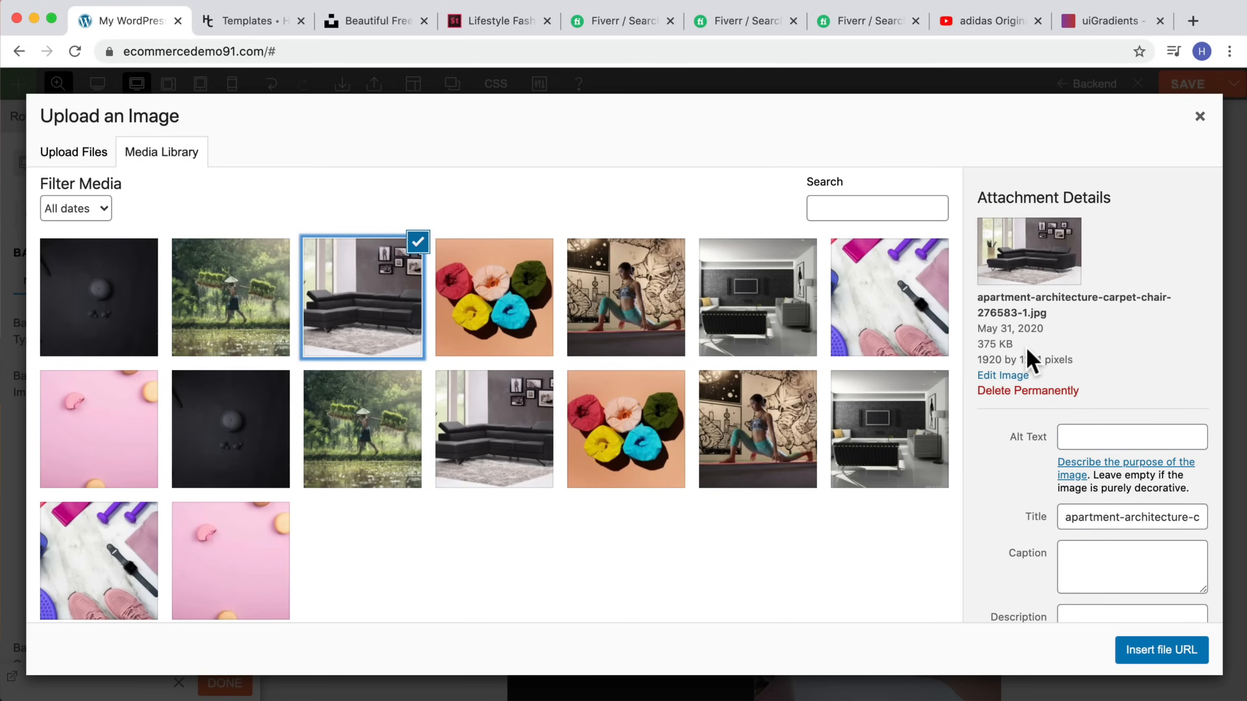
left_click_drag(1024, 346, 977, 343)
left_click(1009, 347)
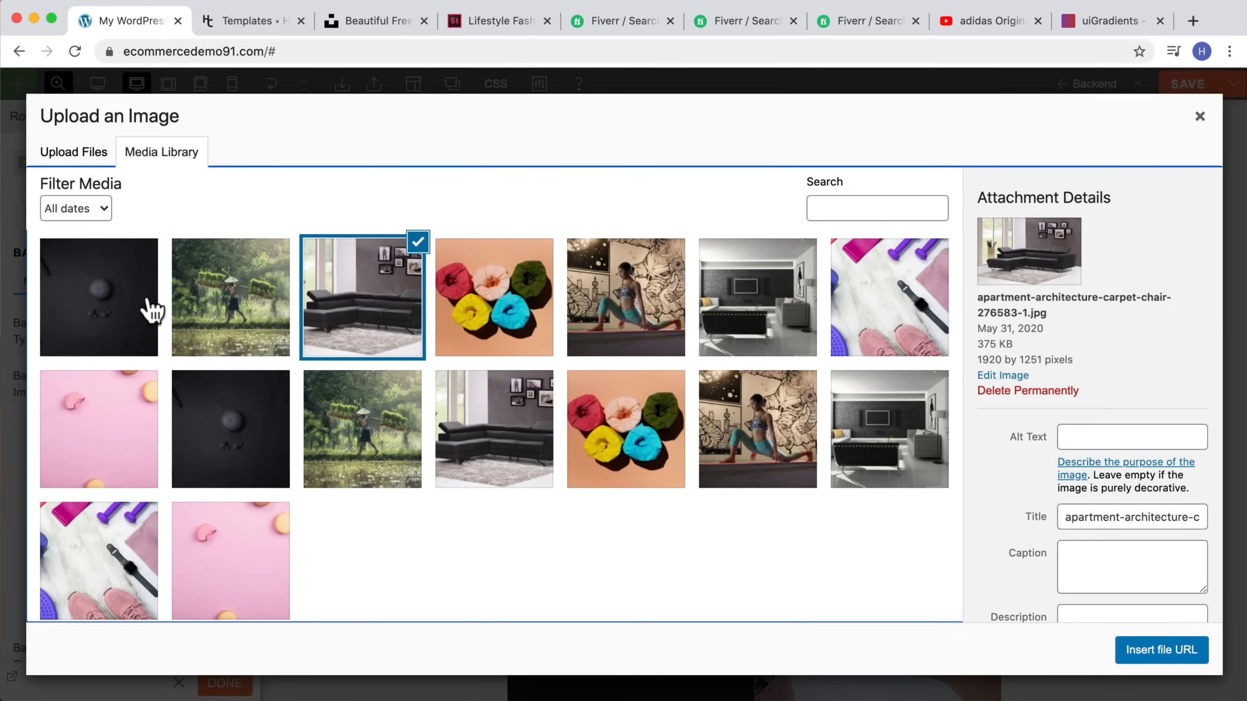
left_click(121, 313)
left_click(1191, 109)
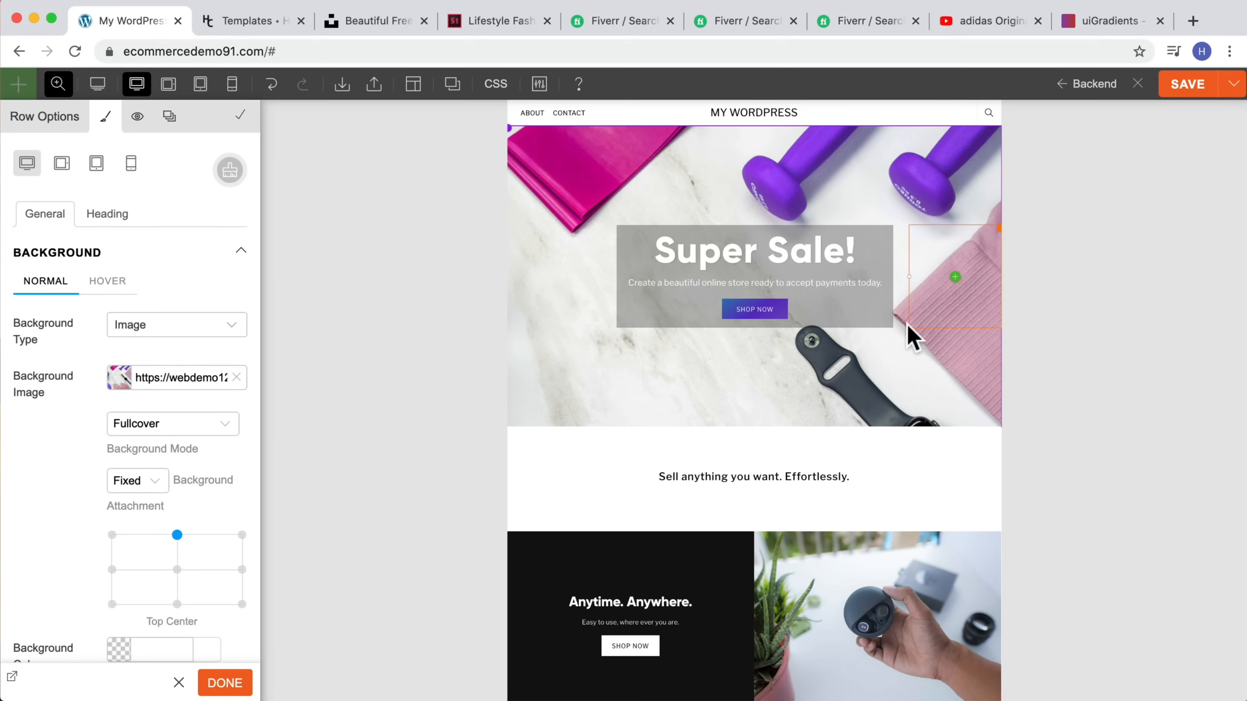
Step: Set the hero row's hover background image to the dark screen-post-jGpgpFsCECc-unsplash-1.jpg photo, then close the Builder
left_click(118, 295)
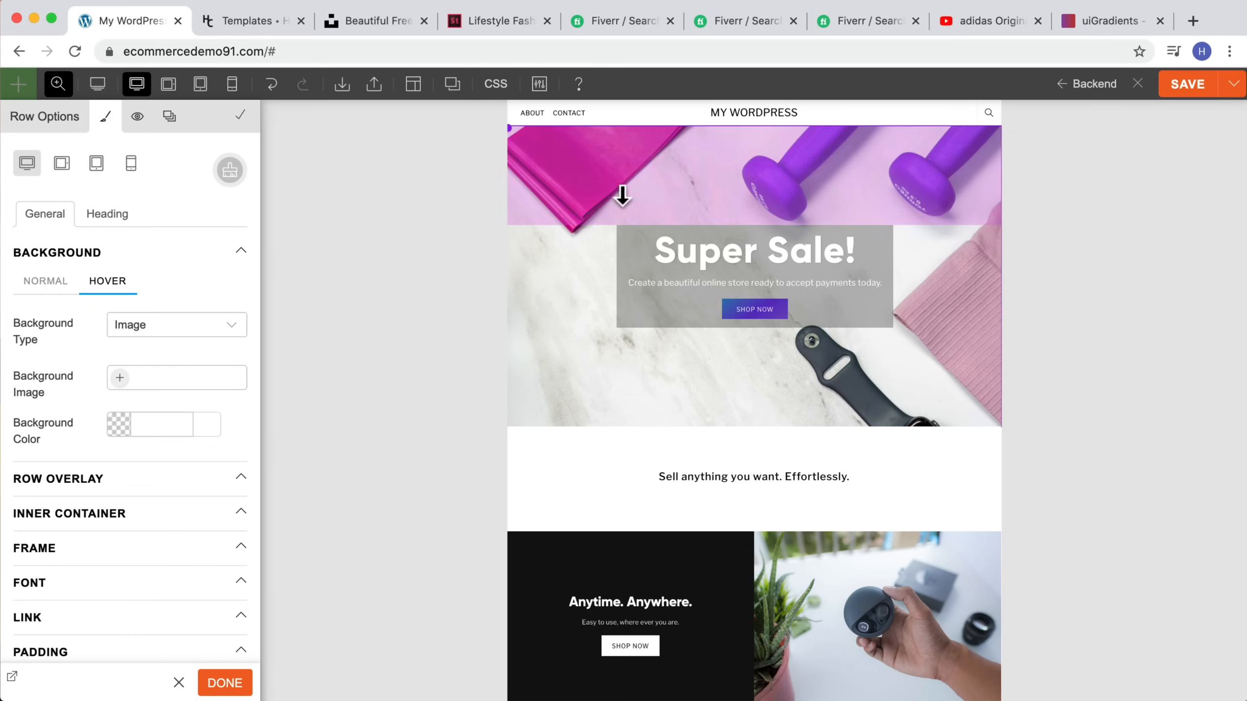
left_click(120, 382)
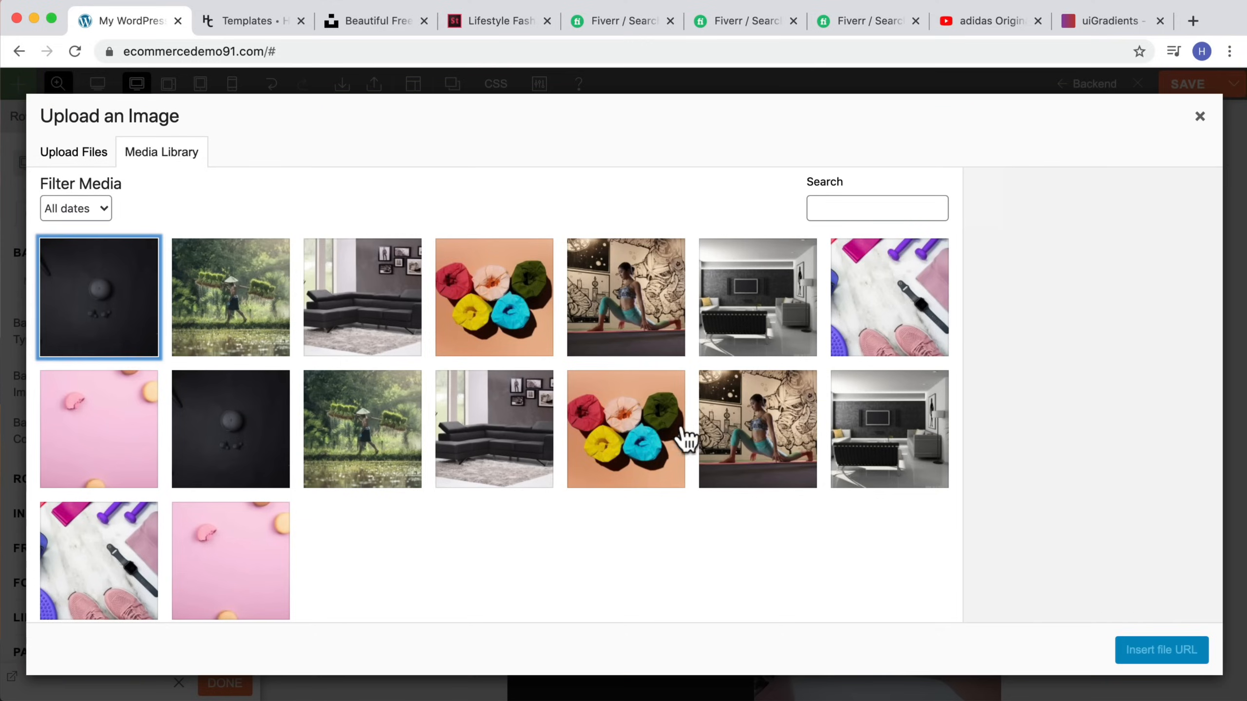
left_click(119, 322)
left_click(1146, 648)
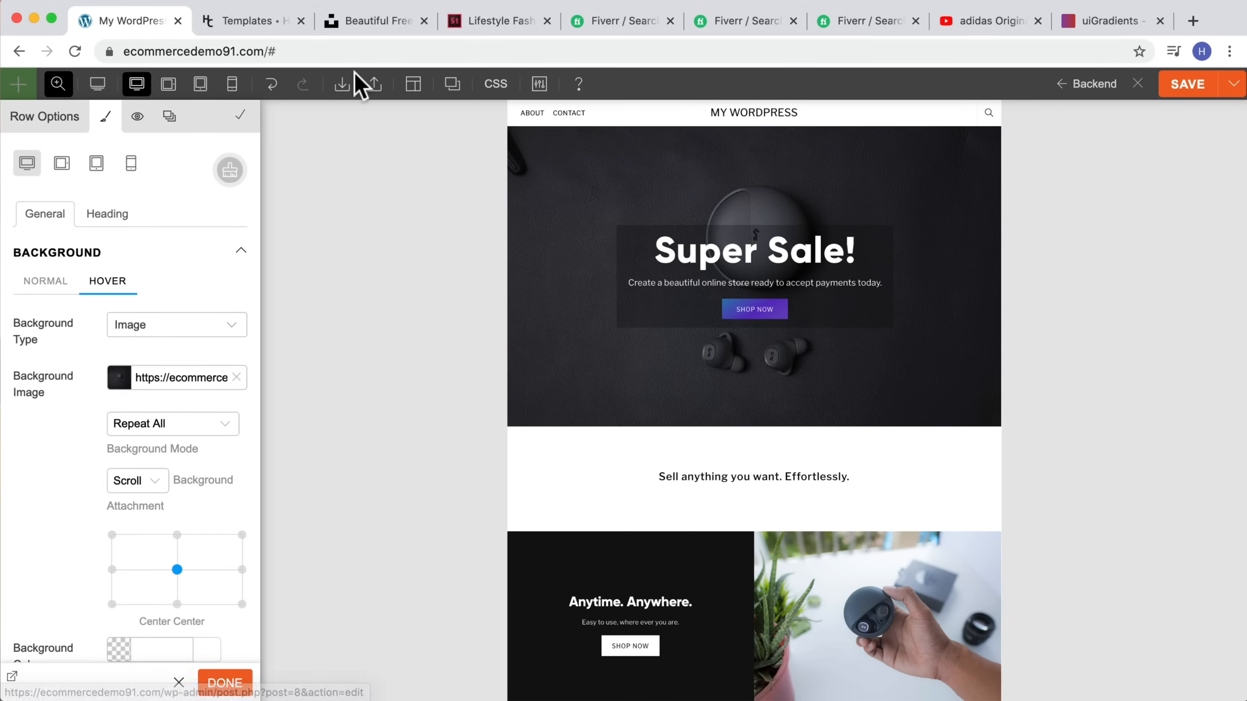
left_click(97, 84)
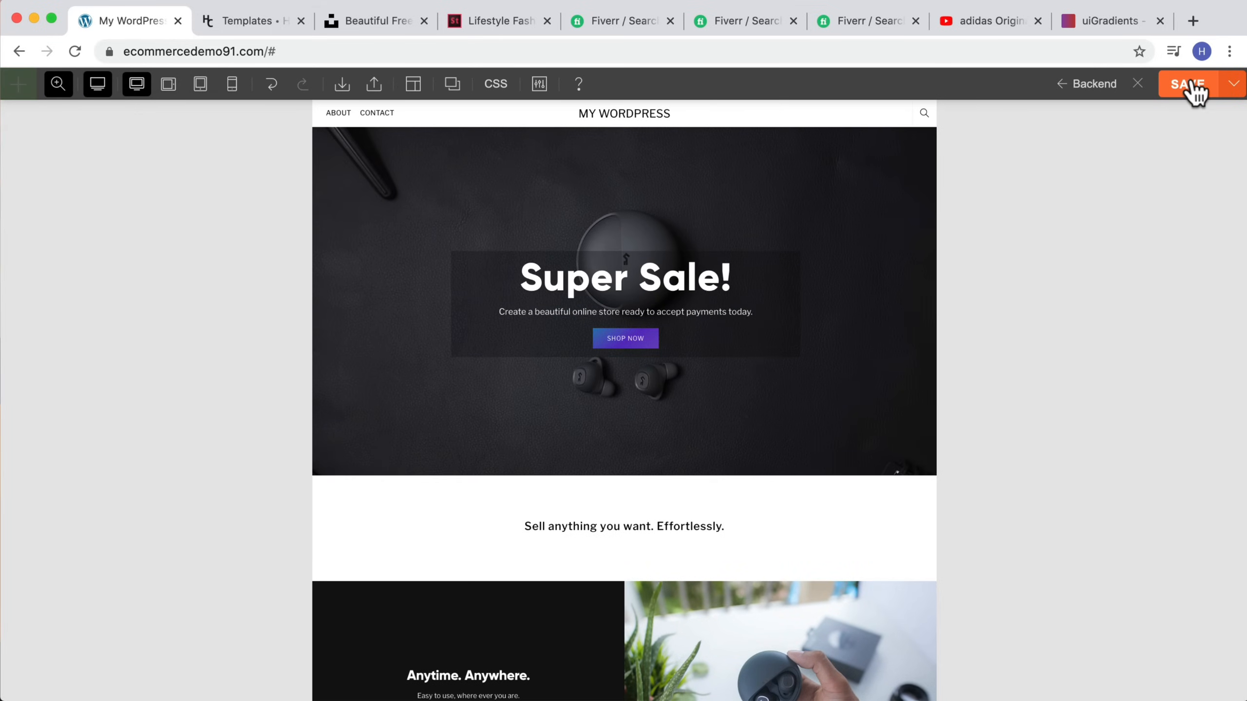
left_click(1139, 84)
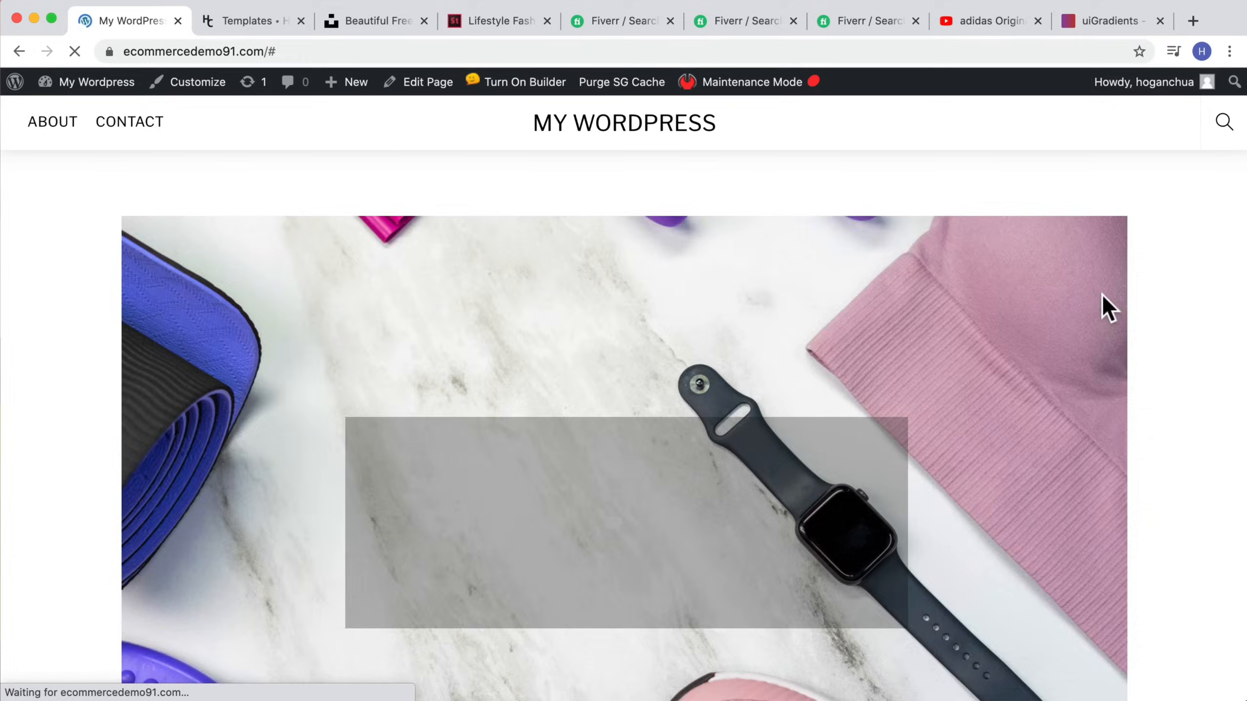
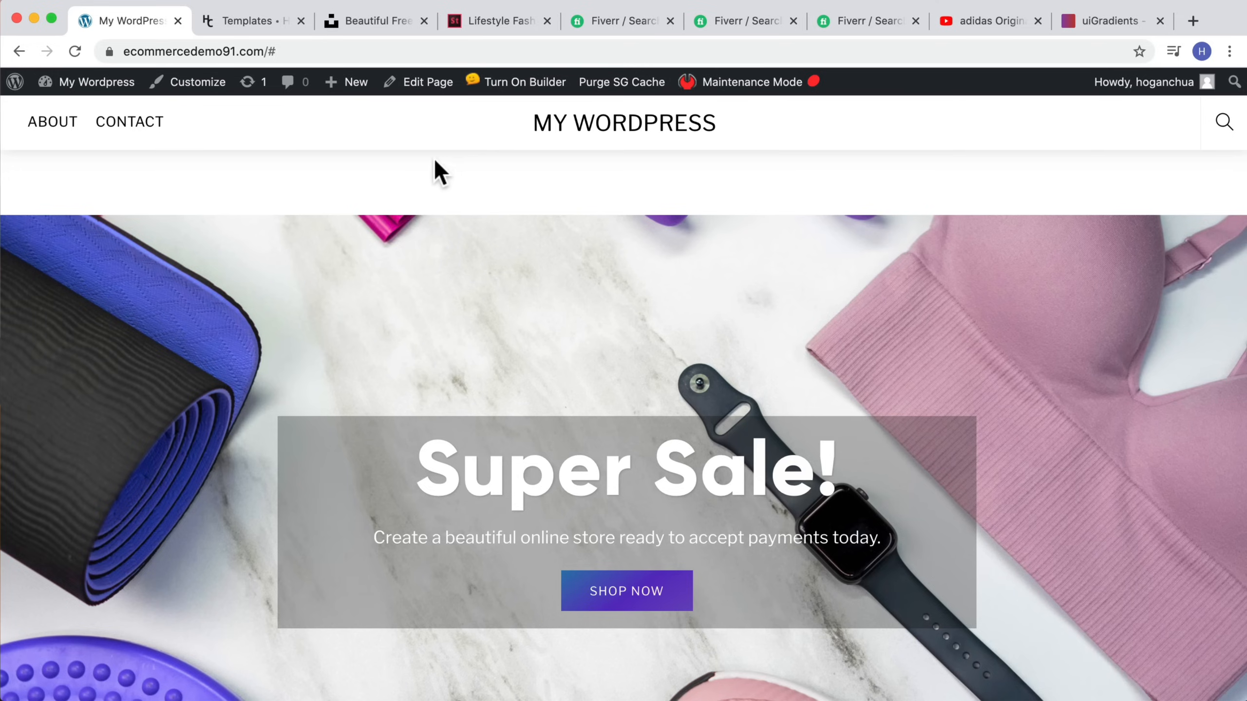
Step: Set the Home page's content width to Fullwidth in the Themify Custom Panel and update the page
left_click(412, 83)
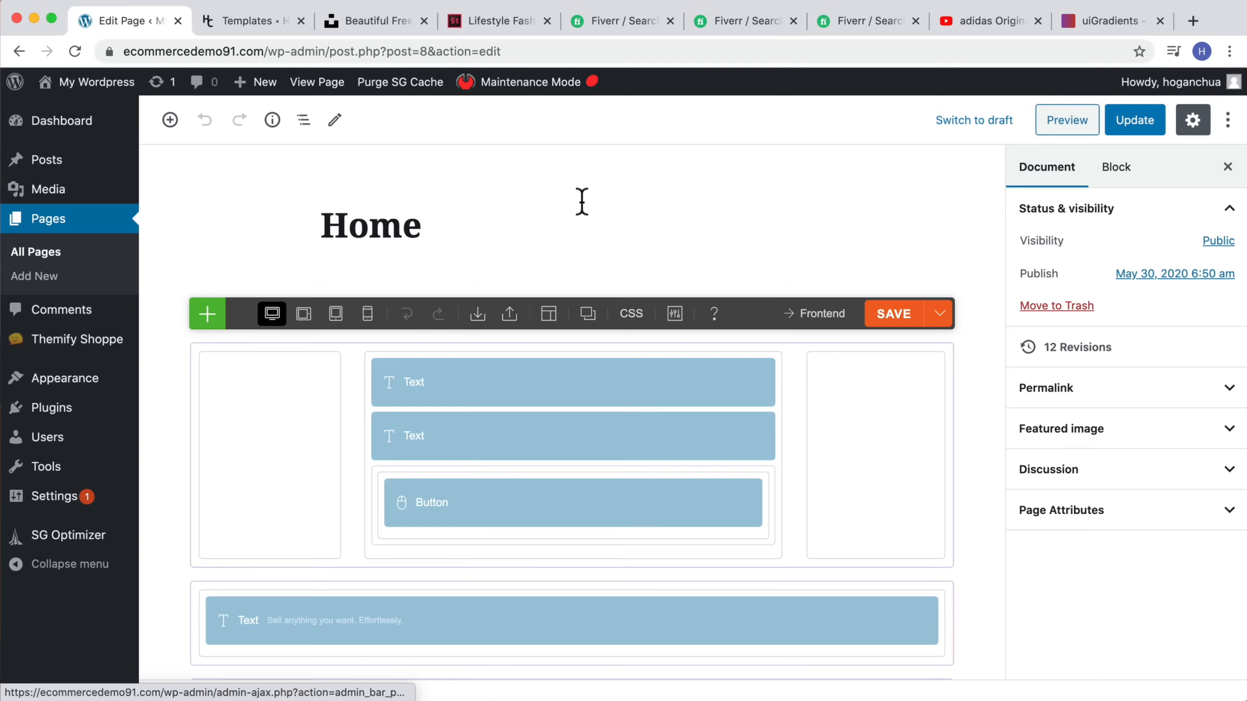
scroll(552, 244, "down", 15)
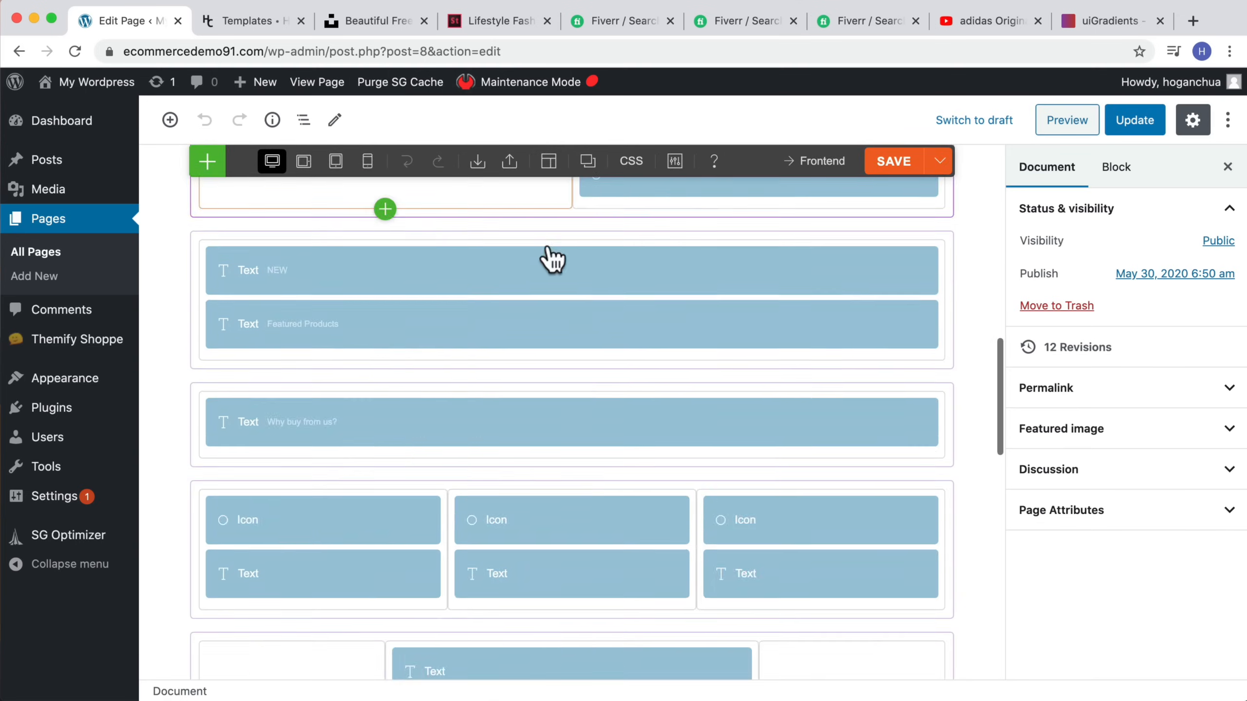
scroll(552, 258, "down", 10)
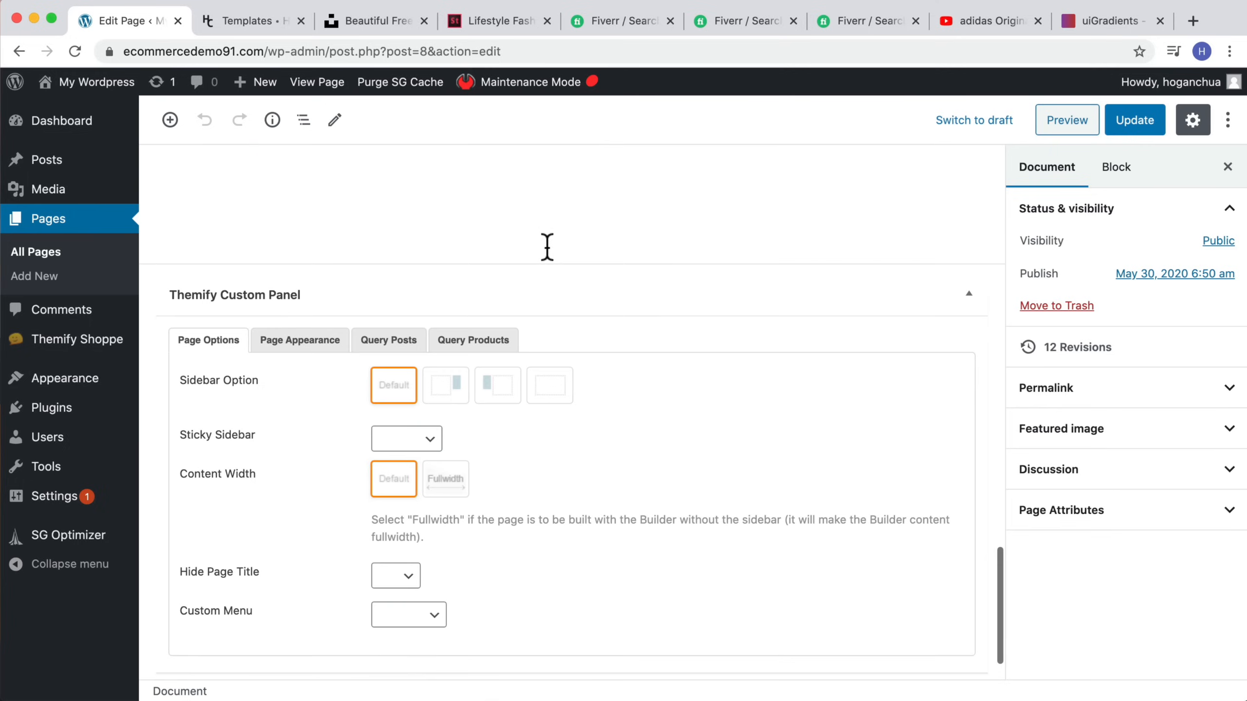
left_click(442, 486)
left_click(1132, 122)
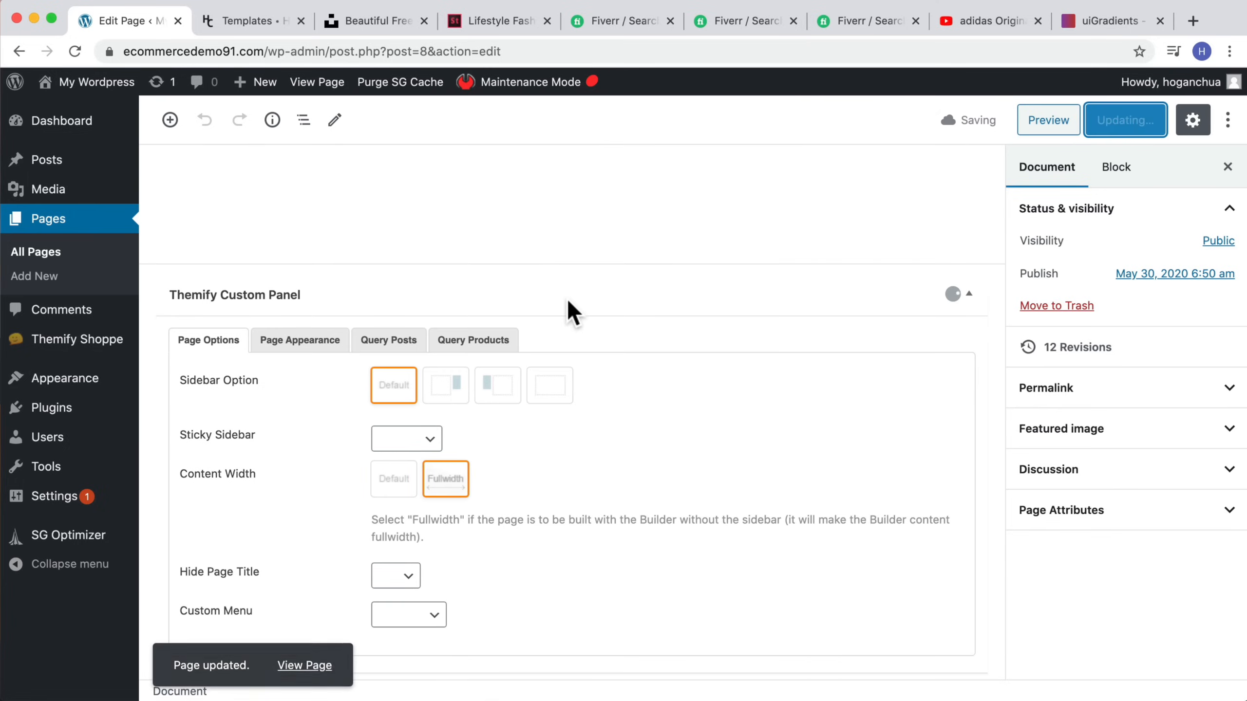
Step: Open the live homepage from the permalink, close the page editor tab and turn the Builder on
scroll(570, 301, "up", 10)
scroll(571, 301, "up", 10)
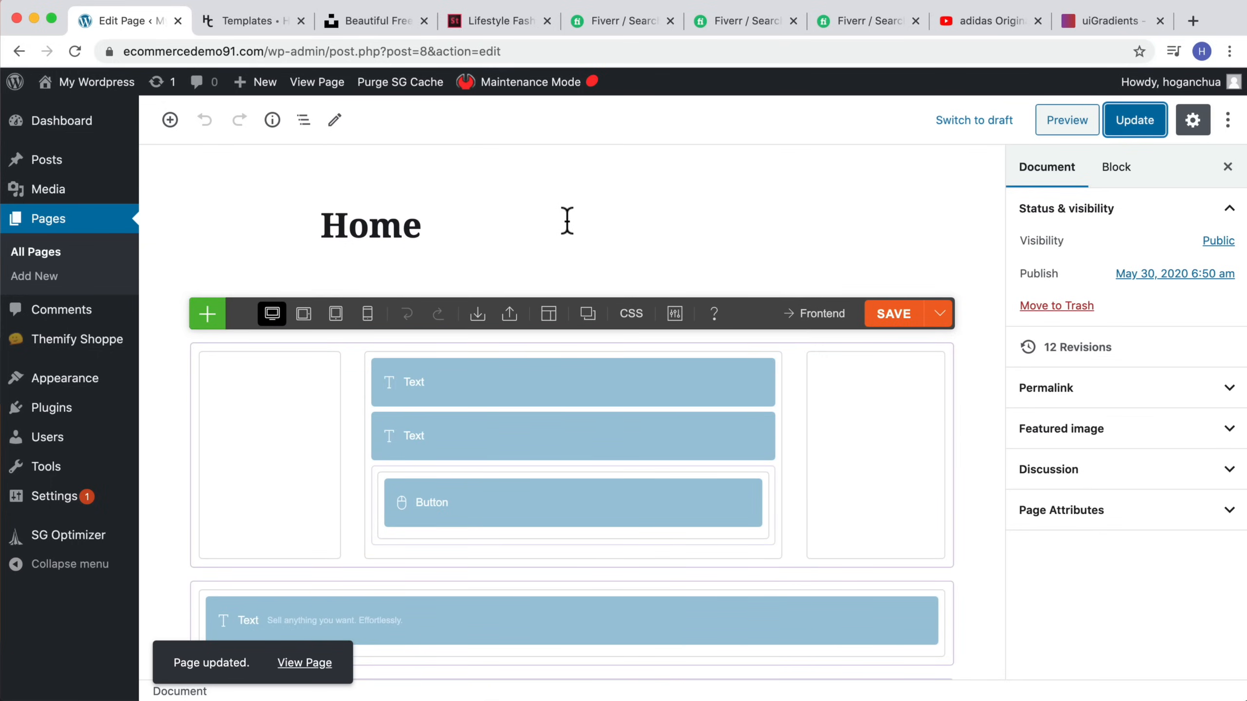
left_click(438, 229)
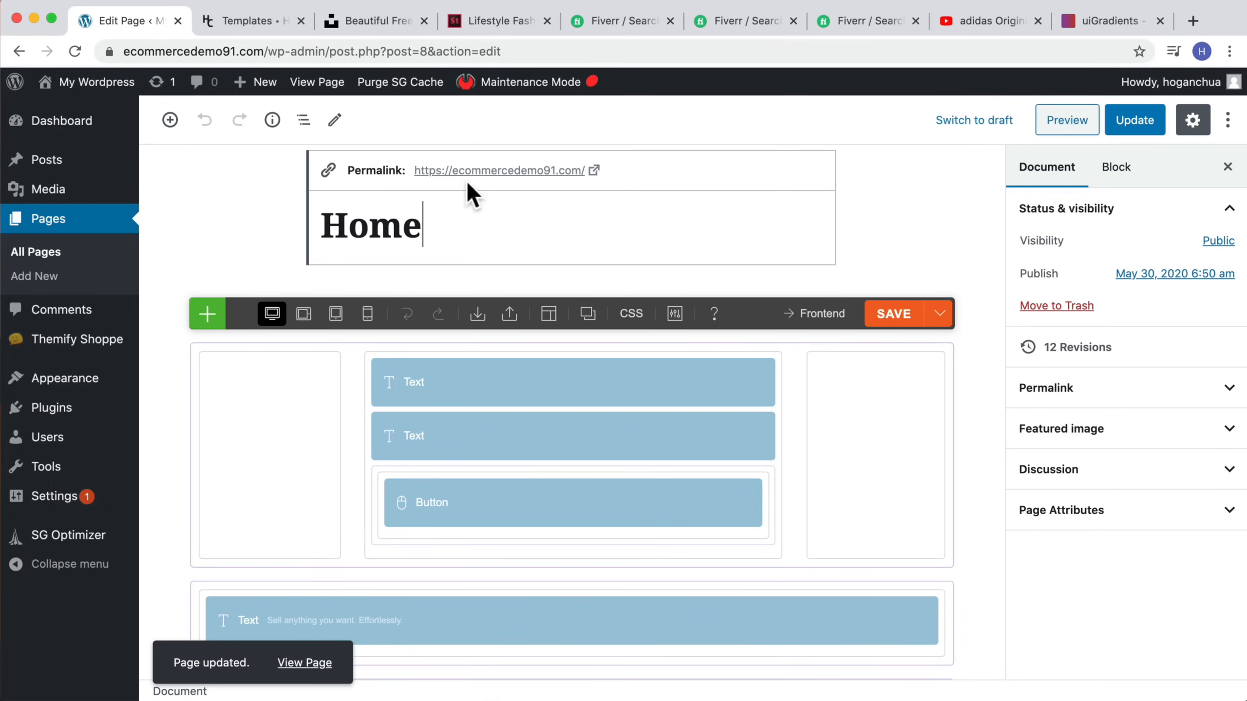
left_click(474, 169)
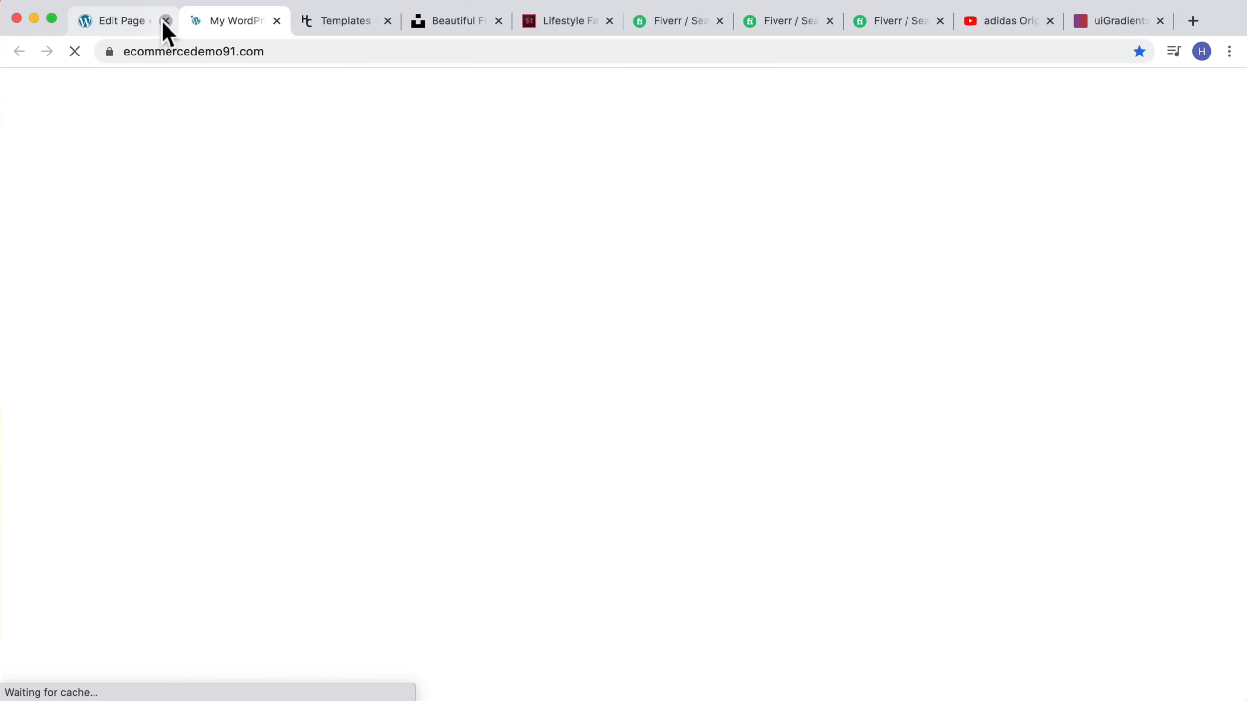
left_click(166, 21)
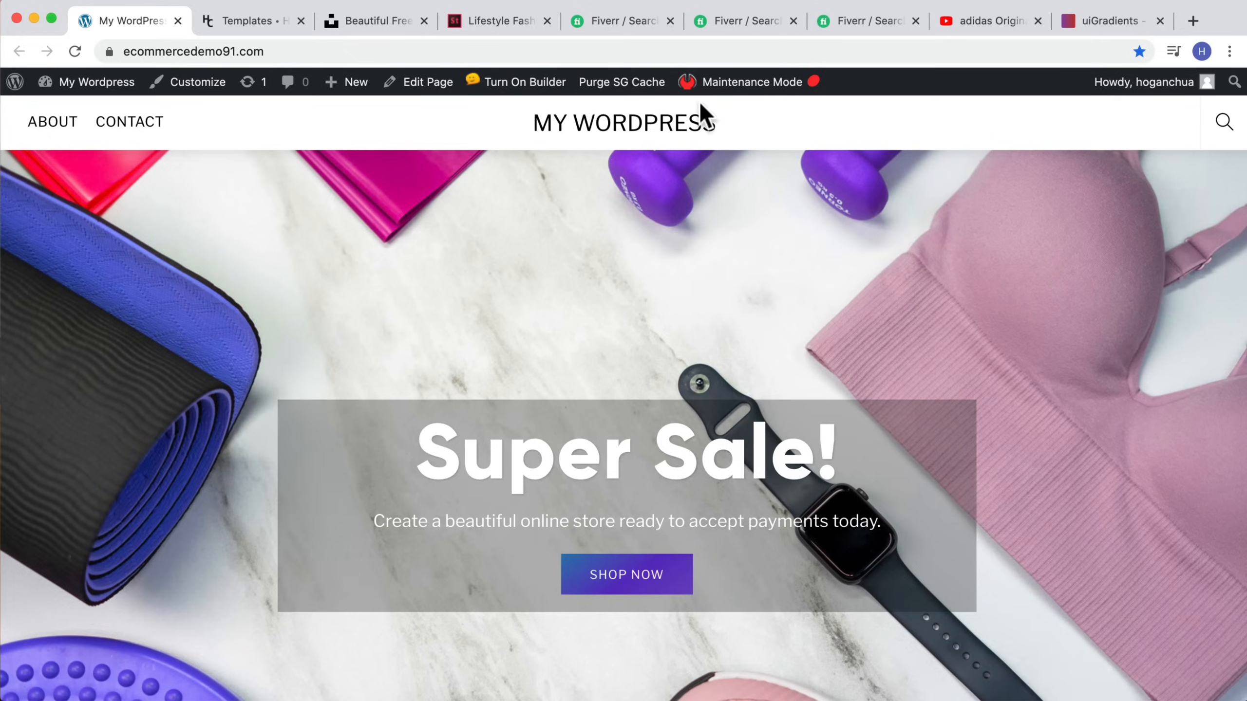
left_click(500, 85)
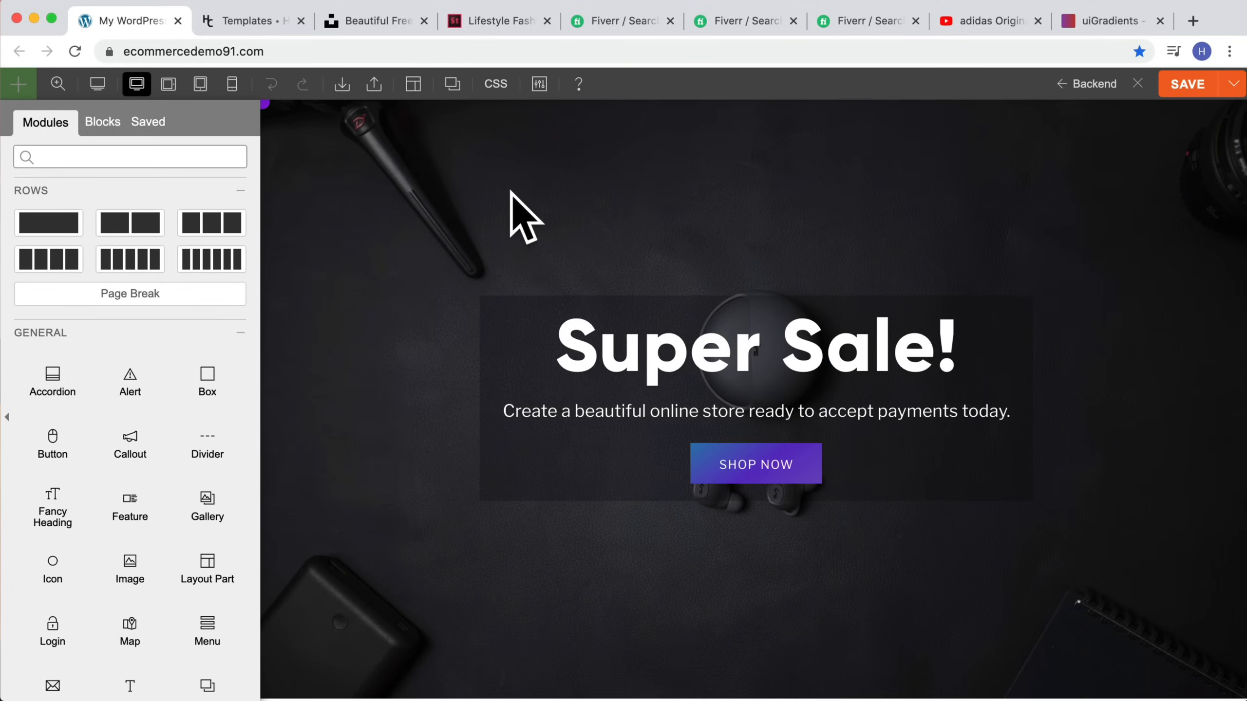
Step: Remove the hero row's hover background image and close the row options
left_click(510, 194)
left_click(103, 118)
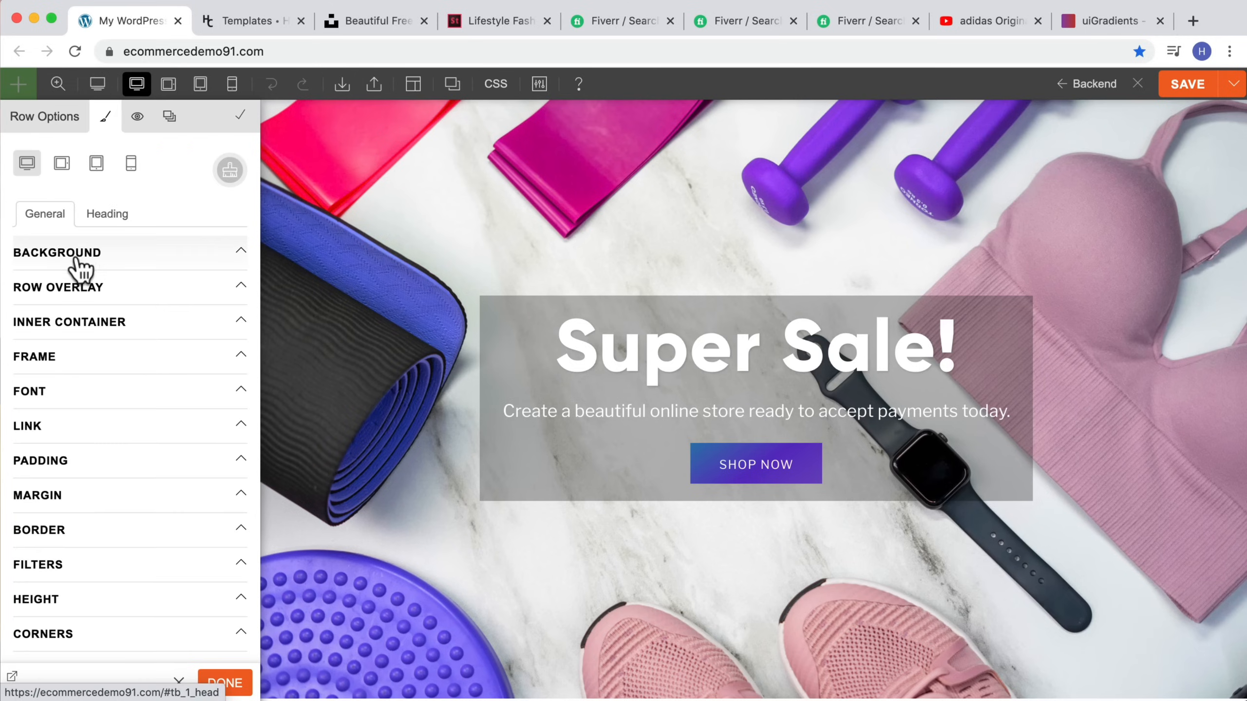
left_click(107, 280)
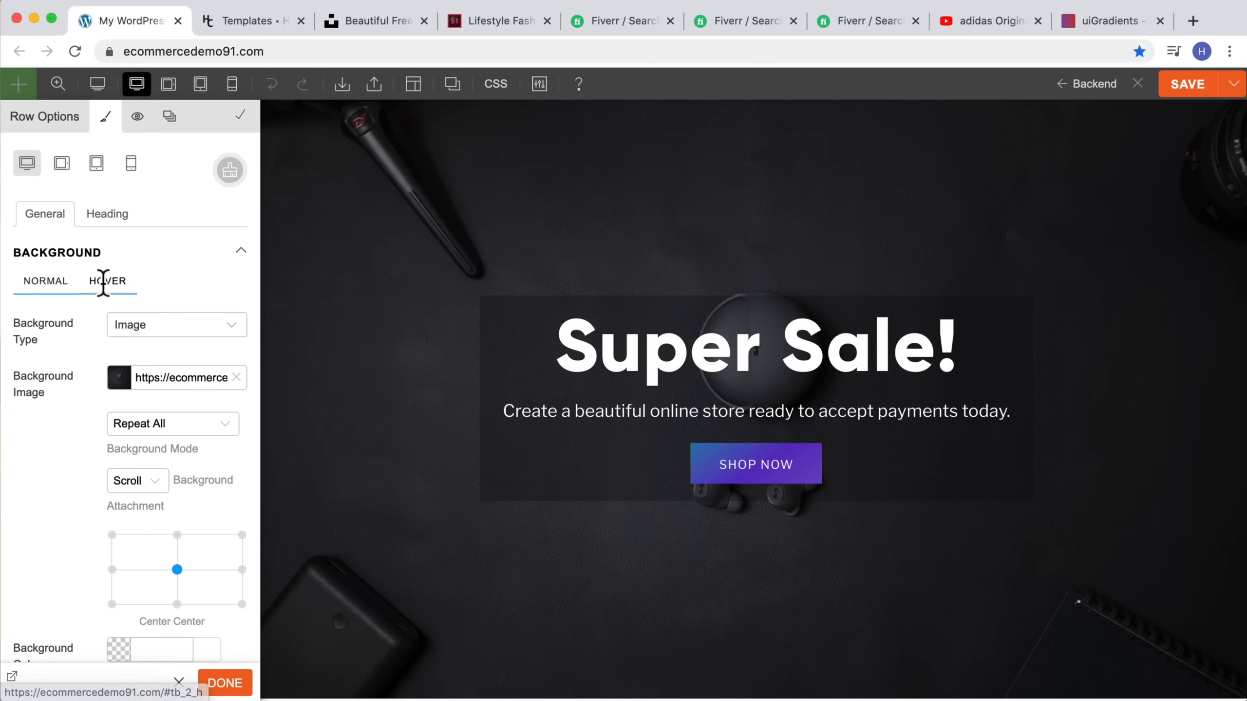
left_click(236, 378)
left_click(35, 282)
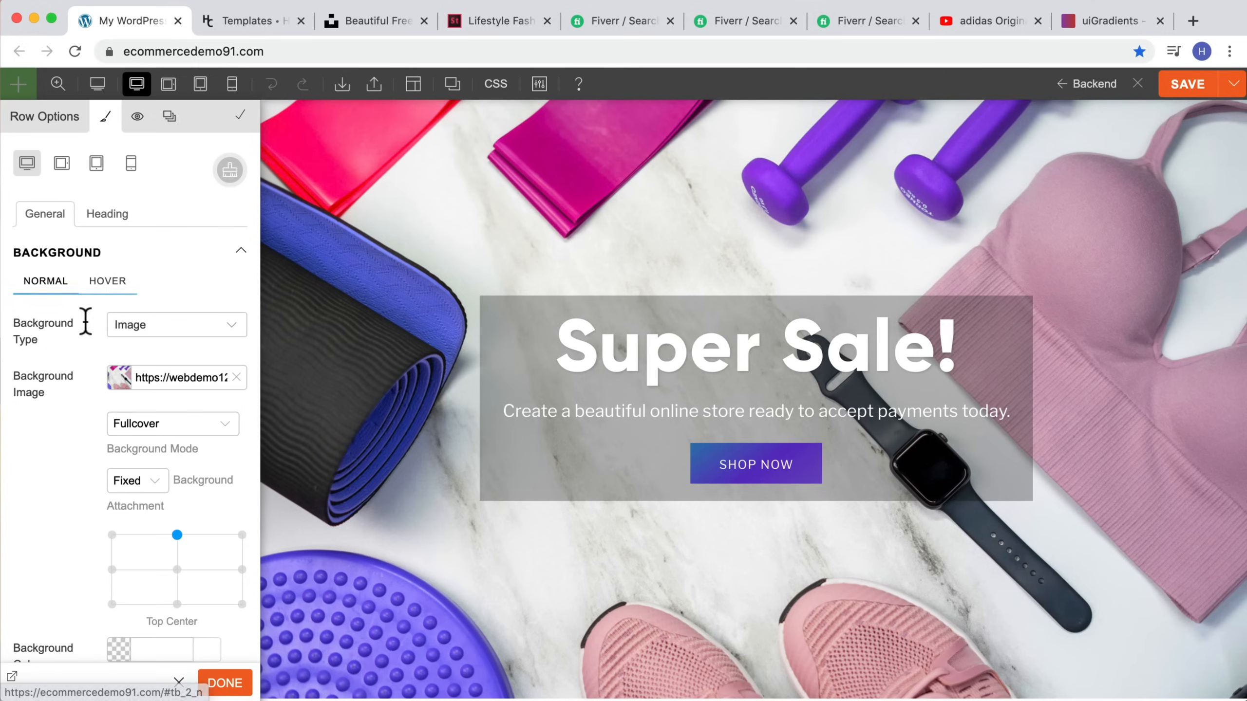
left_click(225, 683)
Step: Set the Anytime Anywhere column's background colour to purple #895ba8 and save it as a colour swatch
scroll(886, 493, "down", 10)
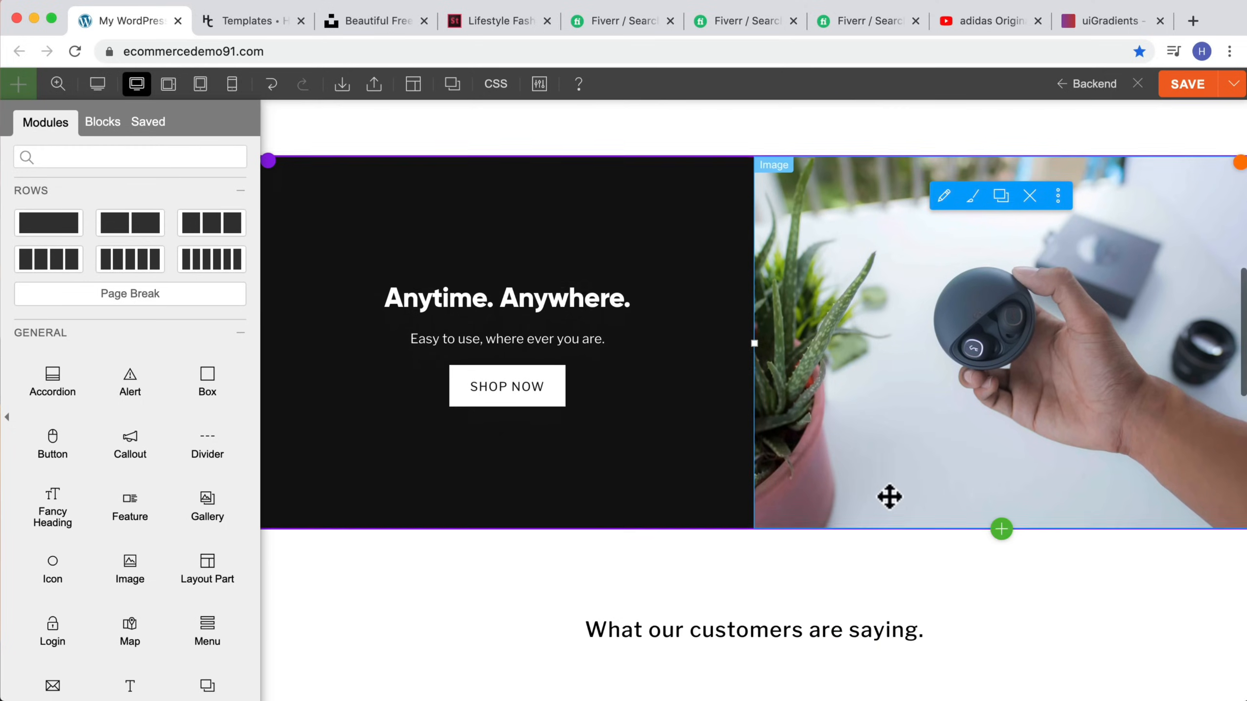
scroll(888, 497, "up", 1)
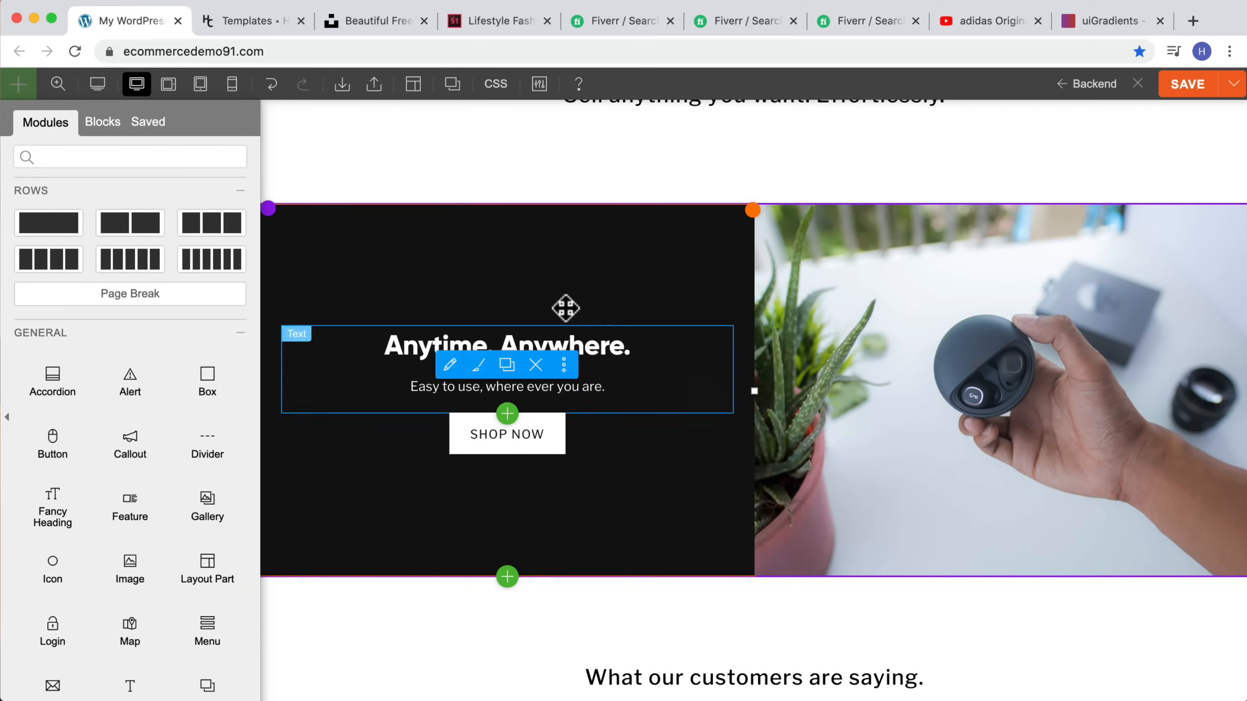
left_click(489, 255)
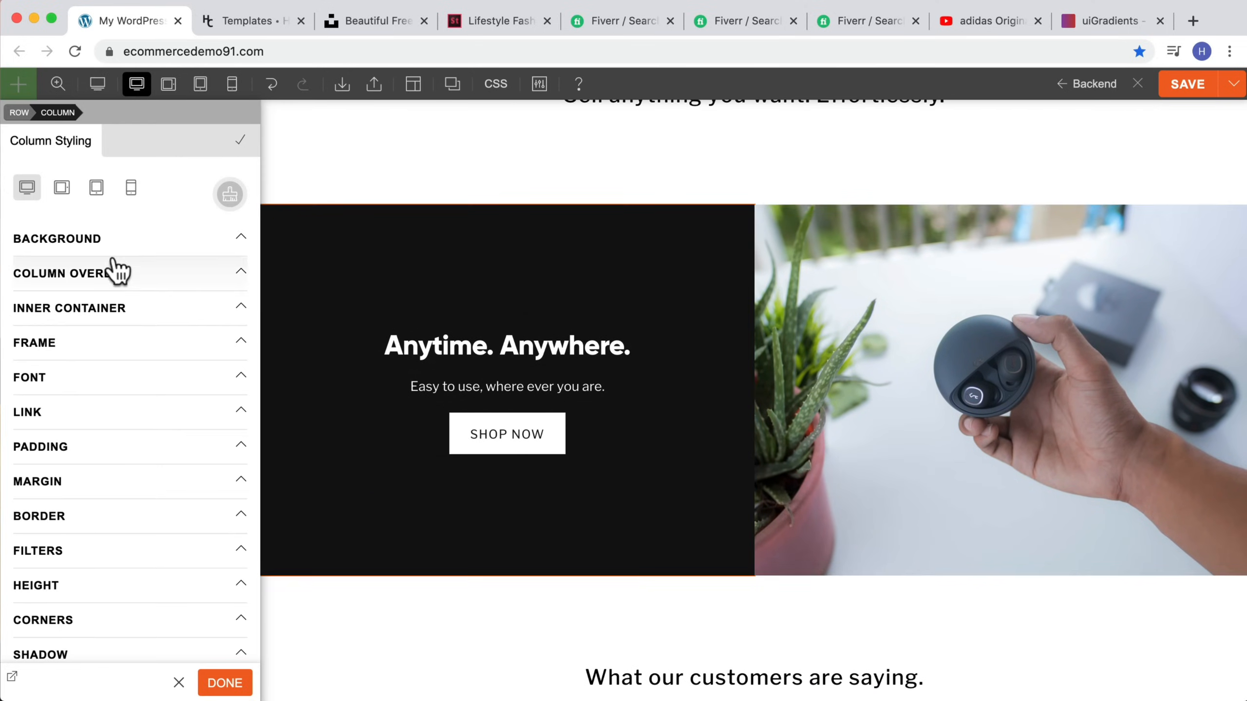
left_click(123, 239)
left_click(118, 410)
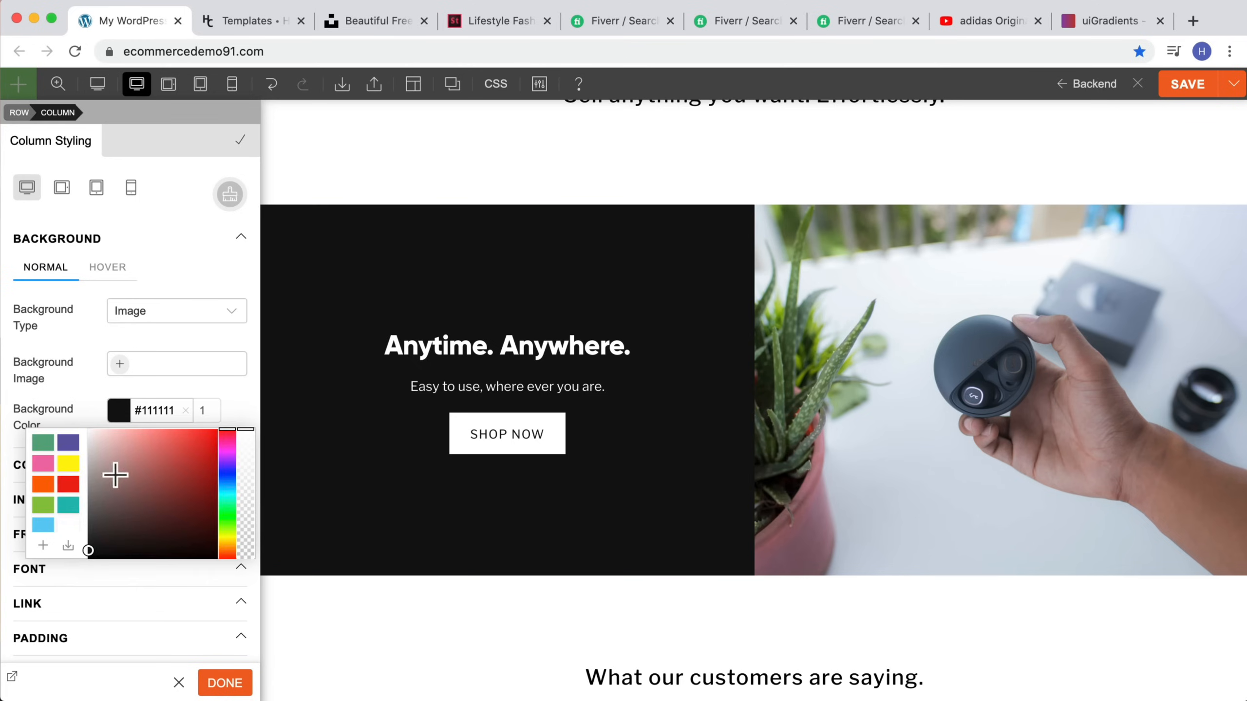
left_click(42, 462)
scroll(537, 445, "down", 2)
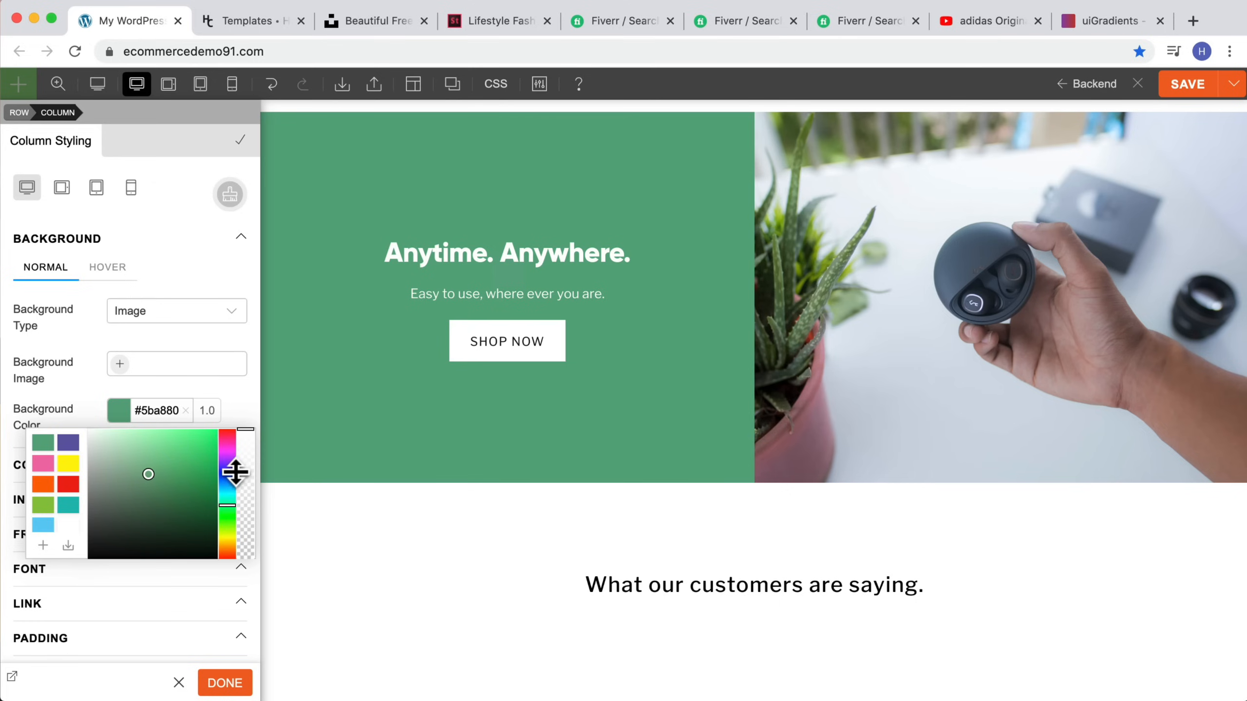
left_click_drag(236, 472, 229, 460)
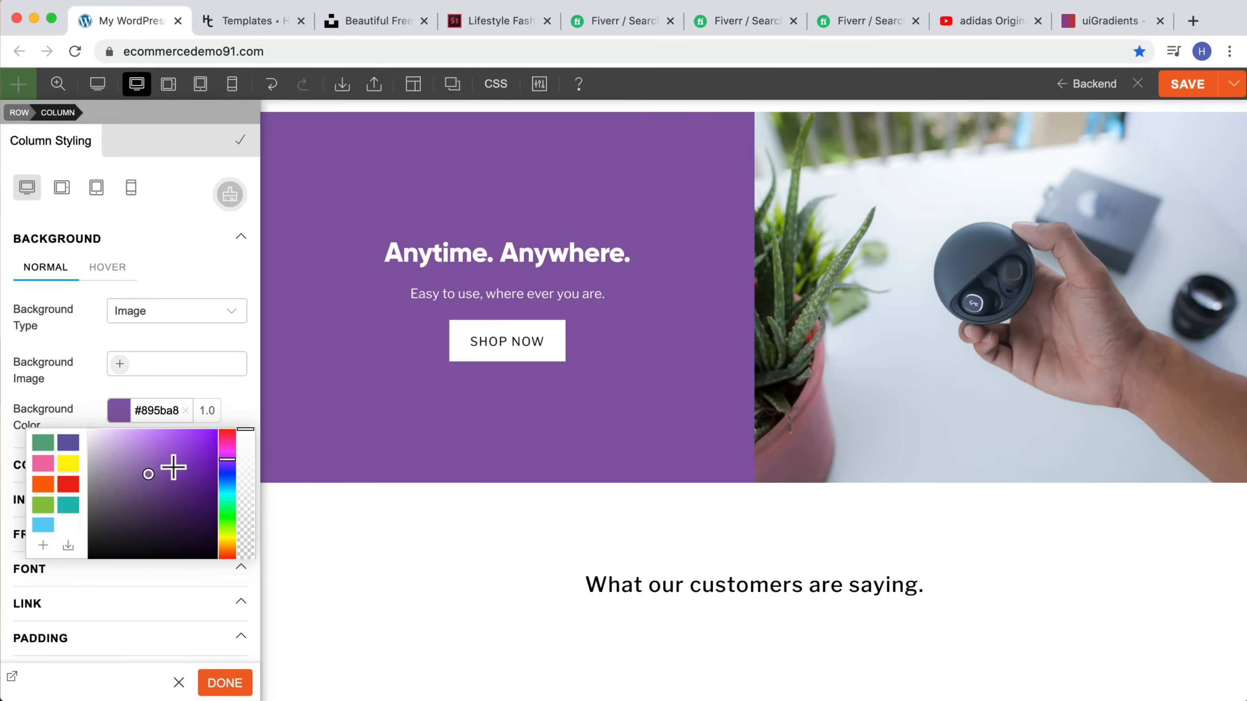
left_click(42, 545)
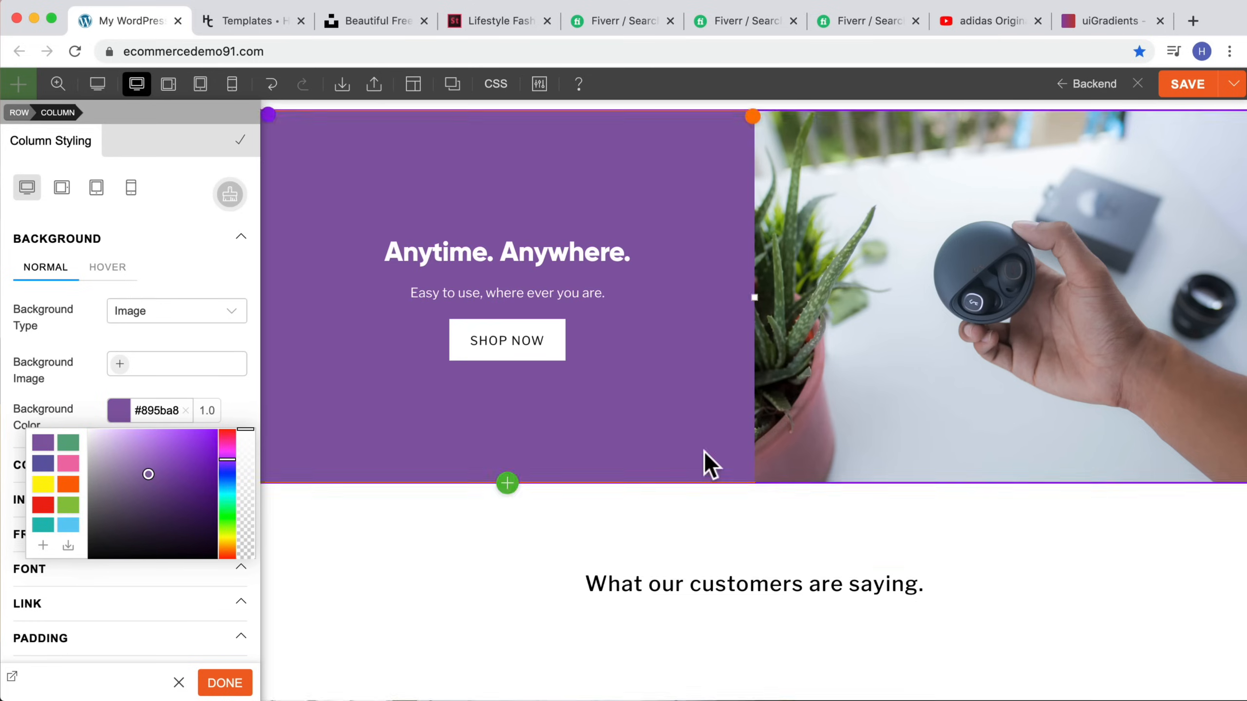
Step: Duplicate the "Sell anything you want. Effortlessly." text and move the copy into the section above the yoga row
scroll(704, 465, "down", 10)
scroll(875, 417, "up", 4)
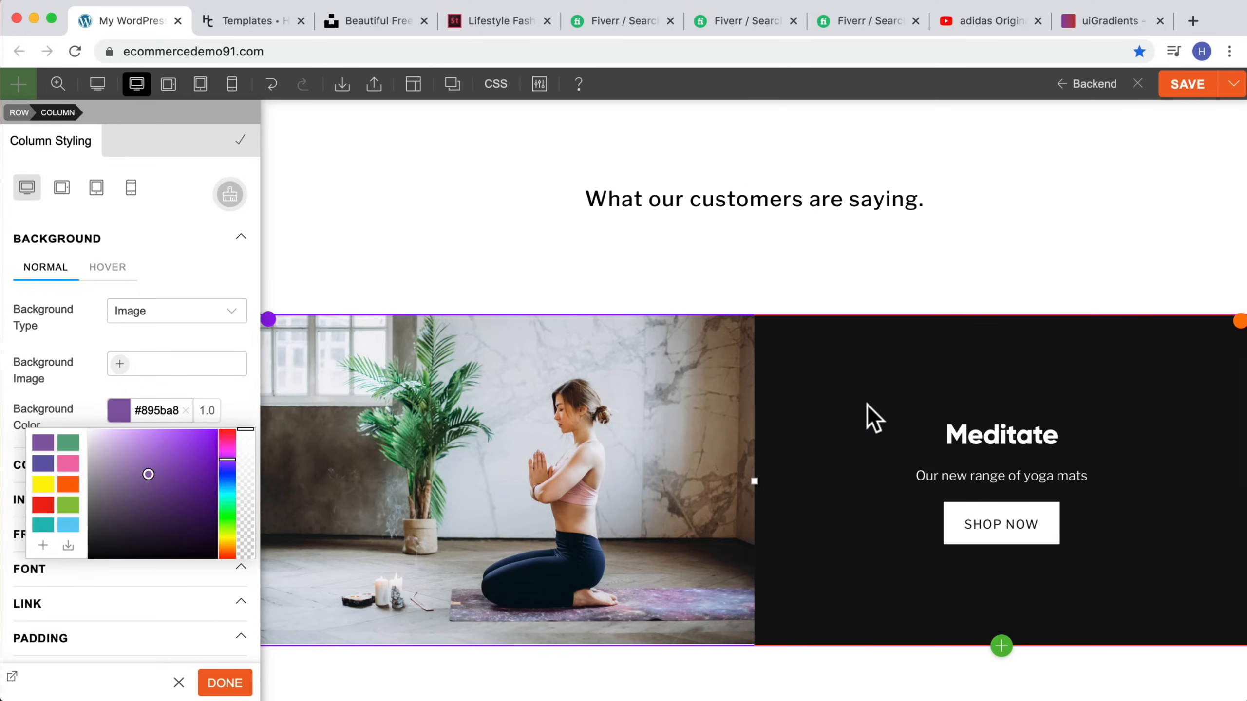
scroll(867, 406, "up", 15)
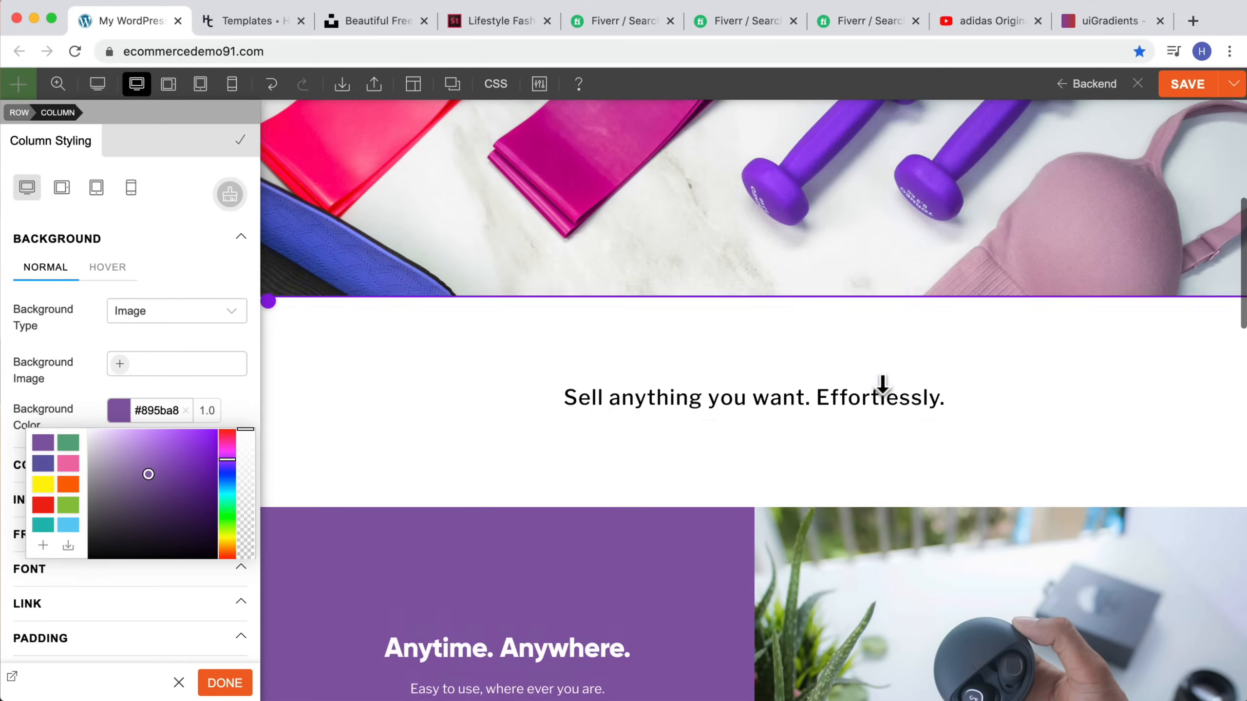
scroll(893, 412, "up", 2)
scroll(918, 439, "down", 1)
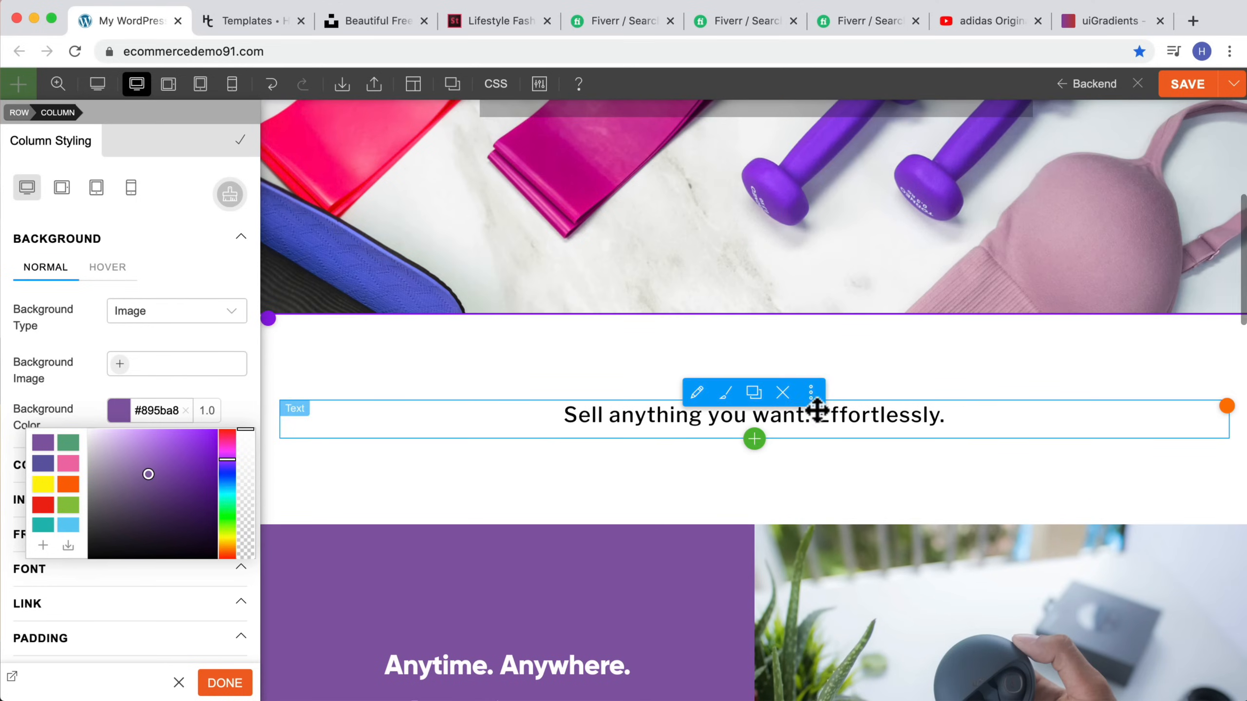
left_click(754, 392)
scroll(859, 393, "down", 2)
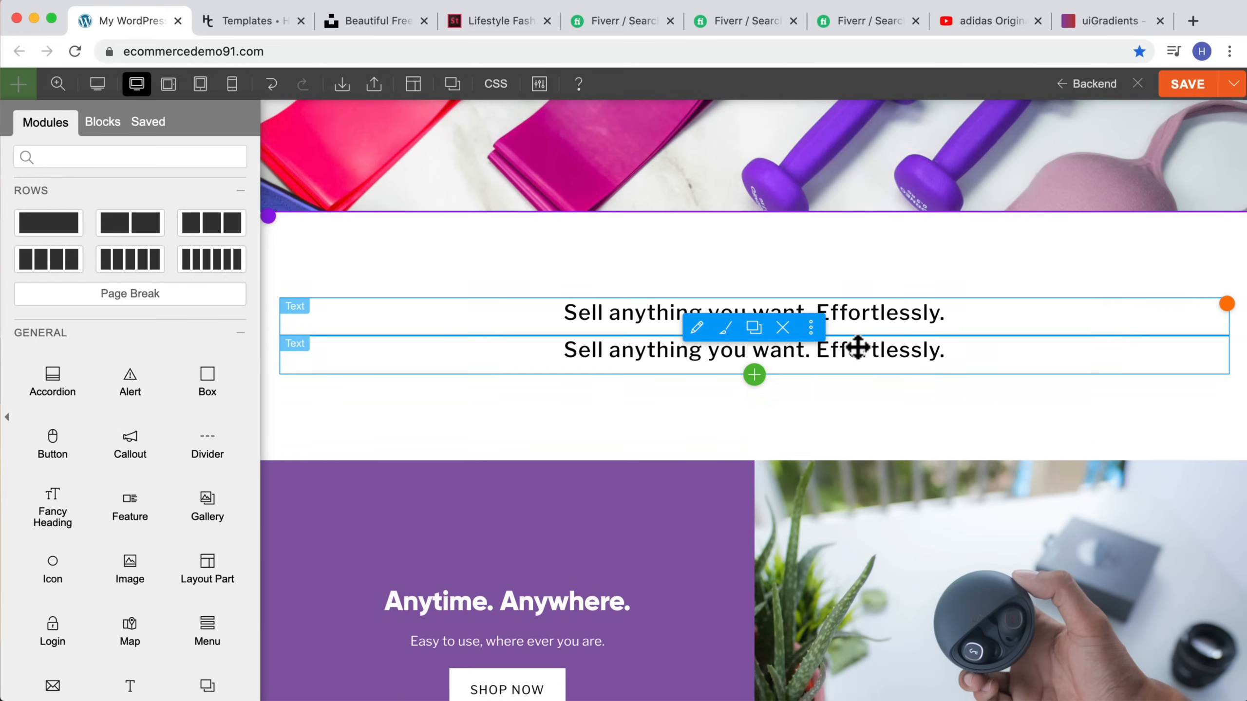
scroll(859, 344, "down", 7)
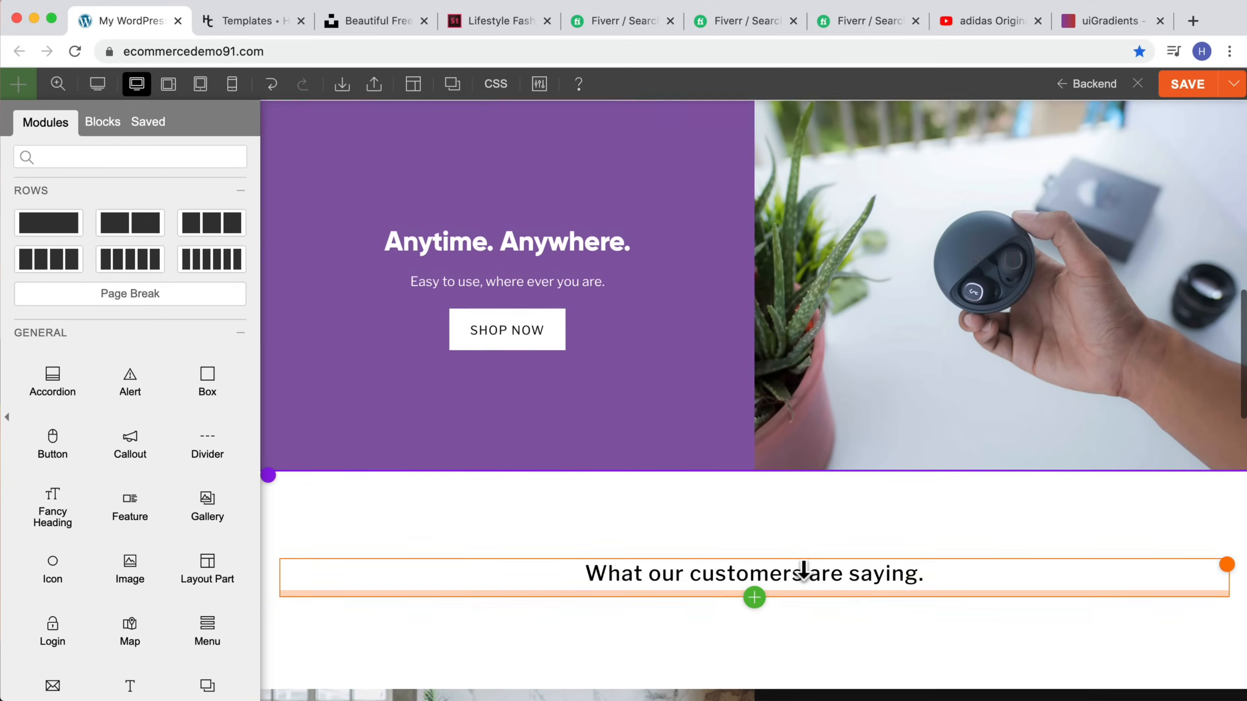
scroll(802, 570, "up", 7)
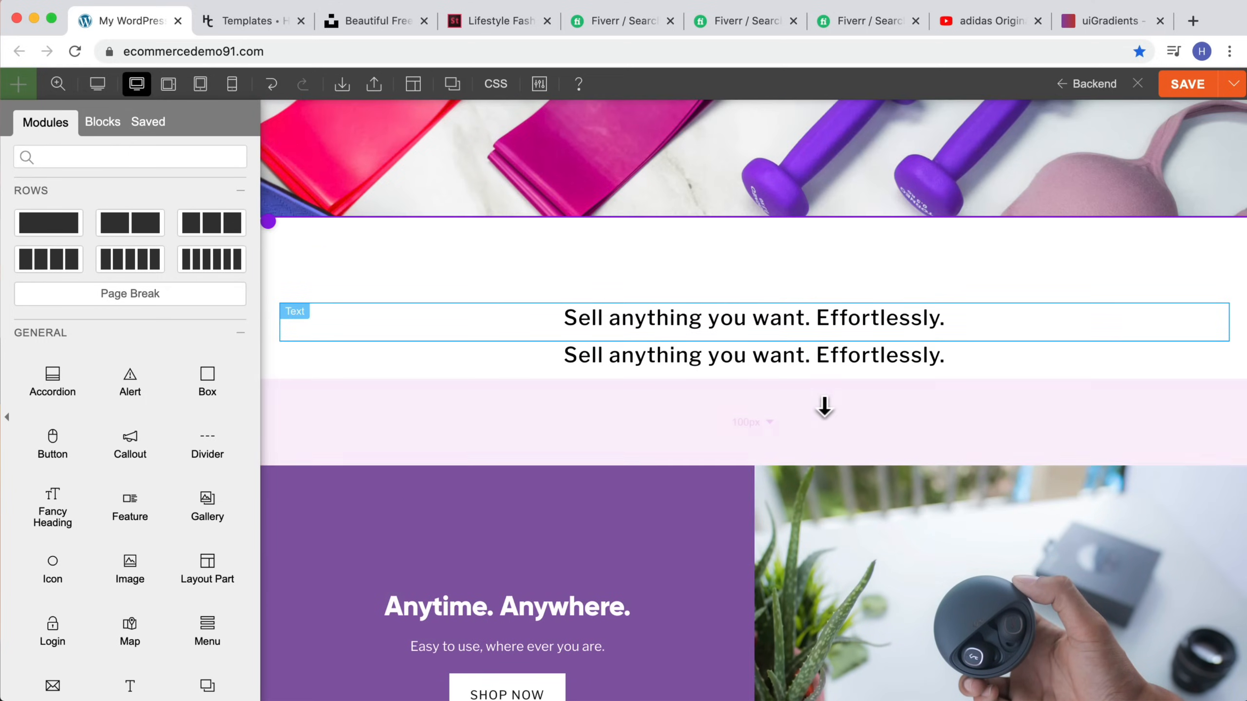
left_click(58, 83)
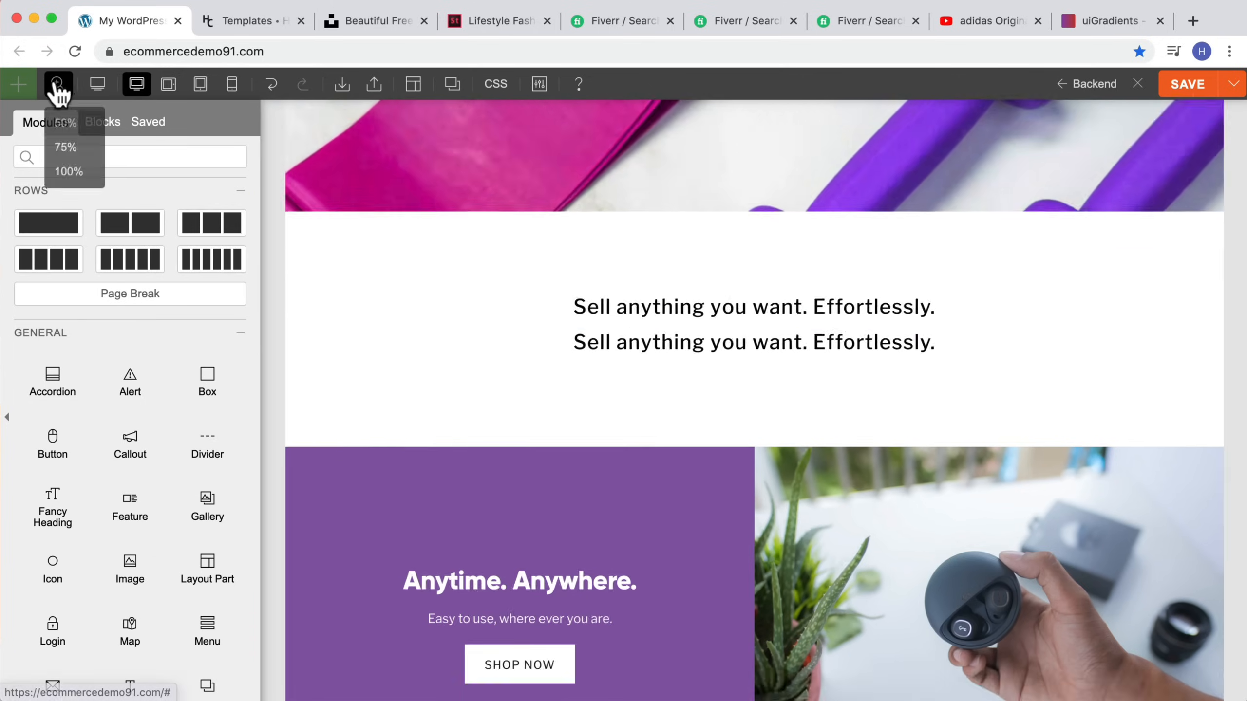
left_click(65, 119)
left_click_drag(767, 189, 777, 476)
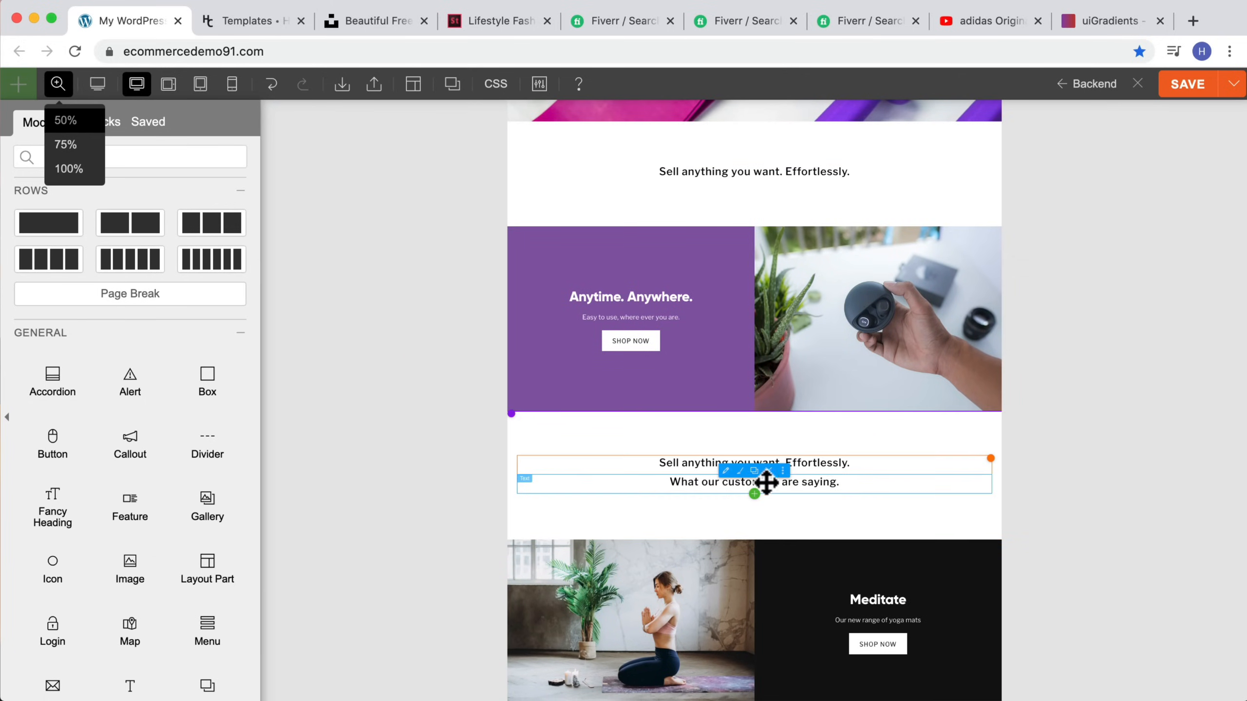
Step: Delete the "What our customers are saying." text module
left_click(768, 470)
left_click(768, 150)
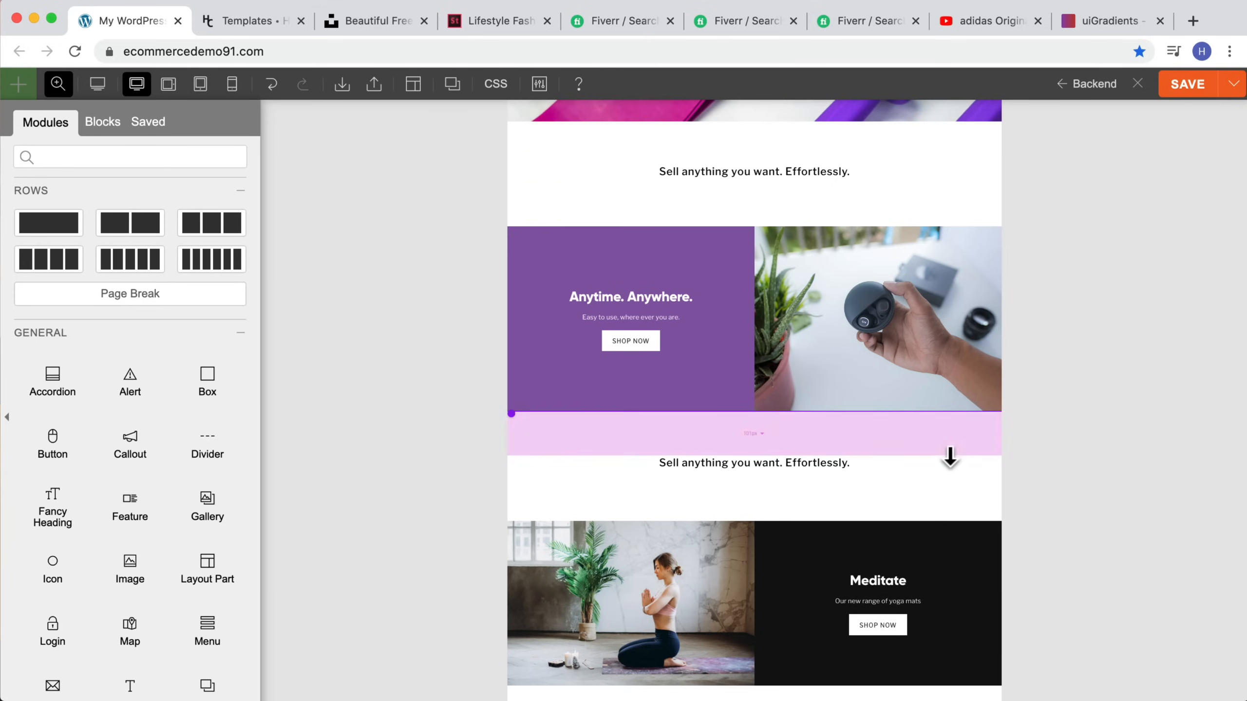
scroll(99, 467, "down", 8)
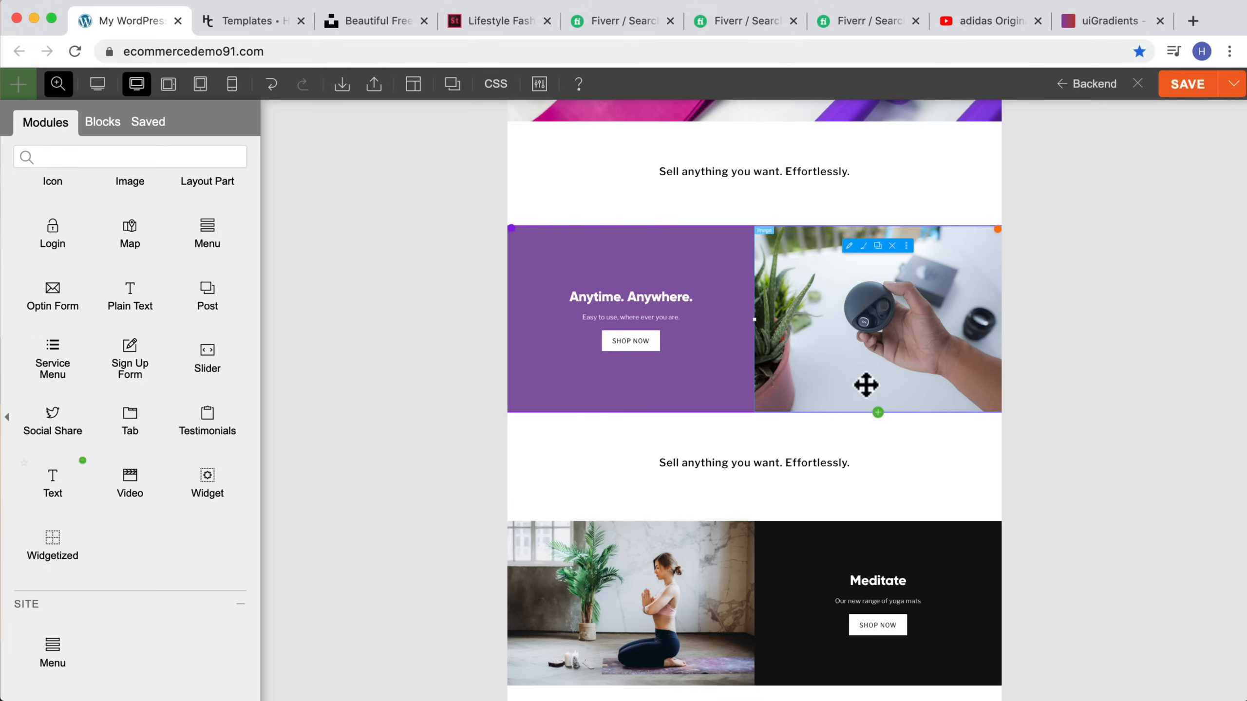
Step: Duplicate the Anytime Anywhere Shop Now button and delete the copy
left_click(629, 334)
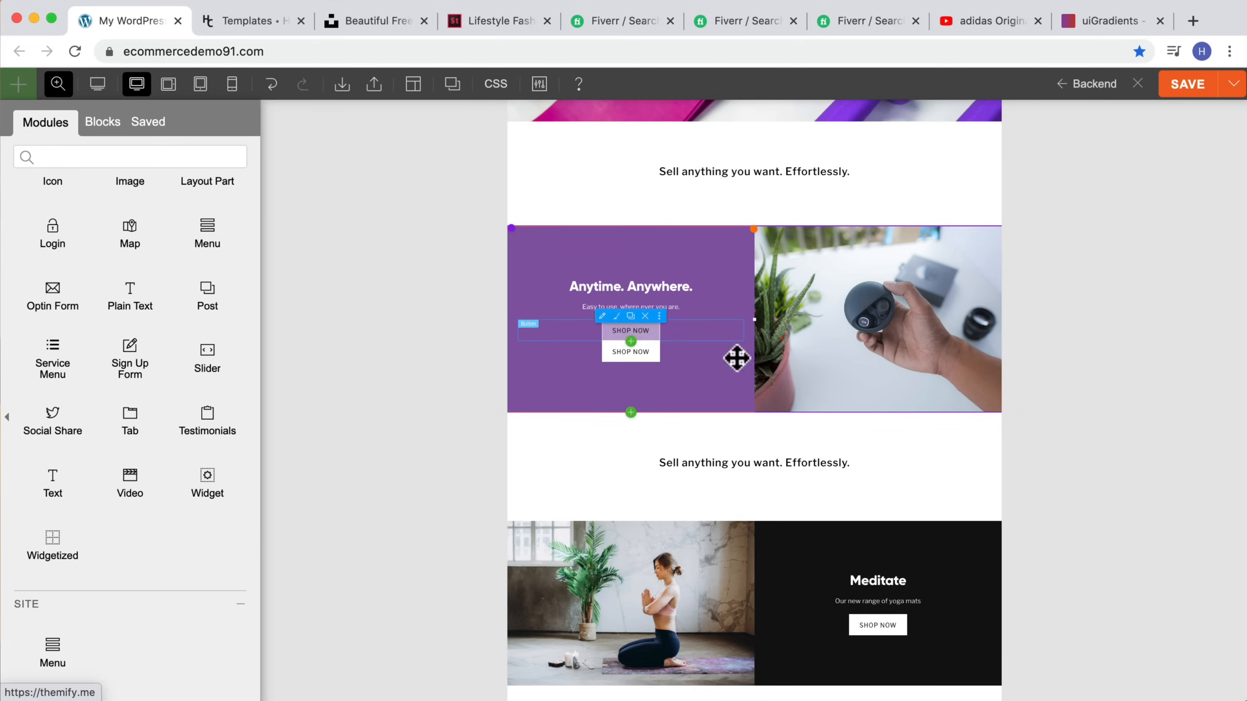
left_click(643, 337)
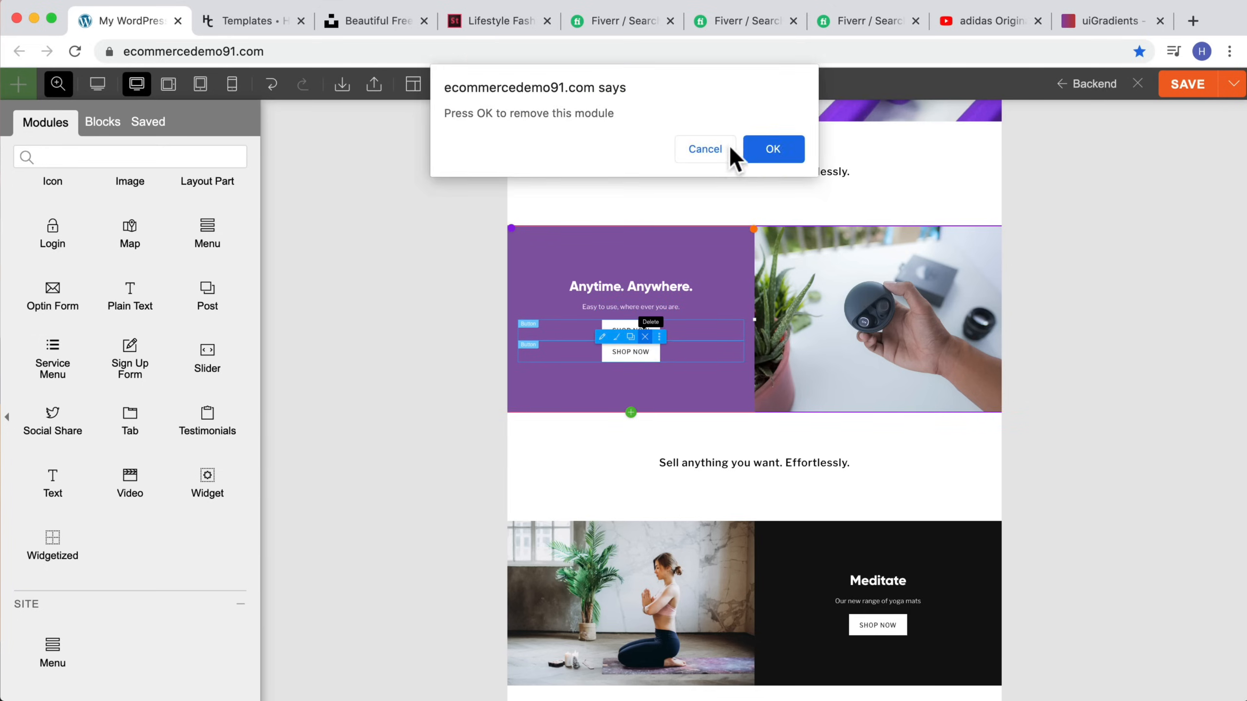
left_click(768, 147)
Step: Duplicate the Anytime Anywhere row with the purple column and product image
scroll(607, 256, "up", 1)
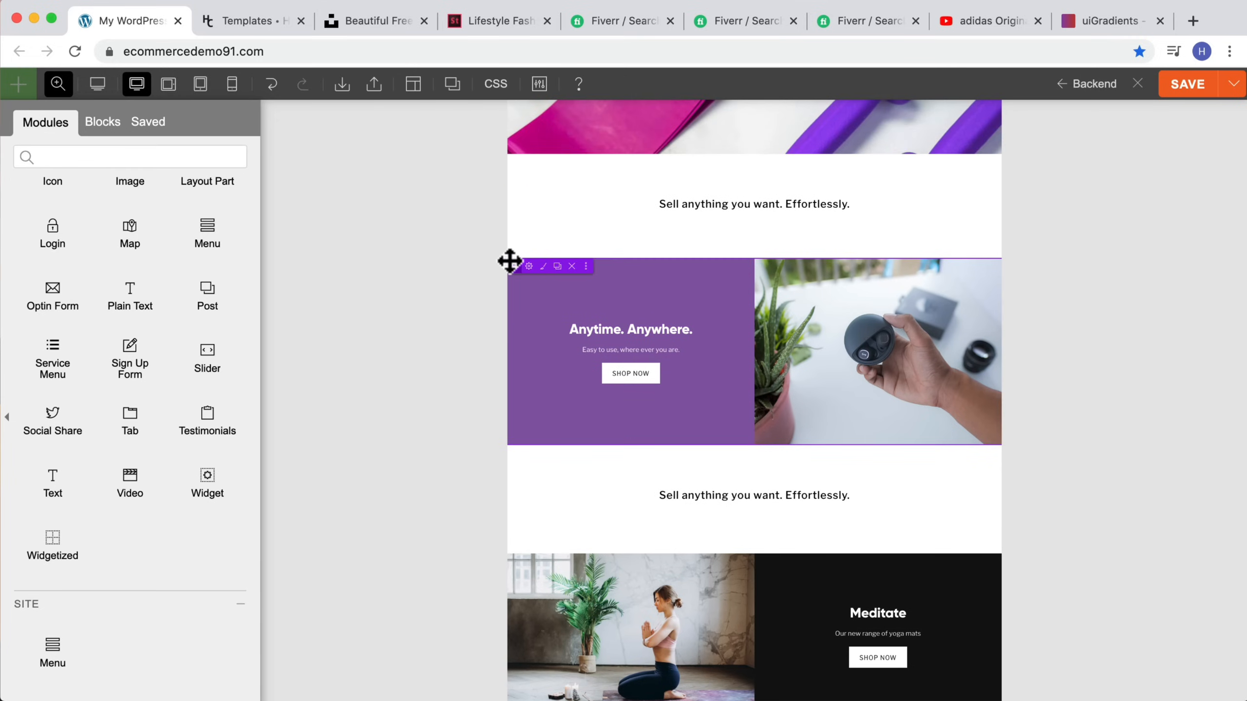
left_click(550, 266)
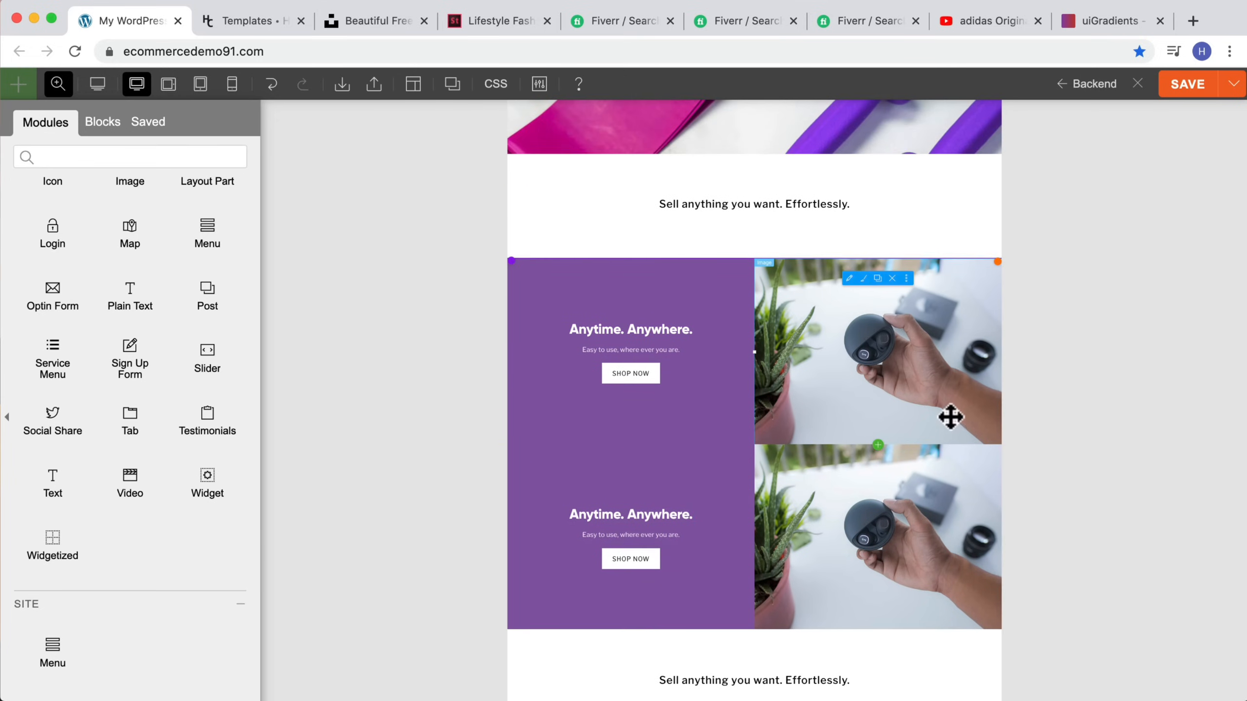
scroll(950, 415, "down", 1)
scroll(953, 416, "down", 2)
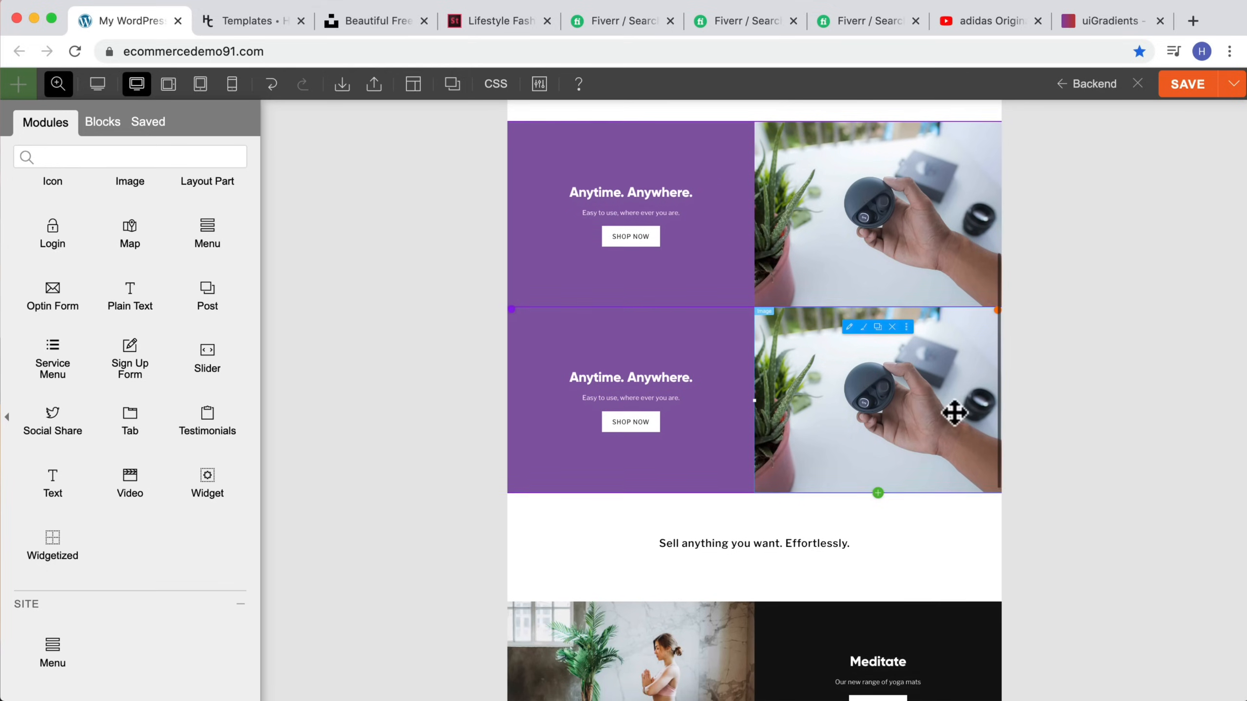
left_click(68, 80)
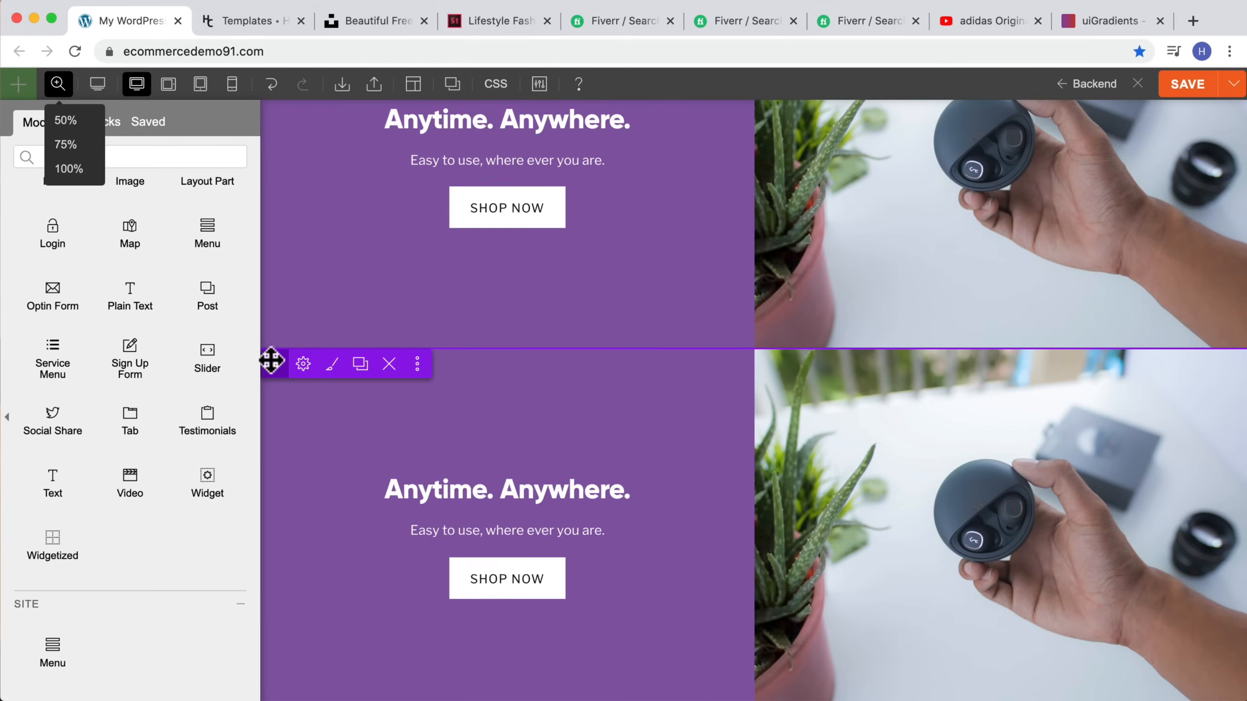
Step: Reverse the column order of the duplicated Anytime Anywhere row
left_click(303, 363)
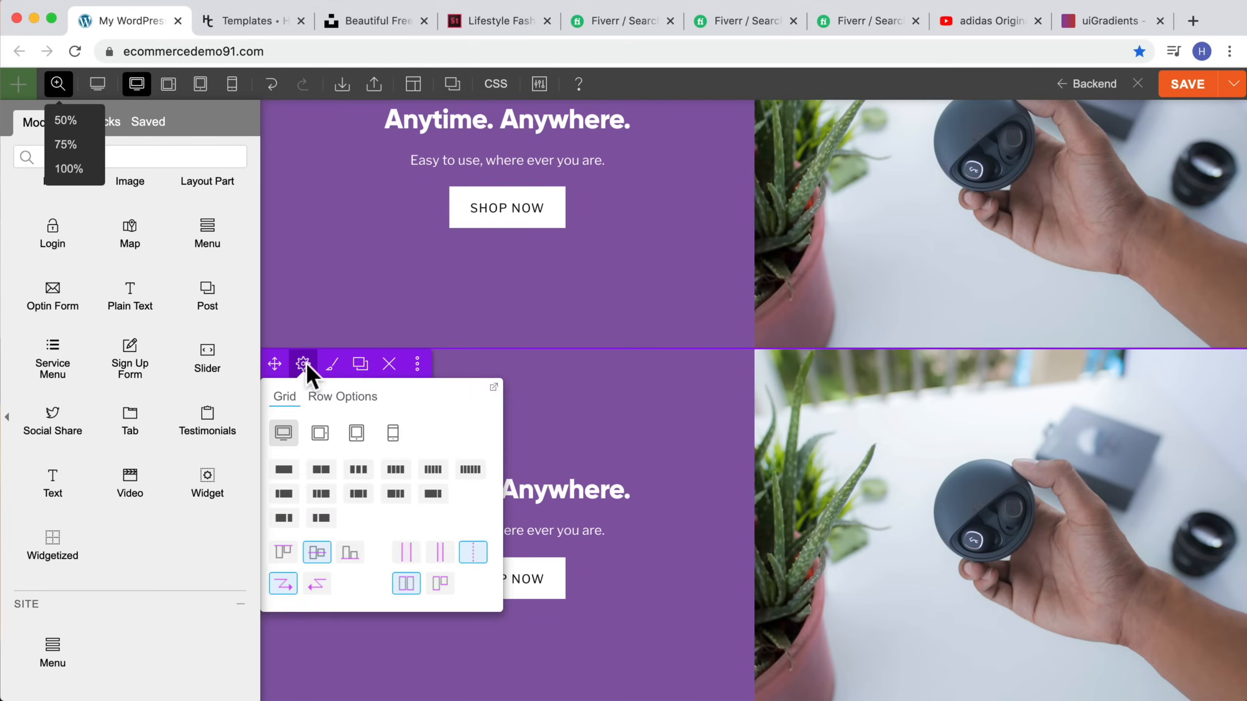
scroll(346, 540, "down", 1)
left_click(316, 572)
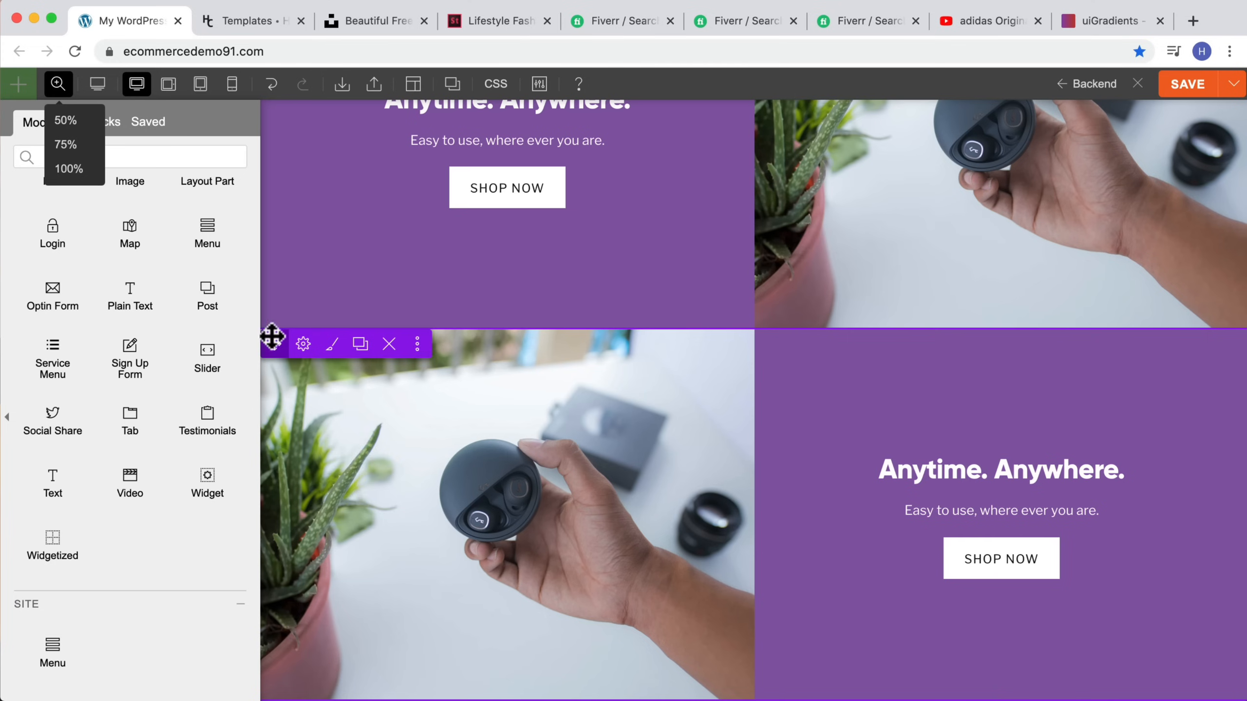
Step: Delete the duplicated Anytime Anywhere row
left_click(390, 345)
left_click(767, 158)
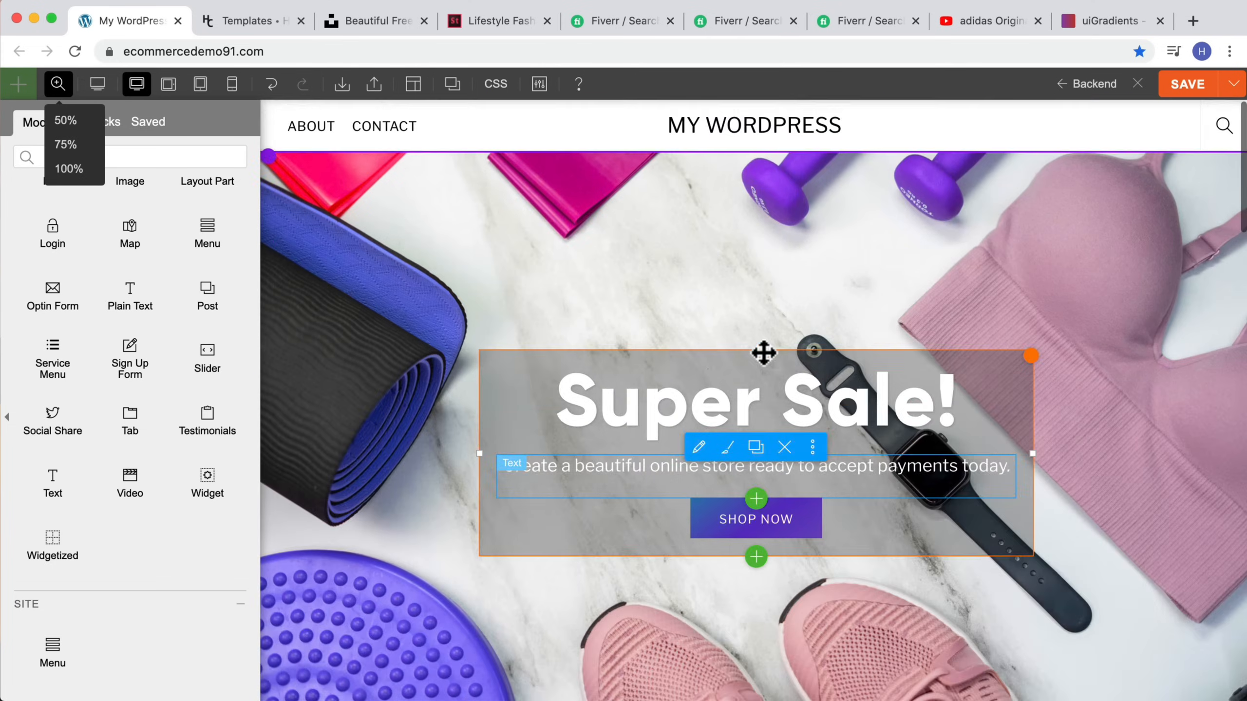
Step: Move the Featured Products row up directly below the Super Sale hero and adjust the spacing beneath it
scroll(763, 353, "down", 10)
scroll(763, 353, "down", 4)
scroll(764, 352, "up", 10)
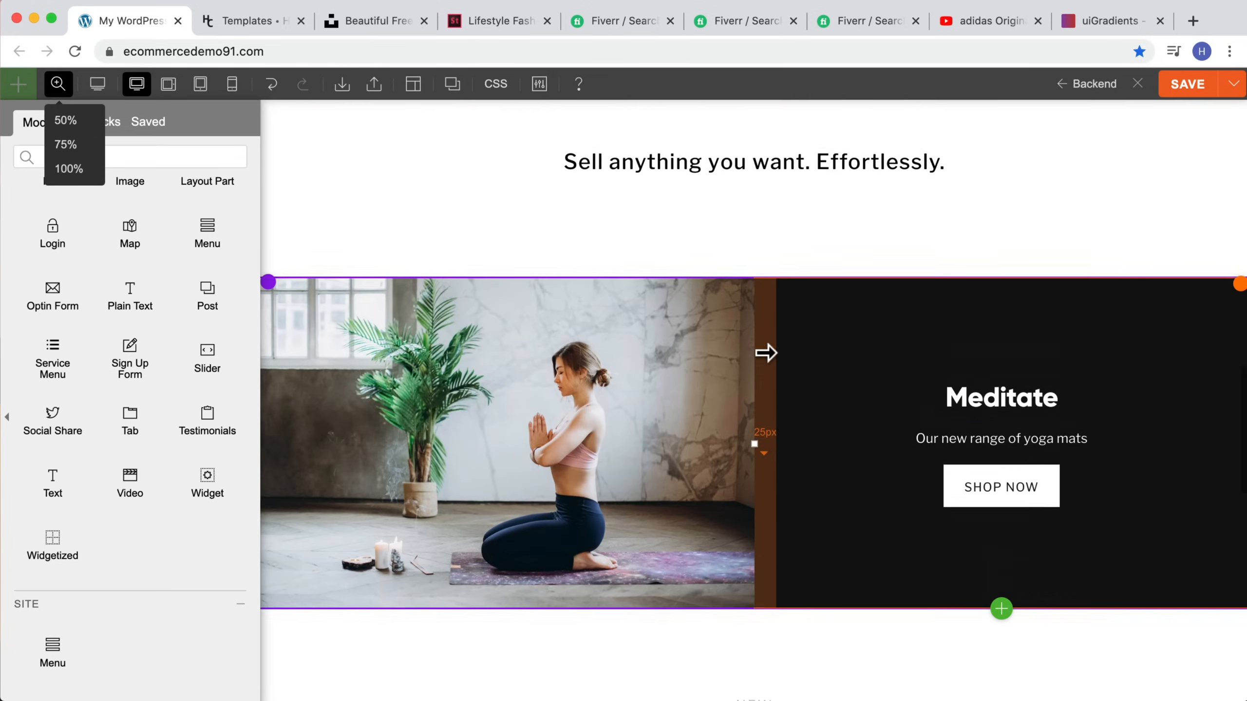
scroll(764, 353, "down", 5)
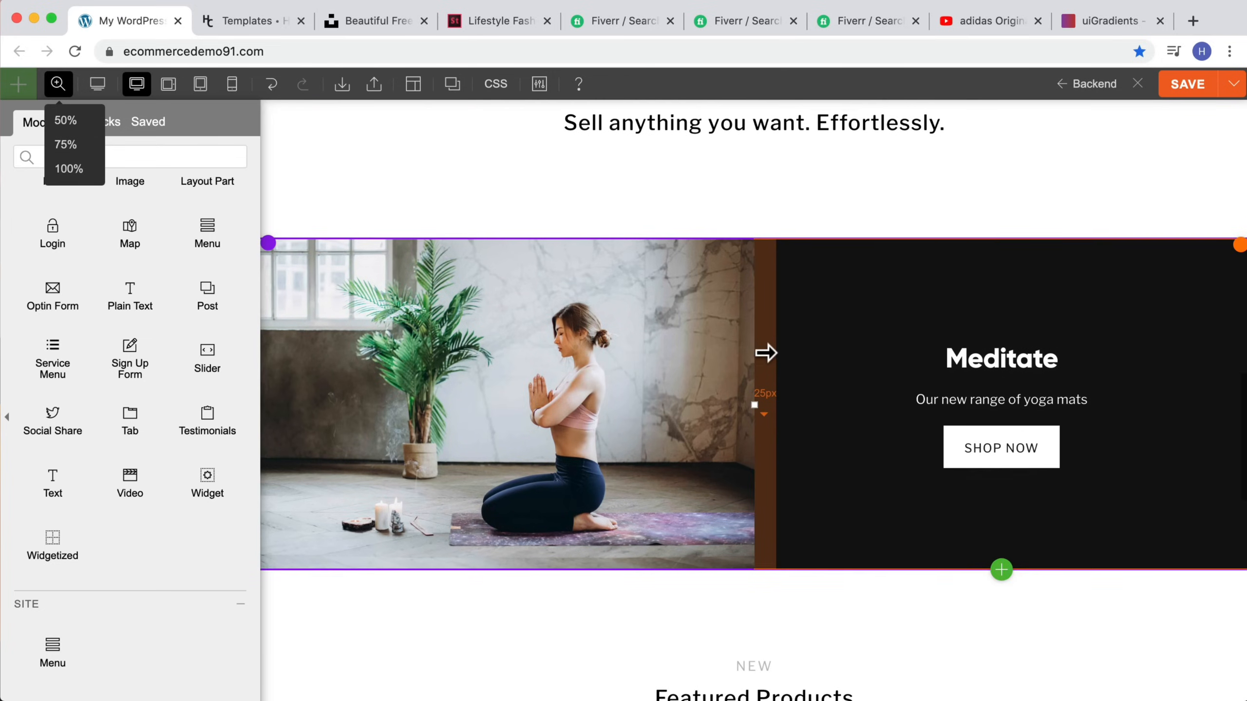
scroll(764, 352, "down", 4)
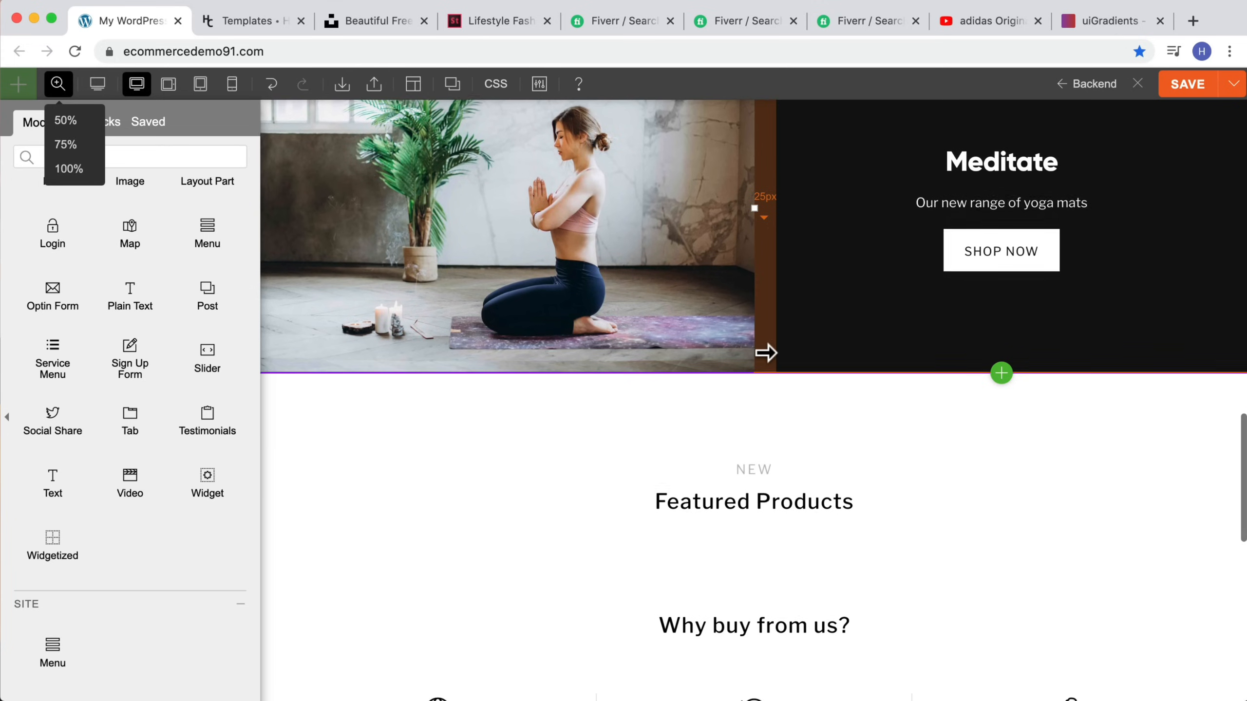
scroll(763, 352, "down", 3)
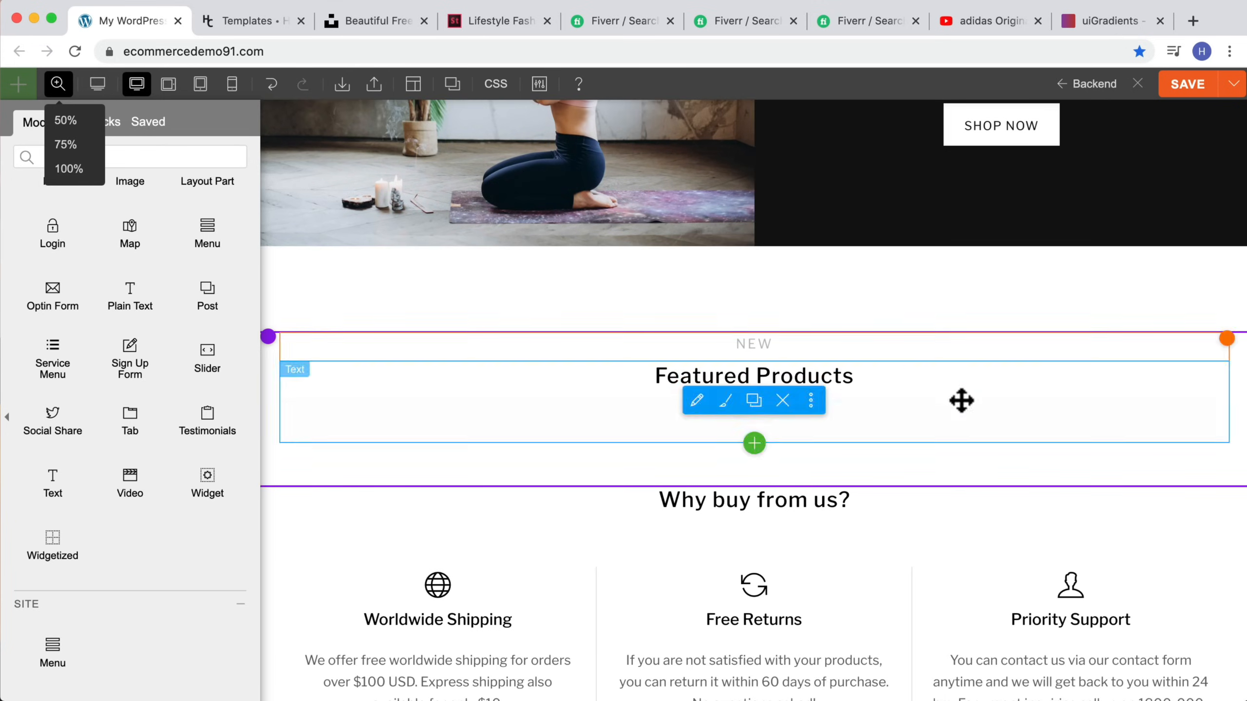
scroll(805, 525, "down", 3)
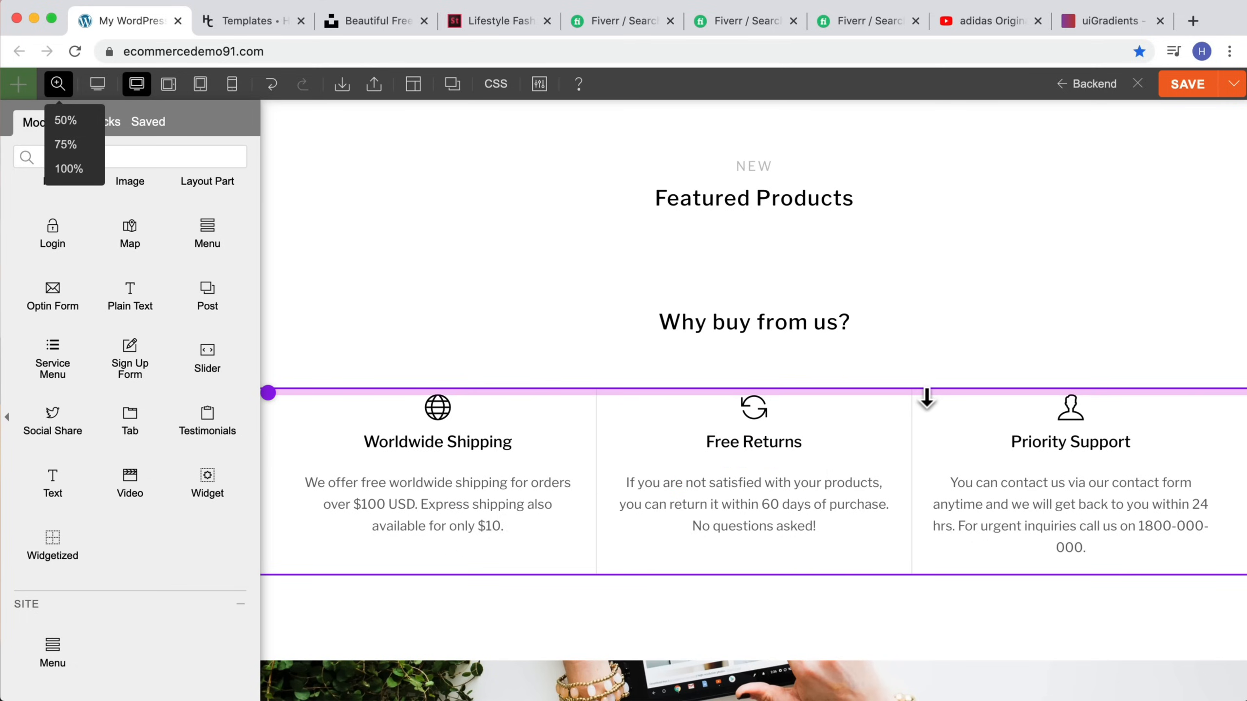
scroll(359, 250, "up", 1)
left_click(62, 121)
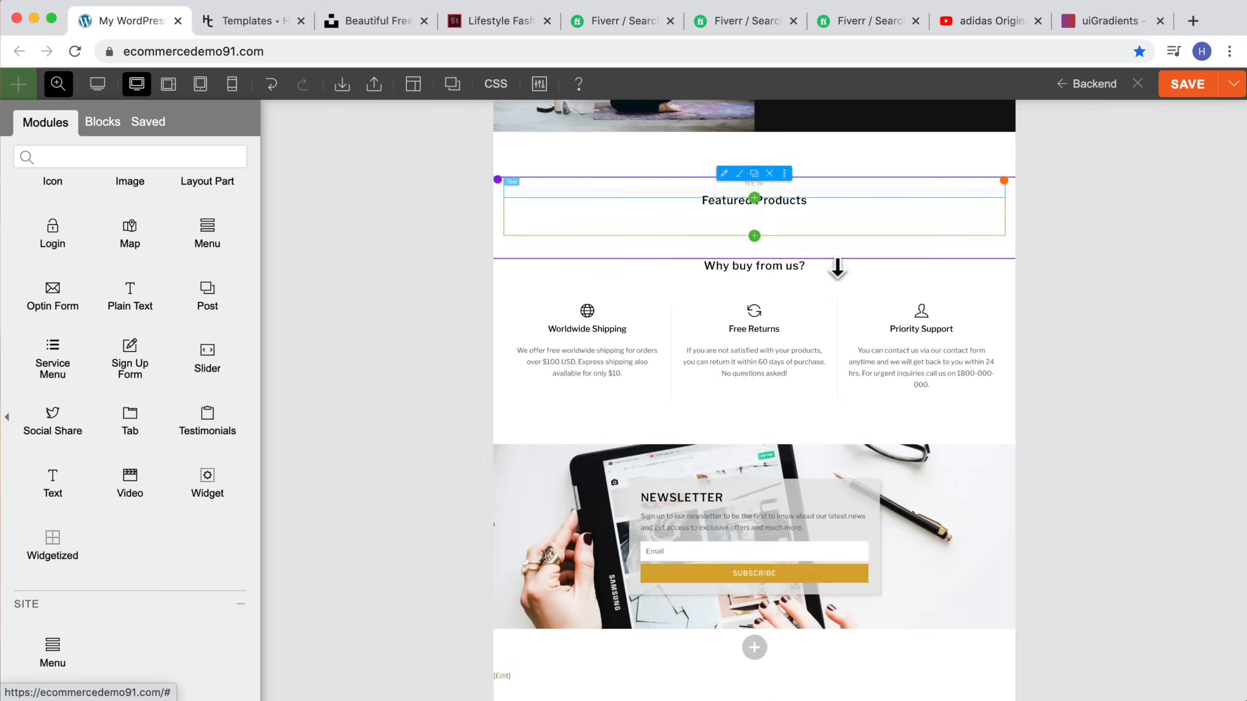
scroll(835, 265, "up", 3)
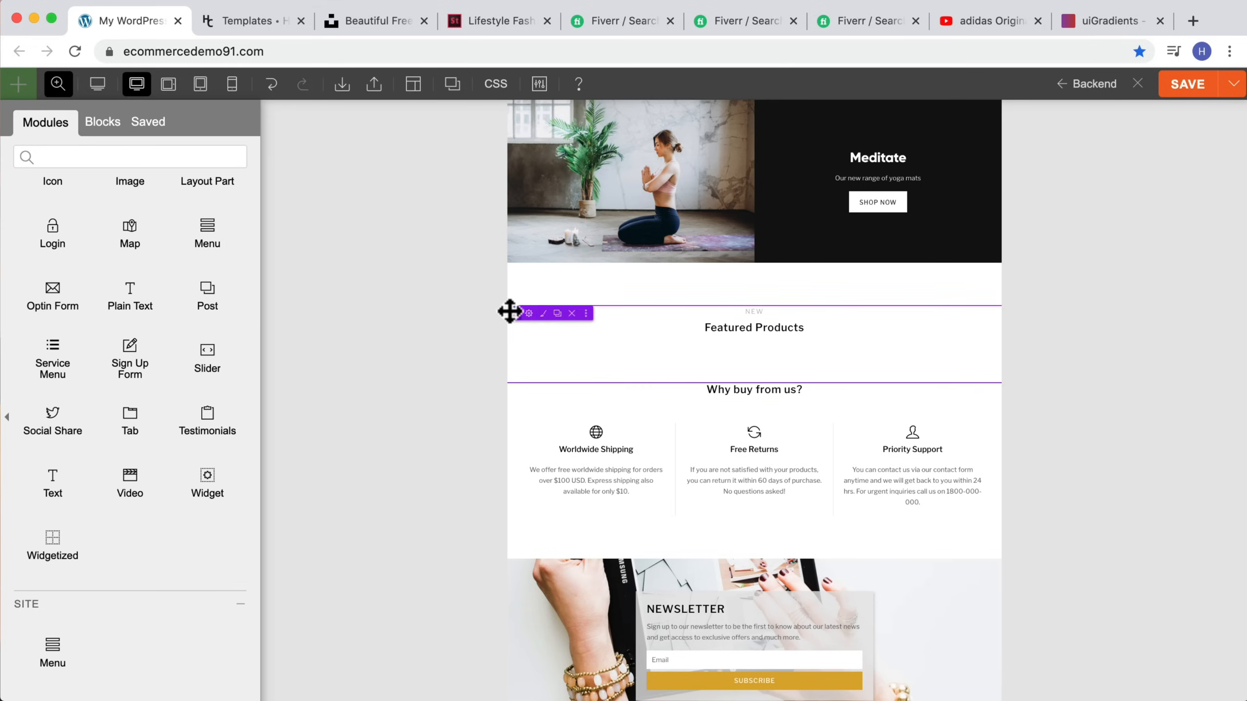
mouse_move(514, 309)
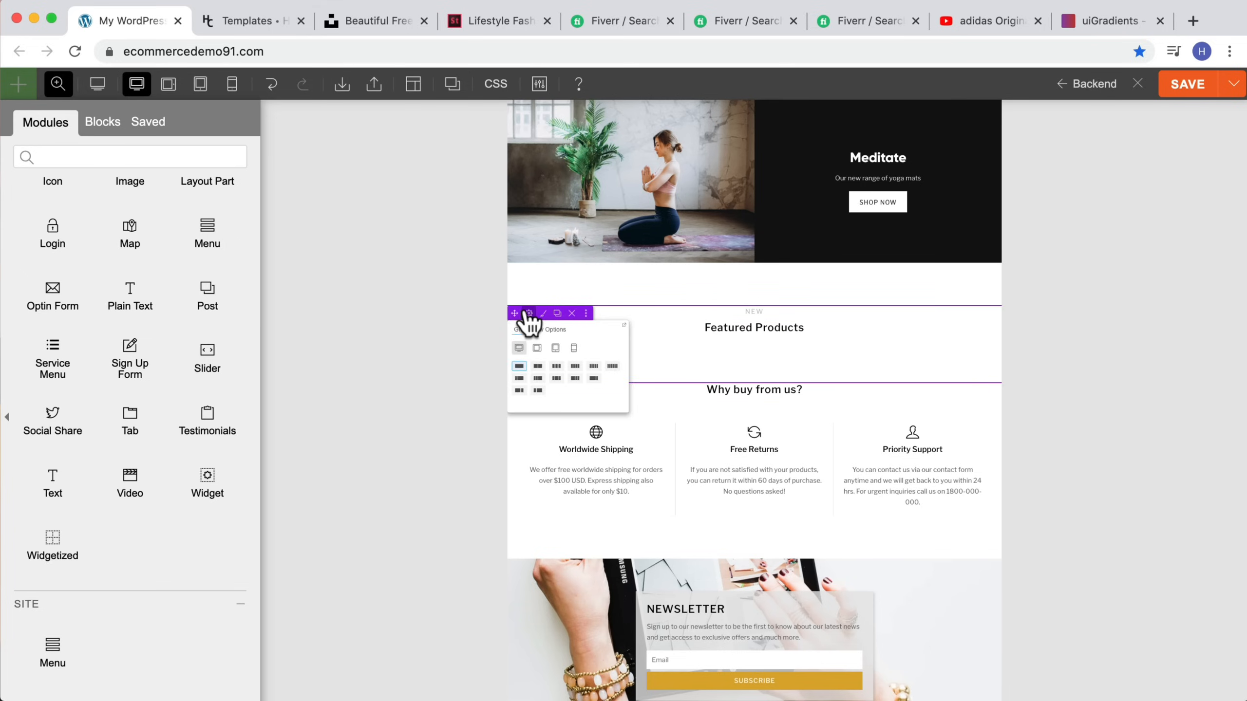
left_click_drag(516, 312, 582, 243)
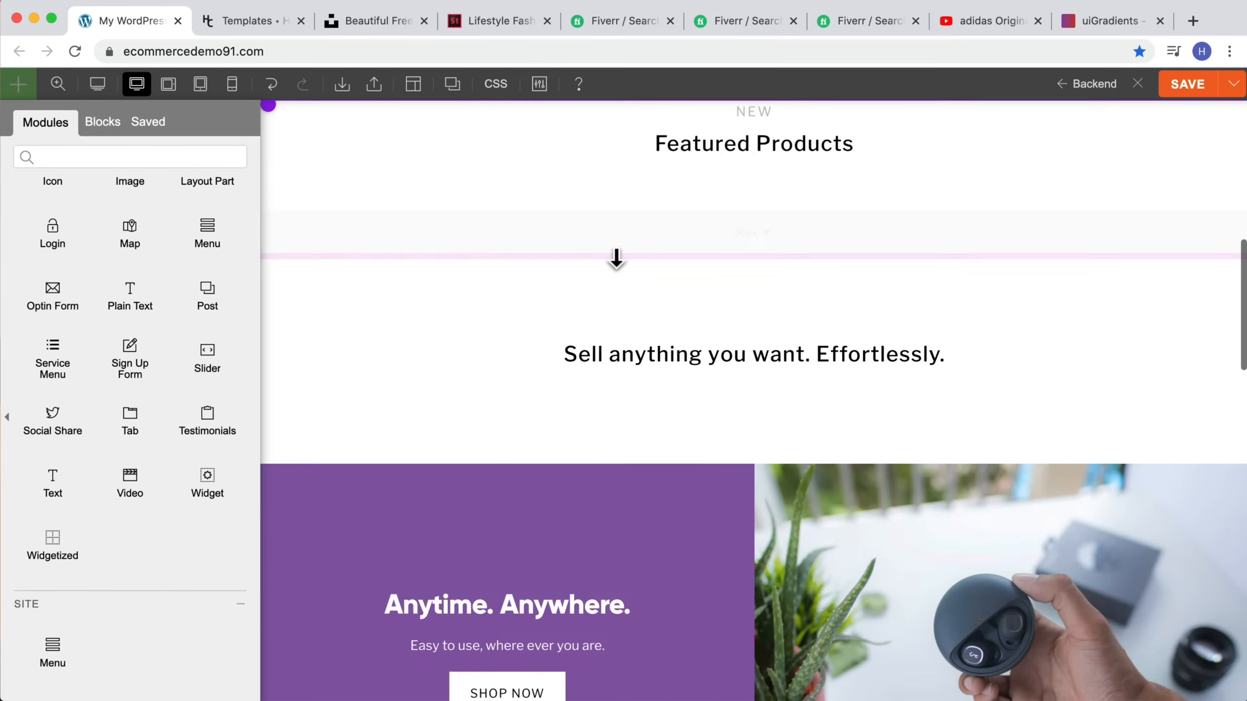
left_click_drag(943, 253, 940, 282)
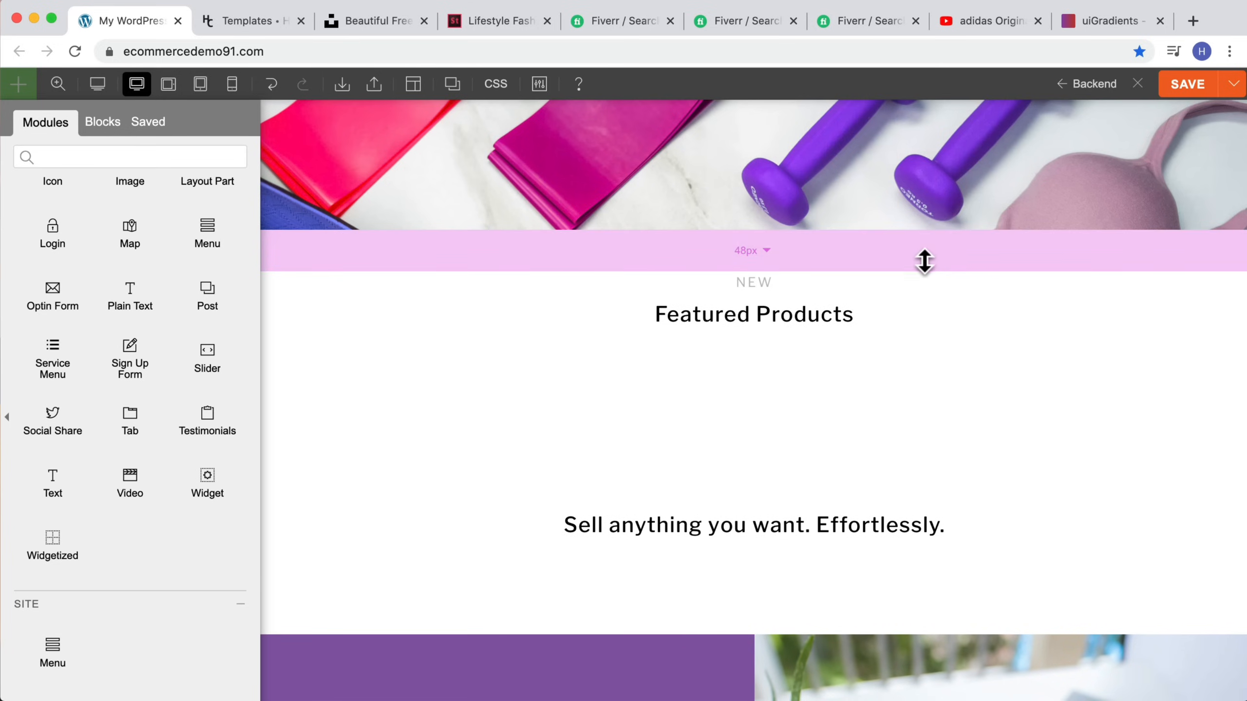
Step: Switch the builder to the mobile breakpoint and scroll through the homepage sections
left_click(58, 83)
scroll(584, 216, "down", 5)
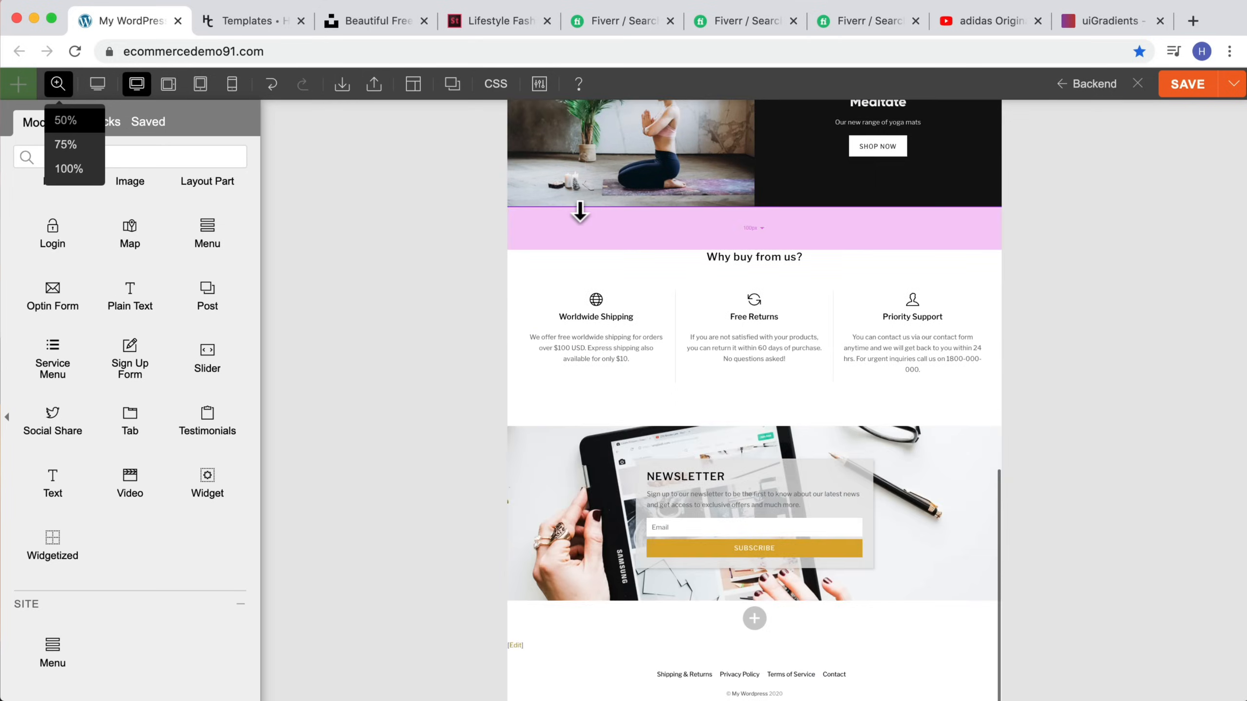
scroll(579, 209, "up", 10)
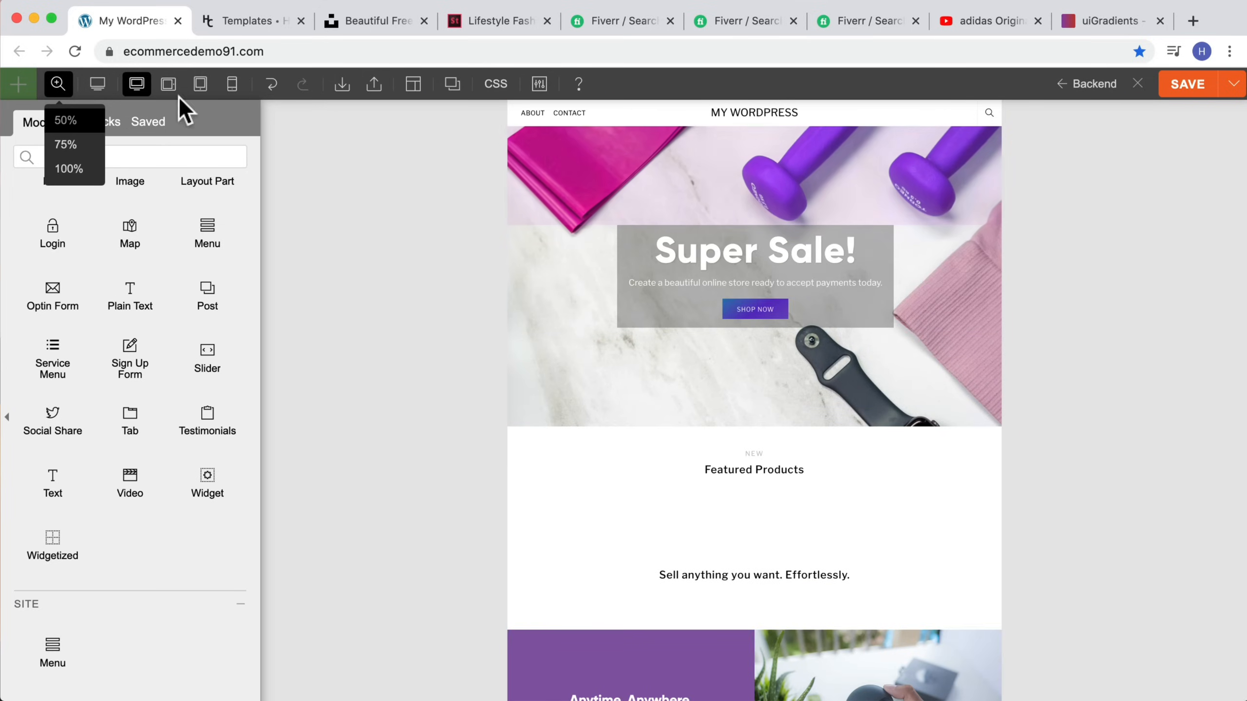
left_click(231, 84)
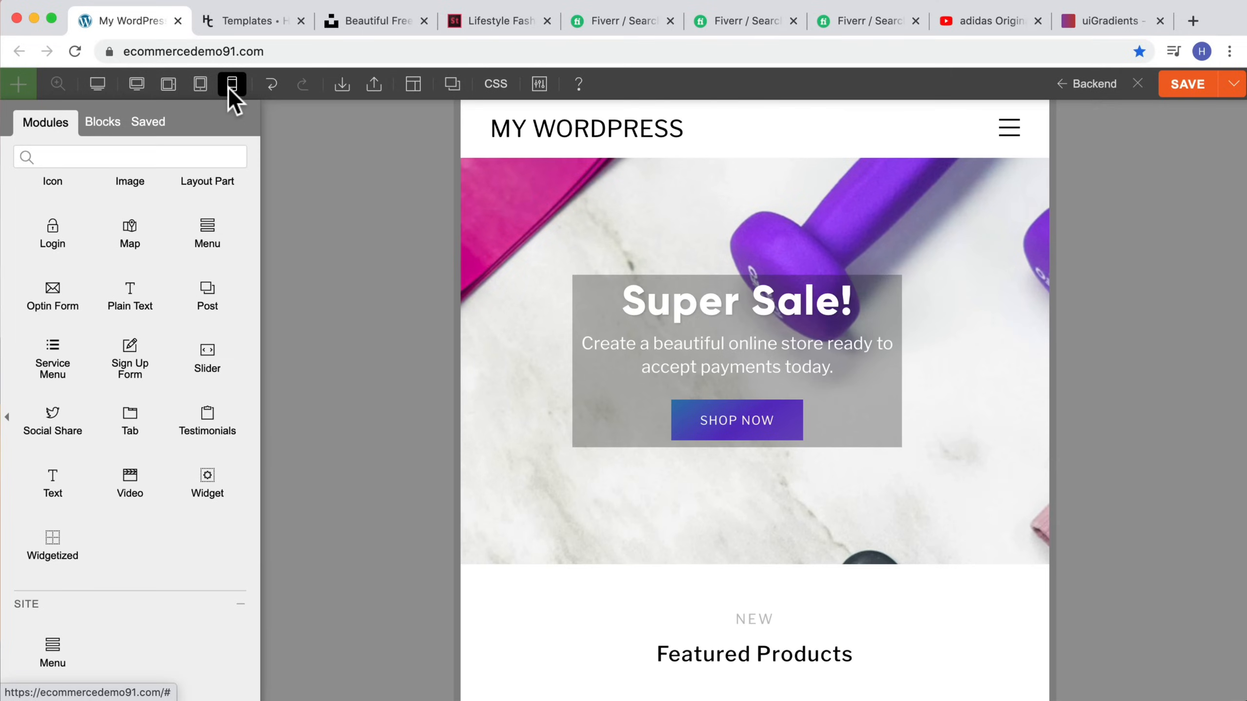
scroll(835, 275, "down", 15)
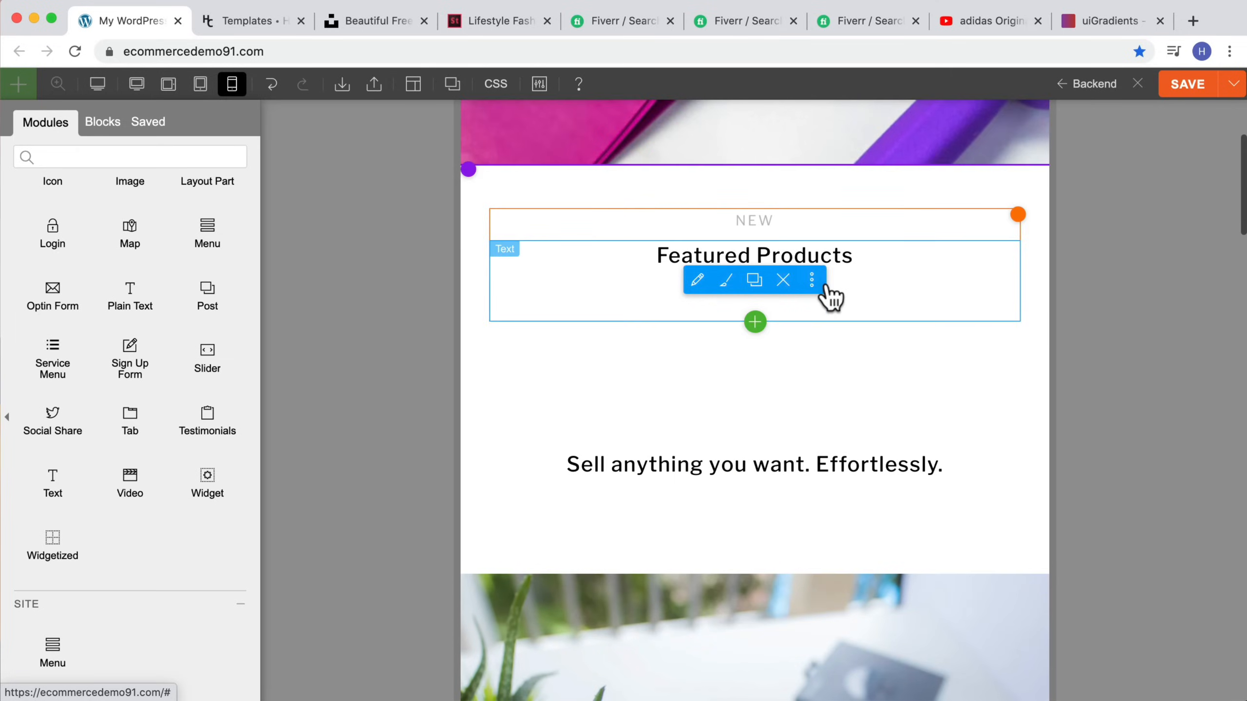
scroll(859, 312, "down", 15)
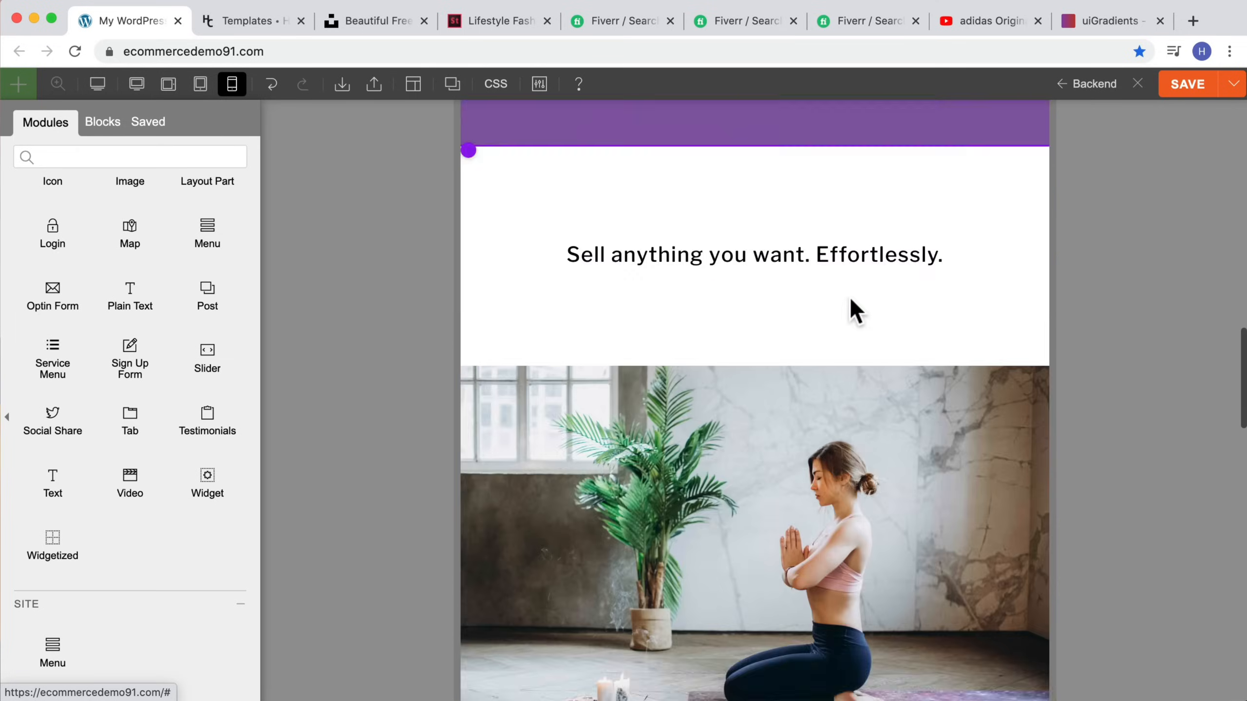
scroll(853, 312, "up", 5)
scroll(853, 311, "down", 6)
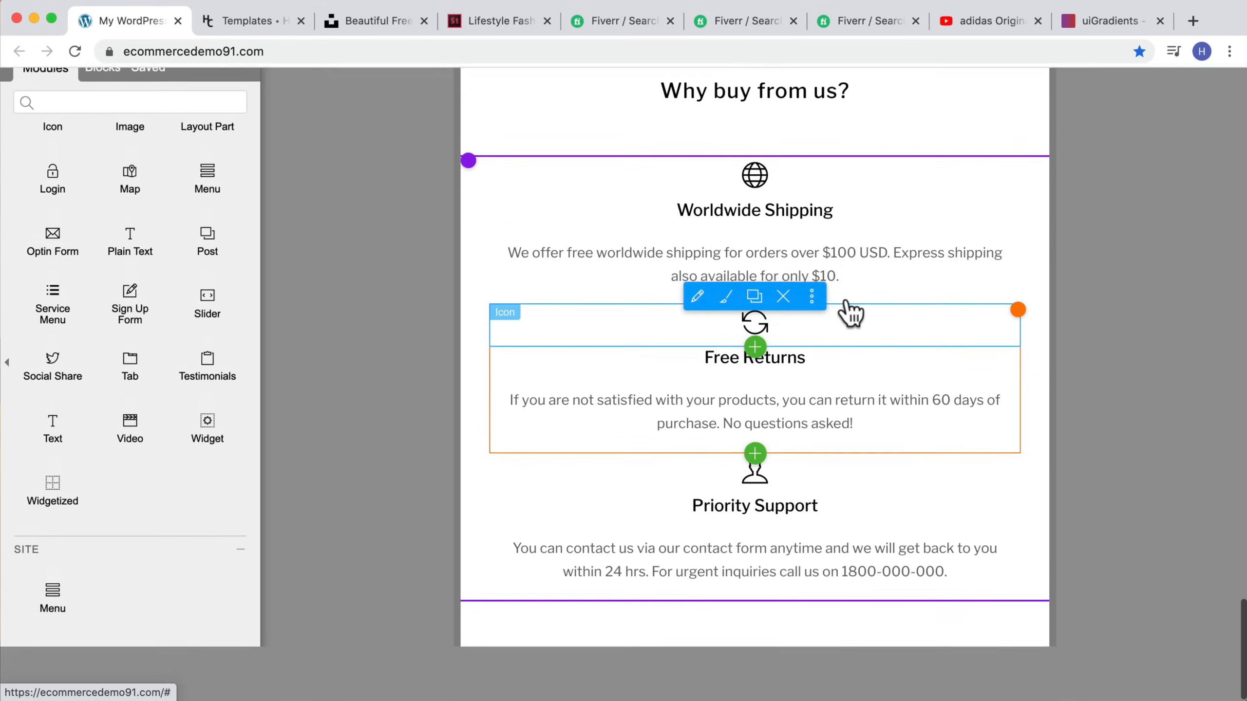
scroll(853, 312, "up", 10)
scroll(852, 312, "up", 10)
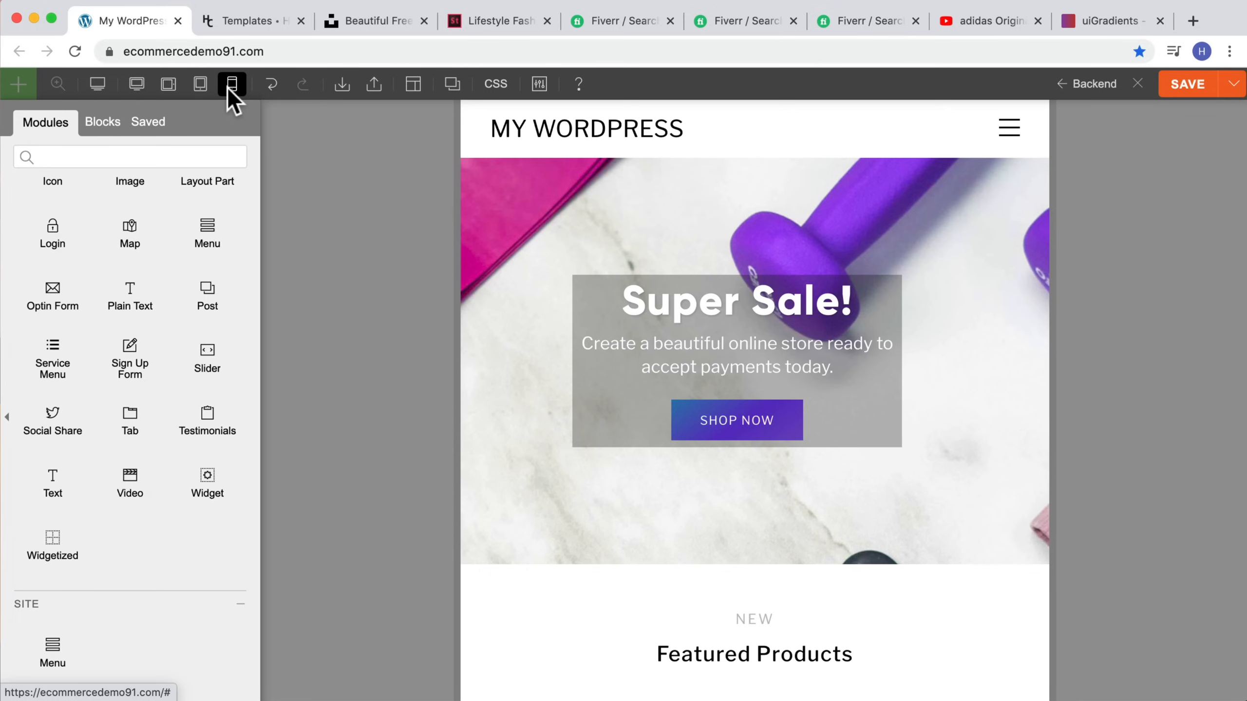
Step: Set the hero subtitle text's font size to 16 px for the mobile breakpoint
mouse_move(761, 289)
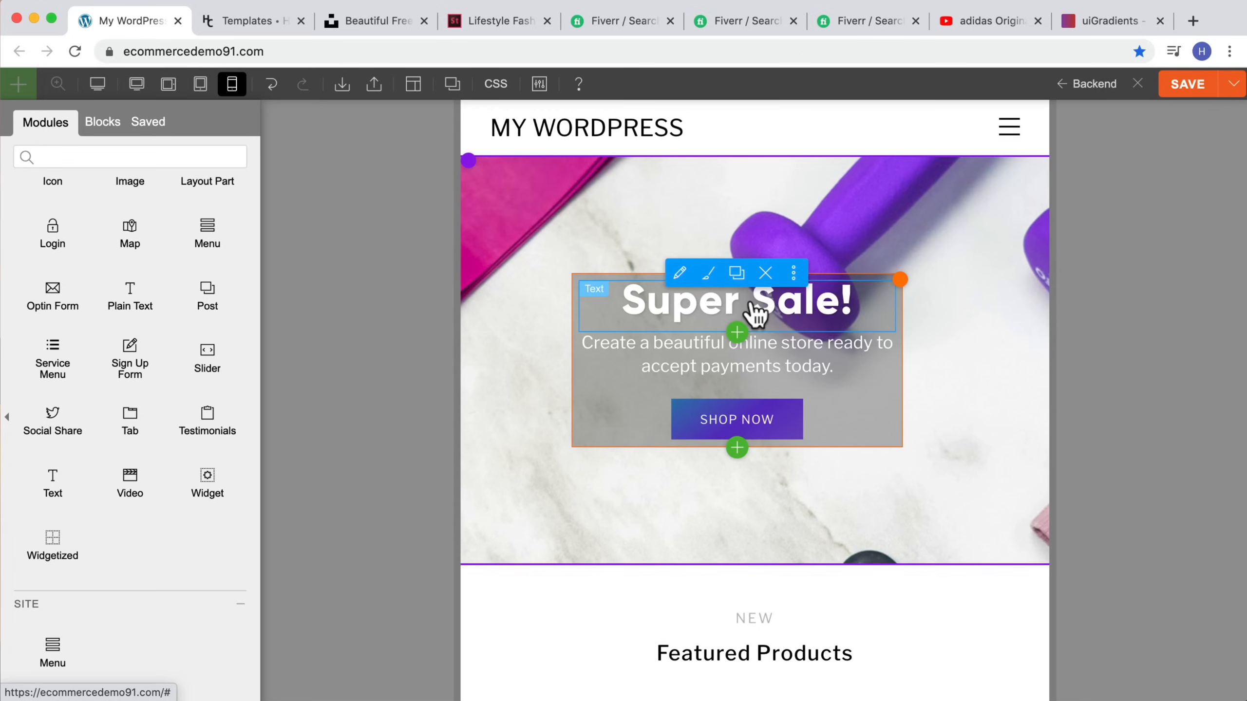
scroll(765, 295, "down", 2)
scroll(836, 310, "up", 2)
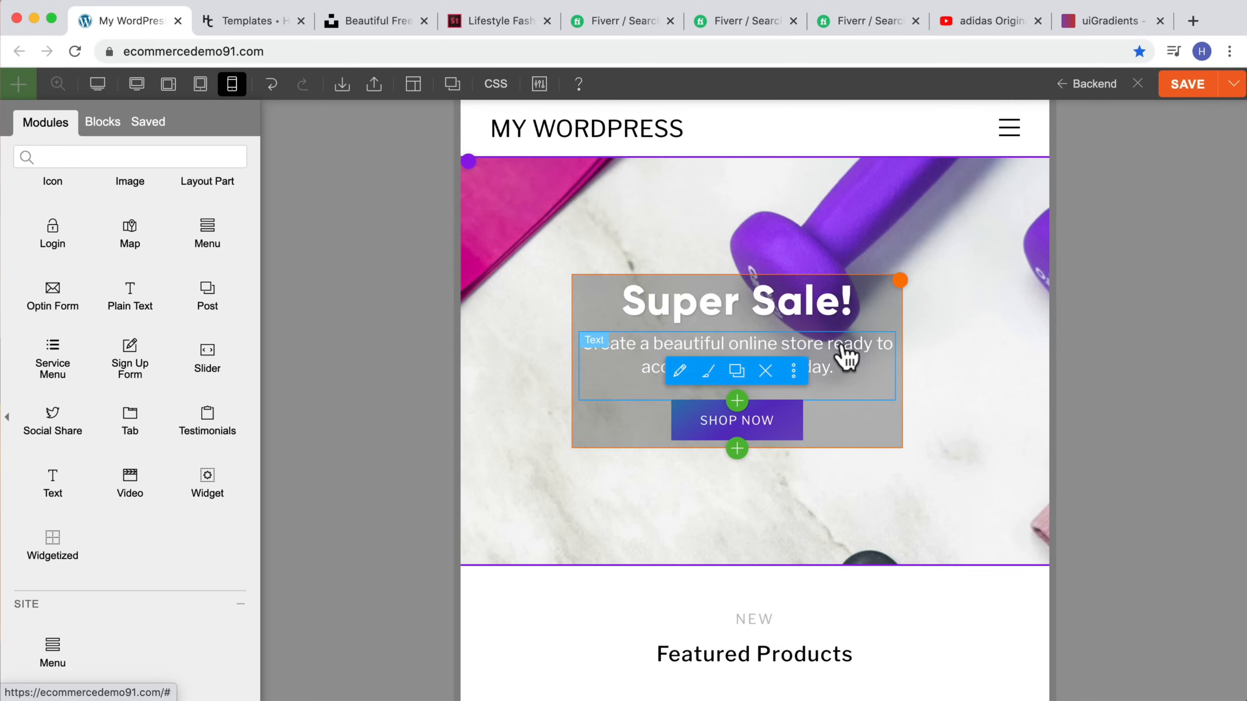
left_click(847, 356)
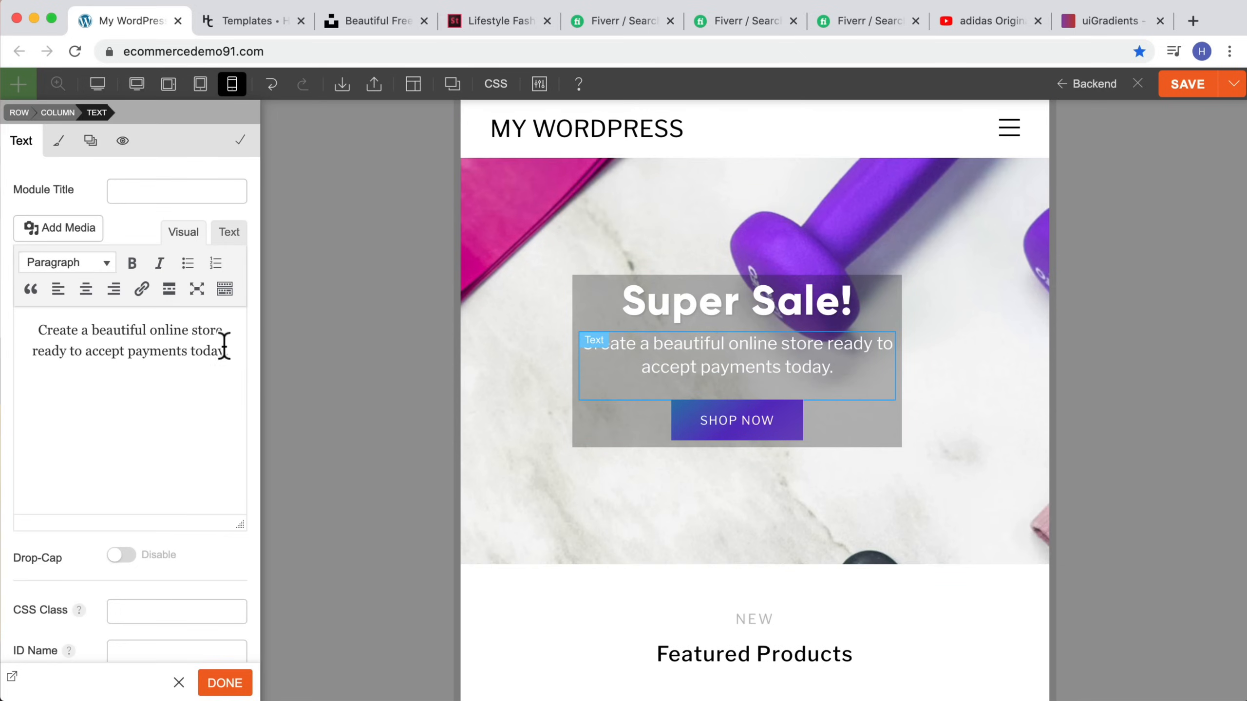
left_click_drag(224, 345, 9, 317)
left_click(57, 145)
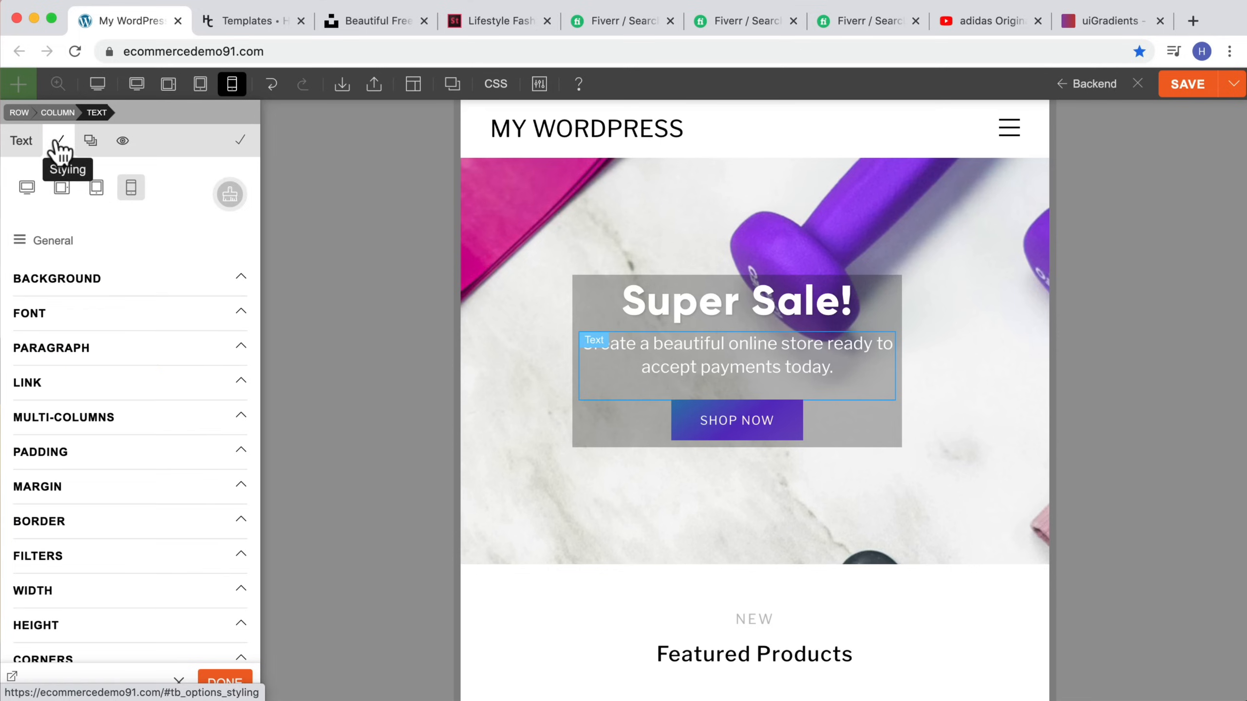
left_click(39, 311)
scroll(162, 398, "down", 1)
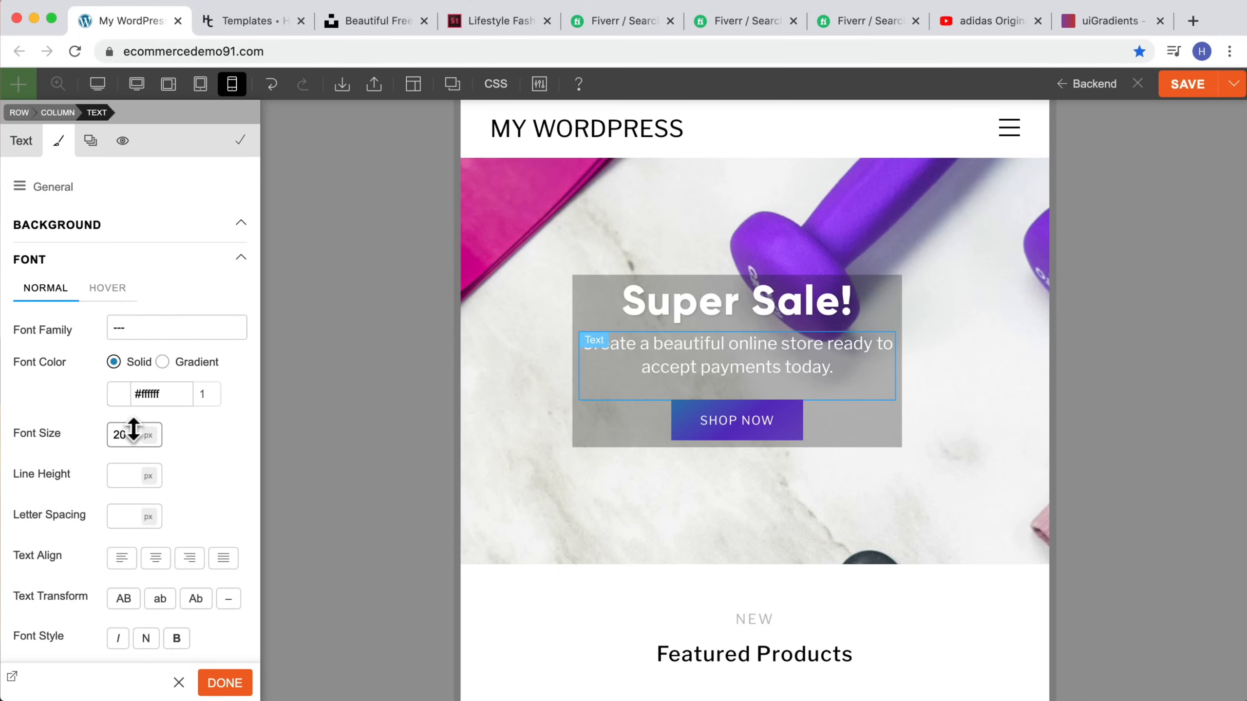
left_click_drag(134, 430, 131, 434)
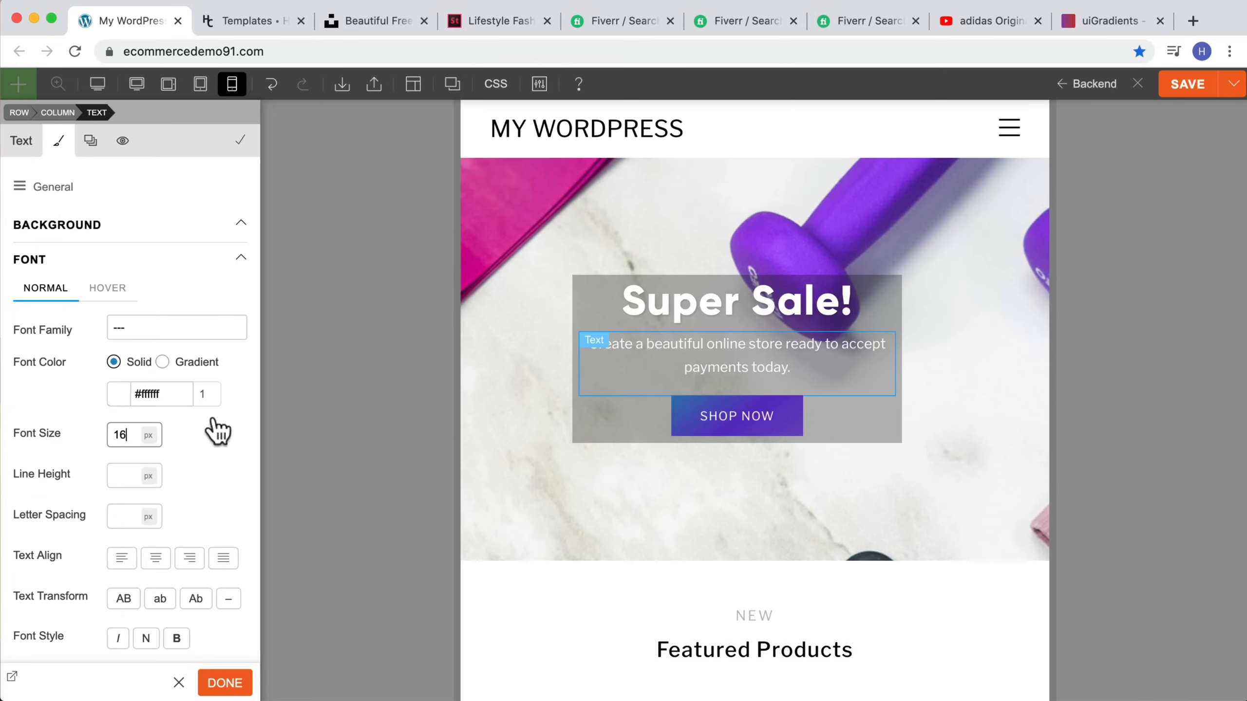
Step: Compare the hero subtitle in the desktop and mobile views and scroll through the mobile page
left_click(137, 87)
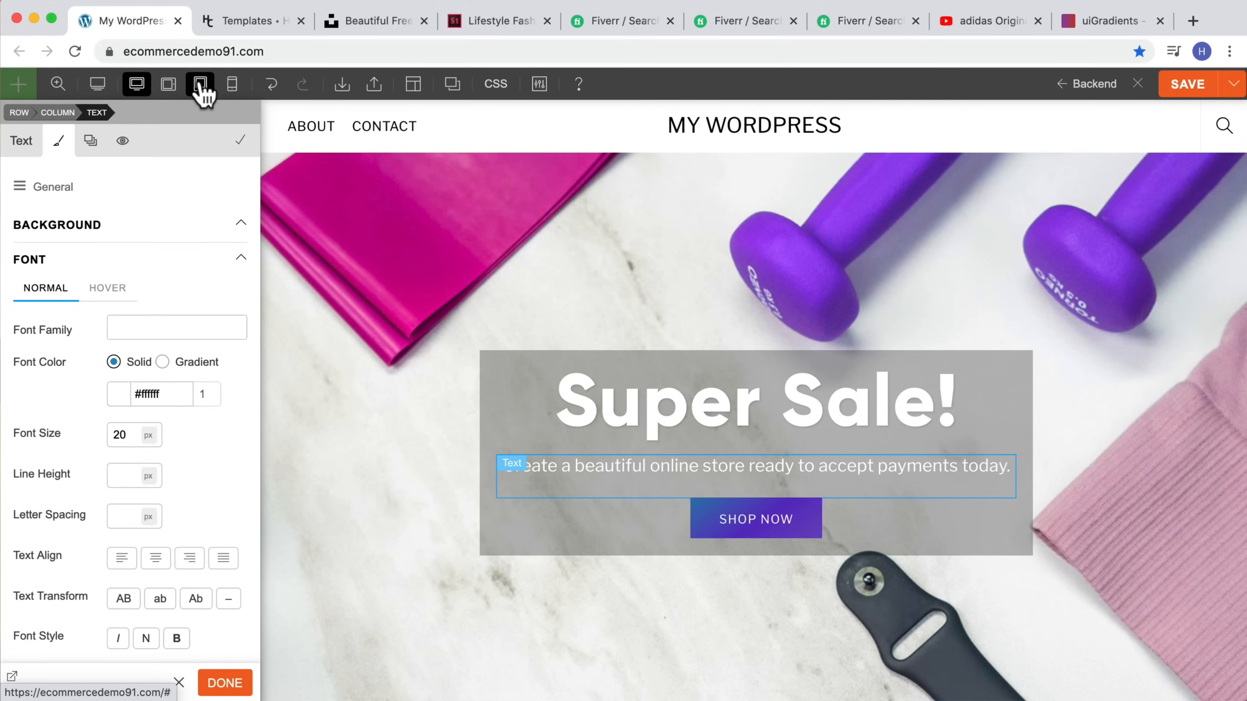
left_click(230, 84)
scroll(682, 275, "down", 8)
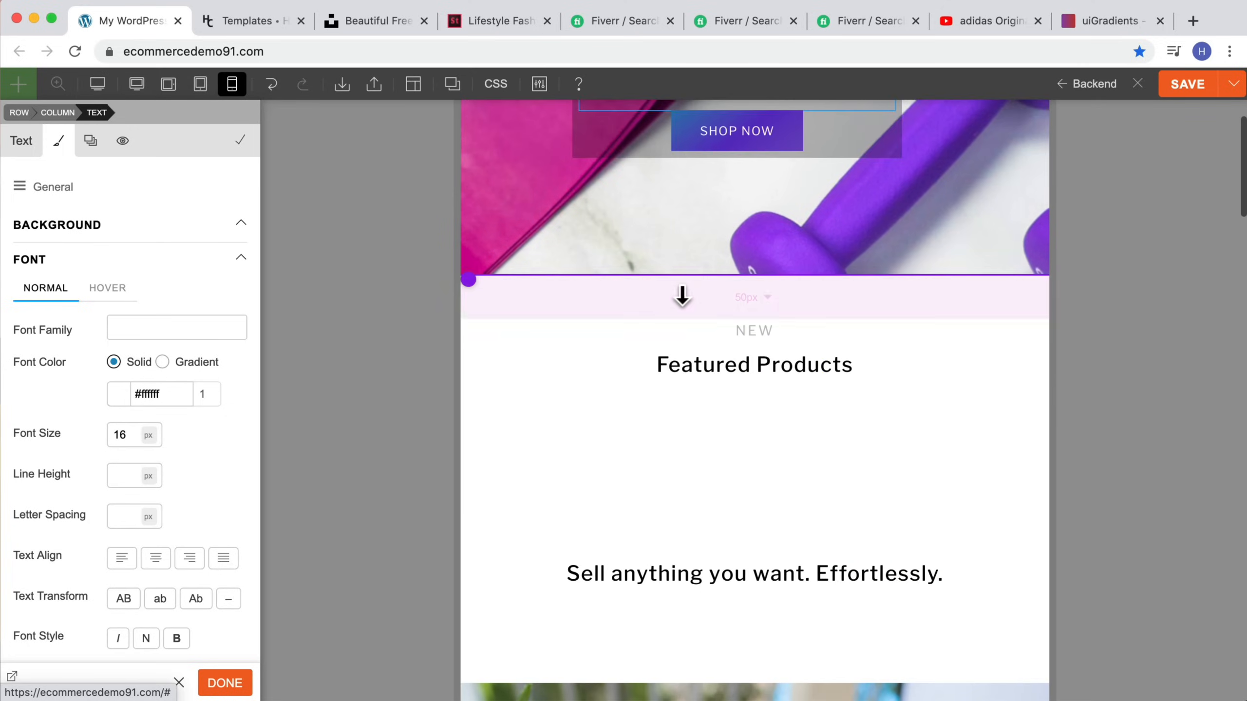
scroll(682, 294, "down", 10)
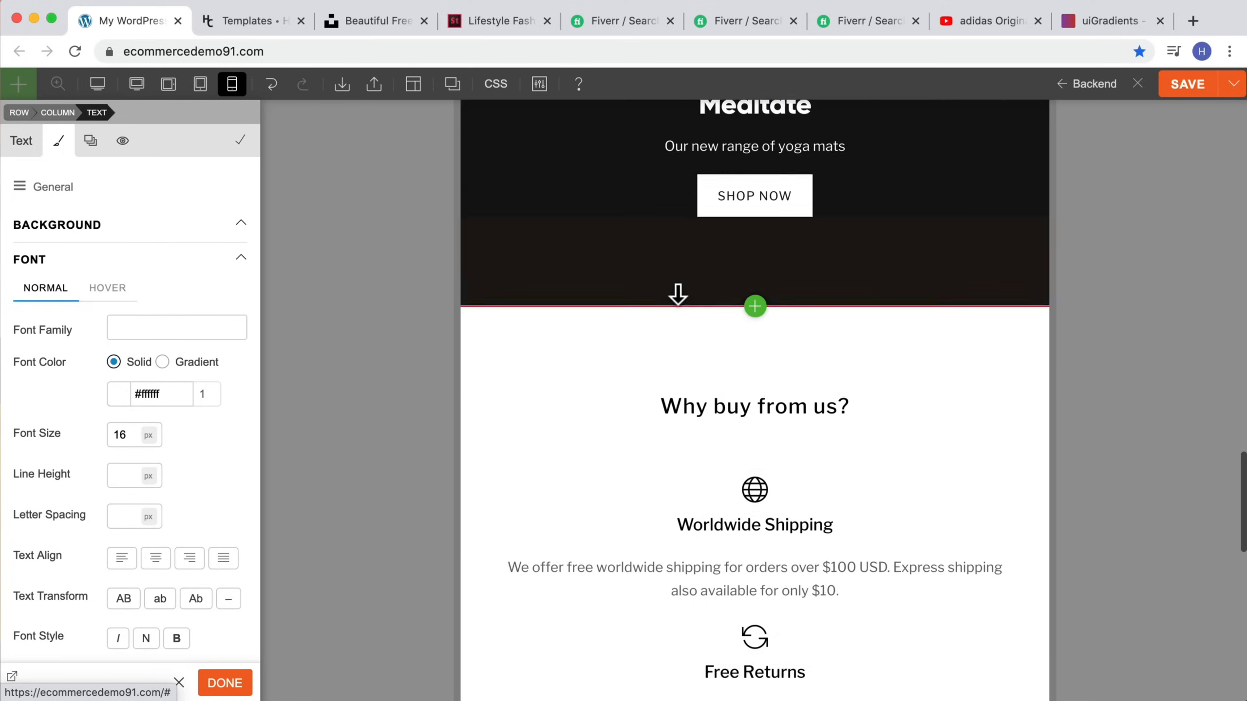
scroll(677, 295, "down", 5)
mouse_move(754, 301)
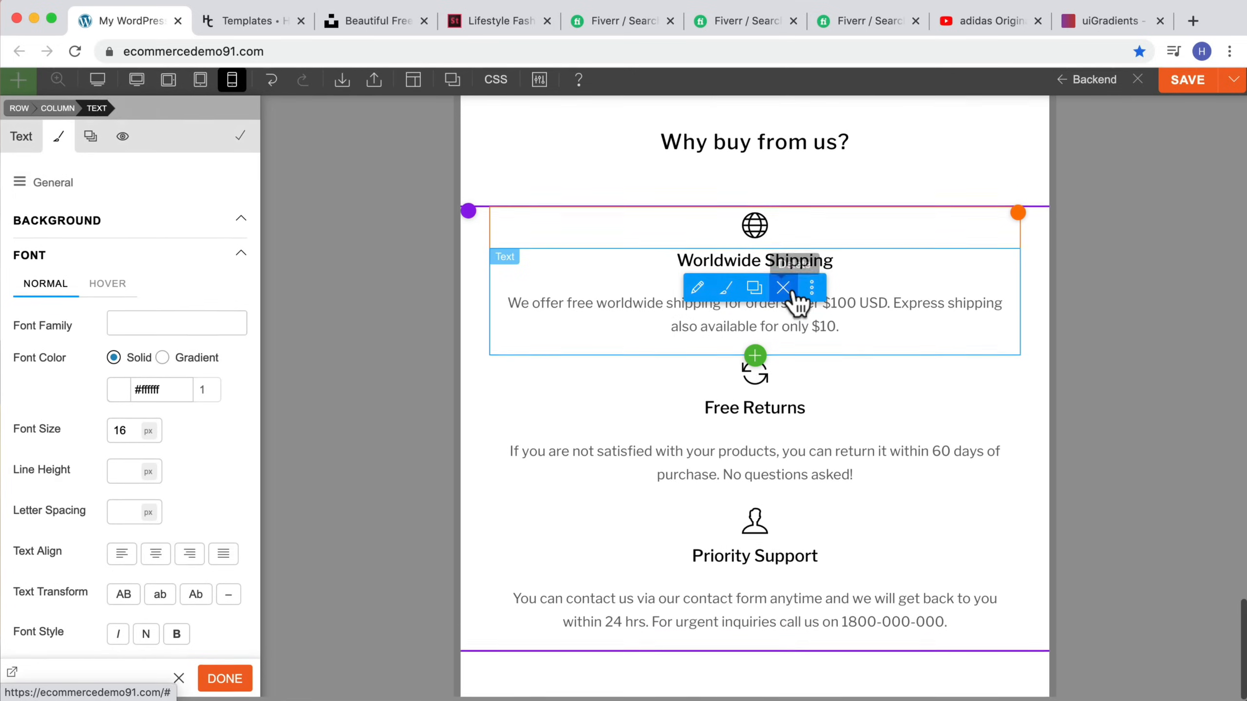
scroll(677, 295, "up", 5)
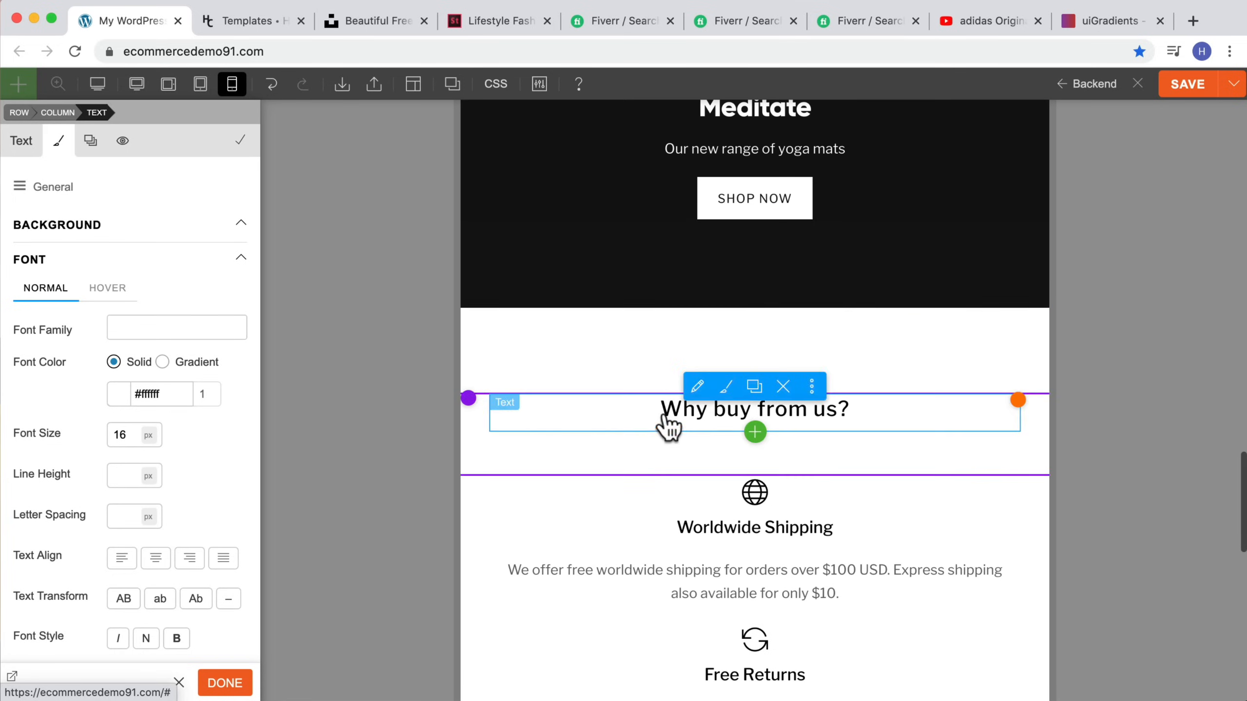
scroll(673, 413, "down", 2)
scroll(638, 314, "down", 2)
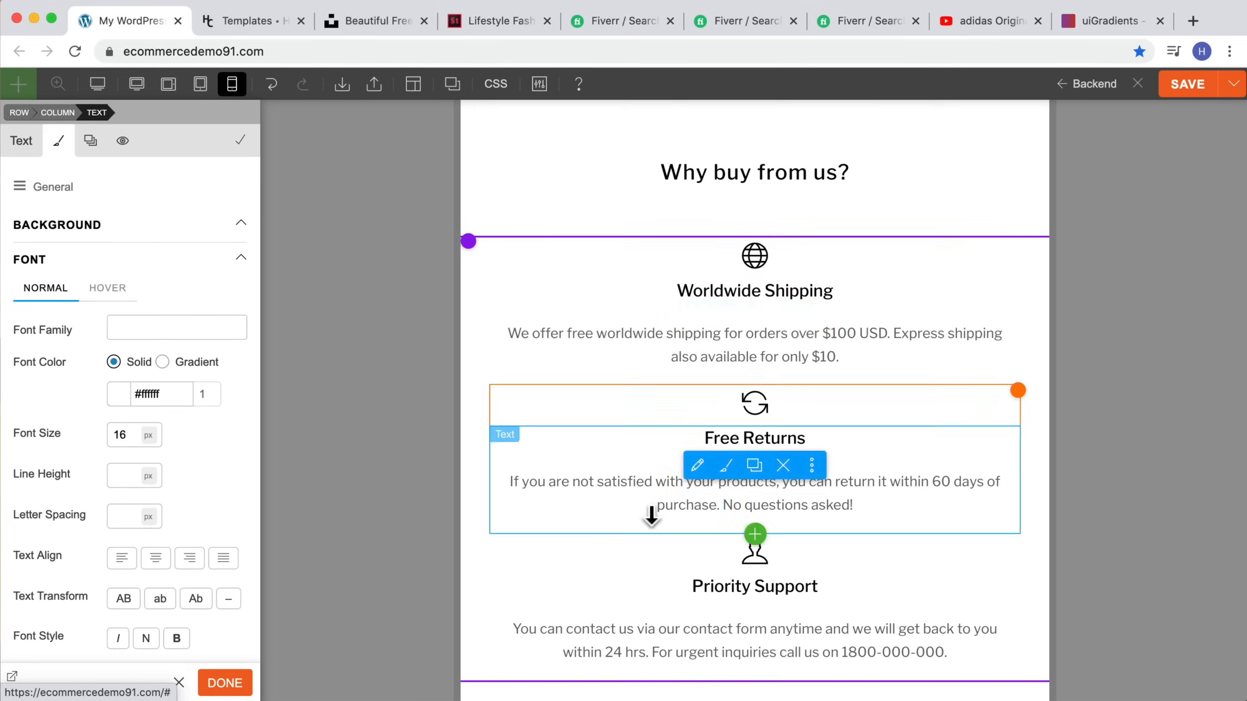
Step: Open the visibility options of the Why buy from us features row
mouse_move(475, 249)
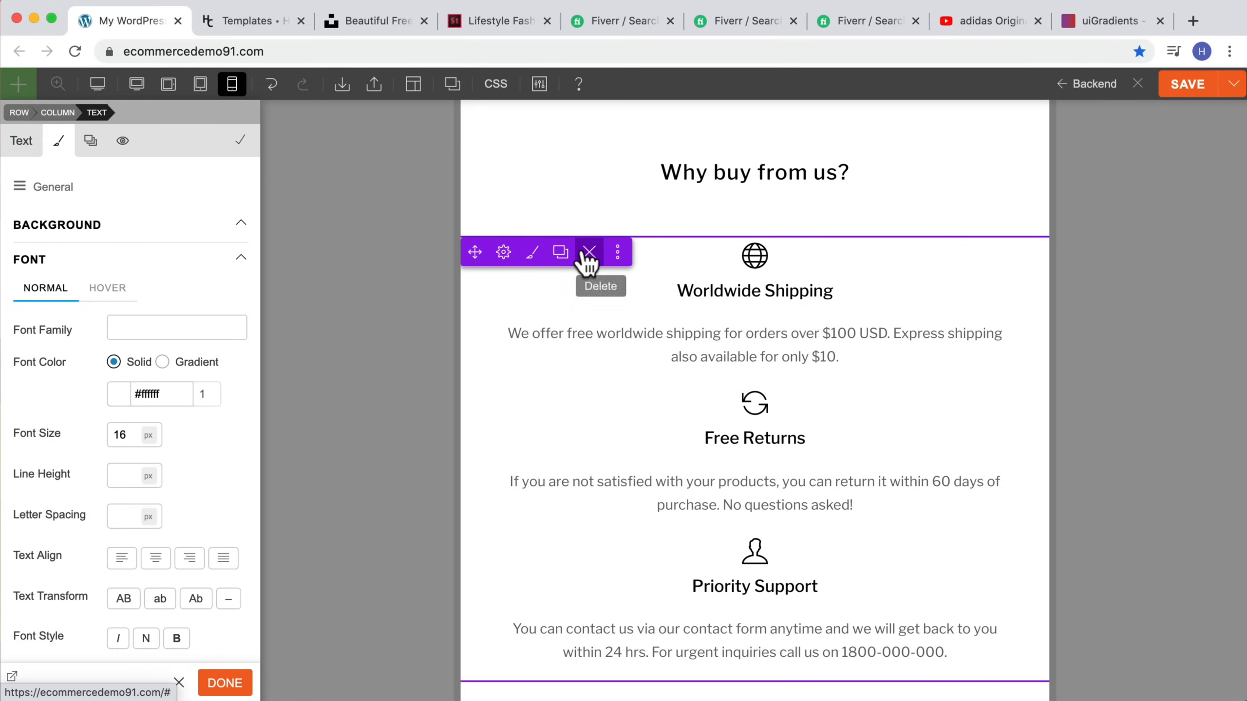
left_click(532, 255)
left_click(137, 118)
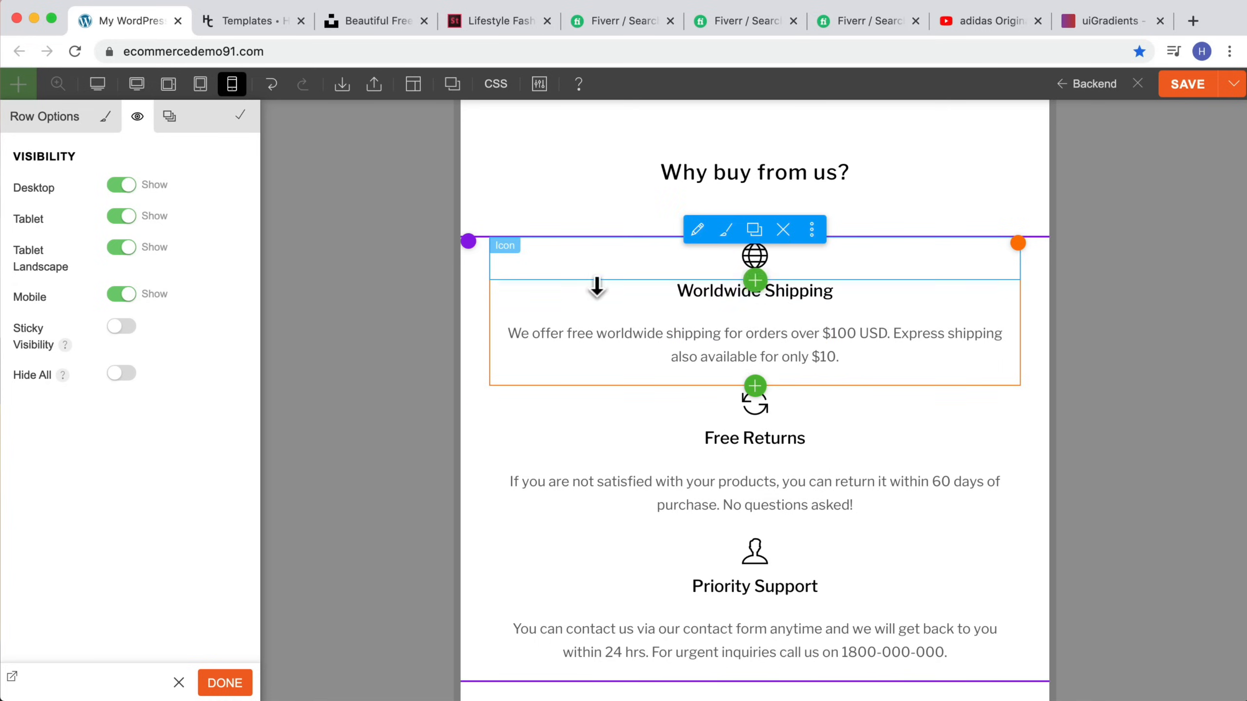
scroll(591, 285, "down", 1)
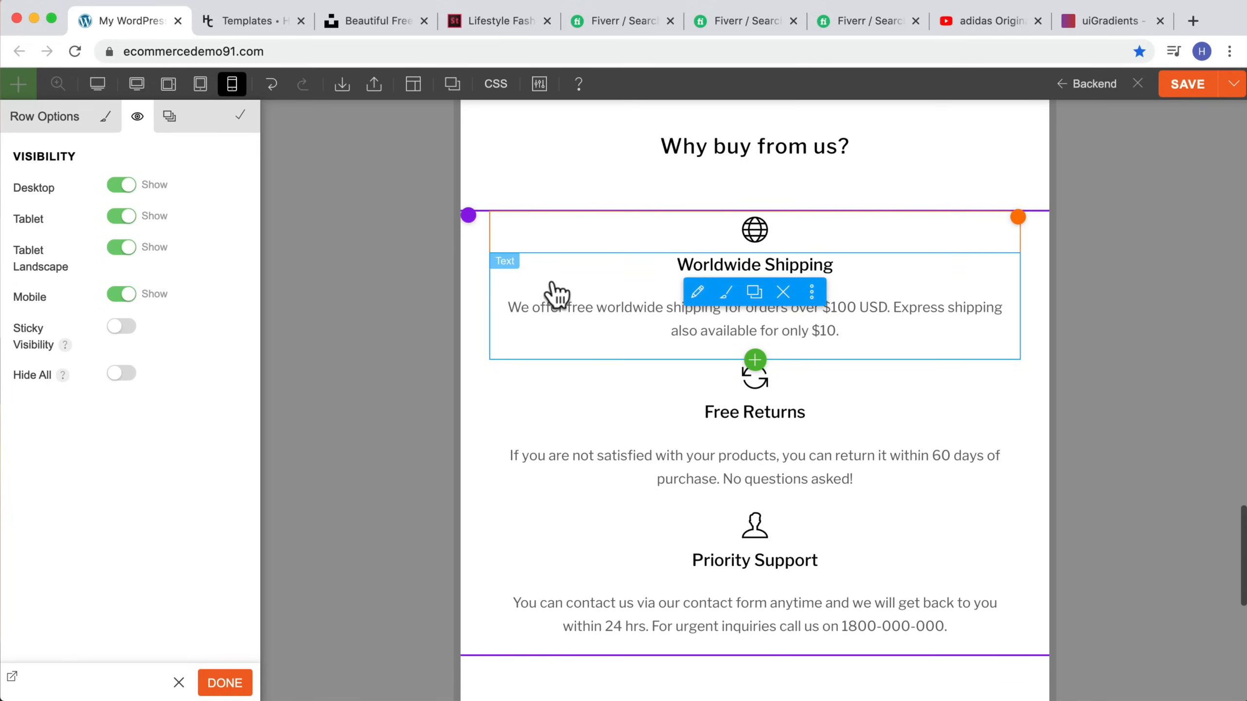
Step: Switch the builder back to the desktop breakpoint and scroll through the homepage sections
left_click(109, 86)
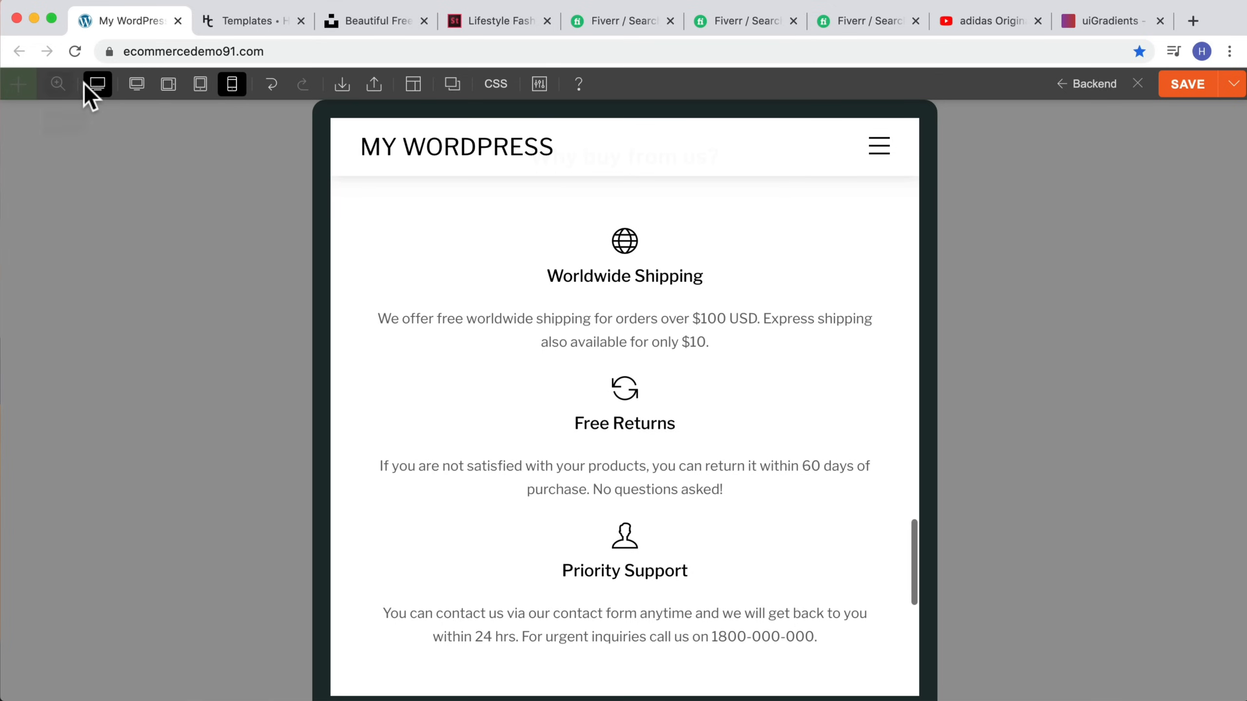
left_click(232, 84)
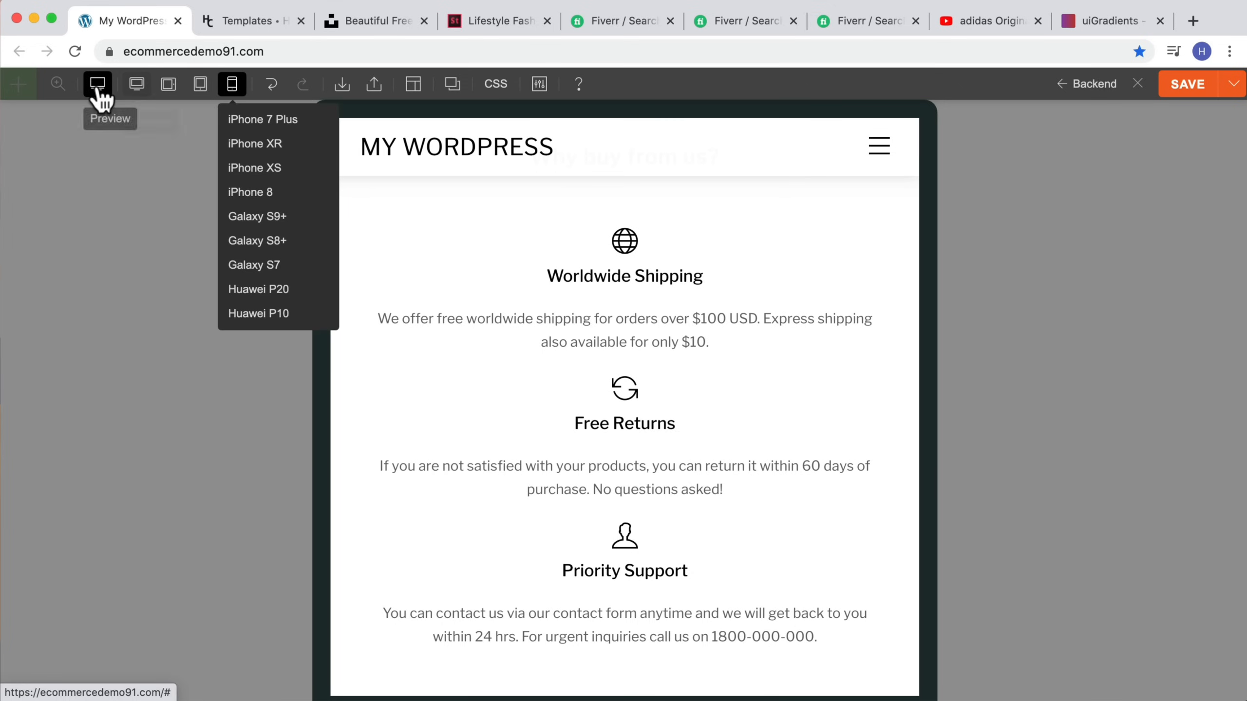
left_click(101, 94)
left_click(138, 84)
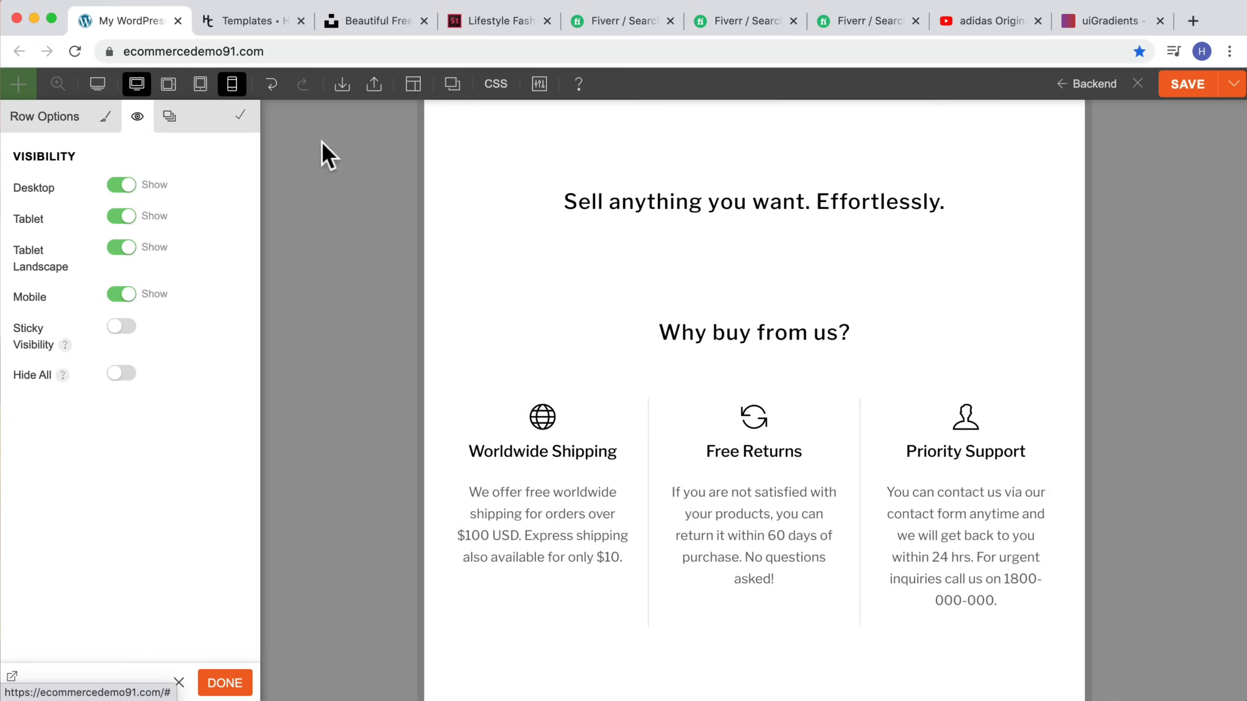
scroll(824, 267, "down", 10)
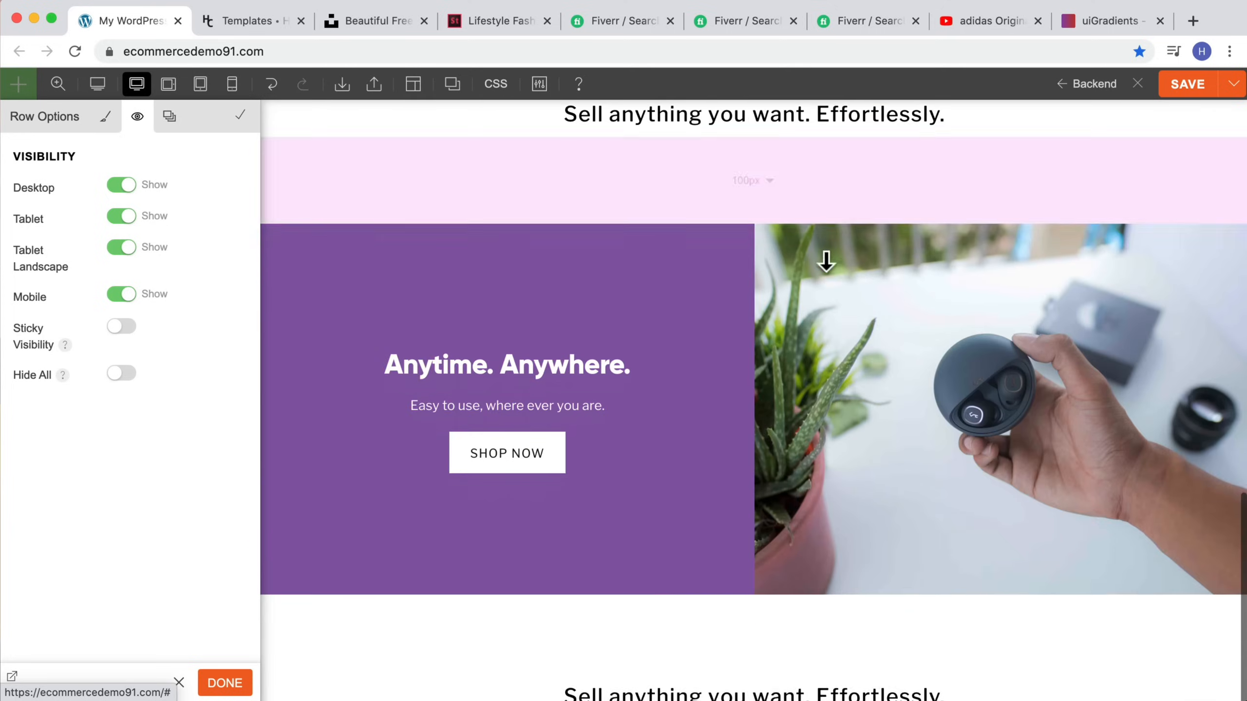
scroll(825, 261, "down", 5)
scroll(825, 262, "up", 15)
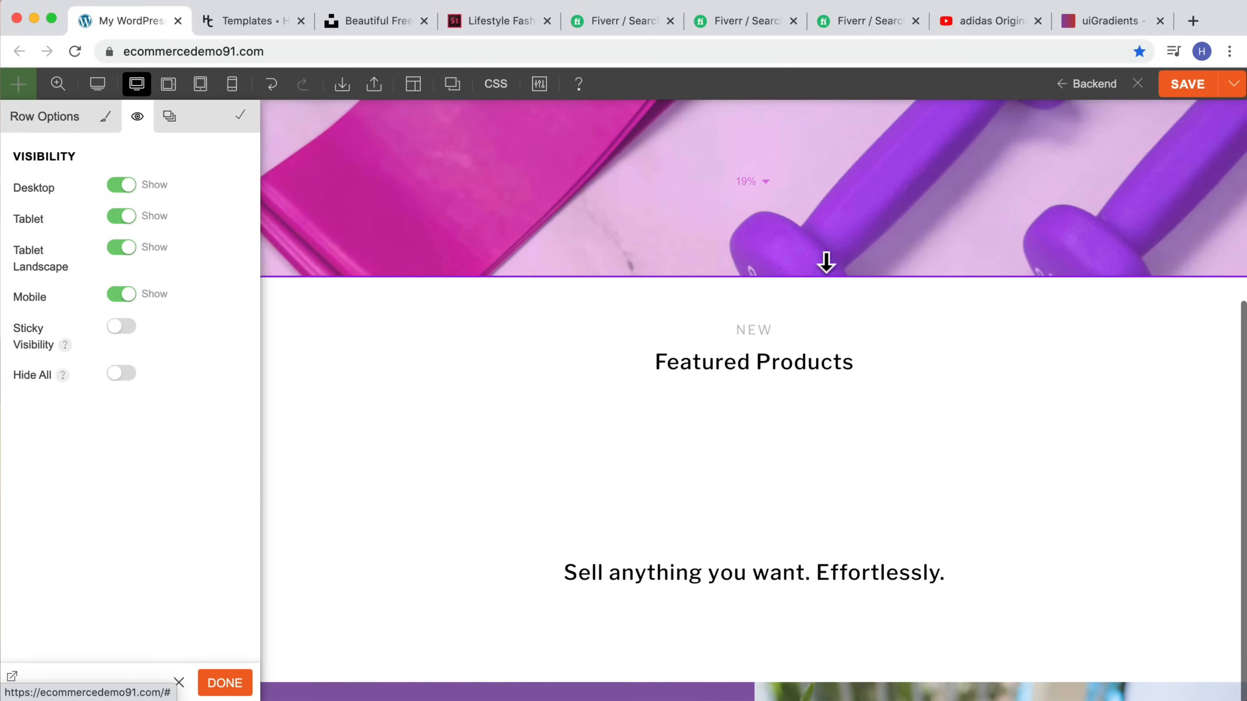
Step: Save the homepage, close the builder and scroll through the live page
left_click(1179, 85)
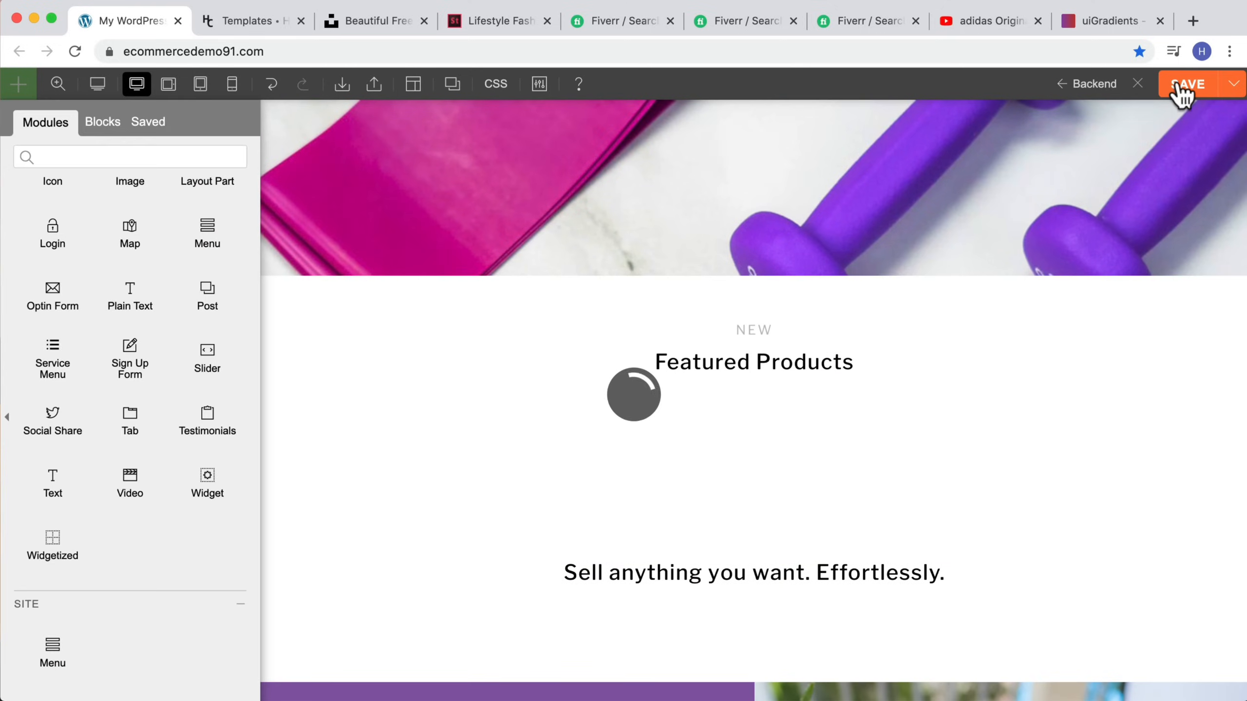
left_click(1138, 85)
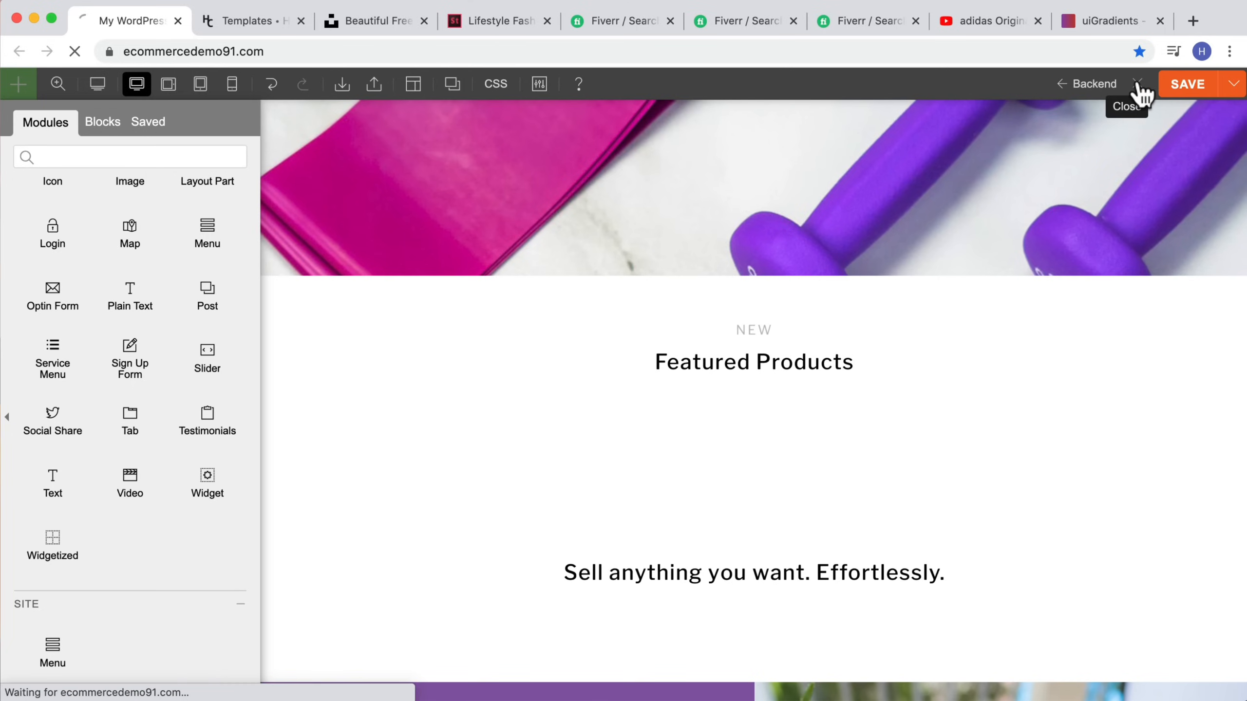
scroll(456, 429, "down", 15)
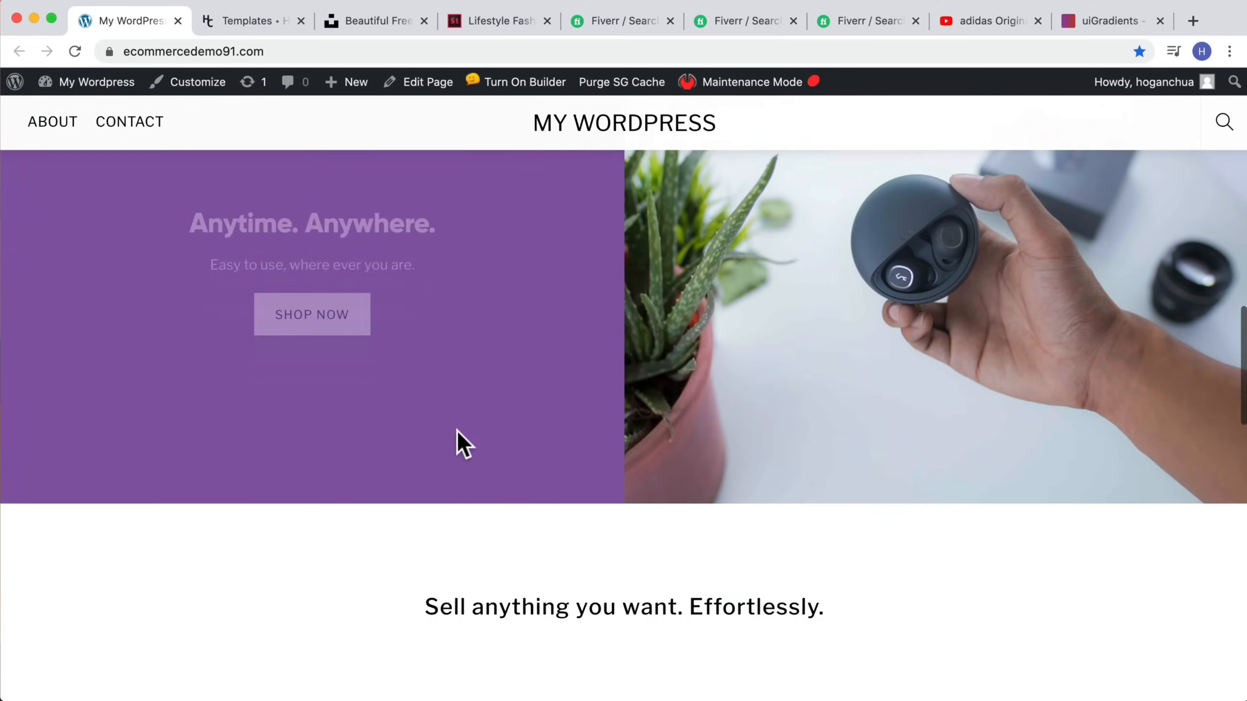
scroll(457, 430, "up", 15)
scroll(458, 431, "down", 10)
scroll(459, 436, "up", 10)
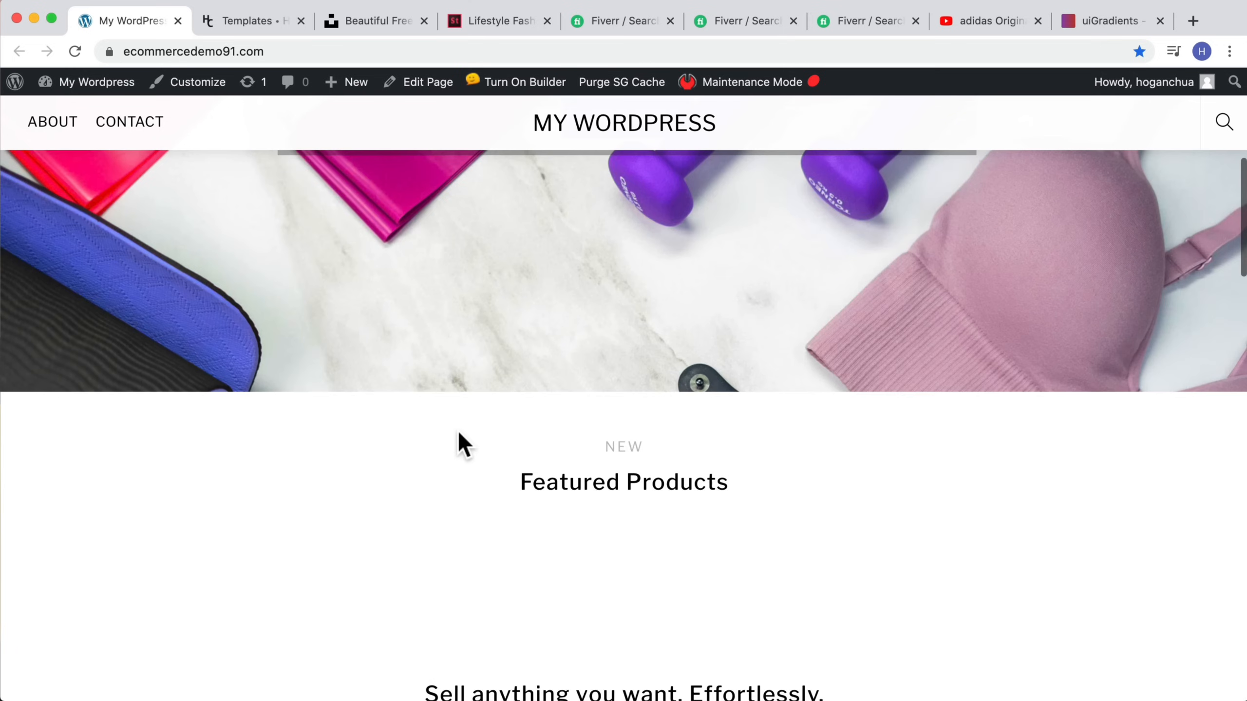
scroll(229, 339, "down", 13)
scroll(231, 344, "down", 15)
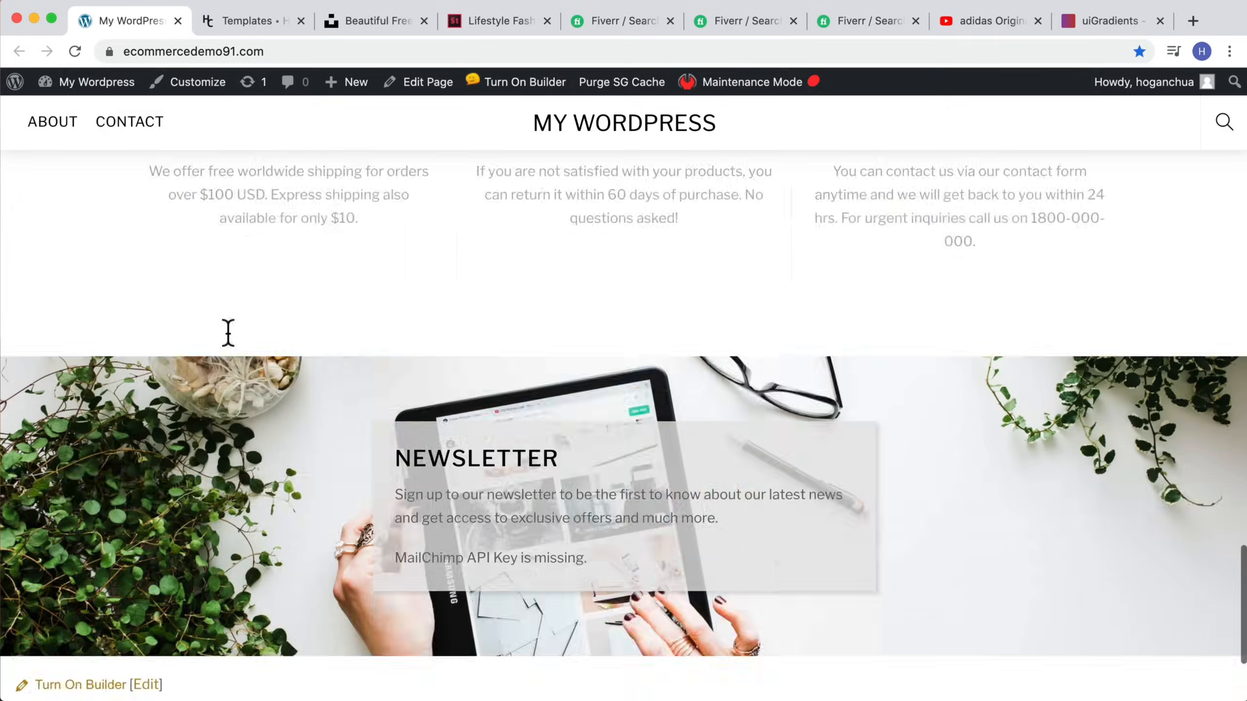
Step: Open the Shipping & Returns page in the builder and import the FAQ-May-20.zip layout from file
left_click(446, 581)
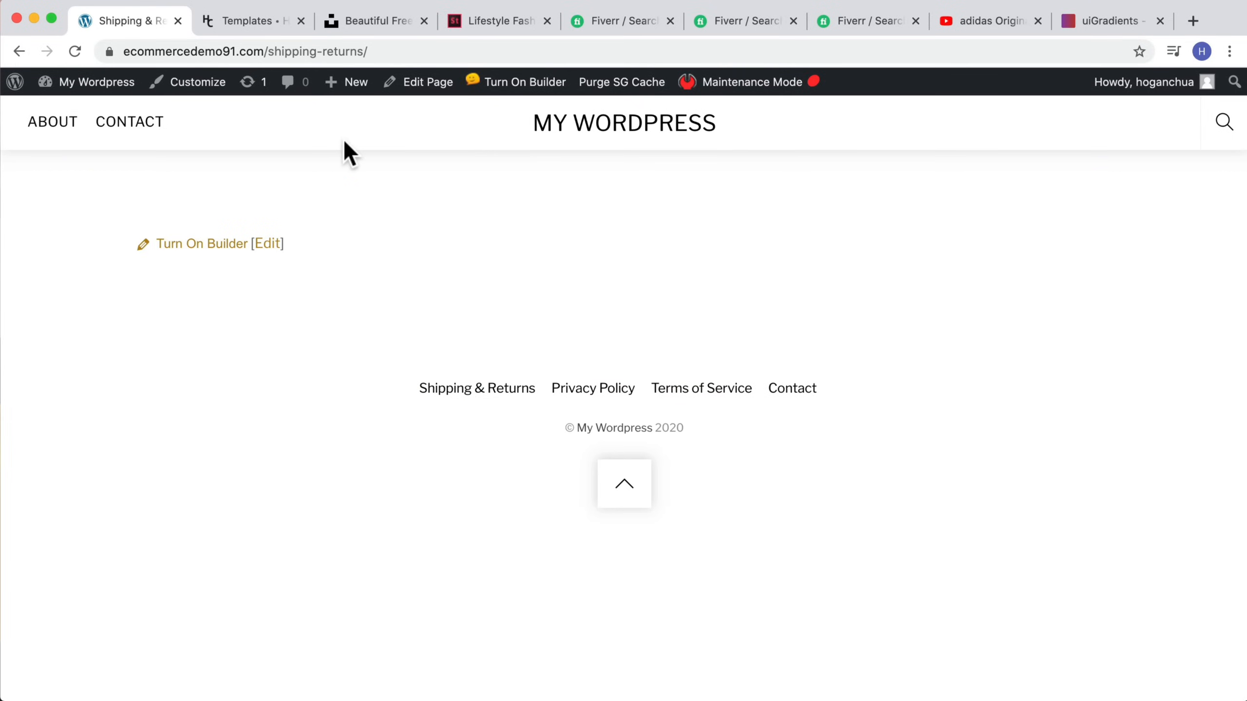
left_click(198, 244)
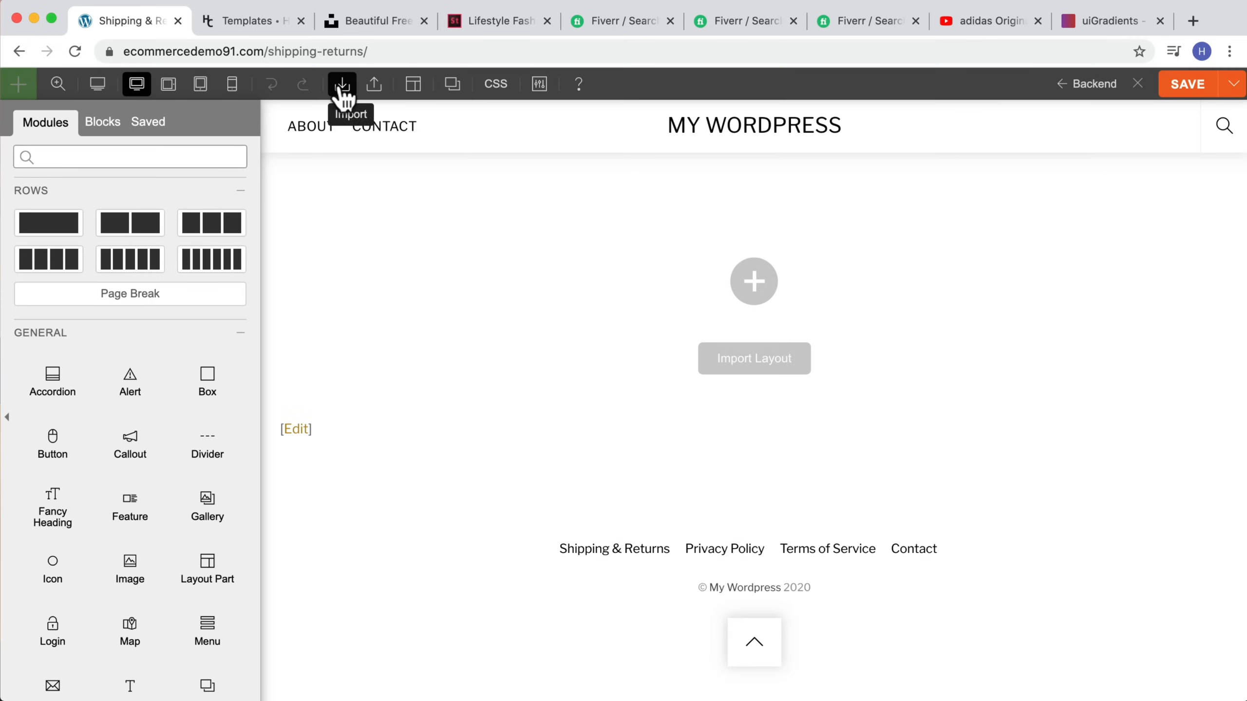
mouse_move(342, 84)
left_click(364, 120)
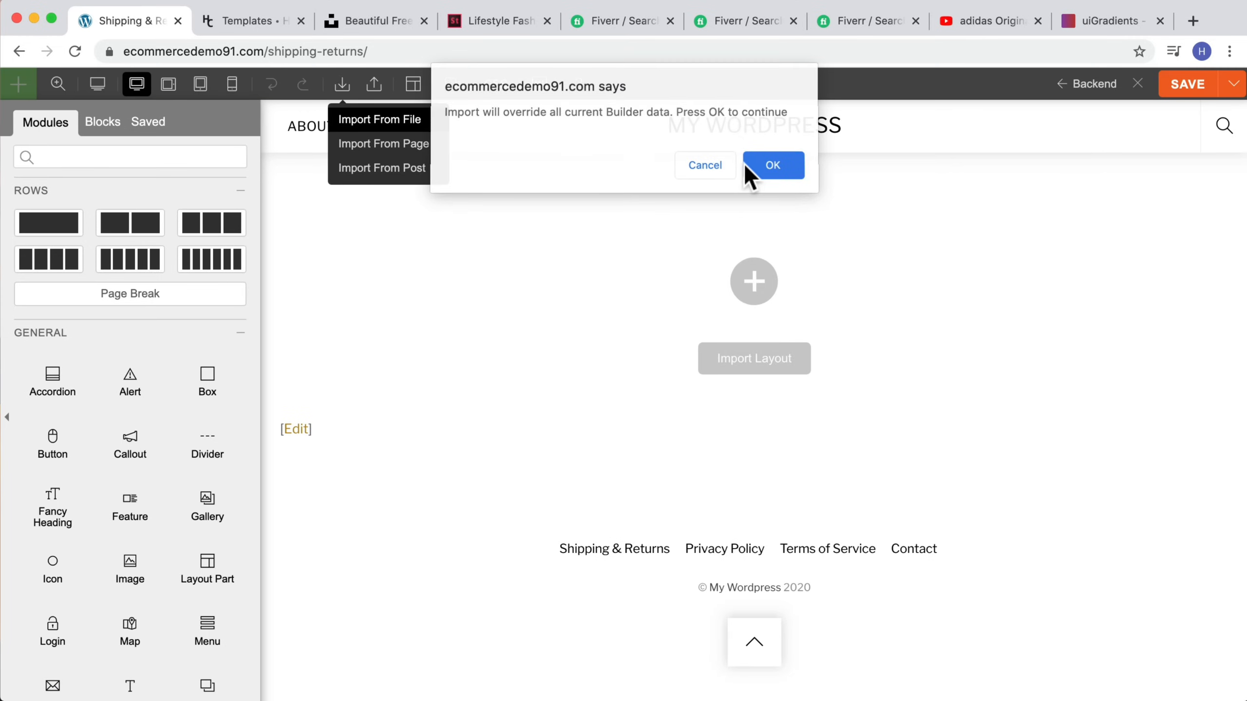
left_click(746, 166)
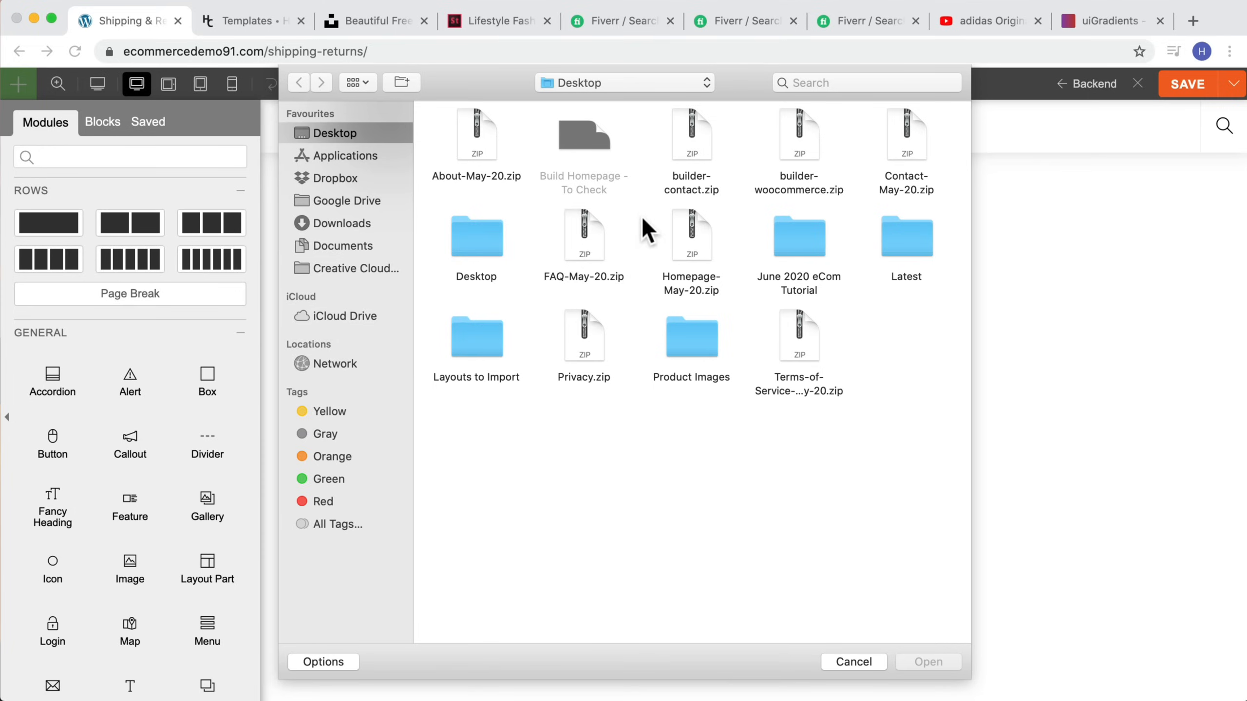
left_click_drag(571, 274, 574, 280)
left_click(927, 661)
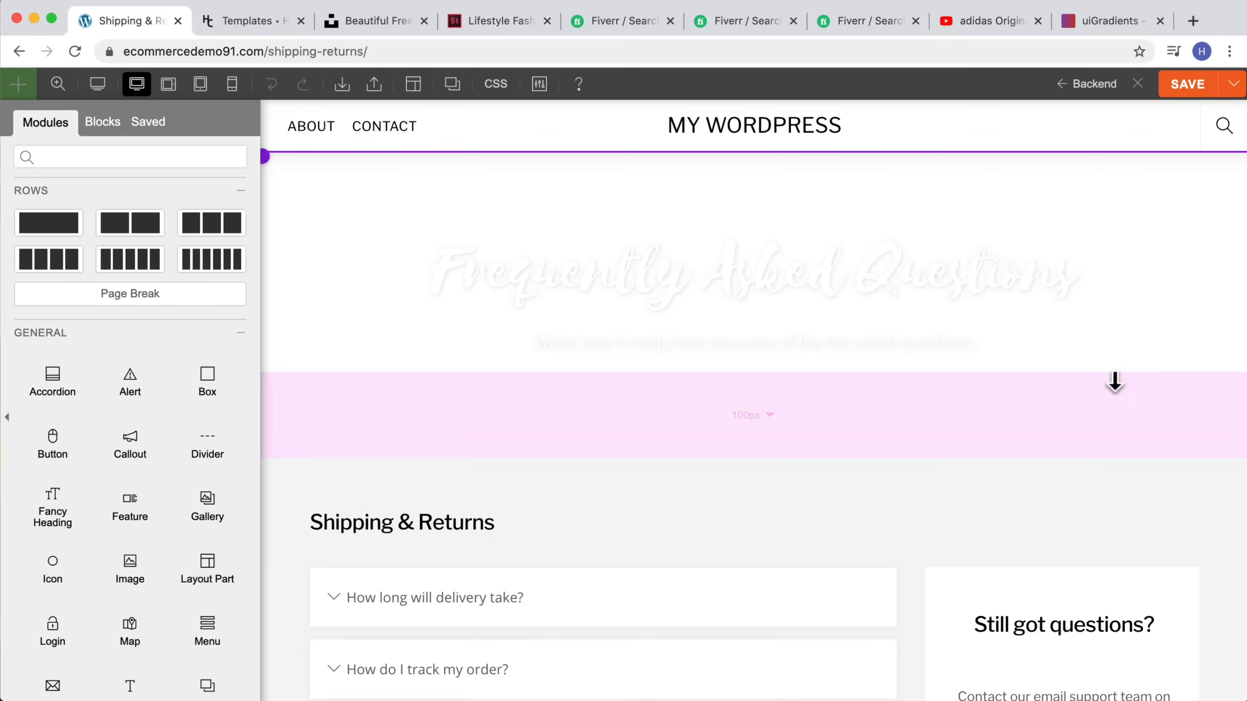
Step: Inspect the imported delivery accordion, then save the Shipping & Returns layout and close the builder
scroll(1109, 386, "down", 3)
scroll(1108, 386, "down", 3)
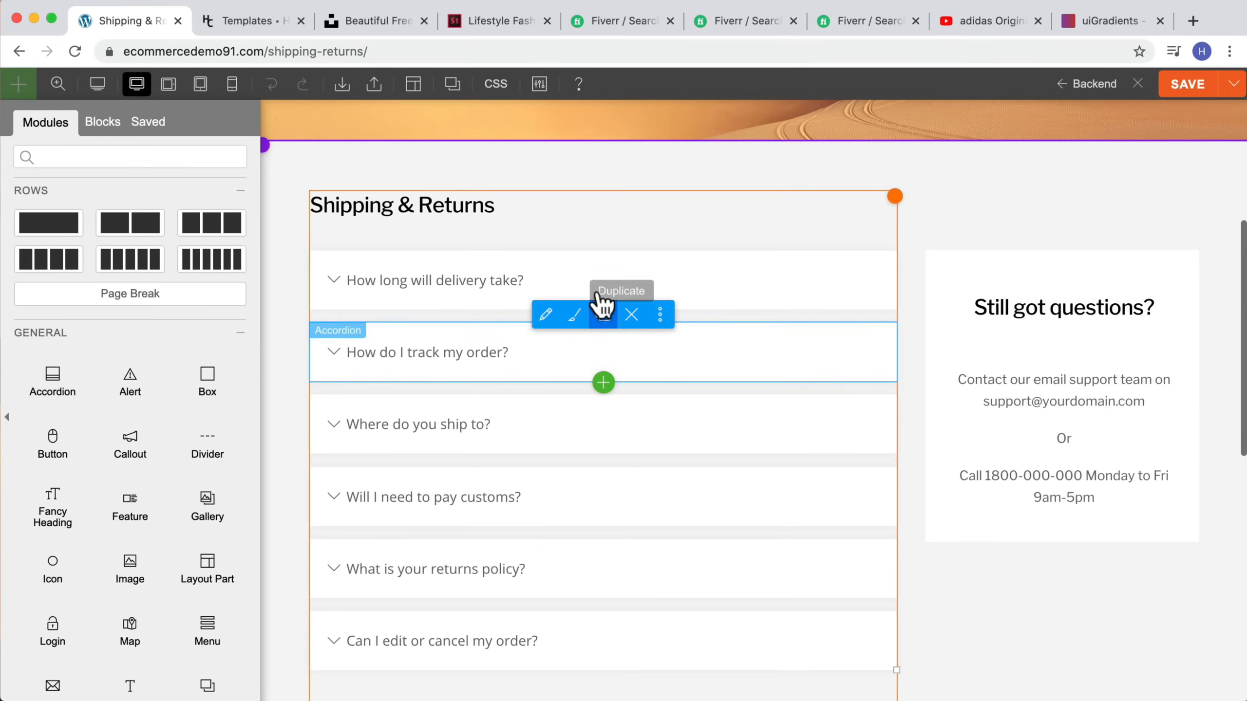
left_click(741, 287)
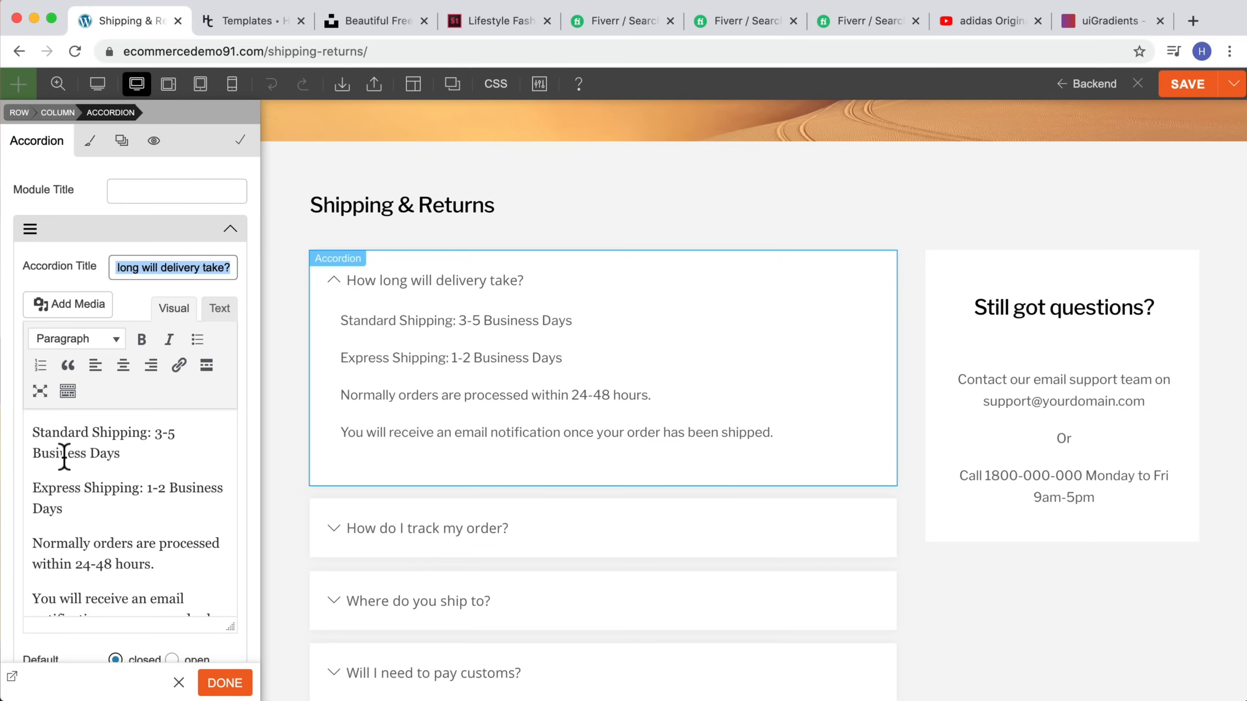
scroll(676, 354, "up", 6)
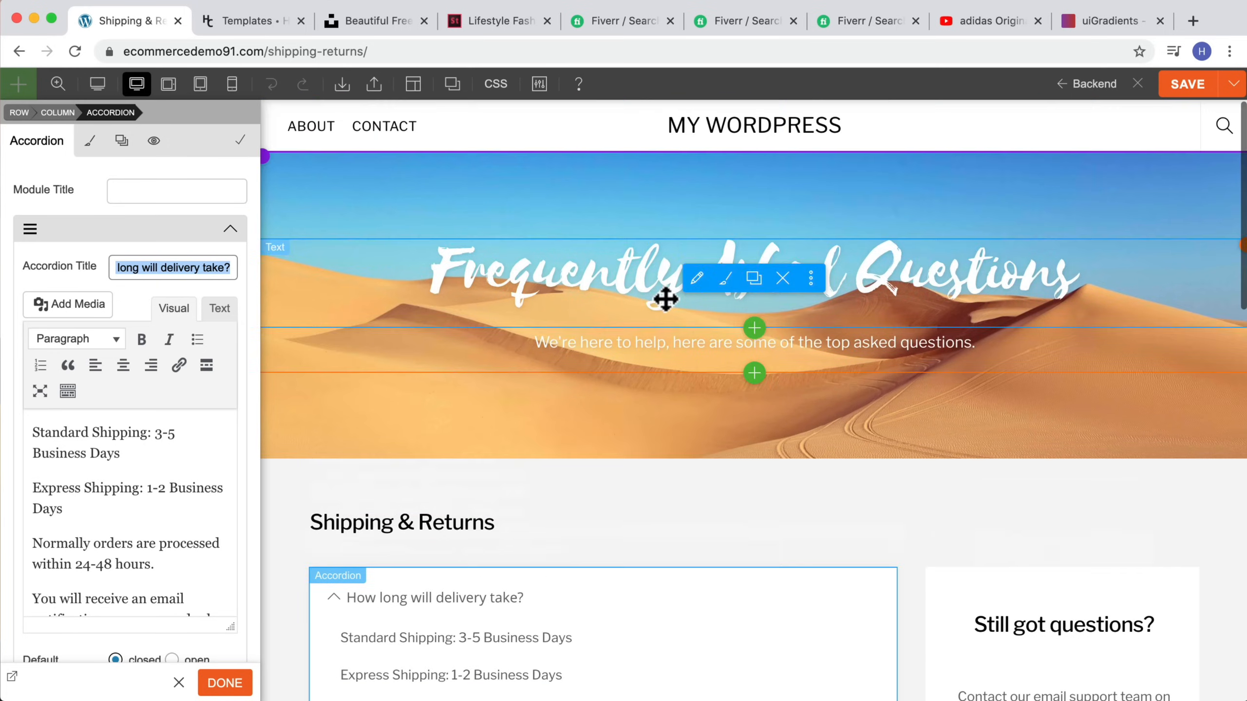
left_click(1186, 86)
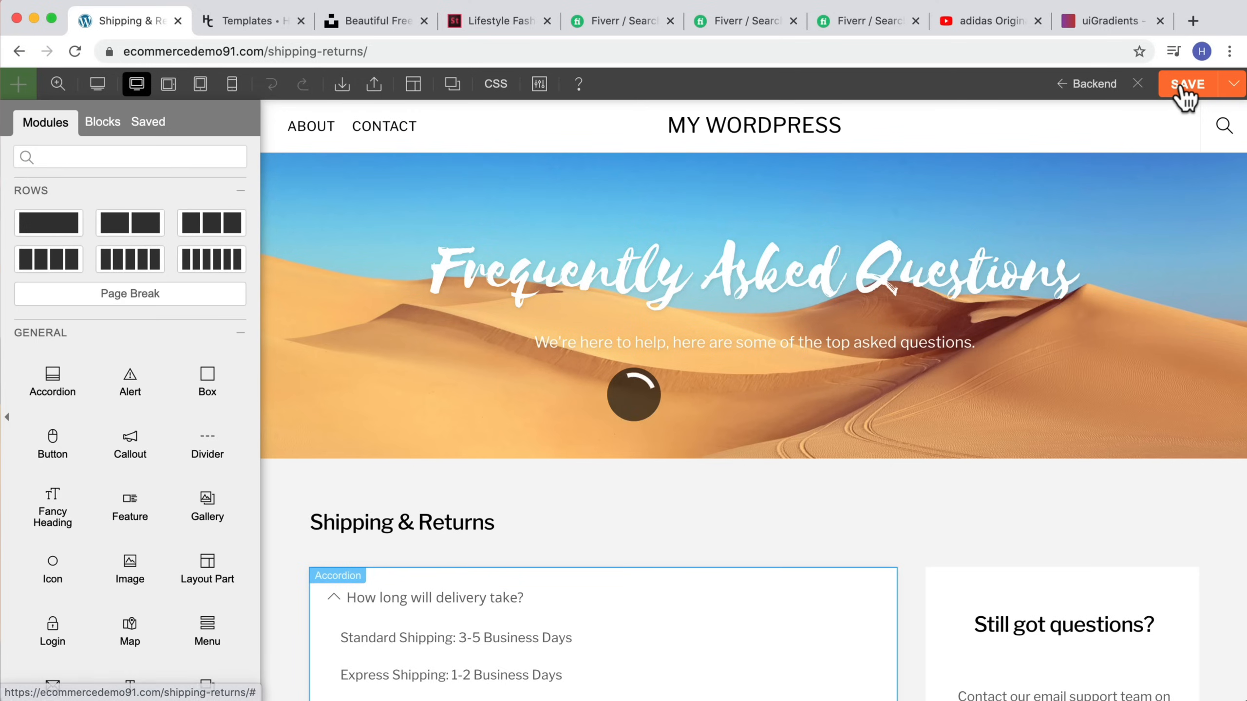
left_click(1137, 85)
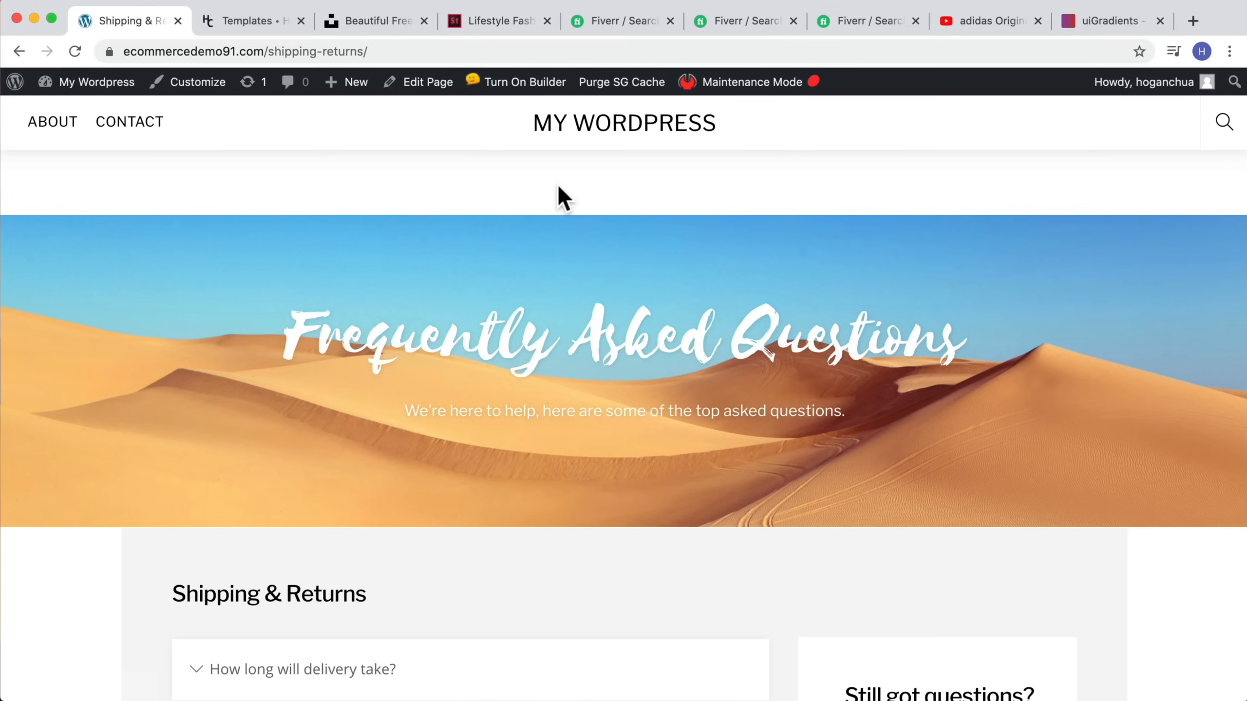
Step: Set the Shipping & Returns page's content width to Fullwidth in the page editor and update the page
left_click(421, 89)
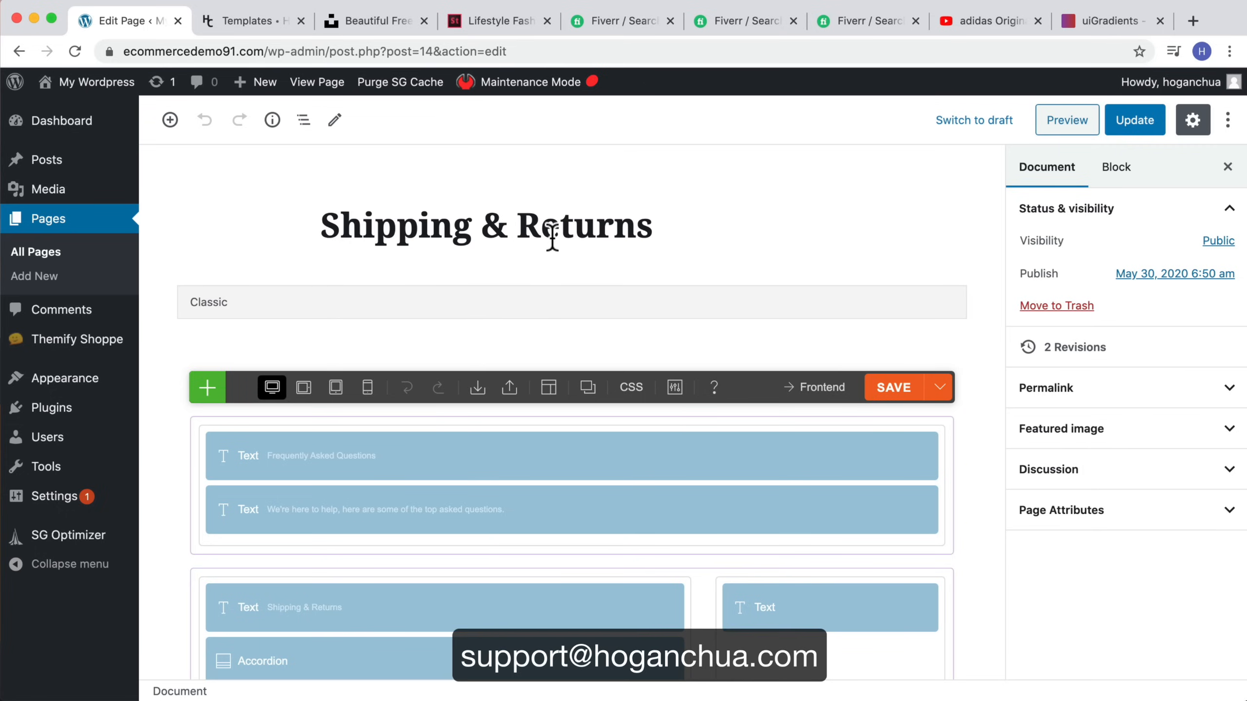
scroll(634, 264, "down", 15)
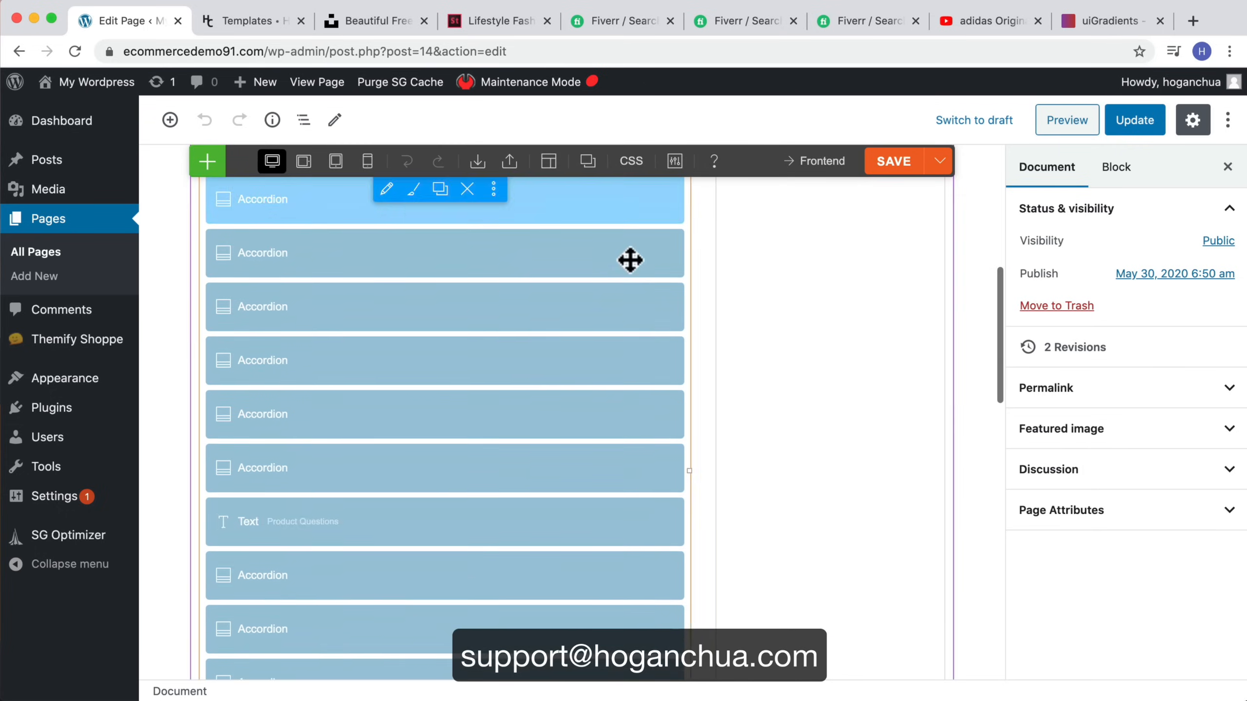
scroll(629, 260, "down", 10)
left_click(461, 464)
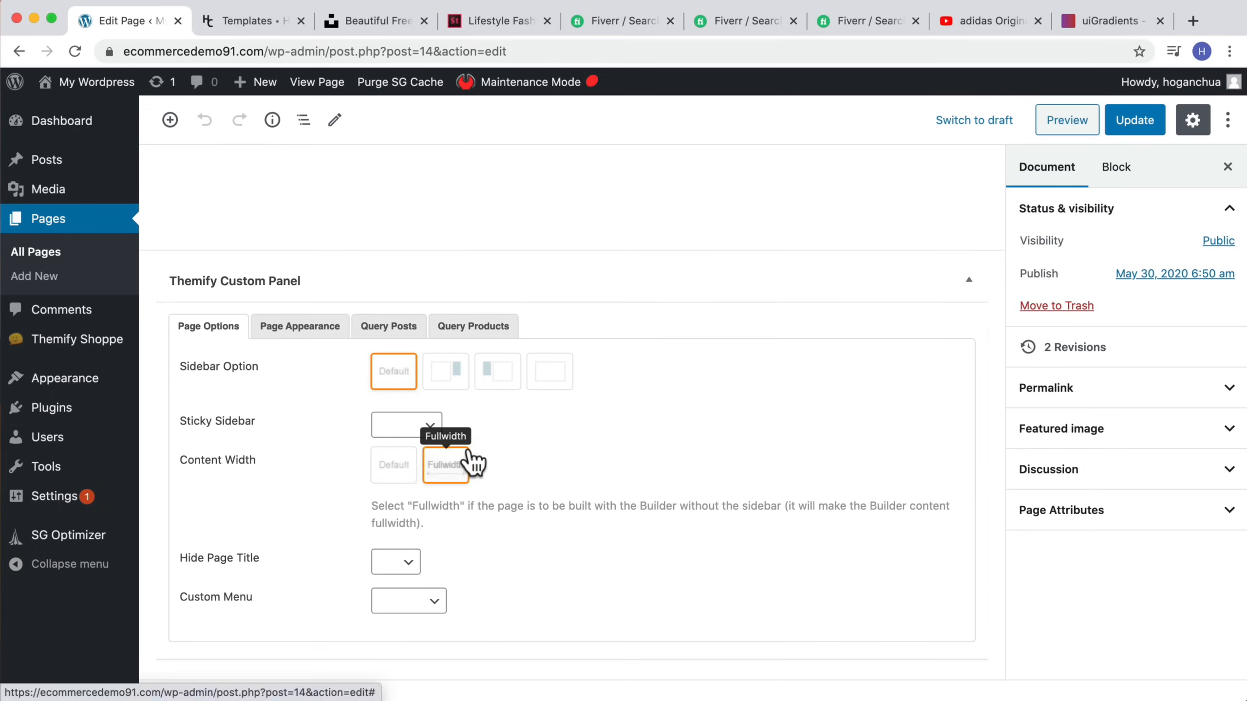
left_click(1123, 123)
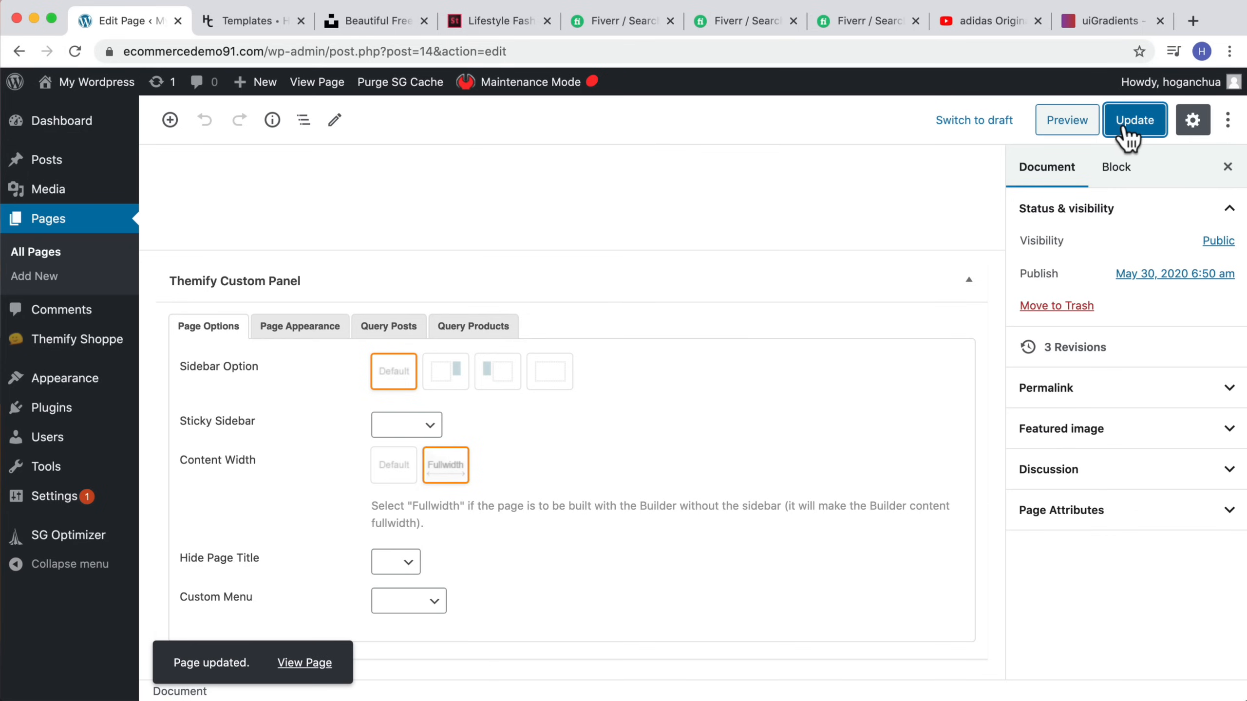
Step: View the live Shipping & Returns page and expand its FAQ accordions
scroll(879, 176, "up", 10)
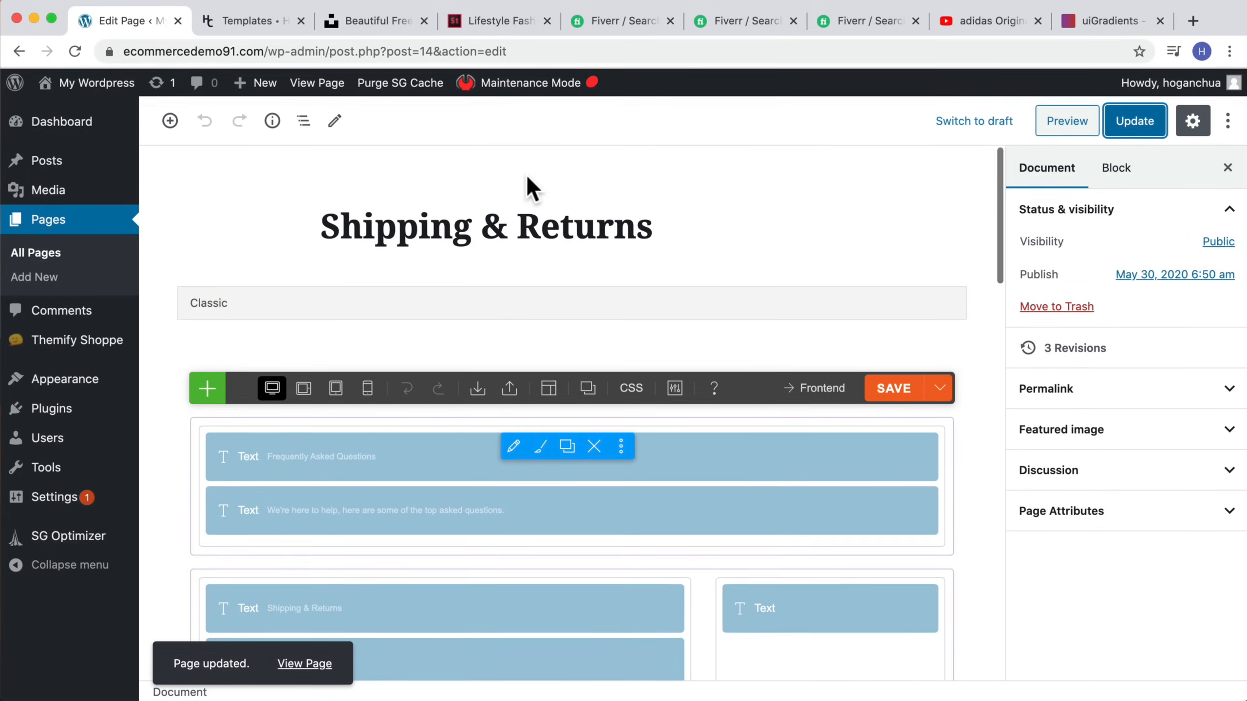
left_click(473, 224)
left_click(520, 170)
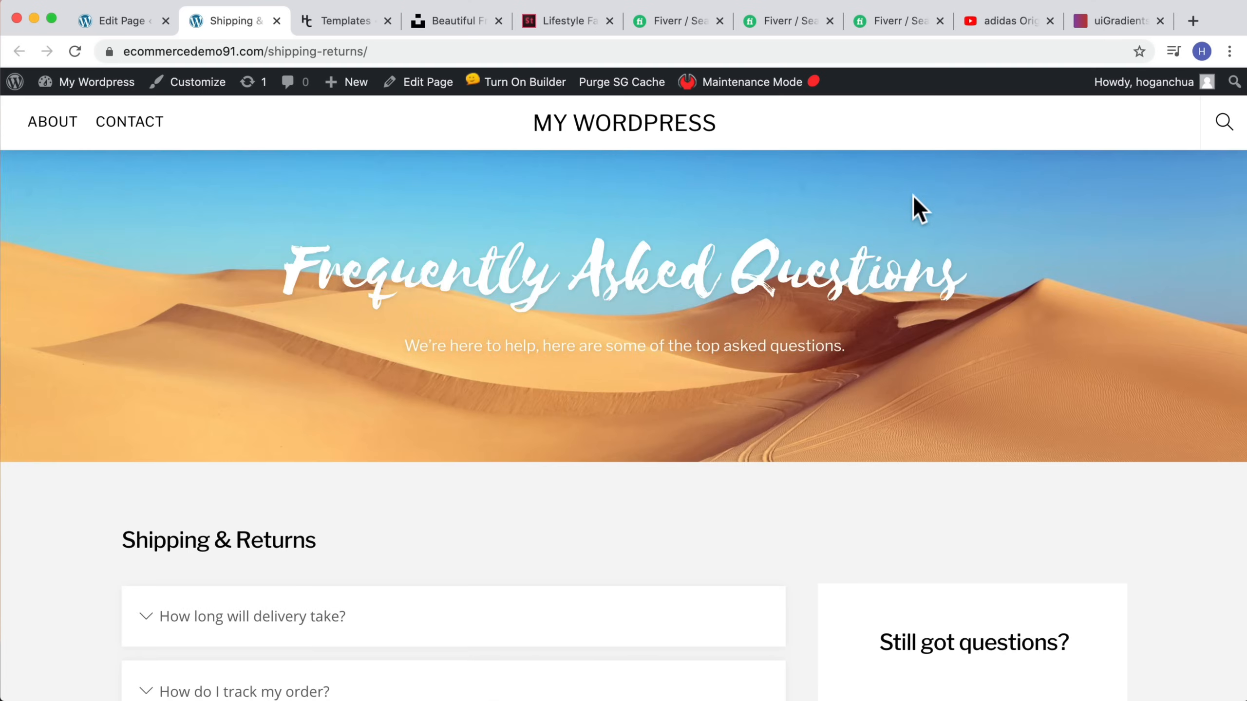
scroll(916, 206, "down", 15)
scroll(913, 196, "up", 8)
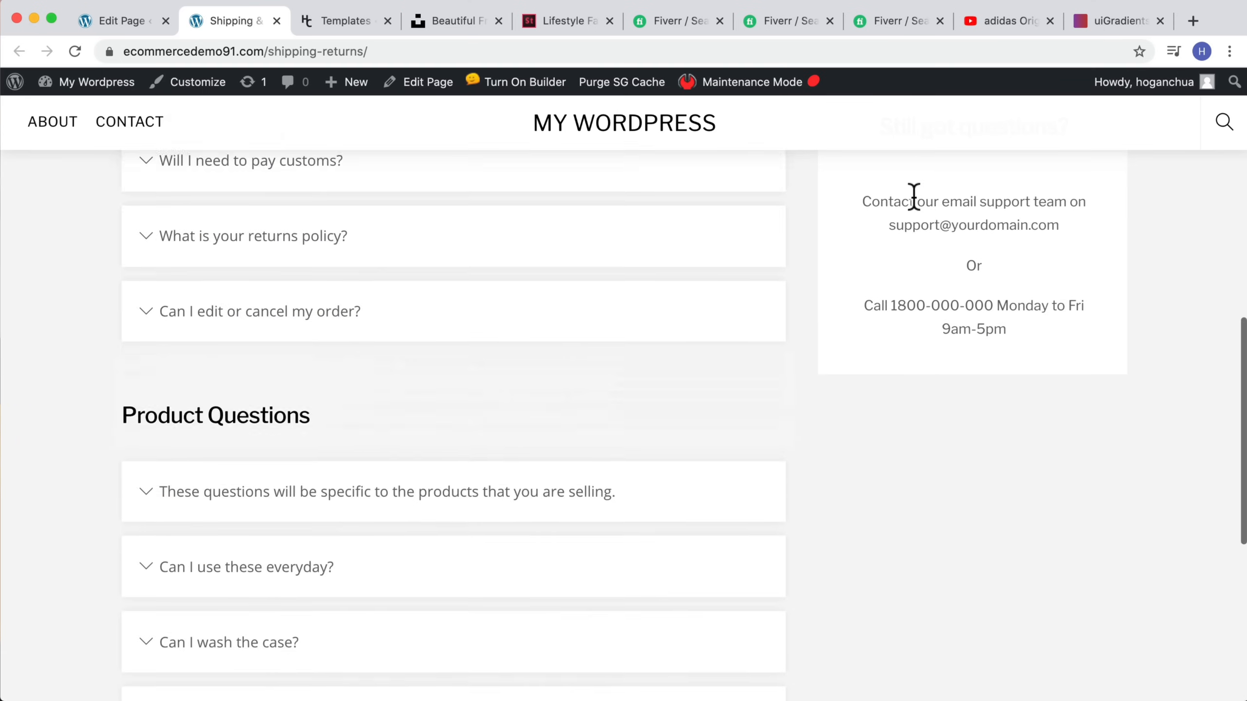
scroll(913, 204, "up", 8)
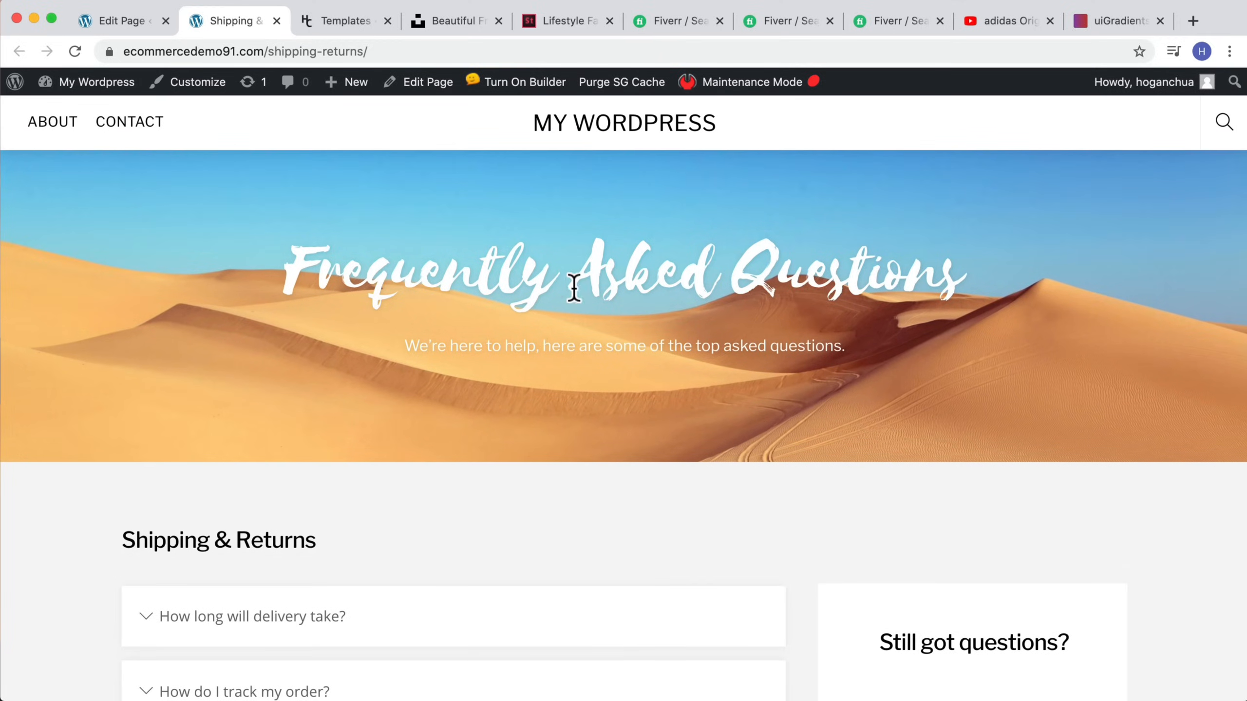
scroll(555, 302, "down", 7)
left_click(147, 295)
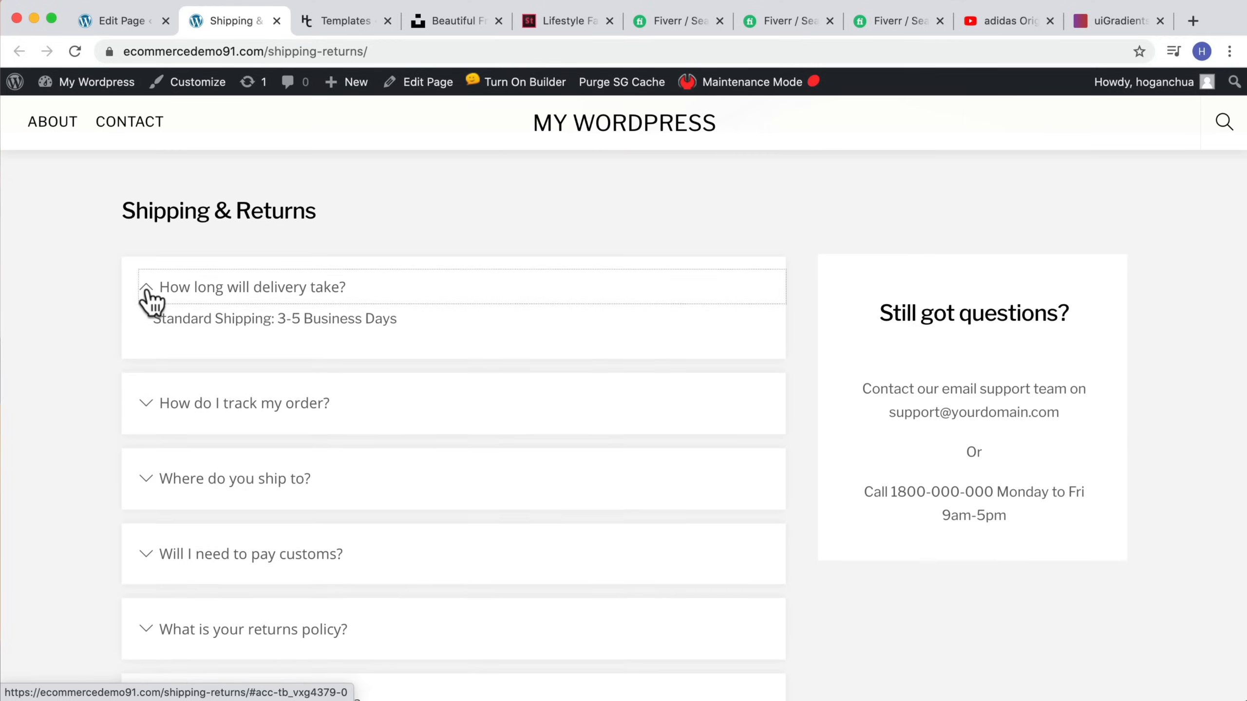
scroll(187, 359, "down", 3)
left_click(139, 386)
scroll(245, 373, "down", 6)
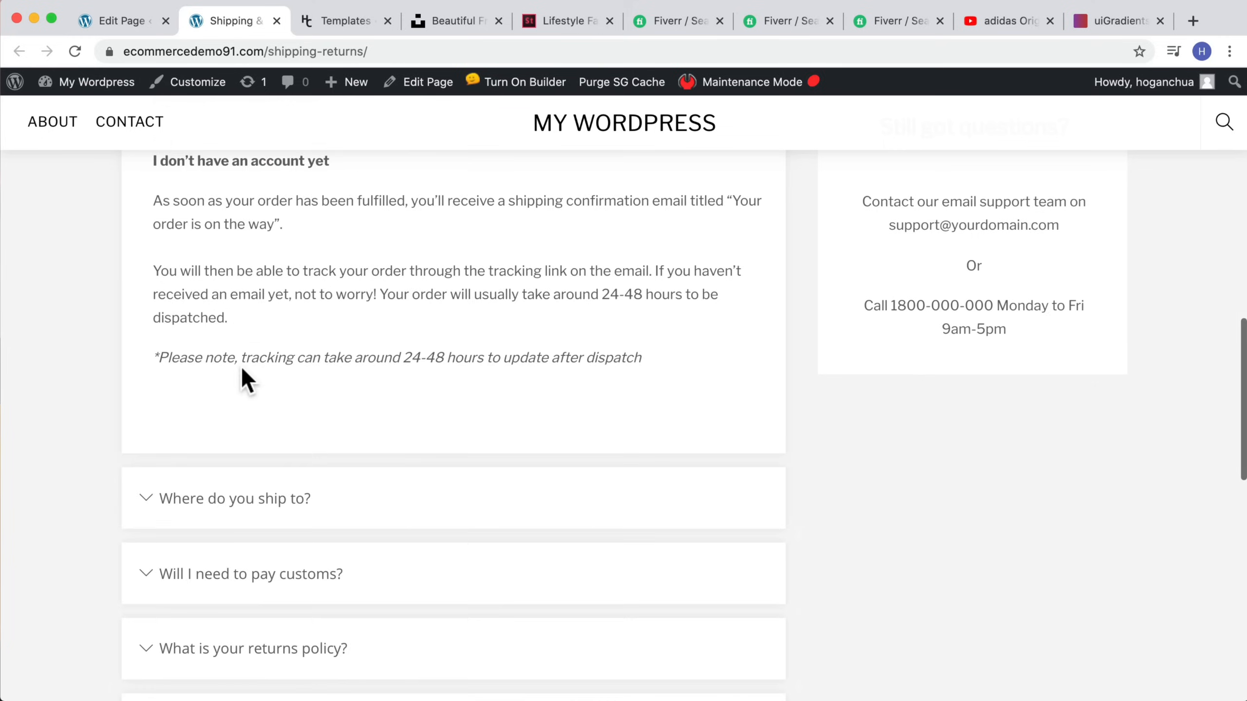
left_click(162, 469)
scroll(404, 362, "up", 10)
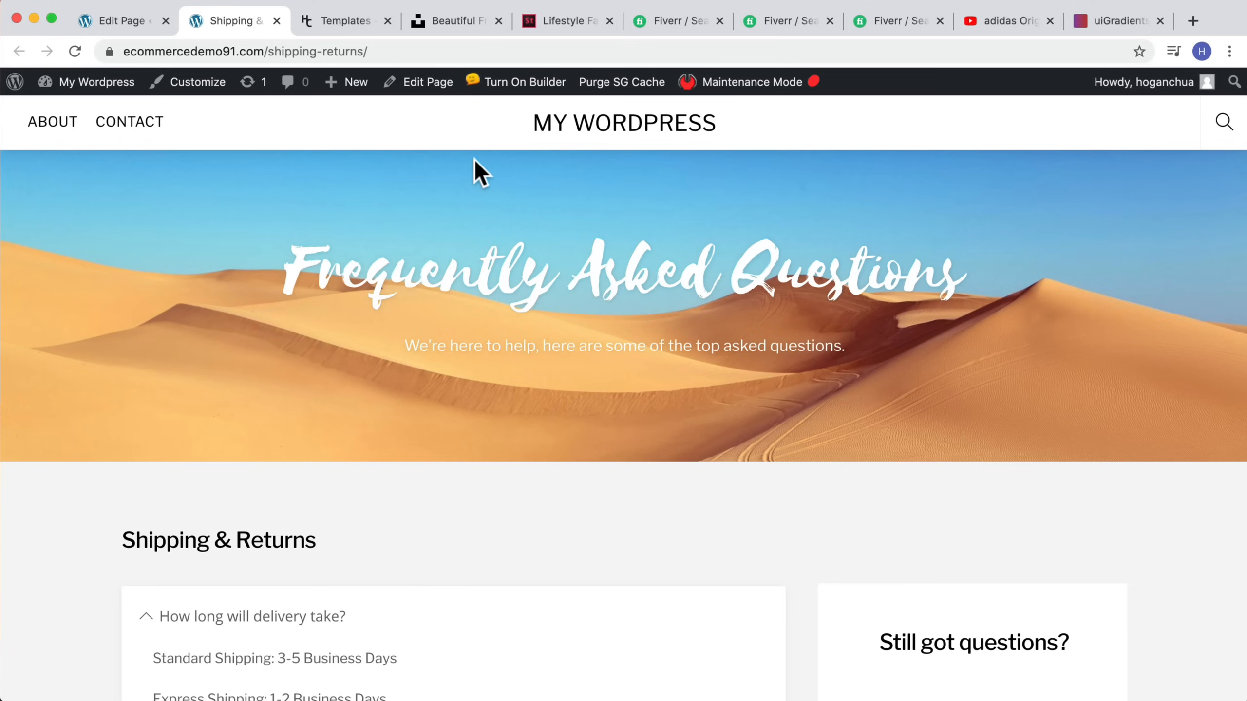
mouse_move(98, 82)
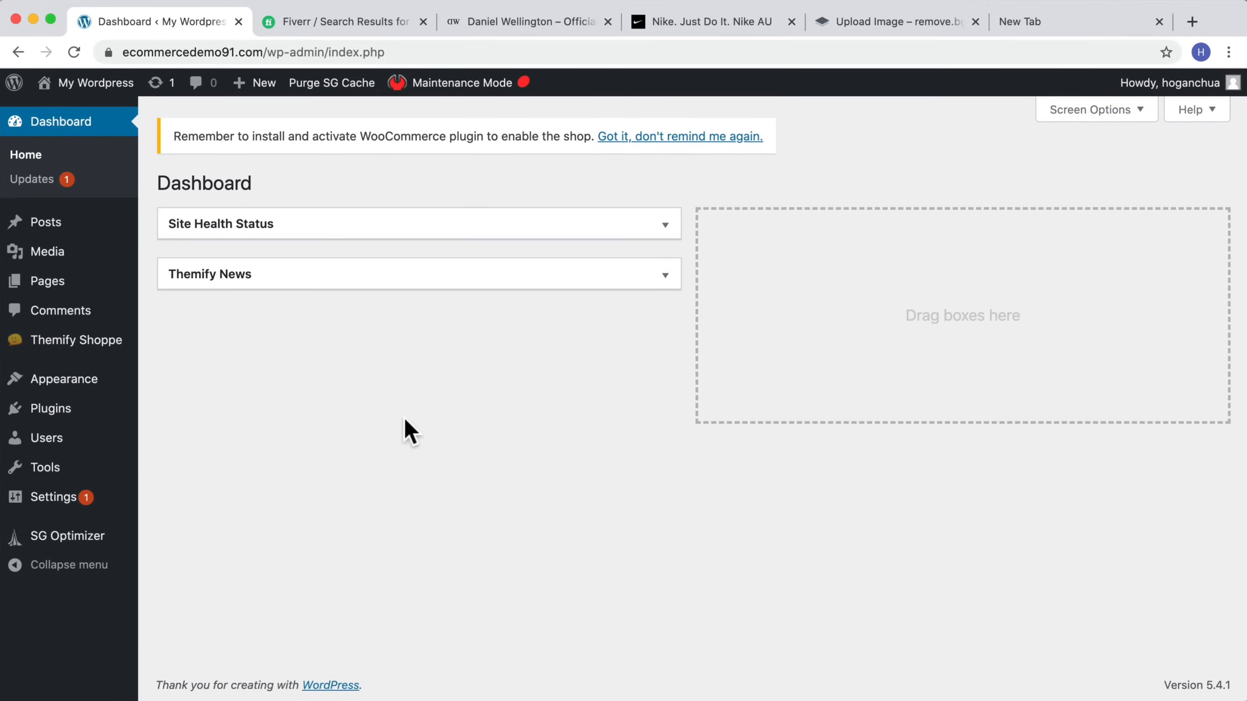
Step: Upload and activate the builder-contact.zip plugin from the desktop
mouse_move(88, 451)
mouse_move(49, 414)
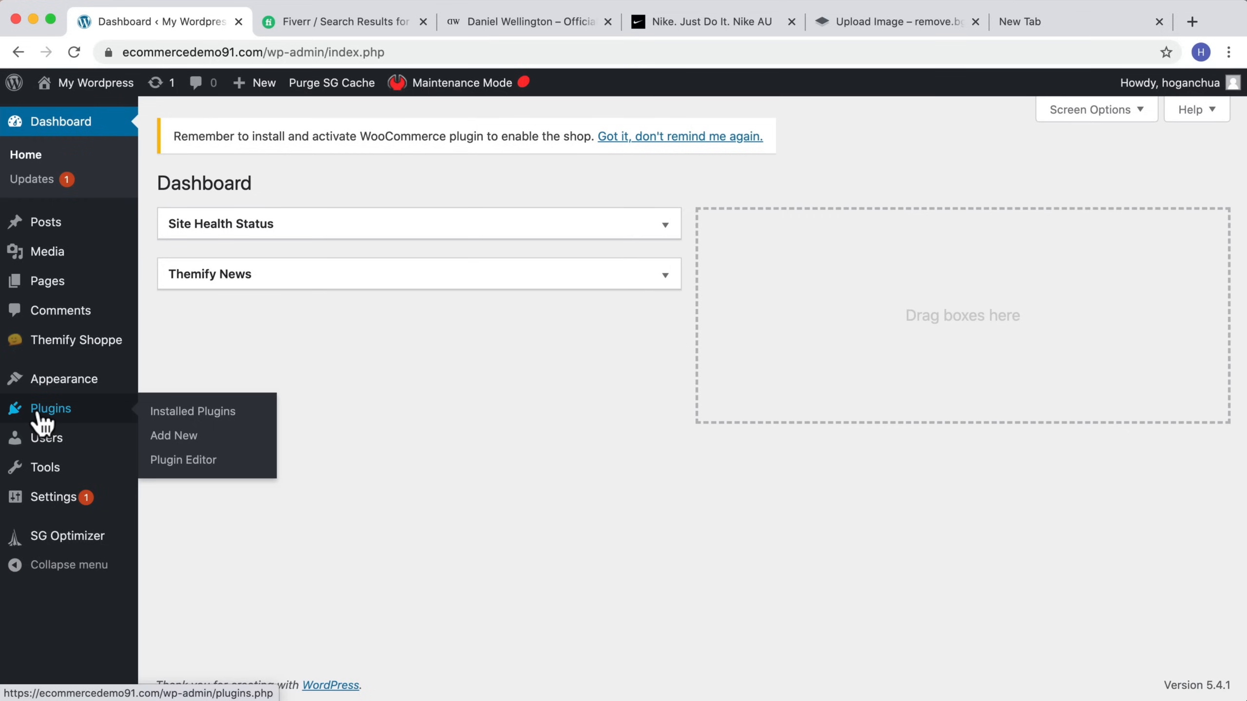
left_click(167, 441)
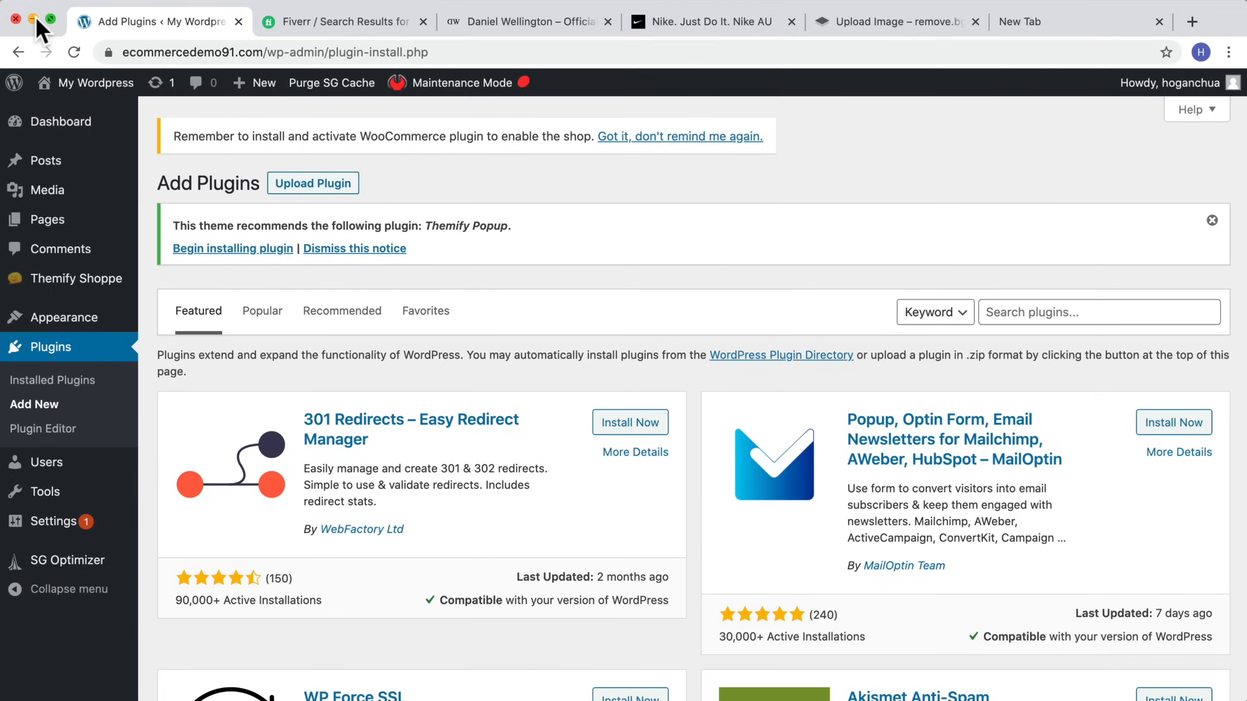
left_click(34, 20)
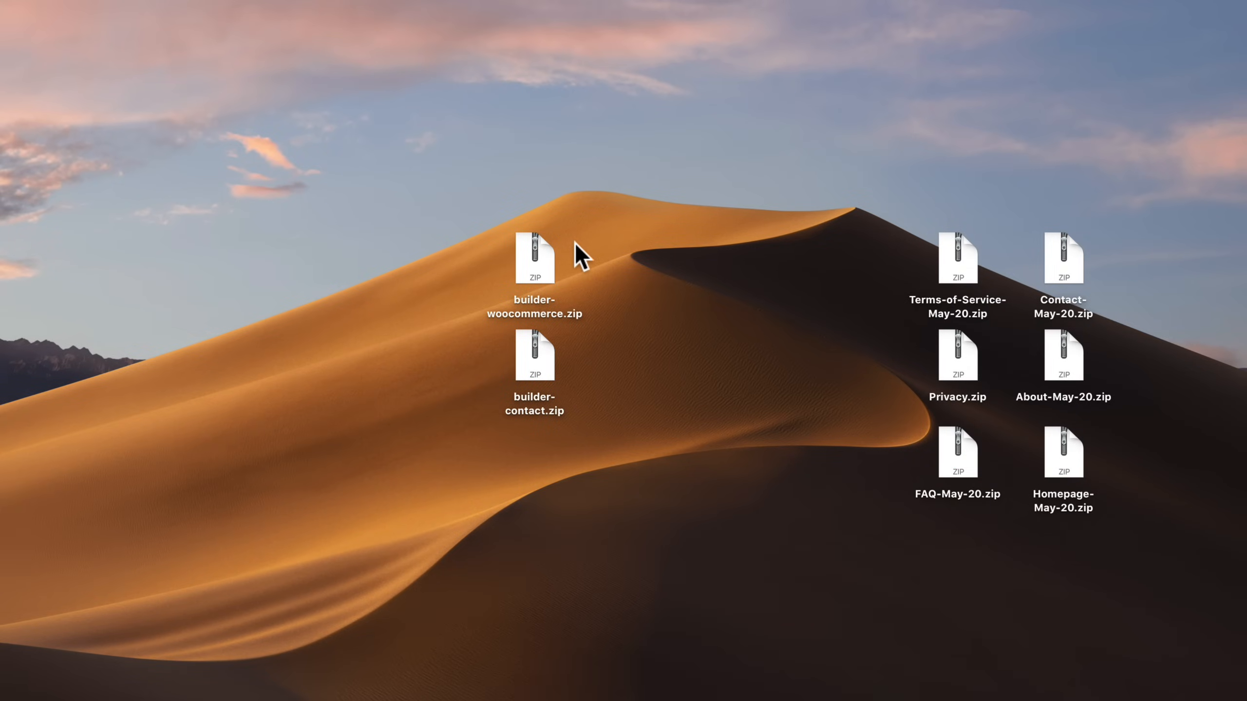
left_click_drag(575, 242, 528, 300)
left_click_drag(602, 351, 470, 431)
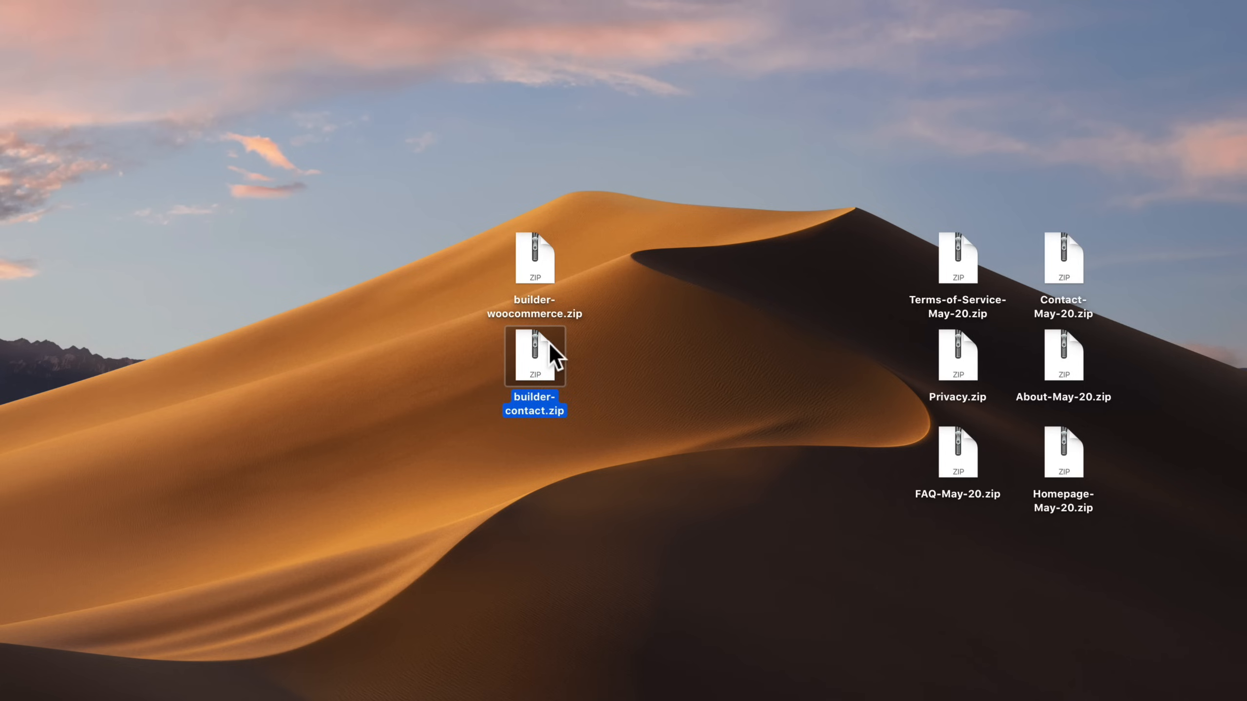
left_click_drag(604, 225, 489, 300)
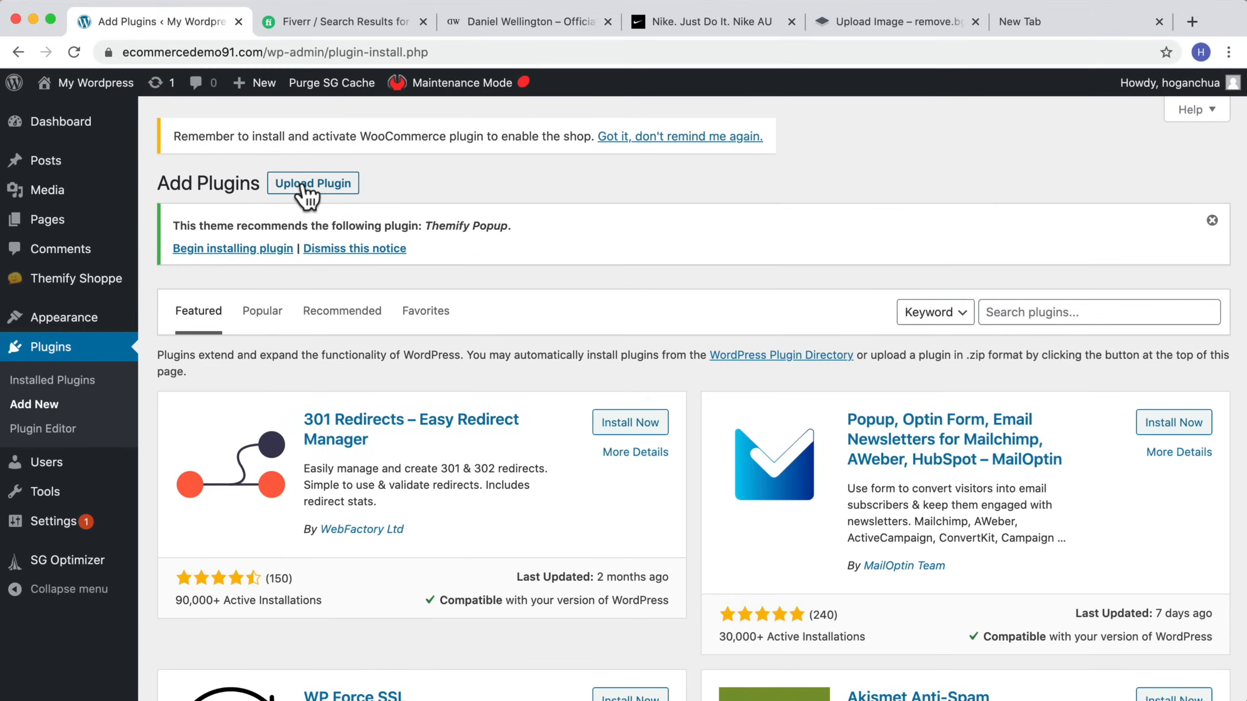
left_click(303, 185)
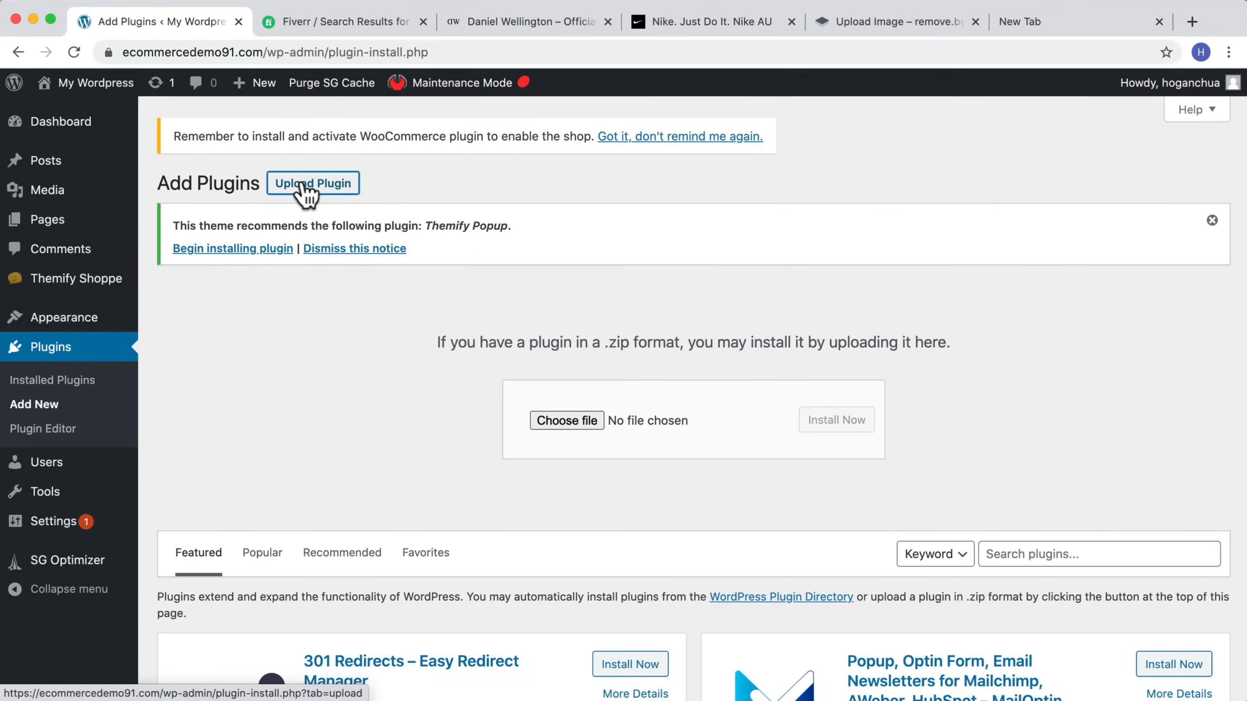
left_click(585, 418)
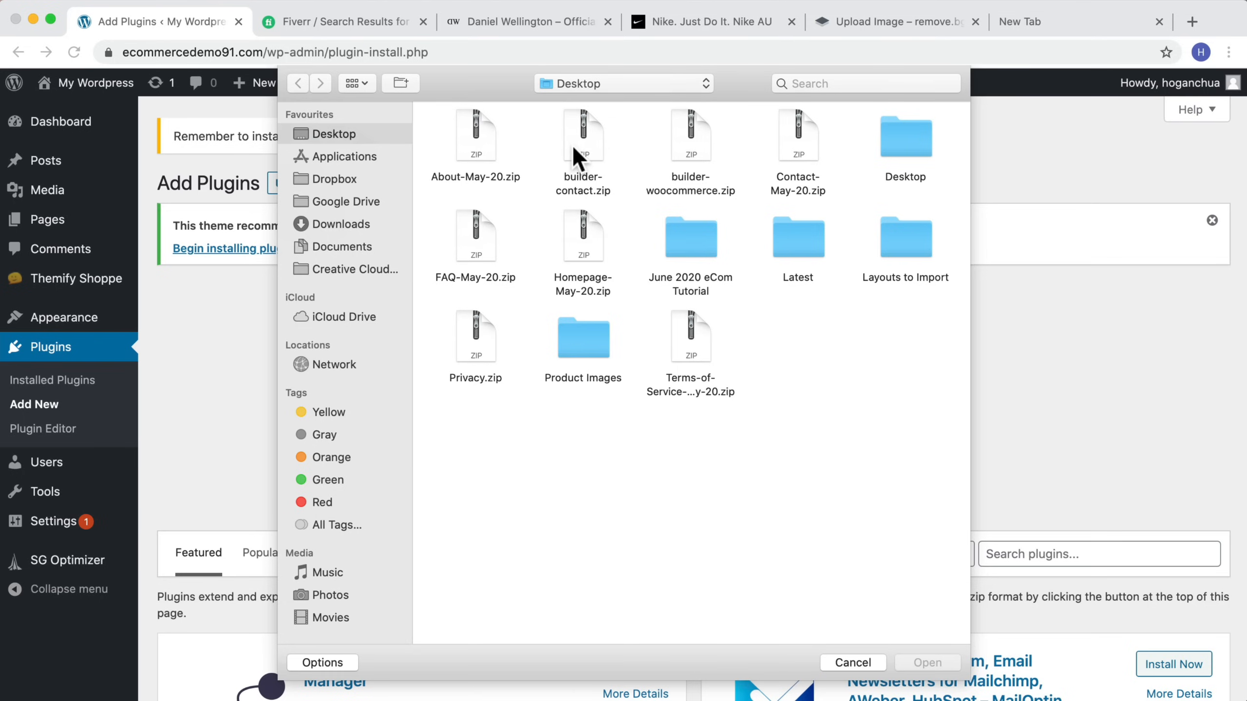
left_click(573, 147)
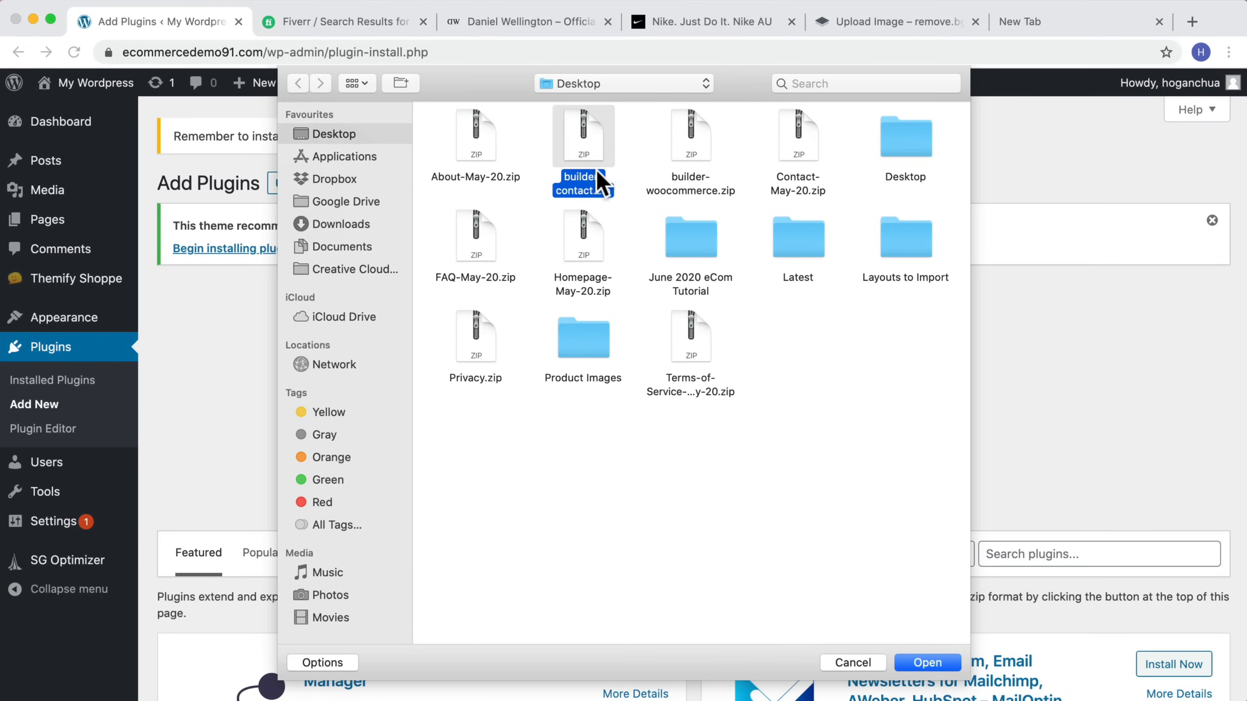
left_click(926, 660)
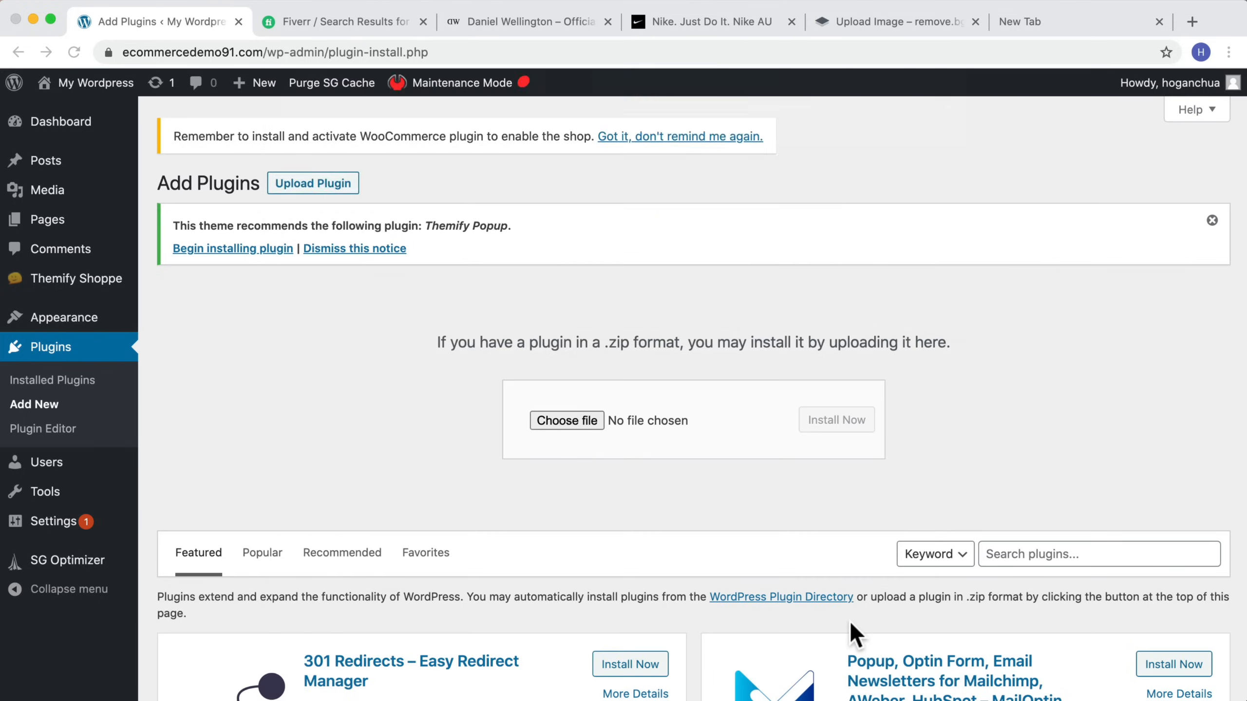
left_click(820, 425)
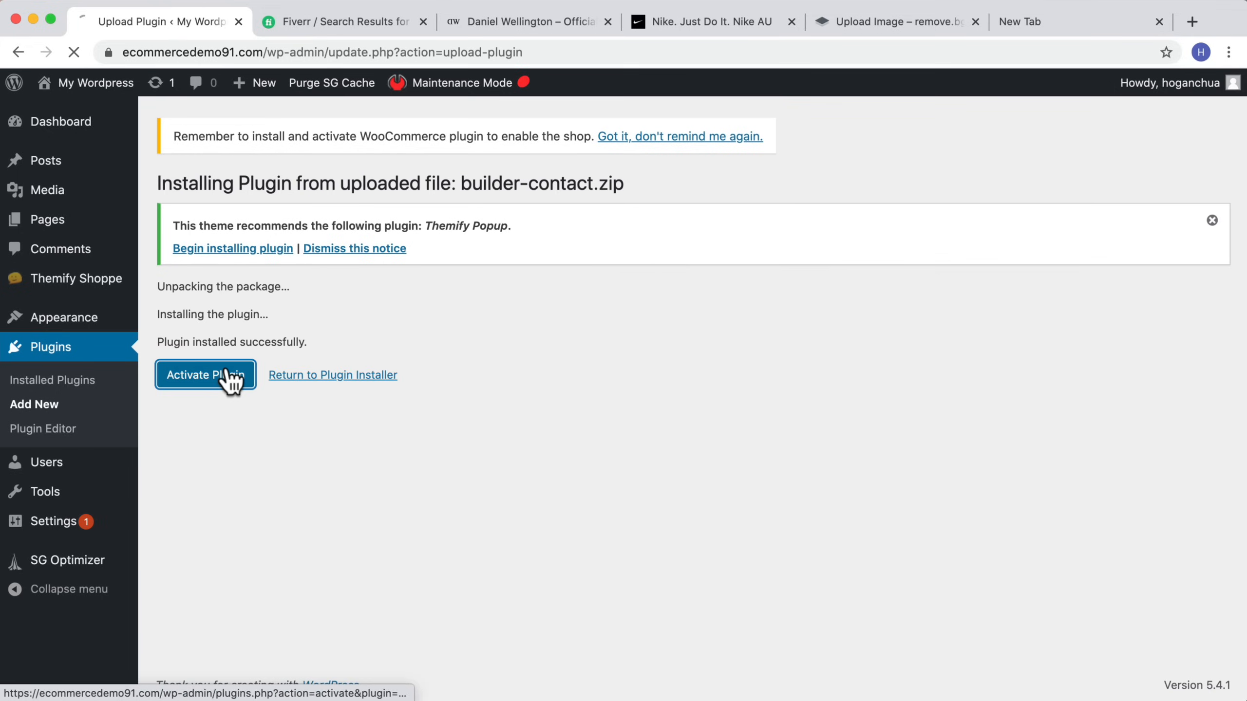
left_click(231, 380)
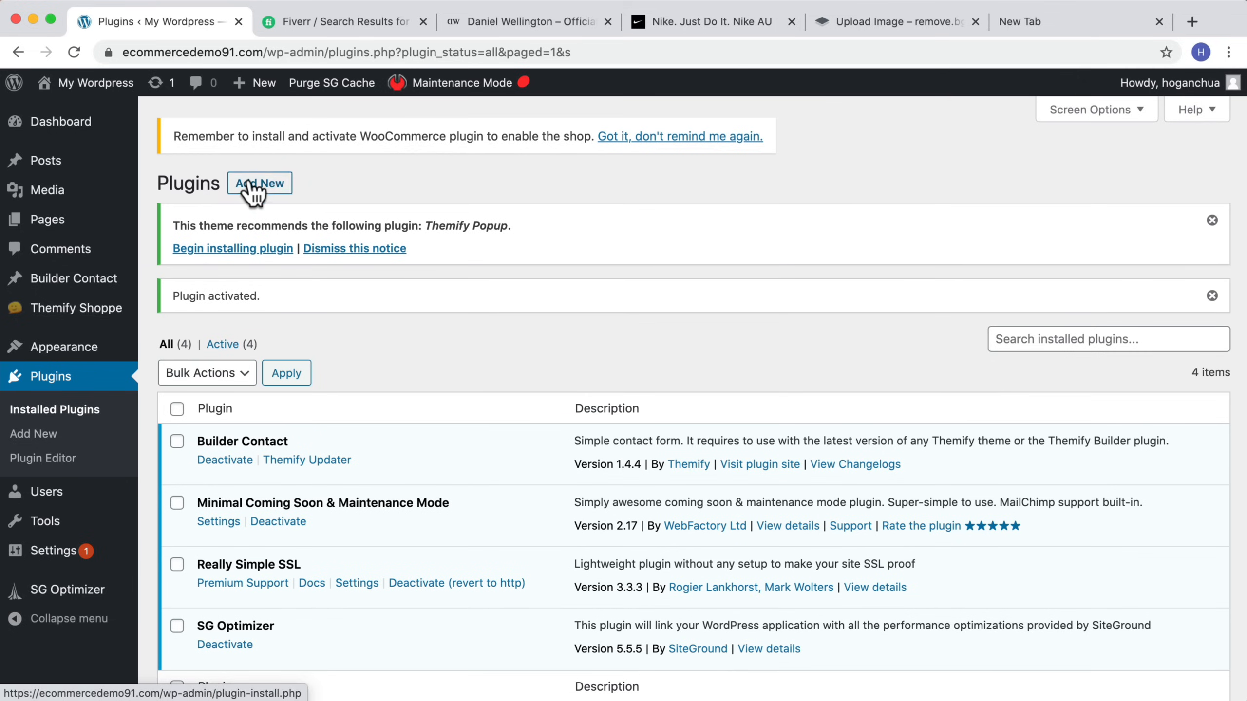
Step: Upload and activate the builder-woocommerce.zip plugin
left_click(251, 186)
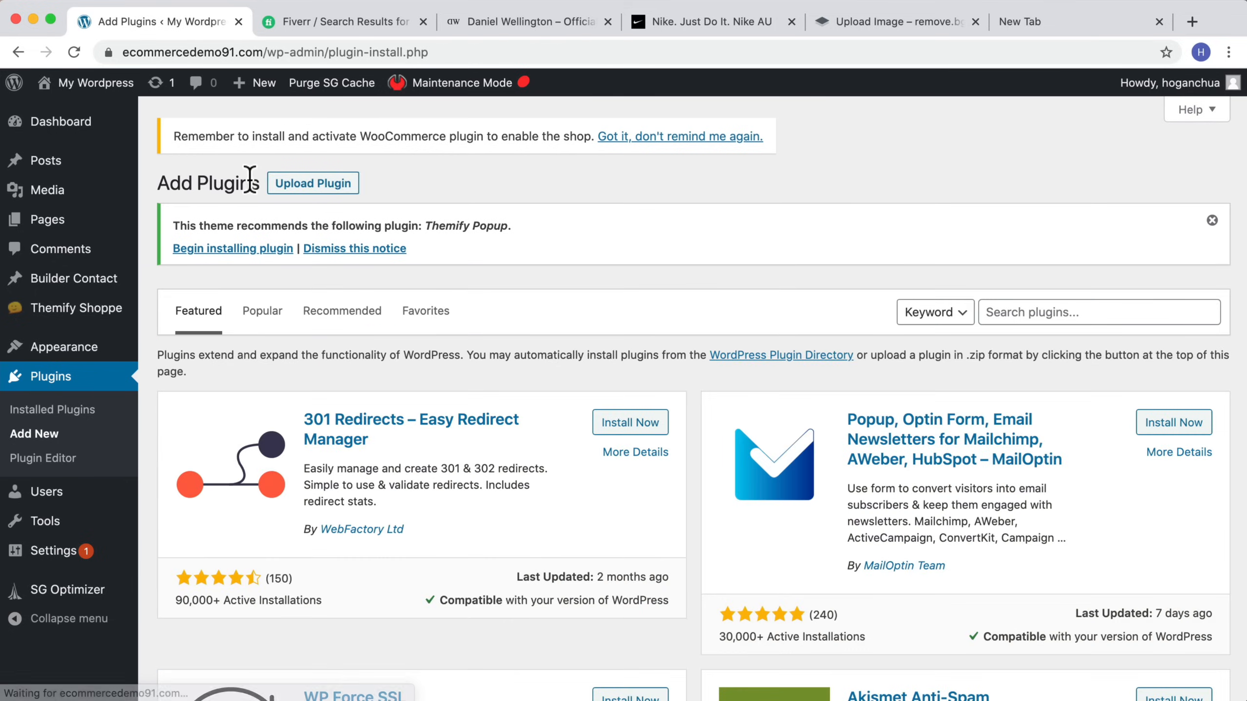
left_click(318, 194)
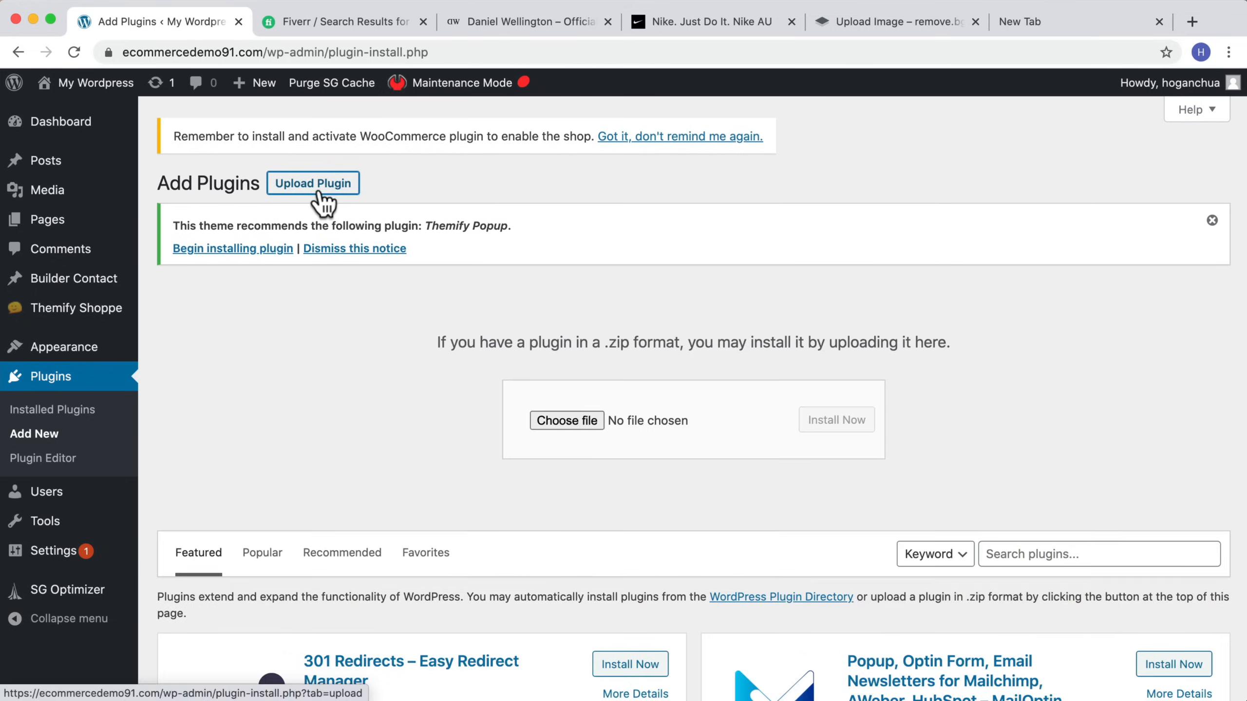
left_click(545, 418)
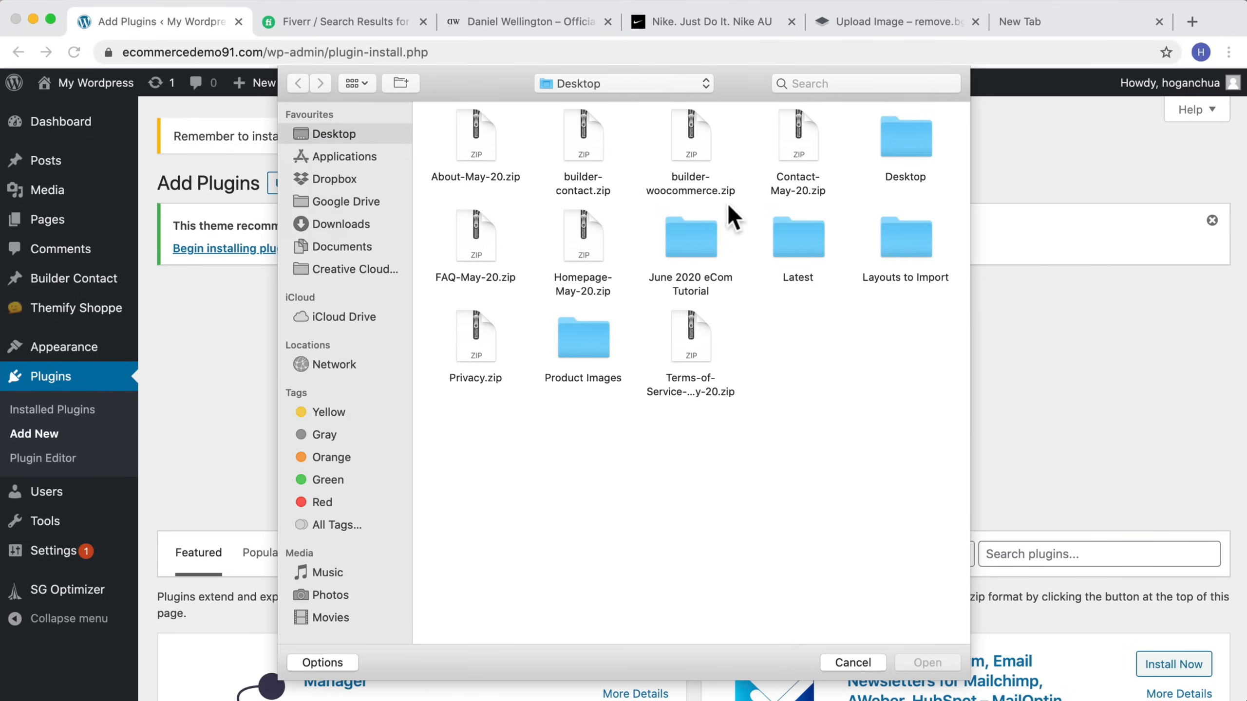
left_click(683, 154)
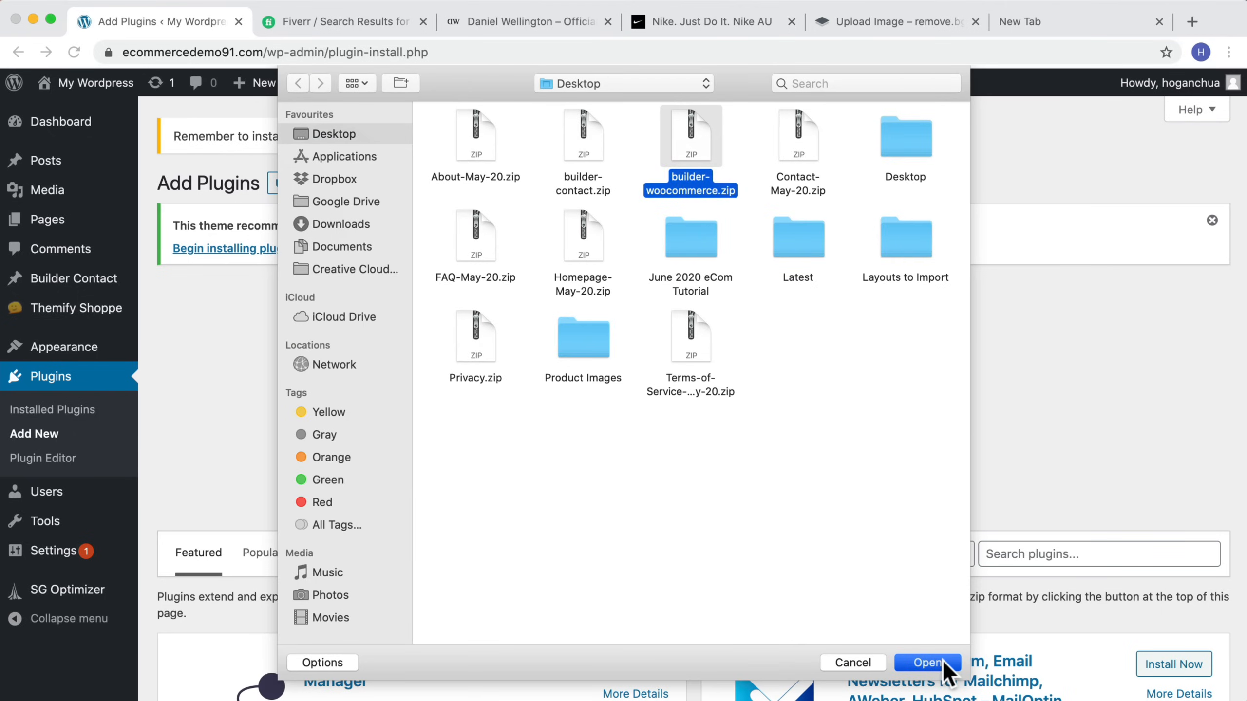
left_click(942, 658)
left_click(845, 422)
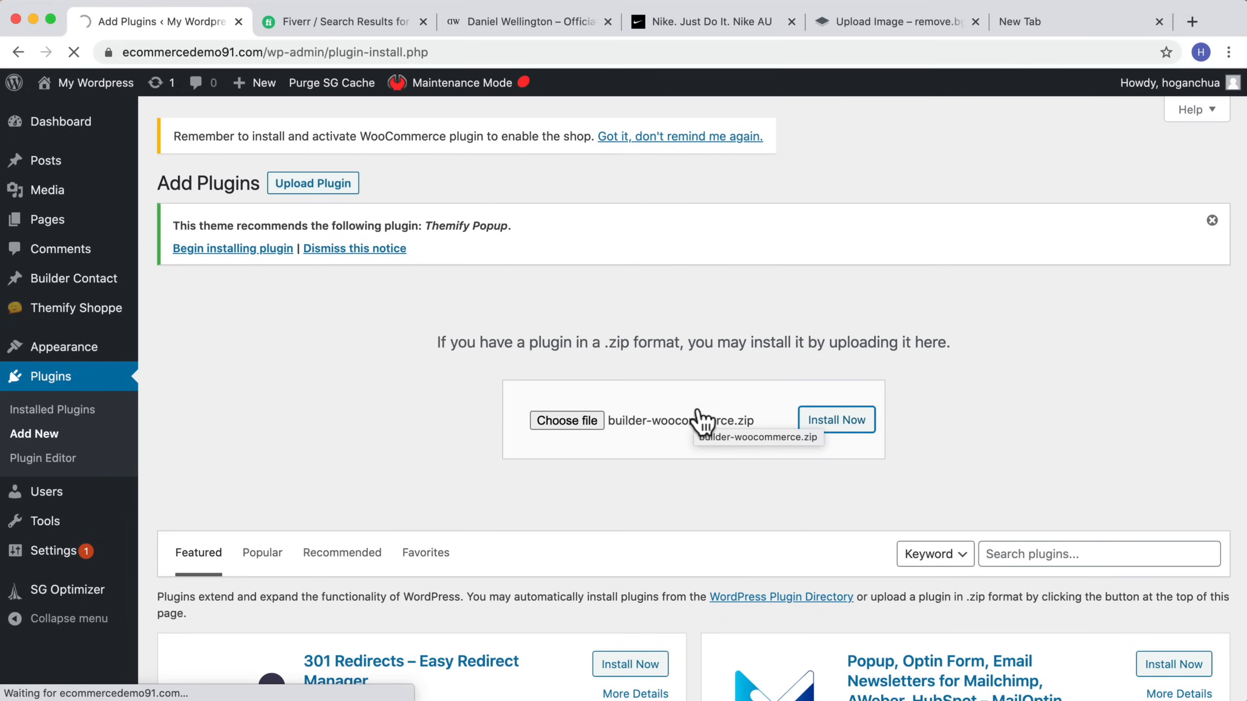
left_click(195, 379)
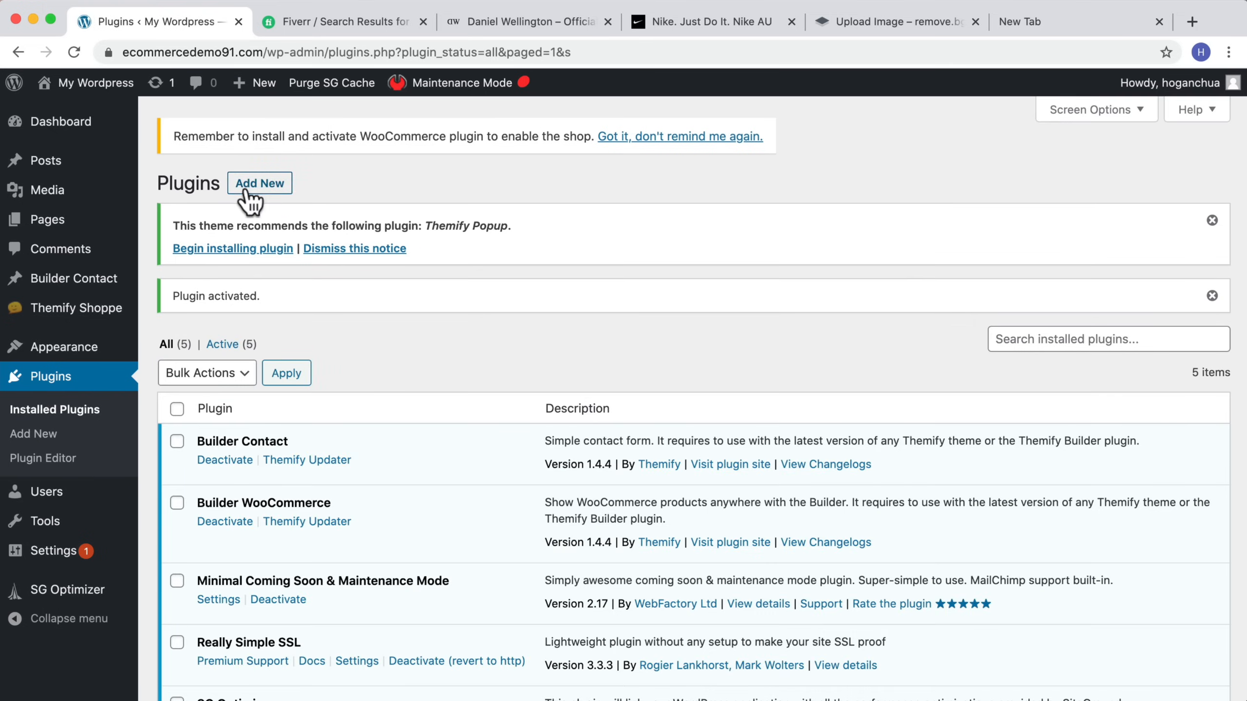
Step: Search the plugin directory for woocommerce, then install and activate the WooCommerce plugin
left_click(259, 187)
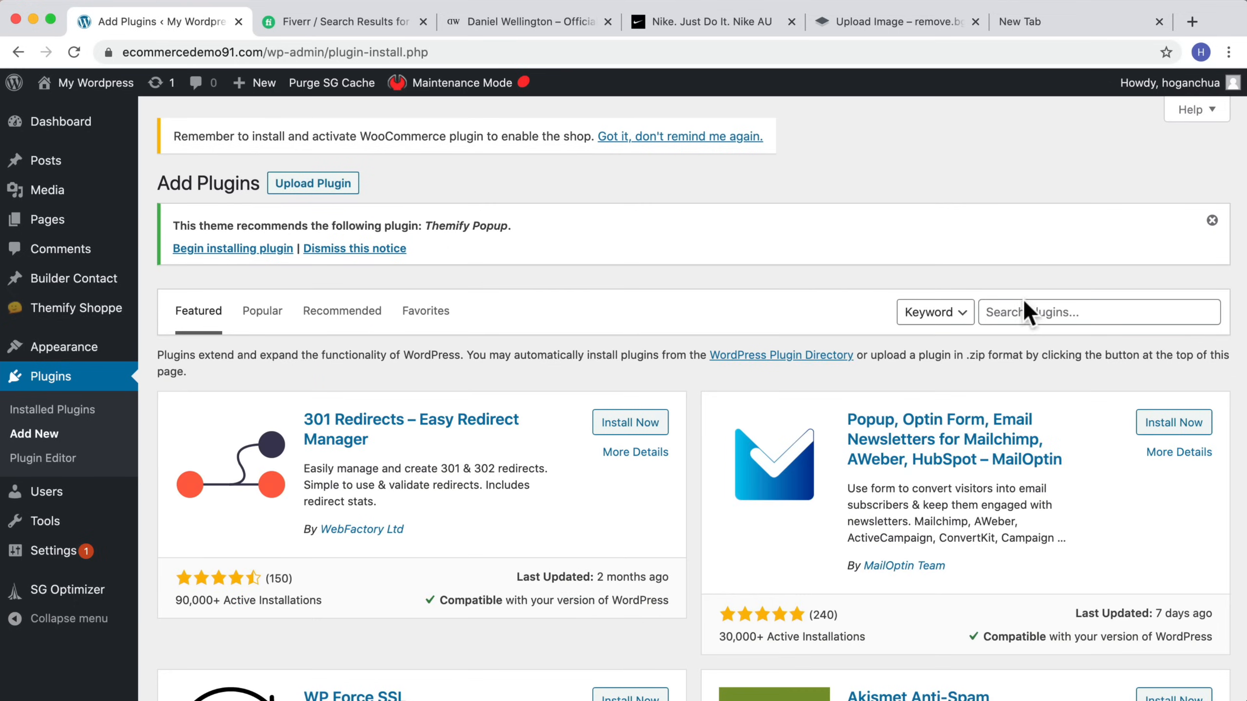
left_click(1036, 310)
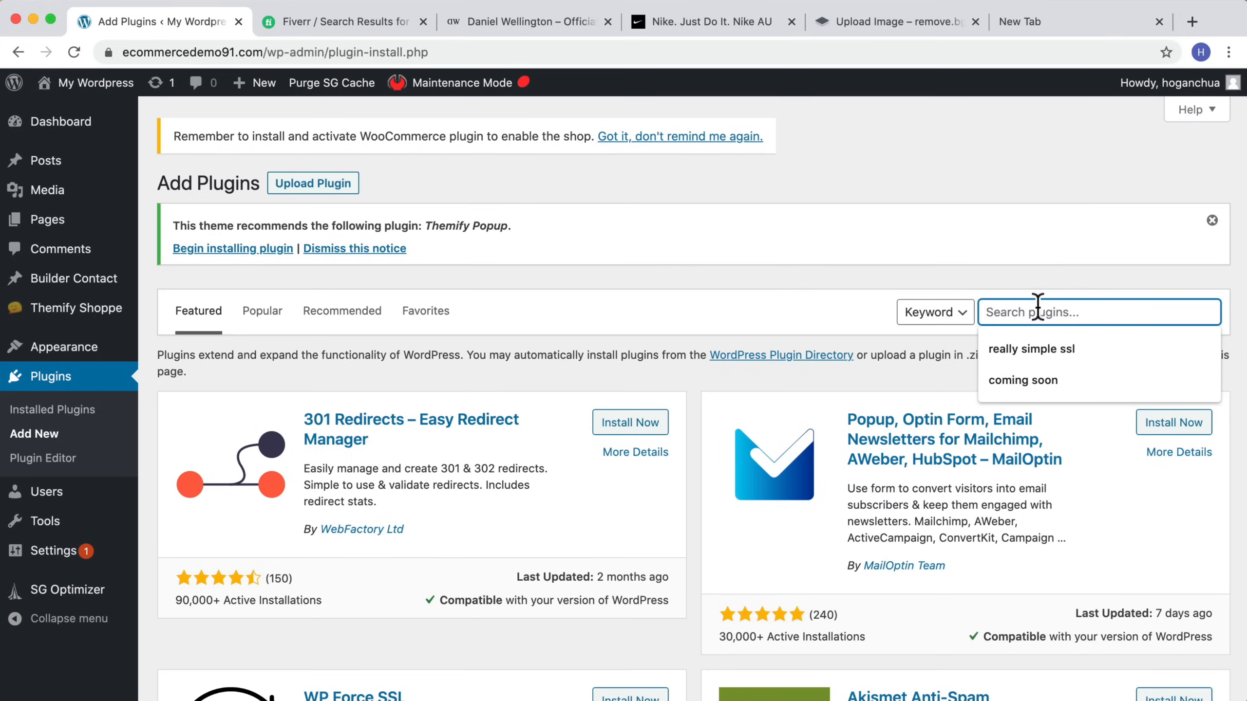
type("woocommerce")
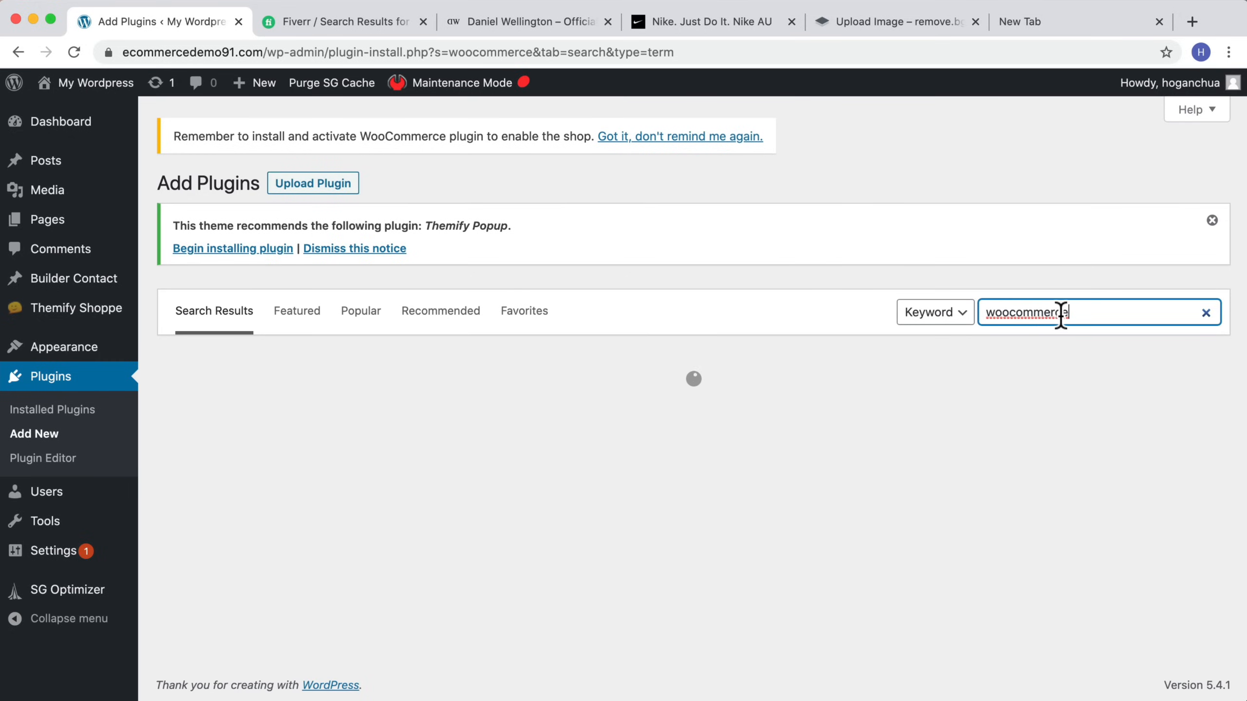
left_click_drag(1063, 318, 988, 314)
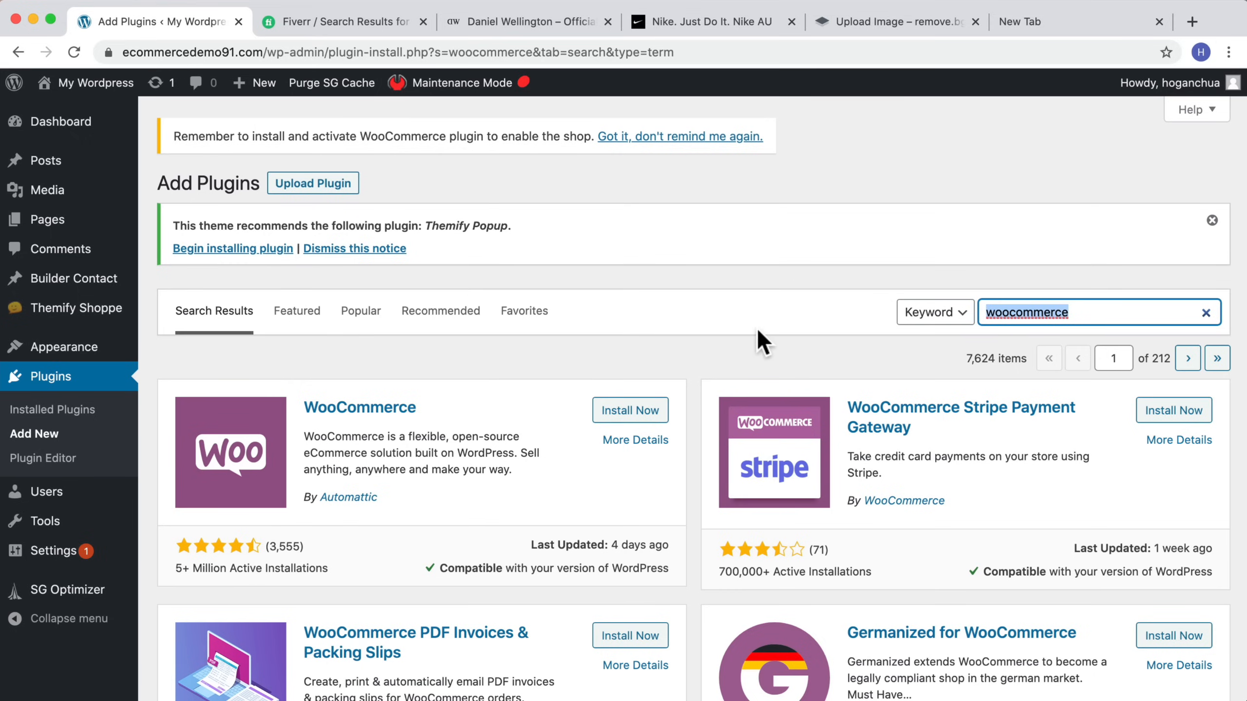
left_click(446, 386)
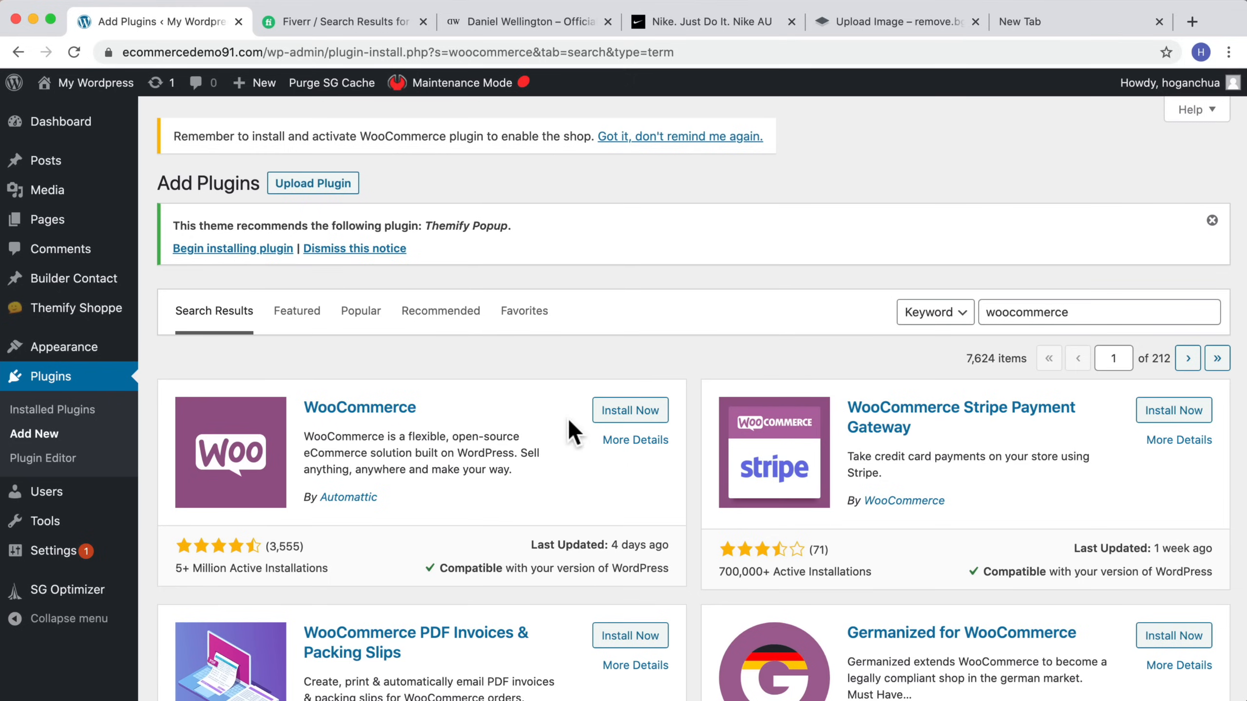
left_click(628, 413)
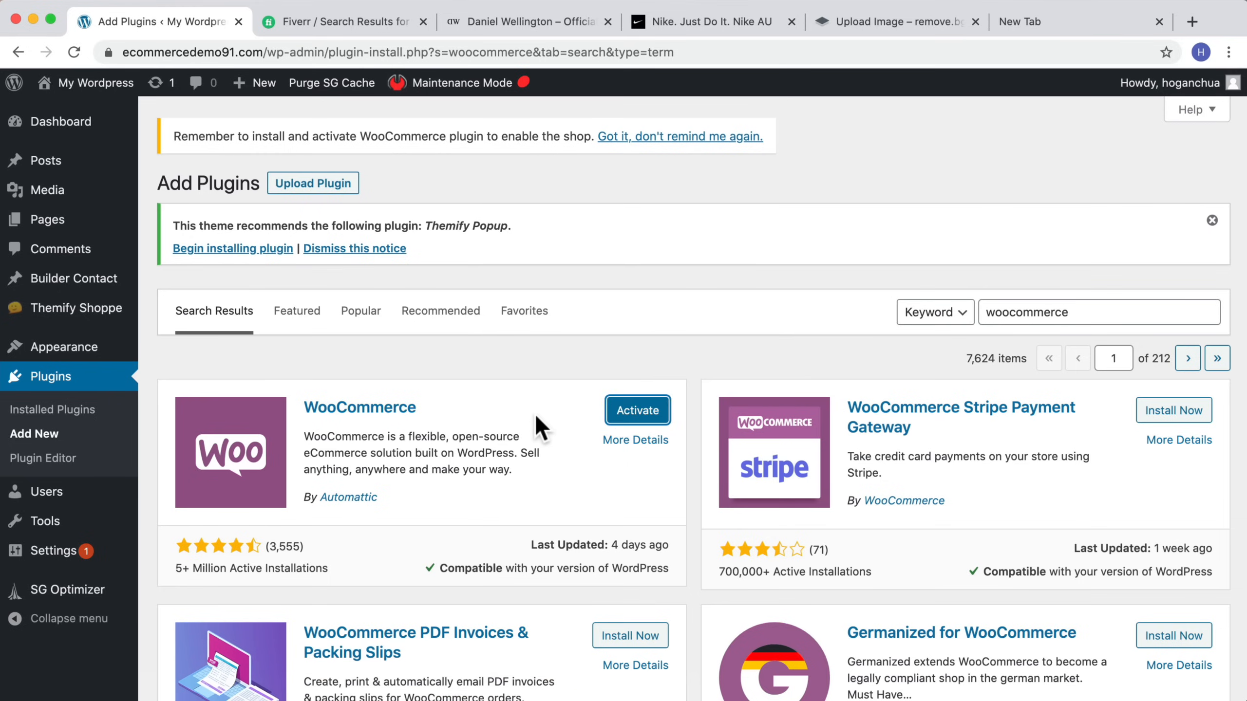
left_click(625, 412)
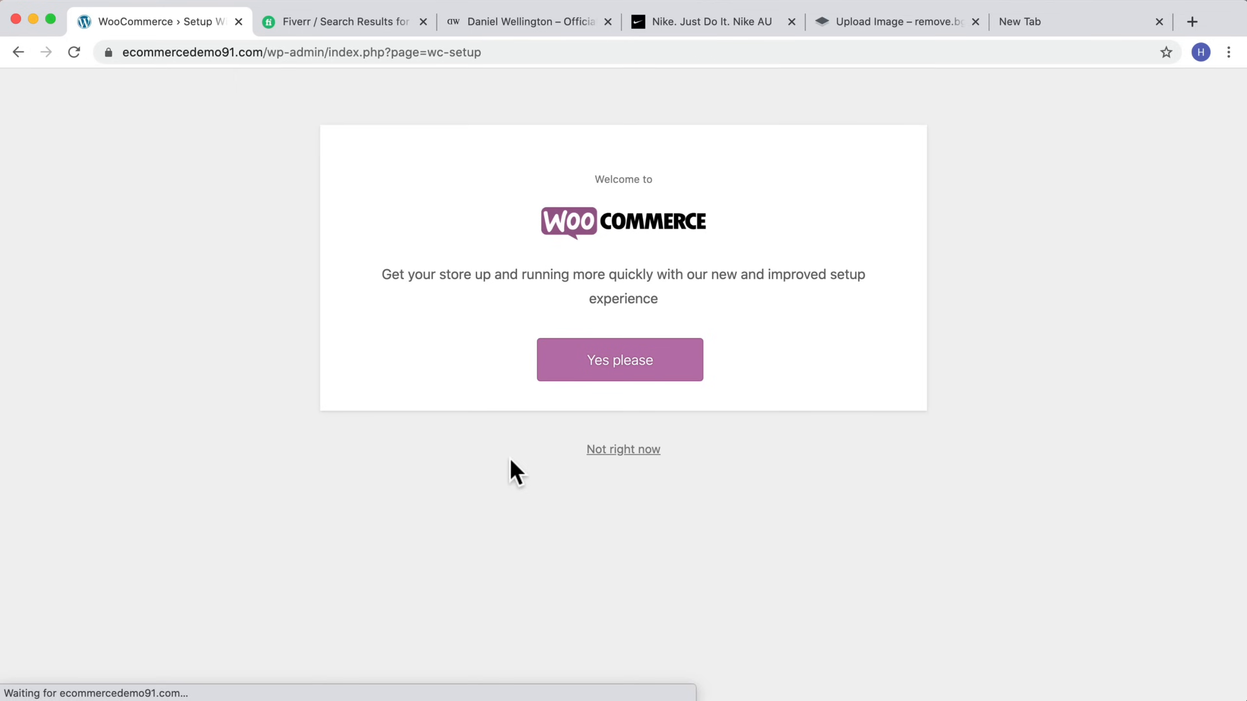
Step: Start the WooCommerce setup wizard and fill in the store's address line
left_click_drag(392, 276, 843, 293)
left_click(617, 367)
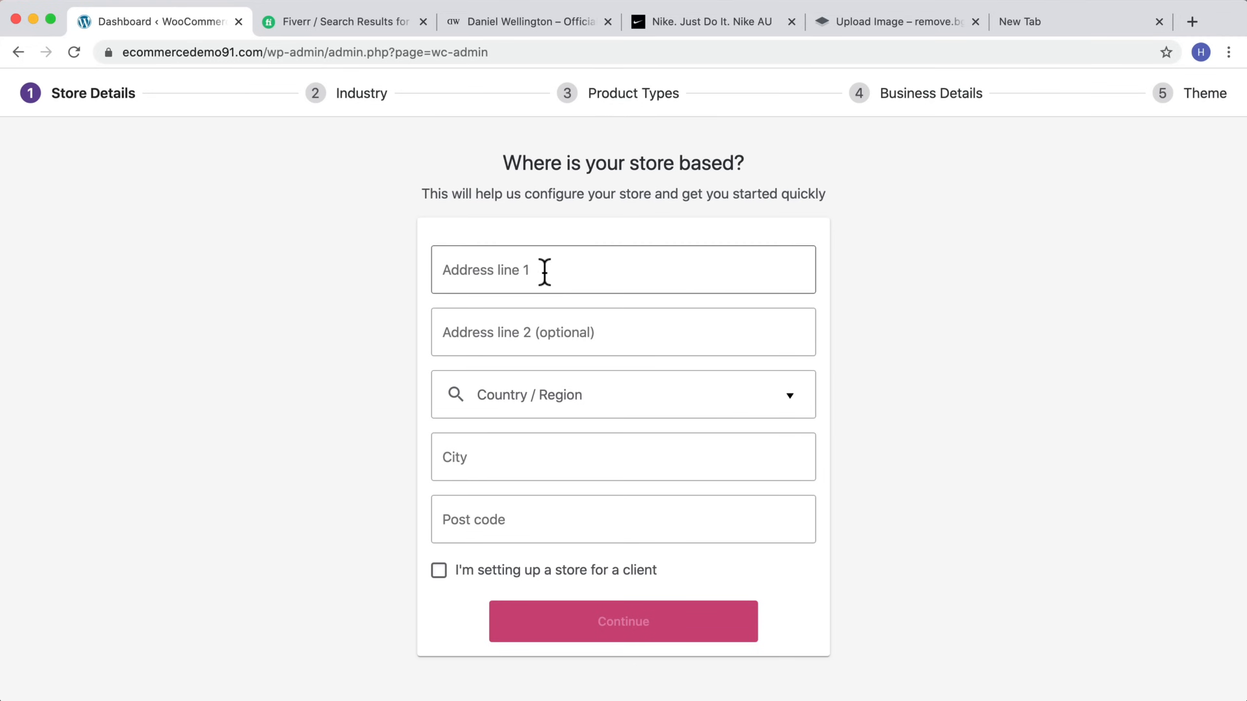
left_click(534, 272)
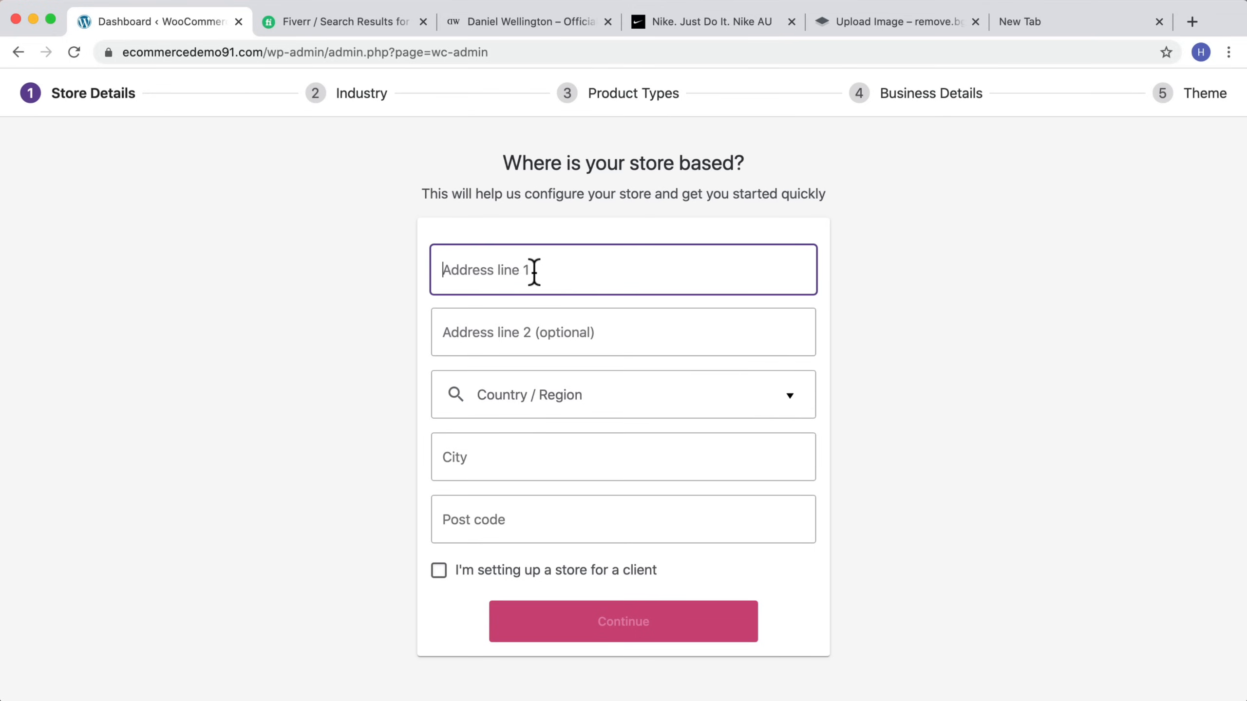
type("PO Box 463")
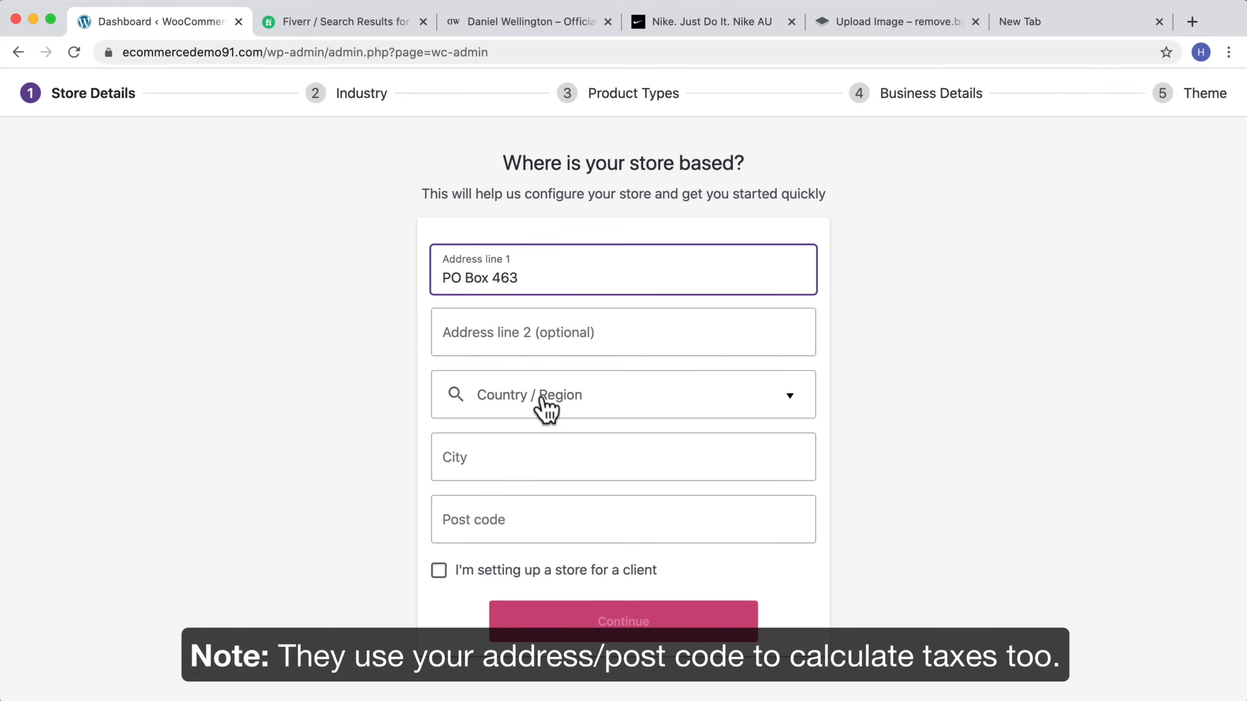
Step: Set the store's country/region to Australia -- Victoria
left_click(574, 400)
scroll(537, 487, "down", 5)
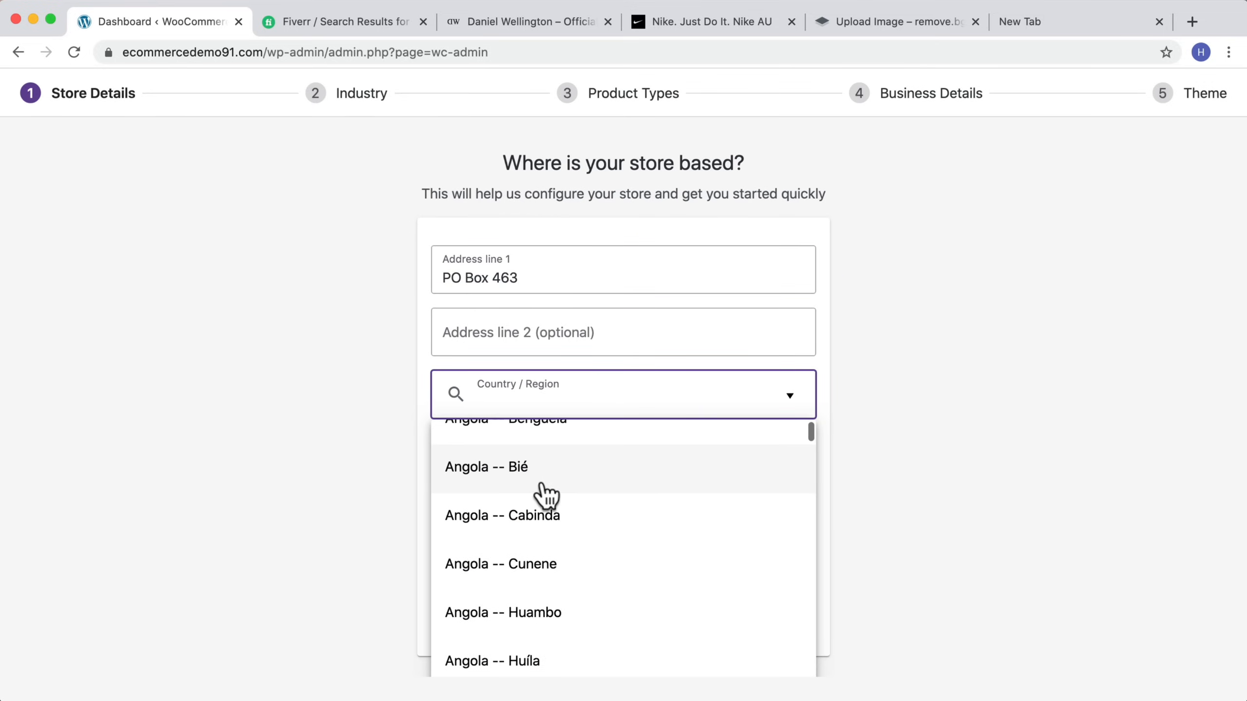
scroll(545, 493, "down", 5)
type("au")
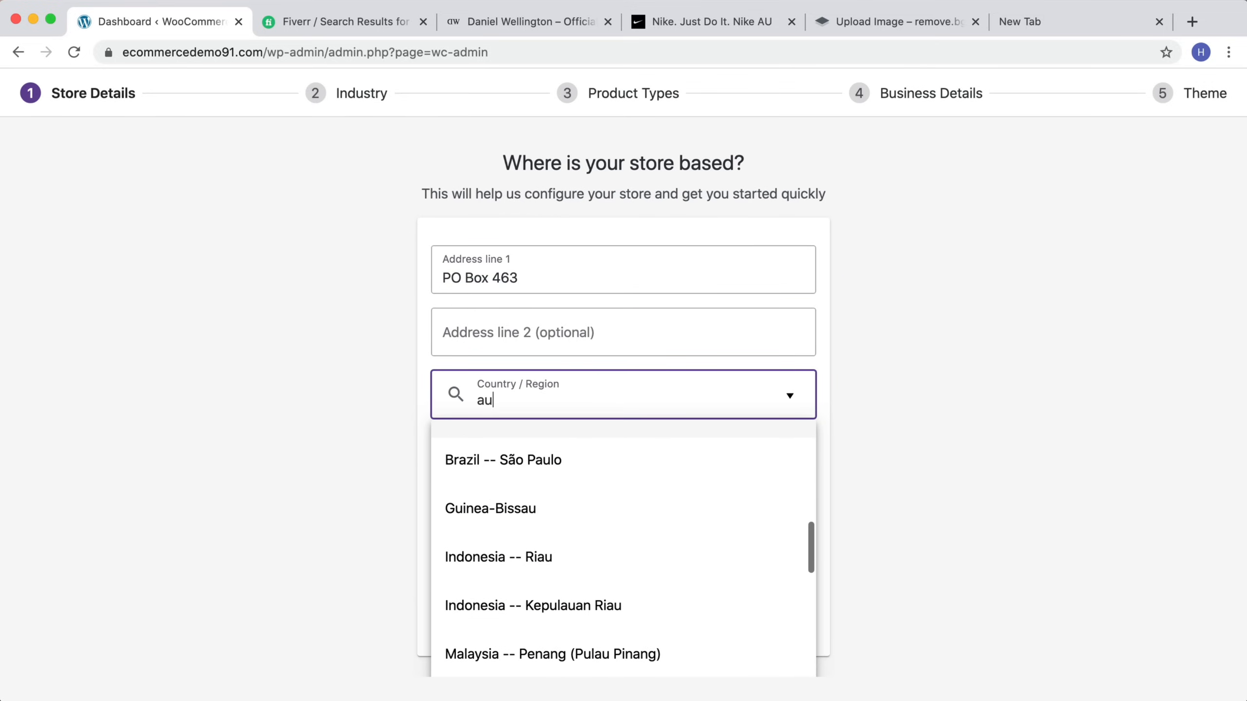
type("s")
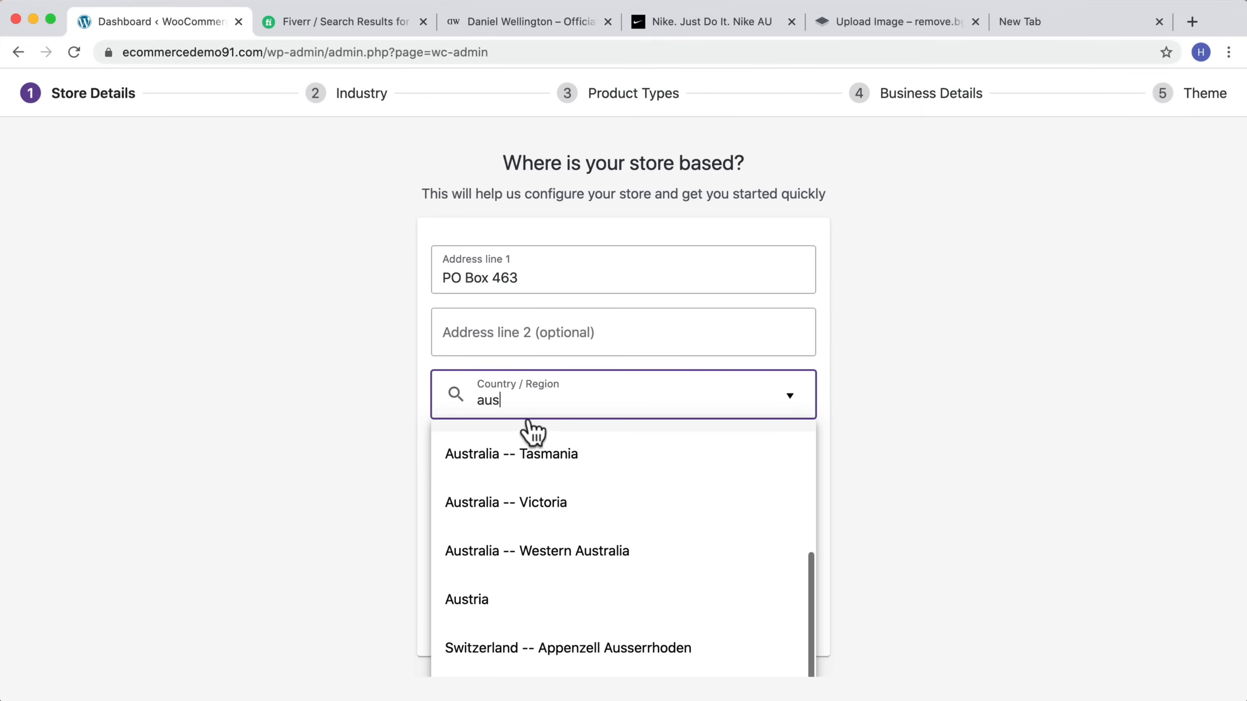
left_click(553, 508)
Step: Enter Melbourne as the city and the store's post code, then continue past the usage-tracking prompt without opting in
left_click(538, 459)
type("Melbourne")
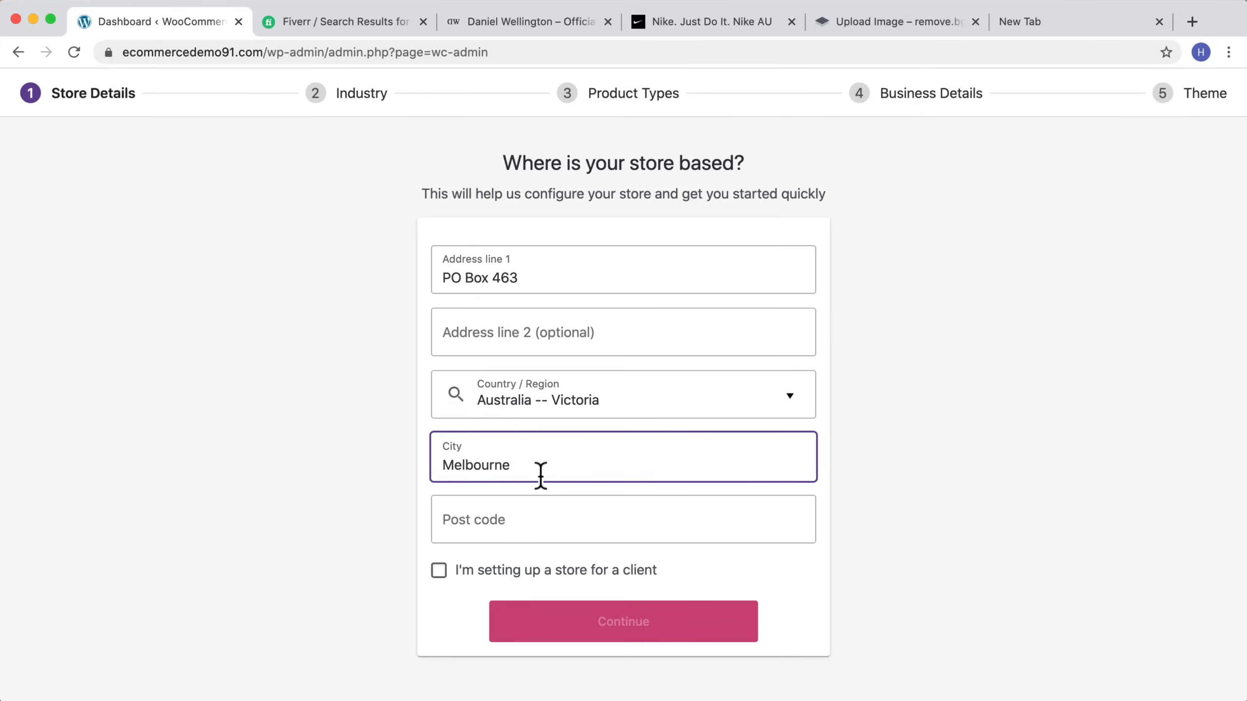
left_click(521, 516)
type("3000")
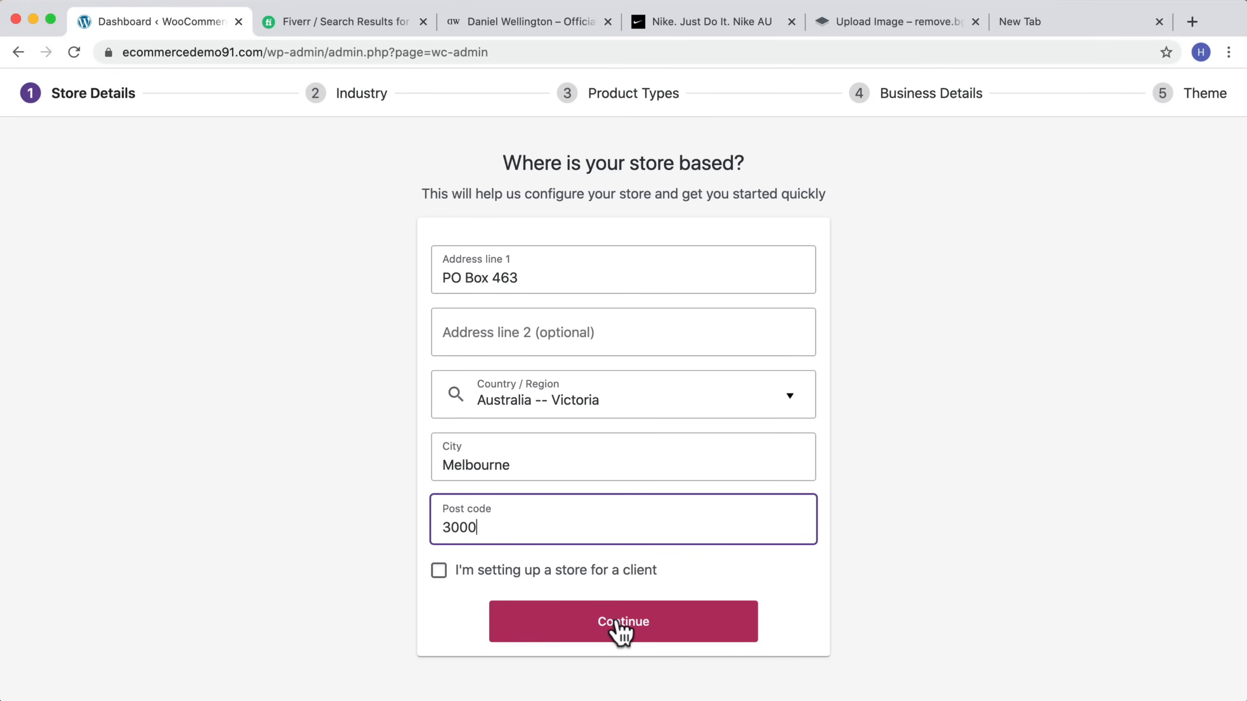
left_click(639, 627)
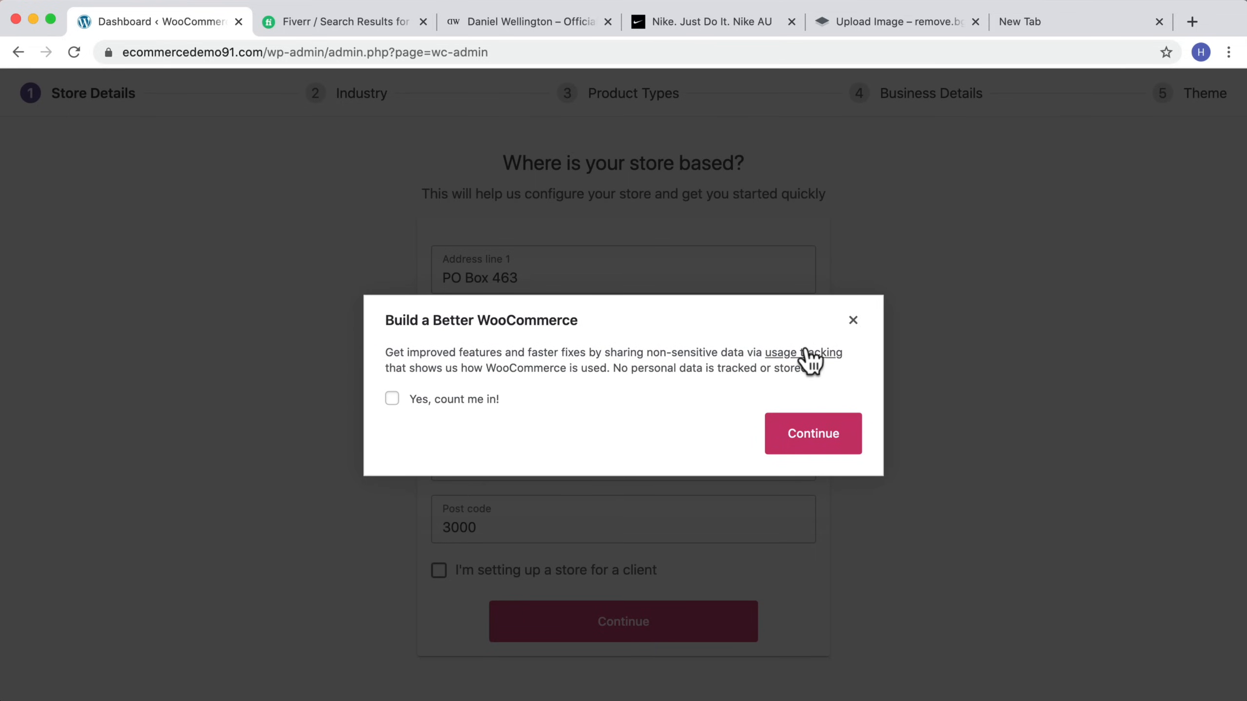
left_click(811, 433)
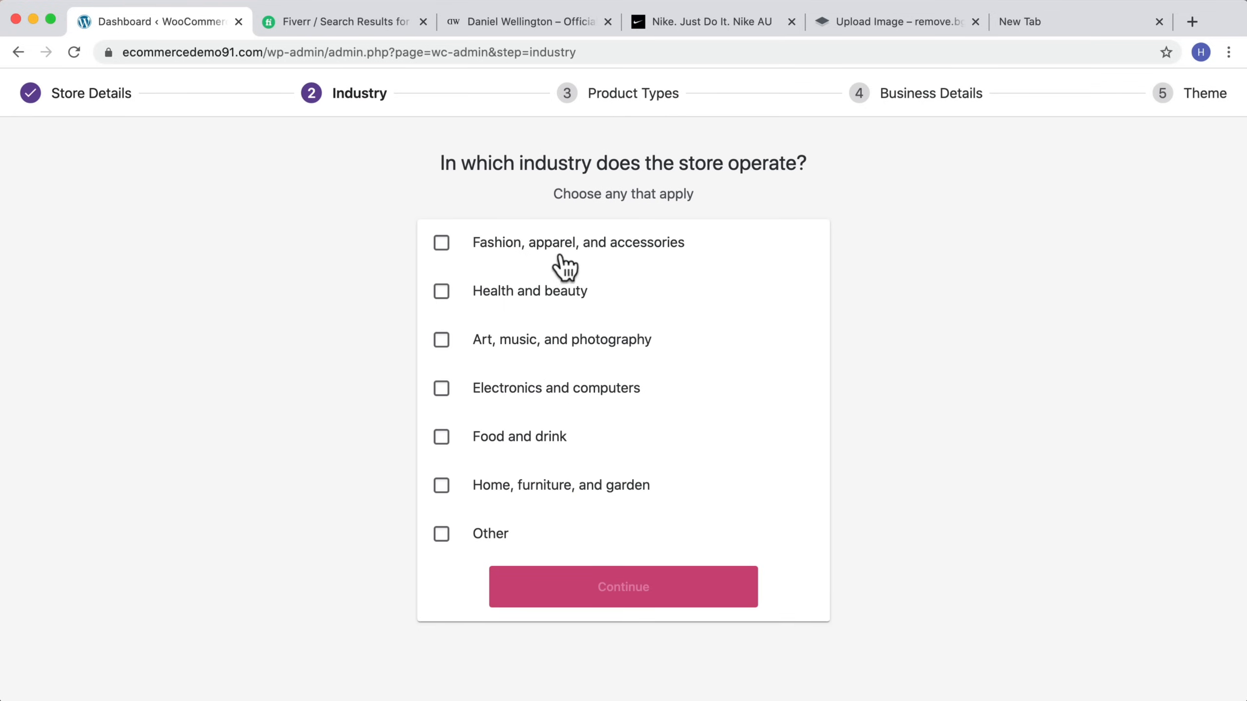
Step: Choose Fashion, apparel, and accessories as the store's industry and continue
left_click(442, 244)
left_click(597, 587)
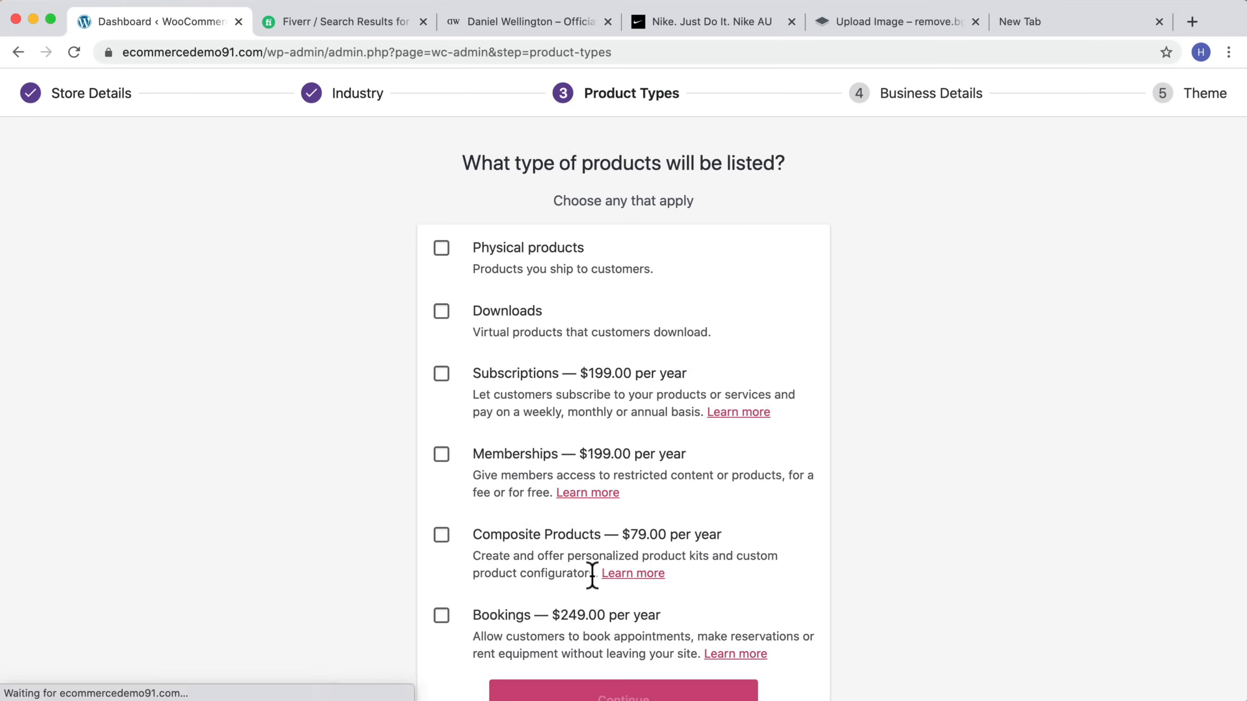
Step: Select Physical products and Downloads as the product types and continue
left_click(442, 250)
left_click(441, 313)
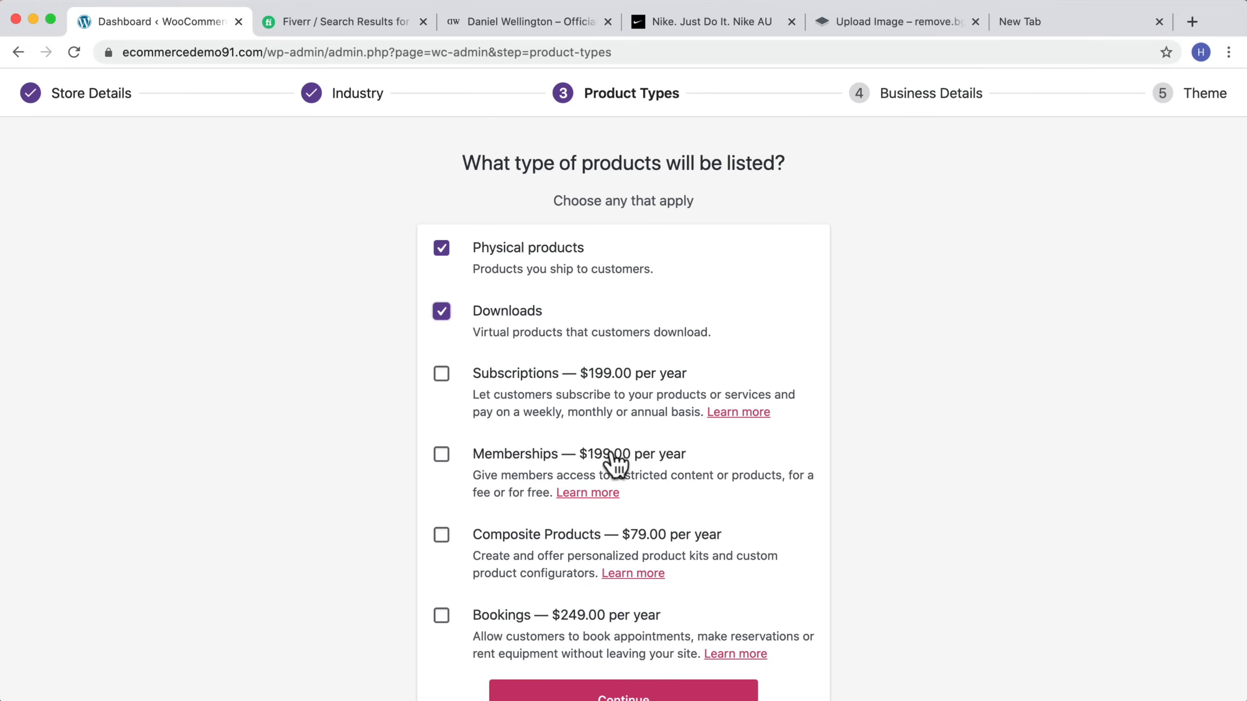
scroll(535, 540, "down", 2)
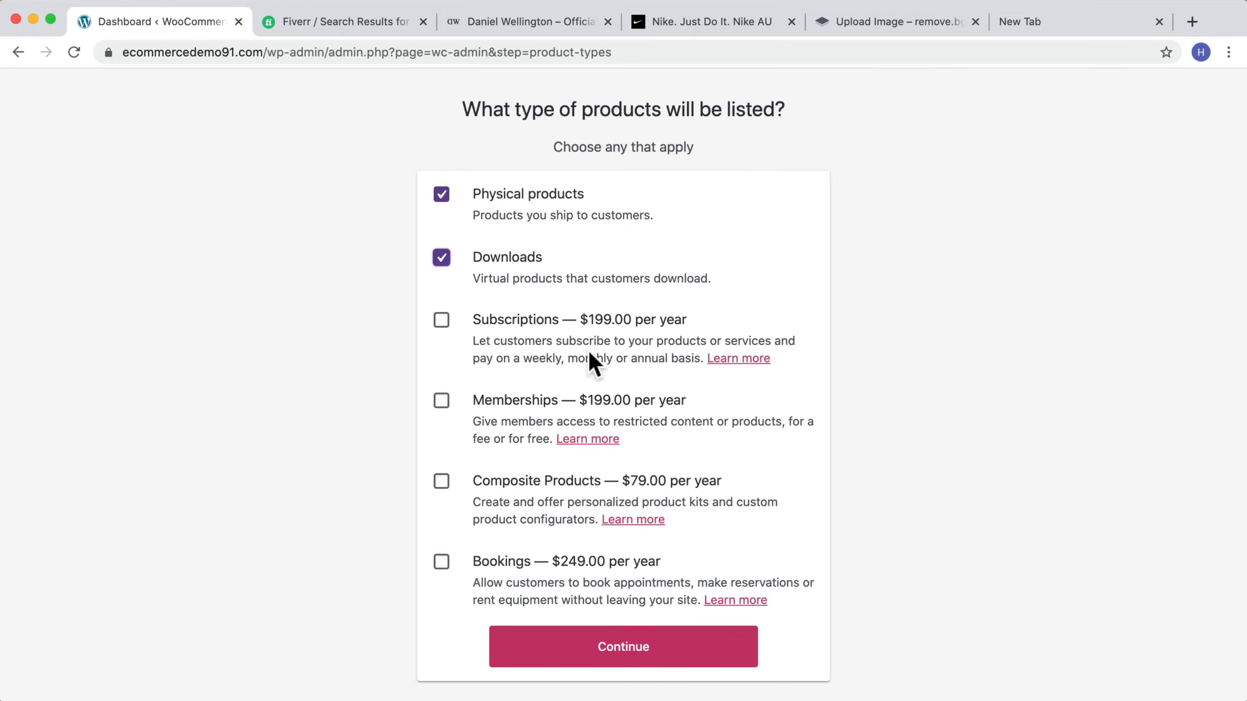
left_click(623, 658)
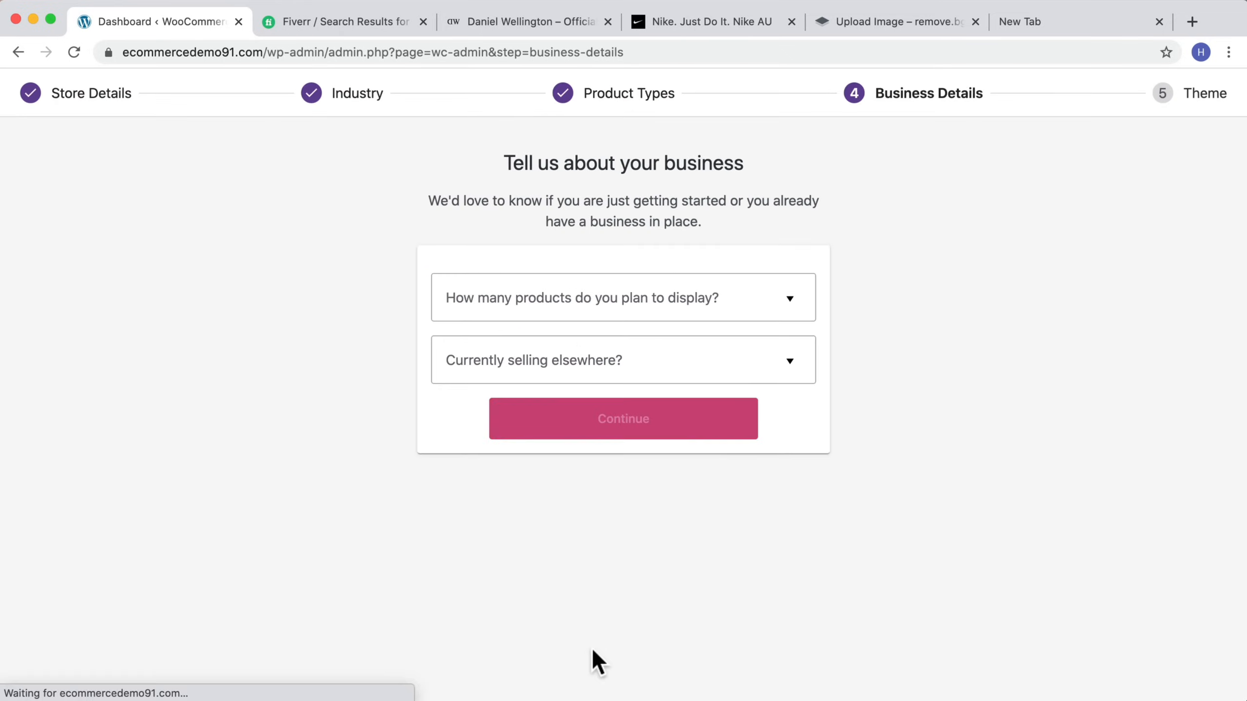
Step: Set the planned product count to 11 - 100 and selling elsewhere to No, then continue with the suggested add-ons
left_click(533, 298)
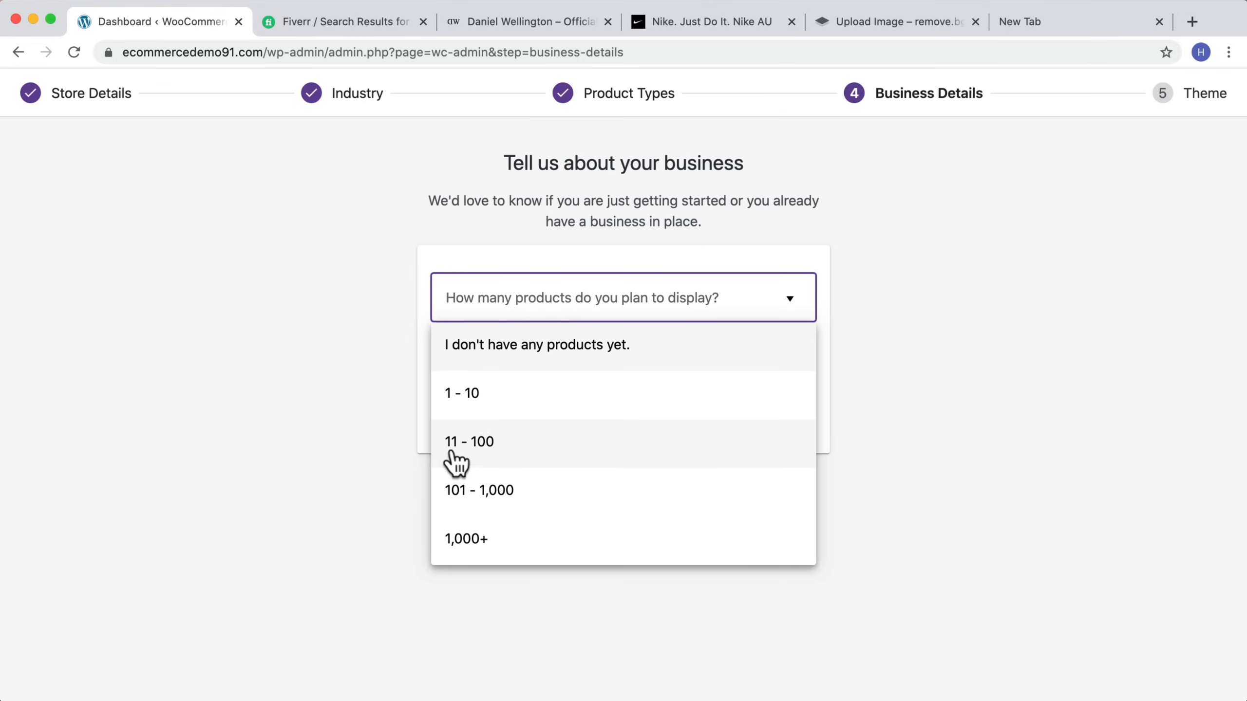
left_click(473, 464)
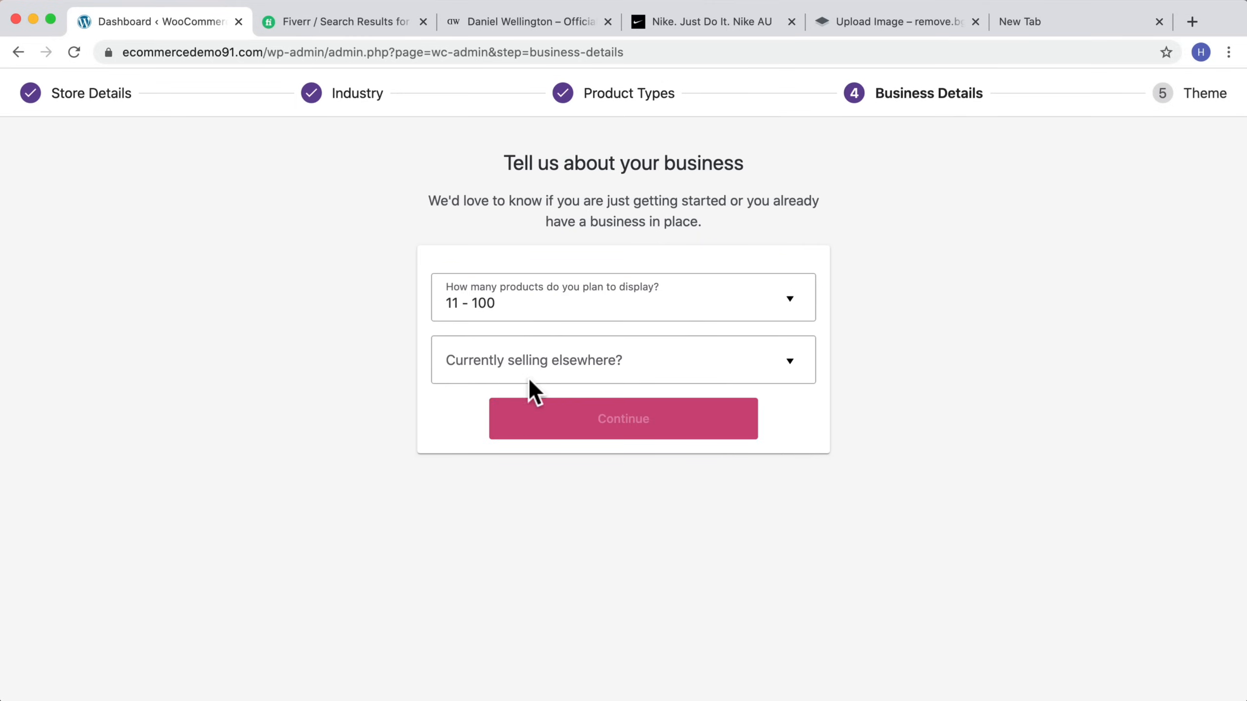
left_click(570, 376)
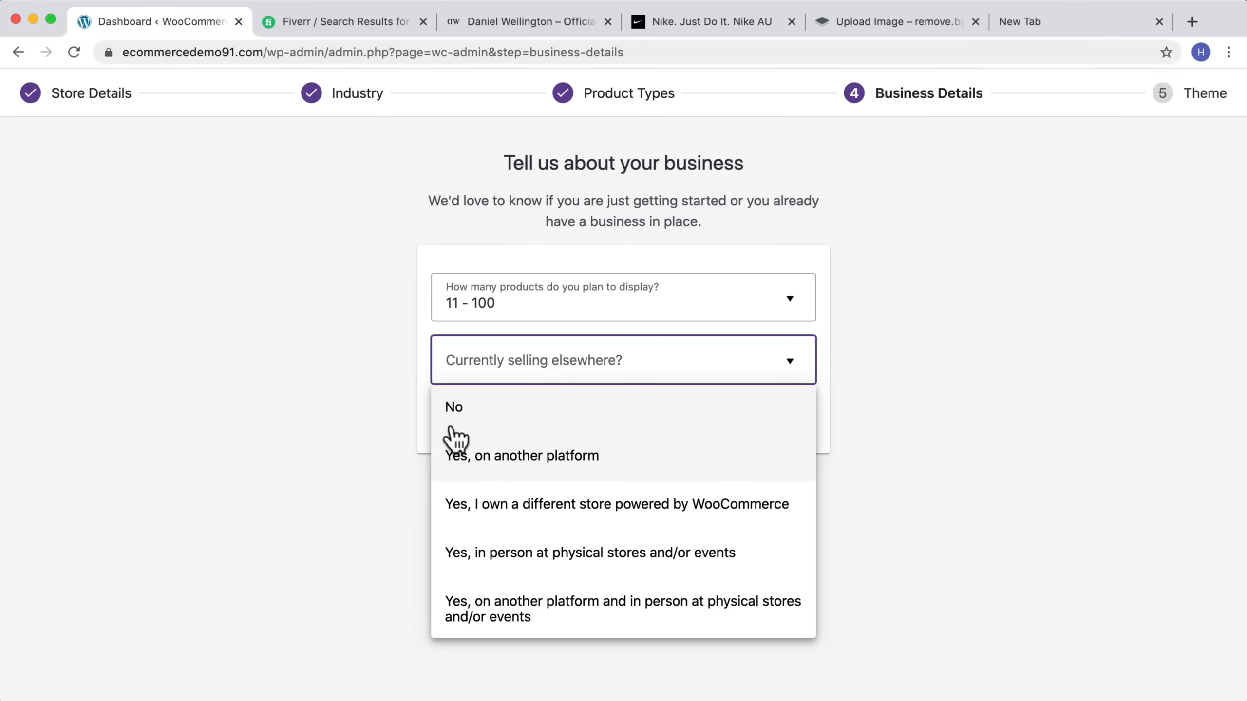
left_click(530, 420)
scroll(550, 402, "down", 2)
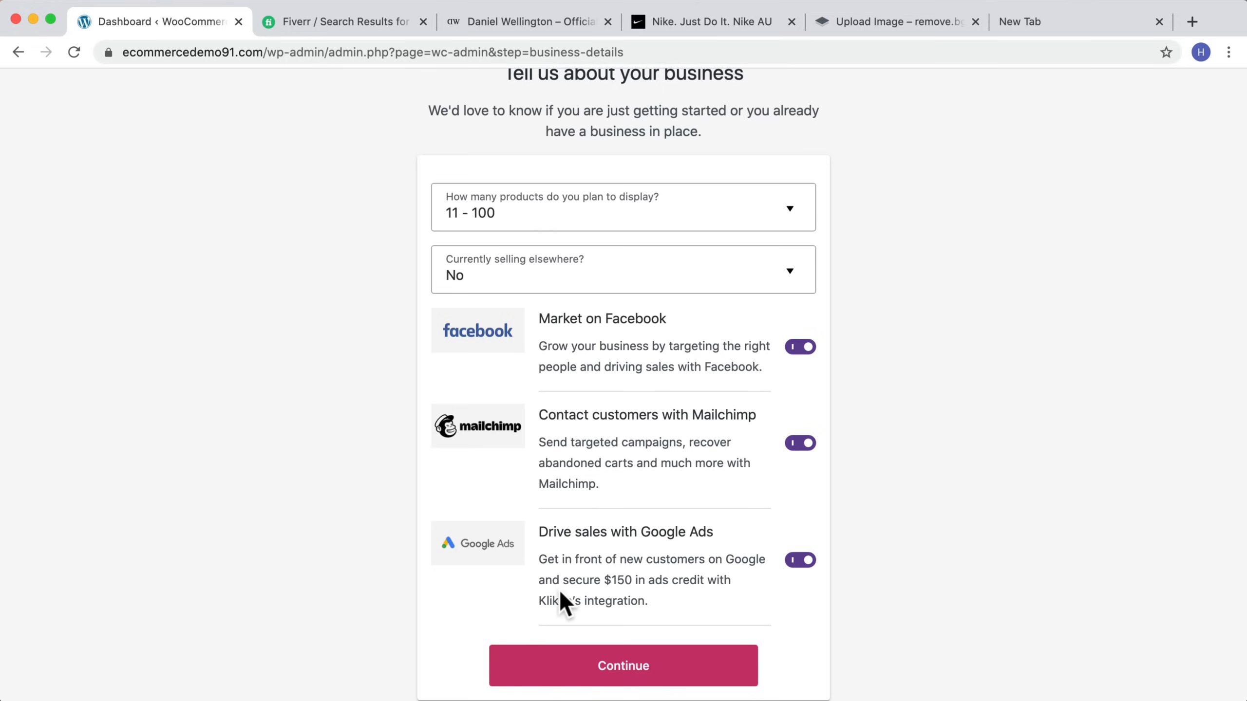
scroll(682, 510, "down", 2)
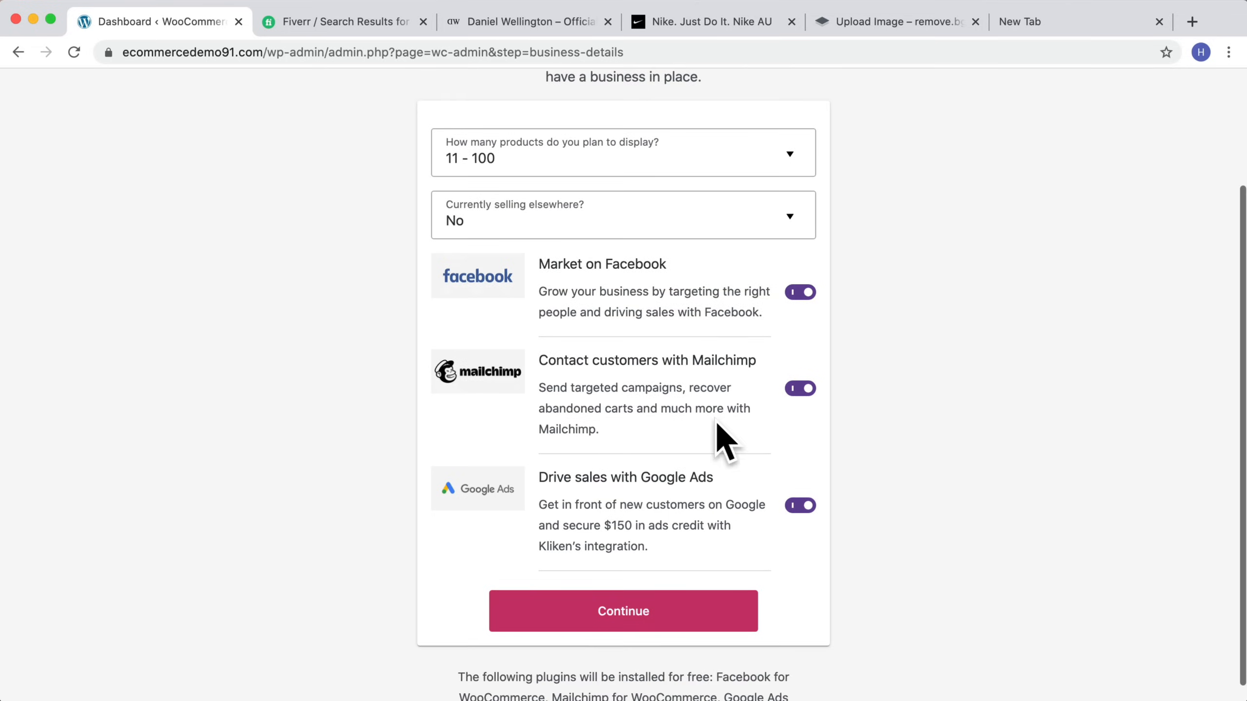
left_click(607, 596)
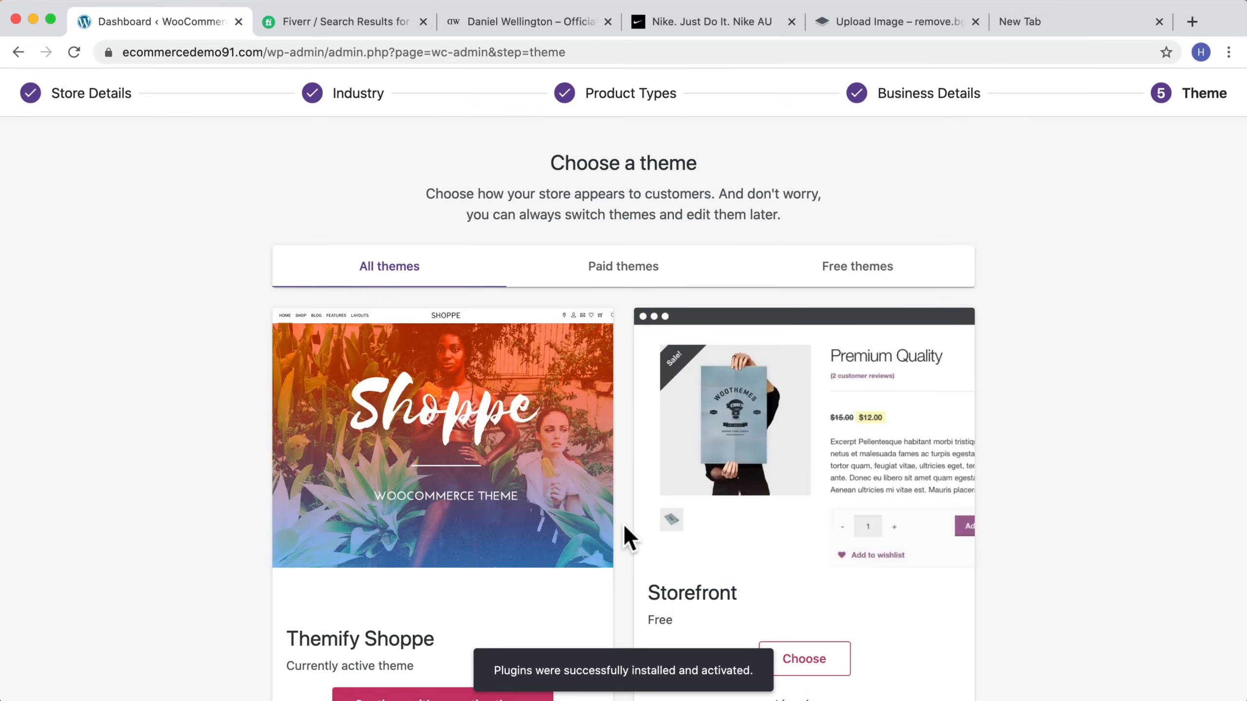
Step: Continue with the active Themify Shoppe theme and accept the Jetpack and WooCommerce Services offer
scroll(619, 547, "down", 3)
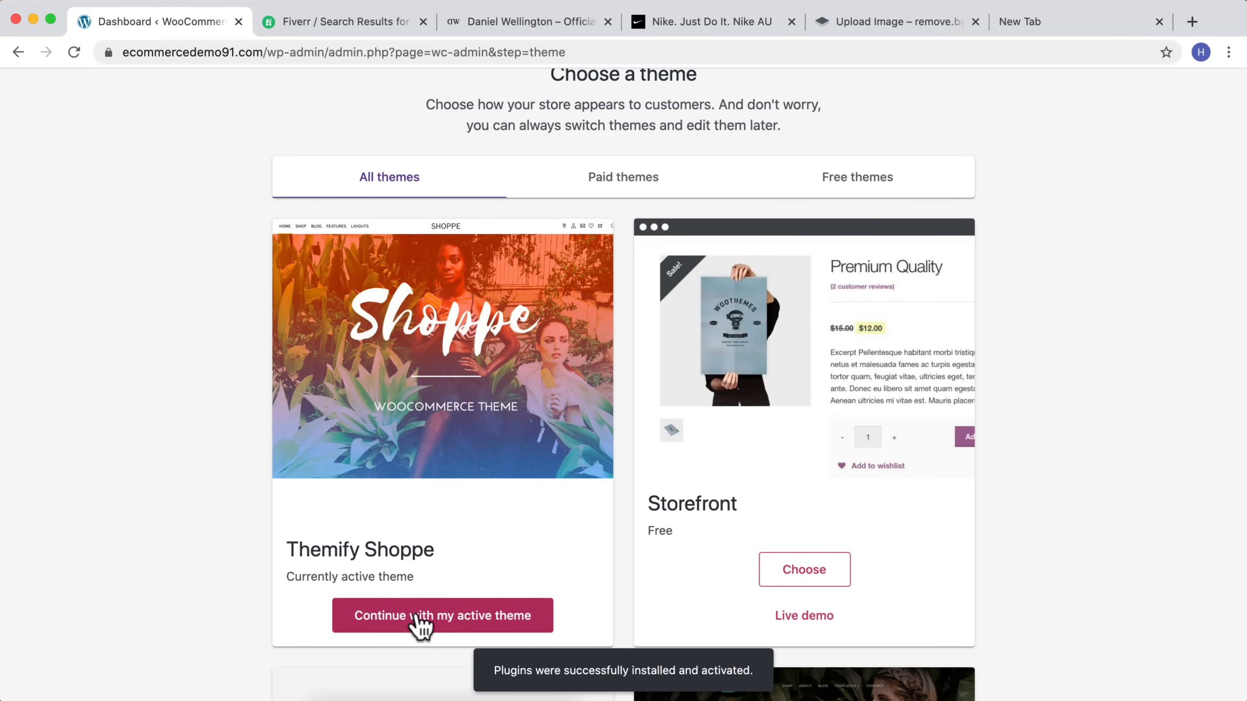
left_click(447, 614)
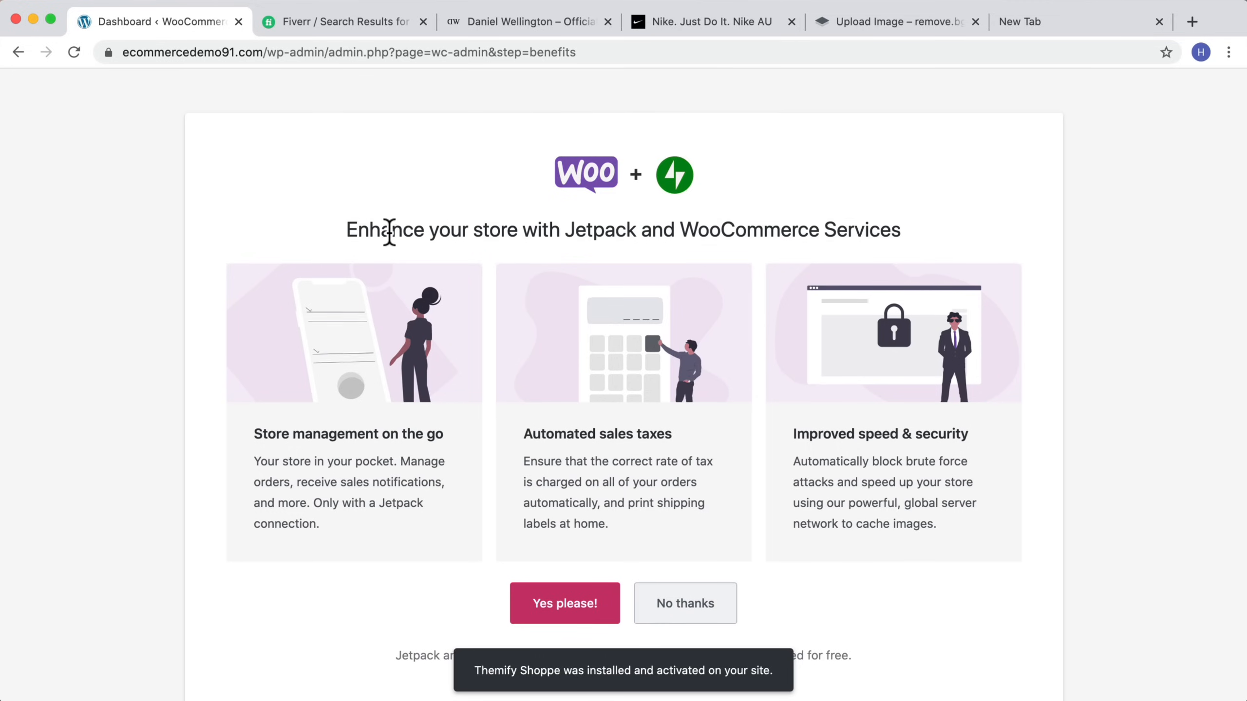
scroll(388, 230, "down", 1)
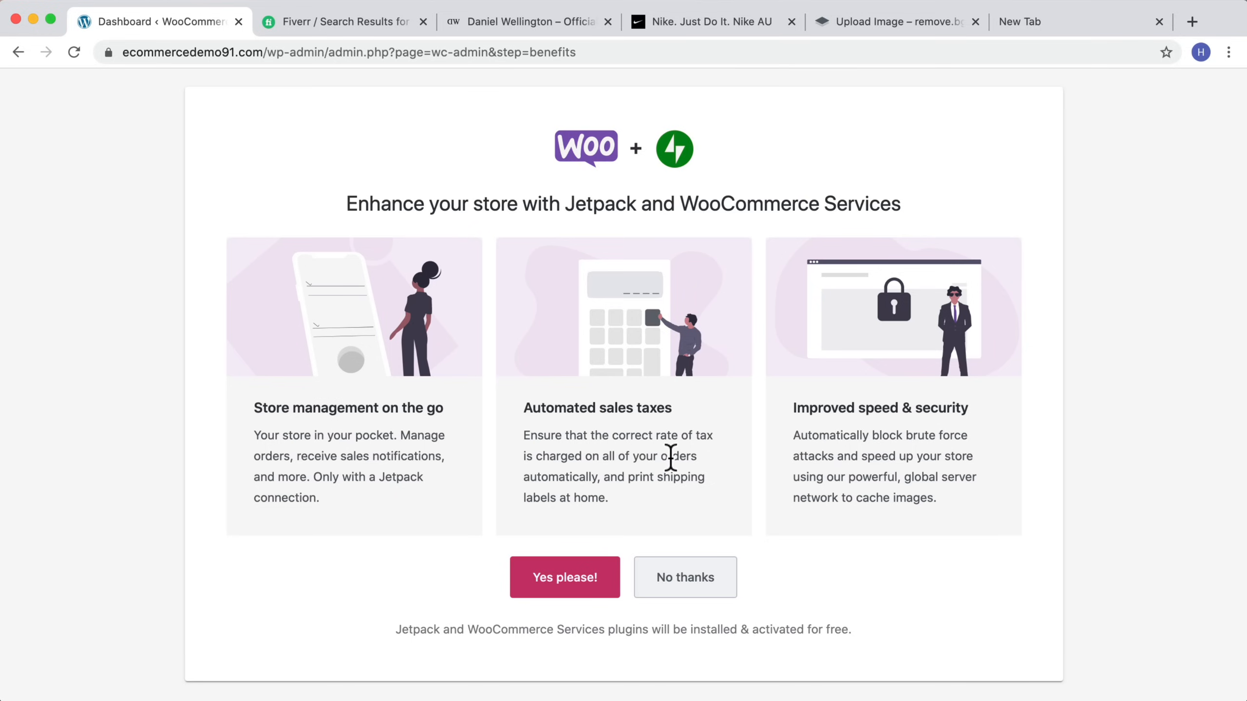
left_click(582, 573)
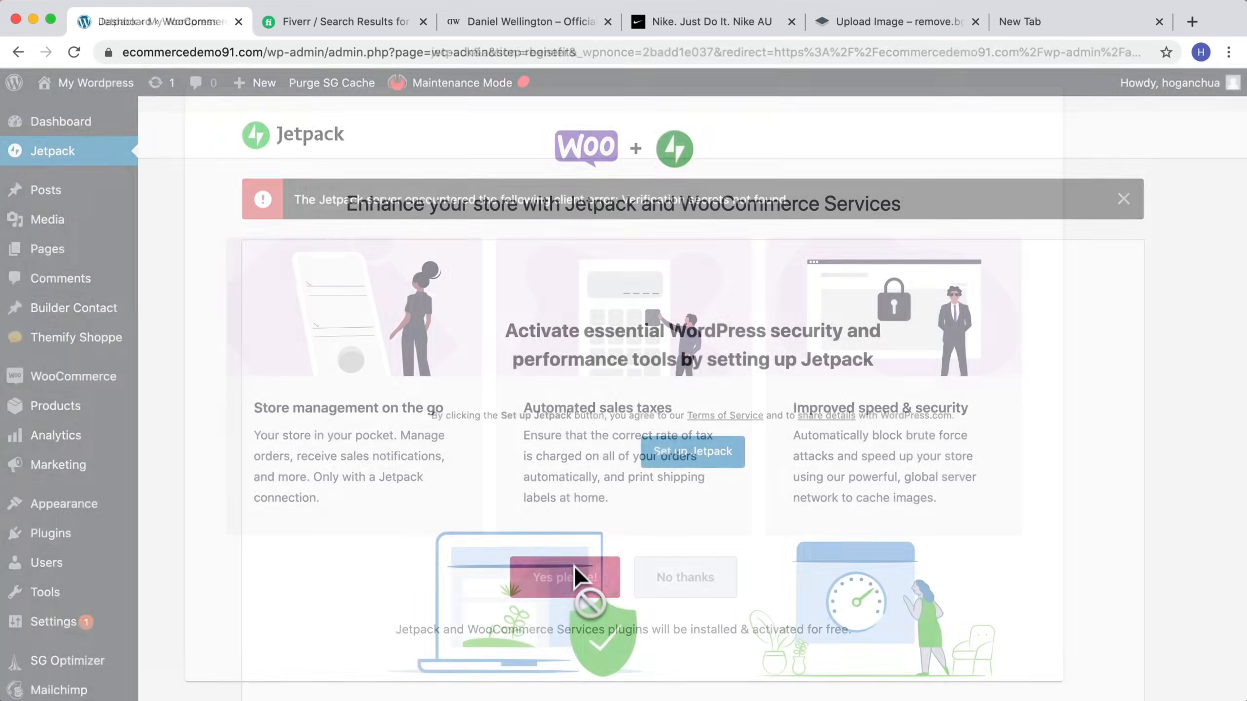
Step: Set up Jetpack by continuing with Google and choosing the site's Google account
scroll(607, 314, "down", 5)
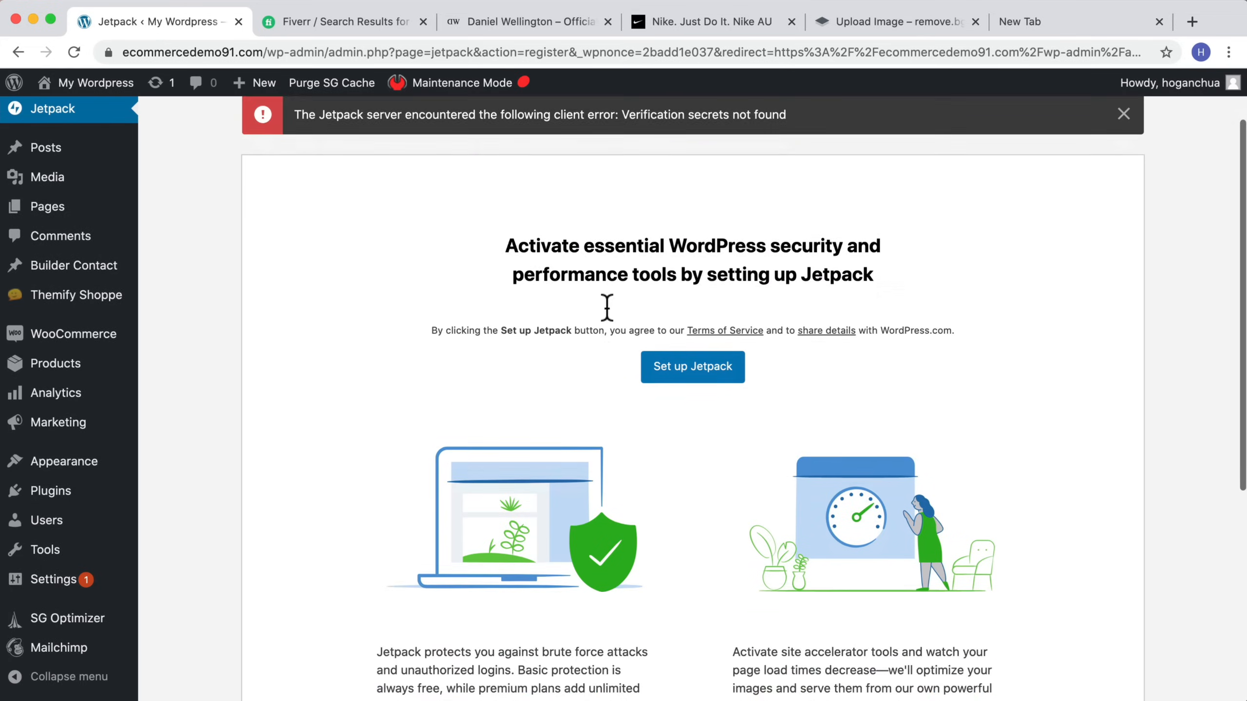
scroll(607, 307, "up", 5)
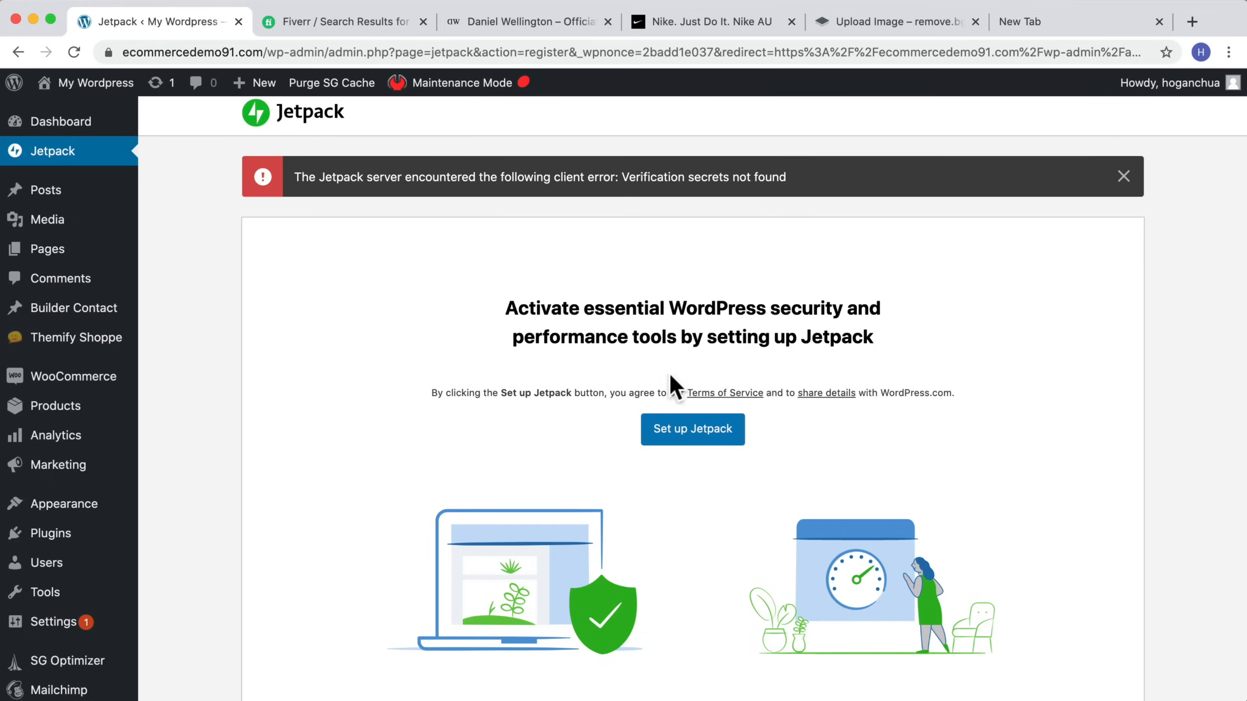
scroll(670, 383, "up", 1)
left_click(680, 450)
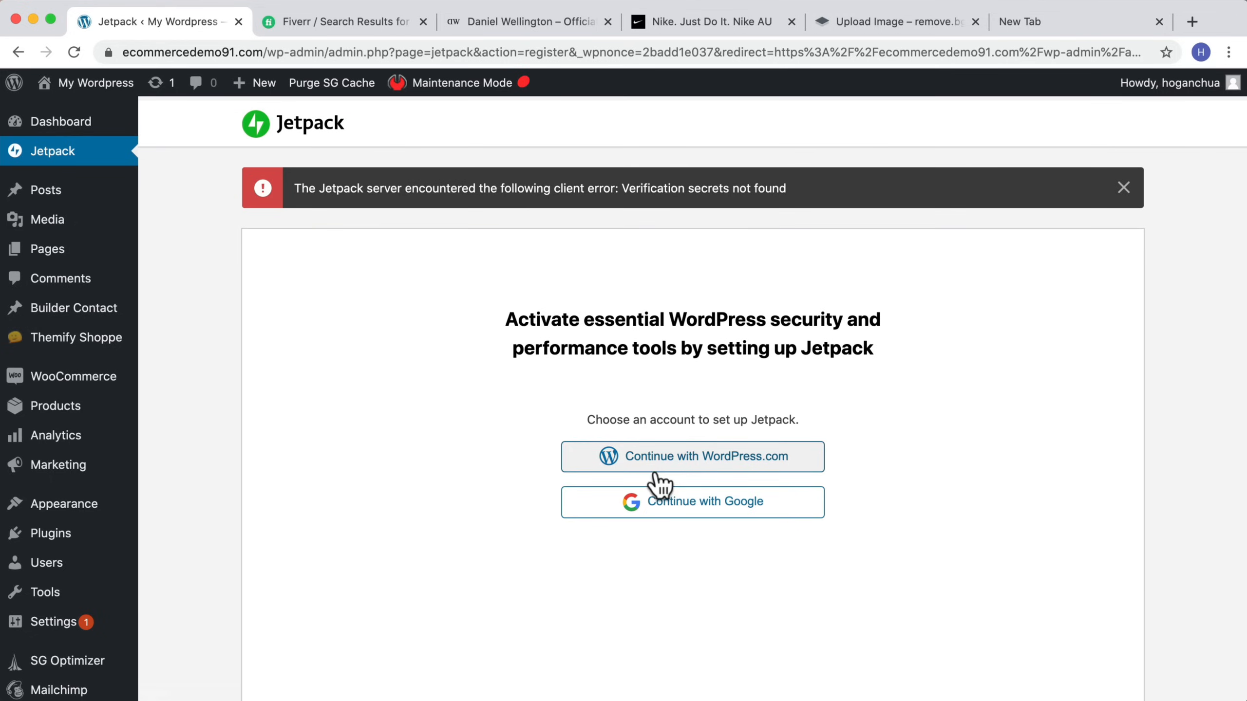
left_click(702, 506)
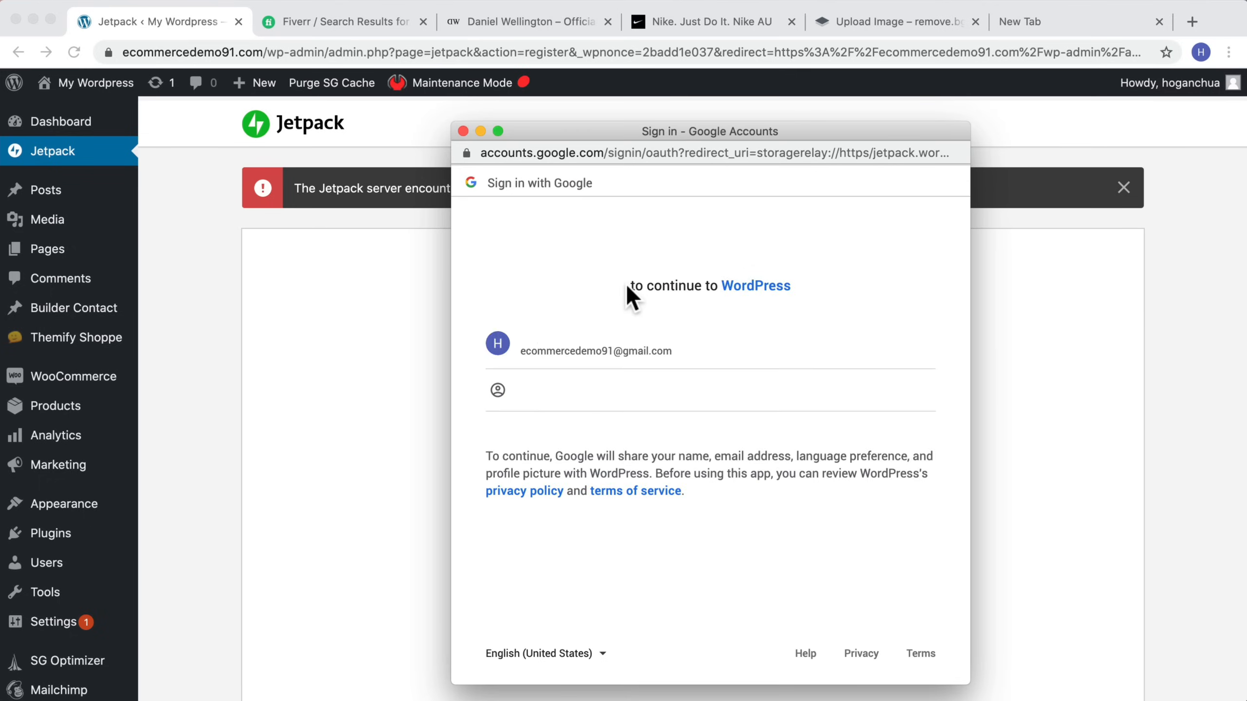
left_click(553, 348)
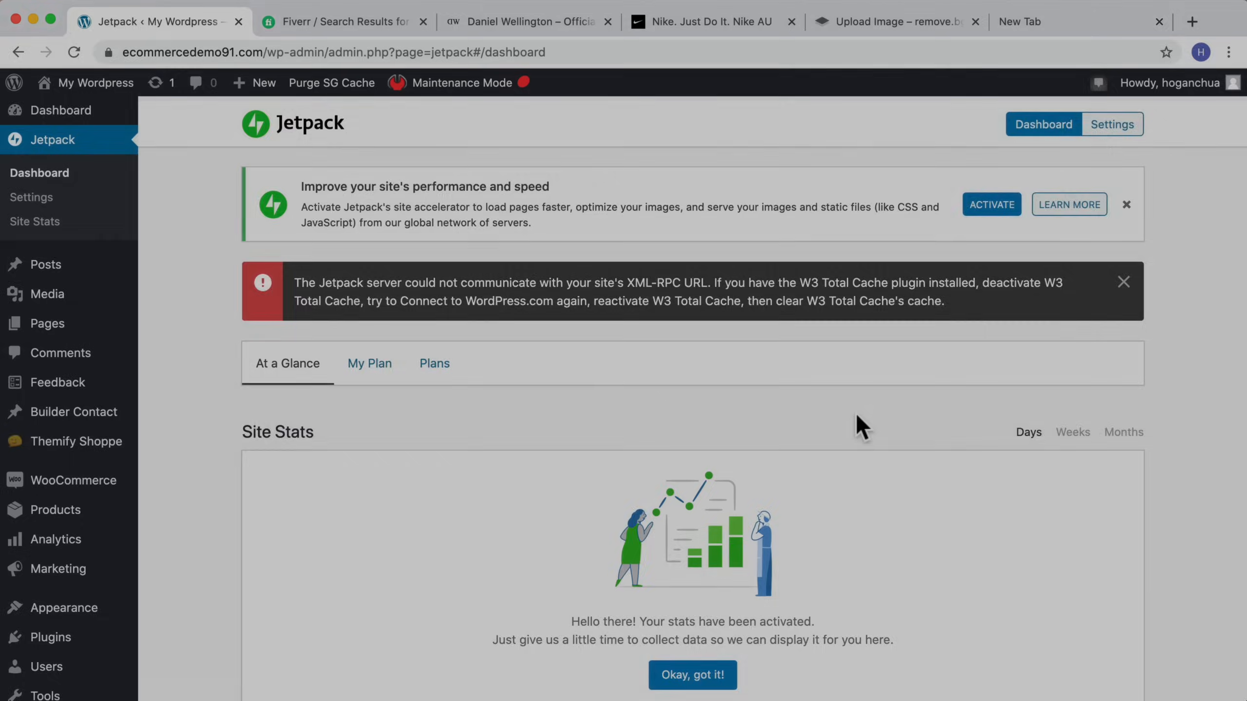
Step: Dismiss the Jetpack connection error notice and the site accelerator promotion on the Jetpack dashboard
scroll(855, 417, "down", 5)
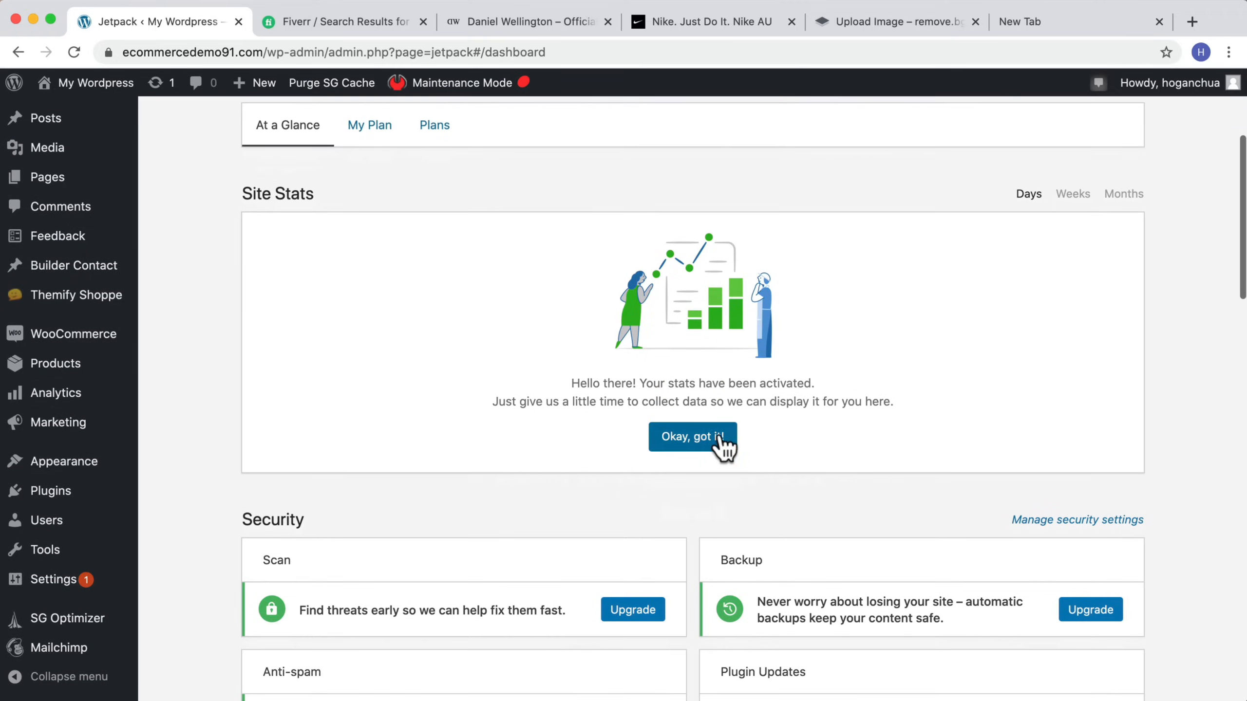
left_click(718, 436)
scroll(773, 437, "up", 5)
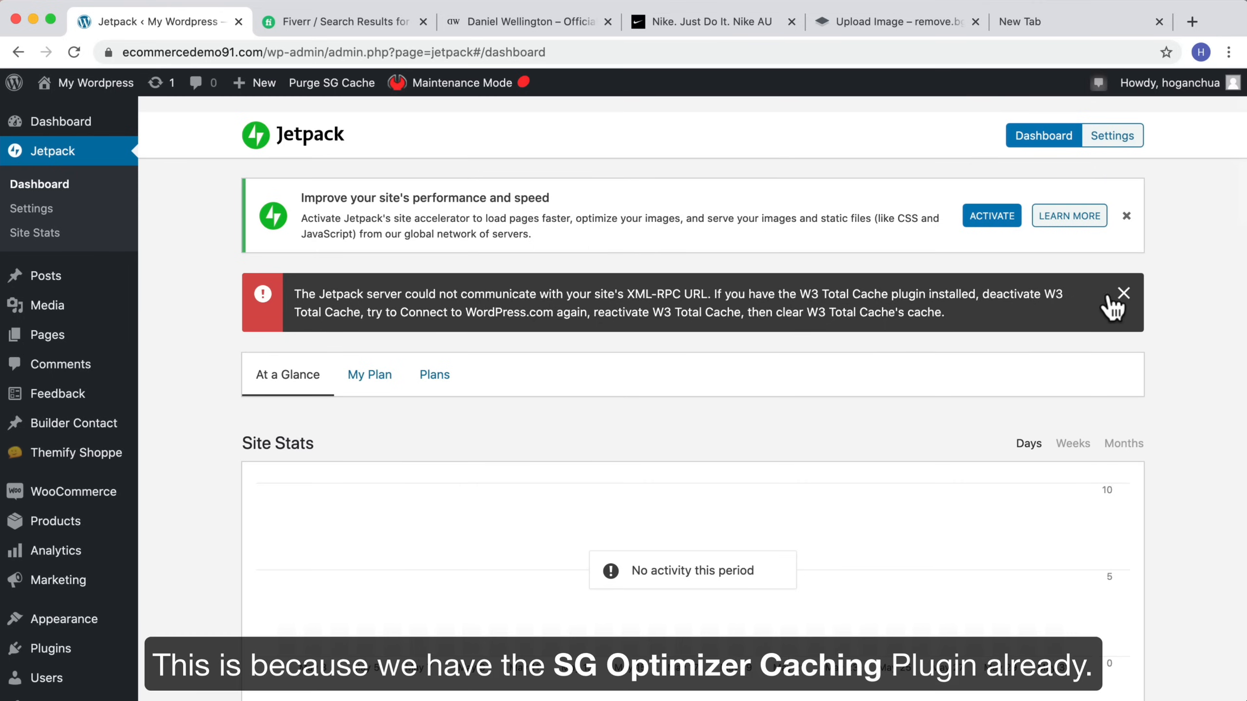
left_click(1123, 294)
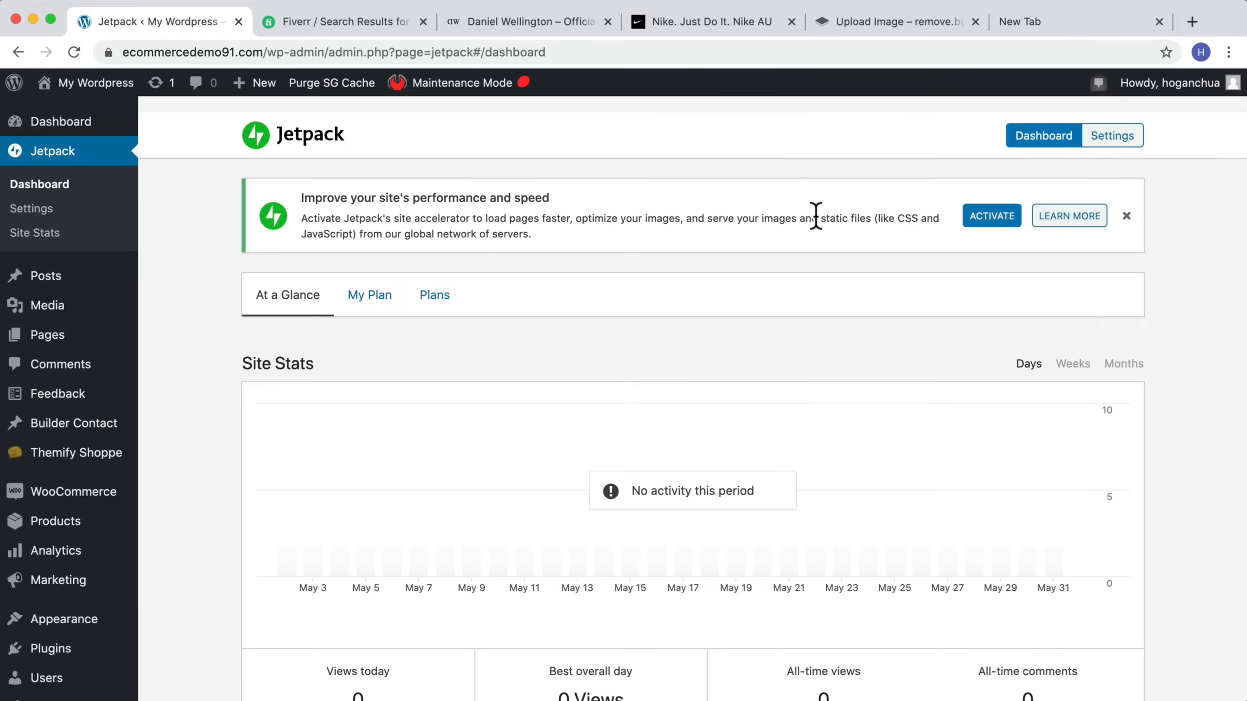
left_click(1126, 216)
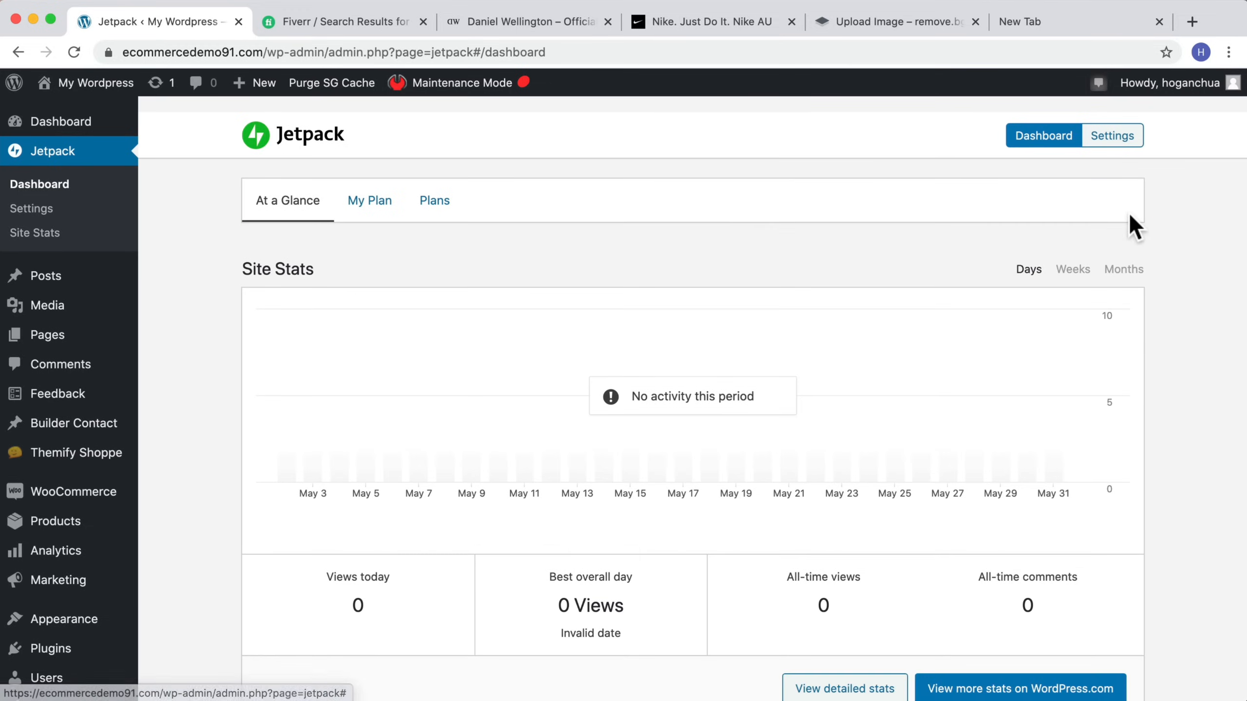
Step: Open the WooCommerce dashboard and skip the store setup checklist
scroll(473, 410, "down", 3)
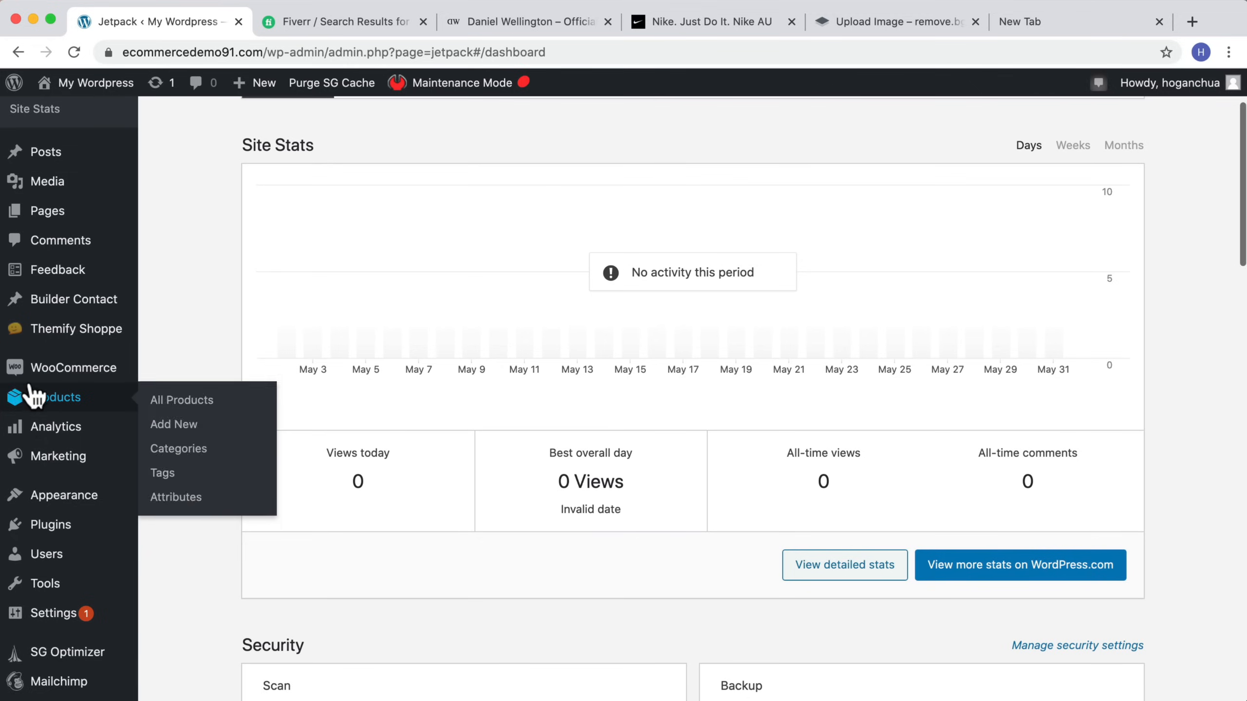
mouse_move(30, 382)
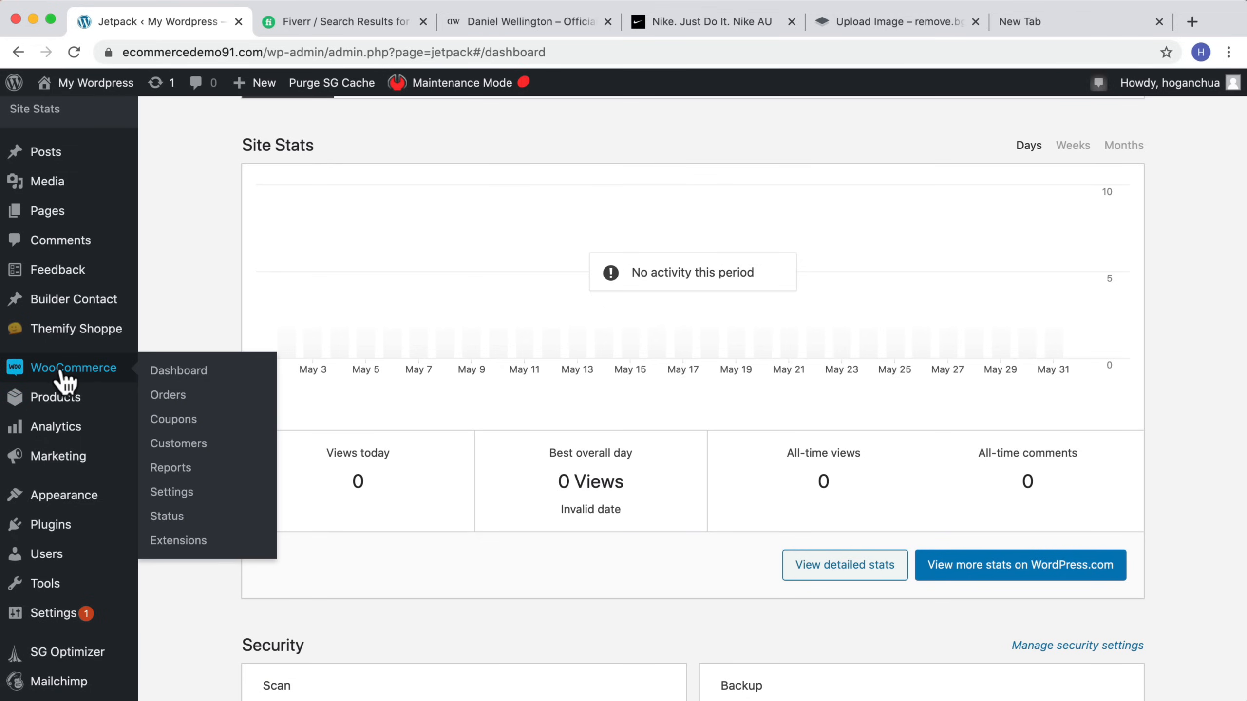
left_click(172, 378)
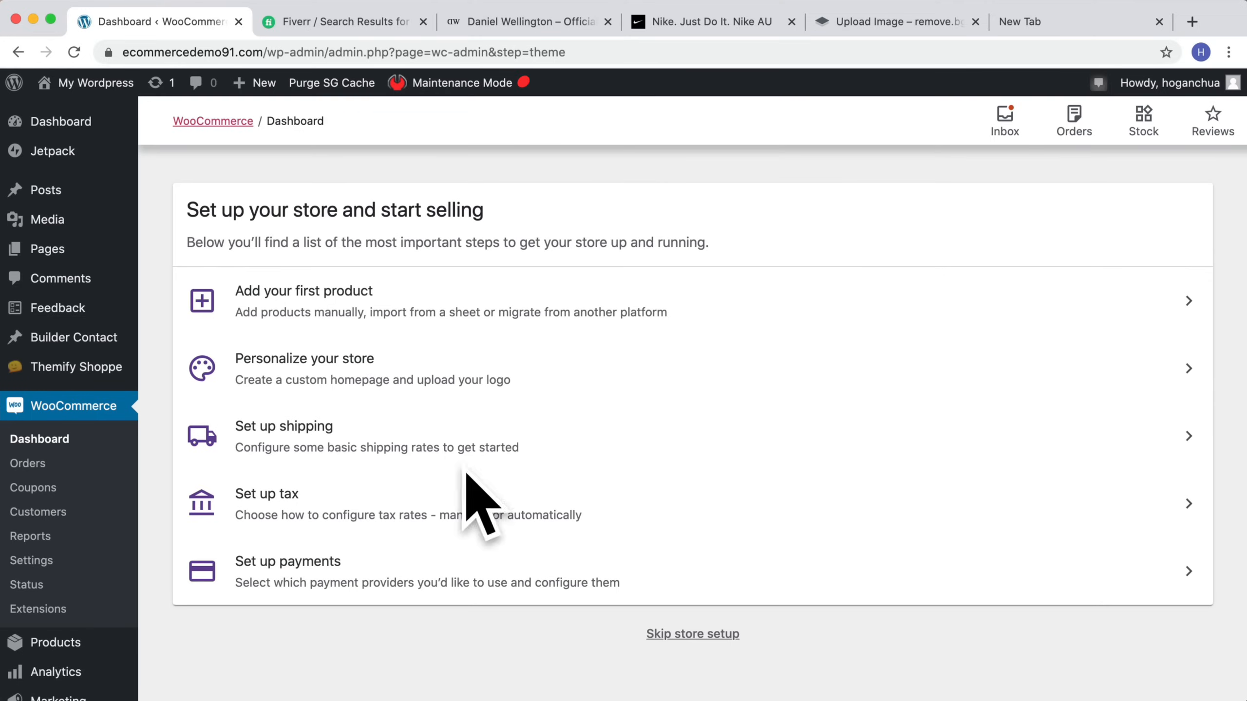
left_click(687, 638)
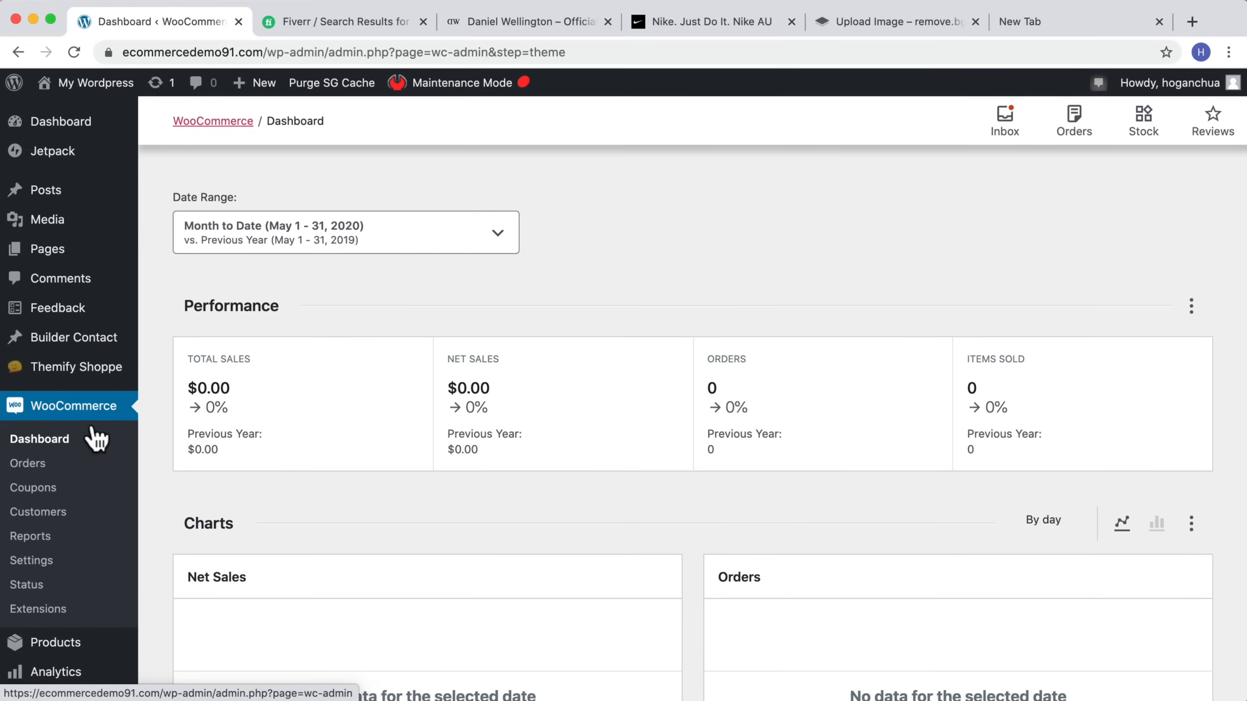
Step: Open the products list and start creating a new product
scroll(56, 548, "down", 4)
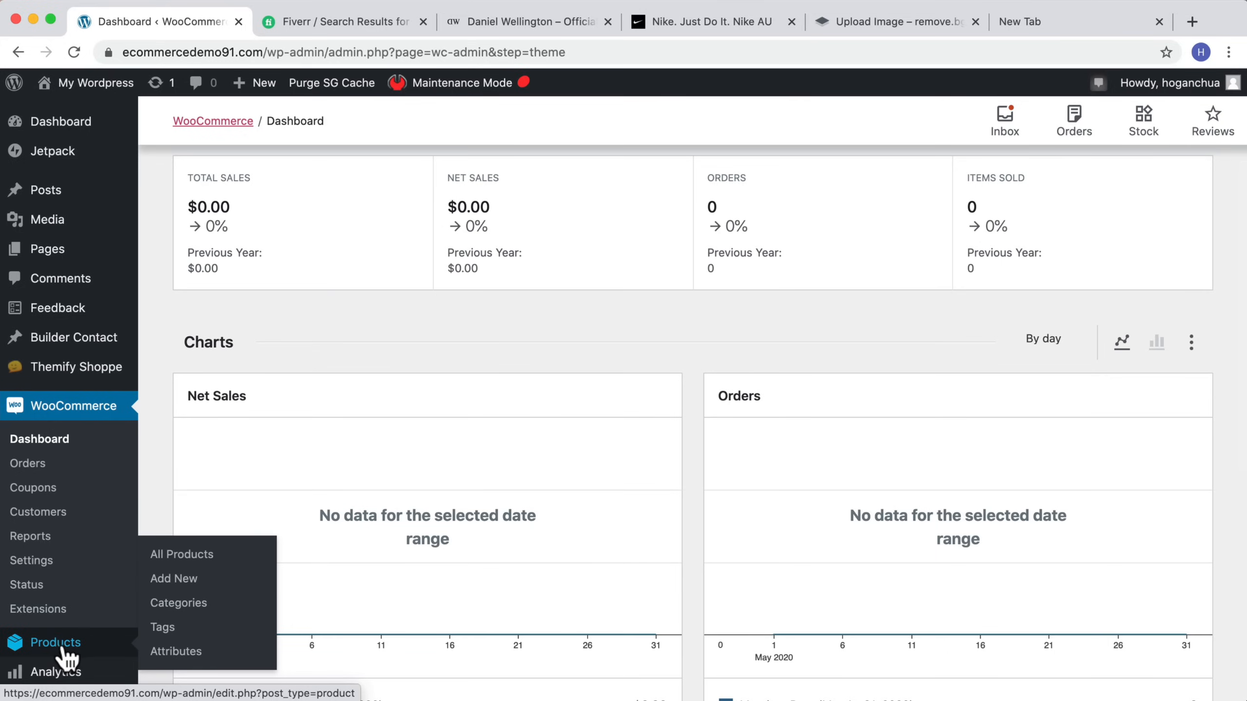
left_click(63, 649)
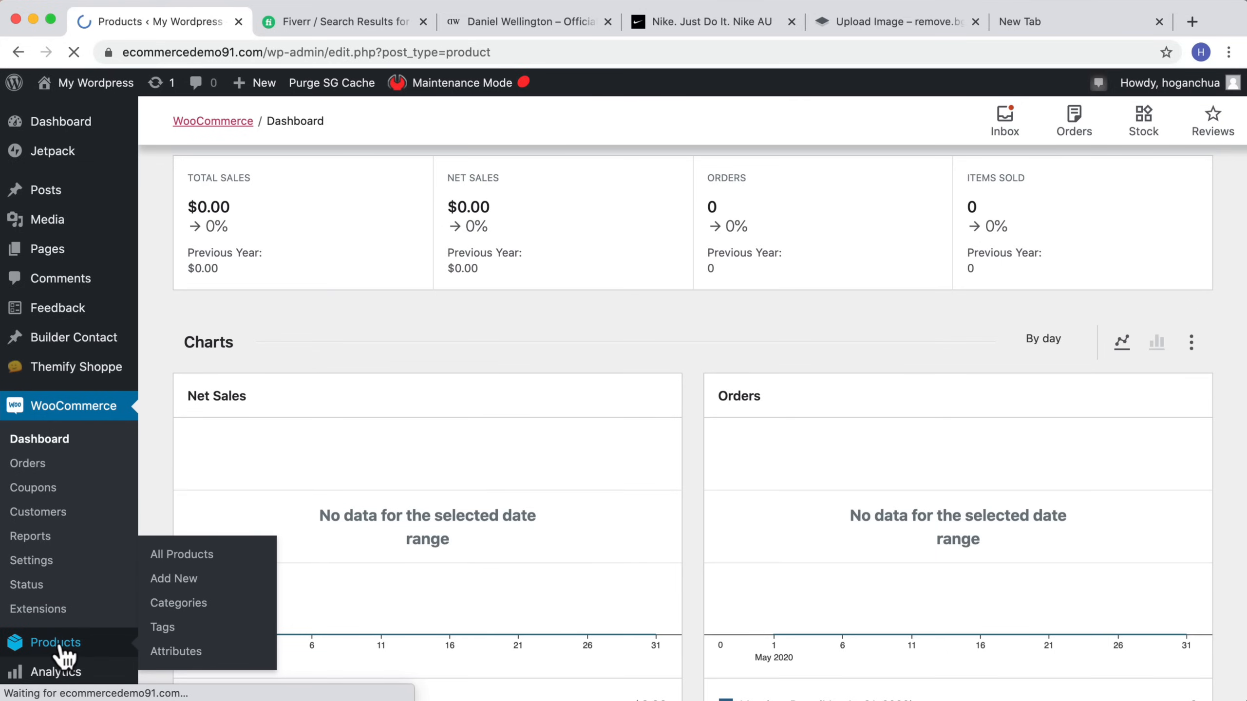
scroll(564, 569, "down", 2)
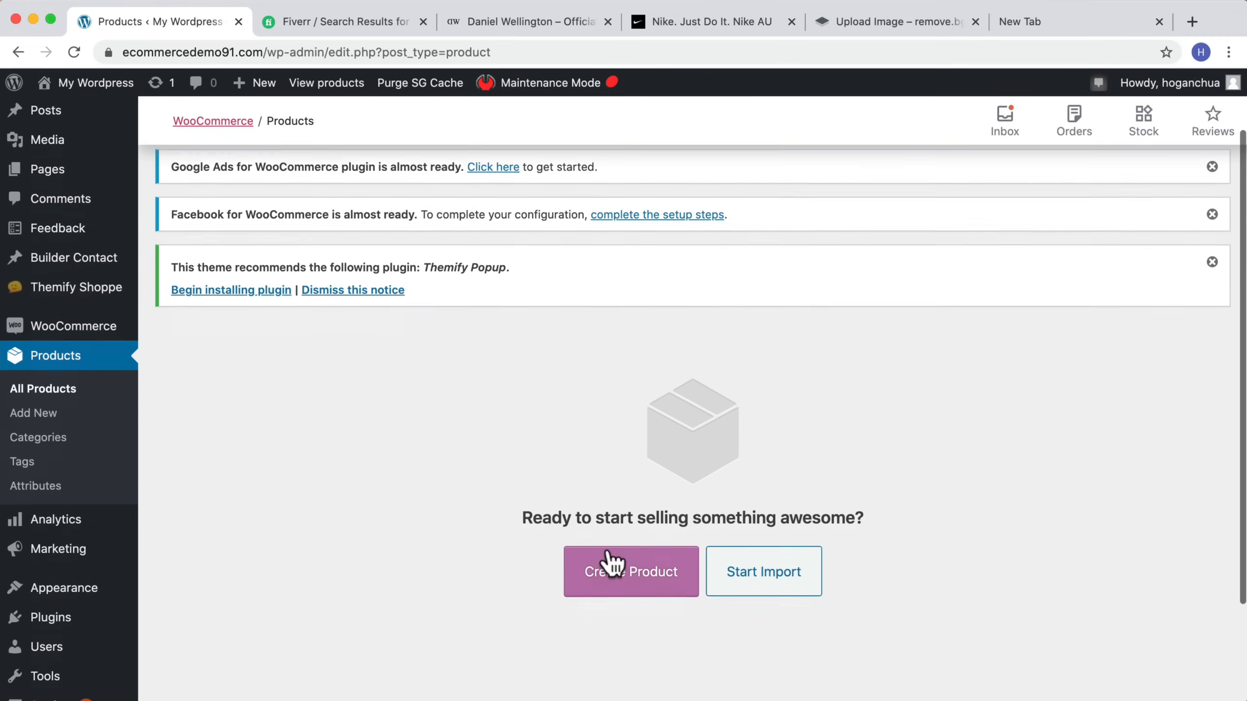
left_click(657, 584)
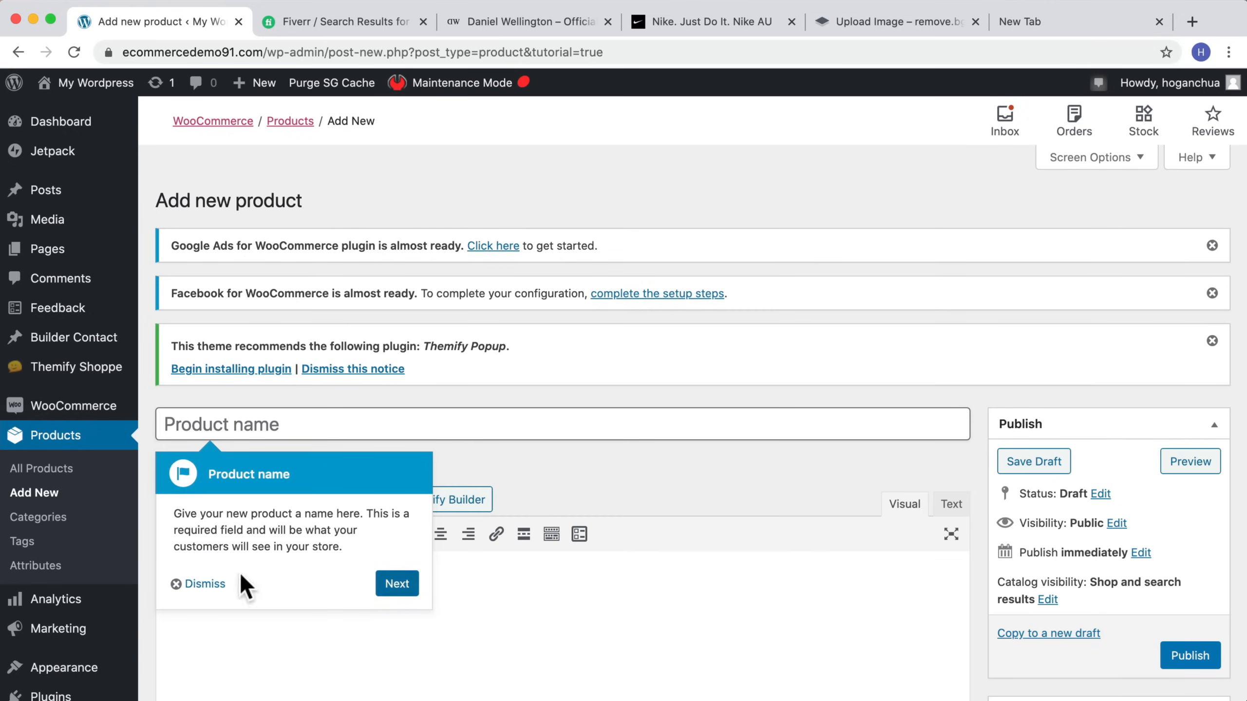
Step: Dismiss the product name tip and name the new product Yoga Mat
left_click(199, 584)
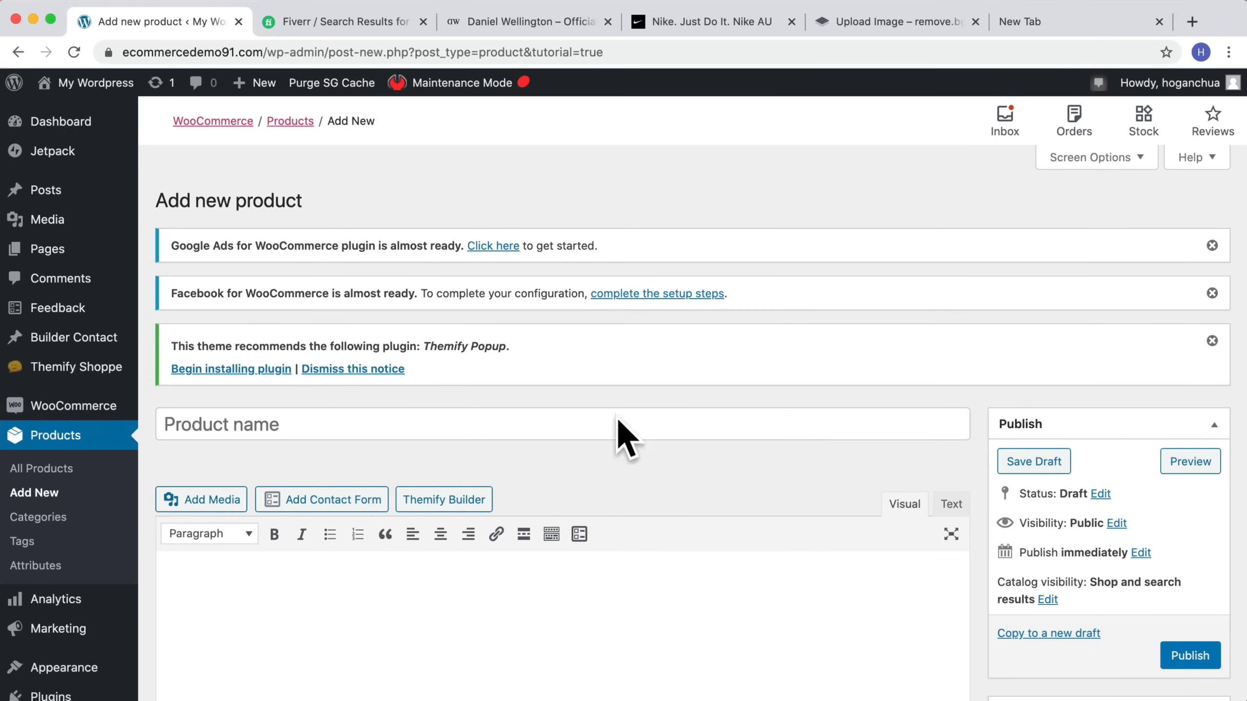
left_click(365, 424)
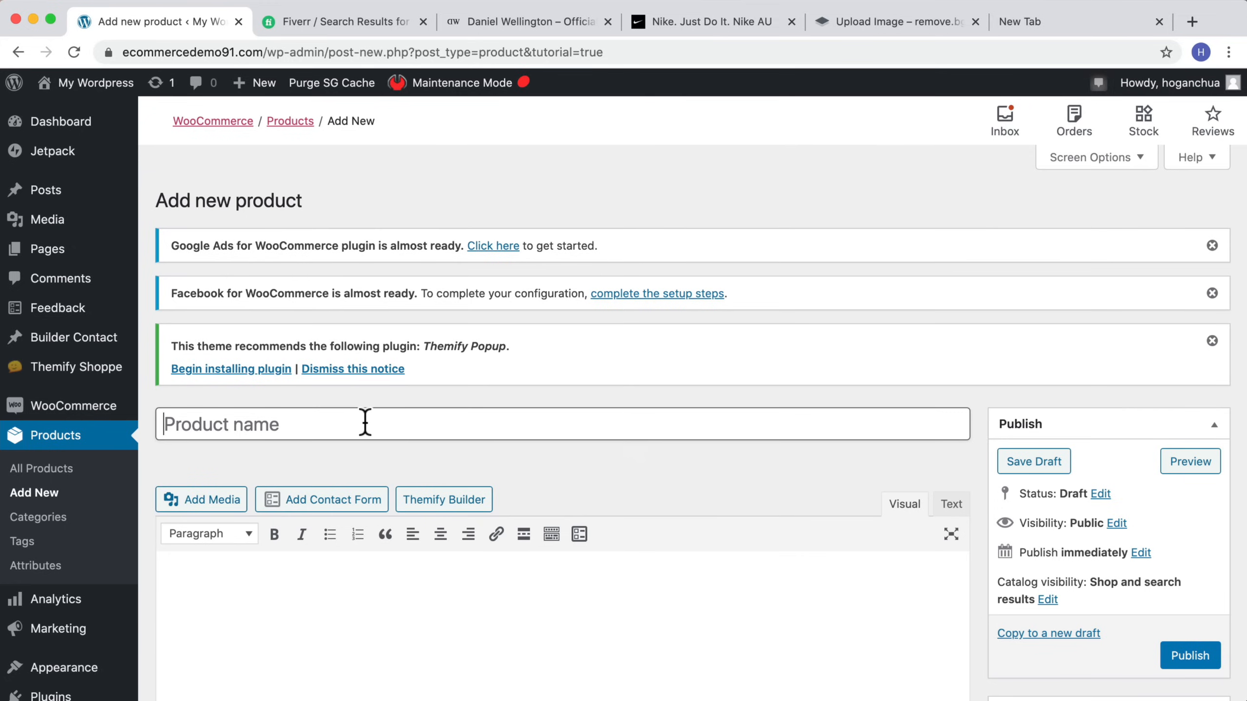
type("Yg")
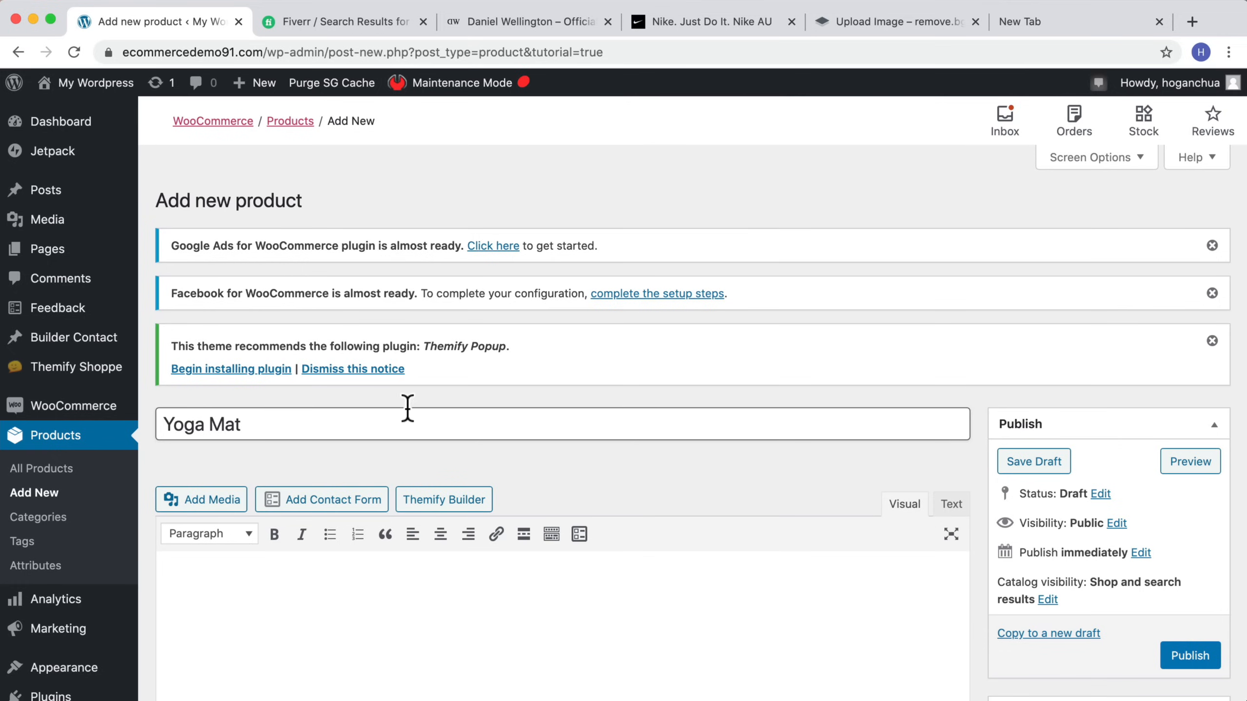
left_click(486, 637)
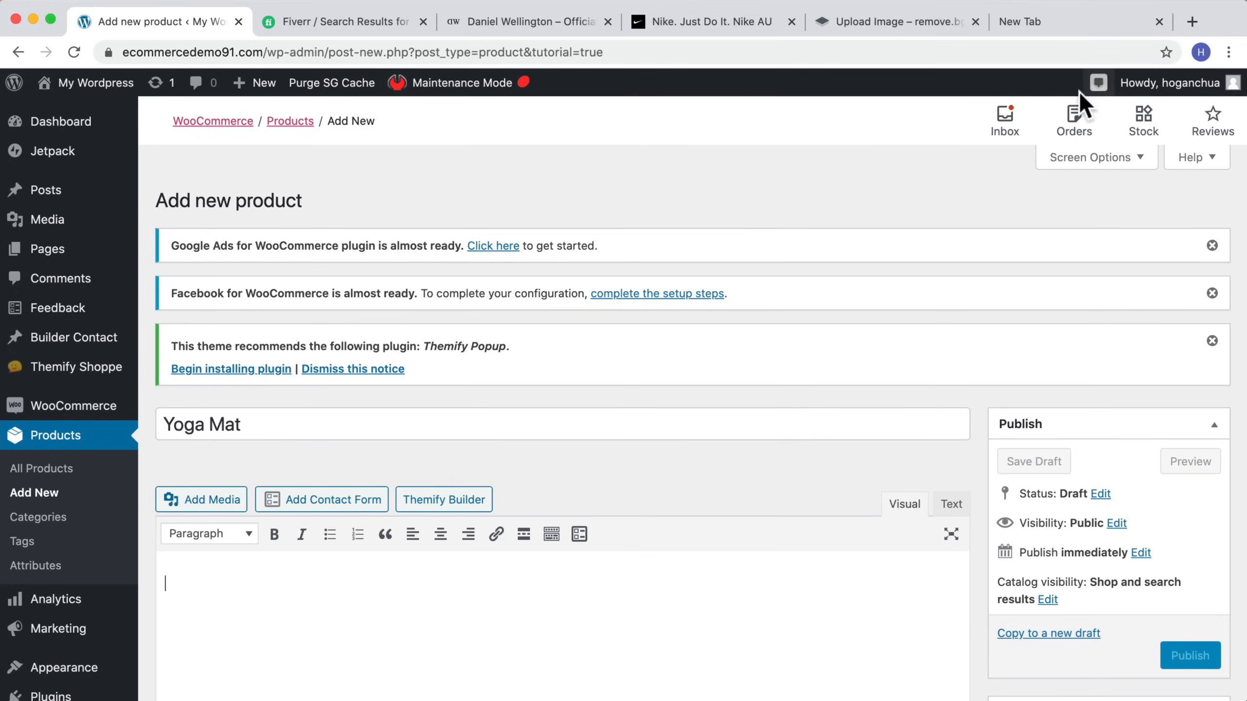
Step: In a new browser tab, search for lorem ipsum, generate placeholder text on lipsum.com and select the first paragraph
left_click(1031, 30)
type("lorem ipsum")
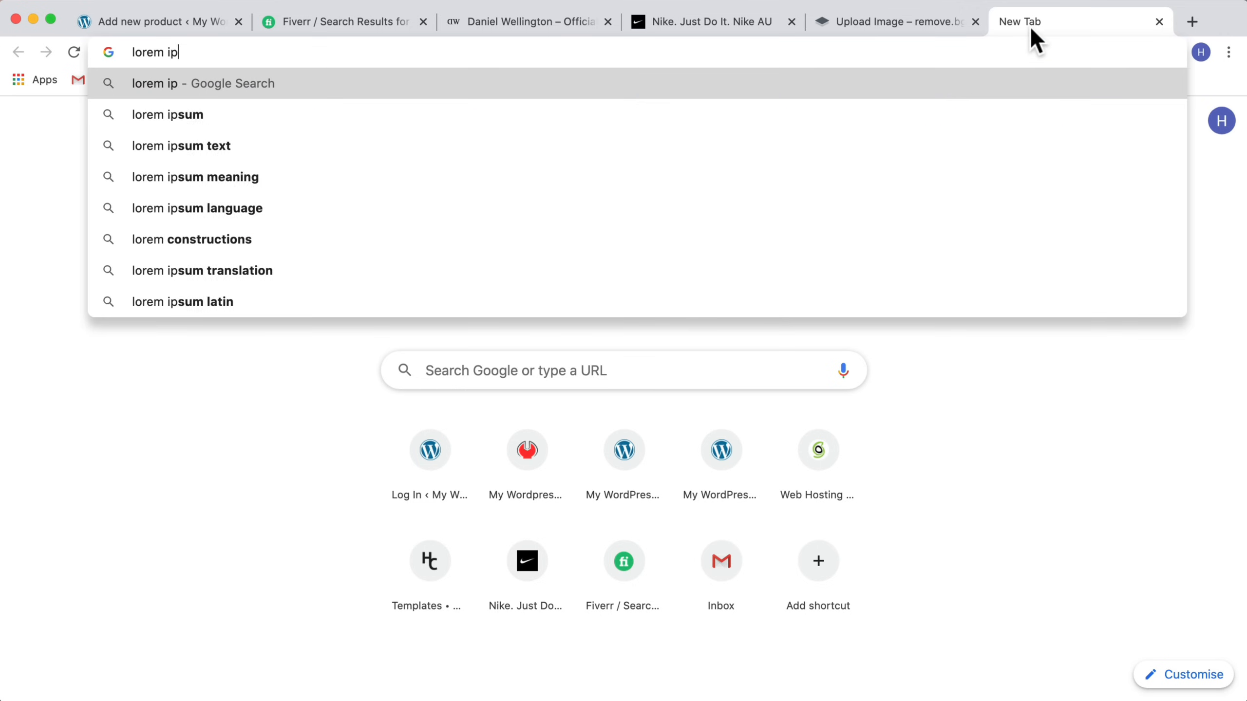
key("Return")
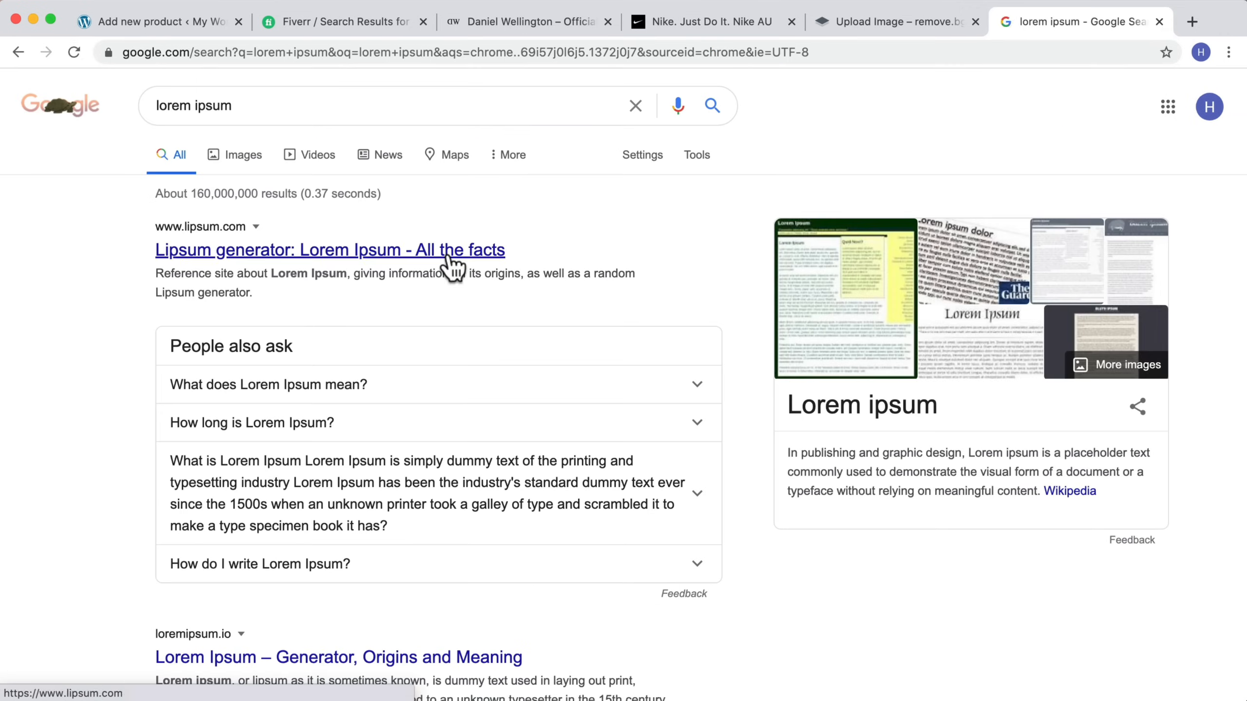
left_click(449, 252)
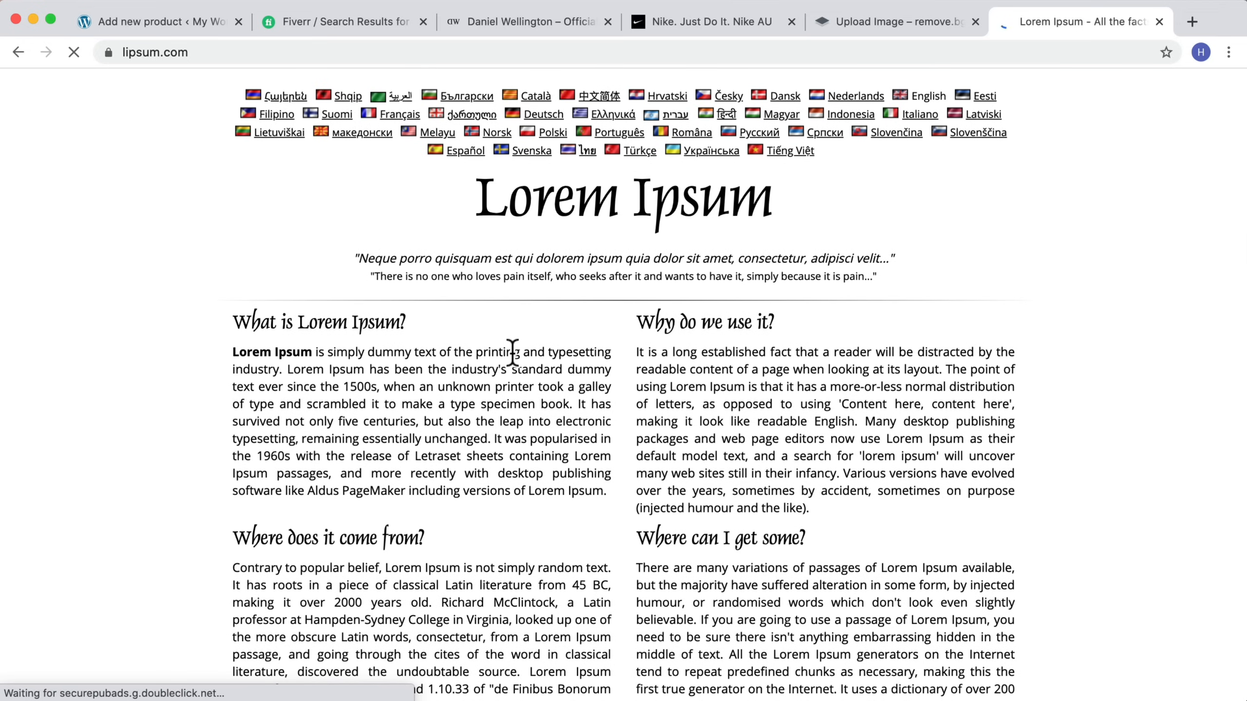
scroll(512, 351, "down", 8)
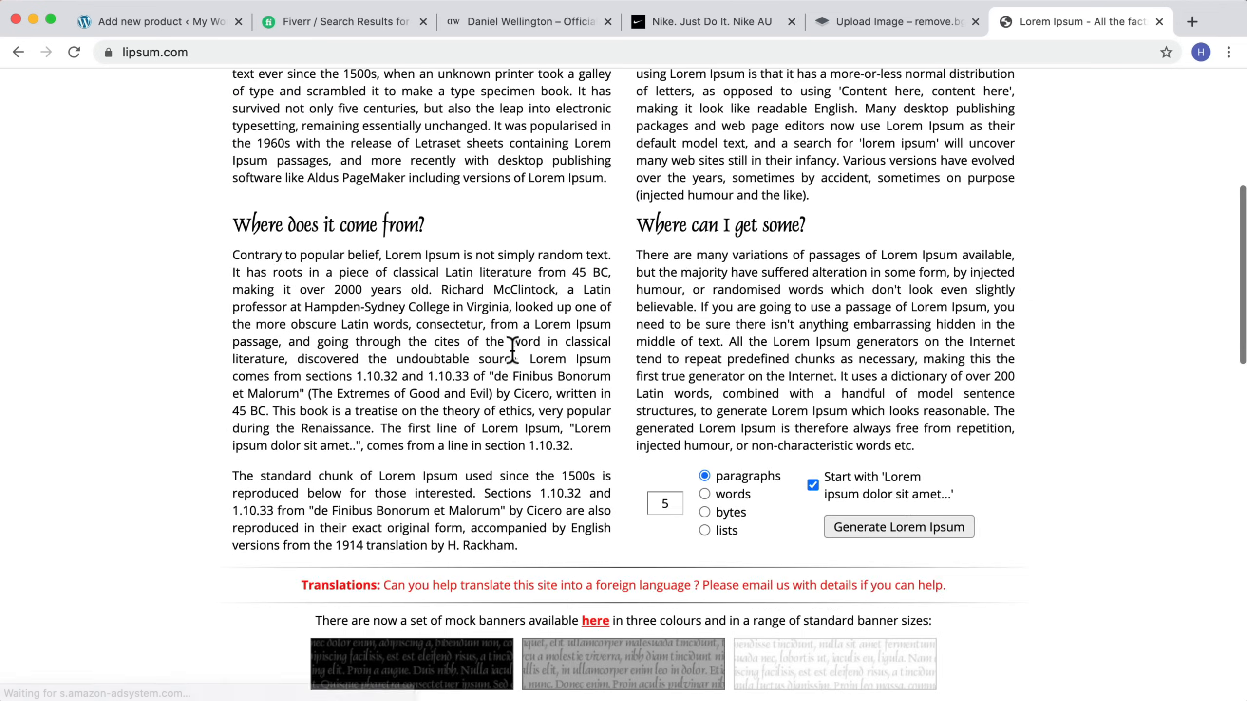
left_click(890, 456)
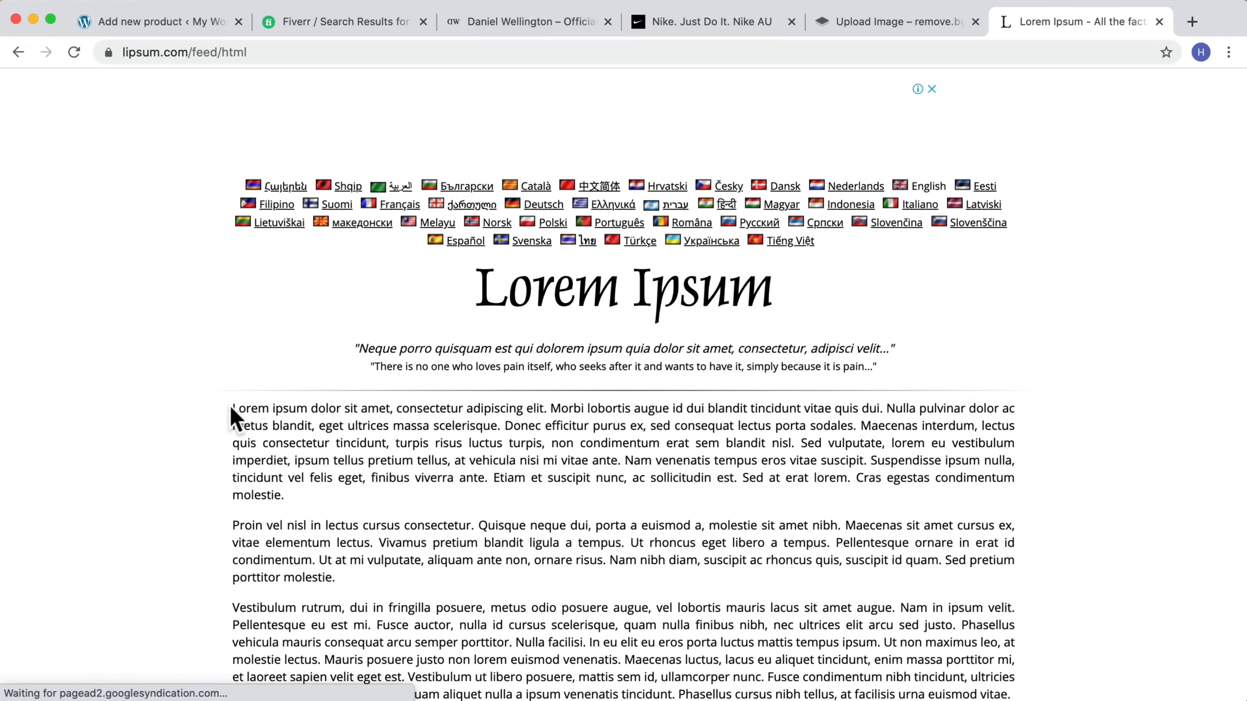
left_click_drag(232, 409, 328, 506)
key("super+c")
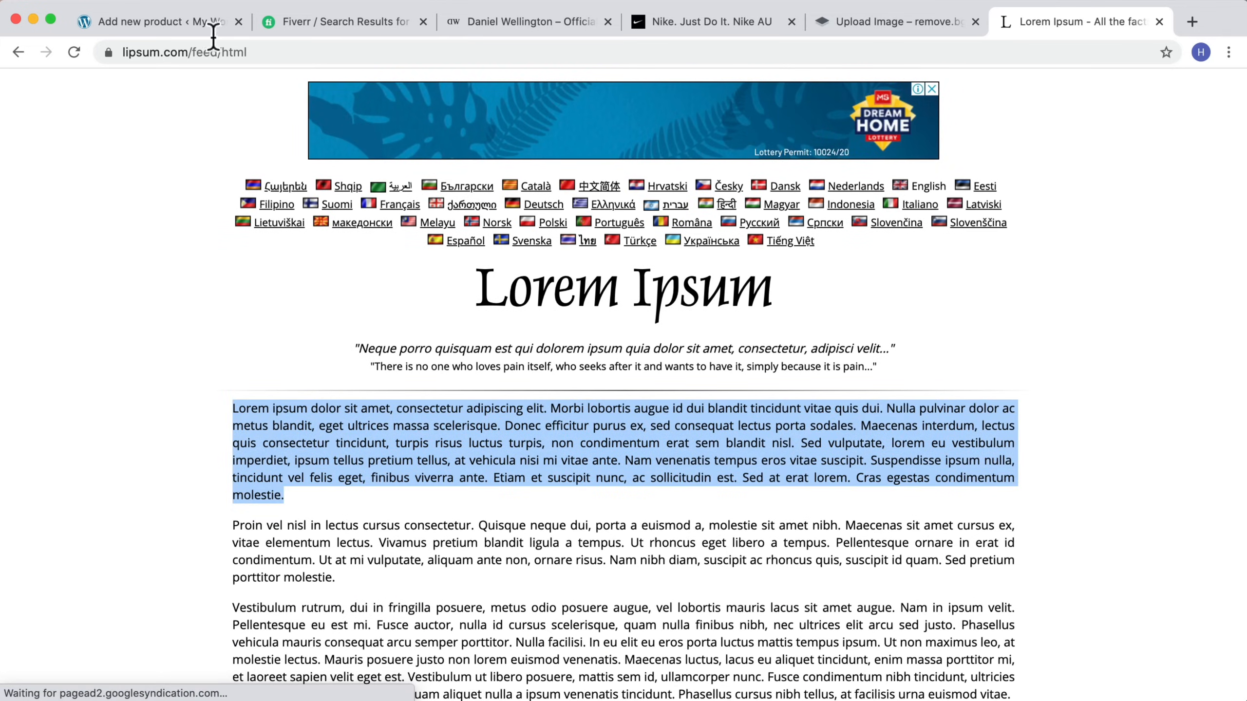
Step: Return to the product editor and paste the placeholder paragraph into the Yoga Mat product description
left_click(224, 22)
scroll(341, 478, "down", 6)
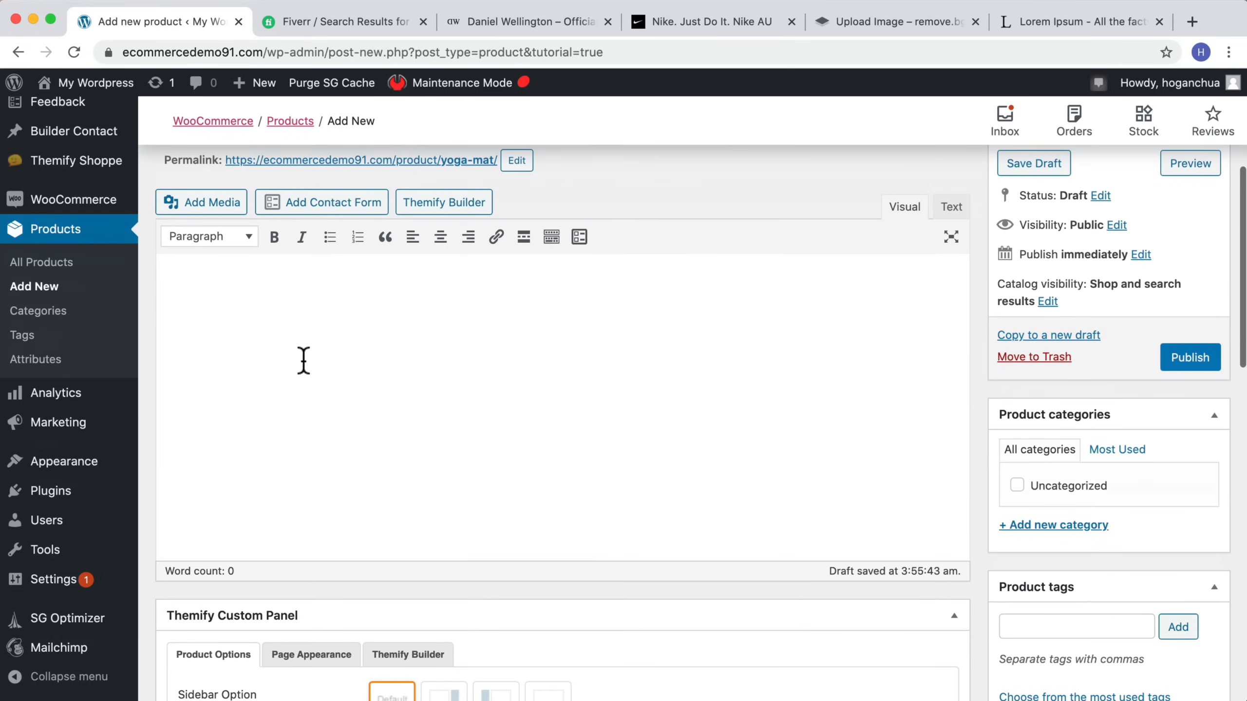
left_click(196, 301)
key("super+v")
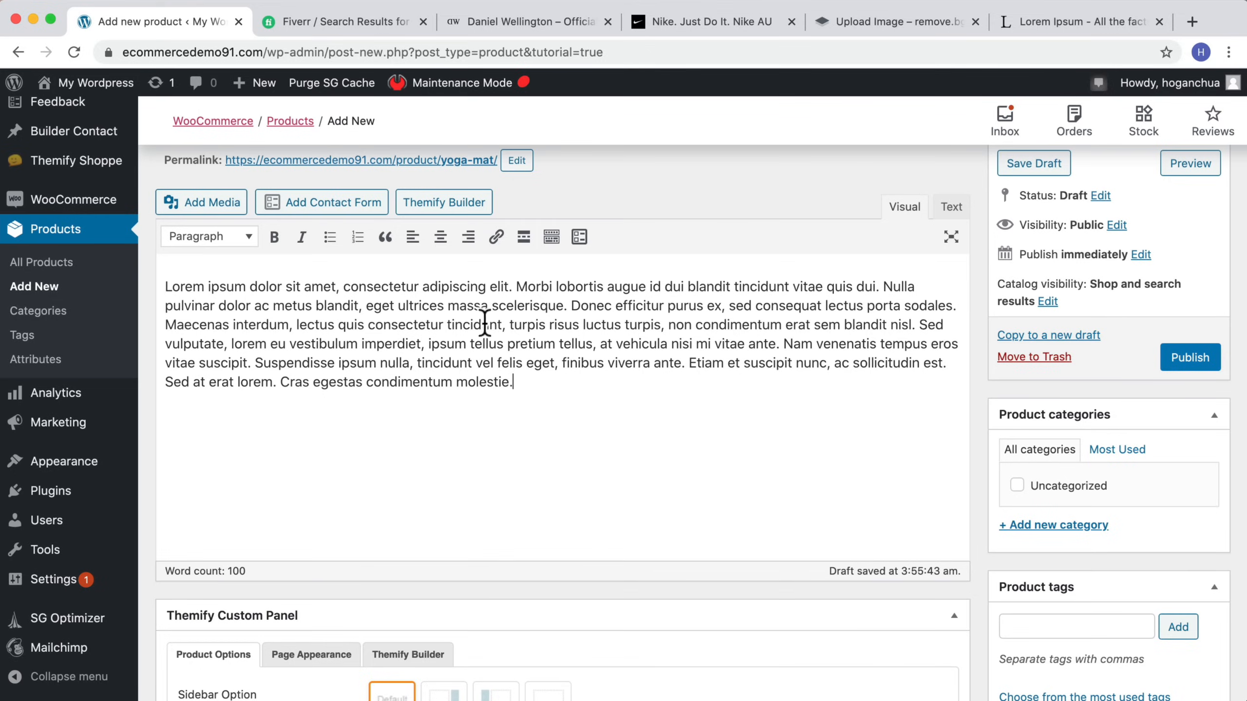
Step: Paste the same placeholder paragraph into the product short description
scroll(495, 289, "up", 2)
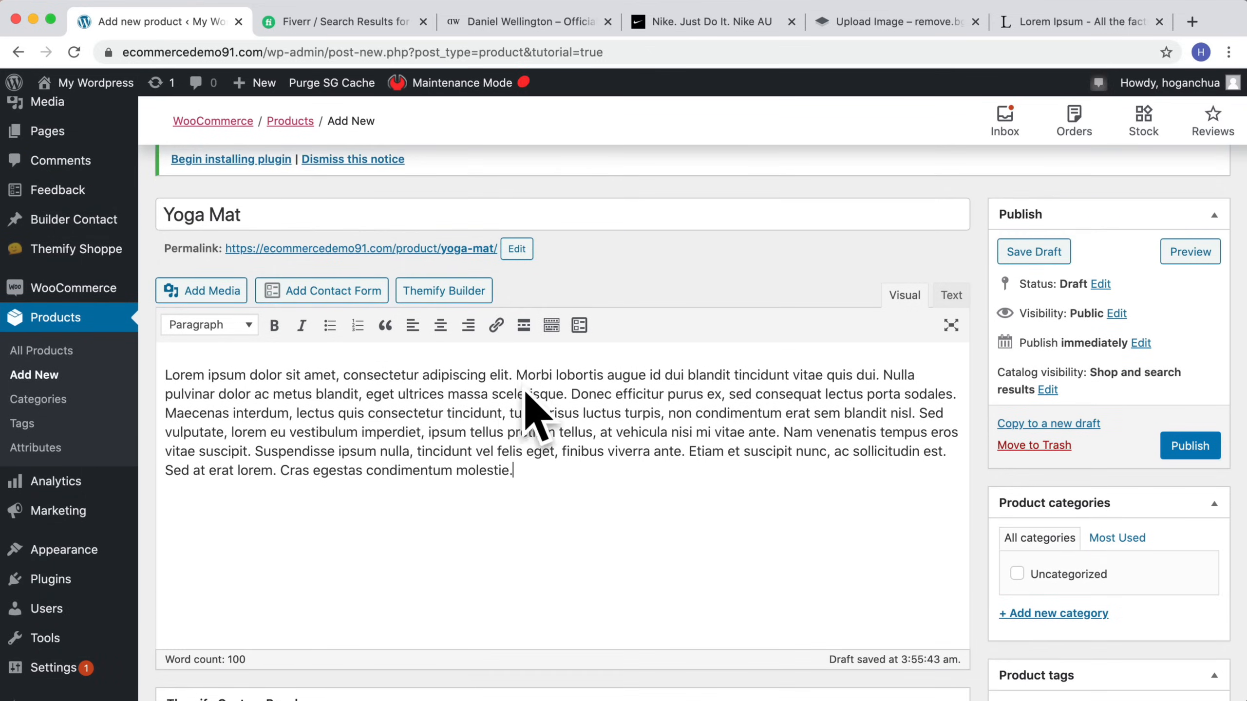
scroll(528, 404, "down", 8)
scroll(525, 398, "down", 10)
left_click(259, 434)
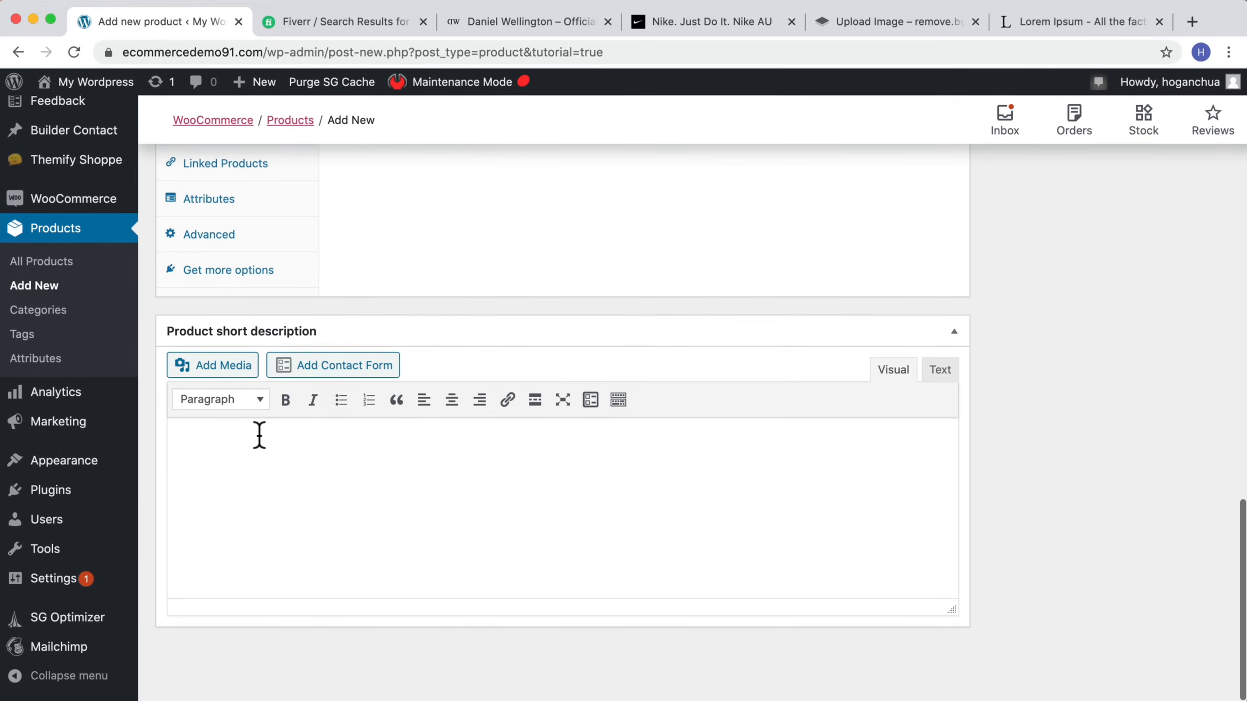
key("super+v")
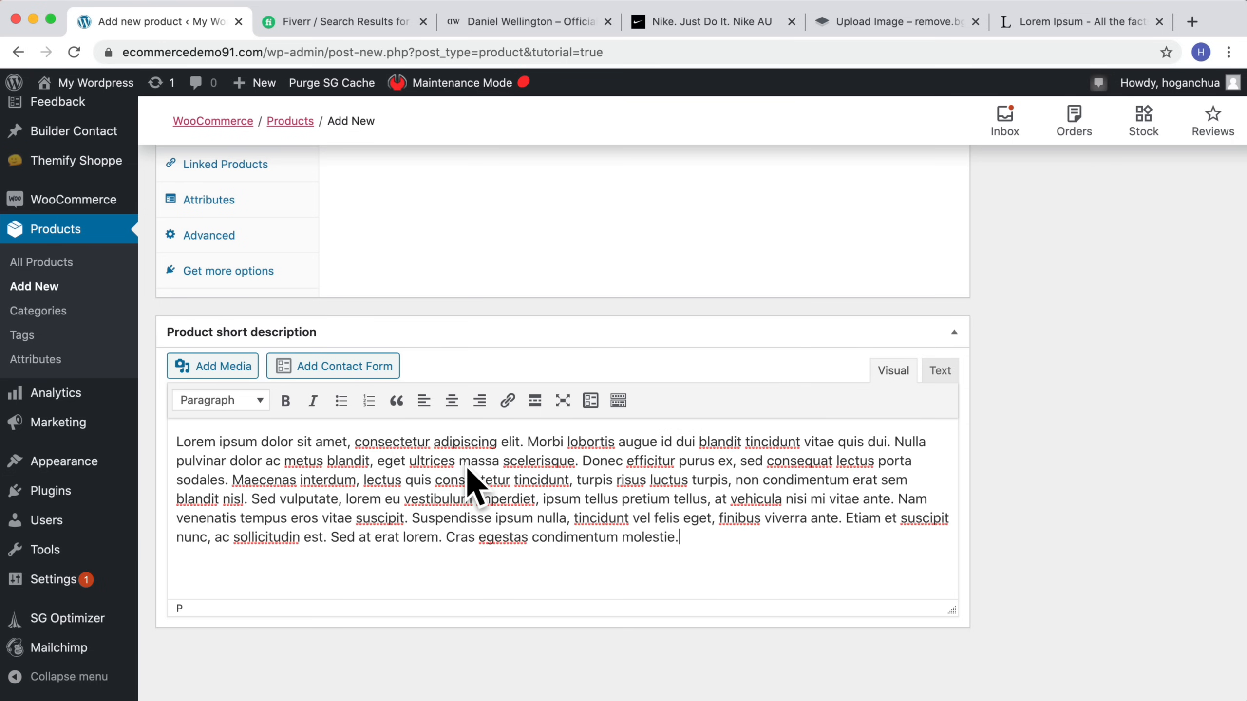
Step: Keep the Simple product type and set the regular price to 59 in the product data
scroll(604, 417, "up", 10)
scroll(600, 408, "up", 8)
scroll(598, 411, "down", 10)
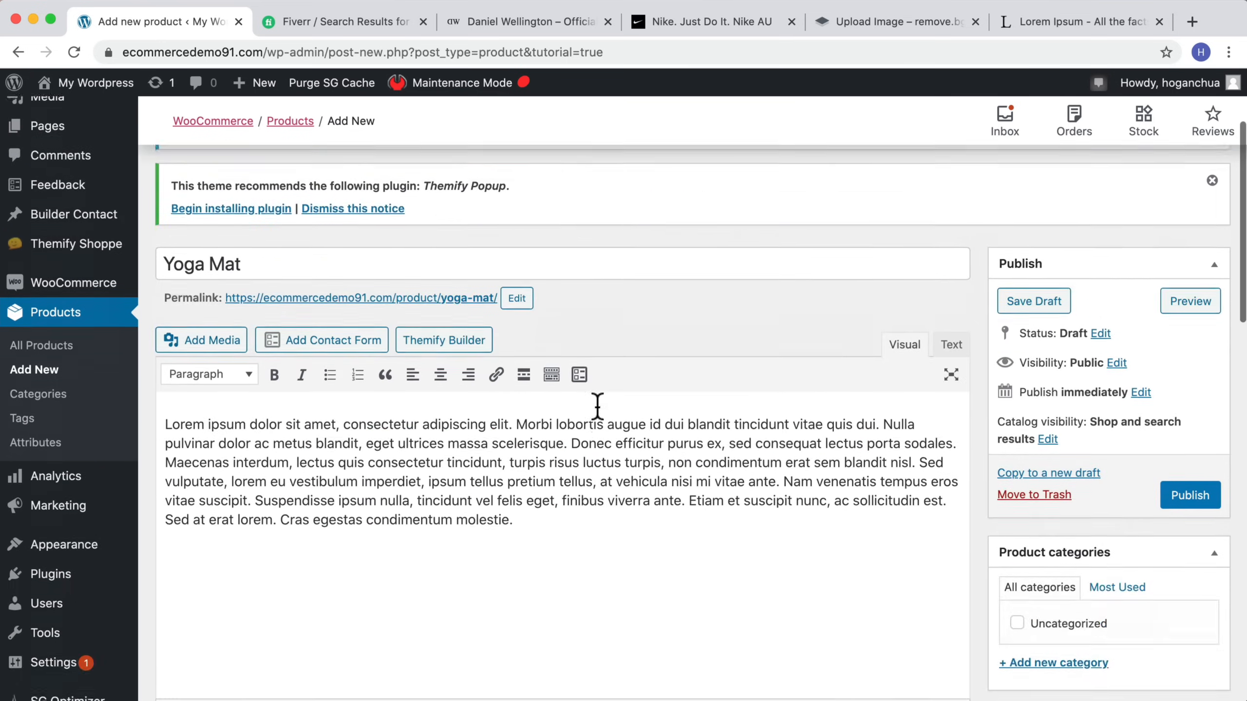
scroll(593, 411, "down", 8)
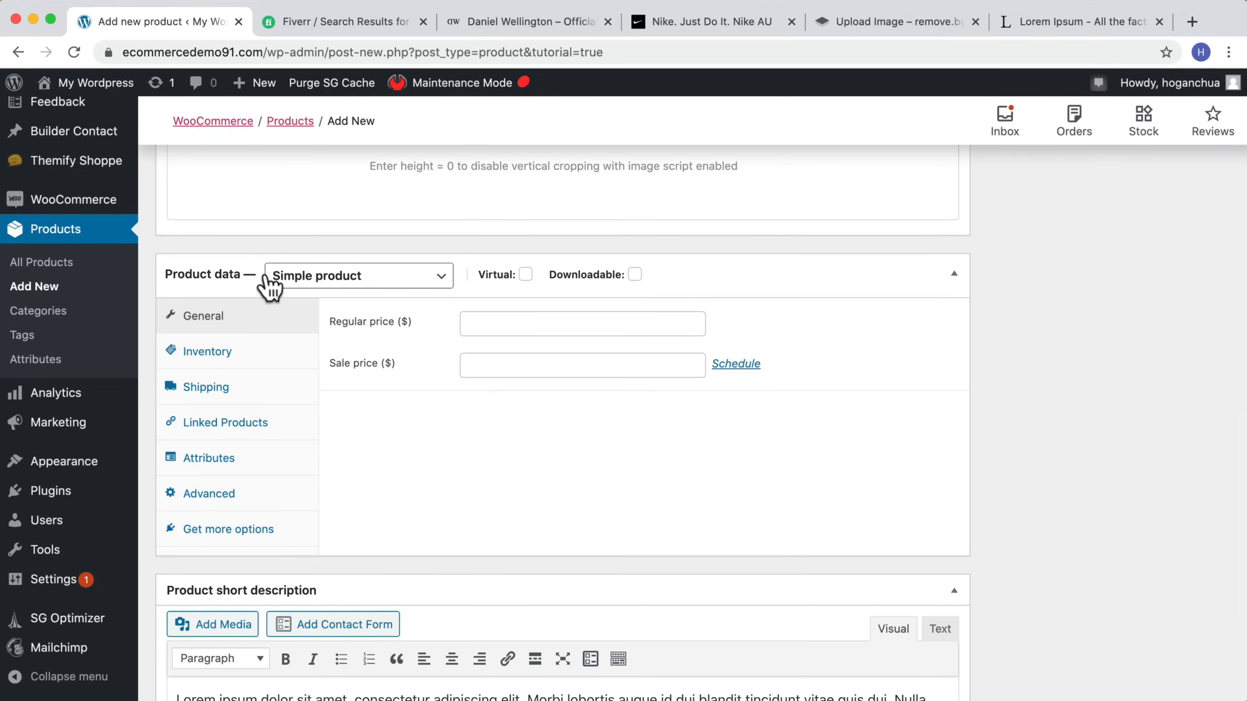
left_click(357, 276)
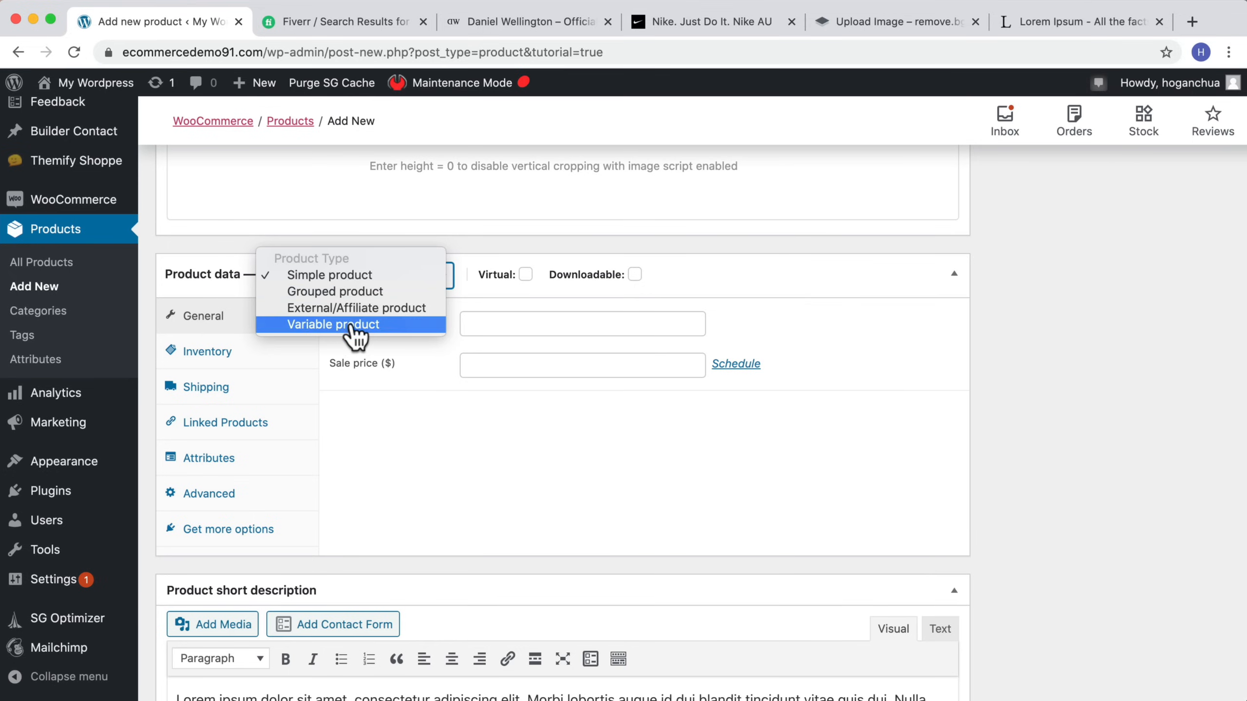
left_click(453, 245)
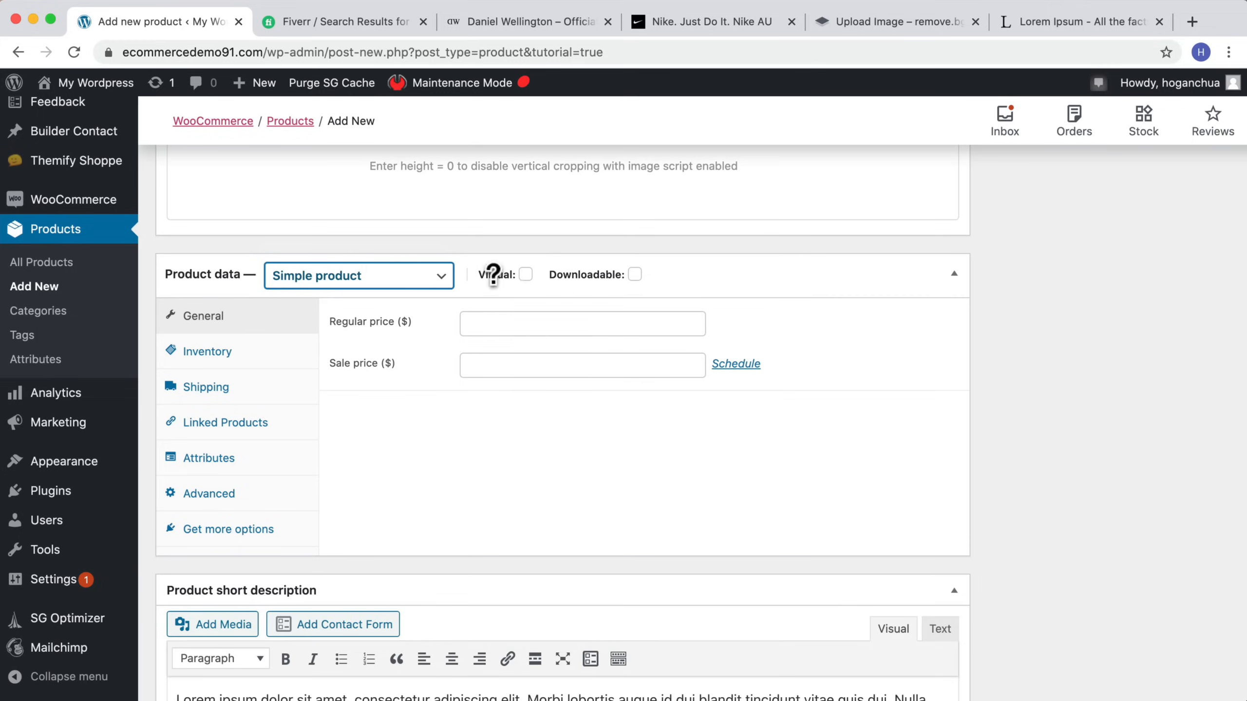
left_click(503, 323)
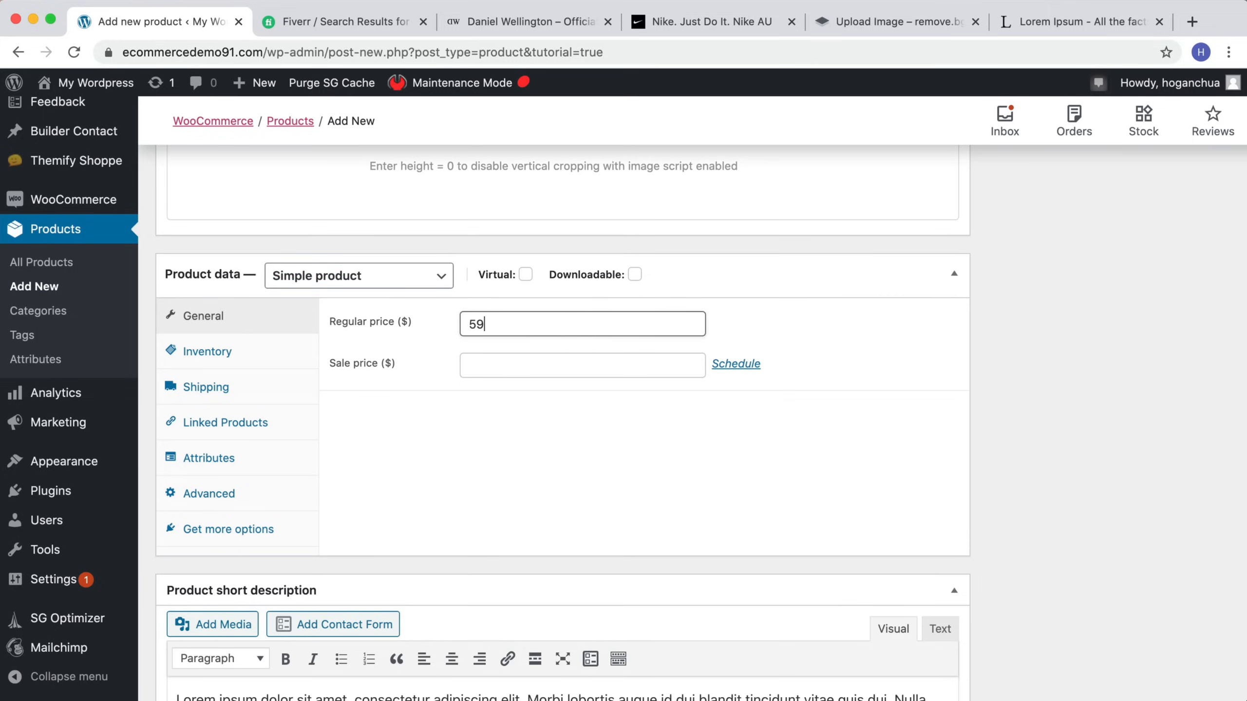
left_click(557, 366)
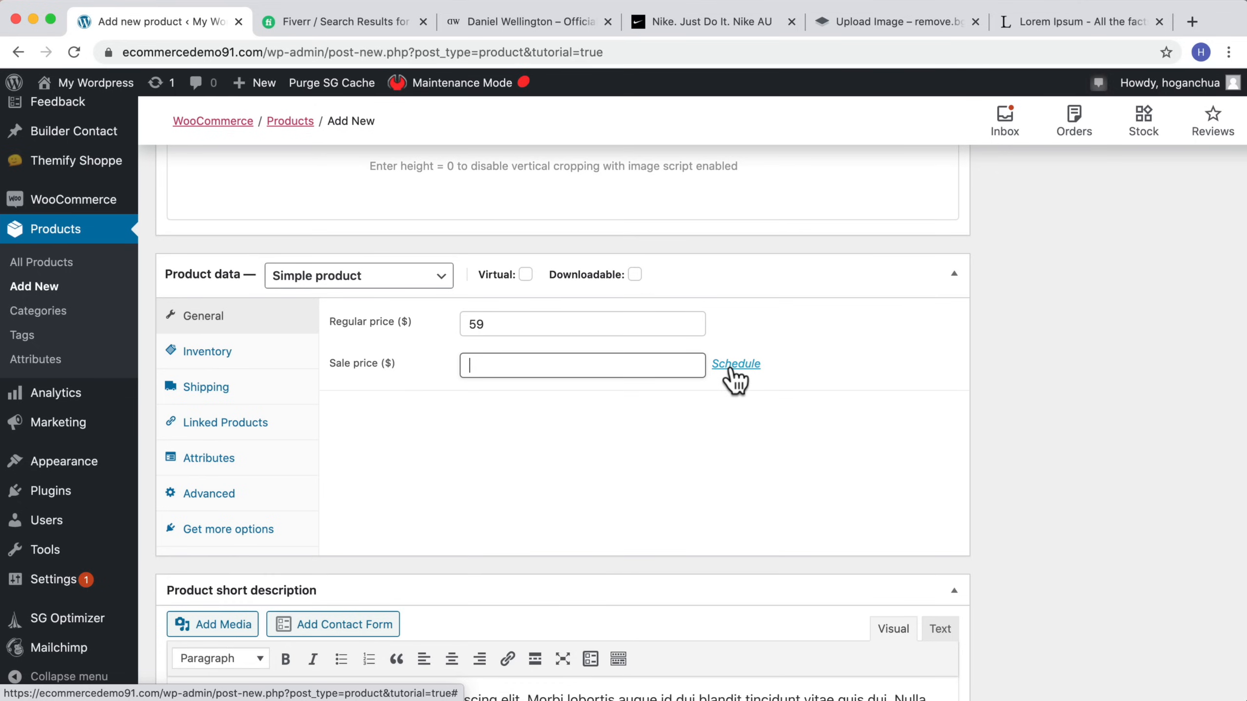
Step: Enable stock management at product level in the inventory settings and set the stock quantity to 20
left_click(245, 370)
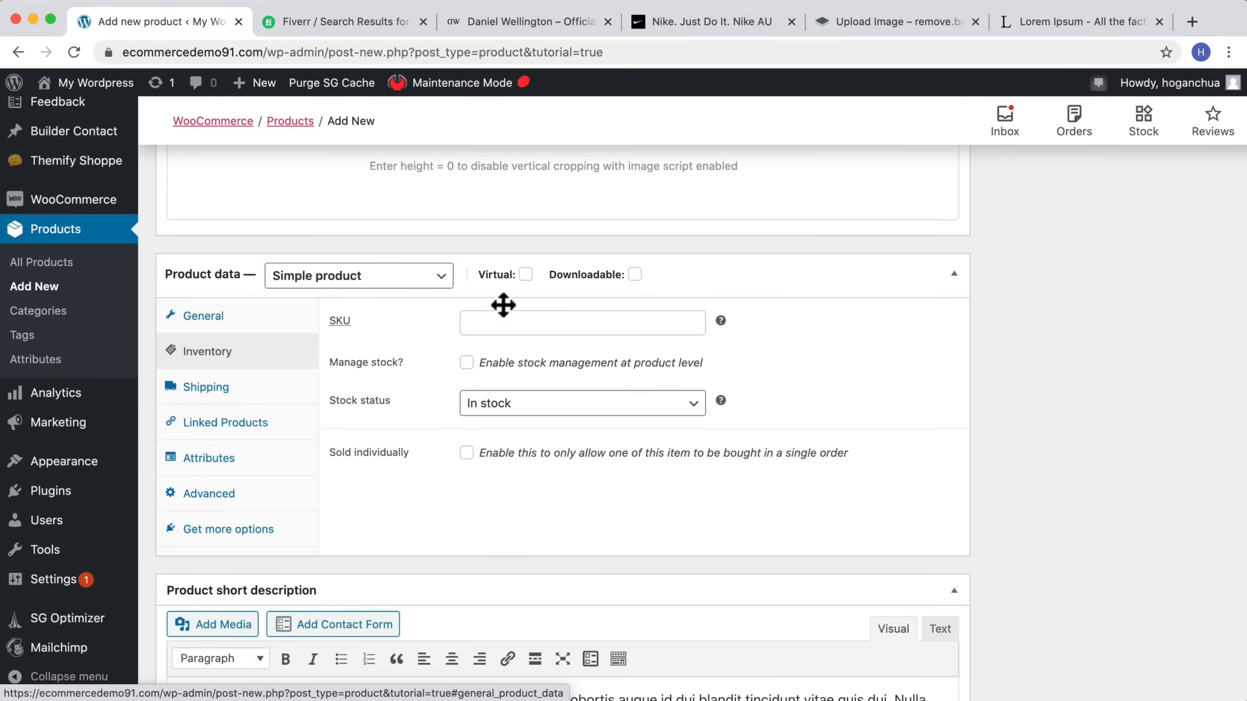
left_click(564, 321)
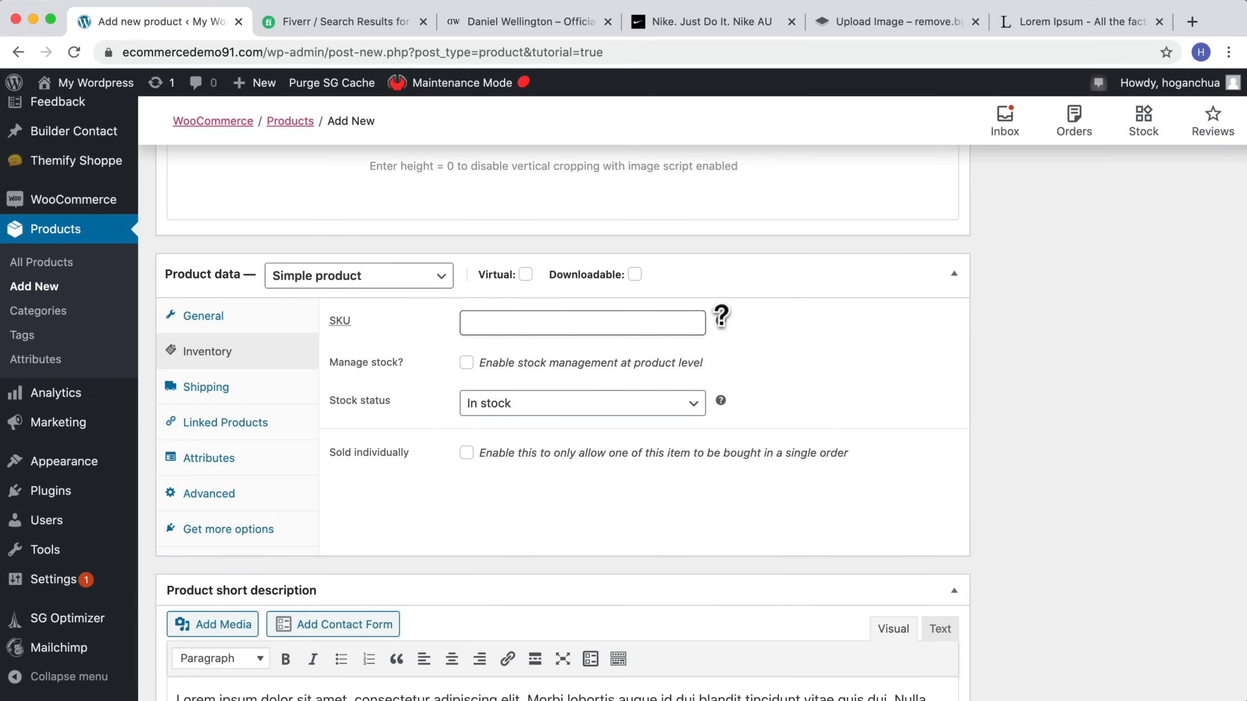
mouse_move(721, 319)
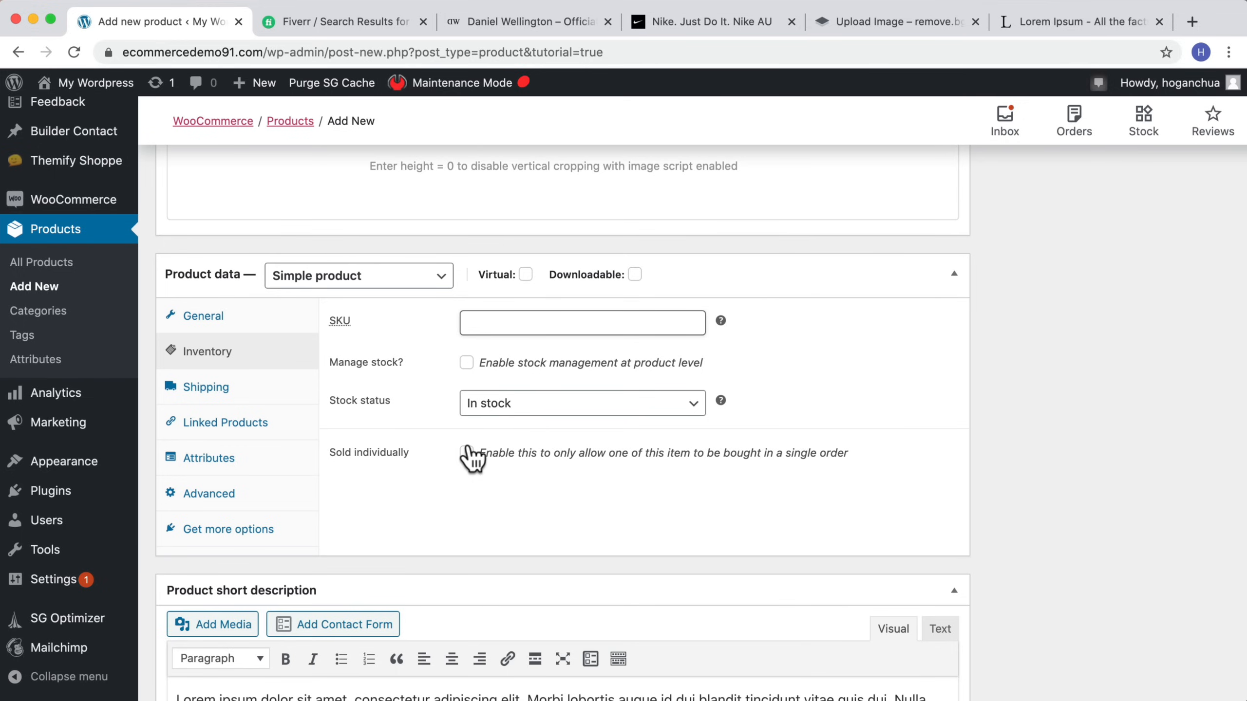
left_click(476, 362)
left_click(466, 363)
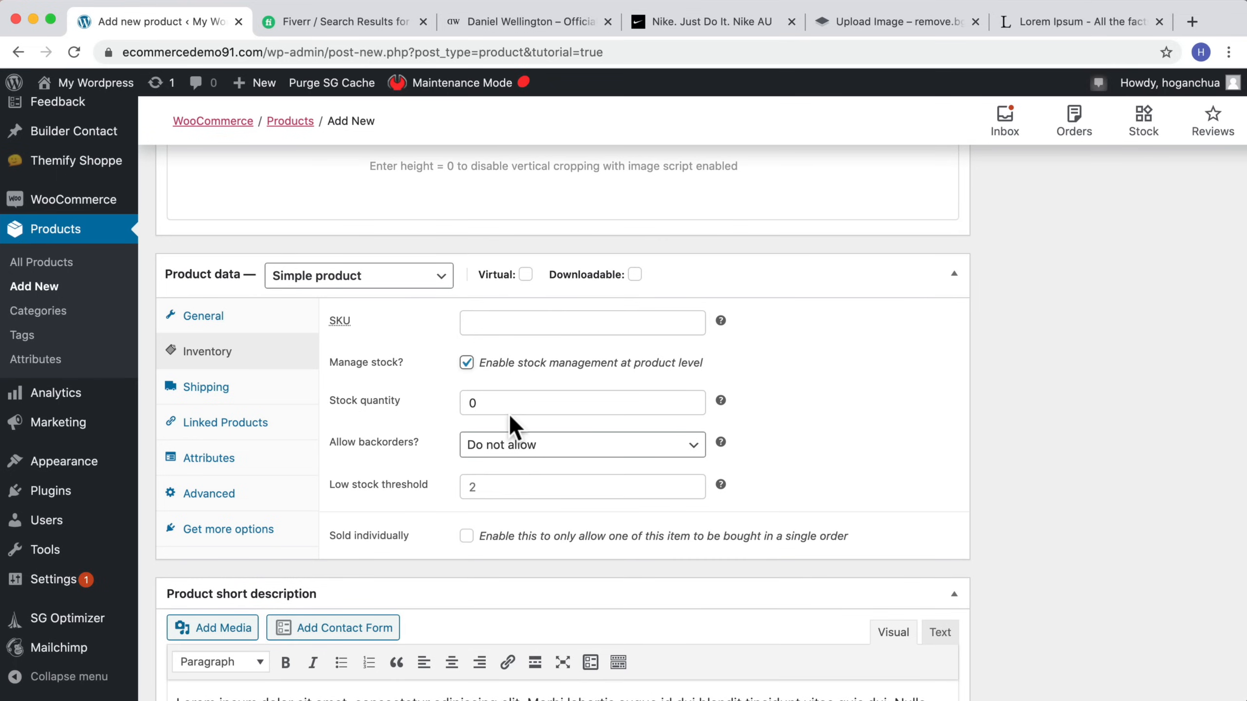
key("Tab")
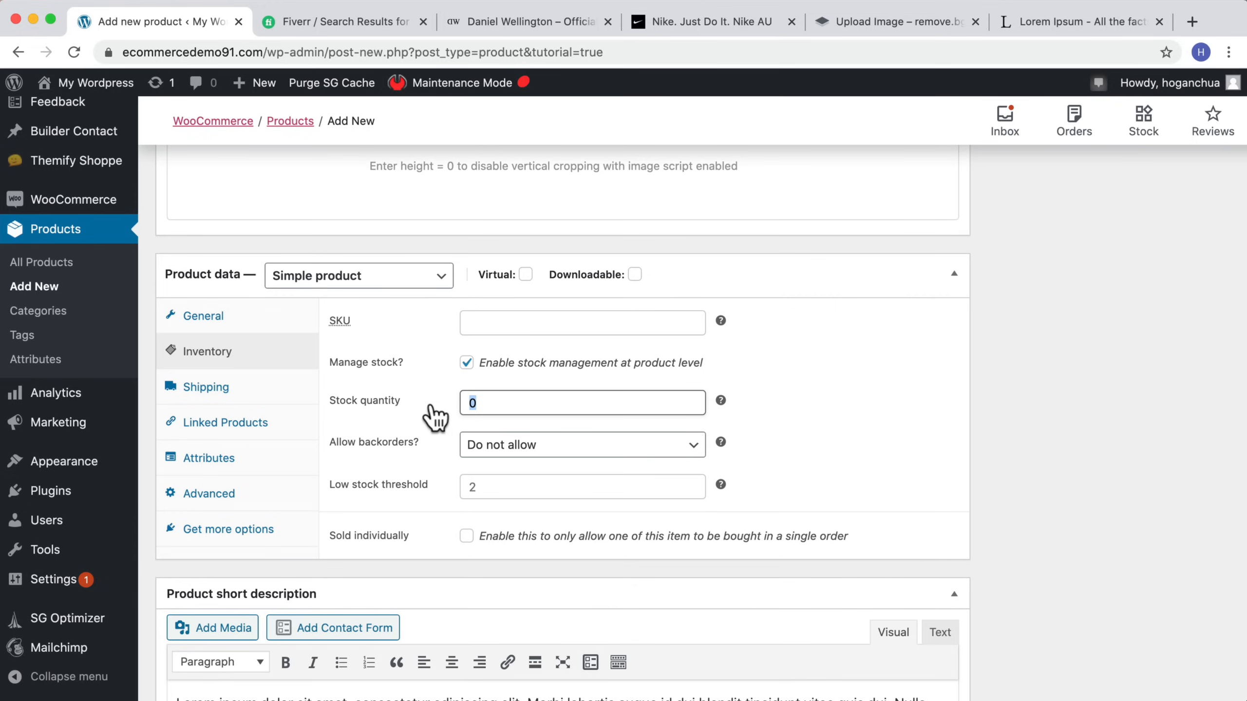
type("20")
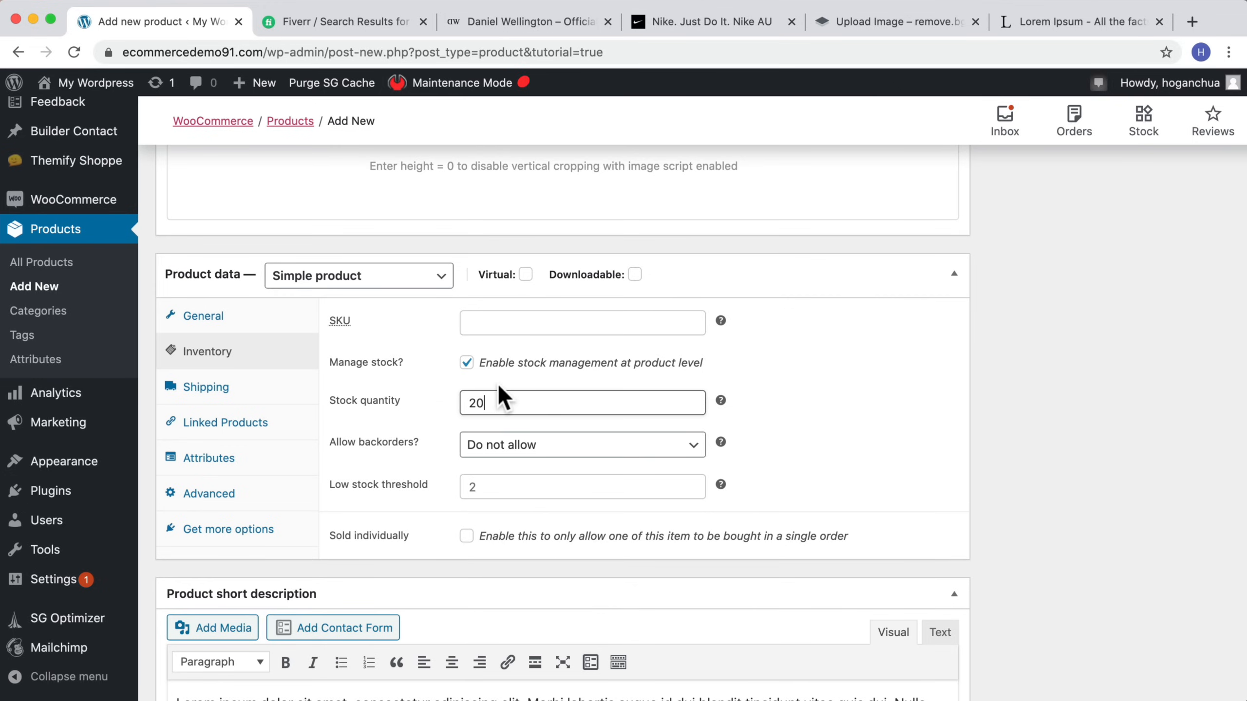
Step: Keep backorders at Do not allow and set the low stock threshold to 2
left_click(540, 459)
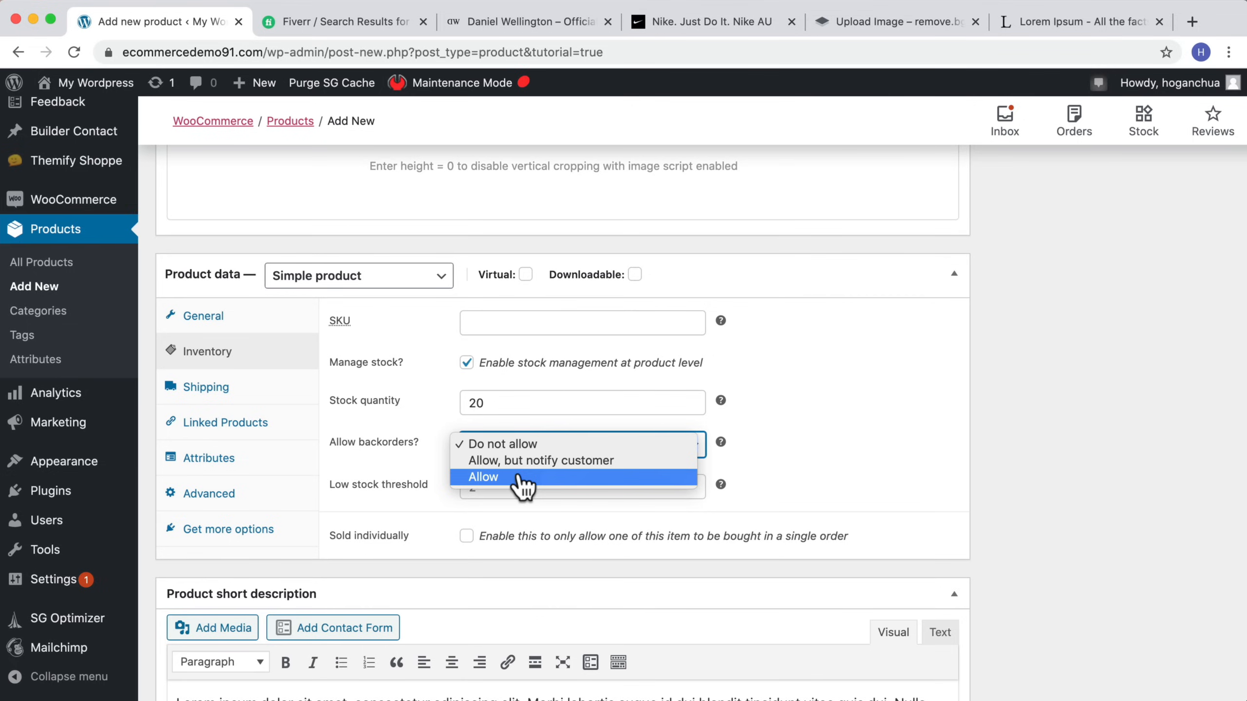
left_click(519, 446)
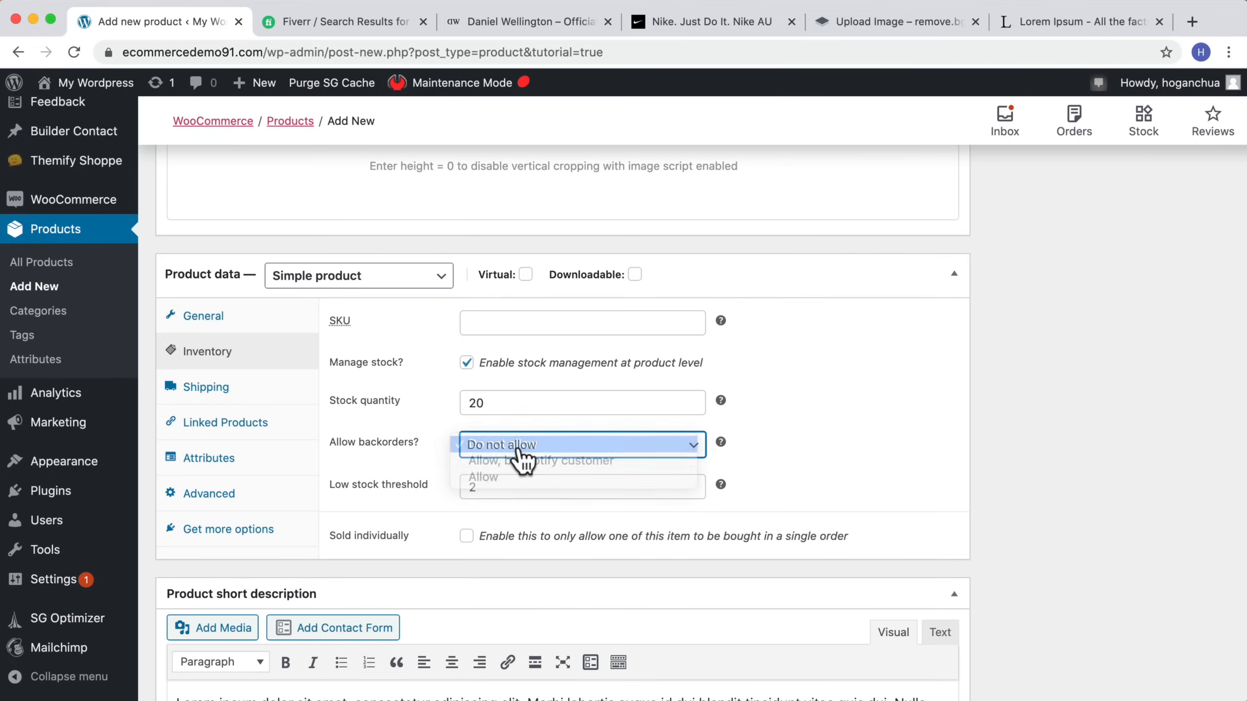
left_click(477, 489)
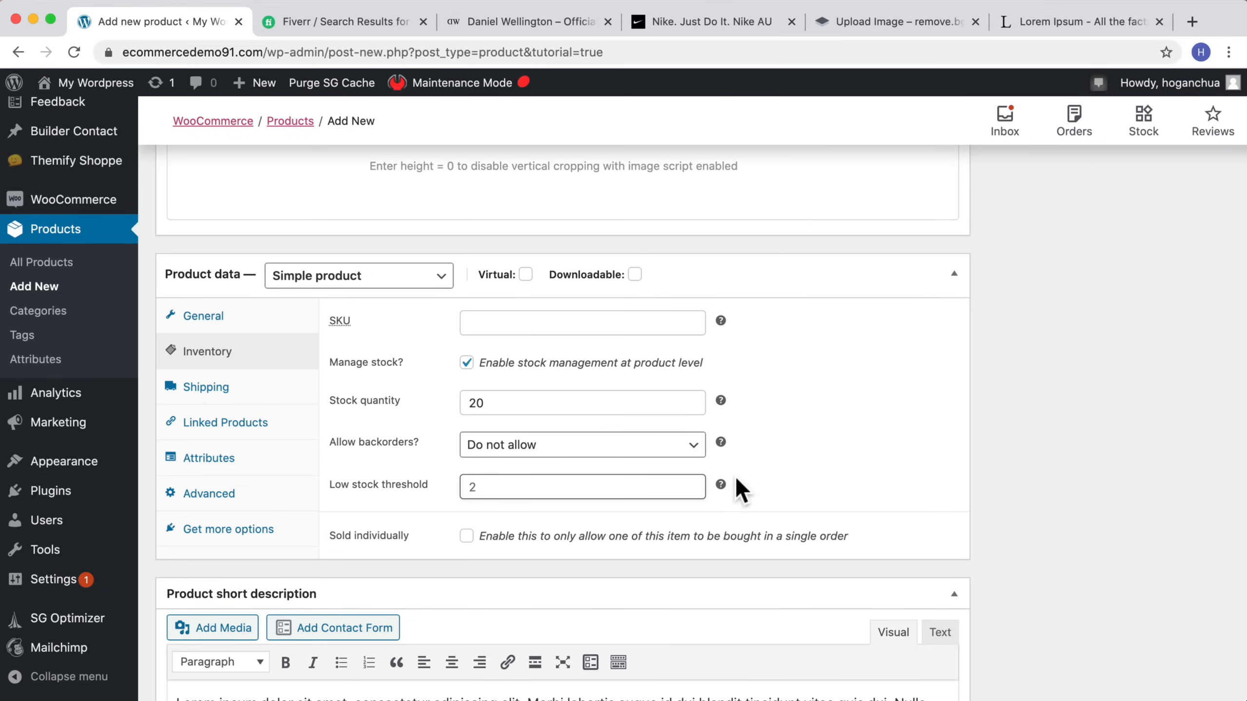
scroll(742, 490, "down", 1)
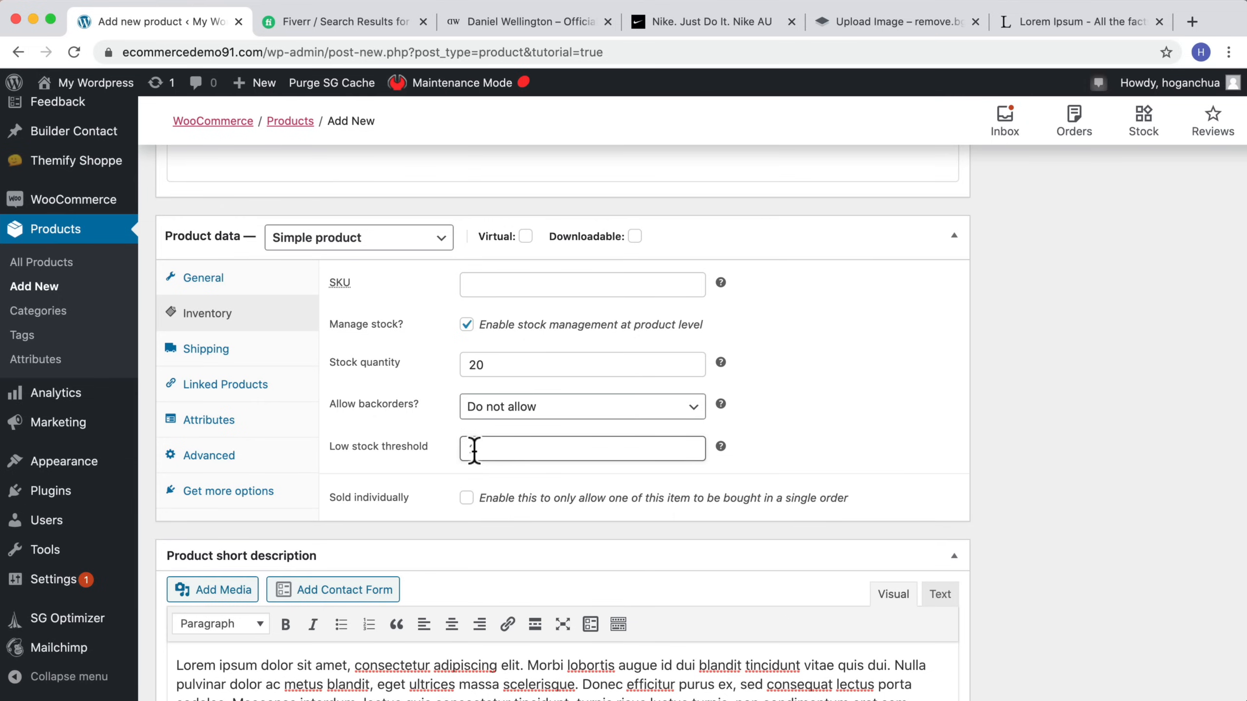
type("2")
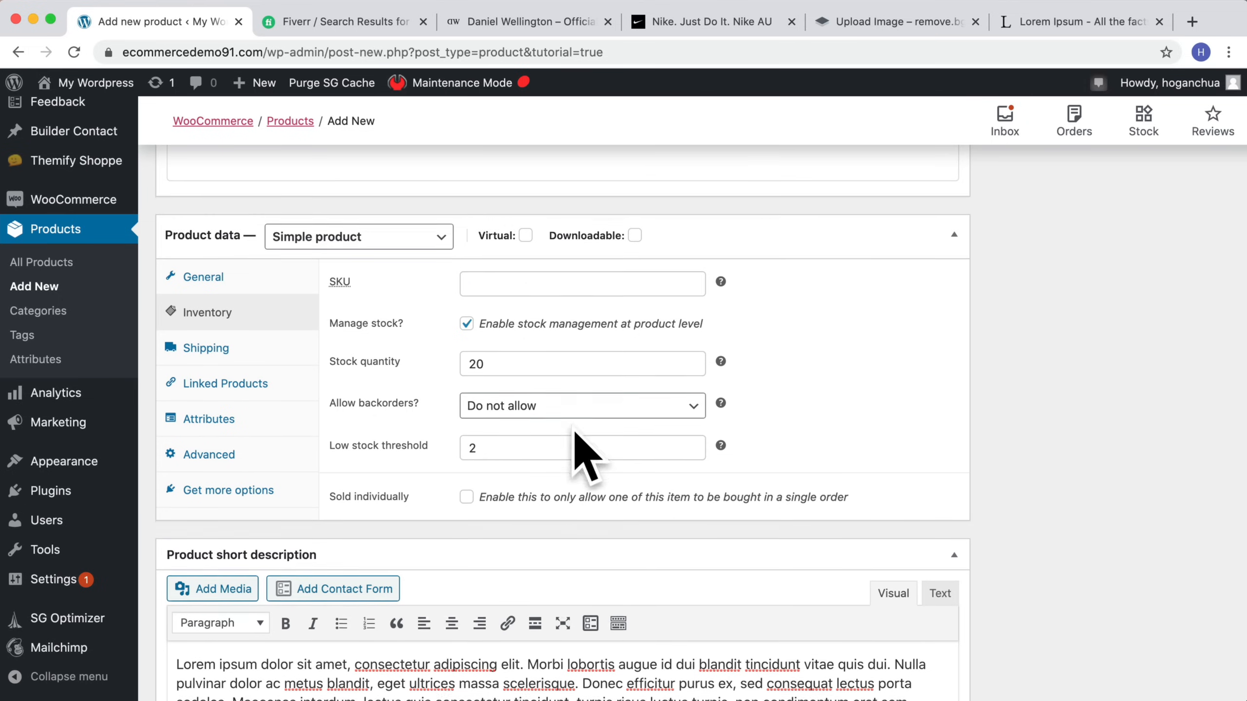
Step: Set the product's shipping weight to 2 kg, keeping no shipping class
scroll(513, 430, "down", 5)
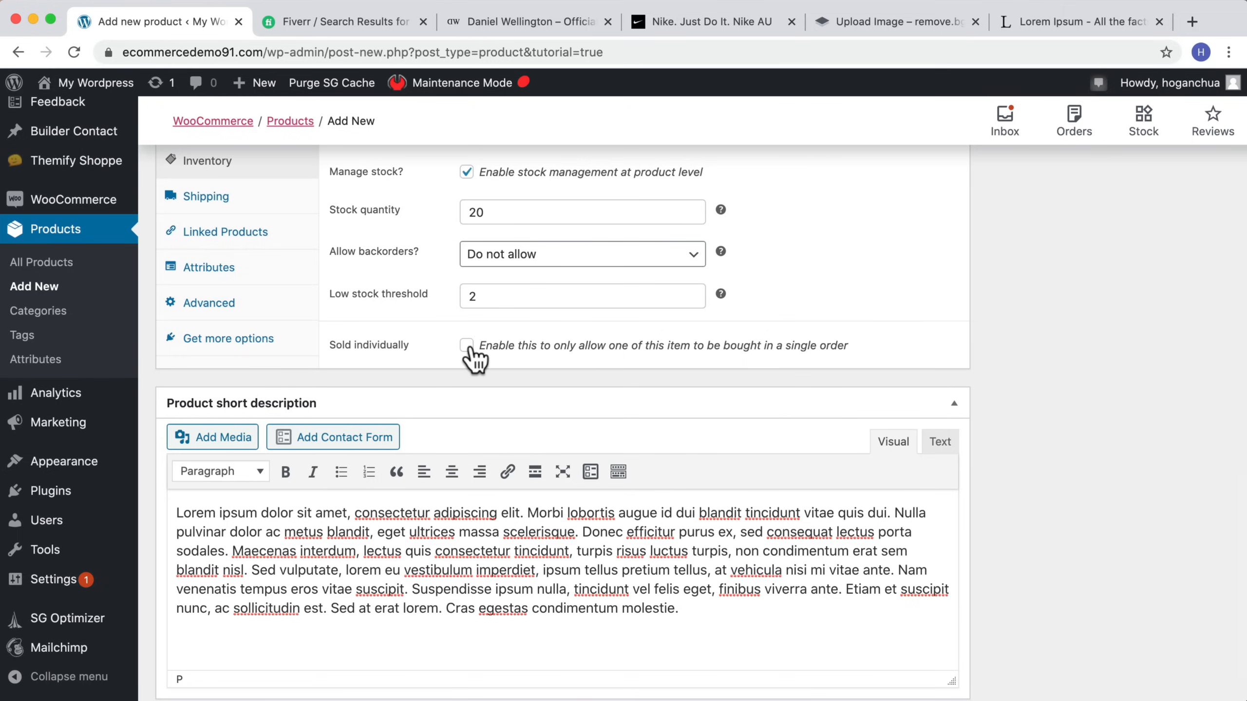
scroll(437, 356, "up", 6)
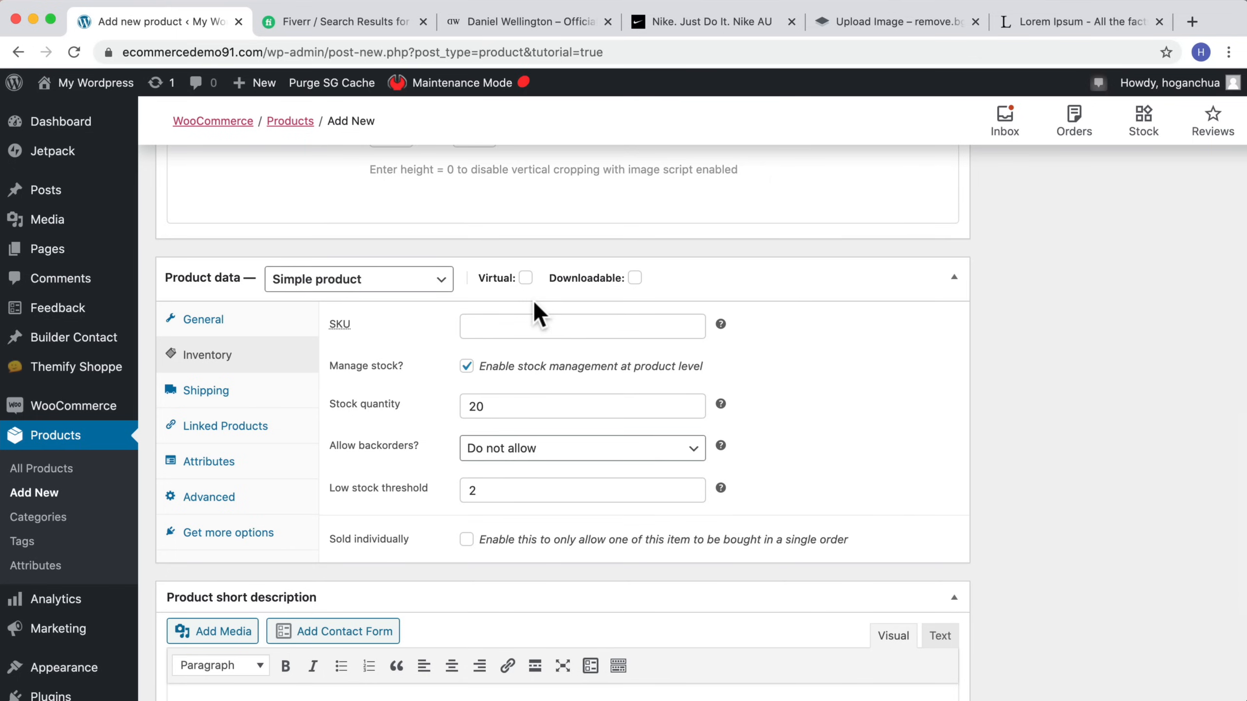
scroll(637, 489, "down", 1)
left_click(231, 375)
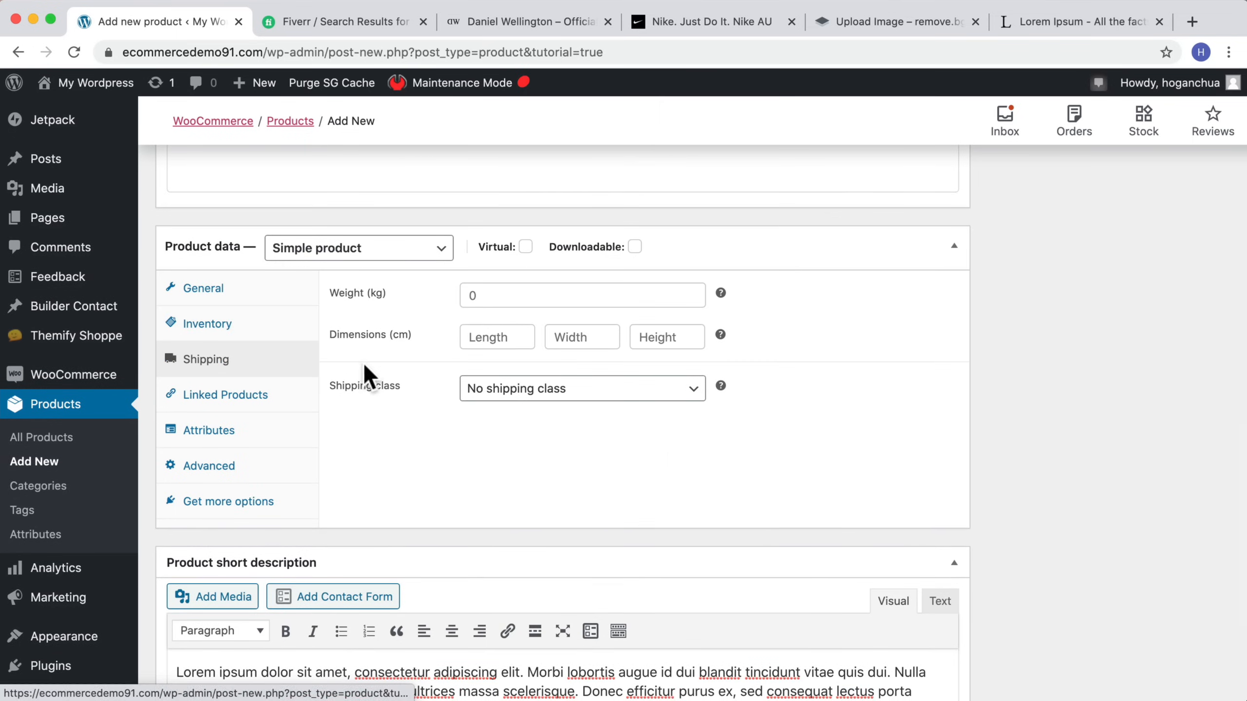
left_click(502, 295)
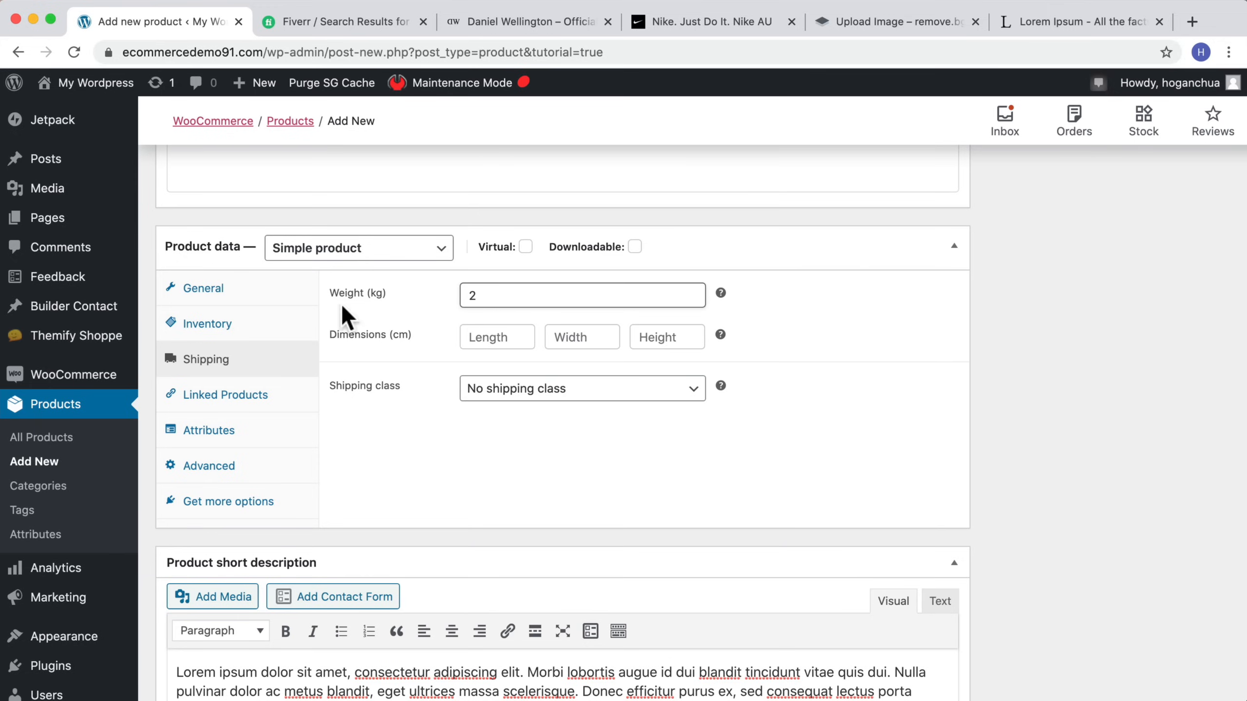
left_click(510, 335)
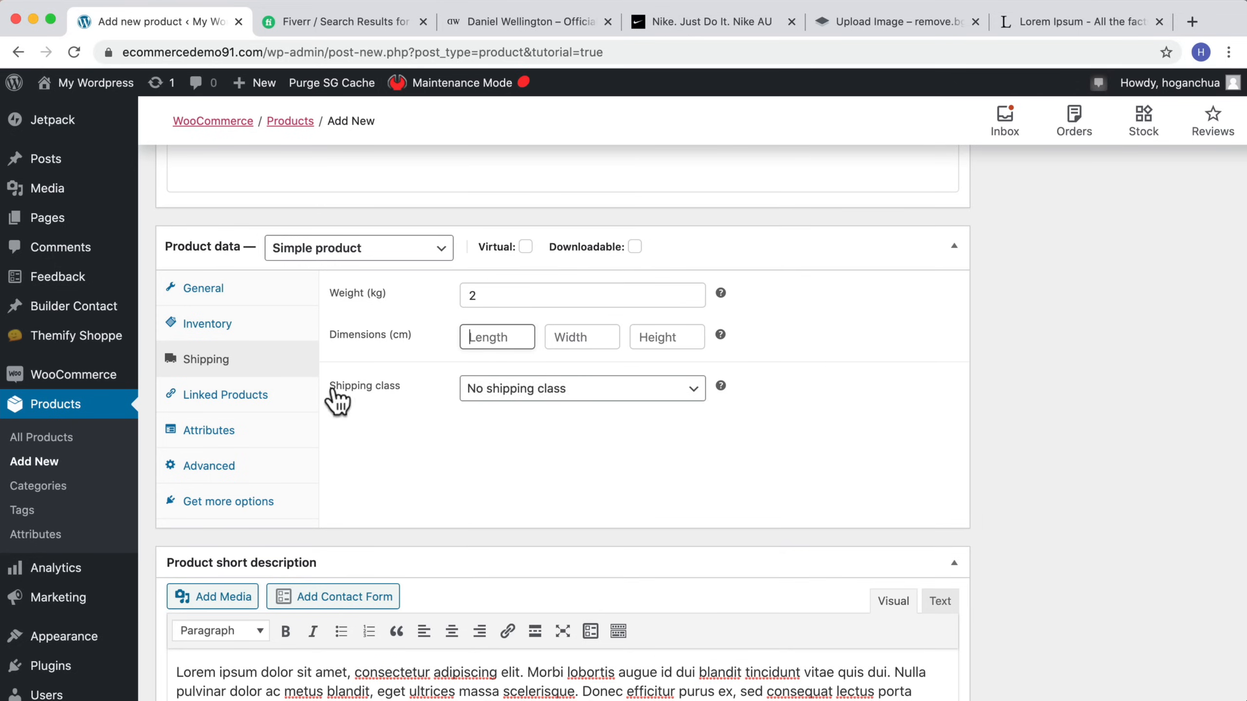
left_click(574, 391)
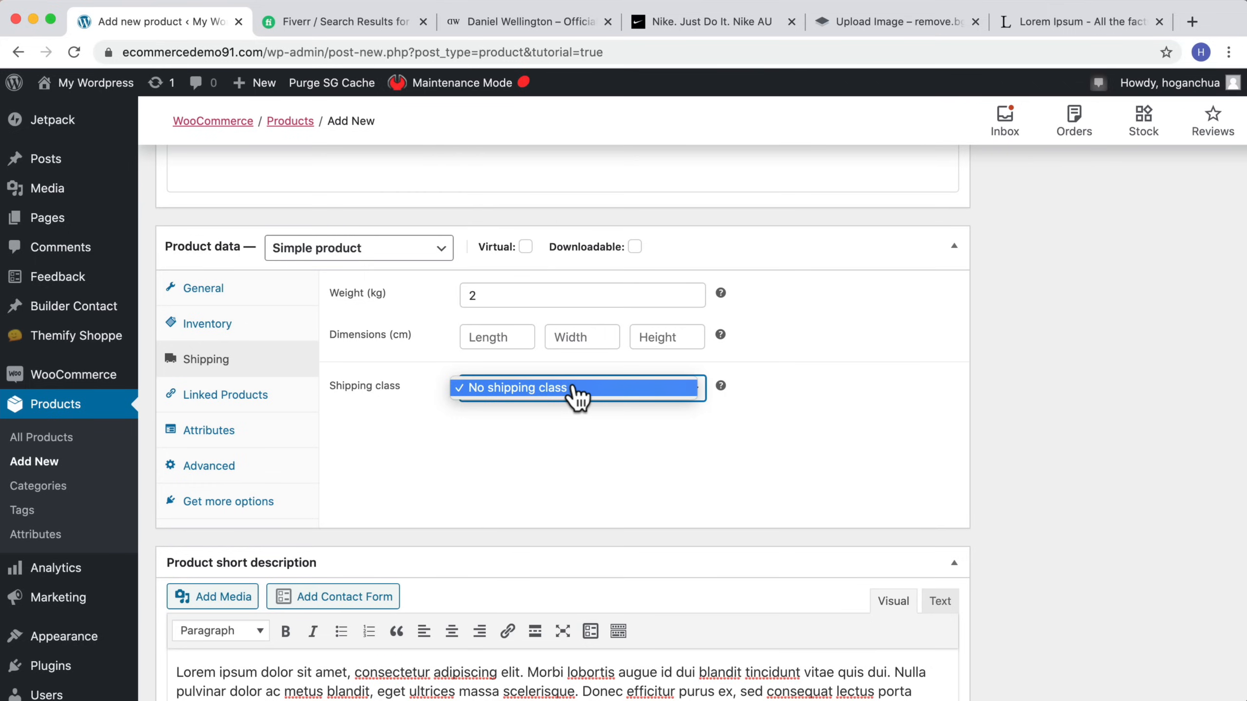
left_click(1026, 393)
scroll(1020, 388, "up", 15)
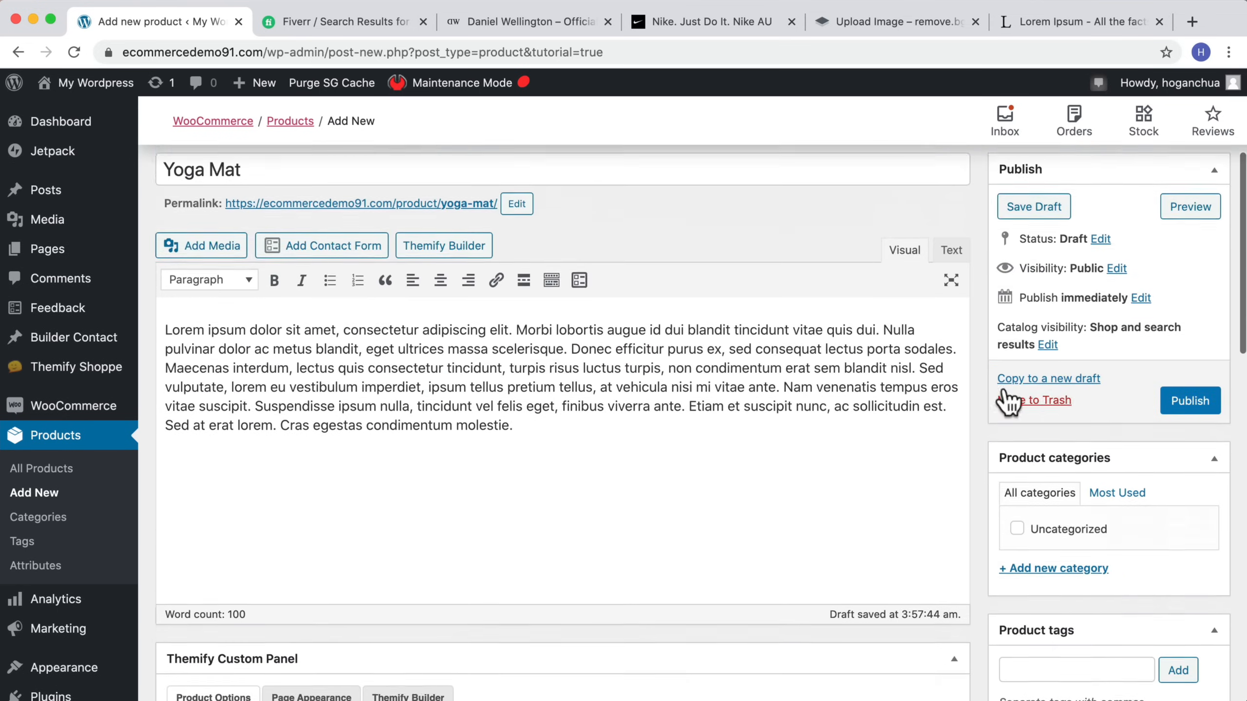
Step: Open the Linked Products section and inspect the Upsells and Cross-sells fields
scroll(1001, 398, "up", 4)
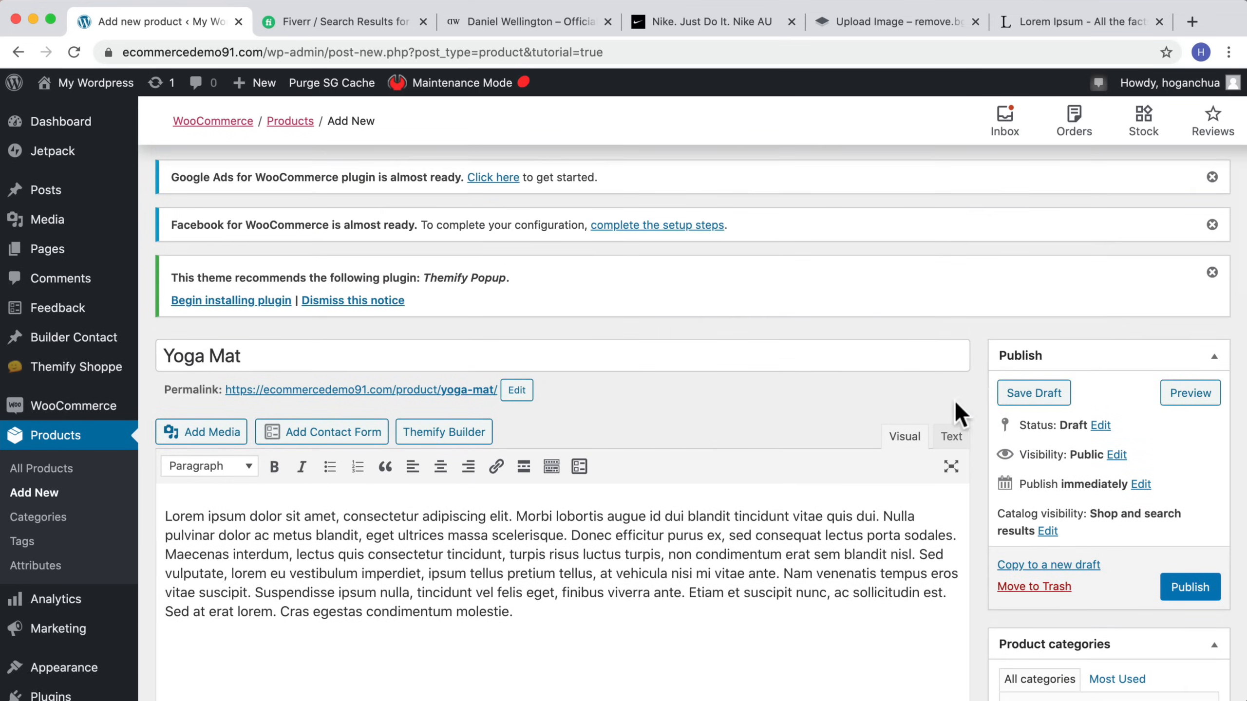
scroll(952, 404, "down", 20)
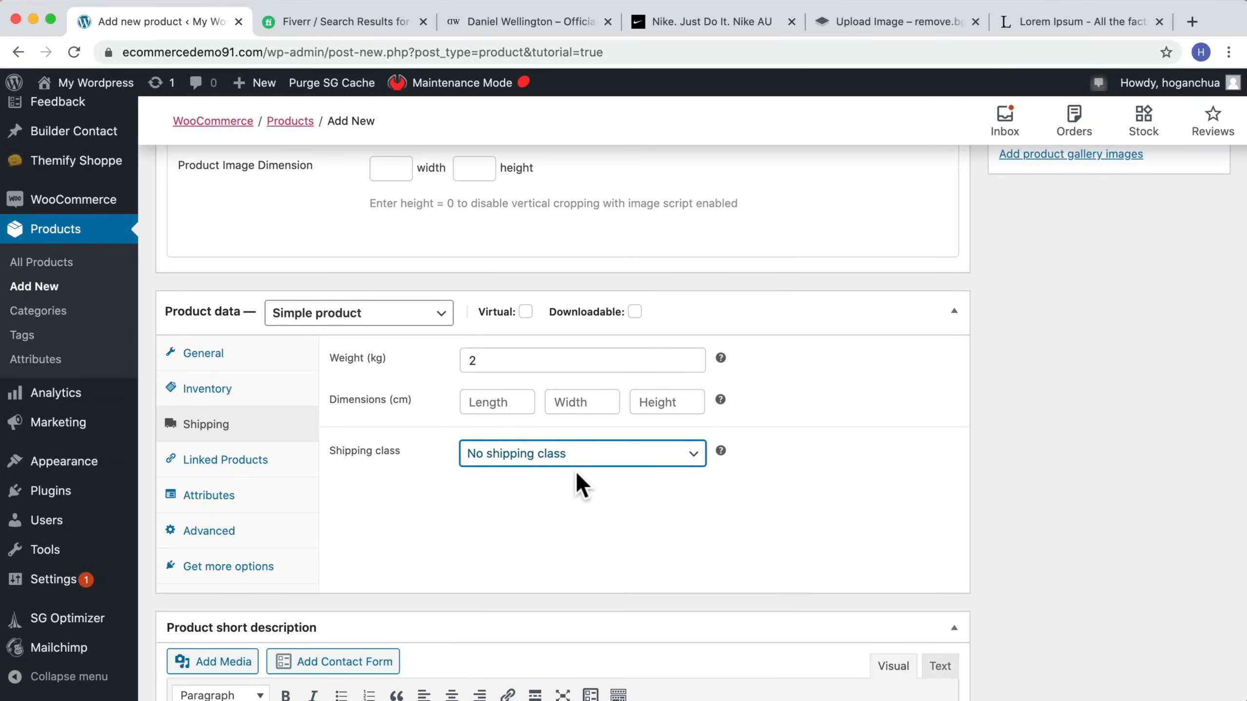
left_click(218, 462)
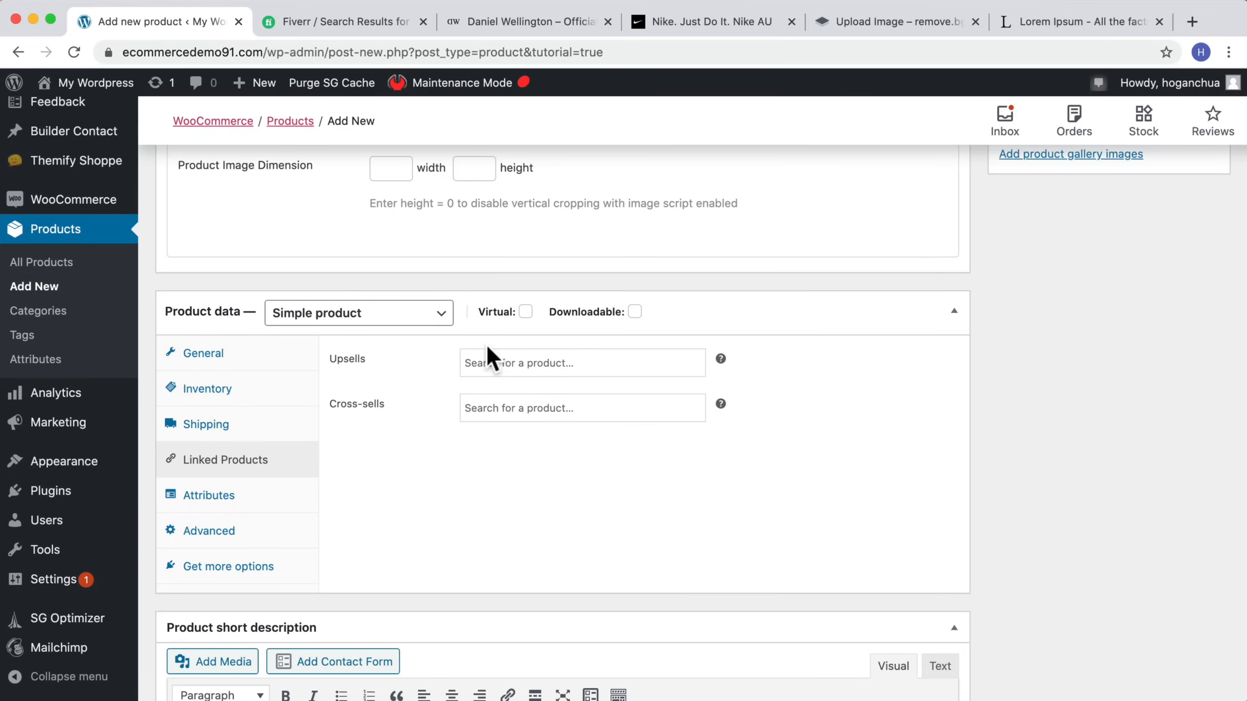
left_click(508, 358)
left_click(761, 377)
left_click(520, 408)
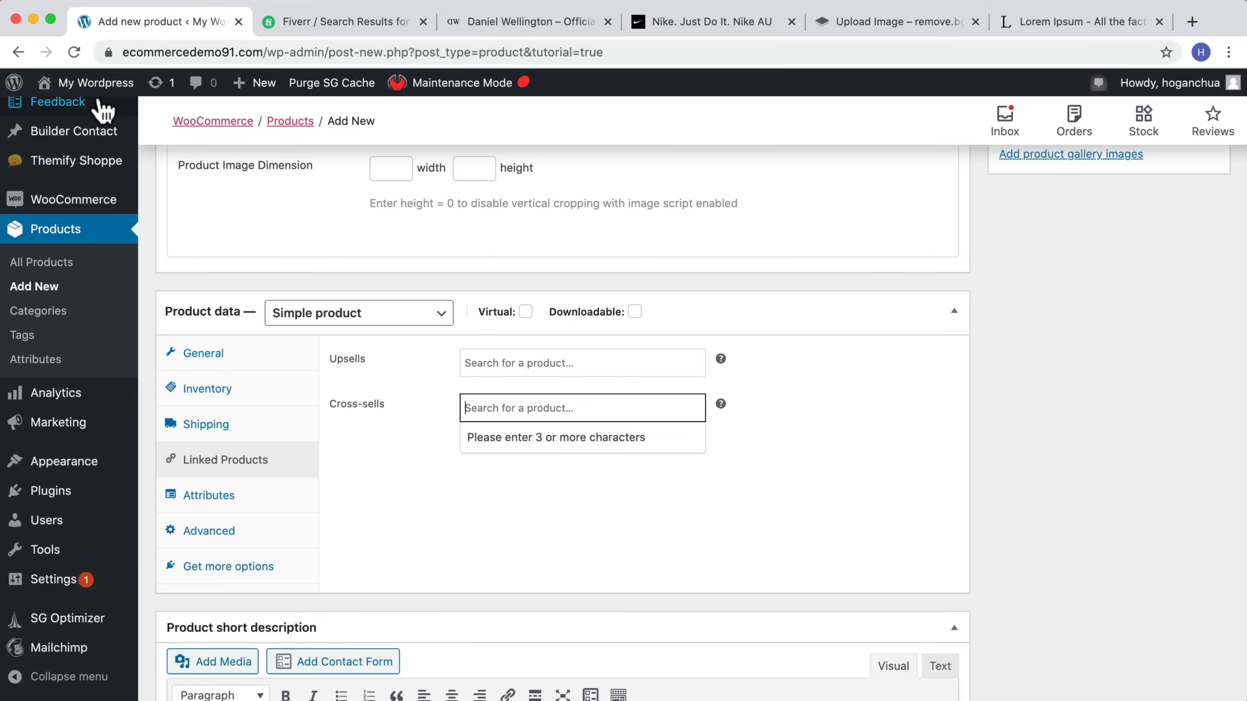
Step: Open the store in a new tab, view its shop and cart pages, and return to the product editor
mouse_move(49, 84)
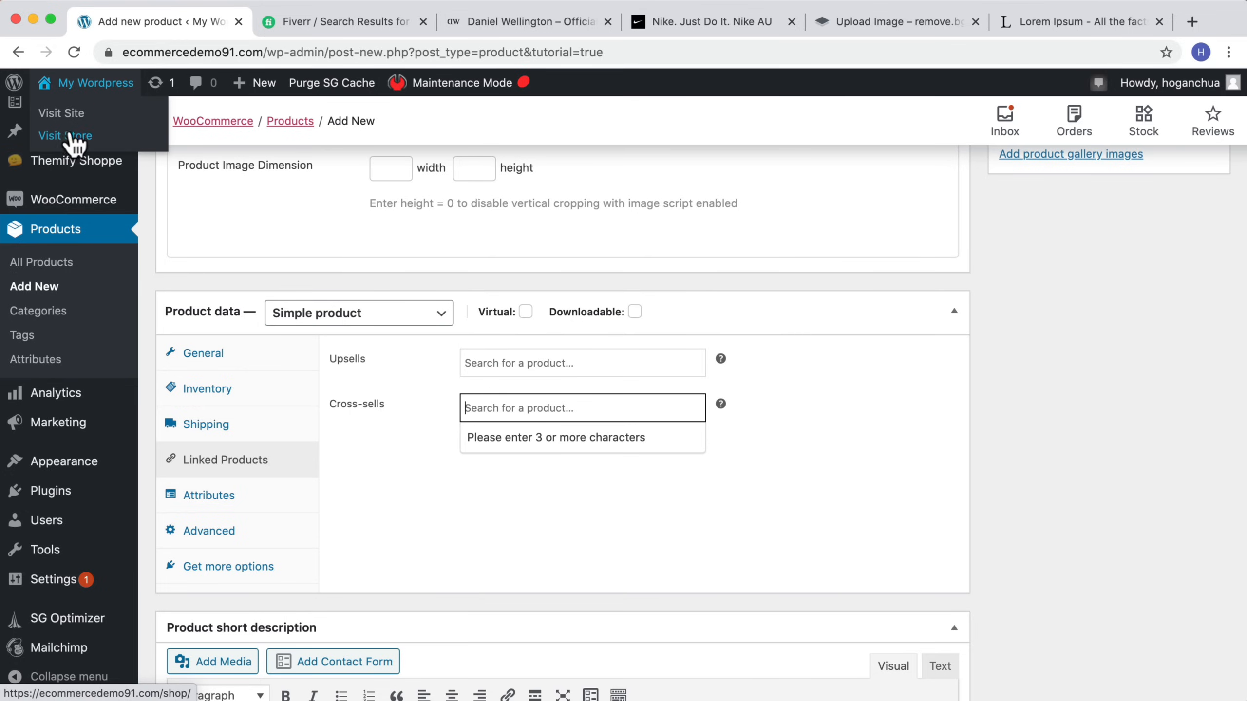
right_click(79, 142)
left_click(98, 142)
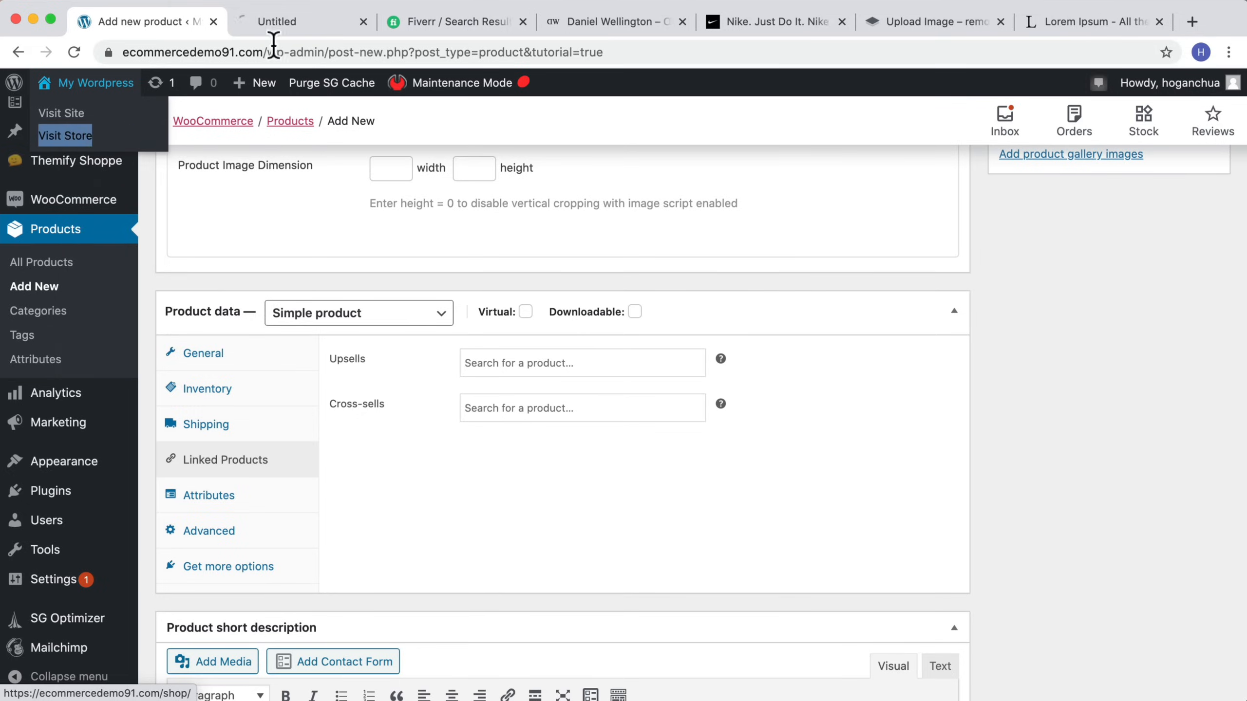
left_click(300, 23)
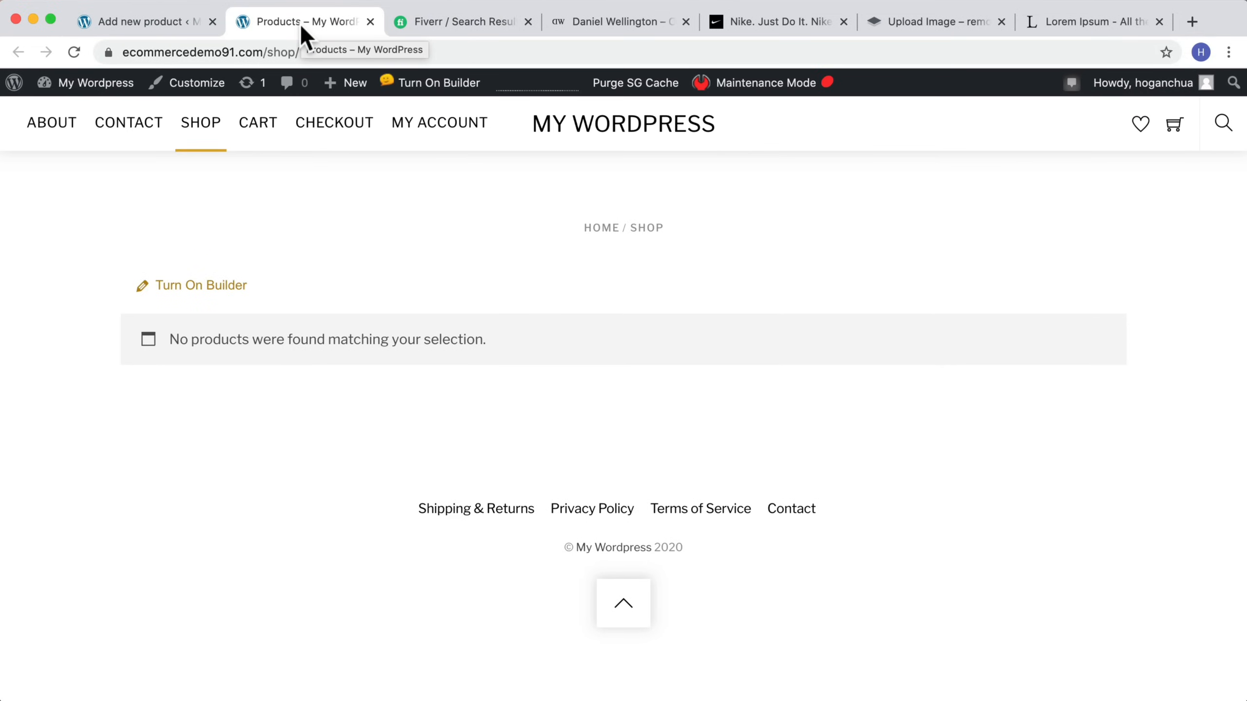
left_click(265, 120)
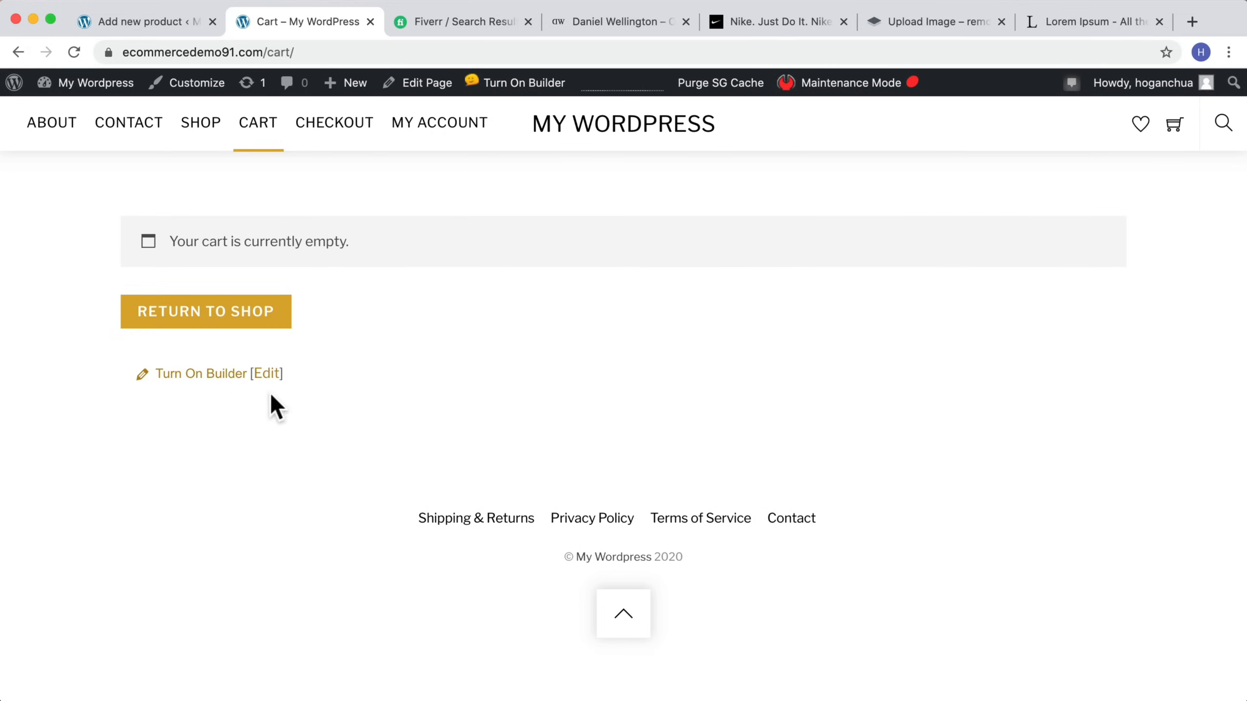
left_click(167, 24)
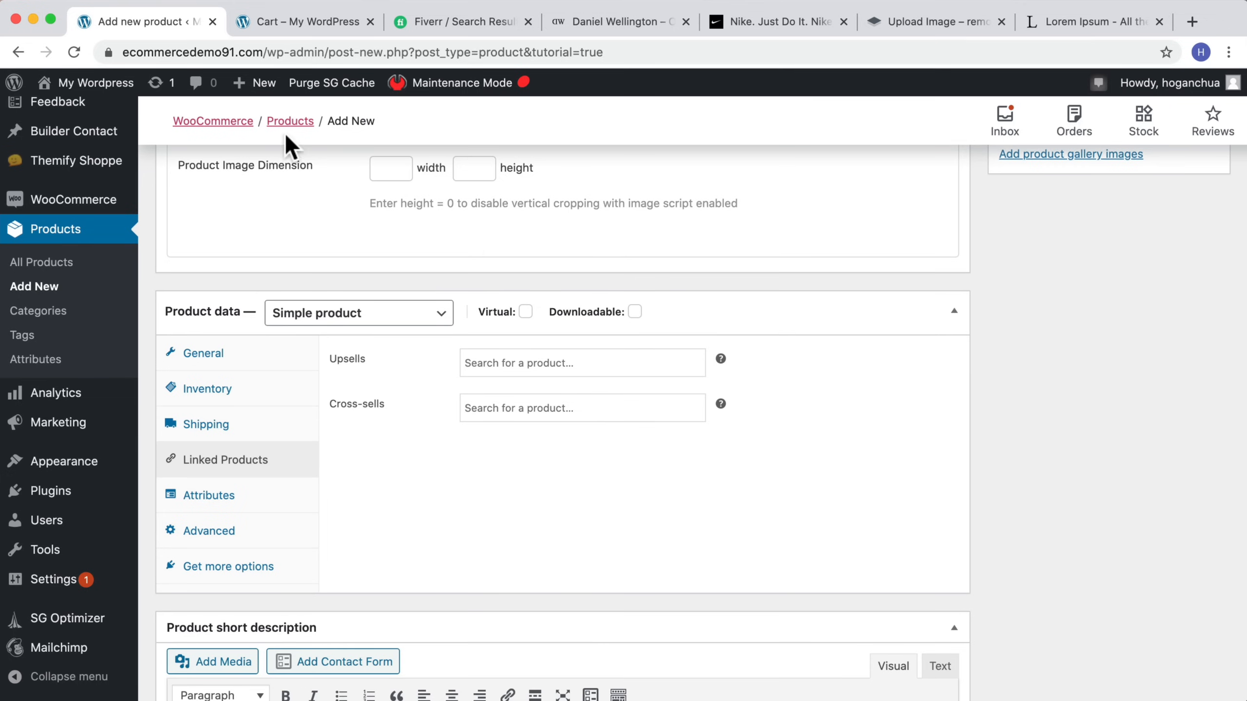
Step: Review the Attributes and Advanced sections of the product data, keeping the Simple product type
scroll(387, 334, "up", 15)
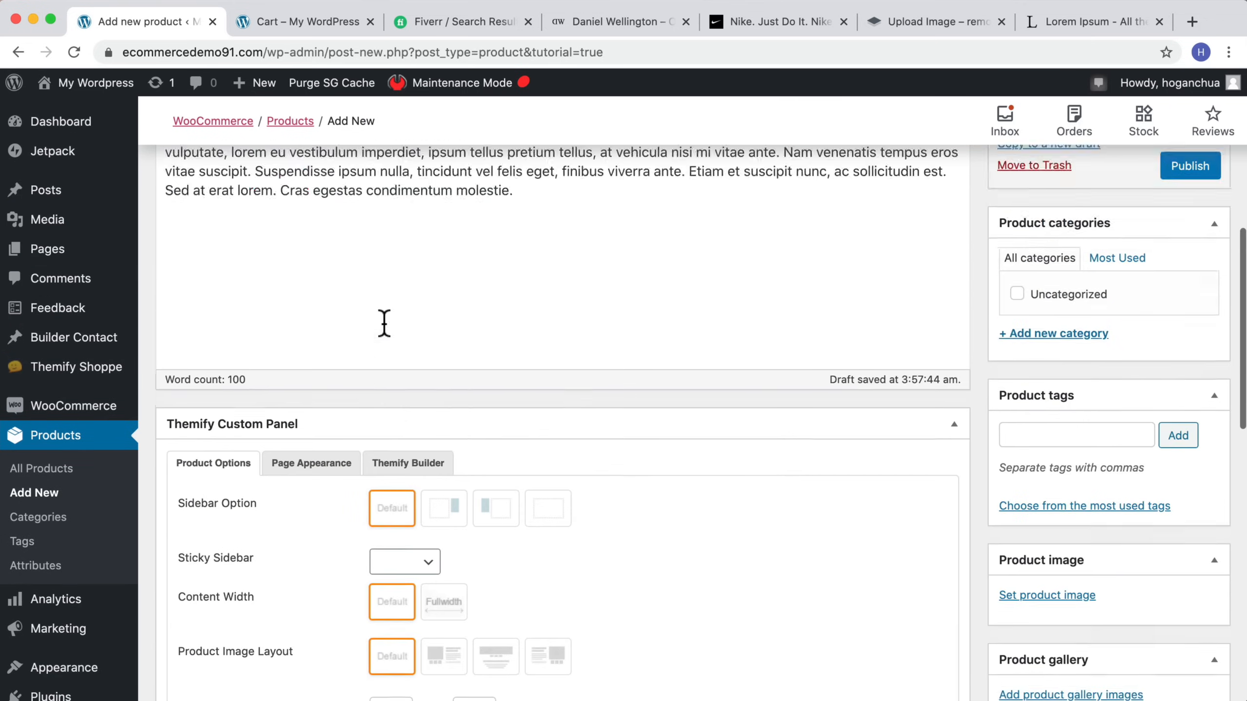
scroll(250, 339, "down", 15)
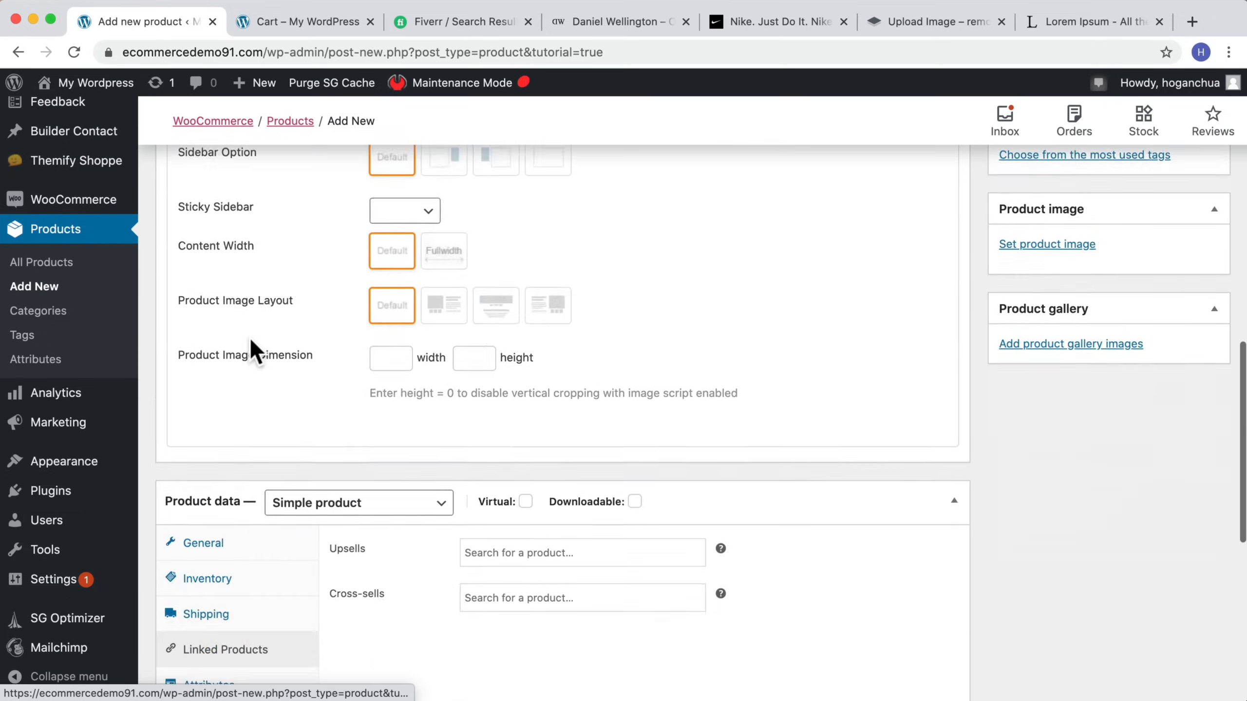
scroll(431, 393, "down", 5)
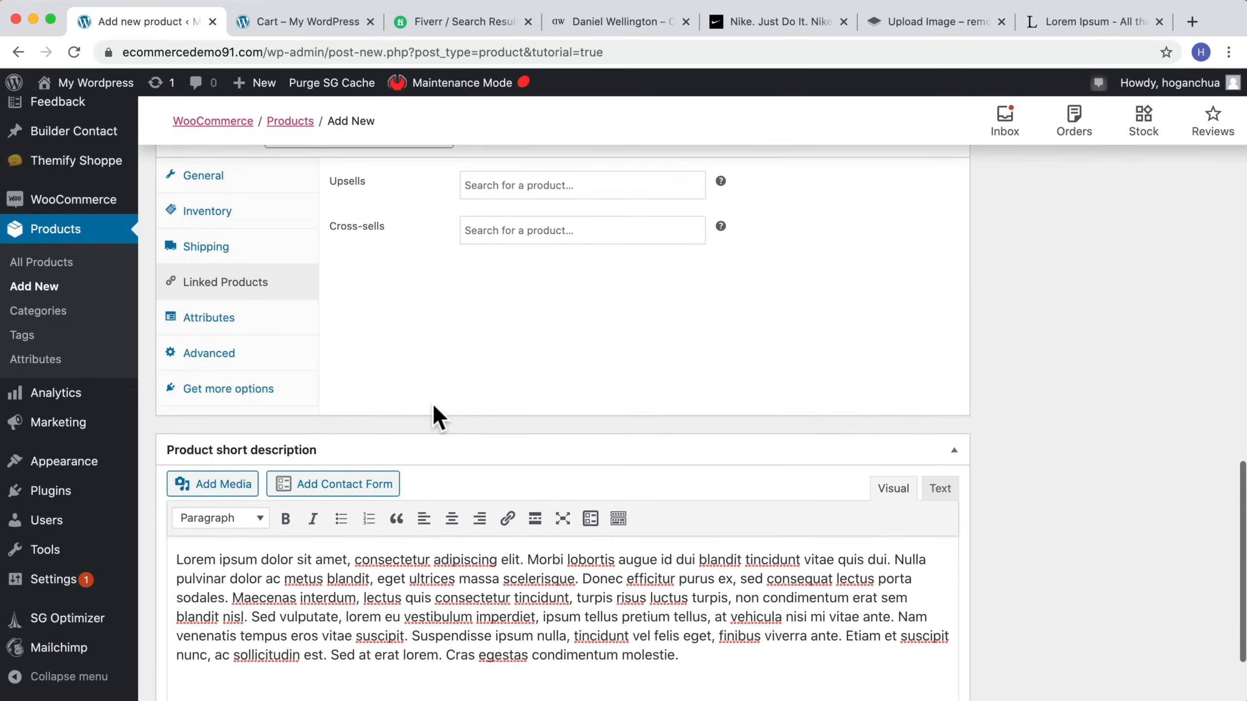
scroll(430, 406, "up", 5)
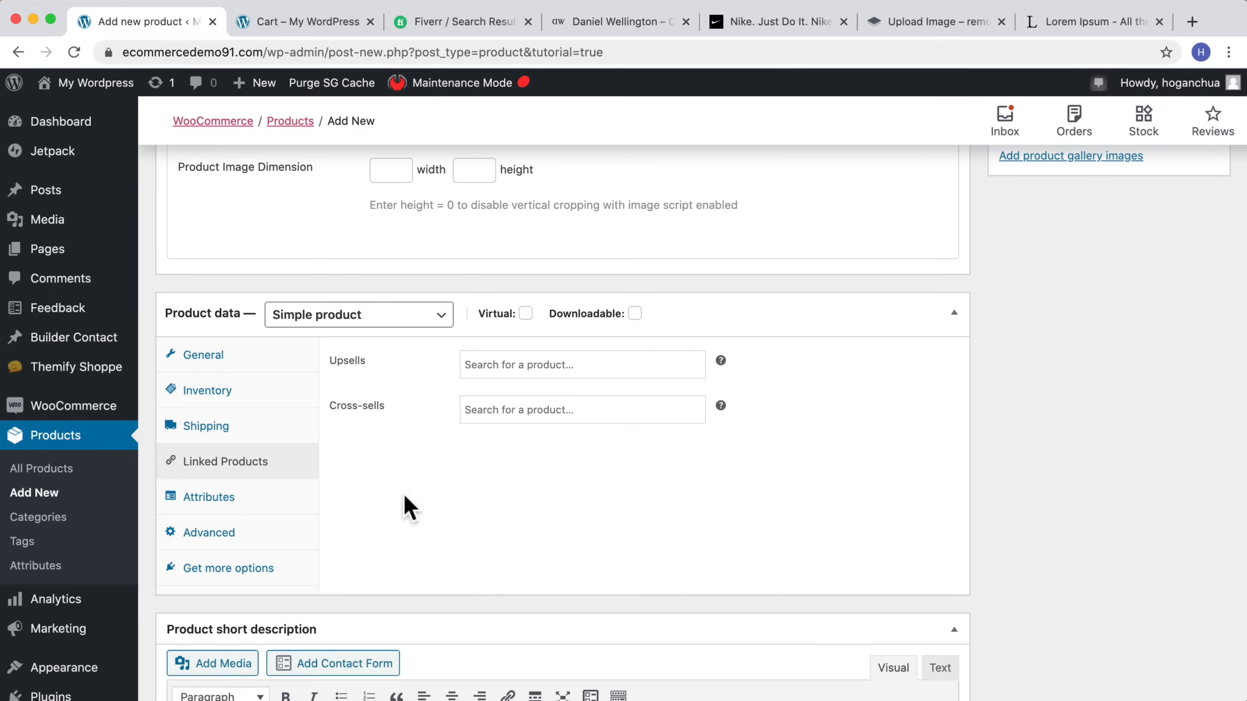
left_click(206, 509)
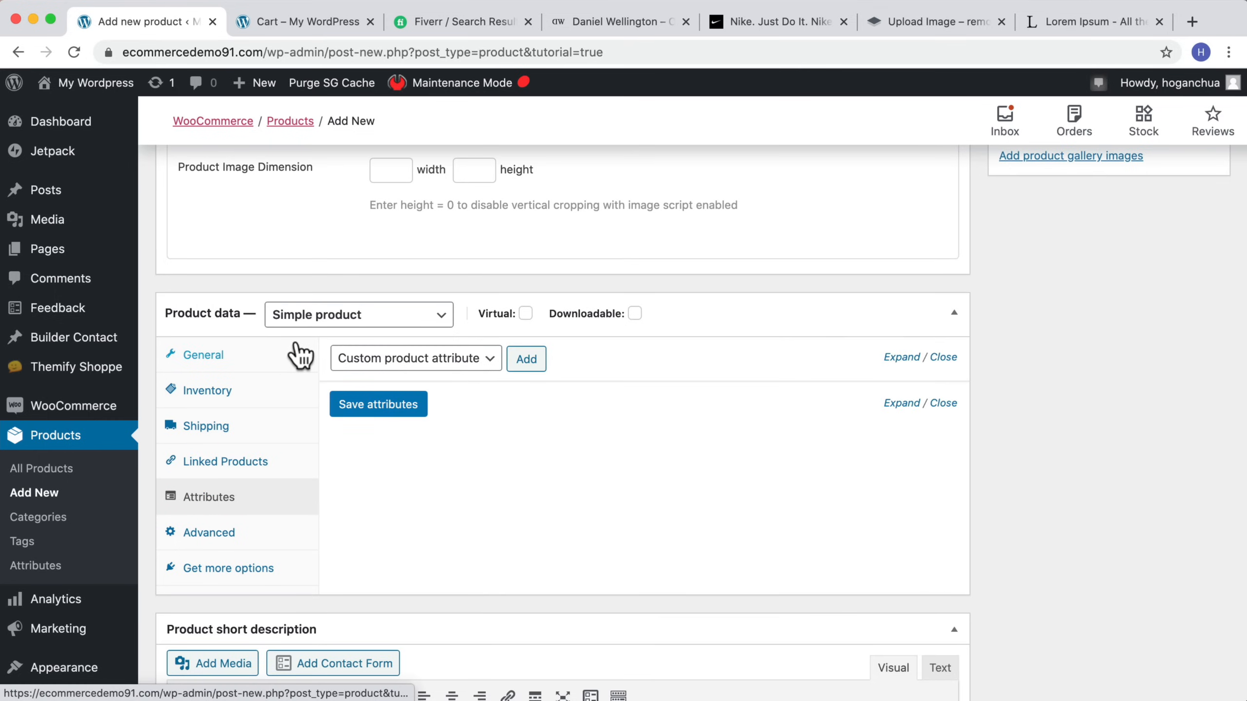
left_click(324, 328)
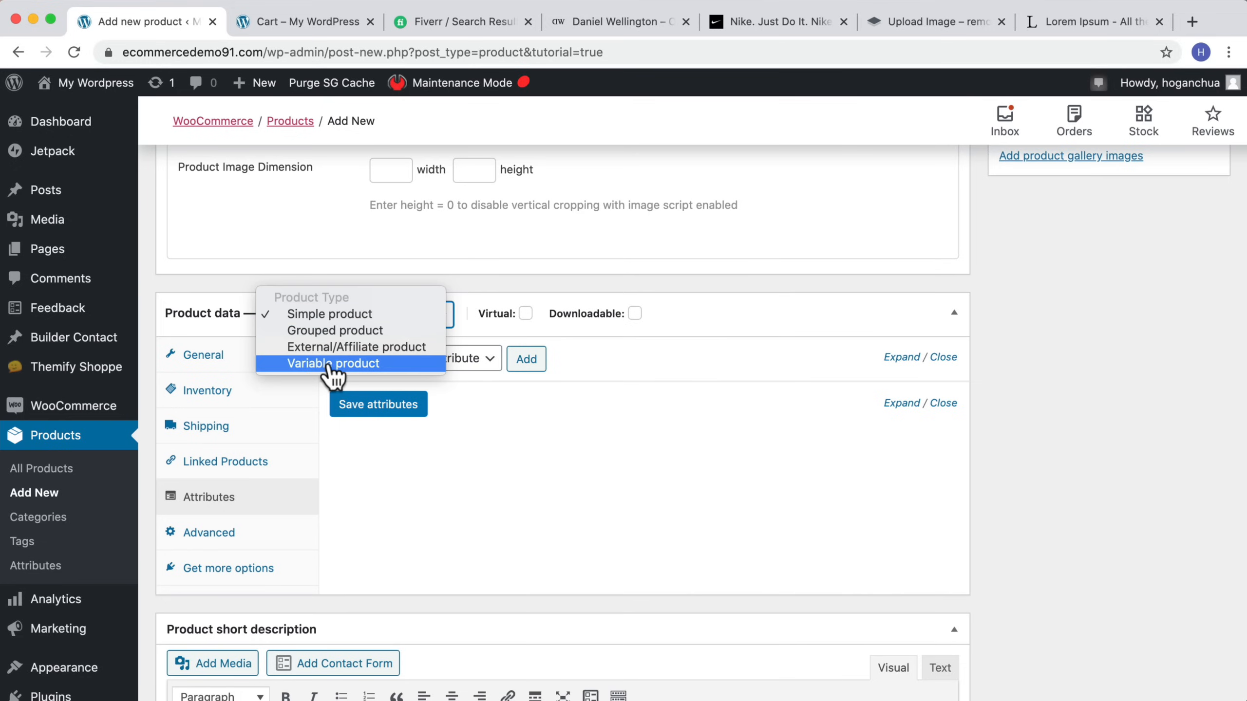
left_click(376, 319)
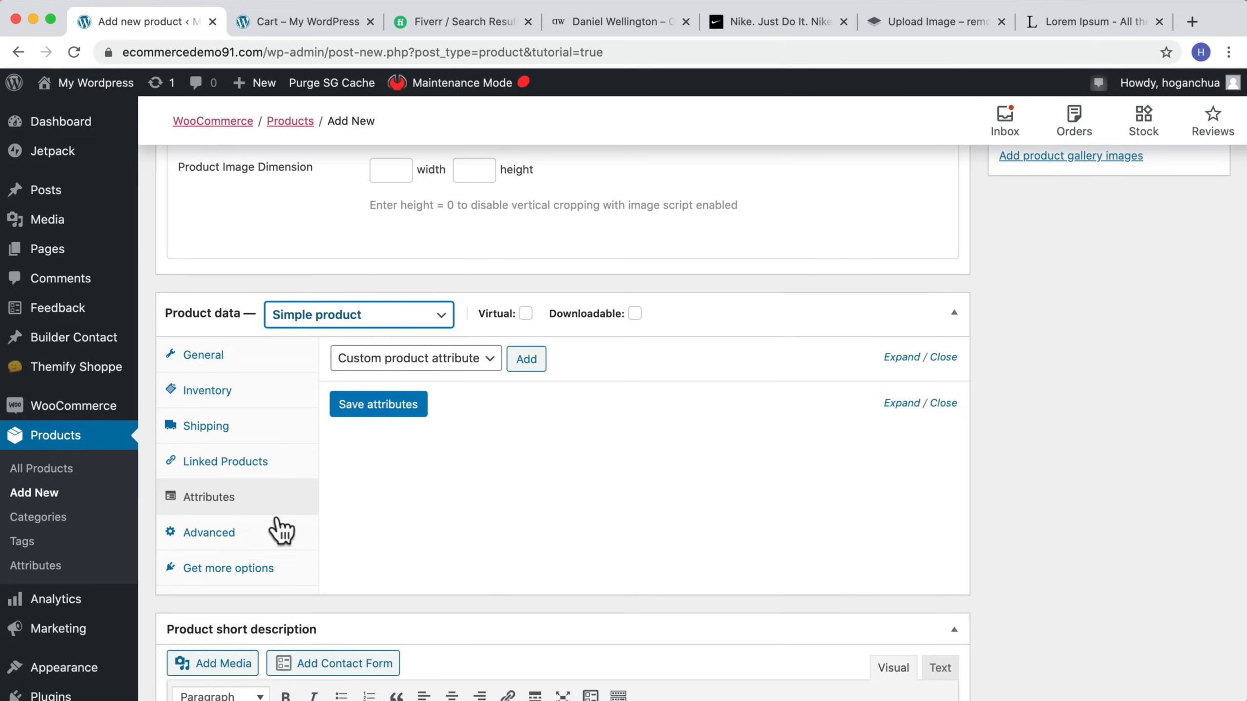
left_click(224, 533)
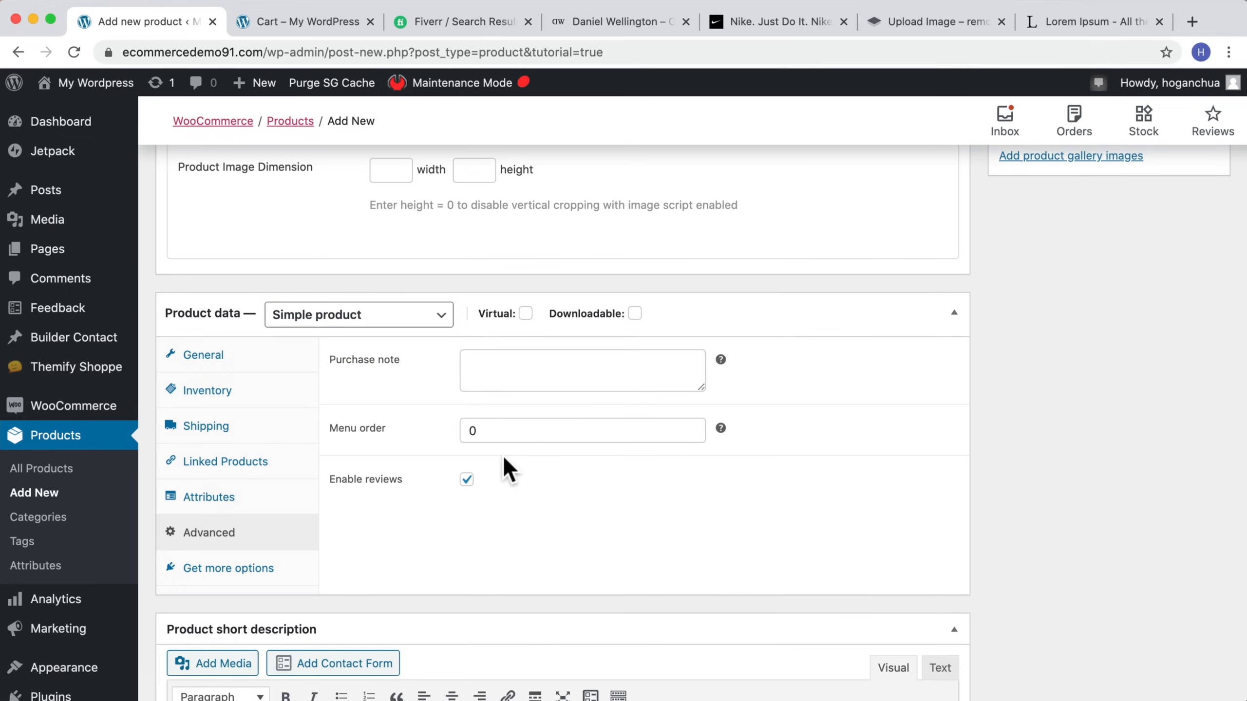
left_click(482, 376)
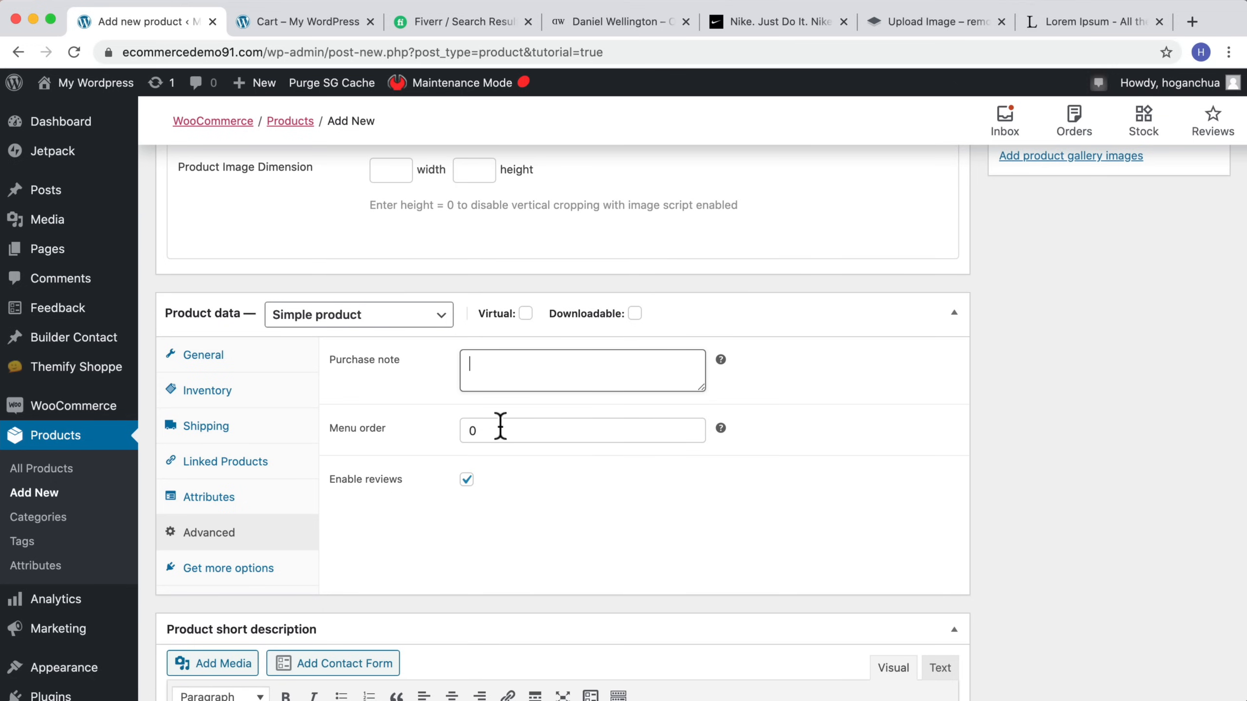
Step: Add a new product category named Fitness Equipment and assign it to the product
scroll(643, 473, "up", 10)
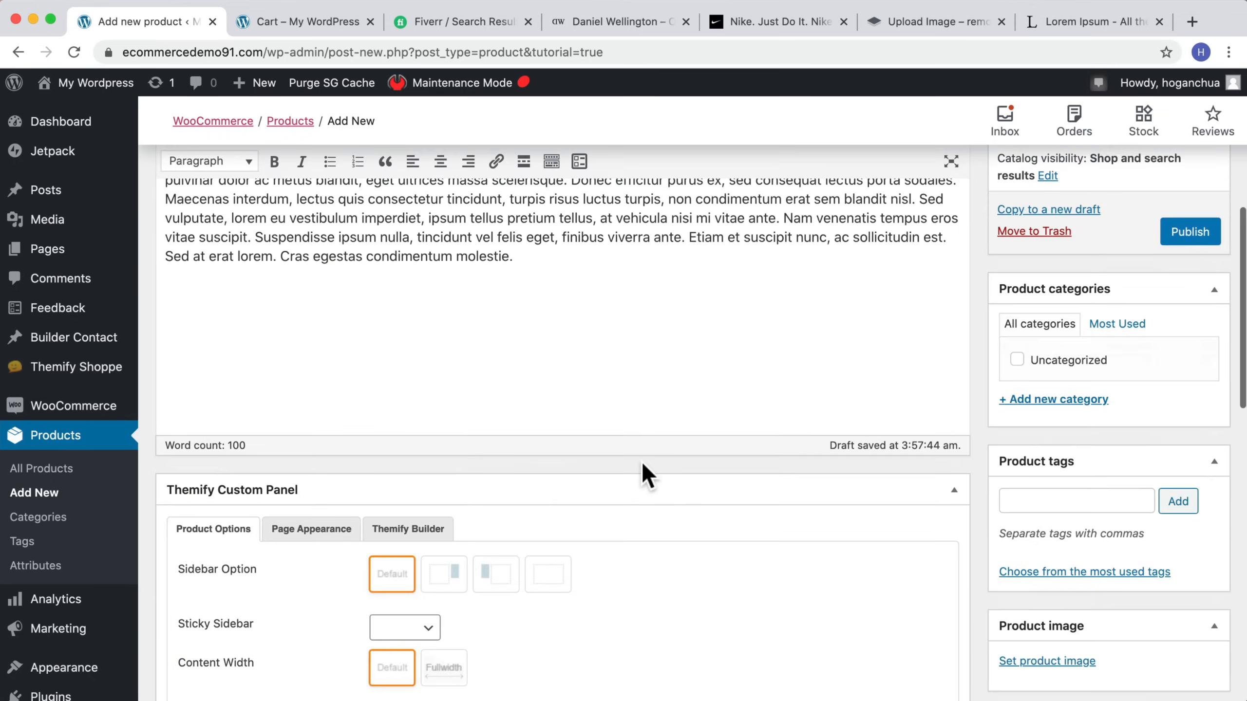
scroll(641, 465, "down", 12)
scroll(641, 464, "up", 6)
scroll(641, 464, "down", 4)
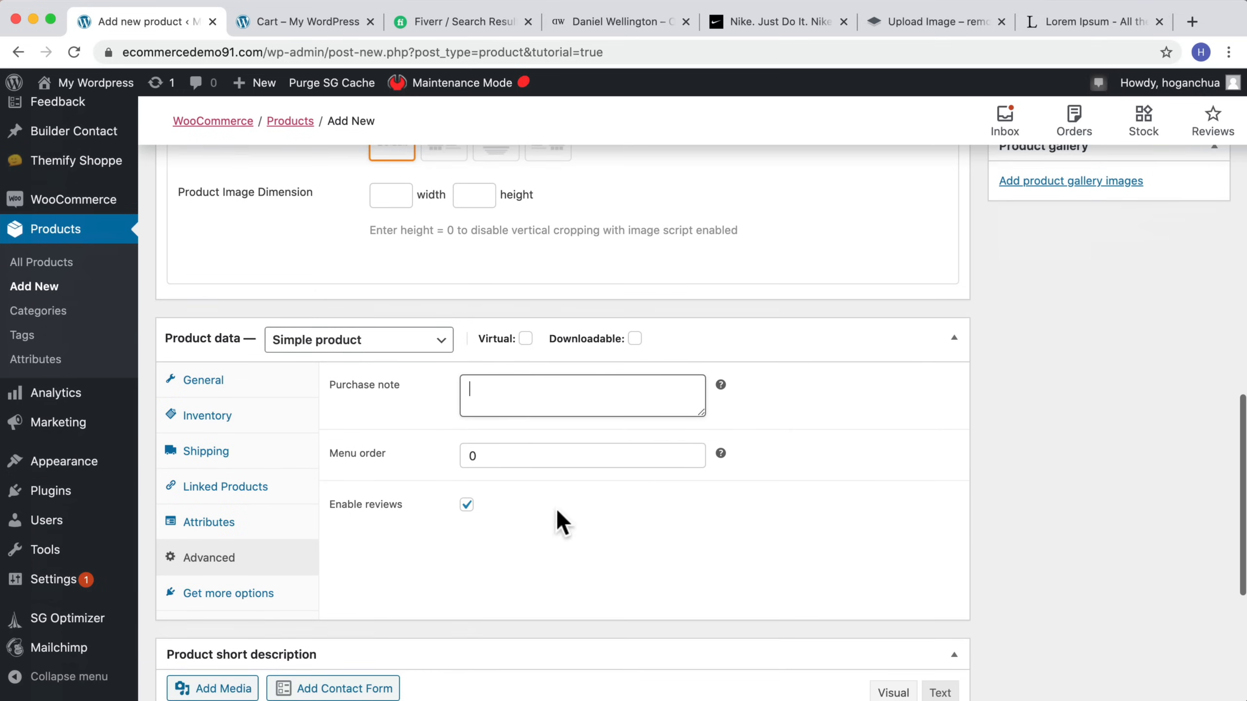
scroll(528, 479, "up", 10)
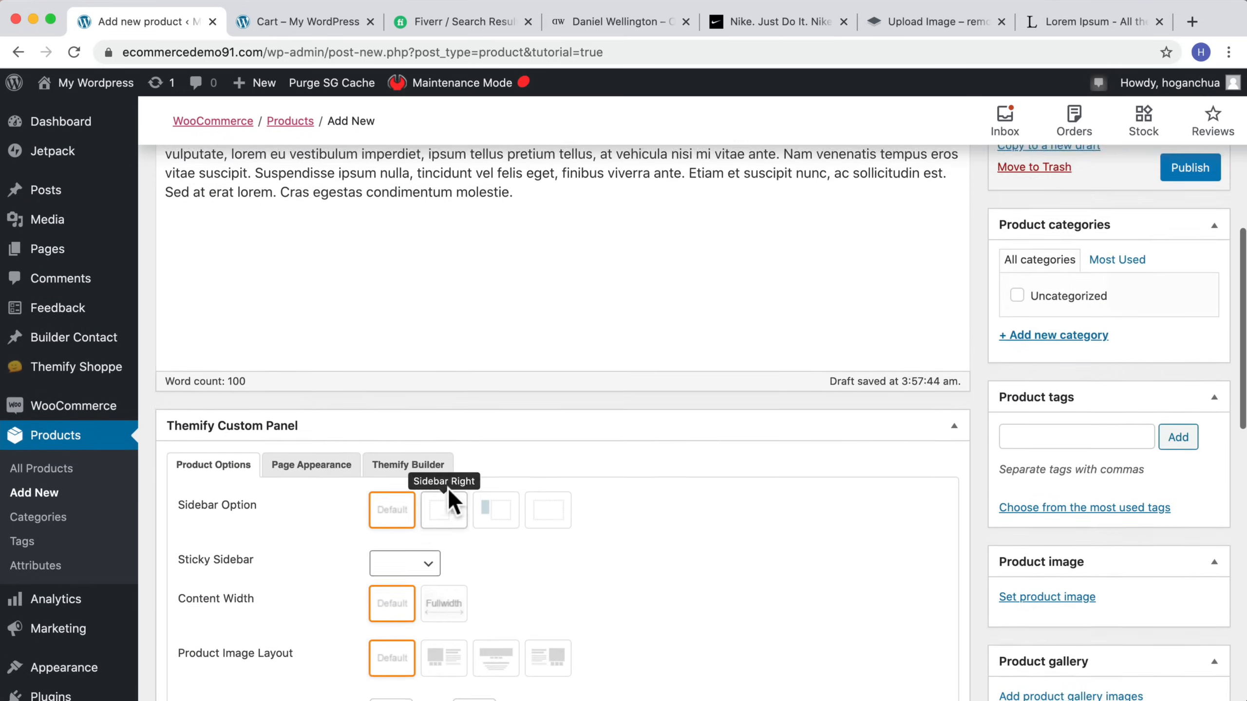
scroll(607, 459, "up", 8)
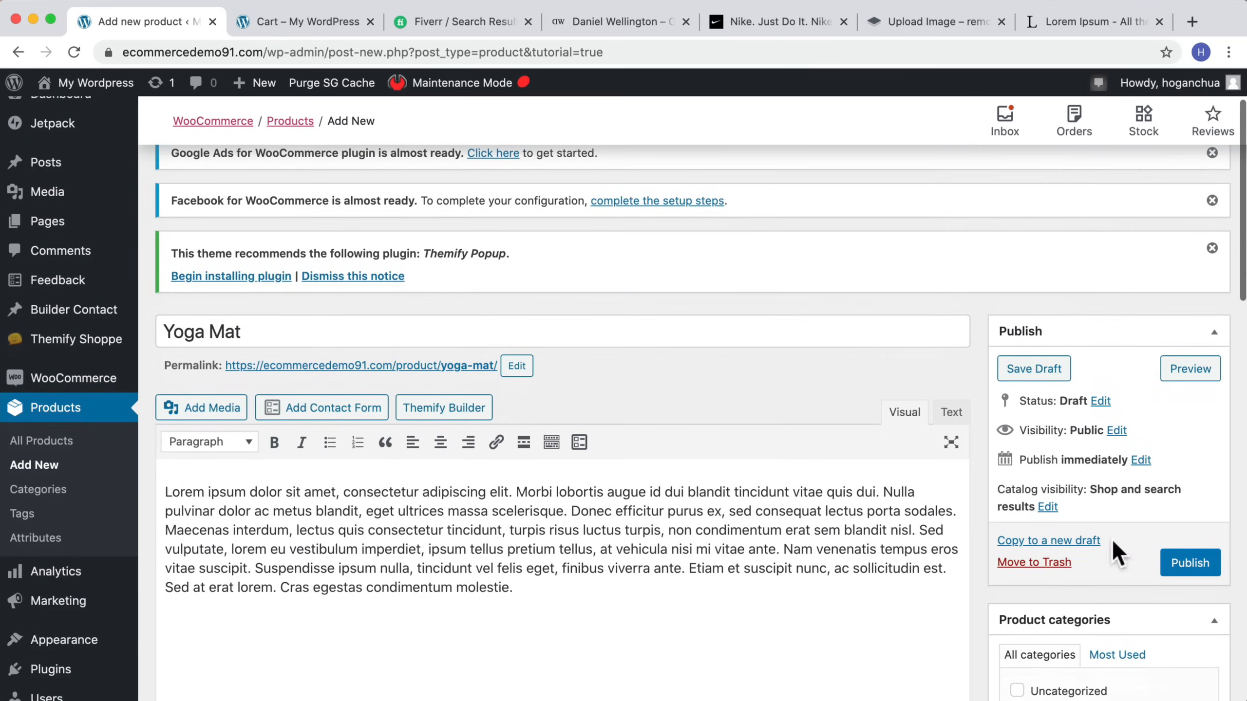
scroll(1100, 530, "down", 5)
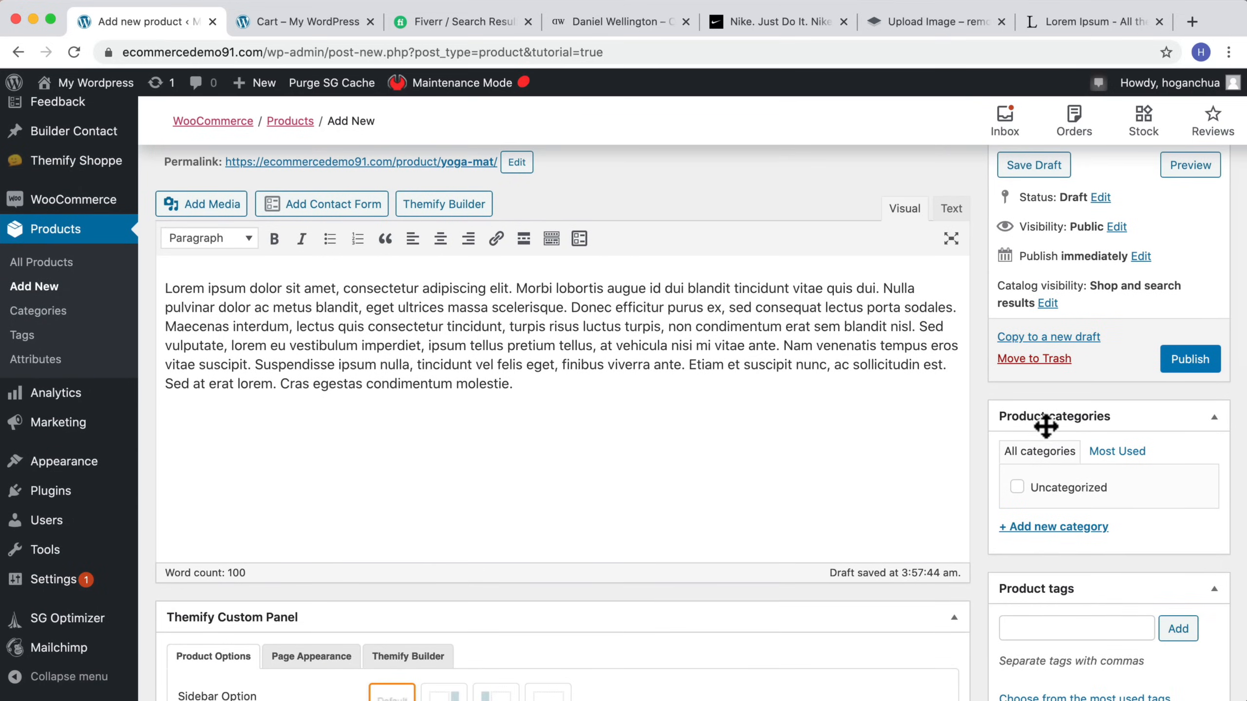
left_click(1072, 527)
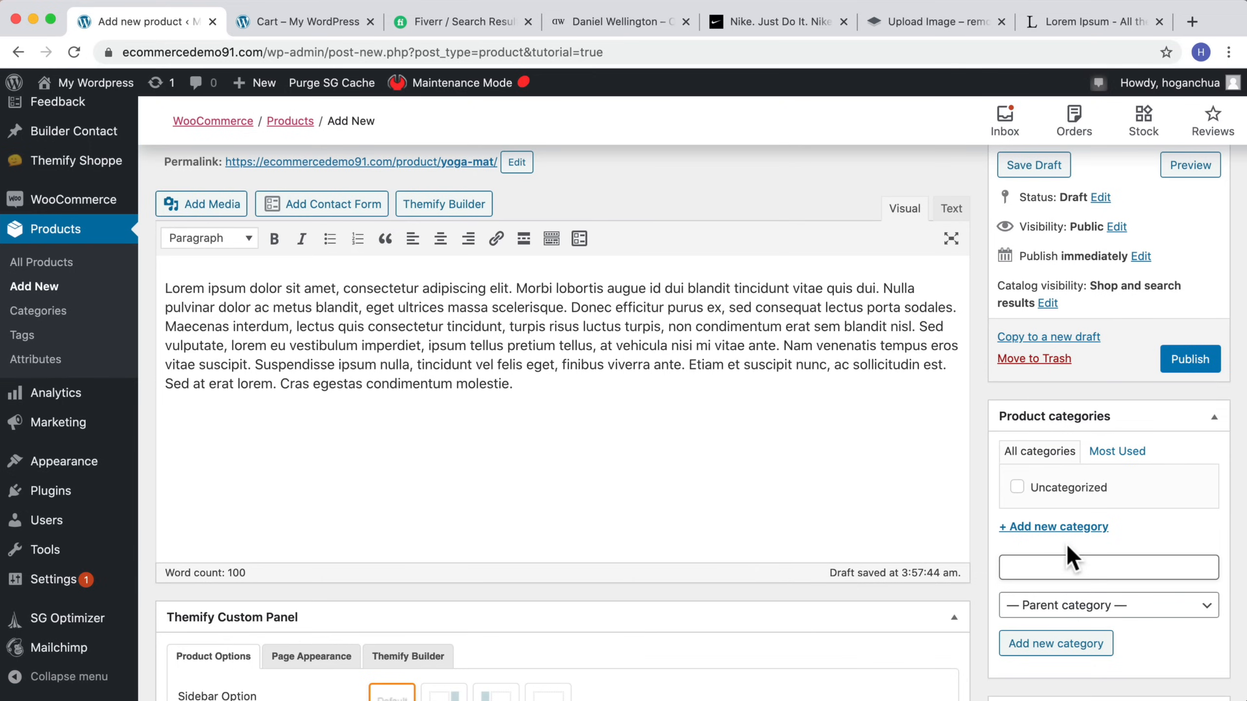
type("Ftine")
left_click(1043, 645)
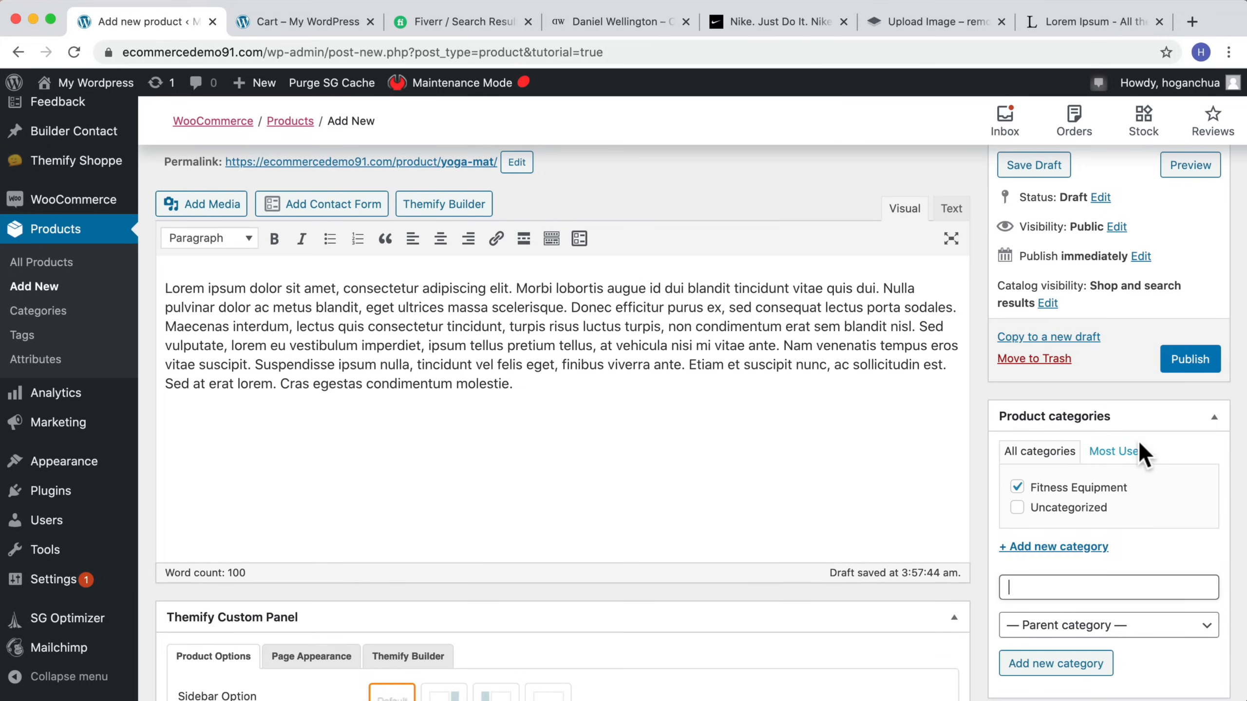
Step: Add the product tags yoga mat, brand of mat and green yoga mat
scroll(1124, 459, "down", 3)
scroll(1048, 378, "down", 3)
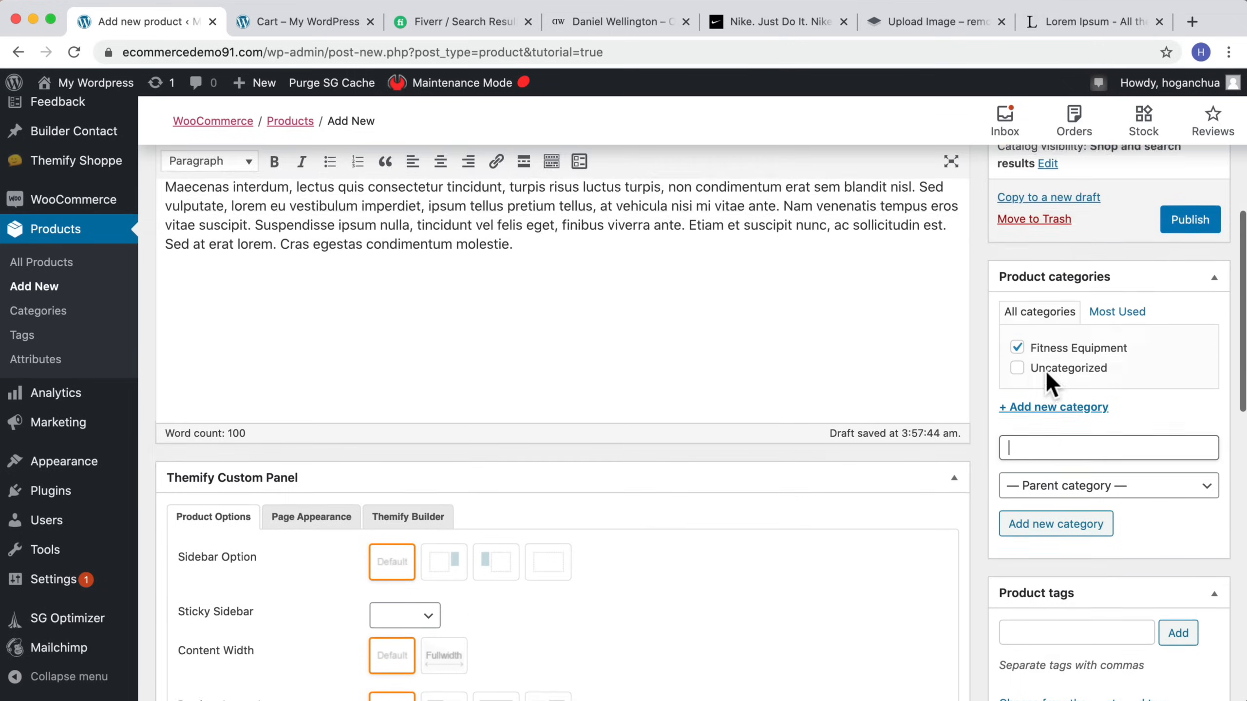
left_click(1026, 518)
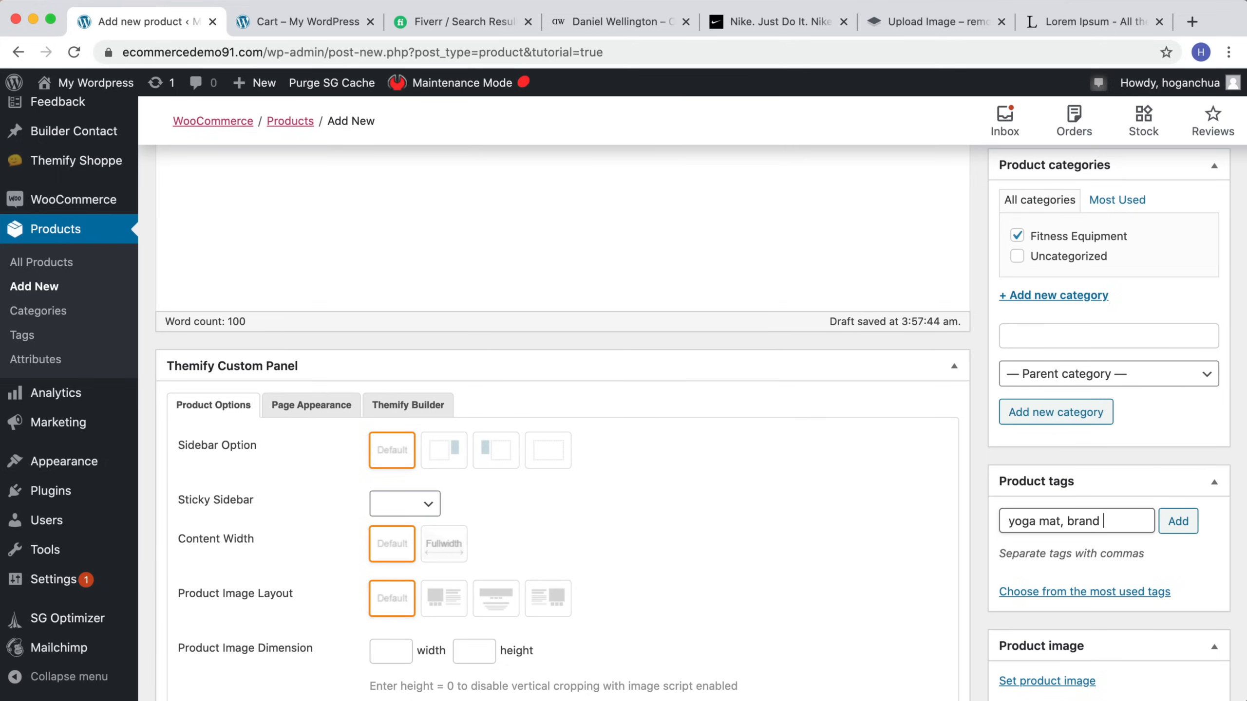
type("yoga mat, brand of mat, green")
type(" yoga mat")
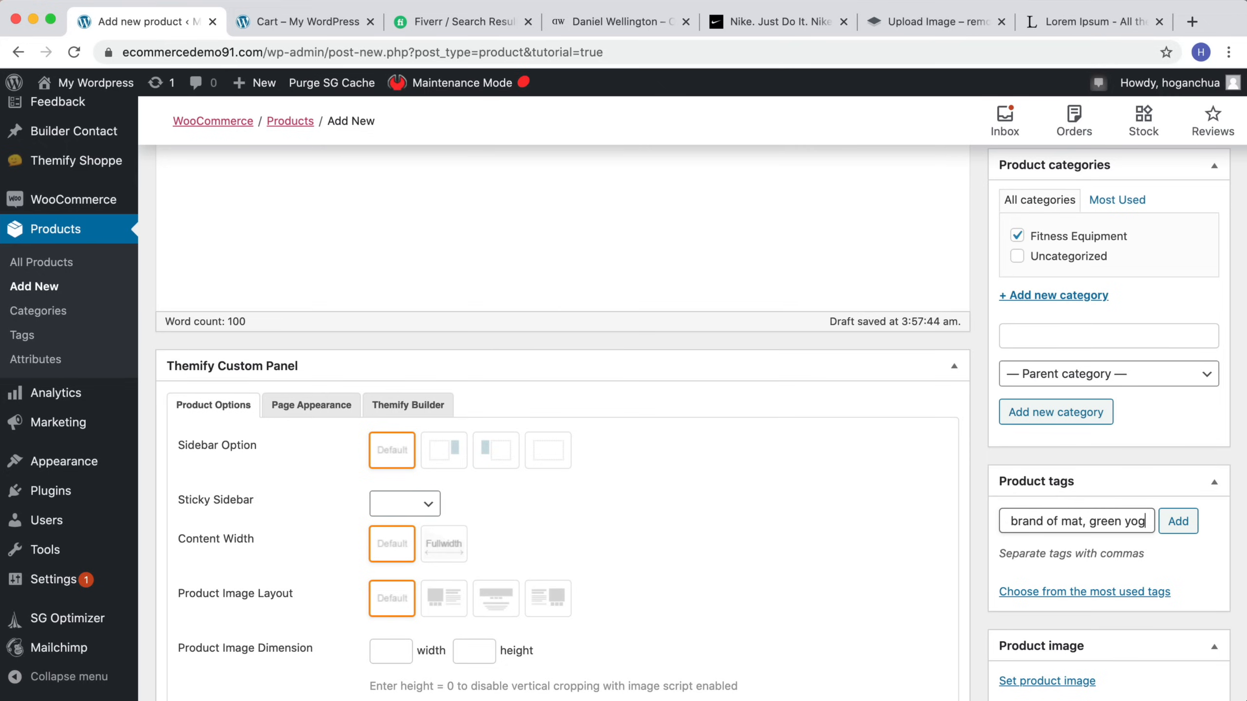
left_click(1177, 525)
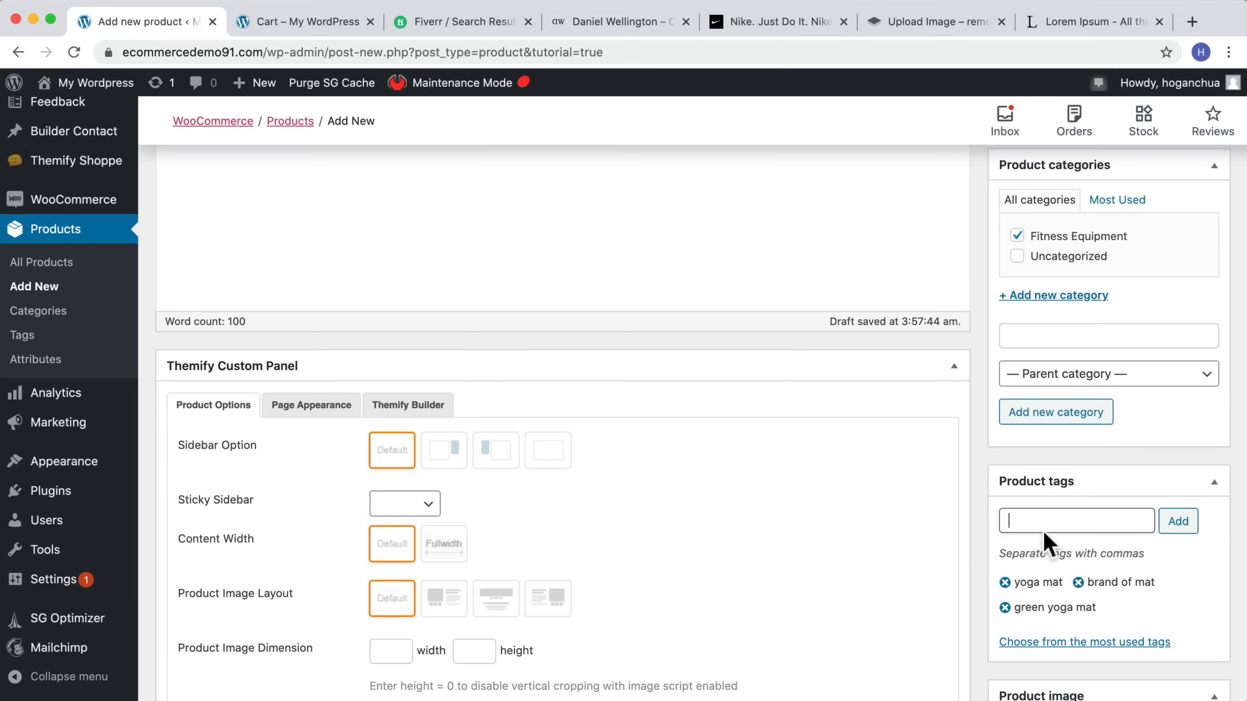
Step: Upload Green-Yoga-Mat.jpg from the Product Images folder and set it as the product image
scroll(923, 398, "down", 5)
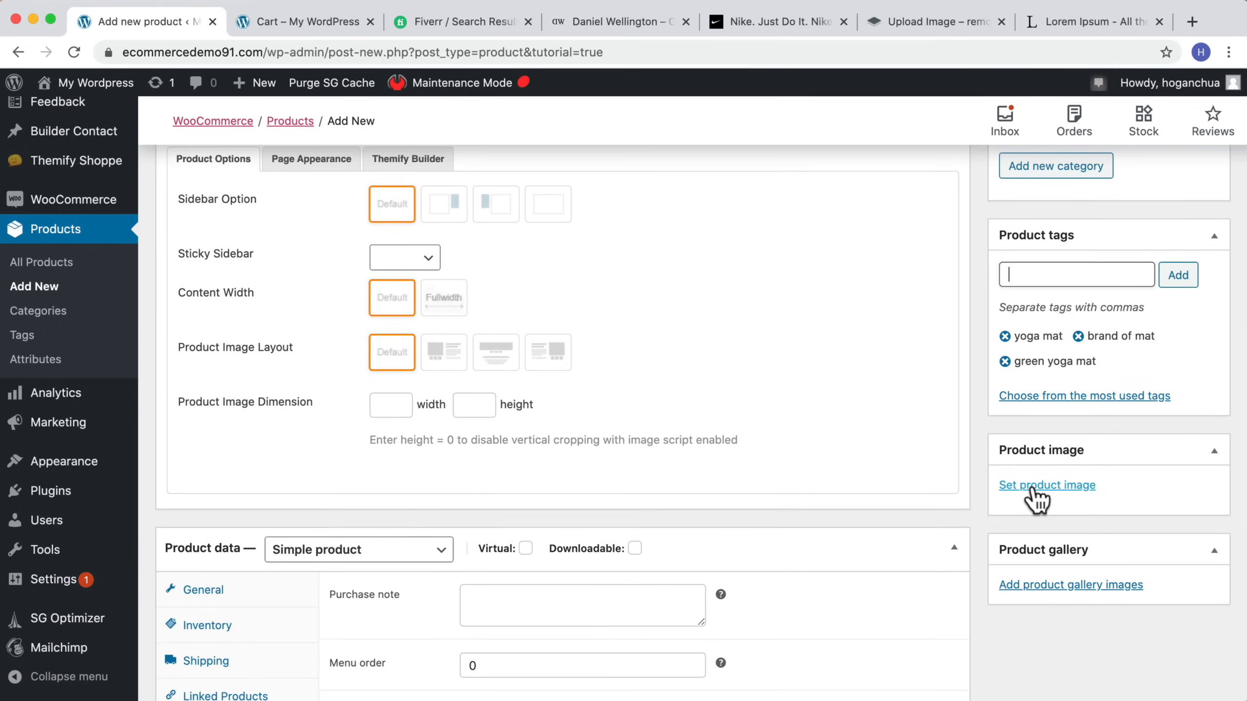
left_click(1044, 484)
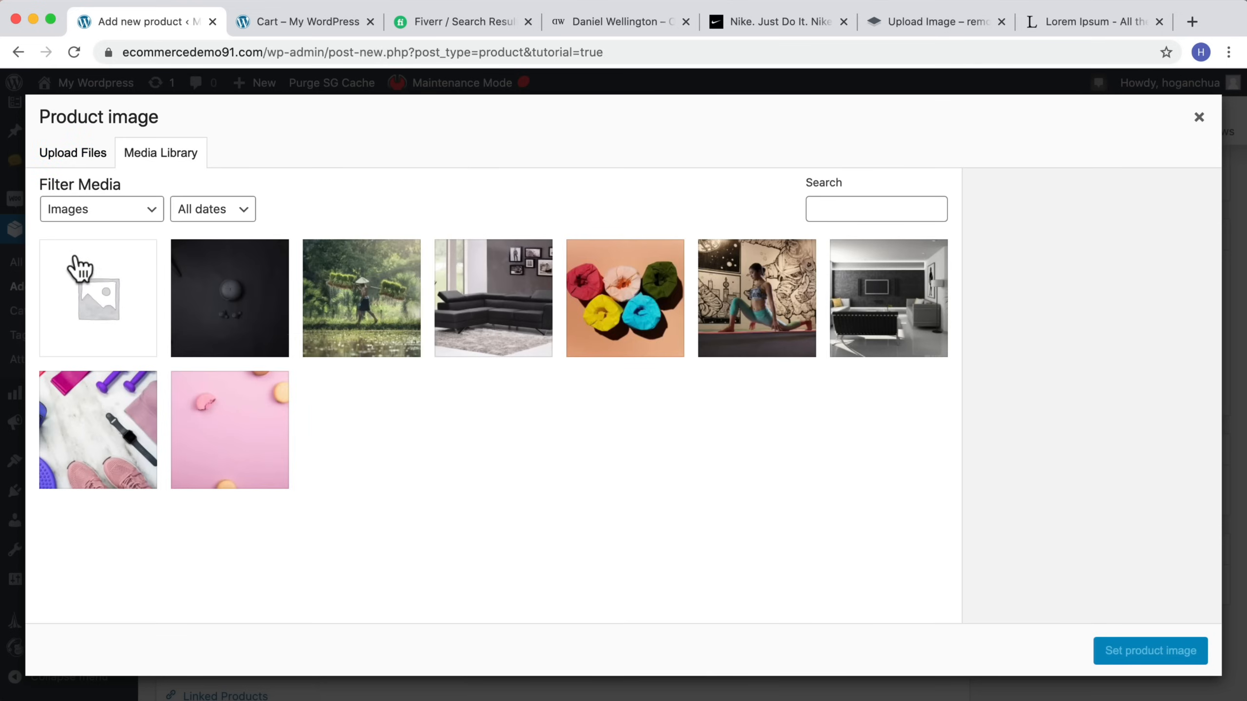
left_click(99, 293)
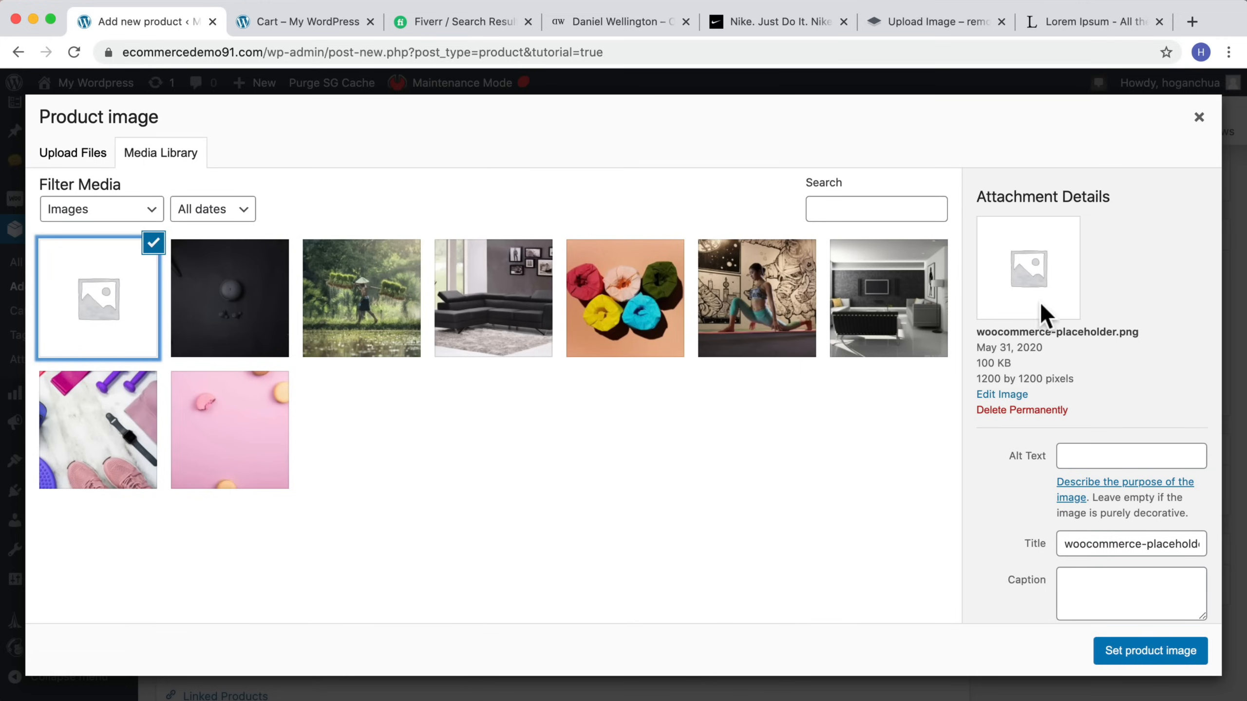
left_click(71, 157)
left_click(610, 400)
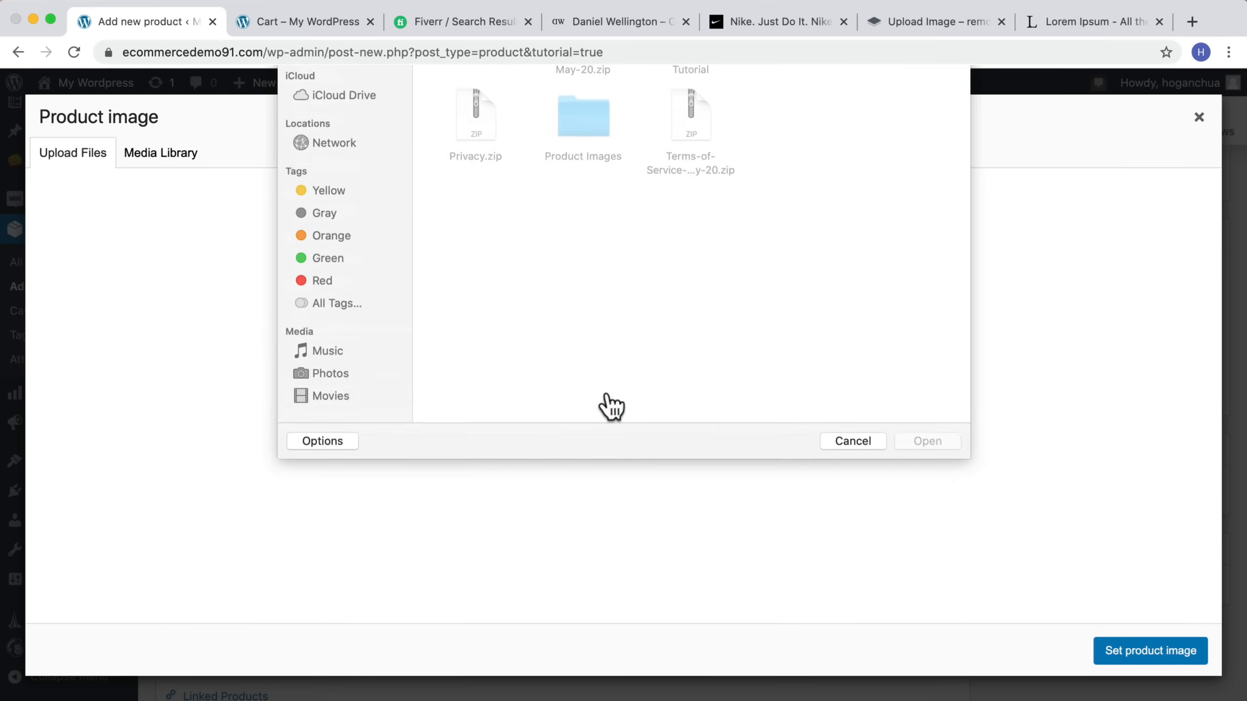
double_click(603, 332)
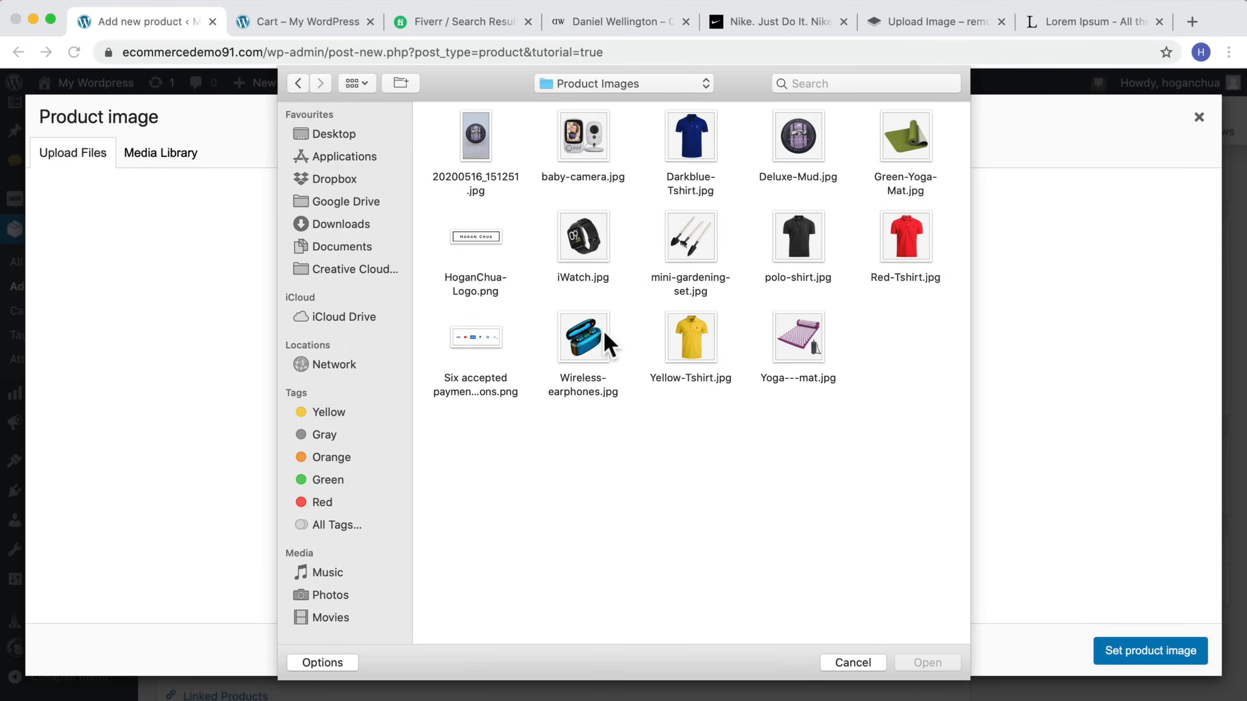
left_click(905, 140)
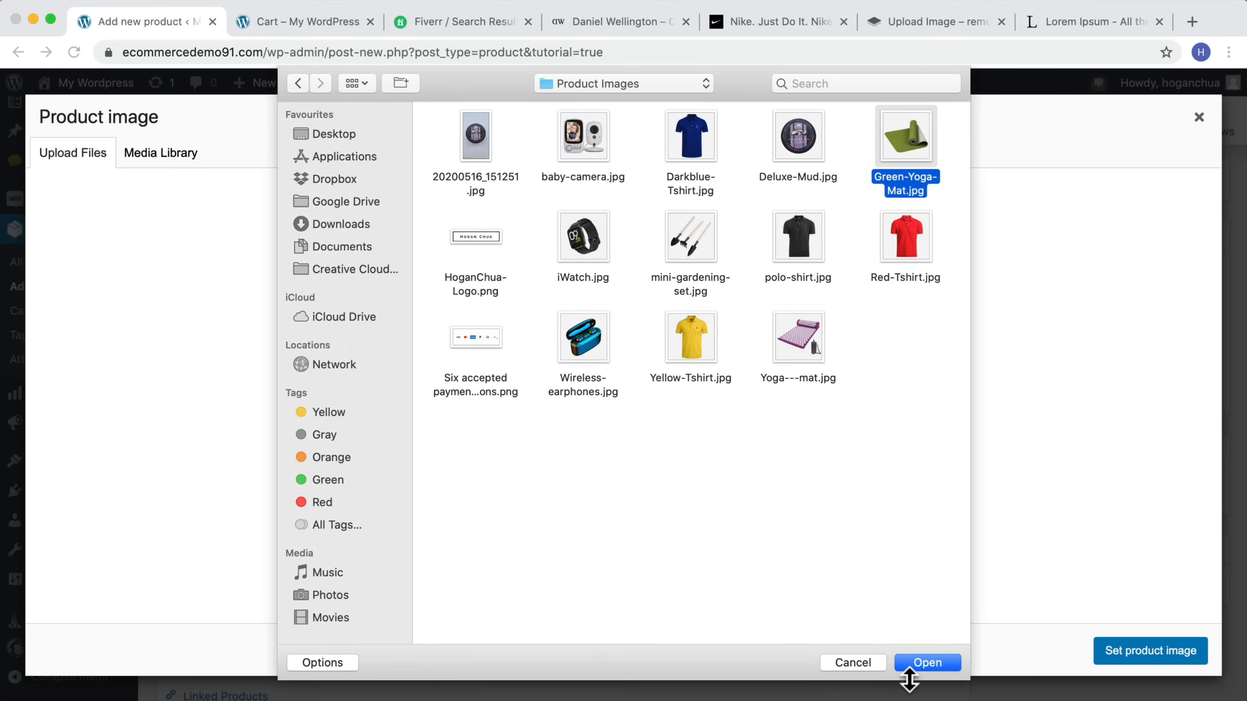
left_click(926, 662)
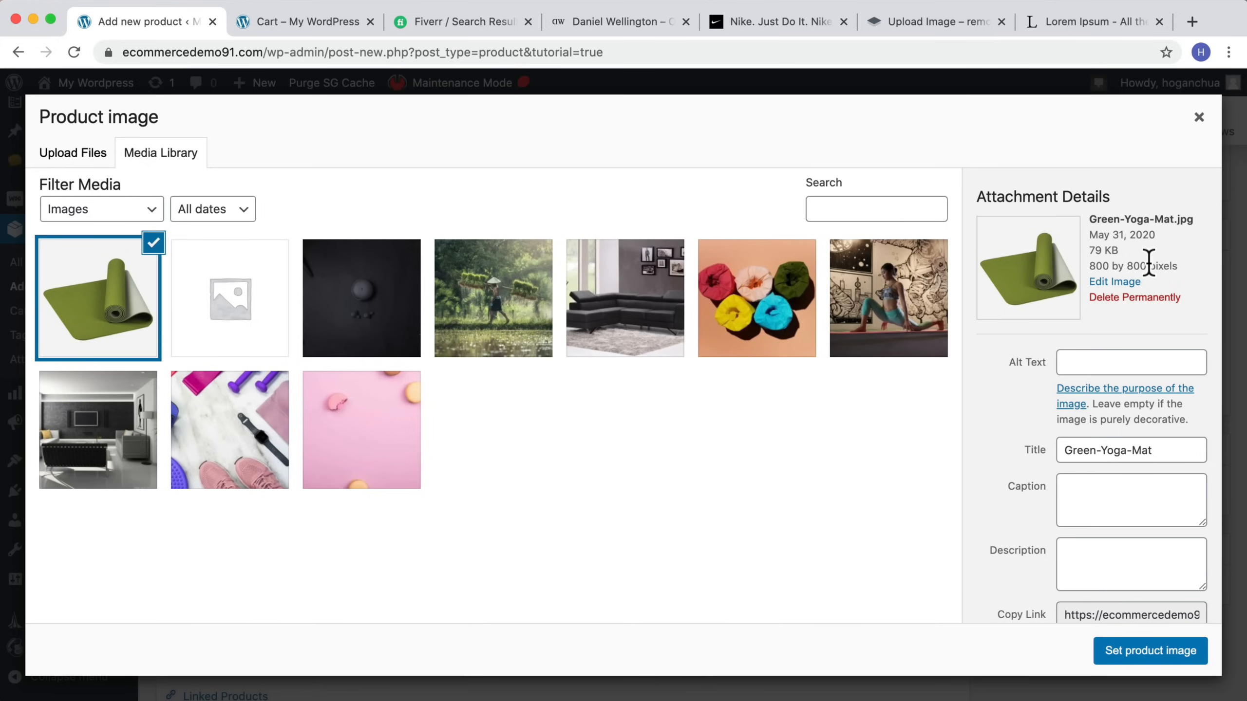
left_click_drag(1122, 251, 1093, 251)
left_click(1089, 257)
left_click(1115, 251)
scroll(1123, 304, "down", 2)
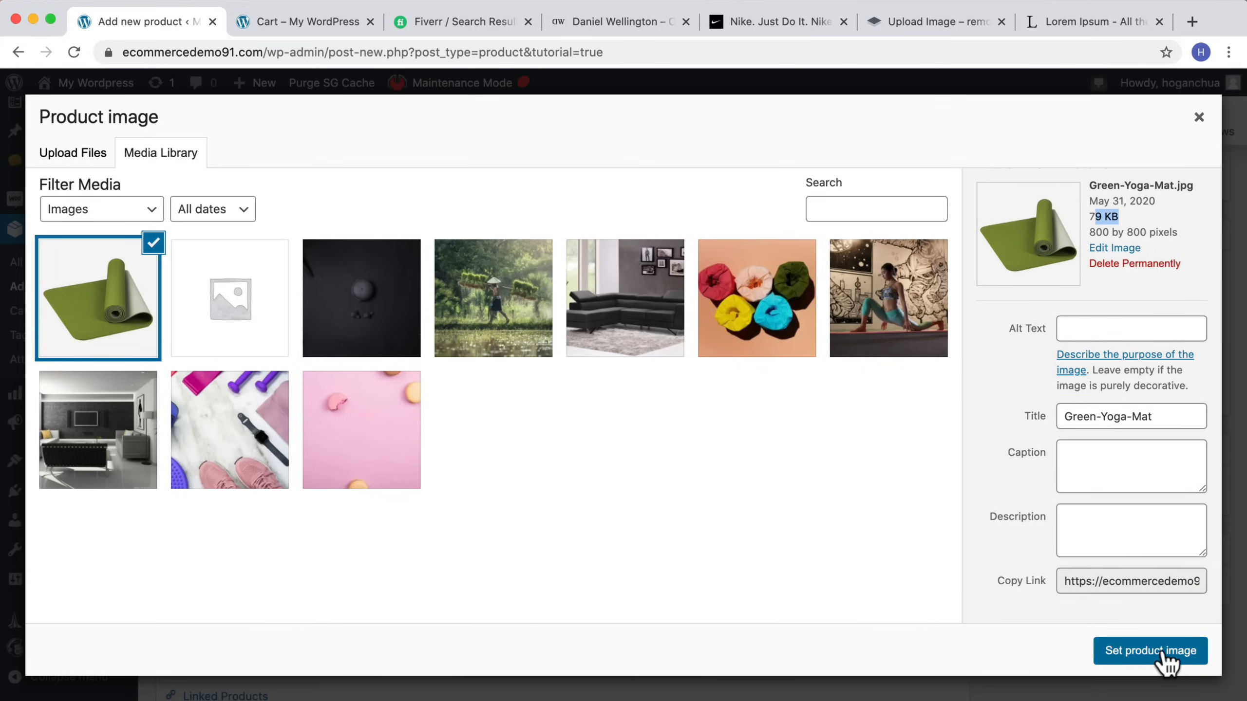
left_click(1163, 656)
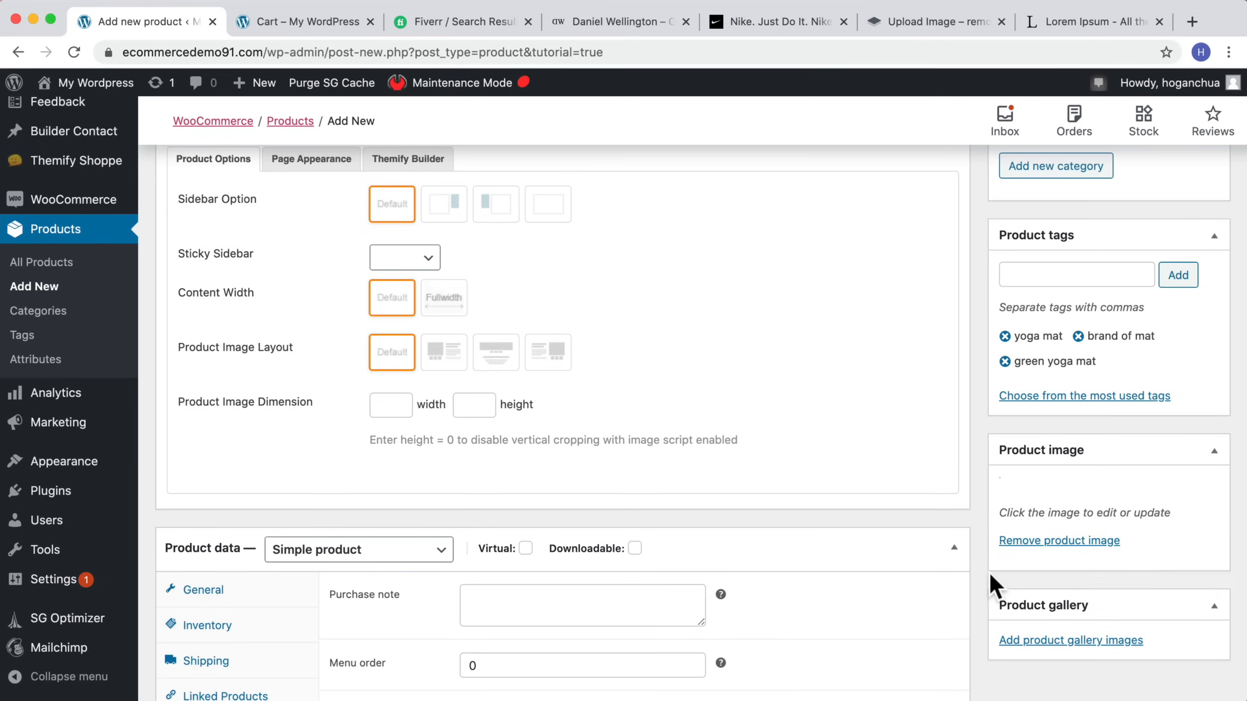
Step: Publish the Yoga Mat product
scroll(988, 574, "down", 5)
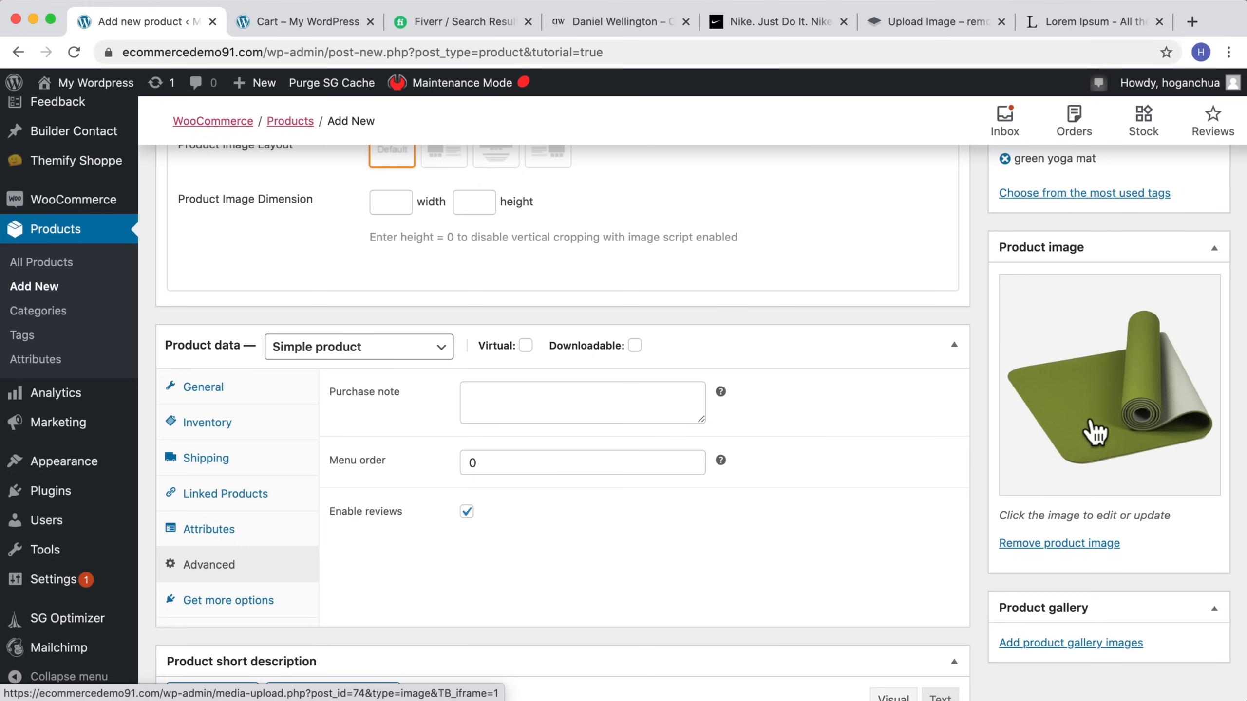
scroll(1134, 295, "up", 10)
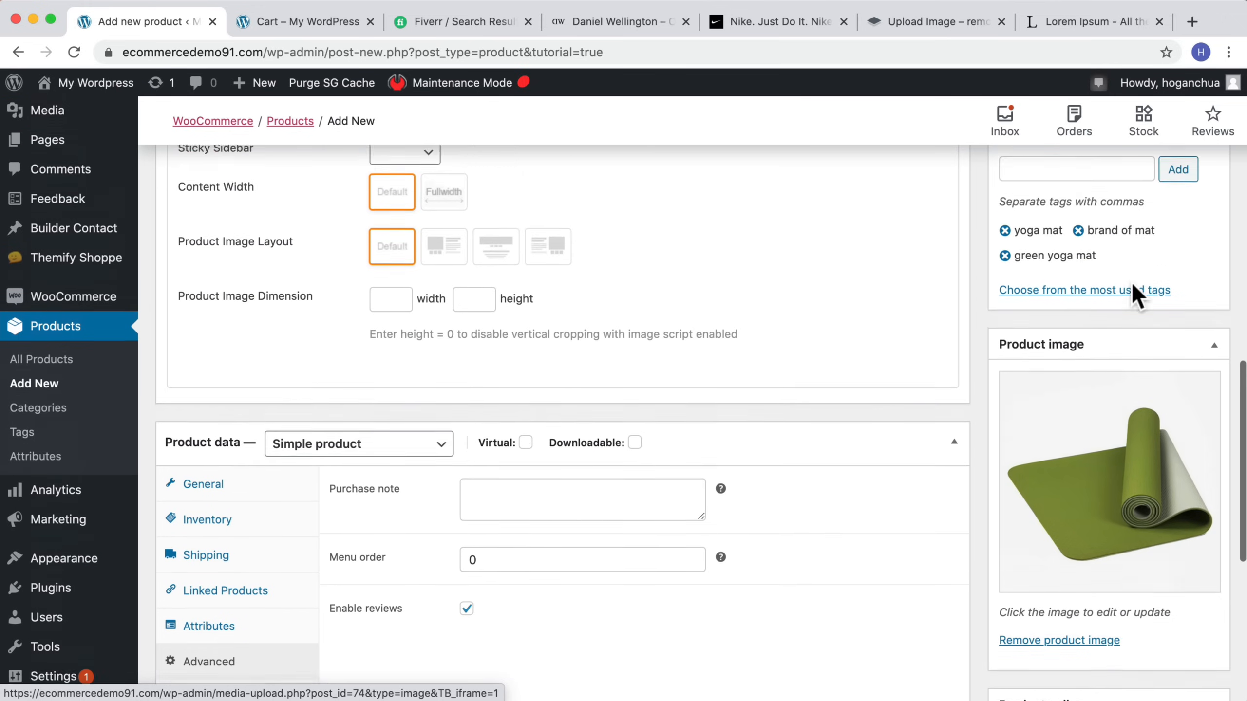
left_click(1188, 307)
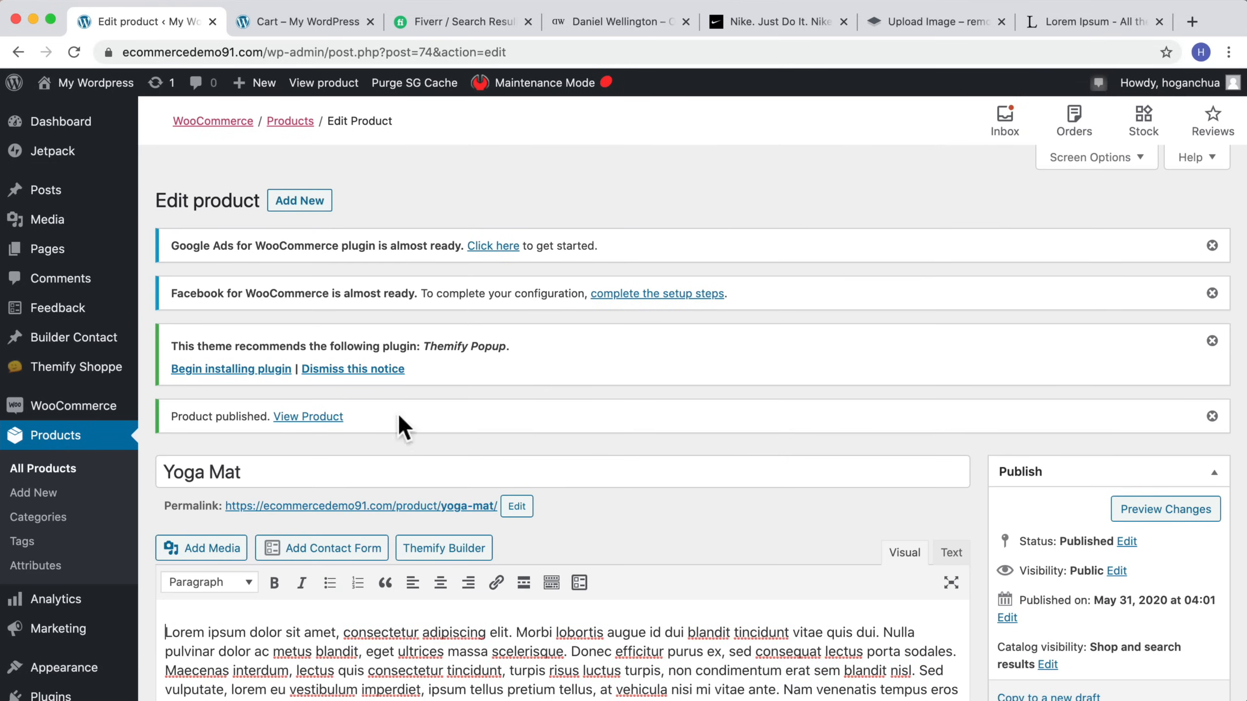
Step: View the published Yoga Mat product page, scrolling through it and enlarging the product image
left_click(324, 417)
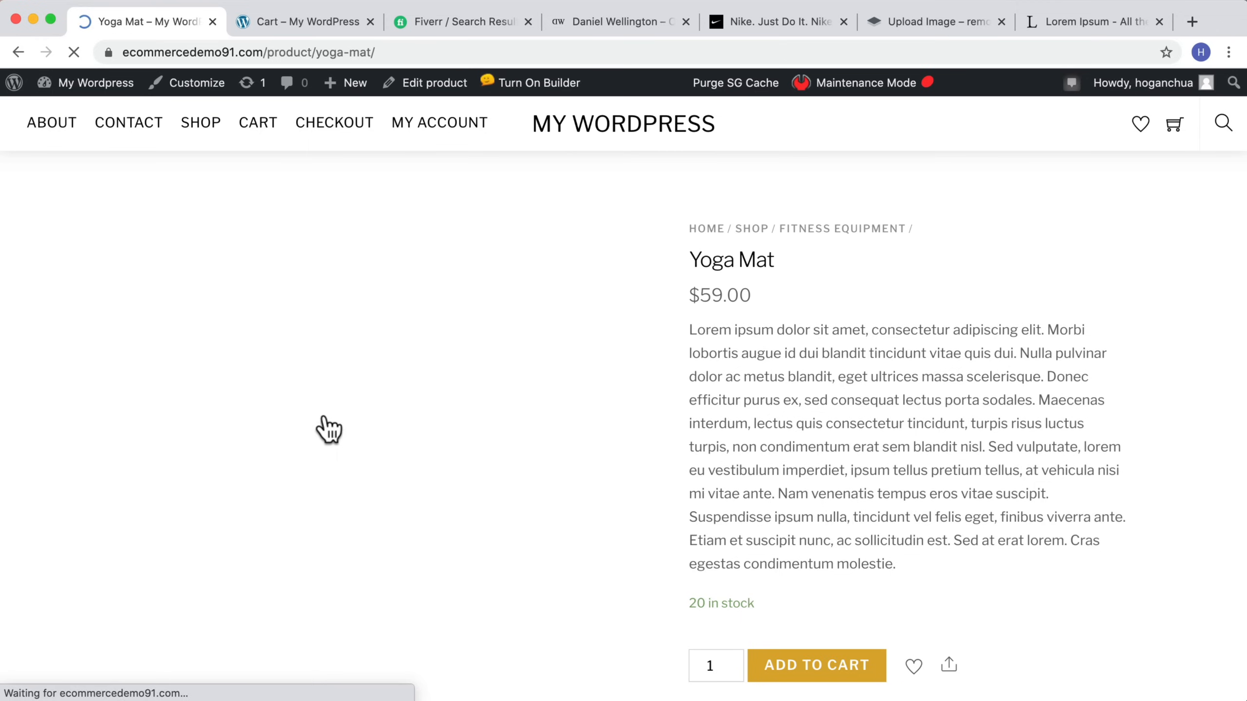
scroll(601, 393, "down", 5)
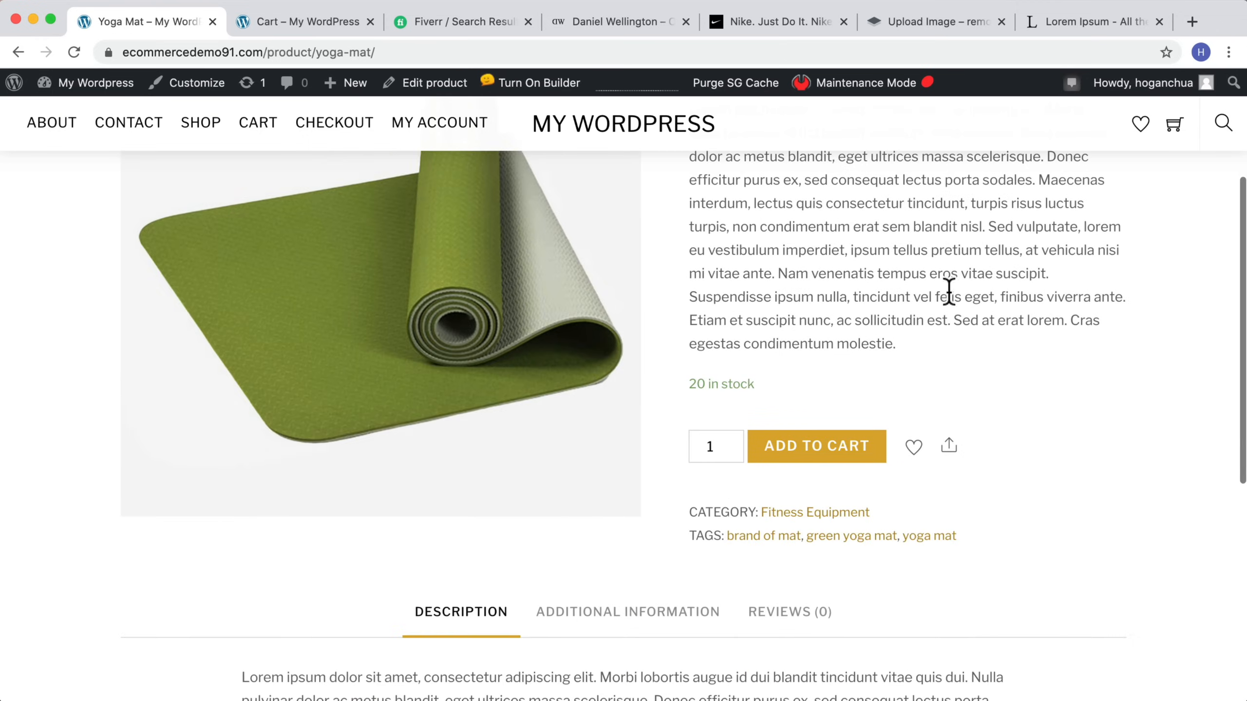
scroll(946, 290, "down", 5)
scroll(950, 290, "up", 3)
scroll(952, 286, "up", 5)
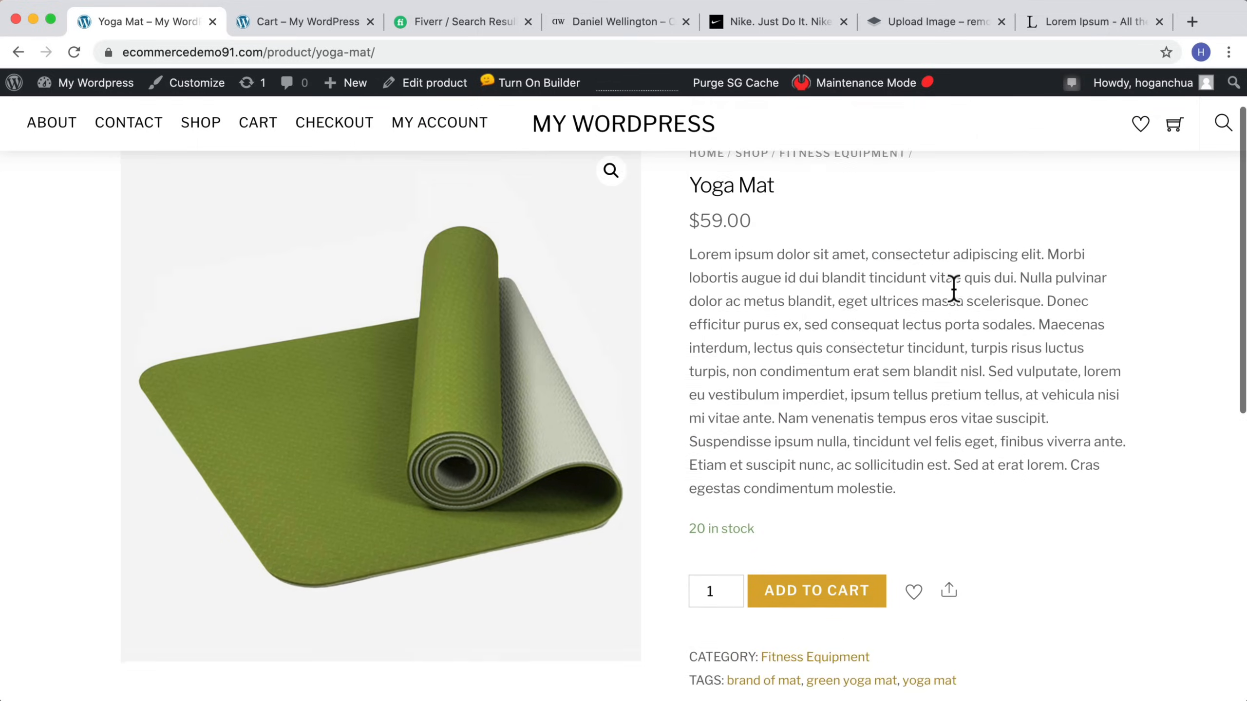
scroll(776, 368, "down", 1)
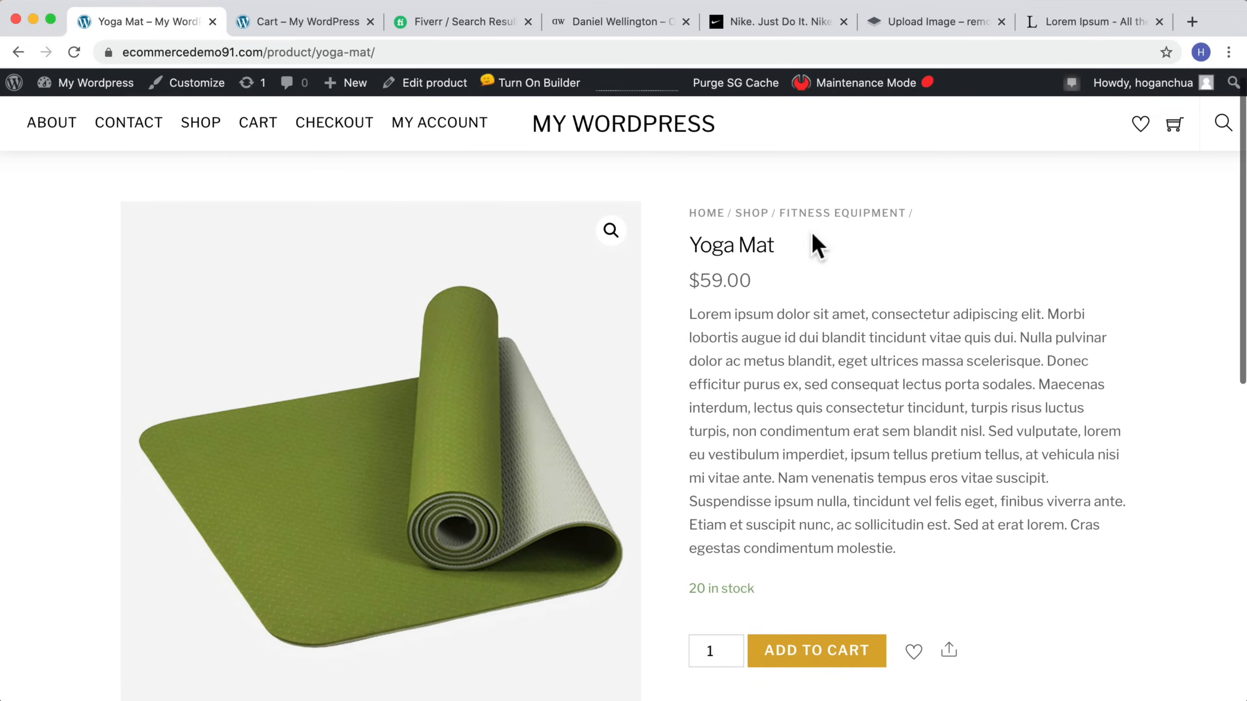
scroll(781, 349, "down", 5)
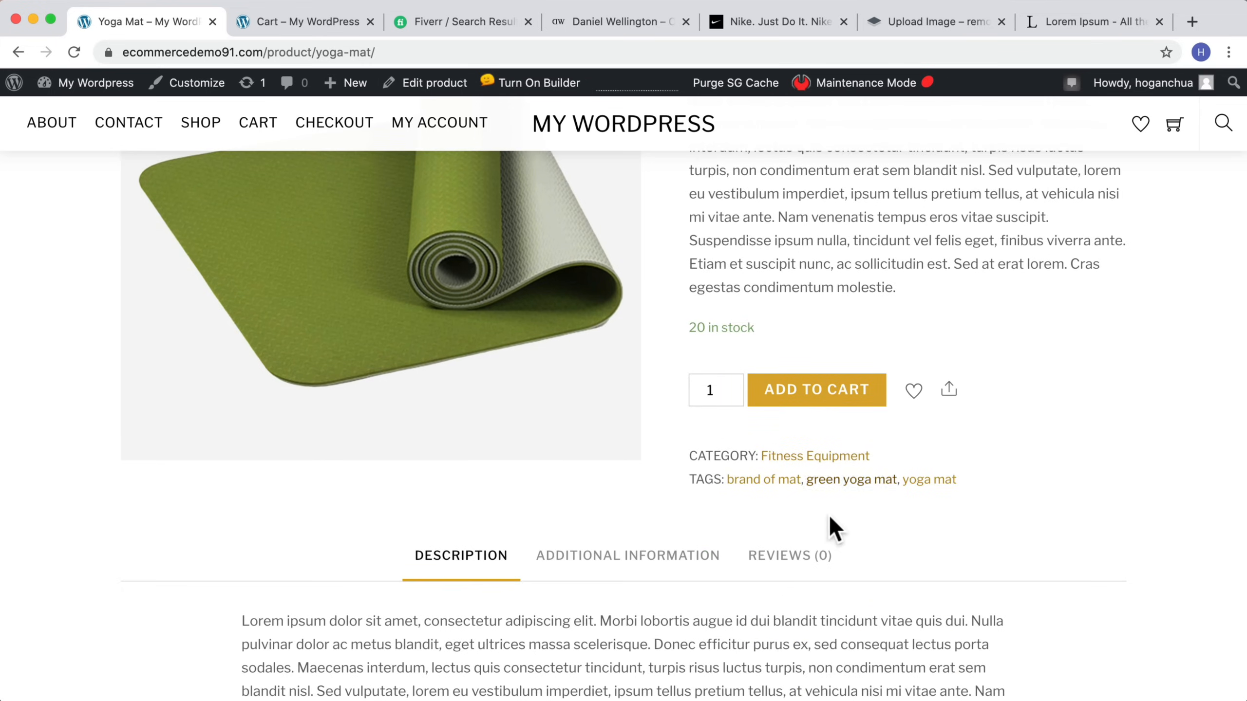
scroll(829, 520, "down", 2)
scroll(829, 515, "up", 8)
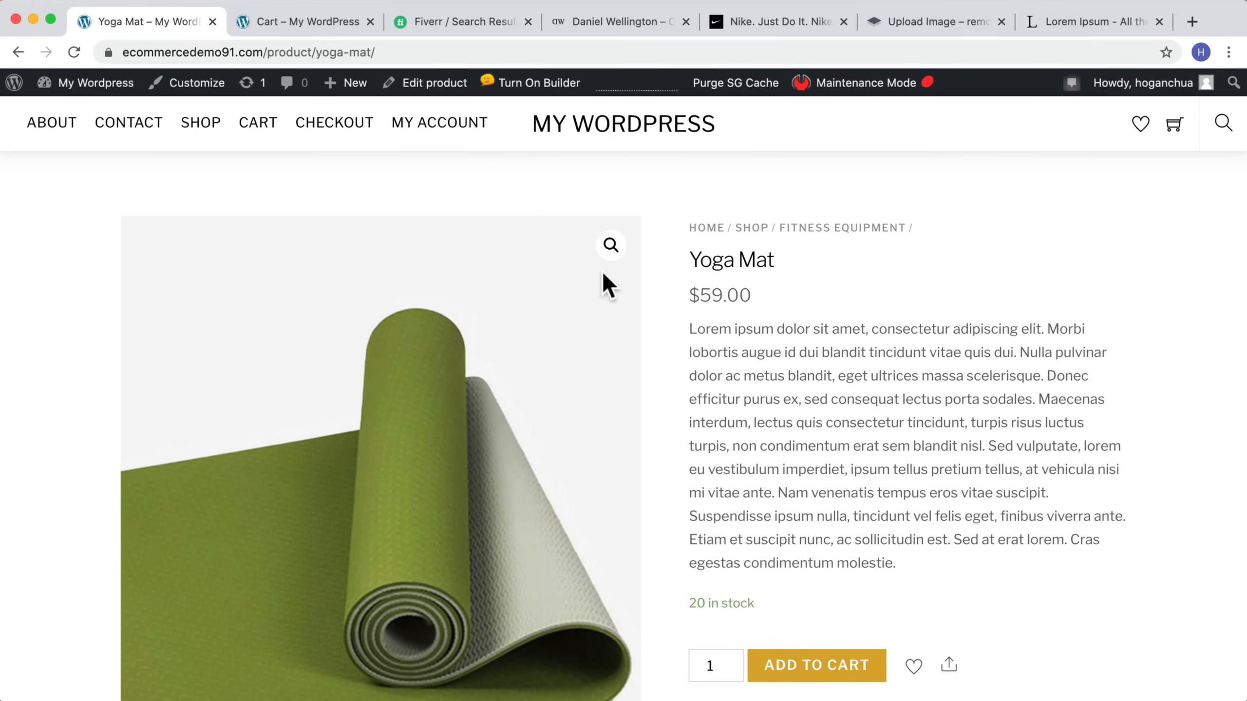
left_click(611, 245)
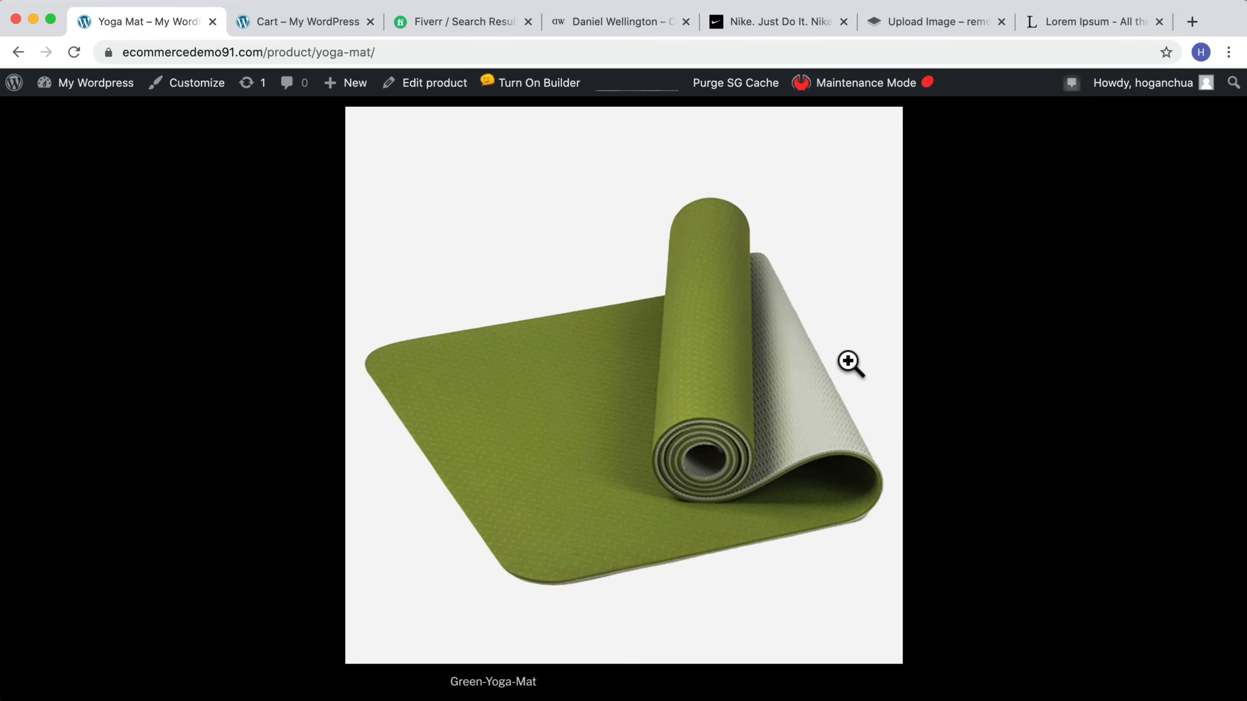
left_click(999, 387)
scroll(883, 447, "down", 3)
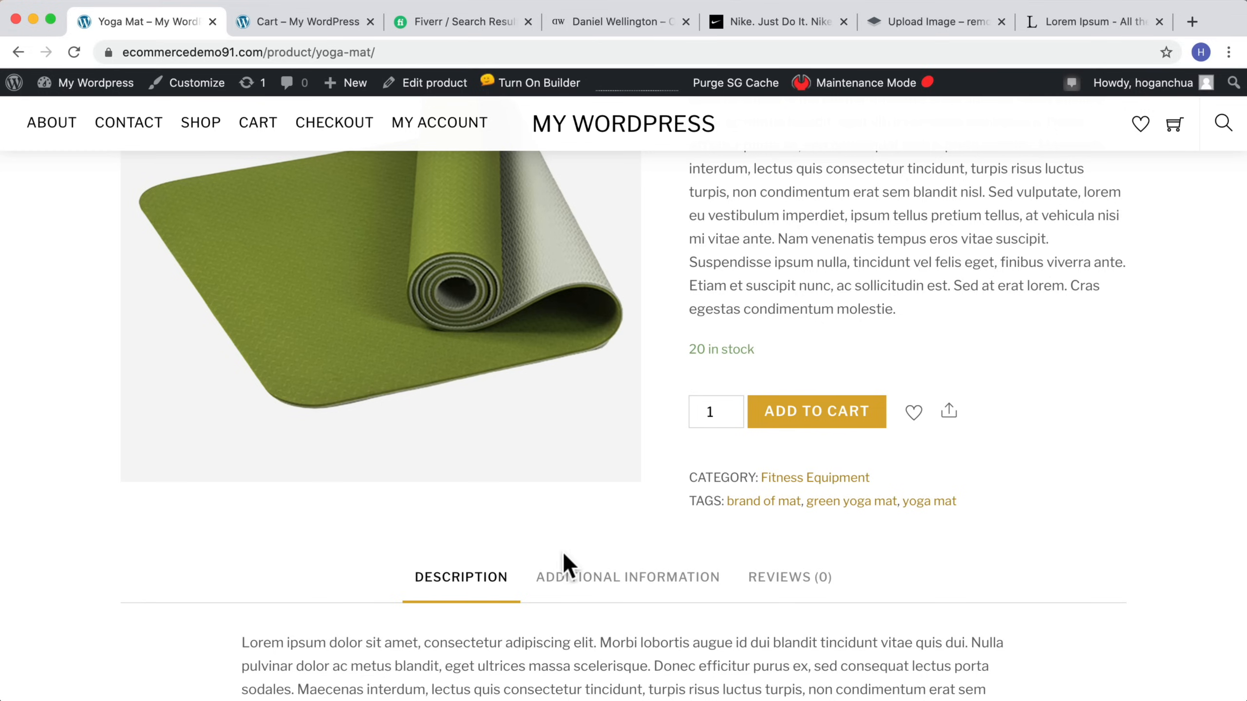
scroll(820, 278, "up", 5)
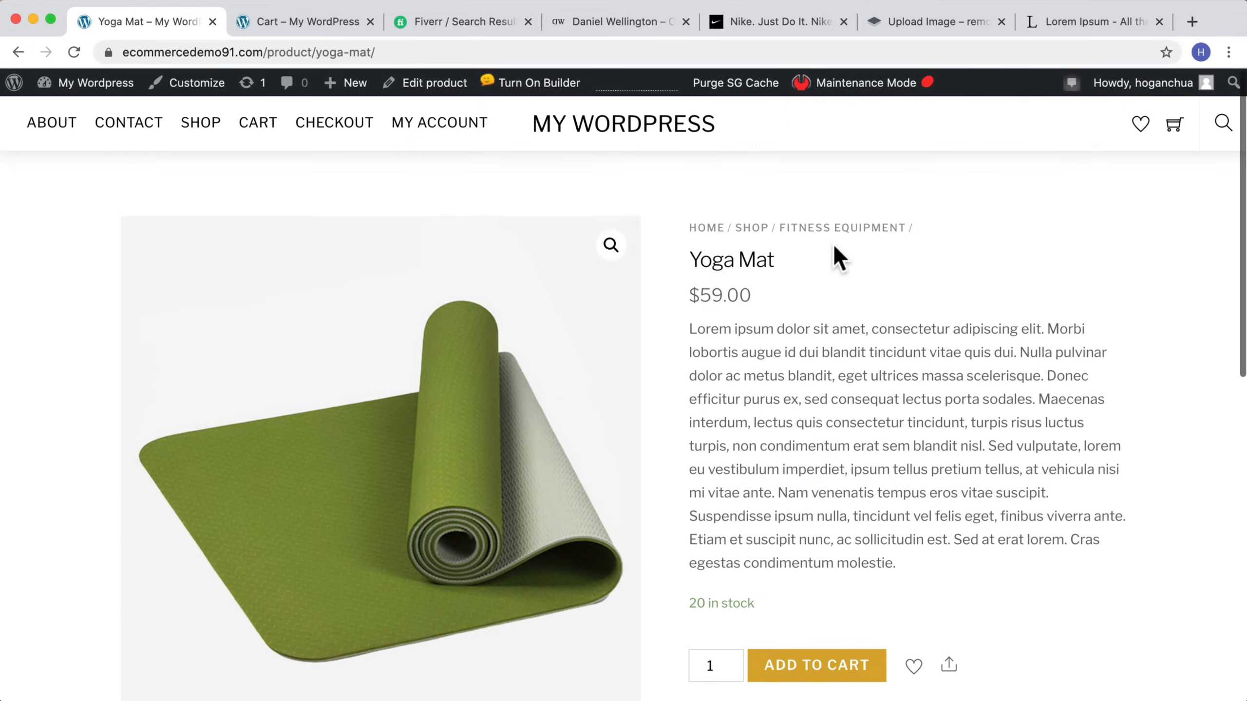
Step: Go to the homepage, turn on the builder, and add a WooCommerce module under the Featured Products heading
left_click(579, 119)
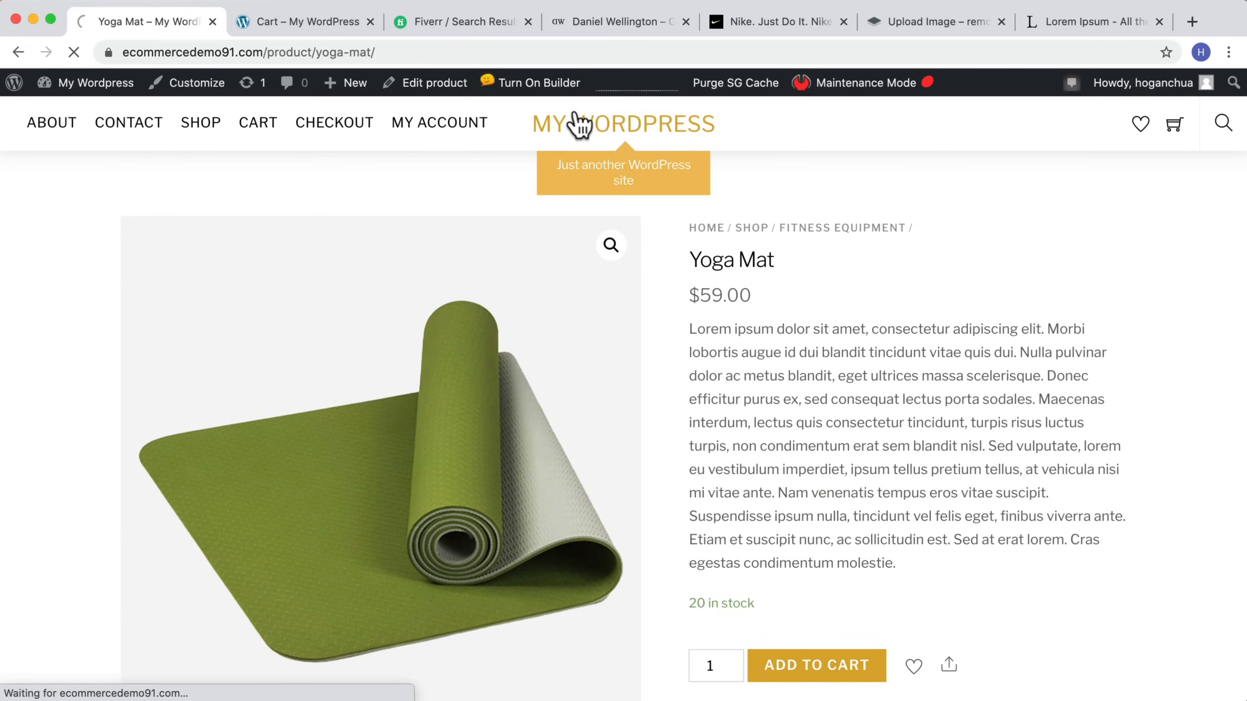
scroll(634, 251, "down", 5)
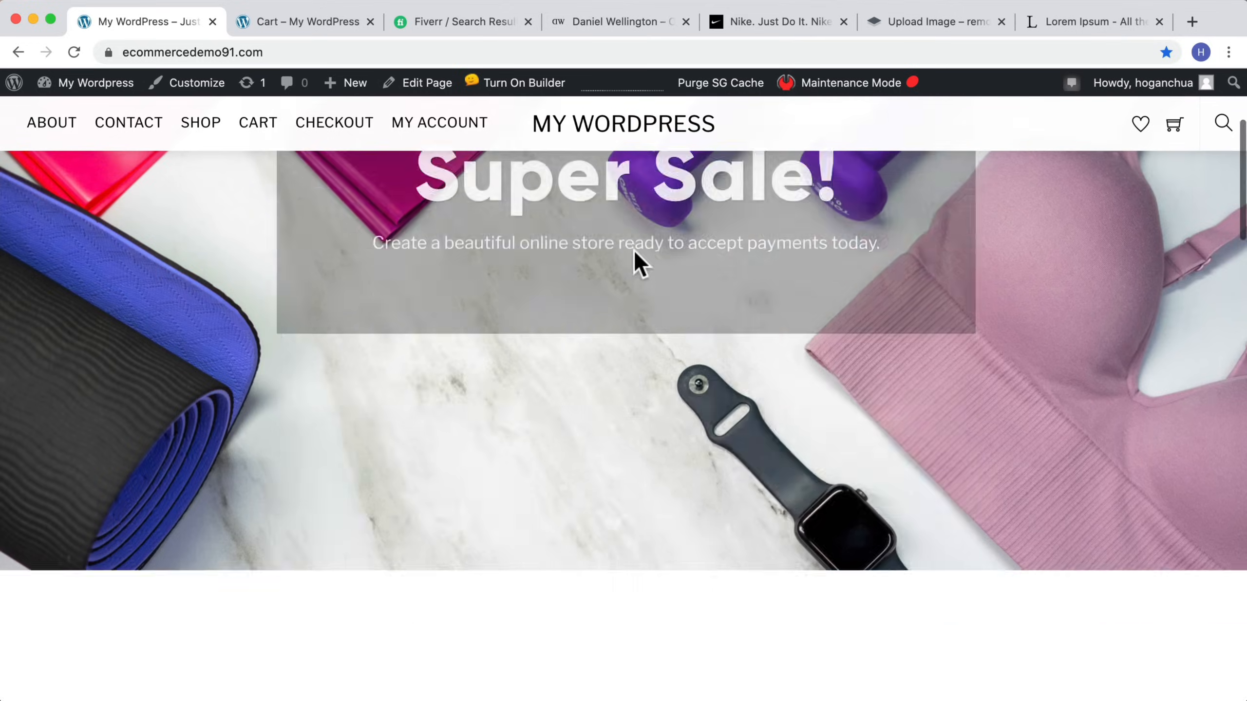
scroll(633, 249, "down", 10)
scroll(633, 260, "up", 3)
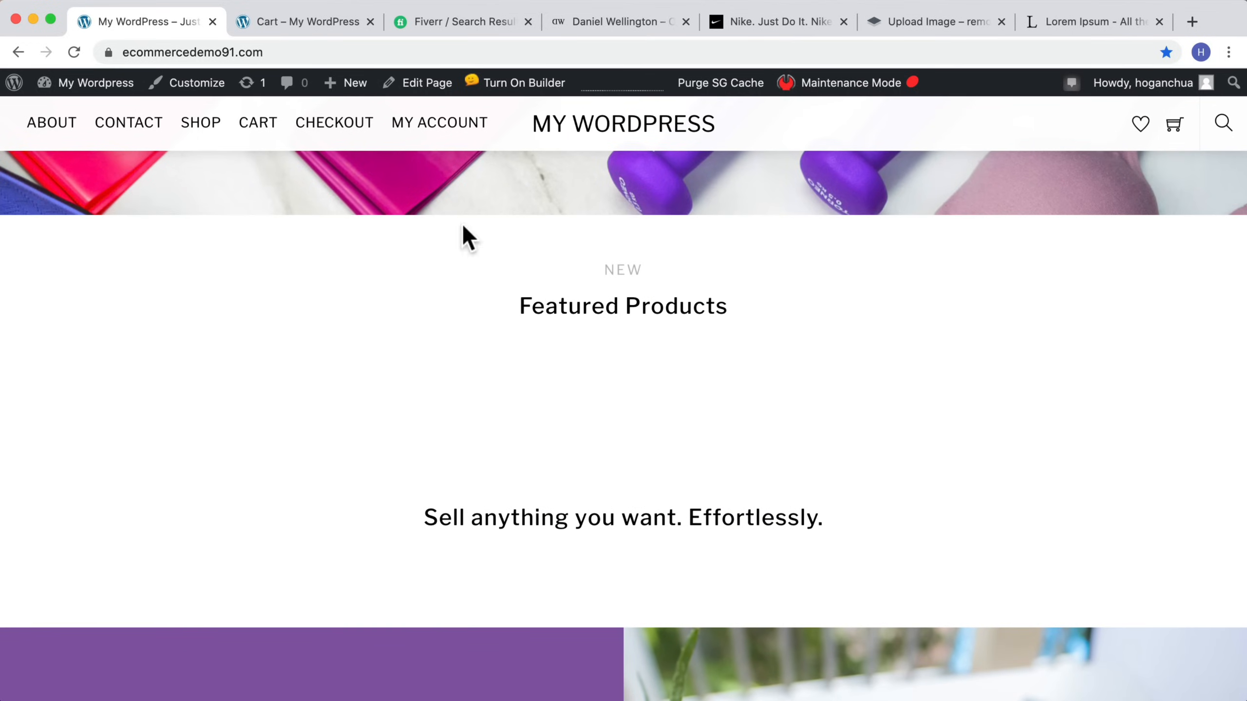
left_click(518, 92)
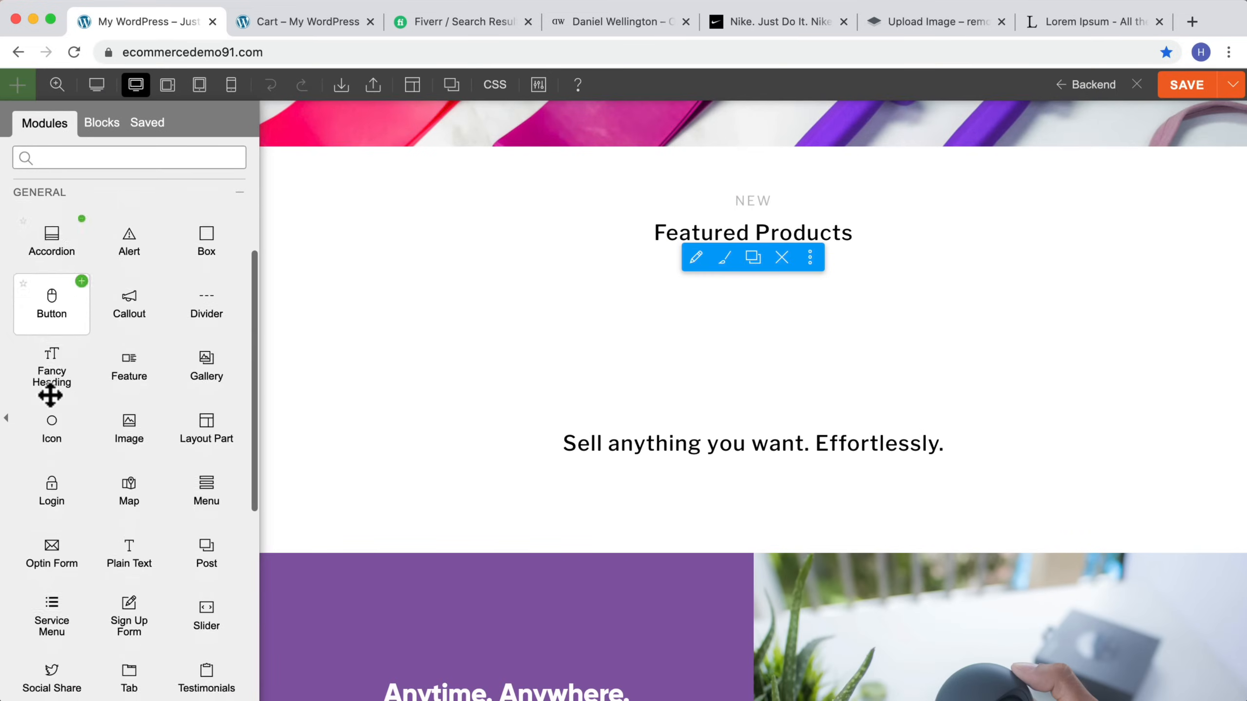
scroll(50, 395, "down", 5)
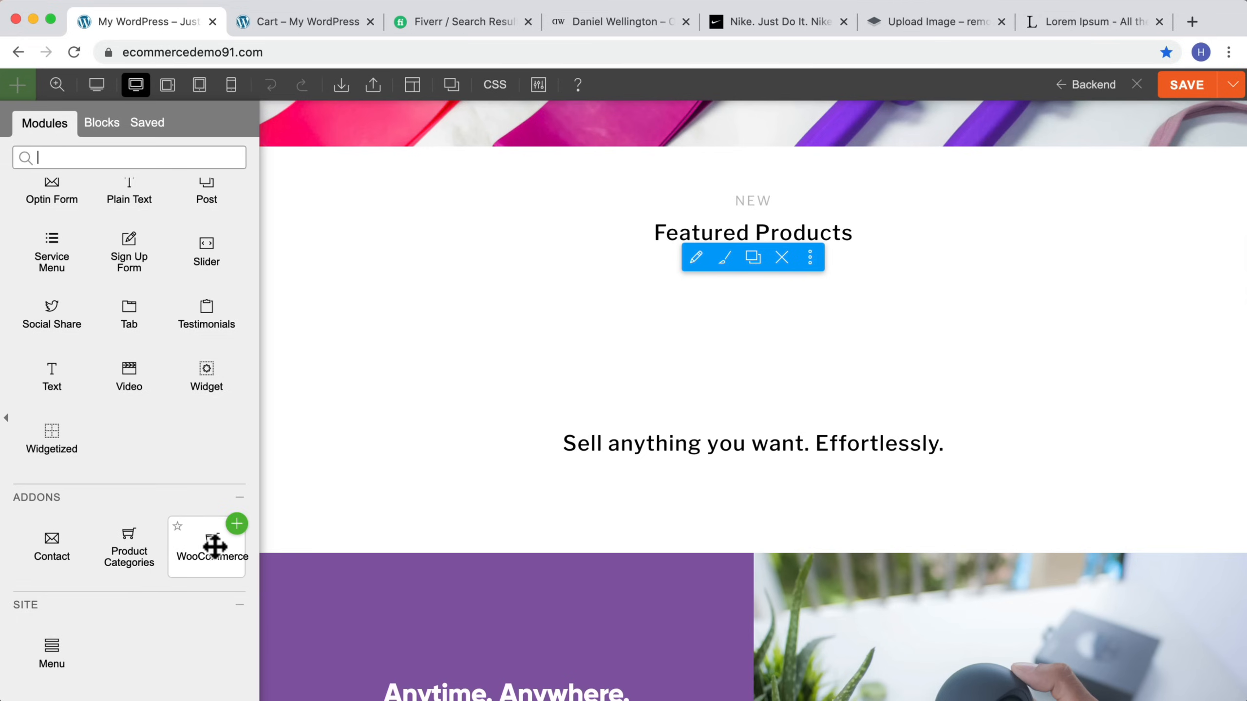
left_click_drag(215, 546, 548, 307)
left_click_drag(412, 325, 765, 298)
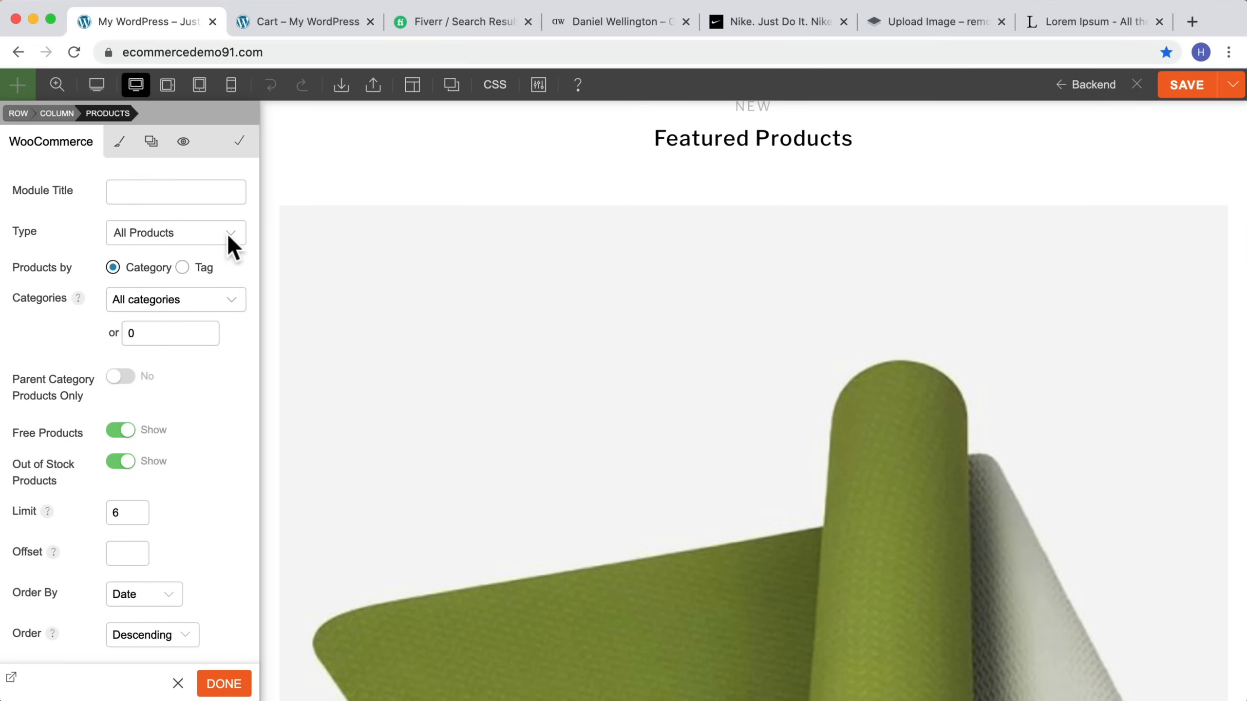
Step: Set the WooCommerce module's layout to a four-column grid, apply it, and exit the builder
left_click(227, 234)
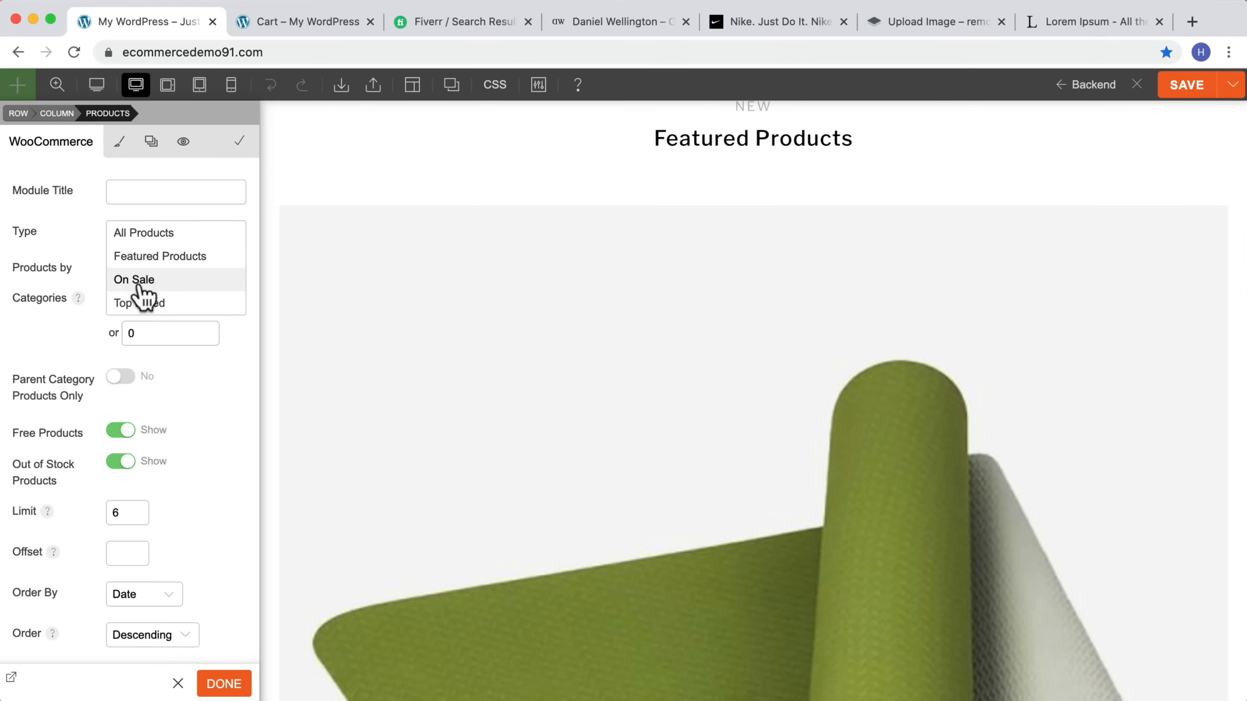
left_click(68, 250)
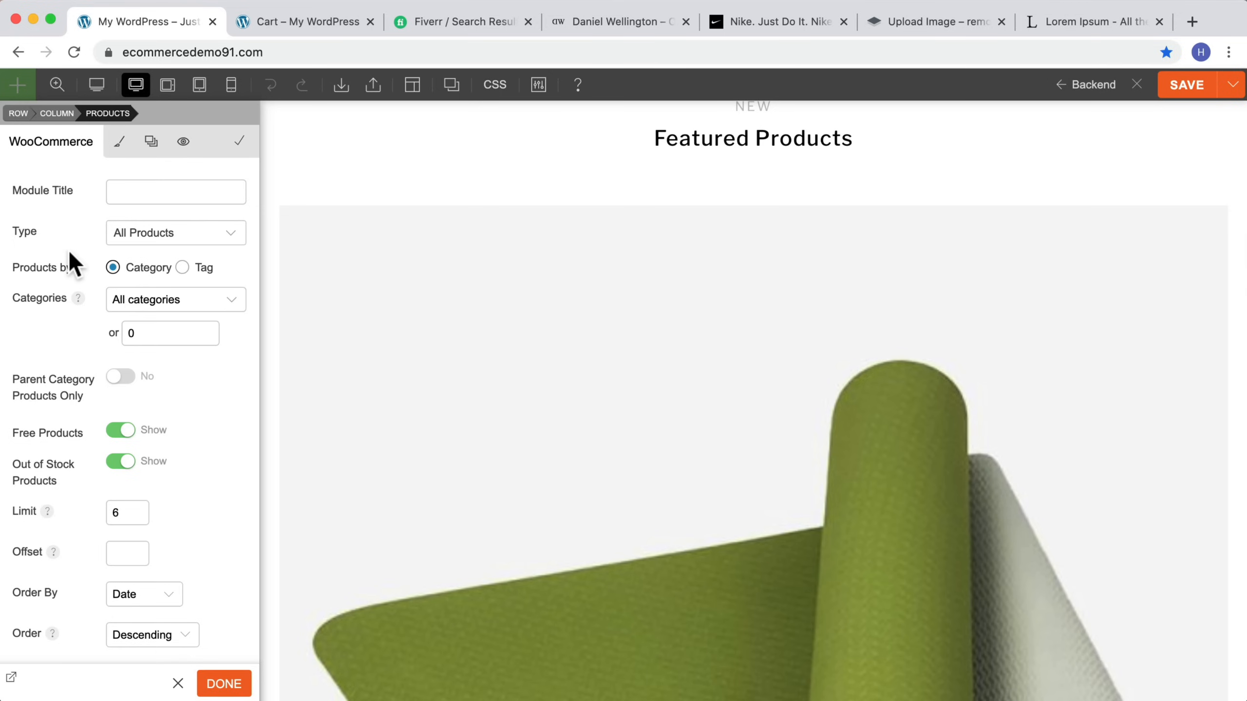
scroll(222, 416, "down", 2)
scroll(223, 420, "down", 5)
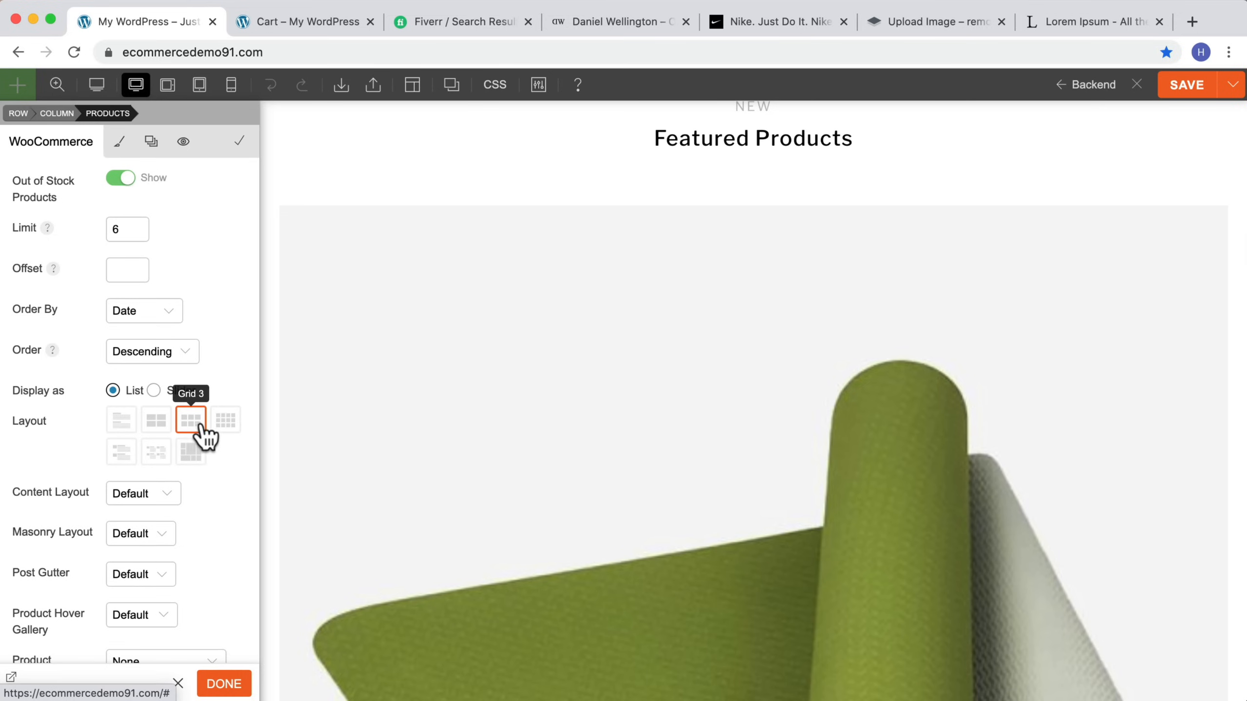
left_click(222, 425)
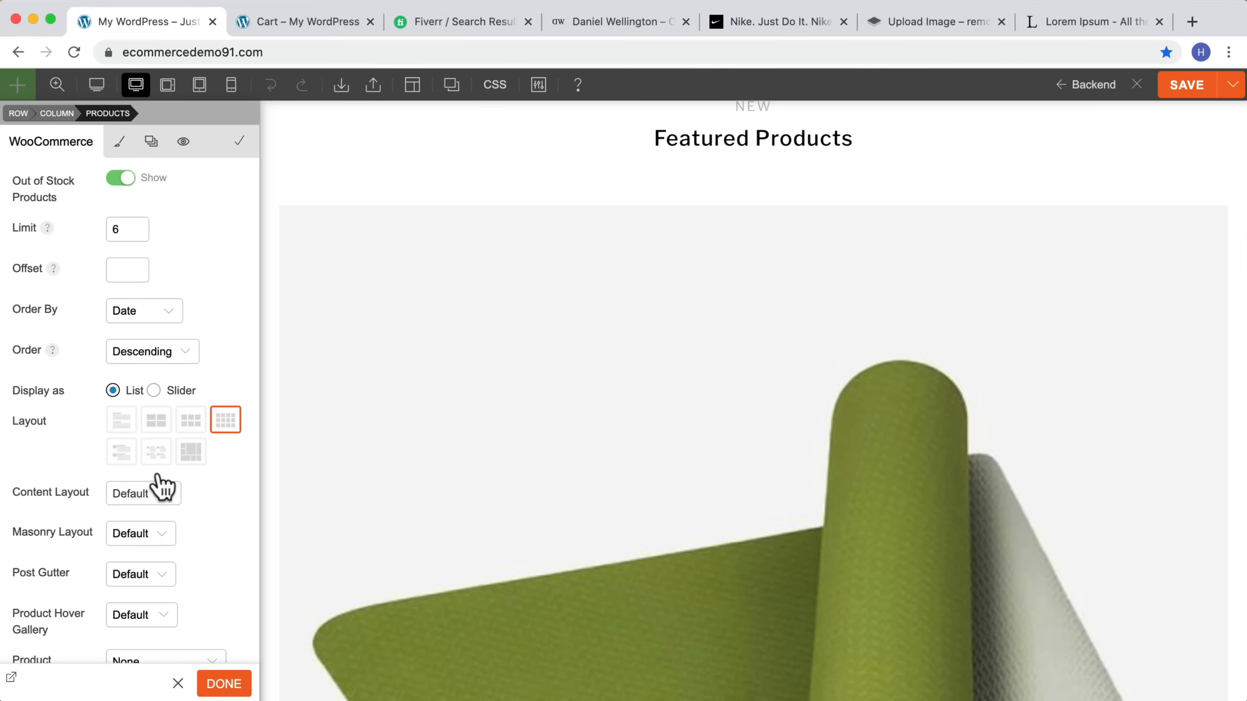
scroll(170, 486, "down", 3)
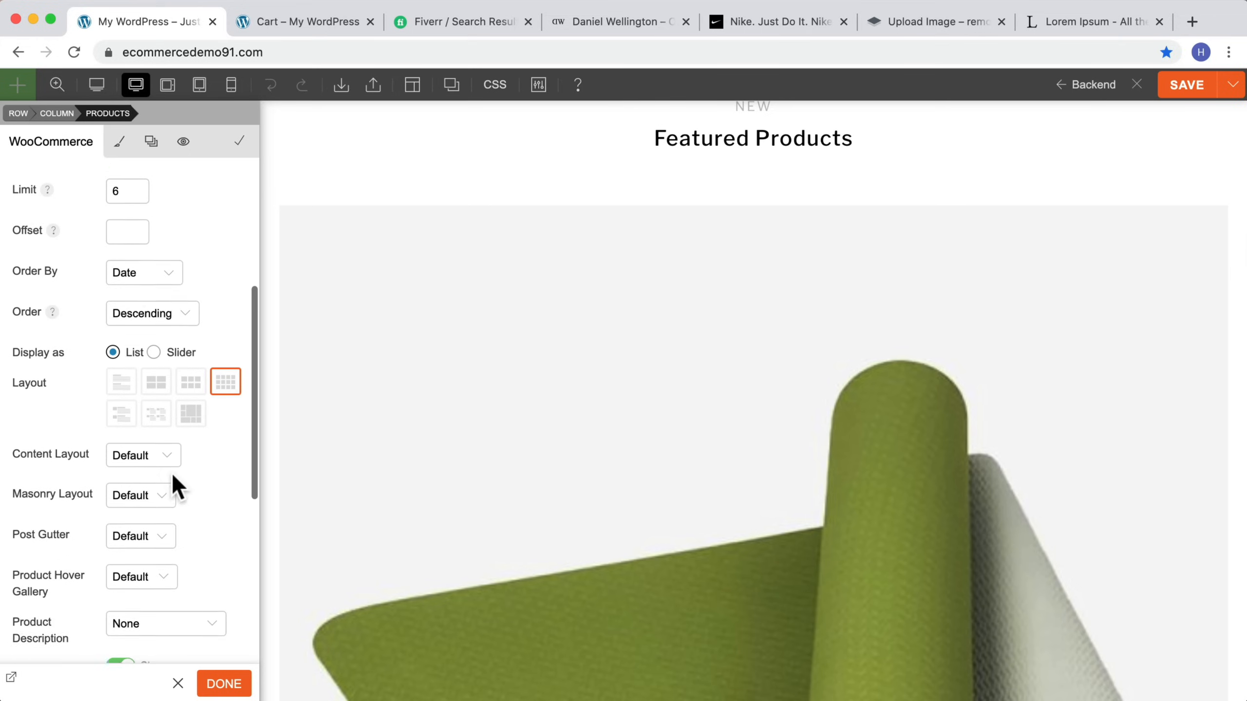
scroll(171, 488, "down", 3)
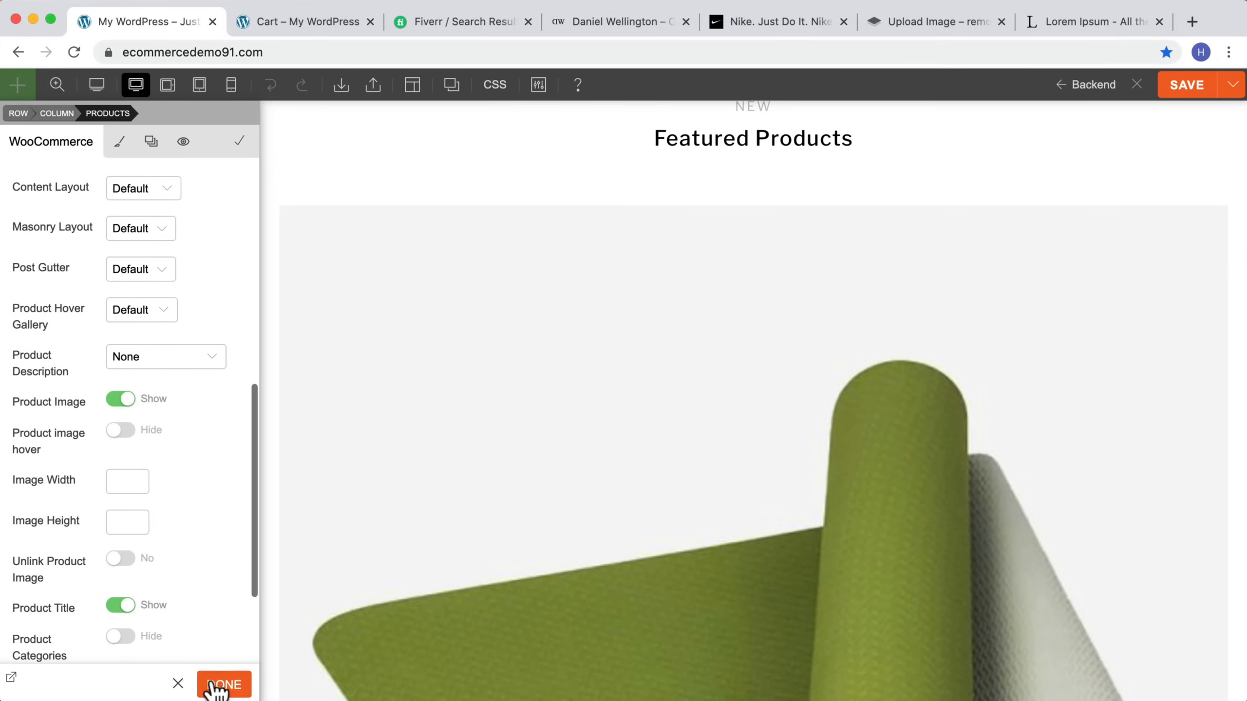
left_click(216, 685)
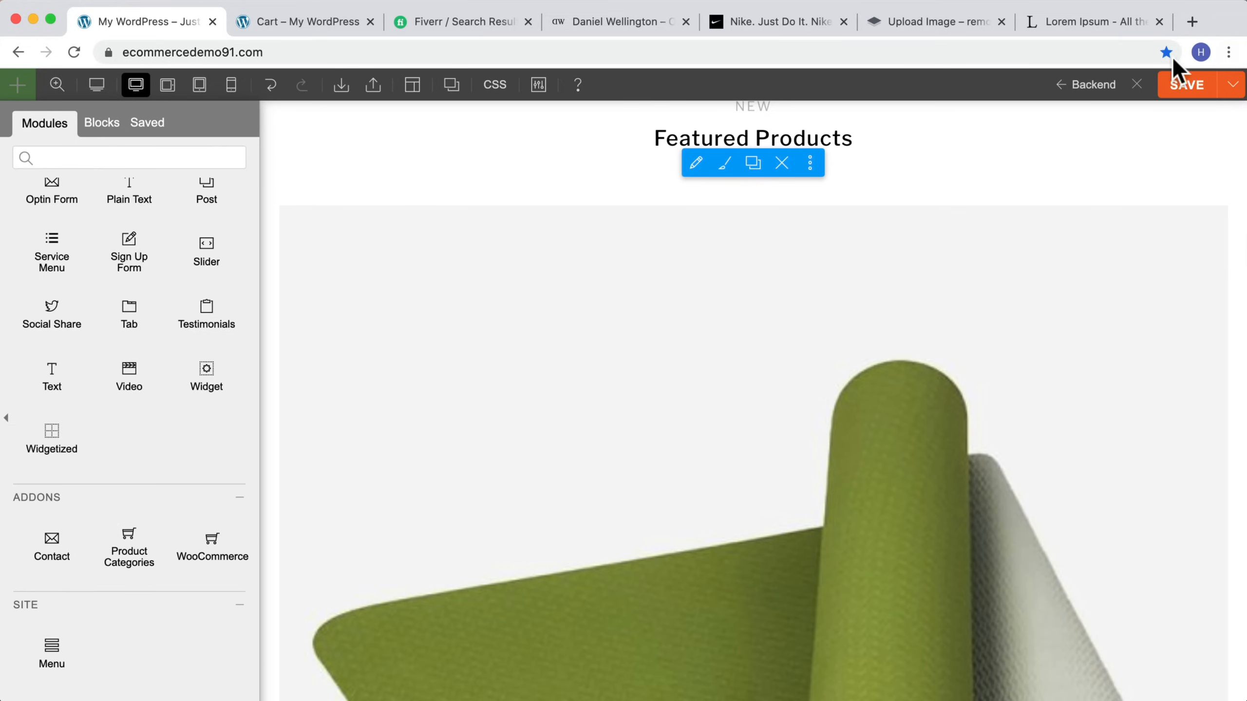
left_click(1136, 85)
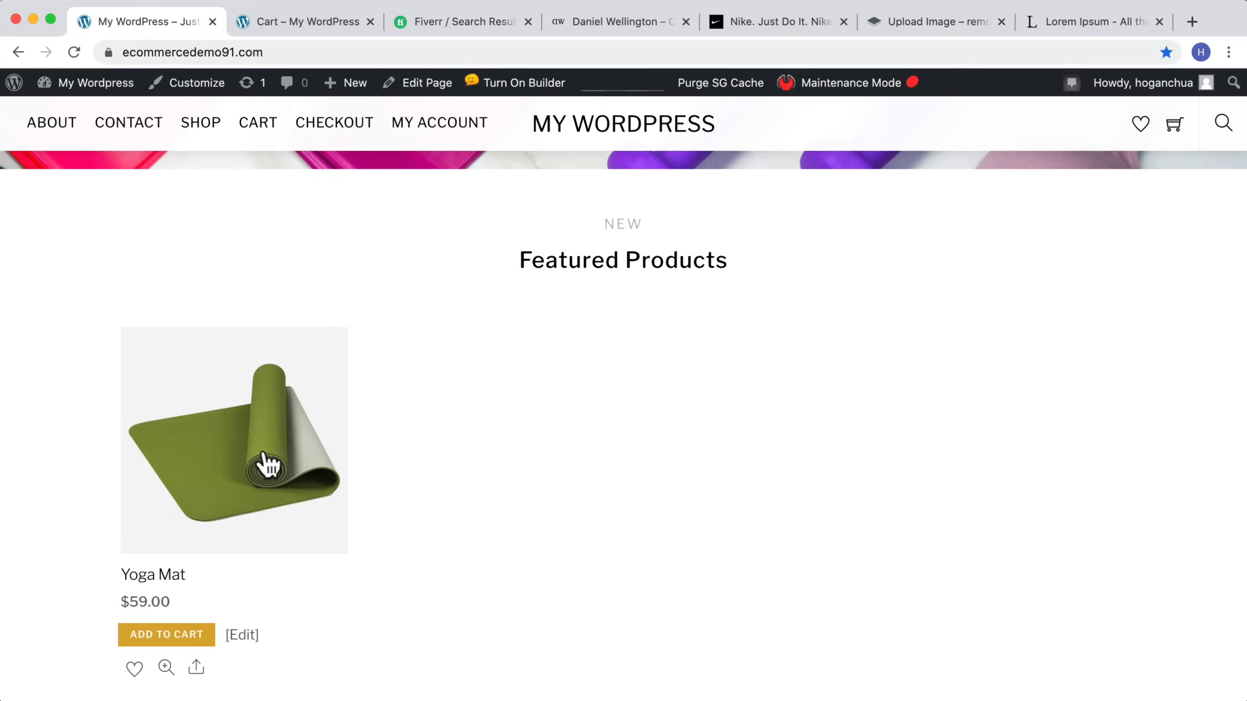
Step: Turn the builder back on, set the WooCommerce module's content layout to Overlay, save the page, and exit the builder
left_click(498, 83)
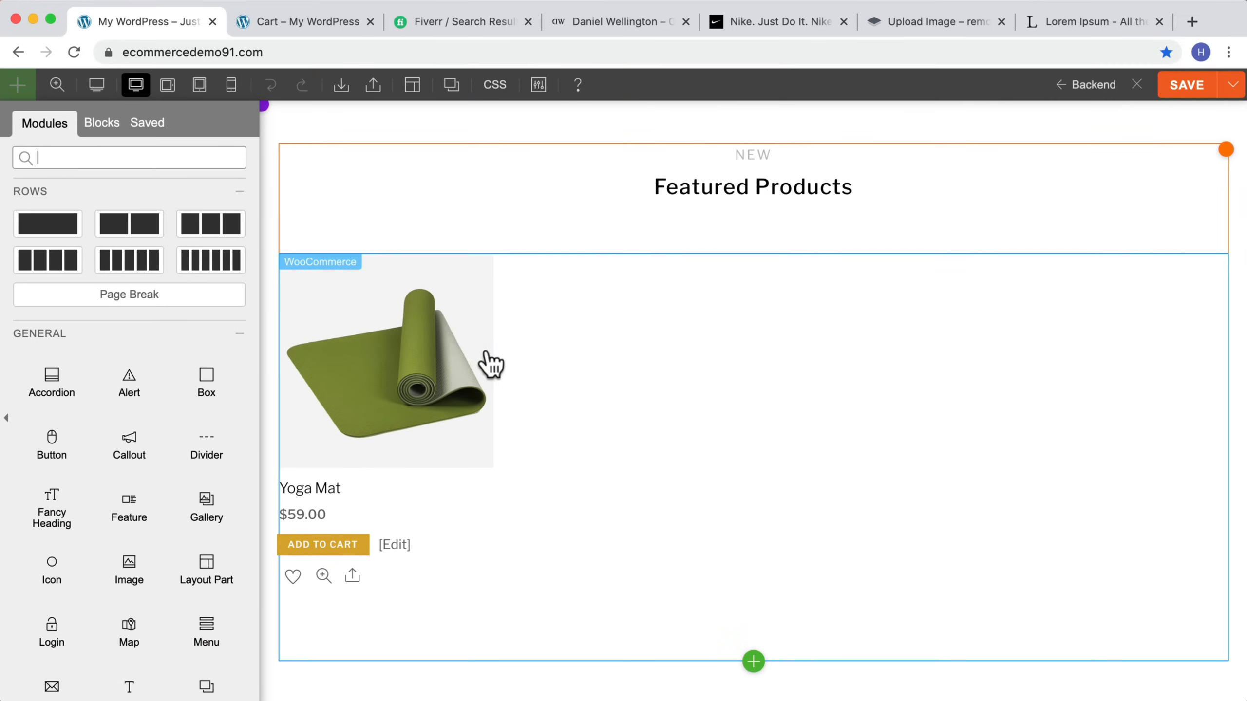
left_click(657, 342)
scroll(147, 413, "down", 3)
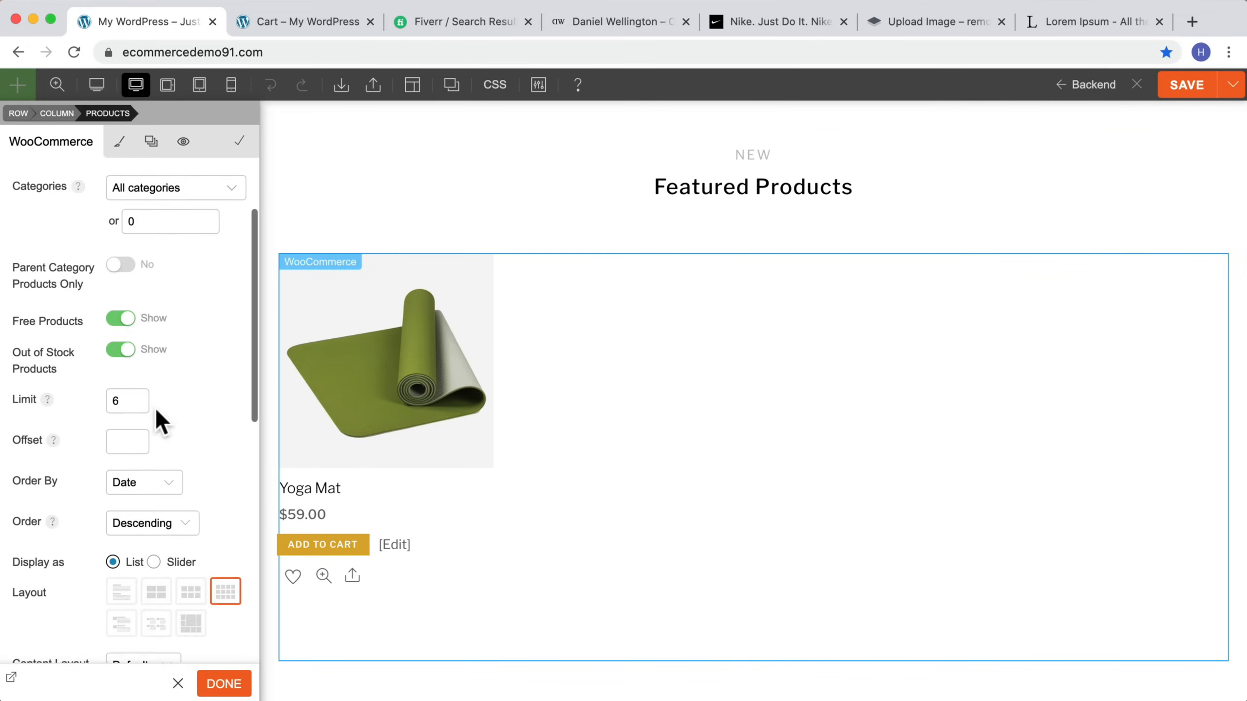
scroll(153, 413, "down", 5)
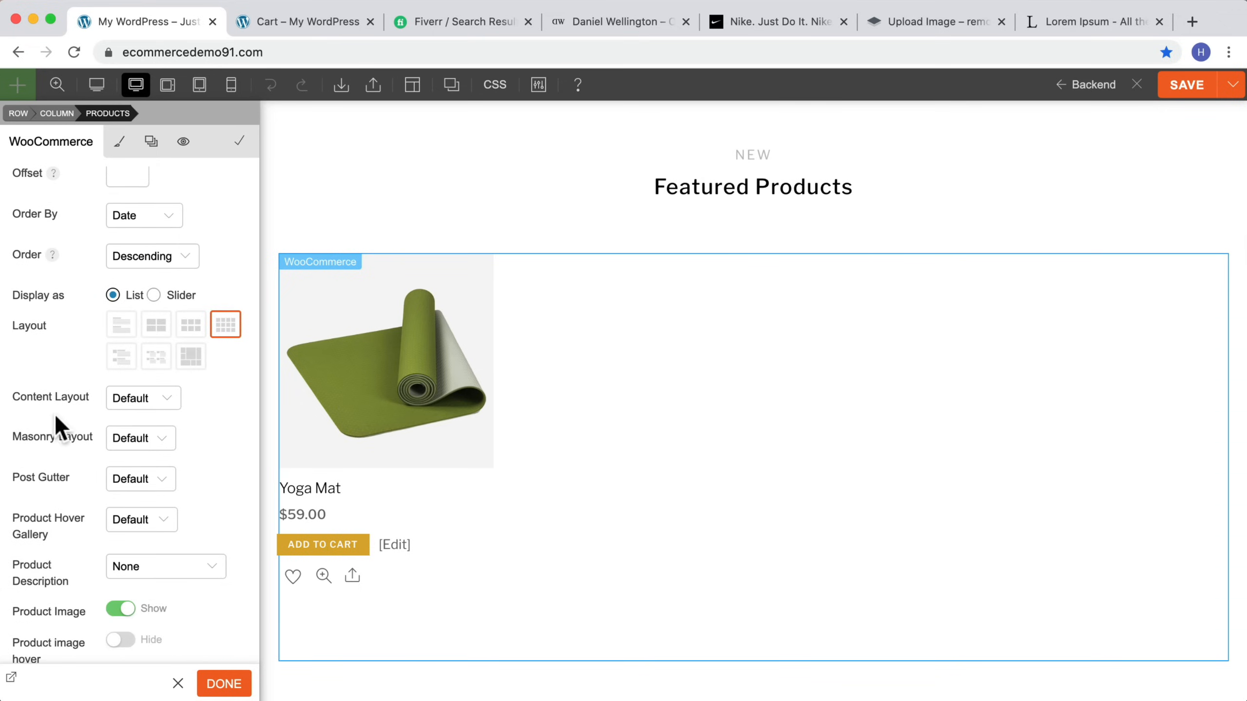
left_click(116, 398)
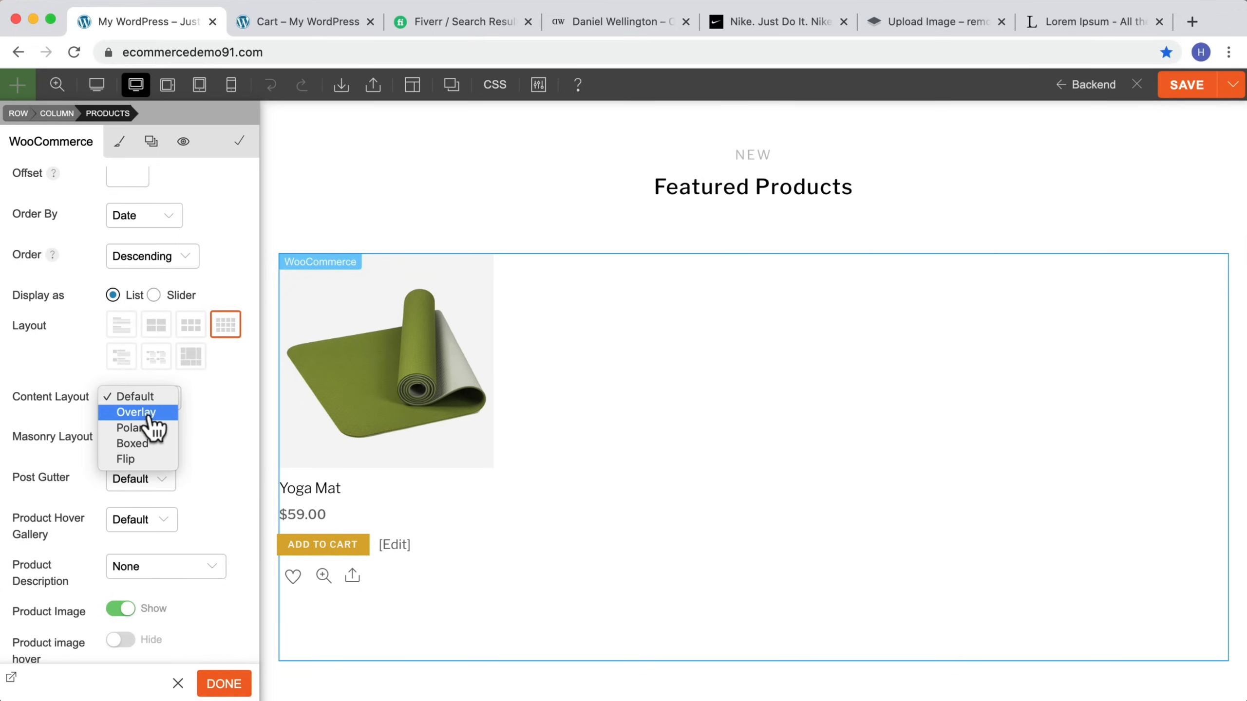
left_click(150, 414)
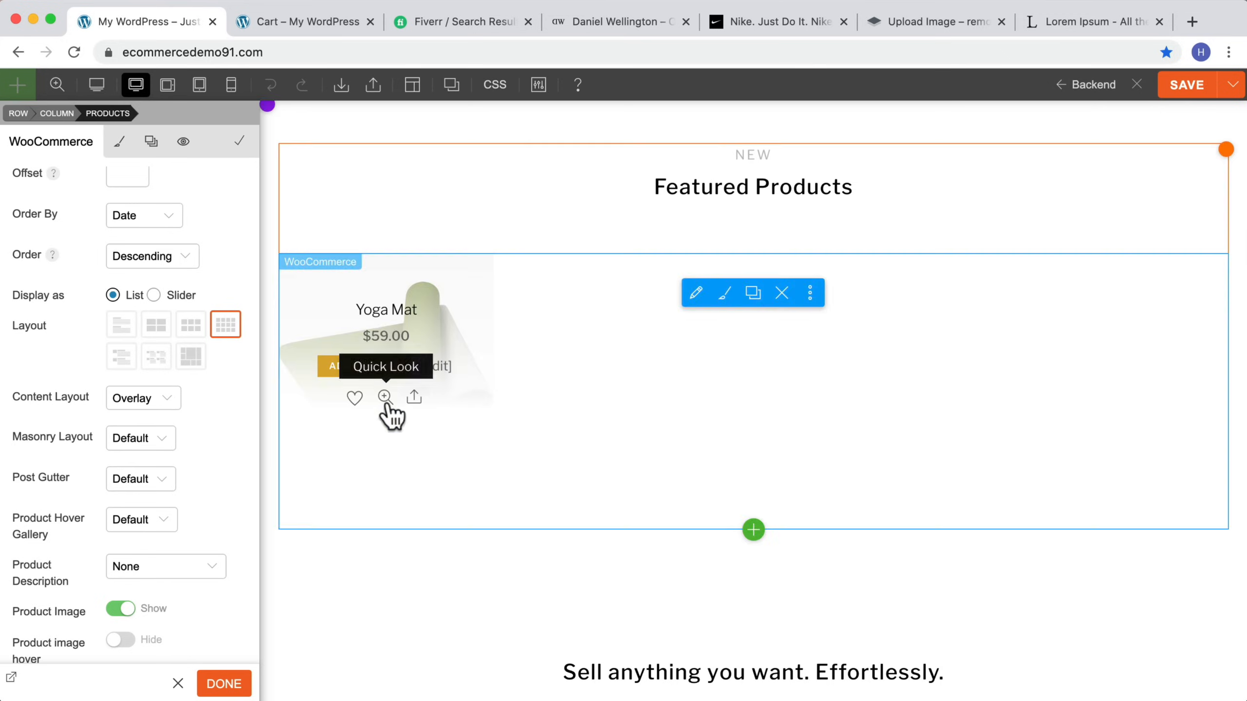
left_click(1207, 91)
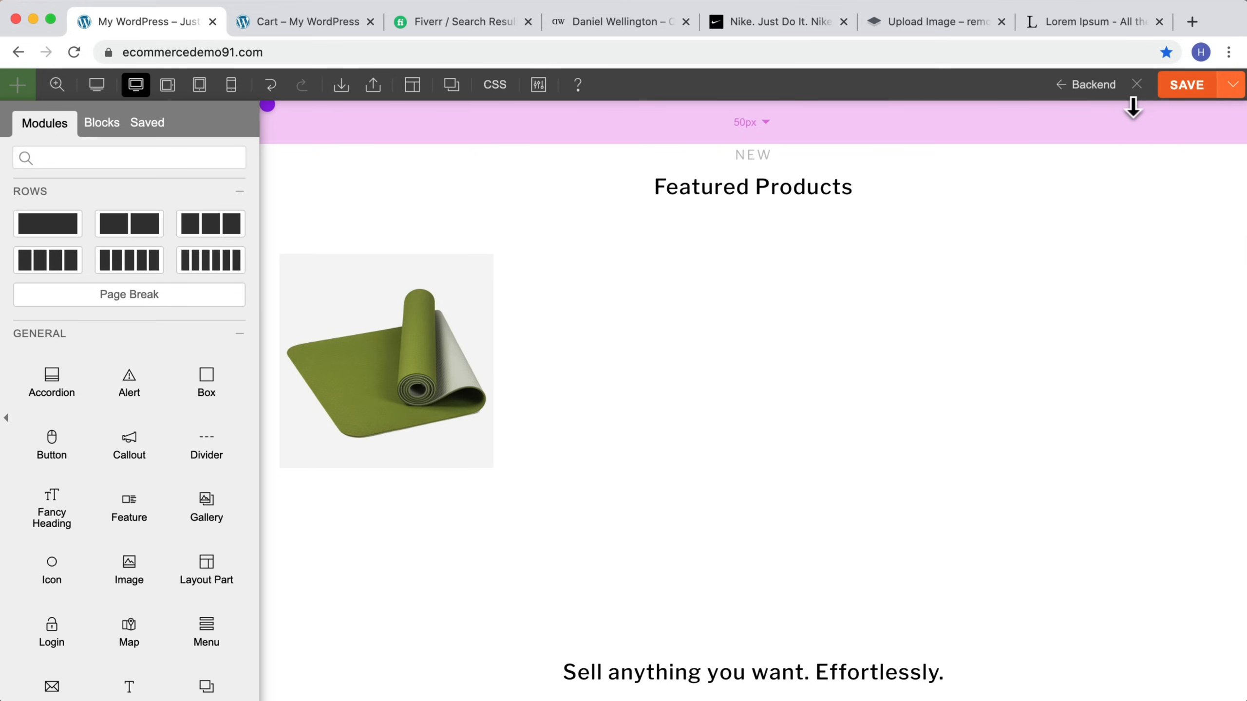
left_click(1136, 85)
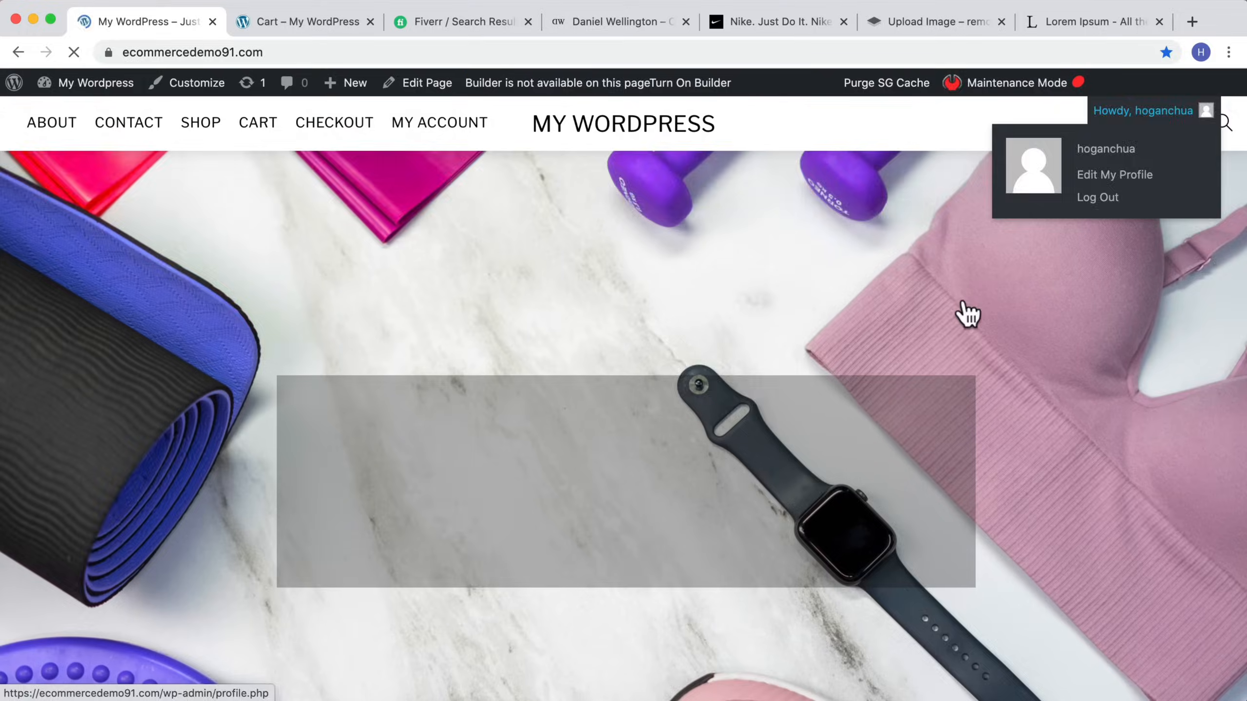
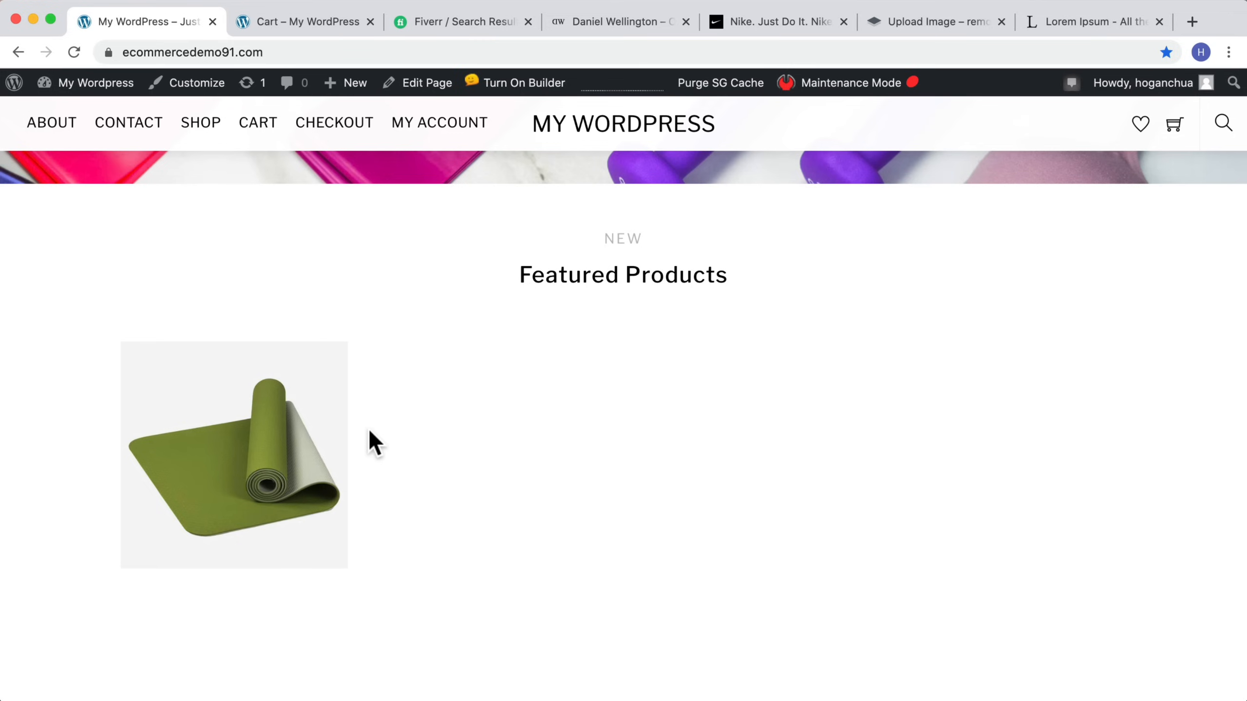
Step: Browse the Daniel Wellington homepage's product images for comparison with the store's featured product
left_click(620, 22)
scroll(996, 278, "down", 3)
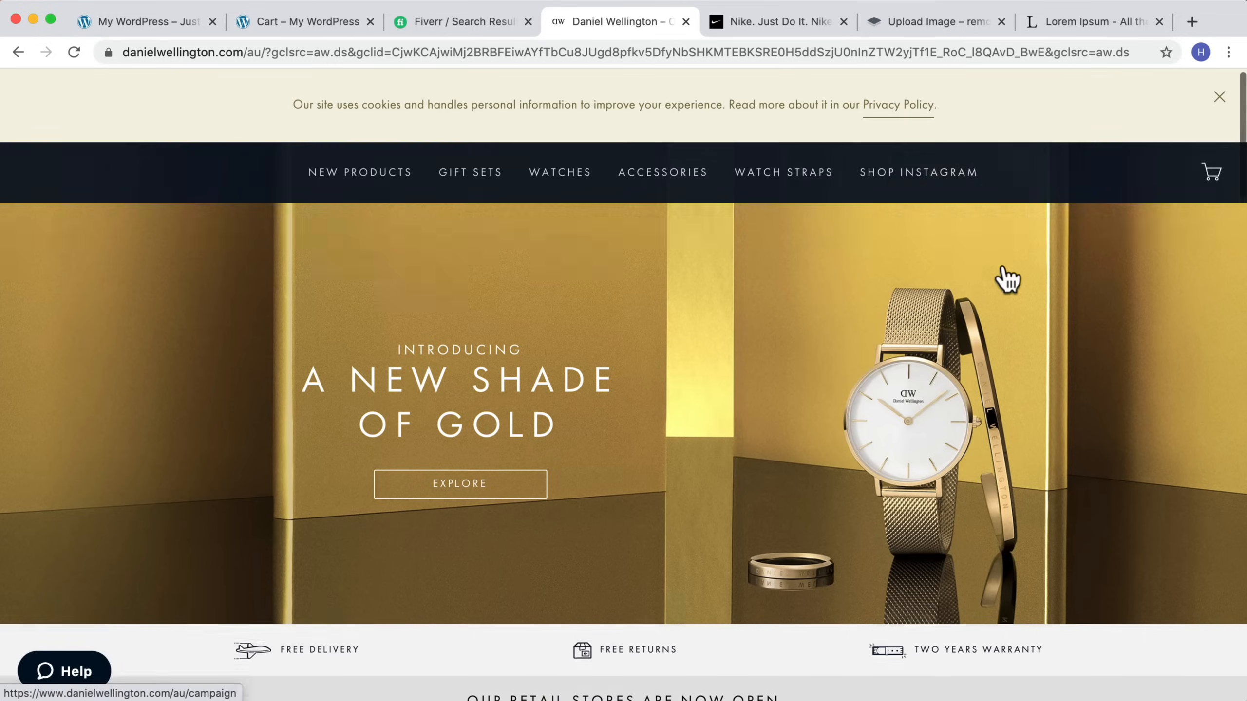
scroll(1002, 273, "down", 8)
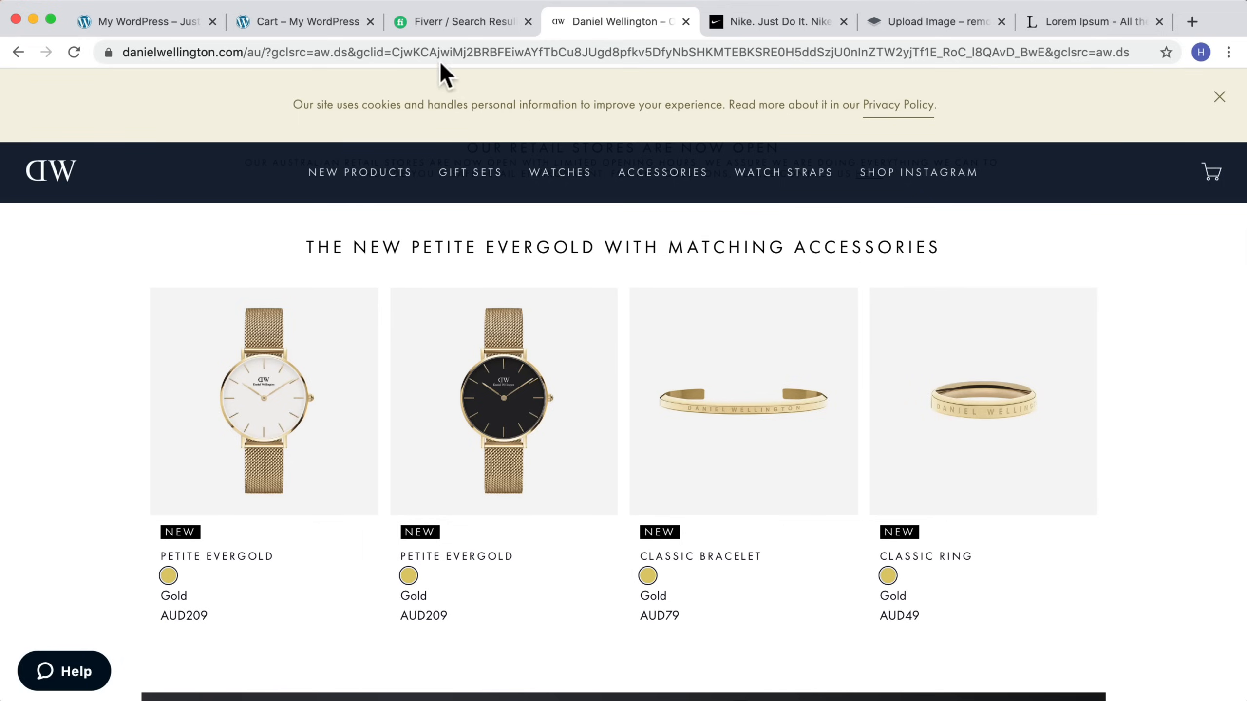
left_click(162, 24)
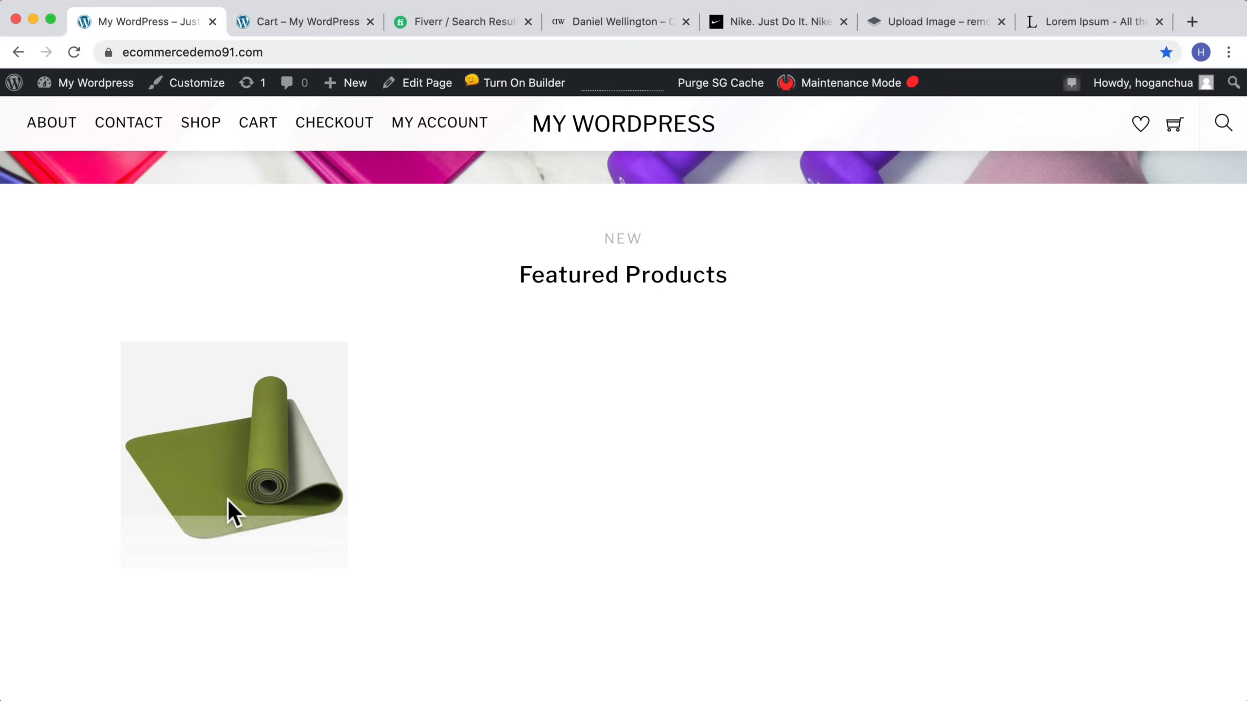
mouse_move(261, 476)
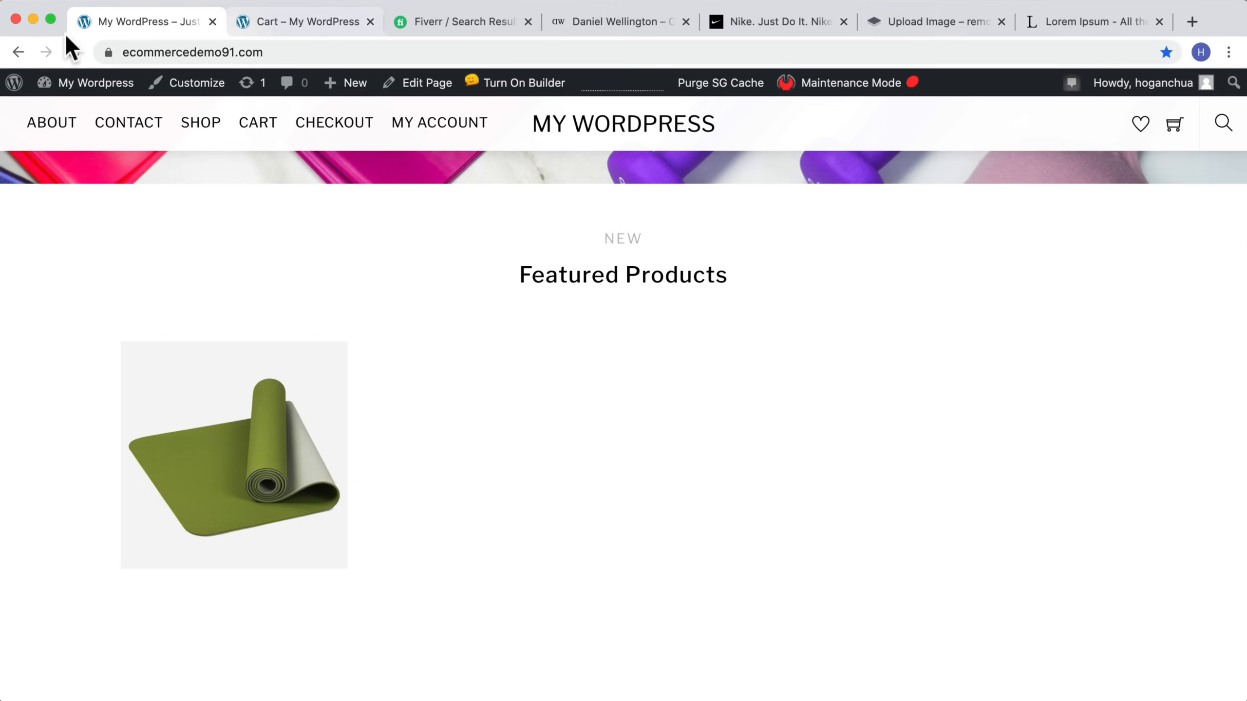
Step: Open the Product Images folder and preview the original 20200516_151251.jpg photo alongside the edited Deluxe-Mud.jpg image
left_click(33, 18)
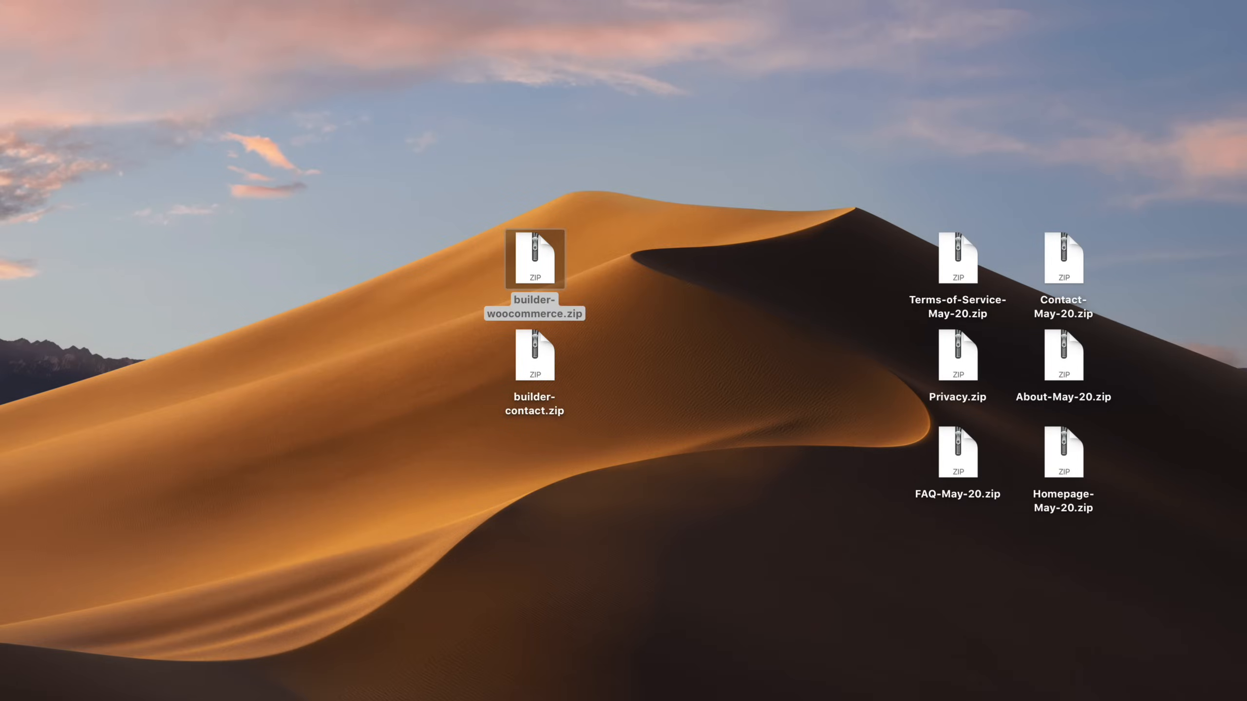
double_click(1245, 646)
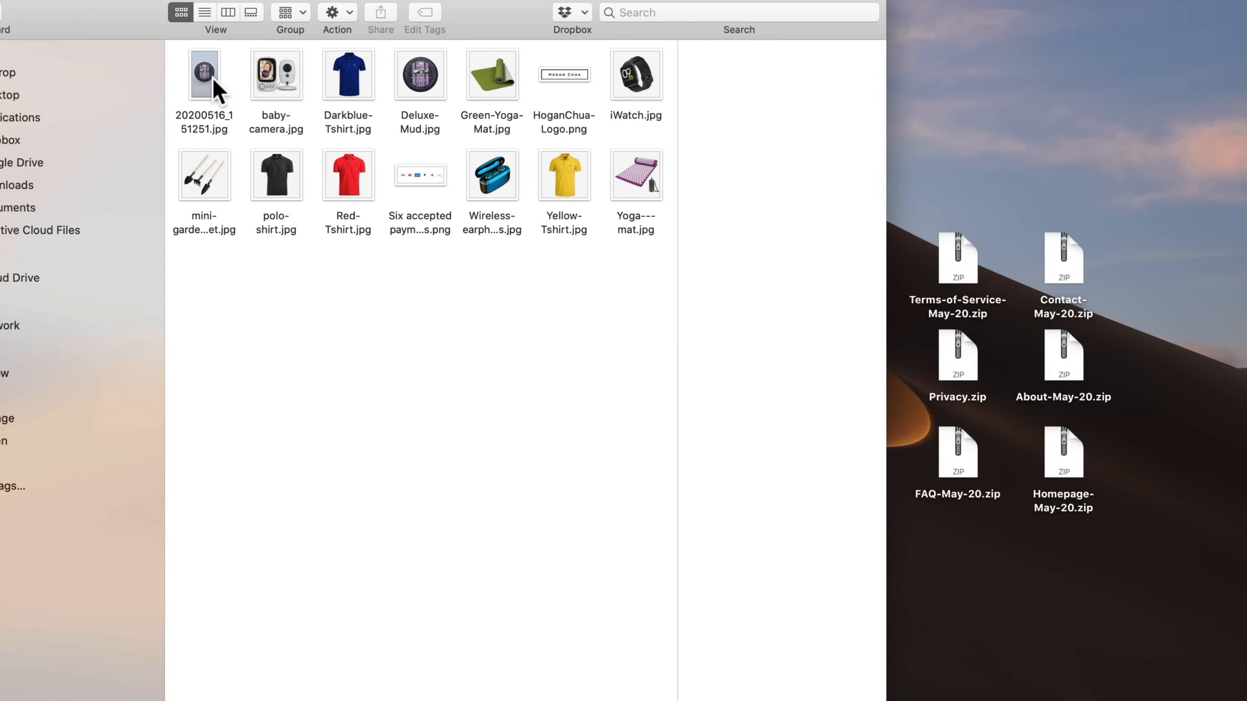
left_click(205, 101)
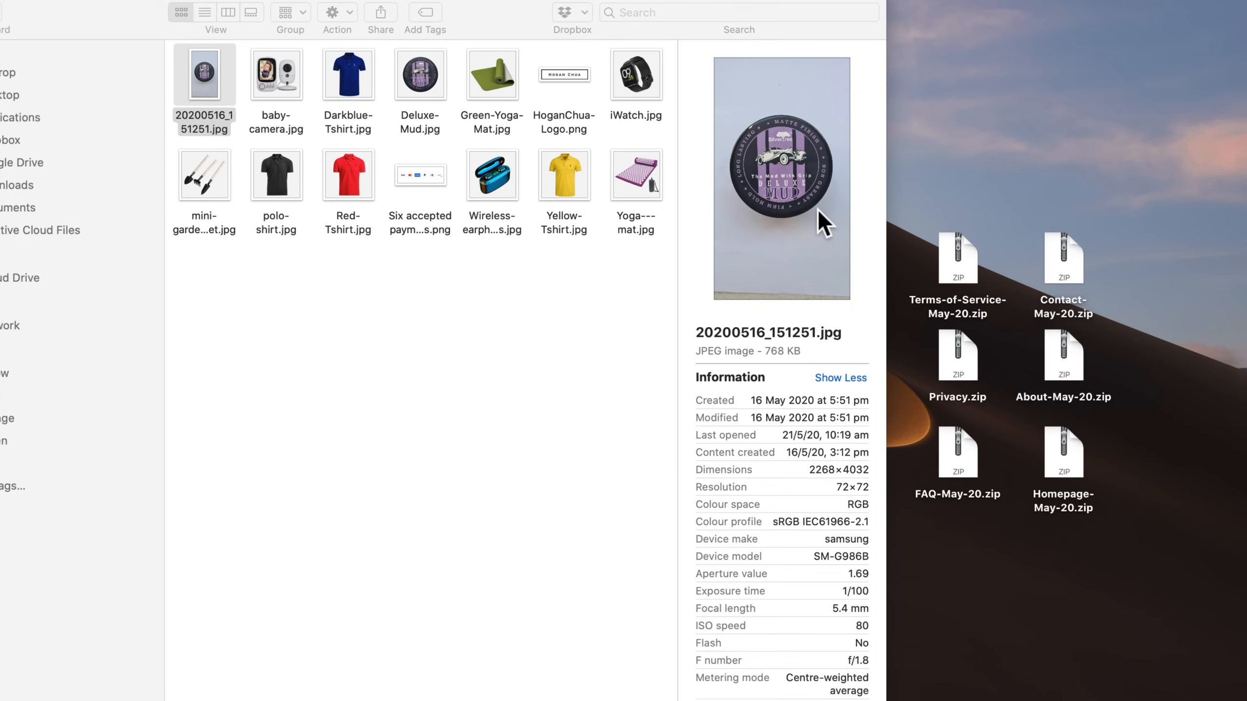
double_click(194, 74)
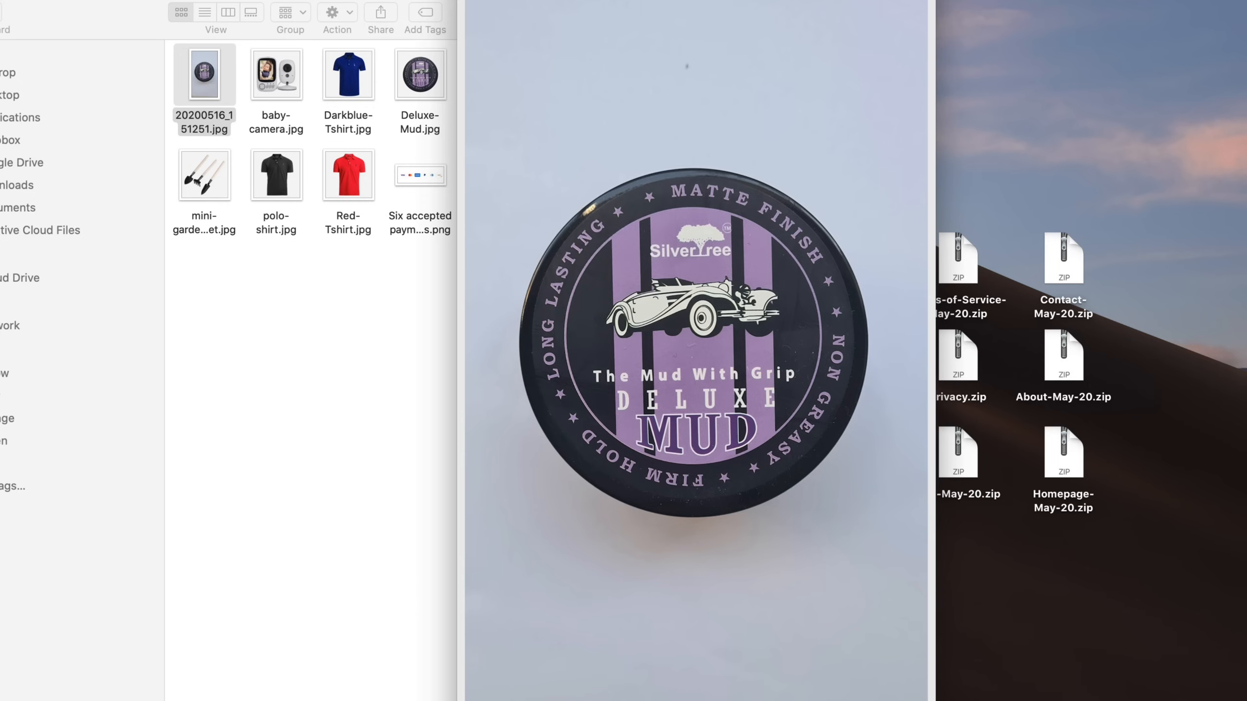
left_click(430, 91)
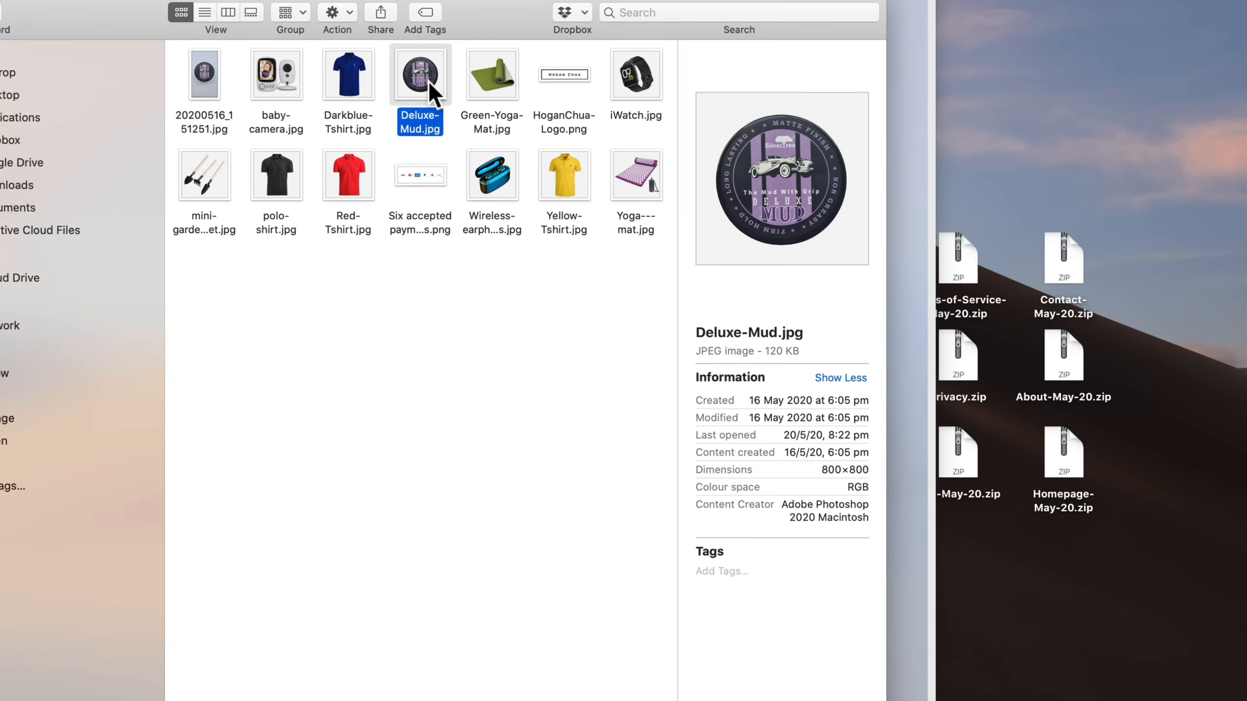
double_click(430, 91)
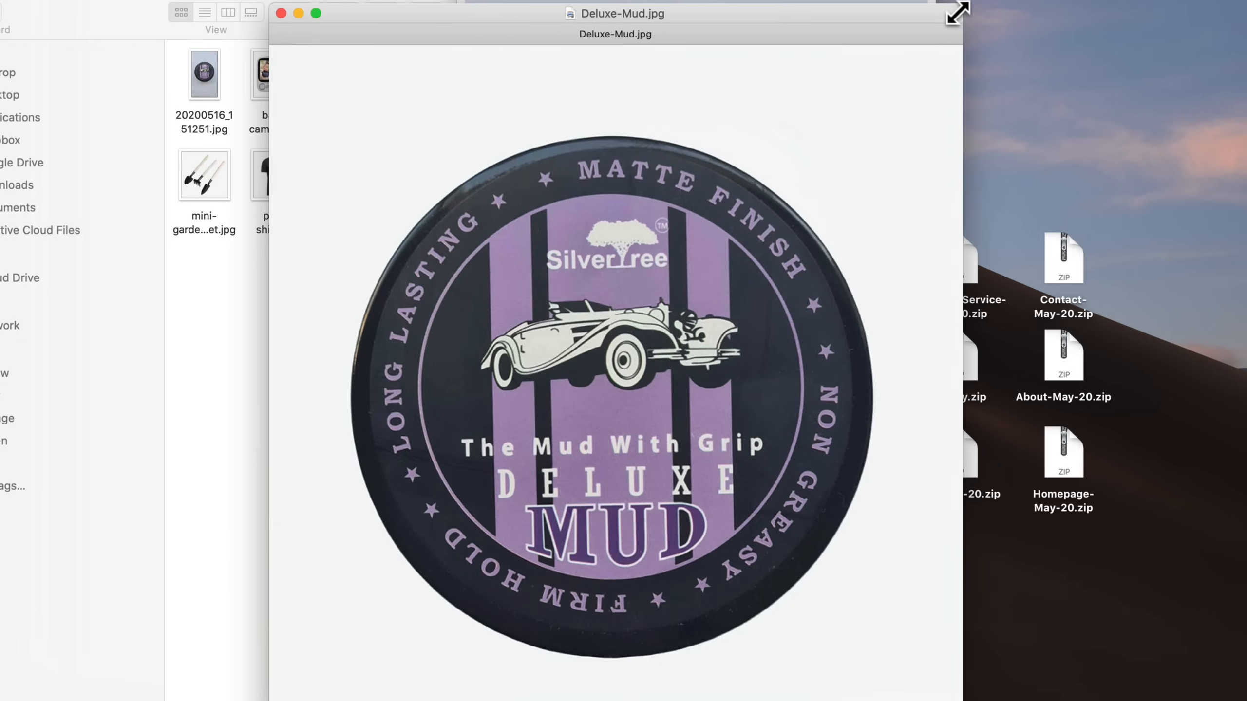
left_click_drag(957, 13, 533, 40)
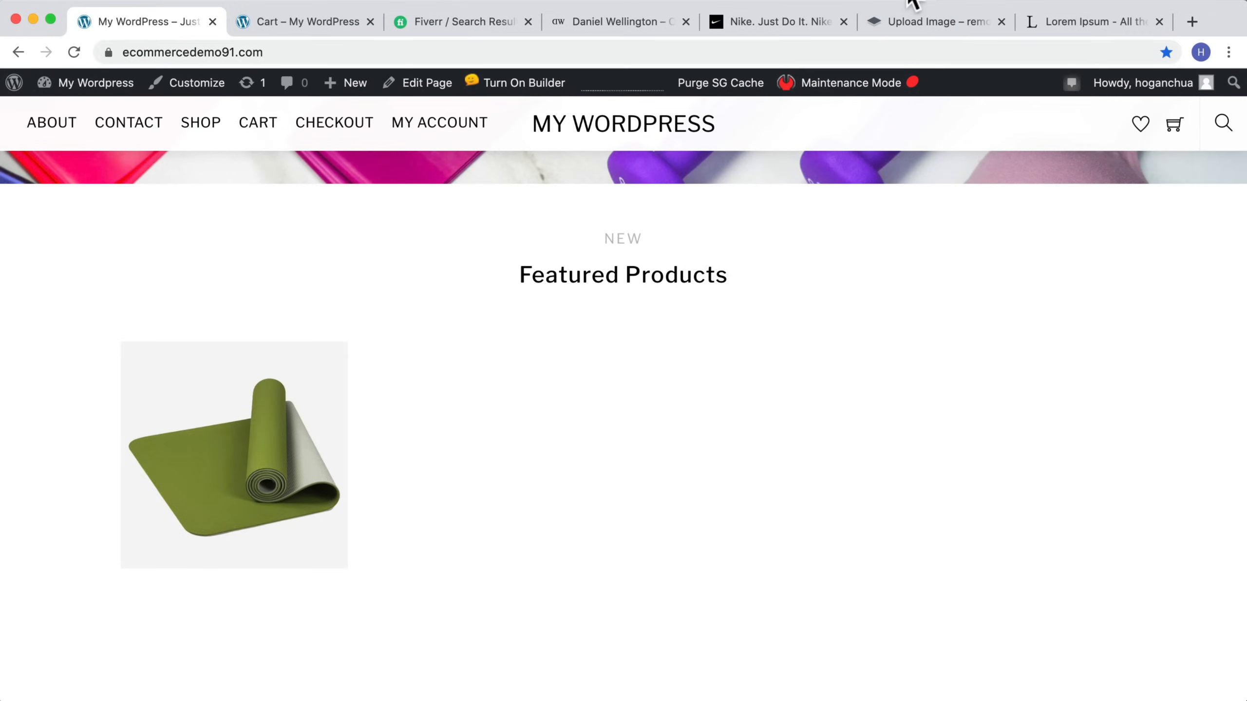
Step: Upload the 20200516_151251.jpg photo to remove.bg to strip its background
left_click(912, 23)
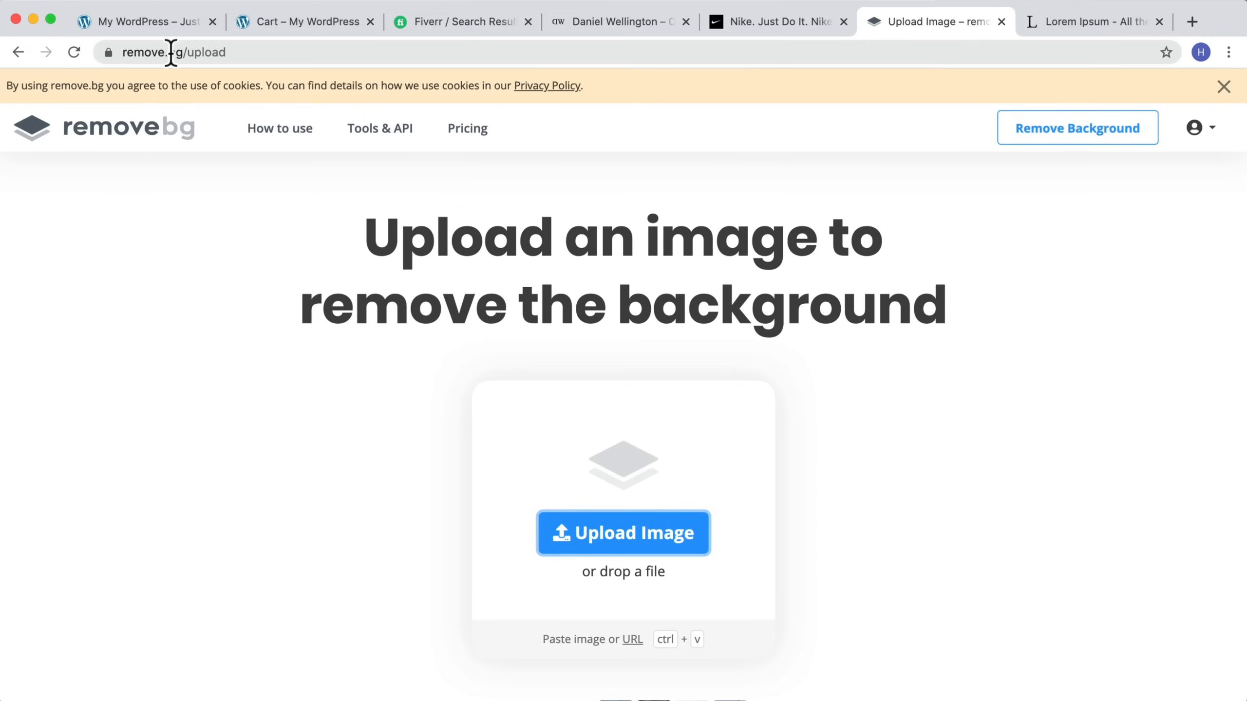
left_click(663, 540)
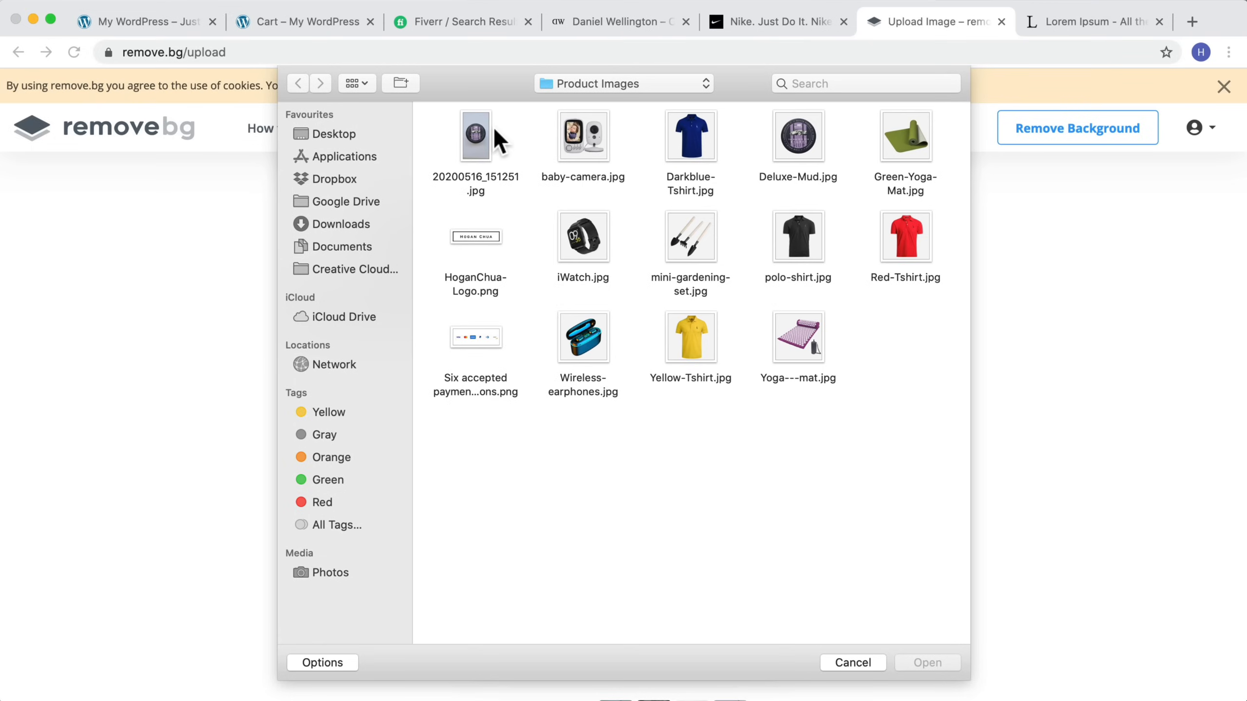
left_click(488, 139)
left_click(957, 661)
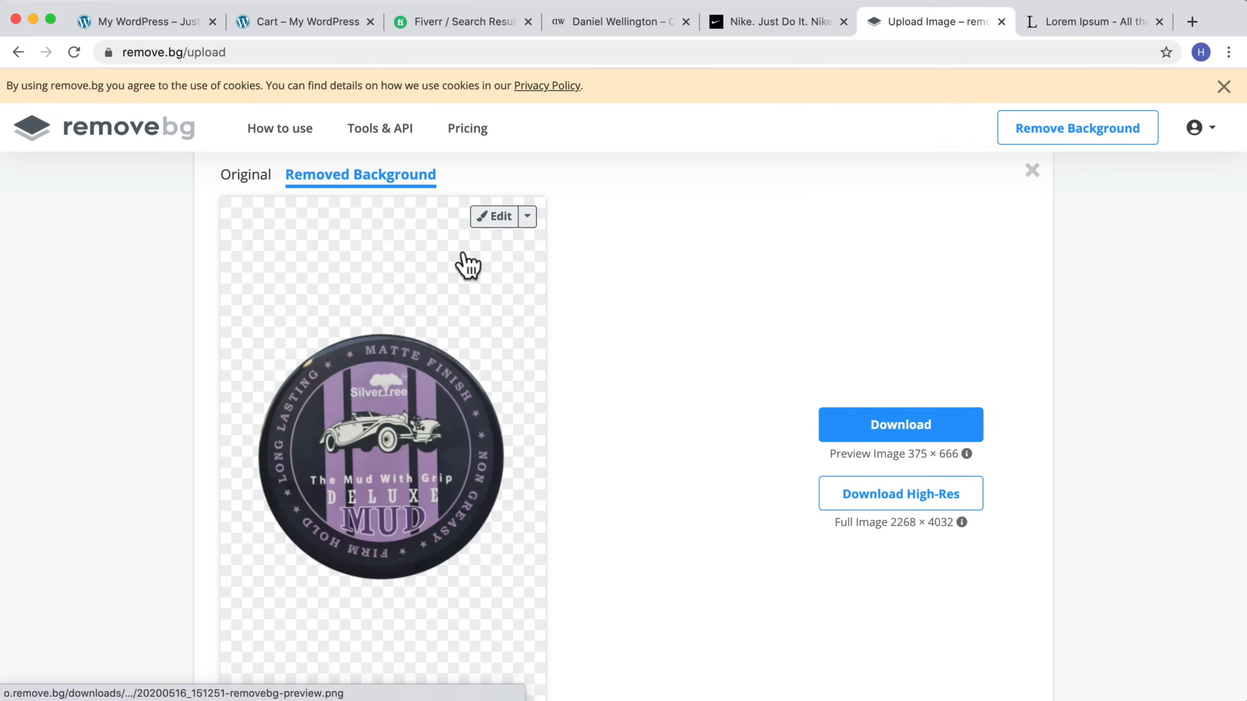
Step: Edit the cut-out image and set a custom background colour of #f6f6f6
scroll(517, 412, "down", 3)
scroll(517, 412, "up", 4)
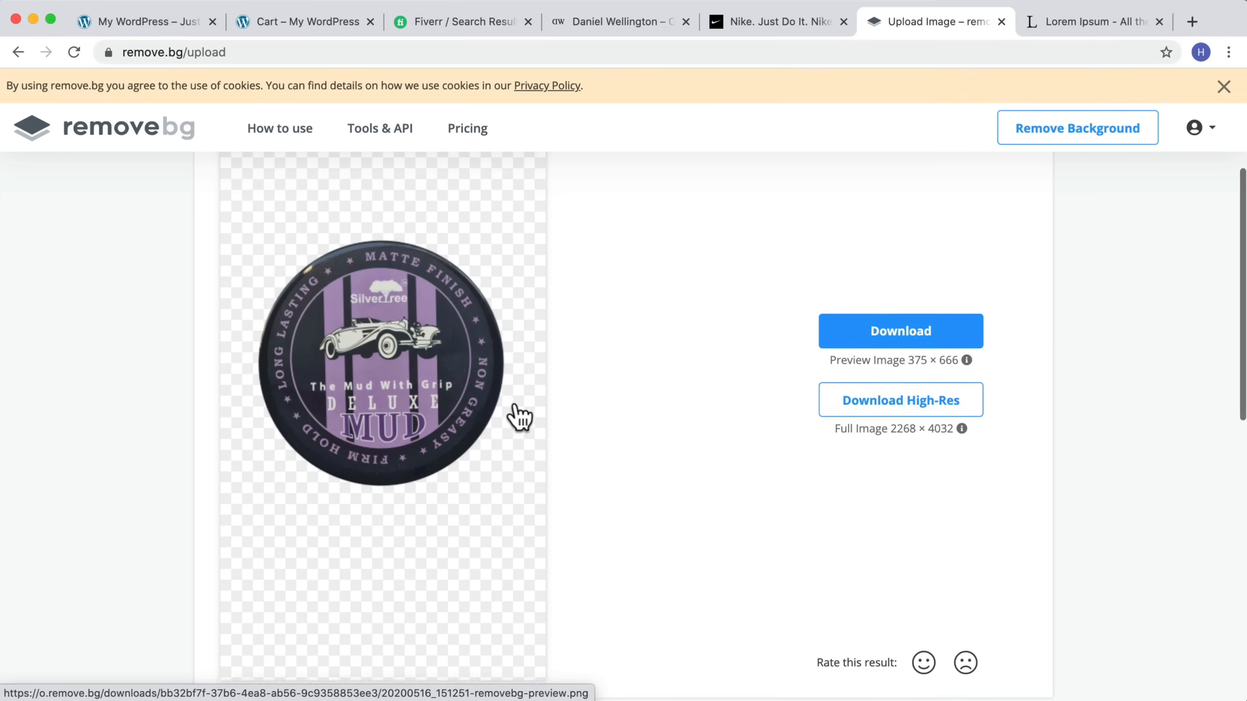
left_click(497, 230)
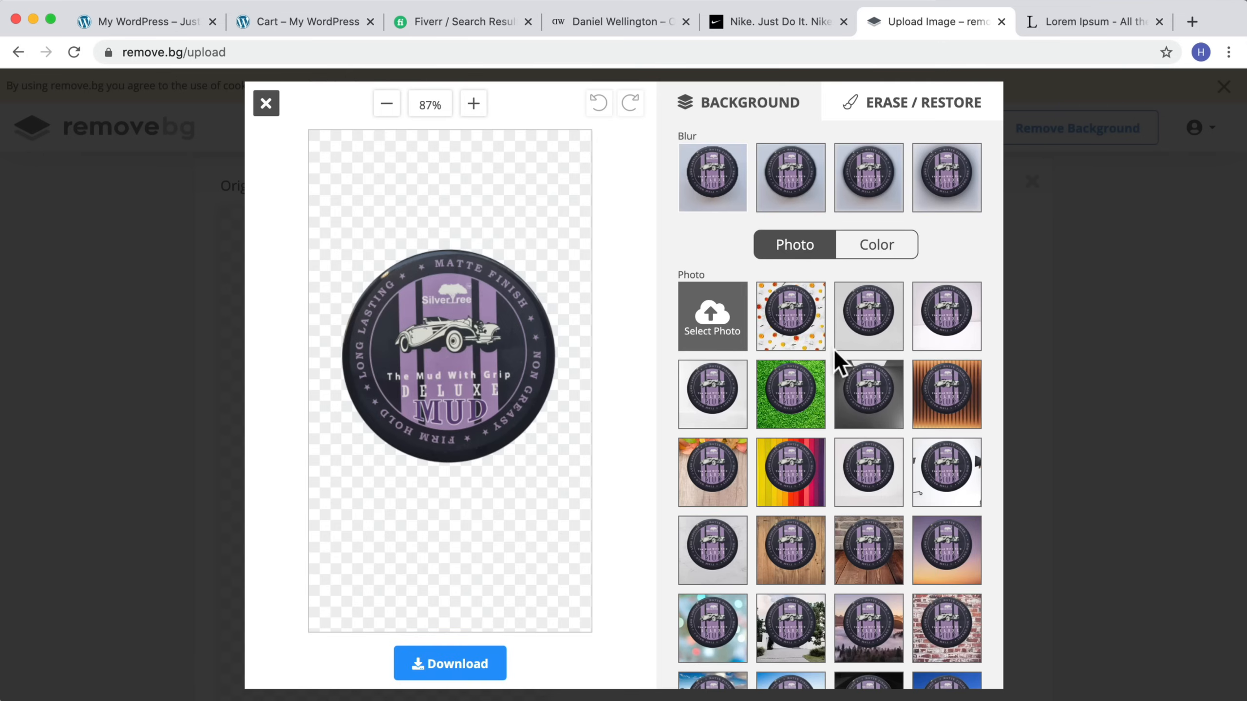
left_click(876, 247)
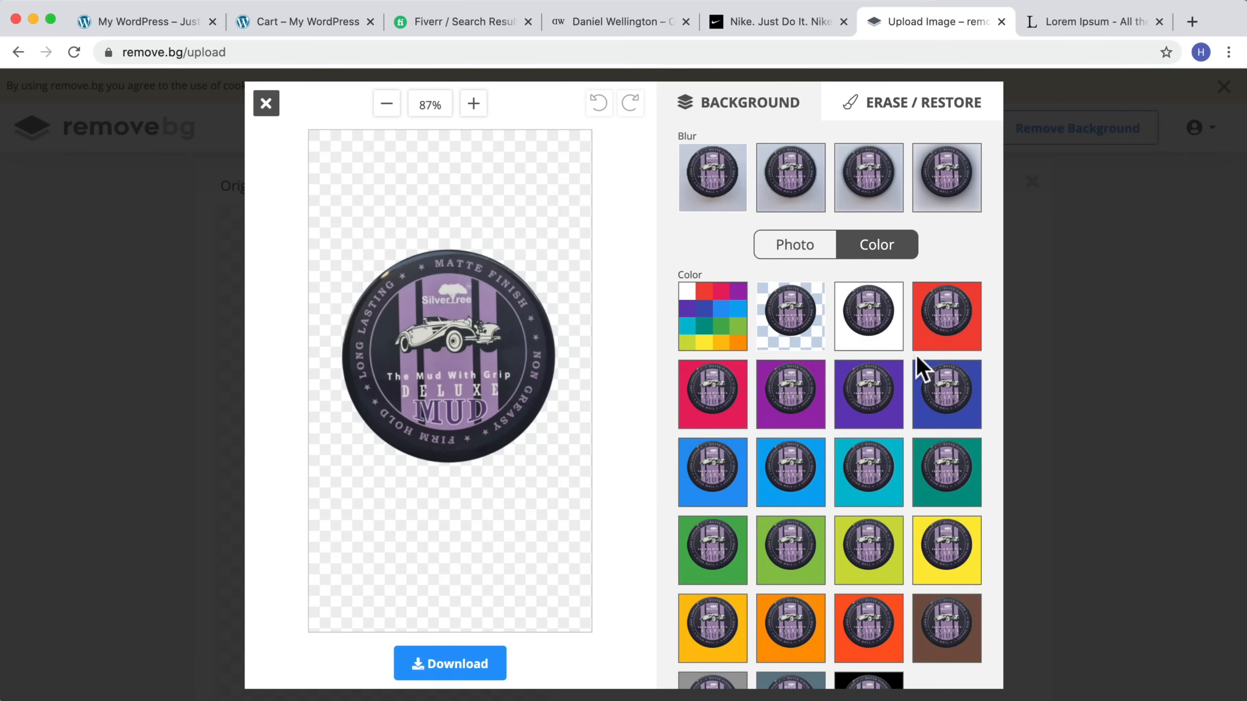
left_click(722, 322)
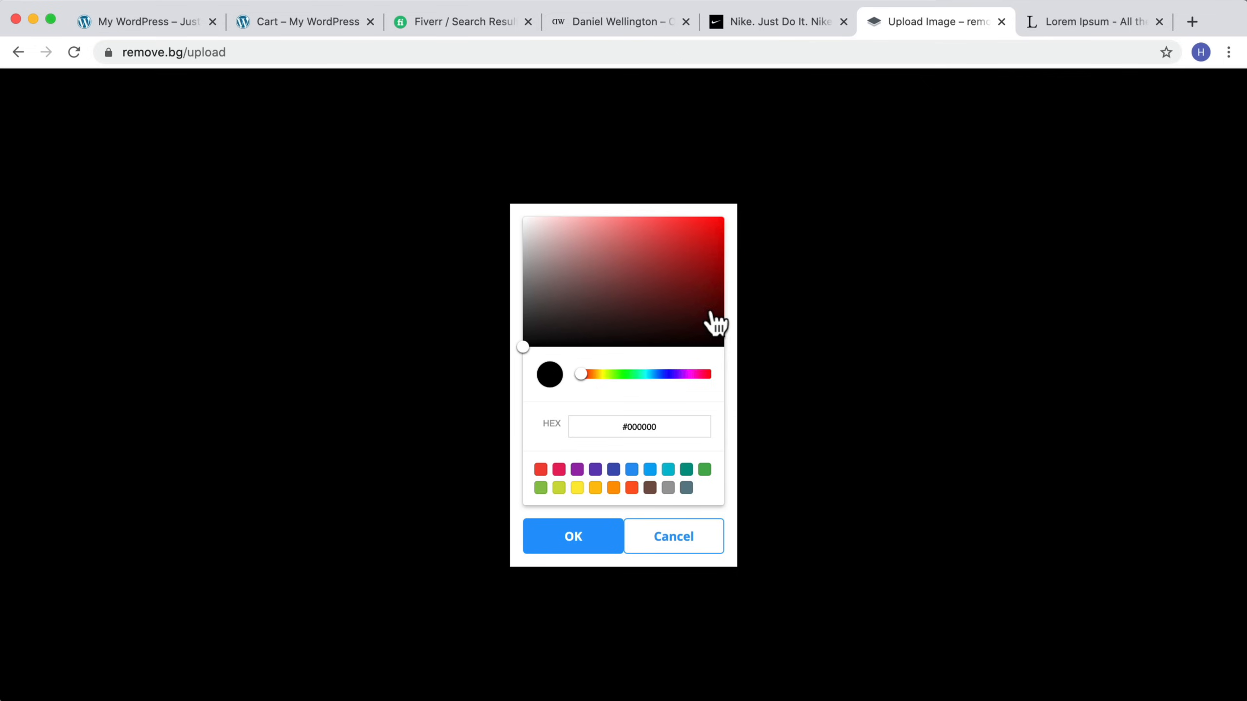
left_click(570, 426)
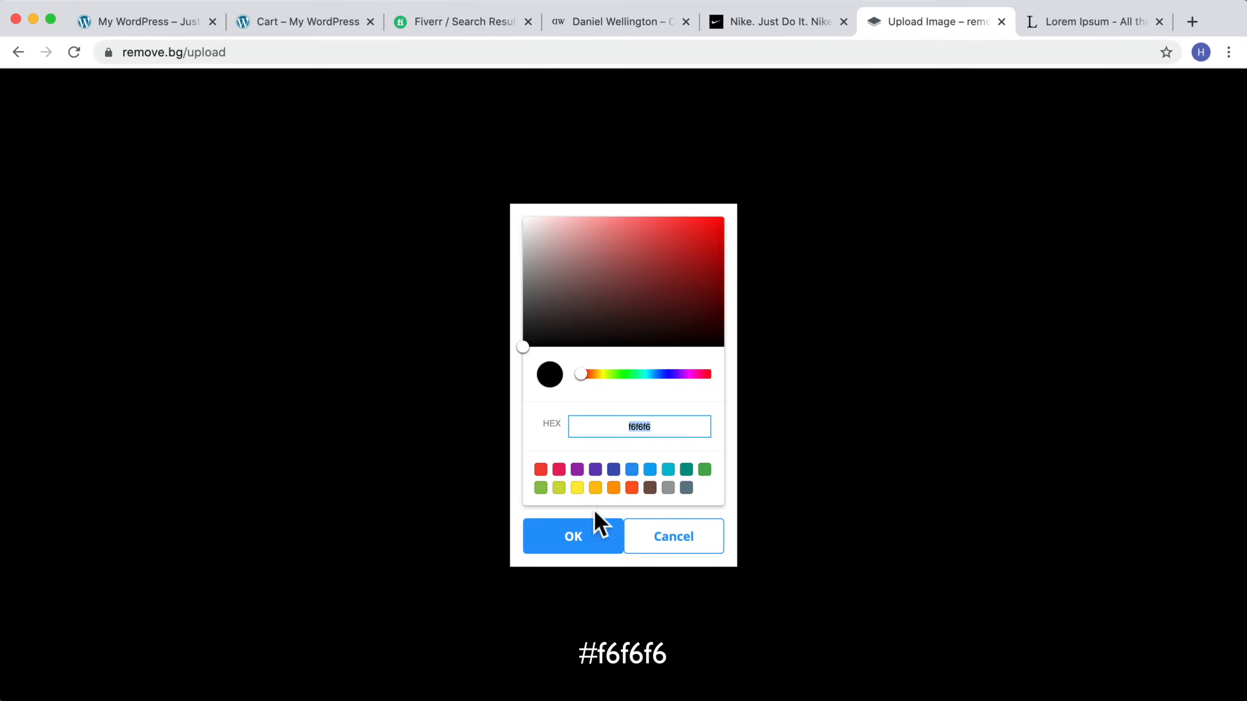
left_click(592, 526)
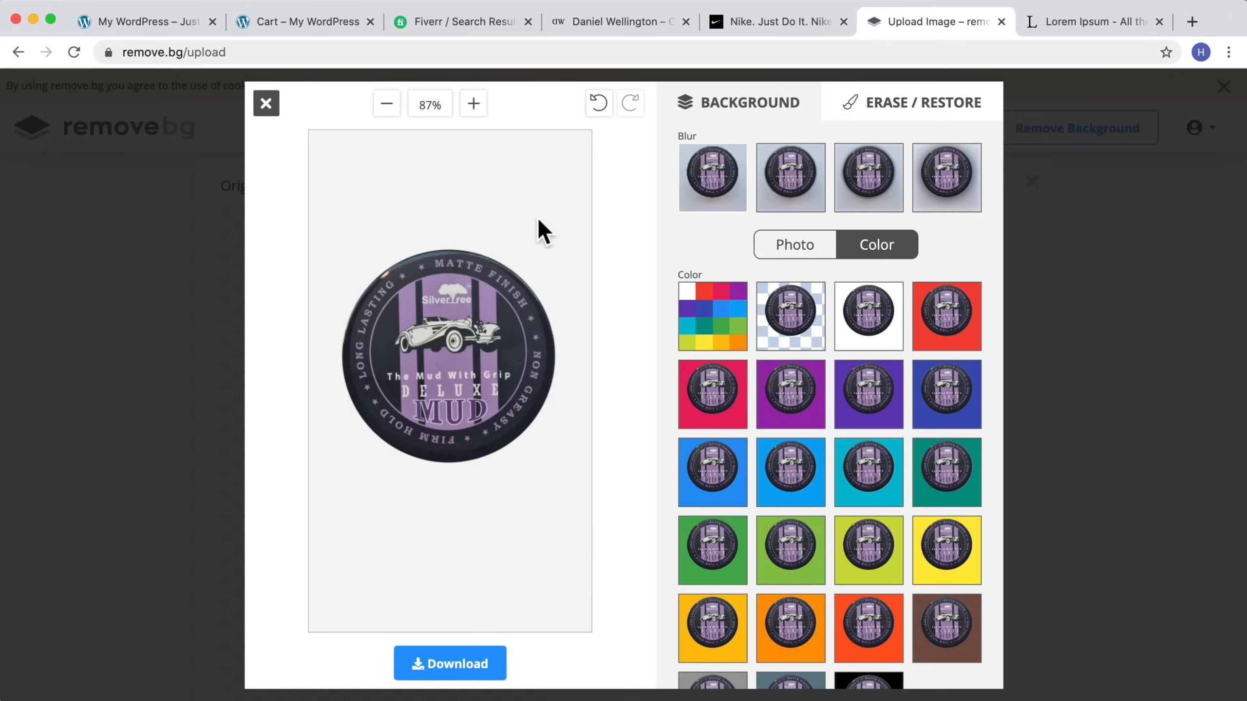
Step: Look through the erase/restore and background options, then close the editor
left_click(907, 110)
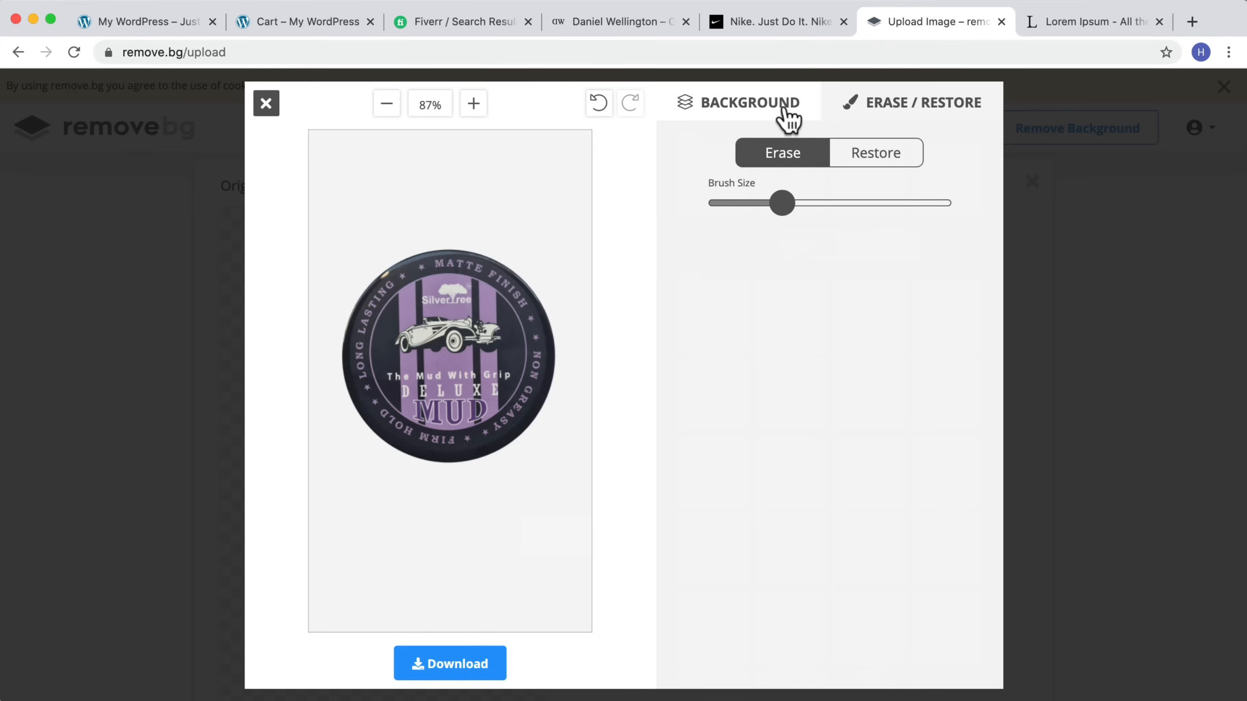
left_click(752, 109)
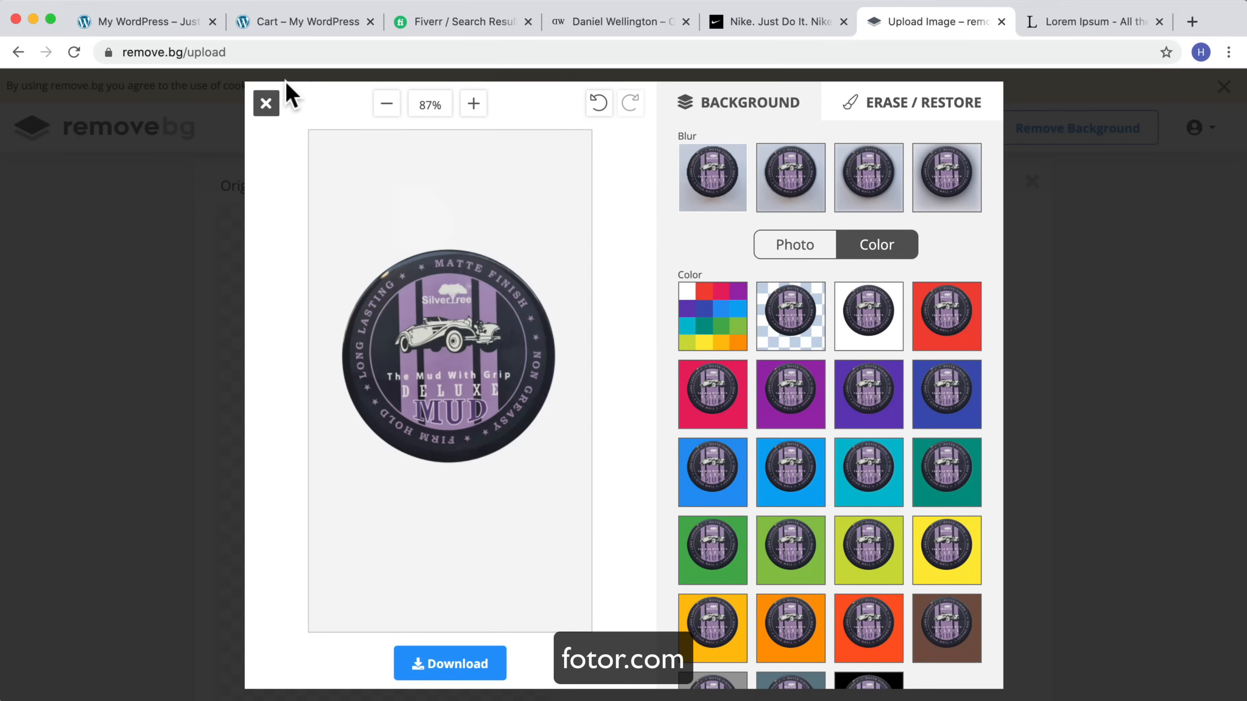
left_click(266, 103)
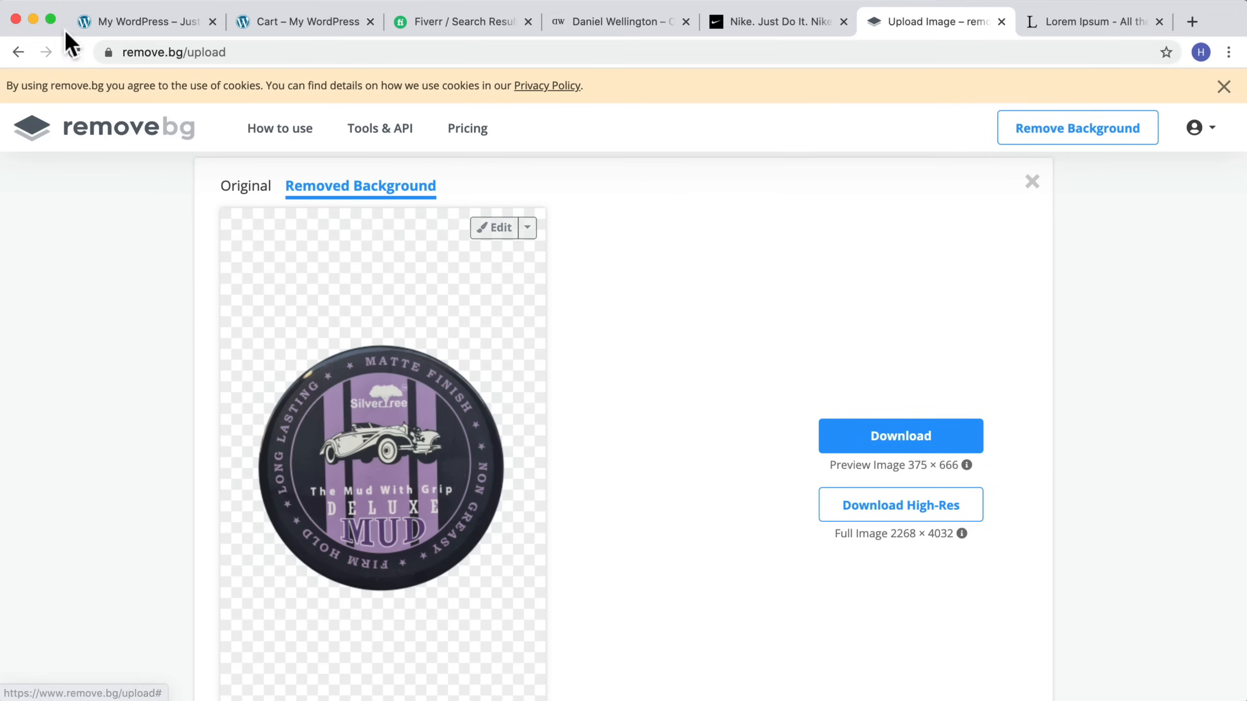
Step: Search Fiverr for product editing services
left_click(196, 22)
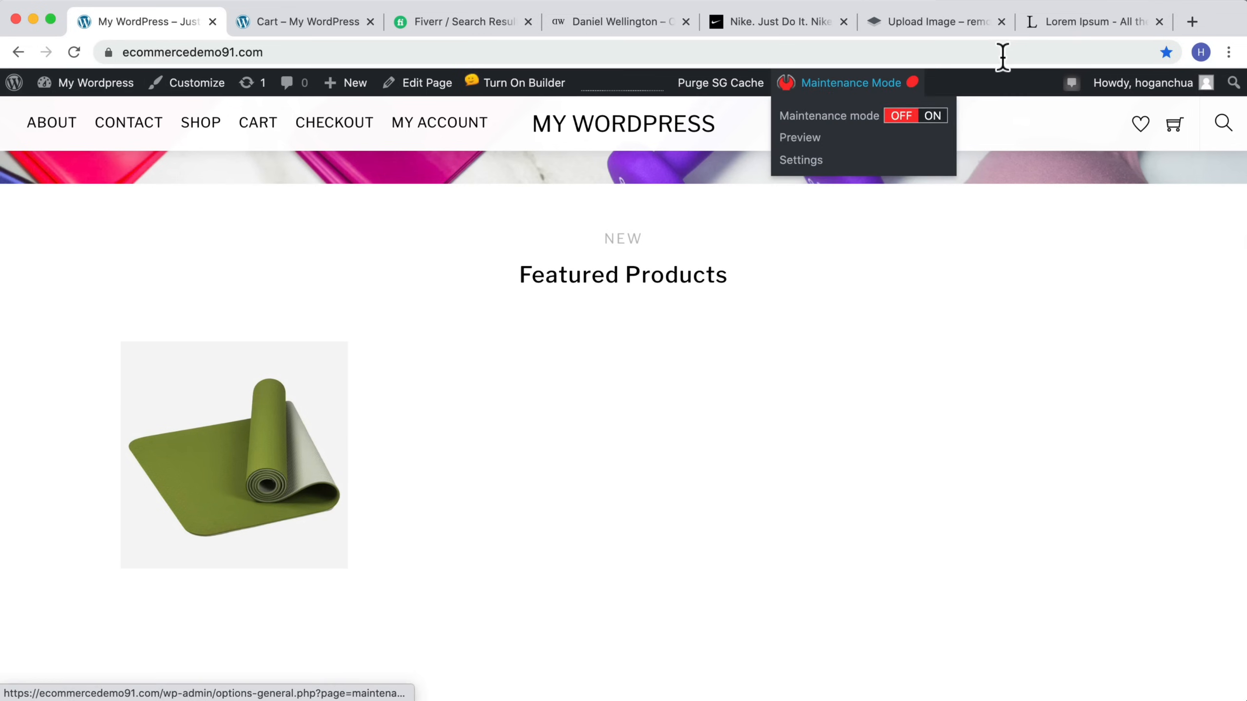
left_click(495, 26)
scroll(486, 292, "up", 5)
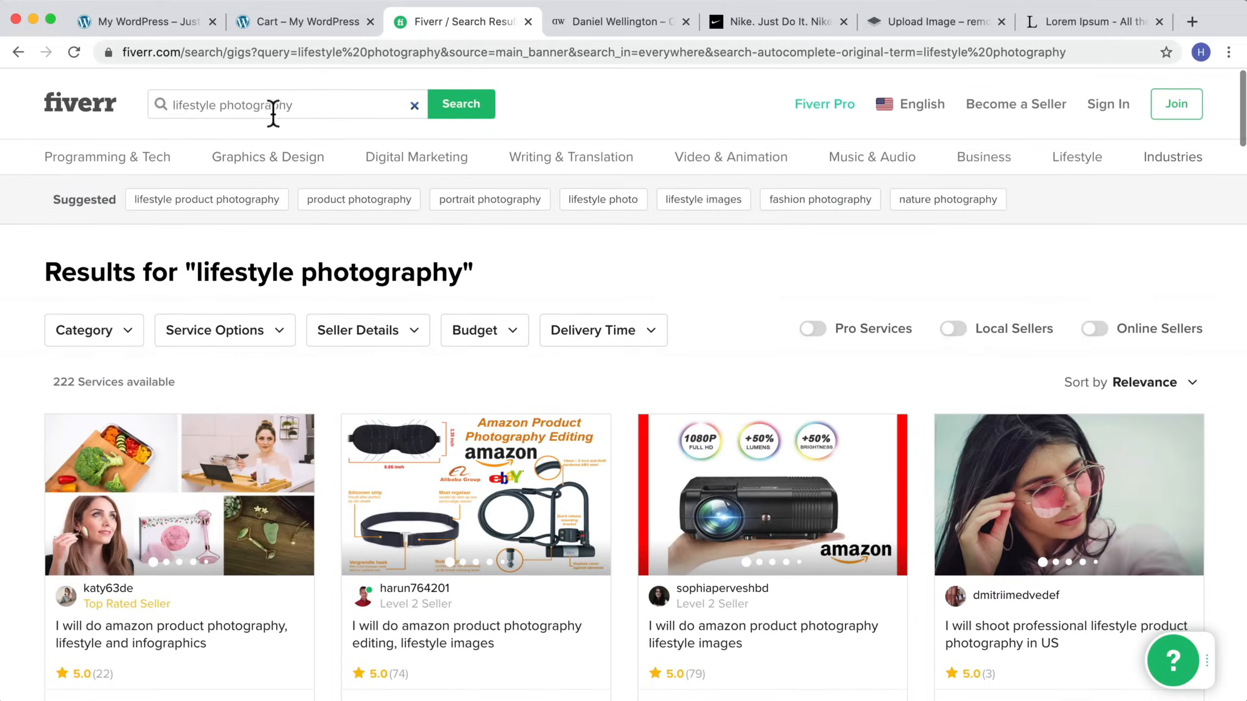
triple_click(273, 113)
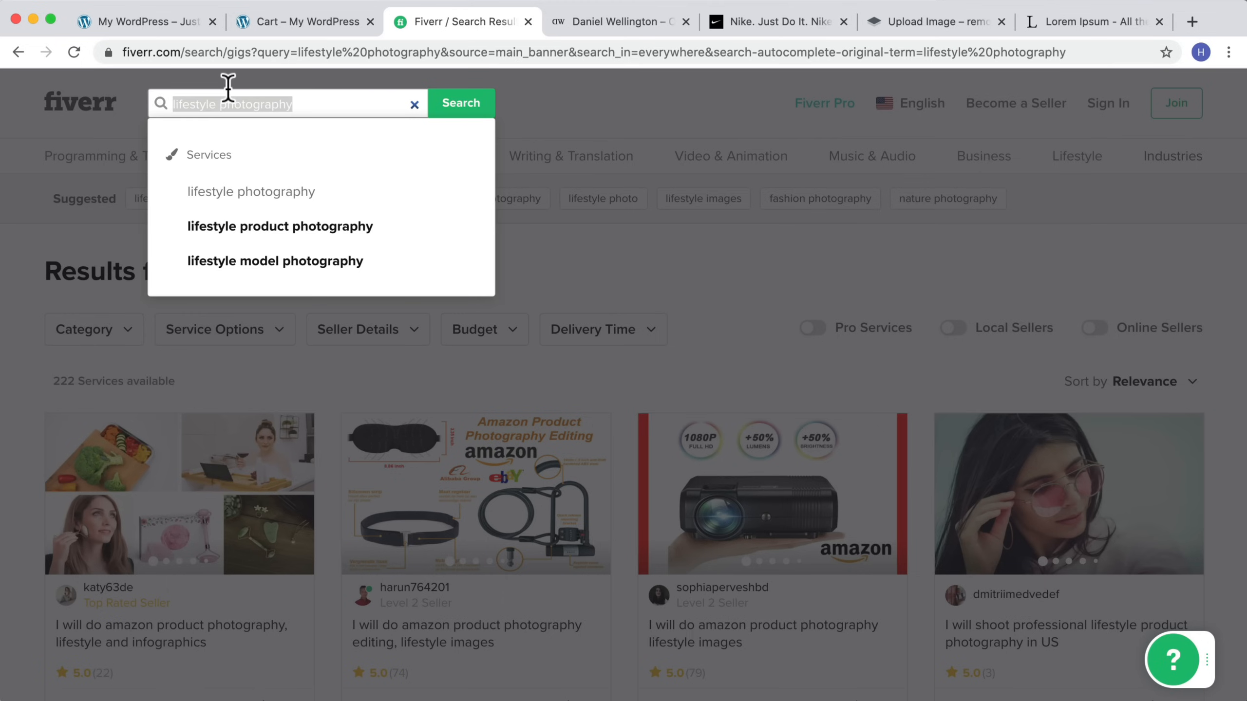
type("produc")
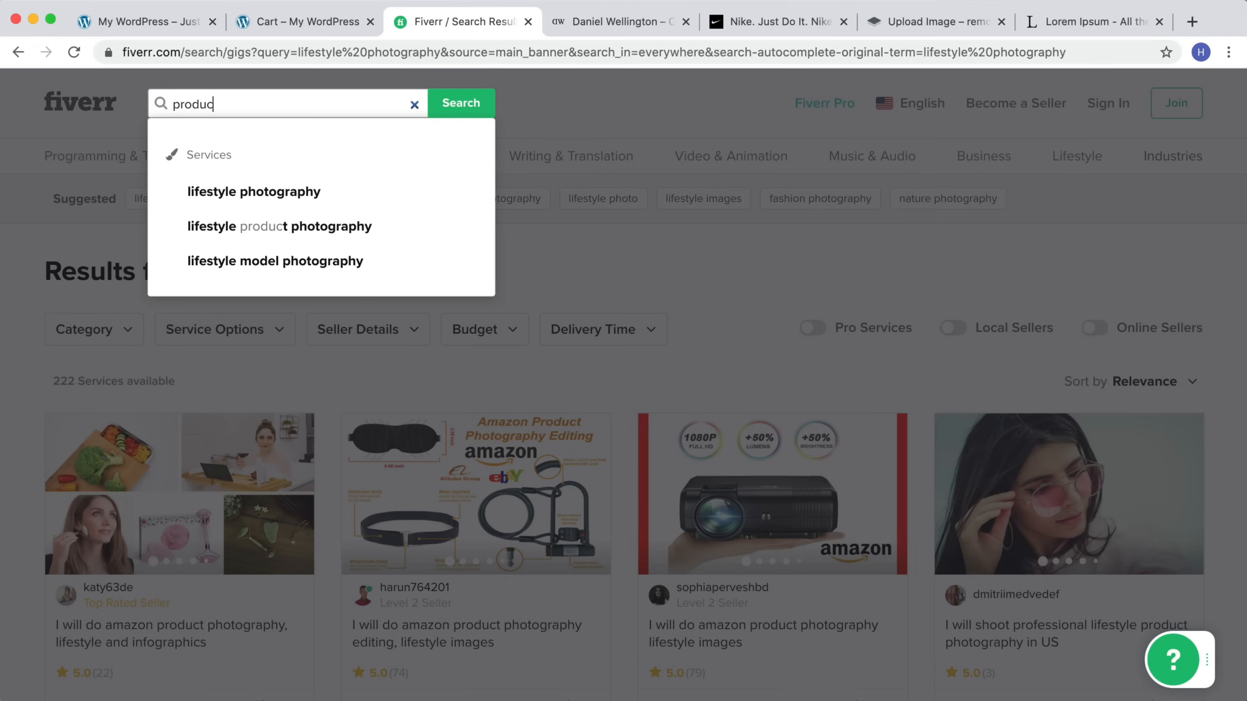
type("t pho")
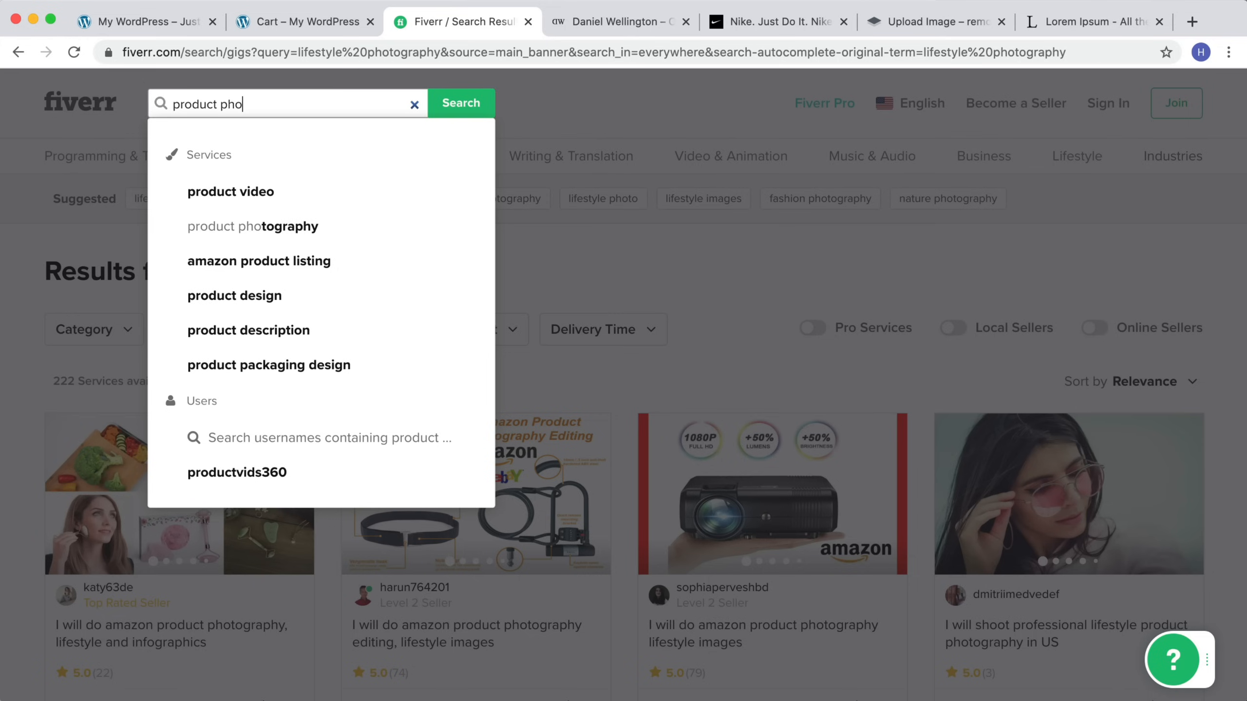
key("BackSpace")
key("BackSpace")
type("editi")
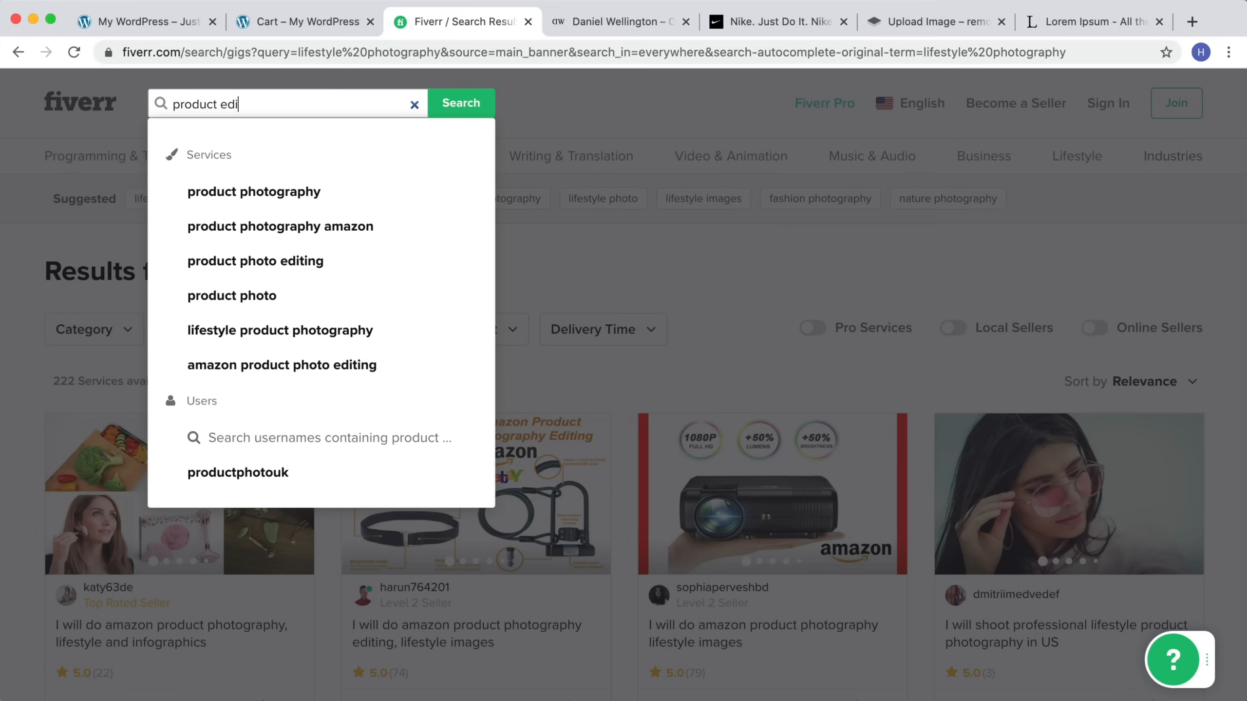
type("ng")
key("Return")
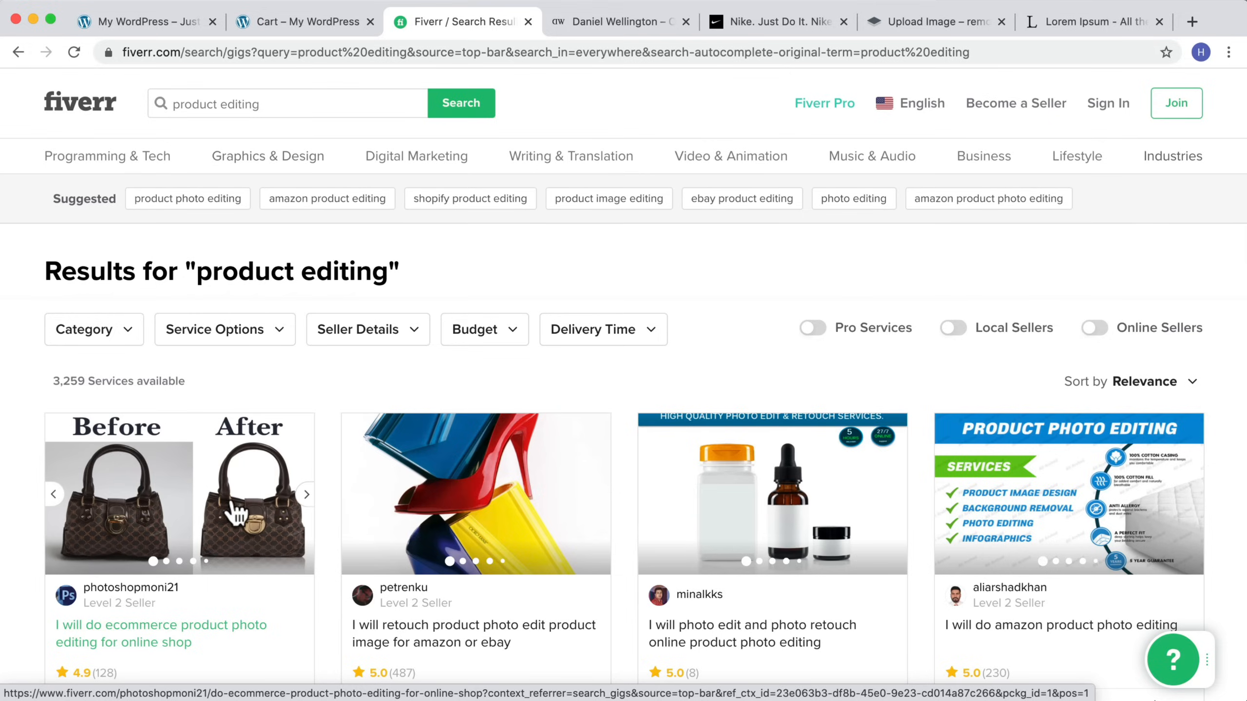
Step: Open the first ecommerce product photo editing gig and review its packages
left_click(235, 514)
scroll(441, 343, "down", 2)
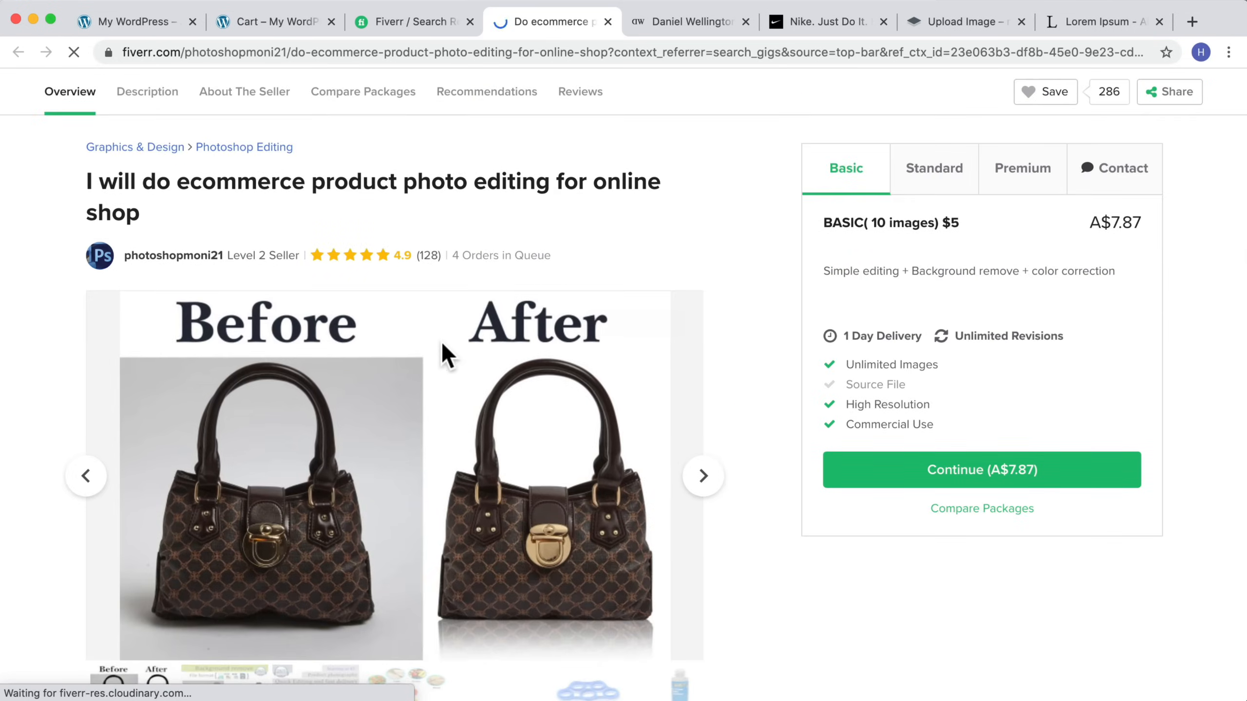
scroll(441, 340, "down", 2)
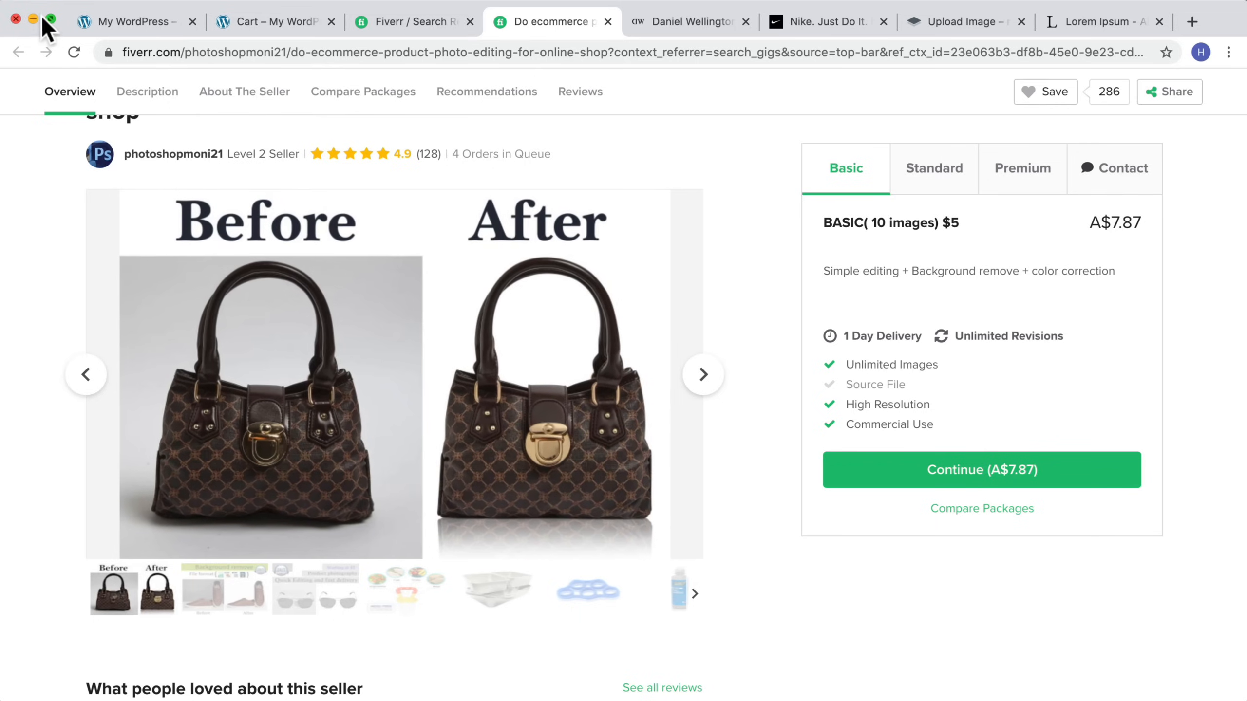
Step: Return to the store and open the WordPress dashboard
left_click(128, 31)
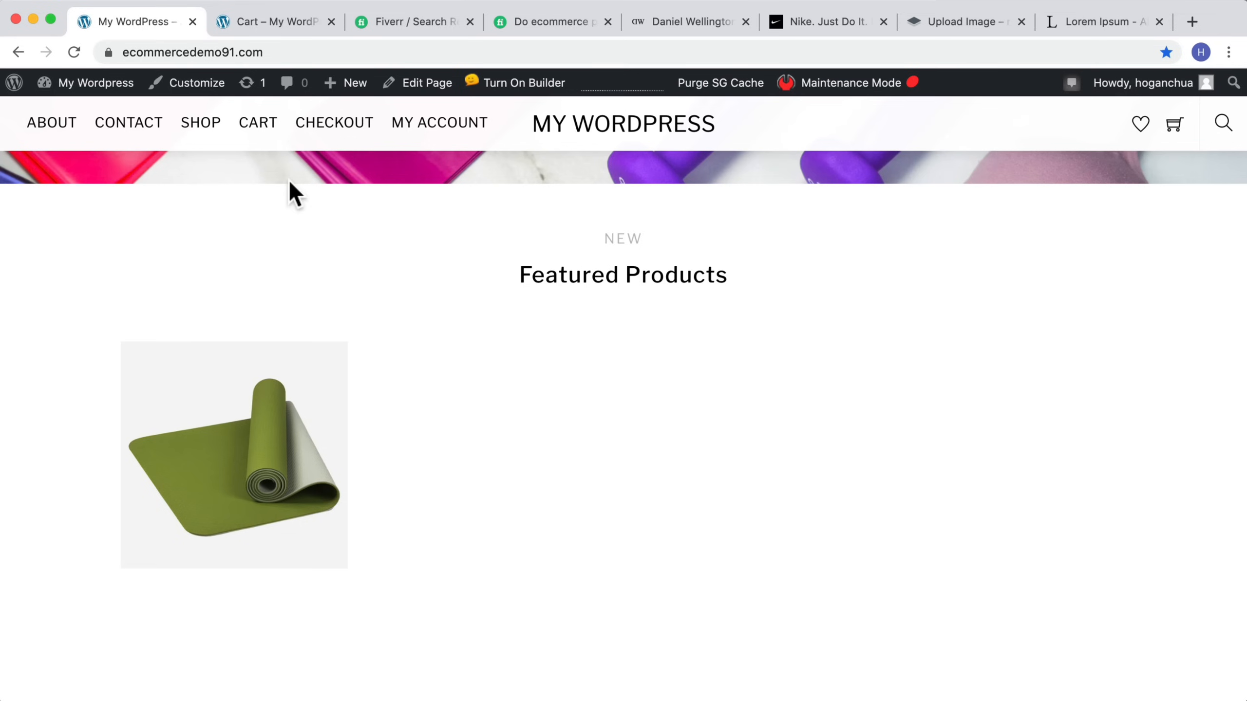
scroll(416, 400, "up", 4)
scroll(530, 341, "down", 3)
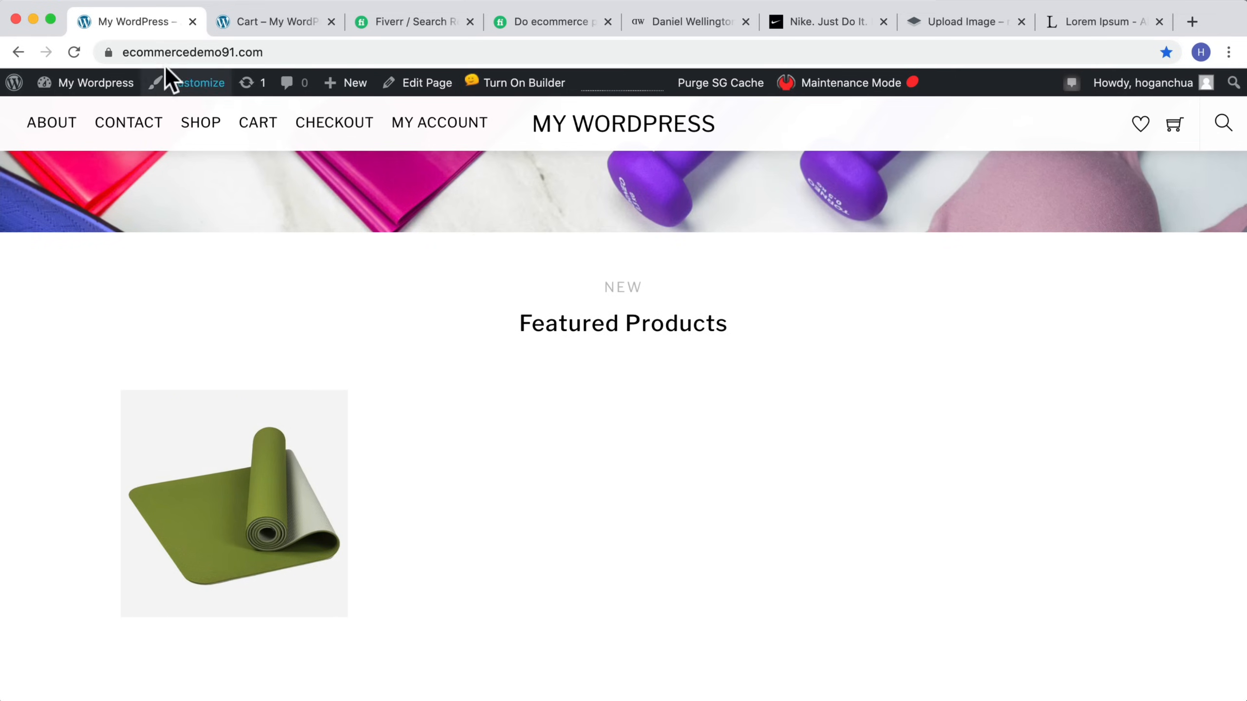
mouse_move(73, 85)
left_click(63, 115)
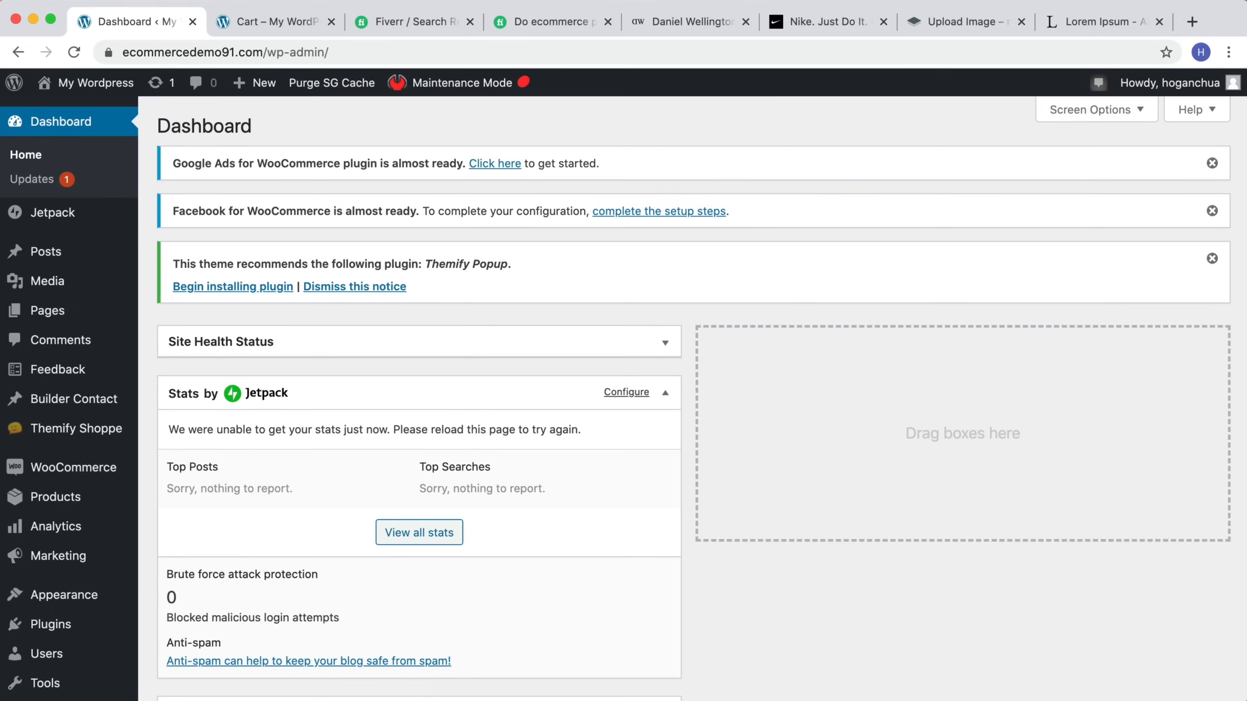
Step: Start a new product from the product list and name it T-Shirt
mouse_move(56, 499)
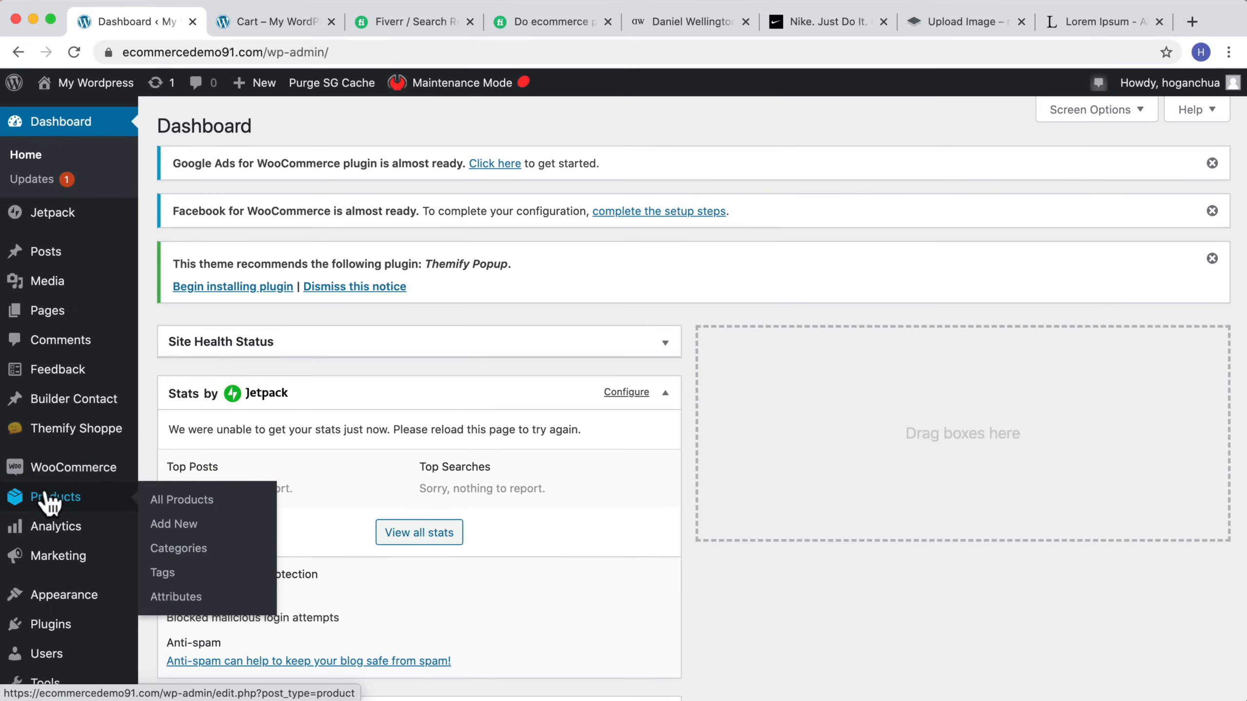
left_click(162, 501)
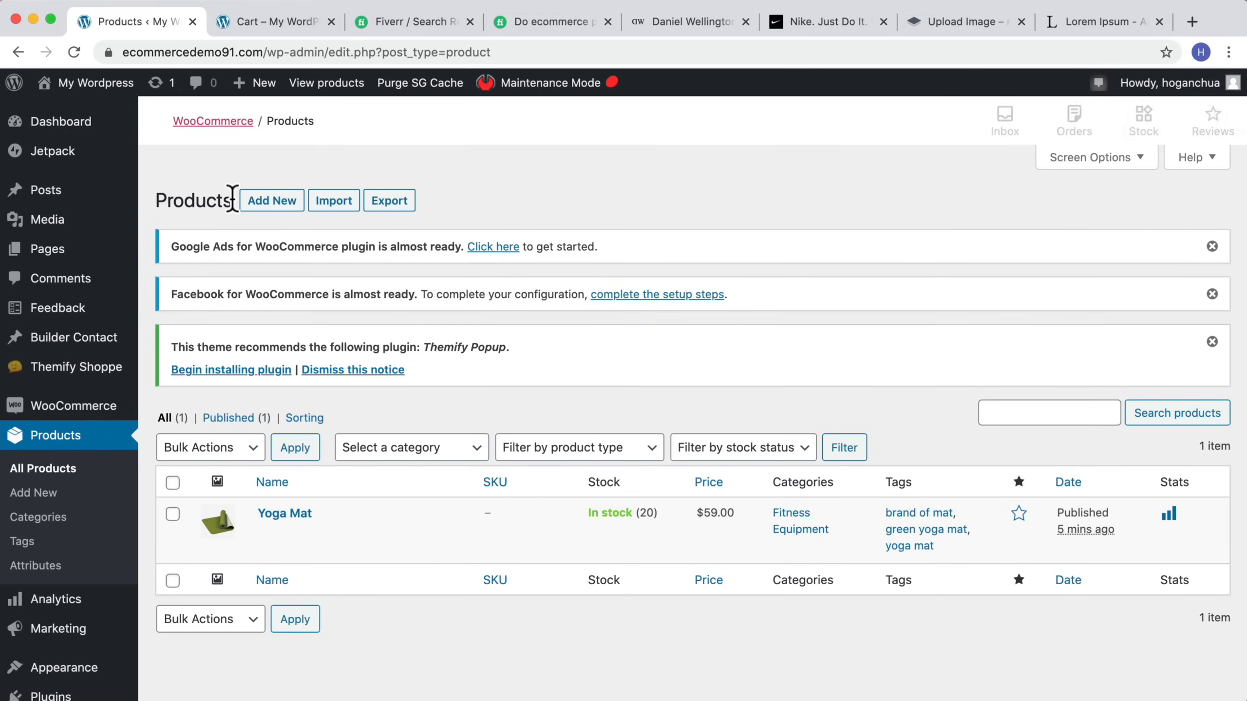
left_click(261, 208)
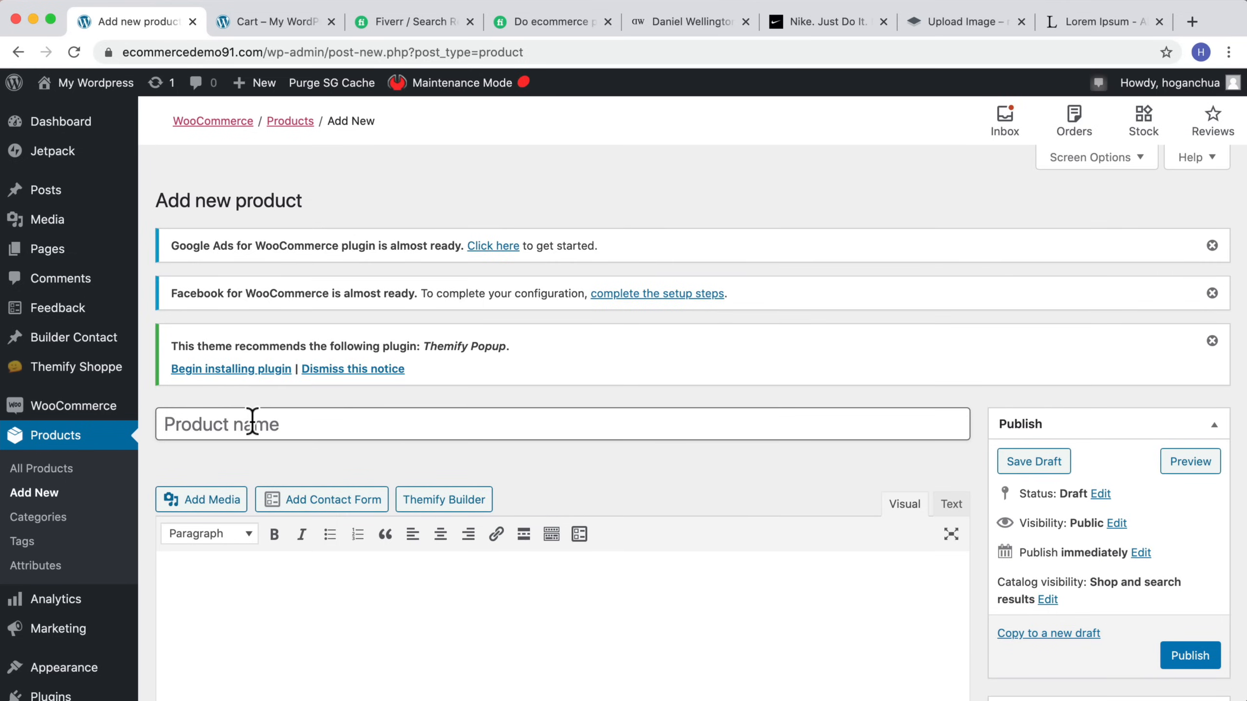
type("T-Shirt")
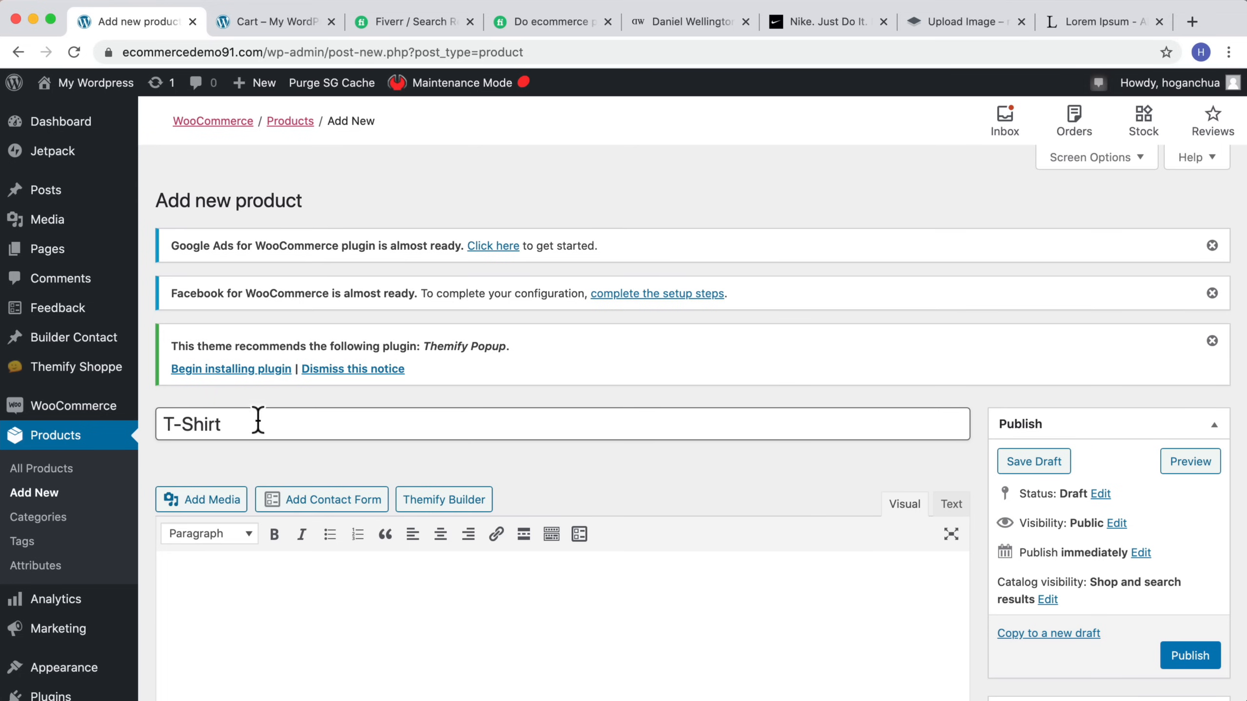
Step: Paste the copied Lorem Ipsum placeholder text into the product description and the short description
left_click(1092, 22)
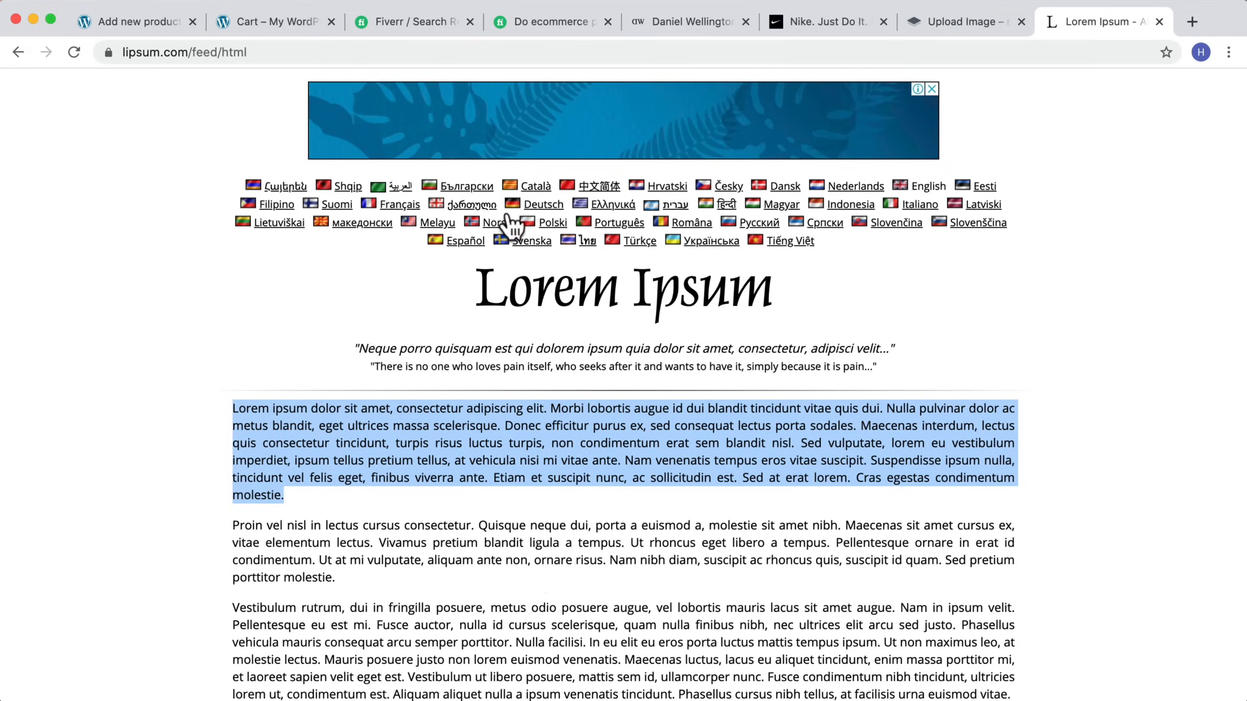
left_click(140, 21)
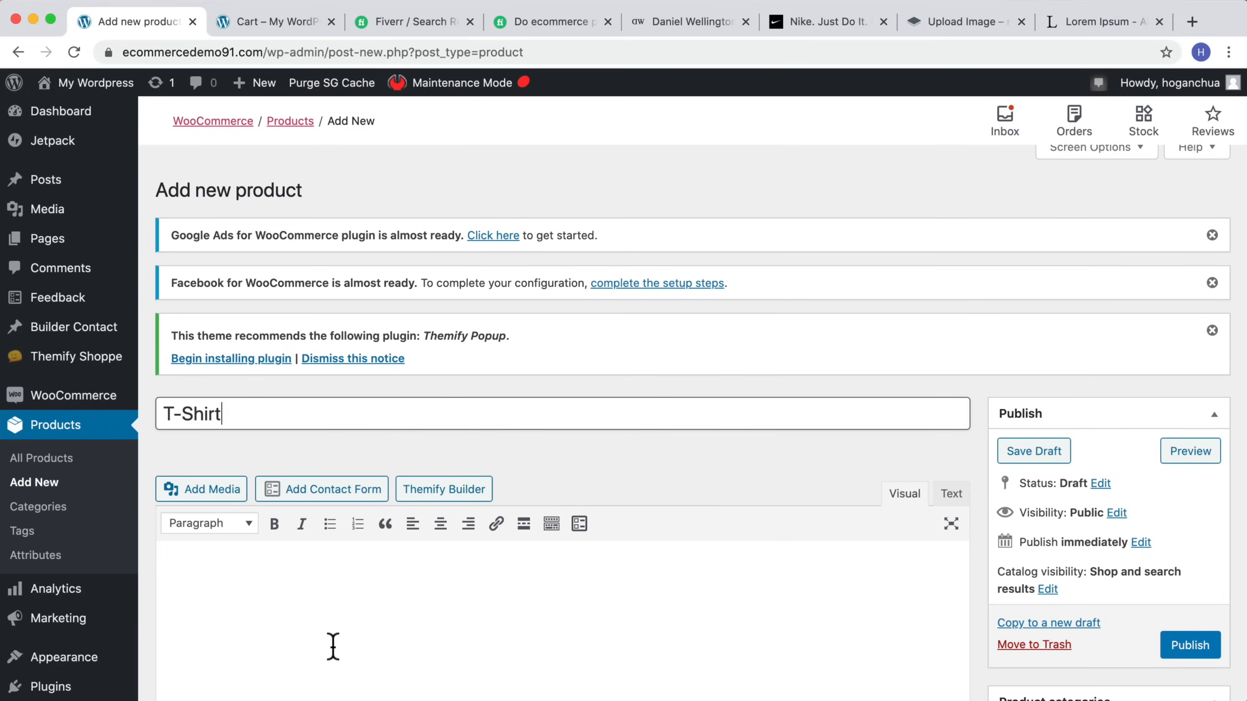
left_click(332, 646)
key("super+v")
scroll(332, 647, "down", 15)
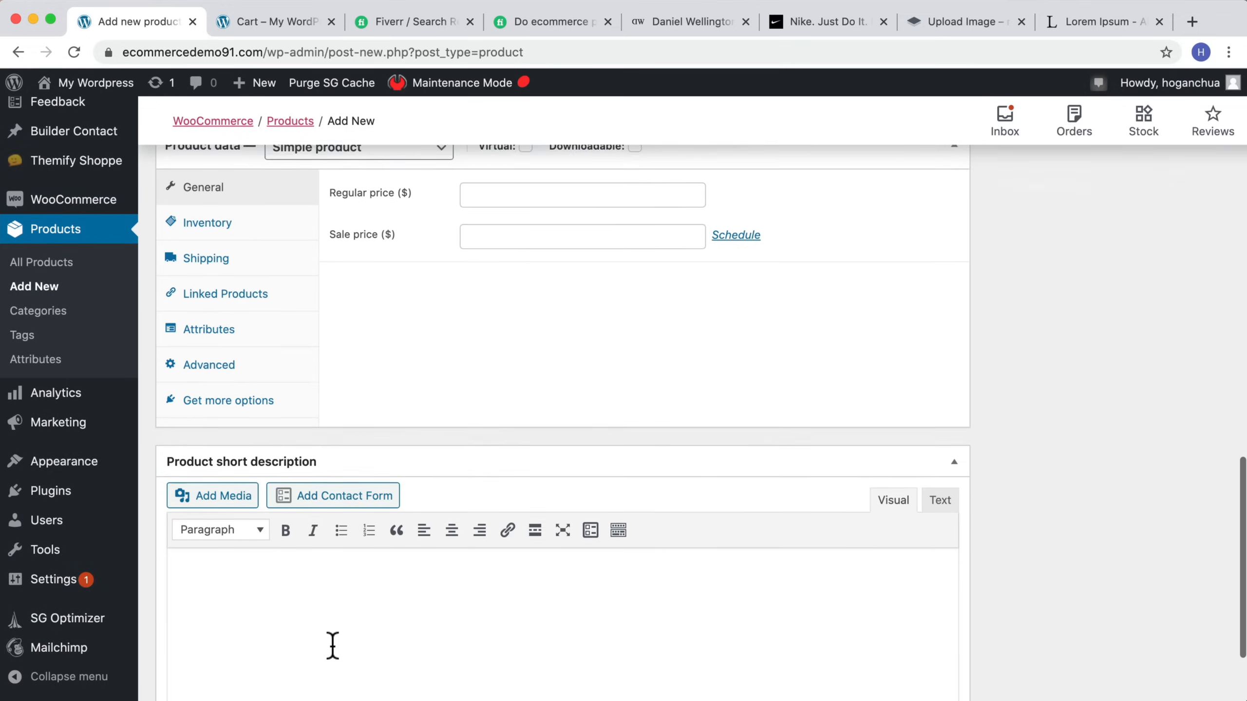
left_click(336, 529)
key("super+v")
Step: Set the product data type to Variable product
scroll(339, 530, "up", 15)
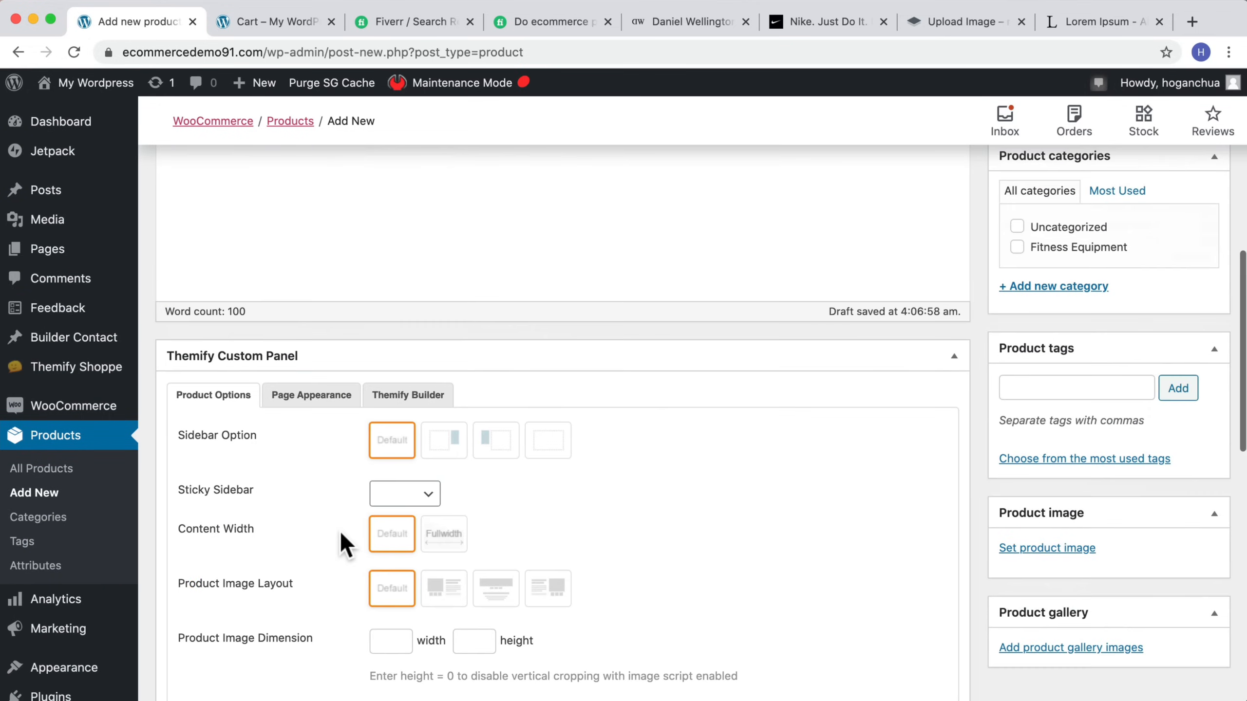
scroll(337, 540, "up", 5)
scroll(340, 535, "down", 15)
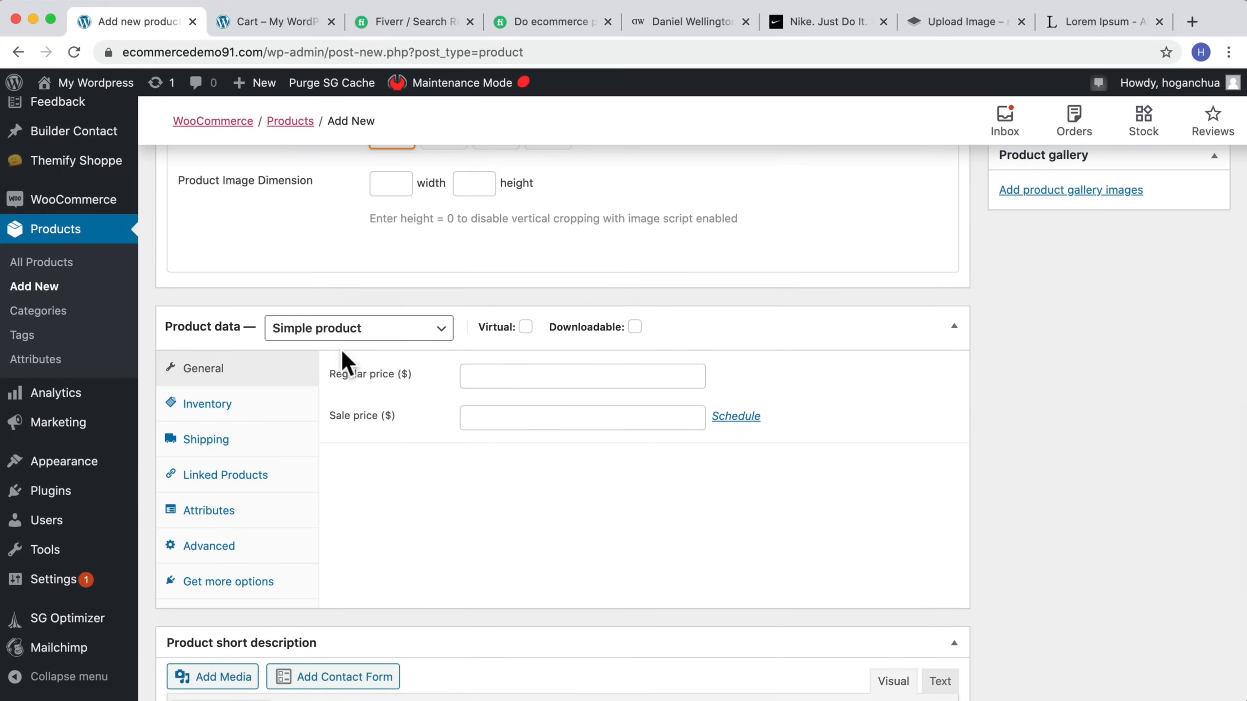
left_click(316, 336)
left_click(314, 378)
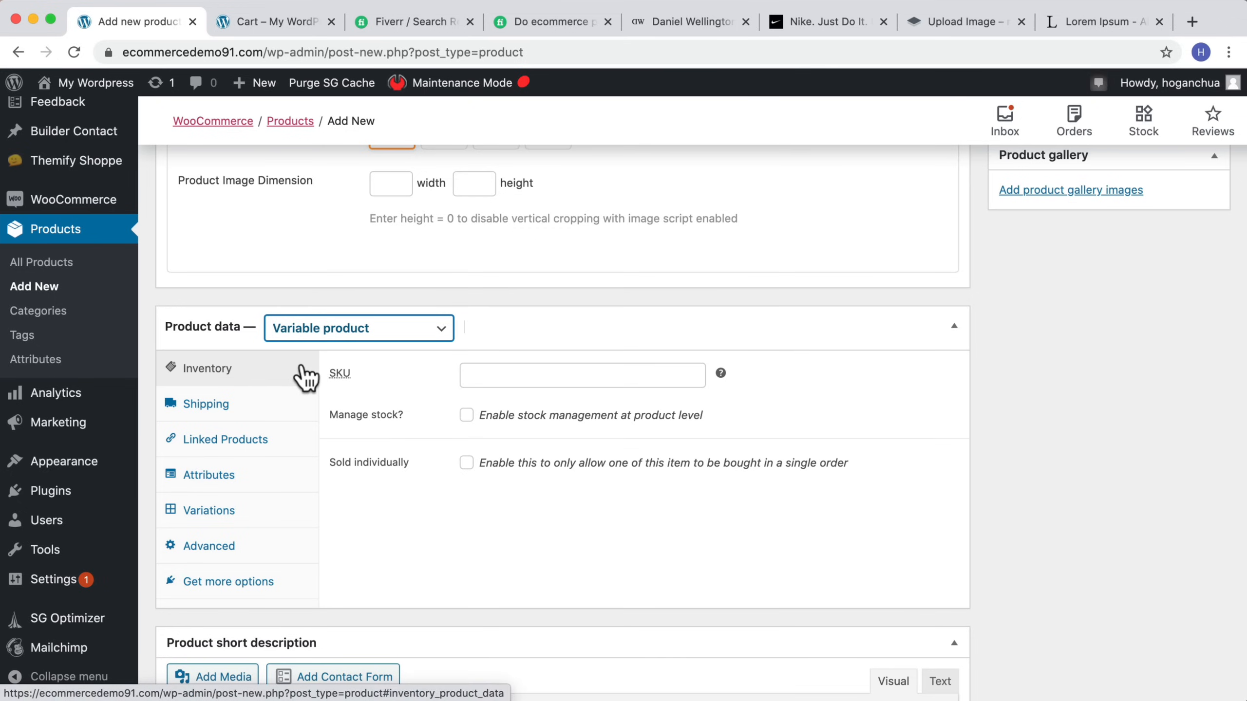
Step: Open the Shipping and Attributes sections of the product data to review their options
left_click(214, 411)
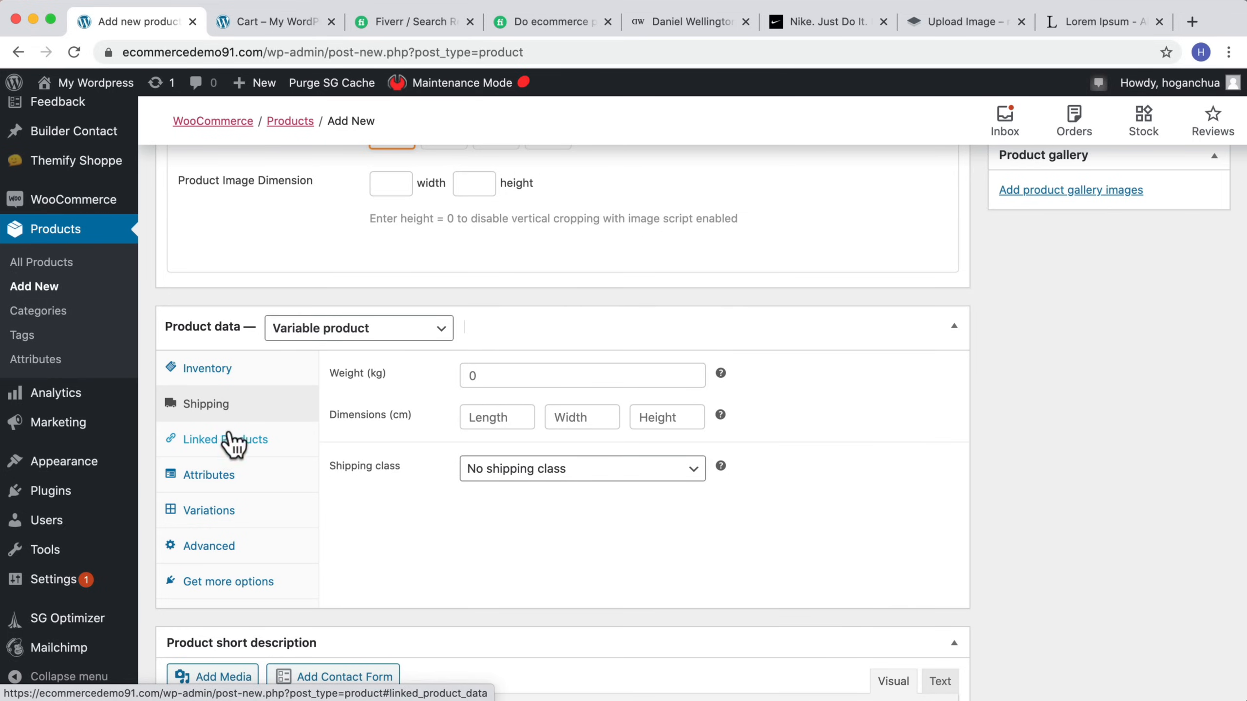
left_click(196, 476)
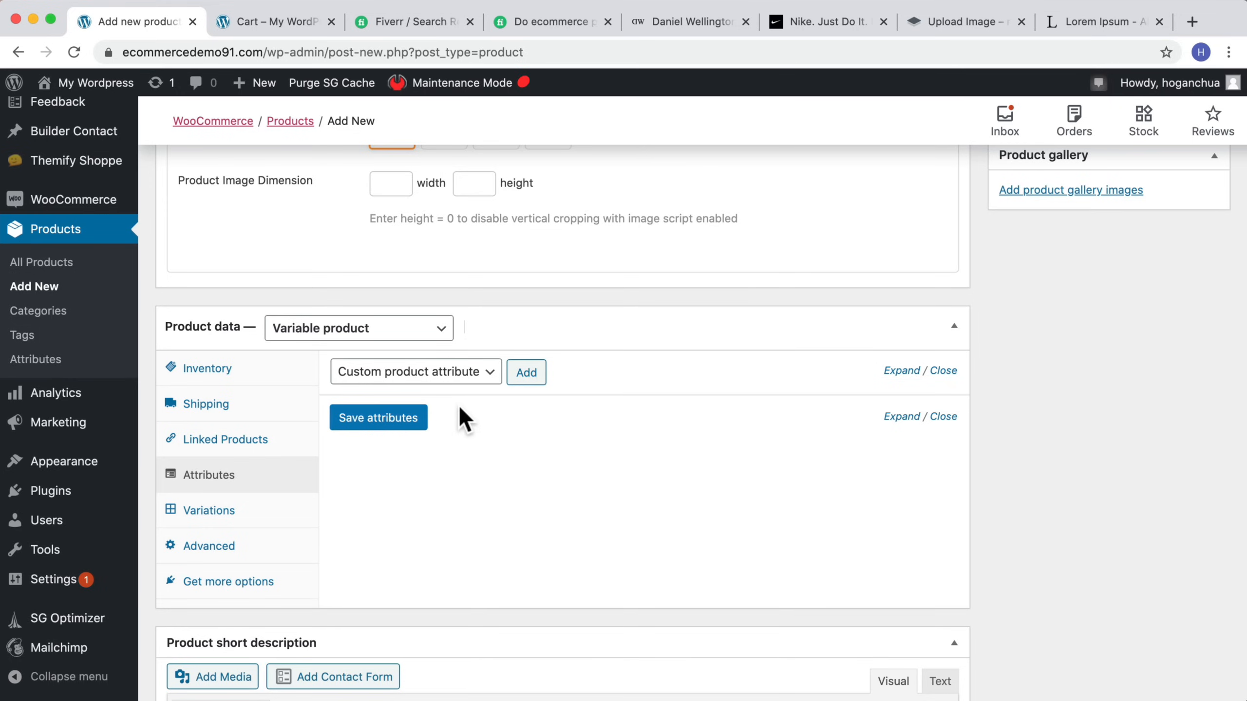
Step: Publish the T-Shirt product
scroll(456, 432, "up", 2)
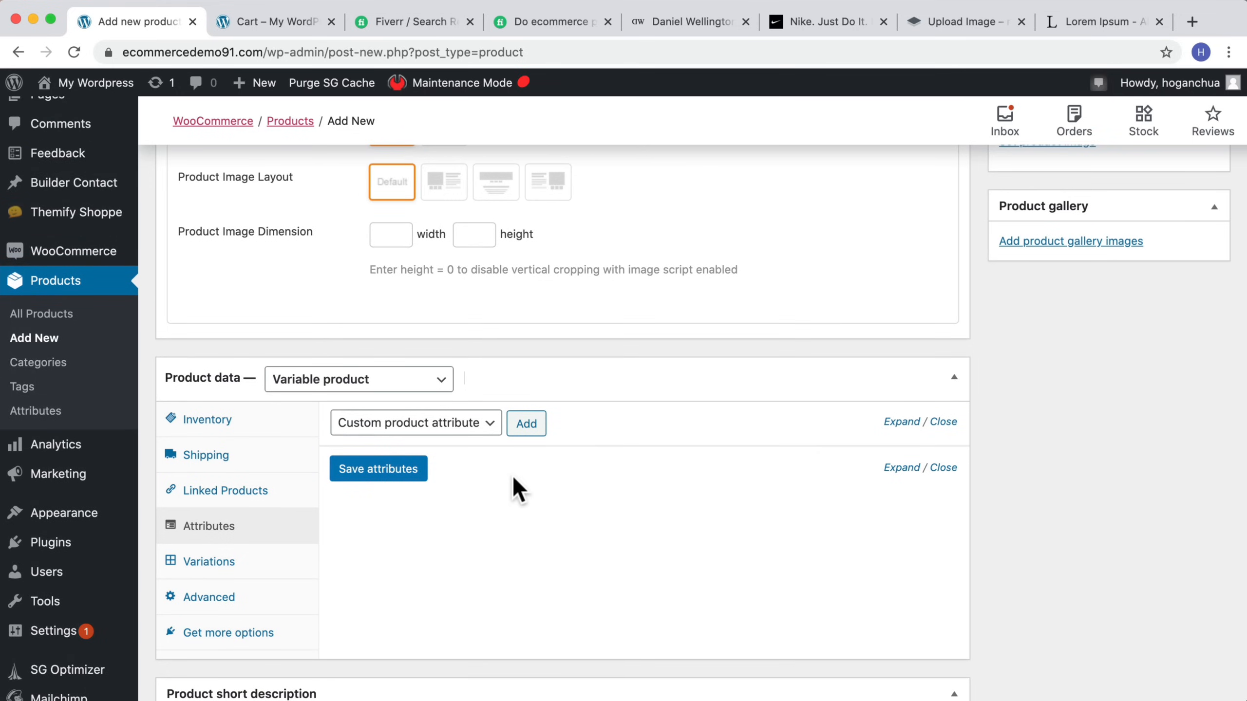
scroll(515, 488, "up", 6)
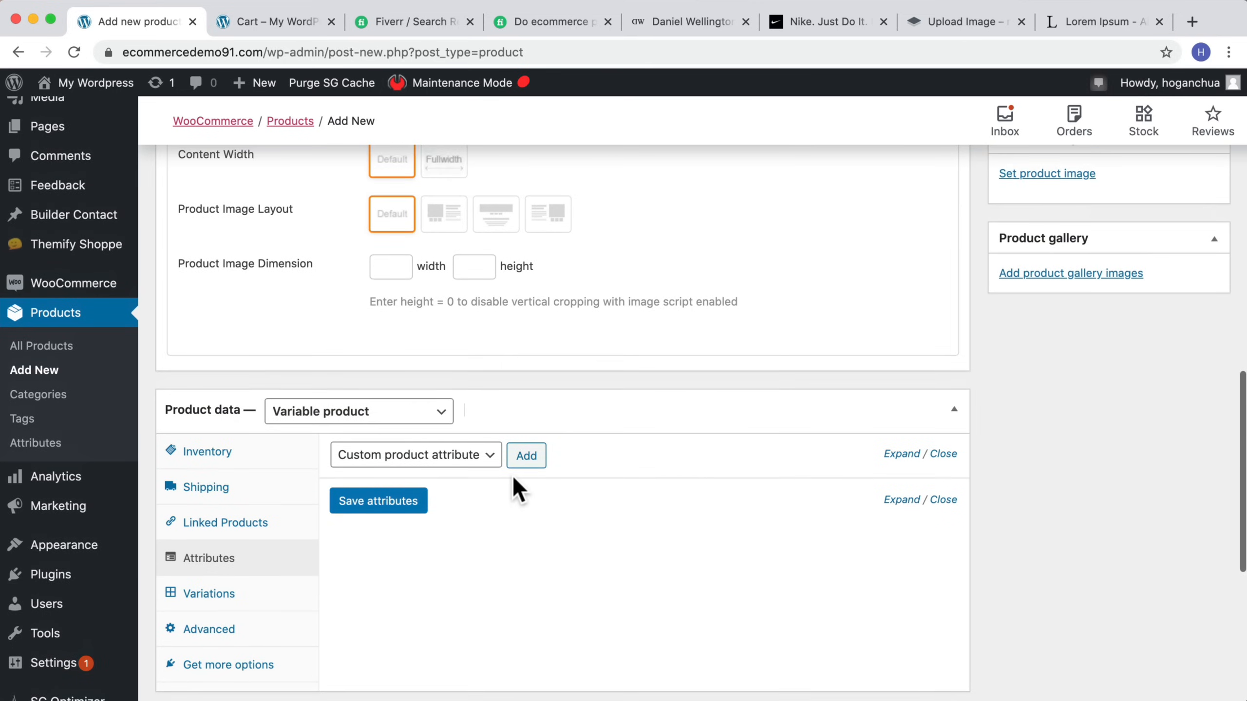
scroll(515, 488, "down", 6)
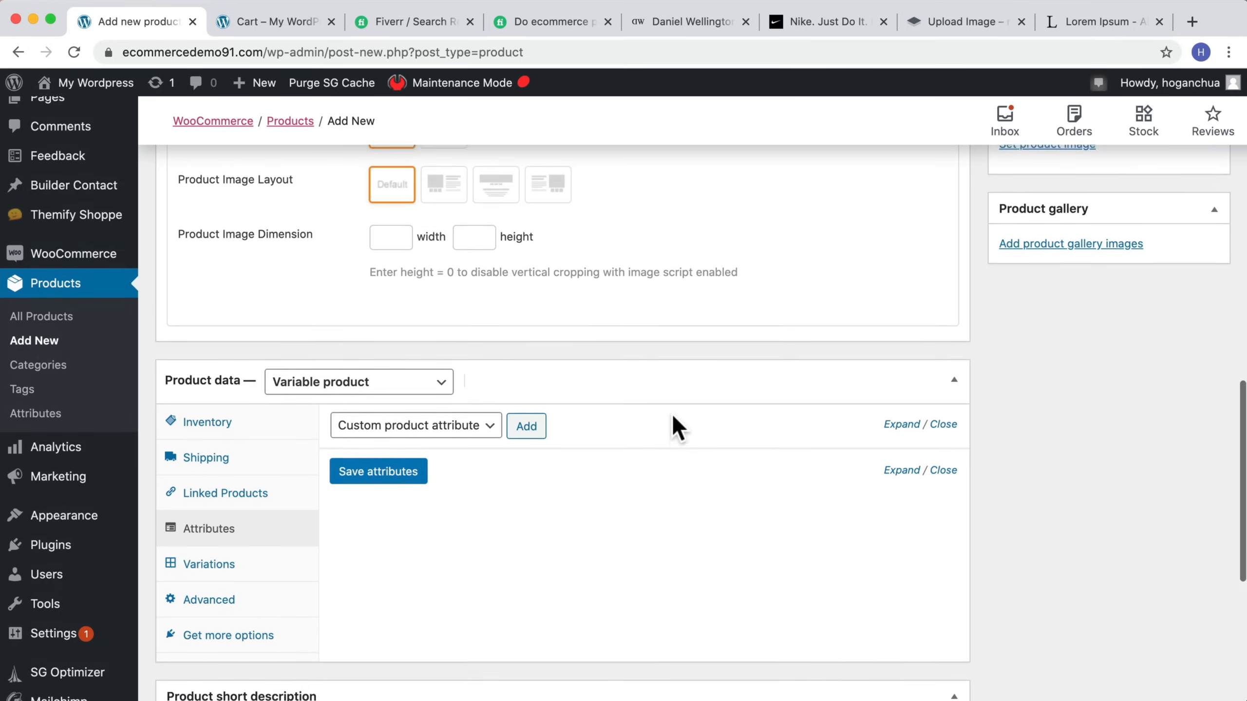
scroll(671, 413, "up", 20)
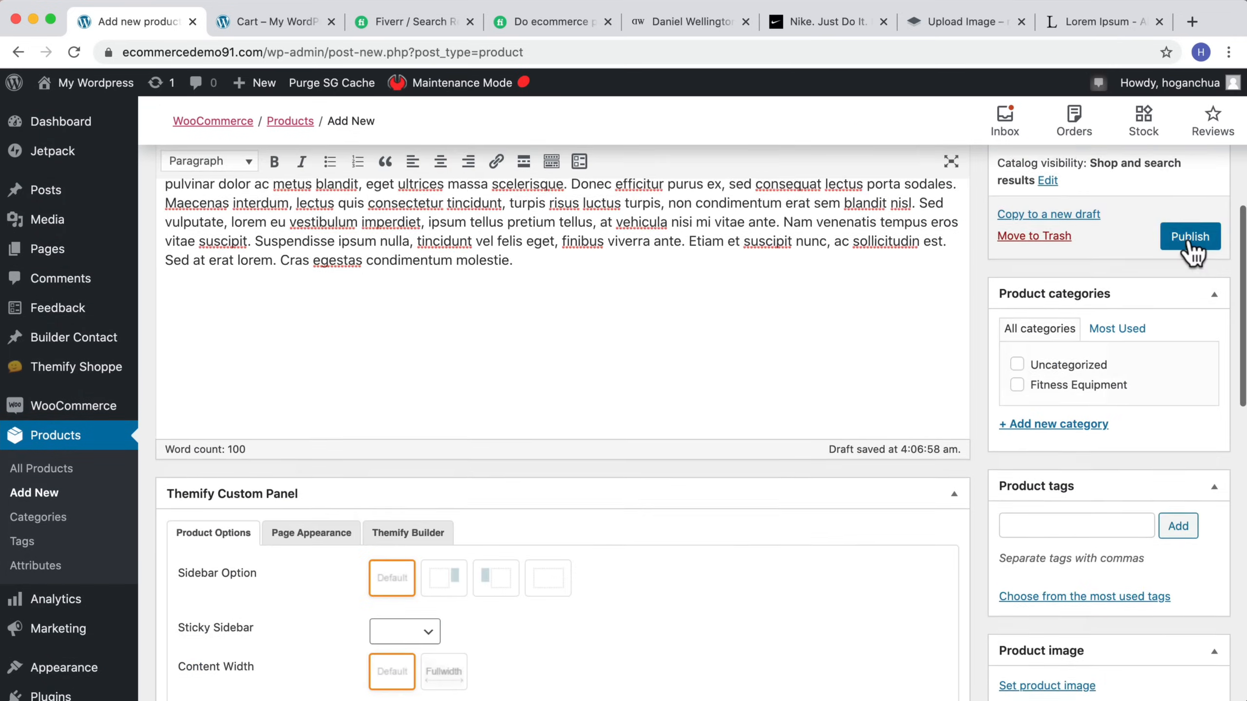
left_click(1190, 233)
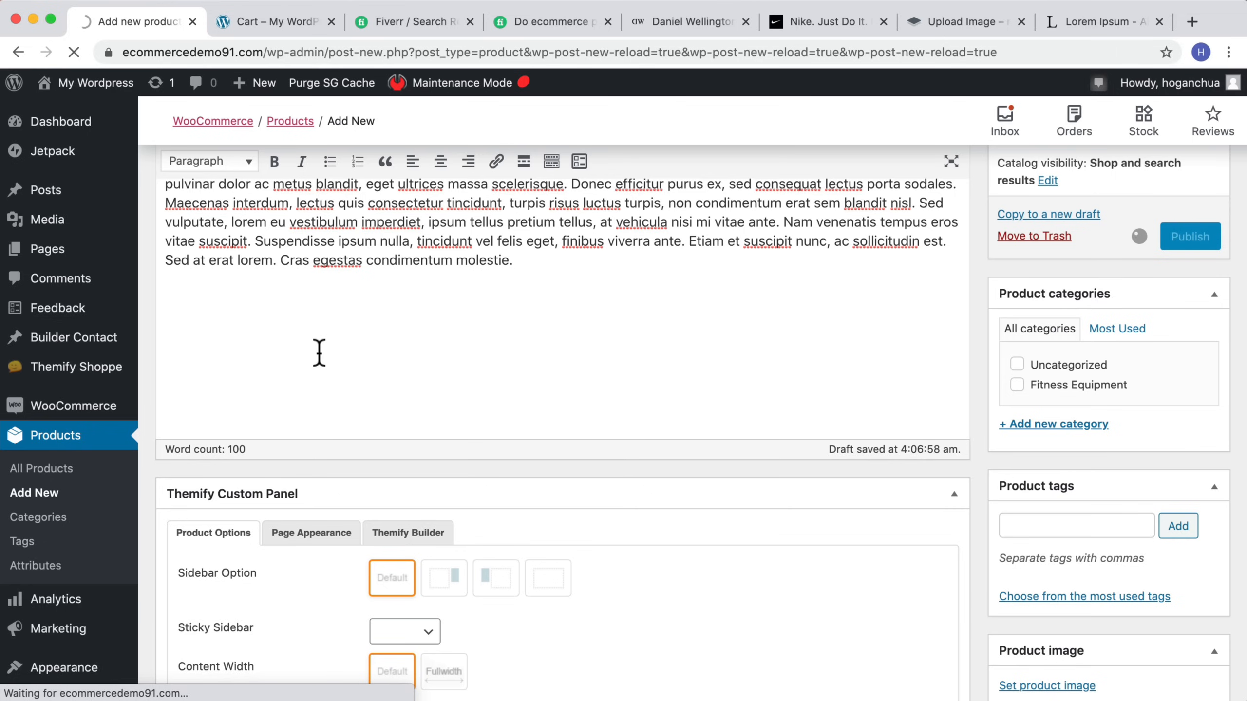
scroll(319, 353, "down", 3)
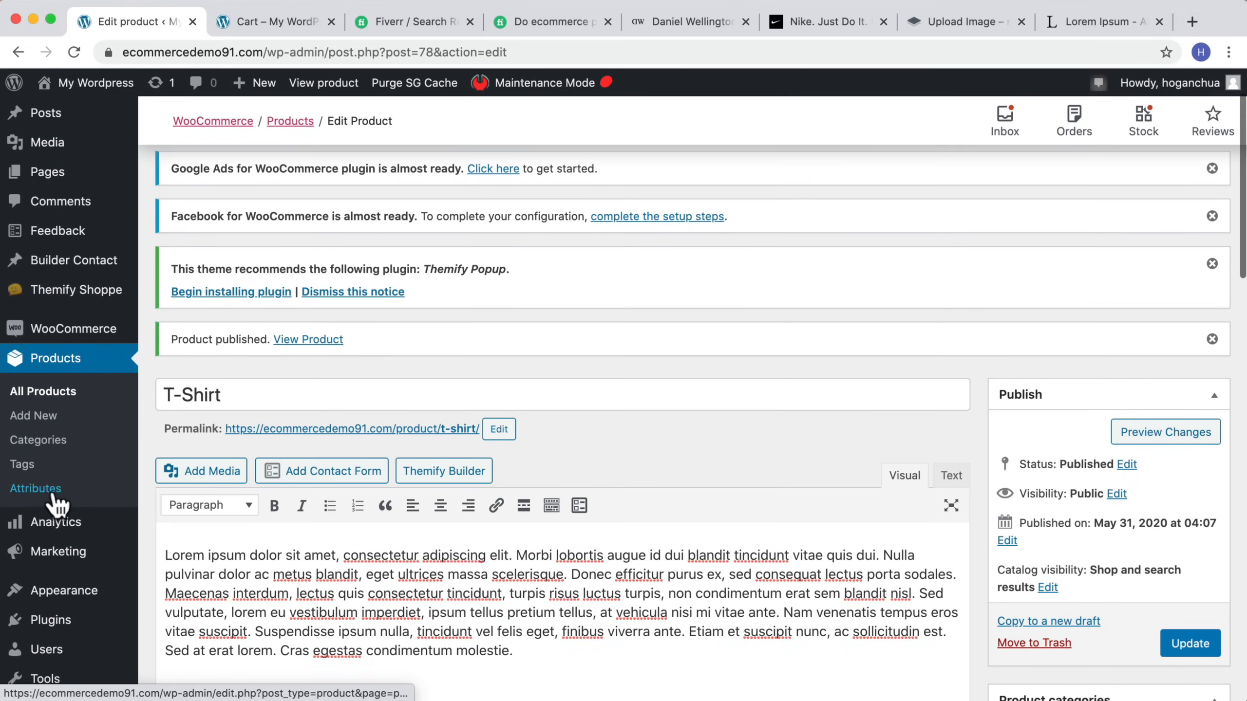
Step: Create a global product attribute named Color with the slug color
left_click(47, 499)
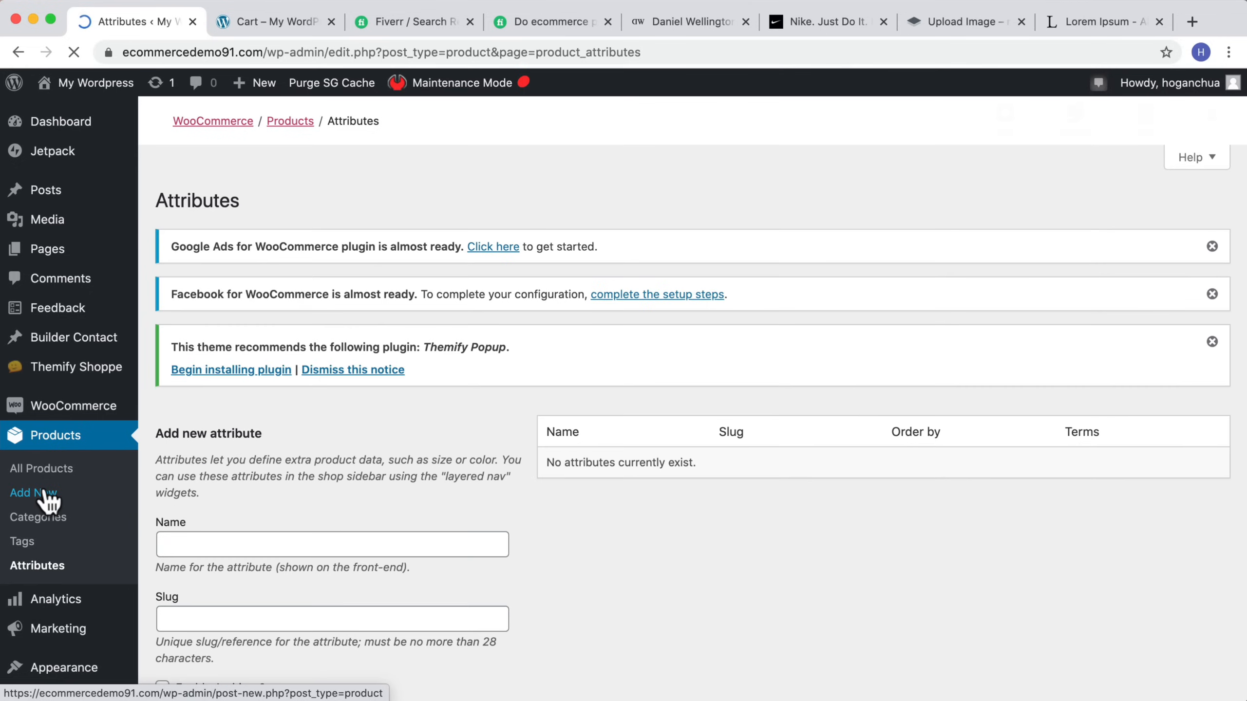
scroll(47, 499, "down", 2)
left_click(264, 436)
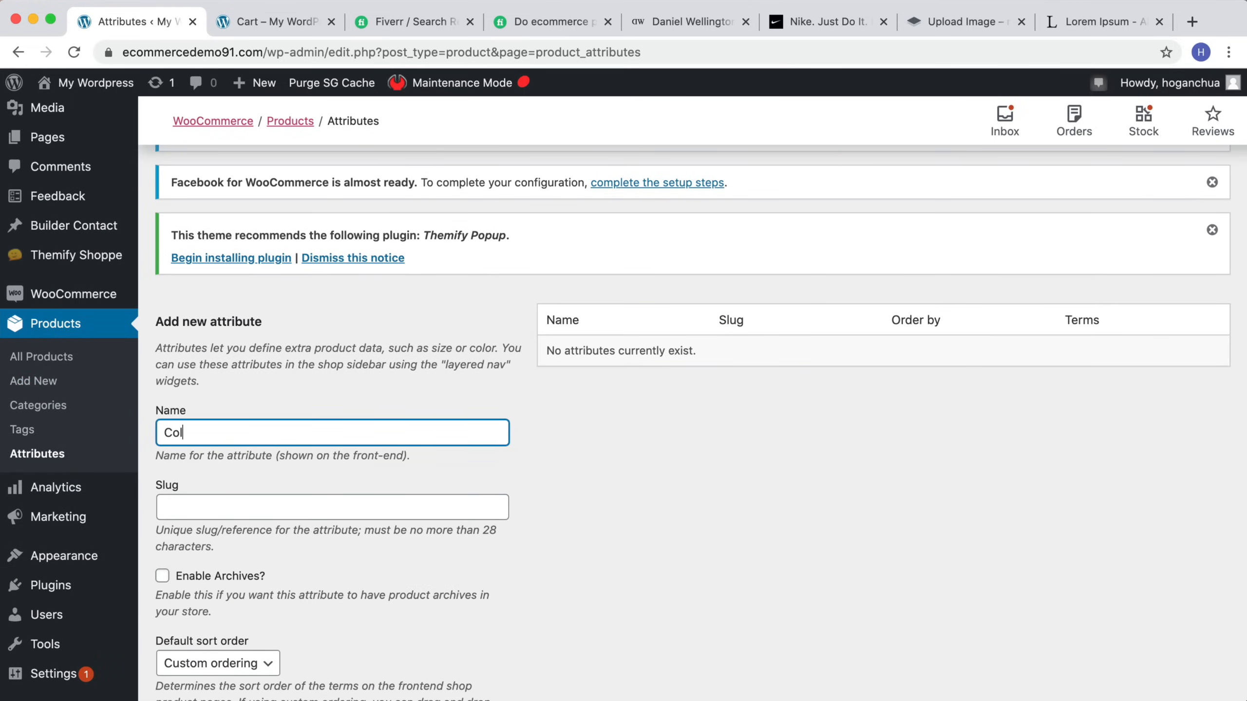
left_click(262, 498)
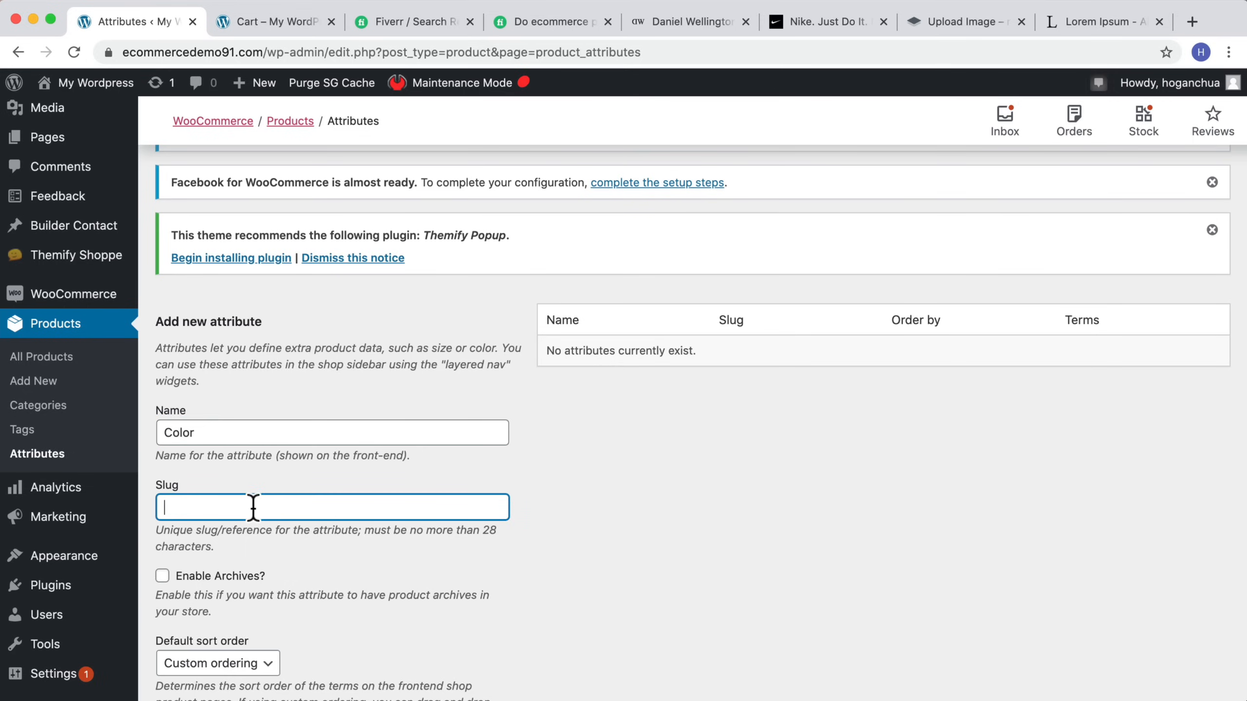
scroll(253, 507, "down", 3)
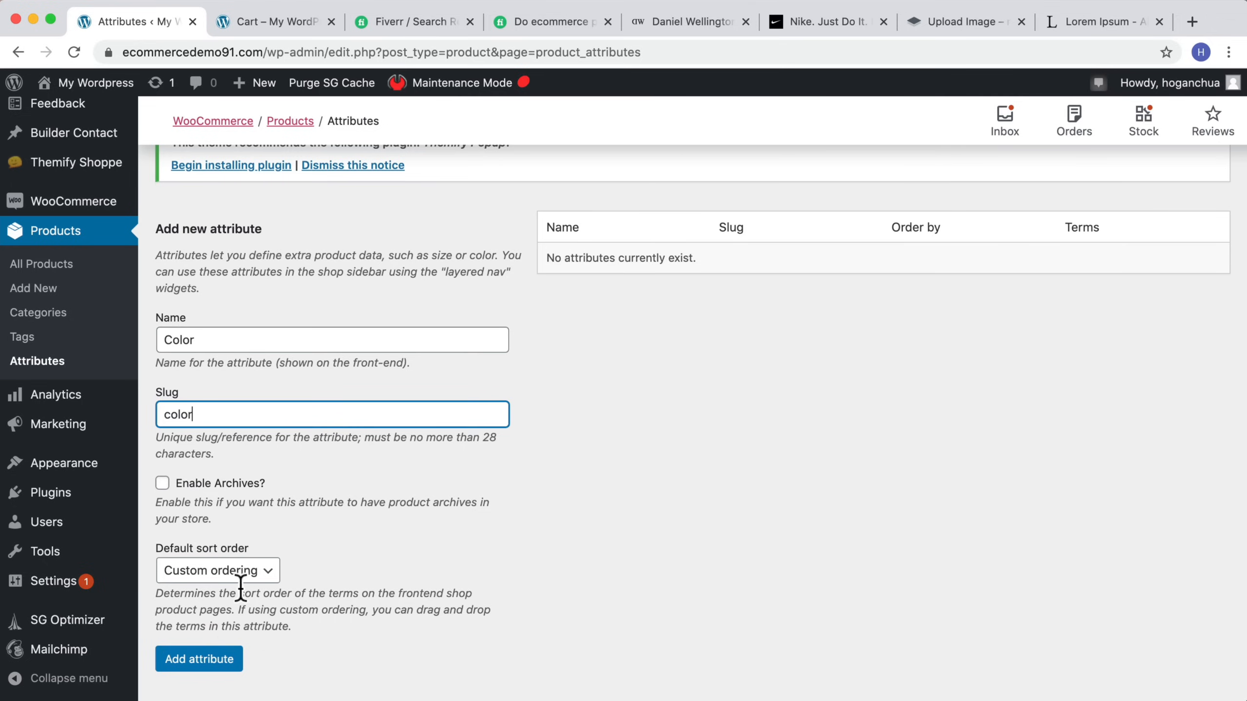
left_click(210, 659)
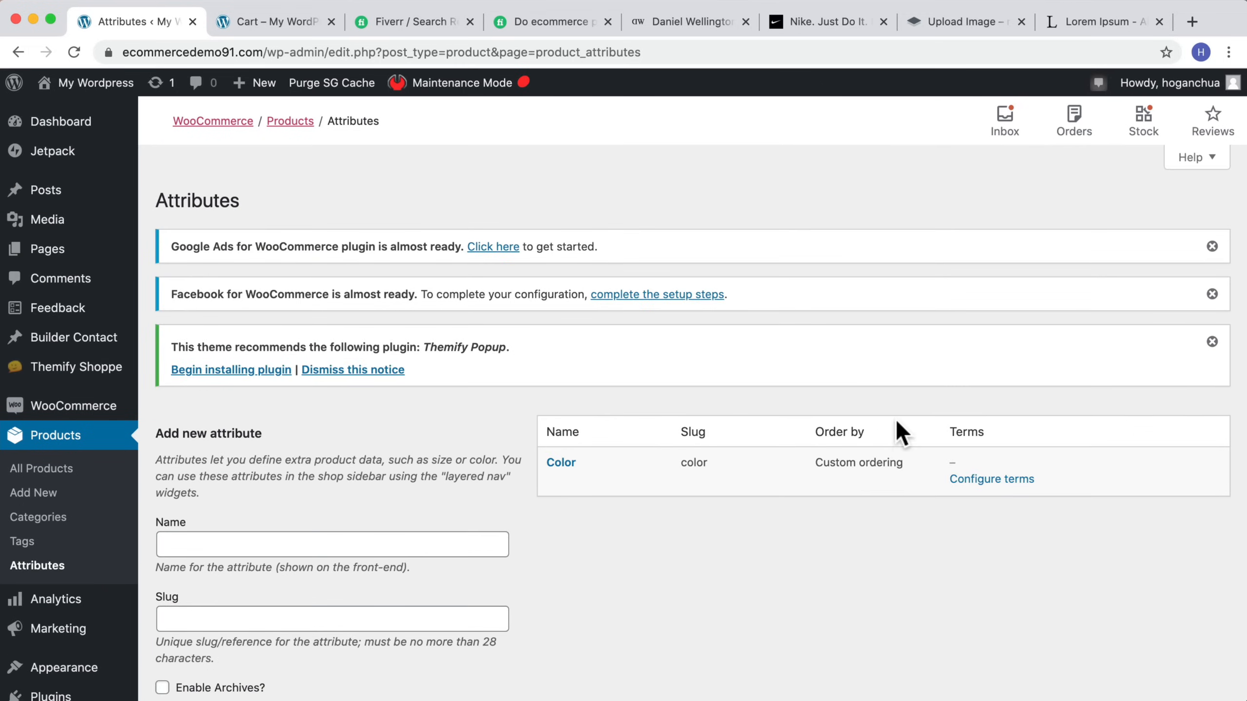
Step: Configure the Color attribute's terms and add a Yellow term with the slug yellow
left_click(991, 480)
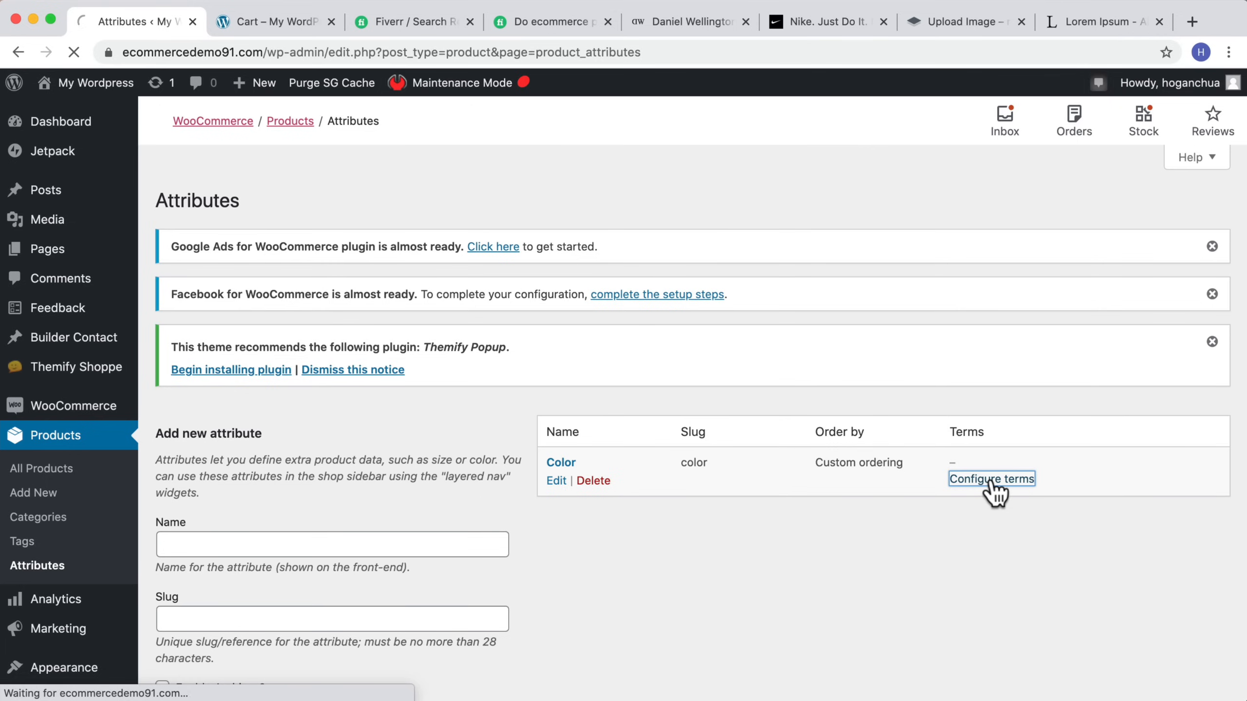
scroll(356, 518, "down", 5)
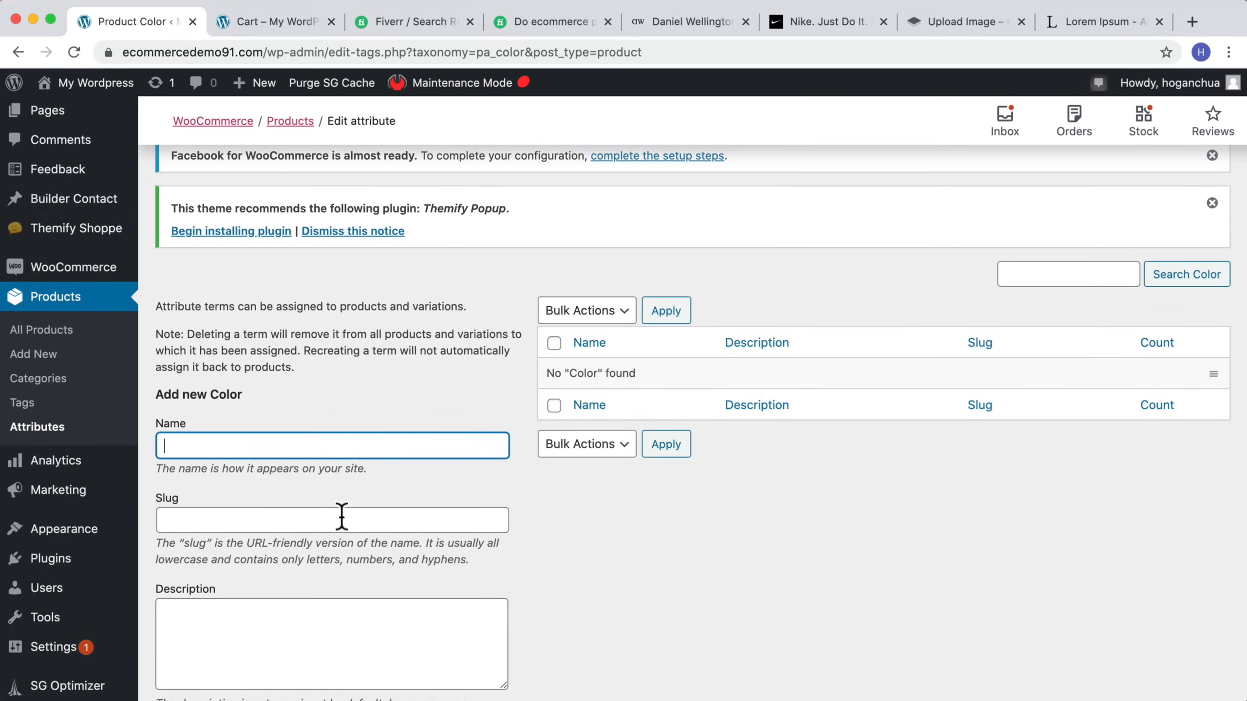
left_click(360, 519)
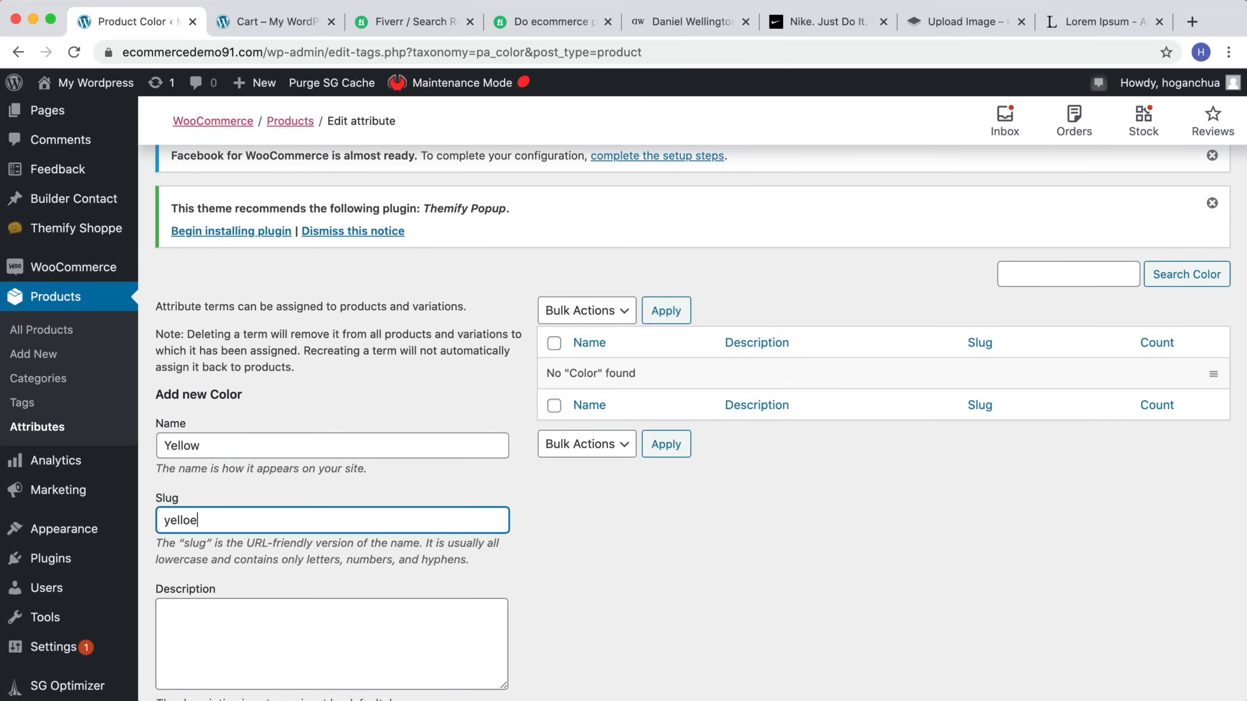
scroll(378, 520, "down", 4)
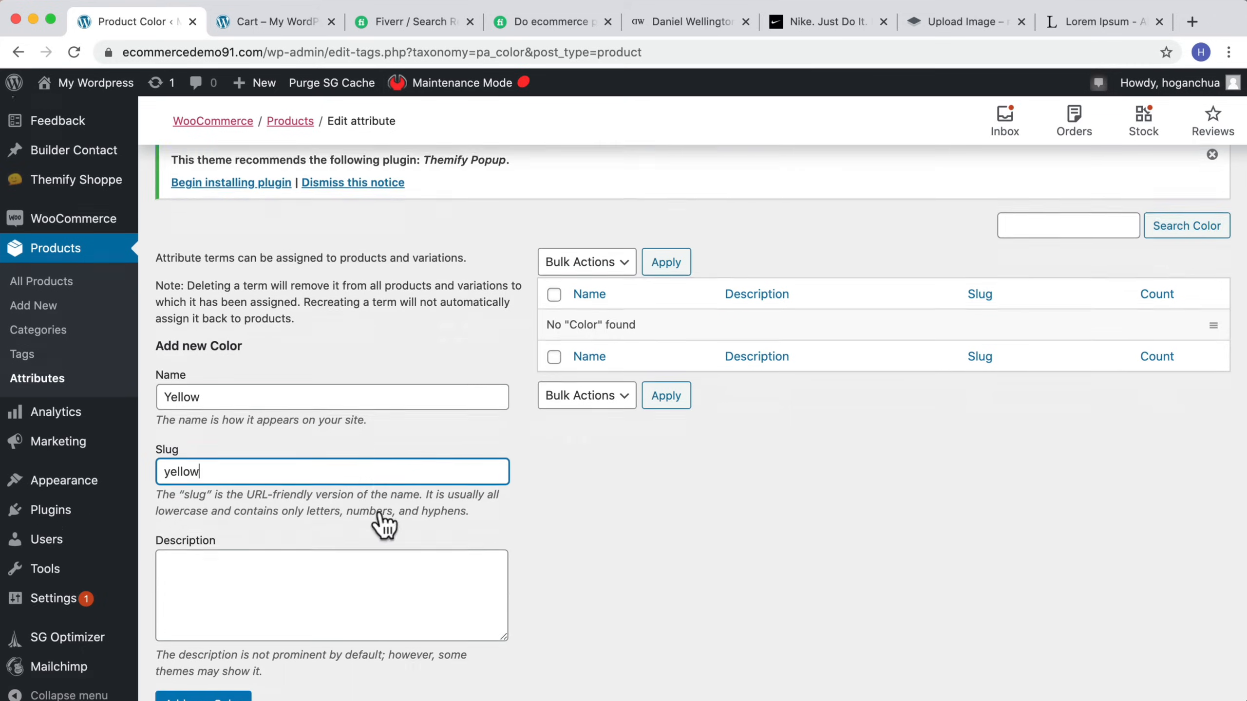
left_click(242, 630)
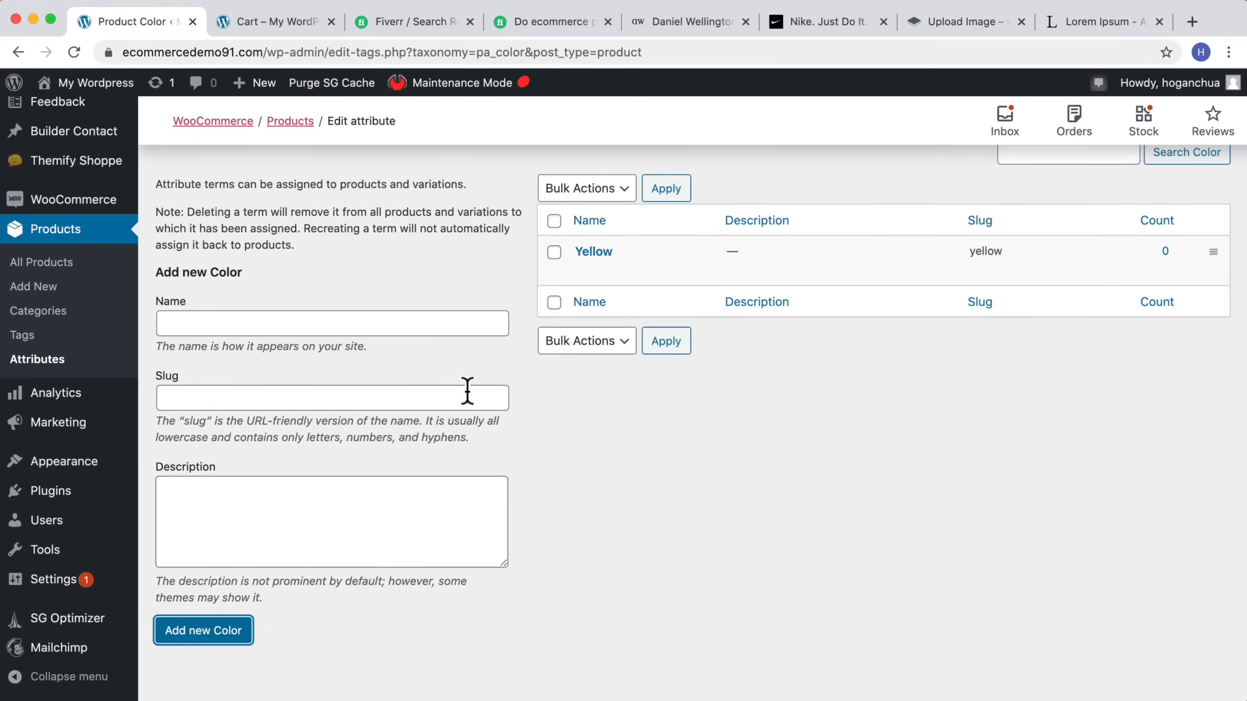
Step: Add a Blue color term with the slug blue
left_click(265, 320)
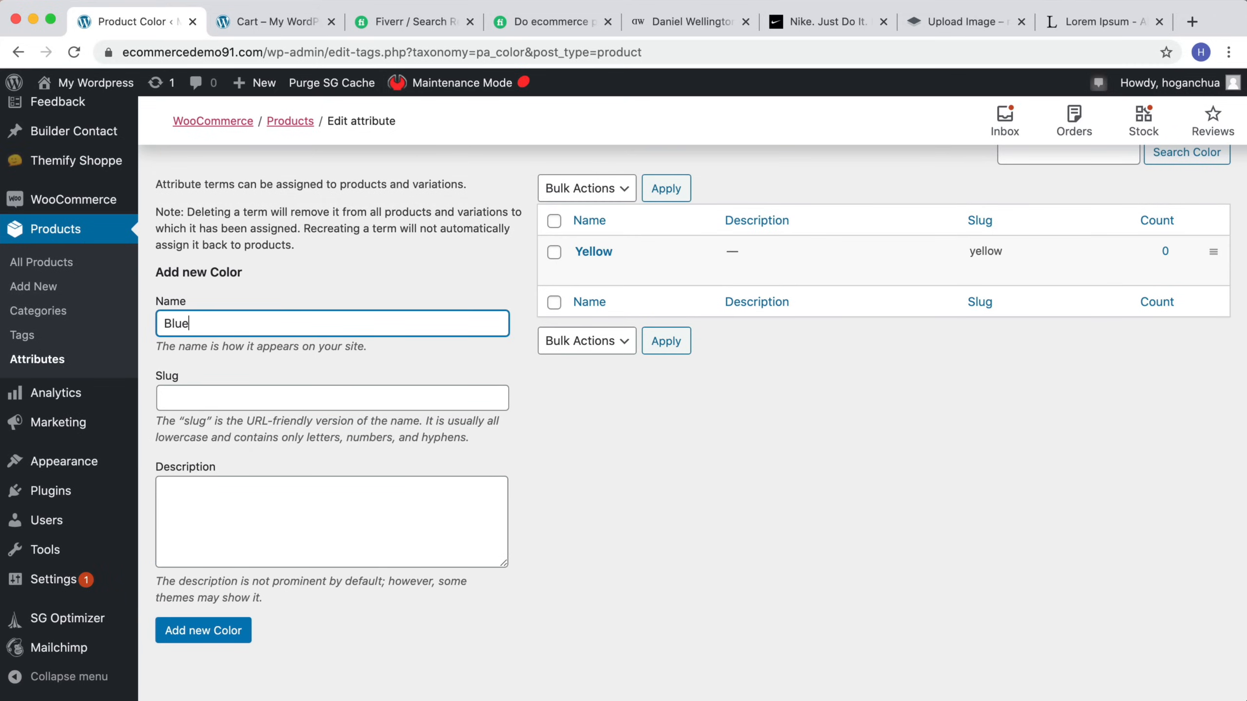
left_click(165, 398)
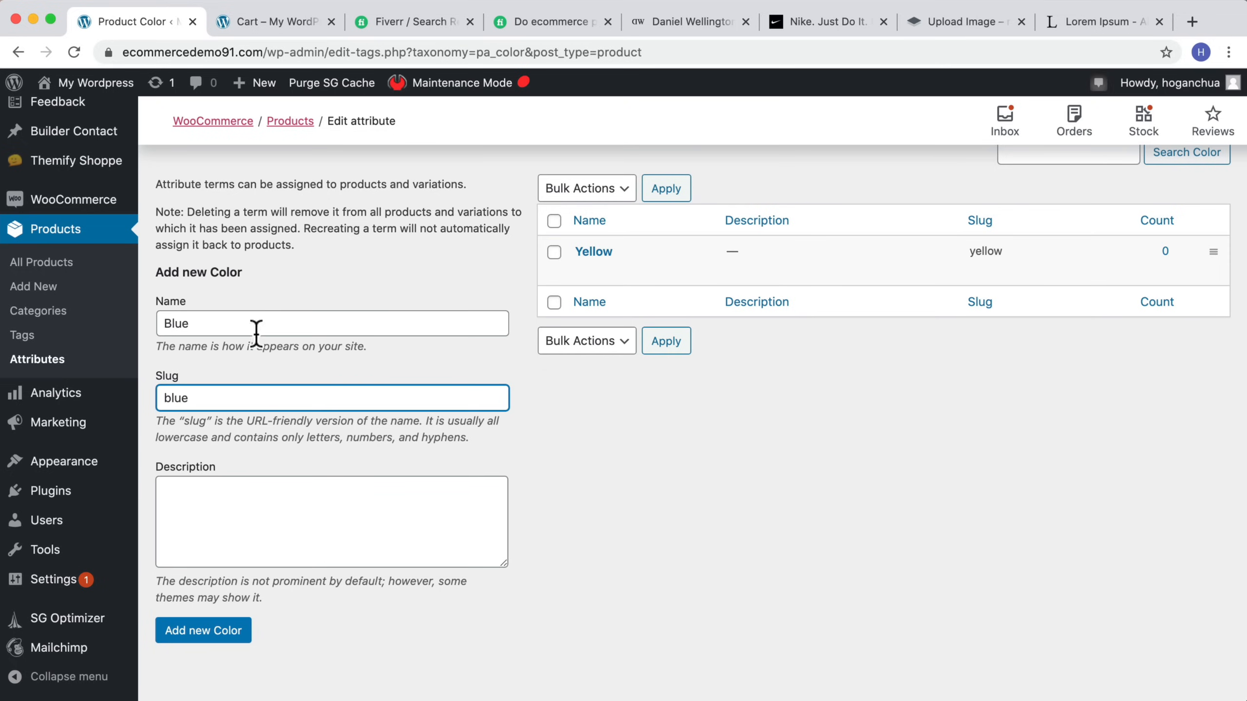
type("blue")
left_click(223, 638)
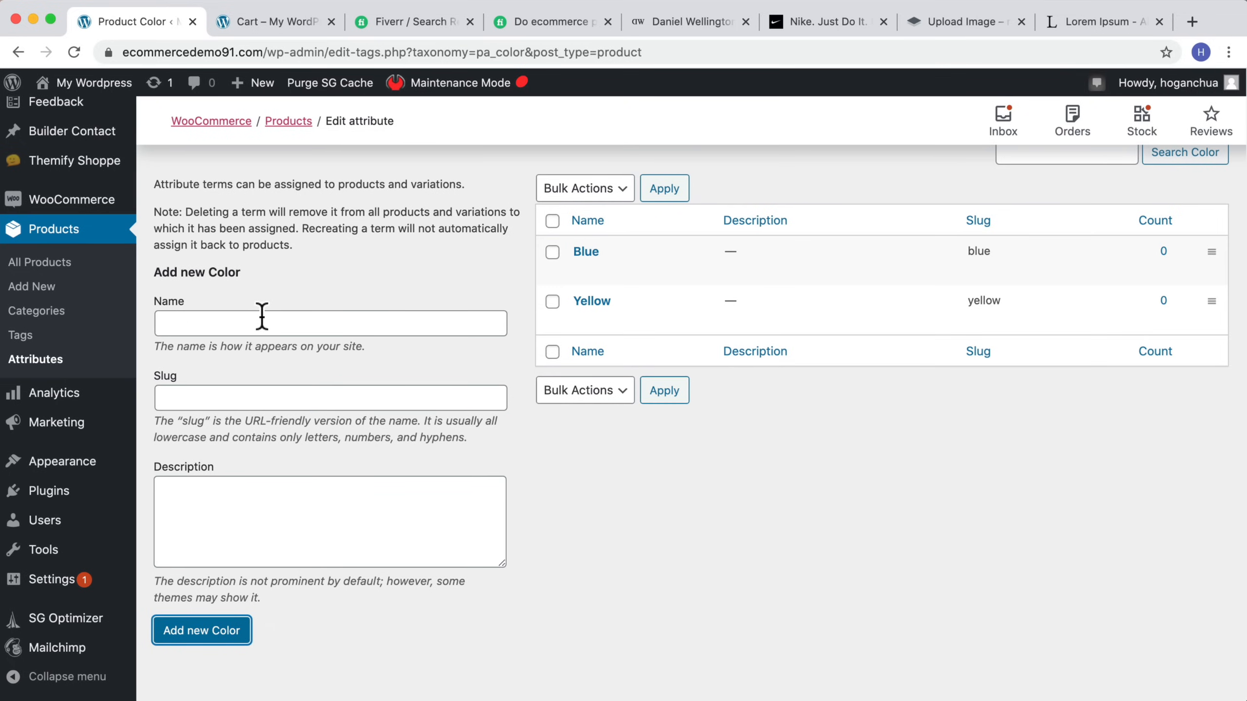
Step: Add a Black color term with the slug black
left_click(254, 324)
type("Black")
key("Tab")
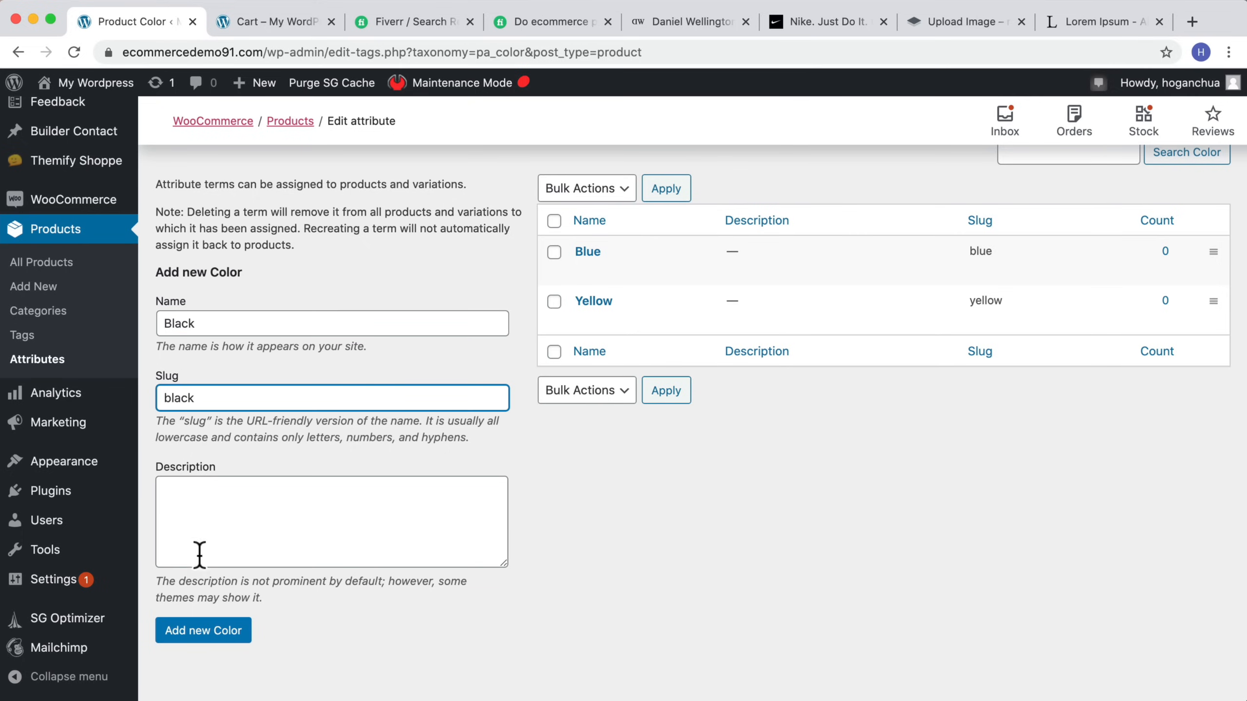
left_click(202, 635)
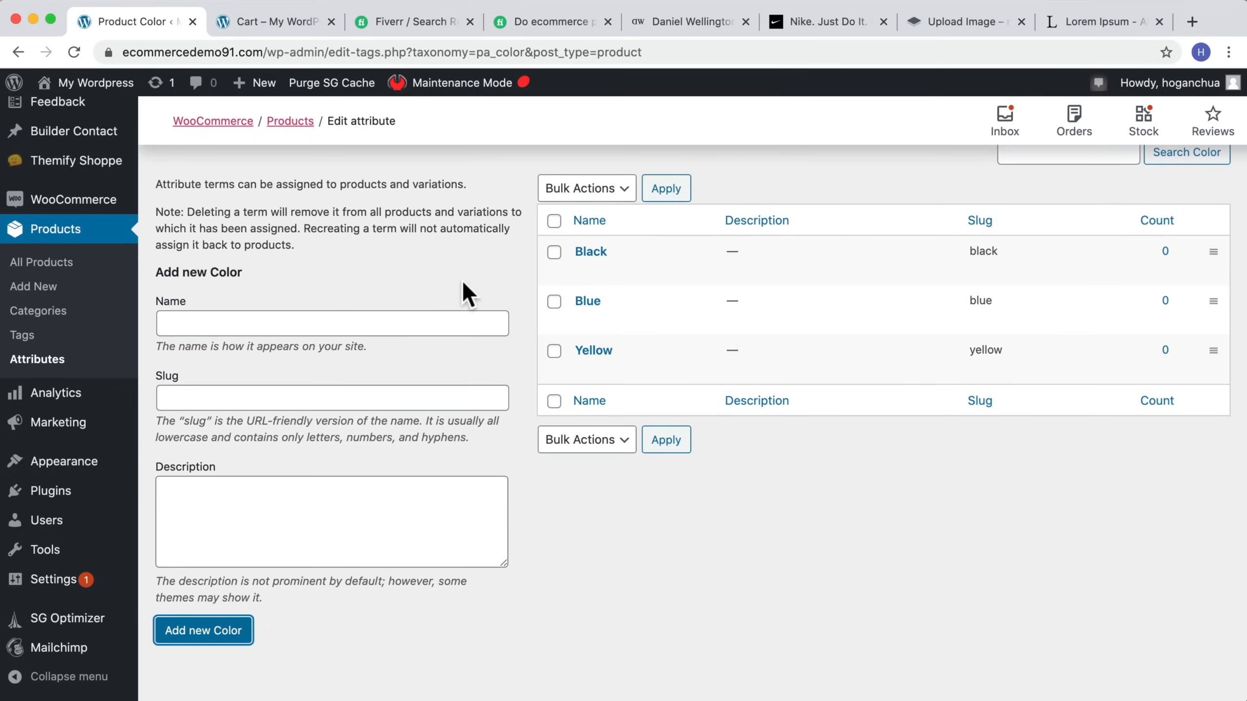
scroll(462, 279, "up", 5)
scroll(461, 279, "down", 5)
scroll(461, 279, "up", 5)
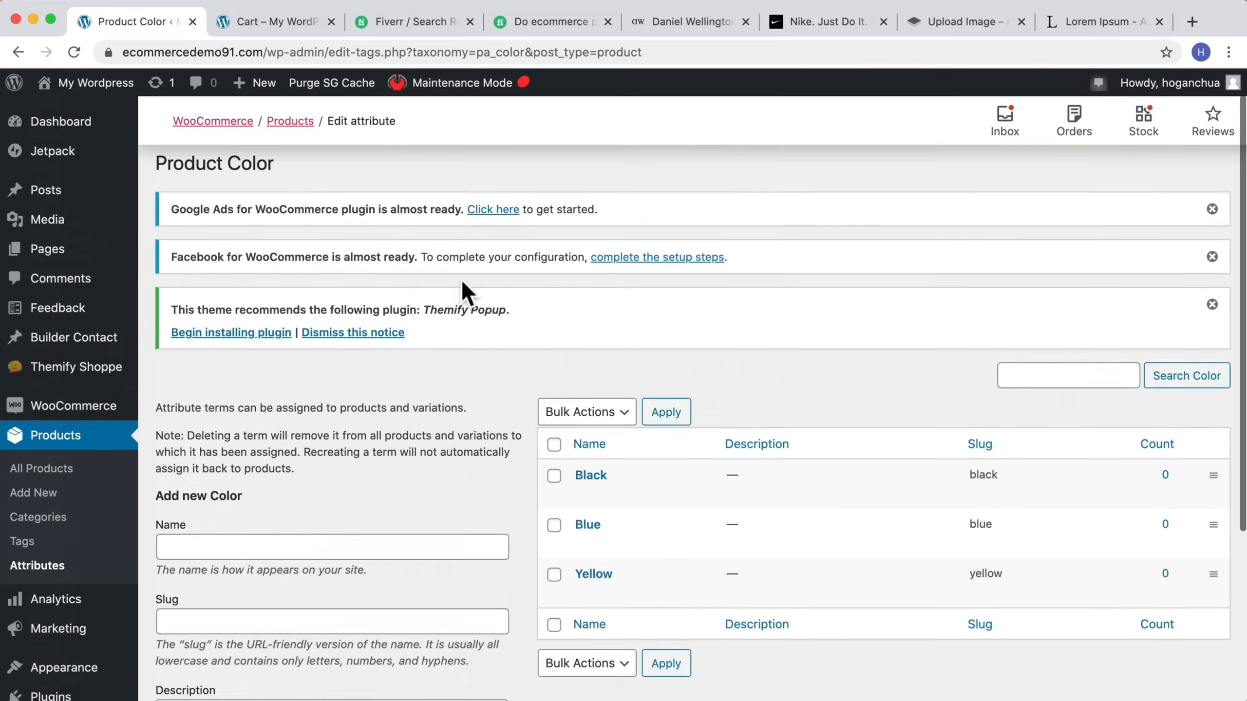
scroll(461, 279, "down", 5)
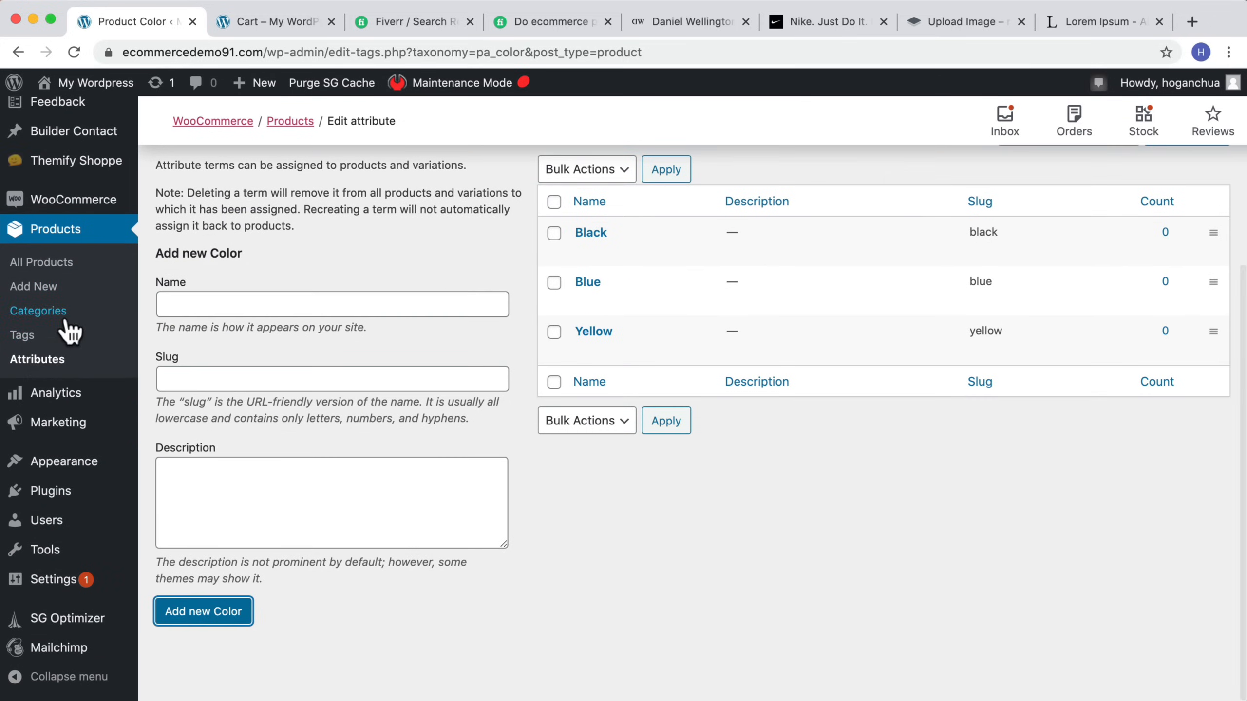
Step: Create a global product attribute named Size with the slug size
left_click(41, 366)
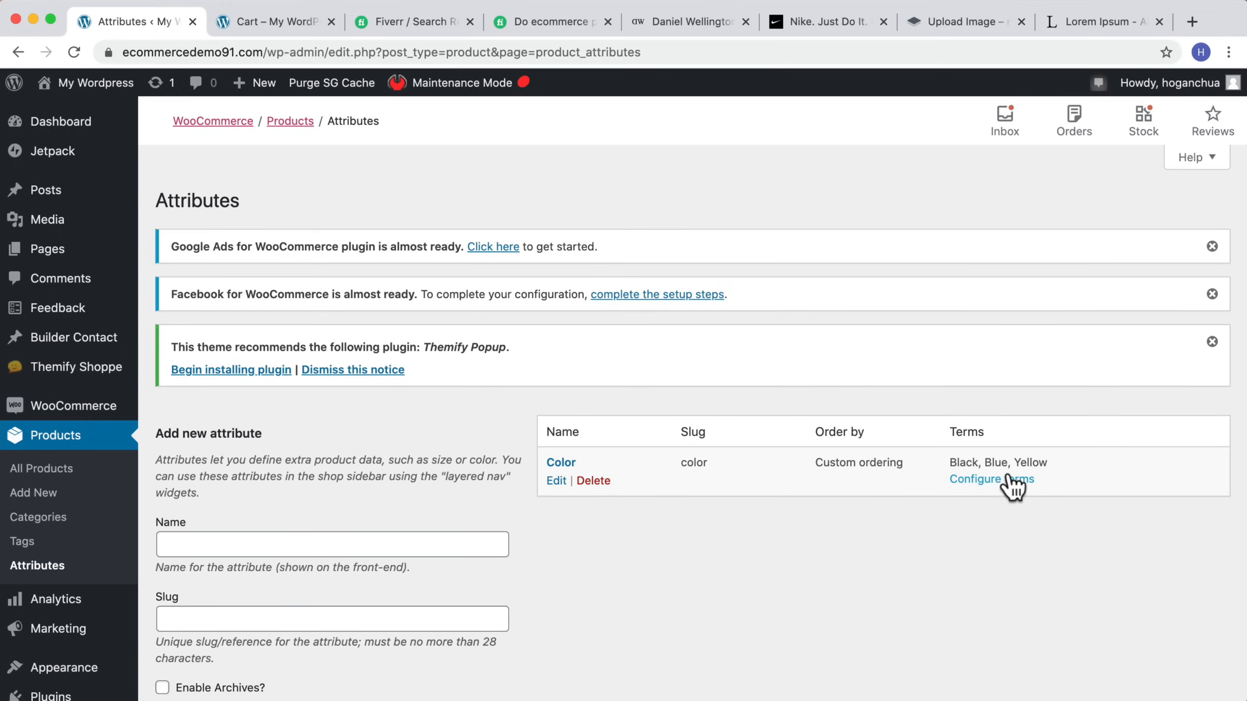
scroll(775, 506, "down", 3)
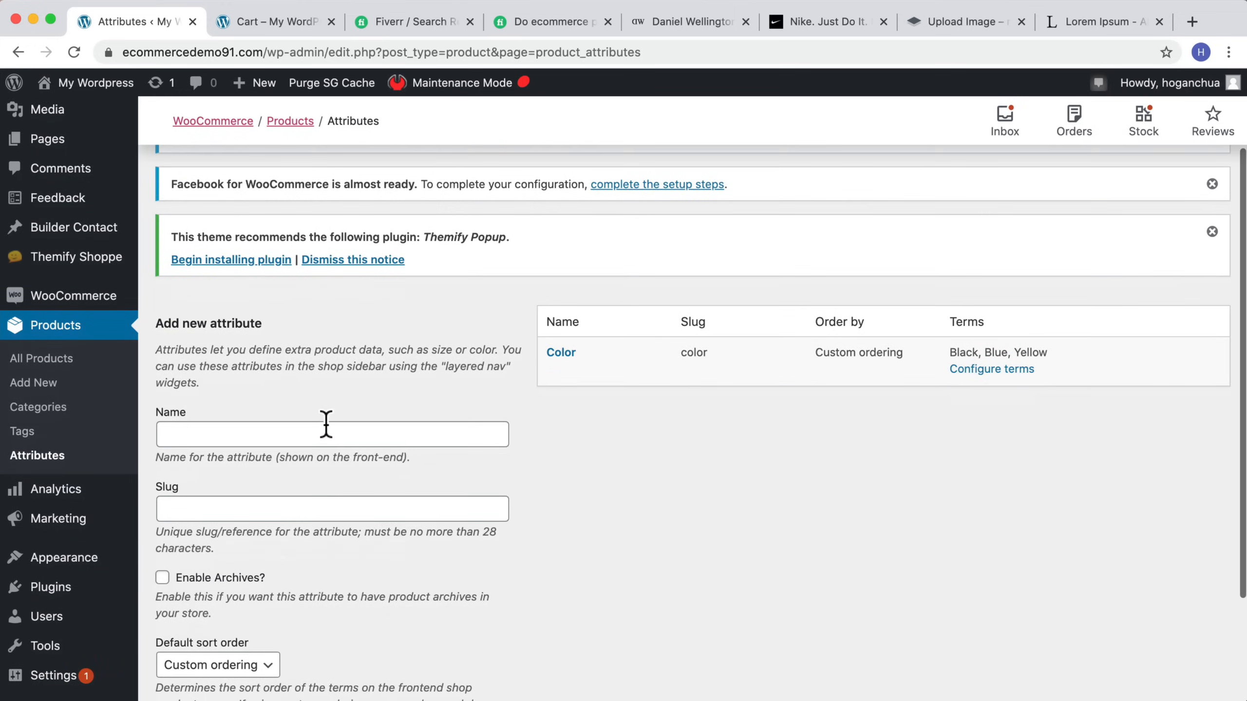
left_click(323, 431)
type("Size")
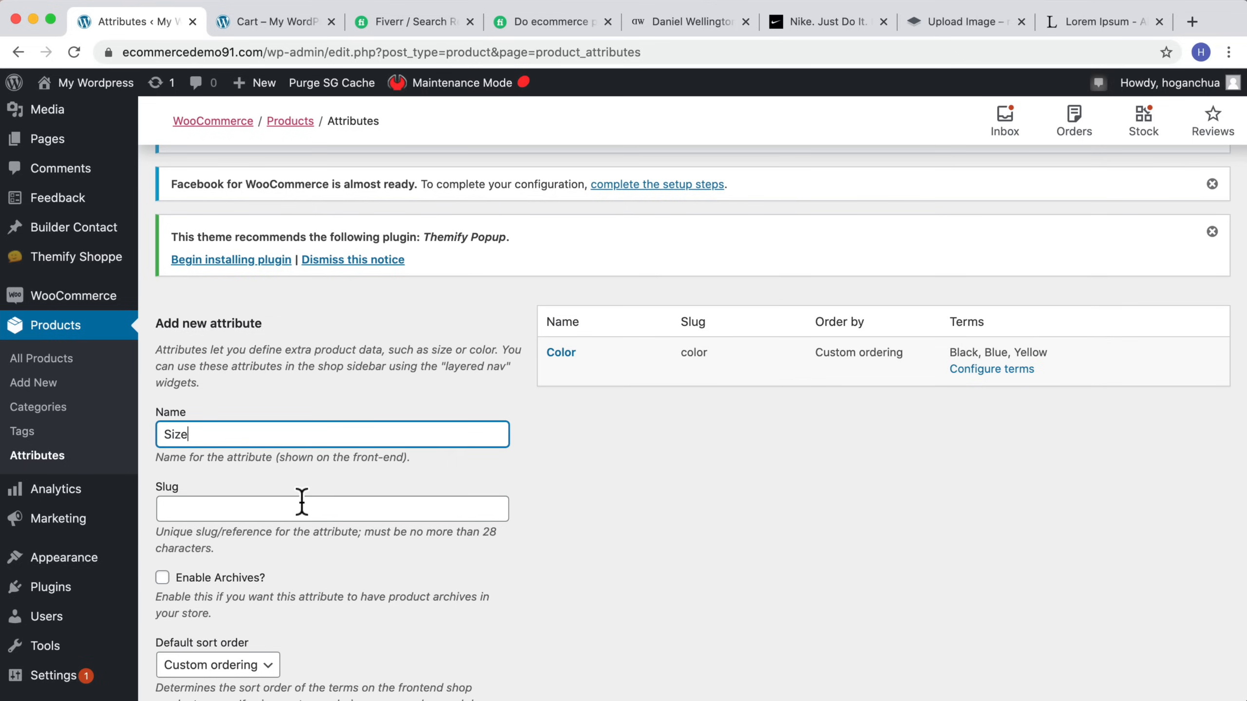
left_click(302, 502)
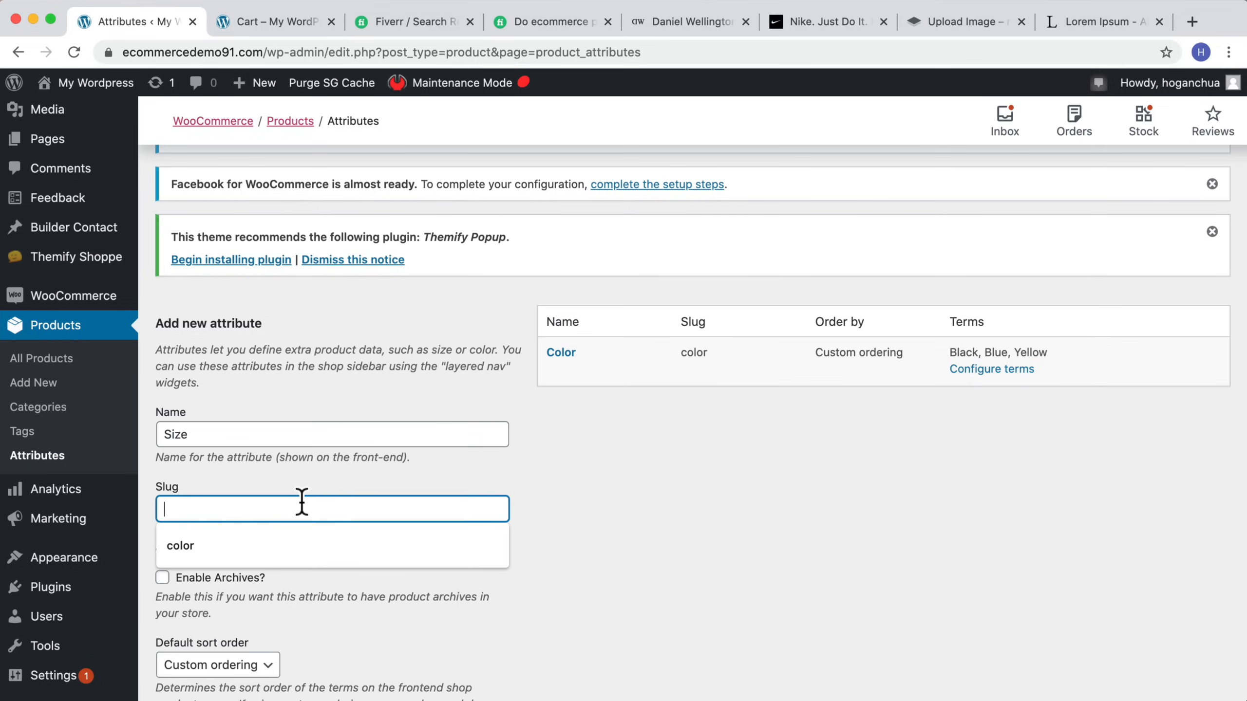
type("size")
scroll(373, 521, "down", 3)
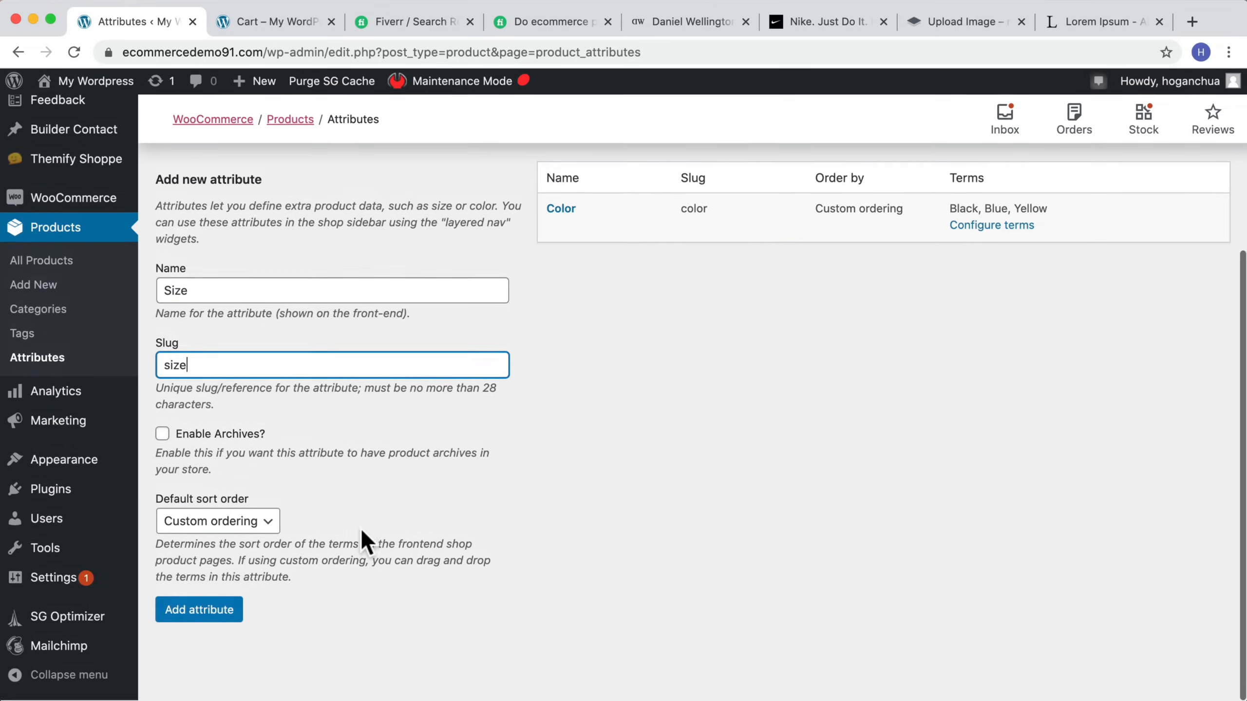
left_click(231, 608)
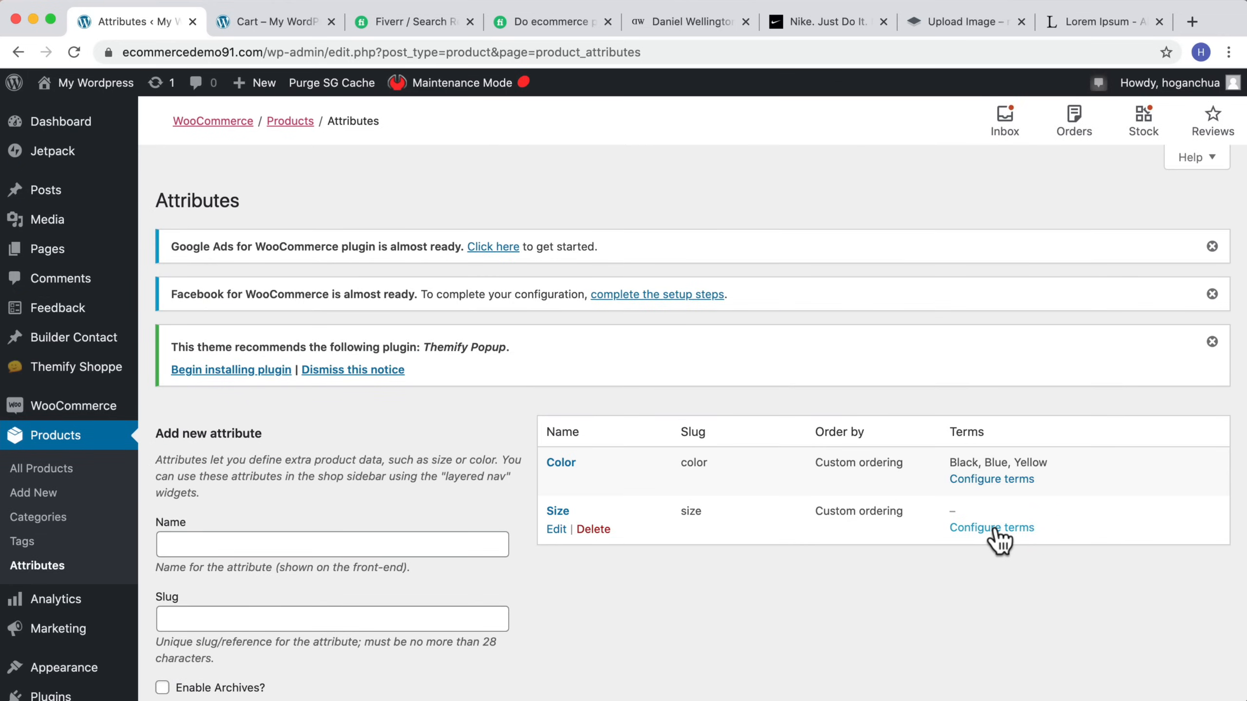
Step: Configure the Size attribute's terms and add an S term with the slug small
left_click(992, 527)
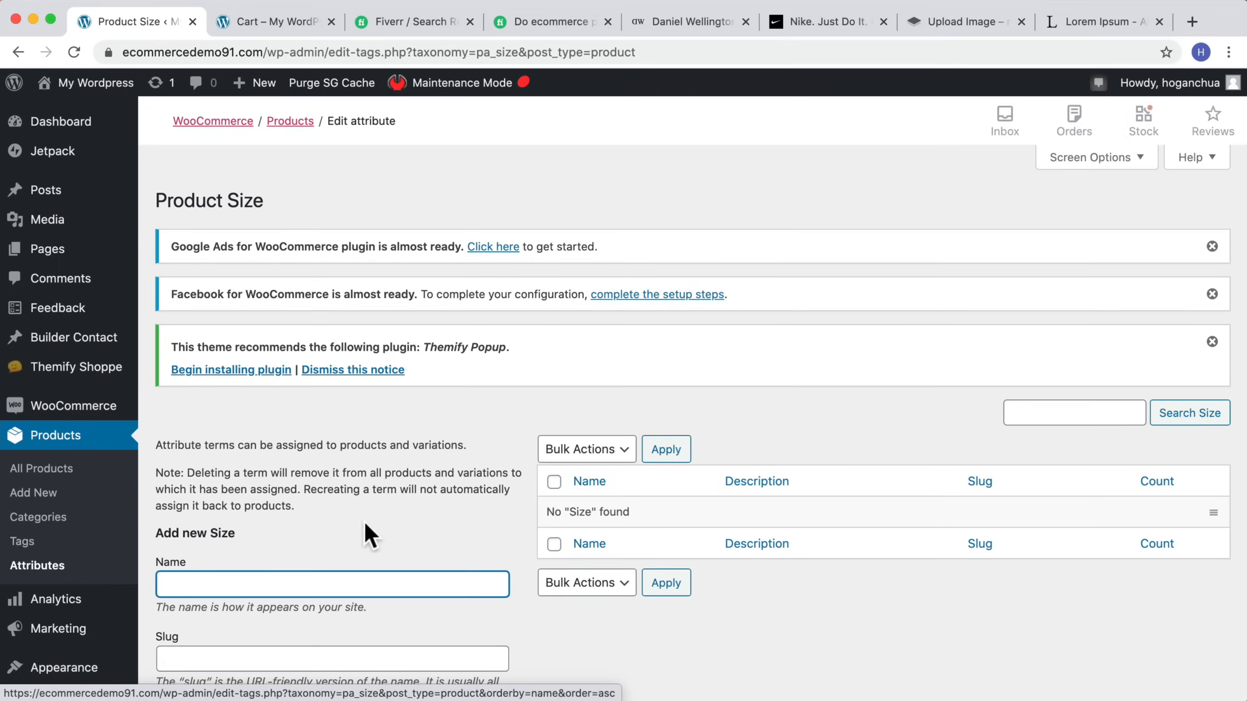
scroll(295, 522, "down", 1)
scroll(276, 526, "down", 2)
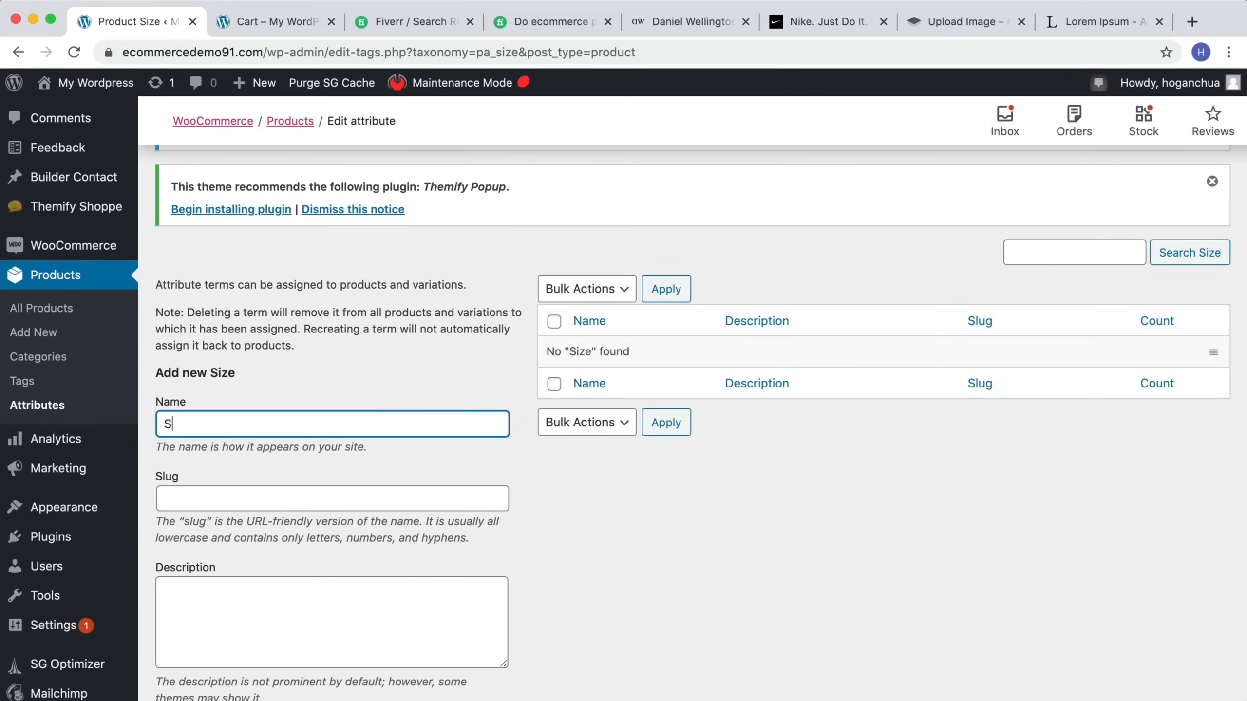
left_click(315, 491)
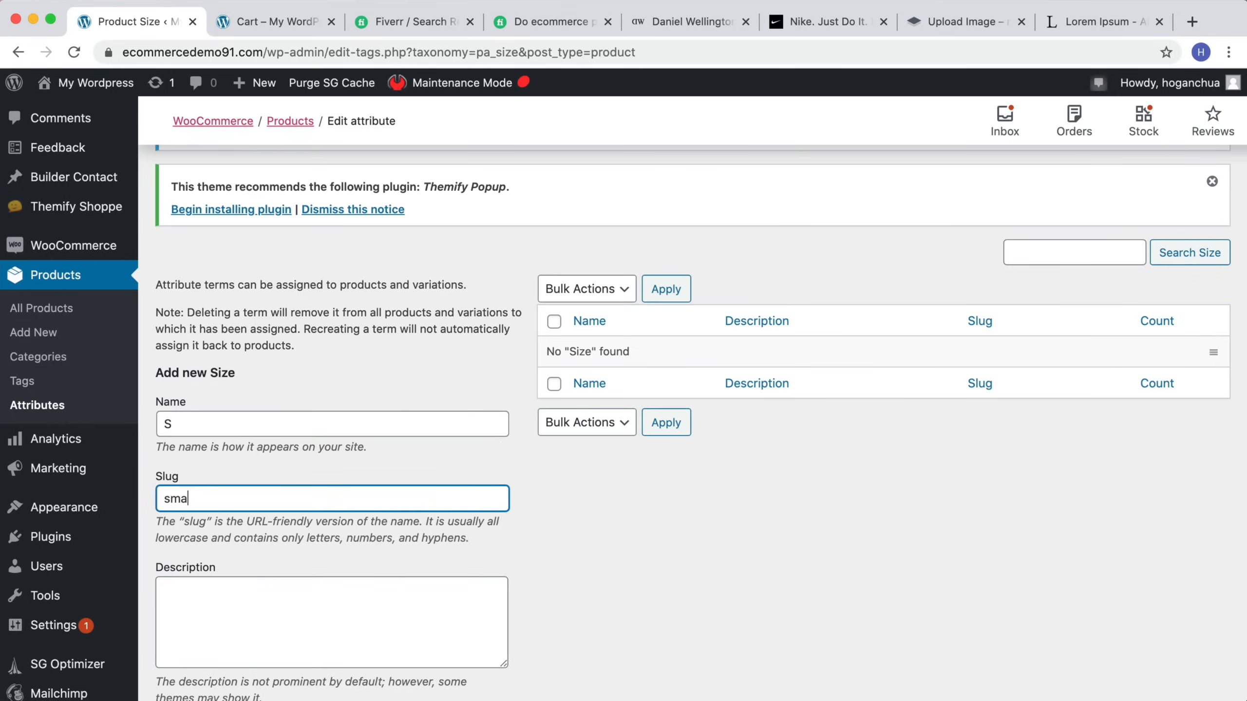
scroll(295, 516, "down", 2)
left_click(201, 611)
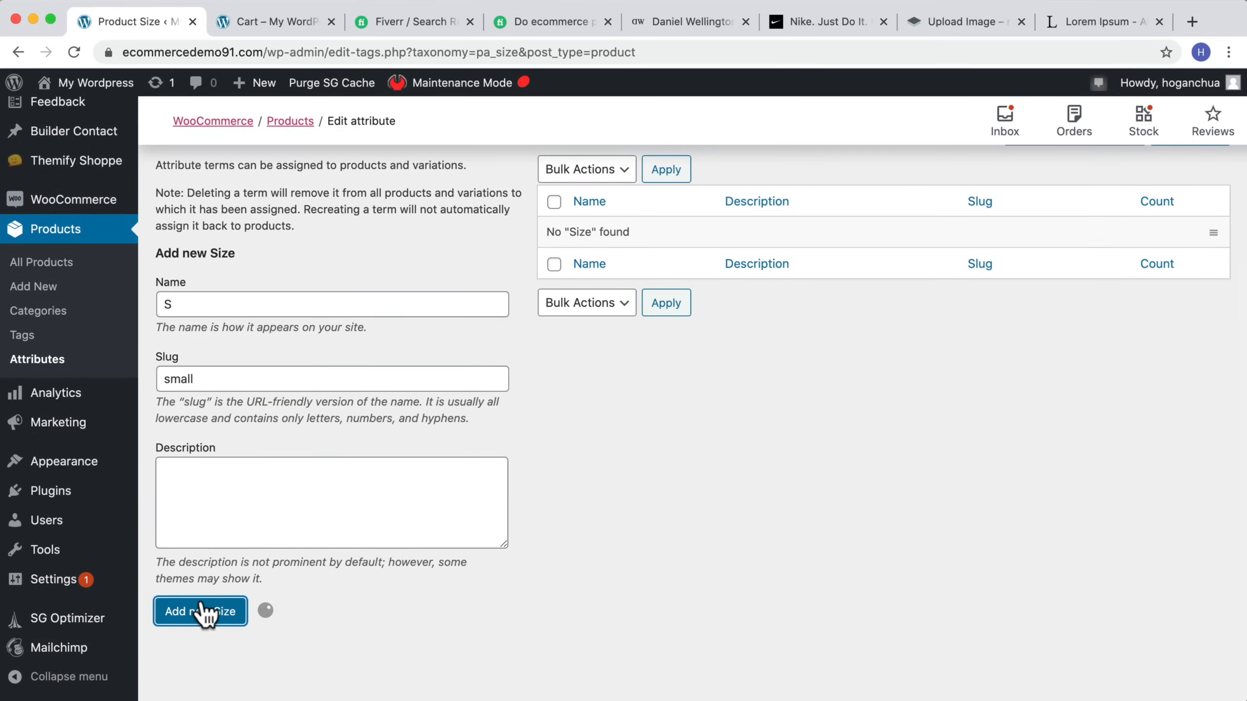
Step: Add an M size term with the slug medium
left_click(230, 303)
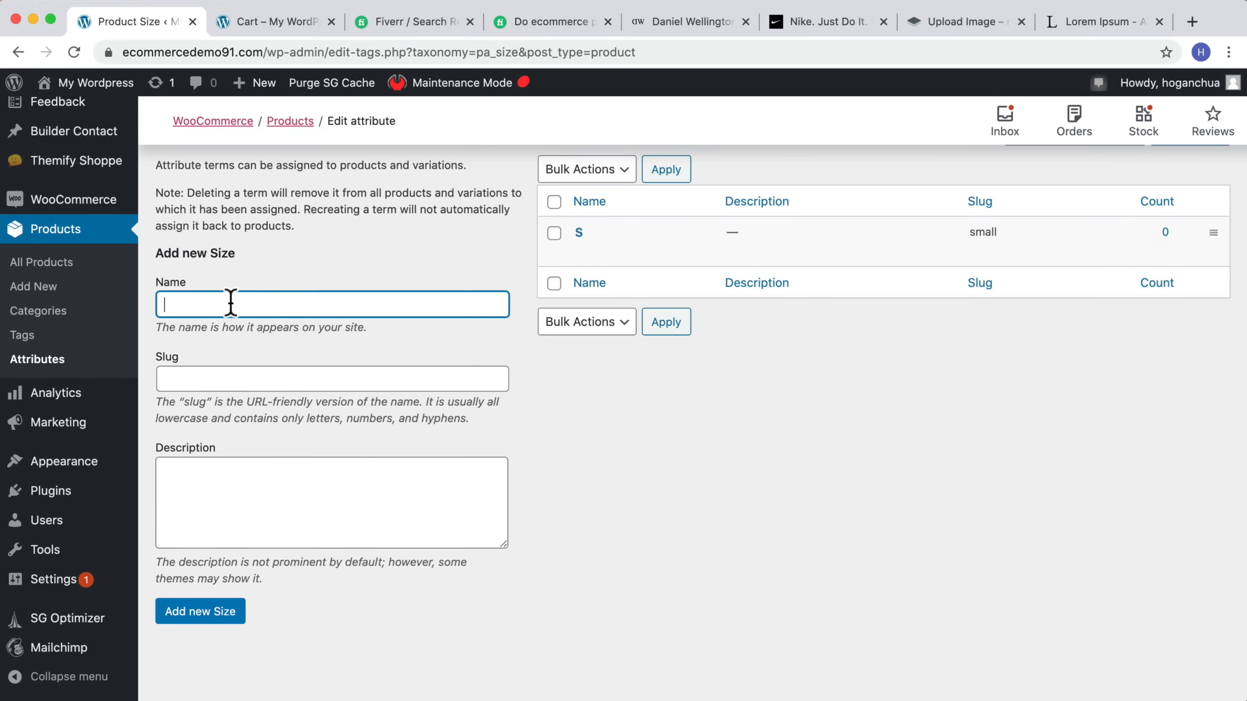
left_click(200, 371)
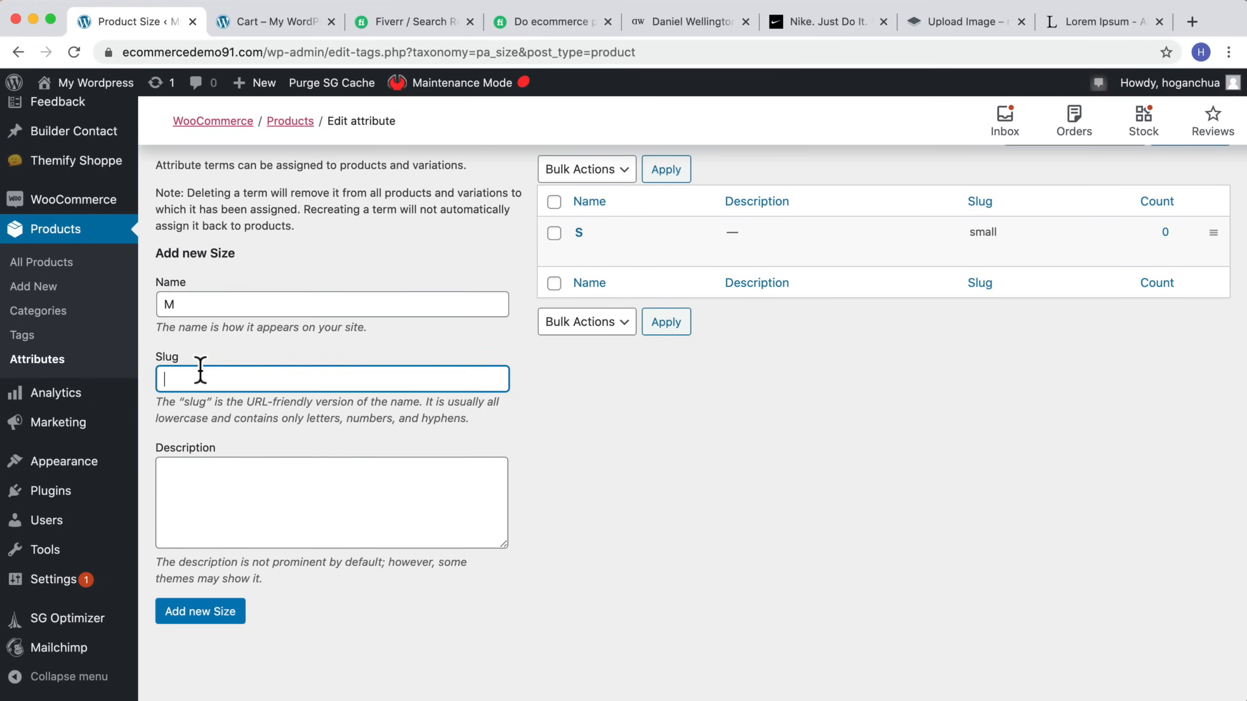
left_click(211, 613)
Step: Add an L size term with the slug large
left_click(230, 305)
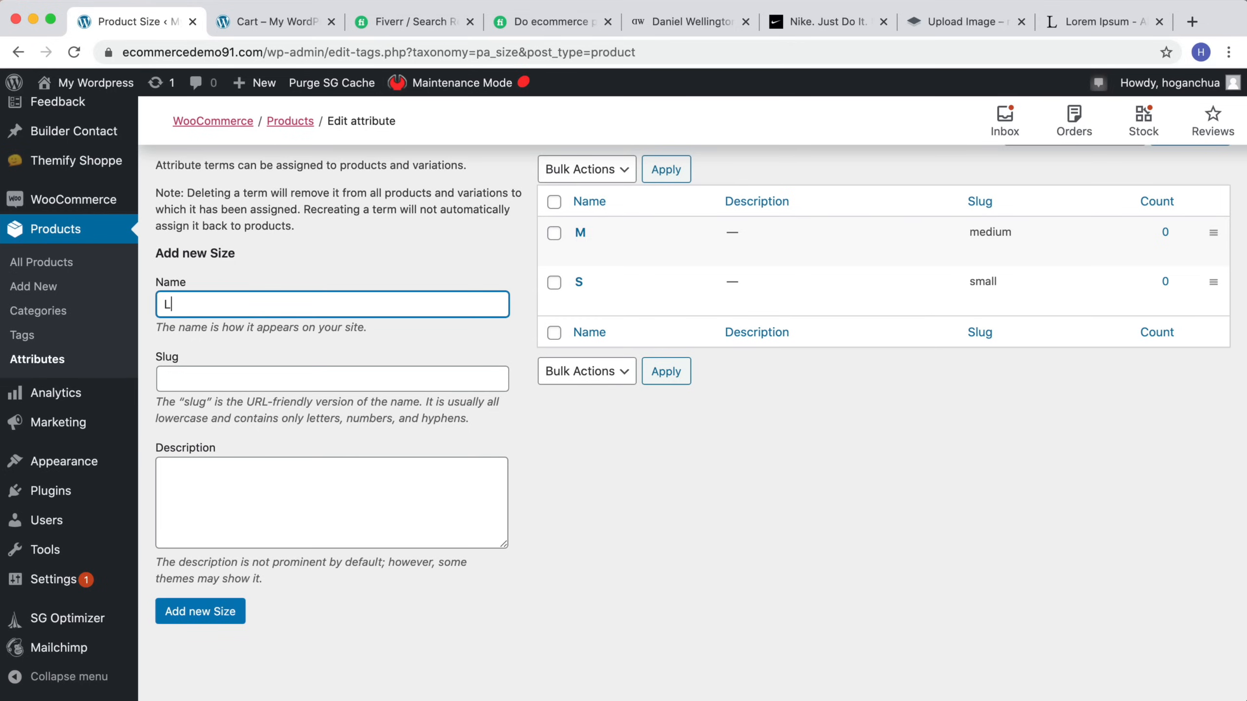
key("Tab")
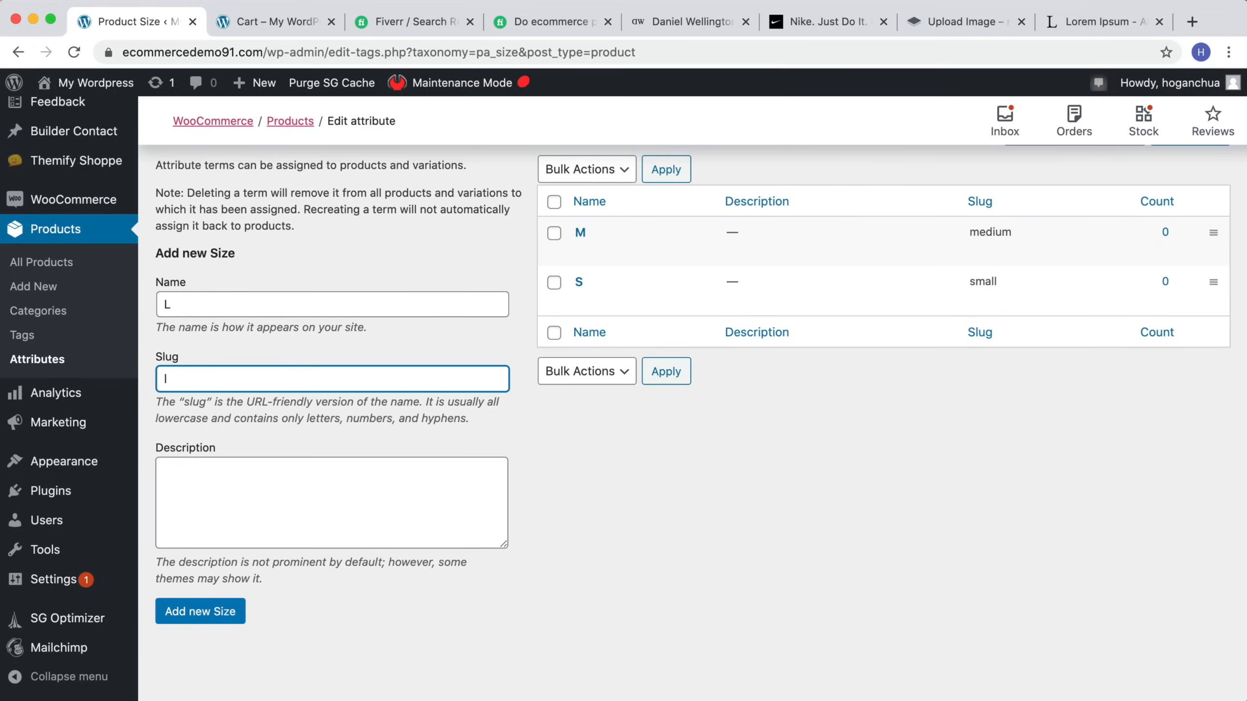
left_click(206, 608)
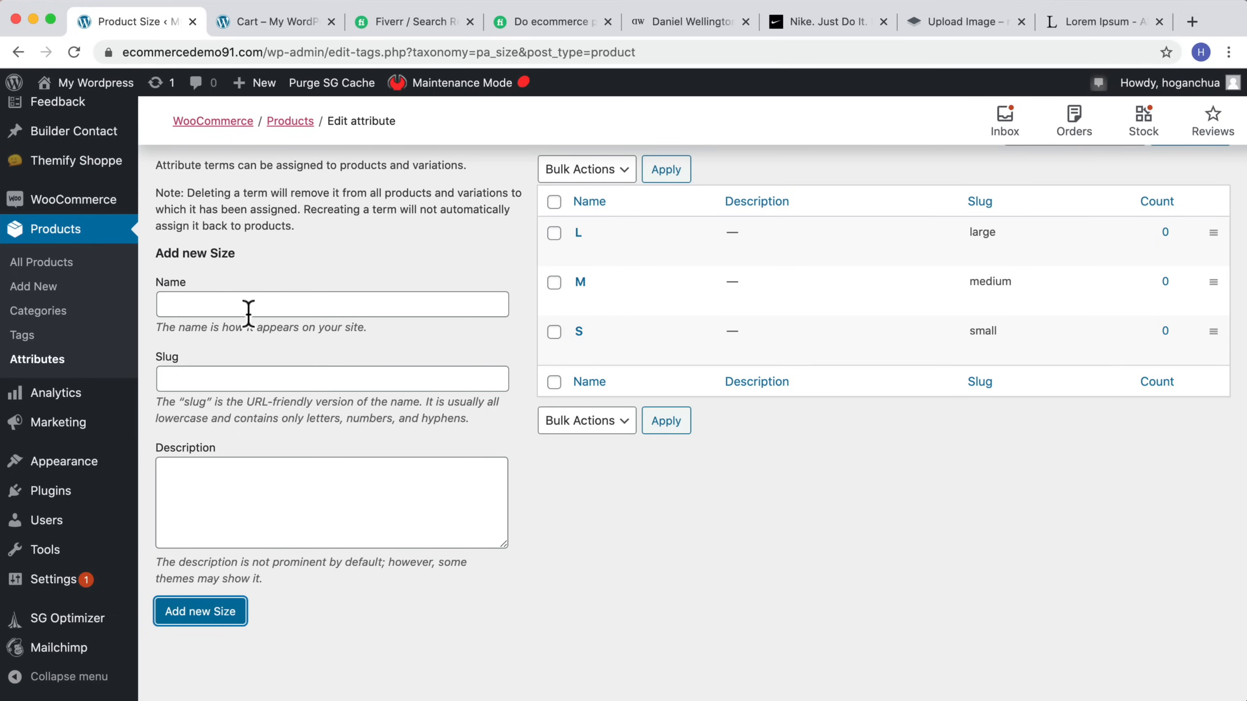
Step: Open the T-Shirt product's attributes and add the global Color attribute with all its terms selected
scroll(810, 504, "up", 5)
scroll(451, 454, "down", 3)
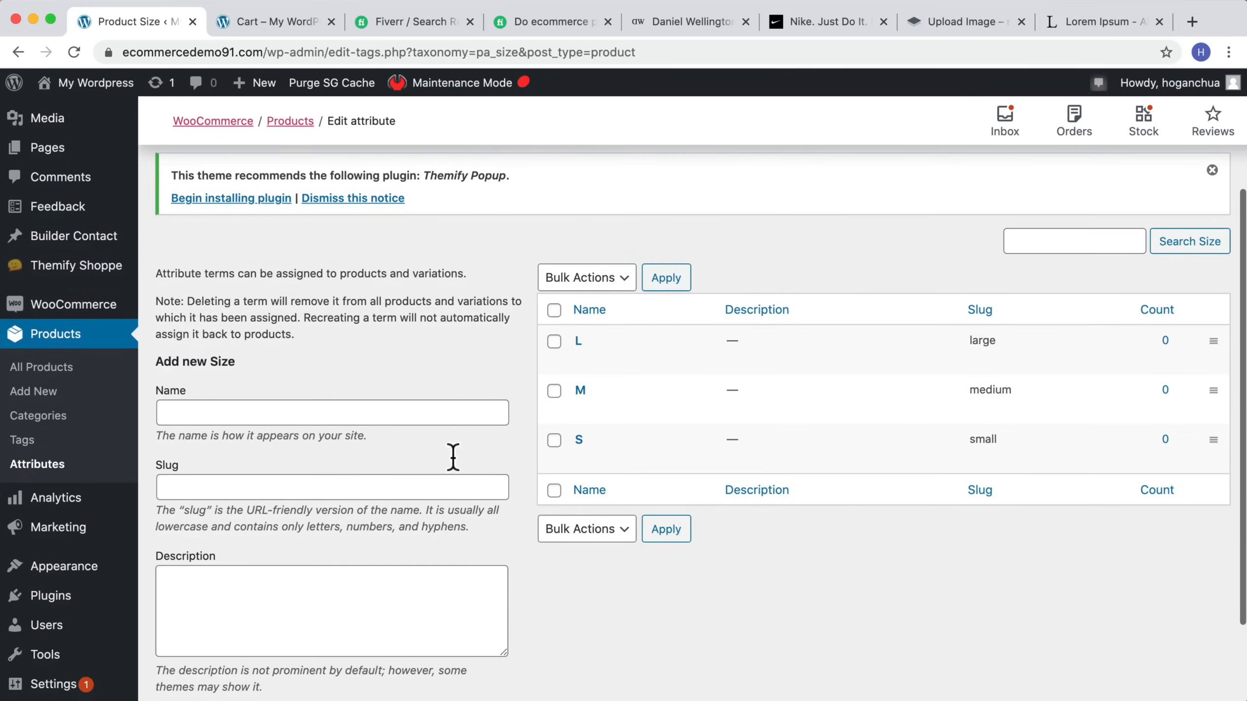
left_click(59, 369)
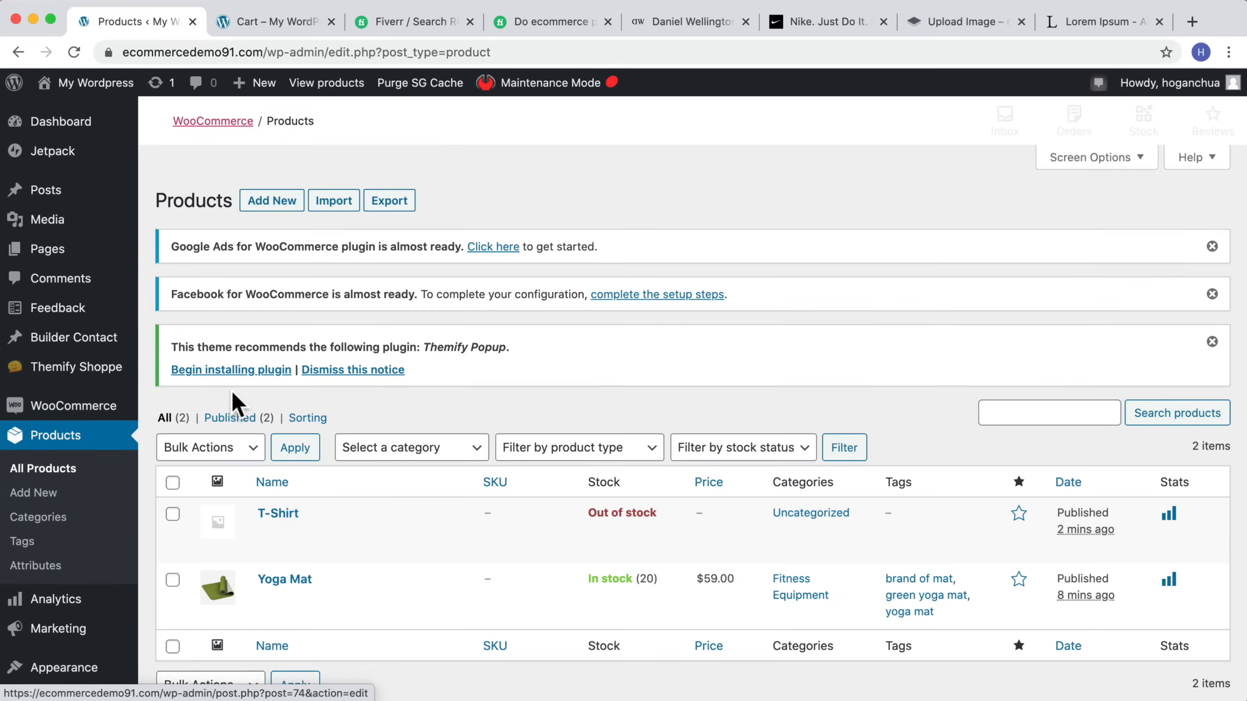
scroll(238, 401, "down", 2)
left_click(280, 420)
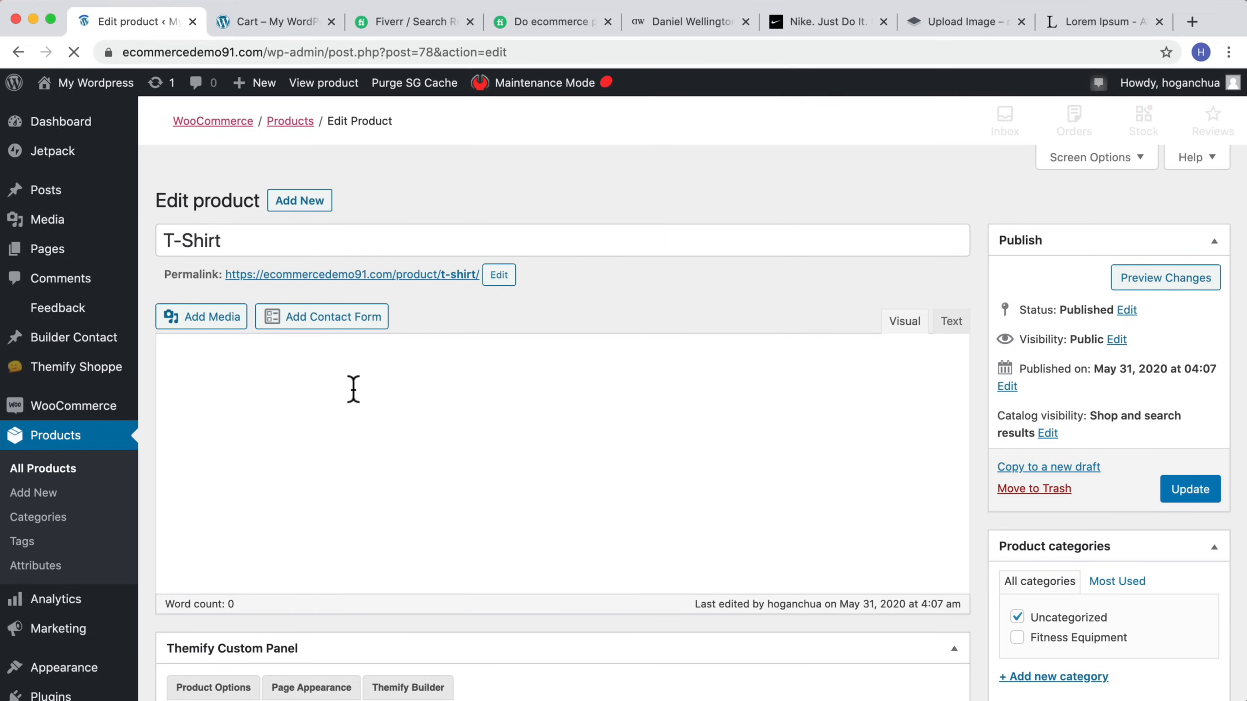
scroll(383, 383, "down", 20)
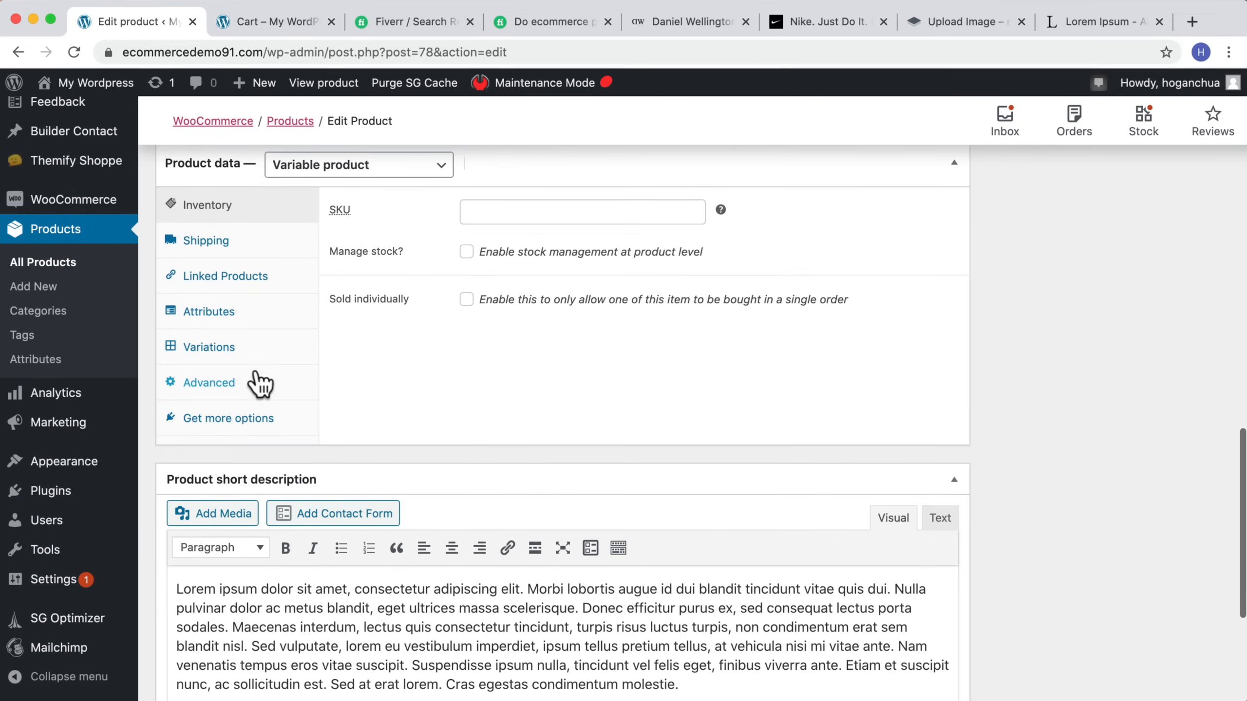
left_click(208, 361)
scroll(208, 361, "up", 2)
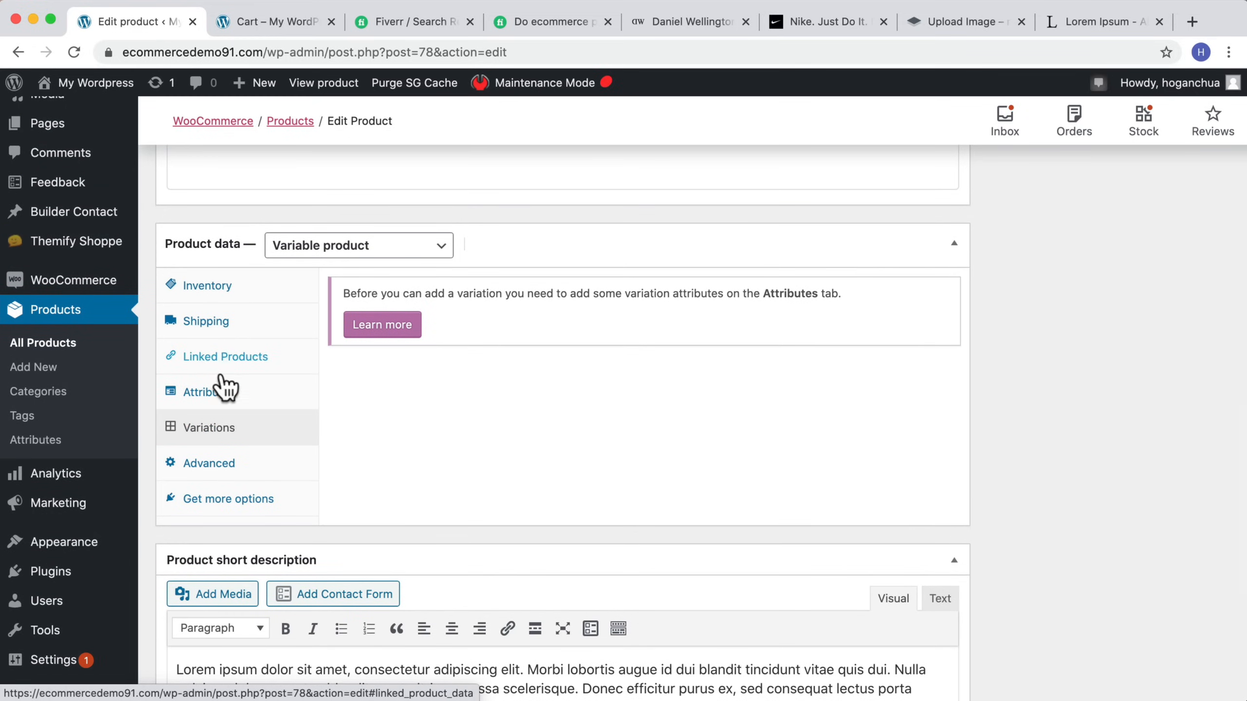
left_click(205, 396)
left_click(459, 294)
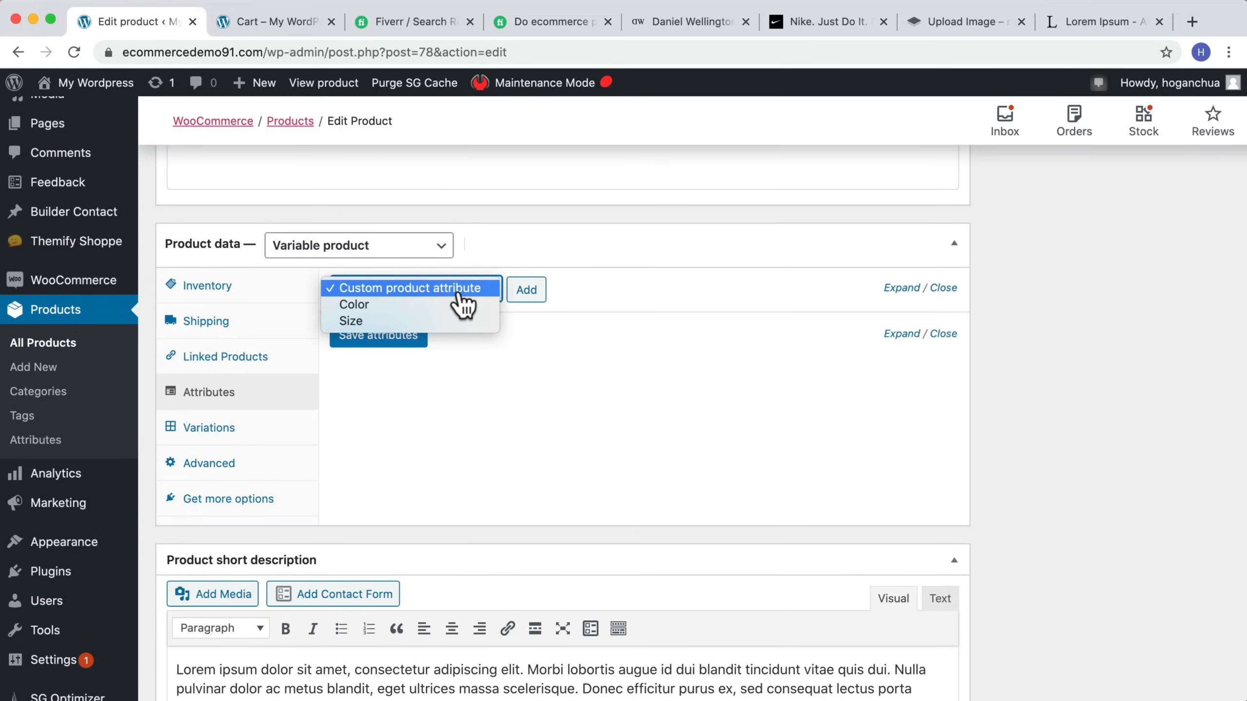
left_click(418, 305)
left_click(526, 290)
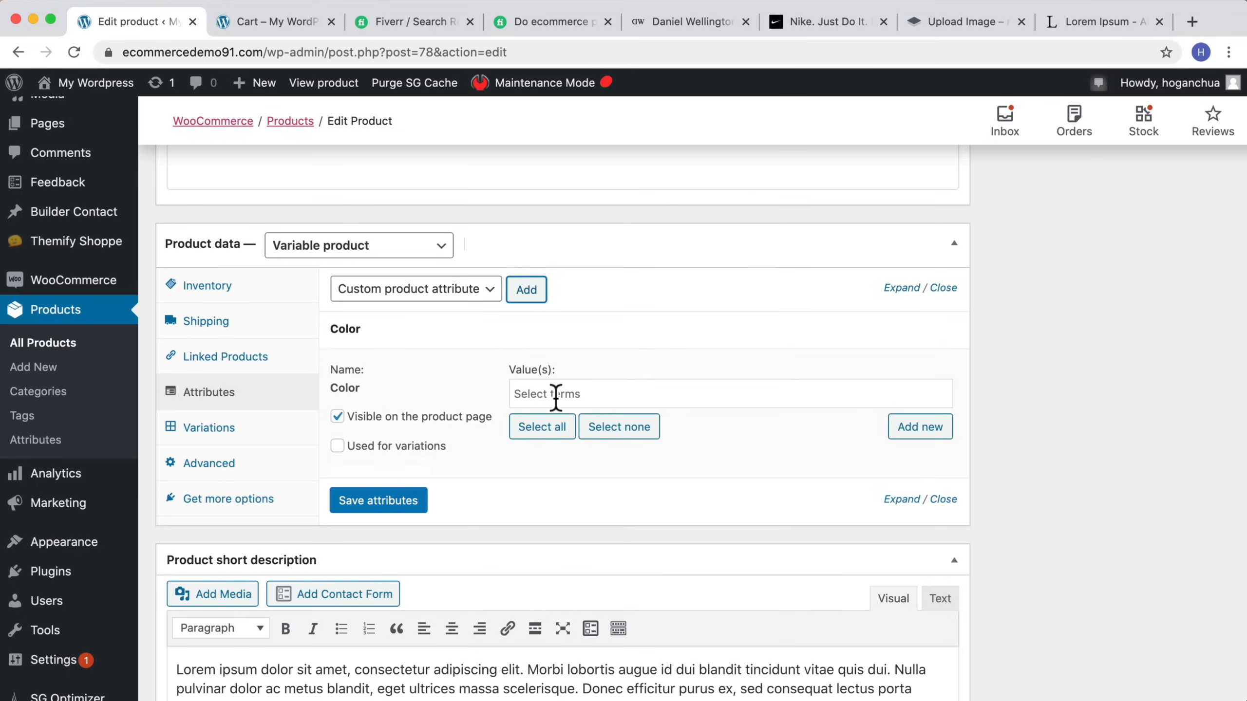
left_click(540, 428)
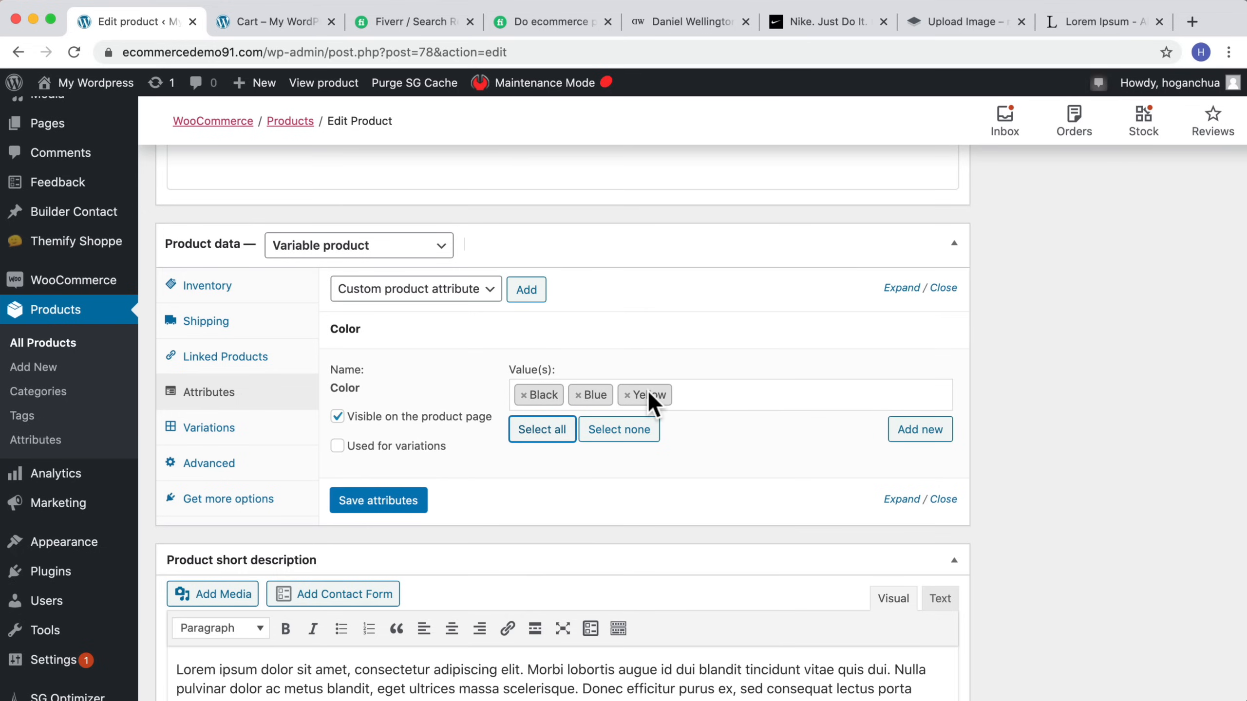
Step: Mark the Color attribute as used for variations and save the attributes
left_click(718, 394)
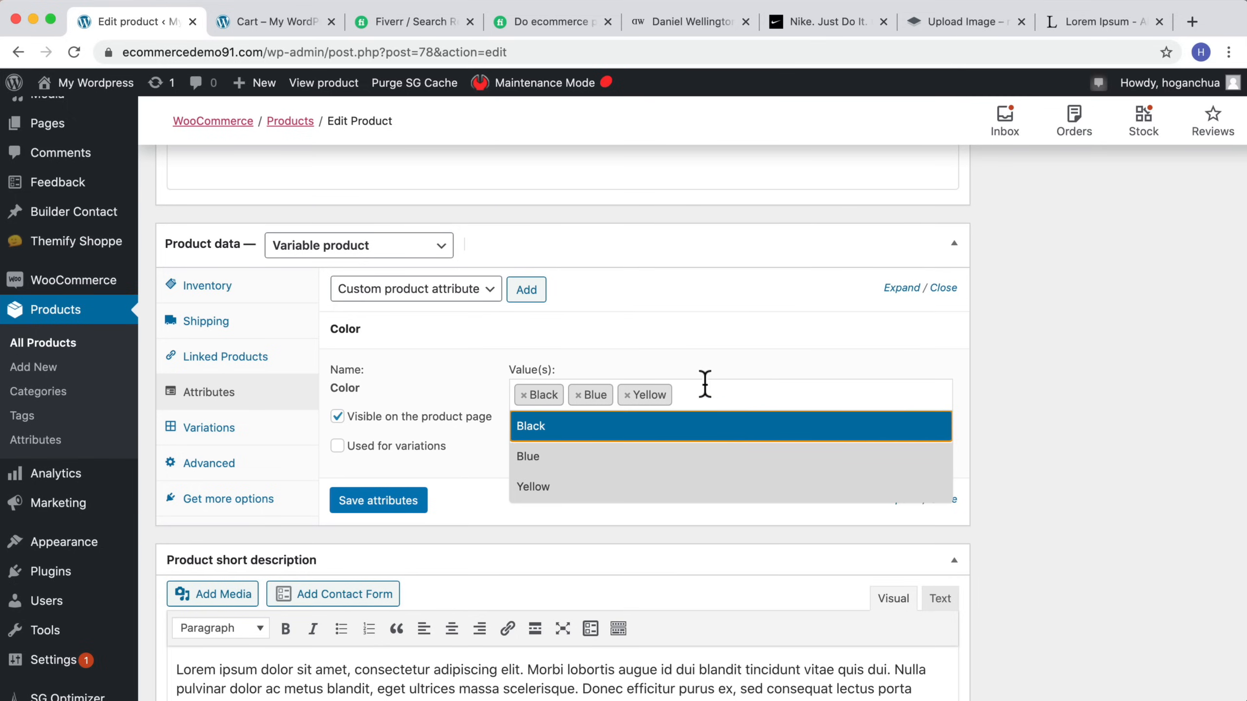
left_click(719, 386)
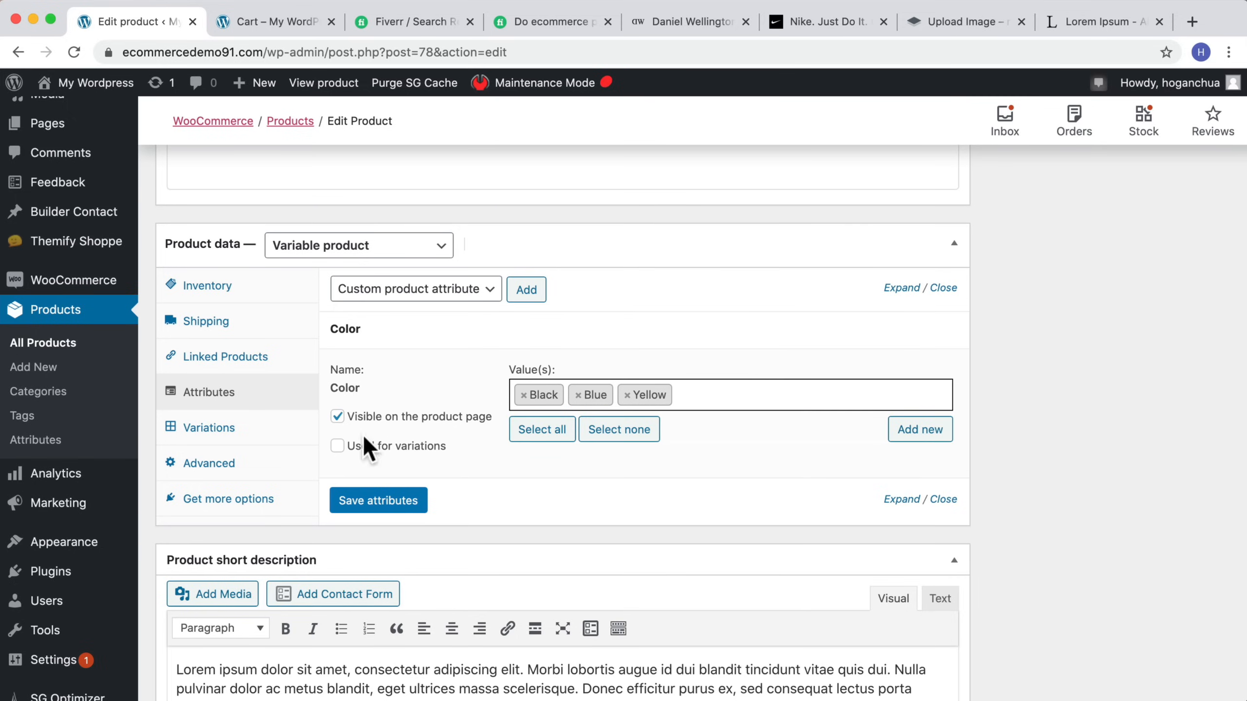
left_click(337, 446)
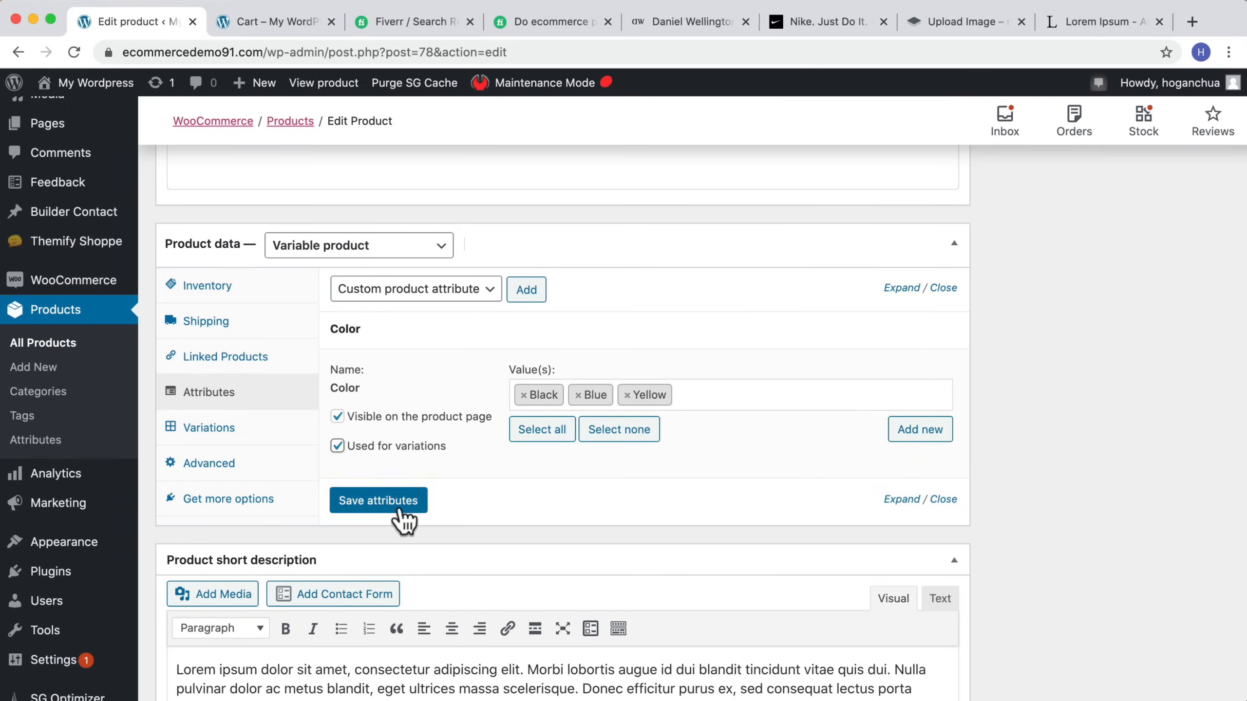
left_click(378, 500)
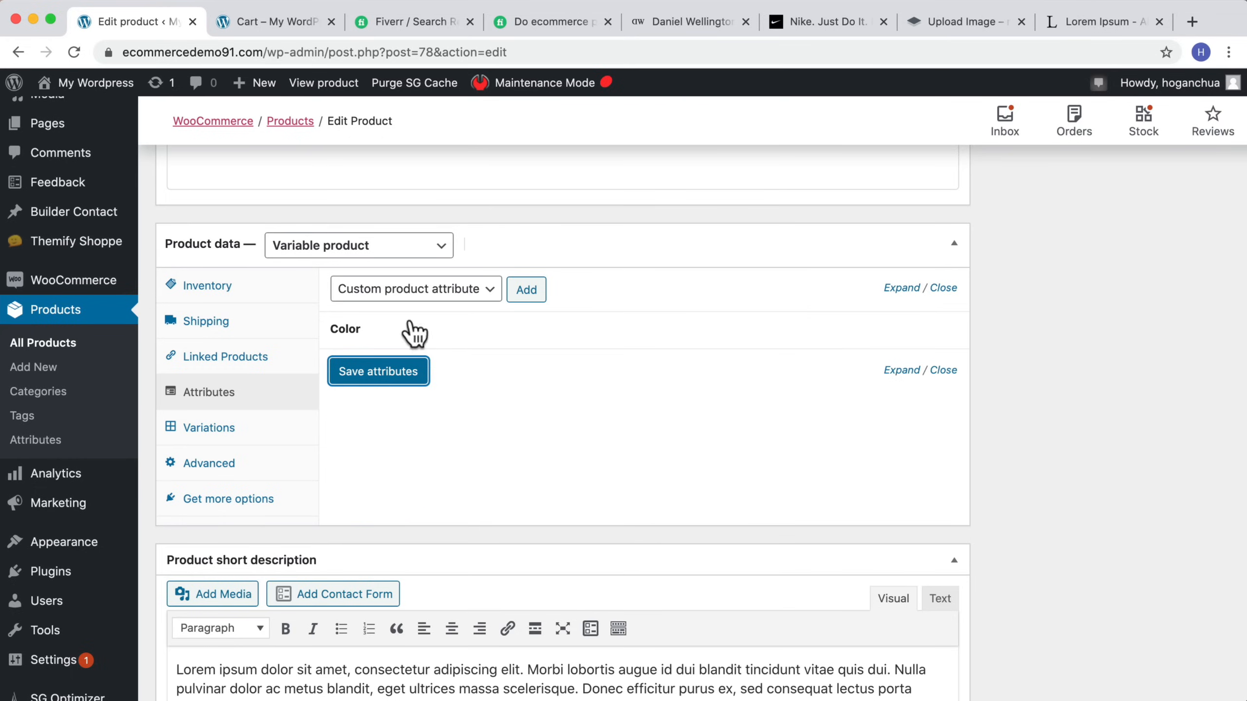
Step: Add the Size attribute with all its terms, mark it as used for variations, and save the attributes
left_click(417, 289)
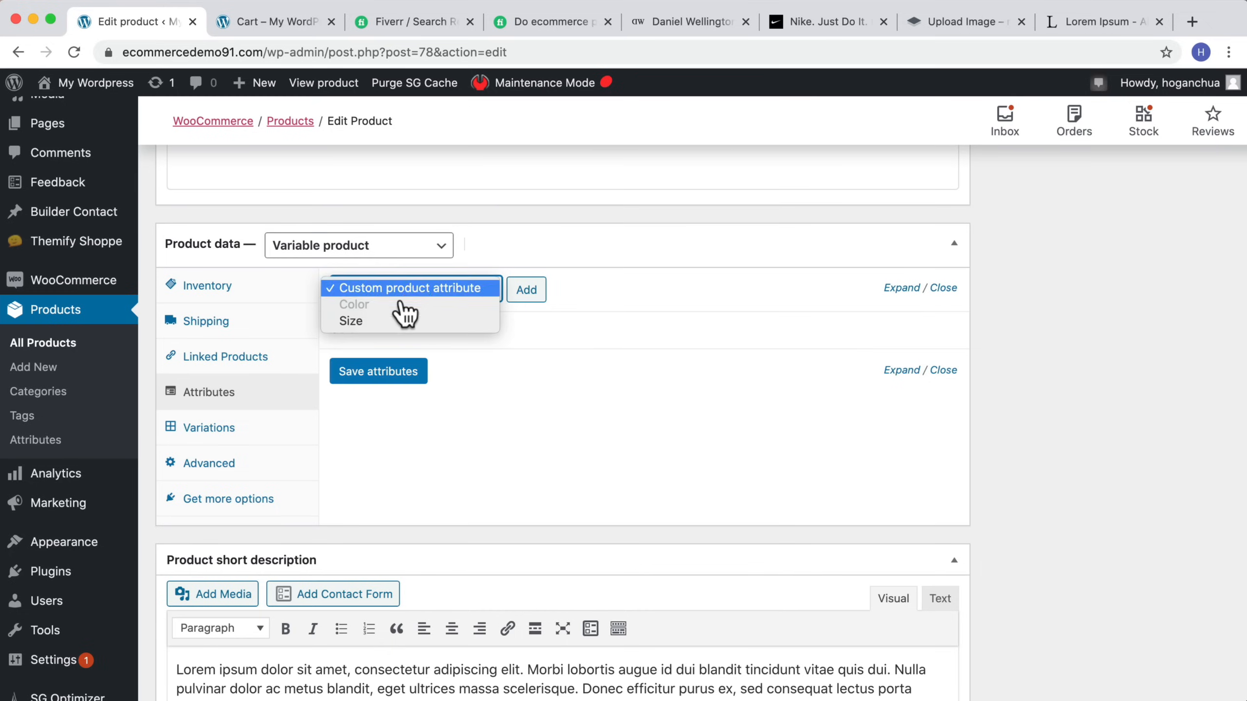
left_click(374, 322)
left_click(526, 290)
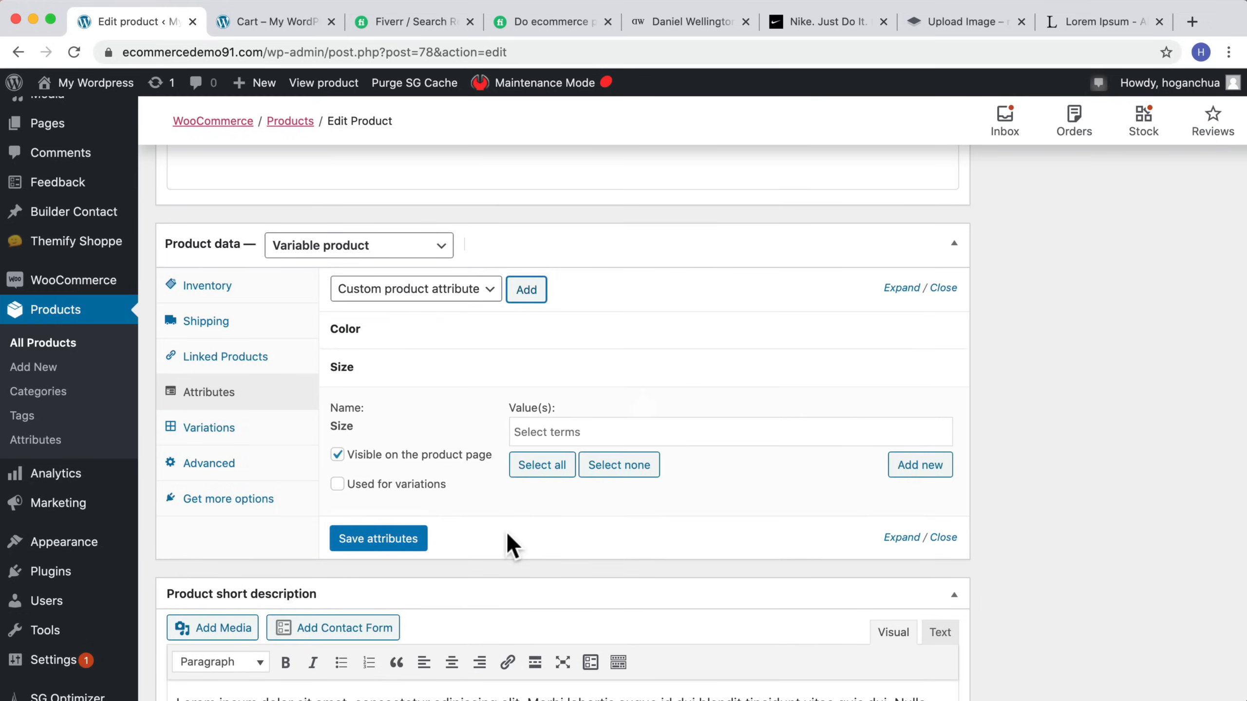
left_click(545, 432)
left_click(495, 435)
left_click(540, 468)
left_click(415, 485)
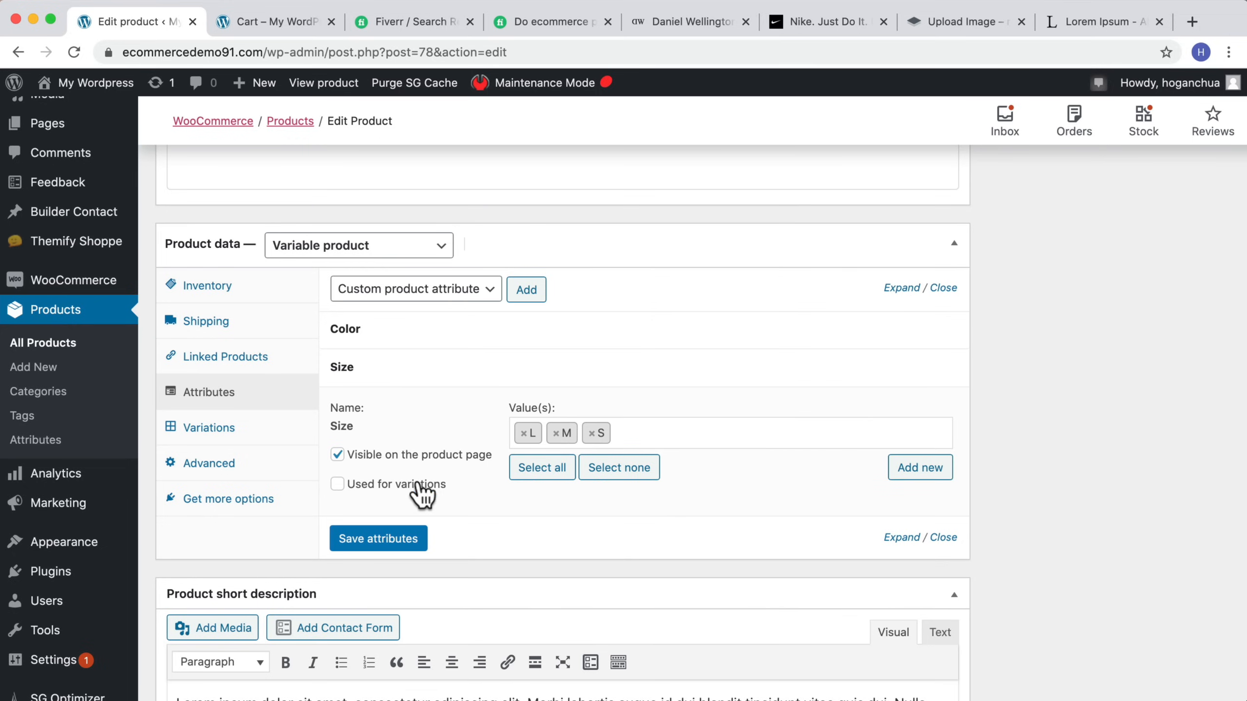
left_click(401, 546)
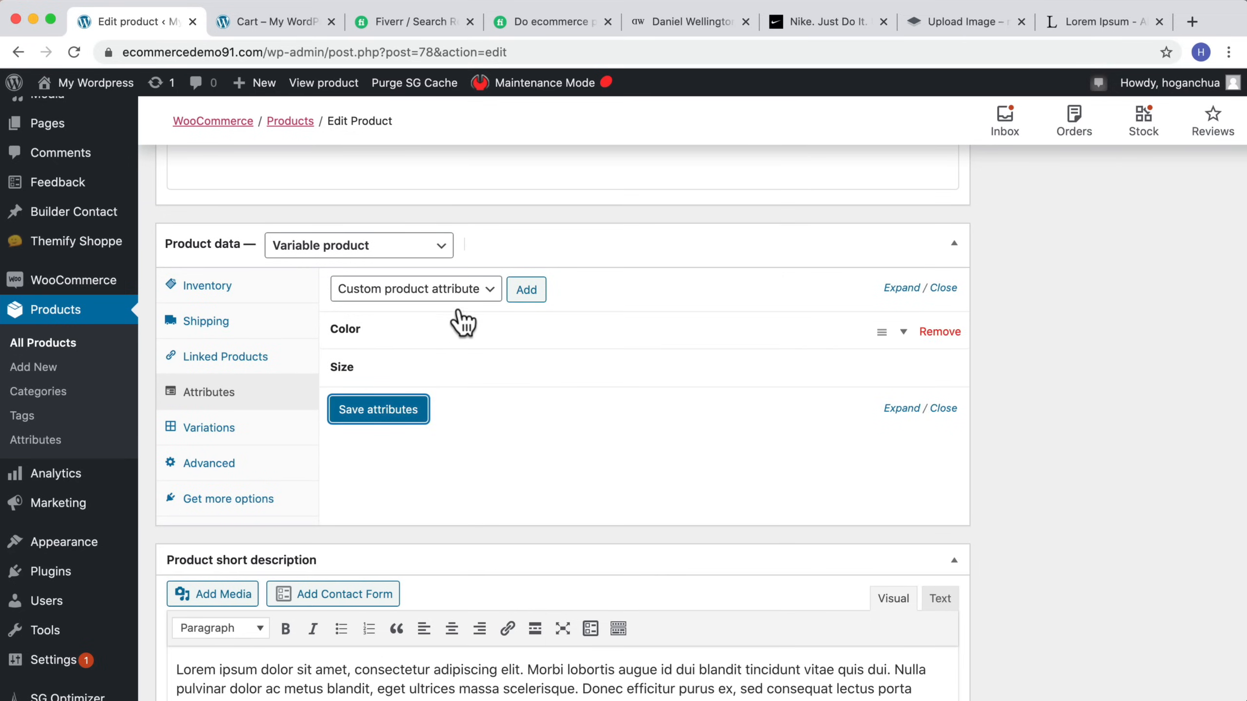
left_click(525, 290)
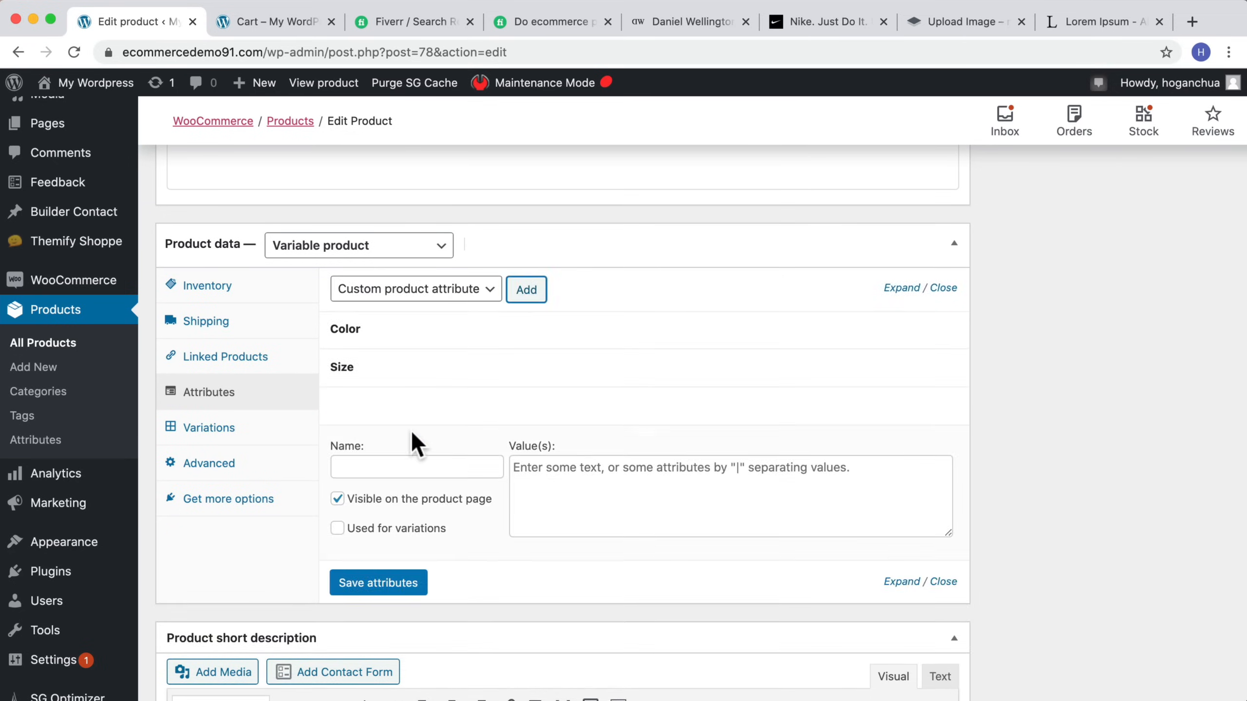
left_click(389, 467)
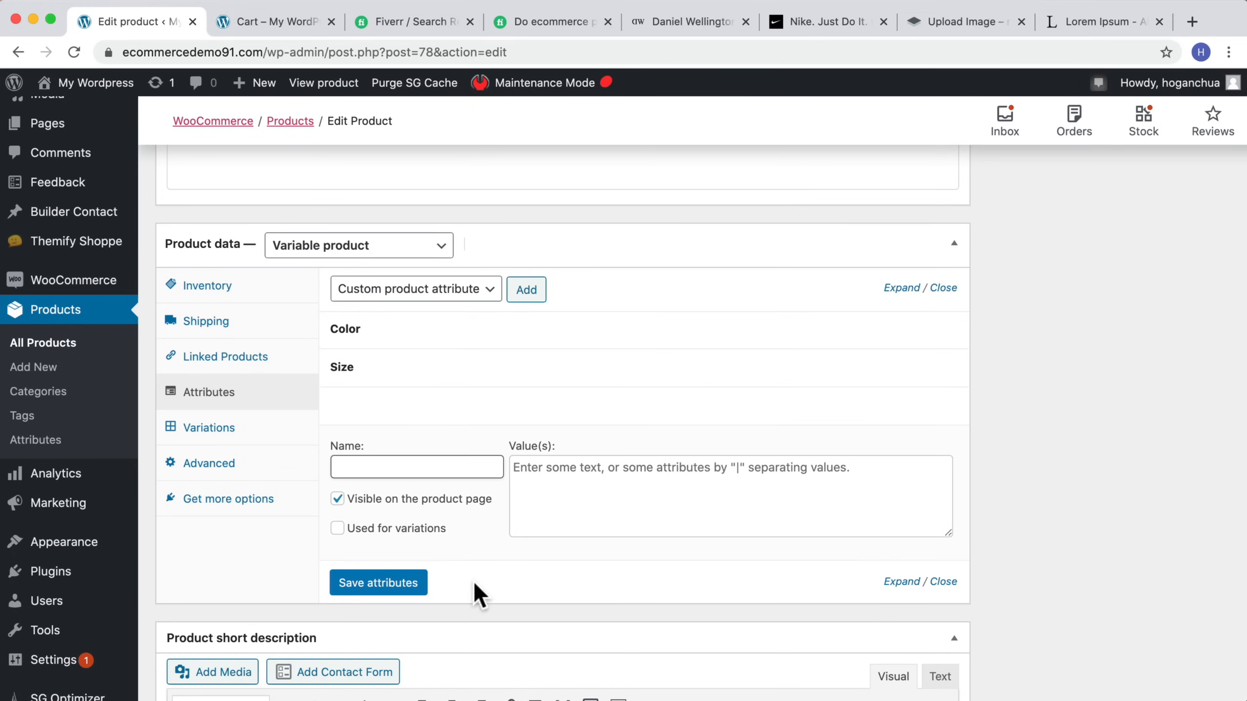
left_click(943, 582)
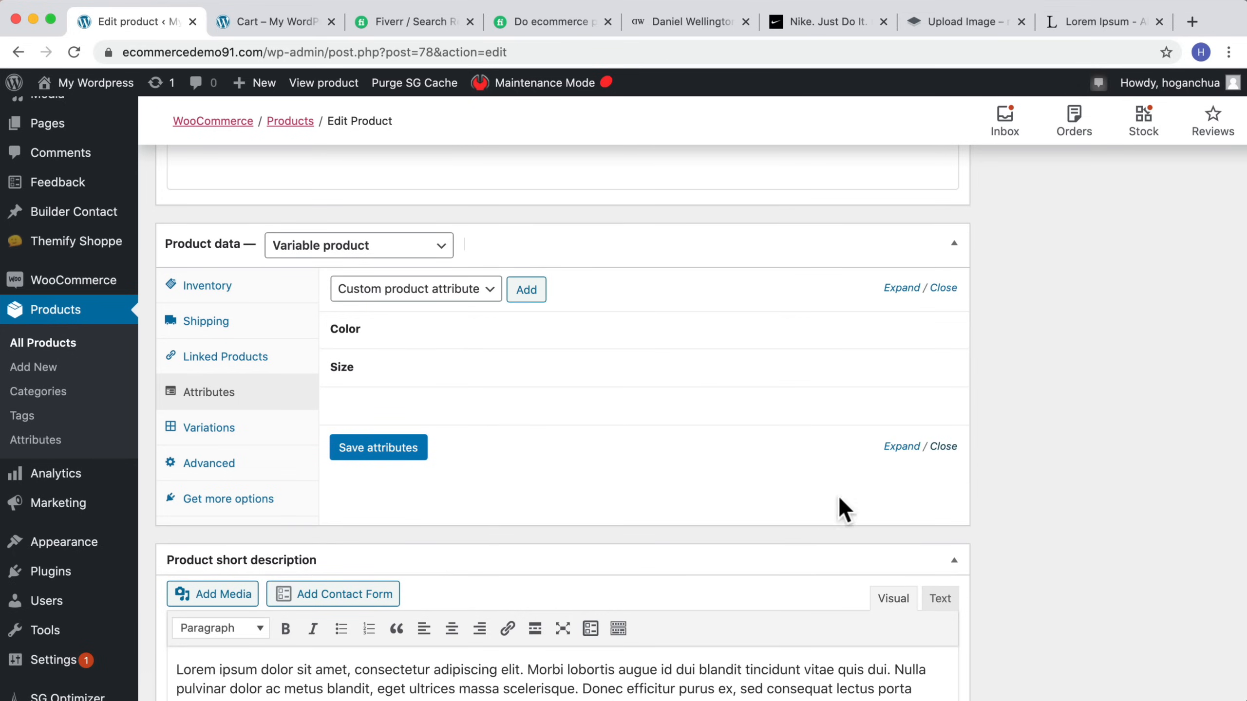
mouse_move(877, 423)
left_click(933, 410)
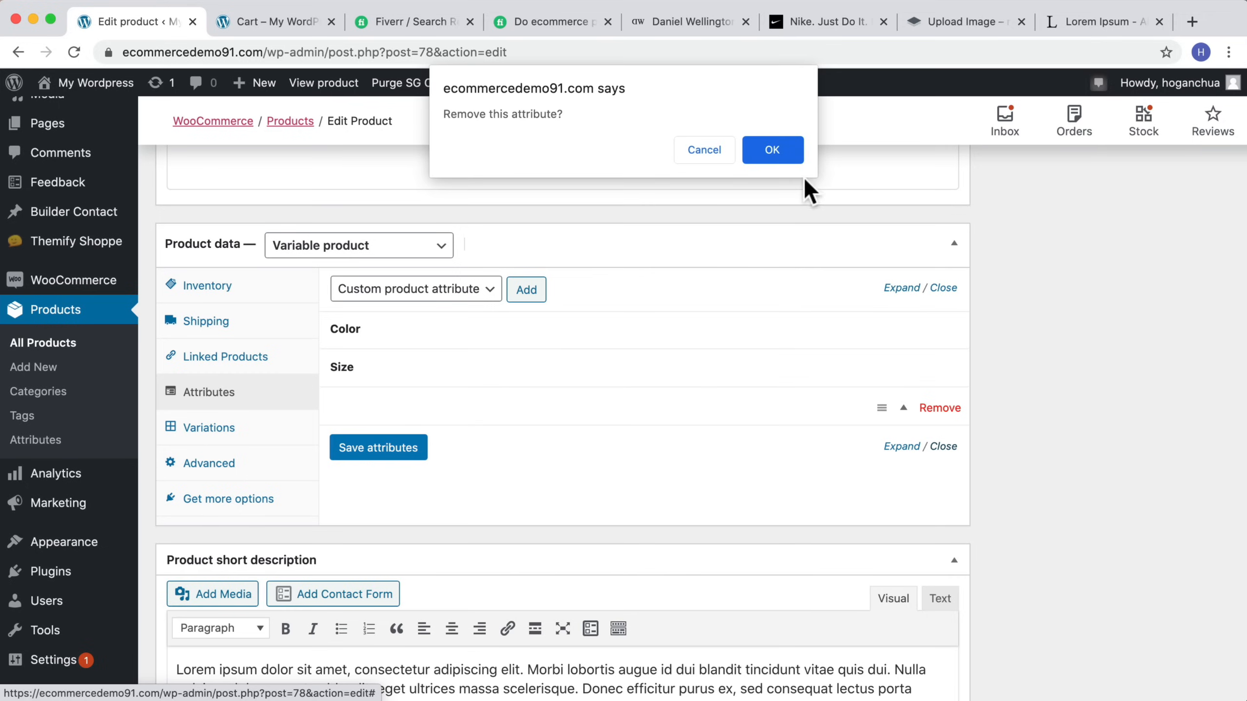
left_click(781, 153)
Step: Create variations from all attributes for the T-Shirt and confirm the prompts
left_click(207, 427)
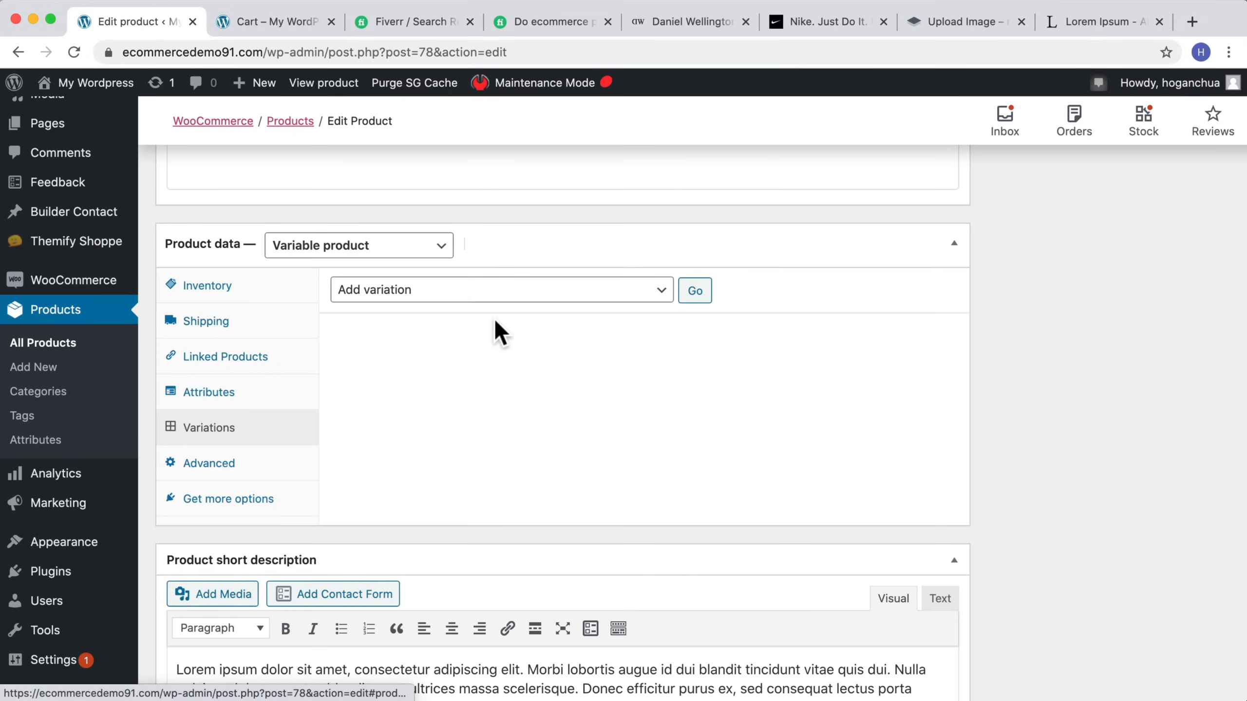
scroll(469, 351, "up", 2)
scroll(469, 350, "up", 10)
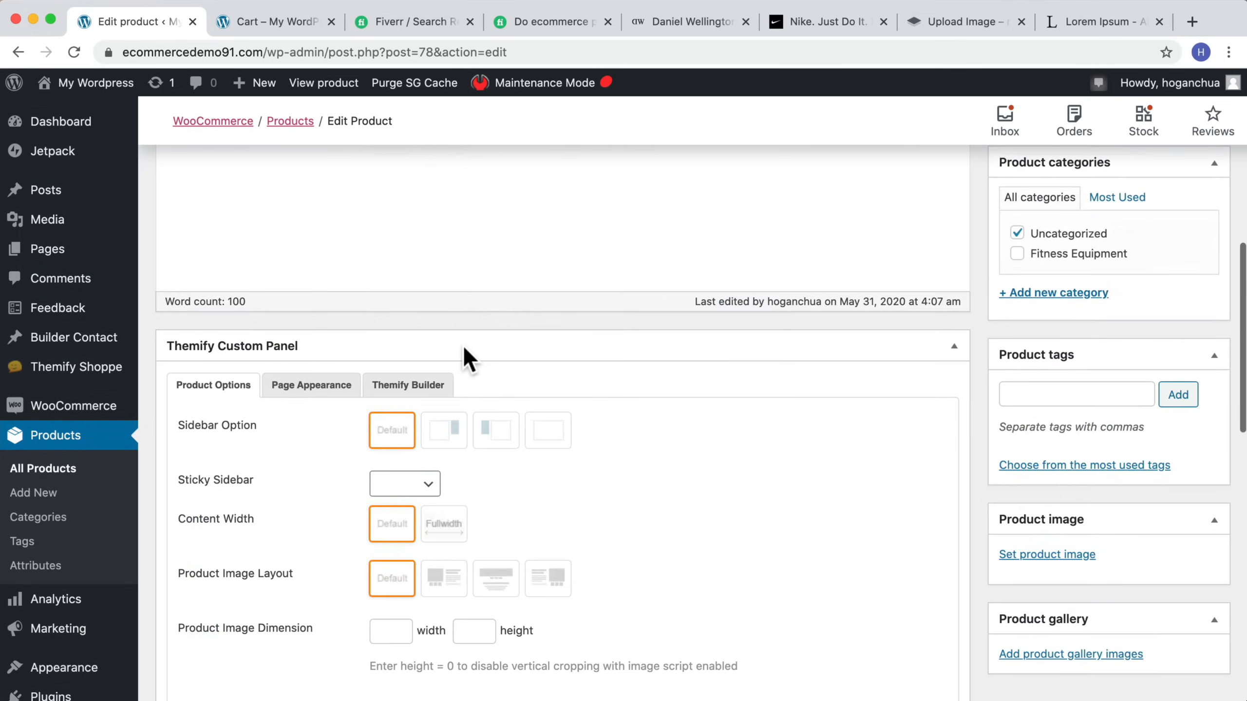
scroll(467, 357, "down", 8)
scroll(464, 350, "down", 6)
scroll(442, 373, "up", 4)
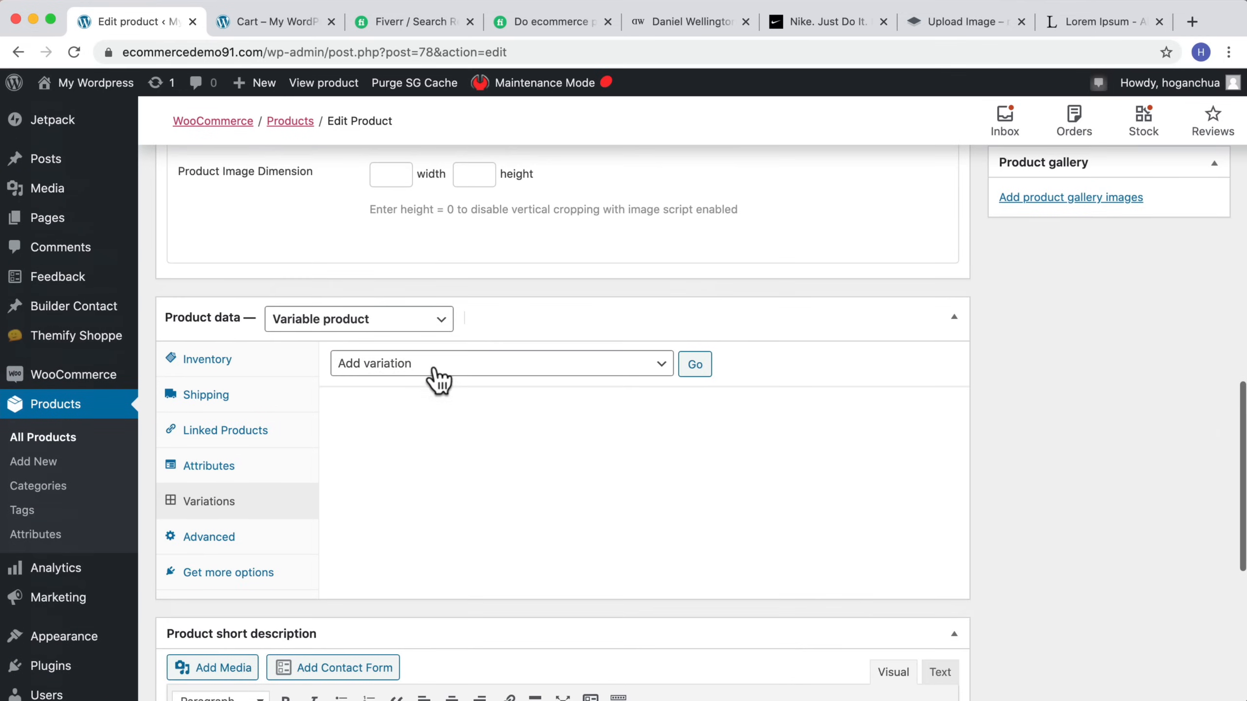
left_click(433, 366)
left_click(422, 382)
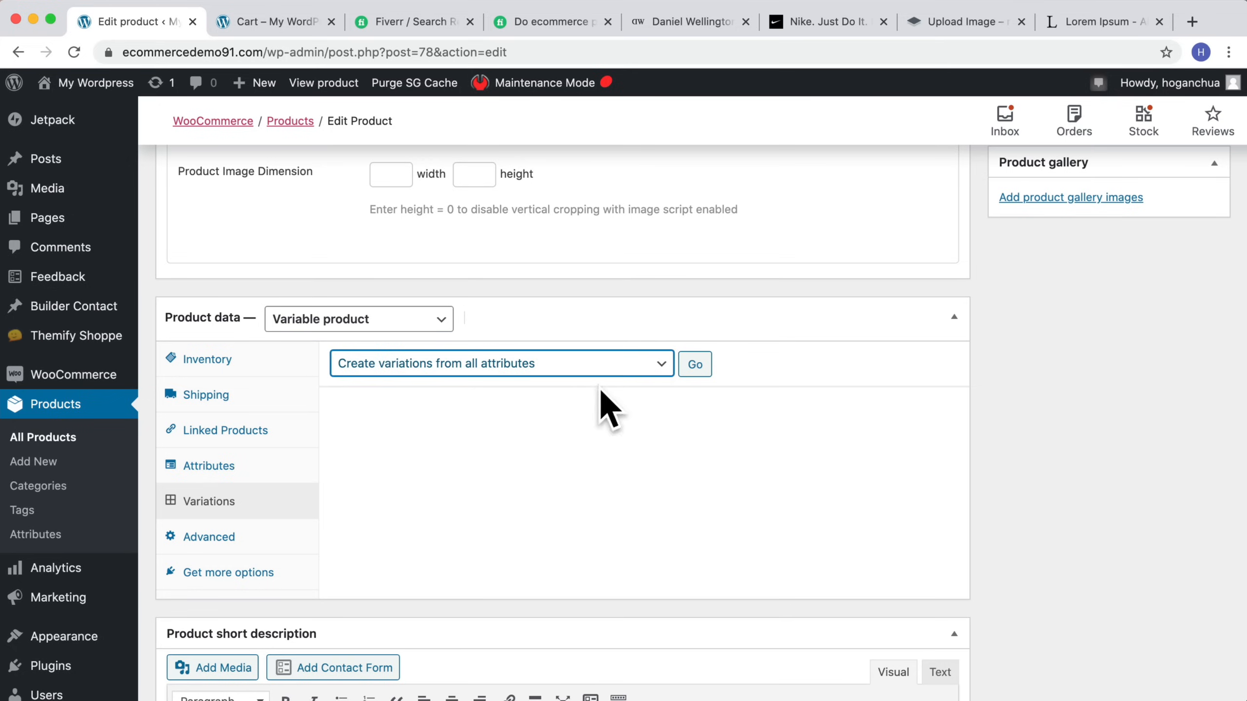
left_click(693, 366)
left_click(770, 186)
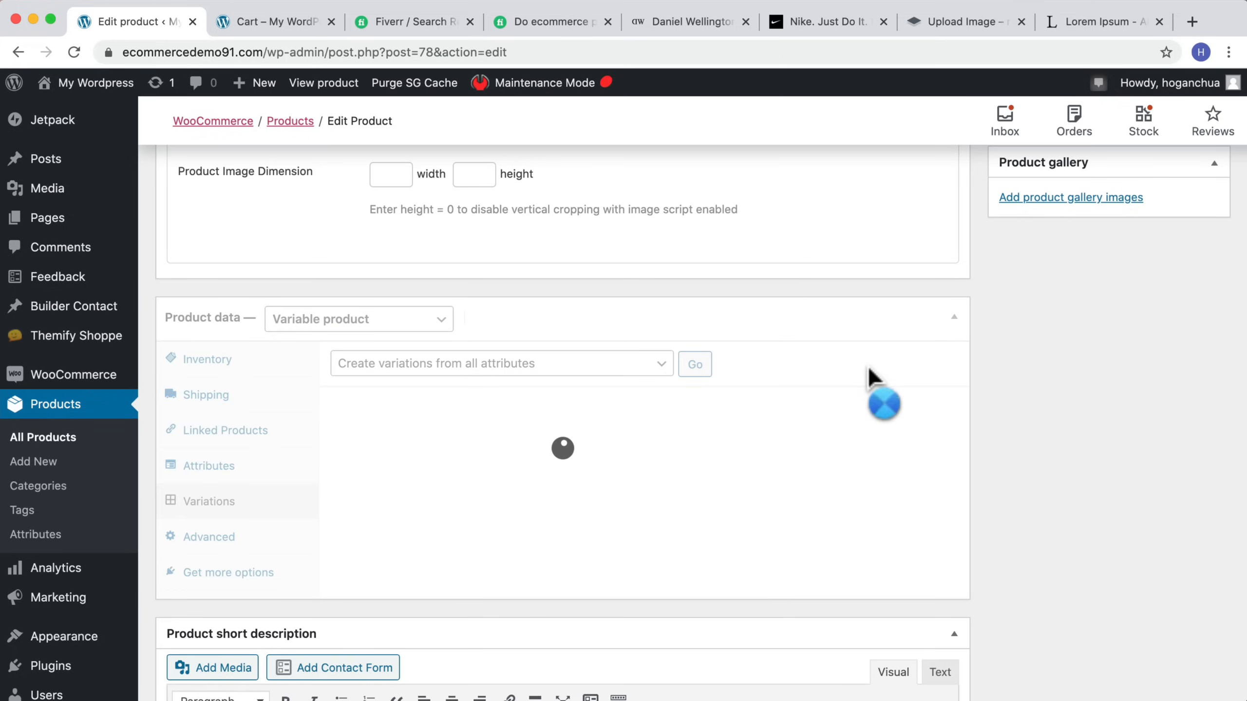
left_click(785, 160)
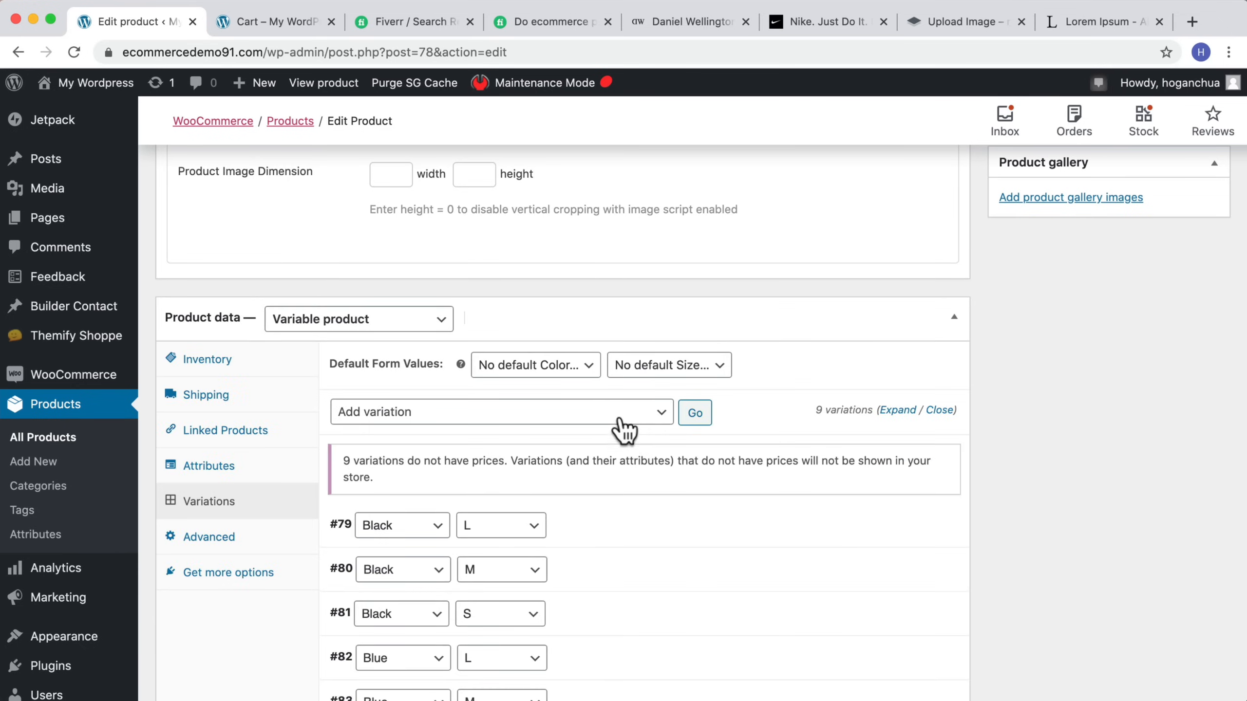
Step: Expand the Black / L variation to show its settings
scroll(618, 426, "down", 4)
scroll(619, 423, "down", 2)
scroll(590, 409, "up", 2)
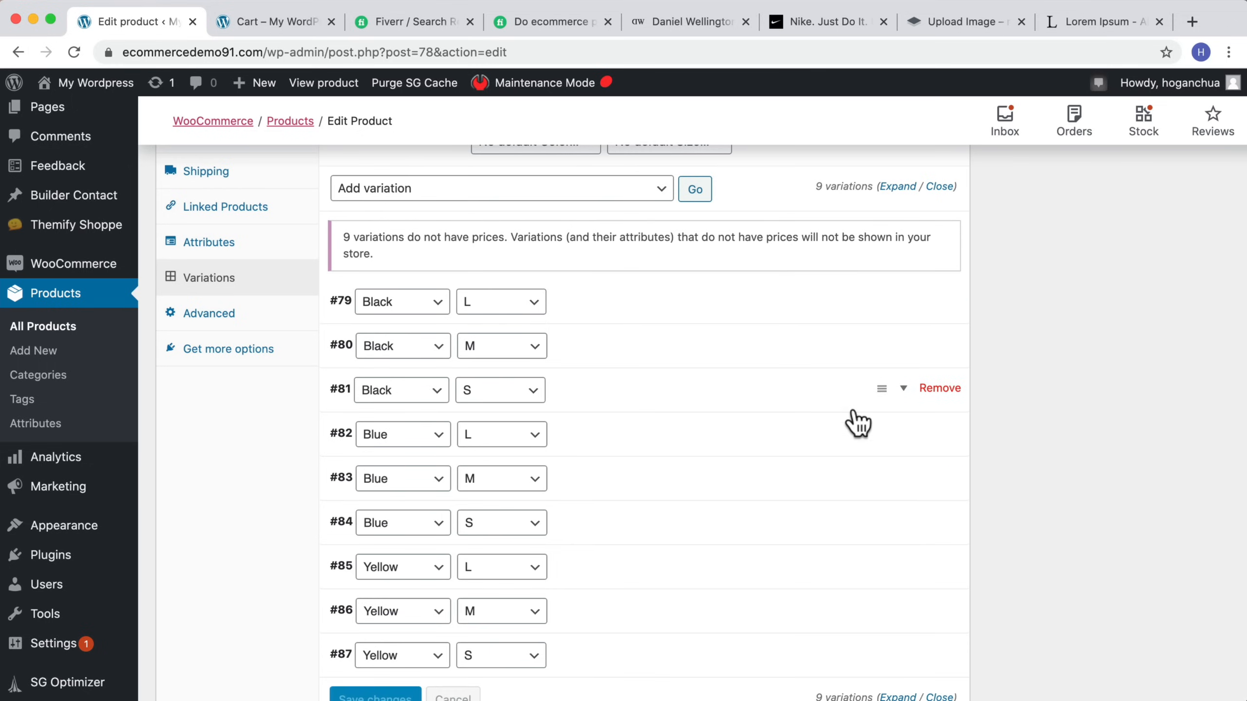
mouse_move(882, 301)
left_mouse_down()
mouse_move(878, 326)
mouse_move(877, 301)
left_mouse_up()
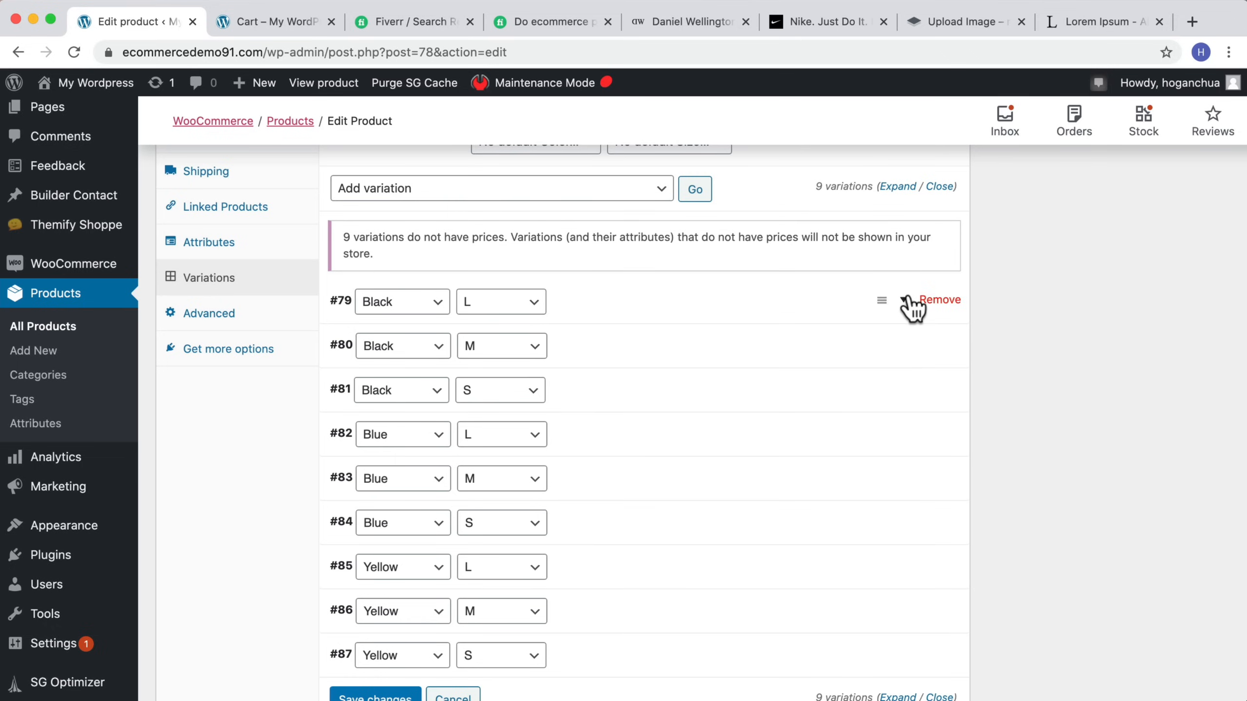
scroll(903, 300, "down", 1)
left_click(903, 299)
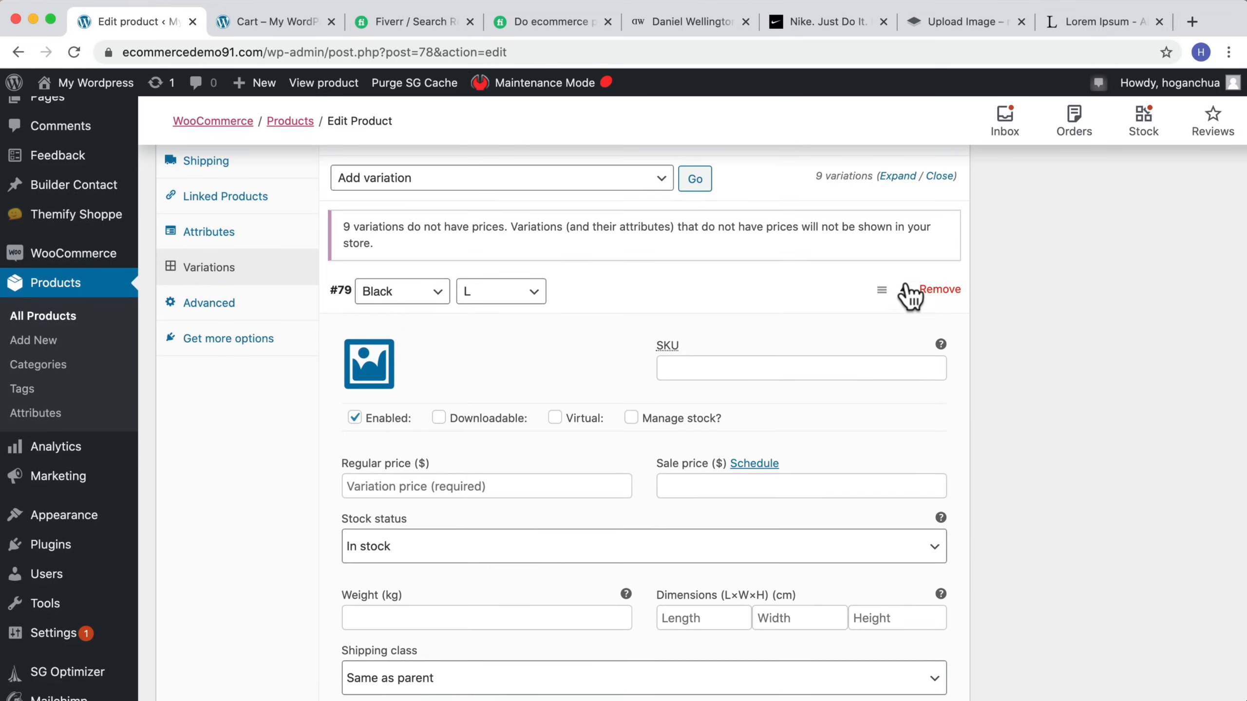
scroll(548, 362, "down", 2)
scroll(545, 359, "down", 4)
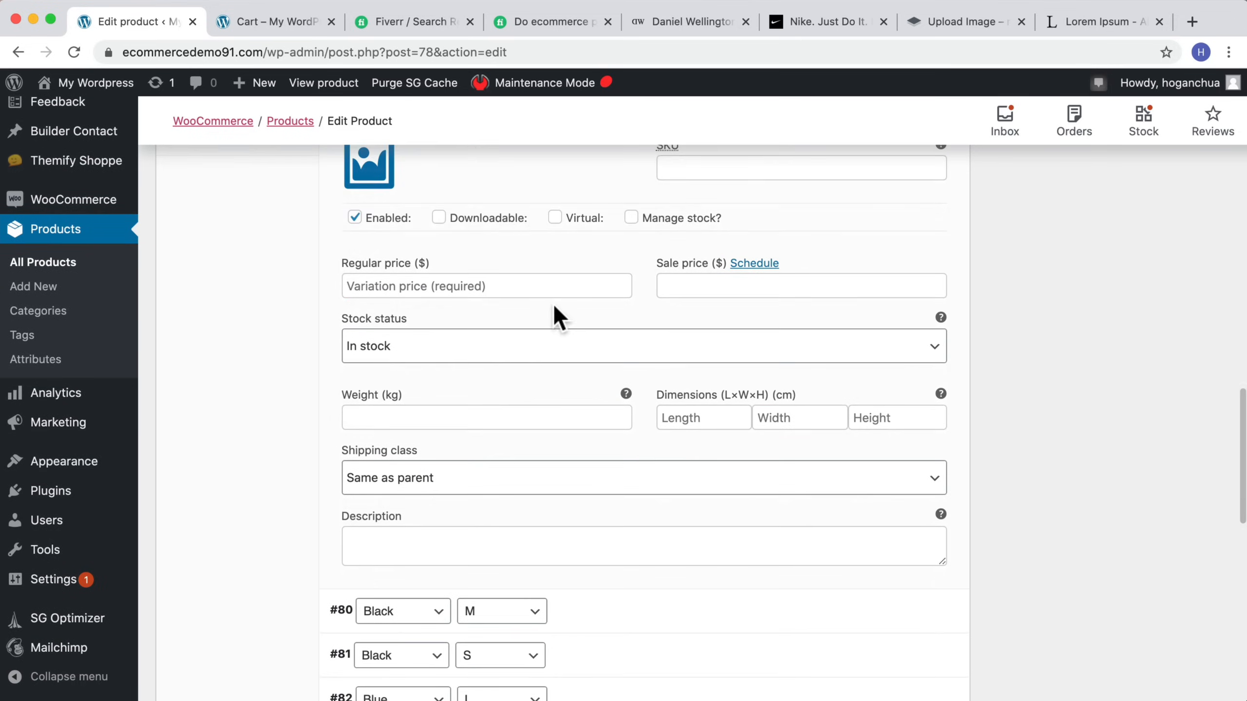
scroll(557, 314, "up", 3)
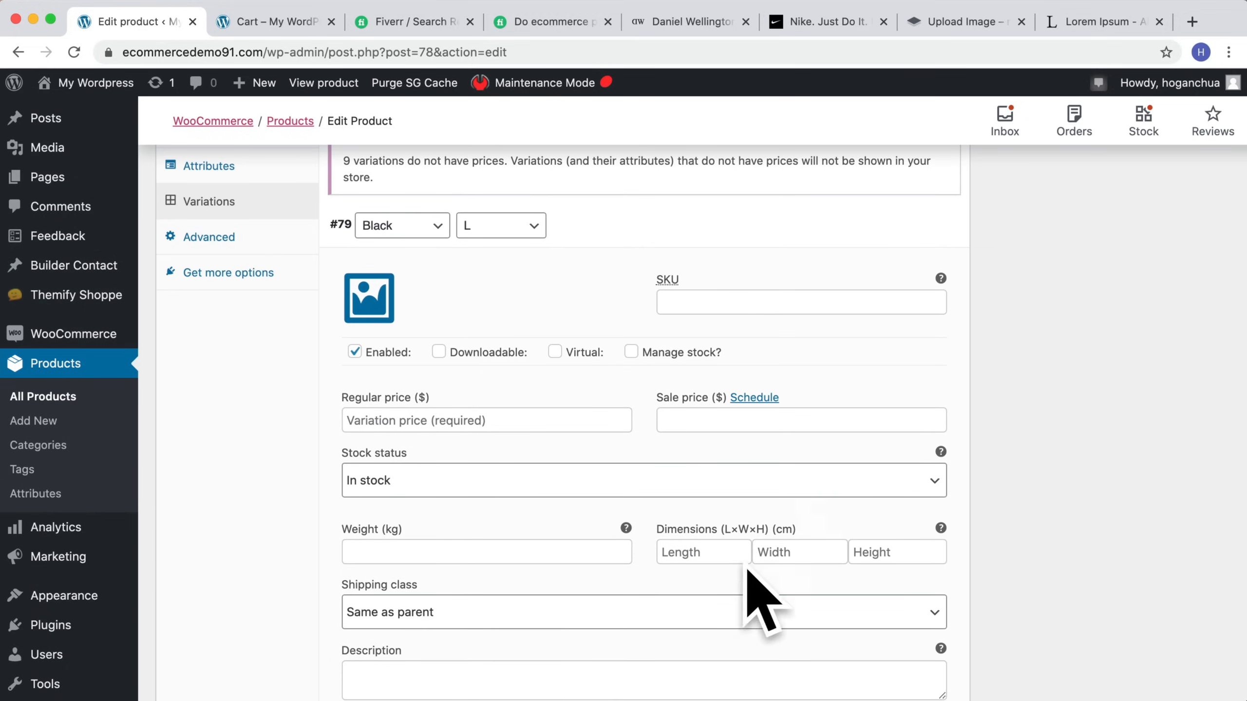
scroll(503, 412, "down", 2)
scroll(498, 423, "up", 2)
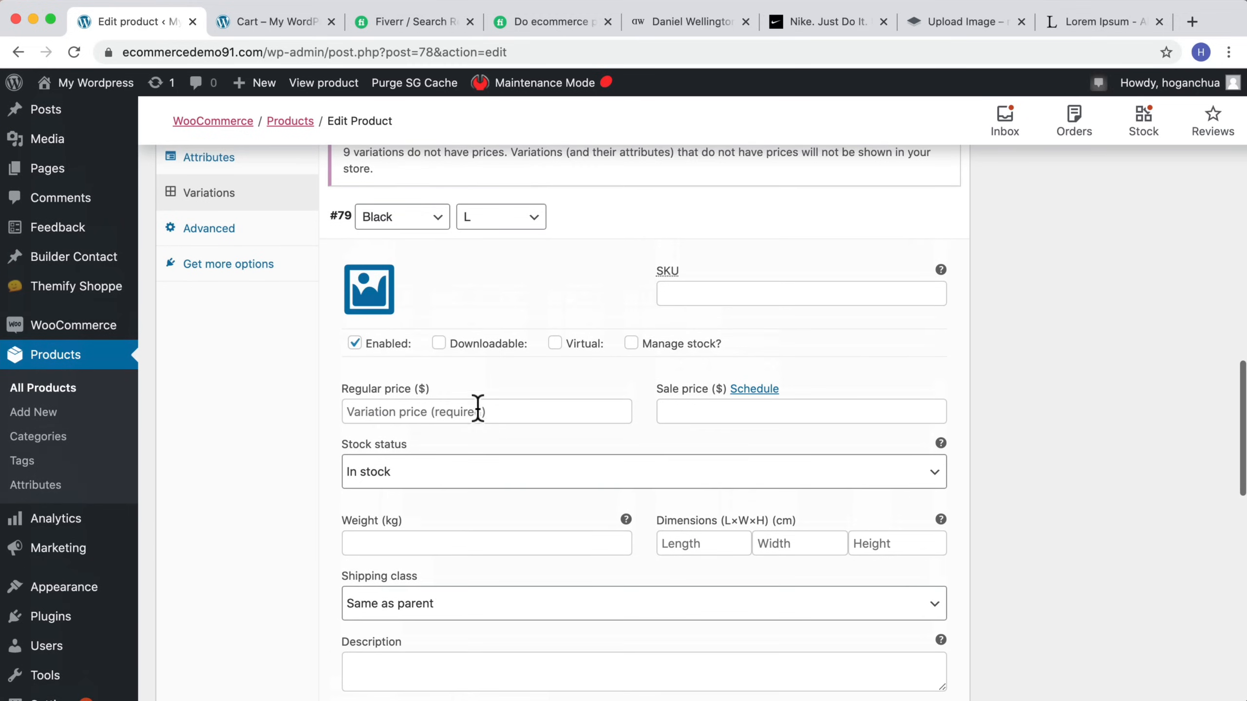
Step: Upload Darkblue-Tshirt.jpg, polo-shirt.jpg and Yellow-Tshirt.jpg from the Product Images folder as variation images
left_click(364, 292)
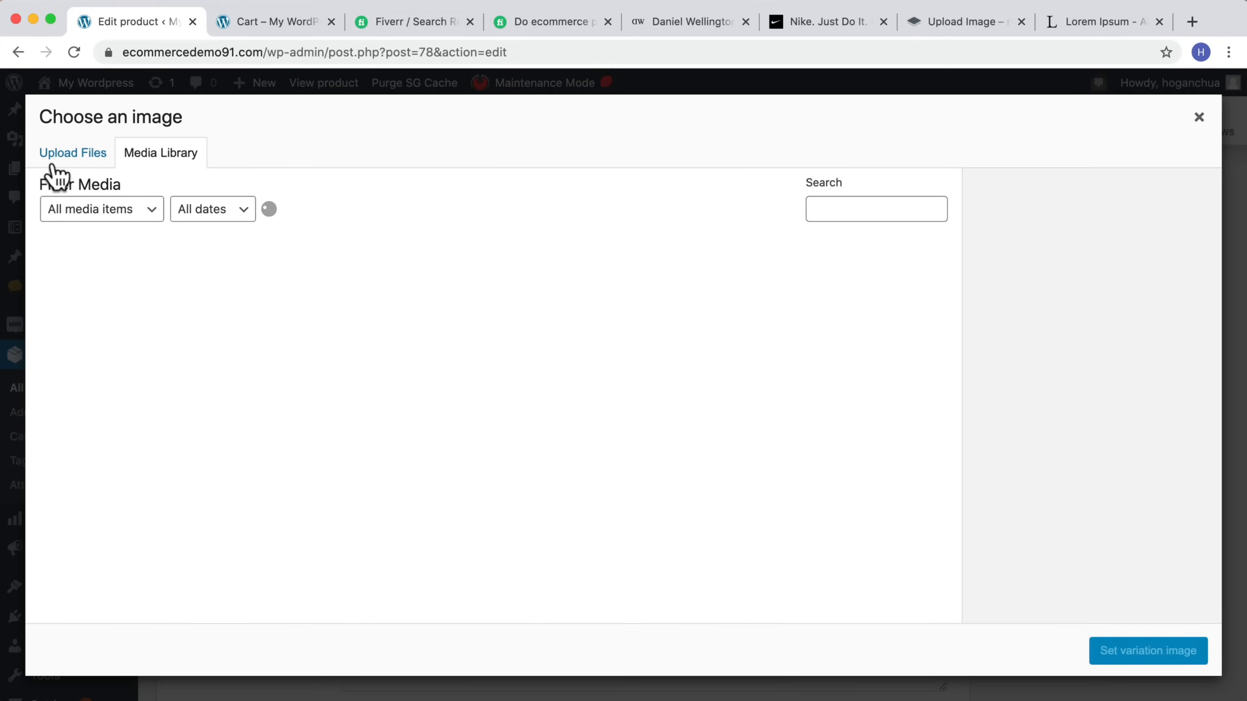
left_click(79, 157)
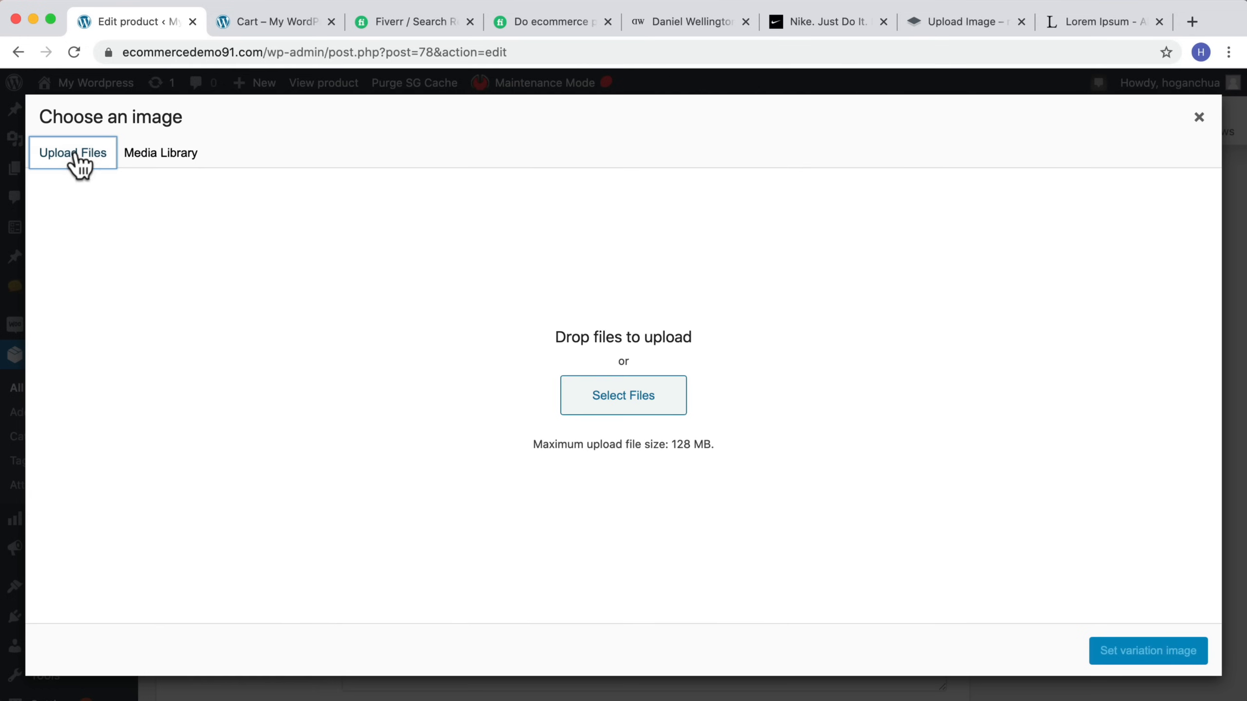
left_click(610, 417)
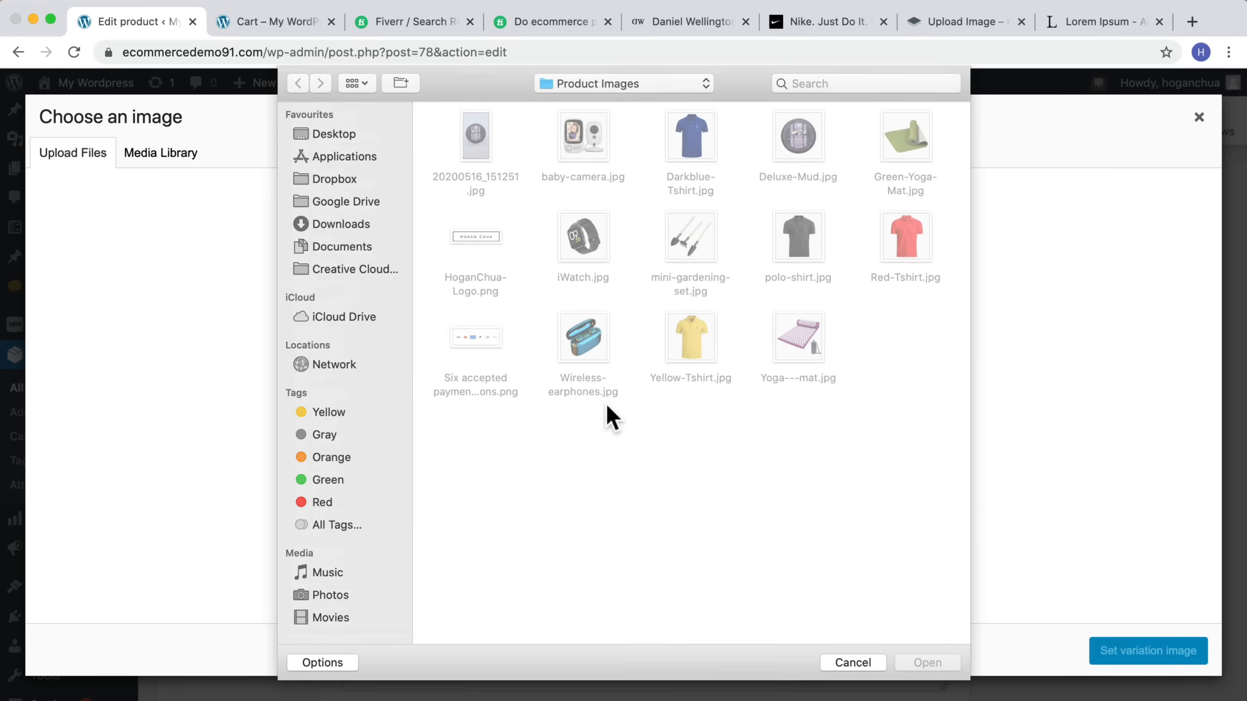
left_click(700, 139)
left_click(763, 283, "super")
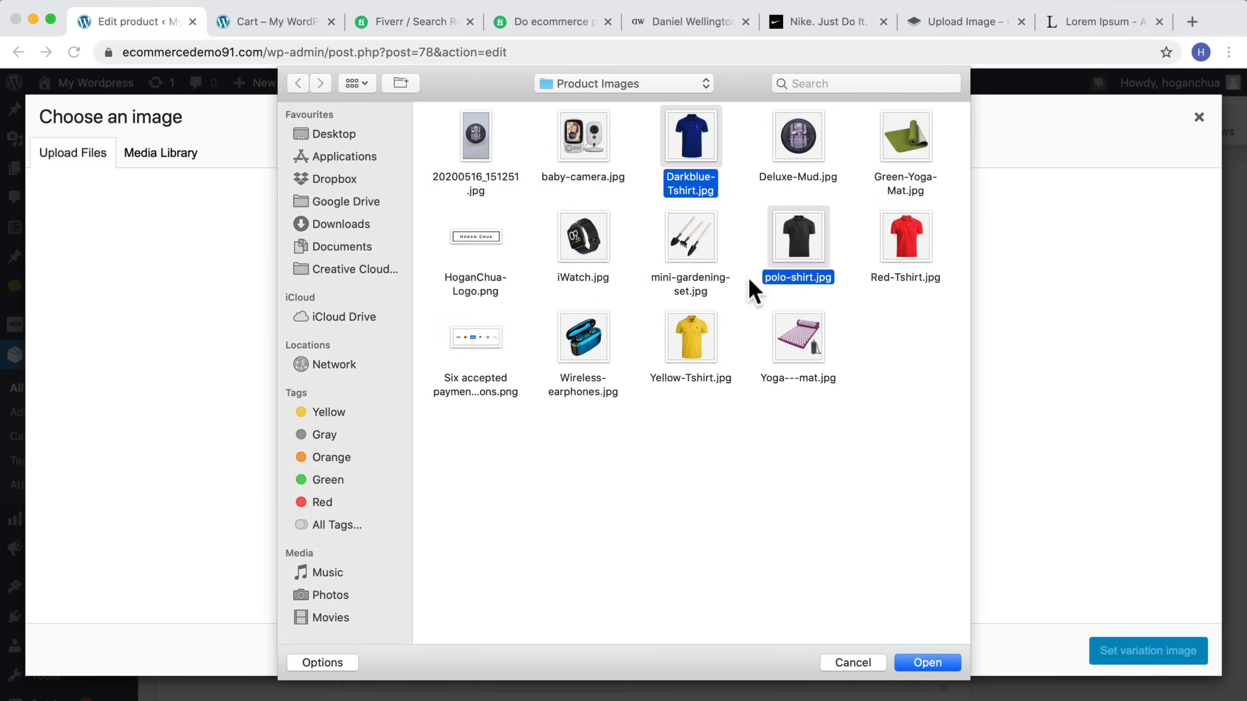
left_click(697, 327, "super")
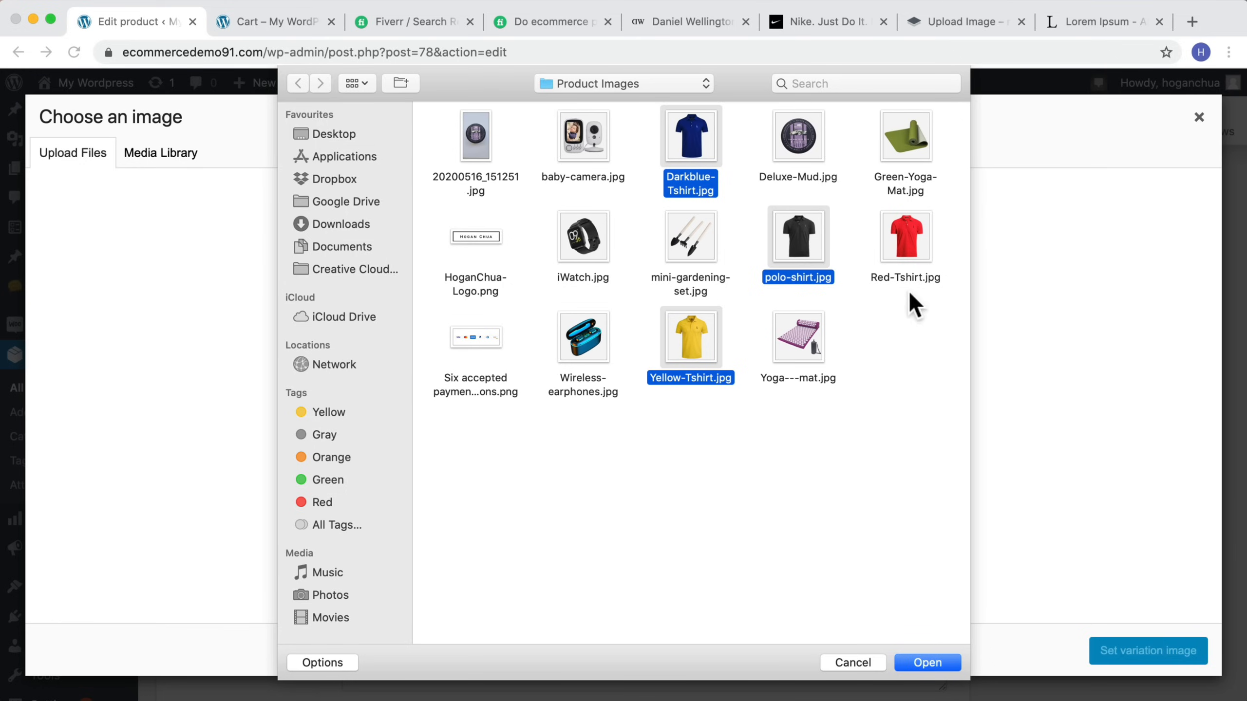
left_click(930, 662)
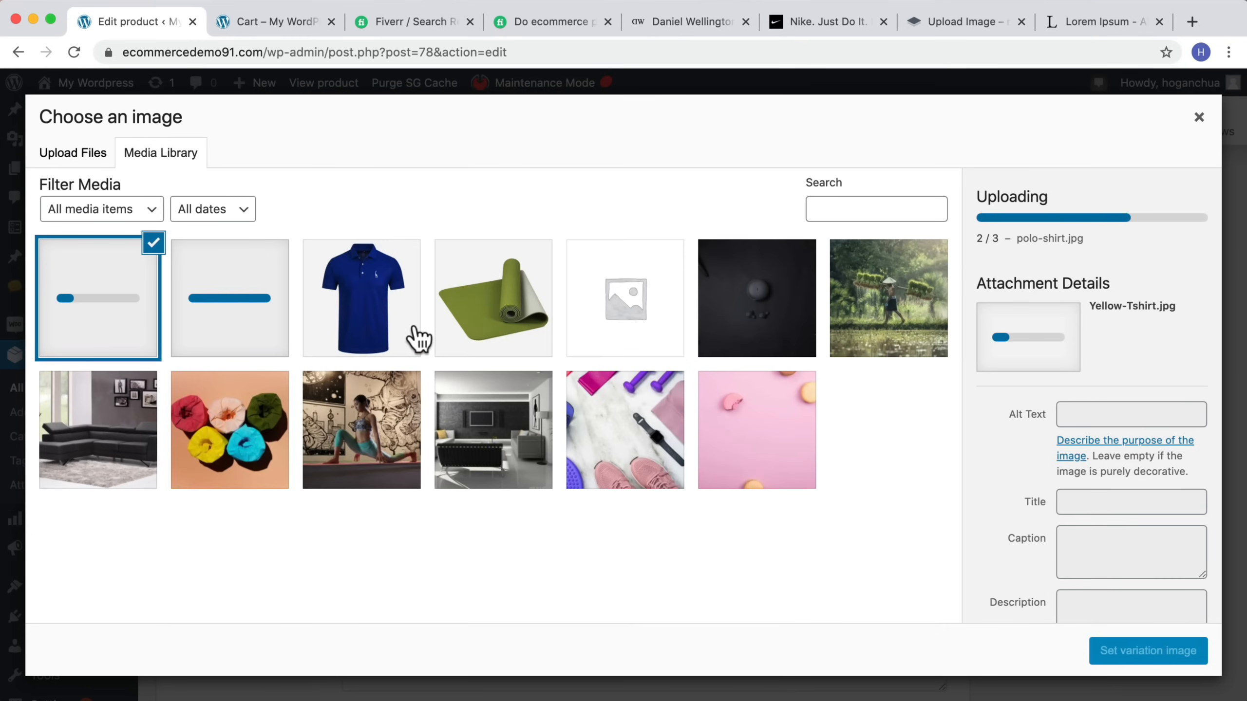
Step: Set polo-shirt as the Black / L variation's image and its regular price to 79
left_click(239, 320)
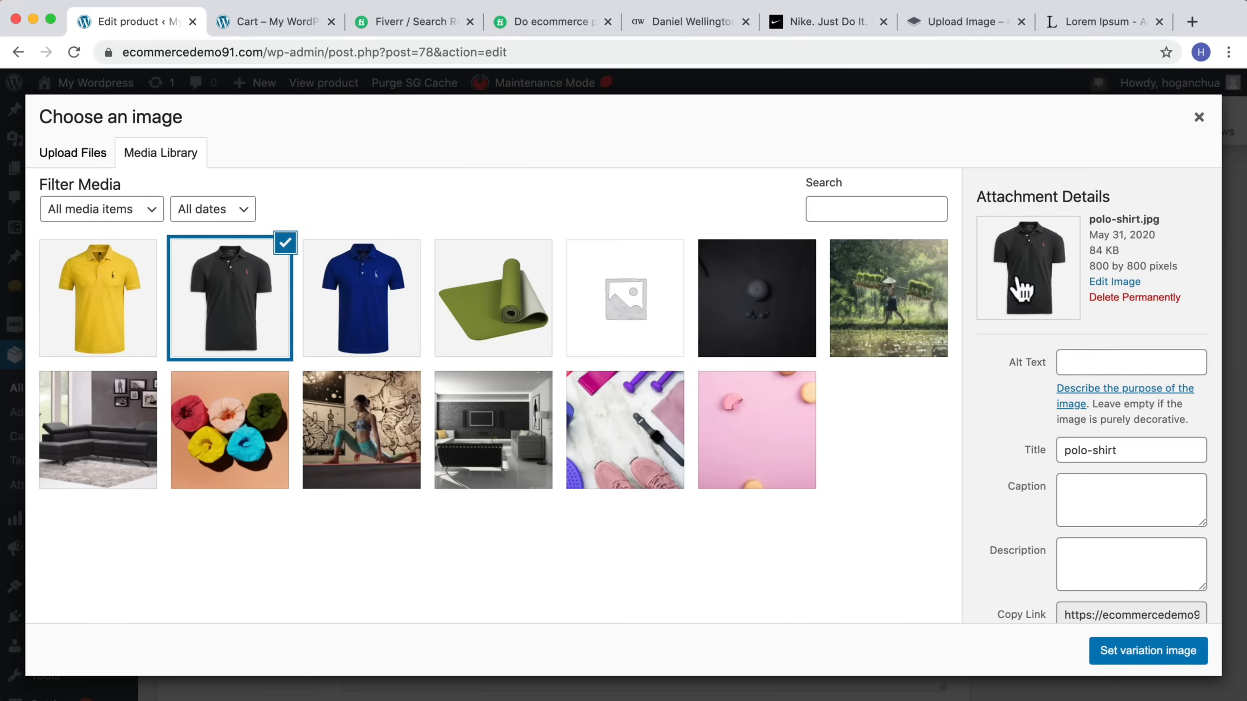
left_click(1148, 651)
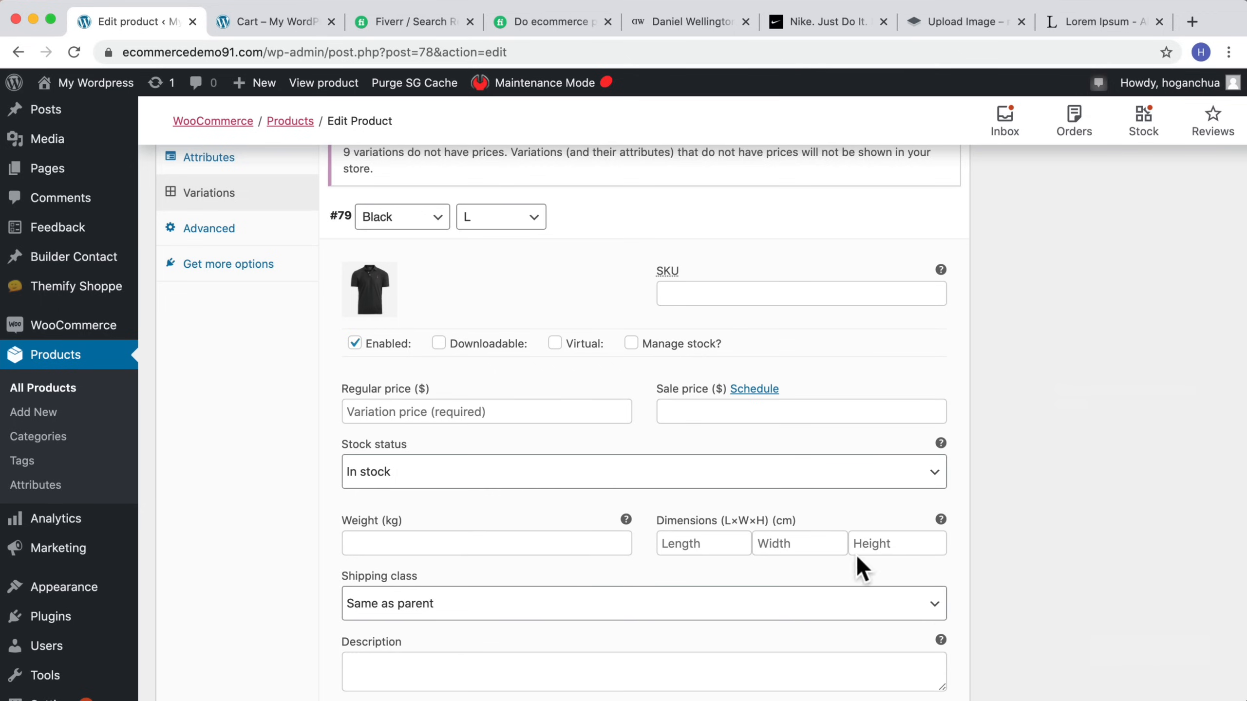
left_click(410, 412)
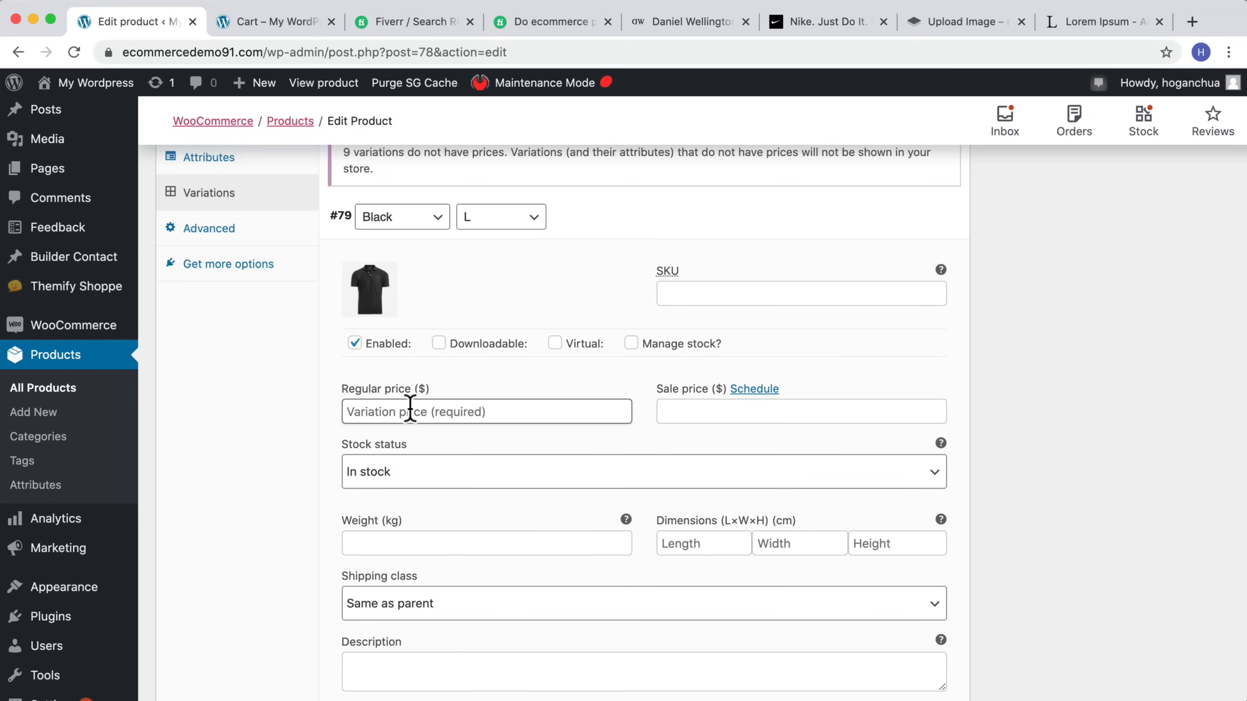
type("79")
Step: Expand the Black / M variation, set polo-shirt as its image and its regular price to 6
scroll(643, 379, "down", 10)
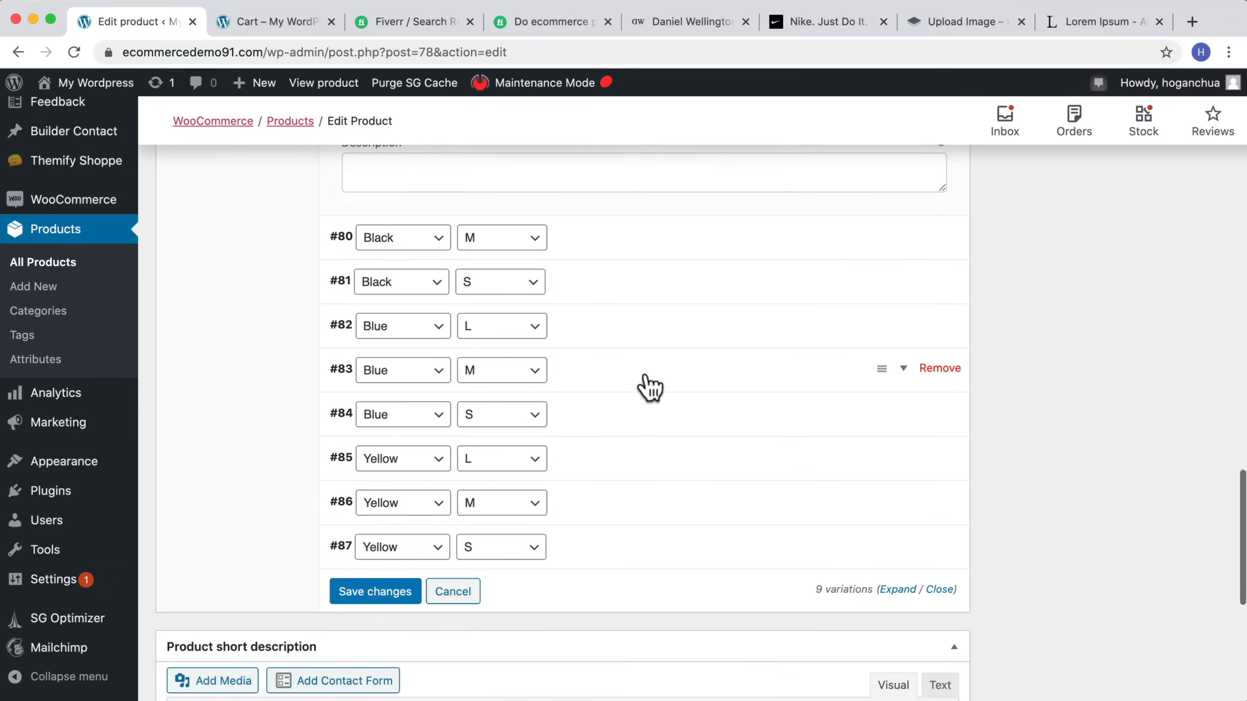
left_click(914, 248)
left_click(370, 312)
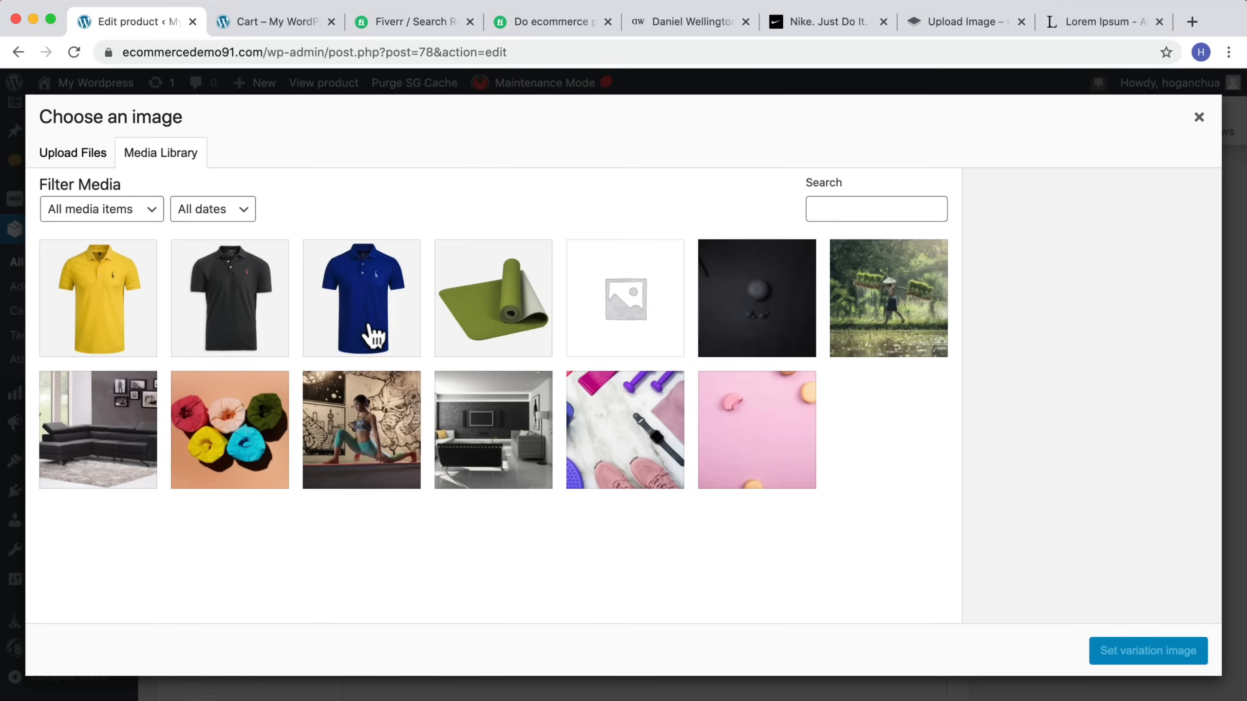
left_click(256, 306)
left_click(1129, 653)
left_click(518, 429)
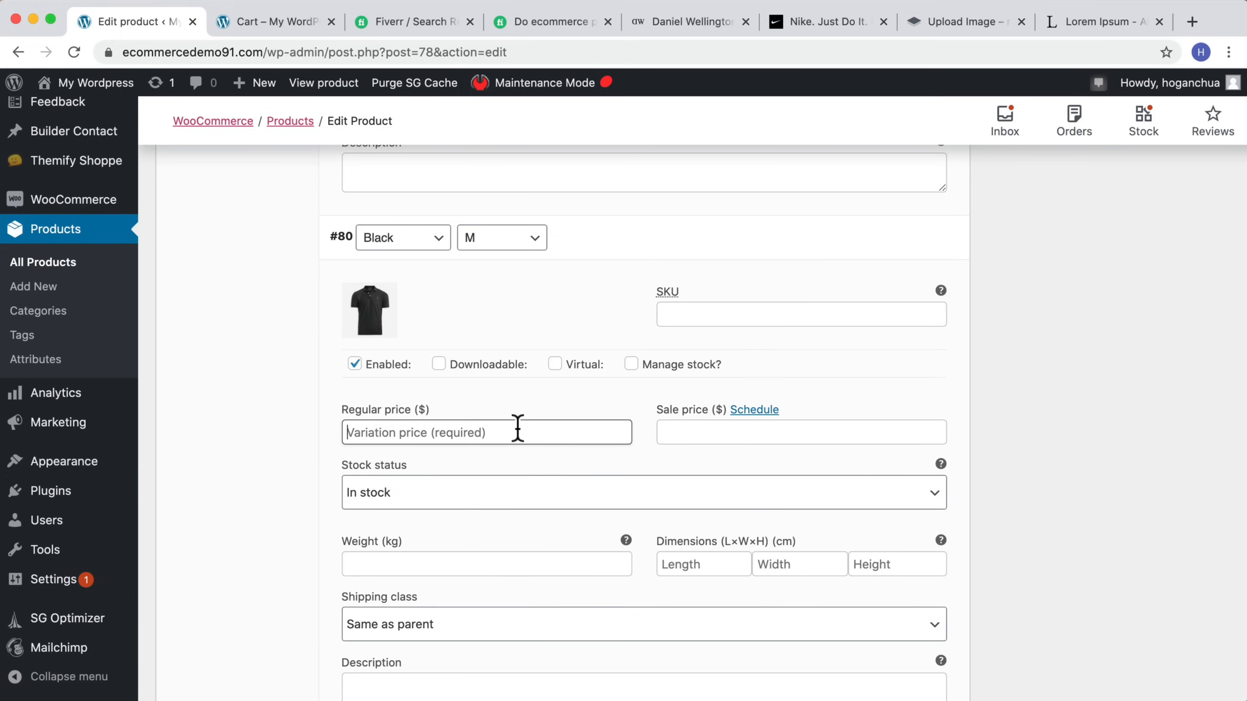
type("69")
Step: Expand the Black / S variation, set polo-shirt as its image and its regular price to 50
scroll(782, 592, "down", 5)
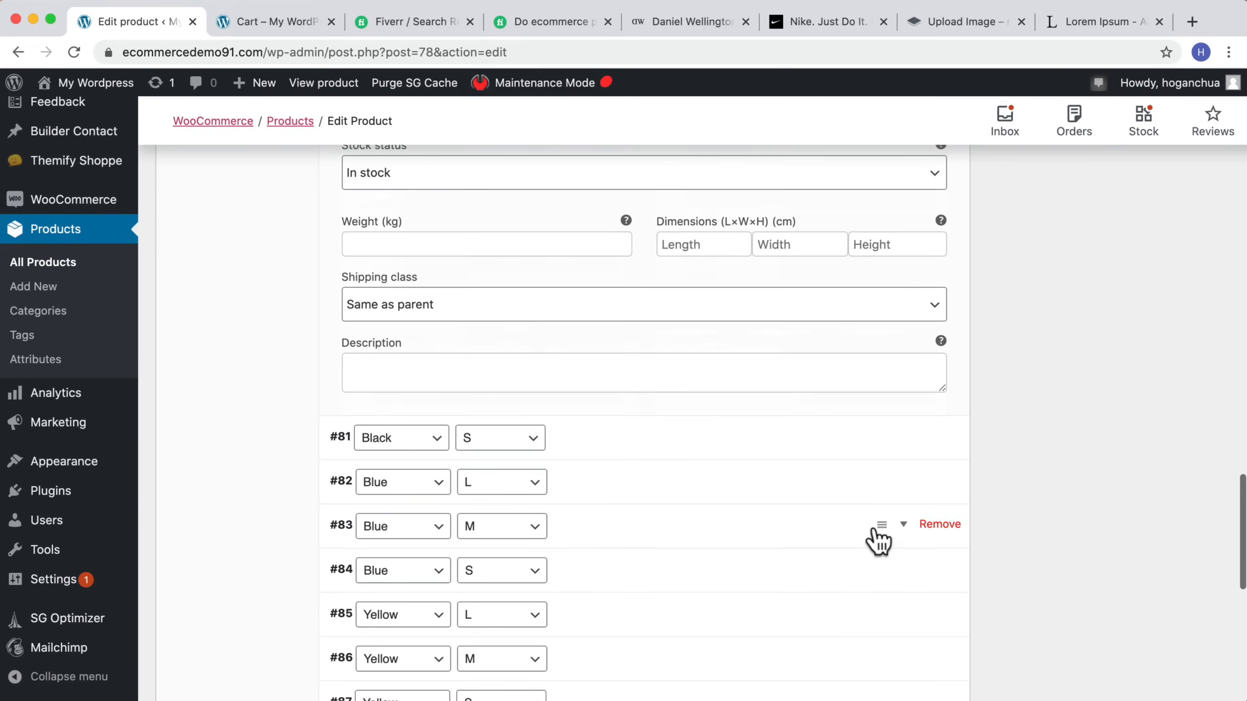
left_click(903, 439)
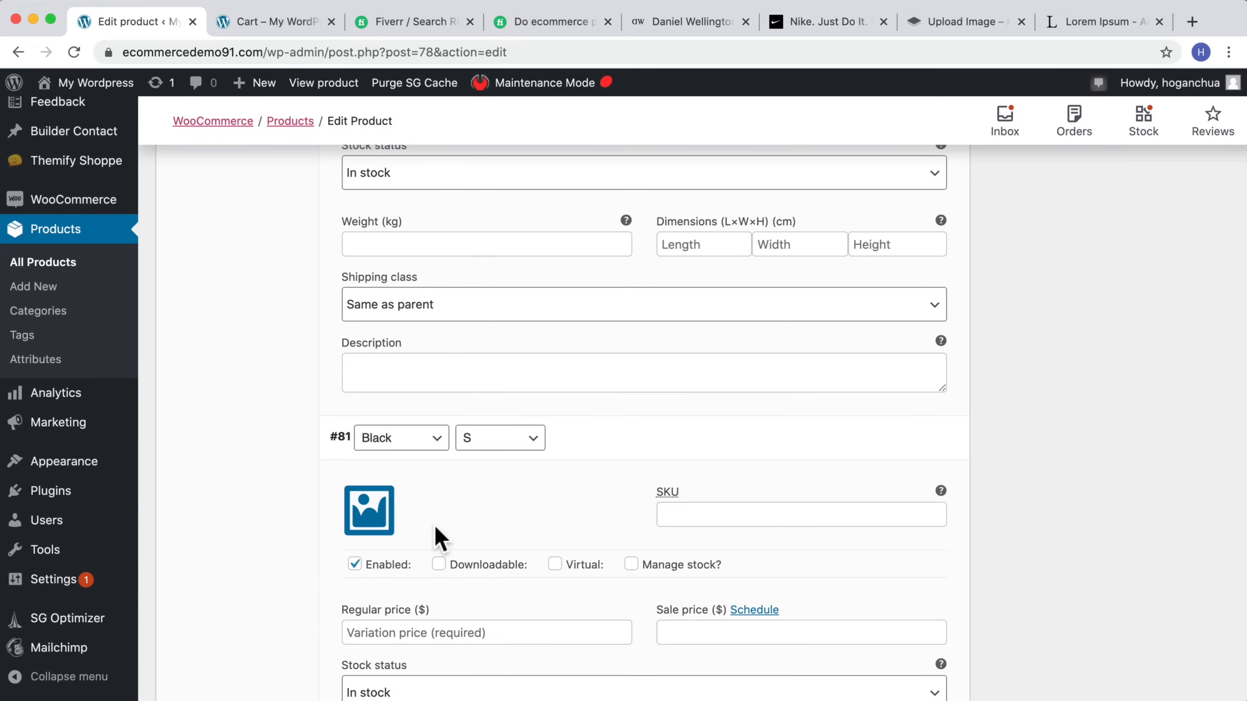
left_click(373, 523)
left_click(226, 273)
left_click(1121, 649)
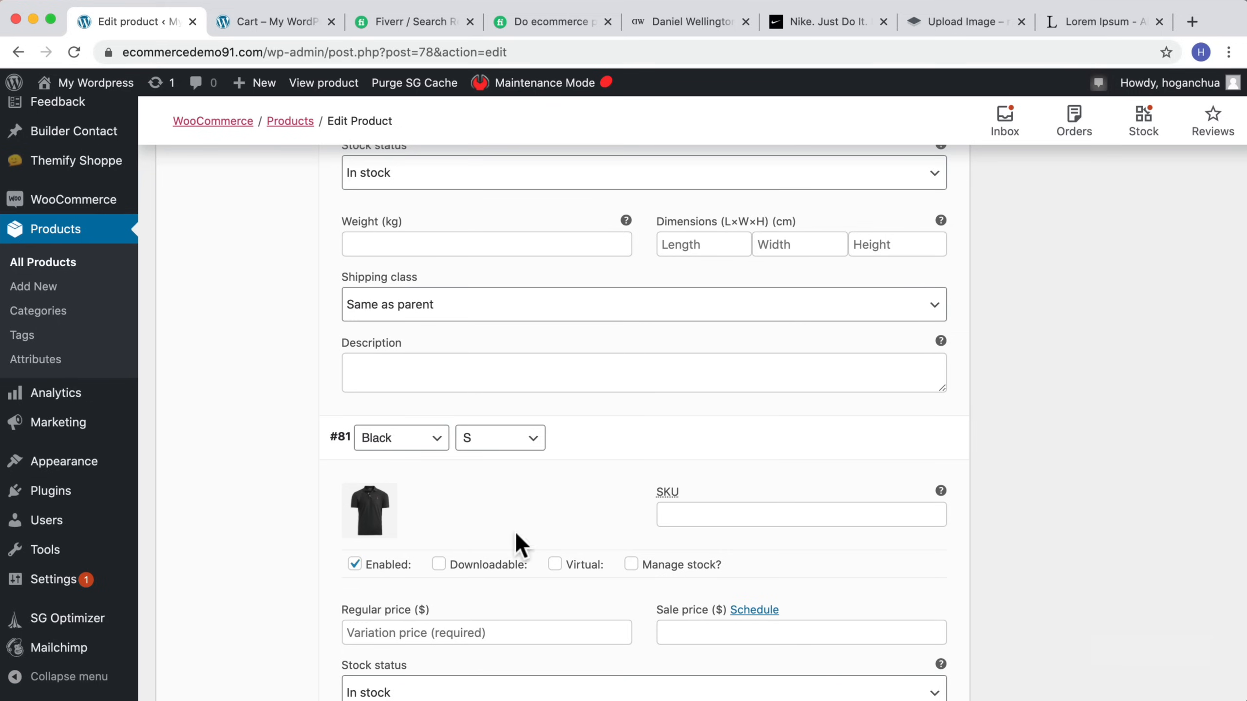
scroll(491, 545, "down", 1)
left_click(428, 571)
type("5")
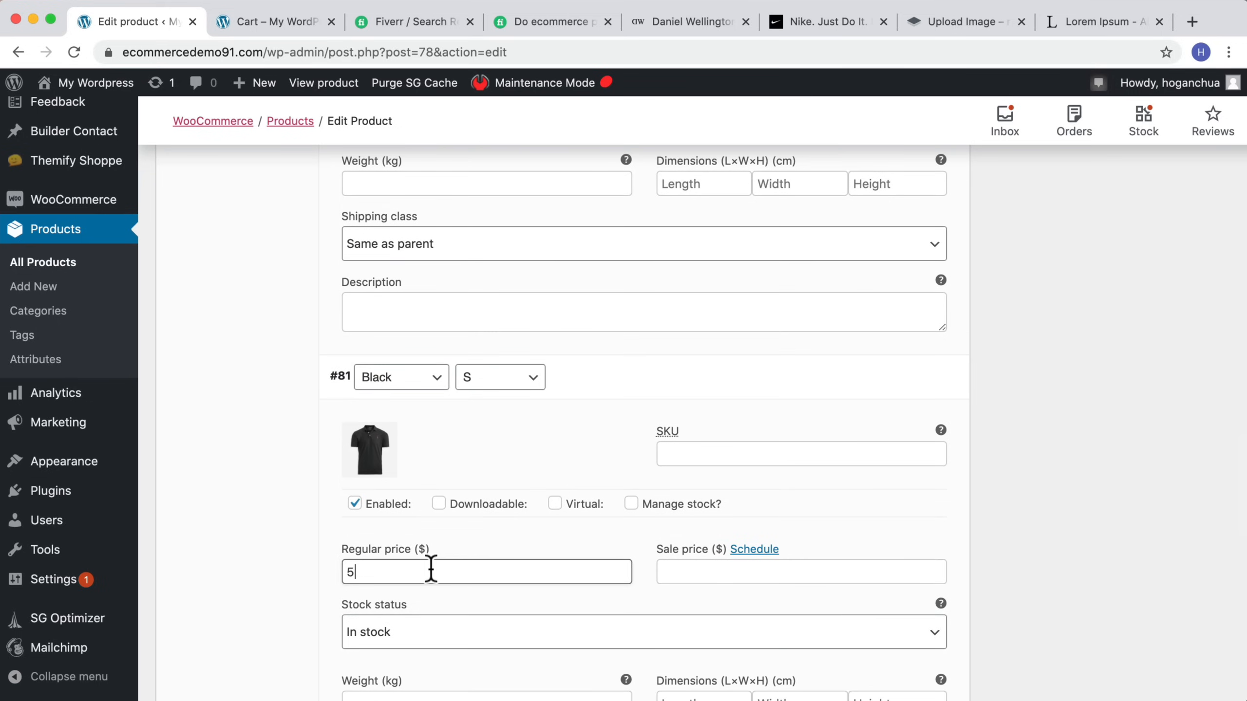
type("0")
Step: Expand the Blue / L variation and set Darkblue-Tshirt as its variation image
scroll(553, 571, "down", 10)
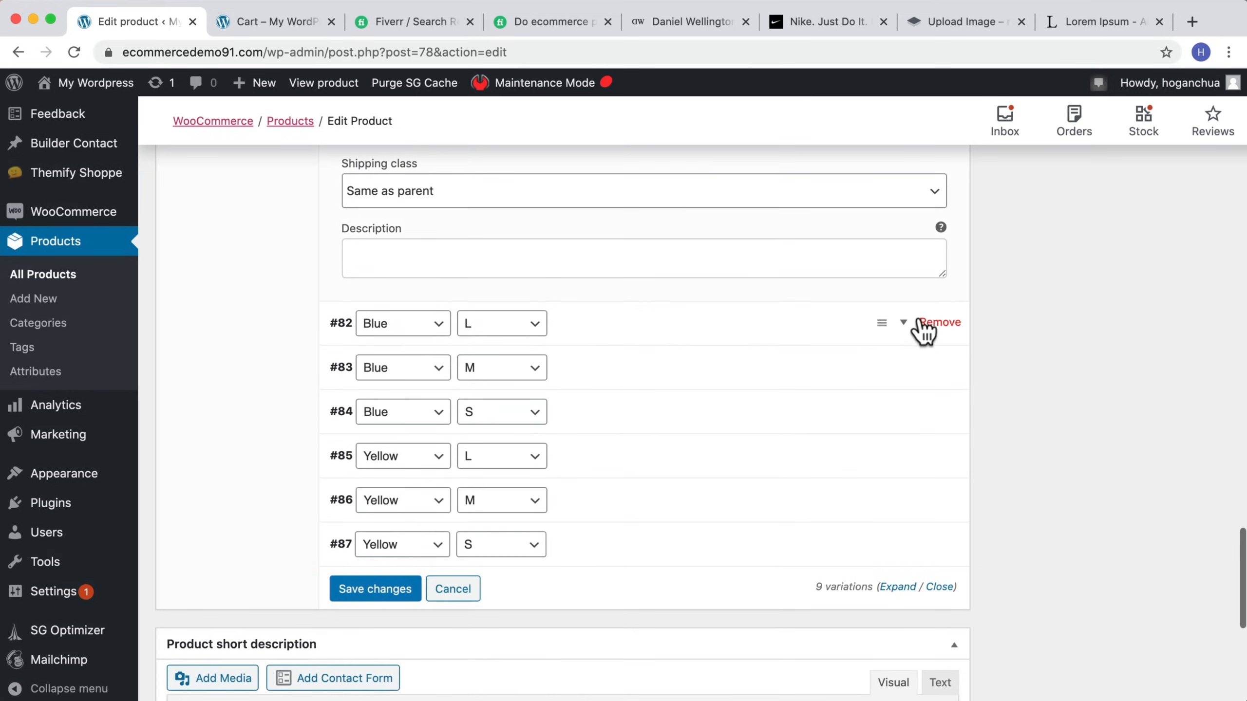
left_click(905, 332)
left_click(361, 398)
left_click(370, 299)
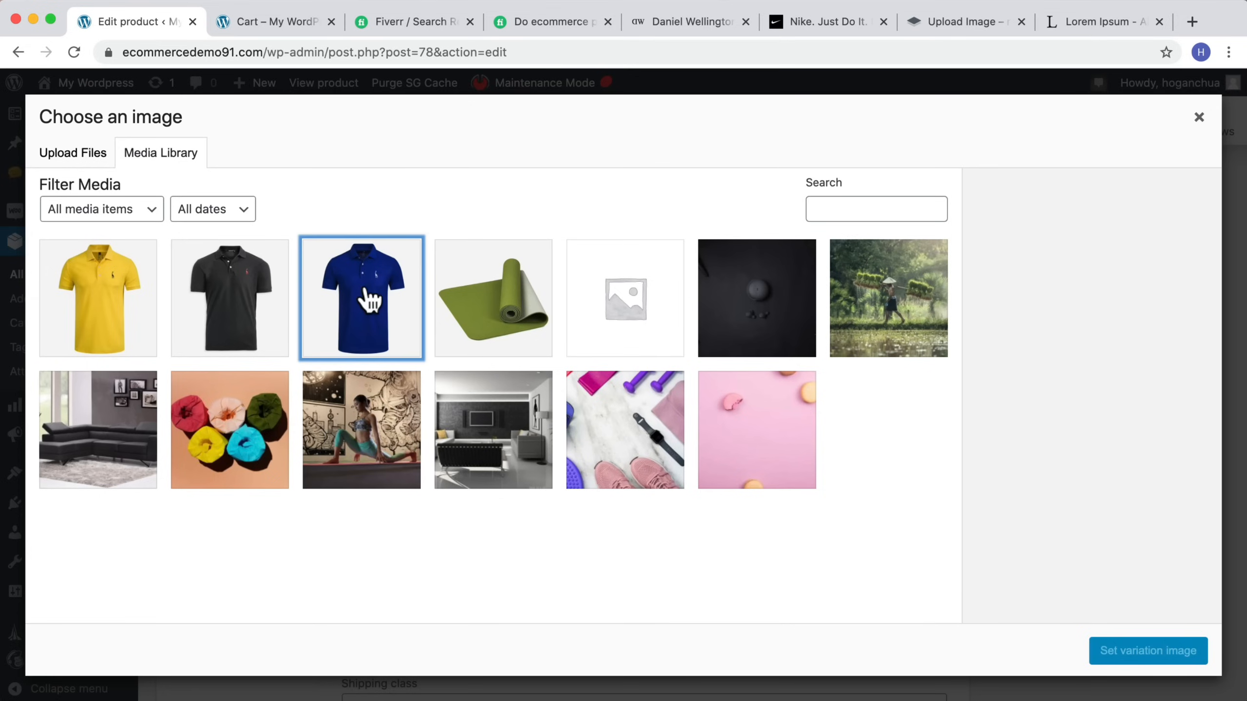
left_click(1124, 651)
left_click(379, 519)
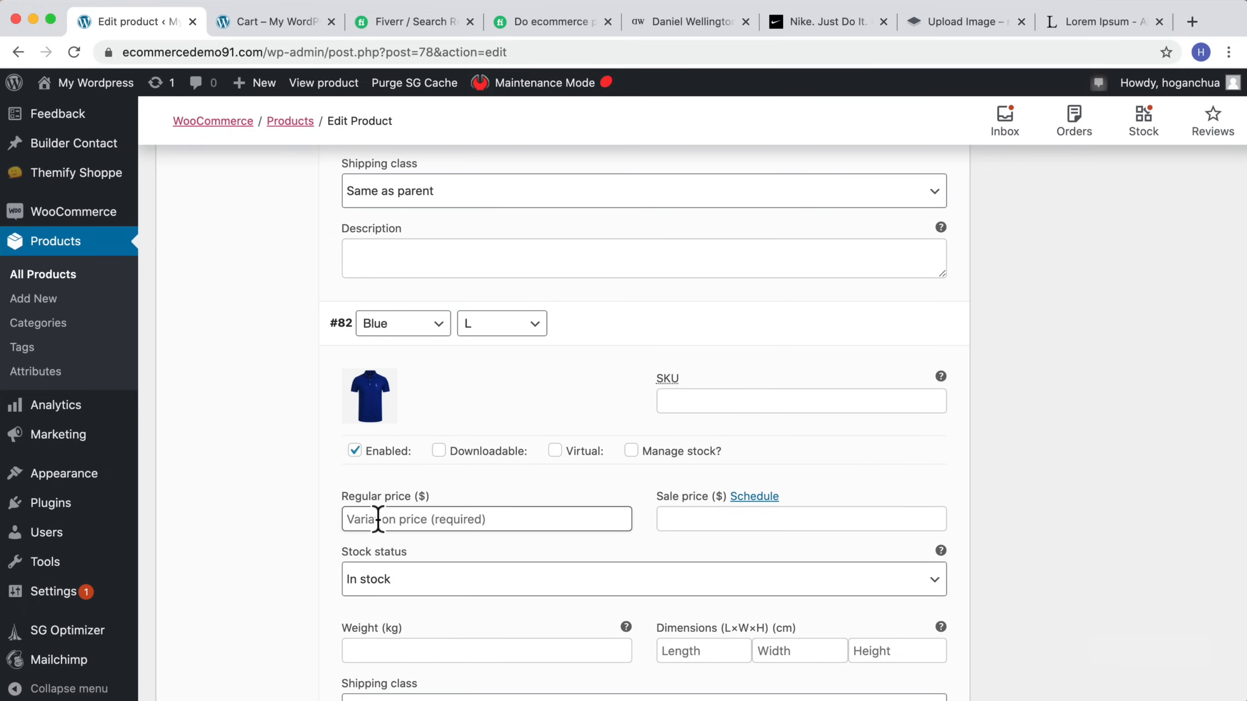
Step: Set the Yellow / S variation's regular price to 59 and save the variation changes
scroll(434, 513, "down", 7)
left_click(726, 437)
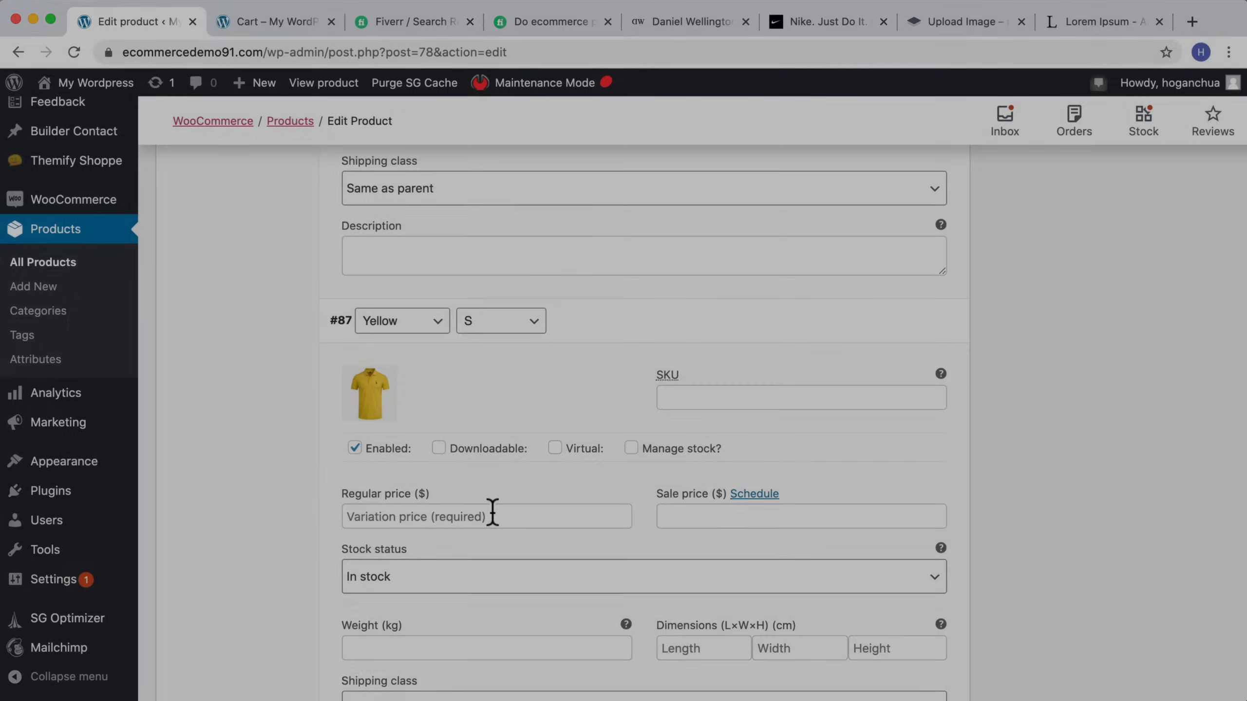
left_click(492, 514)
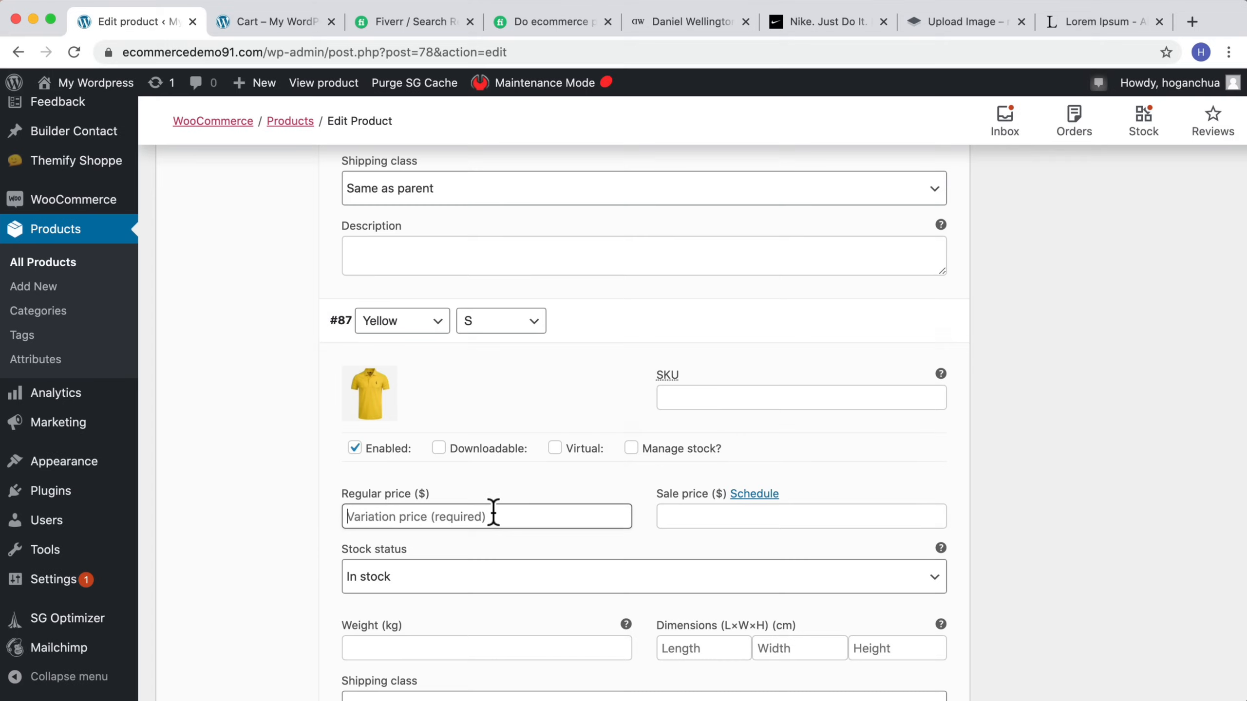
type("59")
scroll(743, 509, "down", 5)
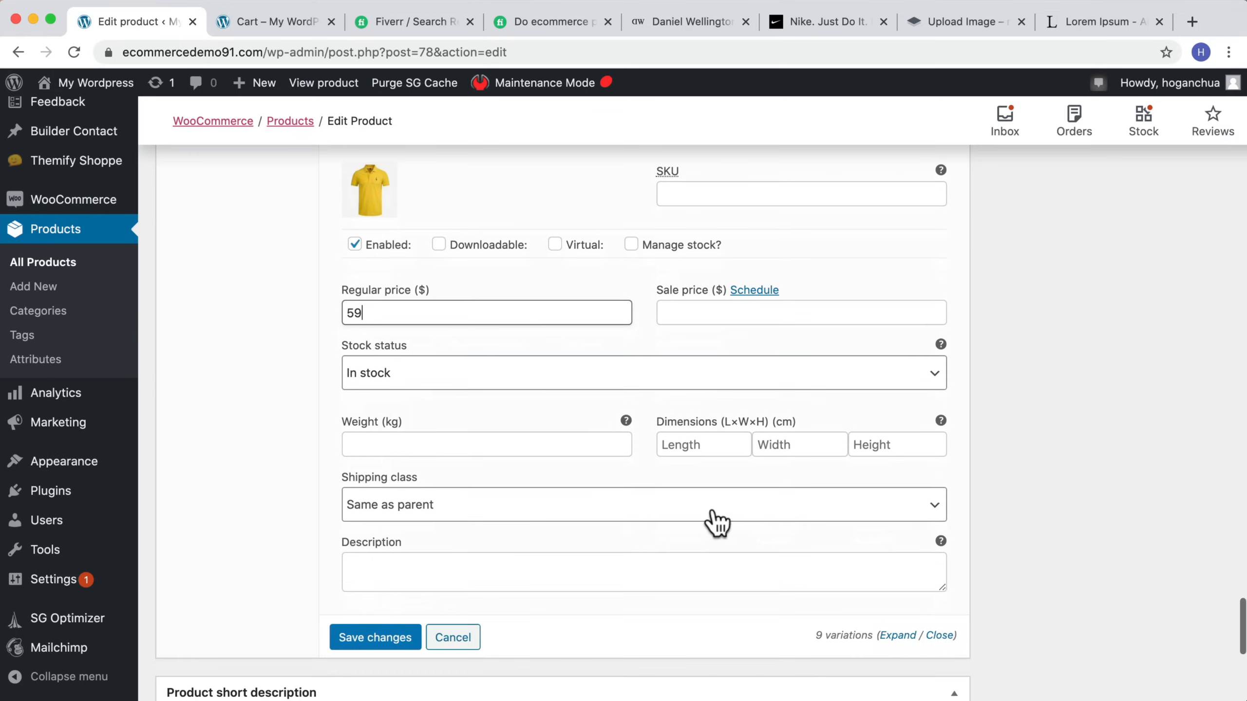
left_click(377, 639)
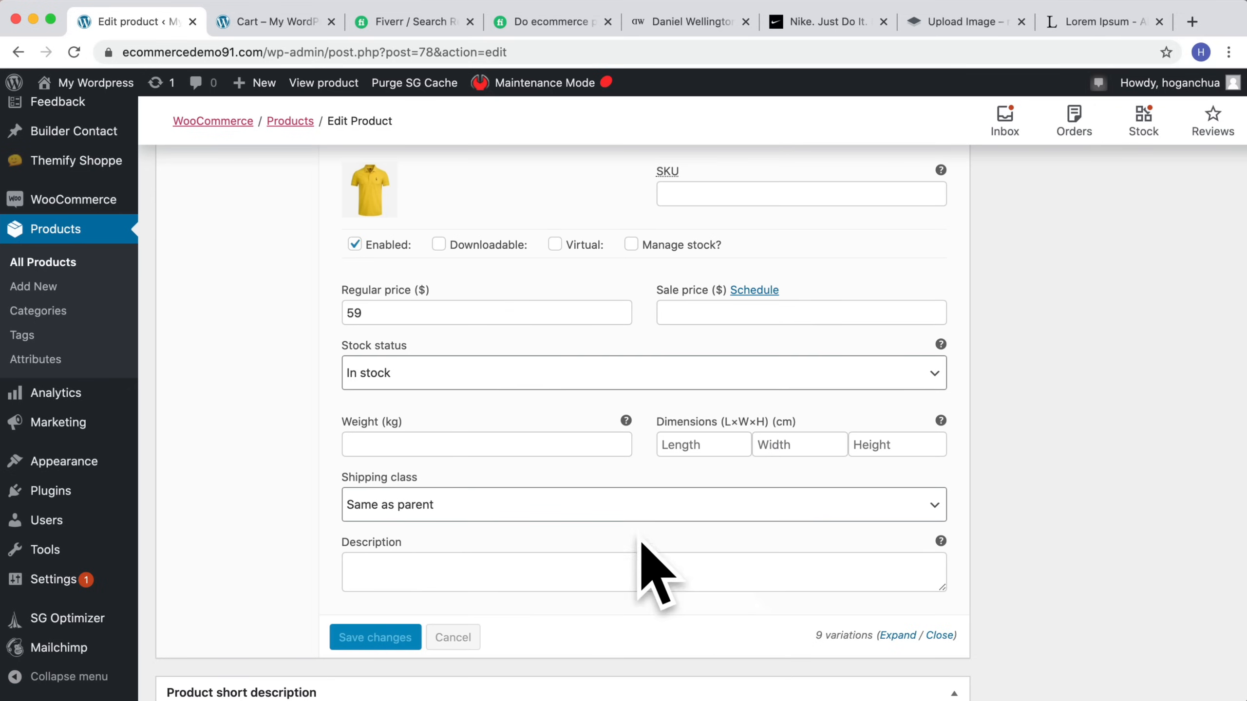
Step: Add a new product category named Mens and uncheck Uncategorized for this product
scroll(716, 329, "up", 8)
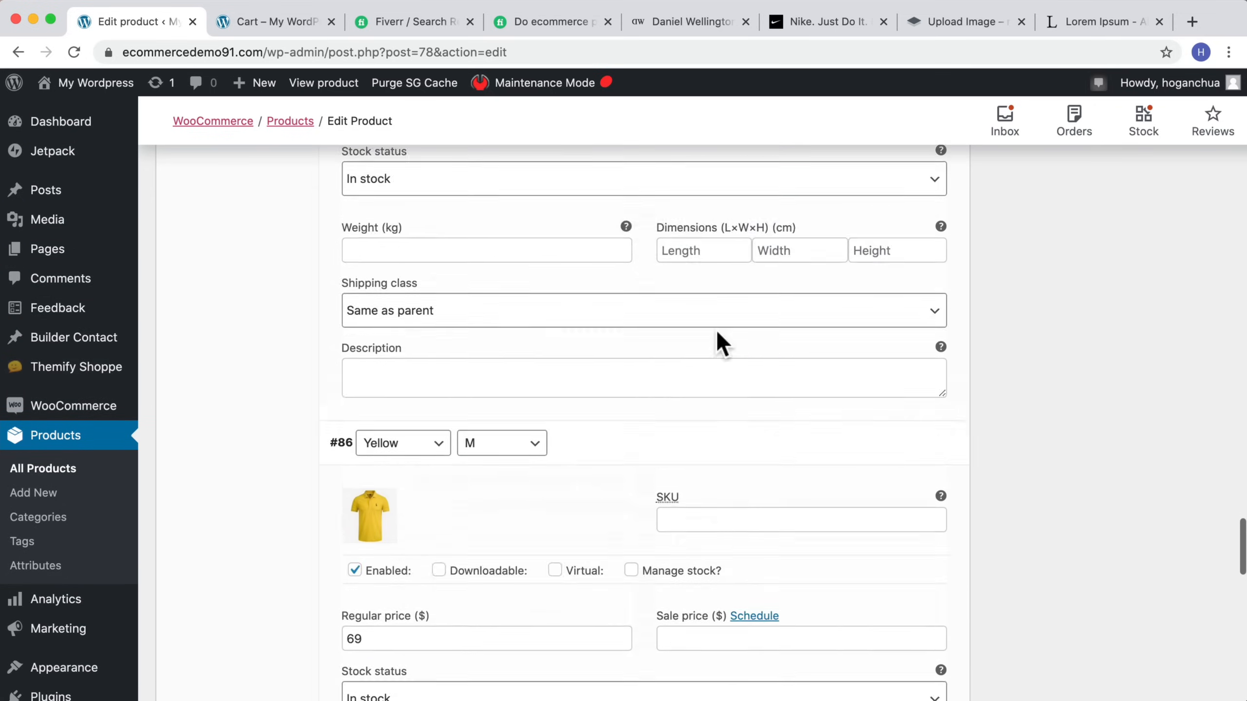
scroll(722, 344, "down", 20)
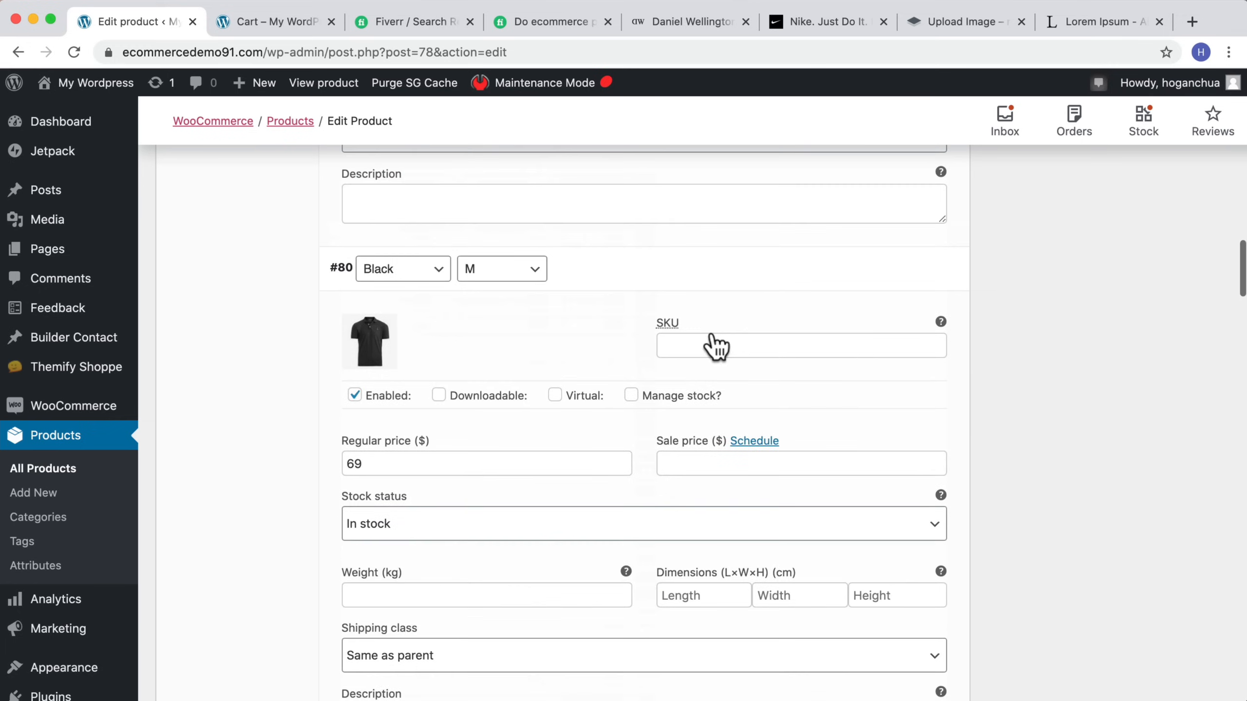
scroll(714, 344, "up", 10)
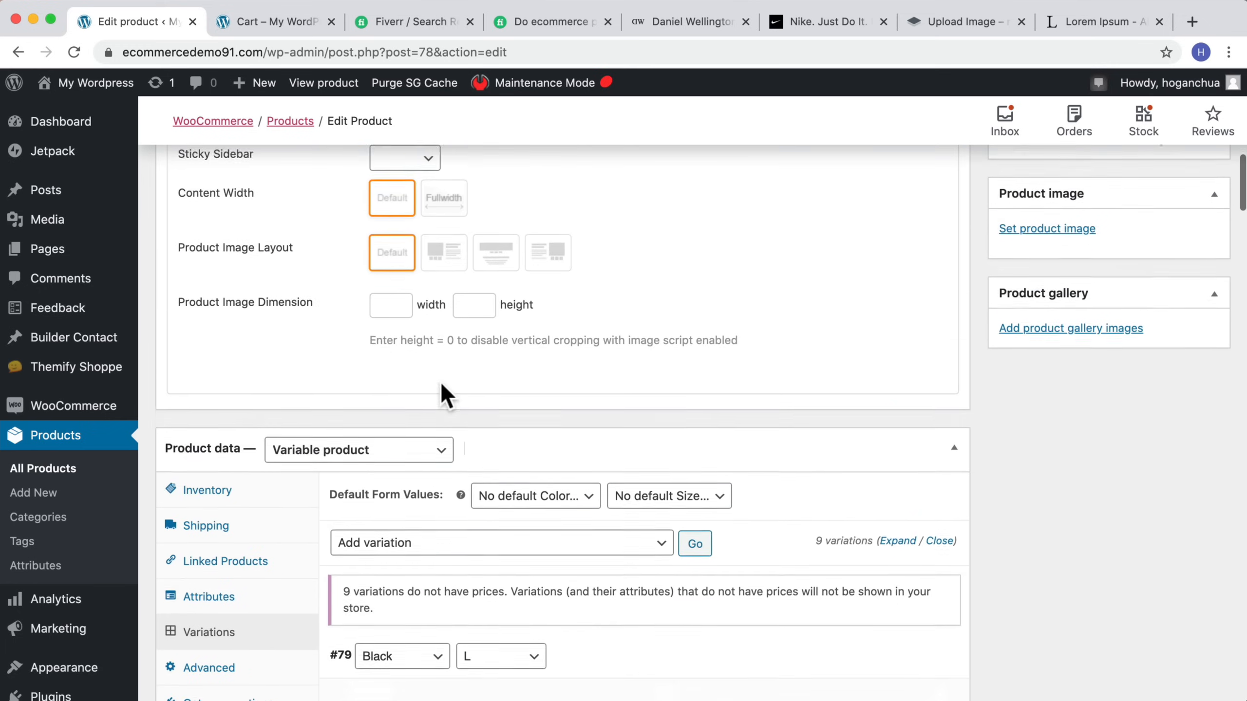
scroll(441, 389, "up", 8)
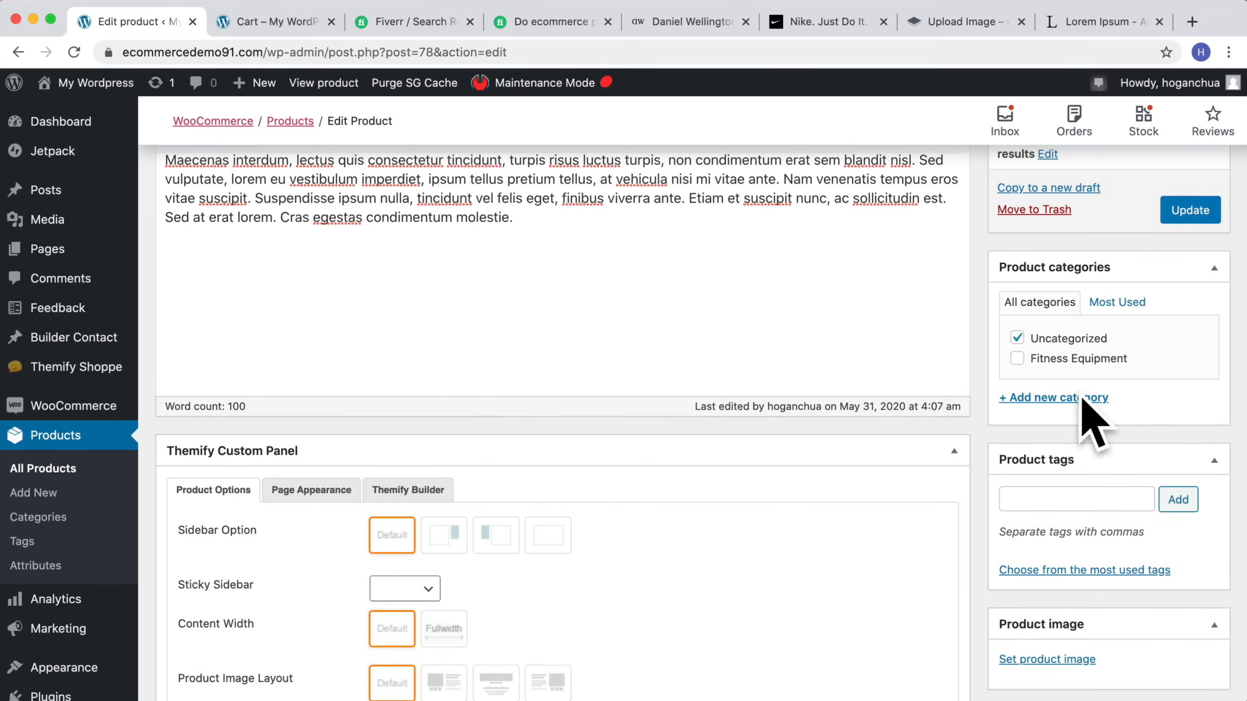
left_click(1045, 399)
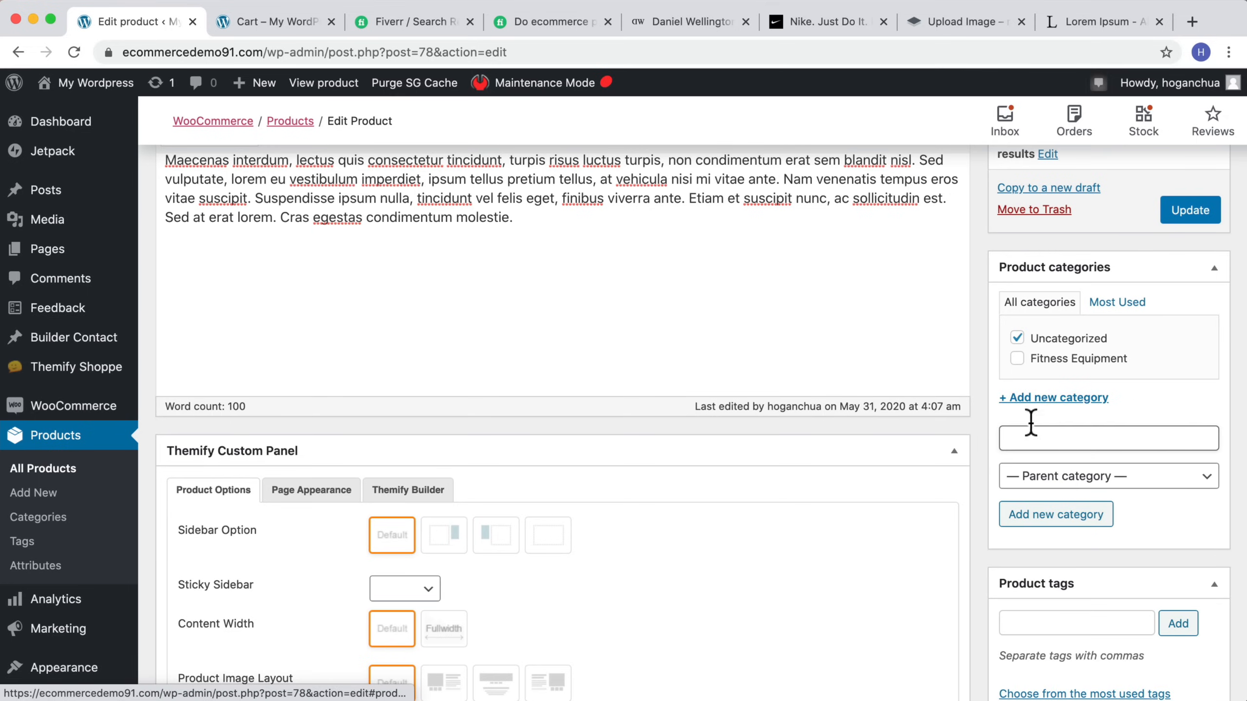
type("Mens")
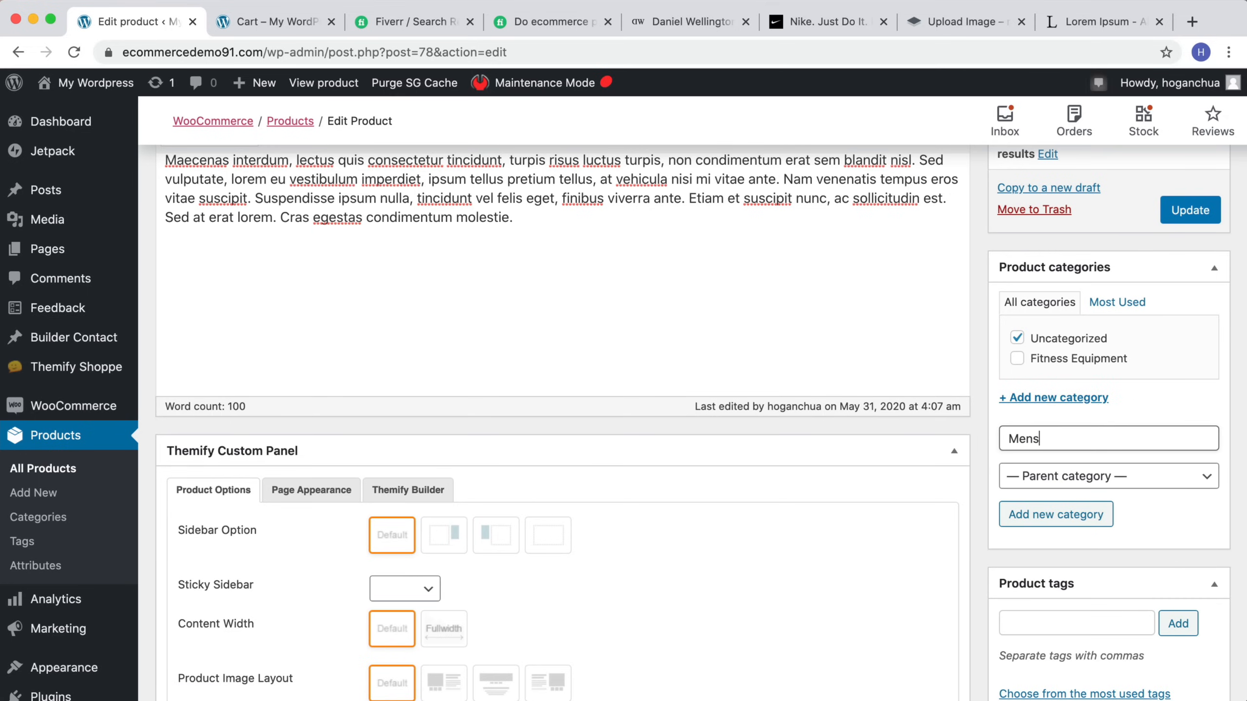
scroll(1030, 417, "down", 1)
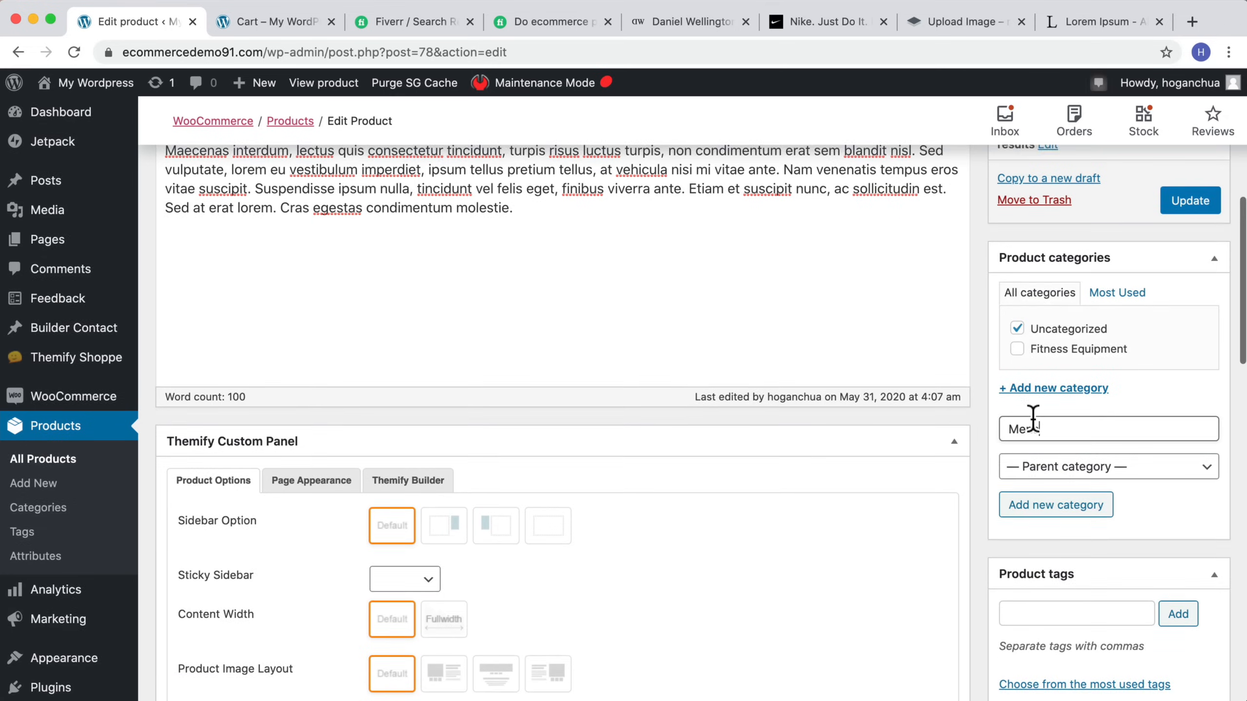
left_click(1036, 506)
left_click(1016, 350)
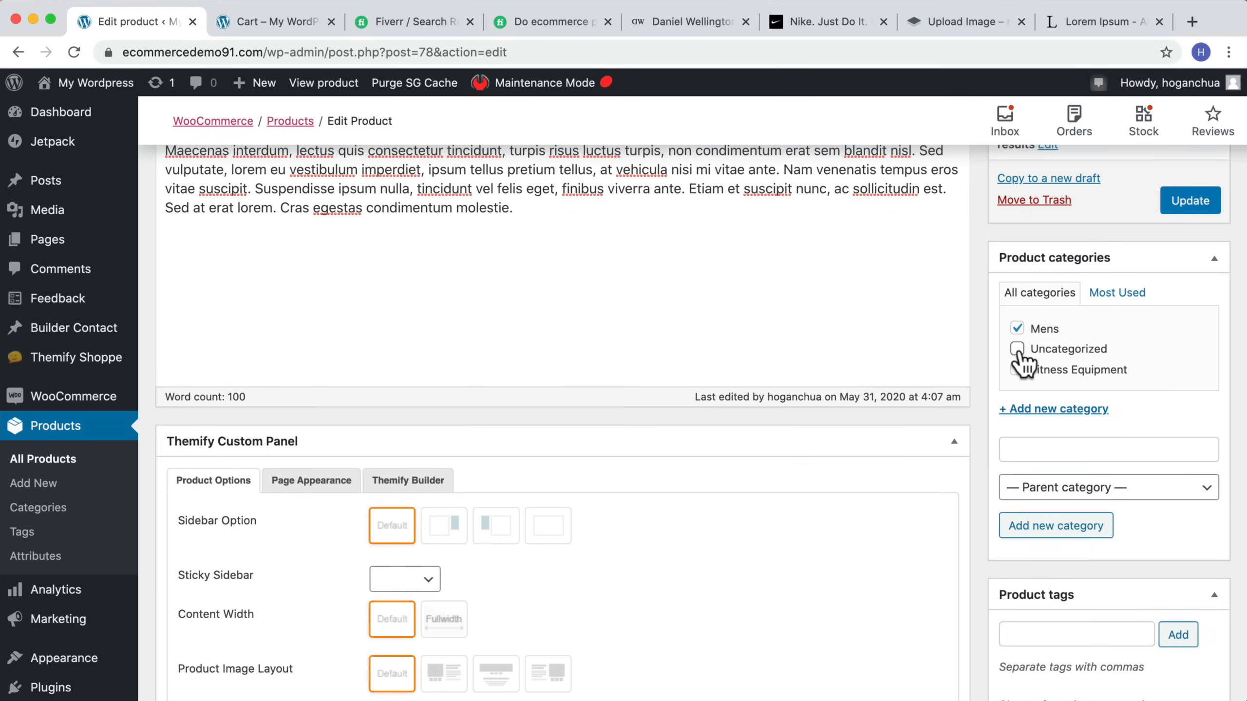
Step: Add a new product category T-Shirt with Mens as its parent category
left_click(1065, 445)
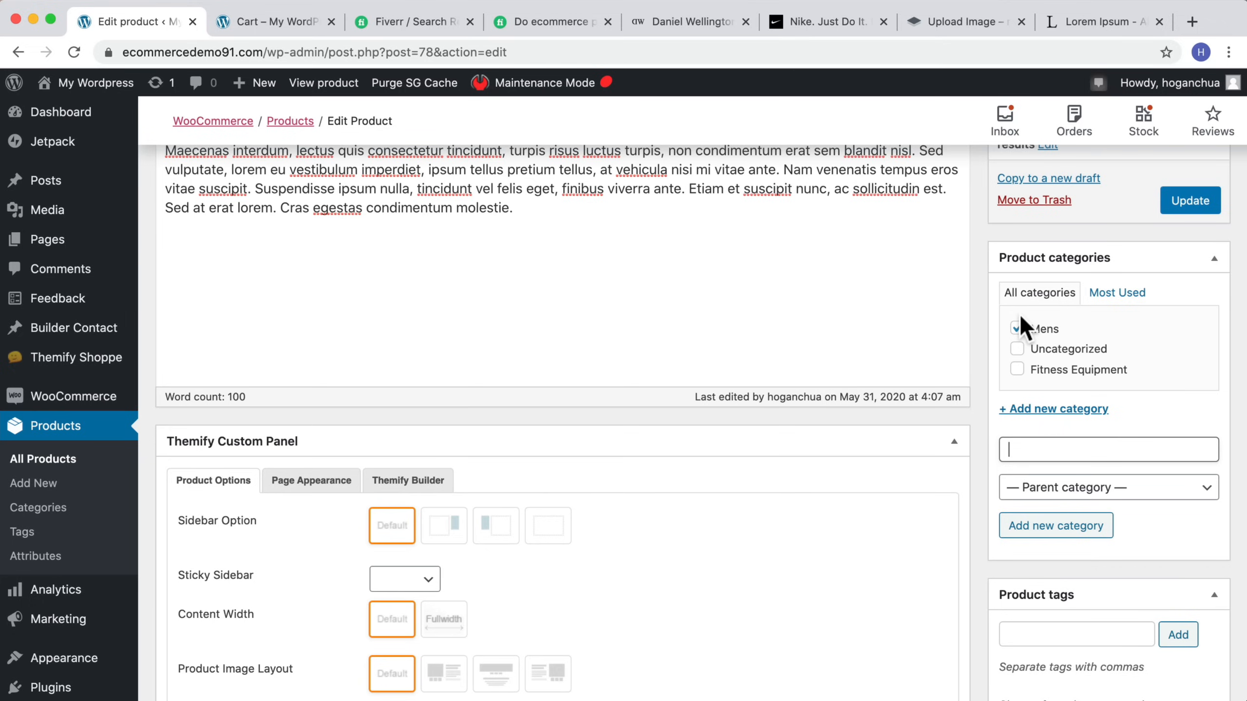
type("T-Shirt")
left_click(1092, 501)
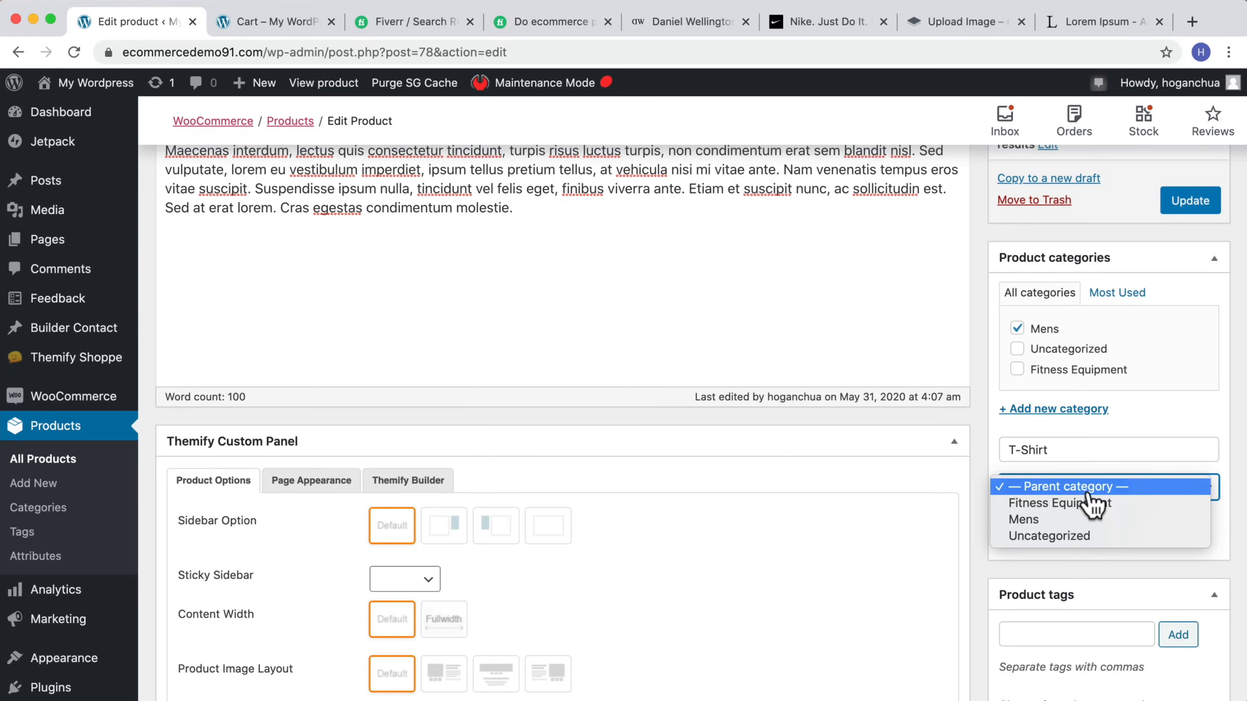
left_click(1025, 518)
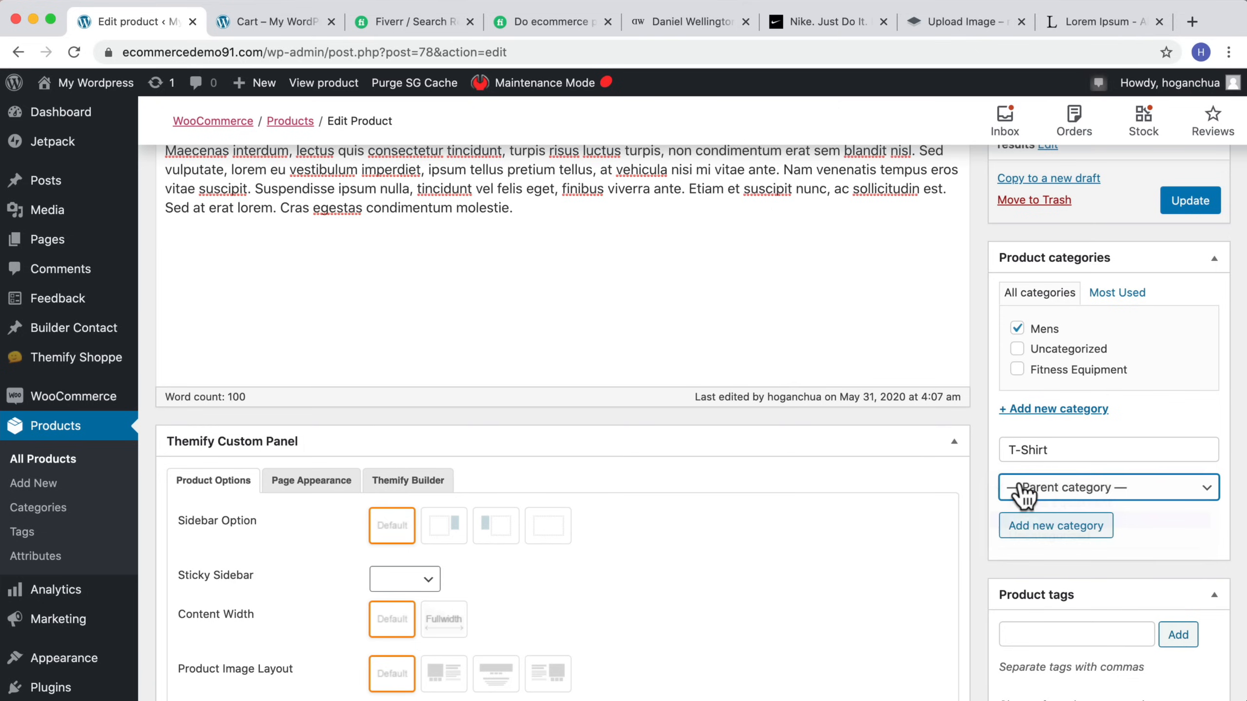
left_click(1076, 530)
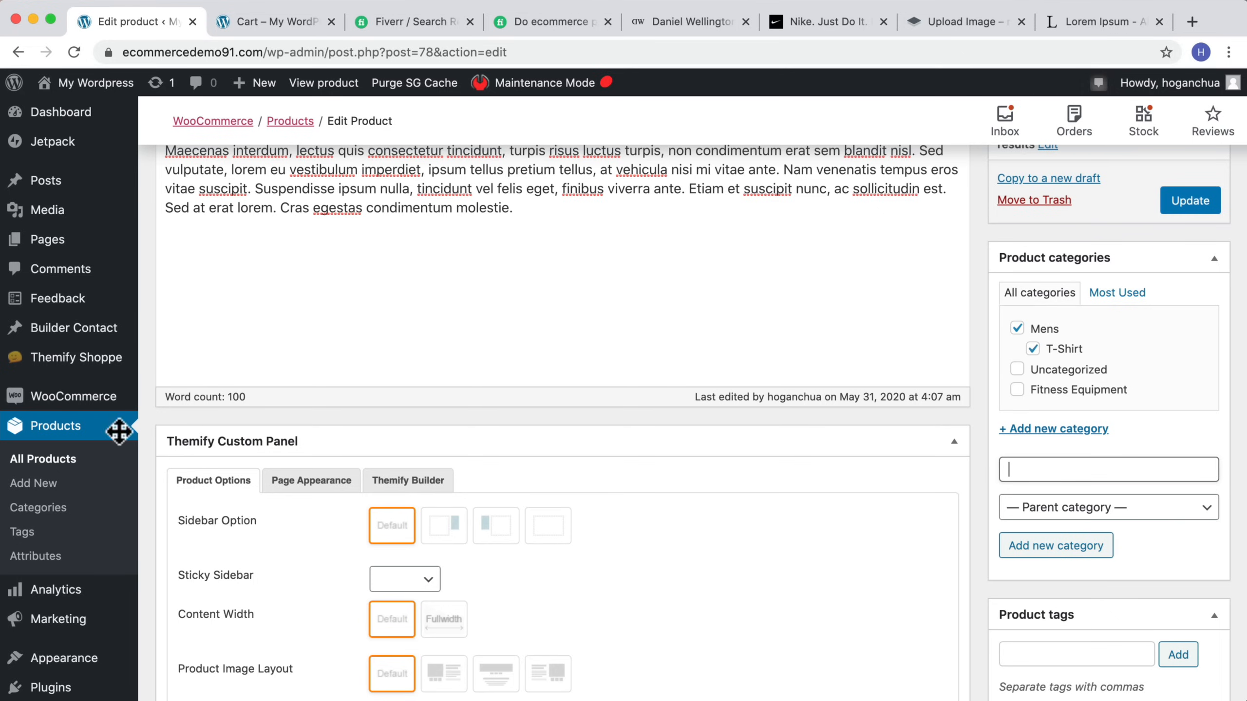
Step: Open the product categories page in a new tab and inspect the T-Shirt category's parent setting
right_click(27, 511)
left_click(54, 513)
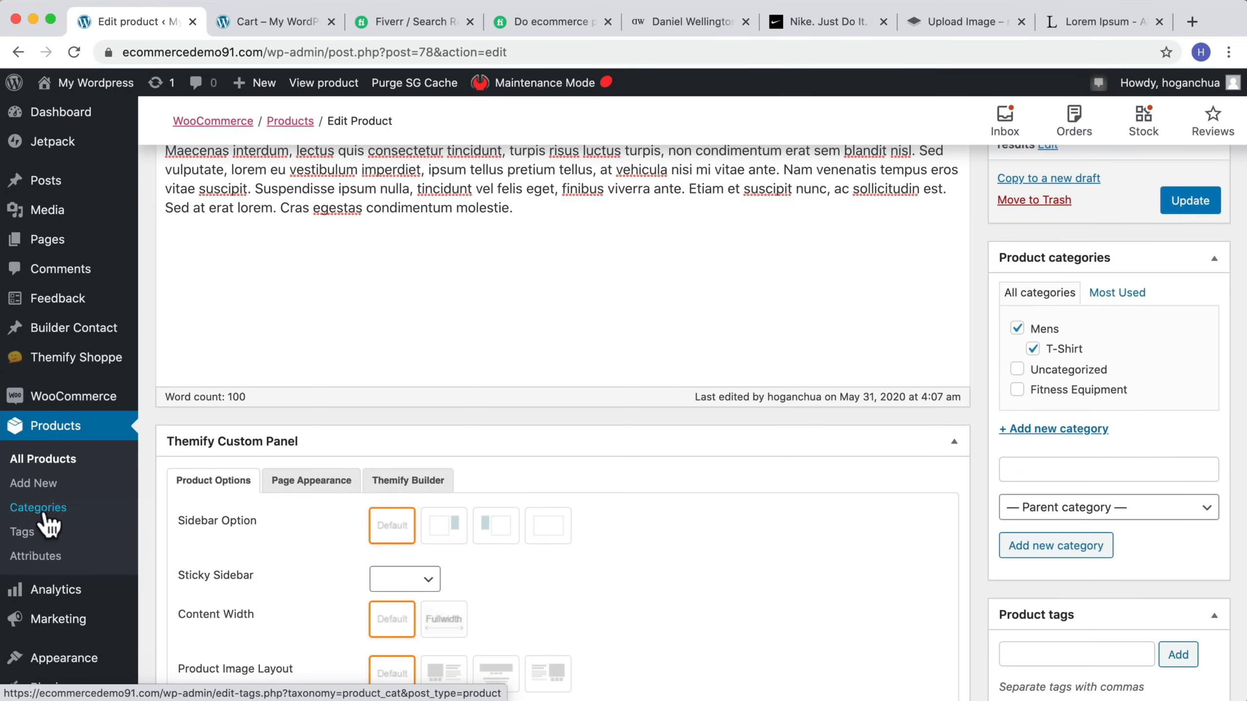
left_click(234, 23)
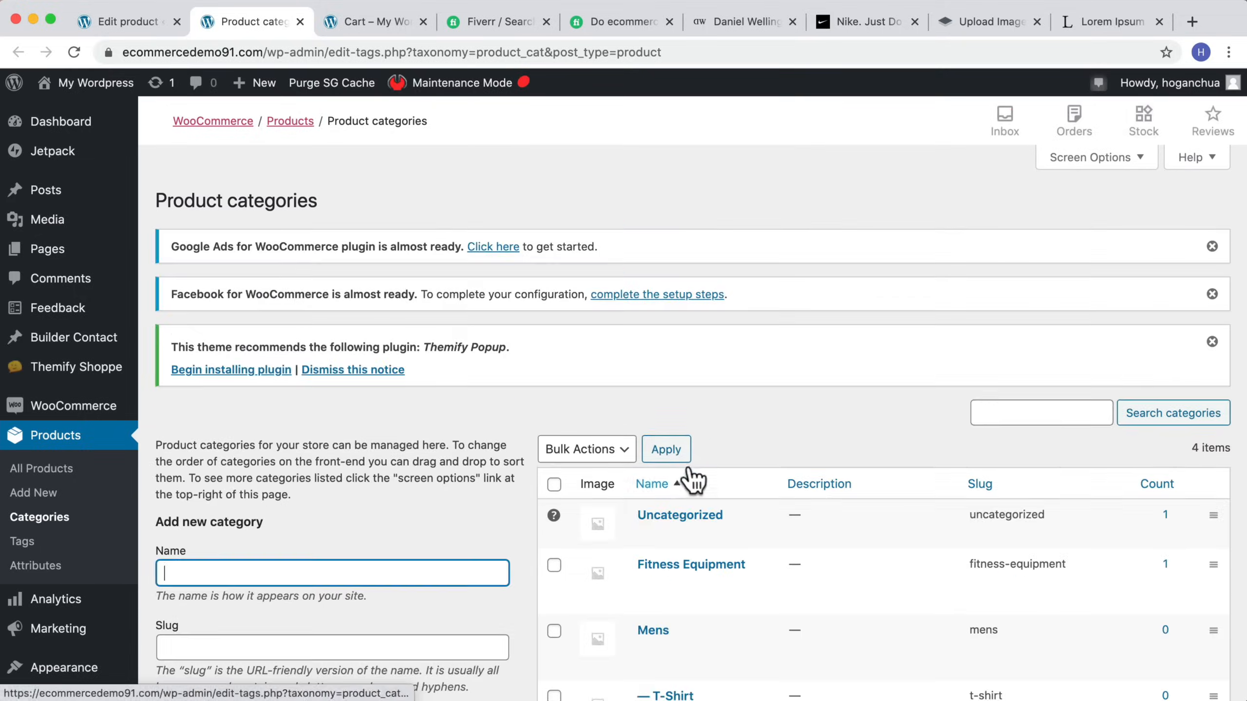
scroll(687, 471, "down", 5)
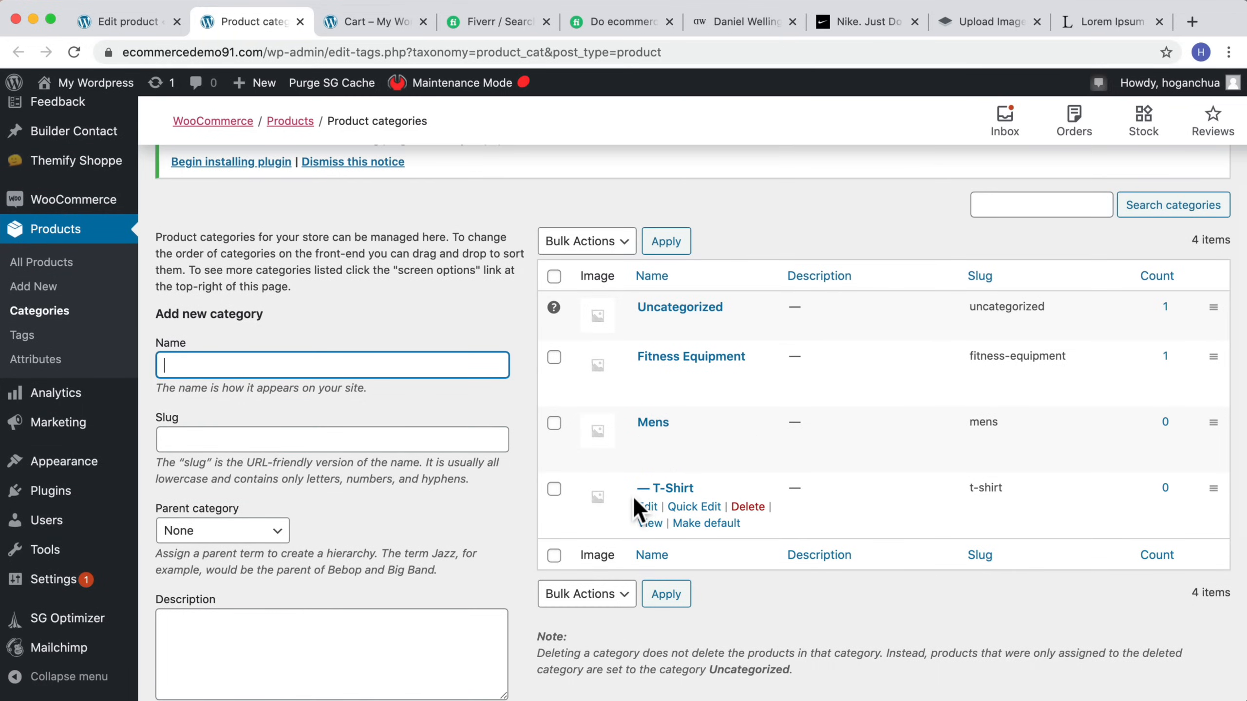
scroll(639, 502, "down", 2)
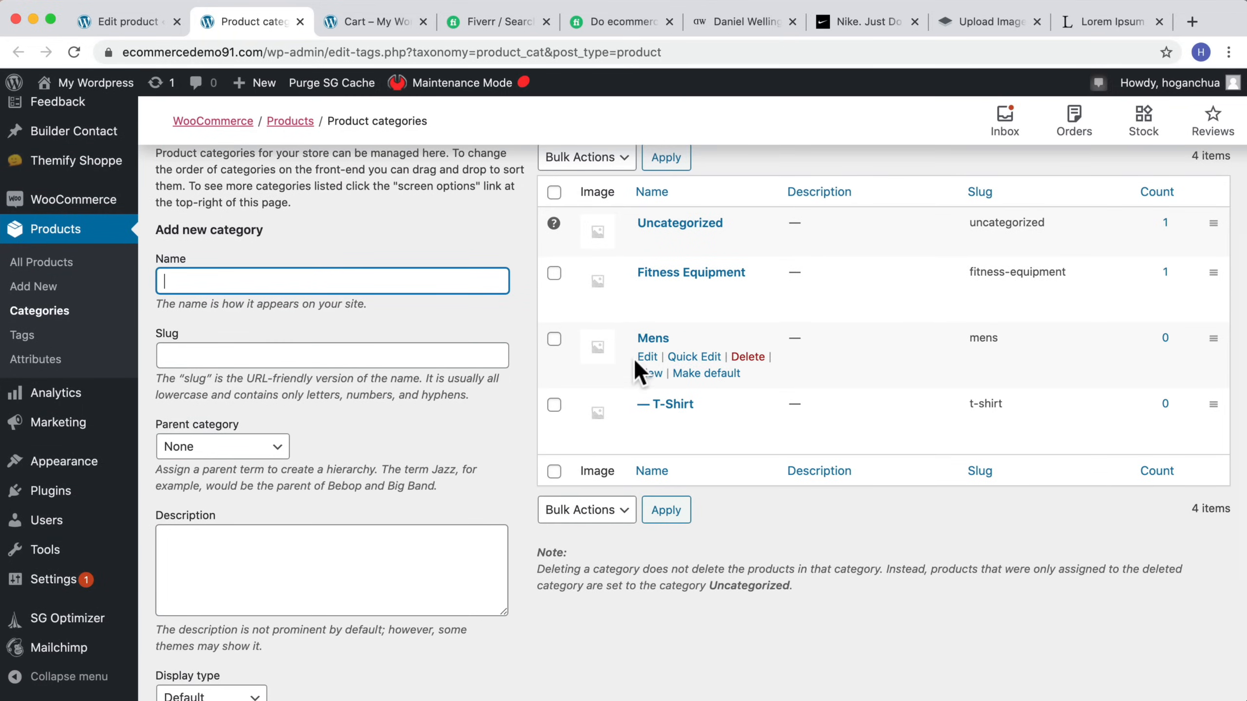
left_click(645, 423)
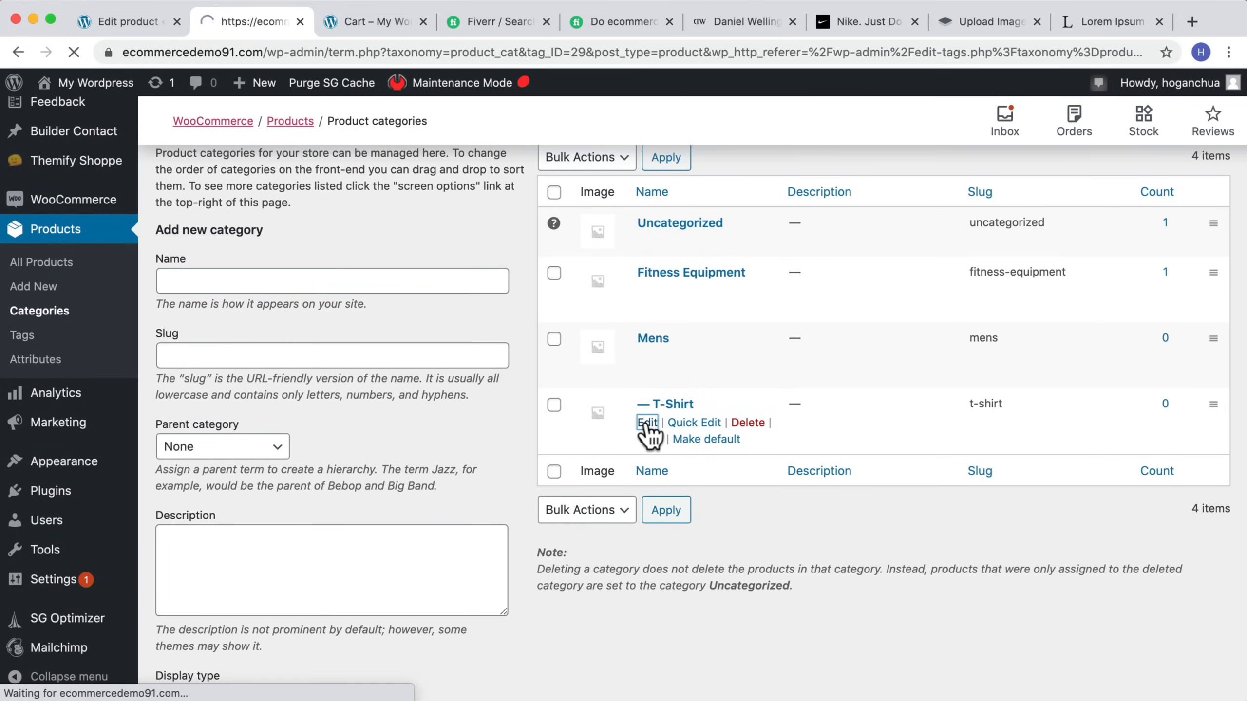
scroll(611, 462, "down", 3)
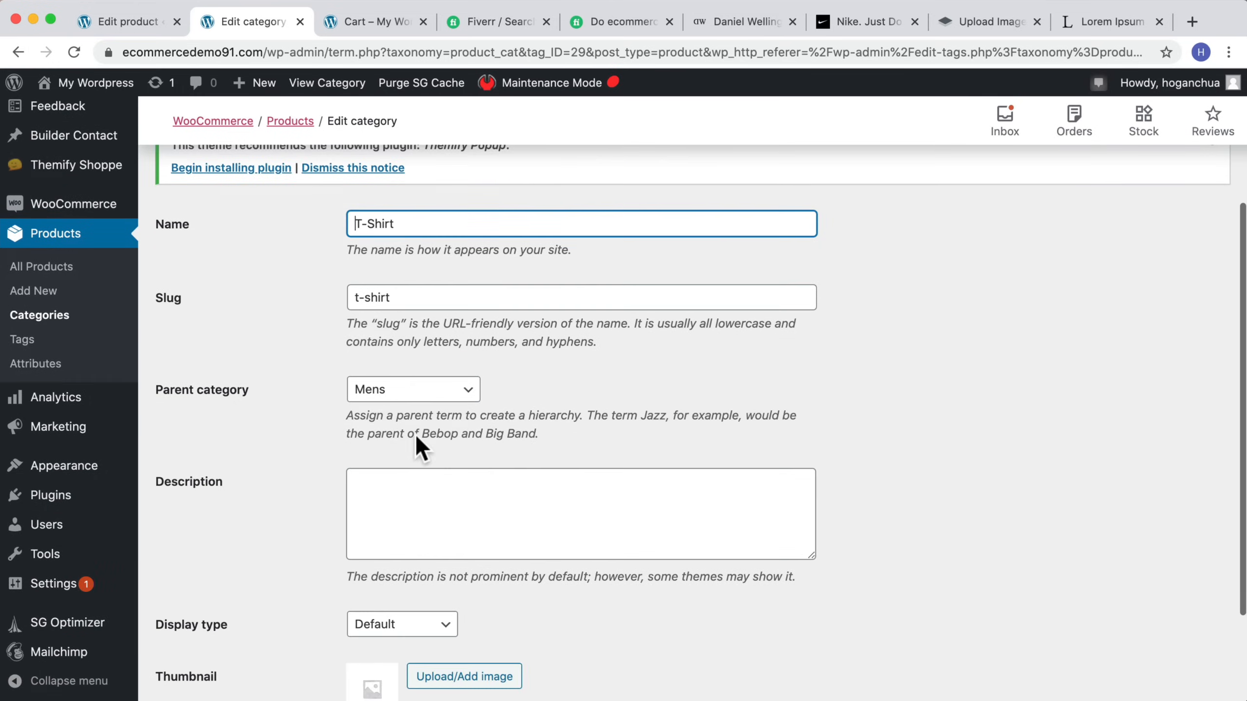
left_click(454, 398)
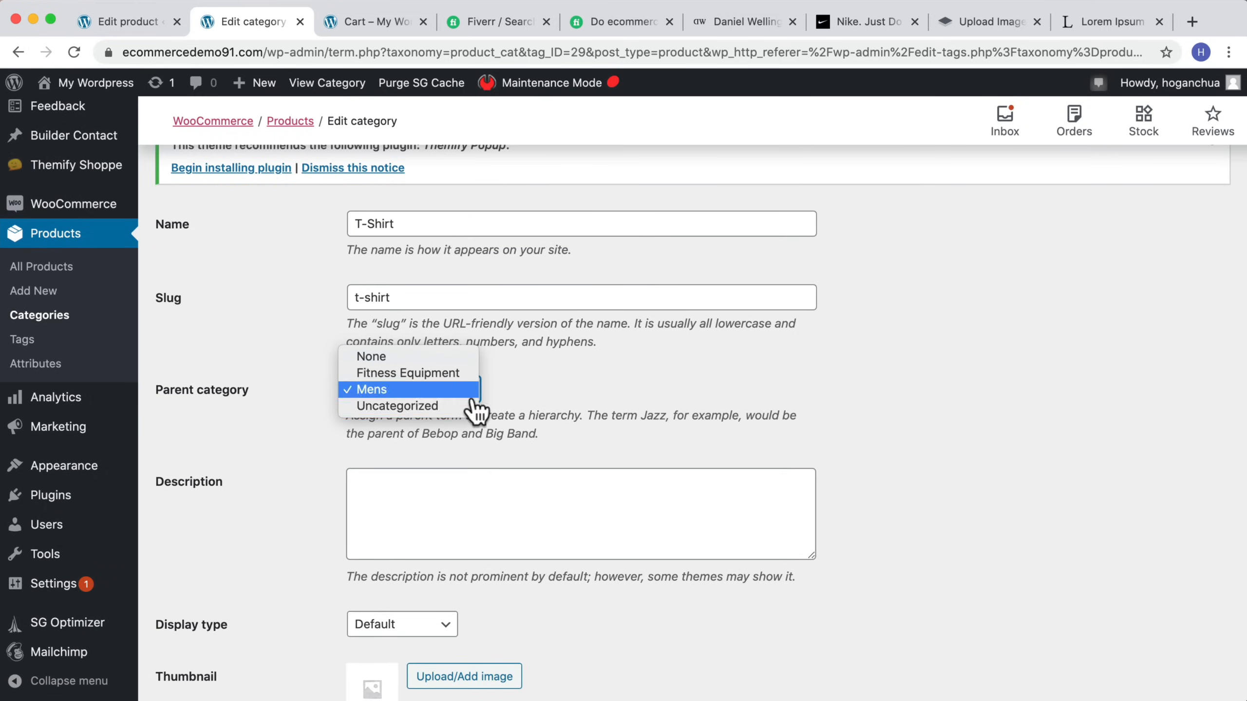
left_click(838, 421)
scroll(786, 430, "down", 3)
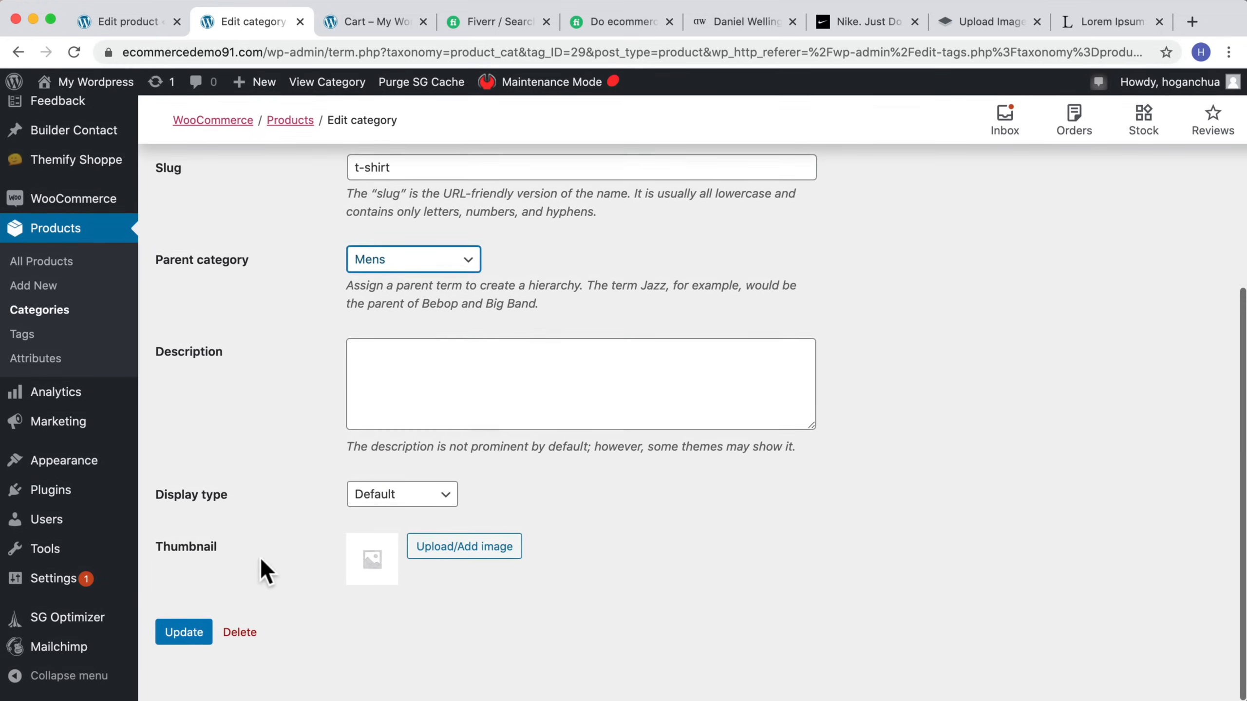
Step: Return to the product and add the product tag brand of t-shirt
left_click(127, 21)
scroll(1066, 388, "down", 5)
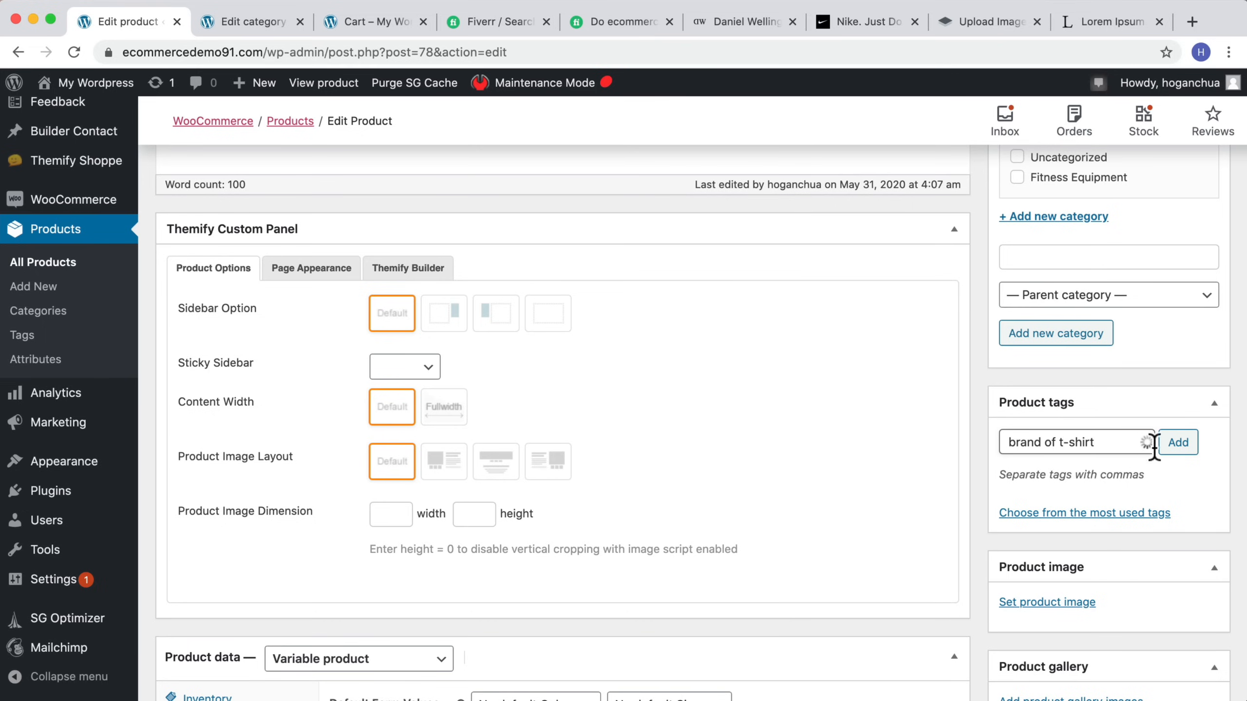
left_click(1175, 445)
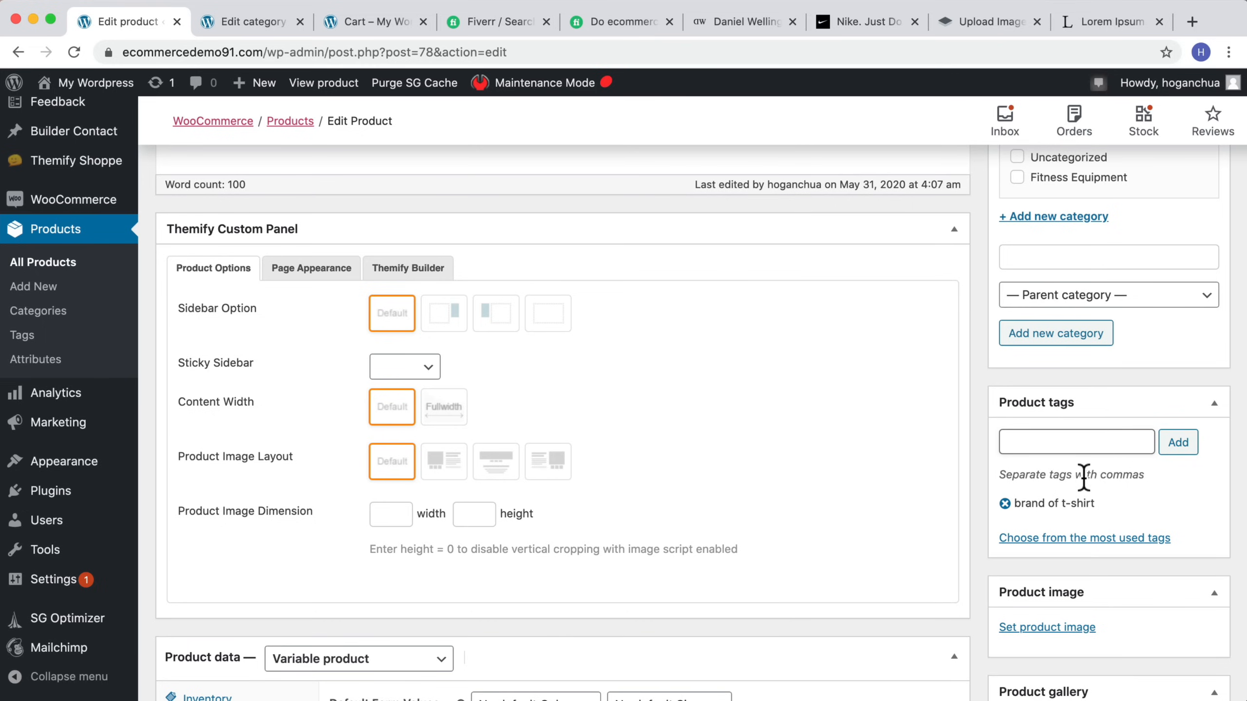
Step: Set Darkblue-Tshirt as the main product image
scroll(1083, 476, "down", 2)
left_click(1040, 520)
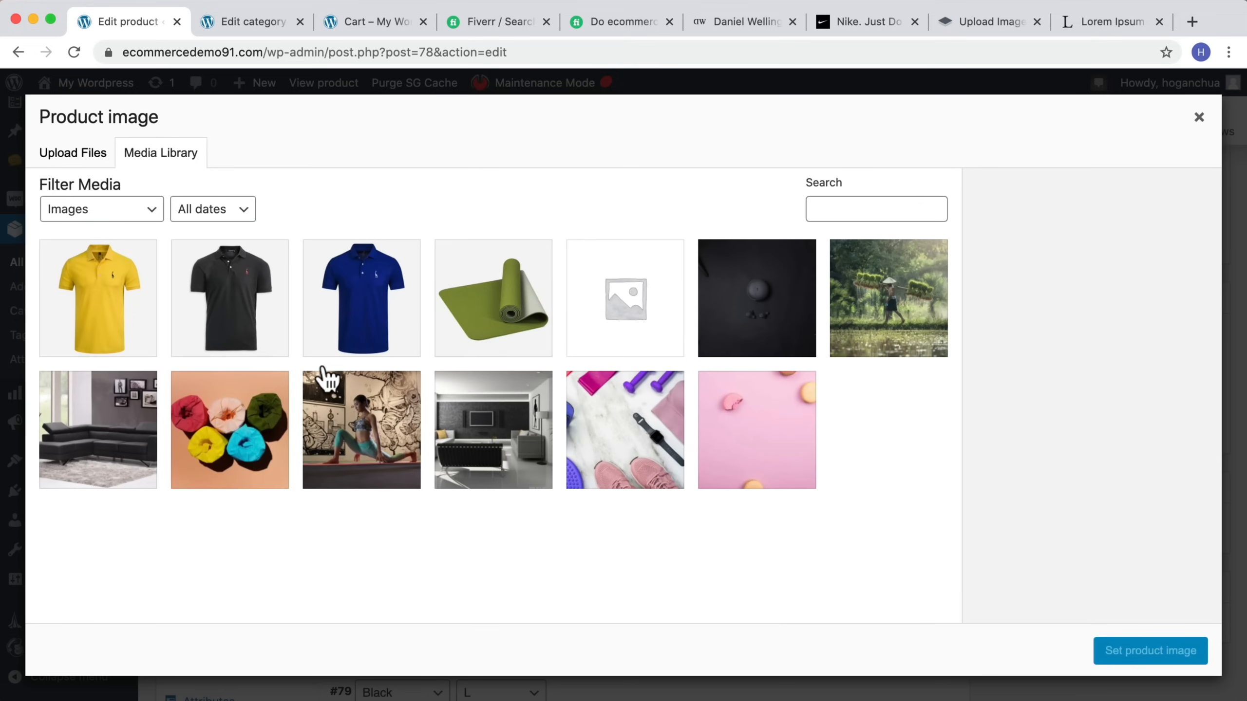
left_click(211, 309)
left_click(377, 338)
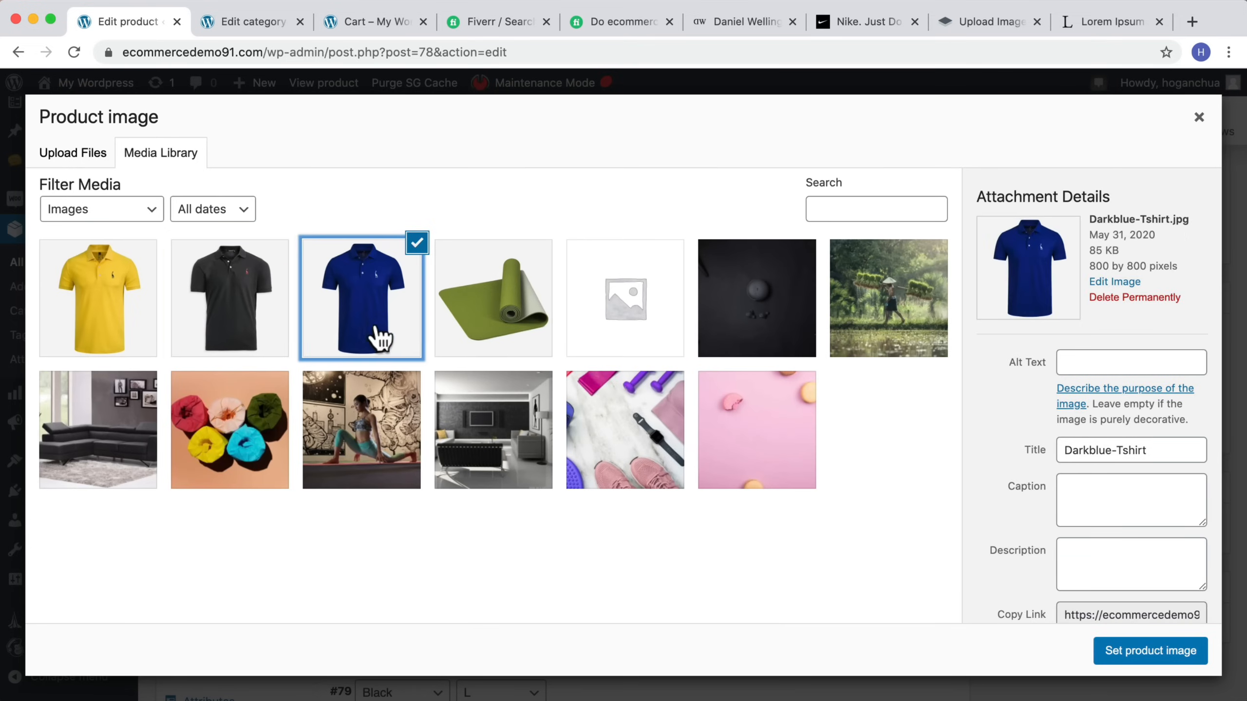
left_click(1198, 655)
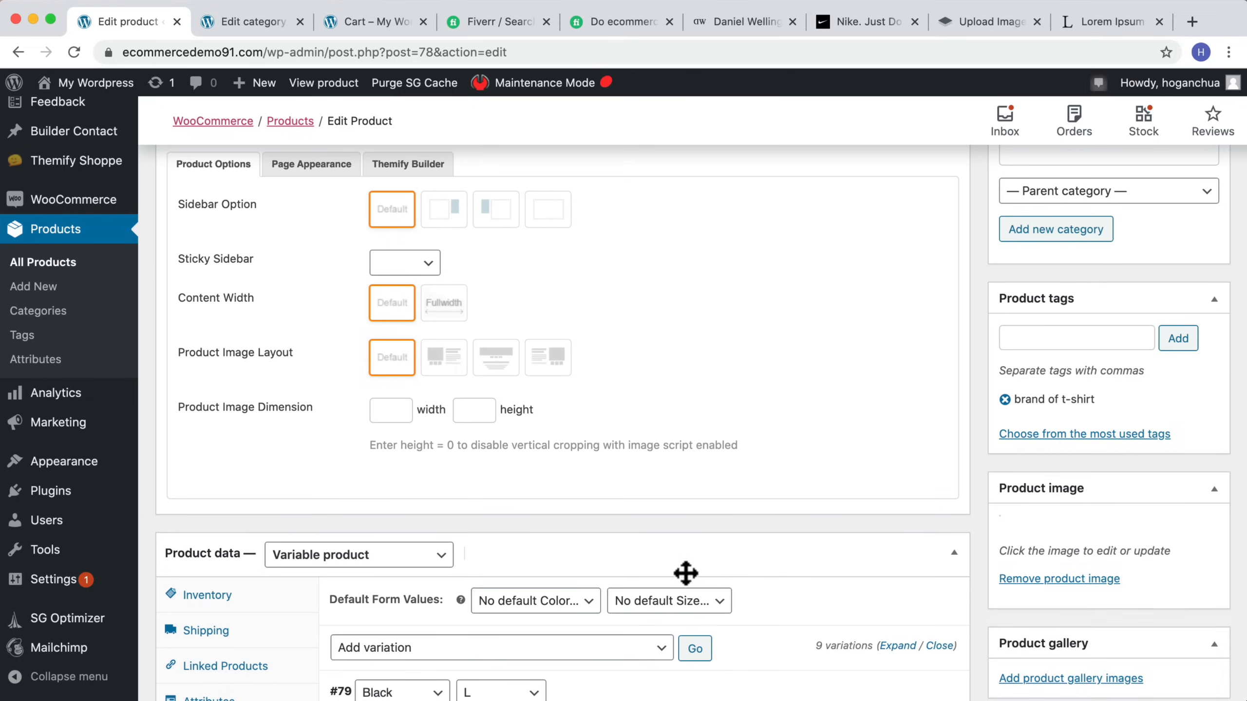
Step: Update the T-Shirt product
scroll(658, 572, "down", 6)
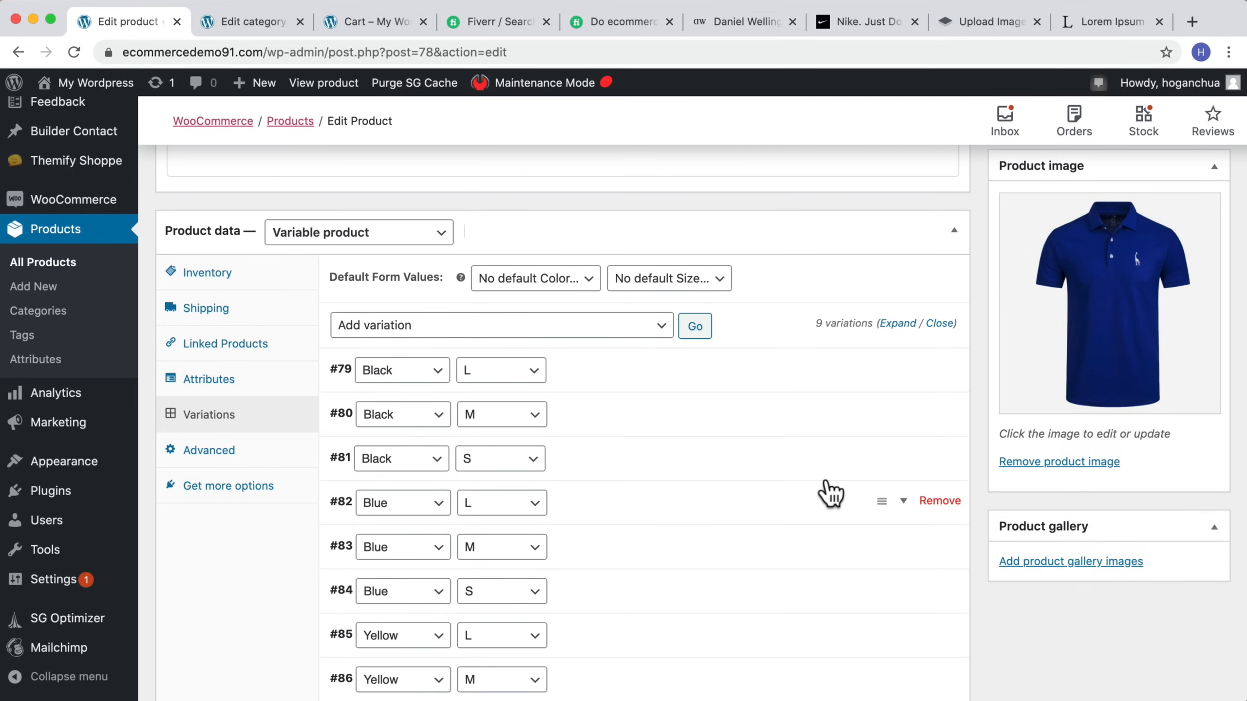
scroll(884, 447, "up", 10)
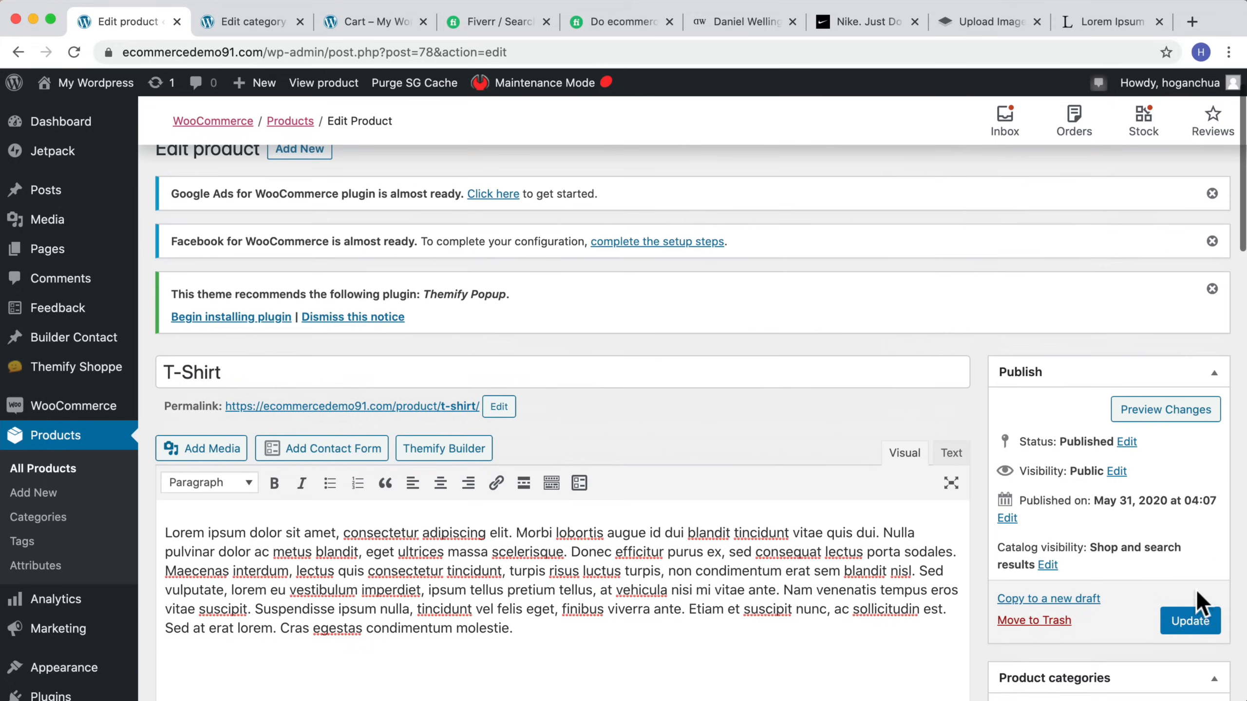
left_click(1189, 620)
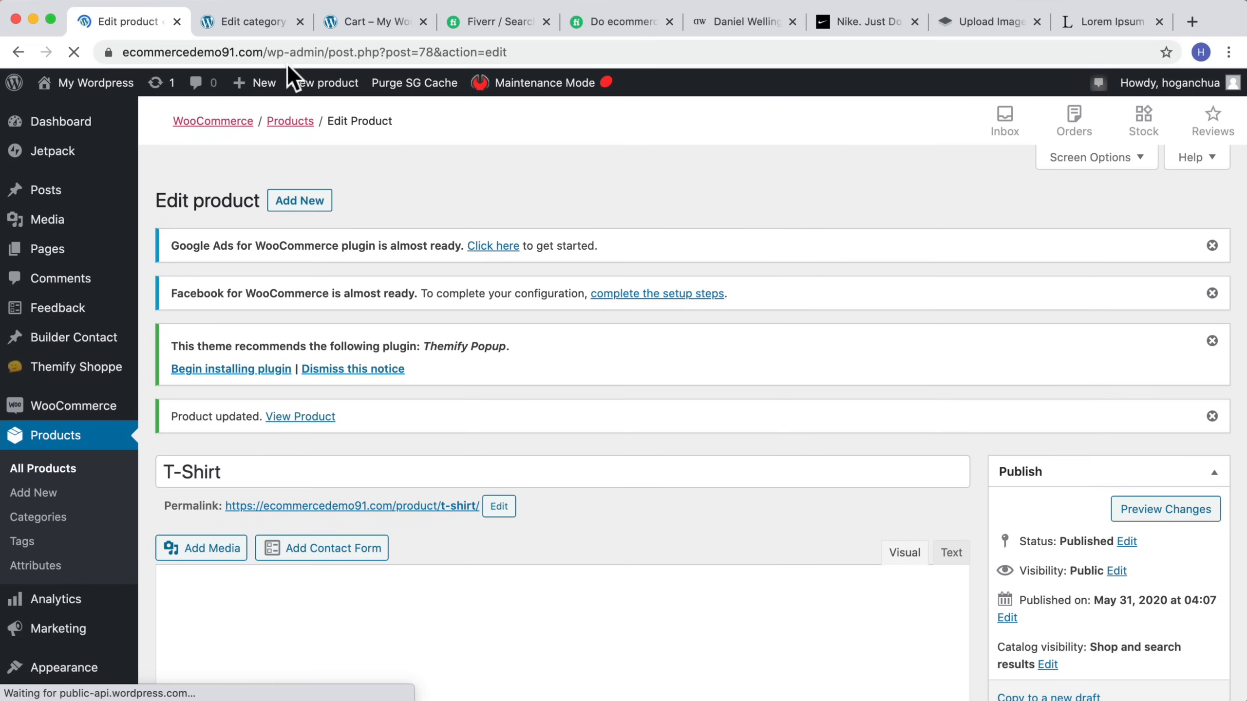
Step: Open the T-Shirt product's live page in a new browser tab
right_click(291, 420)
left_click(323, 429)
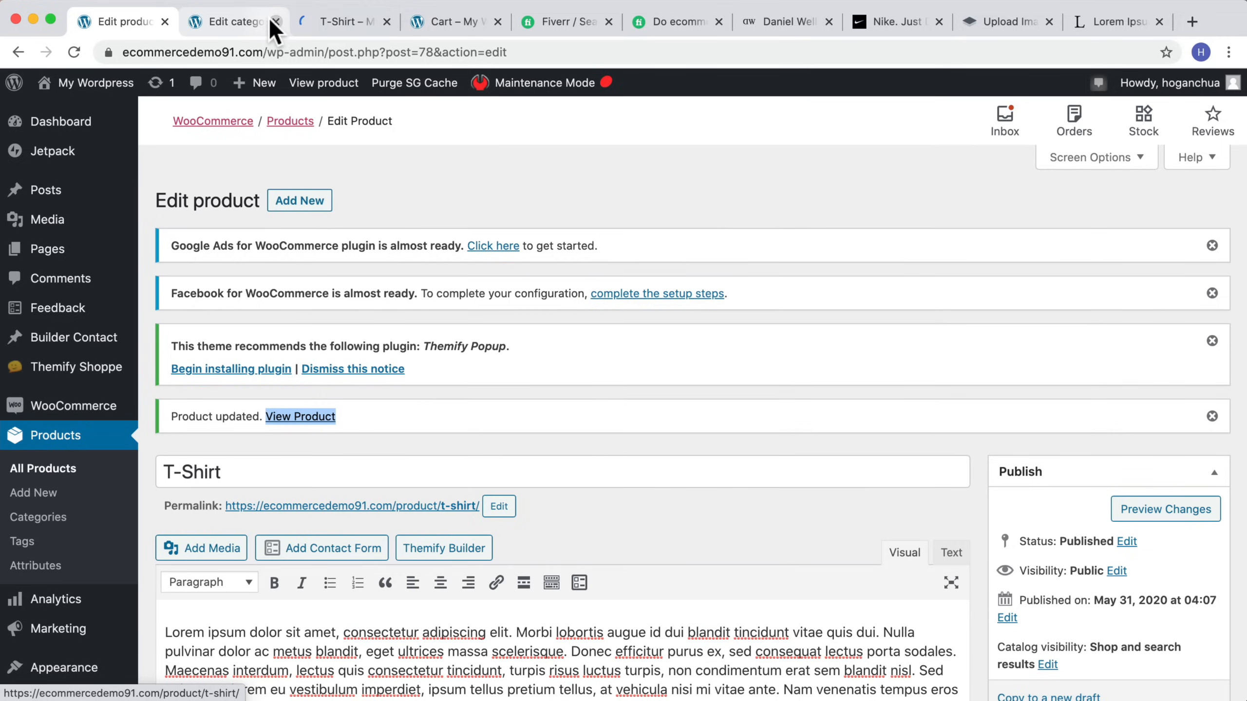
Step: Close the unneeded browser tabs for the category editor, Daniel Wellington, Nike and remove.bg
left_click(276, 21)
left_click(709, 24)
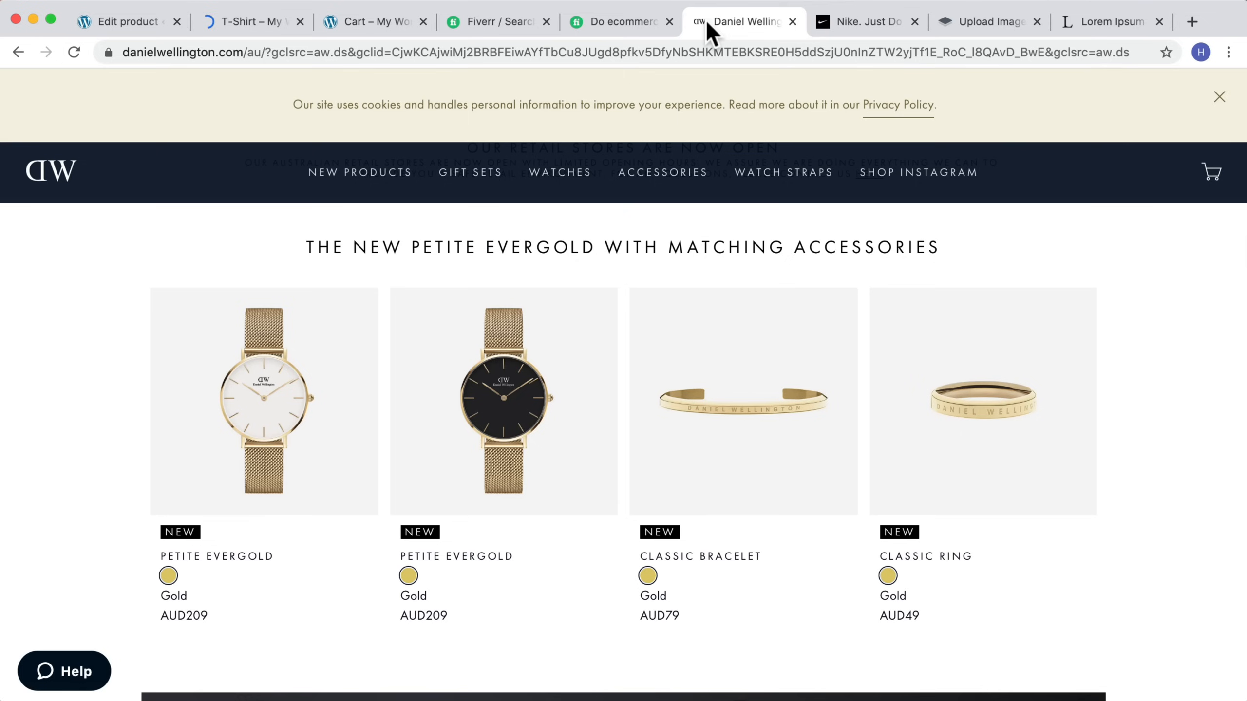
left_click(793, 22)
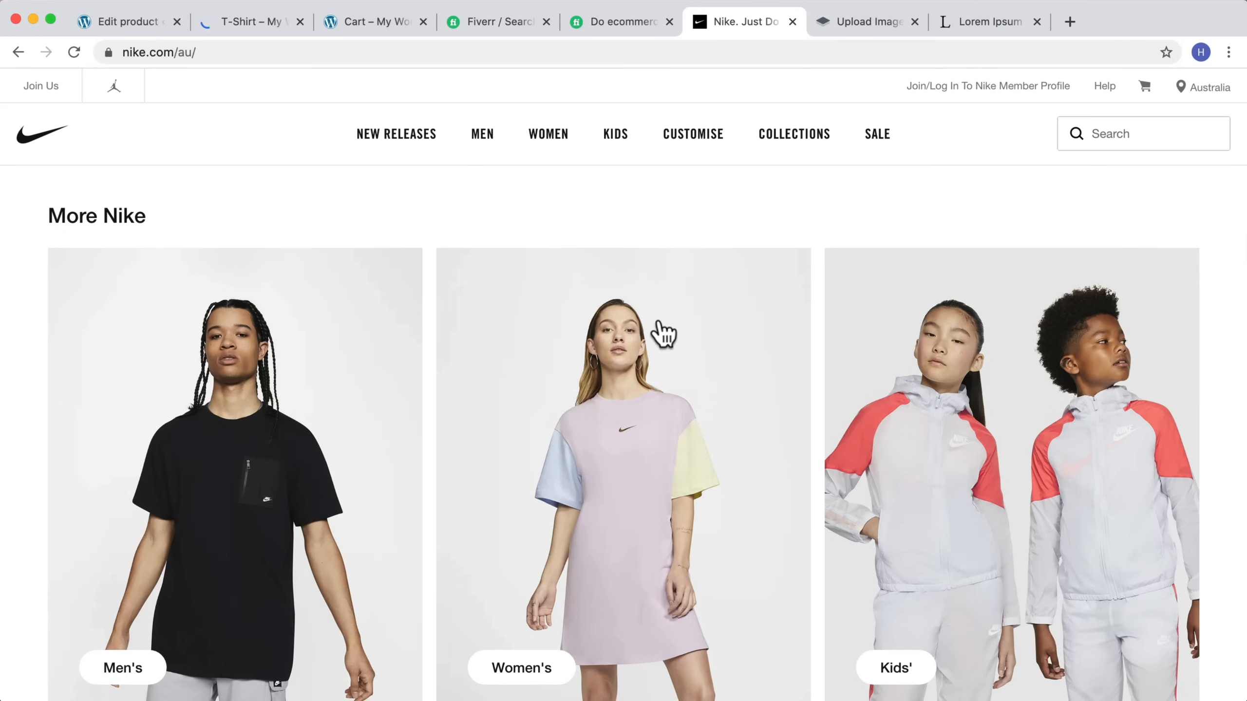
scroll(401, 212, "down", 3)
scroll(417, 351, "up", 2)
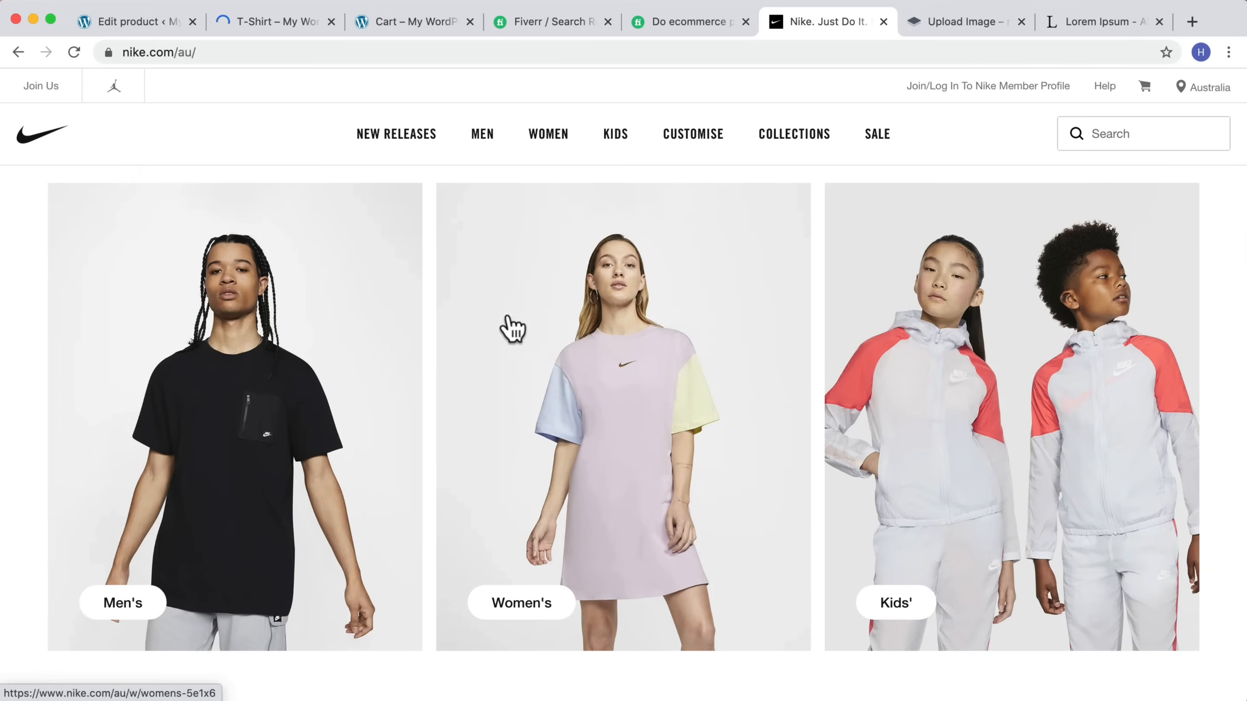
scroll(864, 319, "down", 1)
scroll(879, 294, "up", 6)
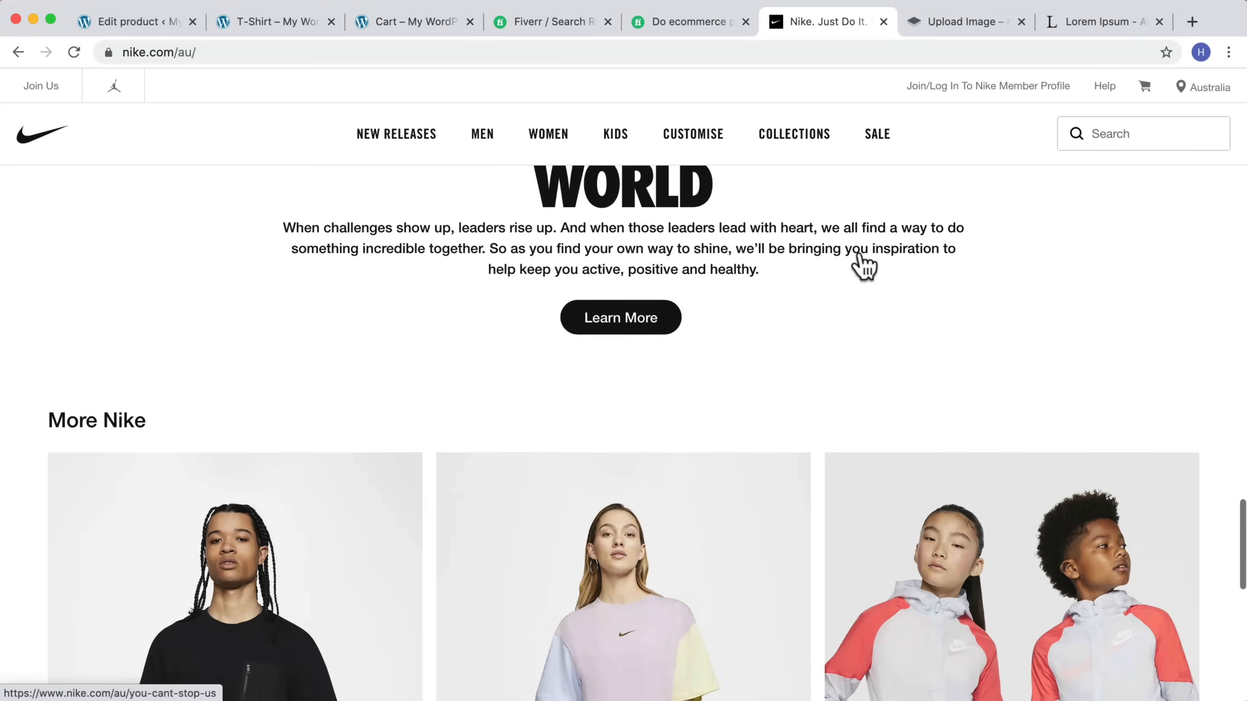
left_click(882, 22)
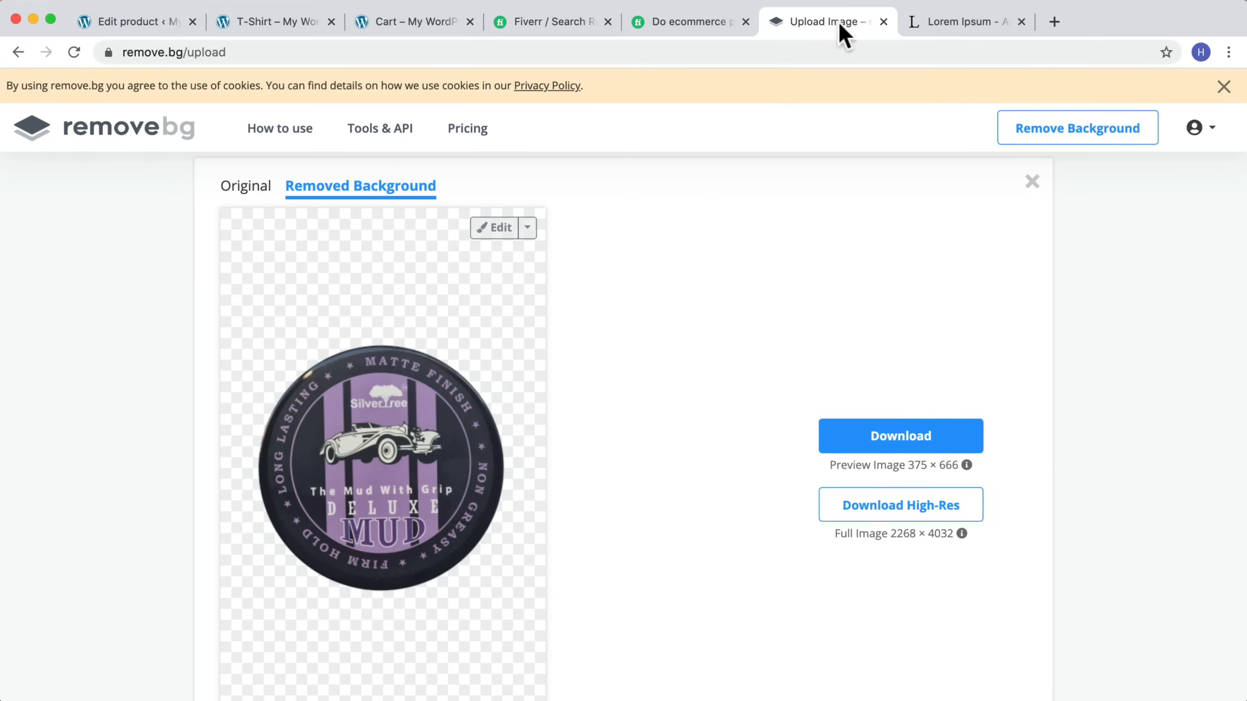
scroll(418, 348, "up", 3)
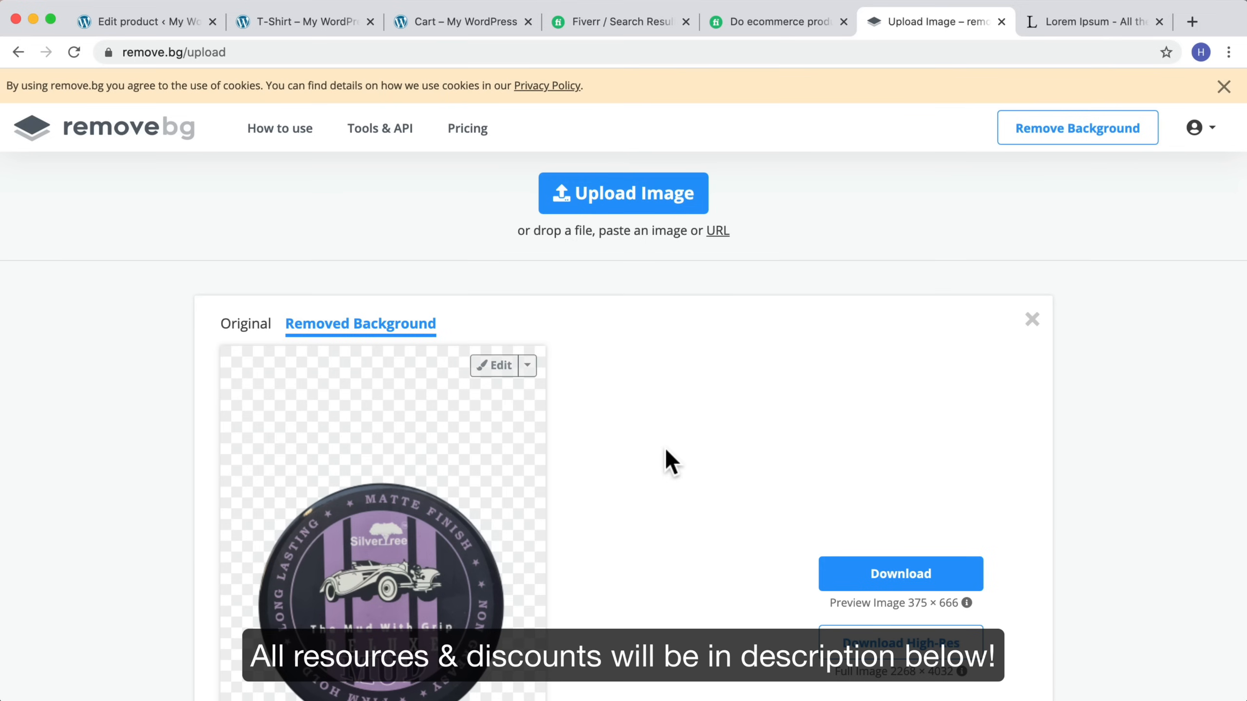
left_click(1001, 22)
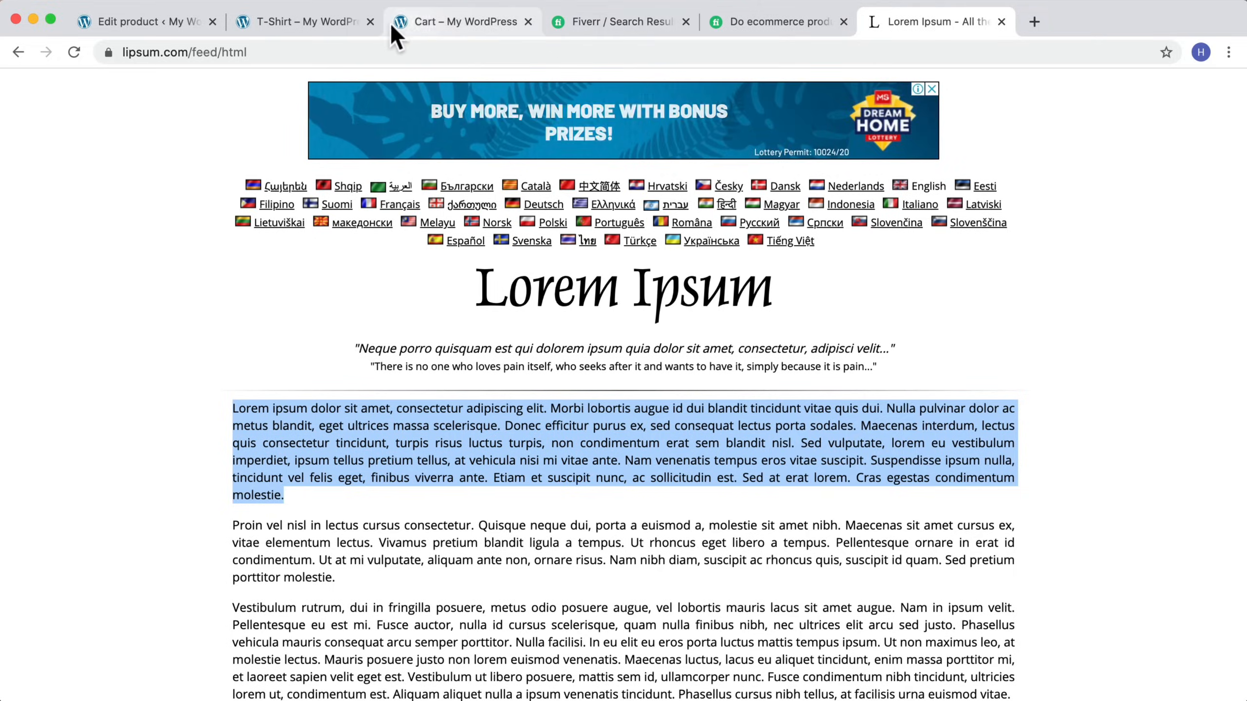
Step: Switch to the T-Shirt product page, review it and zoom the browser out one step
left_click(337, 19)
scroll(795, 376, "down", 3)
scroll(805, 373, "up", 2)
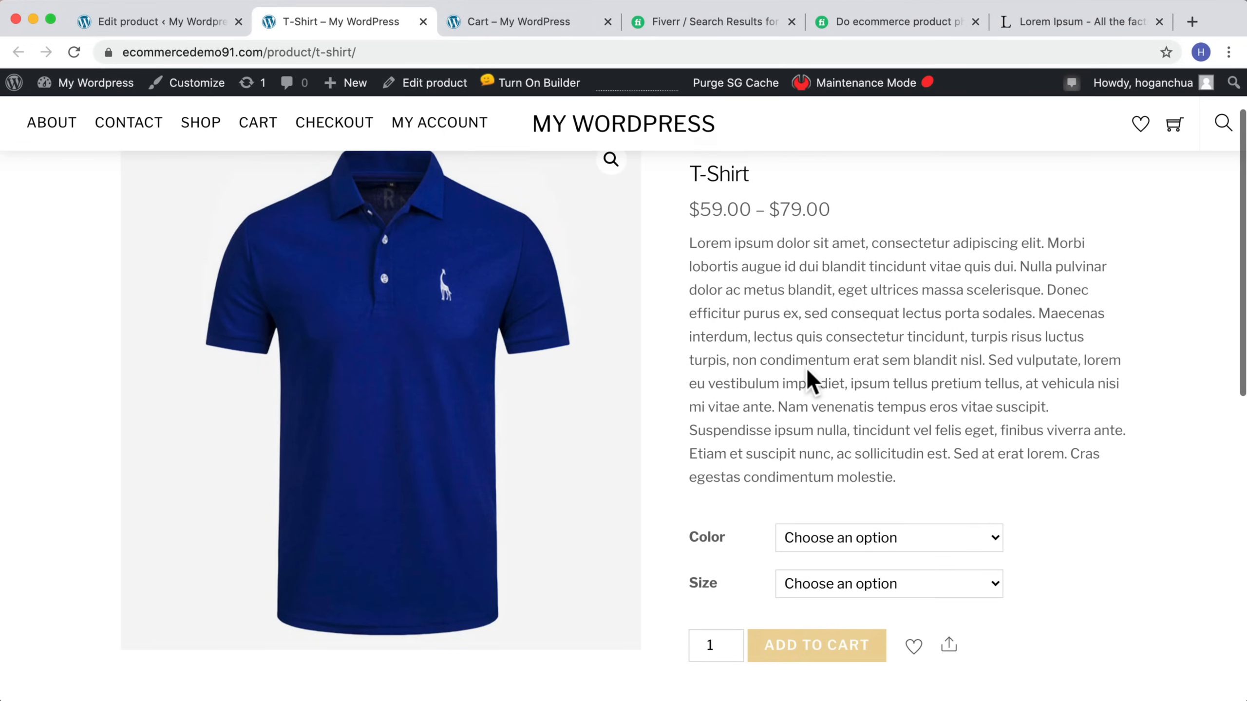
scroll(805, 363, "down", 3)
scroll(807, 381, "down", 5)
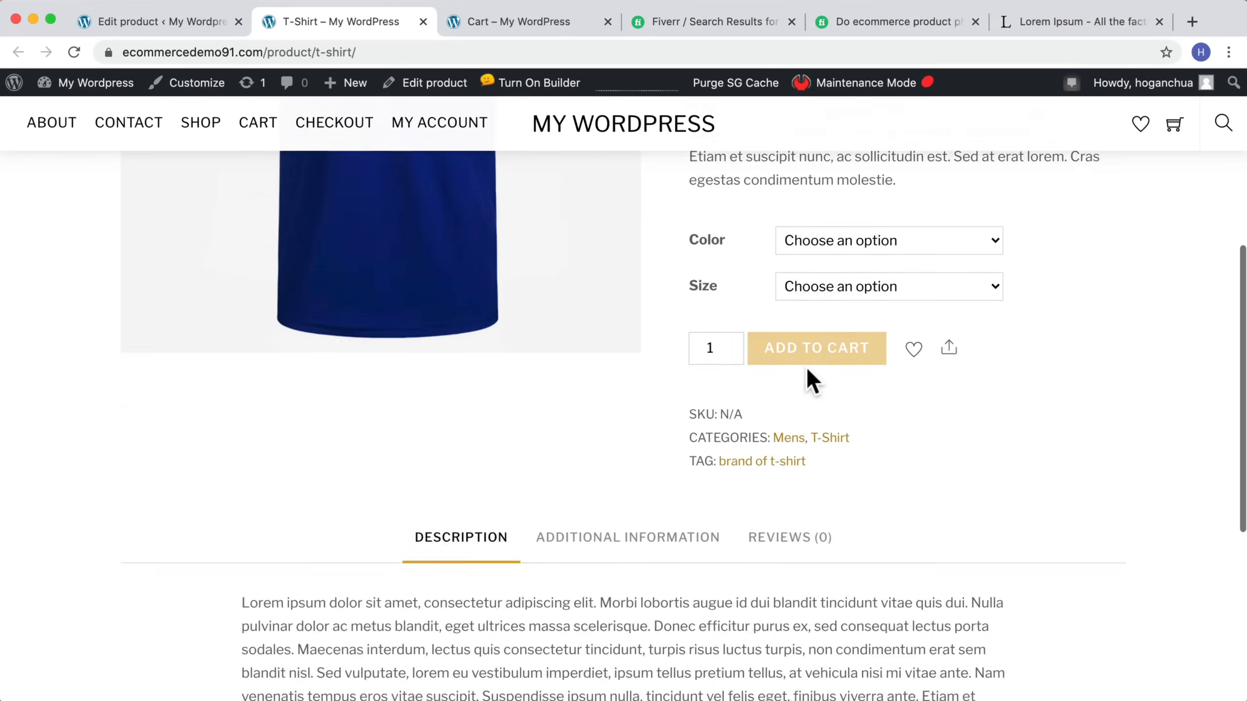
scroll(807, 382, "up", 8)
left_click(1228, 52)
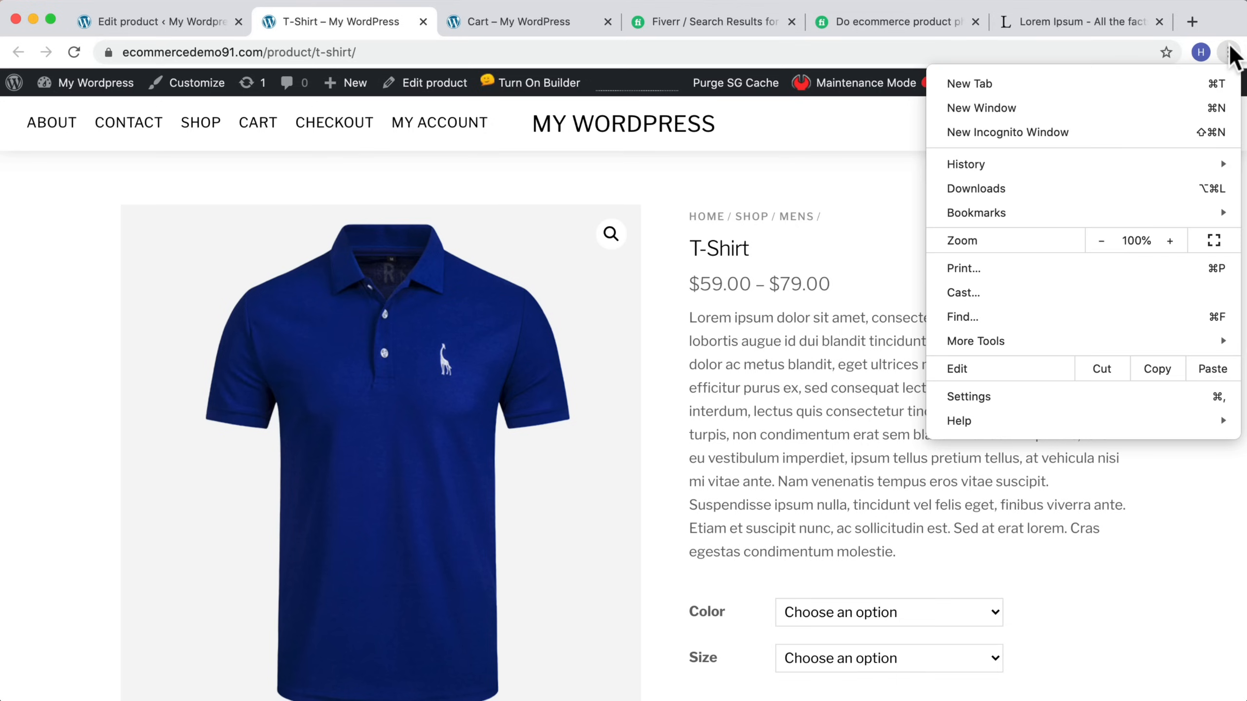
left_click(1102, 241)
left_click(776, 315)
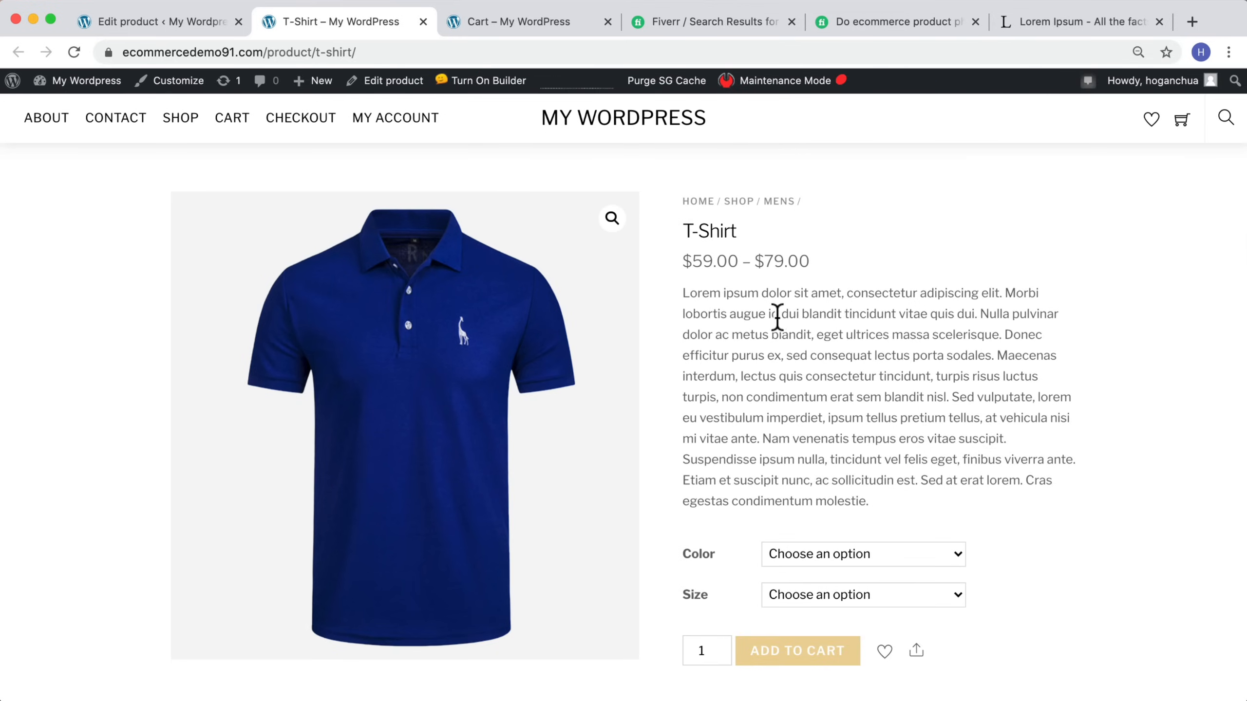
Step: Test the variation selectors by choosing Black color and size L, then clear the selection
scroll(830, 432, "down", 2)
left_click(815, 489)
left_click(785, 509)
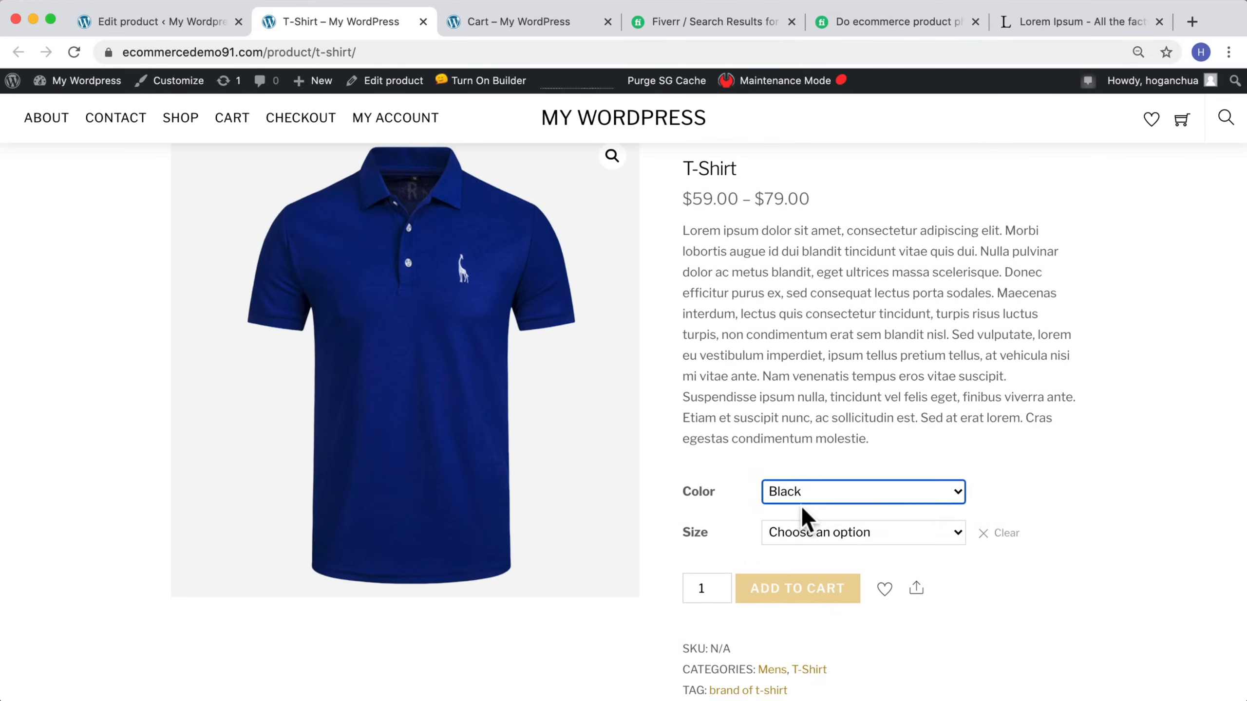
left_click(805, 535)
left_click(801, 549)
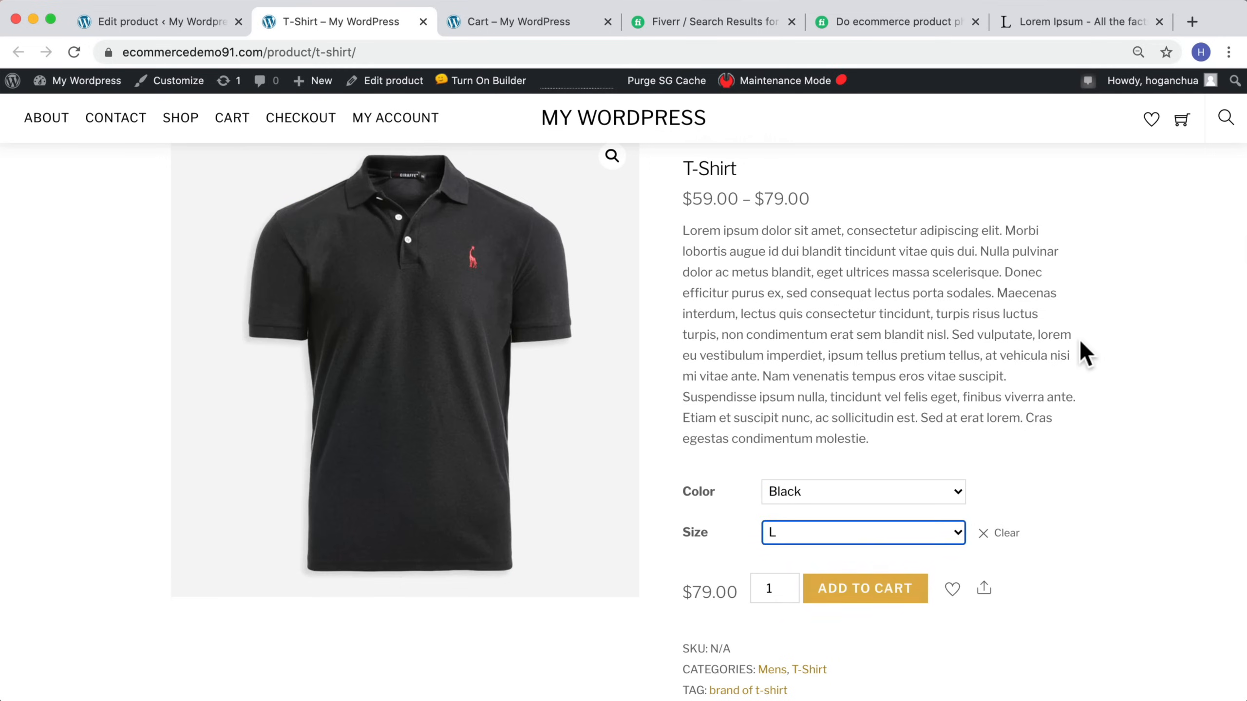
scroll(1082, 352, "up", 2)
scroll(1085, 353, "down", 2)
scroll(1084, 353, "up", 2)
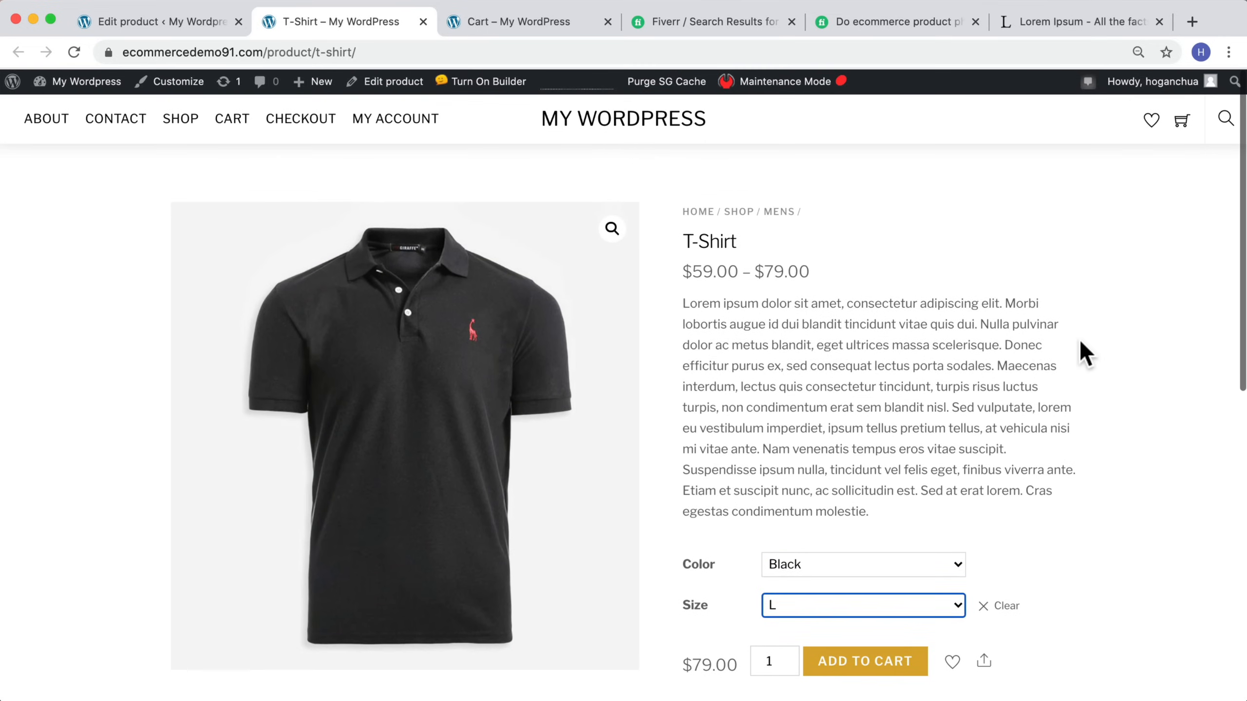
scroll(1085, 353, "down", 5)
scroll(1084, 353, "down", 8)
scroll(1084, 353, "up", 11)
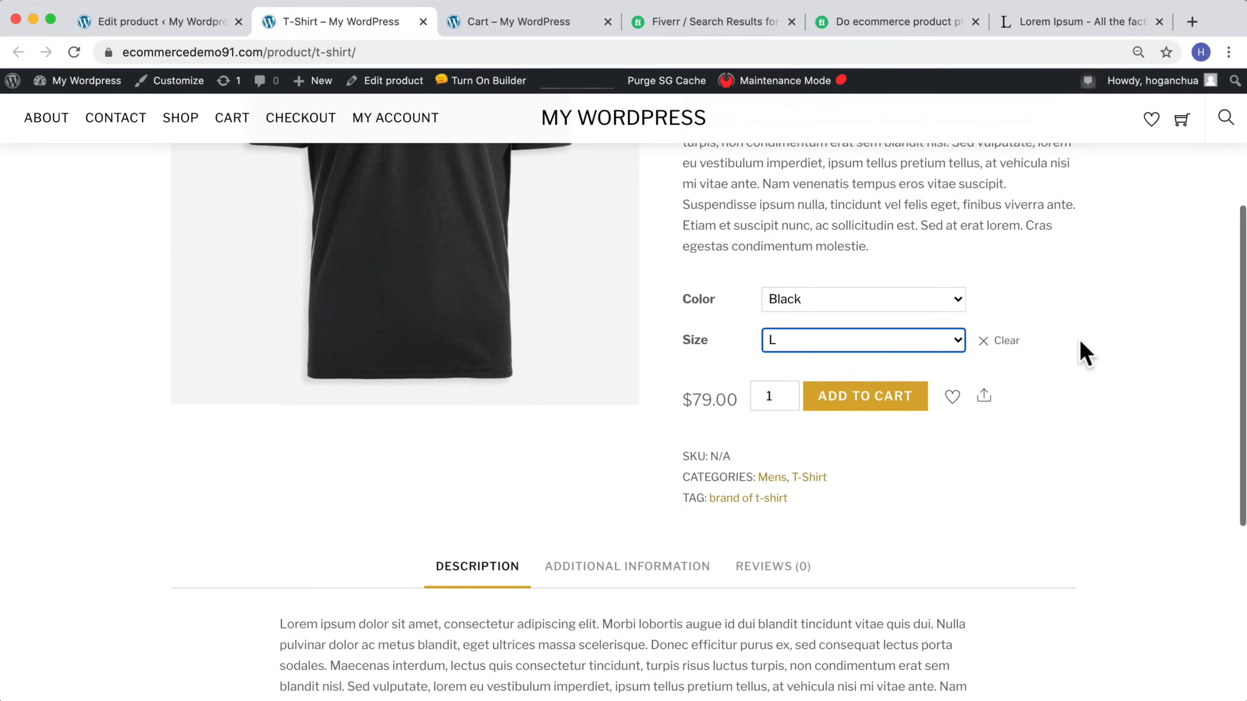
scroll(1085, 353, "up", 2)
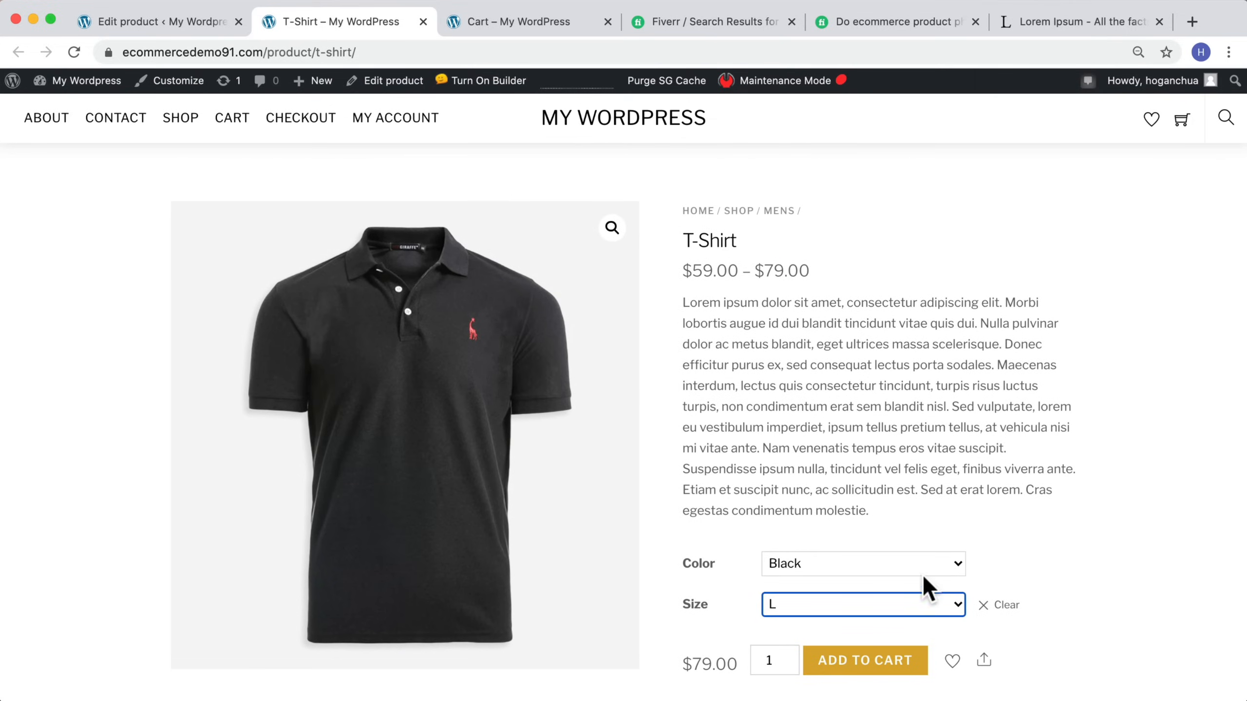
left_click(979, 606)
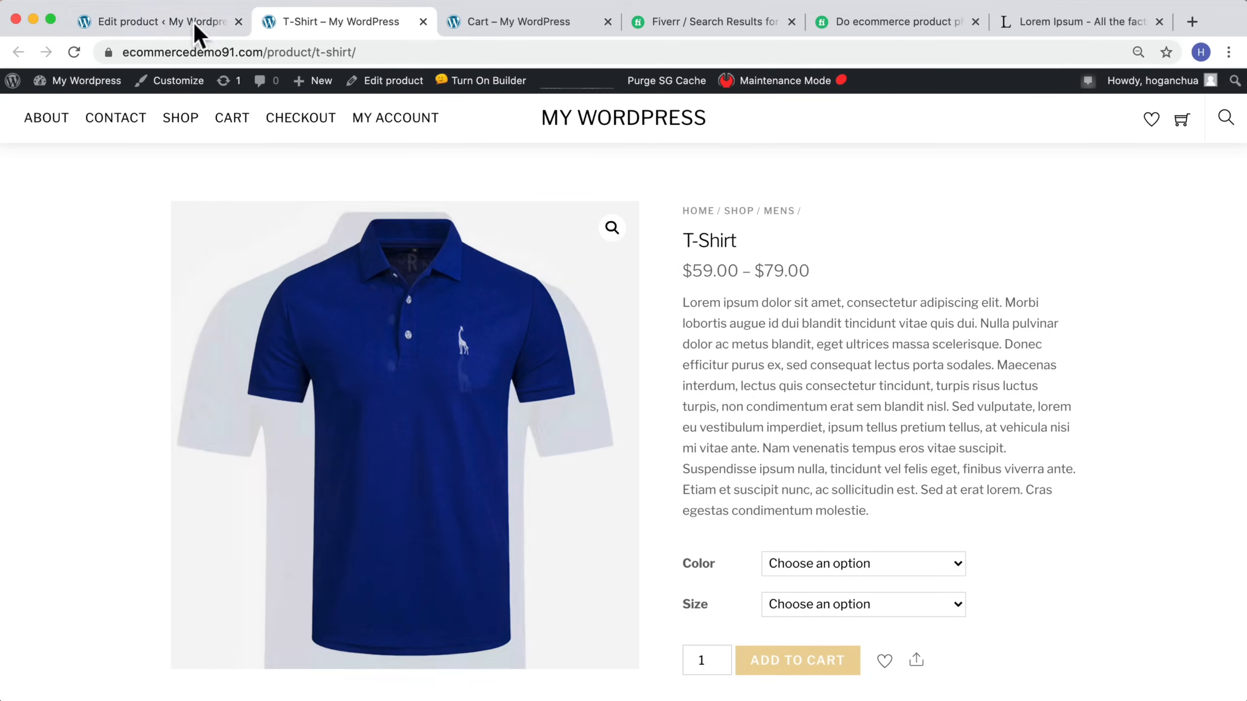
Step: Set the T-Shirt's default form values to Black and M in the variations and update the product
left_click(153, 24)
scroll(713, 411, "down", 15)
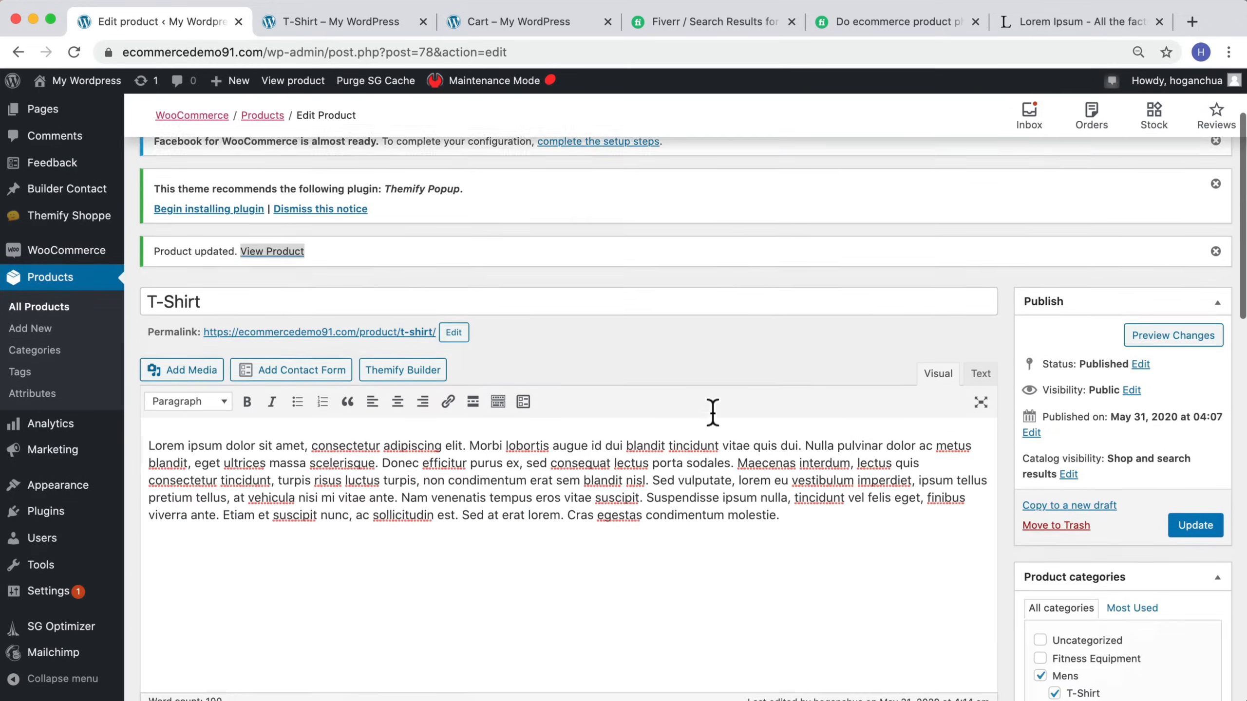
scroll(712, 415, "down", 5)
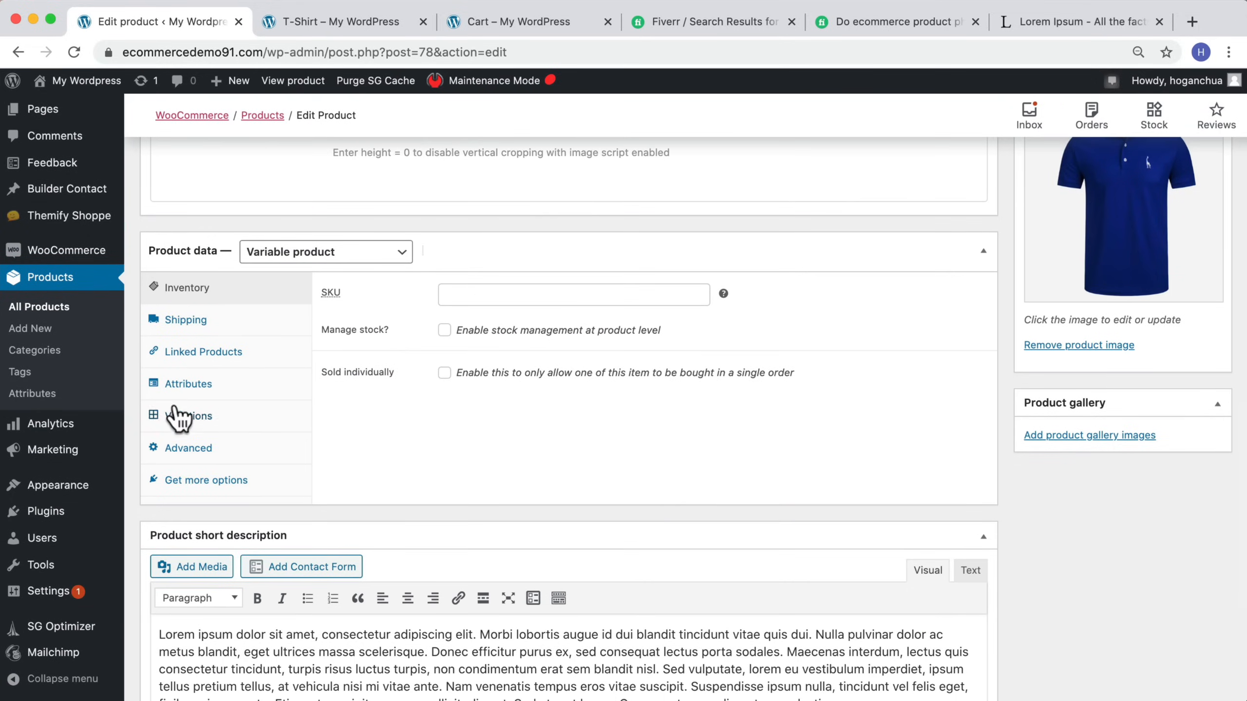
left_click(182, 415)
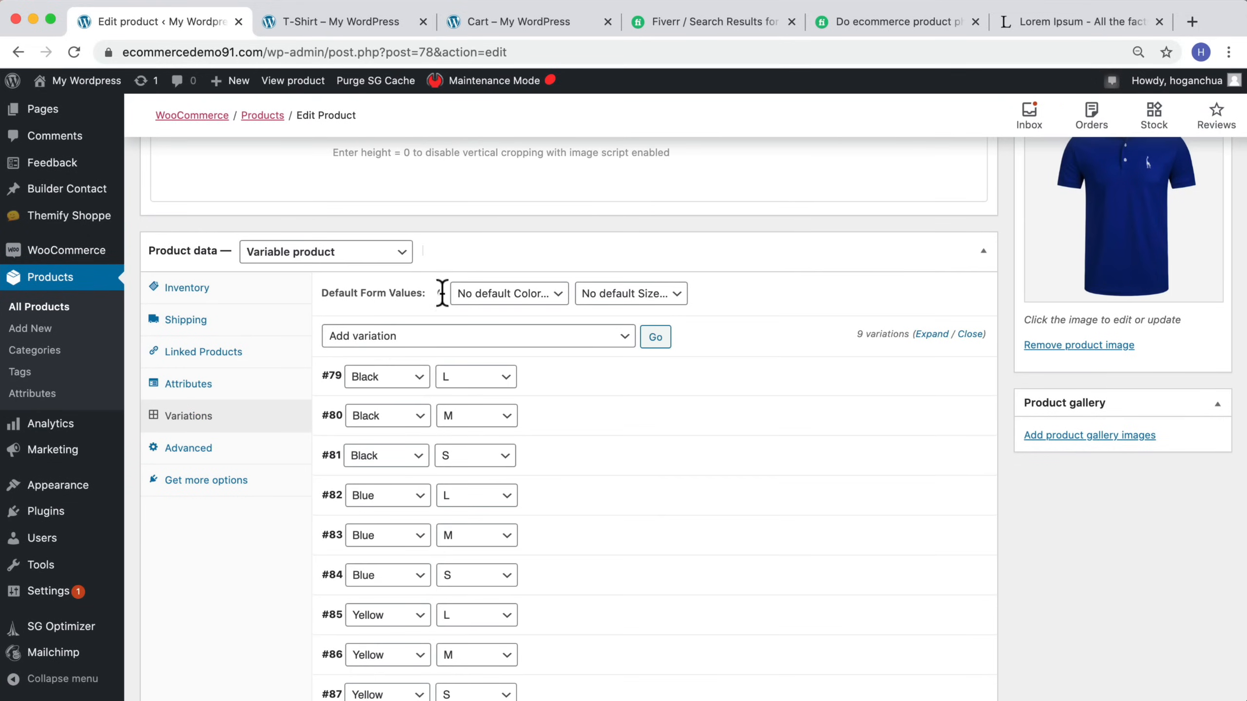
left_click(496, 293)
left_click(486, 308)
left_click(635, 297)
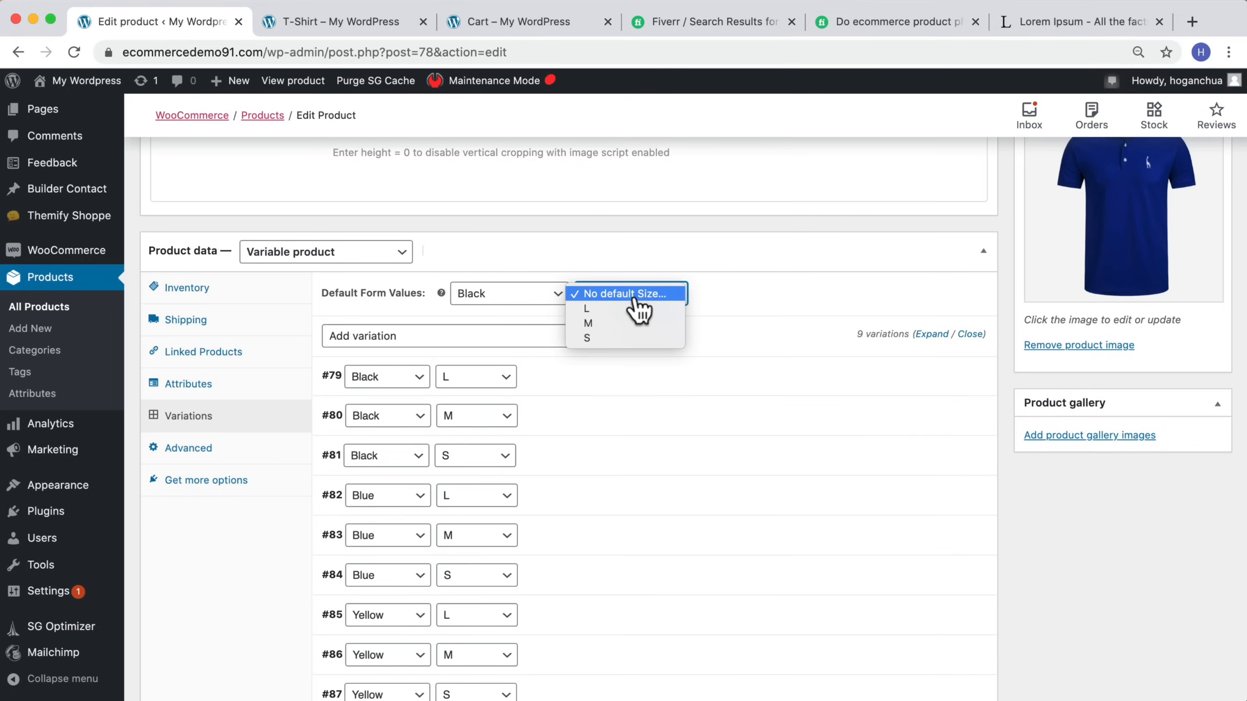
left_click(599, 325)
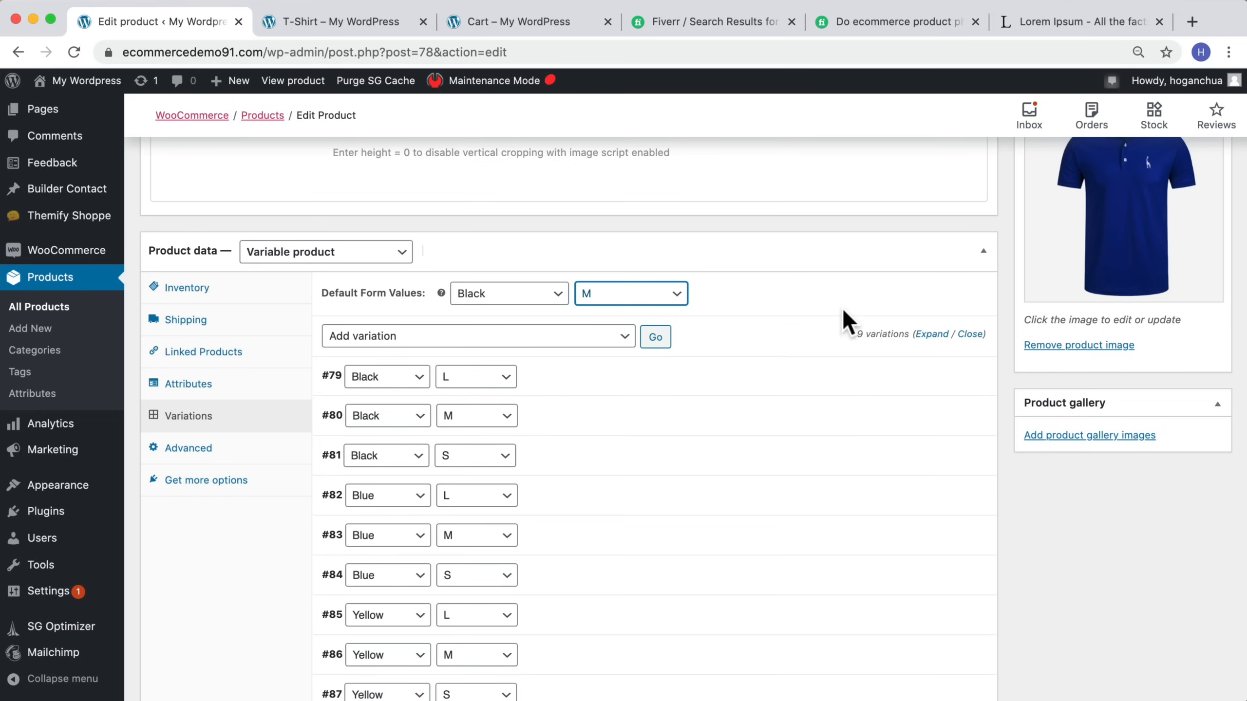
scroll(1098, 275, "up", 6)
scroll(1230, 292, "up", 4)
left_click(1200, 273)
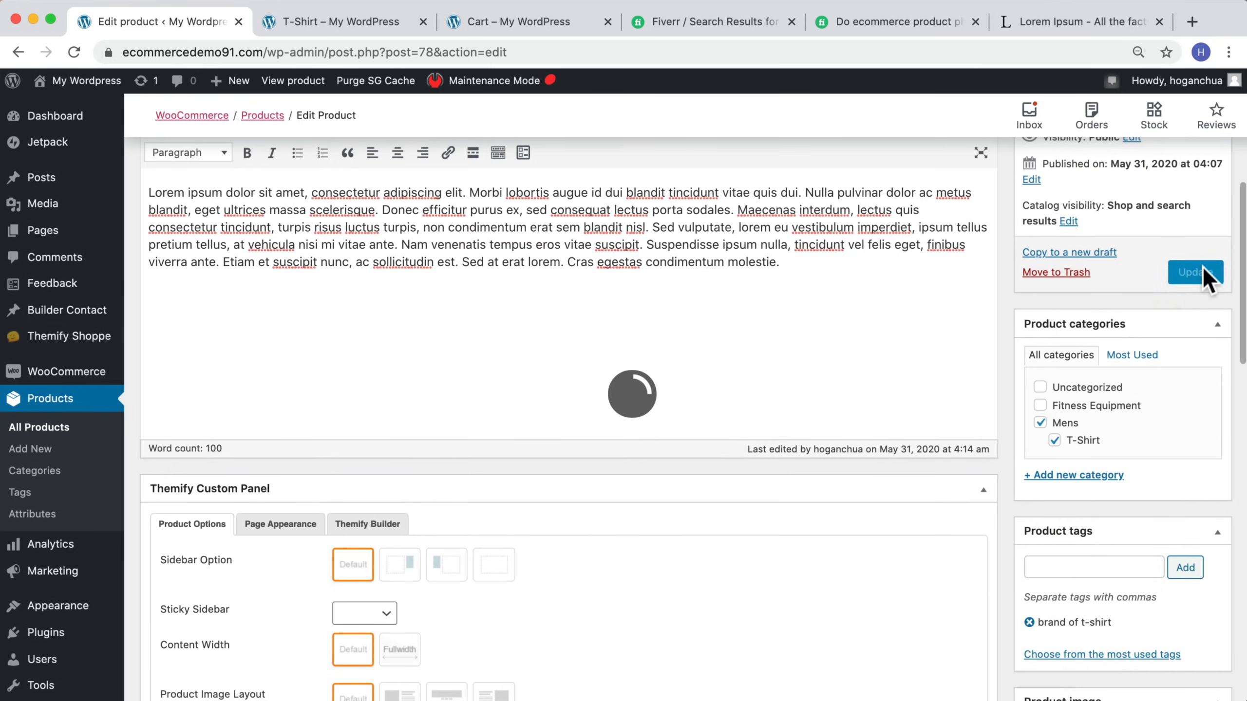
Step: Reload the T-Shirt product page and review the preselected variation
left_click(346, 22)
left_click(73, 52)
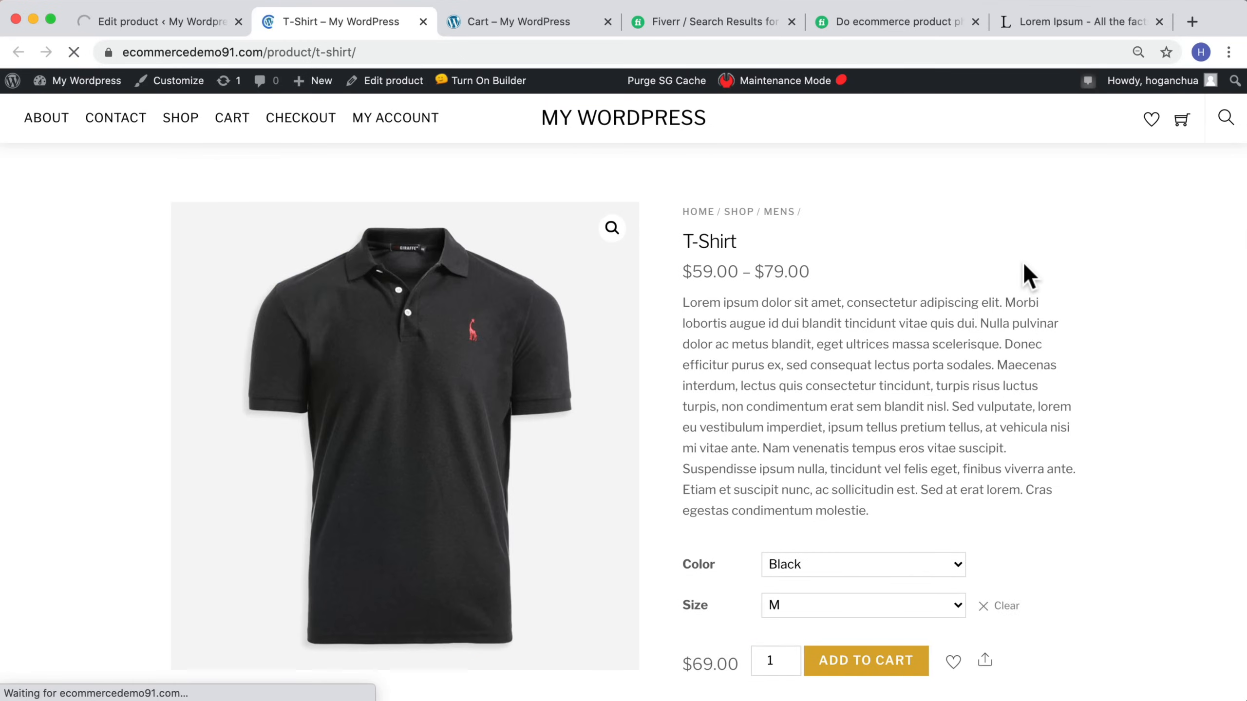
scroll(1022, 261, "down", 10)
scroll(1023, 261, "up", 7)
scroll(863, 473, "up", 3)
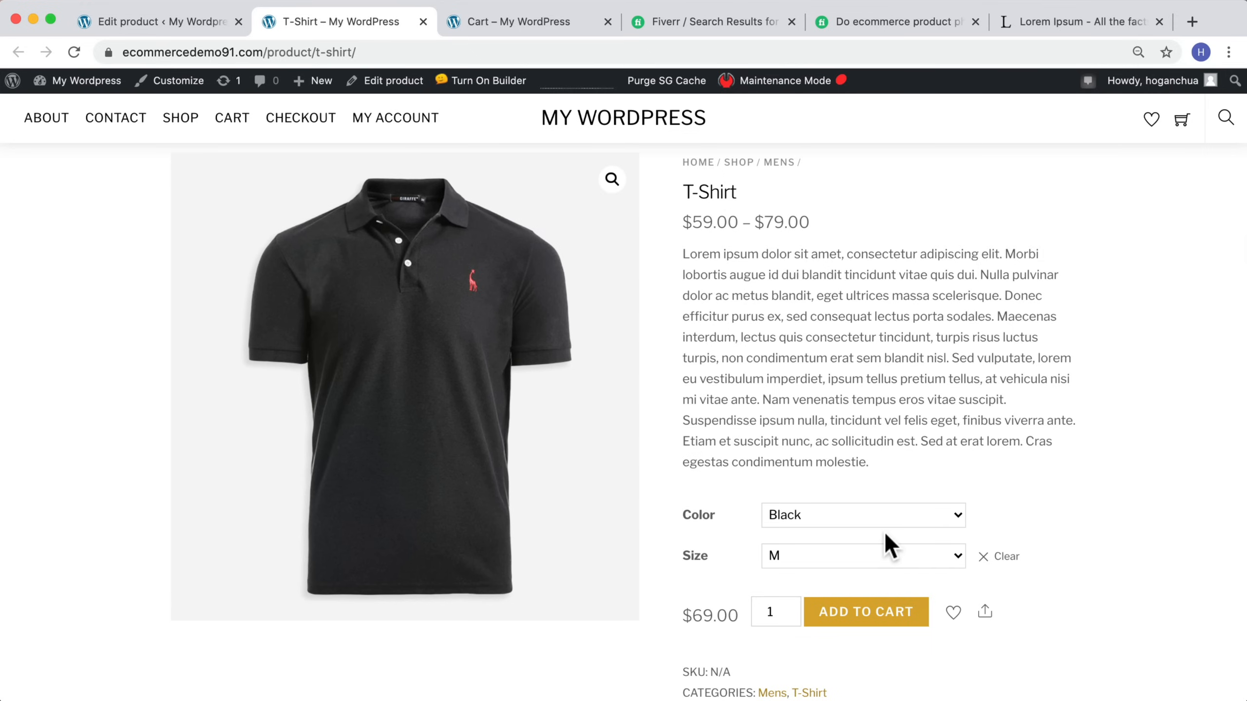
scroll(883, 530, "down", 3)
scroll(893, 530, "down", 3)
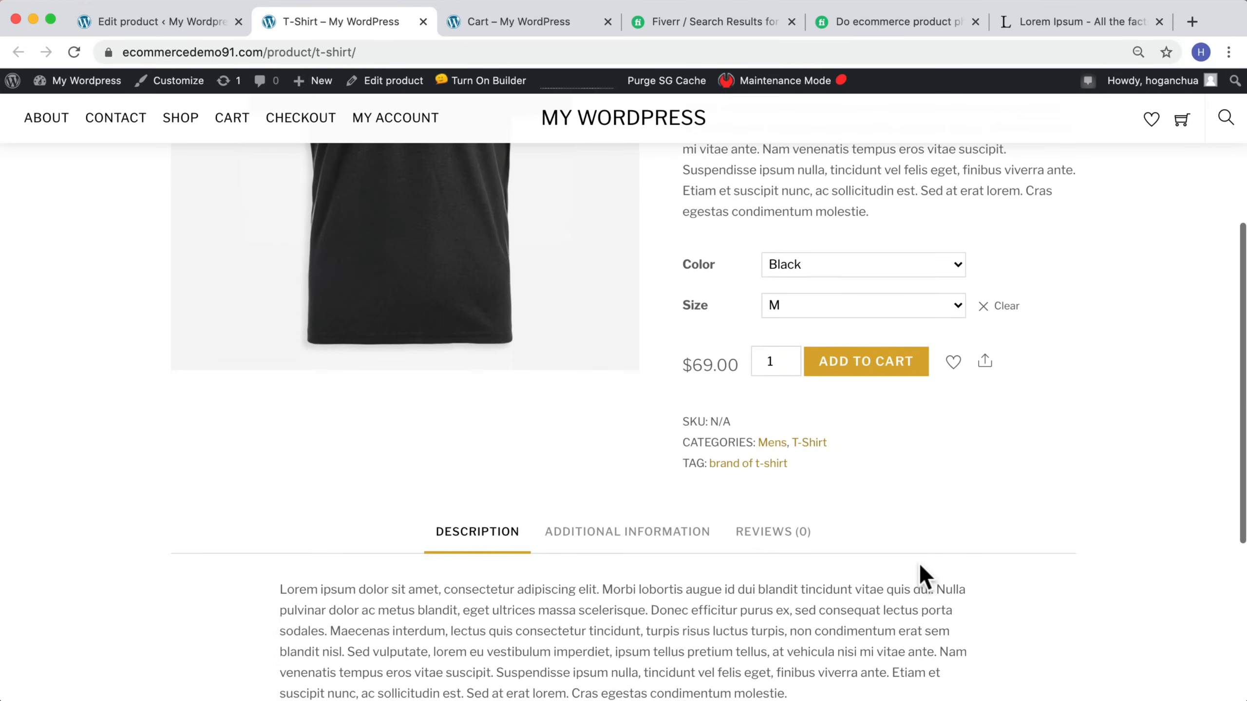
scroll(919, 562, "up", 5)
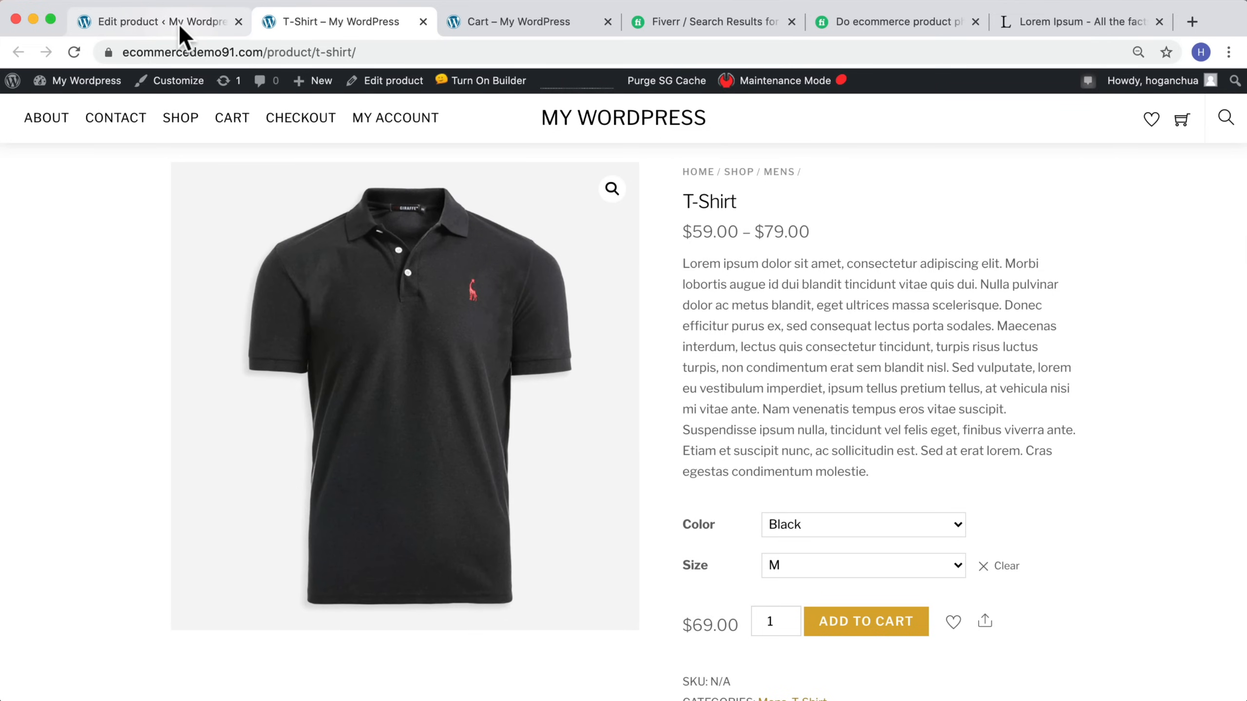
Step: Visit the store's home page and review the featured products
left_click(177, 22)
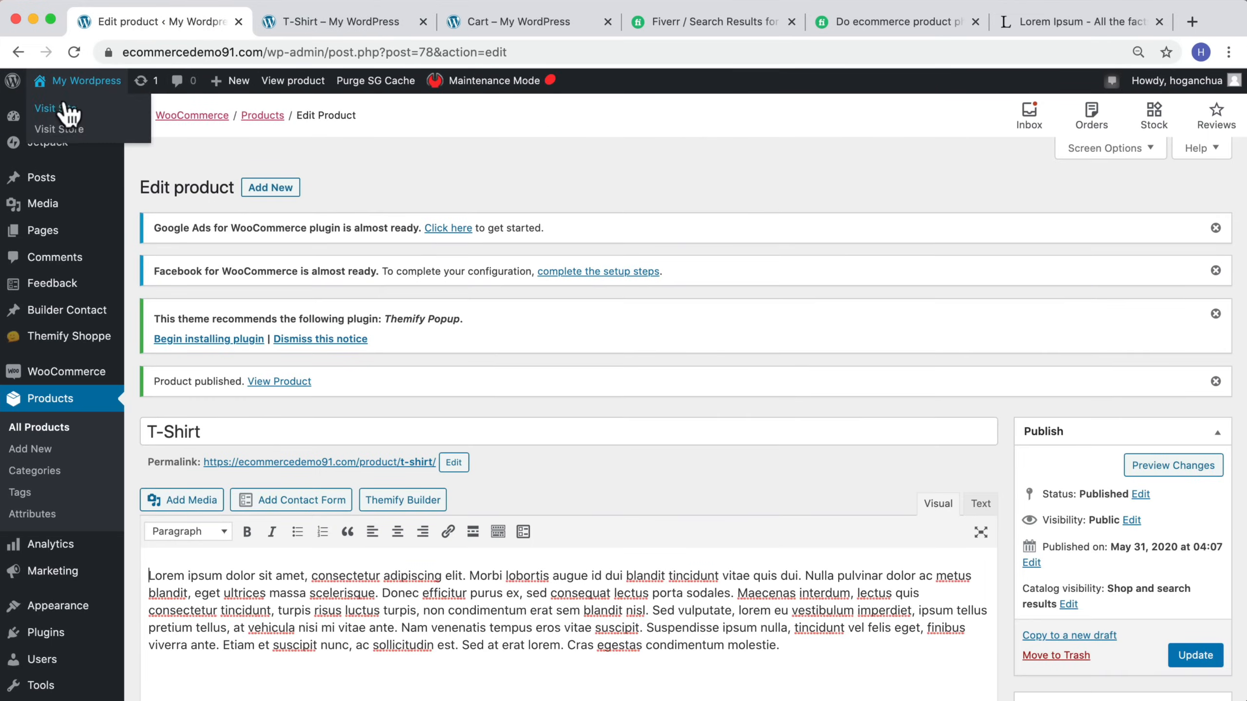
left_click(69, 109)
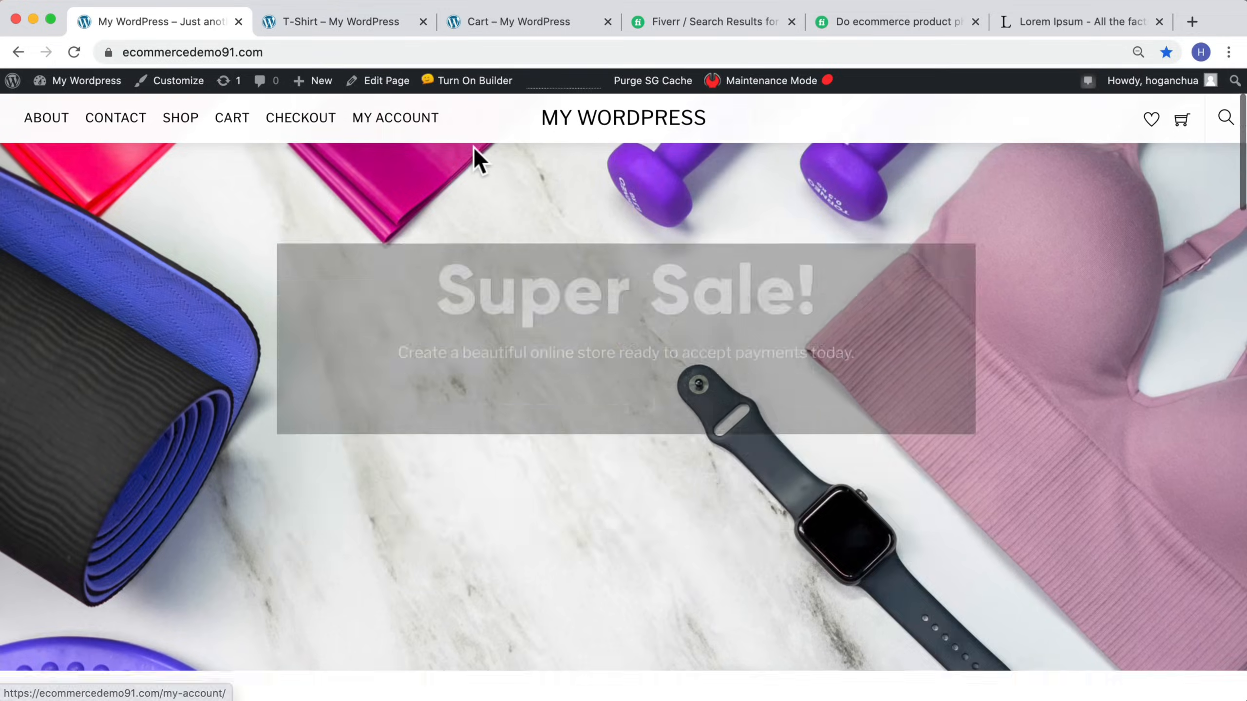
scroll(475, 153, "down", 10)
scroll(476, 159, "up", 3)
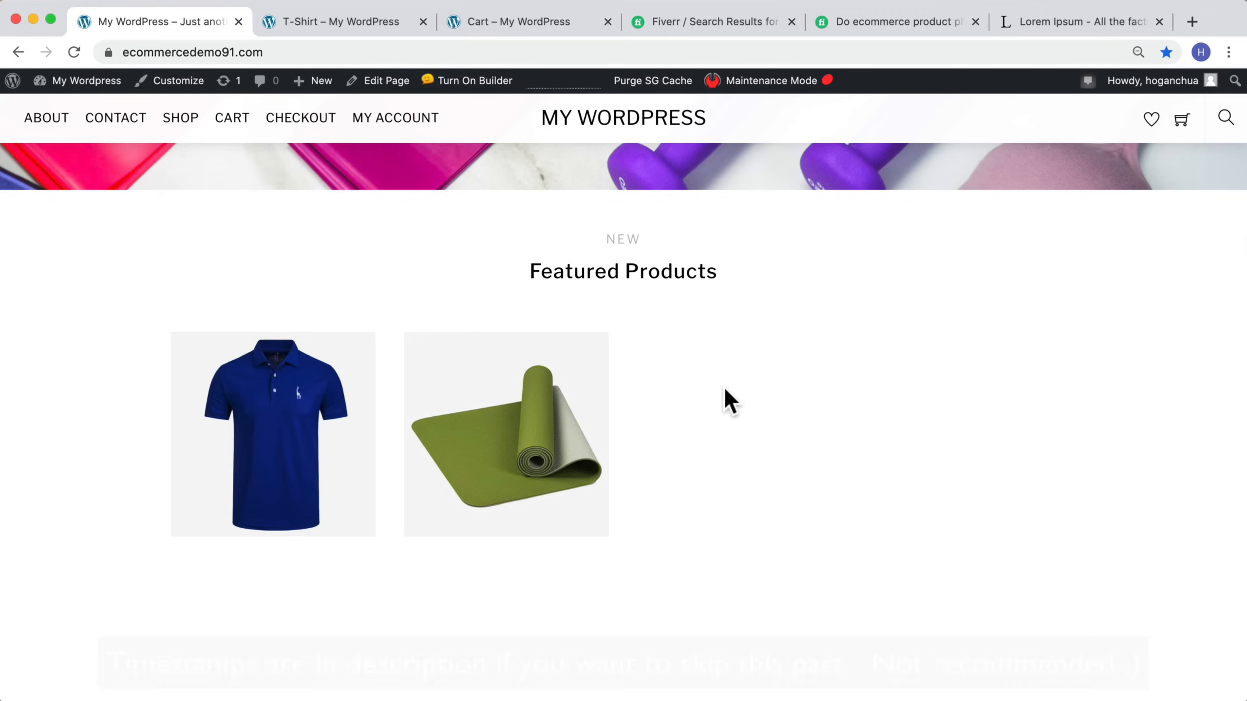
Step: Go to the admin dashboard and start adding a new product
mouse_move(86, 84)
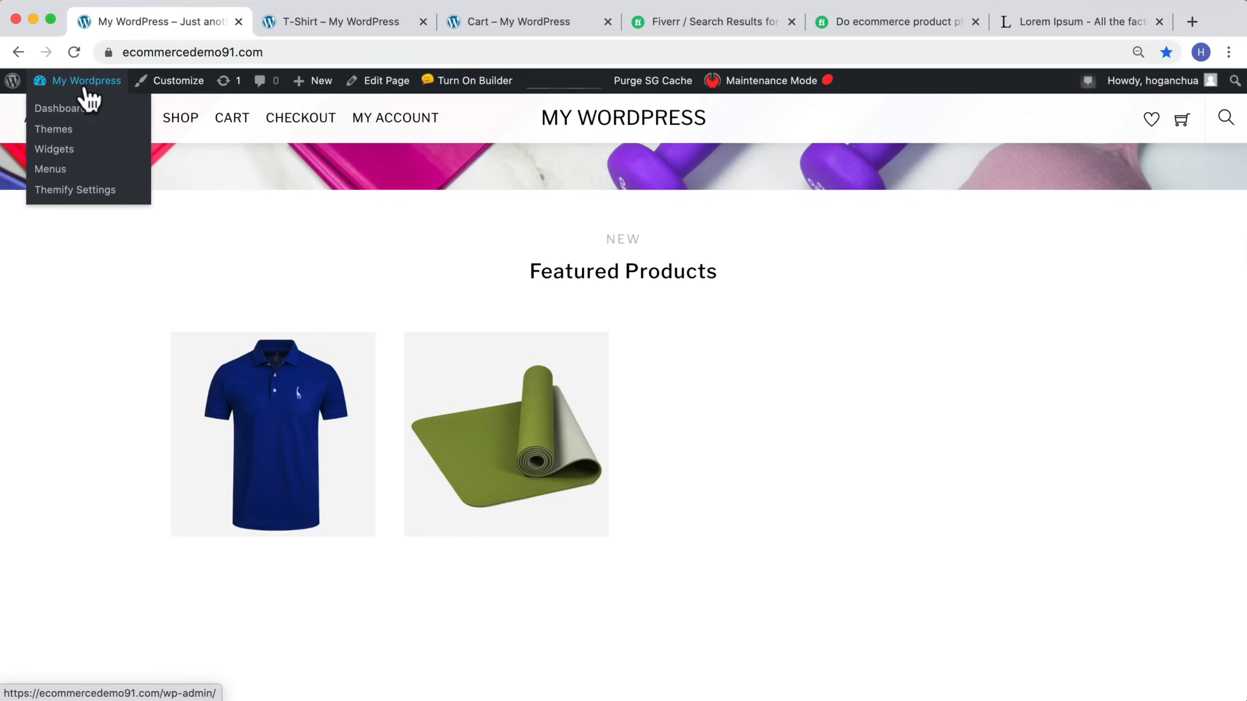
left_click(70, 109)
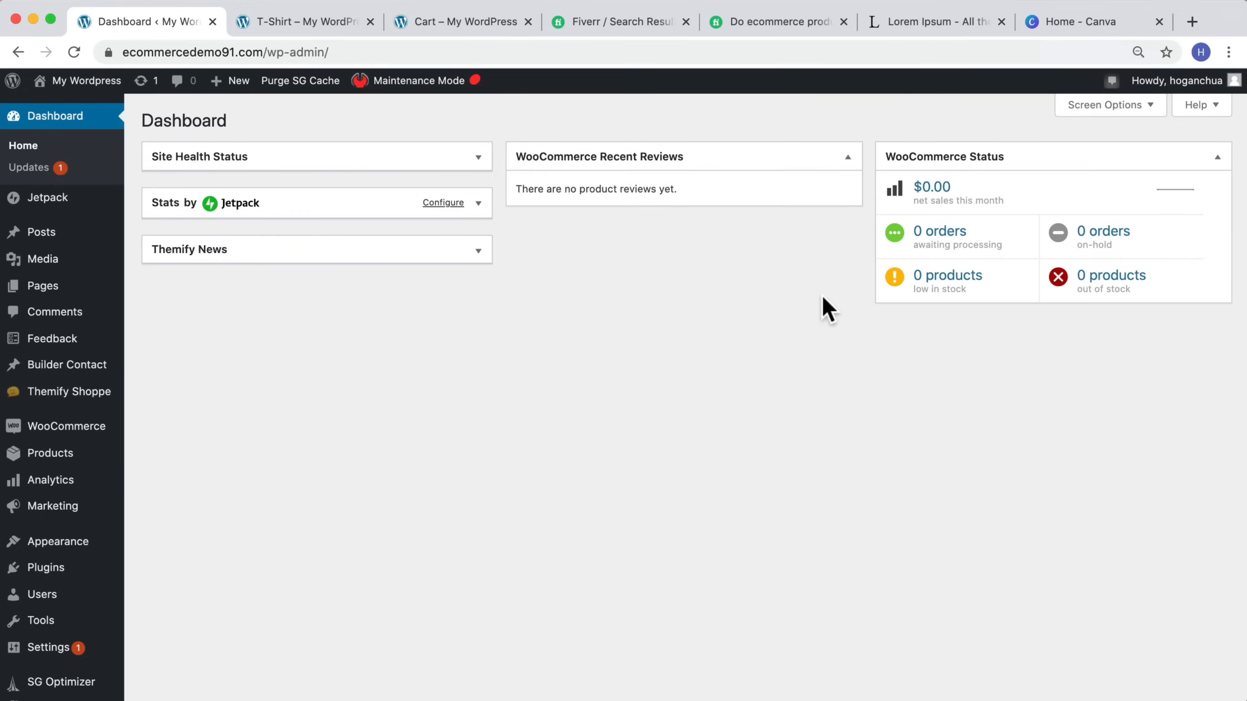
mouse_move(12, 456)
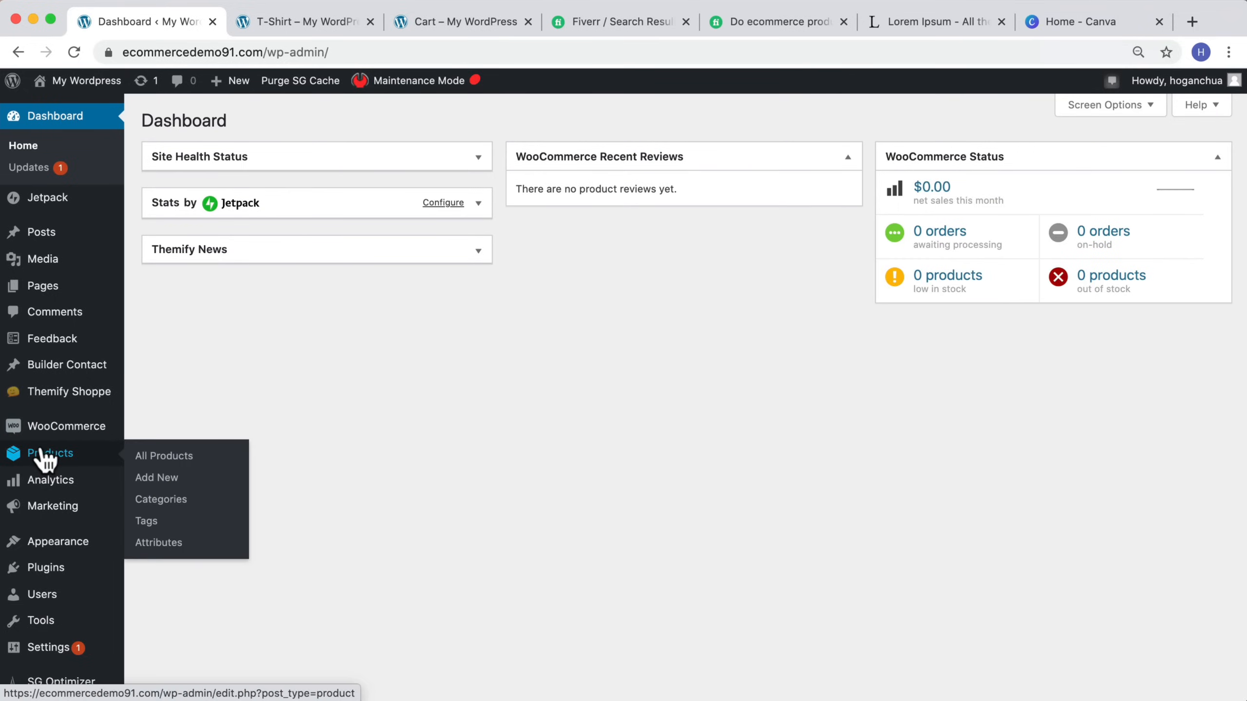
left_click(162, 478)
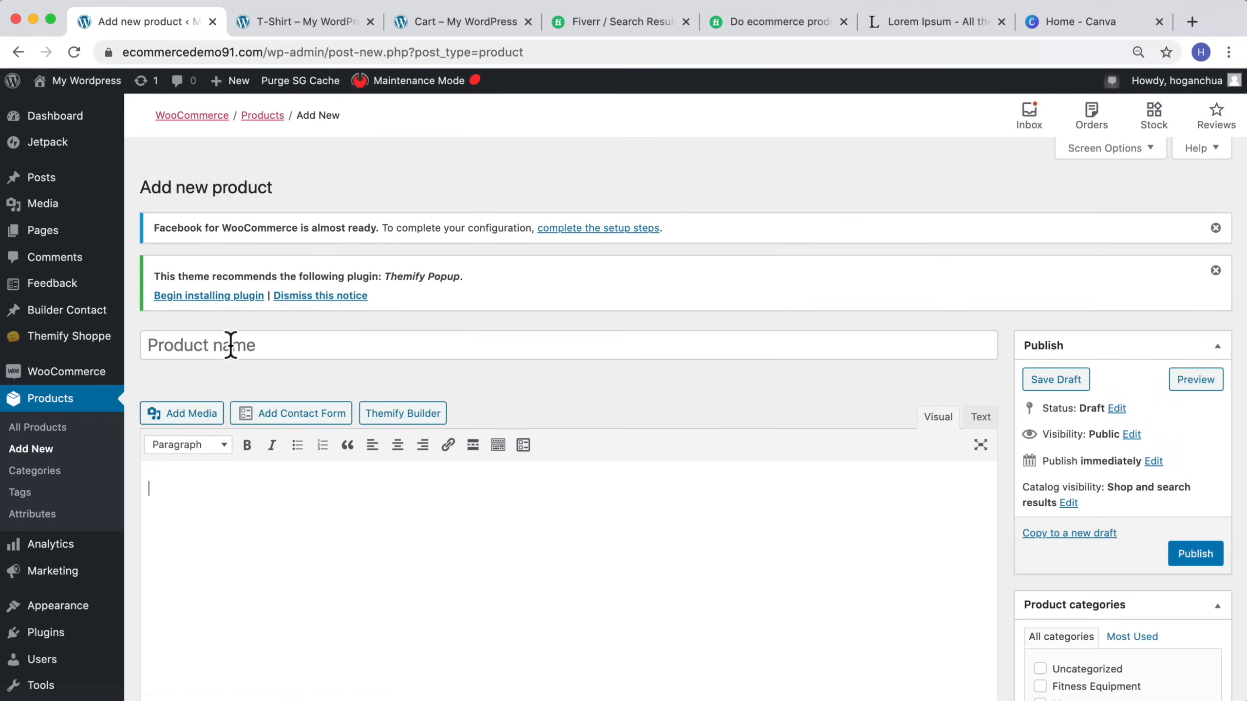
Step: Name the new product "eBook PDF"
left_click(229, 346)
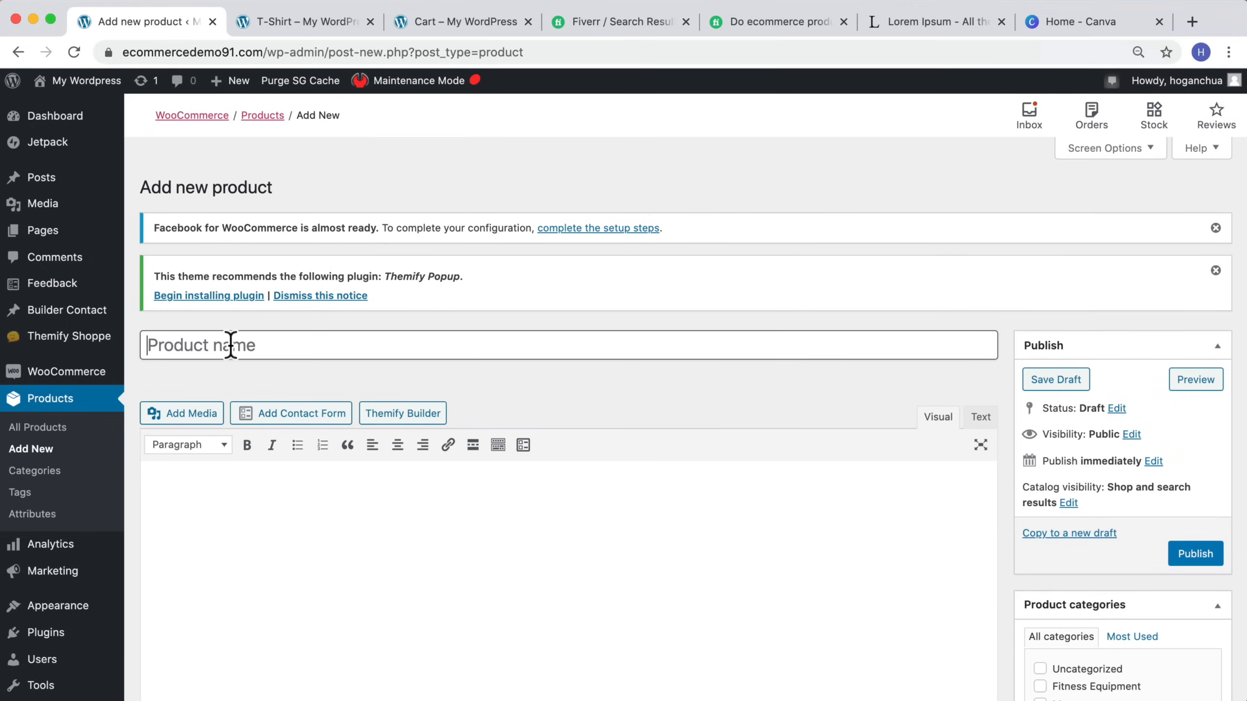
type("eBook PDF")
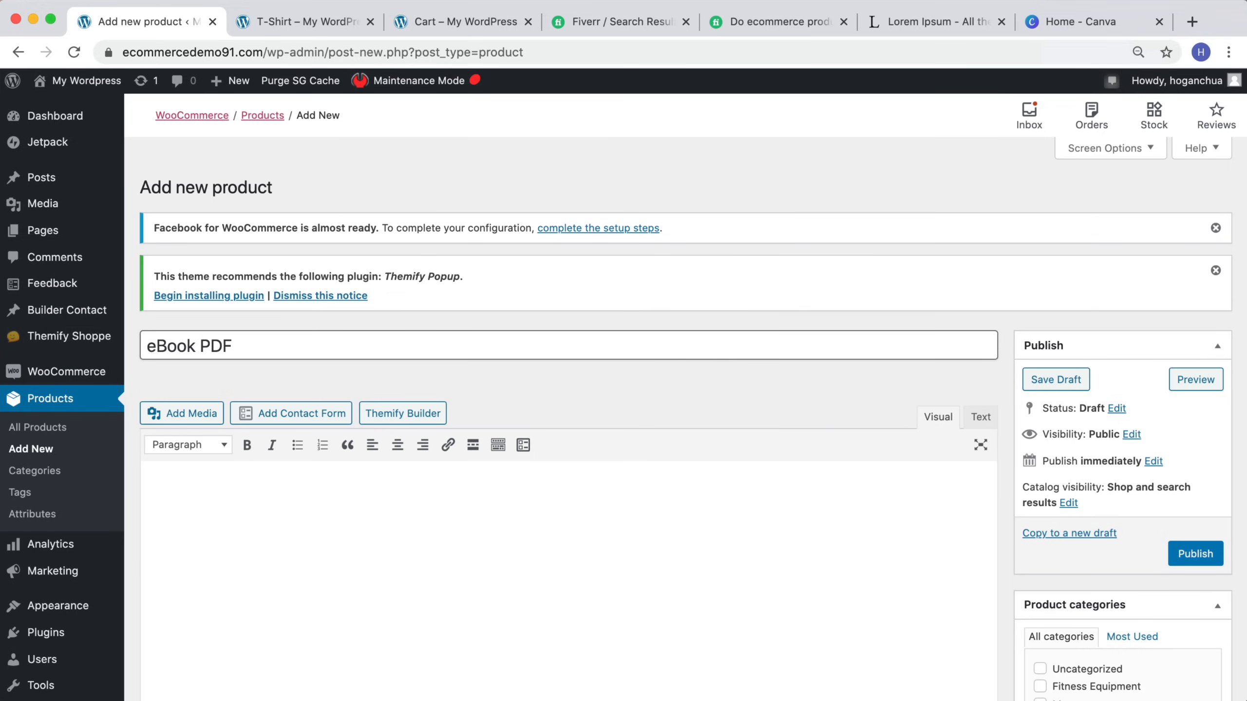
Step: Copy the Lorem Ipsum paragraph from the other tab and paste it as the product description
left_click(337, 539)
scroll(353, 501, "down", 3)
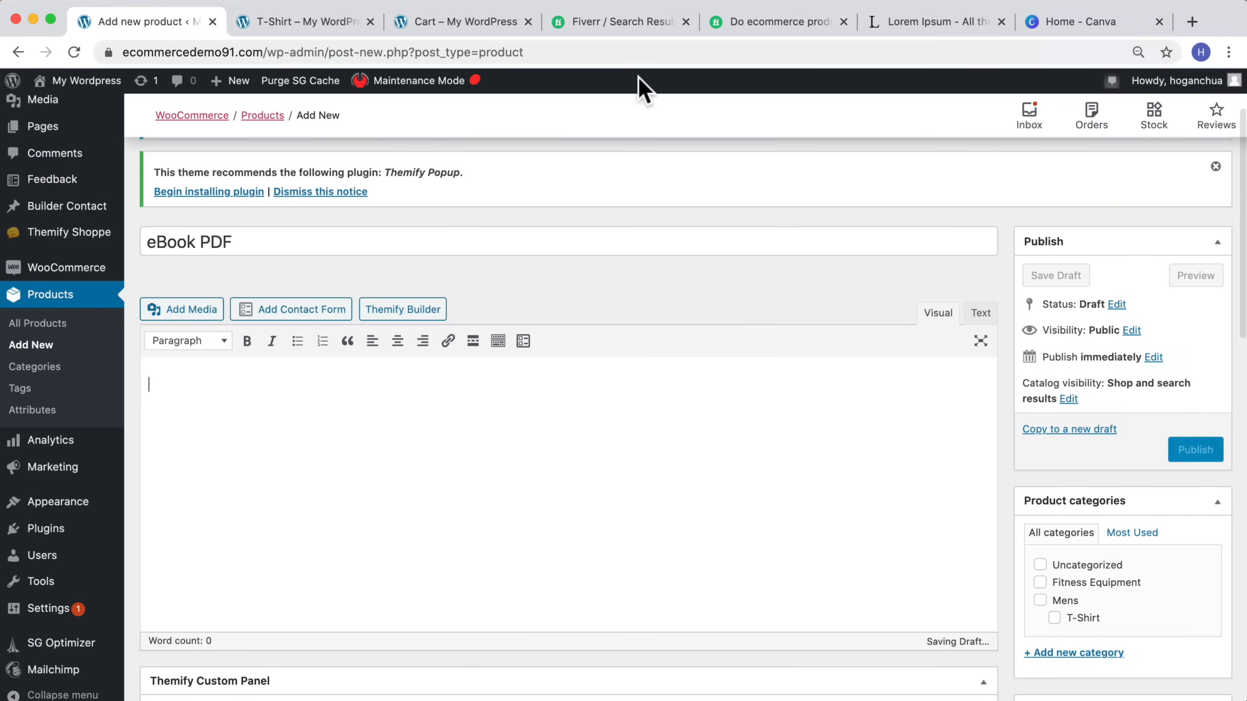
left_click(899, 30)
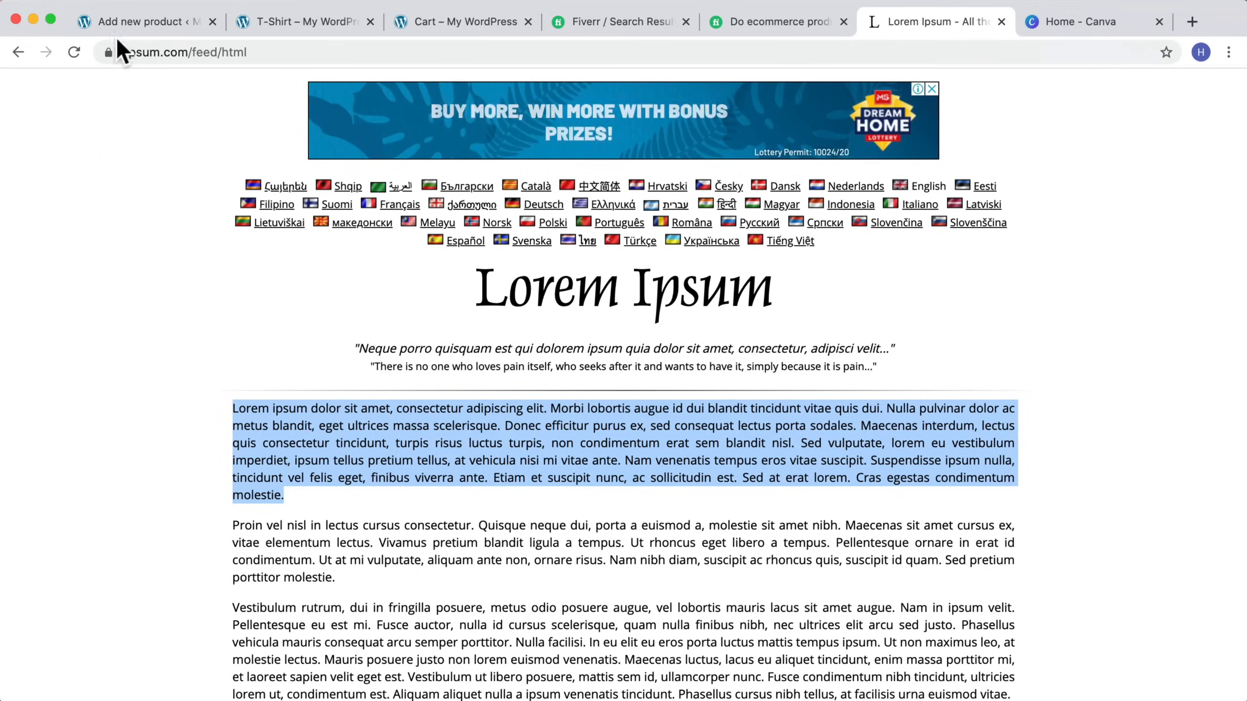
left_click(140, 21)
key("super+v")
Step: Paste the same Lorem Ipsum text into the product short description
scroll(318, 422, "down", 15)
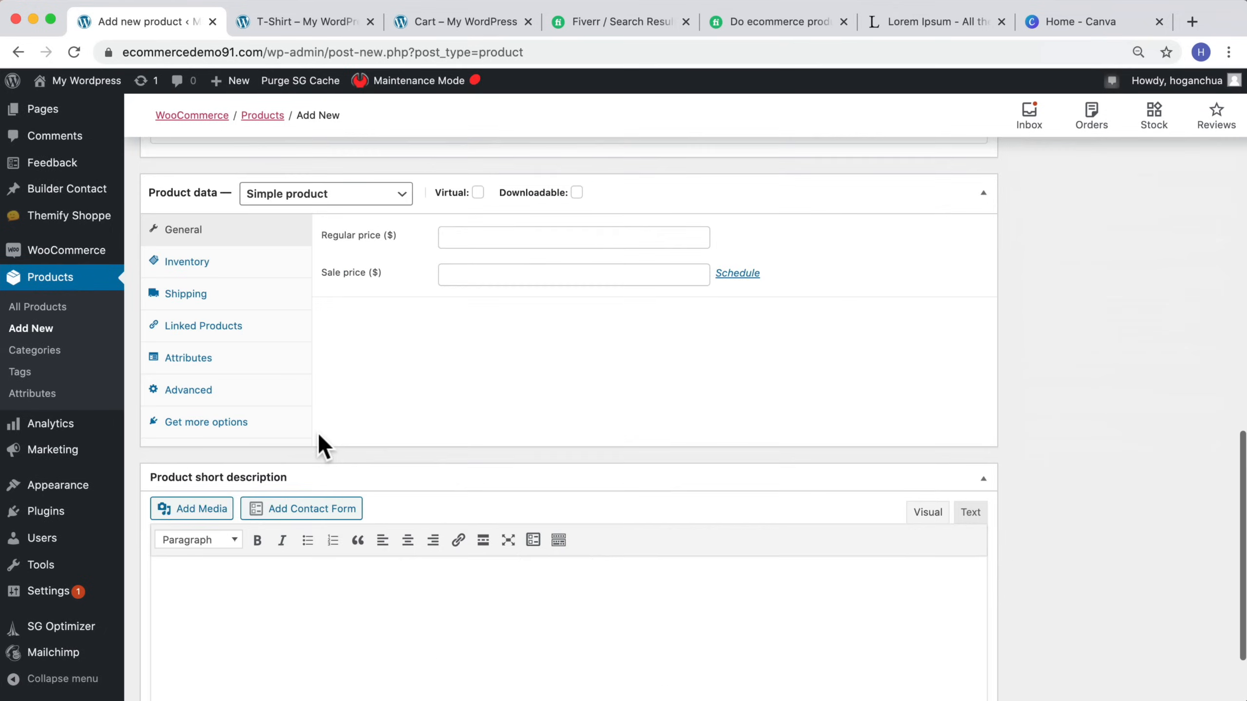
left_click(285, 483)
key("super+v")
Step: Set the regular price to 19.95 and mark the product as Virtual and Downloadable
scroll(319, 467, "up", 6)
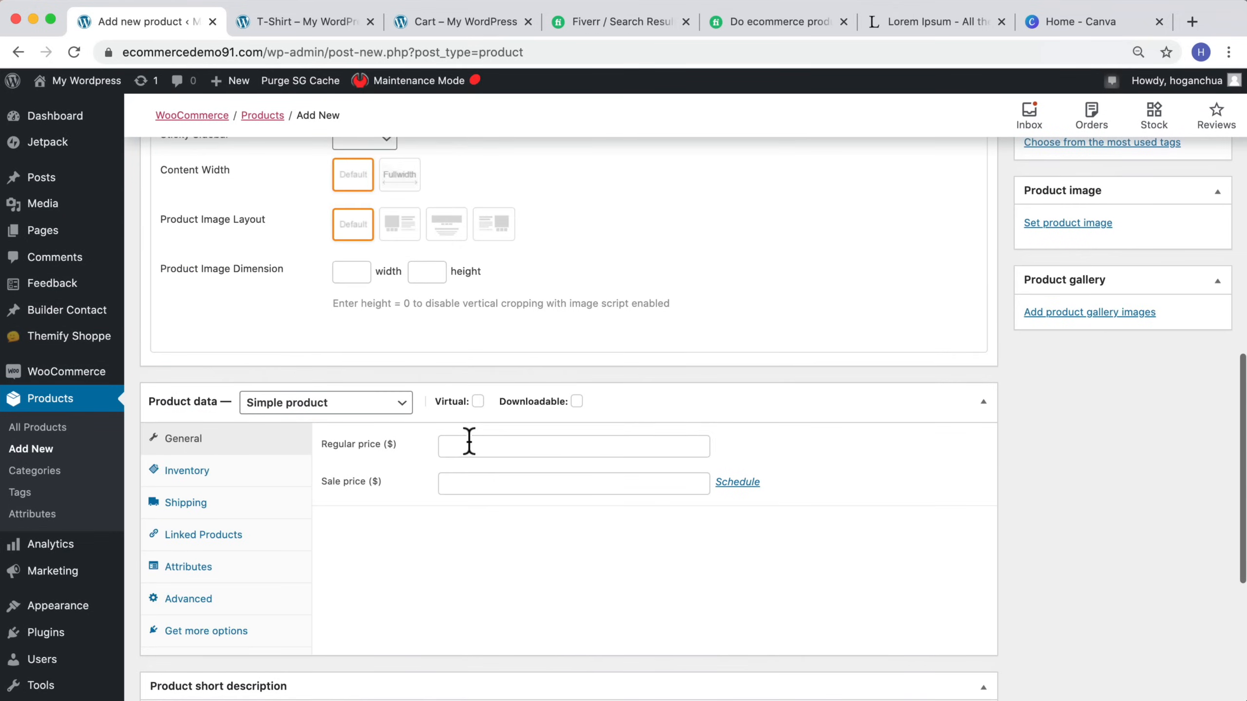
left_click(469, 444)
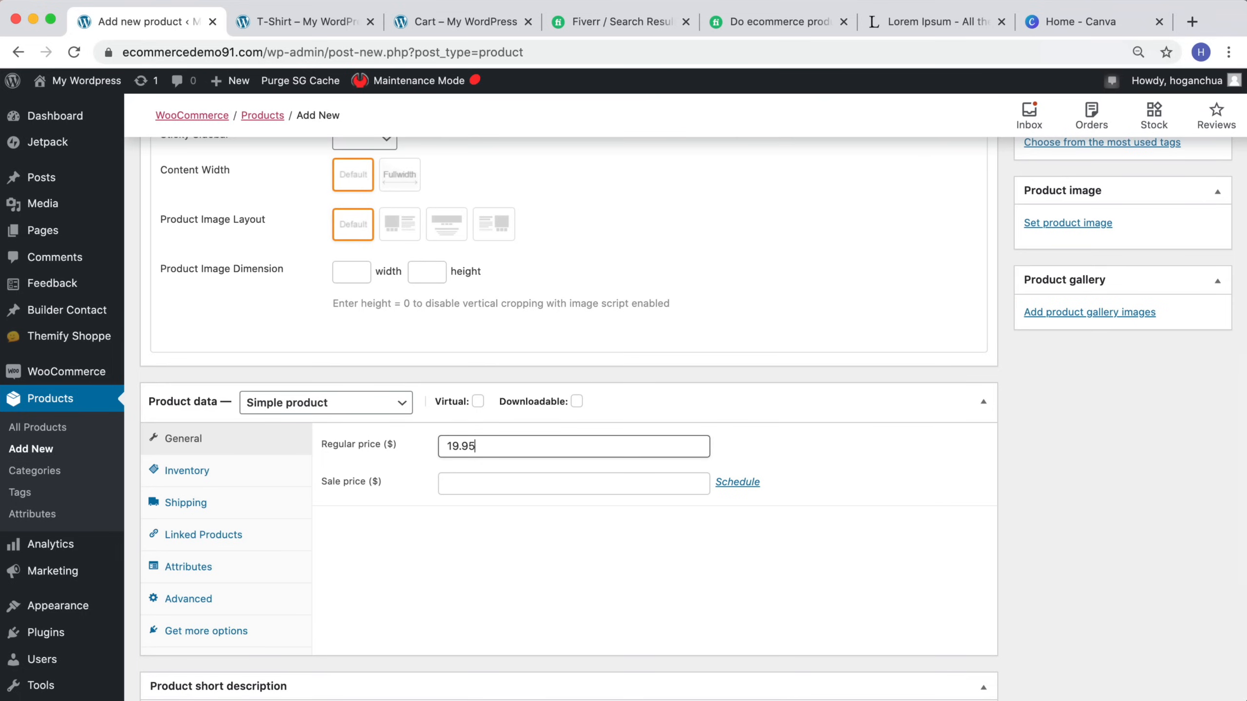
left_click(478, 402)
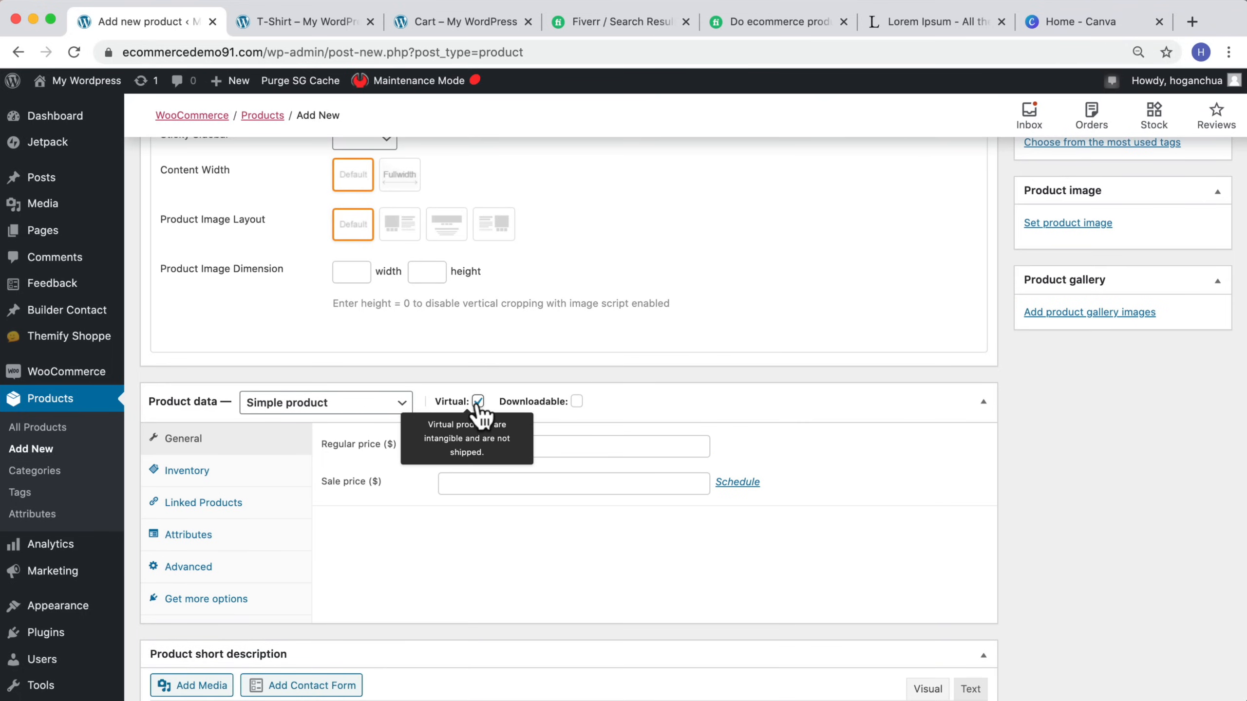
left_click(576, 402)
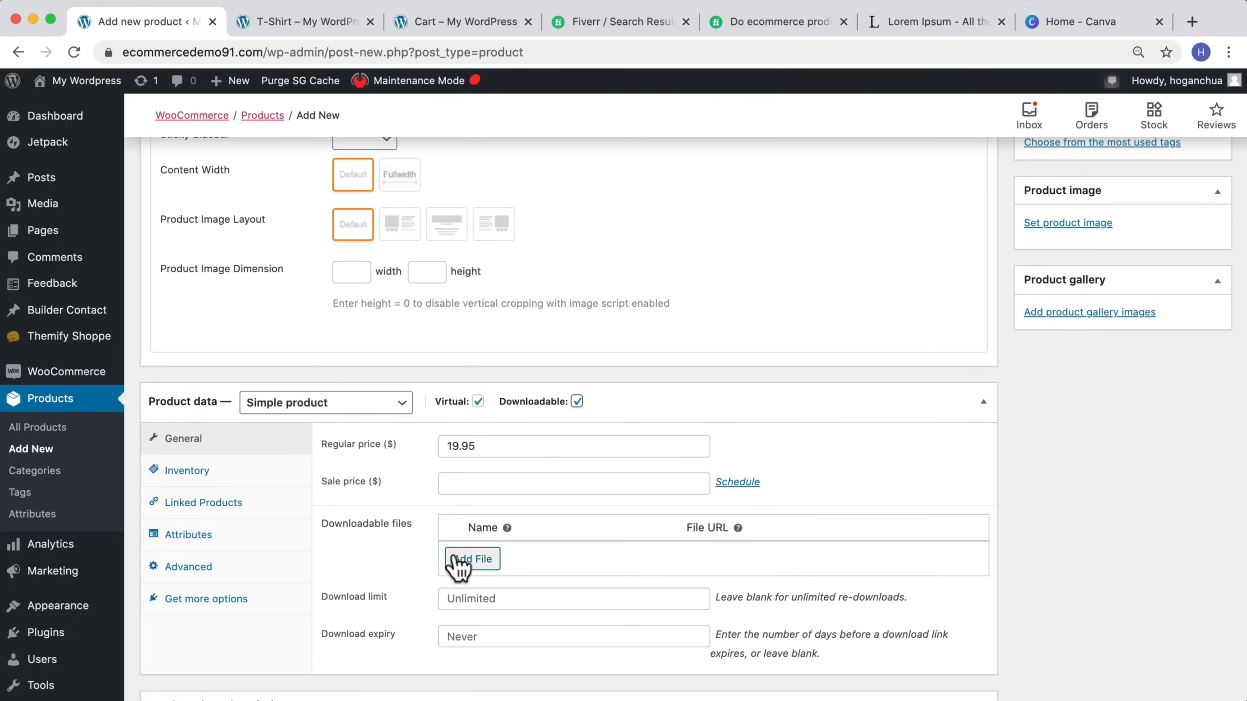
Step: Add a downloadable file named eBook PDF, uploading Red-Tshirt.jpg and inserting its file URL
left_click(473, 560)
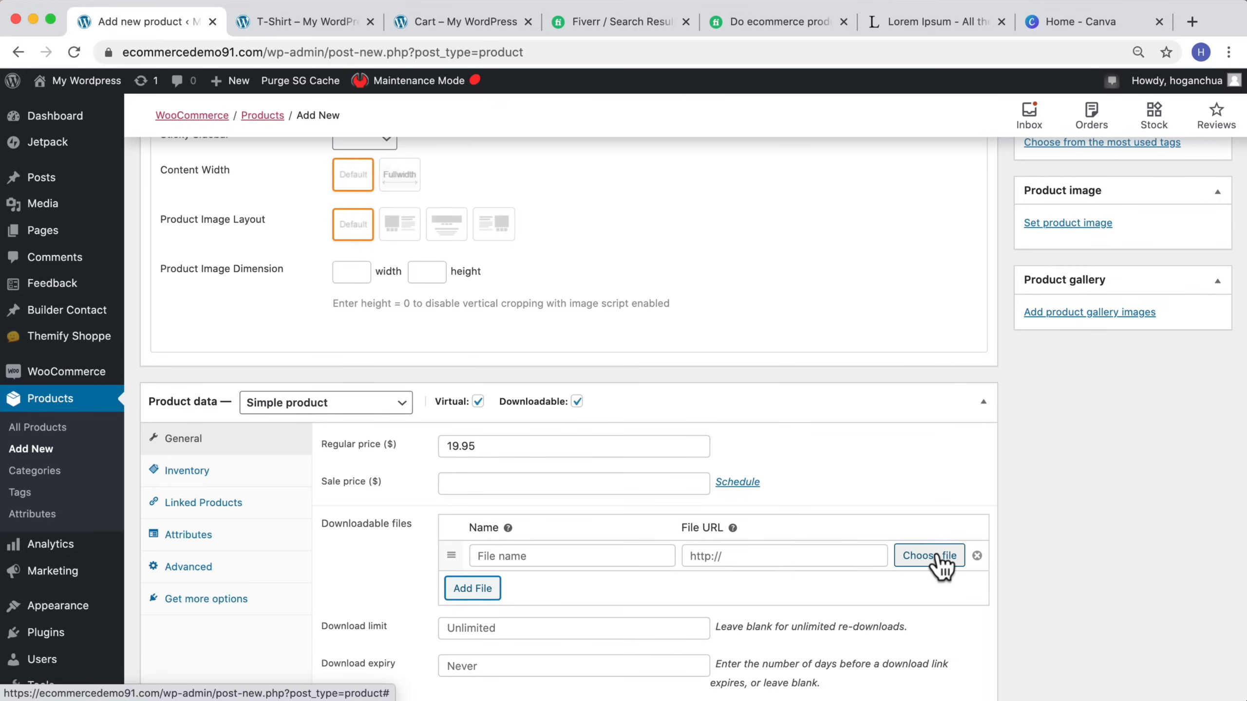
left_click(938, 554)
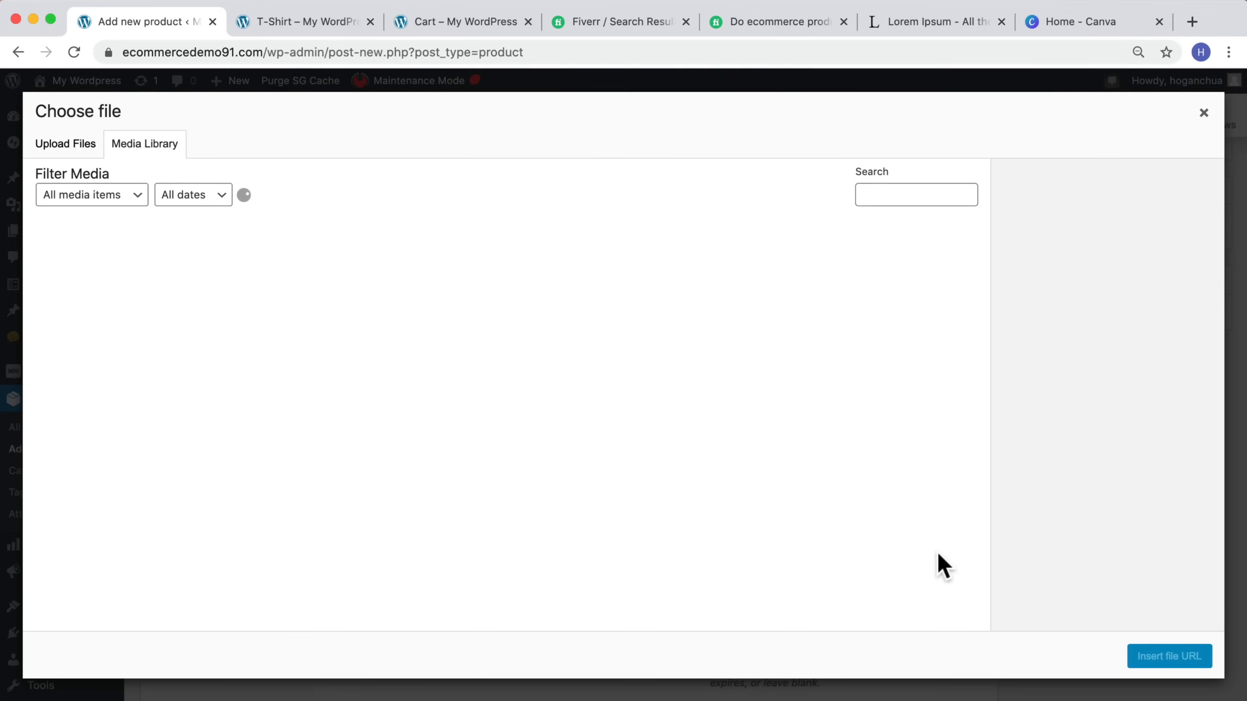
left_click(76, 150)
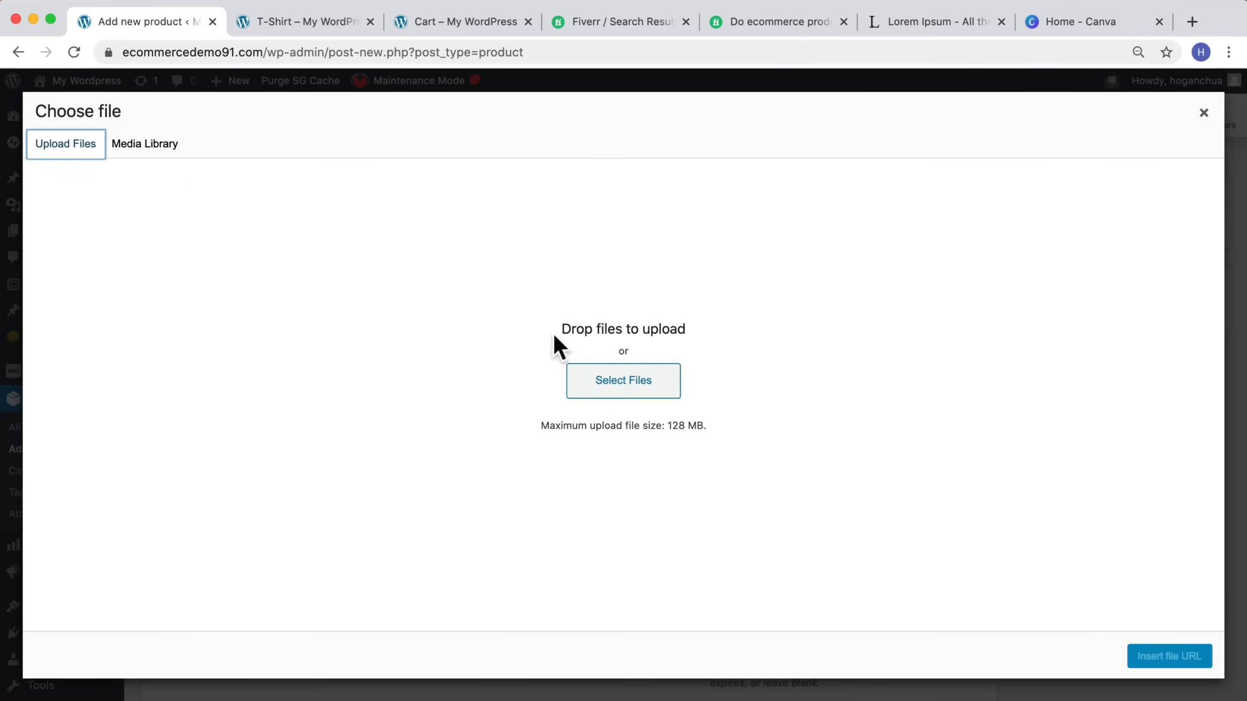
left_click(611, 383)
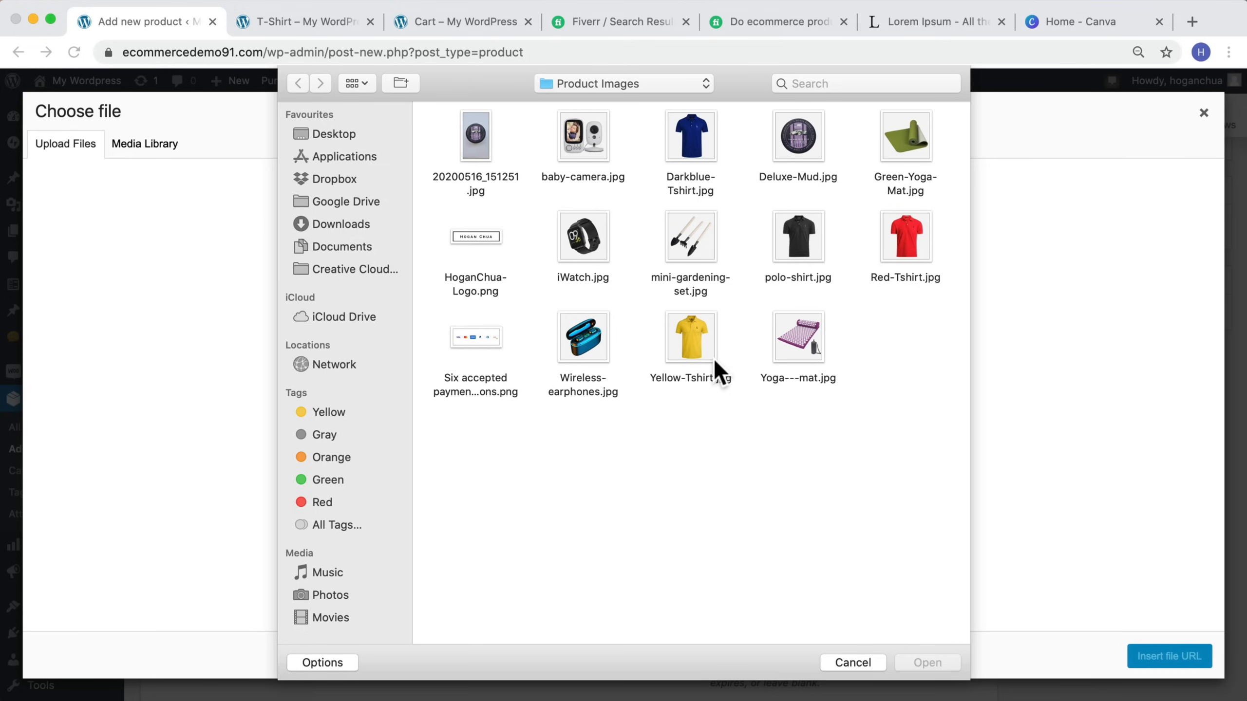
left_click(916, 254)
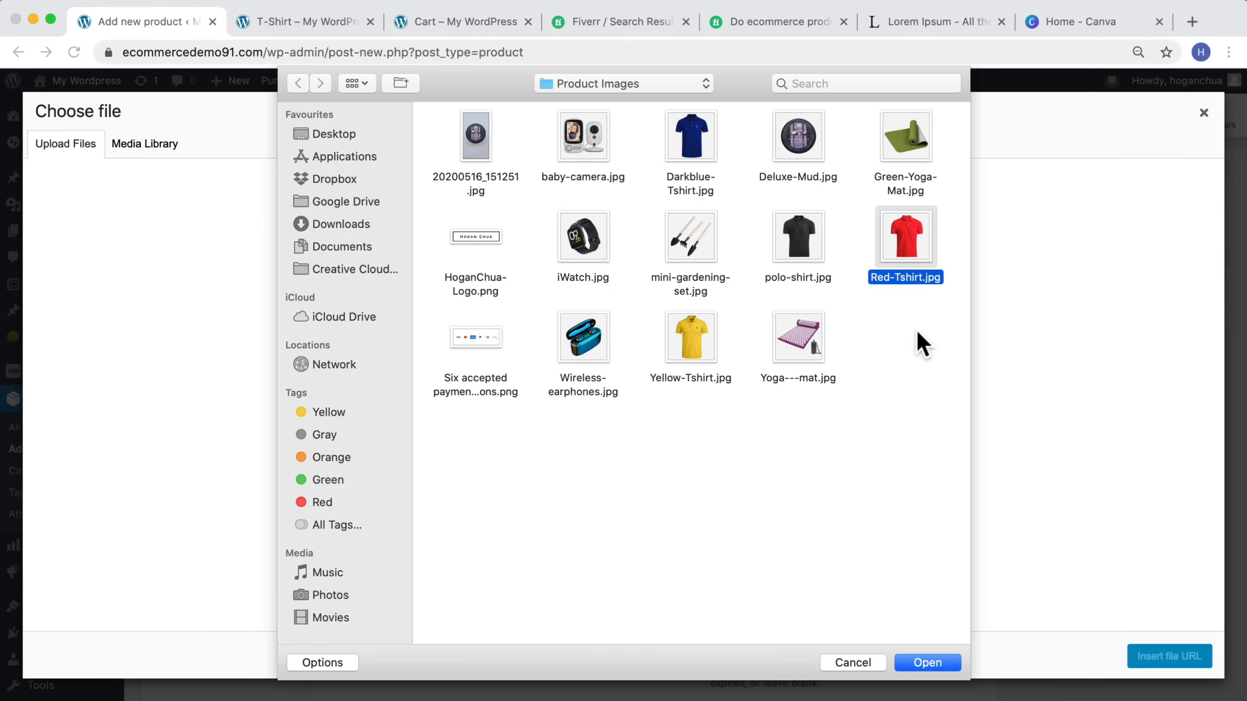
left_click(932, 658)
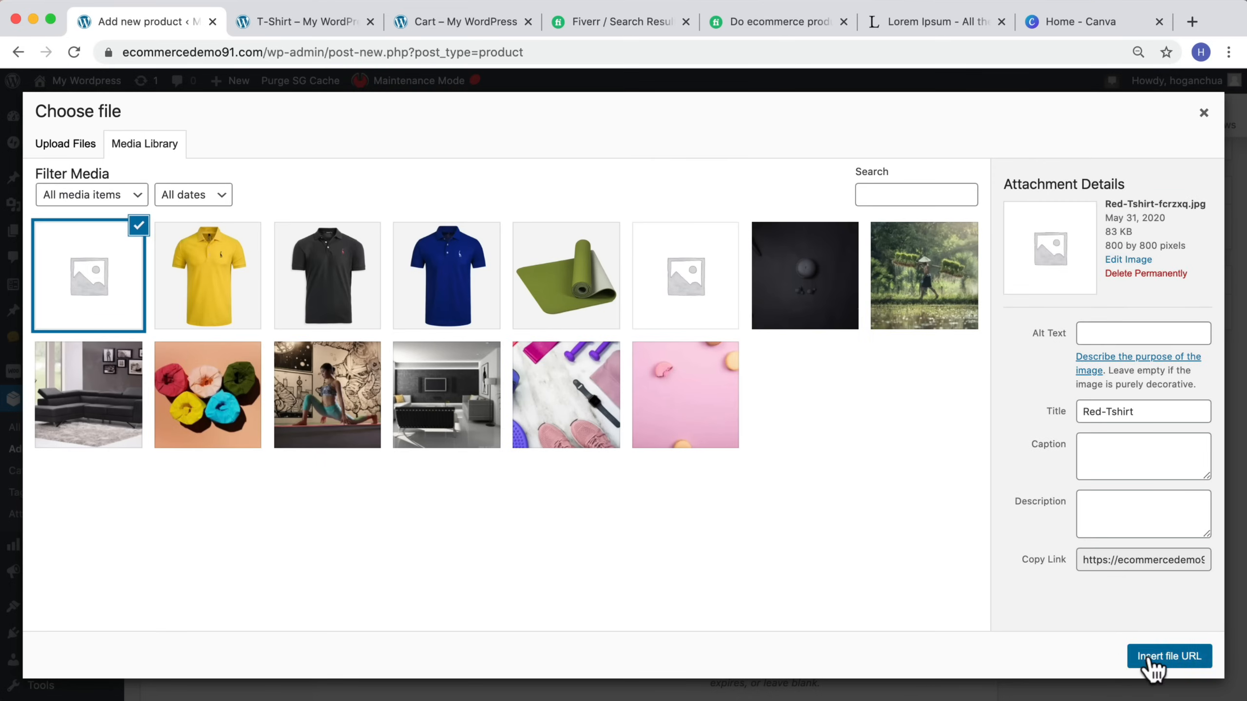
left_click(1151, 658)
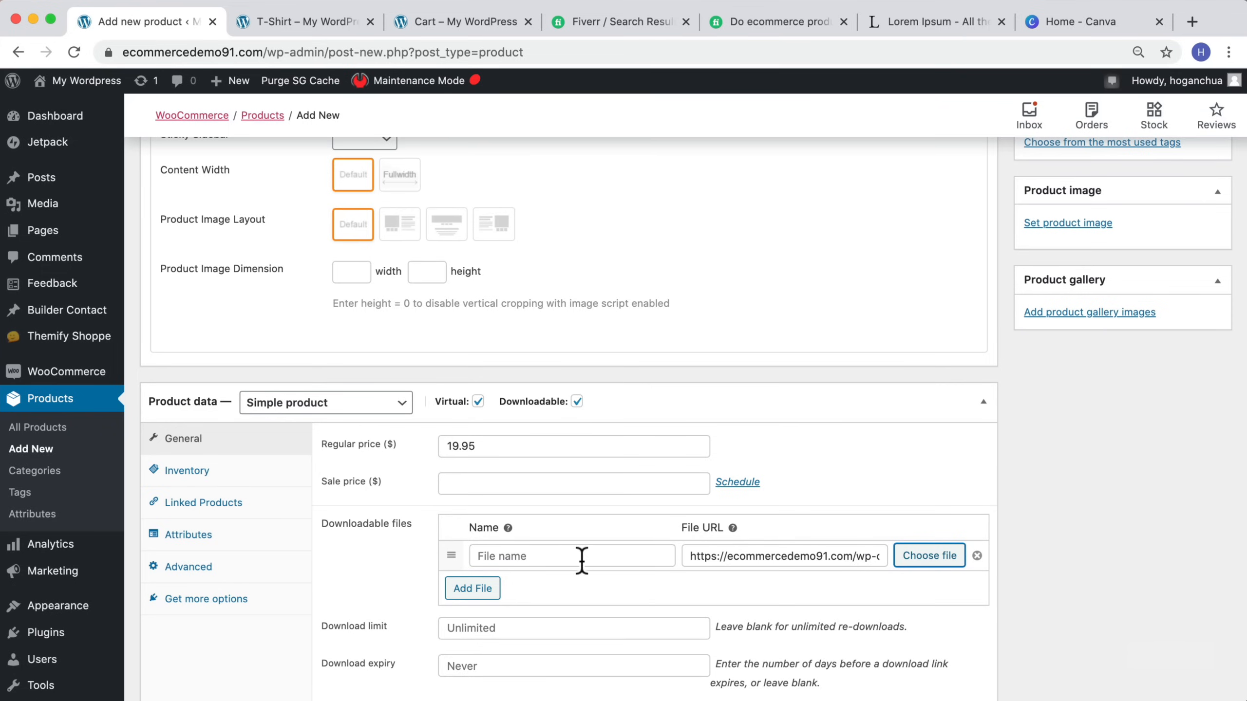
left_click(538, 557)
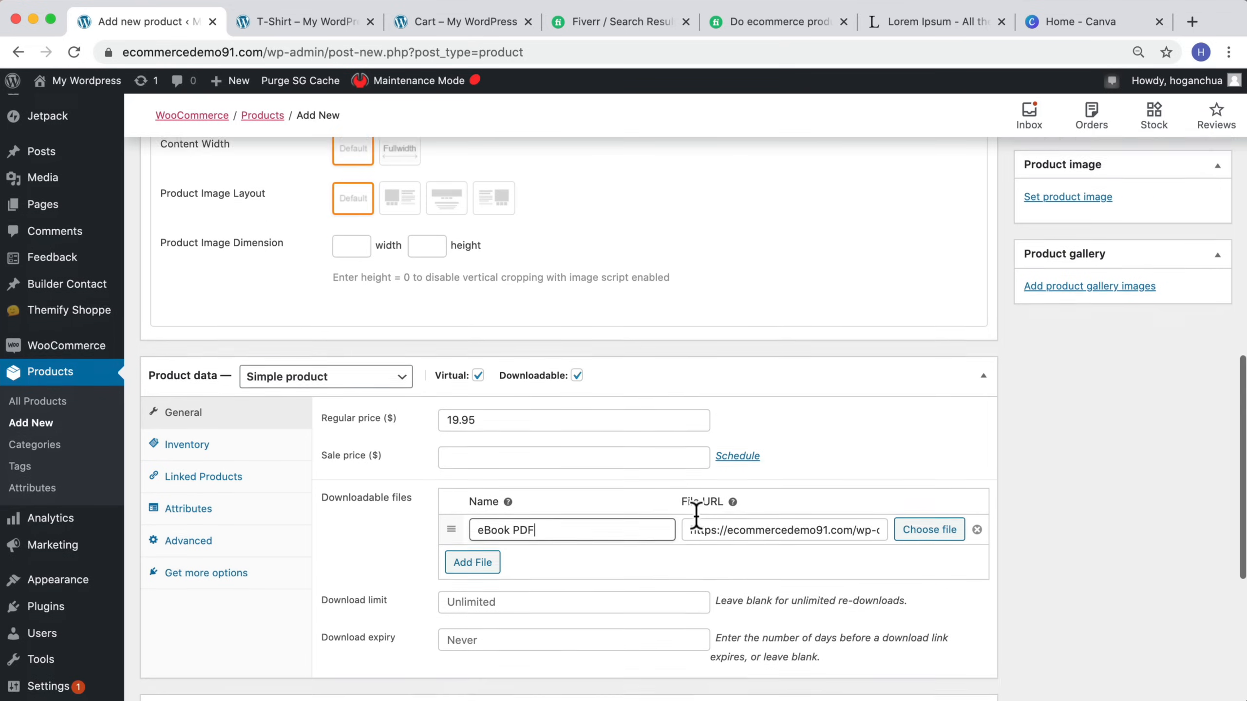
Step: Switch to Canva and search its templates for eBook
scroll(696, 529, "up", 5)
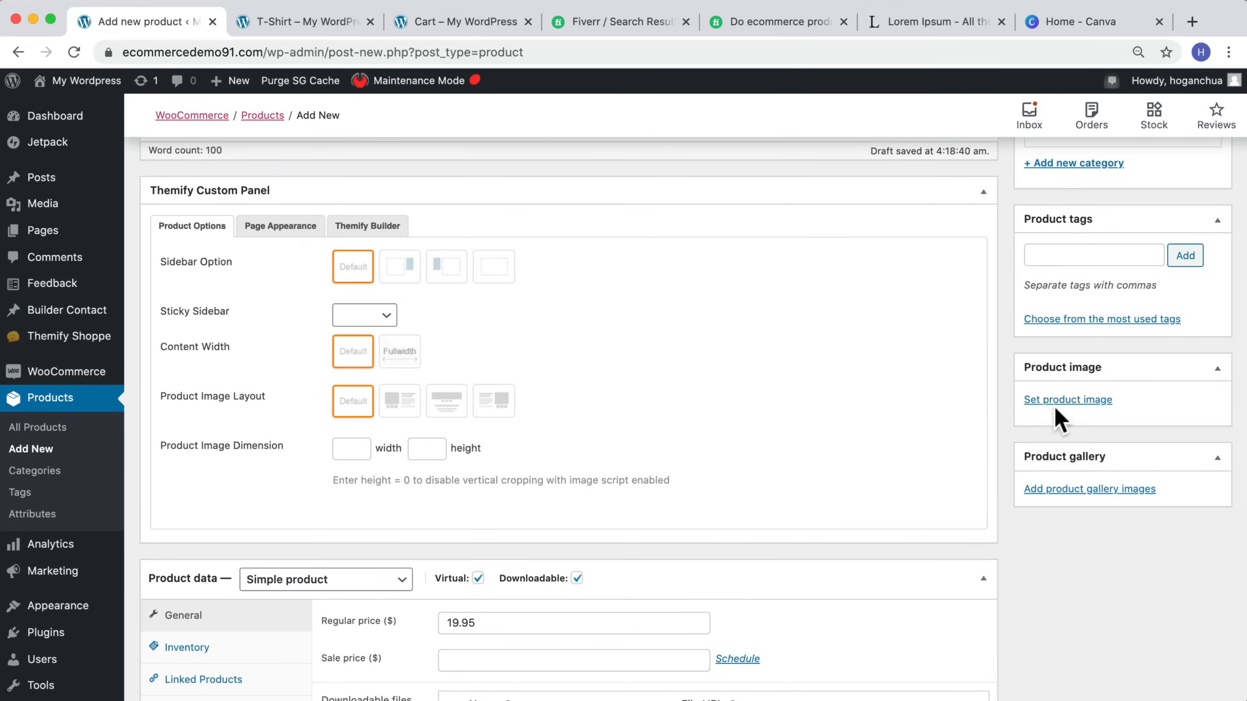
left_click(1051, 22)
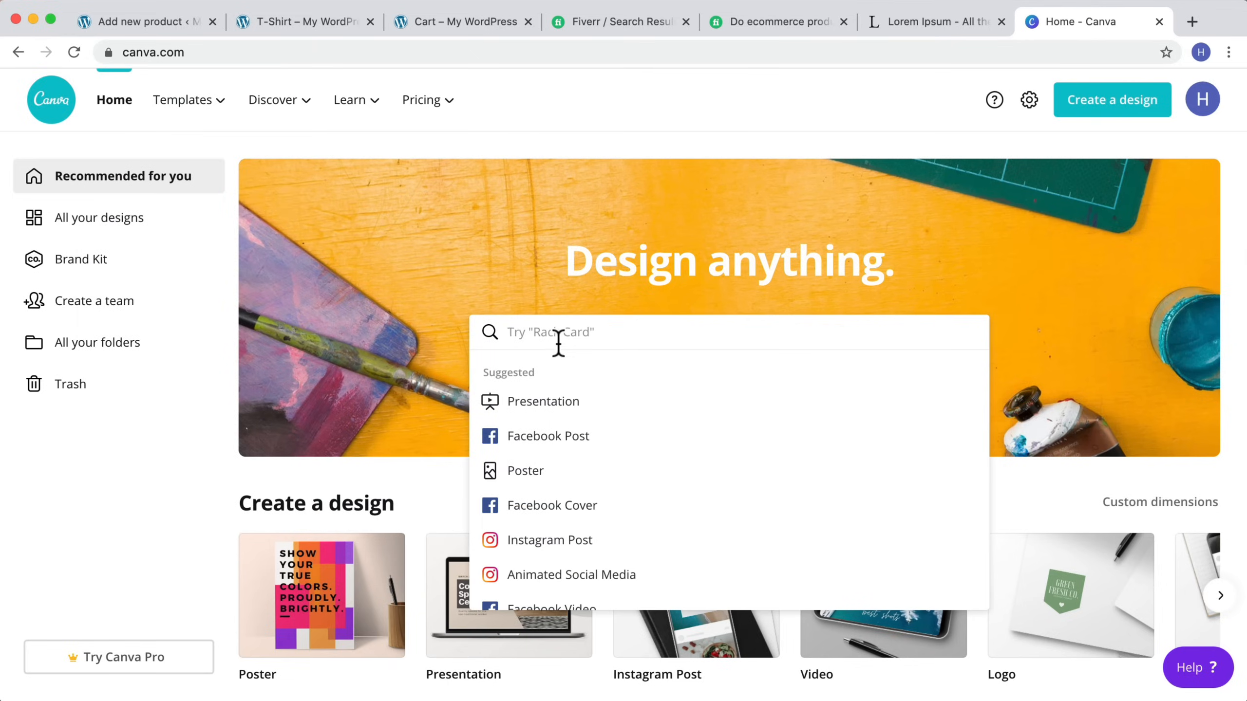
type("eBook")
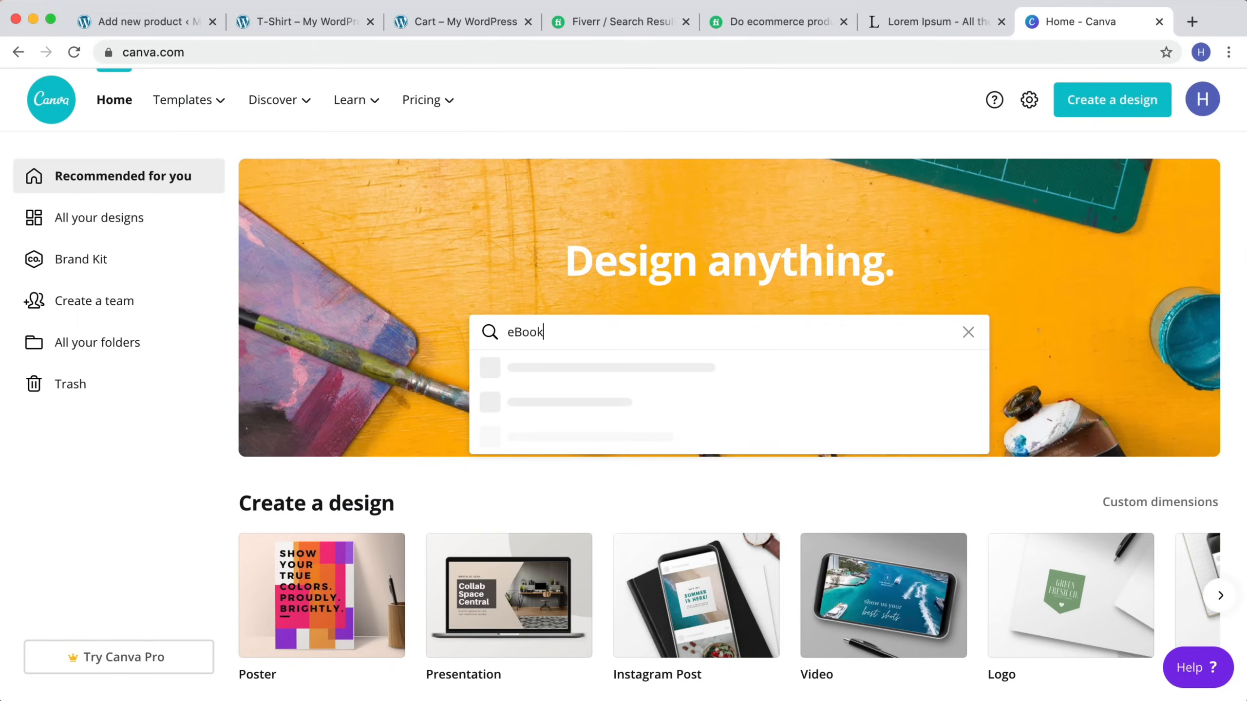
key("Return")
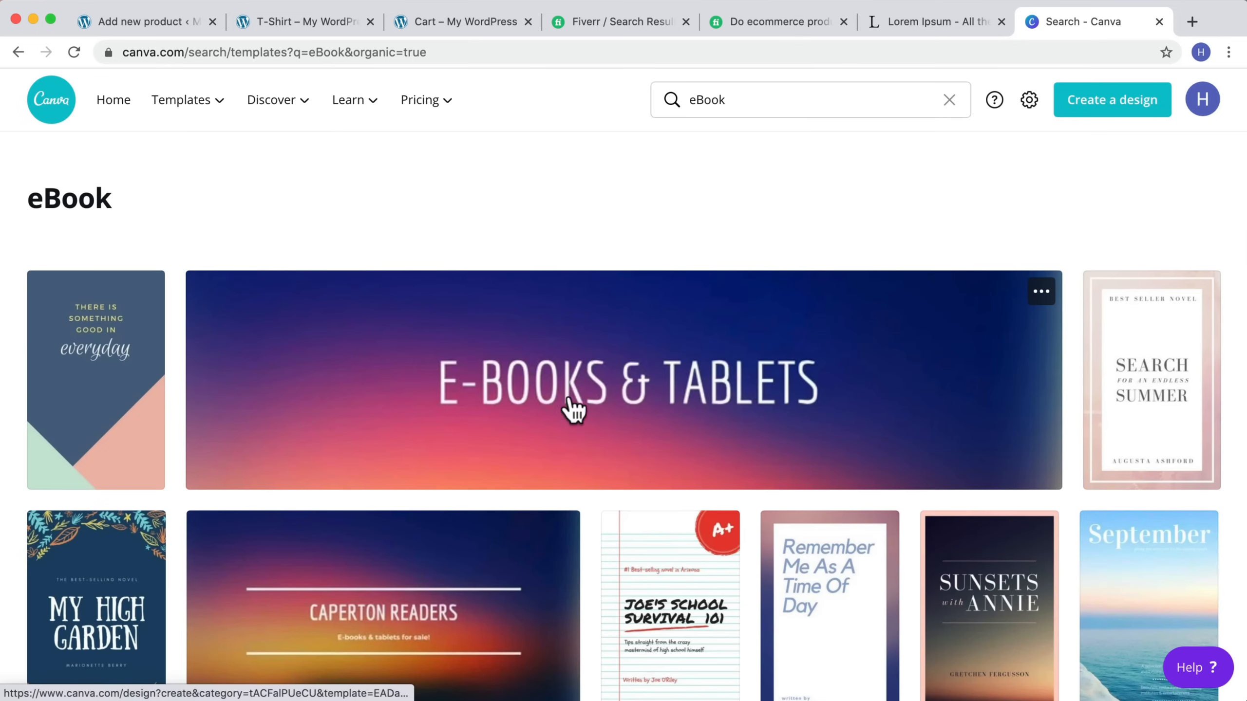
Step: Open the "Sirens of Style" eBook cover template in the Canva editor
scroll(573, 293, "down", 3)
scroll(579, 294, "down", 5)
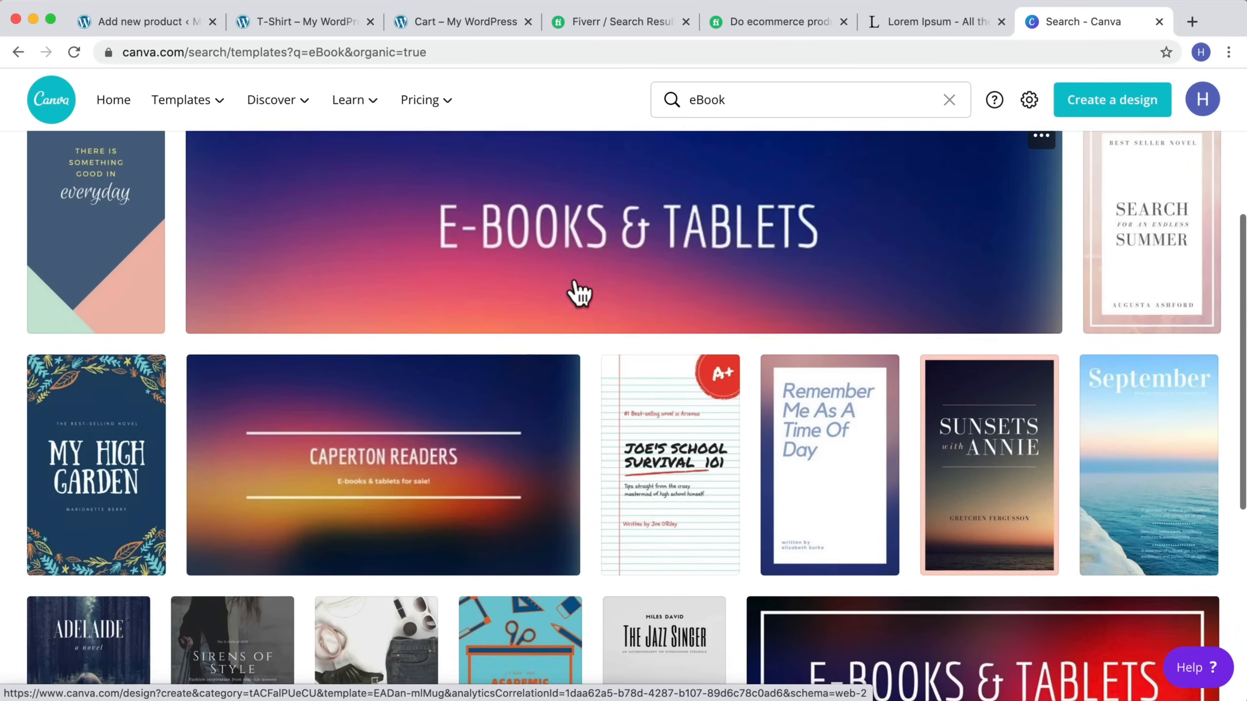
scroll(579, 293, "down", 3)
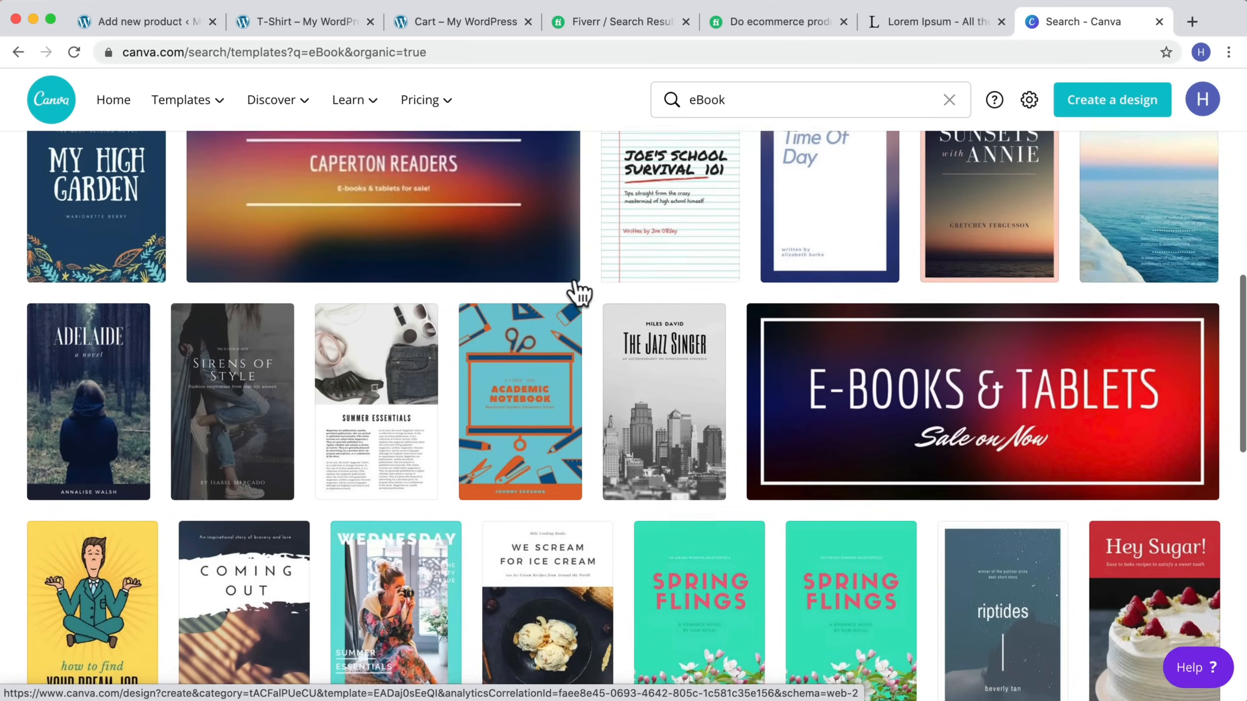
left_click(222, 324)
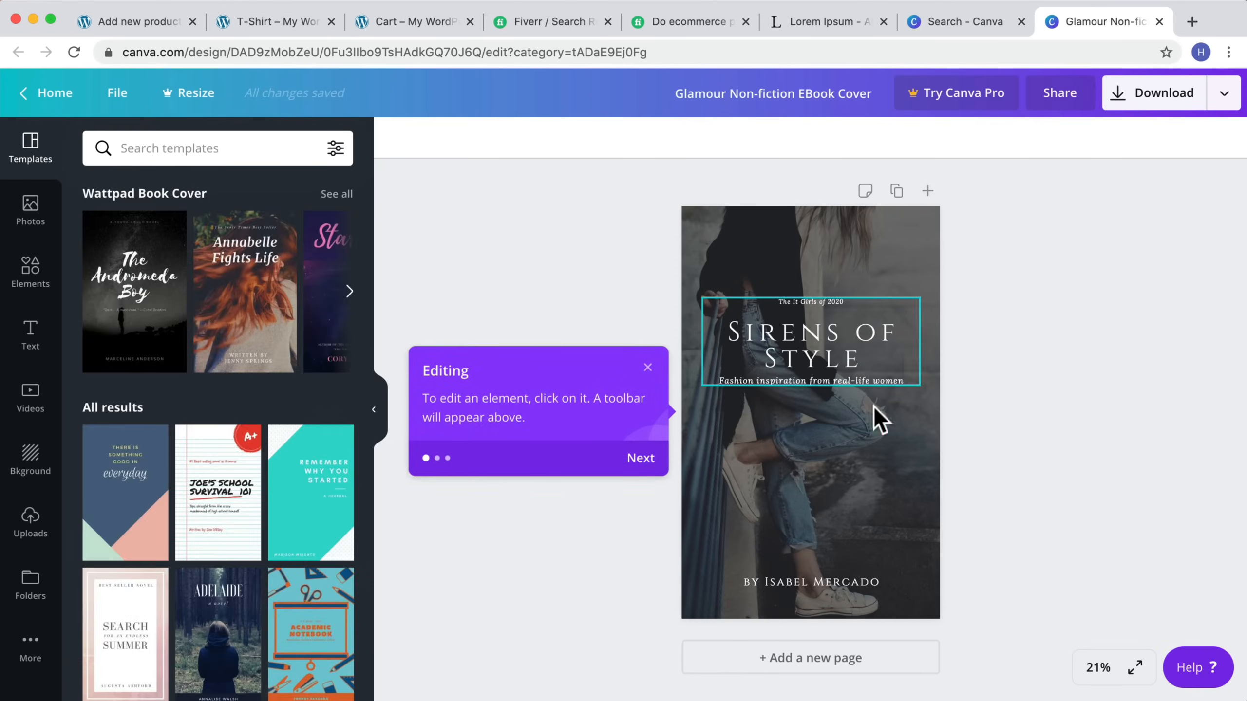
Step: Download the eBook cover design as a JPG file, dismissing the Canva Pro offers
scroll(252, 440, "down", 3)
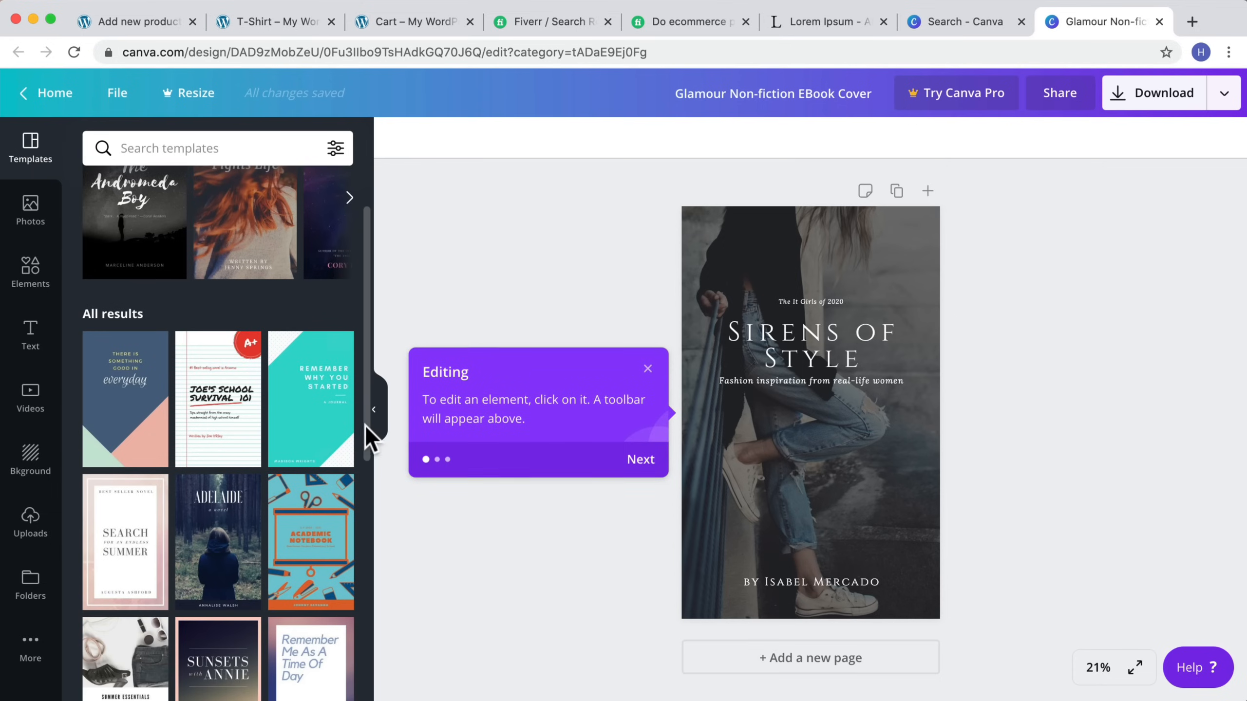
left_click(811, 330)
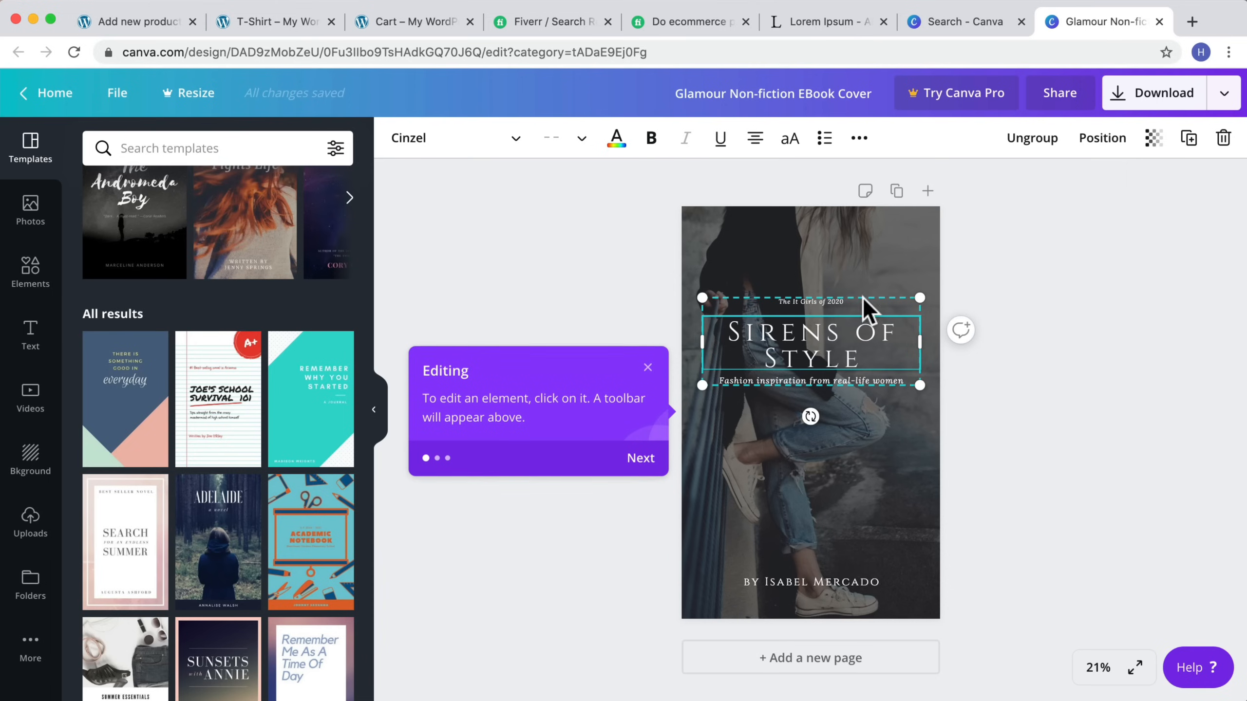
left_click(1201, 101)
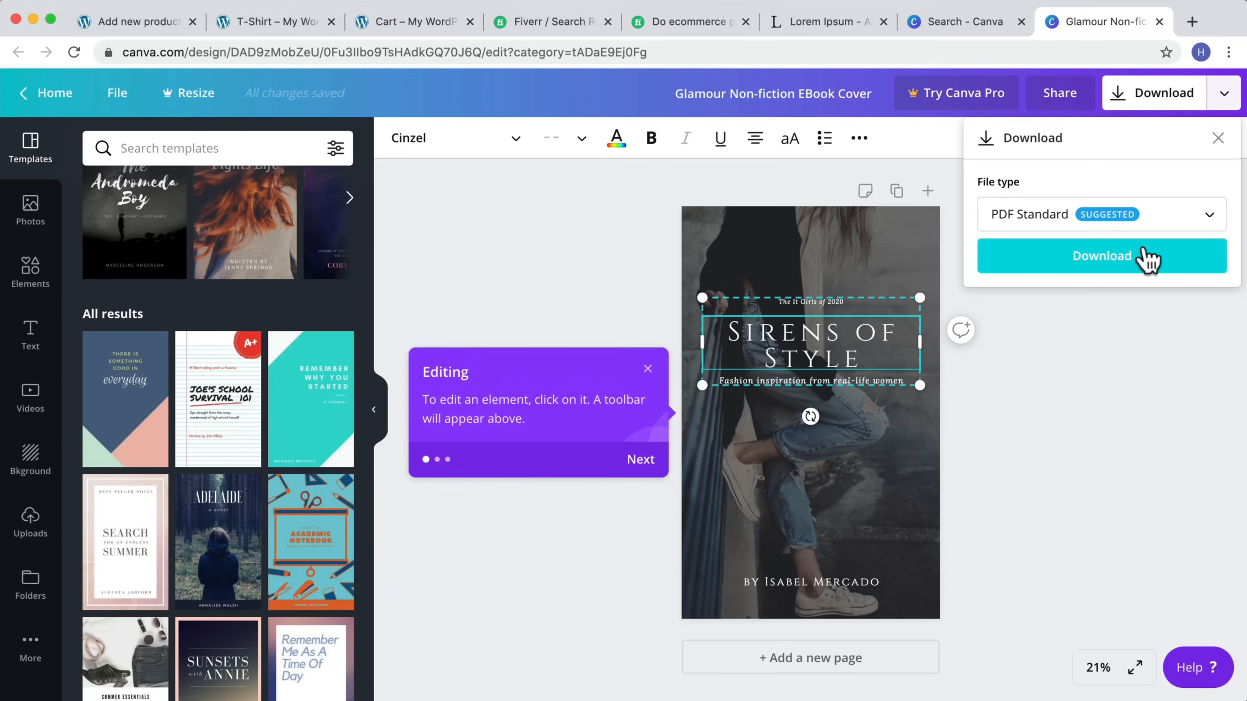
left_click(1192, 225)
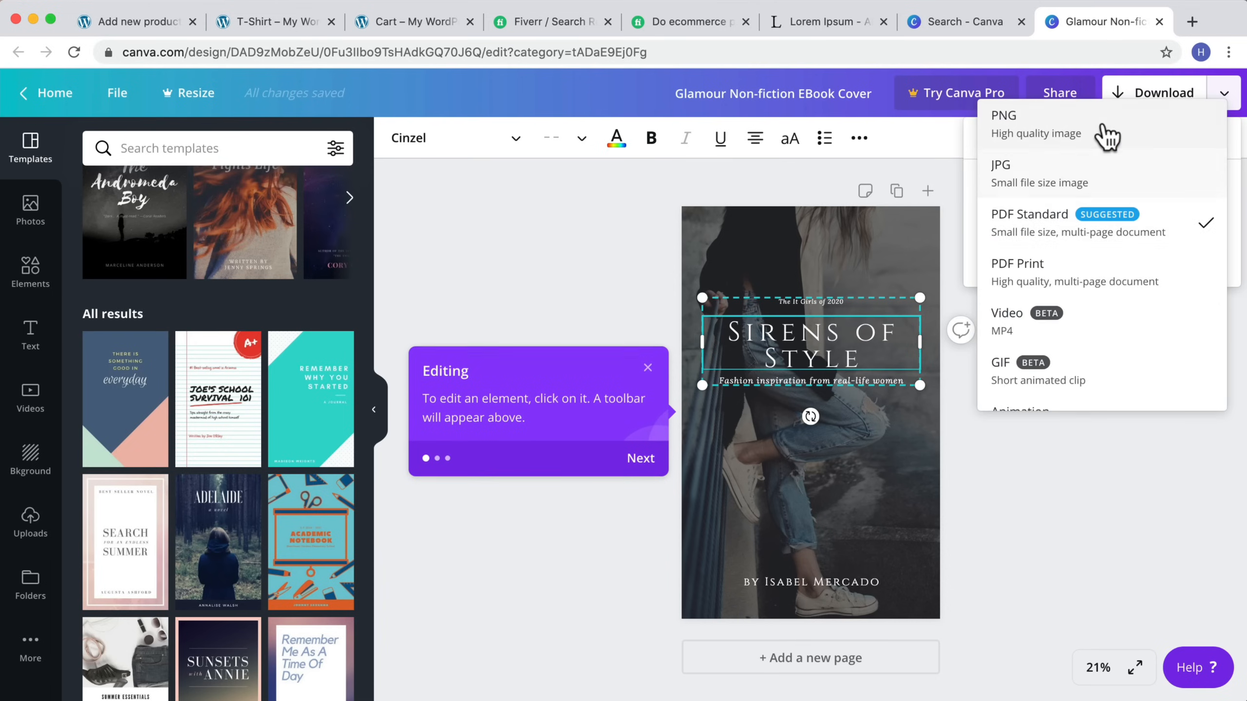
left_click(1053, 177)
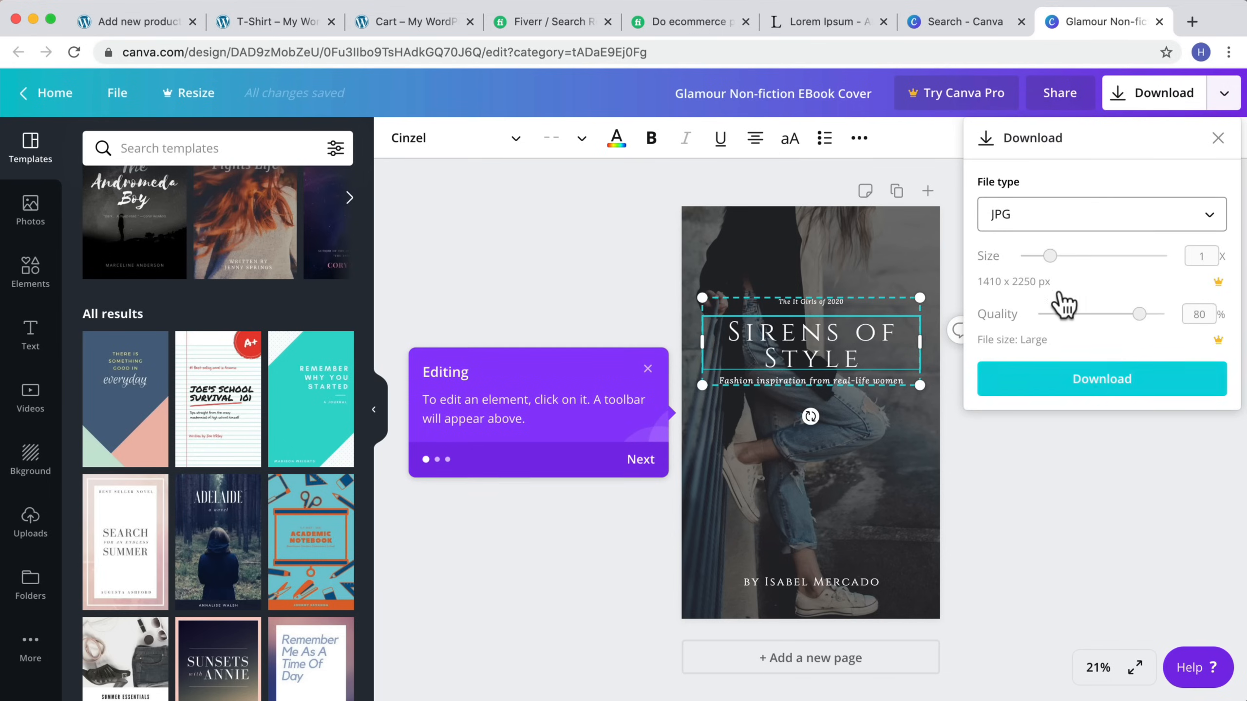
left_click(1057, 376)
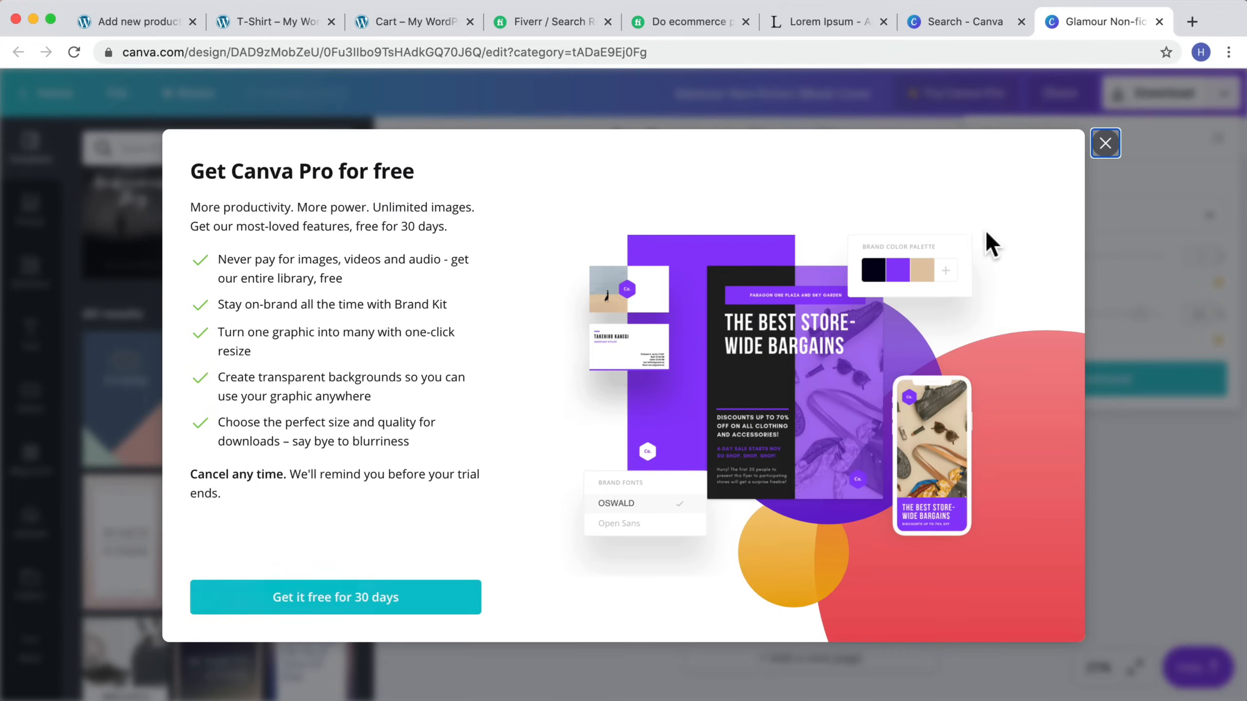
left_click(1118, 146)
left_click(1099, 378)
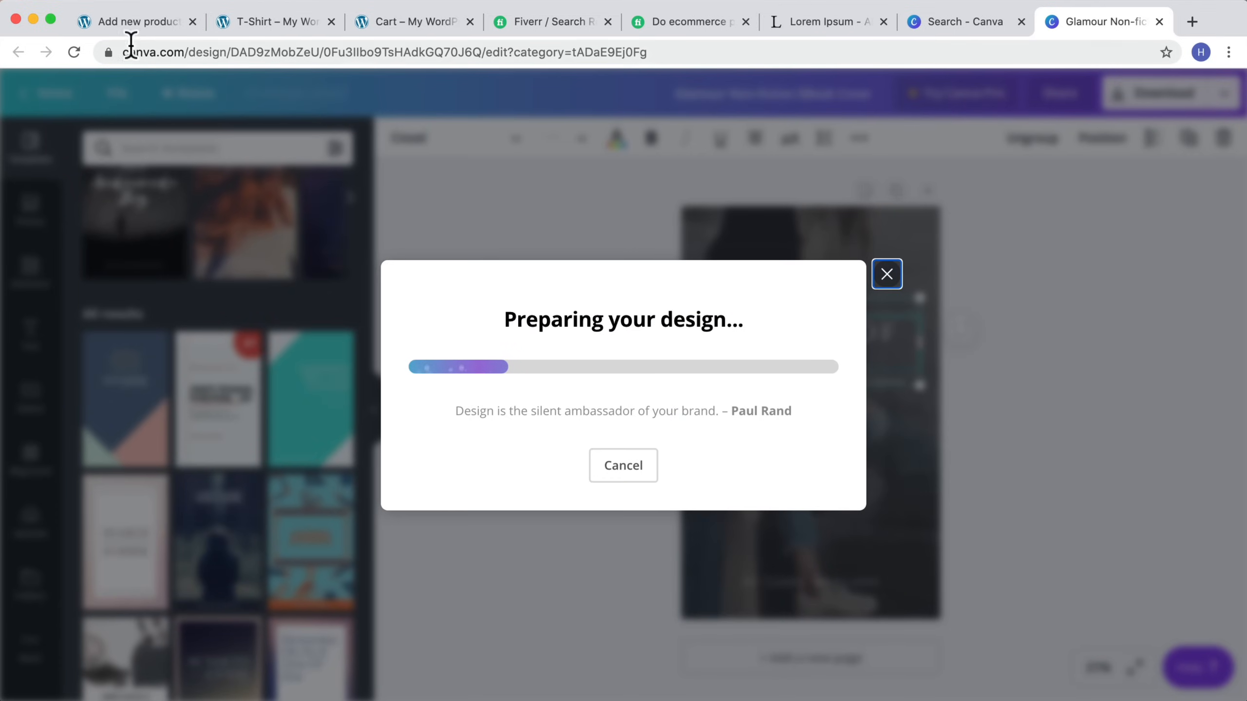
left_click_drag(187, 52, 117, 54)
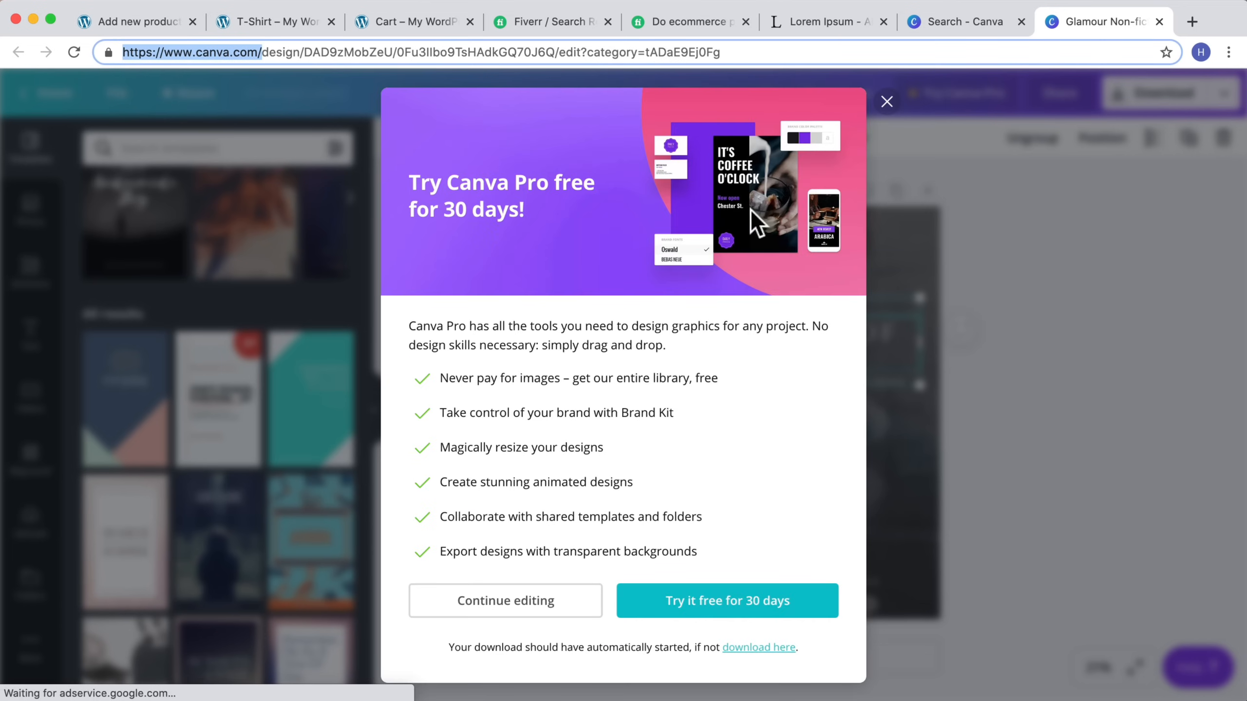
left_click(889, 104)
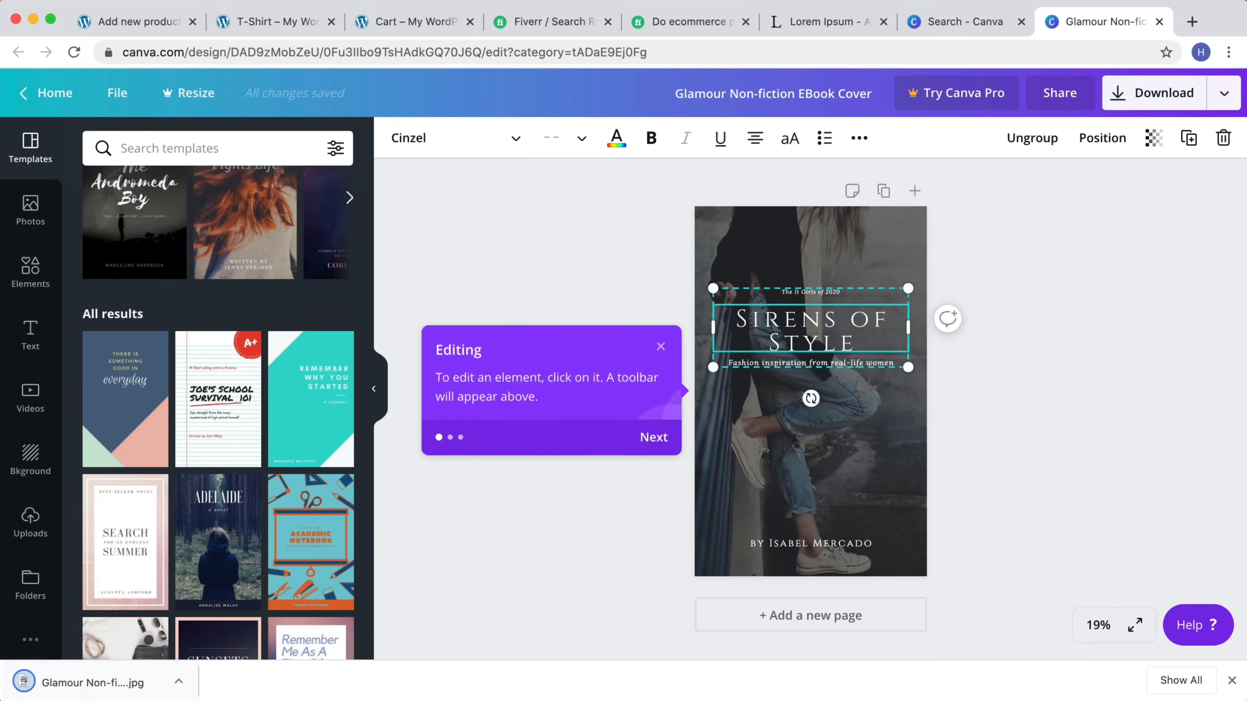
Step: Return to the new product page and upload the Glamour Non-fiction eBook cover JPG from the Desktop as the product image
left_click(150, 34)
scroll(607, 399, "down", 4)
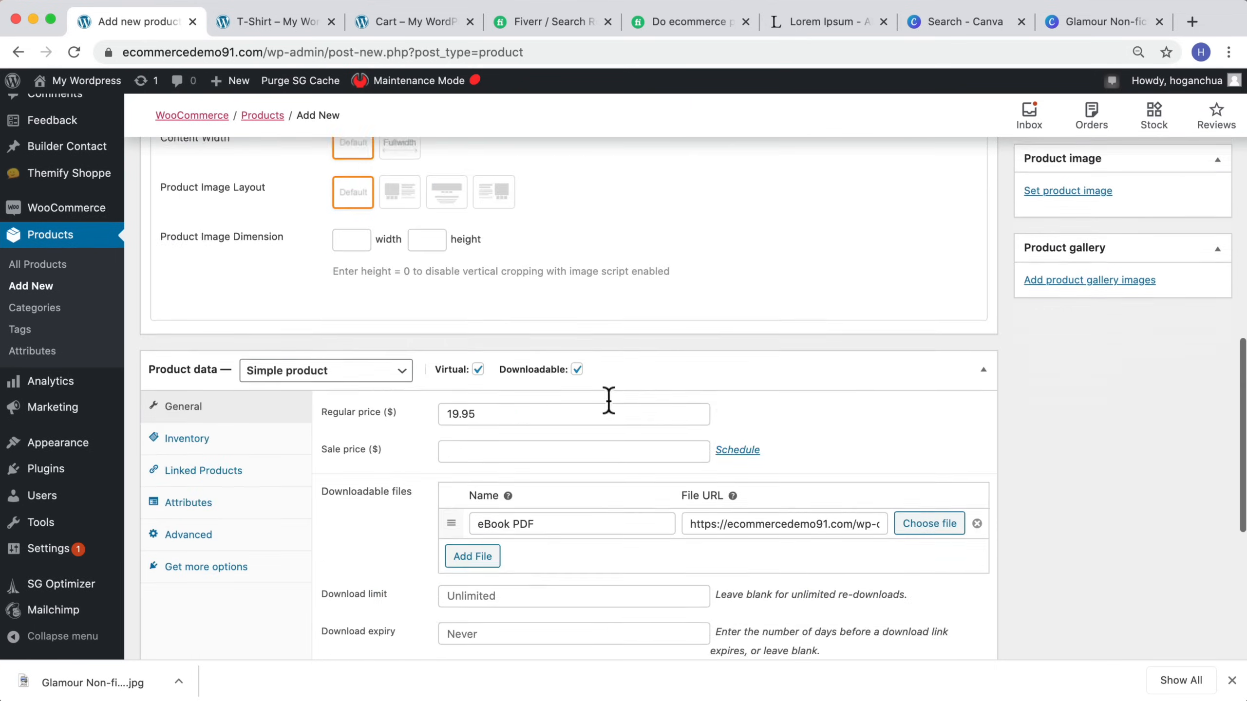
scroll(611, 408, "up", 6)
left_click(1065, 497)
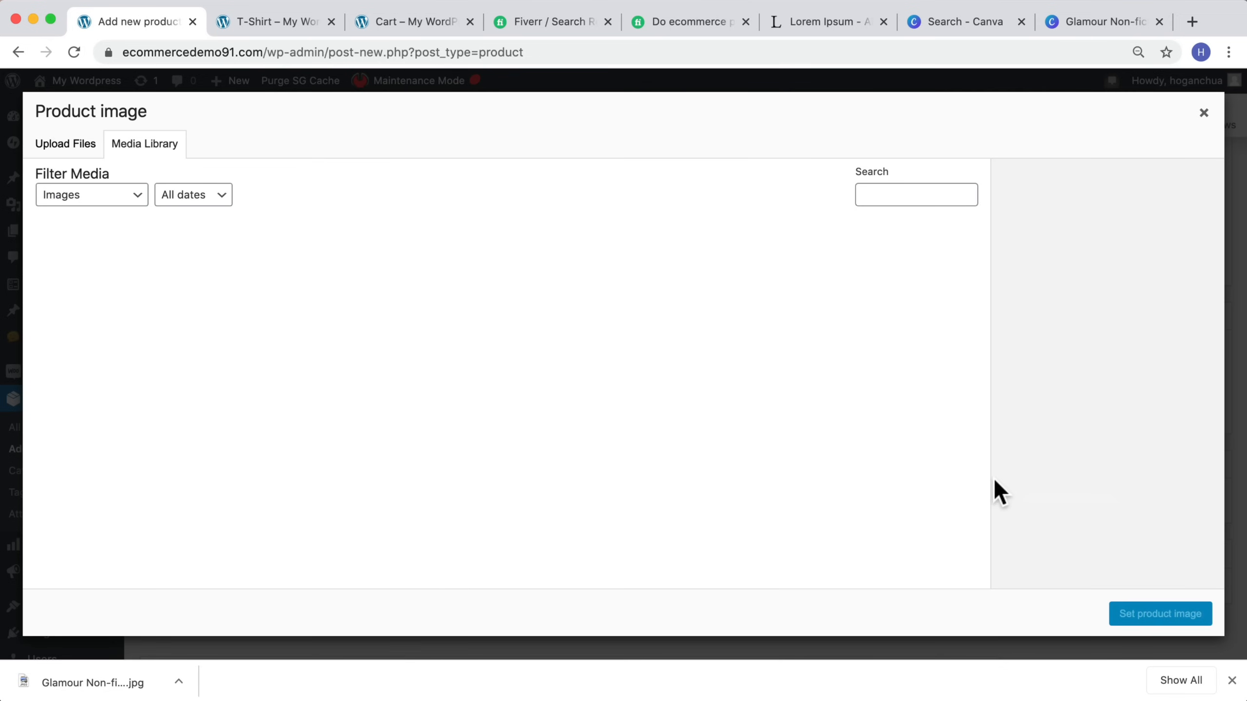
left_click(74, 147)
left_click(600, 377)
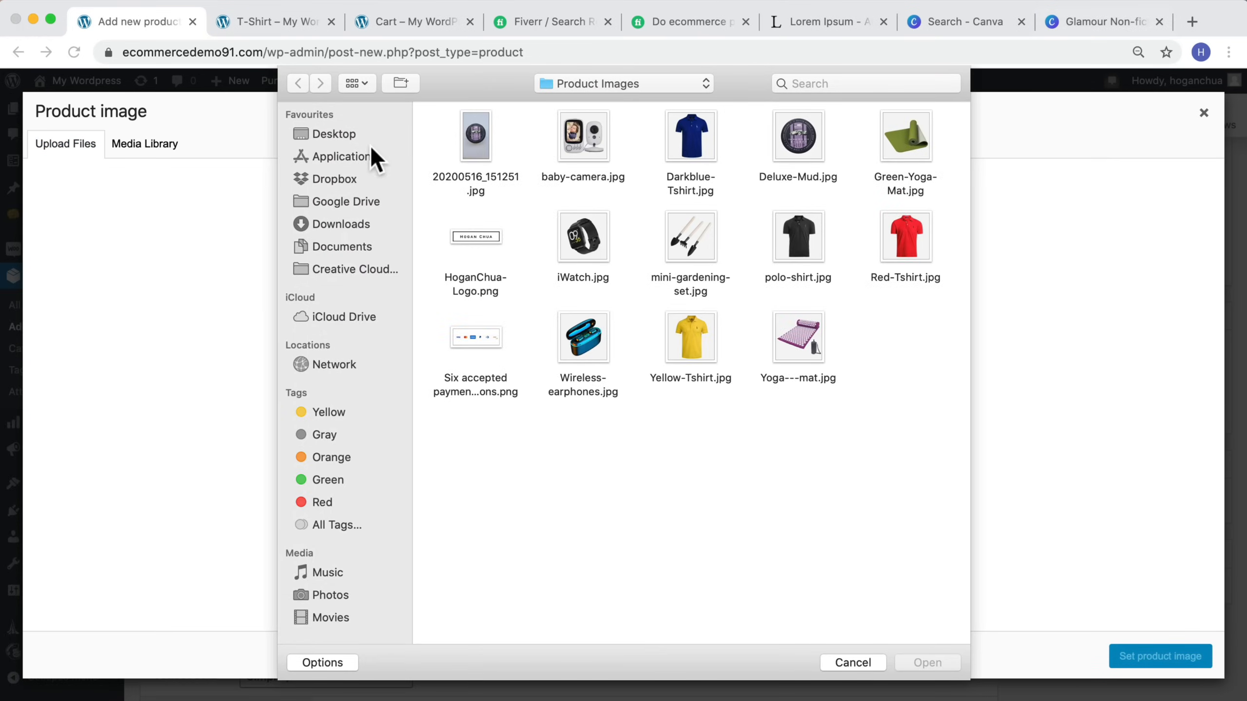
left_click(335, 135)
left_click(626, 293)
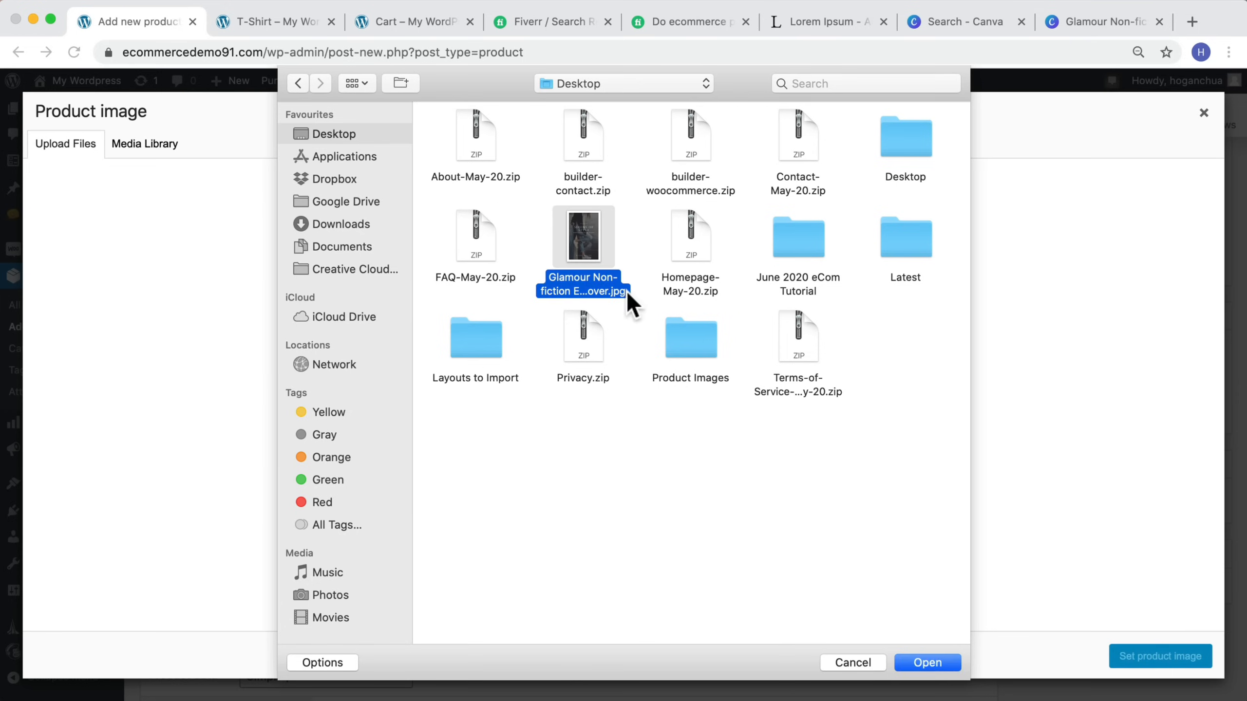
left_click(915, 661)
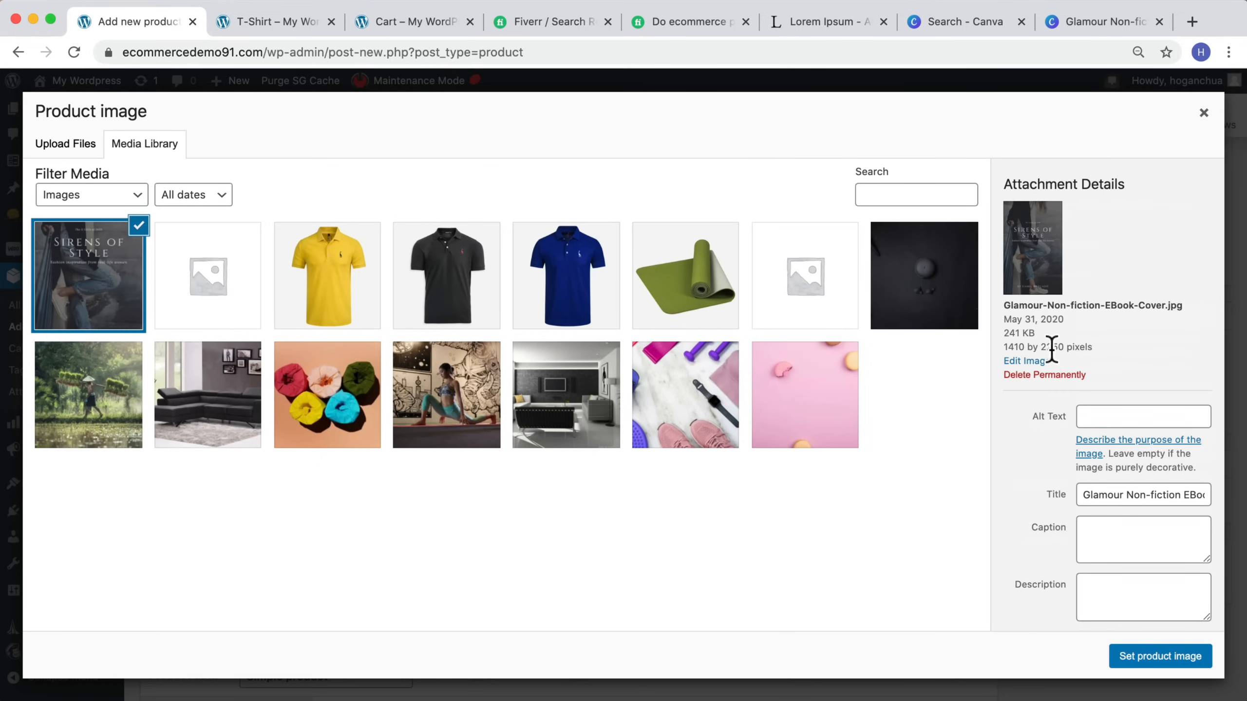
Step: Scale the uploaded cover image to 800 × 1277 pixels in the image editor and go back
left_click(1029, 361)
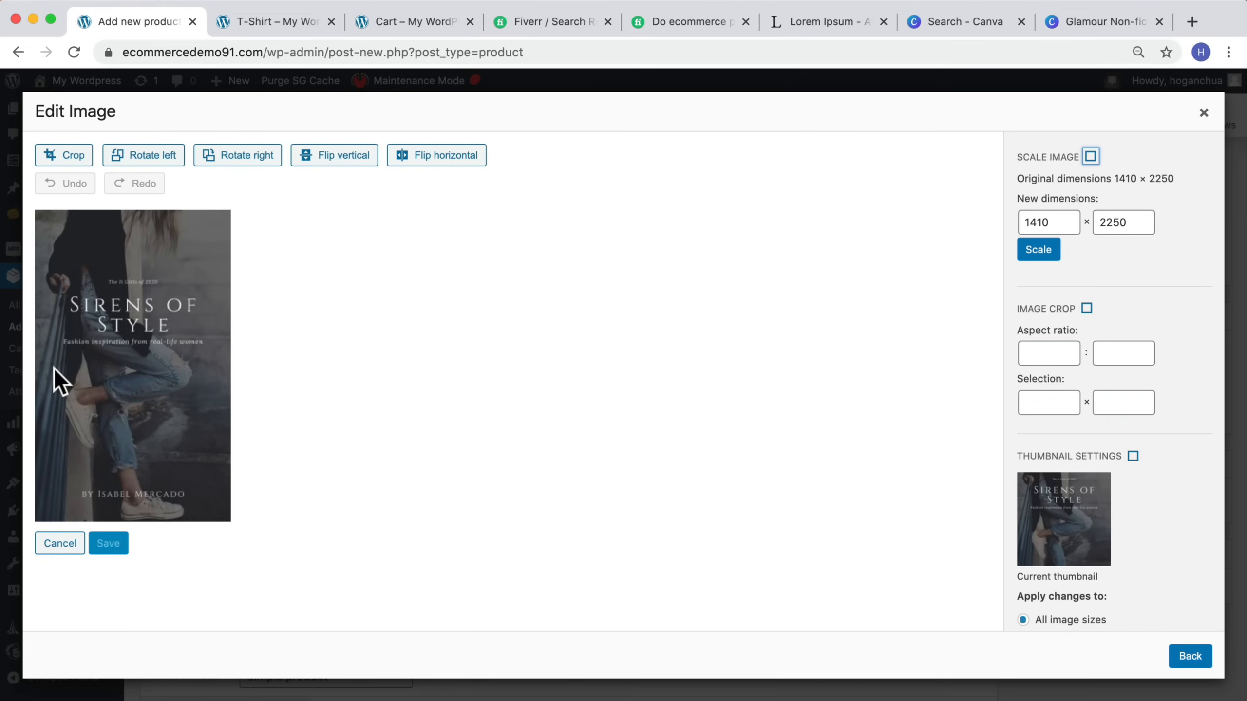
left_click_drag(1058, 223, 1027, 223)
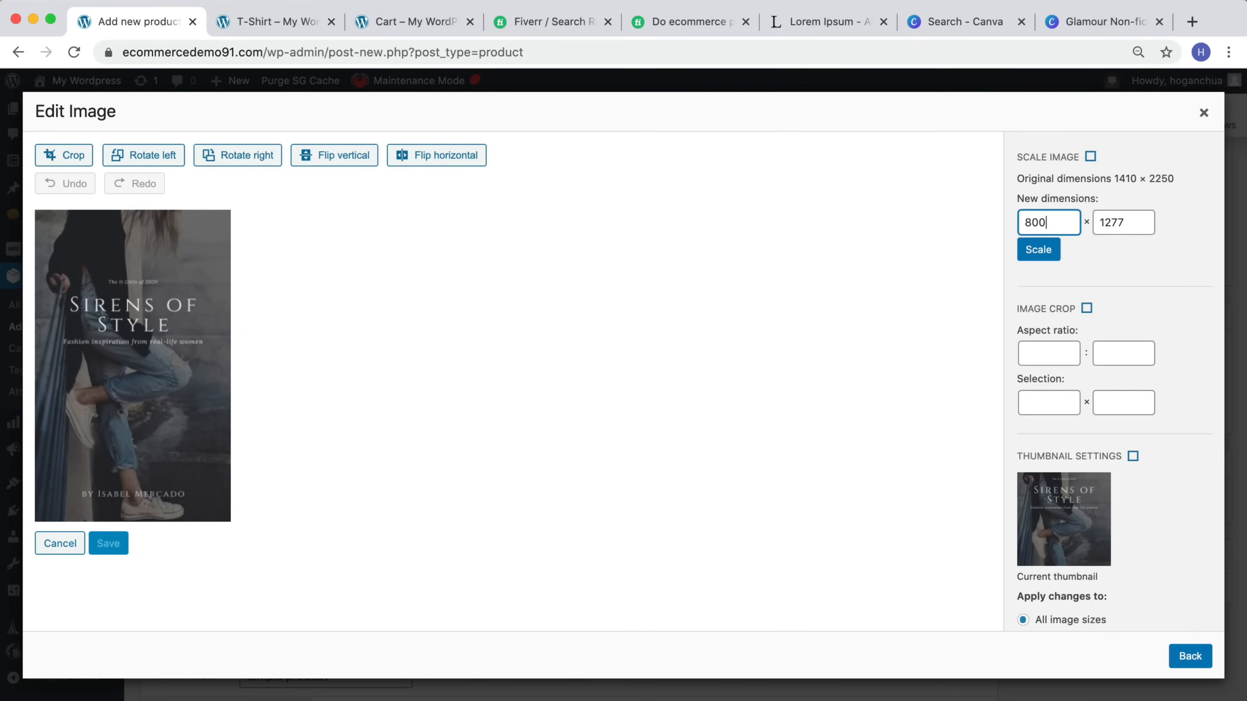
left_click_drag(1128, 225, 994, 221)
type("600")
left_click(1038, 248)
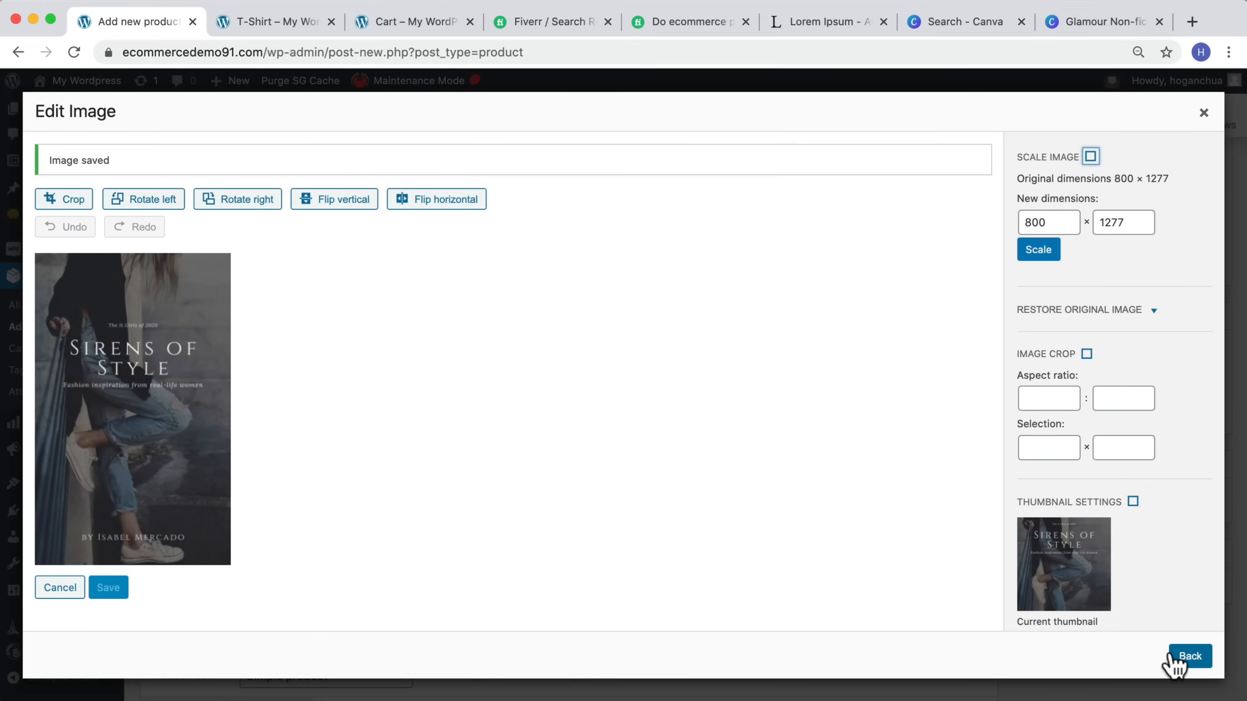
scroll(1128, 521, "down", 3)
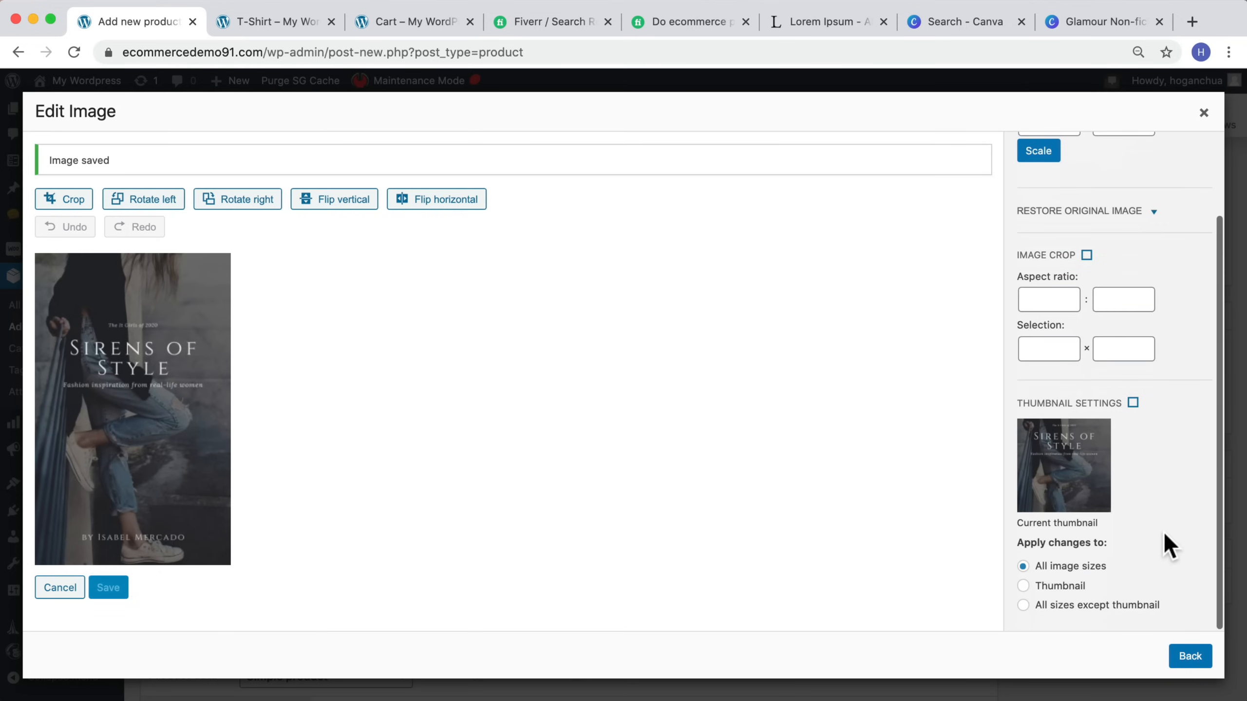
left_click(1183, 656)
Step: Set the scaled cover as the product image and publish the eBook PDF product
left_click(249, 288)
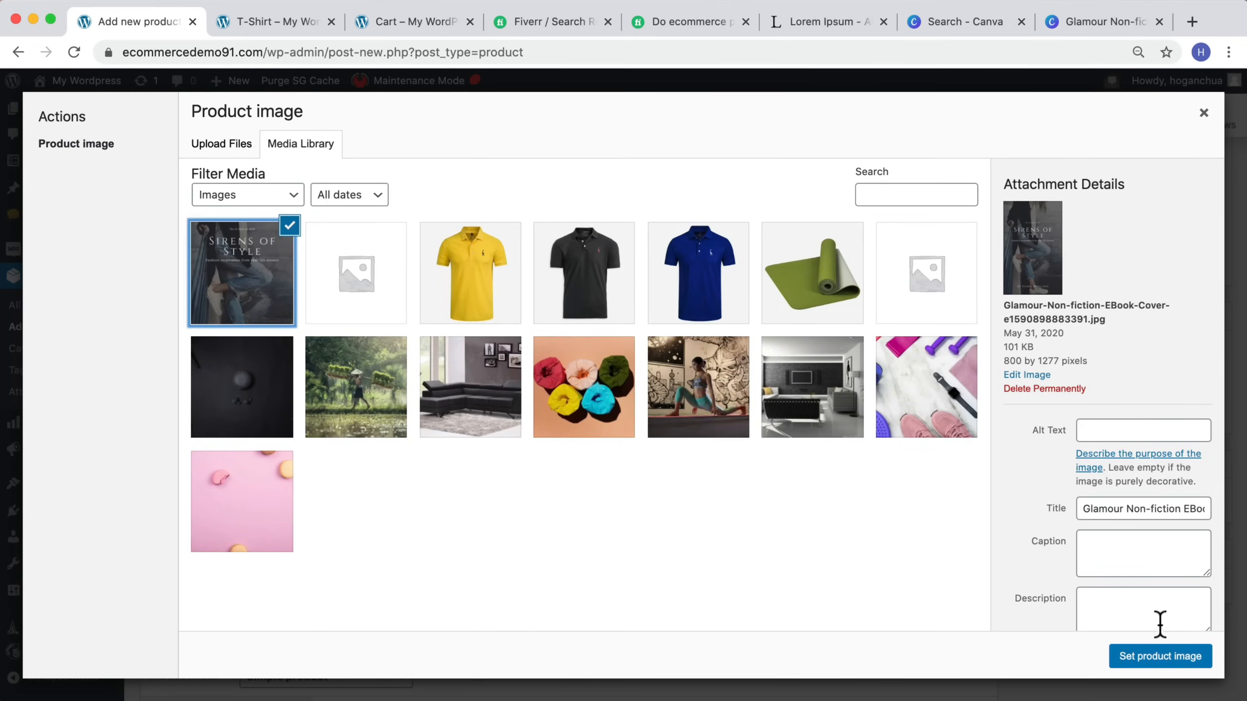
left_click(1168, 658)
scroll(1112, 565, "down", 5)
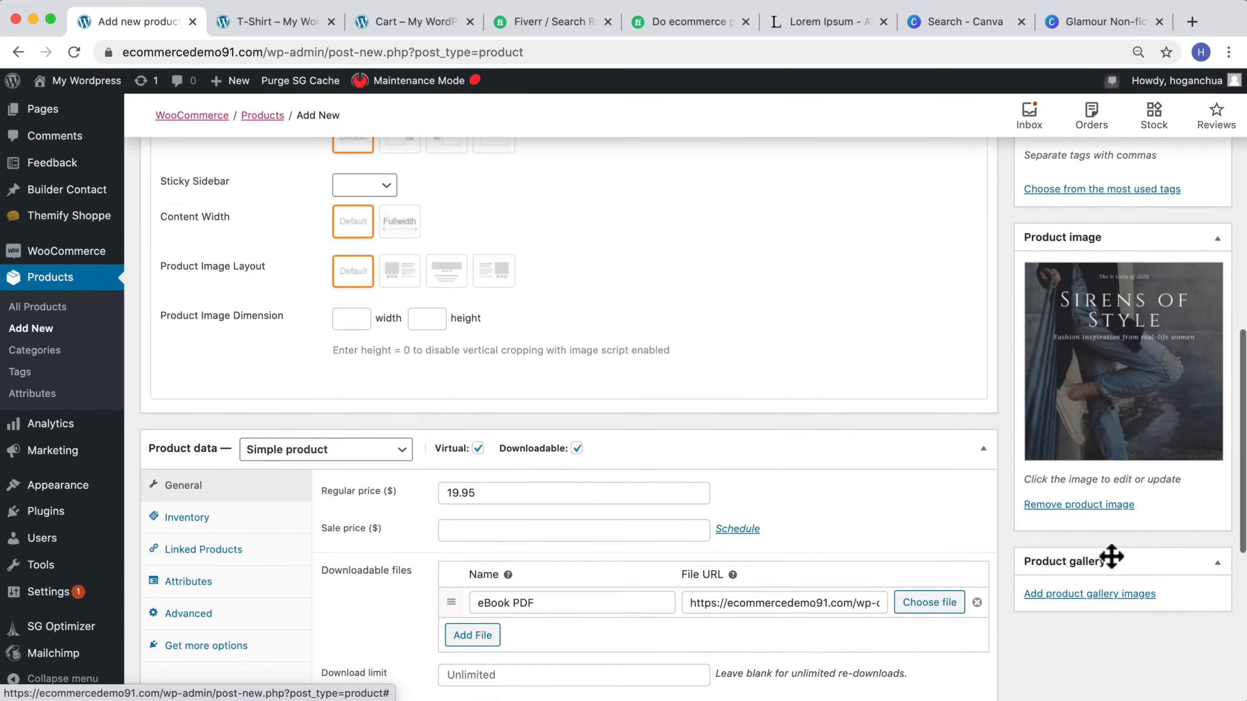
scroll(1111, 555, "down", 5)
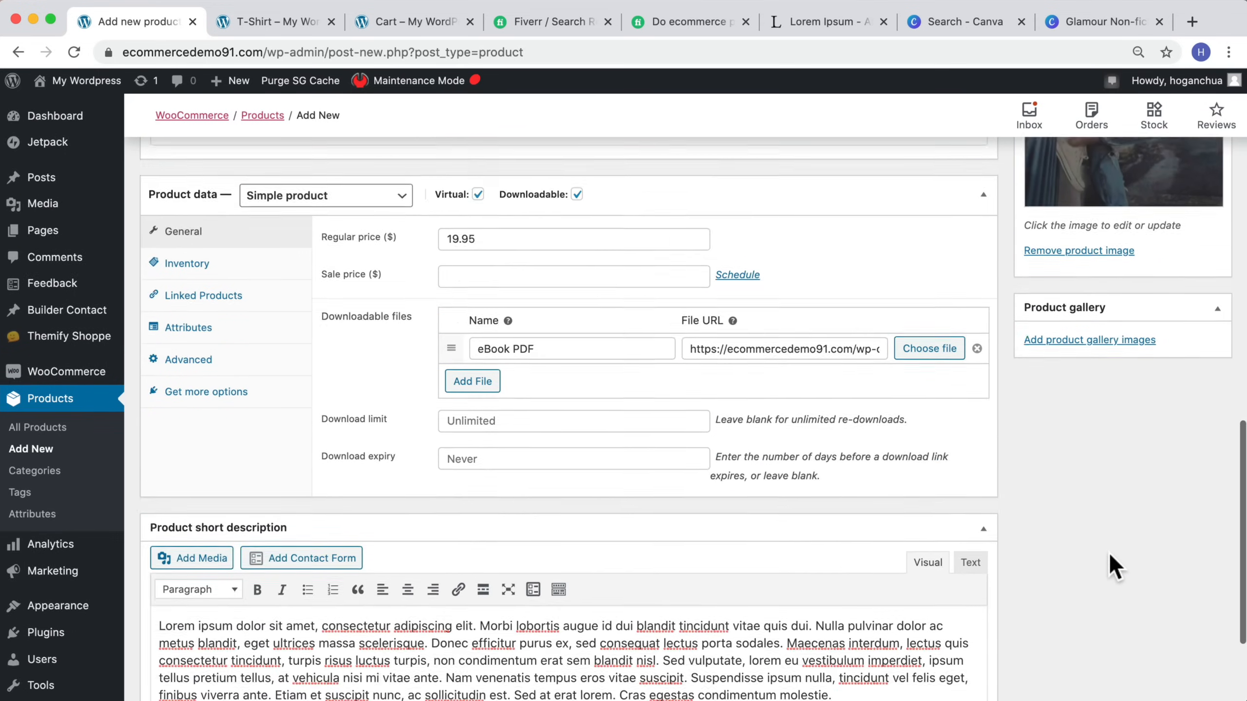
scroll(1108, 551, "up", 15)
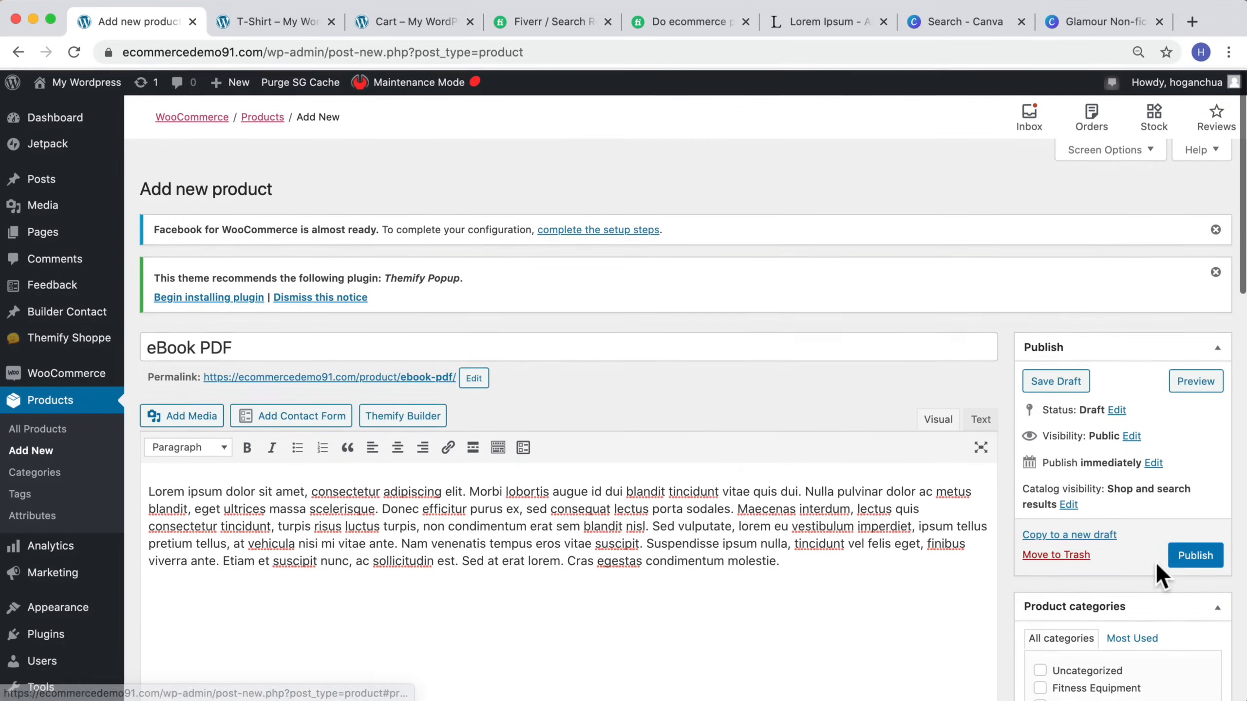
left_click(1190, 554)
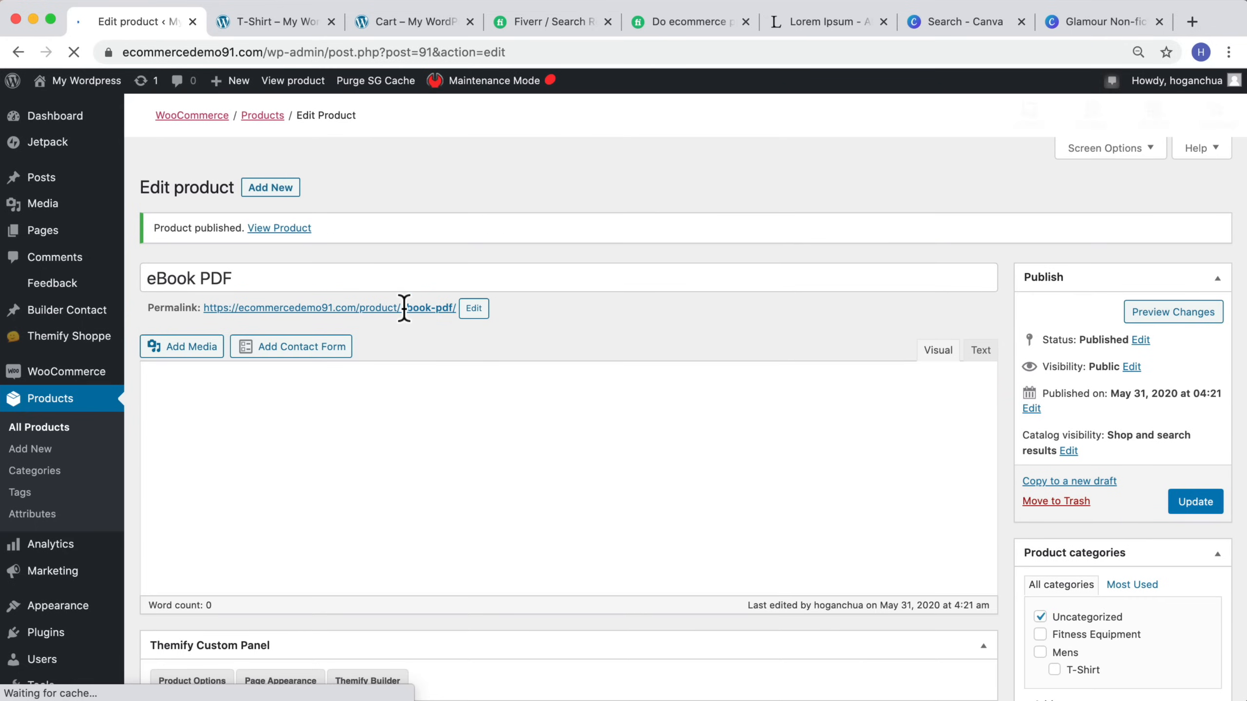
Step: View the published eBook PDF product page on the storefront
scroll(563, 423, "down", 20)
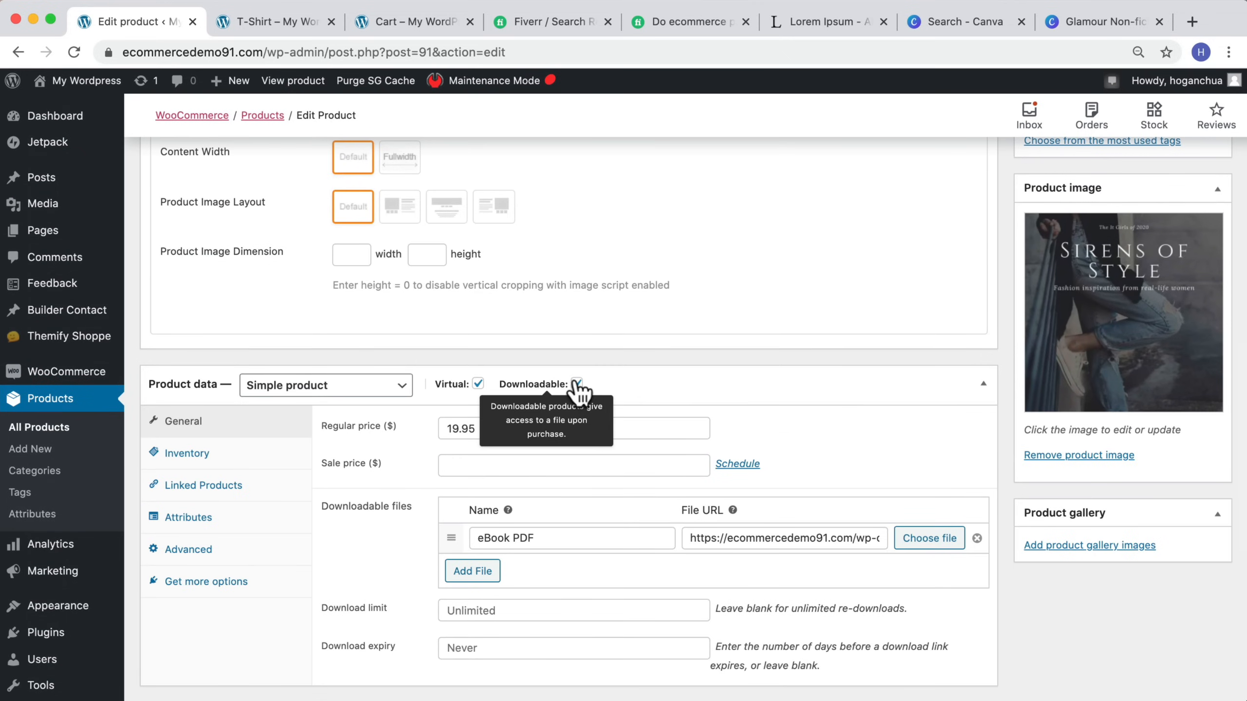
scroll(569, 388, "up", 20)
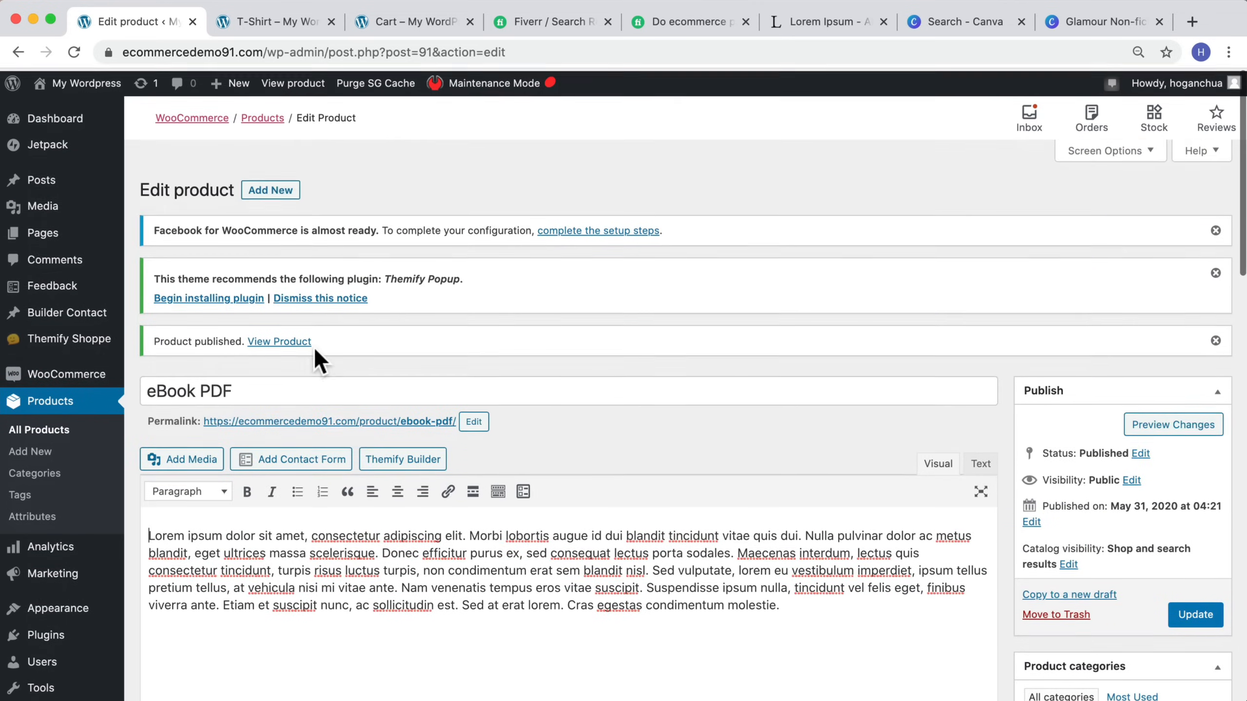
left_click(326, 421)
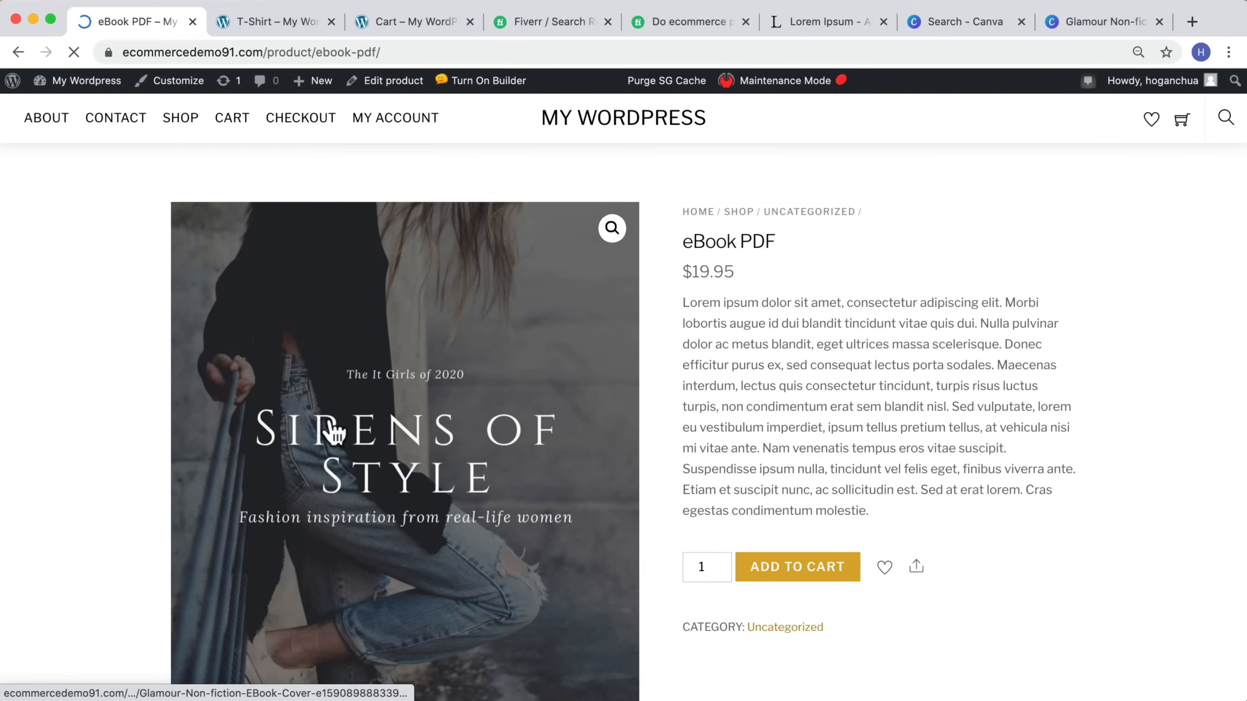
scroll(330, 418, "down", 5)
scroll(334, 427, "up", 5)
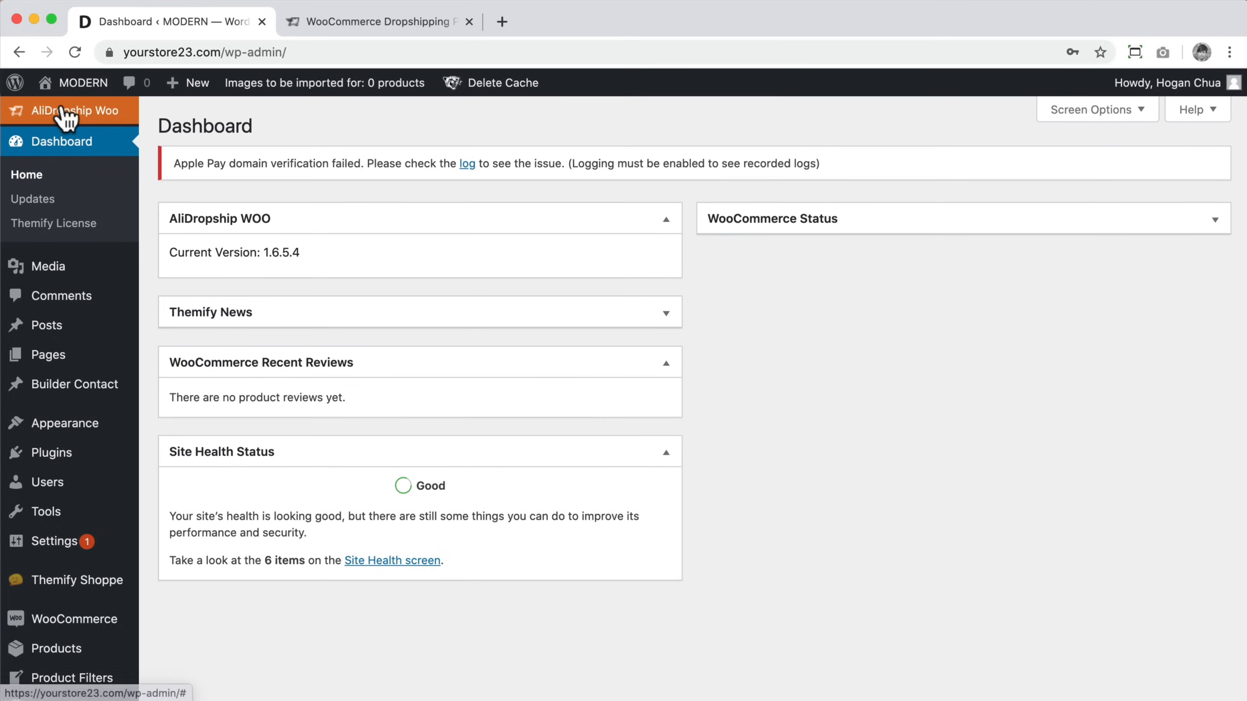
Step: Open a new browser tab and go to aliexpress.com
left_click(501, 22)
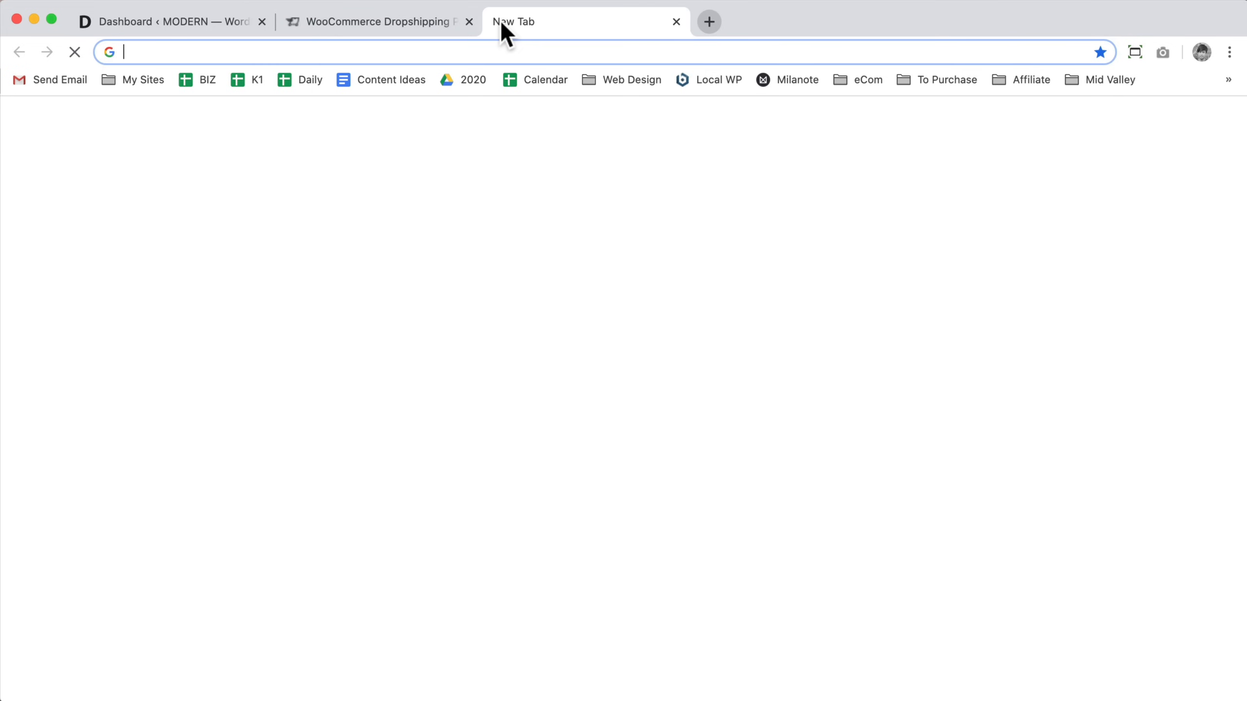
type("aliexpress.c")
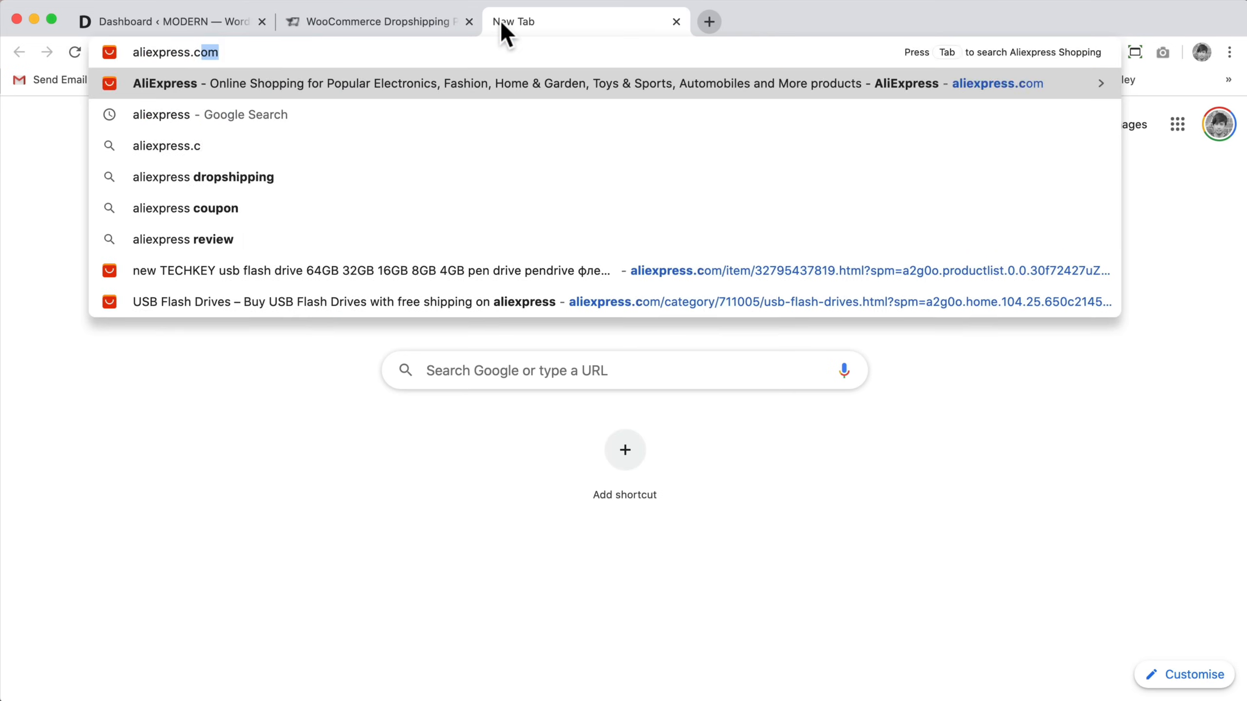
key("Return")
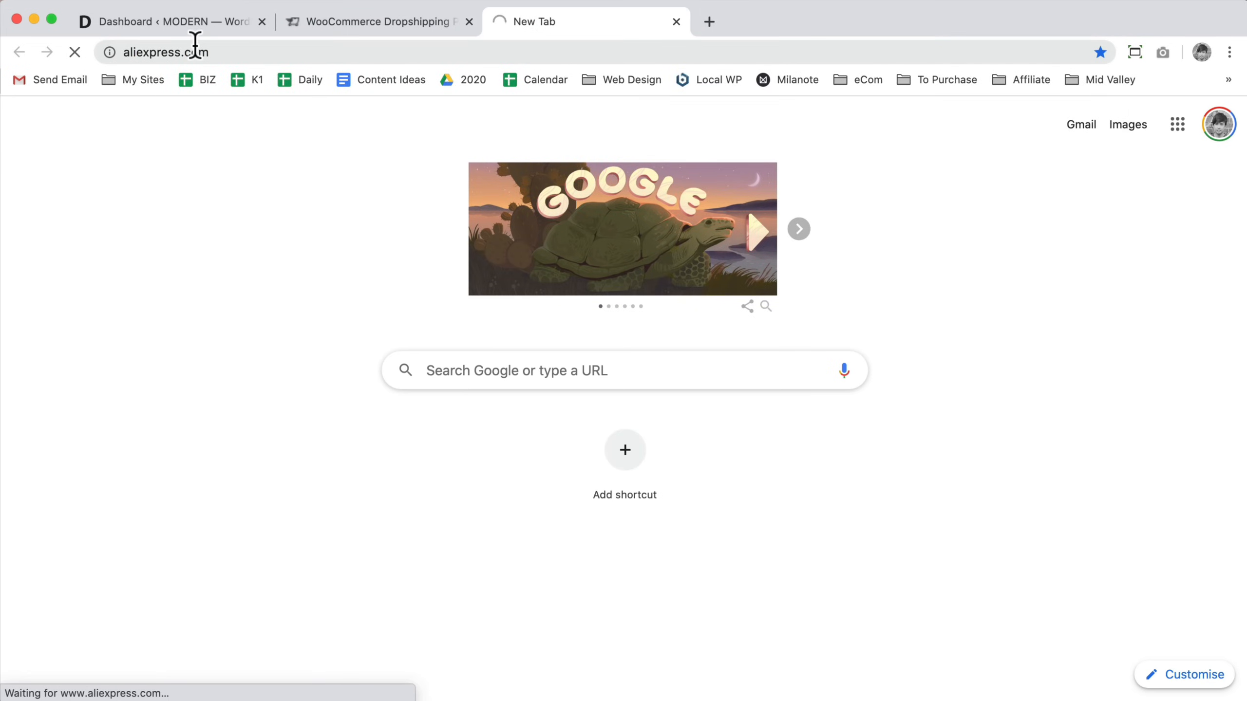
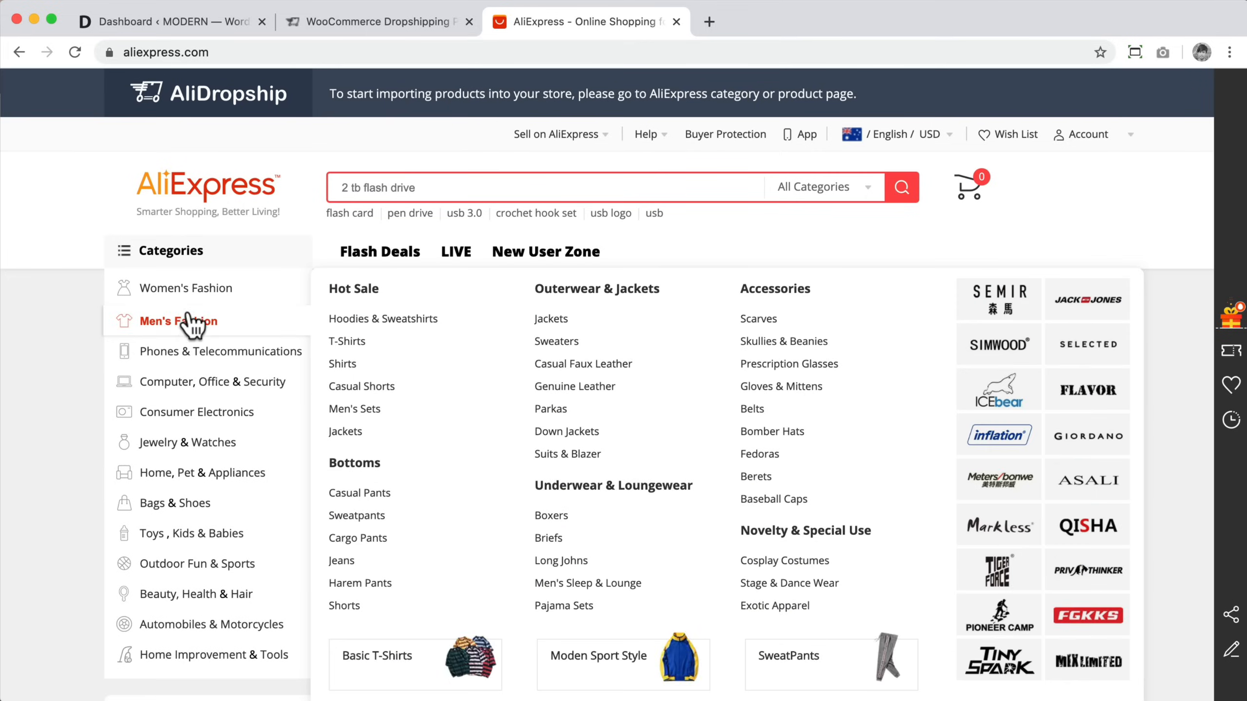
Step: Open the Phone Bags & Cases category under Phones & Telecommunications
mouse_move(199, 302)
mouse_move(192, 356)
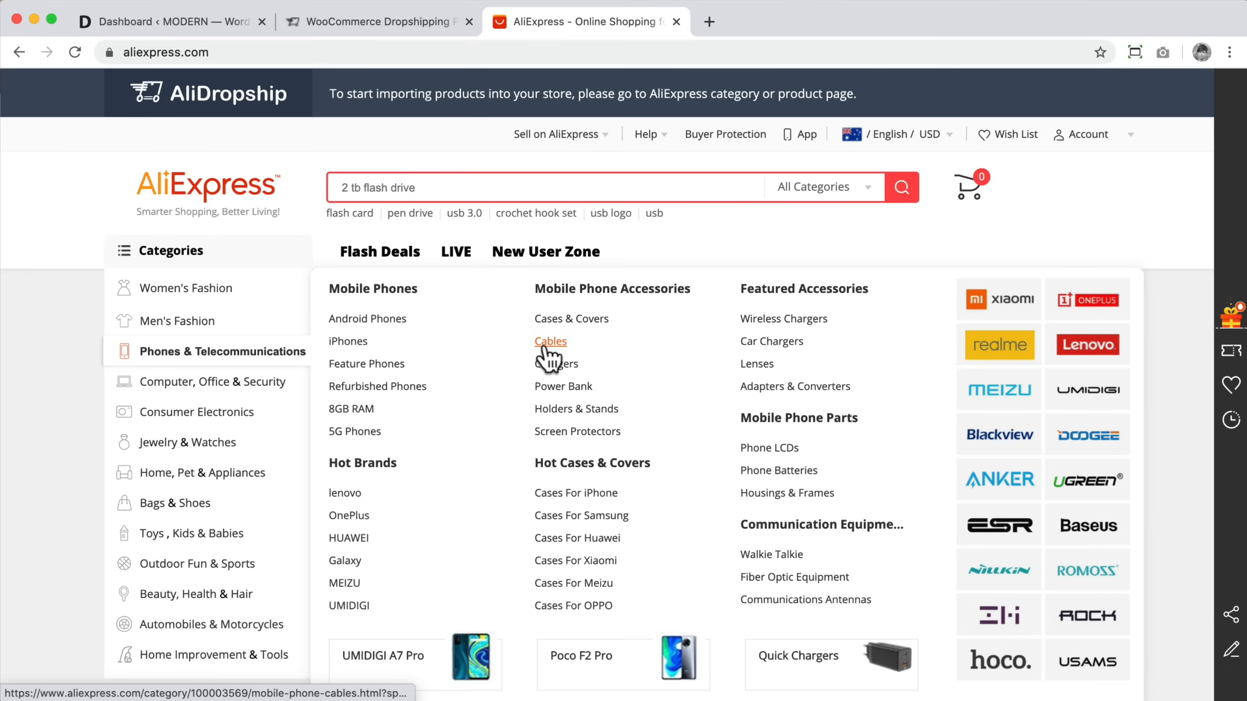
left_click(585, 322)
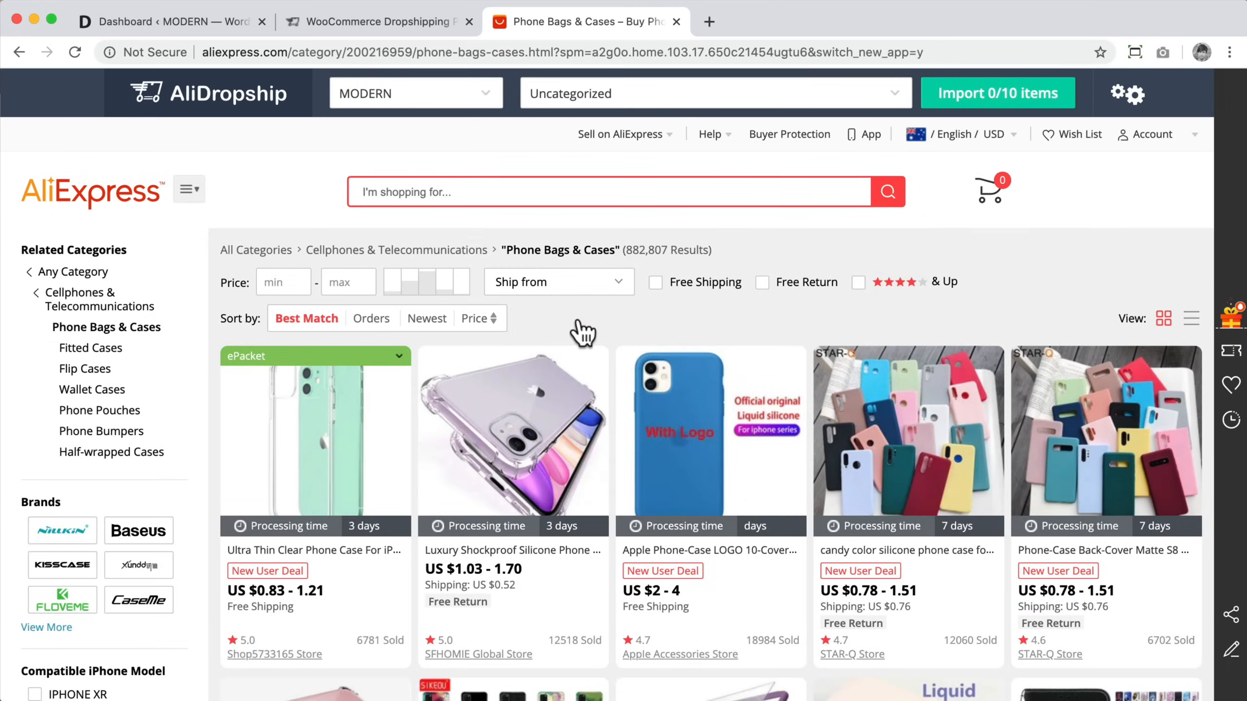
Step: Open the Ultra Thin Clear Phone Case product from the category listing
left_click(583, 289)
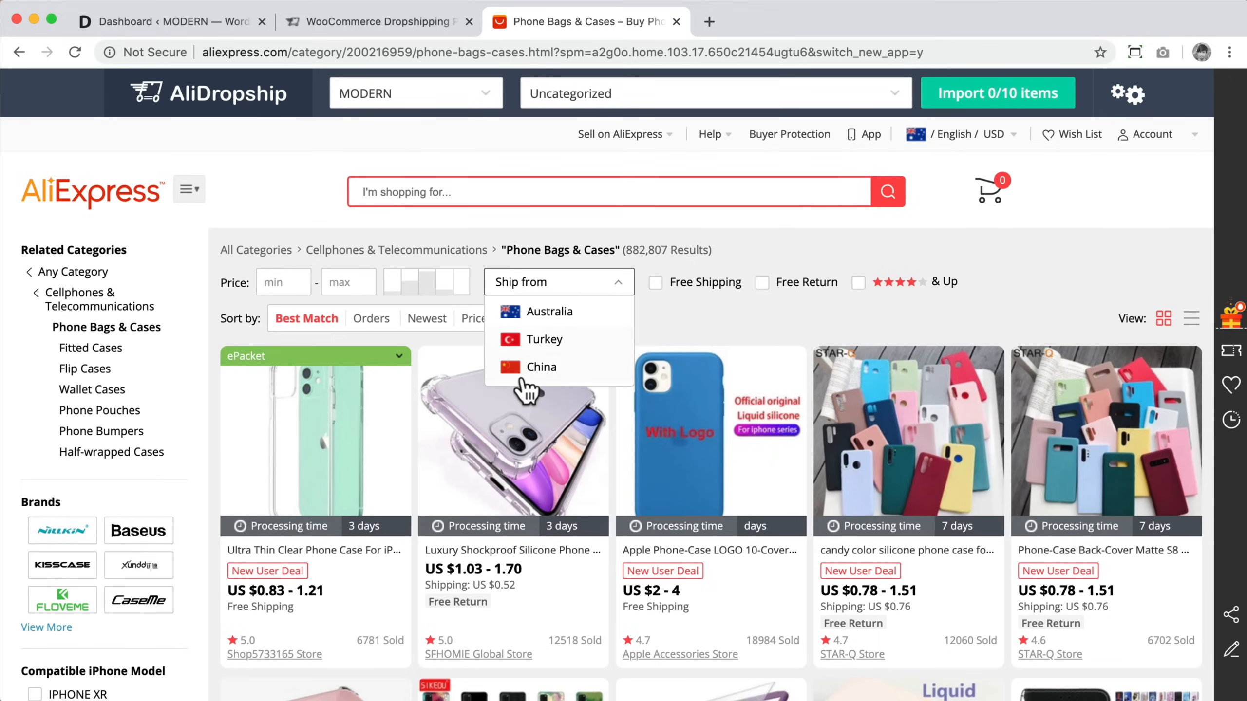
left_click(689, 324)
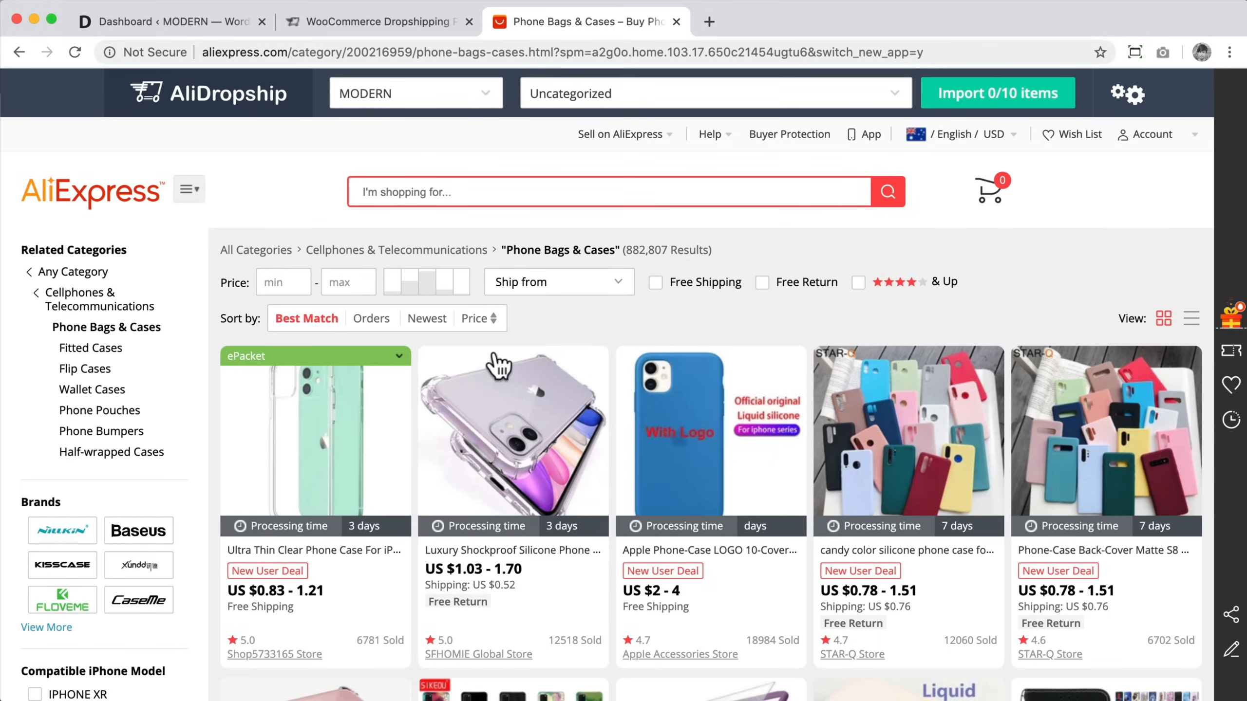
left_click(322, 454)
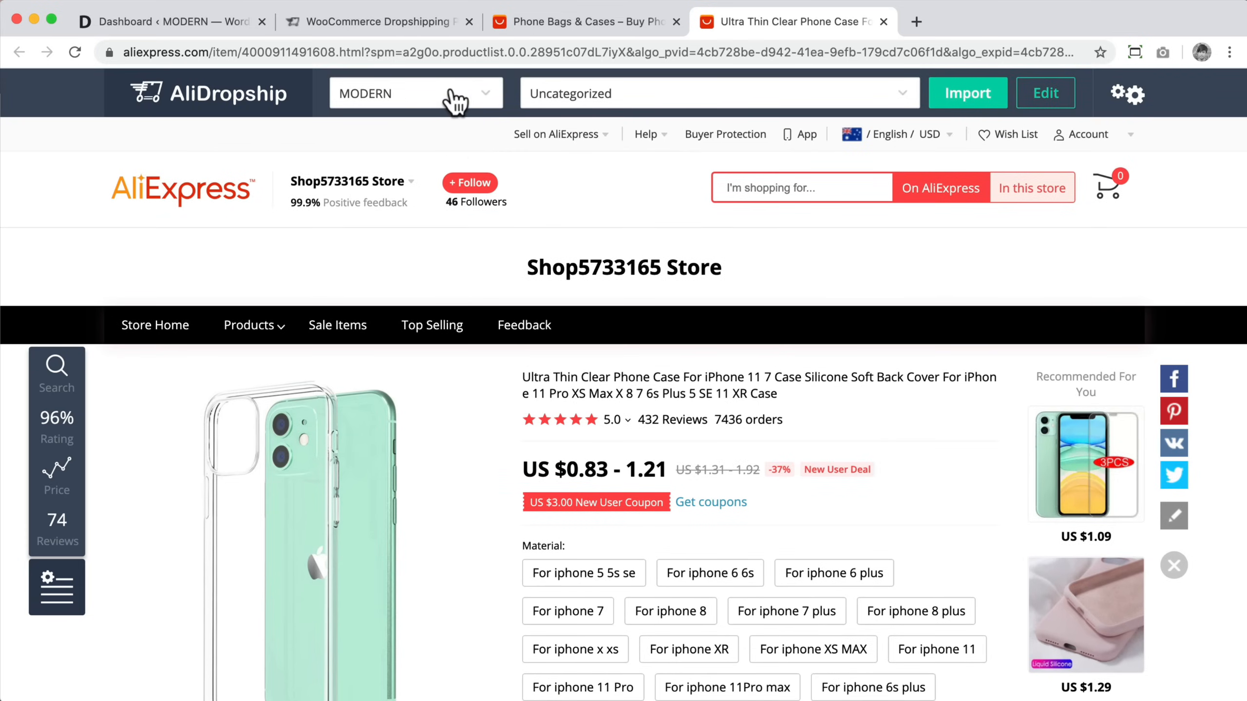
Step: Open the product in the import editor and shorten its title to Ultra Thin Clear Phone Case
left_click(1046, 98)
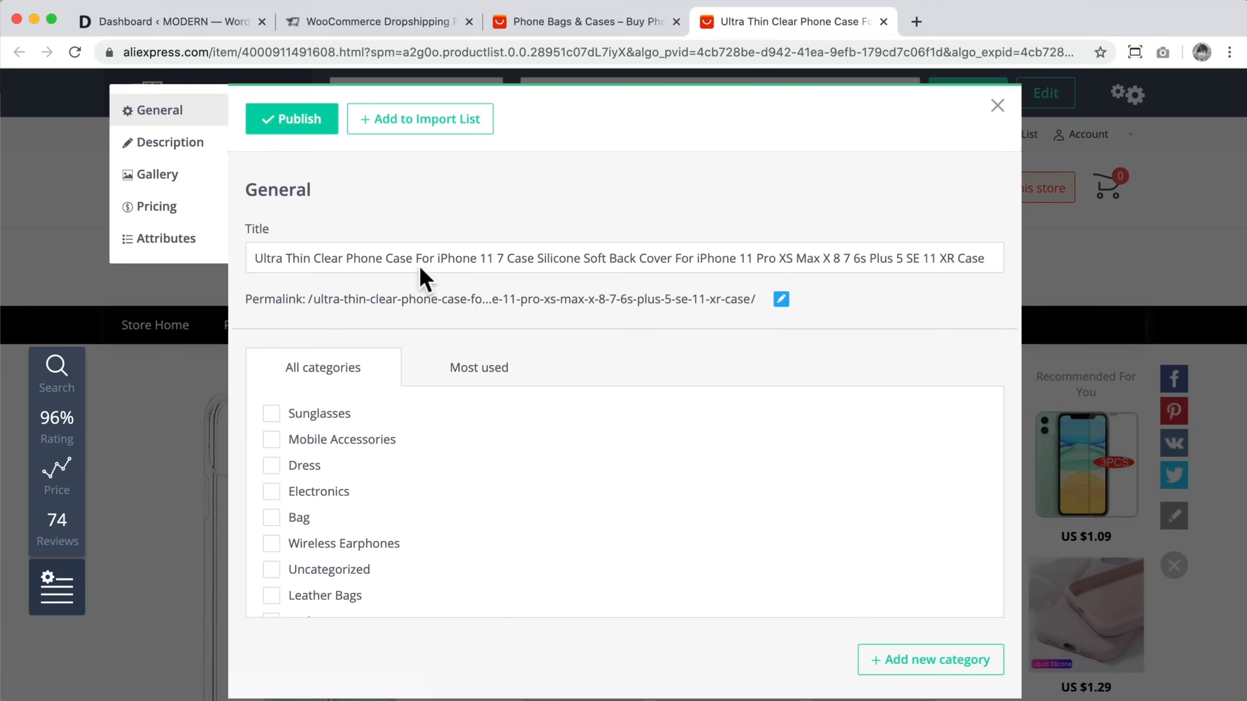
left_click_drag(415, 260, 962, 268)
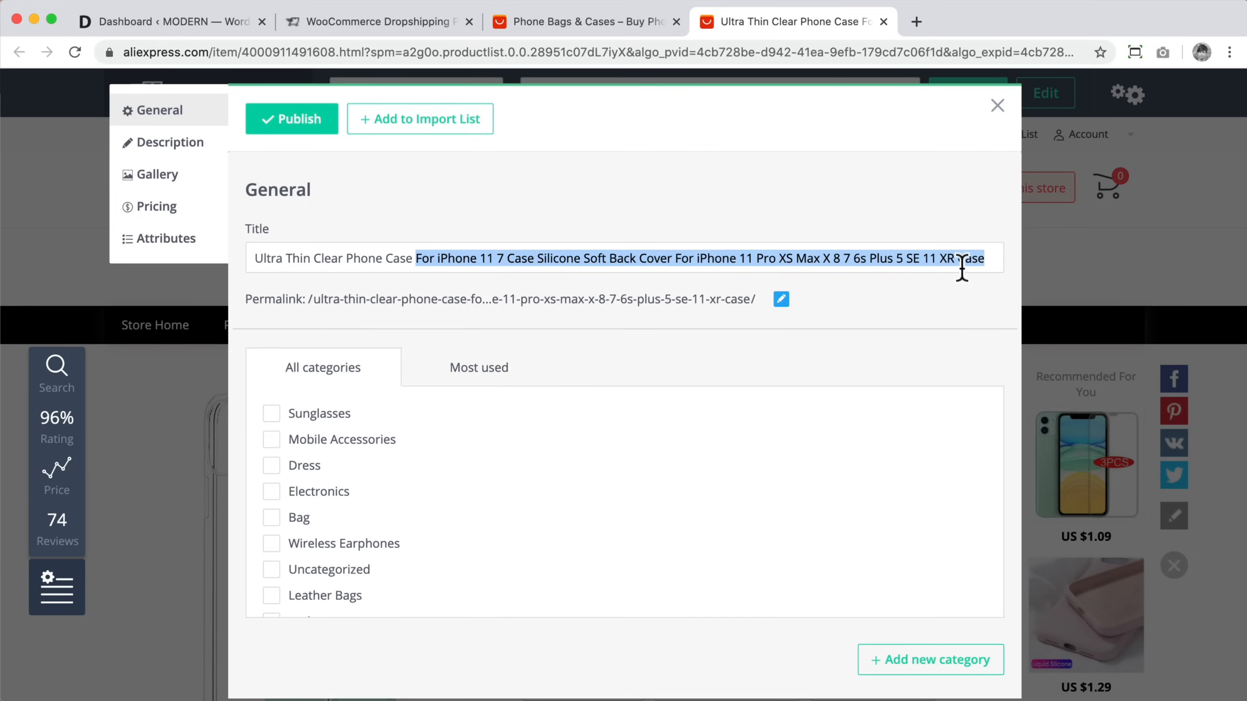
key("BackSpace")
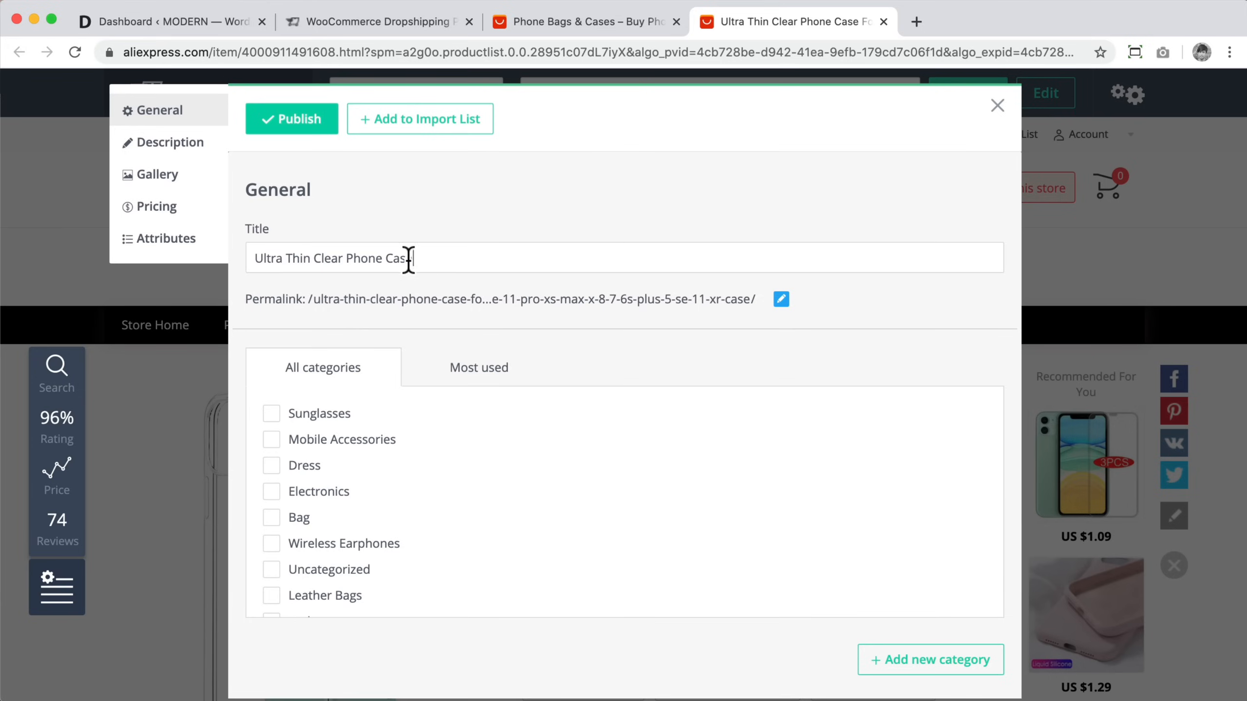
left_click(350, 259)
type("i")
key("BackSpace")
Step: Shorten the product permalink to ultra-thin-clear-phone-case
left_click(781, 299)
left_click_drag(485, 302, 834, 314)
key("BackSpace")
left_click(520, 299)
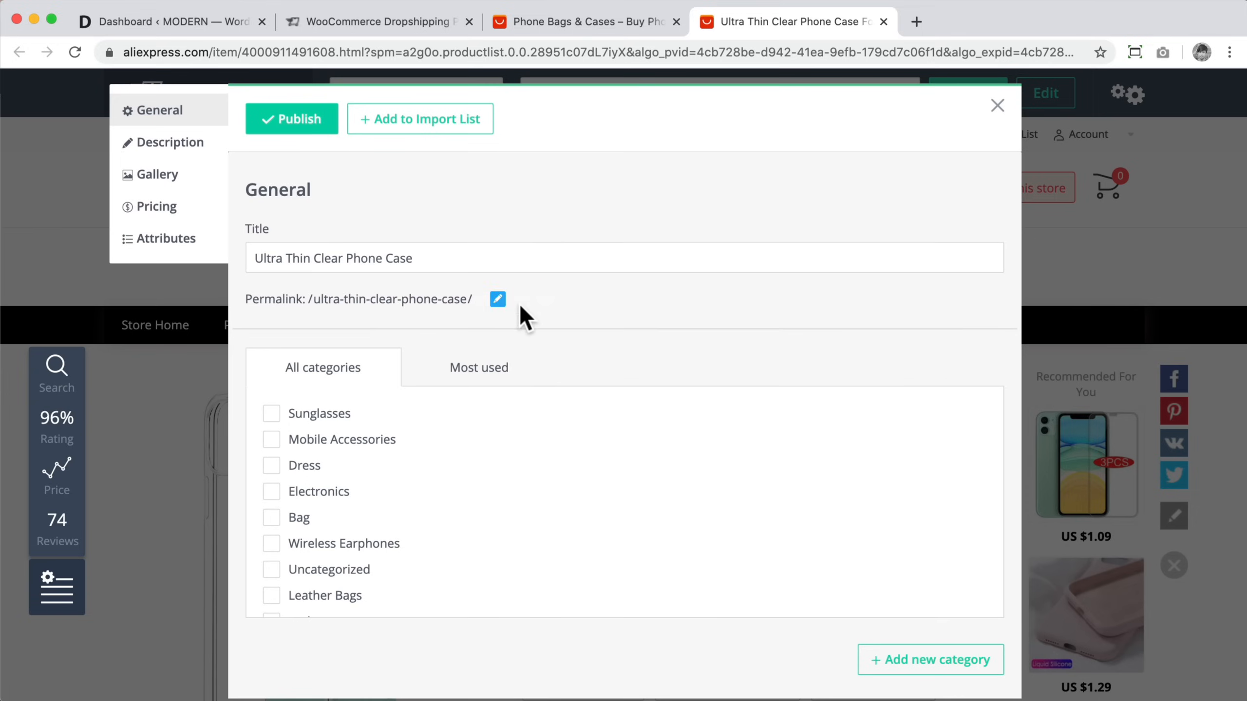
Step: Assign the product to the Electronics category
scroll(520, 314, "down", 3)
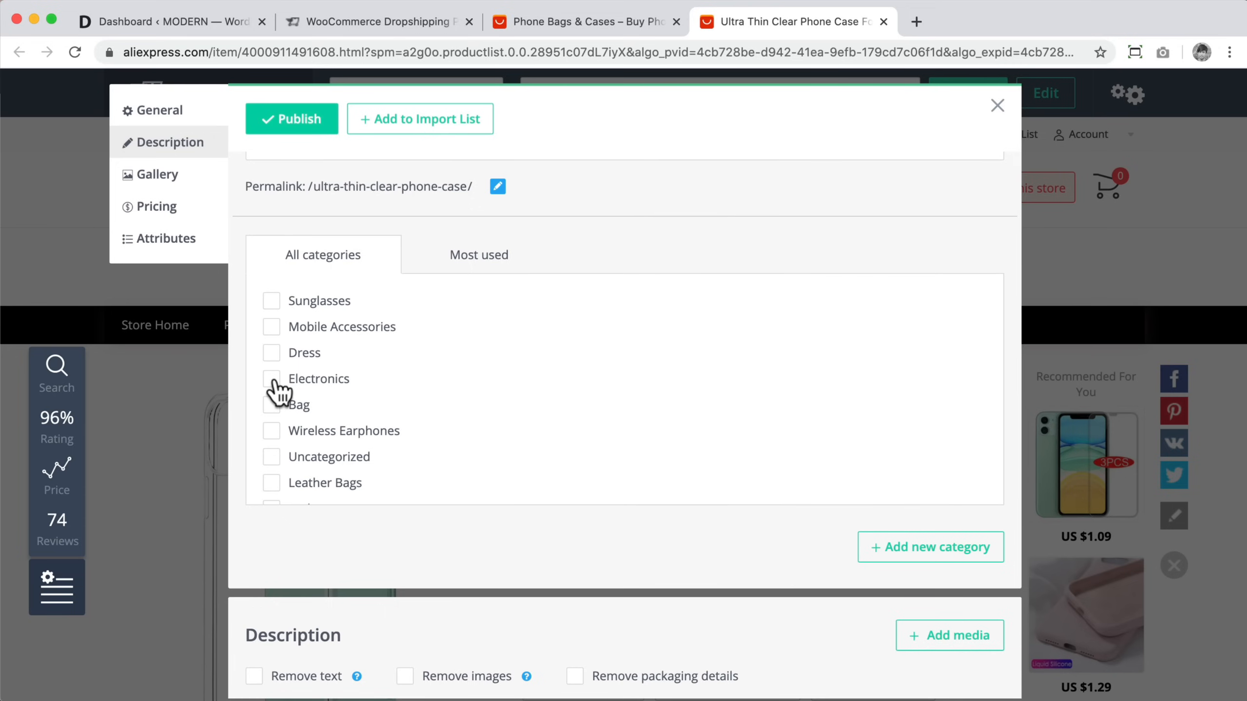
scroll(275, 388, "down", 3)
scroll(274, 388, "up", 3)
left_click(271, 379)
Step: Scroll through the imported product description and its images
scroll(721, 392, "down", 2)
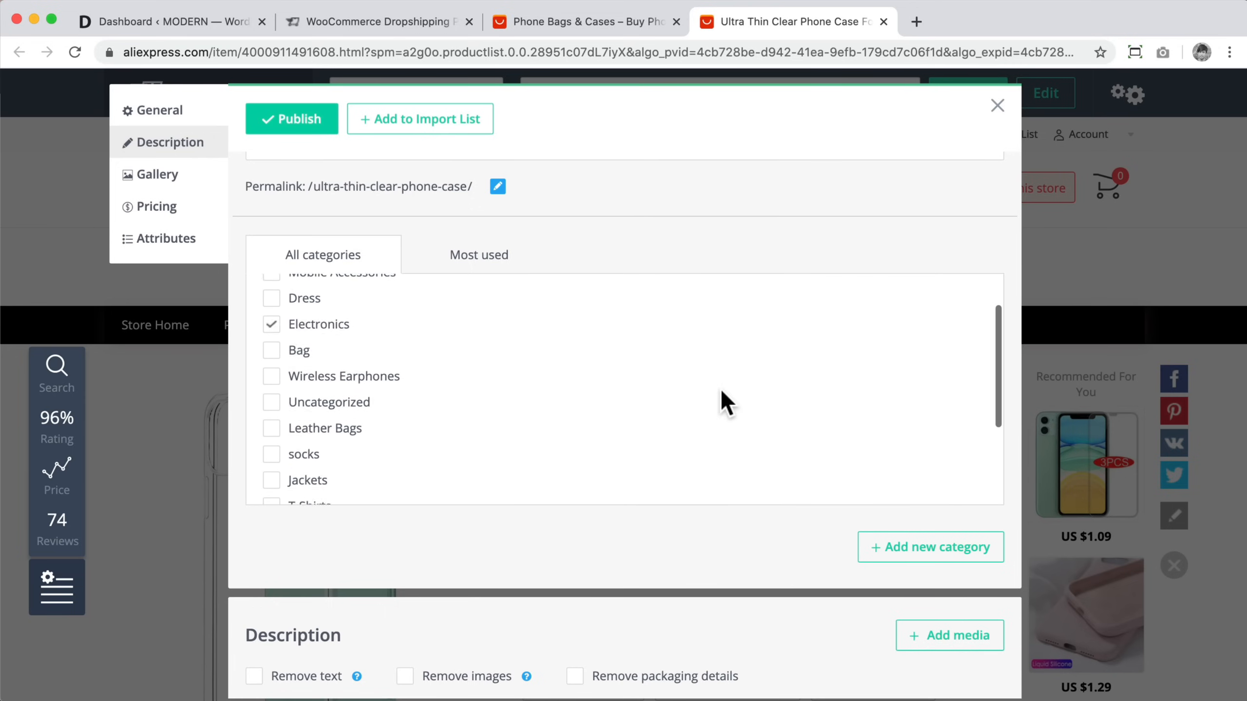
scroll(719, 389, "down", 3)
scroll(857, 595, "down", 10)
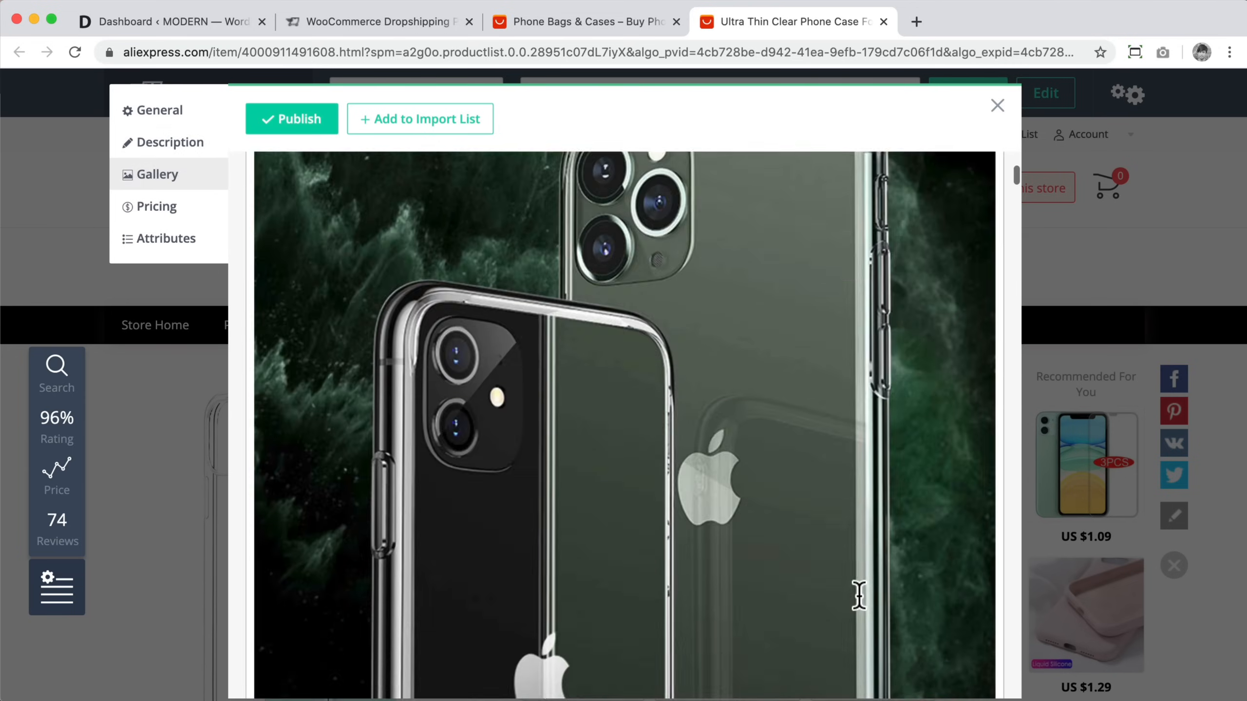
scroll(859, 595, "down", 15)
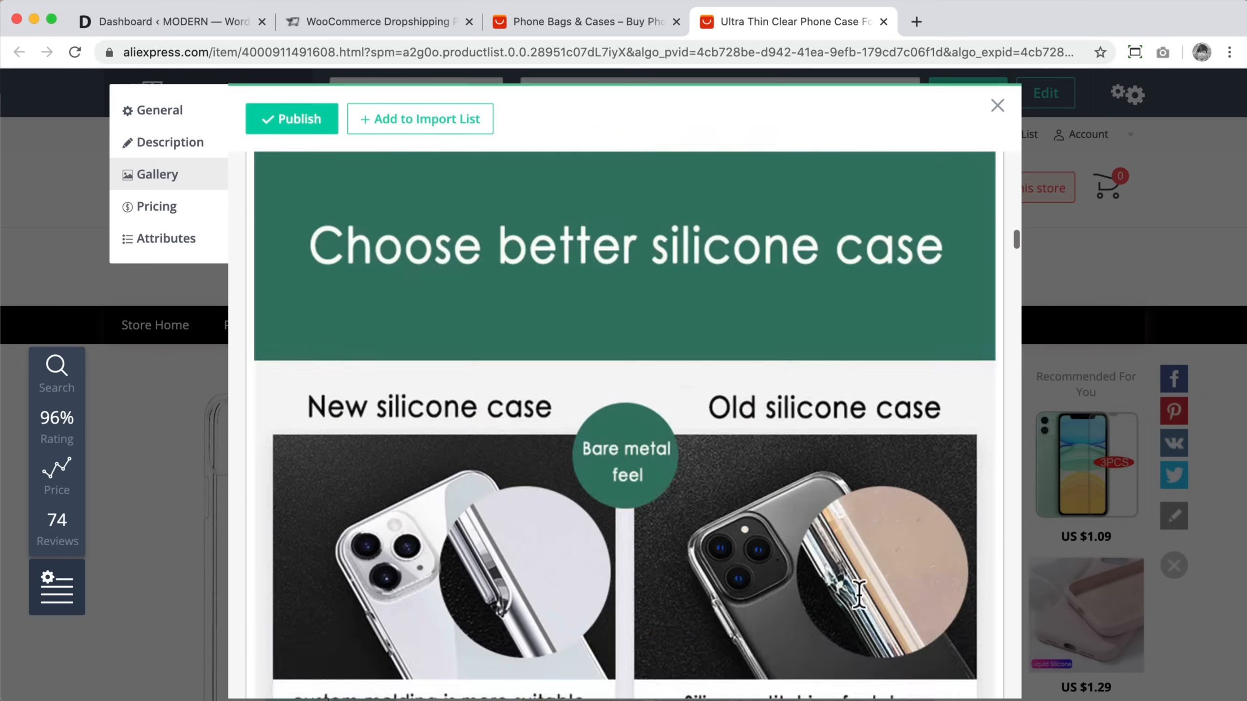
scroll(859, 595, "down", 15)
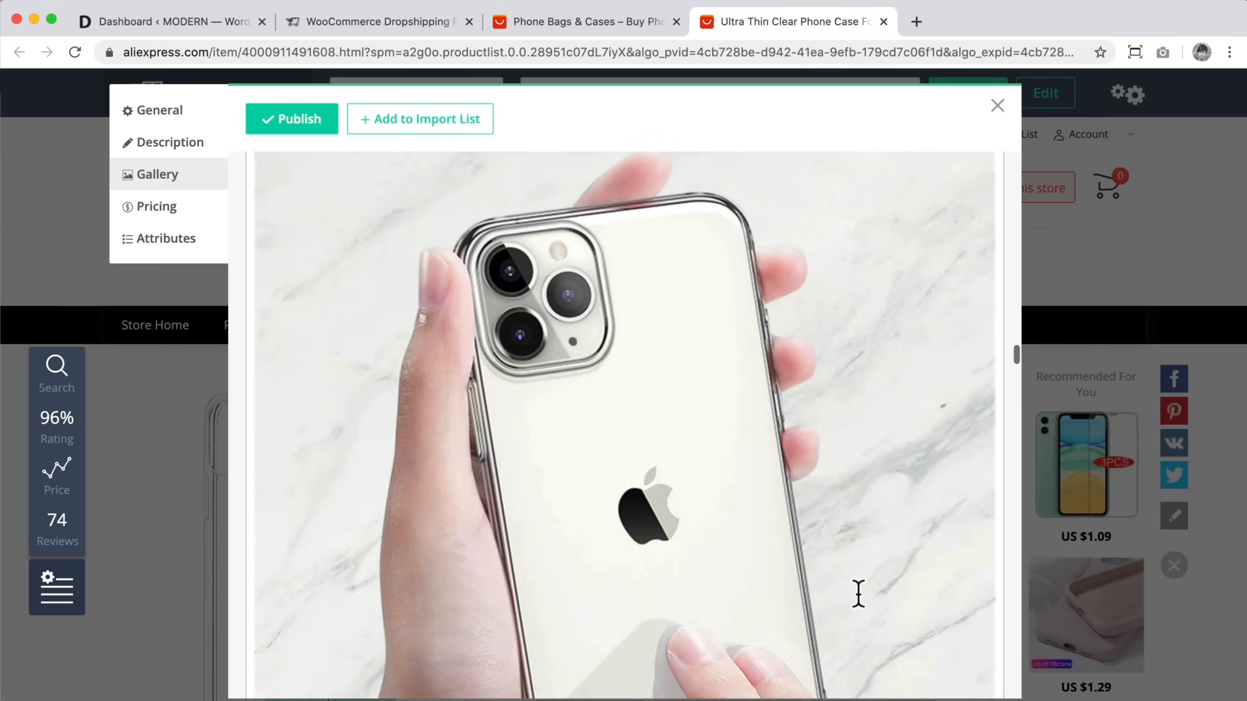
scroll(859, 595, "down", 15)
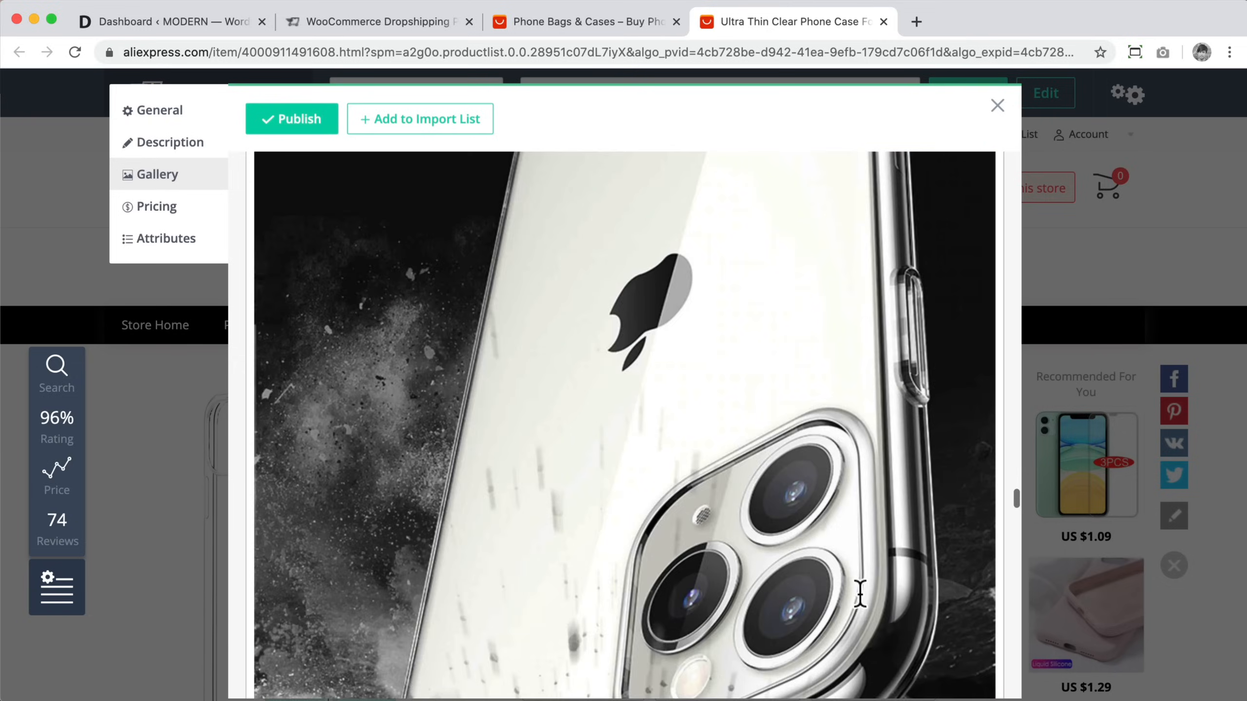
scroll(860, 594, "down", 15)
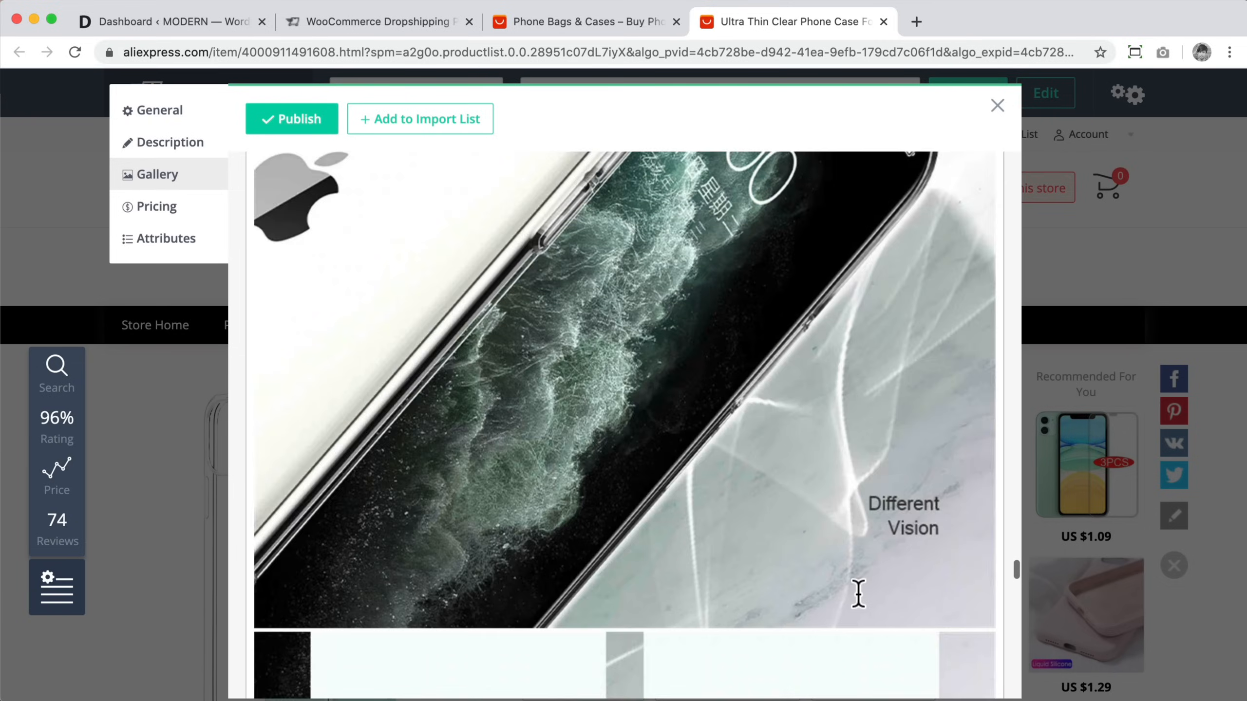
scroll(859, 595, "down", 15)
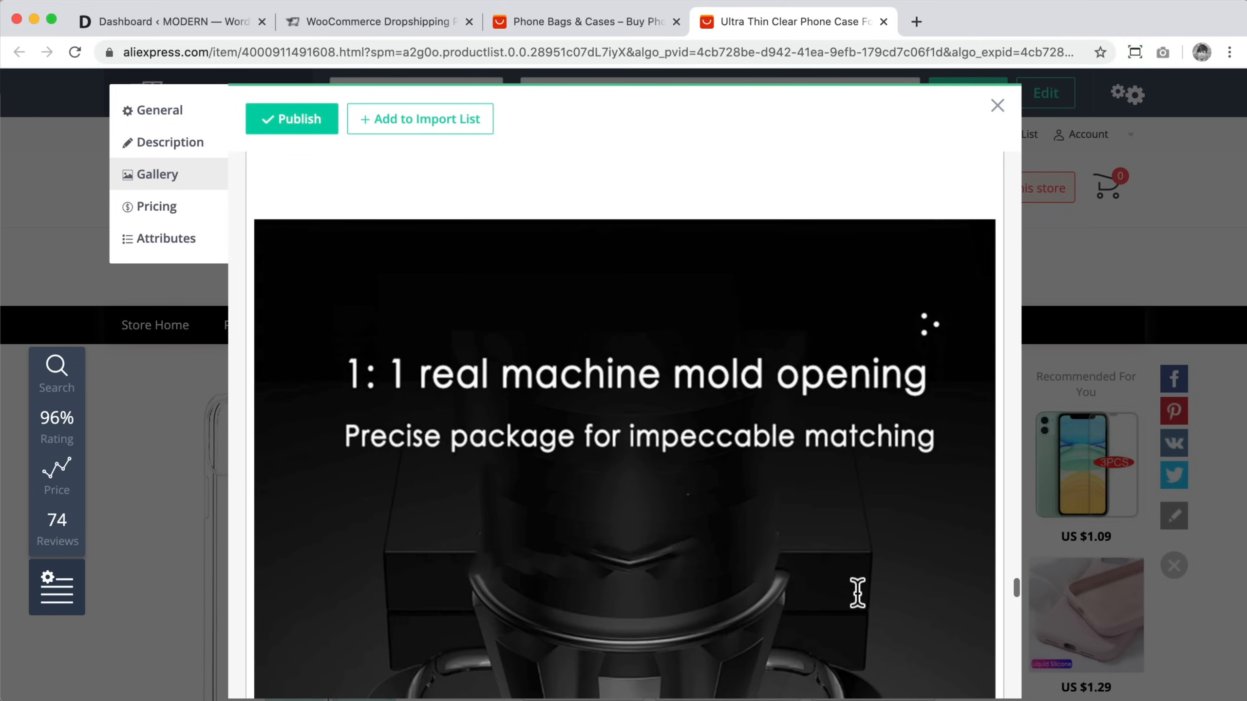
scroll(857, 595, "down", 15)
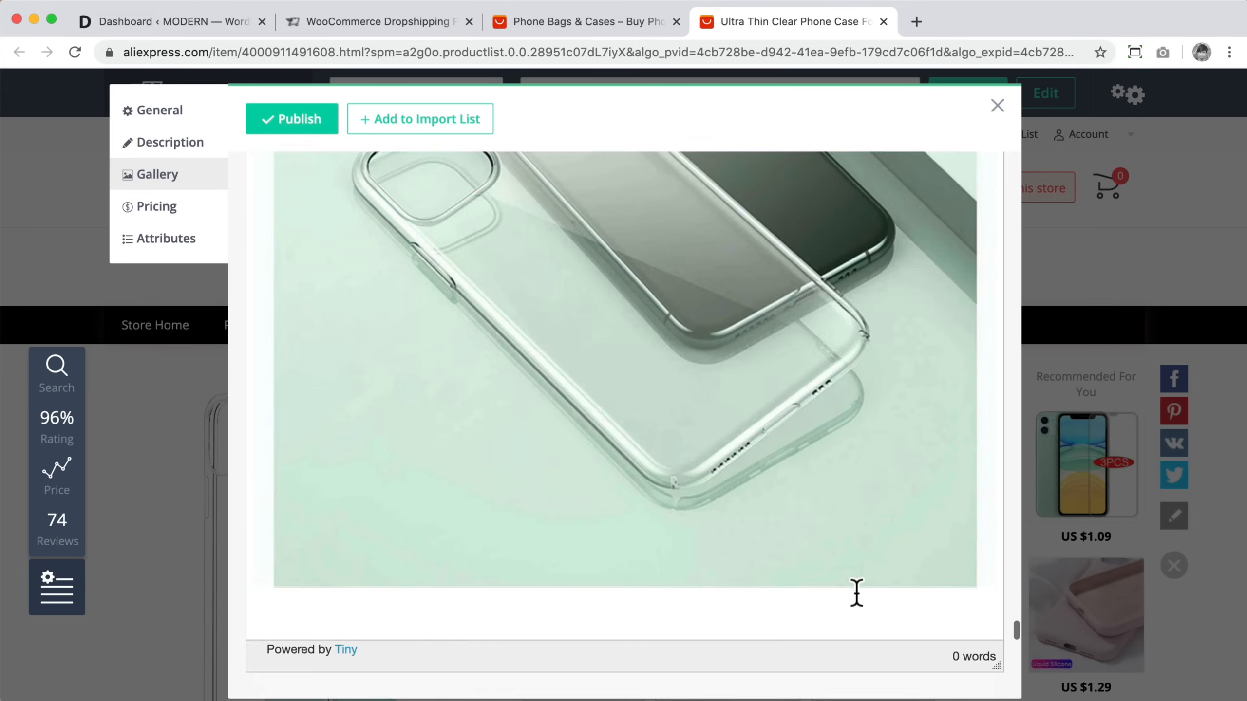
scroll(856, 594, "down", 10)
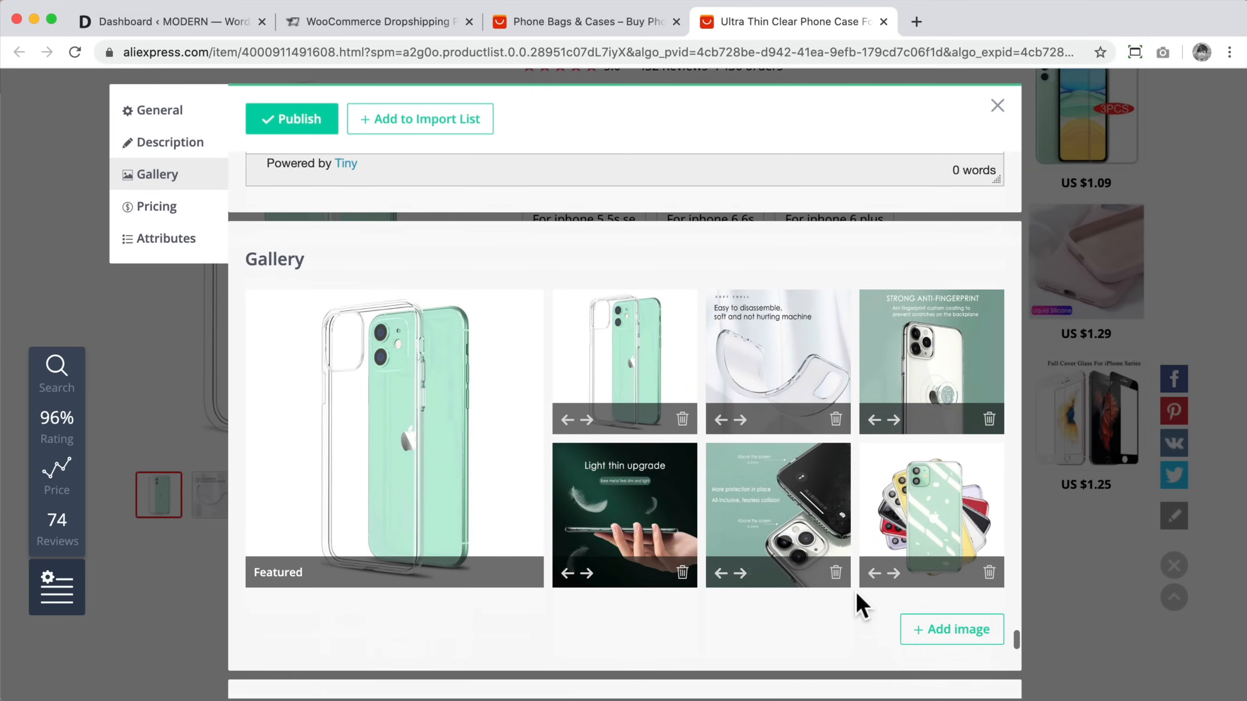
mouse_move(520, 560)
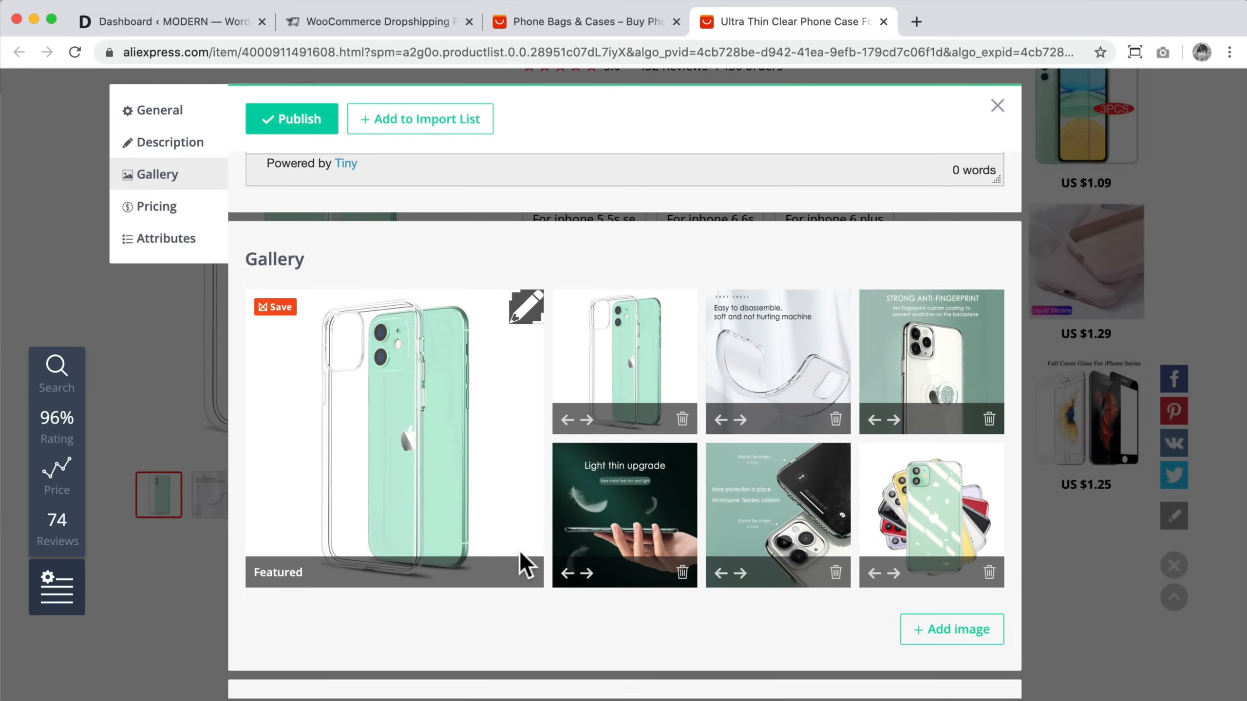
left_click(525, 308)
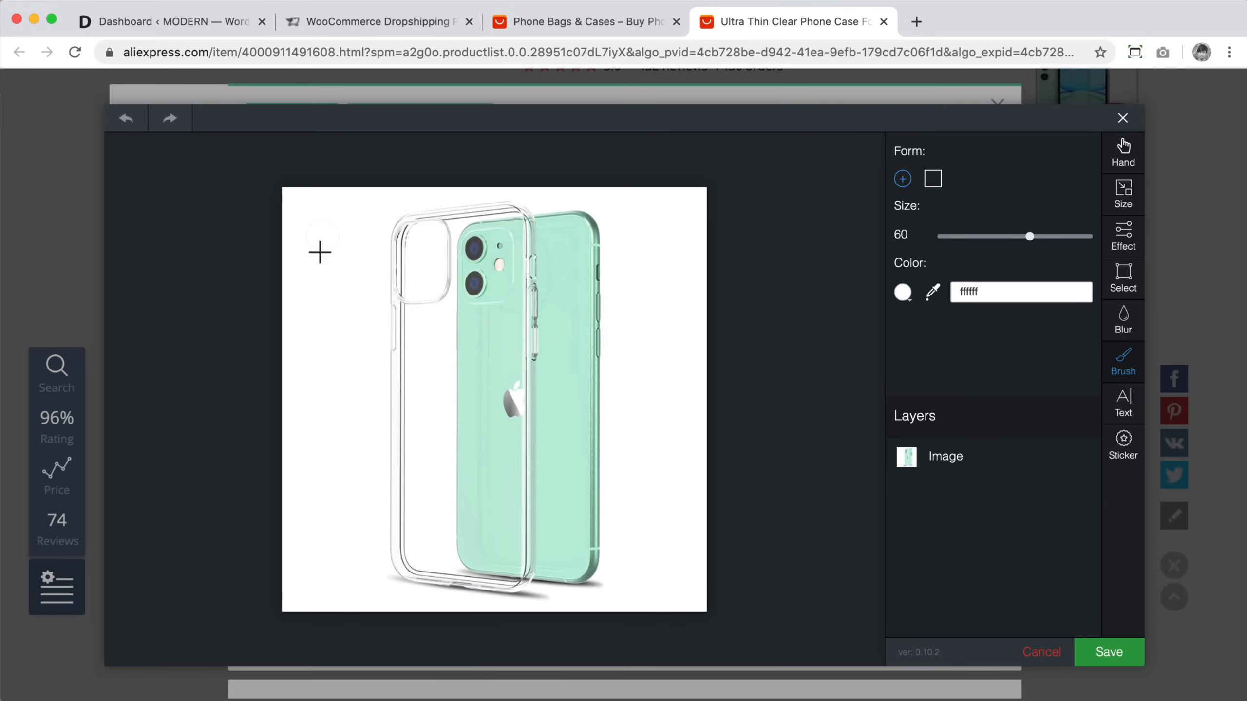
left_click(307, 232)
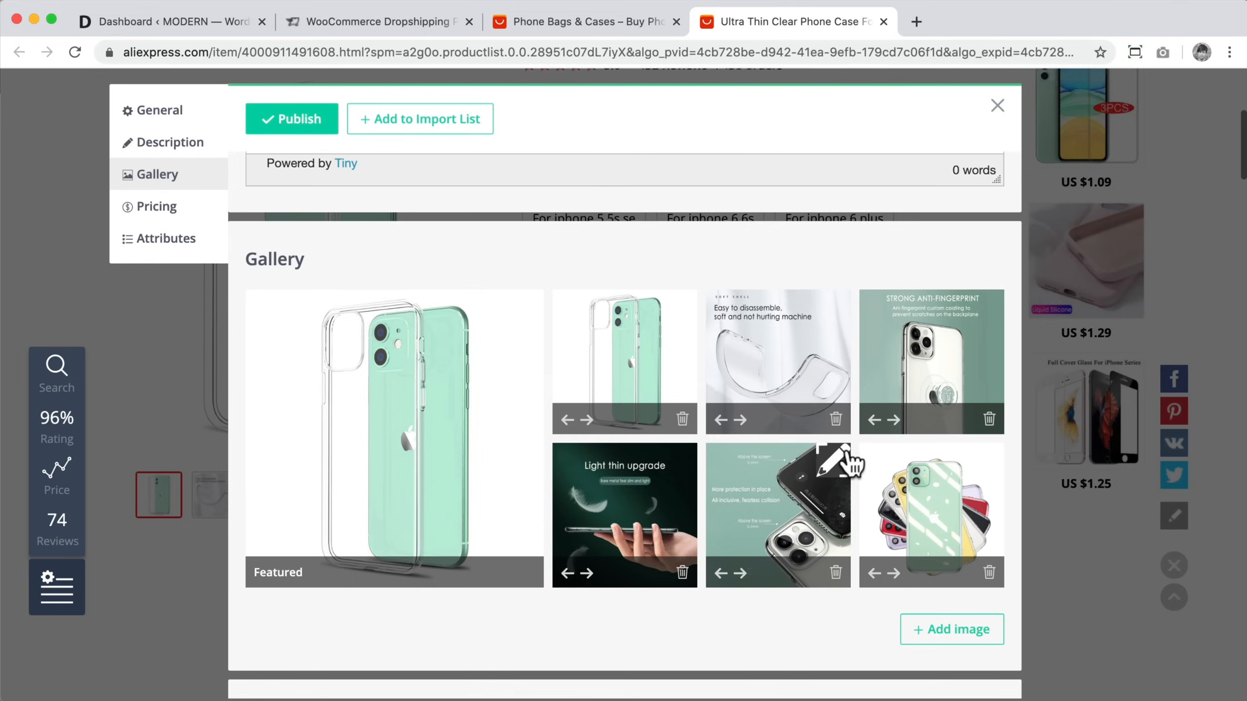
Step: Enable applying the pricing formula to all variations
scroll(848, 468, "down", 6)
scroll(743, 501, "down", 3)
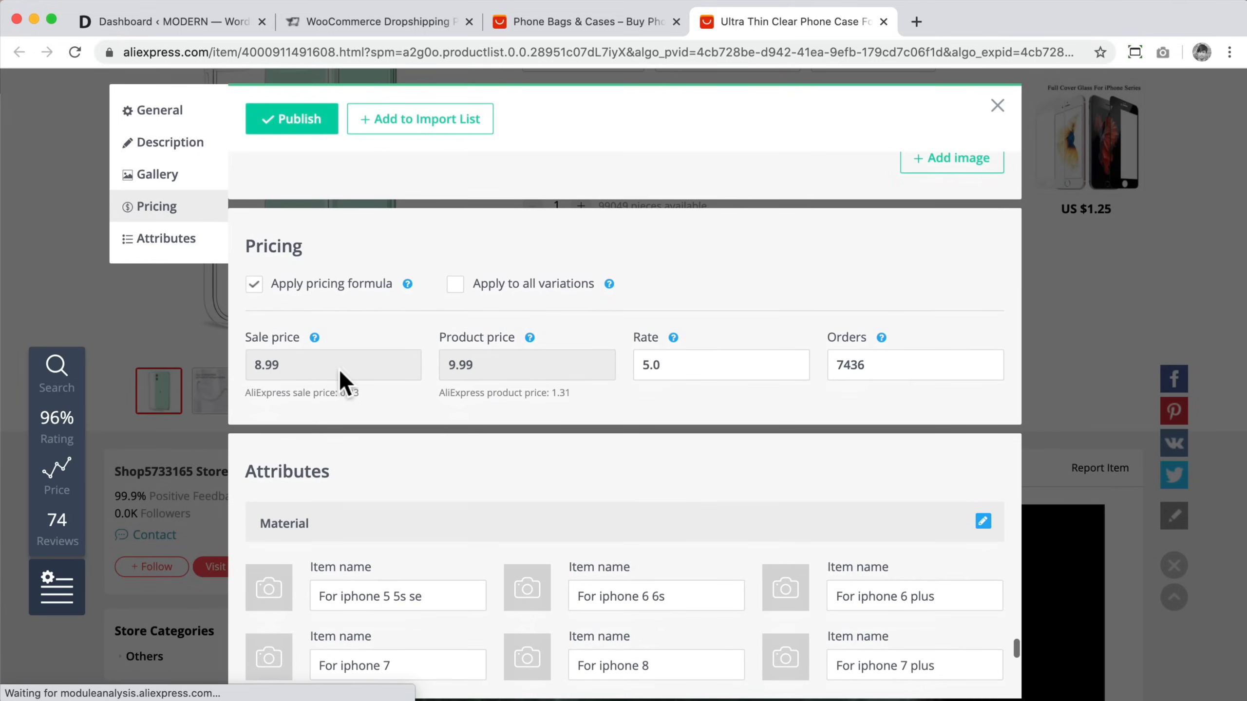
left_click(452, 285)
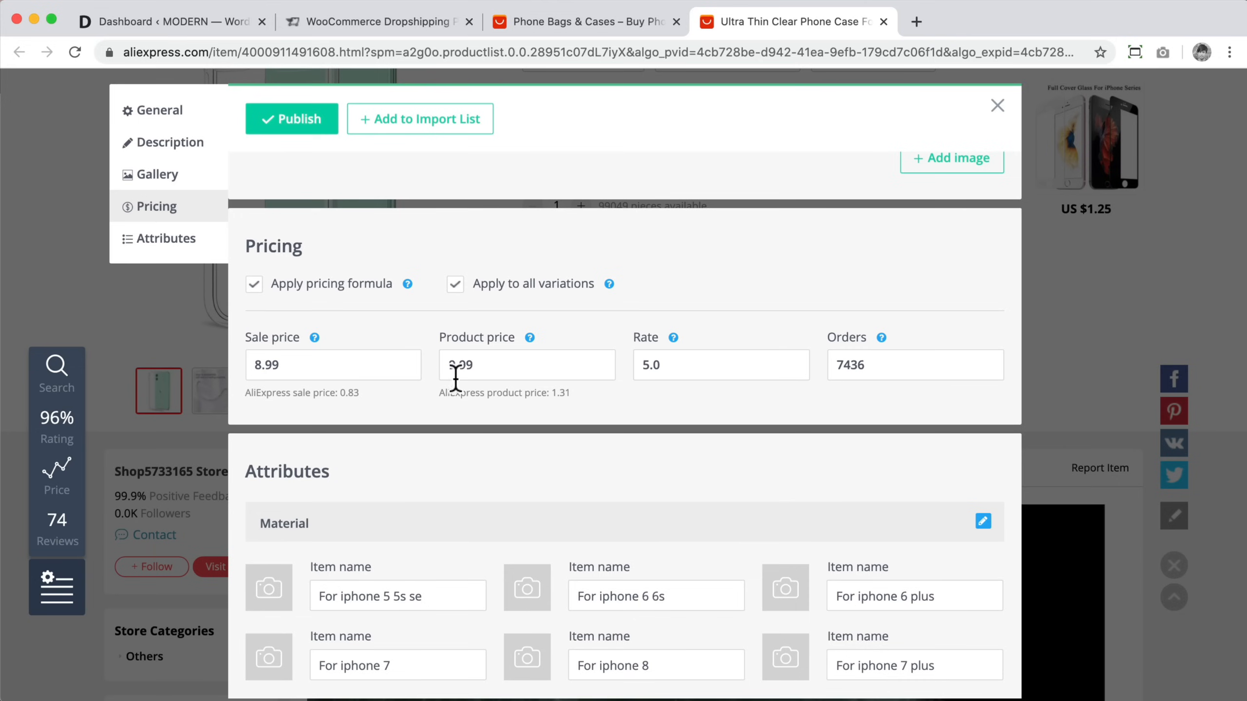
Step: Delete all item specifics except Type, Features and Compatible Brand
scroll(456, 378, "down", 7)
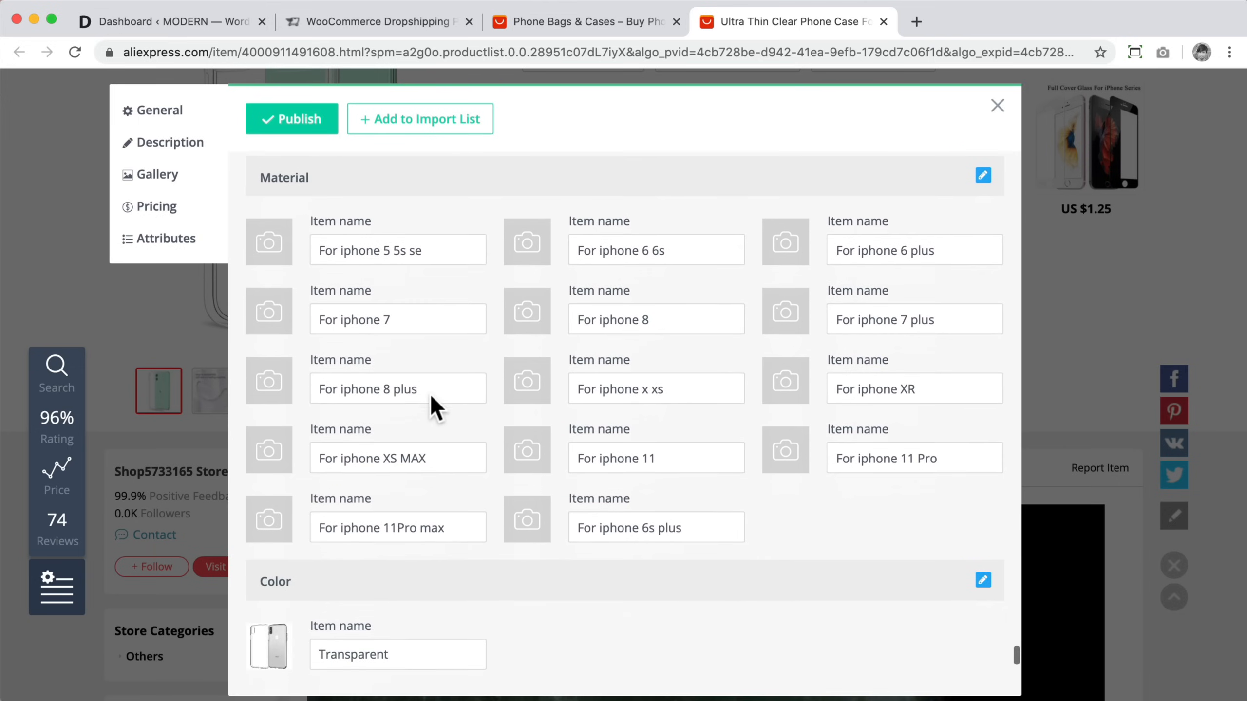
scroll(578, 403, "down", 3)
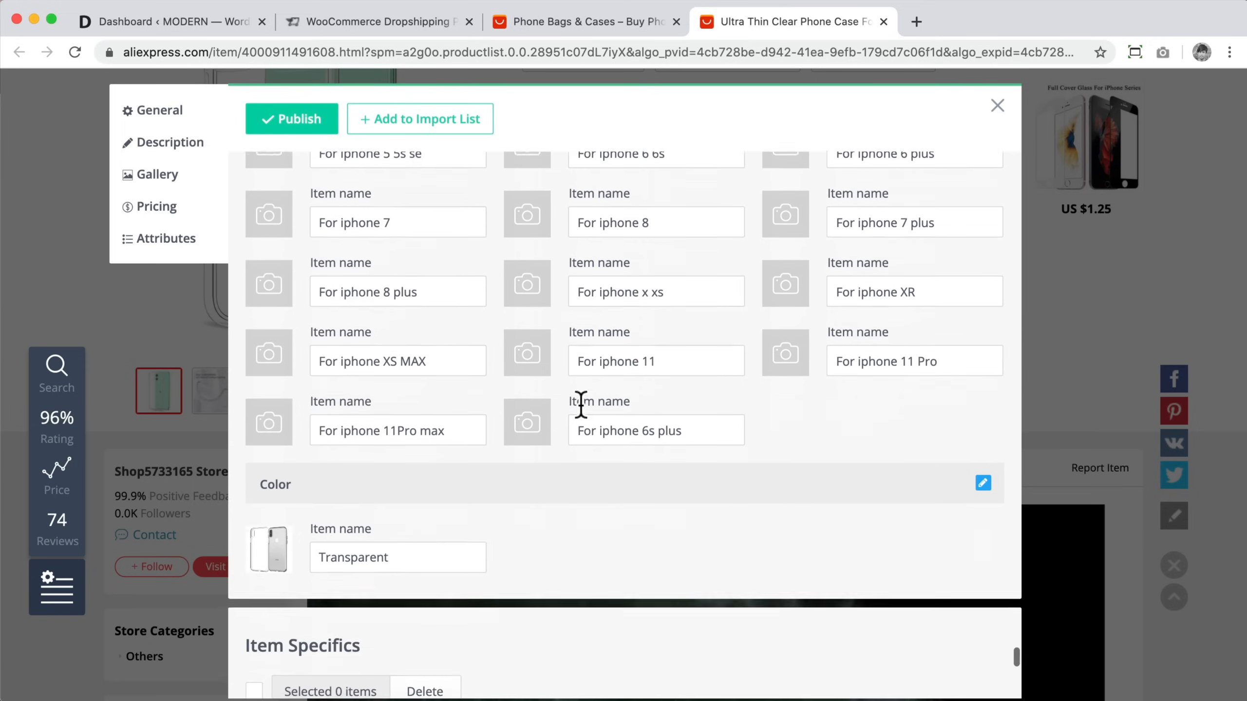
scroll(744, 386, "down", 15)
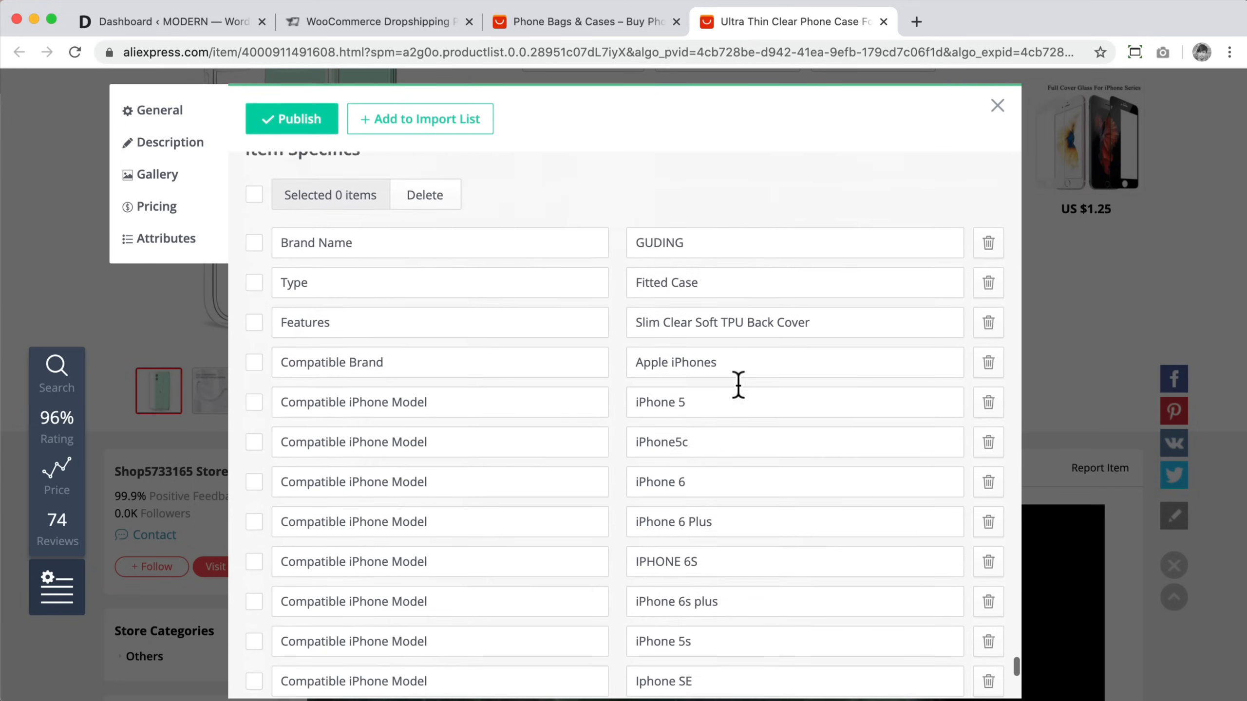
scroll(735, 390, "down", 12)
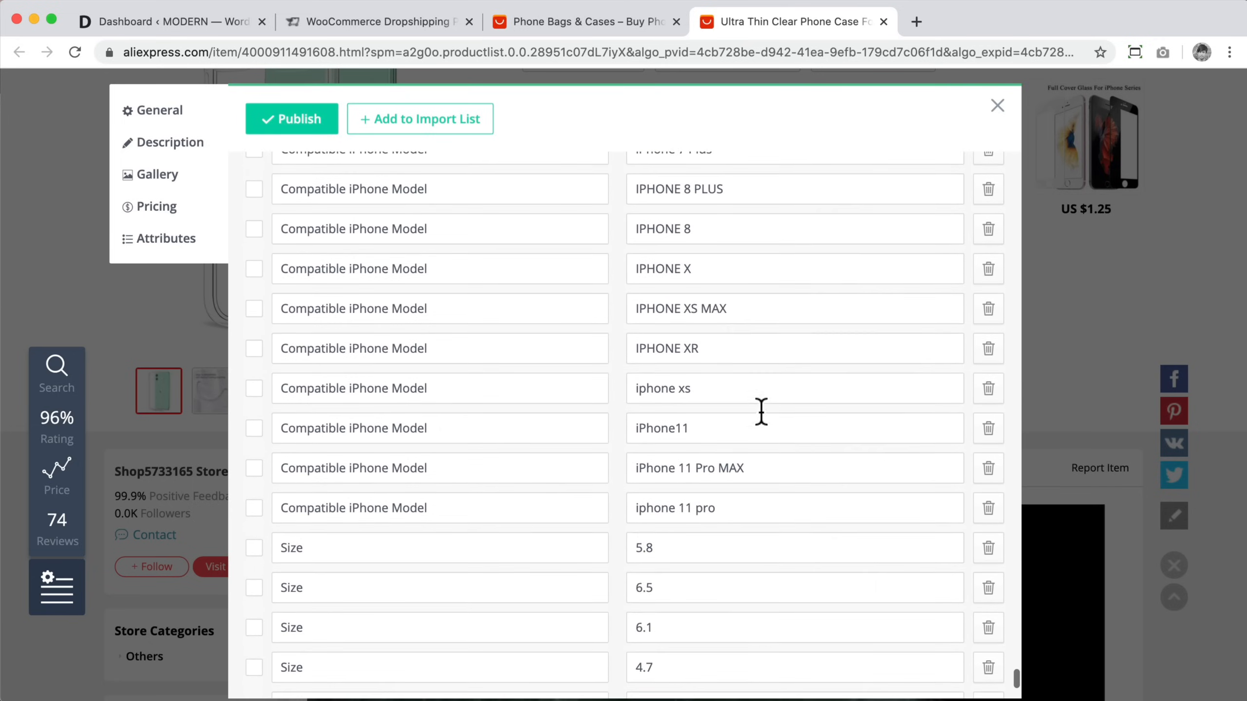
left_click(989, 529)
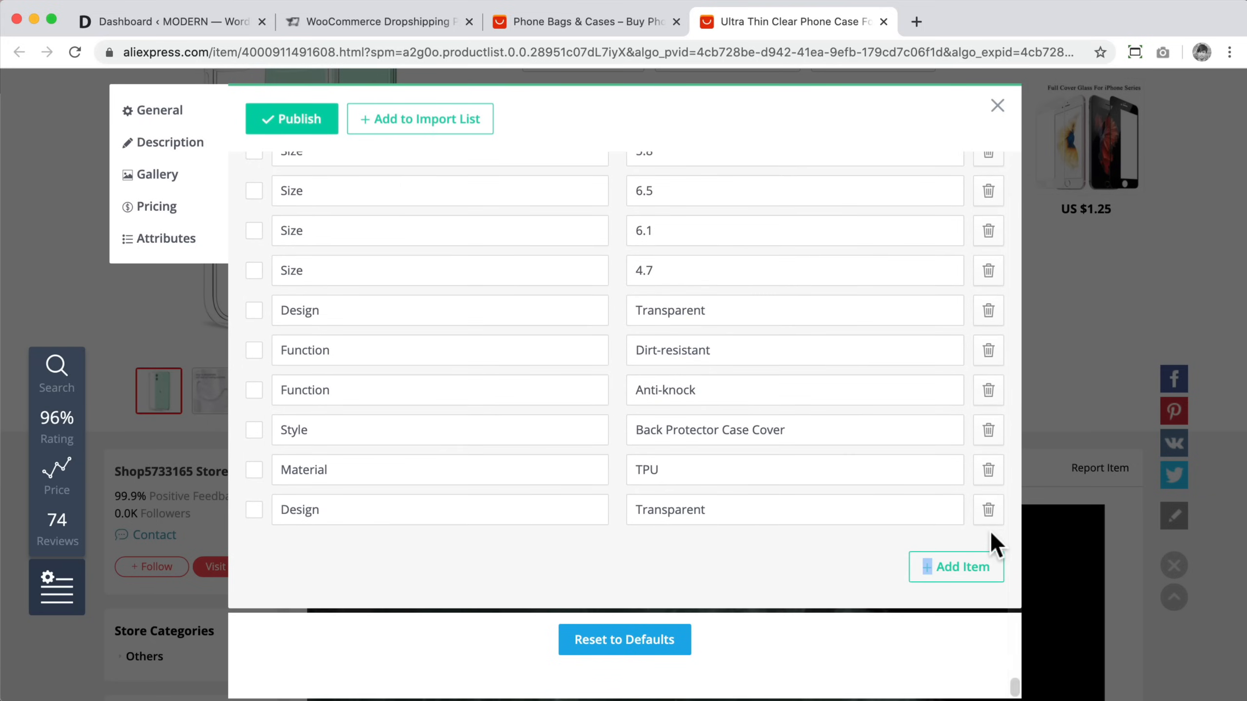
left_click(989, 520)
left_click(989, 518)
left_click(989, 518)
triple_click(989, 518)
triple_click(989, 518)
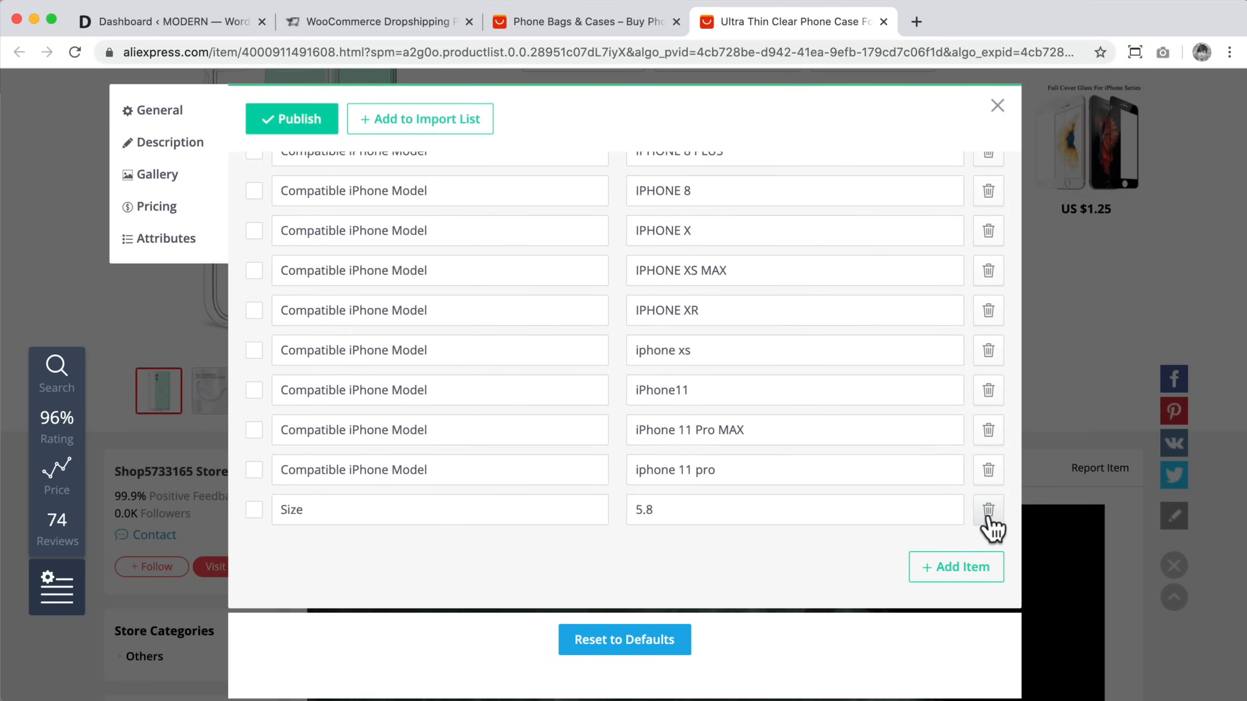
double_click(989, 518)
double_click(989, 518)
triple_click(989, 518)
triple_click(989, 518)
triple_click(989, 518)
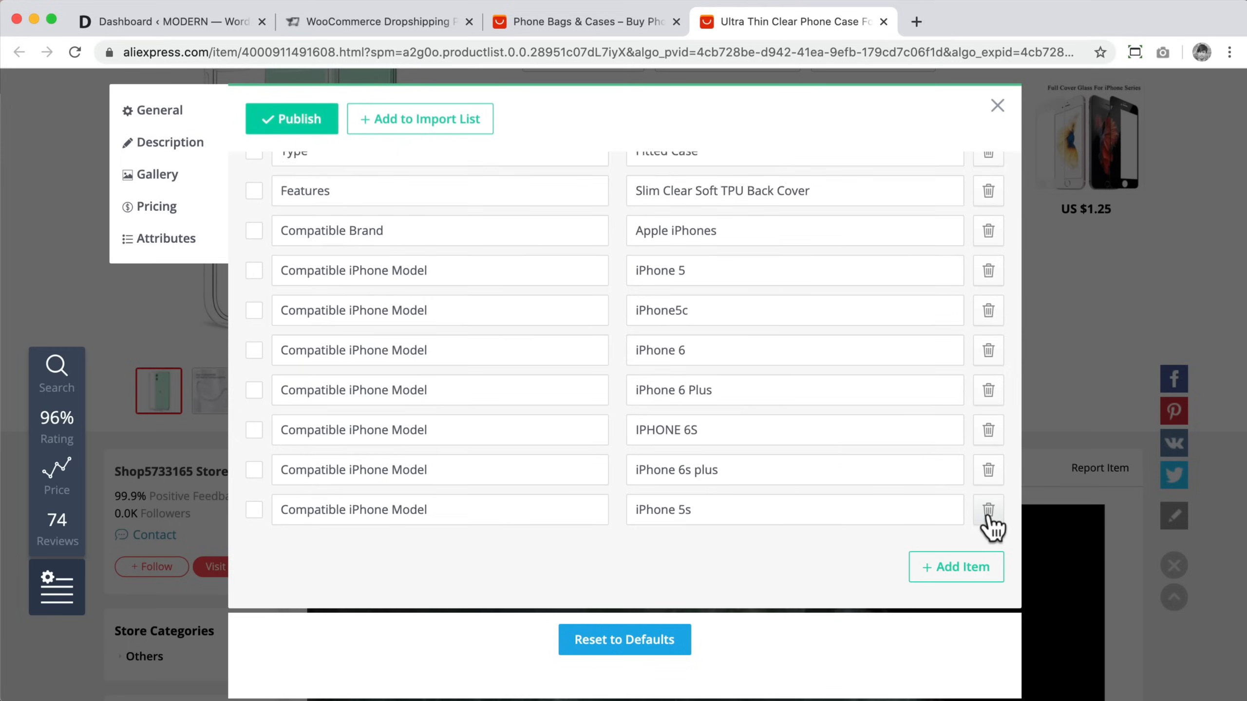
double_click(989, 518)
double_click(989, 519)
left_click(989, 518)
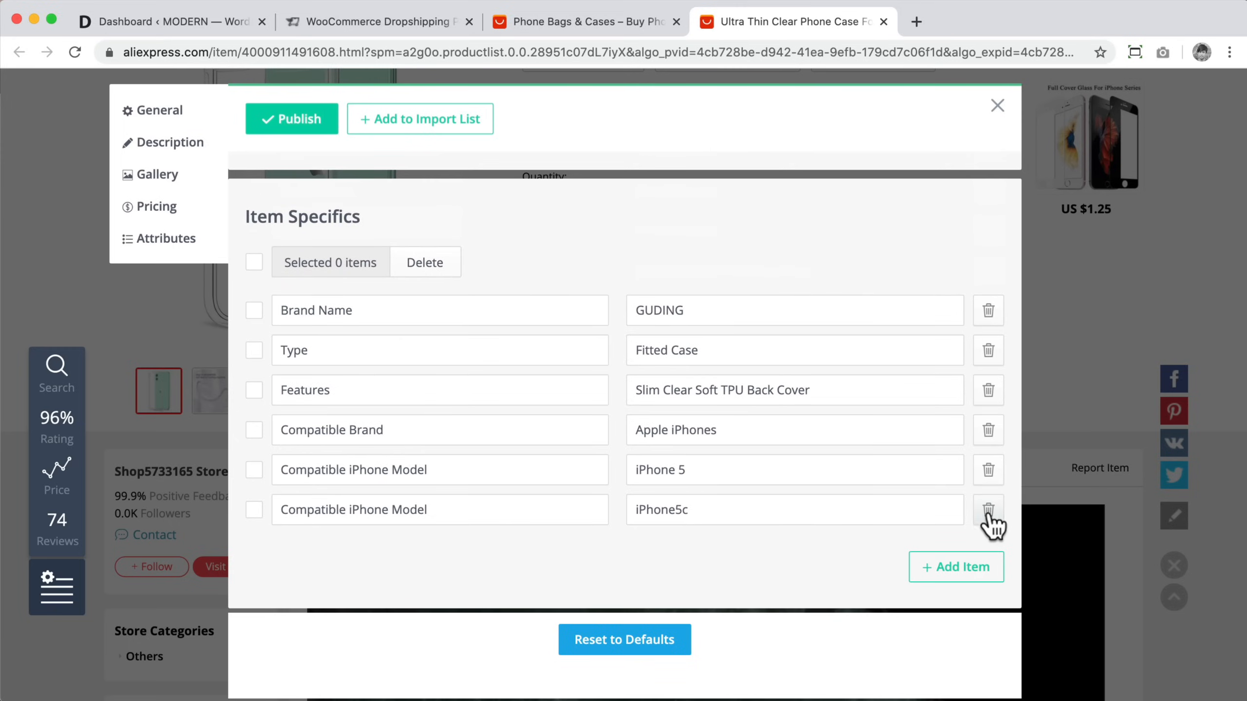
left_click(988, 310)
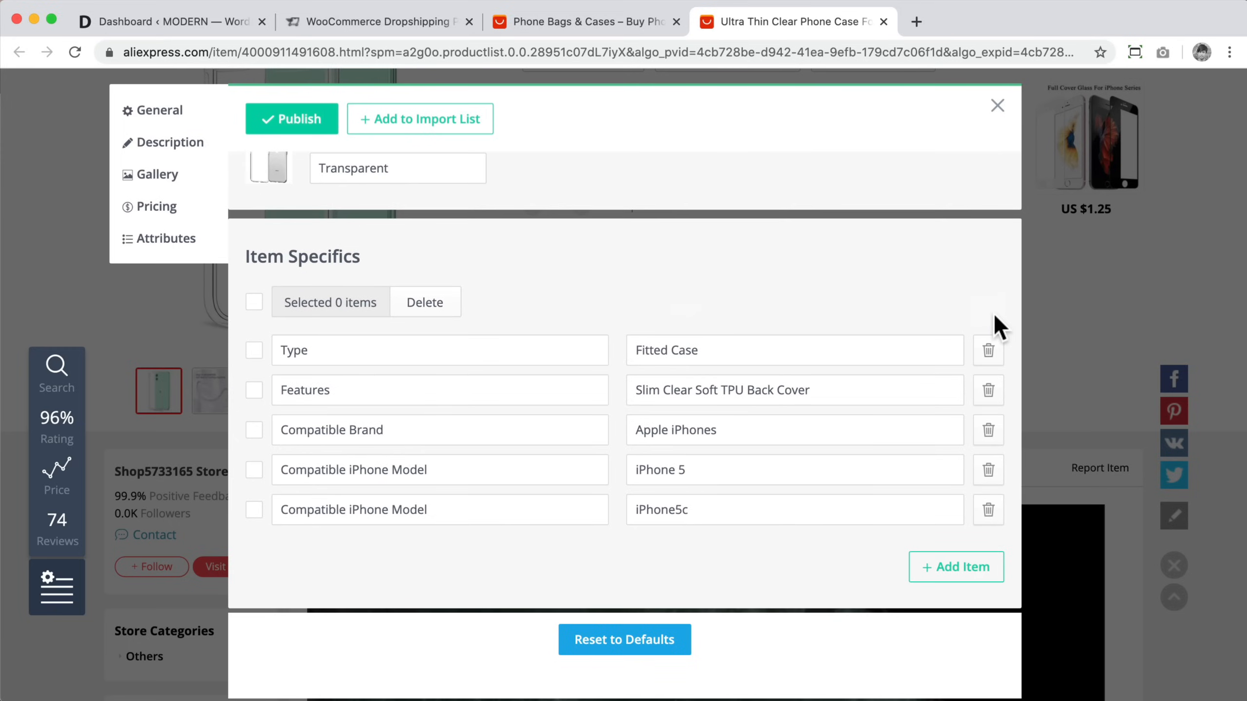
left_click(989, 514)
left_click(989, 513)
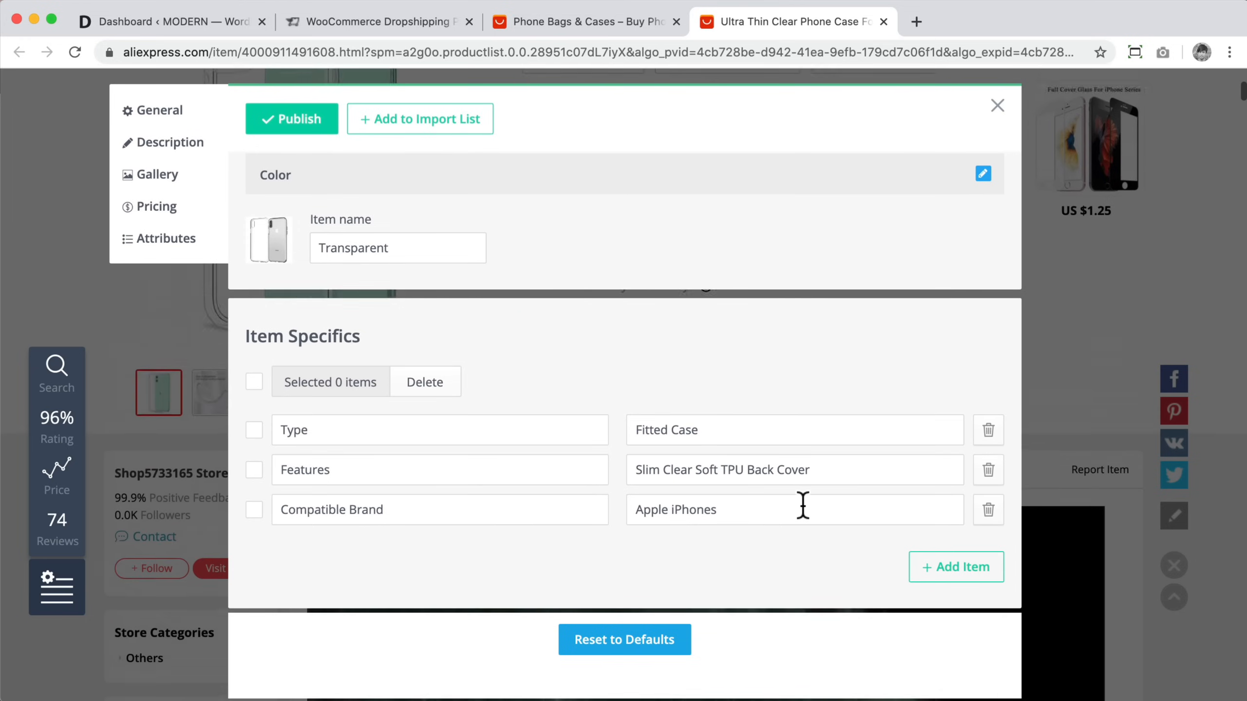
scroll(803, 506, "up", 20)
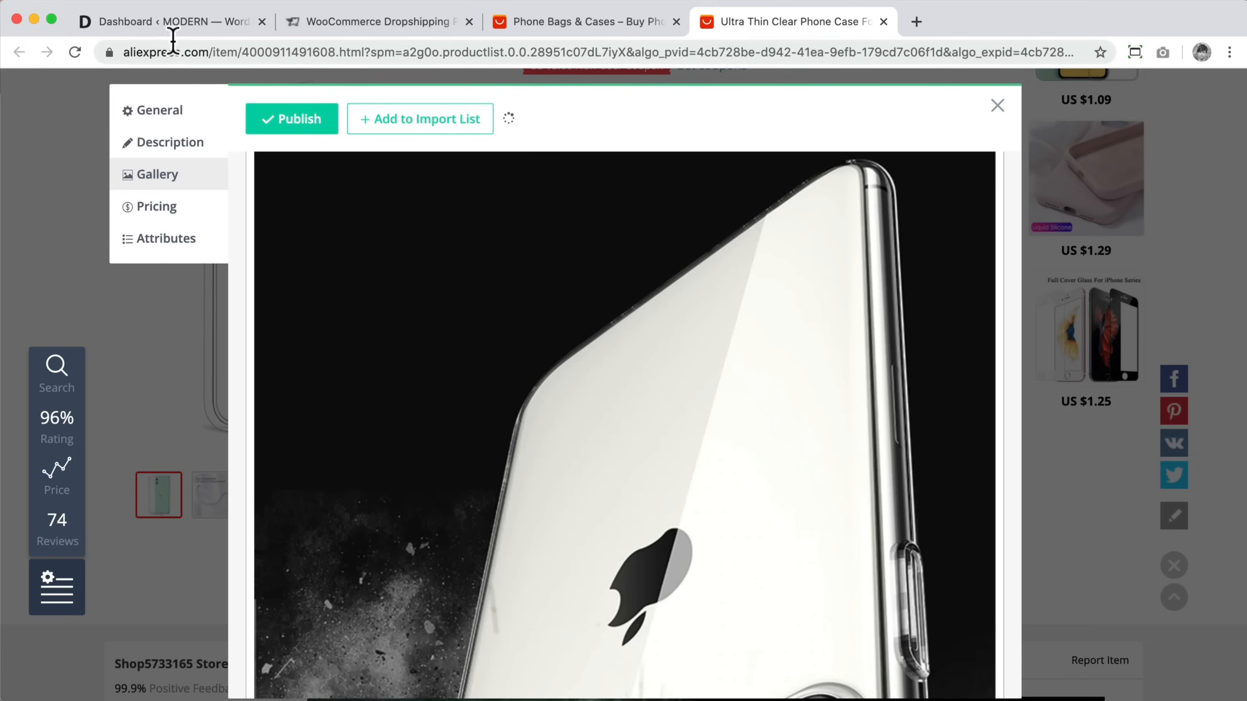
Step: Open the AliDropship Woo plugin checkout and apply the coupon code HOGAN, then return to the plugin page
left_click(183, 25)
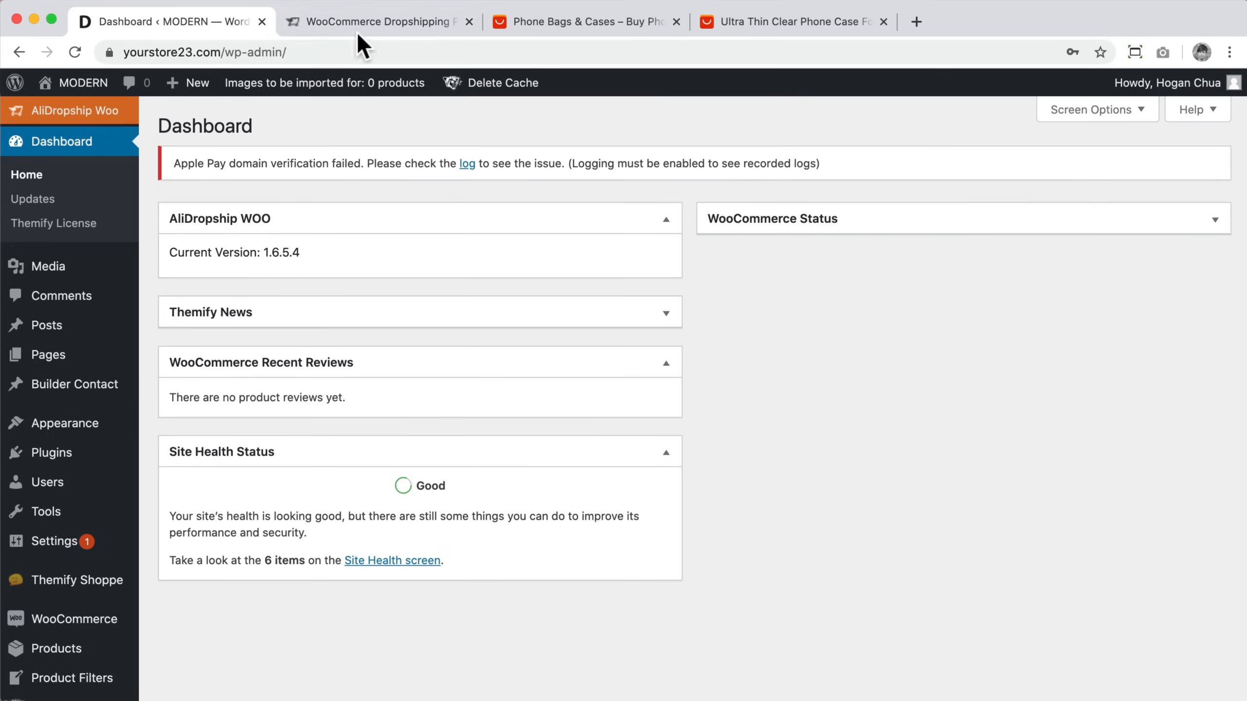
left_click(378, 27)
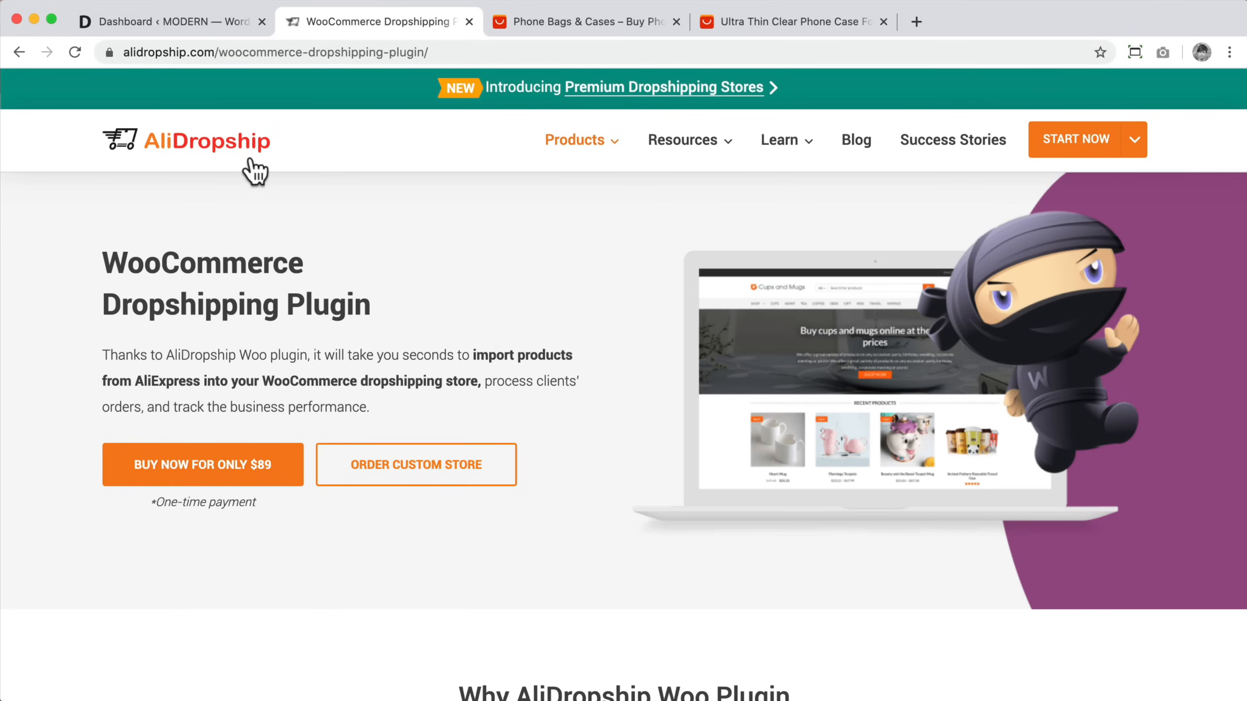
left_click(238, 474)
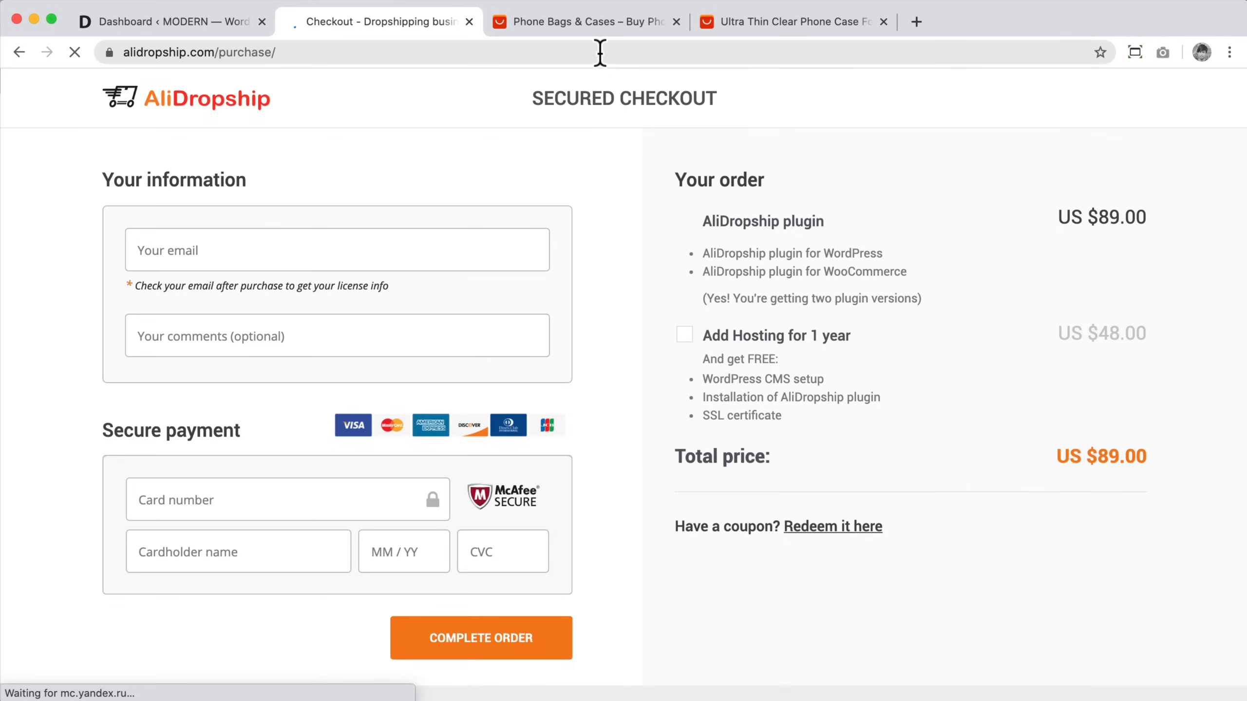
left_click(829, 526)
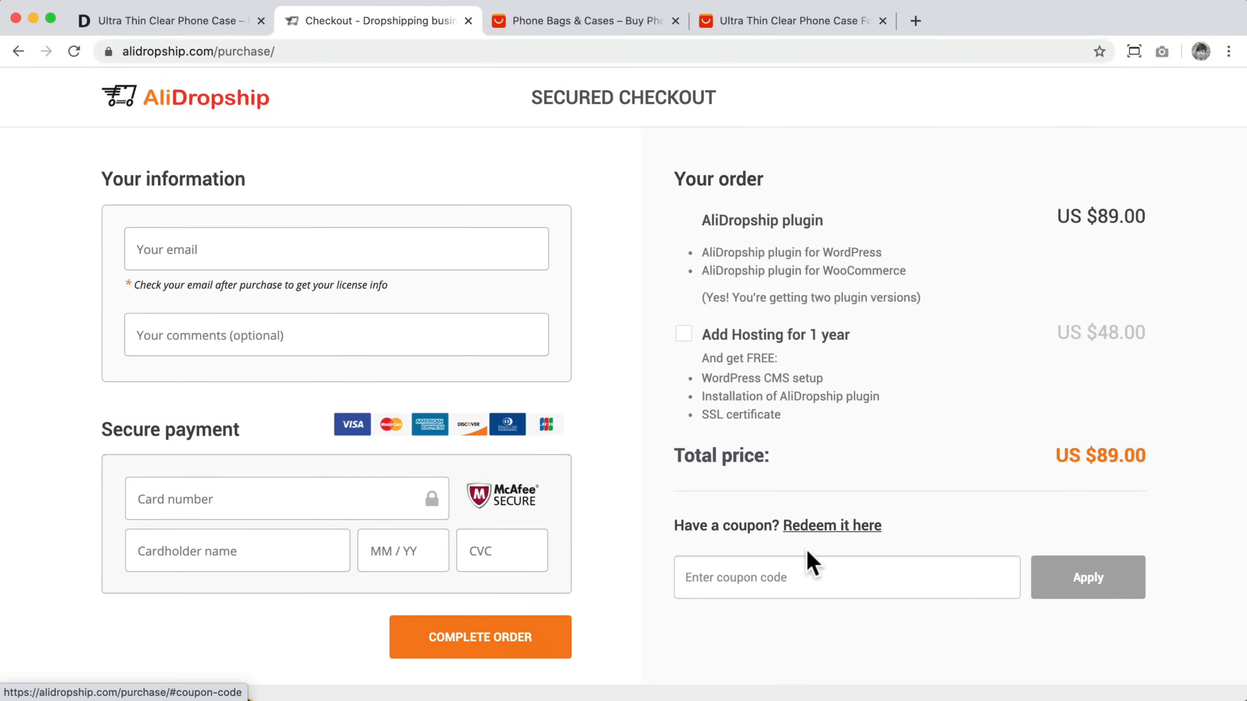
left_click(777, 575)
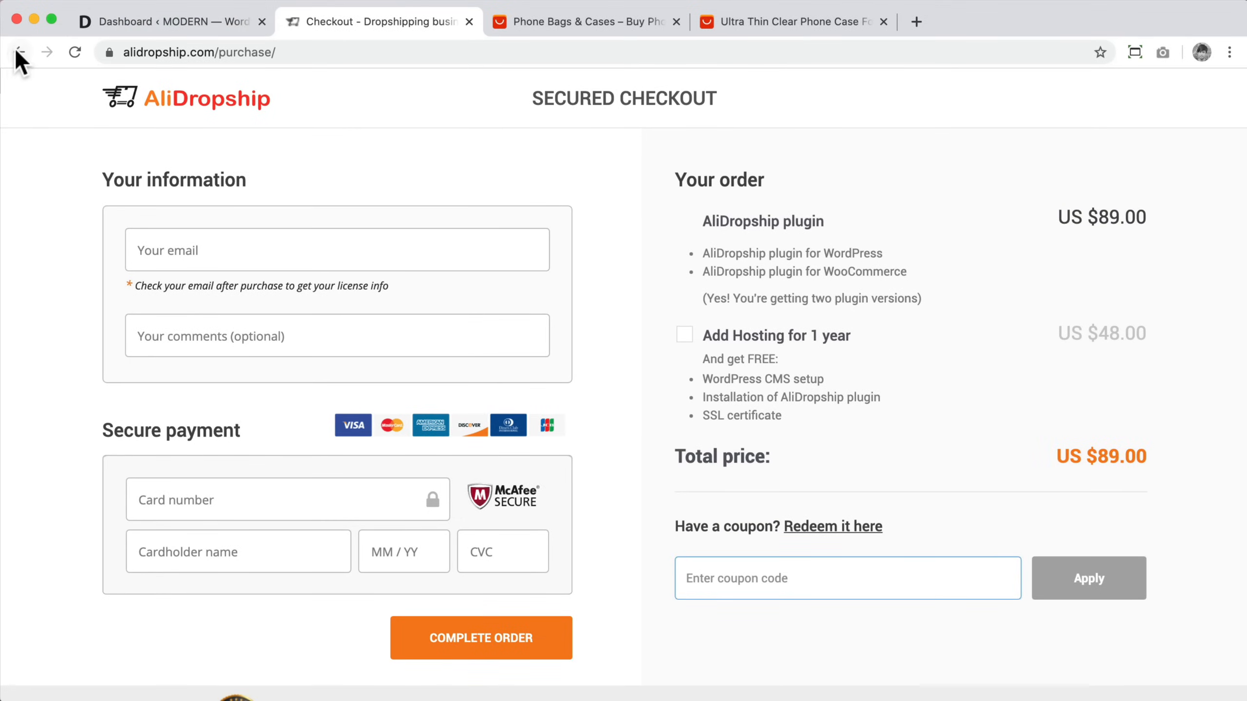
left_click(20, 53)
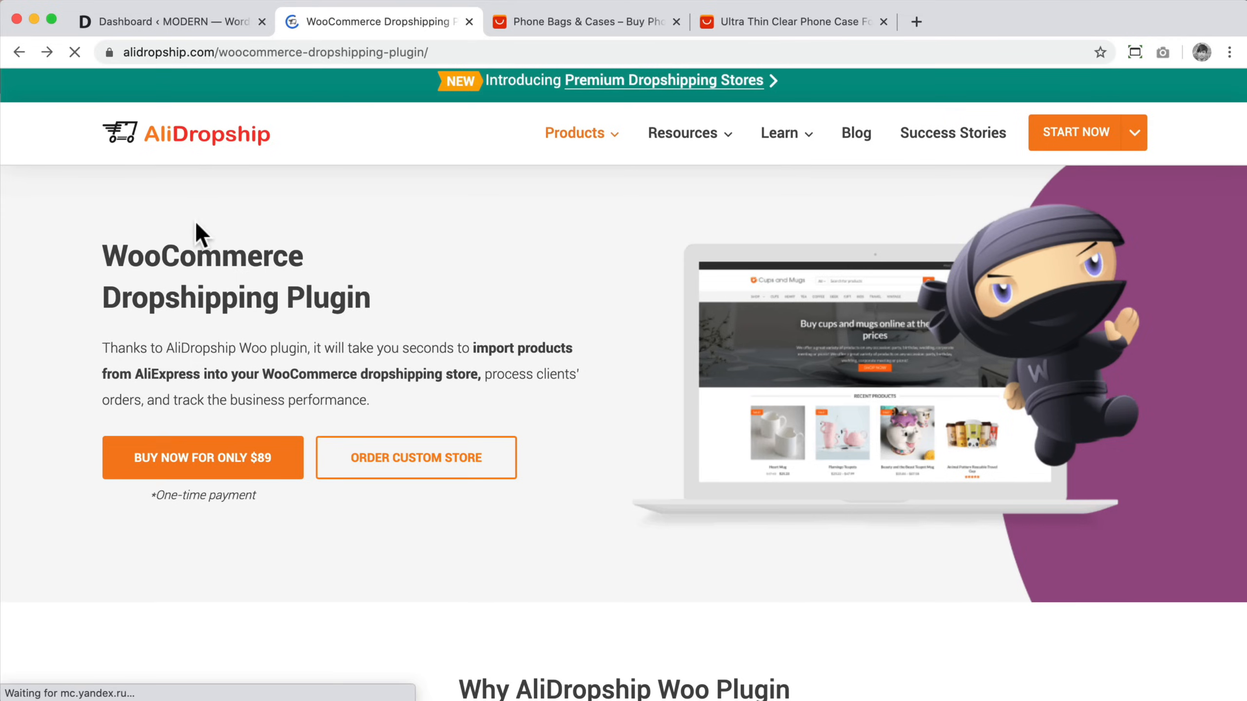
left_click_drag(111, 251, 390, 302)
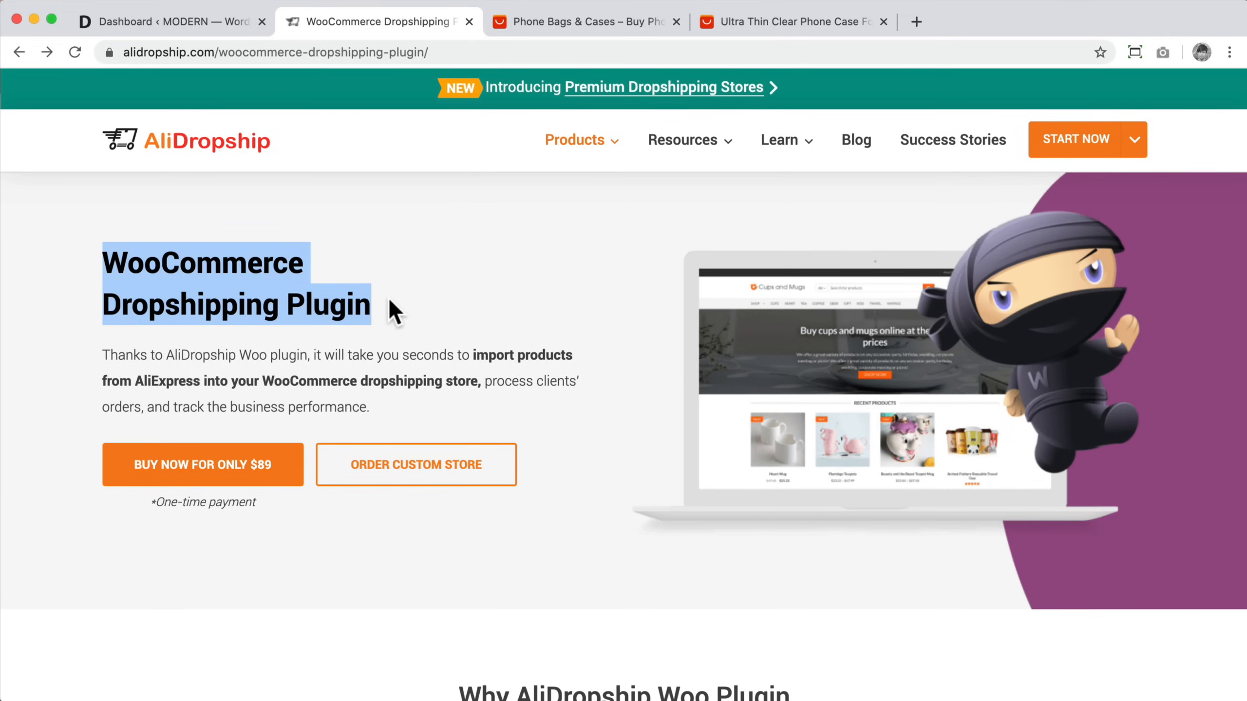
mouse_move(582, 145)
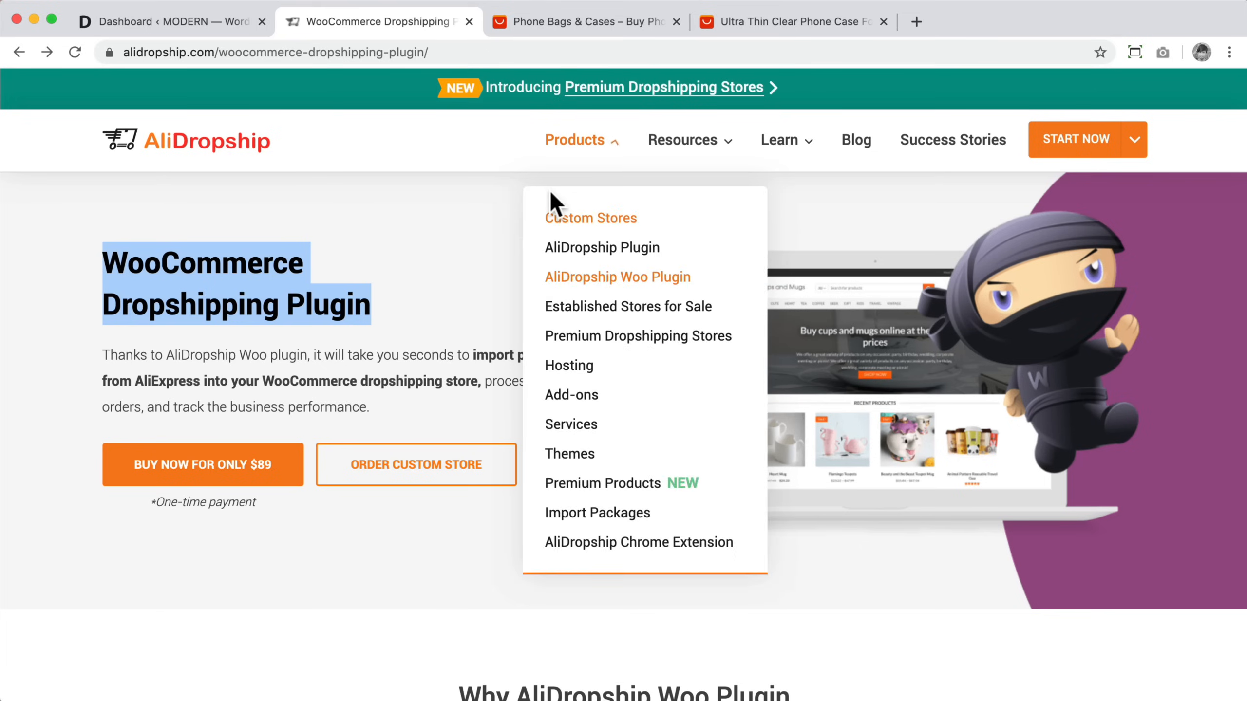
Step: Visit the store from the dashboard and filter the shop by the Electronics category
left_click(172, 24)
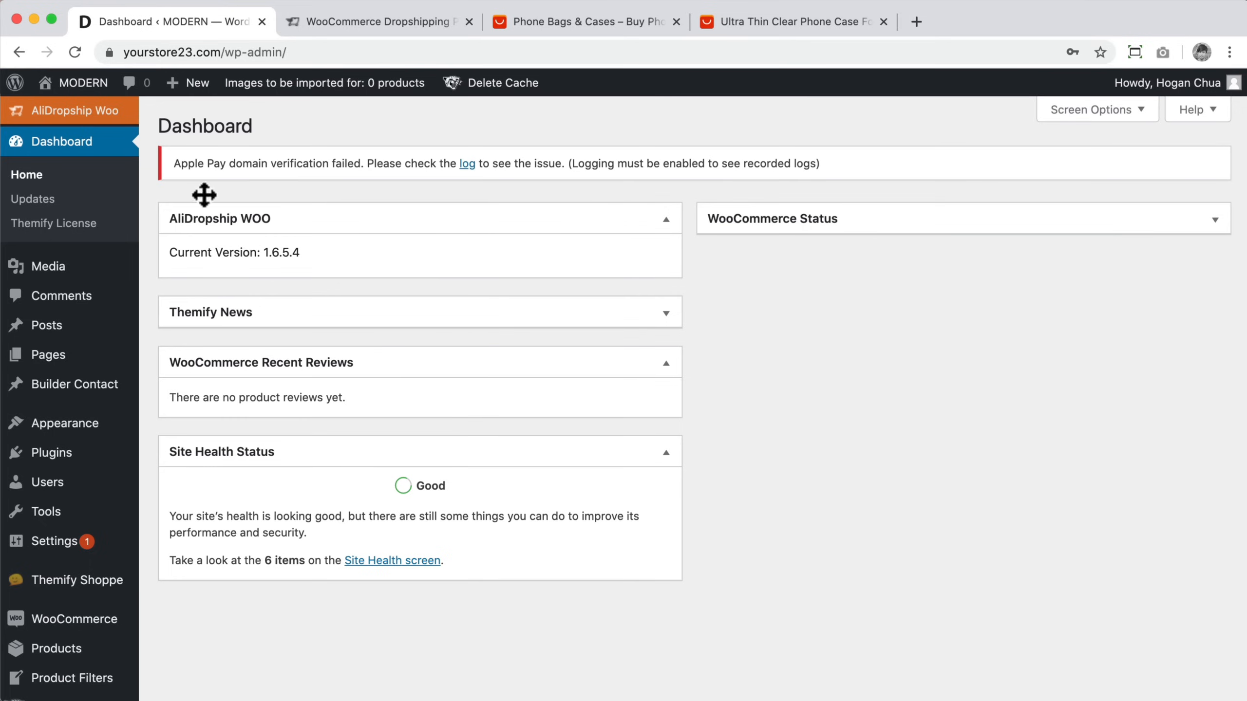
mouse_move(58, 84)
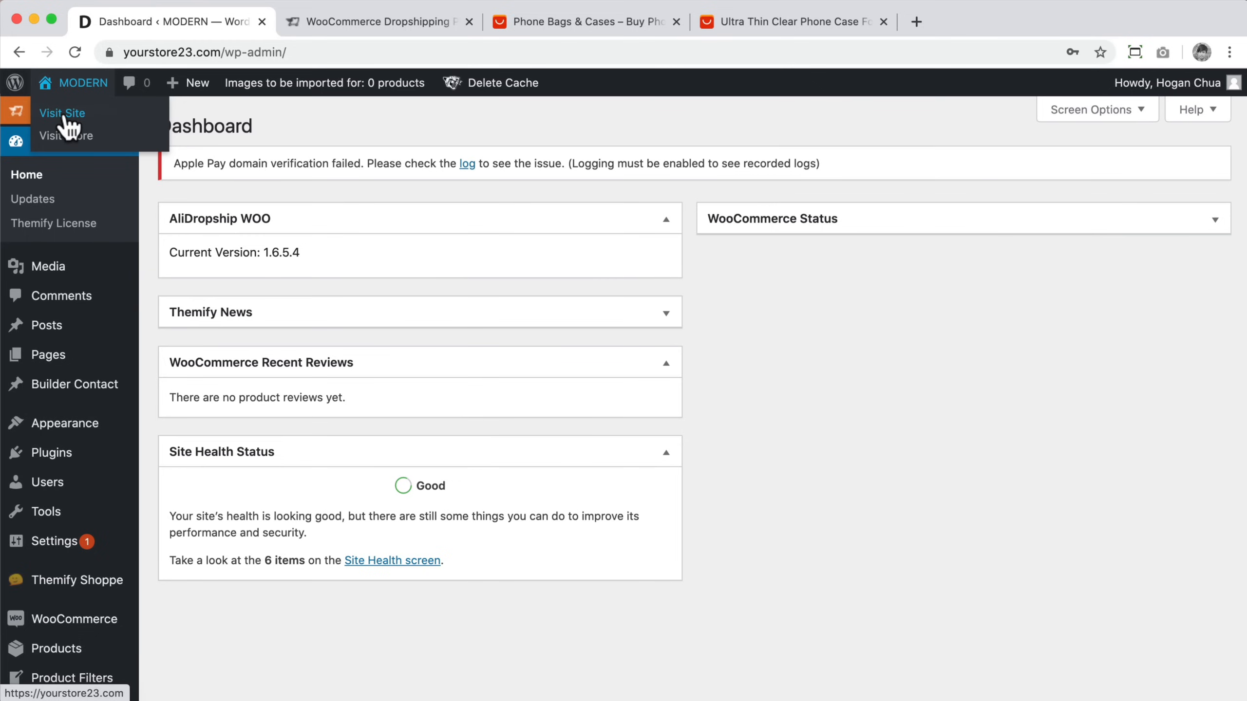
left_click(70, 137)
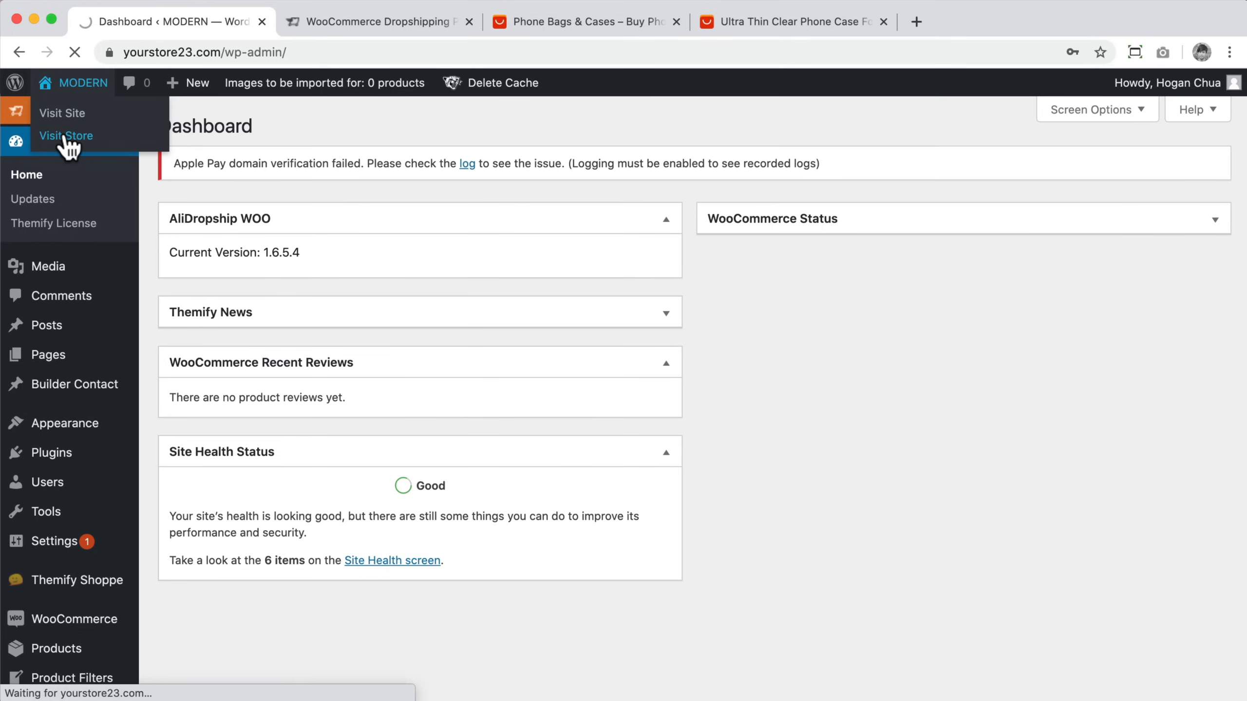
left_click(131, 511)
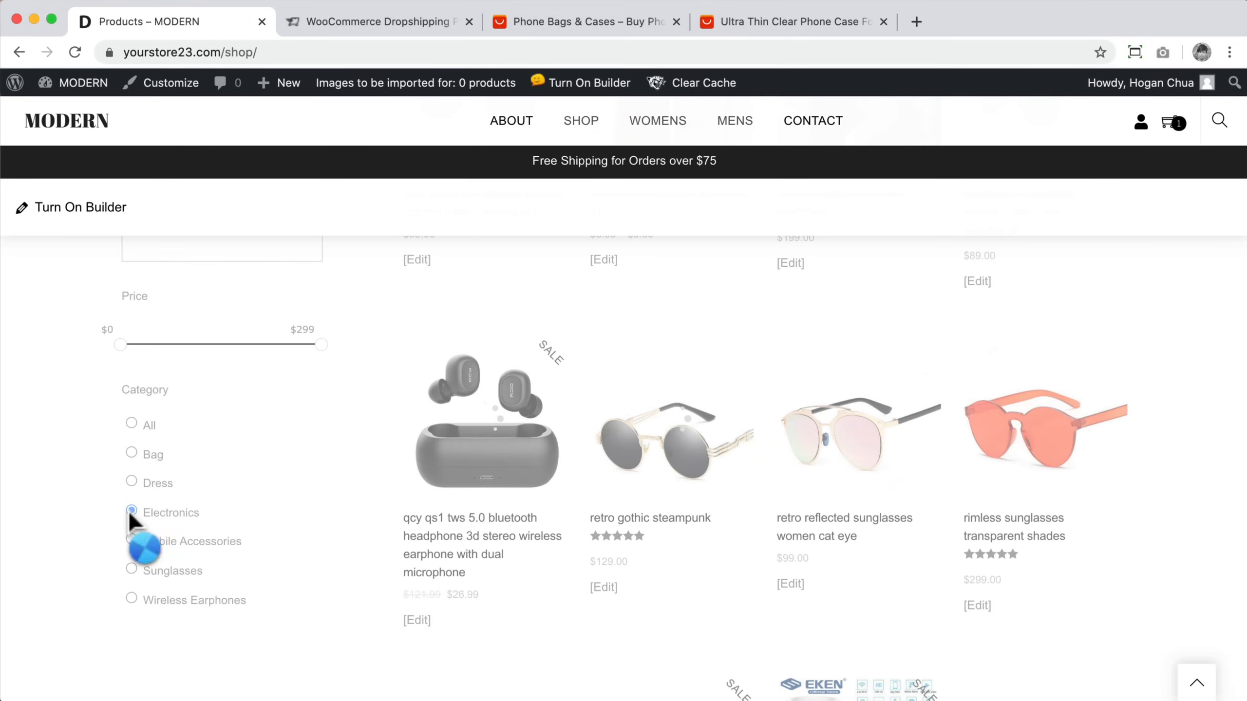
scroll(1129, 398, "down", 6)
scroll(1127, 387, "up", 7)
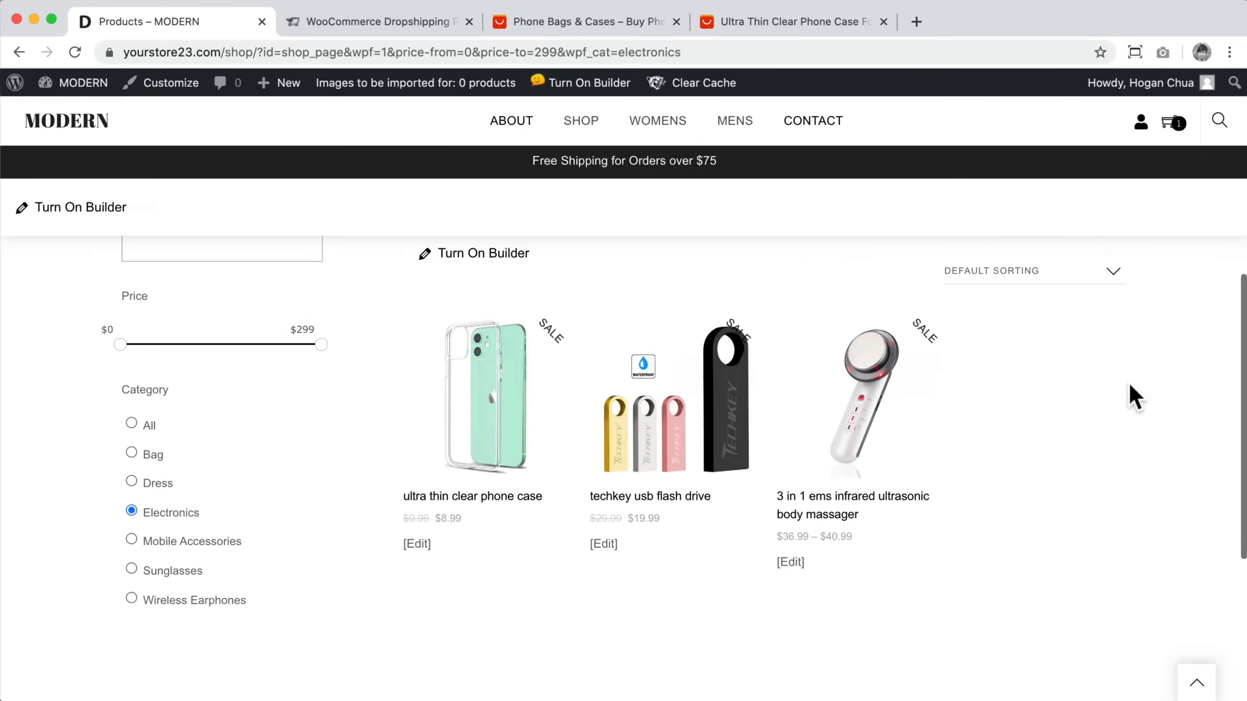
Step: Open the ultra thin clear phone case product page and scroll through its options and details
left_click(491, 421)
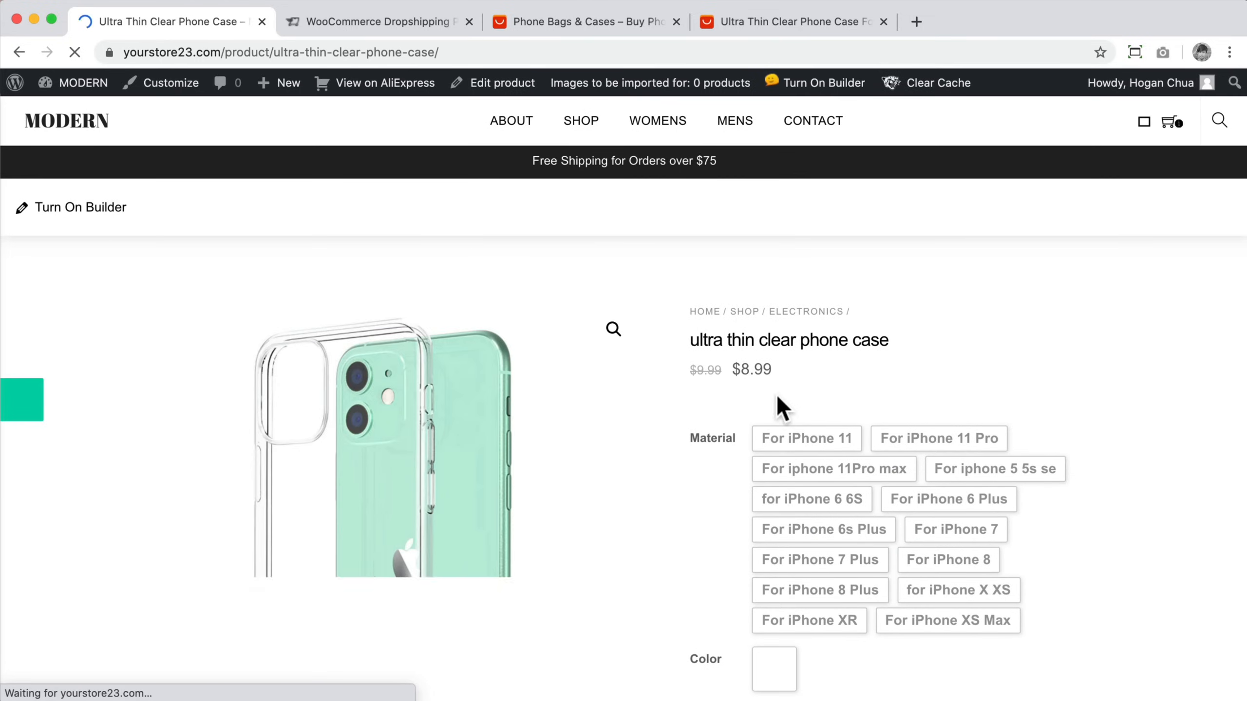
scroll(781, 412, "down", 2)
scroll(784, 422, "down", 5)
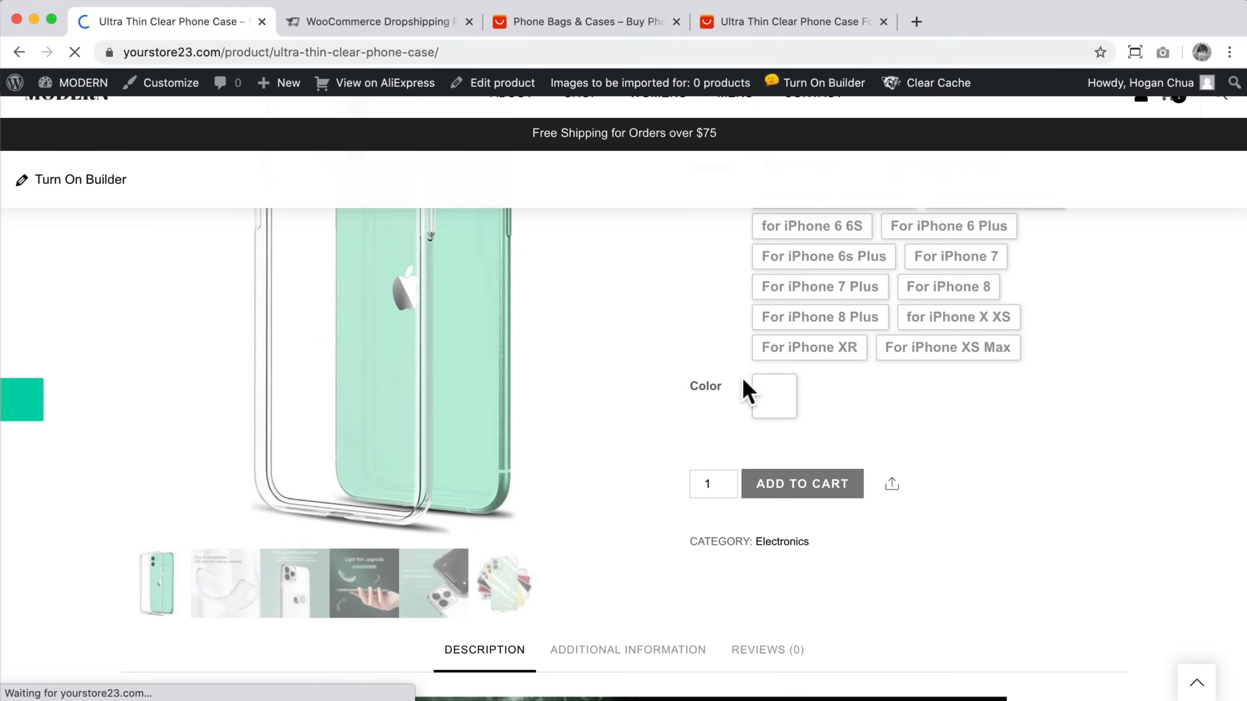
scroll(742, 384, "down", 15)
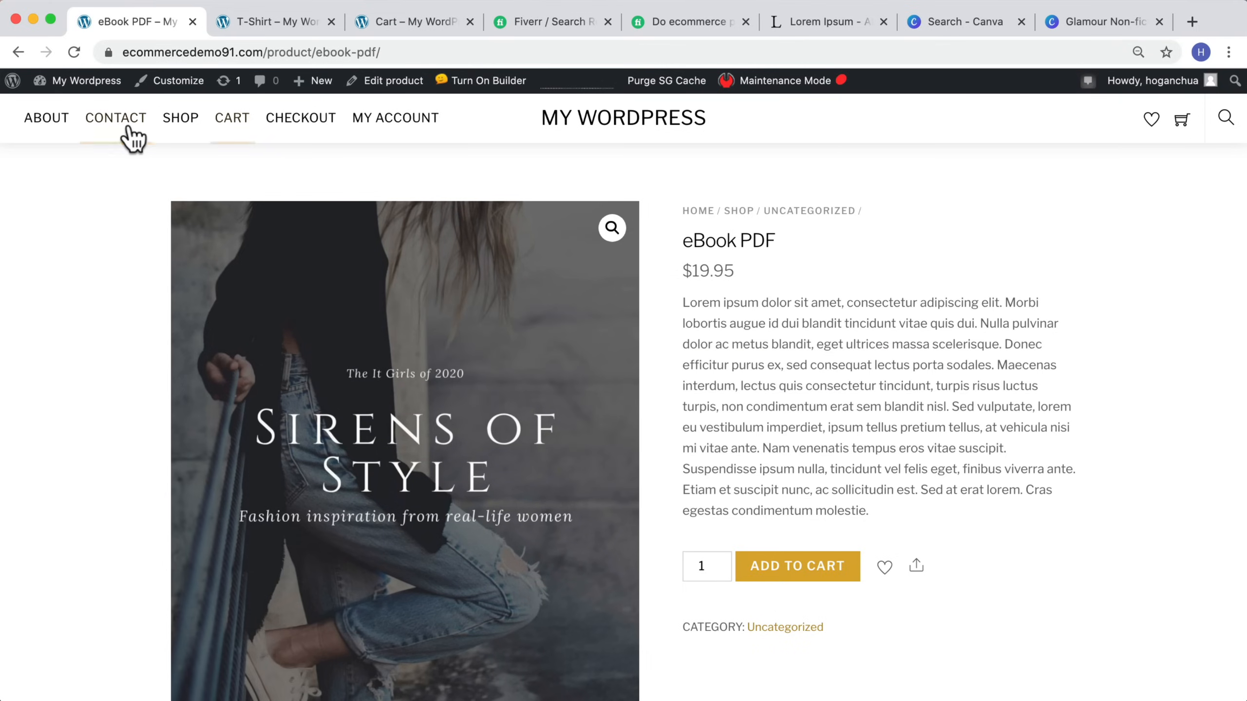
Step: Browse the demo store's shop listing and the Baby Cam product page
left_click(198, 132)
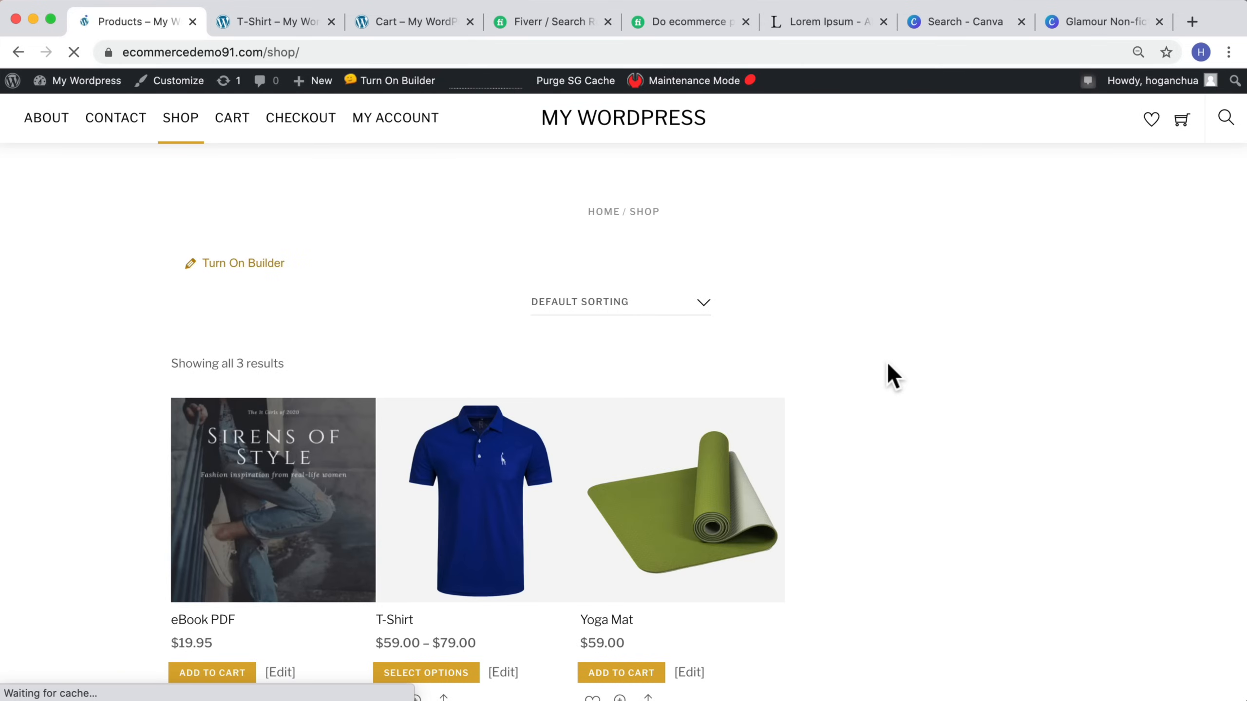
scroll(315, 415, "down", 2)
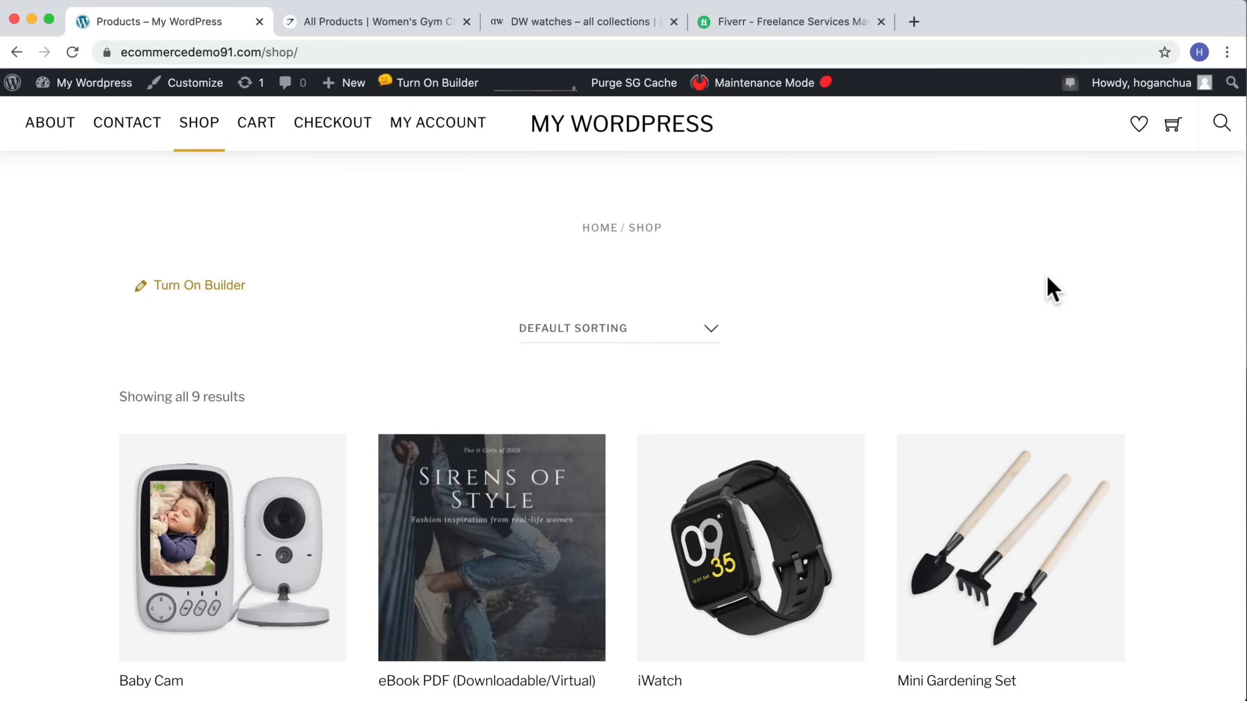
scroll(1047, 278, "down", 12)
scroll(1046, 280, "up", 5)
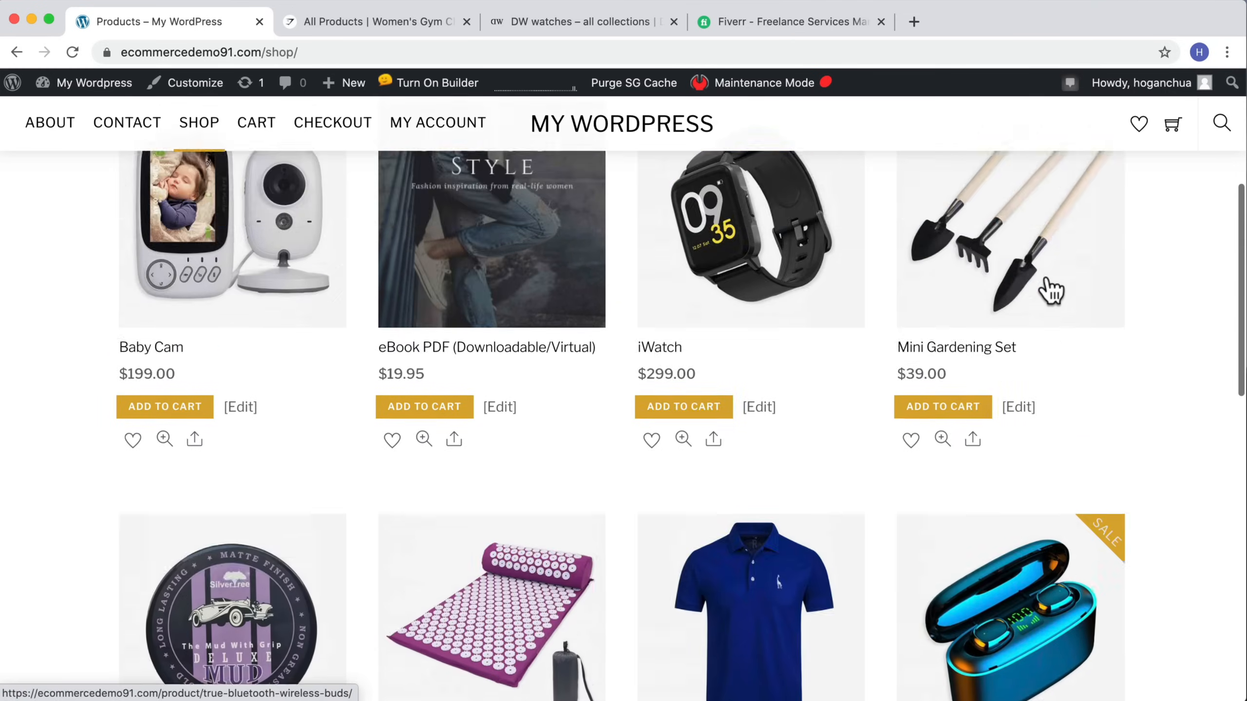
scroll(1047, 285, "up", 6)
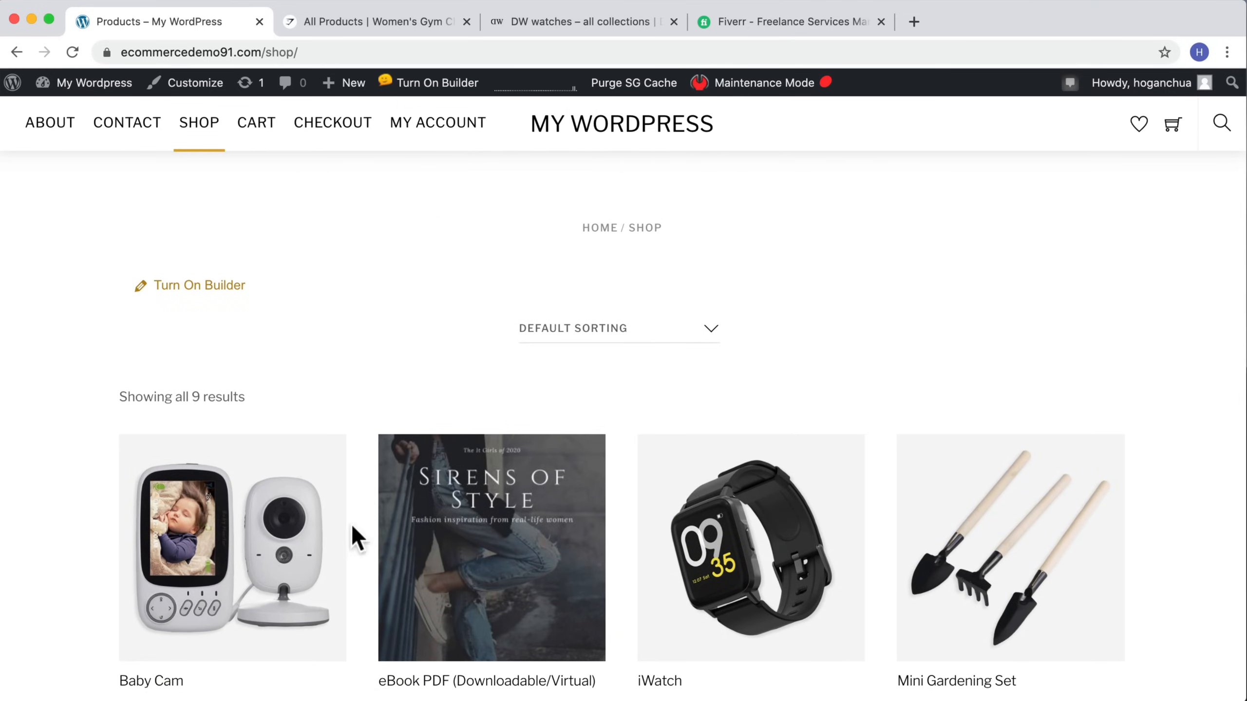
scroll(517, 514, "down", 2)
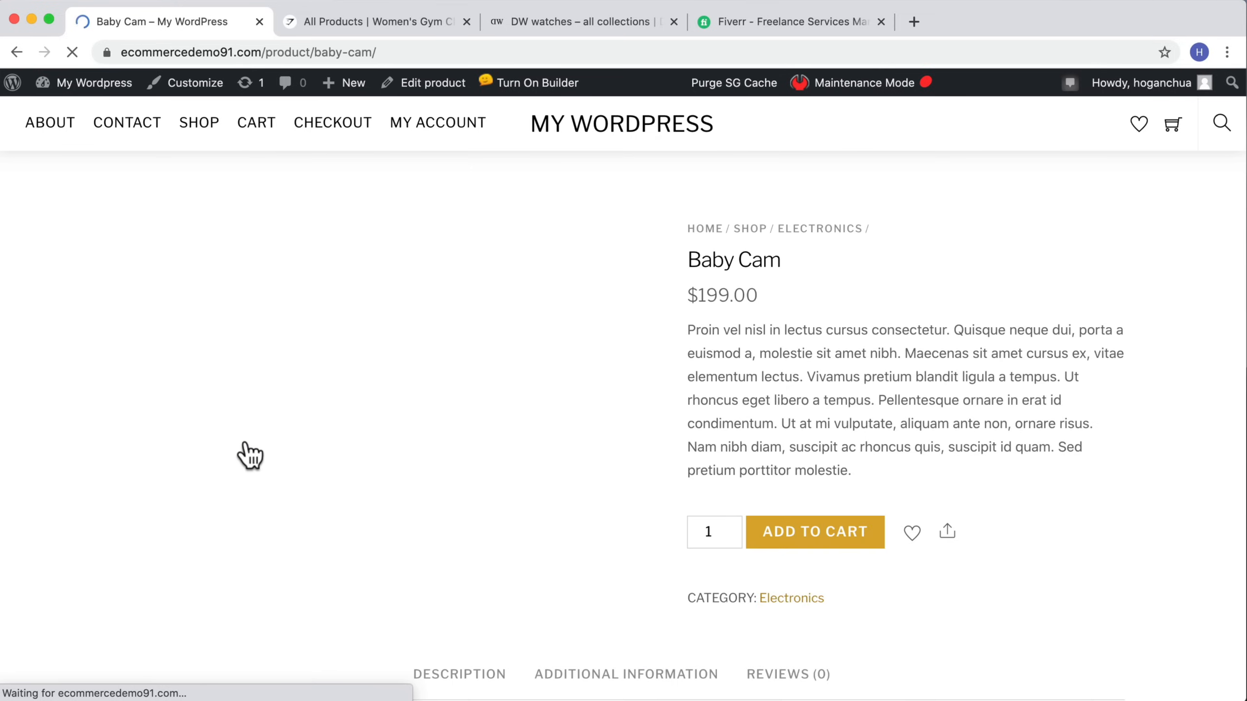
scroll(479, 240, "down", 5)
scroll(474, 242, "down", 3)
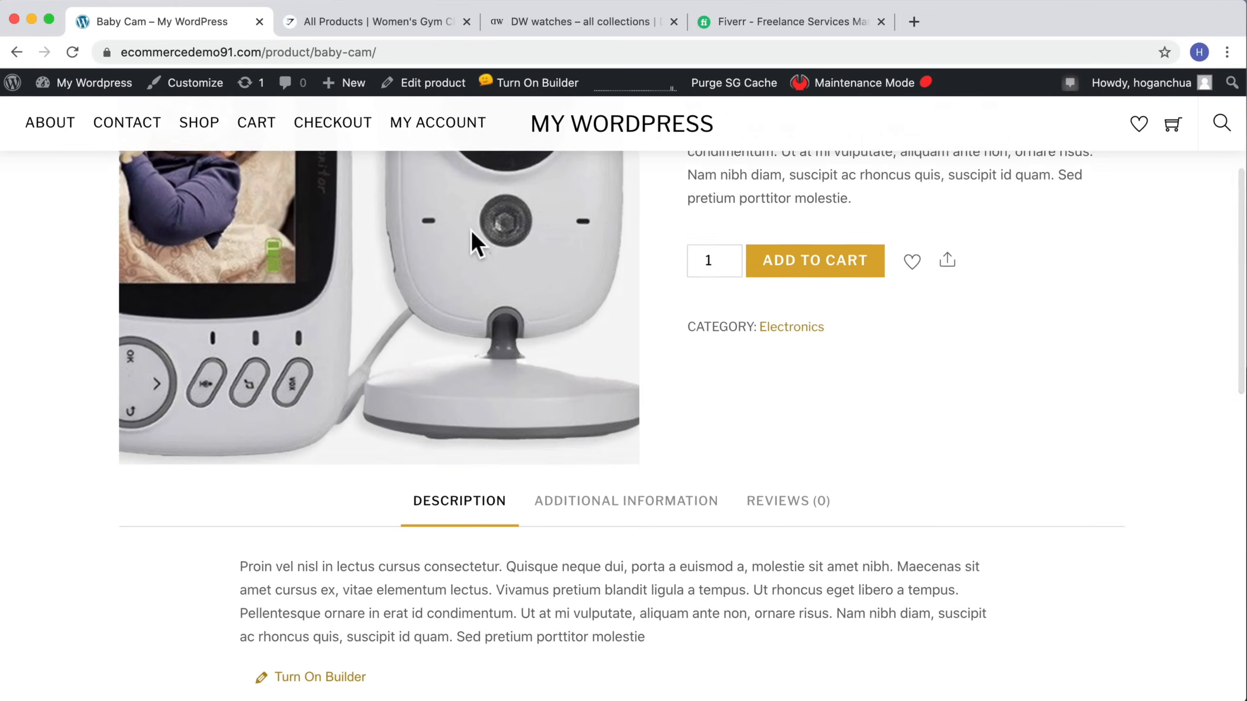
scroll(479, 245, "up", 8)
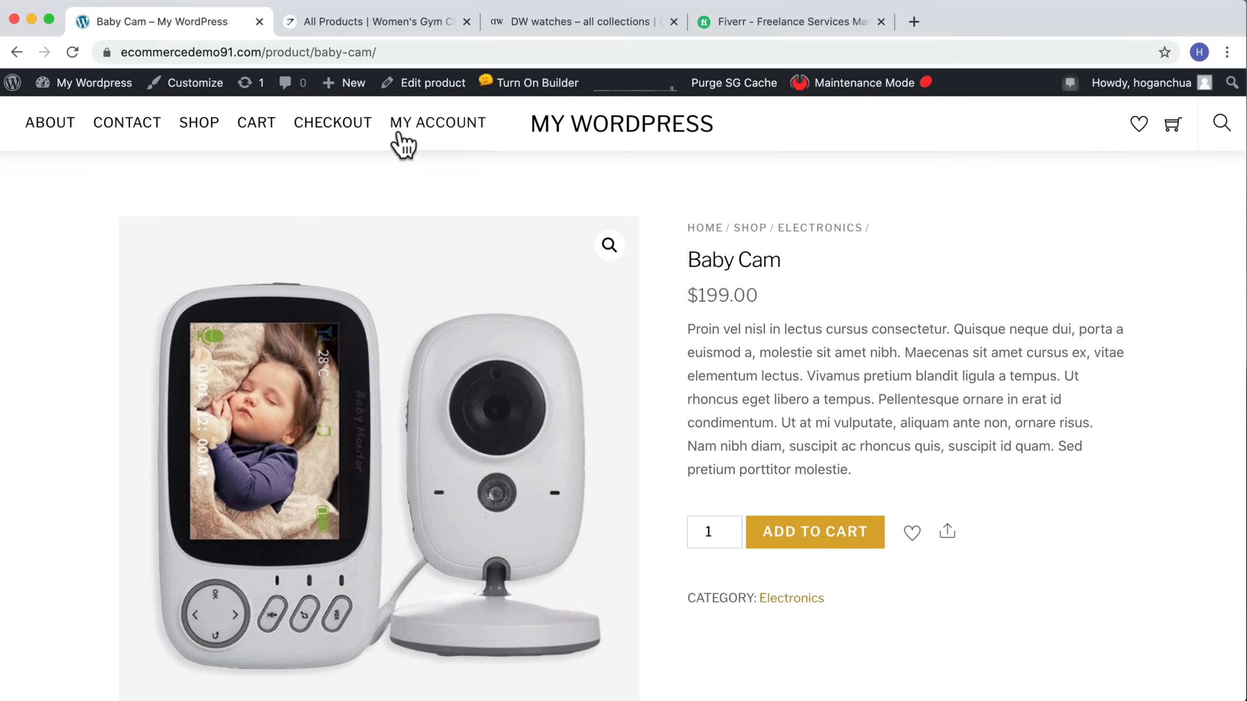
Step: Open the homepage in the builder and set the Featured Products module's limit to 8
left_click(579, 134)
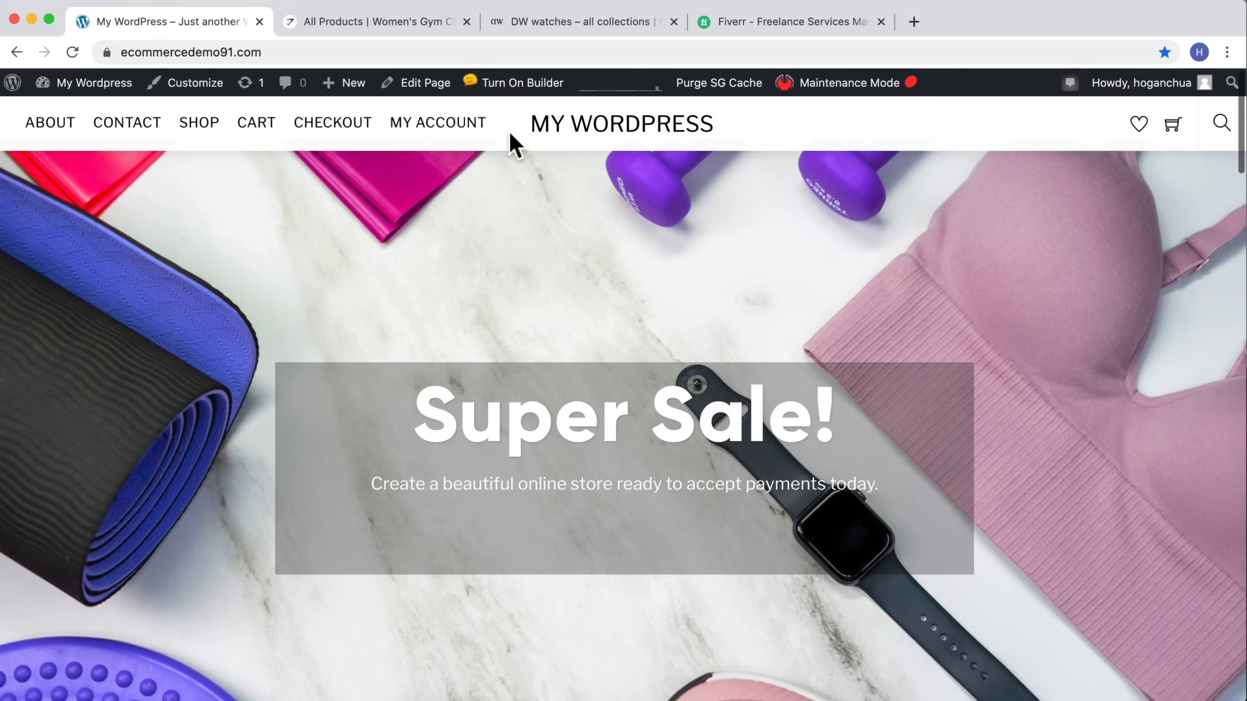
left_click(523, 84)
scroll(614, 237, "down", 10)
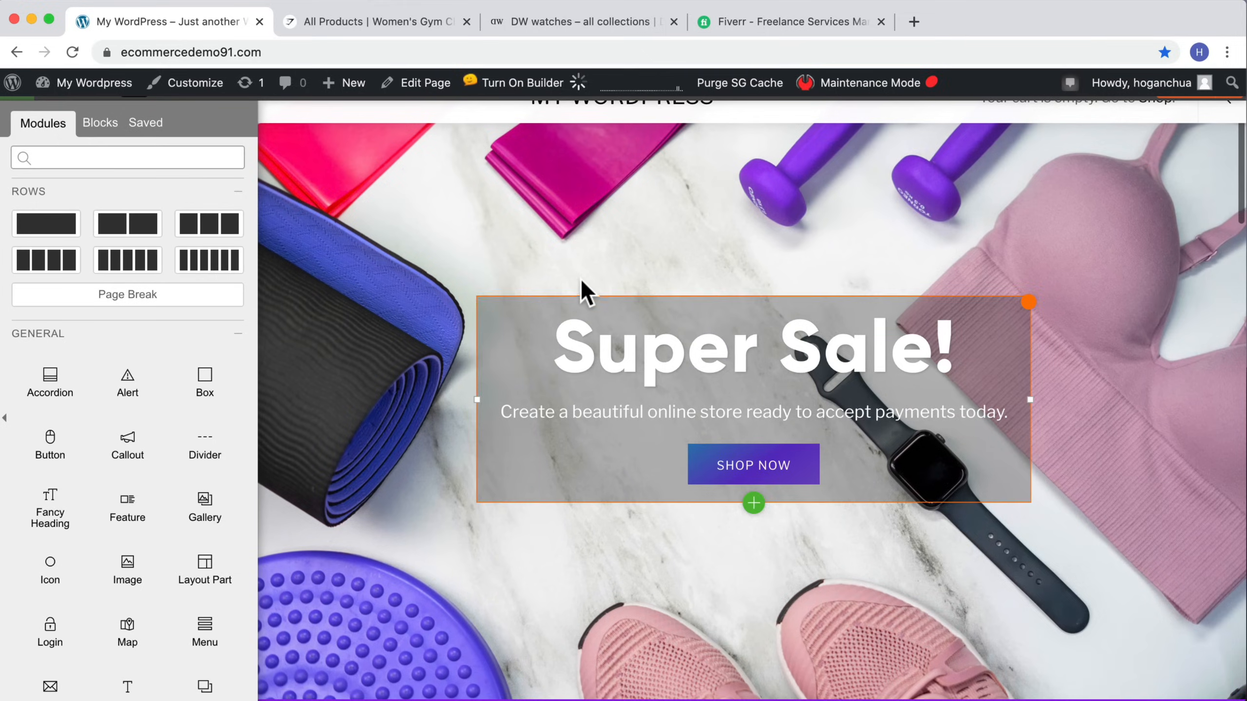
scroll(557, 288, "down", 10)
scroll(556, 287, "up", 3)
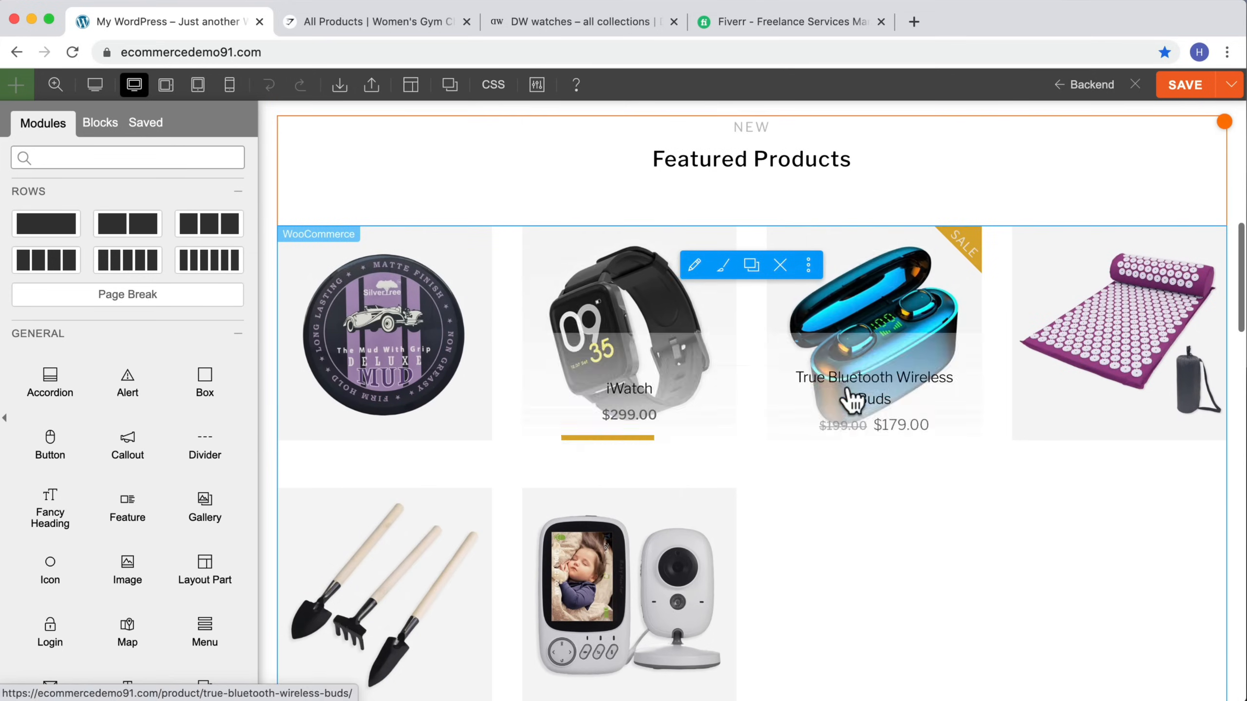
double_click(776, 482)
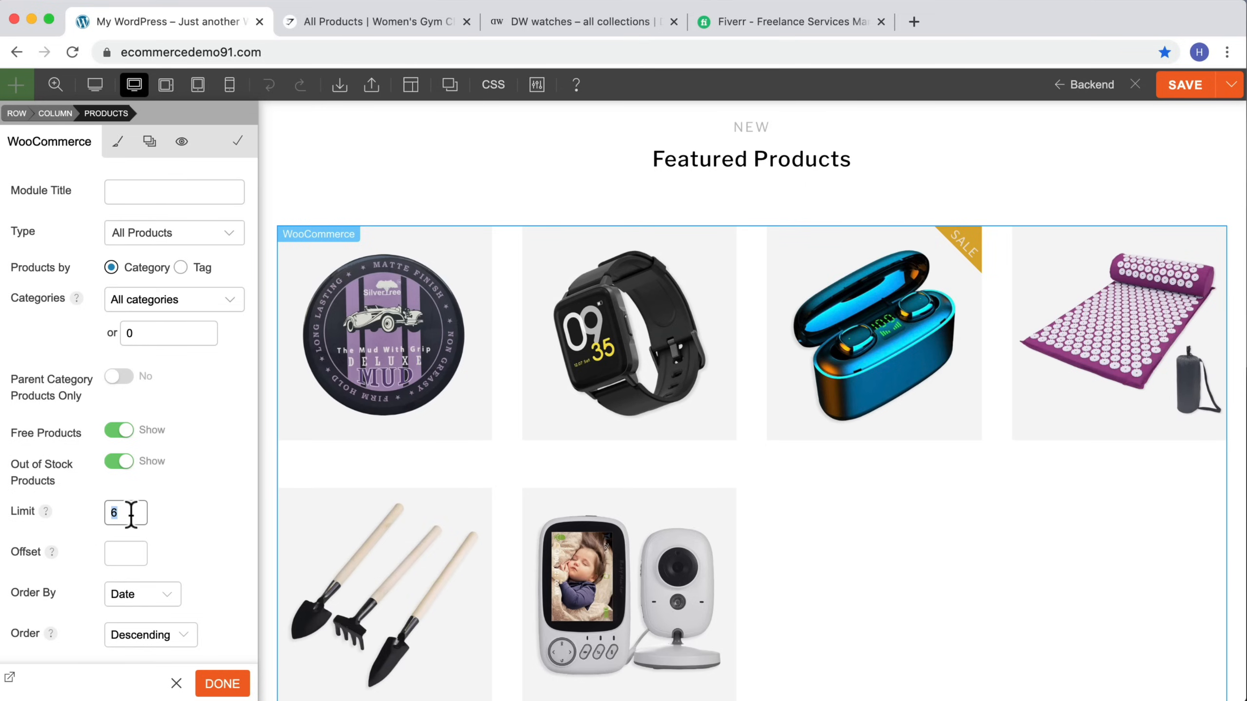
left_click(178, 514)
Step: Look through the category choices for the products module
scroll(191, 444, "down", 5)
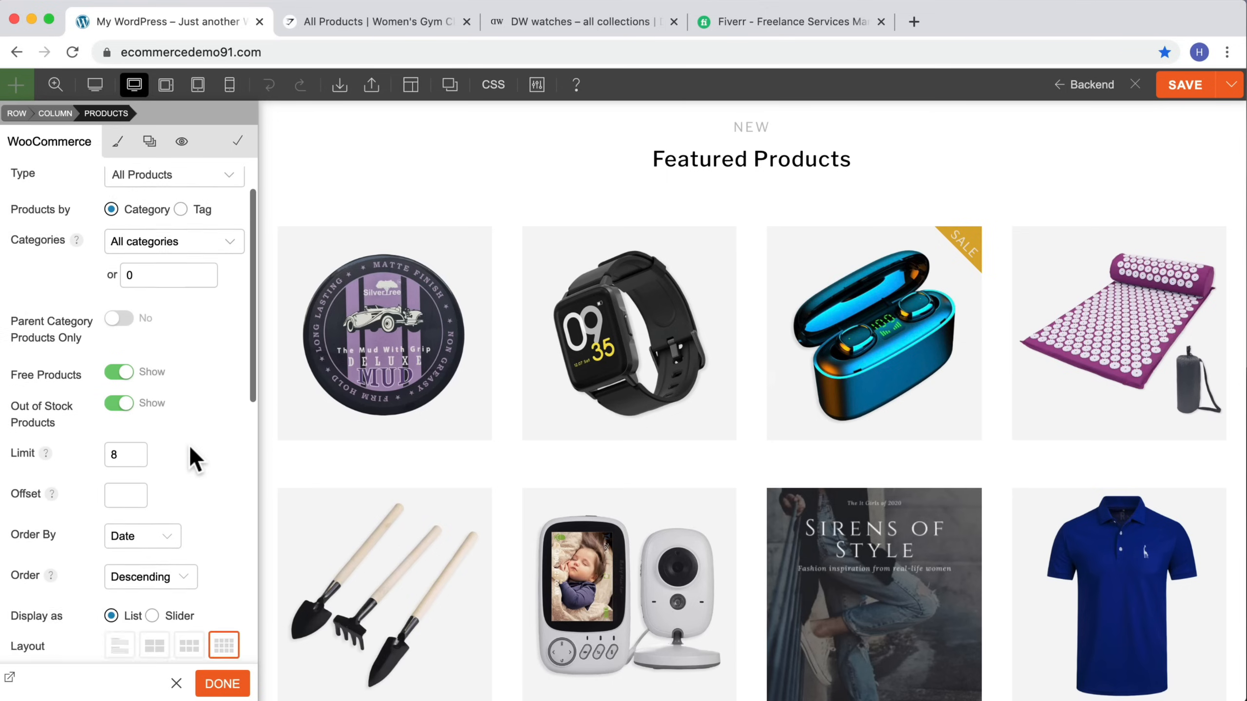
scroll(191, 457, "up", 5)
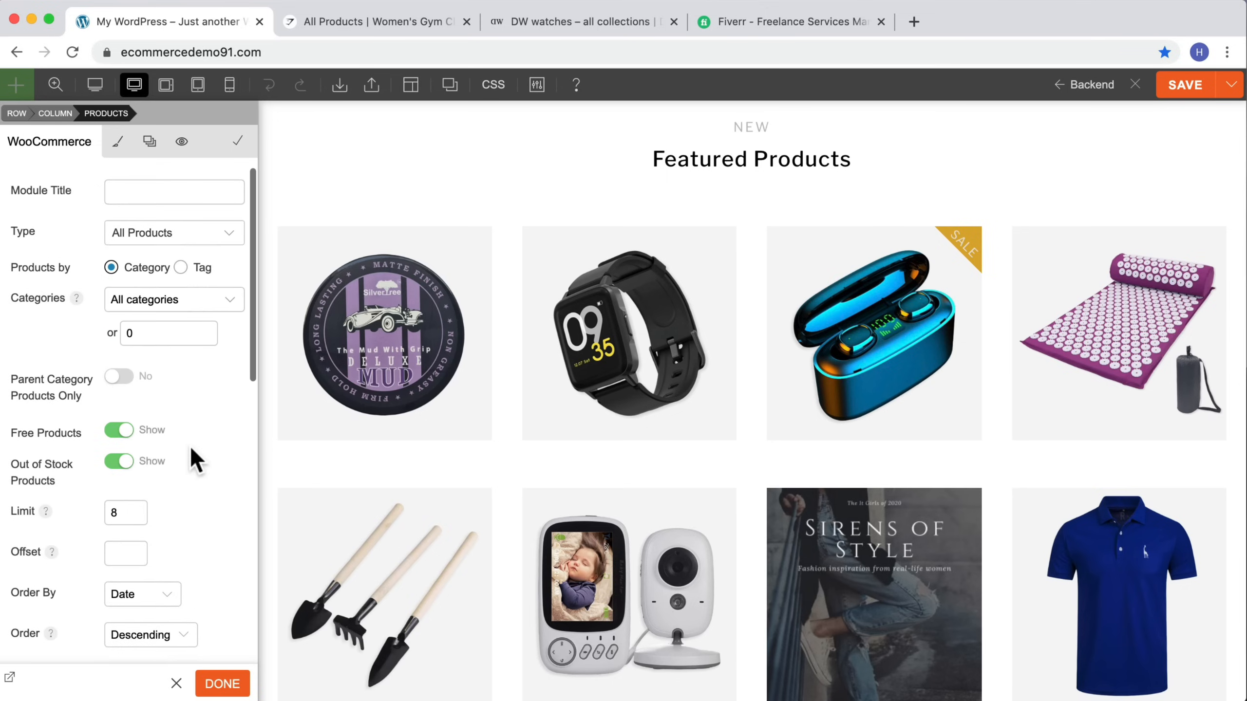
left_click(188, 296)
scroll(197, 386, "down", 3)
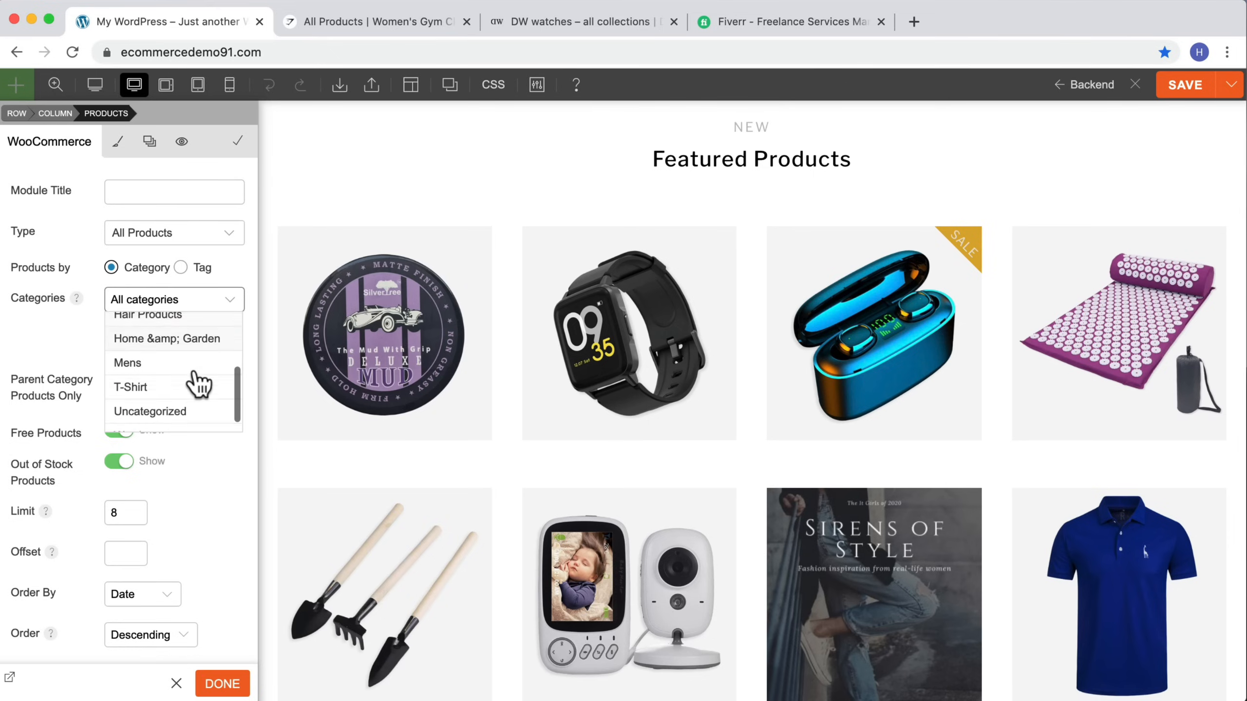
scroll(197, 384, "down", 1)
left_click(42, 344)
Step: Set the products module's content layout to Default
scroll(119, 398, "down", 5)
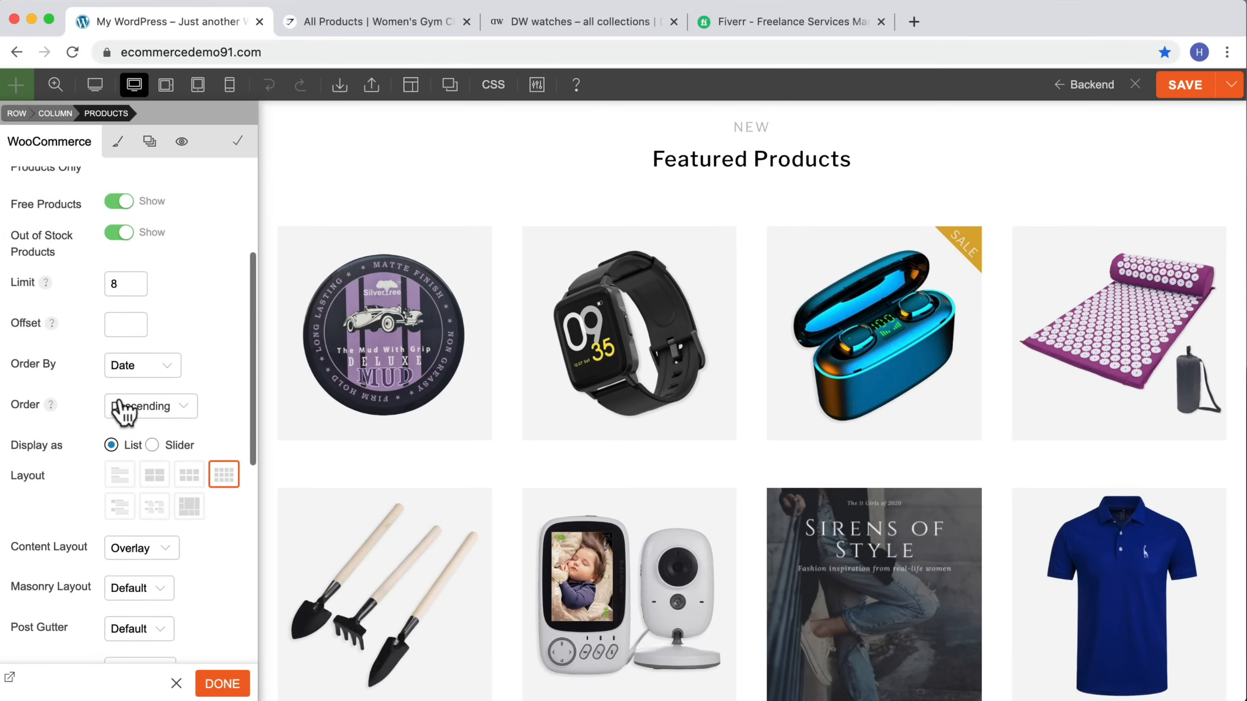
scroll(120, 410, "down", 3)
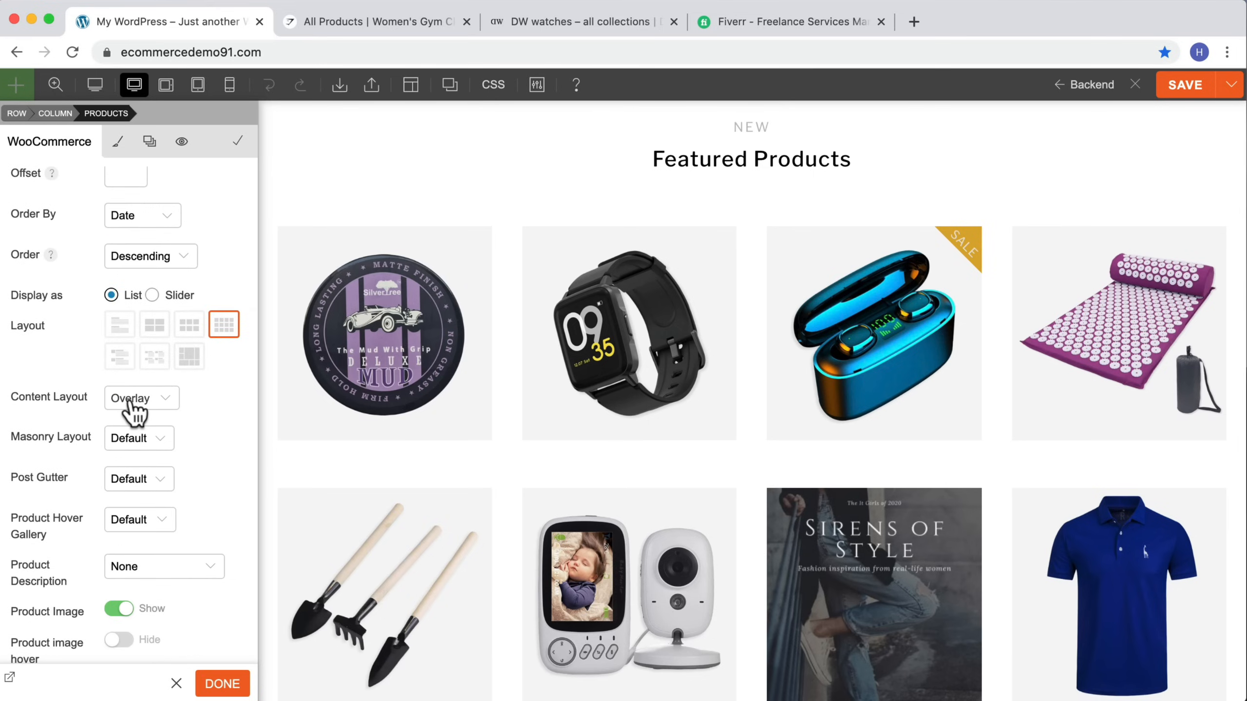
left_click(130, 402)
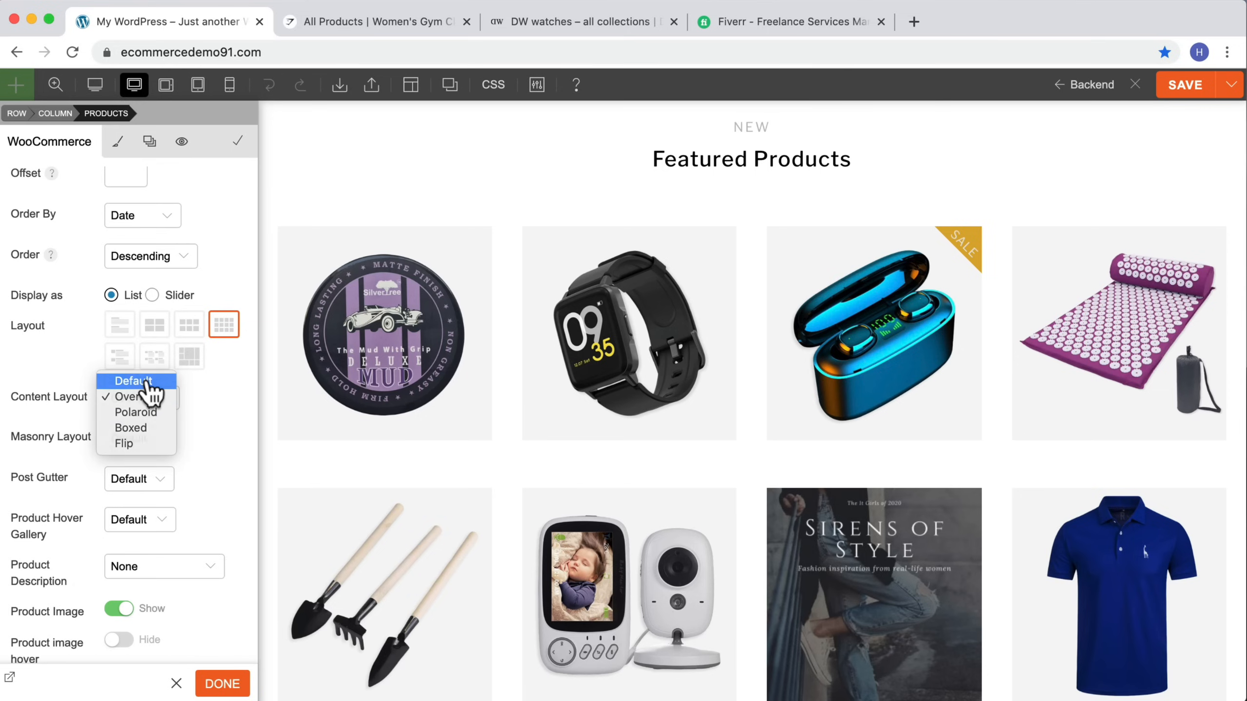
left_click(146, 382)
scroll(214, 507, "down", 4)
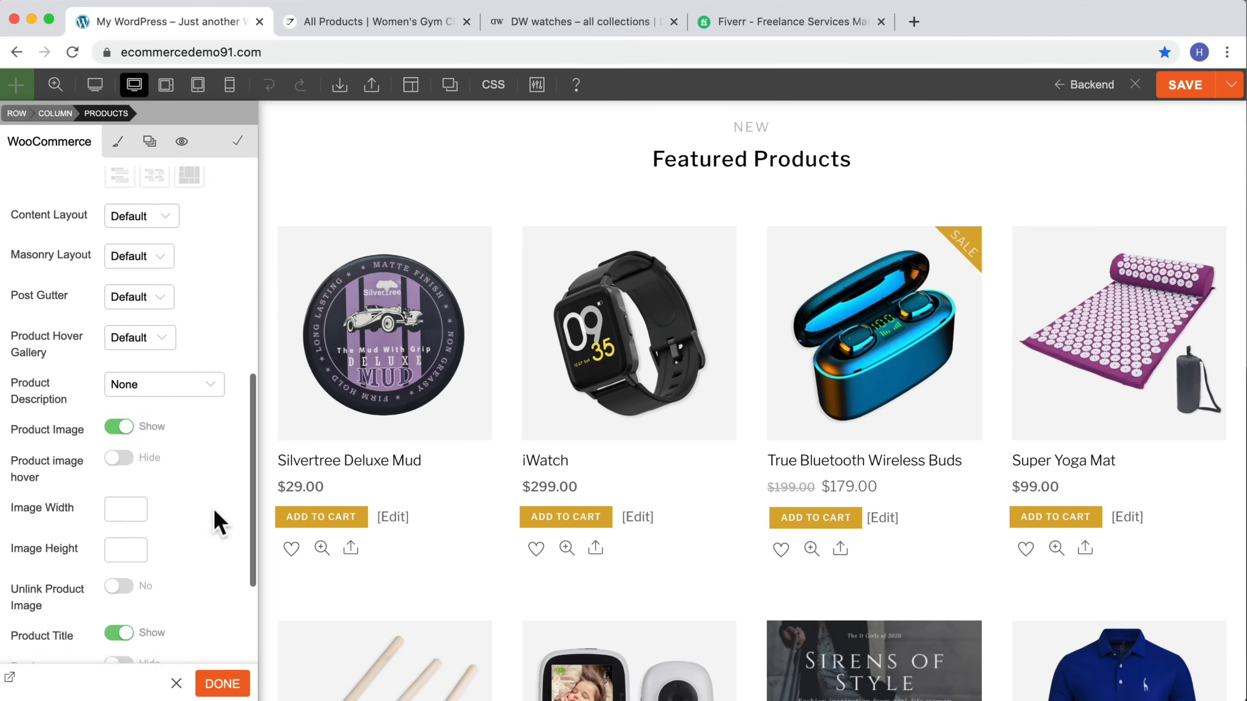
scroll(213, 507, "down", 7)
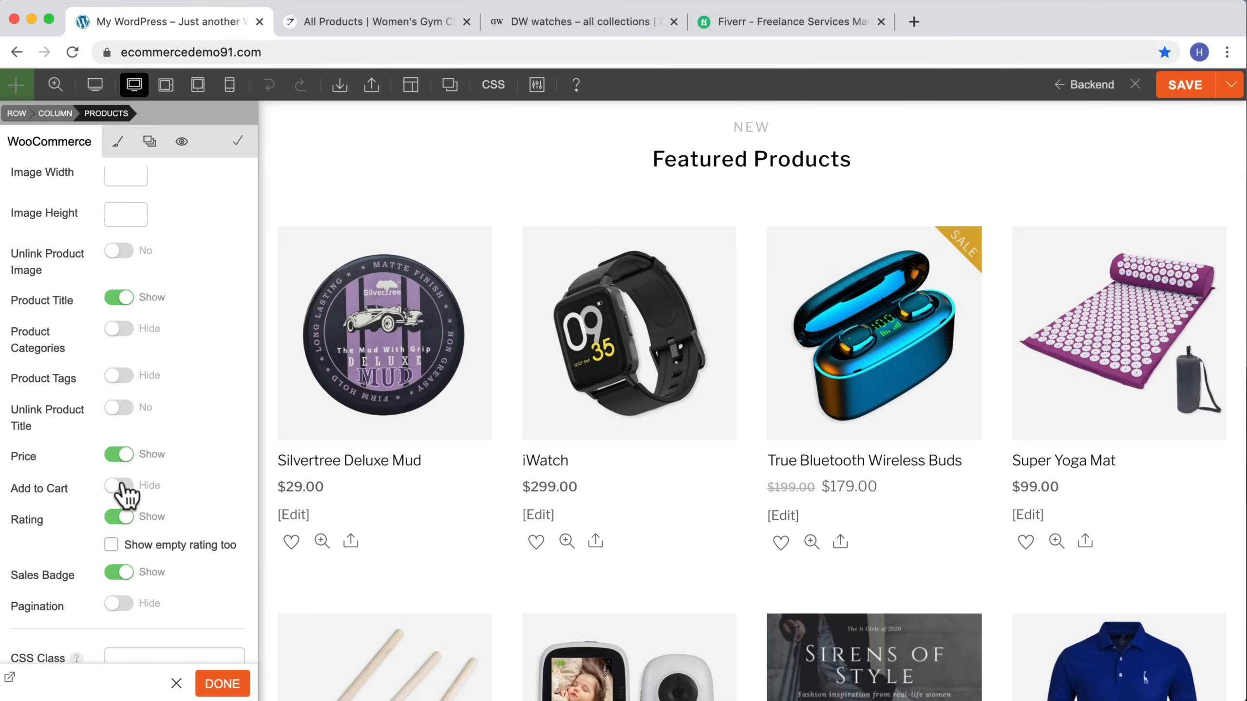
Step: Try switching the products module's type to Featured Products, then revert it to All Products
scroll(170, 523, "down", 3)
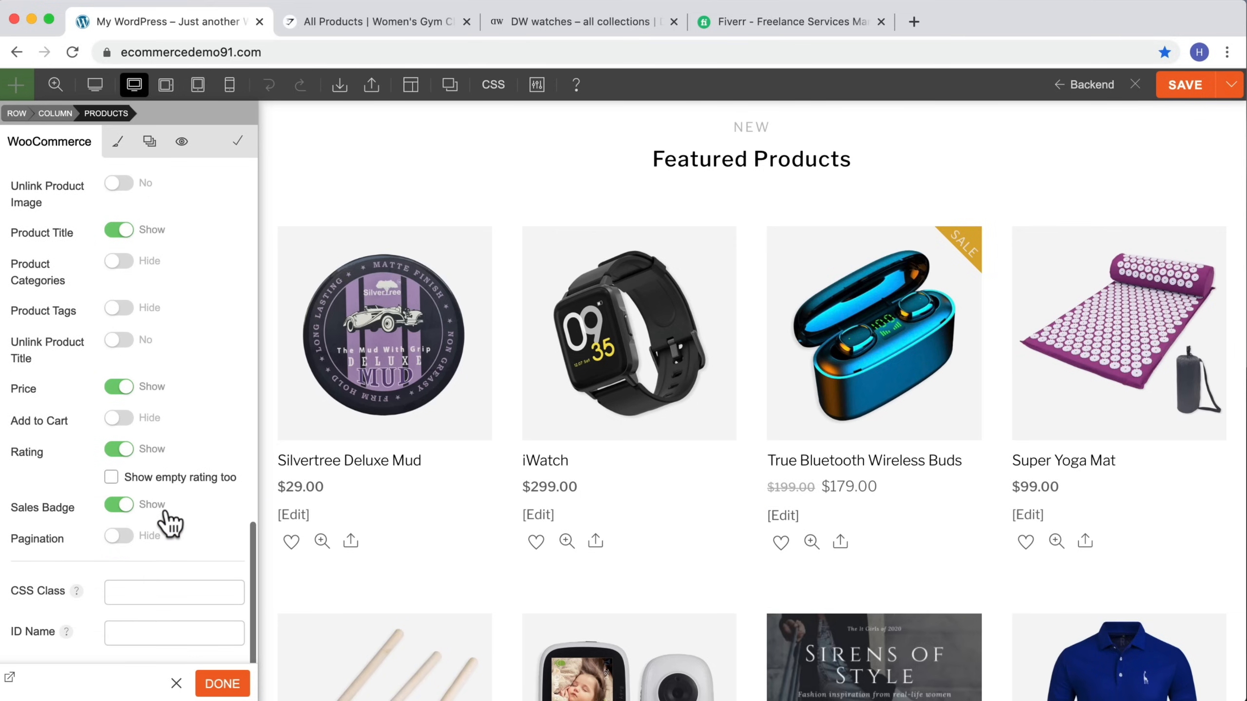
scroll(169, 523, "up", 1)
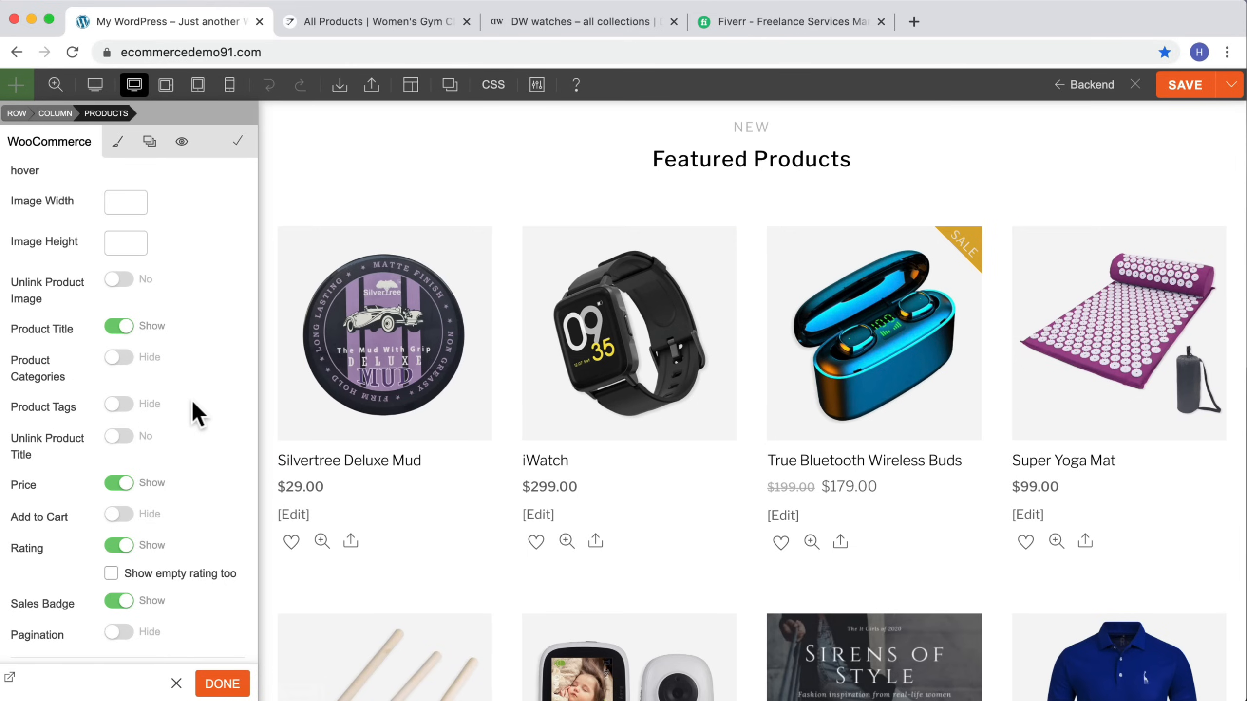
scroll(180, 395, "up", 15)
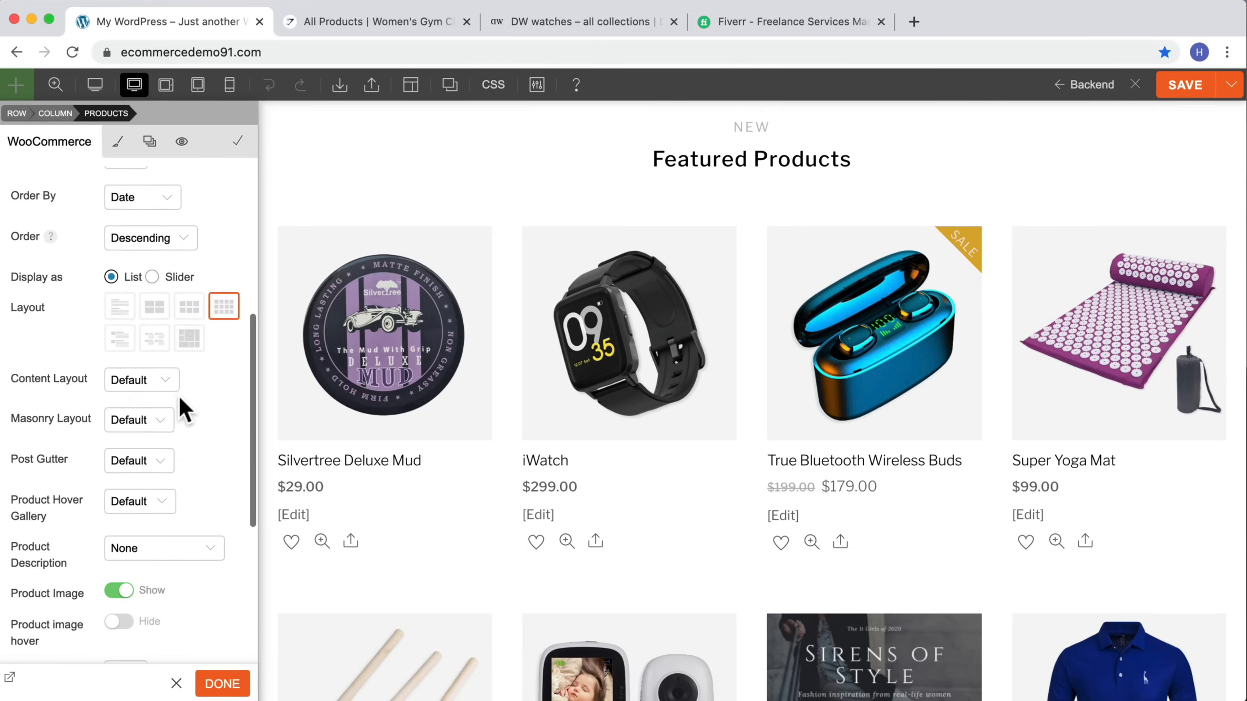
scroll(178, 400, "up", 5)
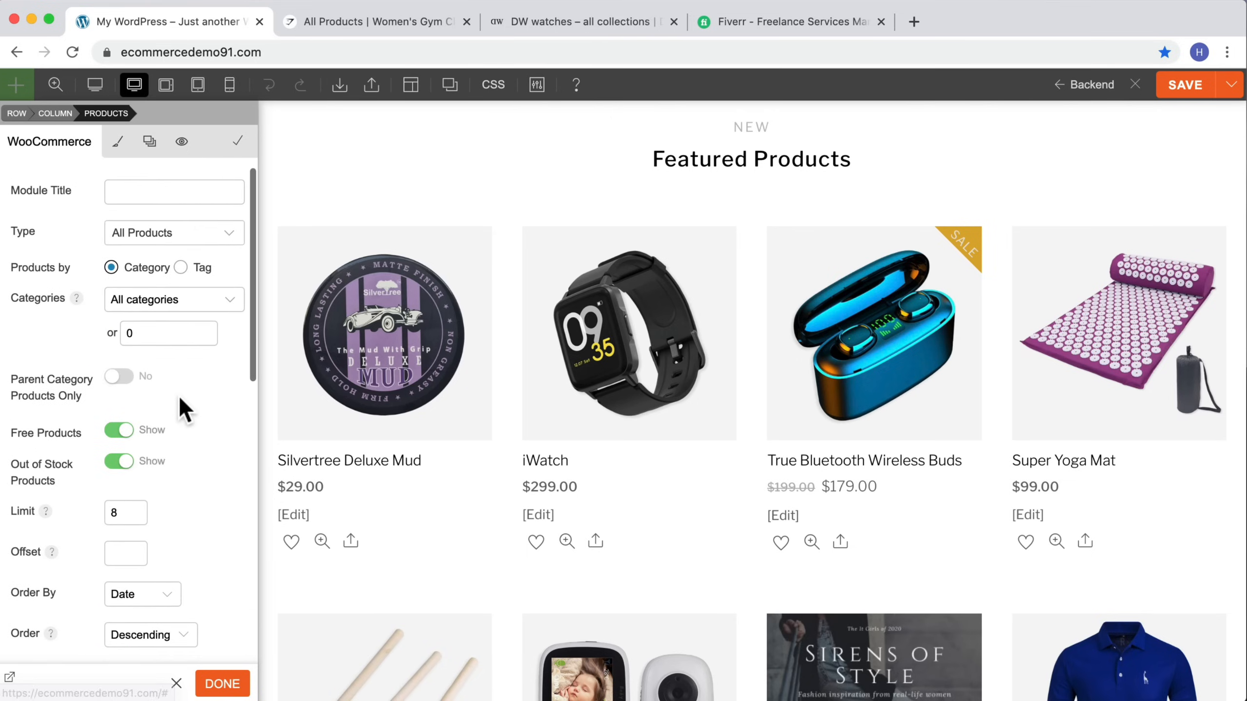
left_click(178, 232)
left_click(173, 257)
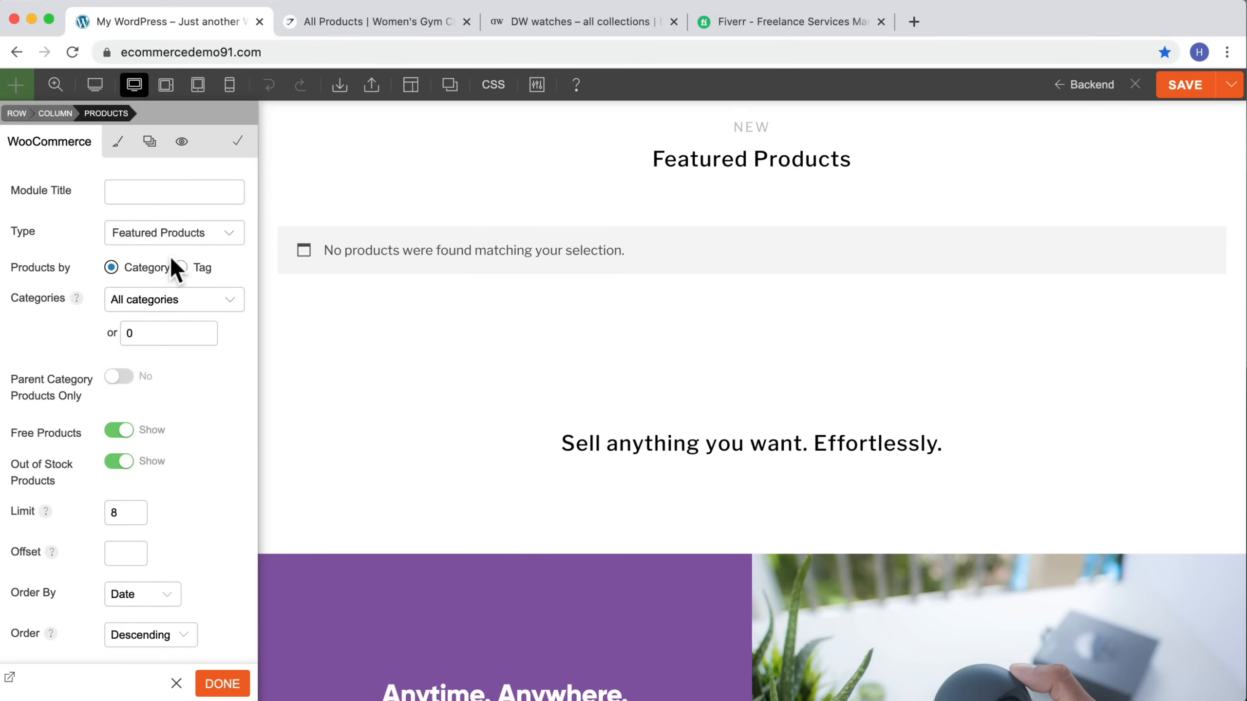
left_click(207, 234)
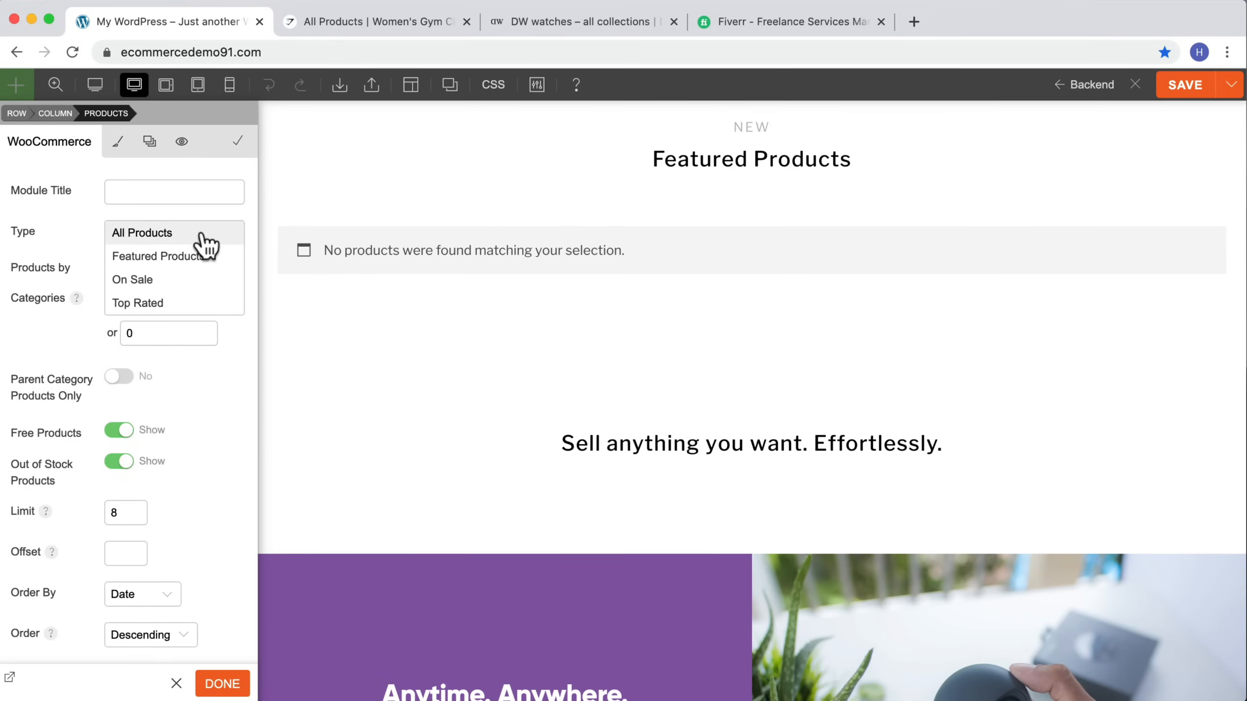
left_click(149, 235)
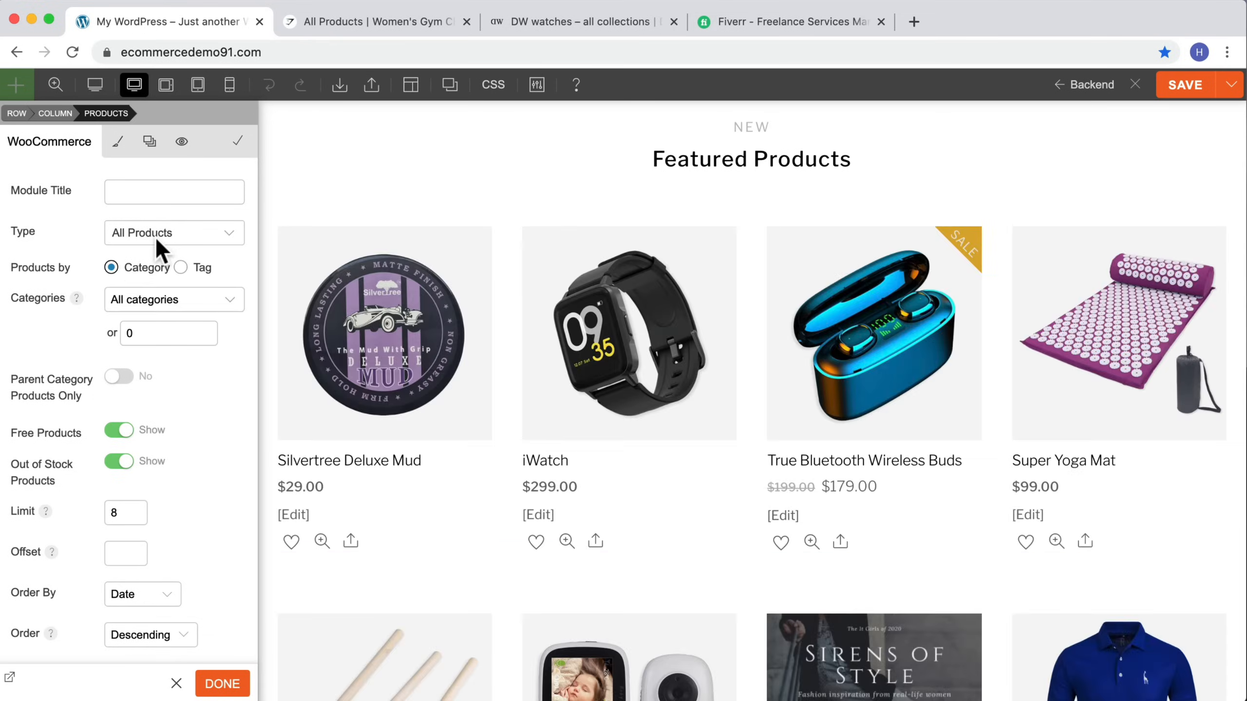
Step: Set the products module's content layout to Overlay
scroll(182, 589, "down", 10)
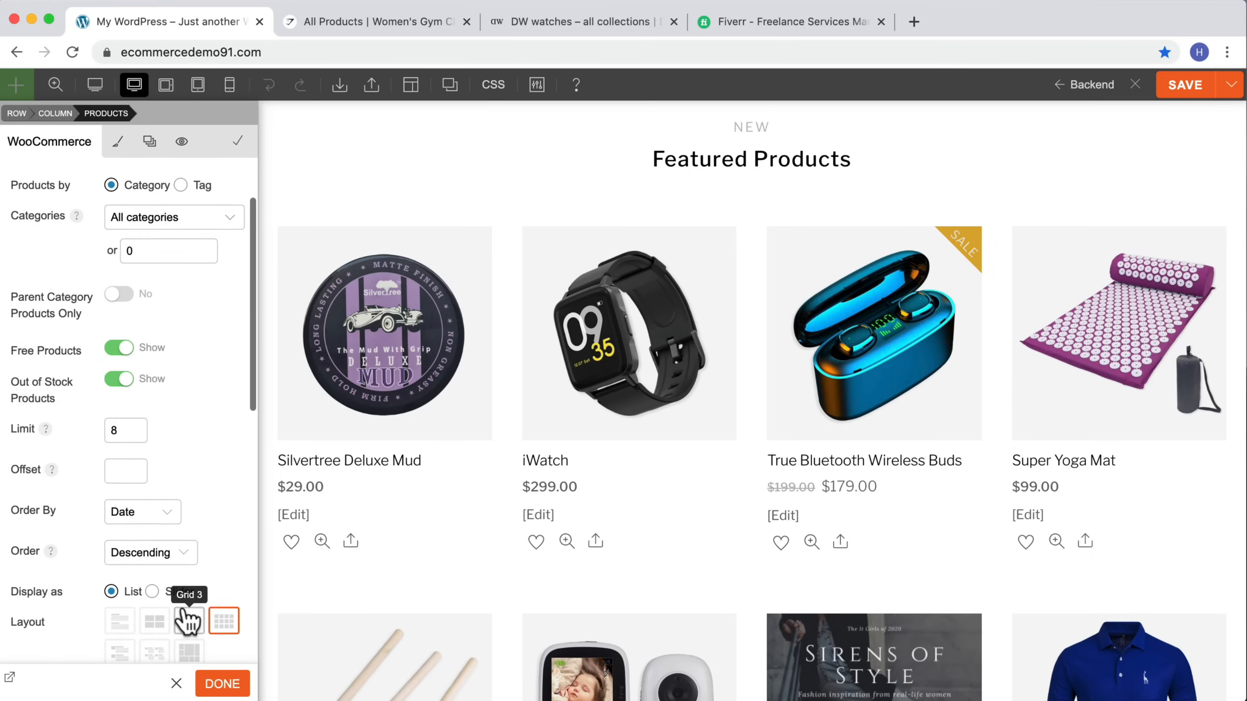
scroll(161, 490, "up", 2)
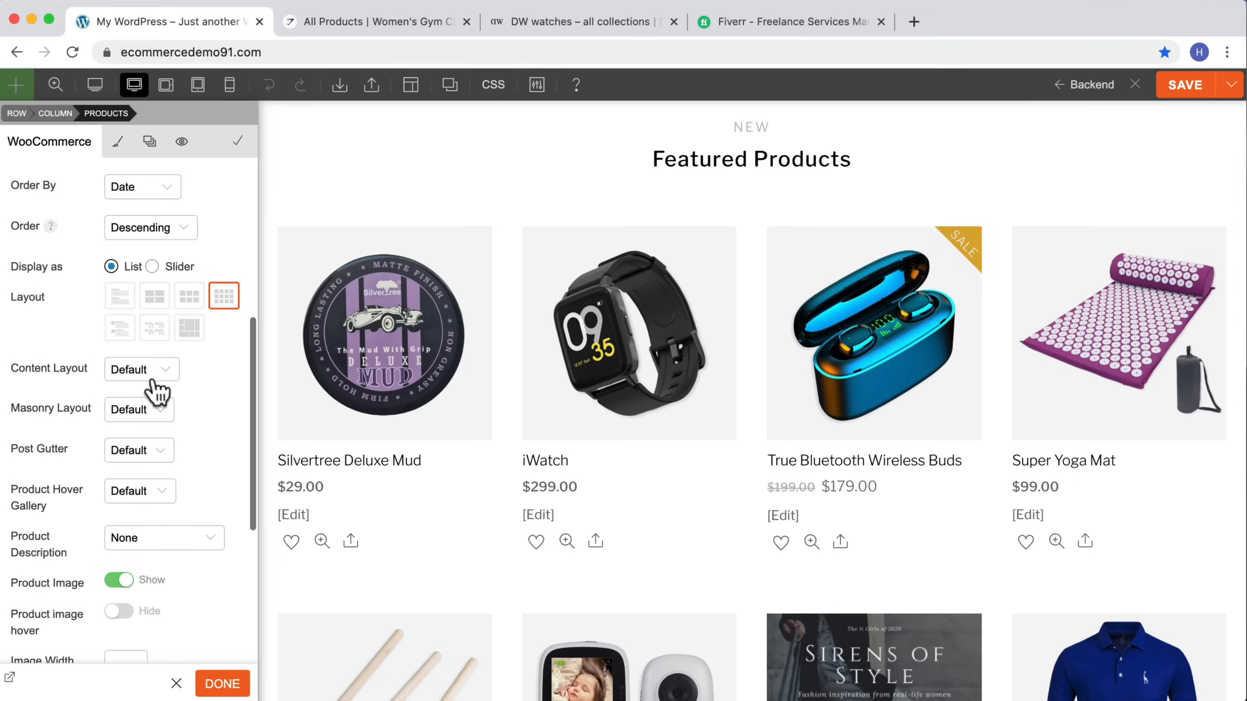
left_click(156, 377)
left_click(158, 384)
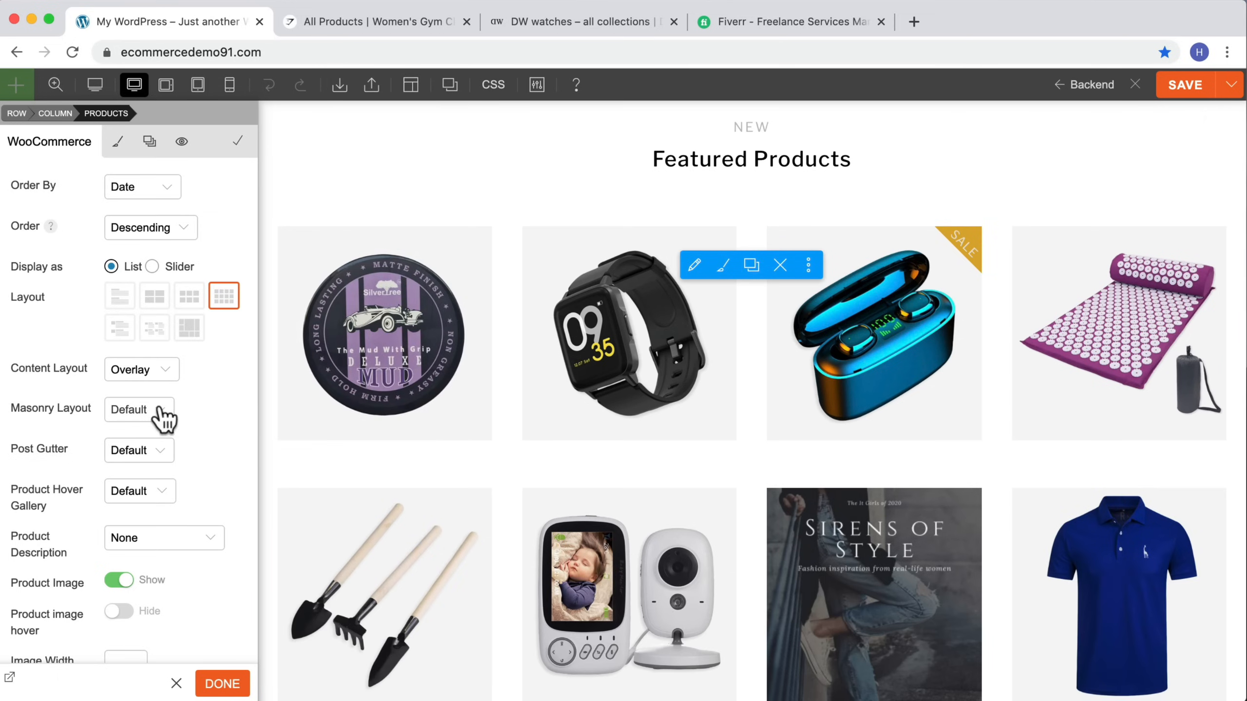
Step: Apply the module settings, save the homepage and close the builder
scroll(162, 417, "down", 10)
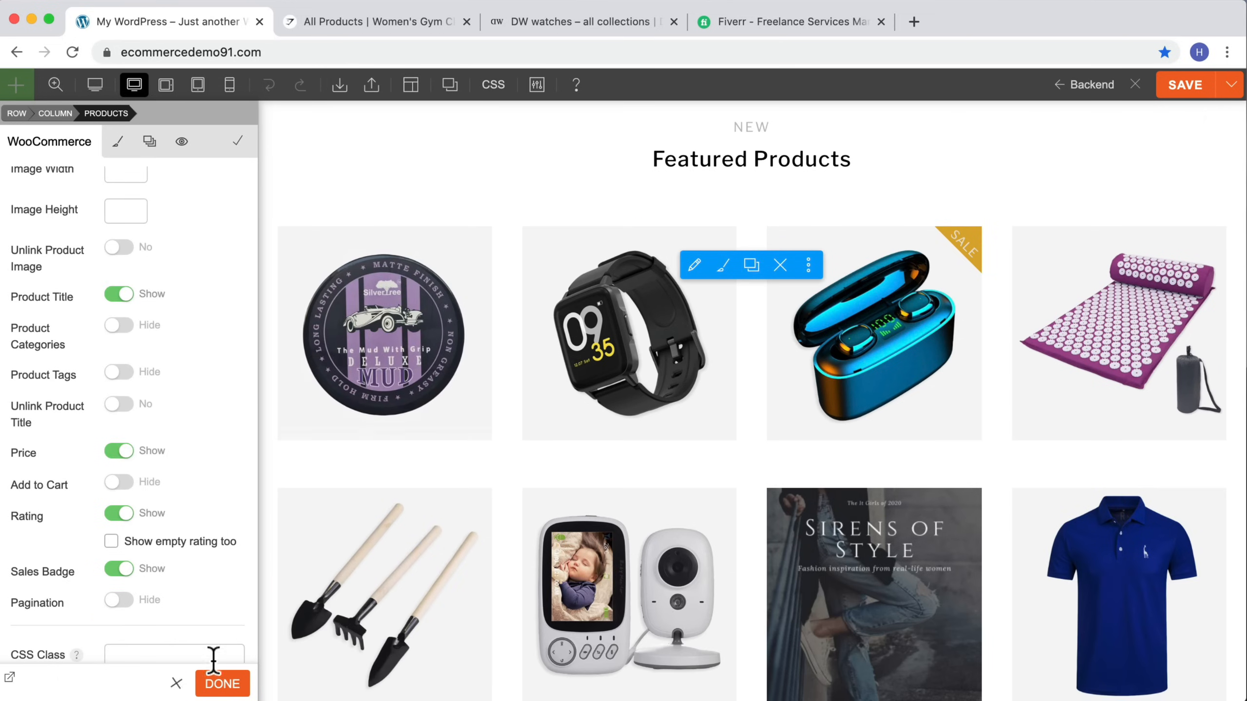
left_click(222, 683)
left_click(1184, 93)
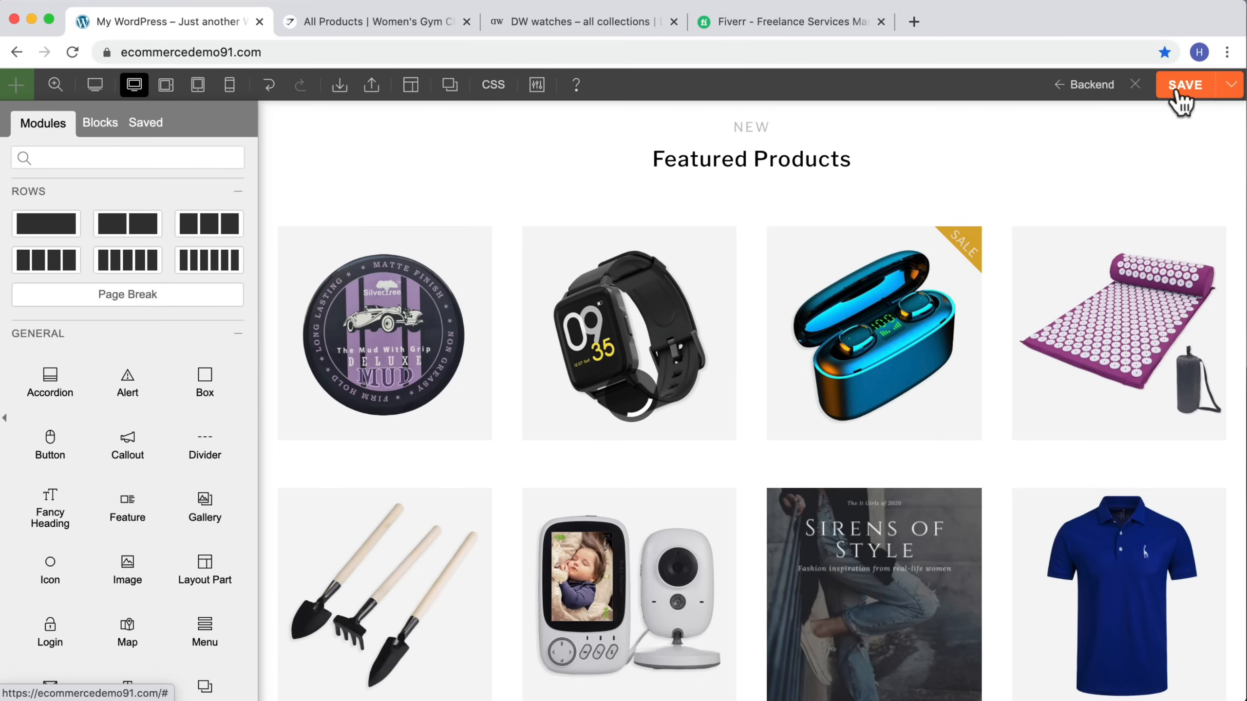
left_click(1138, 84)
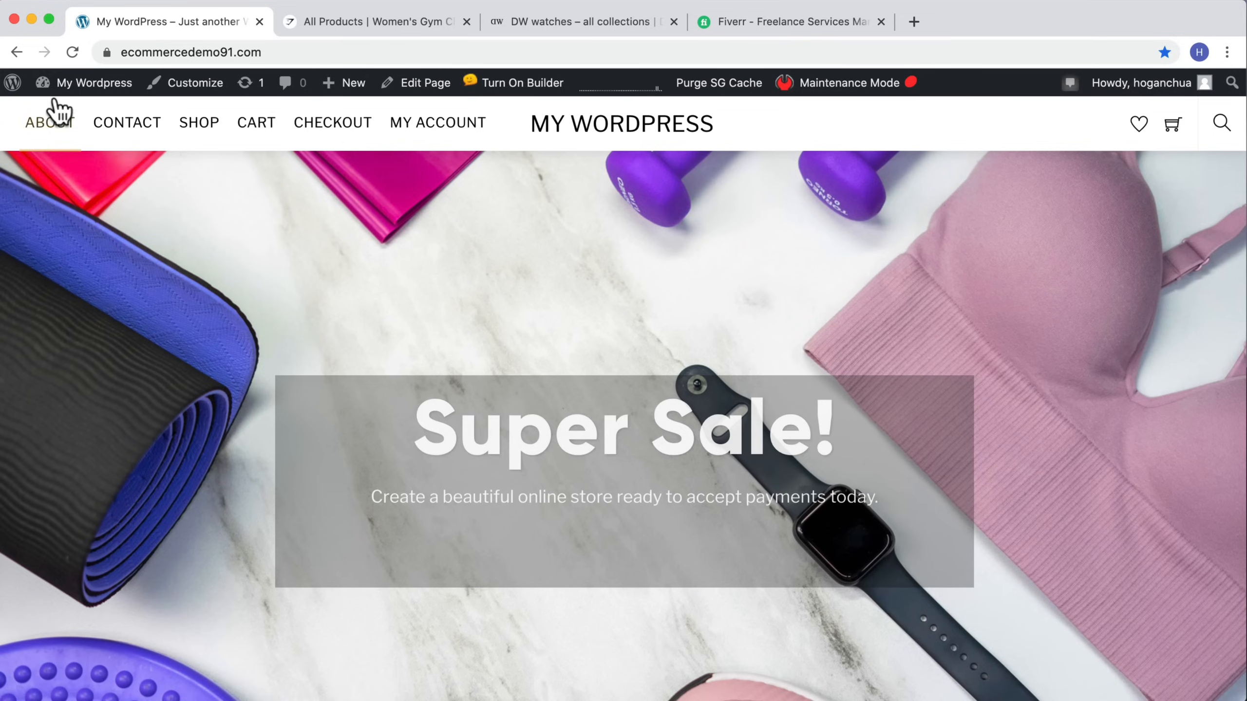
Step: In the admin products list, mark Silvertree Deluxe Mud, iWatch, Super Yoga Mat and Mini Gardening Set as featured
mouse_move(61, 83)
left_click(61, 118)
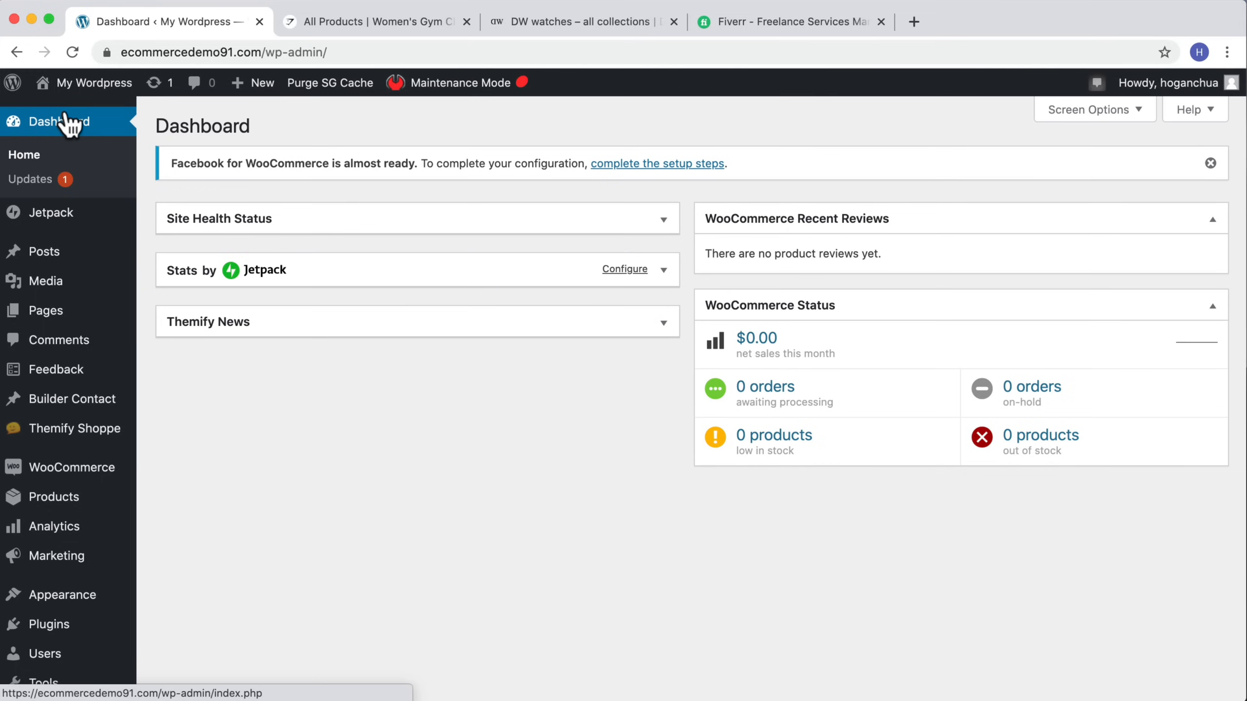
scroll(64, 428, "down", 2)
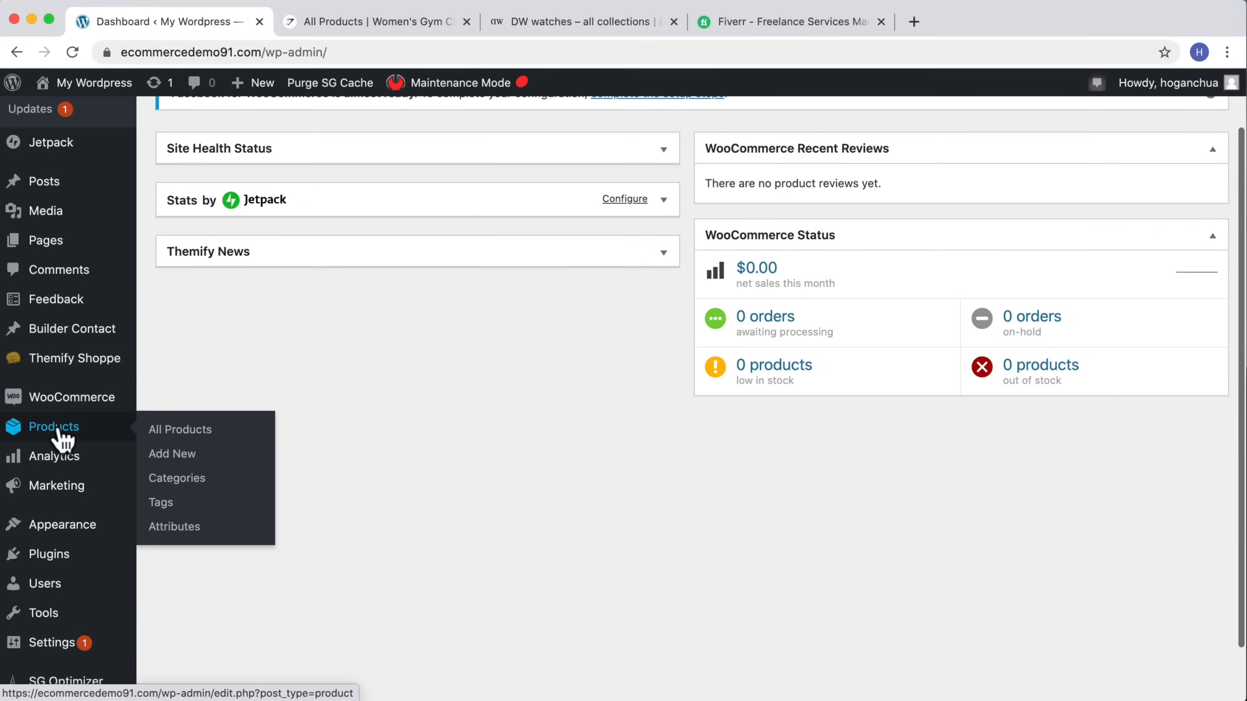
left_click(61, 436)
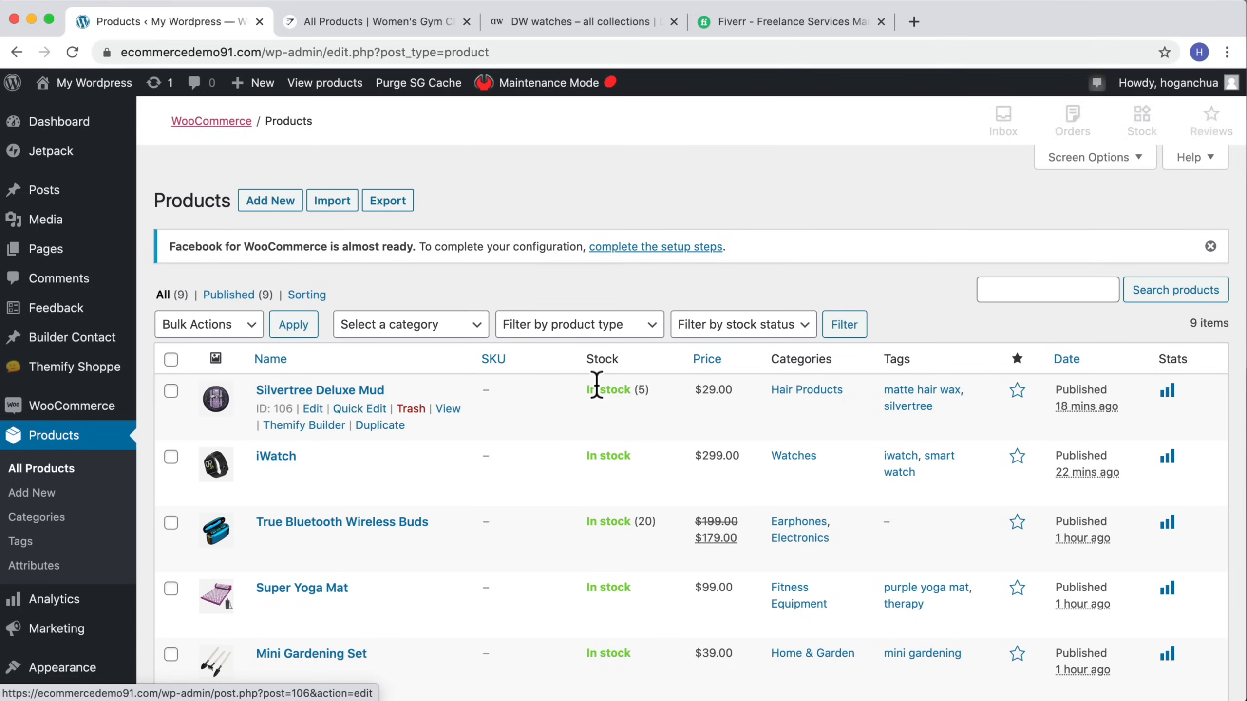
scroll(964, 338, "down", 2)
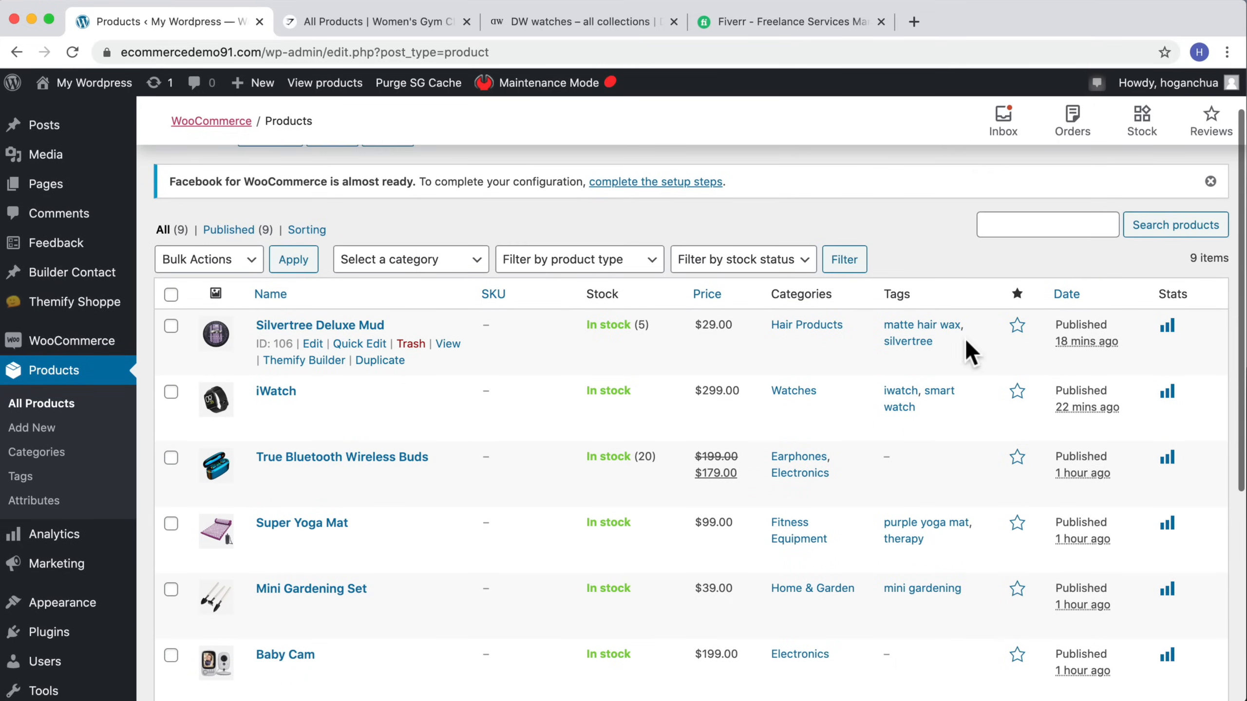
left_click(1017, 338)
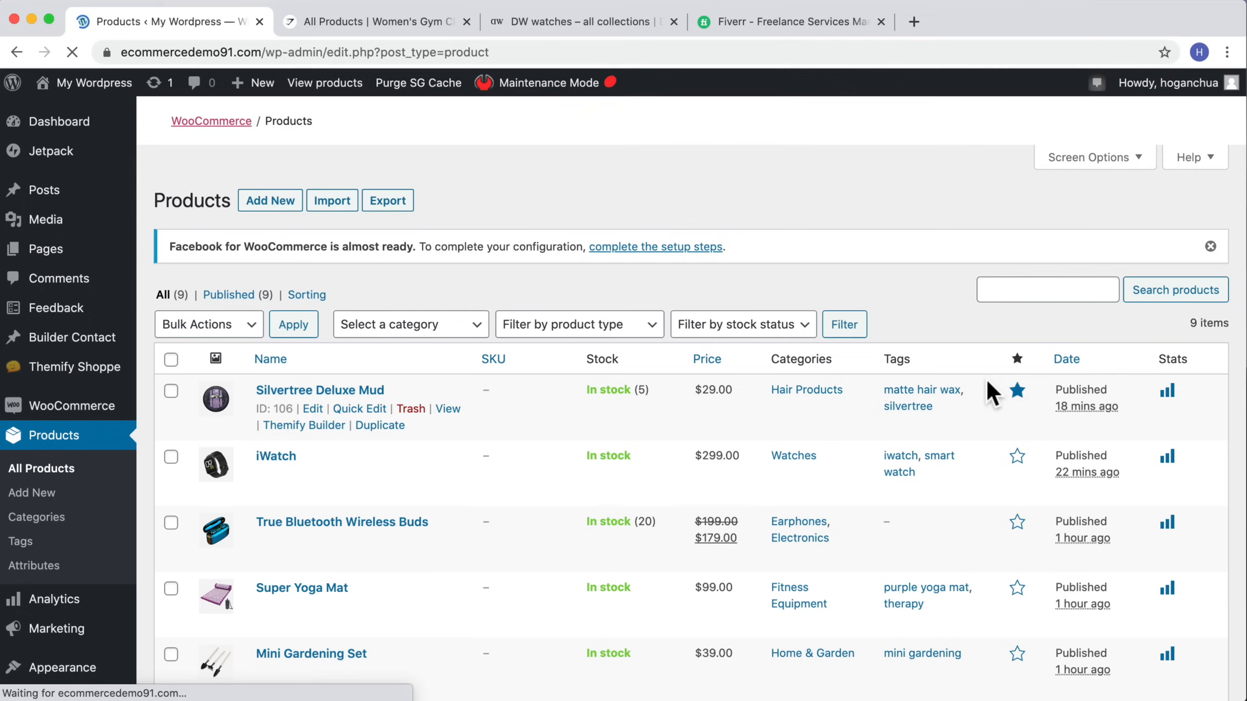
scroll(991, 385, "down", 3)
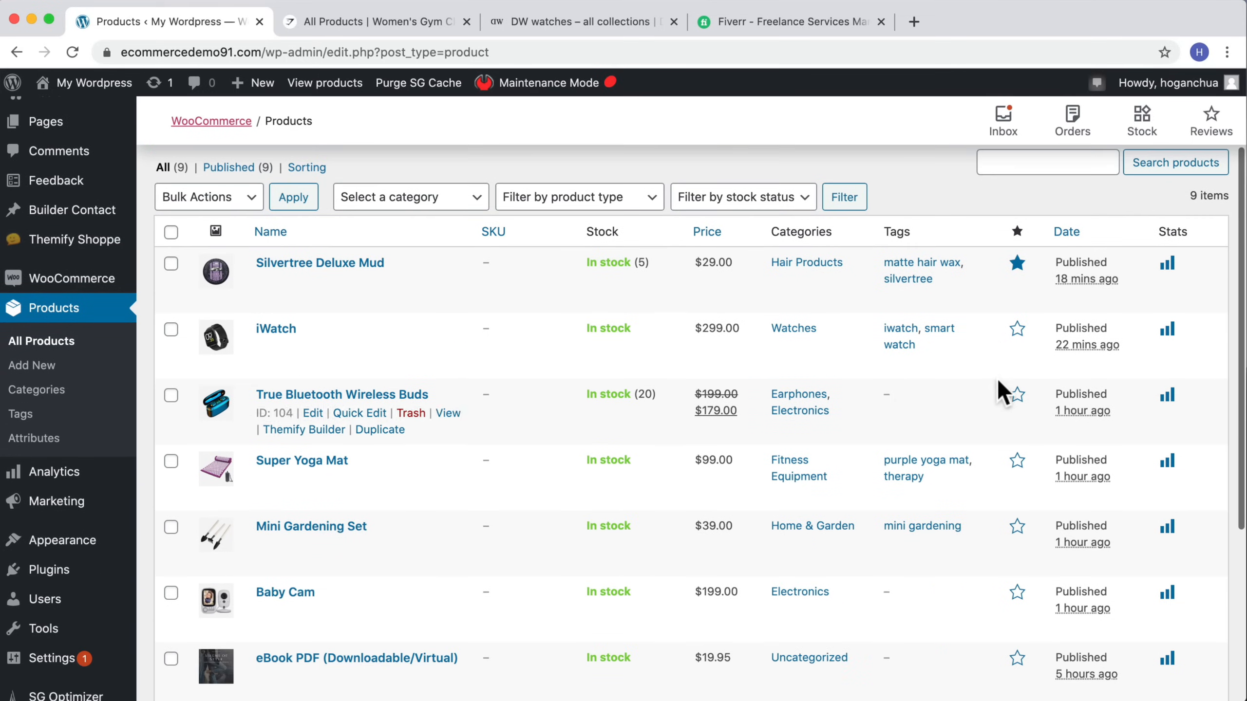
left_click(1019, 331)
scroll(992, 400, "down", 2)
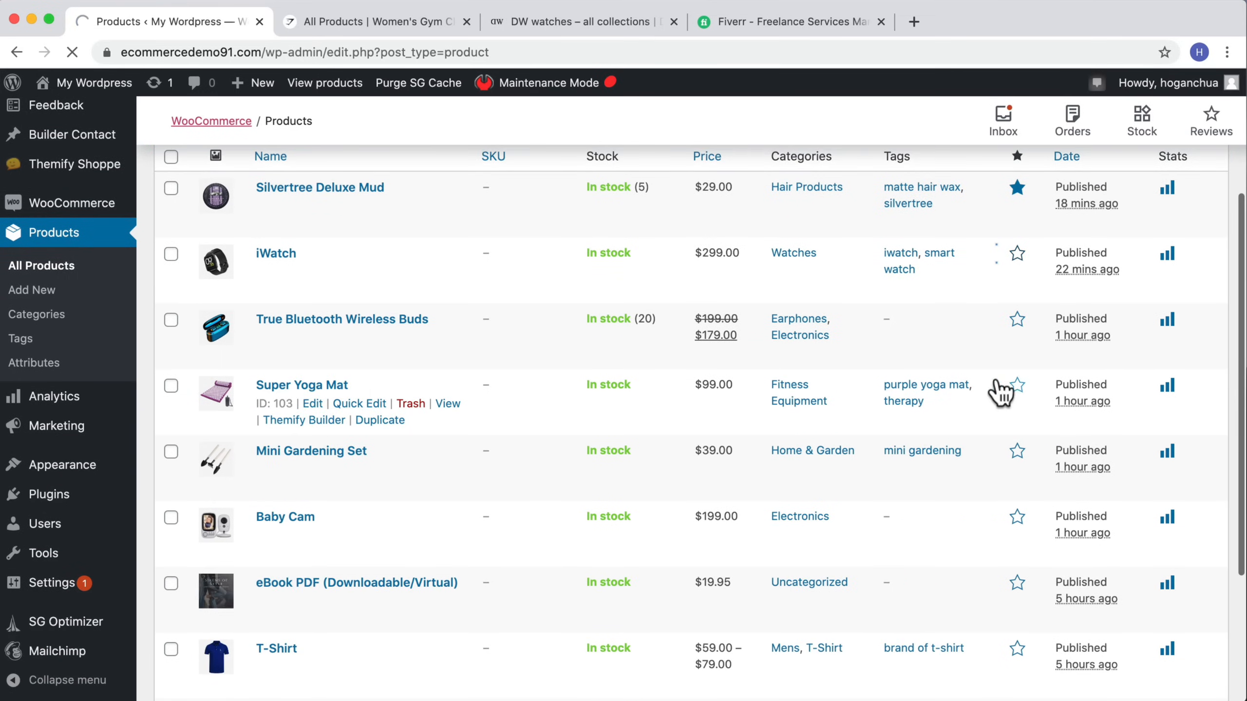
scroll(1009, 396, "down", 5)
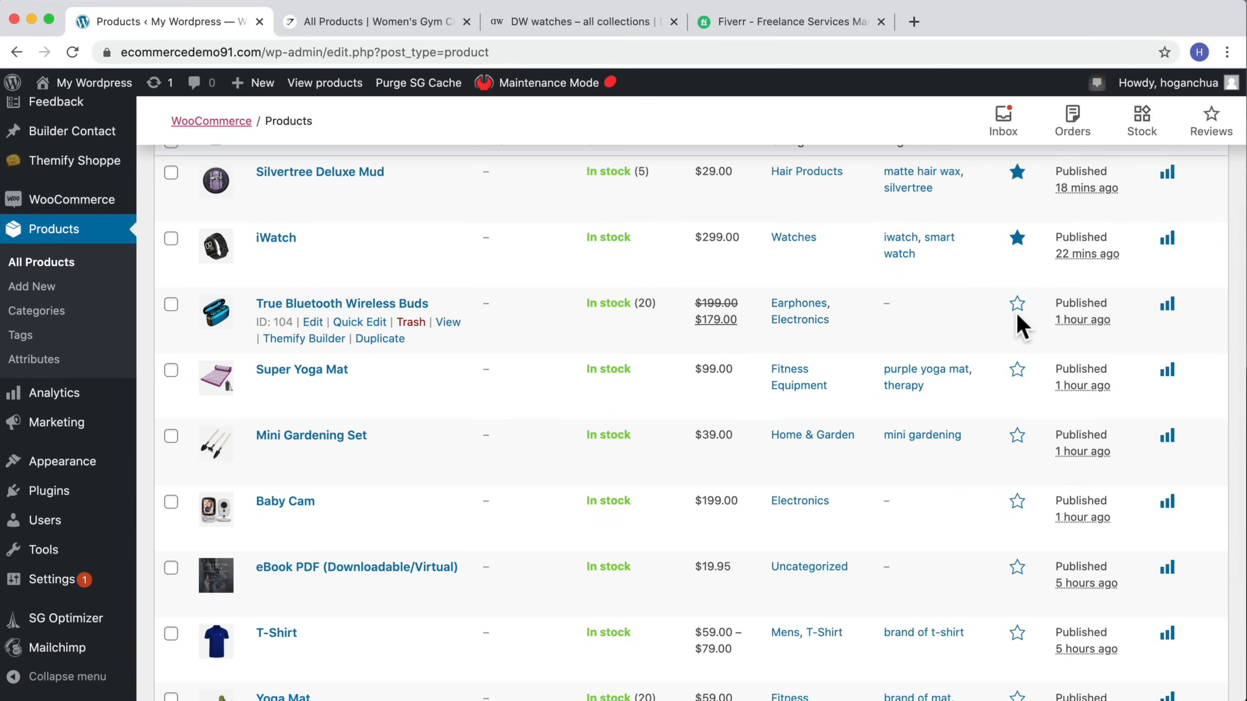
left_click(1017, 371)
scroll(1014, 373, "down", 3)
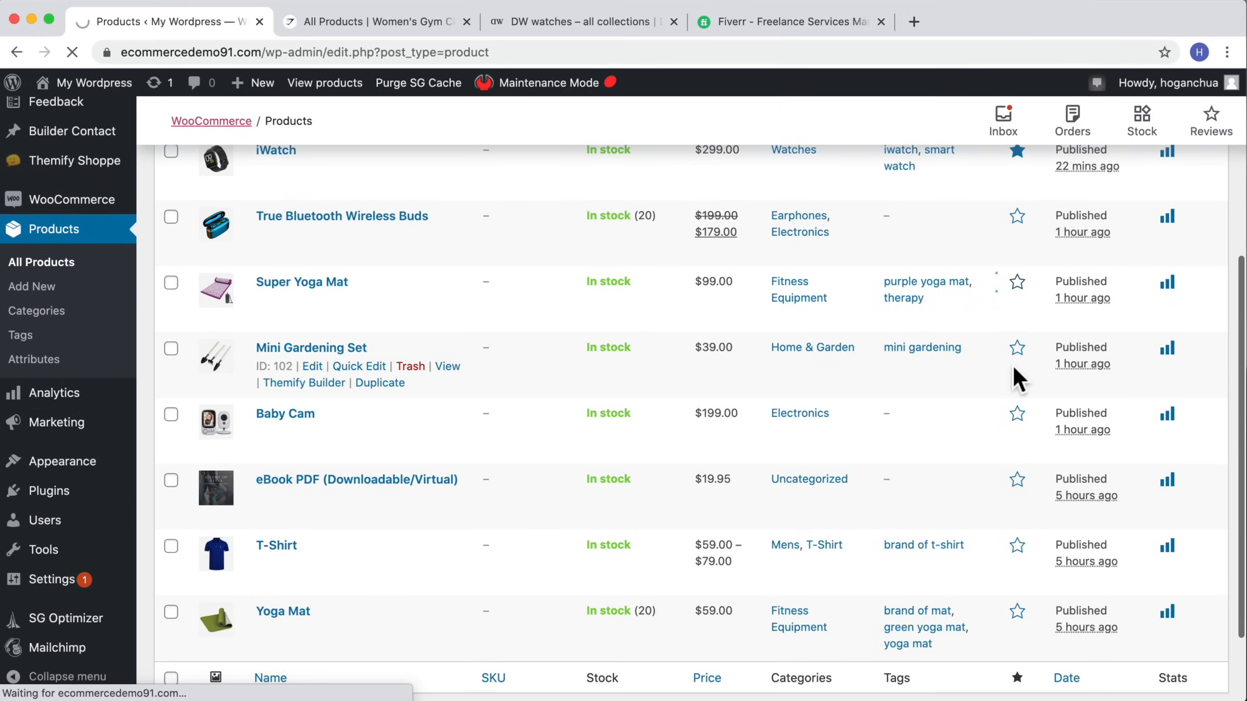
left_click(1018, 350)
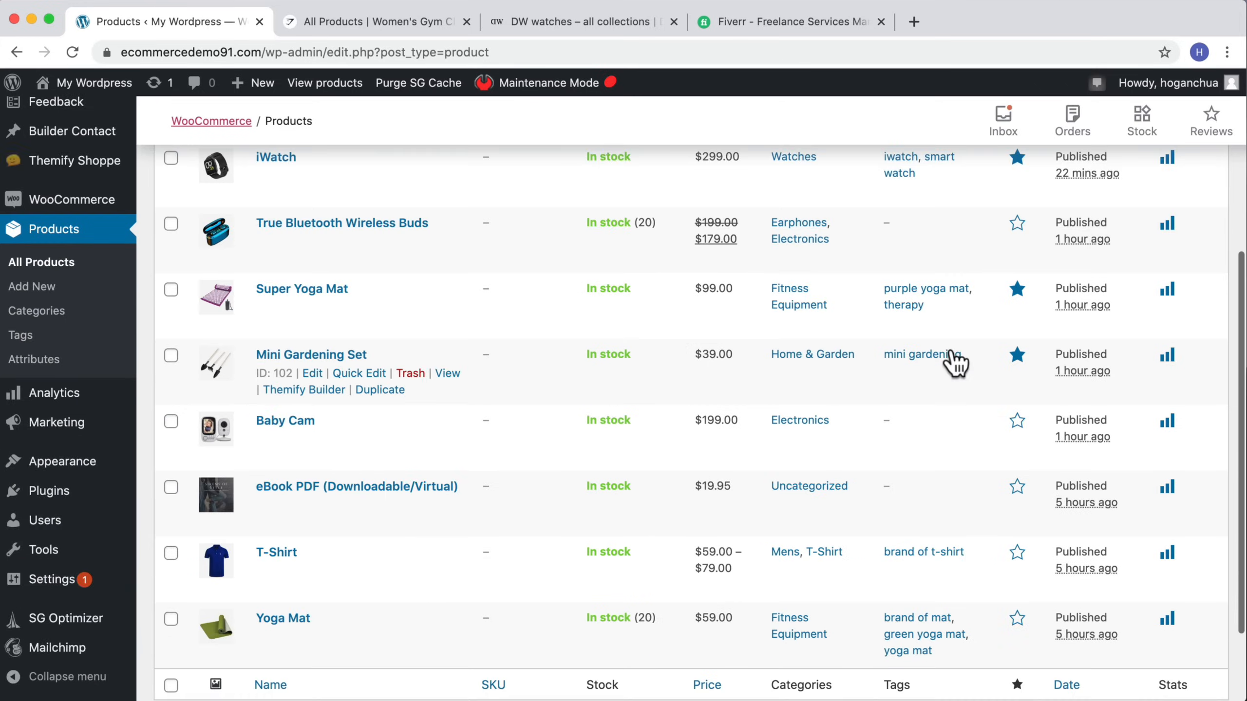
Step: Reopen the homepage builder and preview the products module with type Featured Products, then revert it to All Products
scroll(1002, 290, "up", 2)
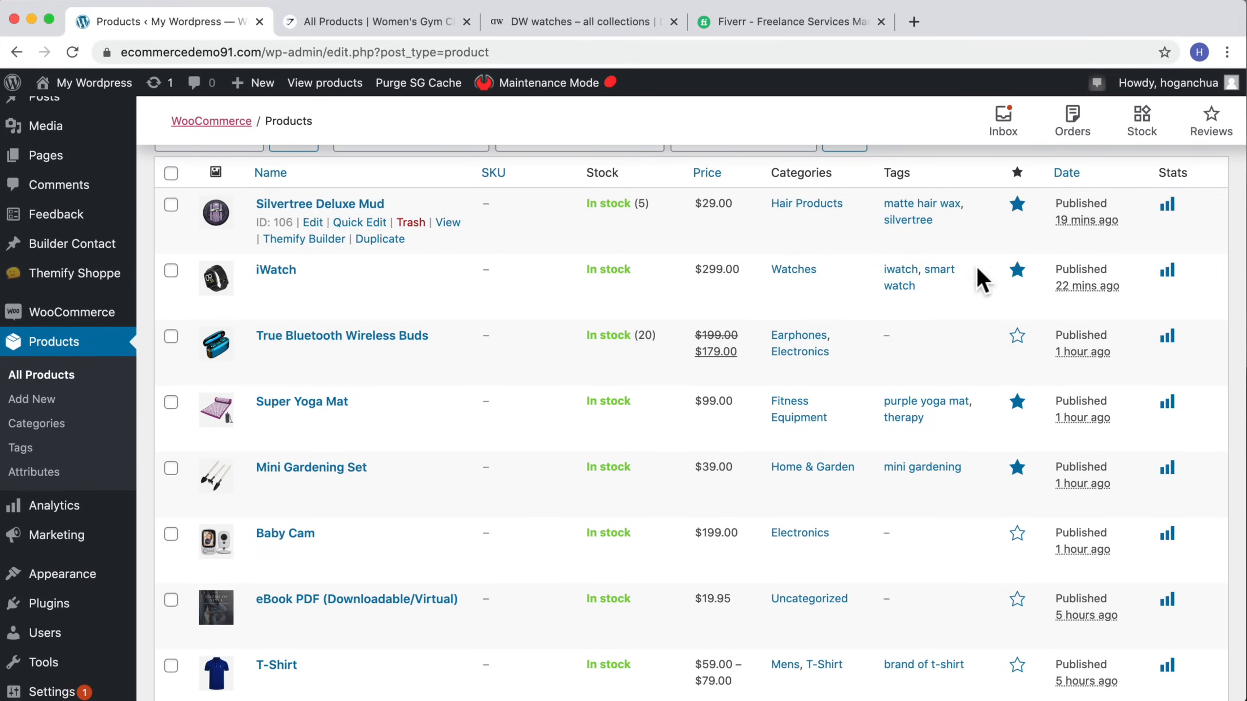
mouse_move(74, 82)
left_click(52, 116)
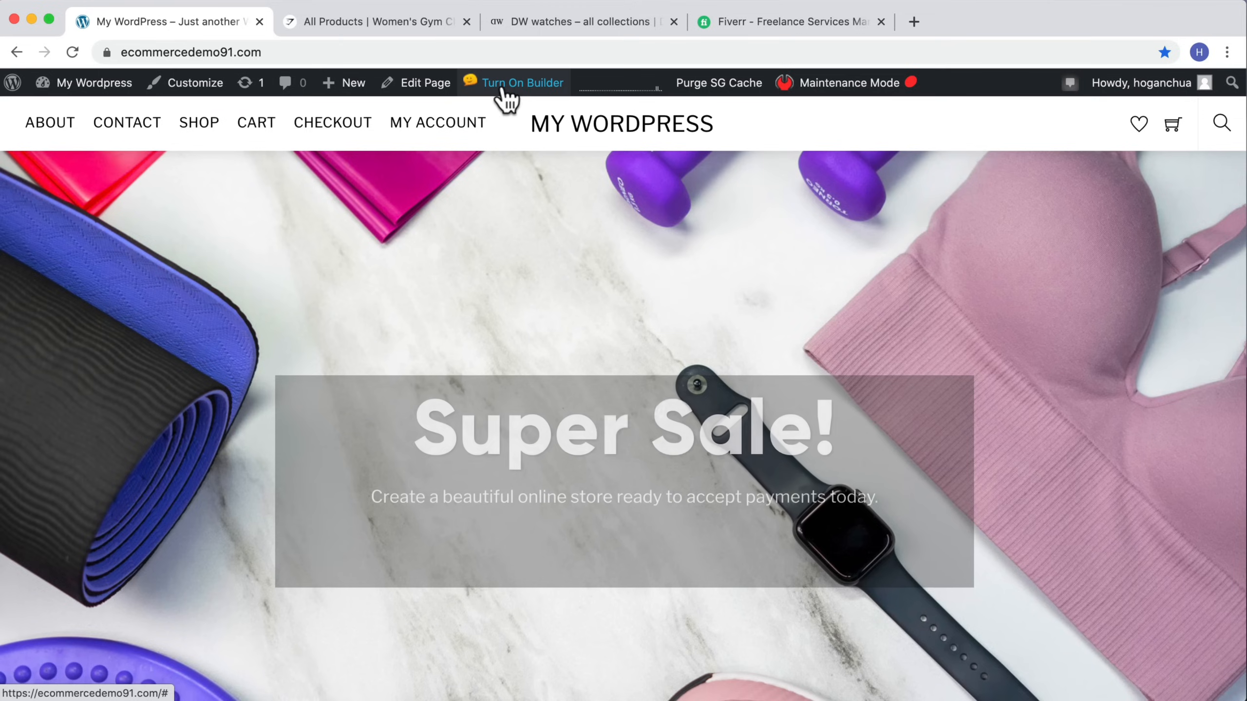
left_click(507, 83)
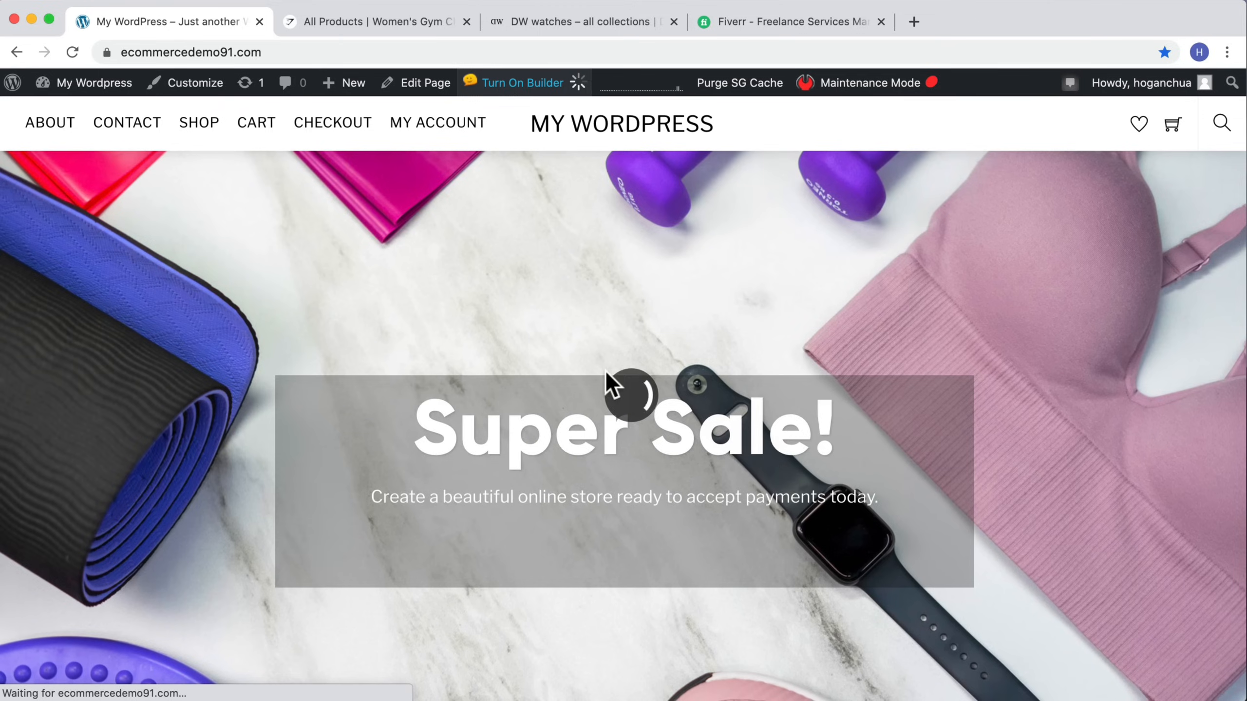
scroll(604, 384, "down", 10)
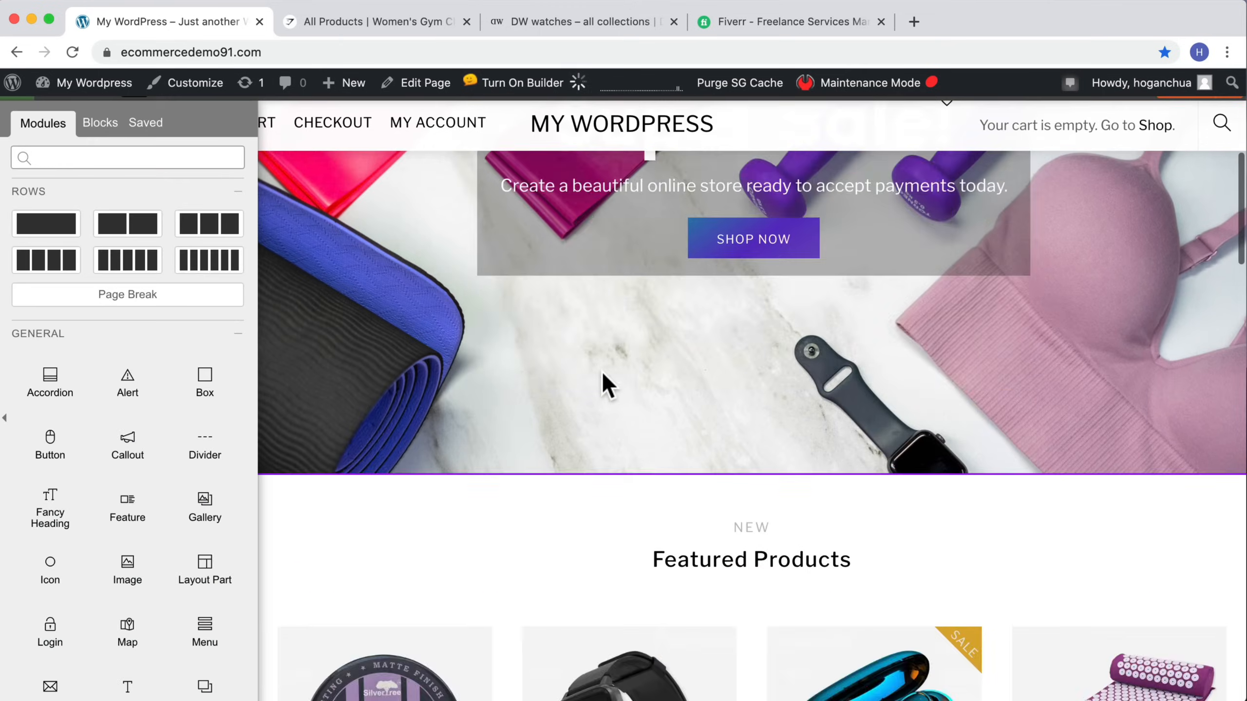
scroll(606, 386, "down", 2)
left_click(598, 370)
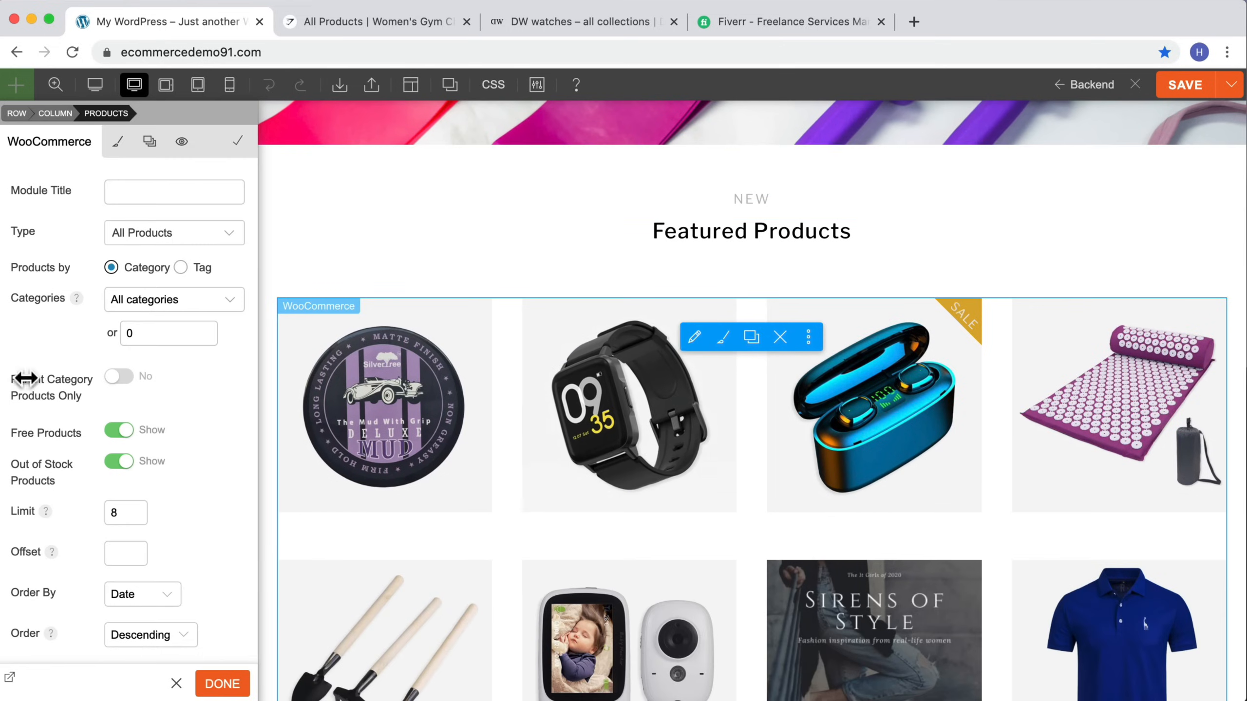
left_click(169, 233)
left_click(162, 256)
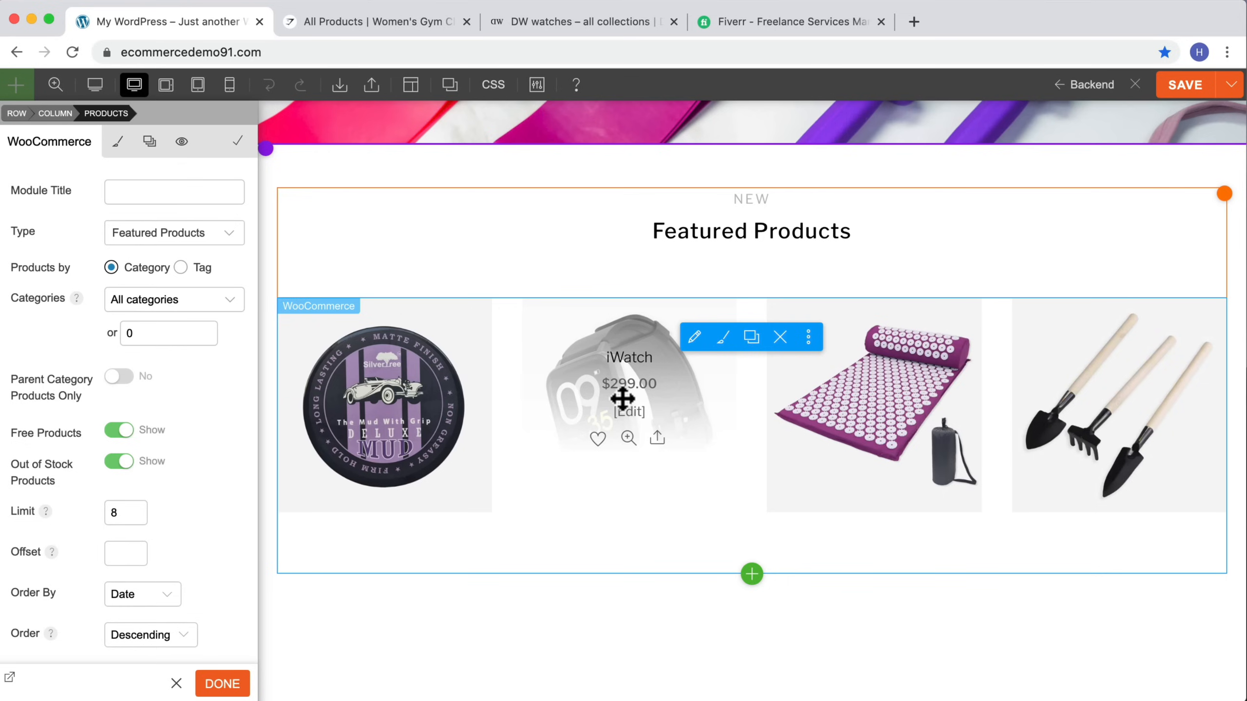
left_click(207, 239)
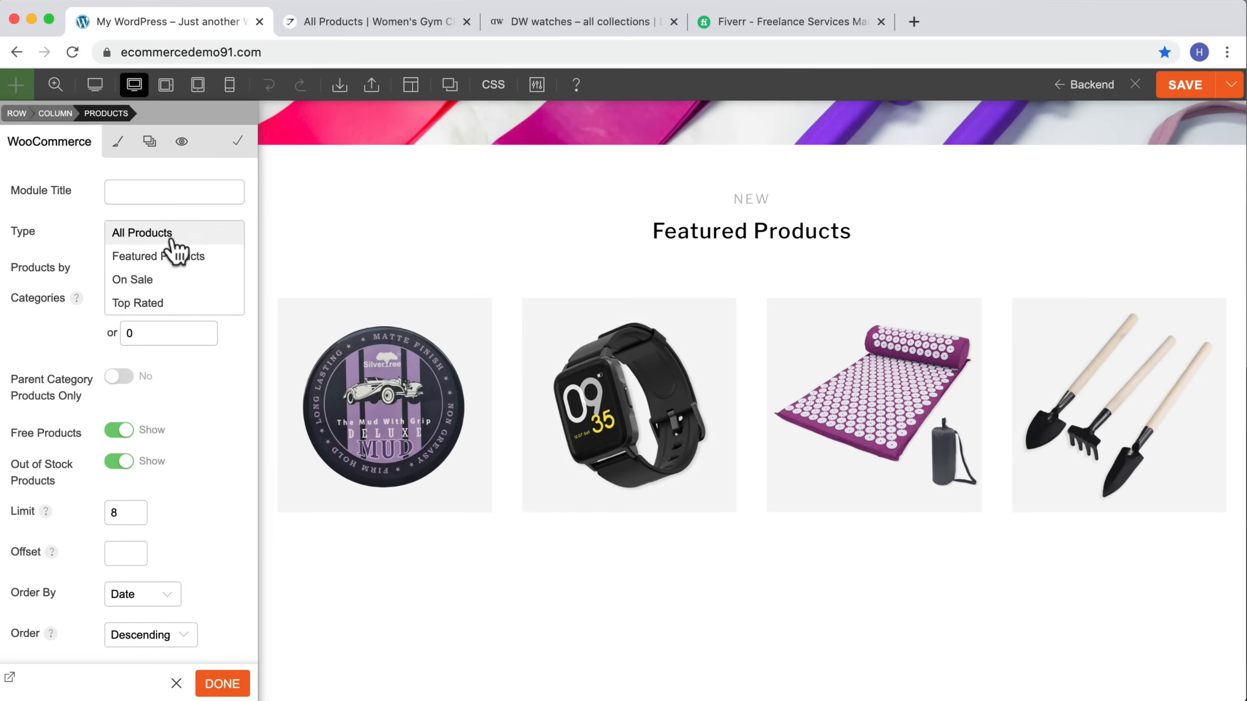
left_click(171, 237)
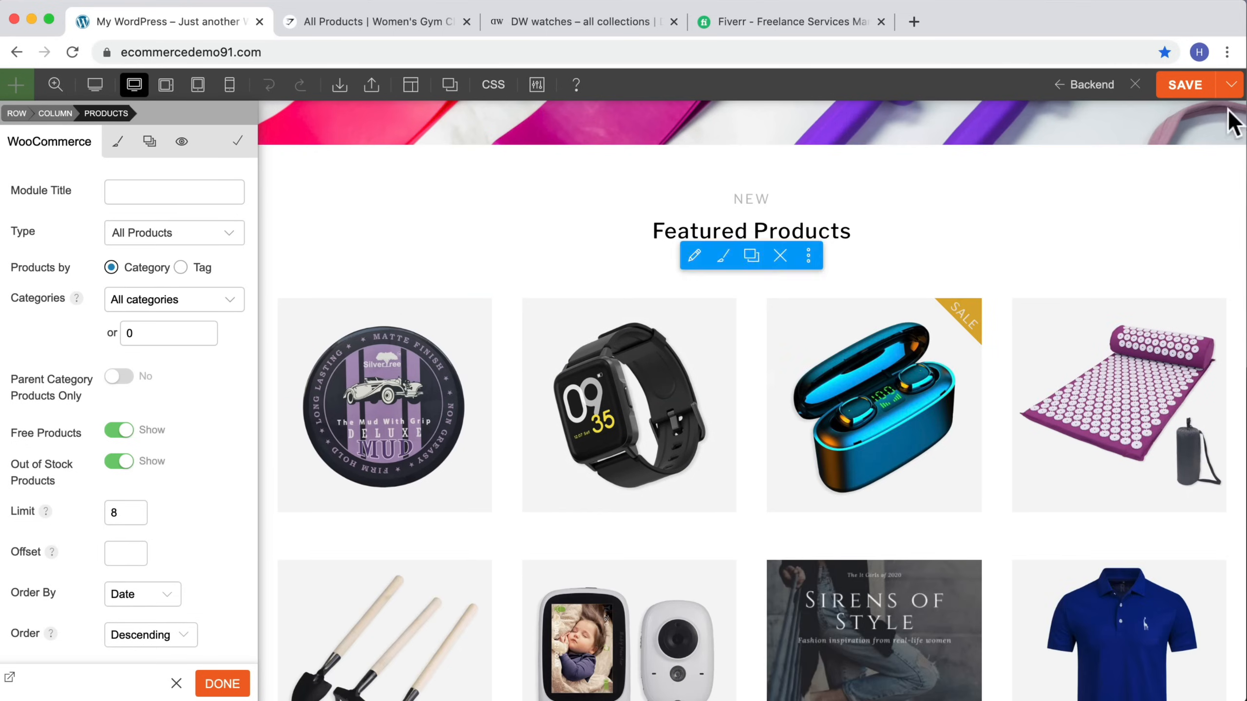
Step: Save the homepage and exit the builder
left_click(1178, 87)
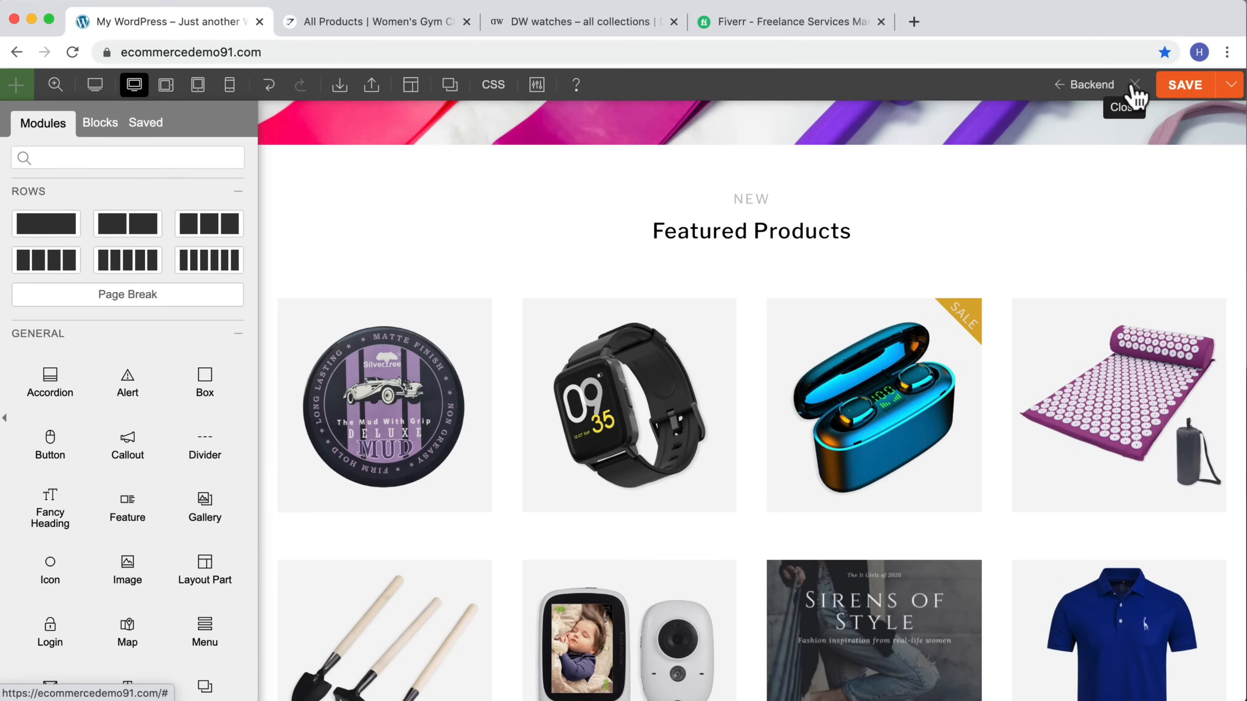
left_click(1135, 84)
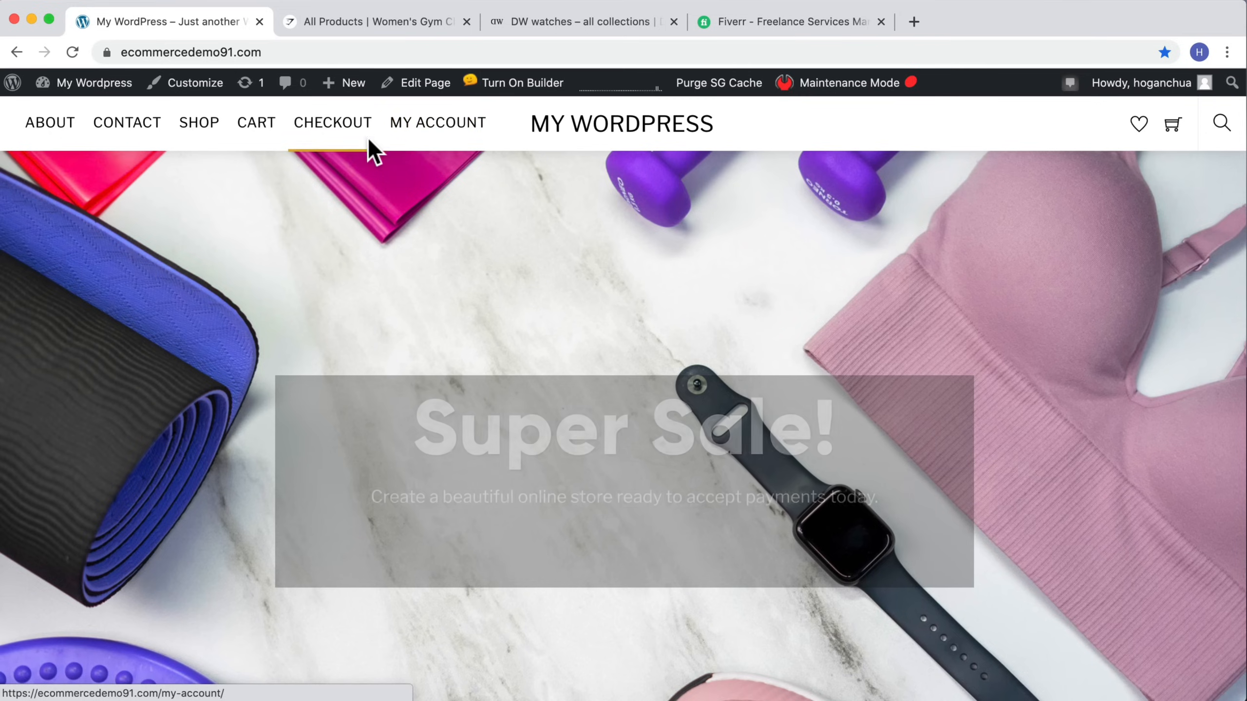
Step: Open the shop page, then open the admin dashboard in a new tab
left_click(215, 128)
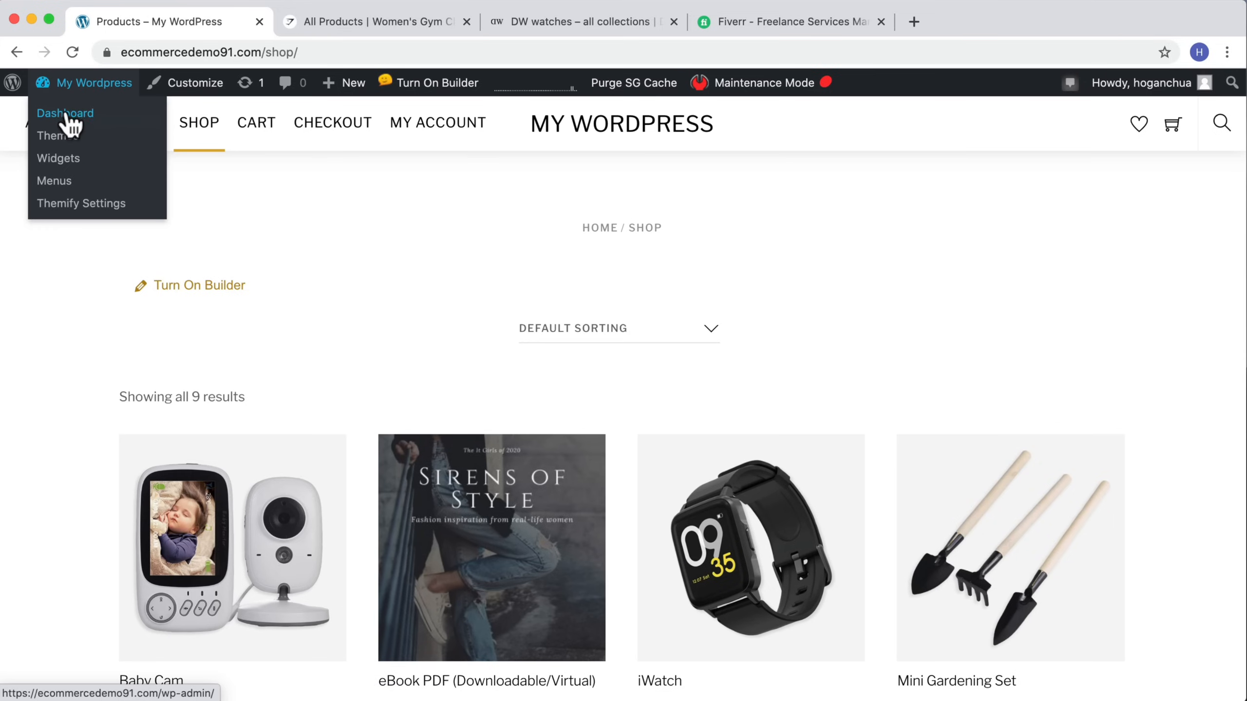
right_click(71, 112)
left_click(117, 120)
left_click_drag(342, 18, 165, 19)
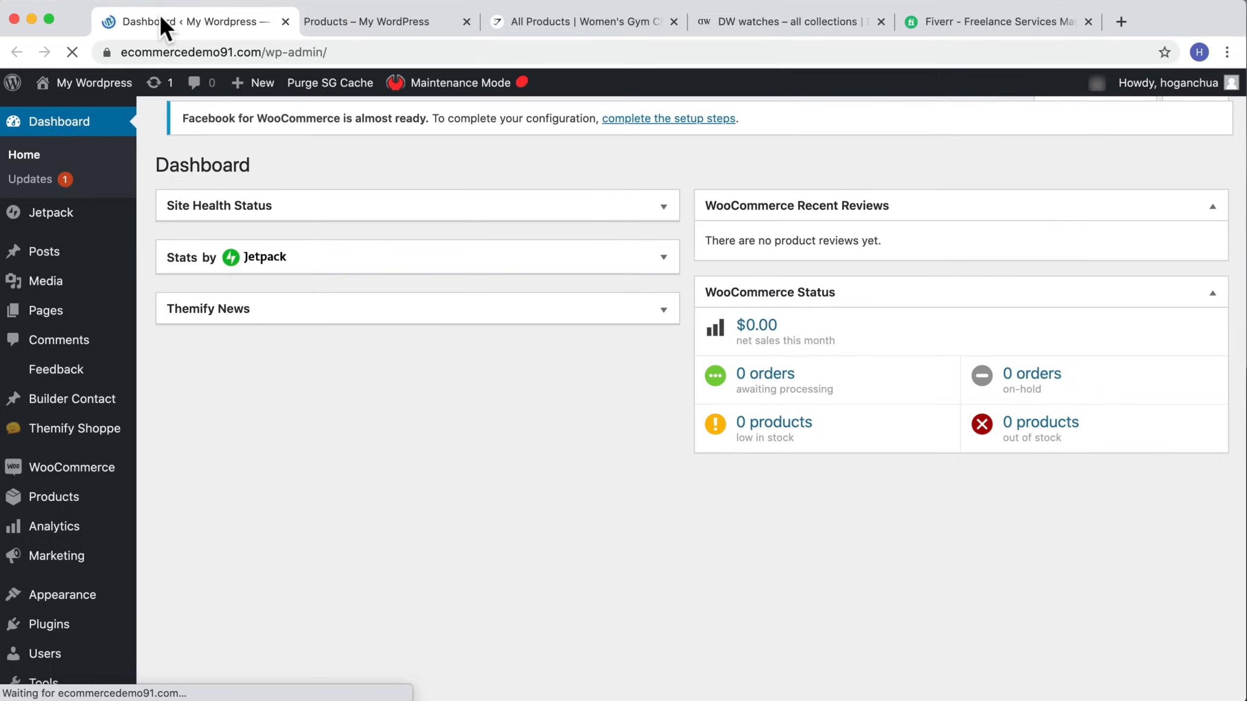
Step: Open the Themify shop settings and set the shop page sidebar to Sidebar Left and the product layout to Grid 3
mouse_move(78, 432)
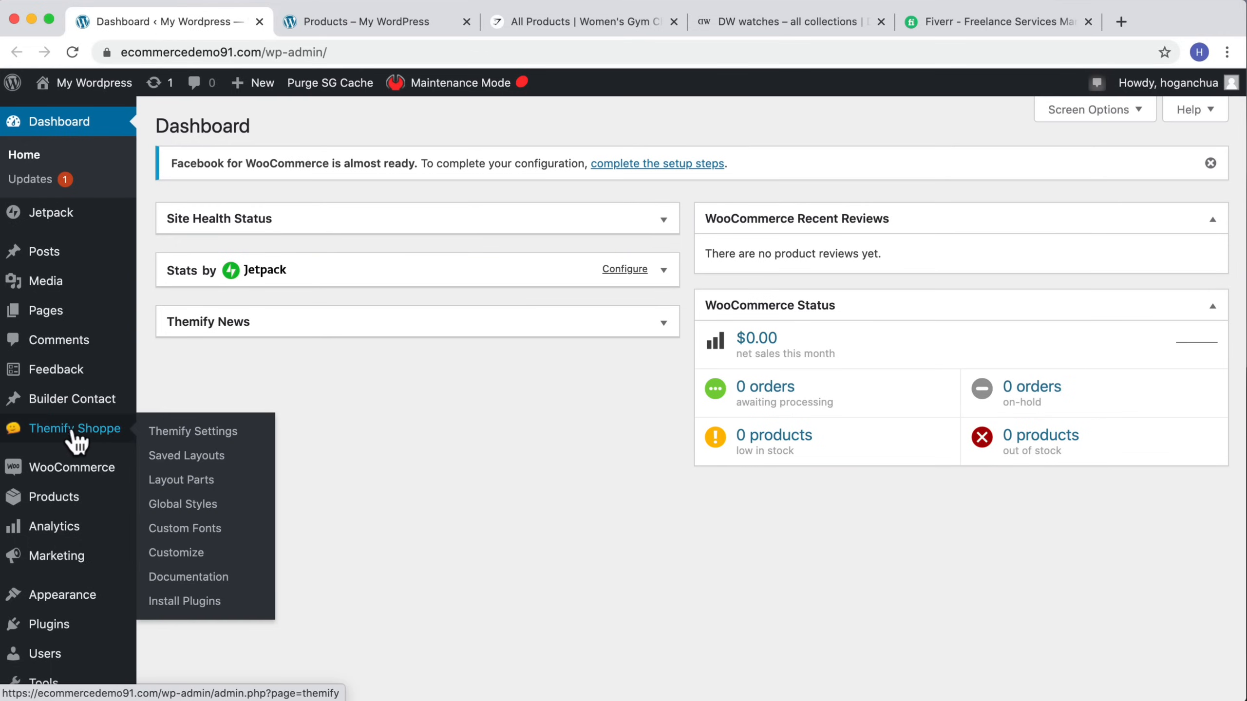
left_click(190, 431)
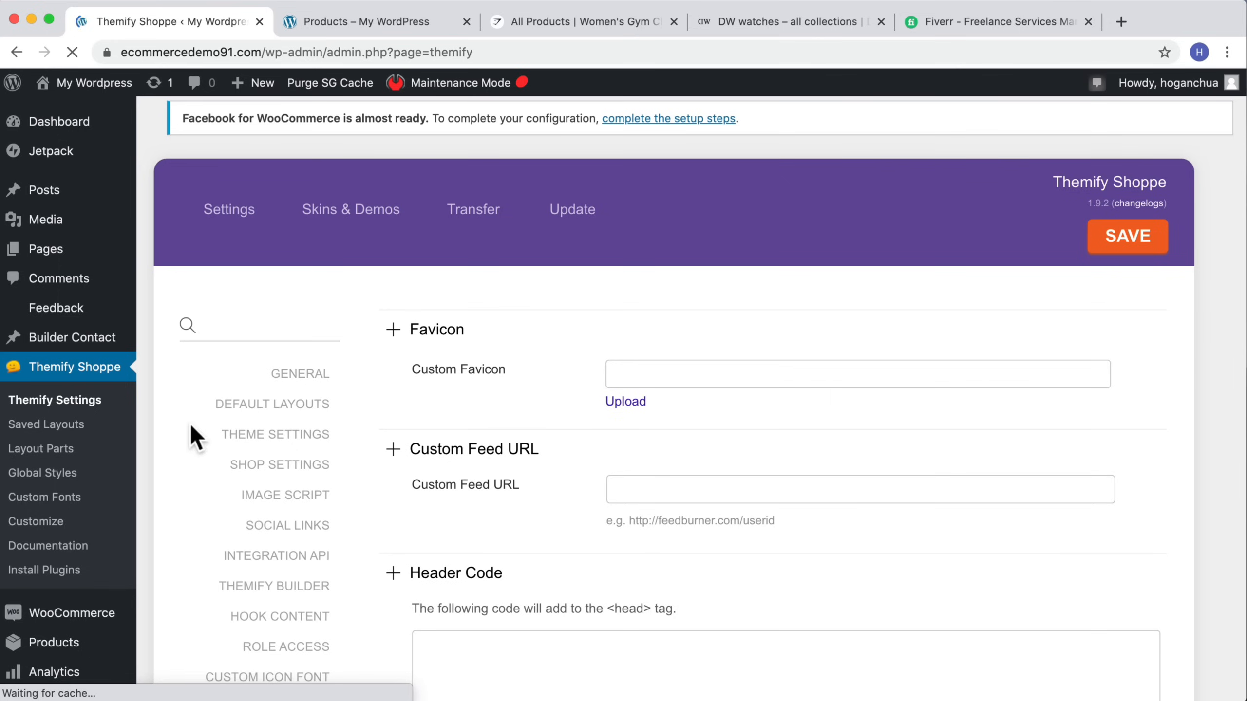
scroll(294, 407, "down", 2)
left_click(257, 421)
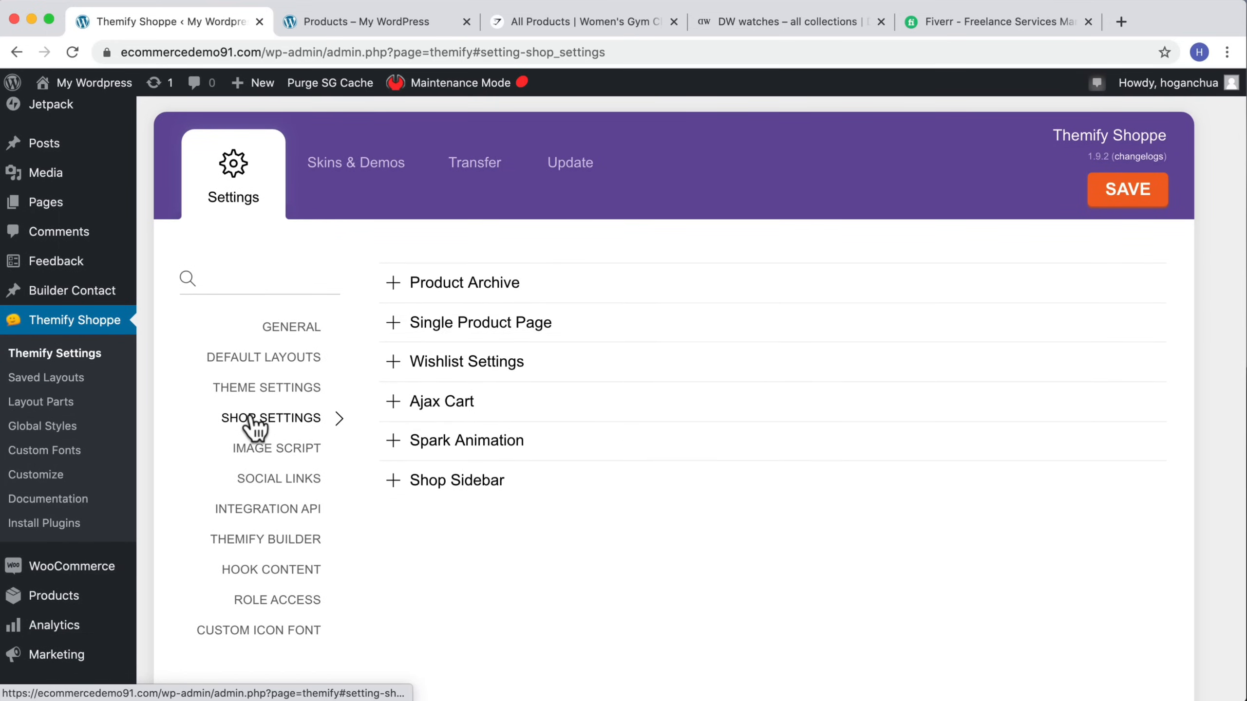
left_click(500, 288)
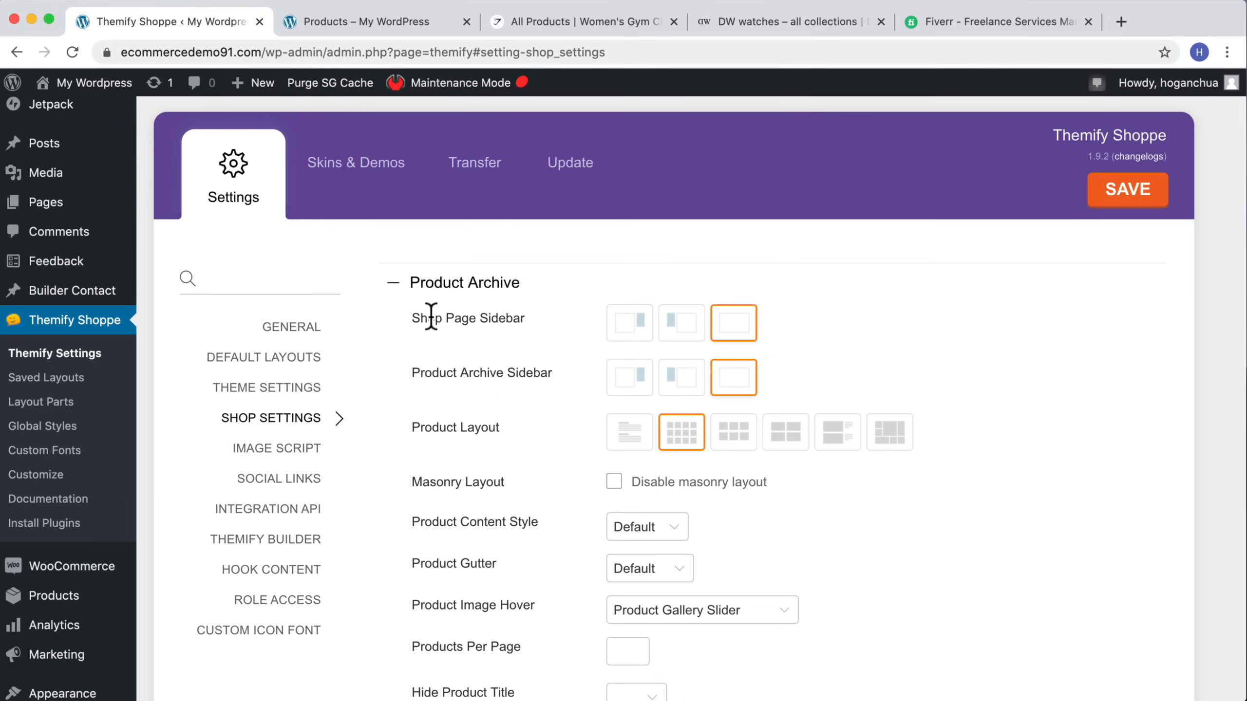
left_click_drag(414, 318, 579, 330)
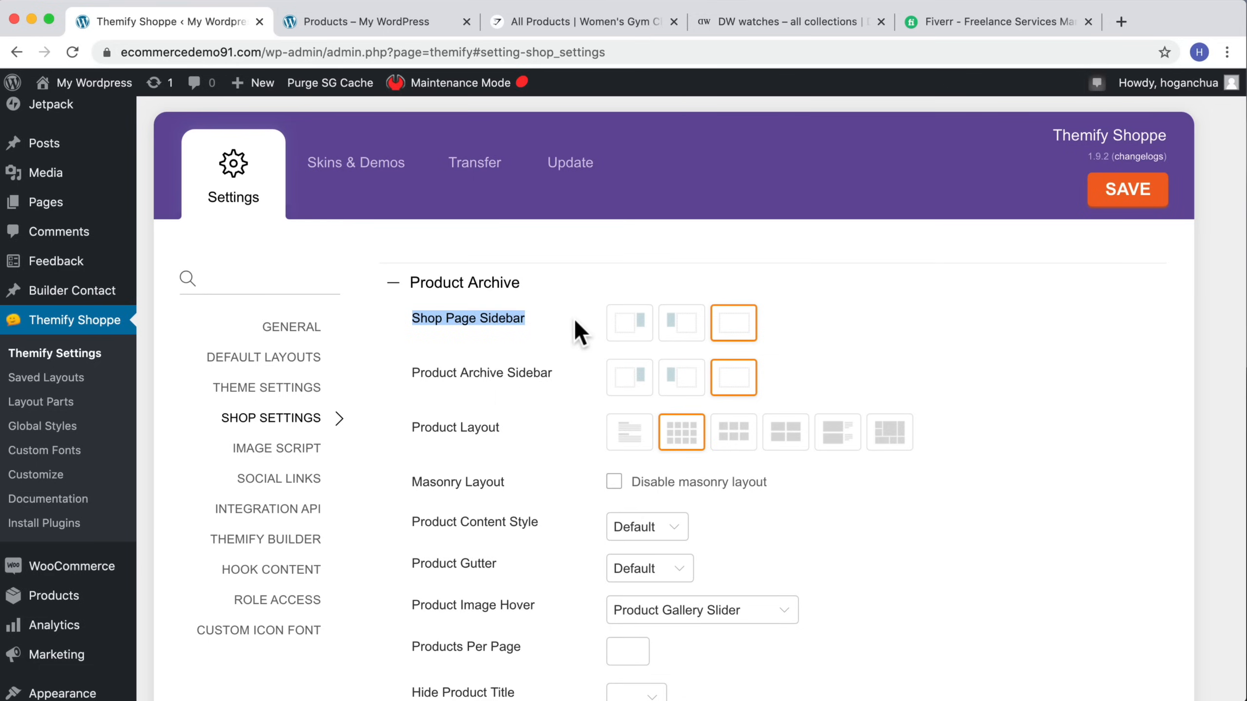
left_click(683, 323)
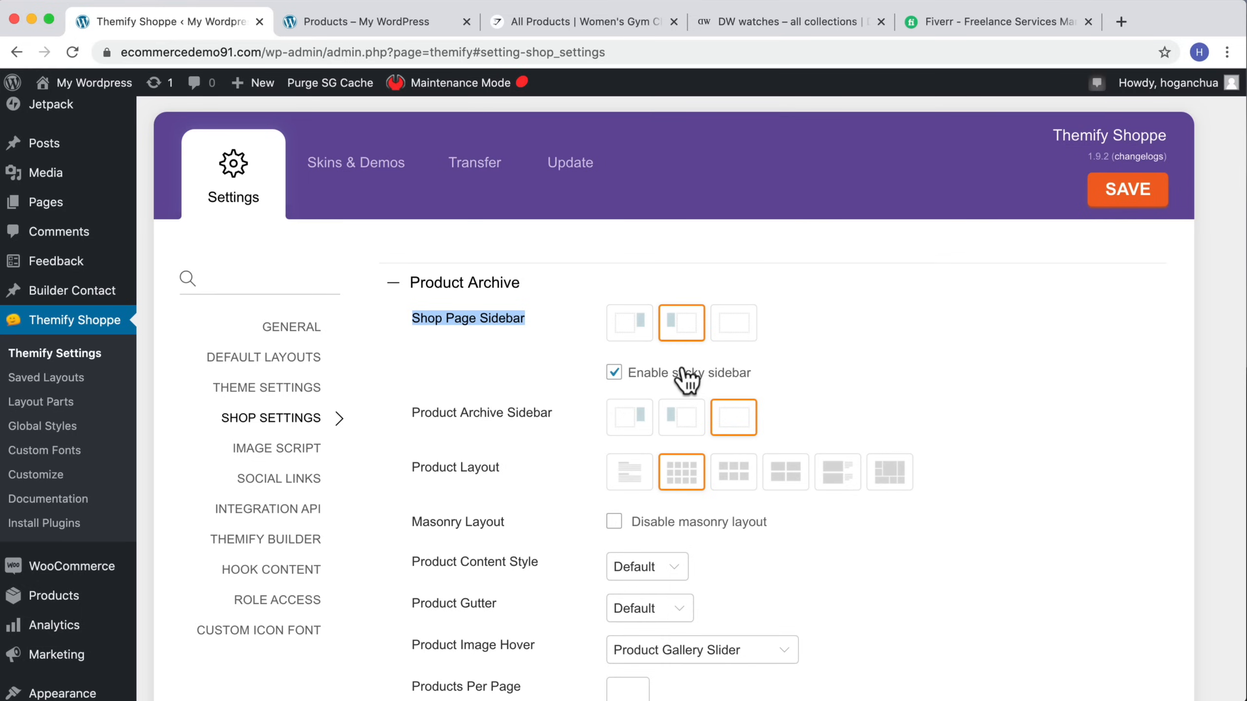
scroll(687, 377, "down", 3)
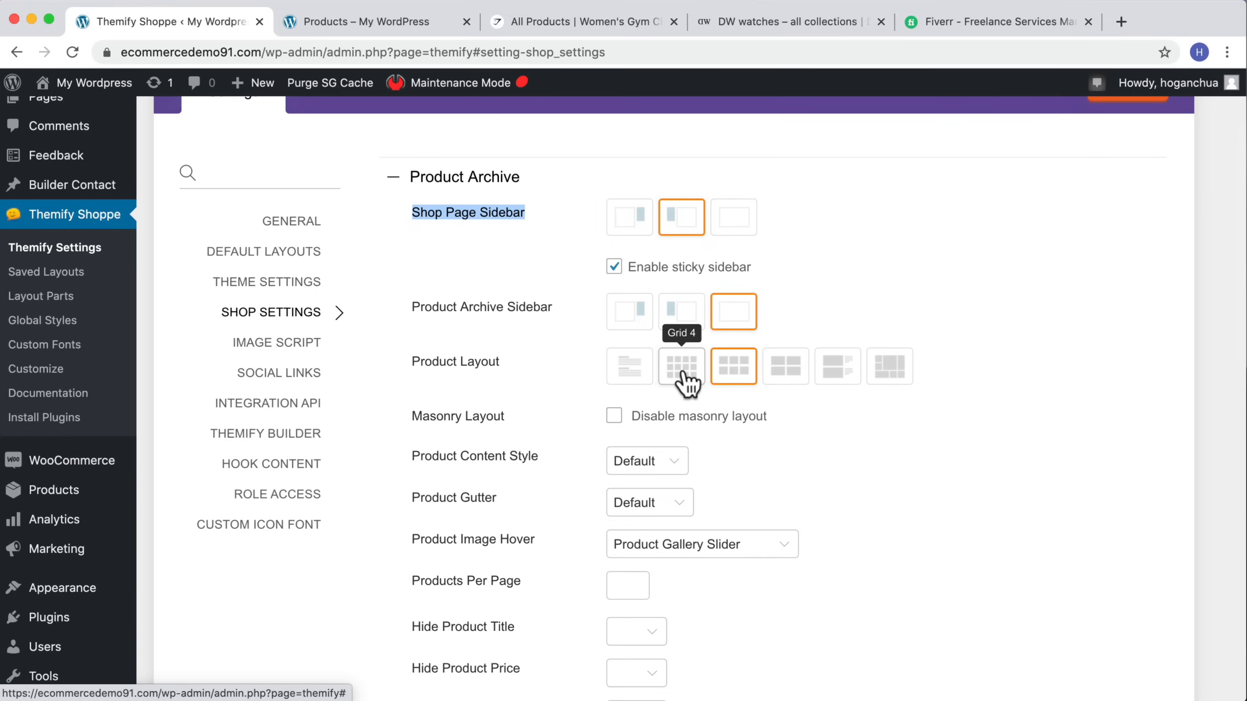
scroll(687, 383, "down", 5)
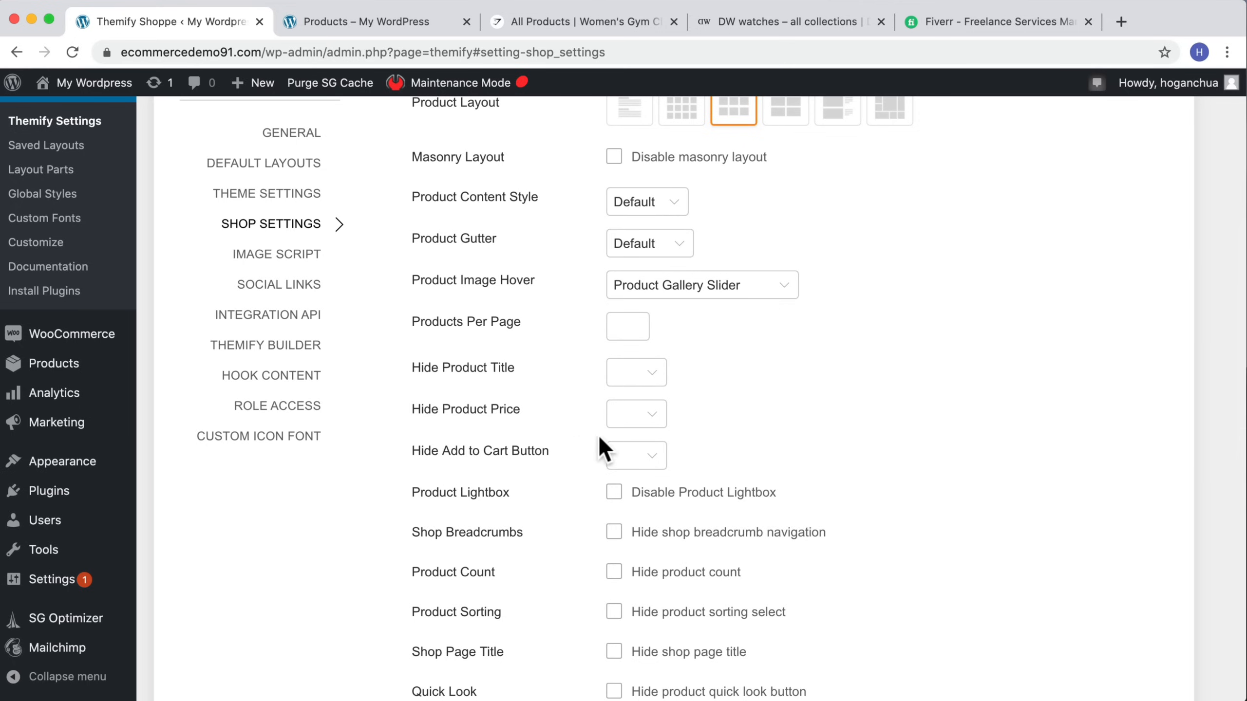
Step: Set Hide Add to Cart Button to Yes and hide the product share button for the product archive
left_click(636, 456)
left_click(634, 479)
scroll(633, 478, "down", 2)
scroll(629, 477, "down", 2)
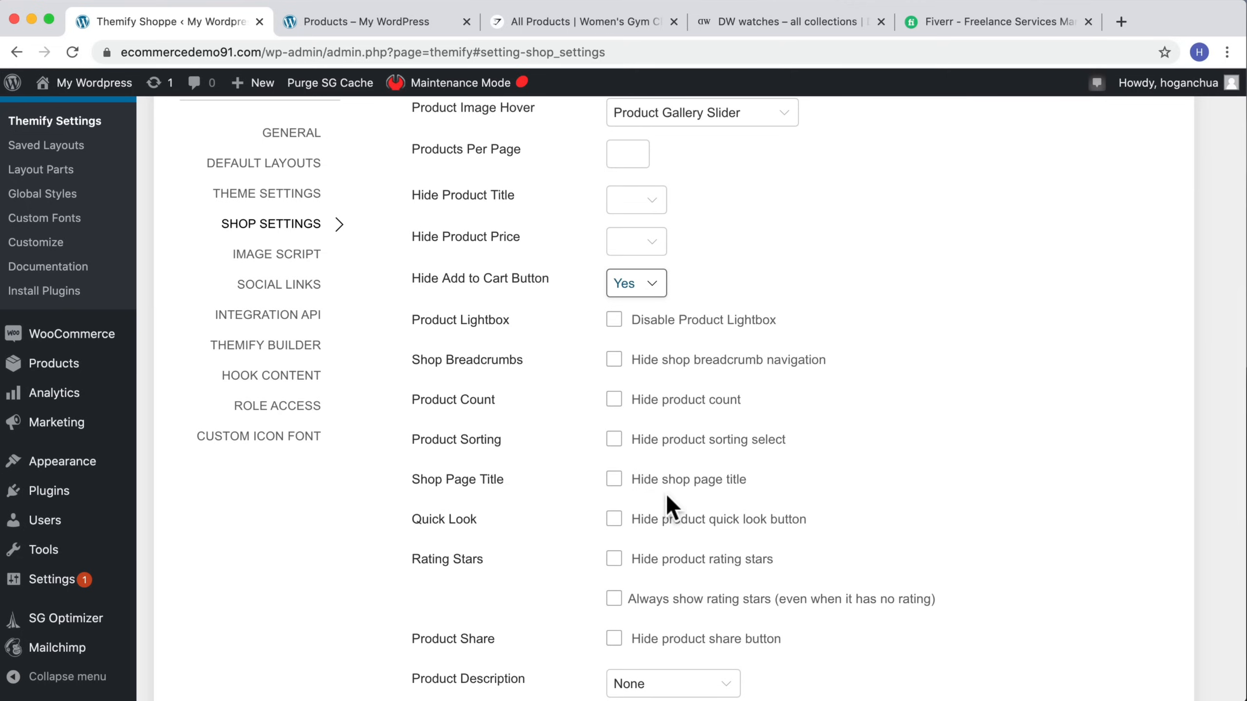
scroll(662, 508, "down", 2)
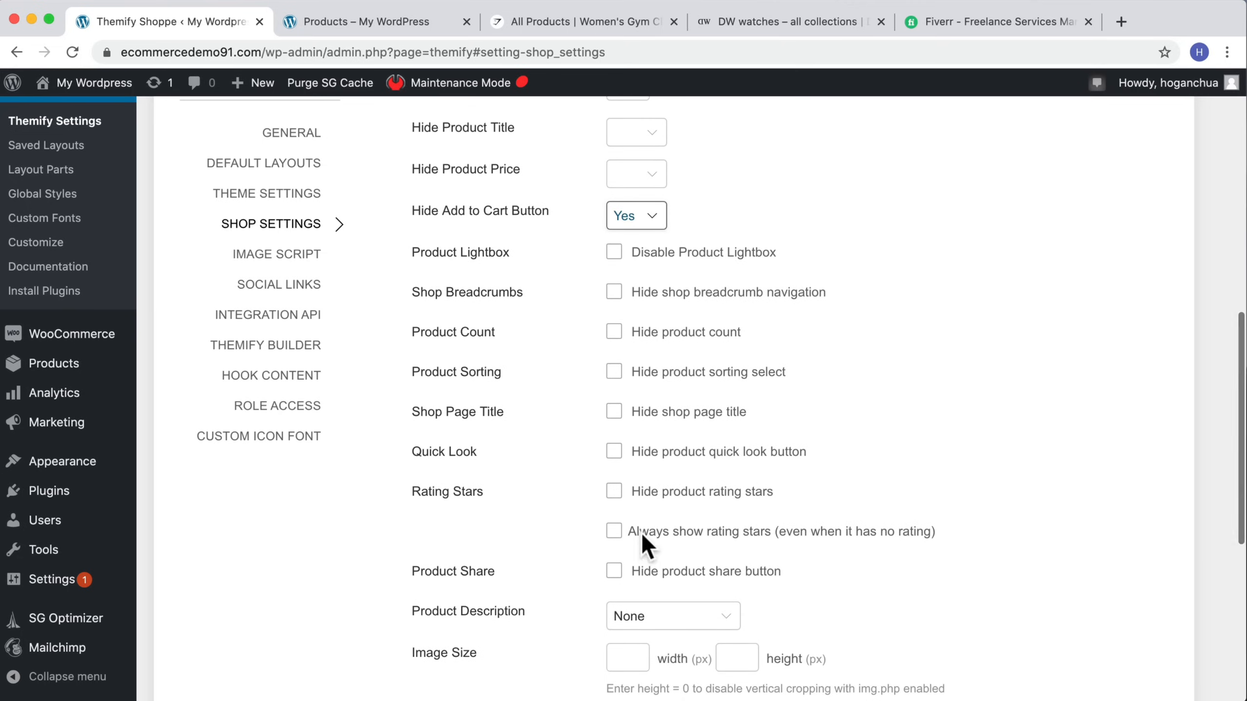
left_click(614, 572)
Step: Expand the Single Product Page settings section
scroll(756, 545, "down", 6)
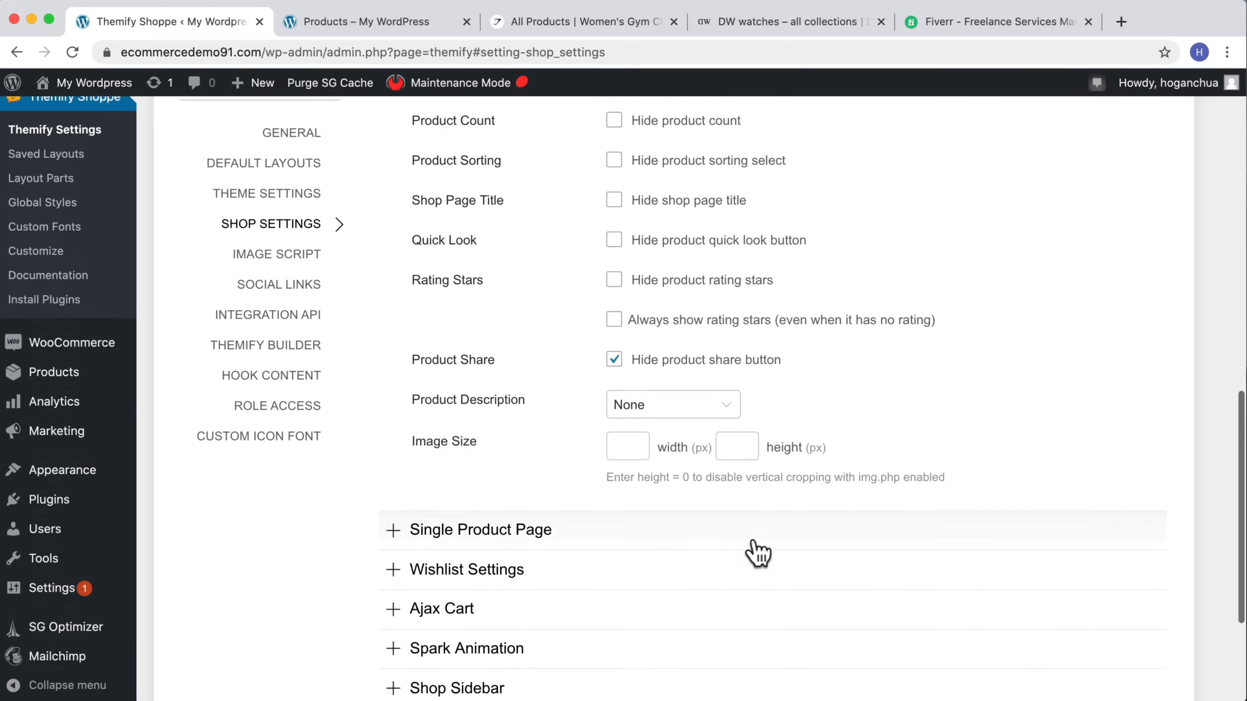
scroll(754, 542, "up", 10)
scroll(756, 545, "down", 12)
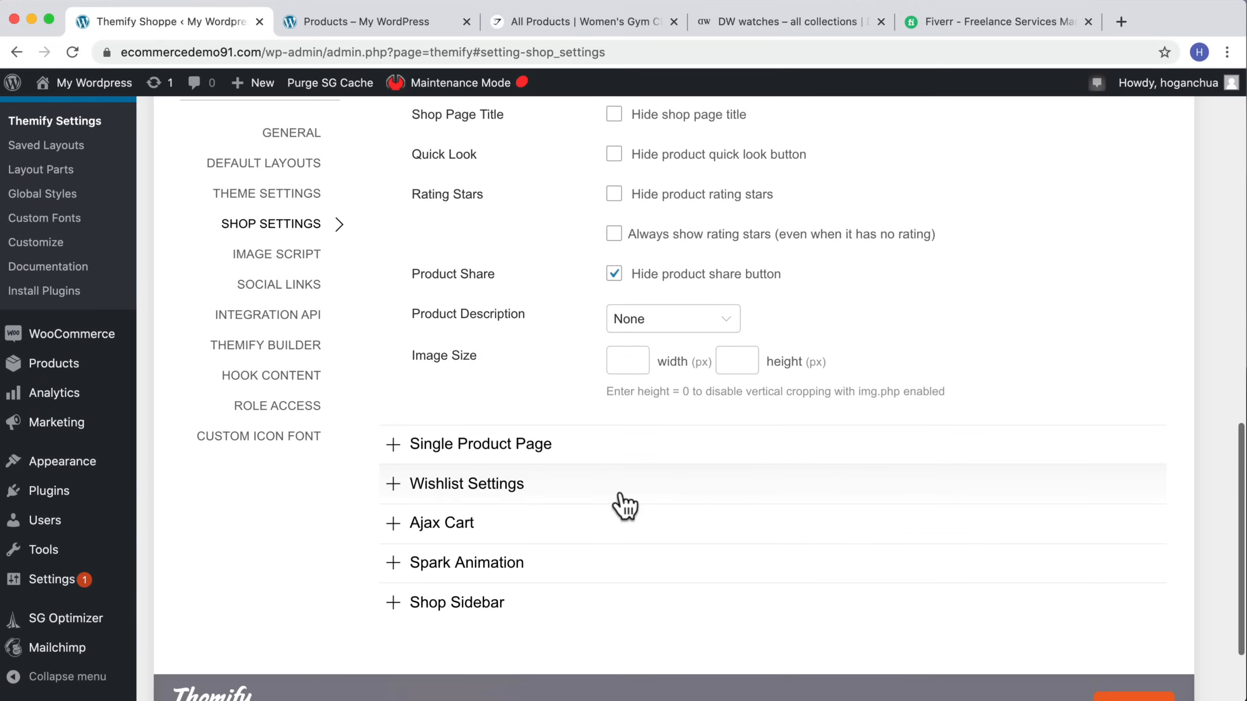
left_click(488, 449)
scroll(565, 358, "down", 3)
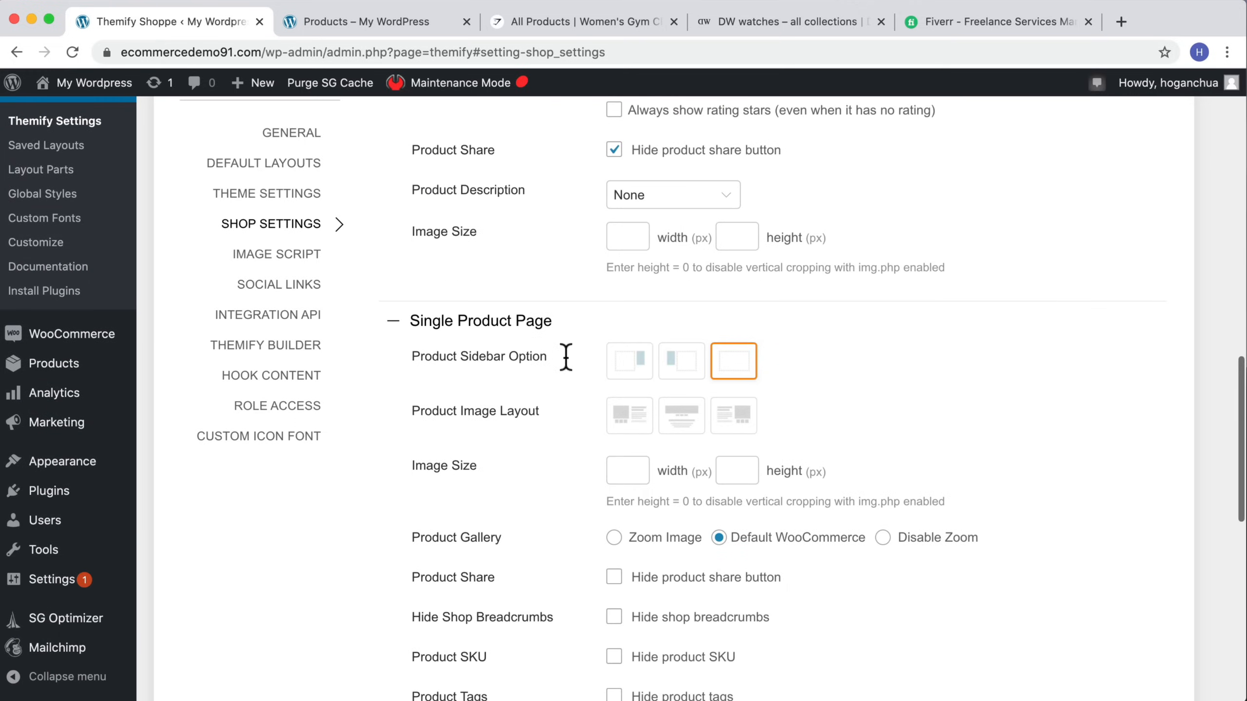
Step: Reload the shop page to review the product grid, then open the Baby Cam product page
scroll(785, 148, "up", 15)
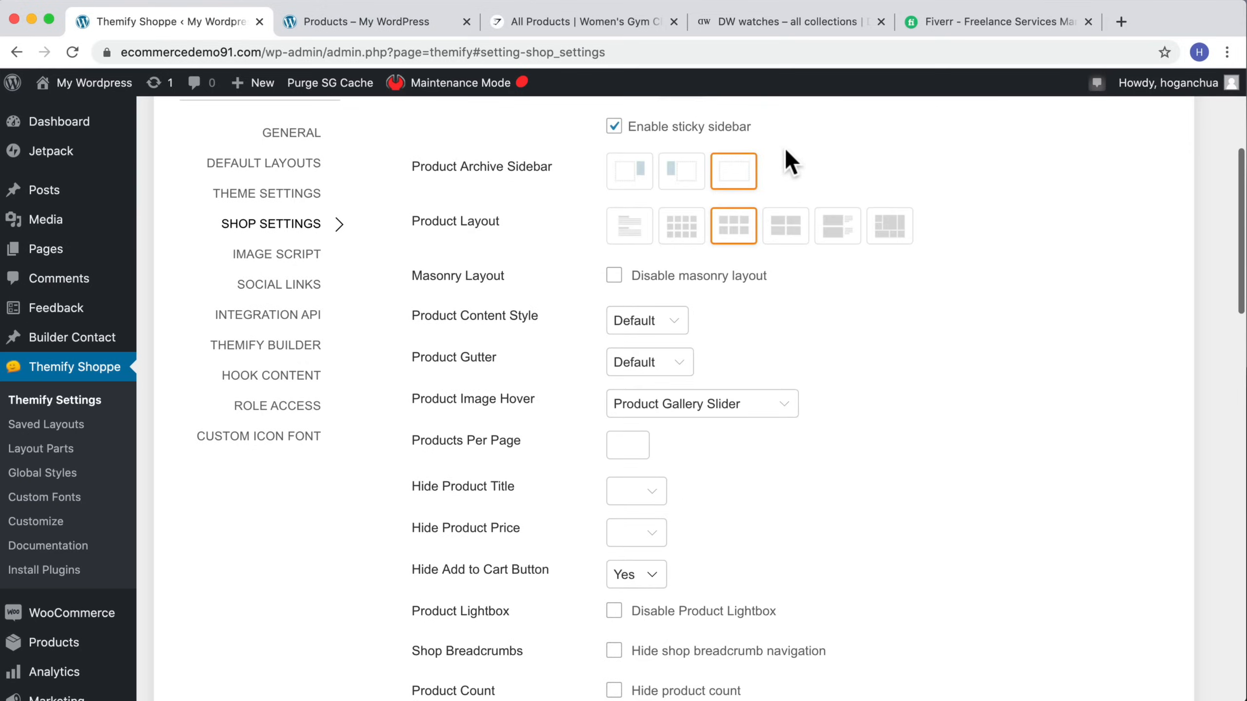
left_click(404, 22)
left_click(72, 52)
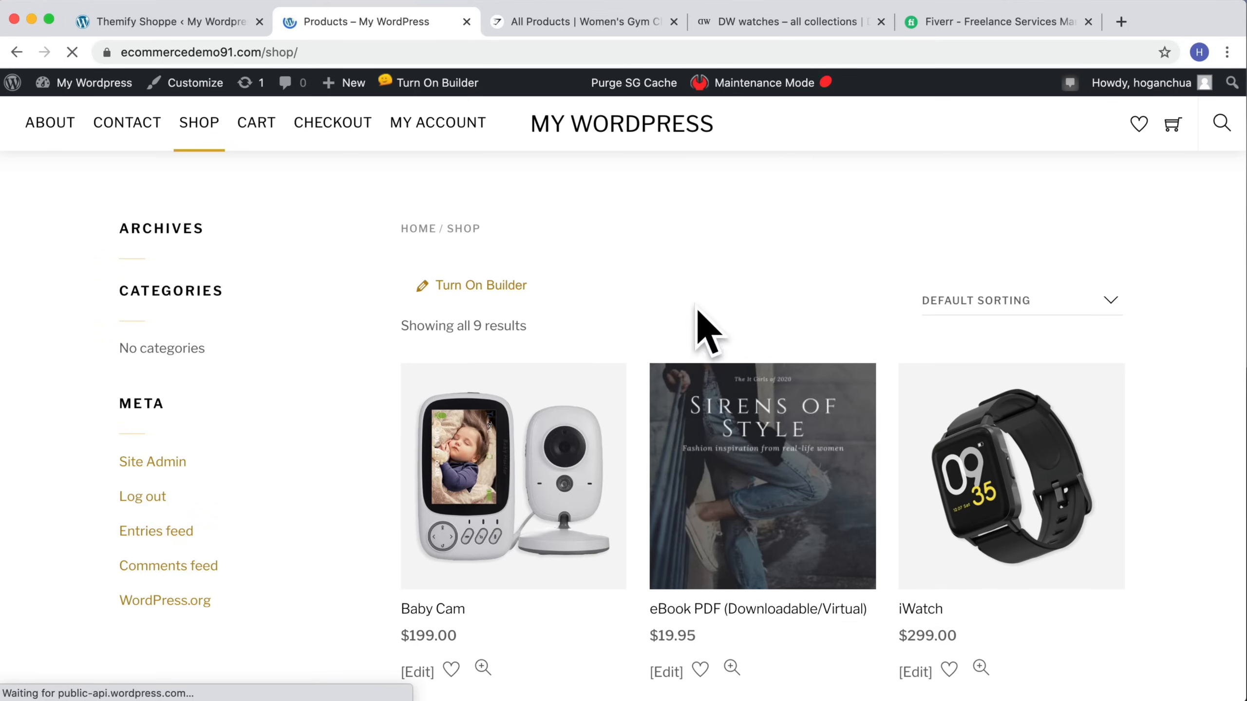
scroll(491, 335, "down", 3)
scroll(223, 271, "up", 3)
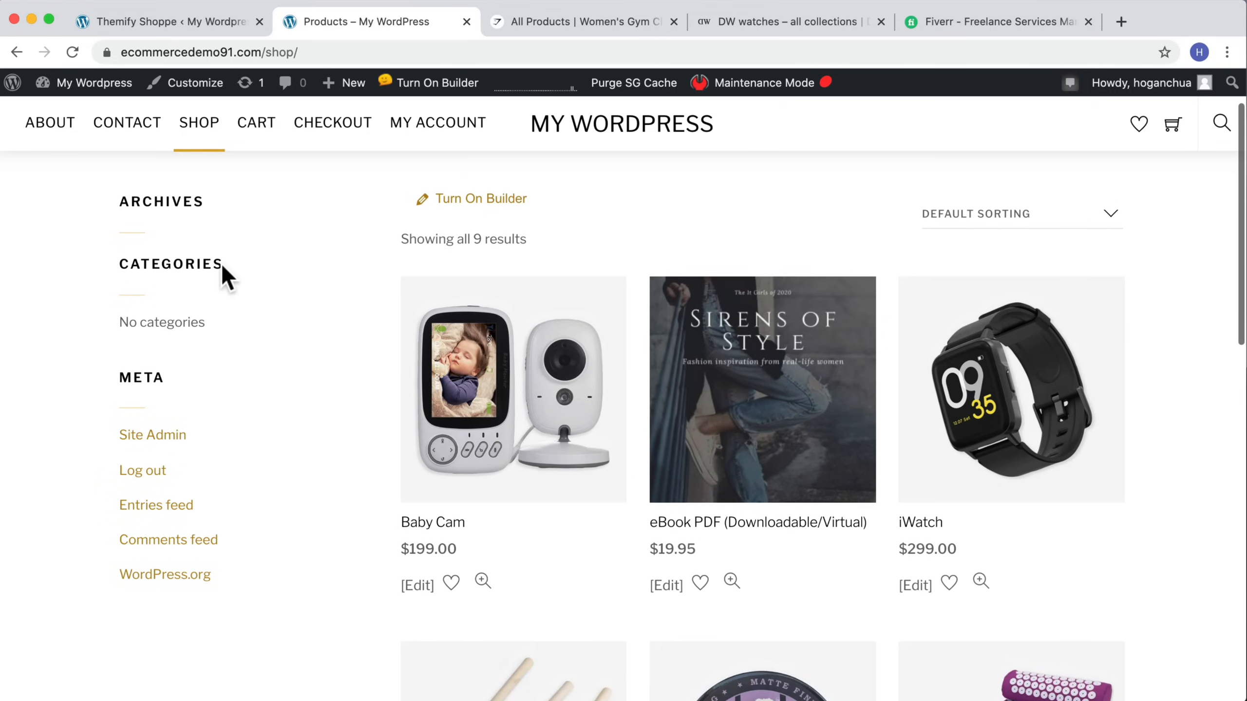
scroll(734, 344, "down", 4)
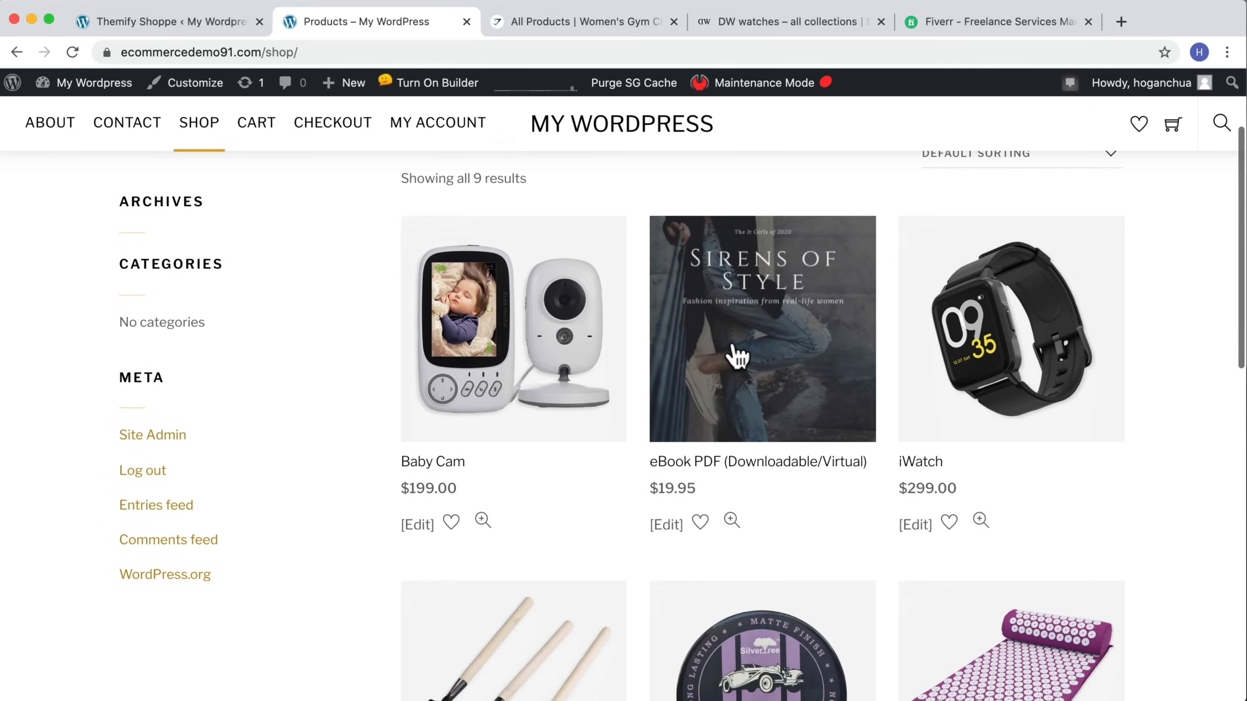
scroll(584, 334, "up", 5)
scroll(647, 334, "down", 6)
scroll(646, 335, "down", 10)
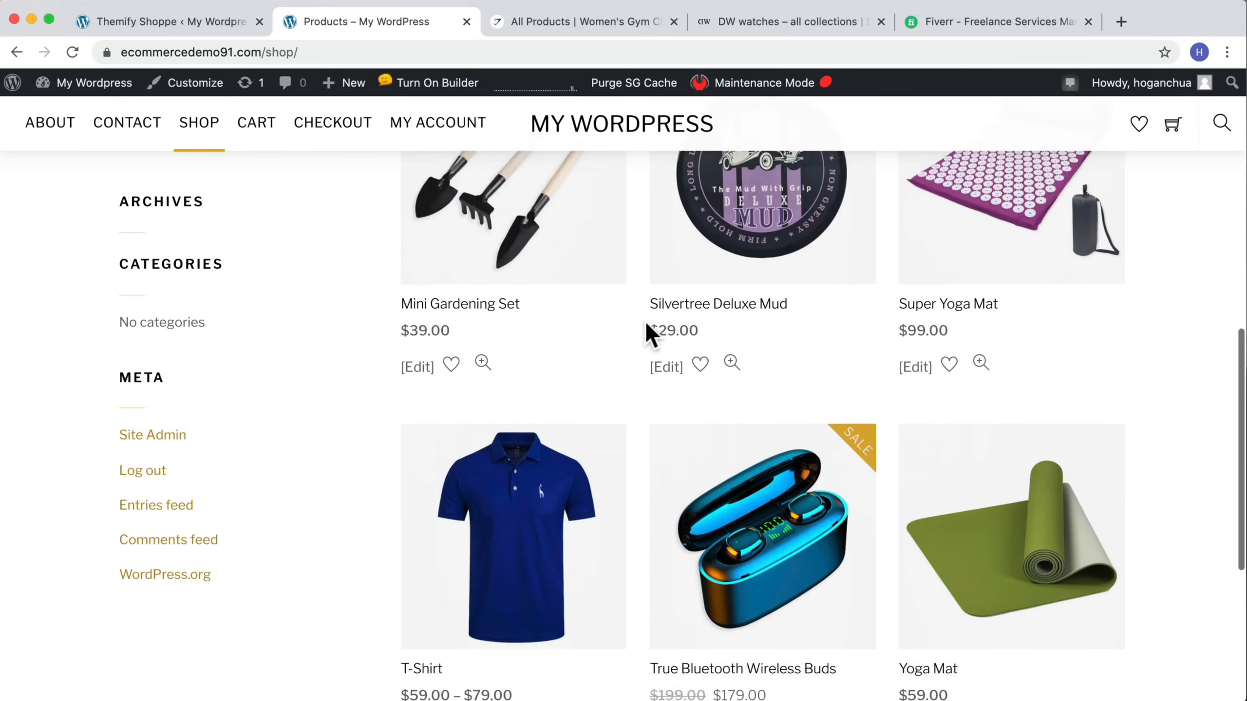
scroll(646, 334, "up", 15)
scroll(646, 334, "up", 1)
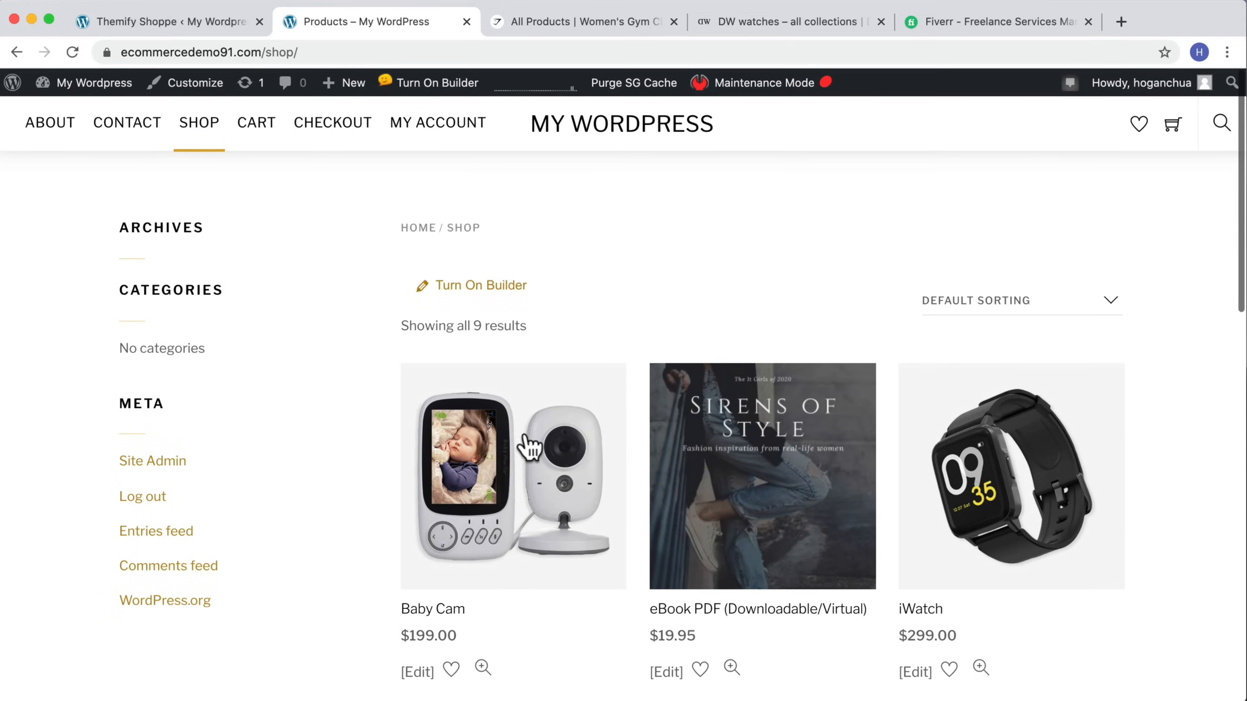
left_click(609, 457)
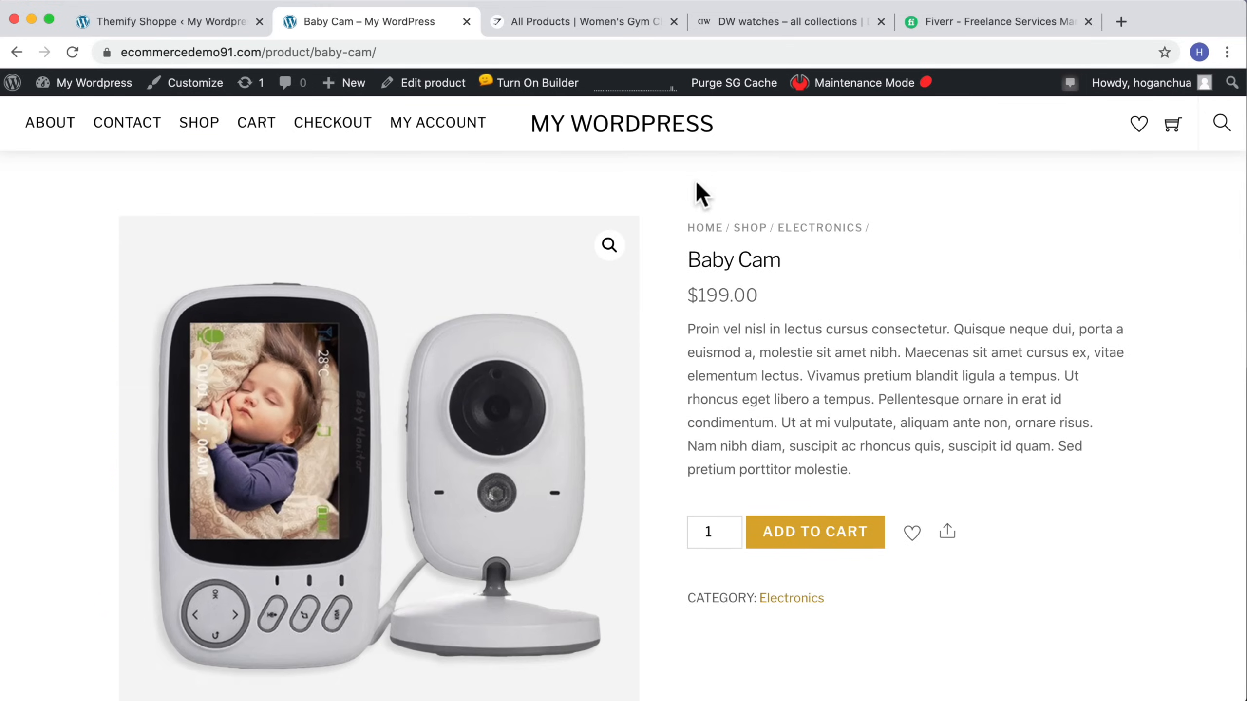
Step: In the single product page settings, hide the product SKU and the product tags
left_click(186, 21)
scroll(635, 300, "down", 10)
scroll(637, 302, "down", 12)
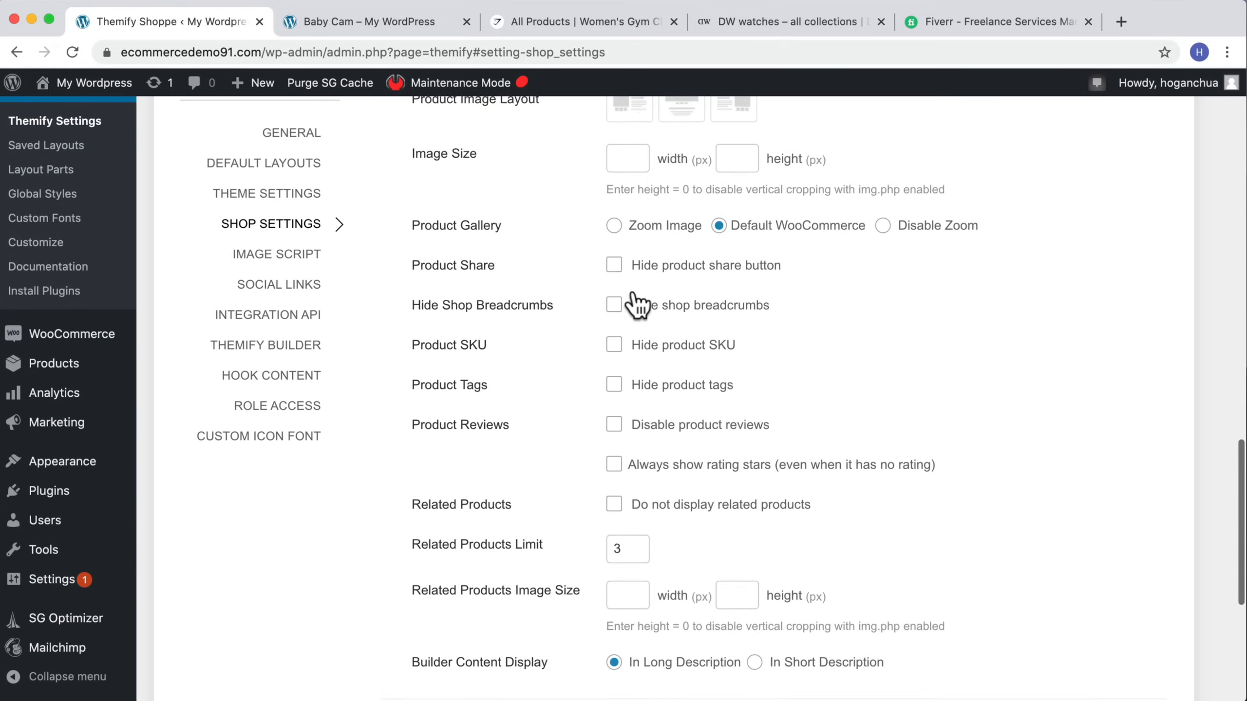
scroll(637, 307, "up", 4)
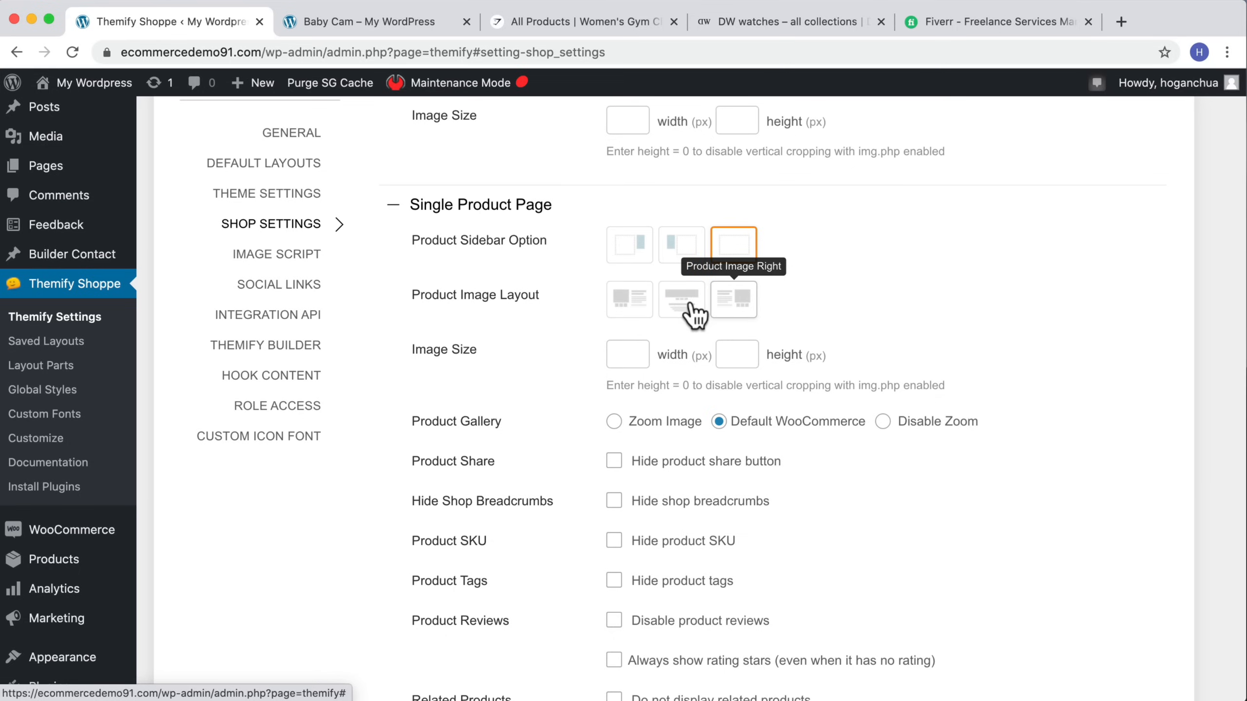
scroll(750, 368, "down", 3)
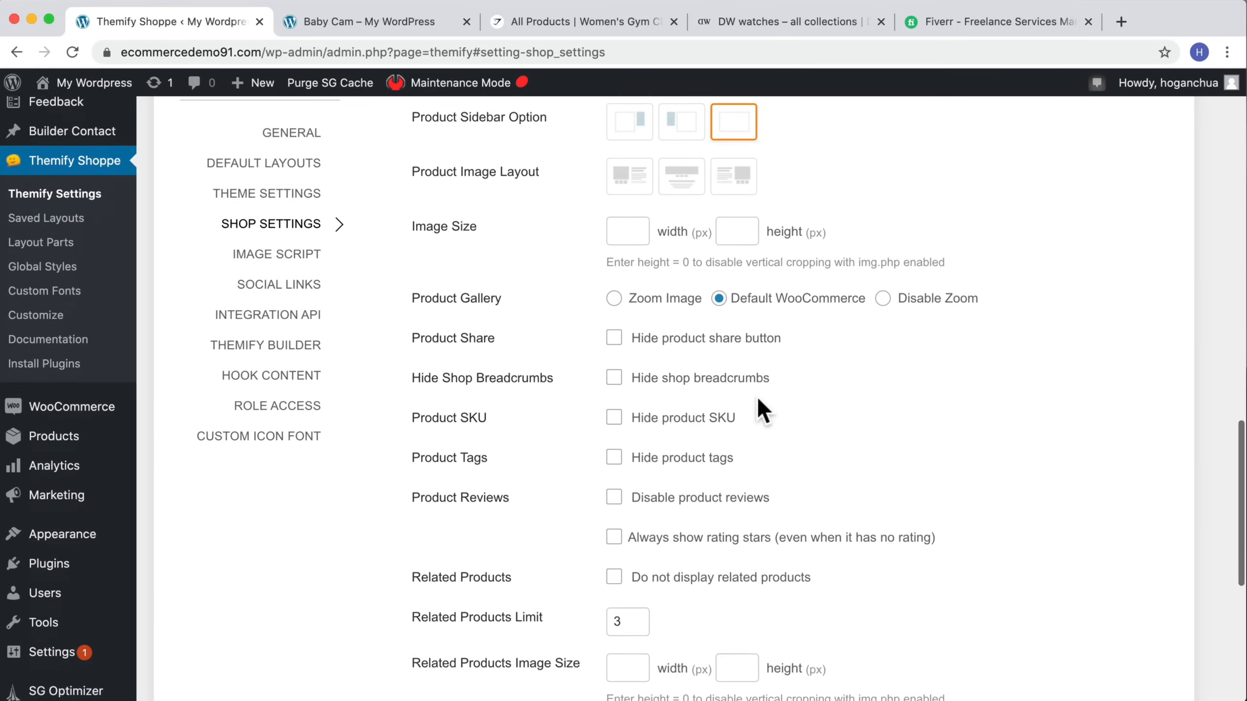
scroll(758, 399, "down", 1)
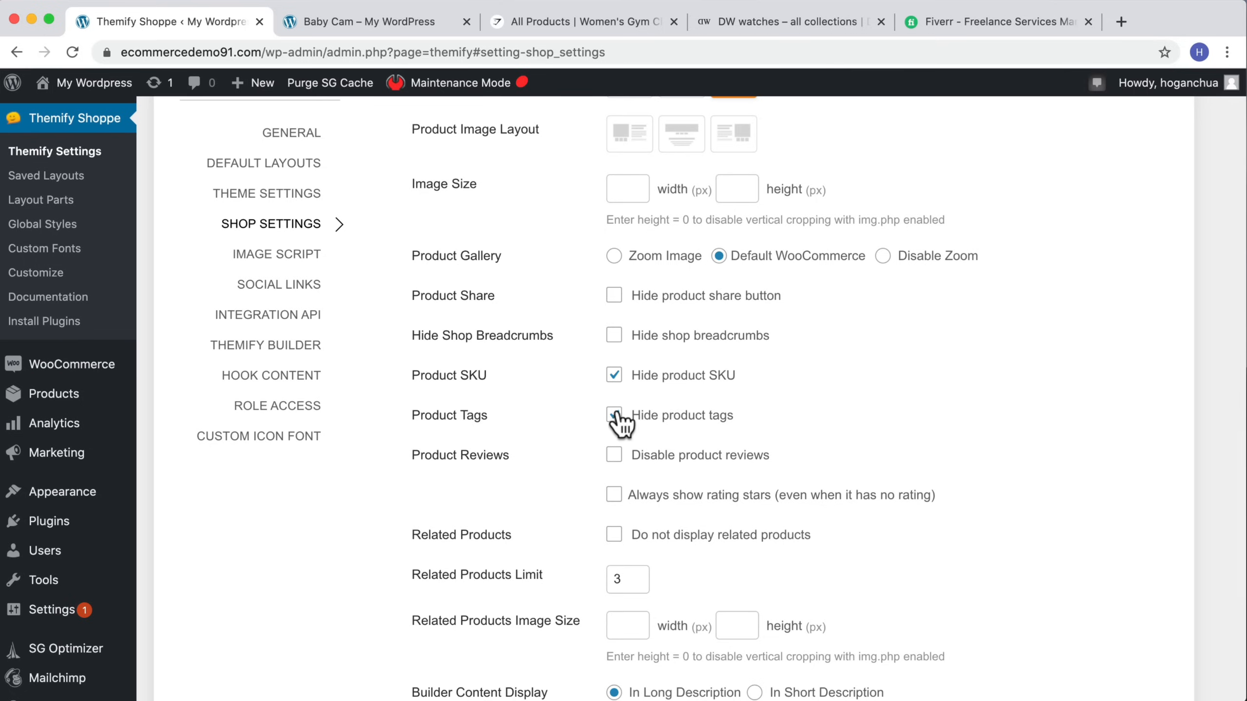
scroll(758, 368, "down", 5)
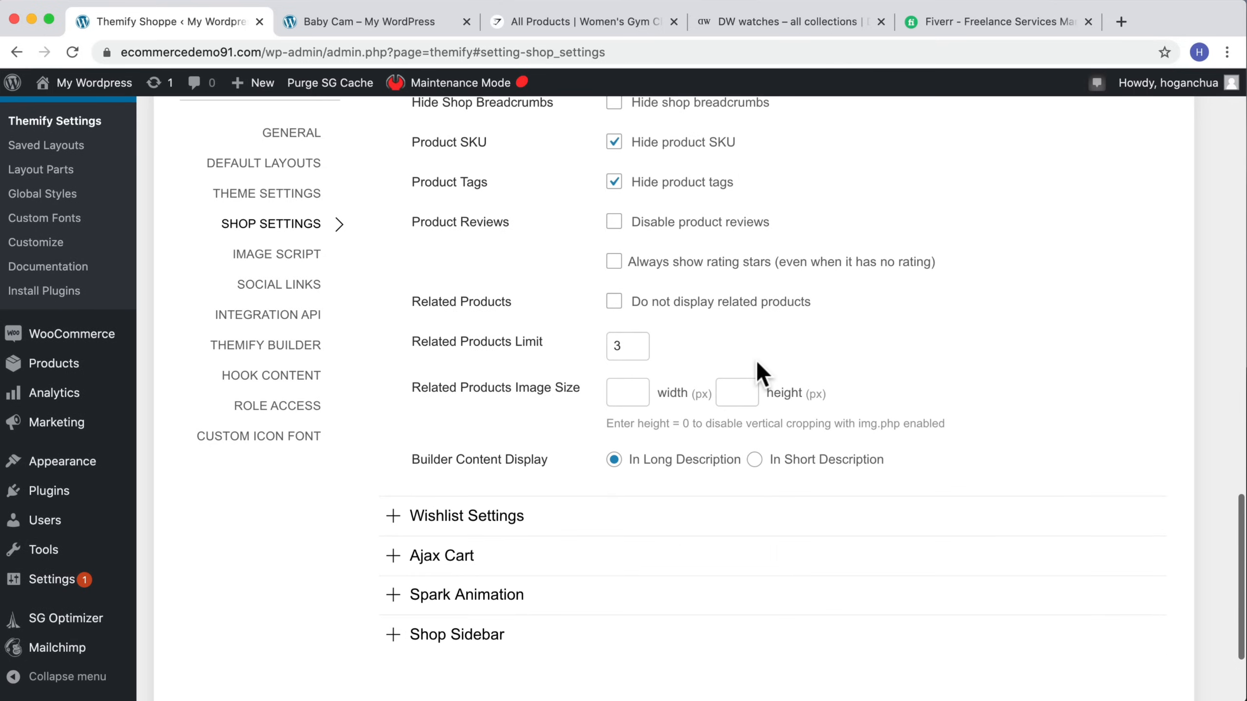
Step: Save the Themify shop settings
scroll(755, 371, "up", 15)
scroll(754, 368, "up", 10)
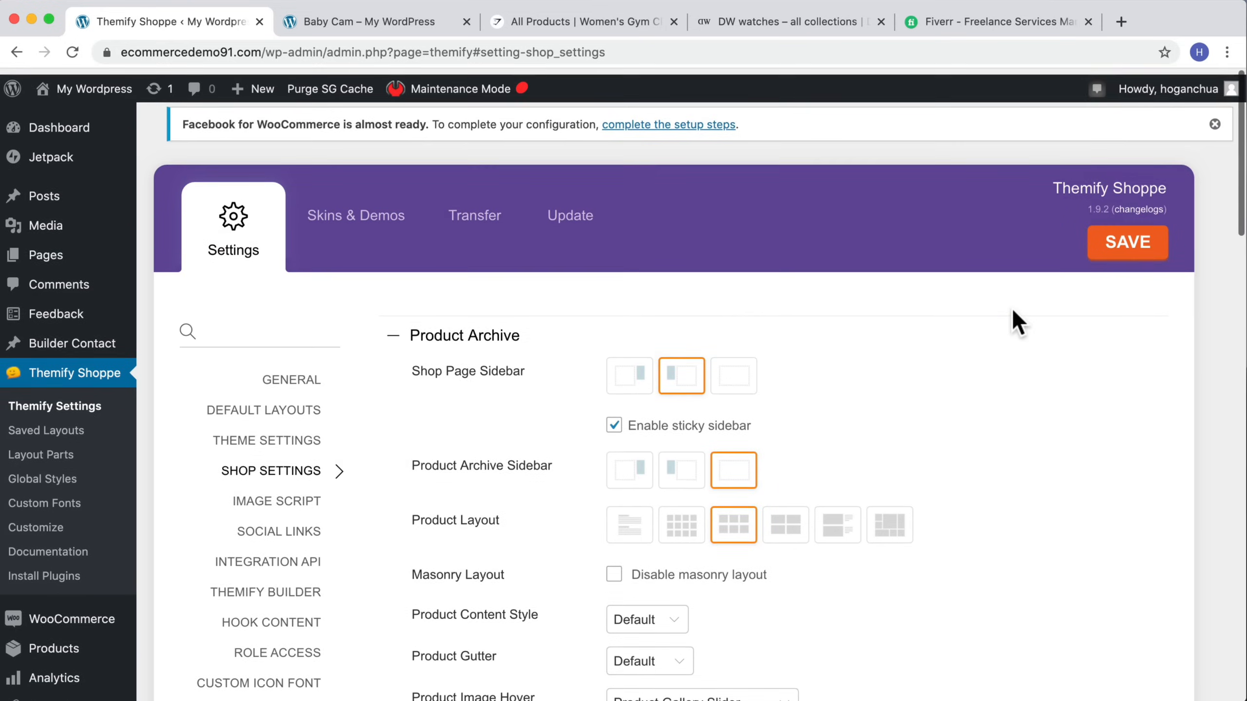
left_click(1127, 236)
Step: Reload the Baby Cam product page to review the changes
left_click(373, 21)
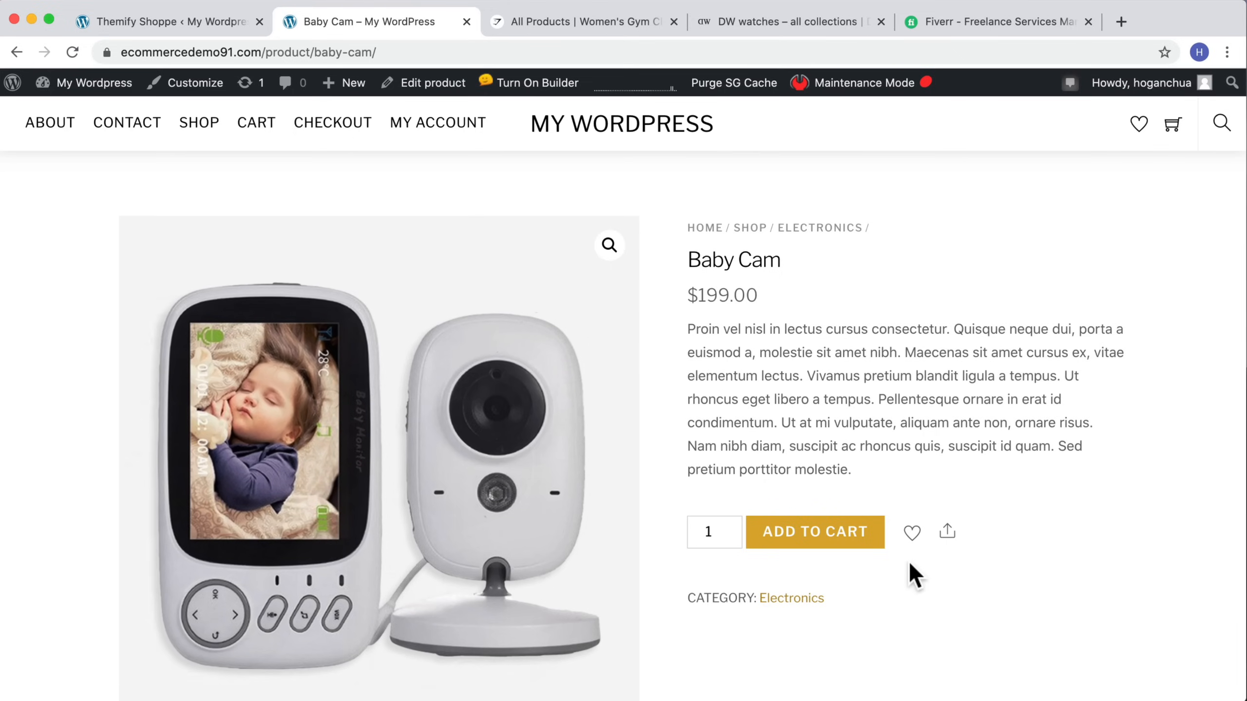
scroll(912, 576, "down", 2)
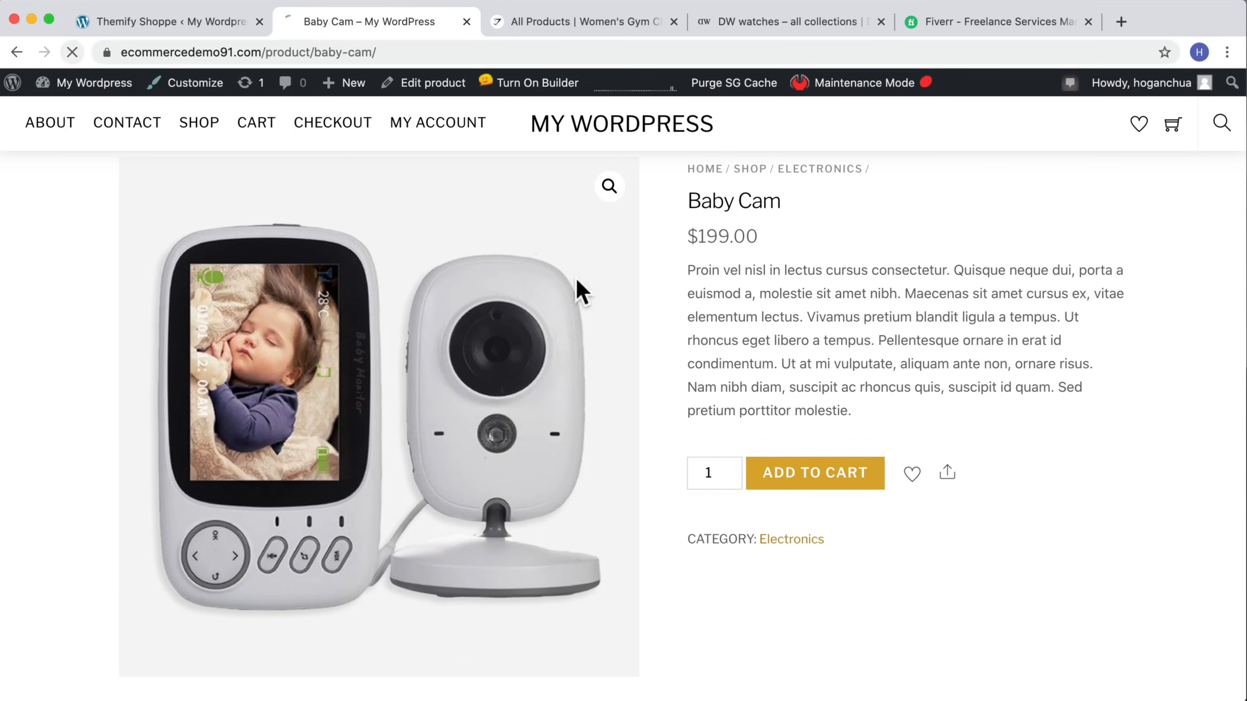
scroll(851, 428, "down", 4)
scroll(851, 427, "up", 4)
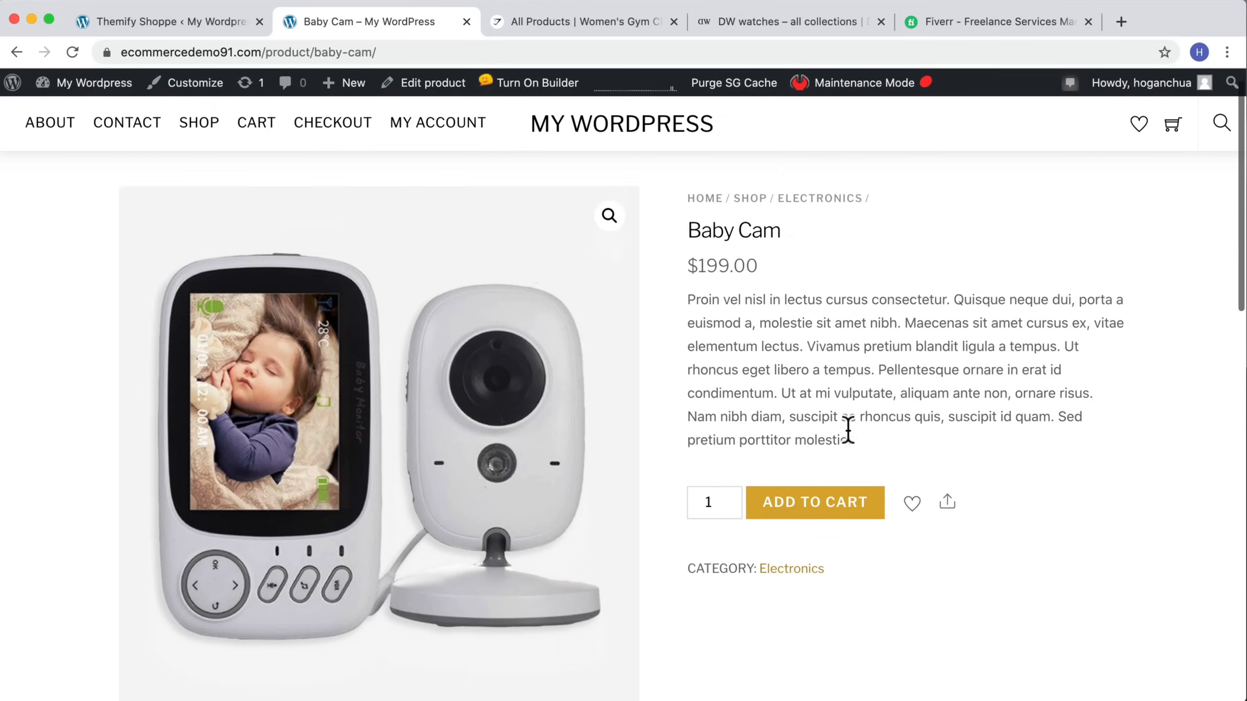
scroll(848, 429, "down", 2)
Step: Hide the product share button on the single product page settings
left_click(175, 25)
scroll(807, 339, "down", 1)
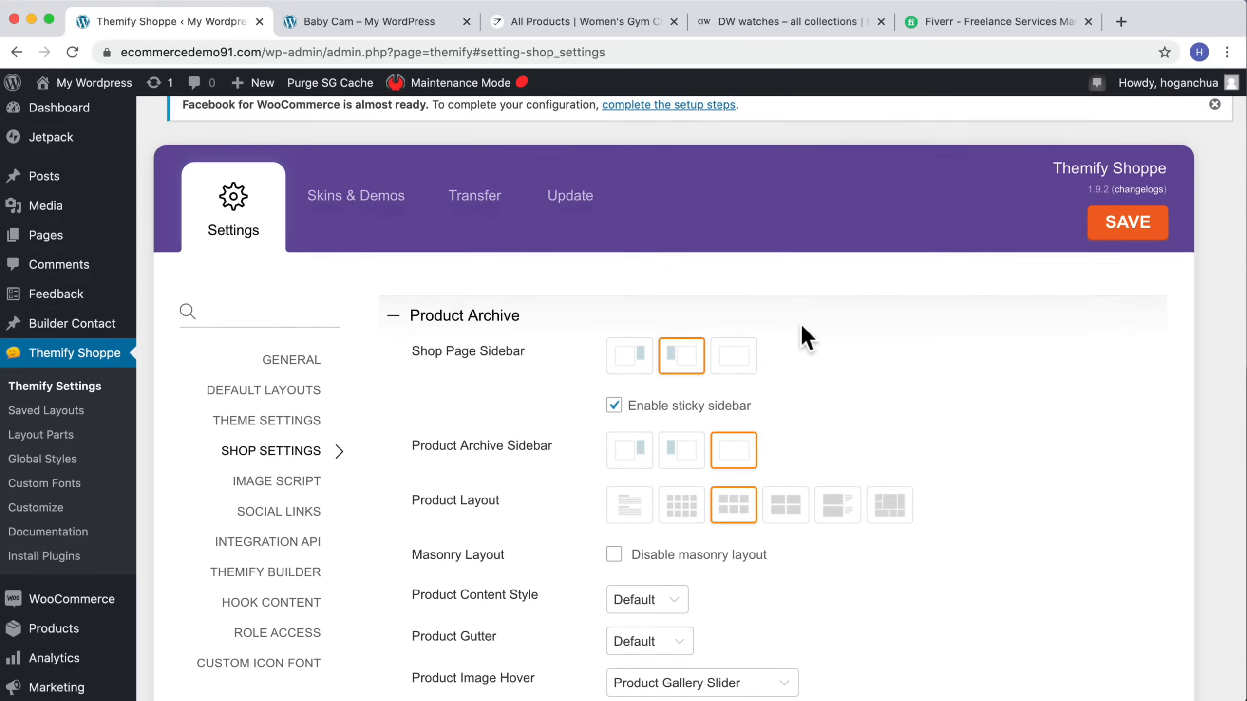
scroll(801, 327, "down", 20)
scroll(800, 326, "up", 5)
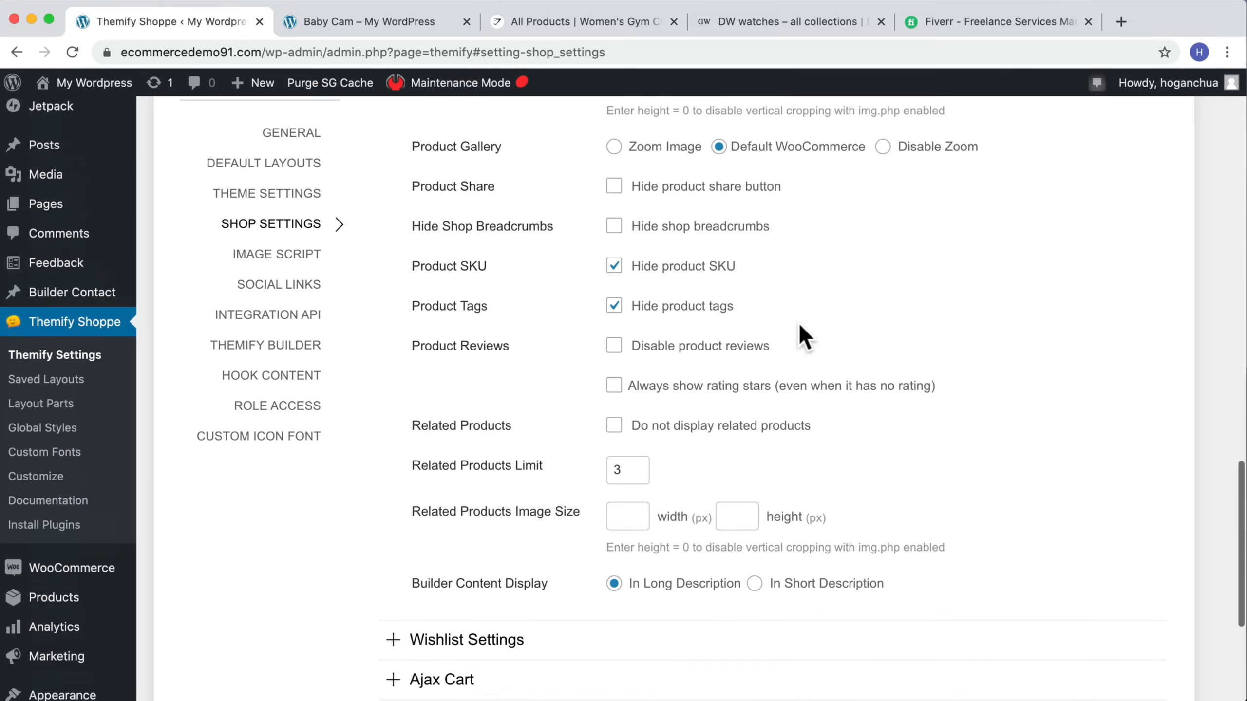
scroll(798, 329, "up", 2)
left_click(614, 285)
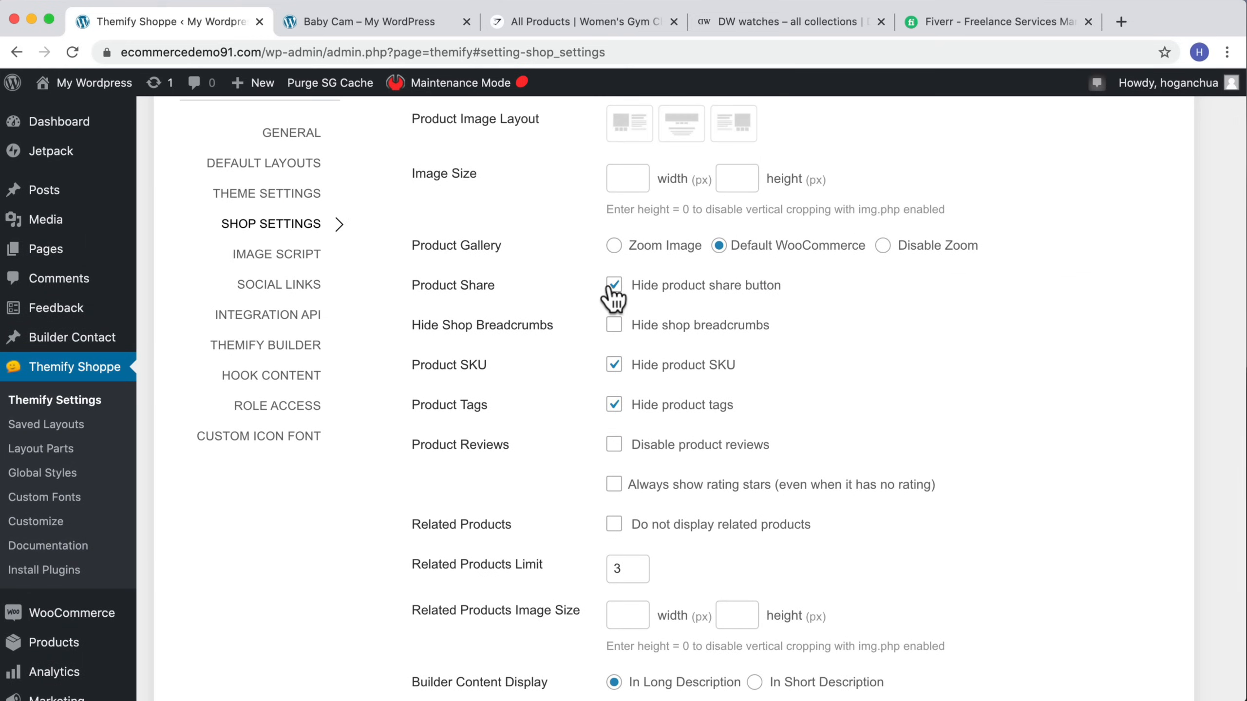
Step: Expand the Wishlist Settings section
scroll(788, 295, "up", 3)
scroll(788, 295, "down", 3)
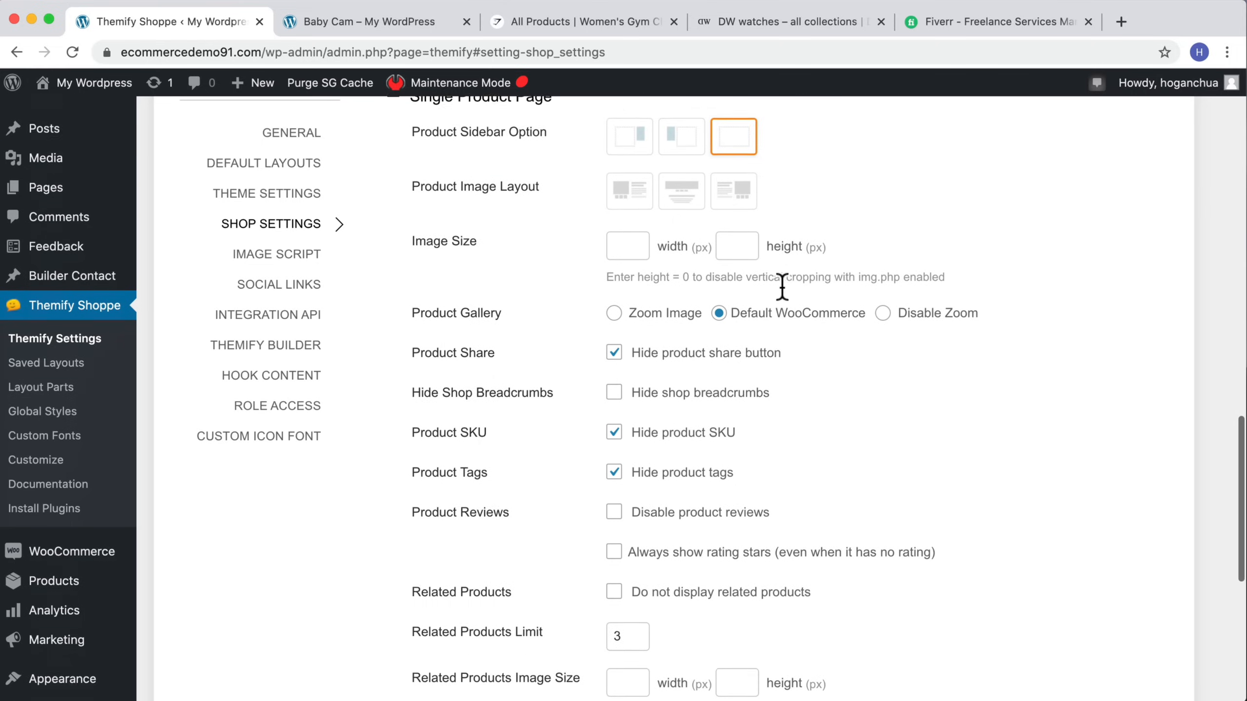
scroll(894, 285, "down", 7)
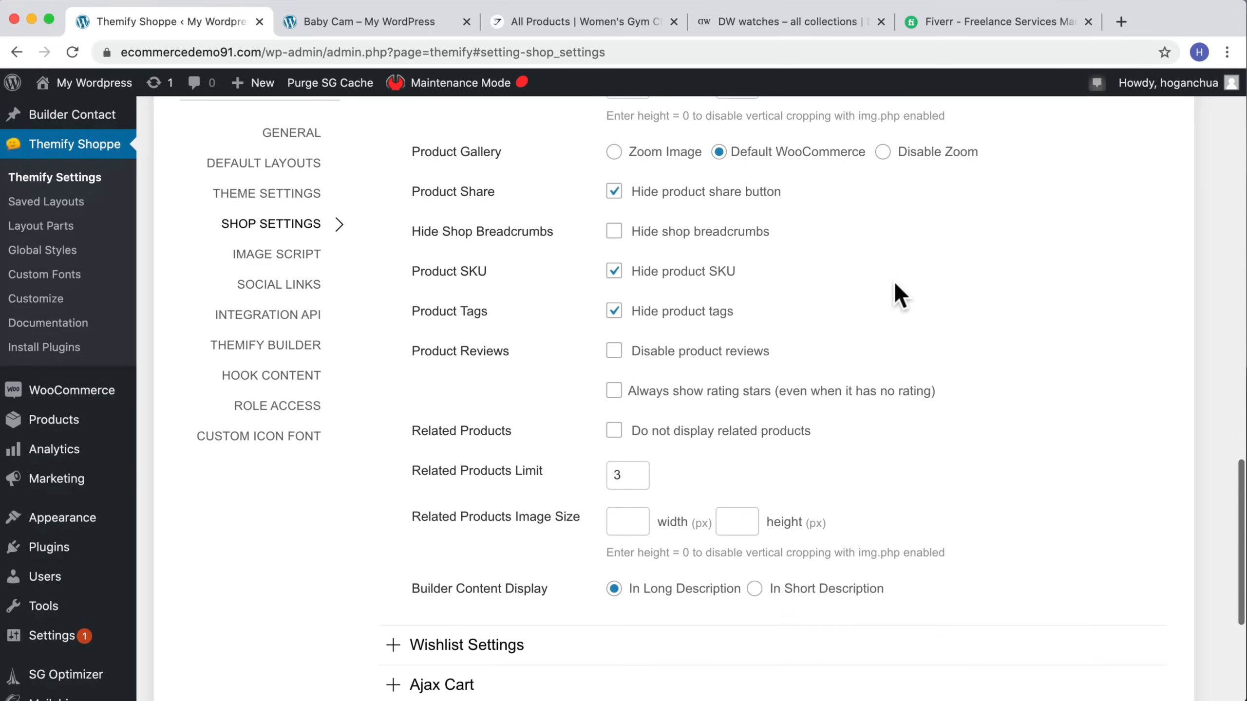
left_click(508, 409)
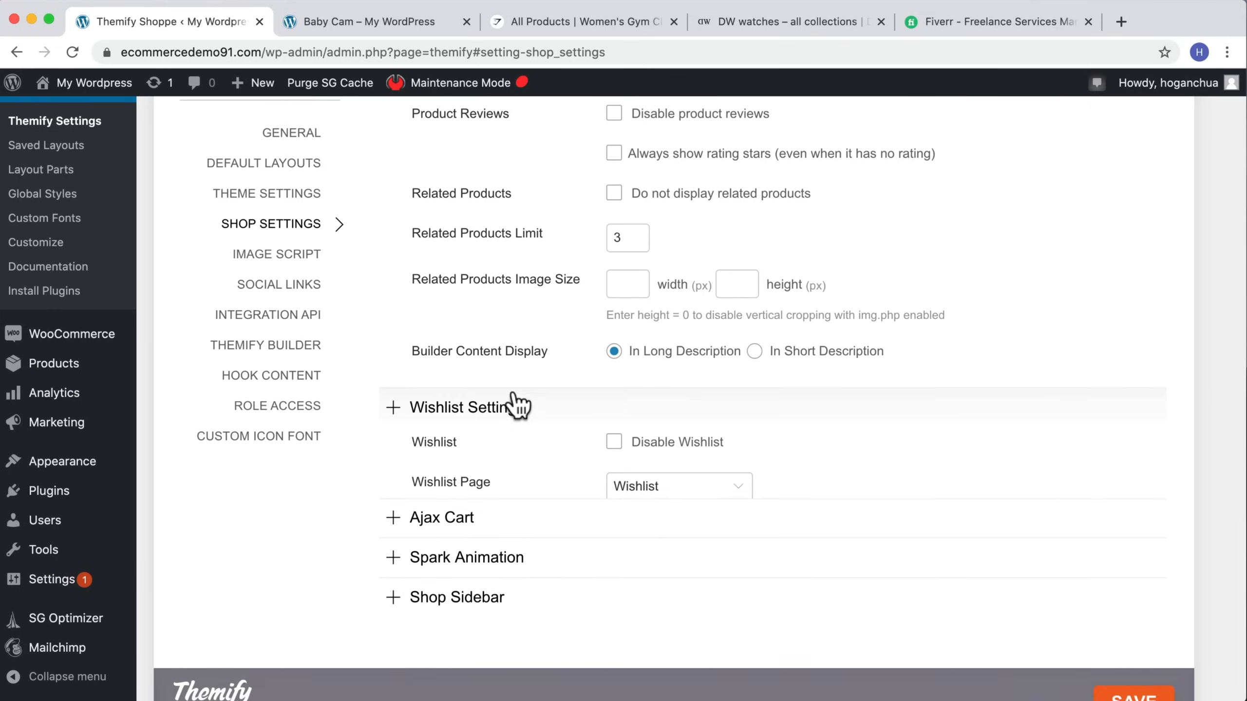
scroll(540, 388, "down", 2)
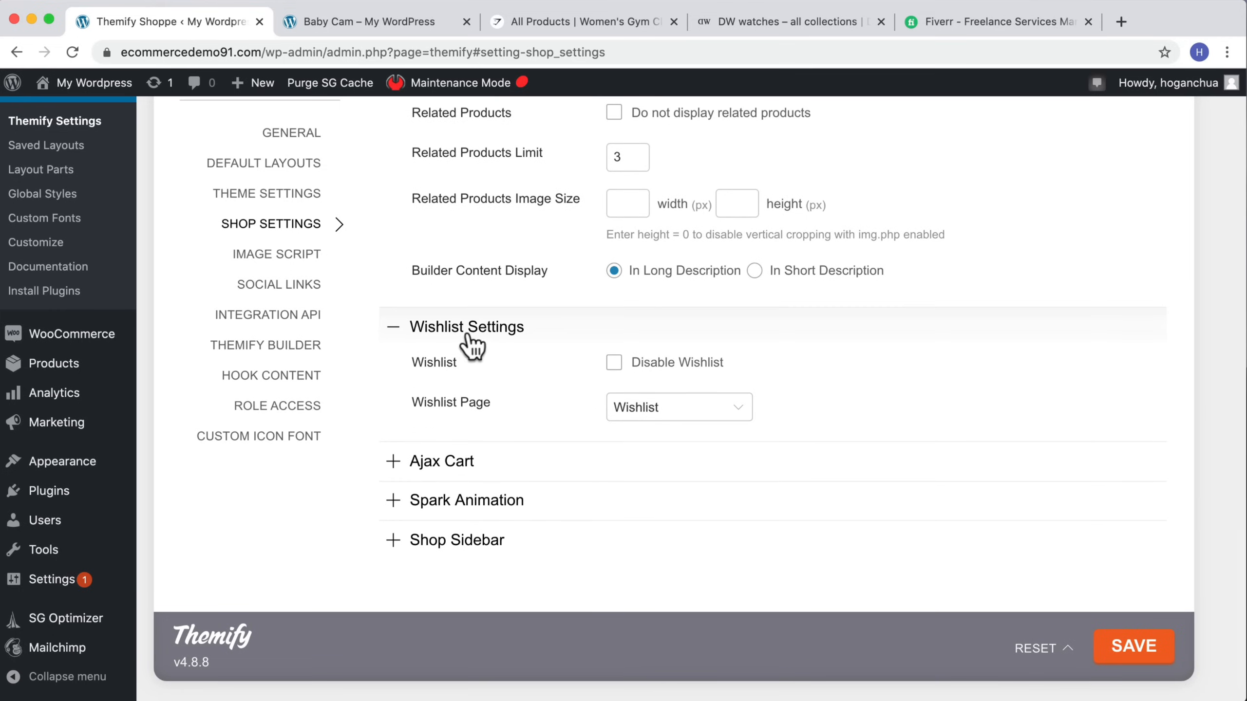
left_click(615, 366)
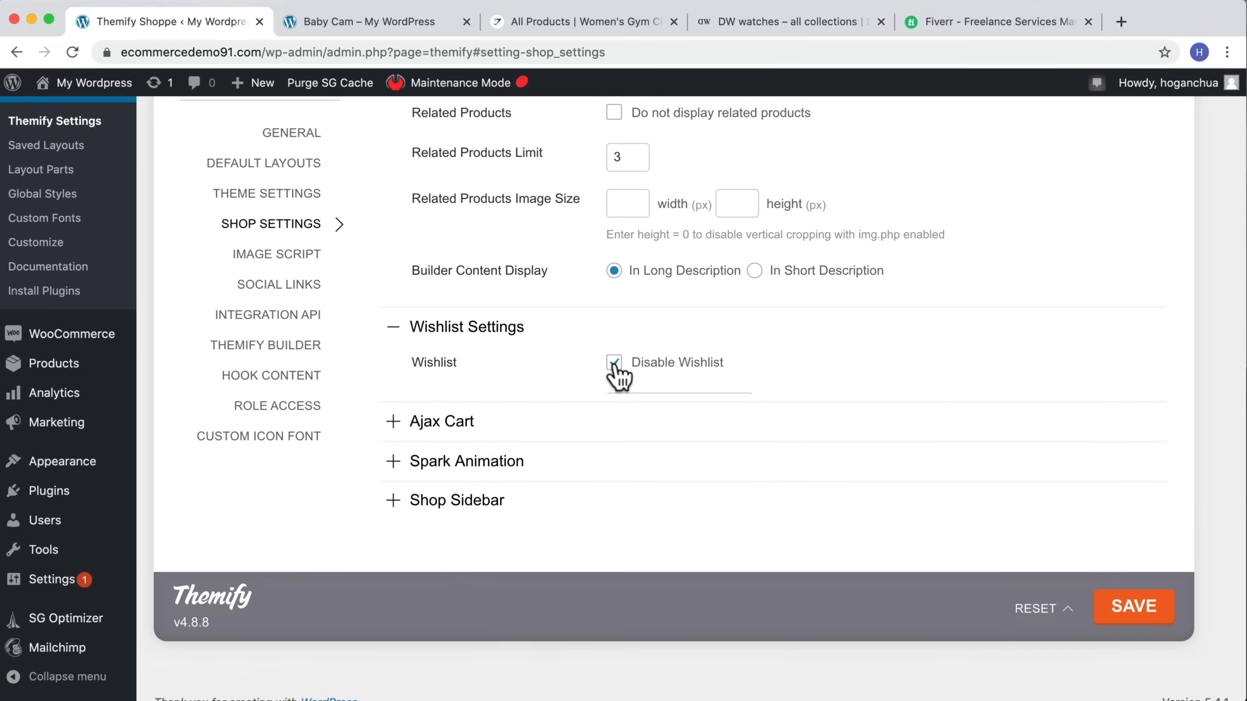
left_click(615, 366)
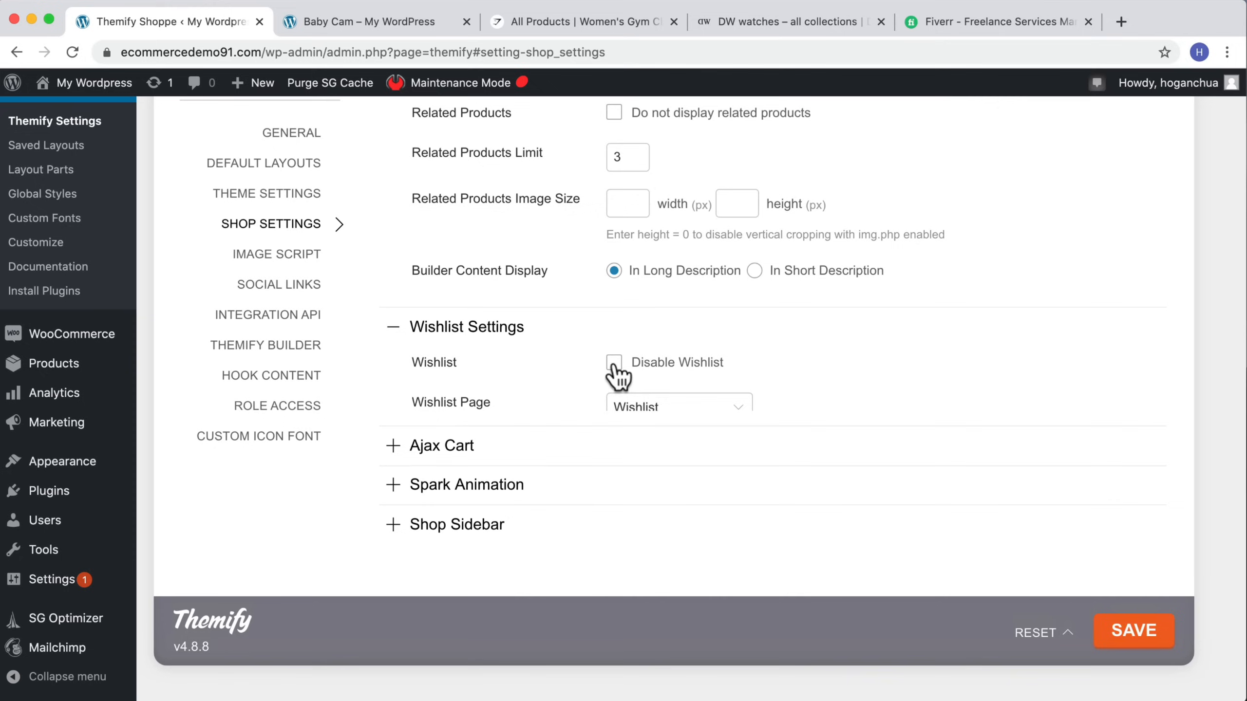
left_click(671, 417)
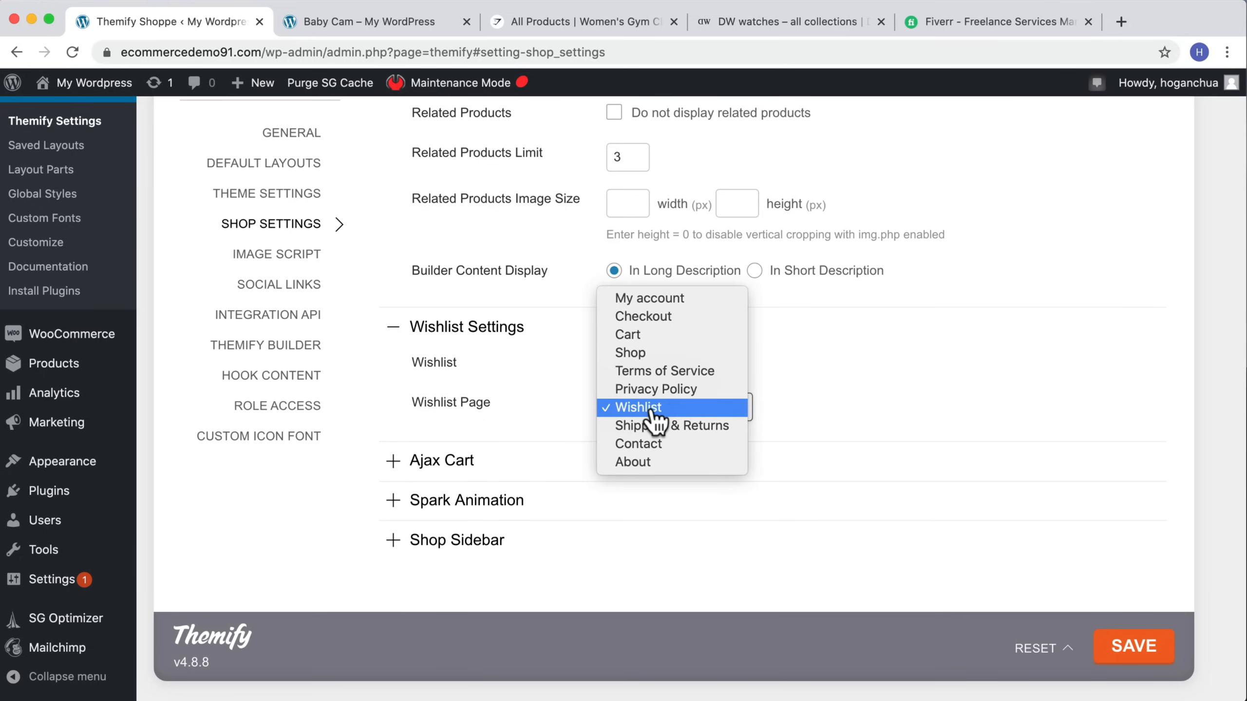
left_click(548, 423)
Step: Expand the Ajax Cart section, switch the cart style to Slide-out cart and save the settings
left_click(506, 467)
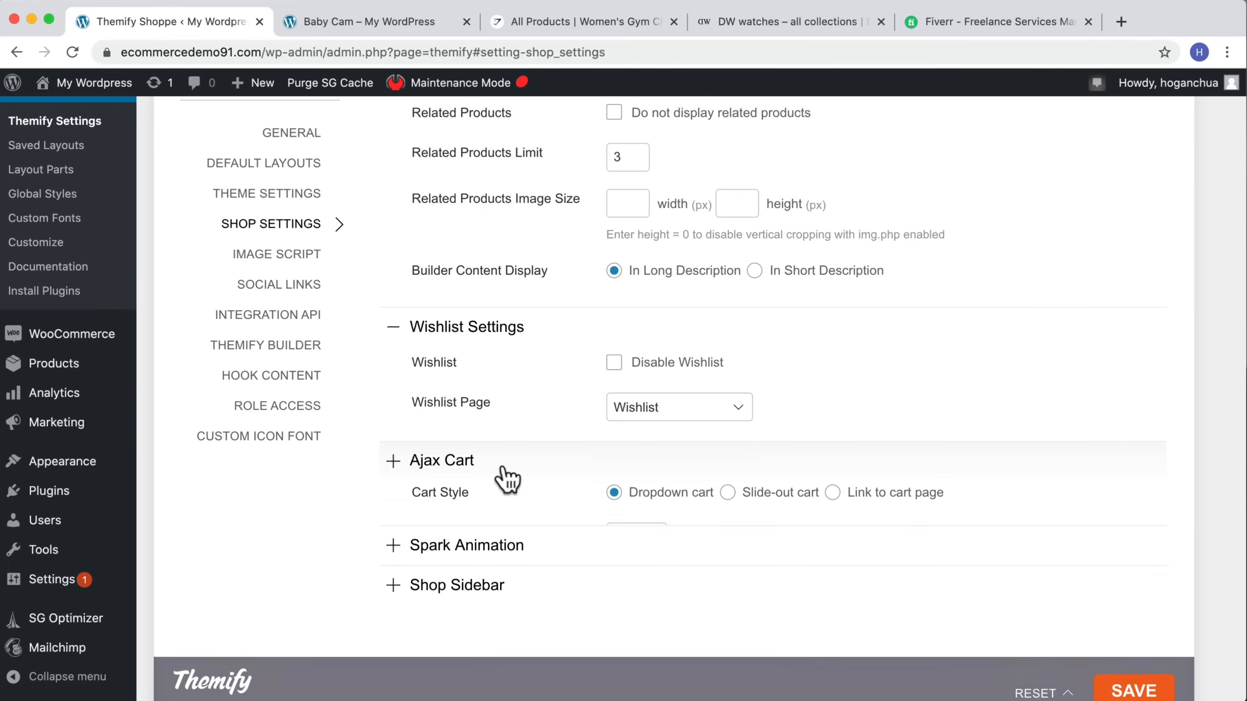
scroll(508, 469, "down", 3)
scroll(506, 474, "down", 1)
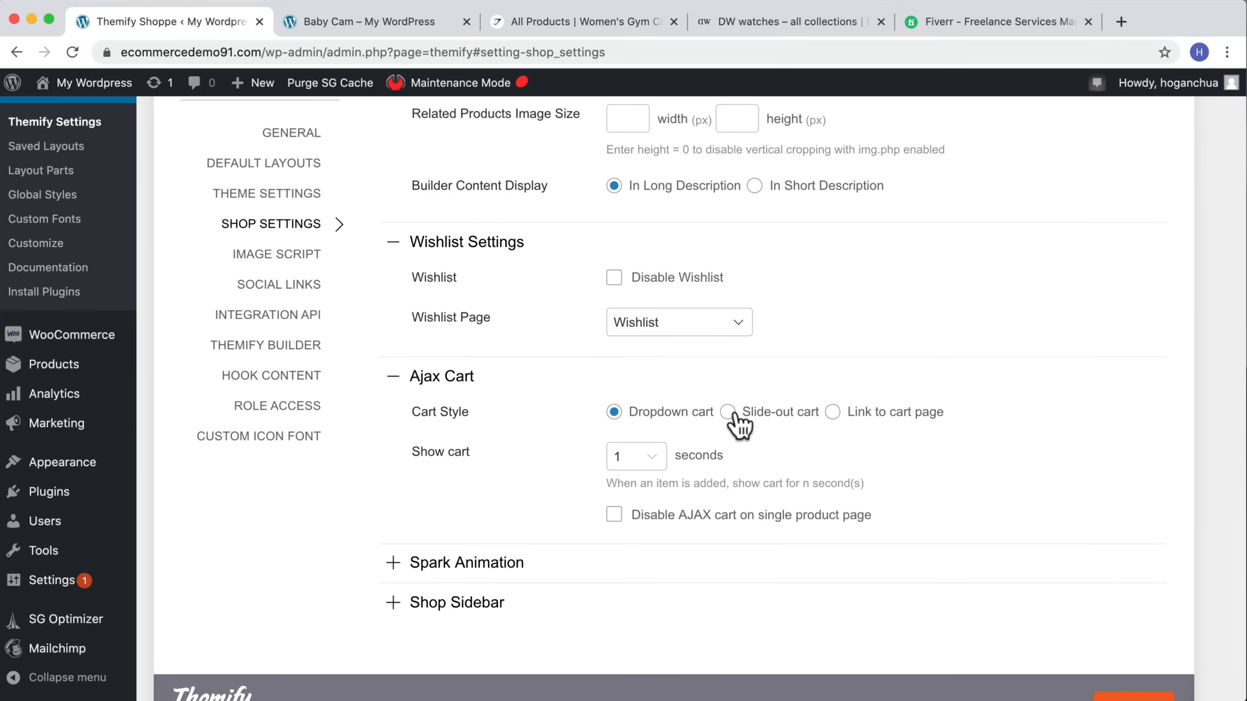
scroll(1127, 638, "down", 3)
left_click(1129, 639)
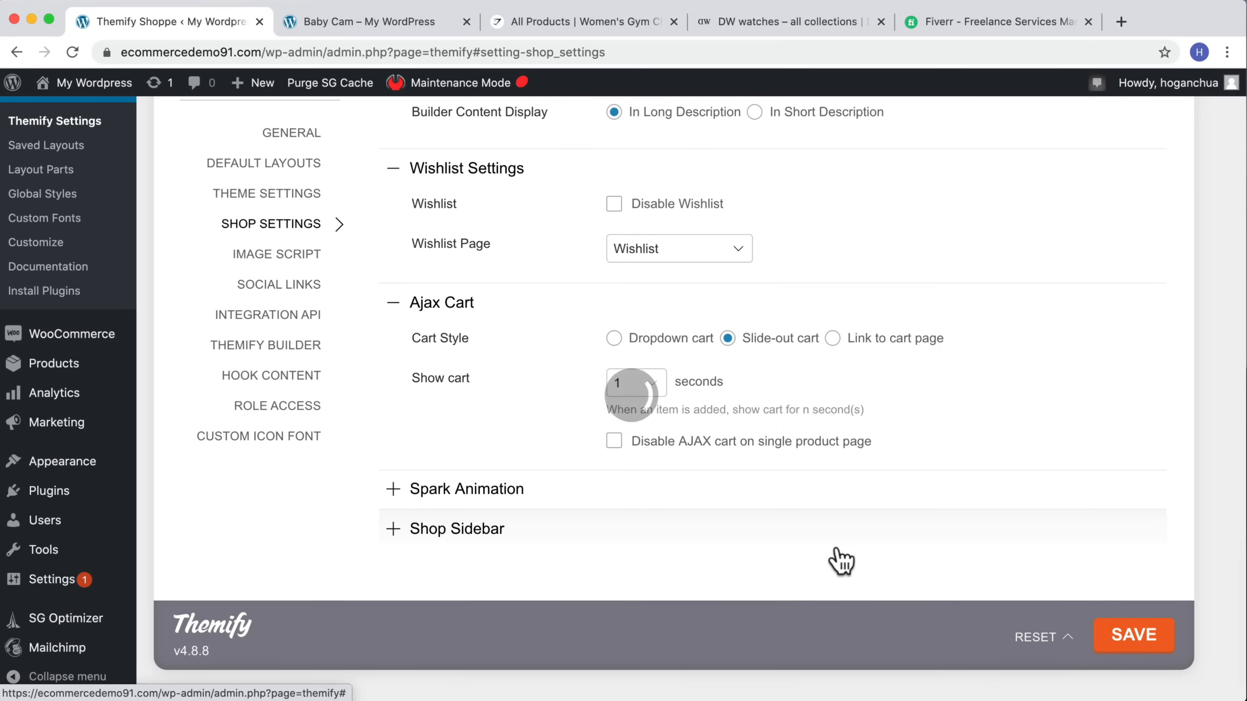
Step: Reload the Baby Cam product page, add it to the cart and open the cart panel
left_click(344, 21)
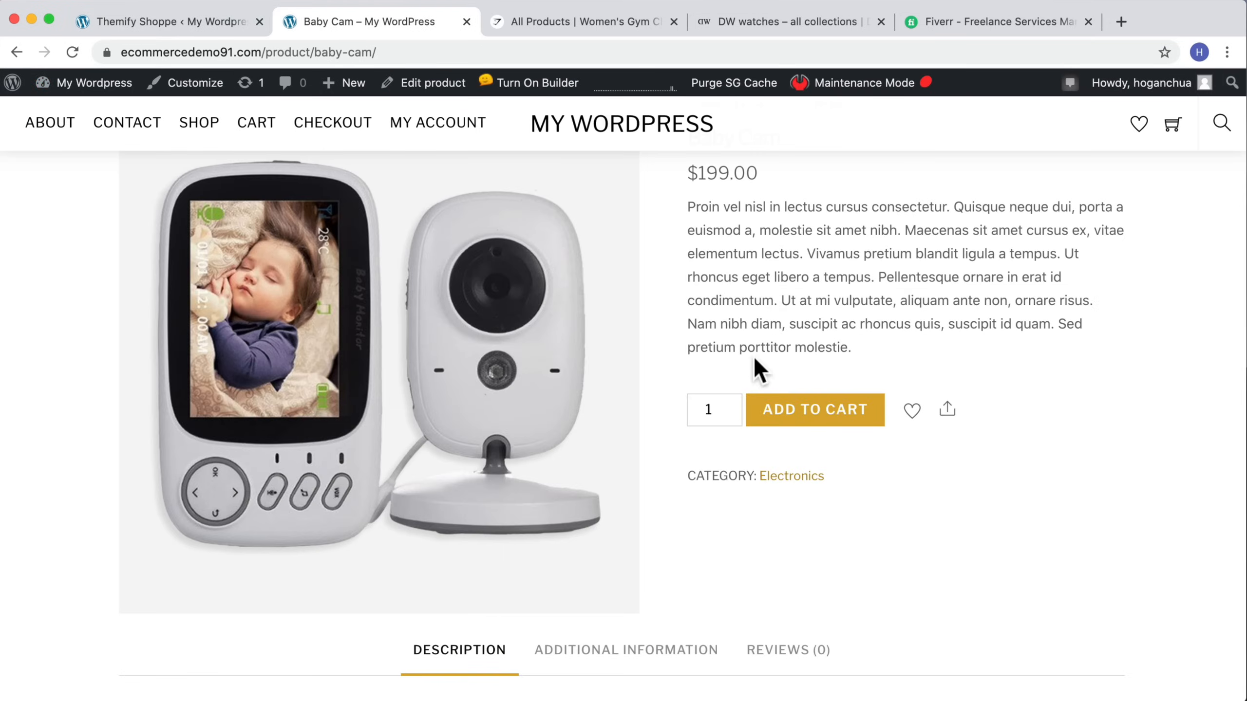
left_click(72, 52)
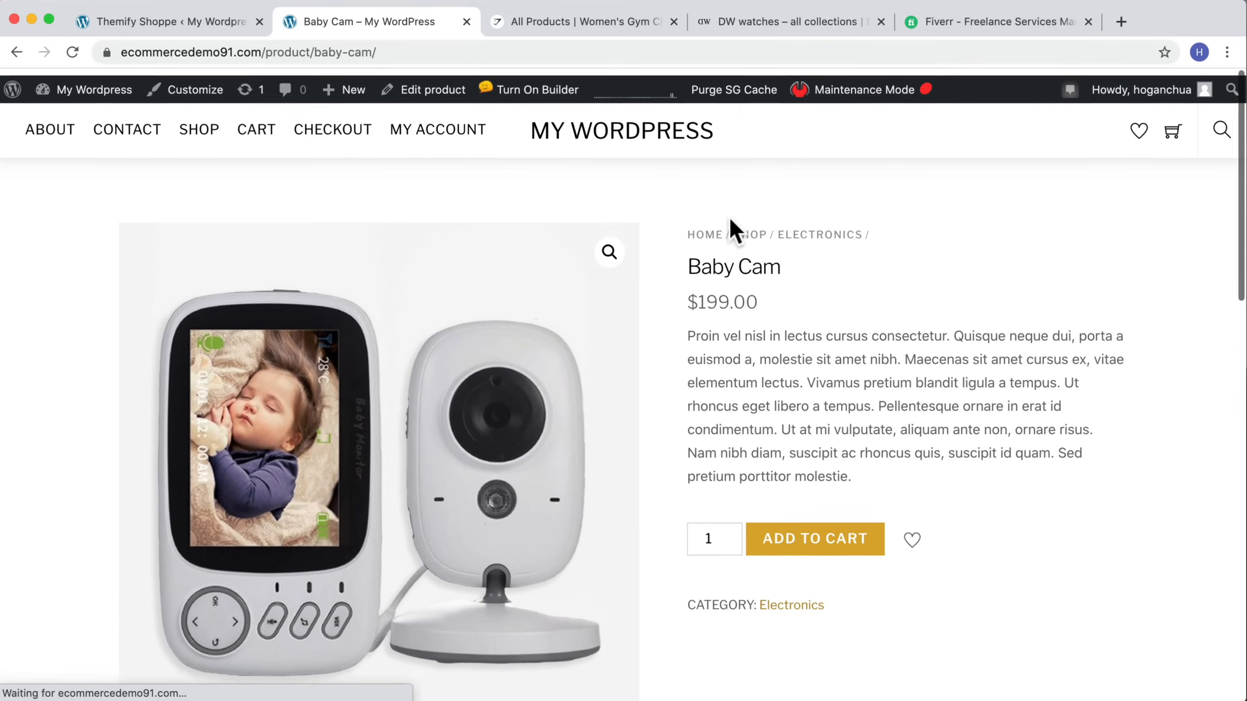
left_click(840, 533)
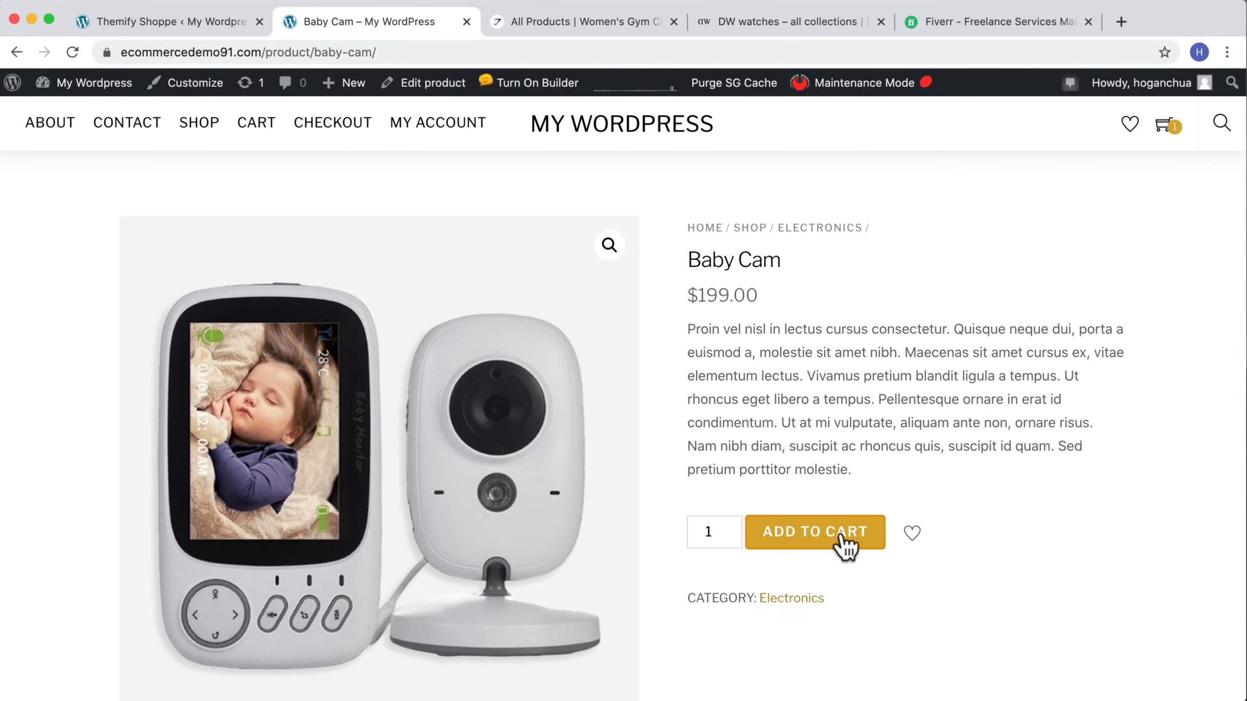
left_click(1166, 129)
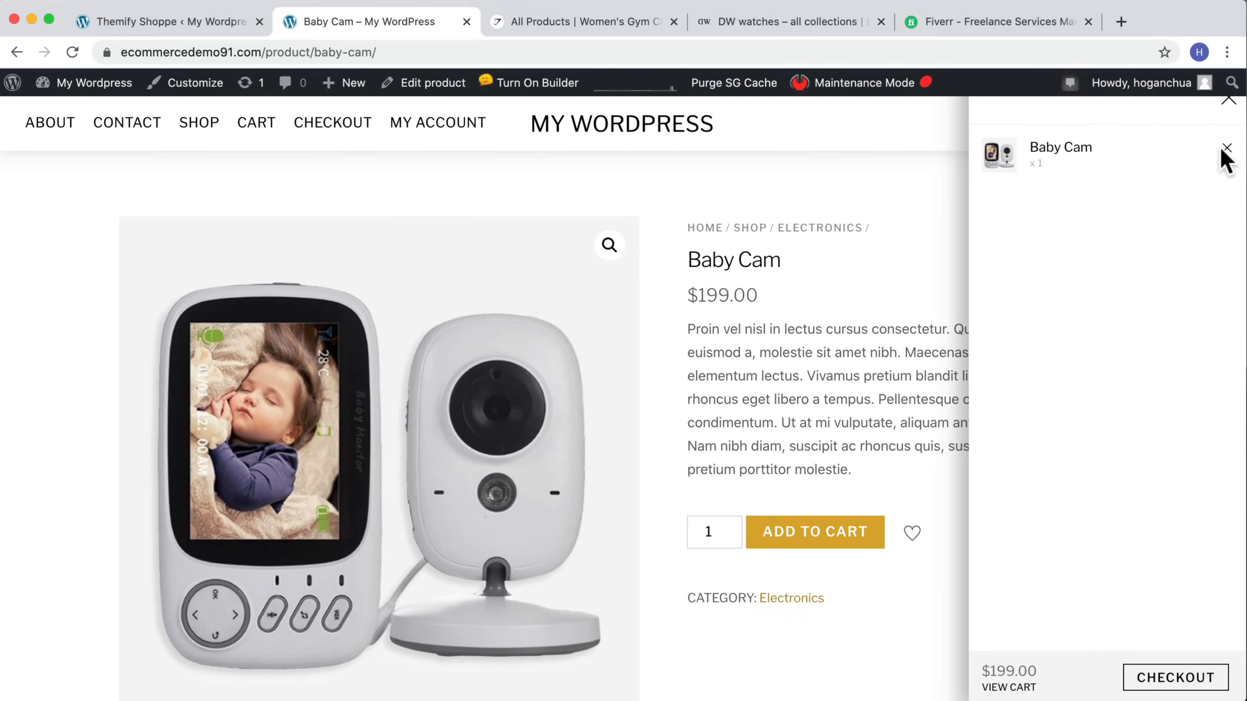
Step: Return to the shop settings, set the cart style back to Dropdown cart and save
left_click(240, 22)
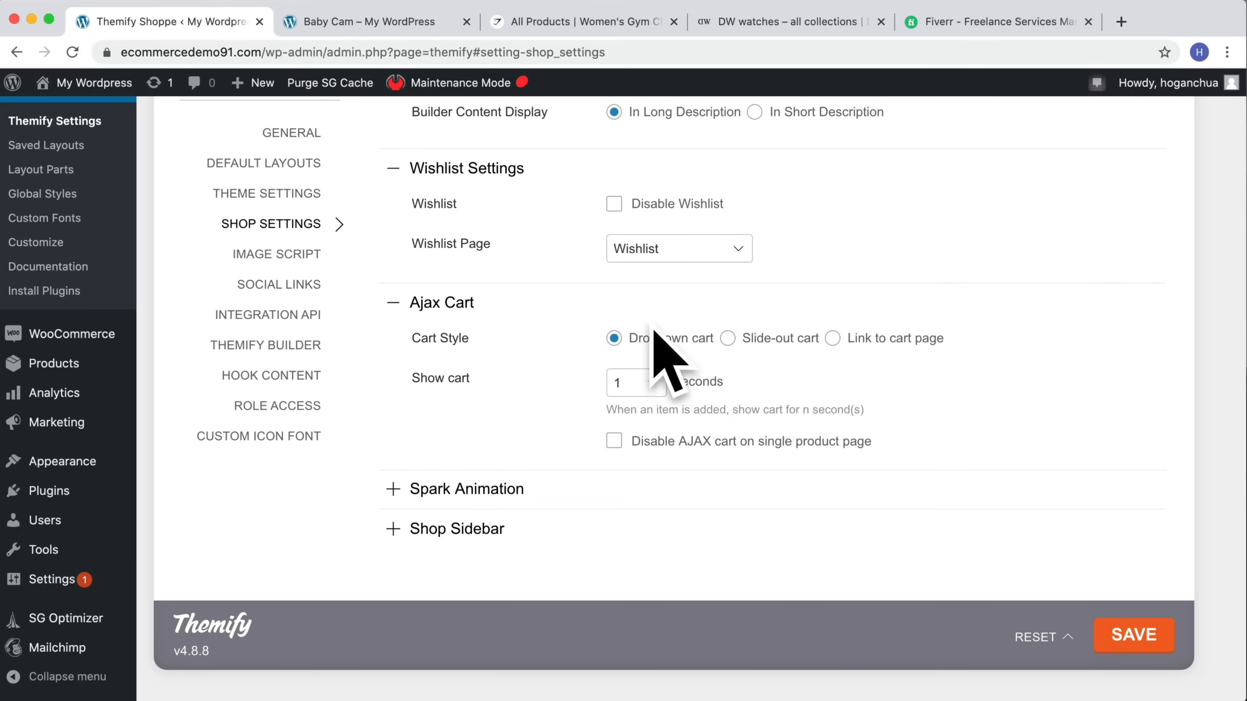
left_click(1146, 634)
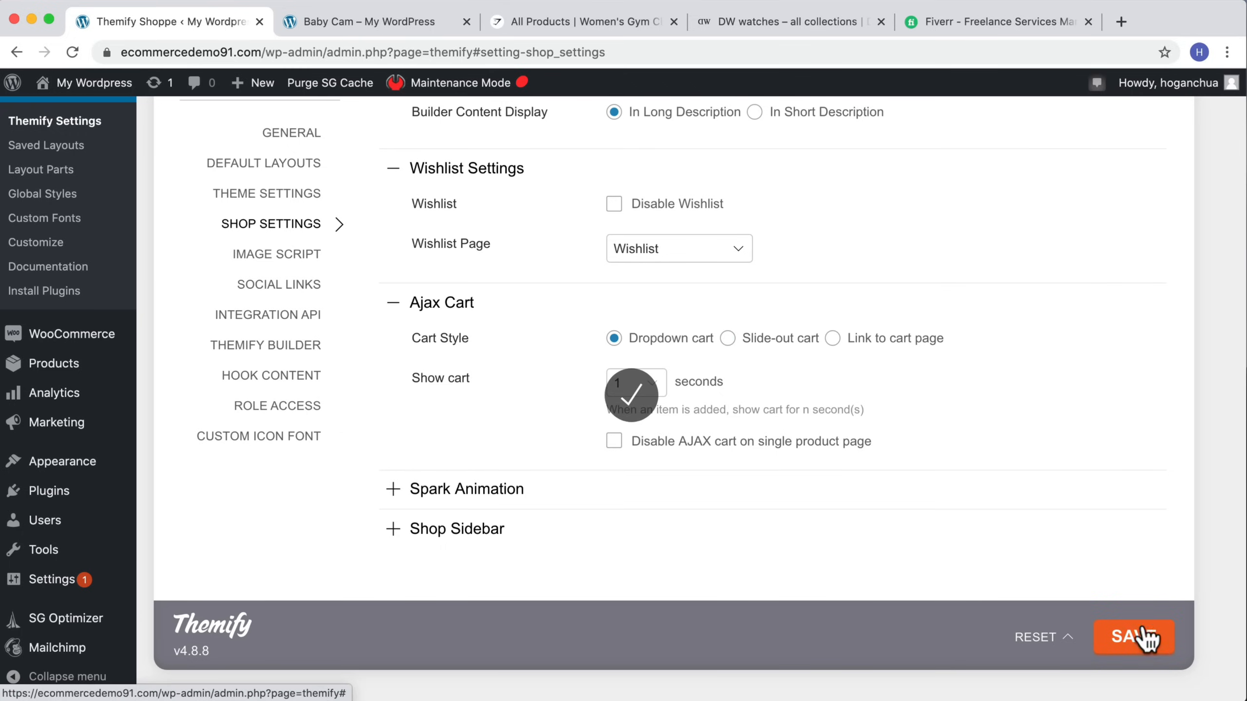
Step: Expand the Spark Animation section and add the Baby Cam to the cart again to preview the animation
left_click(486, 492)
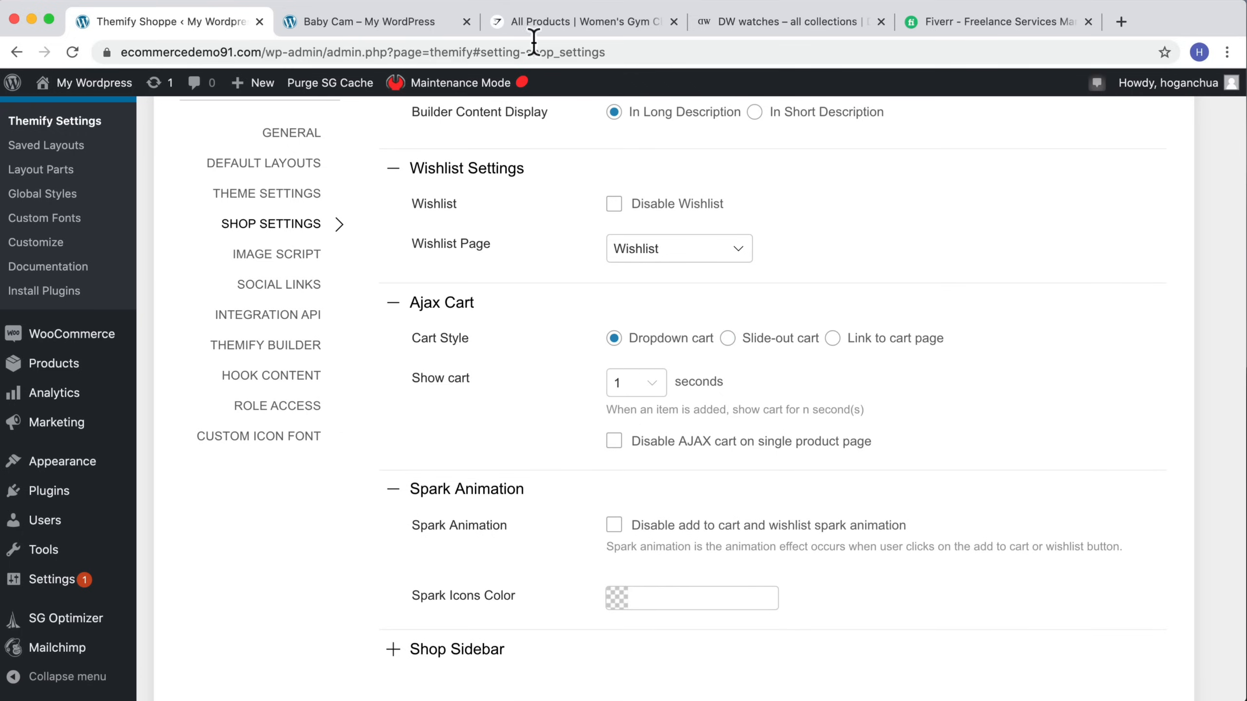
left_click(432, 22)
left_click(790, 533)
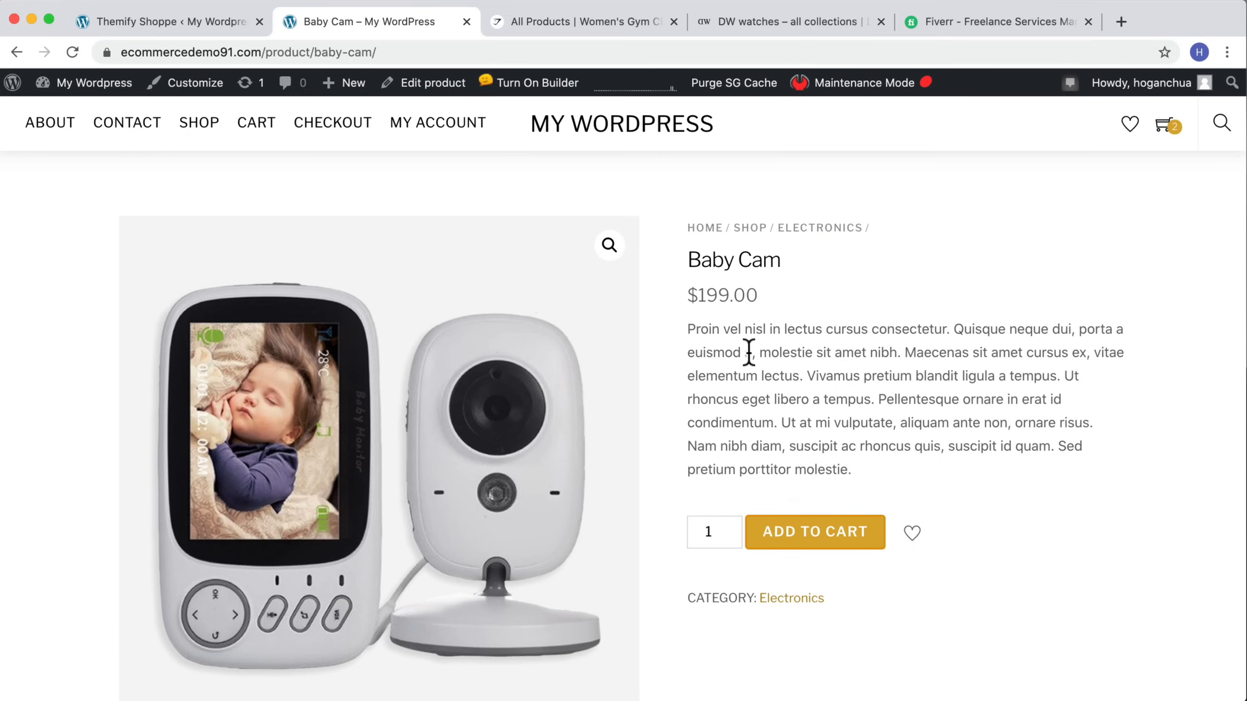
left_click(196, 21)
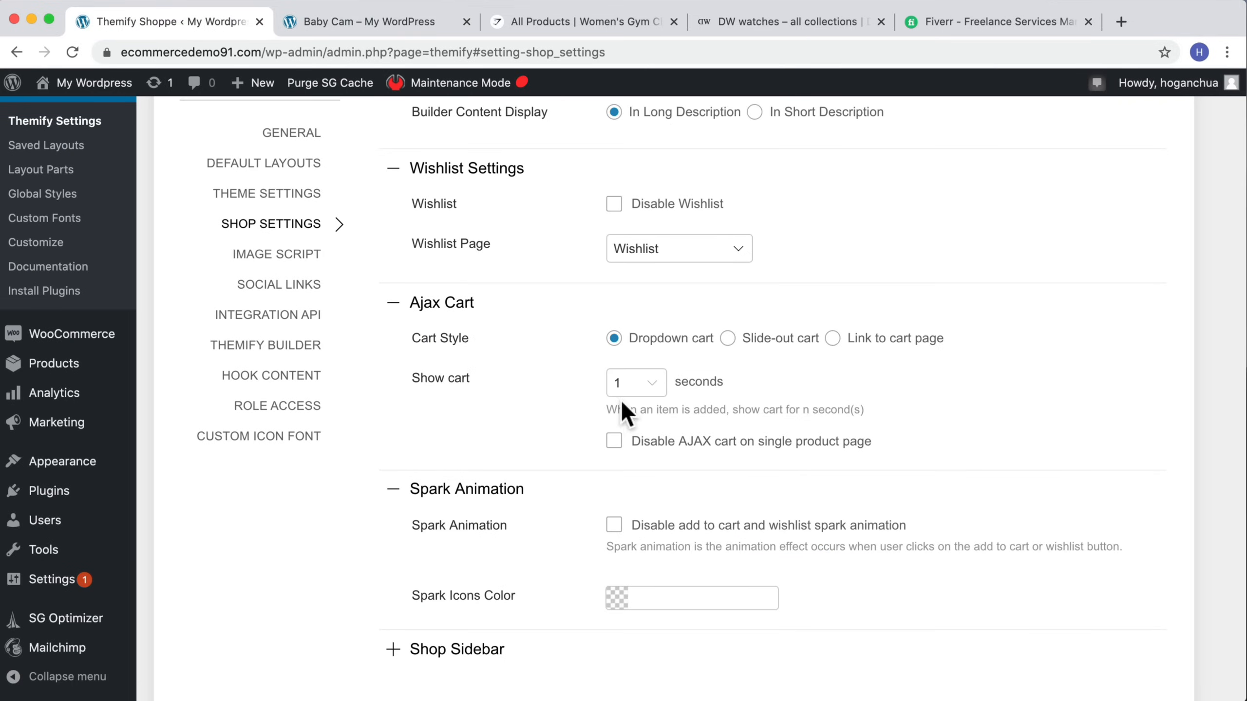
Step: Disable the add to cart and wishlist spark animation, expand the Shop Sidebar section and save the settings
scroll(624, 524, "down", 1)
left_click(614, 489)
scroll(616, 496, "down", 3)
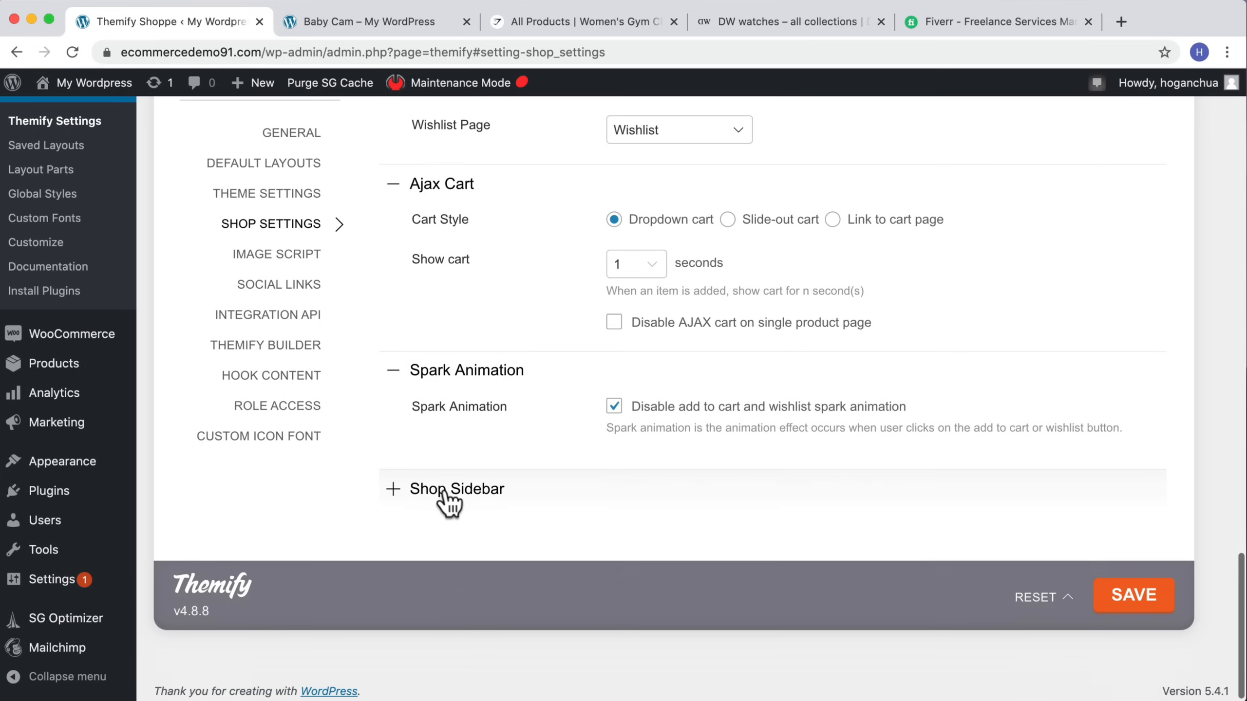
left_click(448, 491)
scroll(800, 527, "up", 5)
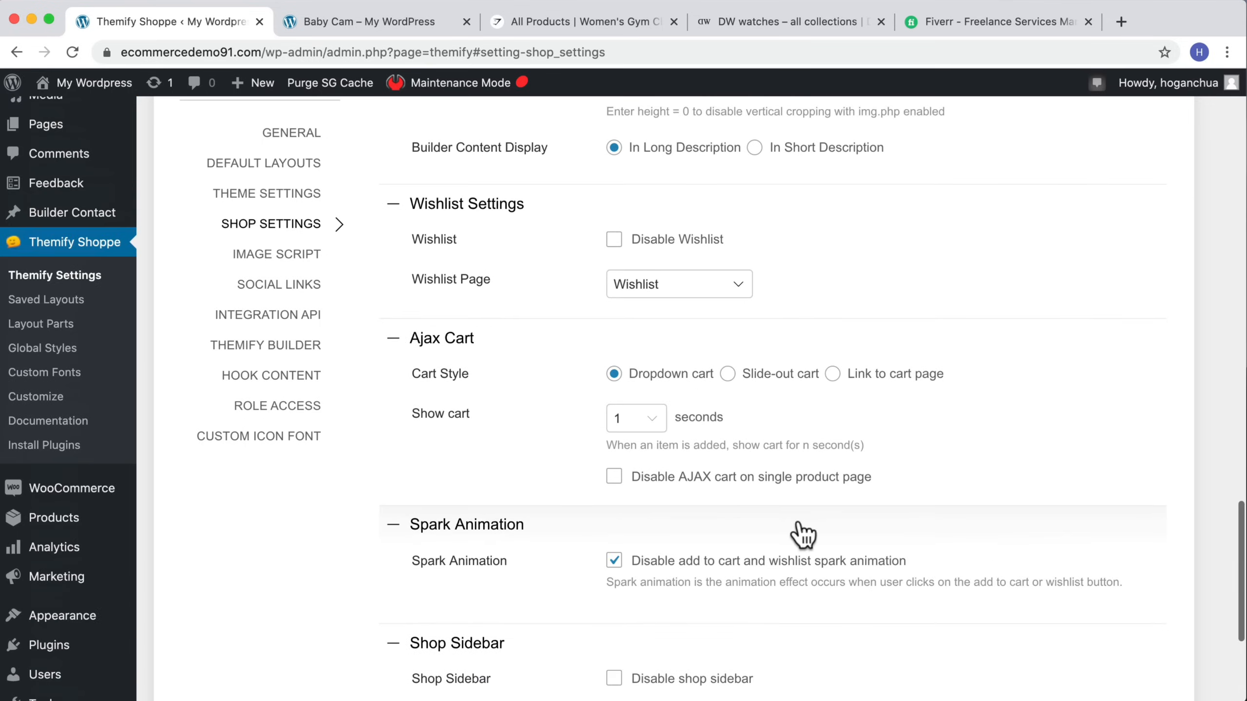
scroll(834, 520, "down", 8)
left_click(1183, 596)
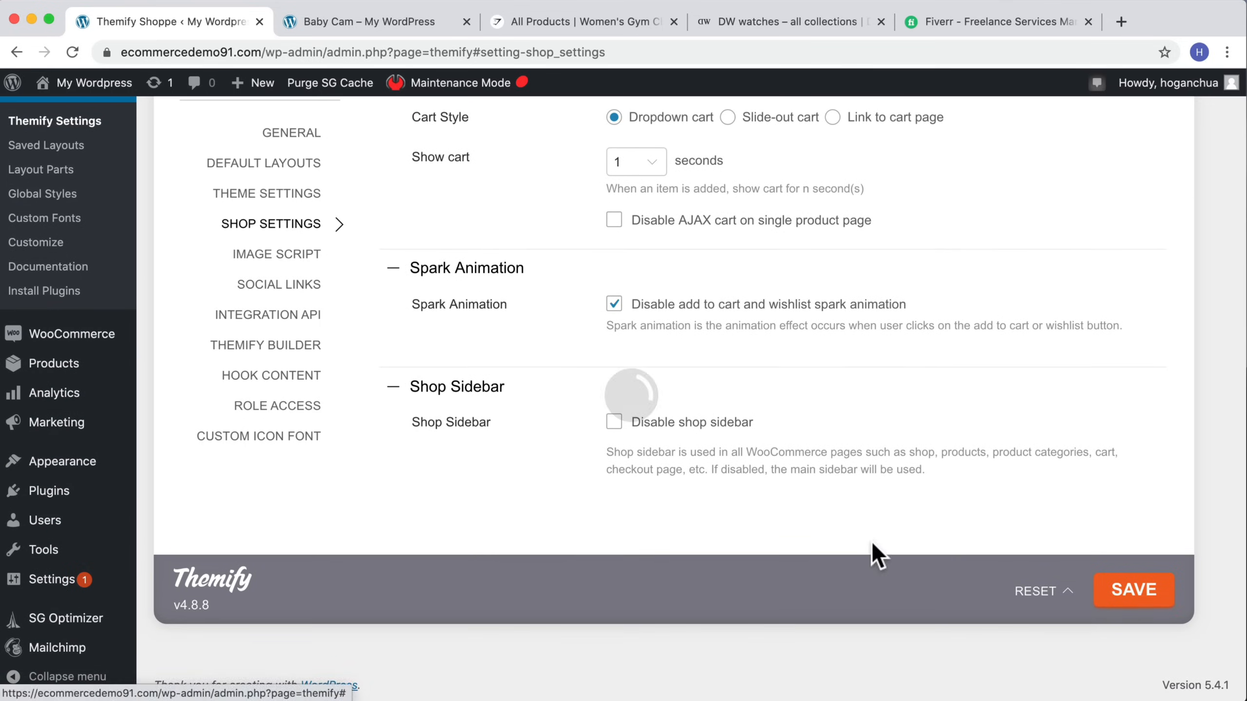
scroll(872, 540, "up", 5)
scroll(870, 490, "up", 20)
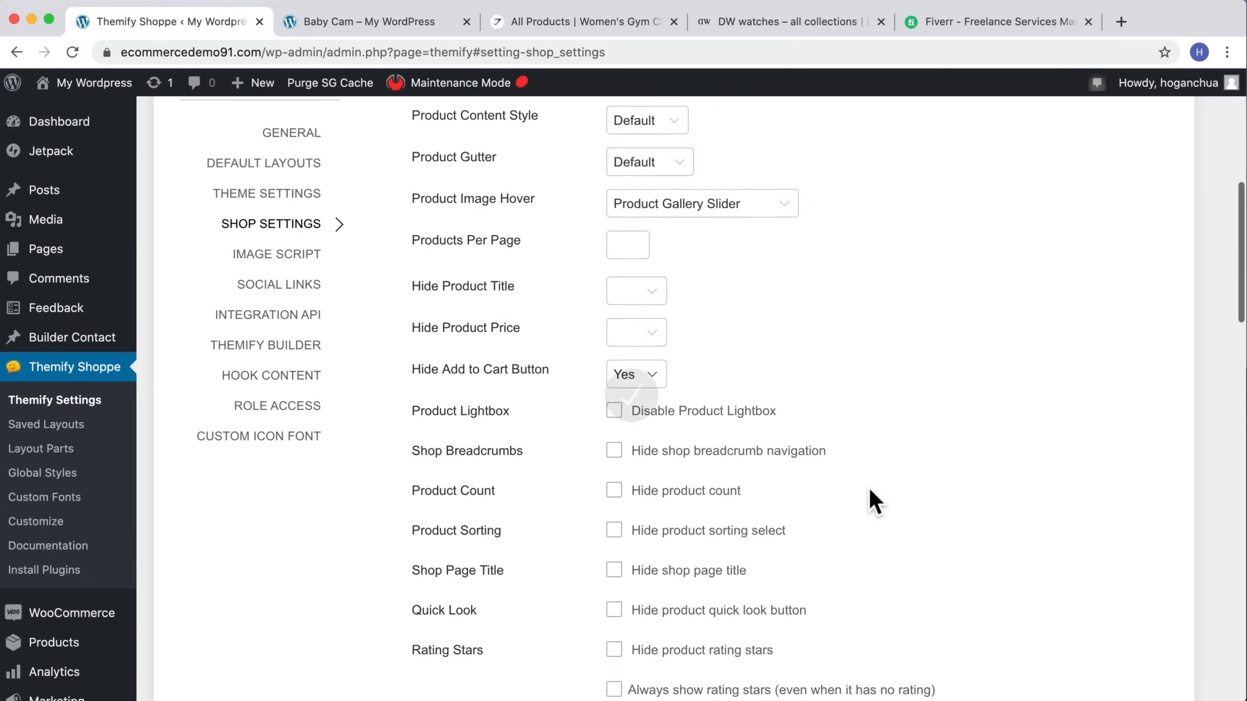
scroll(869, 488, "down", 15)
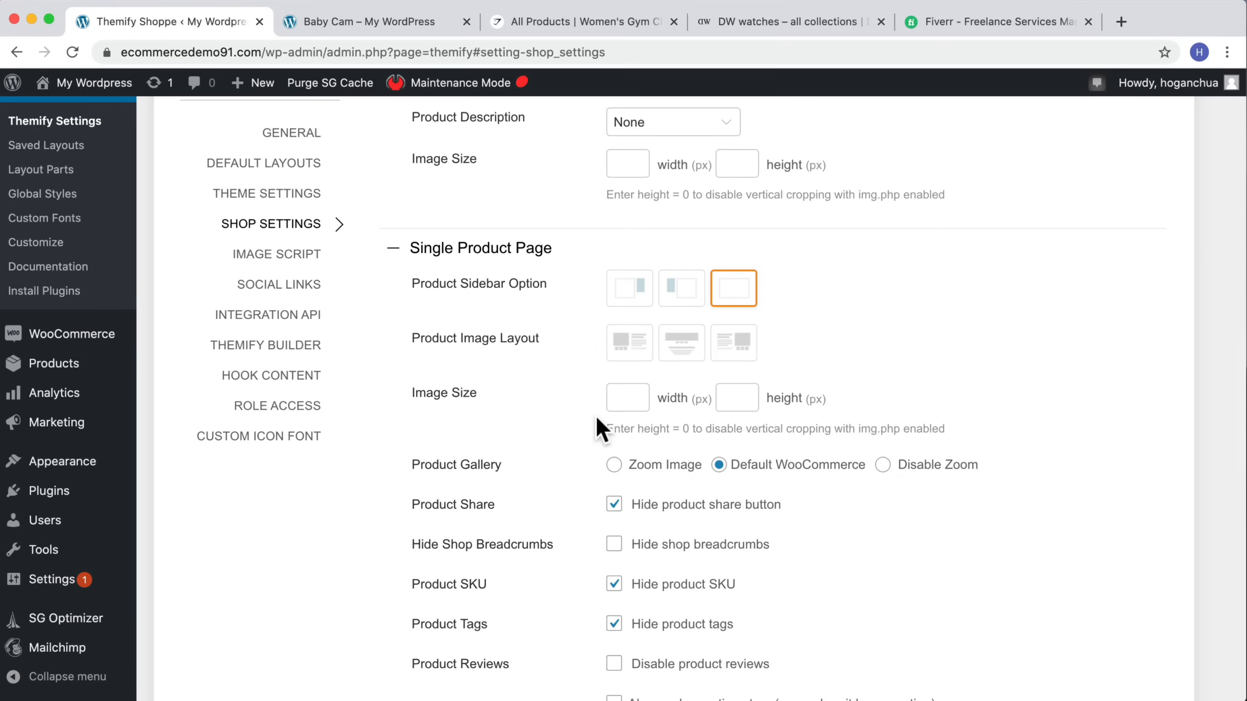
scroll(598, 420, "up", 5)
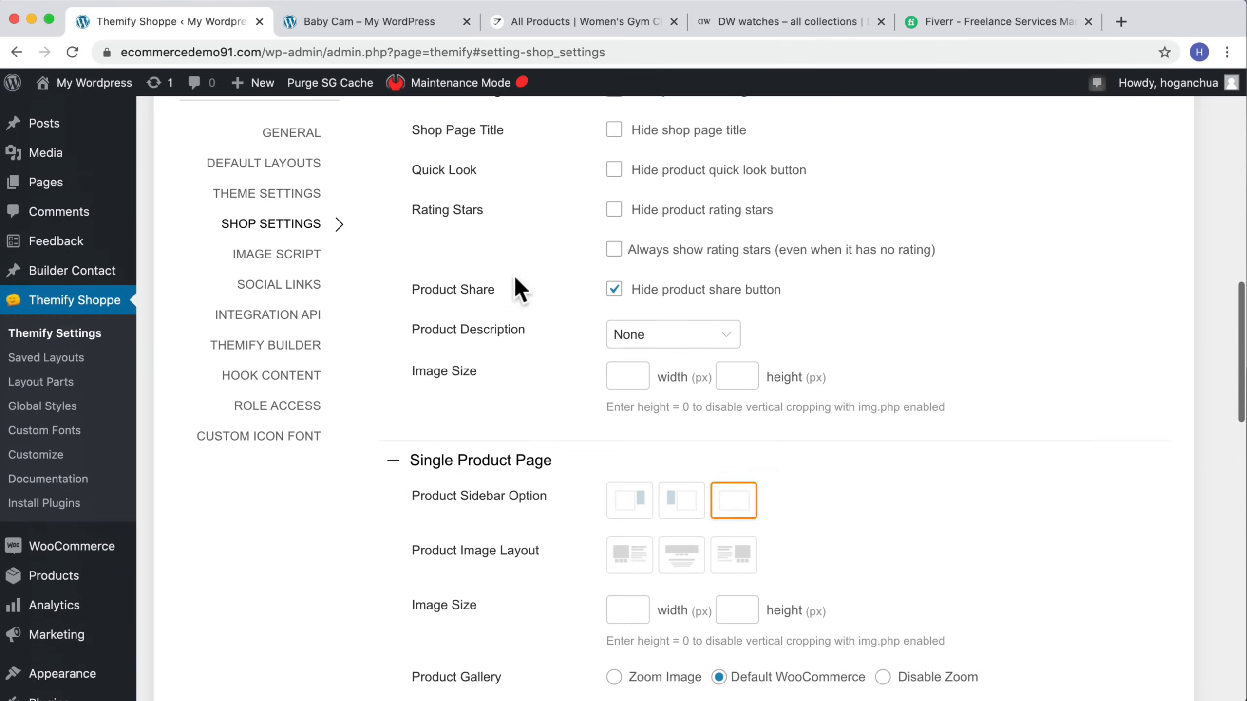
Step: Open the storefront shop page and scroll through the product grid to review it
left_click(368, 21)
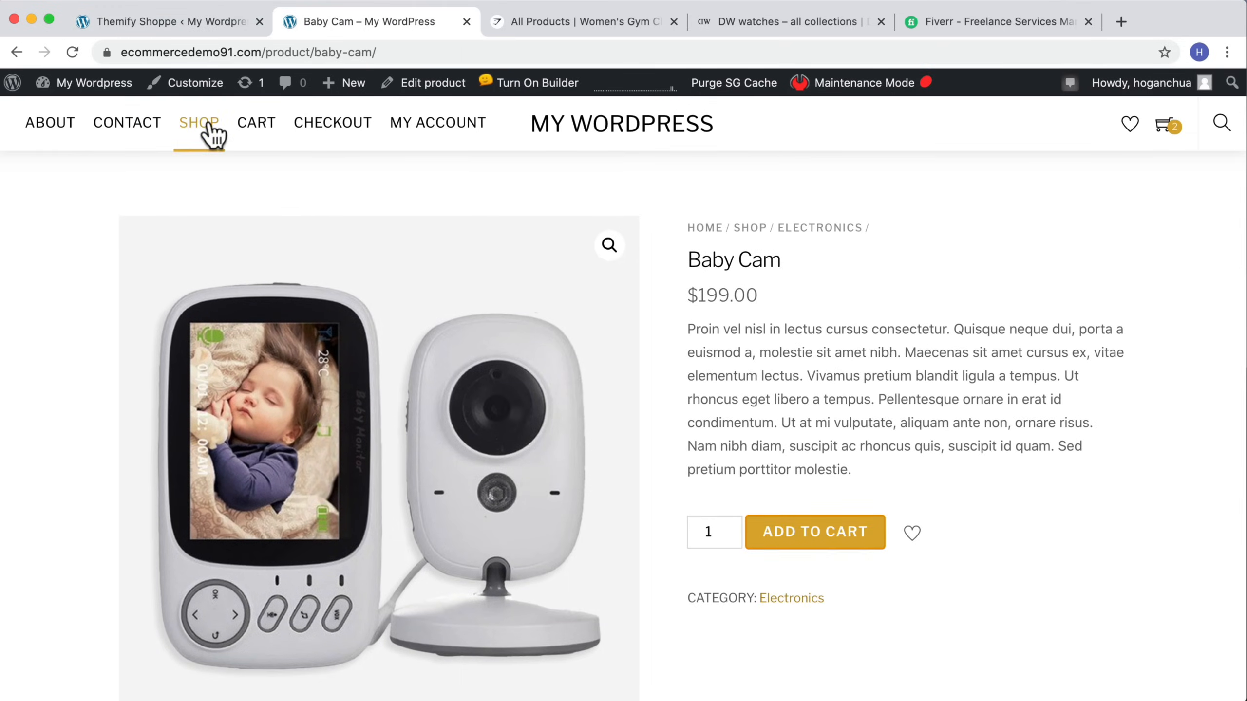
left_click(205, 127)
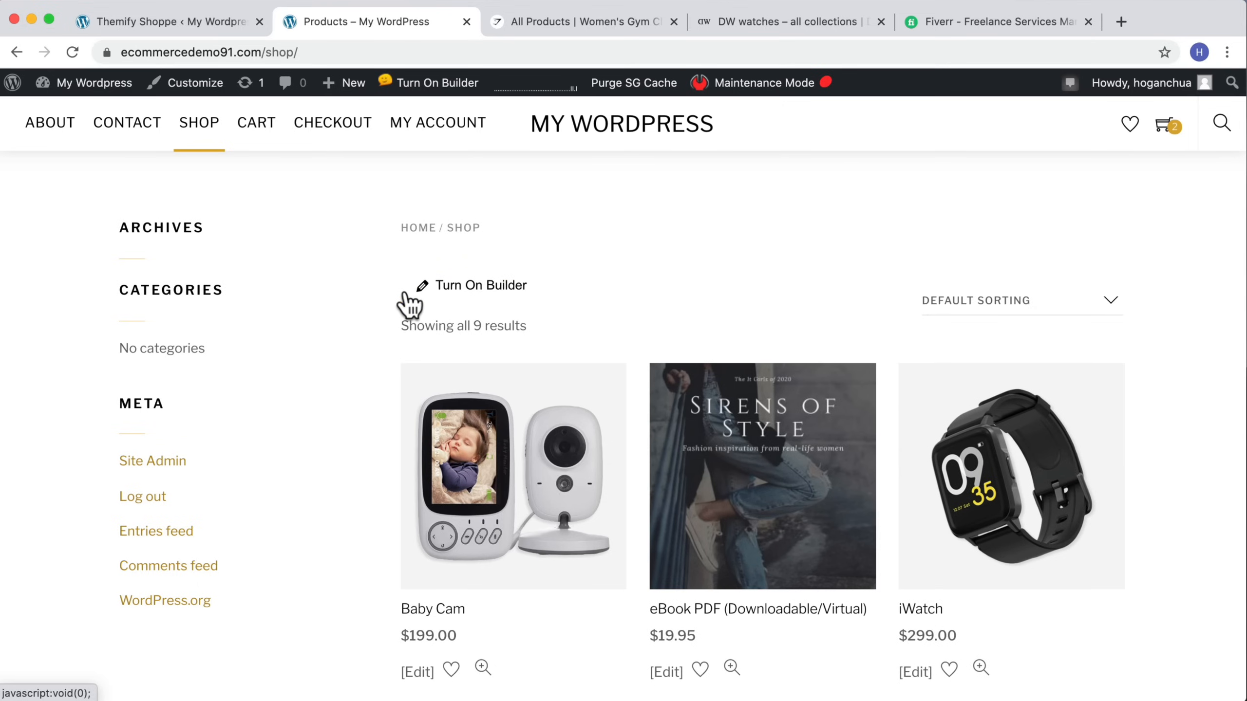
scroll(461, 299, "down", 5)
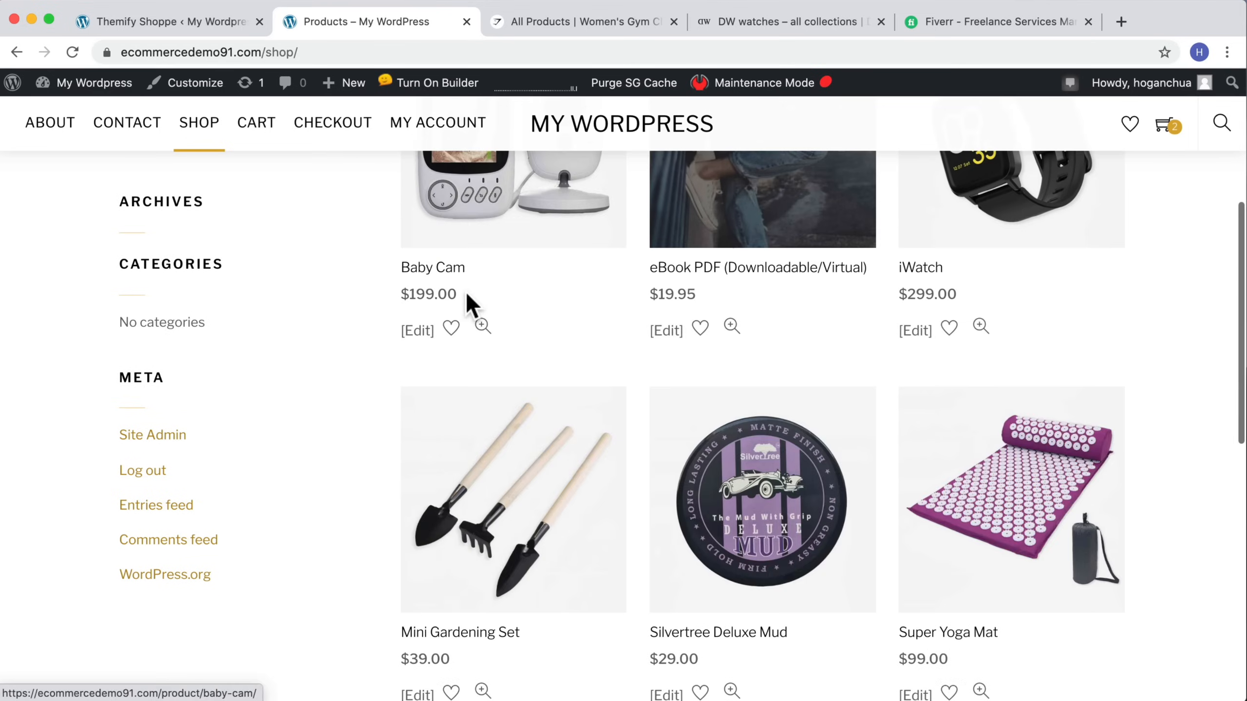
scroll(463, 295, "down", 7)
scroll(461, 299, "up", 12)
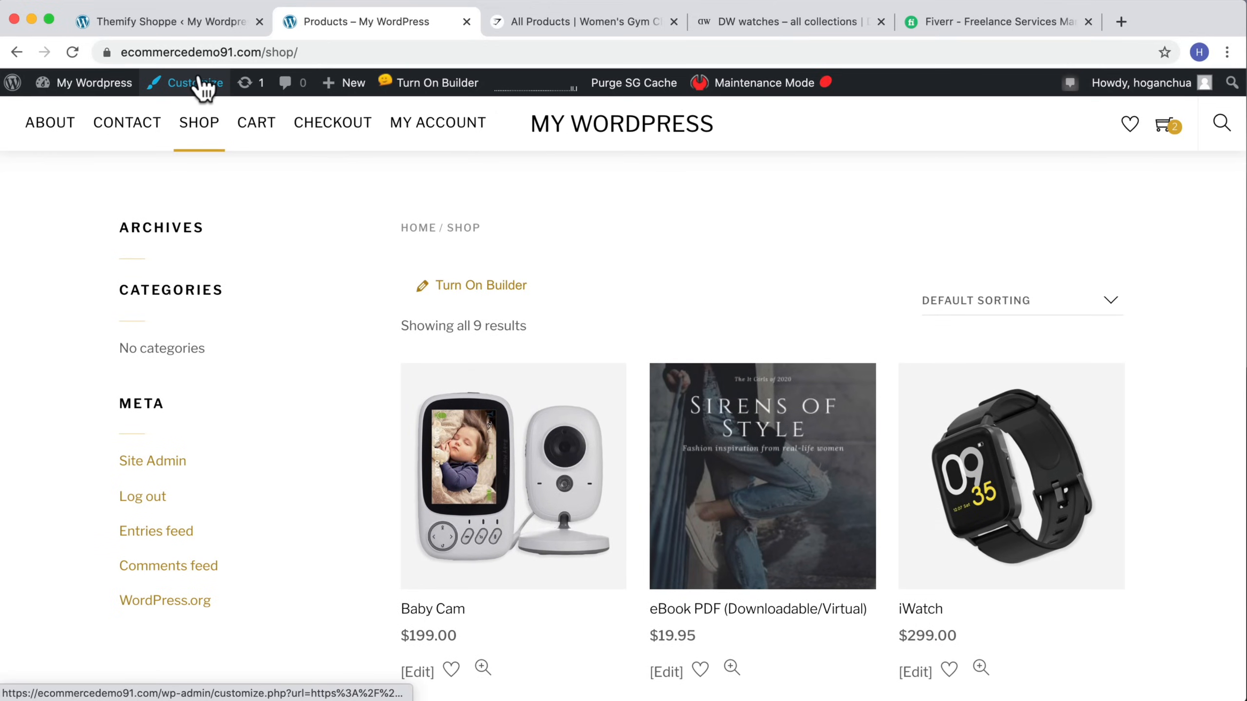
Step: Go to the Add Plugins page and search for themify product filter
left_click(191, 21)
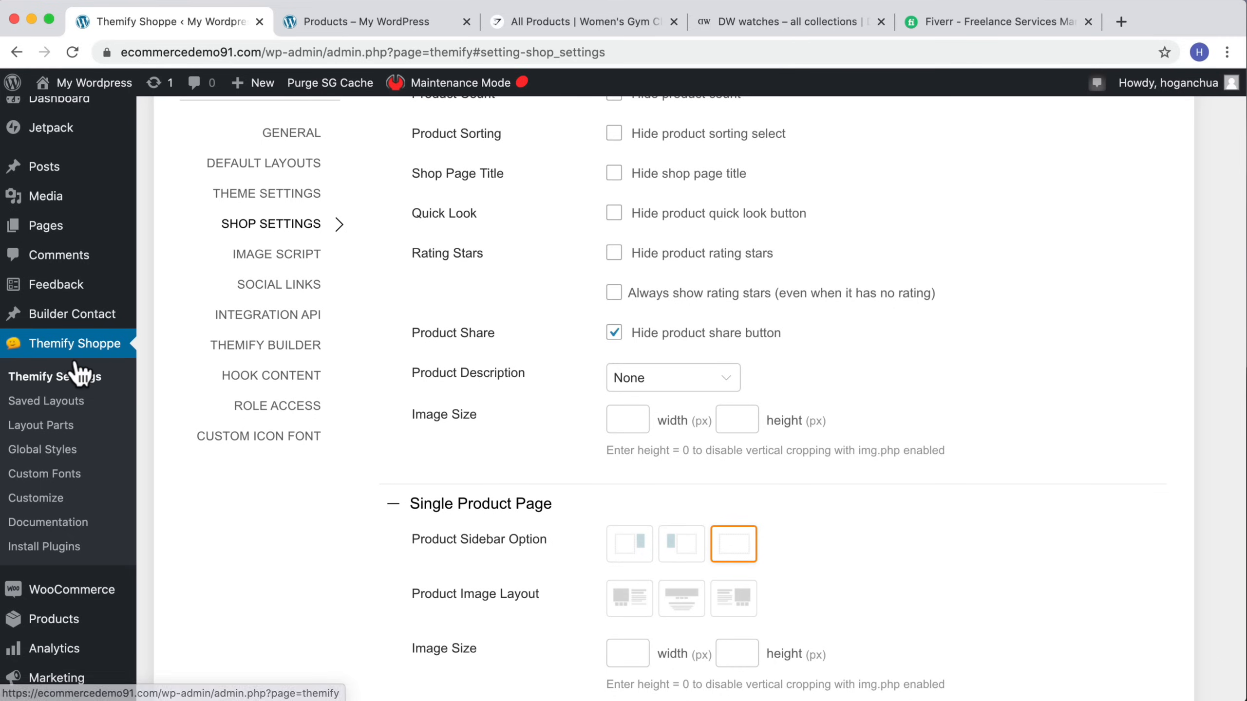
scroll(84, 587, "down", 2)
scroll(82, 566, "down", 5)
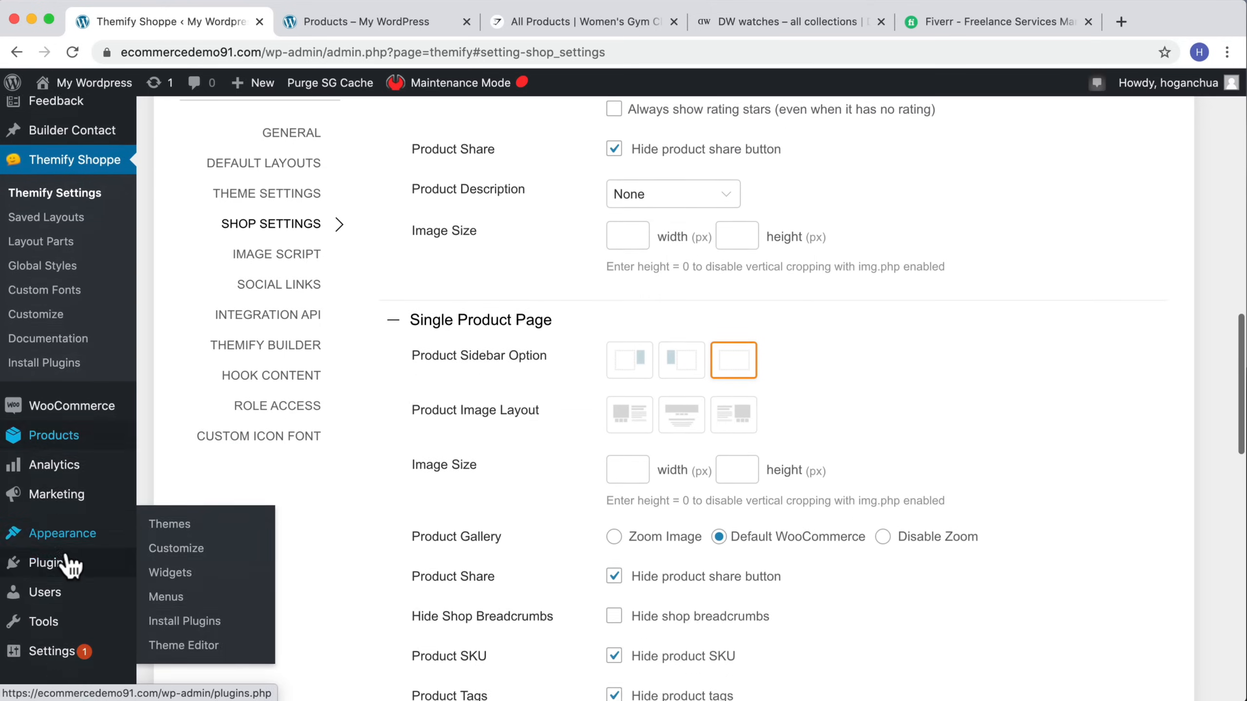
left_click(51, 519)
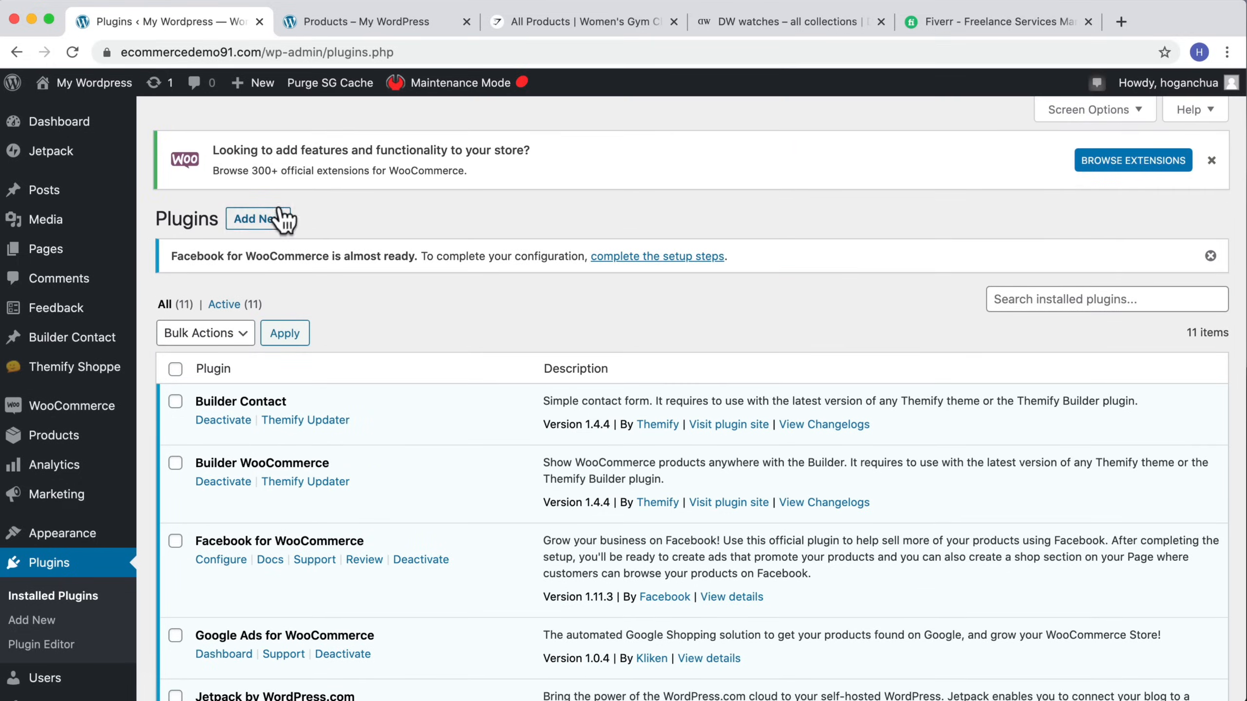
left_click(278, 216)
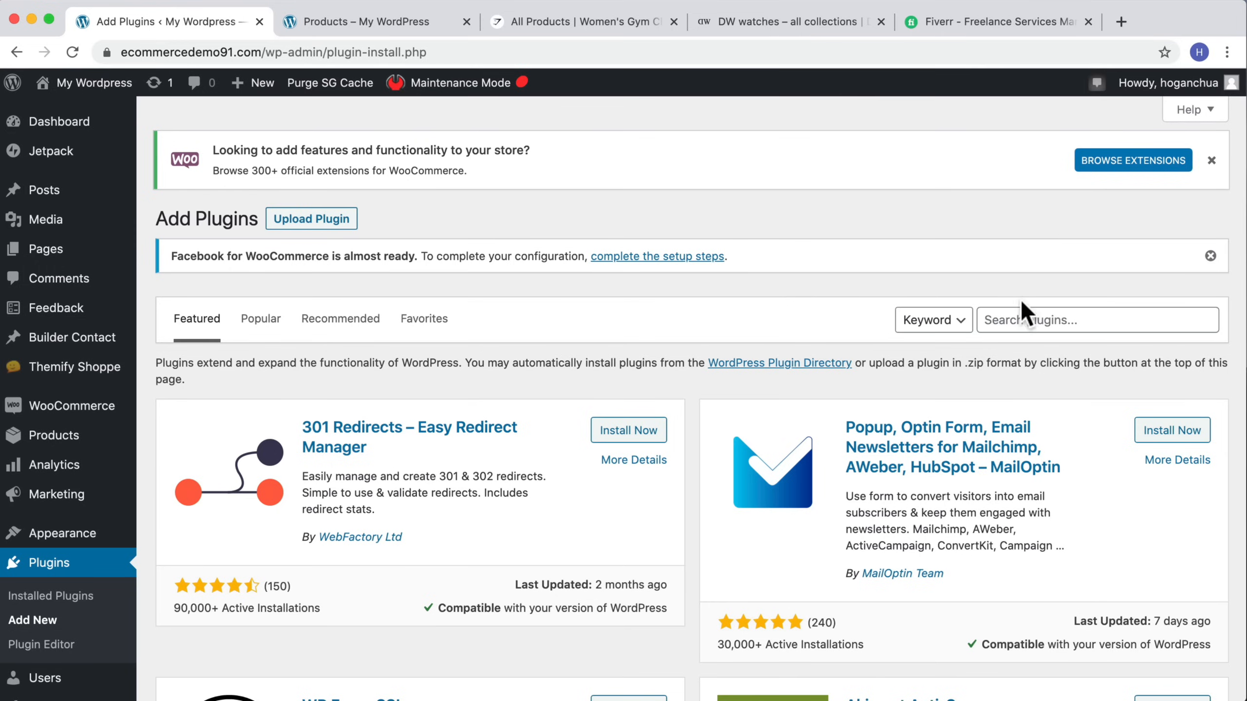
left_click(1019, 315)
type("themify")
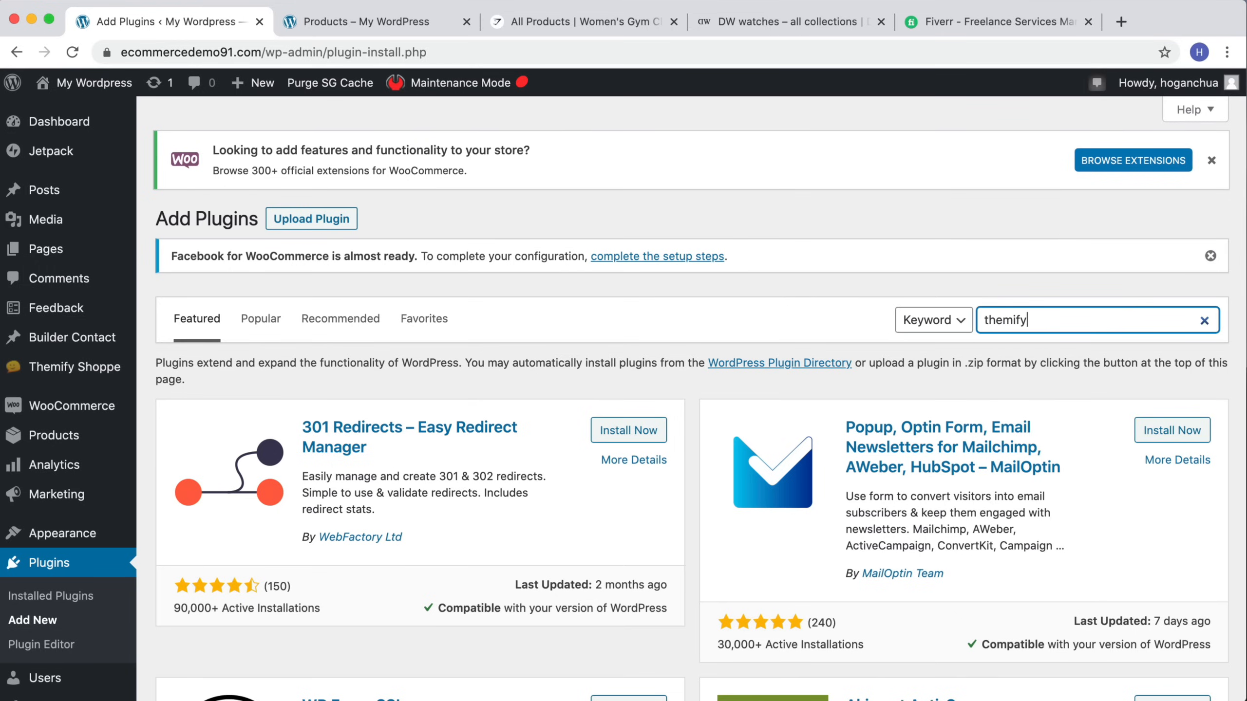
type(" product filter")
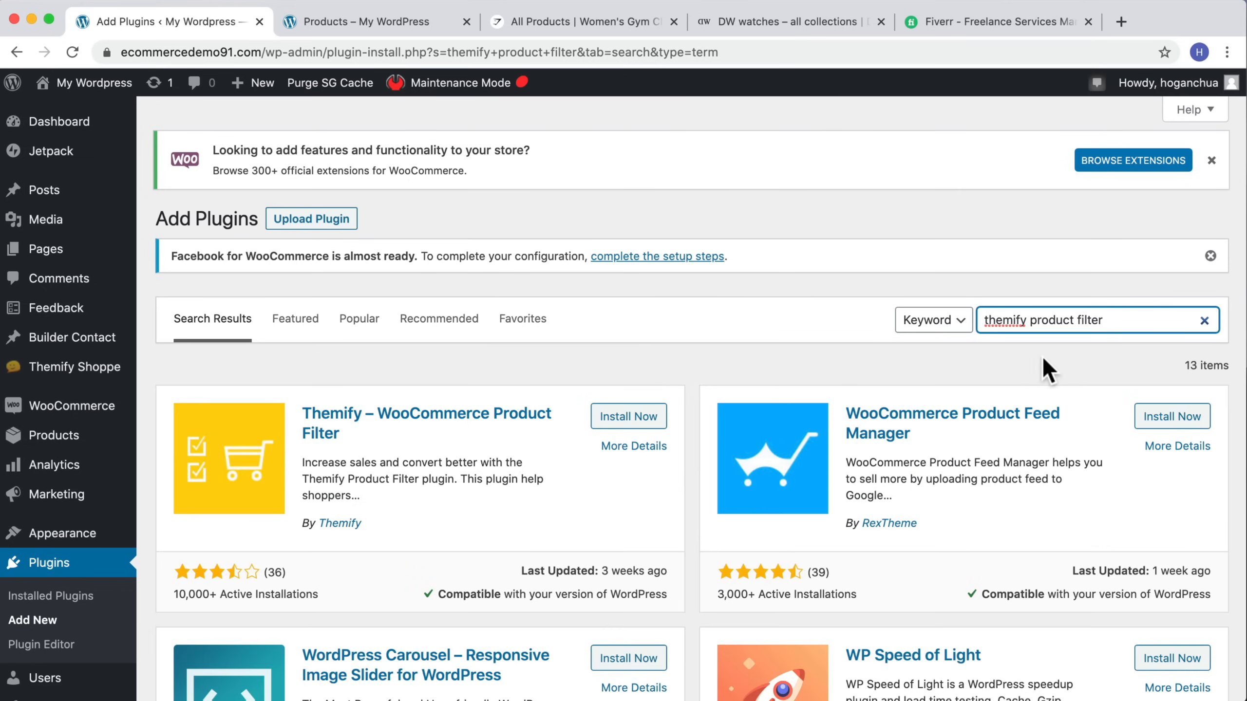
Step: Install and activate the Themify – WooCommerce Product Filter plugin
left_click_drag(339, 434, 304, 416)
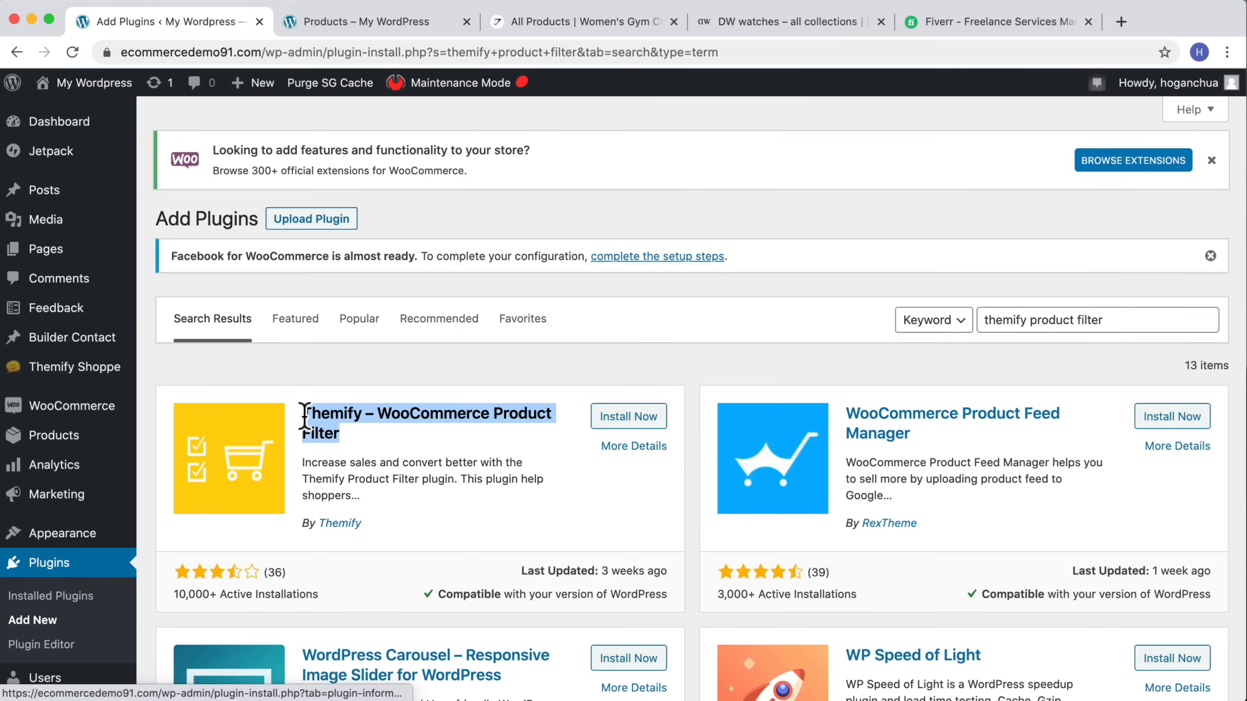
left_click(633, 421)
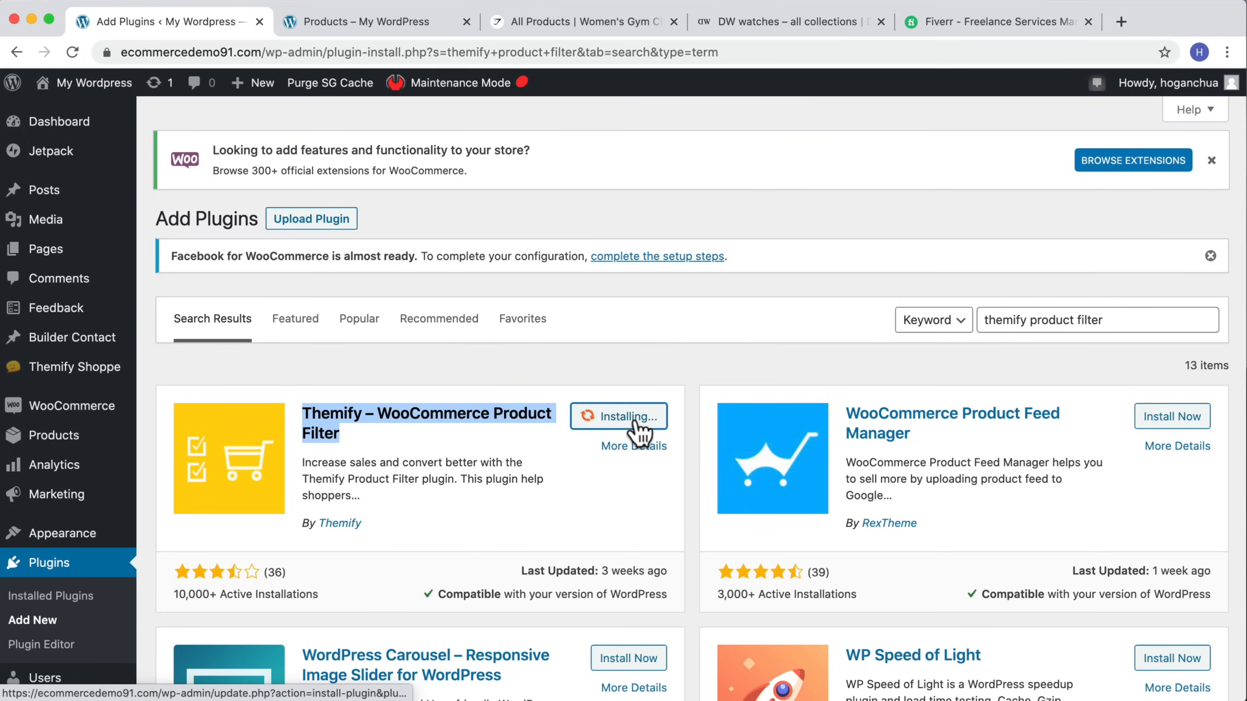
left_click(631, 425)
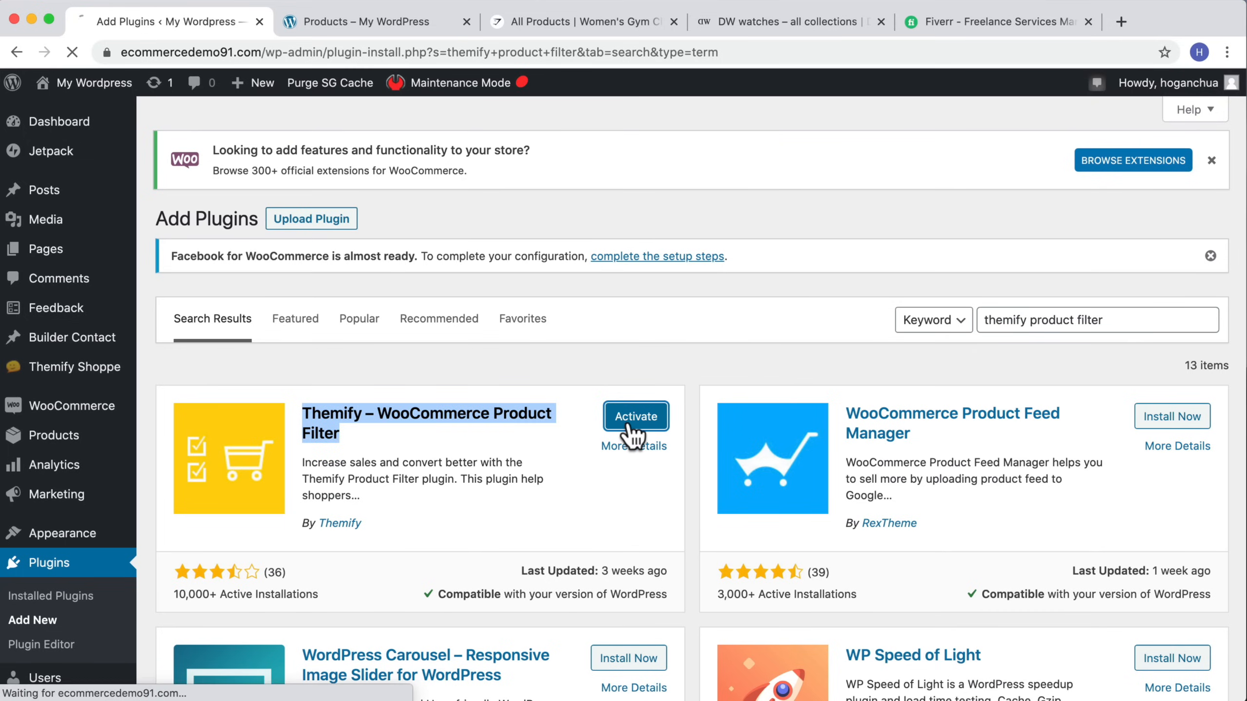
scroll(495, 423, "down", 5)
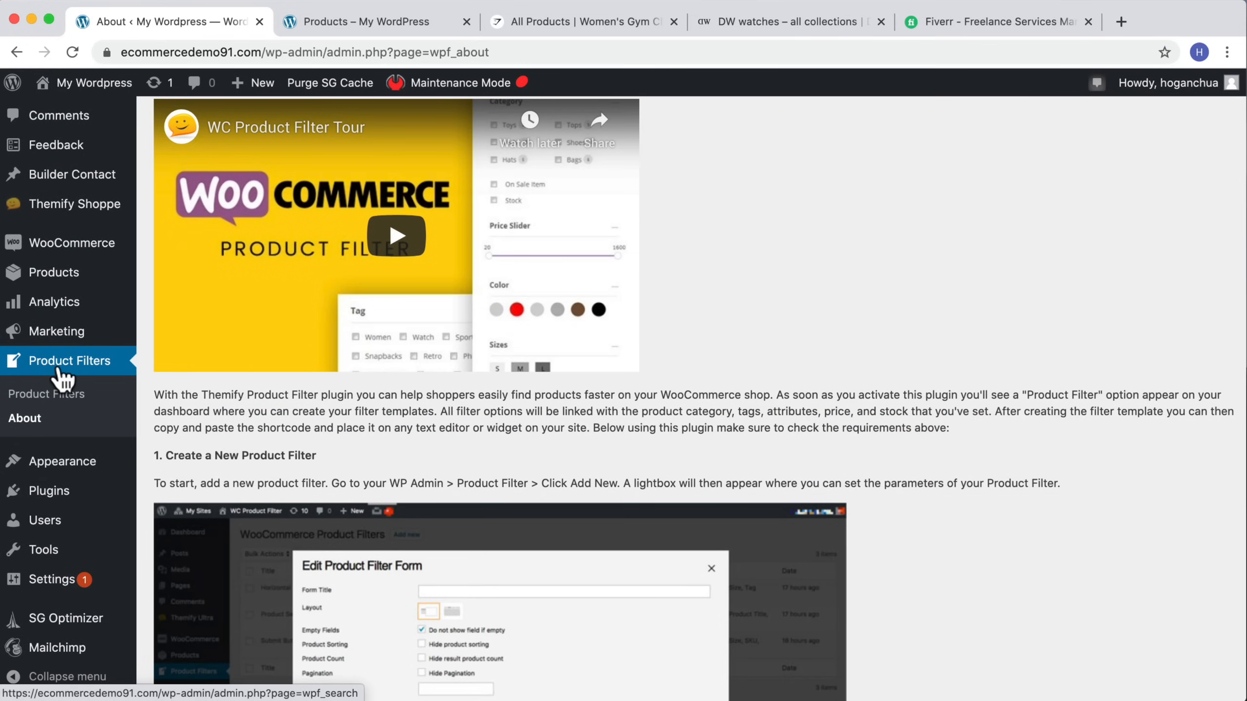
Step: Open the product filters list and start a new filter form titled Shop Filter
left_click(51, 397)
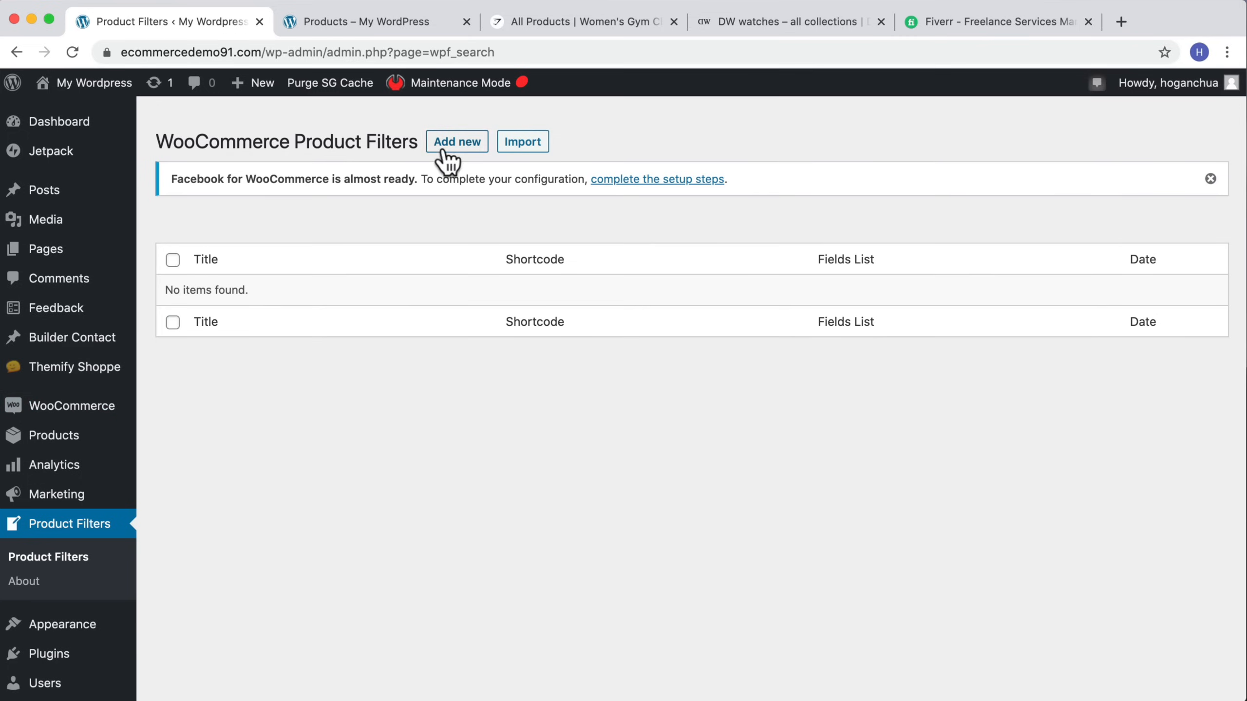
scroll(447, 159, "down", 1)
left_click(451, 132)
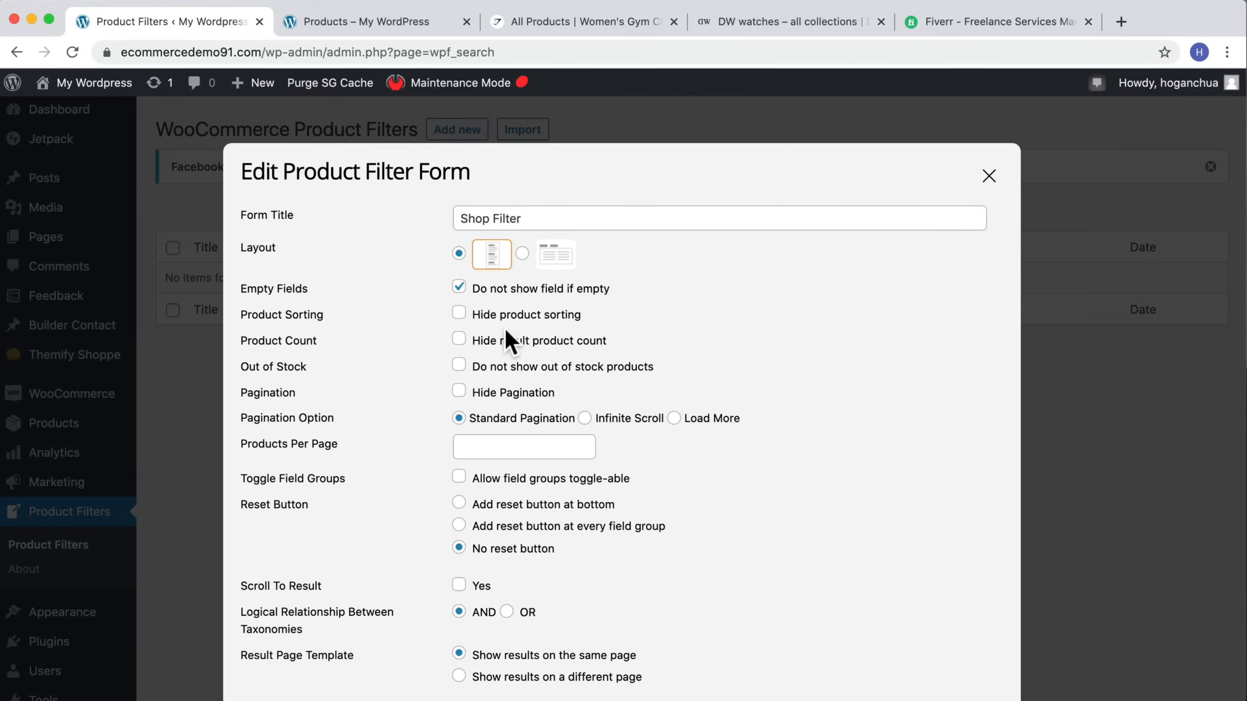
Step: Add the Product Title and Category fields to the filter form
scroll(508, 331, "down", 10)
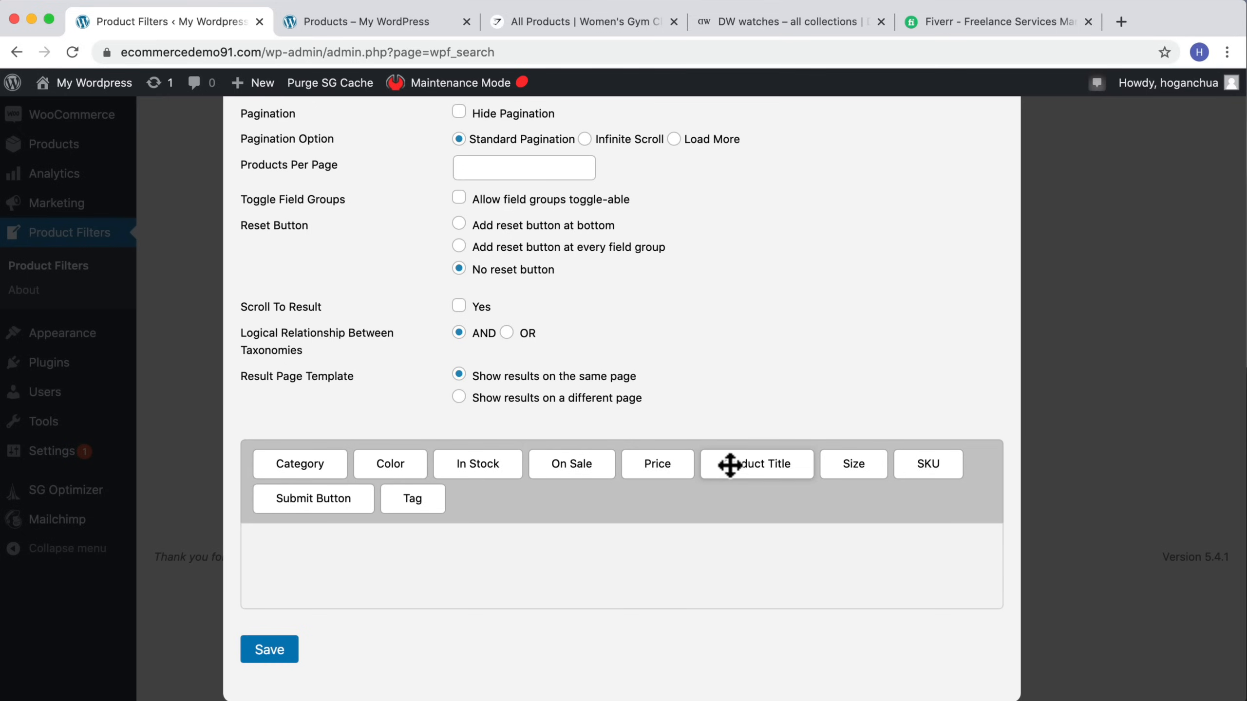
left_click_drag(729, 465, 436, 548)
scroll(512, 547, "down", 2)
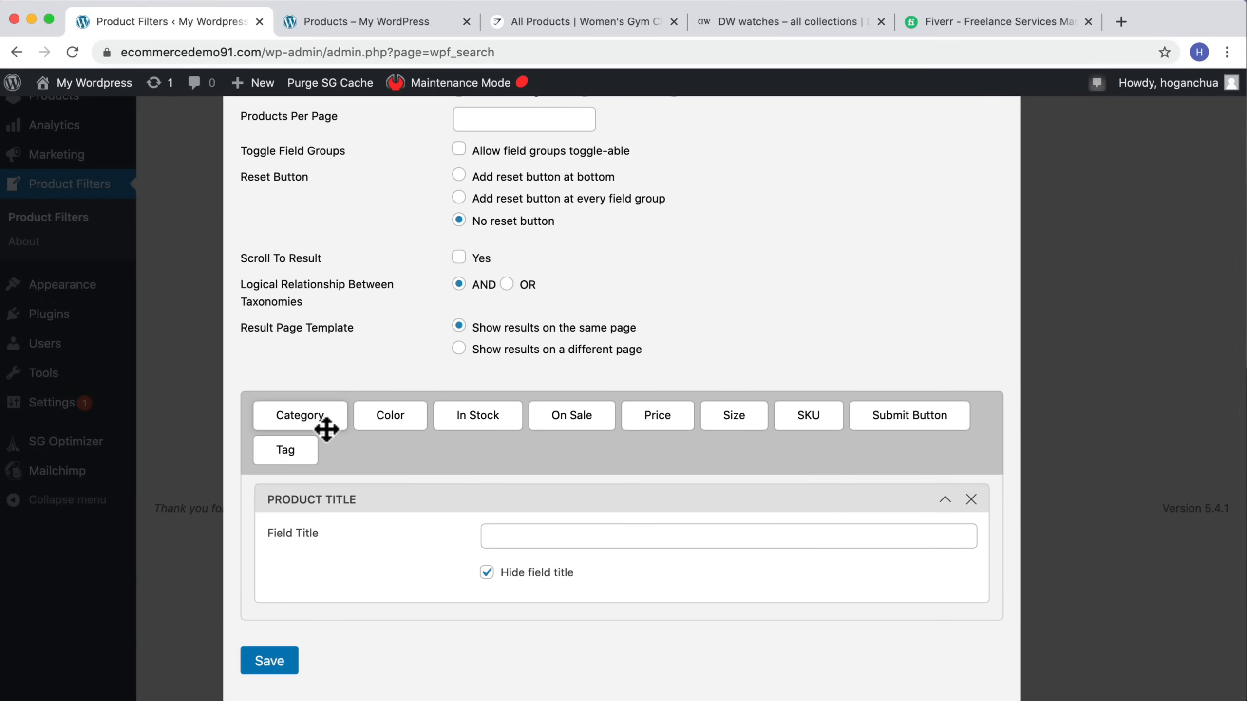
left_click_drag(326, 430, 326, 594)
Step: Add the Price field below Product Title and the Color field after Price
scroll(628, 452, "down", 1)
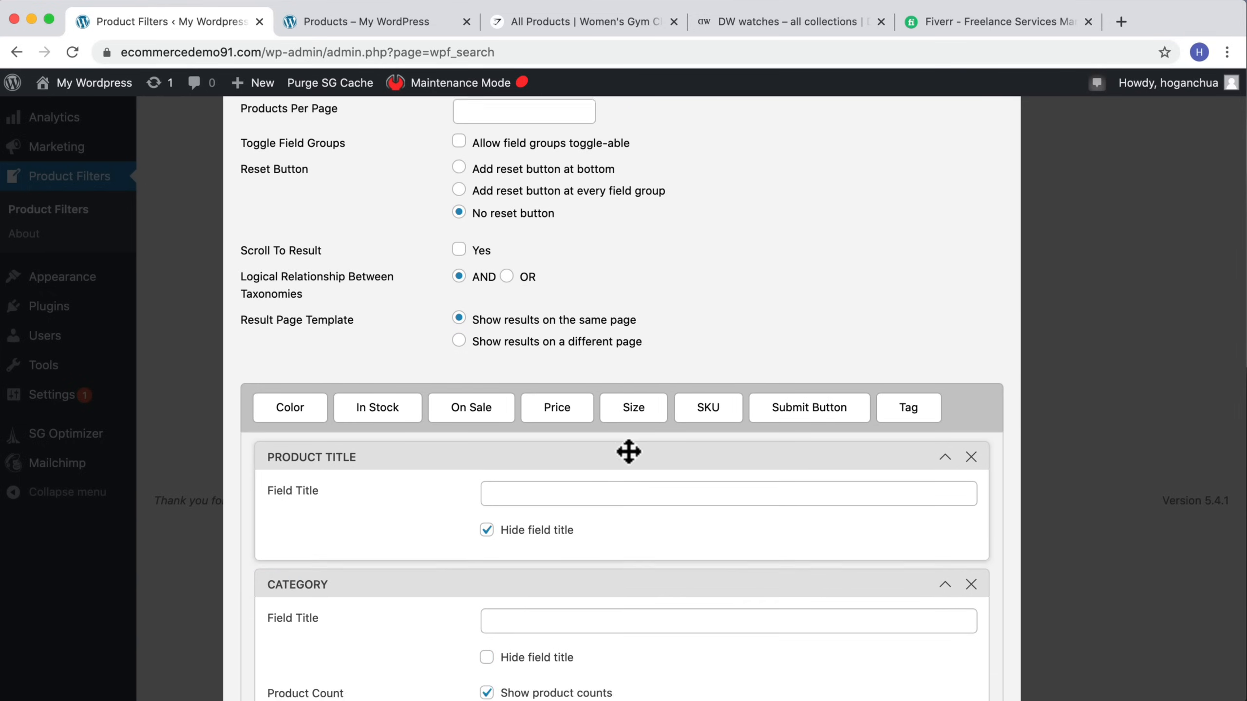
scroll(629, 452, "down", 1)
left_click_drag(551, 345, 426, 487)
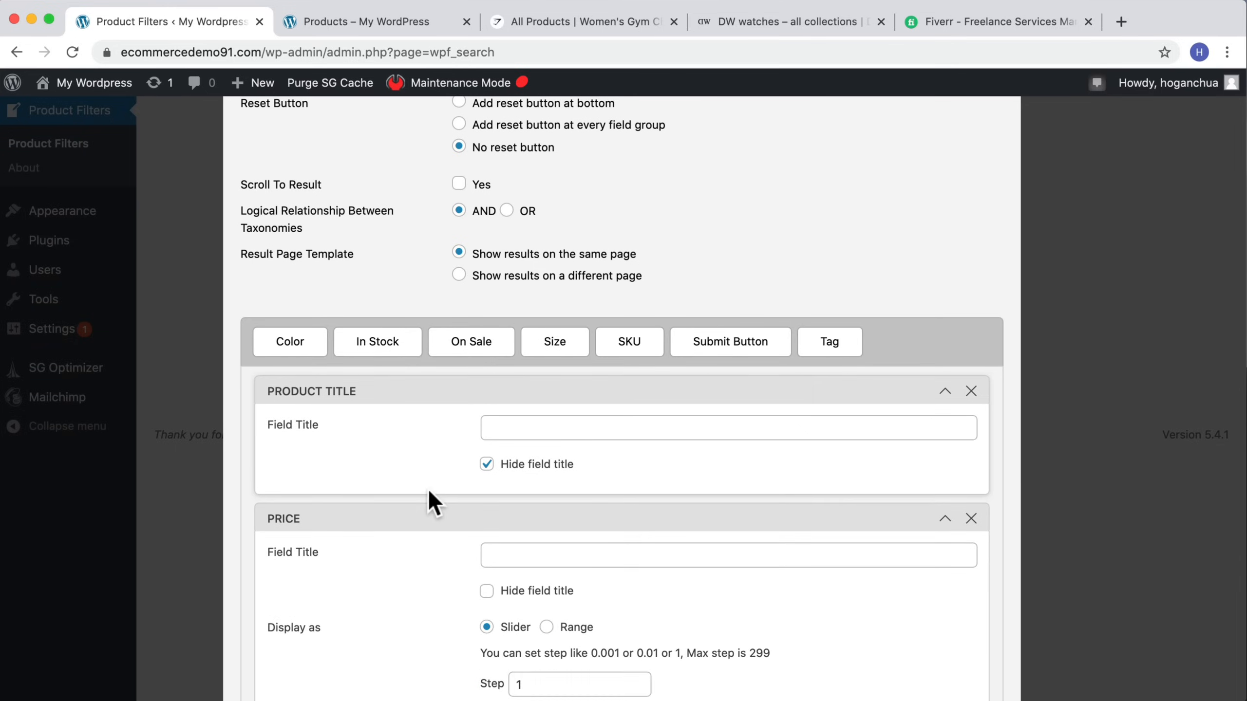
scroll(434, 491, "down", 3)
scroll(439, 488, "up", 3)
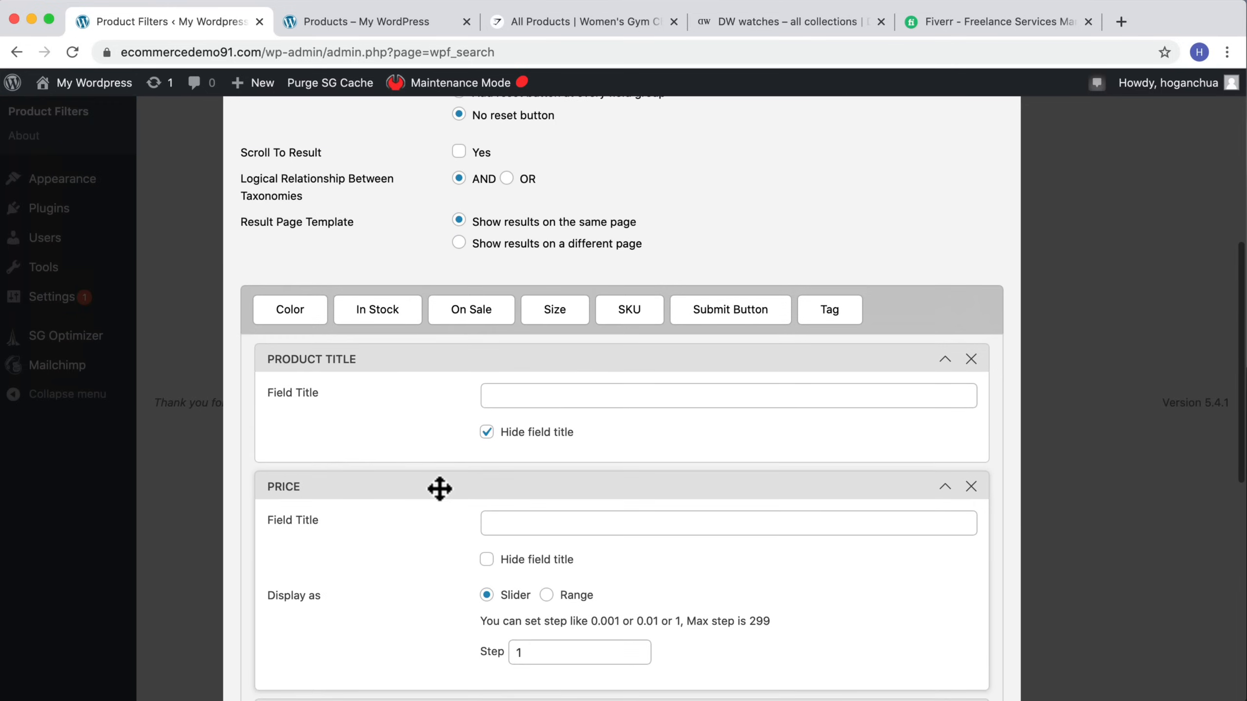
scroll(437, 487, "down", 1)
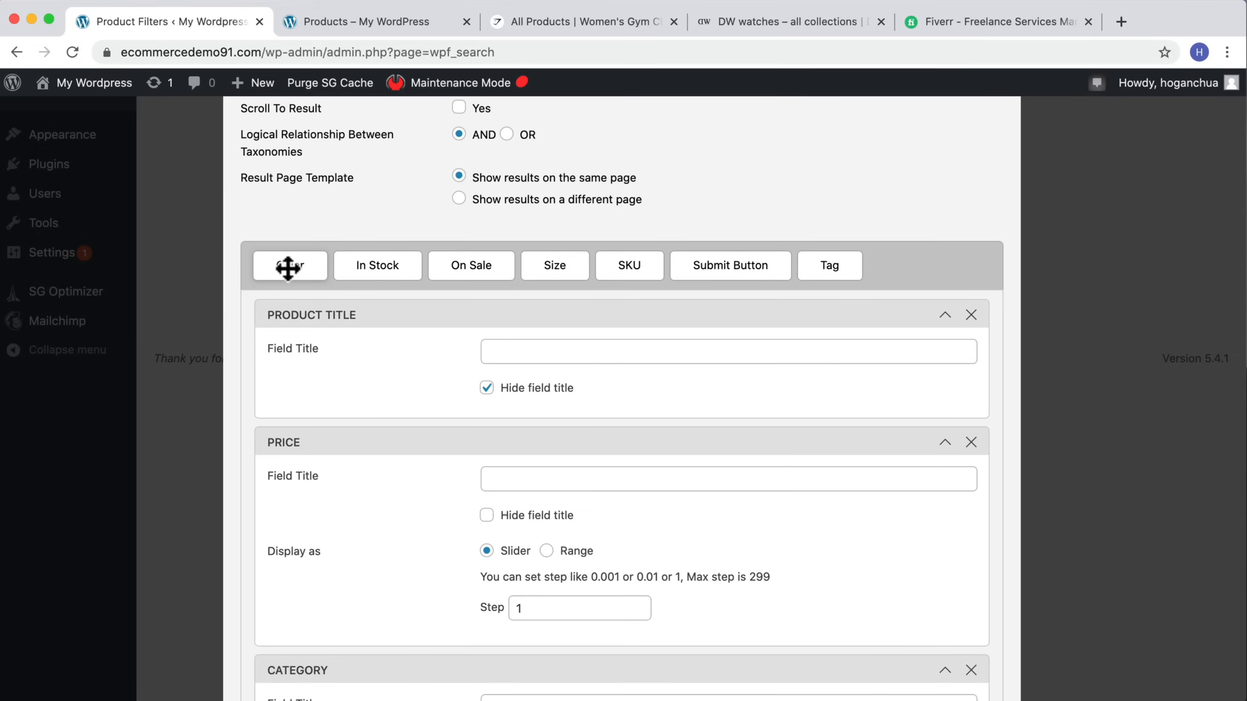
scroll(288, 267, "down", 1)
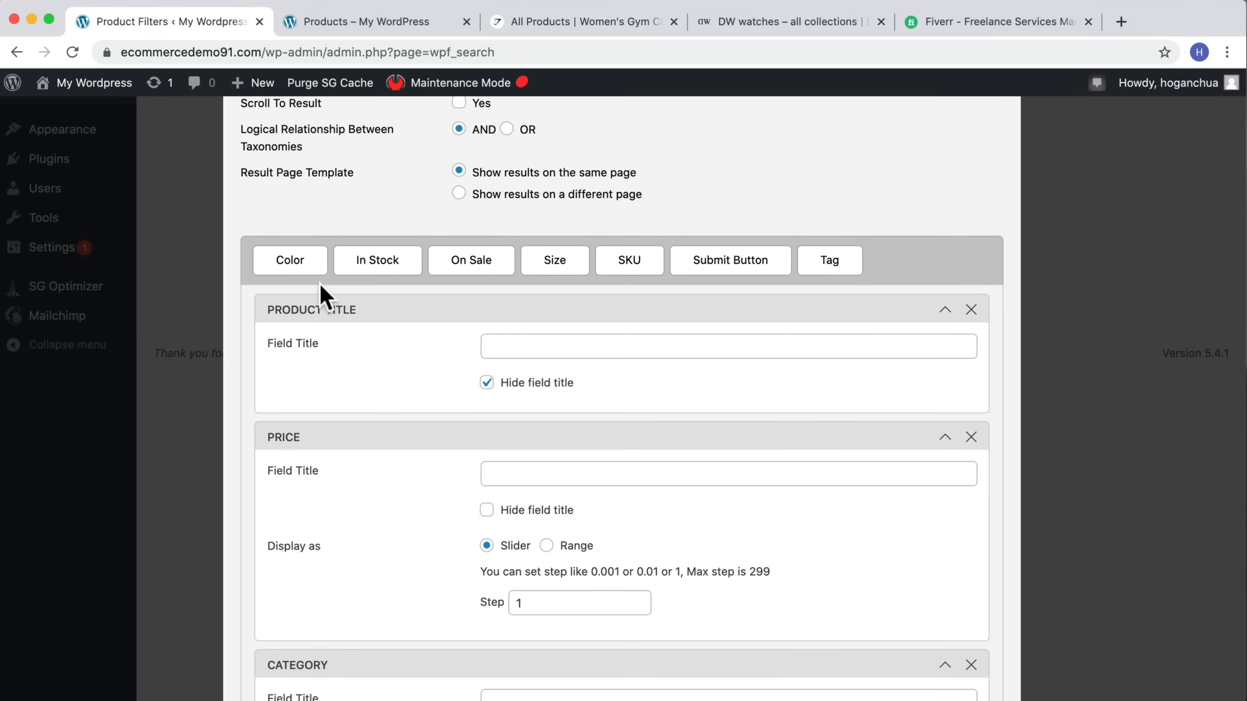
scroll(319, 295, "down", 2)
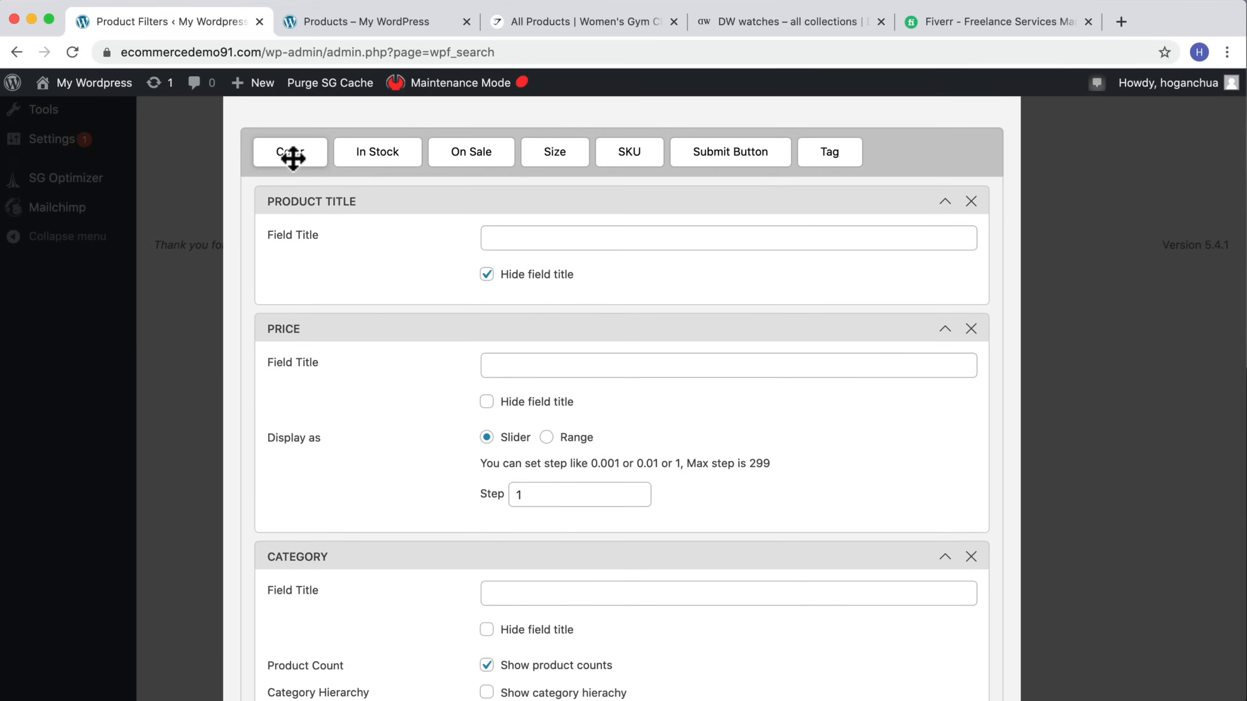
scroll(295, 177, "down", 1)
left_click_drag(289, 101, 310, 514)
scroll(333, 509, "down", 7)
scroll(385, 471, "up", 2)
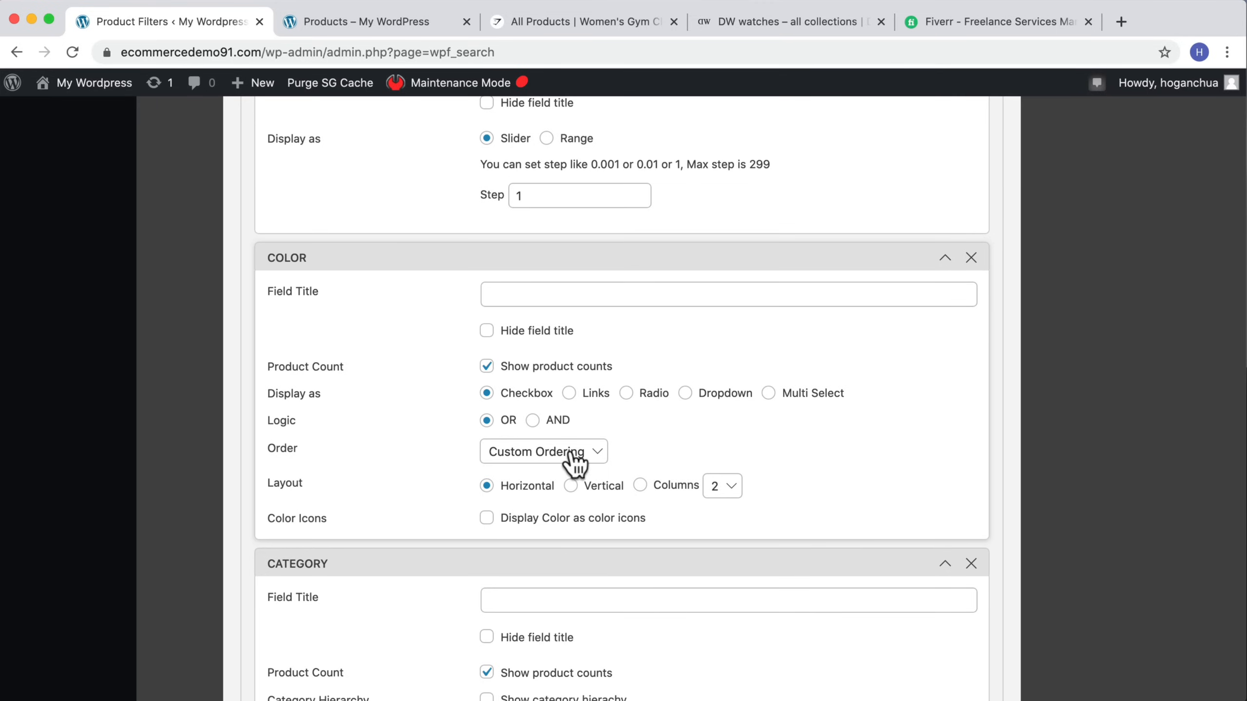
Step: Enable displaying colors as color icons for the Color field
left_click(500, 519)
scroll(498, 523, "down", 2)
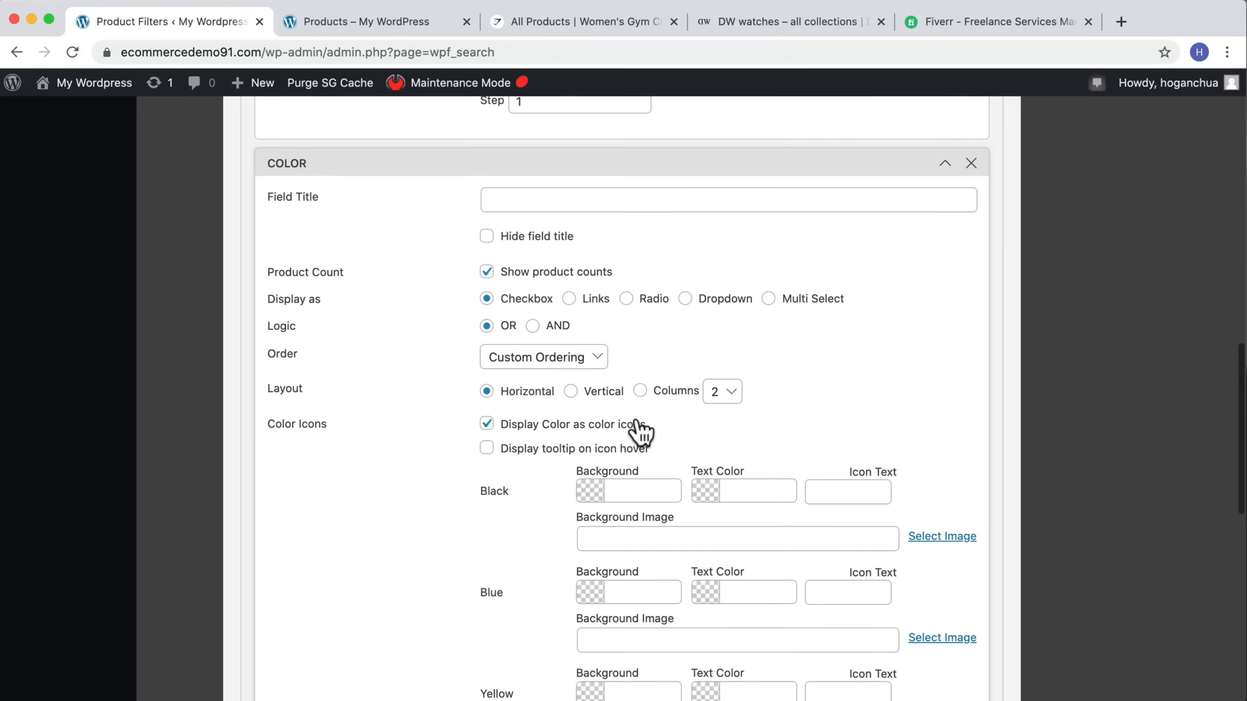
scroll(616, 442, "down", 2)
Step: Set the Black color icon background to a dark shade, #262626
left_click(592, 396)
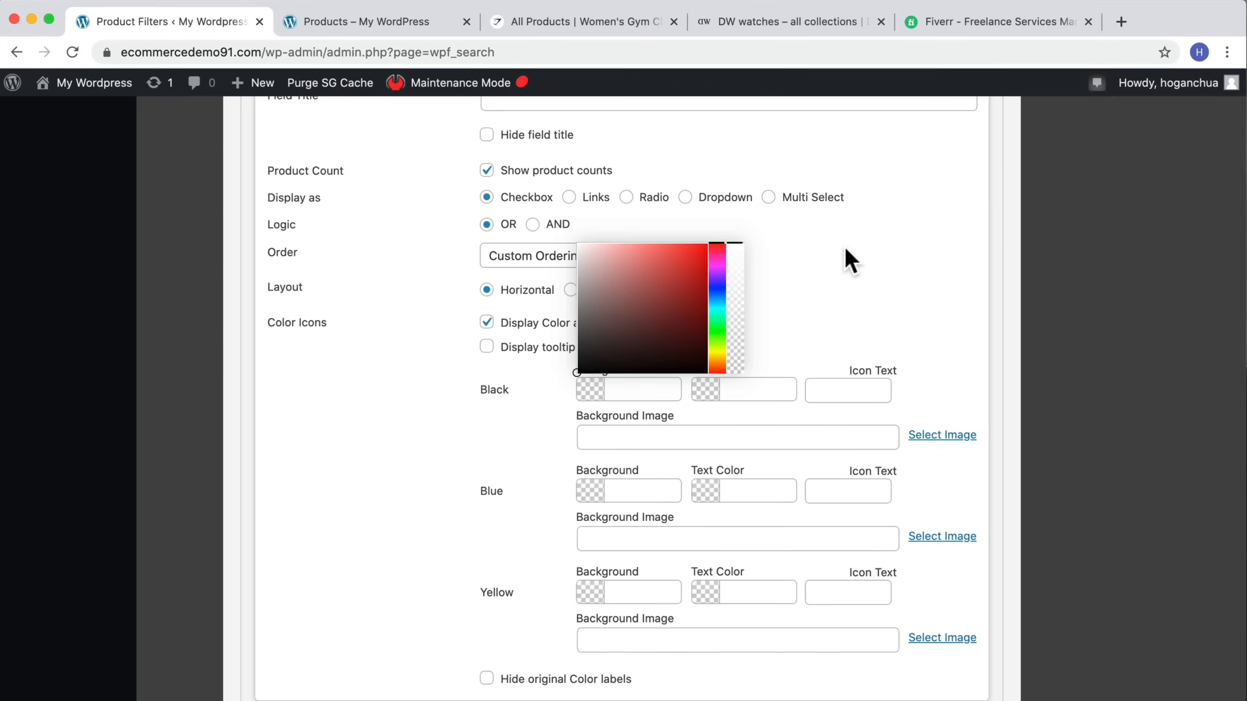
left_click(846, 259)
left_click(591, 395)
left_click_drag(596, 348, 553, 350)
Step: Set the Blue color icon background to a blue shade, #2828c7
left_click(589, 492)
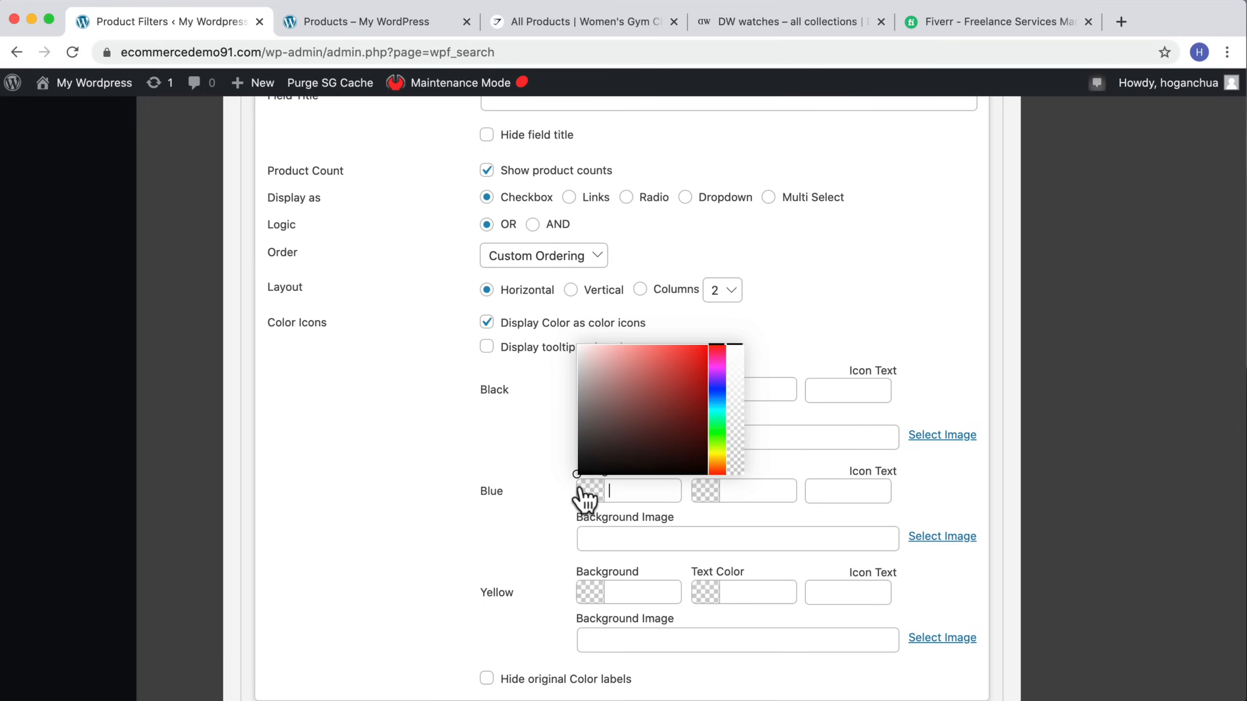
left_click(718, 391)
mouse_move(704, 385)
left_mouse_down()
mouse_move(687, 367)
mouse_move(699, 373)
left_mouse_up()
left_click(681, 384)
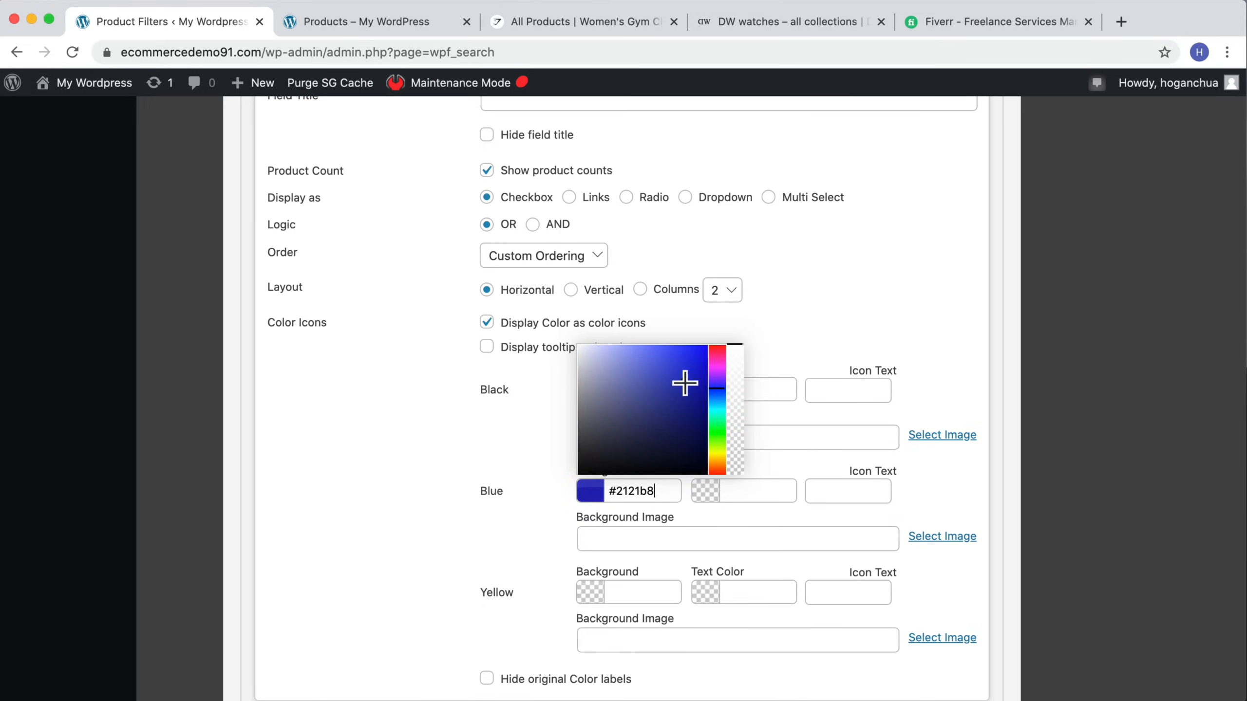
left_click(482, 502)
Step: Set the Yellow color icon background to a yellow shade, #f5dc23
scroll(482, 502, "down", 1)
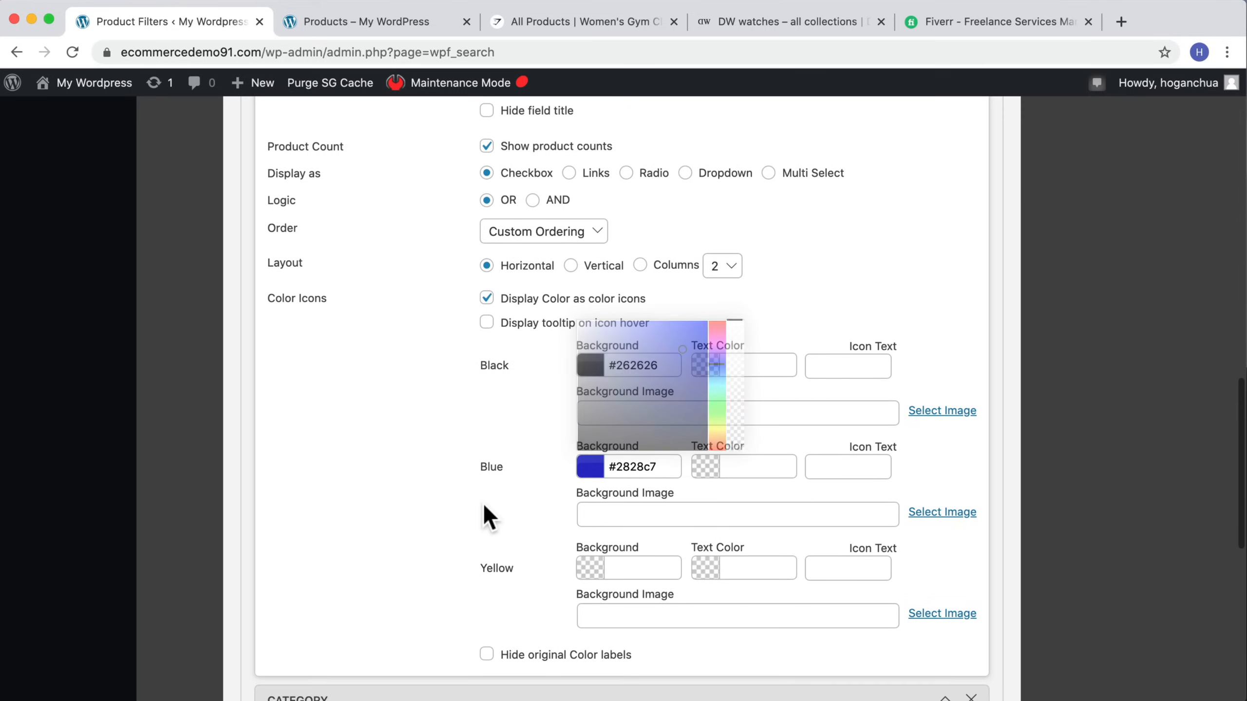
left_click(588, 570)
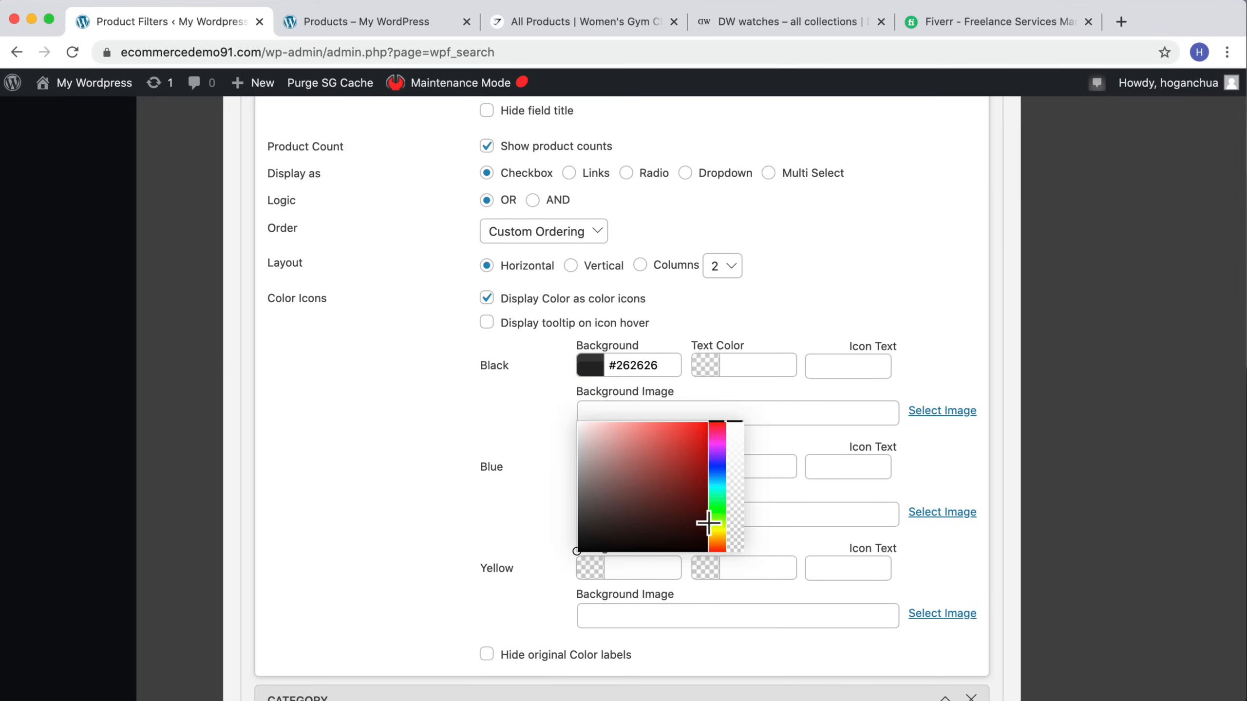
left_click(716, 536)
left_click_drag(687, 473, 689, 430)
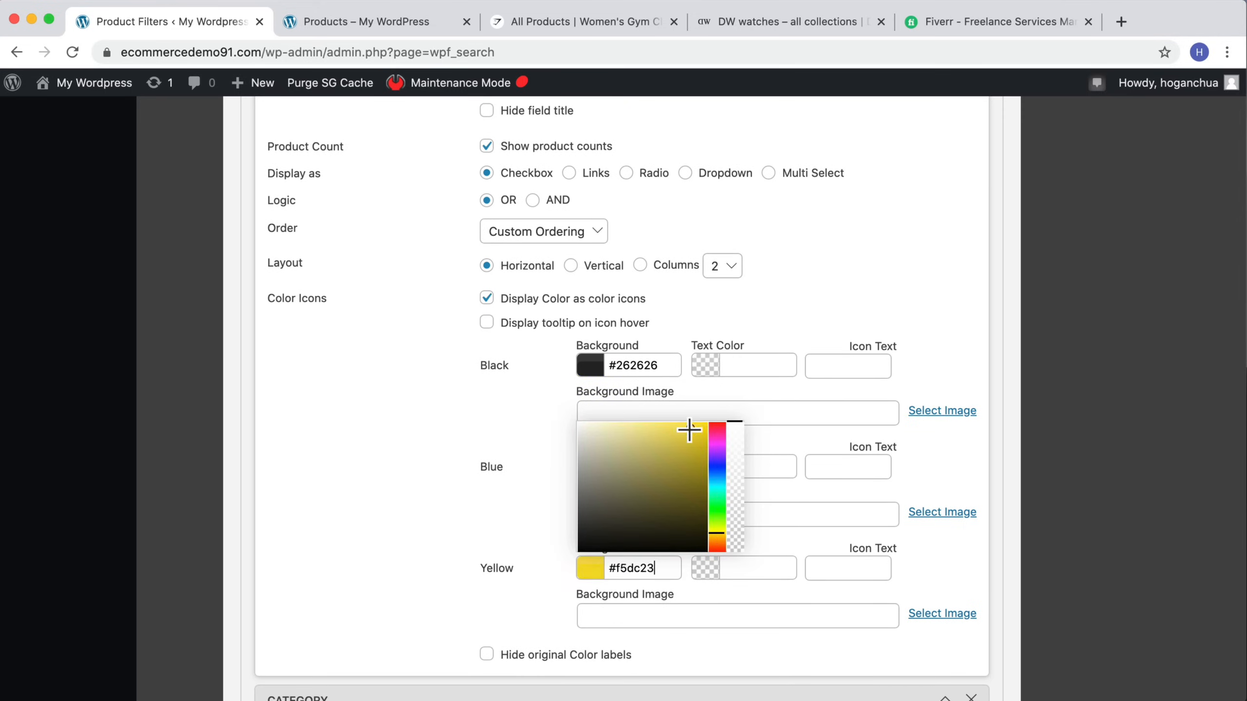
left_click(450, 488)
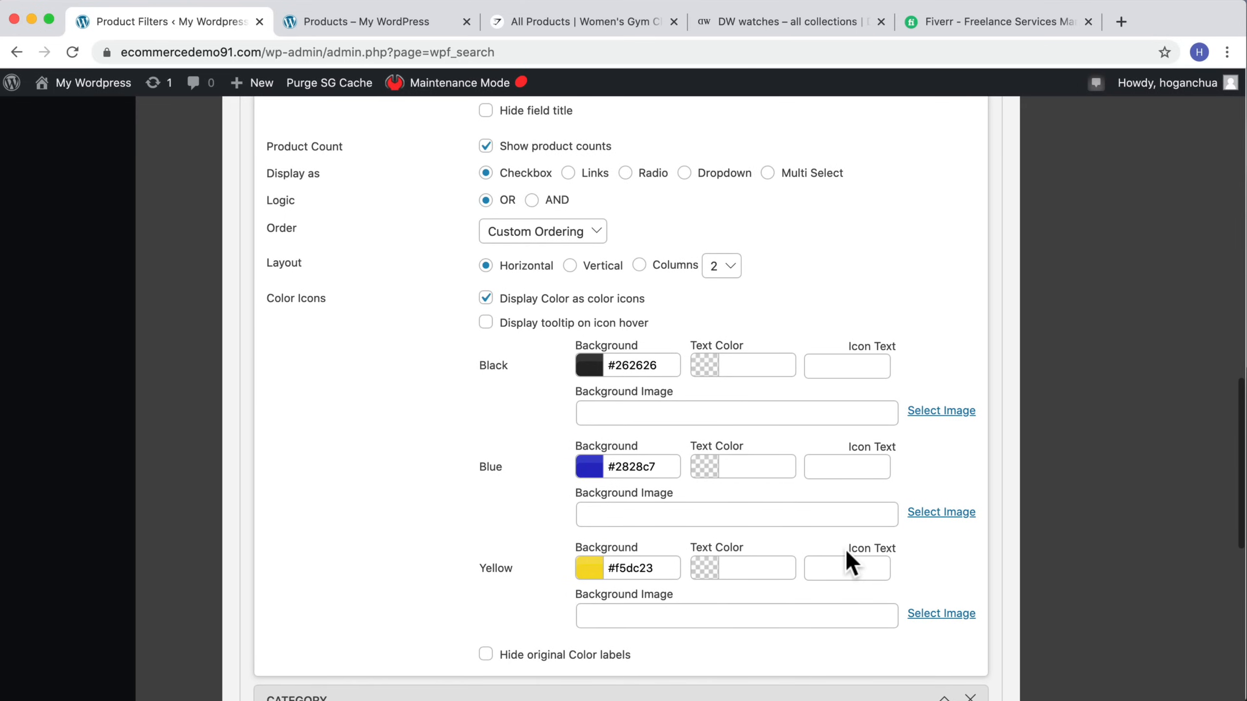
Step: Review the Category field options in the filter form
scroll(845, 549, "up", 2)
scroll(844, 549, "down", 5)
scroll(844, 549, "down", 8)
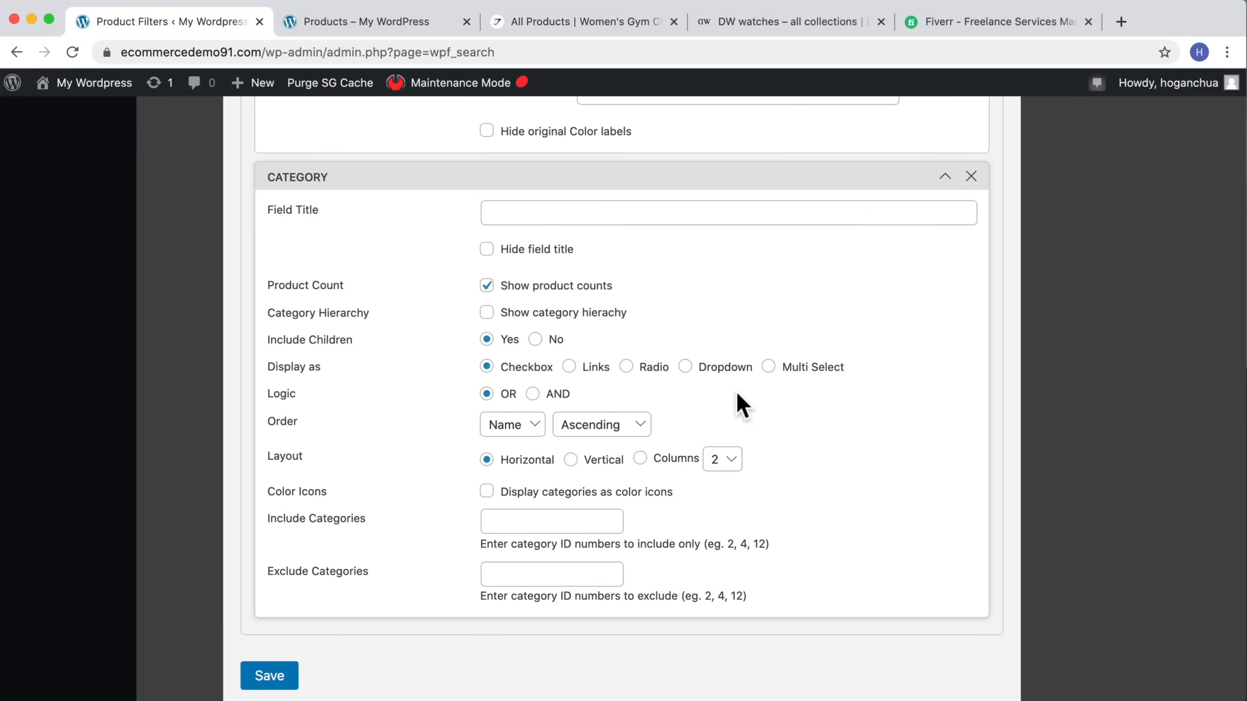
scroll(741, 404, "up", 1)
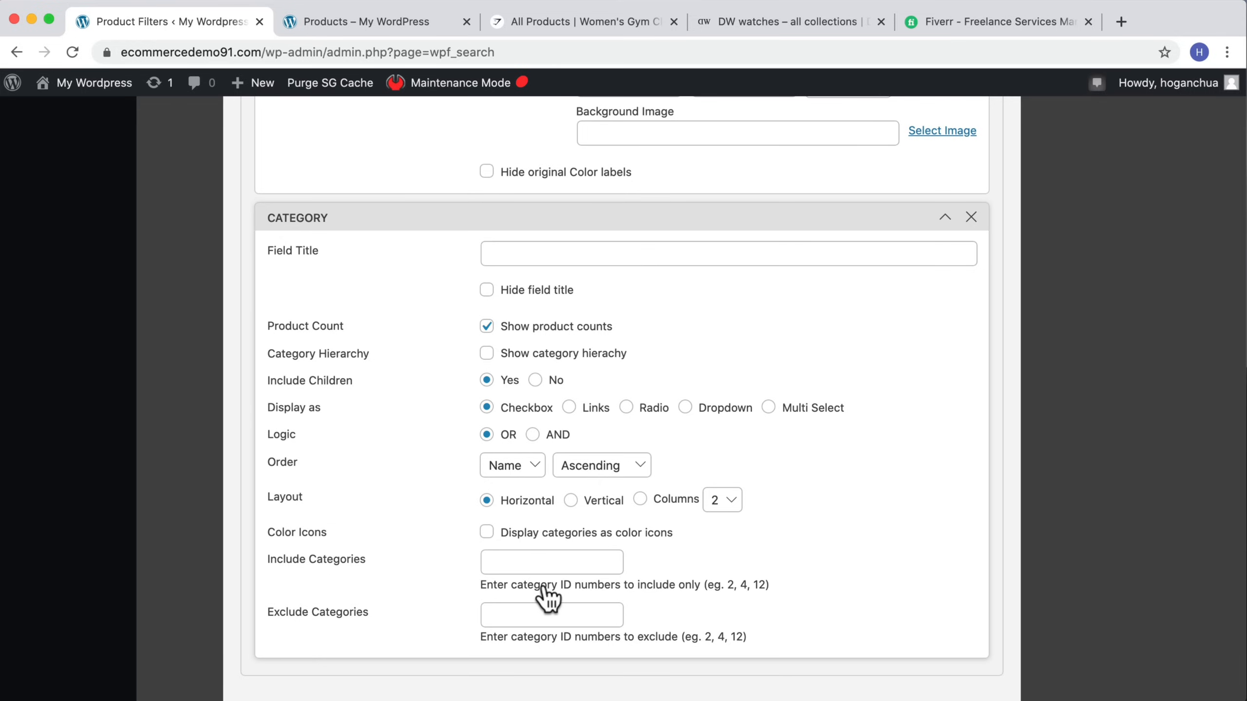
scroll(547, 597, "up", 4)
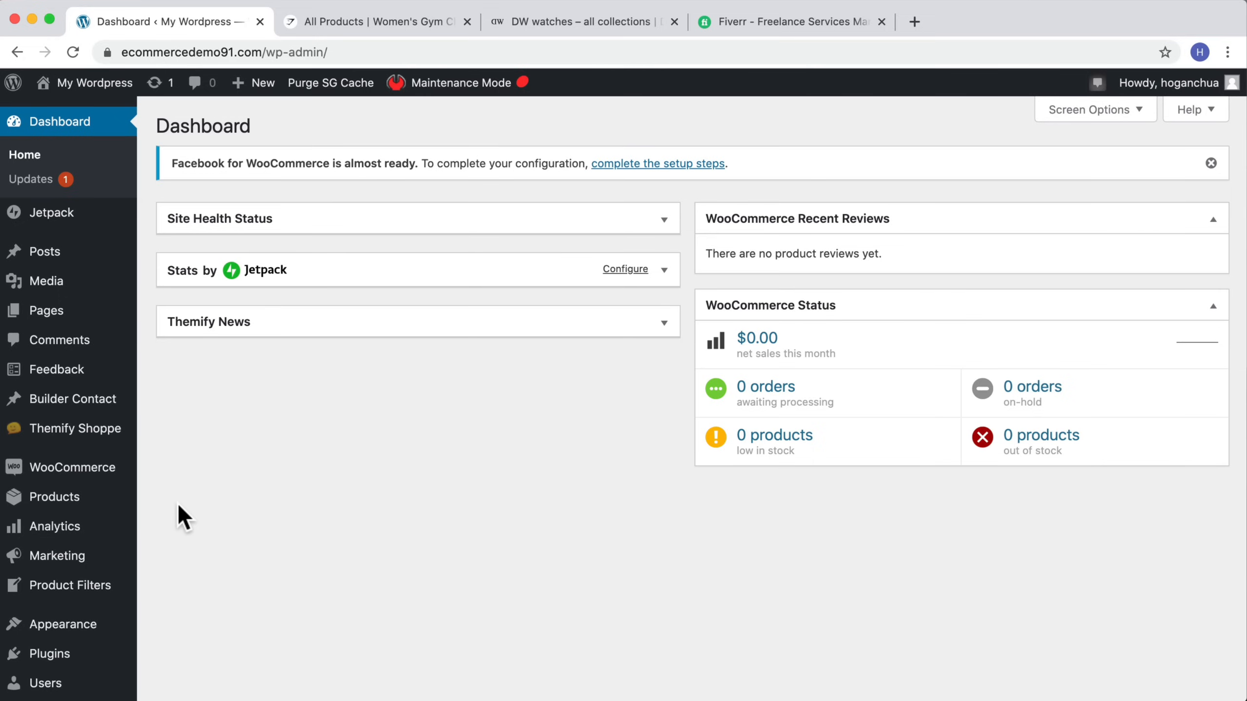
Step: Open the Electronics product category and select its tag ID in the address bar
mouse_move(122, 499)
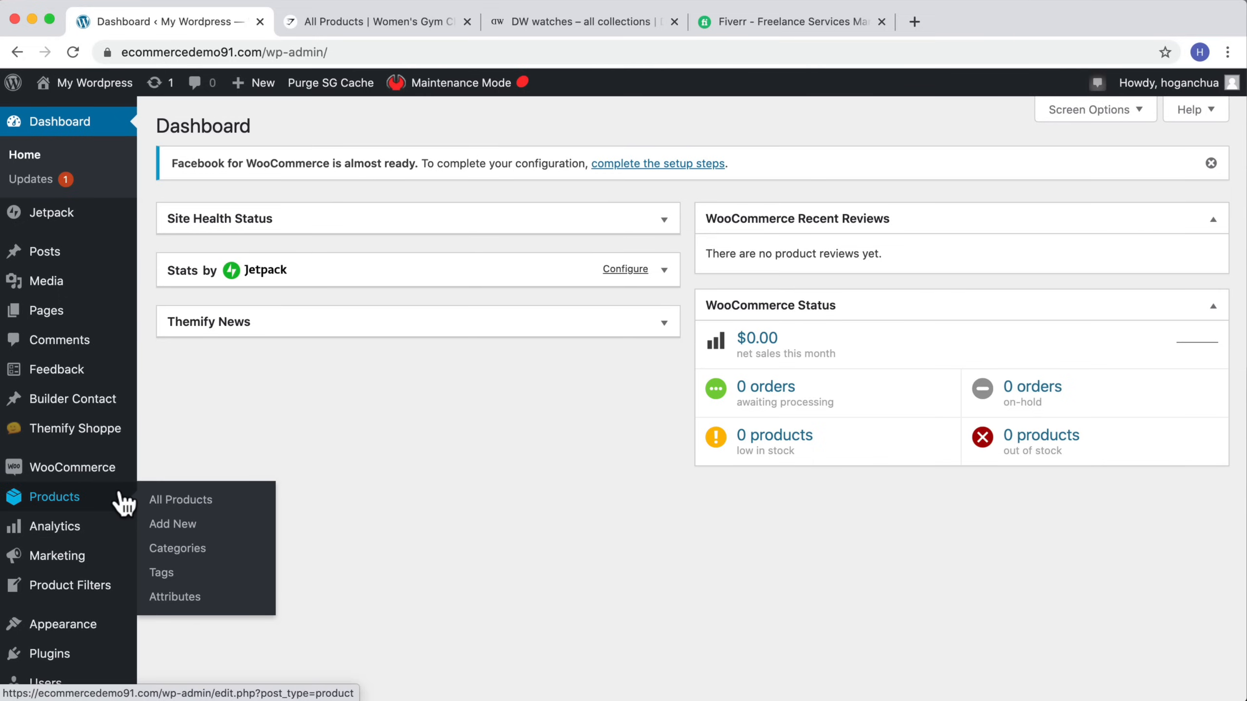
left_click(183, 550)
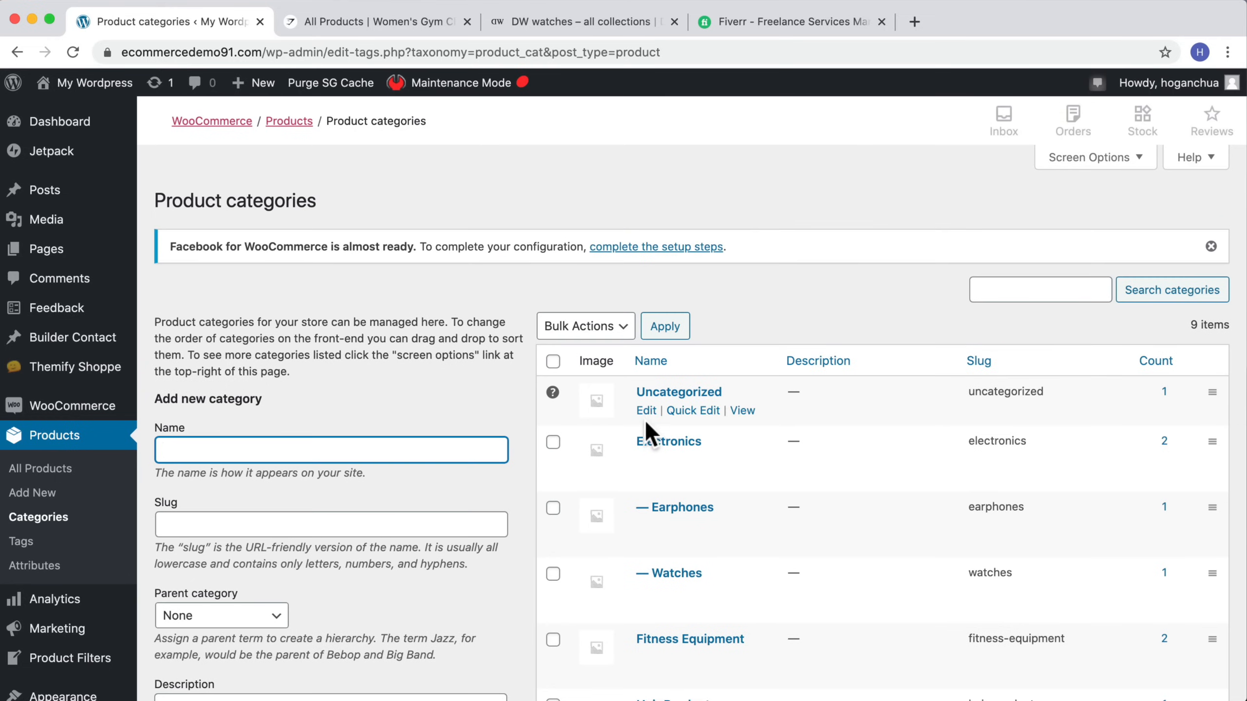
scroll(645, 427, "down", 3)
scroll(643, 422, "down", 4)
scroll(668, 406, "up", 5)
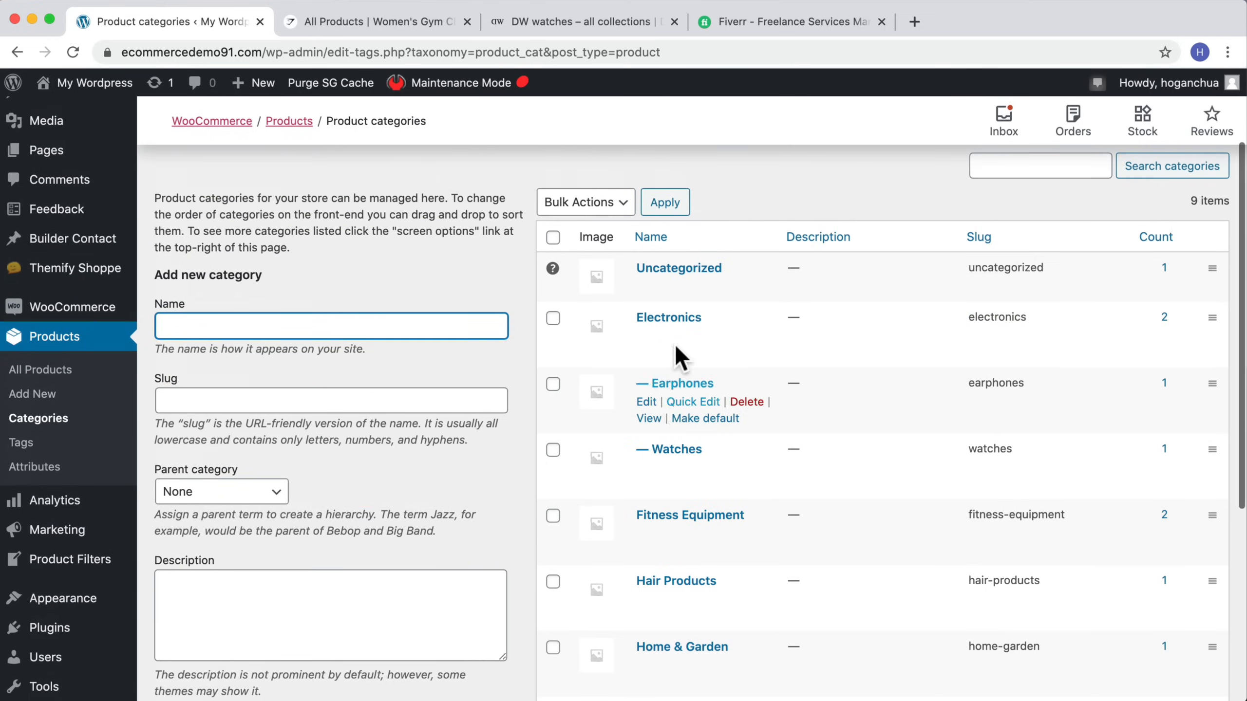
left_click(673, 319)
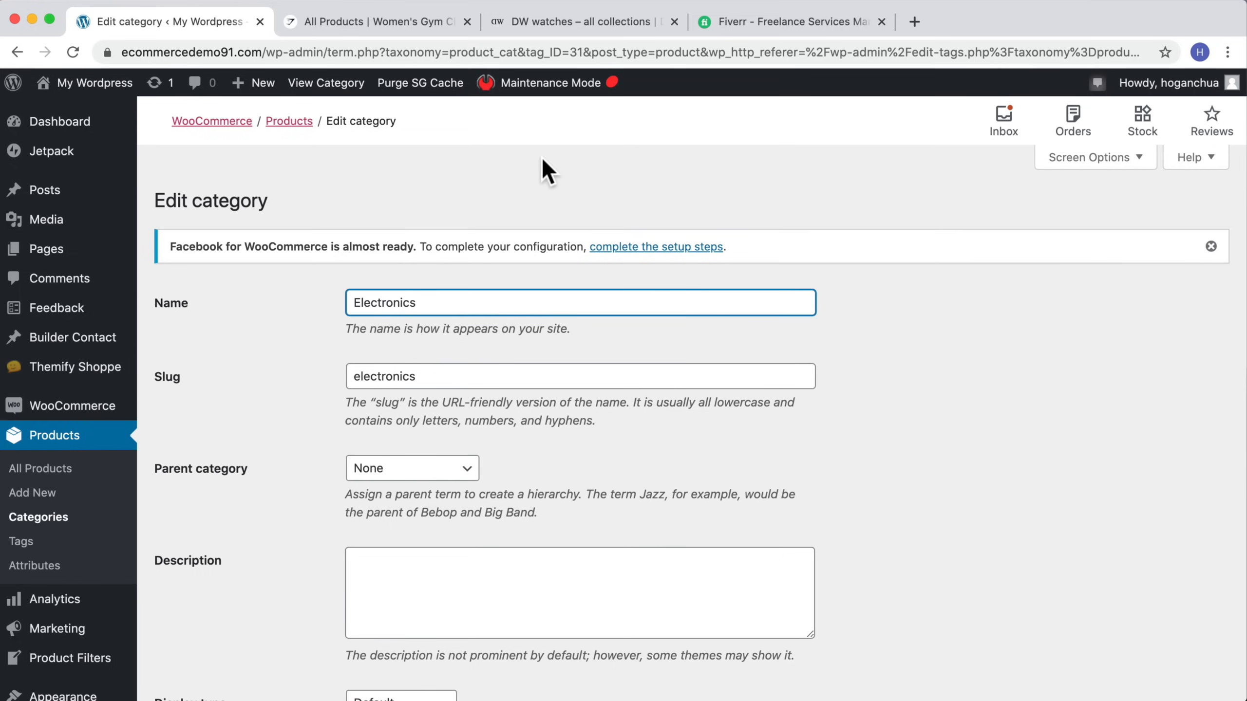
left_click_drag(499, 52, 532, 52)
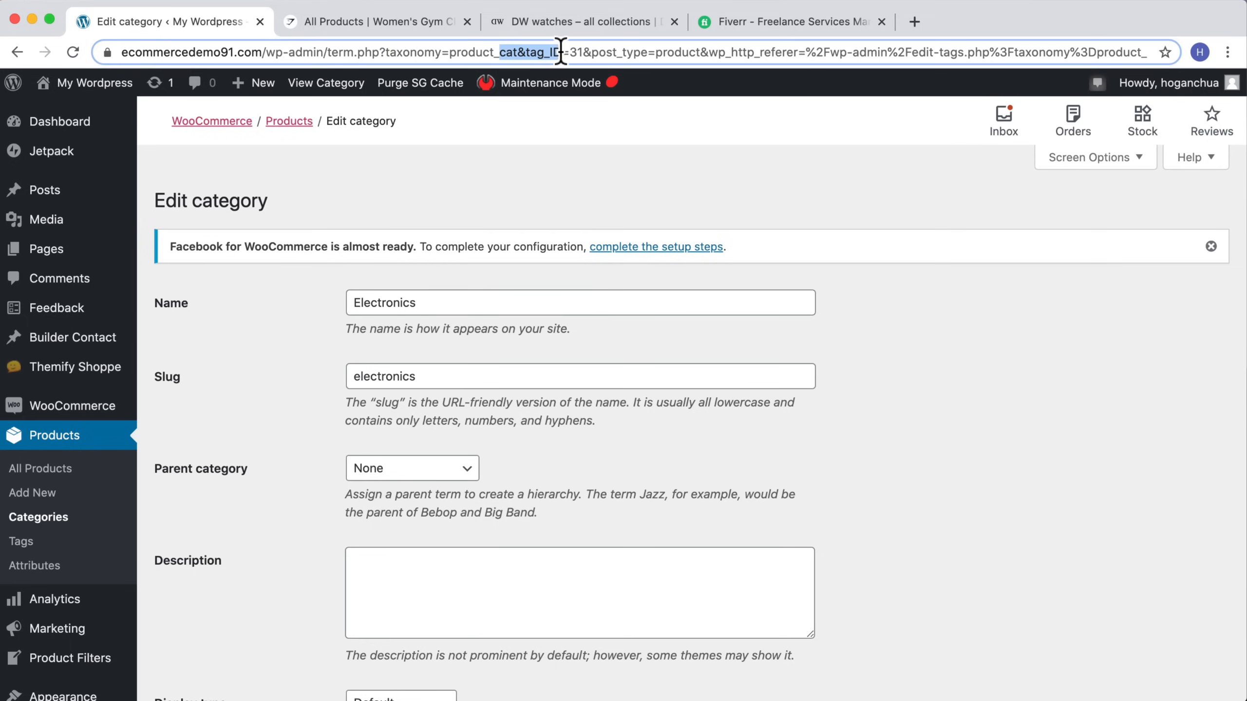
left_click(580, 52)
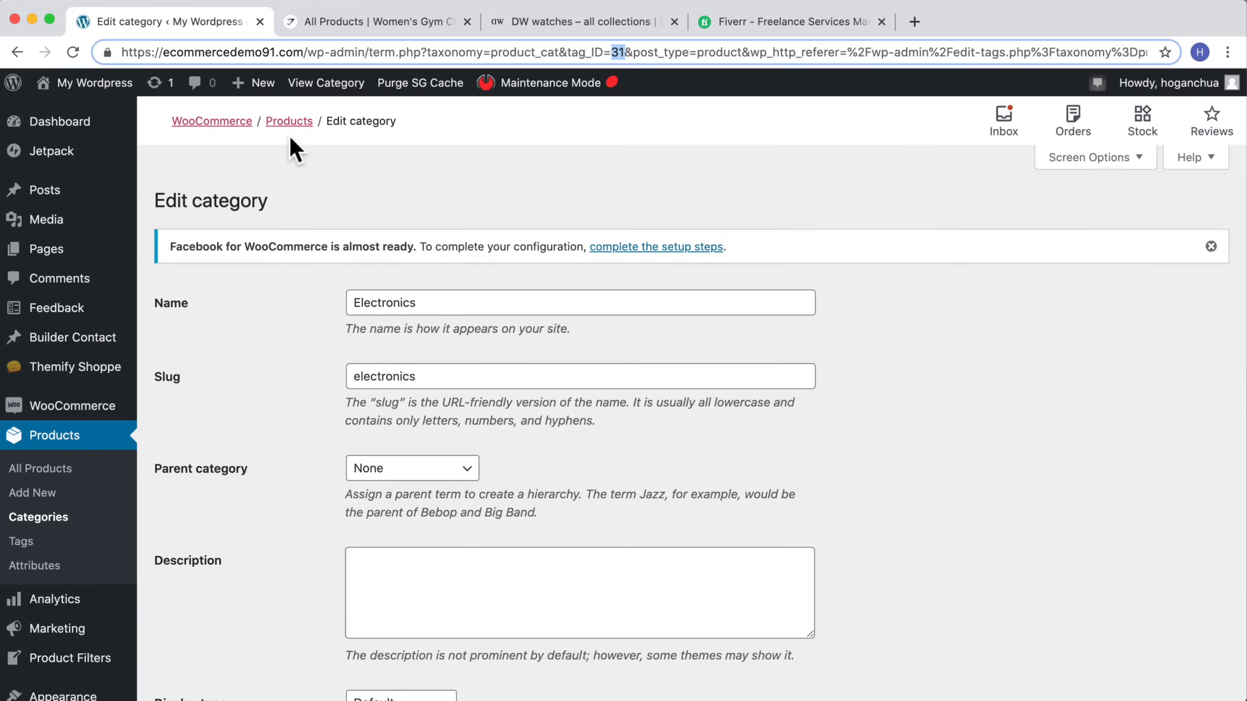
Step: Open the Watches product category and select its tag ID in the address bar
left_click(39, 516)
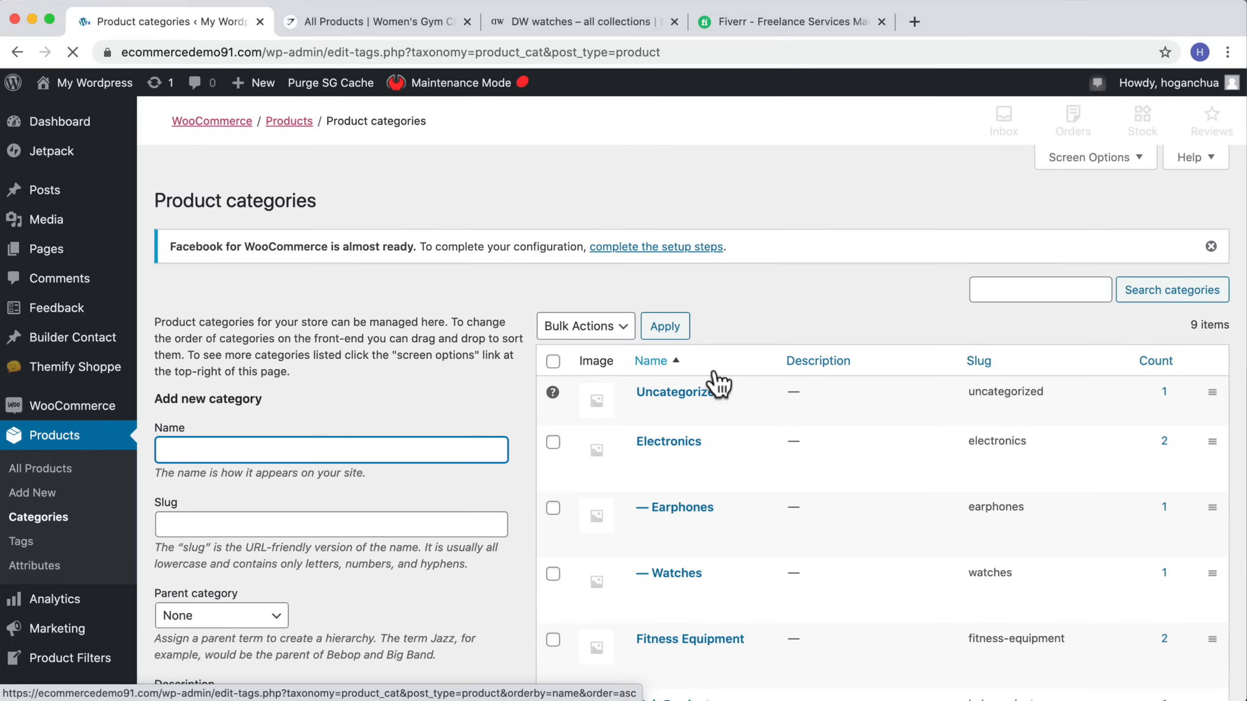
scroll(710, 384, "down", 5)
left_click(687, 341)
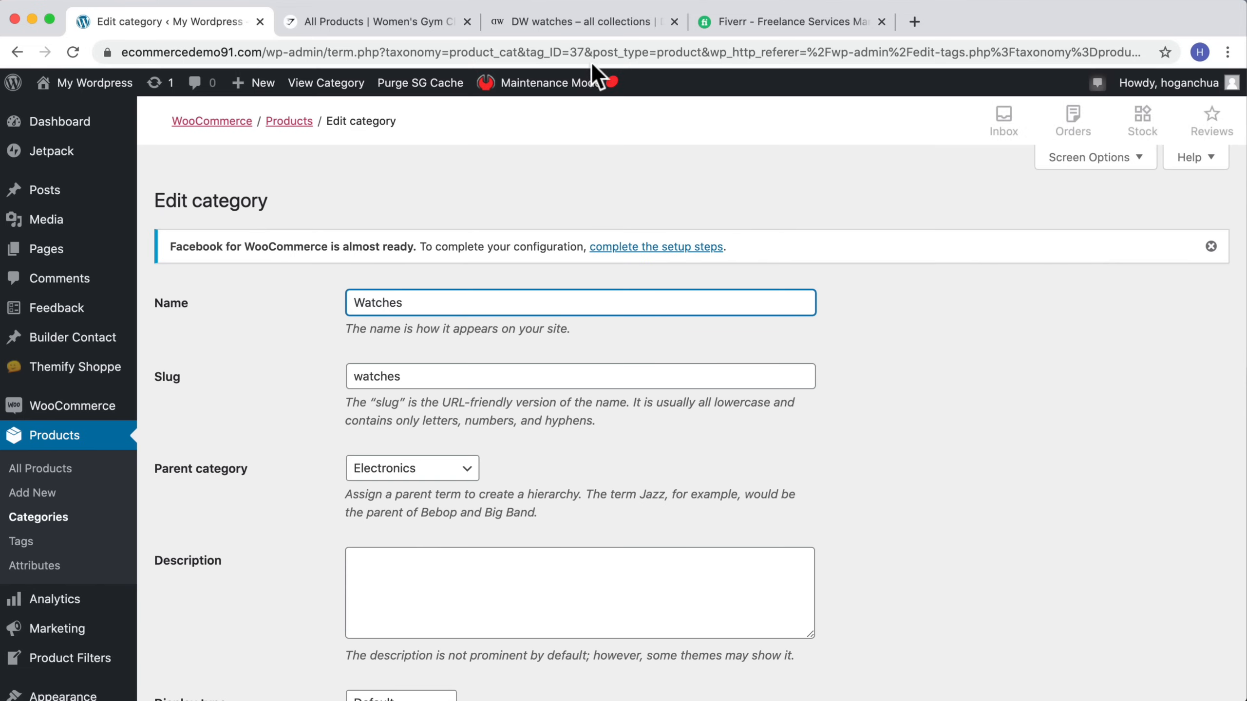
mouse_move(584, 51)
left_mouse_down()
mouse_move(520, 51)
mouse_move(592, 53)
left_mouse_up()
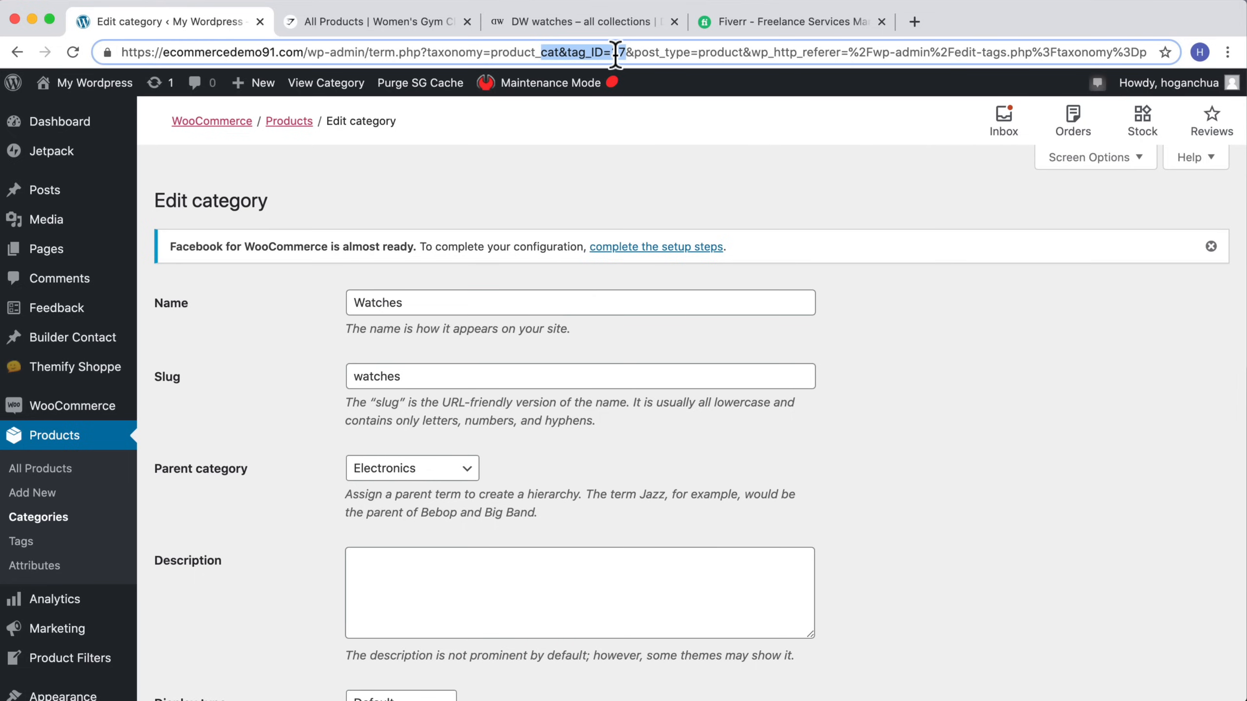
Step: Set the Shop Filter form's reset button option to add a reset button at the bottom
left_click_drag(616, 63, 623, 59)
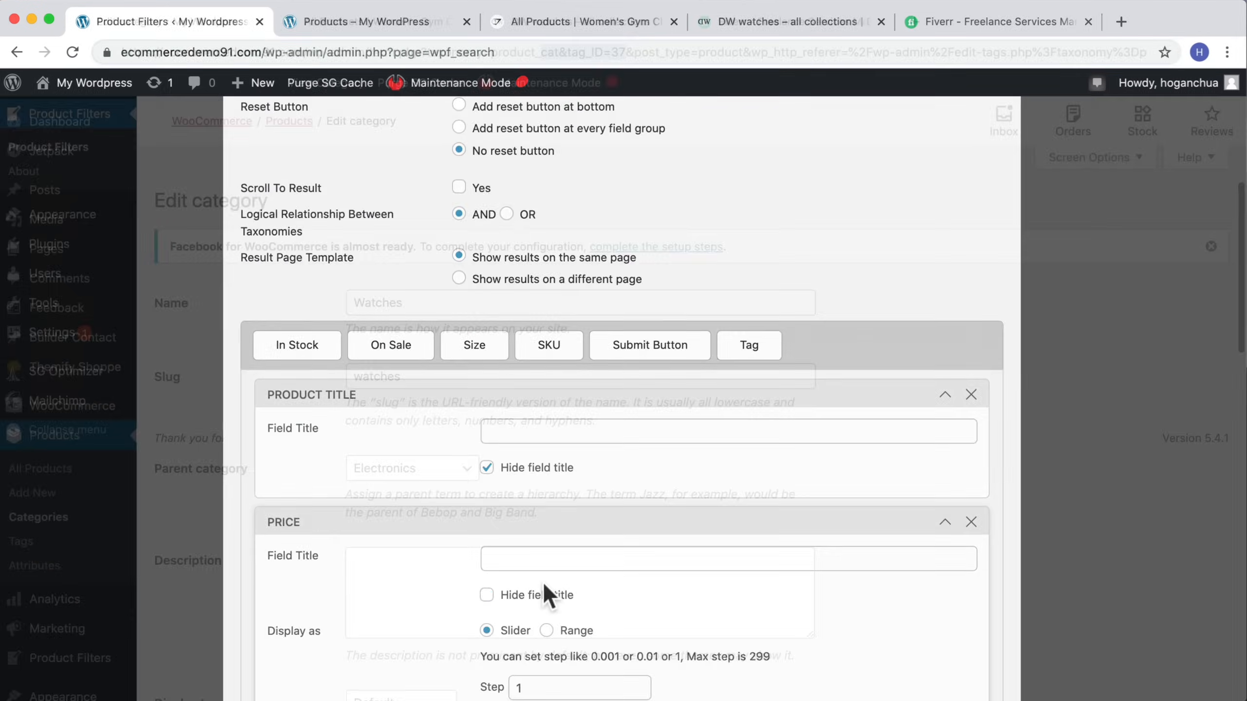
scroll(542, 584, "up", 3)
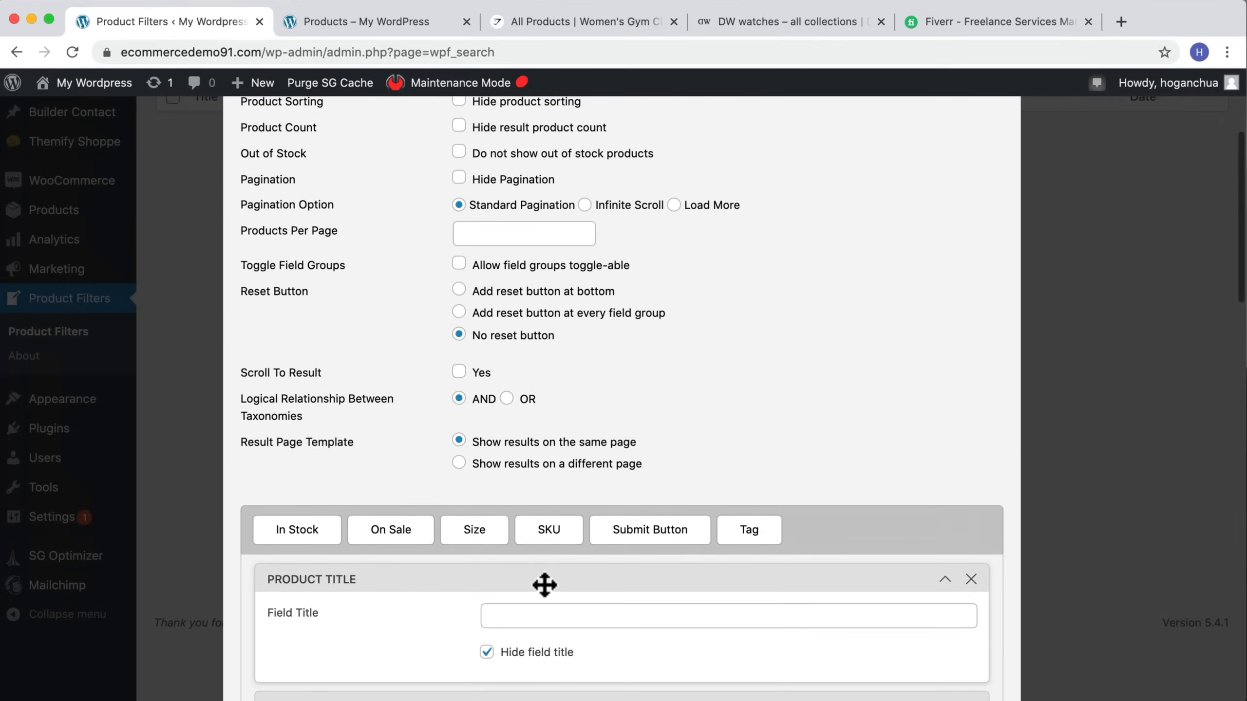
scroll(542, 584, "down", 1)
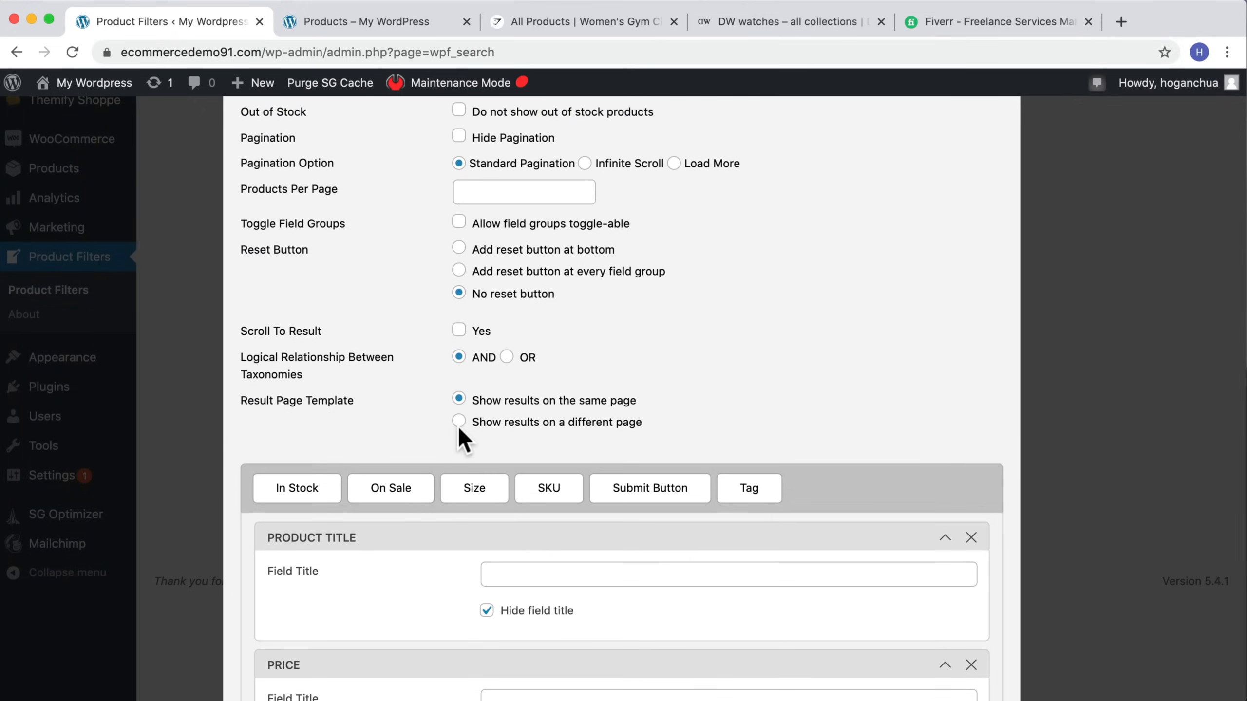
scroll(458, 425, "up", 2)
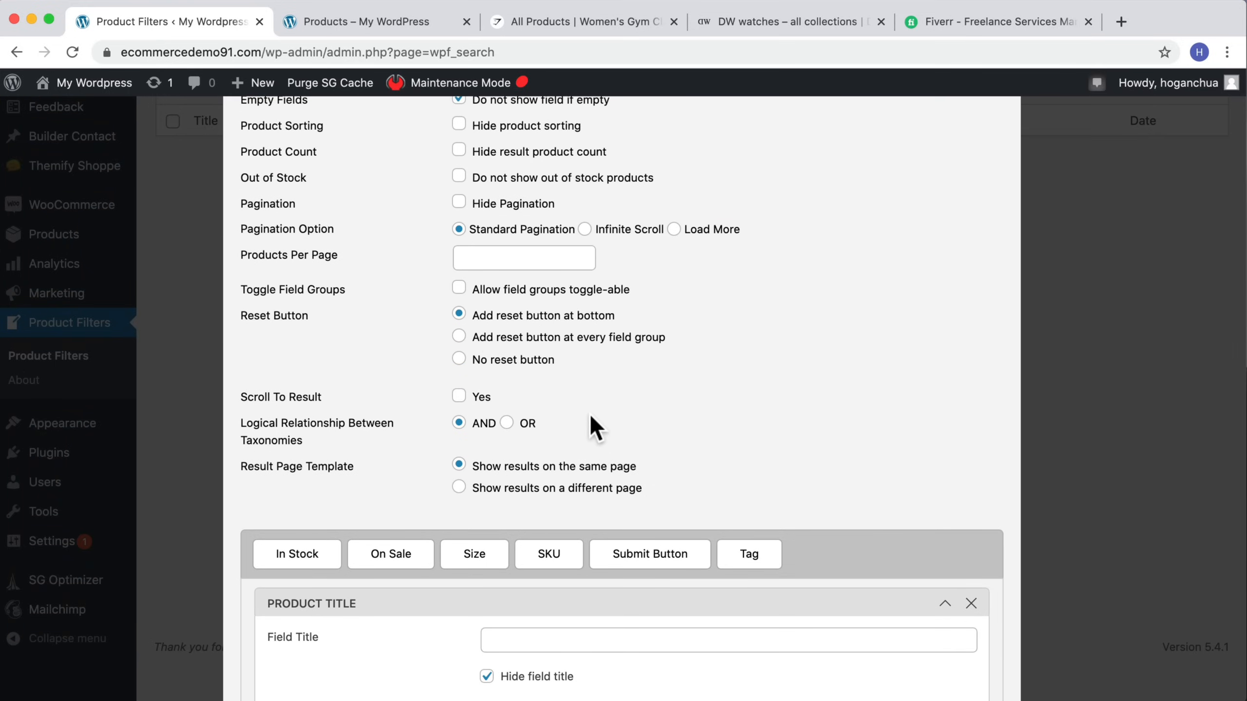
scroll(591, 427, "down", 5)
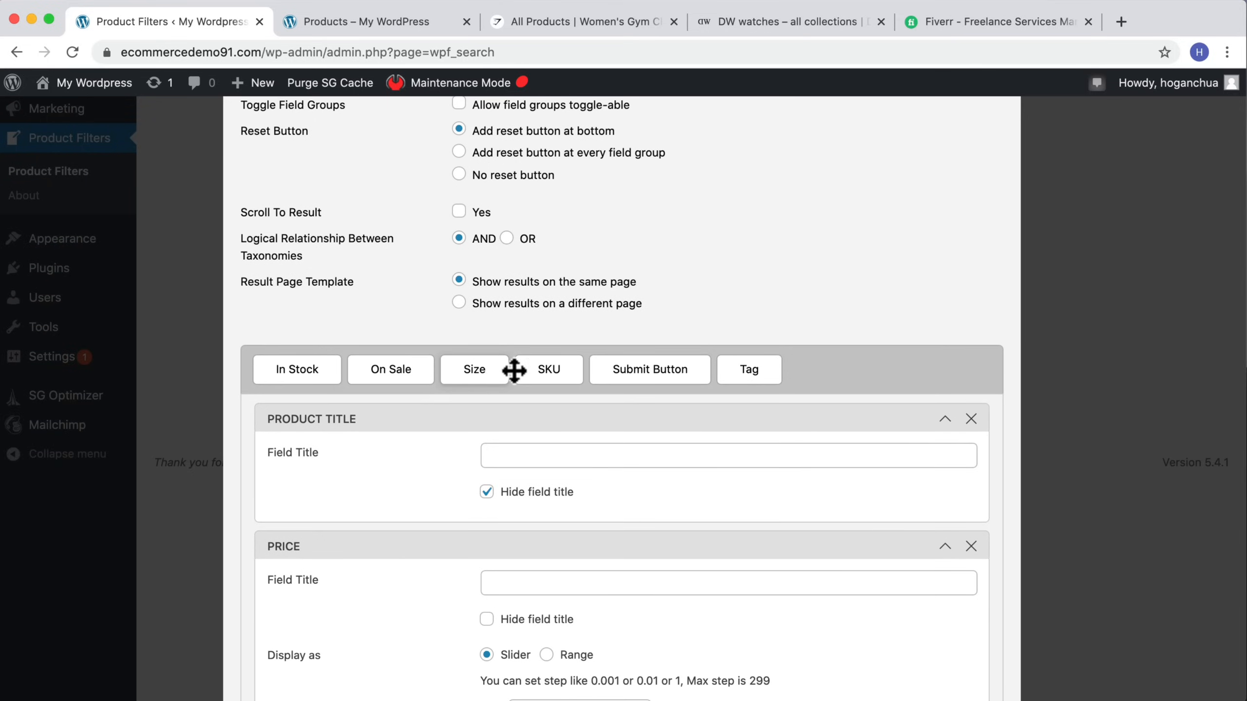
scroll(335, 393, "down", 2)
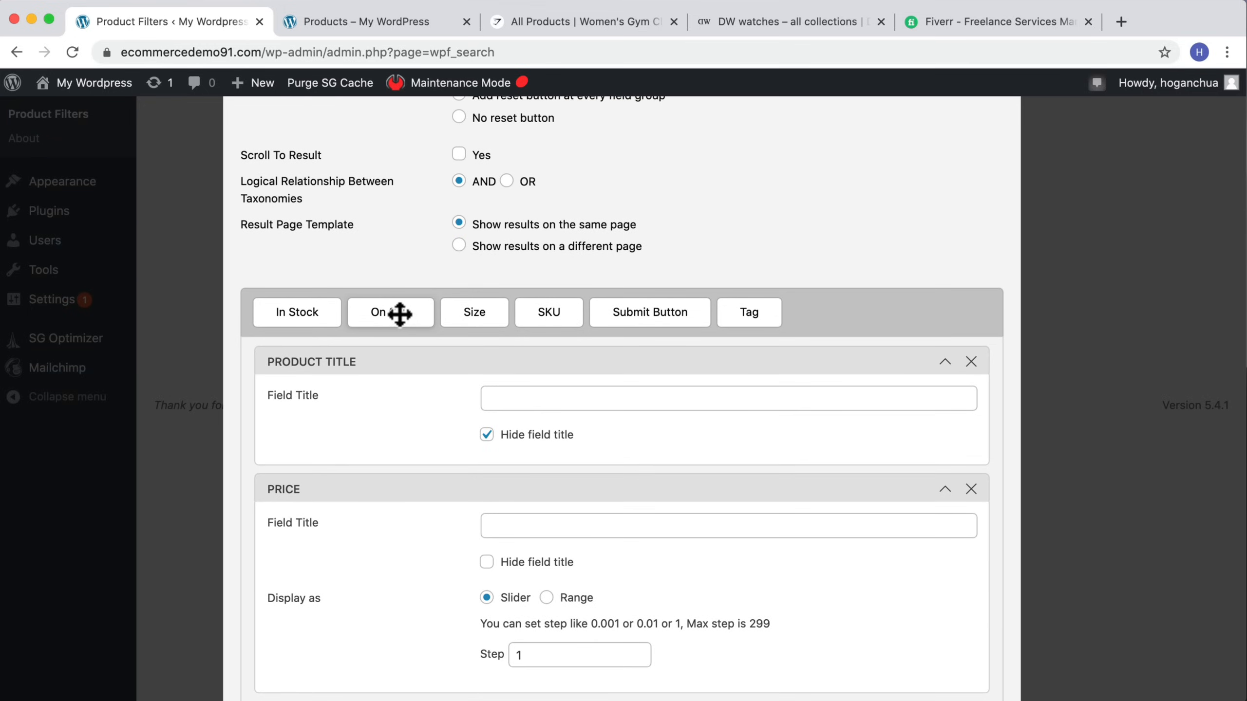
Step: Add the On Sale field to the filter form, save the form and close the editor
left_click_drag(398, 312, 319, 201)
scroll(328, 200, "up", 4)
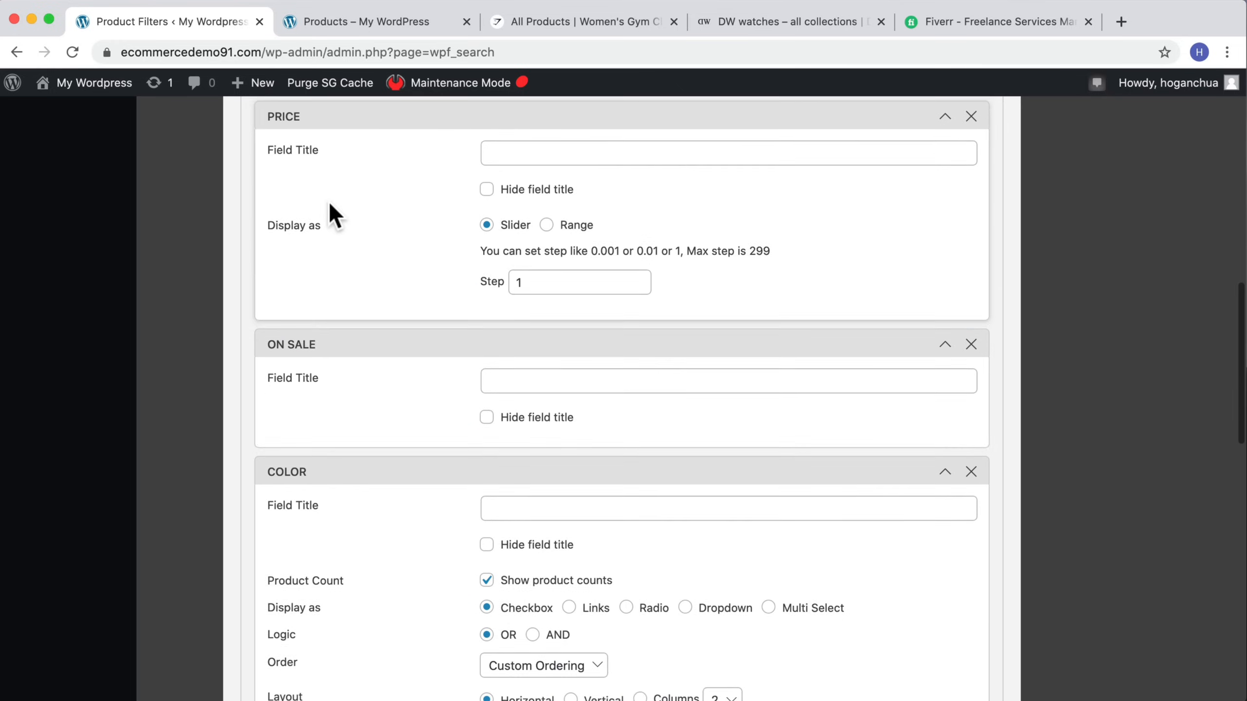
scroll(501, 435, "up", 3)
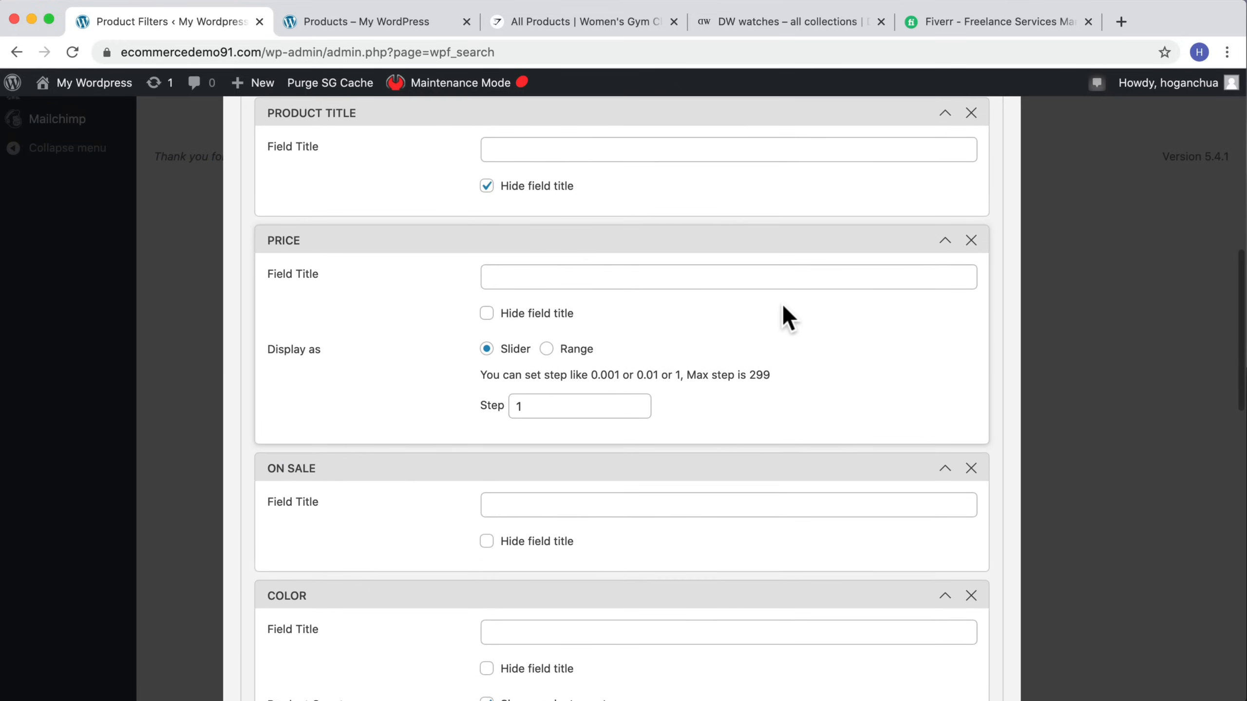
scroll(778, 311, "up", 10)
scroll(776, 314, "down", 20)
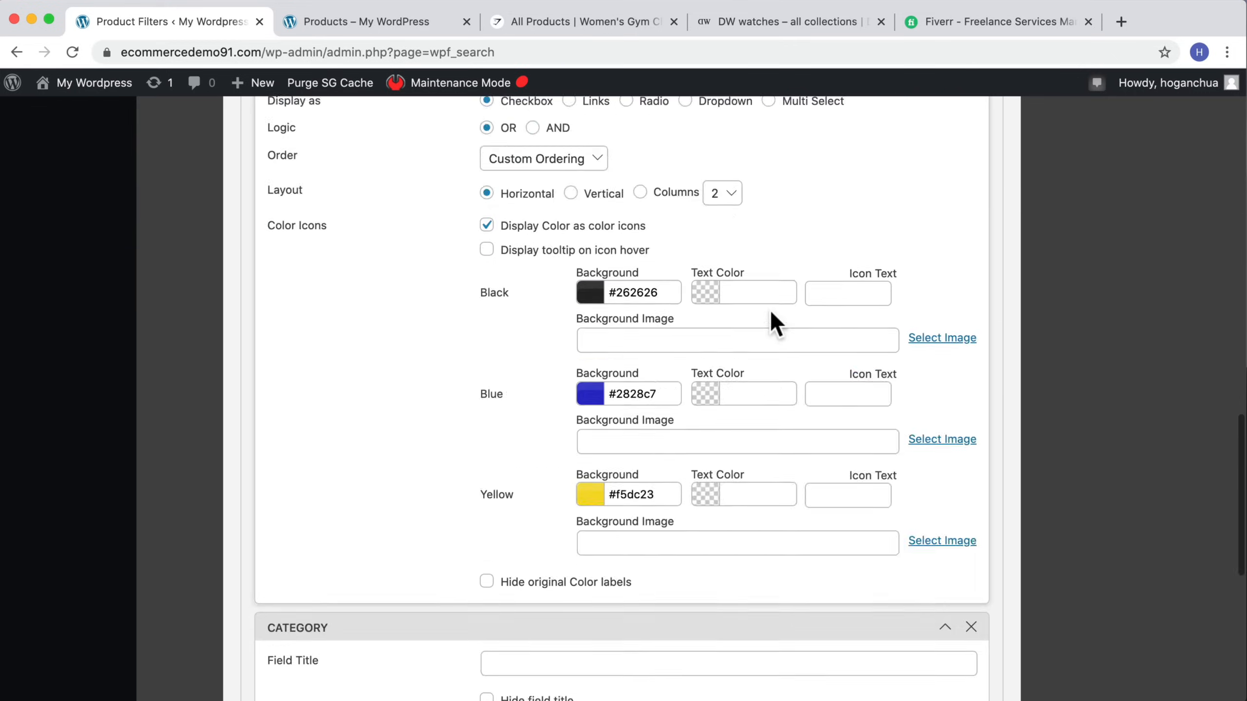
scroll(774, 322, "down", 5)
left_click(259, 641)
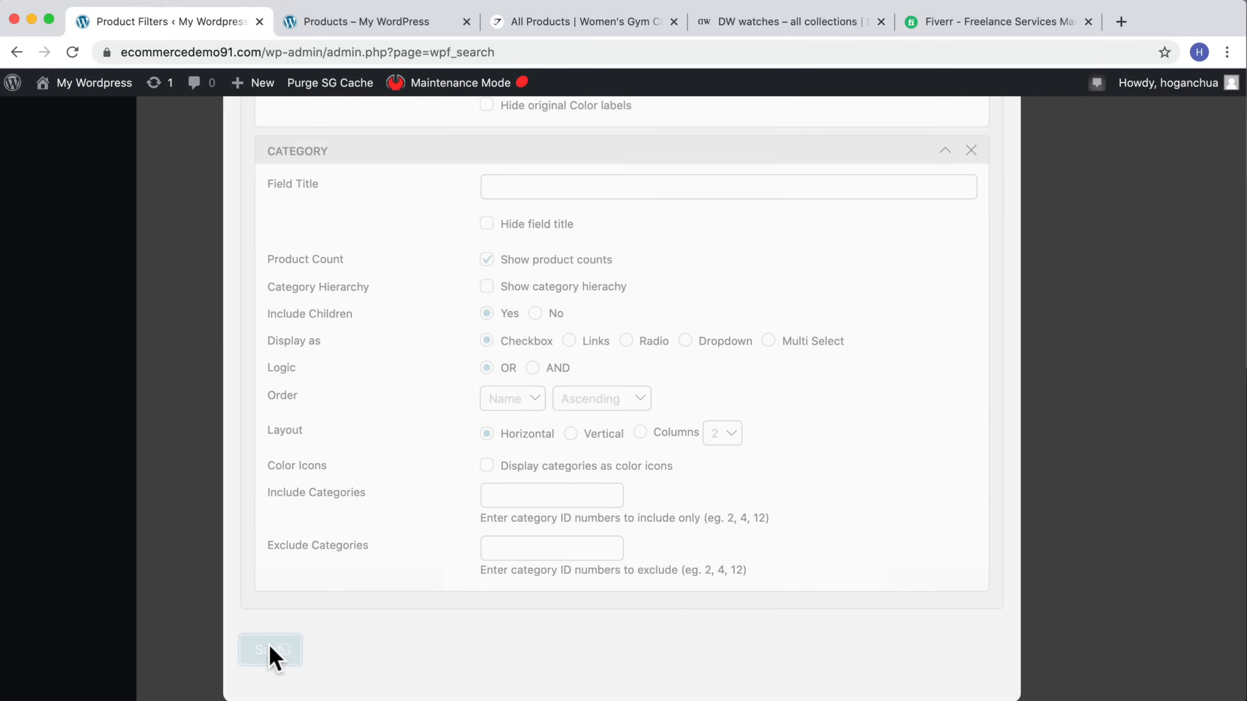
scroll(820, 327, "up", 15)
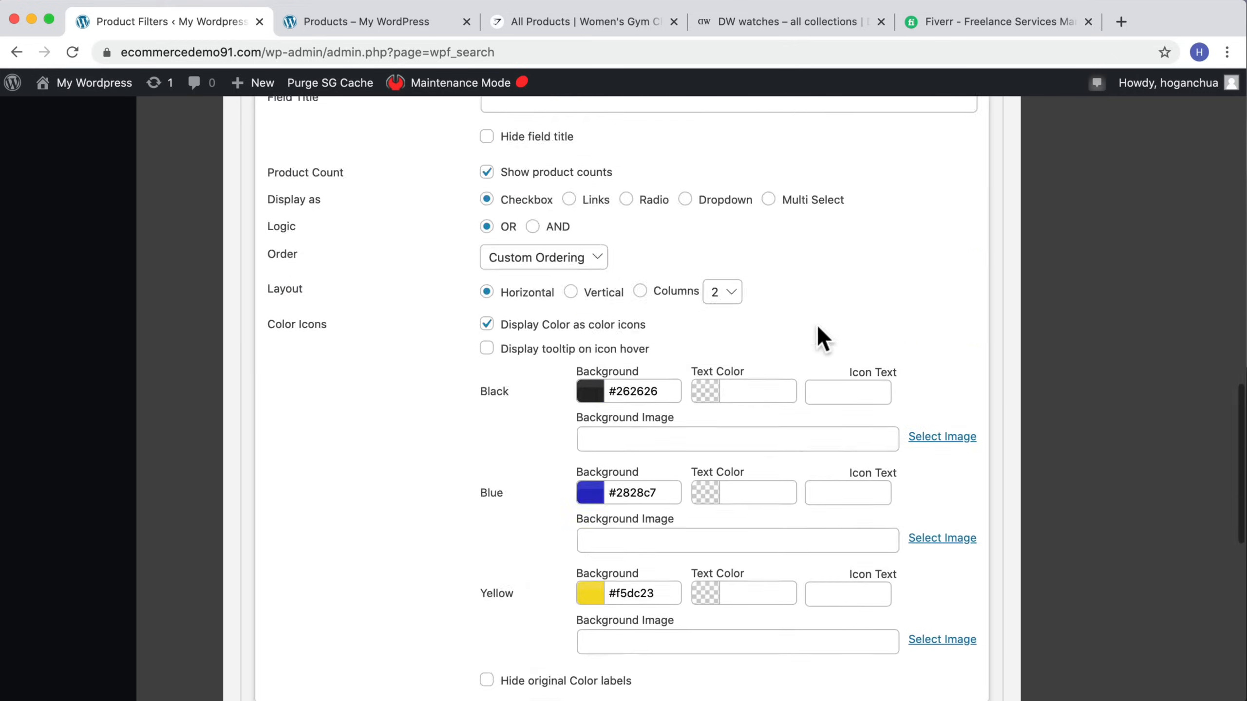
scroll(817, 330, "up", 15)
left_click(981, 187)
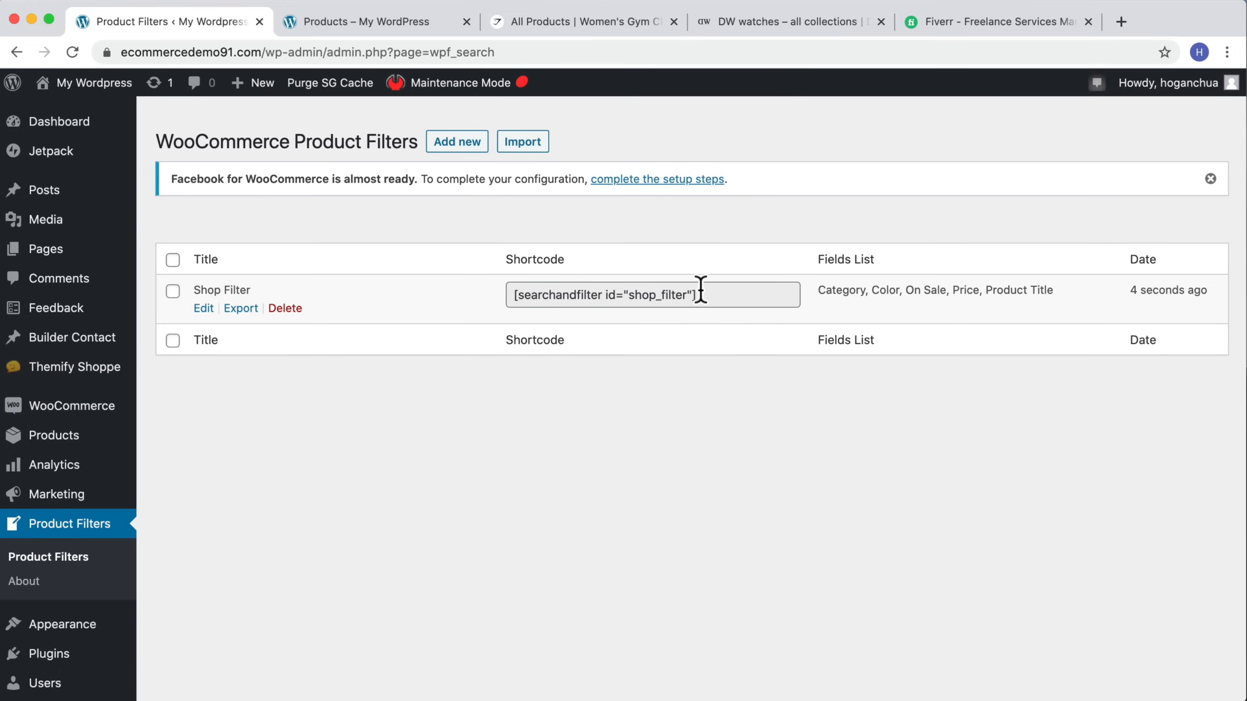
Step: Copy the Shop Filter shortcode [searchandfilter id="shop_filter"] from the filters list
left_click_drag(701, 290, 461, 302)
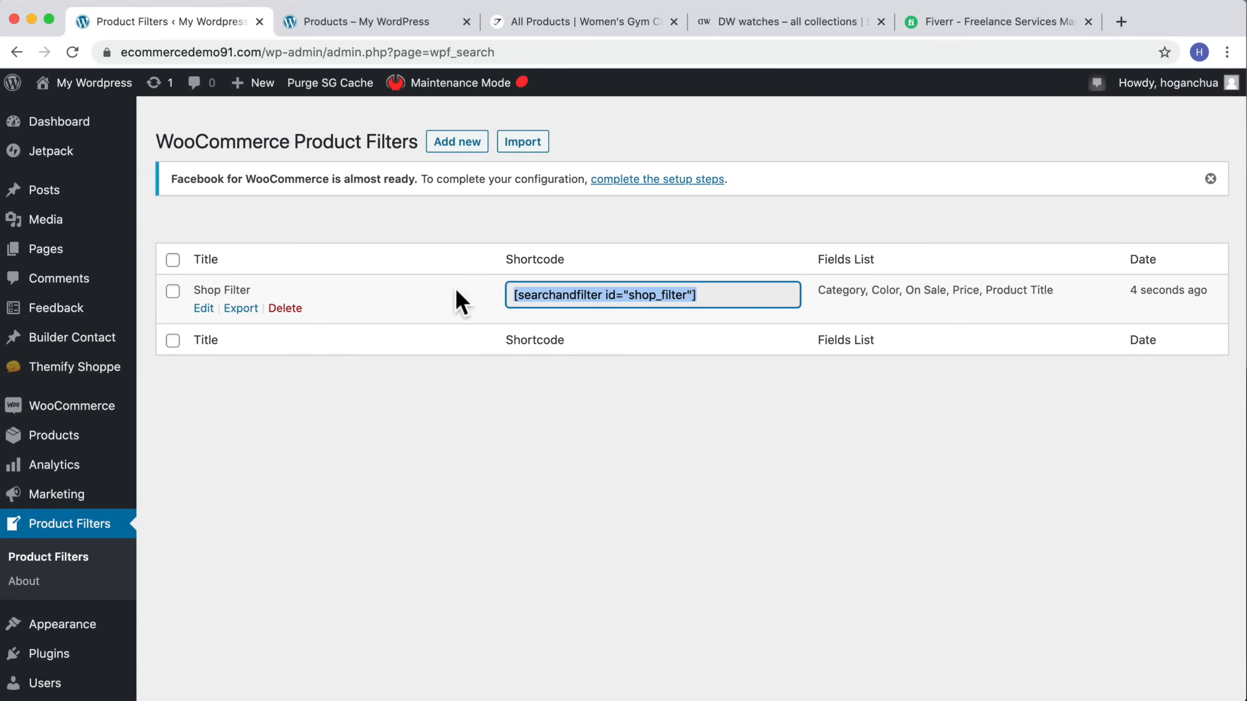
right_click(651, 299)
left_click(685, 332)
Step: Open the Widgets page and remove the Meta, Categories and Archives widgets from the Shop Sidebar
scroll(193, 445, "down", 1)
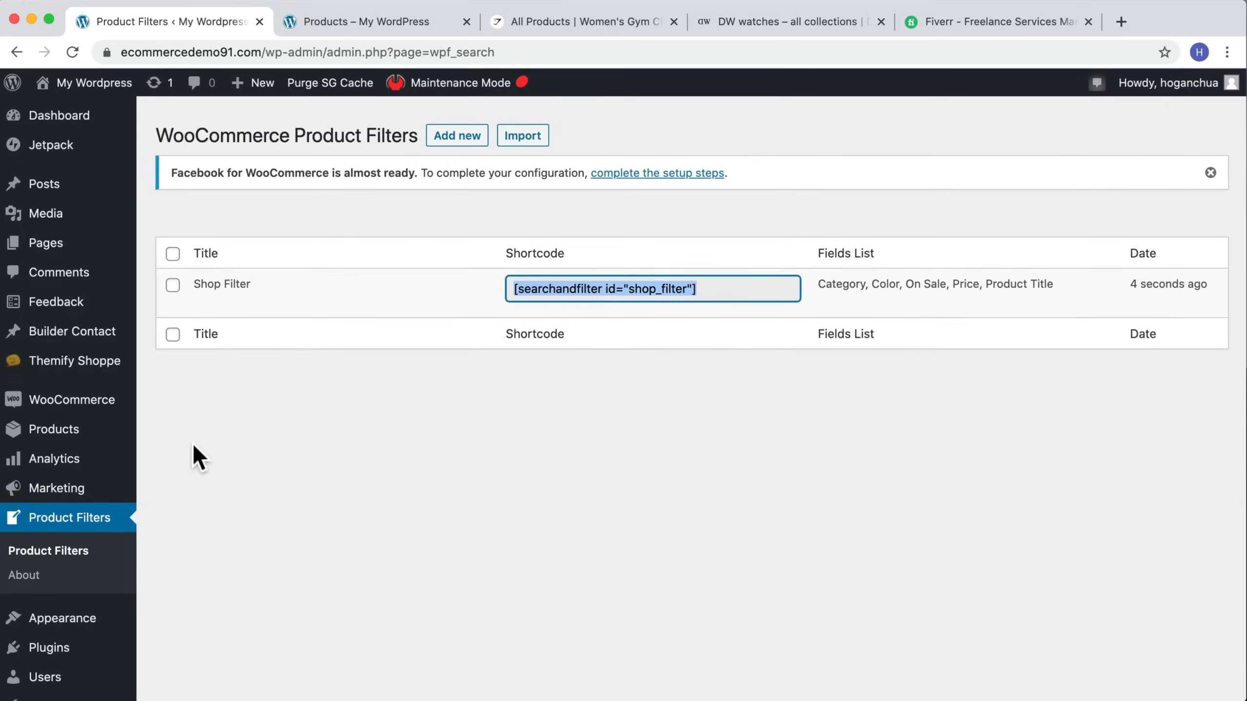
scroll(192, 443, "down", 3)
mouse_move(122, 468)
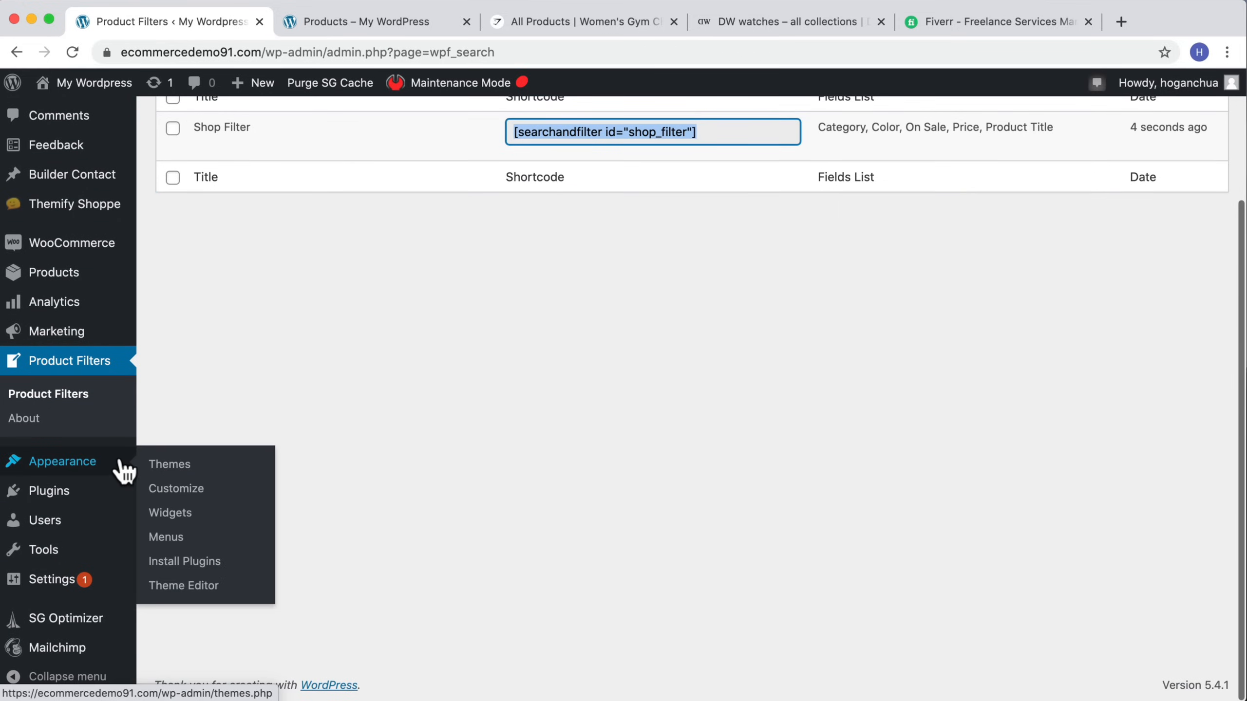
left_click(164, 513)
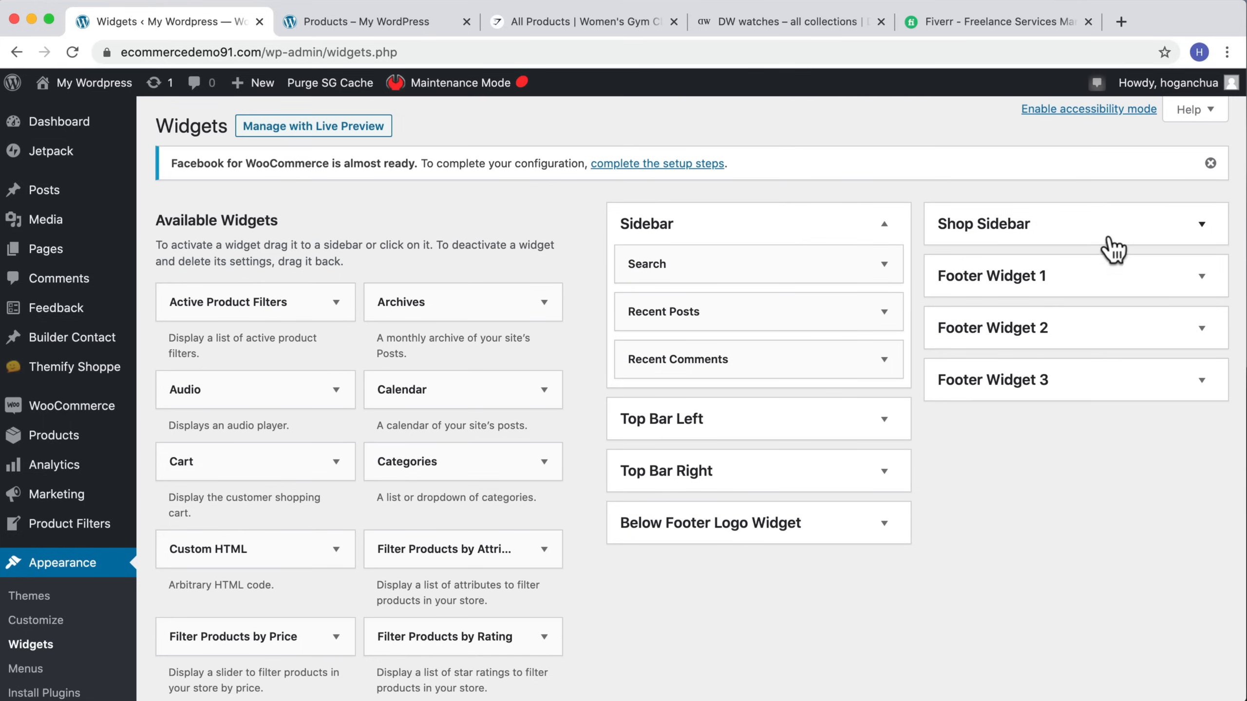
left_click(1155, 234)
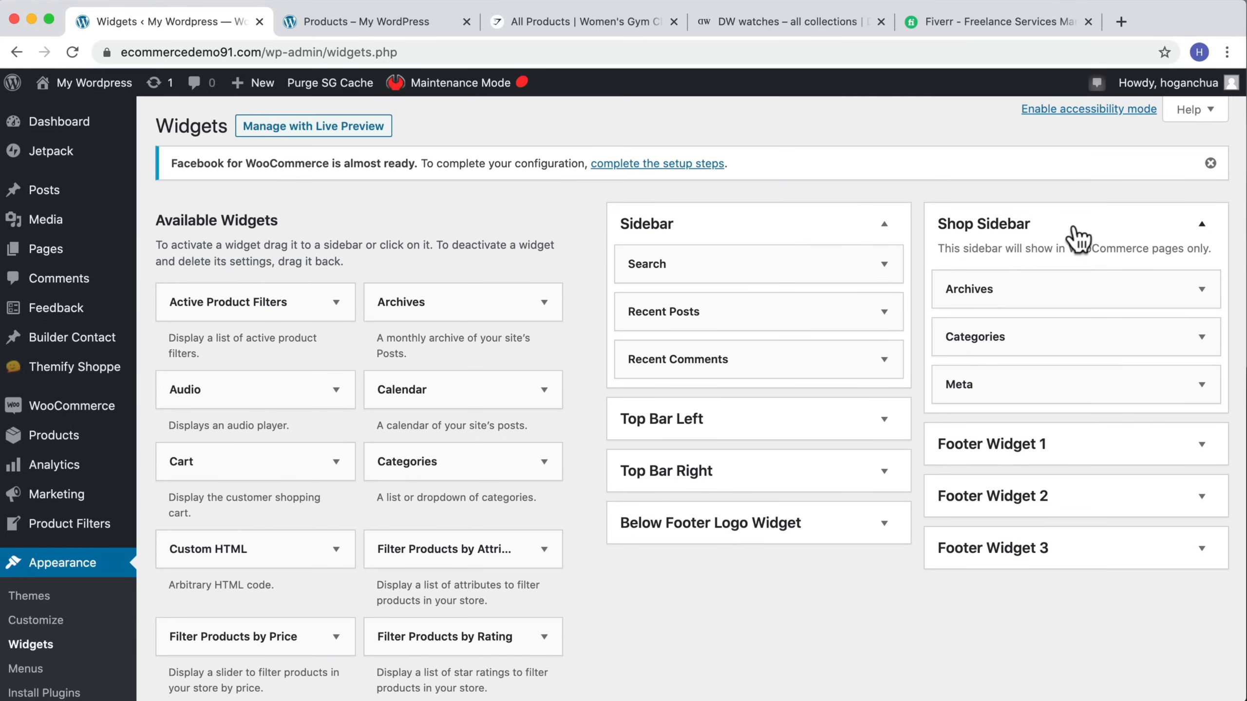
left_click(1201, 387)
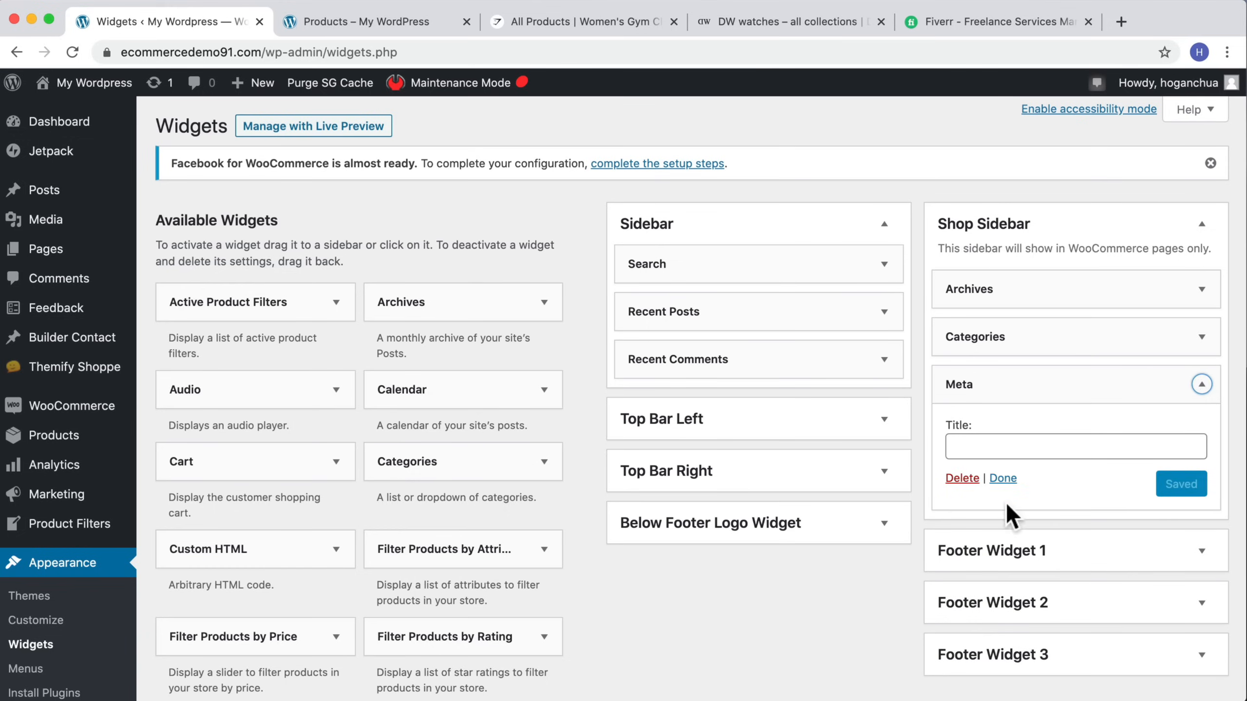
left_click(962, 478)
left_click(1200, 336)
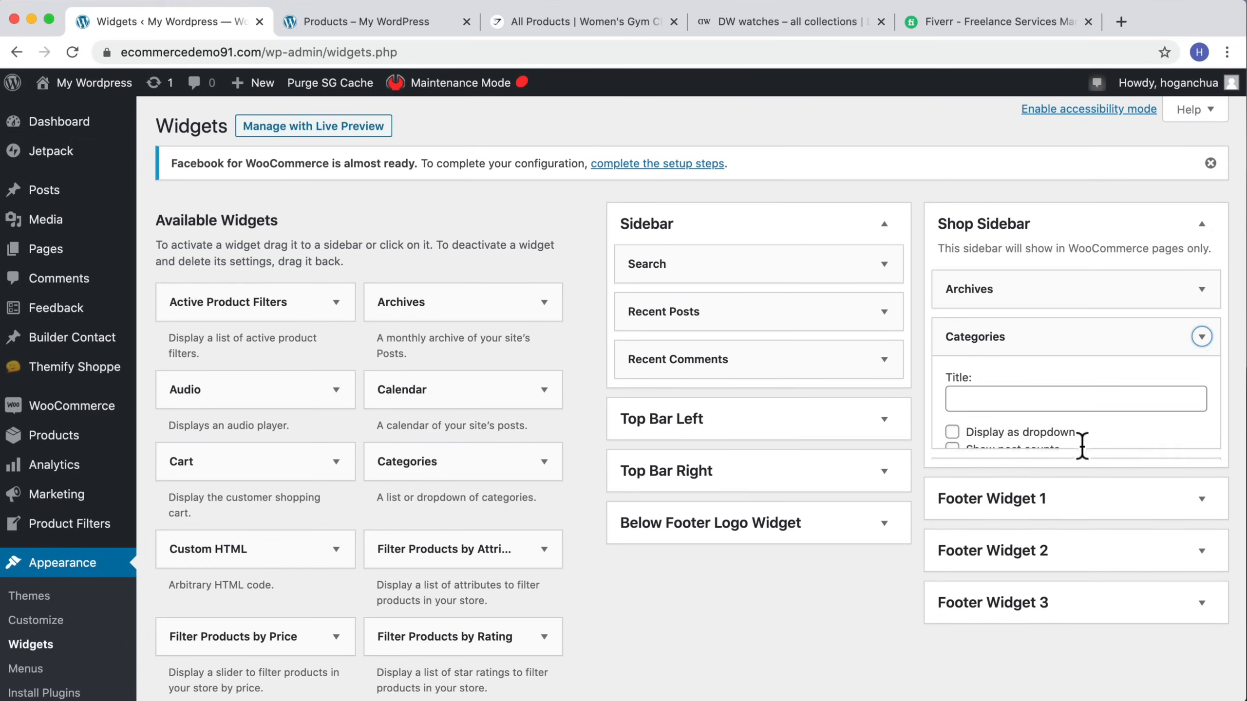
left_click(1201, 289)
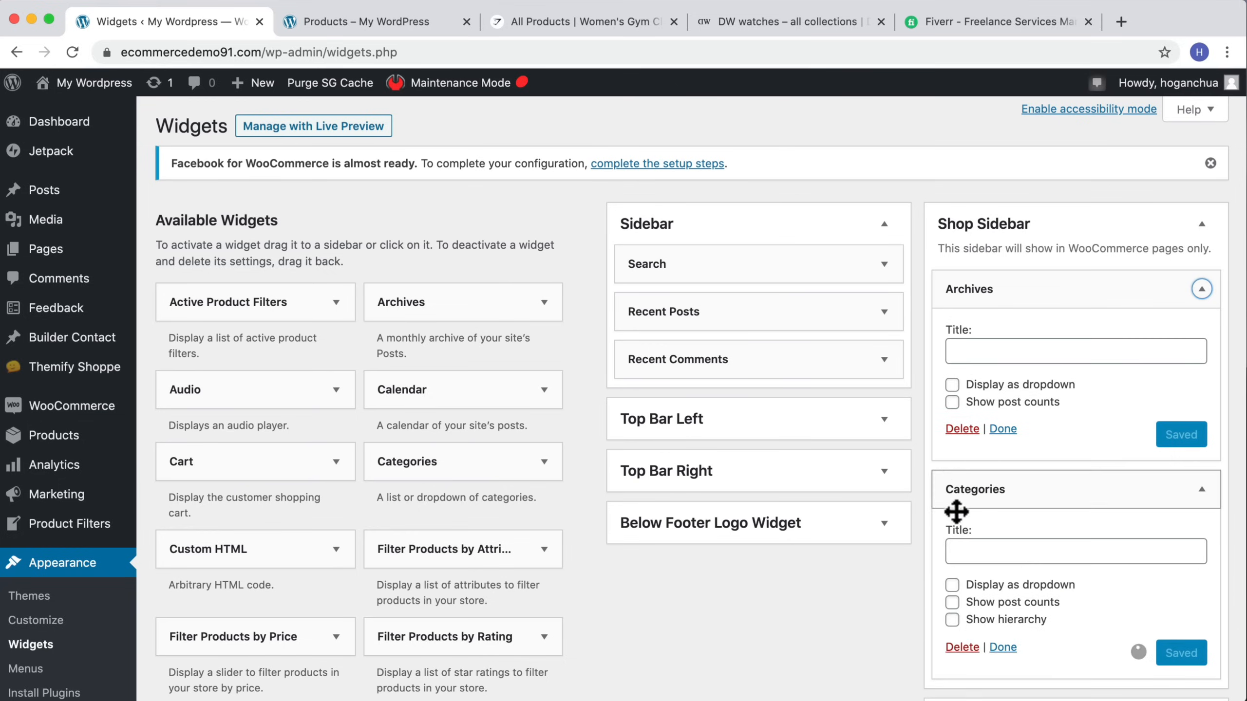
left_click(962, 429)
Step: Add a Text widget to the Shop Sidebar containing the pasted shop filter shortcode and save it
scroll(194, 413, "down", 10)
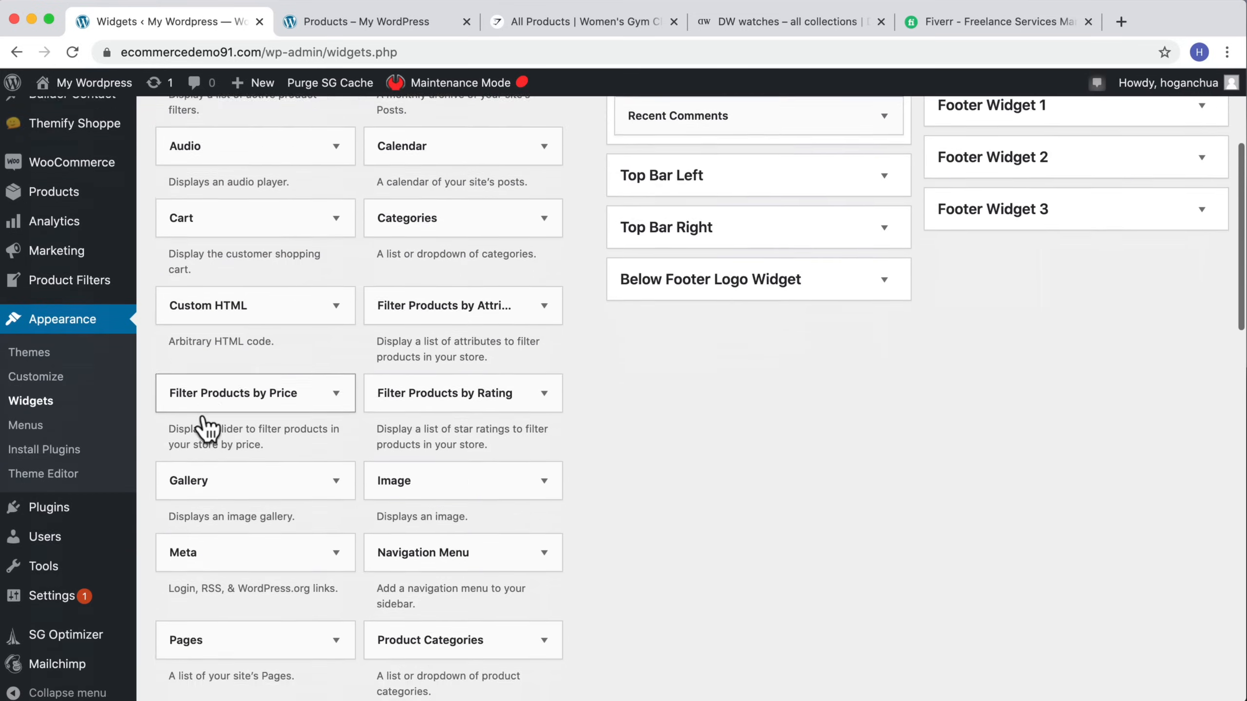
scroll(204, 423, "down", 12)
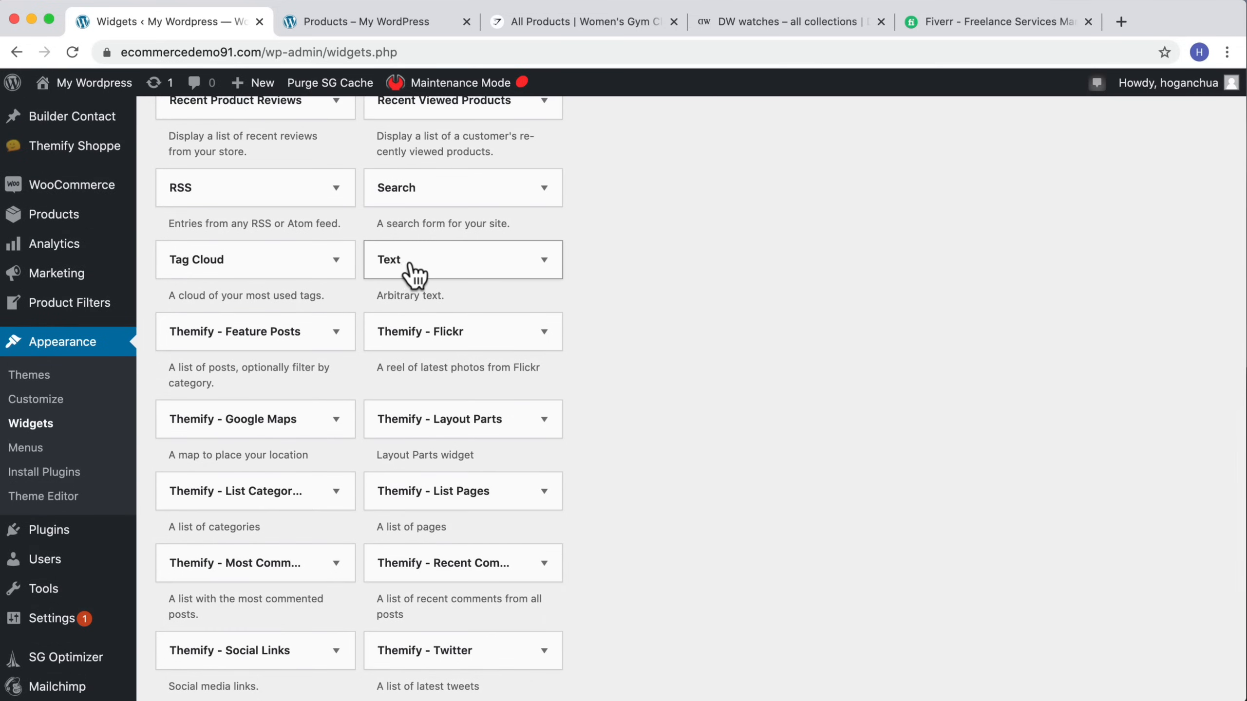
left_click_drag(400, 270, 1038, 282)
scroll(843, 245, "up", 20)
scroll(840, 256, "up", 2)
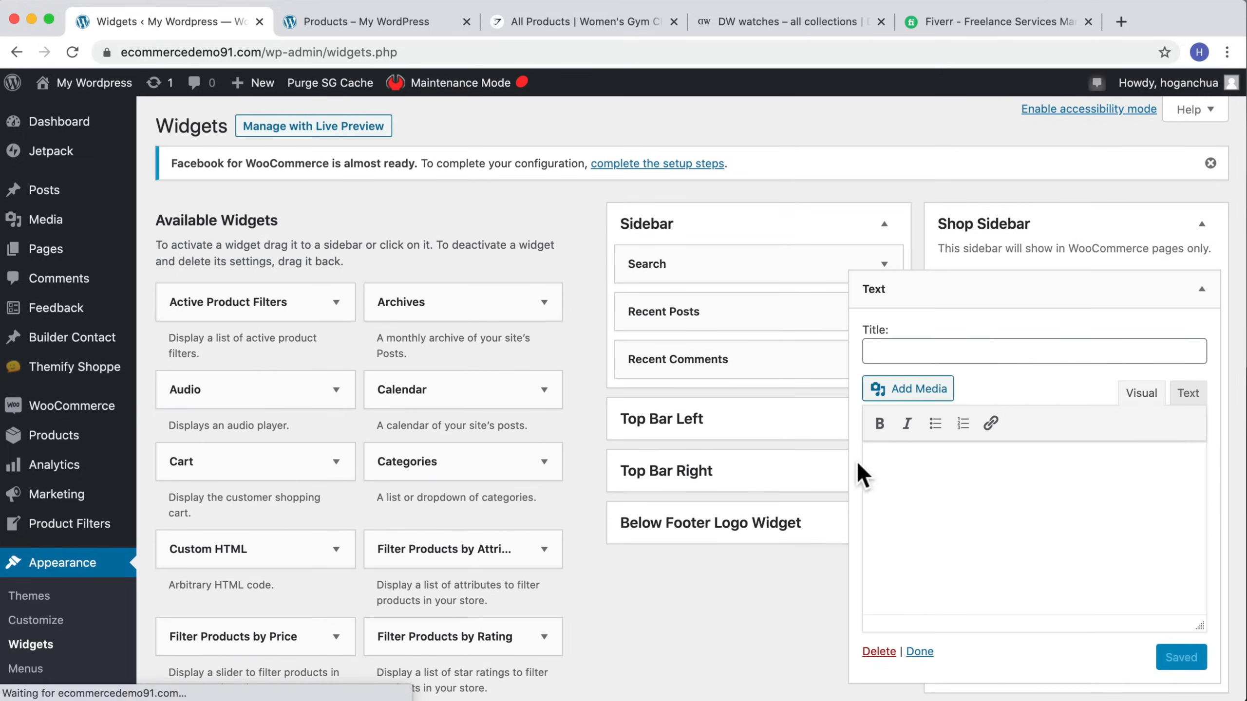
left_click(879, 467)
key("super+v")
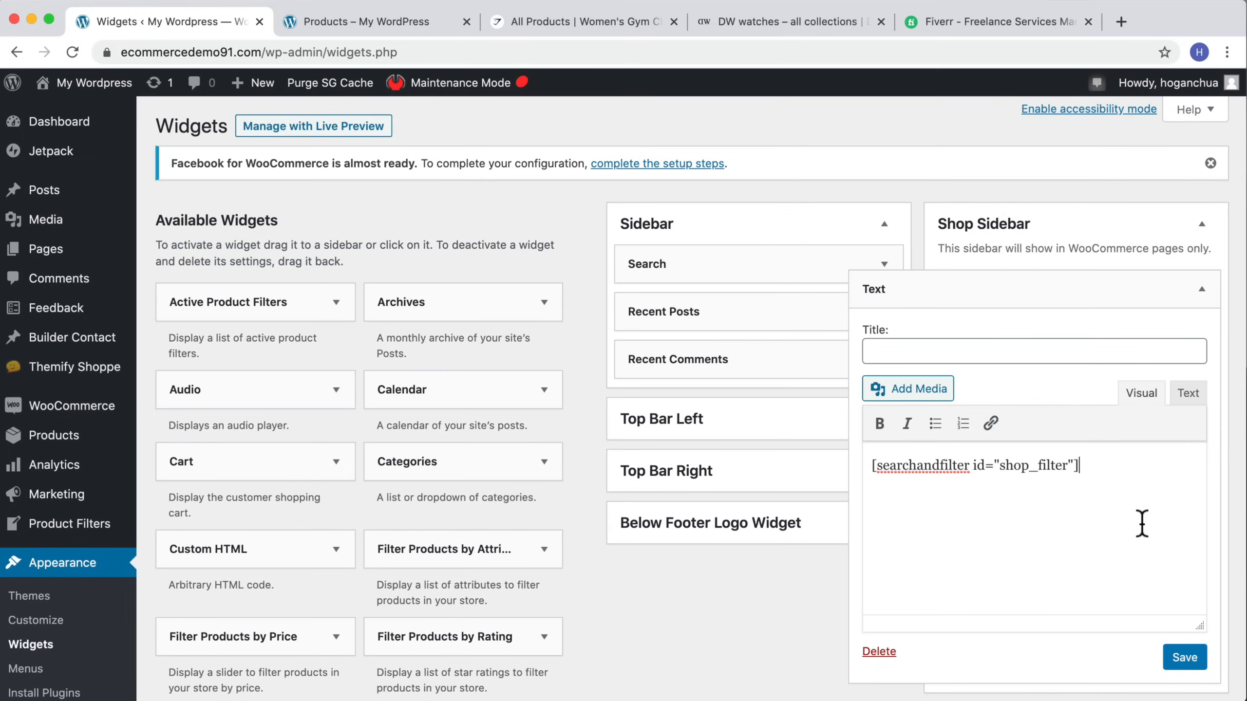
left_click(1185, 660)
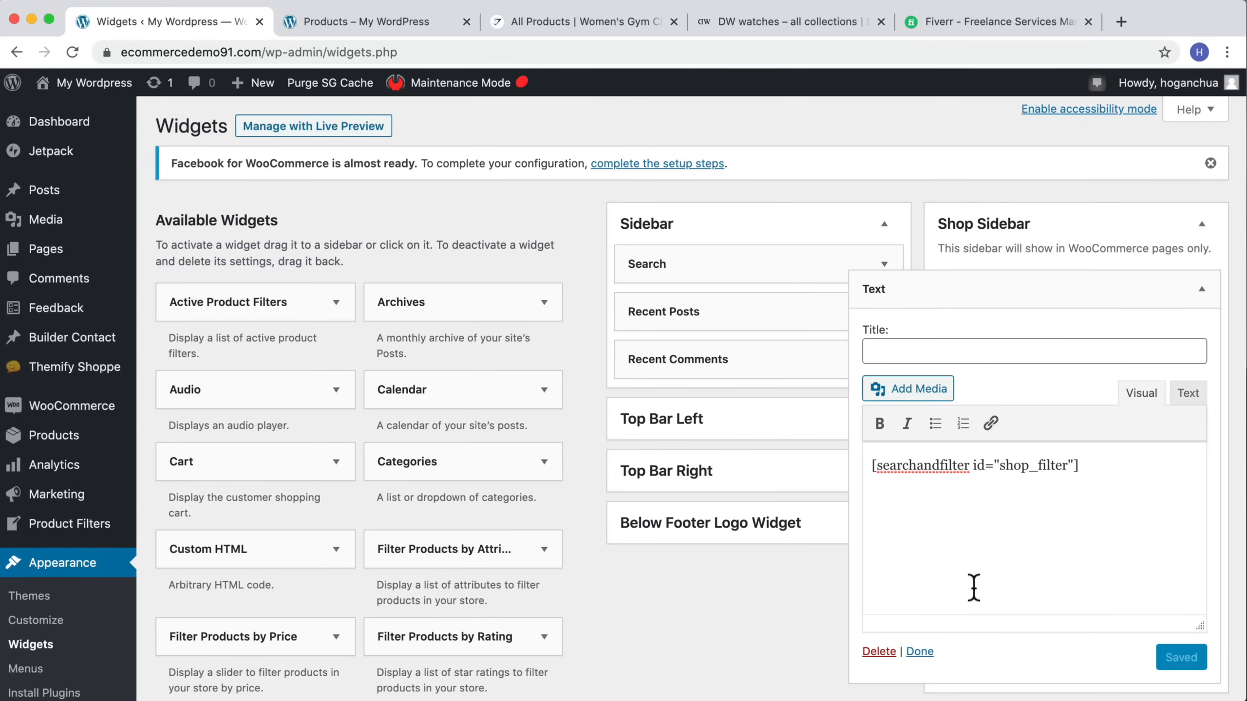
left_click(919, 652)
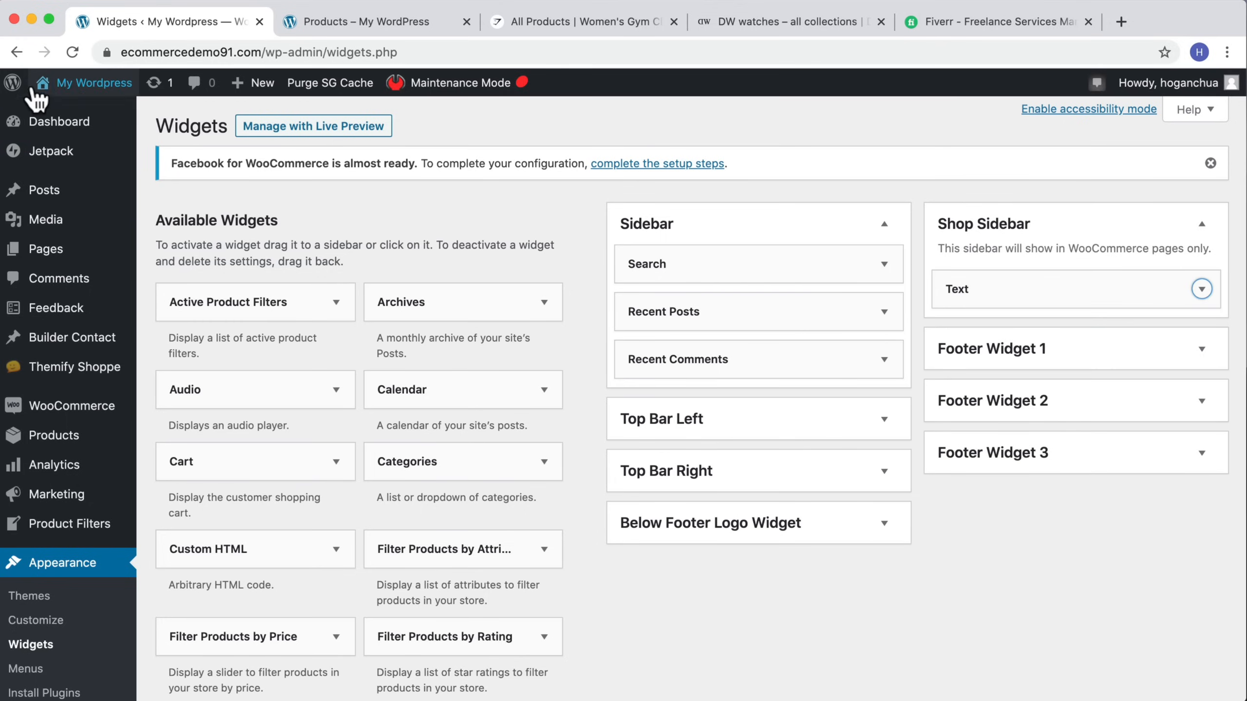
Step: Visit the store's shop page and examine the filter sidebar with price, sale, color and category options
mouse_move(73, 93)
left_click(63, 137)
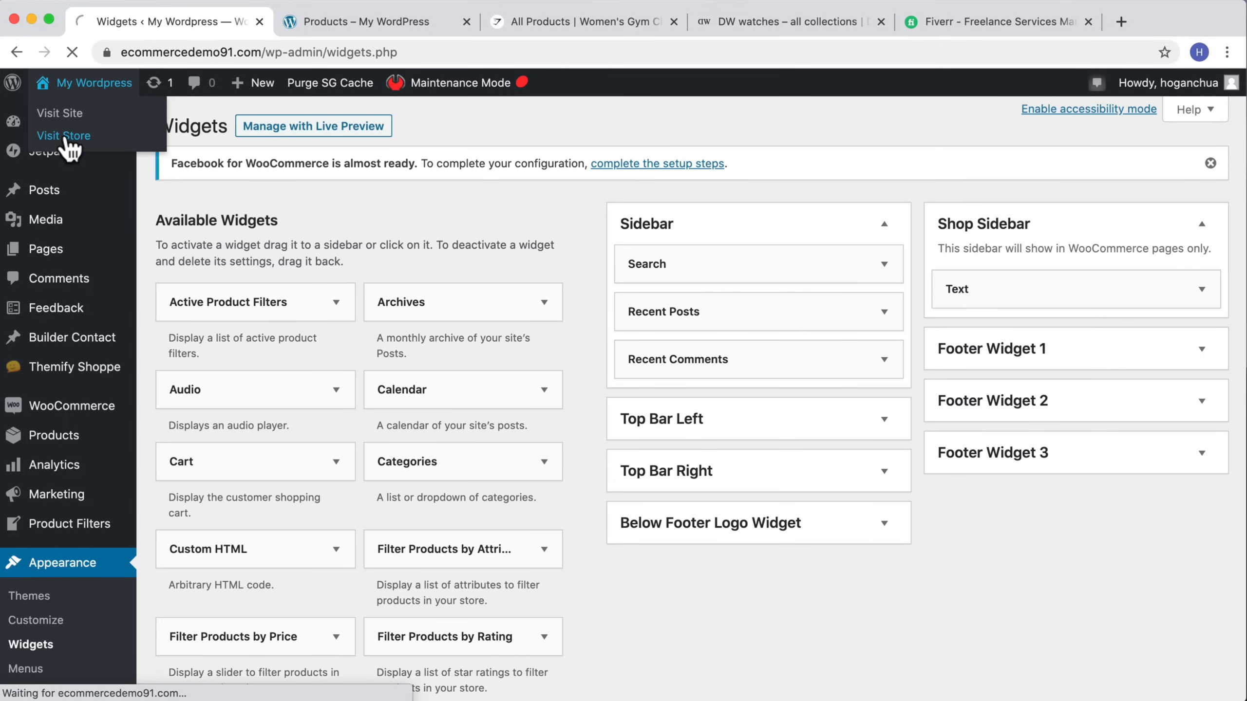
scroll(196, 206, "down", 3)
scroll(275, 322, "down", 6)
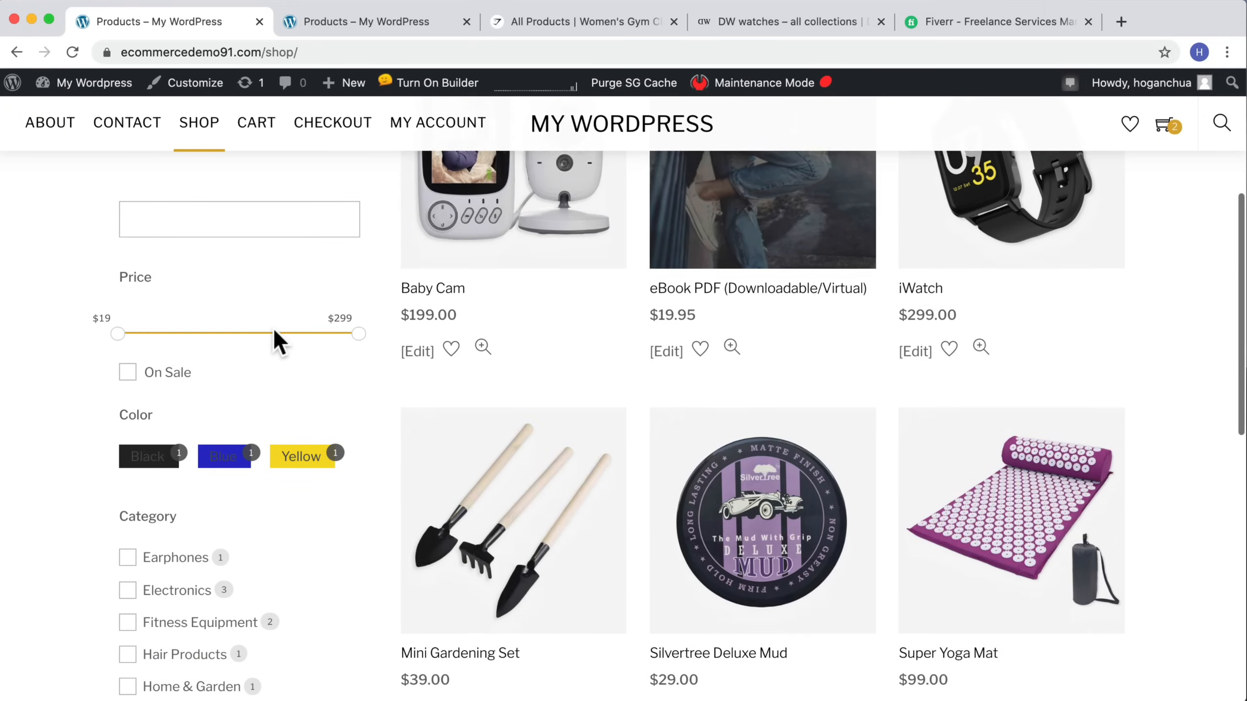
scroll(245, 276, "up", 5)
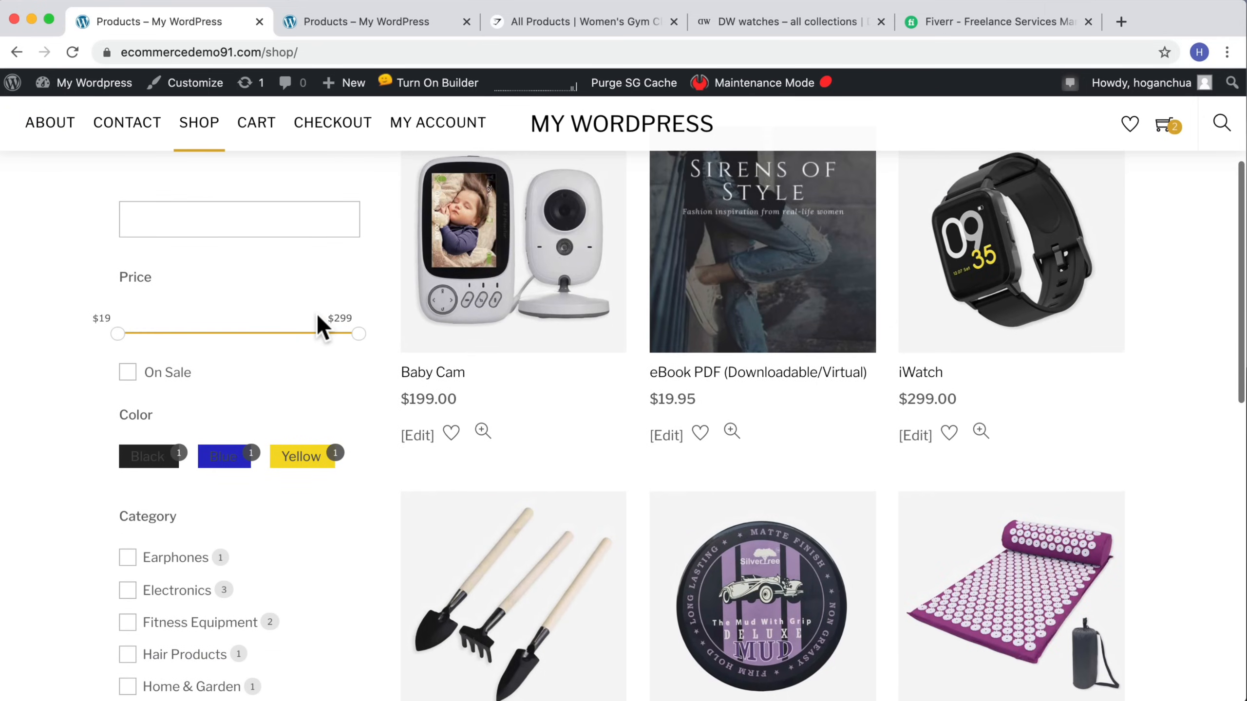
scroll(325, 326, "down", 11)
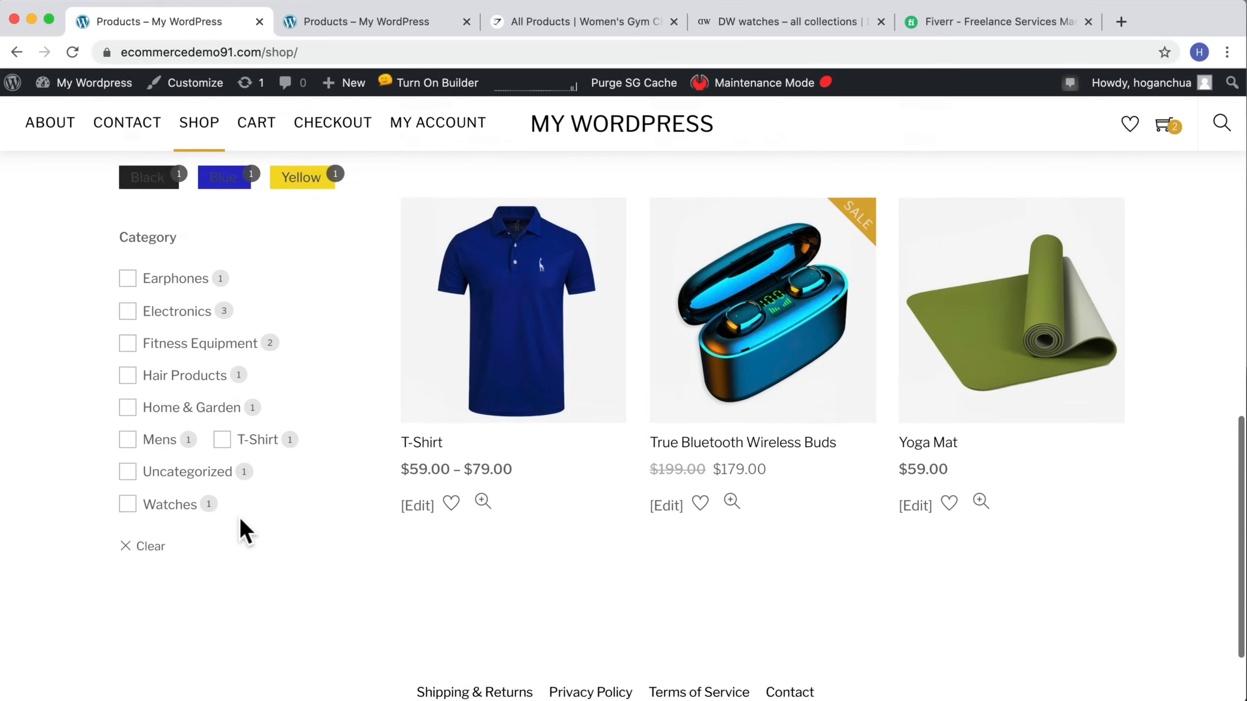
scroll(242, 526, "up", 4)
scroll(250, 412, "up", 2)
scroll(277, 442, "up", 1)
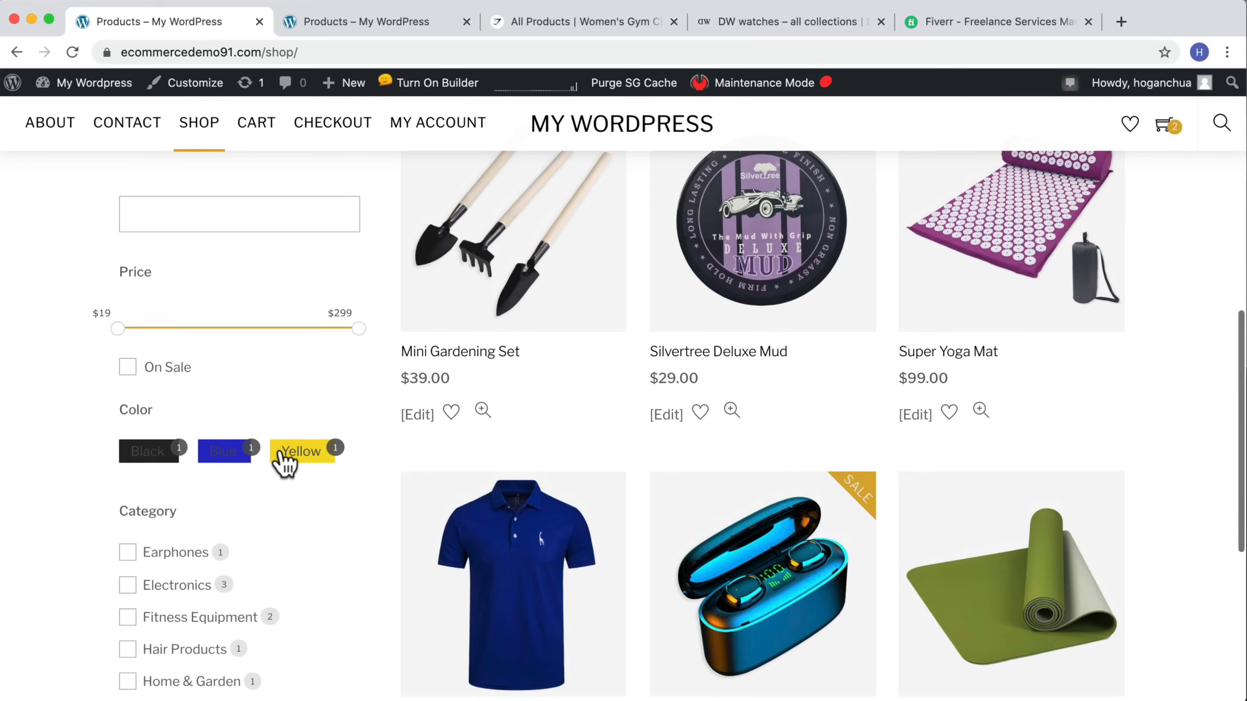
scroll(285, 467, "up", 5)
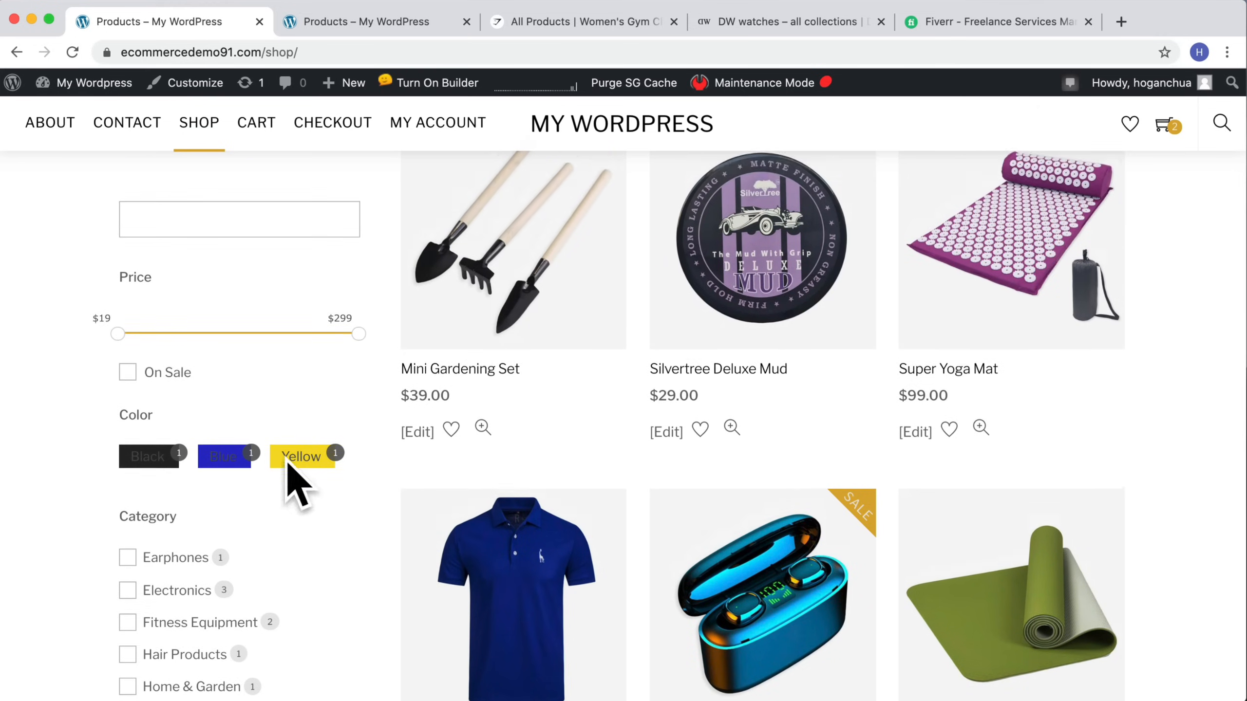
scroll(295, 471, "up", 7)
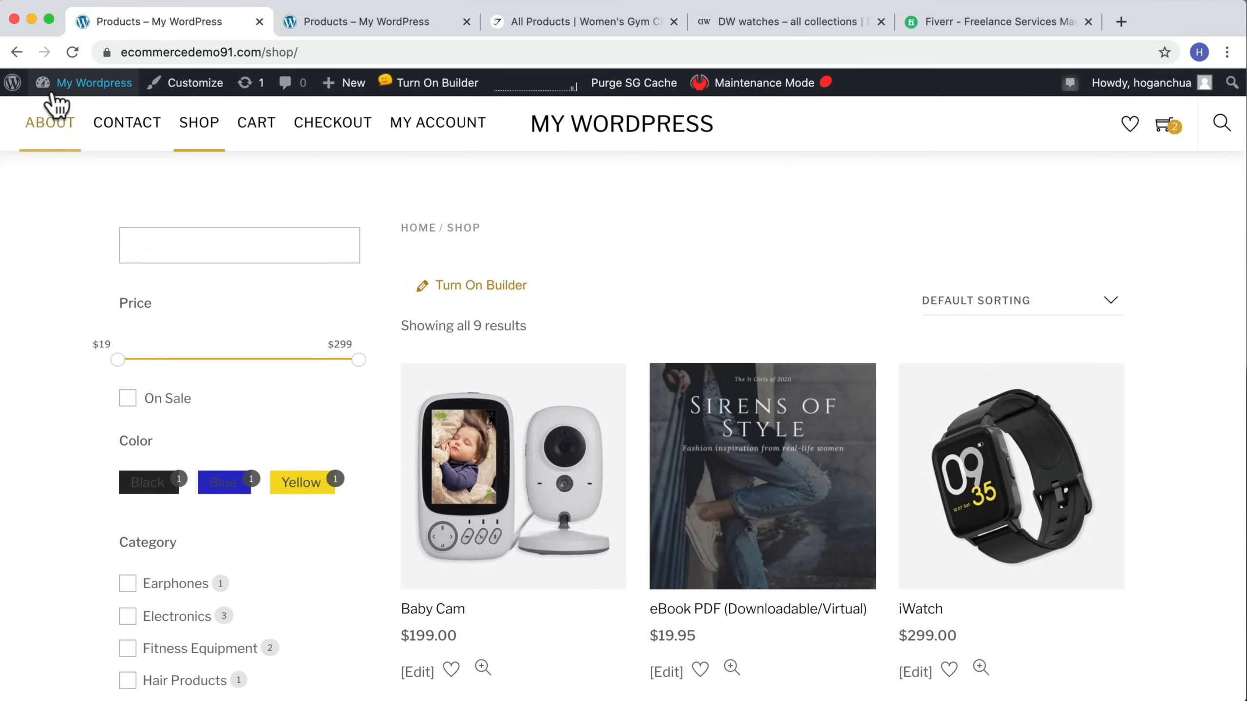
Step: Open the admin dashboard in a new tab and switch to it
mouse_move(59, 85)
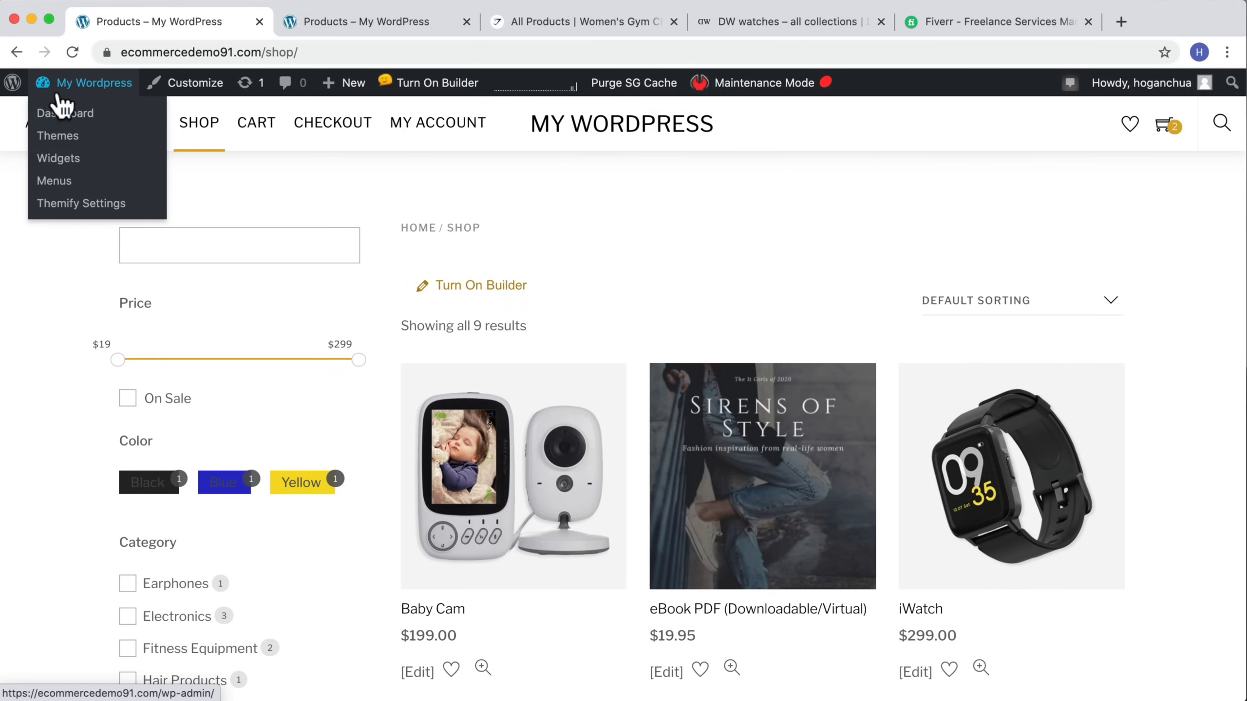
right_click(72, 119)
left_click(147, 120)
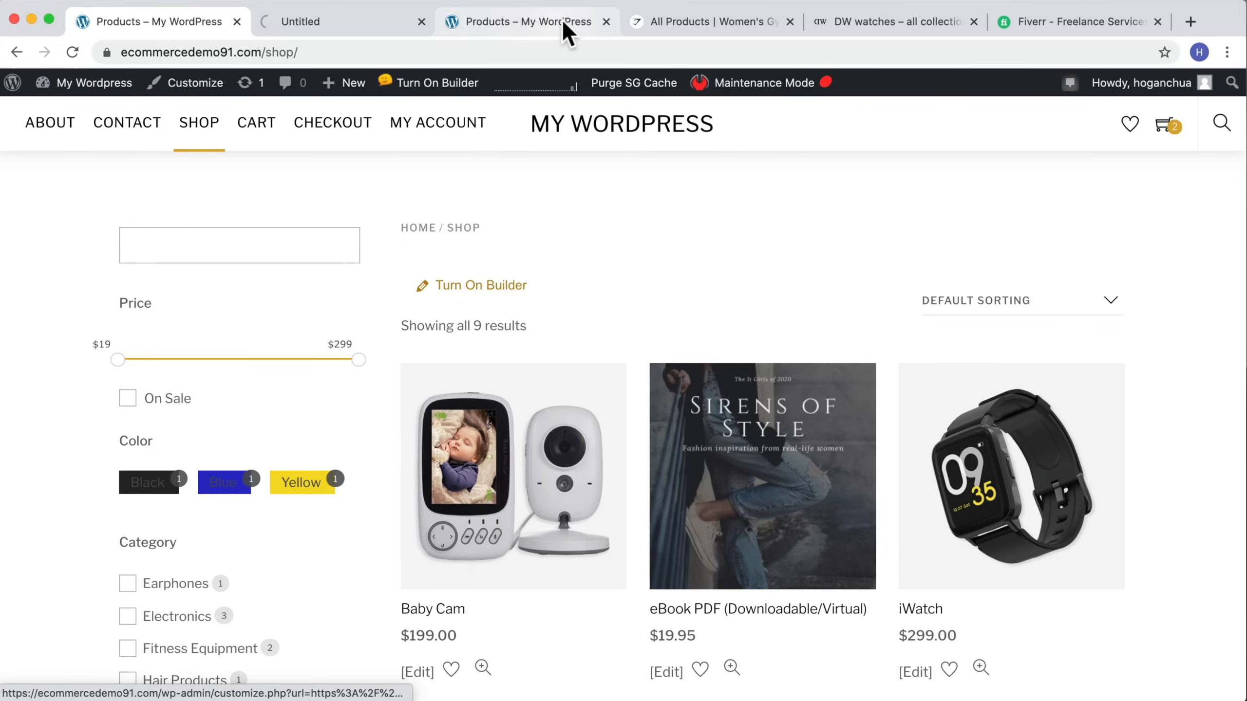
left_click(607, 22)
left_click(356, 22)
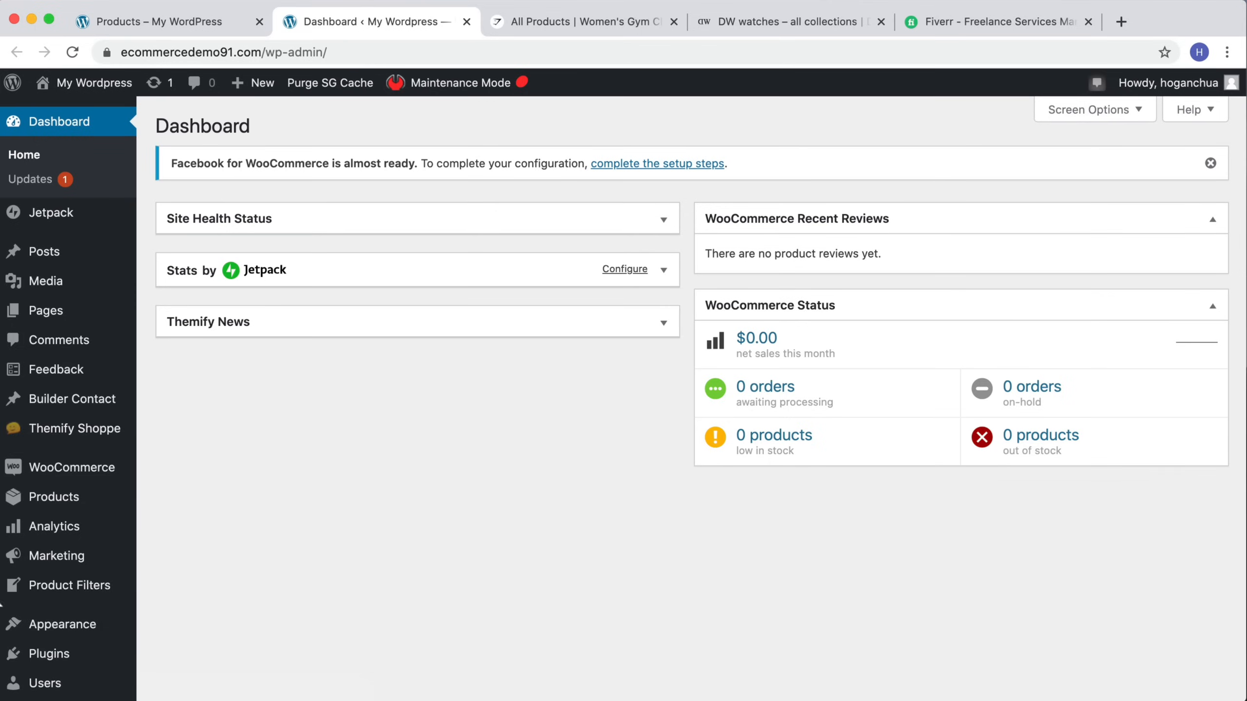
Step: Open the Shop Filter for editing, expand its Color field, and set the Black, Blue and Yellow icon text colors to #ffffff
left_click(37, 587)
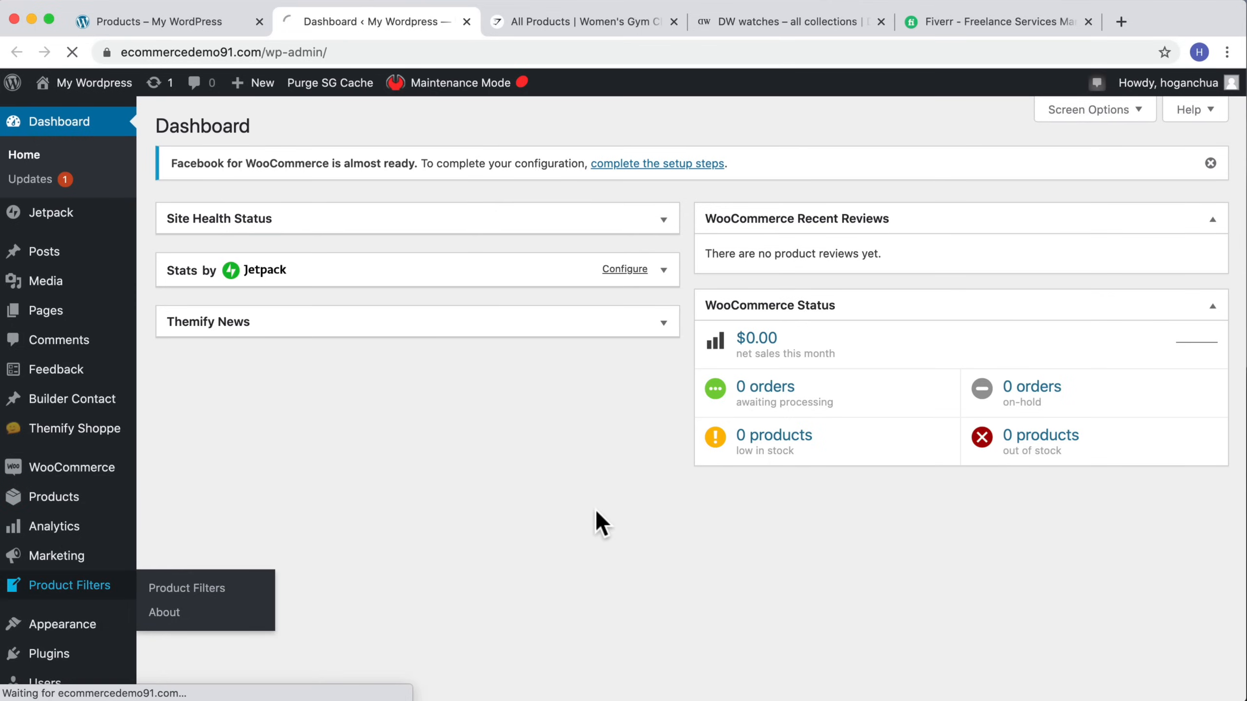
left_click(205, 311)
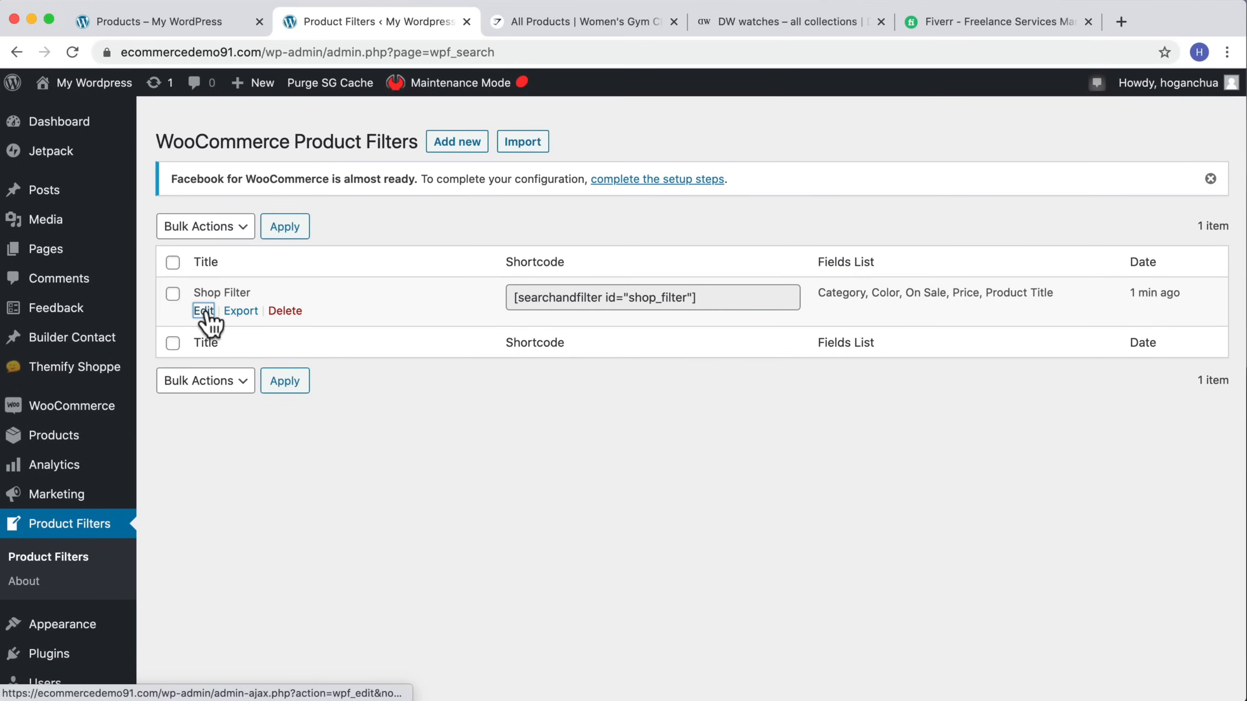
scroll(581, 393, "down", 8)
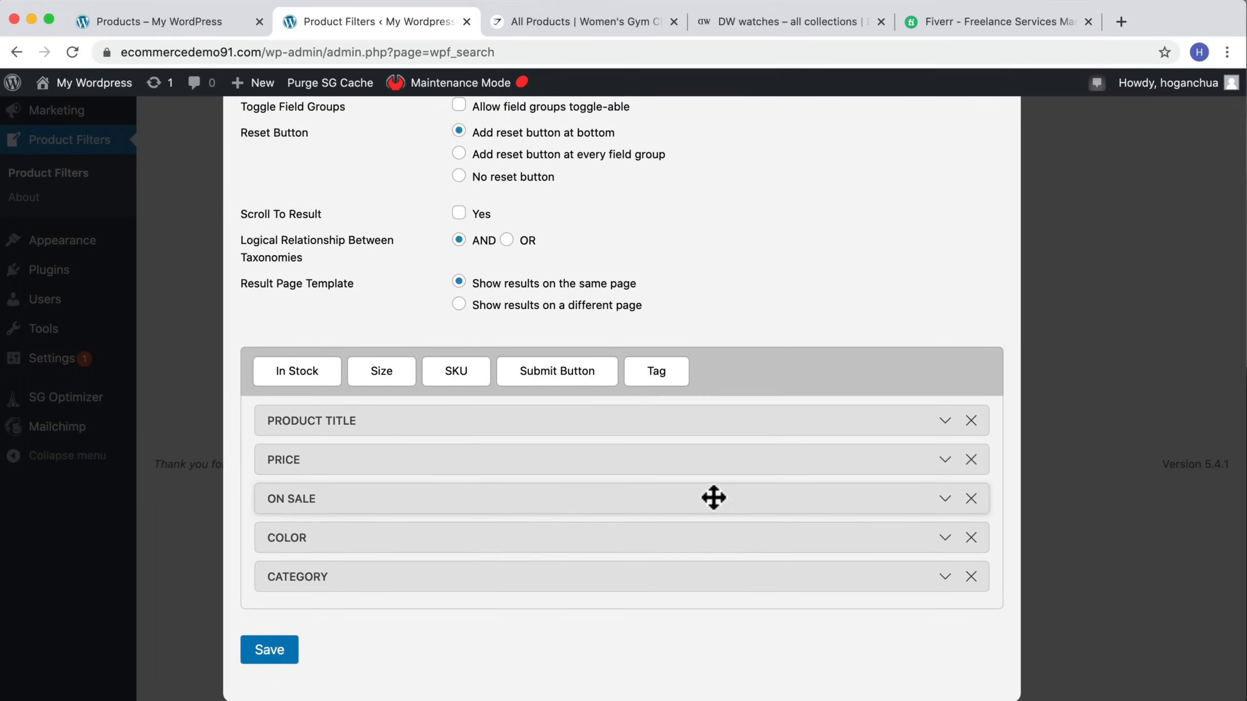
left_click(945, 539)
scroll(885, 529, "down", 12)
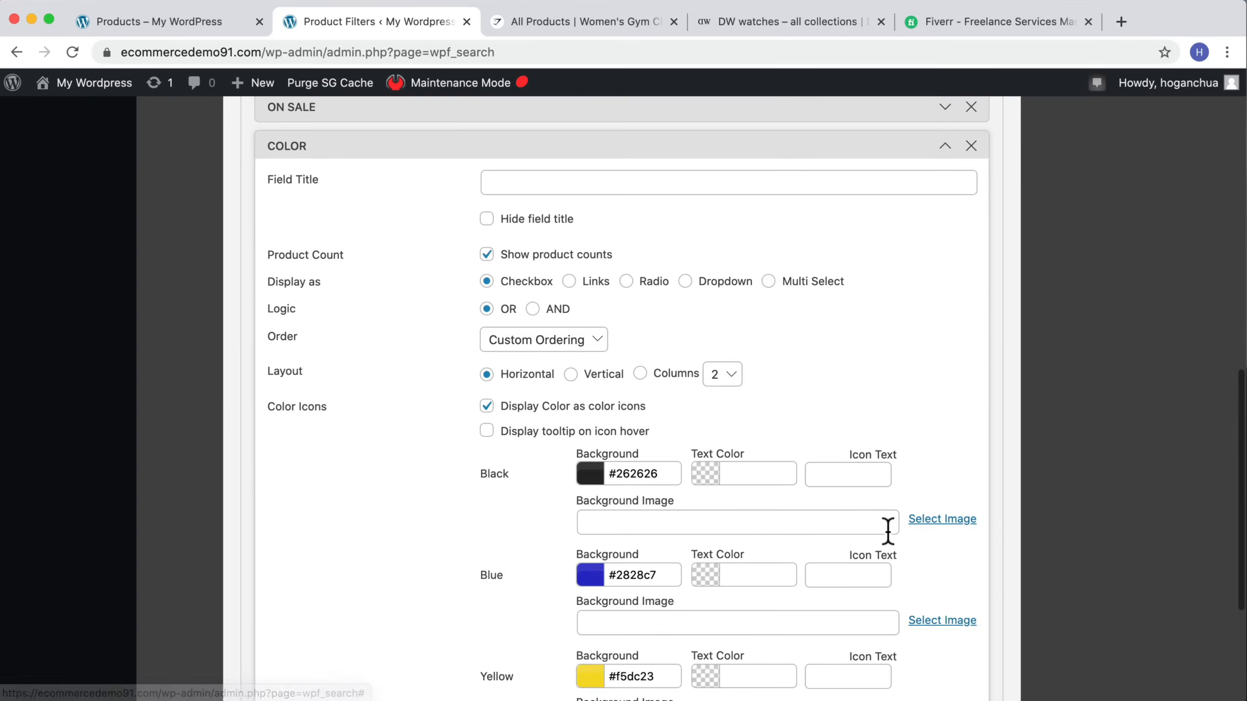
left_click(704, 282)
left_click(683, 117)
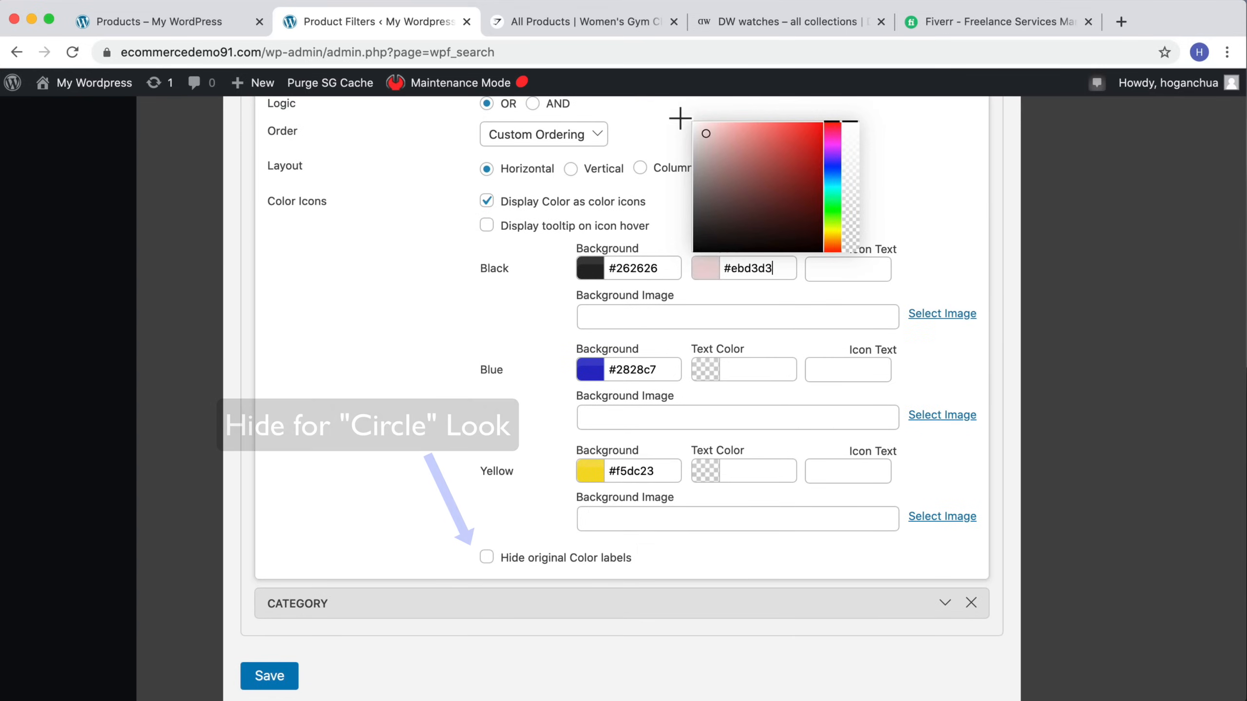
left_click(715, 376)
left_click(693, 226)
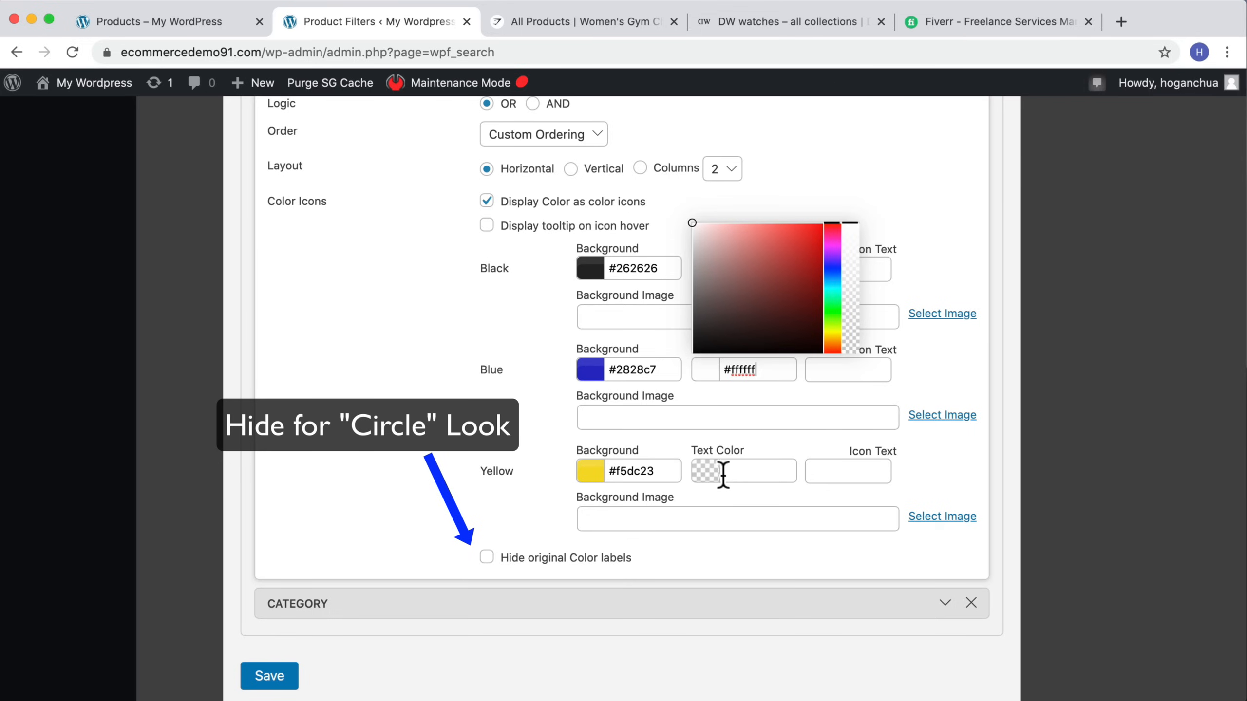
left_click(706, 471)
left_click(693, 326)
Step: Set the Color field to display as Radio and save the filter
scroll(623, 316, "up", 5)
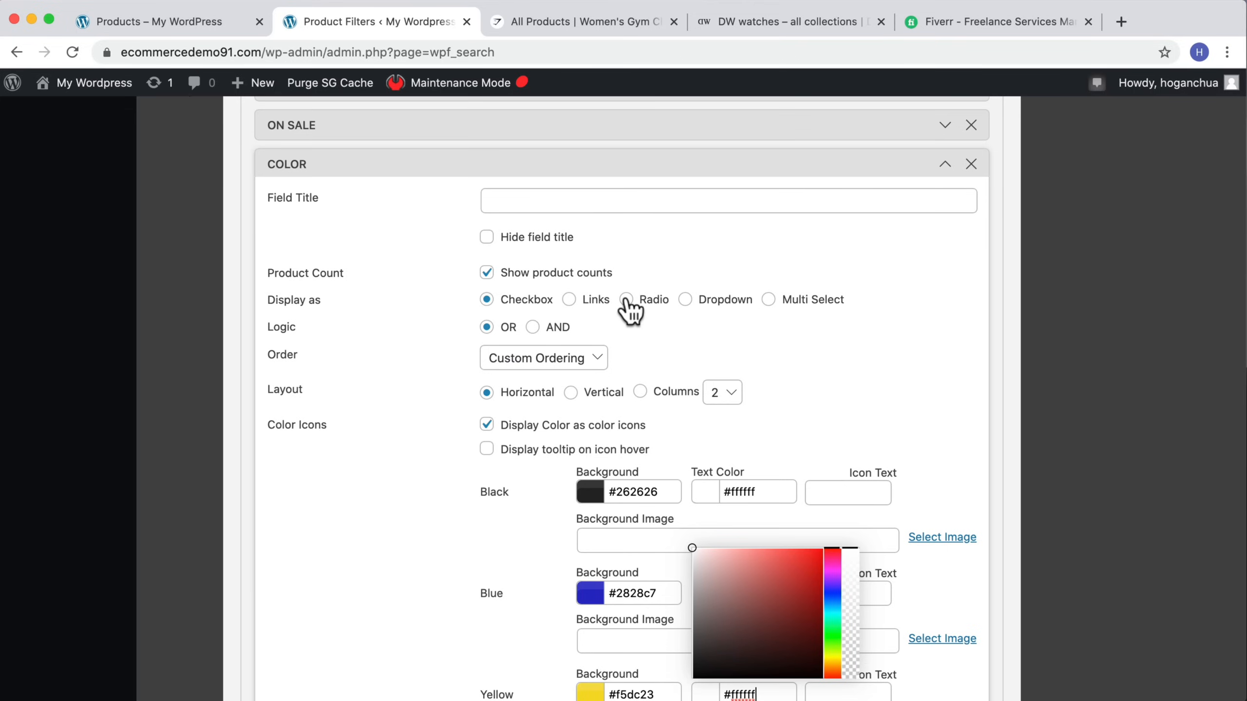
left_click(627, 300)
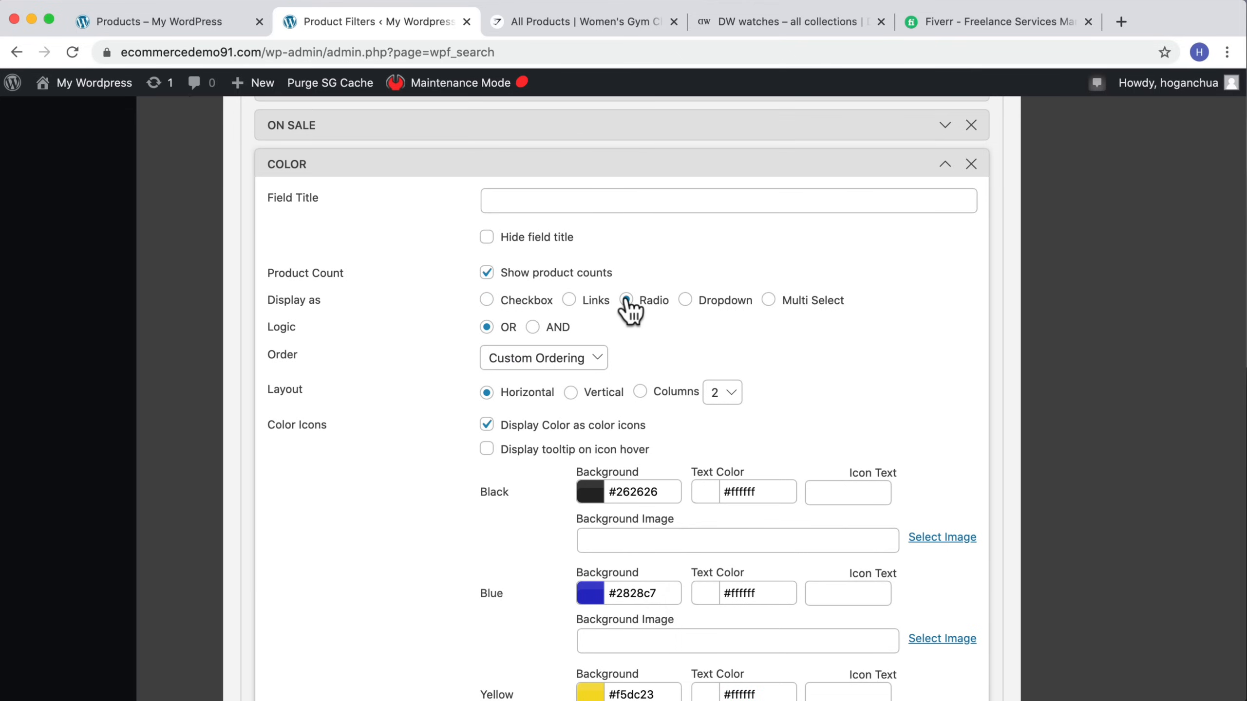
scroll(739, 371, "down", 5)
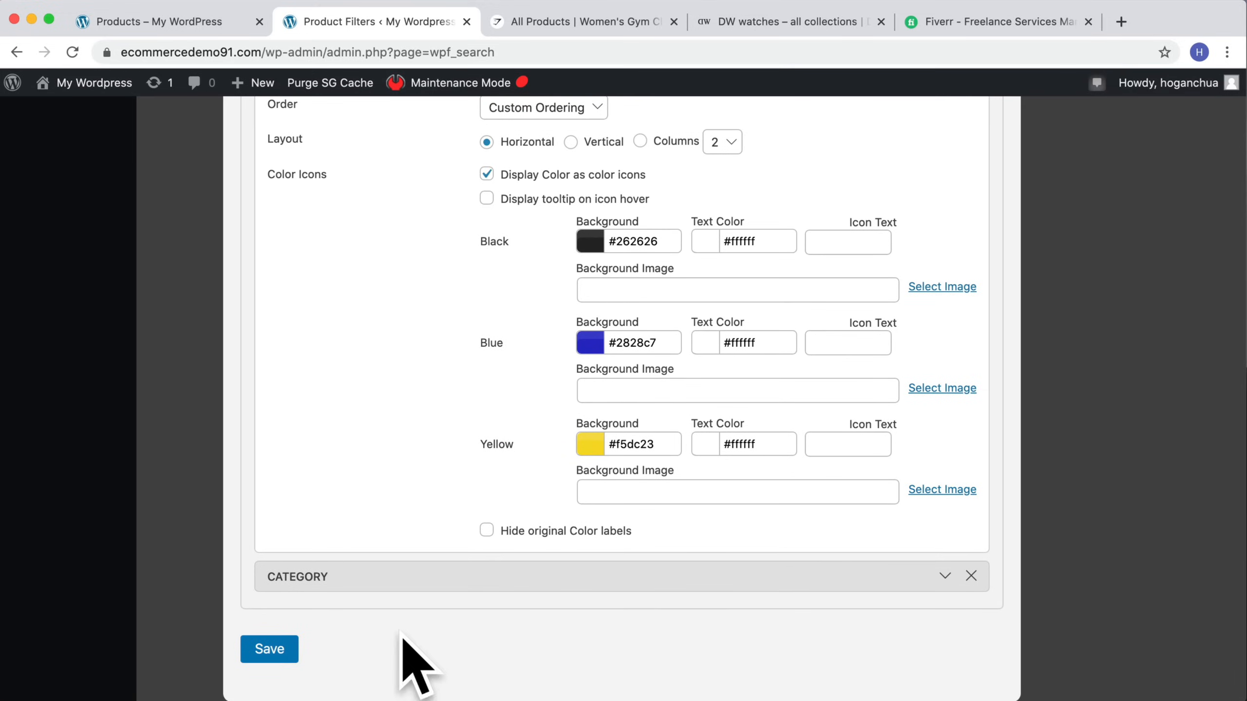
left_click(265, 650)
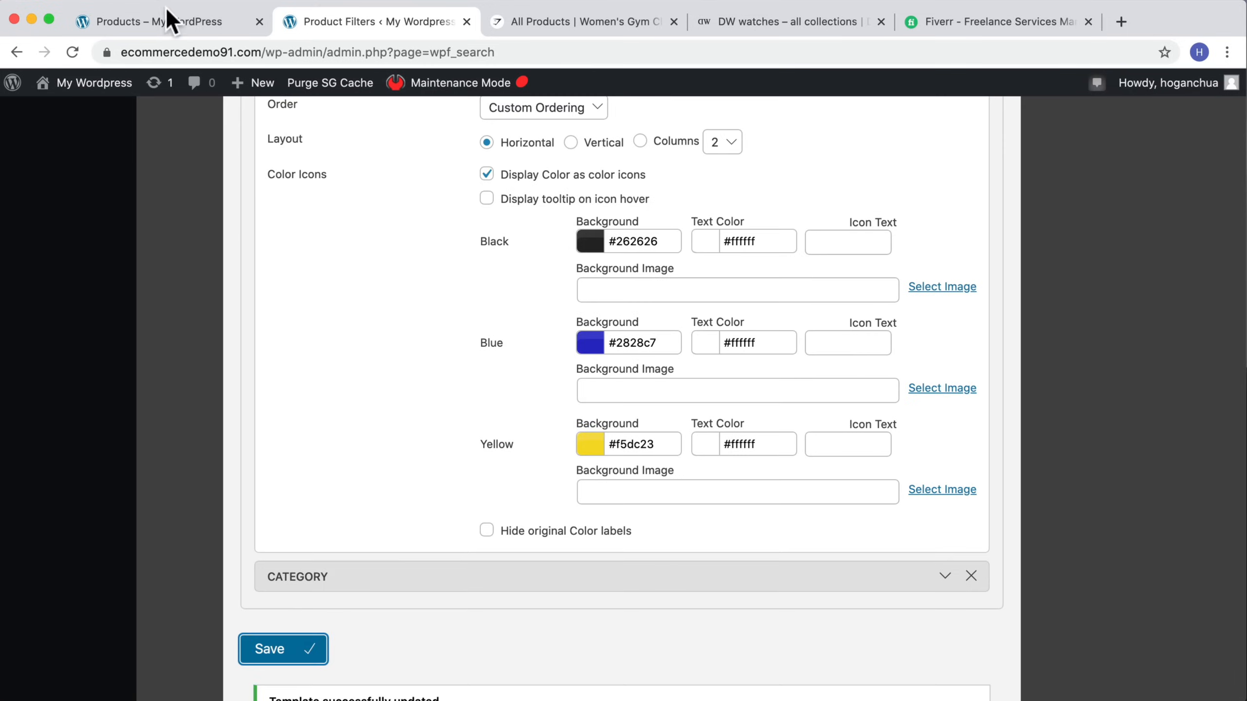
Step: Reload the store's shop page and filter products by price up to about $176
left_click(167, 18)
left_click(78, 53)
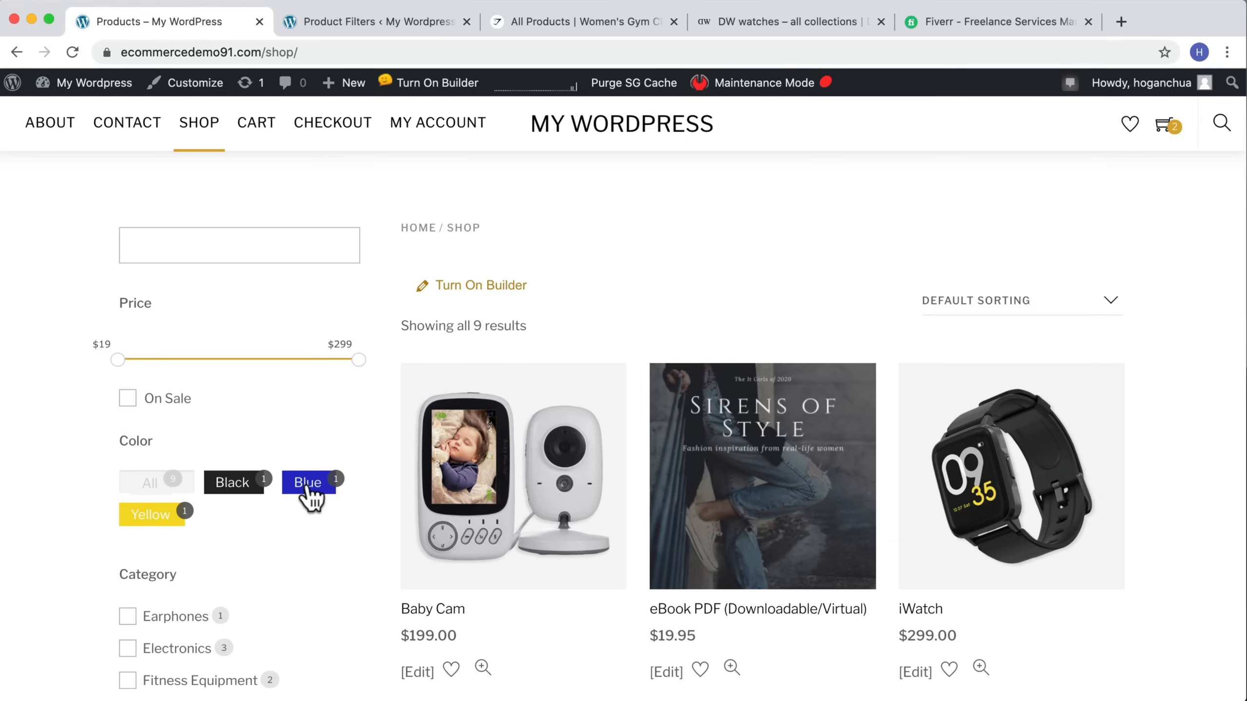
scroll(229, 495, "down", 5)
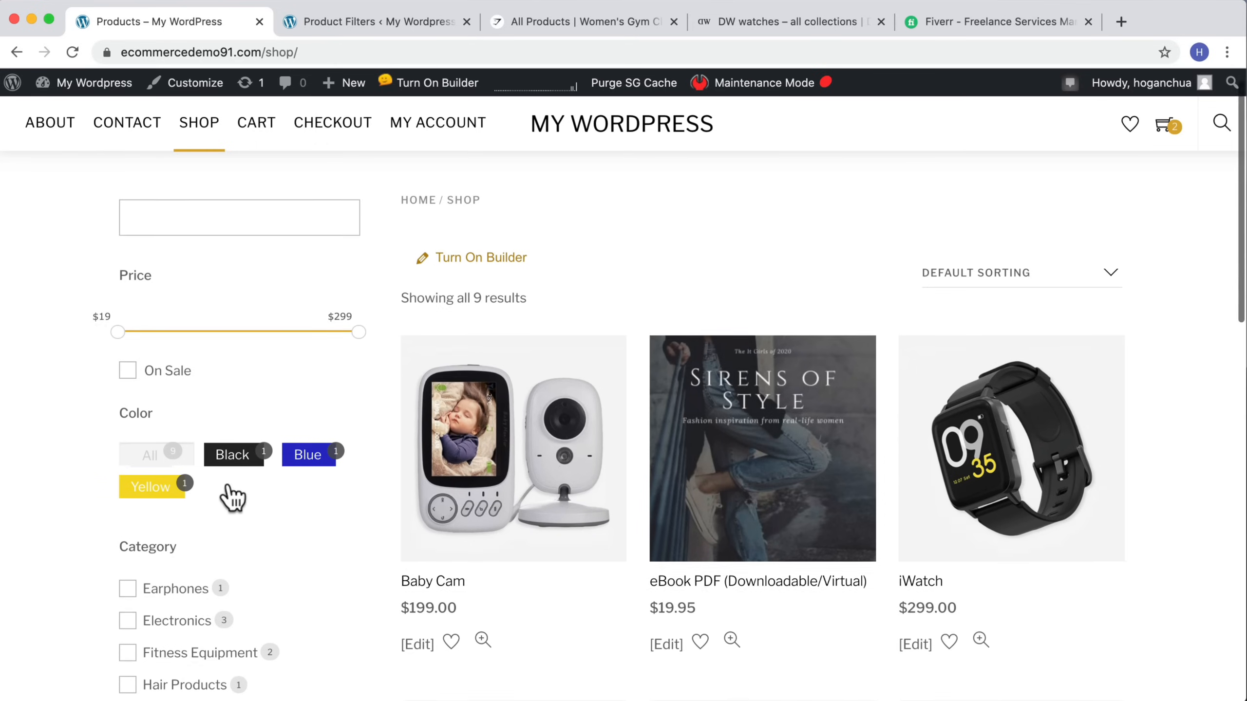
scroll(324, 339, "up", 5)
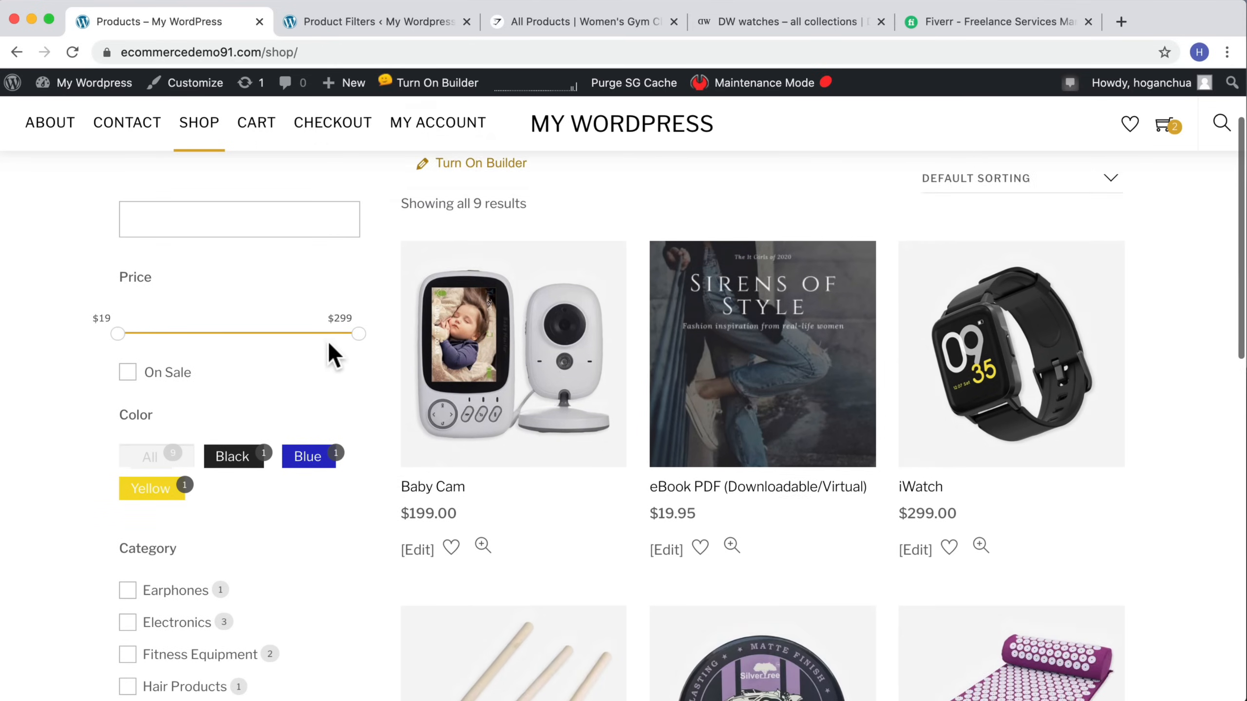
left_click_drag(359, 359, 259, 358)
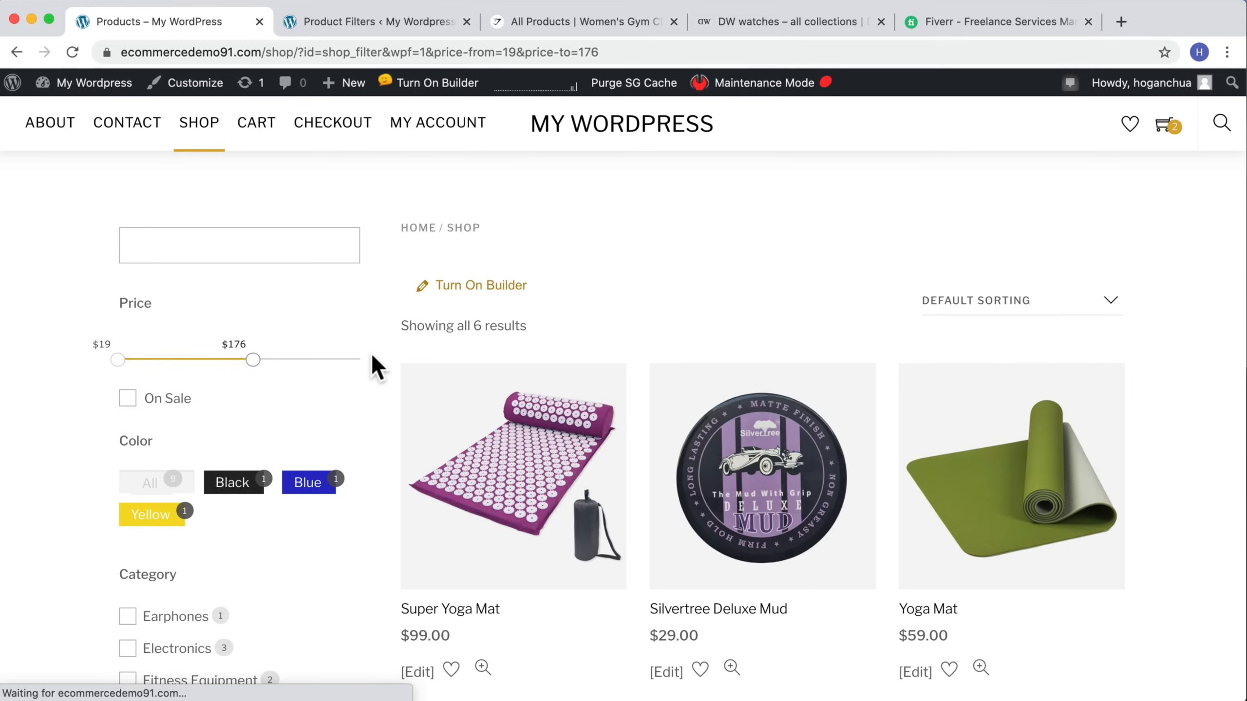
Step: Narrow the shop results further by selecting the Black color filter
scroll(380, 353, "down", 5)
scroll(380, 354, "up", 4)
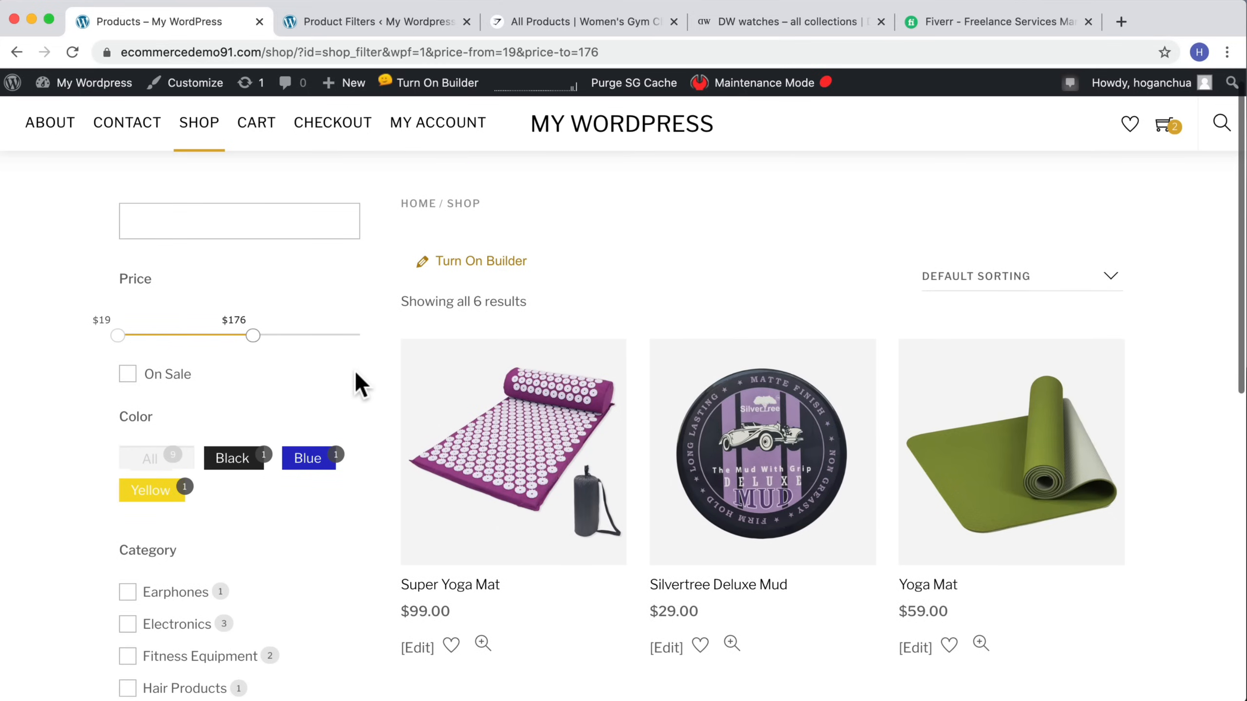
scroll(315, 417, "down", 3)
left_click(231, 457)
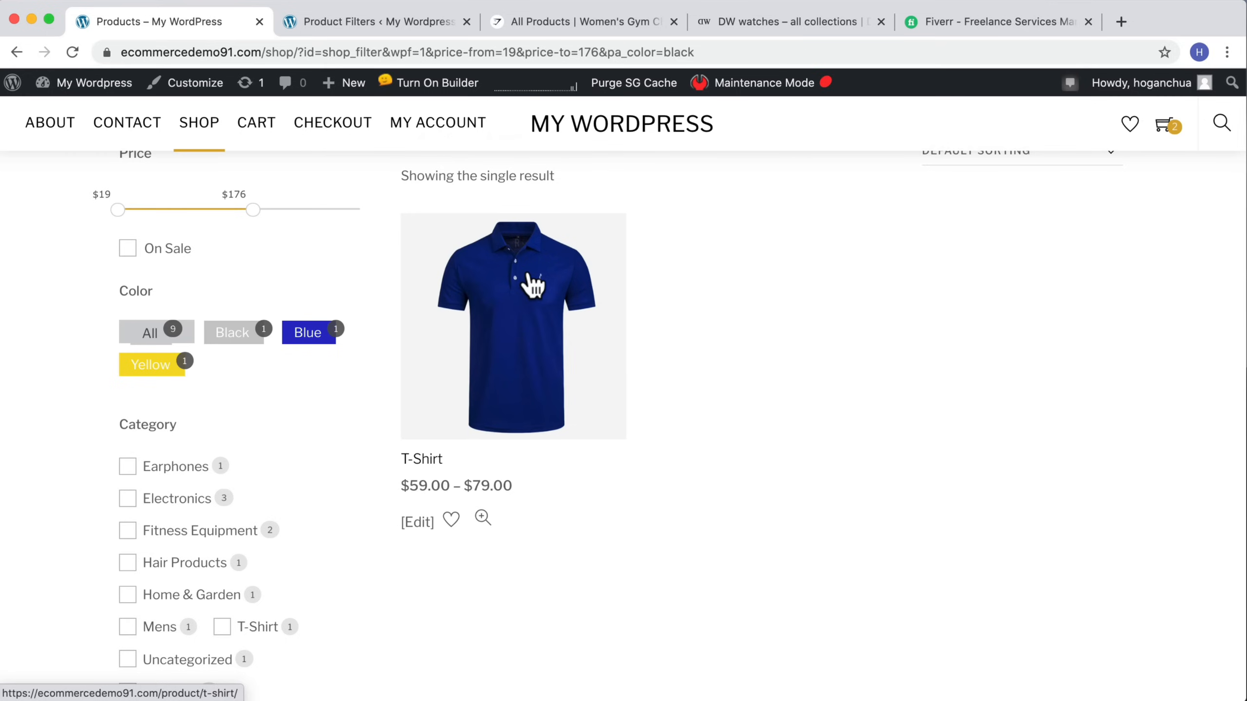
Step: Clear all active filters in the shop sidebar
scroll(344, 368, "down", 7)
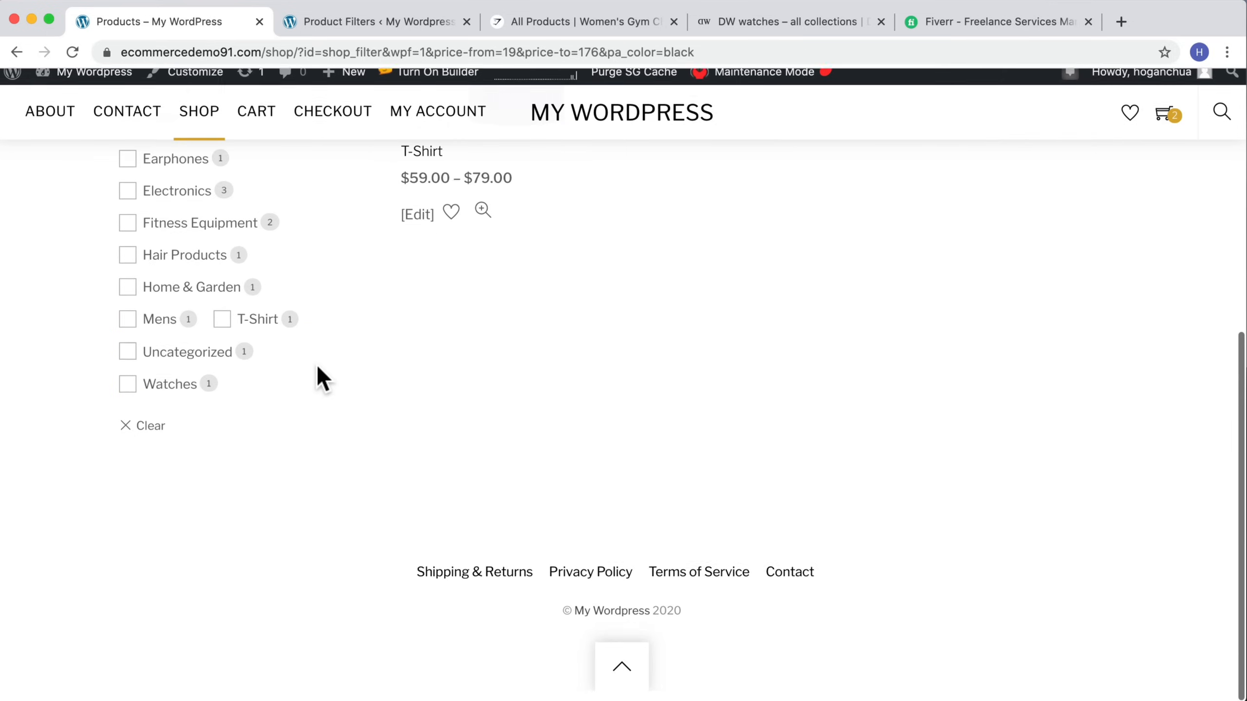
left_click(163, 436)
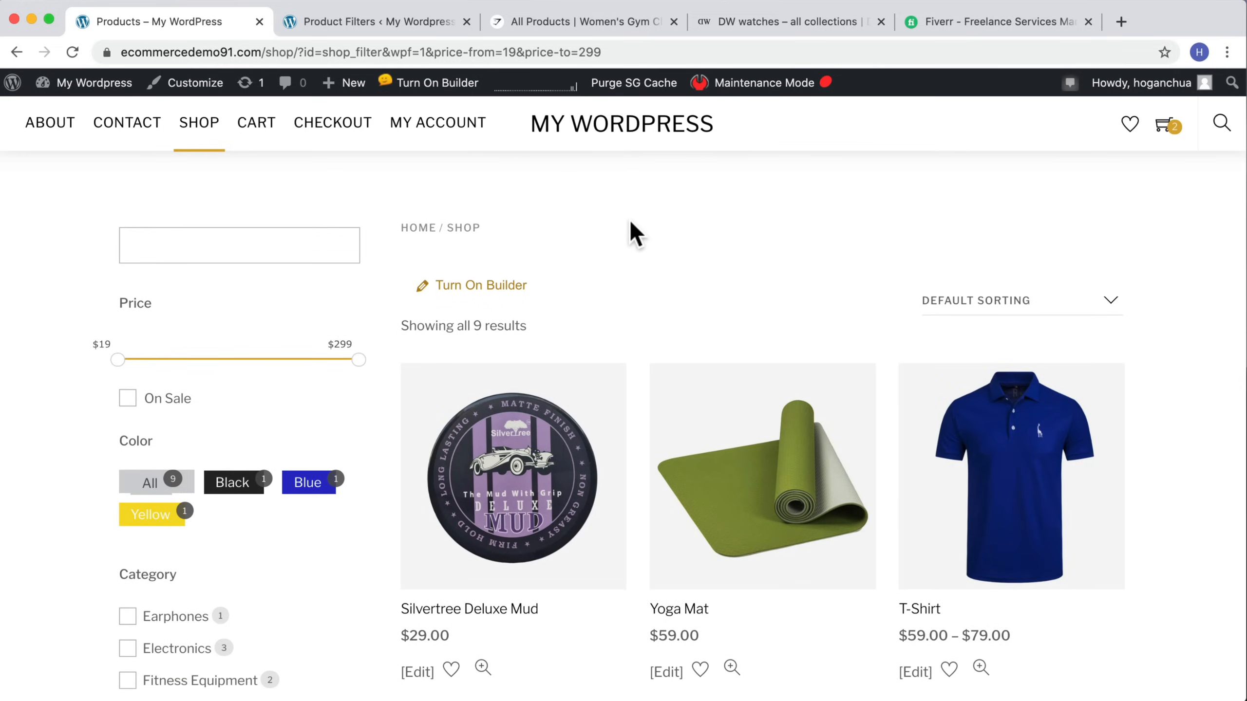
scroll(628, 218, "down", 2)
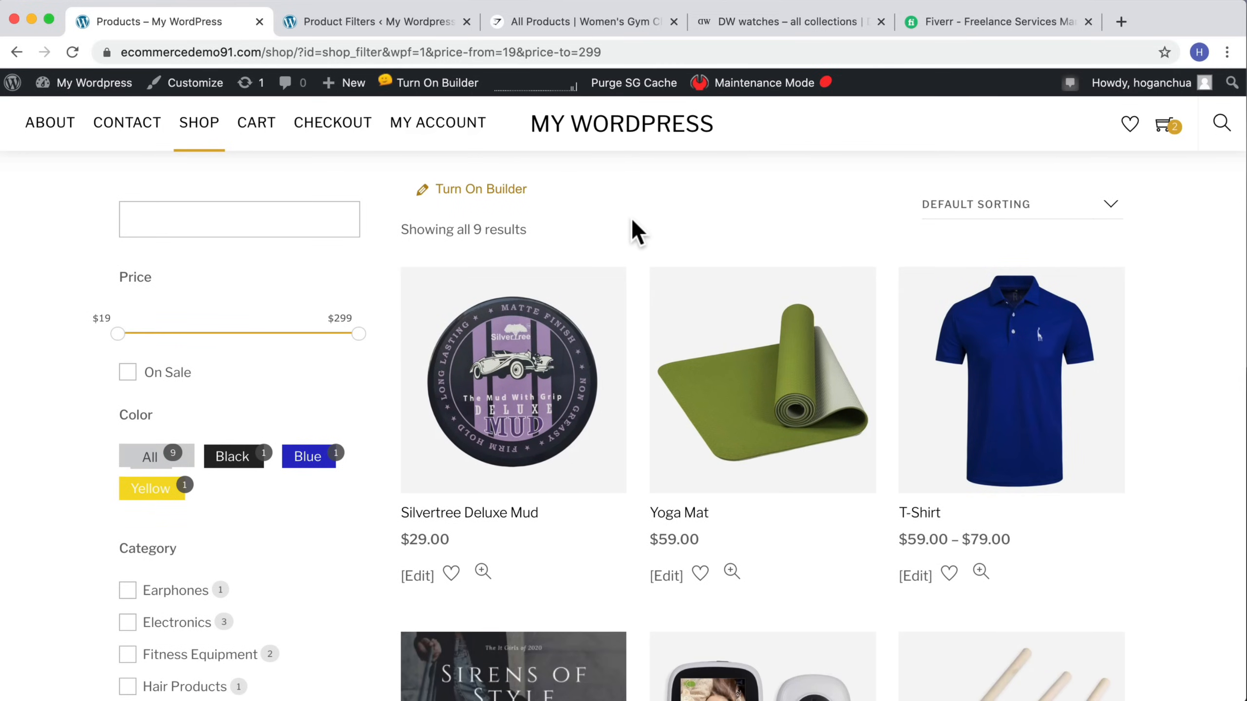
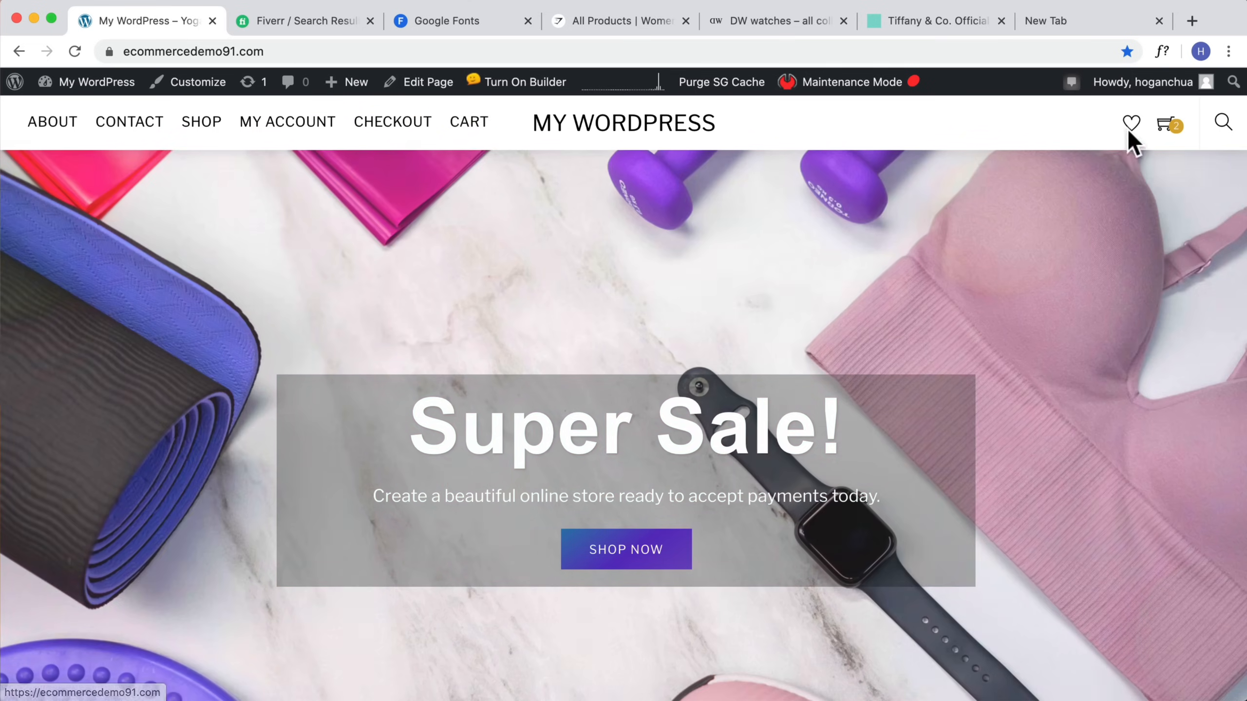
Step: Open the Top Nav menu in the customizer and remove its My account item
mouse_move(1173, 128)
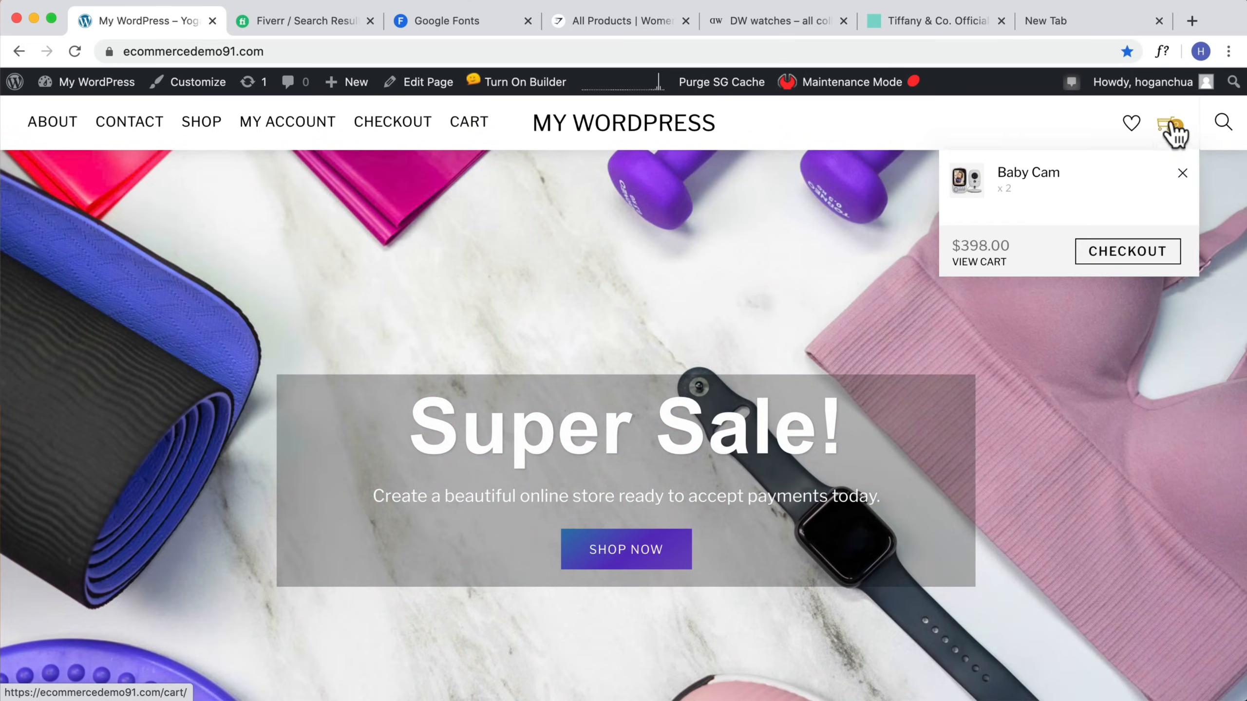
left_click(169, 84)
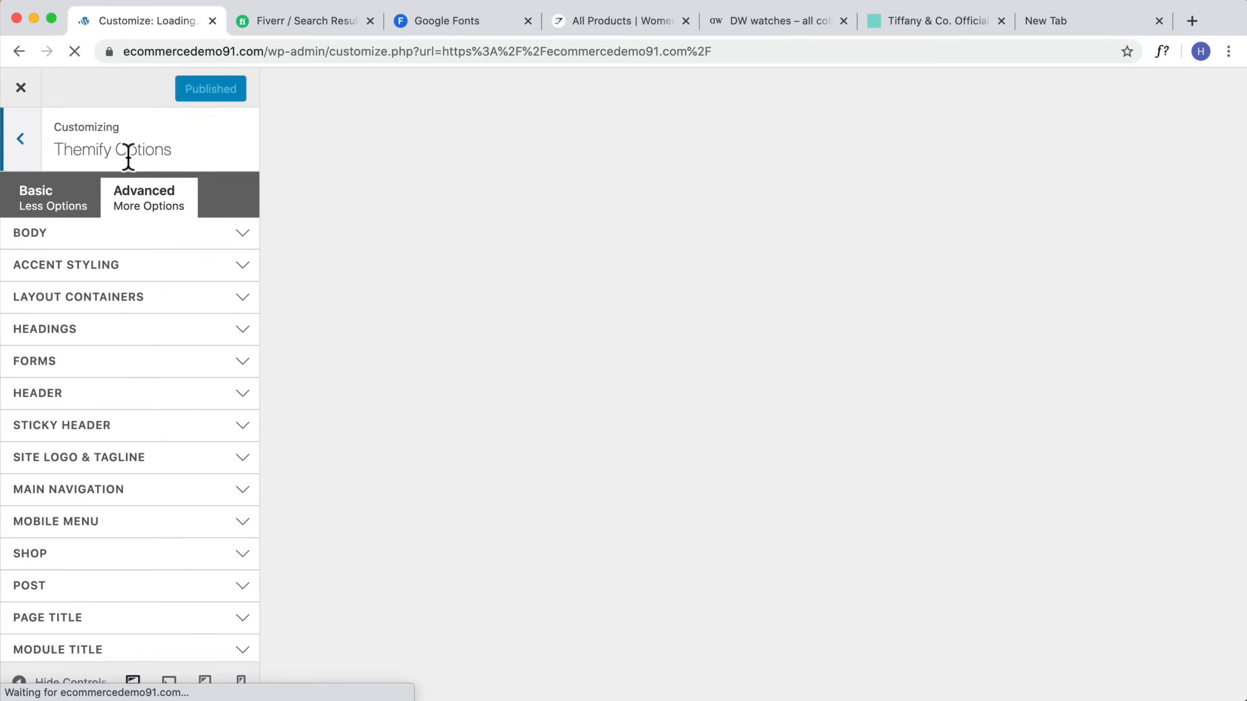
left_click(19, 140)
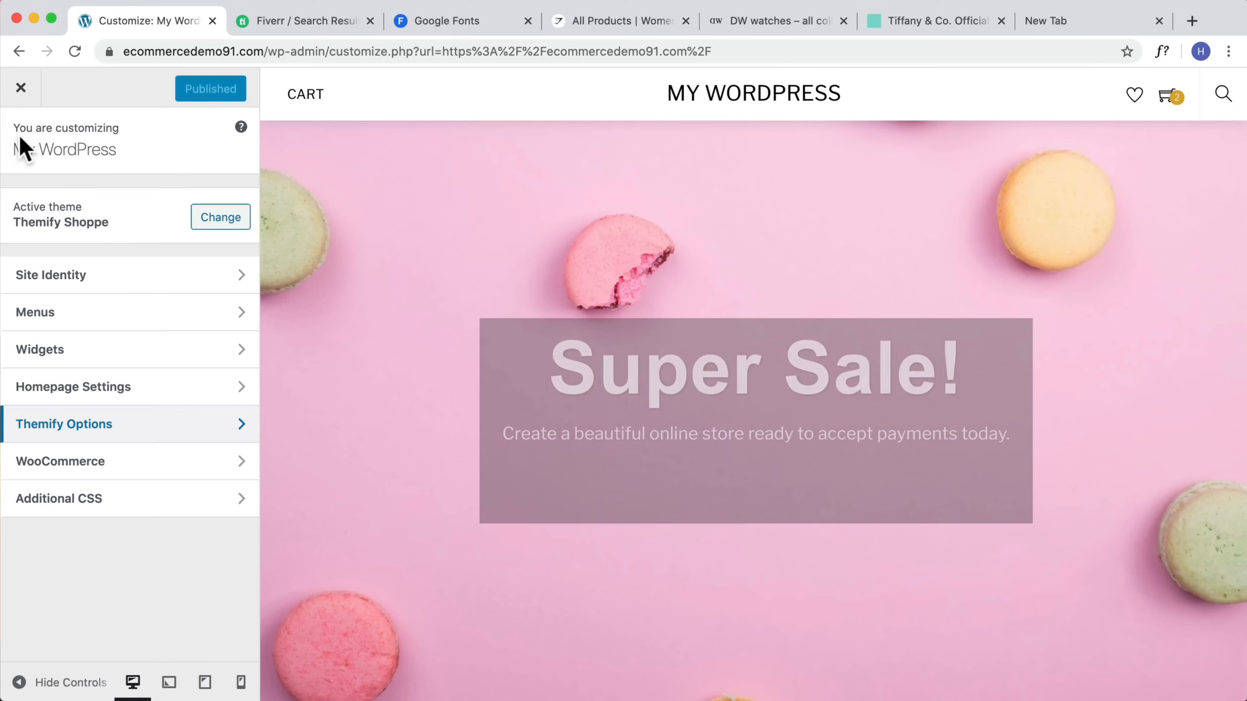
left_click(131, 312)
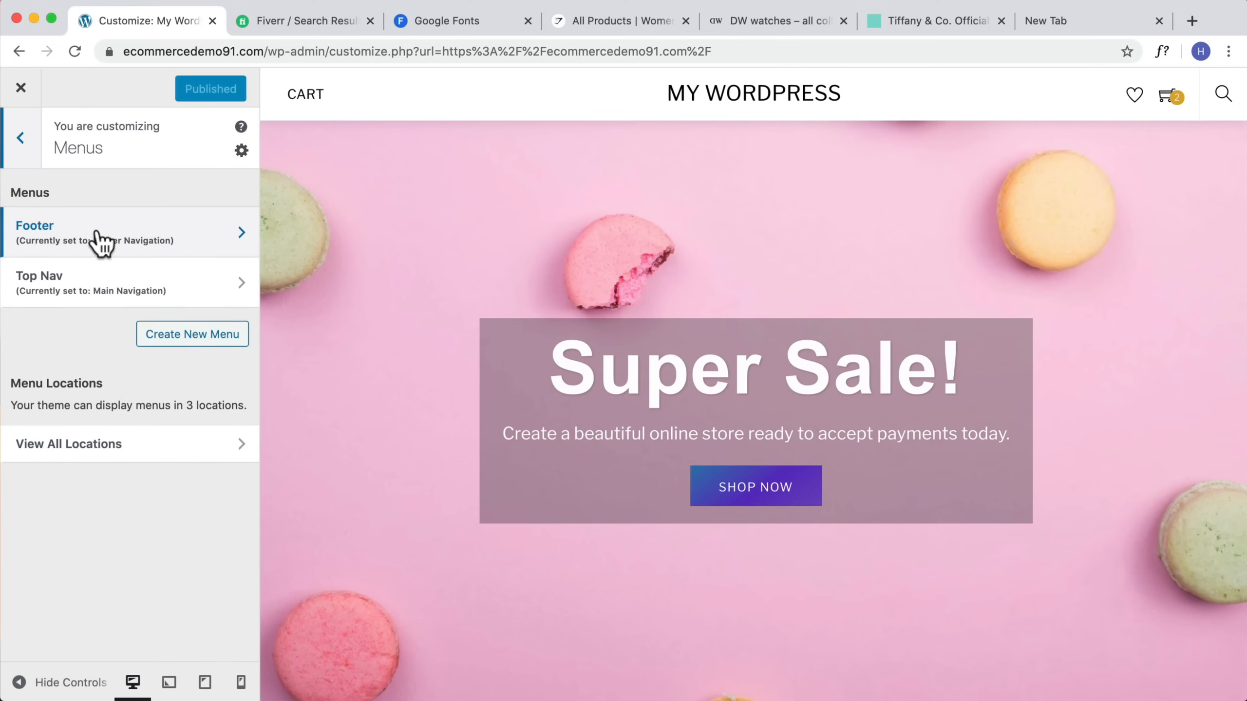
left_click(101, 287)
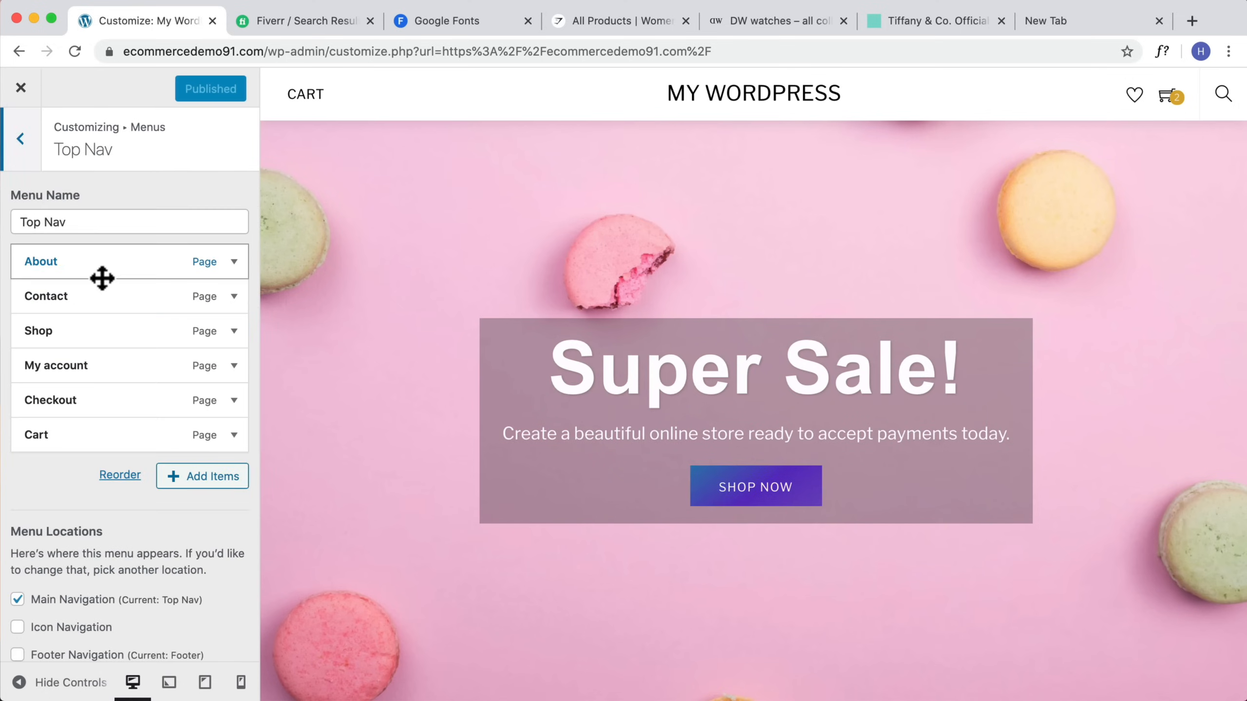
scroll(100, 405, "down", 1)
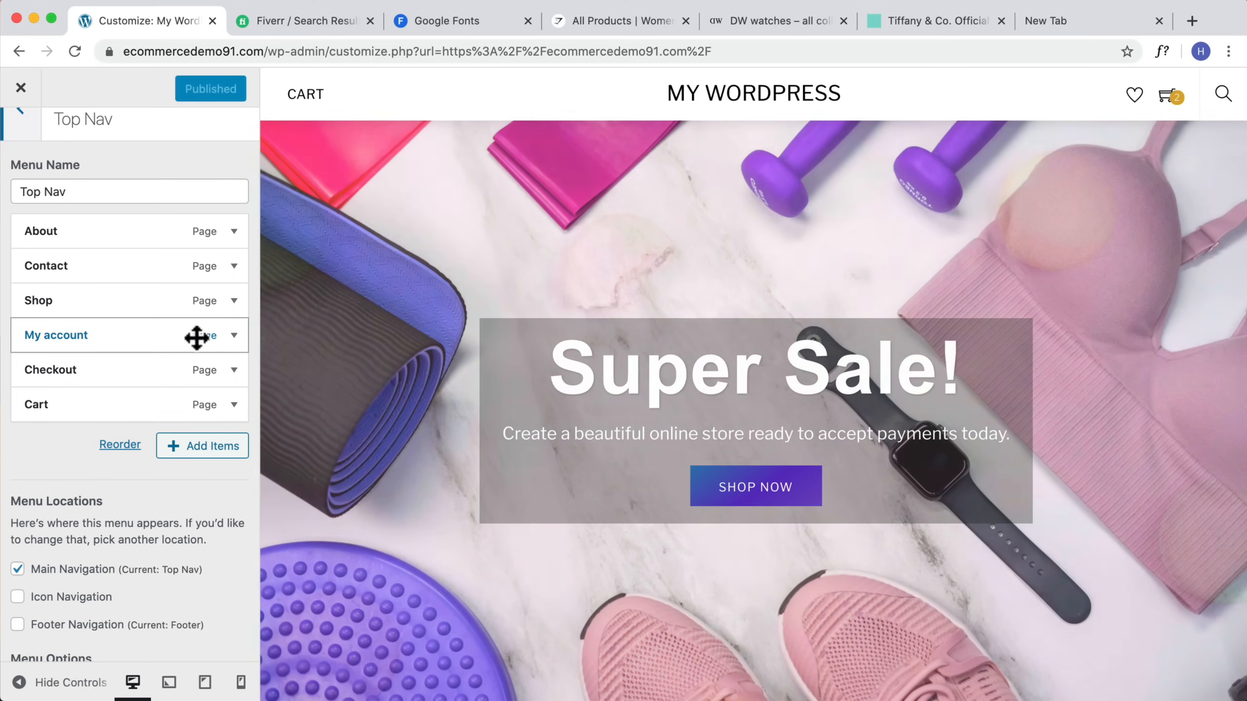
left_click(234, 336)
left_click(44, 447)
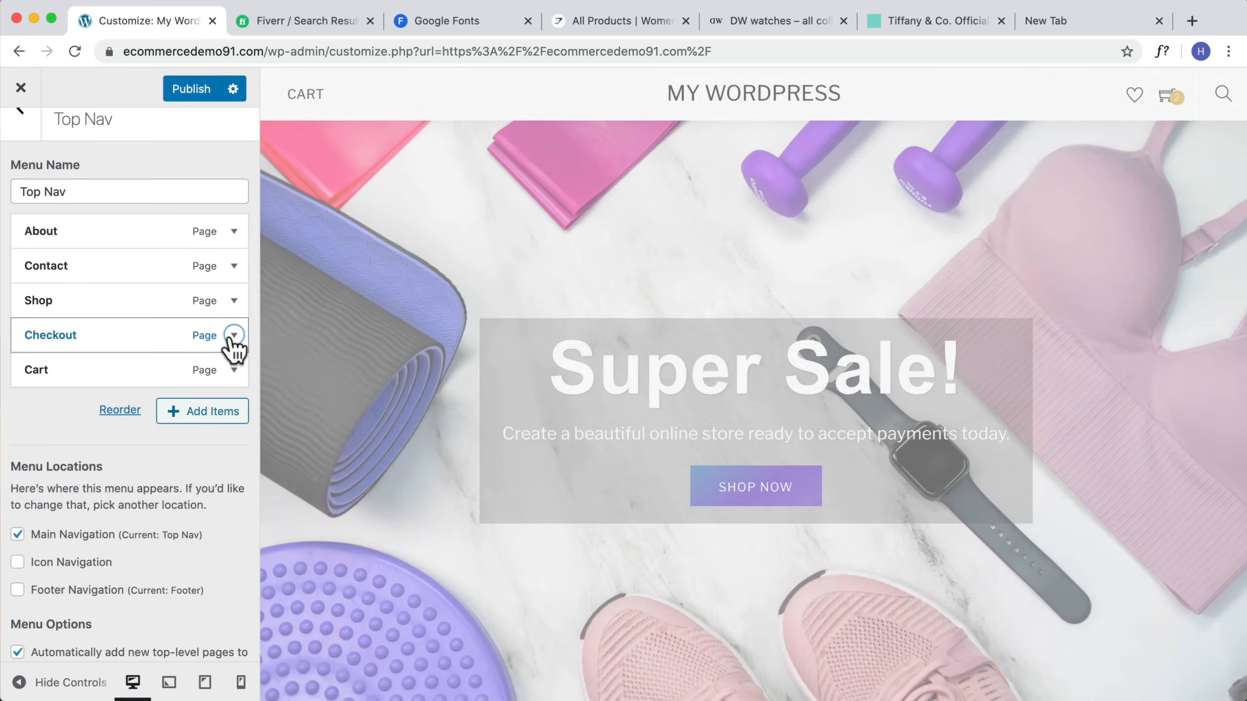
Step: Remove the Checkout and Cart items from the Top Nav menu and publish the changes
left_click(233, 336)
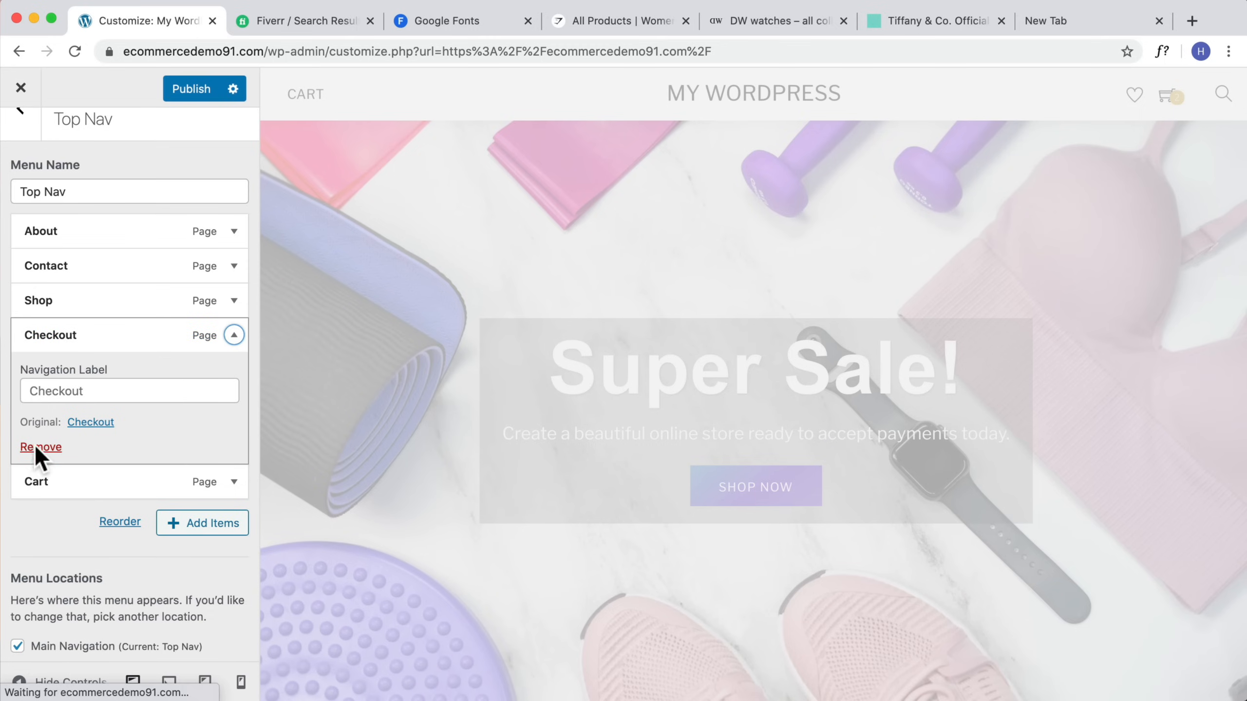
left_click(34, 445)
left_click(234, 337)
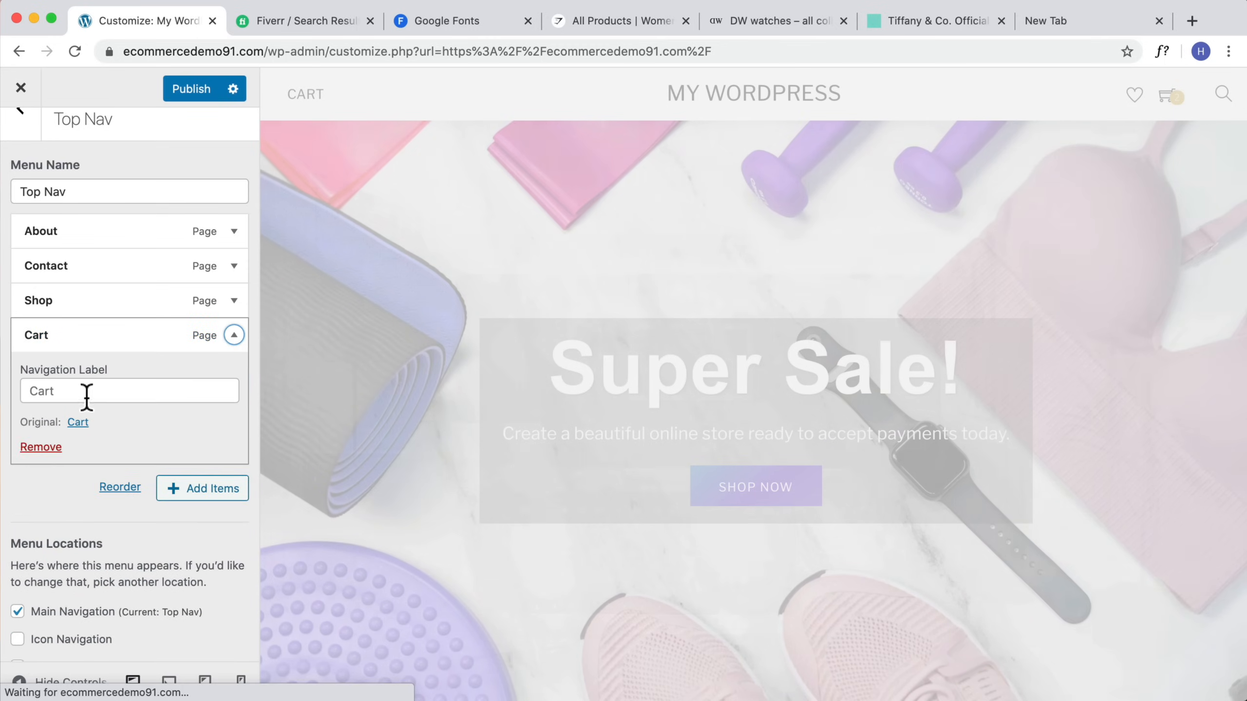
left_click(35, 445)
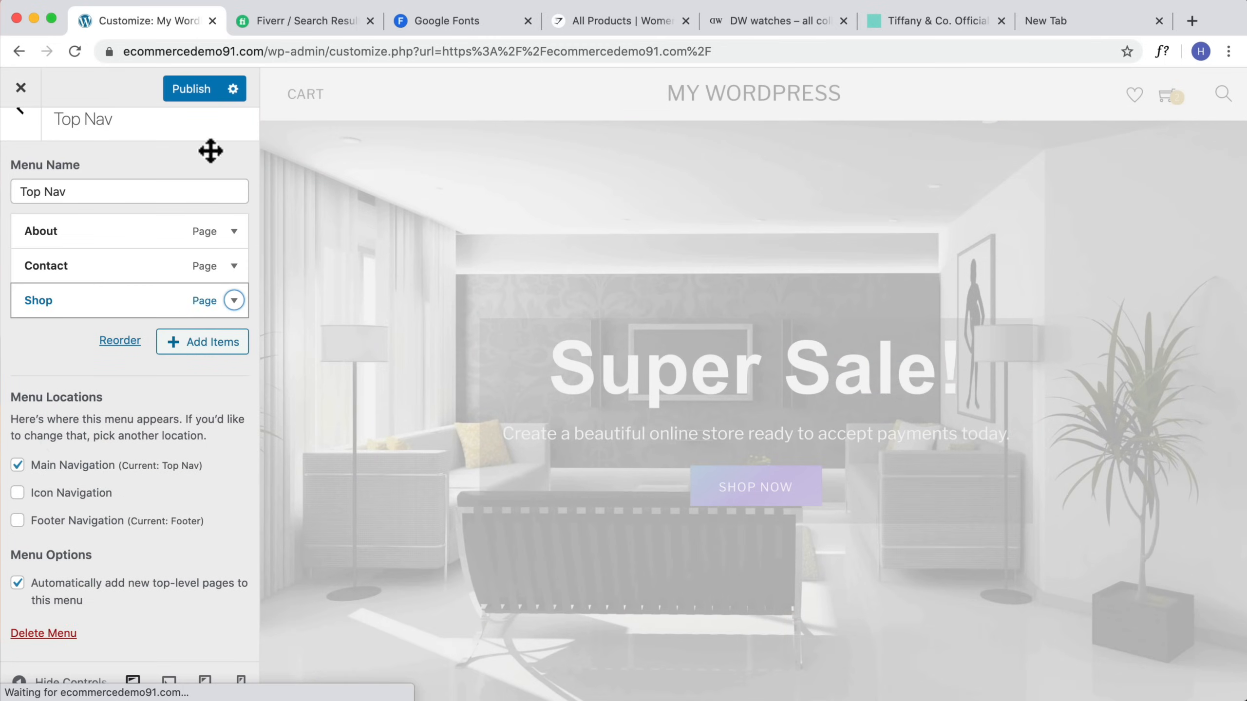
left_click(191, 89)
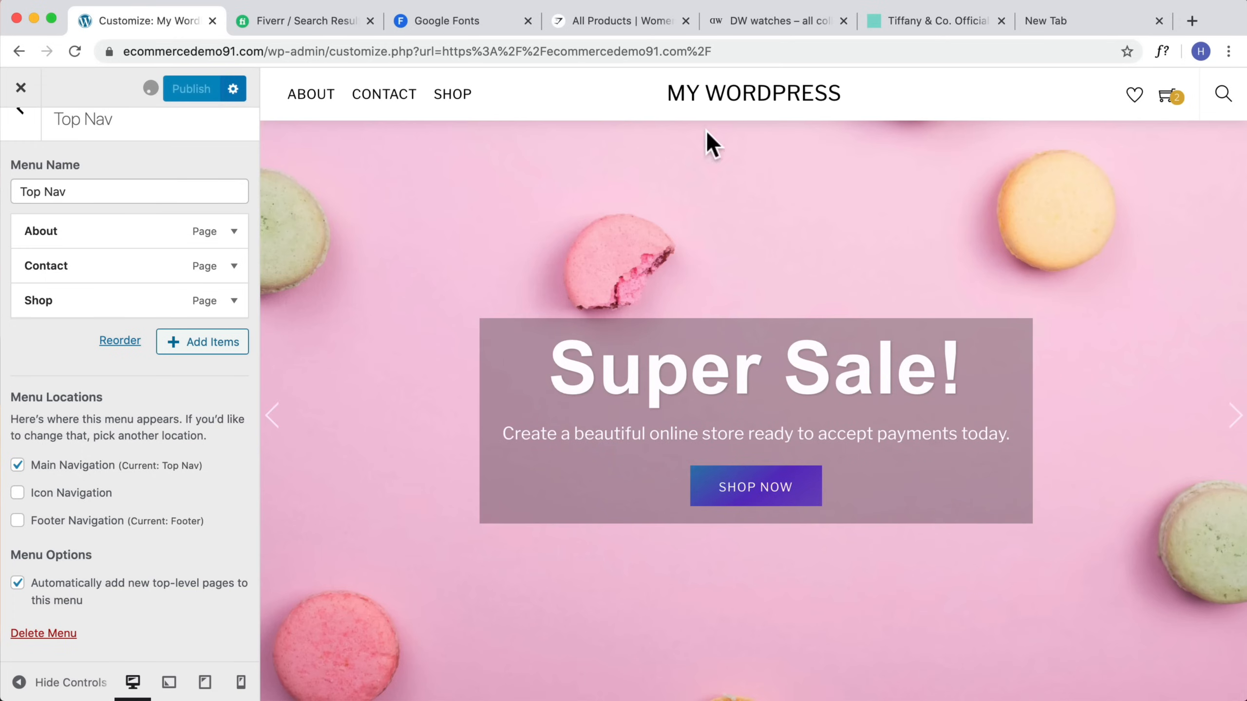
Step: Preview the homepage header in mobile and desktop views and publish the customizer
left_click(1228, 52)
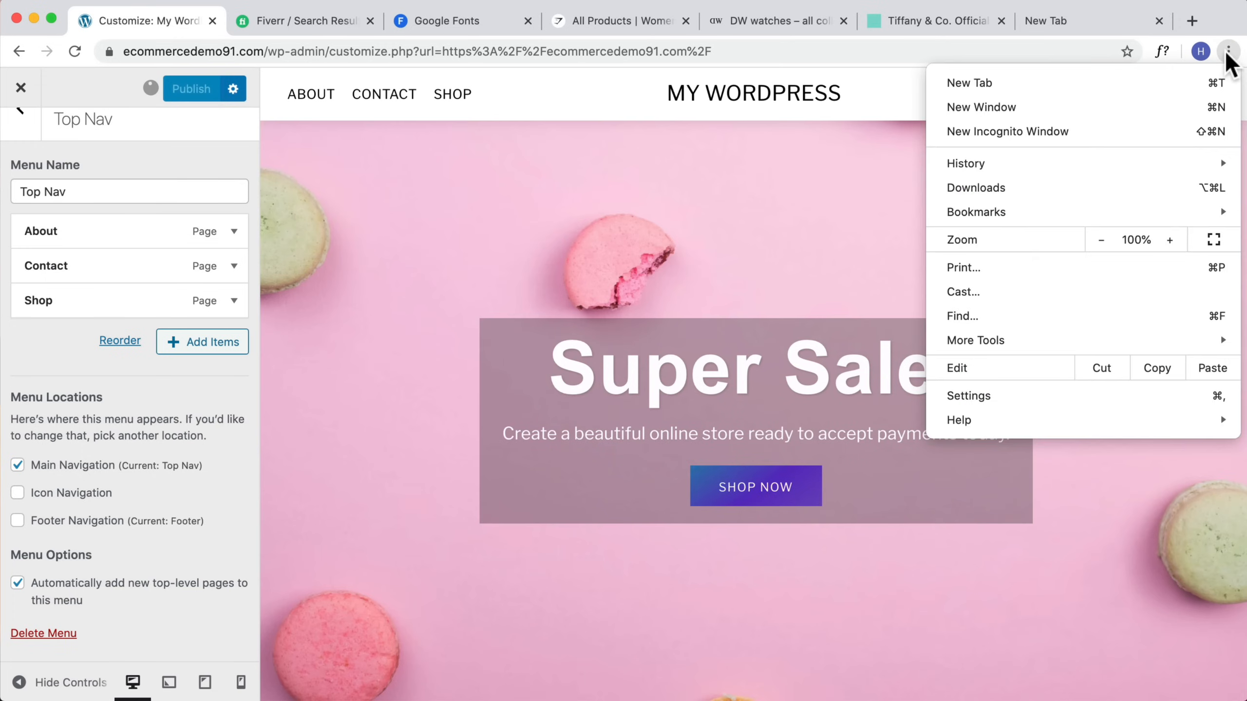
left_click(1101, 239)
left_click(778, 116)
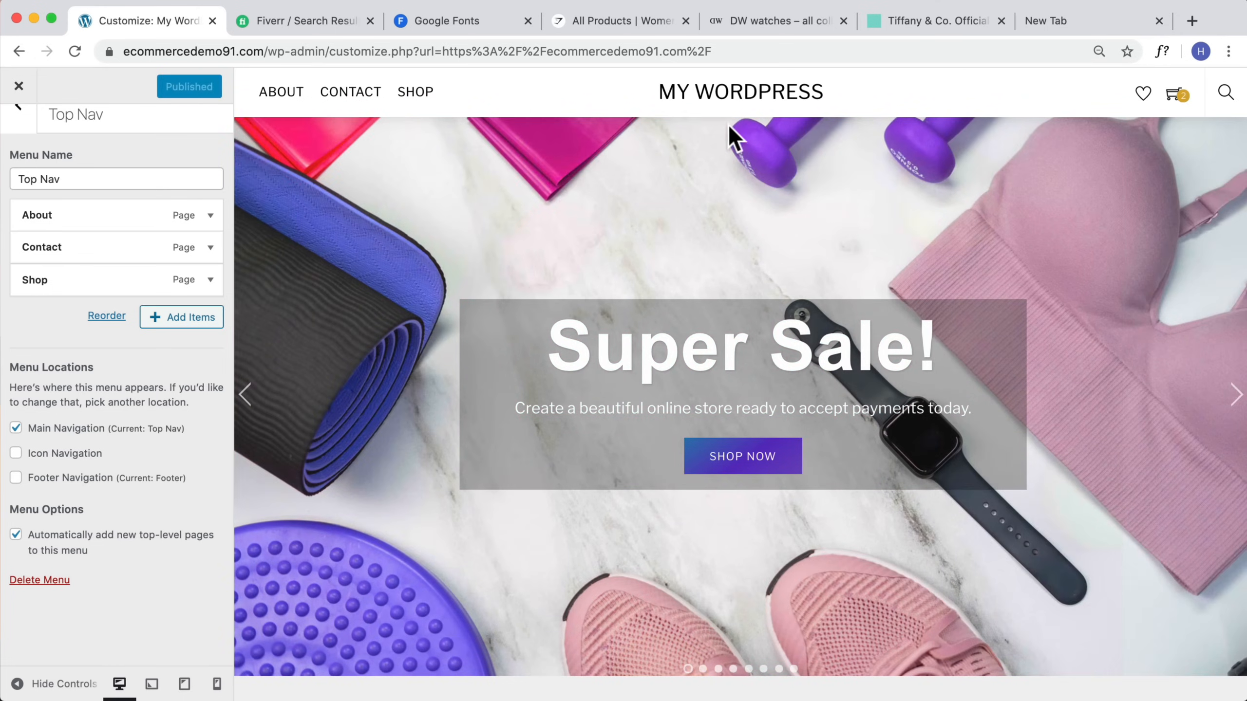
left_click(217, 685)
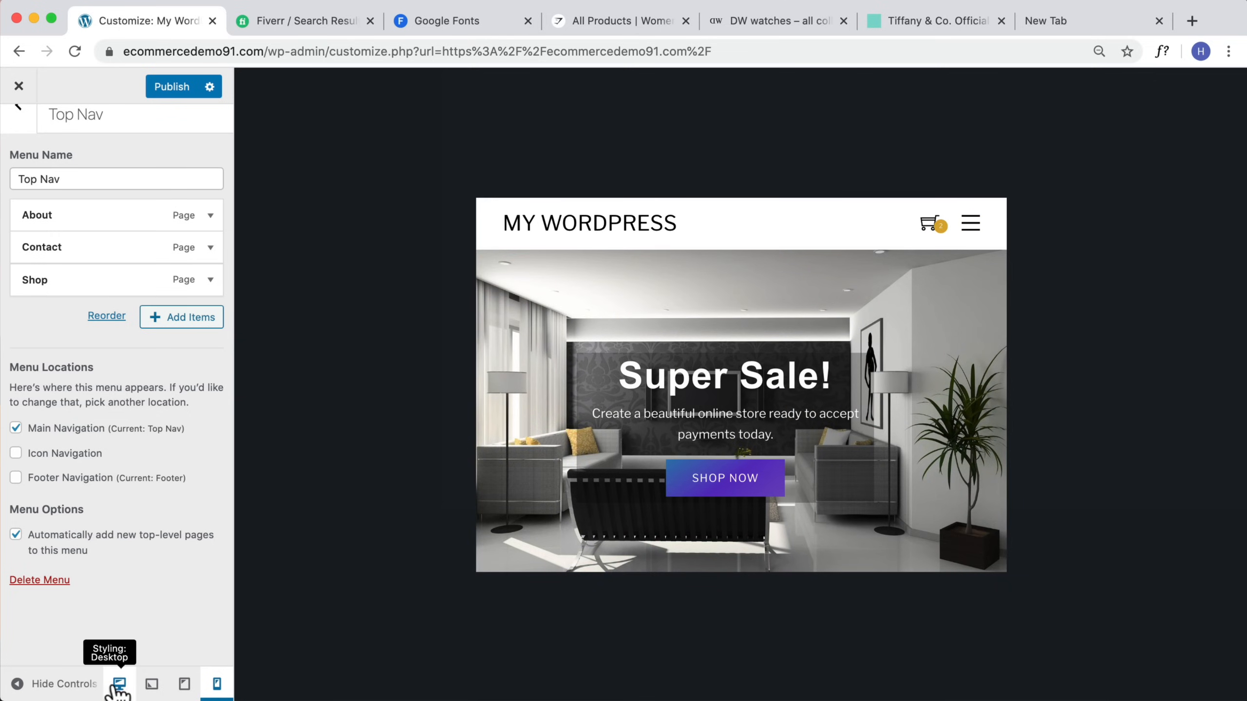
left_click(120, 684)
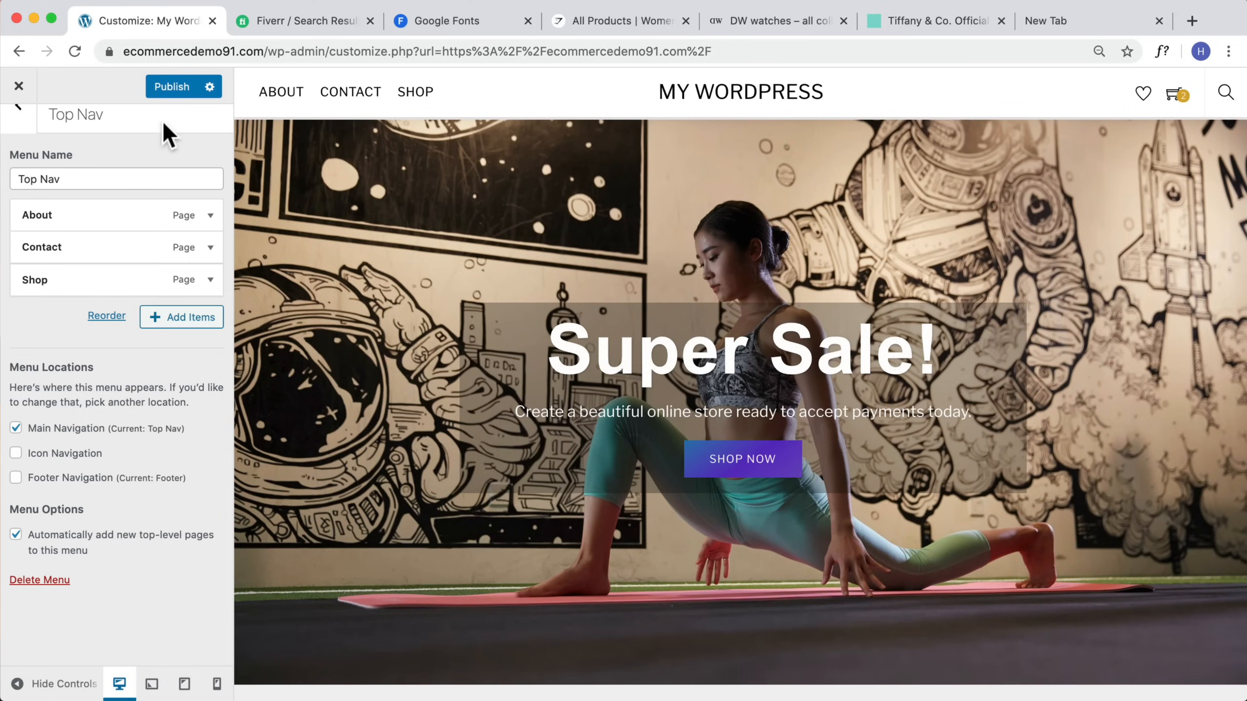
left_click(170, 87)
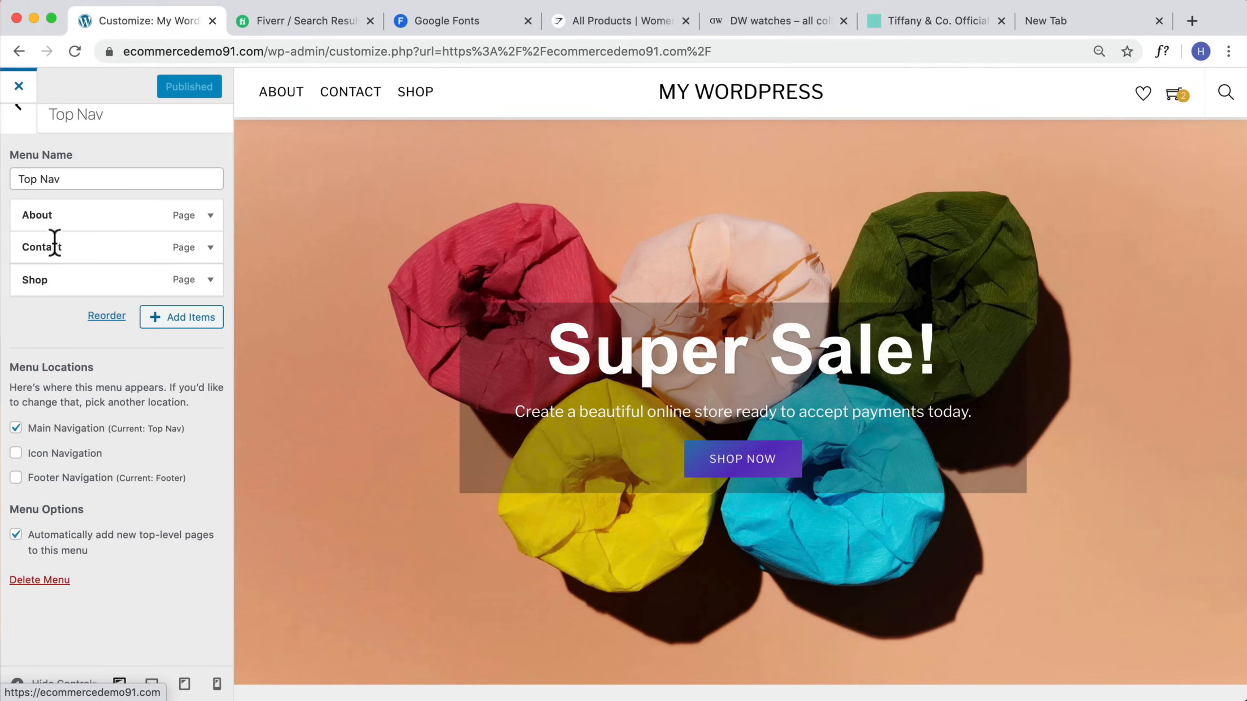
Step: Leave the customizer and create a new menu named Icon Nav on the admin Menus page
left_click(18, 86)
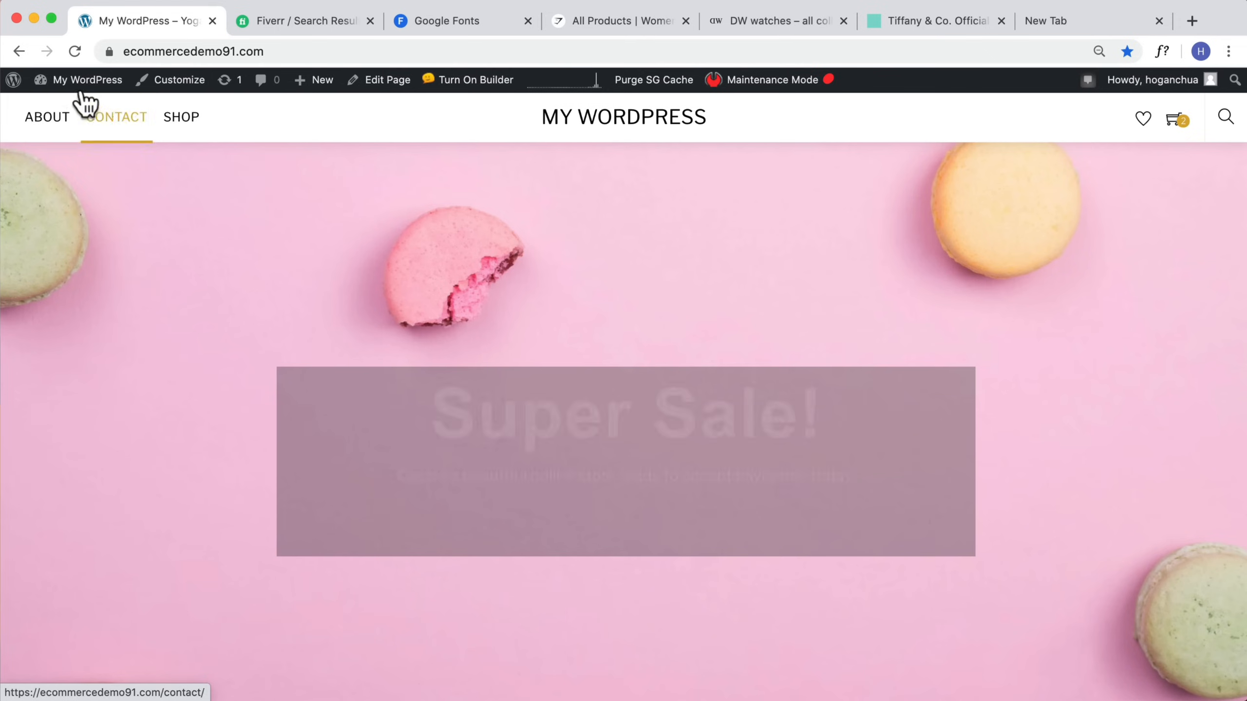
mouse_move(81, 89)
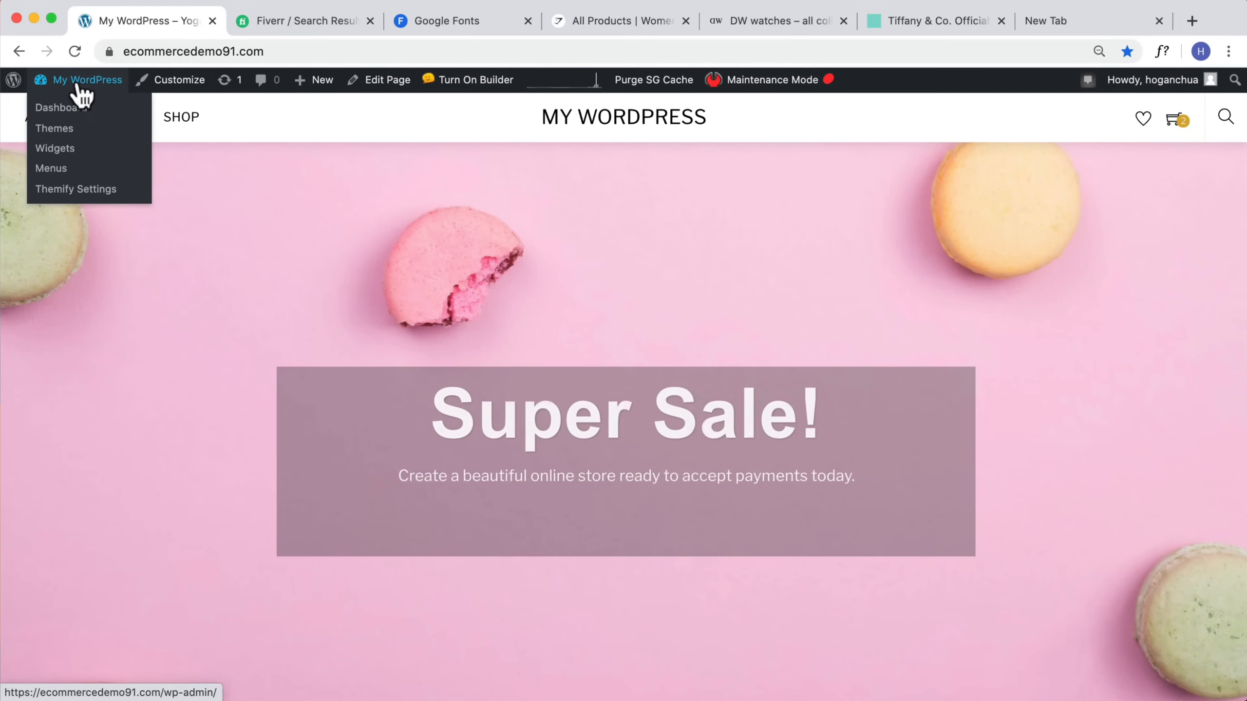
left_click(51, 169)
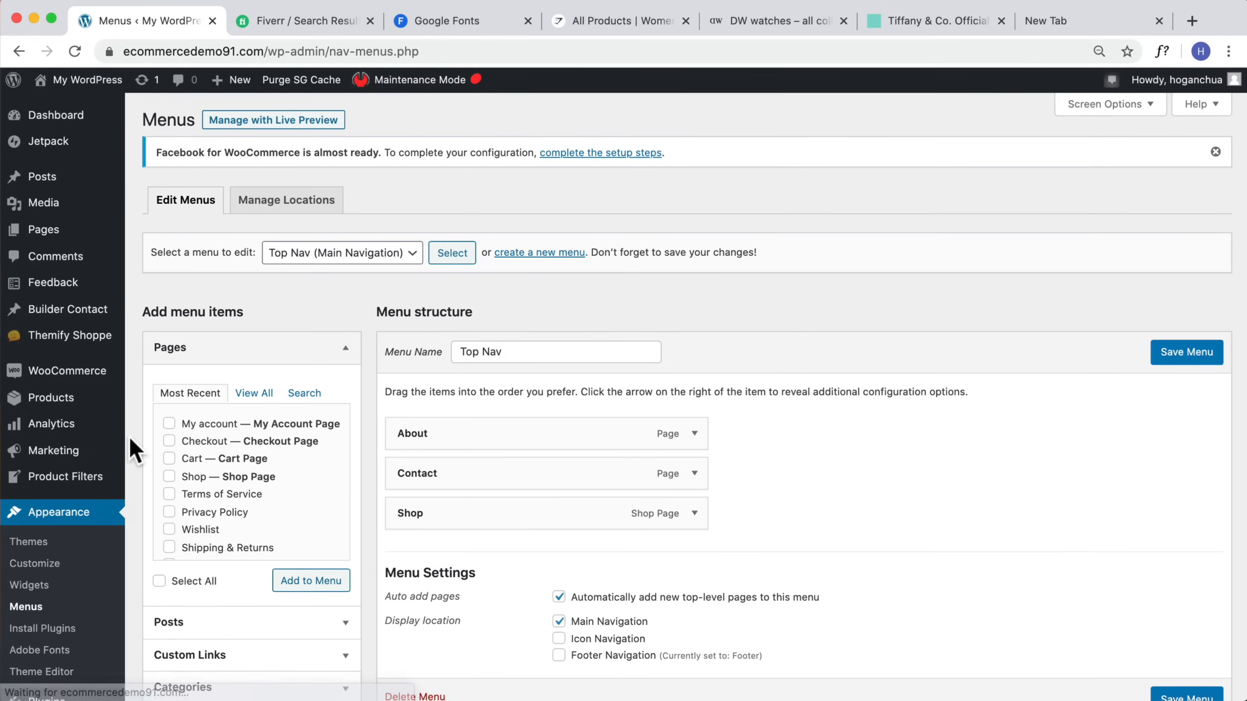
scroll(98, 469, "down", 1)
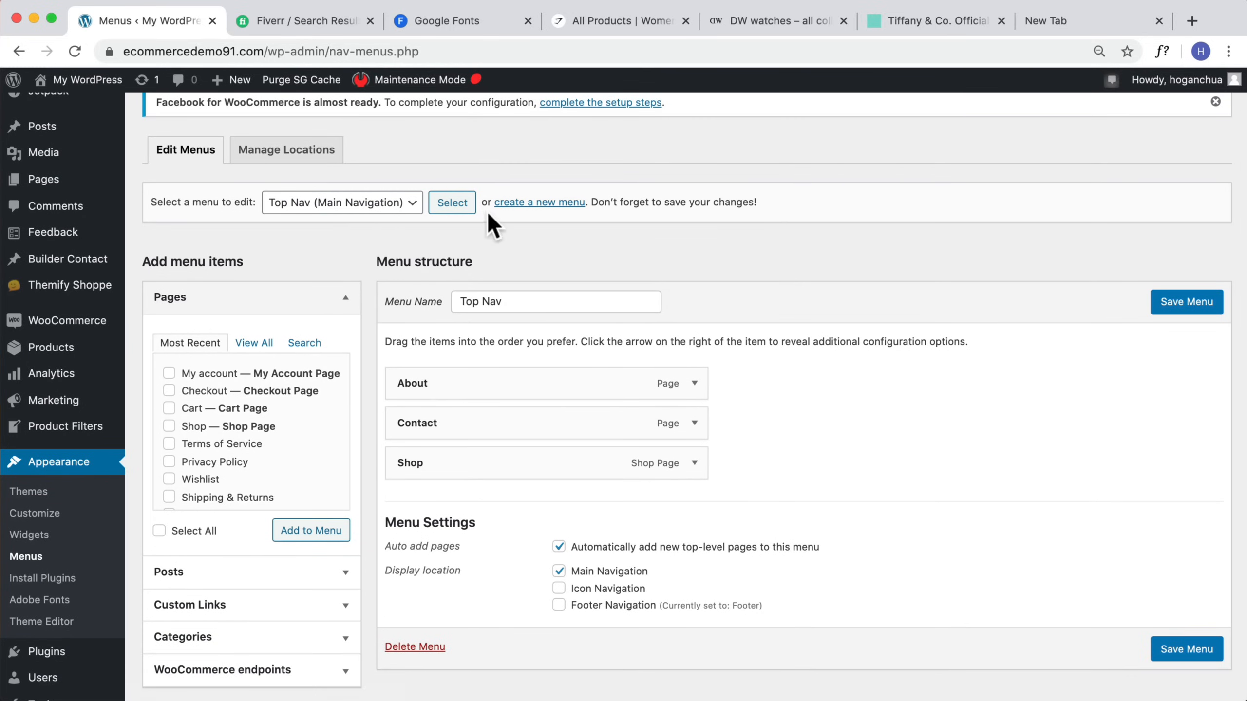
left_click(545, 202)
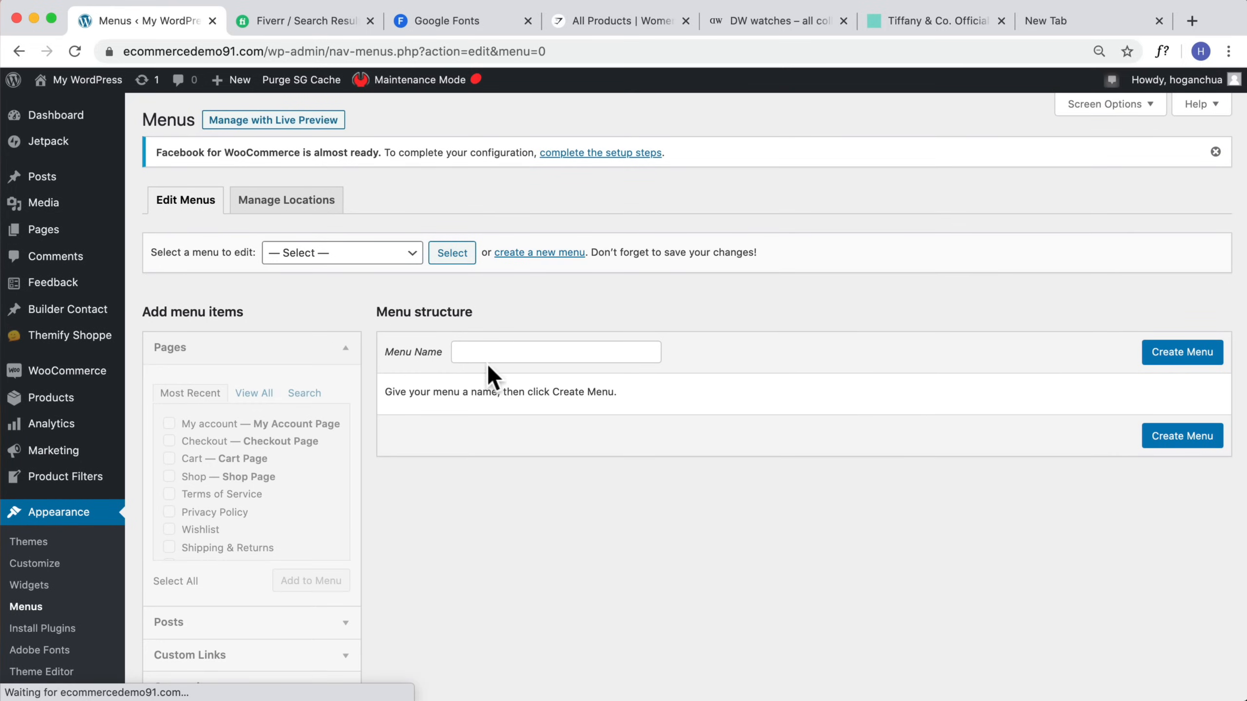
left_click(493, 353)
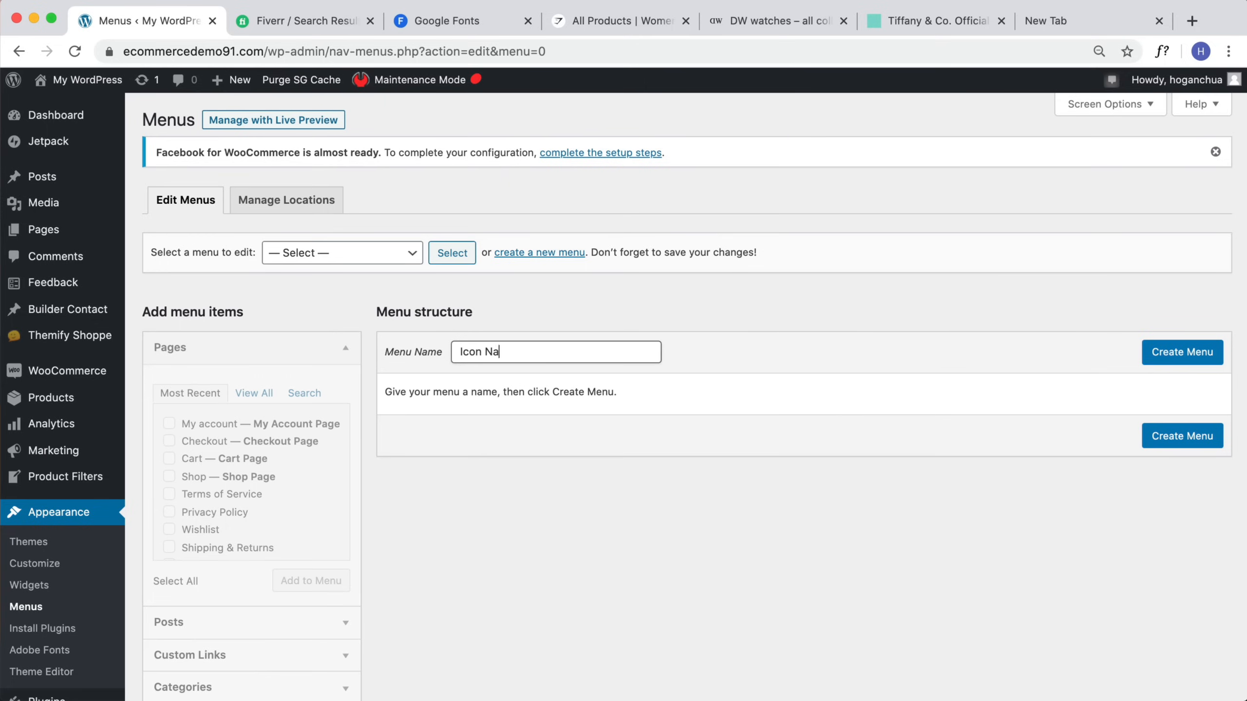
left_click(1202, 359)
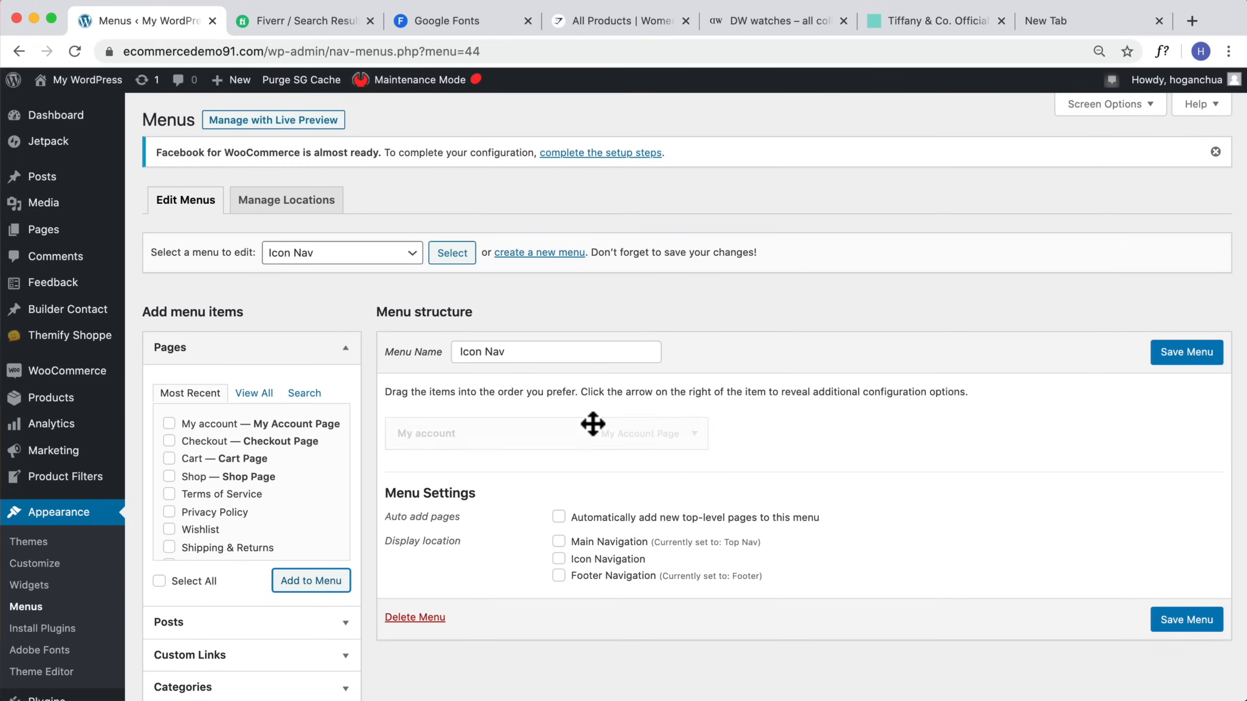
Step: Assign the user icon to Icon Nav's My account item and save the menu
left_click(695, 433)
scroll(540, 457, "down", 3)
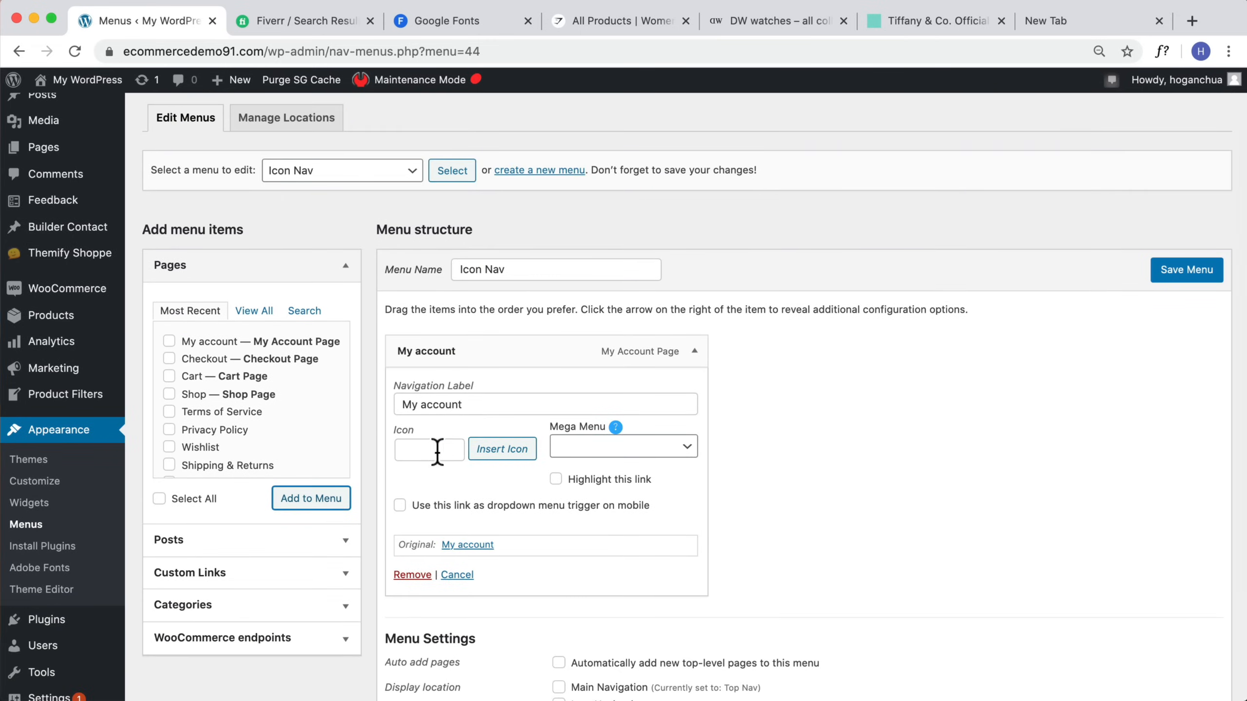
left_click(500, 449)
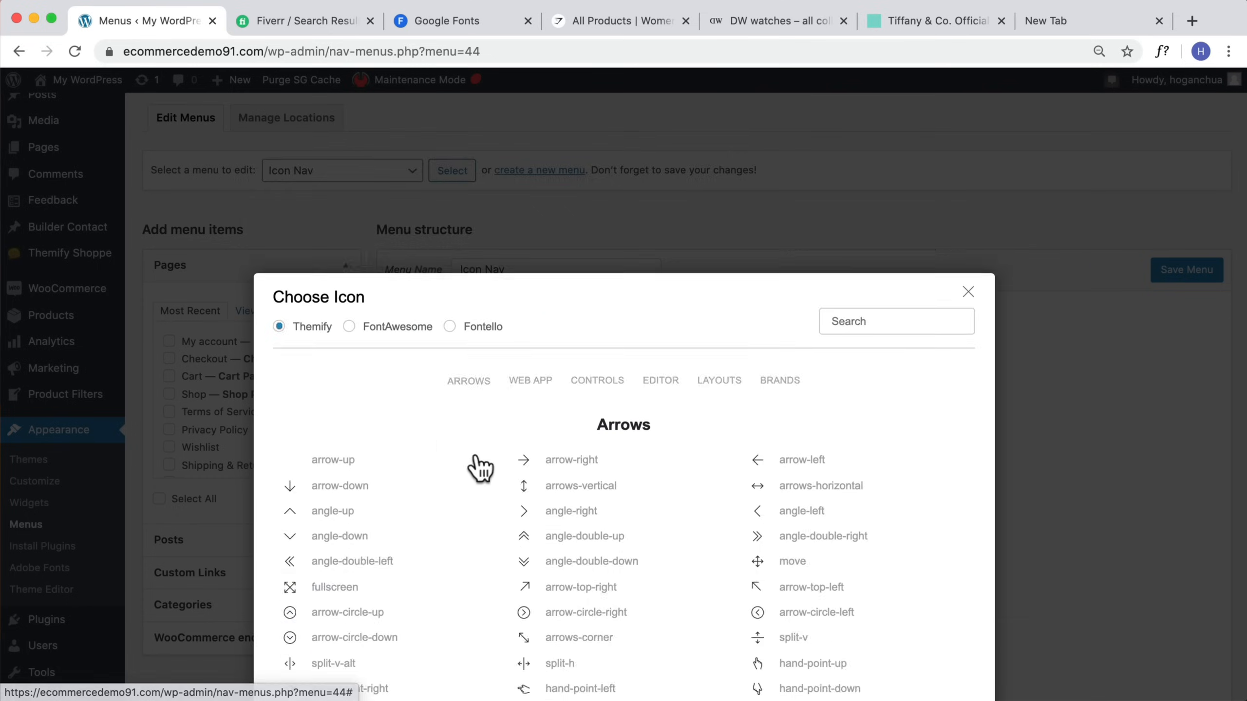
scroll(755, 396, "down", 10)
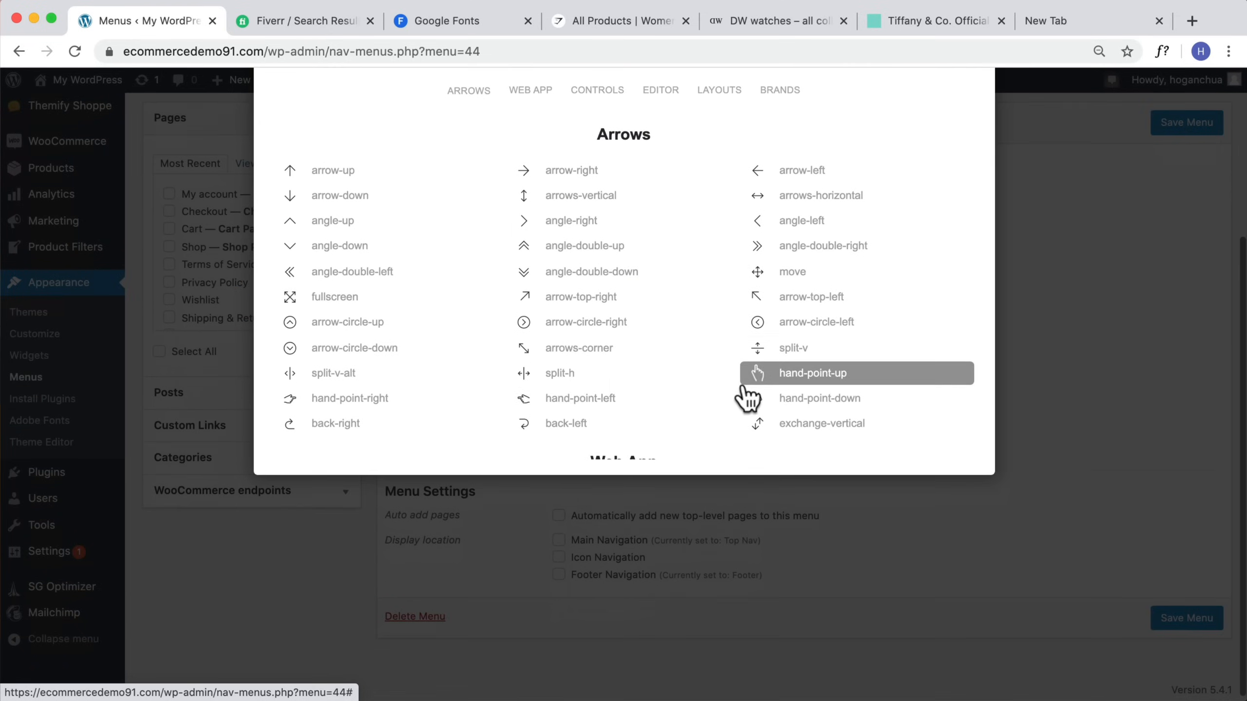
left_click(785, 363)
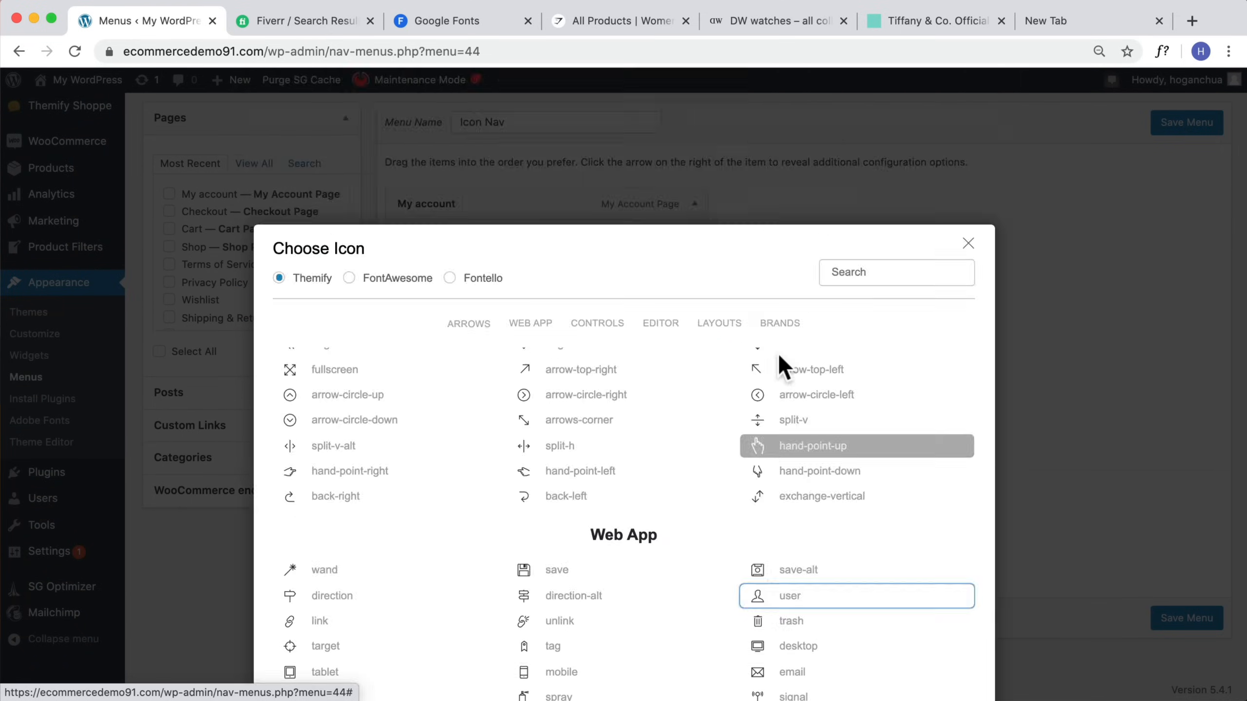
scroll(450, 308, "up", 3)
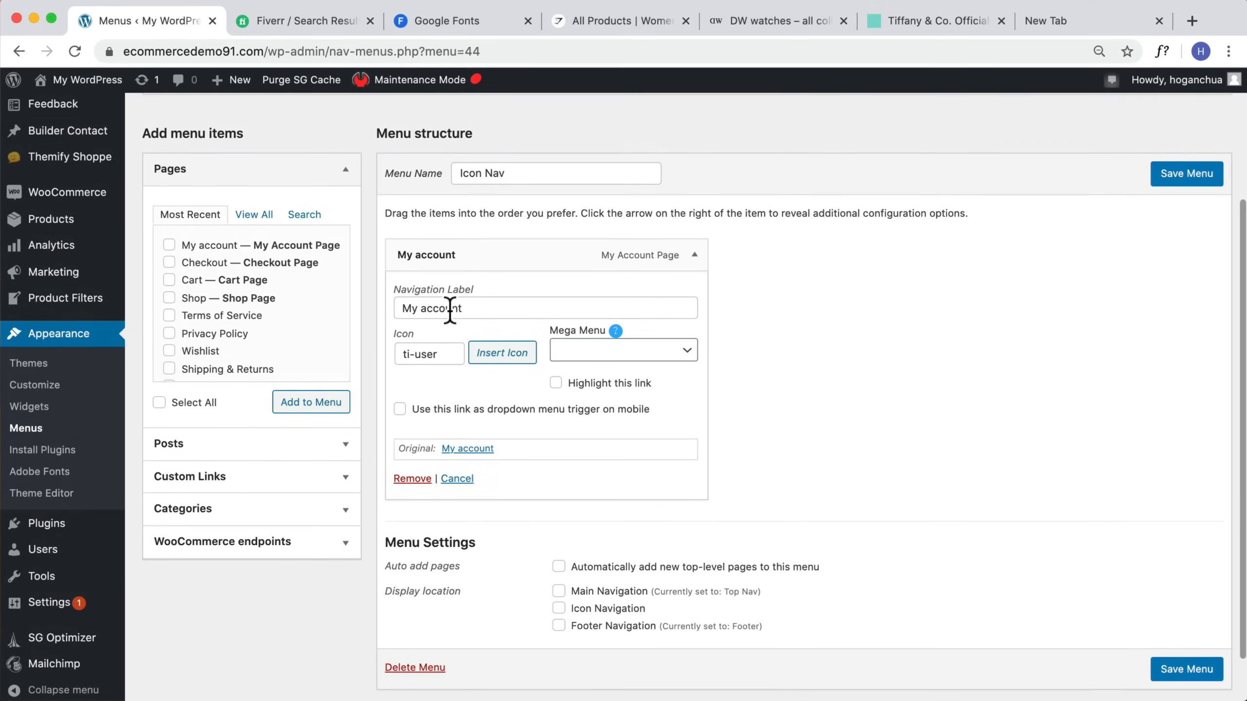
left_click(1183, 230)
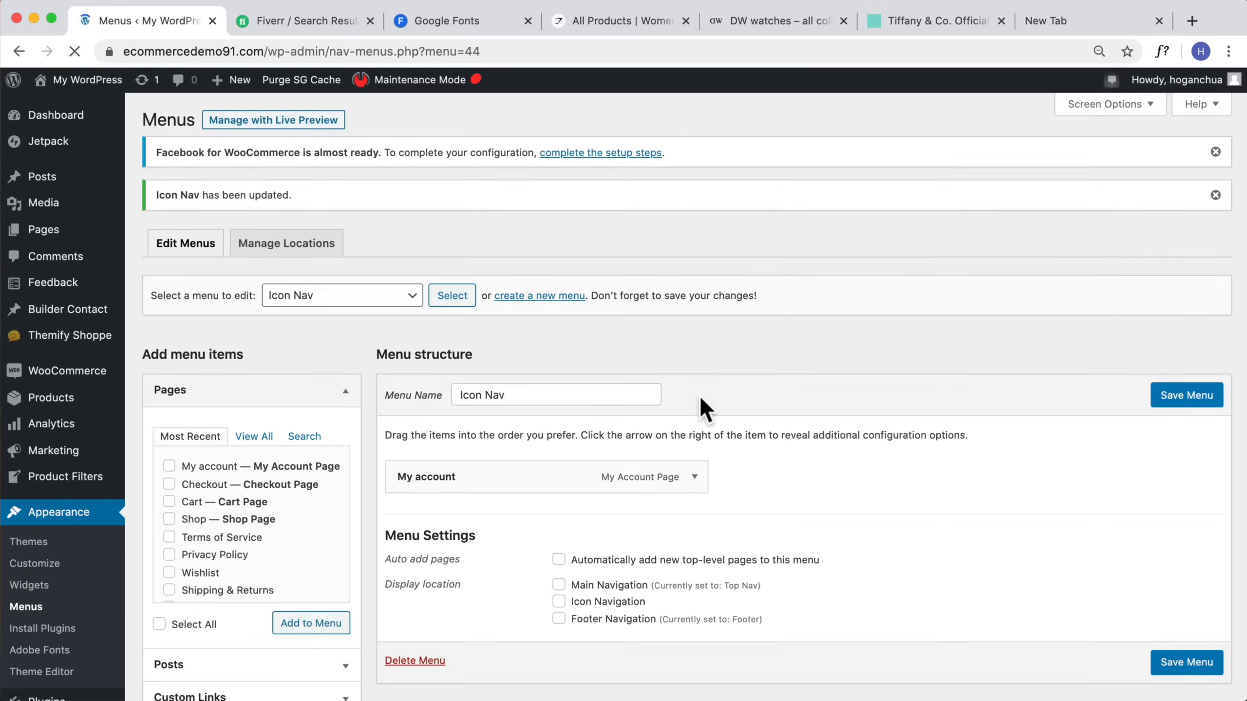
Step: Set Icon Nav's display location to Icon Navigation and save the menu
scroll(652, 422, "down", 3)
left_click(558, 481)
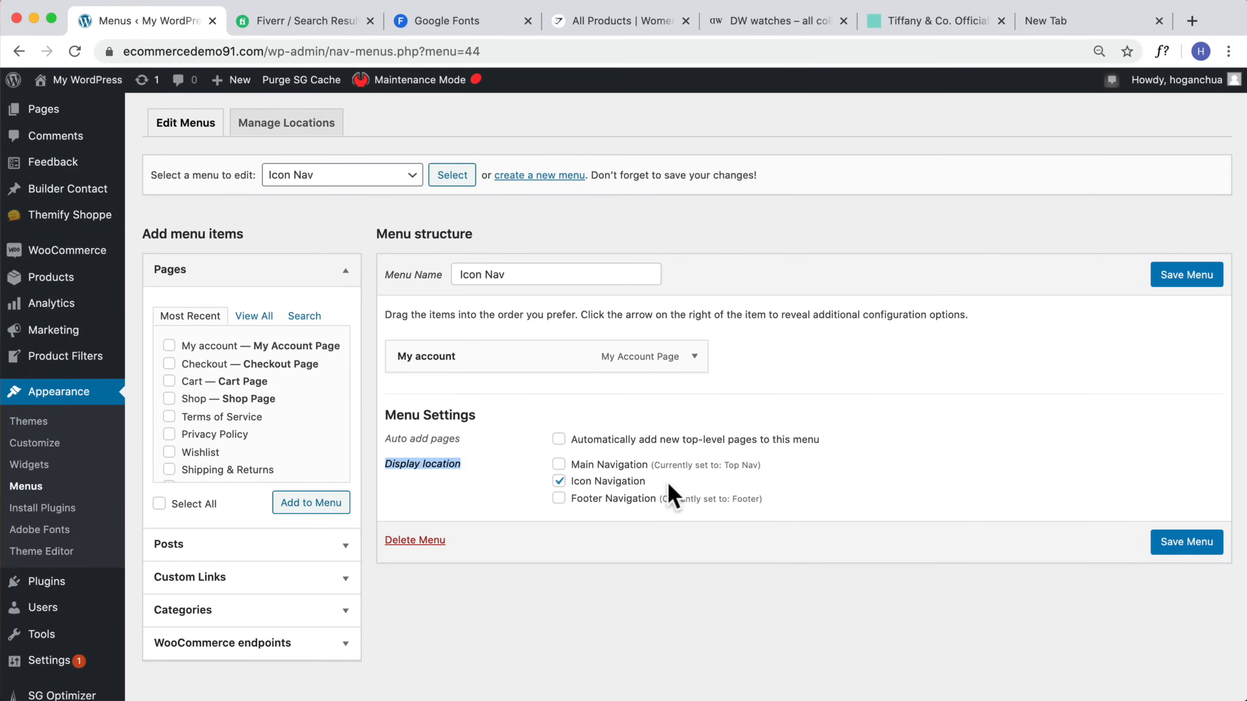
left_click(1190, 544)
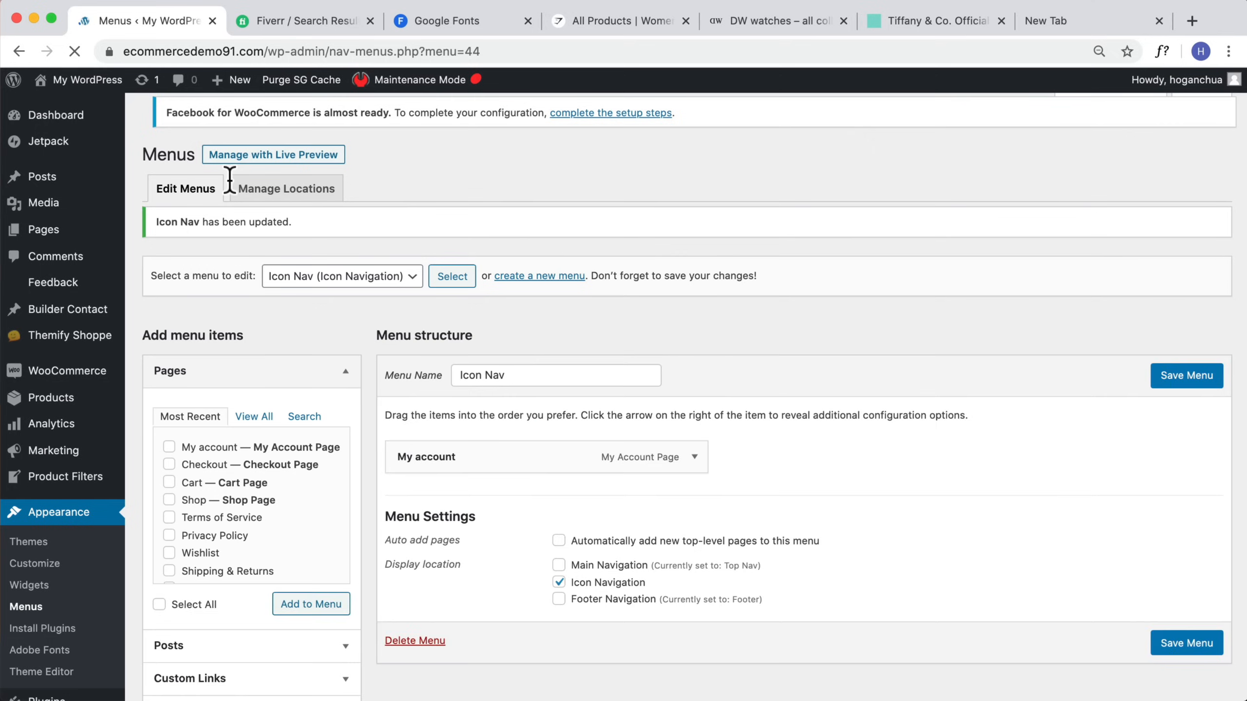
Step: Open the Customizer from the live site and scroll through the homepage preview to review its sections
mouse_move(74, 81)
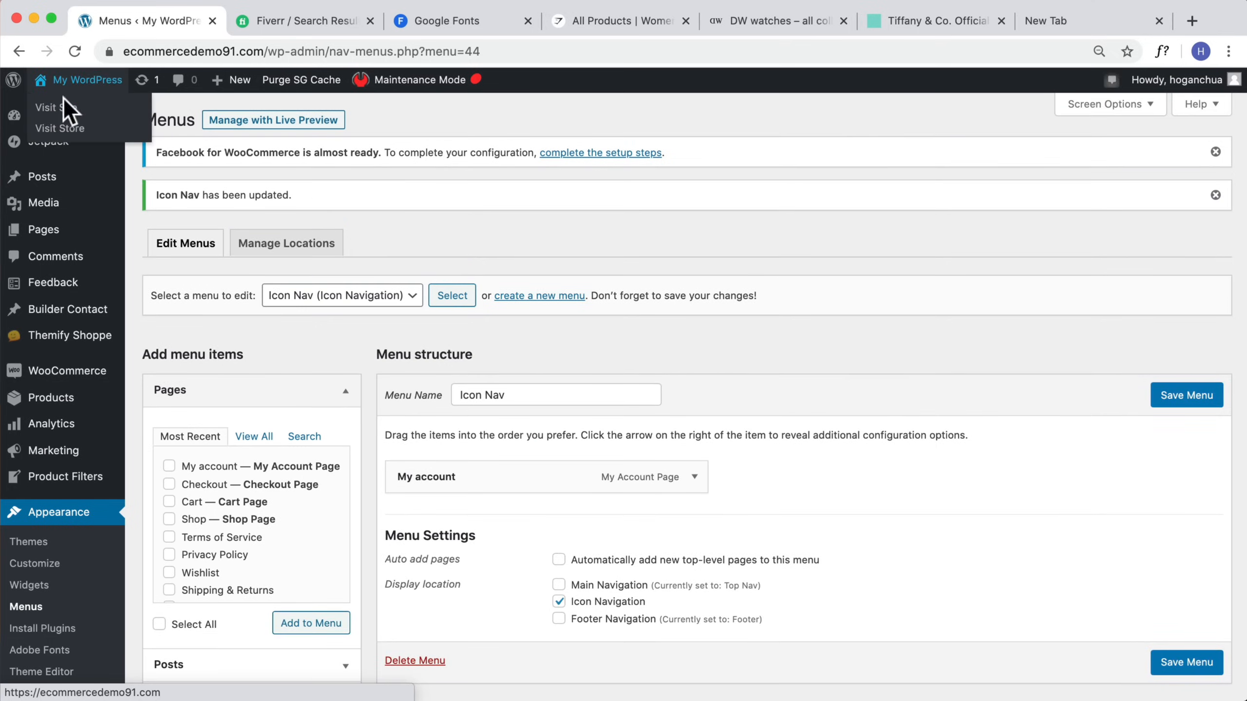
left_click(58, 108)
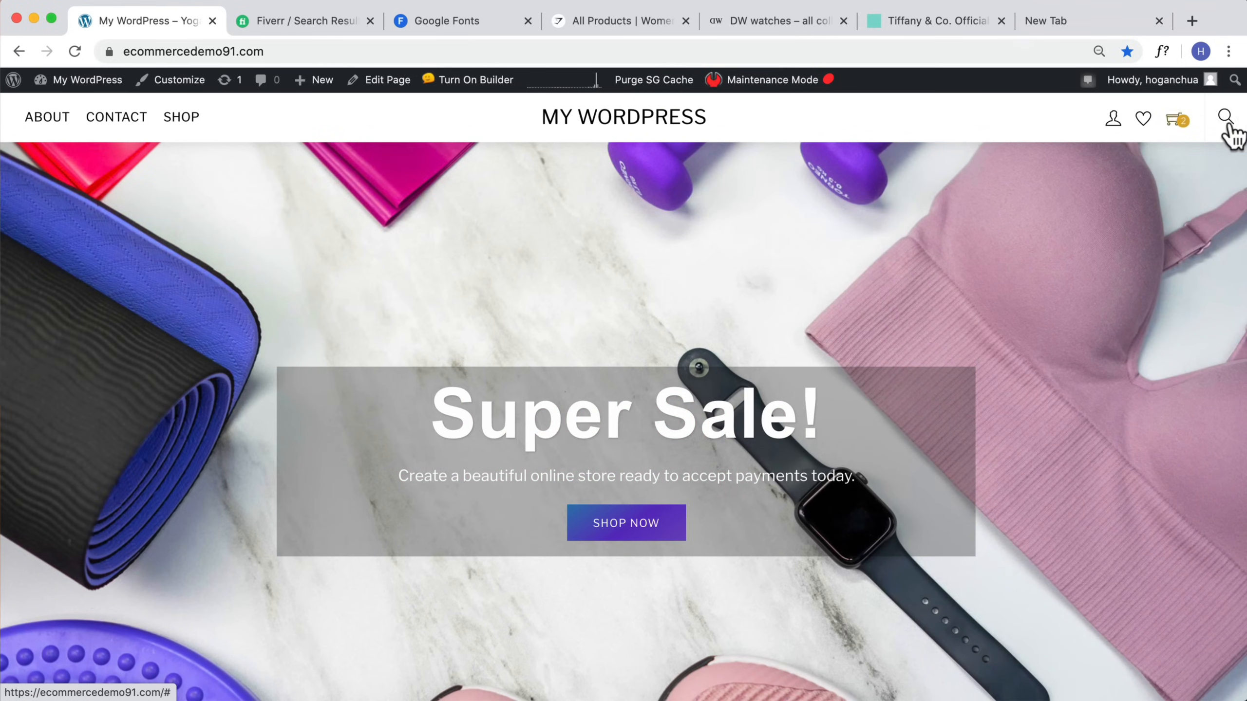
left_click(183, 80)
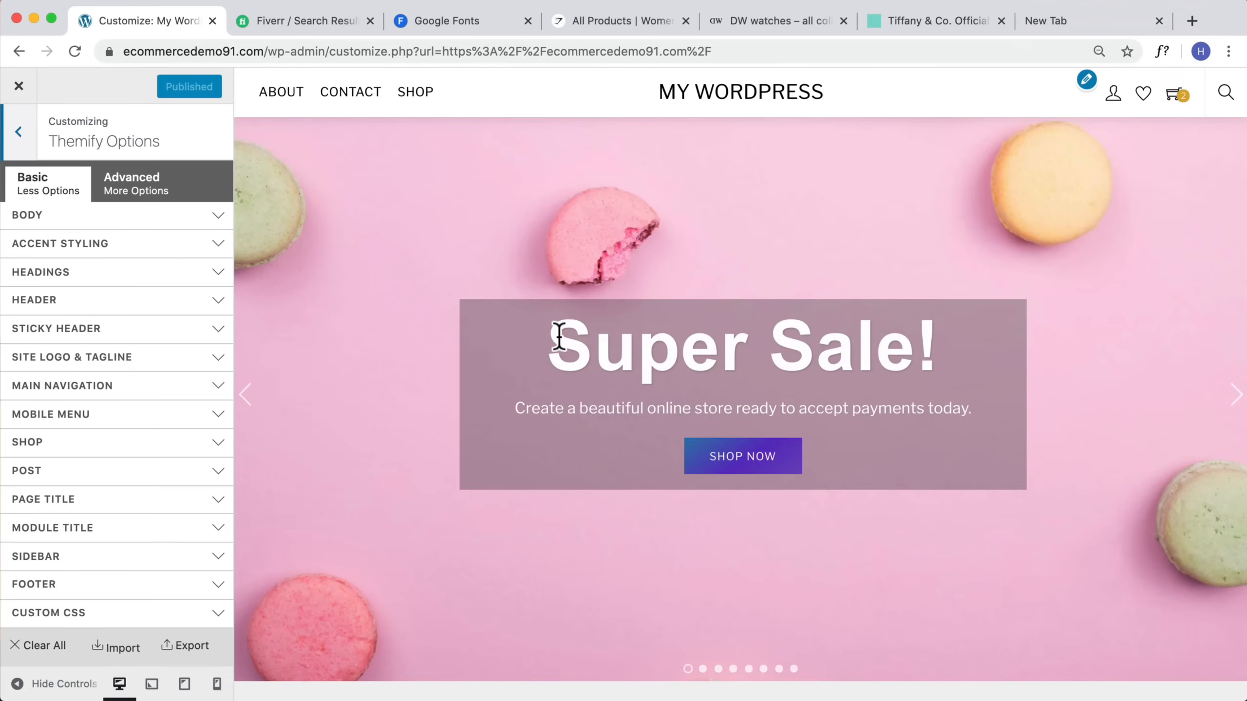
scroll(559, 338, "down", 20)
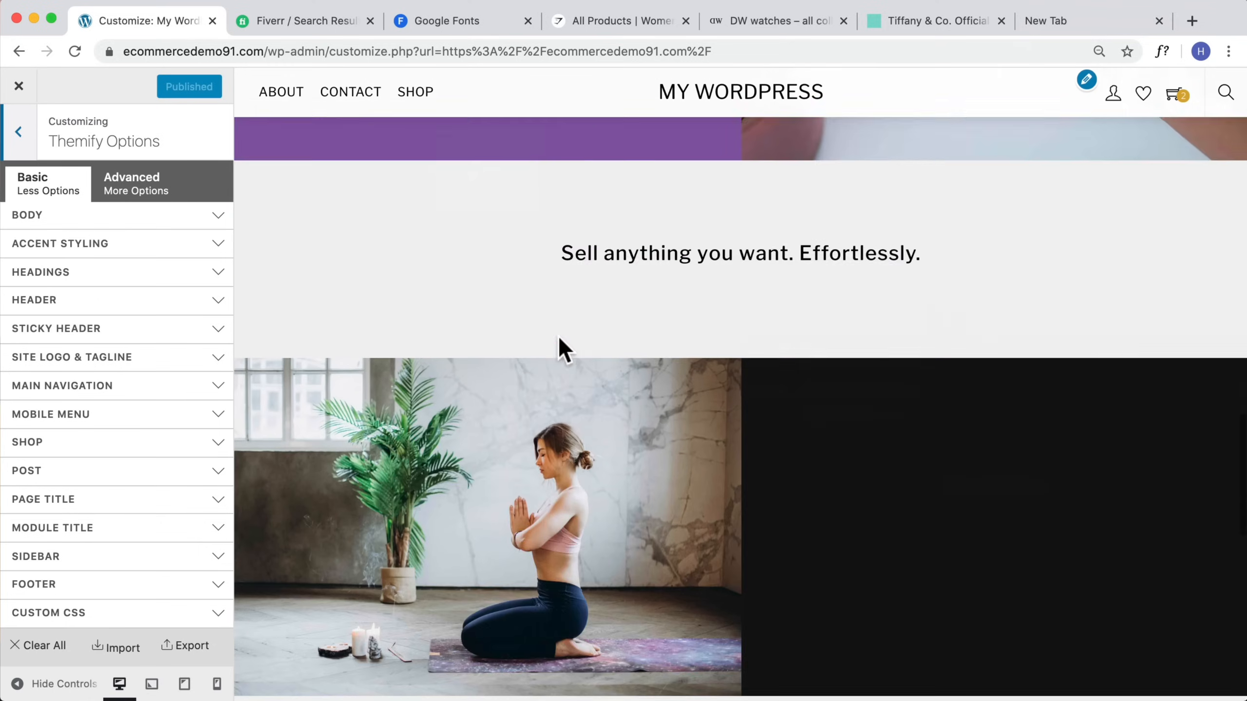
scroll(559, 334, "down", 10)
scroll(520, 221, "up", 11)
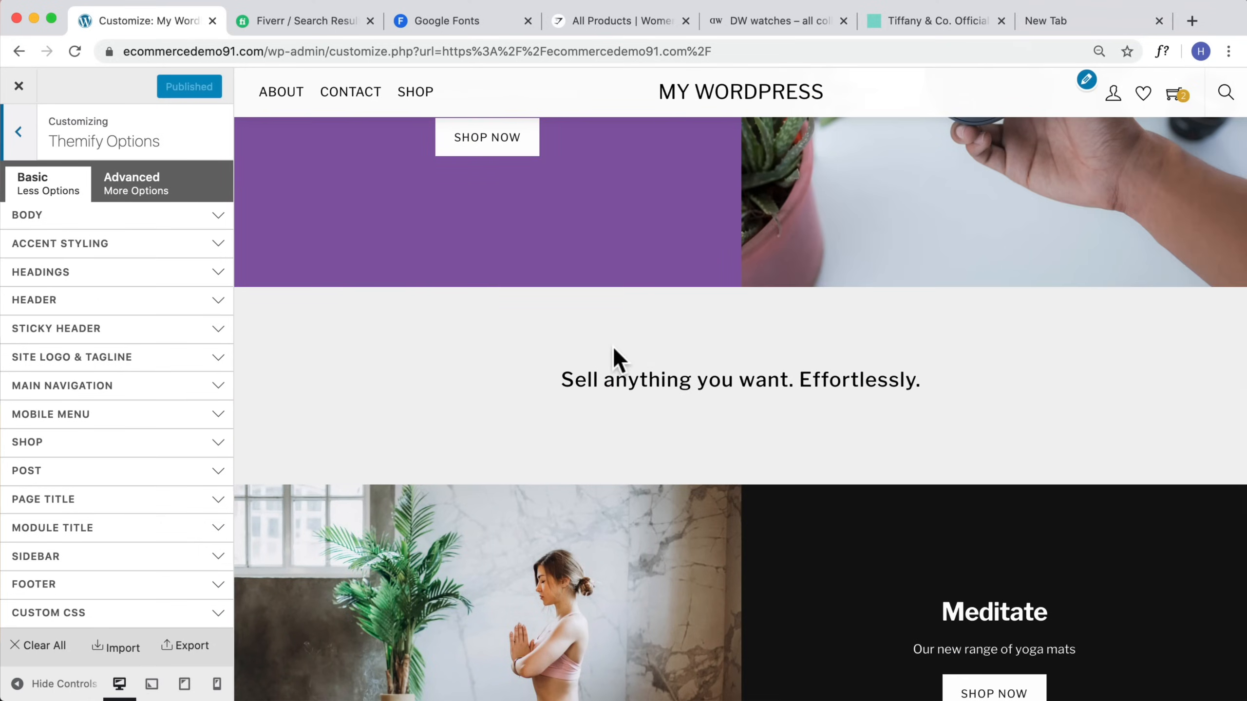
scroll(614, 350, "down", 1)
scroll(645, 364, "up", 6)
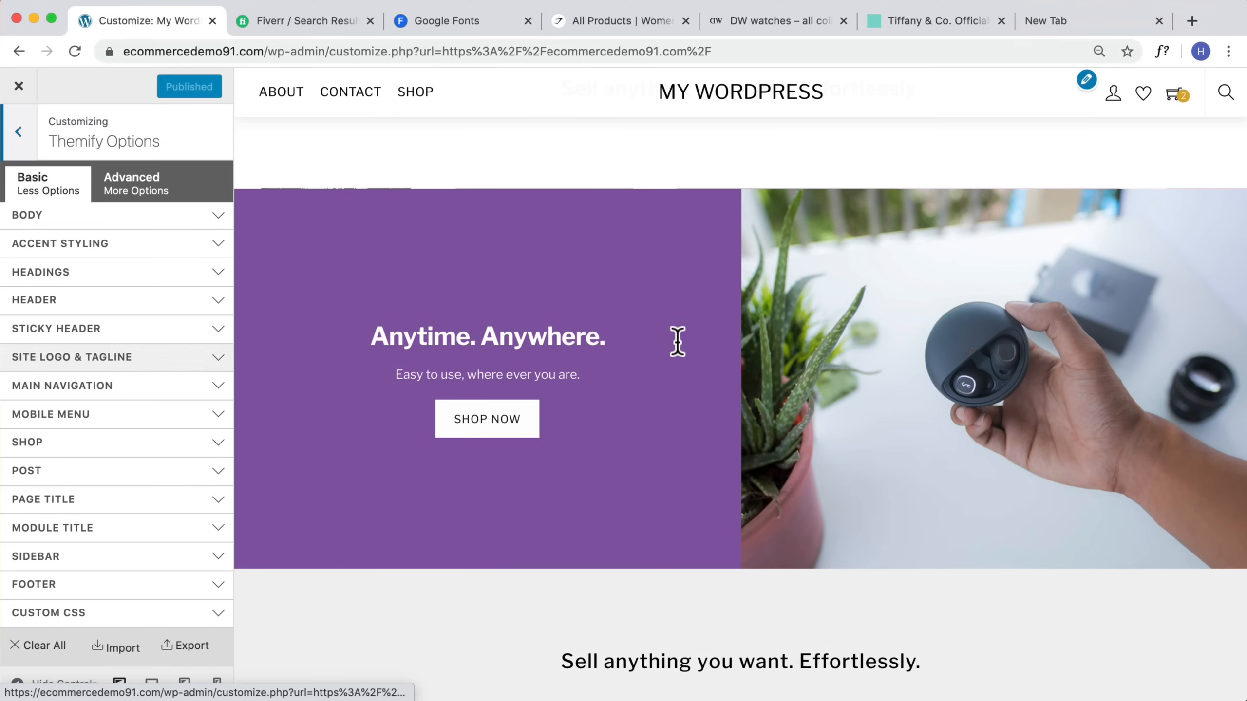
scroll(701, 354, "down", 15)
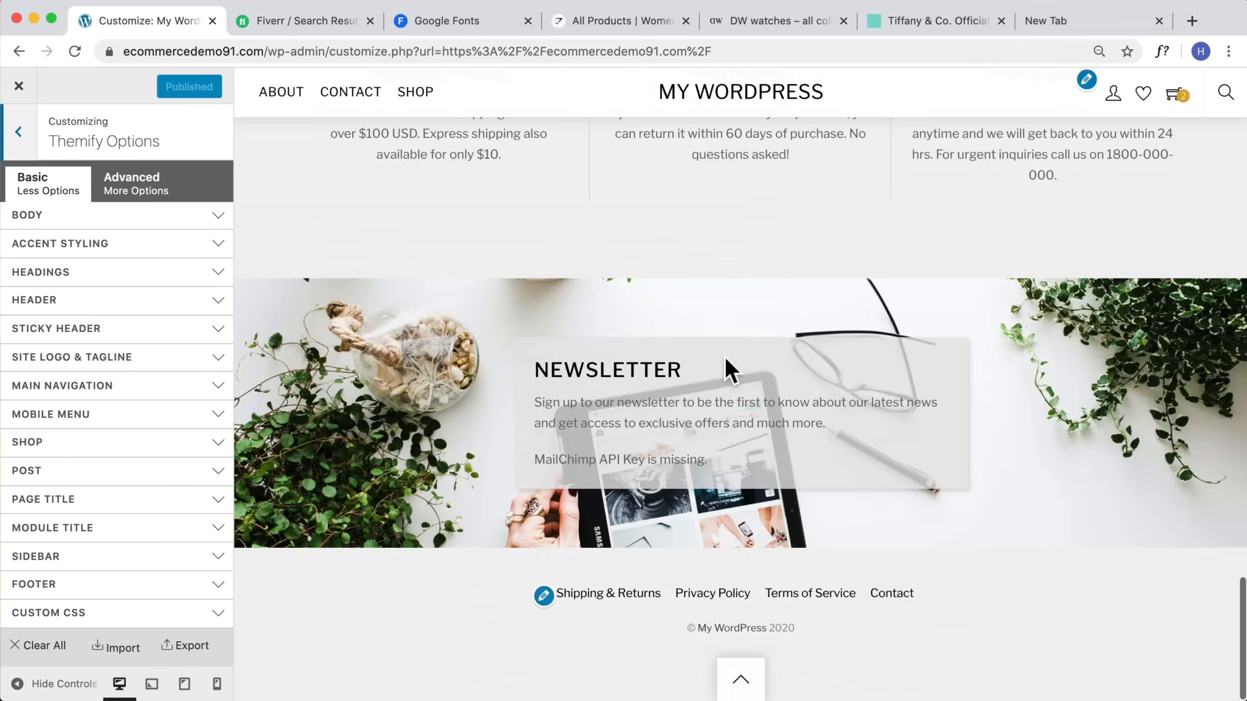
scroll(724, 356, "up", 20)
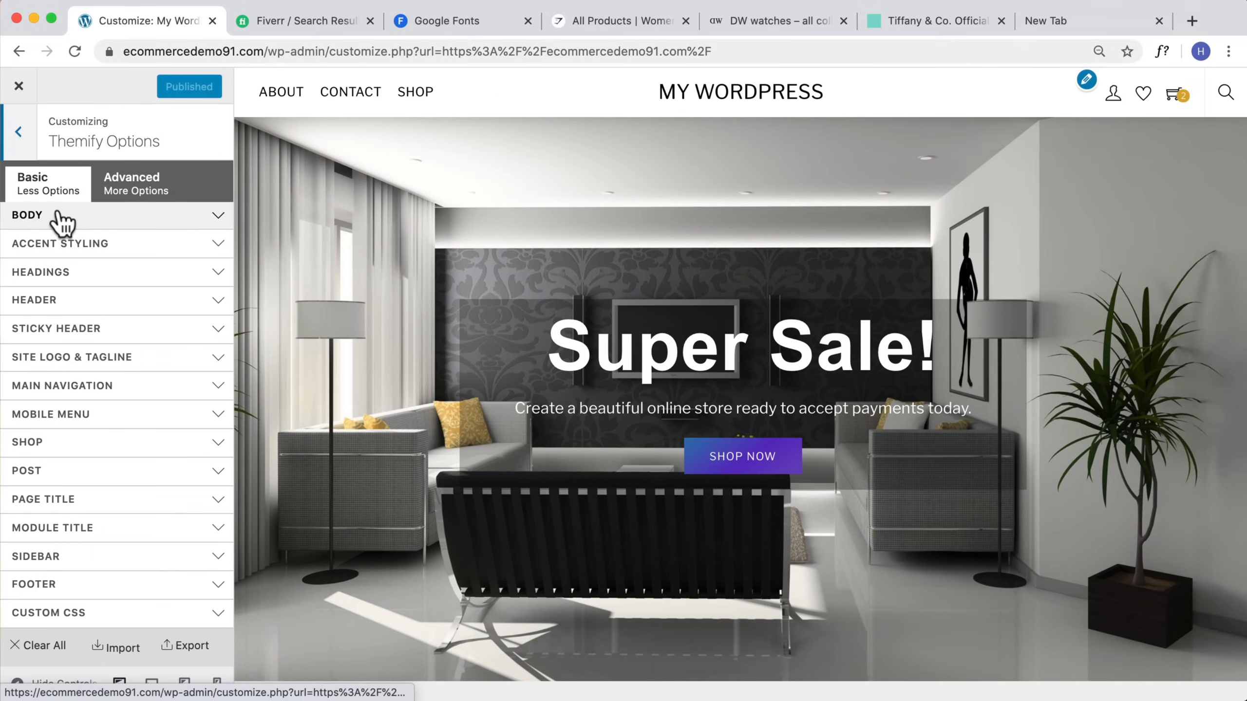
Step: Open the Body Font settings under Body and set the body font to Advent Pro
left_click(62, 220)
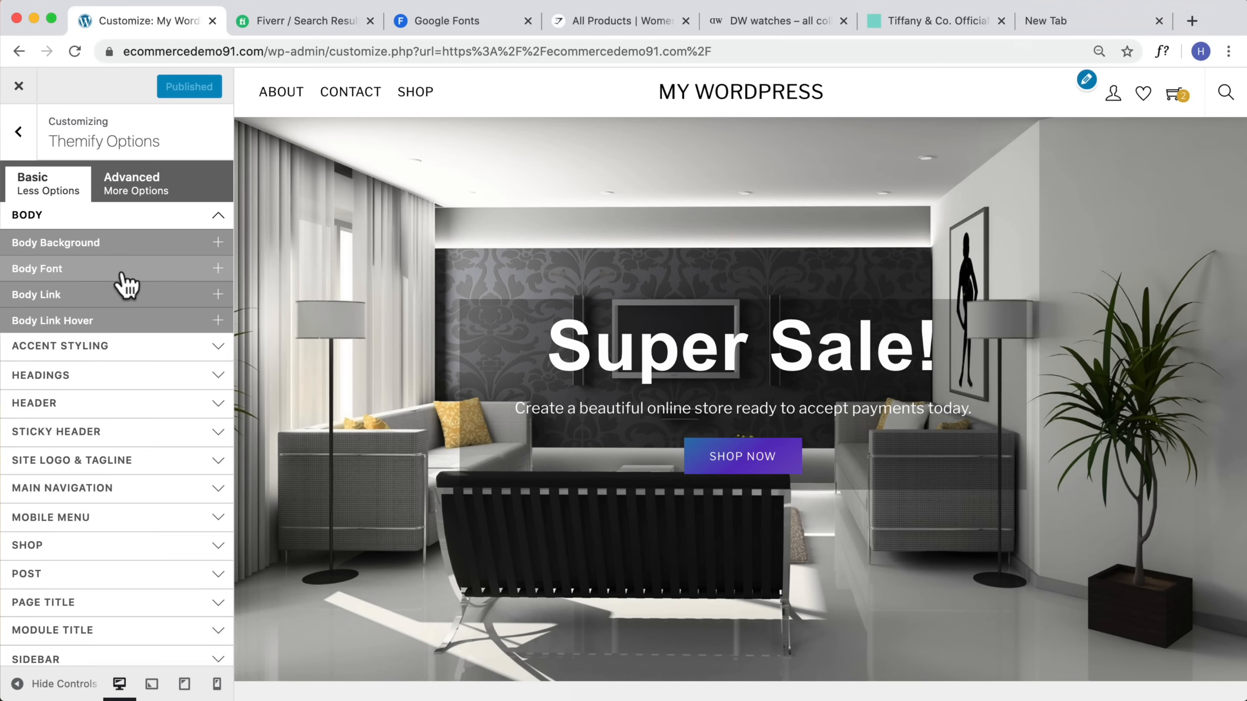
left_click(118, 269)
left_click(183, 293)
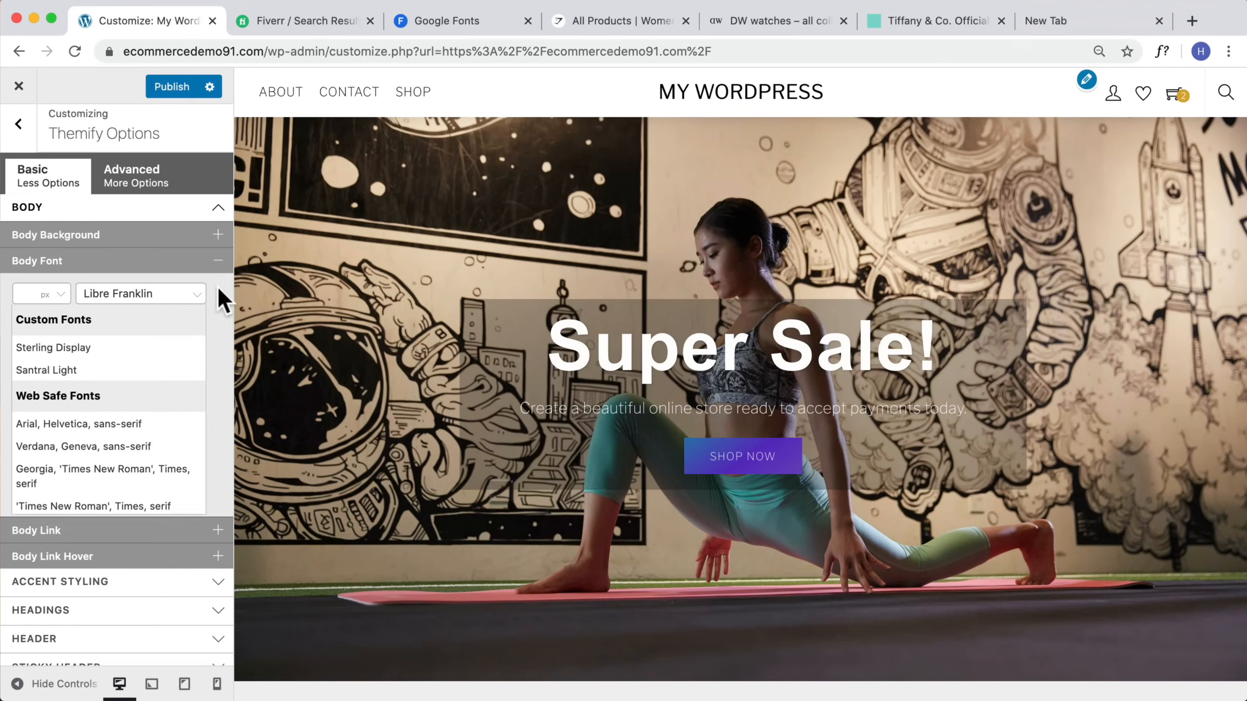
left_click(194, 294)
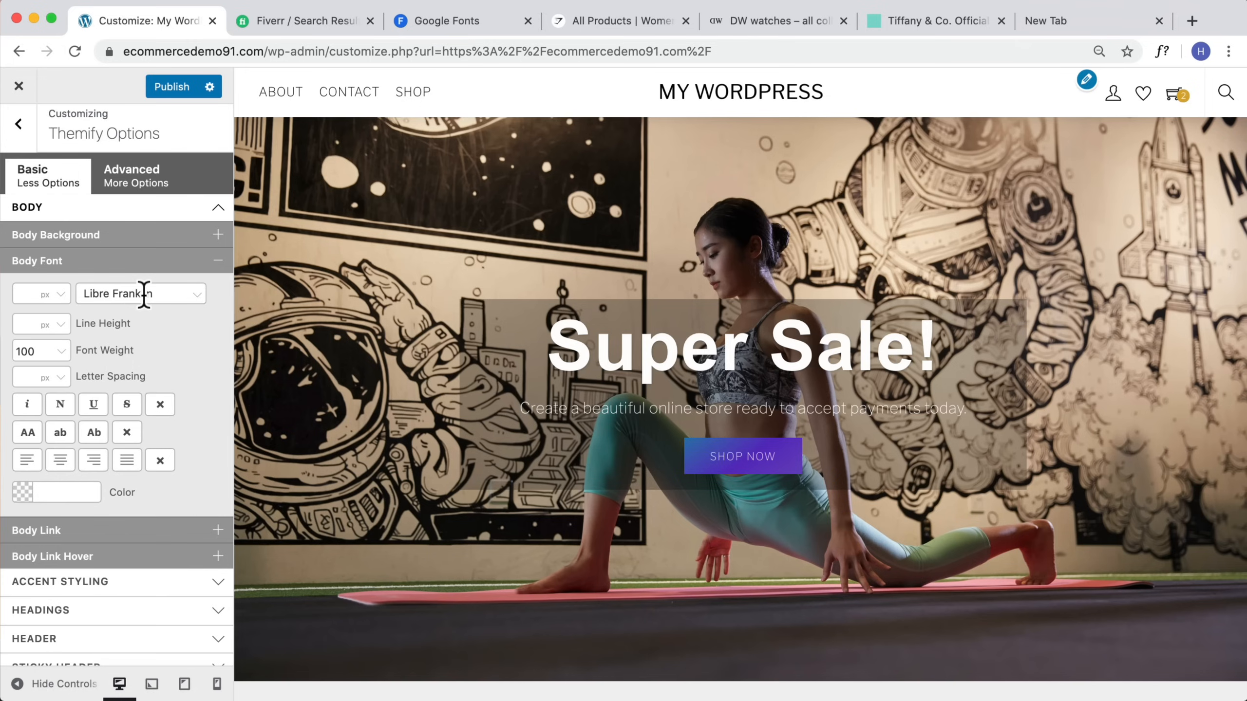
left_click_drag(154, 294, 74, 290)
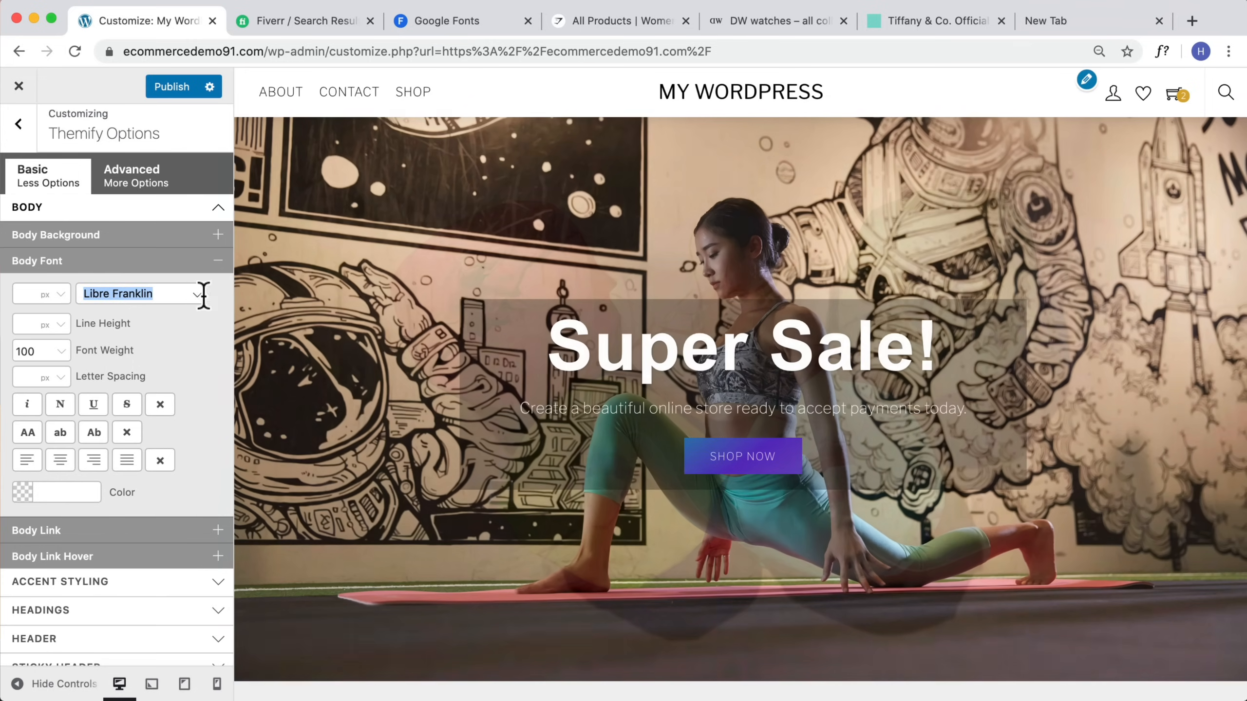
left_click(197, 295)
scroll(114, 398, "down", 5)
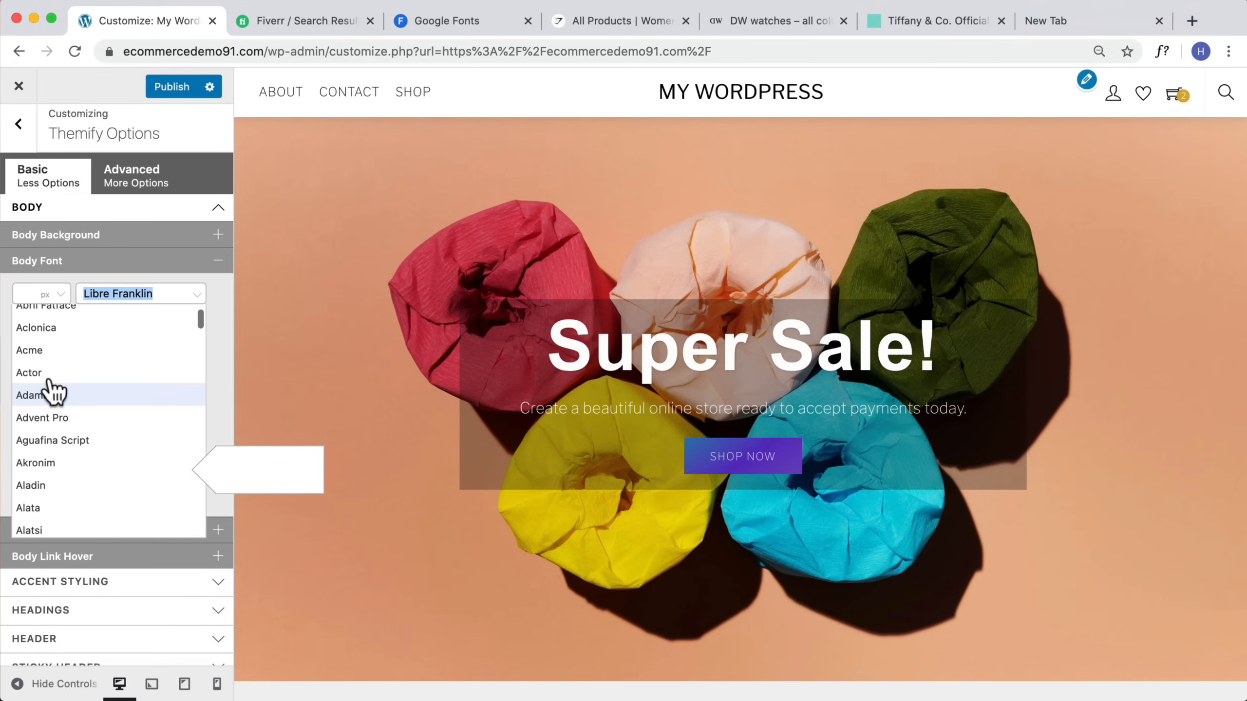
scroll(50, 378, "down", 1)
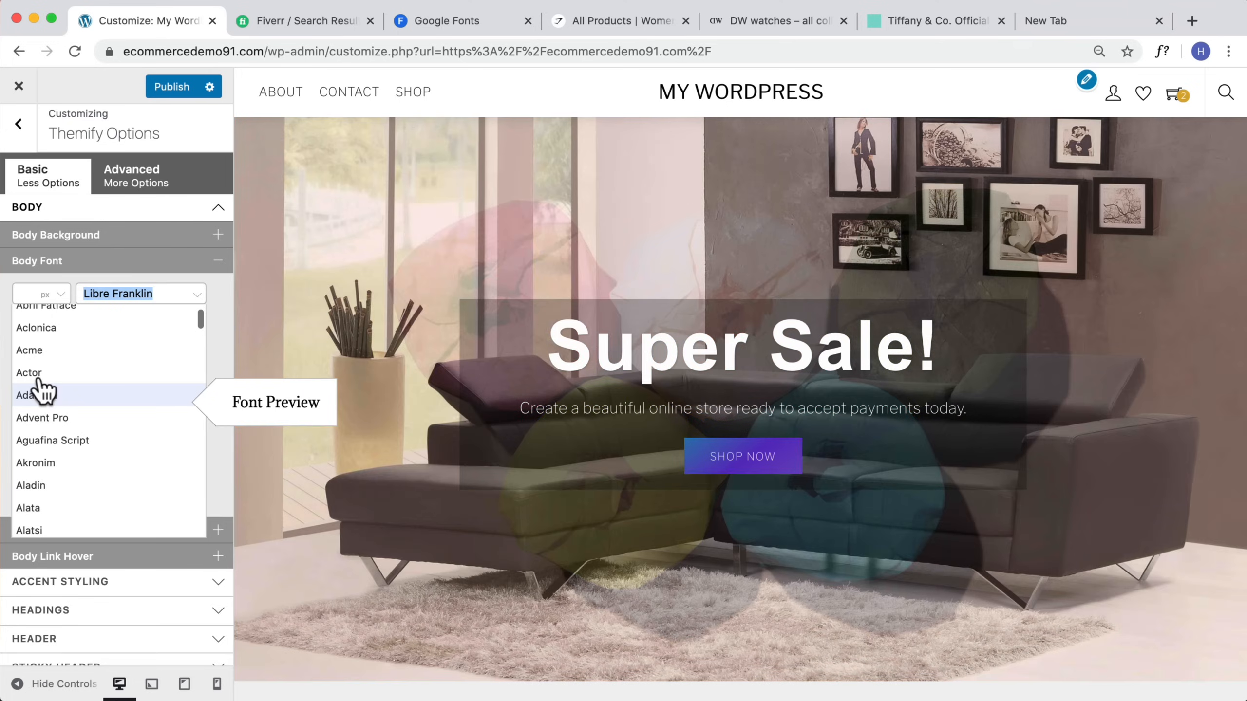
left_click(43, 417)
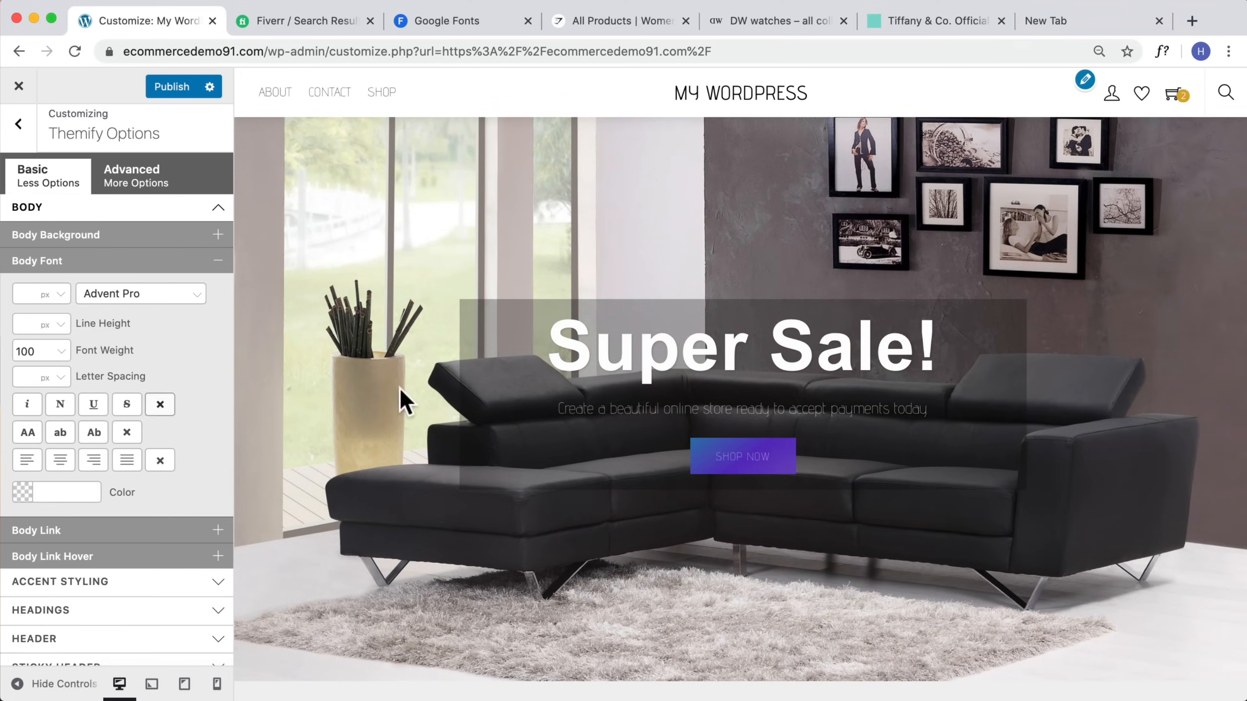
Step: Set the body font weight to normal
scroll(571, 354, "down", 2)
left_click(61, 351)
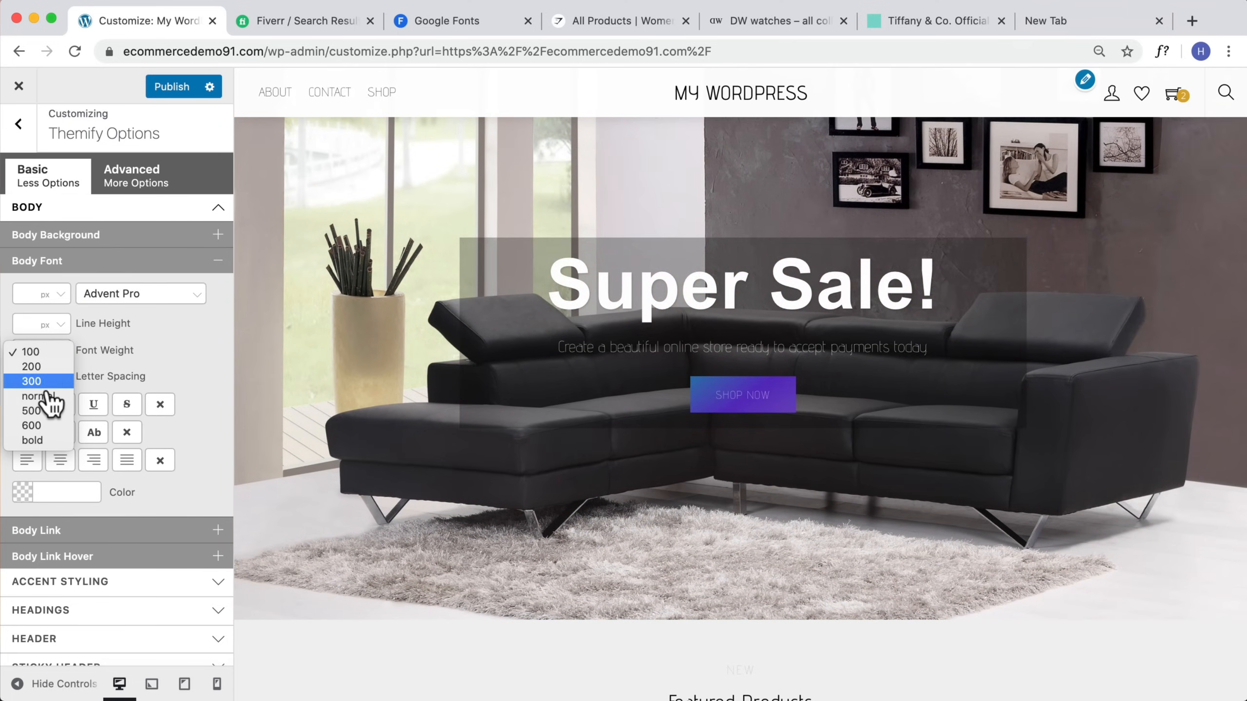
left_click(45, 401)
Step: Change the body font to Aladin and scroll the homepage preview to check it
scroll(869, 390, "down", 10)
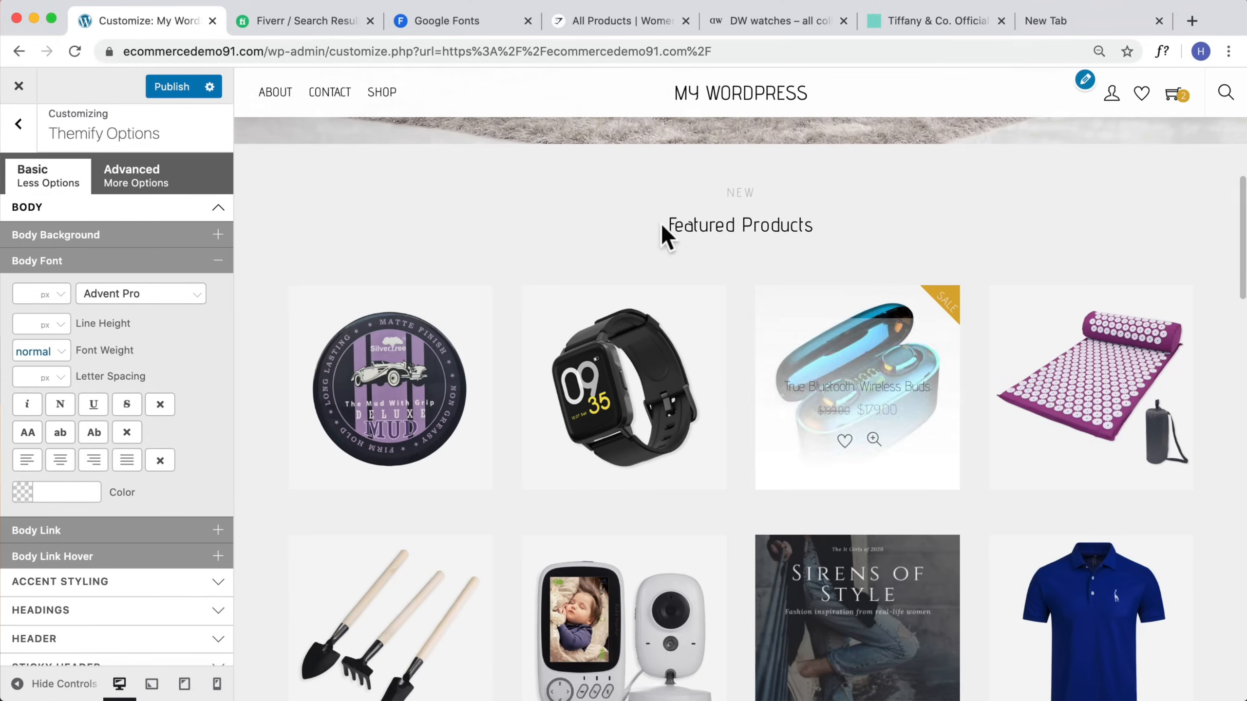
left_click(188, 293)
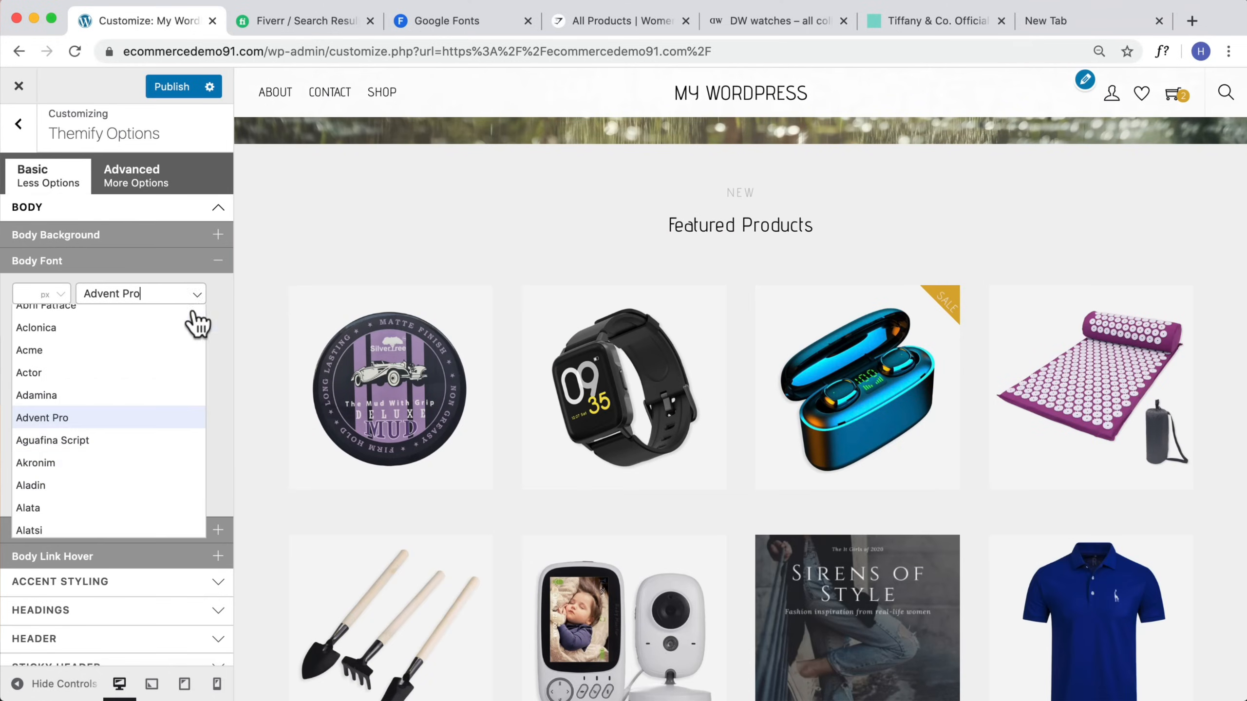
left_click(81, 431)
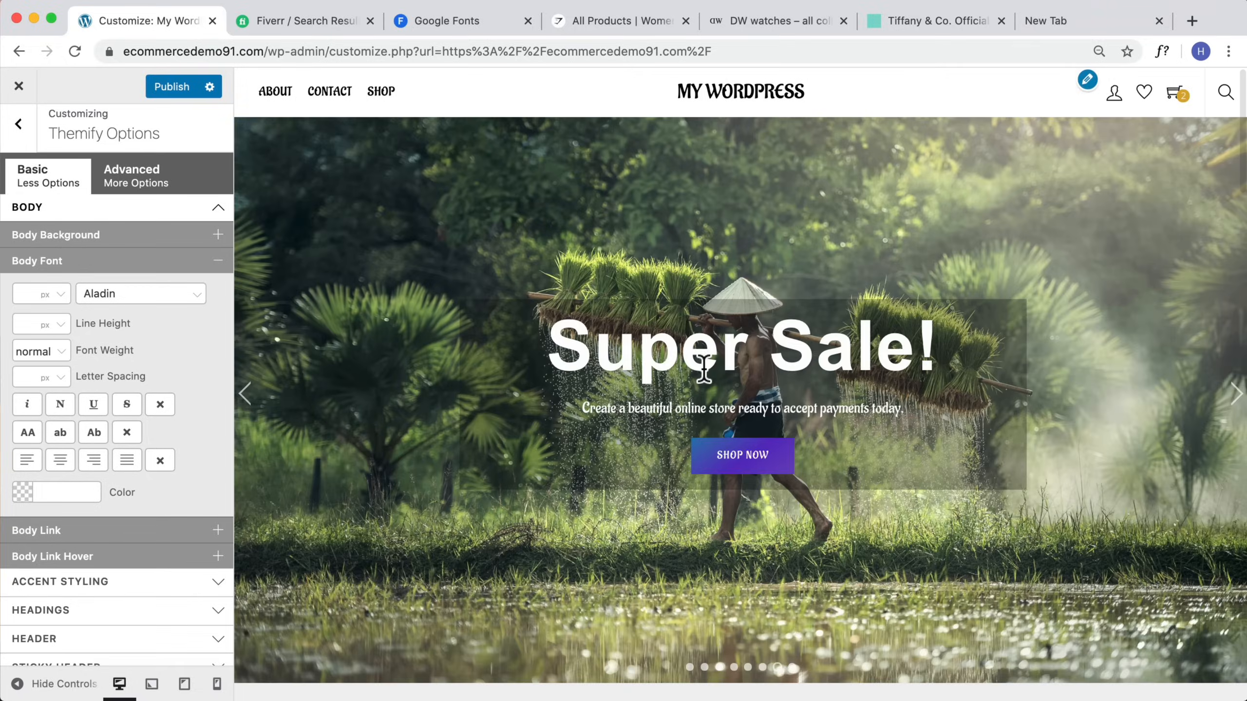
scroll(703, 370, "down", 10)
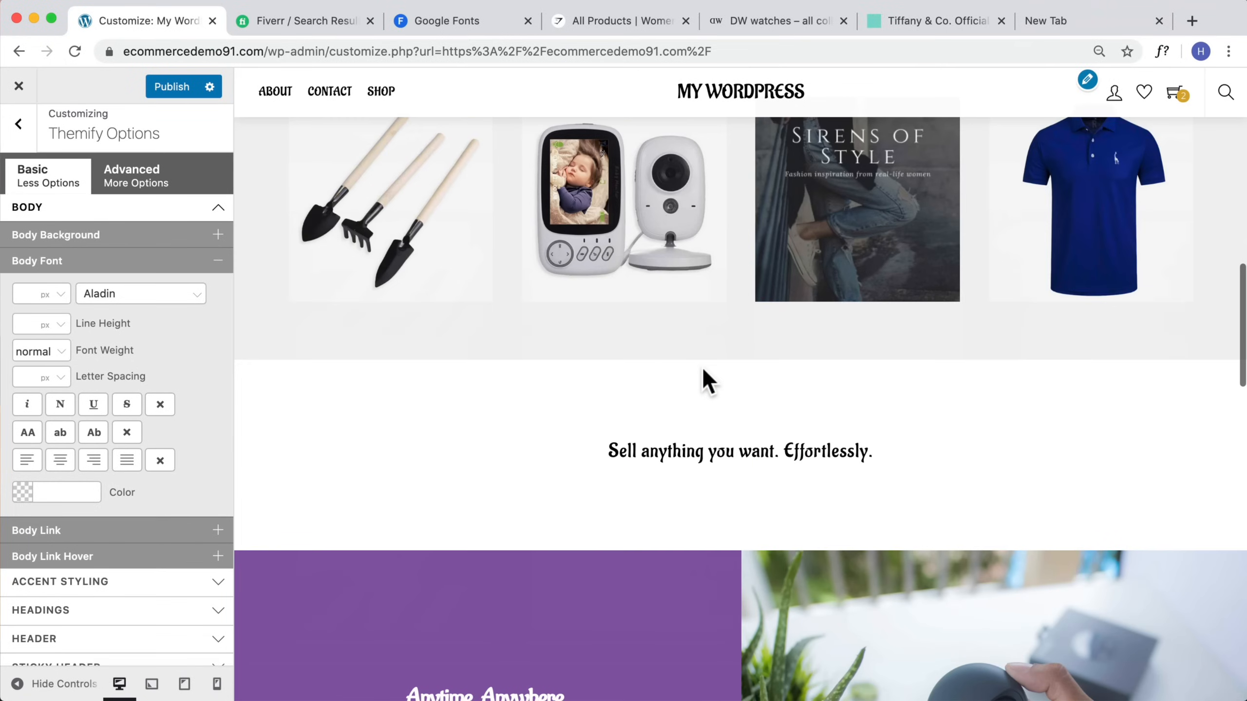
scroll(700, 372, "down", 8)
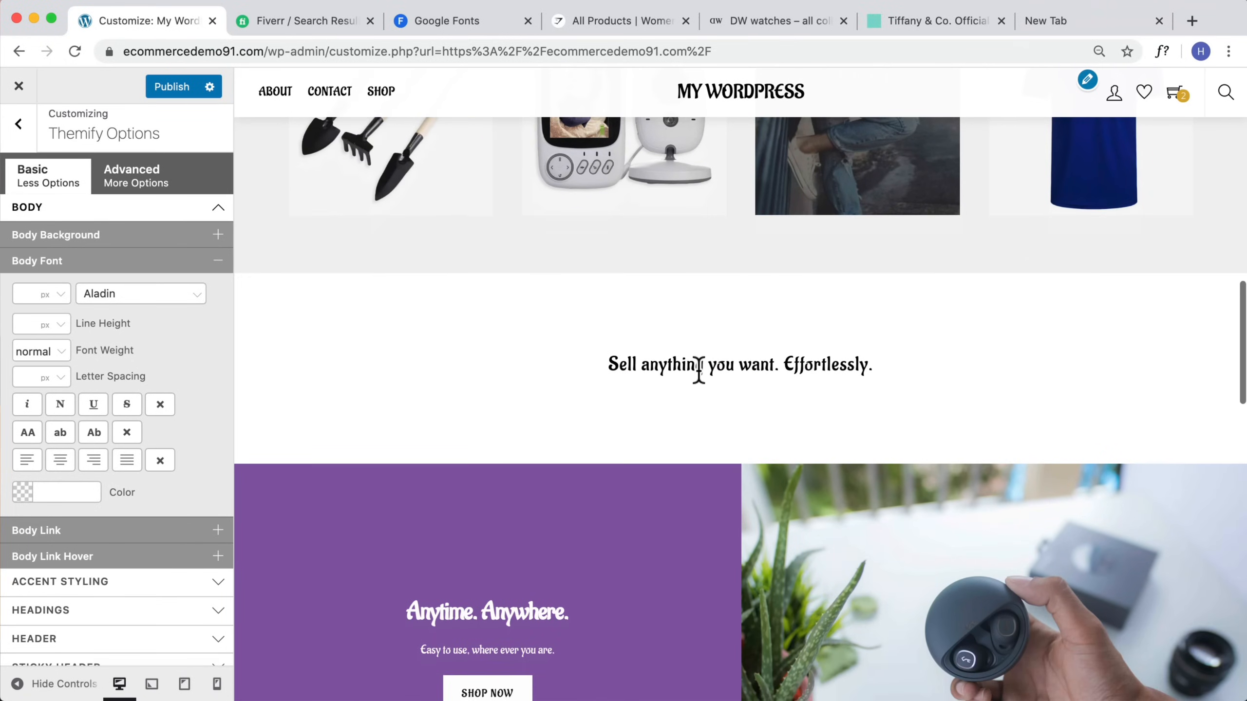
scroll(693, 387, "down", 2)
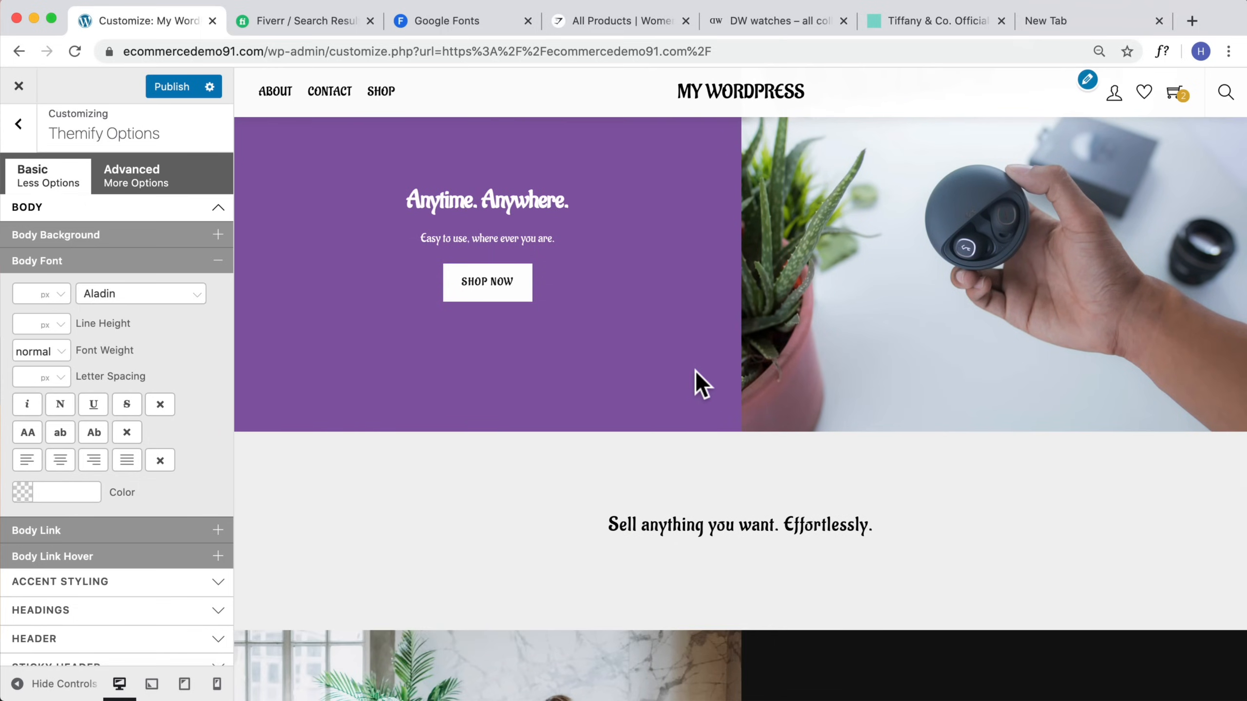
Step: Change the body font to Alata, check the homepage preview, and publish the changes
left_click(198, 295)
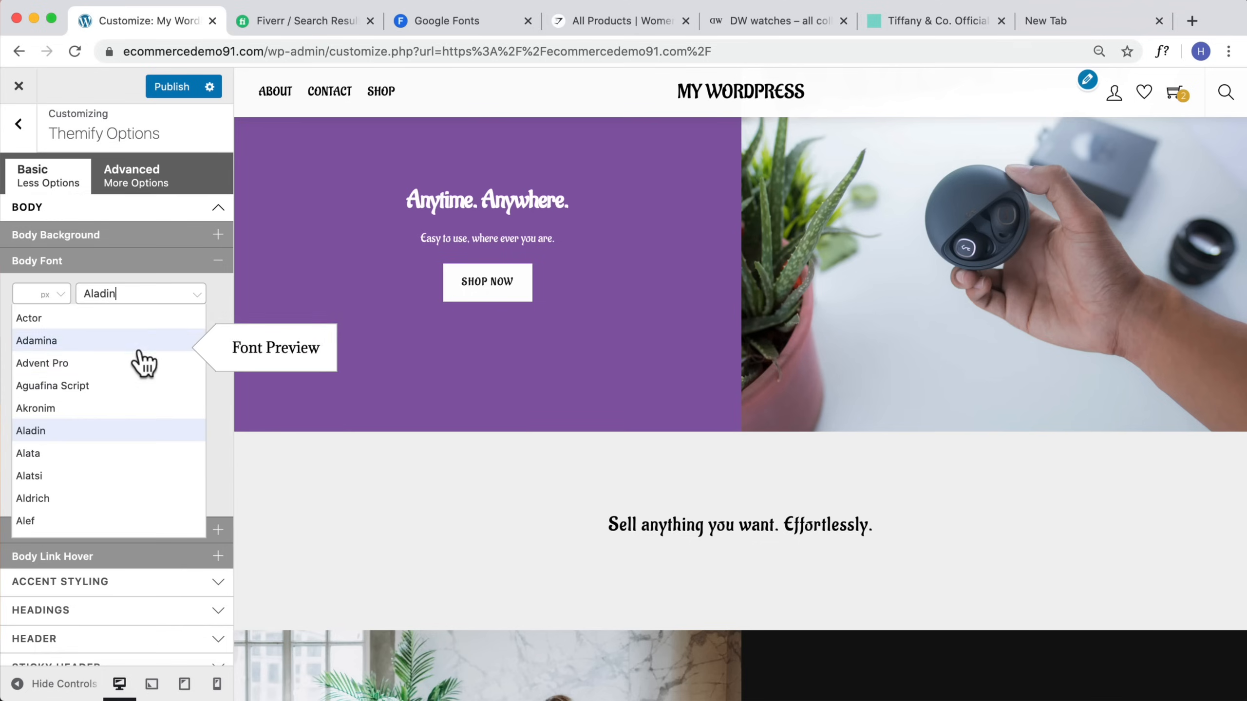
left_click(58, 455)
scroll(688, 477, "up", 15)
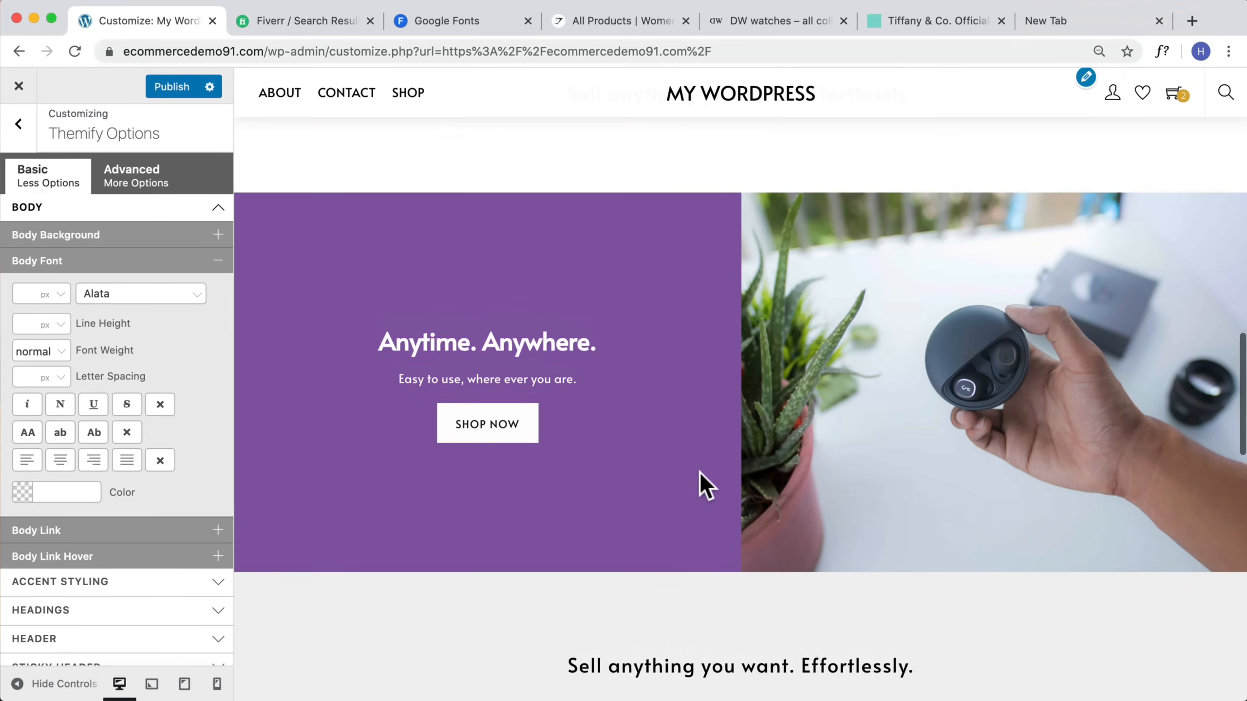
scroll(701, 486, "up", 3)
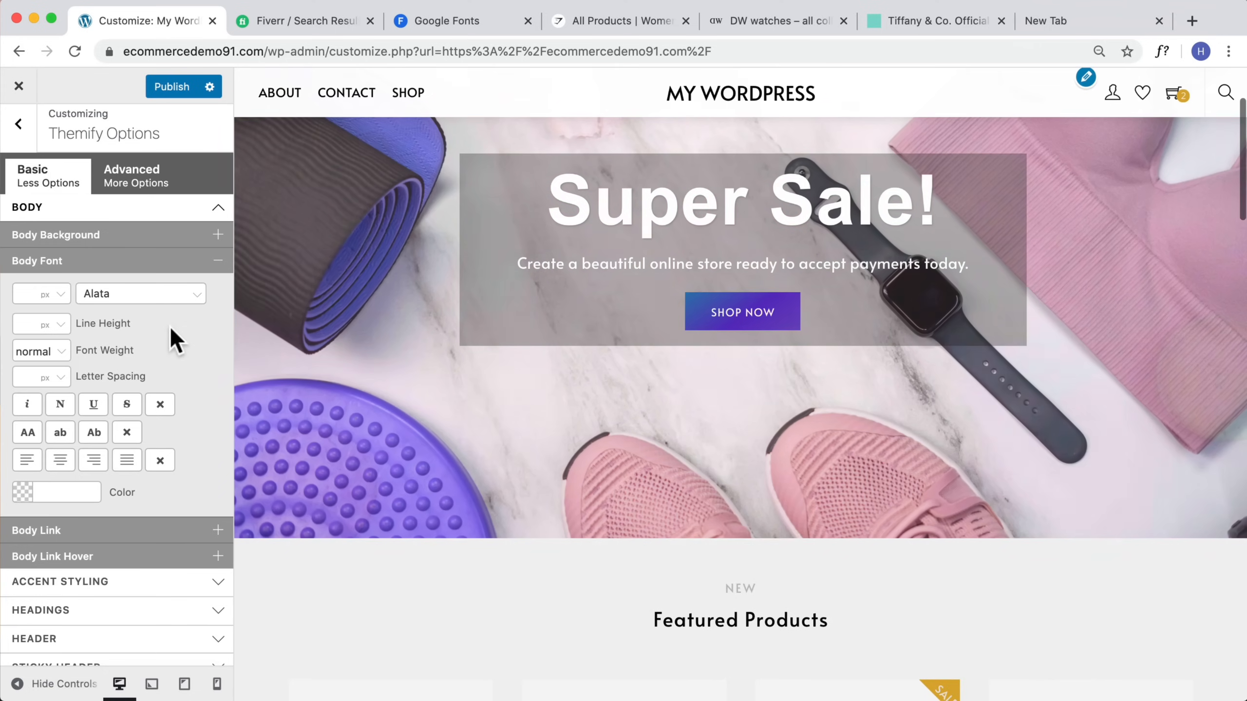
scroll(174, 334, "up", 1)
left_click(162, 93)
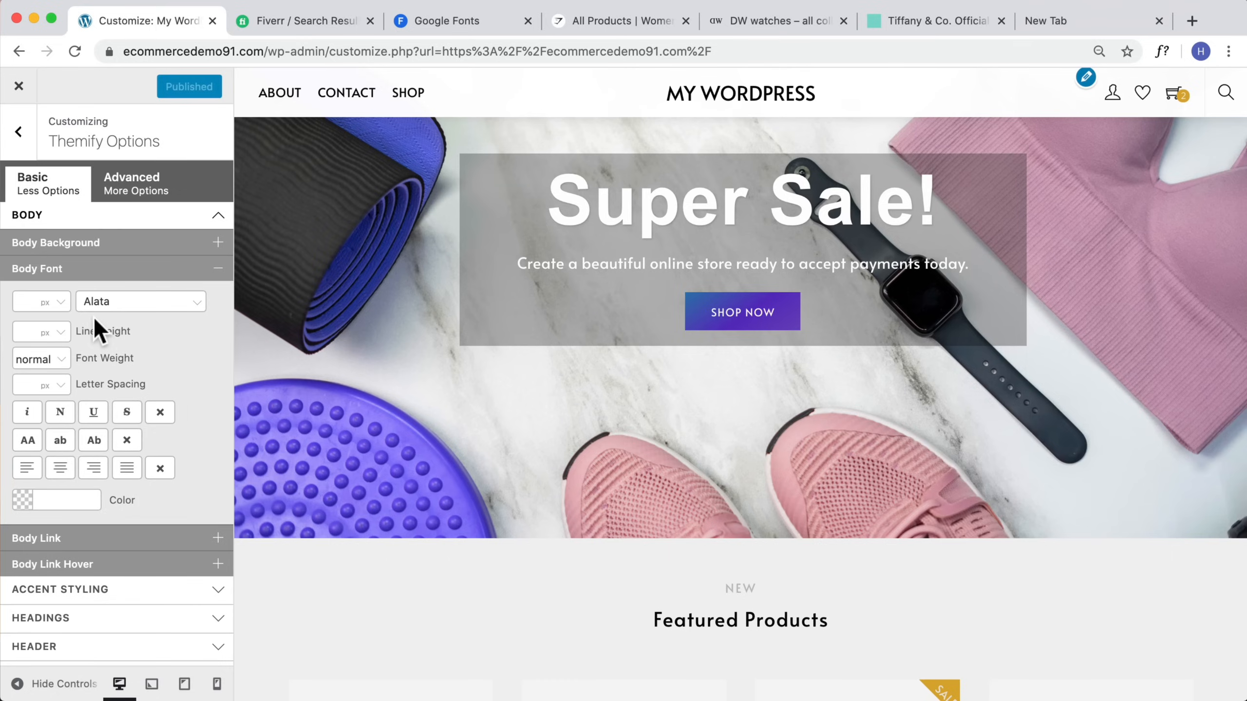
Step: Switch to the Google Fonts tab and filter the font categories to Serif only
left_click(477, 22)
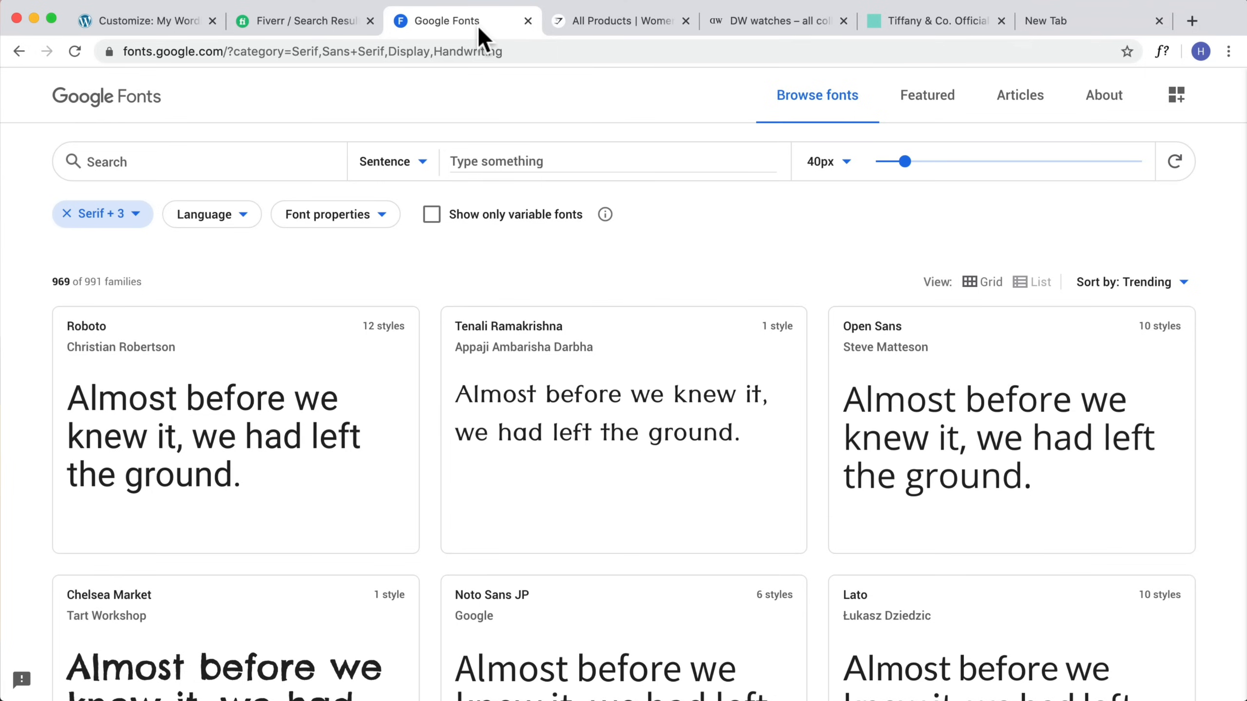
left_click(128, 219)
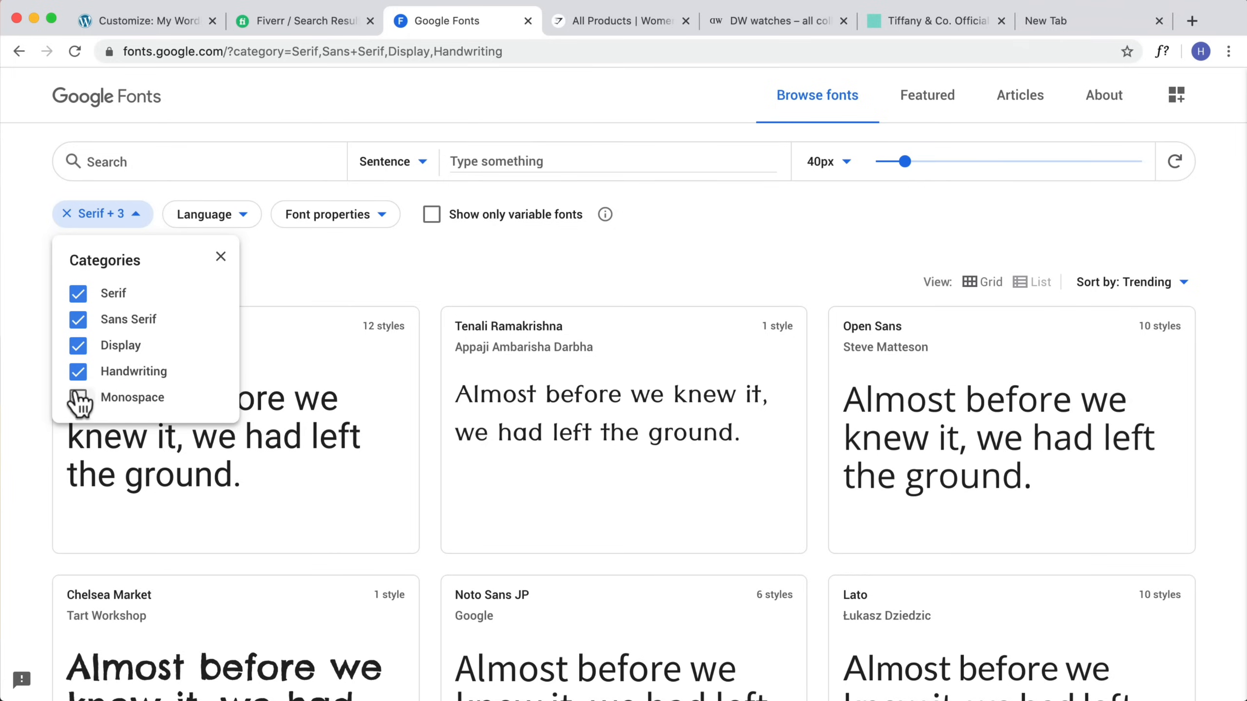
left_click(78, 346)
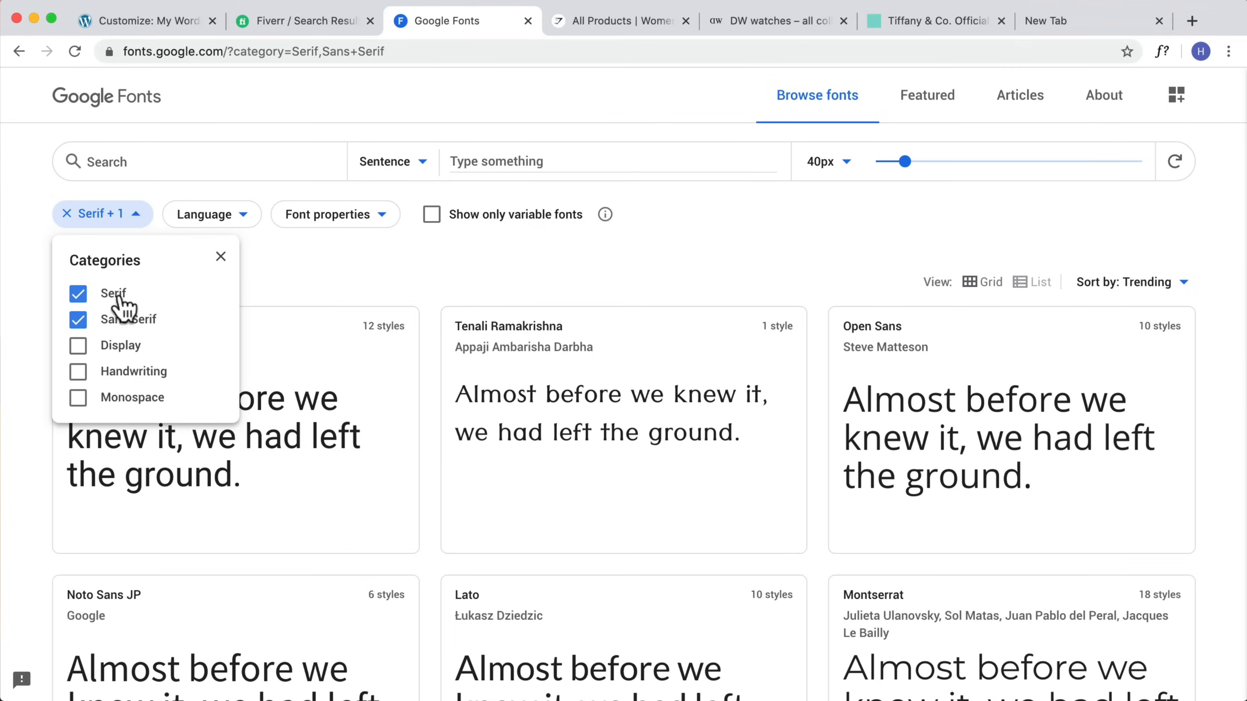
left_click(76, 322)
left_click(307, 276)
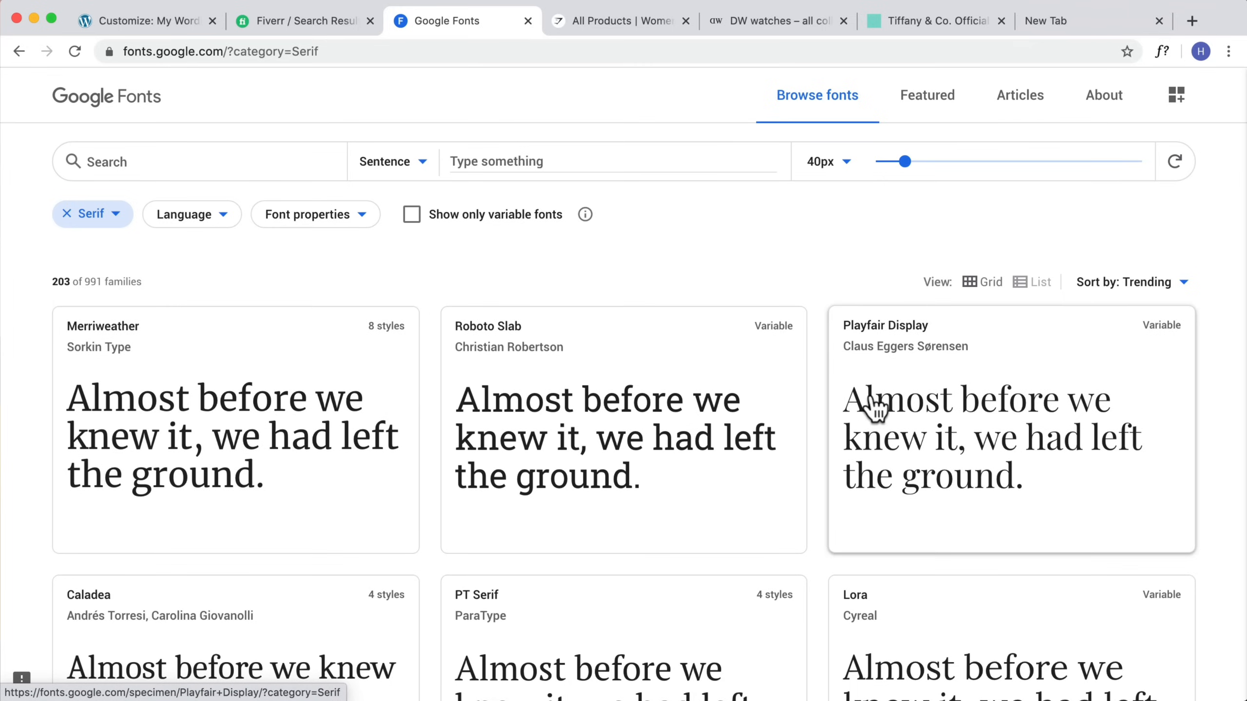
Step: Change the Google Fonts category filter to show only Sans Serif fonts
left_click(116, 213)
left_click(77, 319)
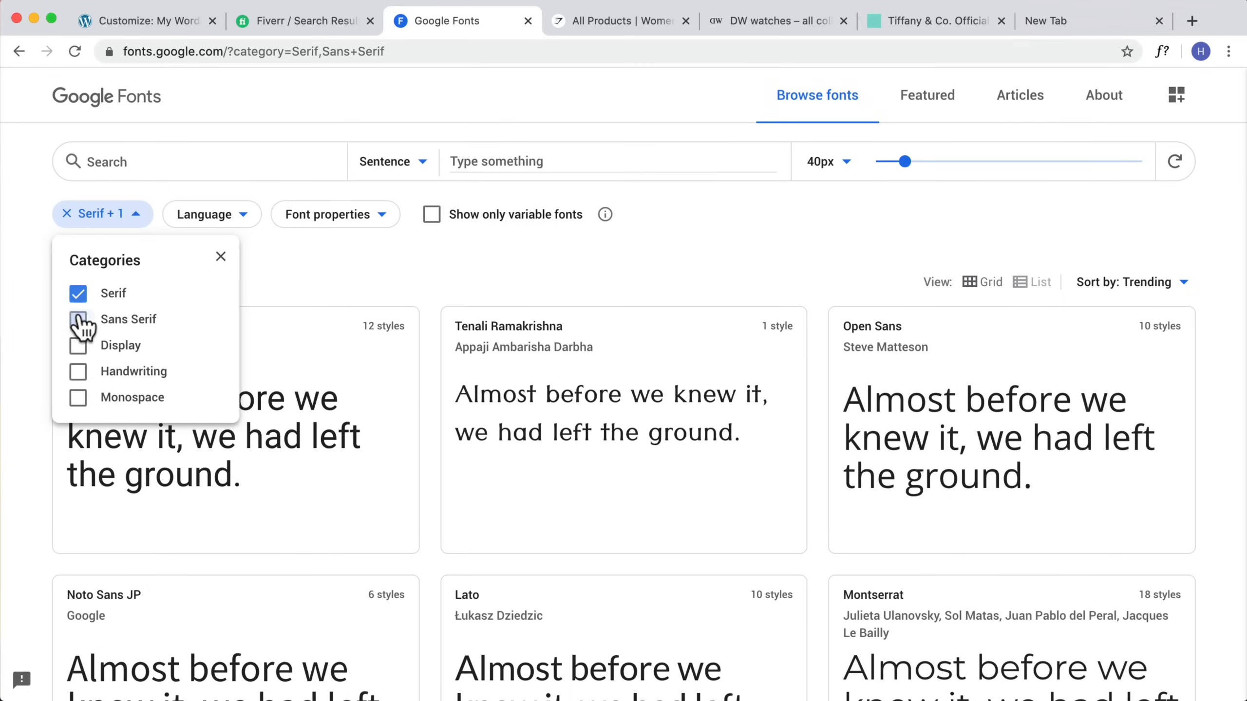
left_click(78, 293)
left_click(341, 273)
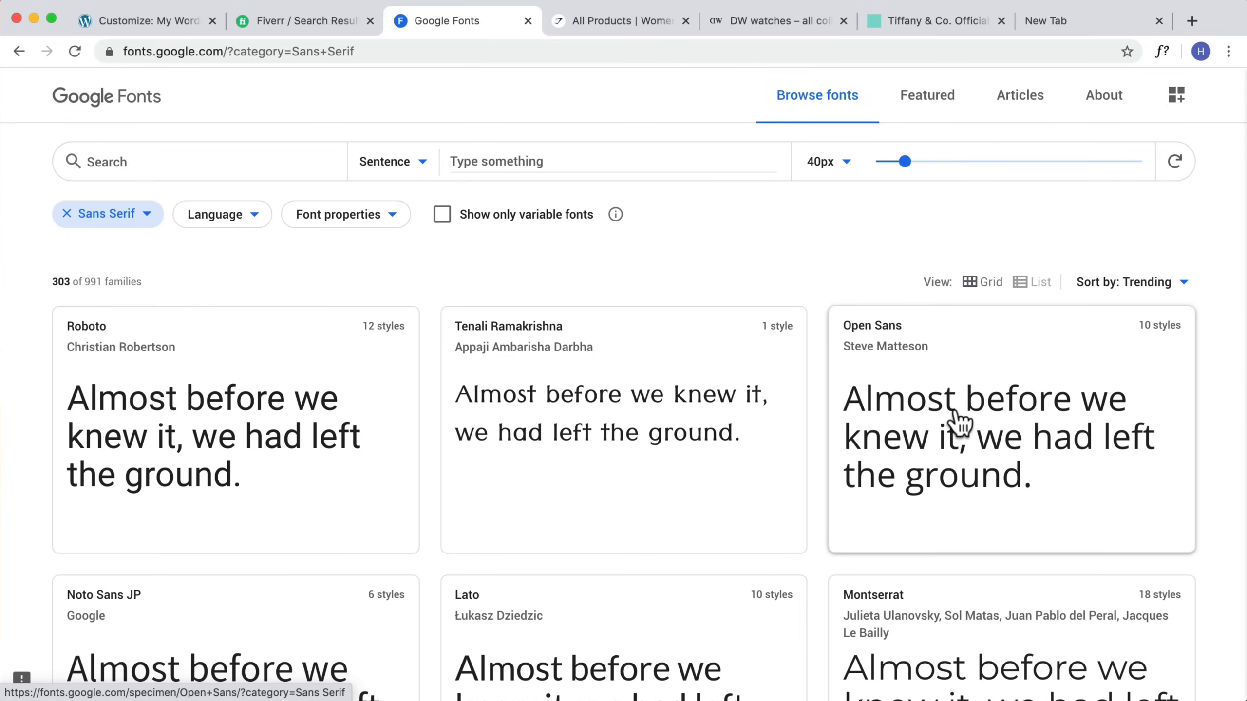
Step: Change the category filter back to show only Serif fonts
left_click(147, 215)
left_click(112, 302)
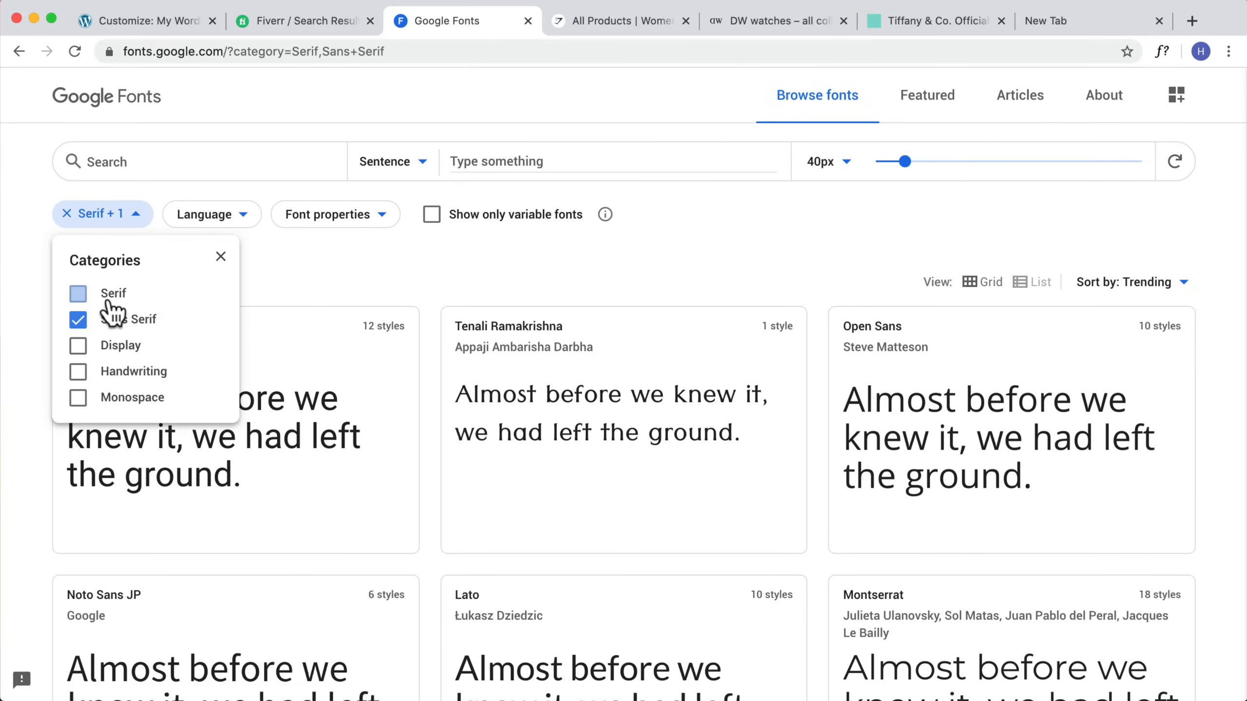
left_click(78, 319)
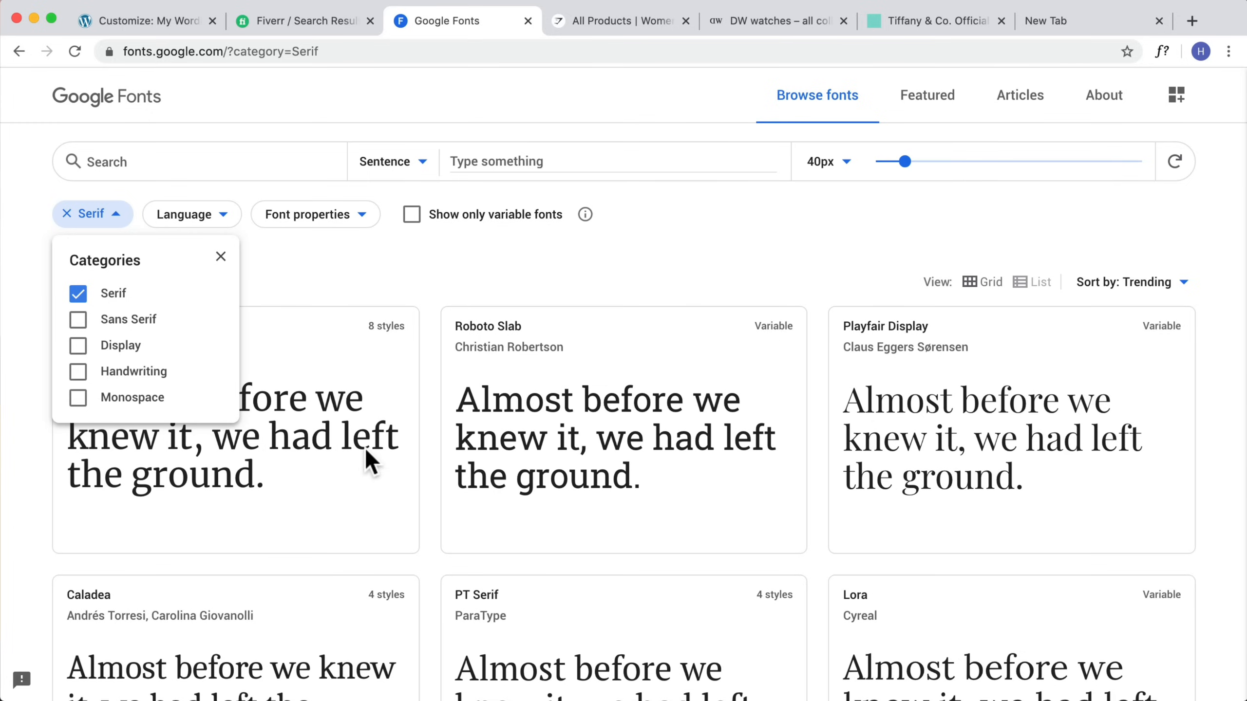
left_click(563, 458)
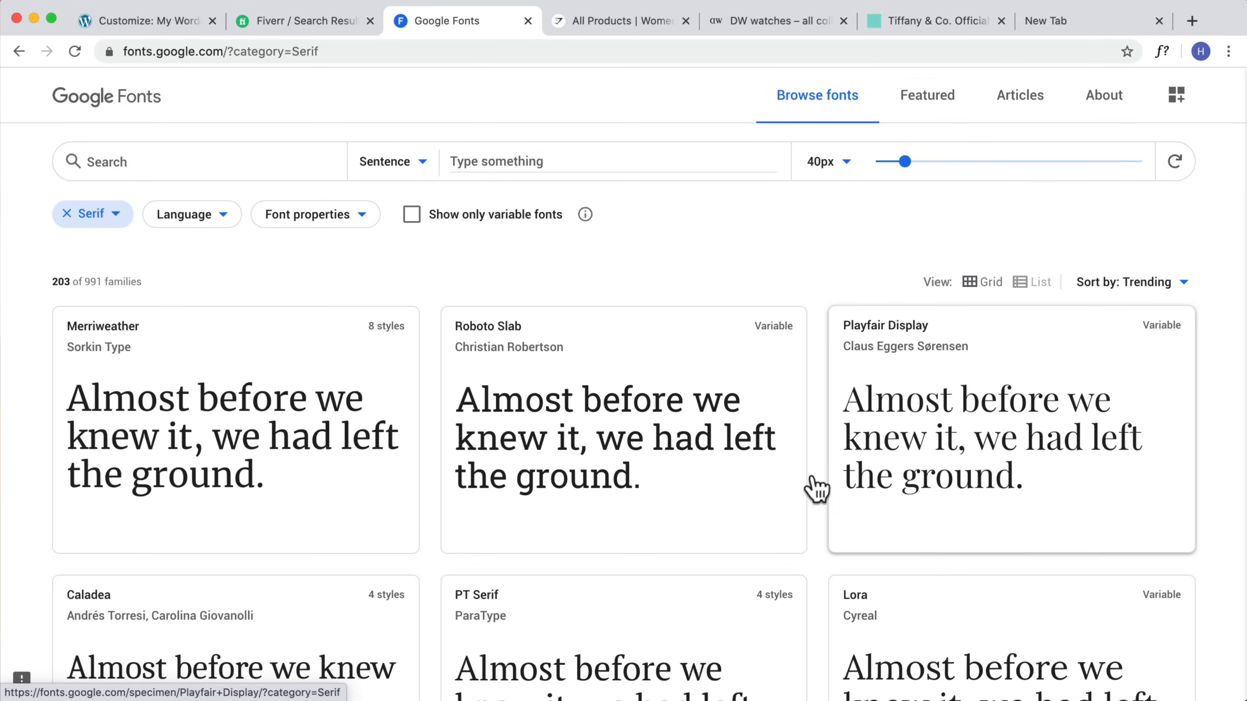
Step: Compare the Serif font list with the heading typography on the Tiffany and Daniel Wellington websites
scroll(186, 435, "down", 5)
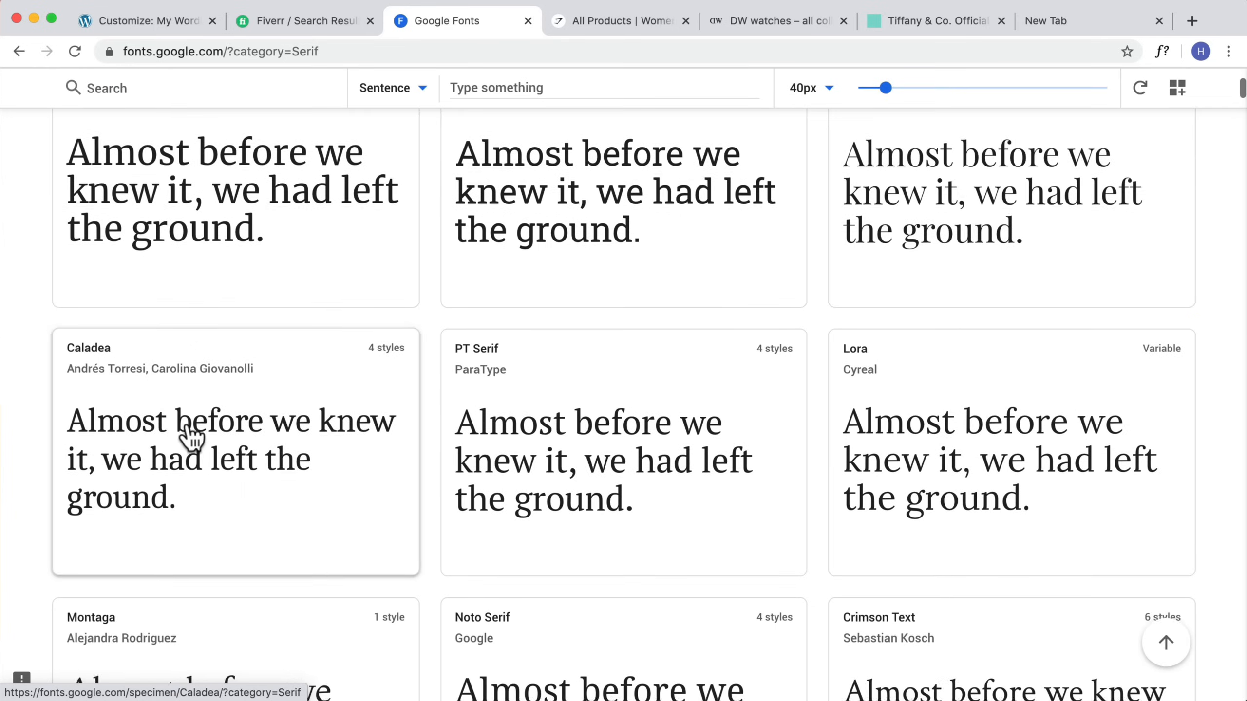
scroll(192, 432, "down", 4)
scroll(687, 417, "up", 9)
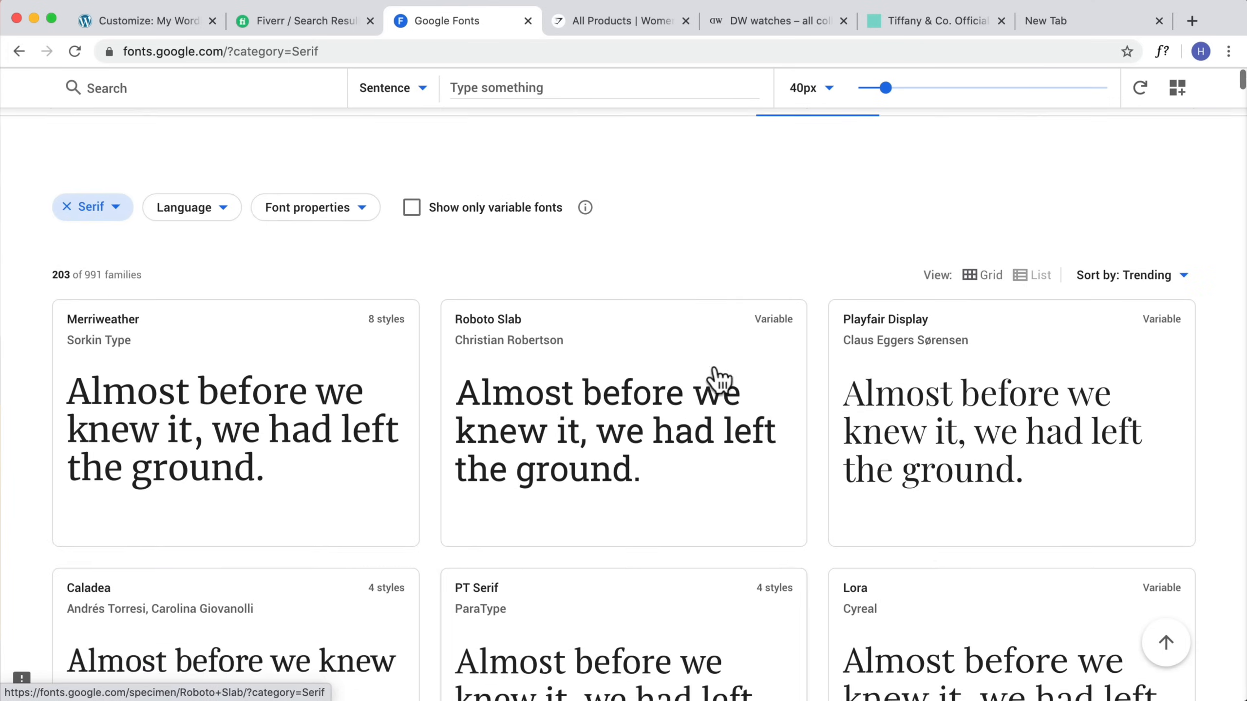
left_click(898, 21)
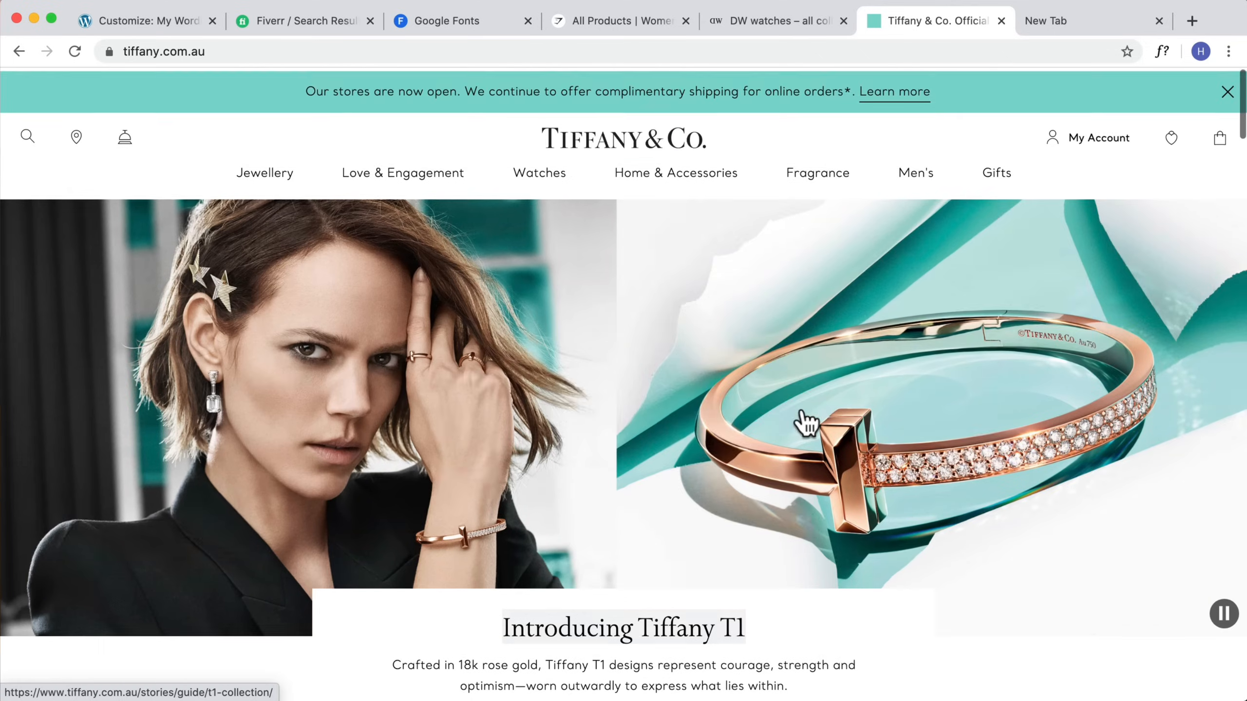
scroll(638, 476, "down", 10)
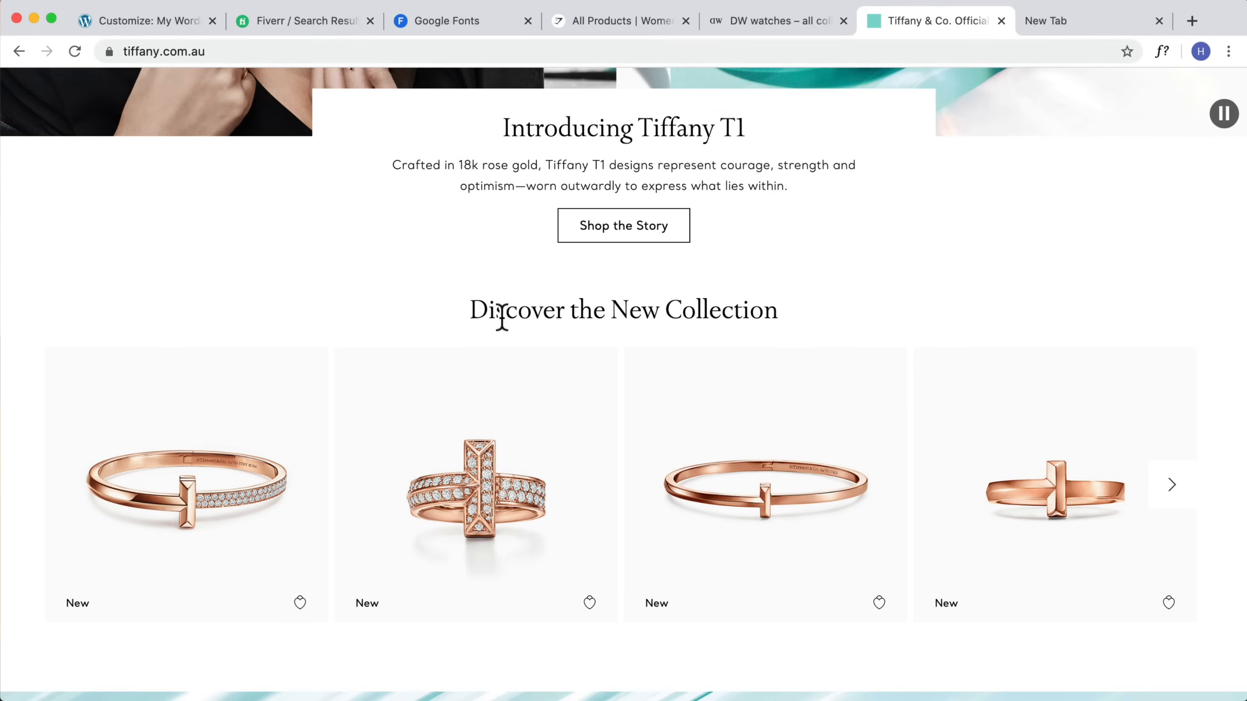
left_click_drag(468, 312, 847, 309)
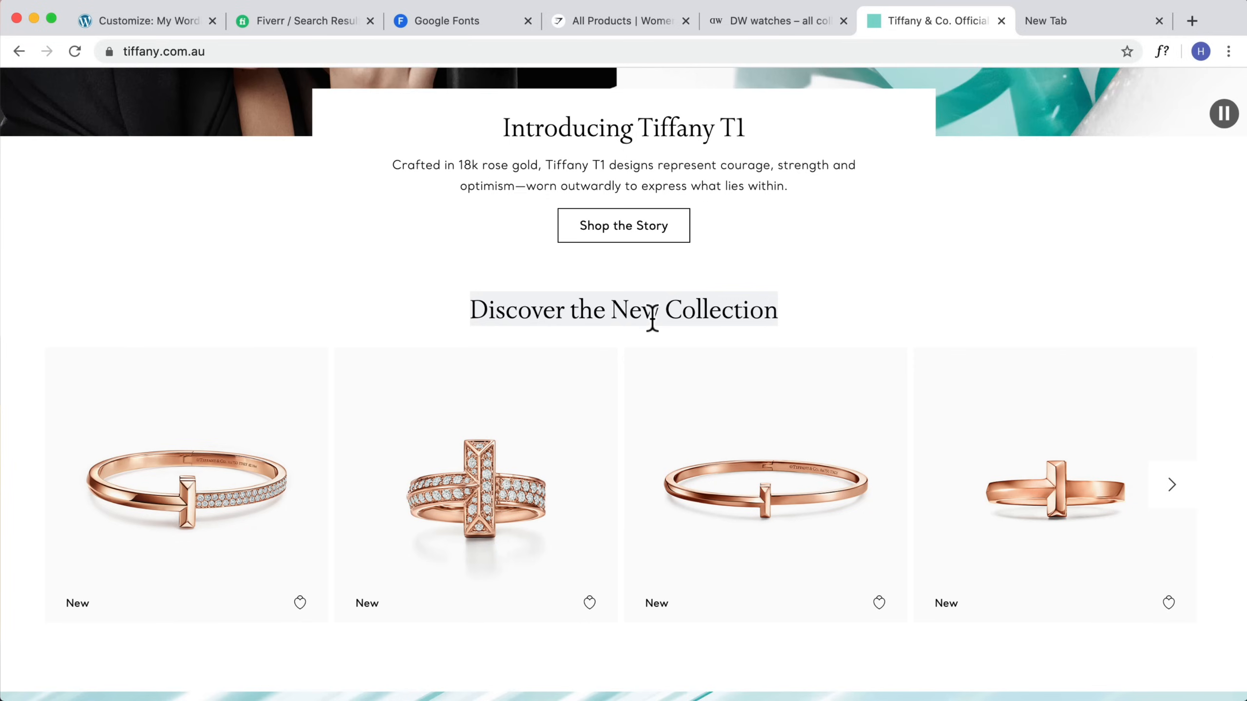
left_click(751, 22)
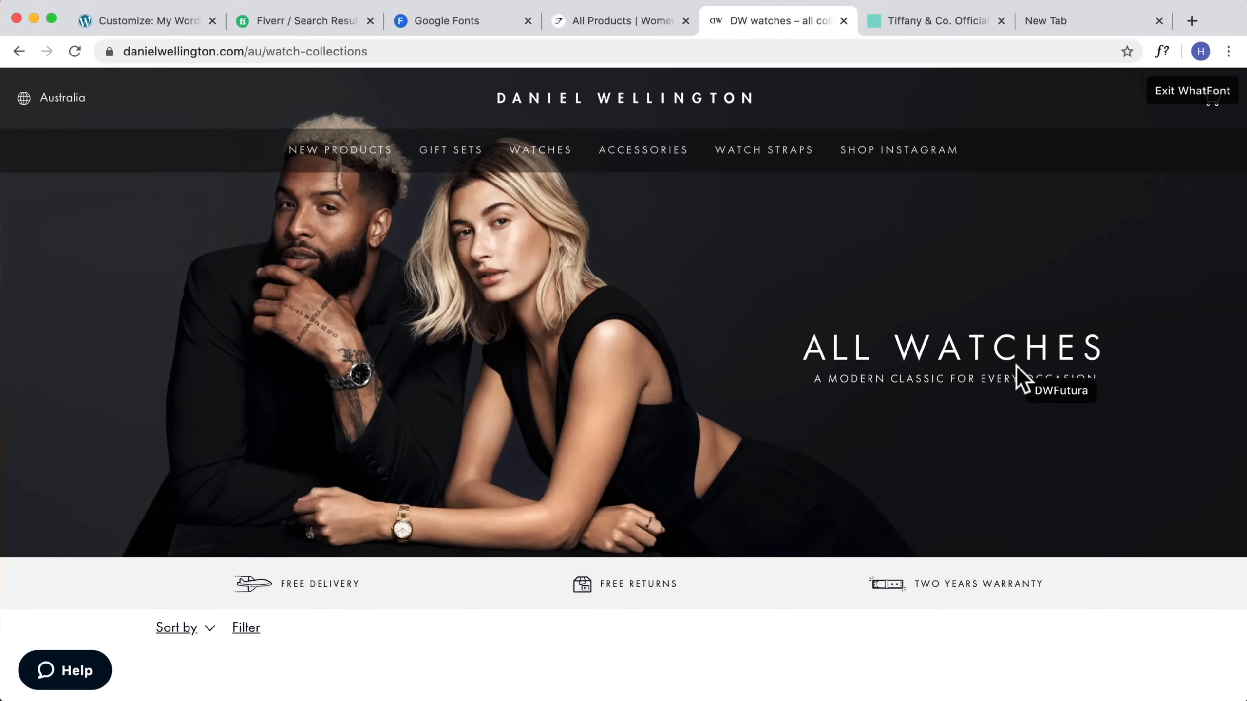
scroll(1041, 427, "down", 3)
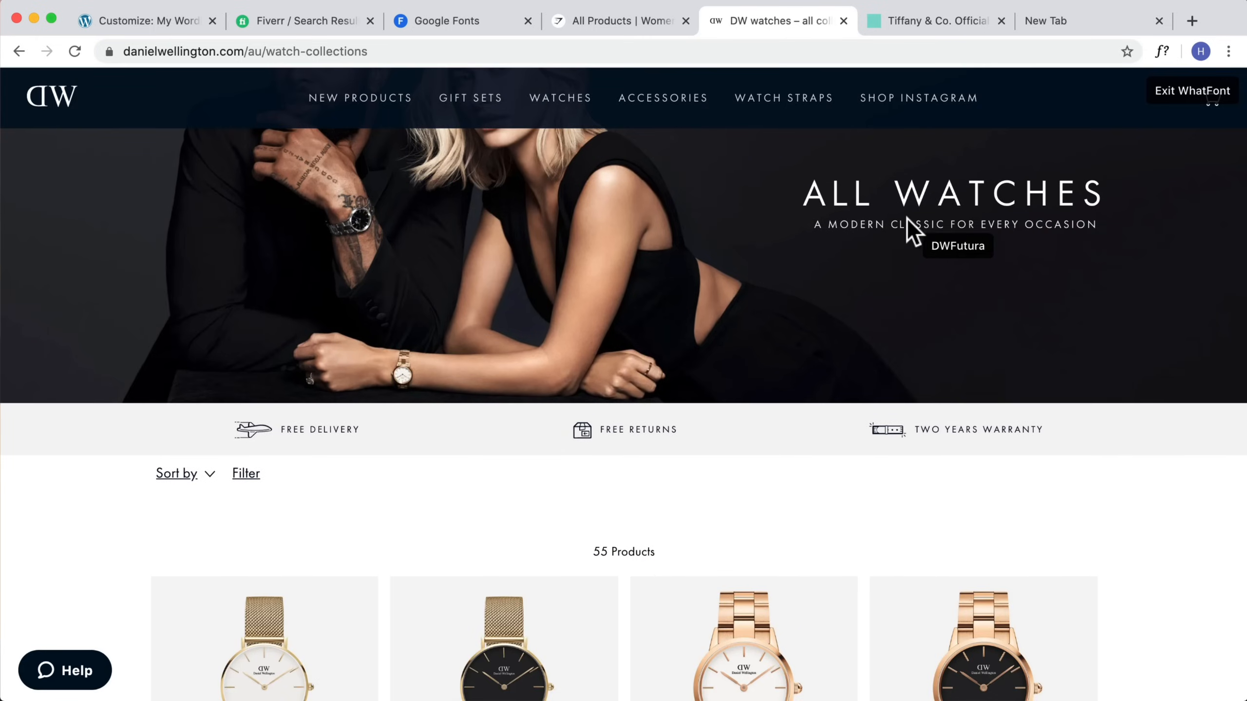
scroll(925, 227, "up", 3)
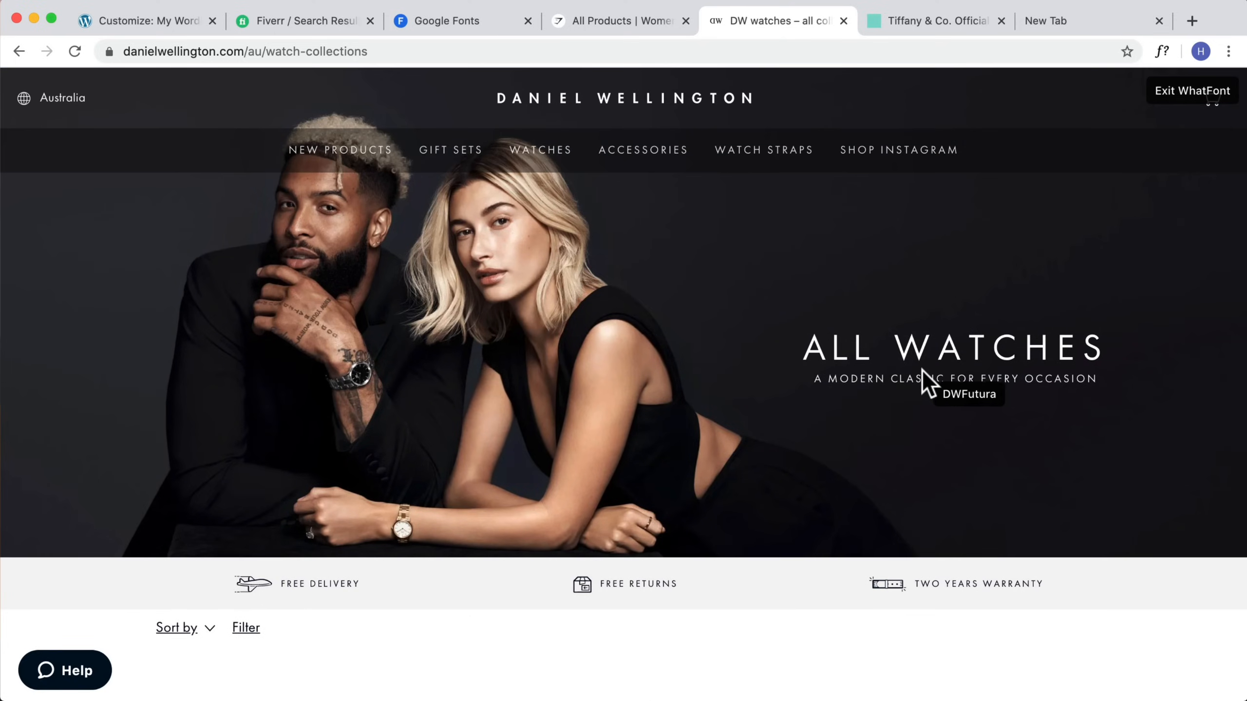
Step: Sort the Serif Google Fonts by Most popular and browse the list
left_click(133, 25)
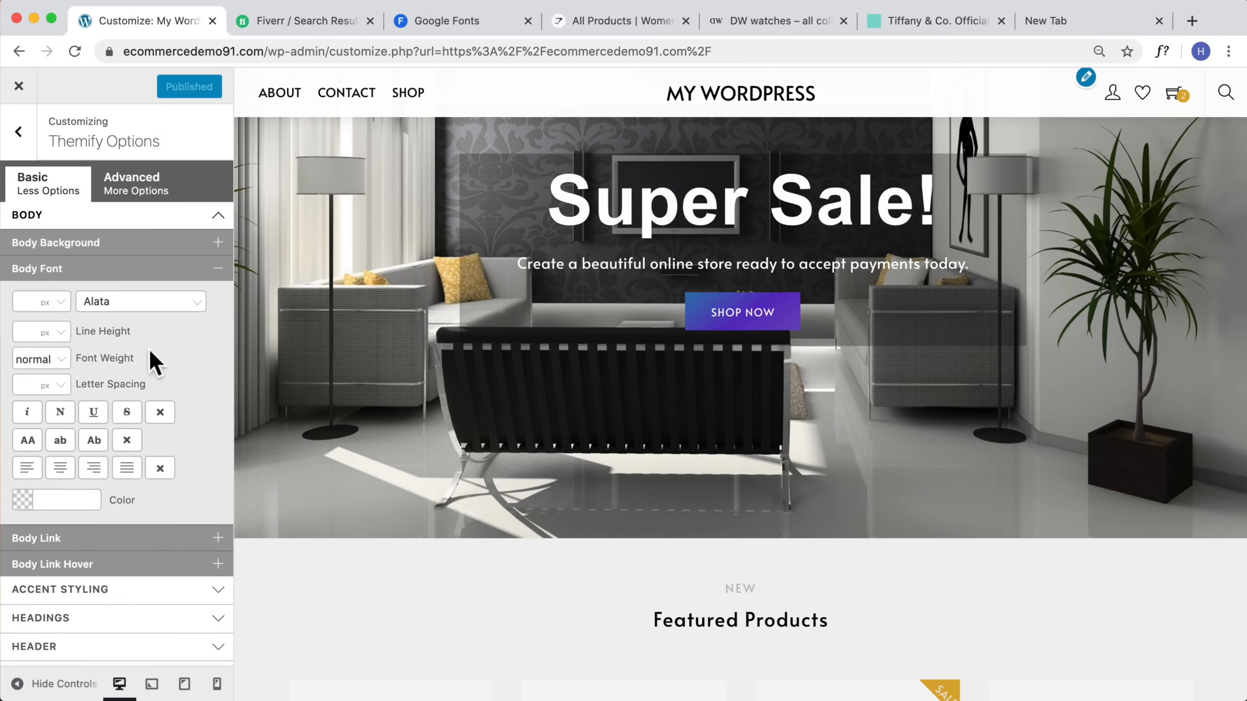
key("super+3")
left_click(1170, 285)
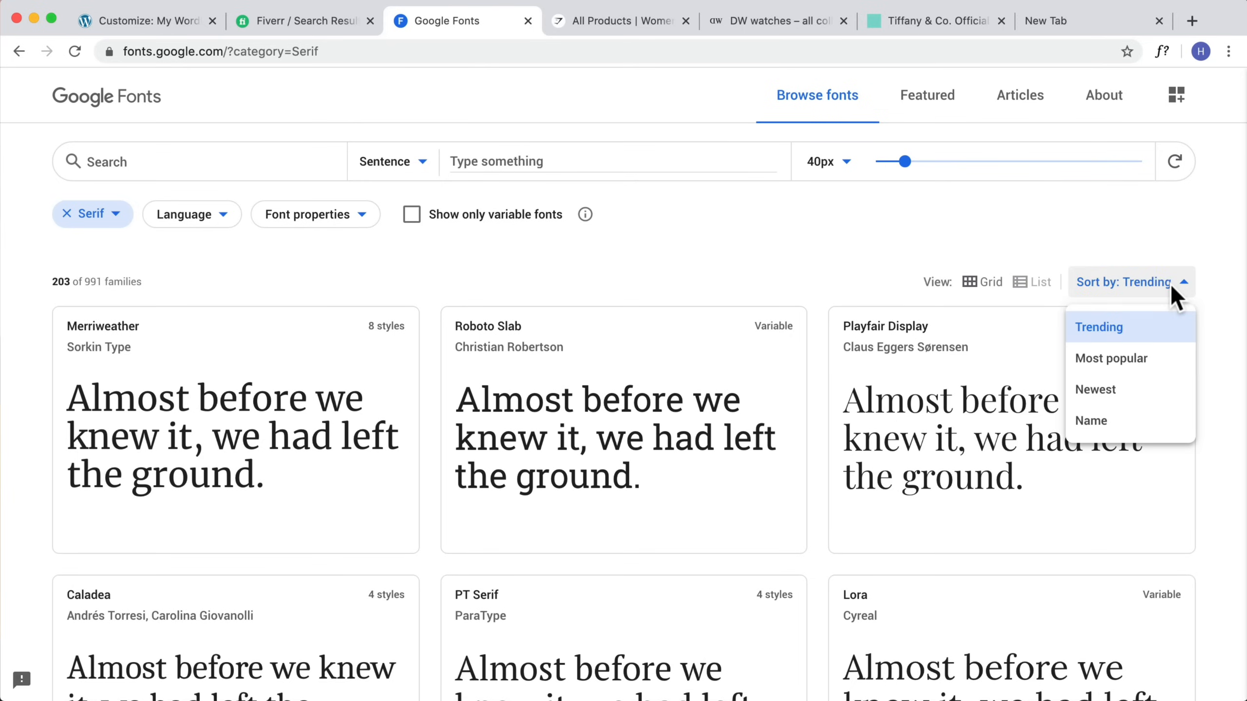
left_click(1114, 358)
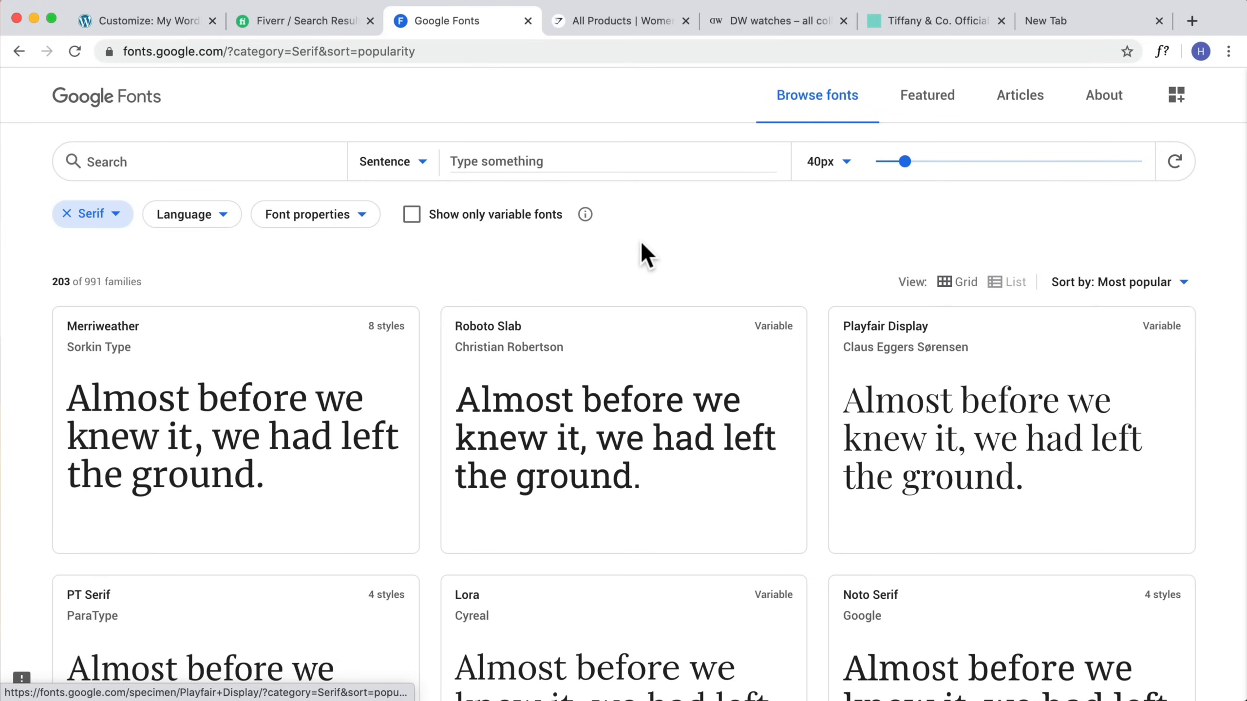
scroll(181, 307, "down", 2)
scroll(183, 308, "down", 2)
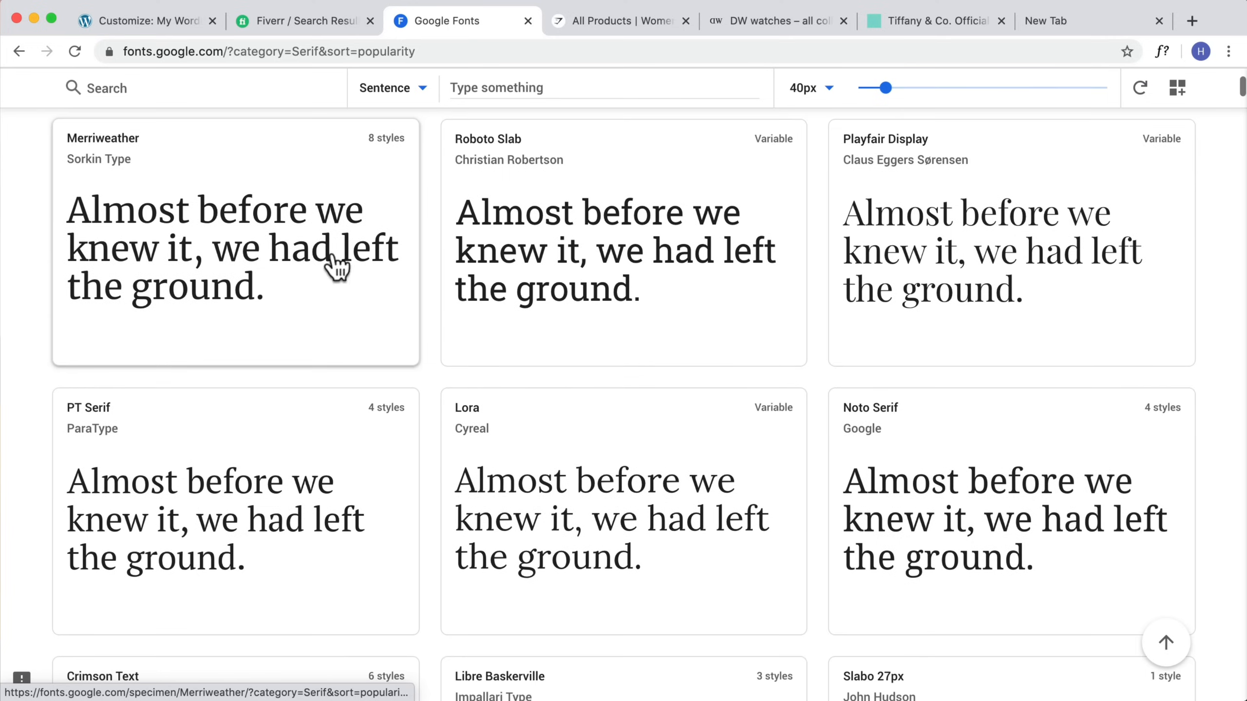
scroll(880, 407, "down", 7)
scroll(882, 406, "down", 2)
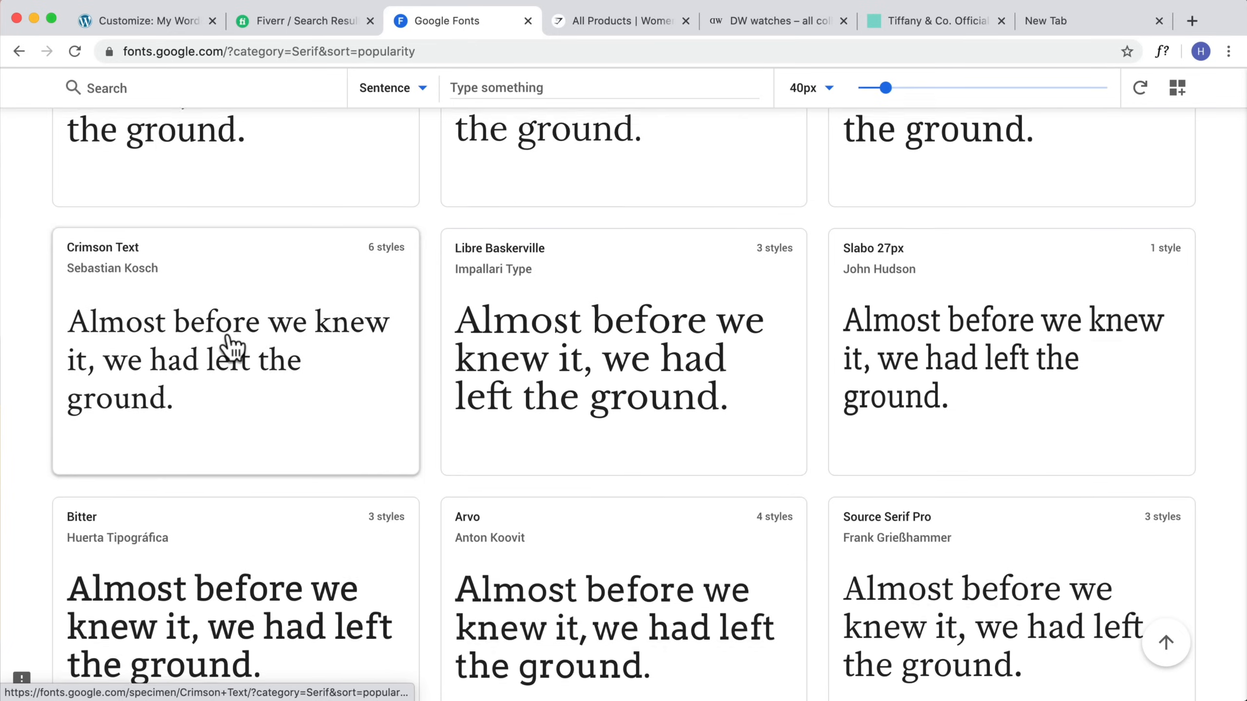
scroll(231, 346, "up", 10)
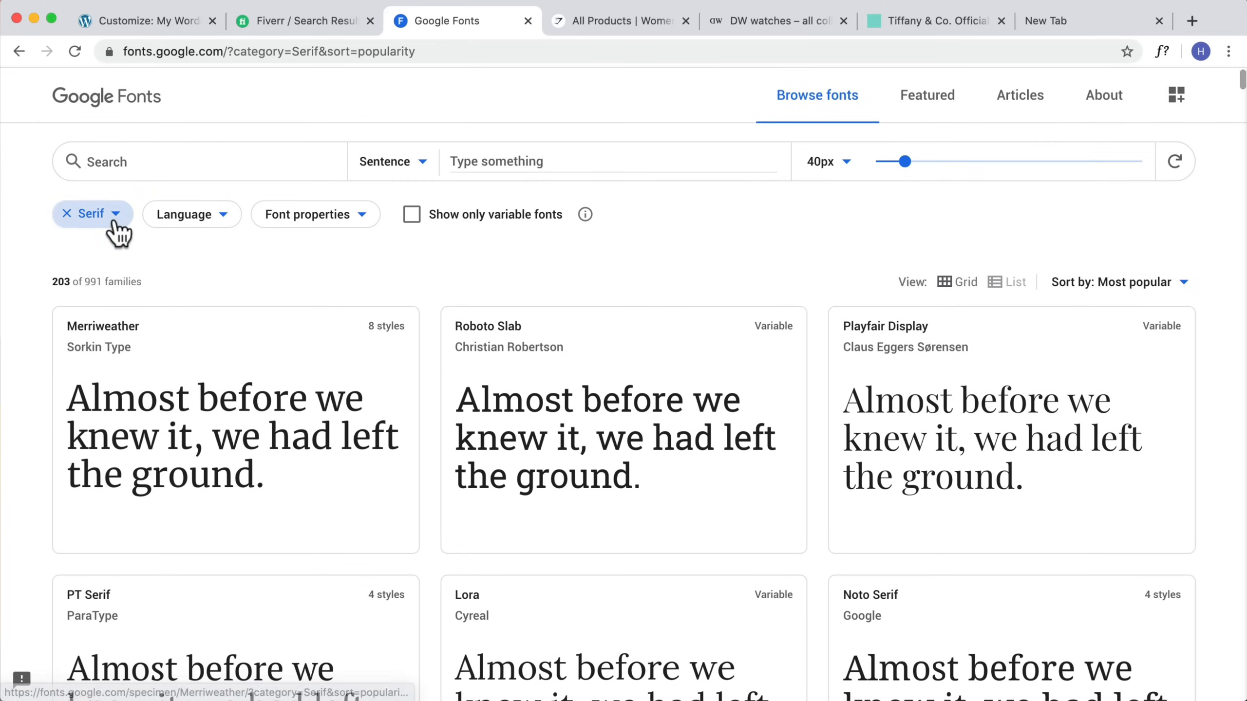
Step: Switch the Google Fonts category filter to Sans Serif only and browse the most popular fonts
left_click(116, 218)
left_click(77, 318)
left_click(78, 294)
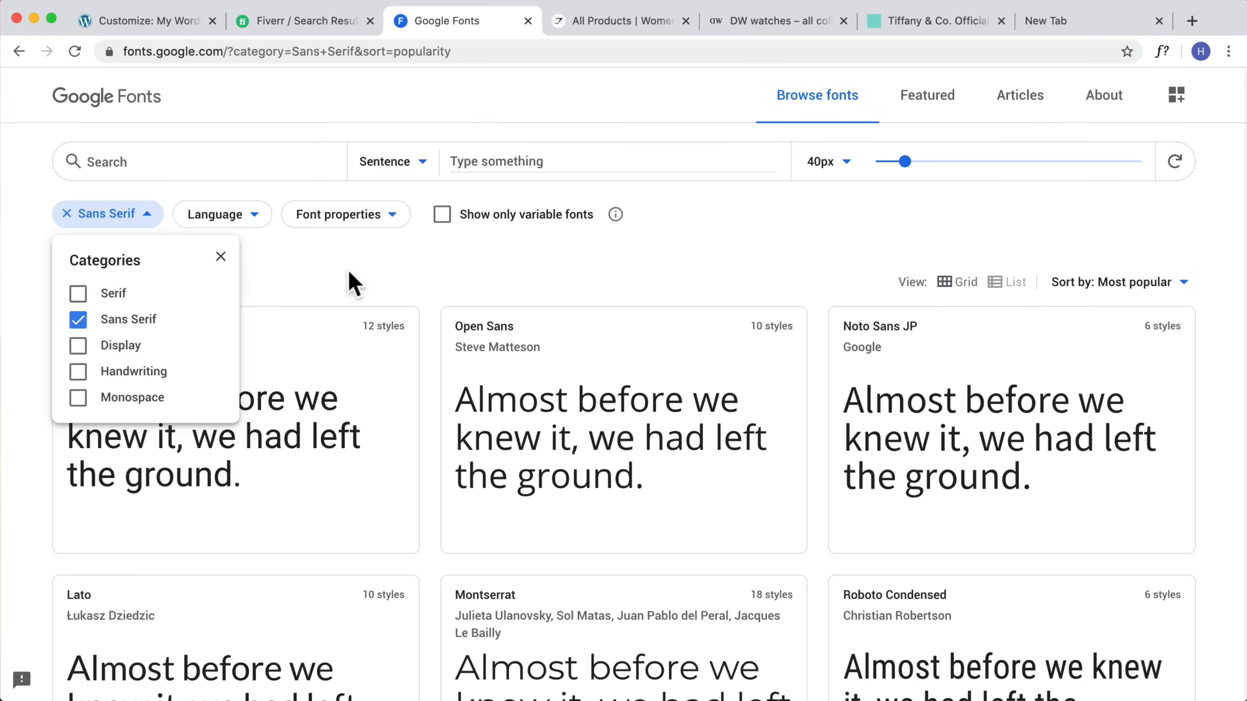
left_click(348, 278)
scroll(653, 407, "down", 2)
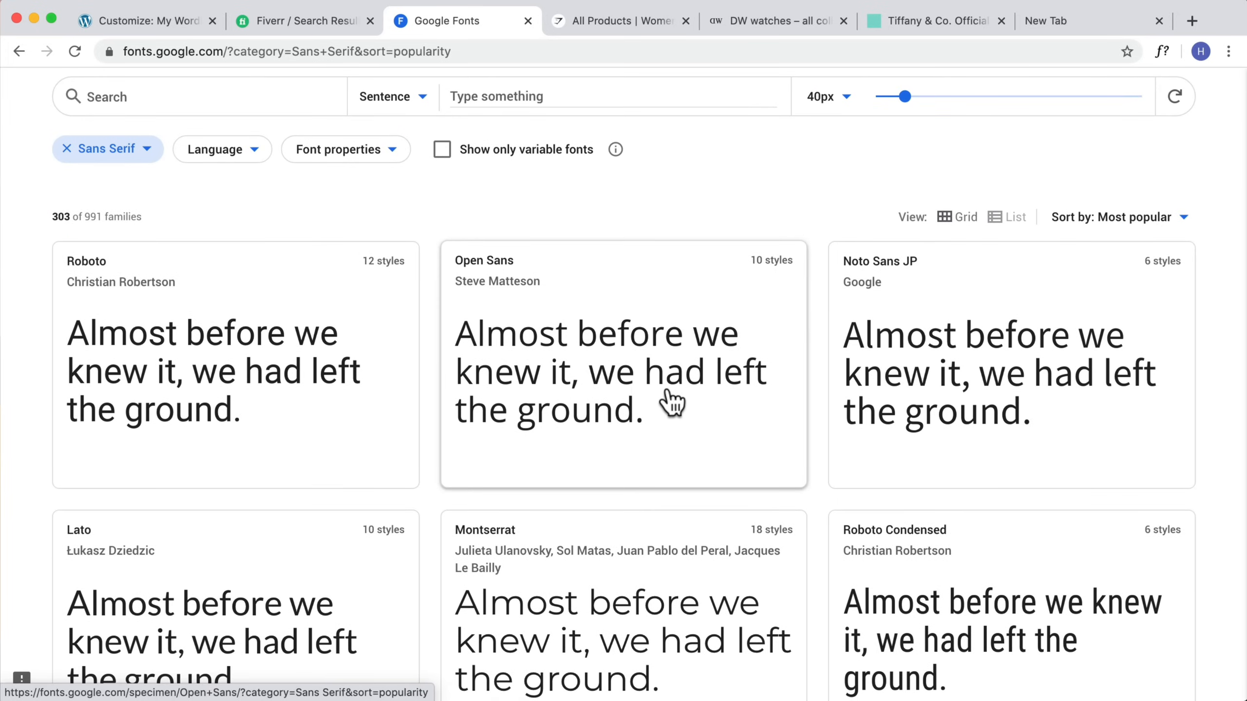
scroll(669, 395, "down", 5)
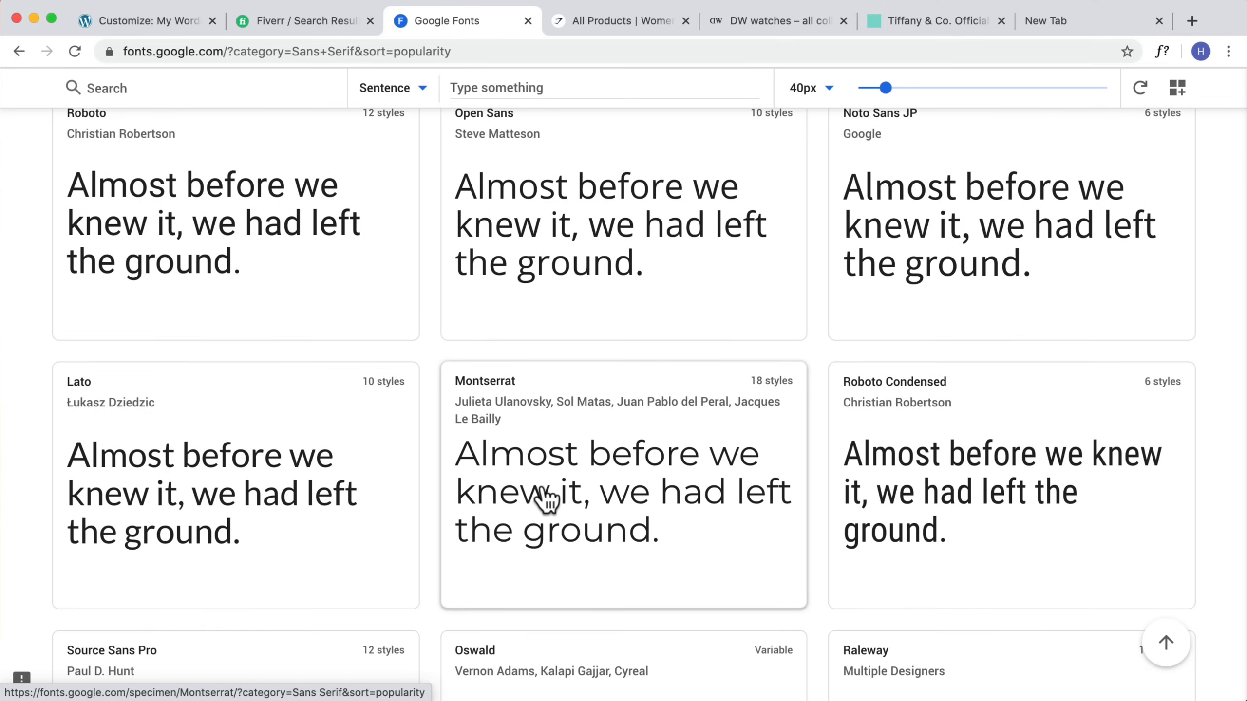
scroll(547, 498, "down", 7)
scroll(336, 390, "up", 2)
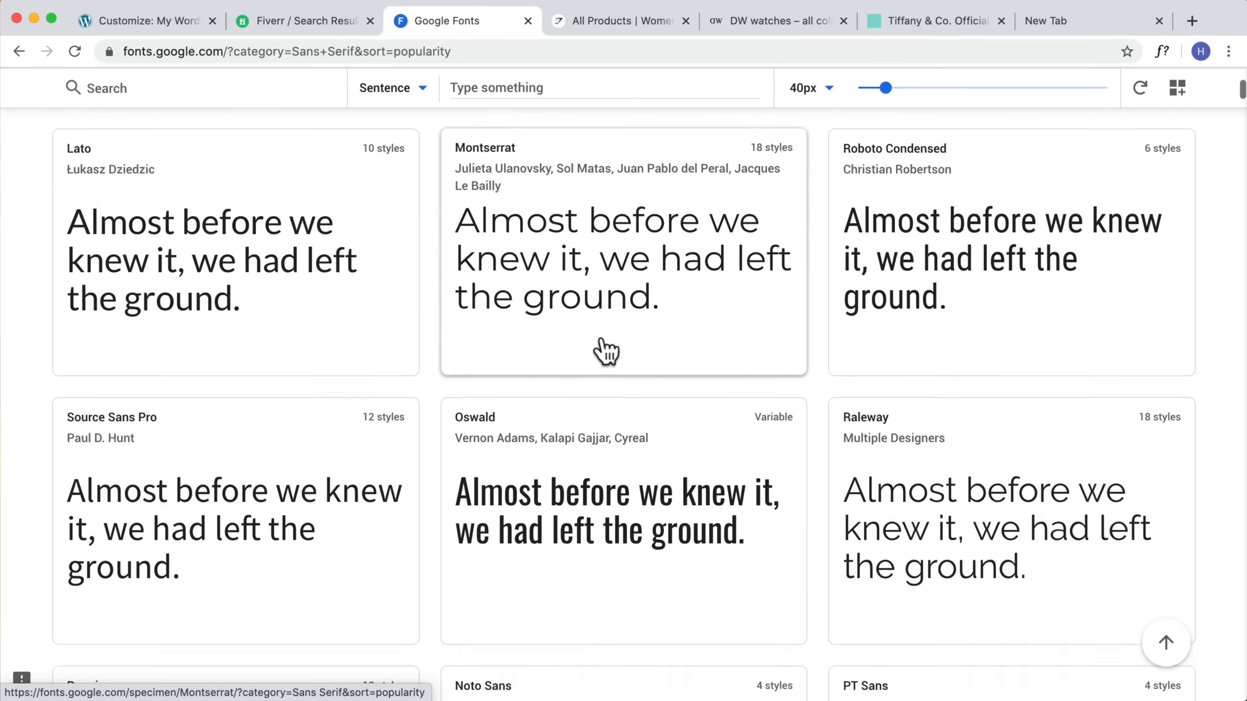
scroll(604, 351, "up", 9)
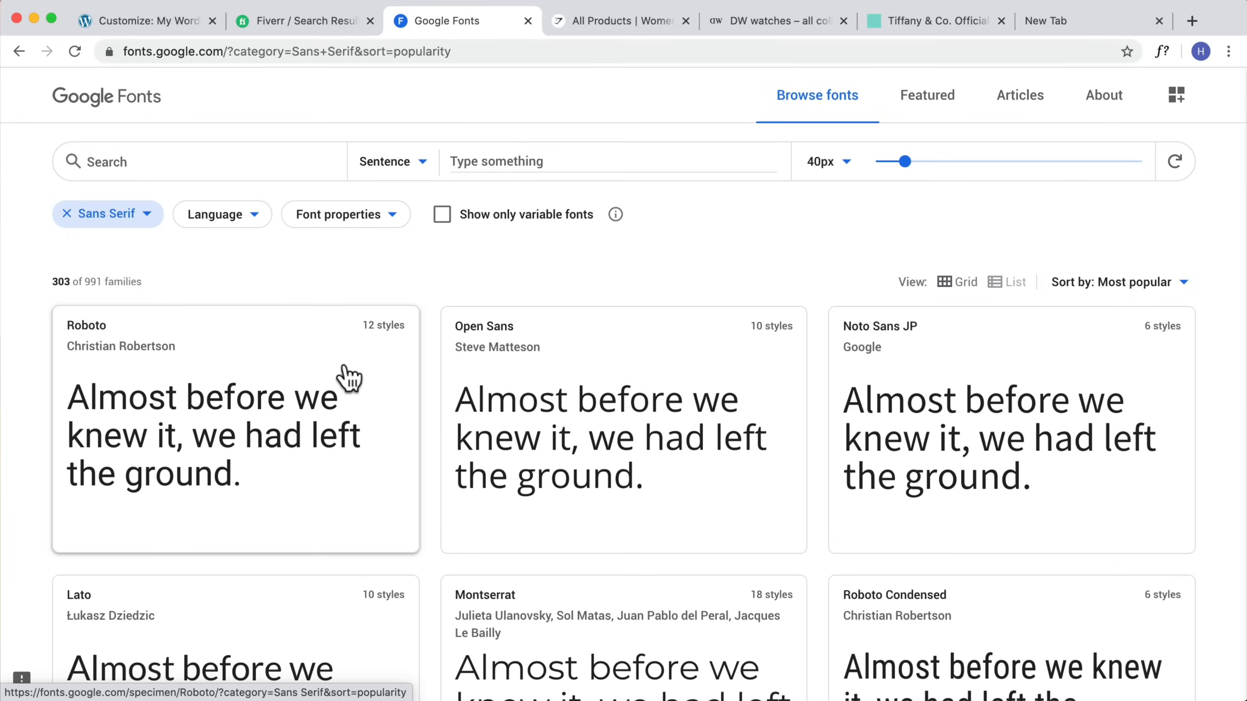
Step: Change the body font to Open Sans in the Themify customizer
left_click(126, 217)
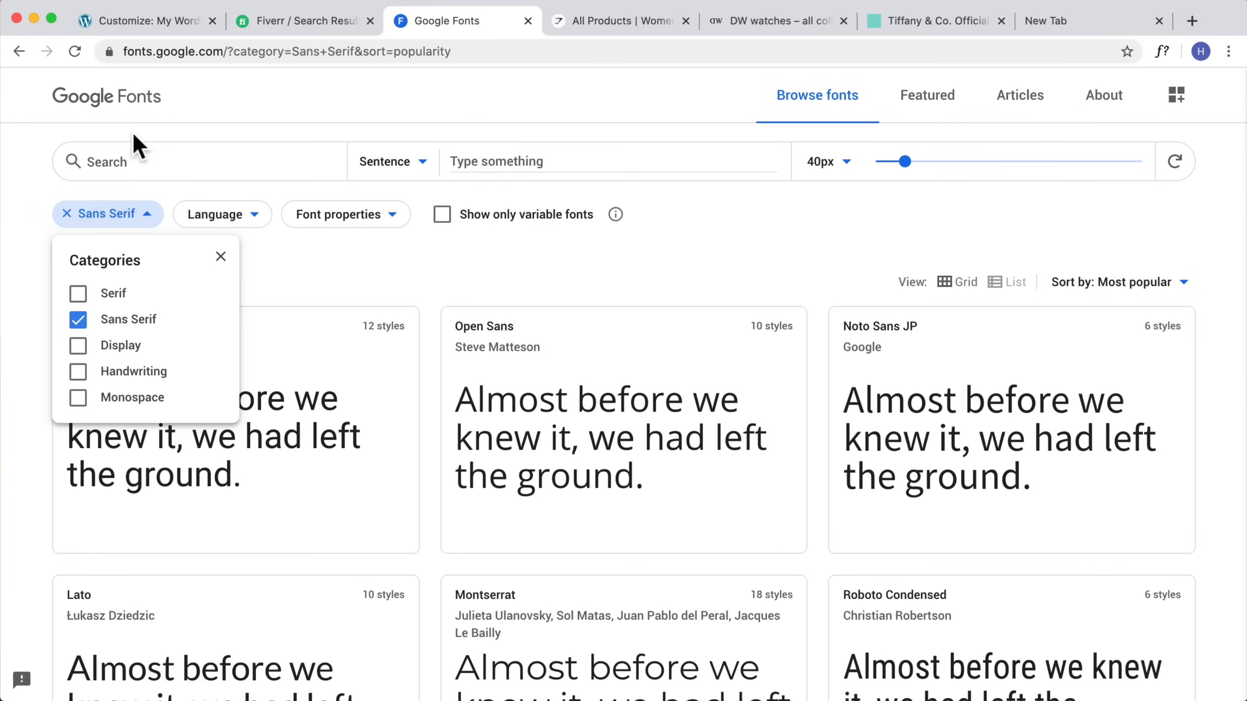
left_click(158, 20)
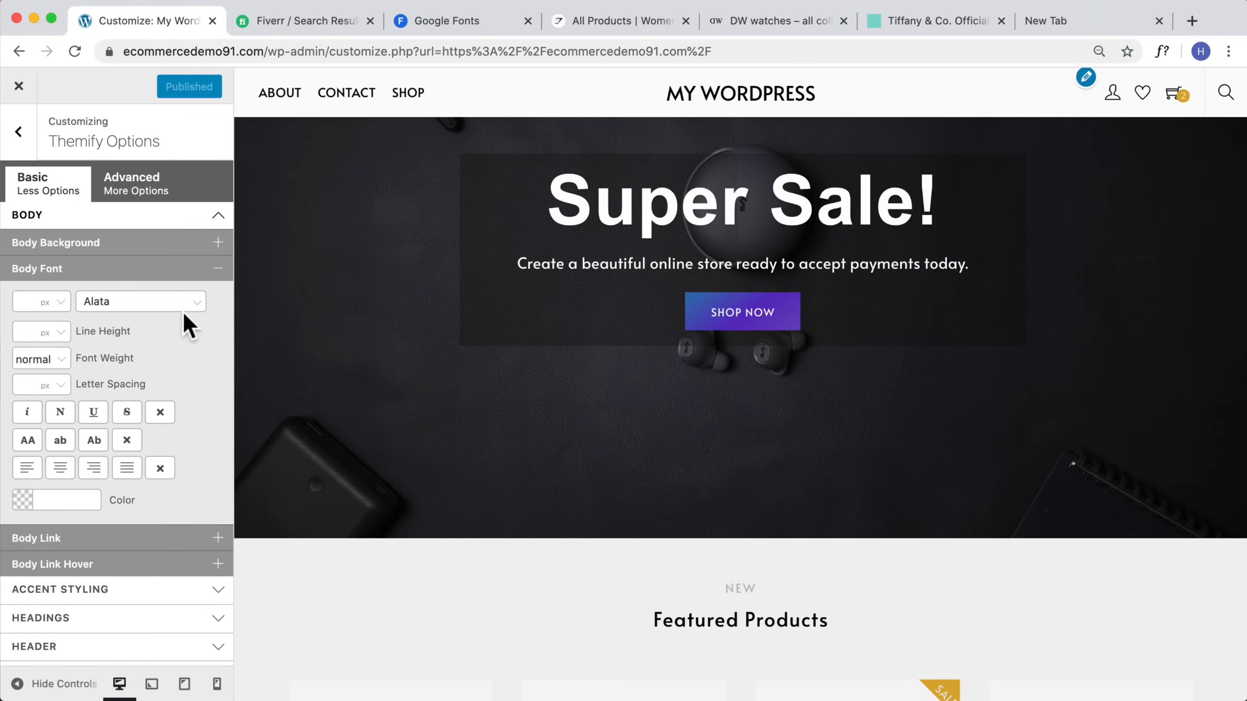
left_click(140, 302)
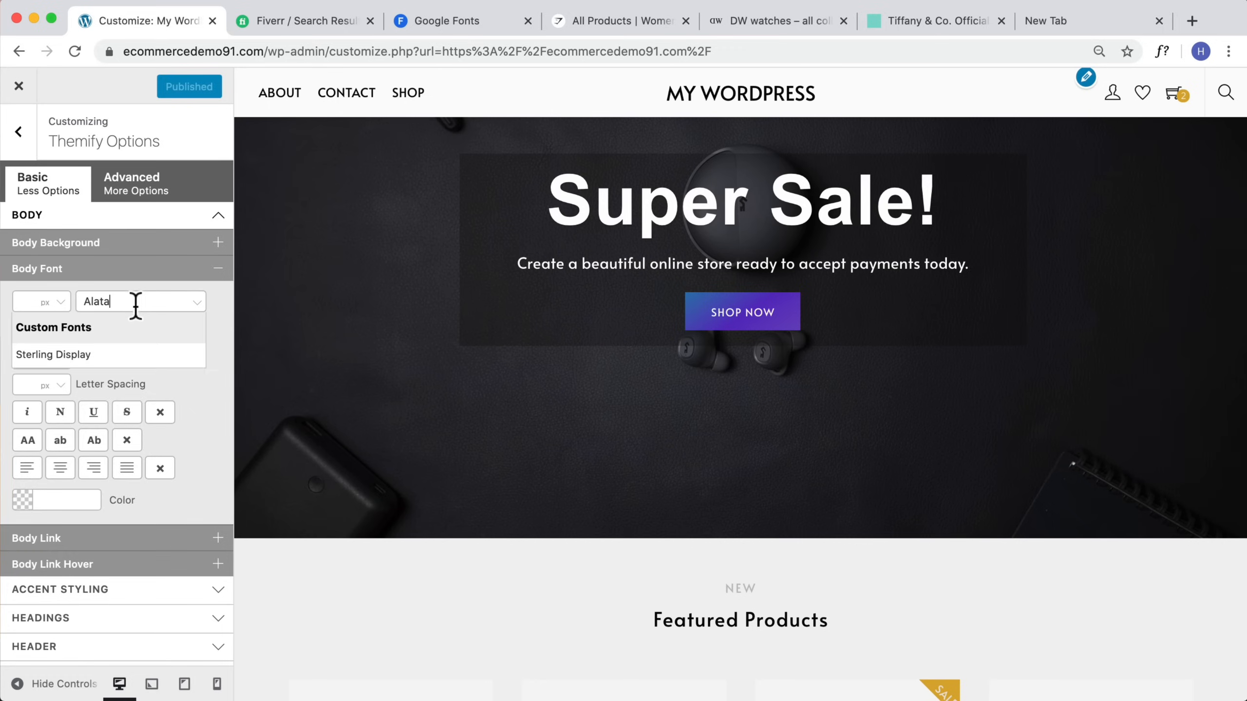
type("Open")
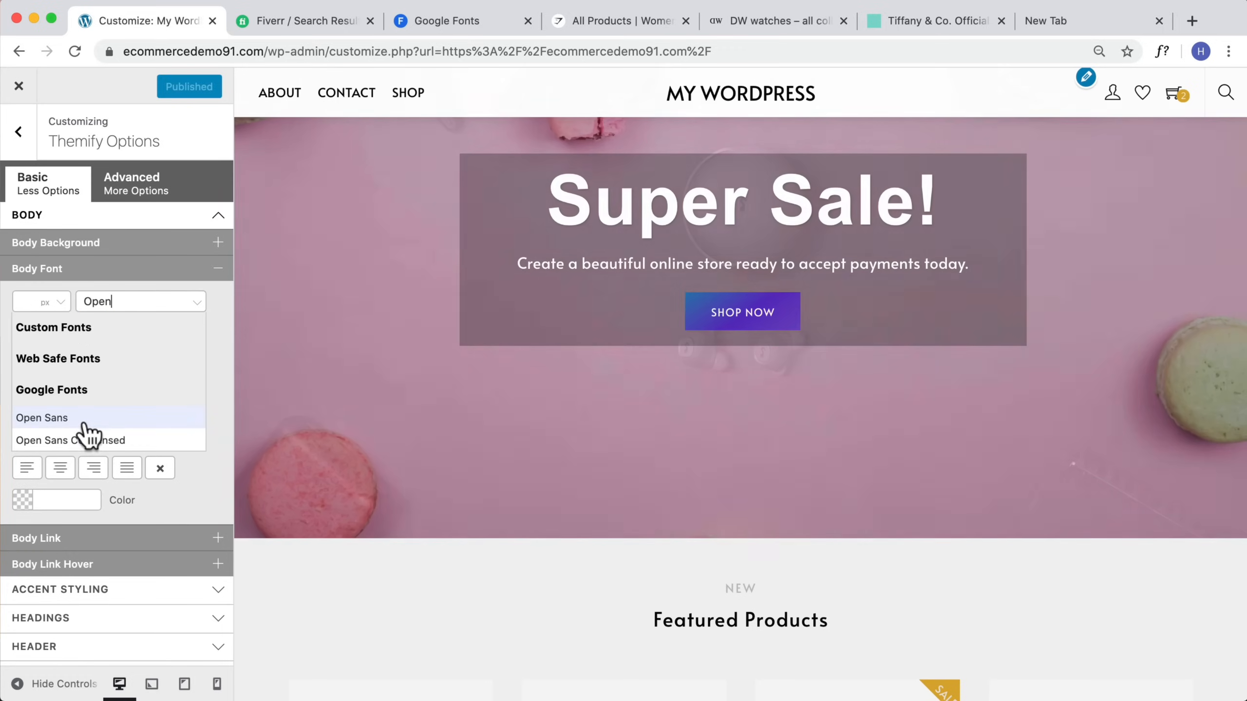
left_click(83, 418)
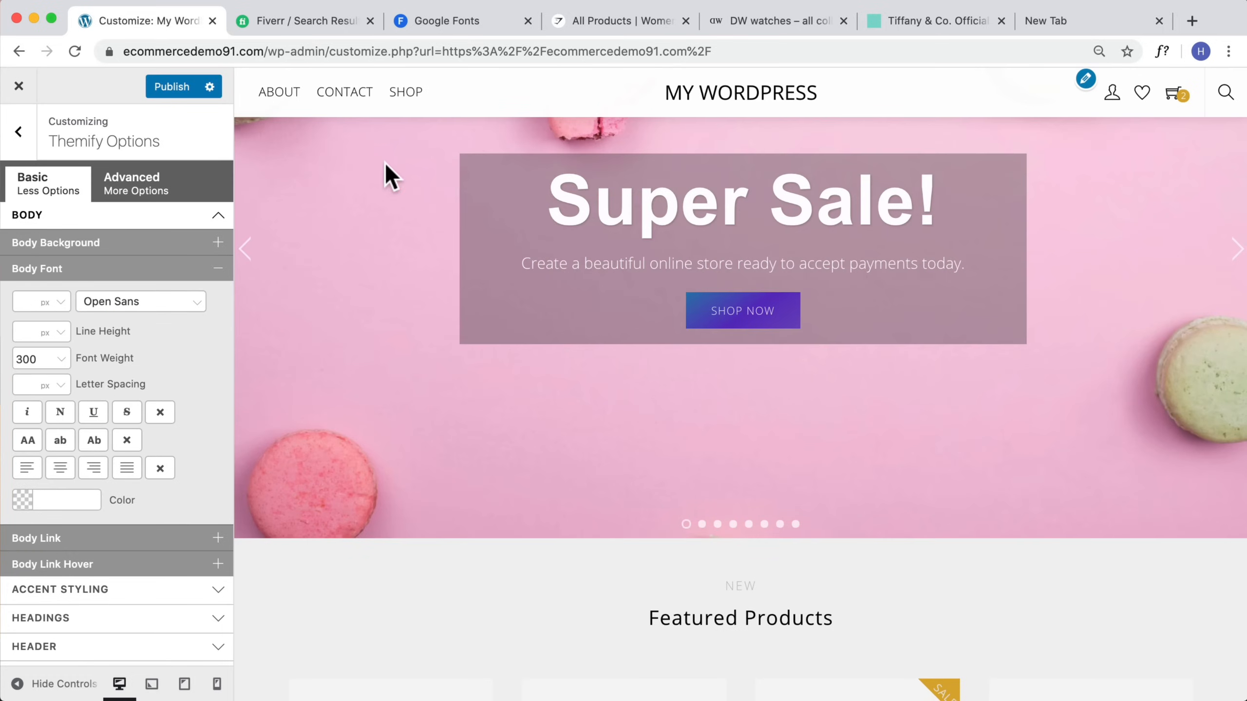
Step: Preview the homepage products and set the body font weight to normal
scroll(703, 287, "down", 6)
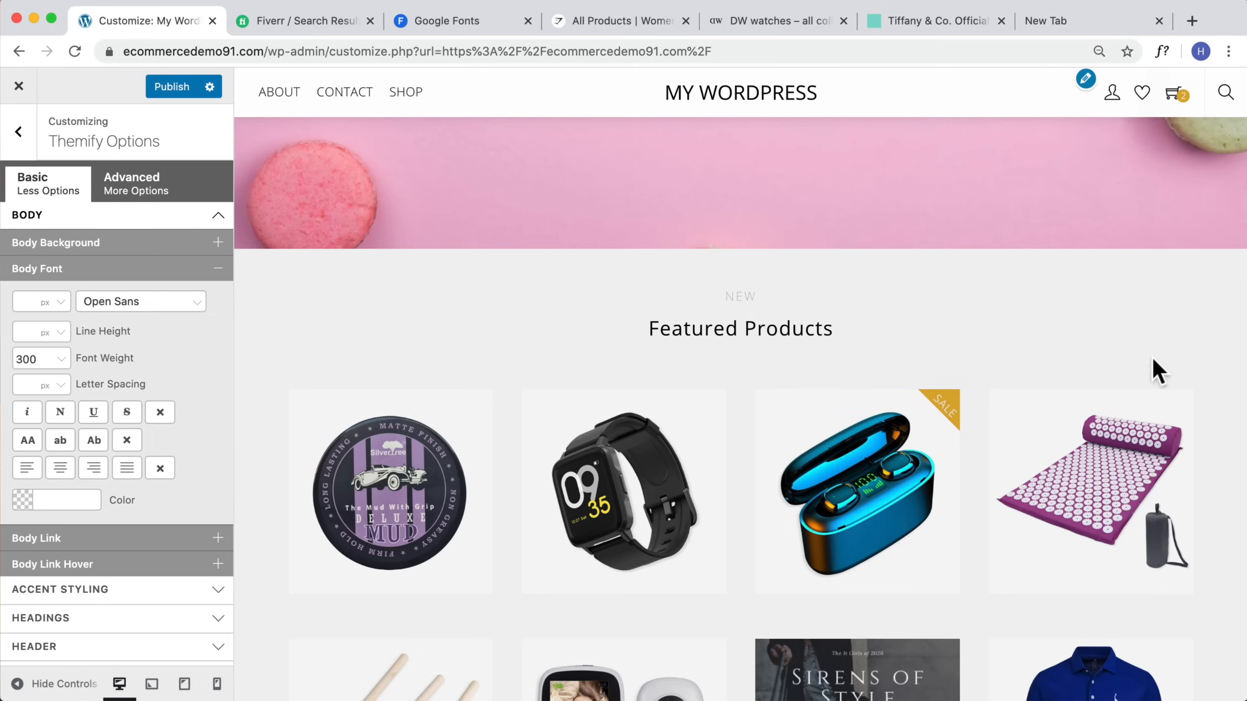
scroll(912, 353, "down", 5)
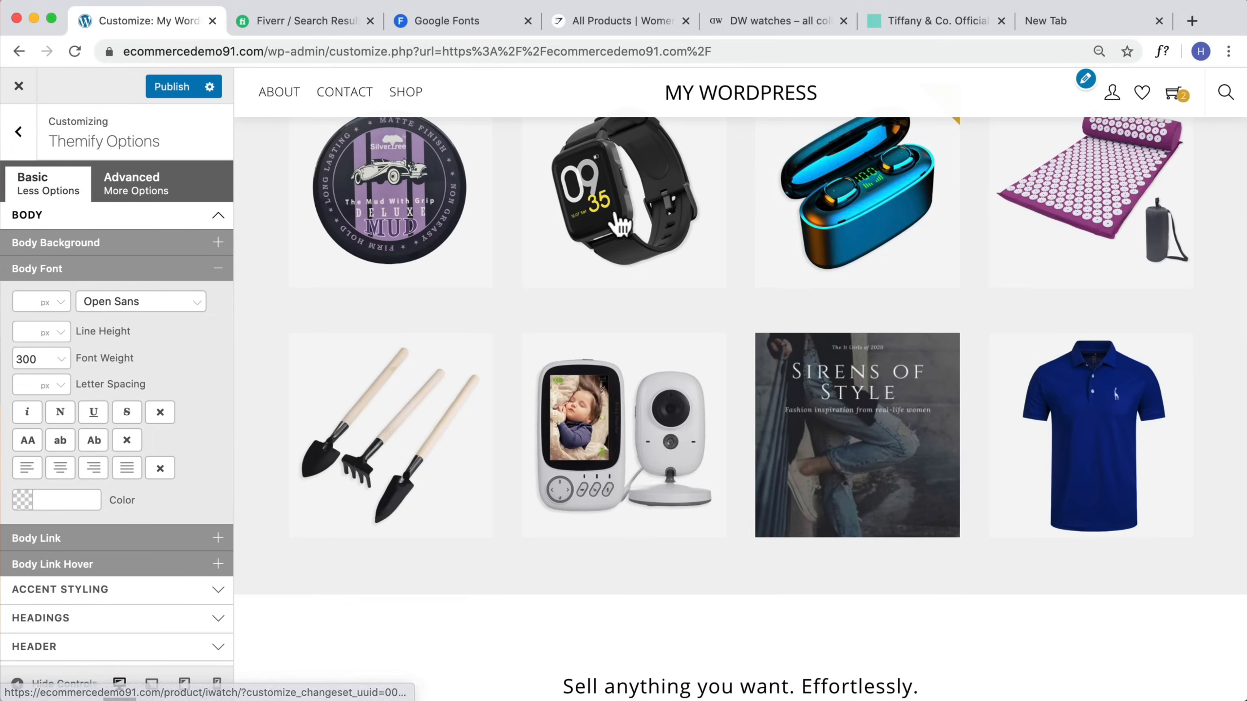
scroll(623, 225, "up", 3)
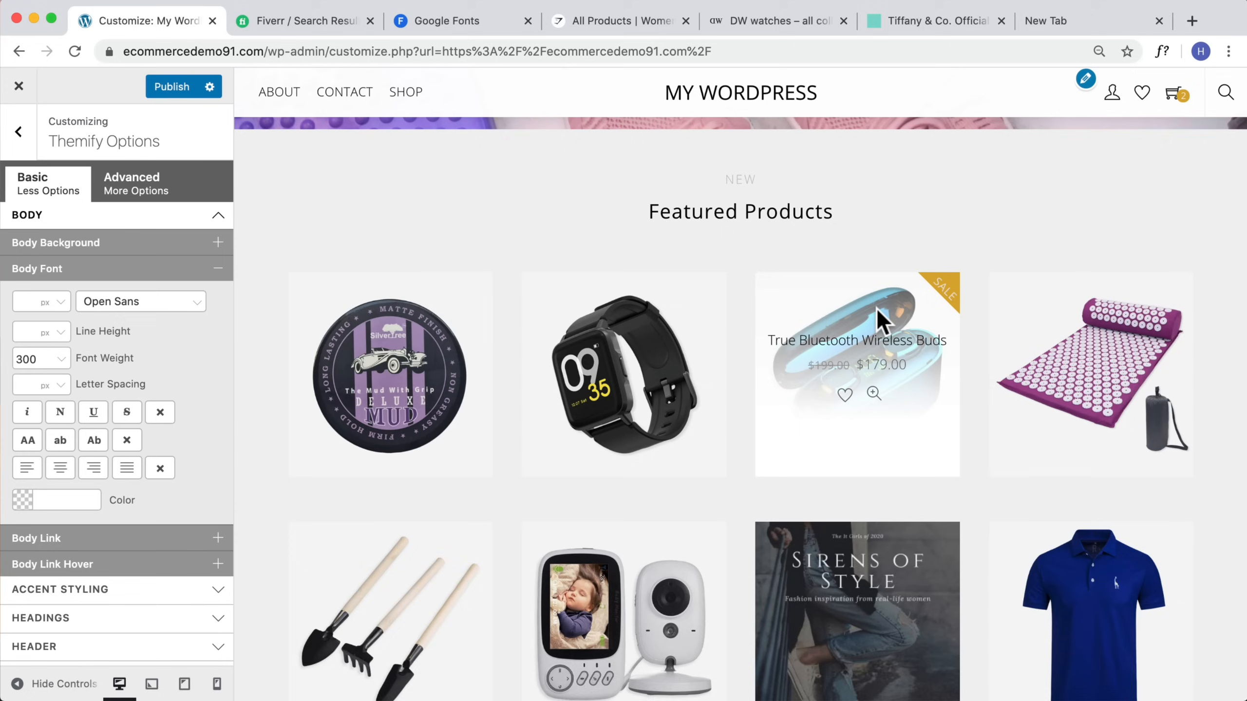
scroll(878, 310, "up", 2)
left_click(54, 359)
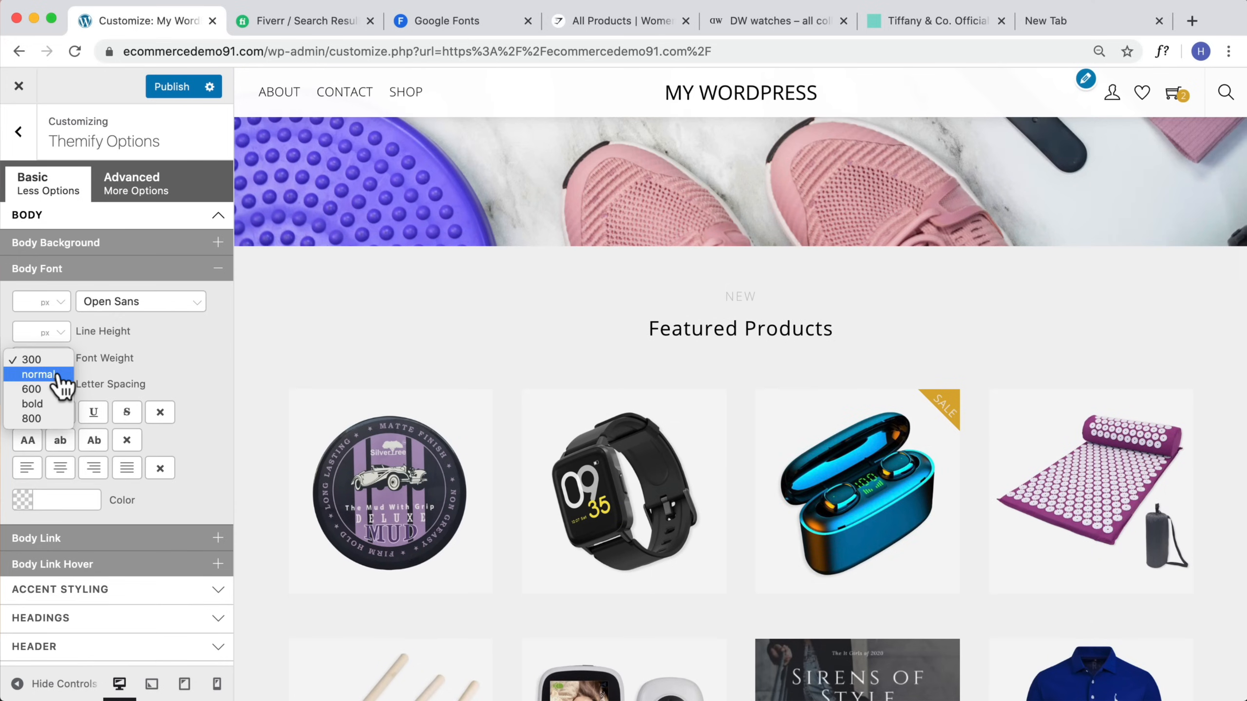
left_click(39, 375)
Step: Review the homepage preview, collapse the Body Font section, and publish the changes
scroll(806, 331, "up", 10)
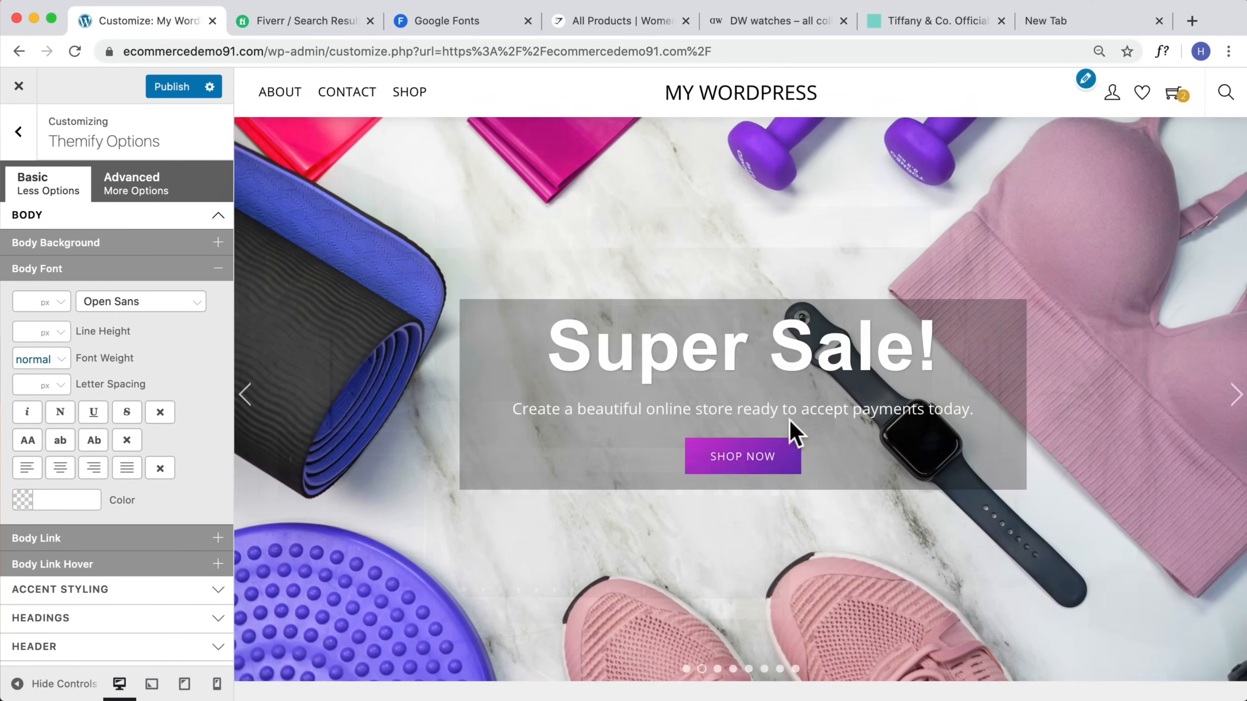
scroll(800, 452, "down", 10)
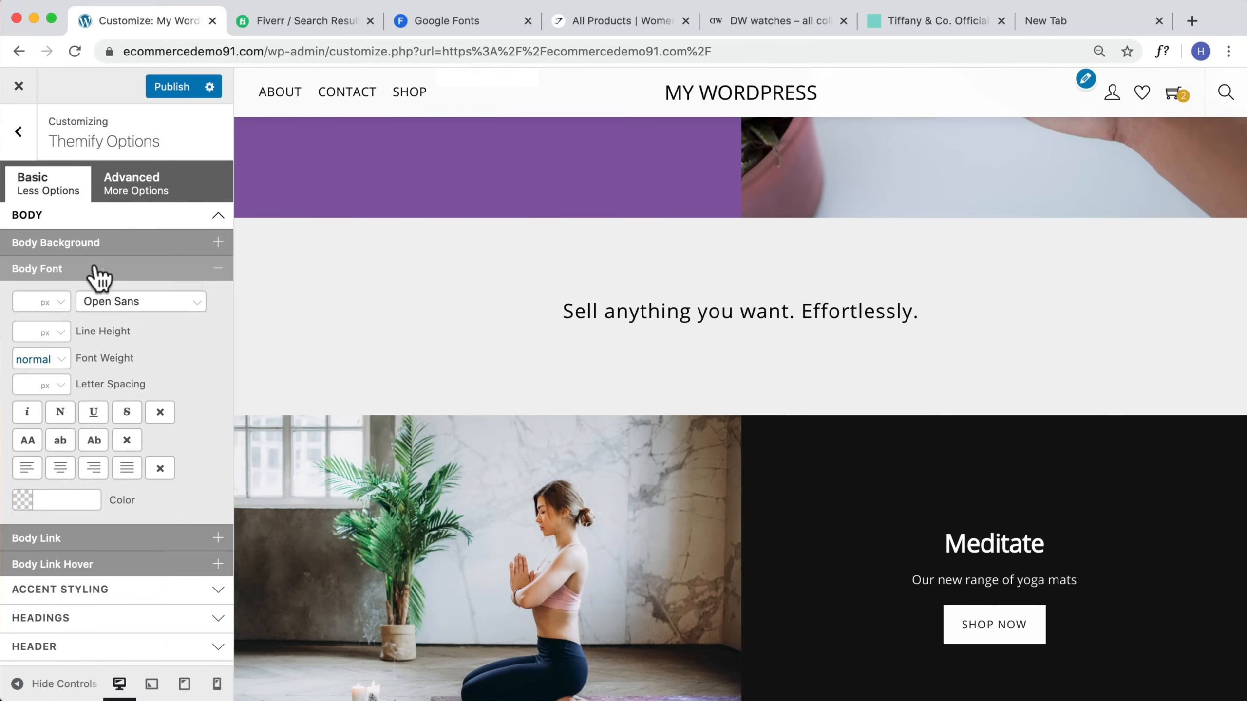
left_click(199, 270)
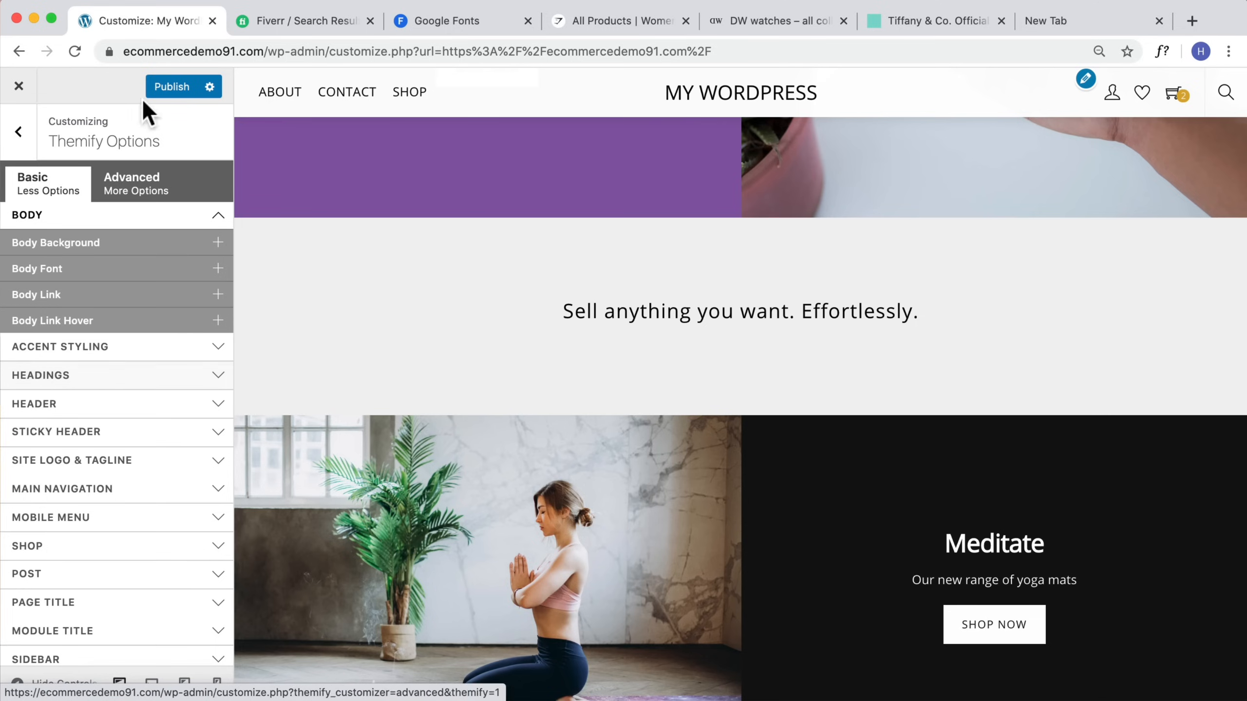
left_click(167, 87)
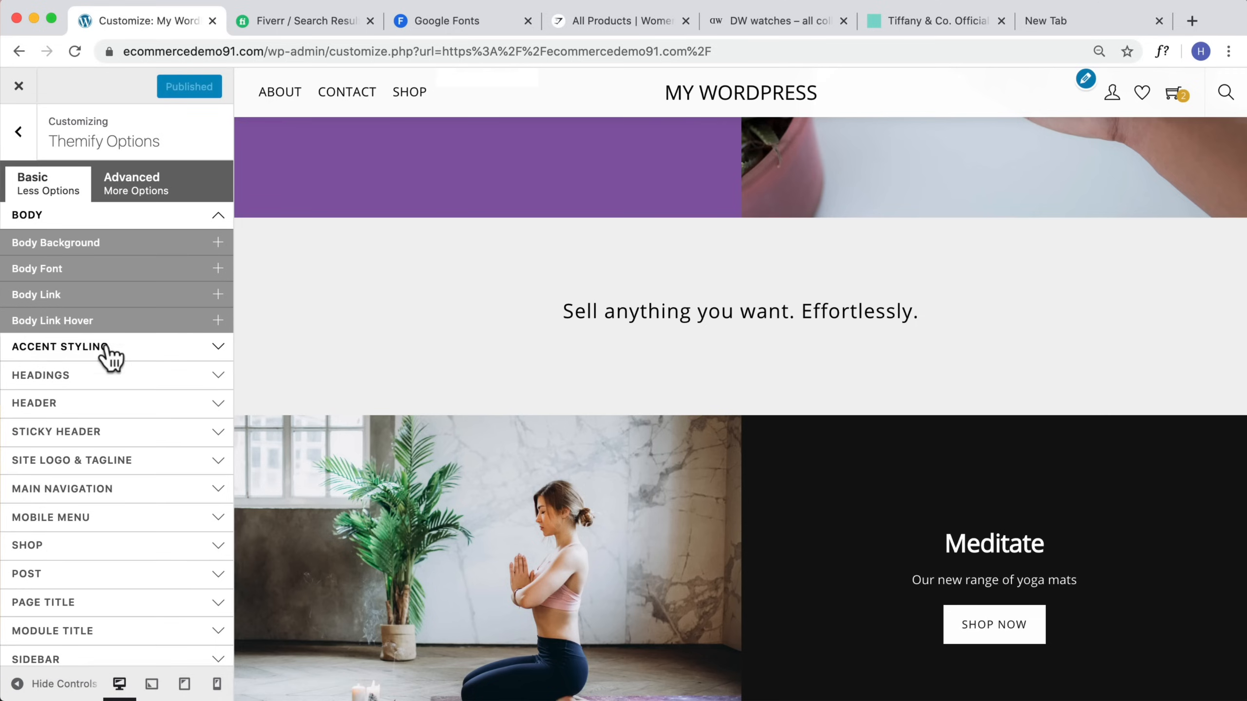
Step: Exit the customizer, open the Super Sale text module in the builder, and set its Heading 1 font family to Sterling Display
left_click(80, 101)
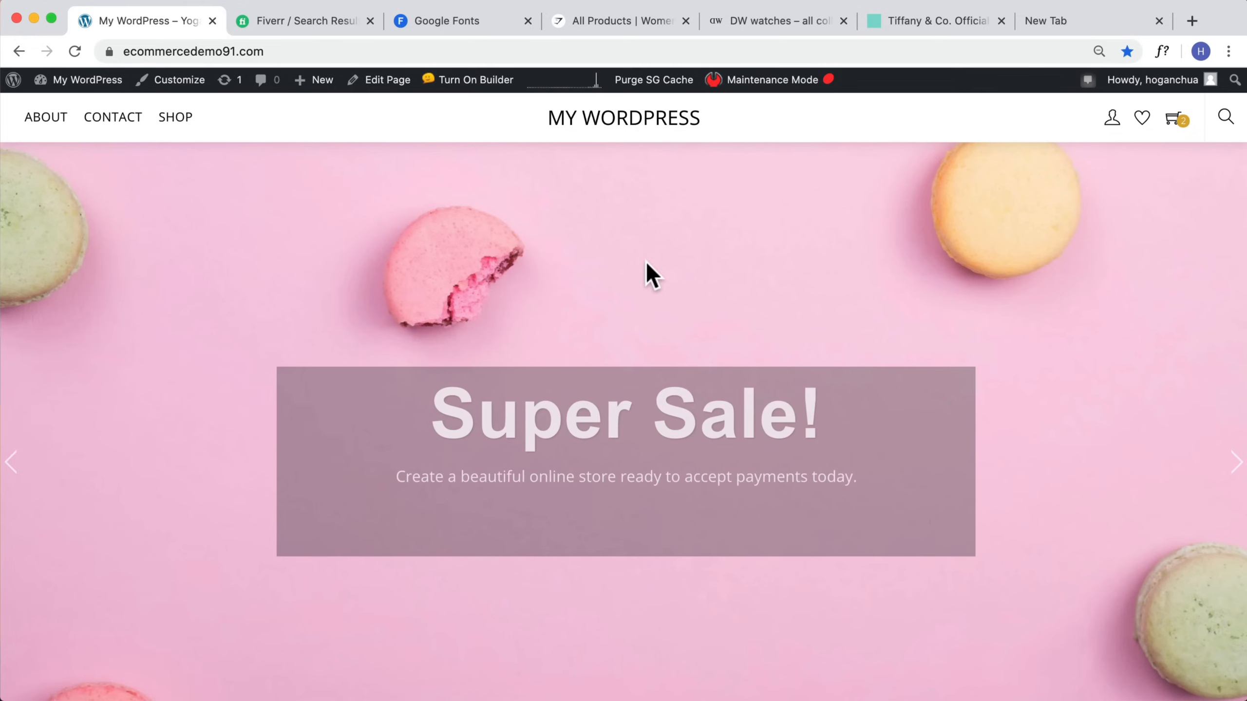
left_click(480, 83)
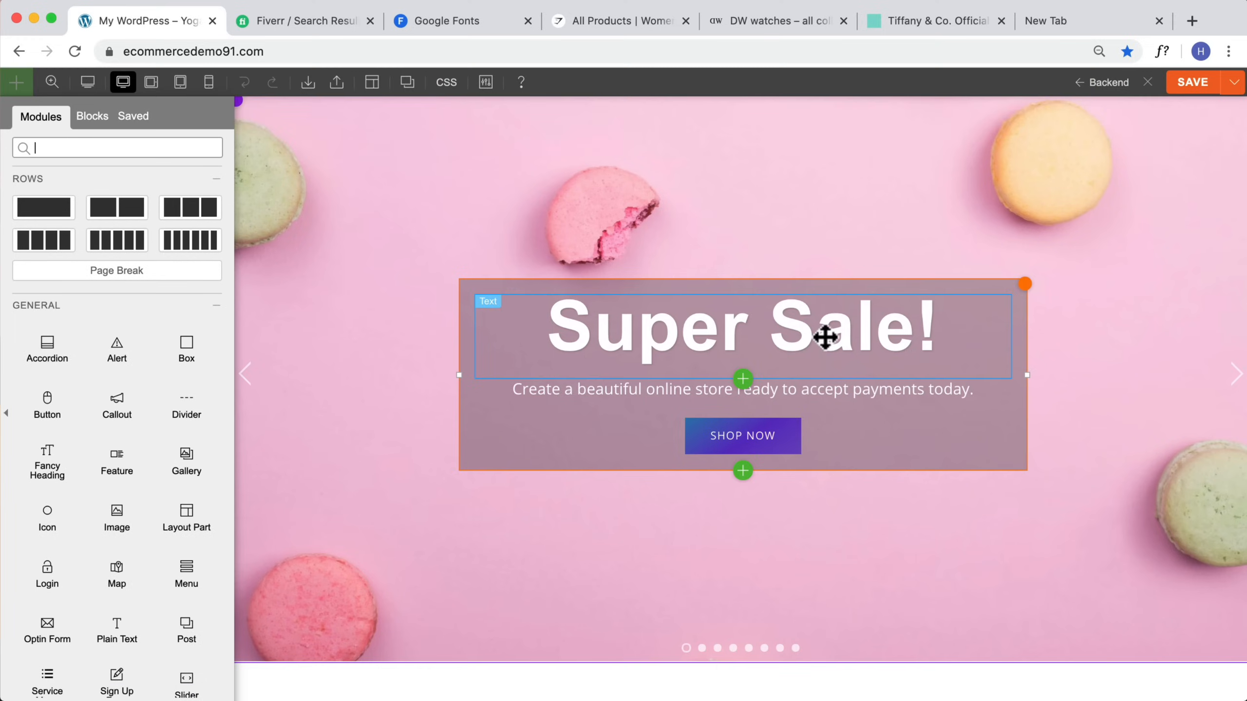
left_click(826, 337)
left_click_drag(169, 319, 29, 314)
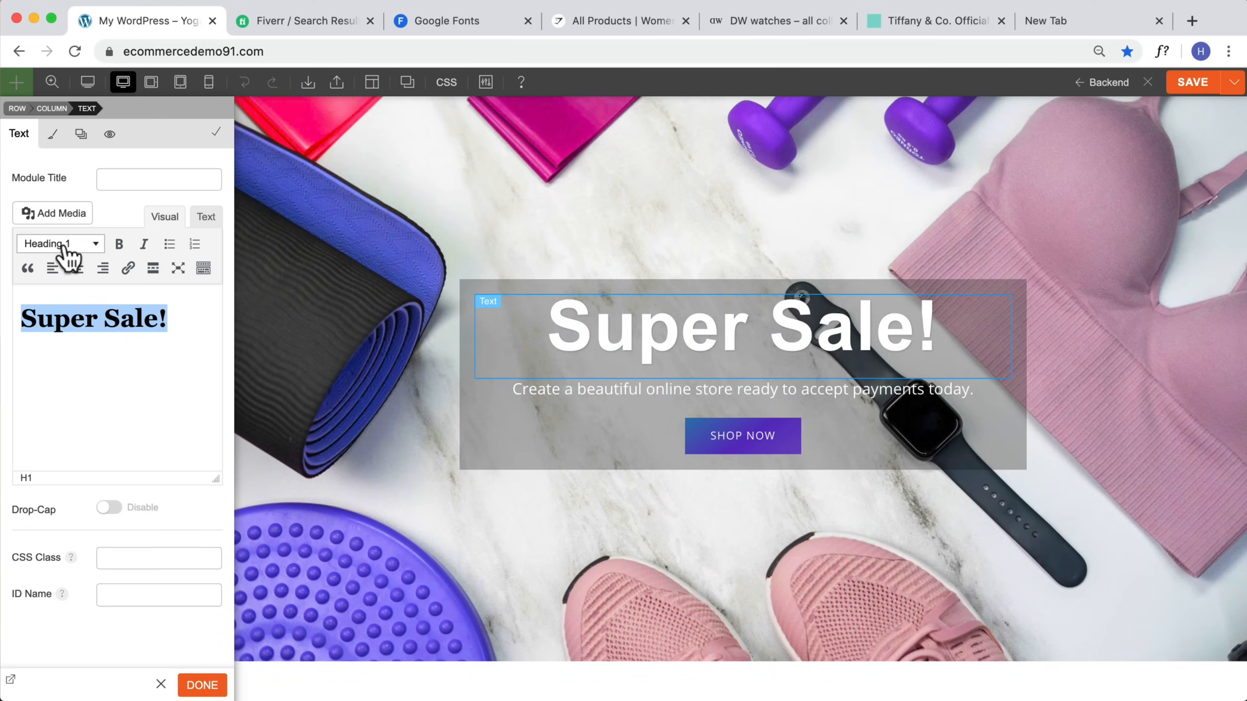
left_click(53, 142)
left_click(40, 227)
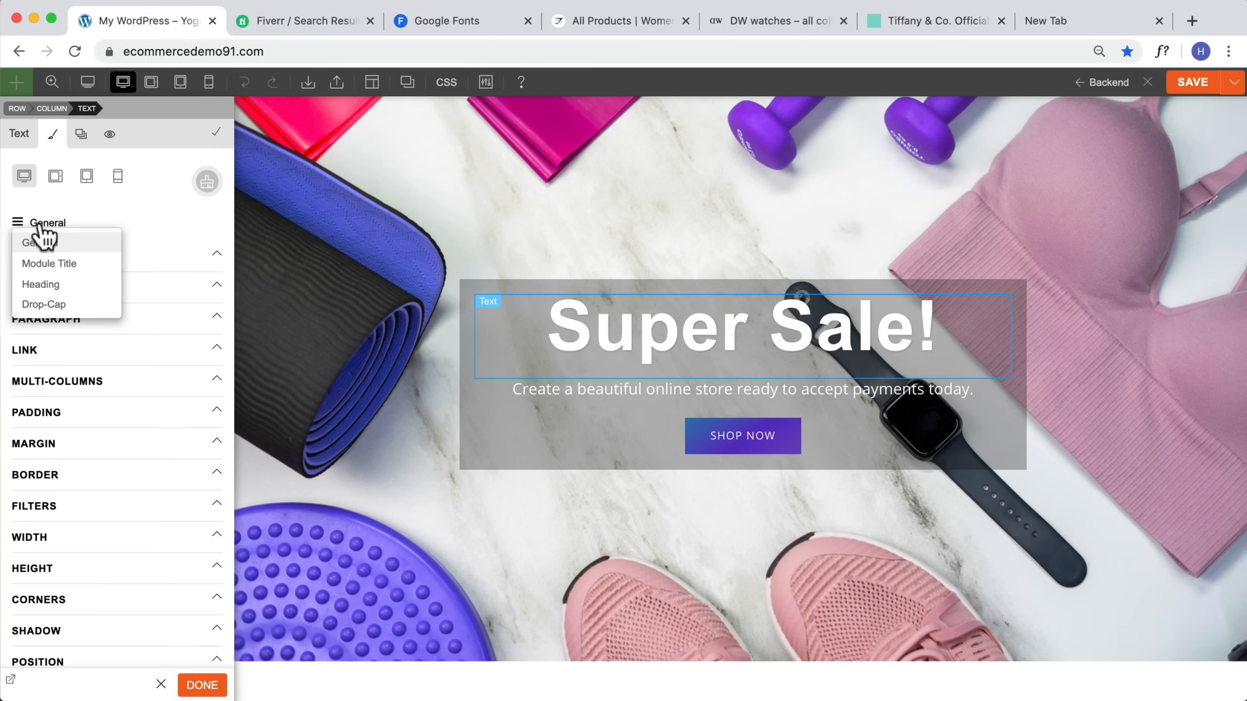
left_click(47, 285)
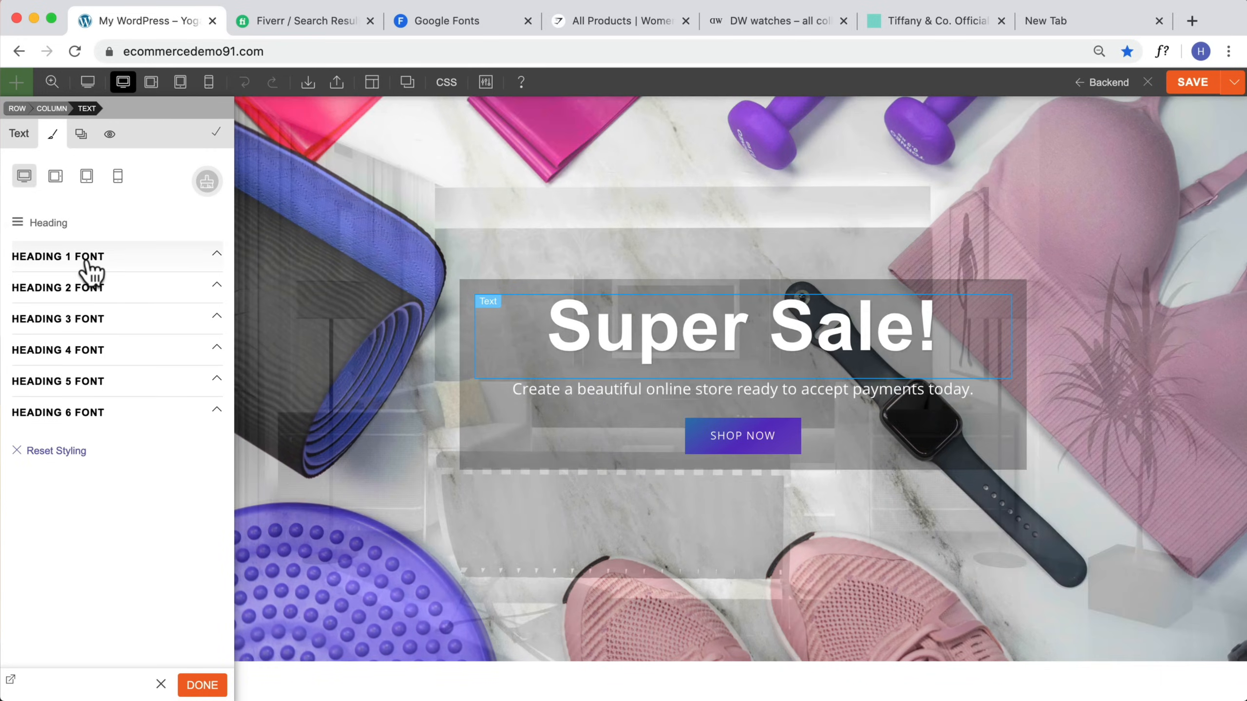
left_click(91, 268)
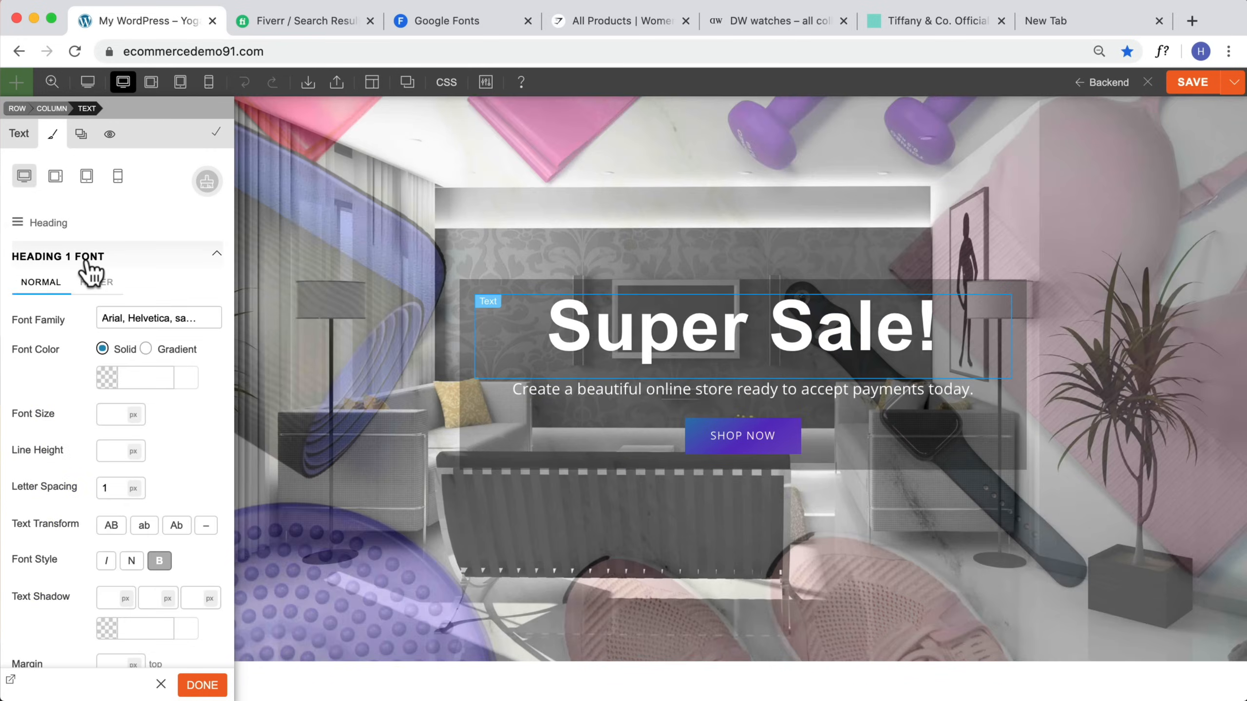
left_click(148, 318)
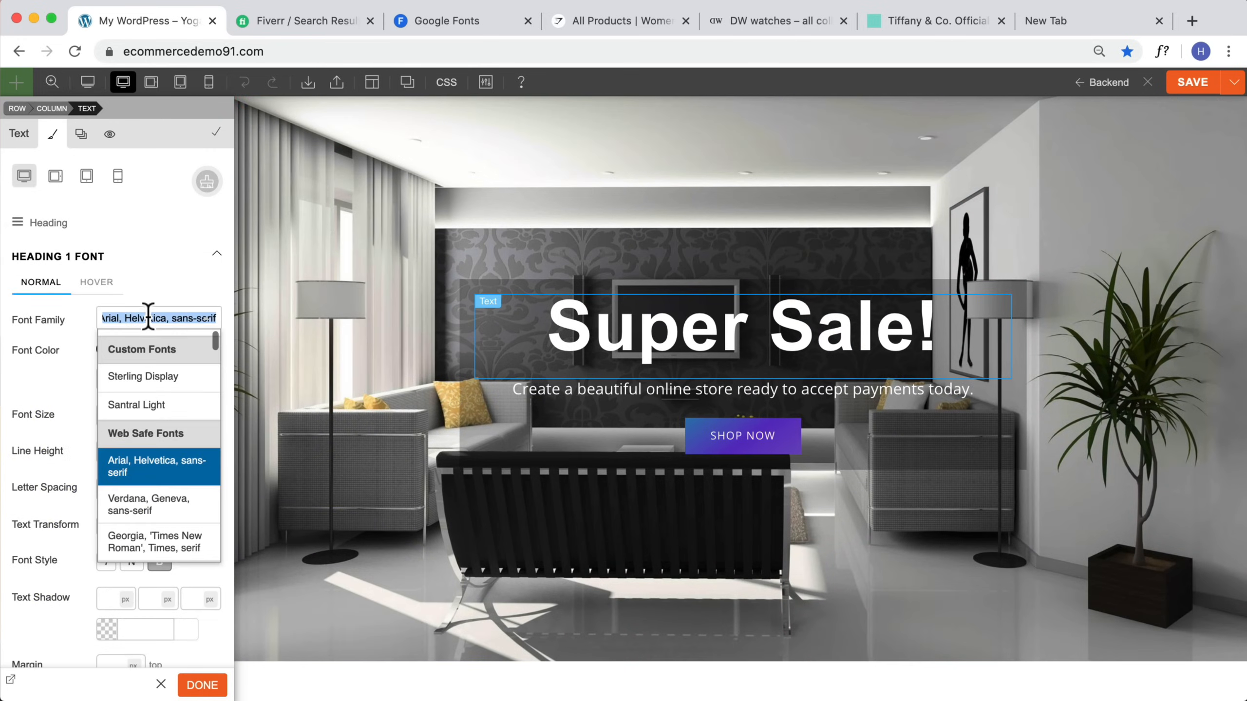
left_click(137, 377)
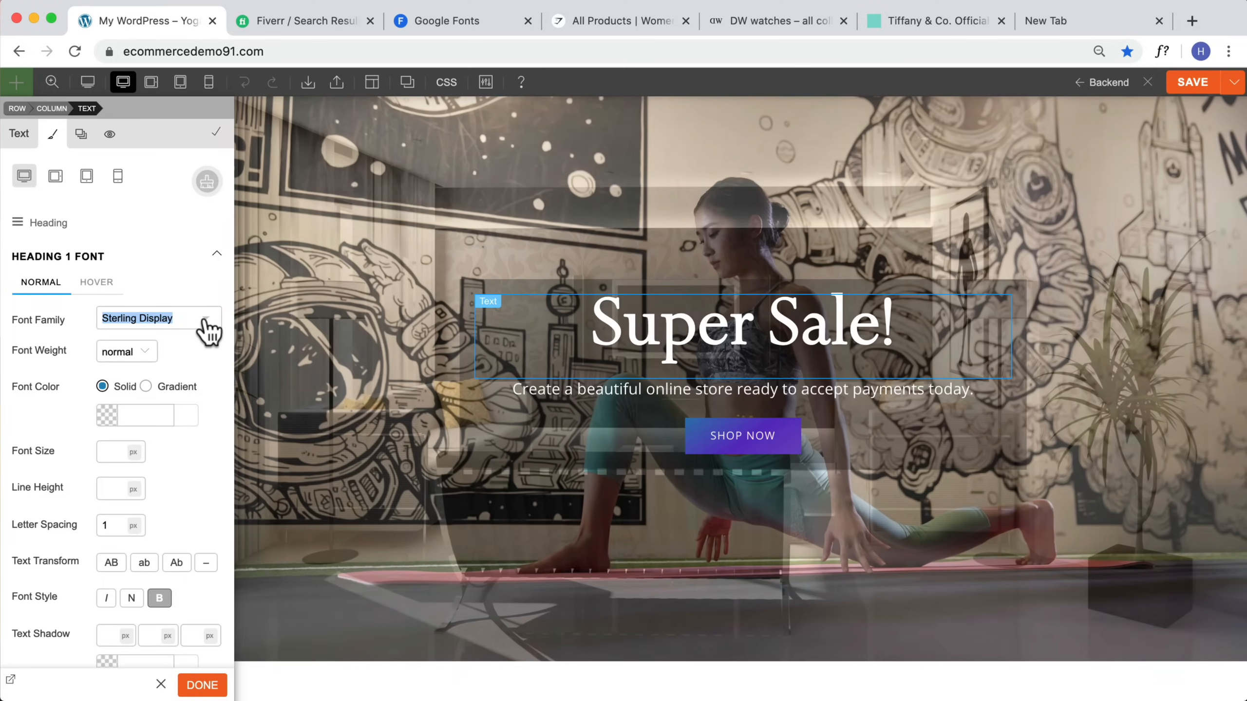
Step: Clear the module's Heading 1 font family, then save and close the builder
left_click(203, 322)
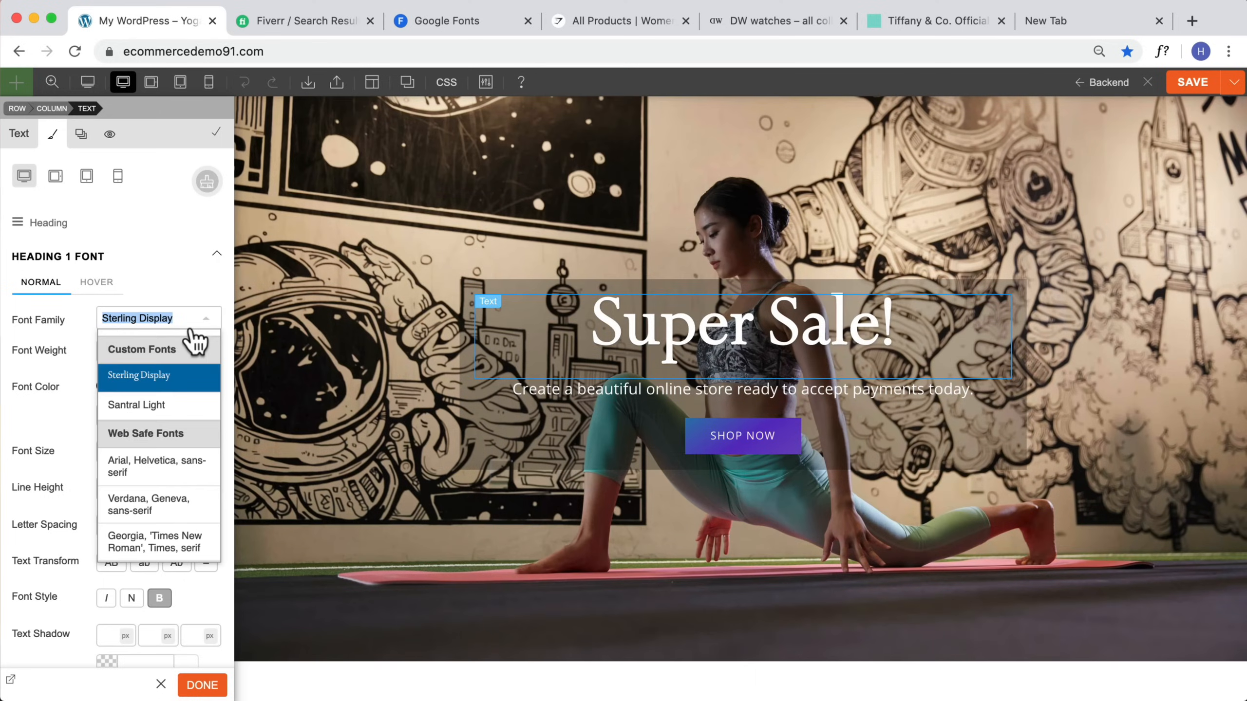
left_click_drag(114, 315, 70, 313)
key("BackSpace")
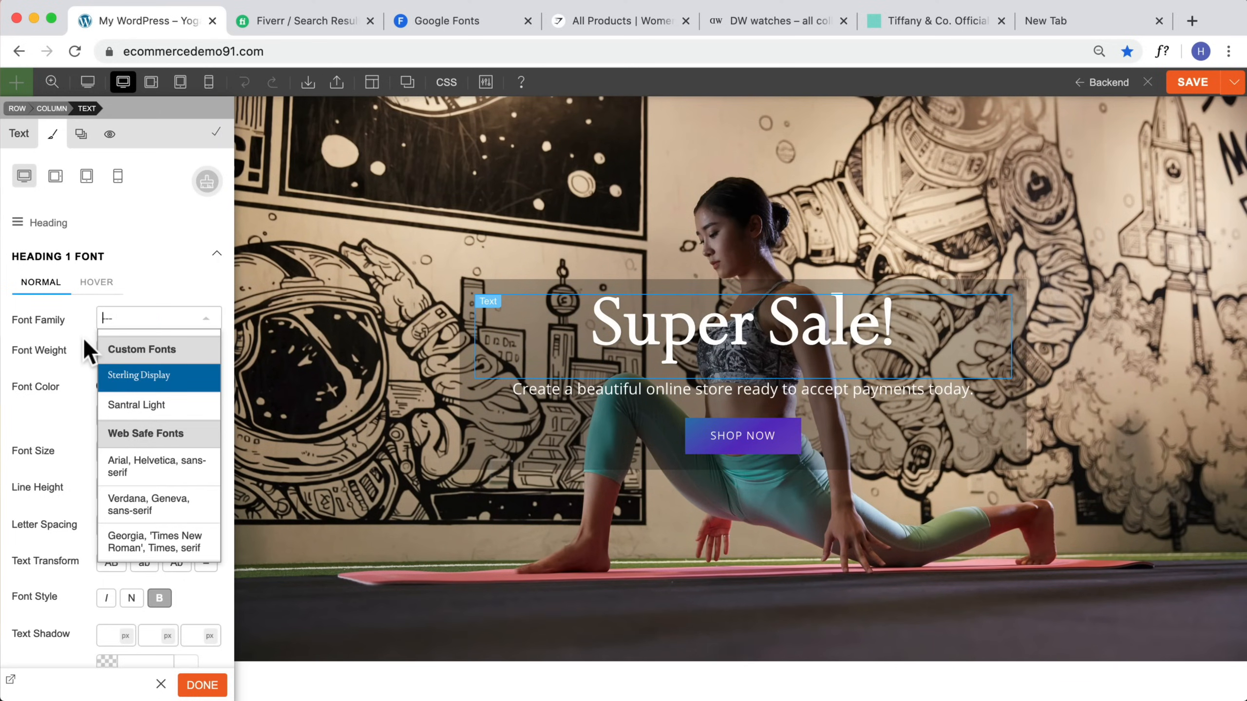
left_click(84, 339)
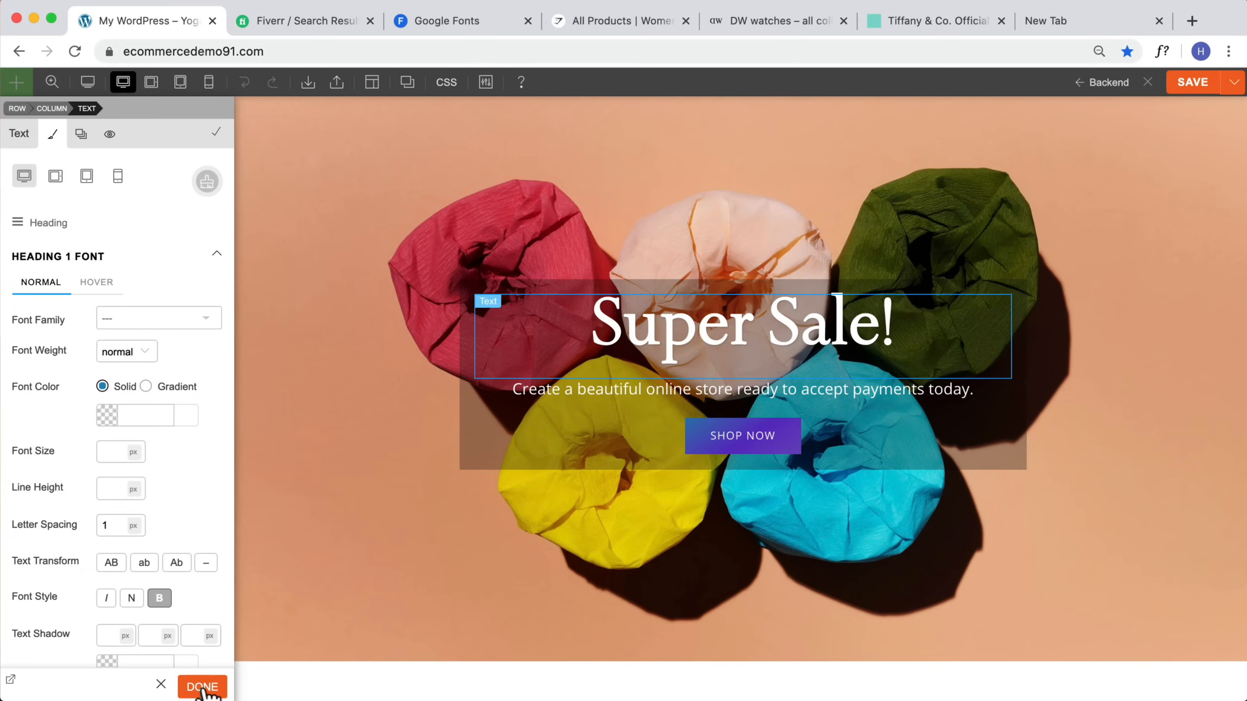
left_click(202, 687)
left_click(1190, 86)
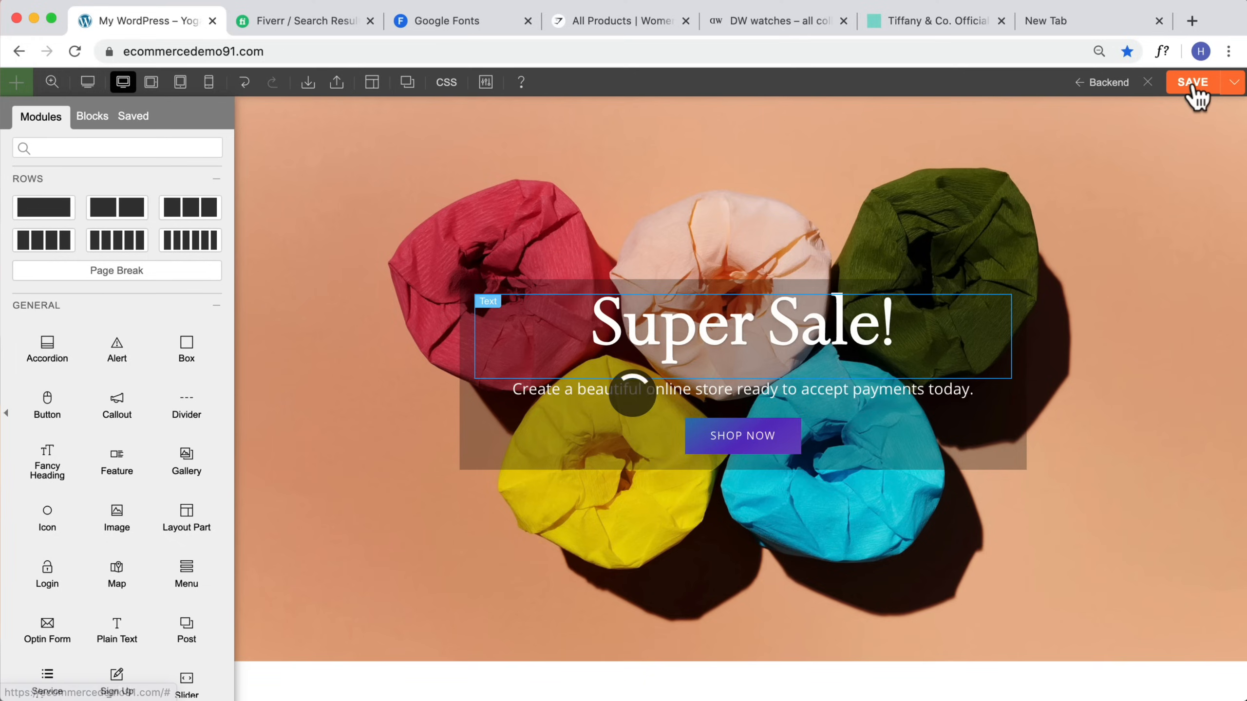
left_click(1148, 82)
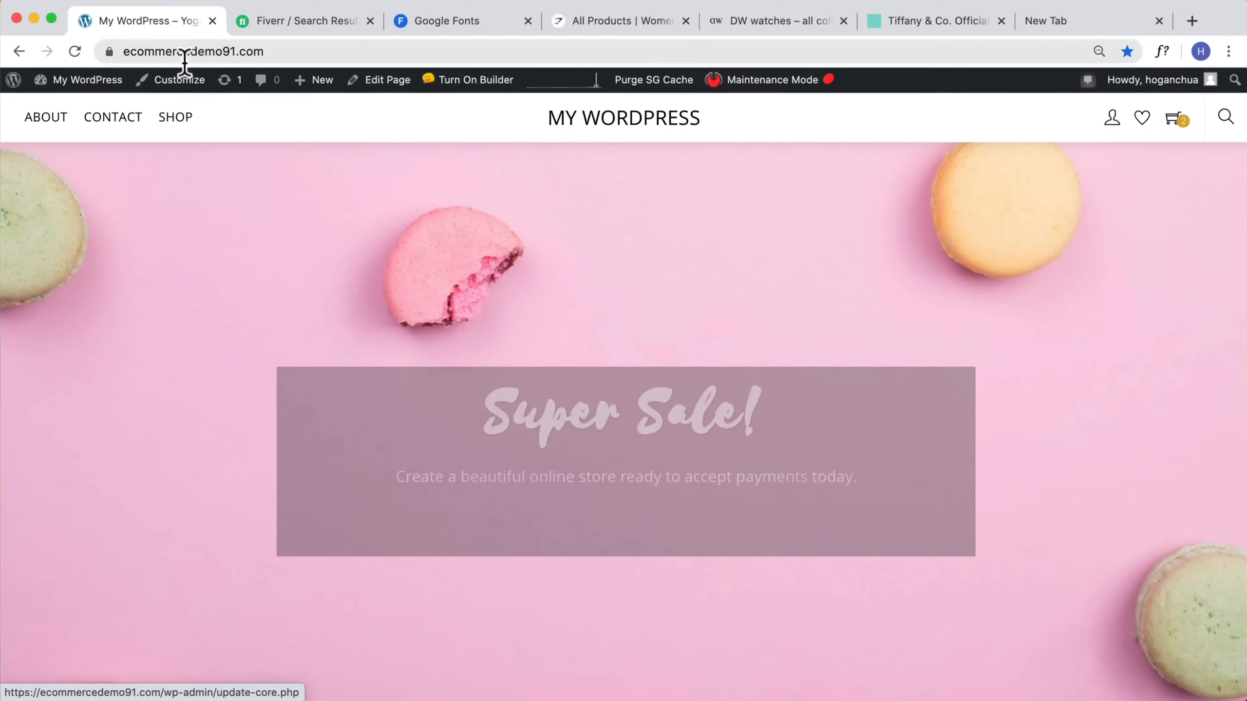
Step: Return to the customizer and open the Heading 1 Font family list under Headings
left_click(180, 85)
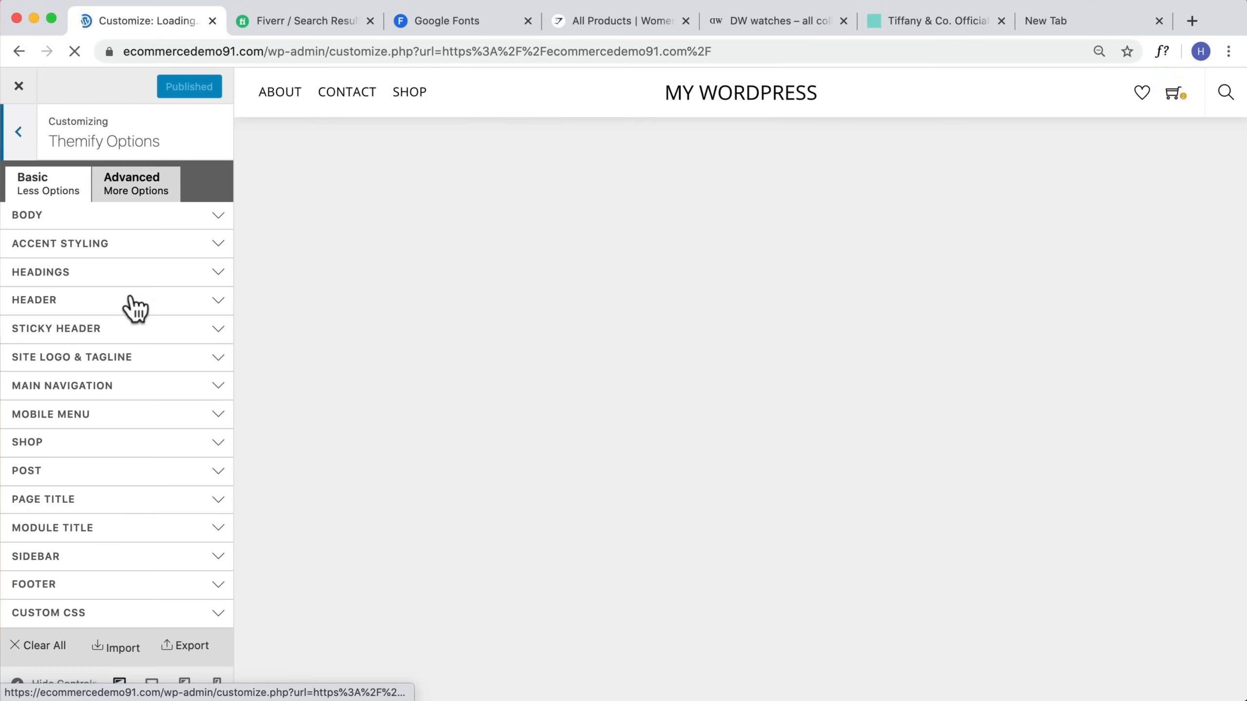
left_click(130, 275)
left_click(132, 319)
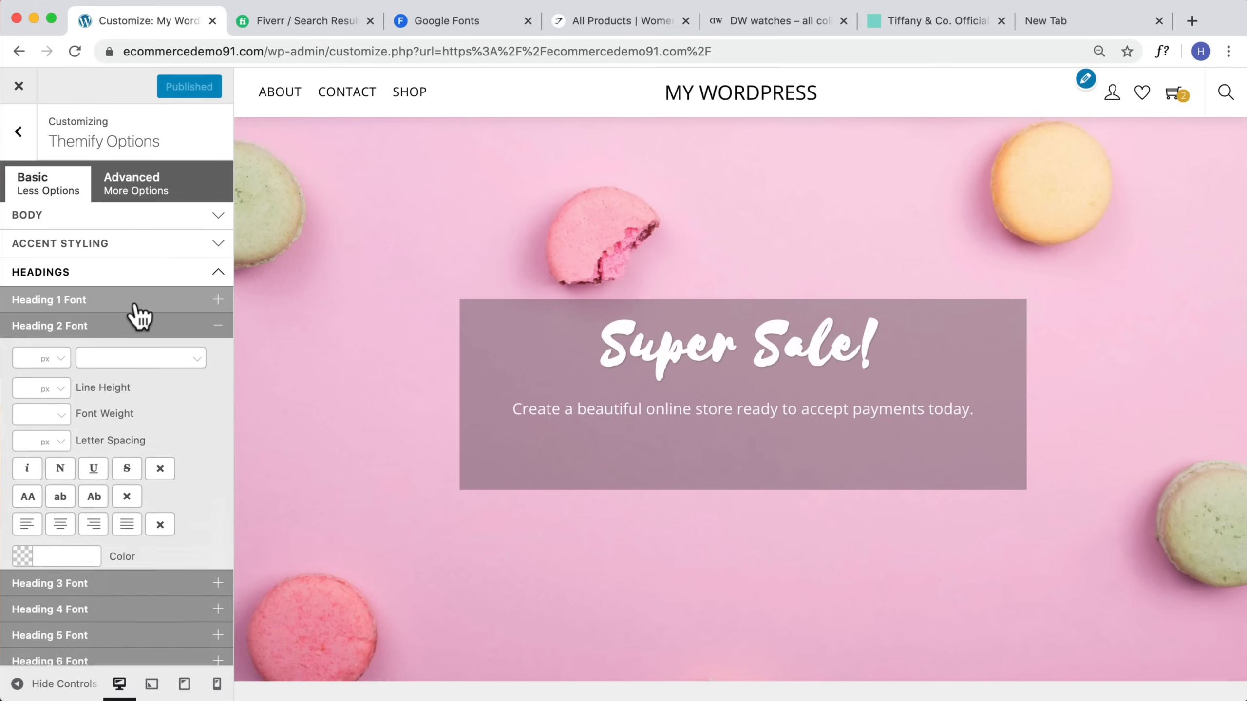
left_click(125, 301)
left_click(176, 335)
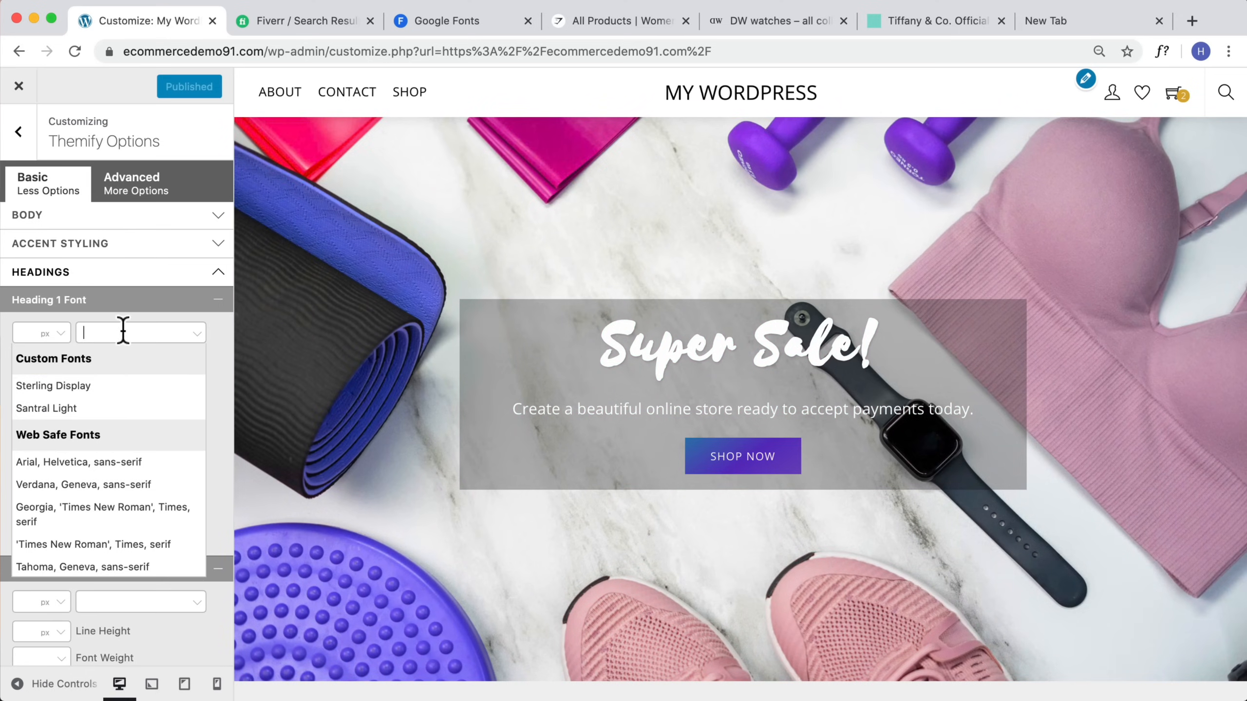
Step: Check the Tiffany site's heading style, then switch the Google Fonts category filter to Serif only and browse popular fonts
left_click(905, 30)
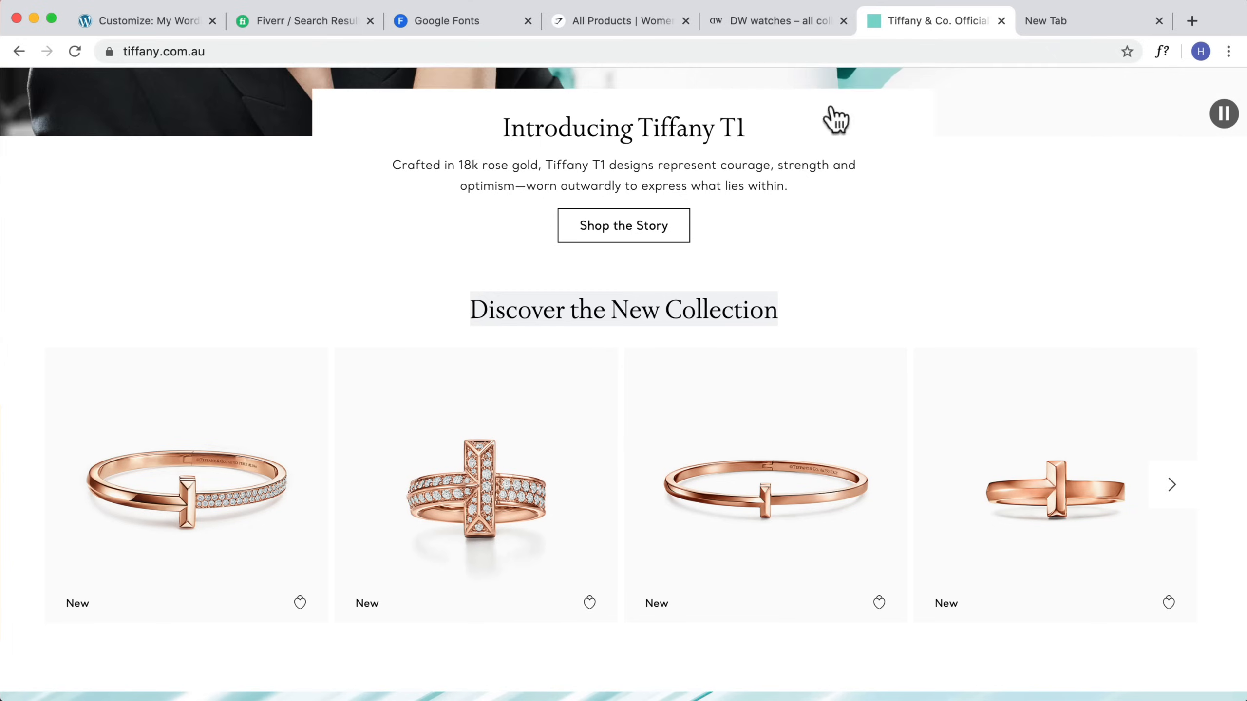
scroll(361, 111, "up", 1)
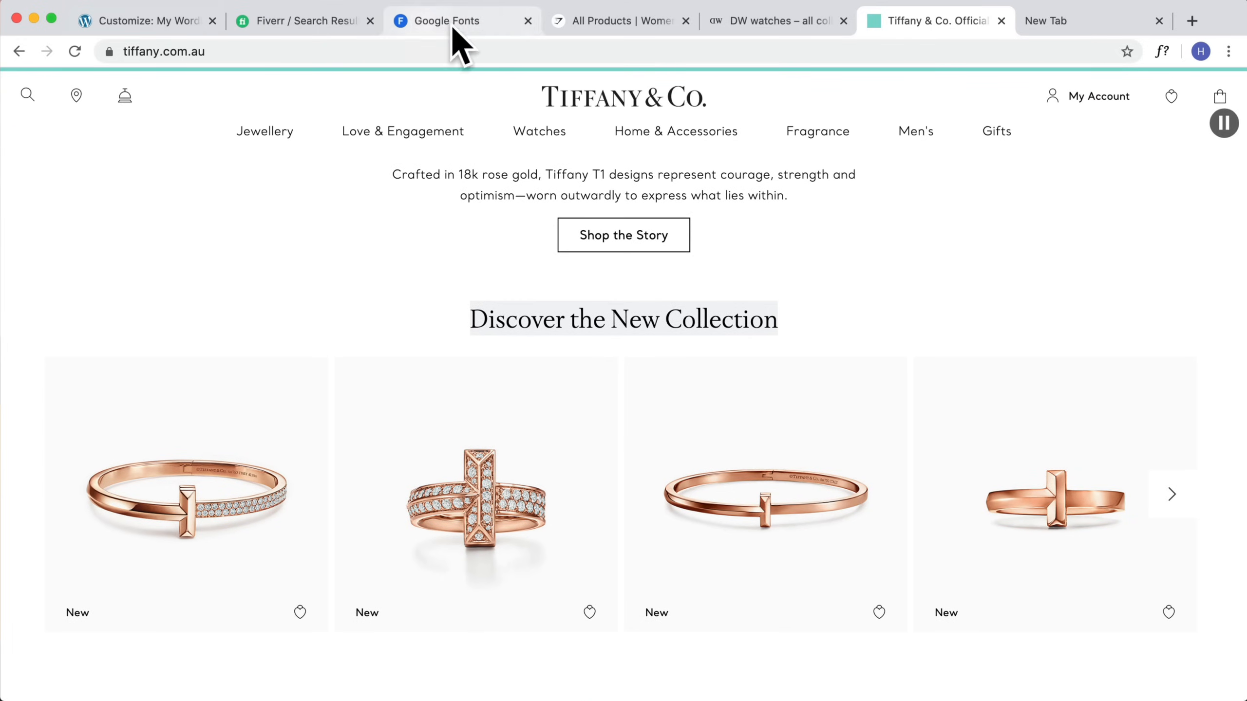
left_click(435, 30)
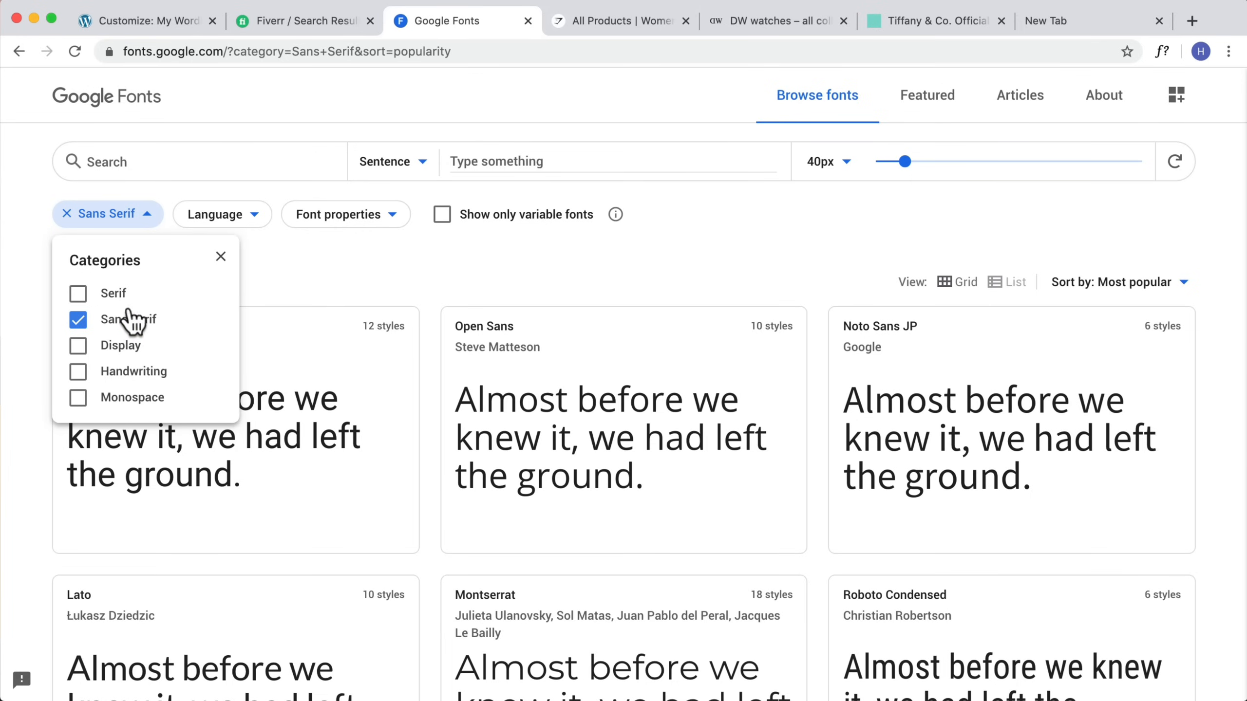
left_click(98, 295)
left_click(78, 320)
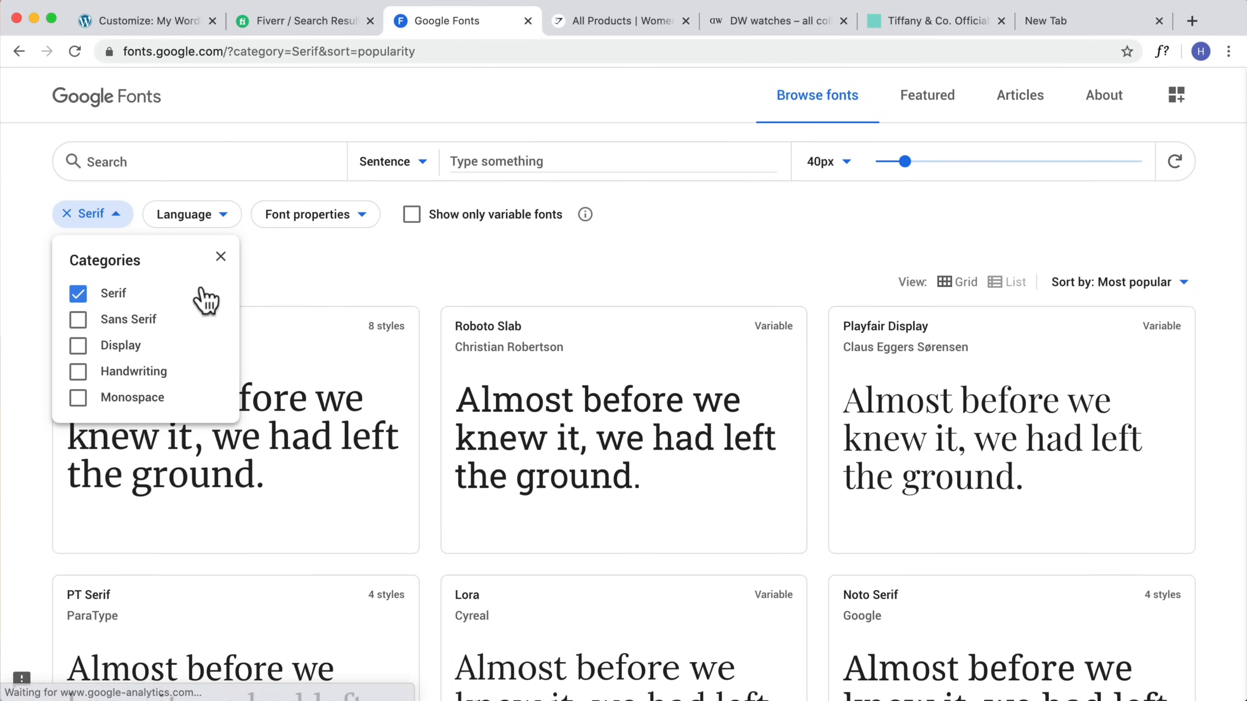
left_click(392, 287)
scroll(525, 344, "down", 2)
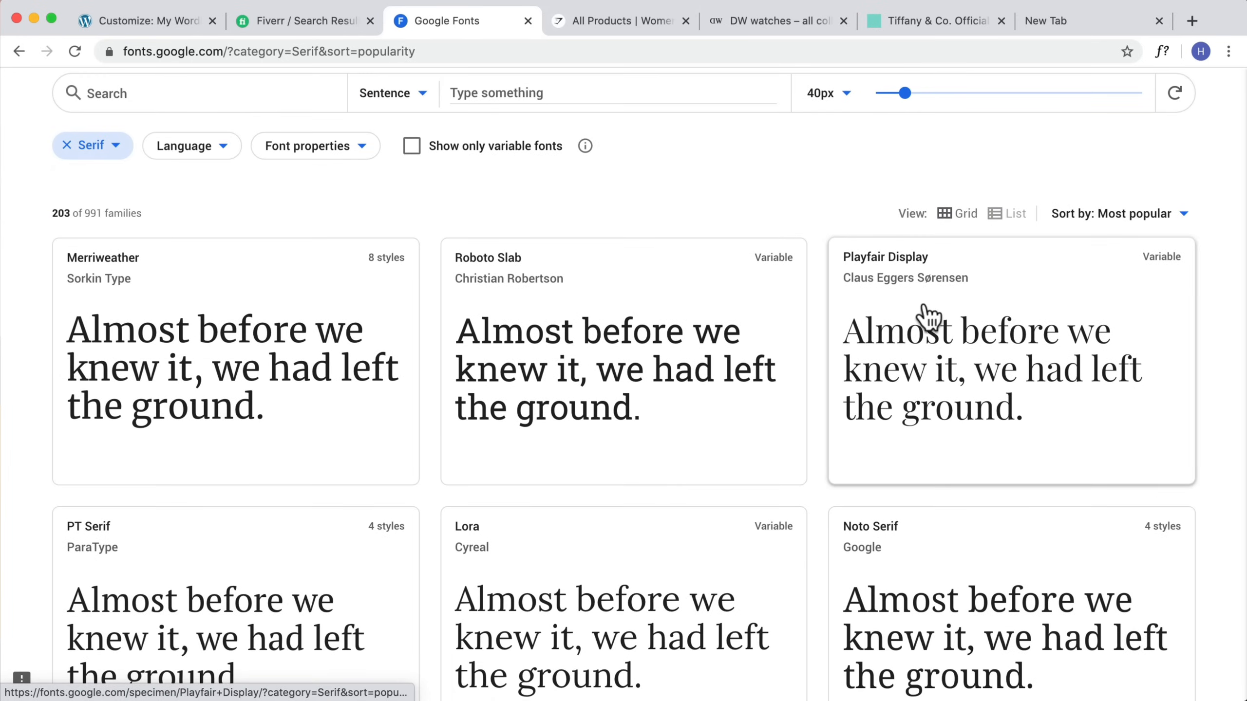
scroll(928, 319, "down", 3)
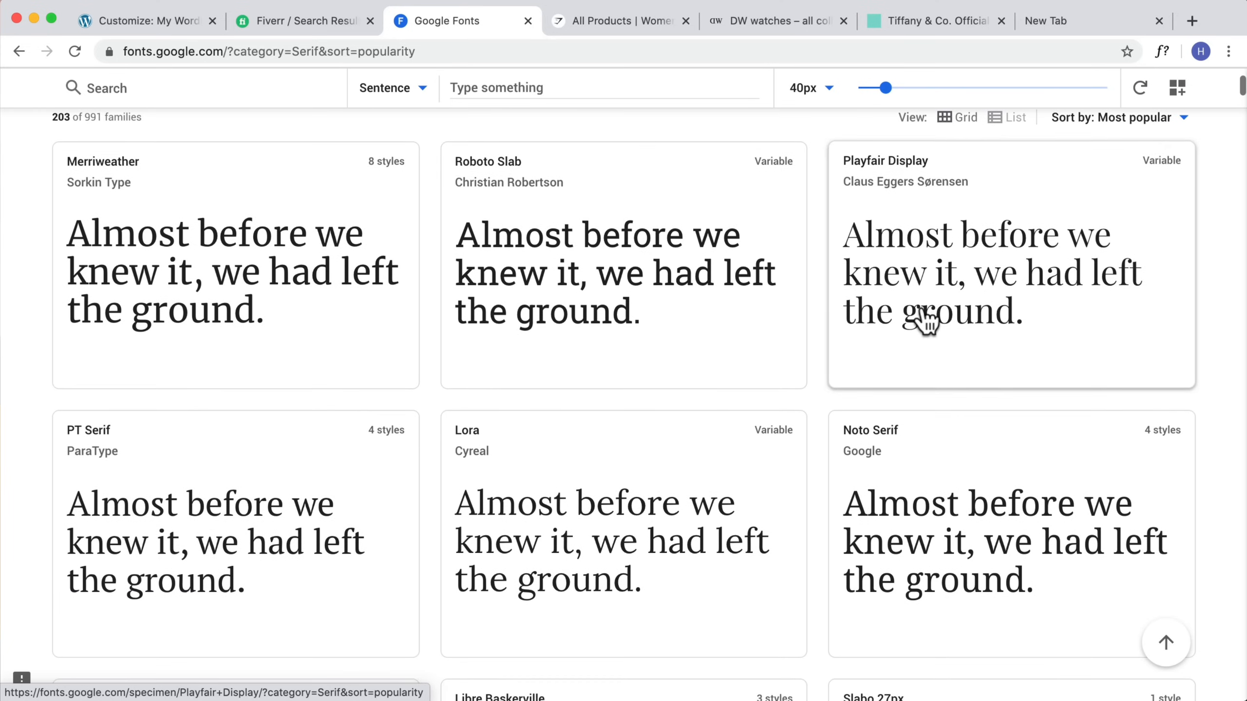
Step: Set the Heading 1 font to Playfair Display in the customizer and preview the homepage
left_click(160, 19)
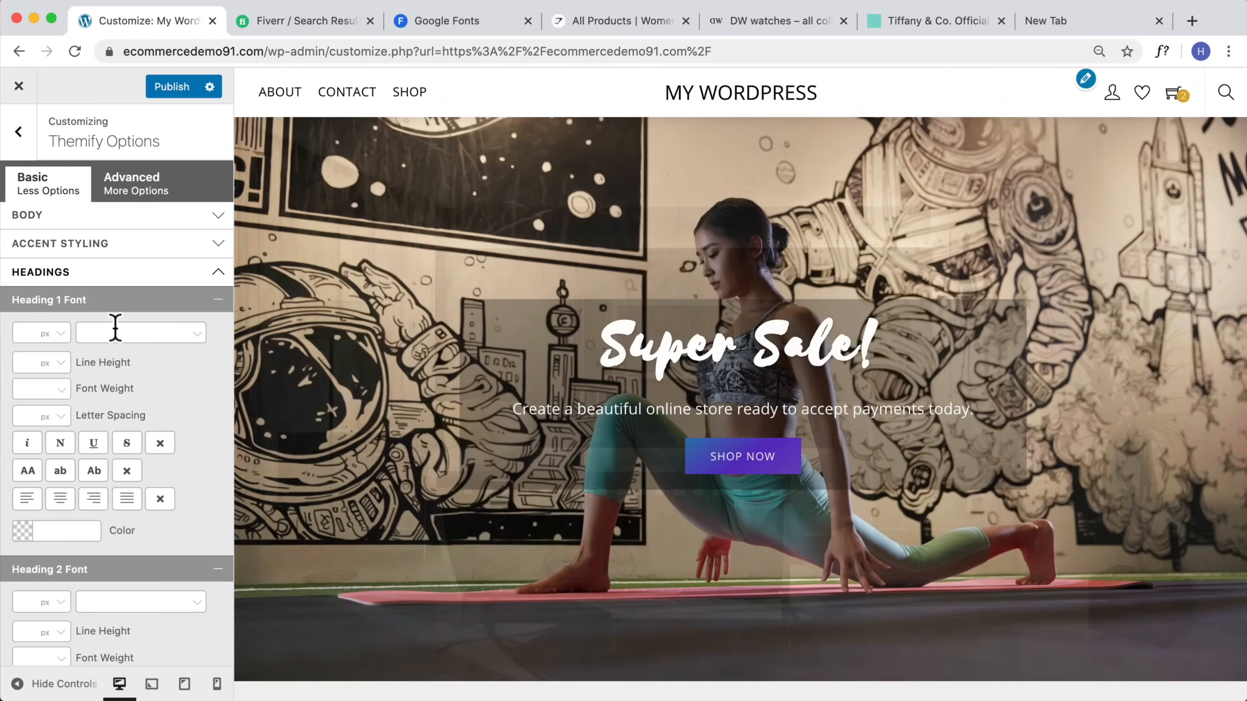
left_click(115, 328)
type("PLay")
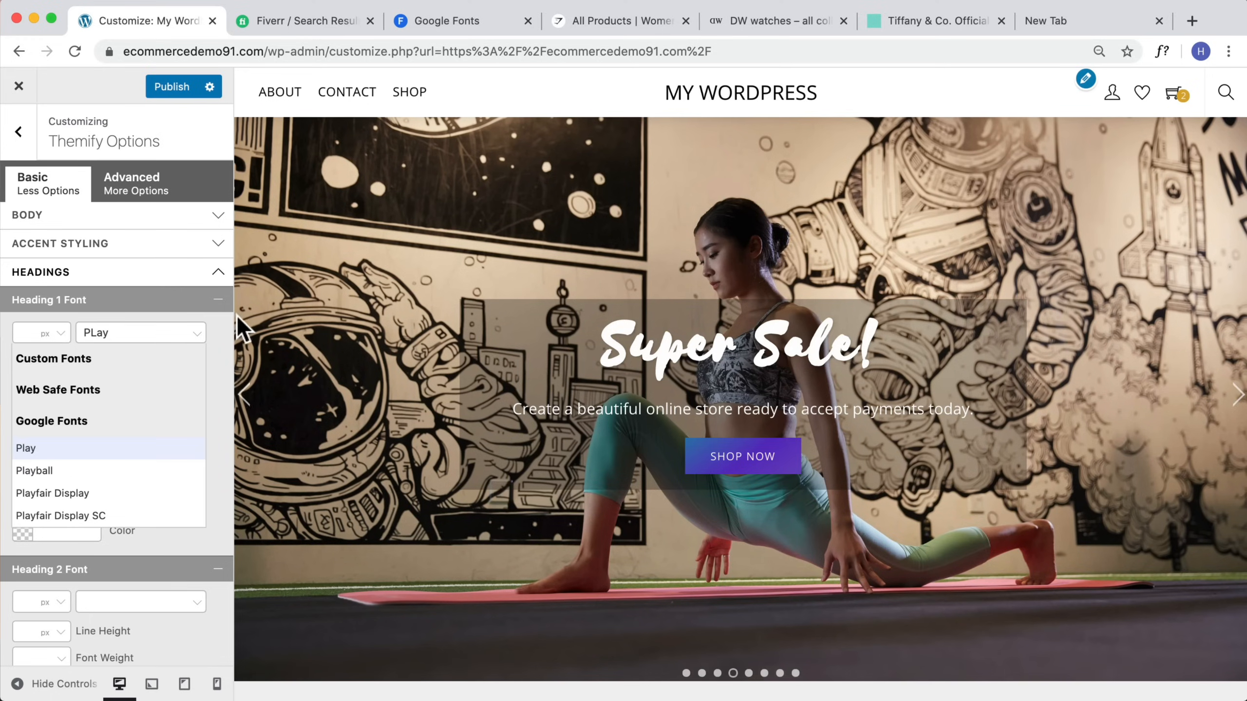
left_click(82, 494)
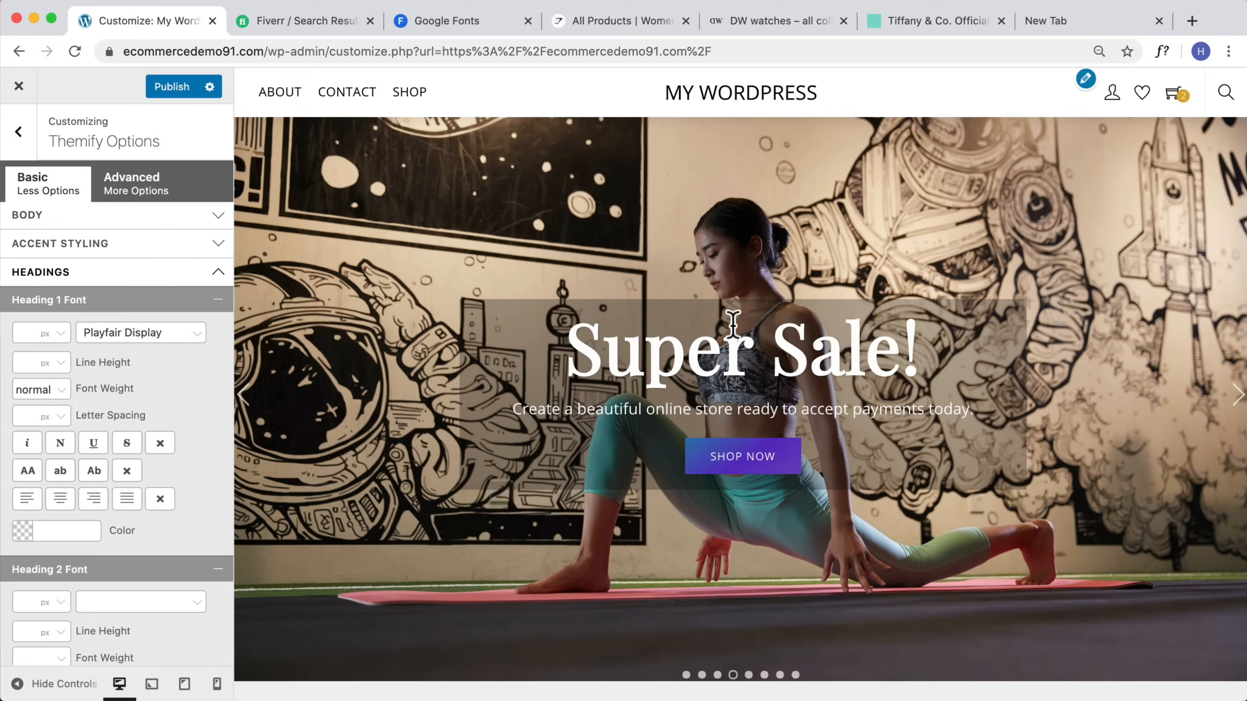
scroll(733, 326, "down", 8)
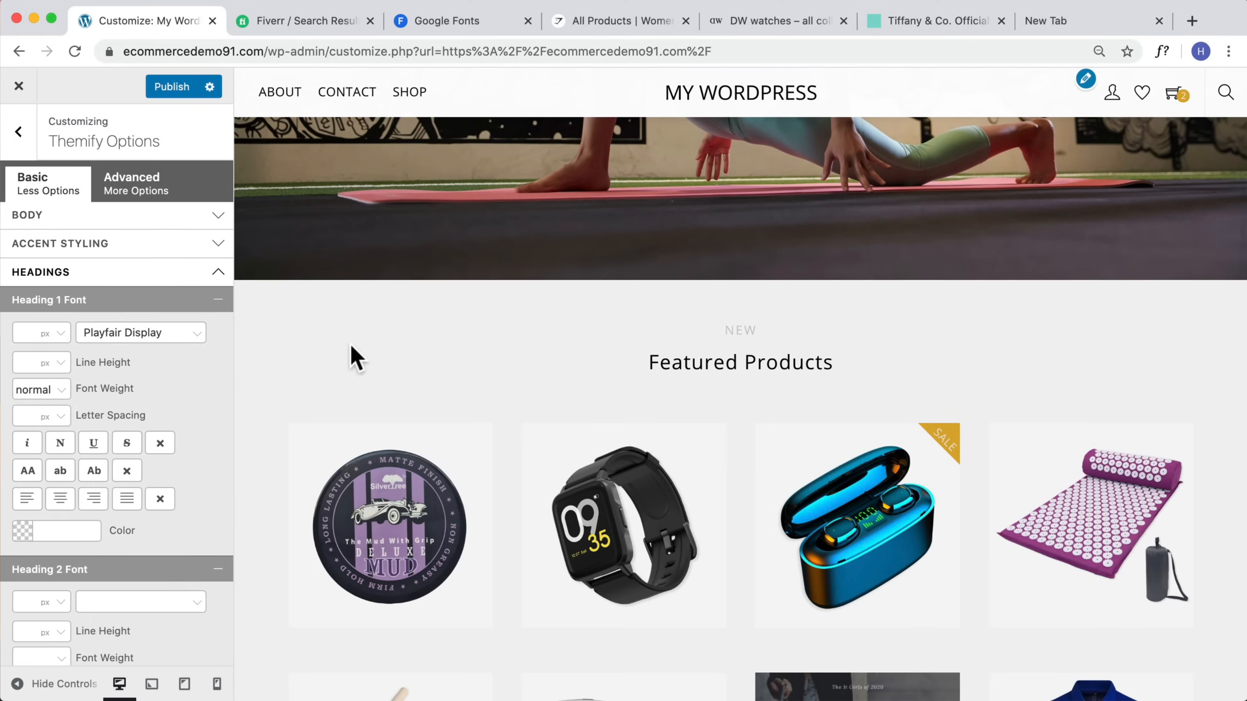
scroll(854, 270, "up", 8)
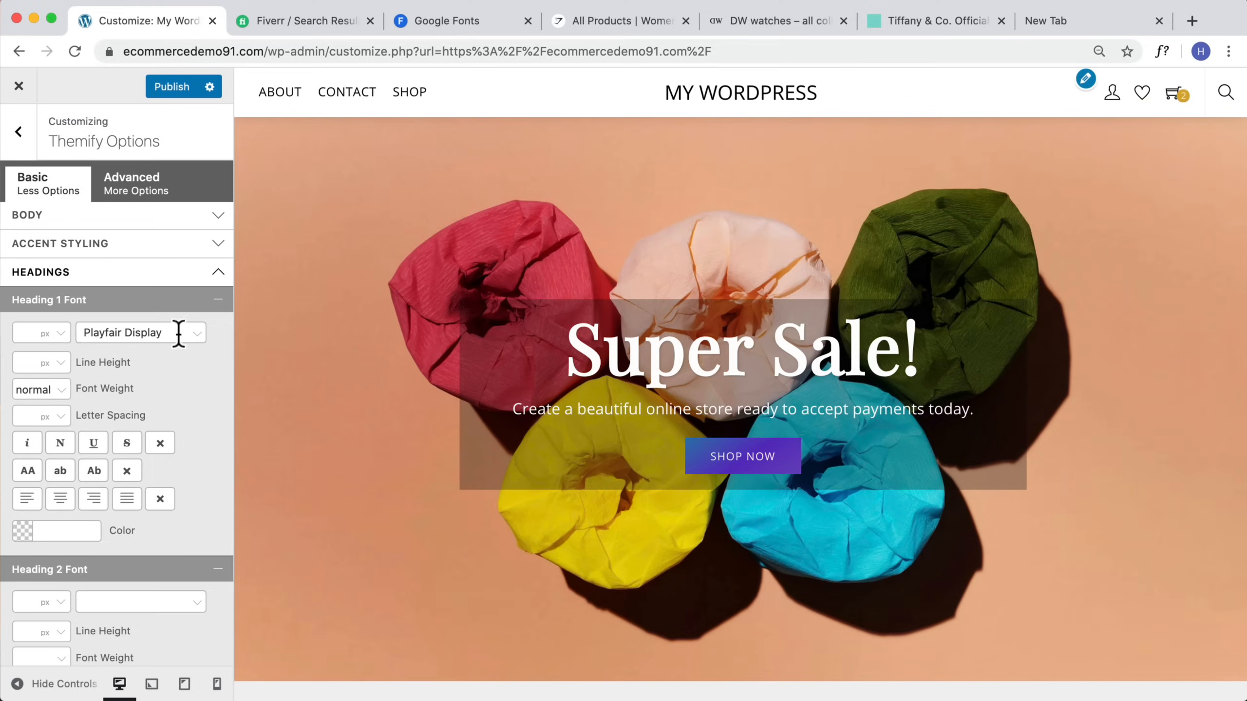
Step: Inspect the Featured Products heading on the homepage preview to find its heading level
left_click(217, 300)
scroll(217, 309, "down", 2)
scroll(684, 405, "down", 3)
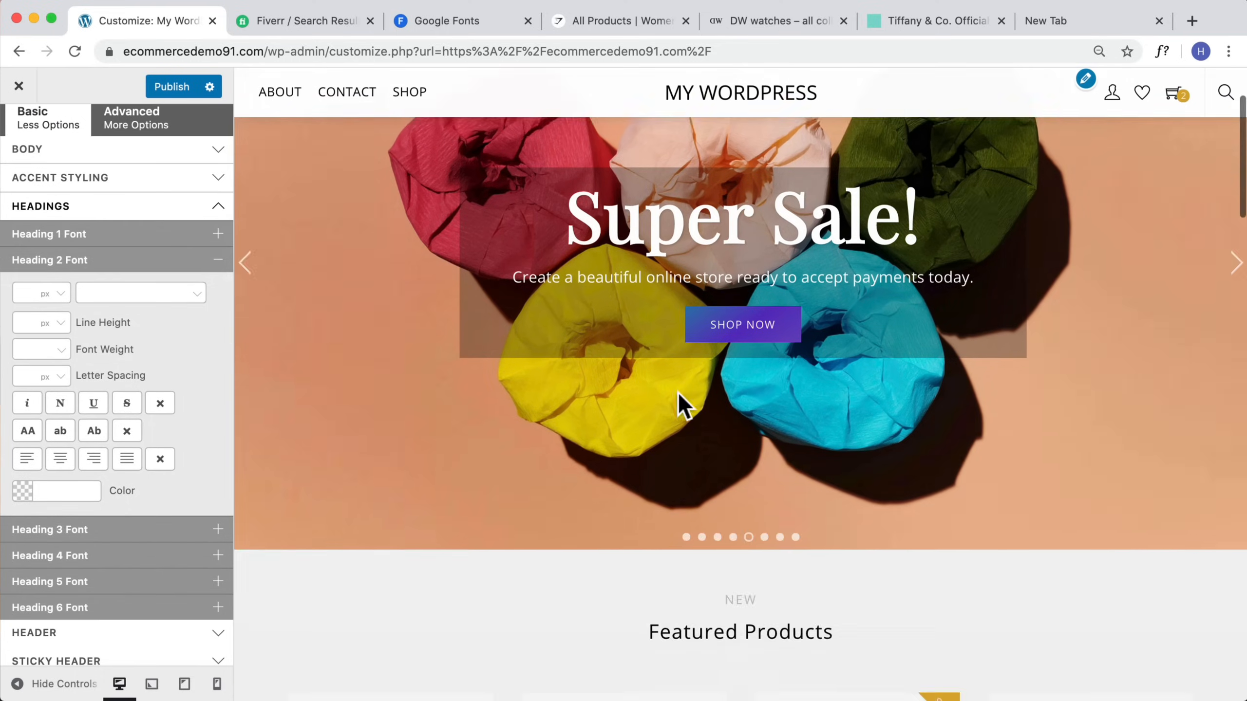
scroll(679, 395, "down", 5)
left_click_drag(845, 395, 615, 391)
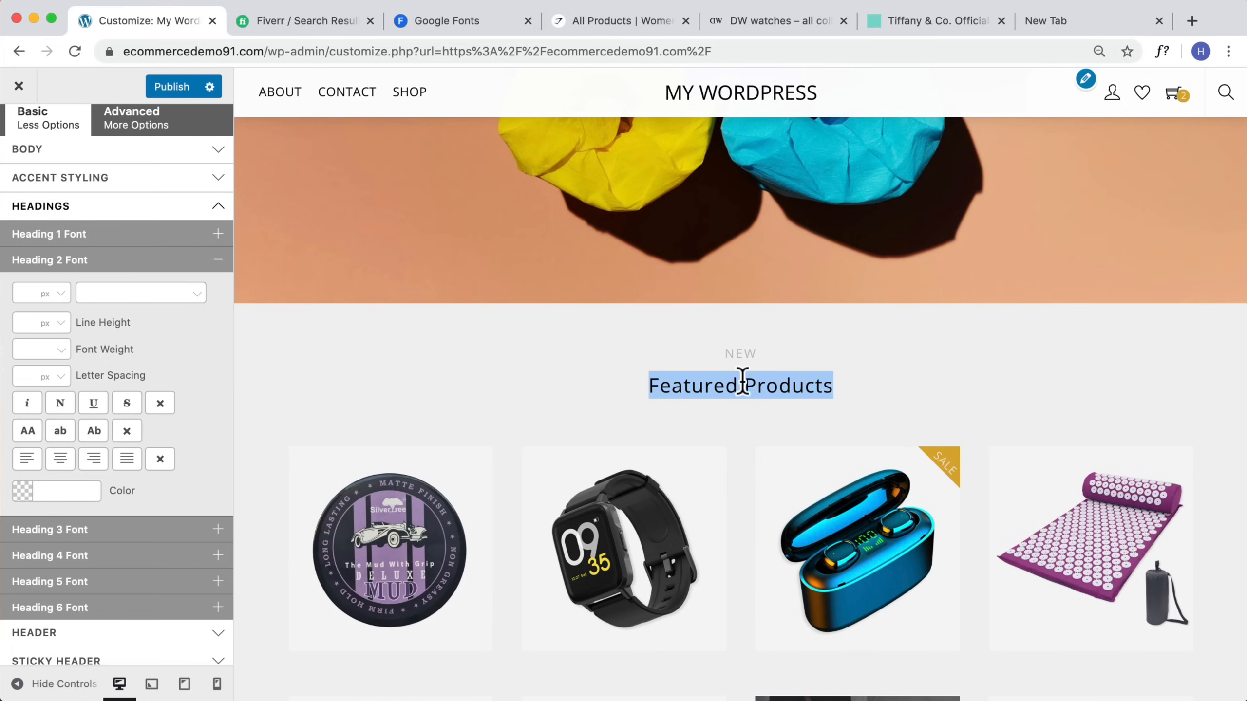
right_click(725, 384)
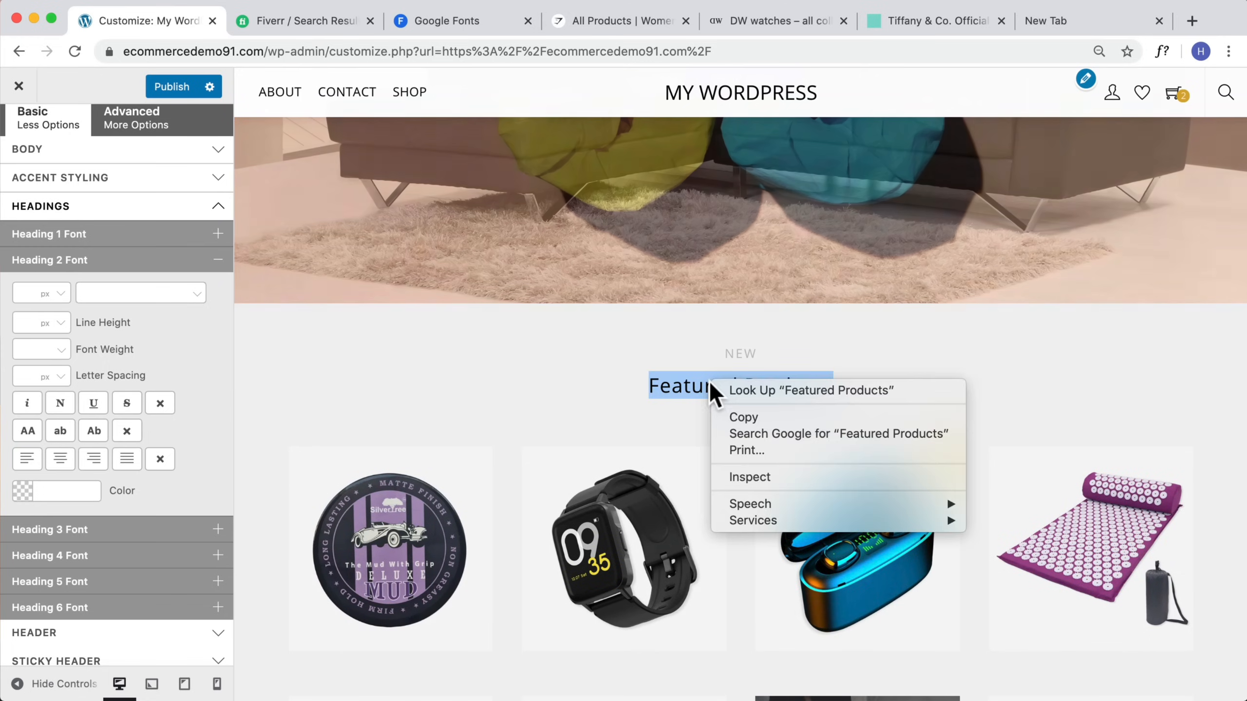
left_click(795, 478)
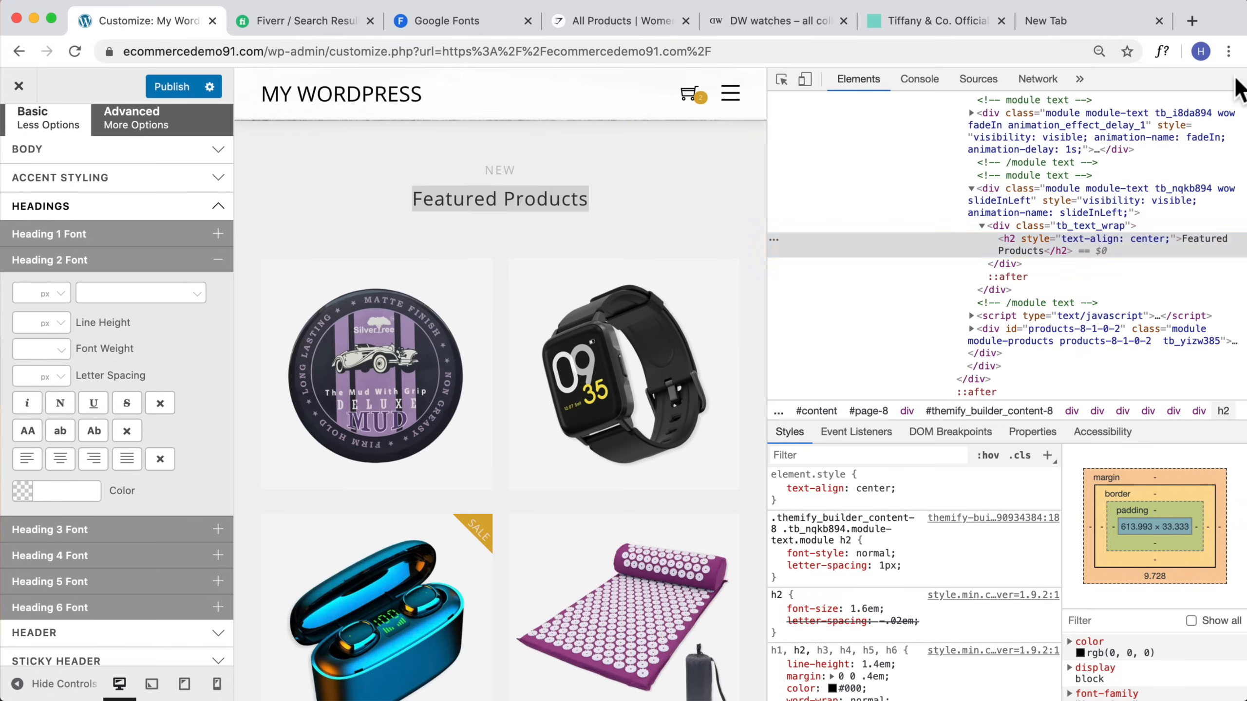
left_click(1233, 78)
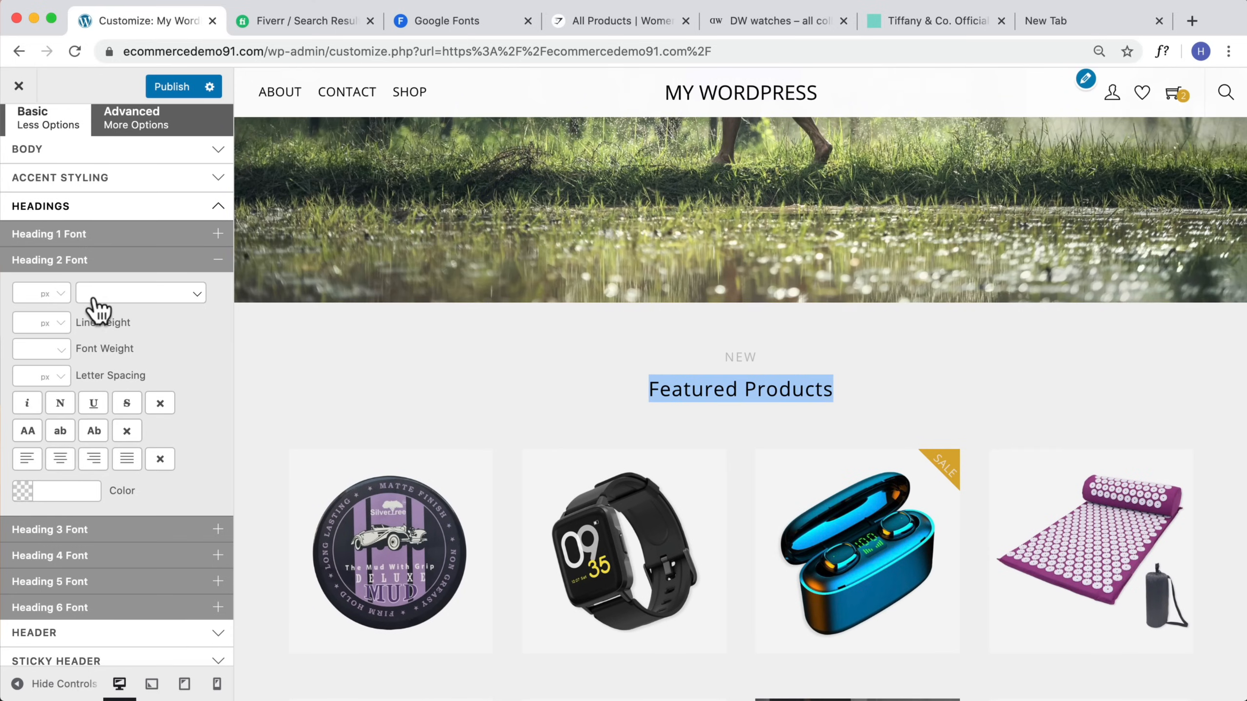
Step: Set the Heading 2 font to Playfair Display and preview the featured products section
left_click(104, 291)
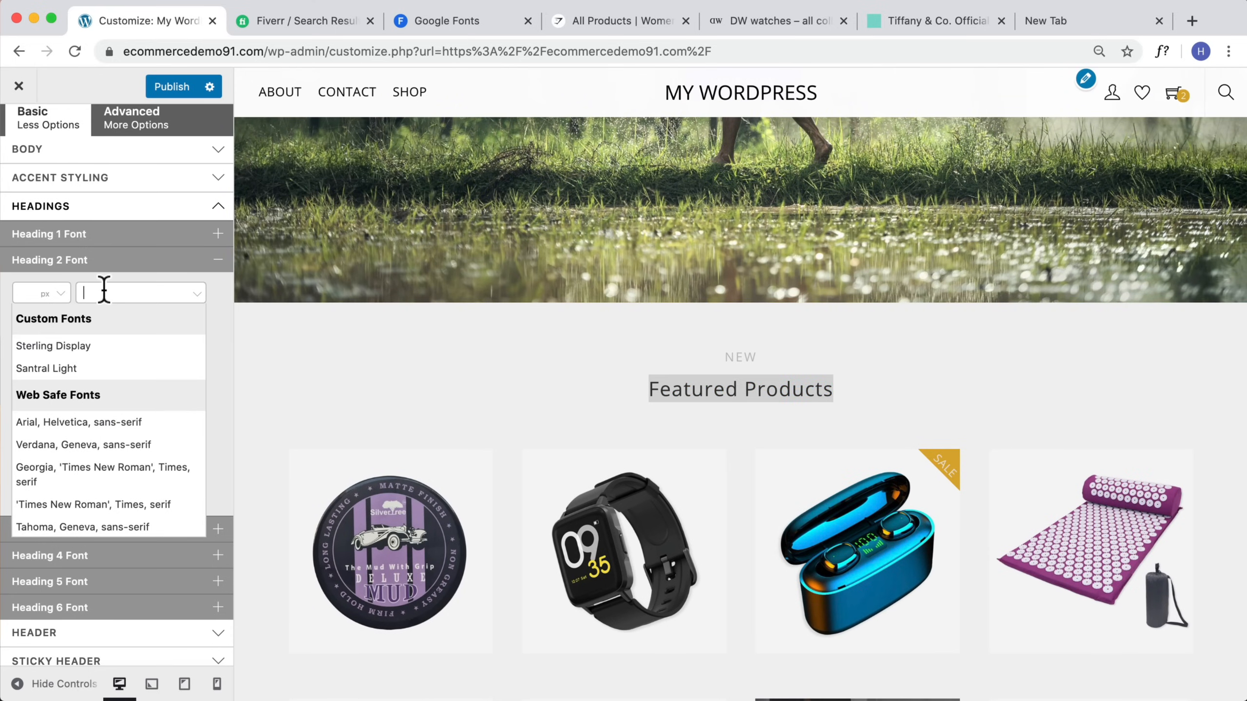
type("PLay")
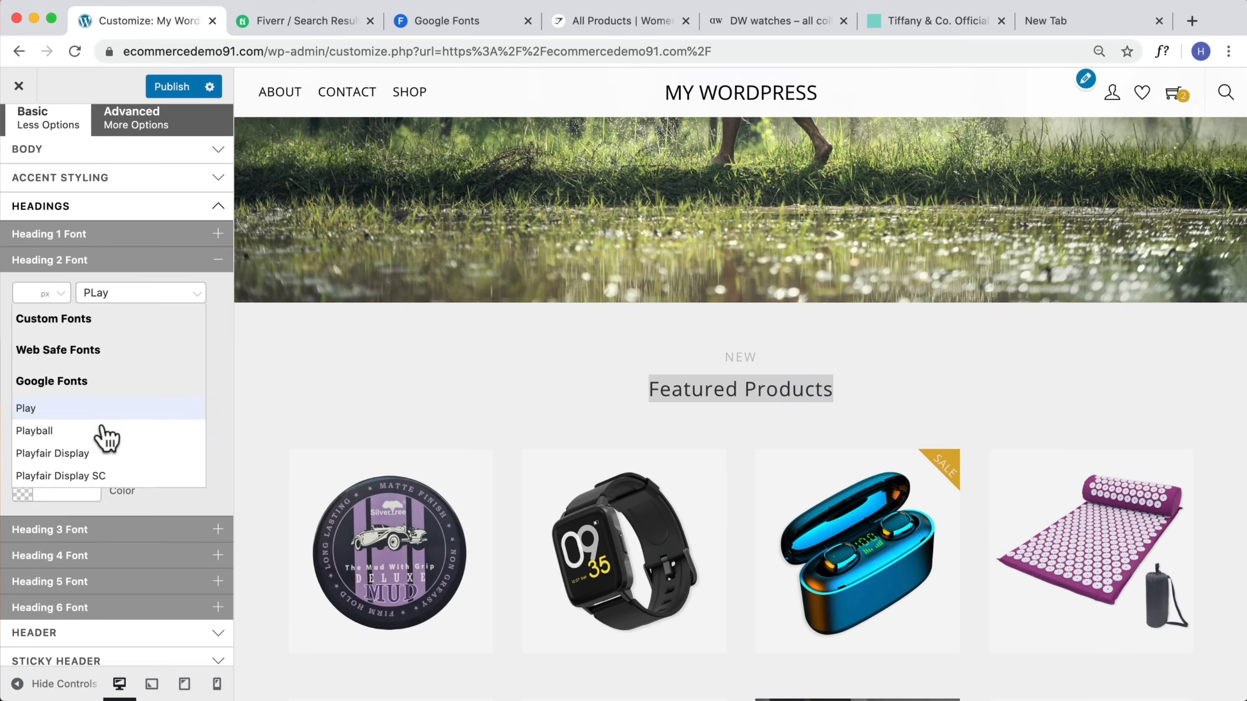
left_click(73, 455)
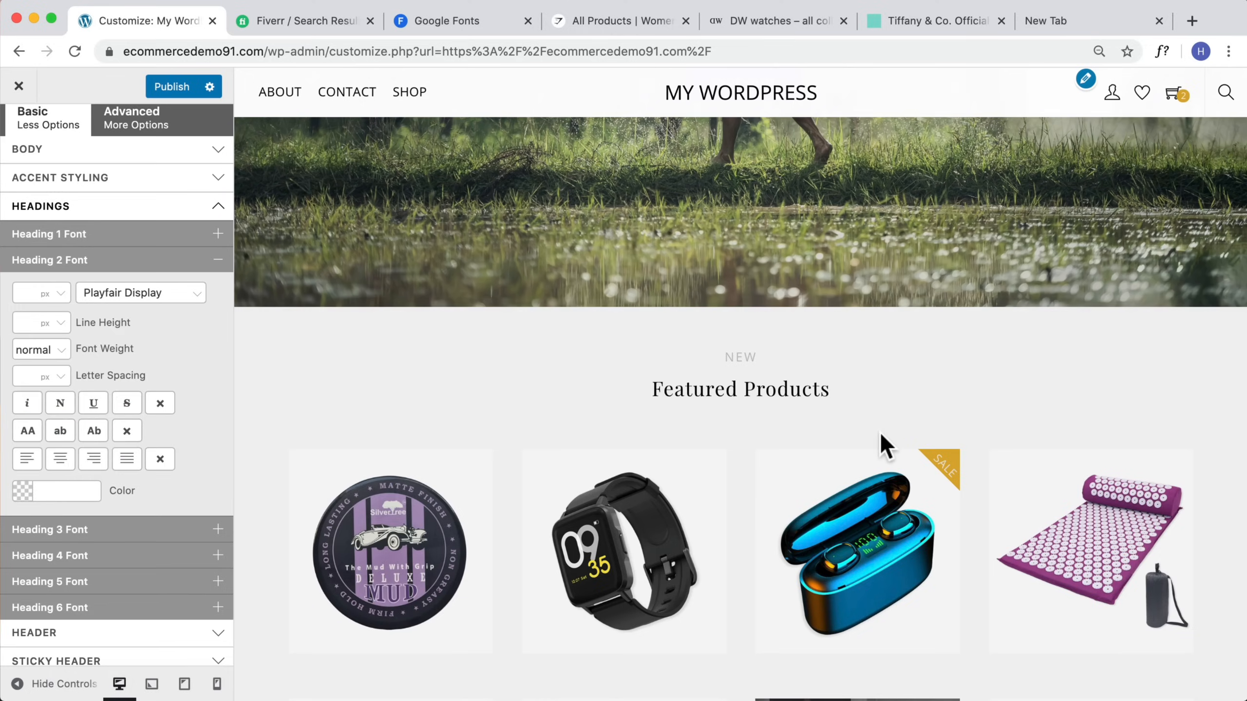
scroll(883, 445, "down", 7)
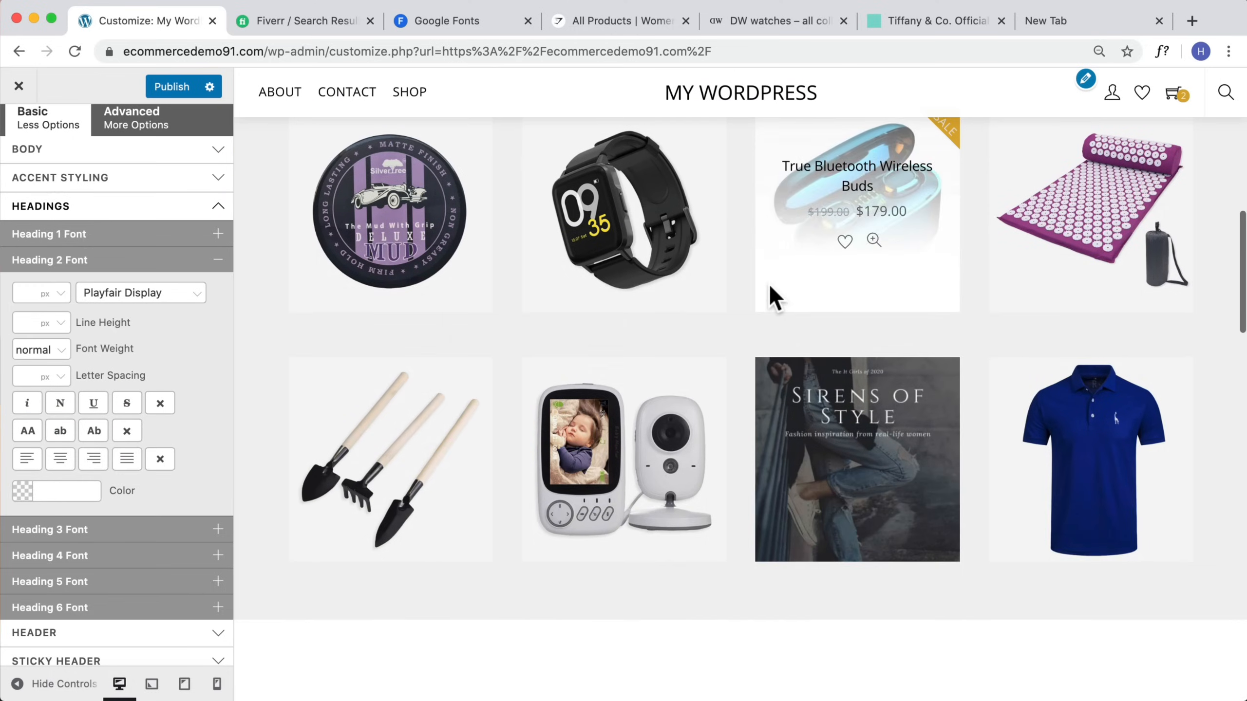
Step: Review the heading changes on the homepage preview and publish the customizer settings
scroll(770, 289, "down", 12)
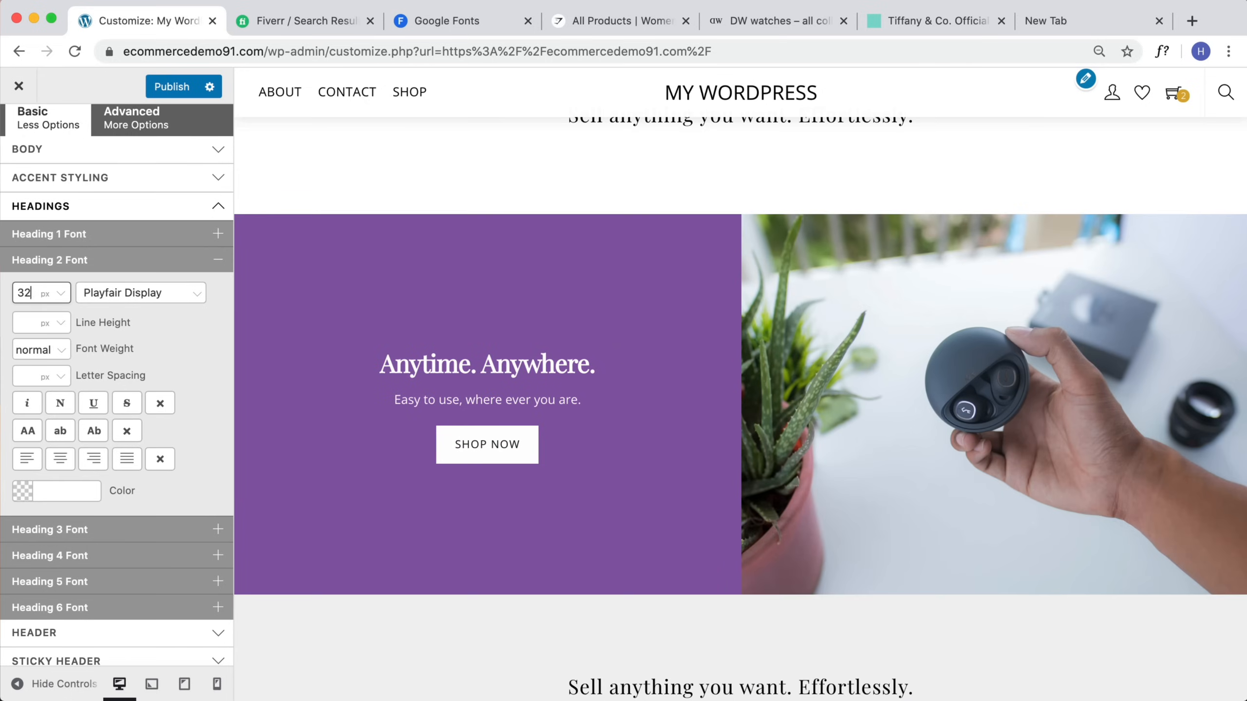
scroll(815, 294, "up", 20)
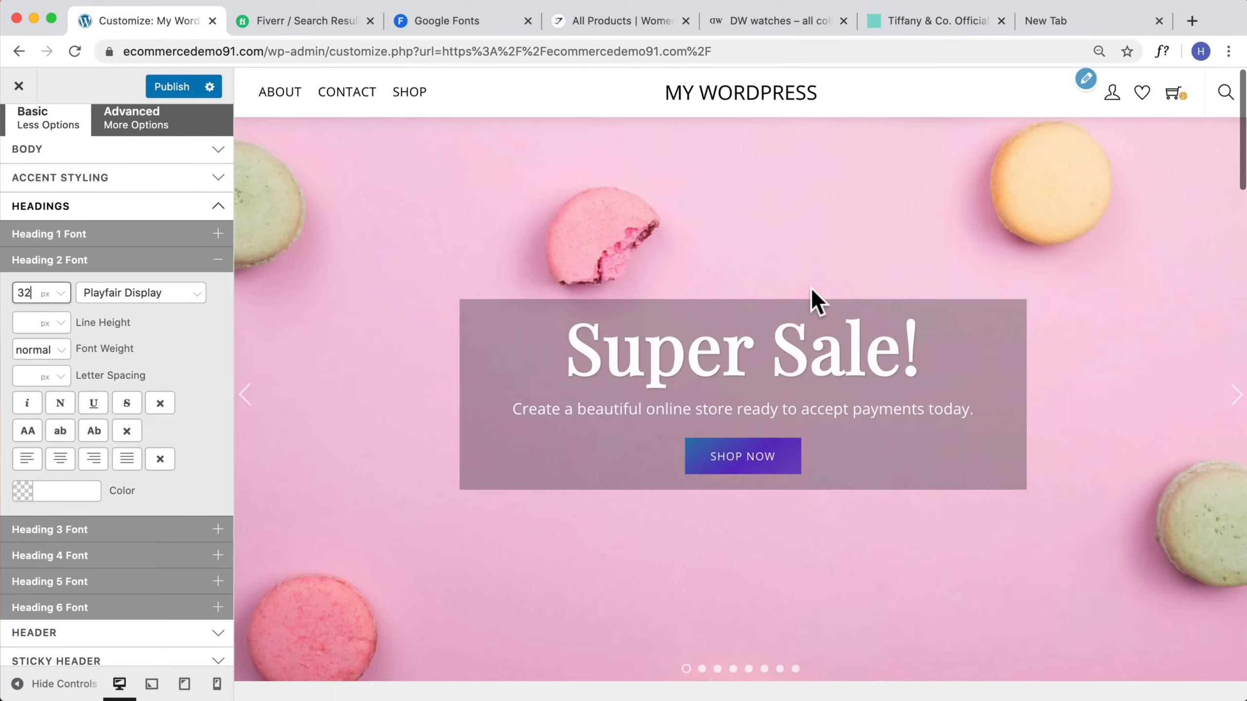
left_click(60, 349)
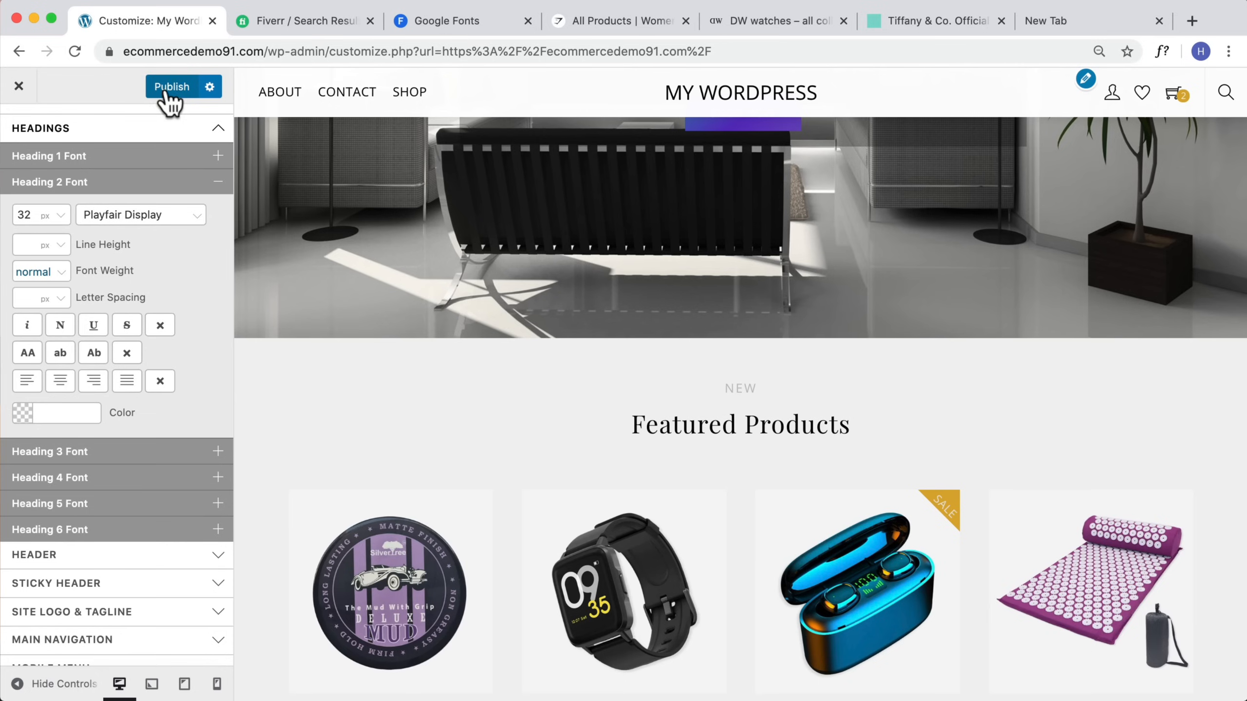
left_click(168, 92)
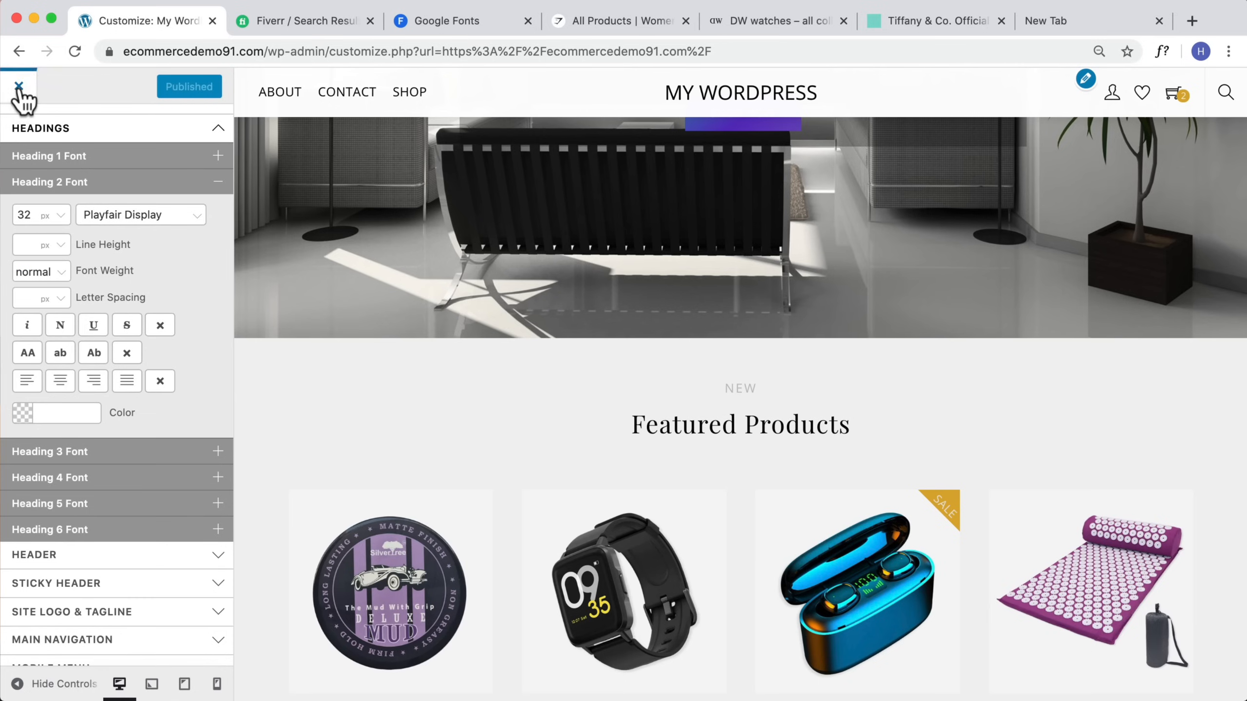
Step: Browse the Header and Sticky Header customizer sections while scrolling the homepage preview
scroll(128, 326, "down", 4)
scroll(111, 418, "down", 1)
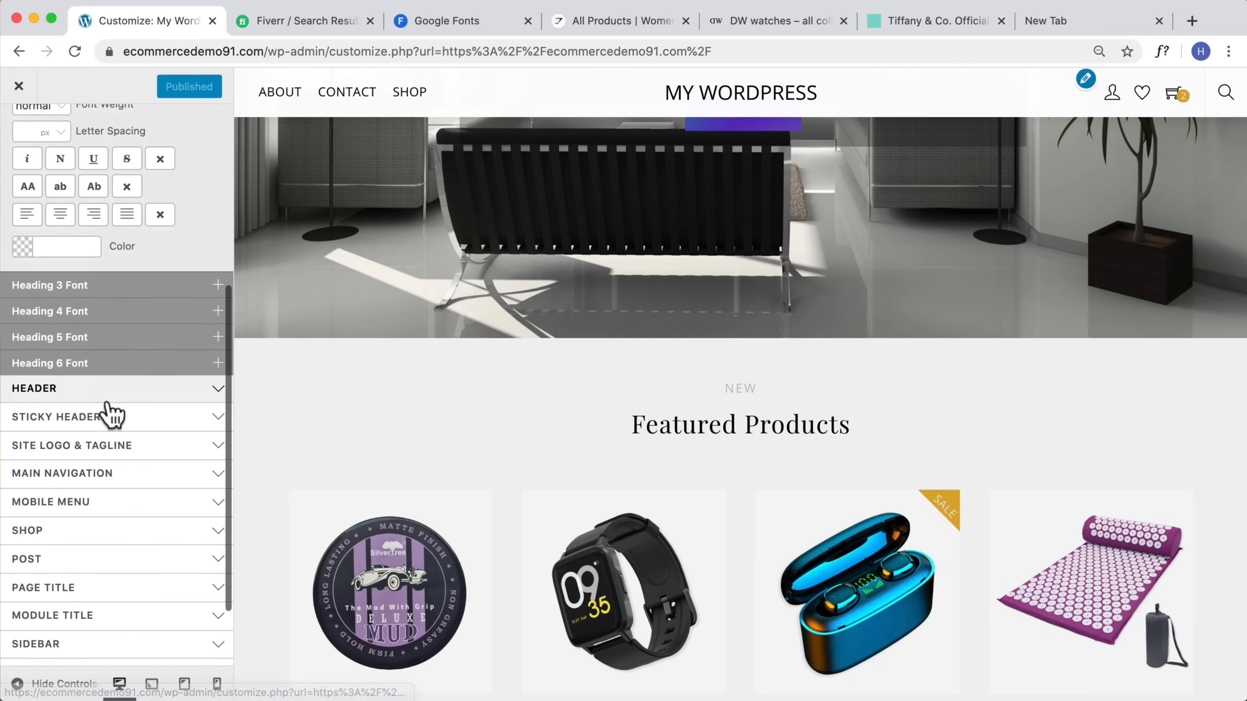
left_click(98, 396)
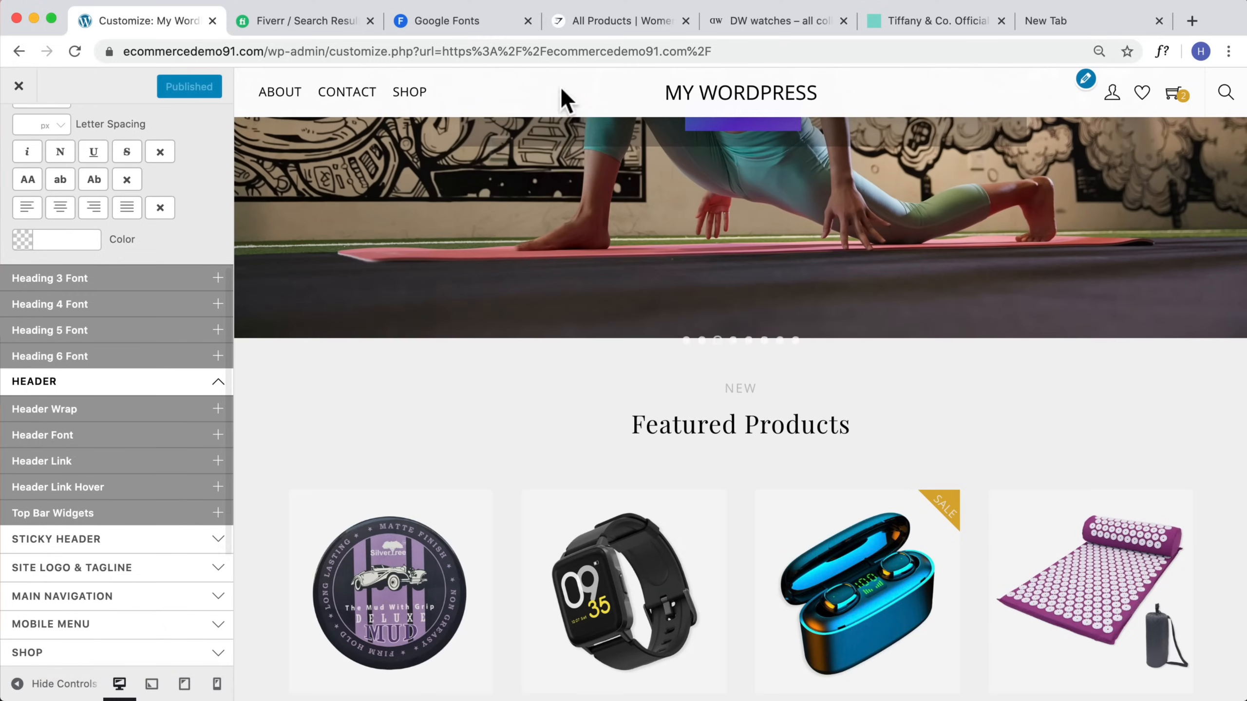
scroll(223, 424, "down", 2)
left_click(135, 491)
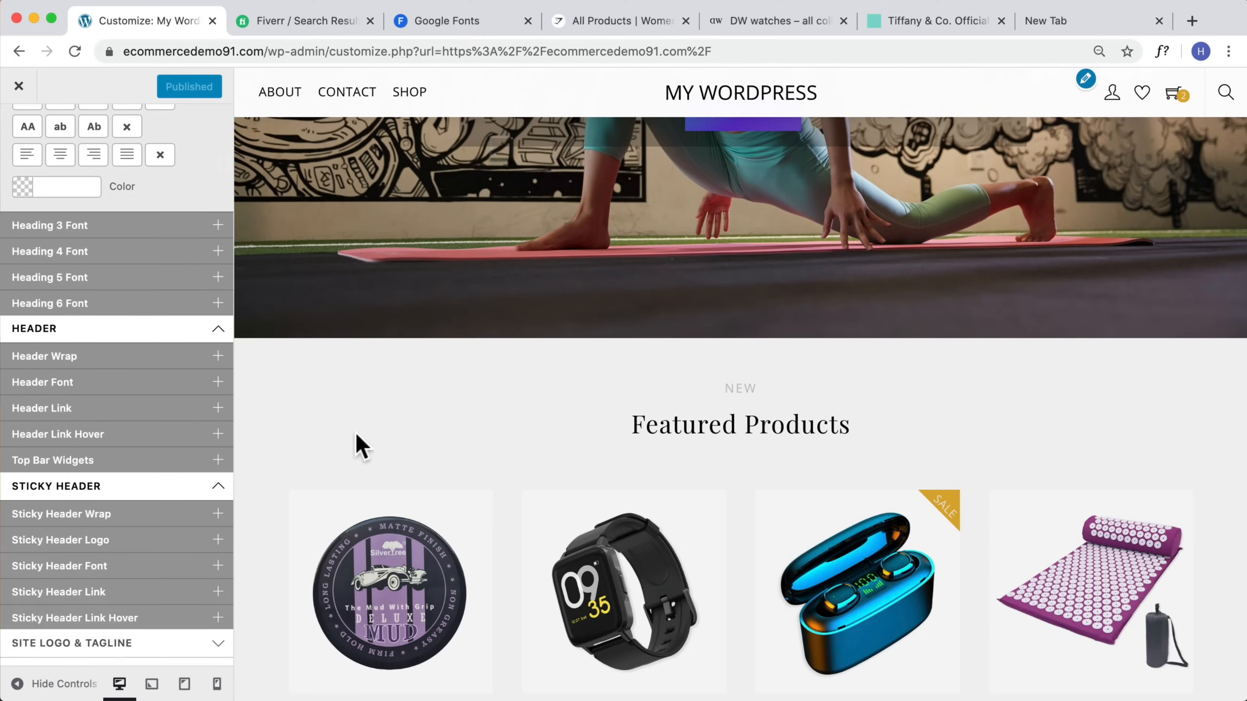
scroll(515, 425, "down", 6)
scroll(494, 445, "down", 6)
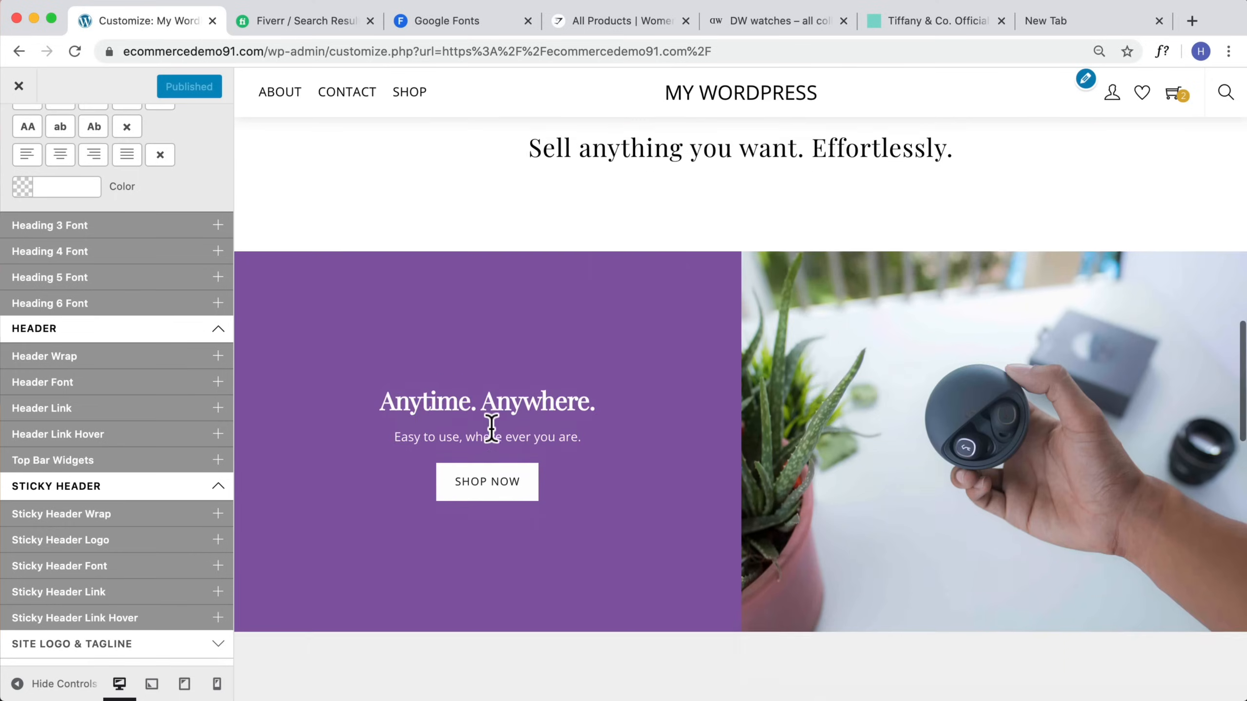
scroll(161, 385, "down", 8)
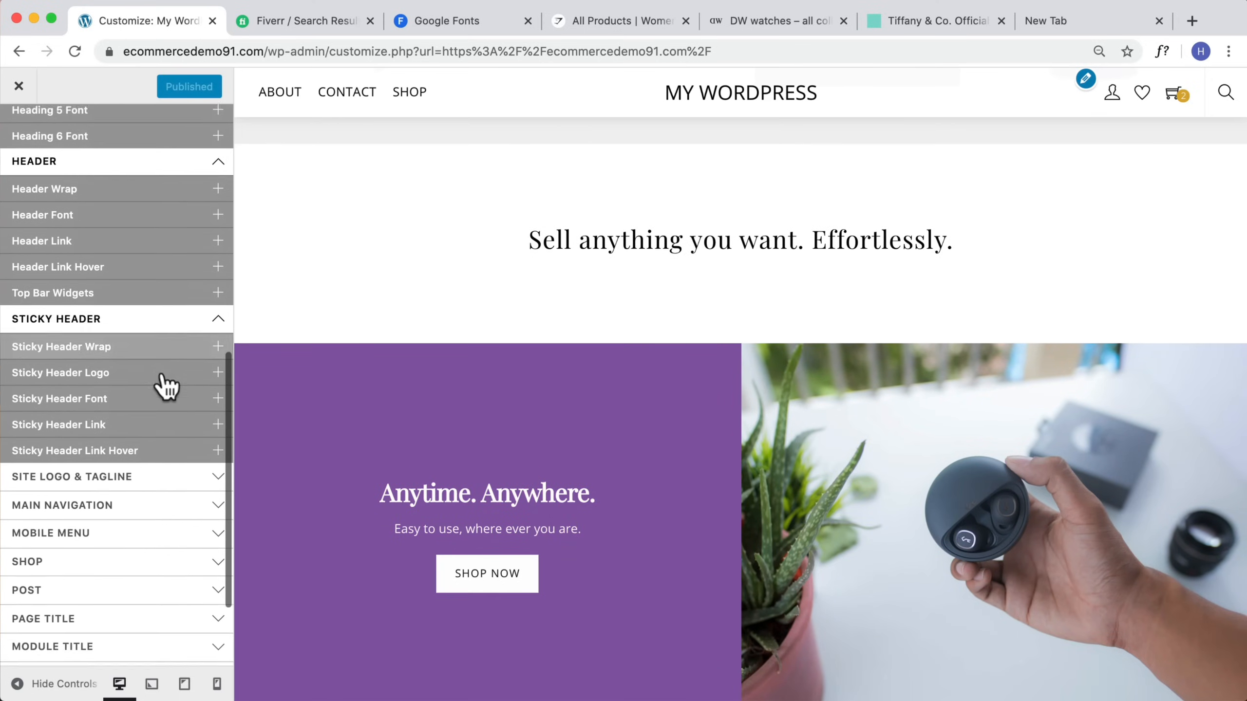
Step: Open the Site Logo settings and change the site title to Logo
left_click(77, 423)
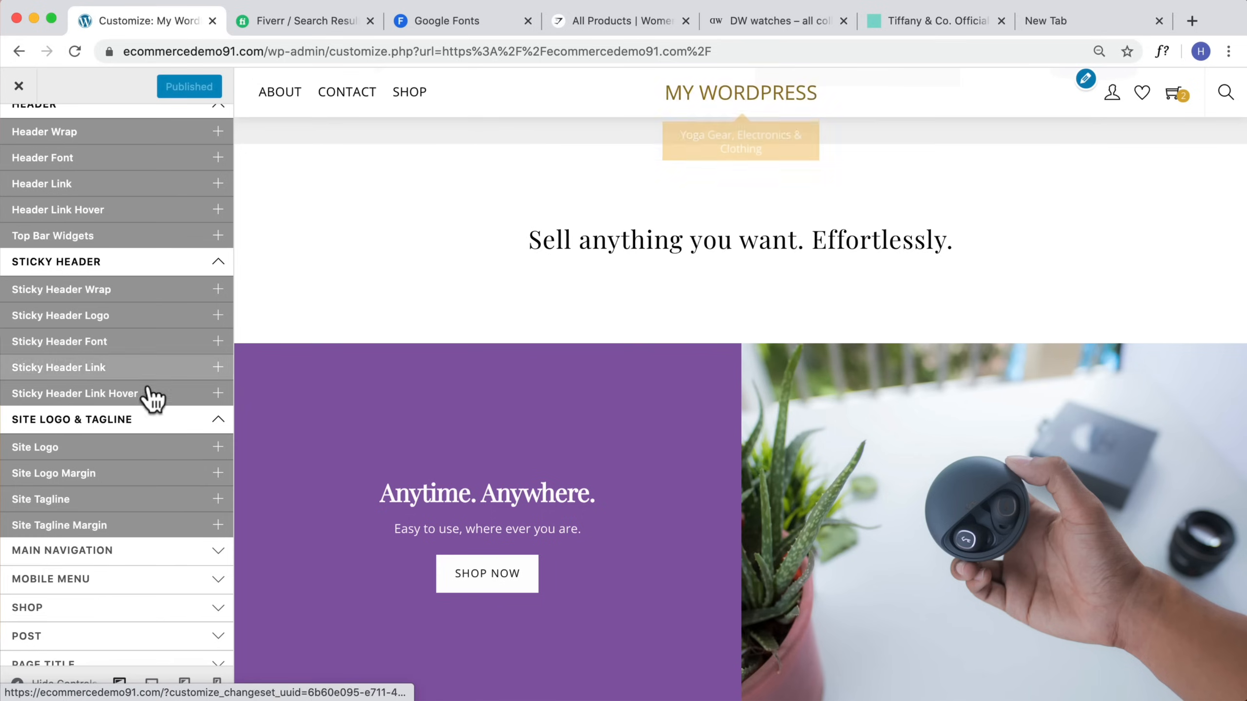
left_click(111, 449)
scroll(87, 450, "down", 3)
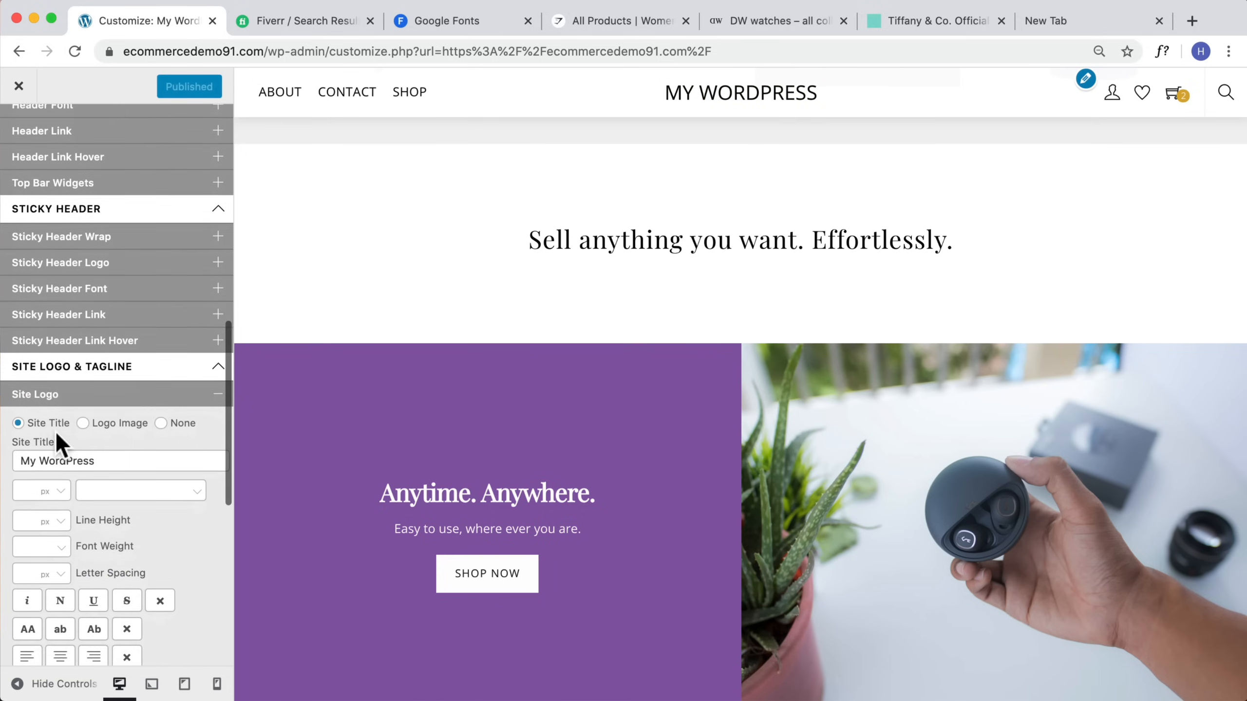
triple_click(105, 442)
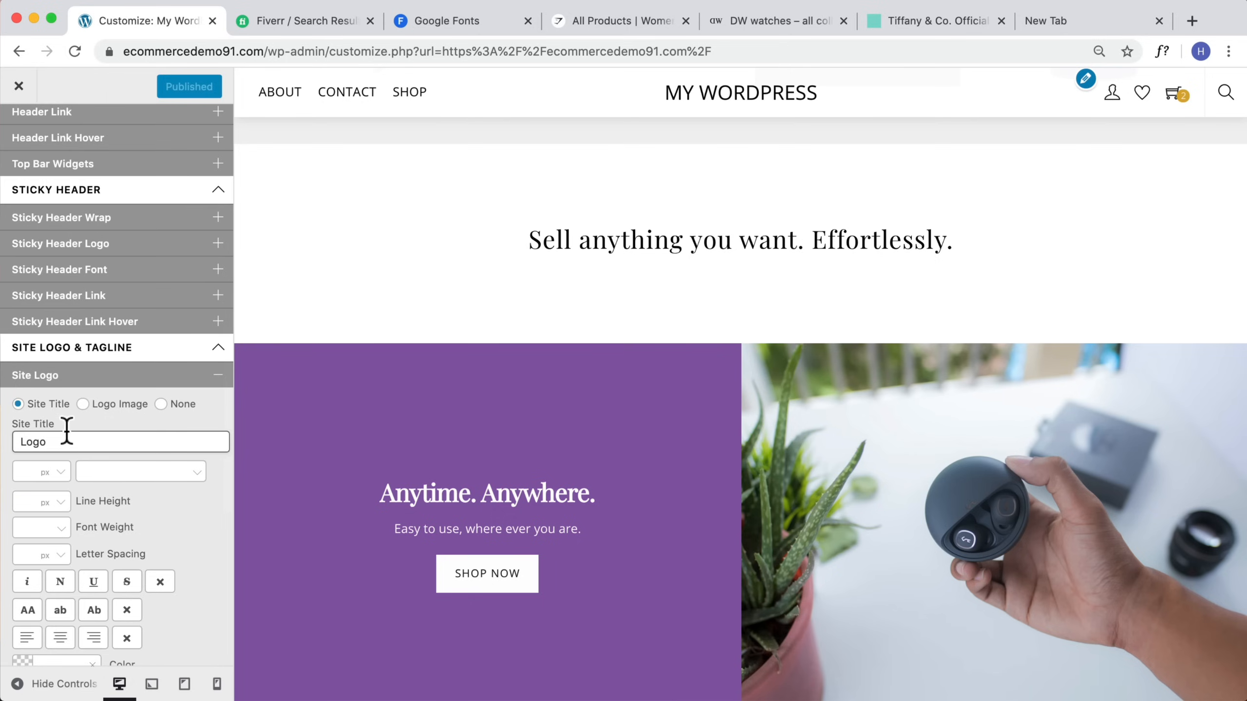
type("Logo")
scroll(98, 442, "down", 2)
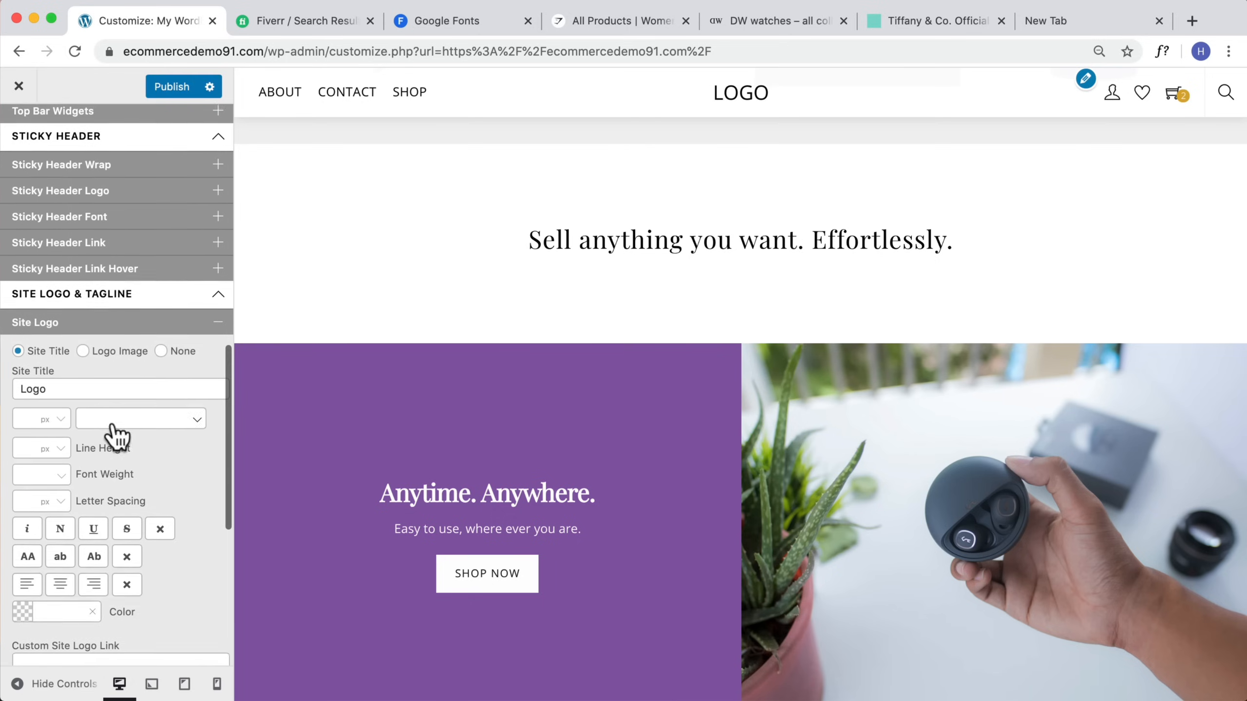
left_click(142, 437)
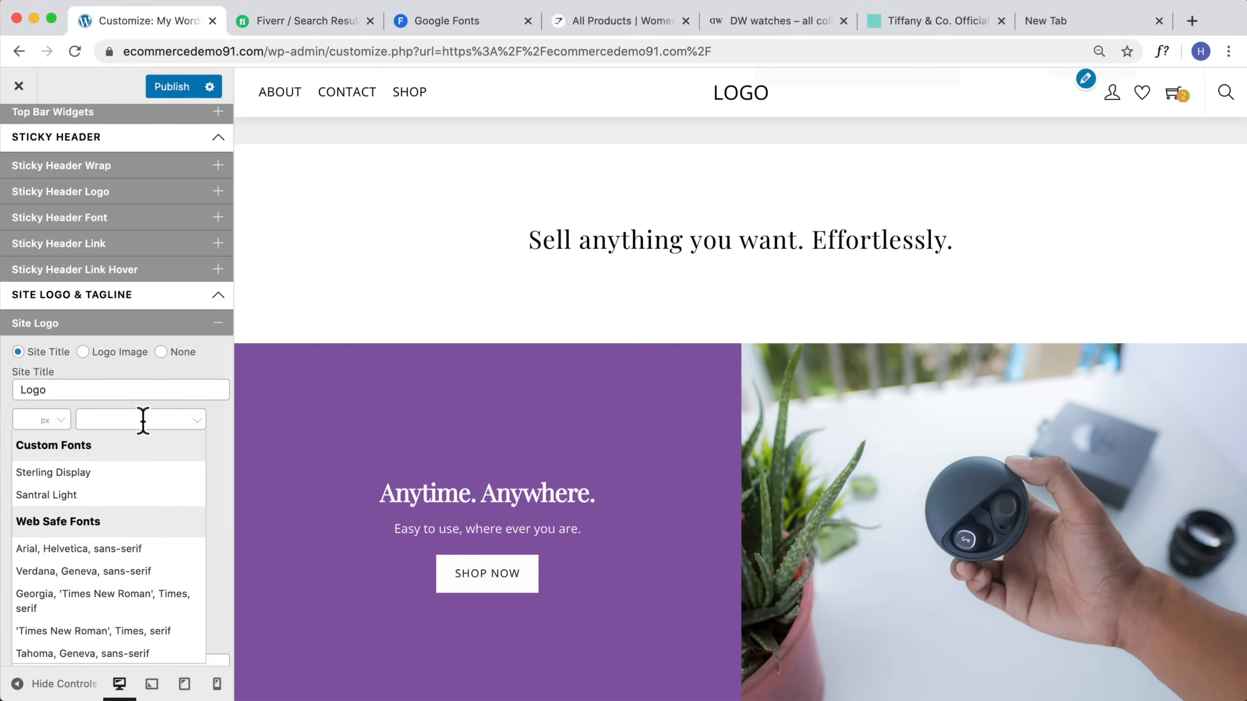
left_click(222, 422)
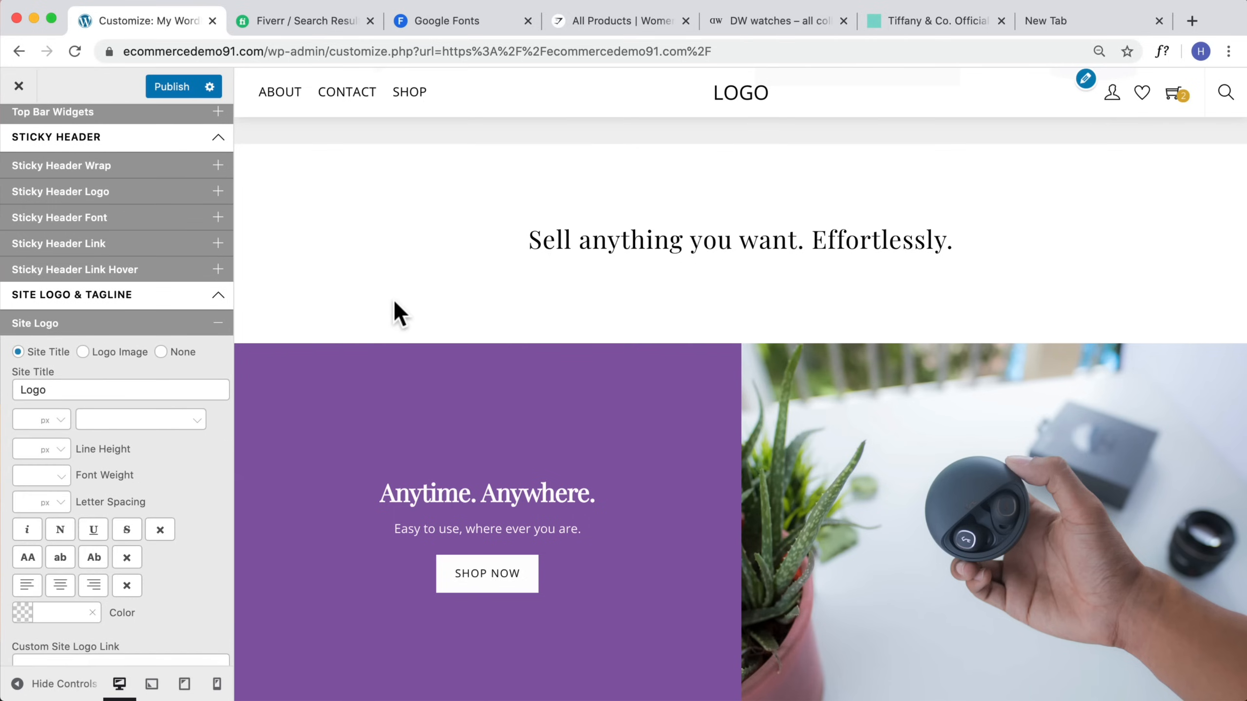
Step: Switch the site logo to a logo image, upload Store-Logo.png from Product Images, and set its height to 24 px
left_click(82, 353)
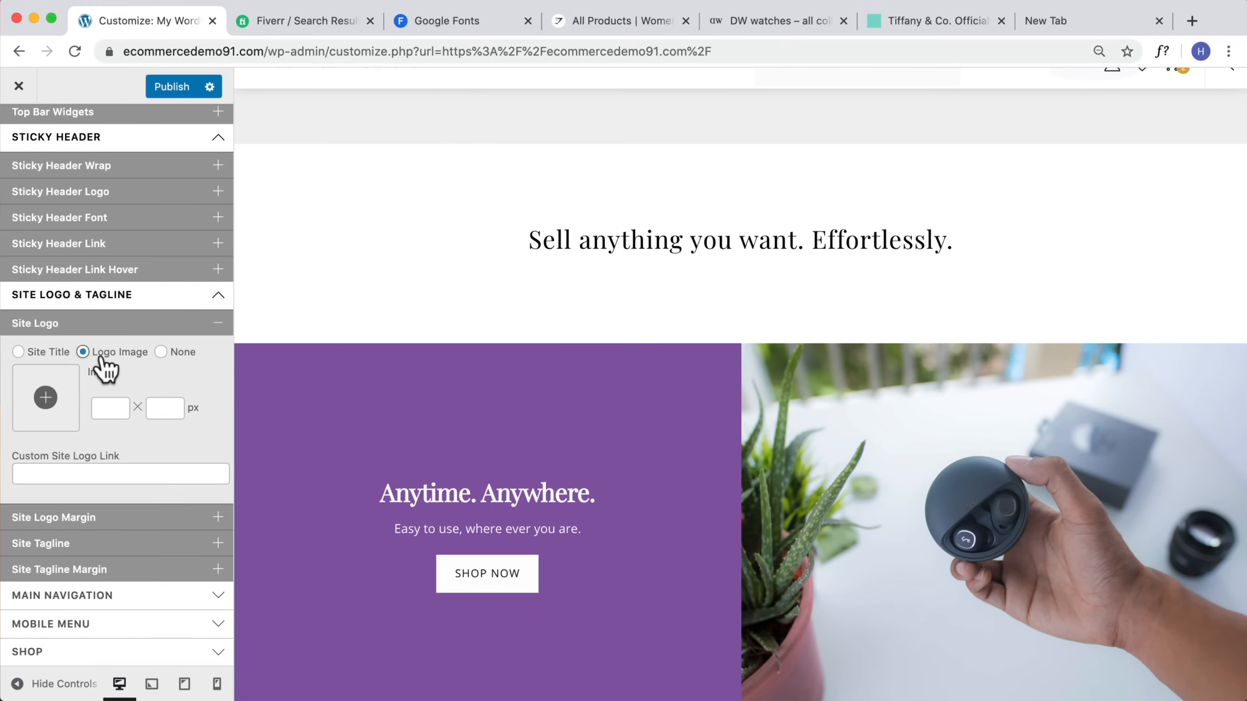
left_click(45, 400)
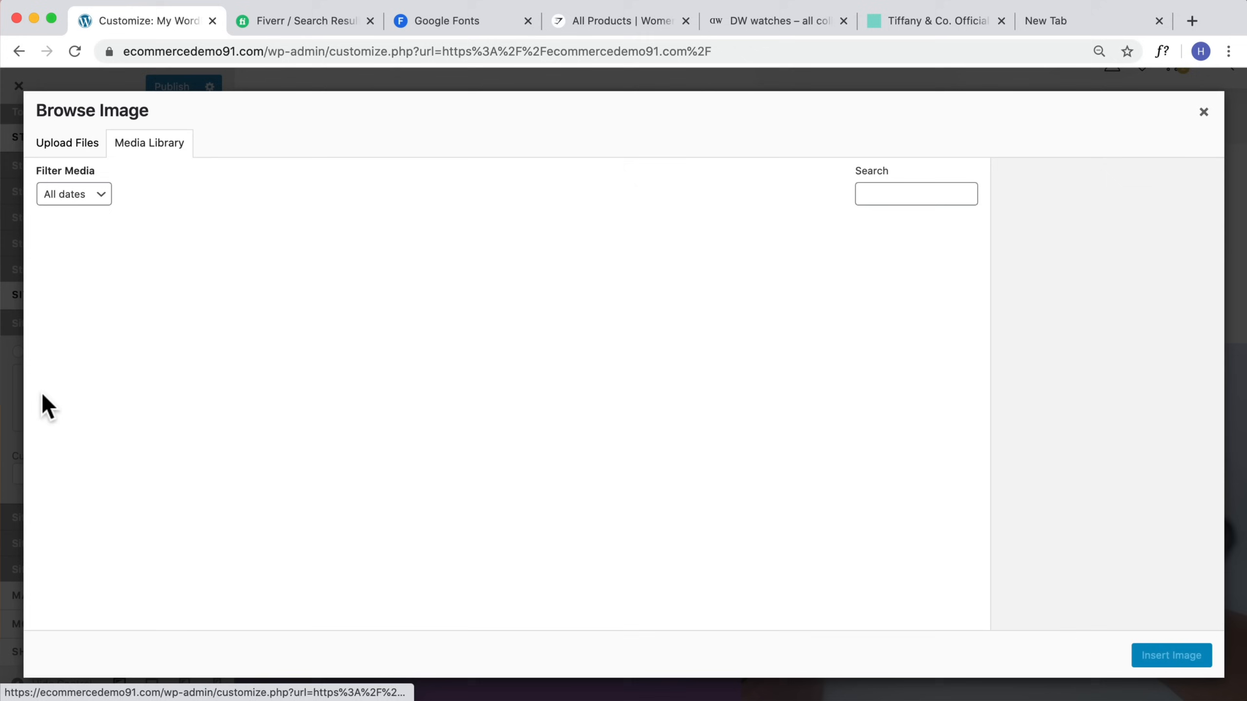
left_click(69, 143)
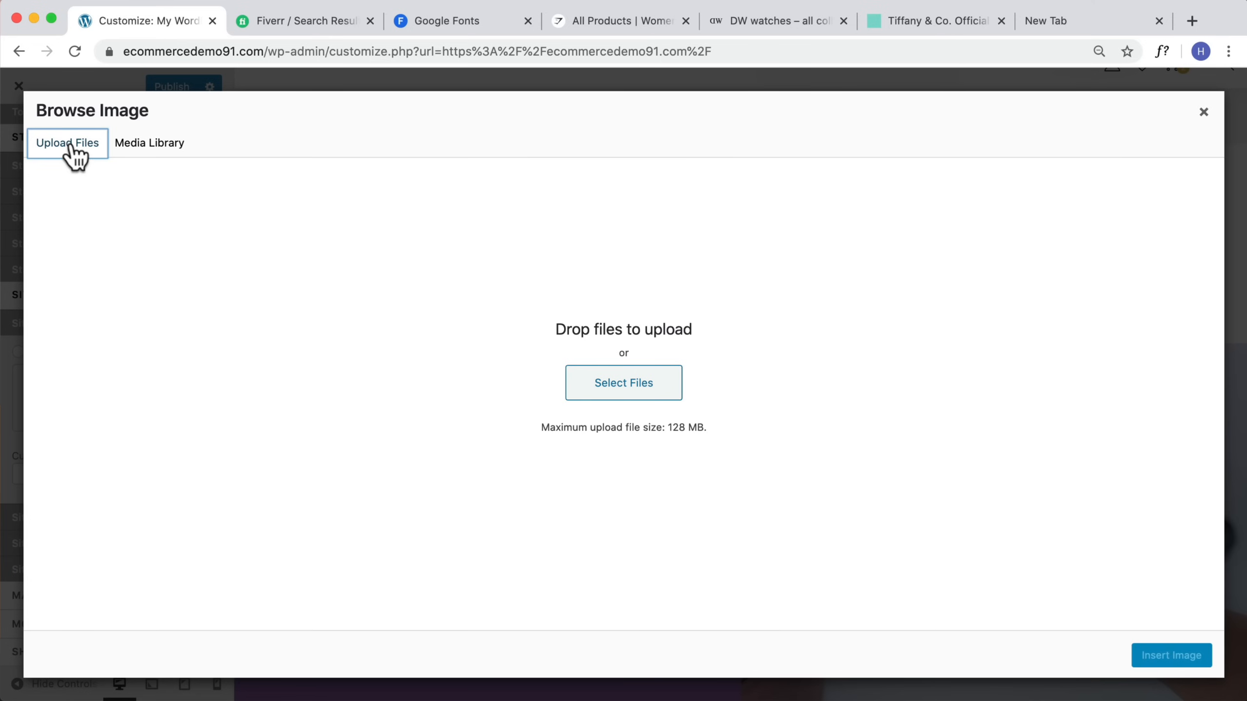
left_click(663, 393)
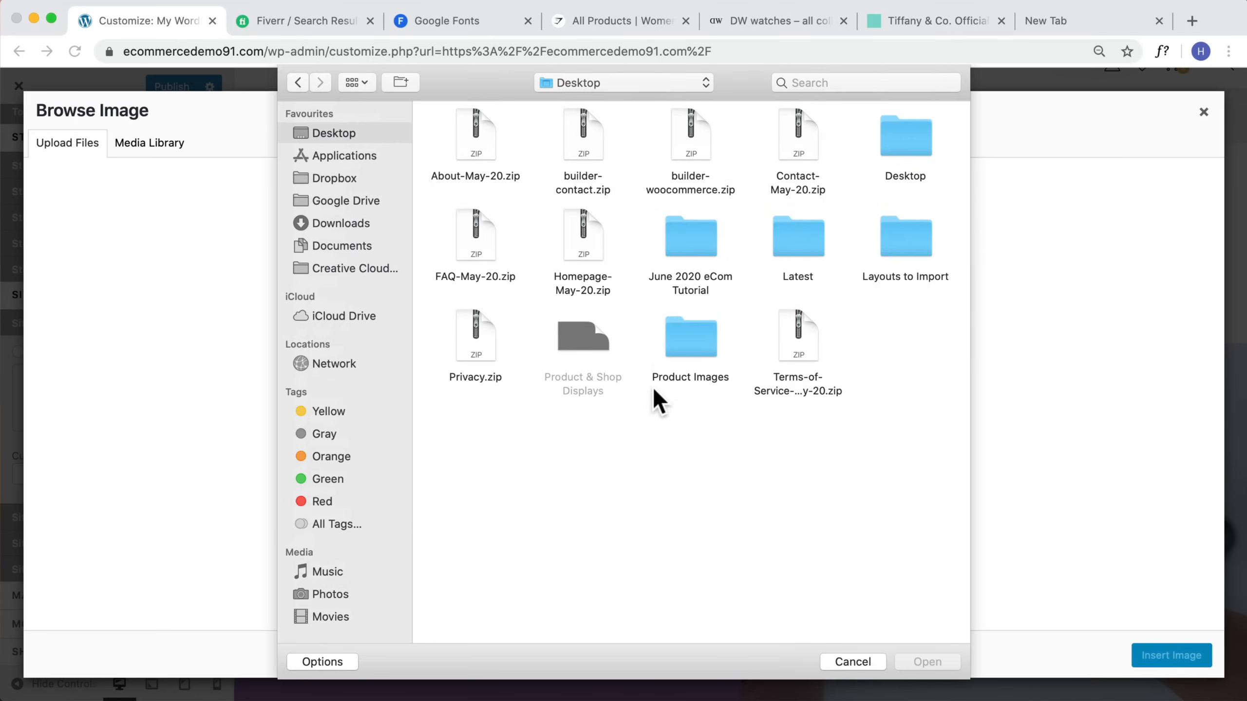
double_click(687, 335)
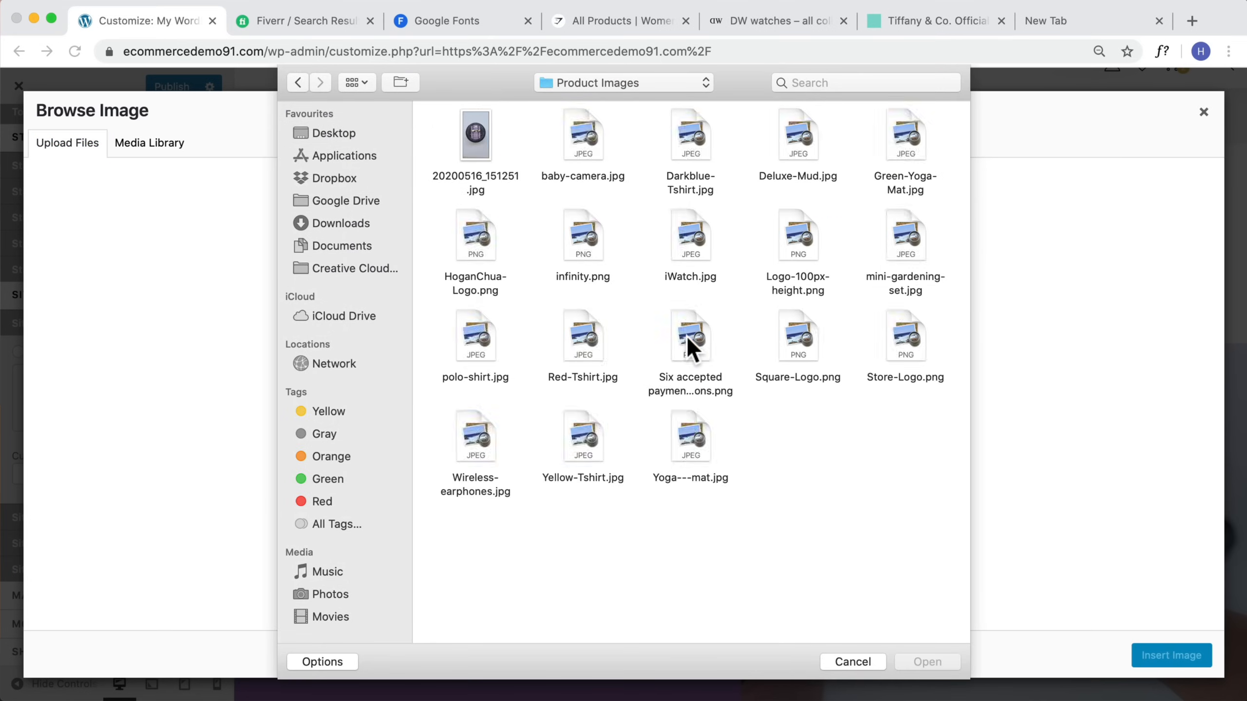
left_click(797, 377)
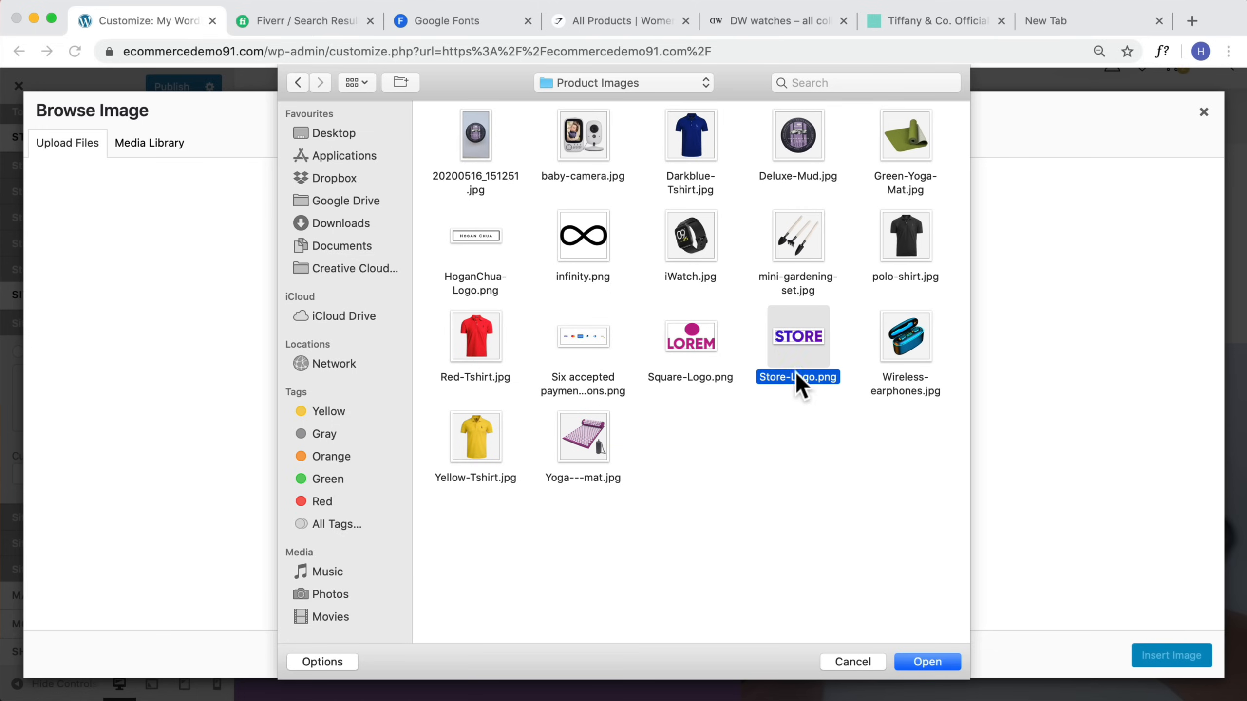
left_click(927, 661)
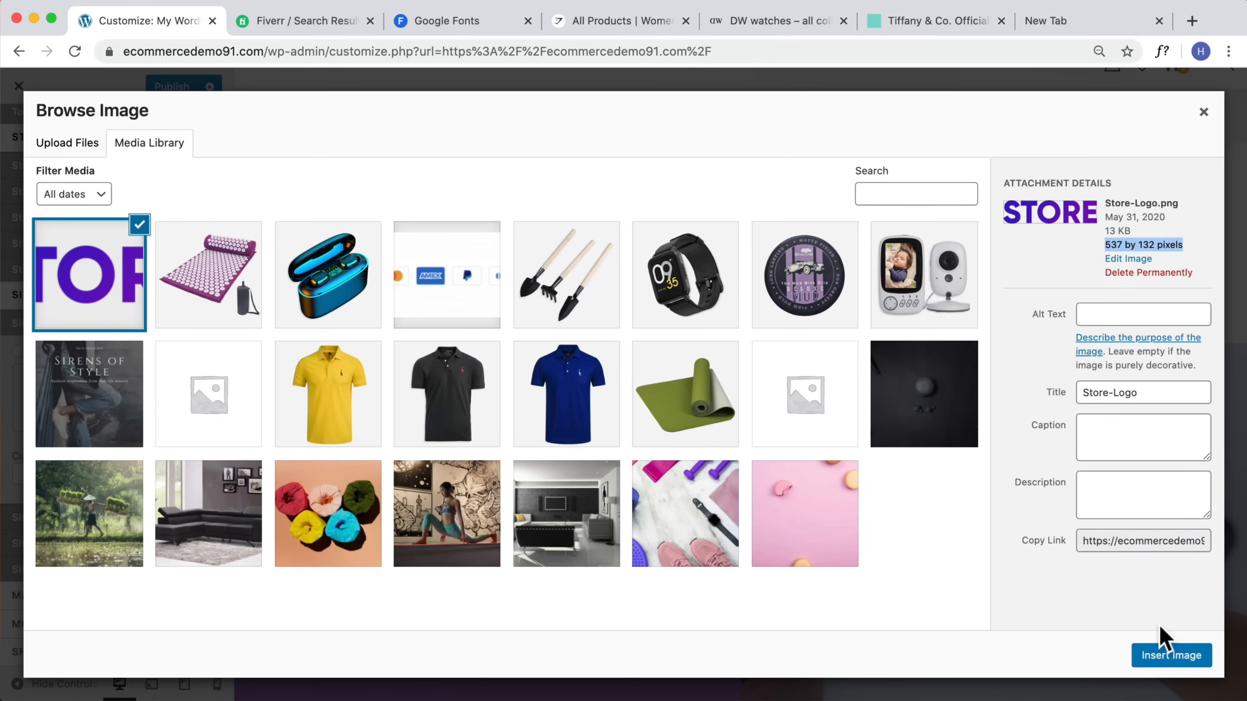
left_click(1167, 654)
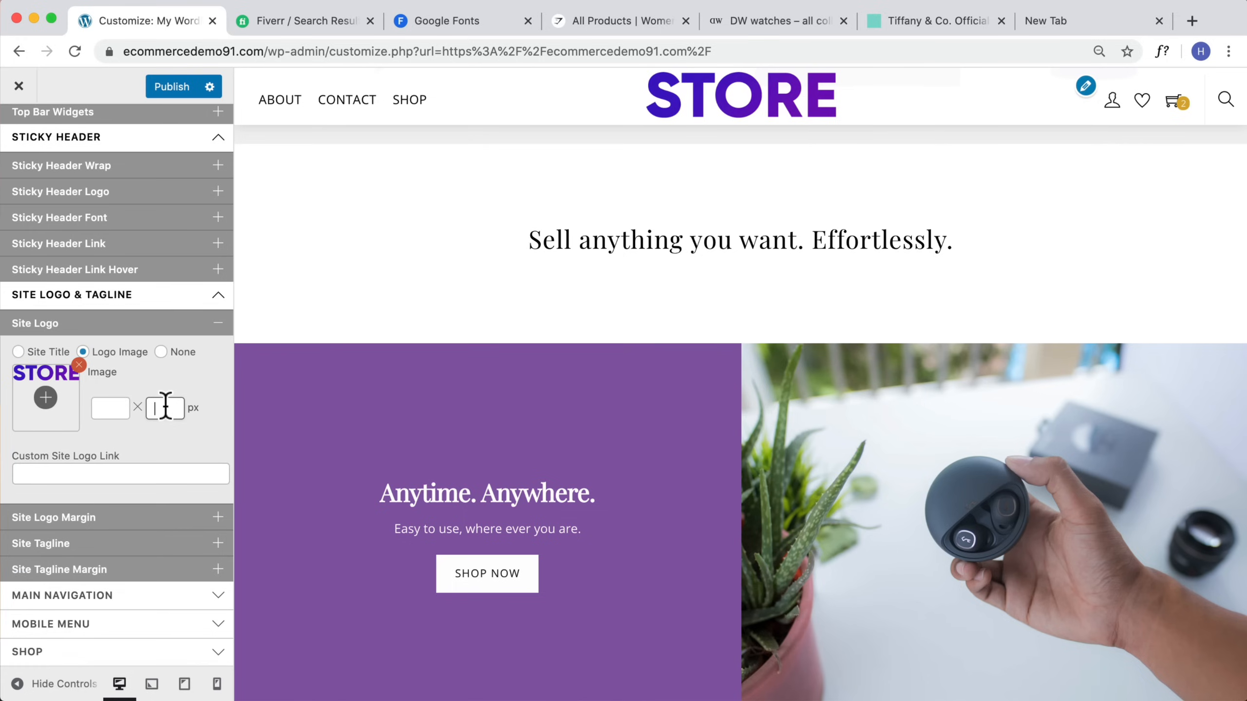
type("24")
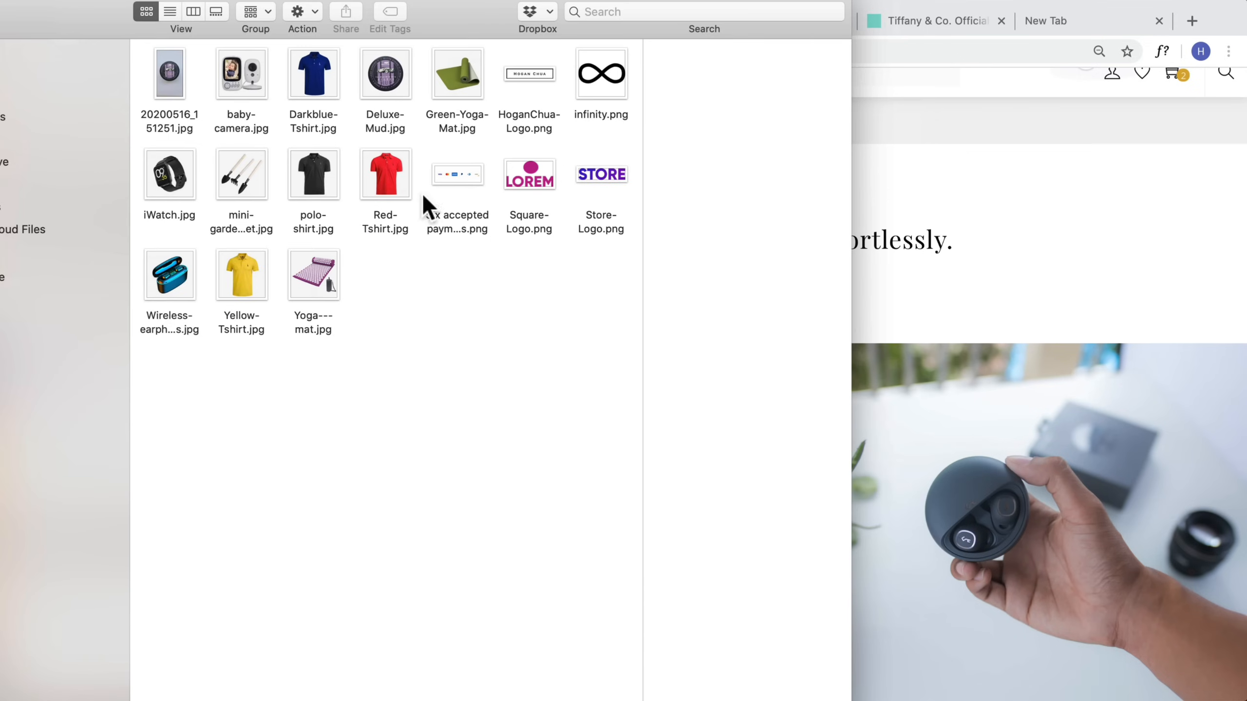
Step: Examine the Square-Logo.png file in Finder and its preview, then close the preview
left_click(544, 177)
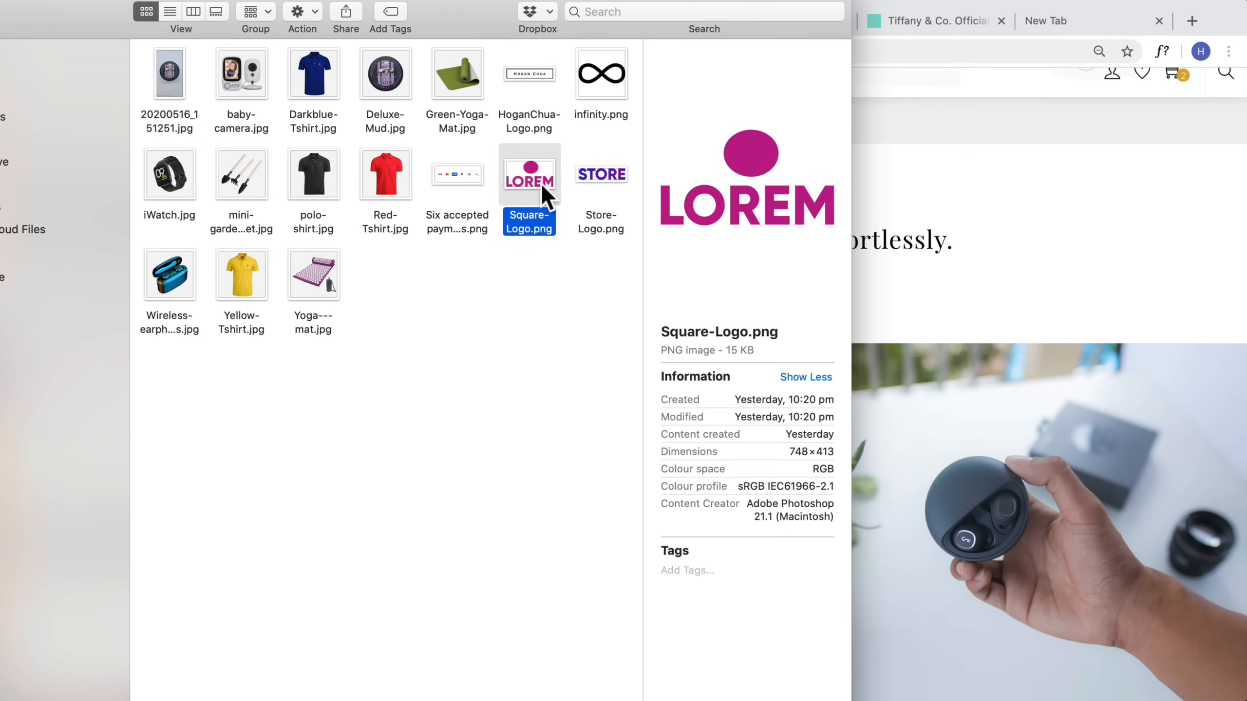
key("super+m")
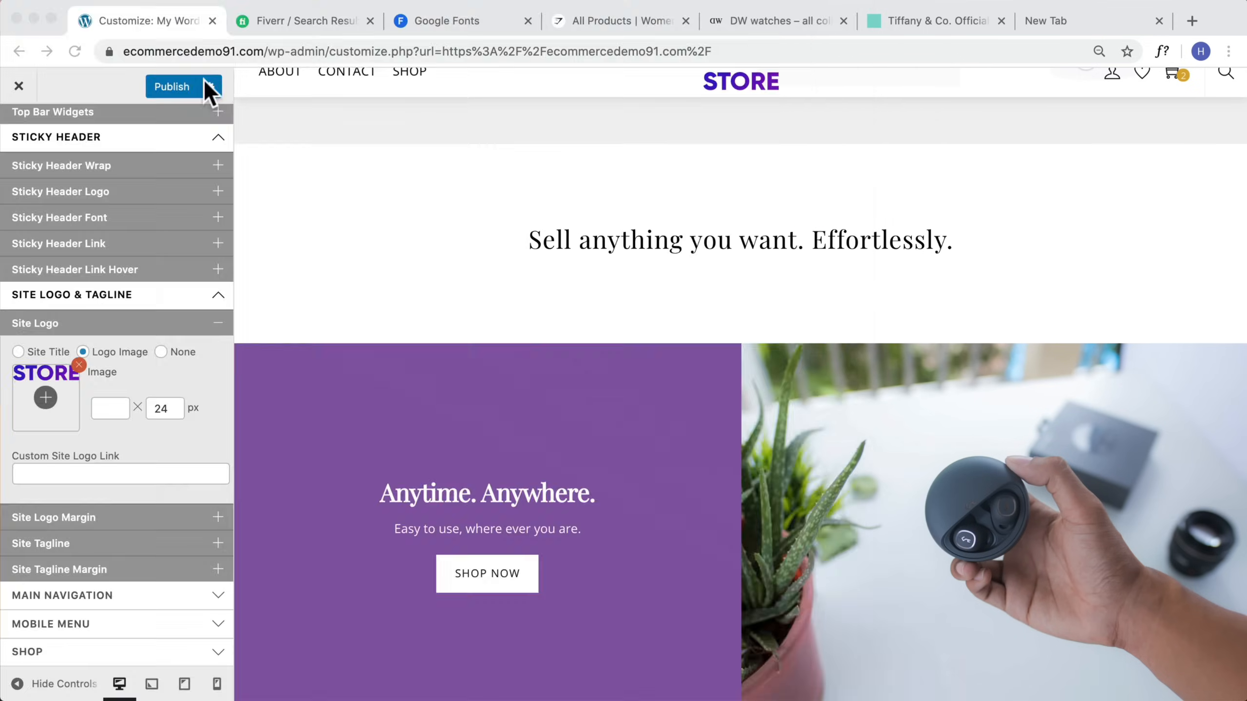
left_click_drag(369, 1, 923, 183)
left_click_drag(1086, 543, 1171, 613)
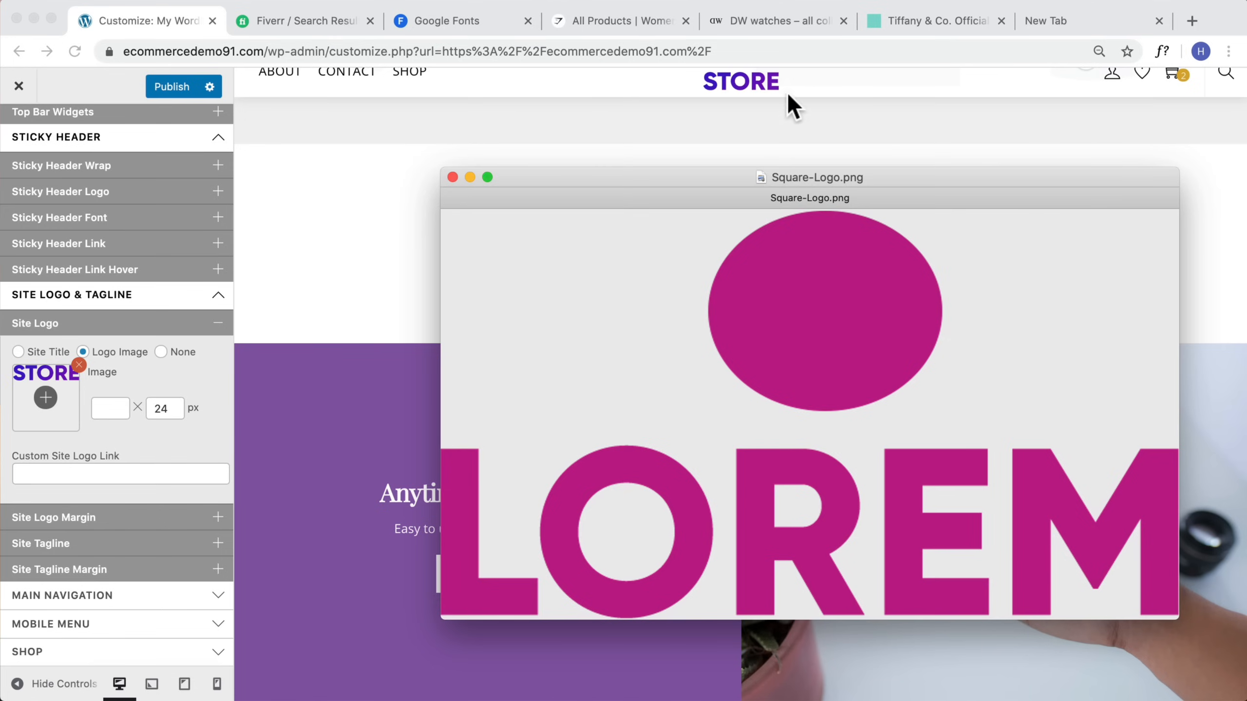
left_click(467, 176)
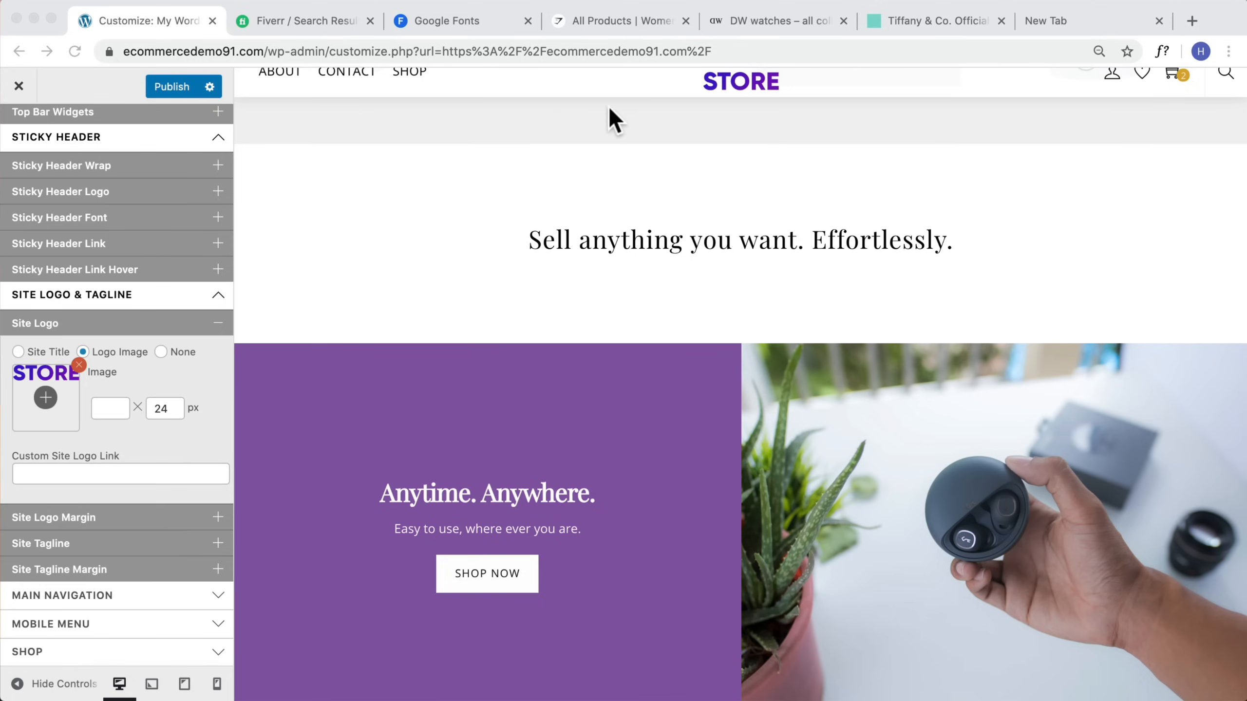
Step: Set the site logo's top margin to 18 px and bottom margin to 14 px, then publish
left_click(52, 518)
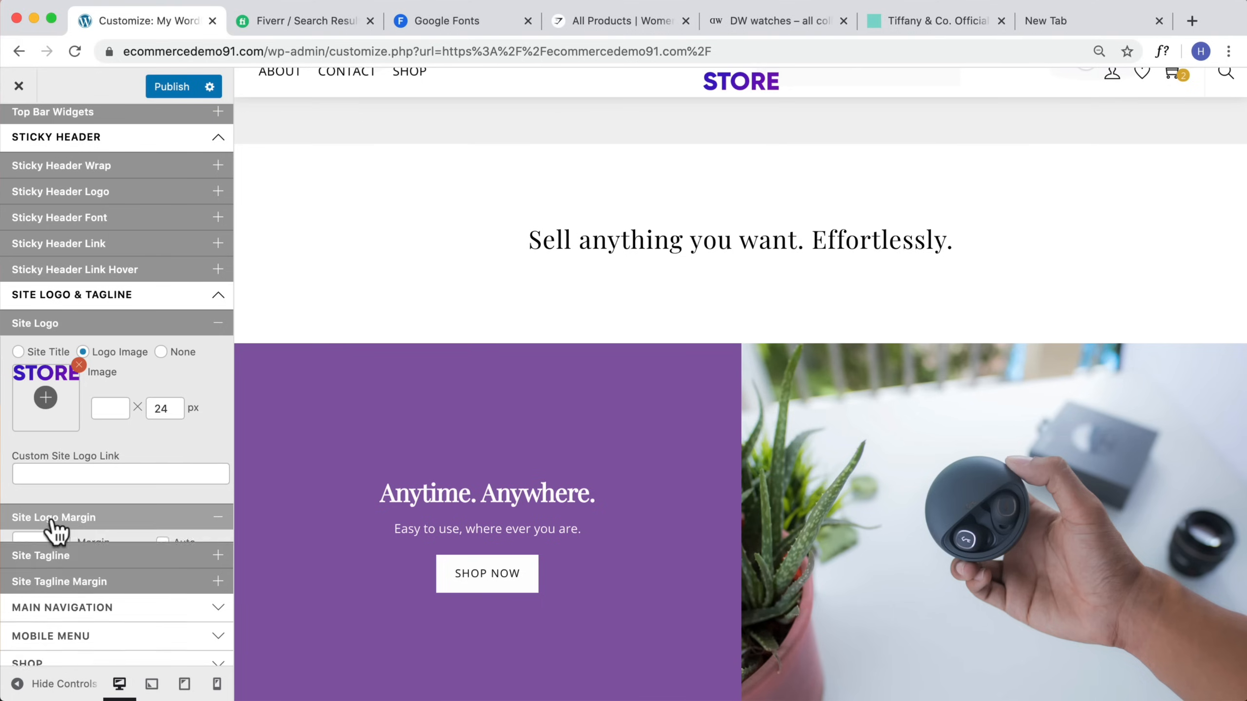
left_click(18, 533)
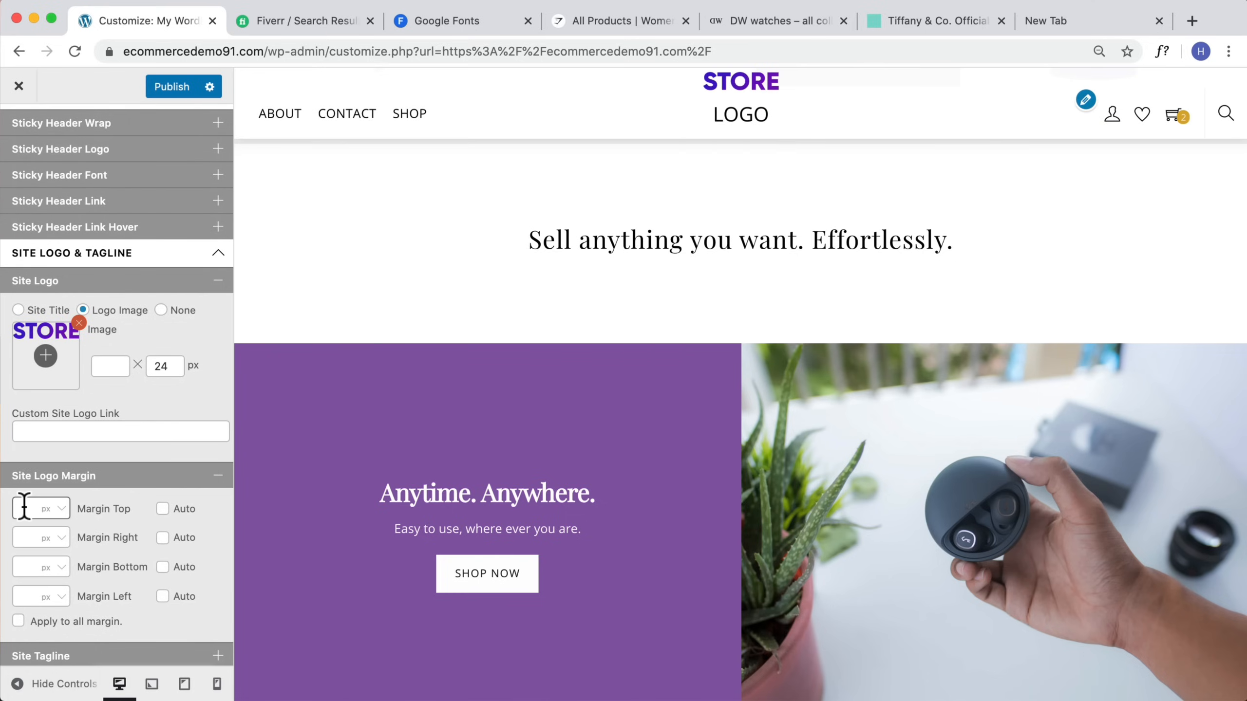
type("1")
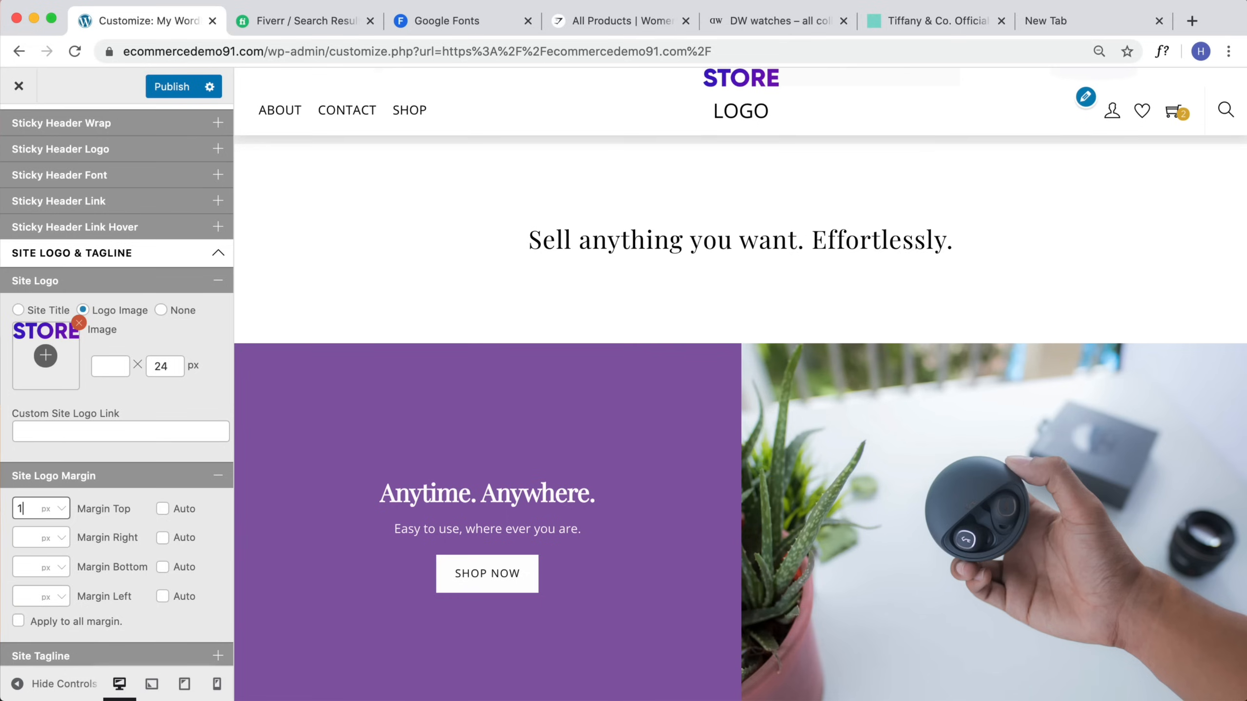
type("8")
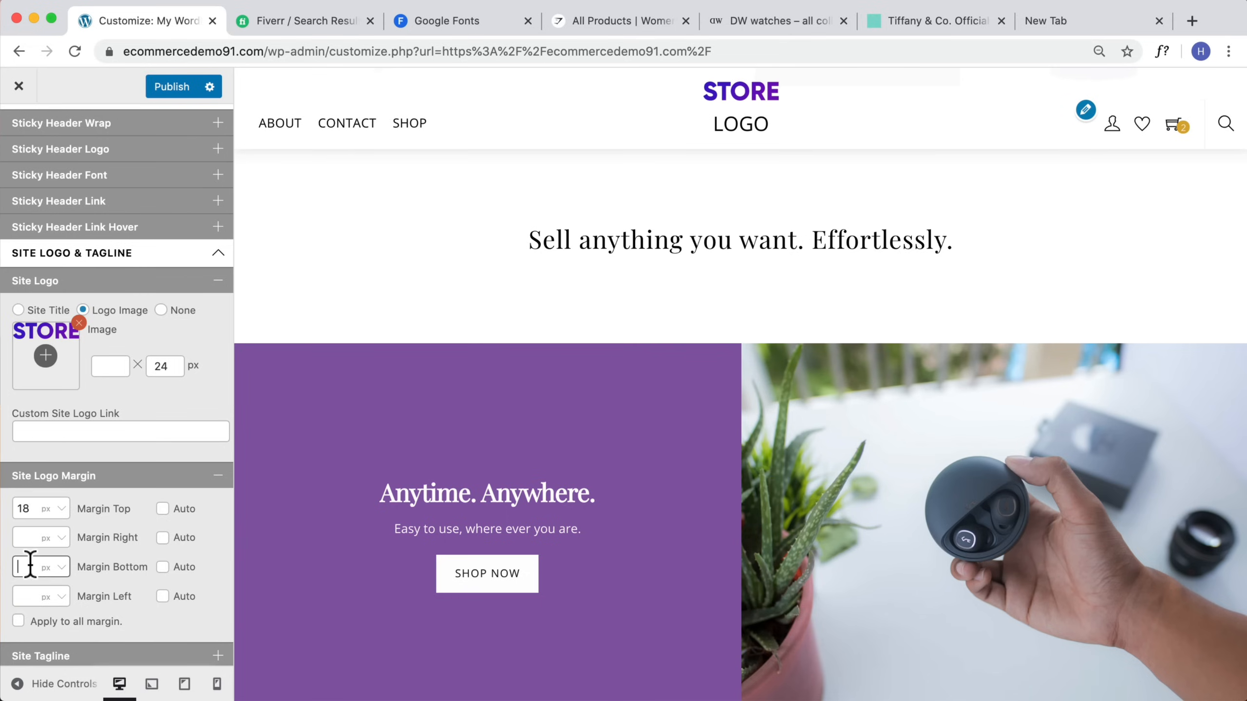
left_click(30, 565)
type("14")
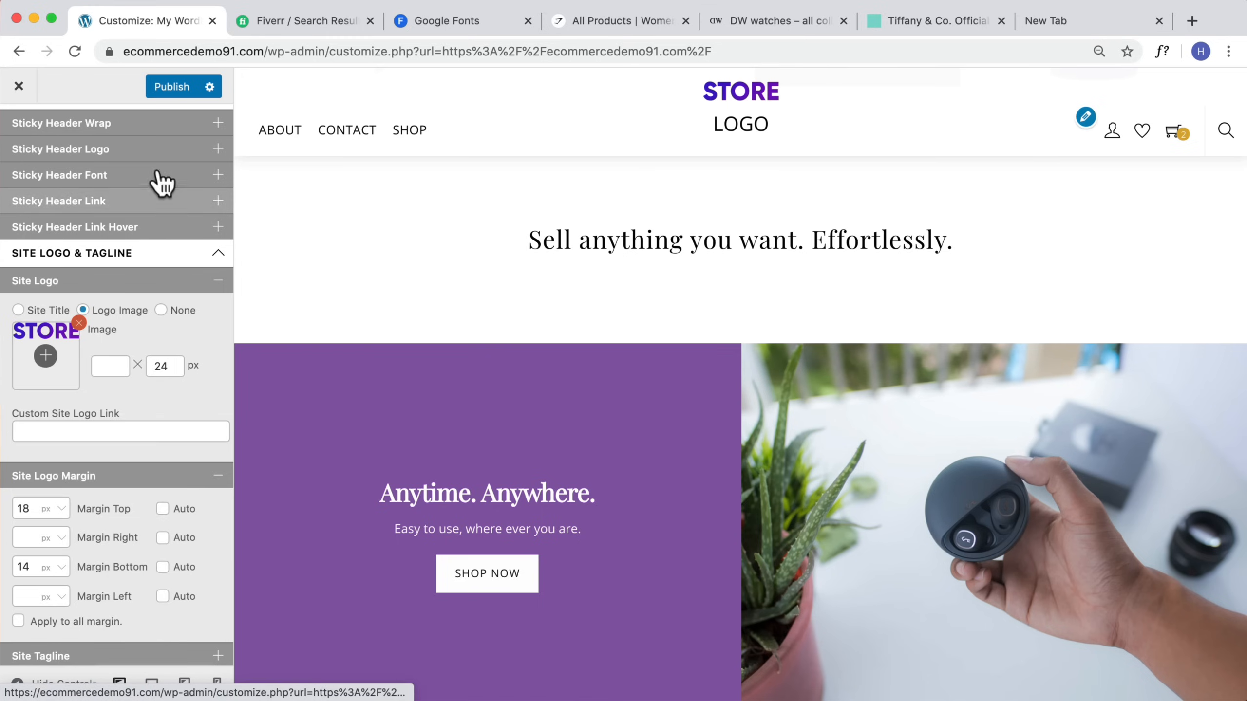
scroll(177, 372, "down", 4)
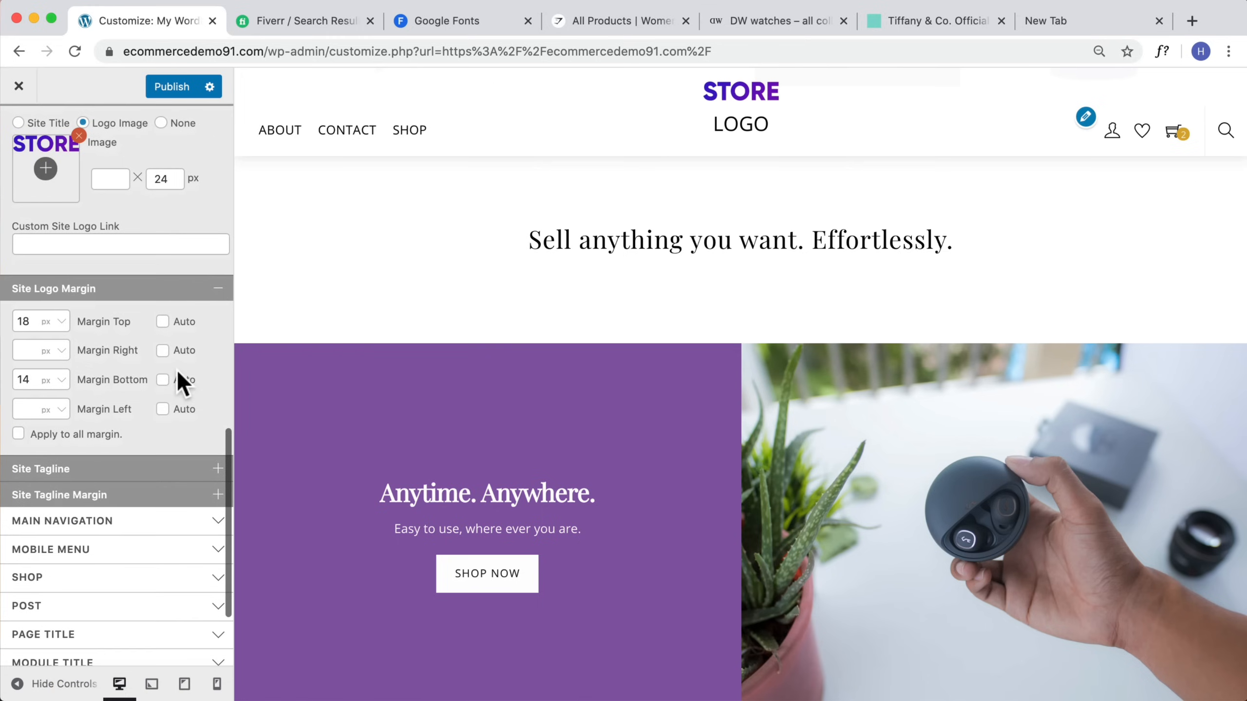
left_click(162, 88)
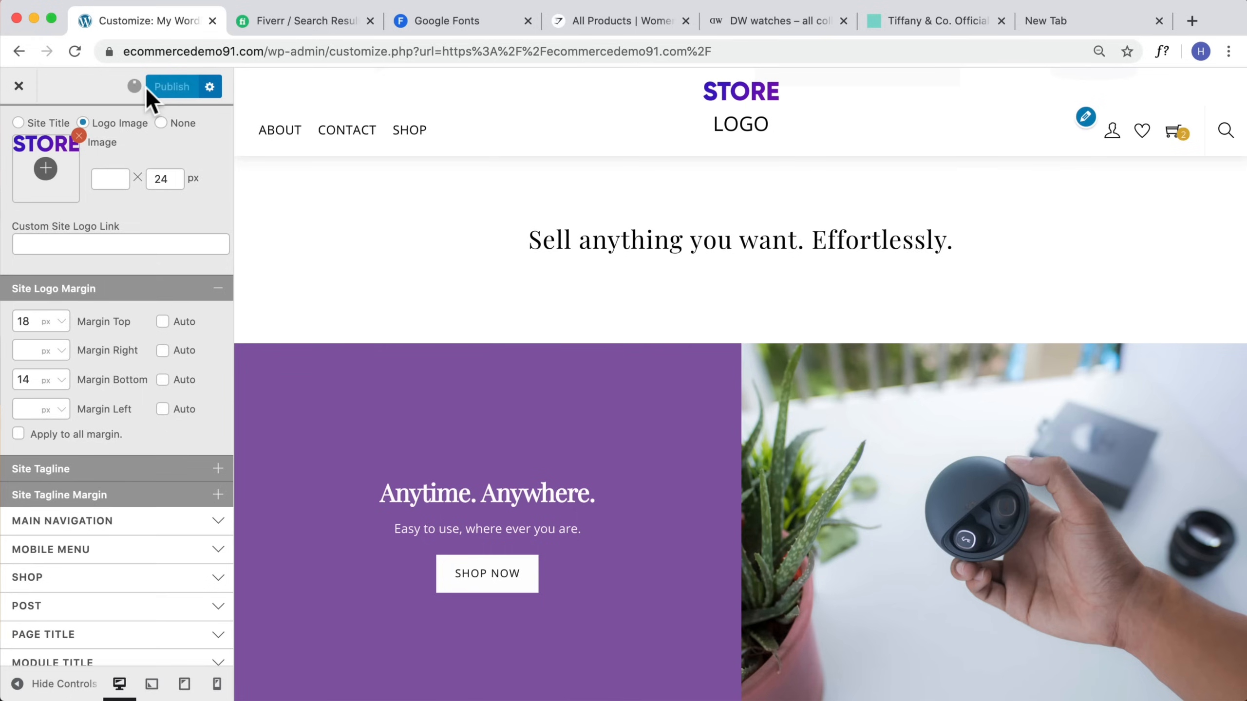
Step: Reopen the Customizer from the live site and set the site tagline option to None
left_click(19, 86)
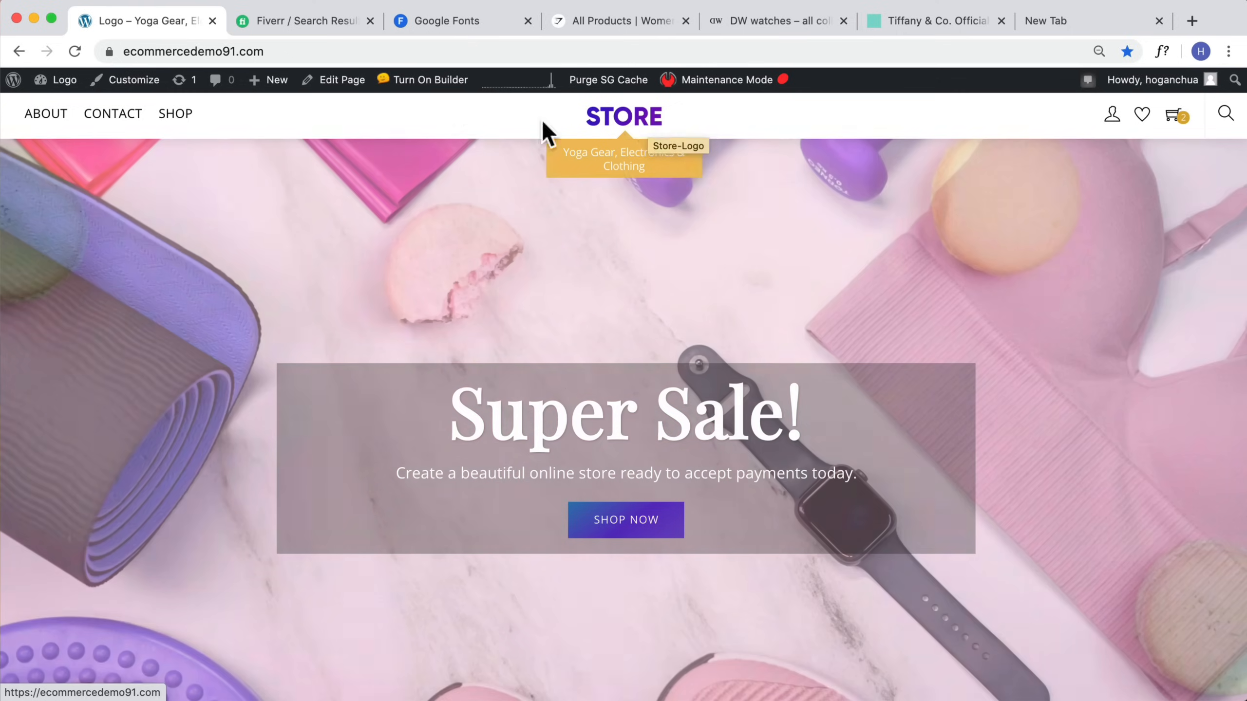
left_click(149, 88)
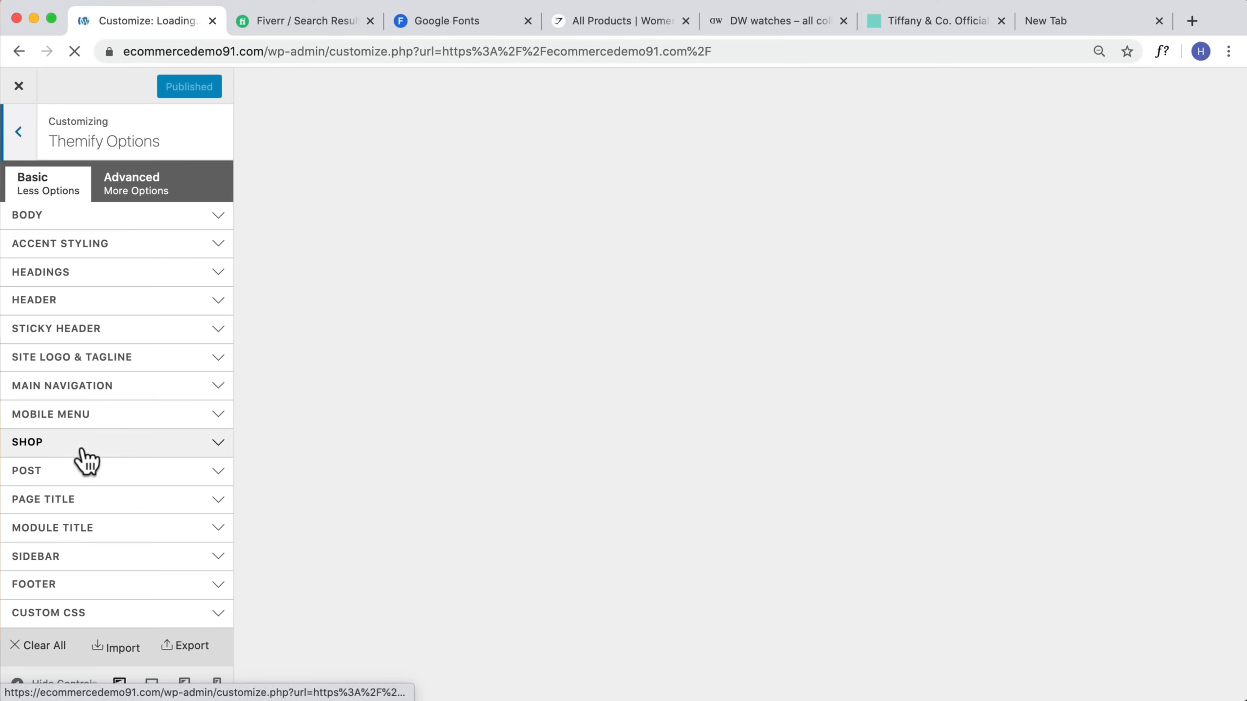
left_click(58, 358)
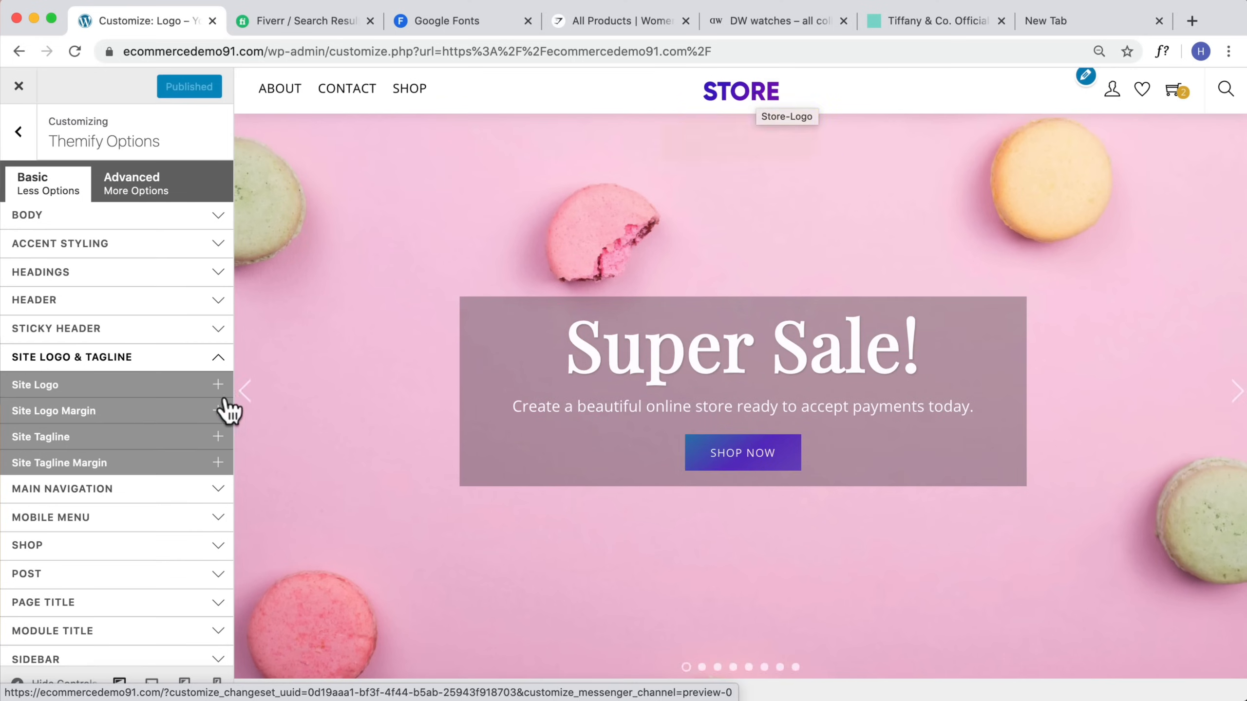
left_click(142, 436)
left_click_drag(191, 511, 18, 501)
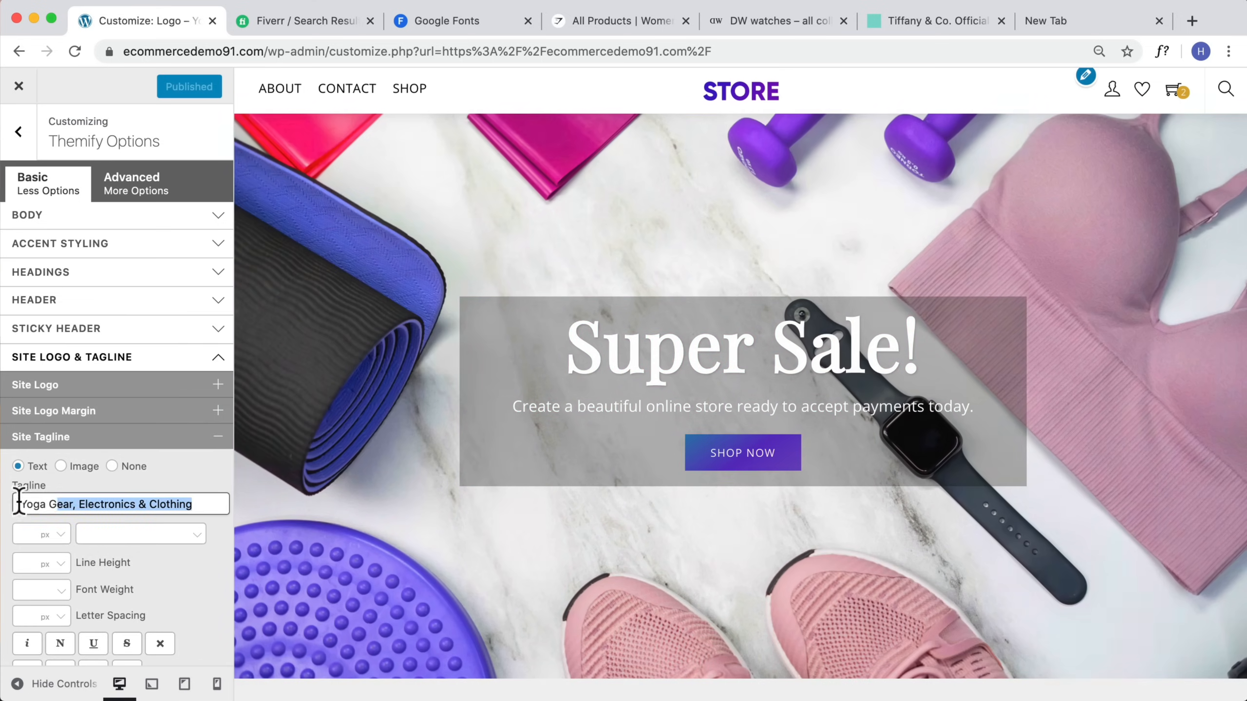
left_click(113, 466)
Step: Open the Main Navigation Menu Link settings and set the menu link font size to 15 px
scroll(114, 478, "down", 2)
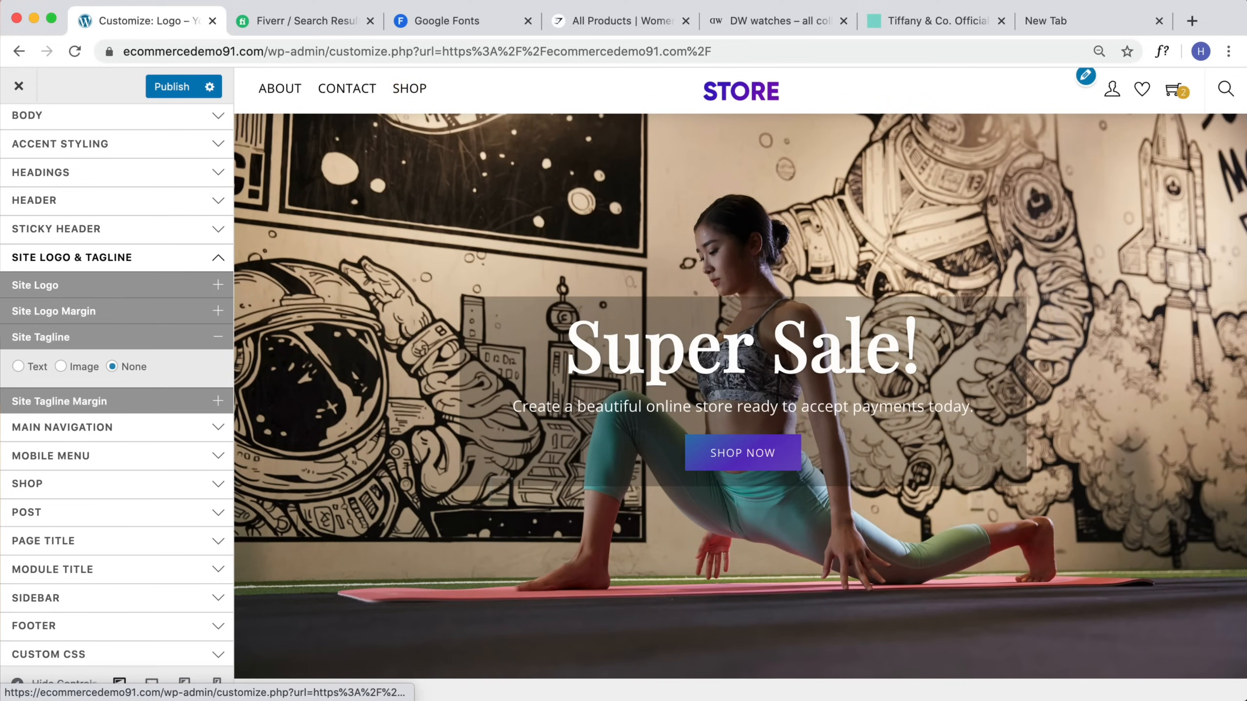
scroll(162, 404, "down", 2)
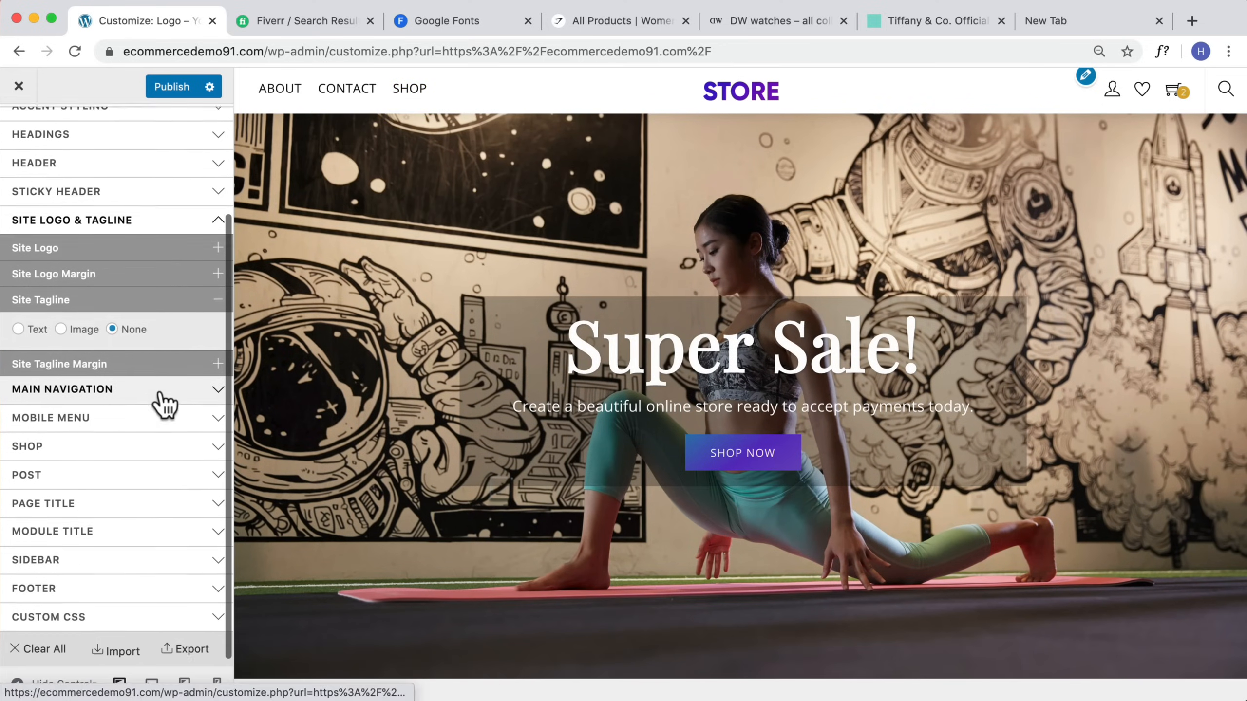
left_click(130, 400)
left_click(109, 429)
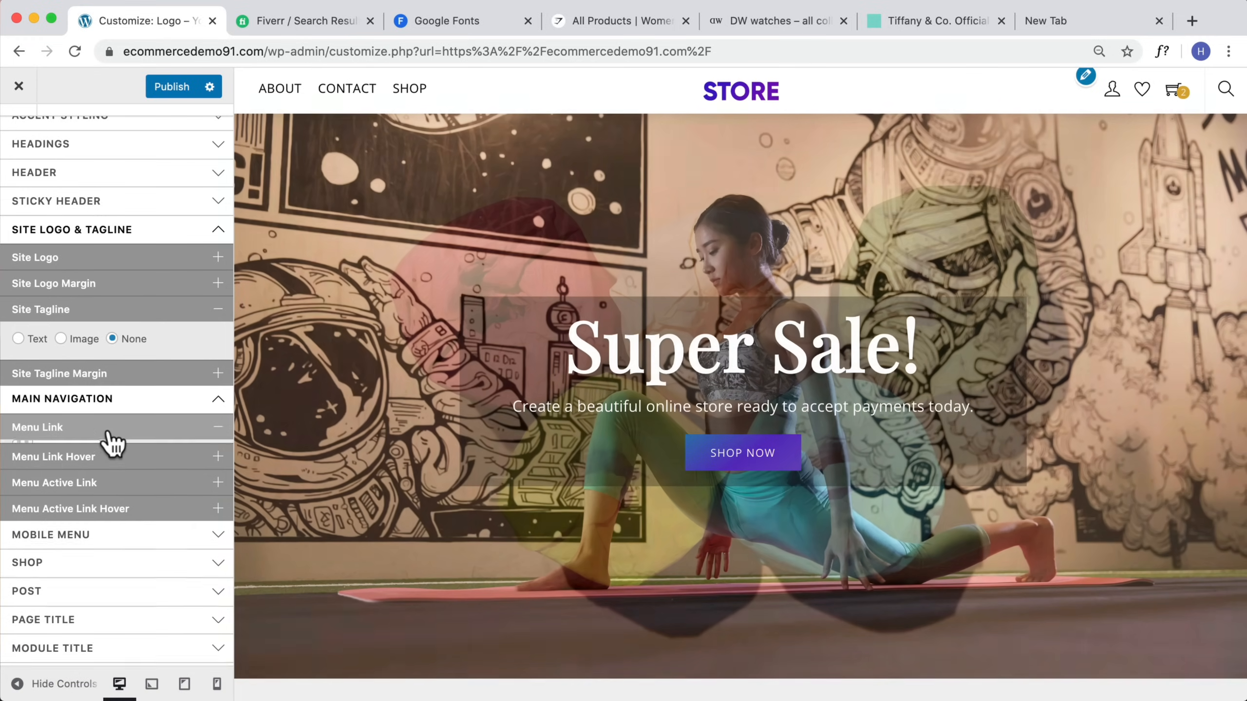
scroll(74, 434, "down", 10)
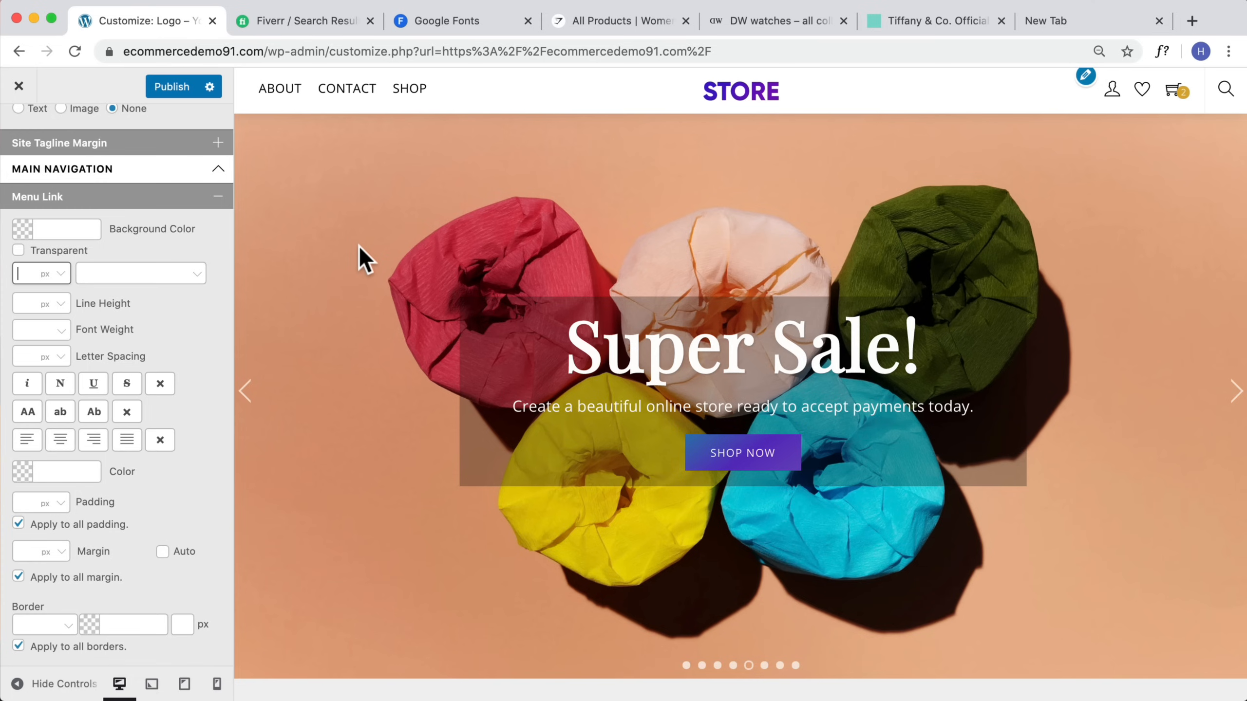
type("14")
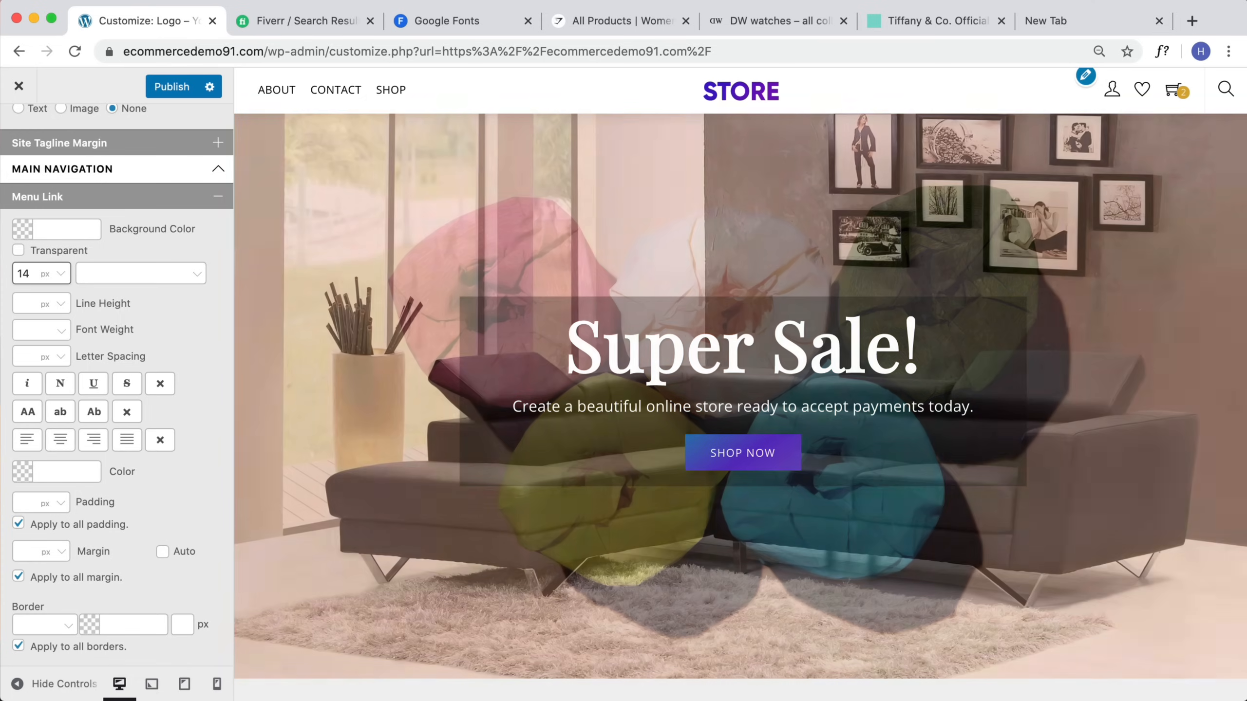
key("BackSpace")
type("5")
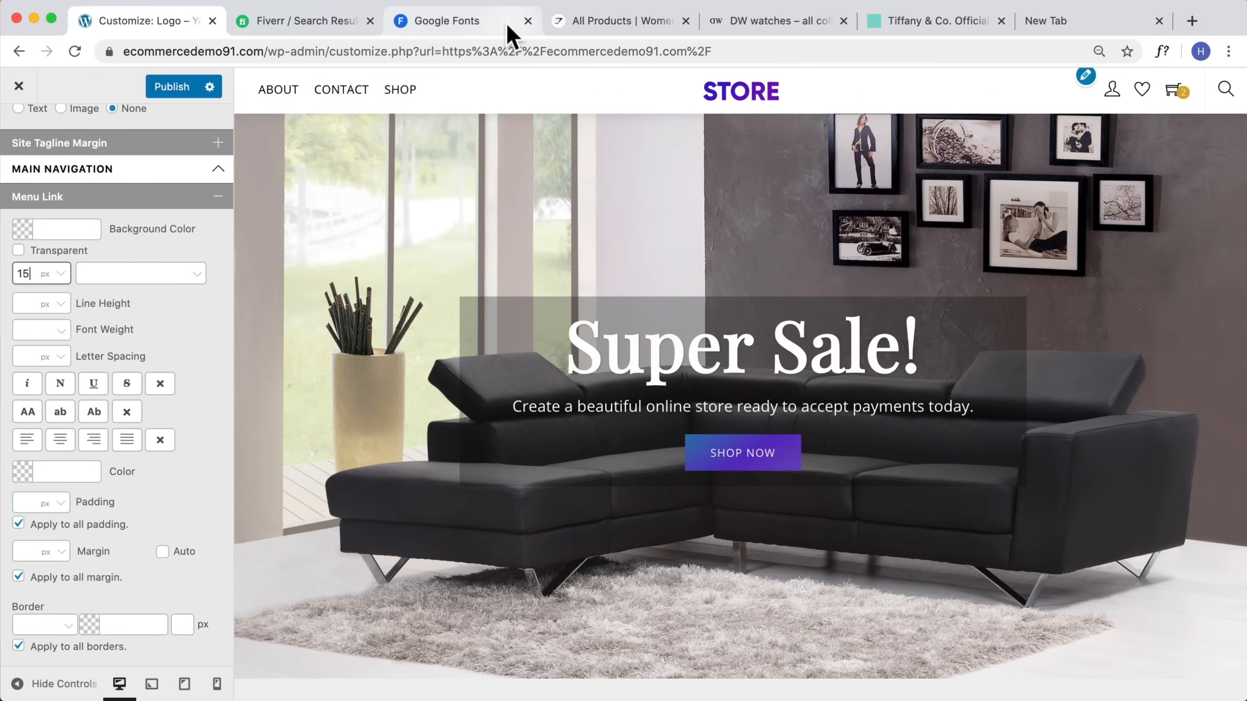
Step: Compare menu styling on the Gymshark, Daniel Wellington and Tiffany reference store tabs, then return to the Customizer
left_click(626, 24)
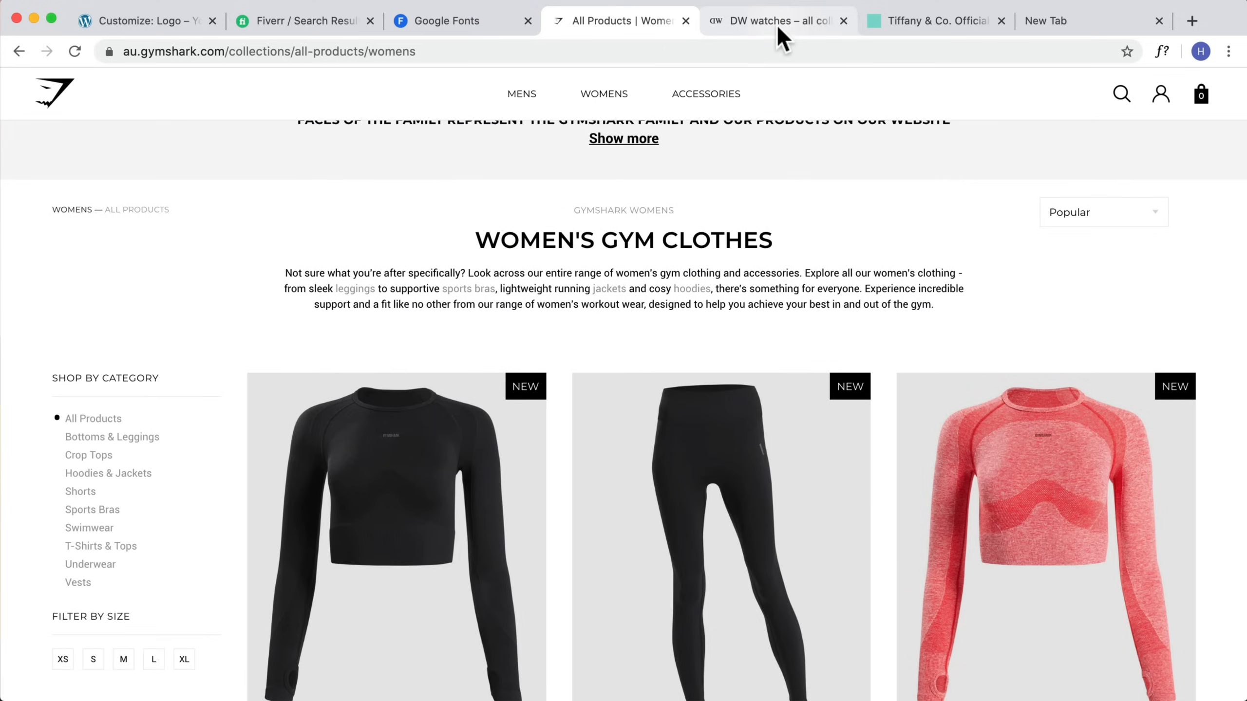
left_click(778, 29)
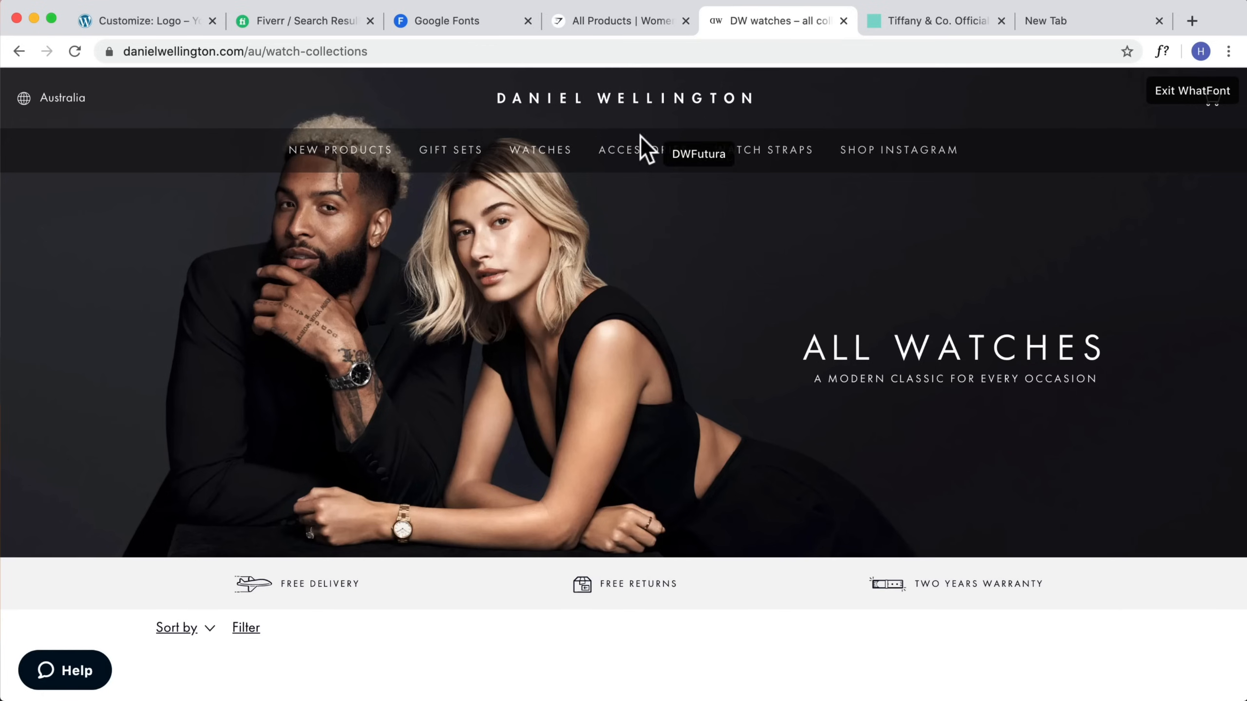
left_click(895, 34)
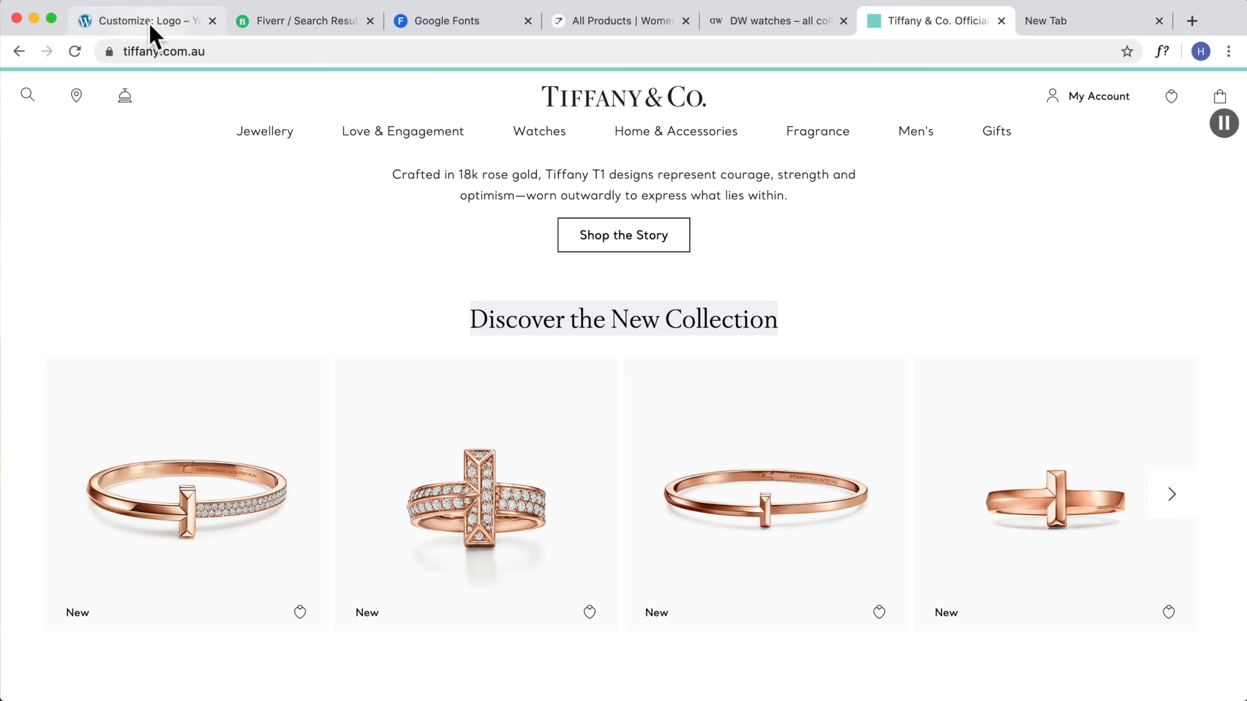
left_click(148, 22)
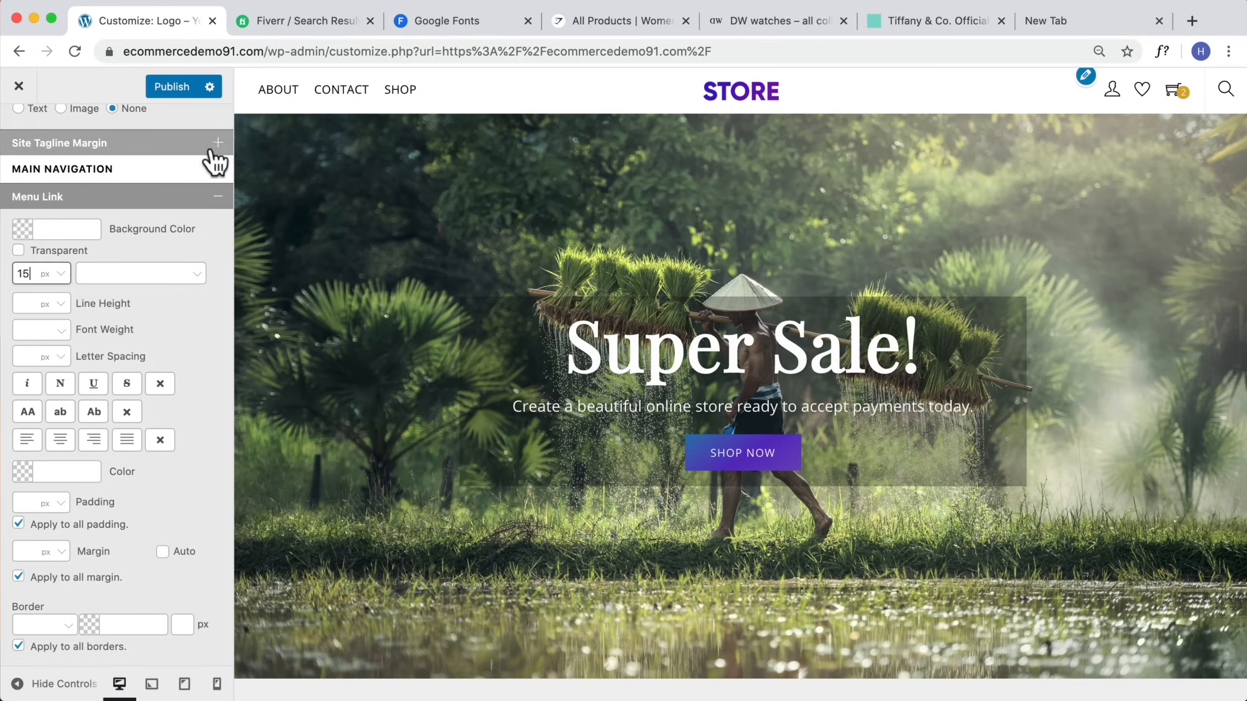
Step: Set the menu link font size to 14 px and collapse the Menu Link settings
key("BackSpace")
type("8")
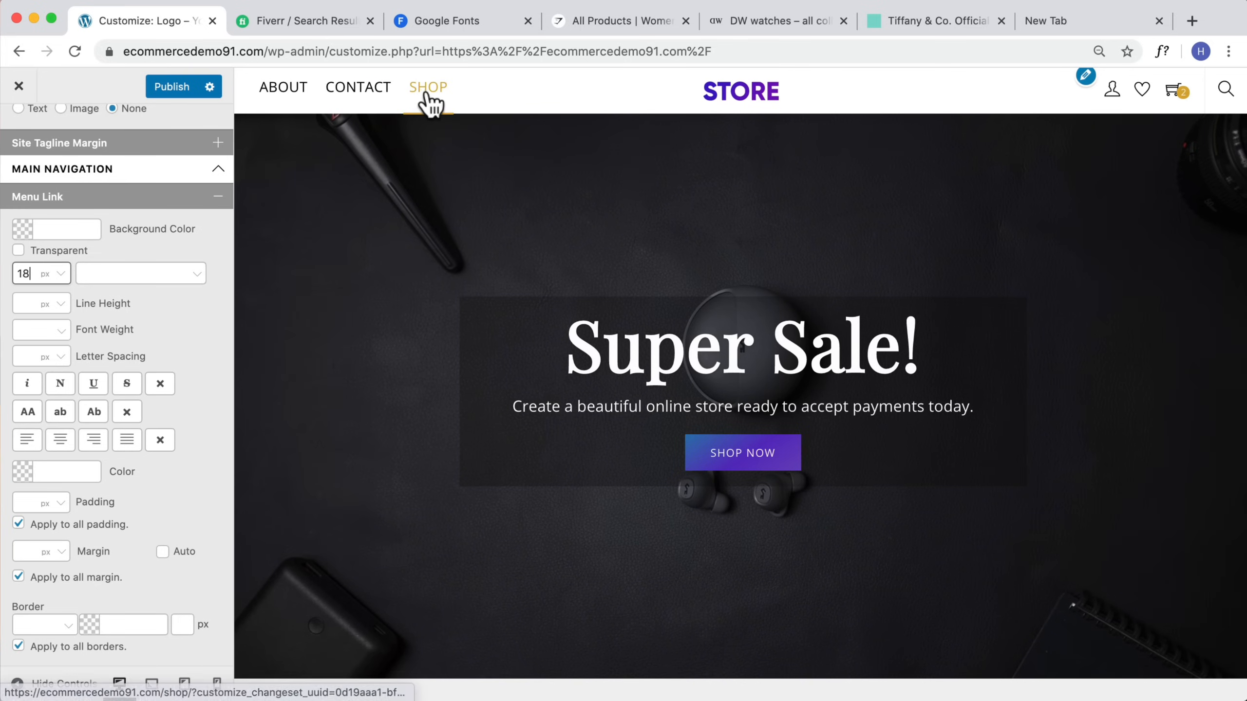
key("BackSpace")
type("4")
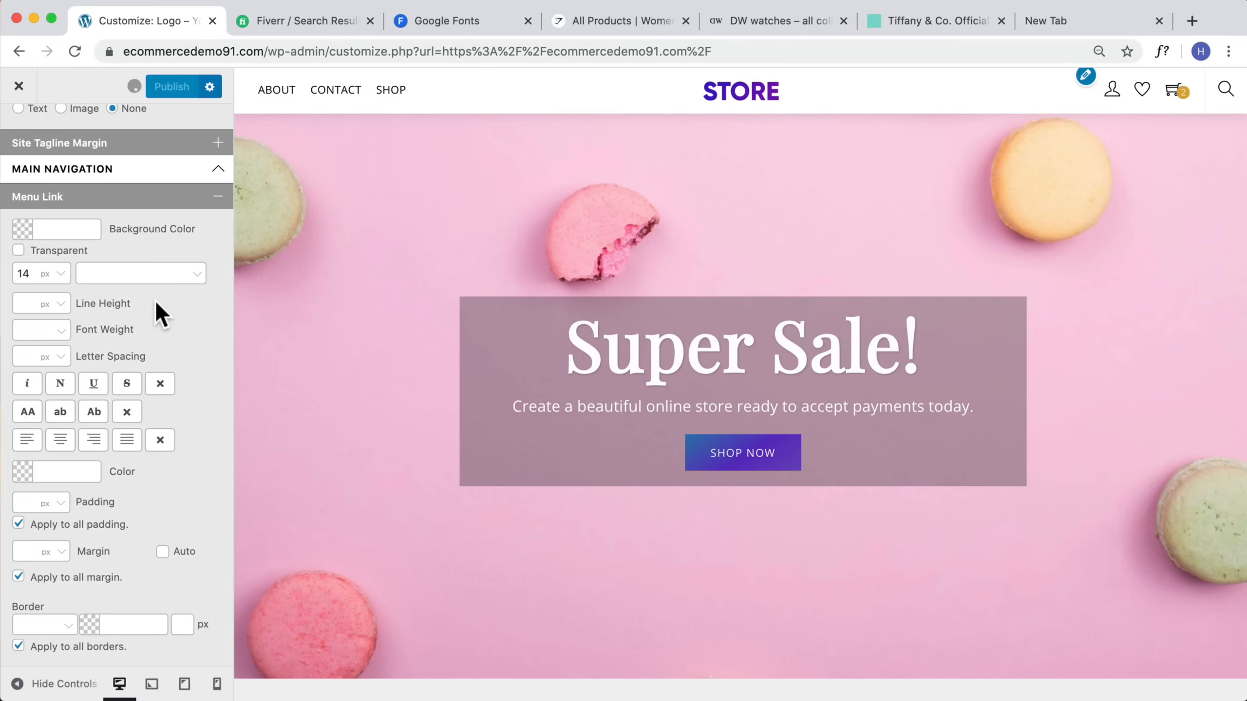
left_click(216, 196)
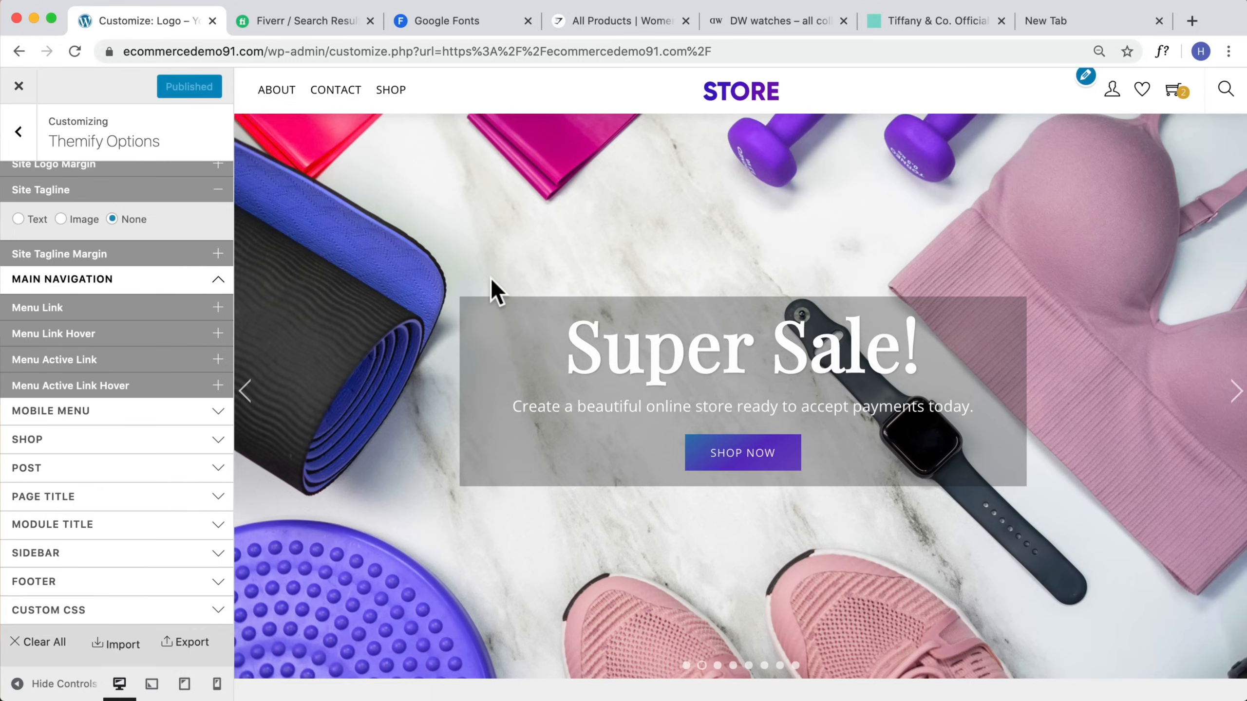
Step: Review the homepage preview and the Gymshark reference store's product listing
scroll(487, 295, "down", 15)
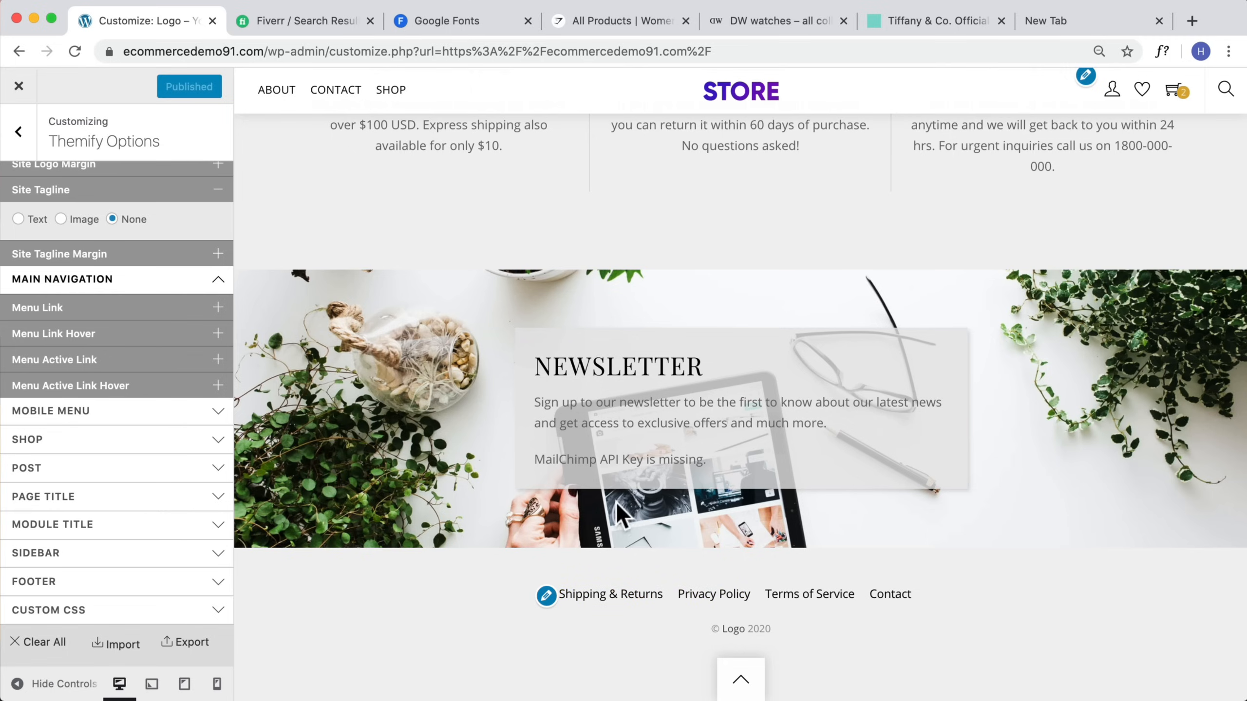
scroll(630, 521, "up", 15)
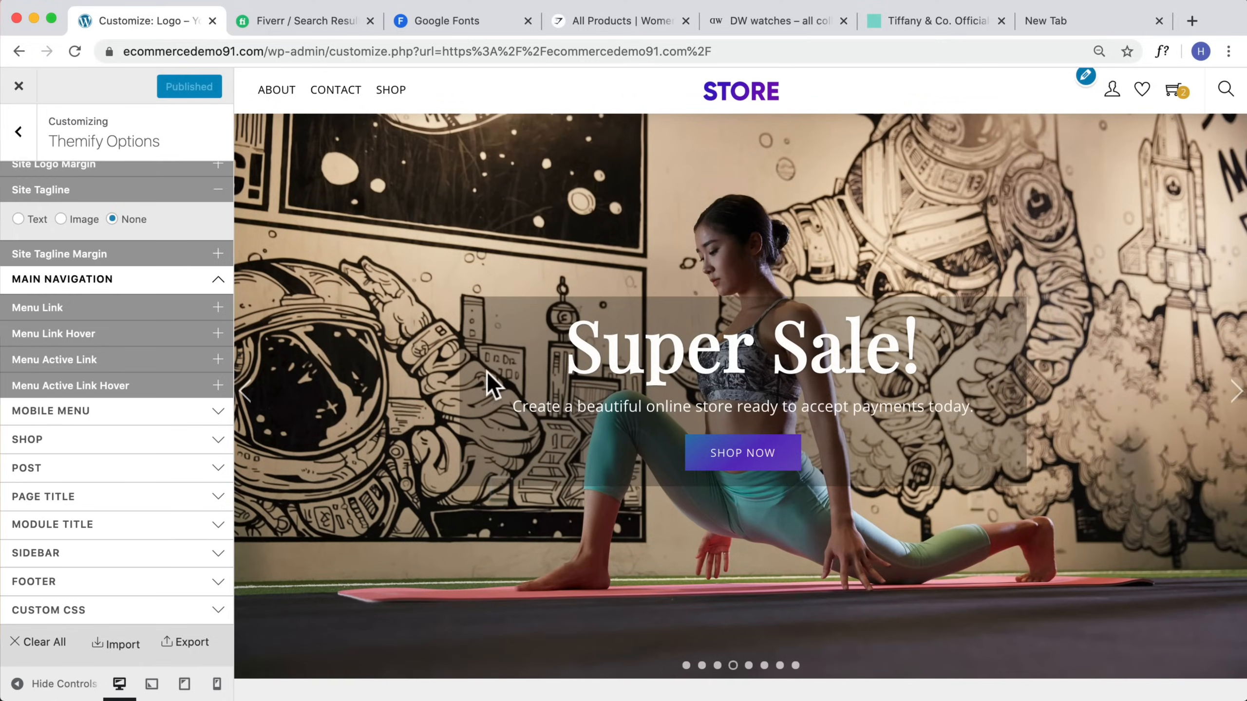
scroll(810, 474, "down", 10)
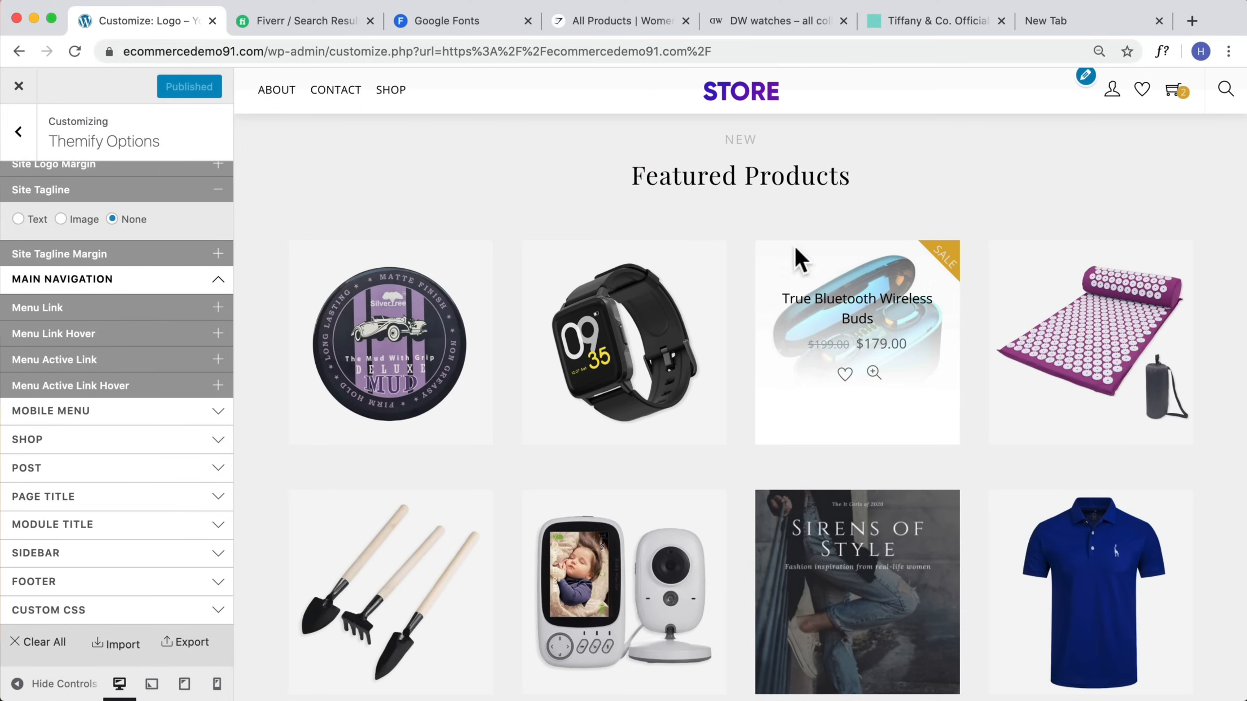
left_click(609, 27)
mouse_move(603, 93)
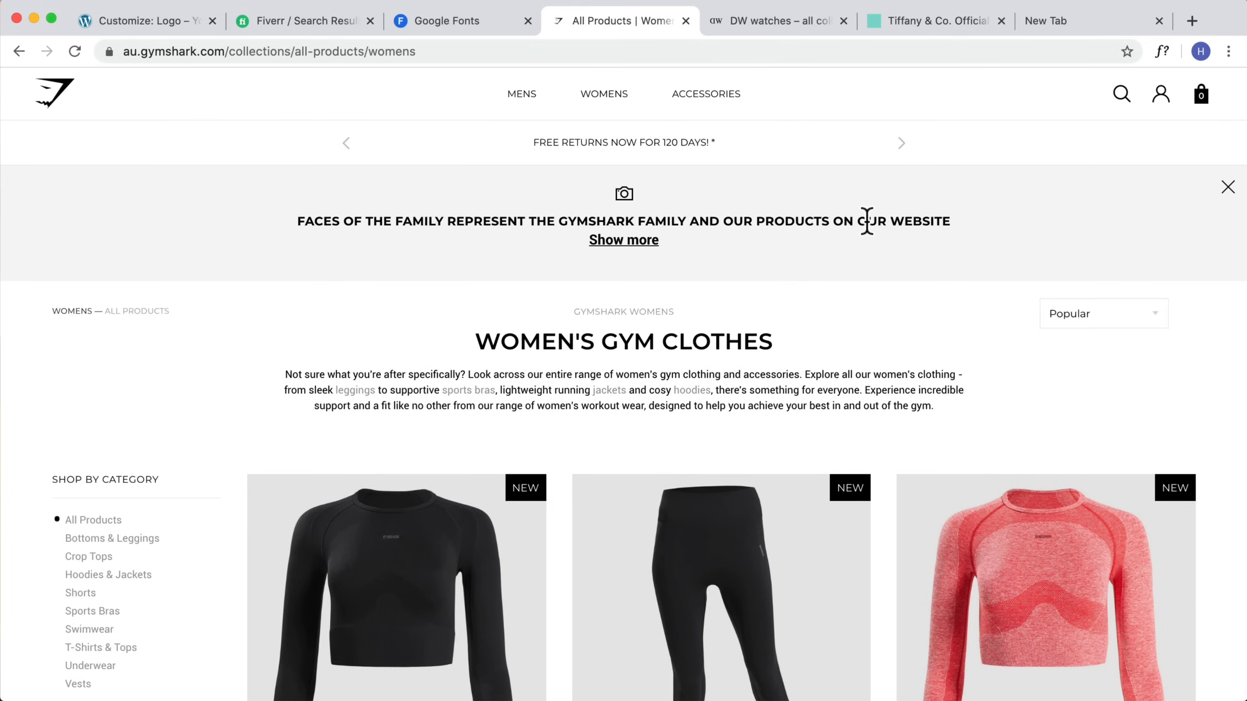
scroll(847, 236, "down", 5)
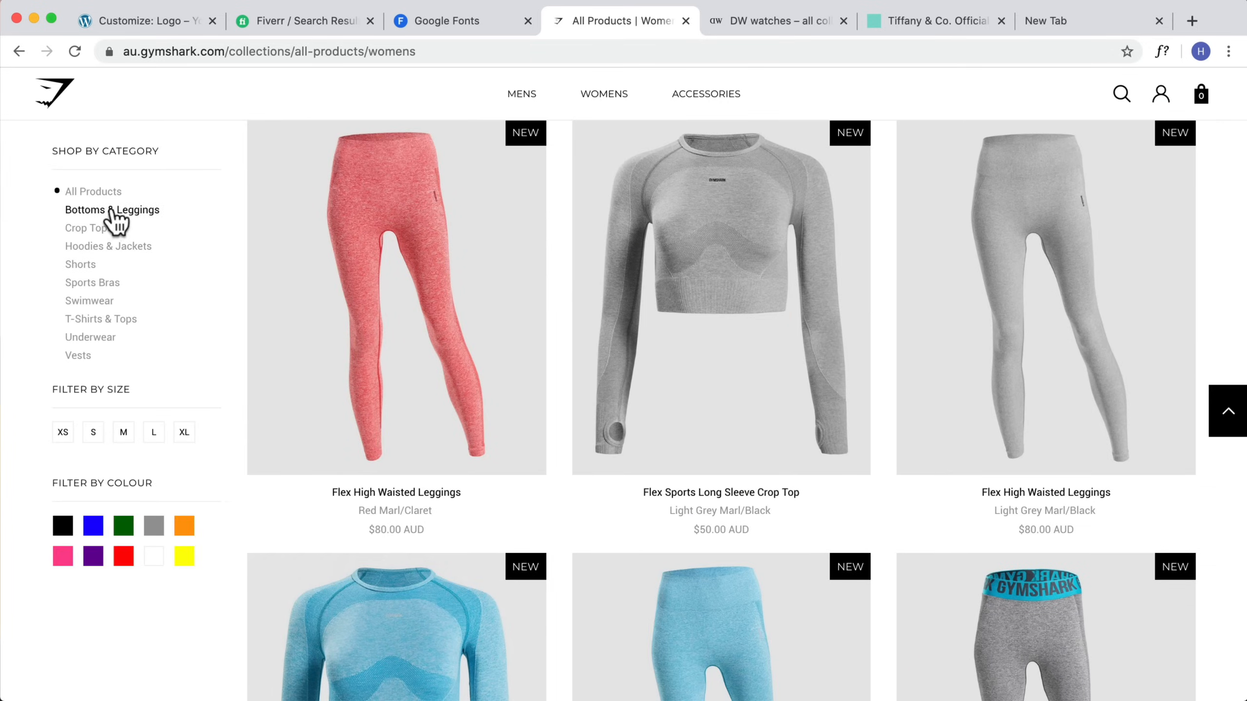
left_click(131, 20)
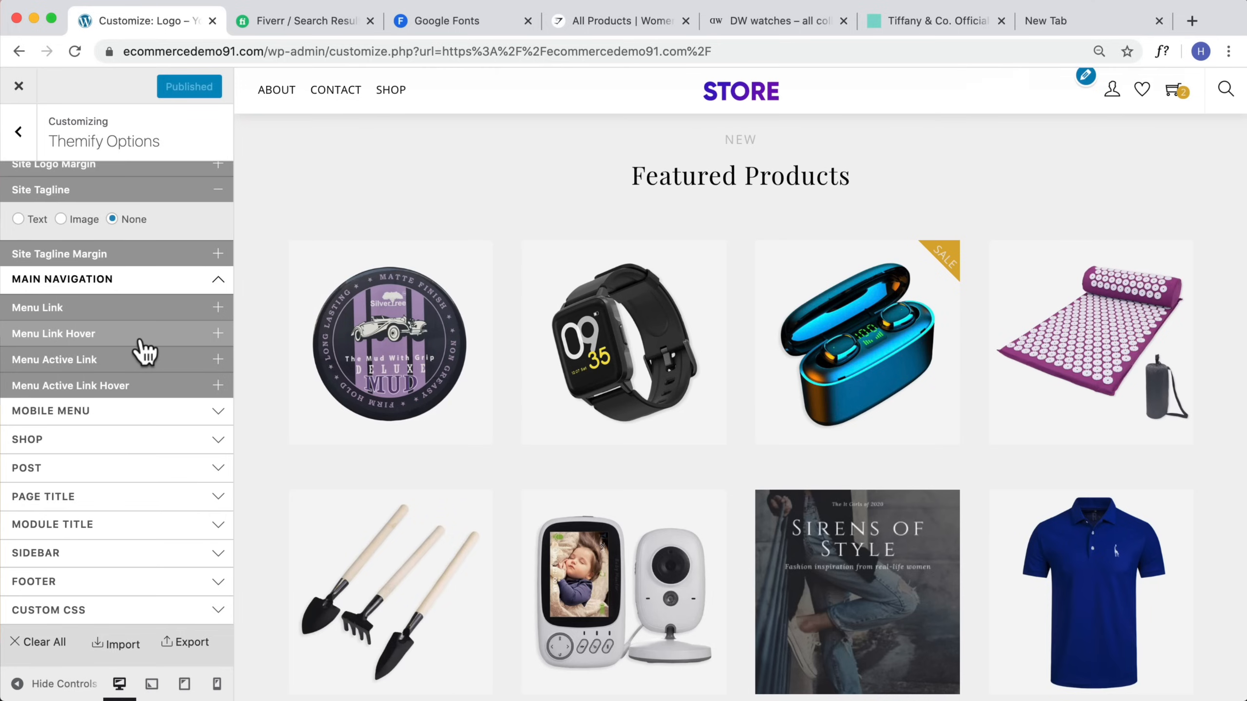
scroll(147, 346, "up", 5)
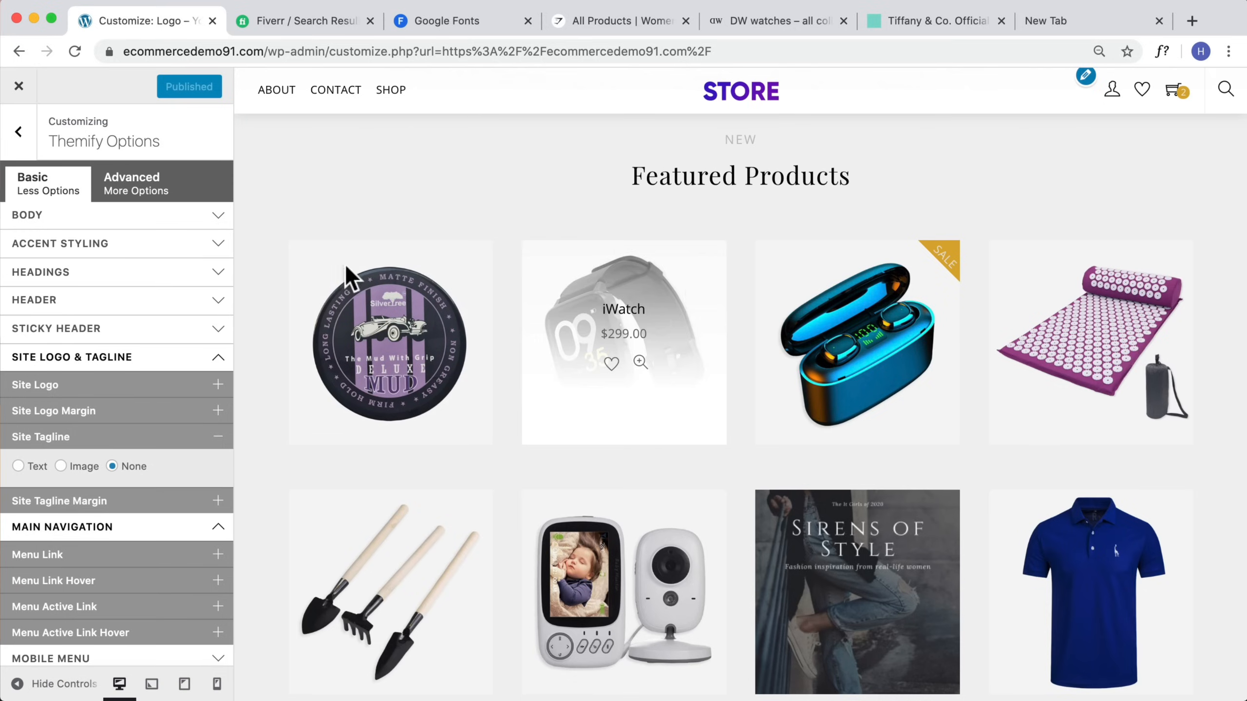
Step: Open Accent Styling and set the accent heading & link color to #222222
left_click(82, 244)
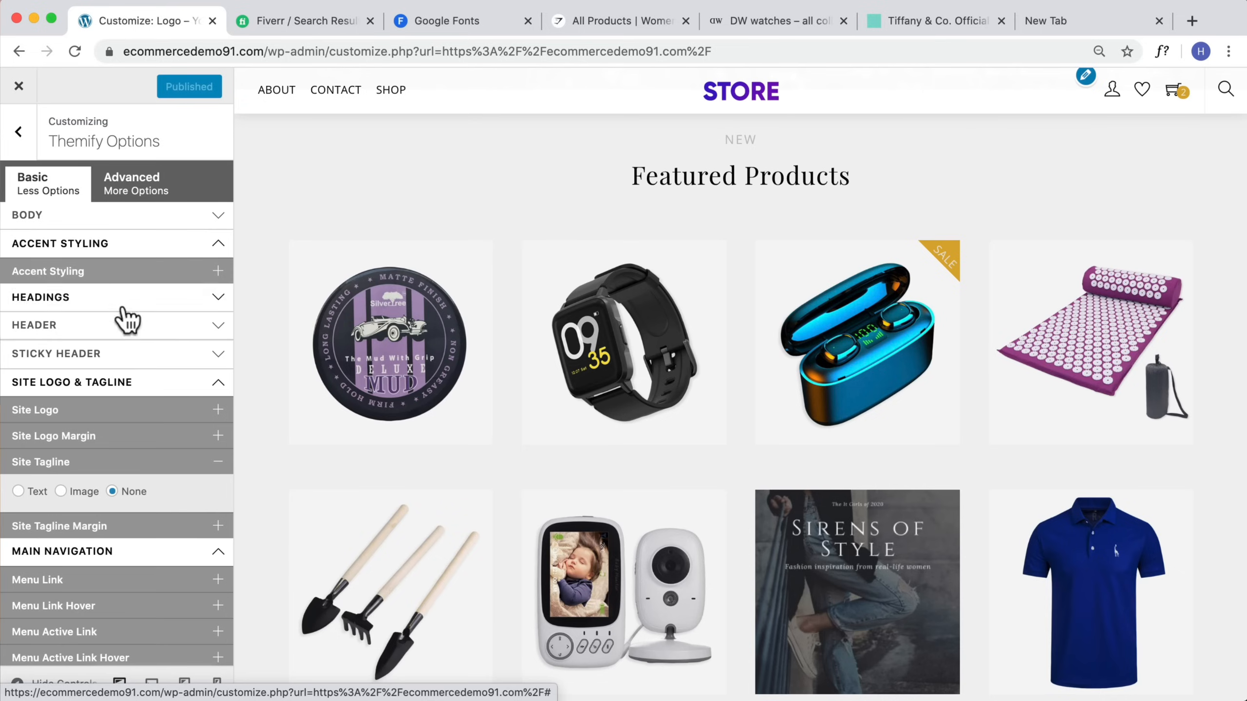
left_click(113, 275)
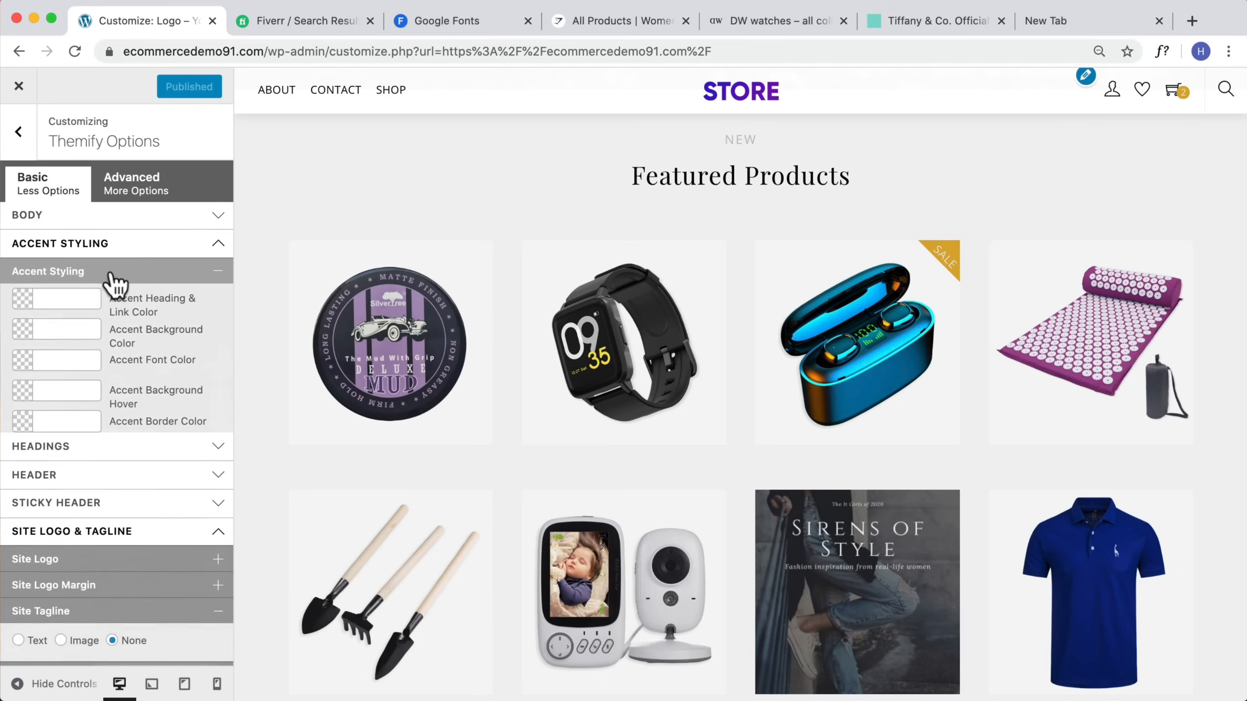
left_click(55, 305)
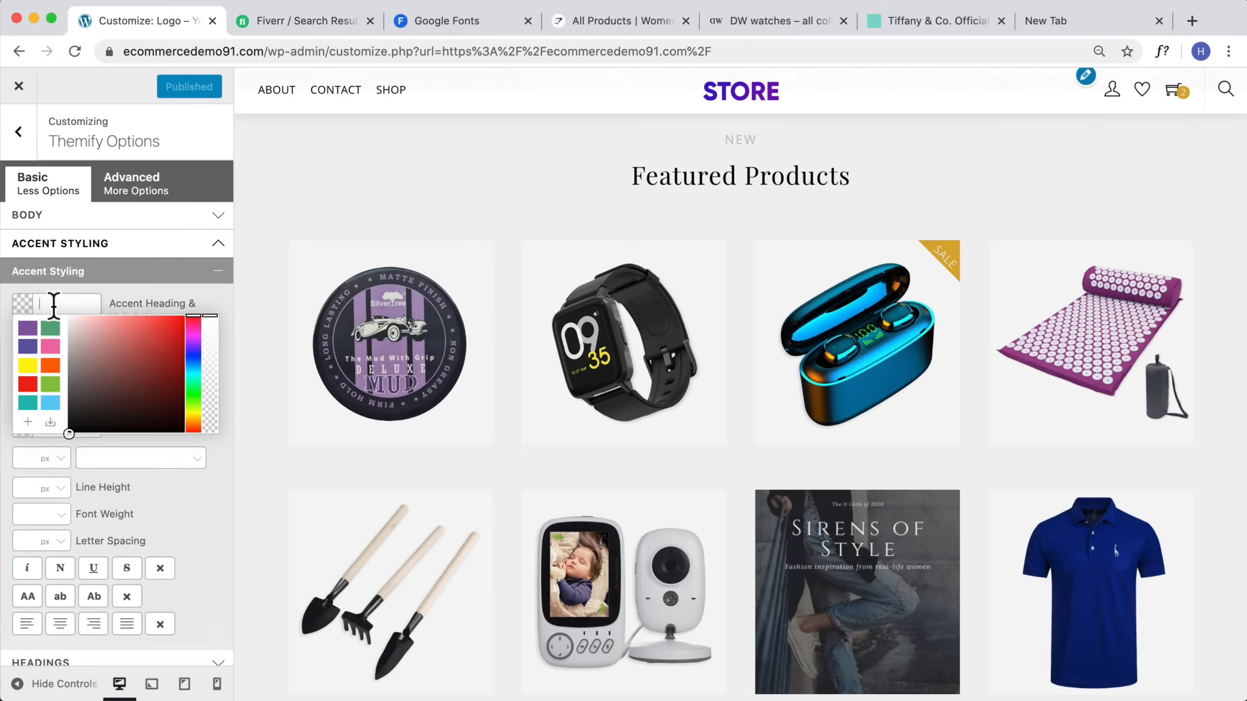
left_click(231, 307)
left_click(66, 304)
type("222222")
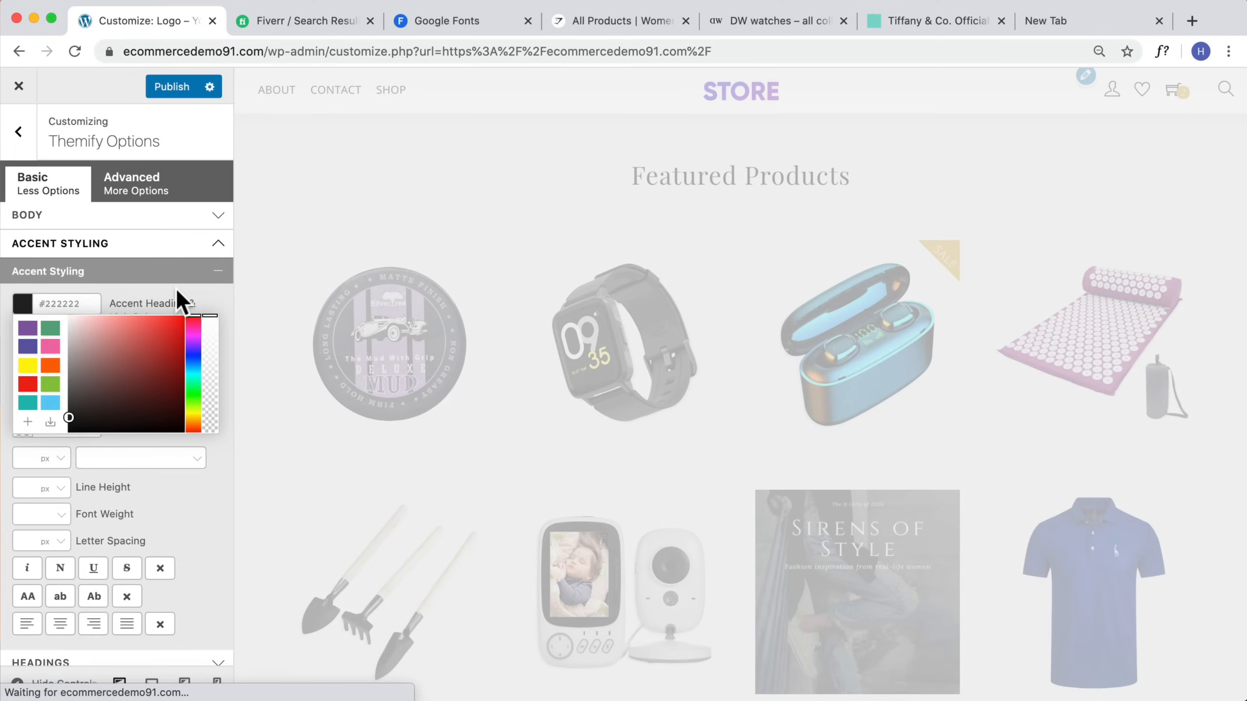
left_click(176, 299)
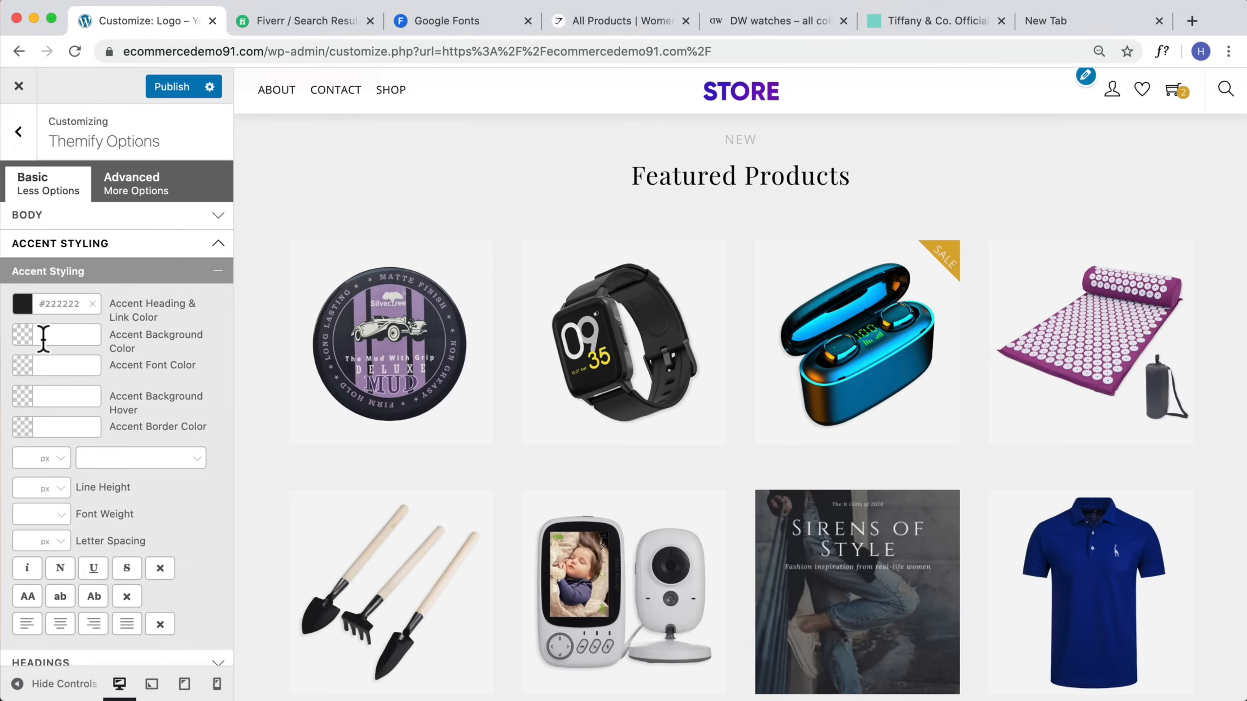
Step: Set the accent background color to #333333
left_click(54, 336)
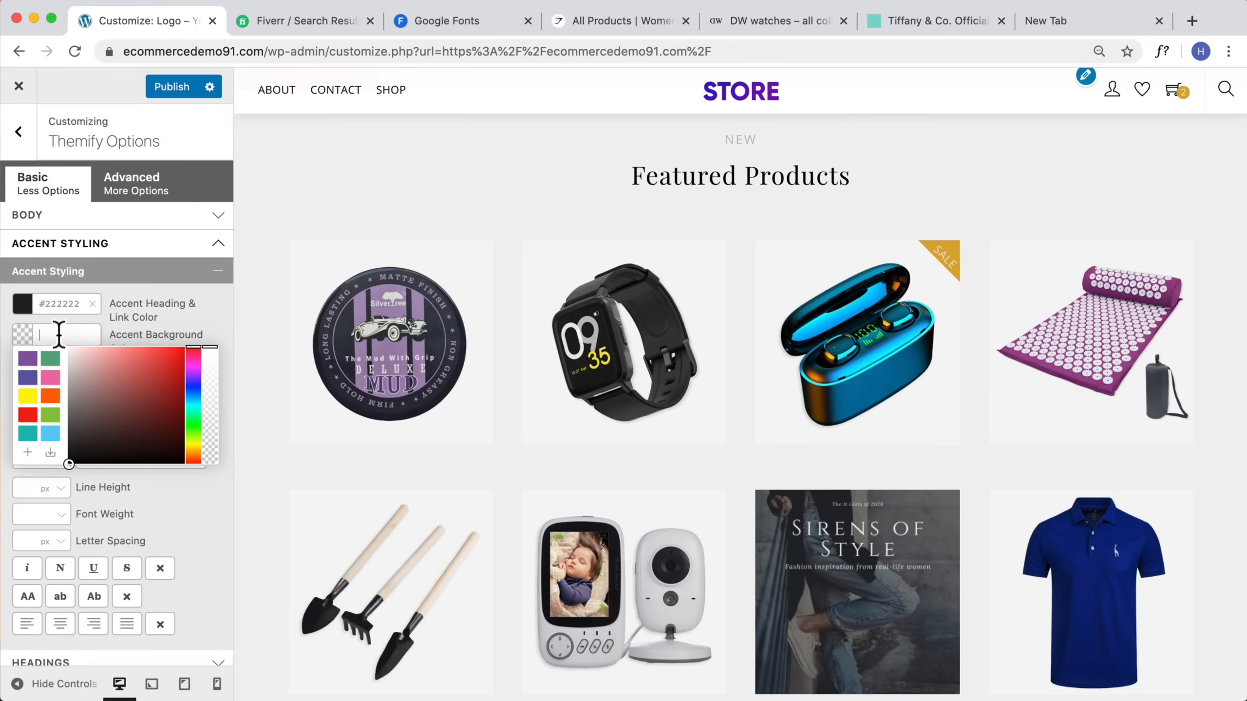
type("3")
type("33")
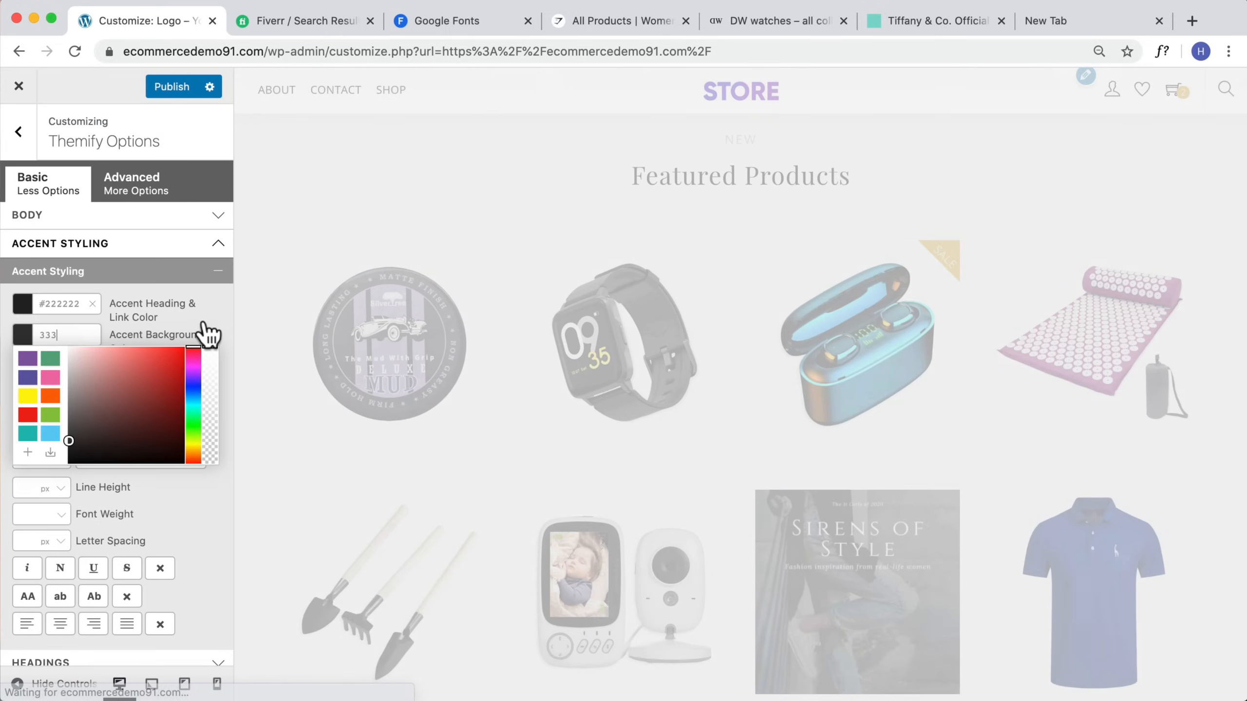
left_click(216, 312)
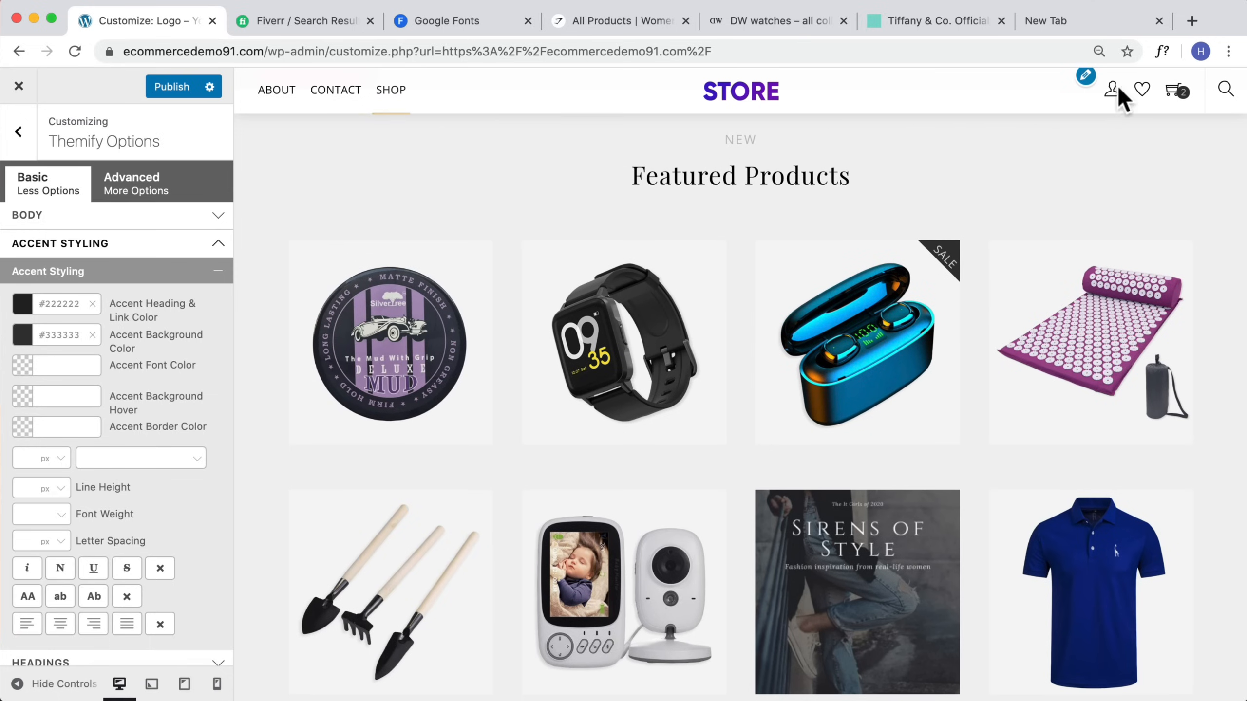
Step: Set the accent font color to #ffffff
mouse_move(1185, 93)
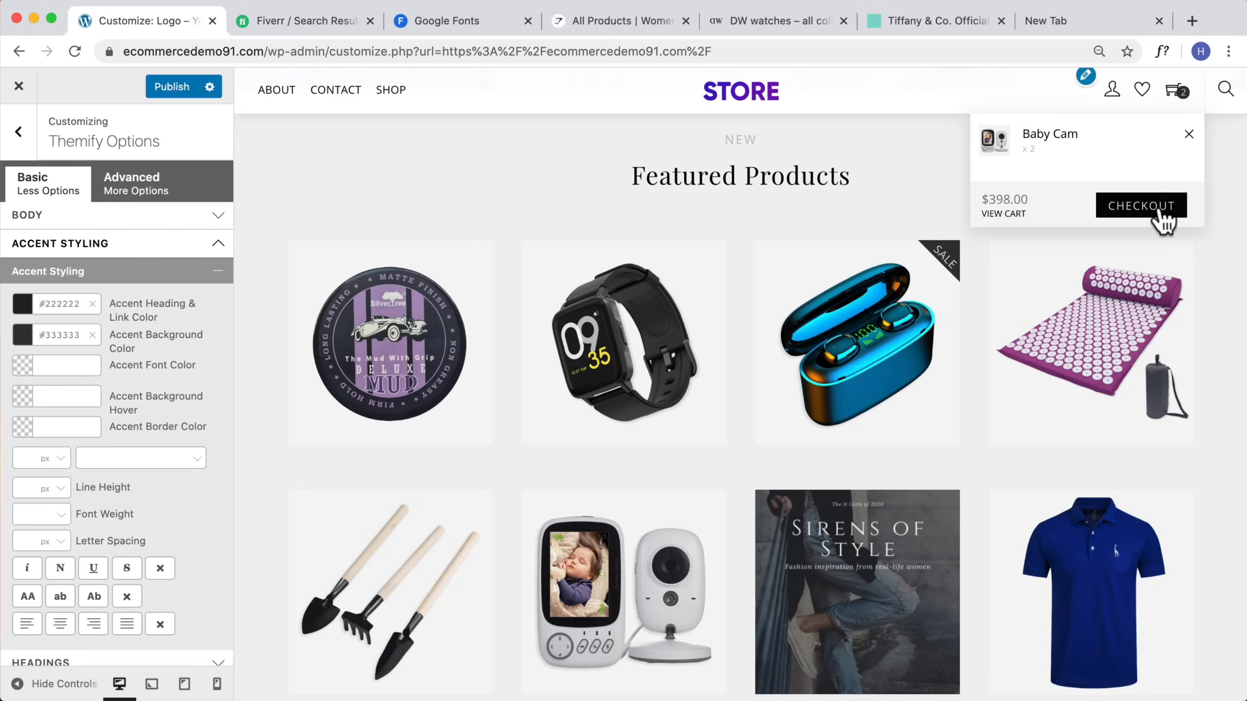
left_click(64, 366)
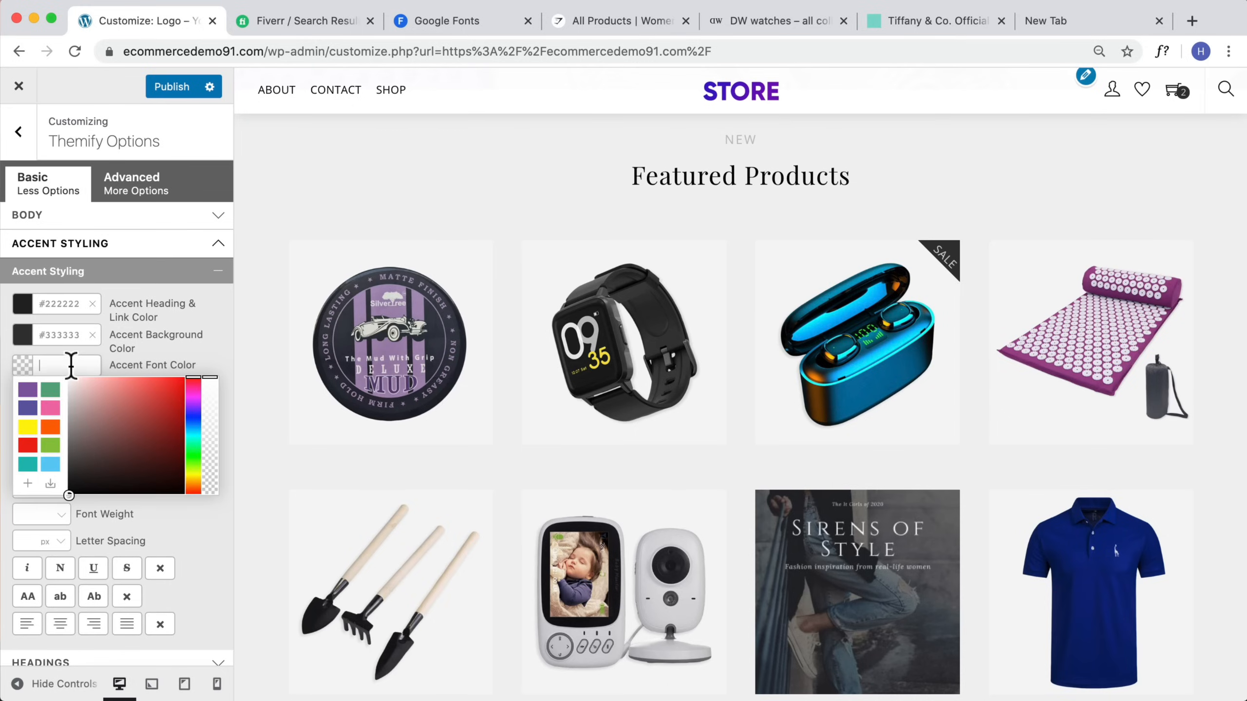
type("fff")
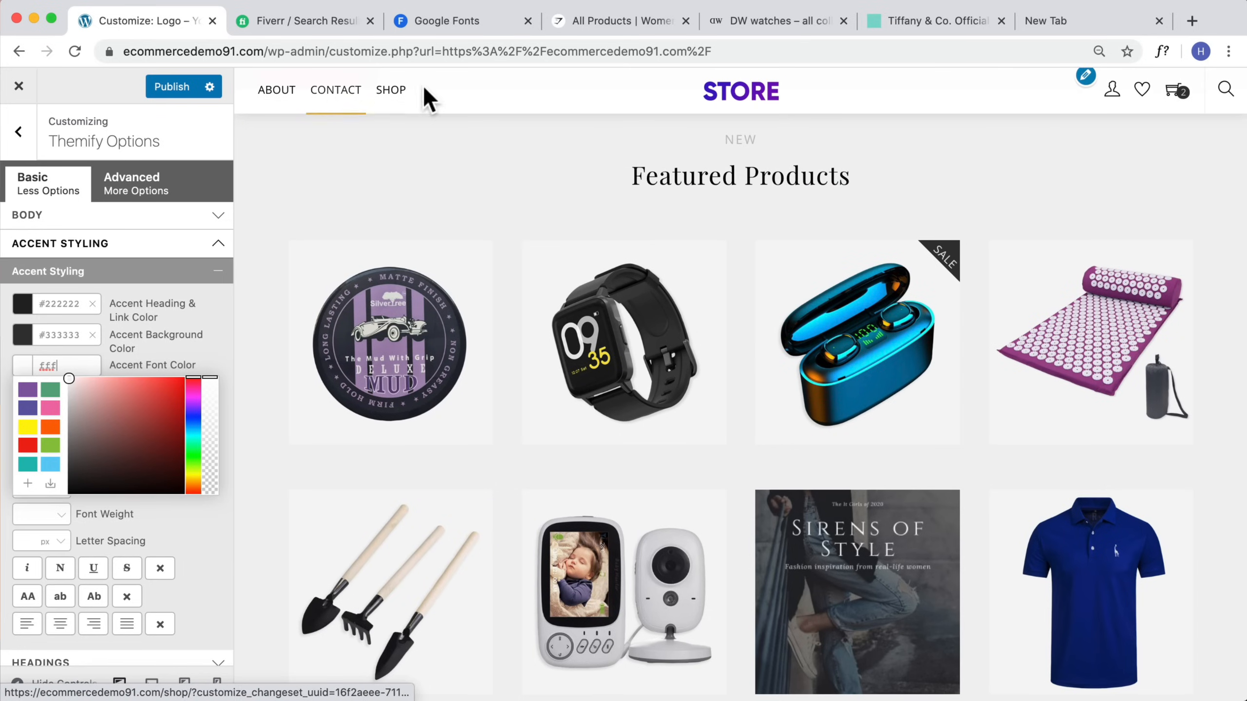
left_click(215, 334)
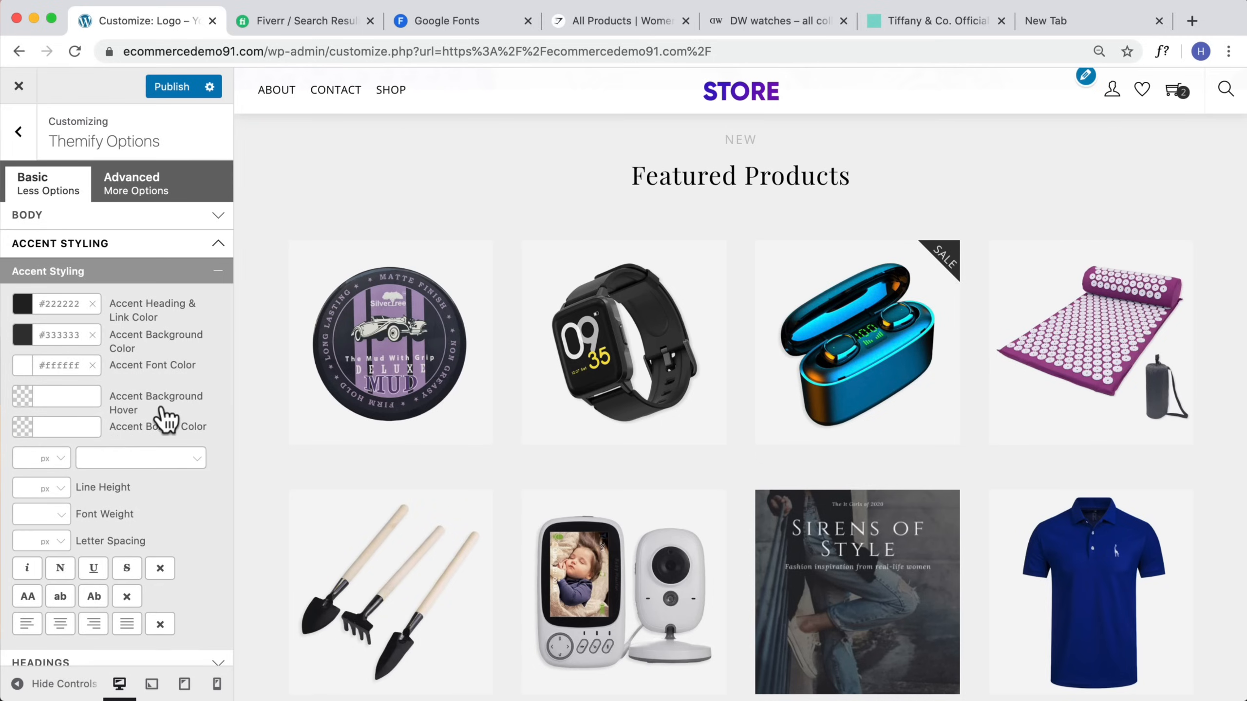
Step: Set the accent background hover color to #222222
left_click(54, 396)
type("222")
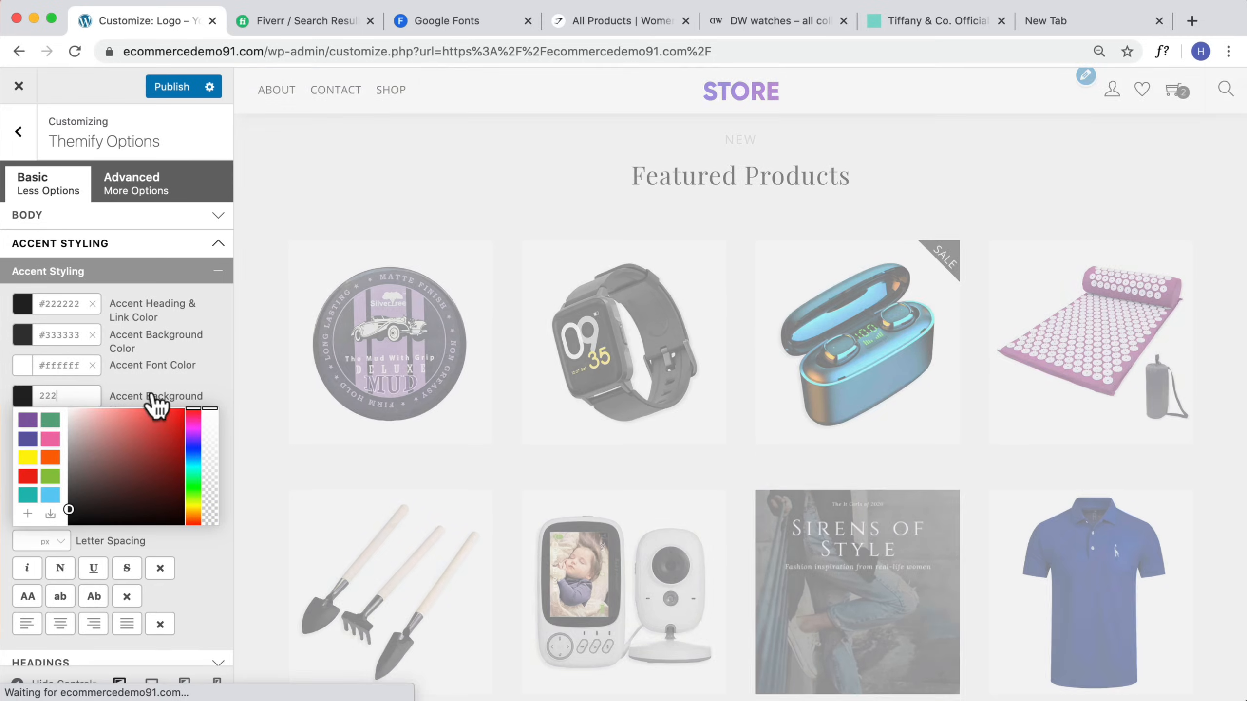
left_click(195, 381)
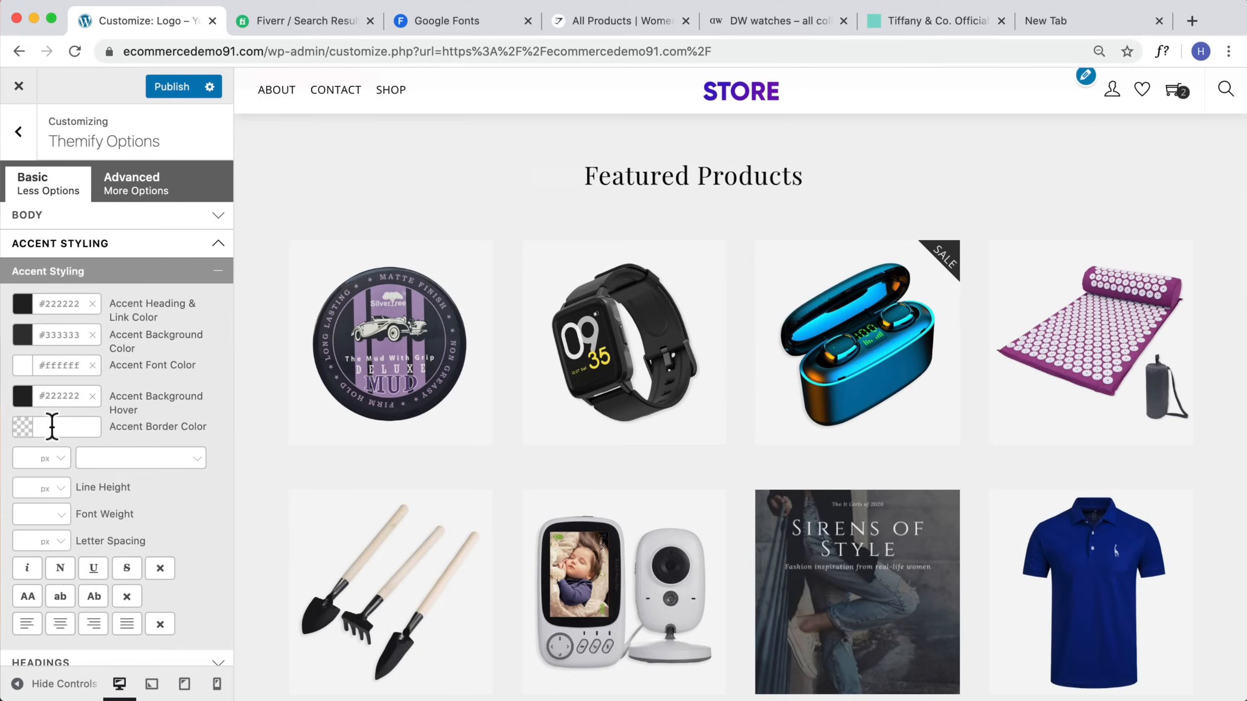
Step: Set the accent border color to #222222
left_click(51, 426)
type("222")
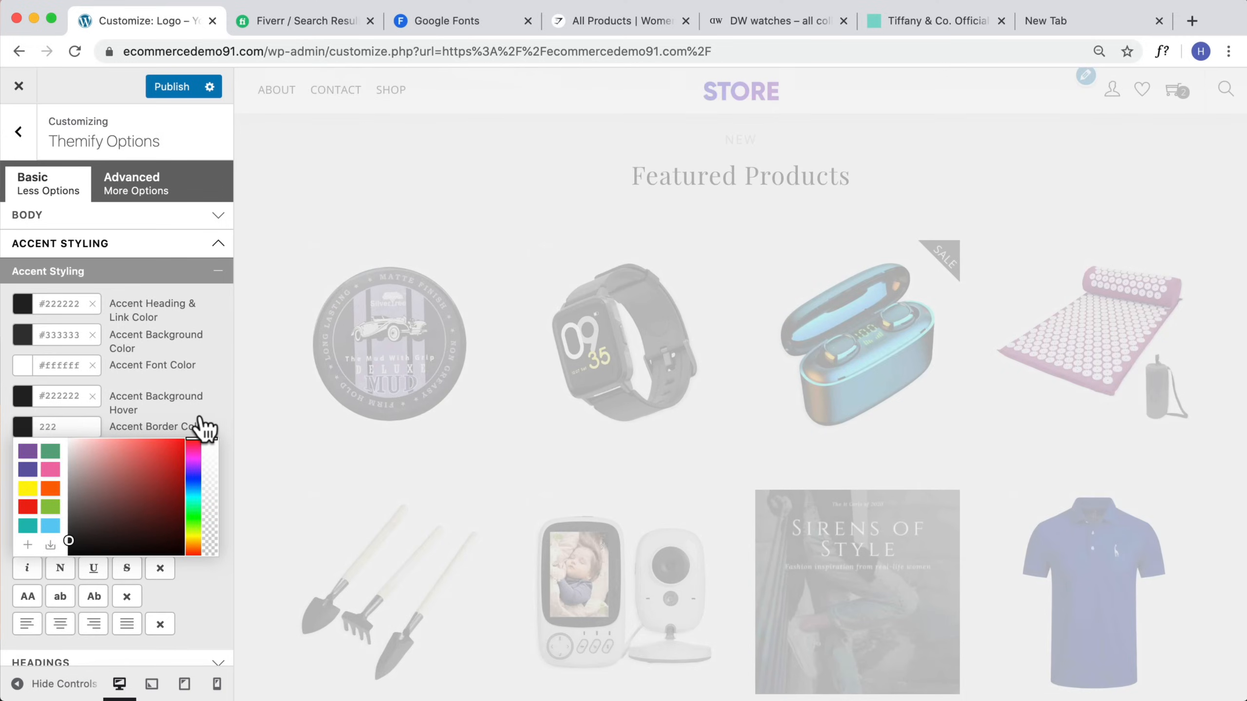
left_click(210, 408)
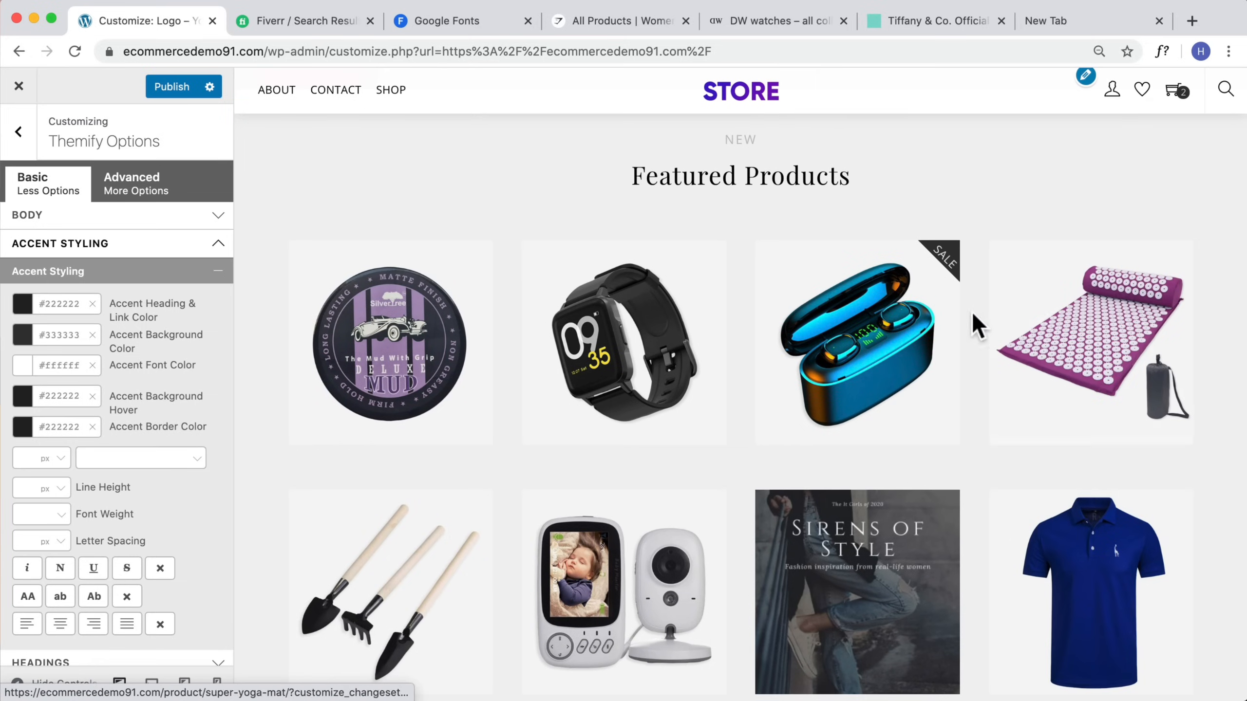
Step: Browse the customizer sections and scroll through the homepage preview
scroll(863, 365, "down", 10)
scroll(859, 362, "down", 10)
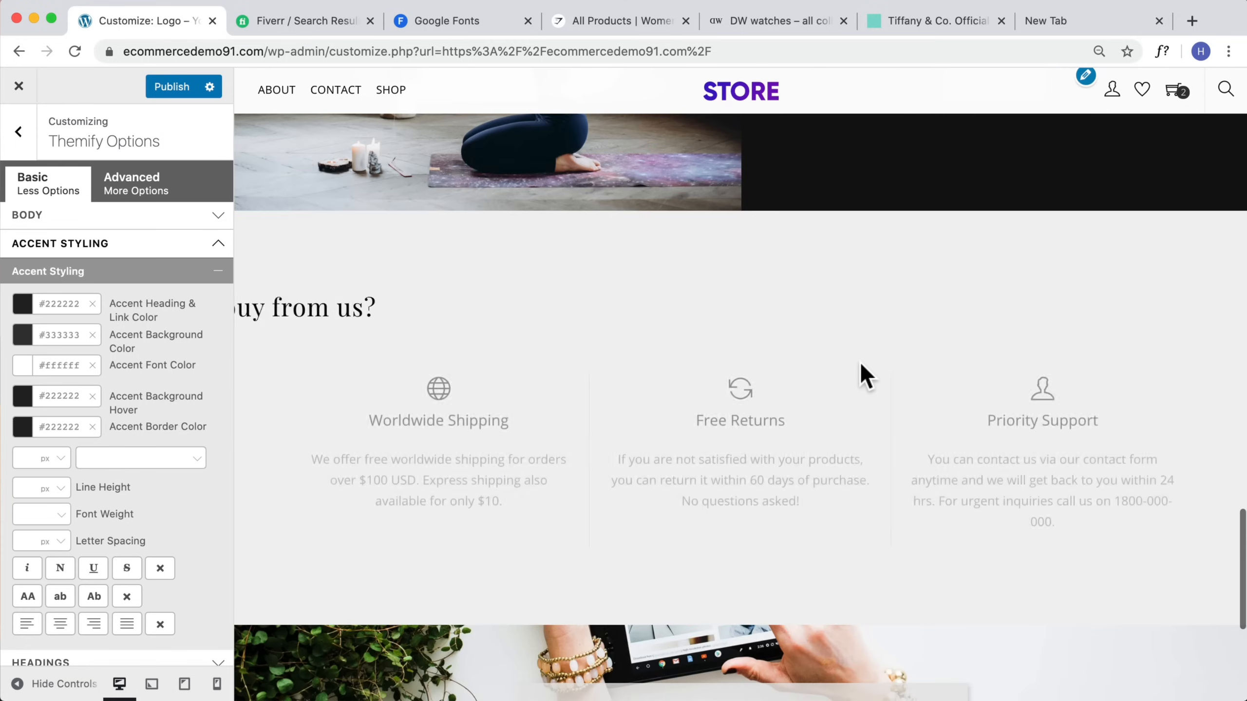
scroll(217, 353, "down", 2)
scroll(147, 347, "down", 8)
scroll(147, 344, "up", 9)
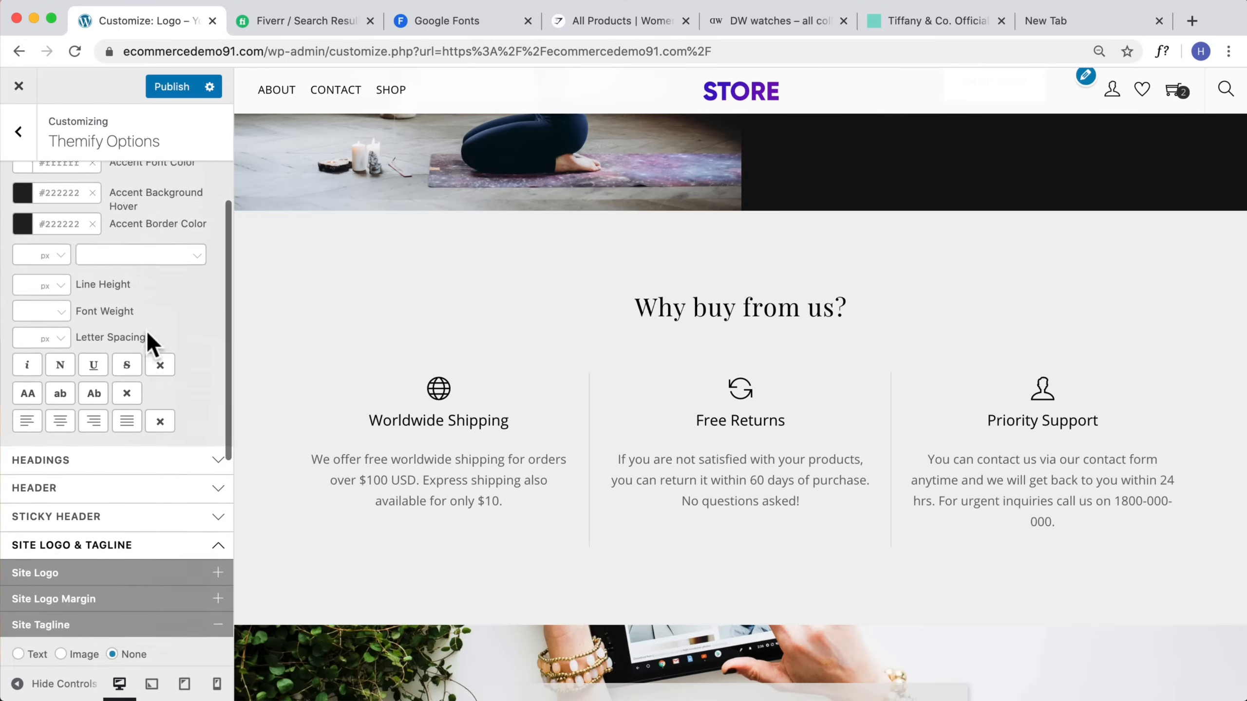
left_click(196, 276)
scroll(153, 365, "down", 5)
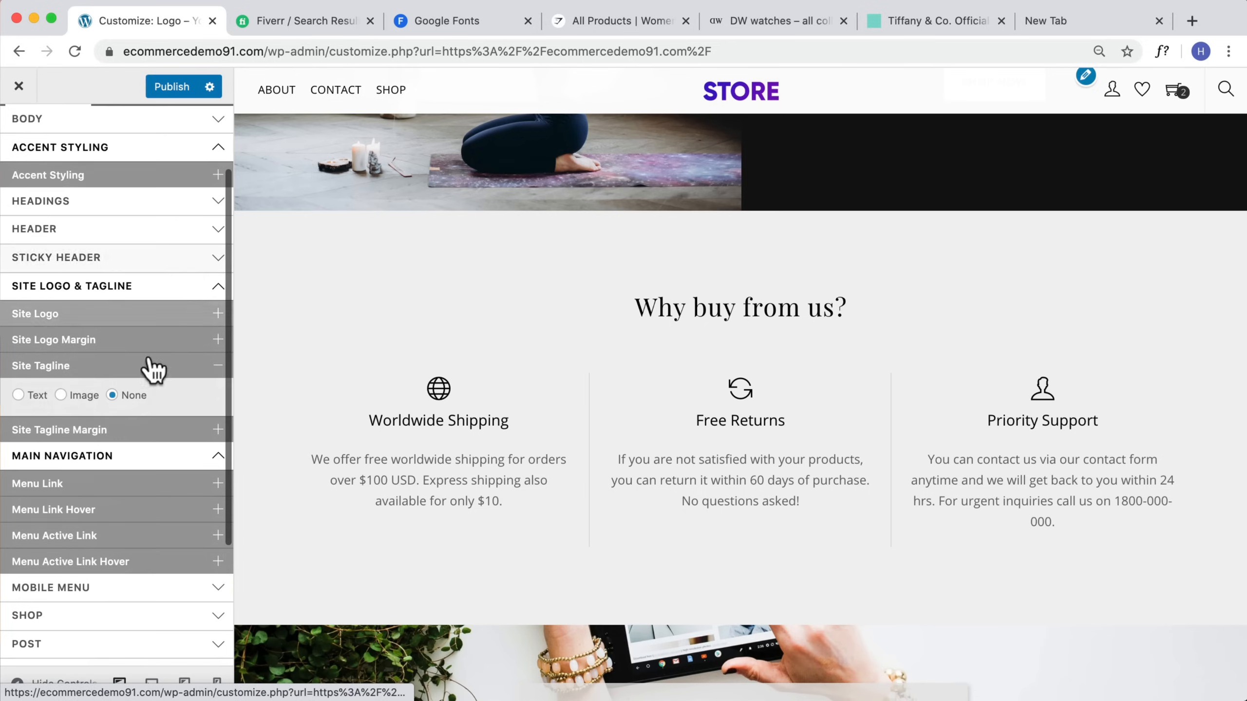
left_click(125, 415)
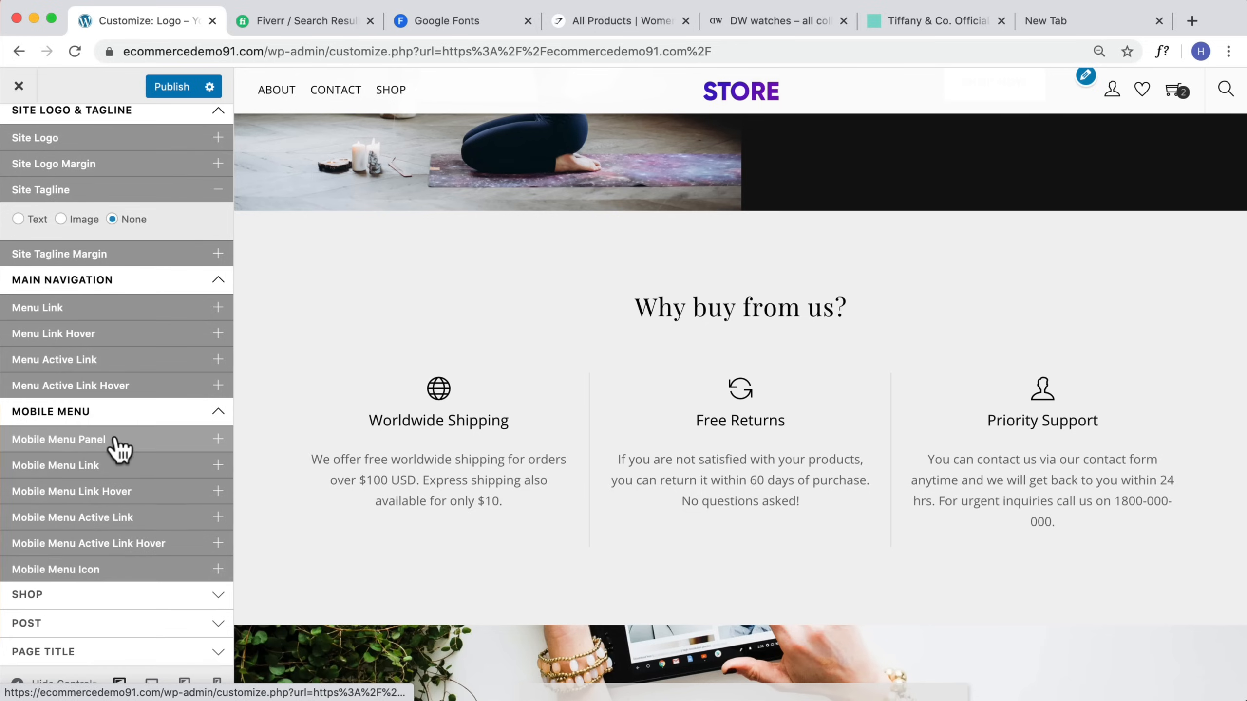
scroll(111, 457, "down", 4)
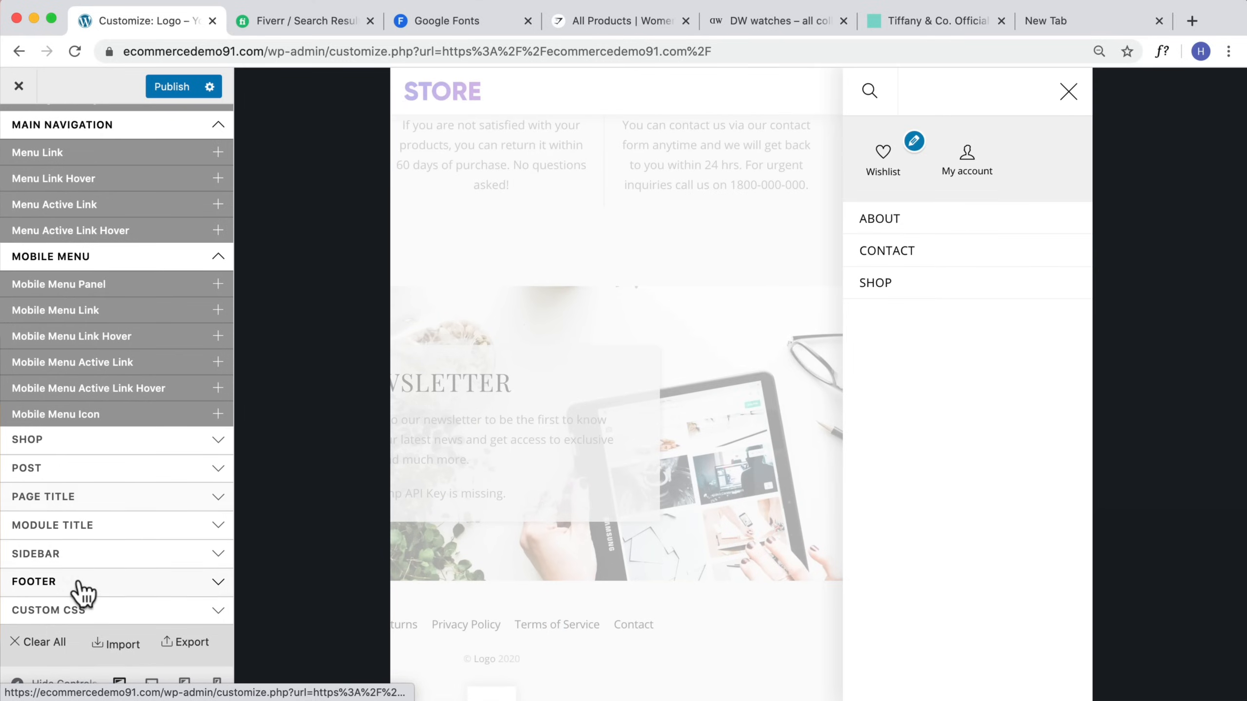
left_click(83, 584)
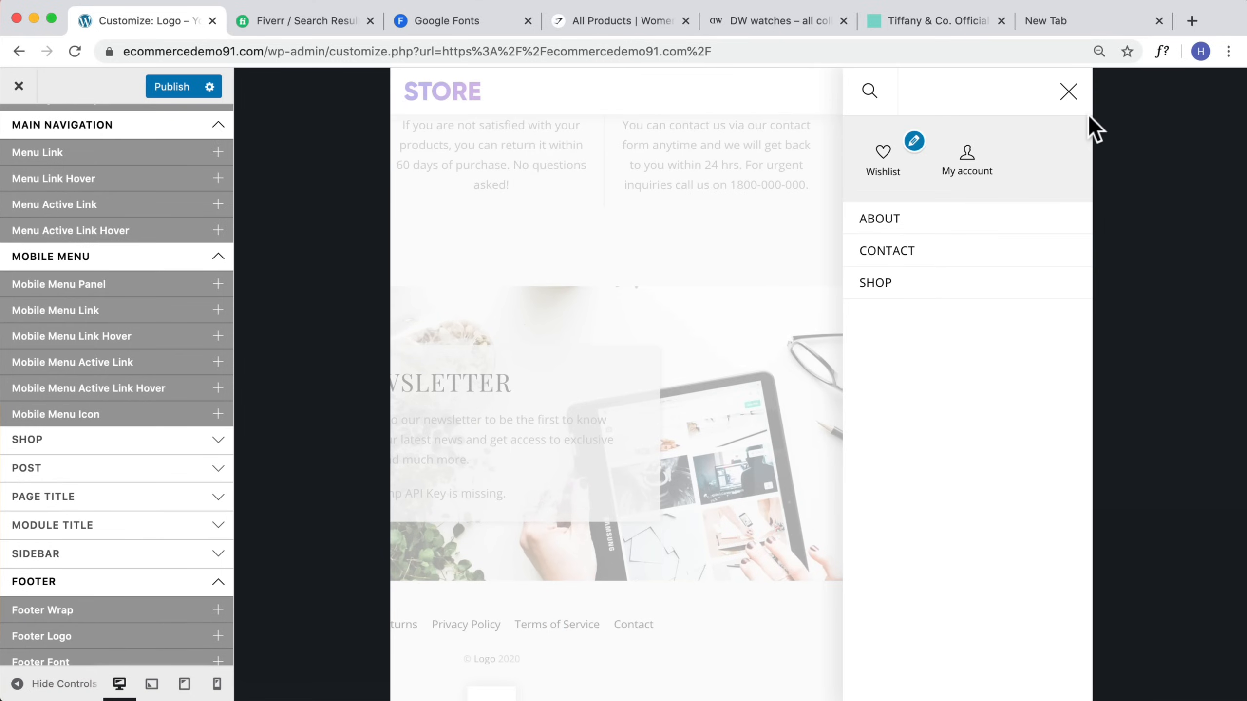
left_click(1075, 96)
scroll(861, 369, "down", 3)
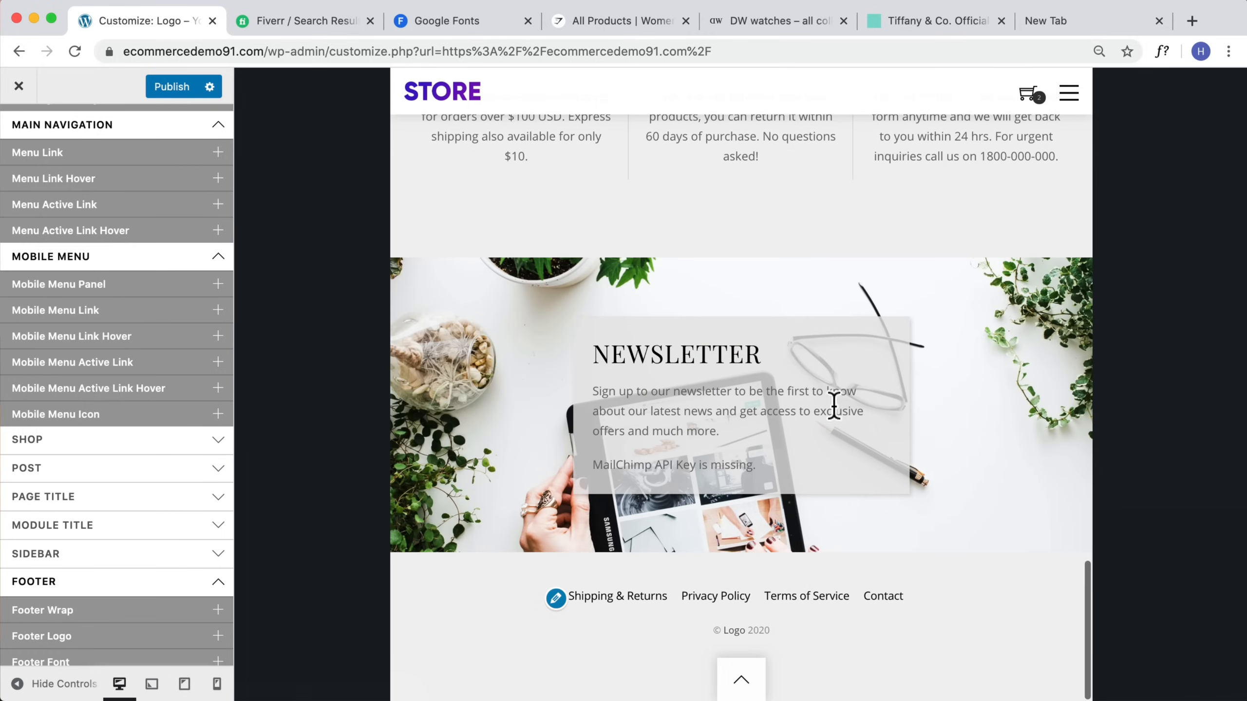
Step: Open Footer Wrap in desktop view and set the footer background color to #222222
left_click(4, 614)
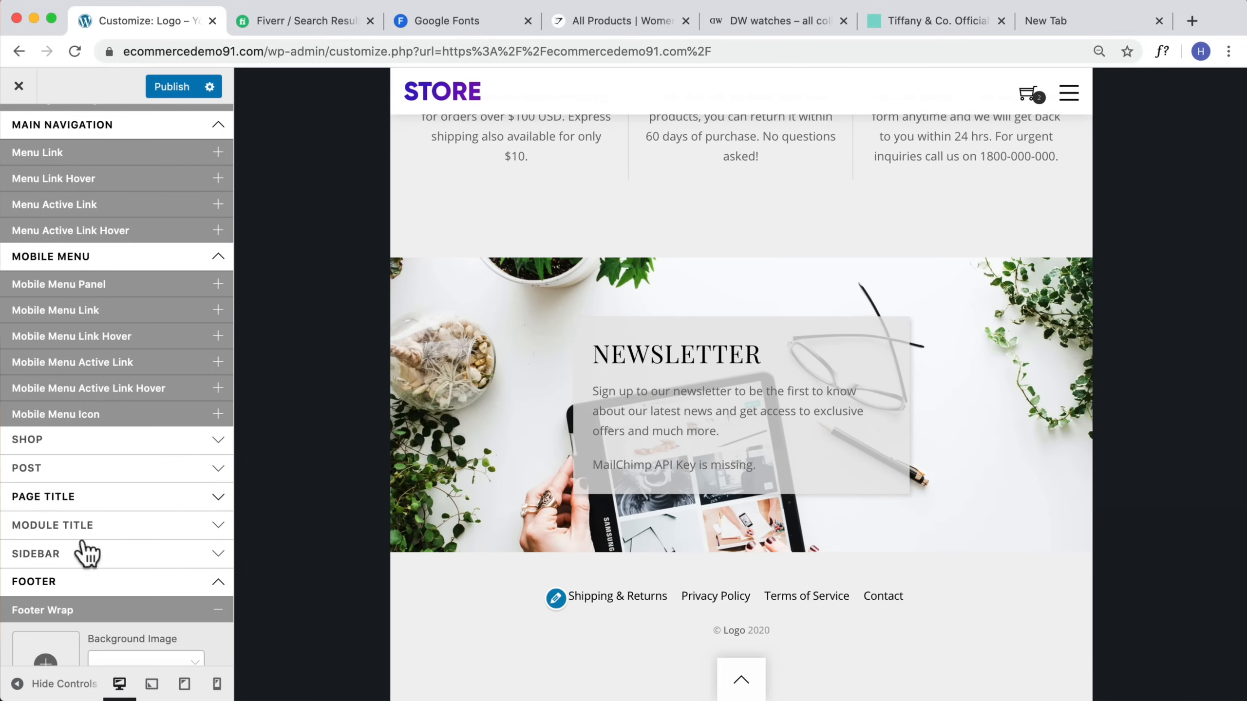
scroll(86, 560, "down", 6)
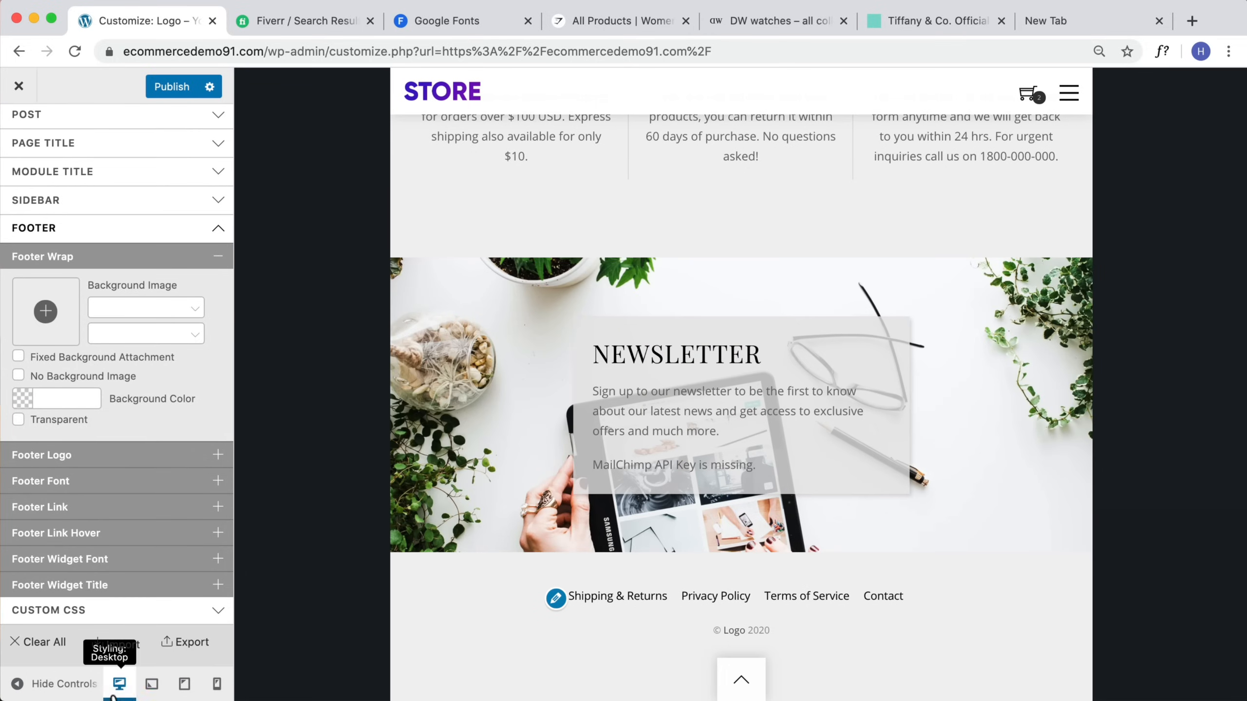
left_click(120, 684)
scroll(608, 486, "down", 3)
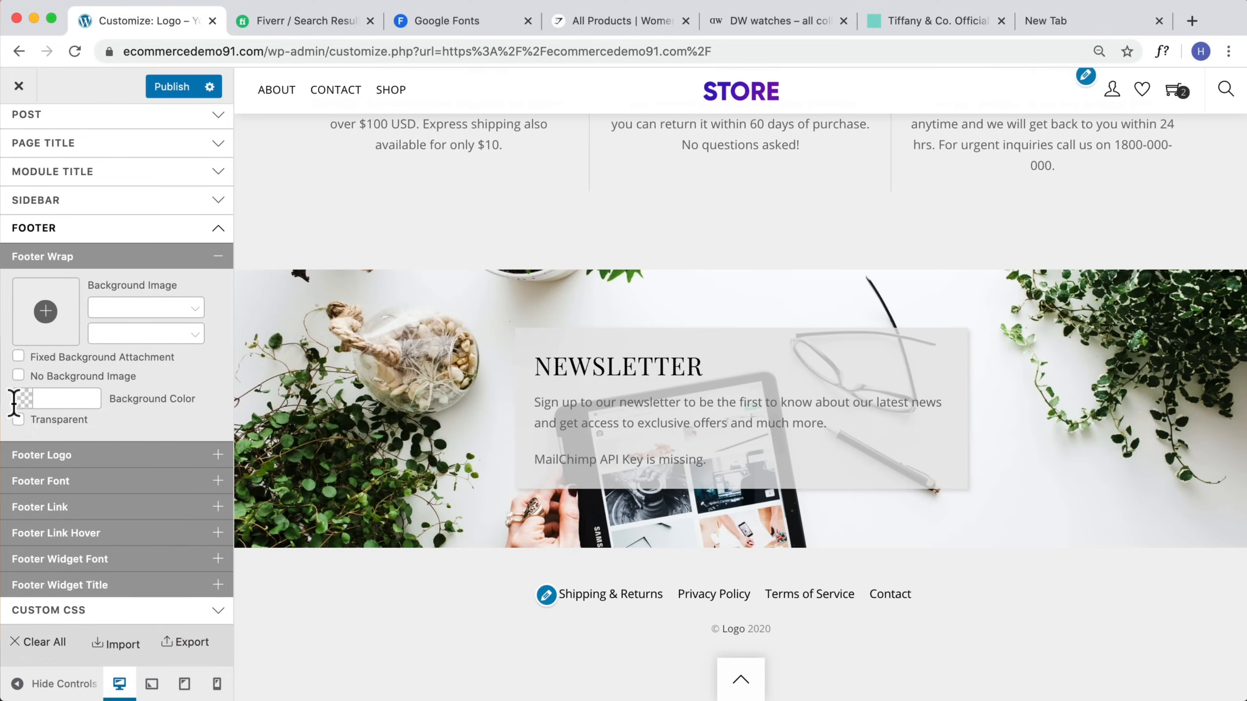
left_click(14, 402)
type("22")
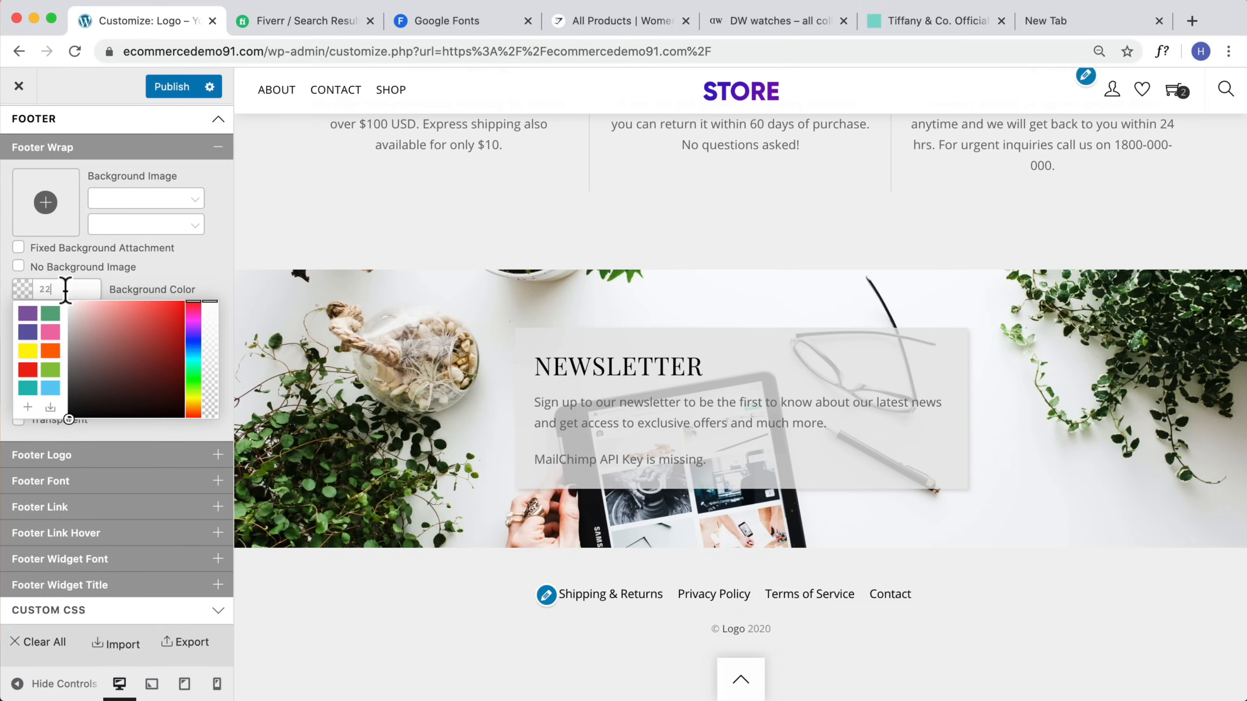
type("2")
left_click(164, 278)
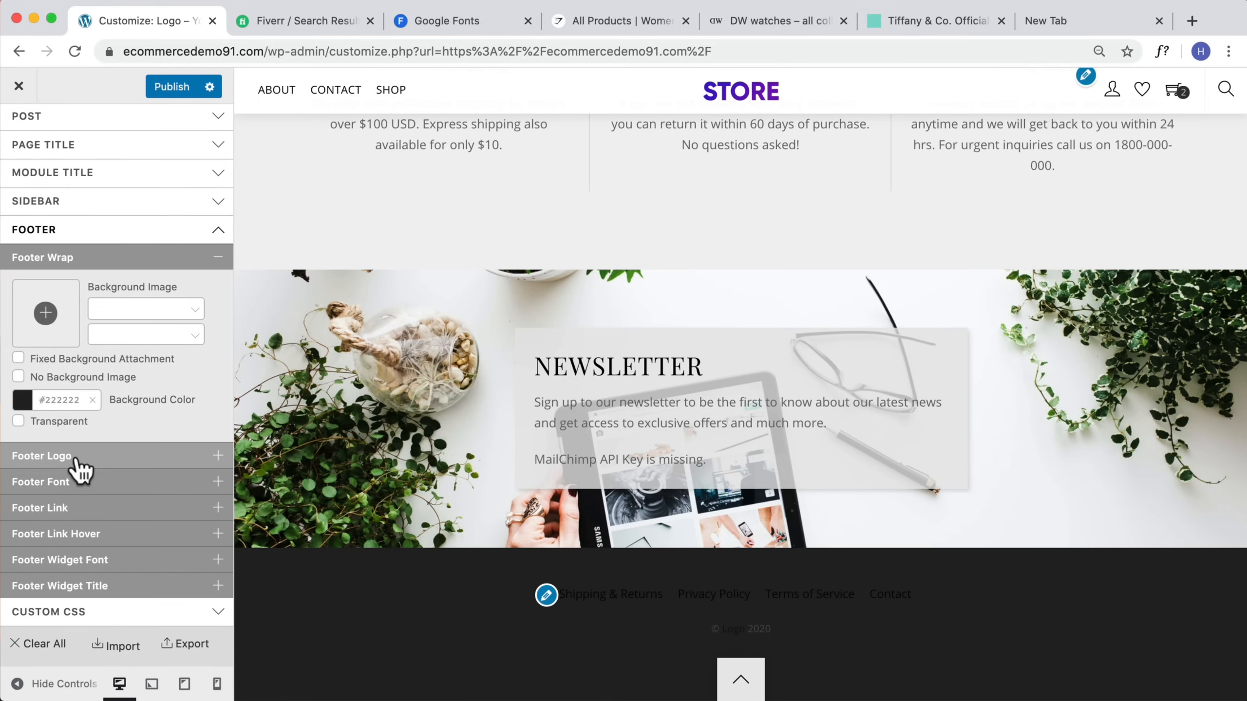
Step: Open Footer Font and set the footer font color to #ffffff
left_click(78, 483)
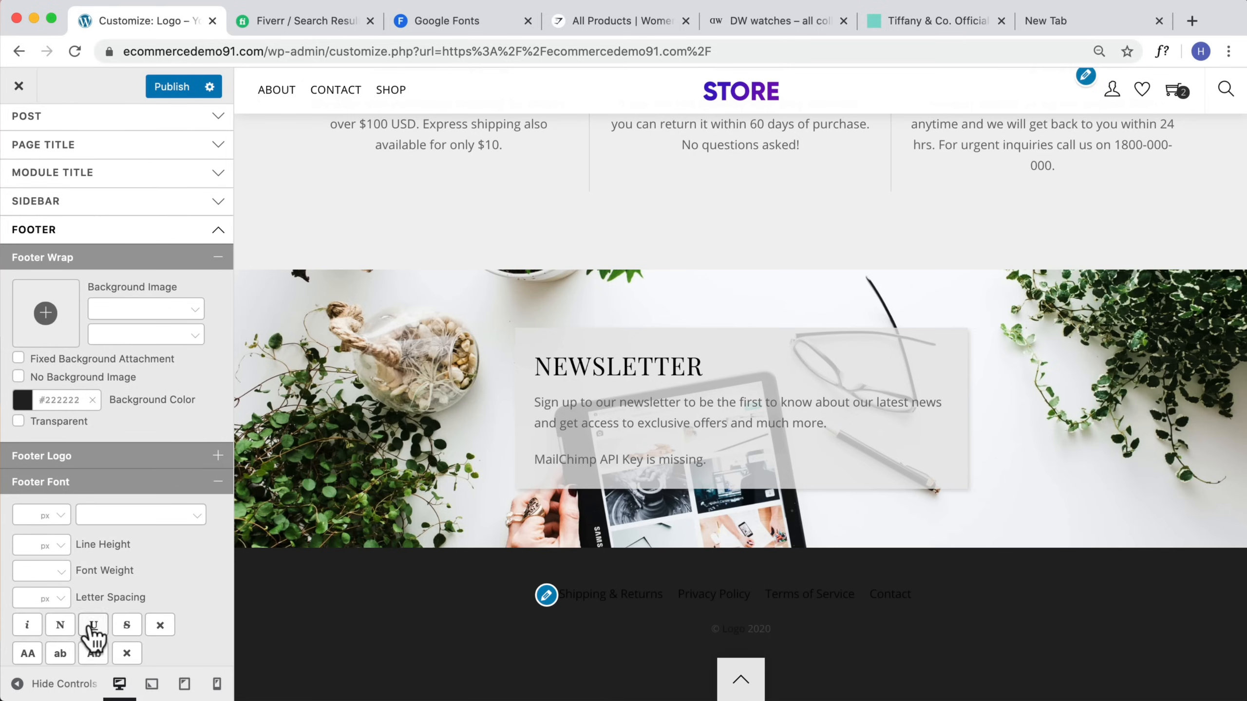
scroll(93, 633, "down", 5)
left_click(53, 577)
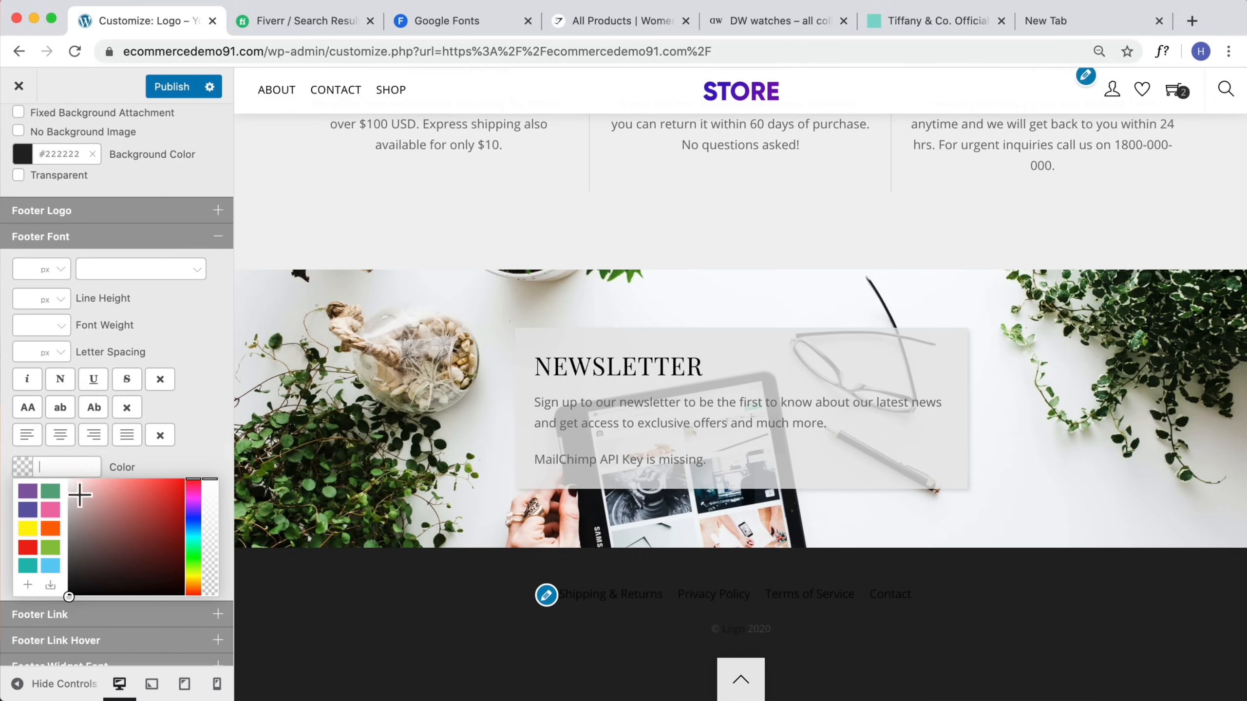
left_click(181, 468)
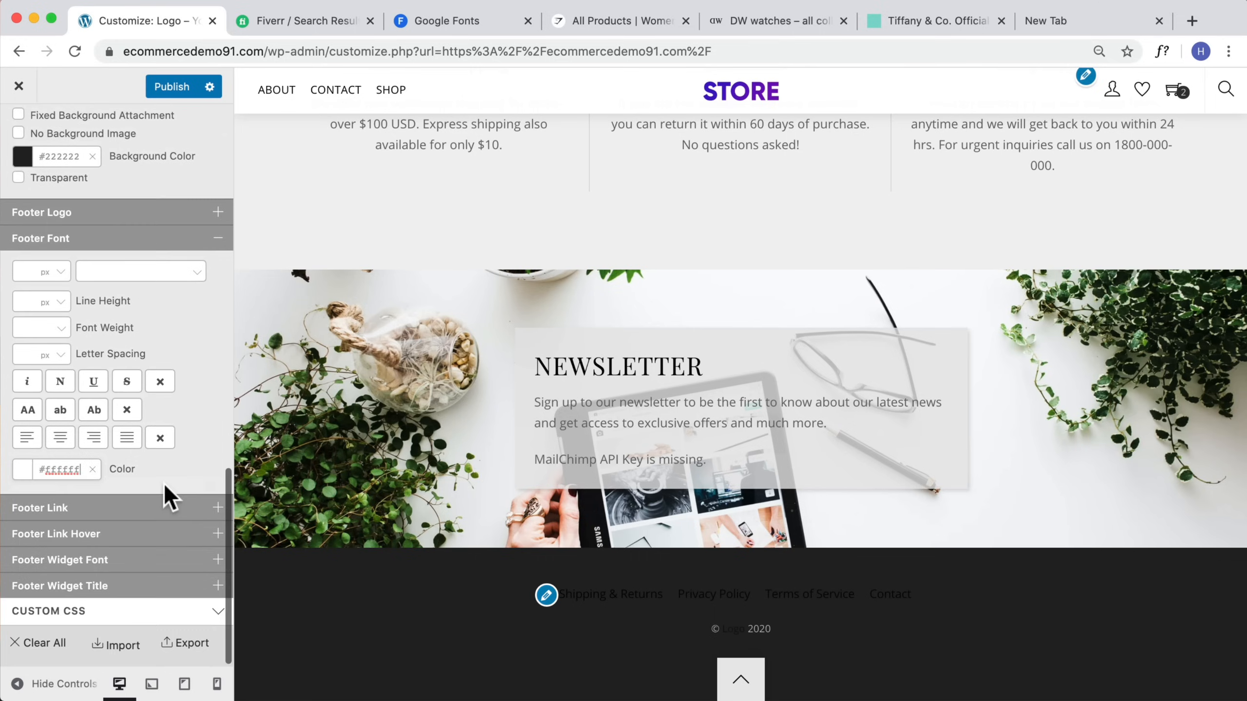
Step: Open Footer Link and set the footer link color to #ffffff
left_click(123, 515)
left_click(54, 534)
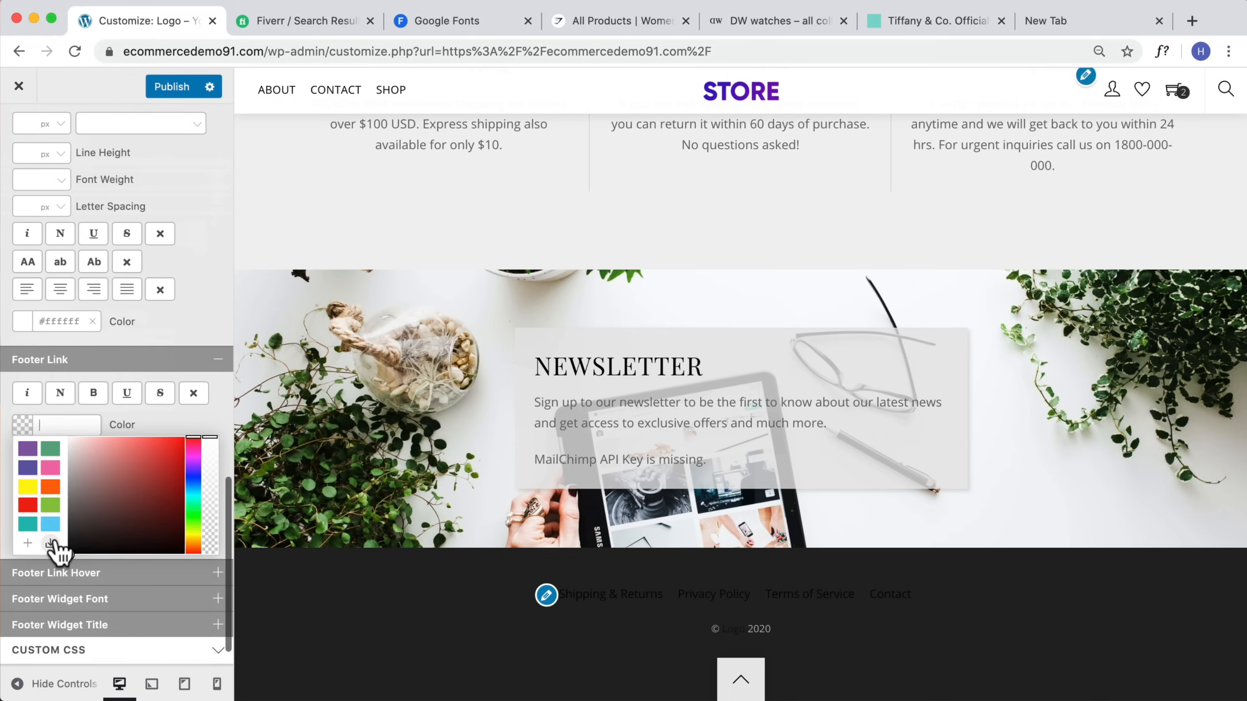
left_click_drag(82, 453, 27, 411)
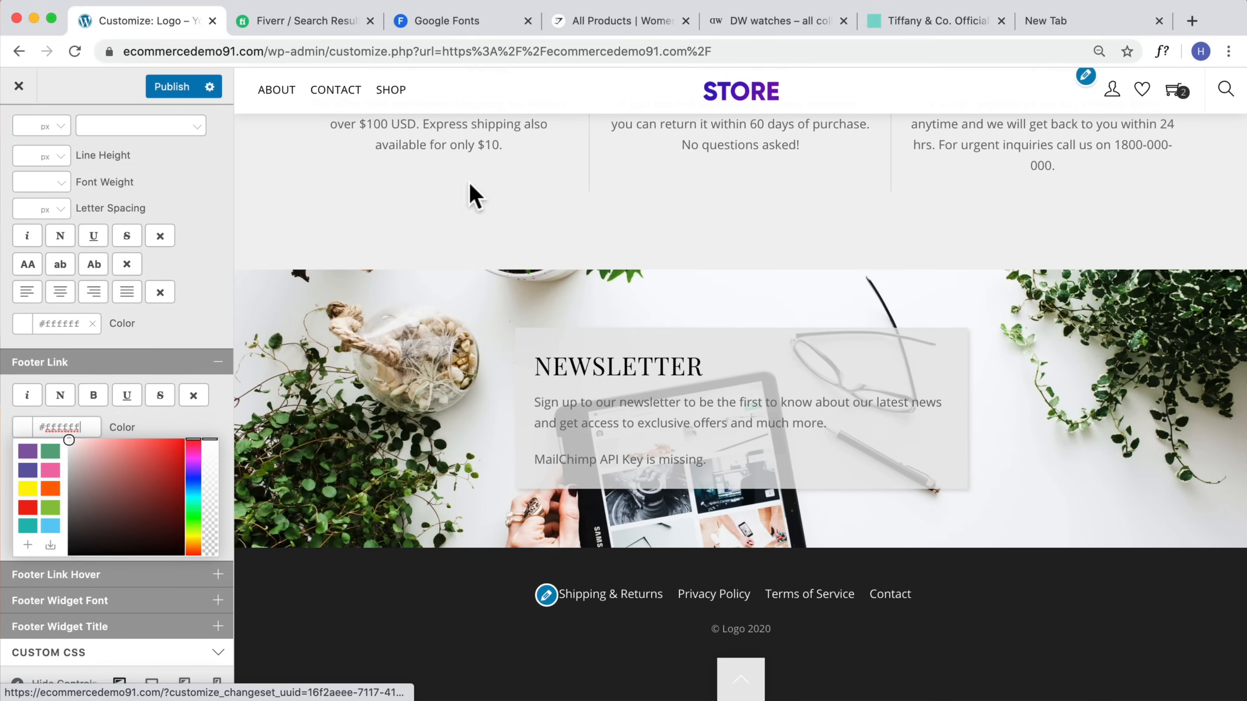
Step: Publish the customizer changes and review the footer on the live homepage
left_click(167, 87)
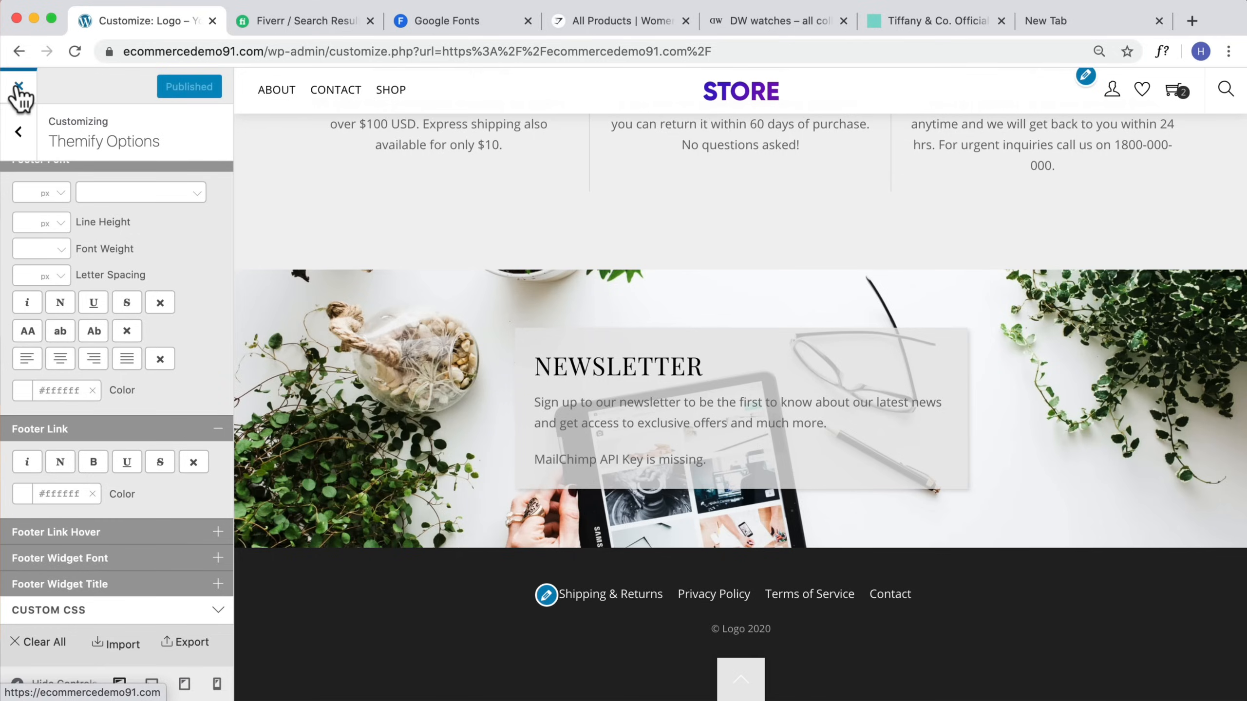
left_click(19, 86)
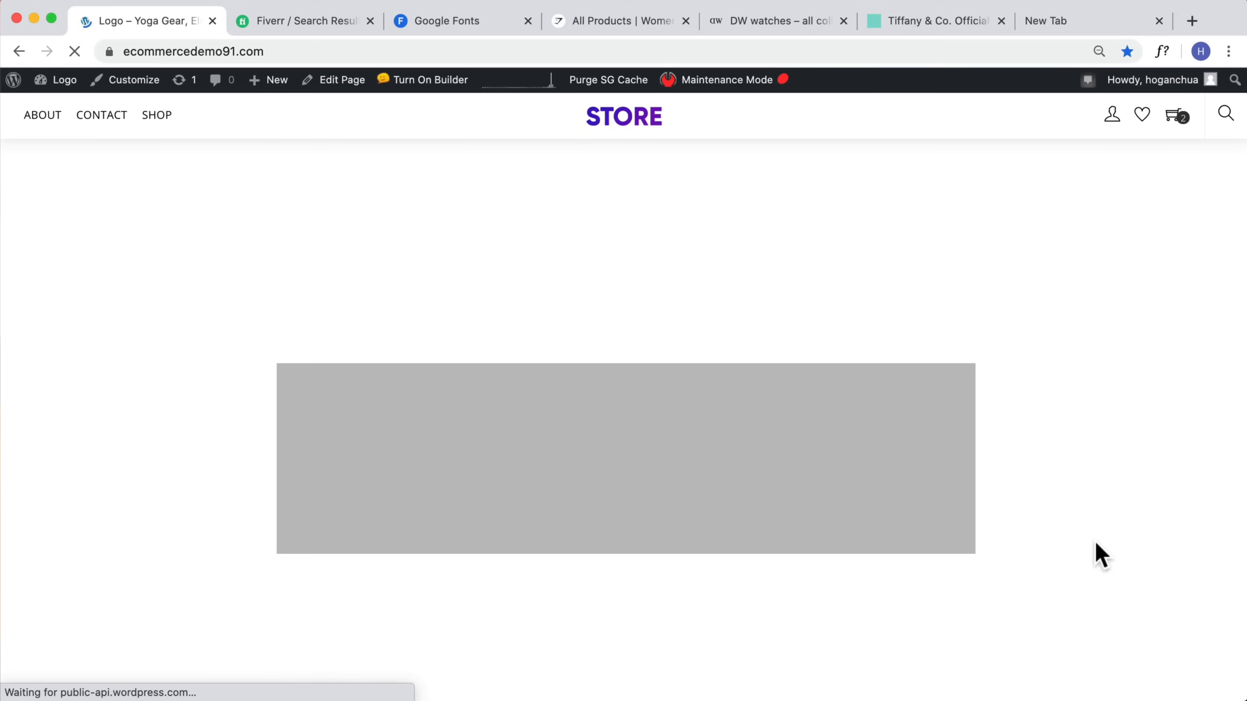
scroll(1082, 545, "down", 20)
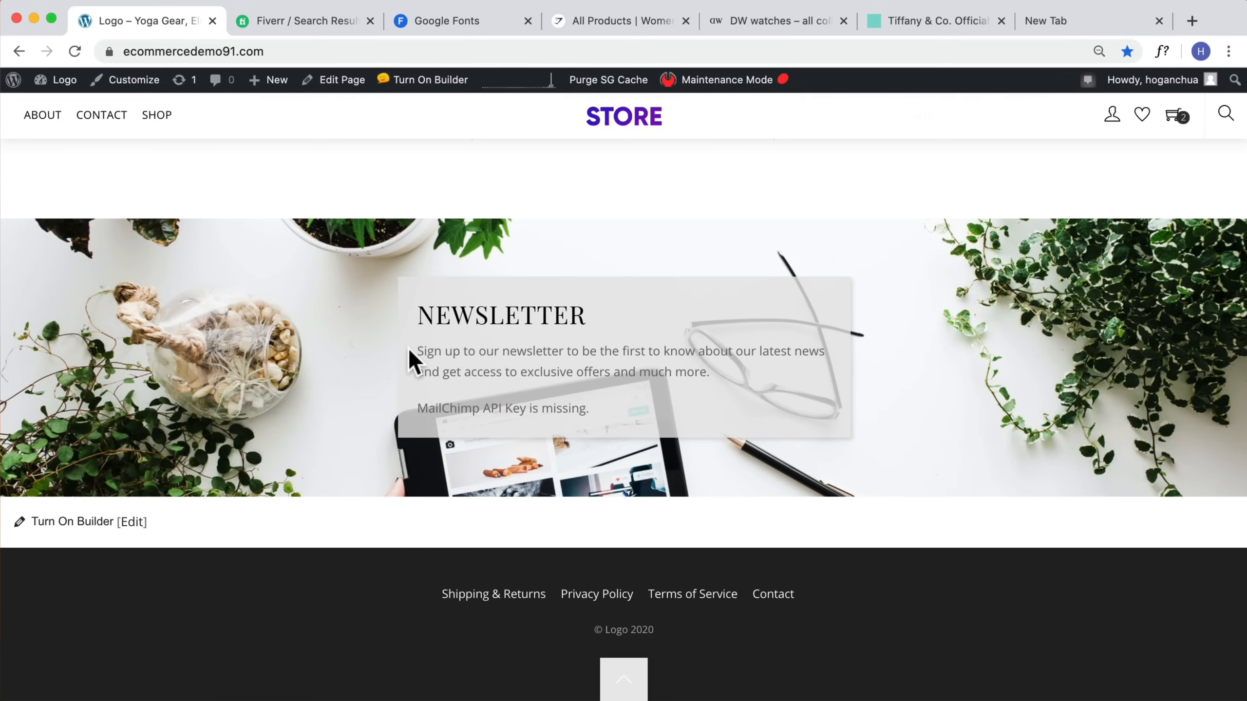
scroll(413, 361, "up", 1)
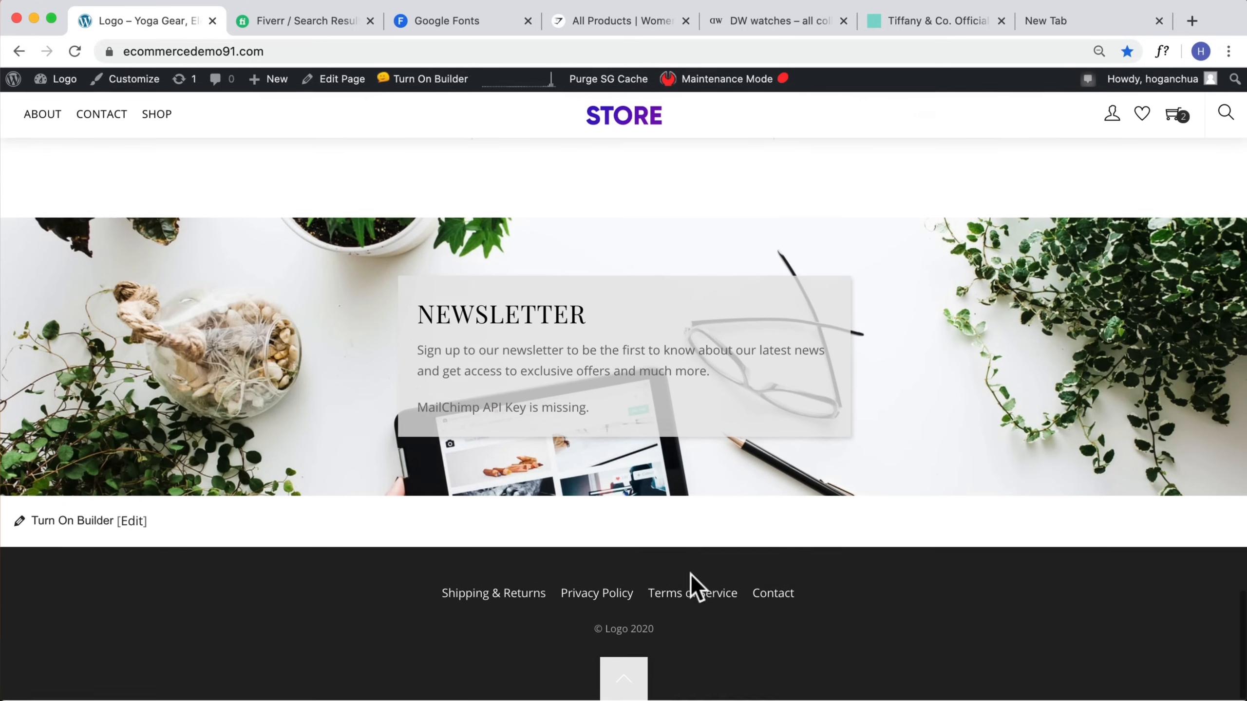
scroll(613, 556, "up", 20)
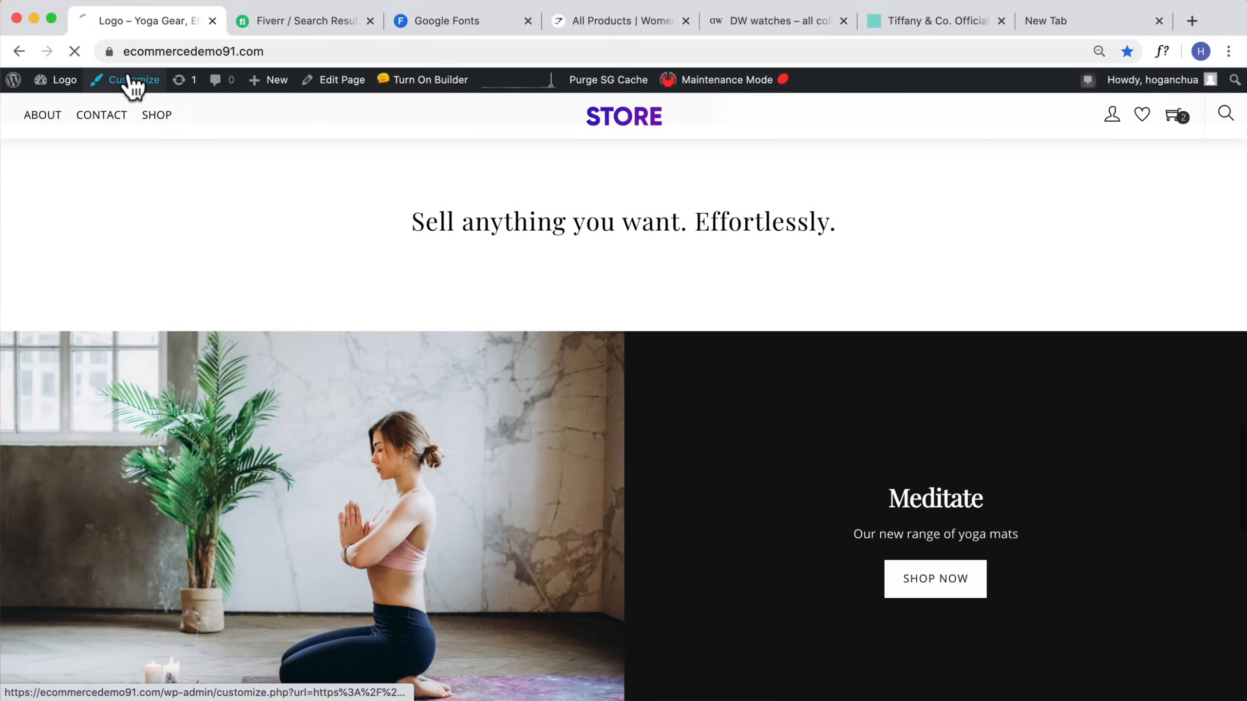
Step: Reopen the customizer's Footer section and clear the footer wrap background color
left_click(131, 80)
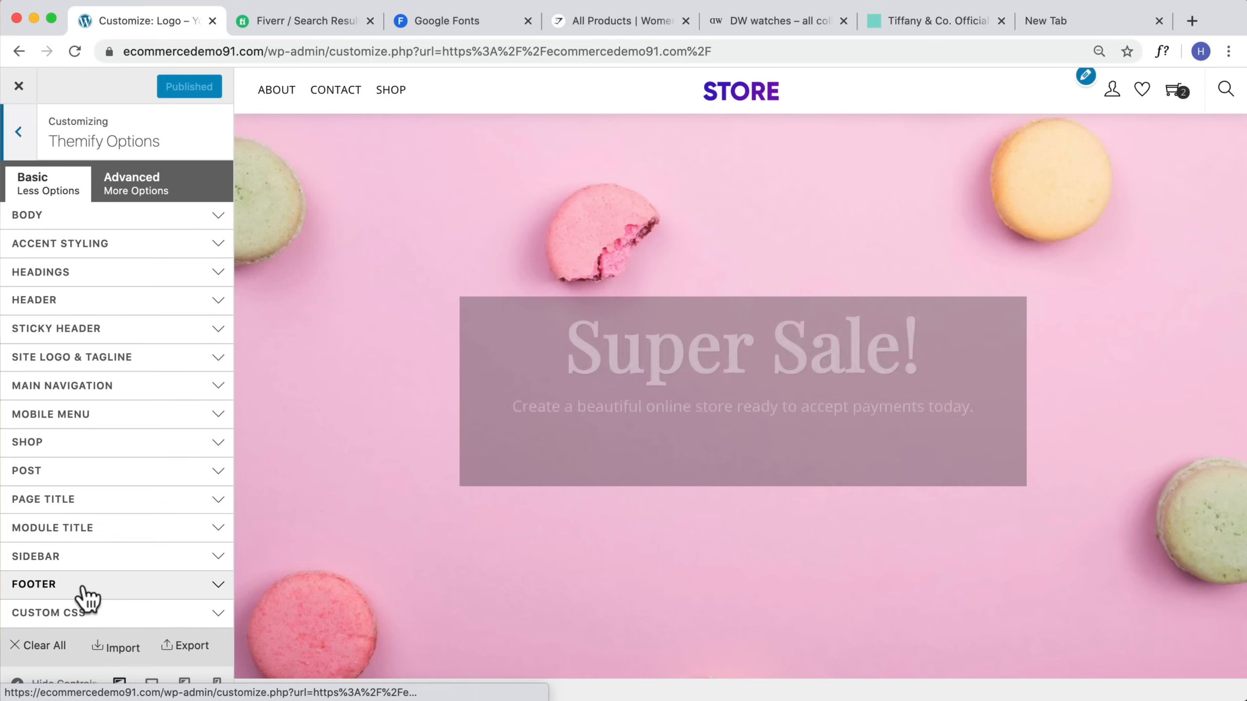
left_click(86, 587)
scroll(87, 595, "down", 3)
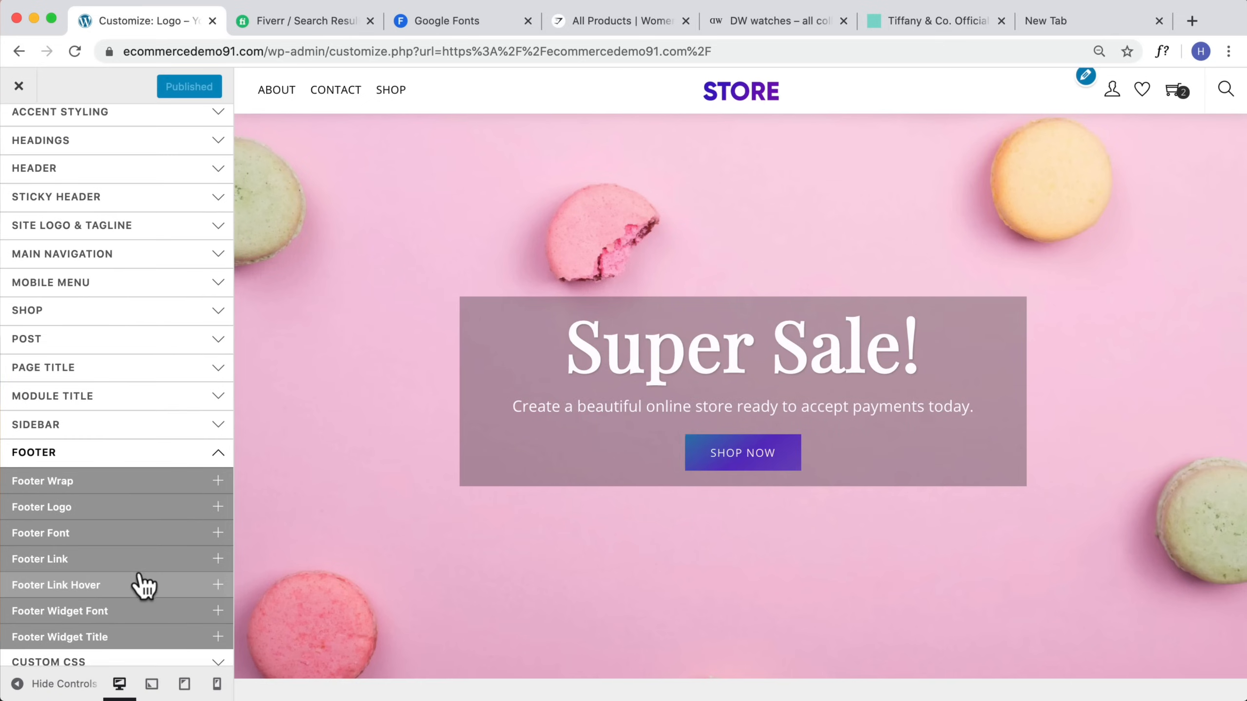
left_click(98, 507)
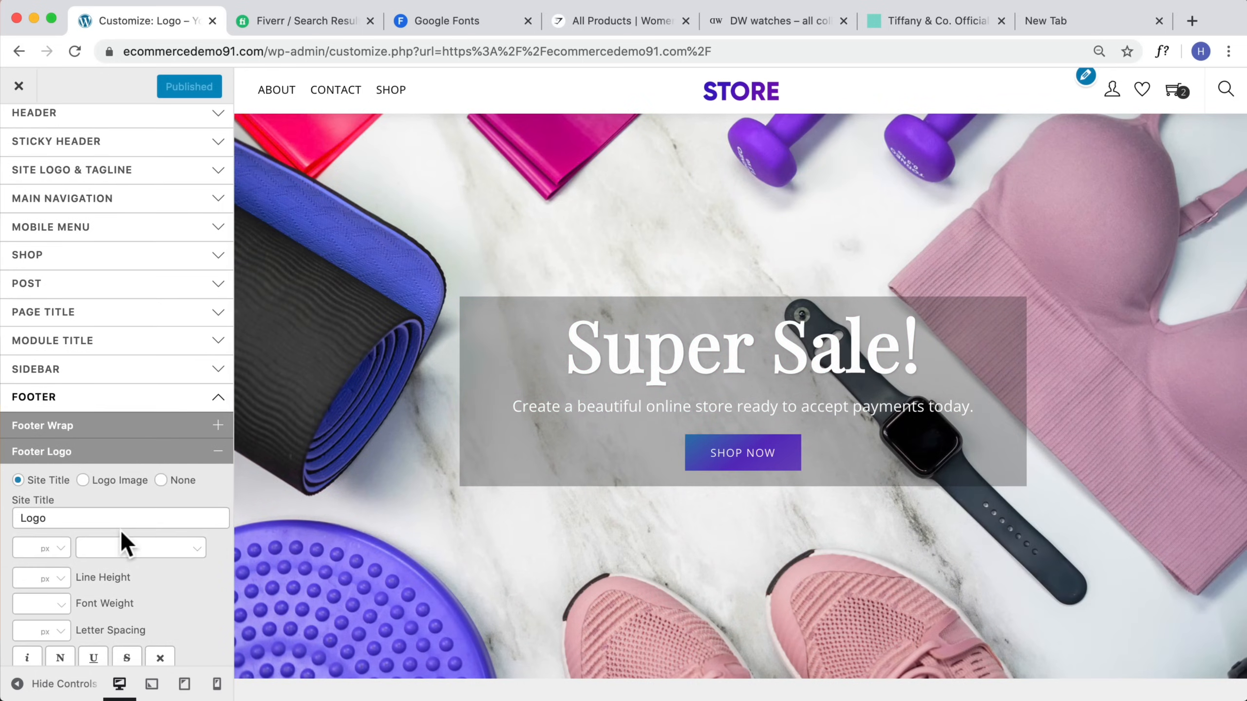
left_click(132, 426)
scroll(99, 506, "down", 1)
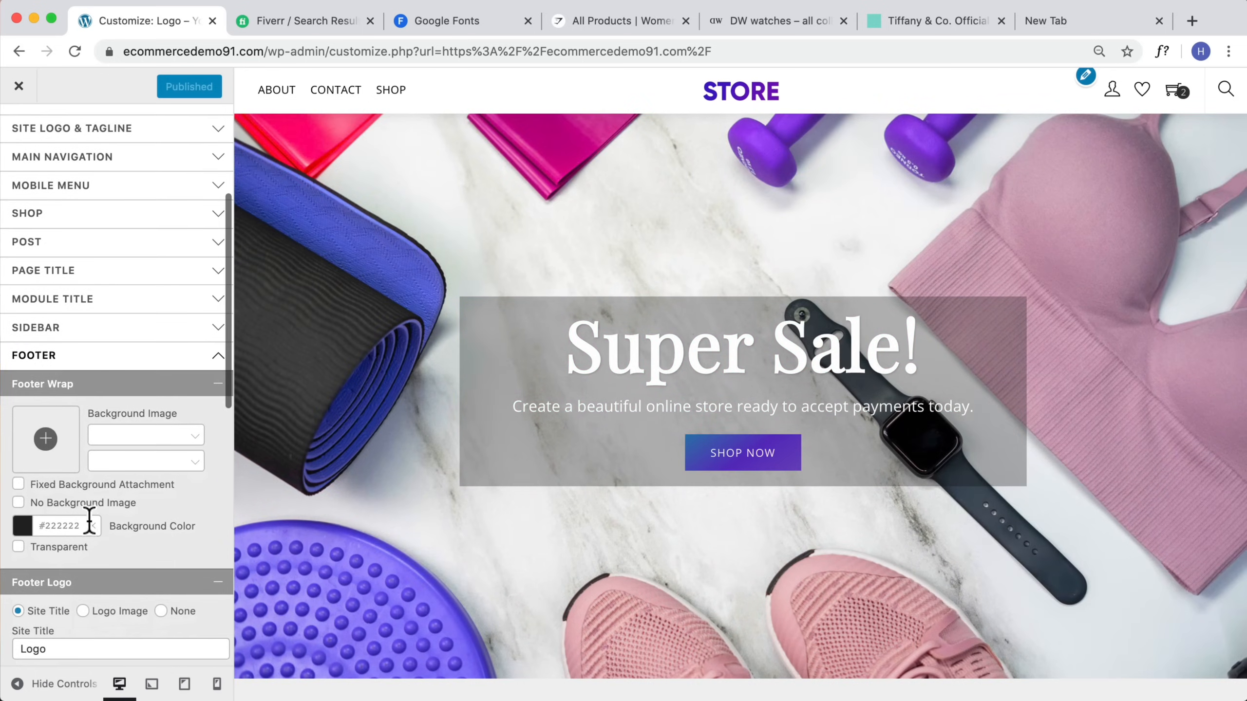
left_click(92, 524)
scroll(92, 524, "down", 10)
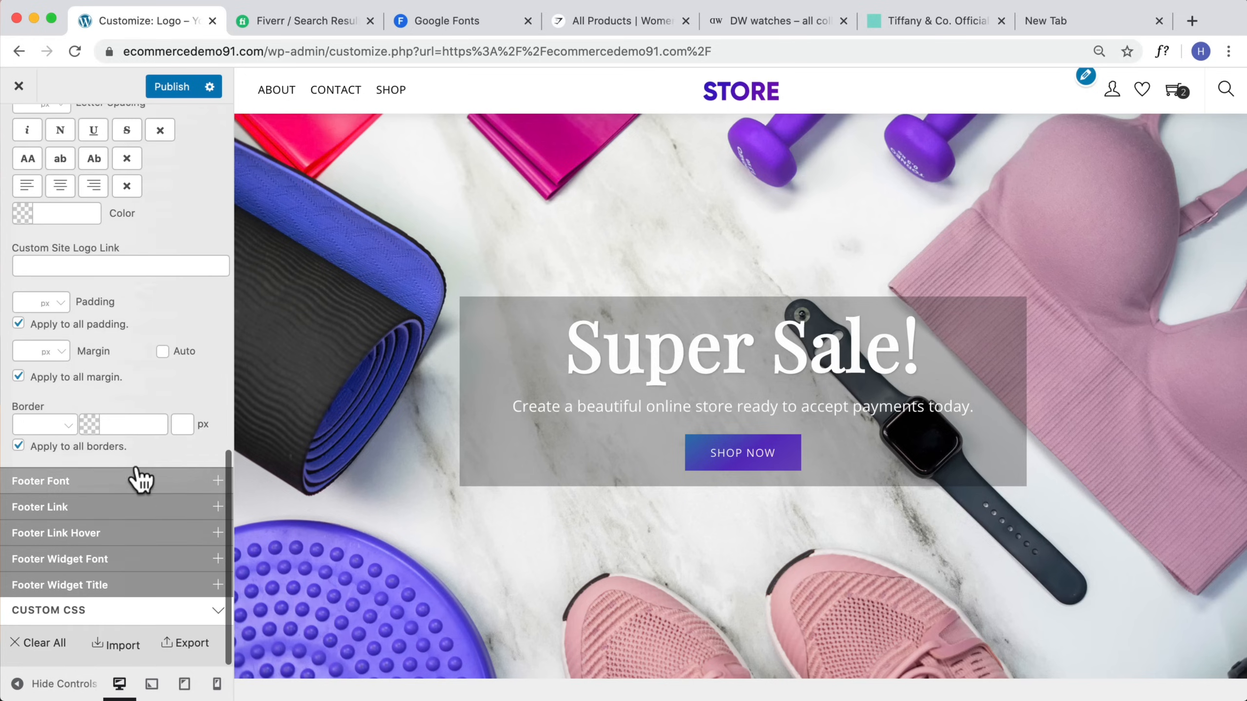
Step: Clear the footer font and footer link colors, publish, and exit the customizer
left_click(127, 488)
scroll(132, 581, "down", 3)
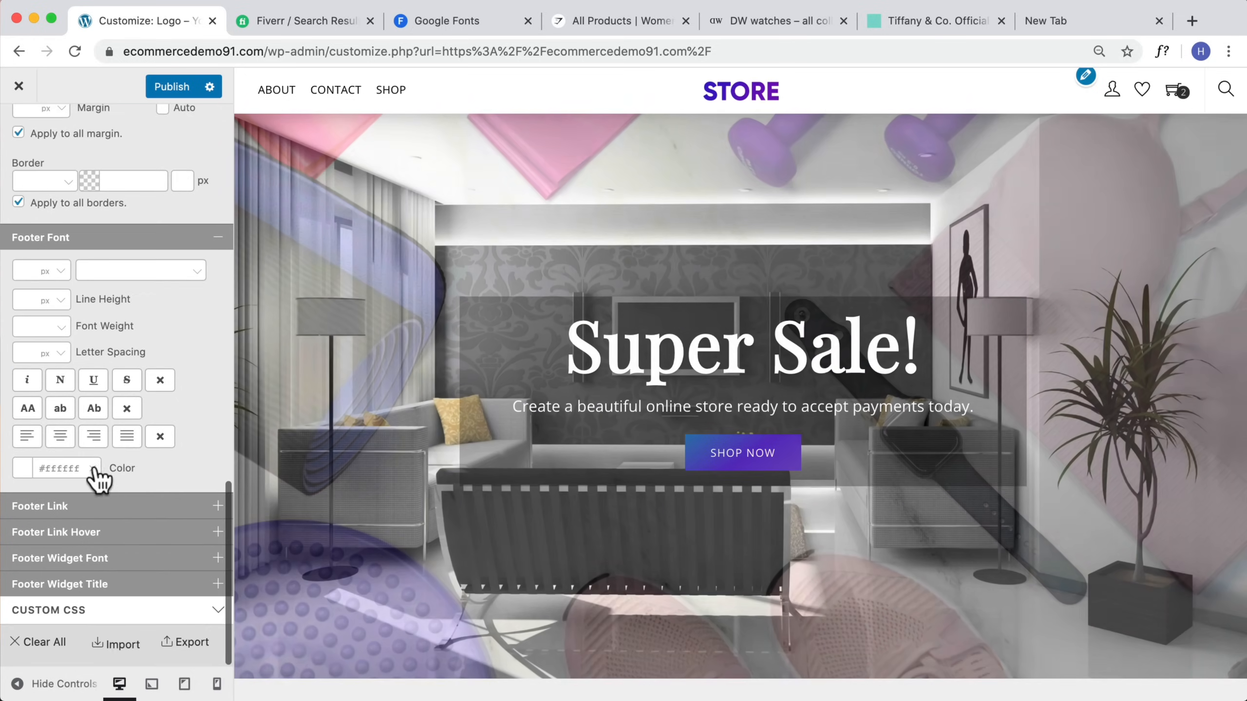
left_click(92, 469)
left_click(101, 507)
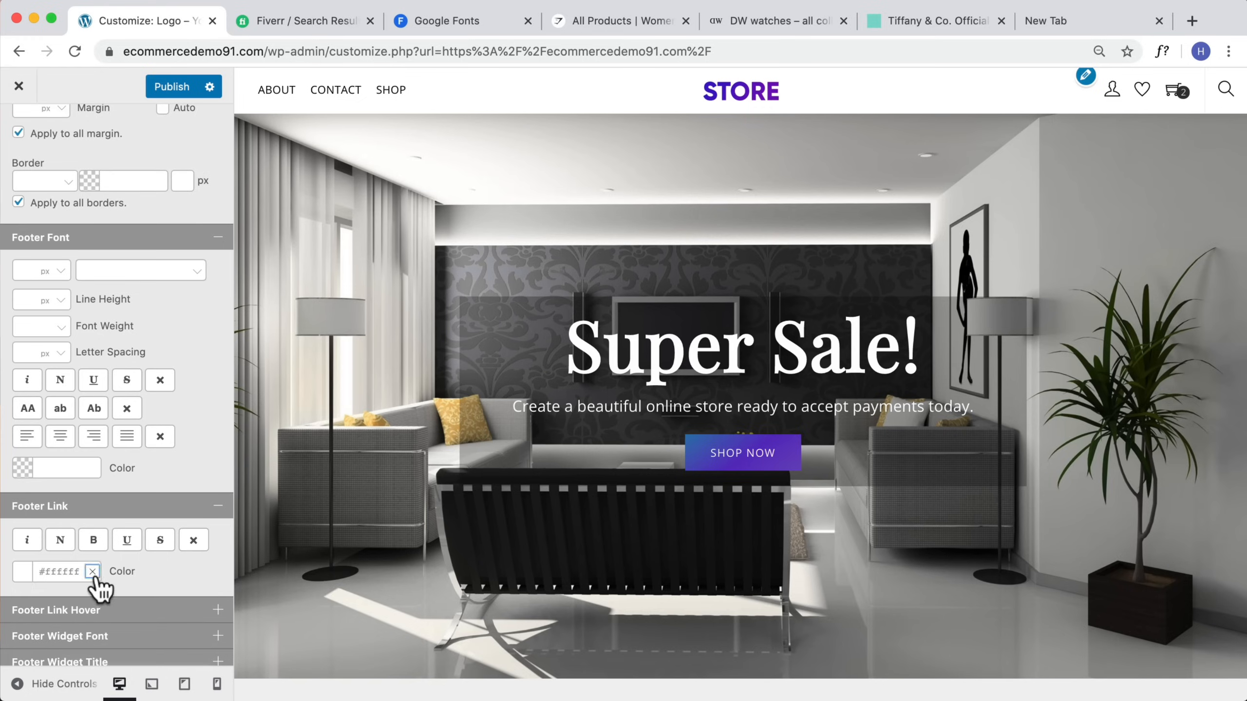
left_click(167, 93)
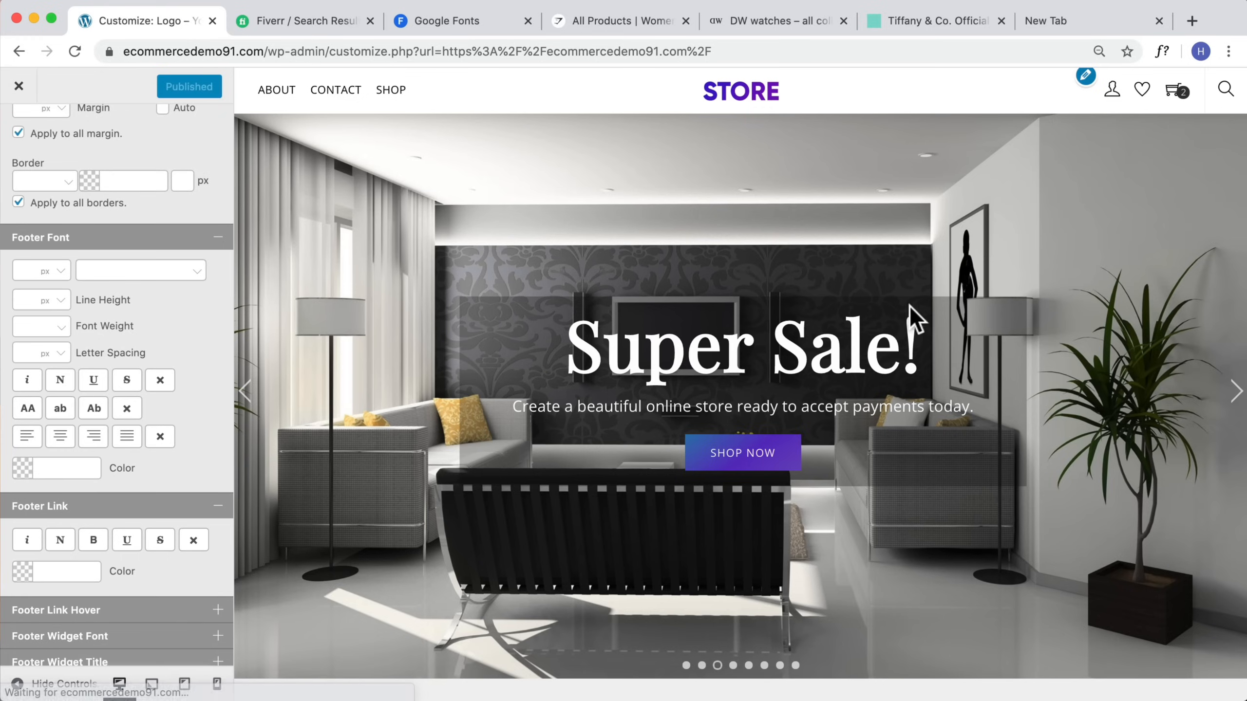
left_click(19, 90)
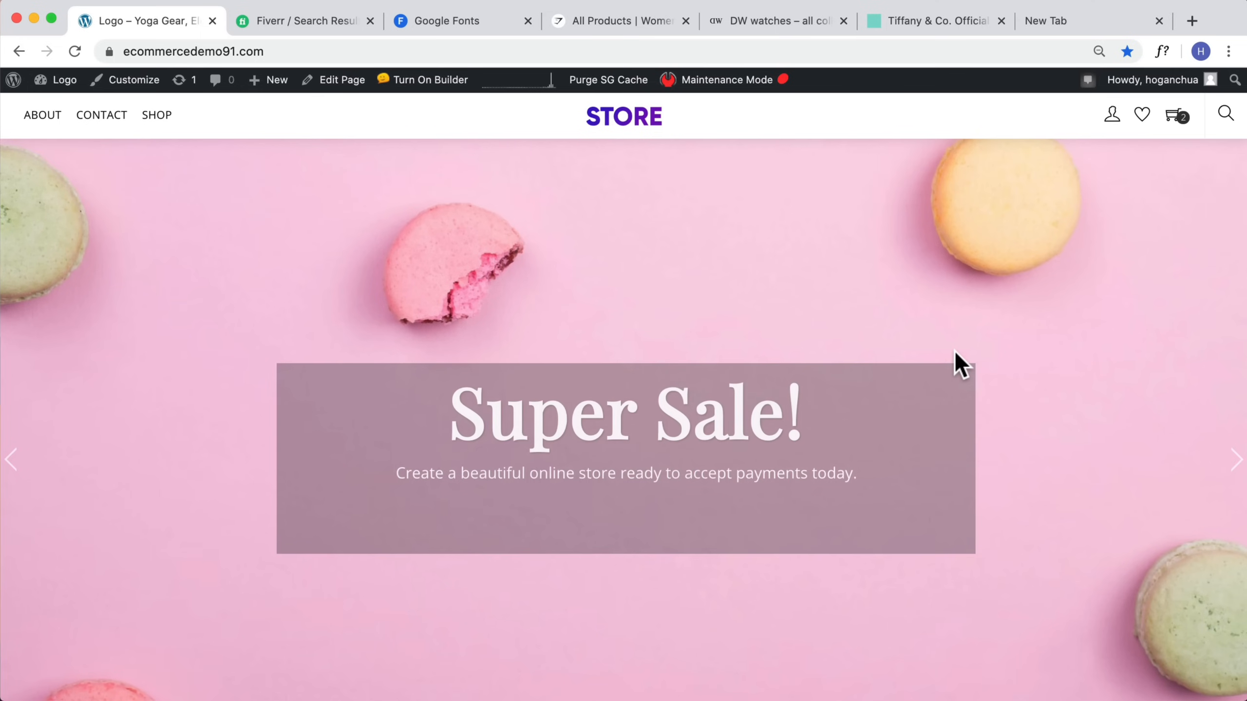
Step: Review the storefront homepage and browse the Fiverr logo design search results for reference
scroll(955, 354, "down", 10)
scroll(951, 351, "down", 10)
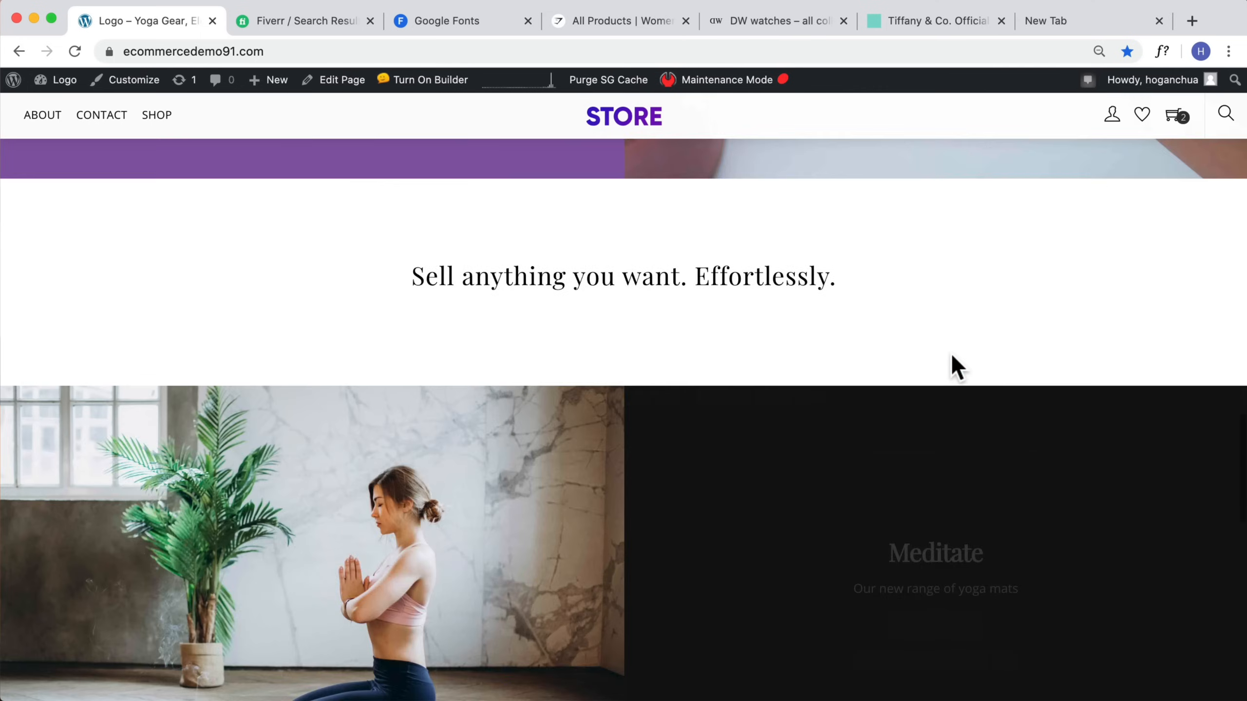
scroll(951, 355, "up", 15)
scroll(947, 373, "up", 10)
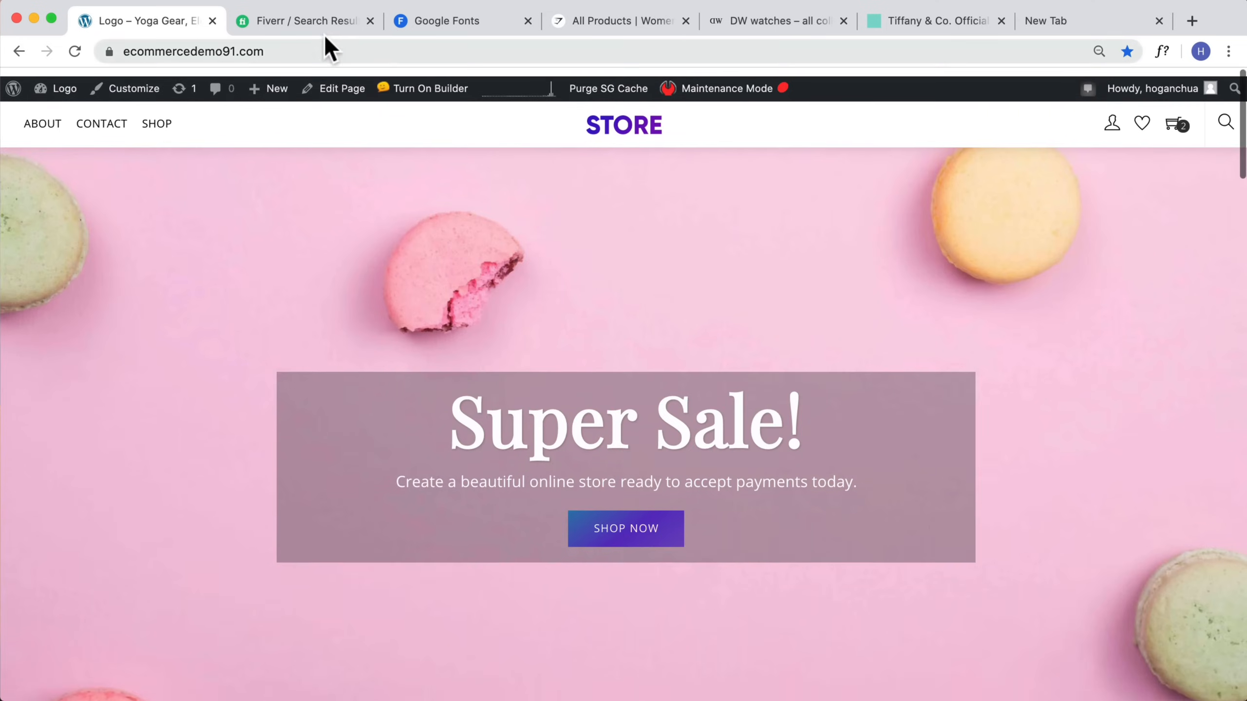
left_click(287, 22)
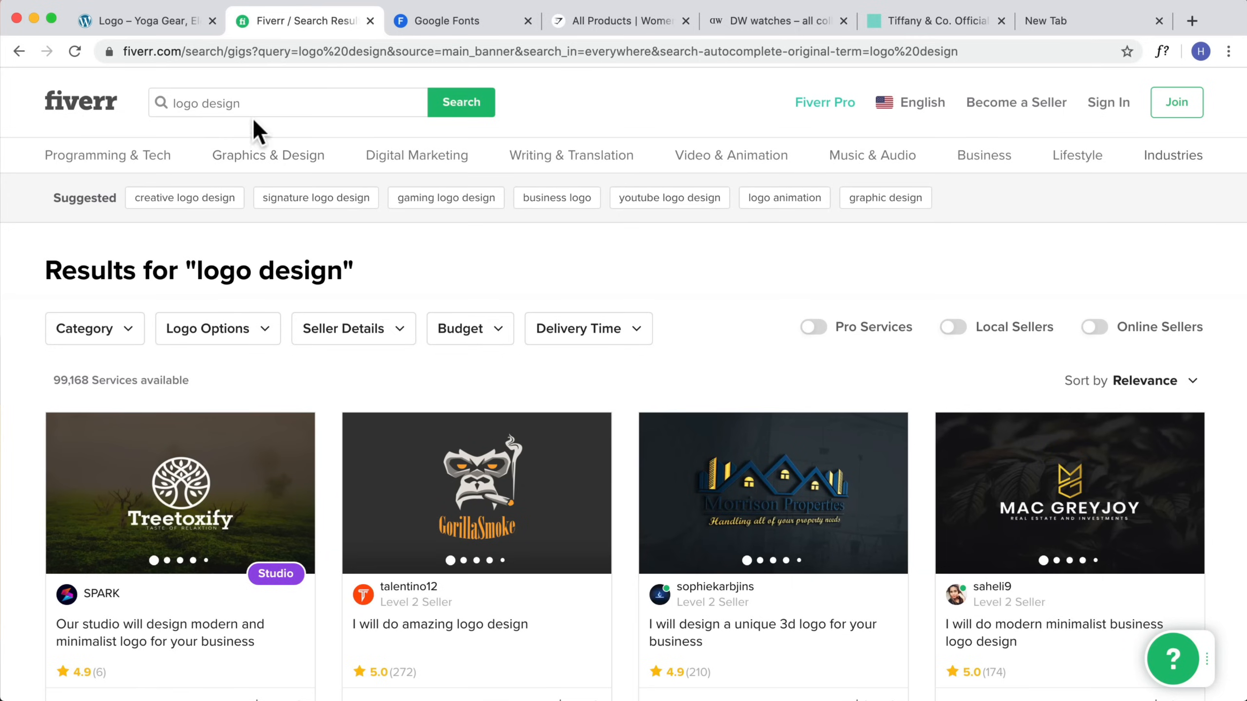
scroll(306, 446, "down", 6)
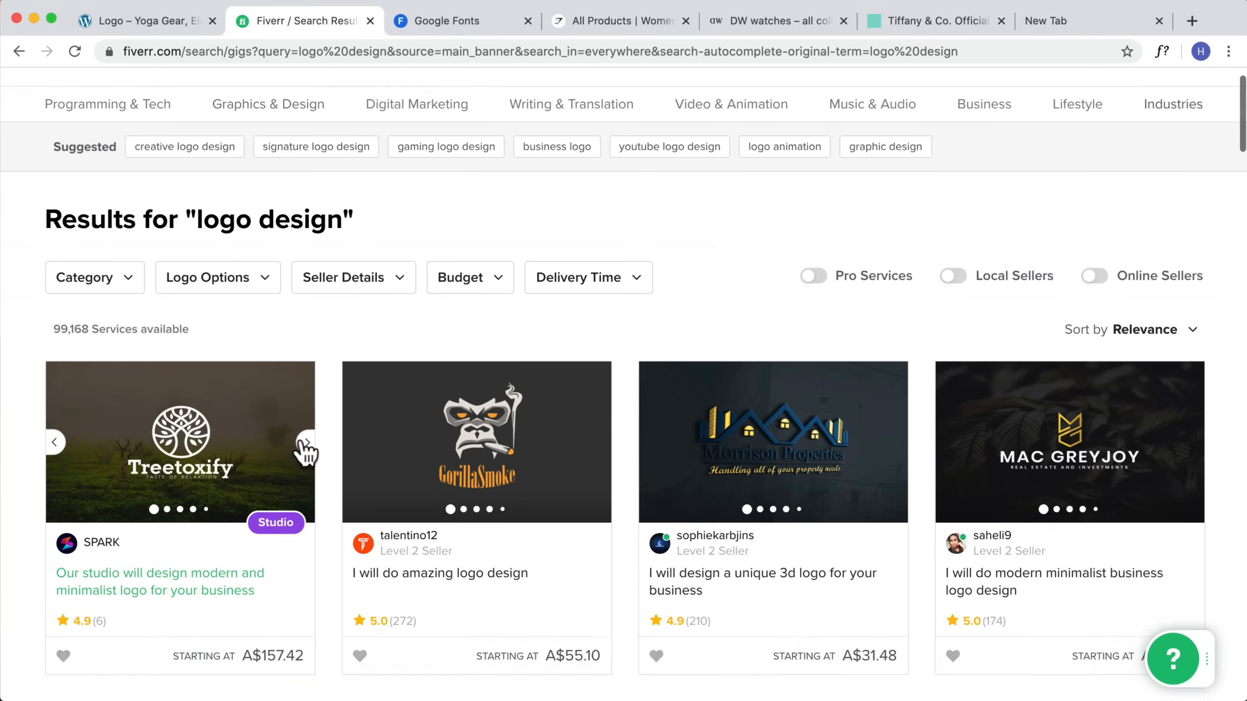
scroll(536, 422, "up", 5)
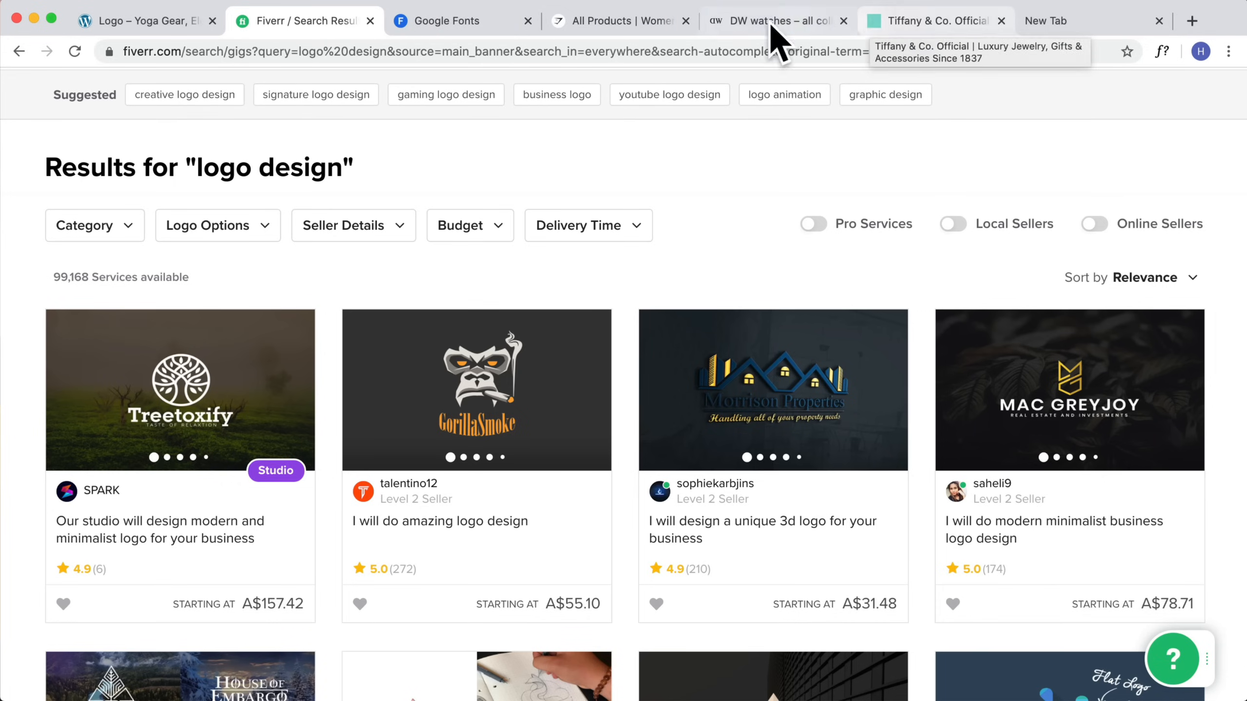
left_click(145, 31)
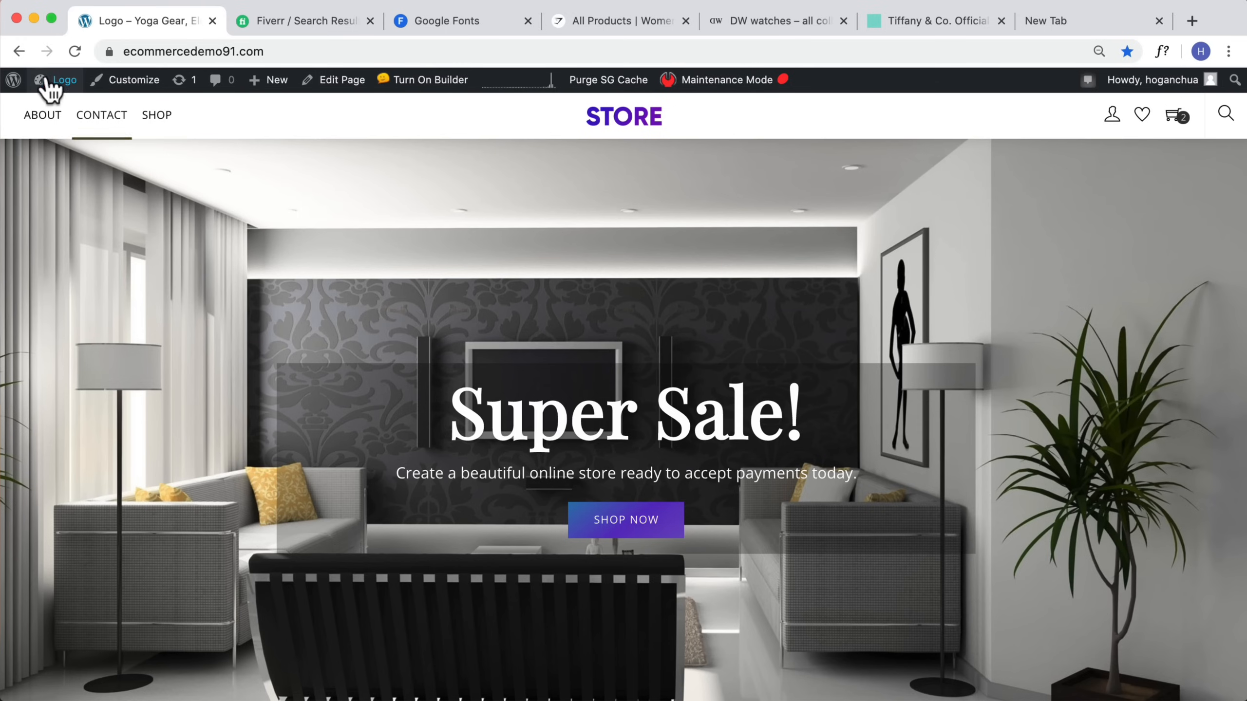
Step: Upload infinity.png as the custom favicon in the Themify Settings General section
mouse_move(55, 81)
left_click(60, 111)
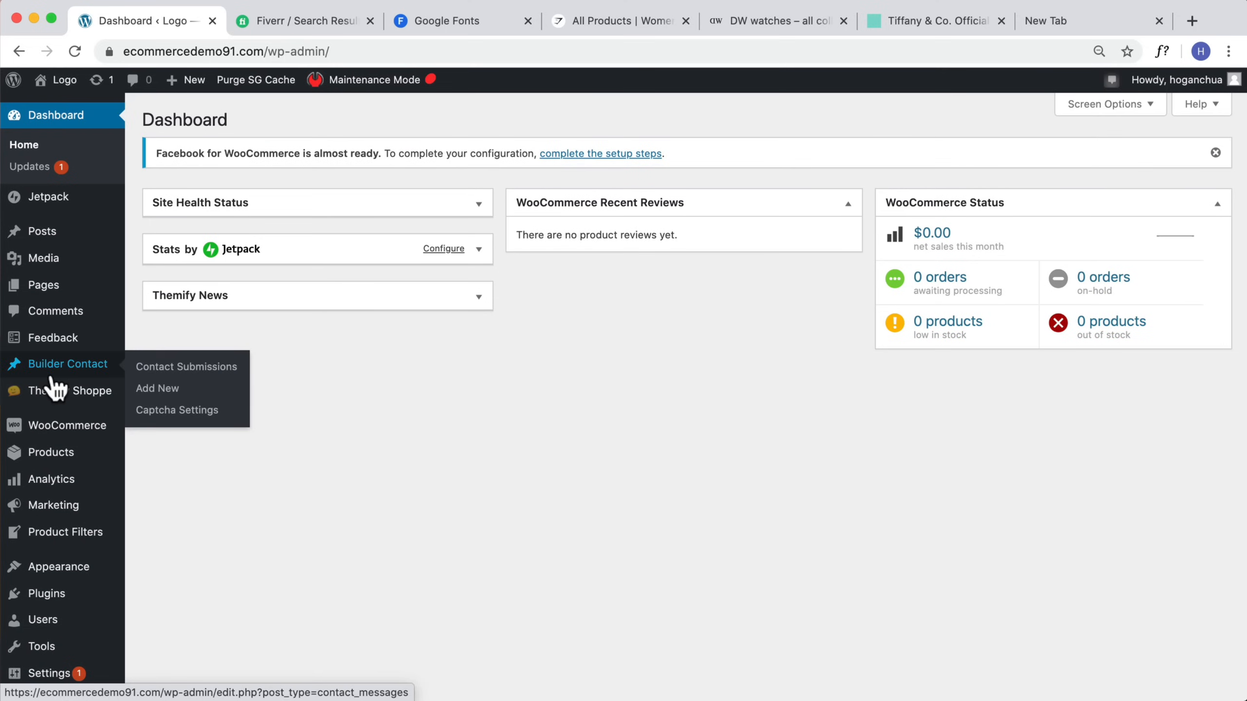
mouse_move(58, 393)
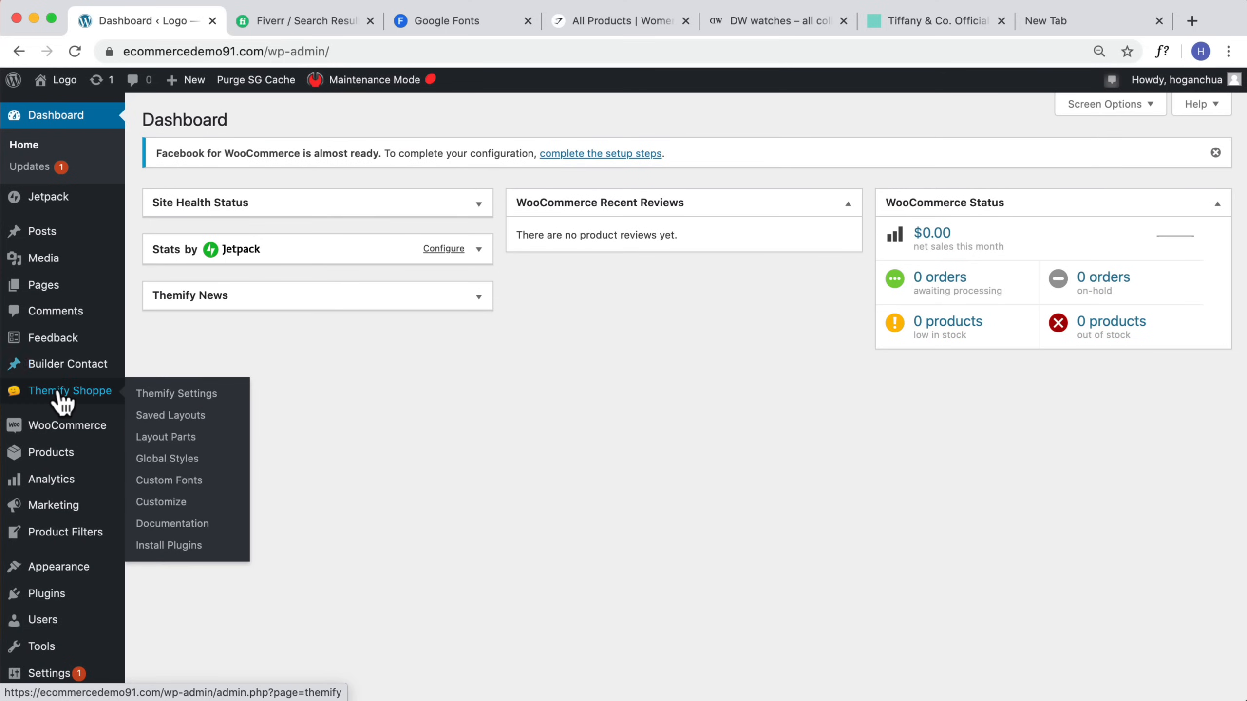
left_click(161, 395)
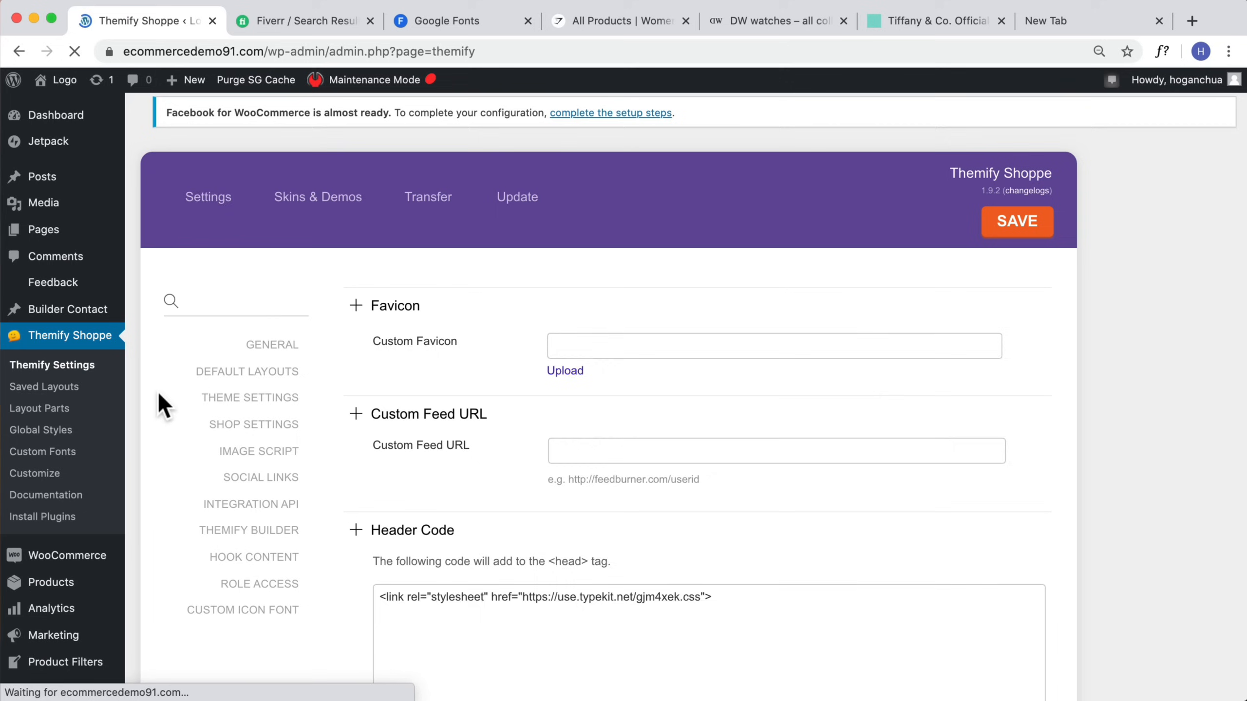
left_click(381, 309)
left_click(569, 372)
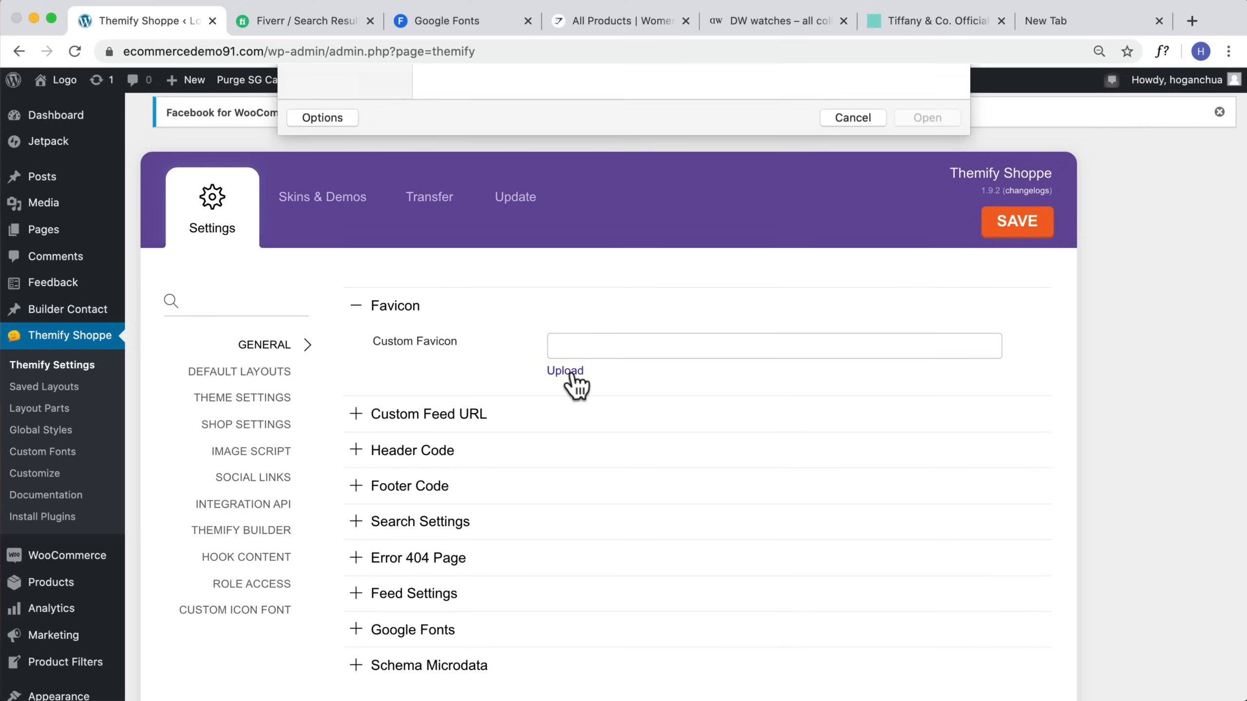
left_click(577, 233)
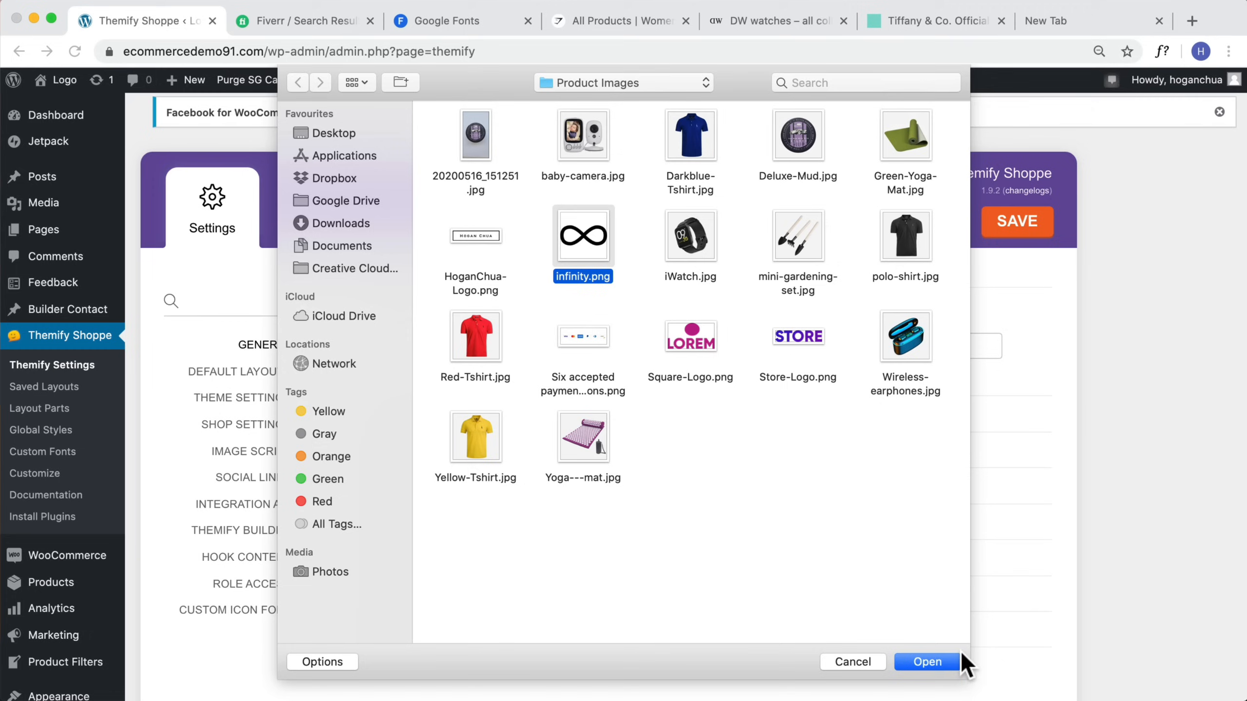
left_click(941, 661)
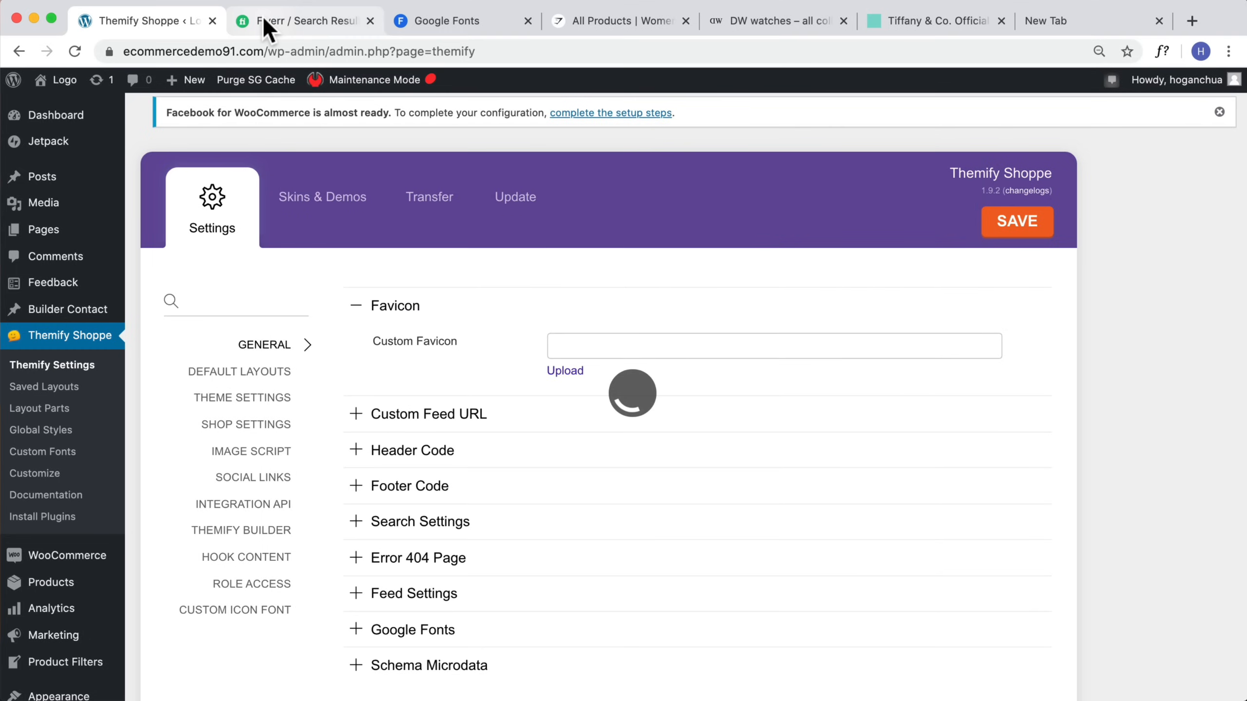
Step: Open a minimalist business logo gig on Fiverr and view its sample logo
left_click(267, 22)
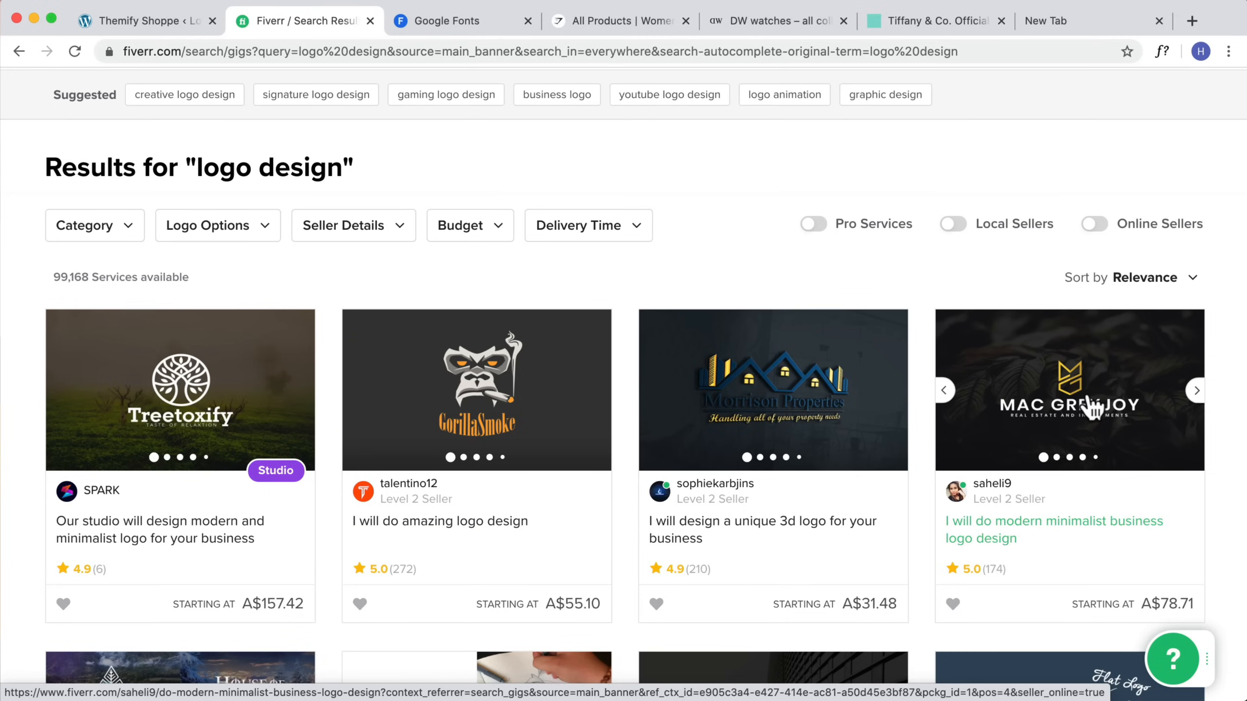
left_click(1062, 427)
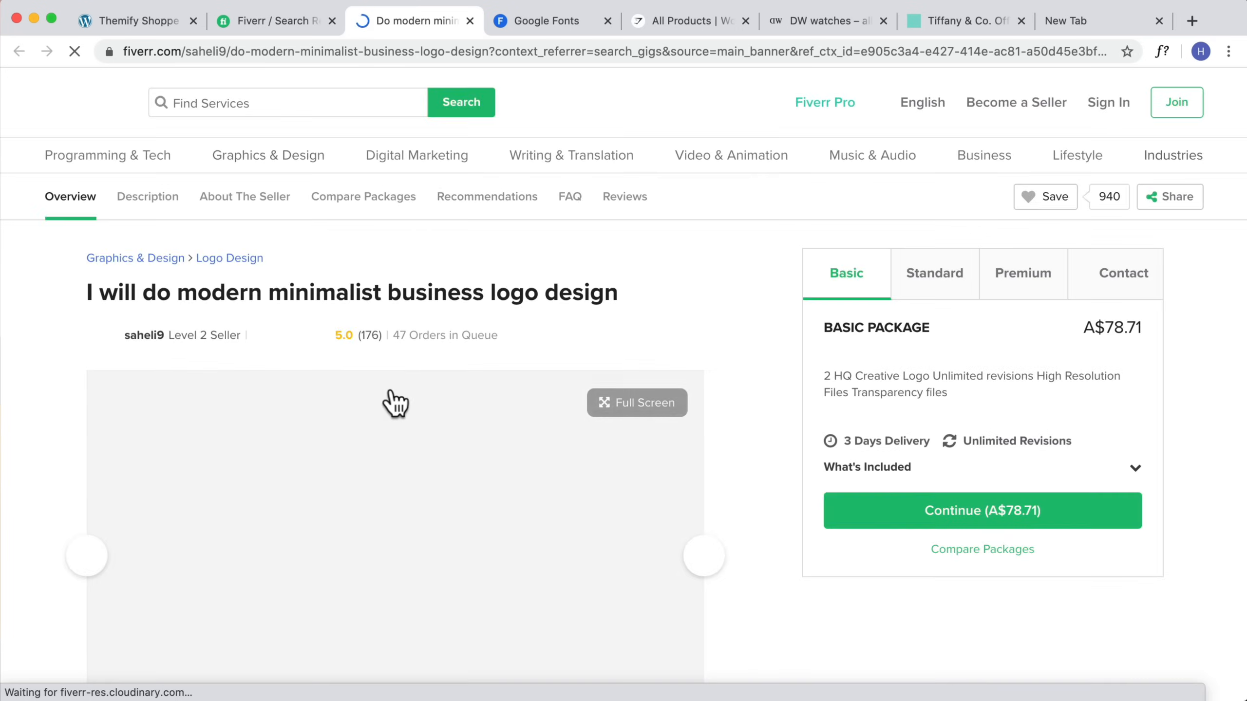
scroll(353, 311, "down", 5)
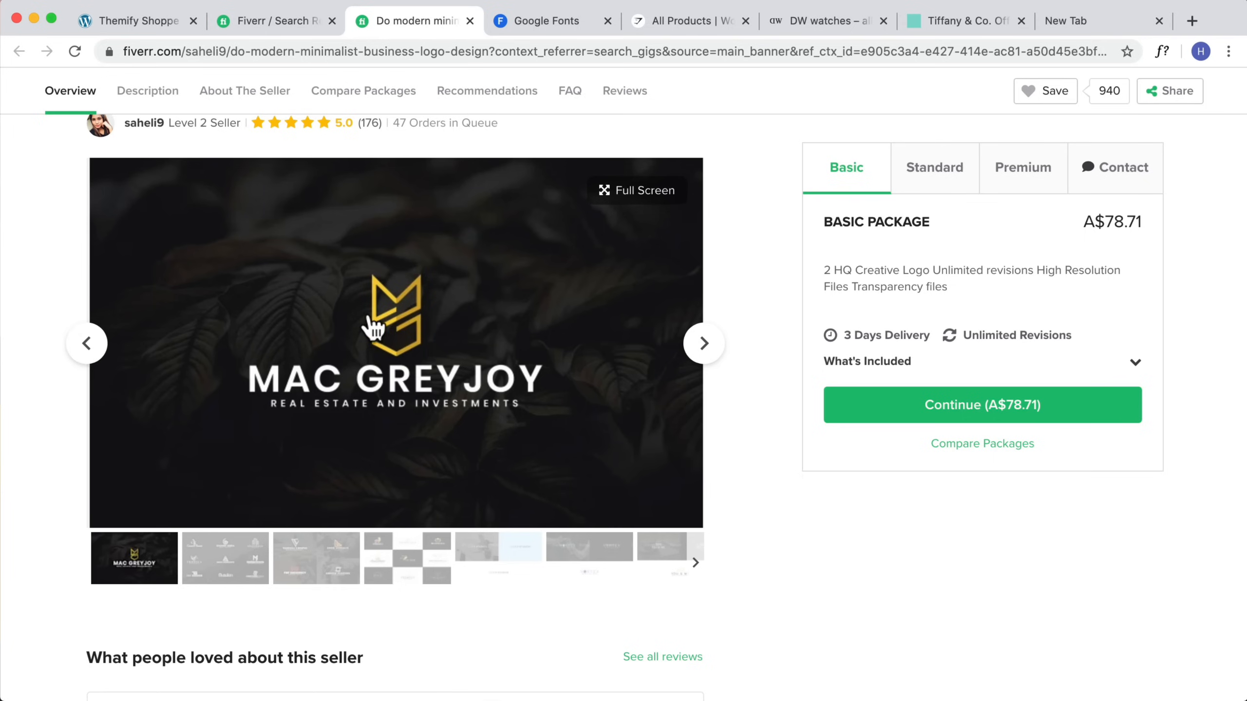
left_click(144, 19)
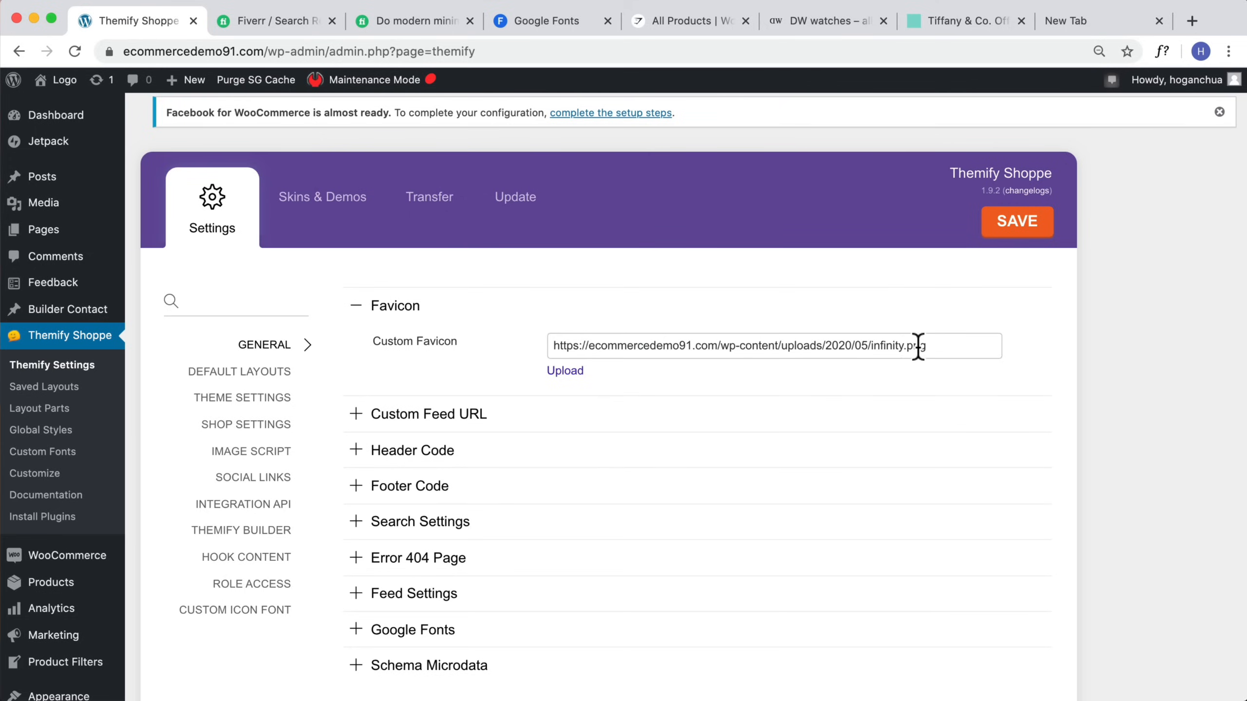
Step: Save the Themify settings and inspect the infinity.png details in the Media Library opened in a new tab
left_click(1040, 224)
mouse_move(49, 215)
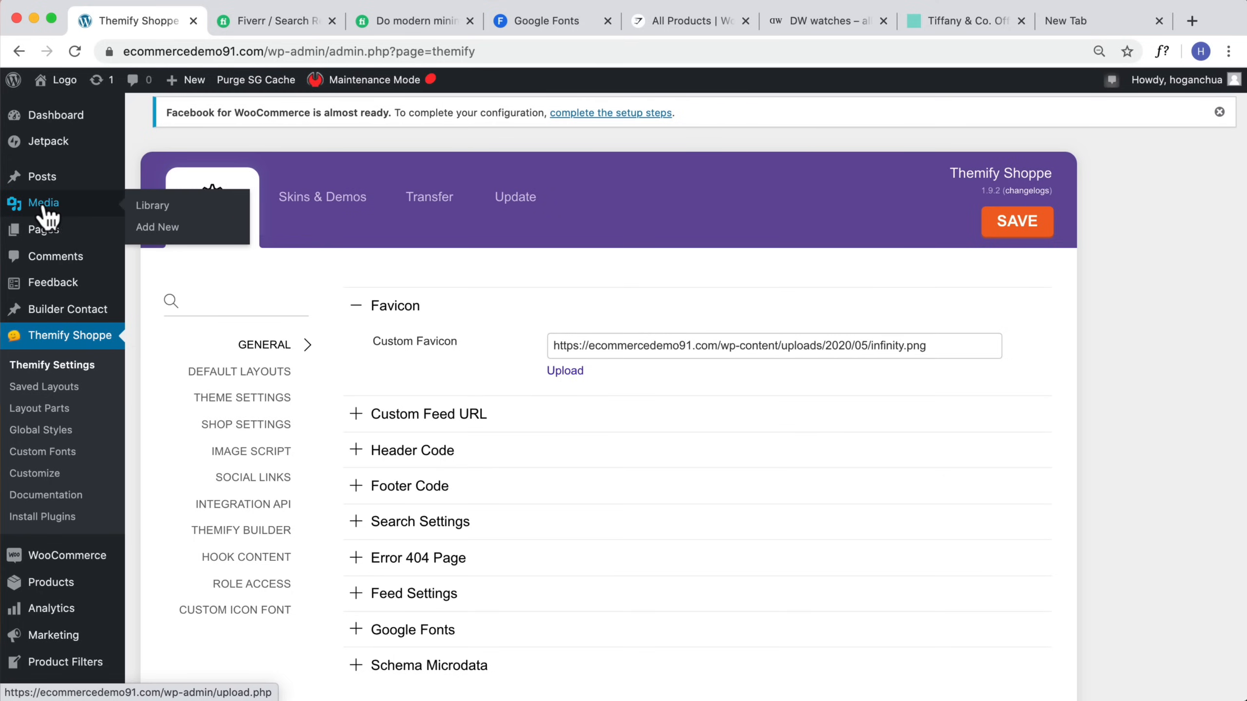
right_click(47, 205)
left_click(103, 210)
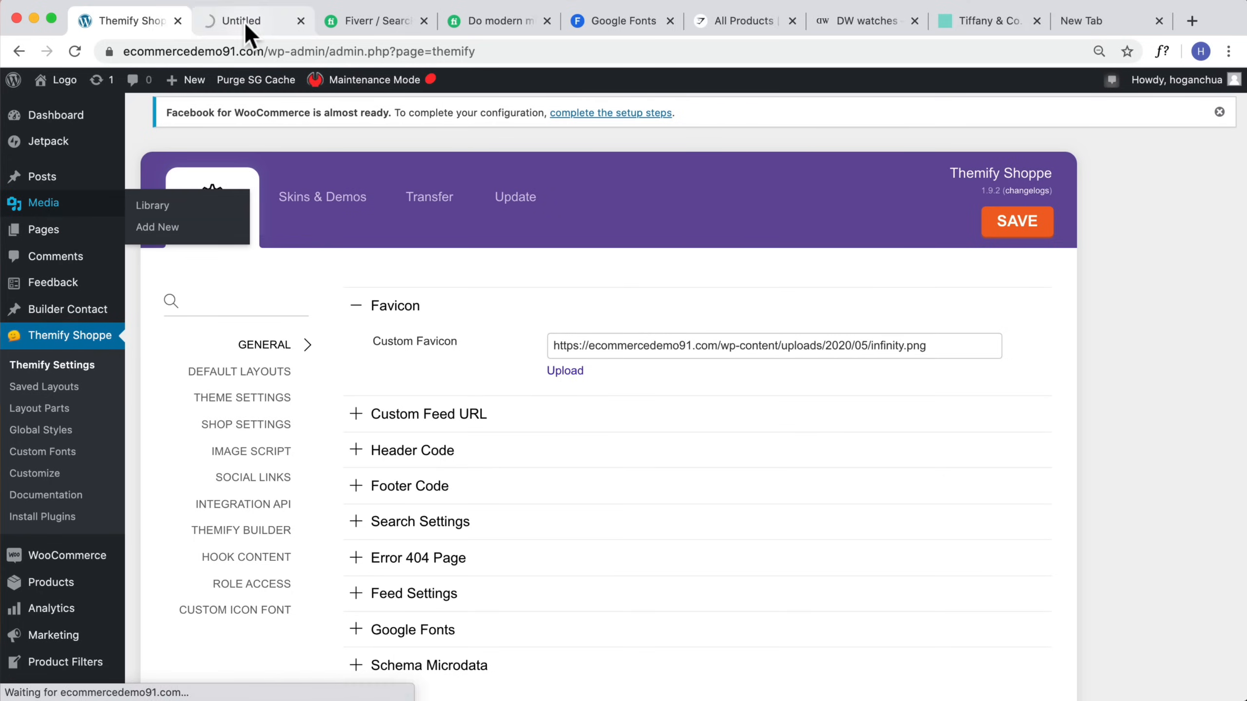
left_click(244, 22)
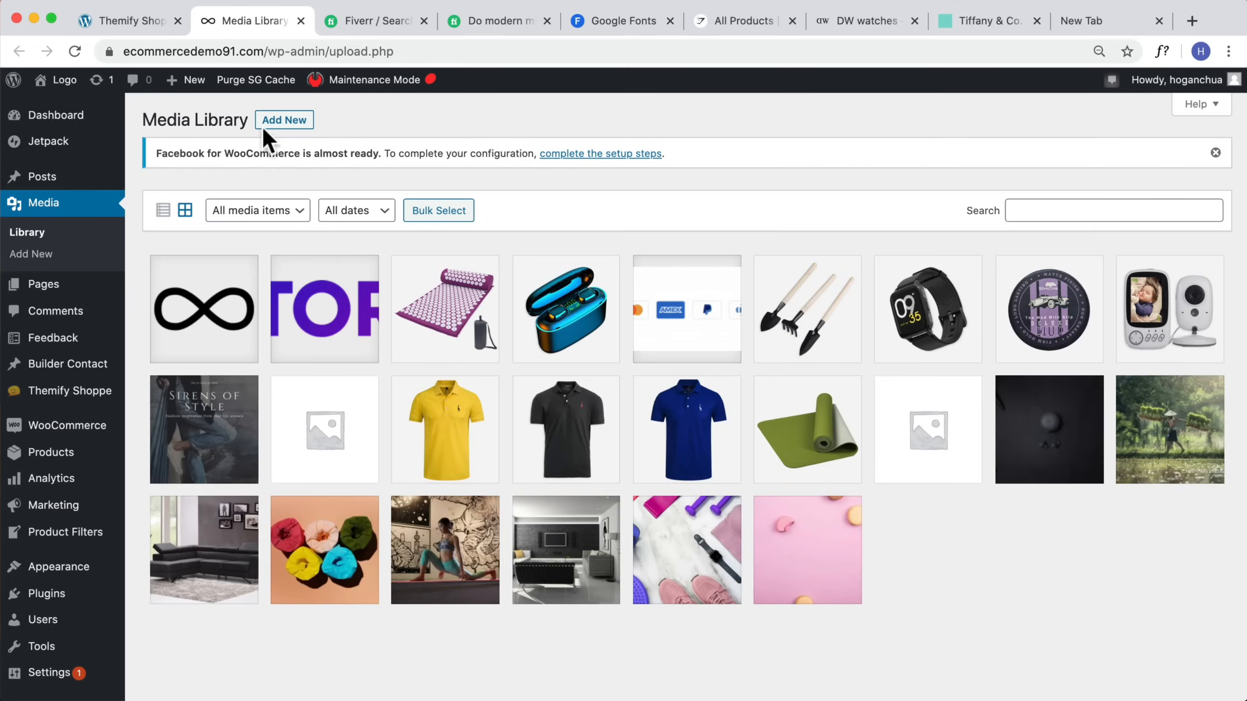
left_click(216, 324)
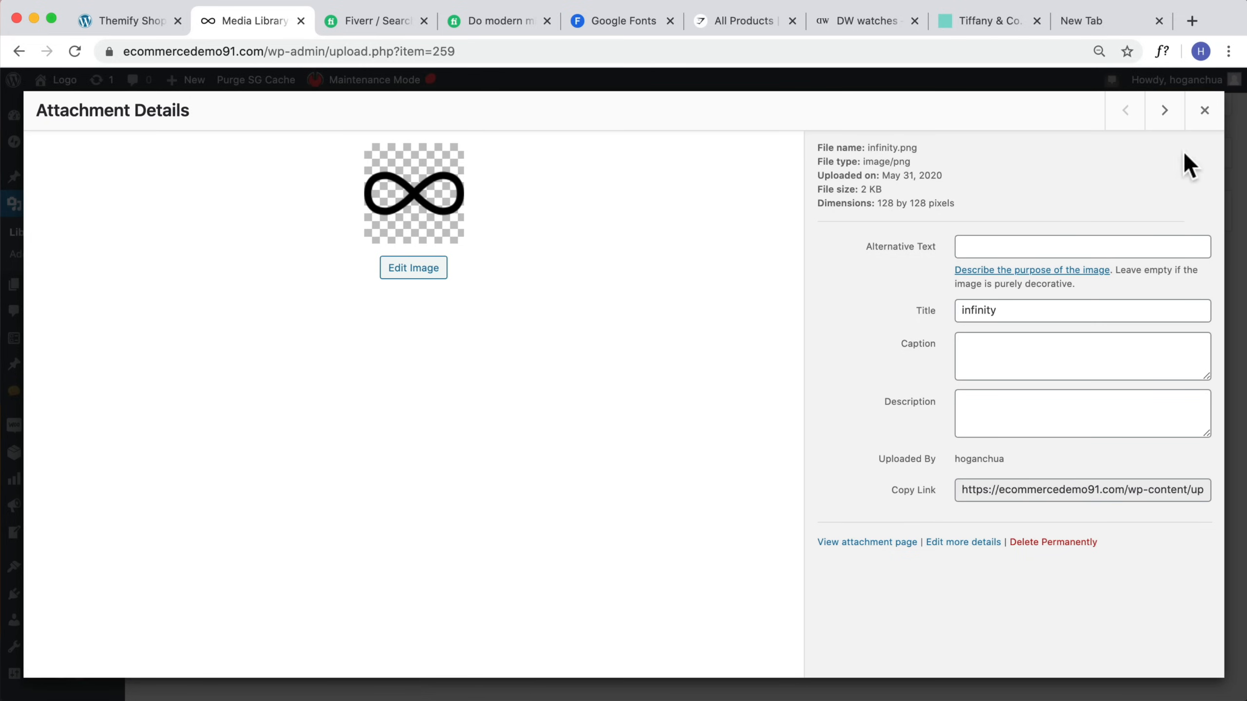
left_click(1202, 116)
left_click(98, 20)
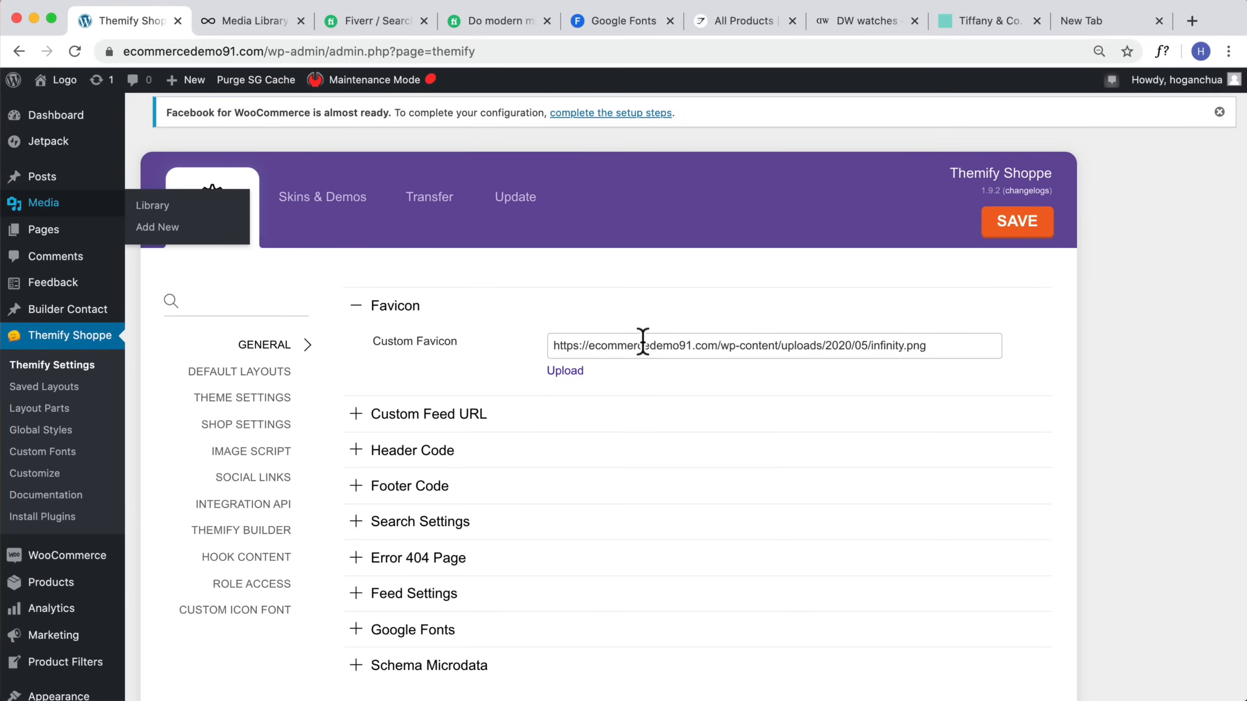
Step: Visit the live storefront to check the new favicon and scroll through the homepage
triple_click(831, 345)
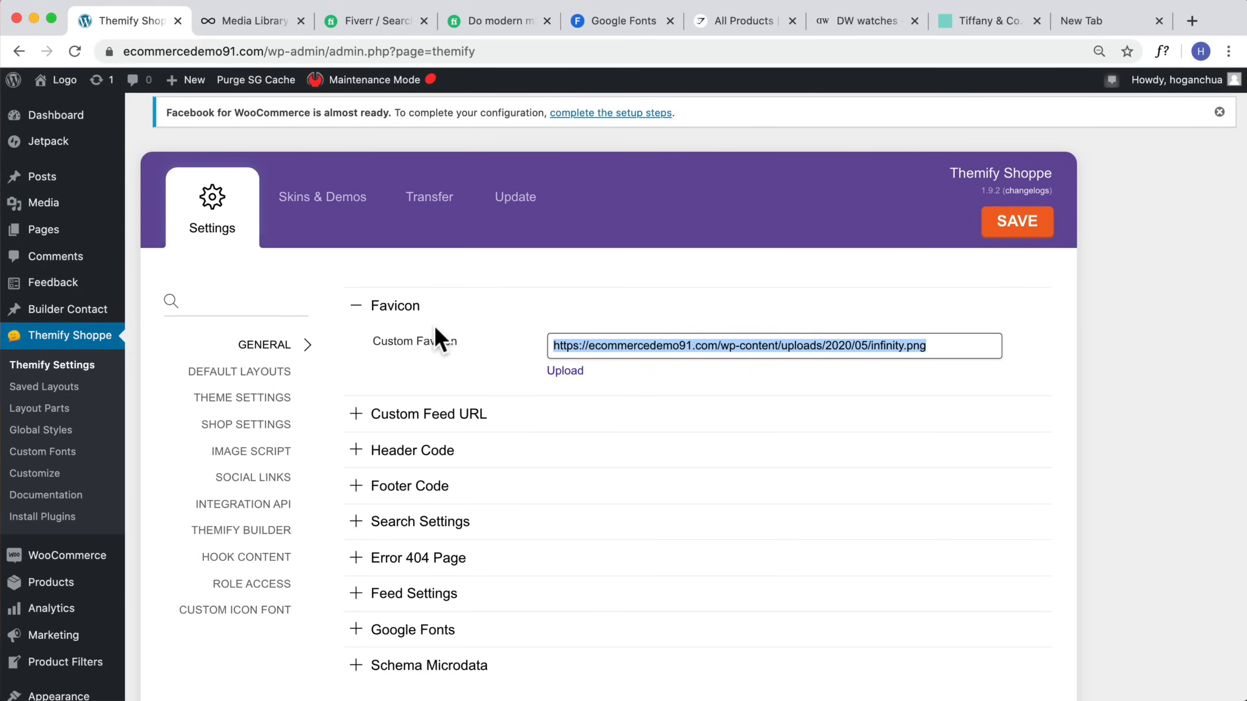
left_click(64, 113)
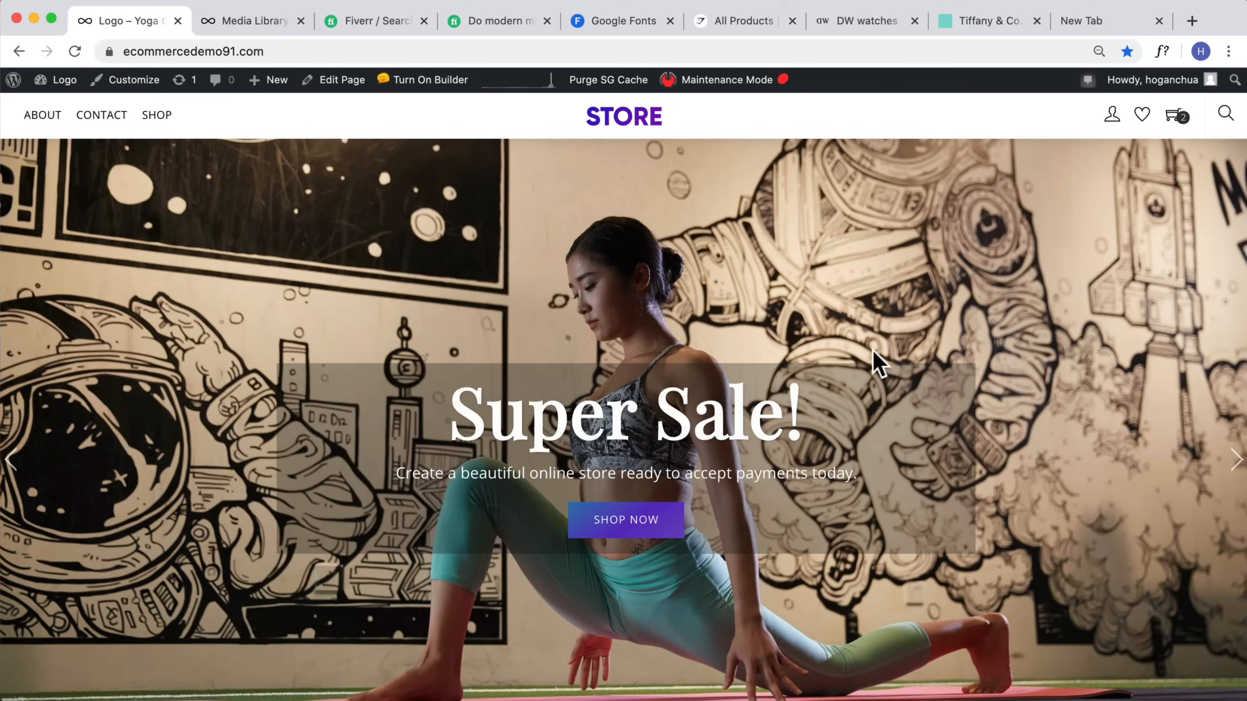
scroll(886, 266, "down", 10)
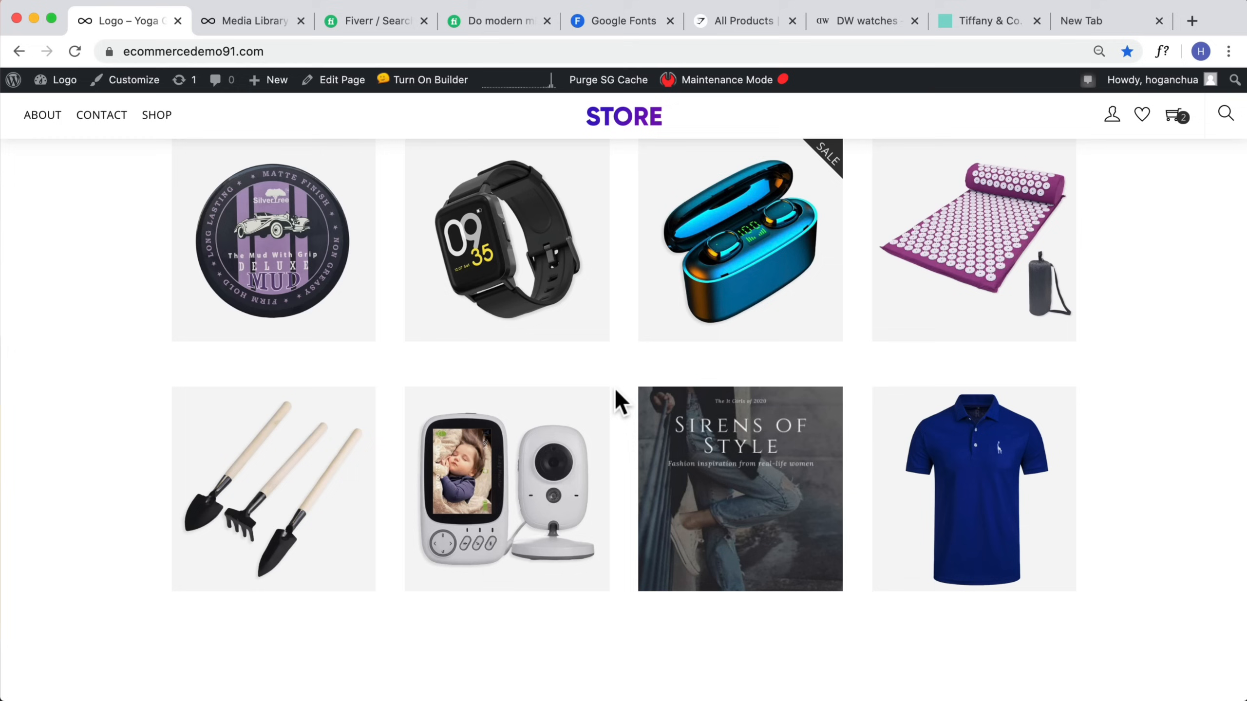
scroll(617, 393, "up", 10)
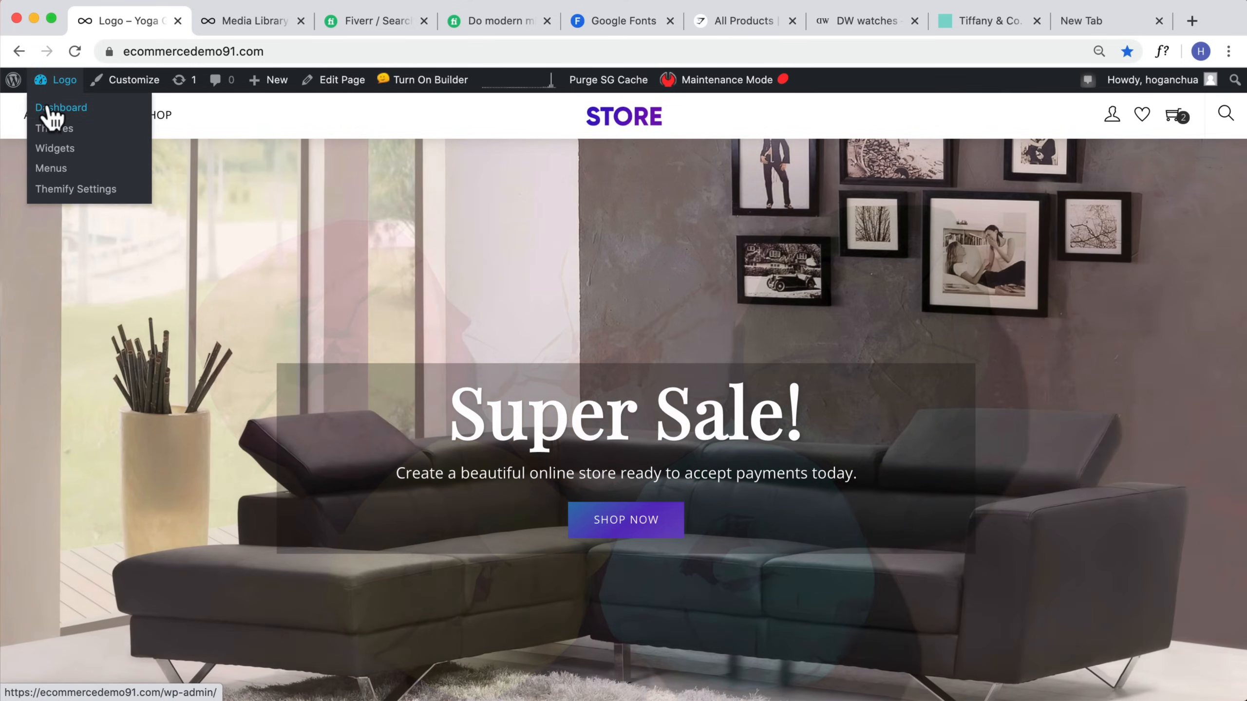
Step: Open the WooCommerce general settings and review the store address and general options fields
left_click(71, 108)
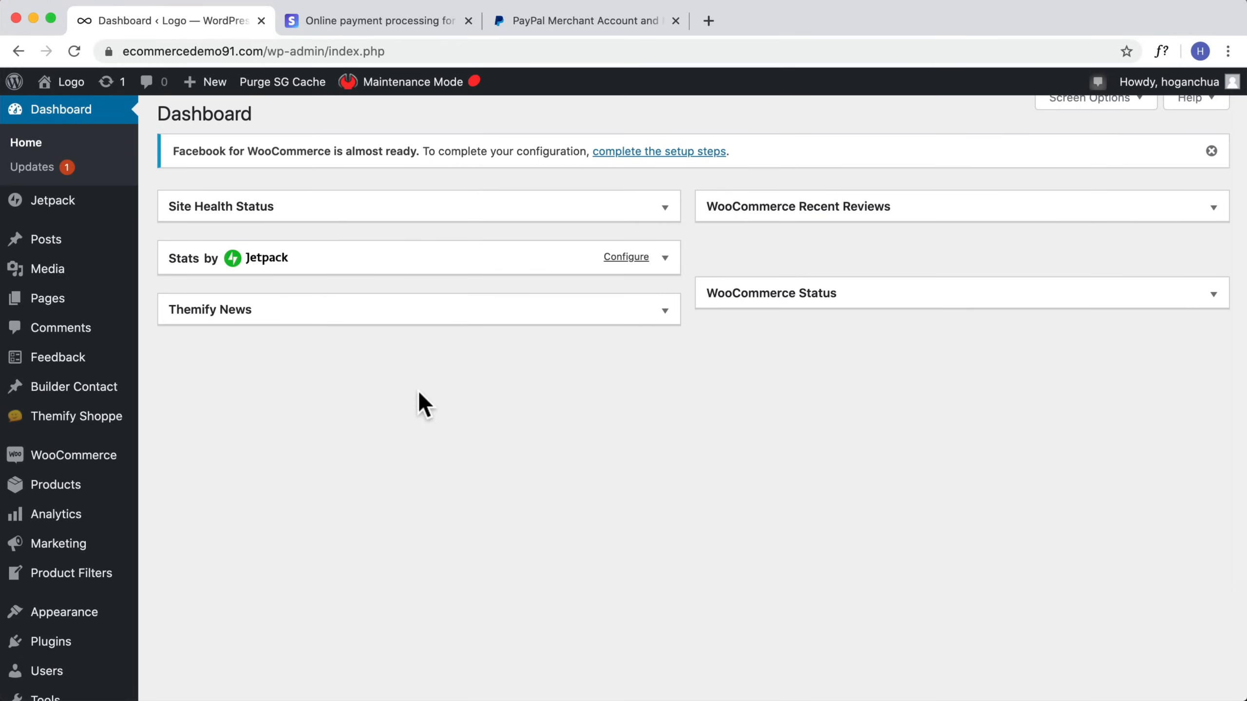
mouse_move(110, 464)
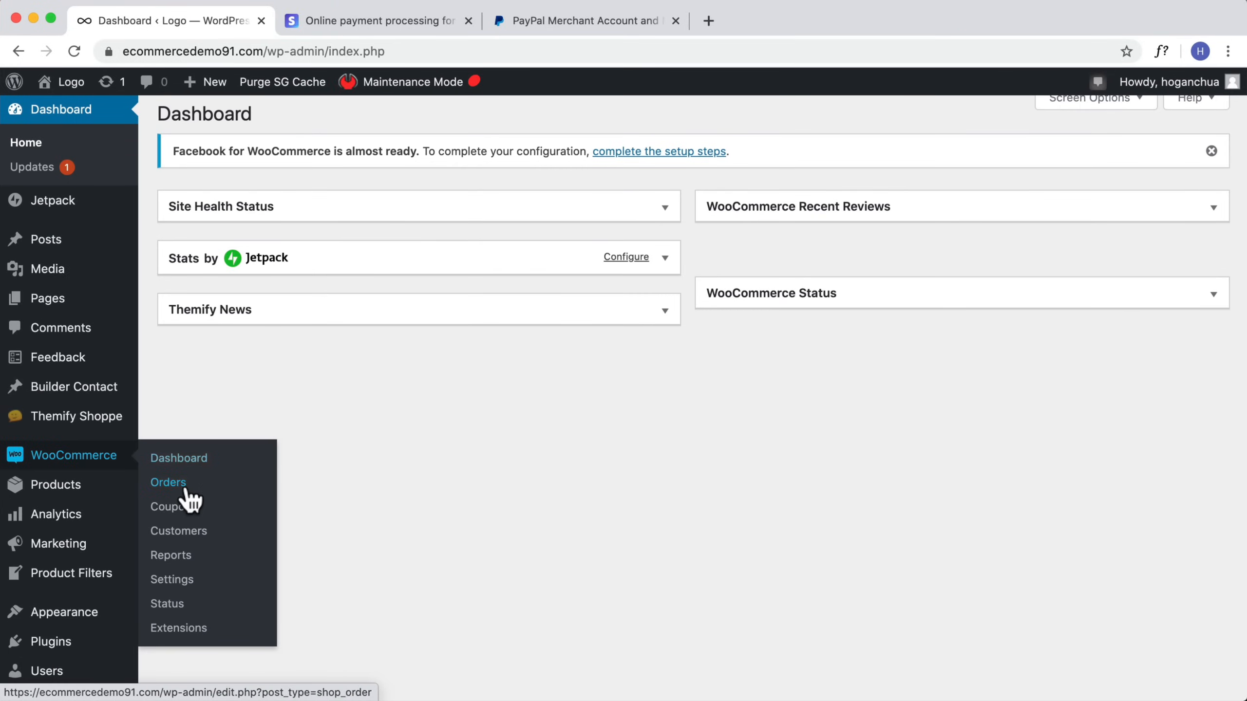
left_click(176, 584)
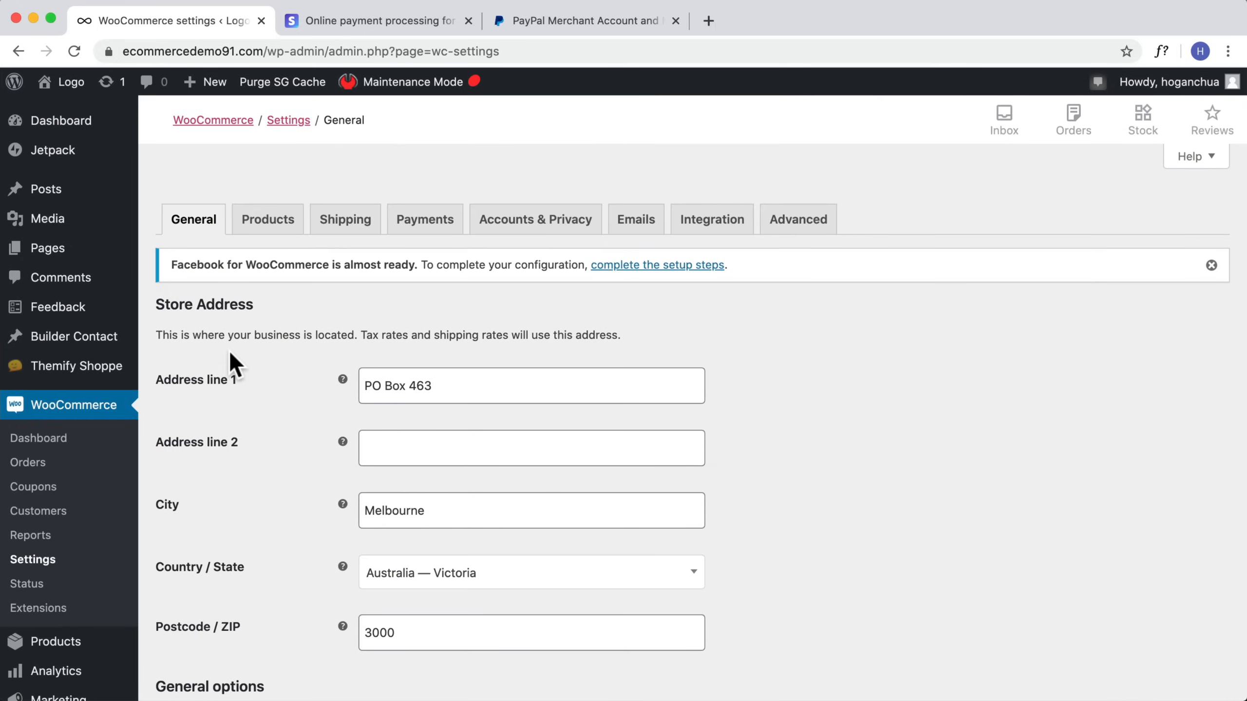
scroll(236, 362, "down", 2)
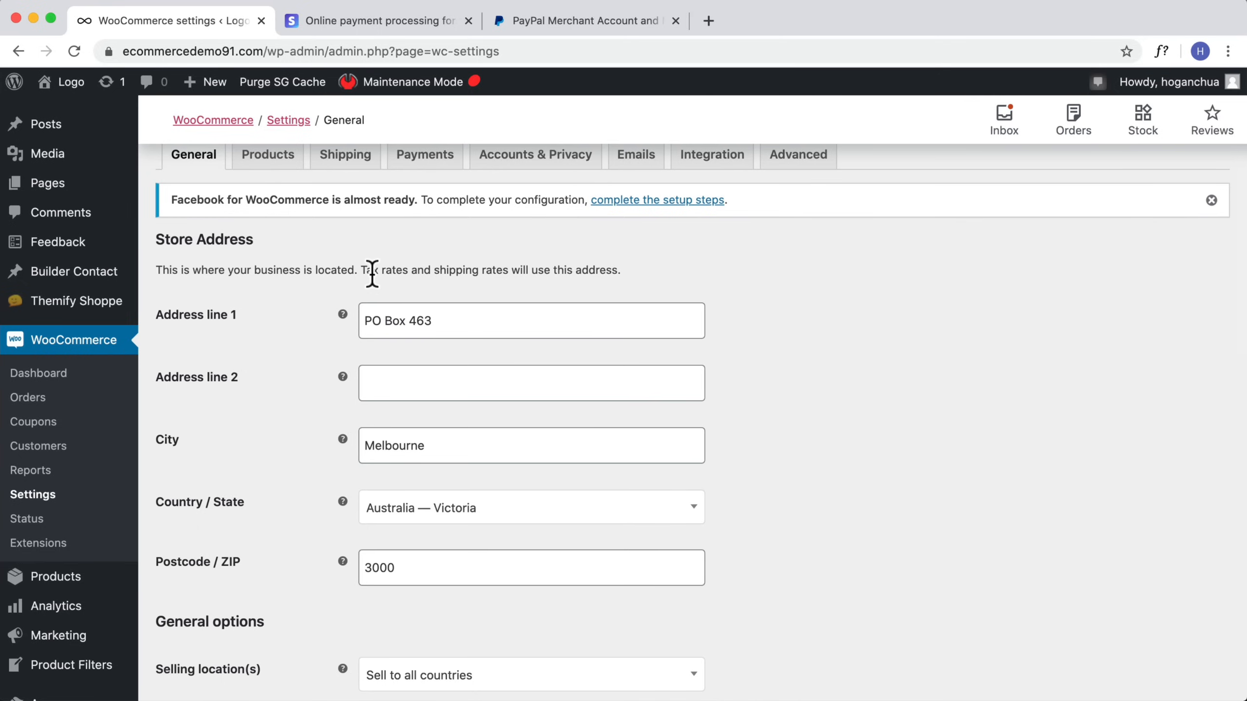
left_click_drag(437, 320, 364, 321)
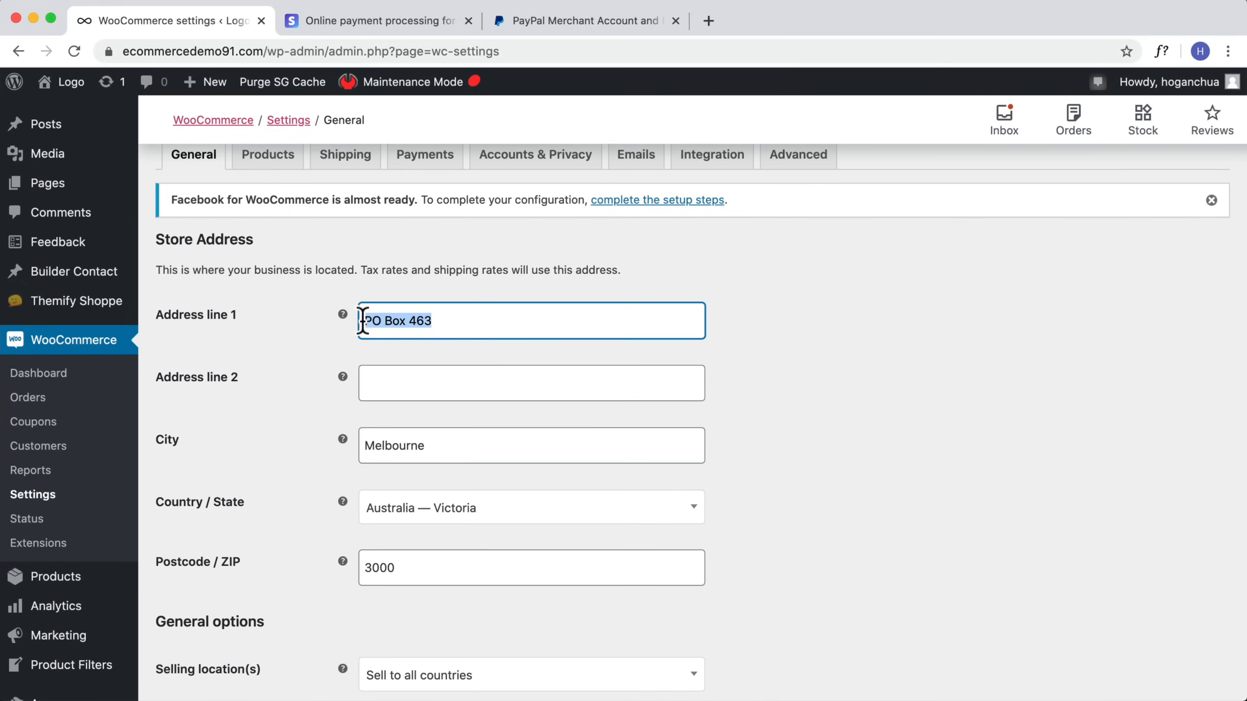
left_click_drag(360, 270, 624, 274)
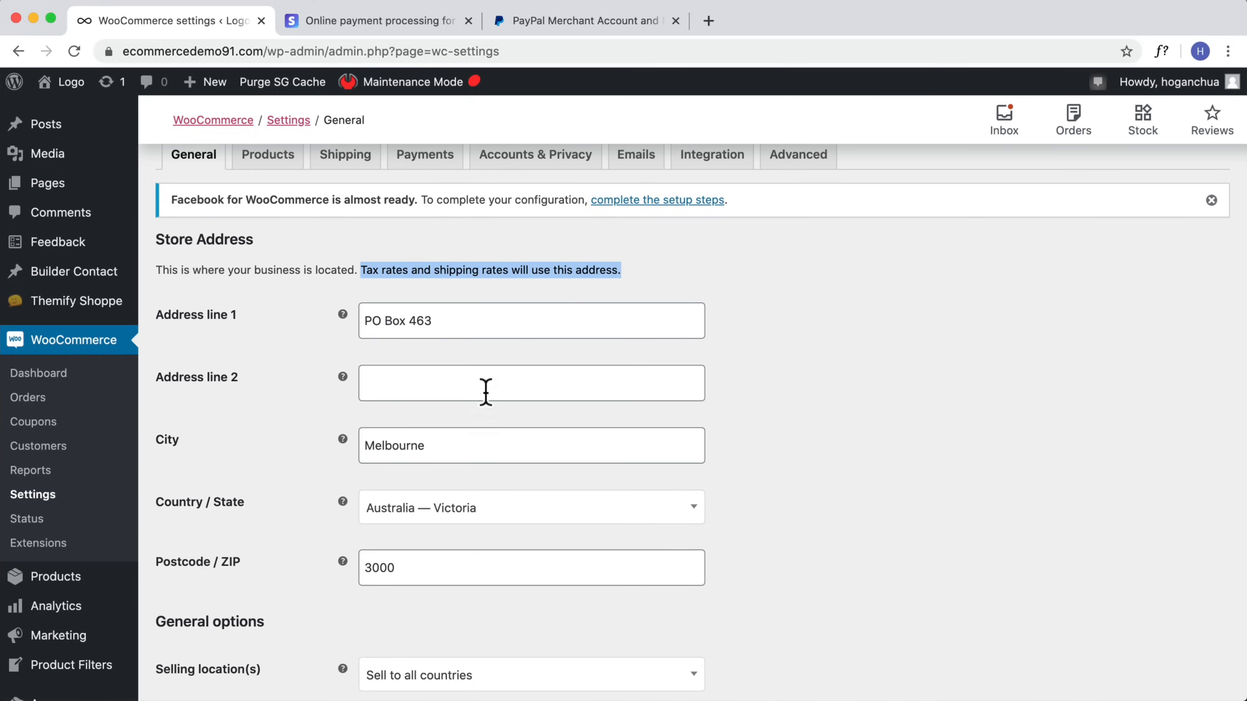
scroll(471, 408, "down", 2)
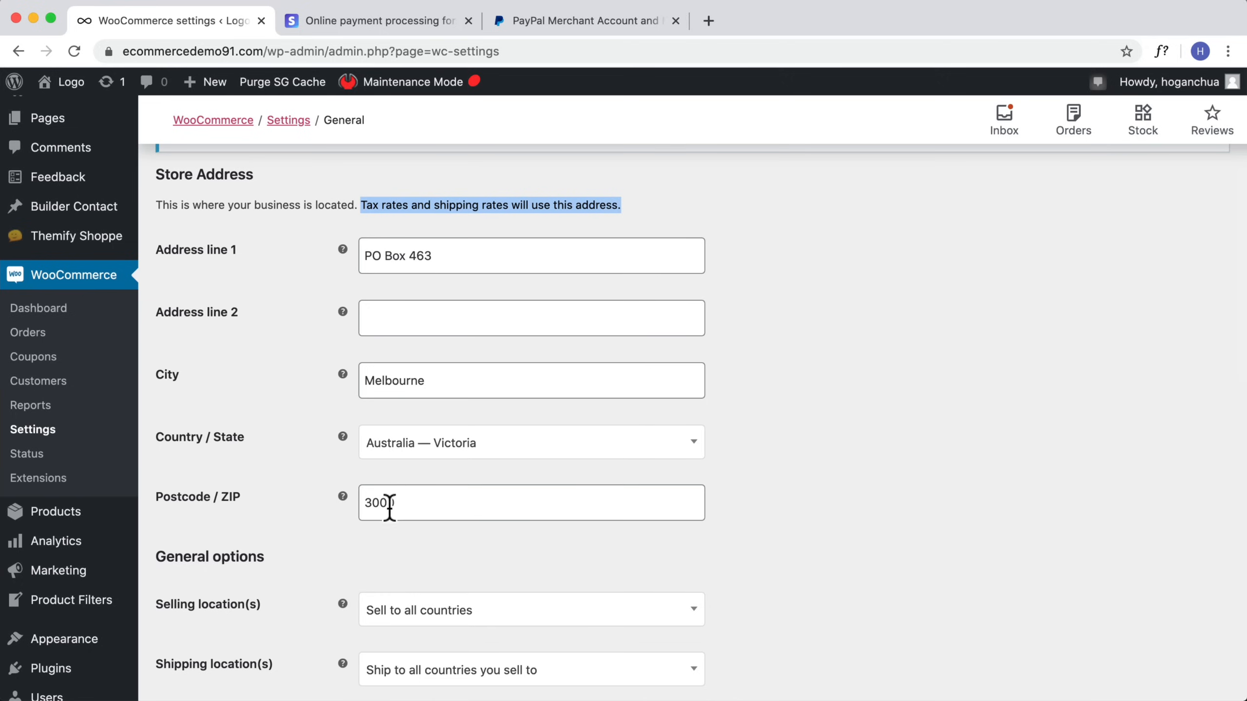
left_click_drag(398, 507, 350, 500)
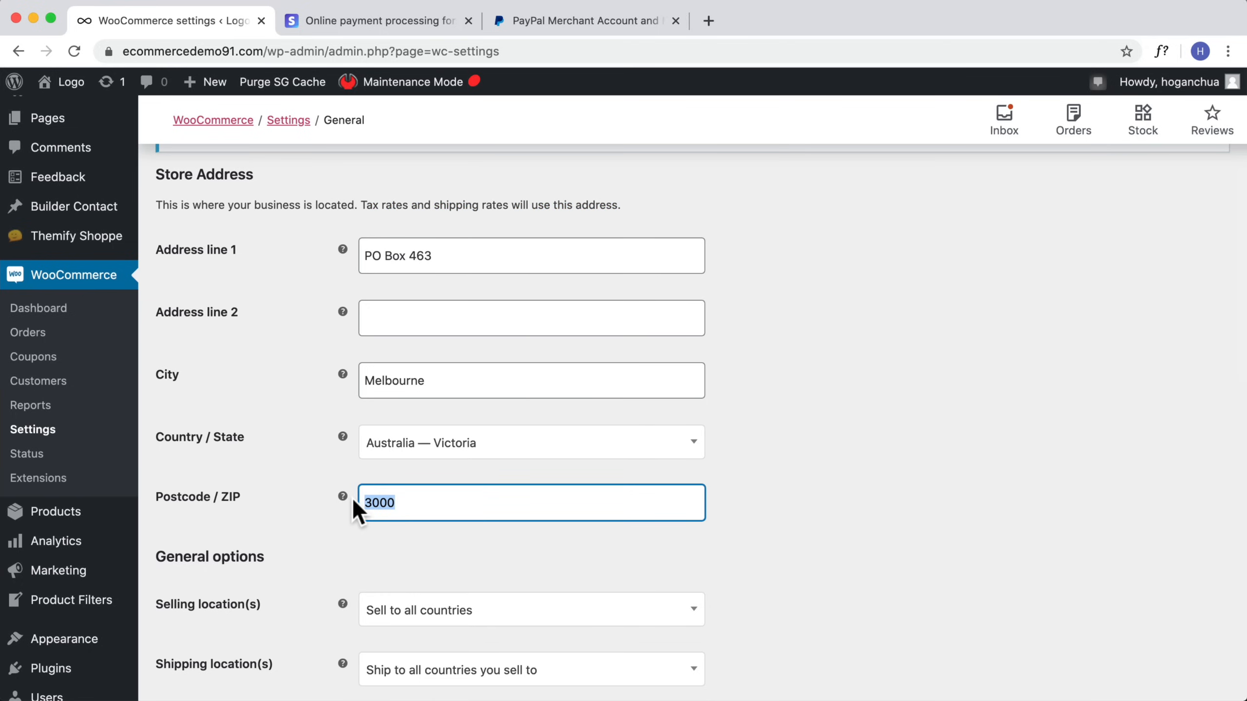
scroll(357, 495, "down", 1)
left_click(437, 219)
left_click_drag(437, 220, 358, 217)
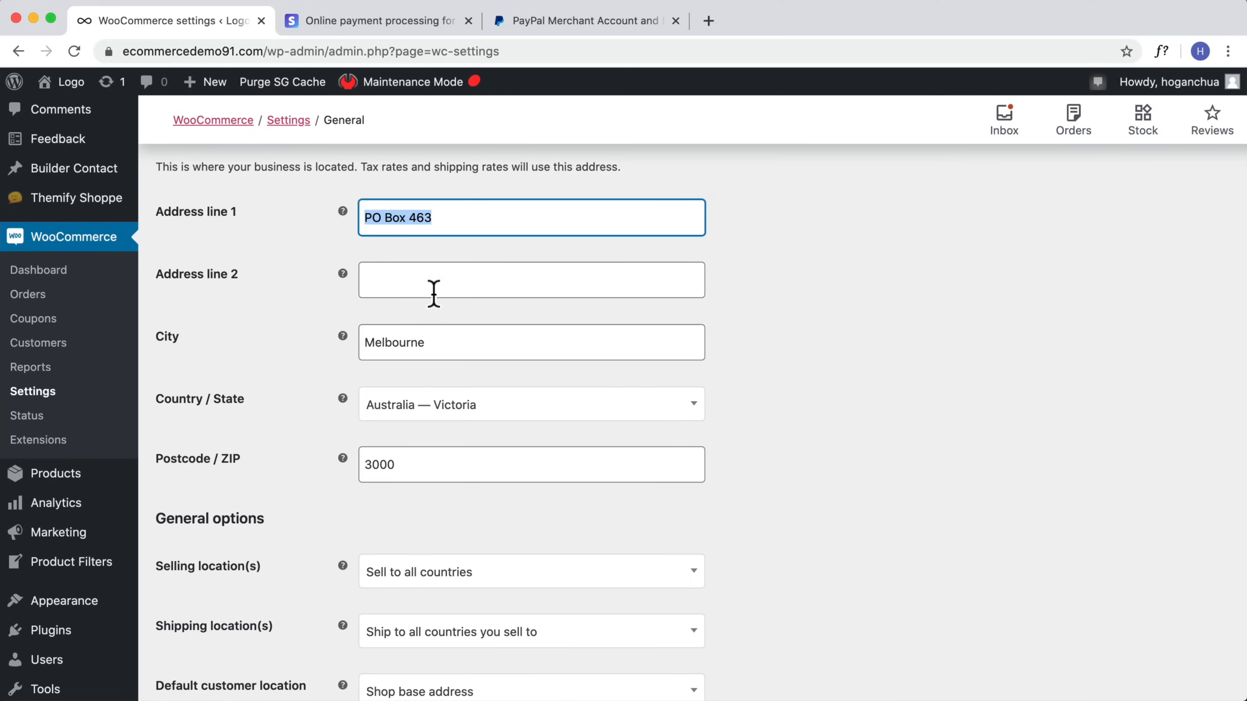
scroll(392, 381, "down", 4)
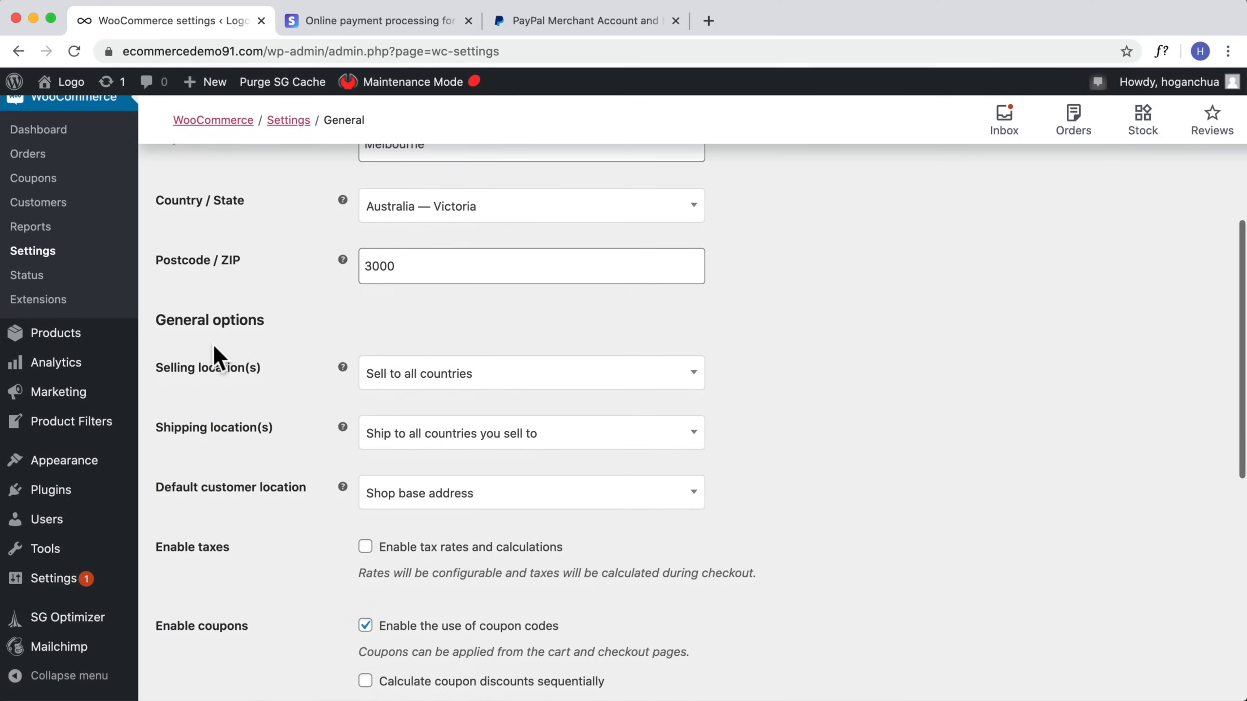
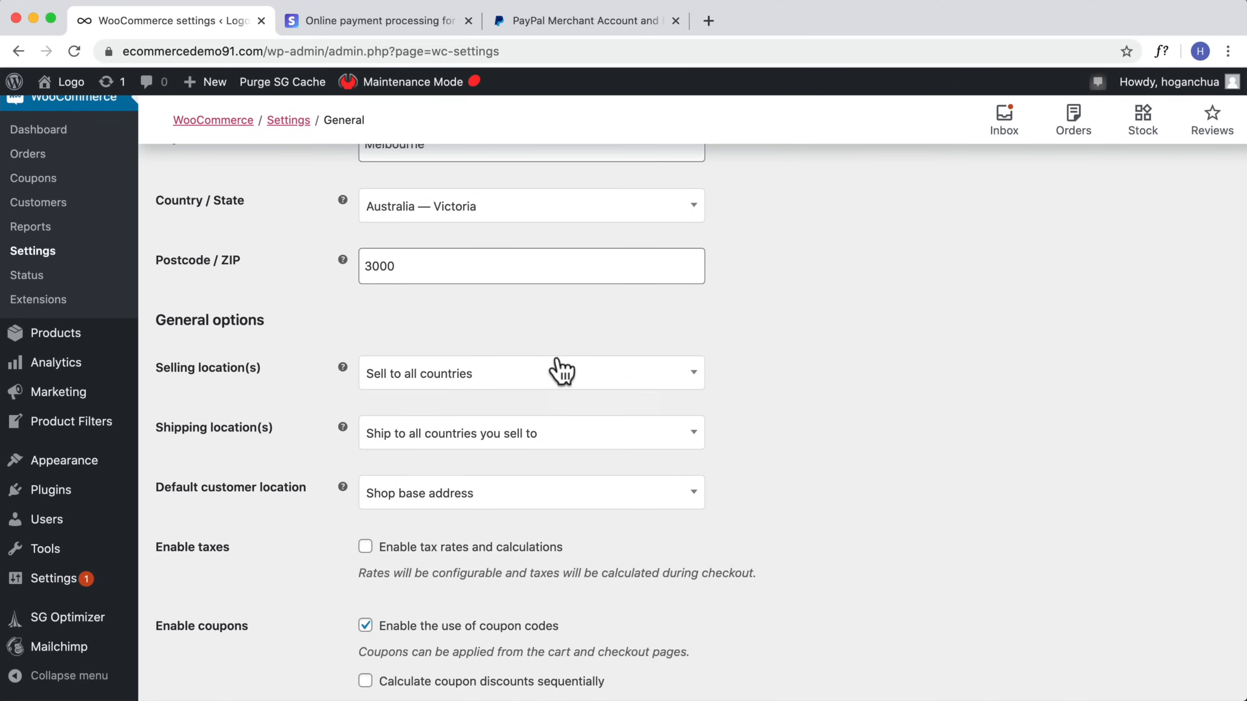
Step: Enable tax rates and calculations in the general options and save the general settings
scroll(766, 412, "down", 5)
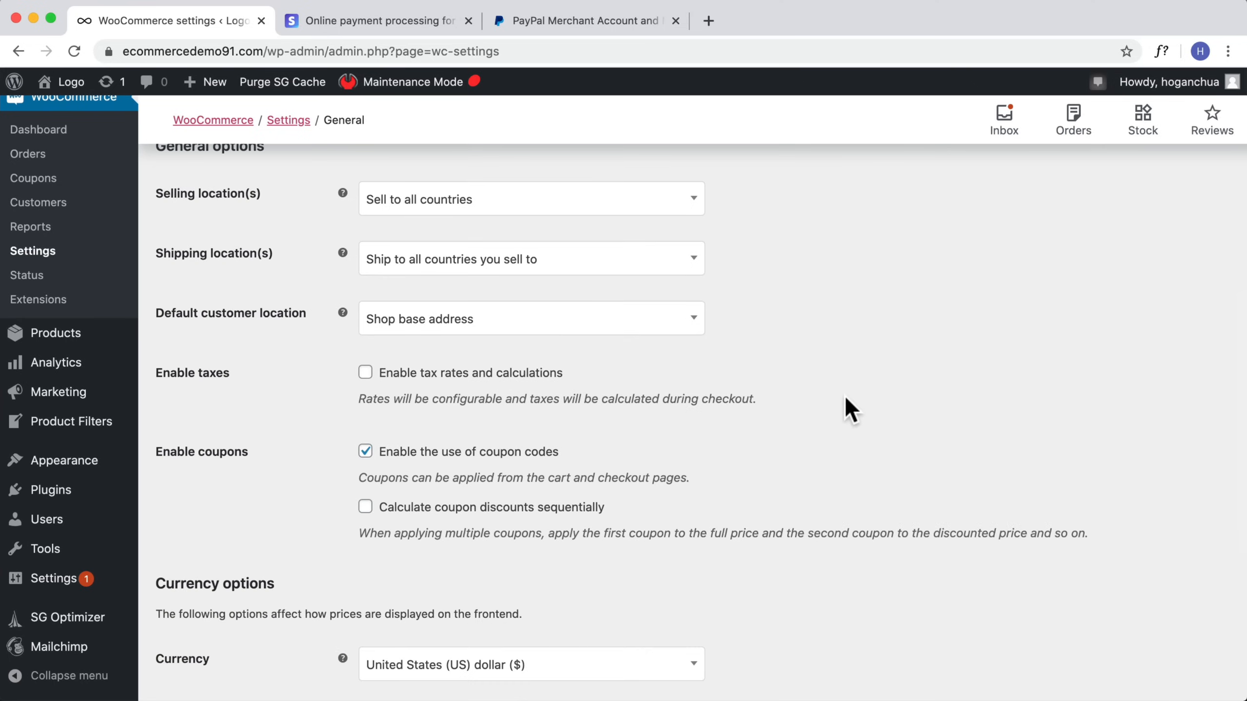
left_click(365, 372)
scroll(534, 474, "down", 5)
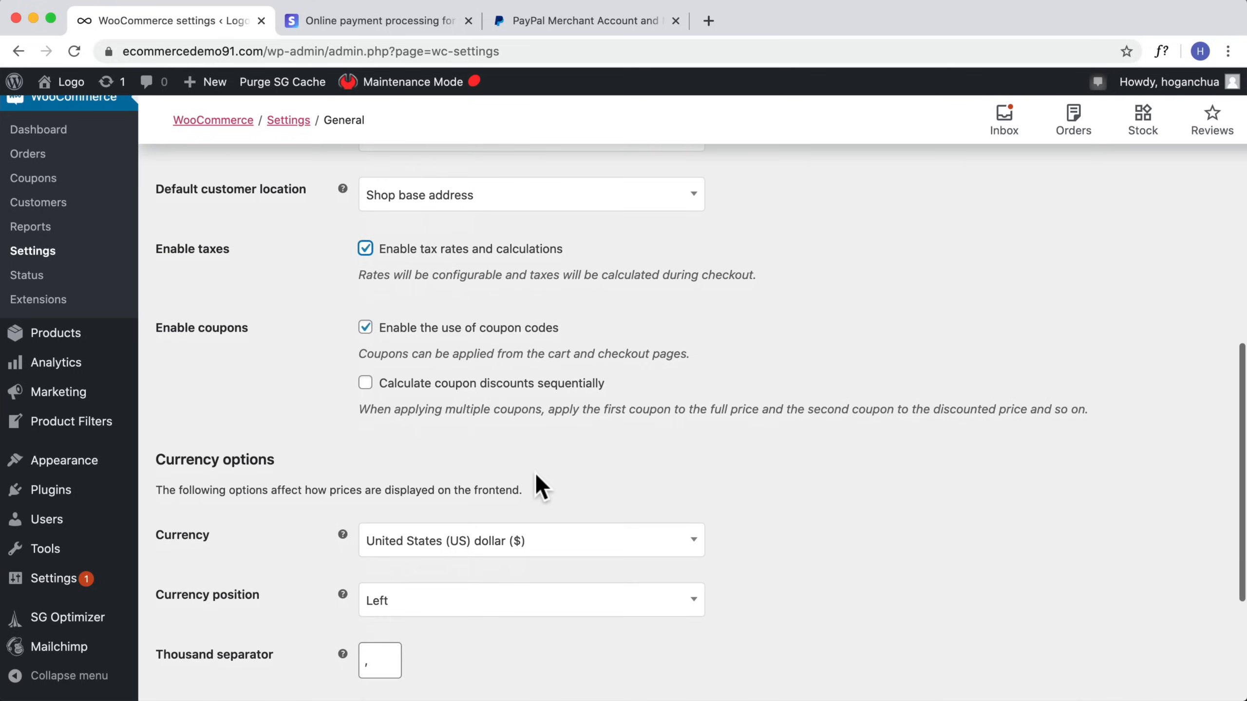
scroll(490, 431, "down", 2)
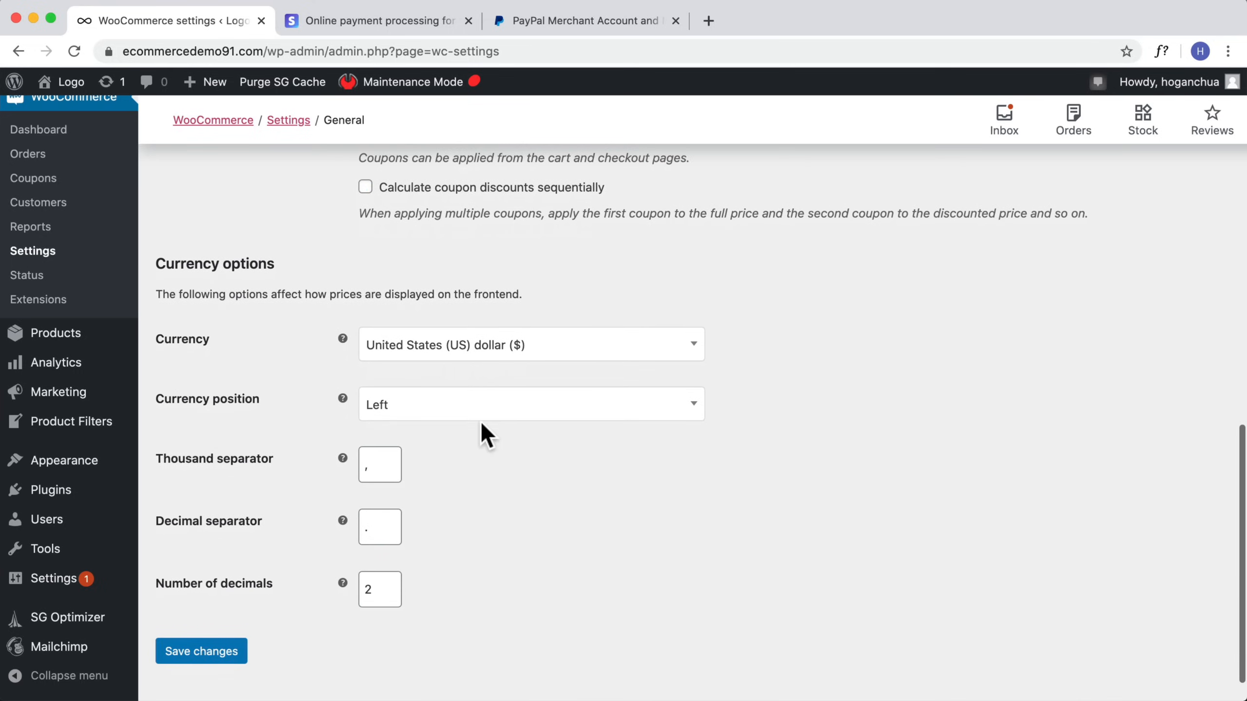
scroll(376, 485, "down", 1)
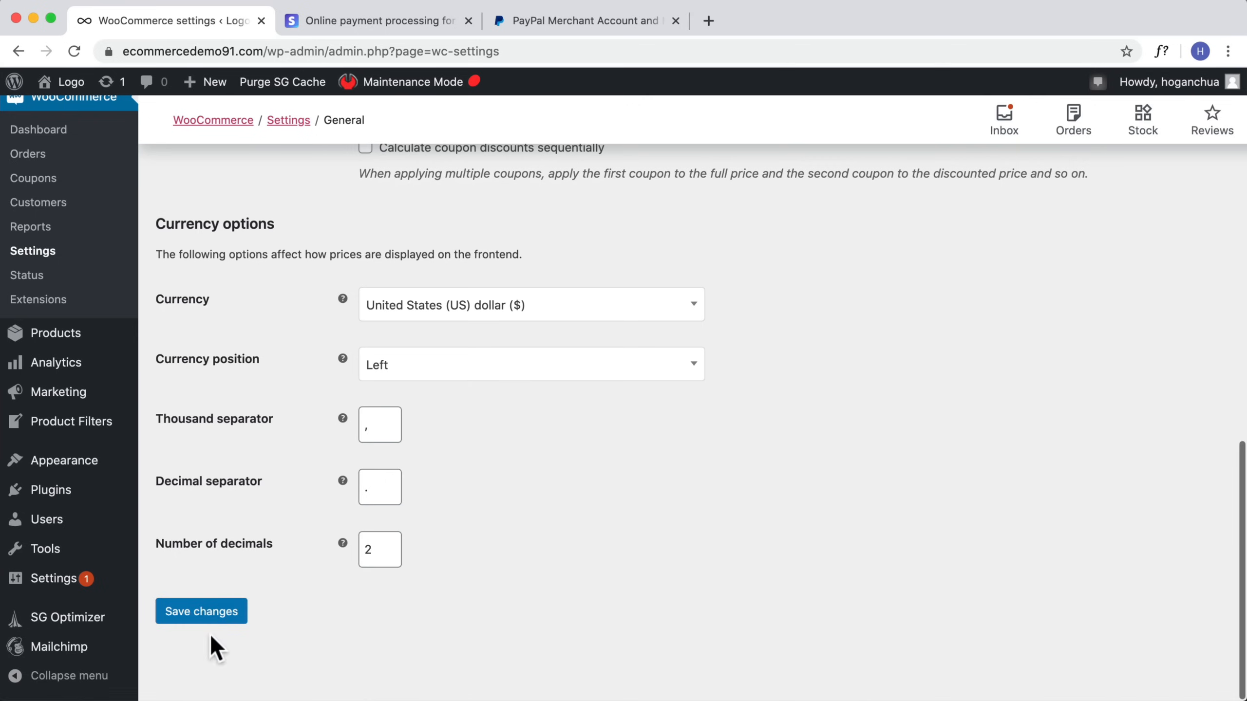
left_click(207, 615)
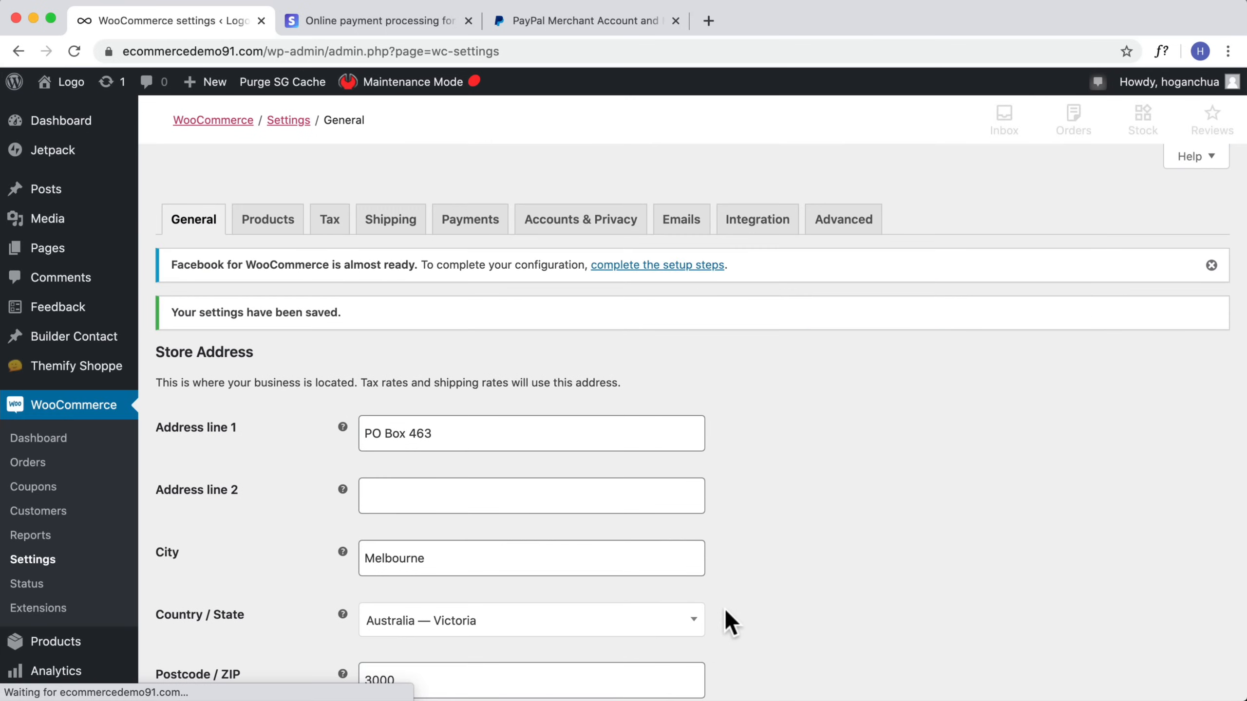
Step: Open the product inventory settings and set the low stock threshold to 20
left_click(260, 222)
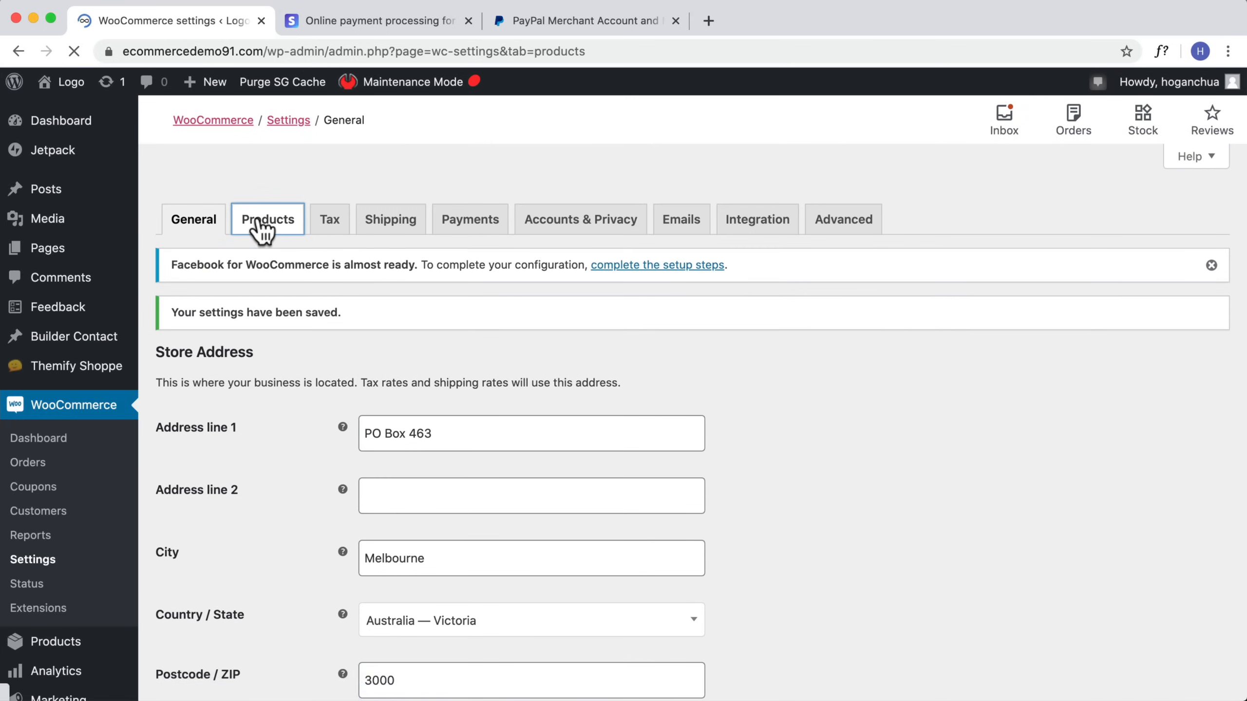
scroll(807, 489, "down", 8)
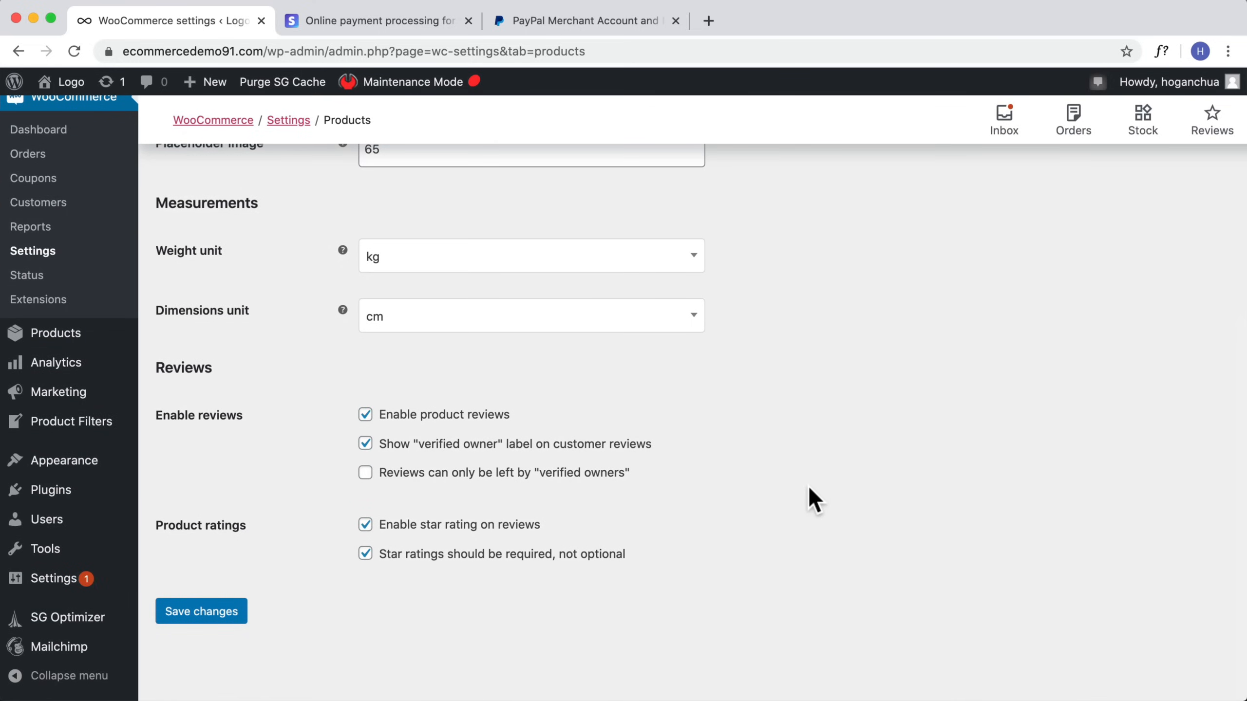
scroll(807, 488, "up", 1)
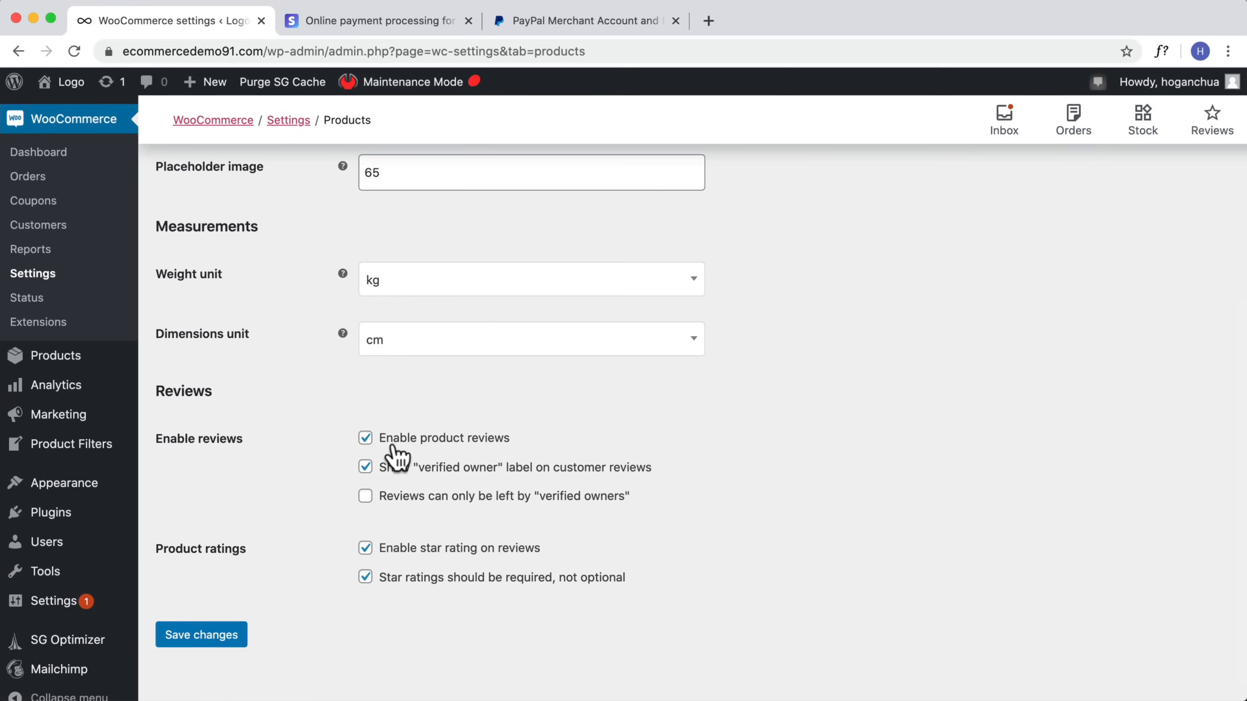
scroll(395, 447, "up", 2)
scroll(237, 381, "up", 7)
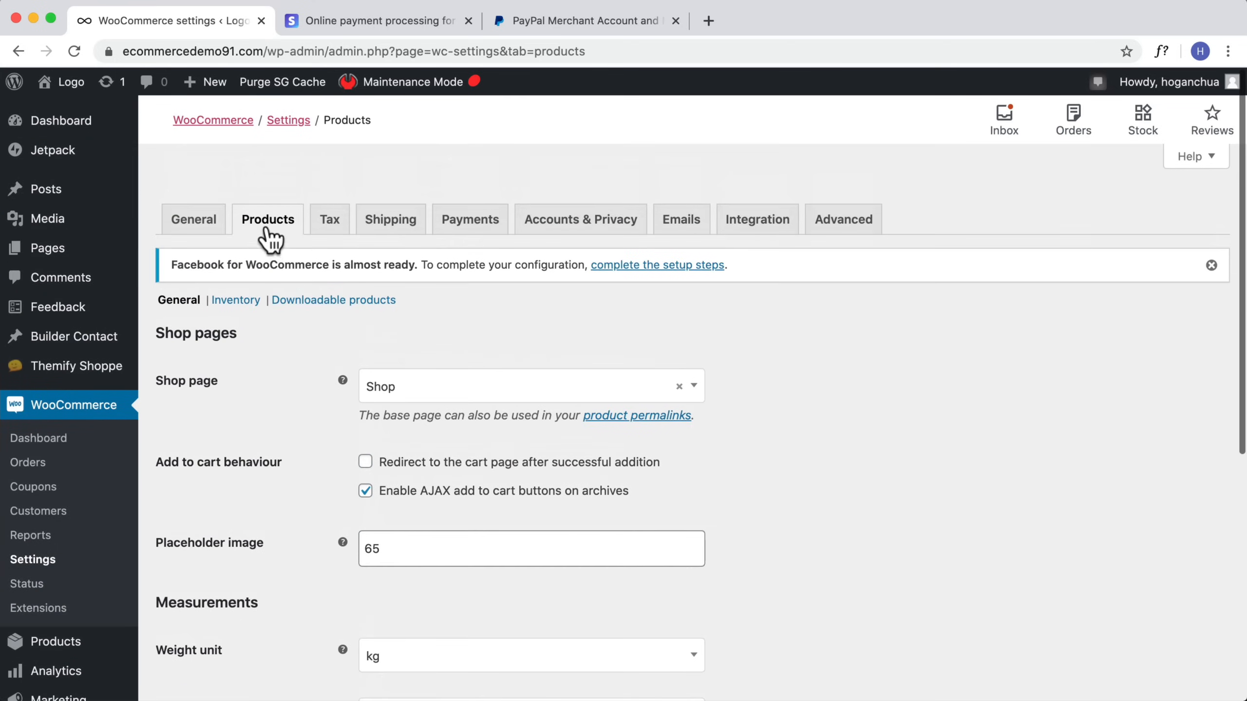
left_click(234, 301)
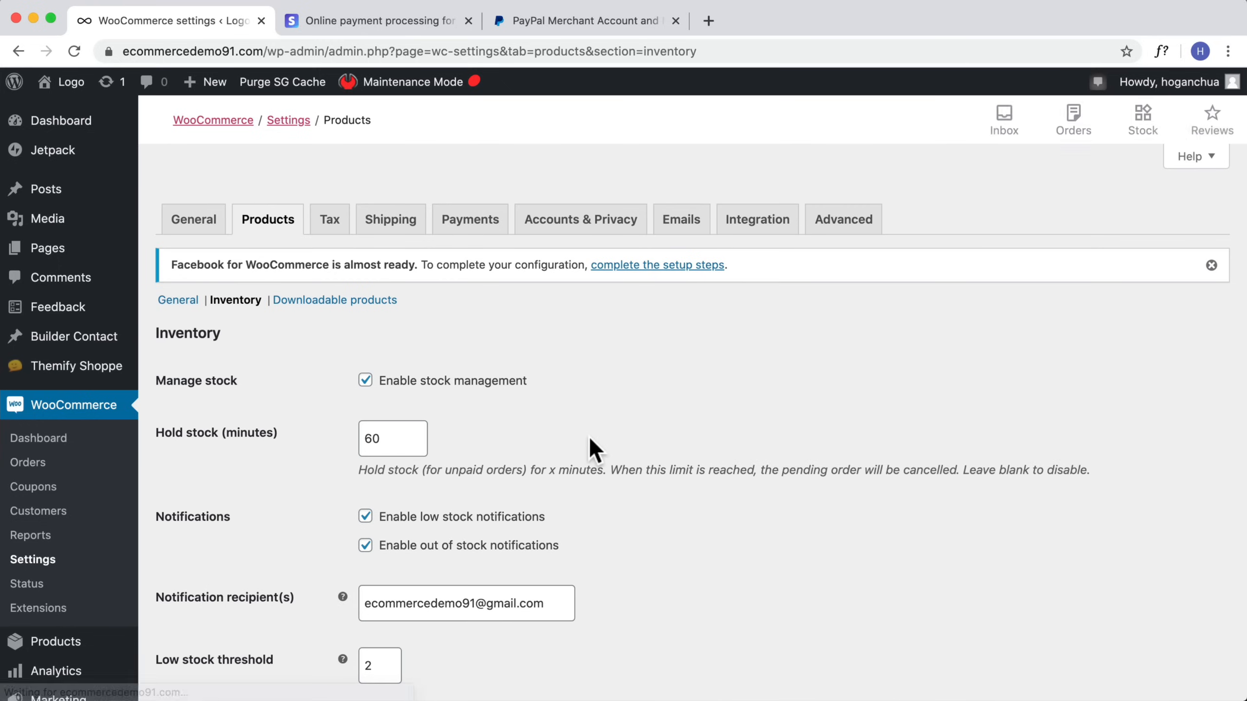
scroll(317, 513, "down", 3)
left_click_drag(554, 459, 362, 460)
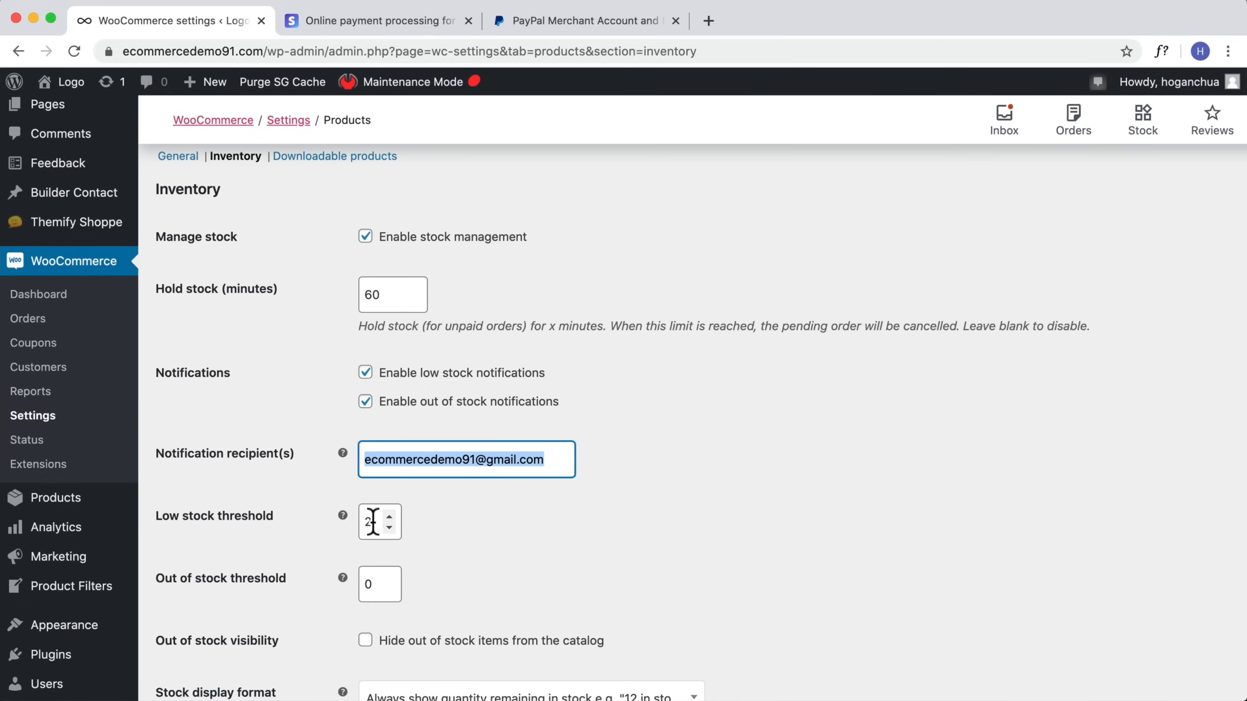
key("Tab")
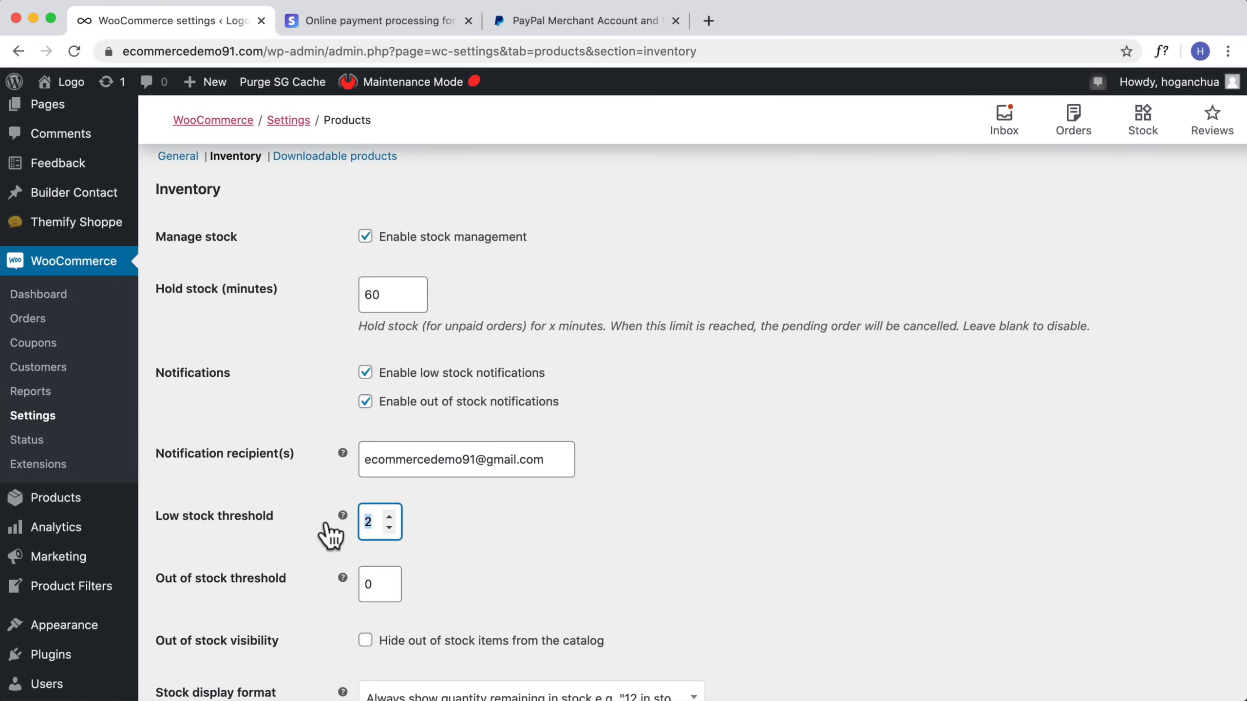
type("20")
Step: Set the stock display format to only show quantity remaining when low, and save the inventory settings
scroll(607, 512, "down", 2)
scroll(608, 511, "down", 5)
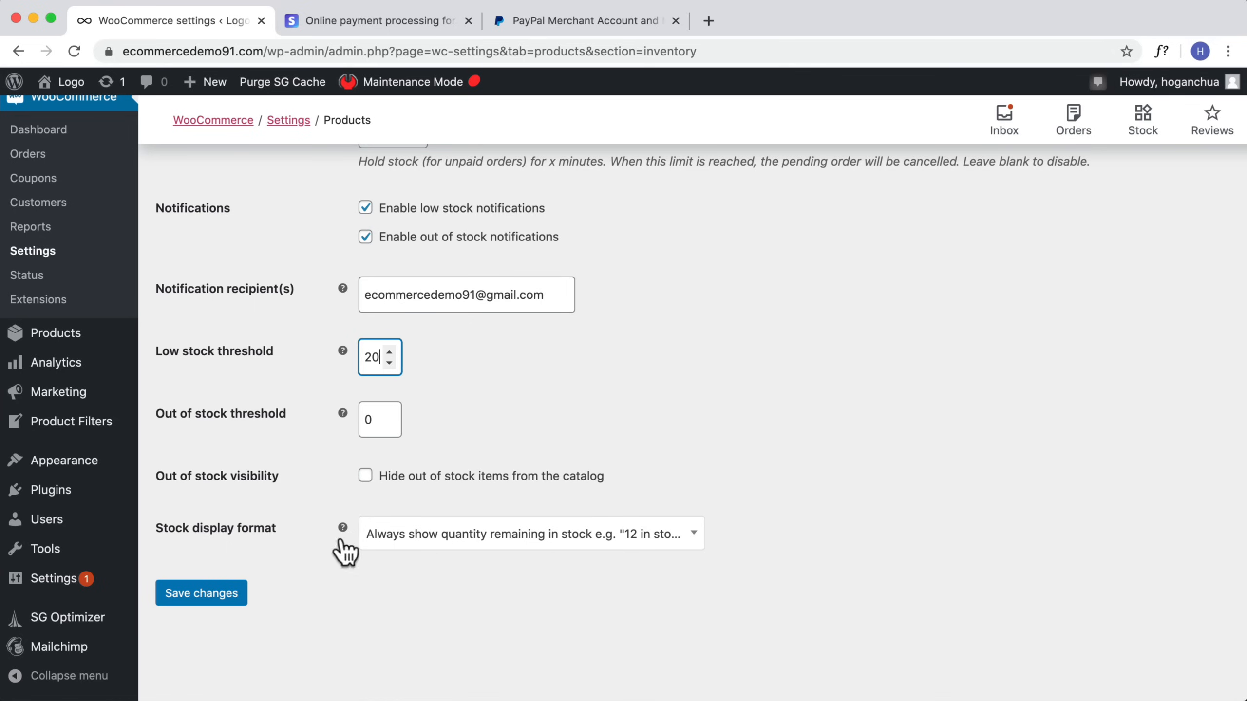
left_click(460, 544)
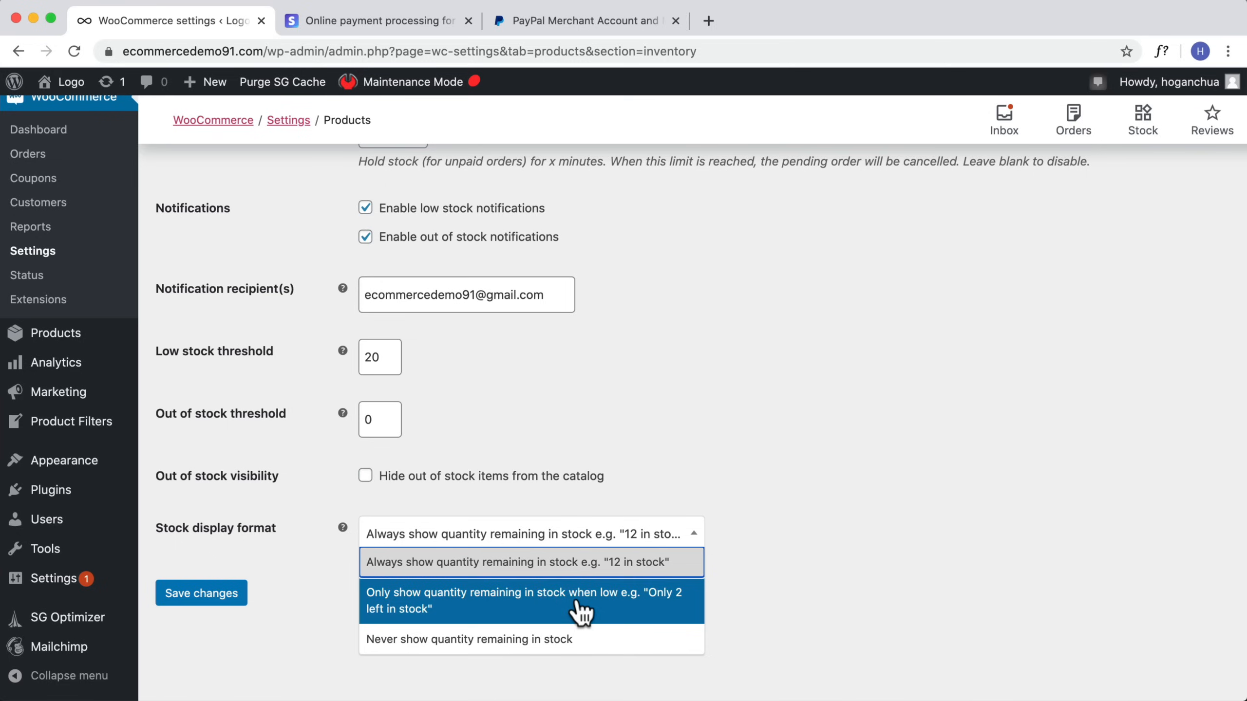
left_click(530, 608)
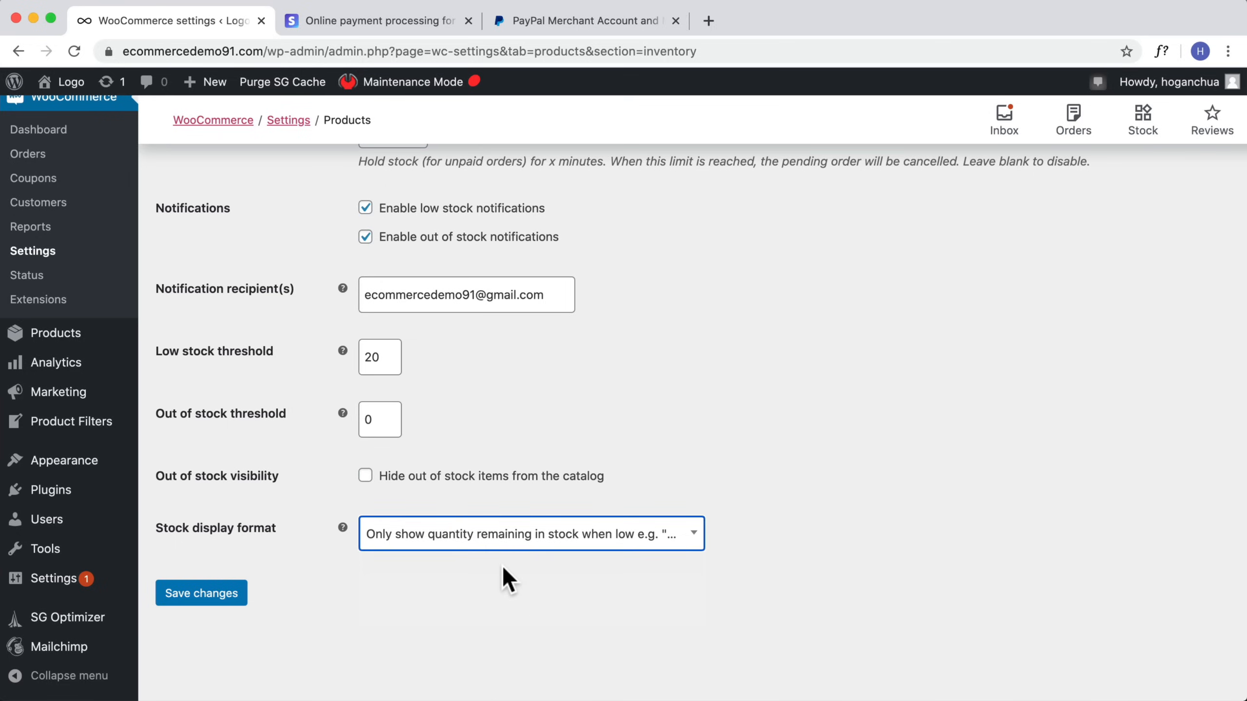
left_click(194, 602)
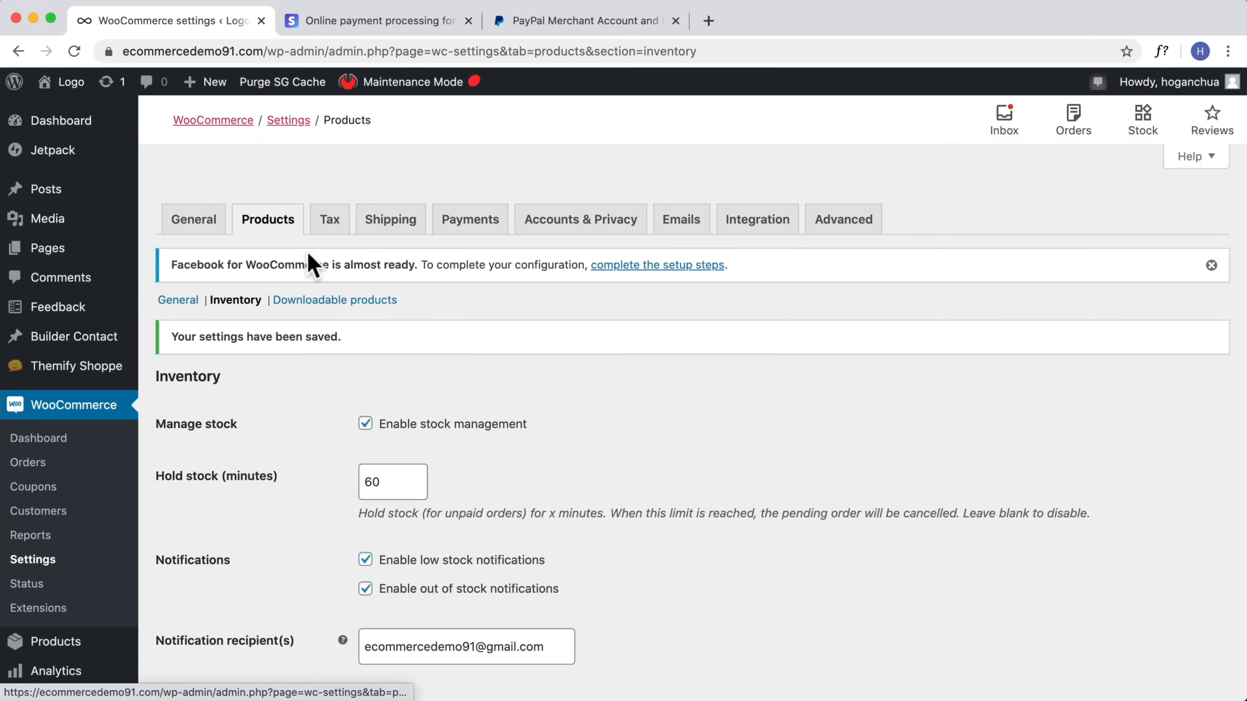
Step: Open the Tax settings and set Automated taxes to Enable automated taxes
left_click(327, 221)
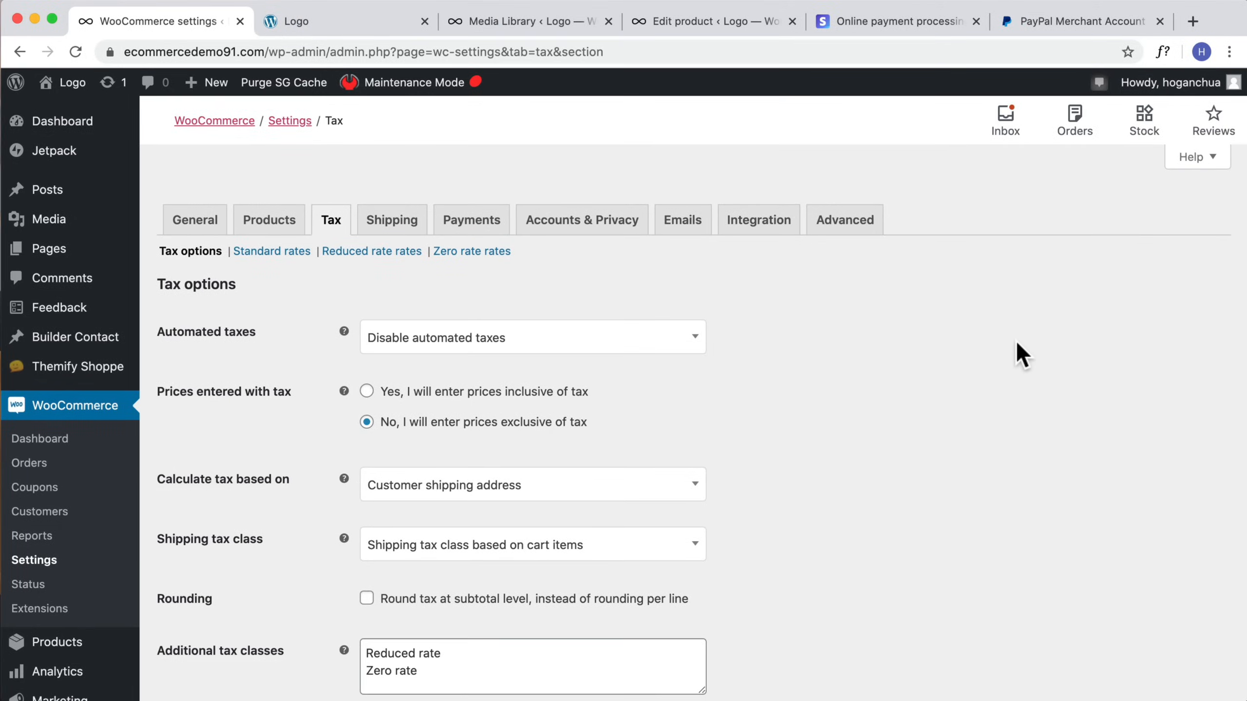
scroll(1015, 339, "down", 3)
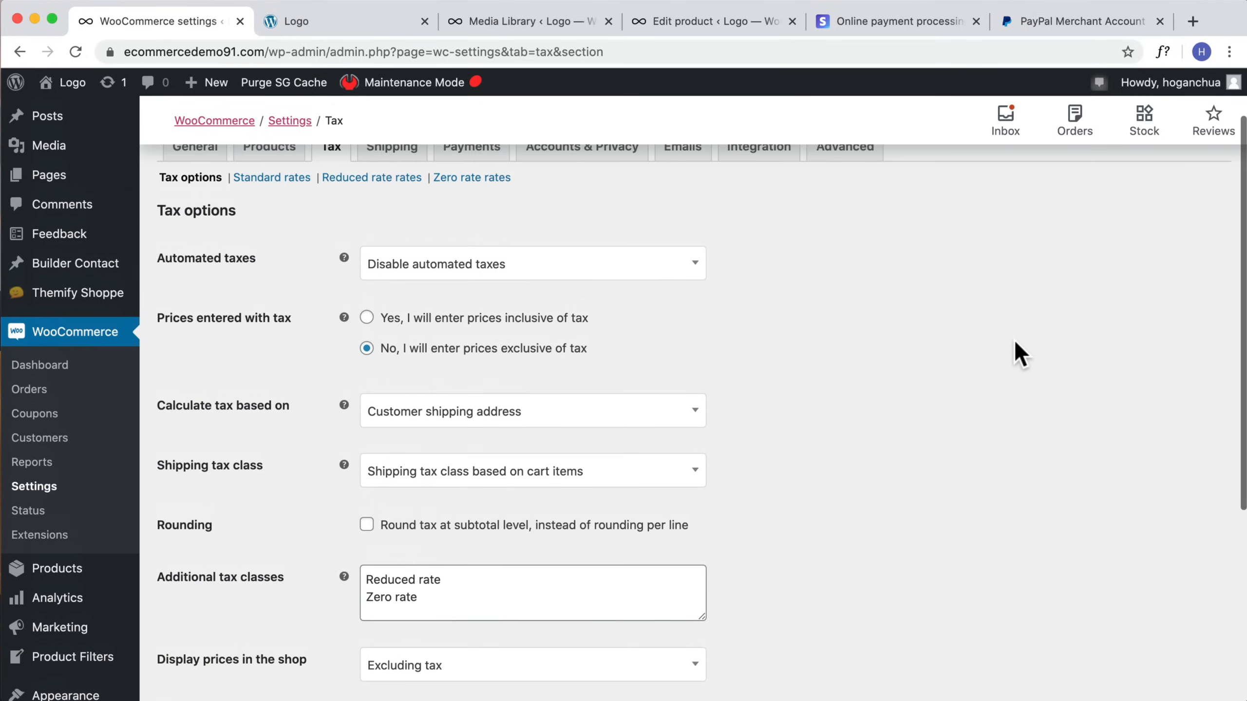
left_click(501, 271)
left_click(479, 320)
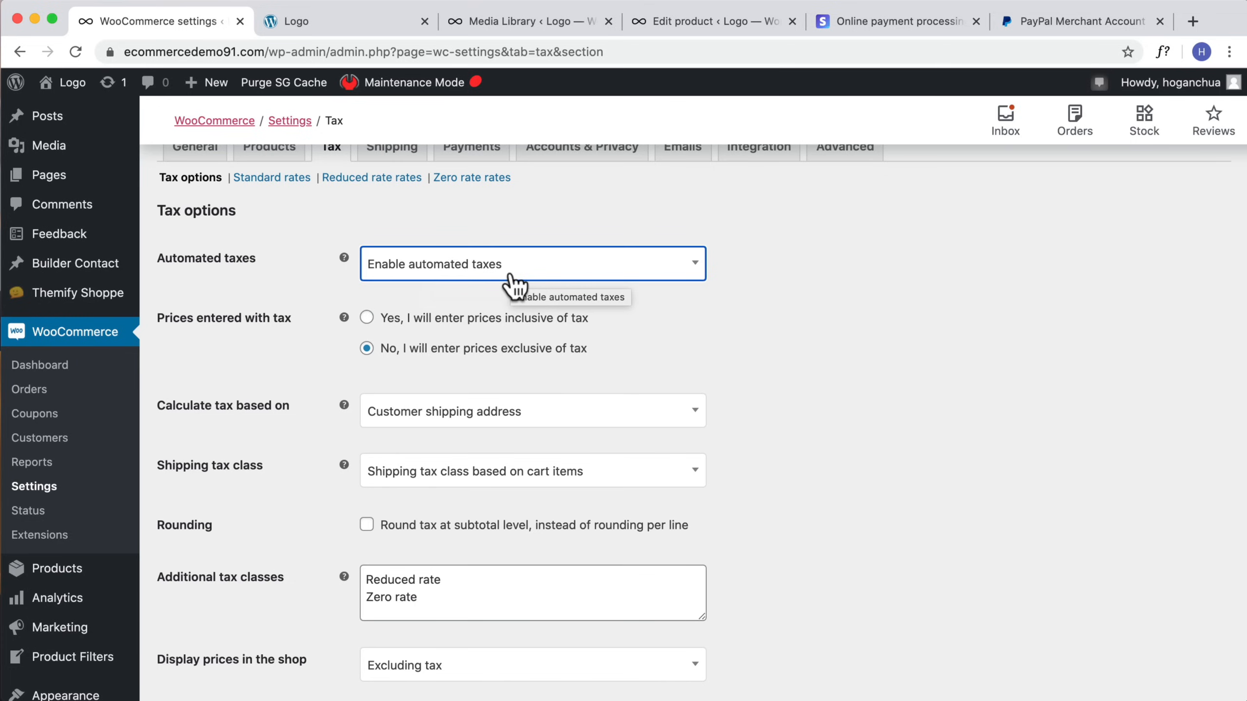
scroll(453, 273, "up", 1)
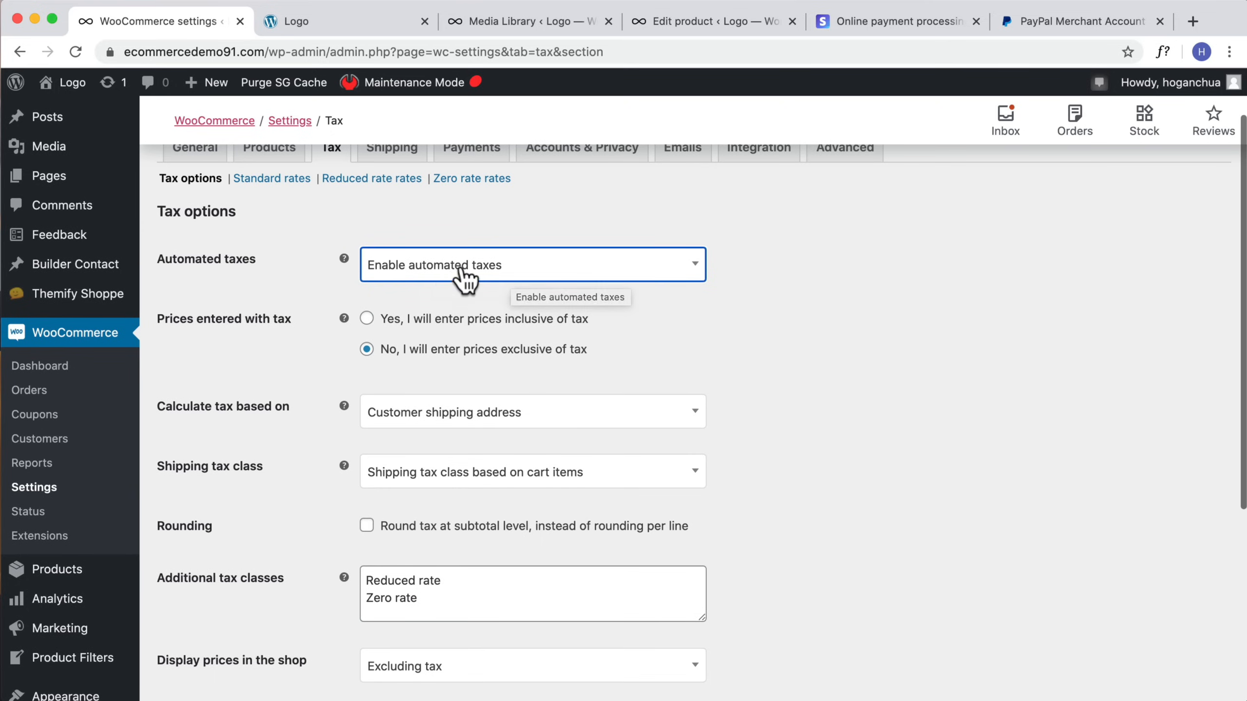
scroll(391, 274, "up", 1)
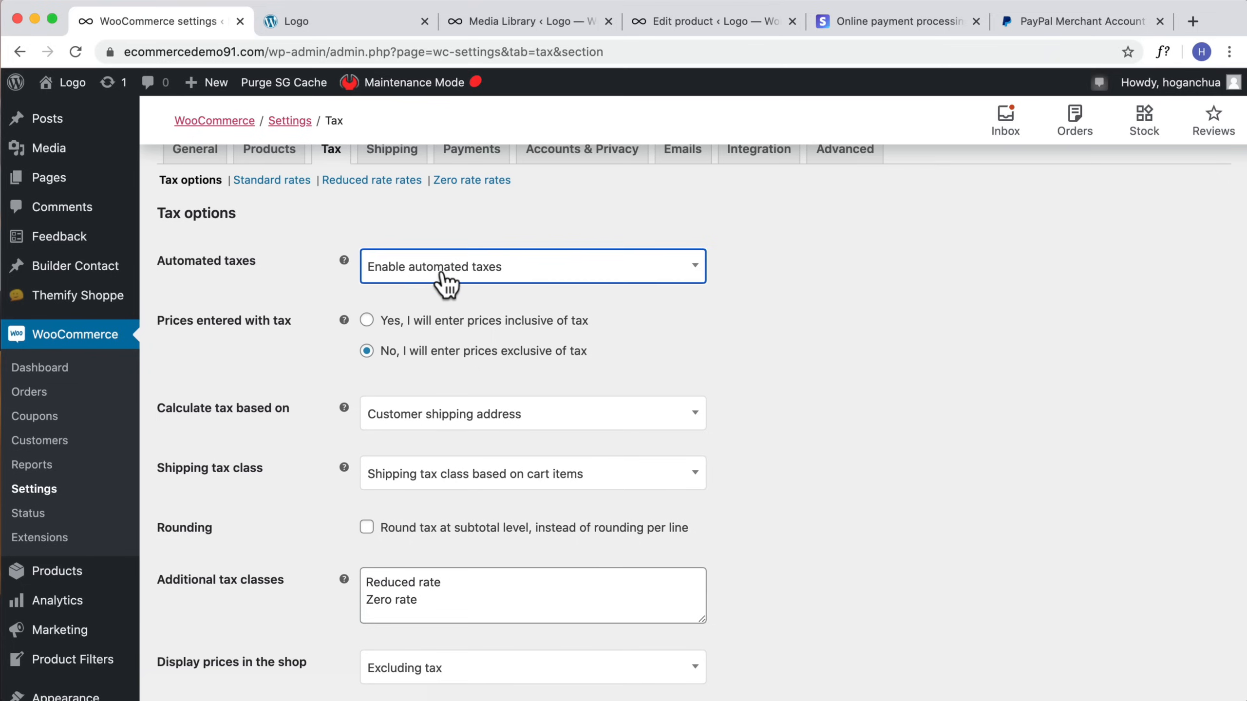
scroll(449, 278, "up", 1)
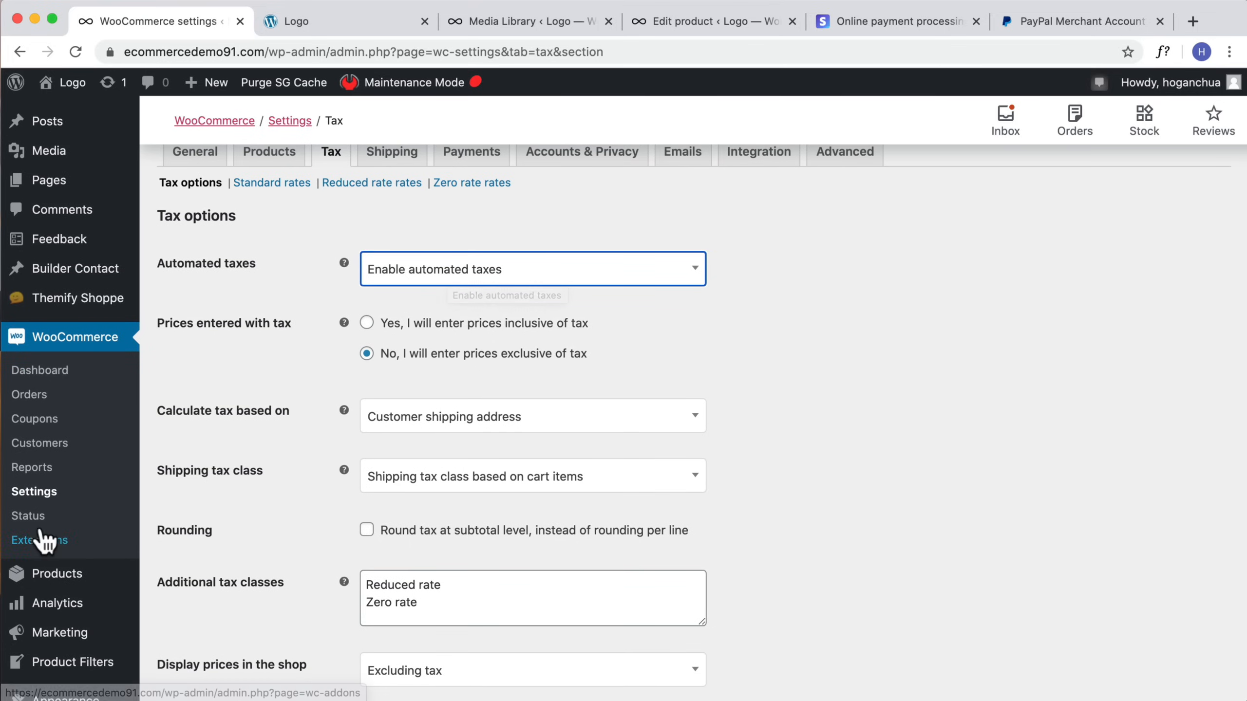
Step: Open the installed plugins list in a new tab and check for the Jetpack by WordPress.com plugin
scroll(20, 545, "down", 2)
mouse_move(59, 569)
scroll(59, 569, "down", 2)
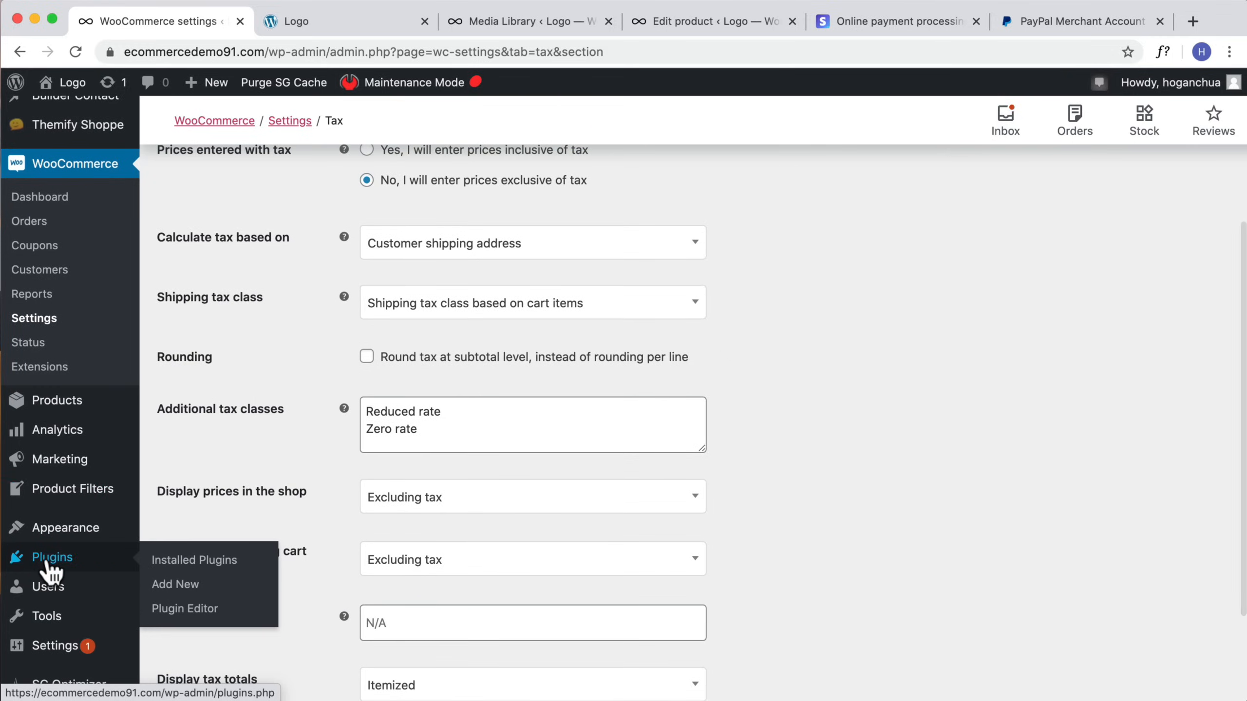
right_click(55, 570)
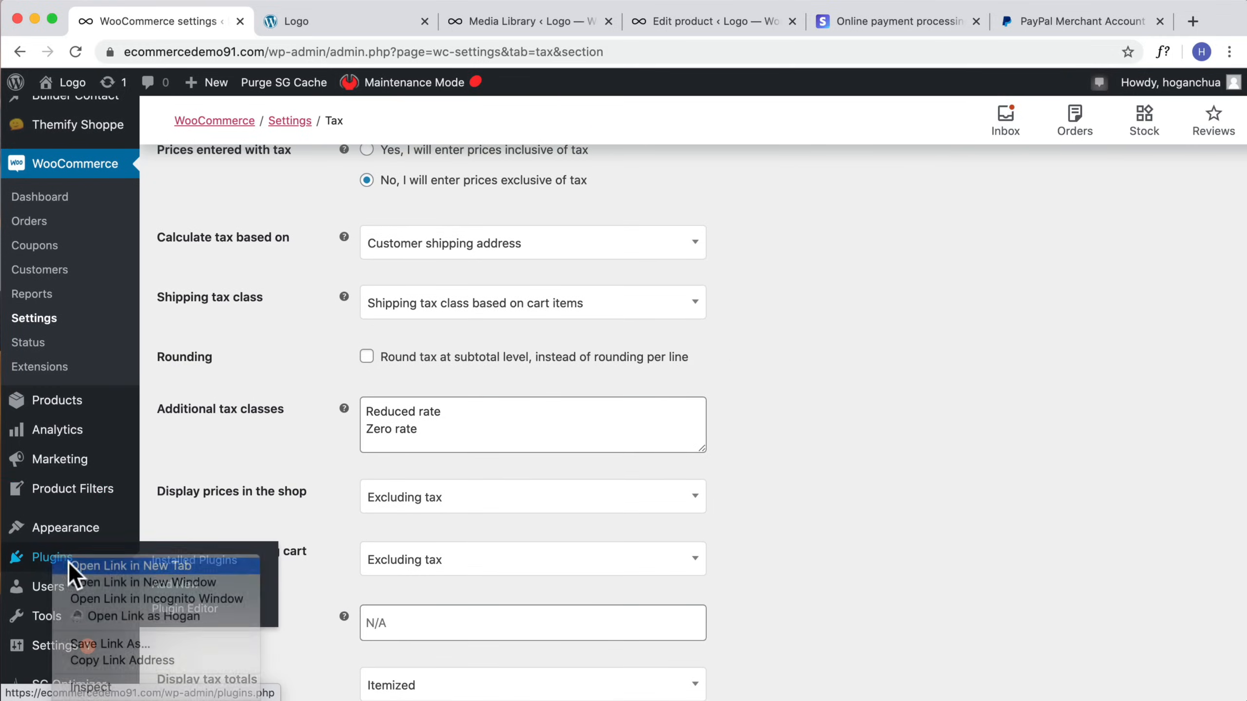
left_click(73, 569)
left_click(331, 27)
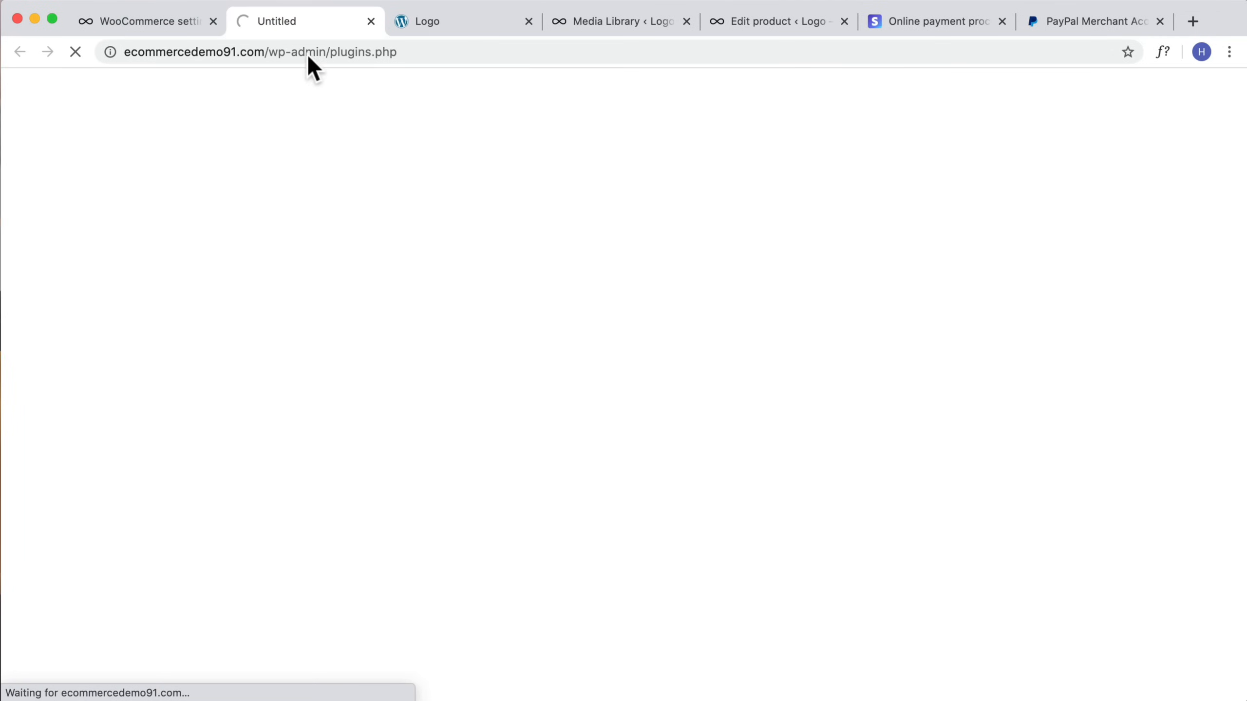
scroll(475, 292, "down", 3)
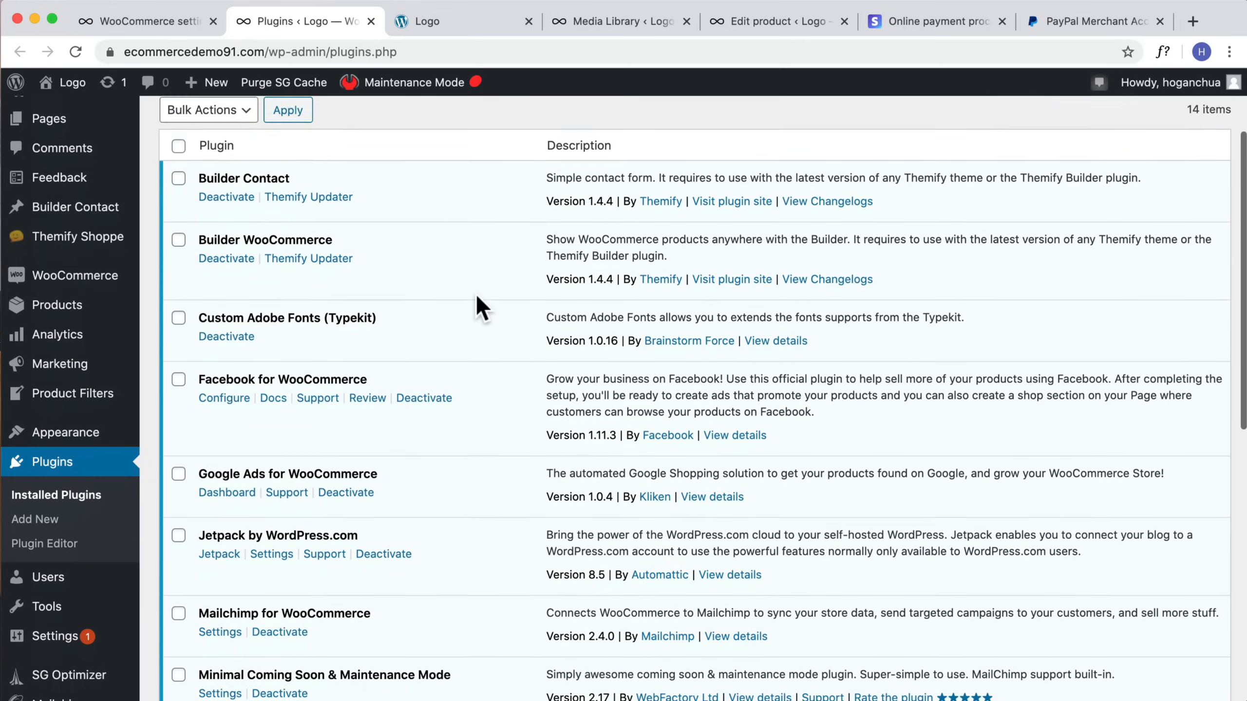
scroll(475, 294, "down", 5)
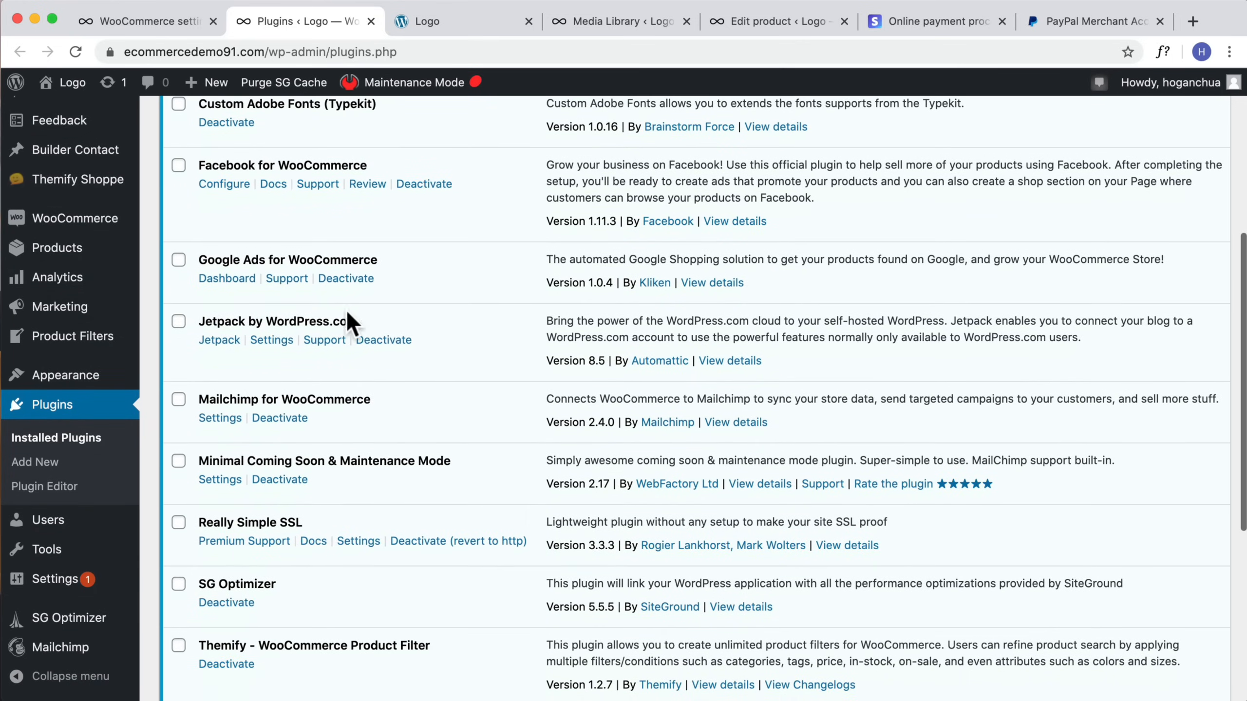
left_click_drag(350, 320, 197, 322)
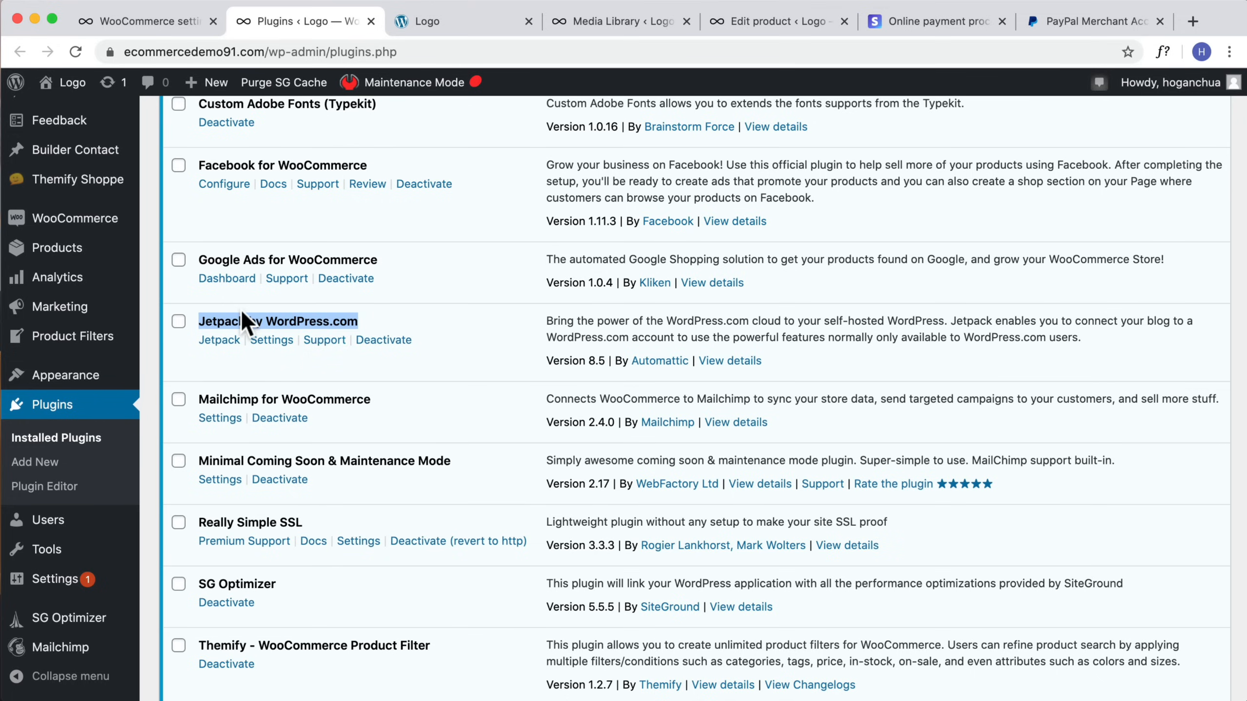
left_click(157, 23)
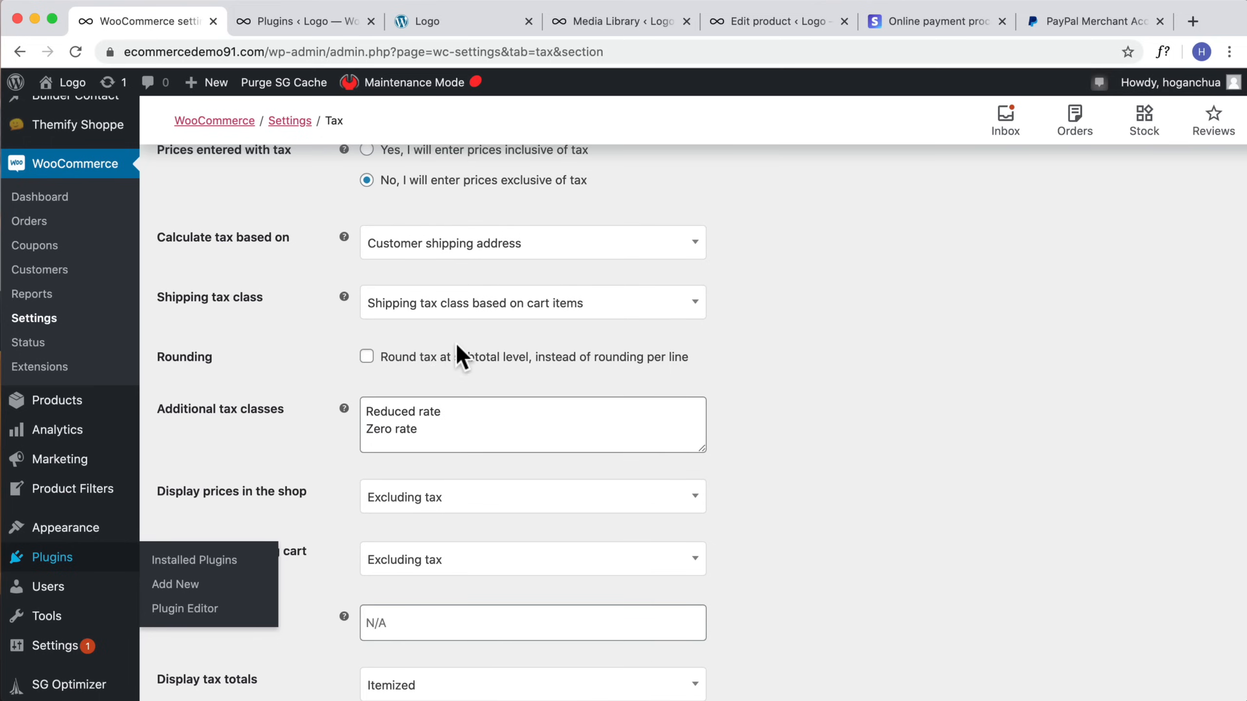
Step: Save the tax options
scroll(458, 346, "up", 5)
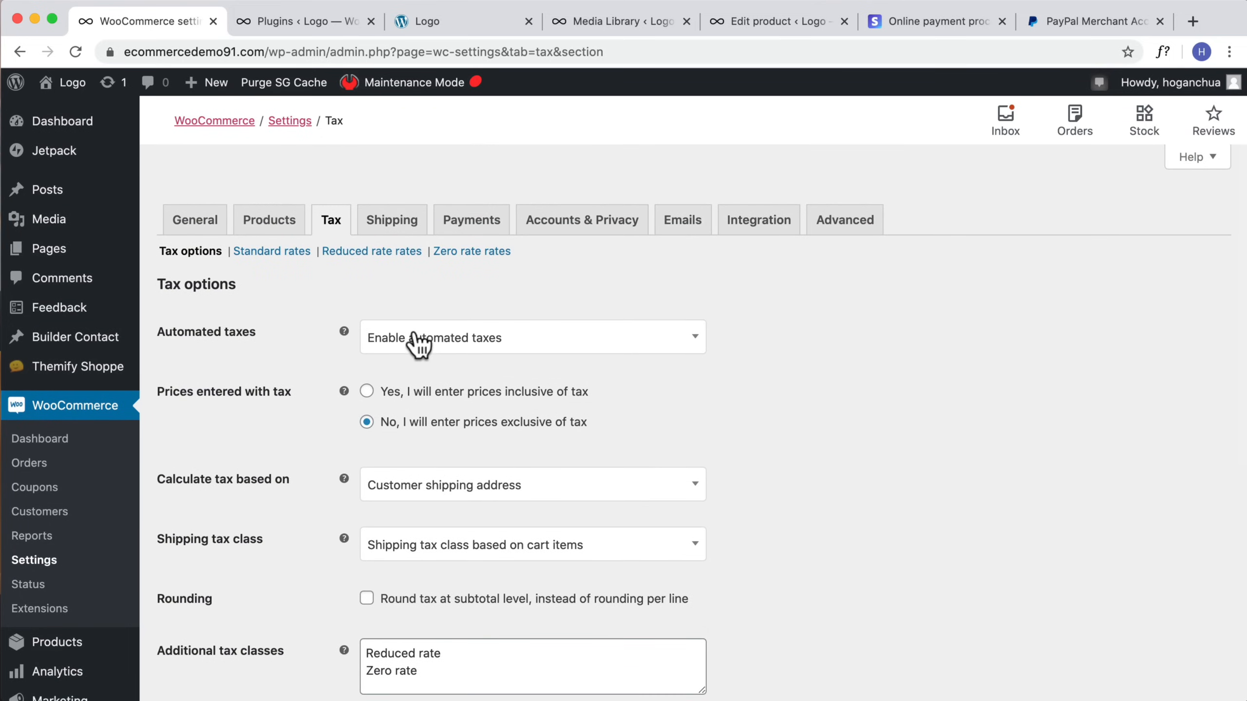
scroll(804, 410, "down", 4)
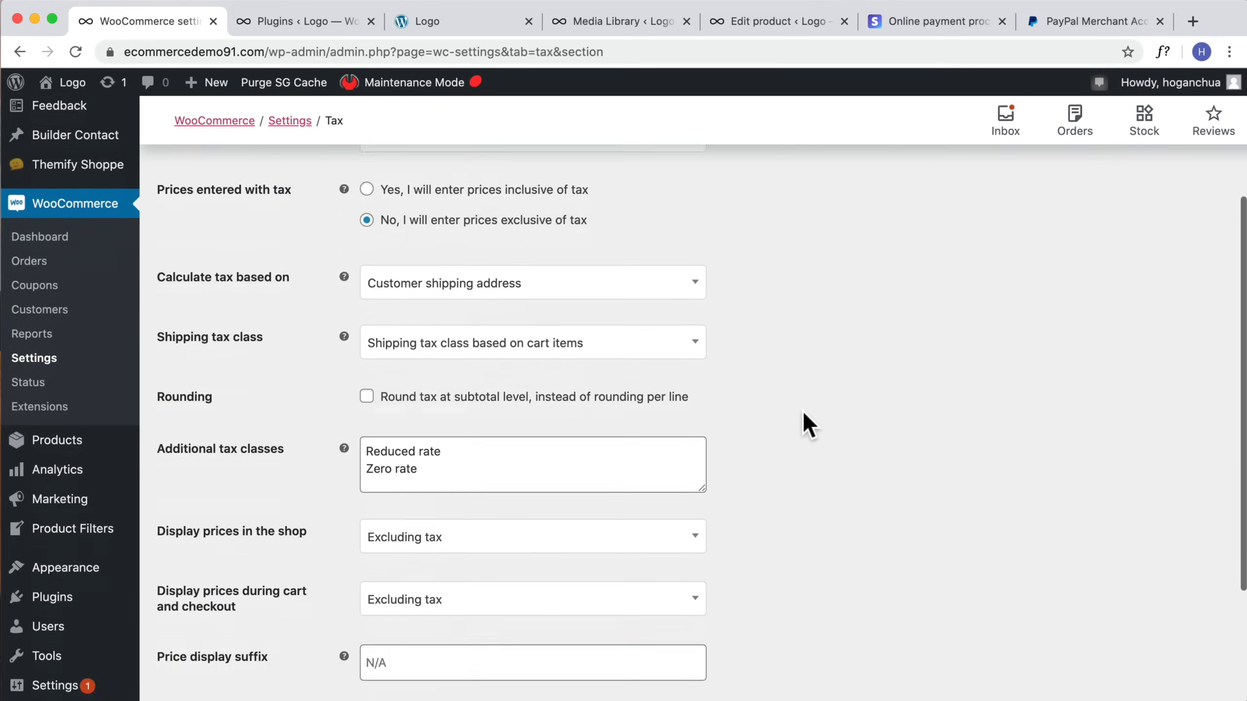
scroll(800, 415, "down", 3)
left_click(224, 625)
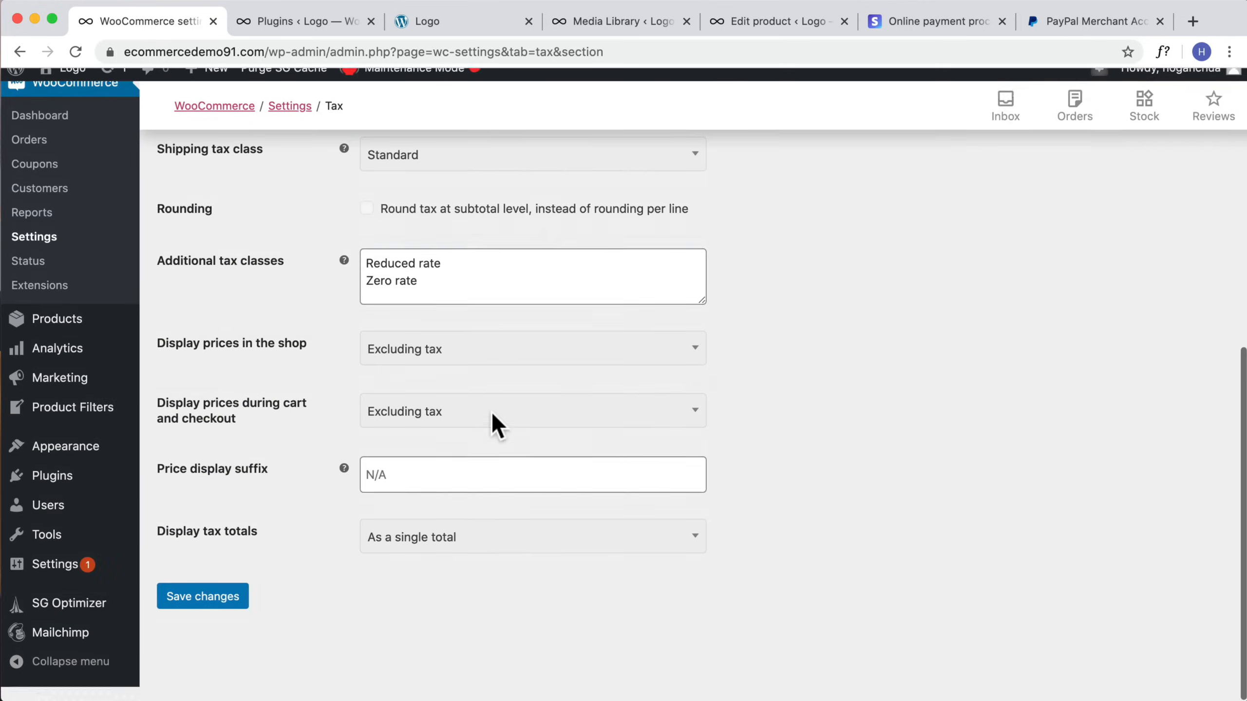
Step: View the Reduced rate and Zero rate tax rate tables
scroll(546, 370, "up", 10)
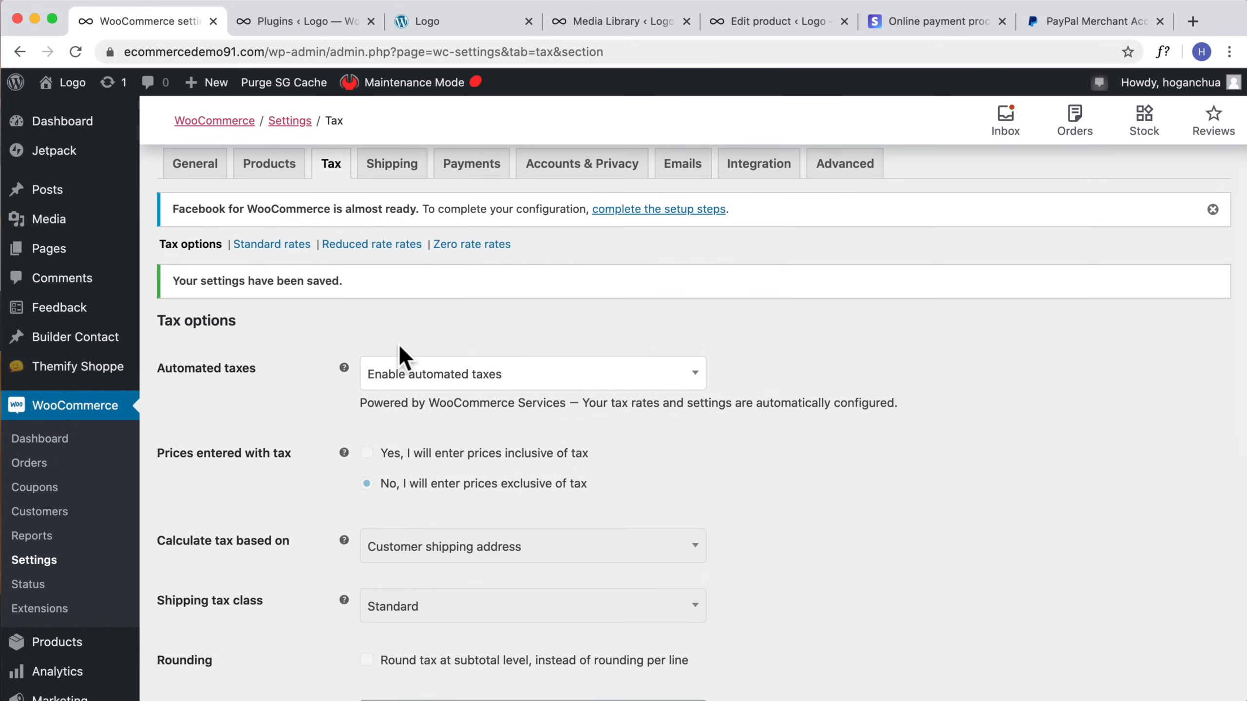
left_click(357, 246)
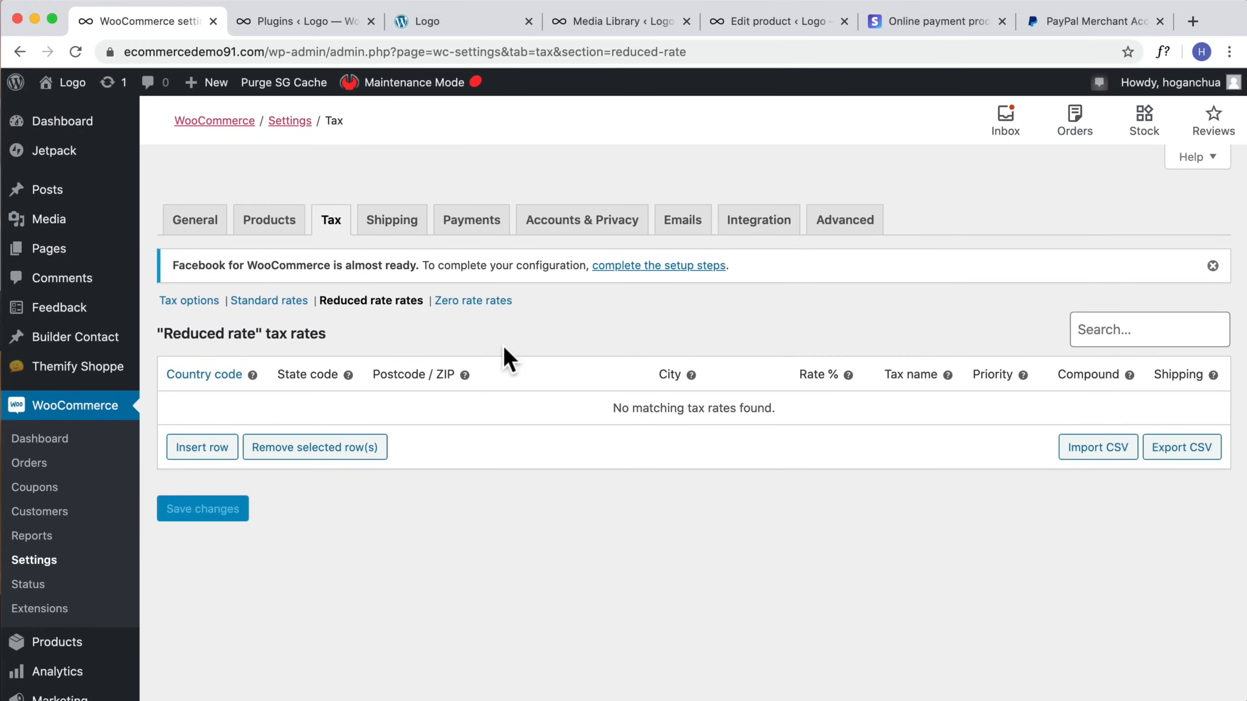
left_click(466, 302)
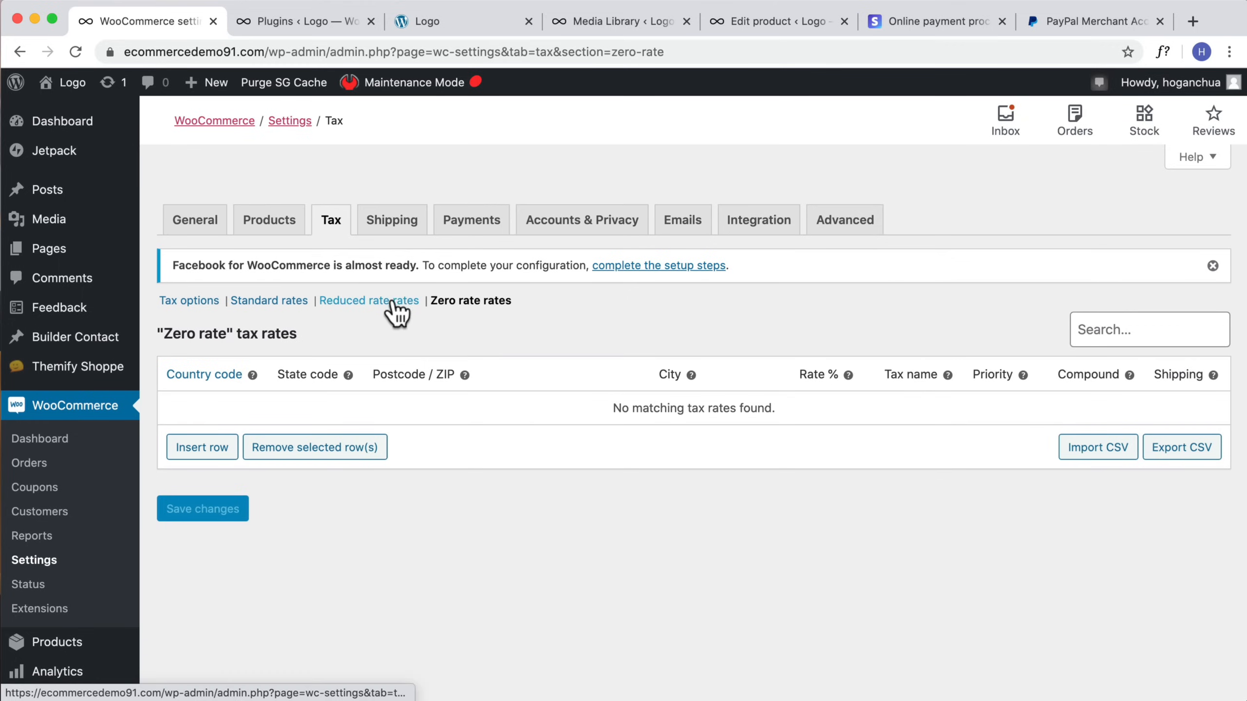
Step: Insert a zero-rate tax row for country AU with a 2% rate named GST Reduced, and save the changes
left_click(216, 447)
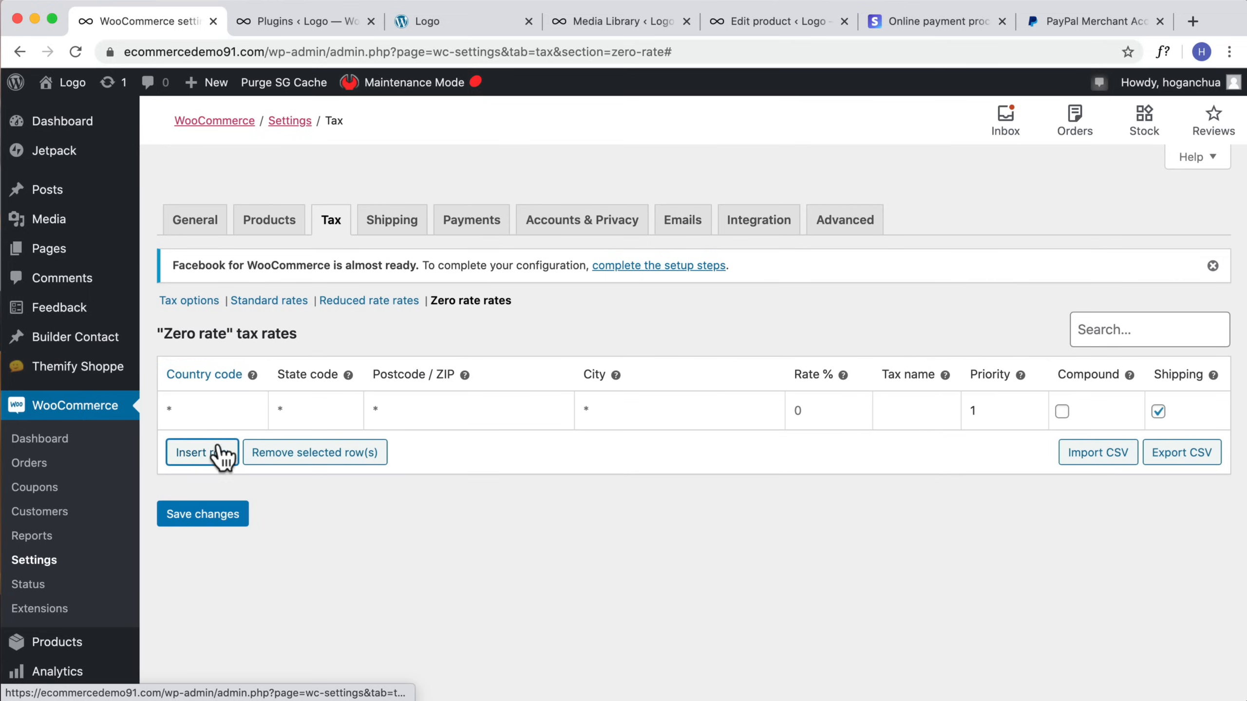
left_click(211, 411)
type("AU")
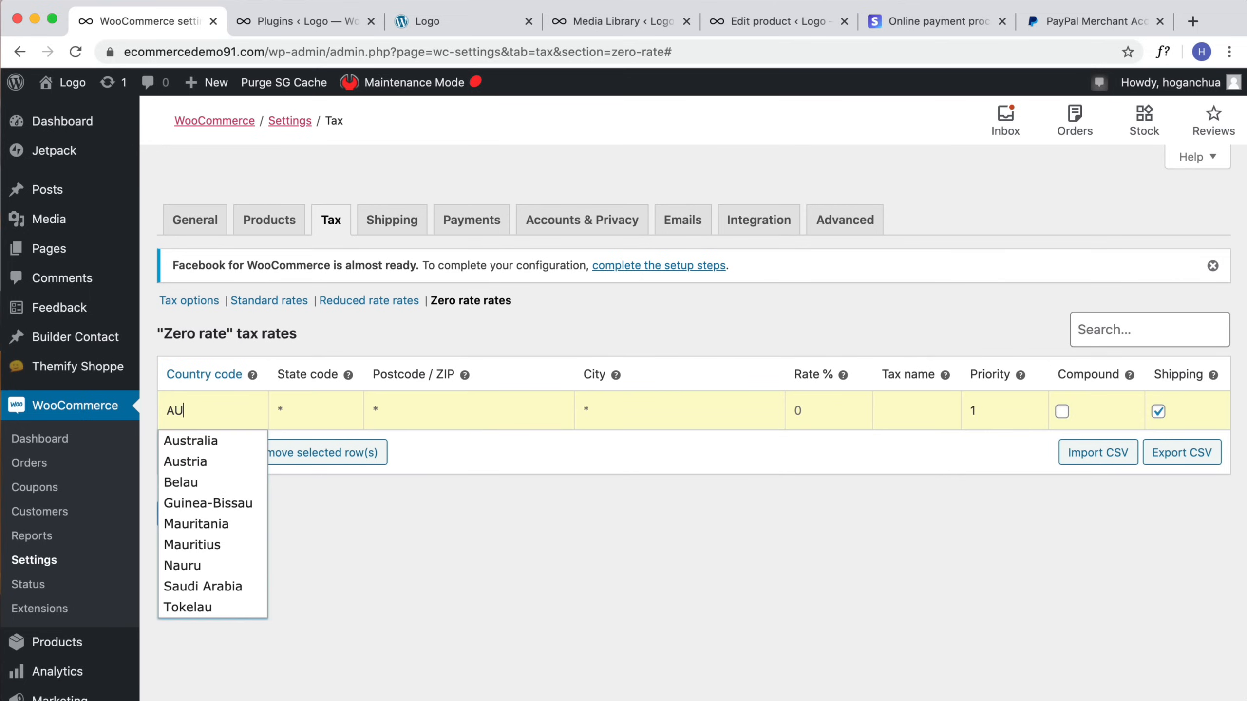
left_click(205, 441)
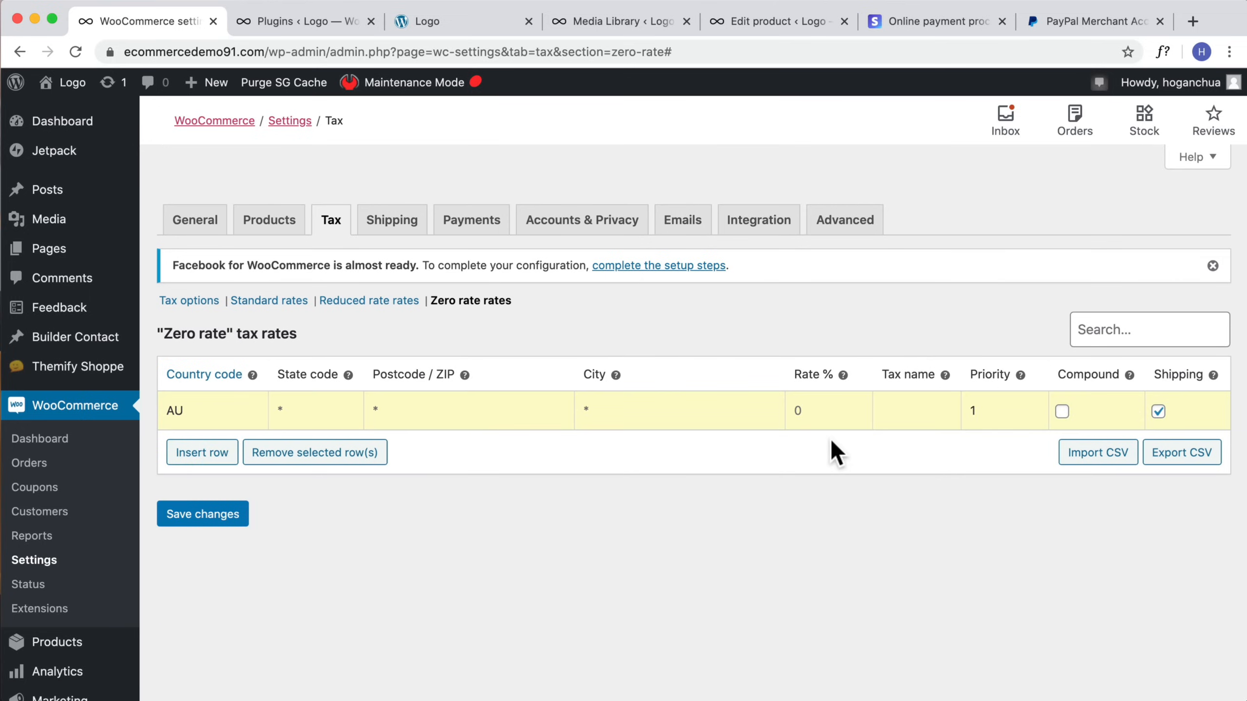
left_click(817, 413)
left_click(925, 414)
type("R")
type("GS")
type("T Reduced")
left_click(935, 459)
left_click(200, 515)
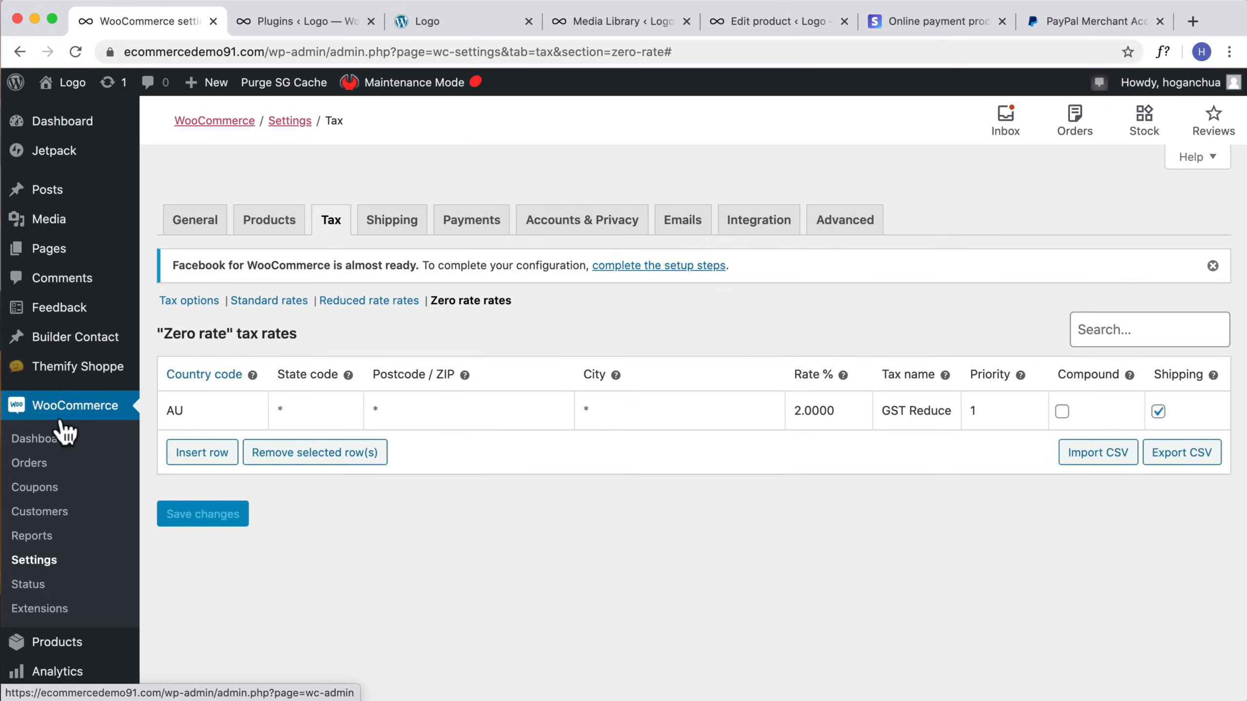
Step: Open the products list in a new tab, edit the eBook PDF (Downloadable/Virtual) product and check its Tax class options
scroll(61, 431, "down", 3)
mouse_move(53, 540)
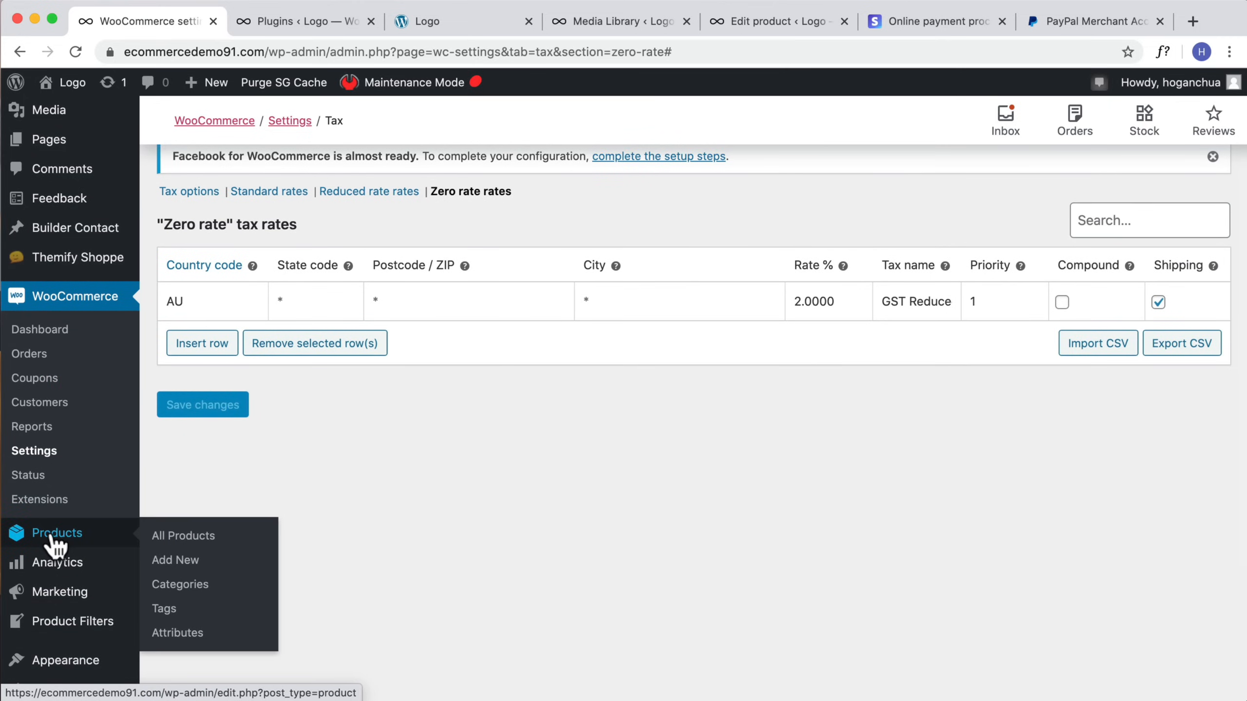
right_click(55, 535)
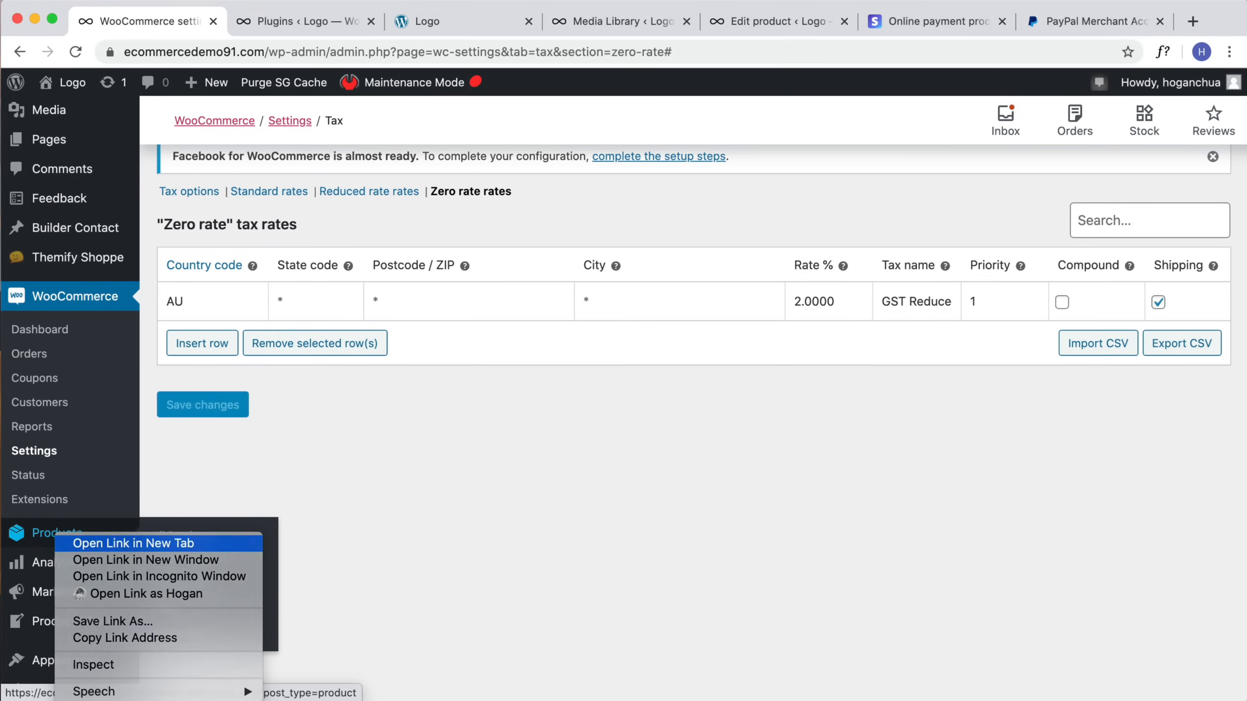
left_click(108, 543)
left_click_drag(421, 19, 293, 20)
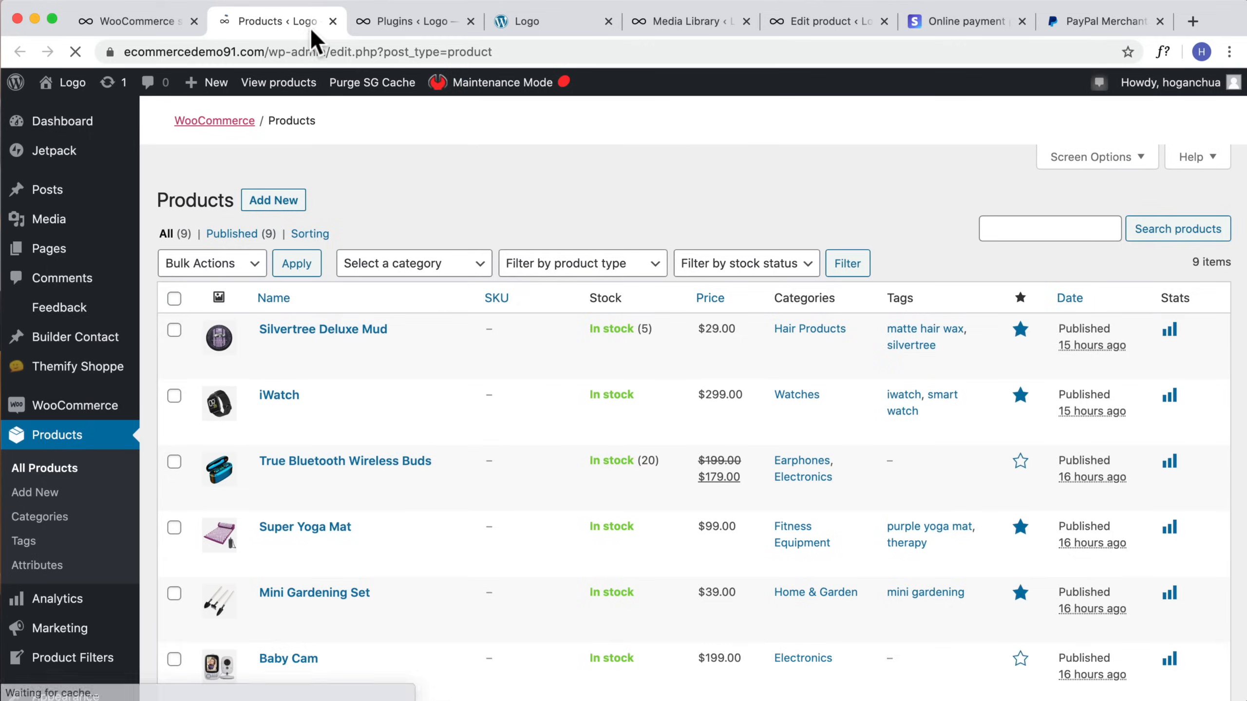
scroll(411, 368, "down", 5)
scroll(412, 365, "up", 4)
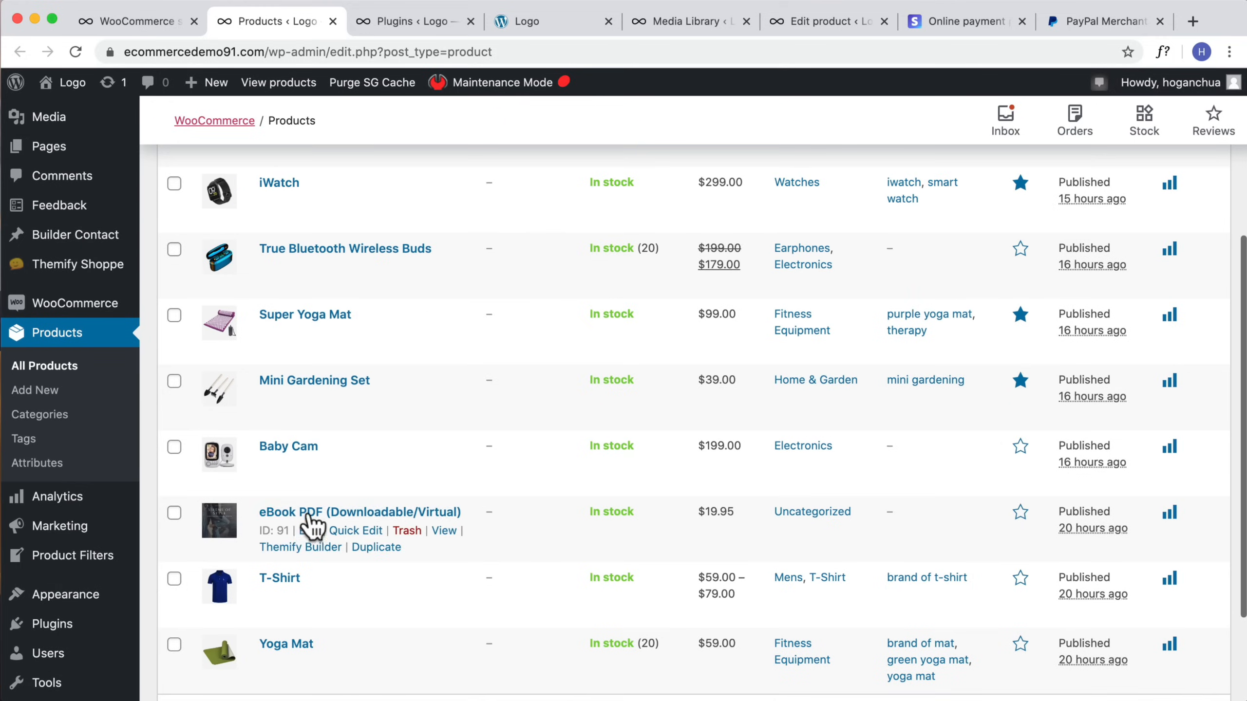
left_click(308, 531)
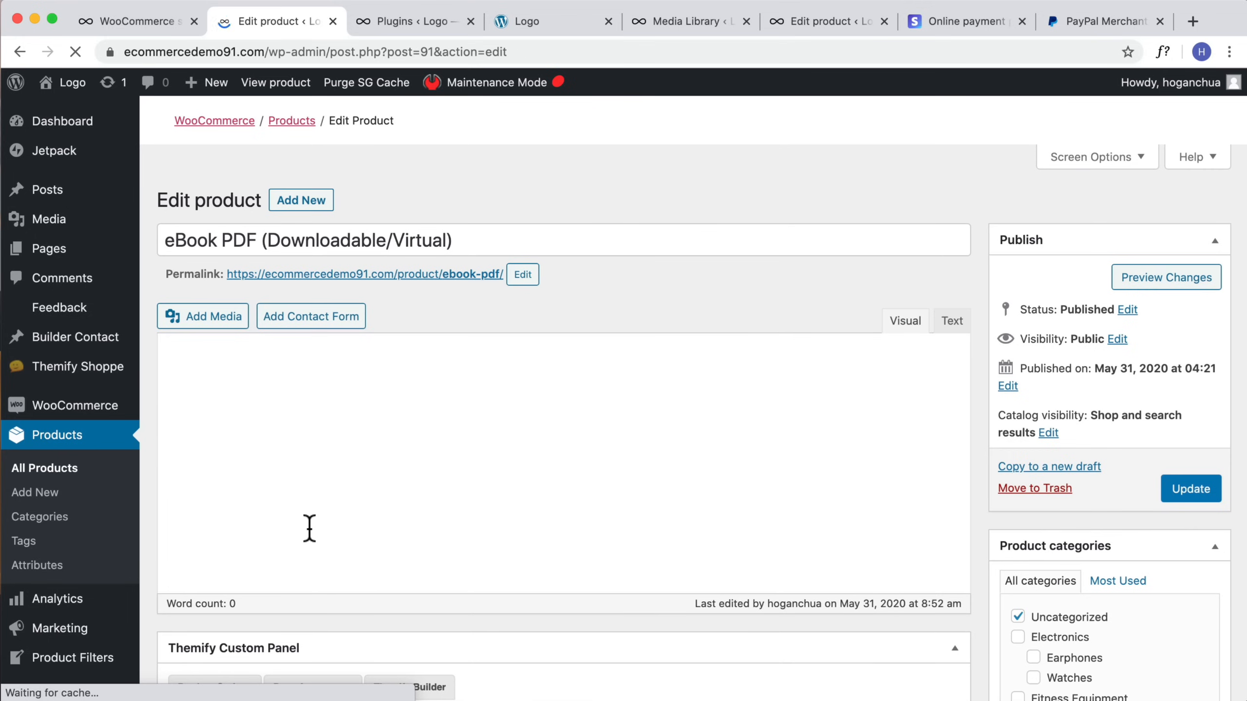
scroll(338, 490, "down", 20)
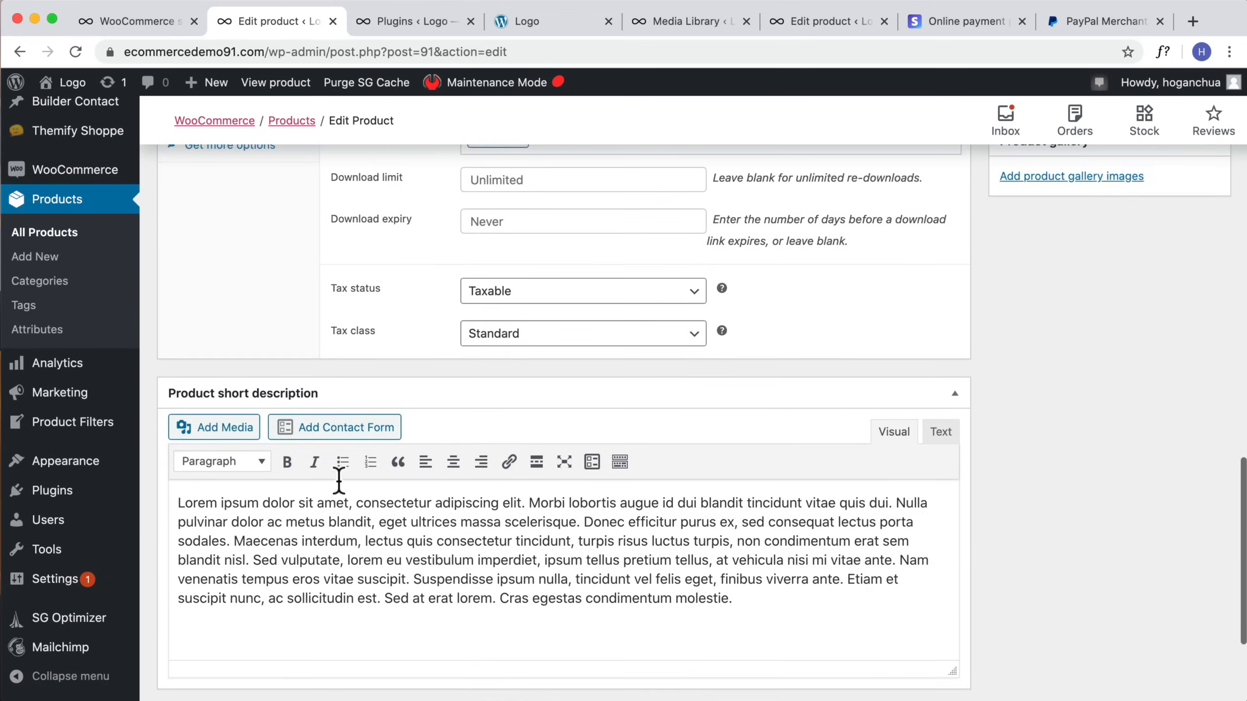
scroll(363, 478, "up", 1)
left_click(488, 511)
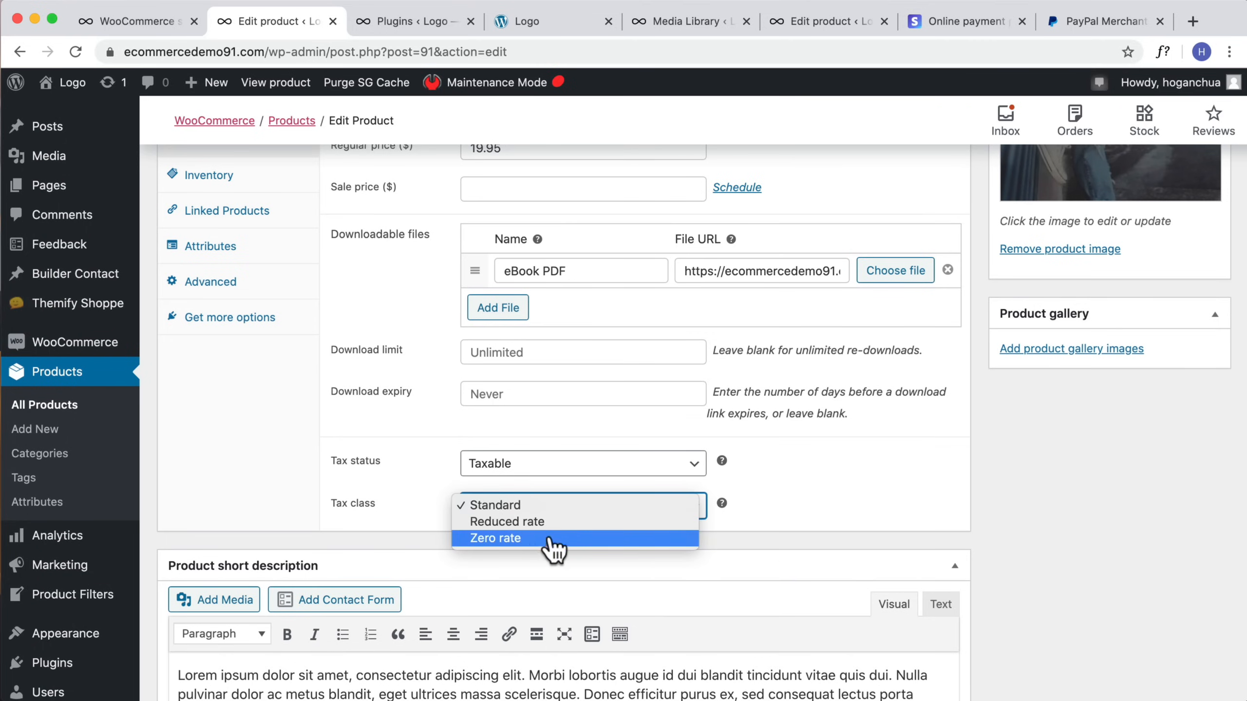
left_click(799, 518)
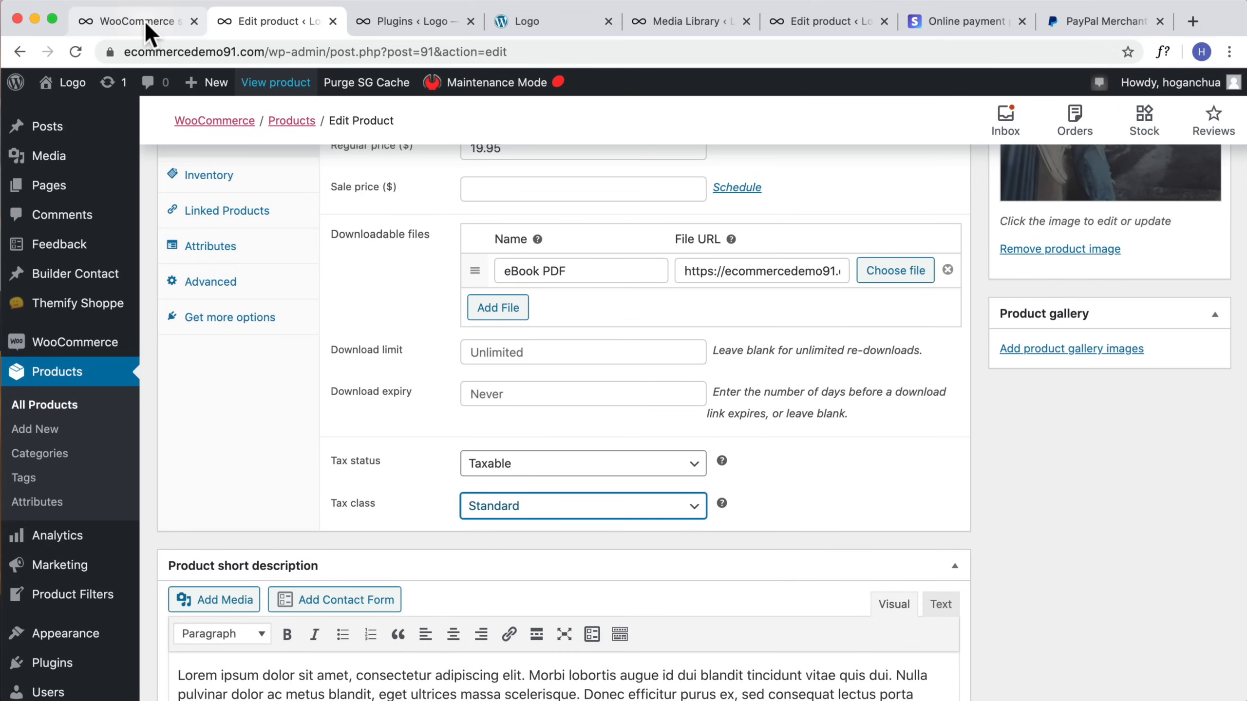
Step: Return to the WooCommerce settings tab, start a new shipping zone and name it Domestic
scroll(860, 306, "up", 10)
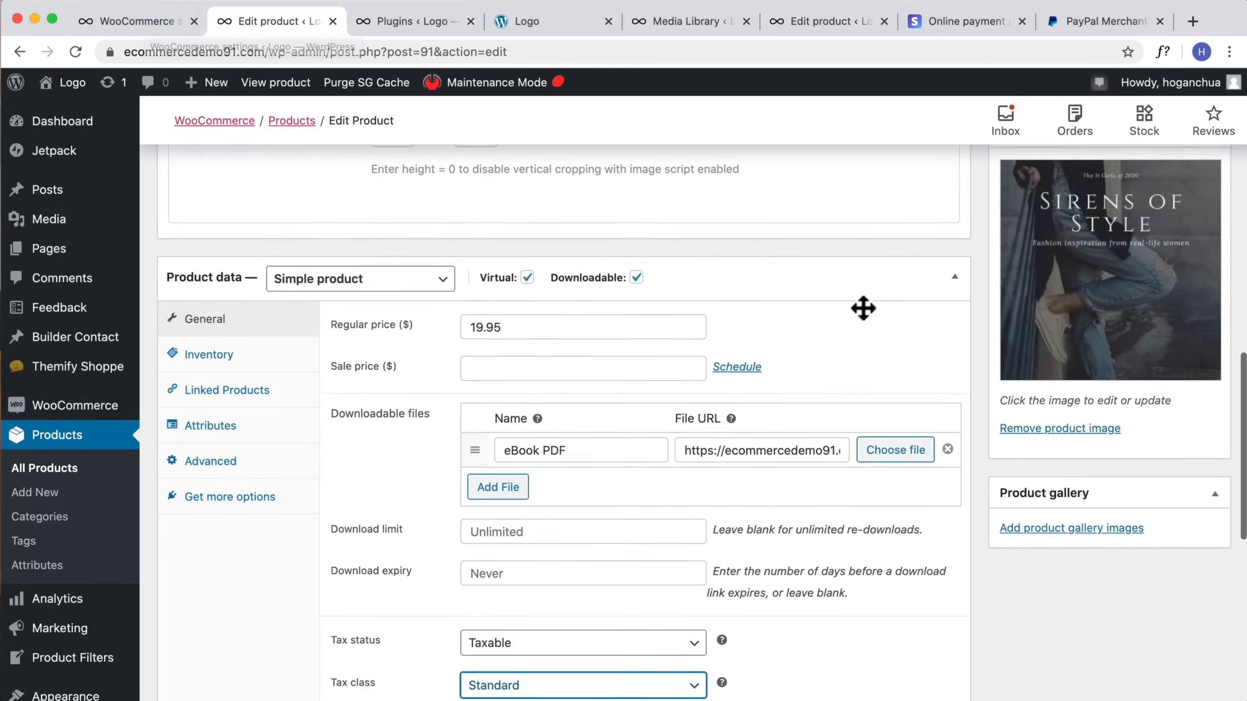
scroll(1119, 299, "up", 10)
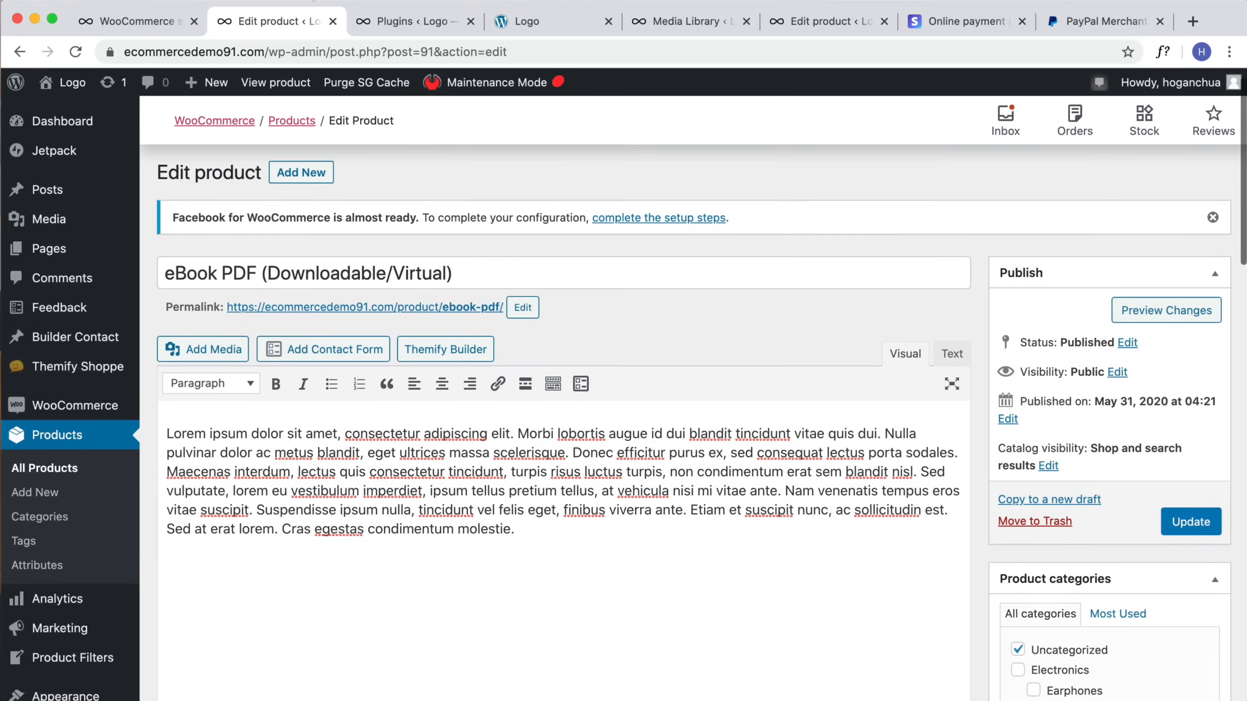
left_click(137, 20)
scroll(331, 396, "up", 3)
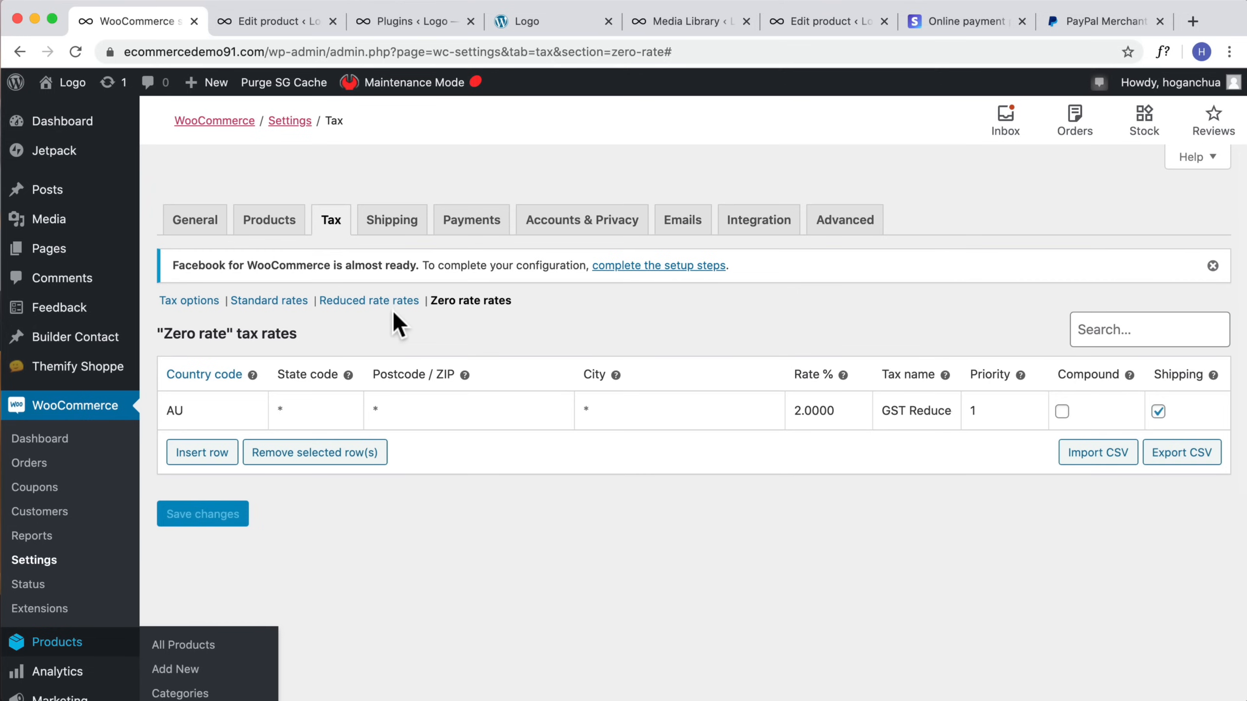
left_click(387, 231)
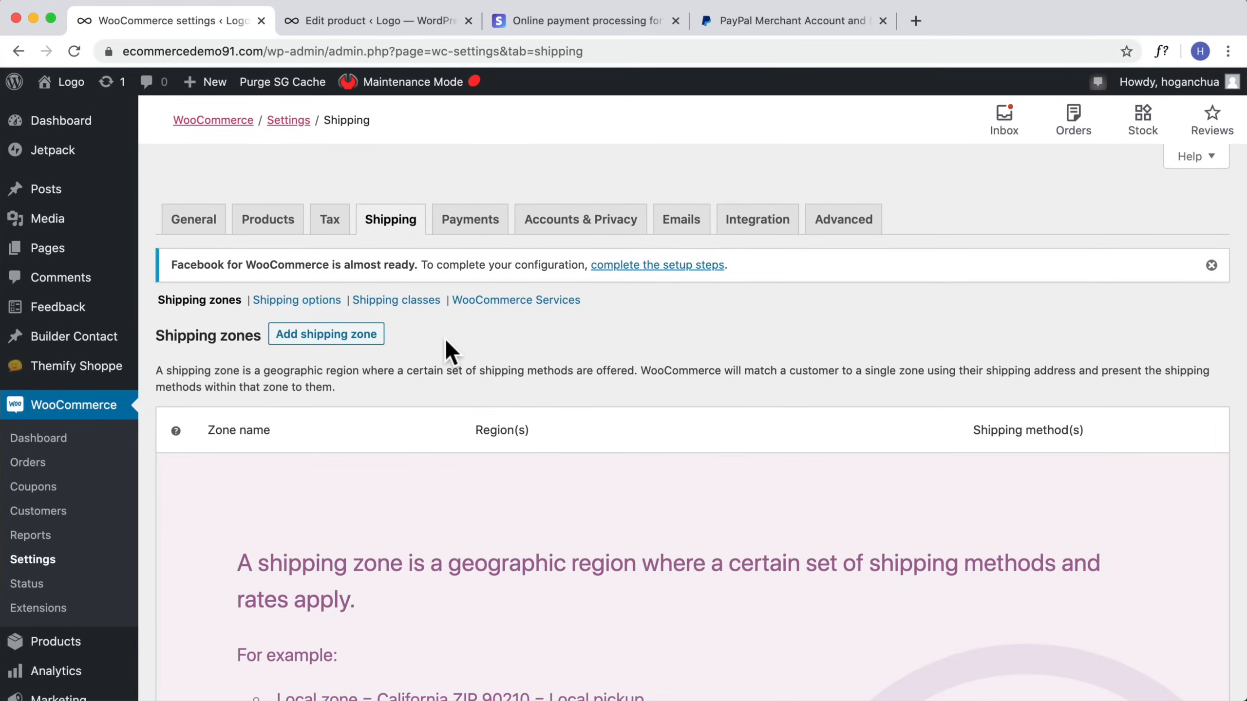
scroll(447, 354, "down", 2)
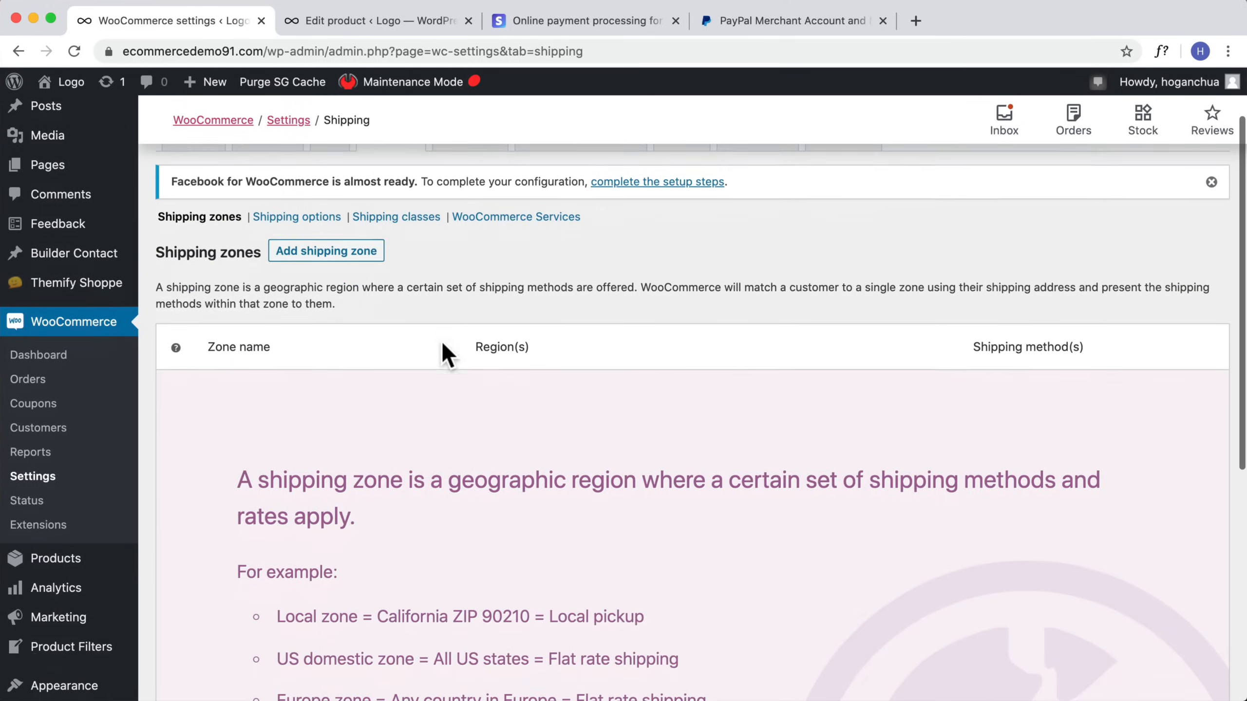
left_click(335, 253)
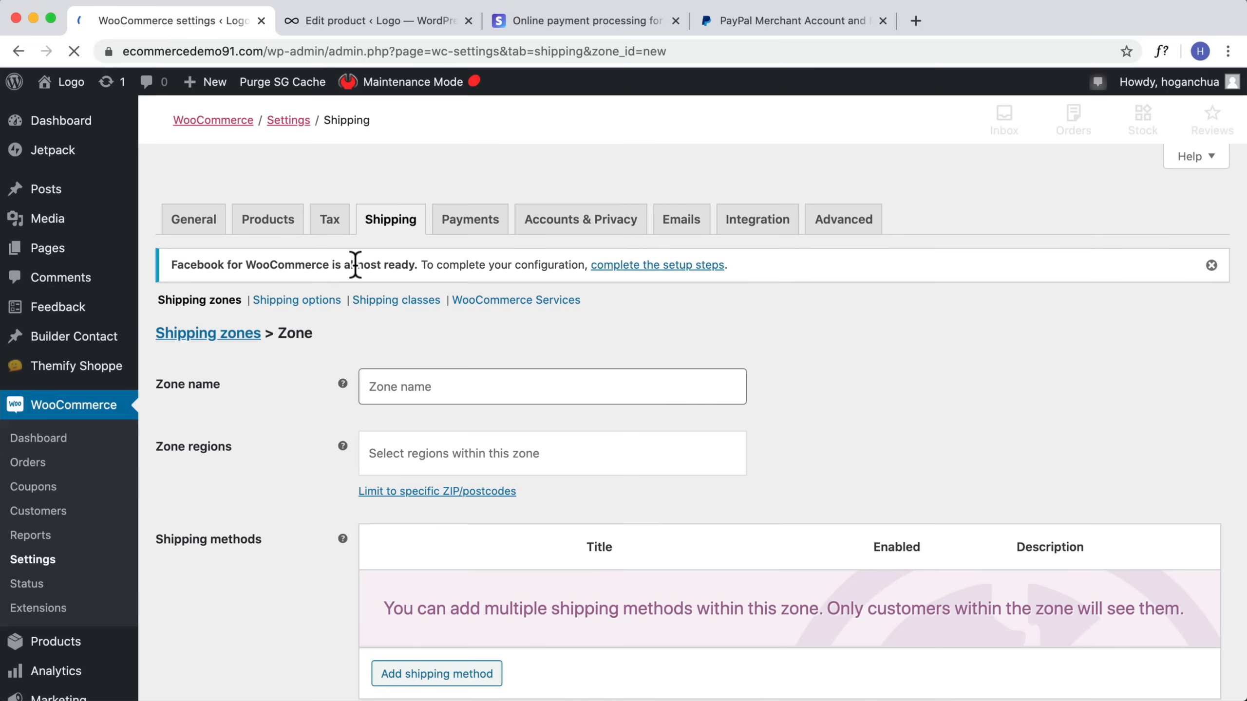
left_click(540, 393)
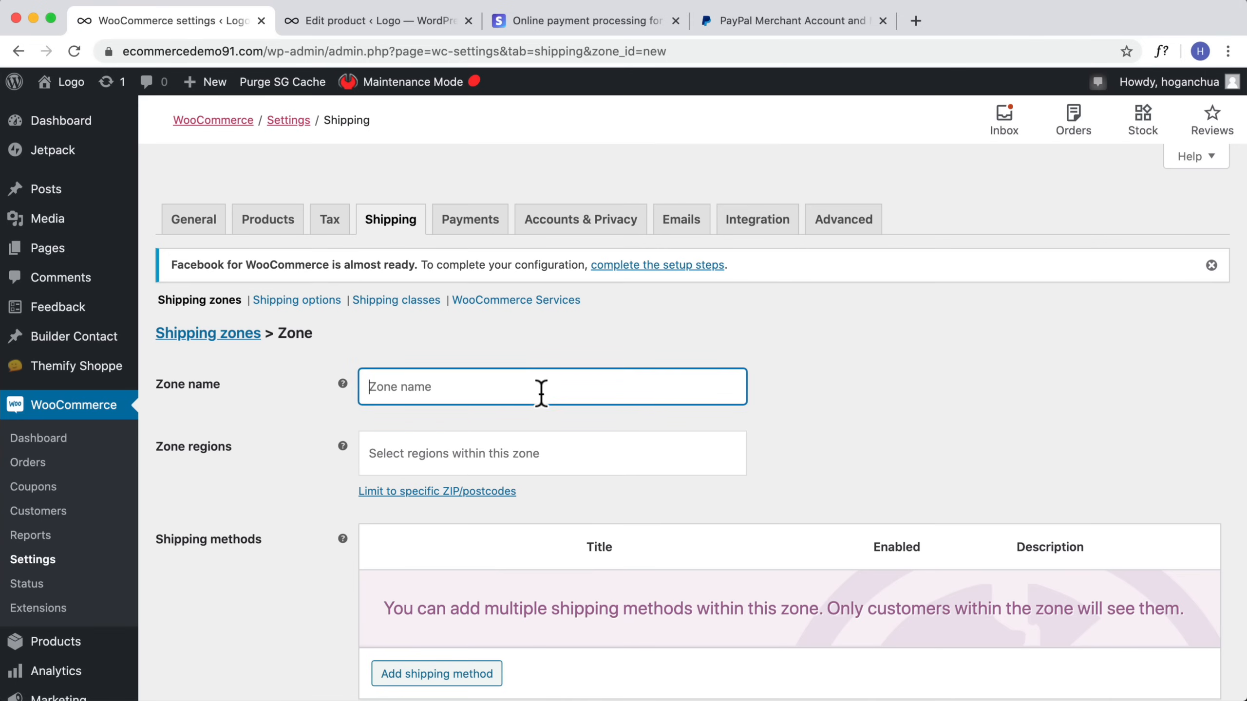
type("Dmo")
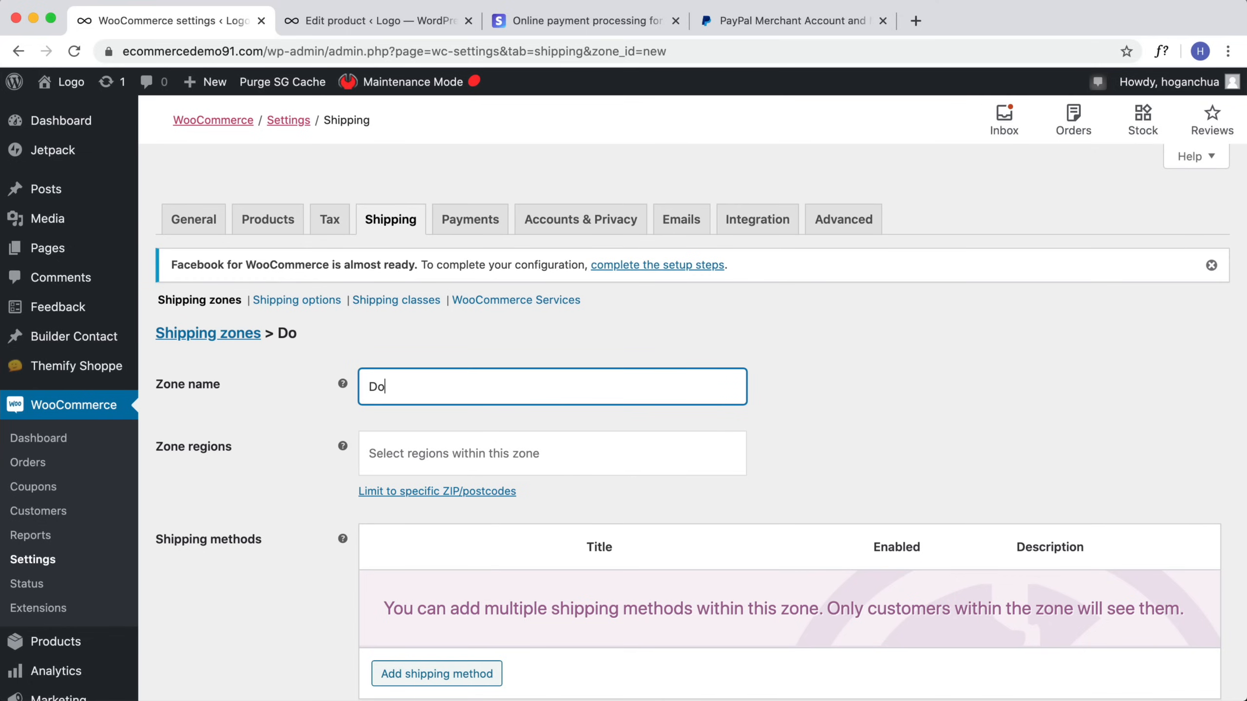
type("mestic")
Step: Add Australia as a region of the shipping zone
left_click(486, 456)
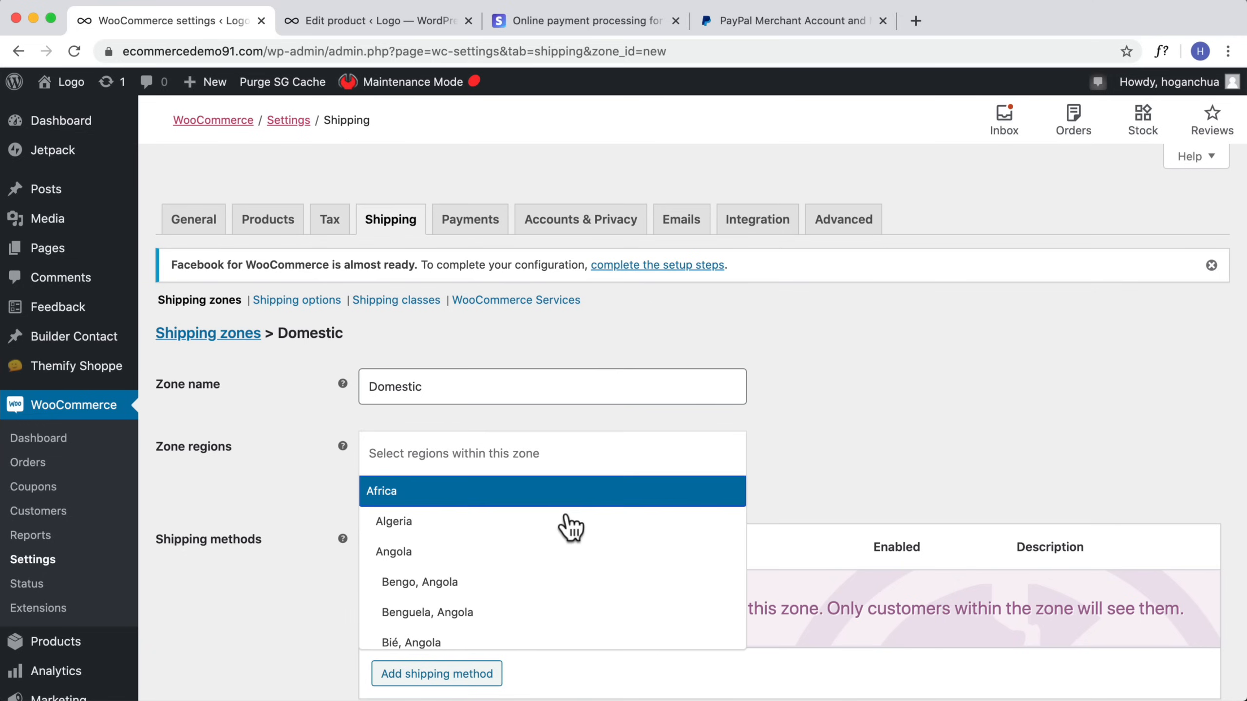
left_click(495, 460)
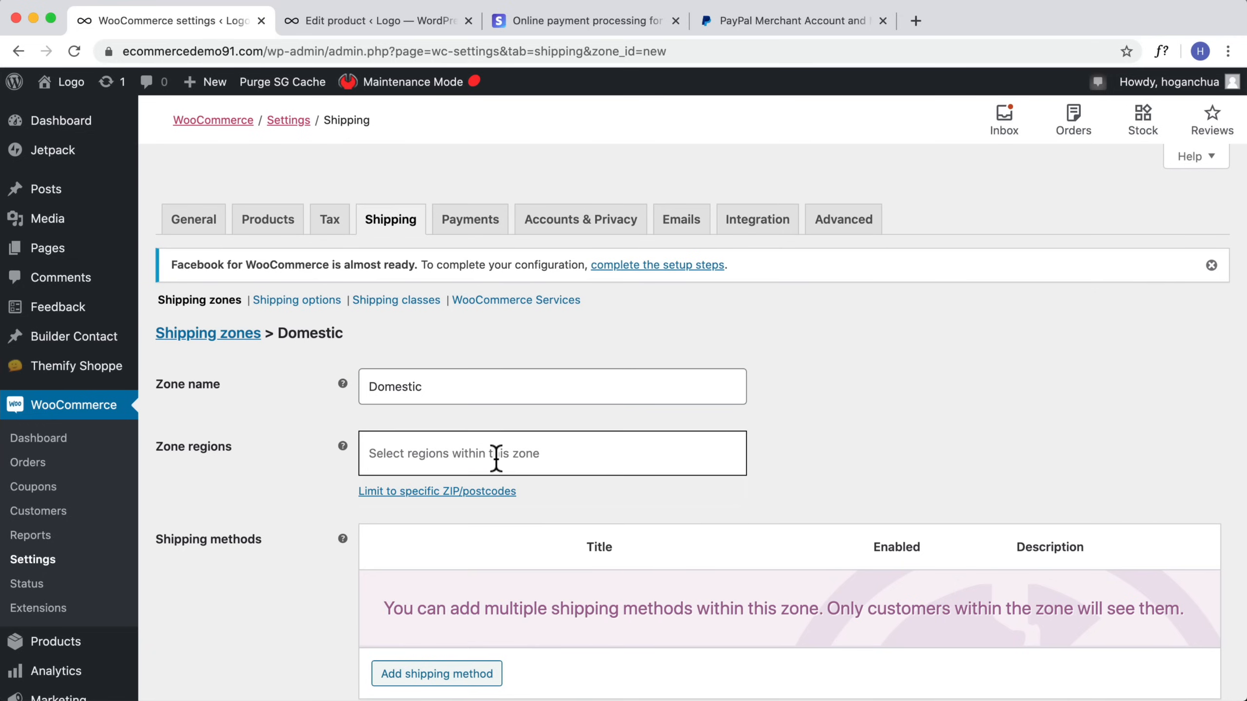
left_click(496, 461)
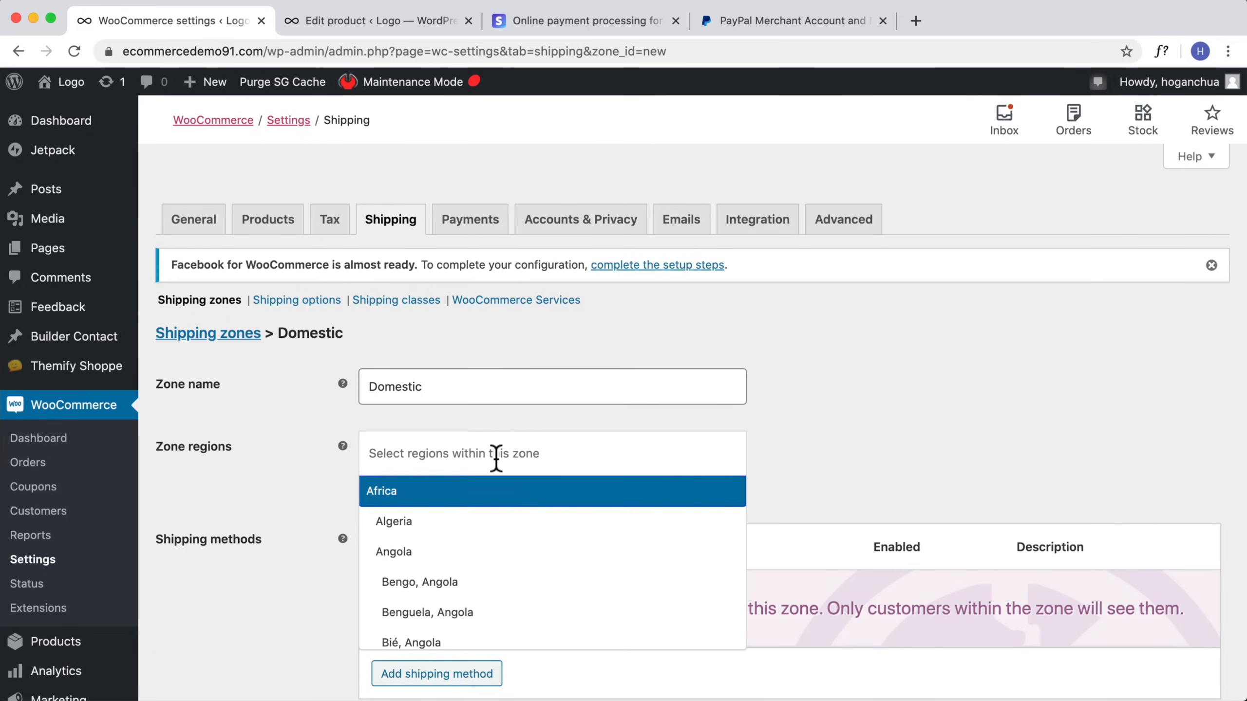
type("Austra")
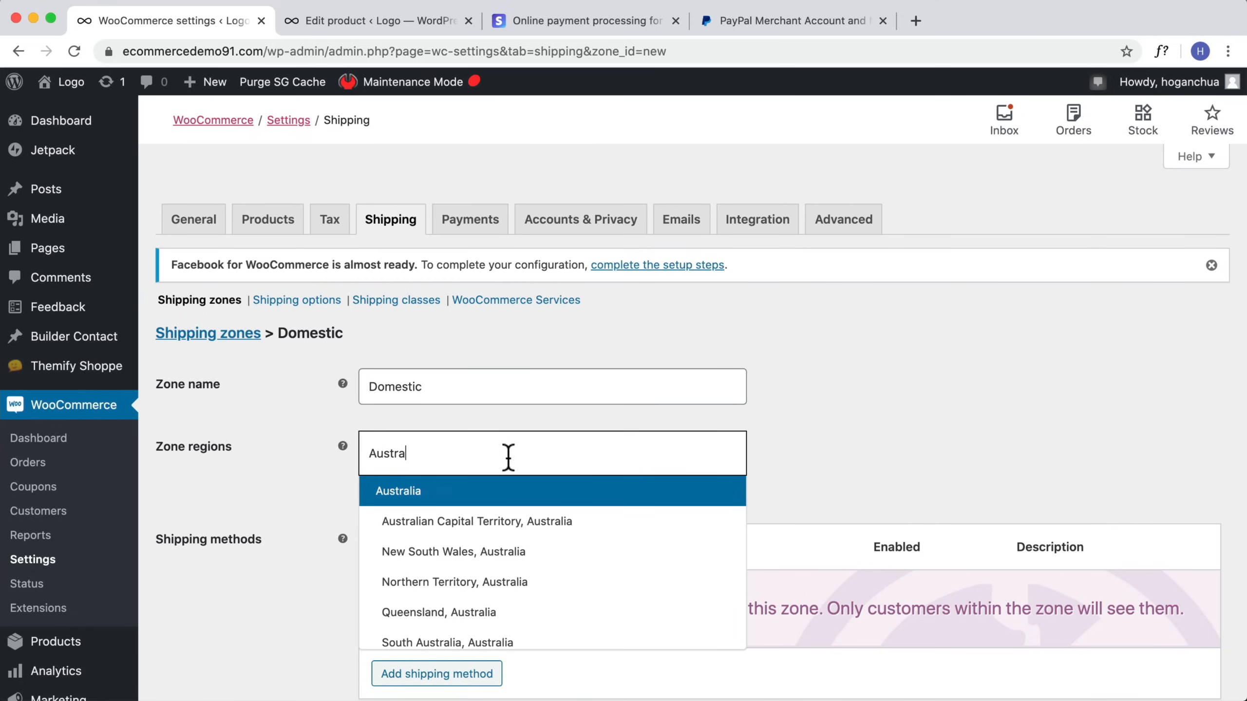
left_click(456, 492)
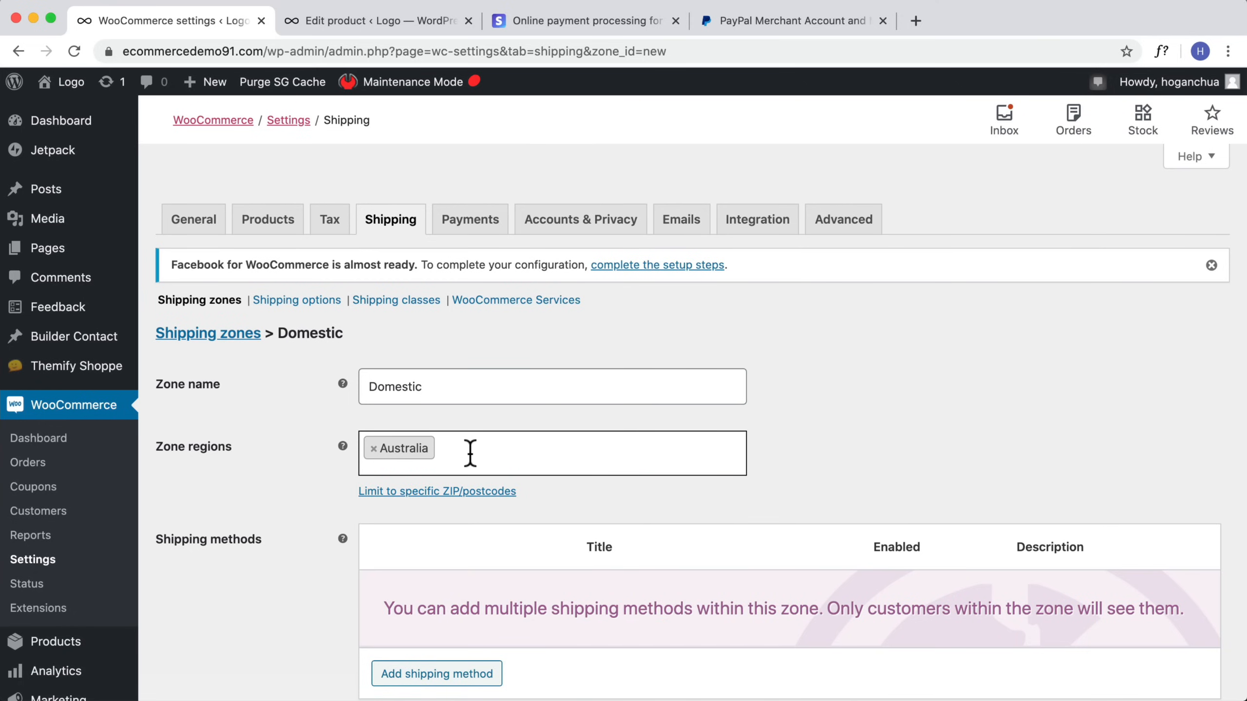
Step: Remove Australia and set the zone regions to Victoria, Australia and New South Wales, Australia
type("Vic")
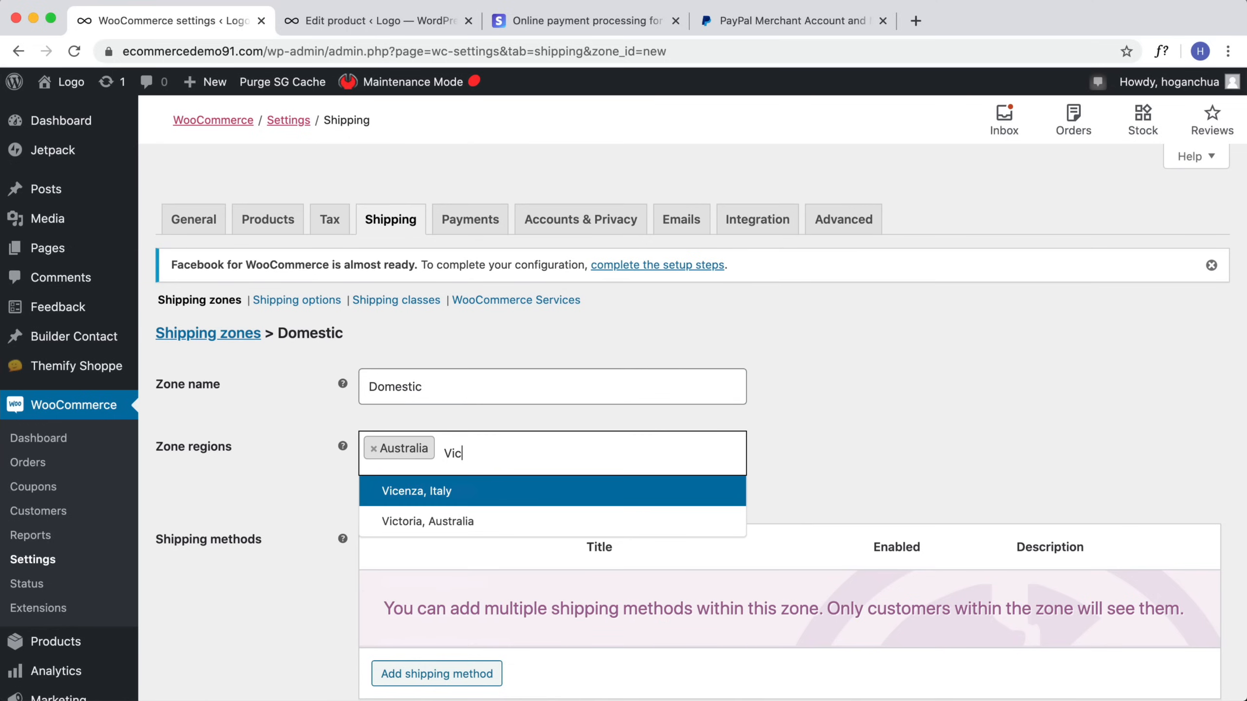
key("BackSpace")
key("BackSpace")
key("BackSpace")
key("BackSpace")
type("Victoria")
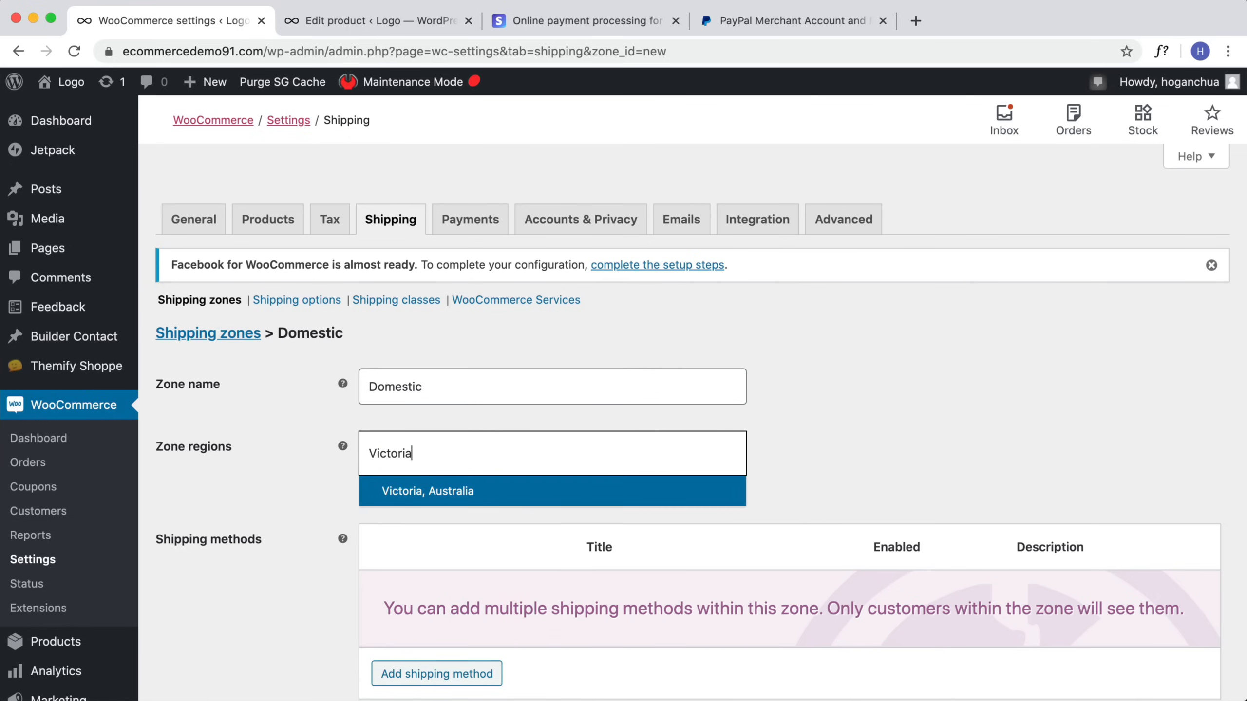
left_click(403, 492)
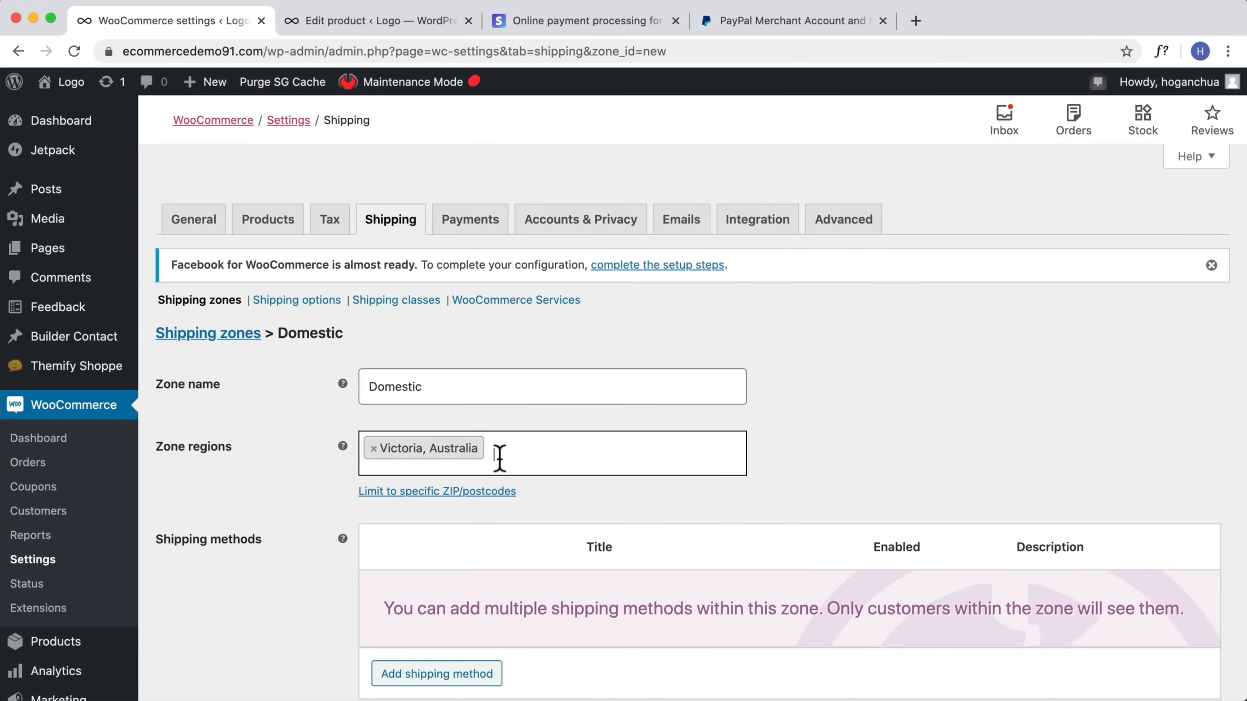
type("New S")
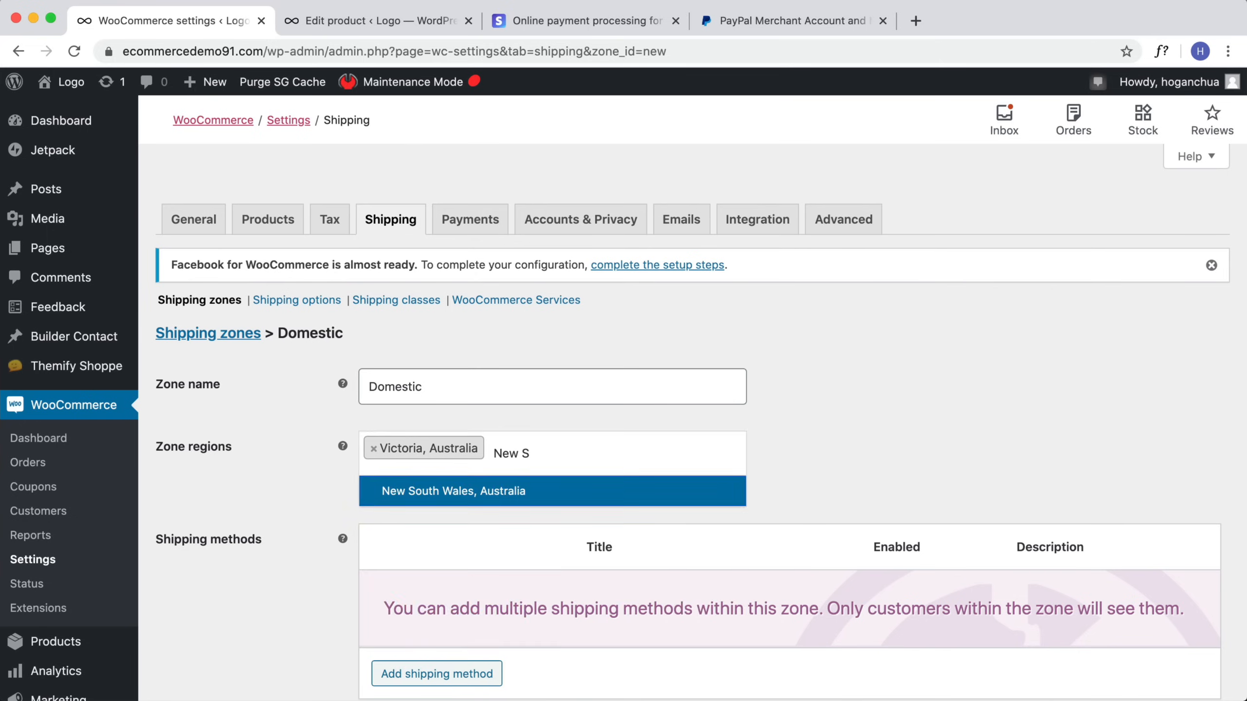
type("outh")
left_click(489, 491)
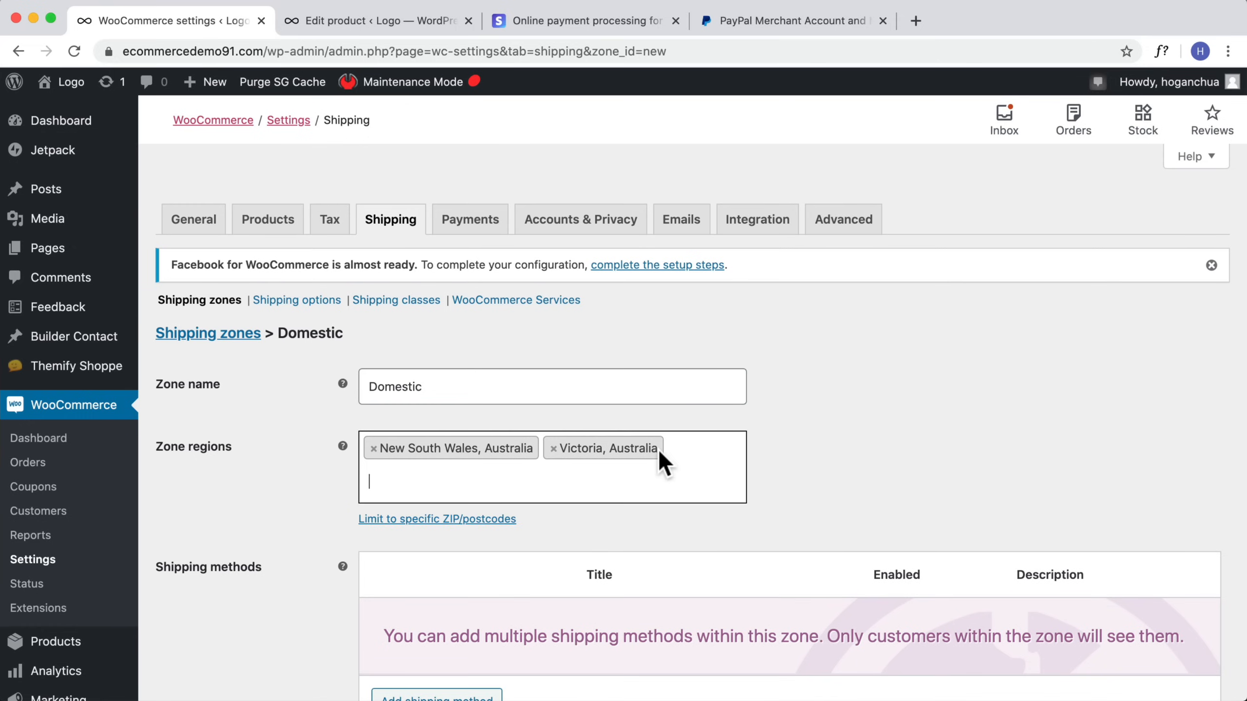
Step: Rename the shipping zone to Domestic (Local)
scroll(824, 437, "down", 2)
left_click(477, 330)
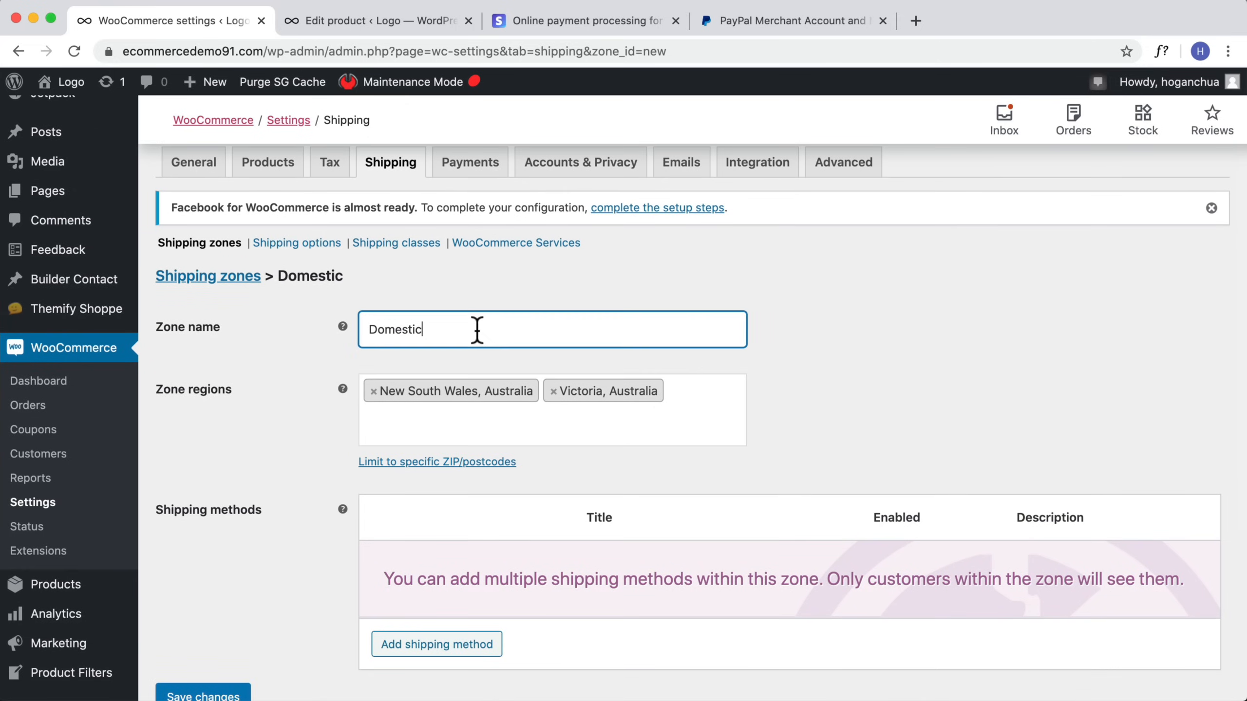
type("(Local")
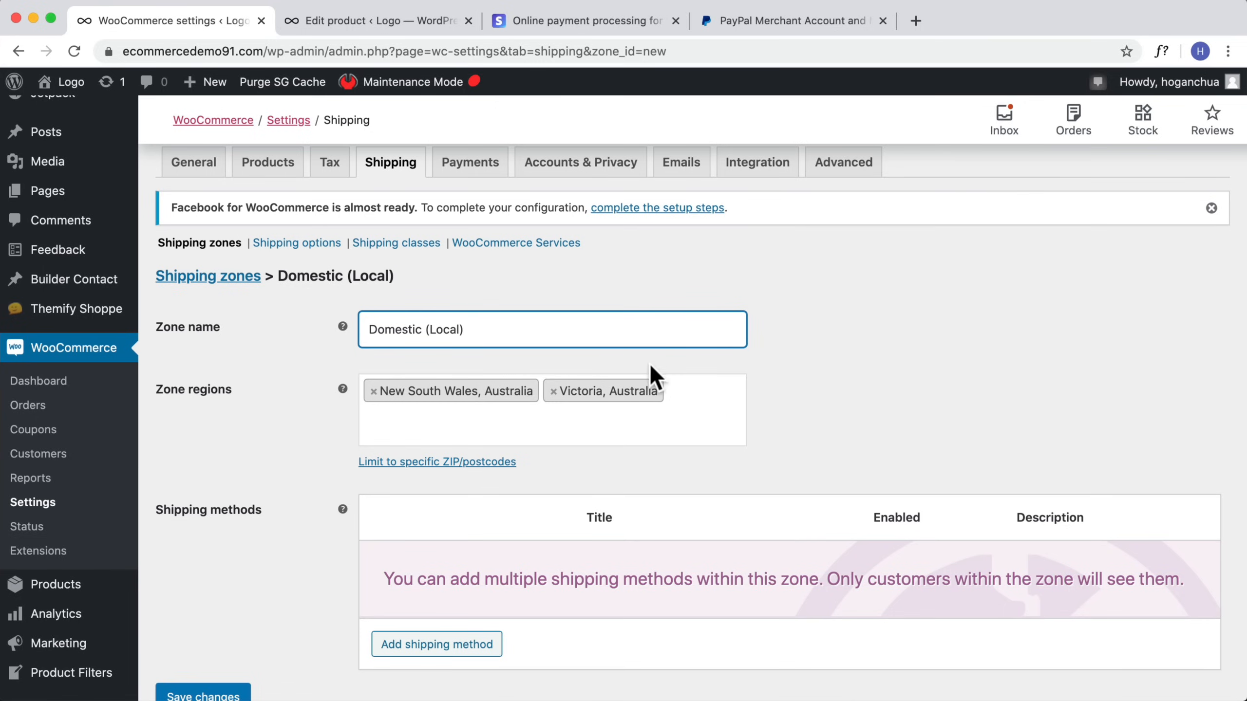
Step: Add a Flat rate shipping method to the Domestic (Local) zone
scroll(499, 468, "down", 2)
left_click(440, 585)
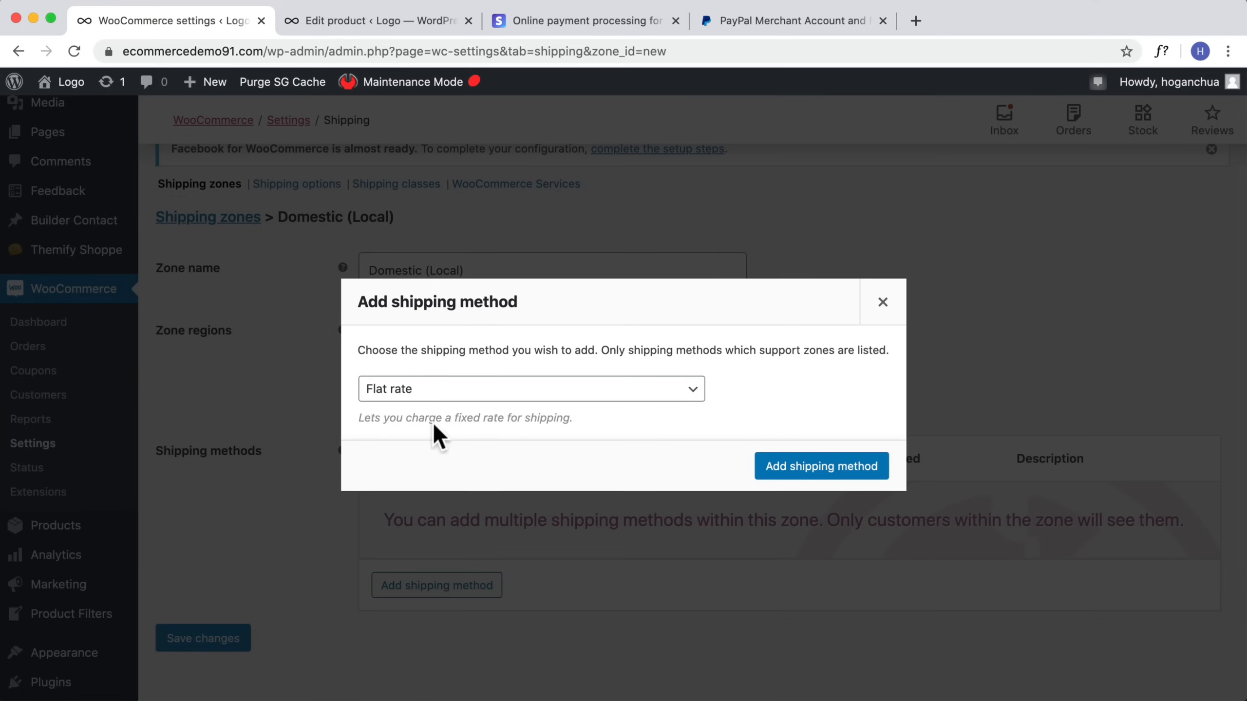
left_click(795, 468)
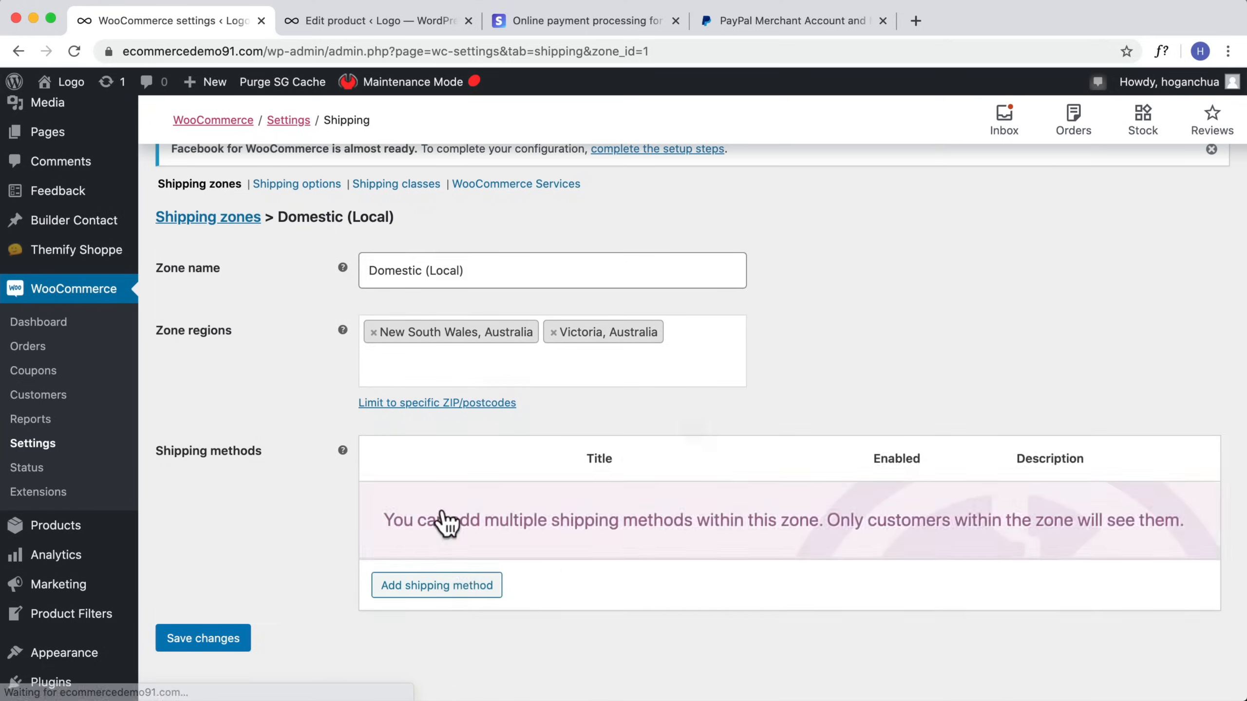
Step: Open the Flat rate method's settings, enter a new cost and save it
left_click(420, 526)
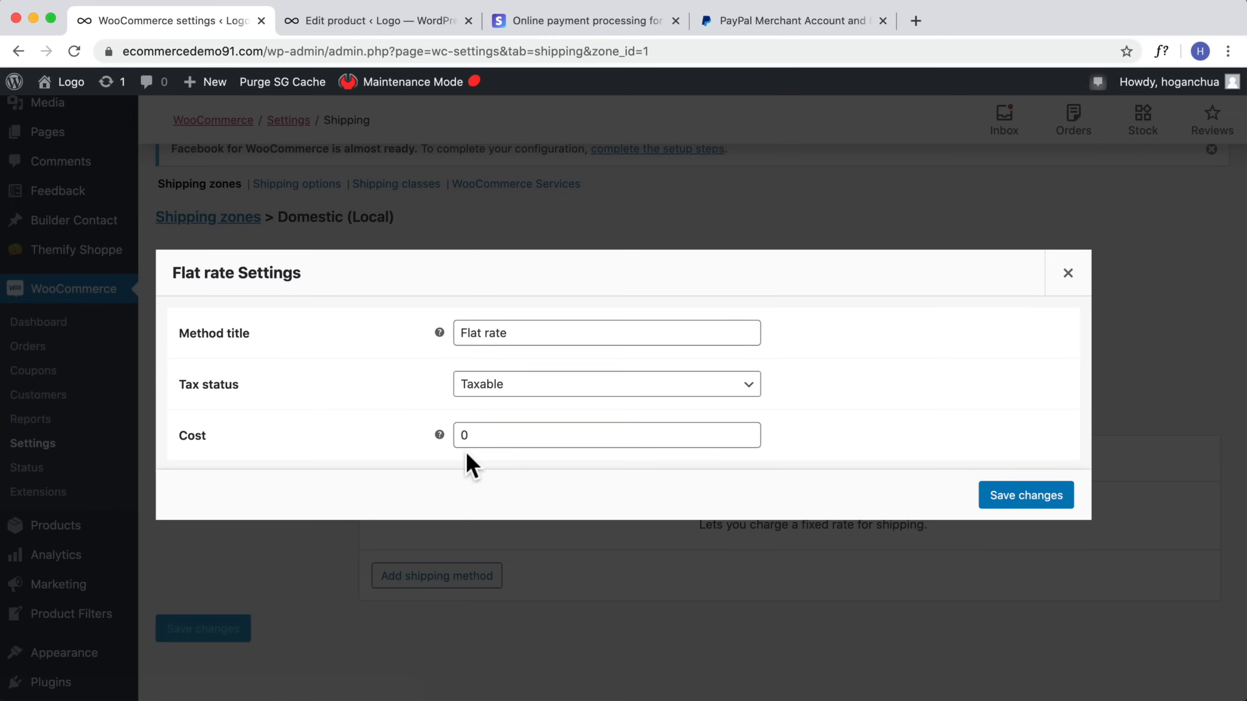
double_click(456, 434)
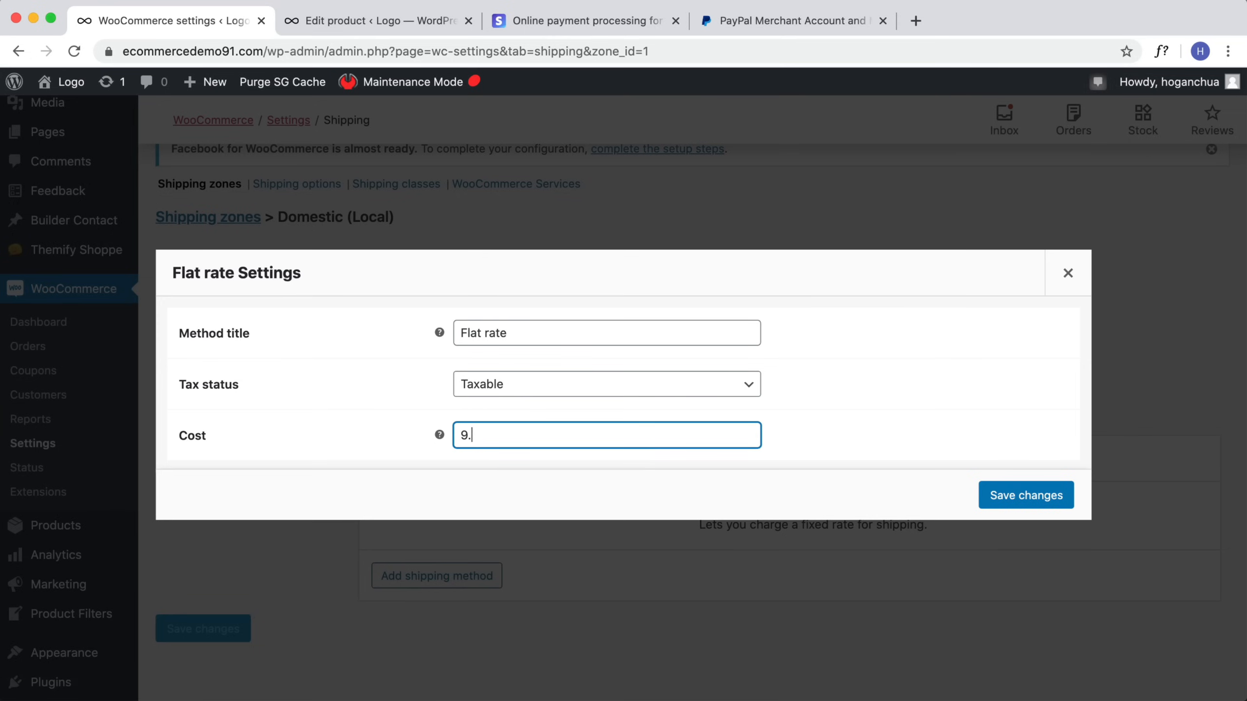
left_click(1014, 500)
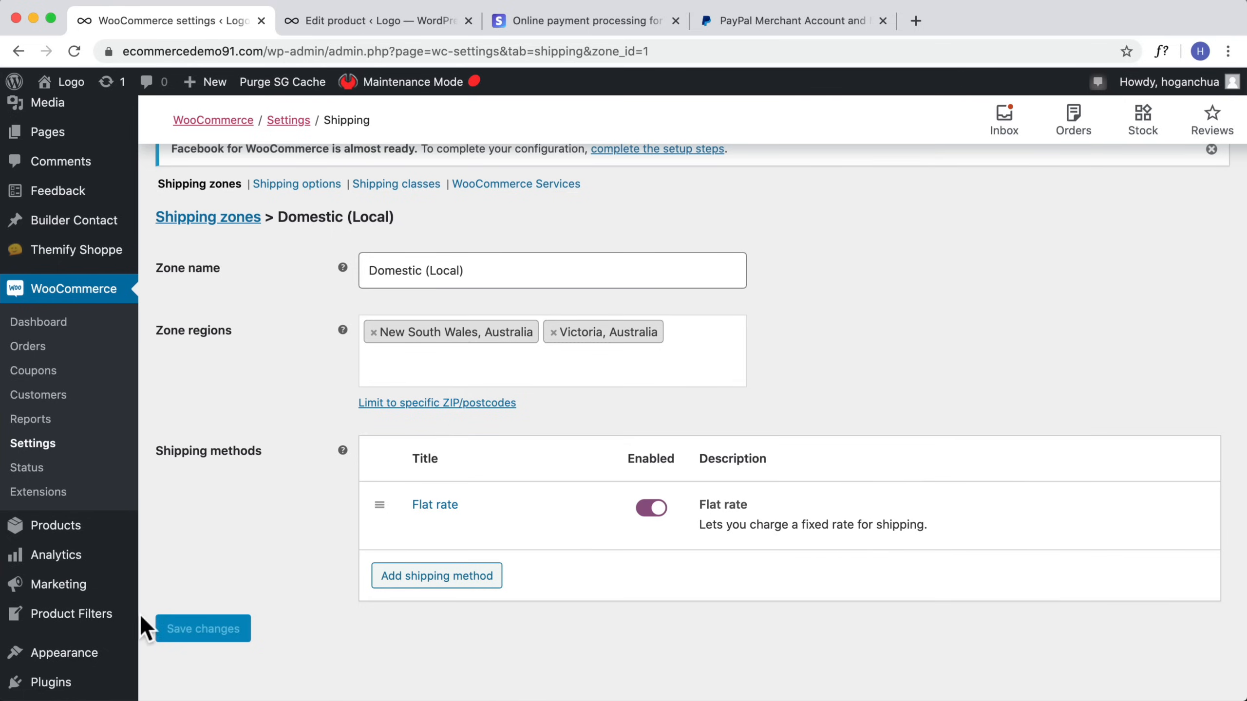
Step: Add a Free shipping method to the Domestic (Local) zone
left_click(417, 589)
left_click(508, 396)
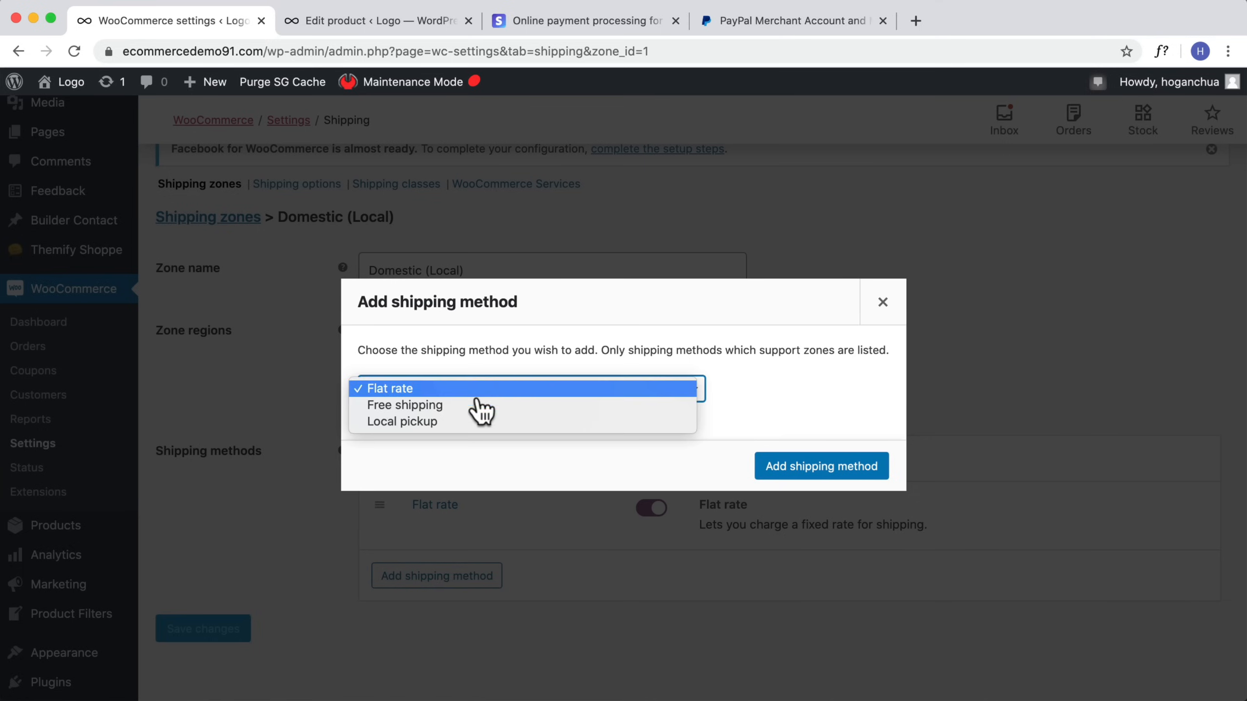
left_click(418, 405)
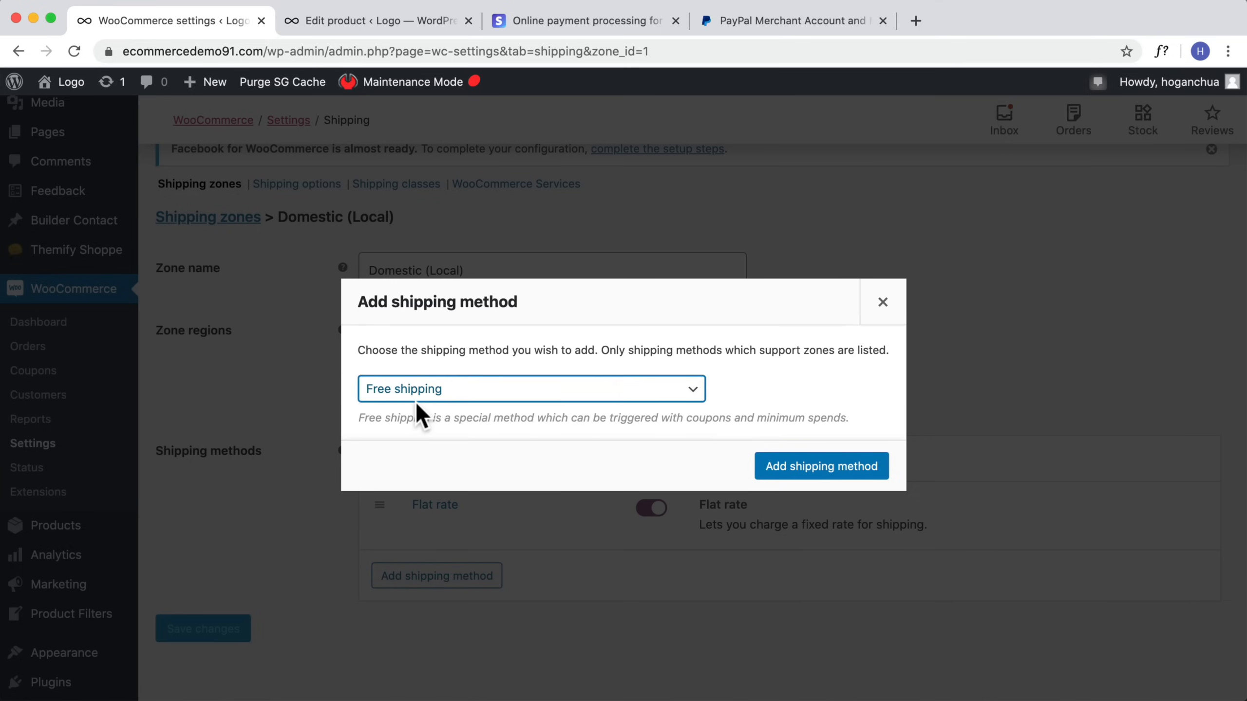
left_click(787, 468)
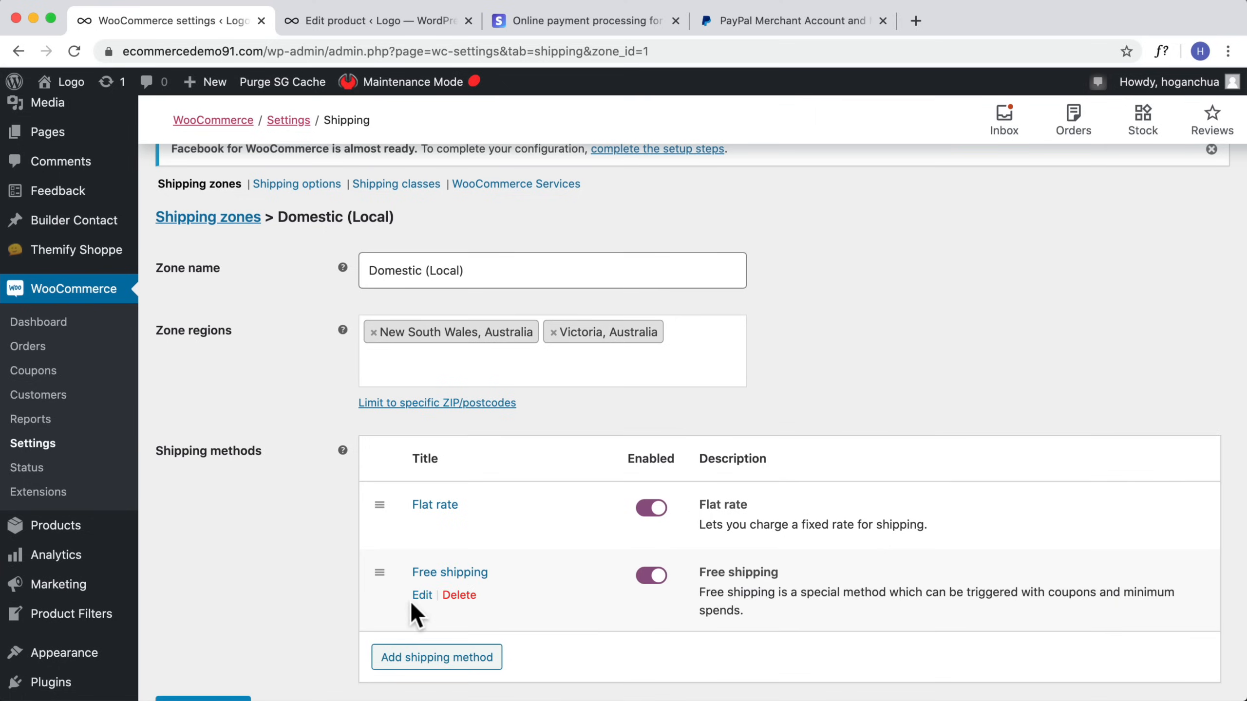
Step: Set Free shipping to require a minimum order amount OR a coupon, with a minimum order amount of 75
left_click(421, 594)
left_click(480, 412)
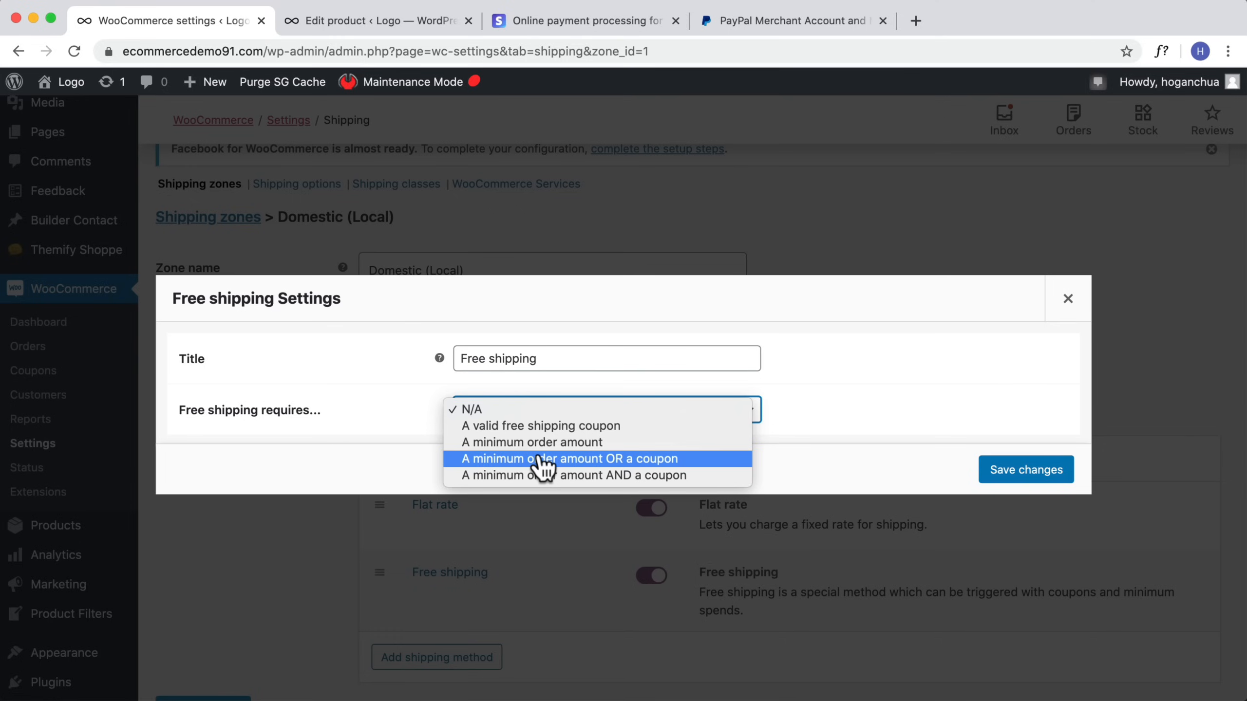
left_click(579, 458)
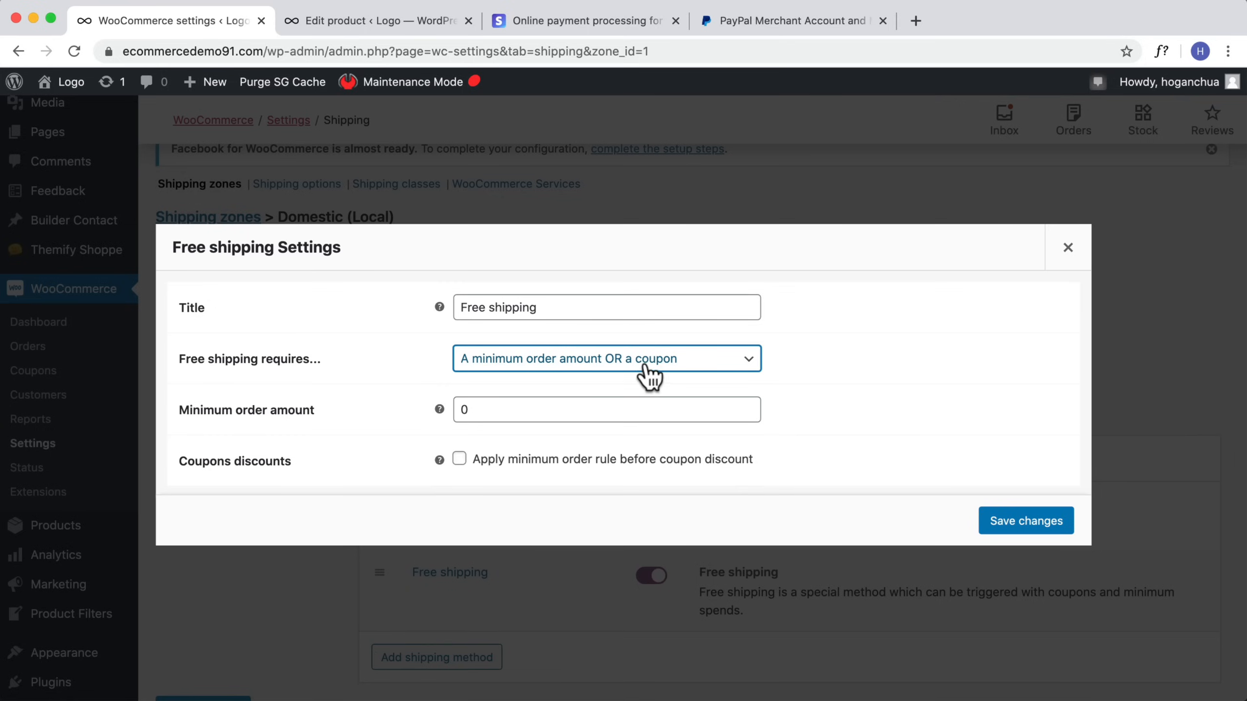
left_click(520, 415)
type("75")
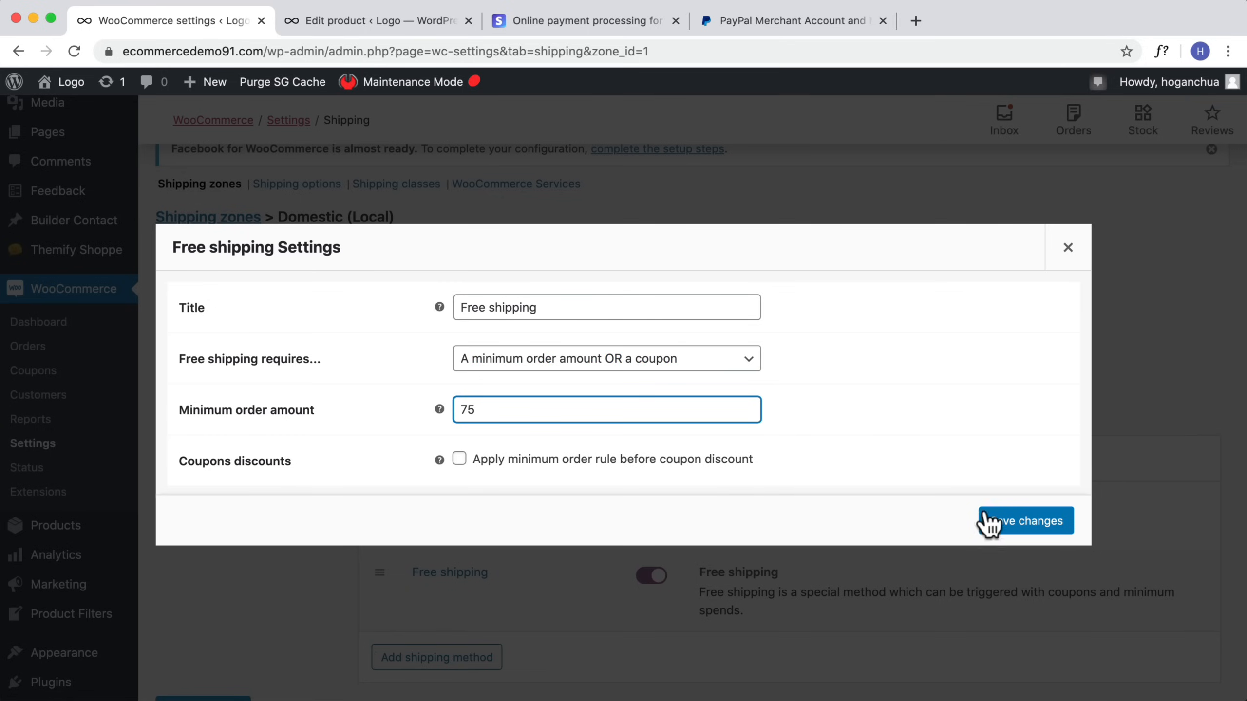
left_click(1011, 523)
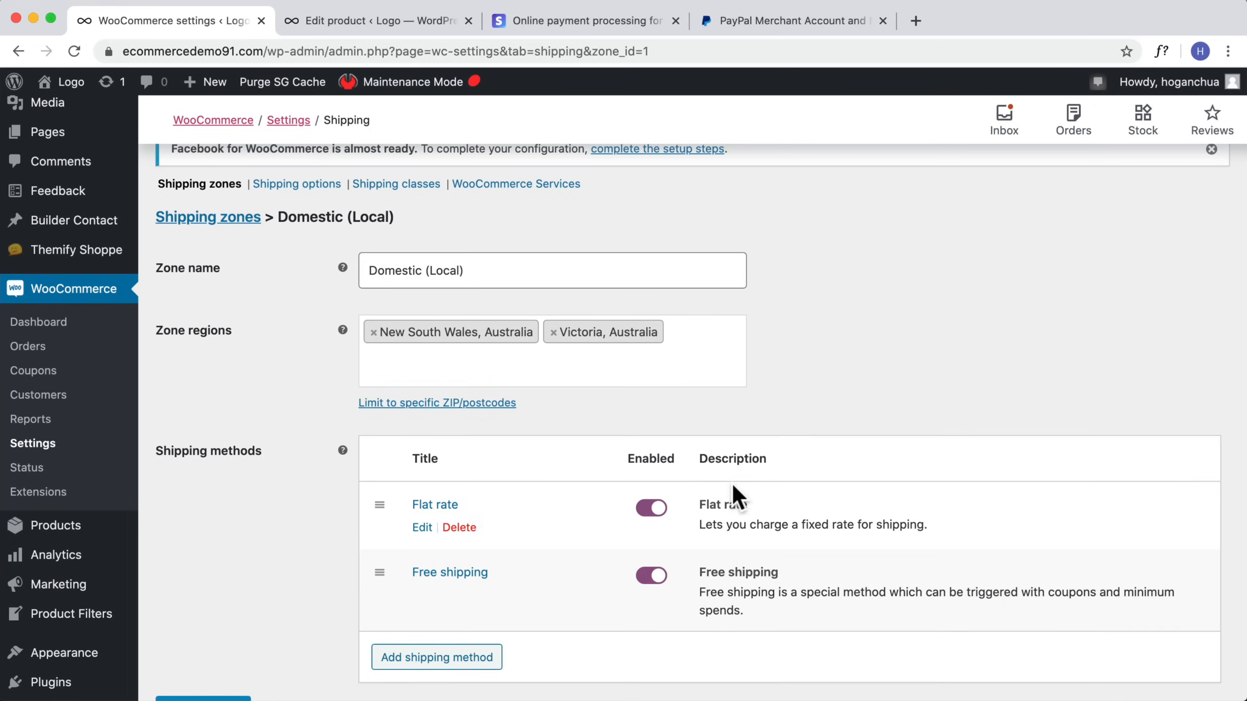
Step: Move Free shipping above Flat rate in the zone's method order and save the zone
left_click_drag(378, 577, 385, 505)
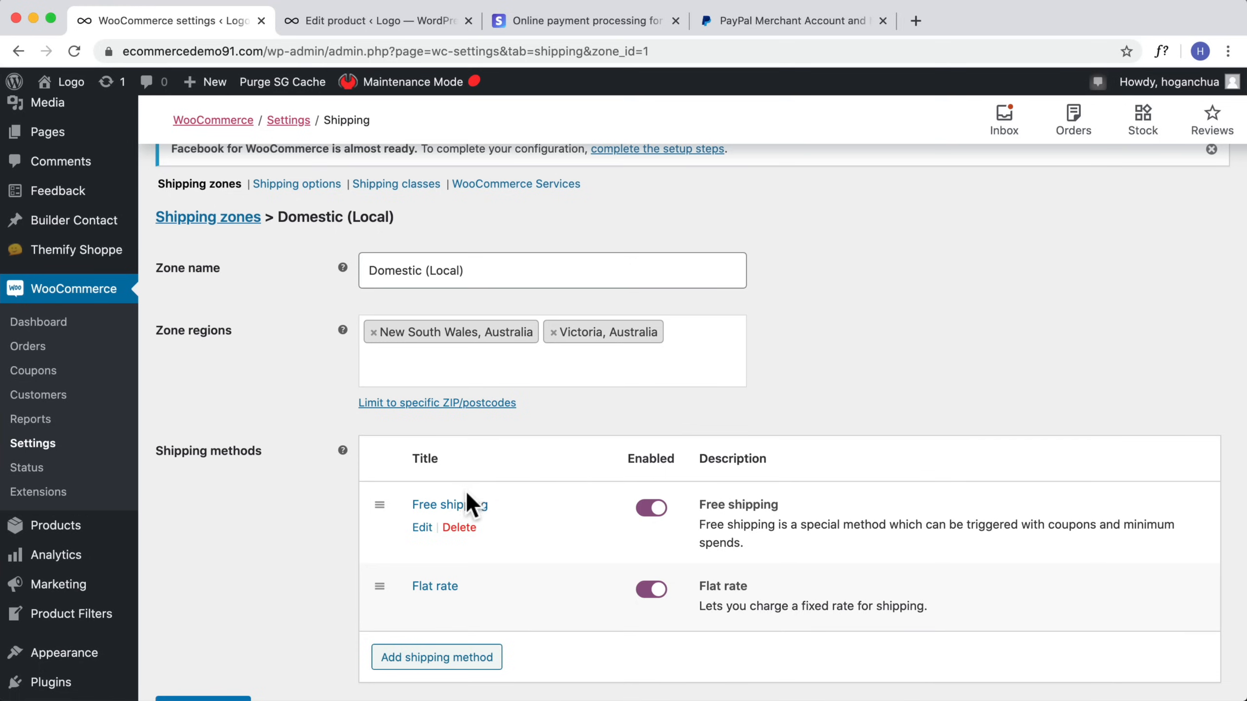
scroll(523, 445, "down", 2)
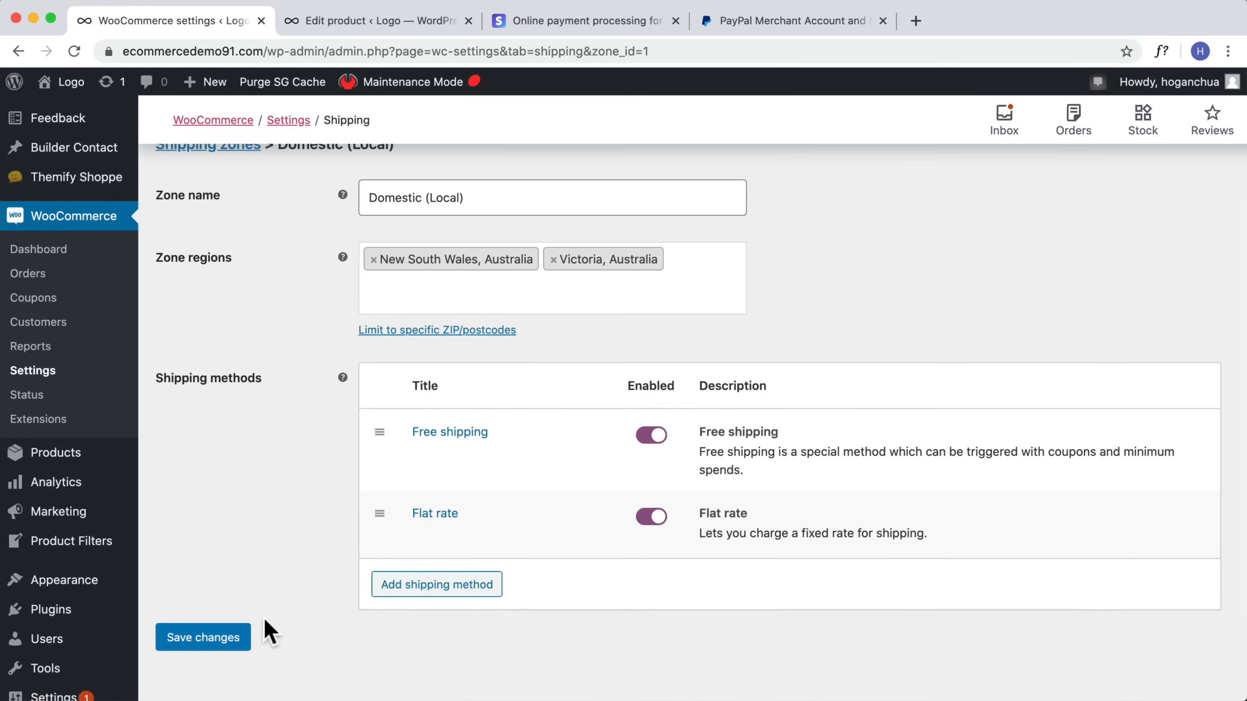
left_click(211, 637)
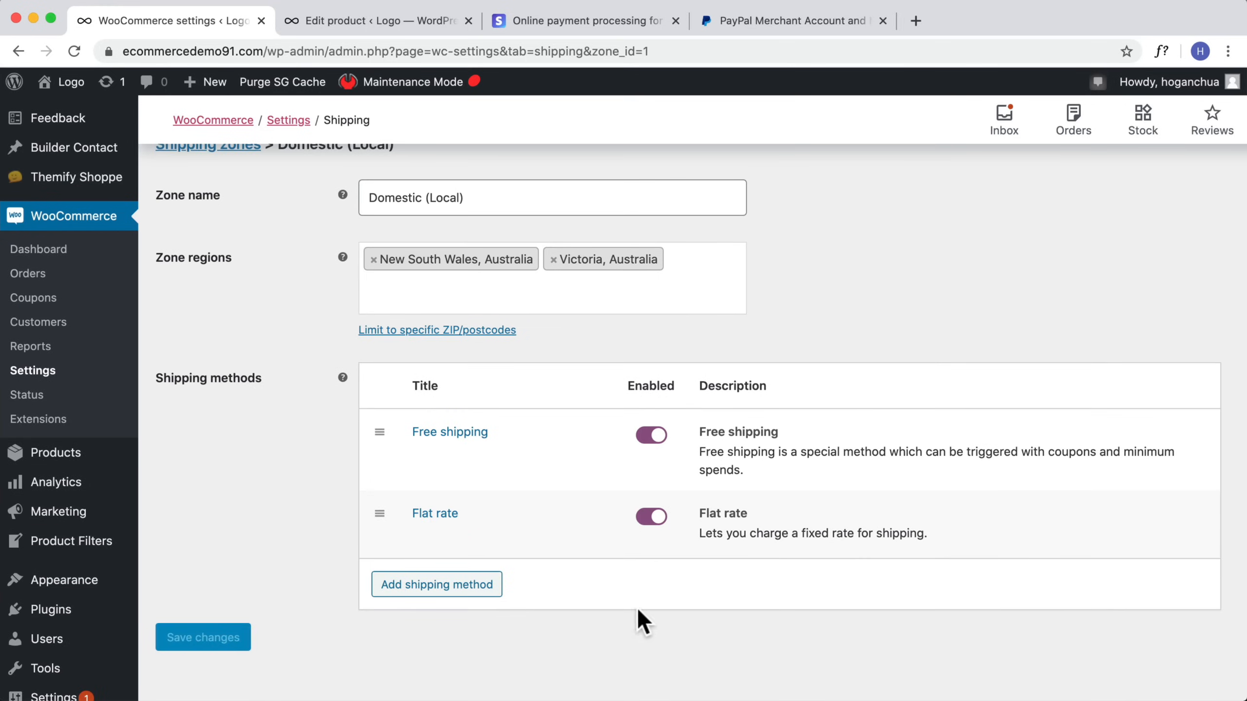
Step: Go back to the shipping zones list and start a new shipping zone named Domestic
scroll(274, 329, "up", 2)
scroll(274, 329, "up", 2)
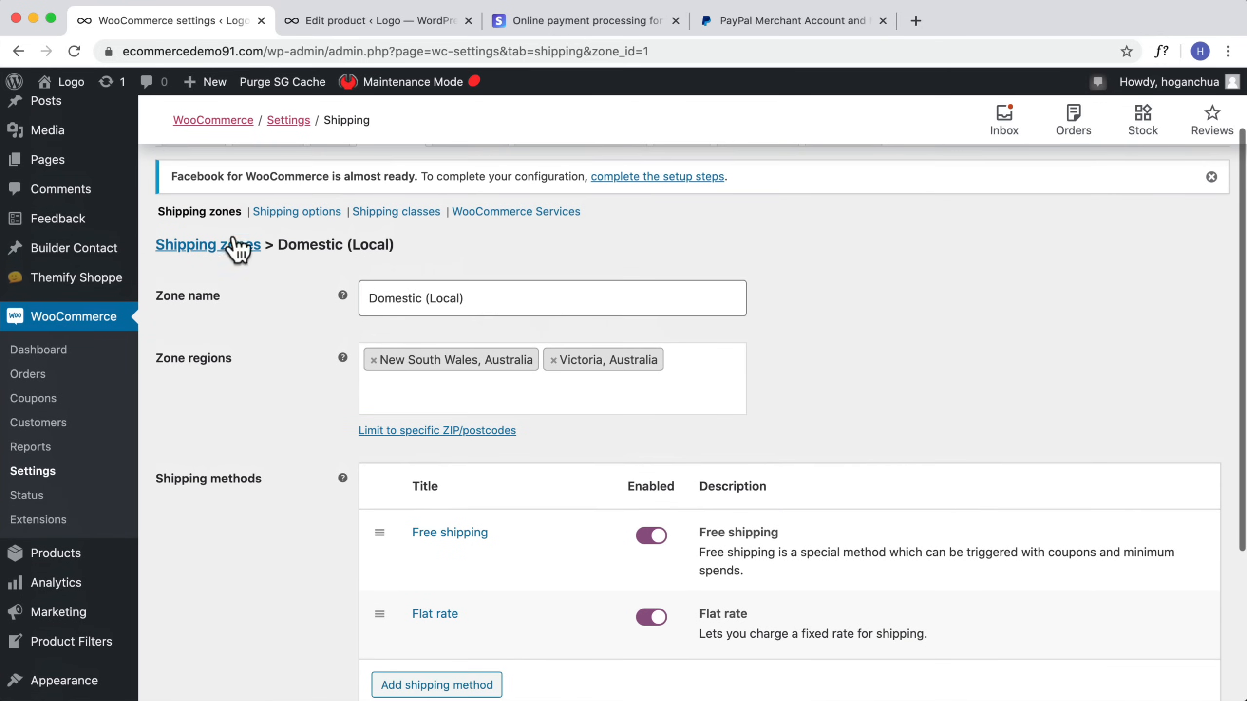
left_click(226, 246)
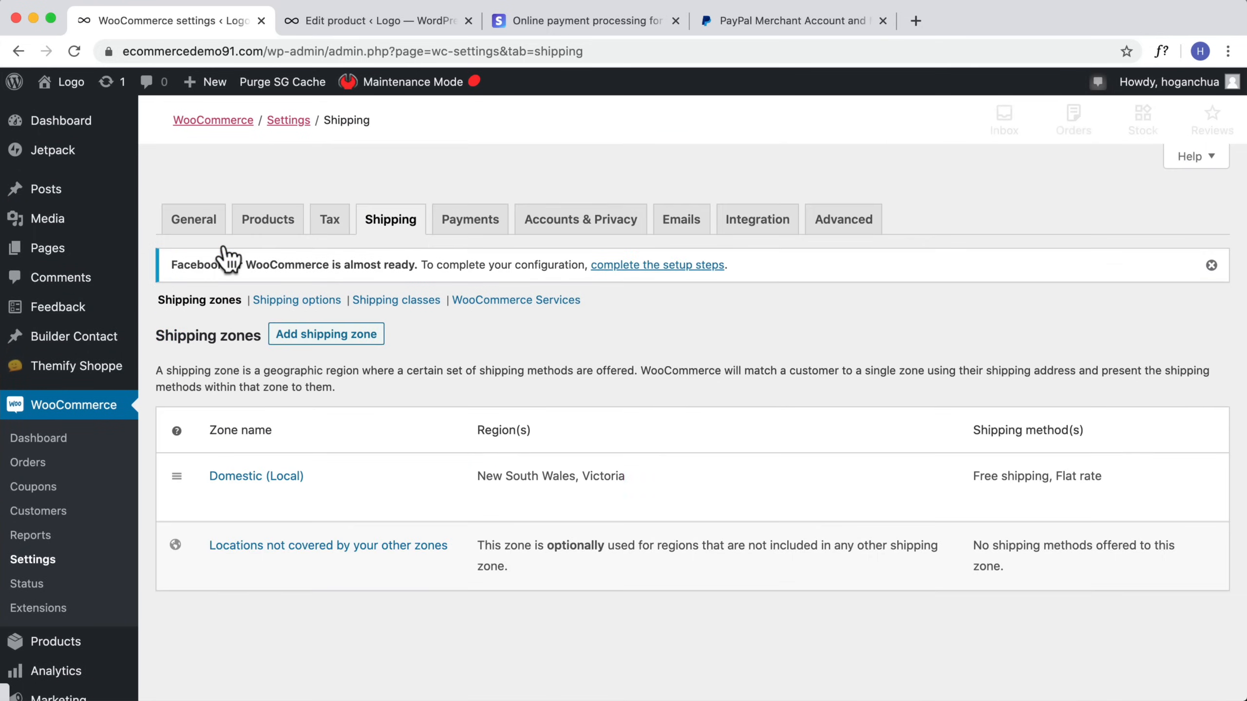
left_click(327, 340)
left_click(407, 375)
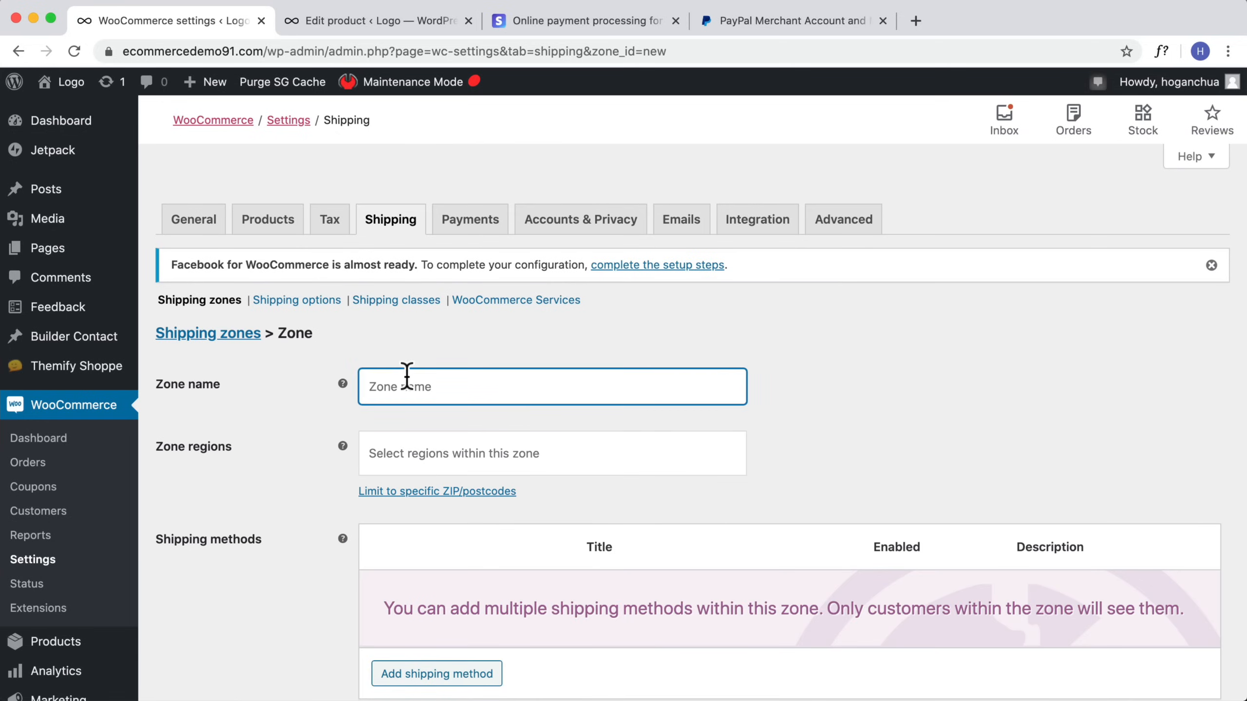
type("Dom")
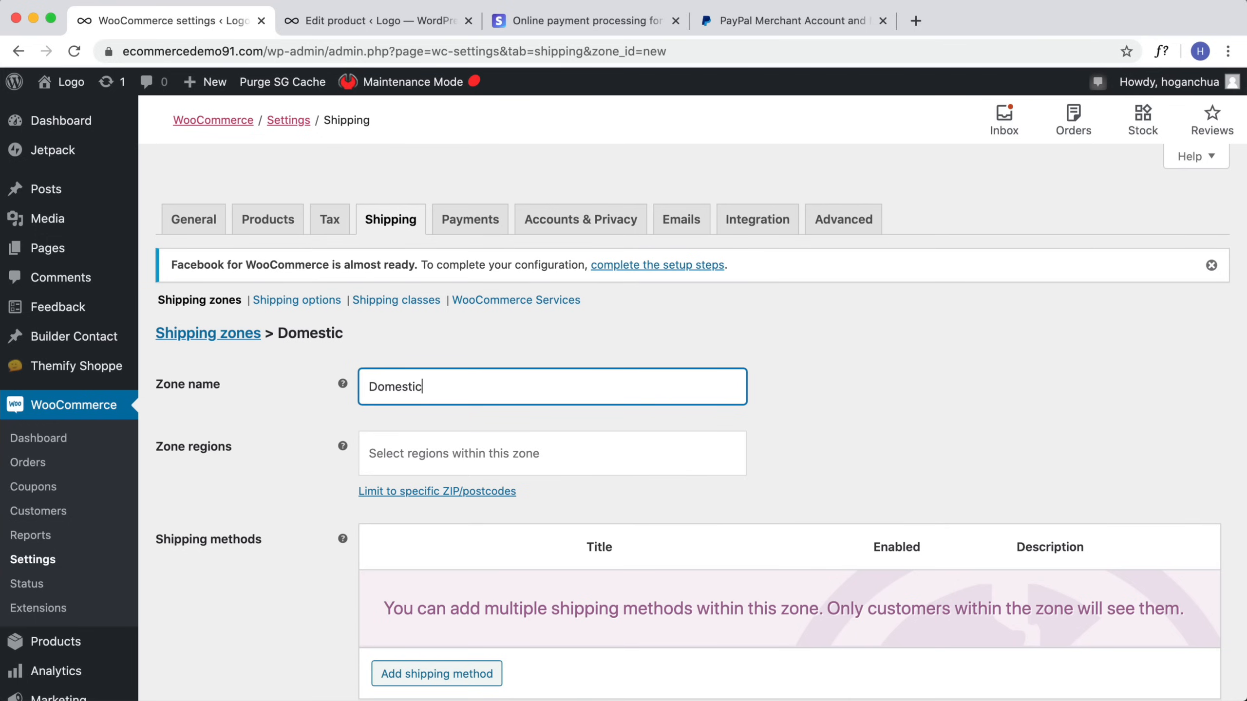
type("estic")
Step: Add South Australia, Australia as the Domestic zone's region
left_click(437, 453)
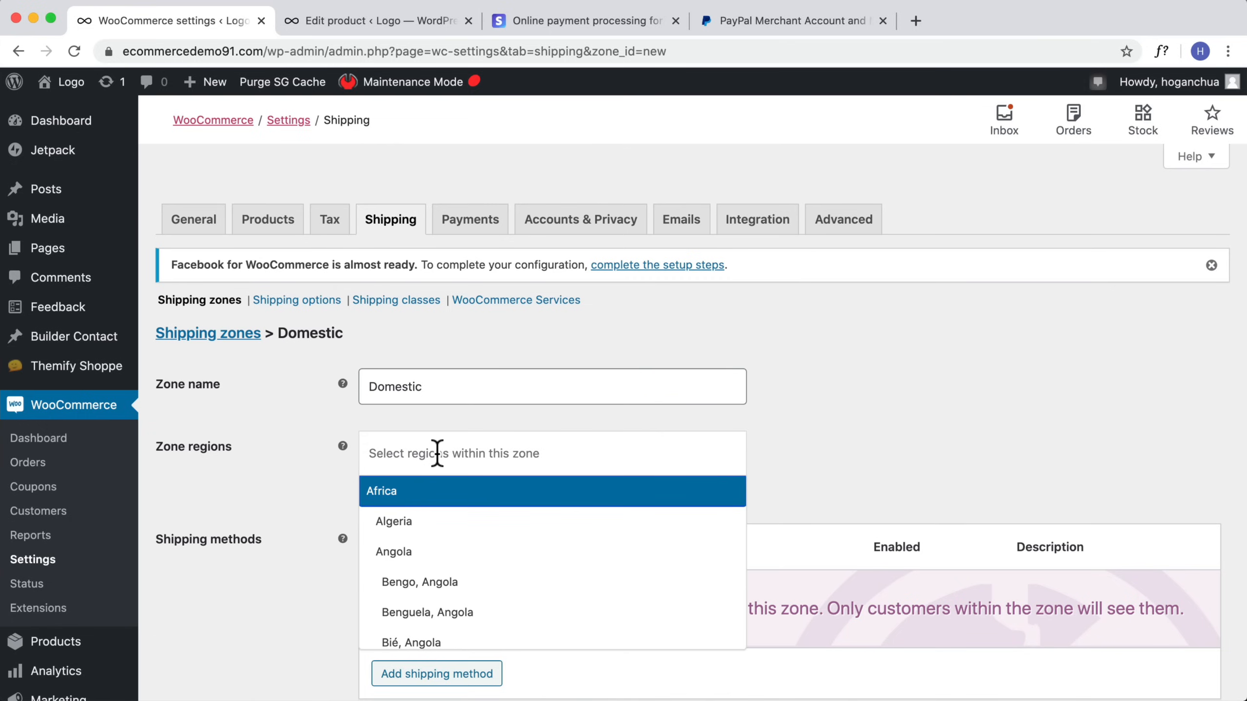
type("S")
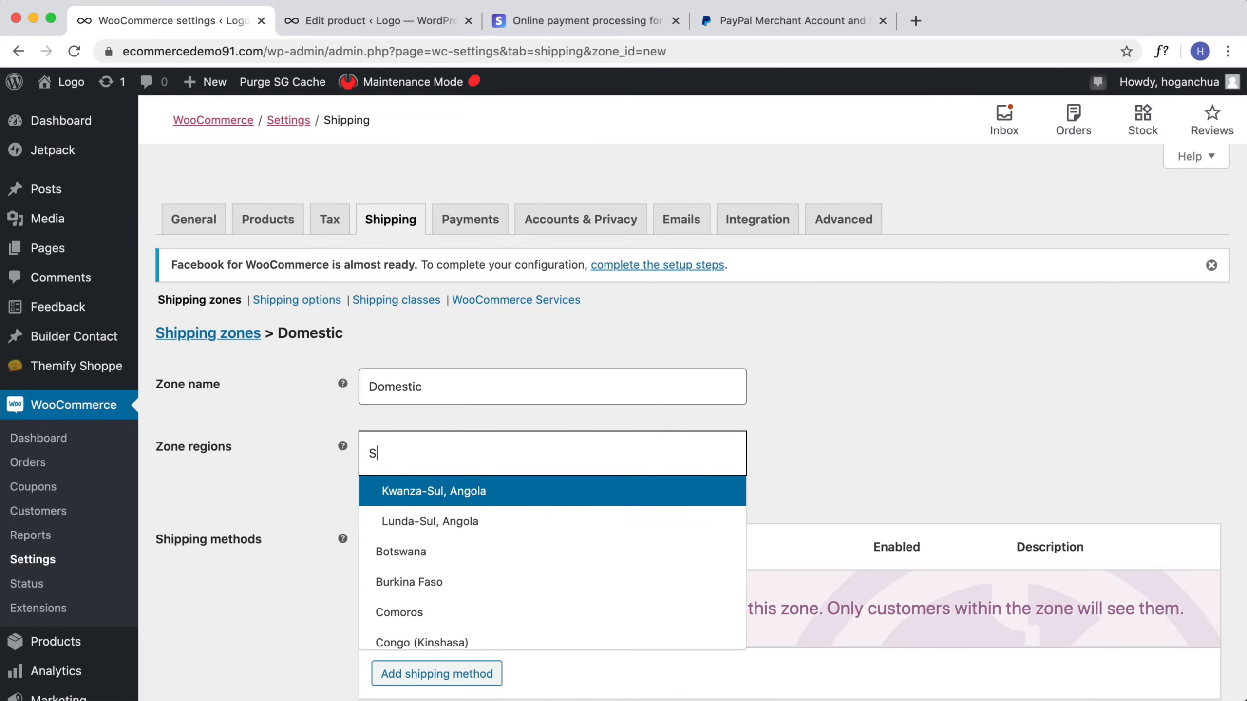
type("outh aust")
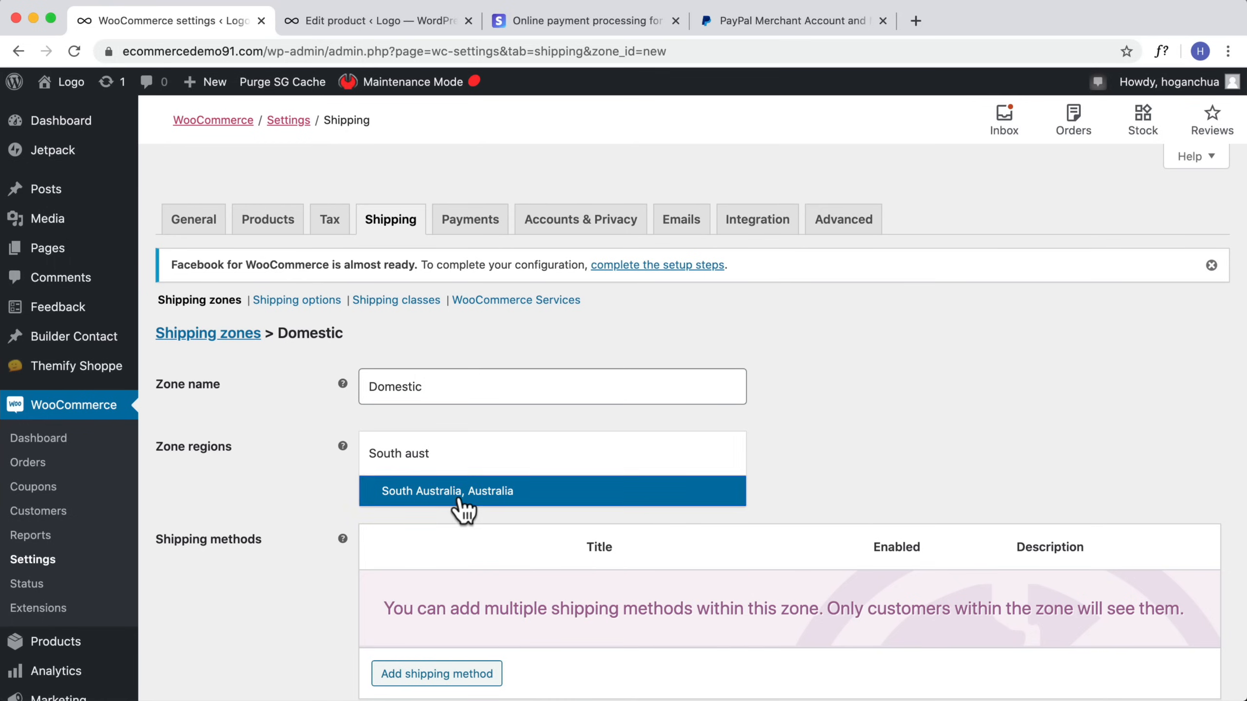
left_click(460, 497)
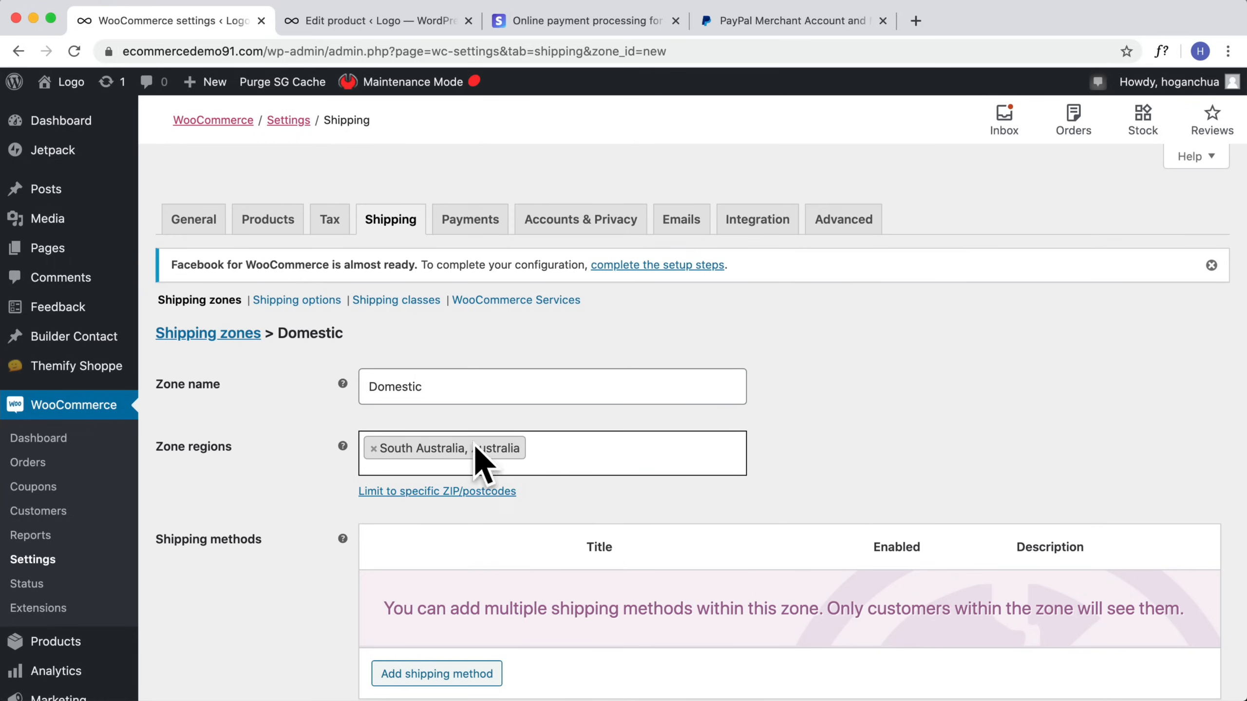
Step: Add a Flat rate shipping method to the Domestic zone with a cost of 12.95
scroll(810, 418, "down", 3)
left_click(437, 601)
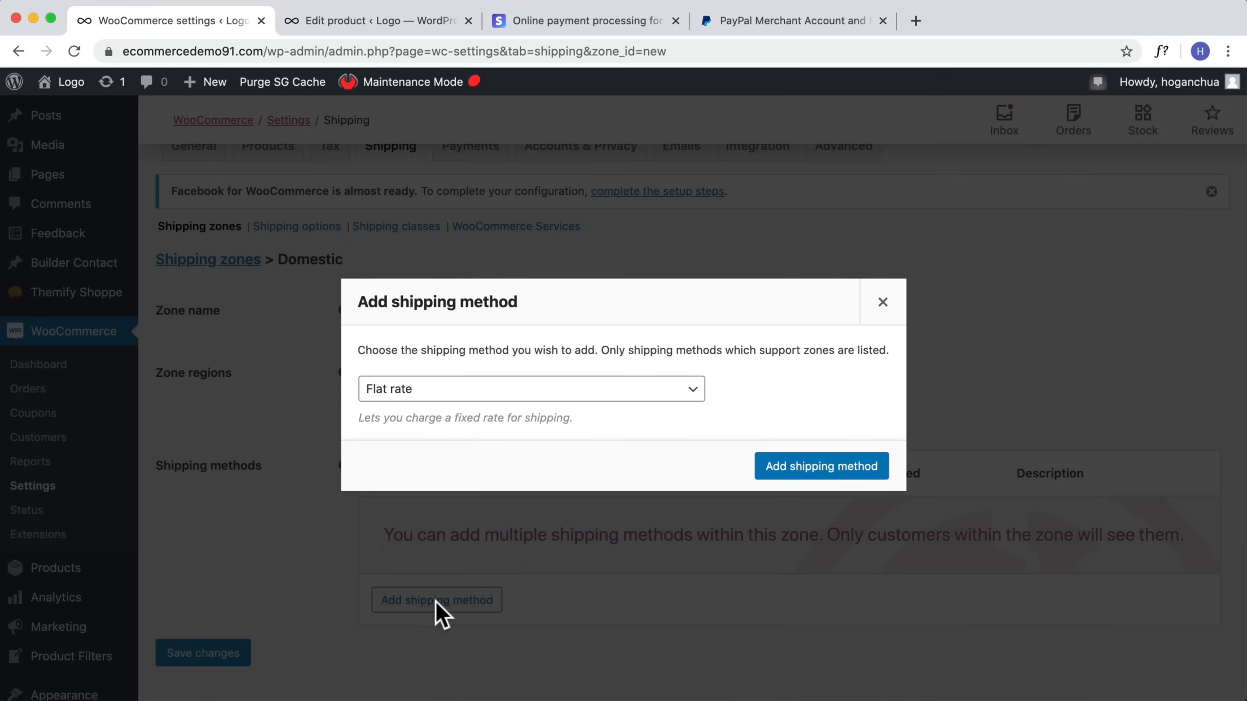
left_click(815, 467)
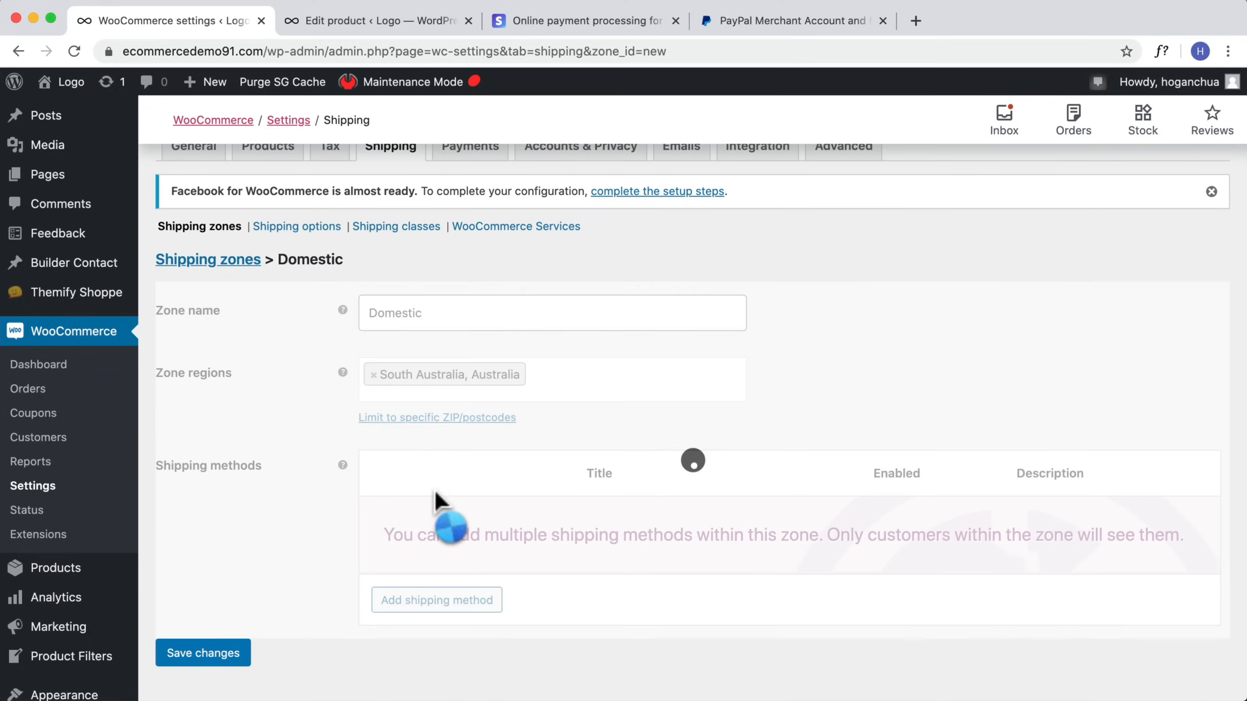
left_click(422, 542)
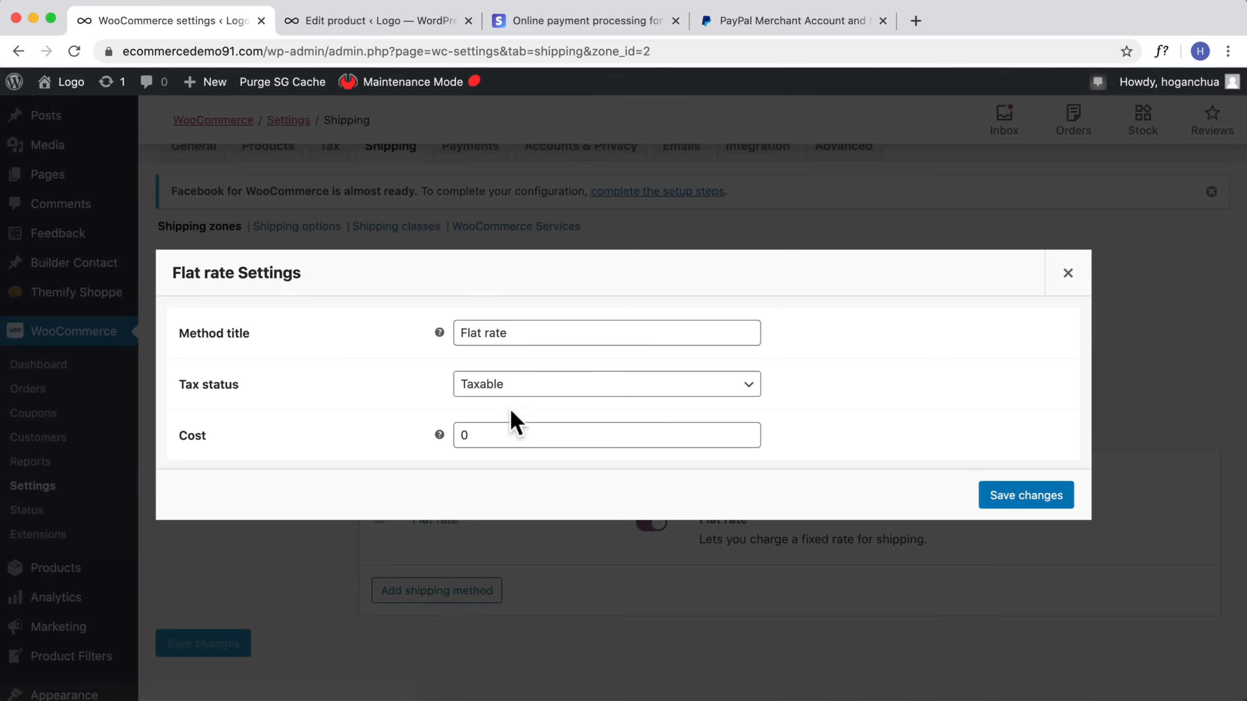
key("Tab")
type("12.95")
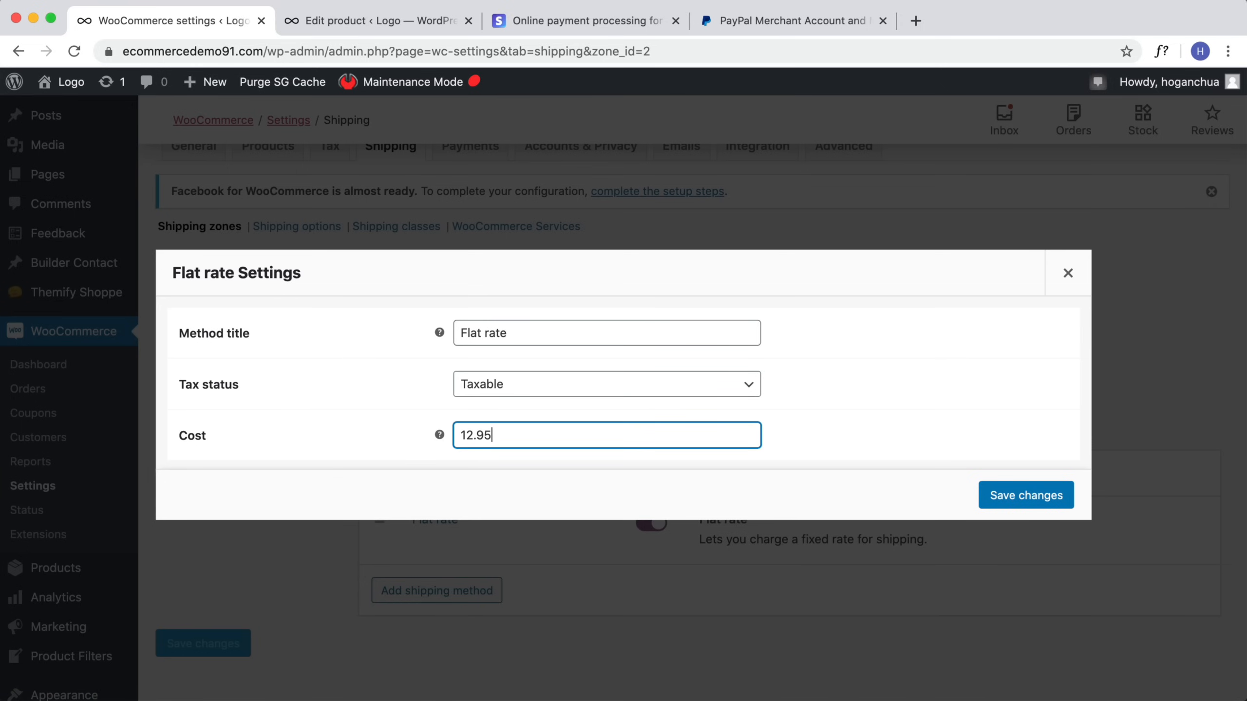
left_click(1002, 486)
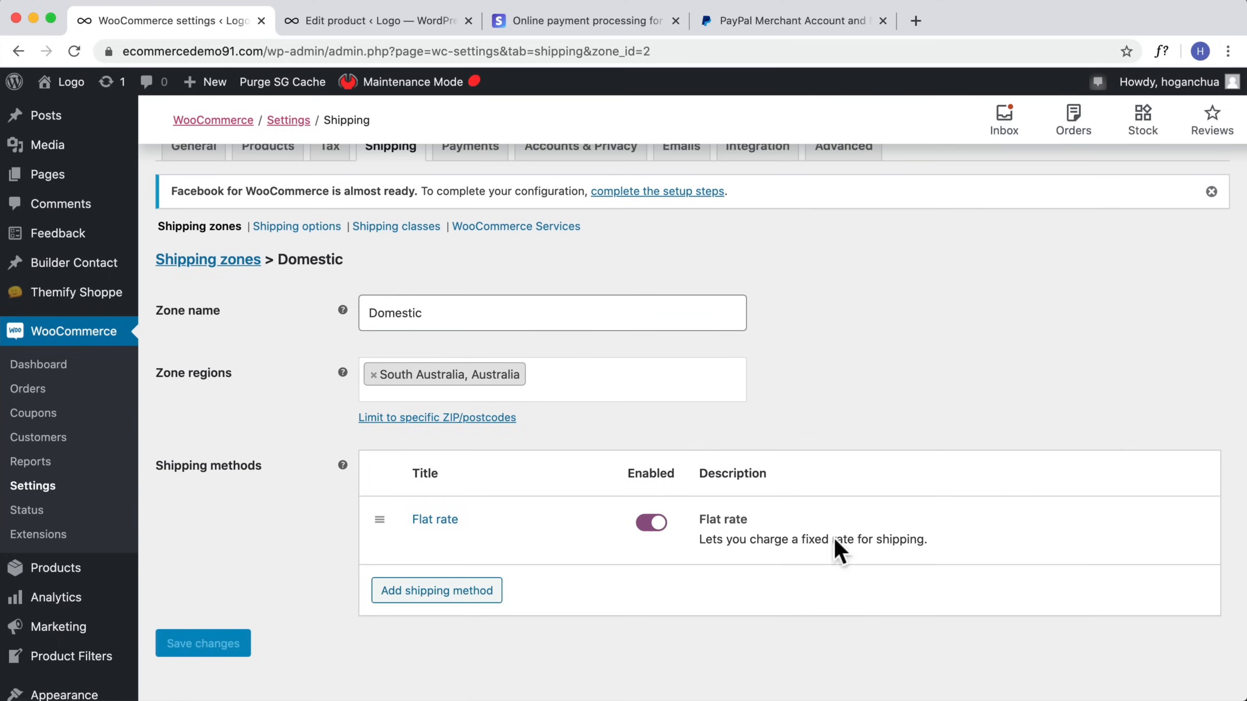
Step: Add a Local pickup shipping method to the Domestic zone and save its default settings
left_click(444, 592)
left_click(454, 390)
left_click(431, 421)
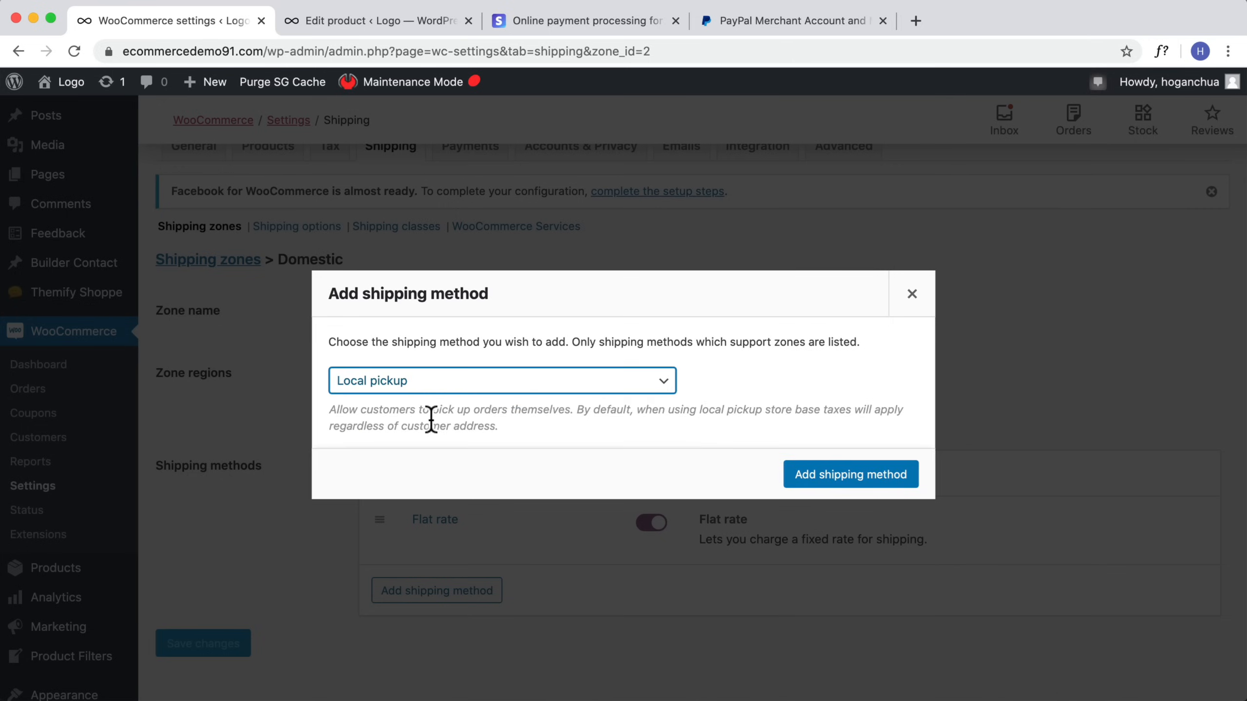
left_click(829, 469)
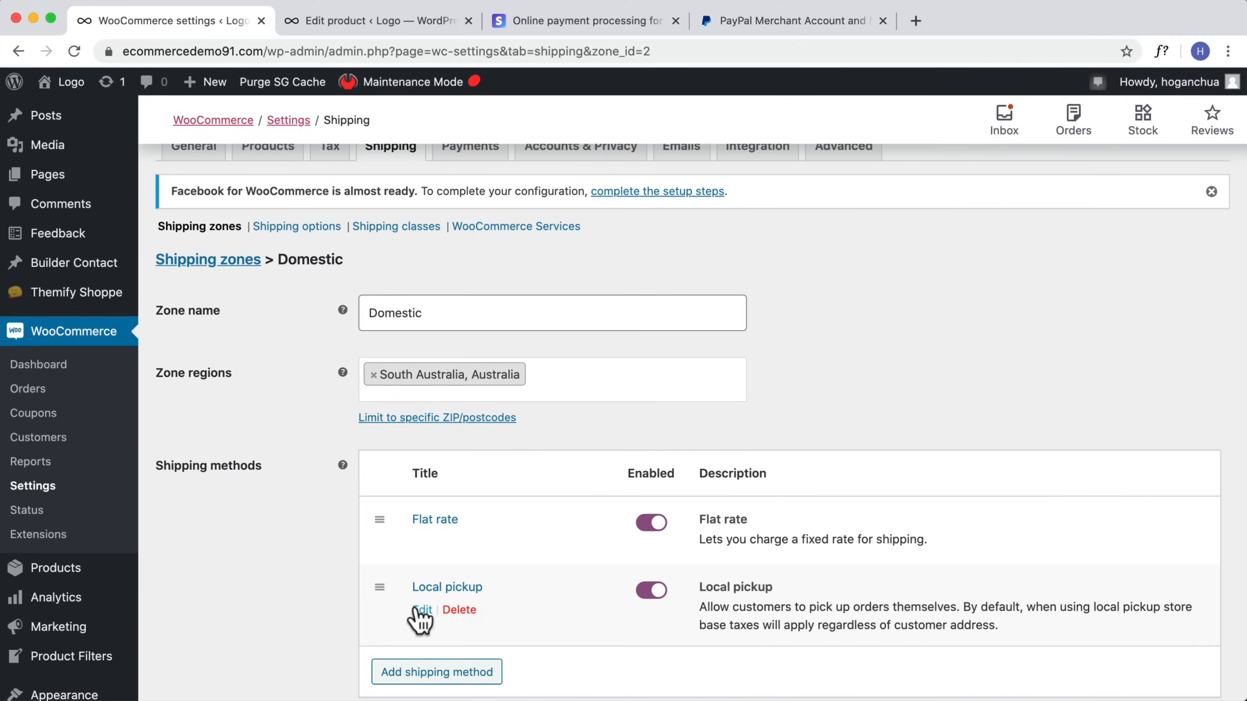
left_click(421, 608)
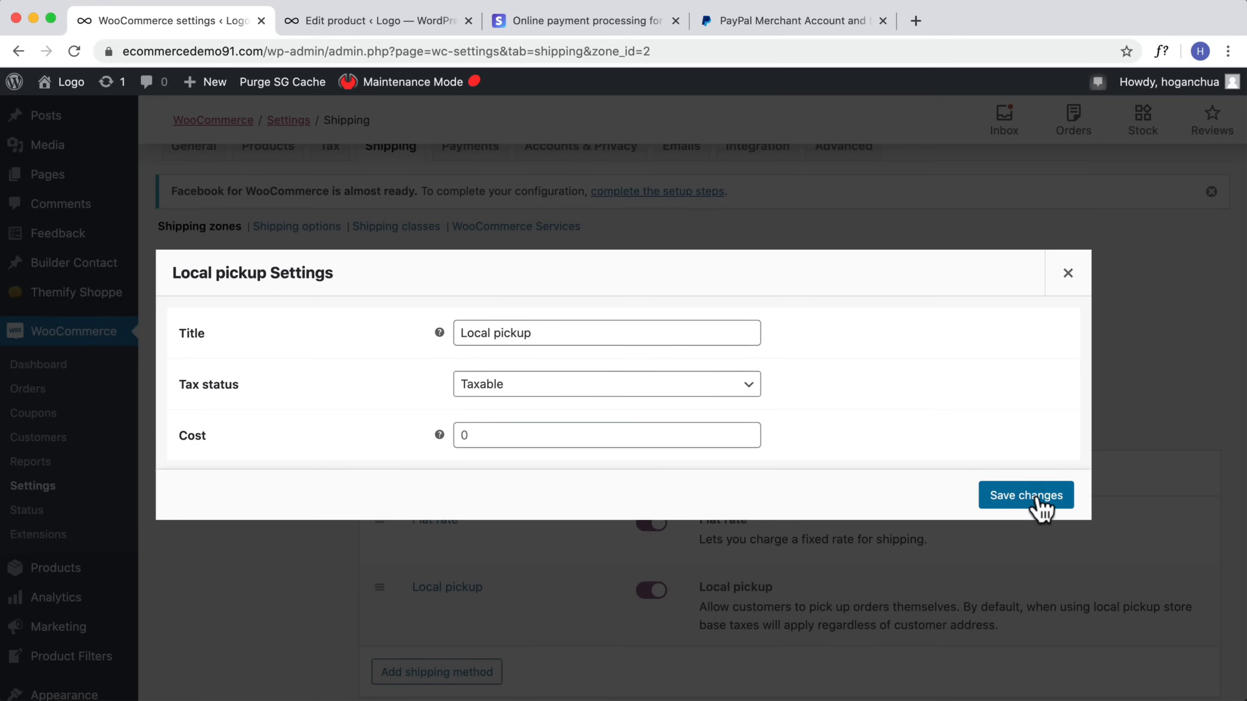
left_click(1038, 507)
Step: Return to the shipping zones list and start a new shipping zone named North America
scroll(493, 432, "down", 2)
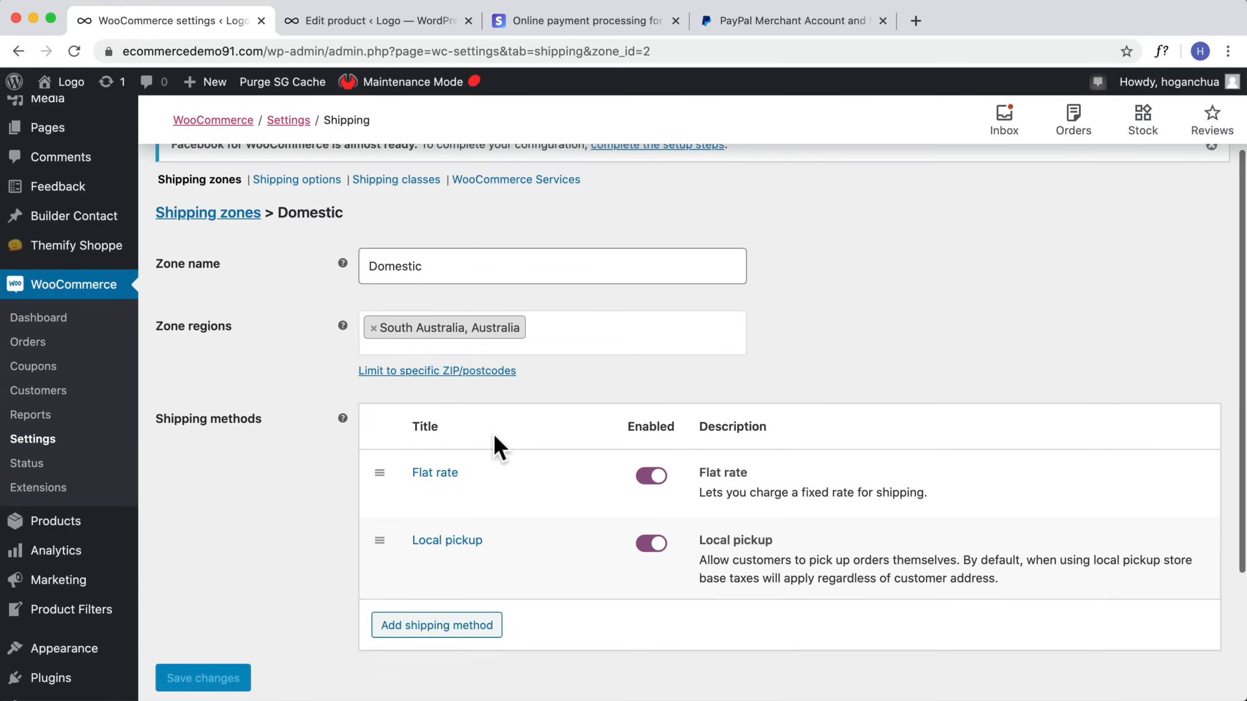
scroll(265, 457, "up", 2)
scroll(260, 430, "up", 1)
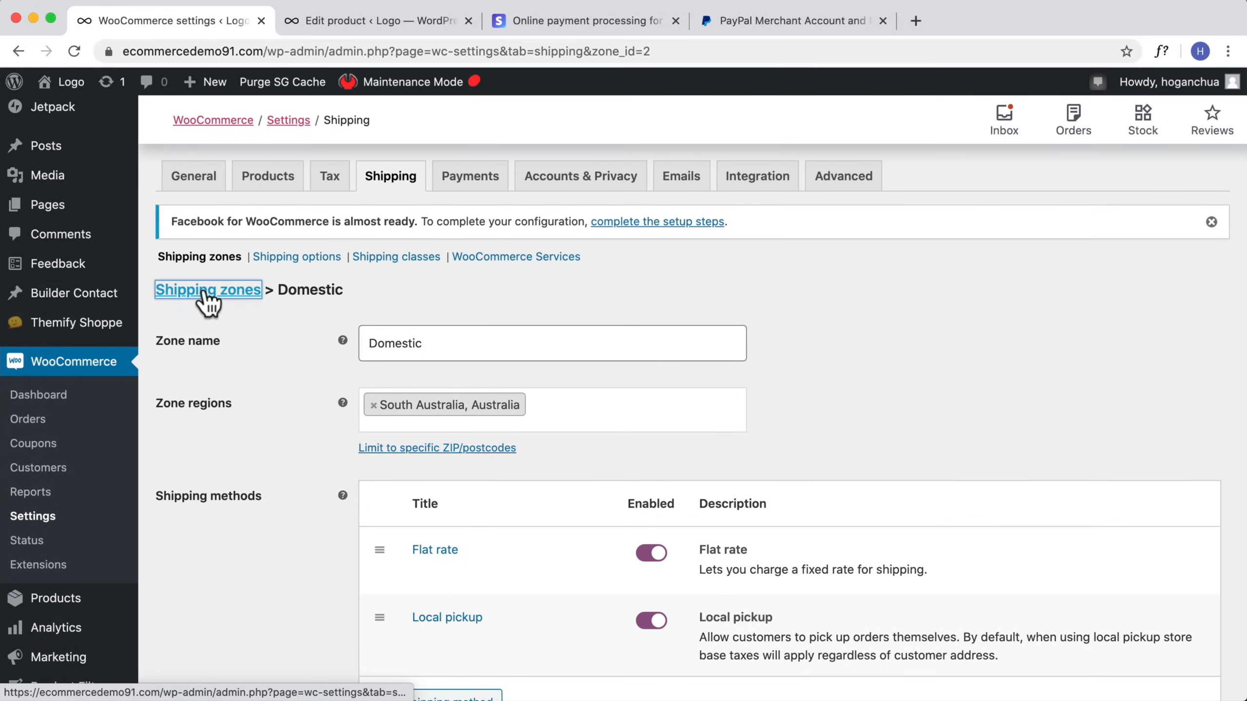
left_click(206, 291)
scroll(216, 306, "down", 2)
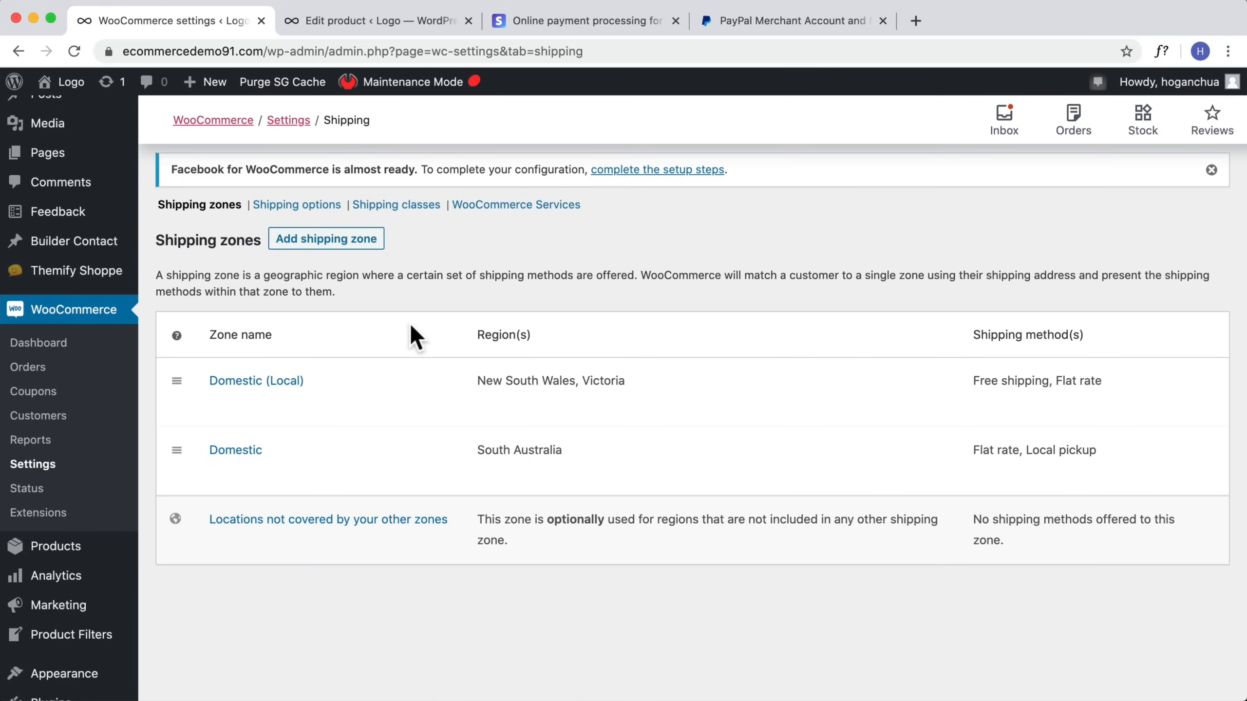
left_click(323, 241)
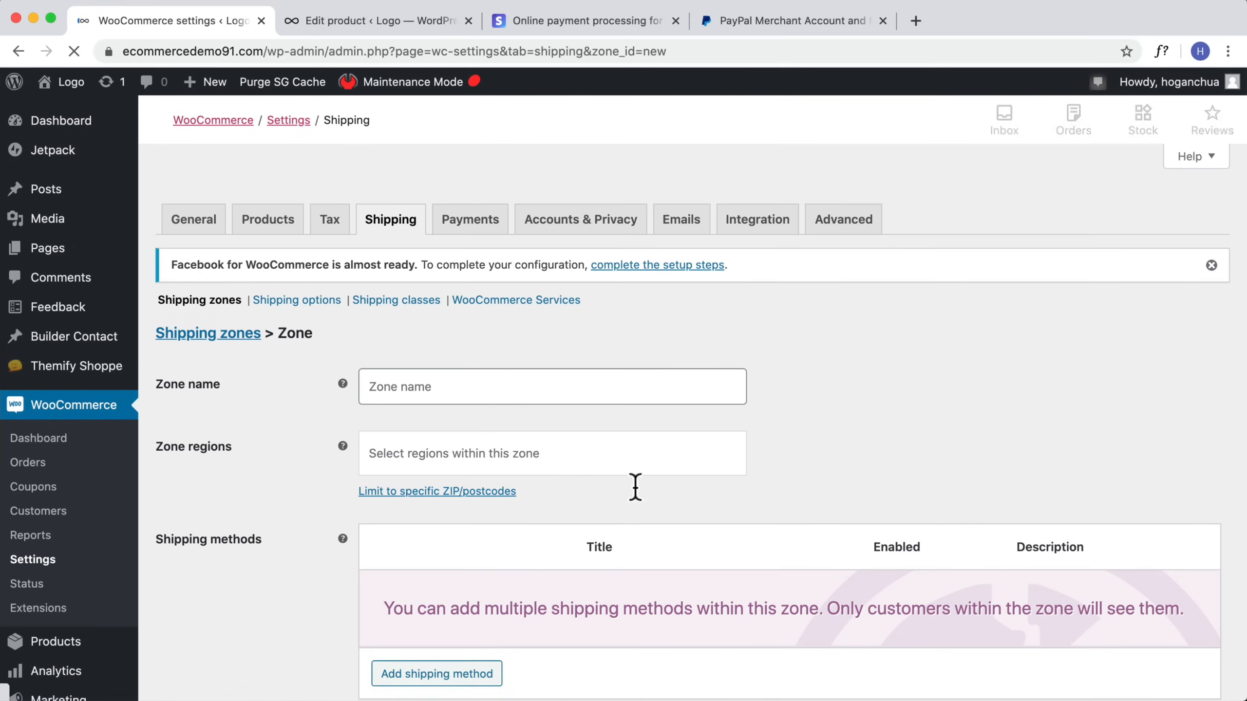
left_click(493, 391)
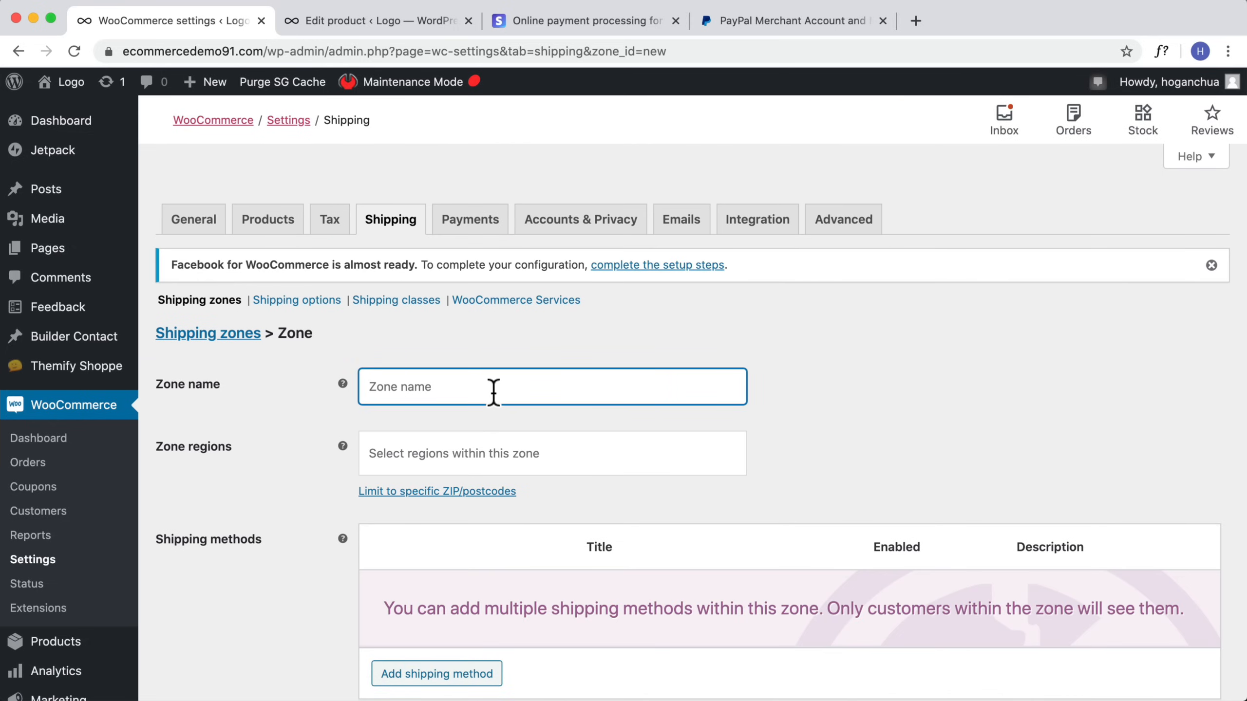
type("North A")
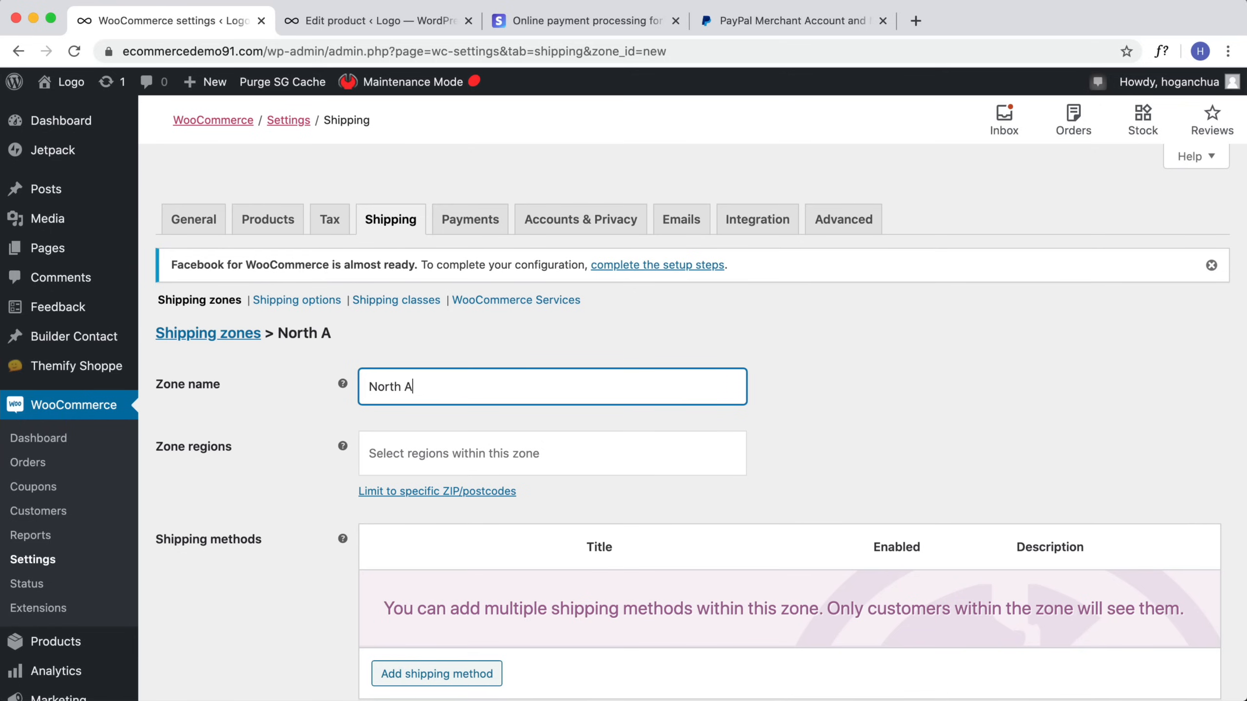
type("merica")
Step: Add United States (US) and Canada as the North America zone's regions
left_click(484, 449)
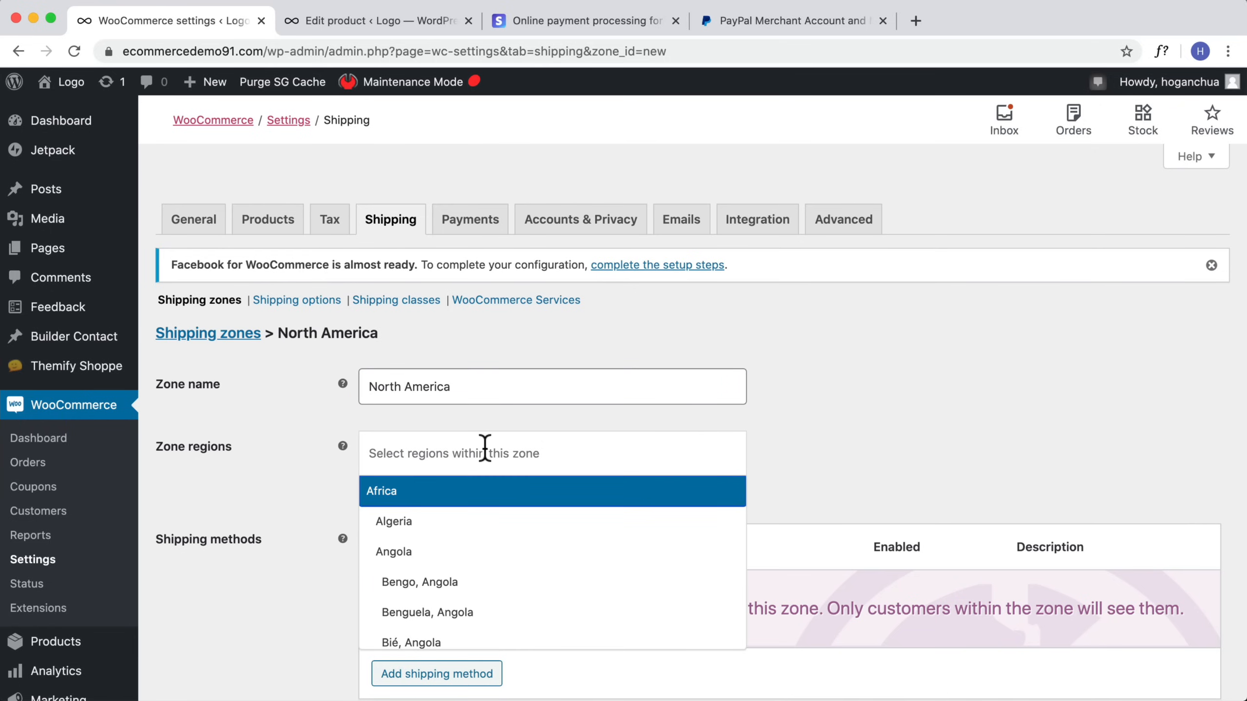
type("United")
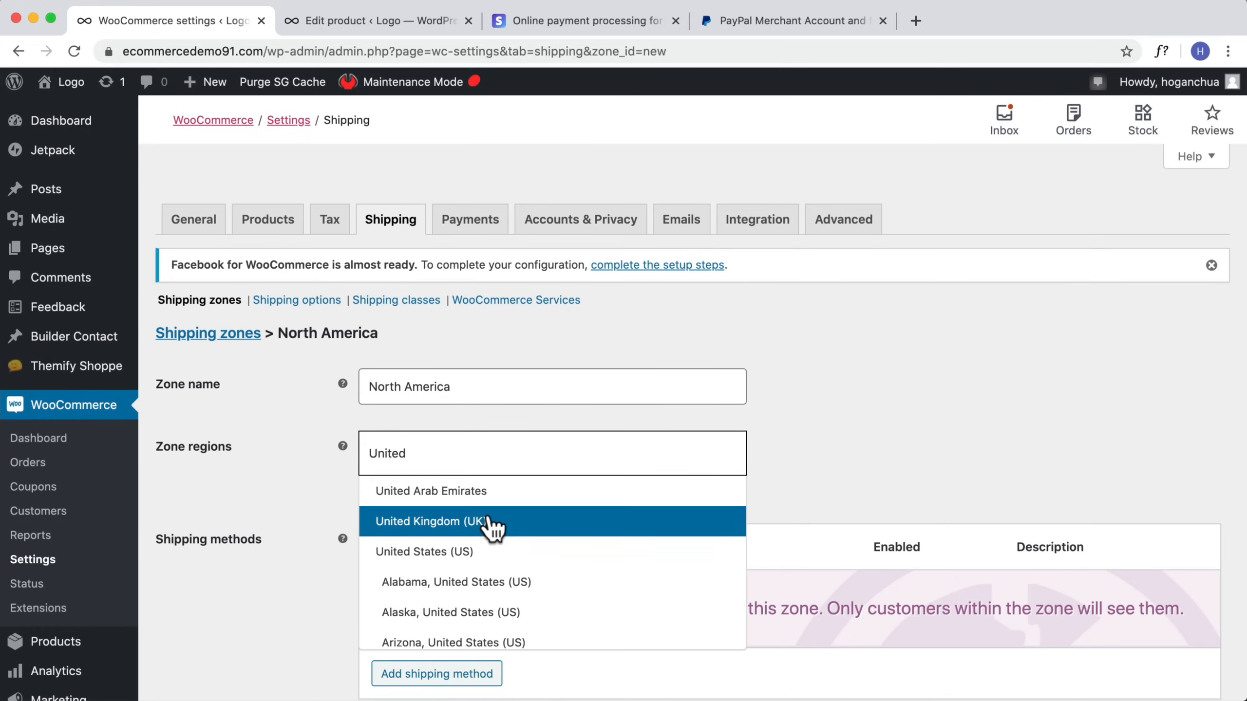
left_click(475, 552)
type("Caa")
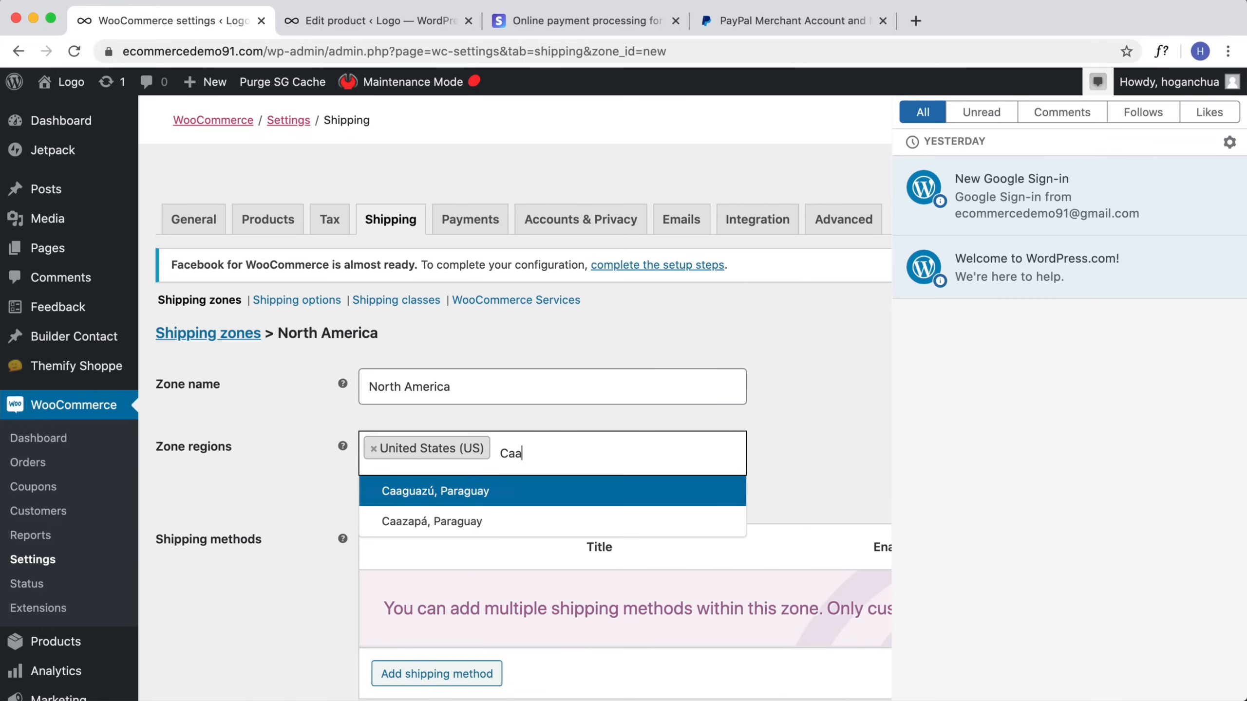
key("BackSpace")
type("n")
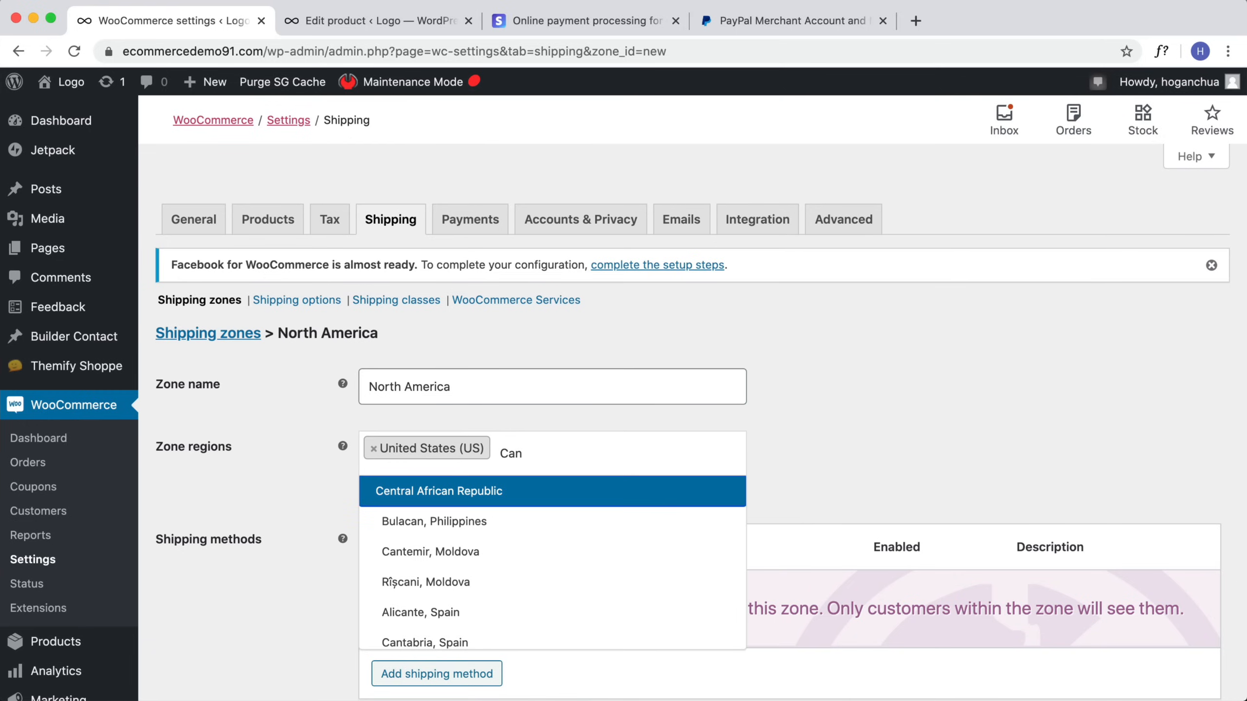
type("ada")
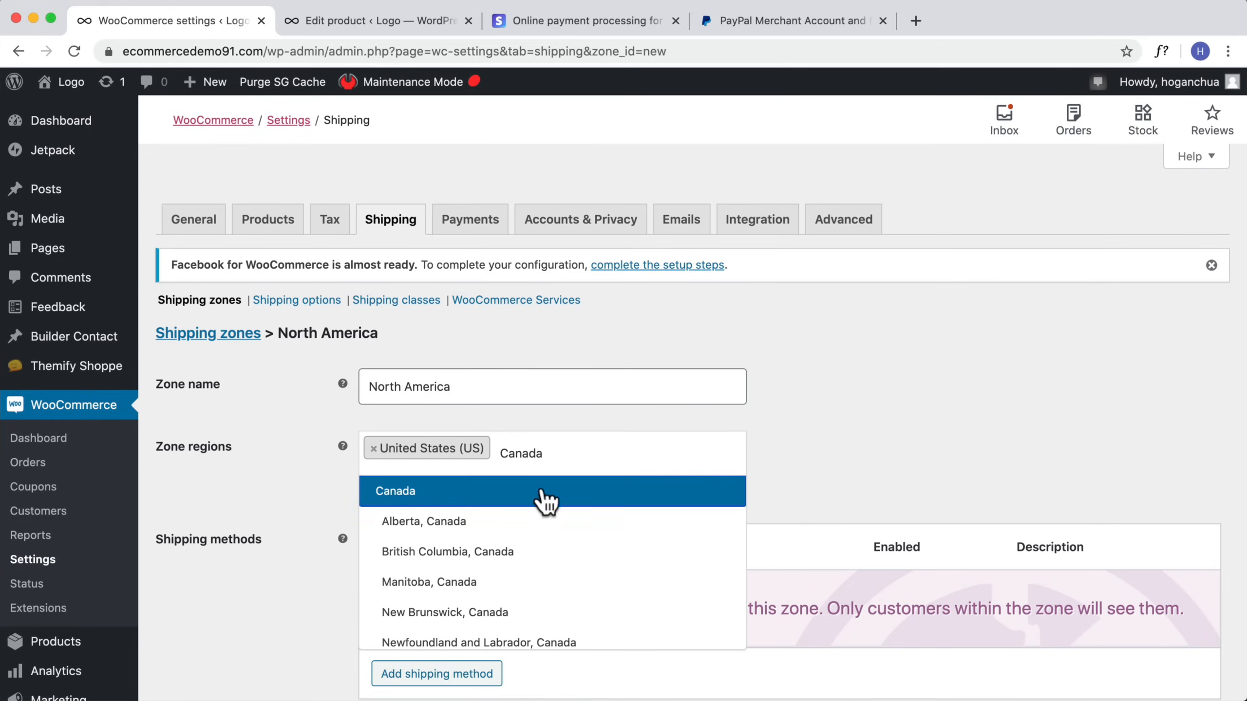
left_click(540, 496)
Step: Add a Flat rate shipping method to the North America zone with a cost of 14.95
scroll(523, 459, "down", 2)
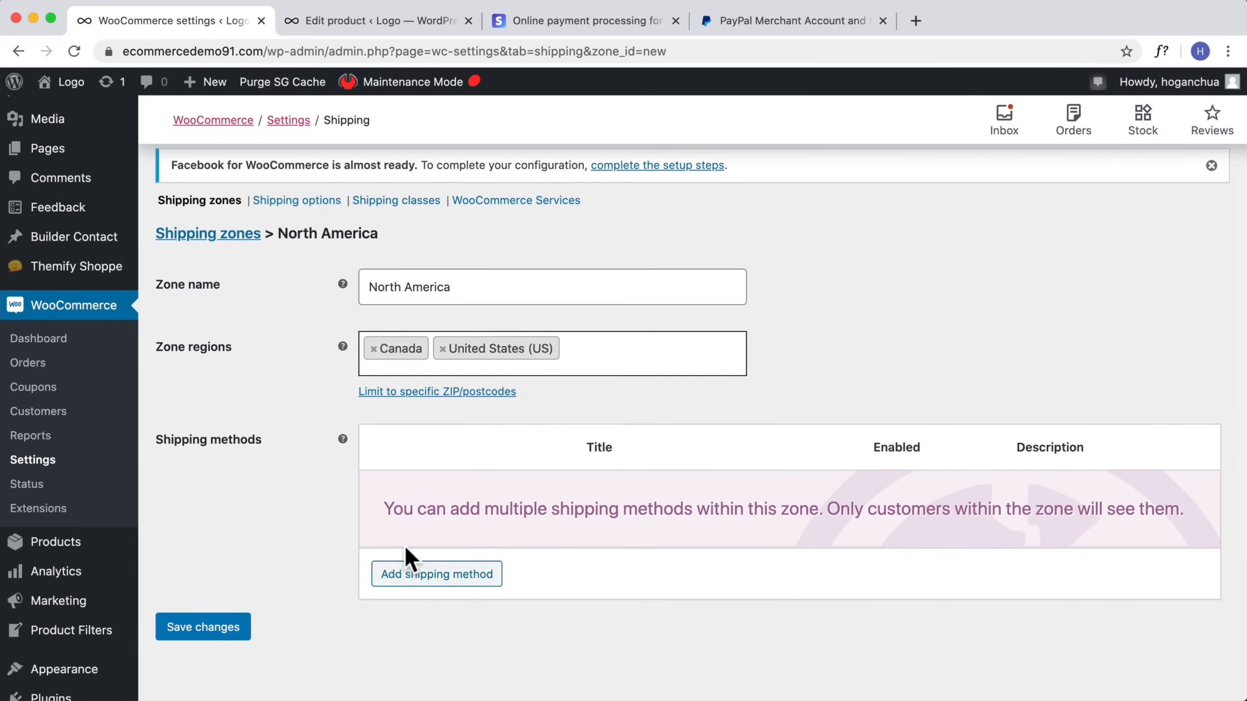
left_click(419, 577)
left_click(830, 469)
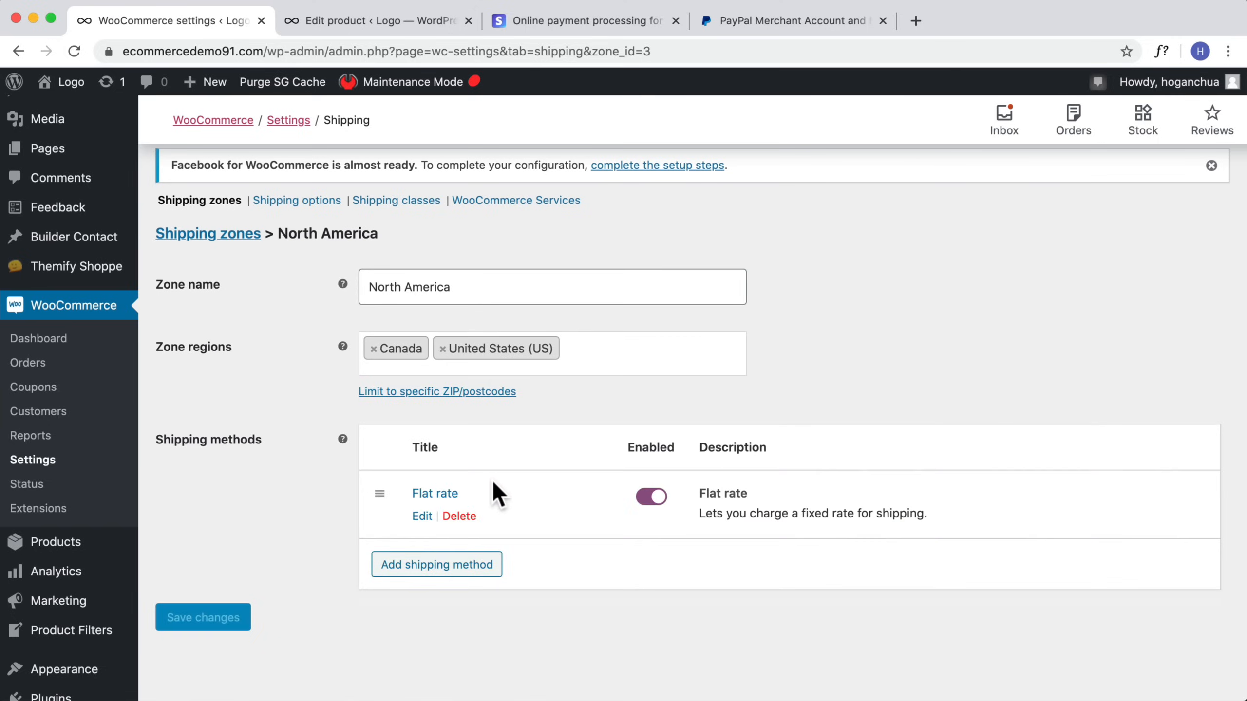
left_click(421, 516)
left_click_drag(518, 435, 366, 432)
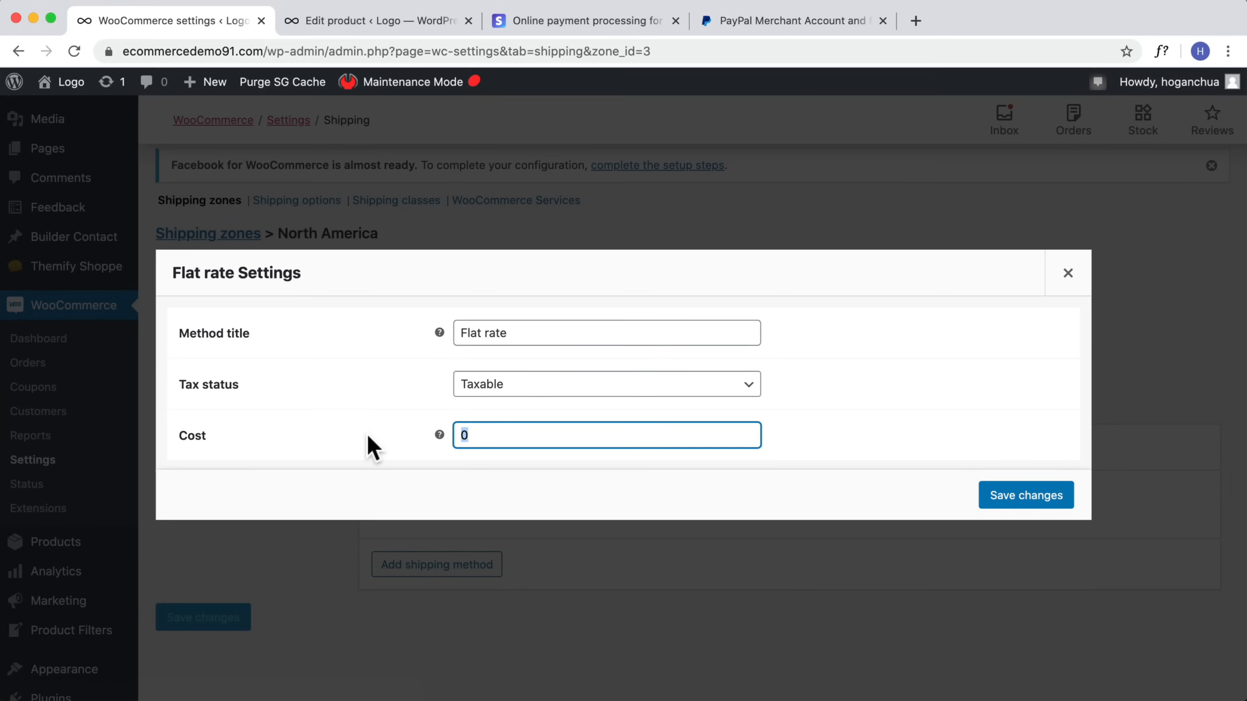
type("14.95")
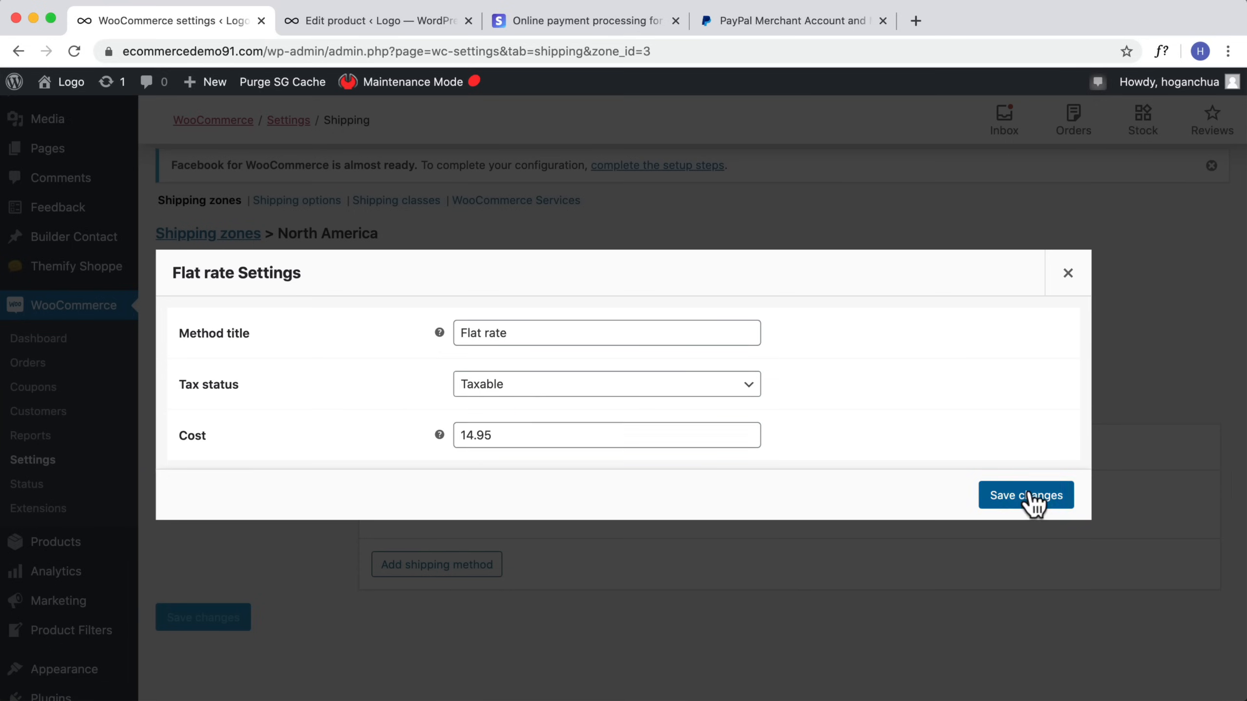
left_click(1028, 497)
Step: Add a second Flat rate method titled Express 2 Day Shipping with a cost of 19.95
left_click(455, 574)
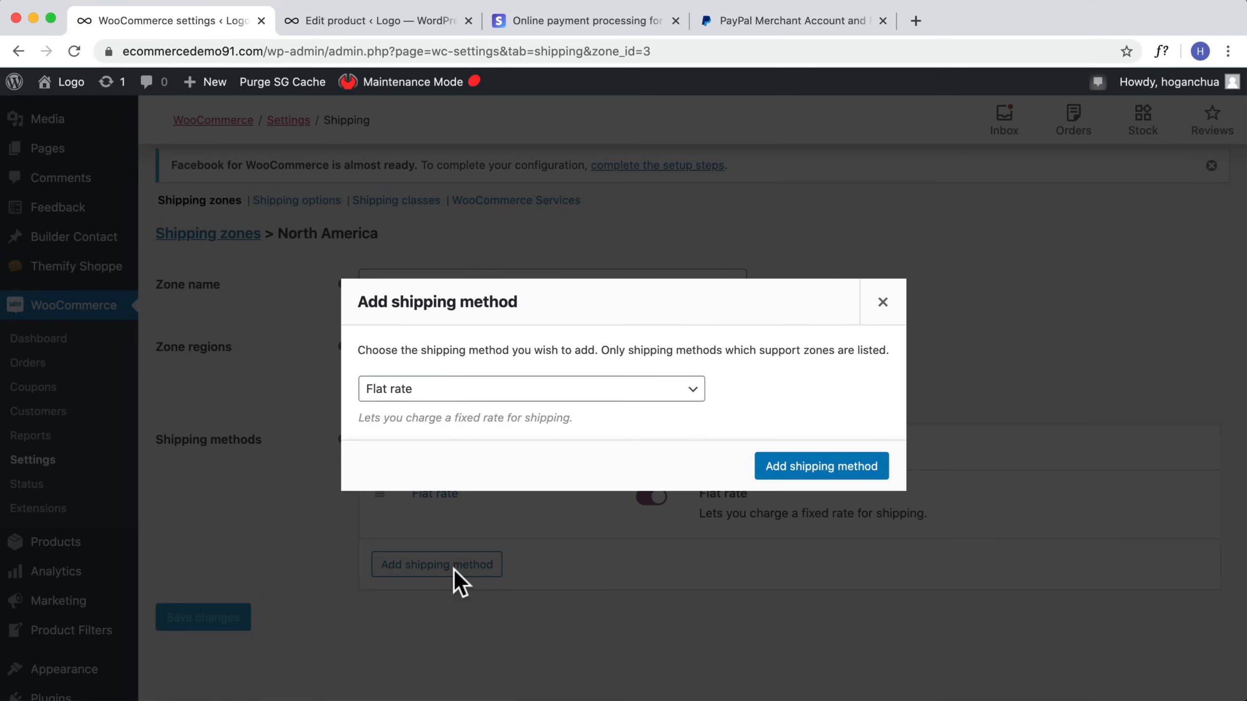
left_click(795, 473)
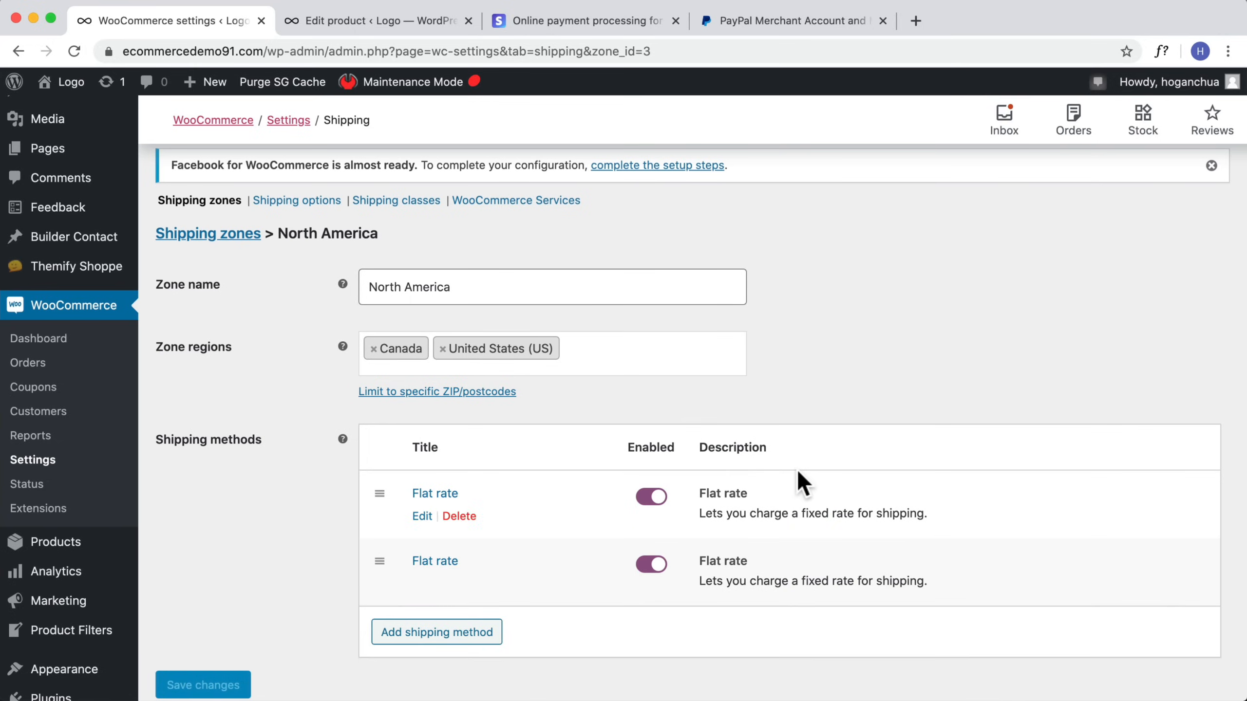
left_click(422, 585)
left_click_drag(506, 334, 412, 332)
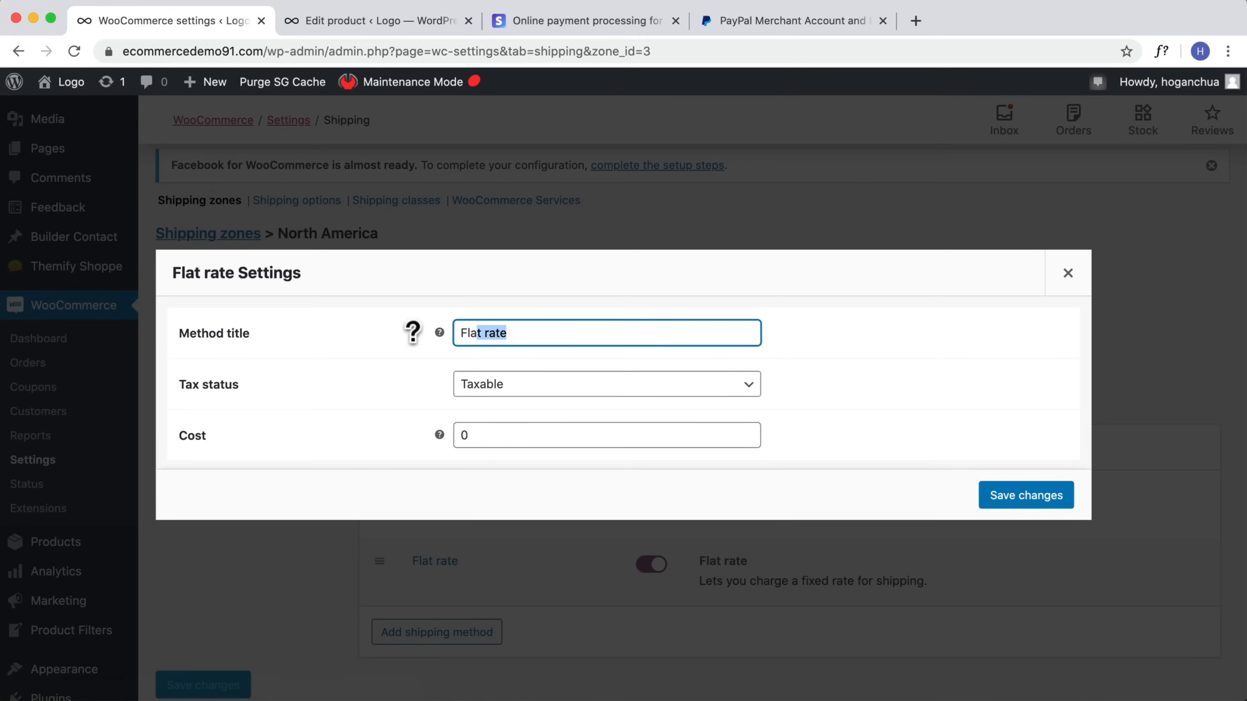
type("Express 2 Day Shipping")
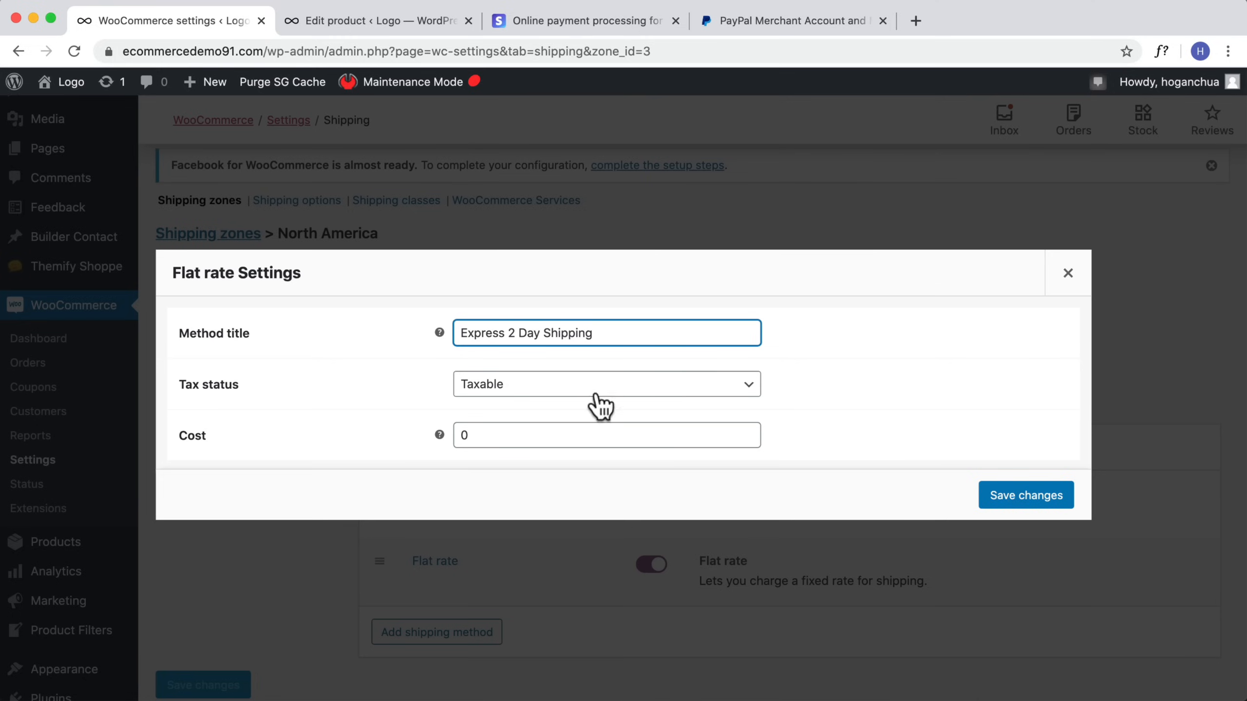
left_click(556, 432)
type("19.95")
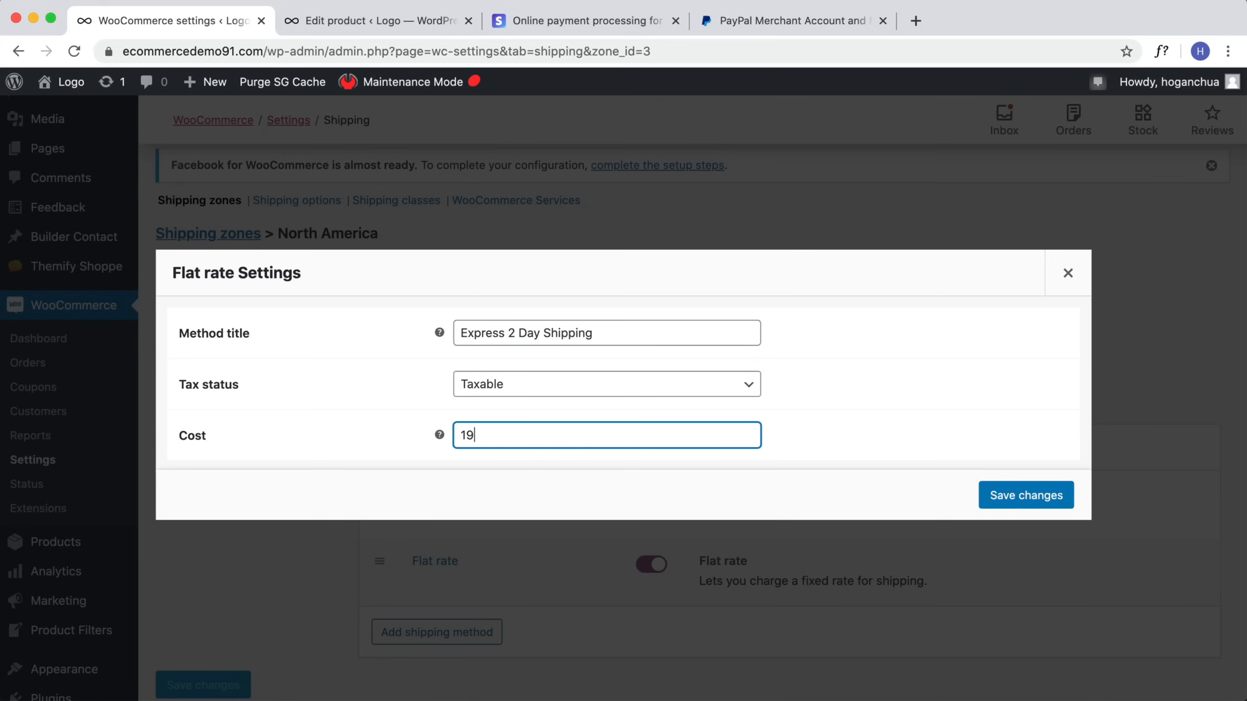
left_click(1034, 502)
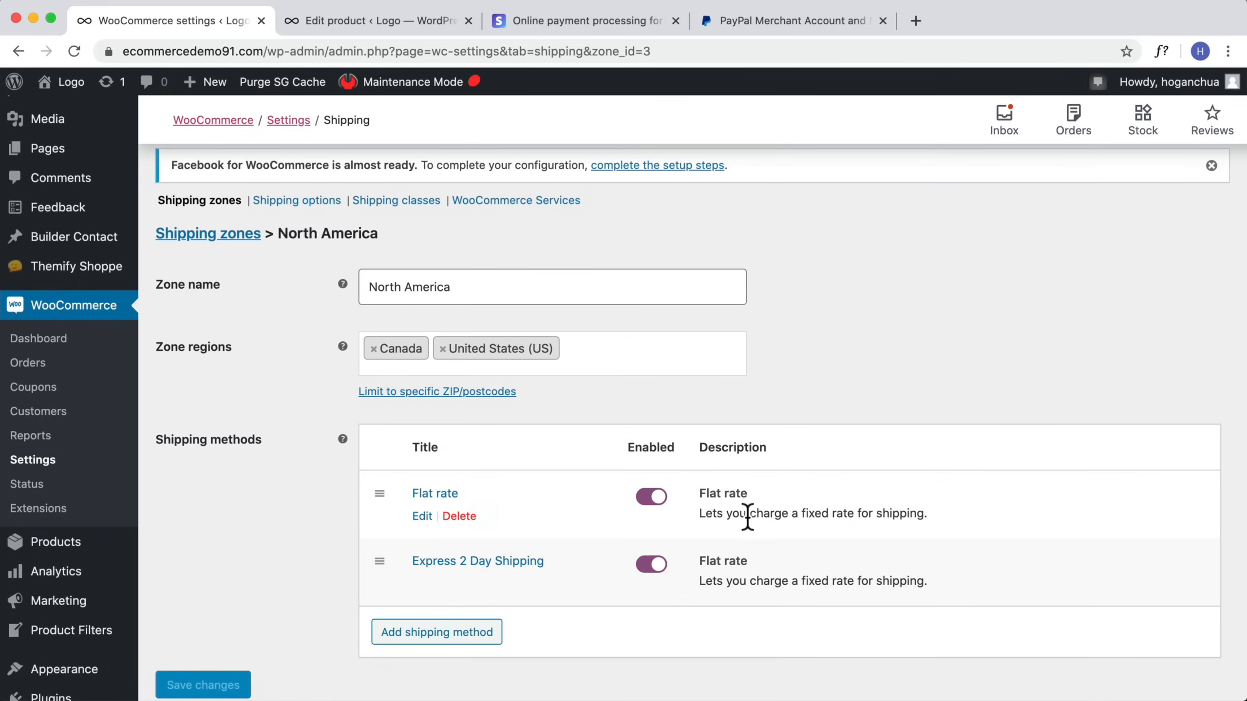
Step: Open the plugin installer in the other browser tab and search for table rate shipping plugins
scroll(727, 525, "down", 2)
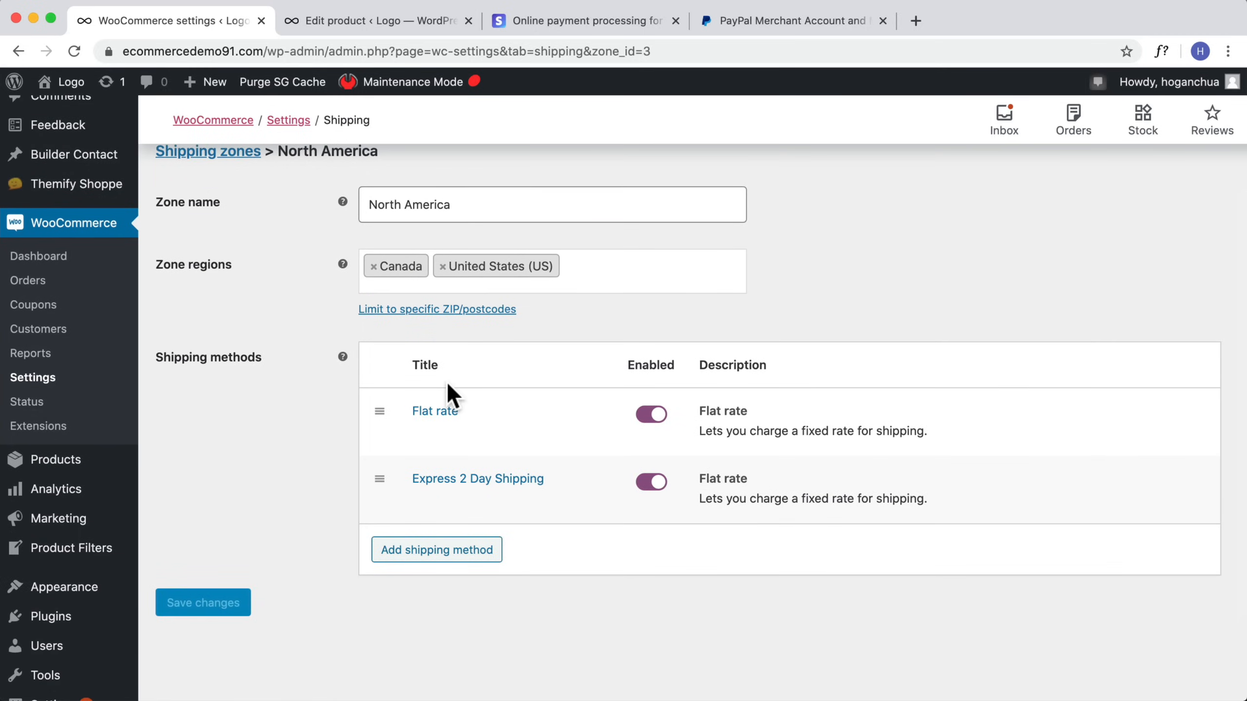
scroll(456, 381, "up", 4)
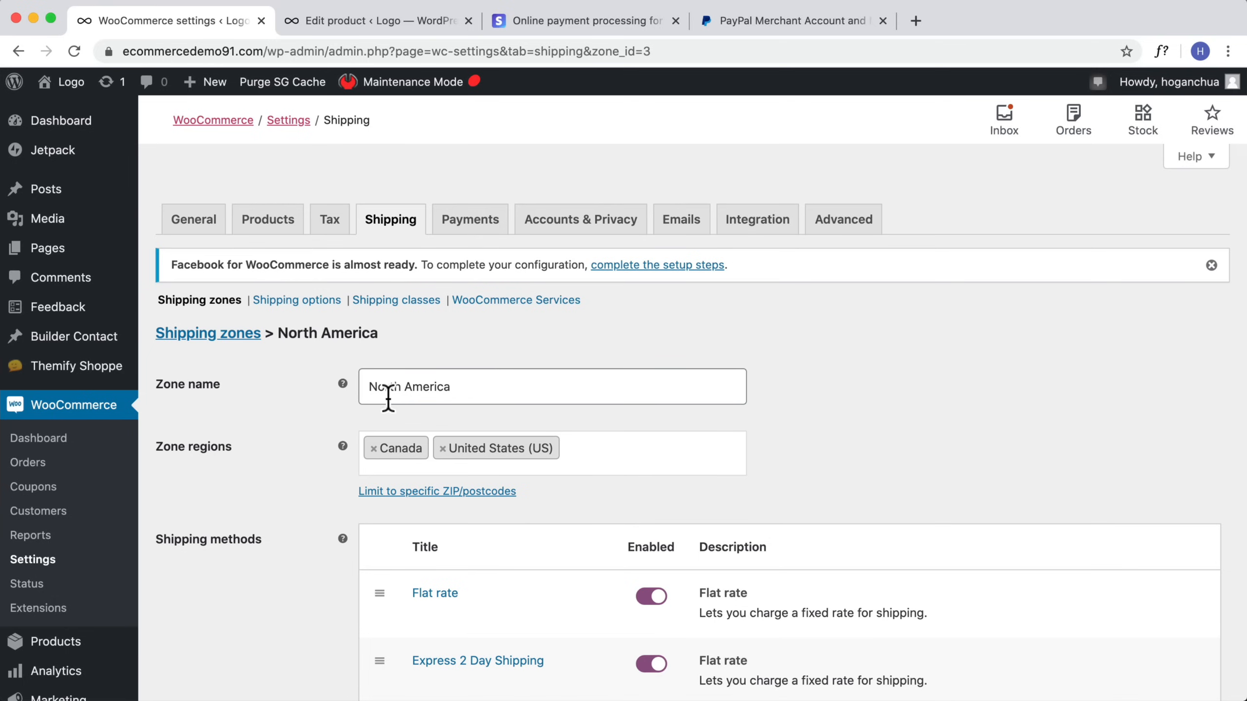
left_click(373, 22)
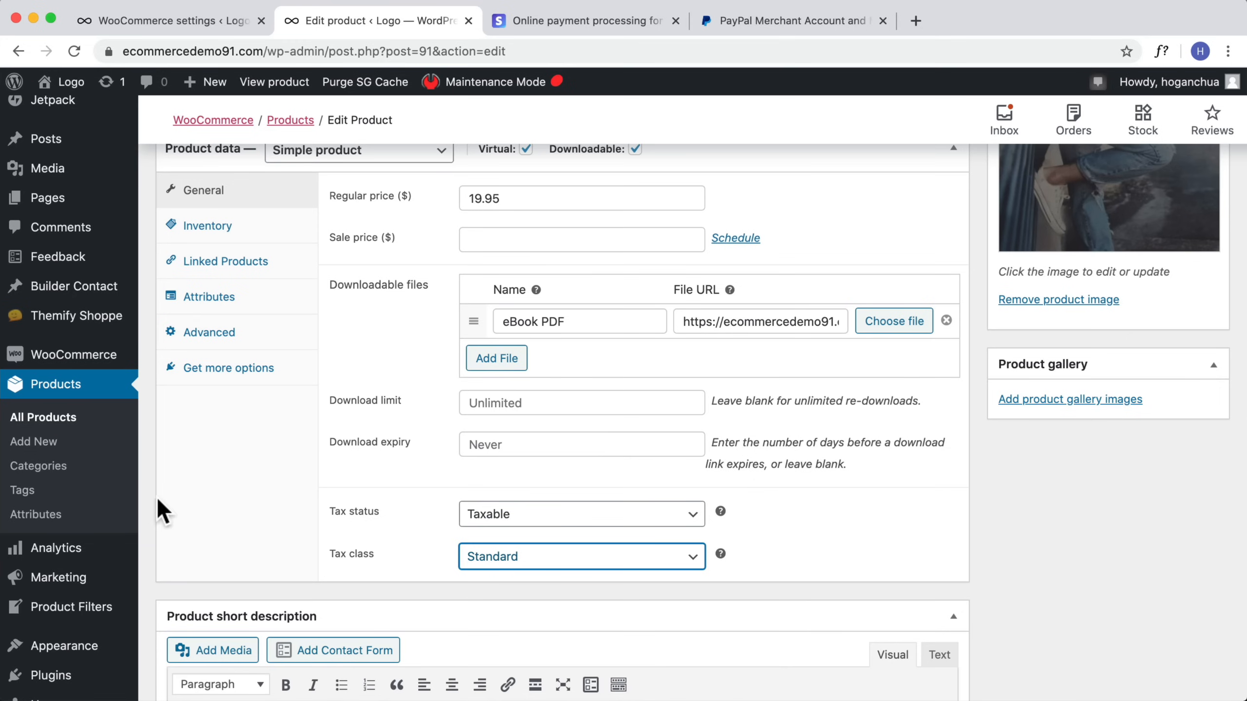
scroll(98, 349, "up", 1)
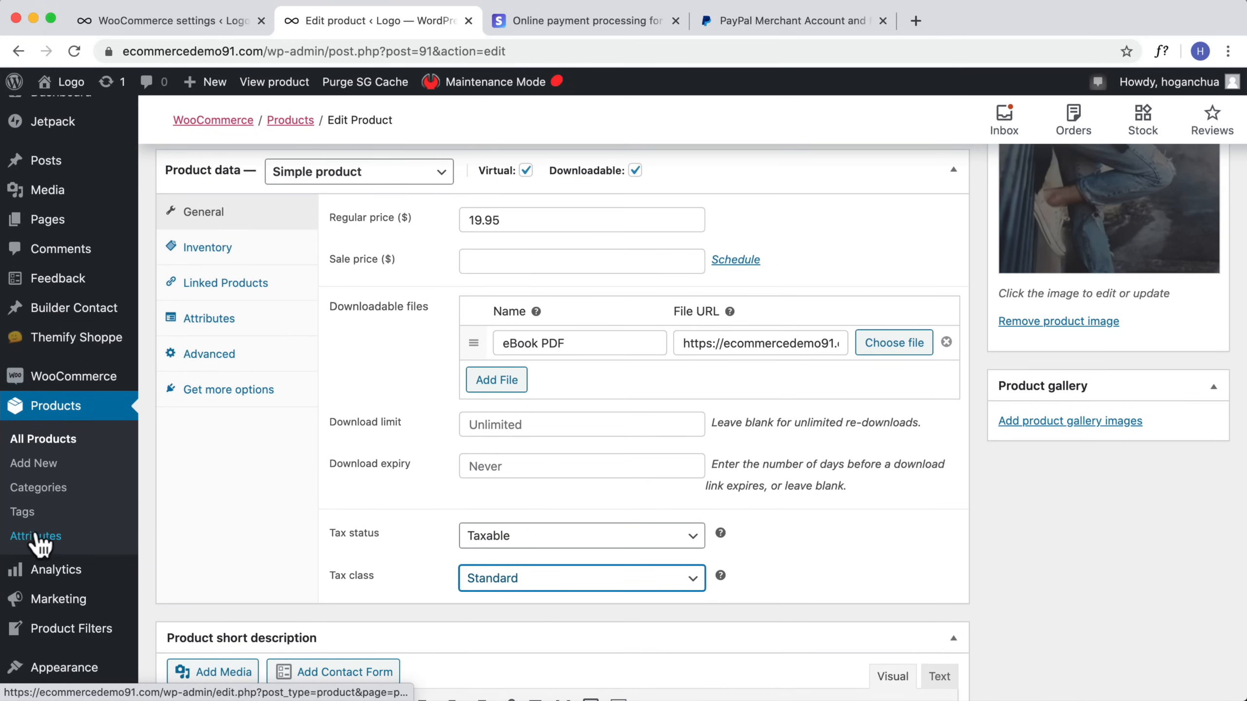
scroll(40, 540, "down", 3)
left_click(43, 552)
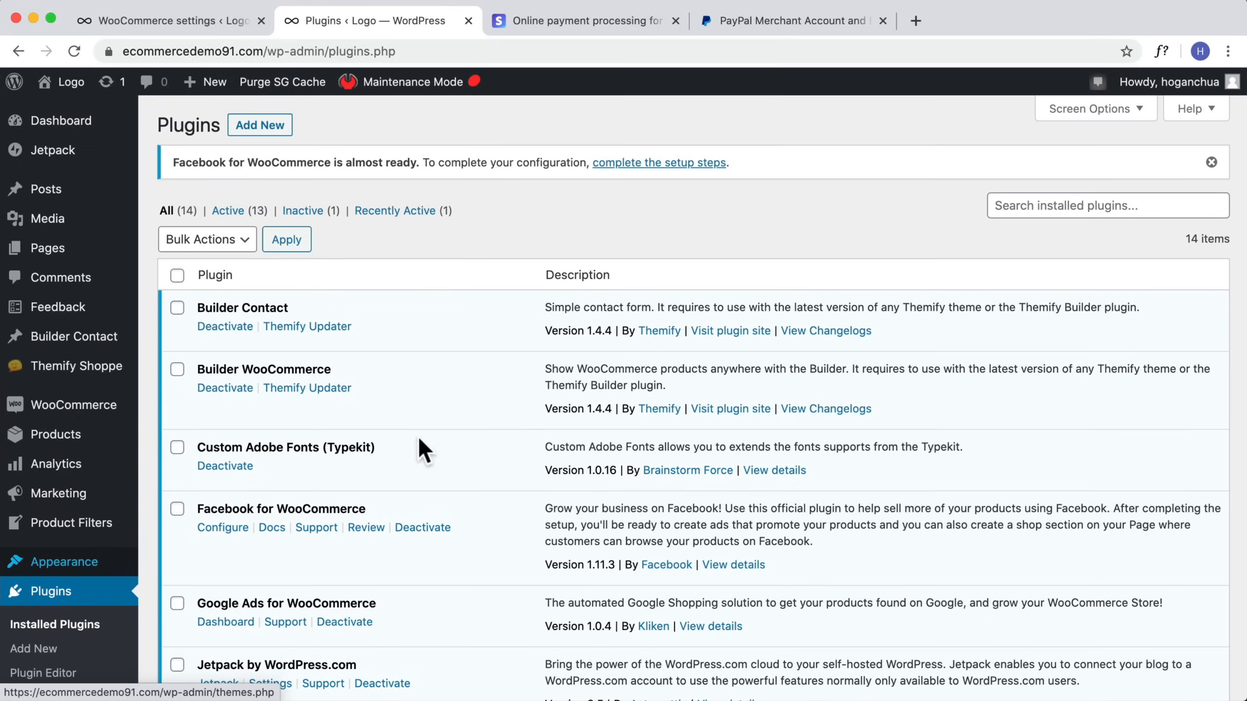
left_click(267, 125)
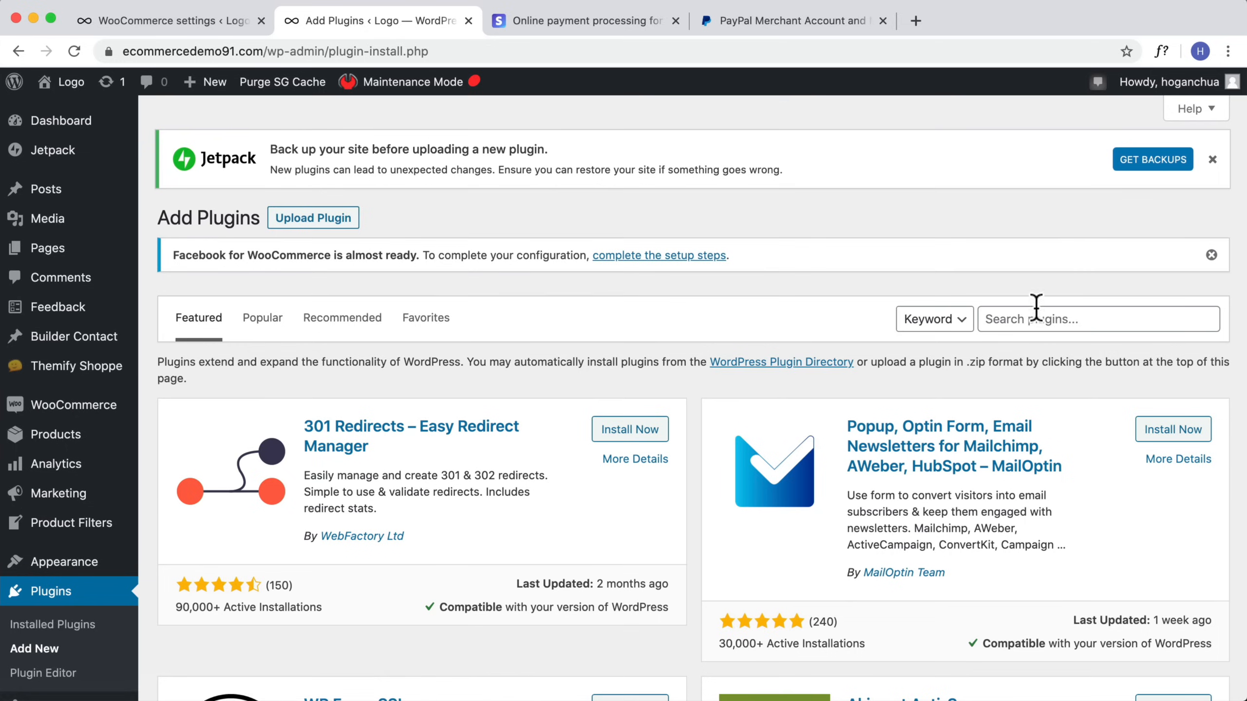
left_click(1025, 317)
type("ta")
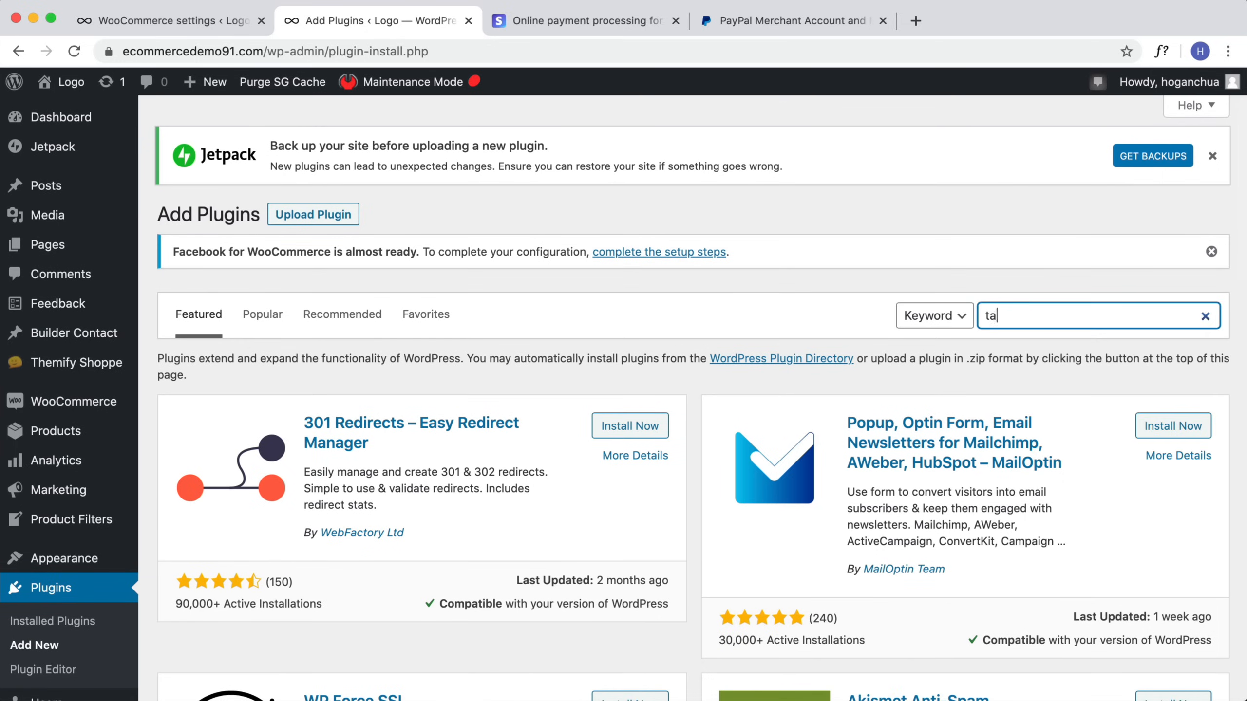
type("ble rate shipping")
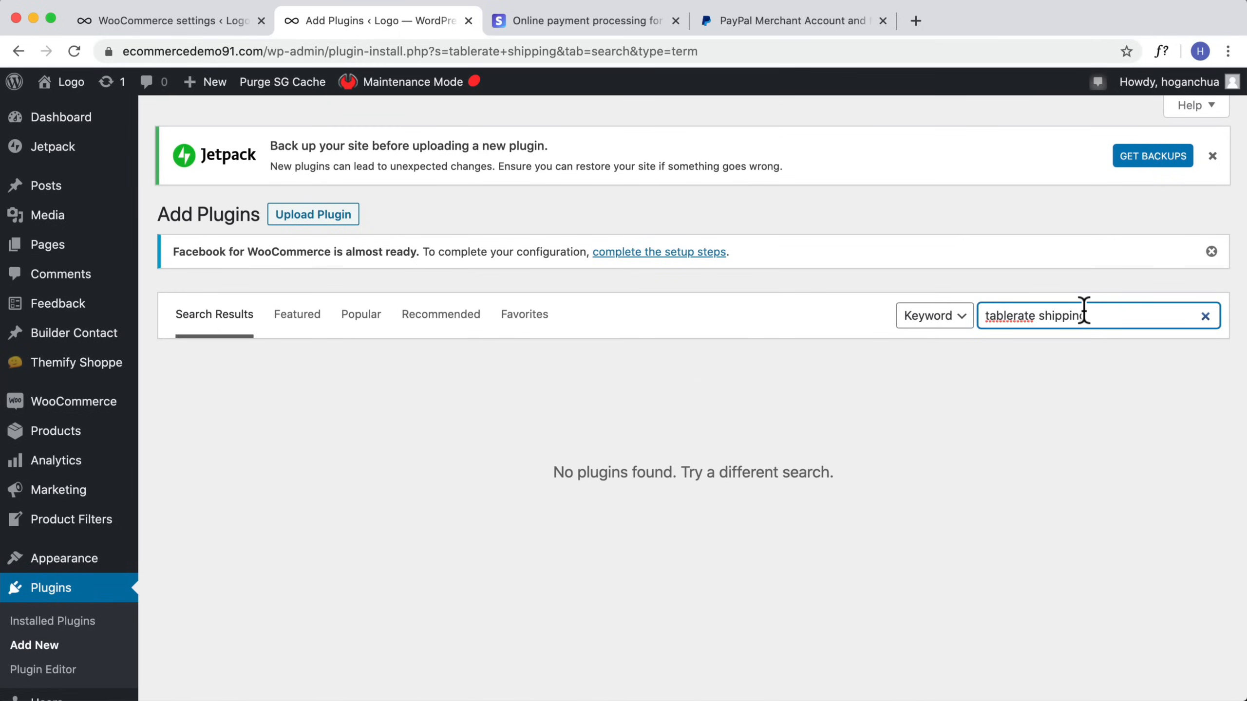
left_click(1015, 315)
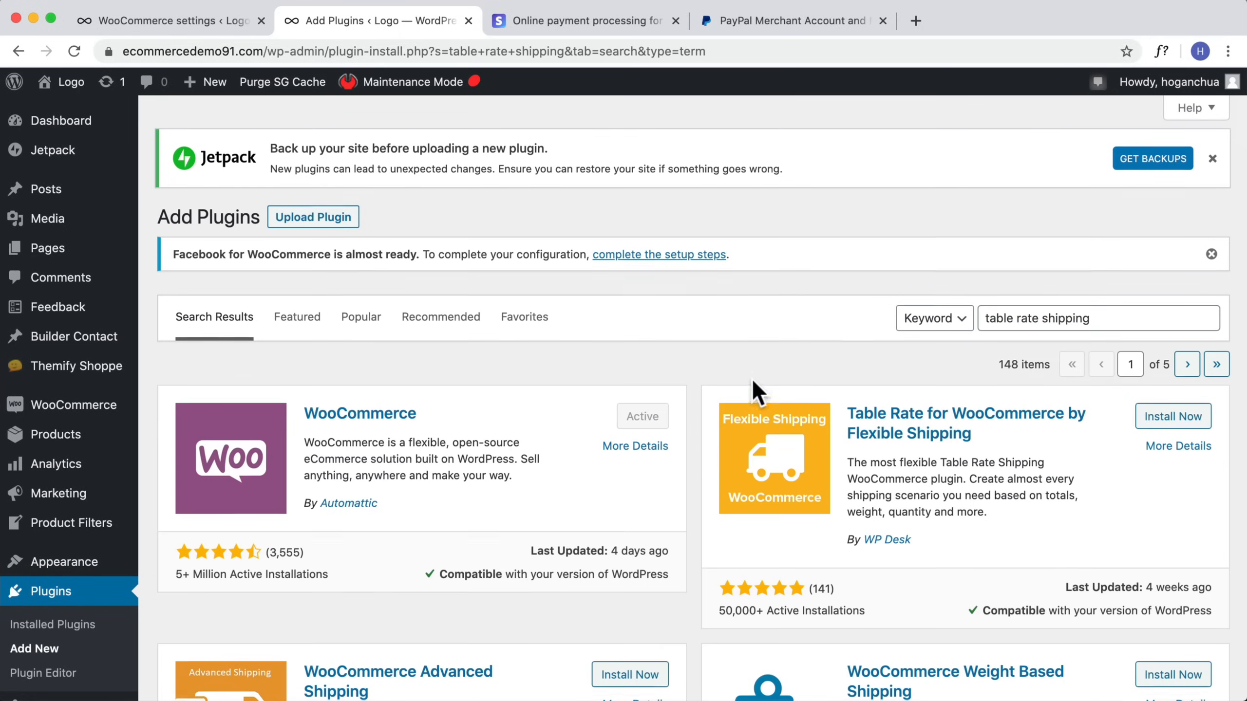
Step: Review the Table Rate for WooCommerce plugin listing, then return to the North America shipping zone tab
scroll(810, 388, "down", 2)
scroll(900, 392, "down", 8)
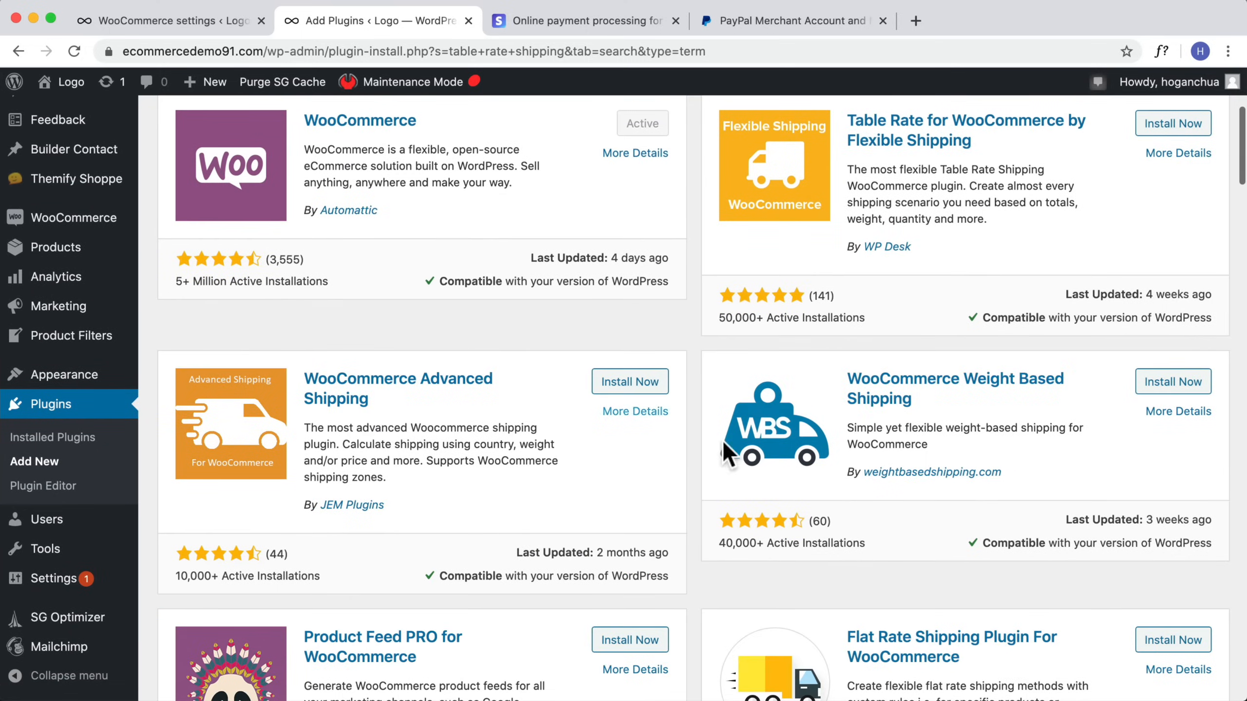
scroll(970, 382, "up", 6)
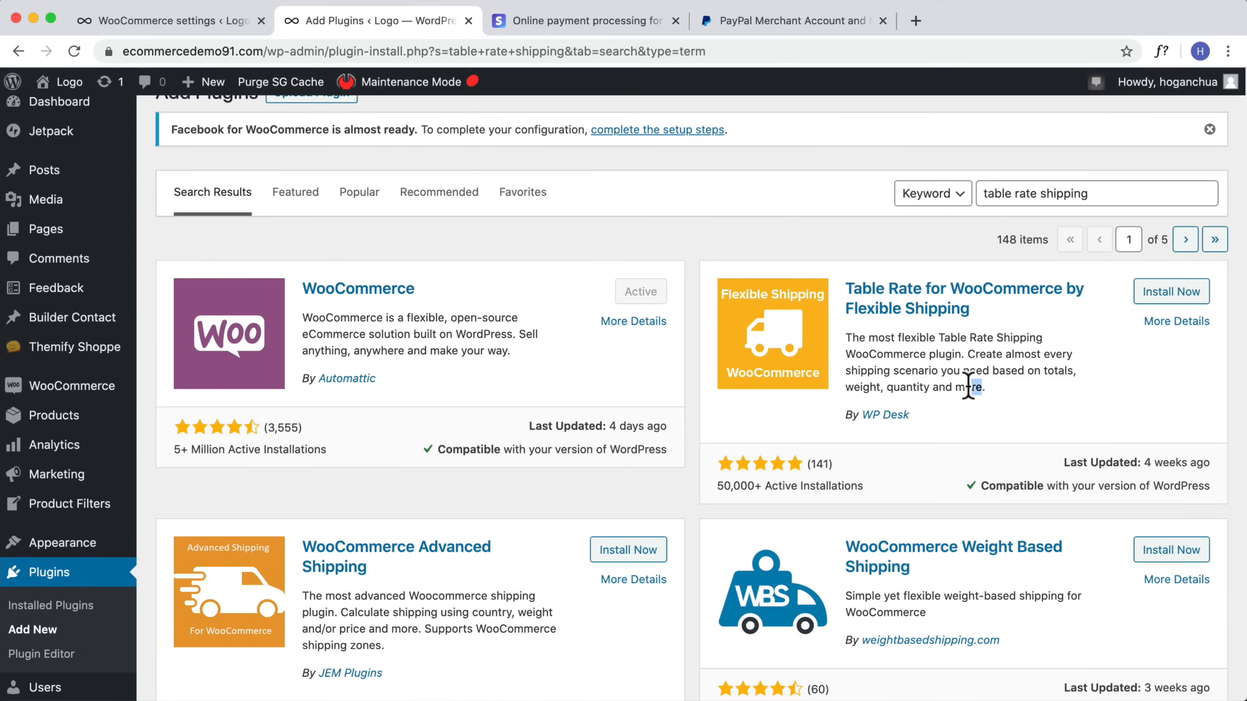
left_click_drag(982, 389, 970, 355)
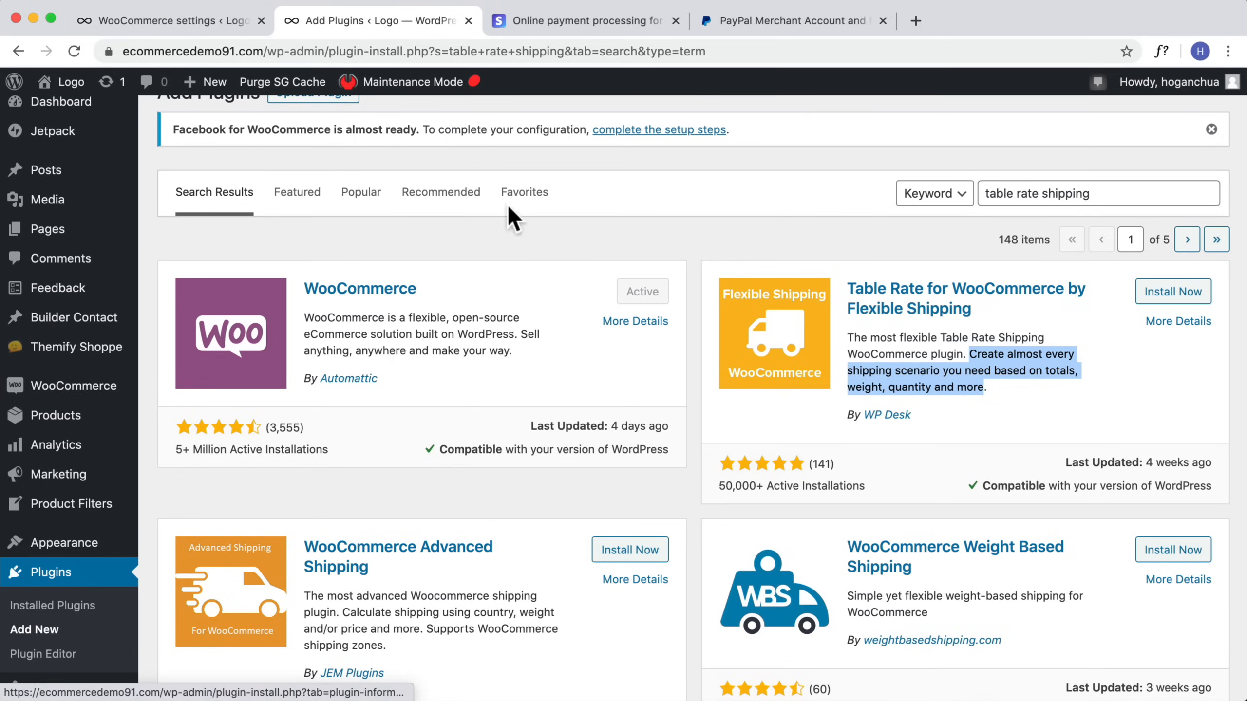
left_click(185, 22)
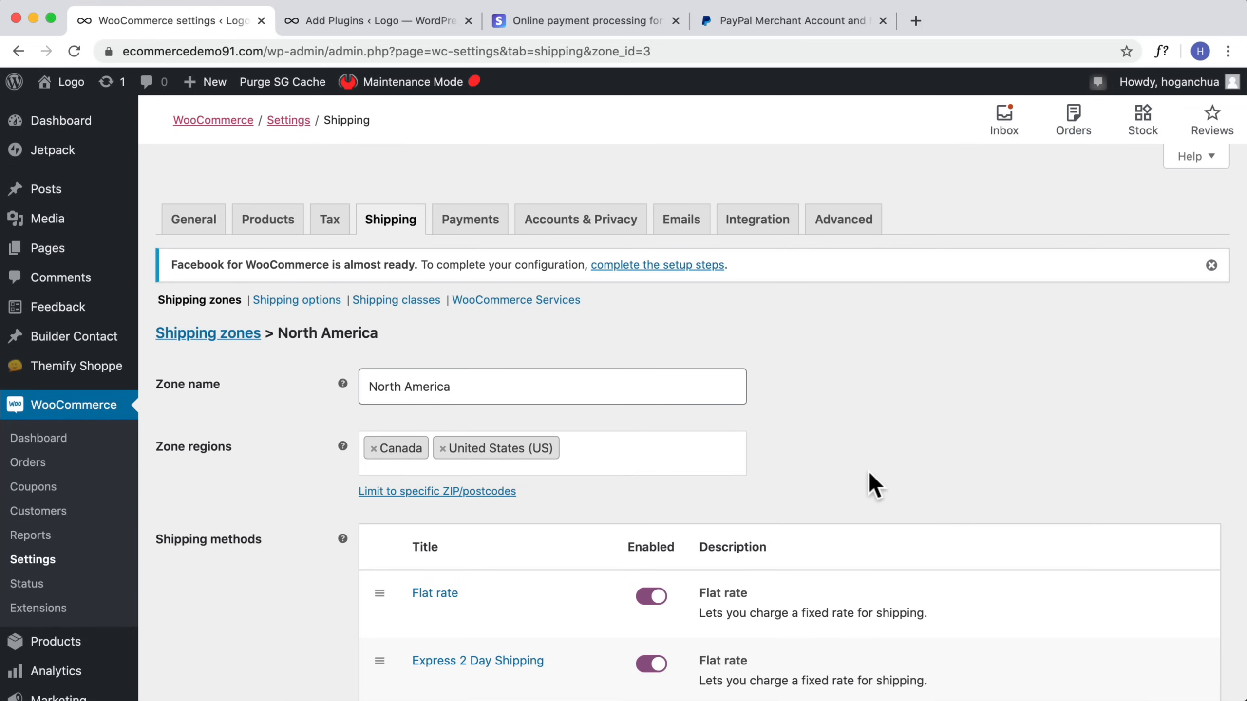
scroll(754, 456, "down", 3)
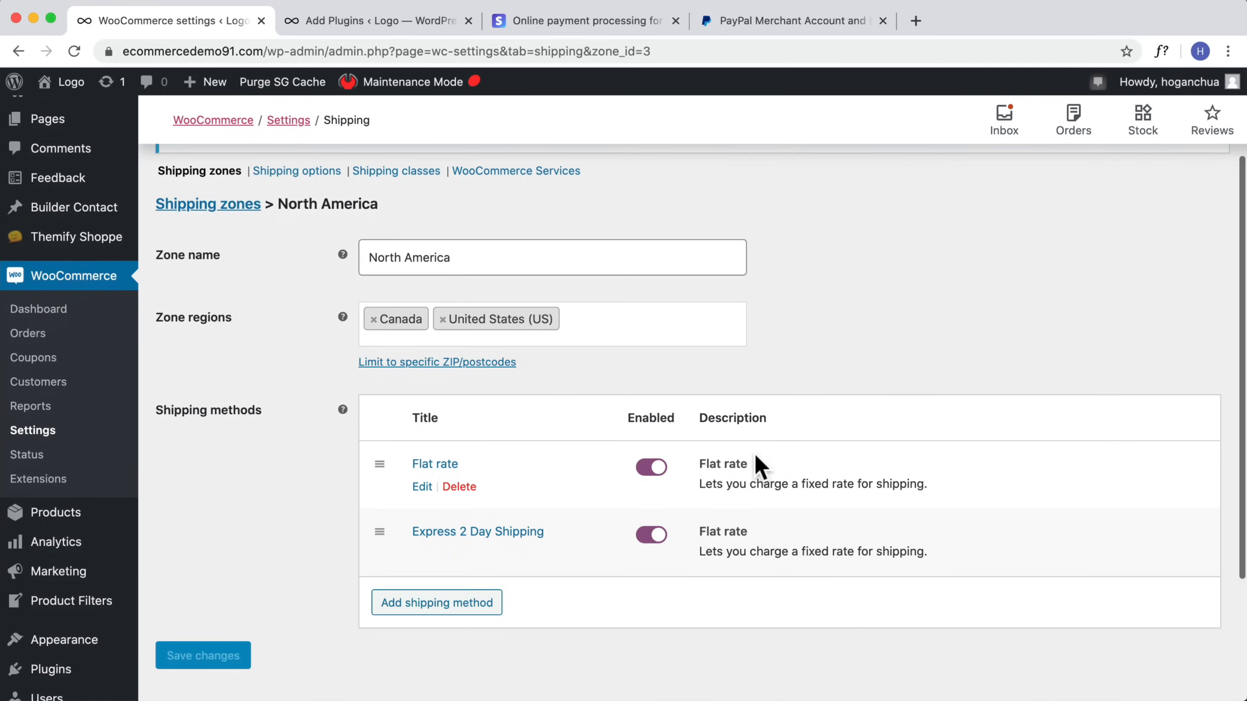
Step: Create a shipping class named Heavy Items with slug heavy items and description 5-10kg, and save it
scroll(404, 255, "up", 3)
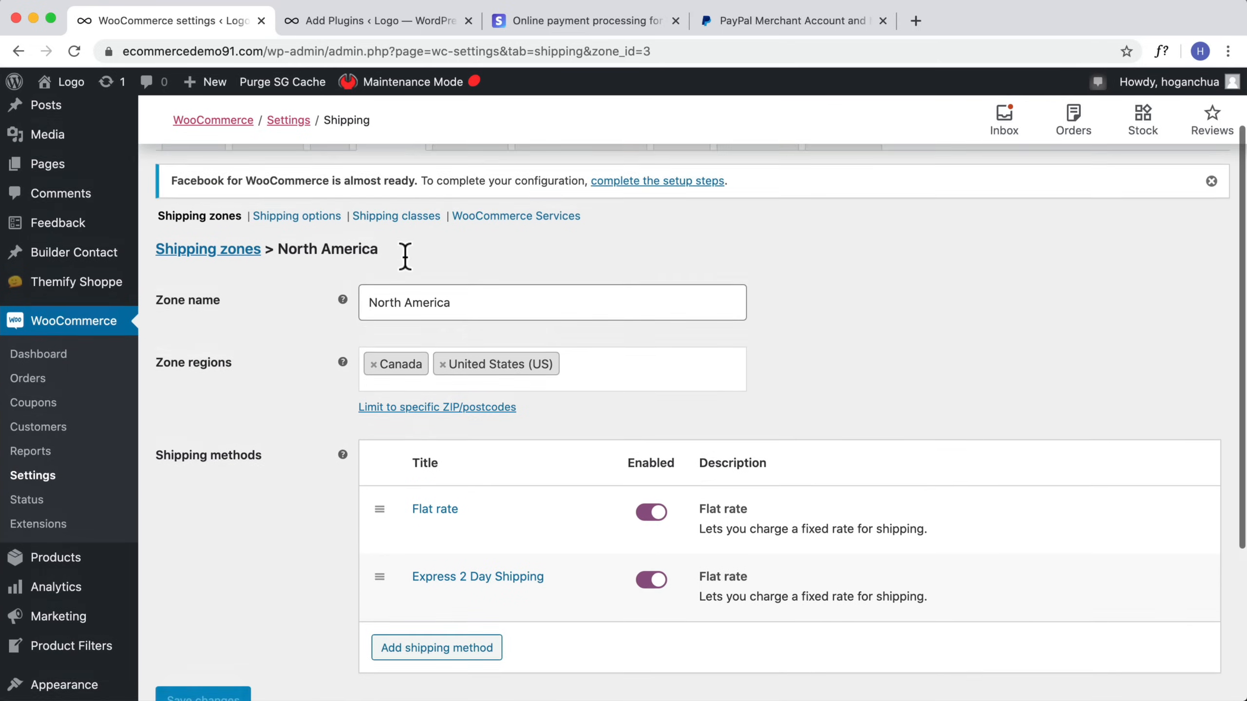
left_click(319, 241)
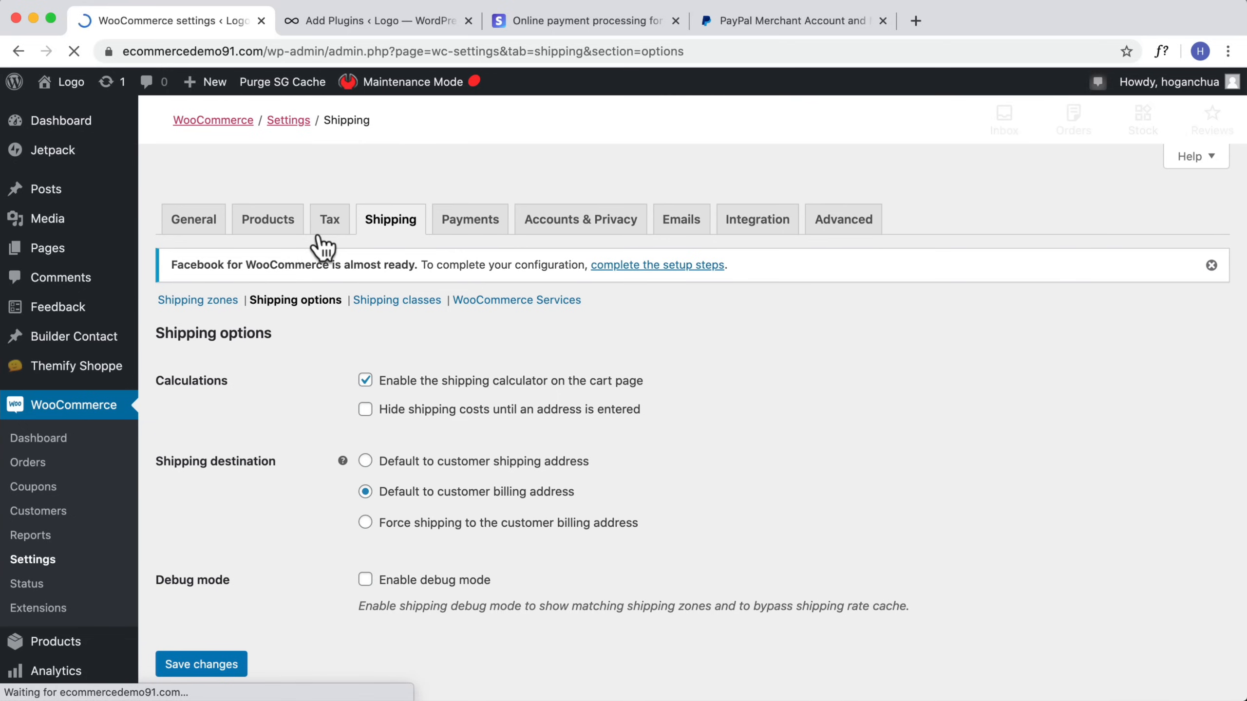
scroll(724, 471, "down", 1)
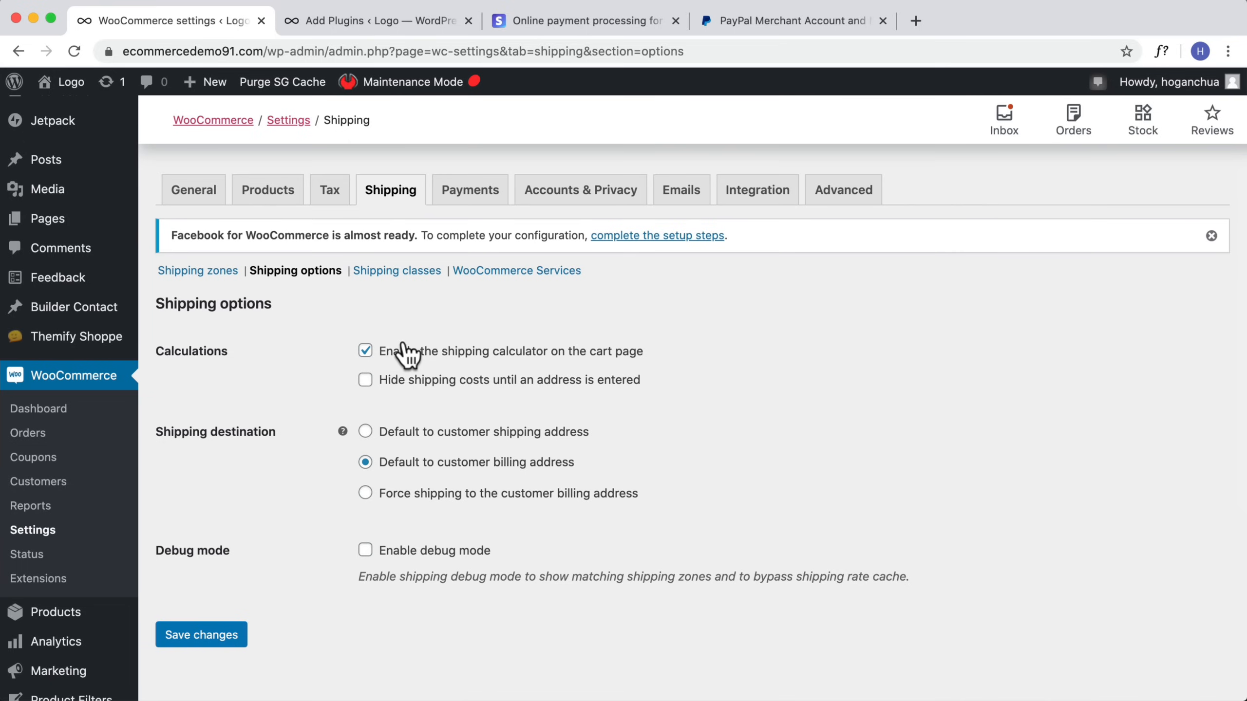
left_click(398, 271)
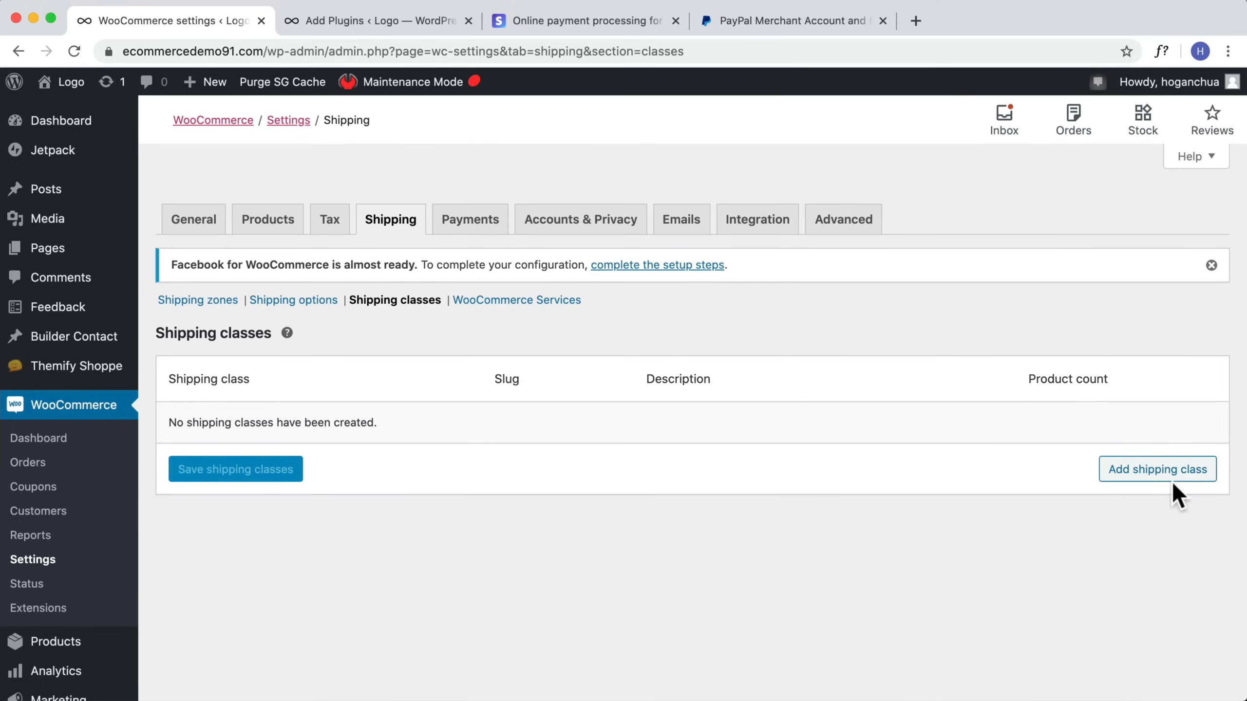
left_click(1129, 473)
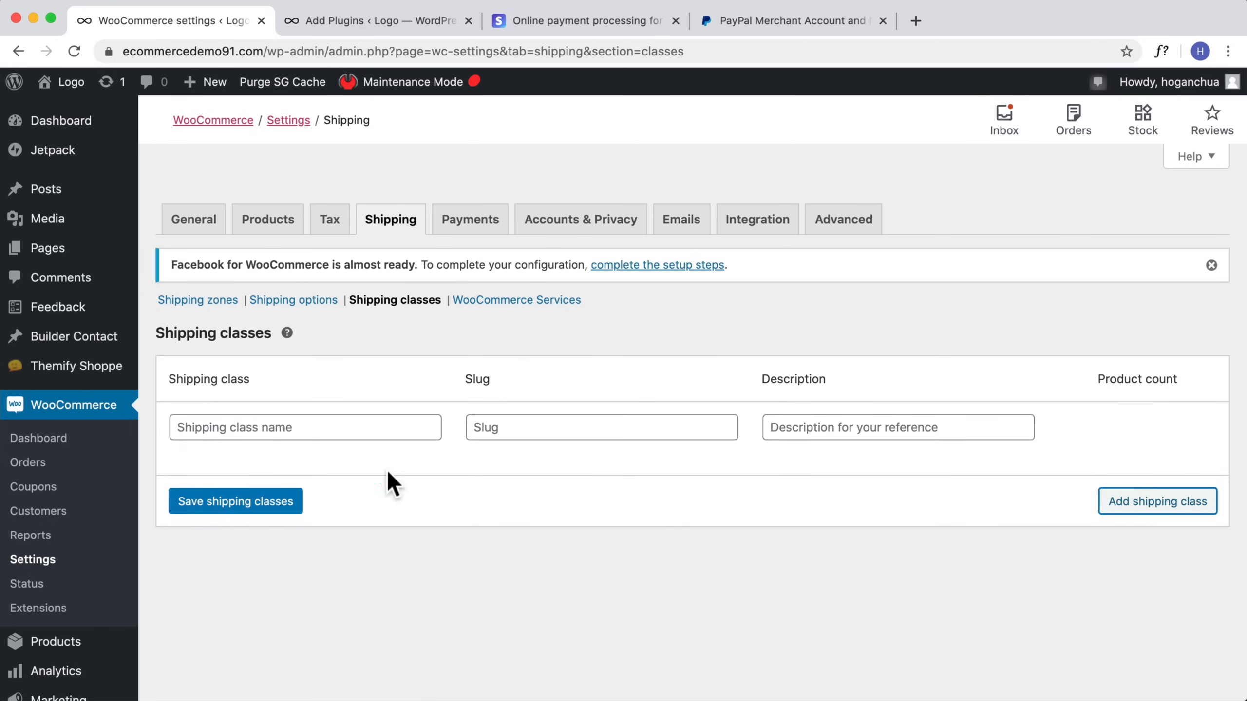
left_click(280, 427)
type("Heavy Items")
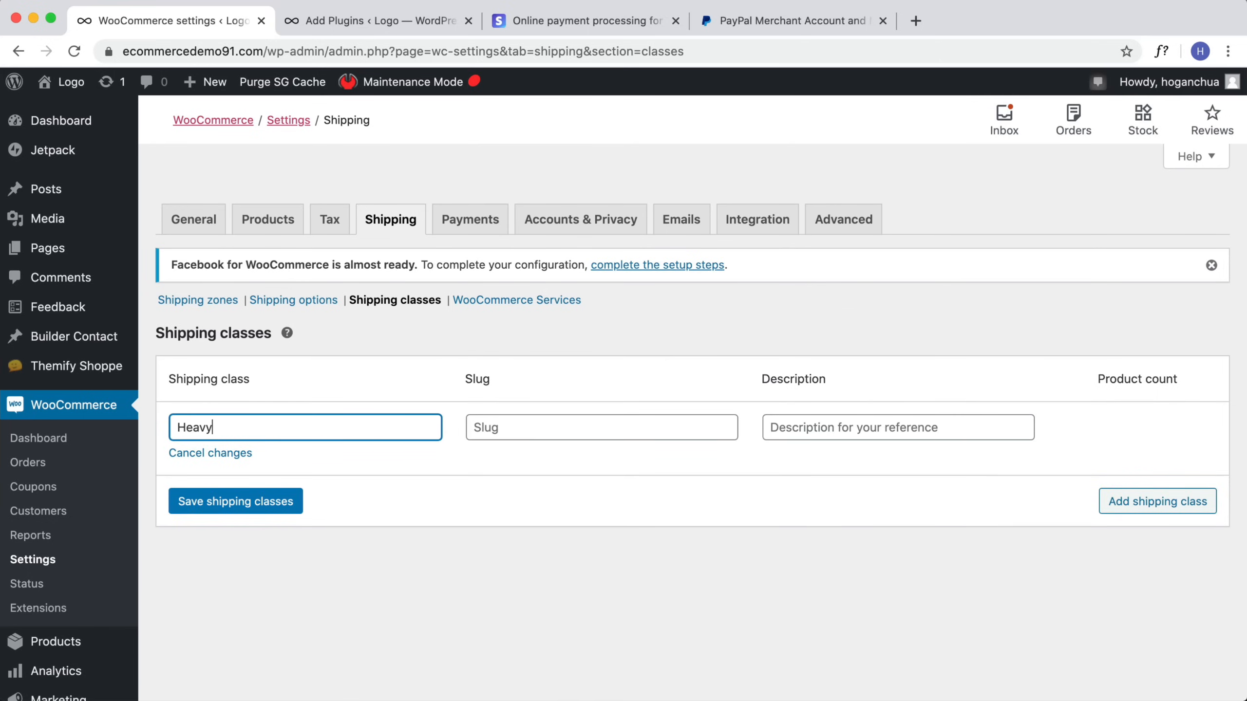
left_click(531, 434)
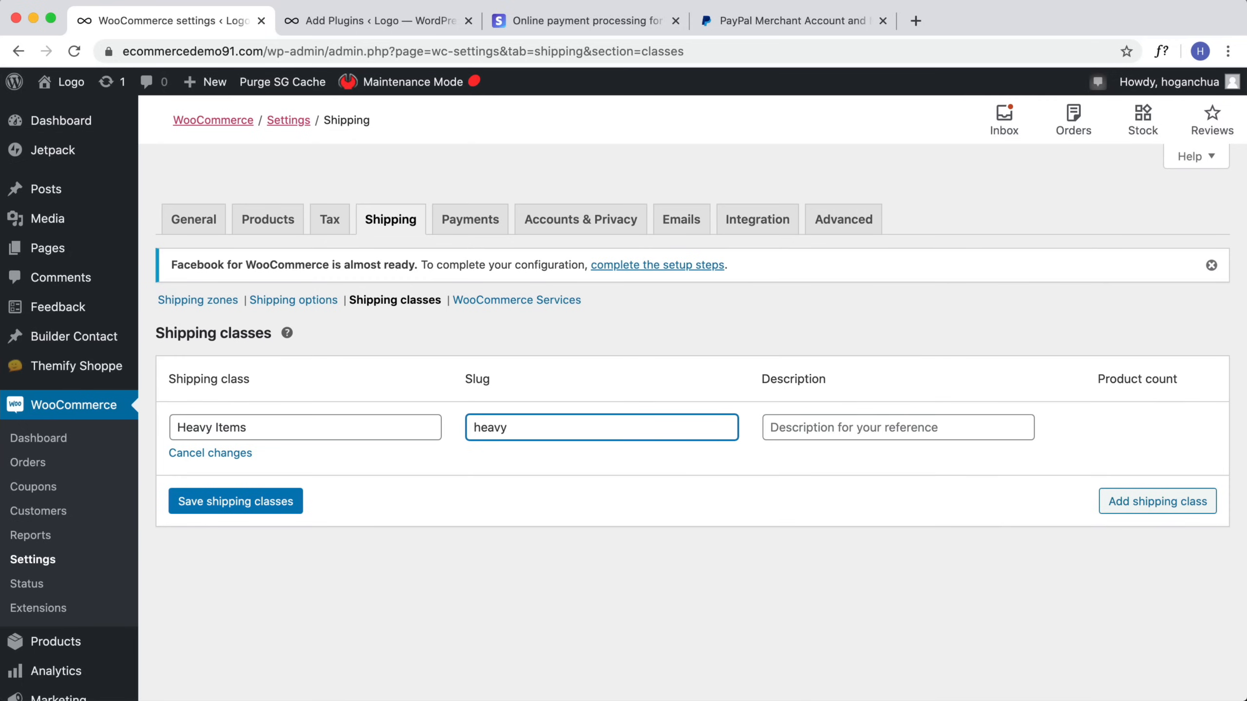
left_click(862, 425)
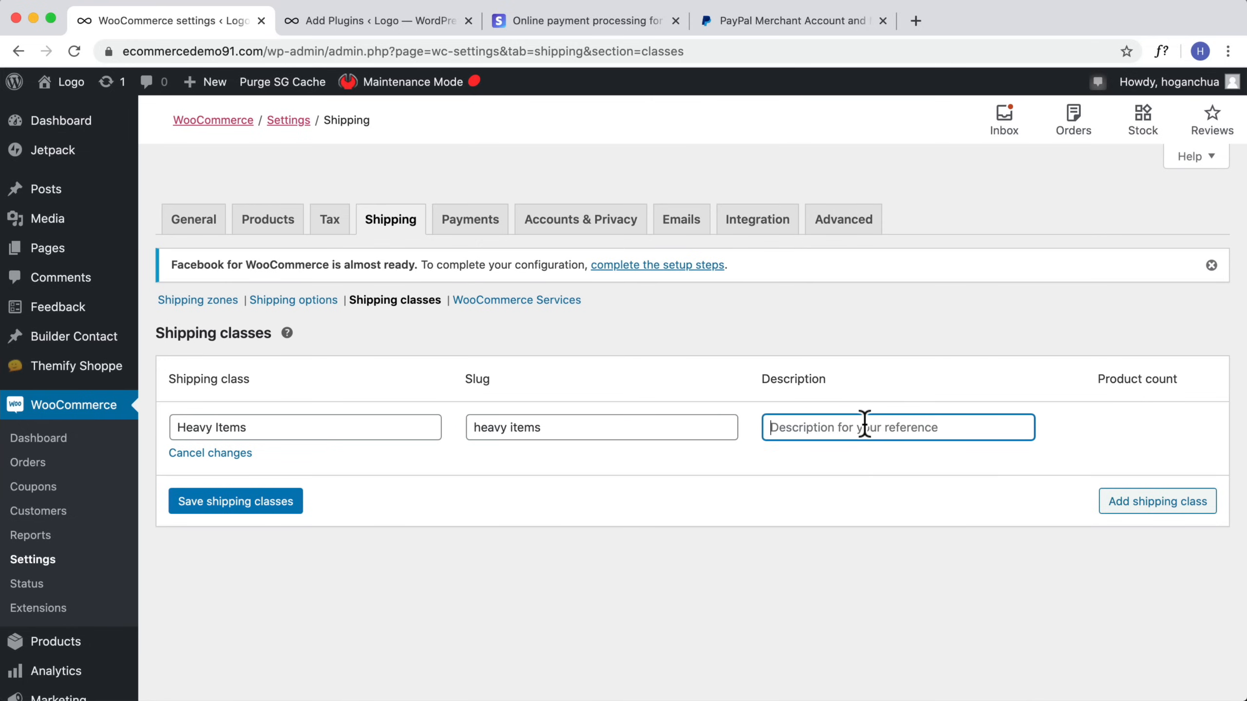
type("5-10")
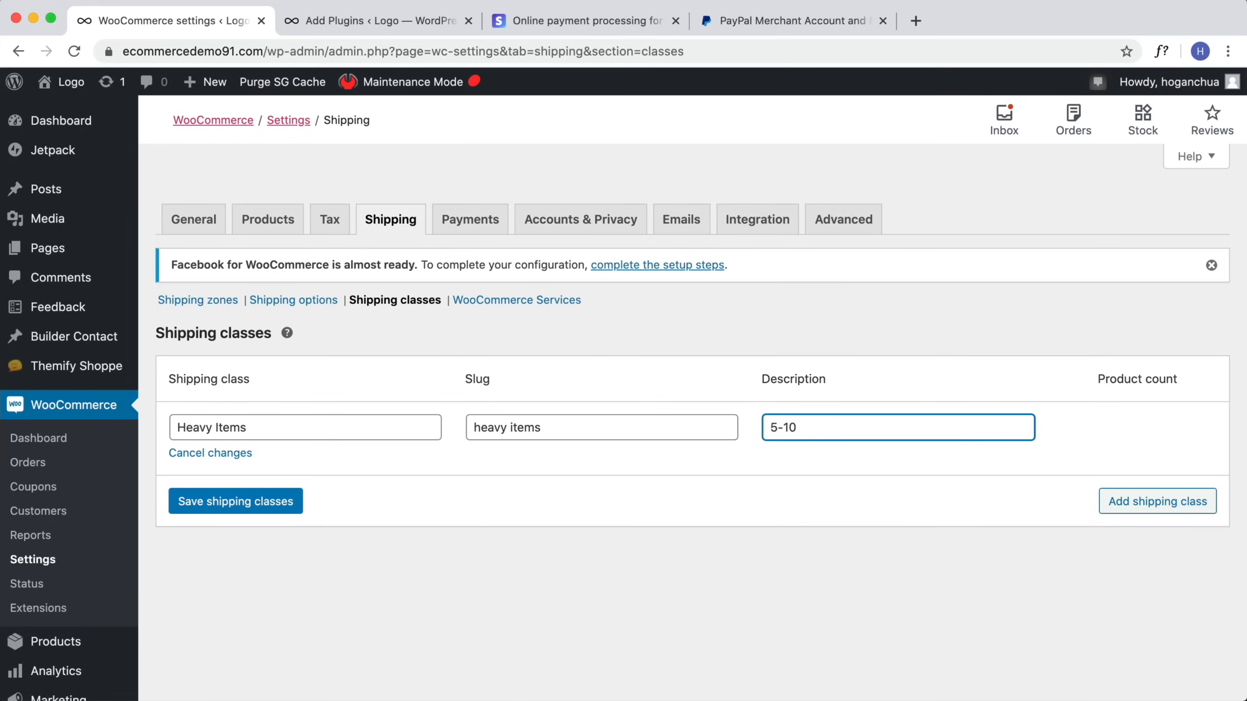
type("kg")
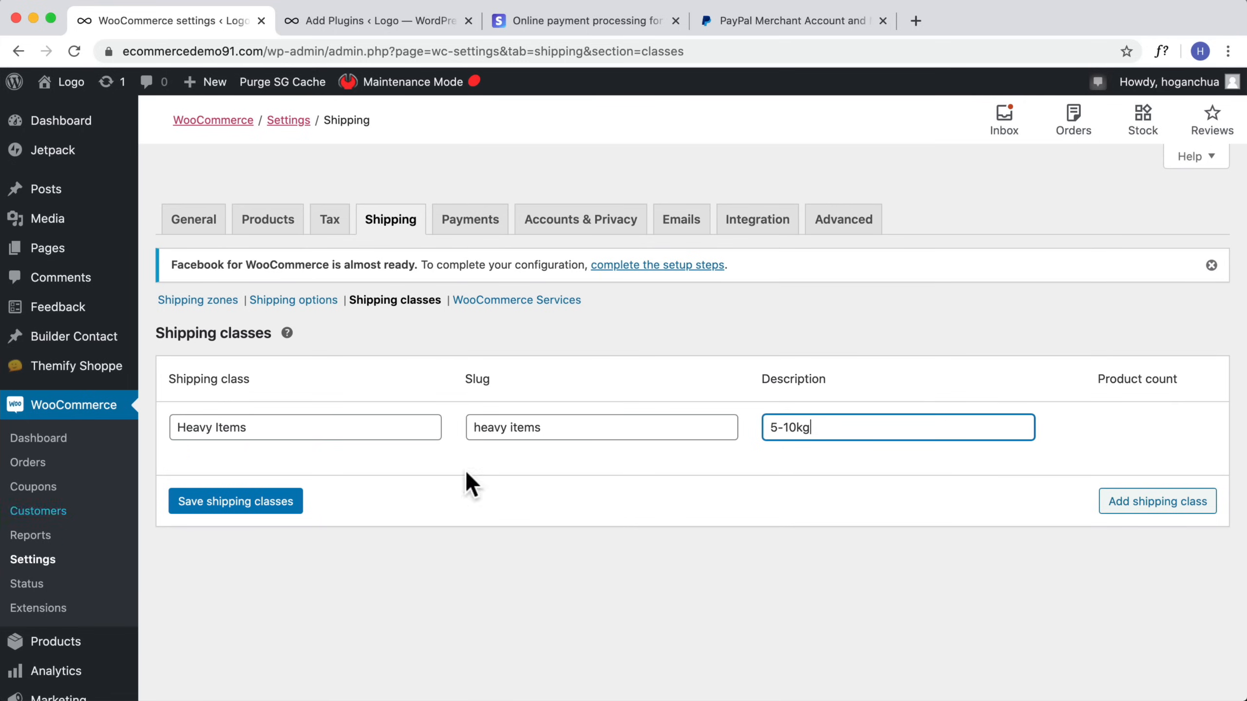
left_click(259, 502)
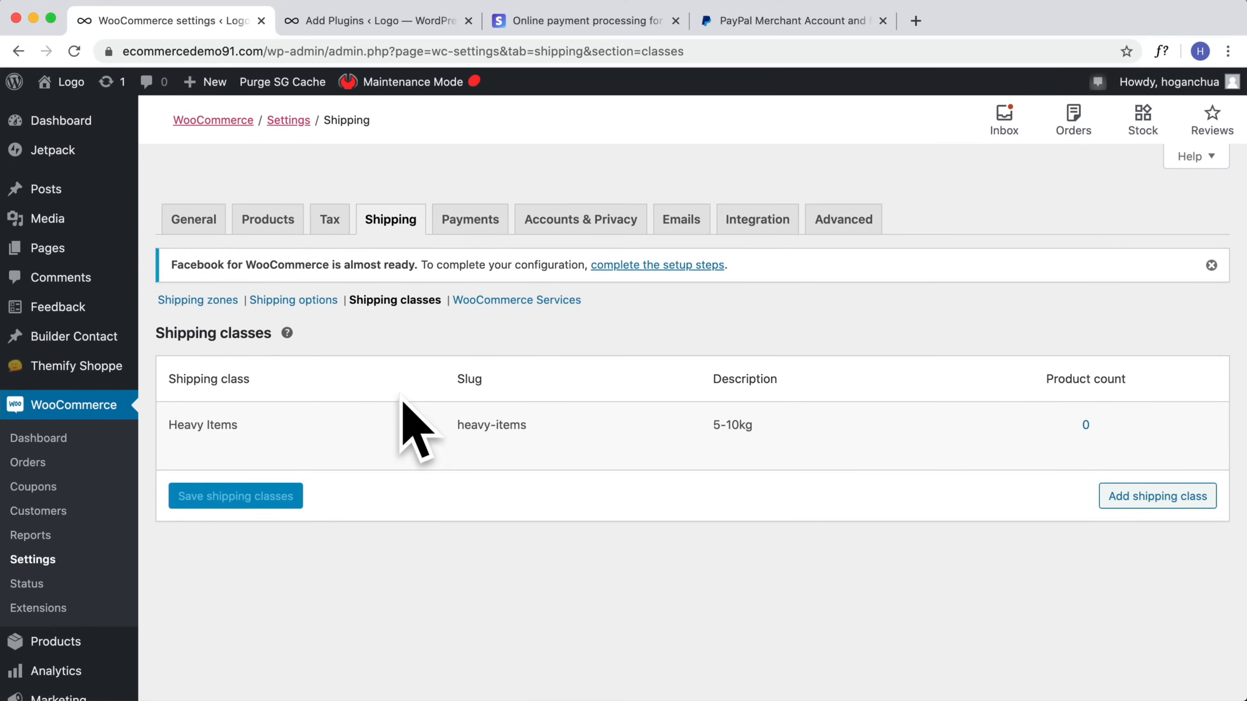
Step: Assign the Heavy Items shipping class to the Super Yoga Mat product and update the product
left_click(361, 17)
left_click(55, 420)
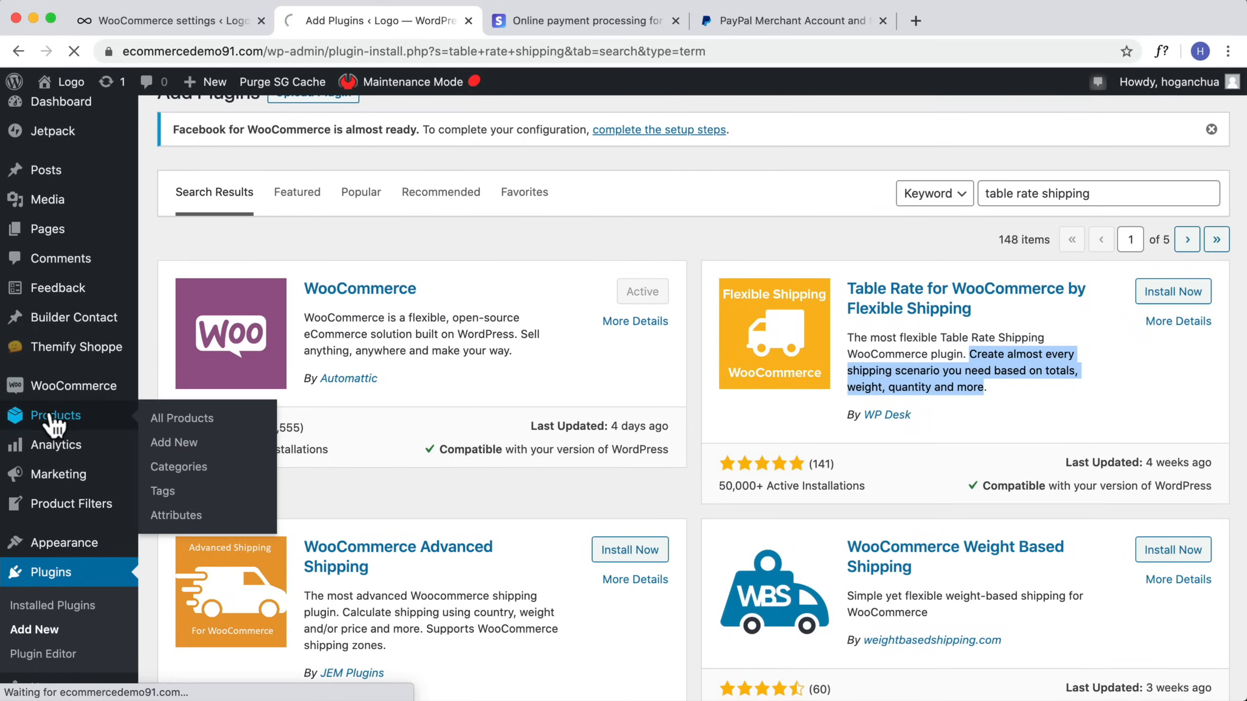
scroll(447, 393, "down", 5)
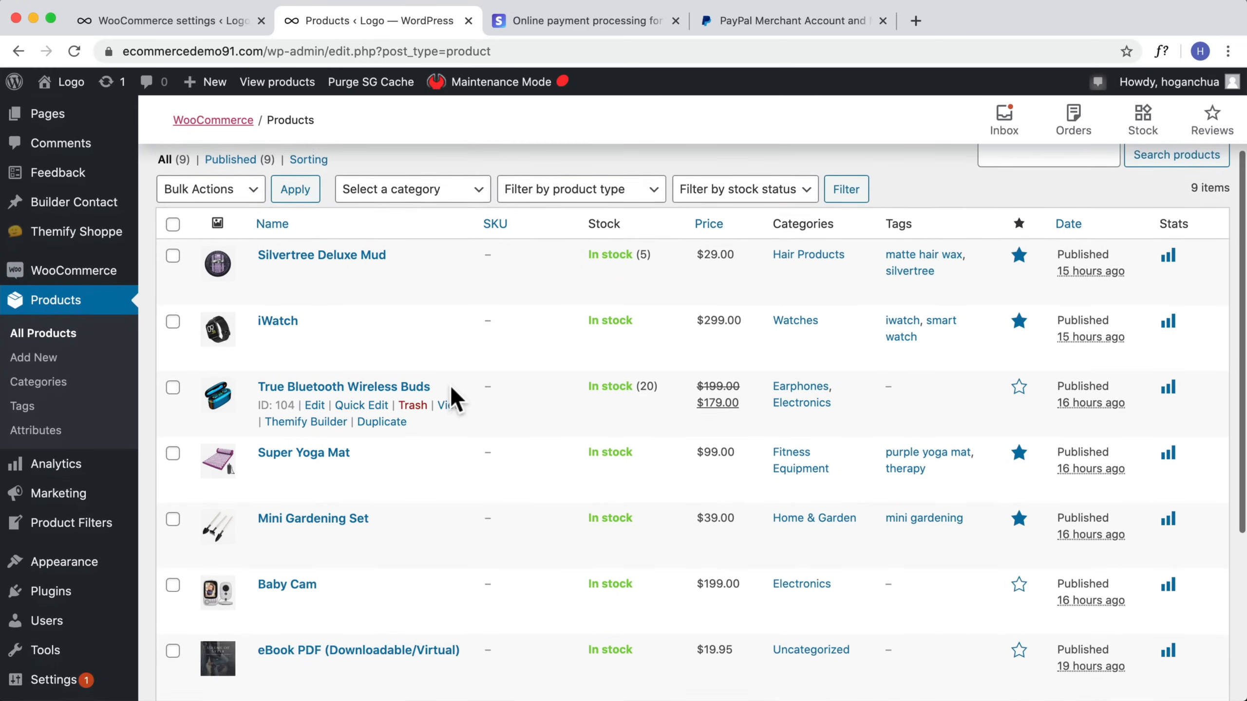
scroll(449, 384, "down", 5)
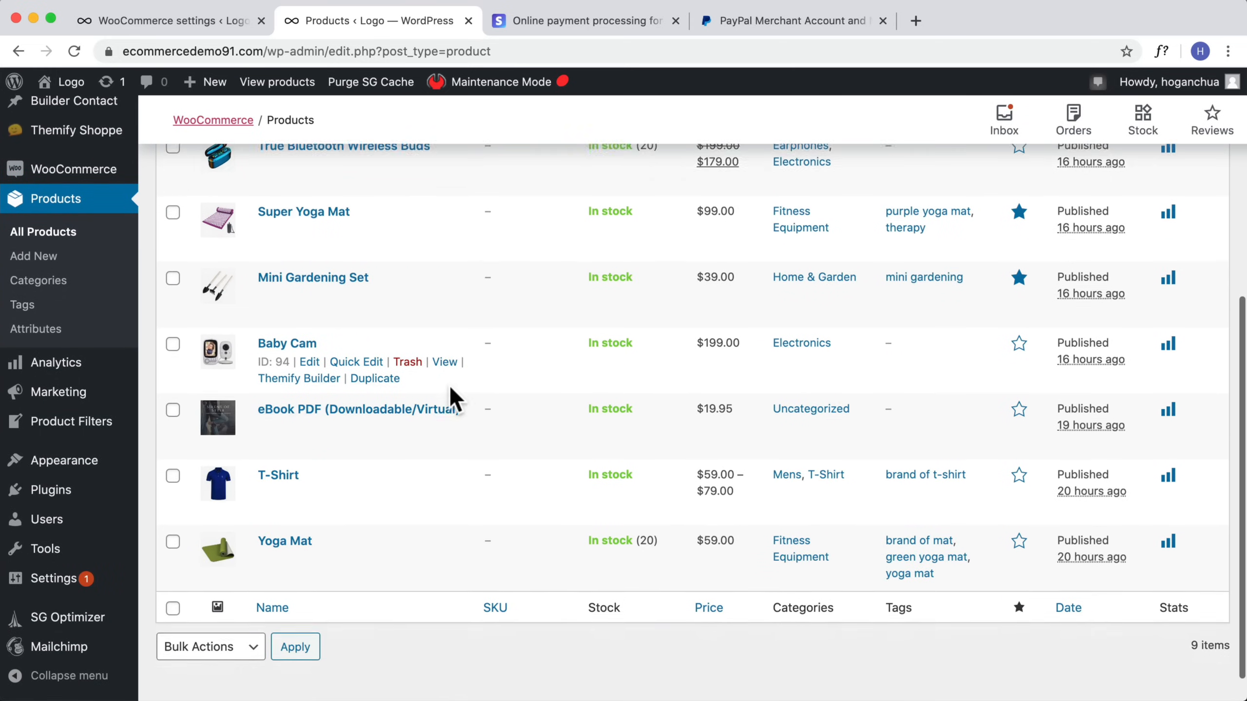
scroll(448, 384, "up", 5)
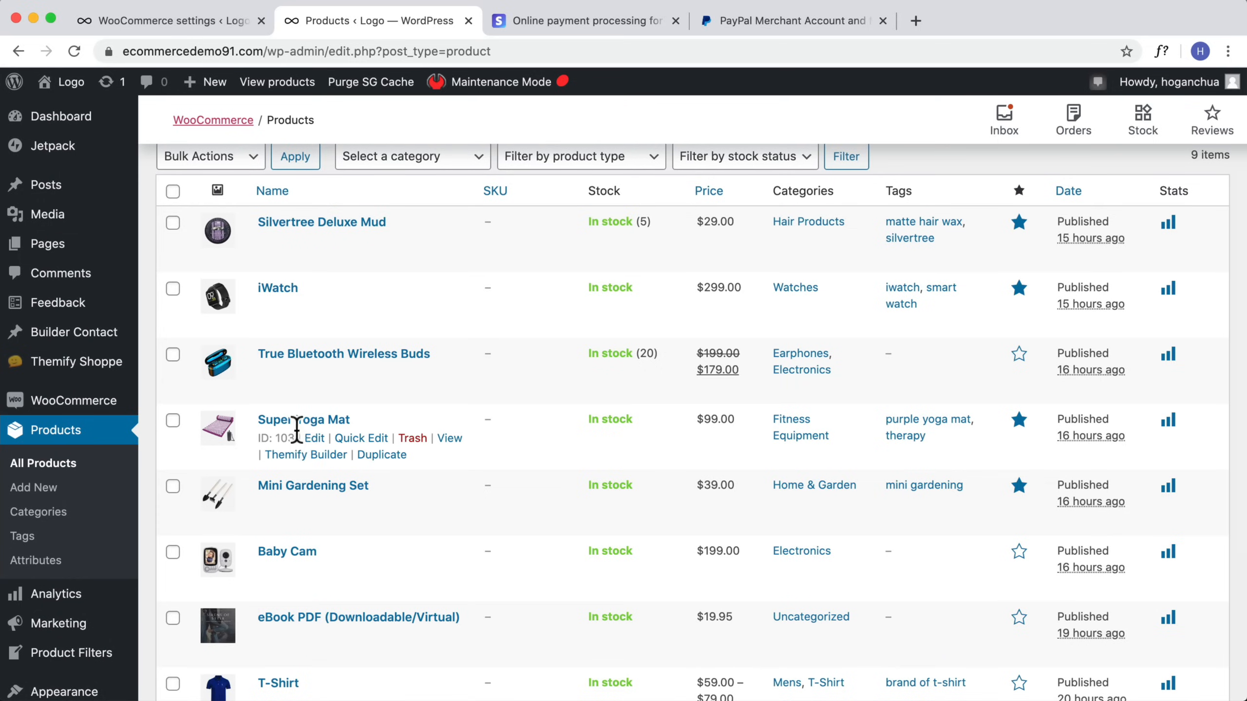
left_click(314, 437)
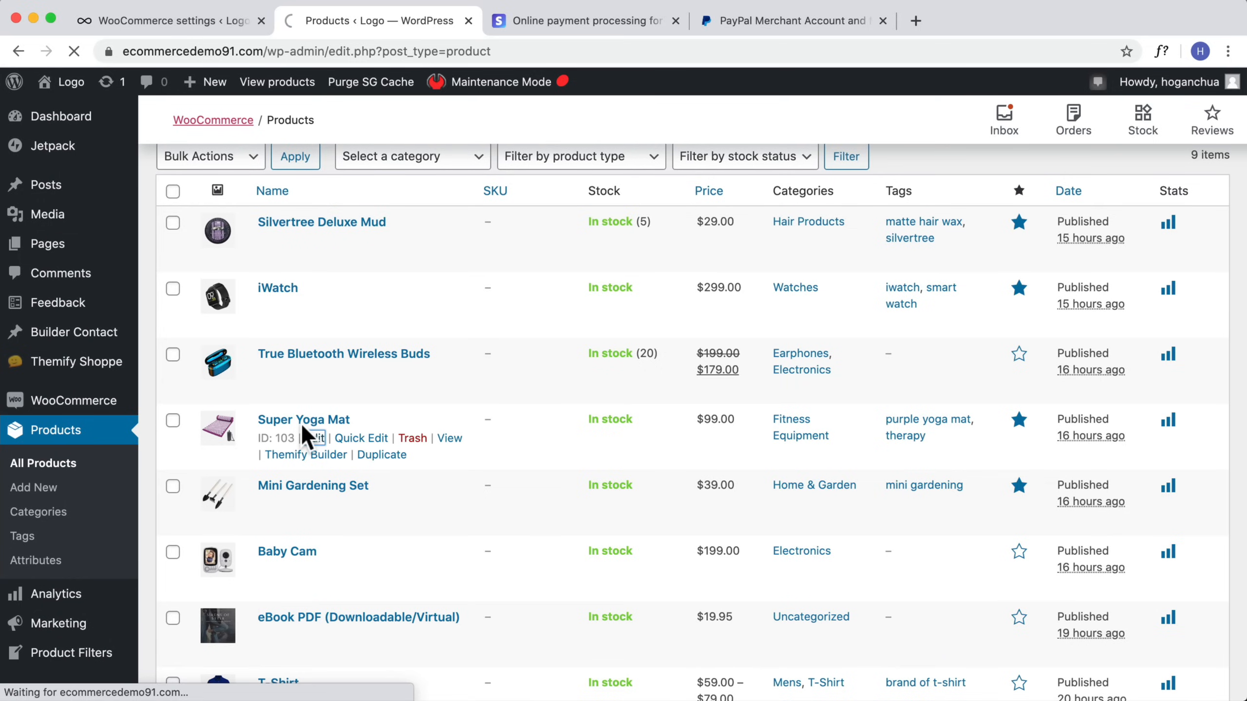
scroll(423, 513, "down", 10)
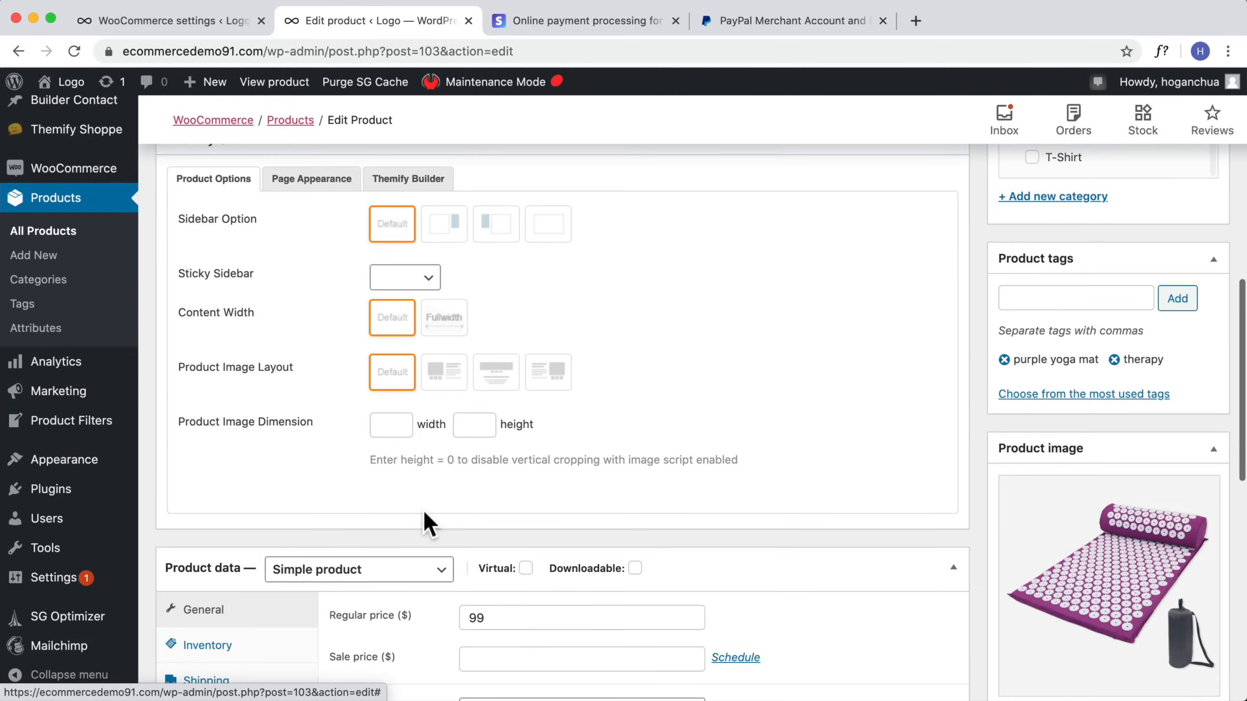
scroll(423, 513, "down", 6)
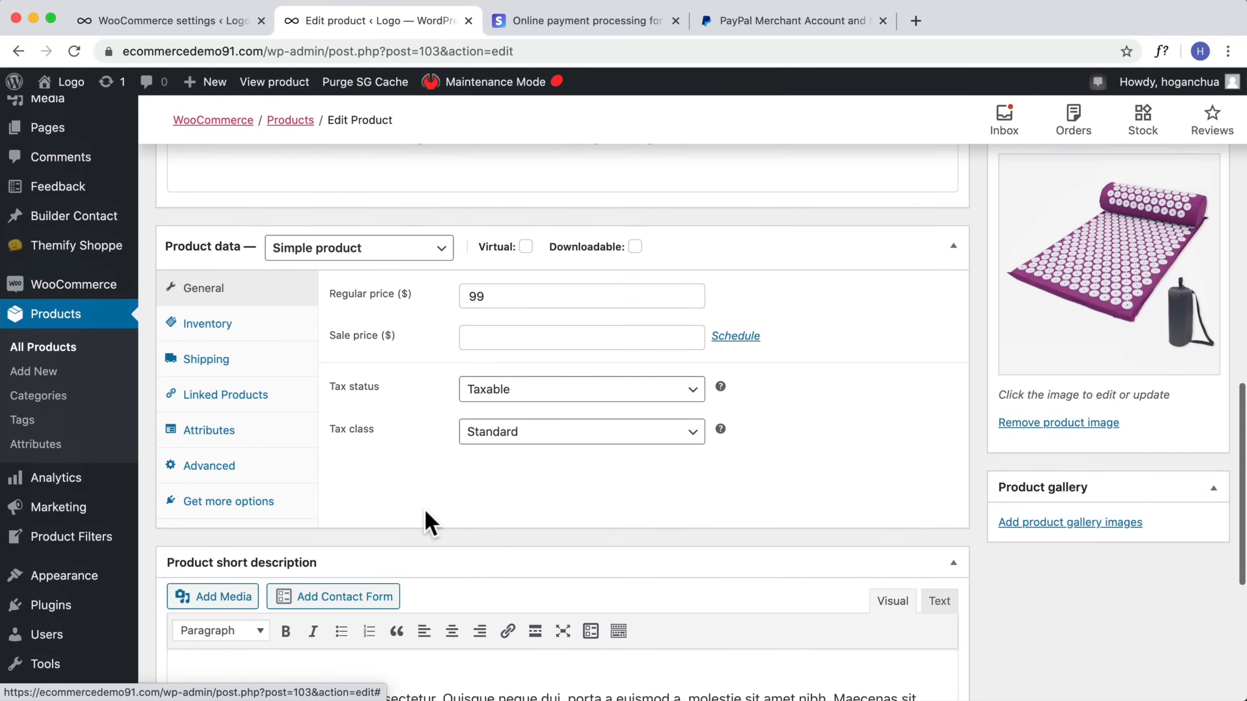
left_click(201, 360)
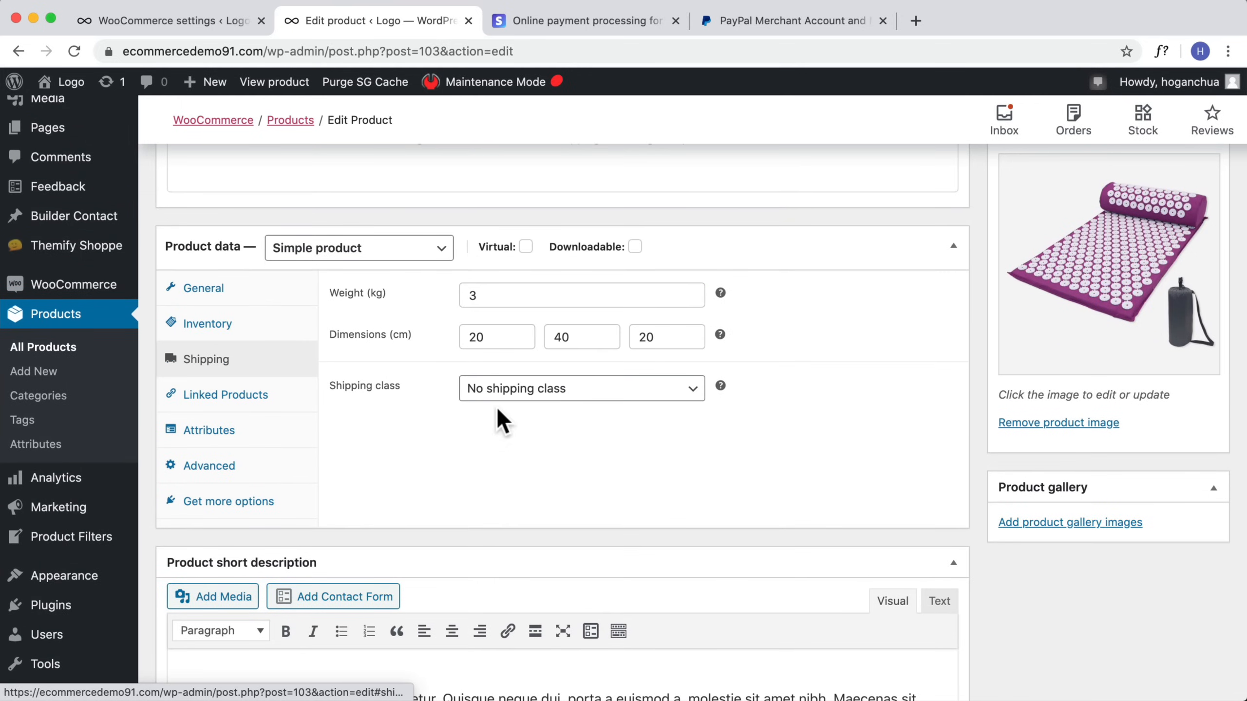
left_click(545, 391)
left_click(571, 409)
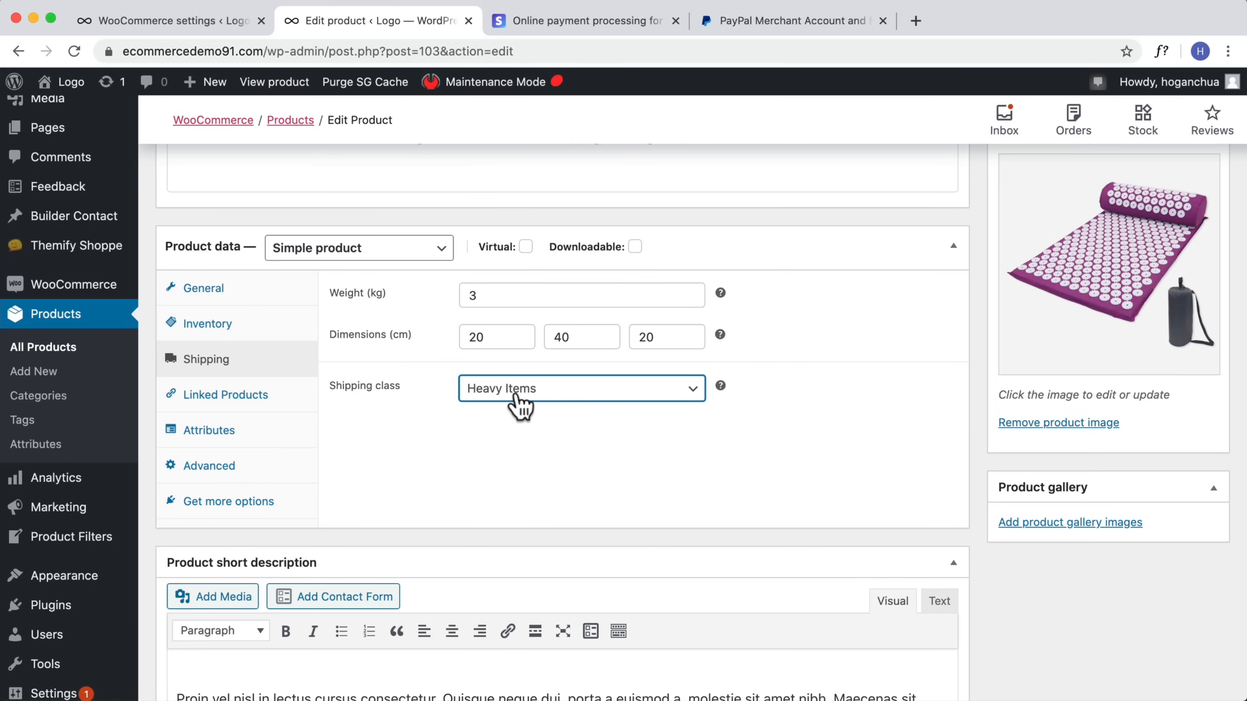
scroll(540, 408, "up", 8)
scroll(1128, 288, "up", 6)
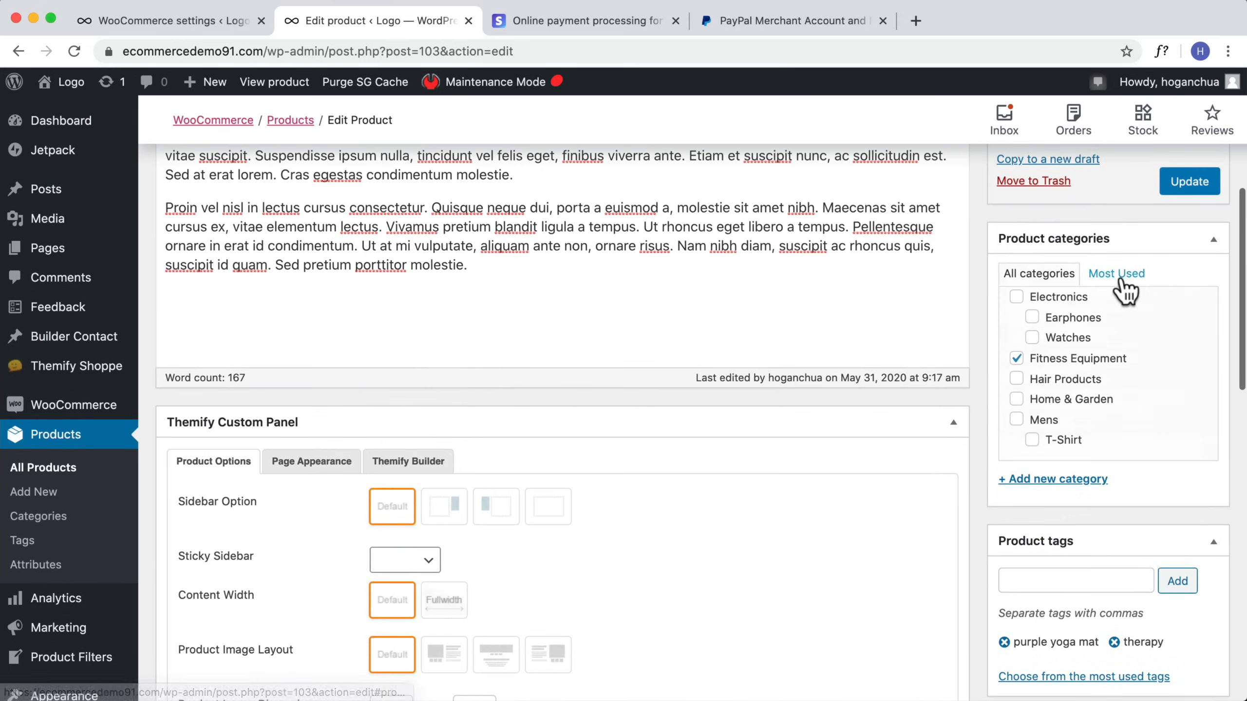
left_click(1188, 268)
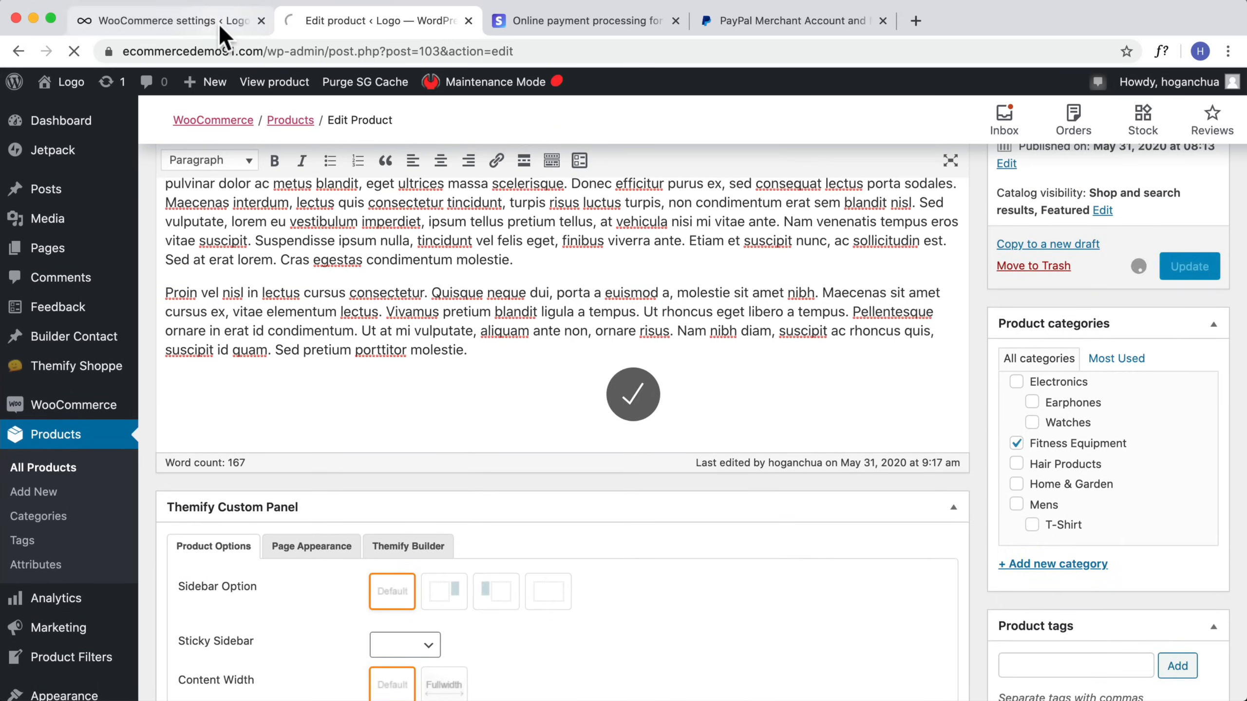
Step: Open the Flat rate method settings in the Domestic (Local) shipping zone and clear its base cost
left_click(218, 23)
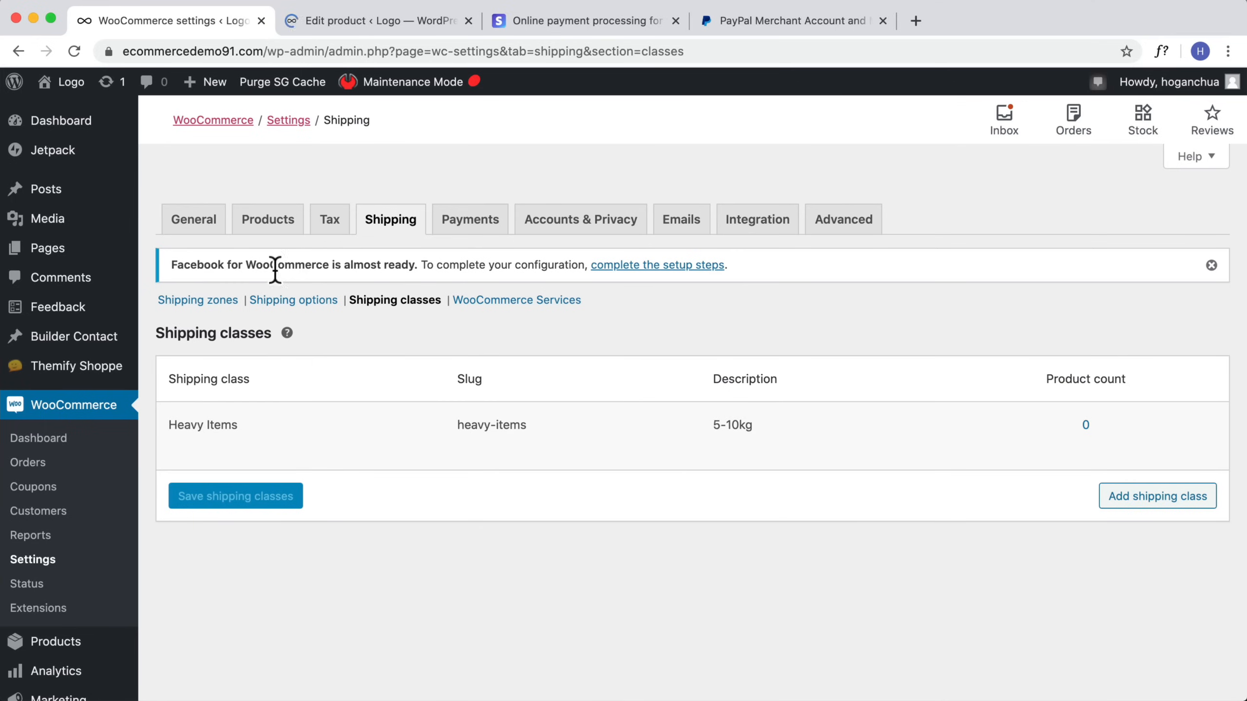
left_click(216, 300)
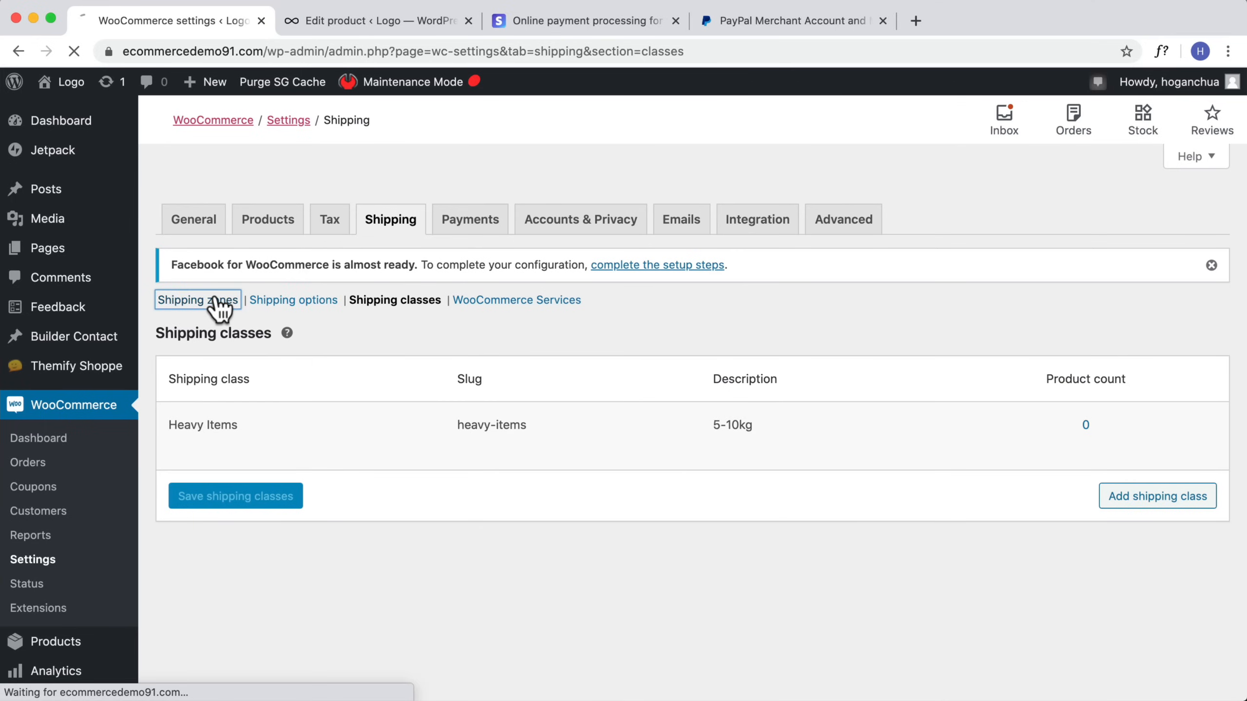
scroll(466, 424, "down", 3)
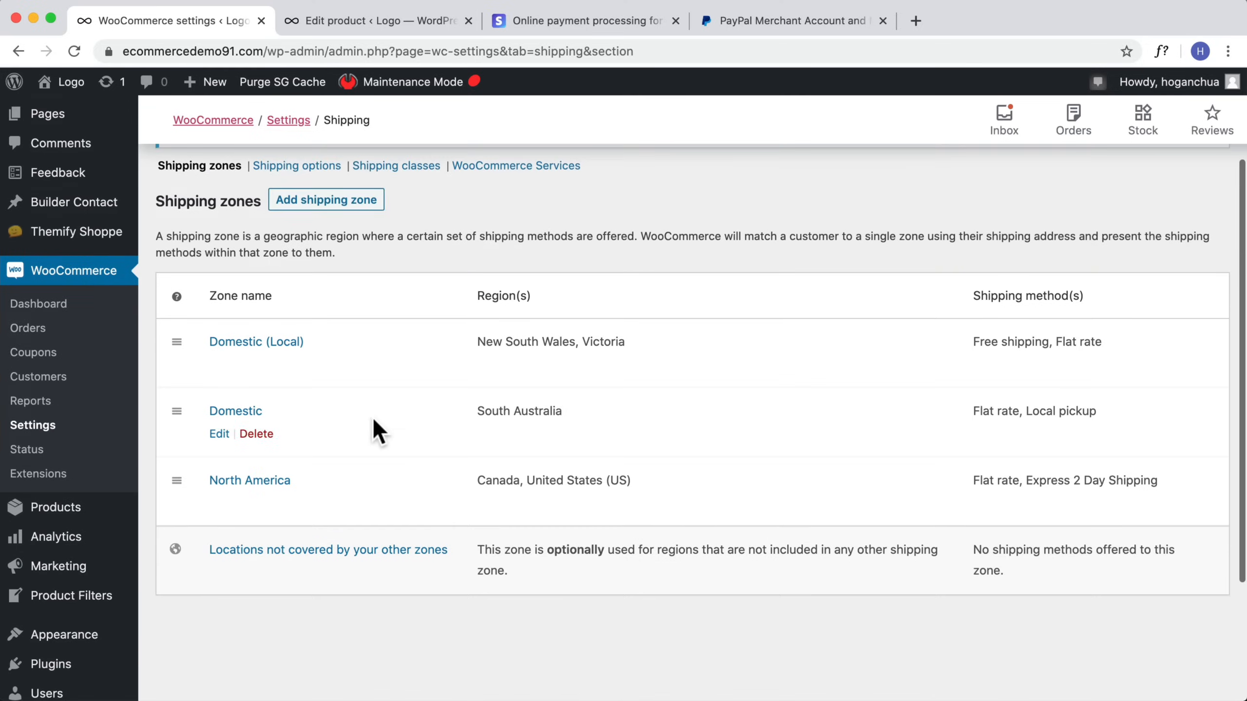
left_click(220, 365)
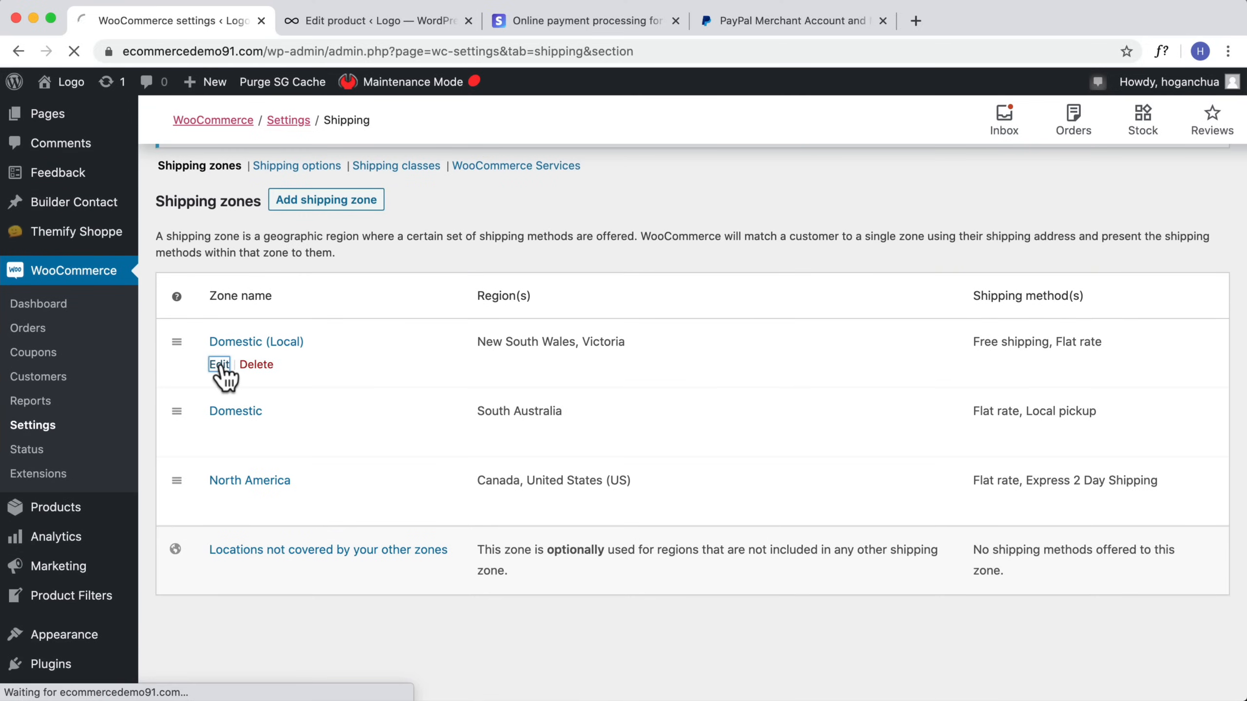
scroll(525, 433, "down", 4)
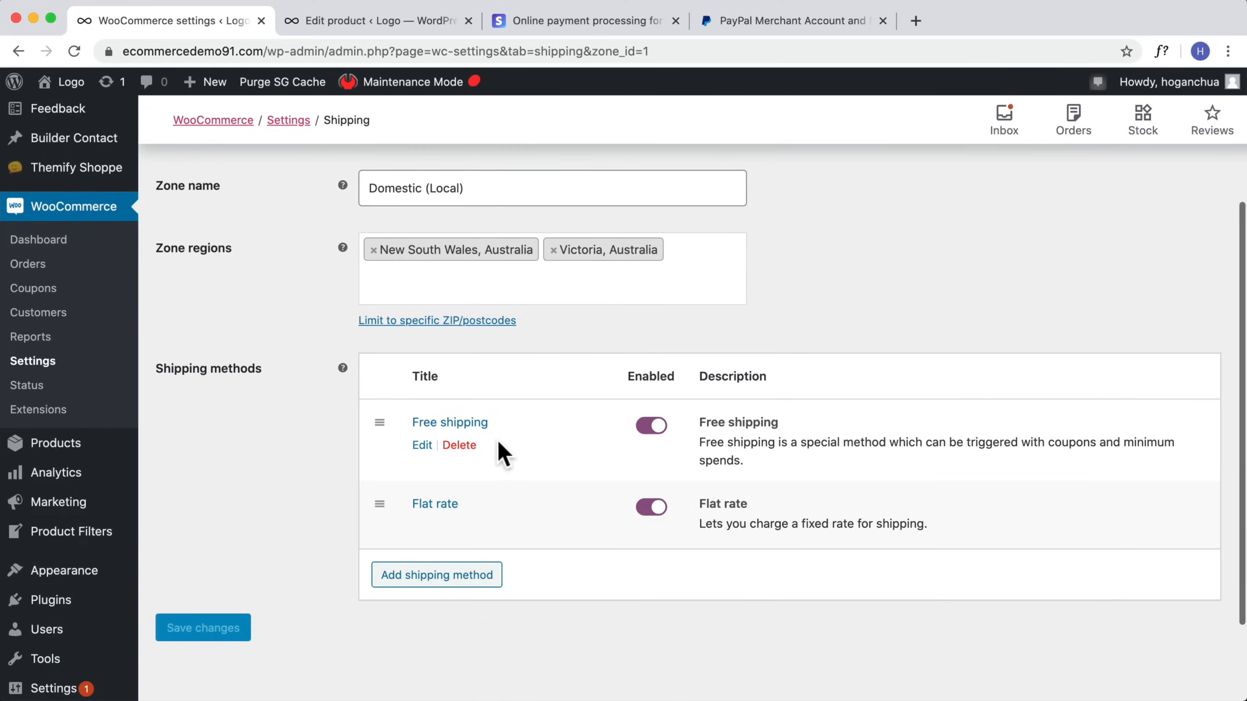
scroll(453, 433, "down", 1)
left_click(422, 474)
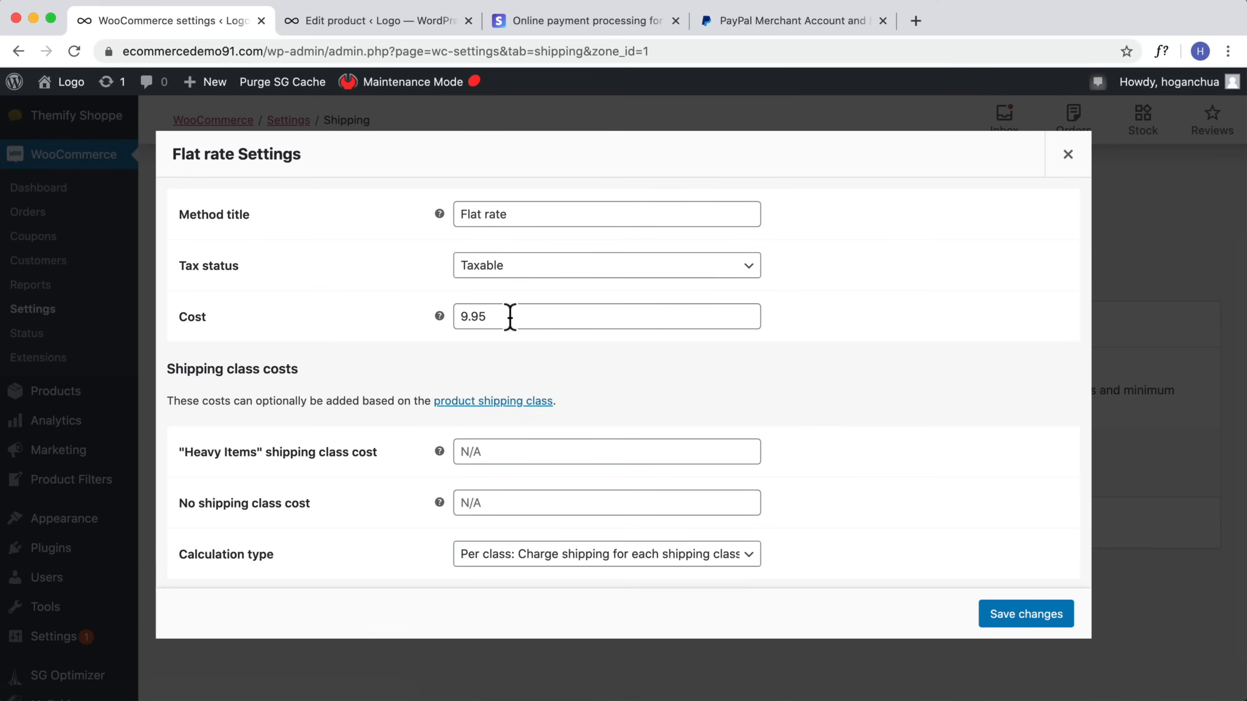
left_click_drag(518, 316, 461, 319)
key("BackSpace")
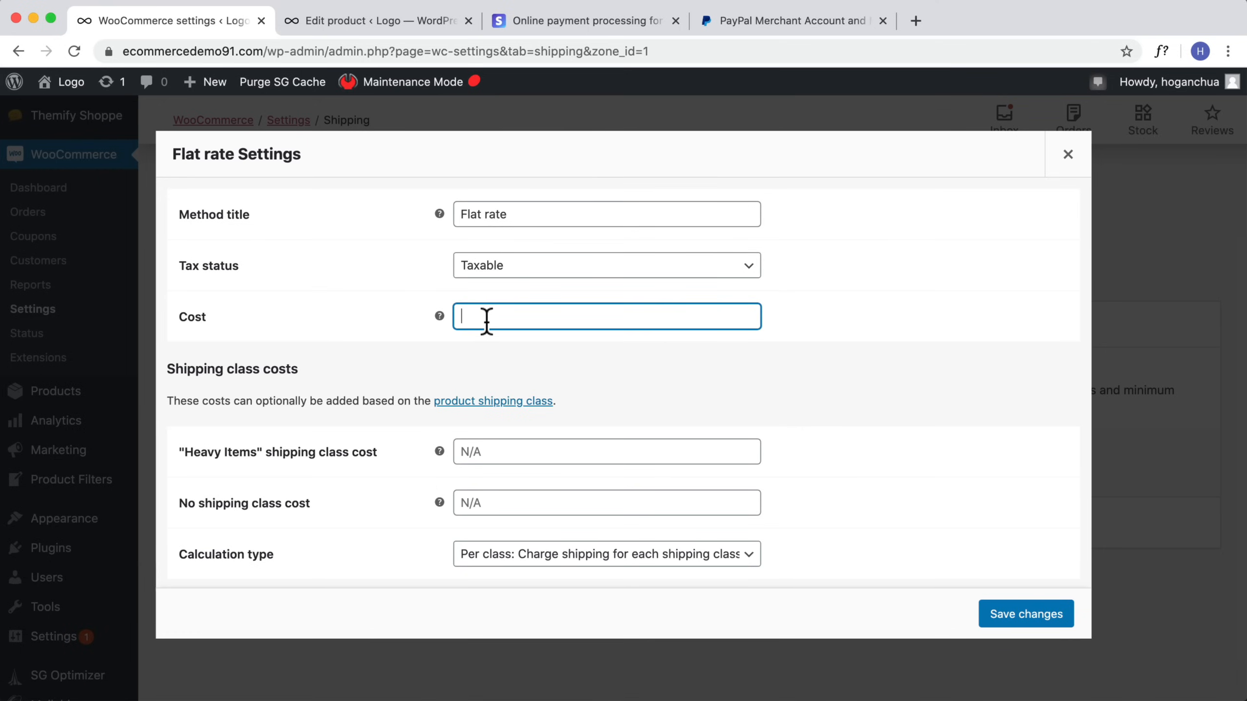
Step: Set the Heavy Items shipping class cost to 19.95 and the no shipping class cost to 9.95
left_click(528, 454)
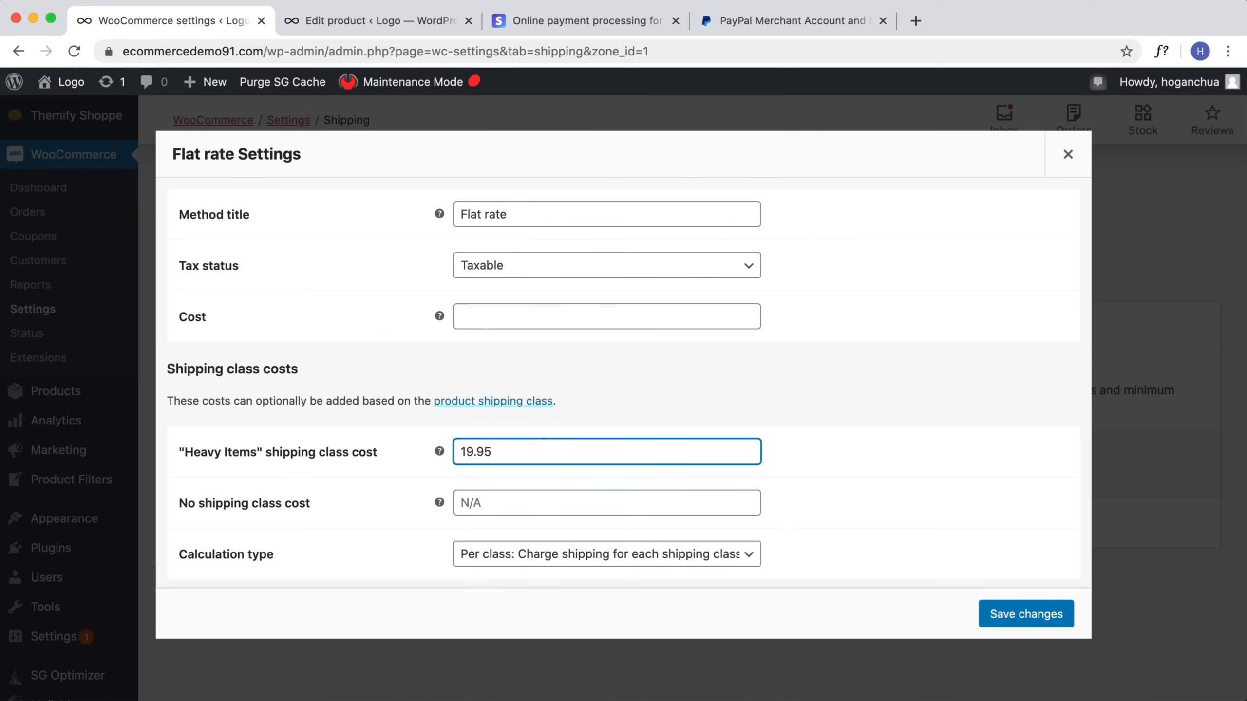
left_click(544, 508)
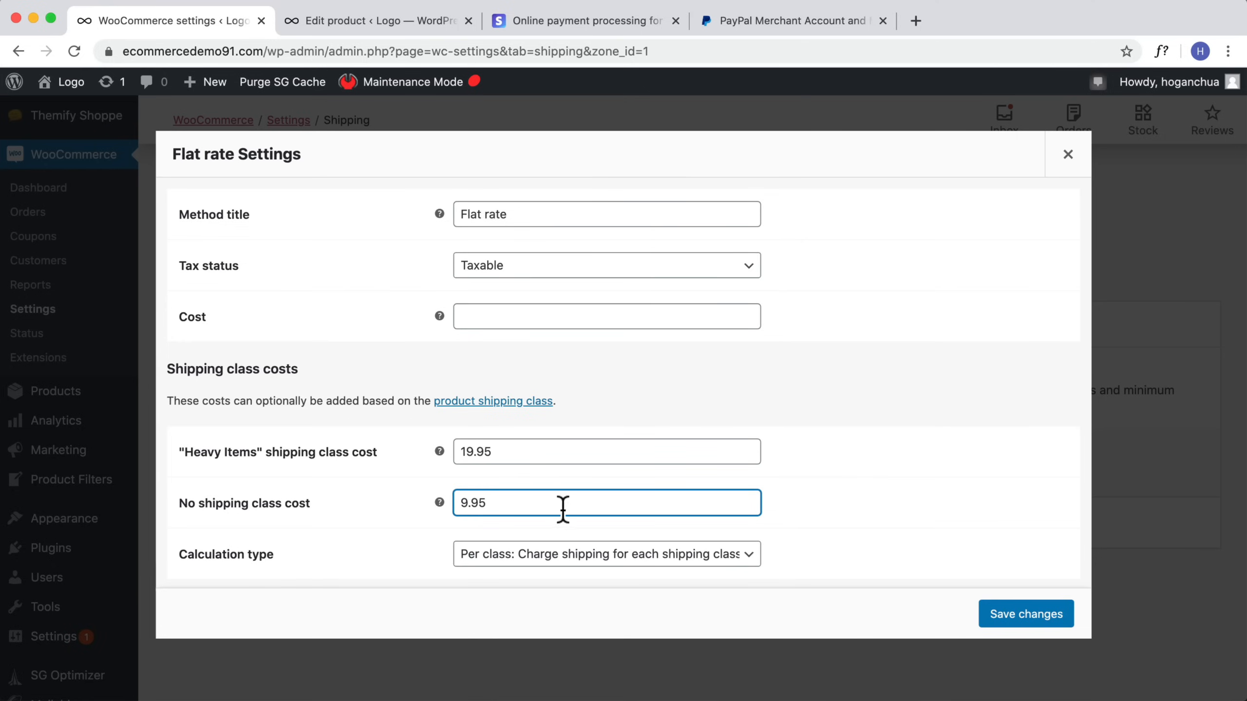
left_click_drag(563, 510, 384, 515)
left_click(488, 323)
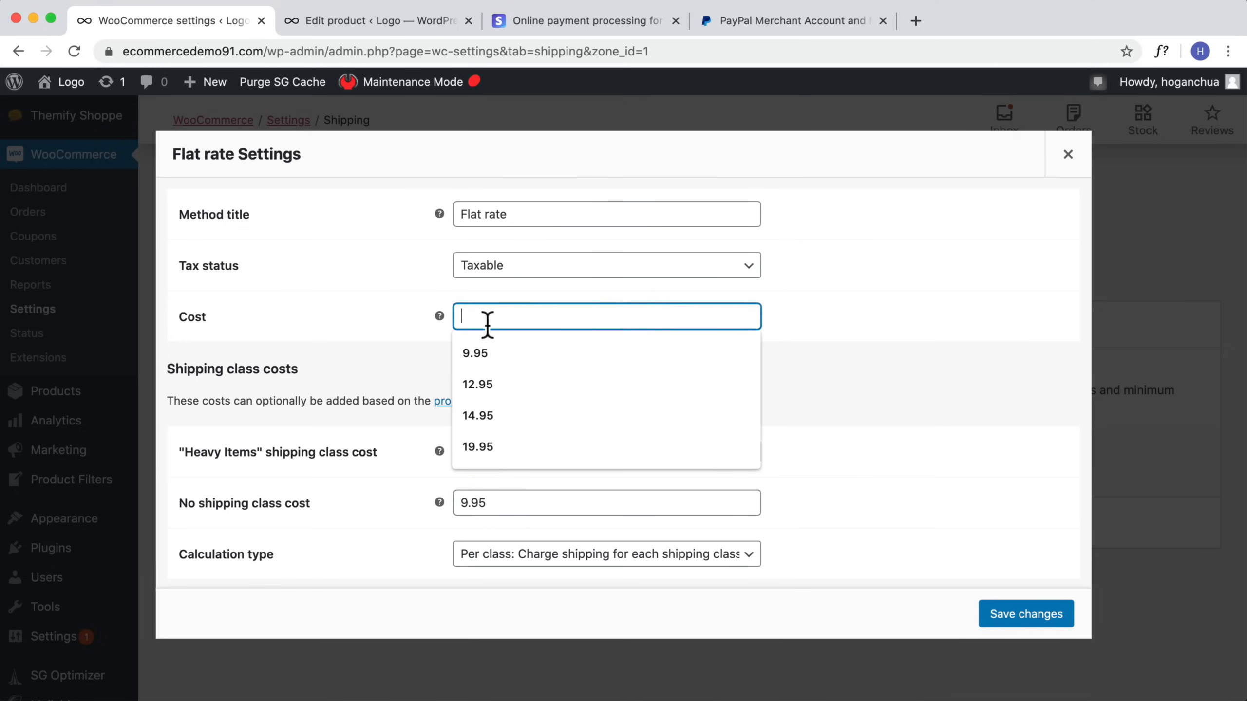
left_click(478, 353)
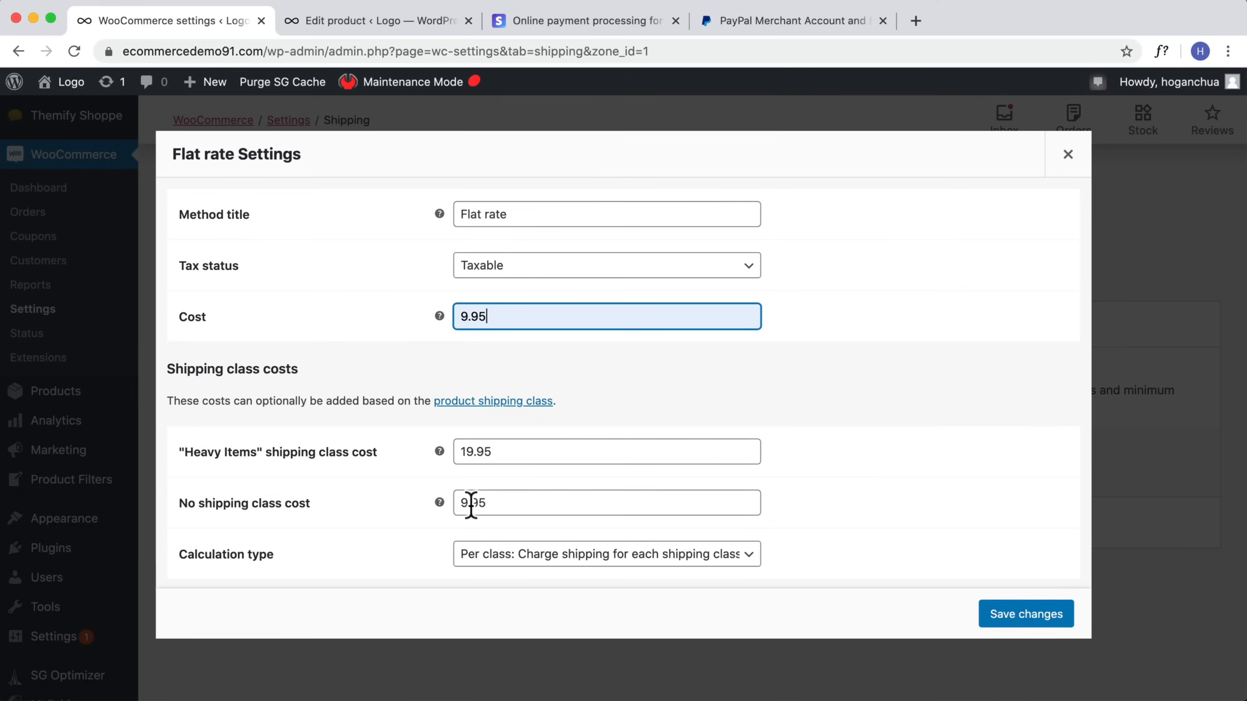
left_click_drag(517, 326, 376, 323)
key("BackSpace")
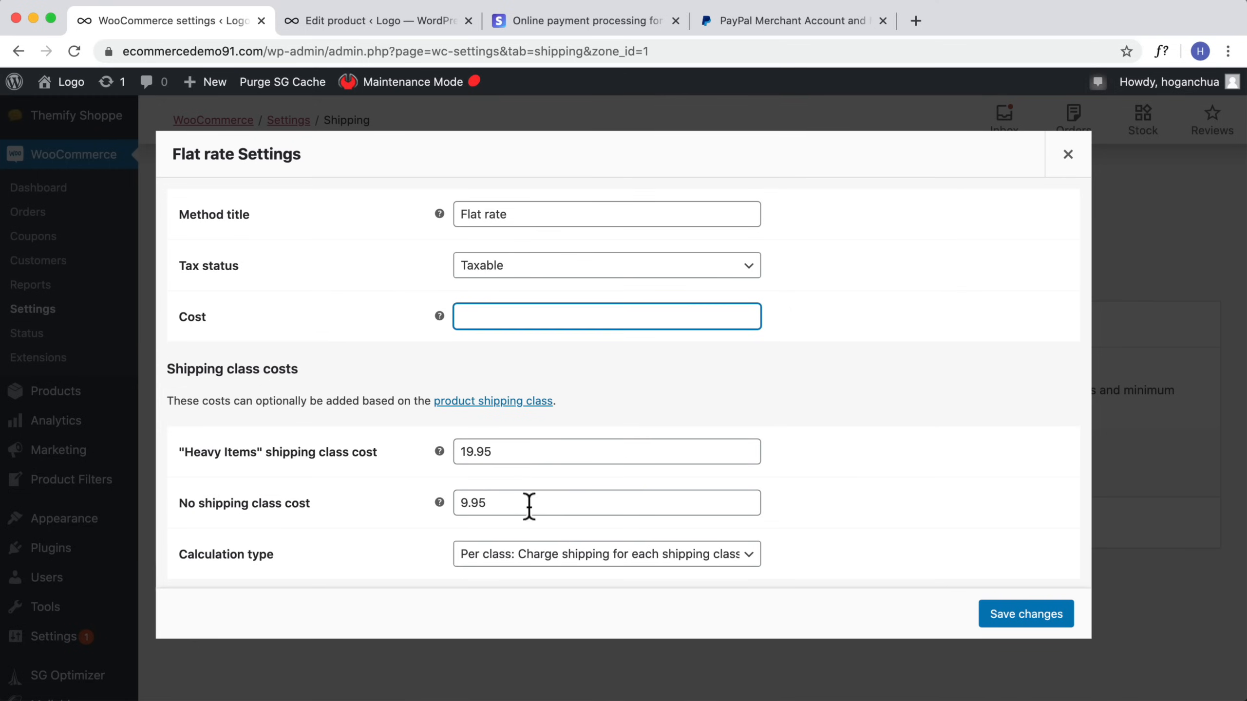
Step: Set the Flat rate calculation type to Per order and save the Flat rate settings
left_click_drag(529, 507, 409, 506)
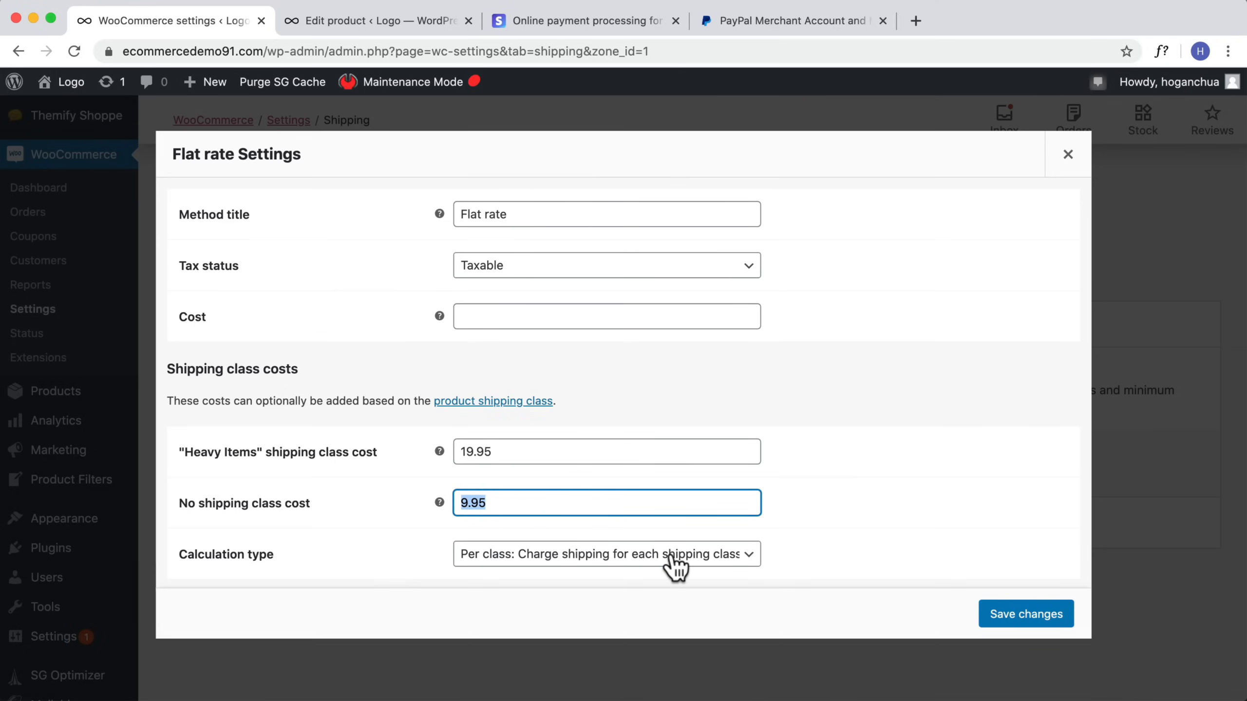
left_click(698, 571)
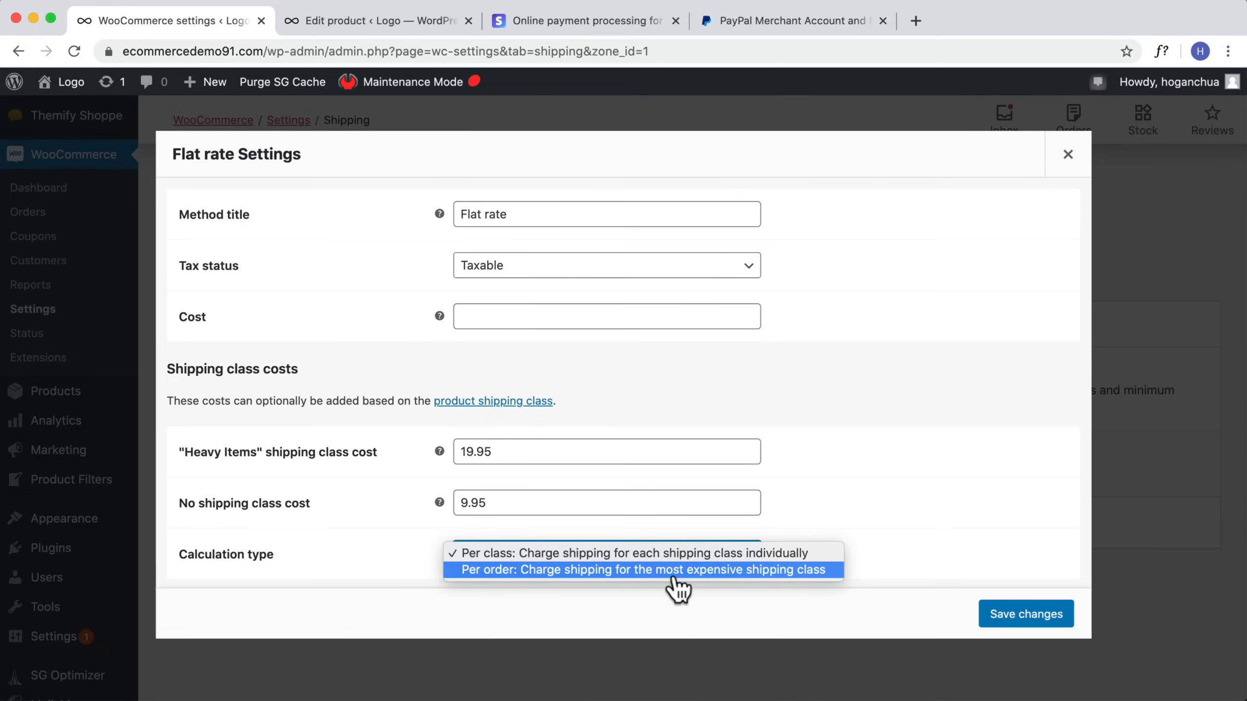
left_click(773, 572)
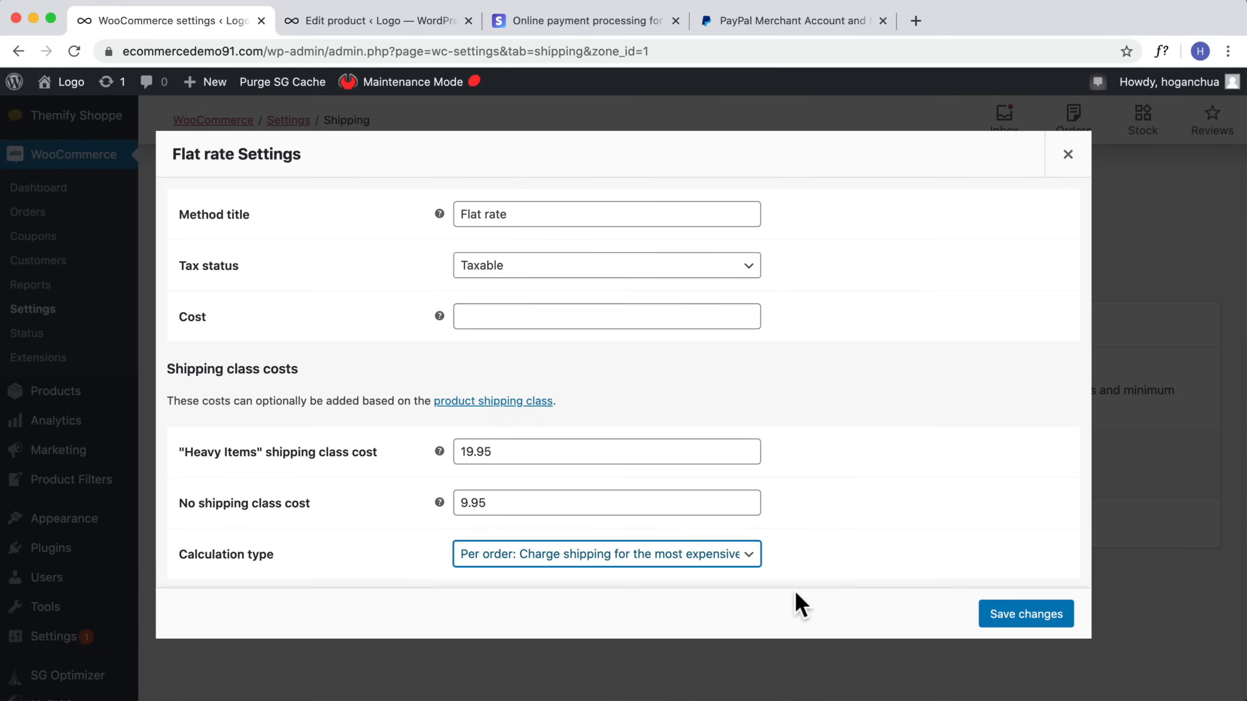
left_click(1036, 617)
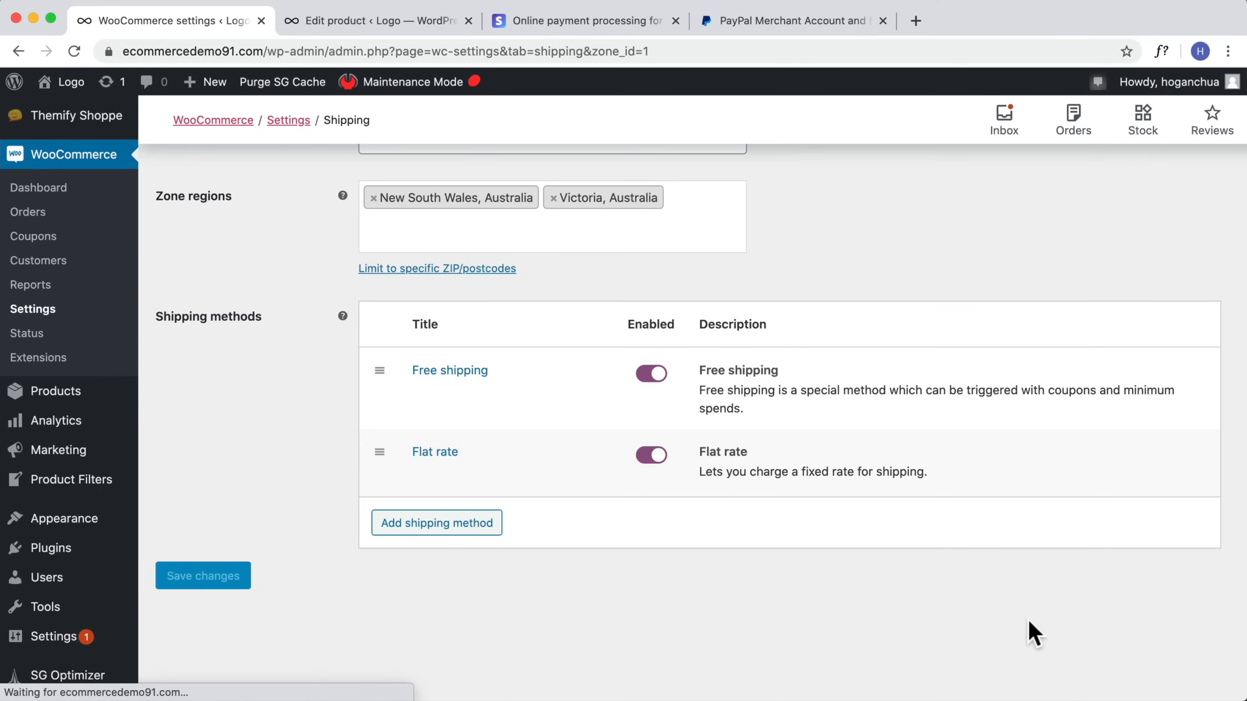
Step: Visit the store, open the Super Yoga Mat product page and add it to the cart
mouse_move(69, 82)
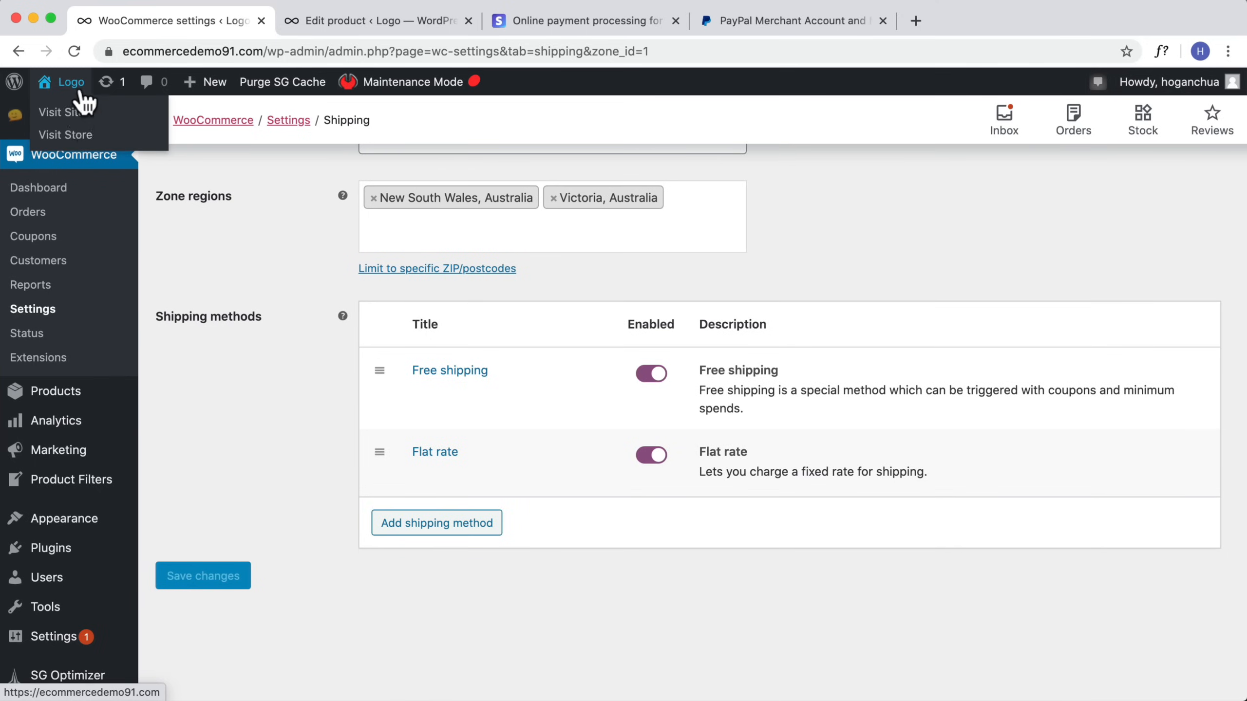
left_click(72, 134)
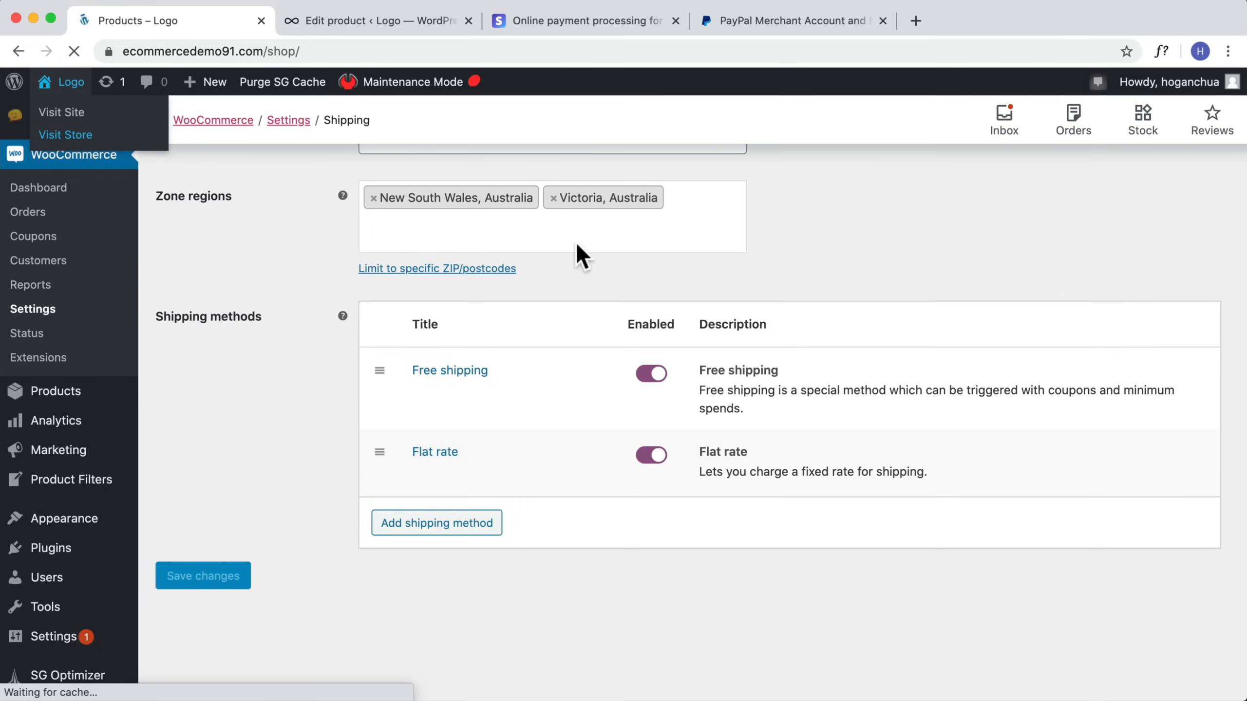
scroll(615, 264, "down", 5)
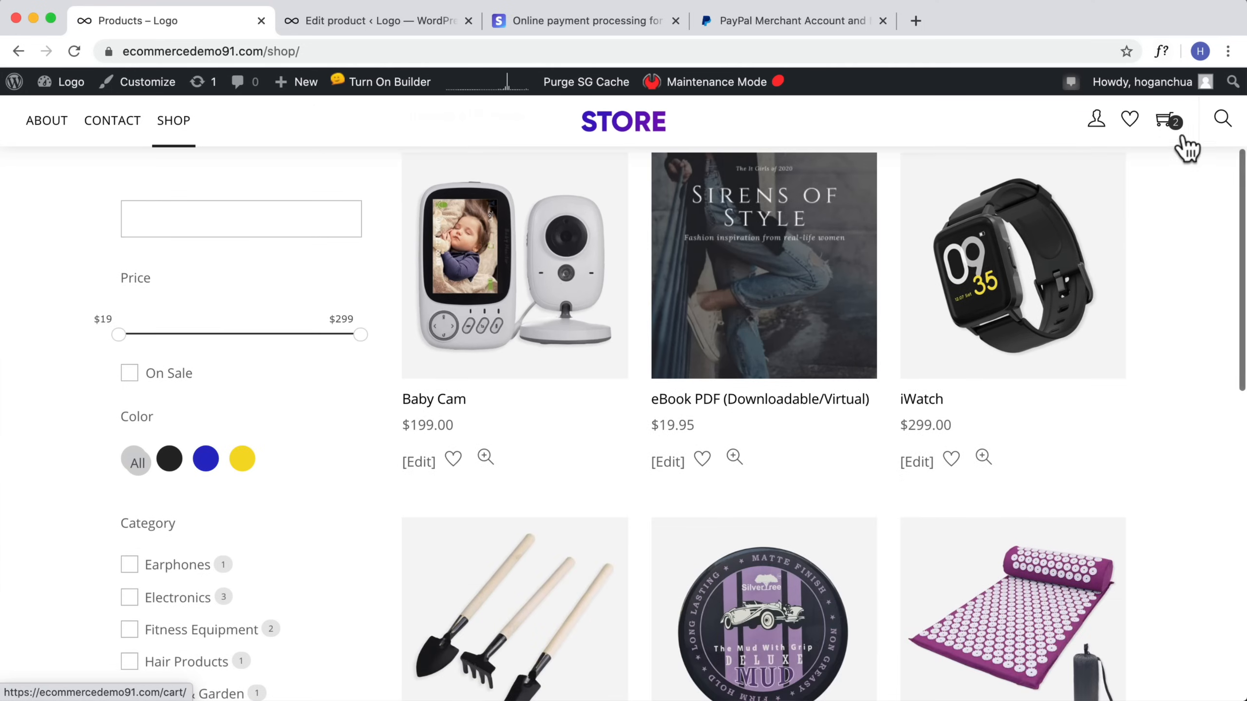
mouse_move(1183, 137)
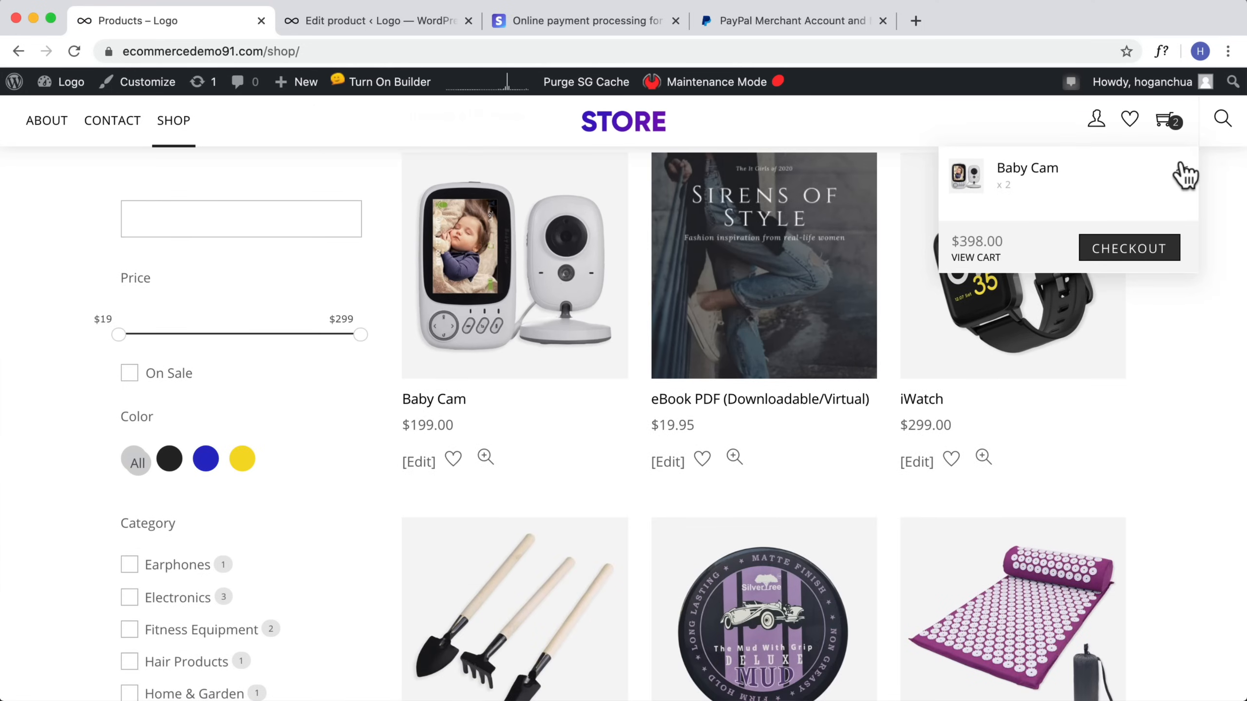
scroll(1015, 275, "down", 5)
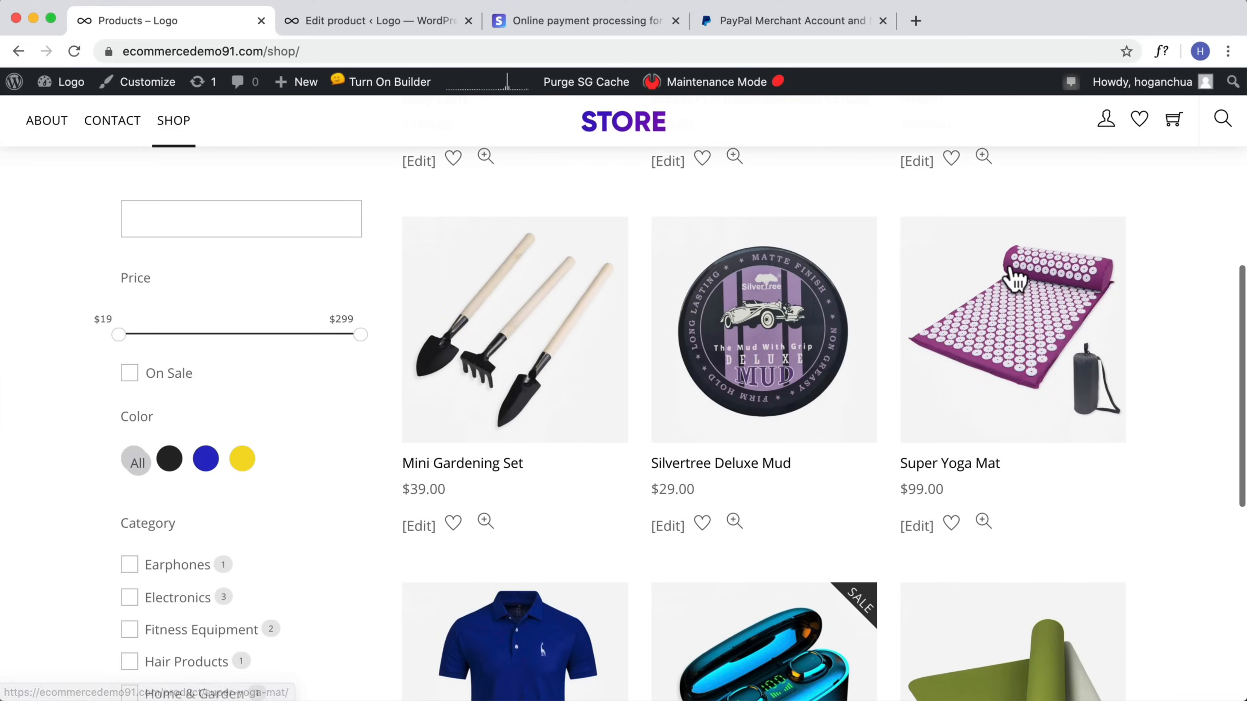
left_click(1006, 326)
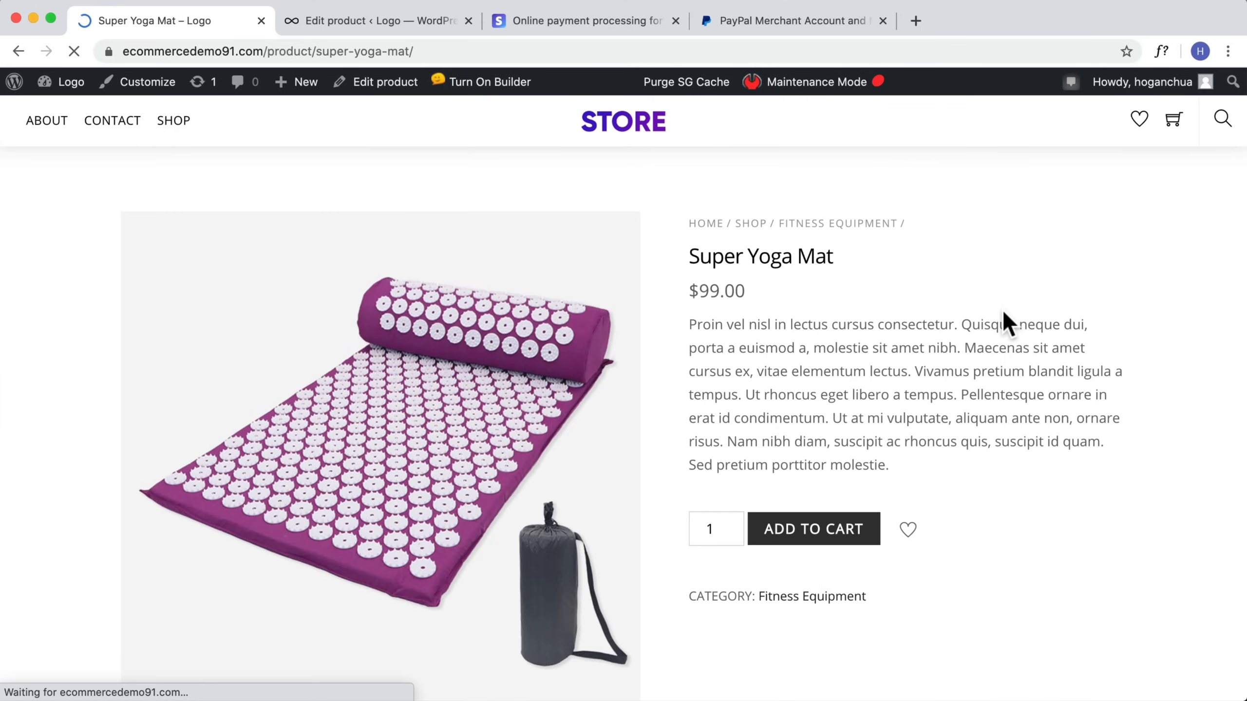
left_click(795, 532)
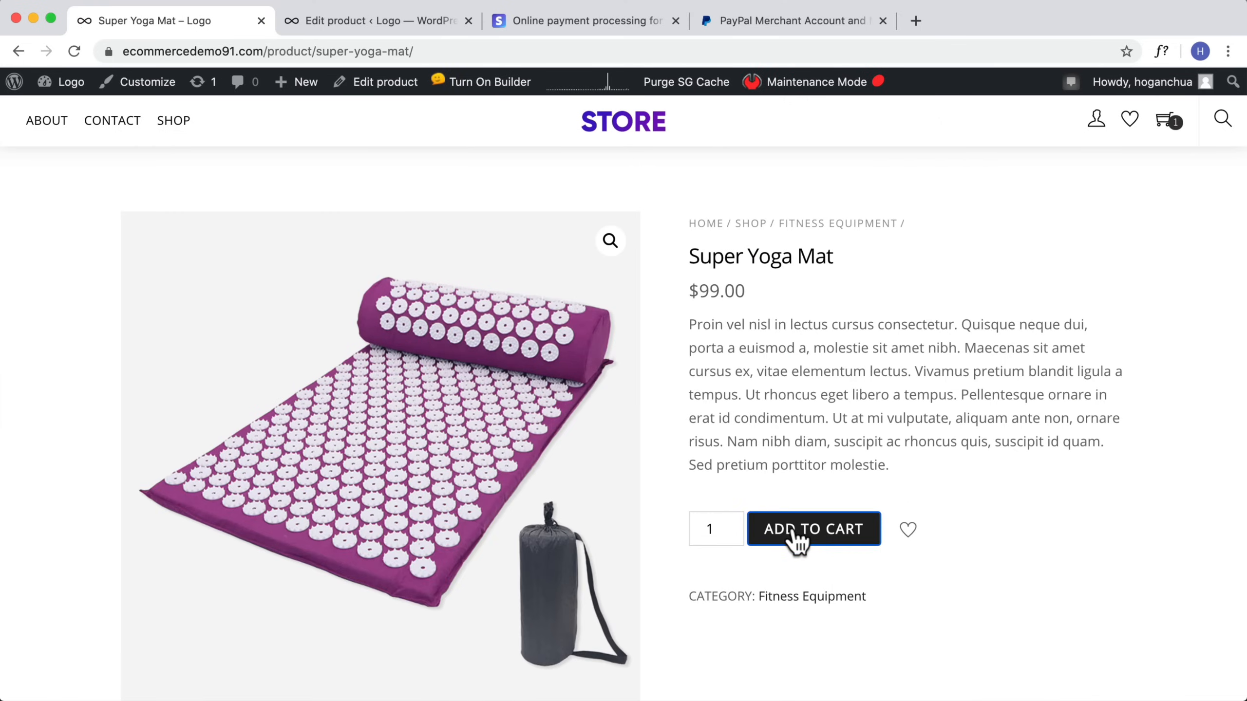
Step: Proceed to checkout and review the billing form and order summary
mouse_move(1166, 123)
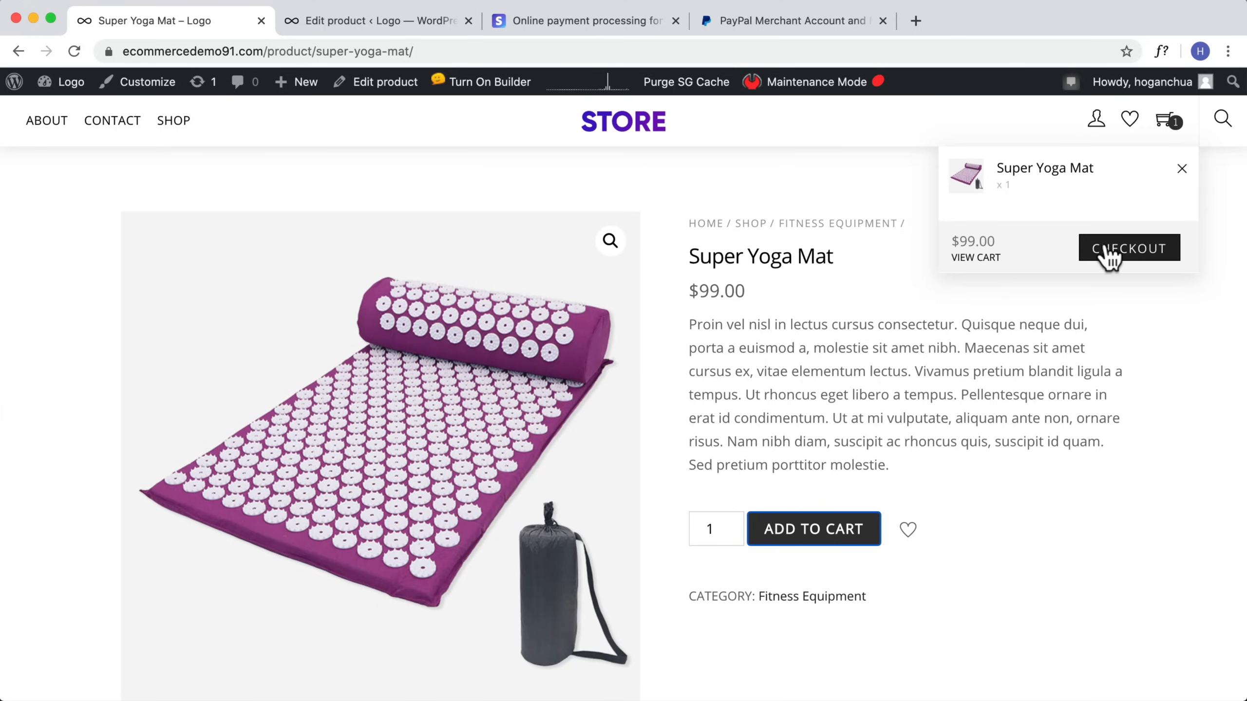
left_click(1108, 249)
scroll(974, 372, "down", 2)
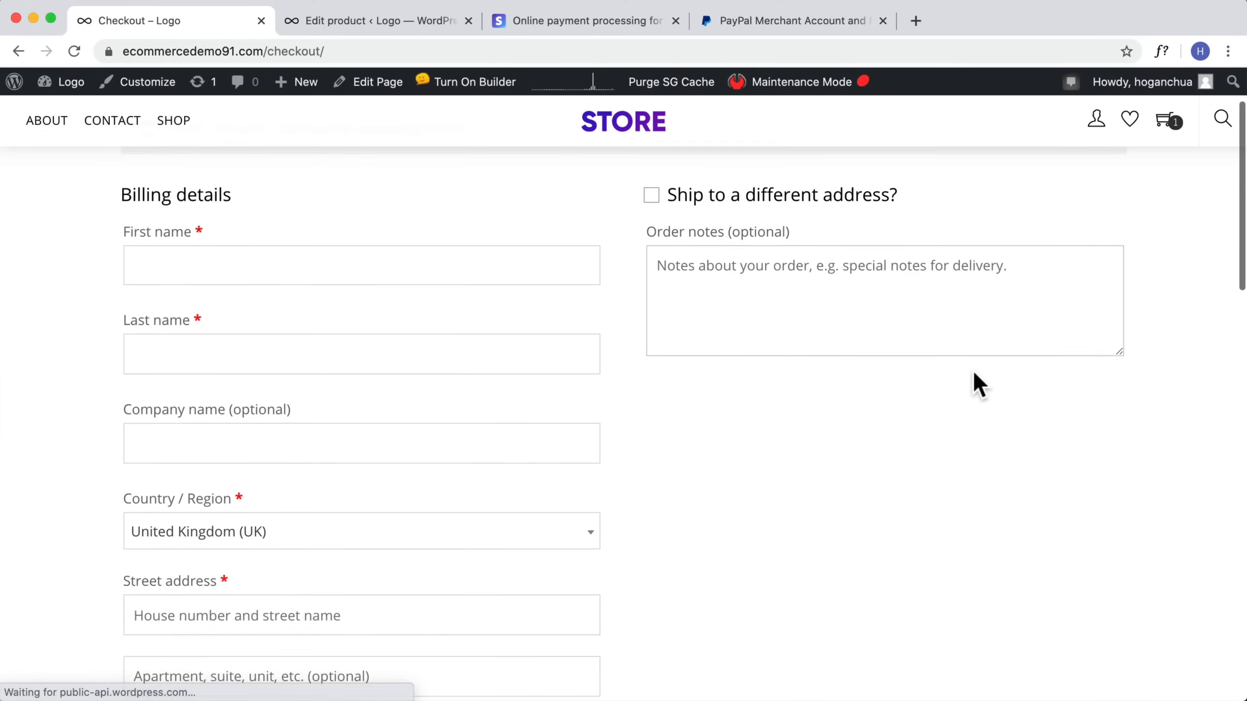
scroll(972, 369, "down", 20)
scroll(973, 369, "up", 8)
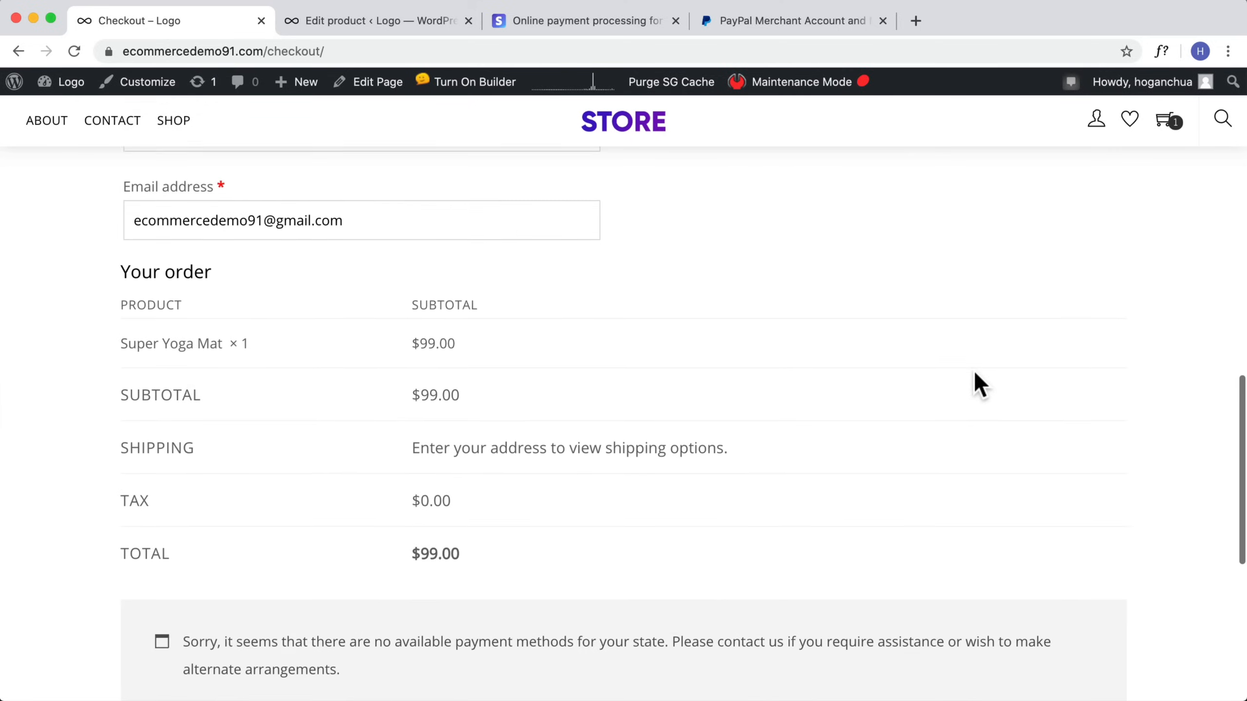
scroll(974, 374, "up", 10)
scroll(975, 374, "down", 15)
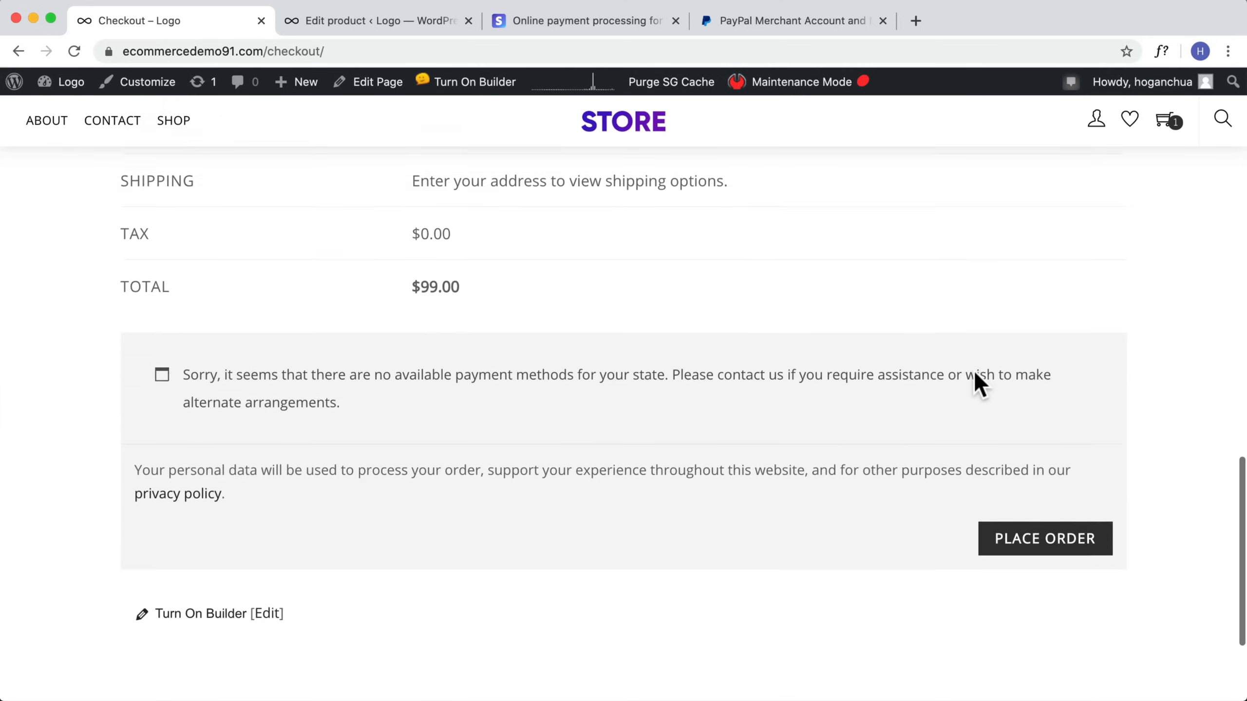
scroll(973, 369, "up", 4)
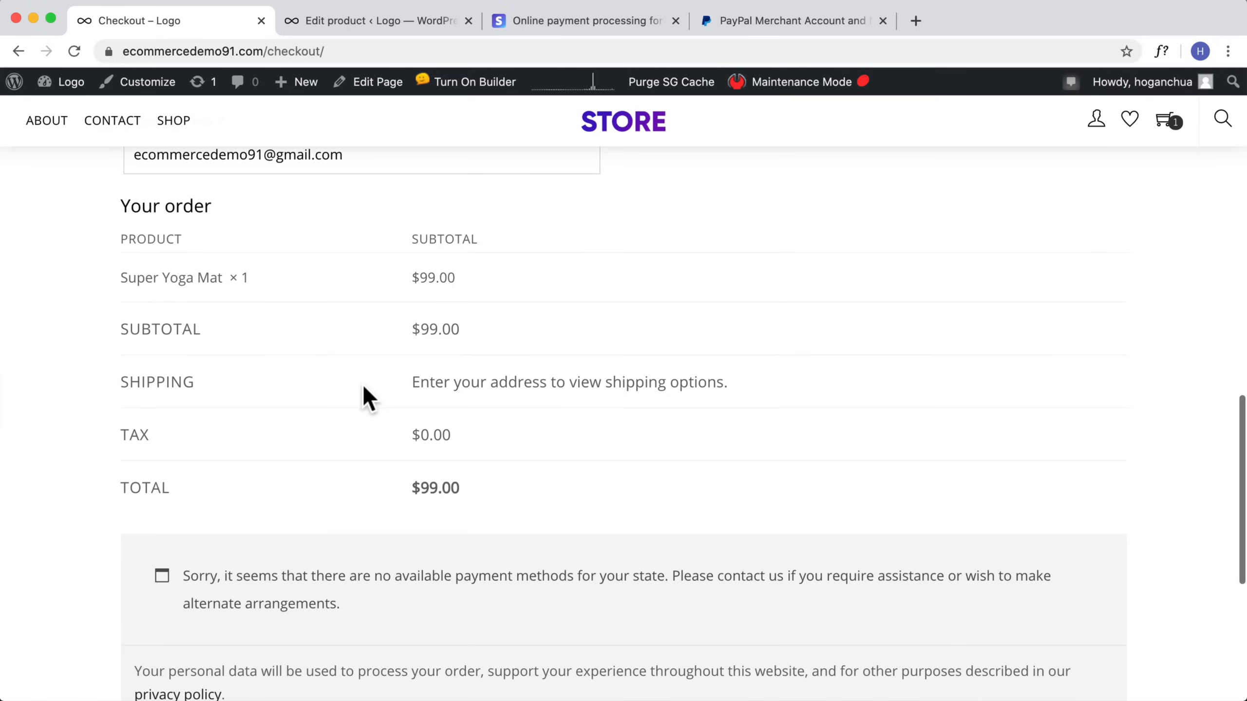
scroll(593, 382, "up", 11)
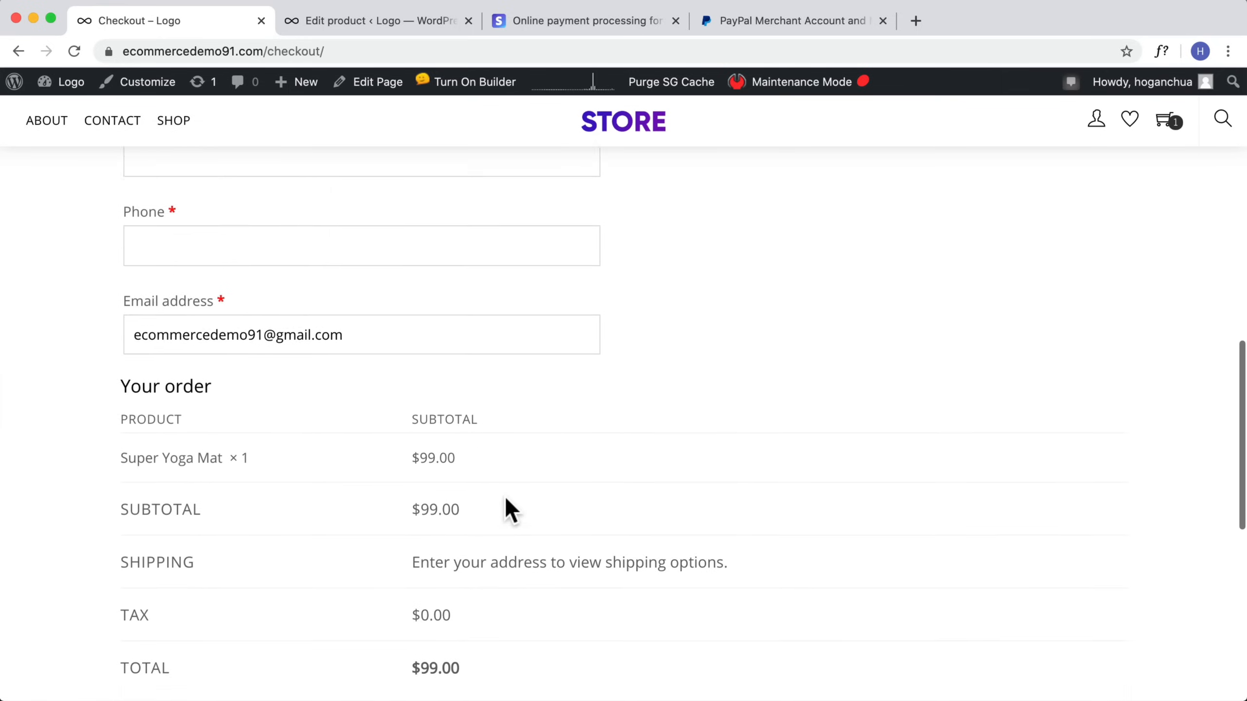
scroll(504, 499, "up", 4)
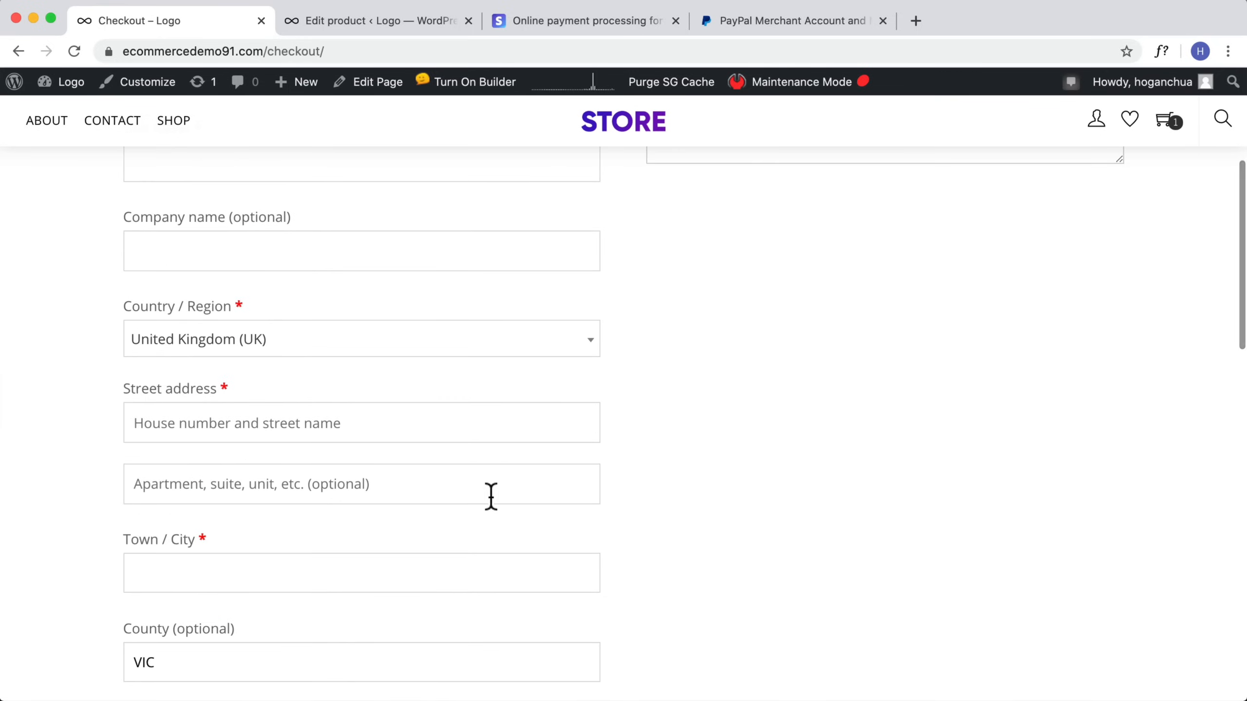
scroll(373, 450, "up", 2)
Step: Set the checkout billing country to Australia
left_click(276, 418)
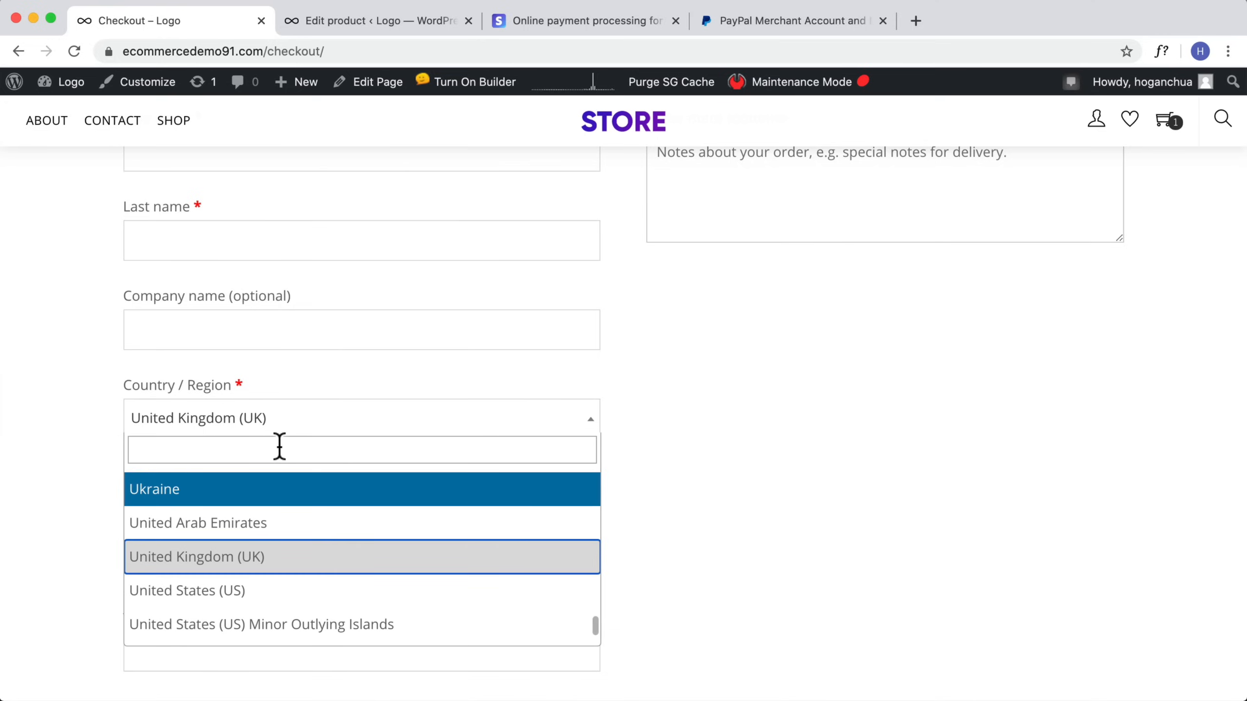
type("aus")
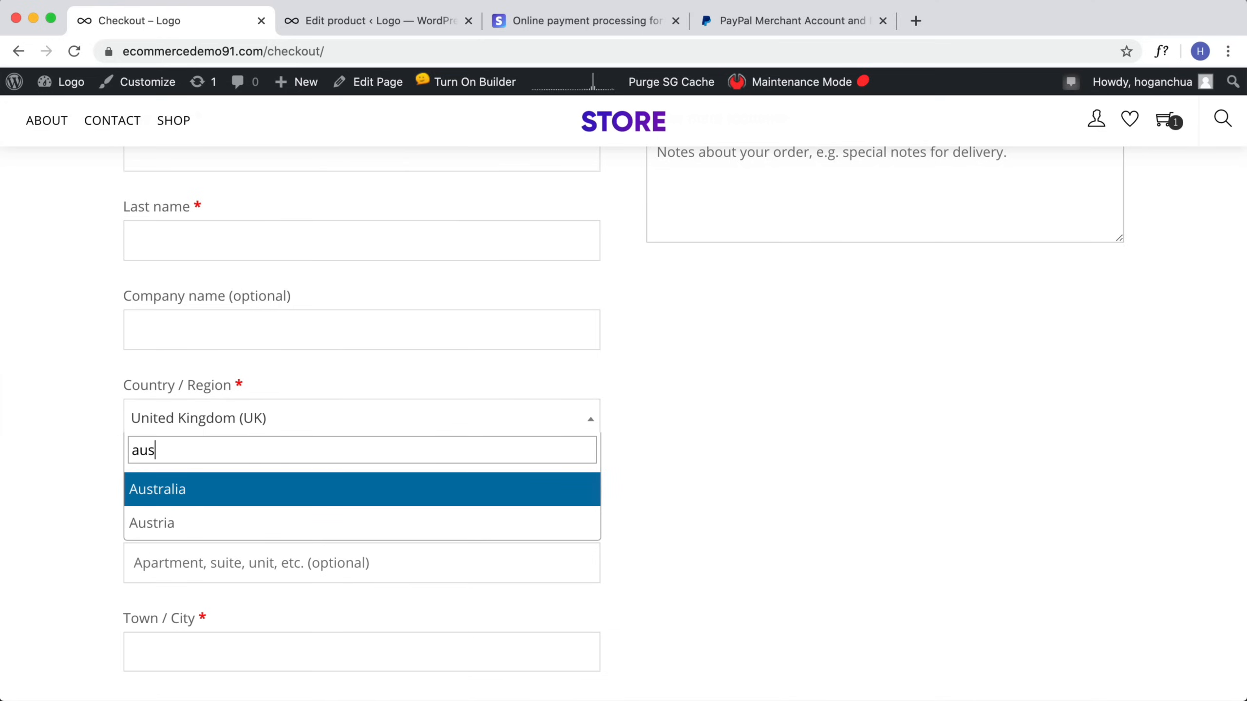
left_click(262, 489)
Step: Select the Flat rate shipping option in the checkout order summary
scroll(308, 454, "down", 12)
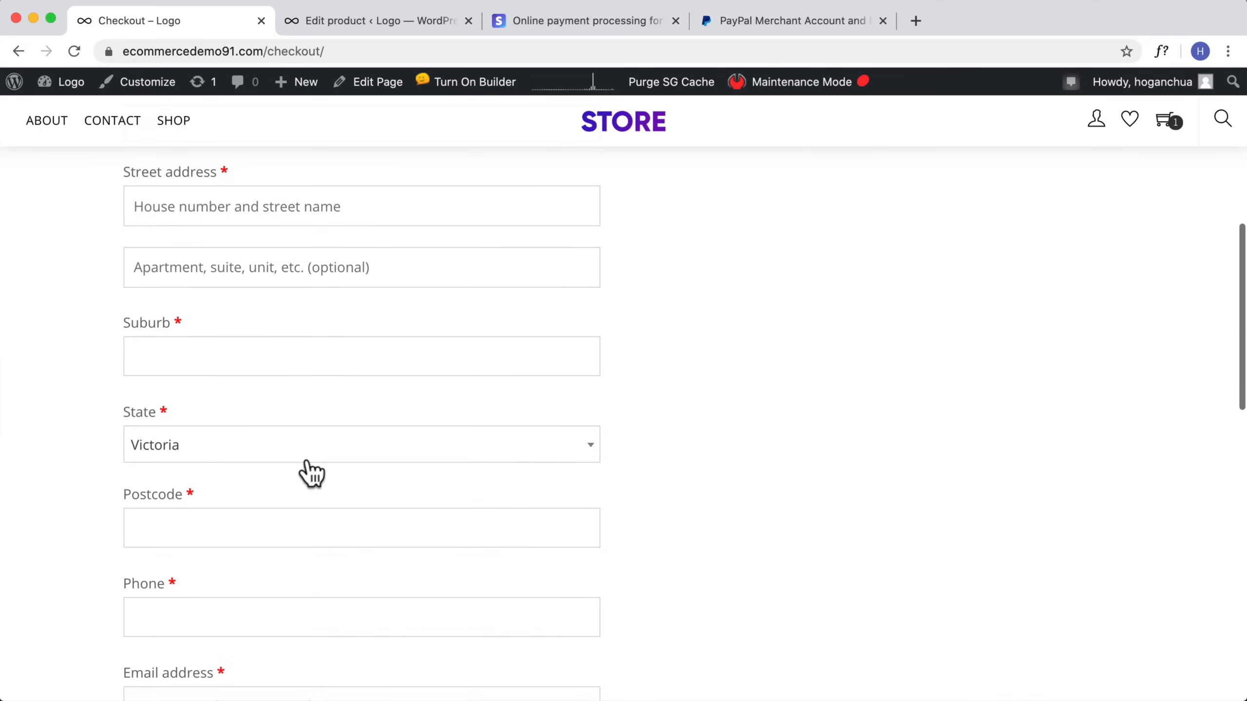
scroll(308, 460, "down", 3)
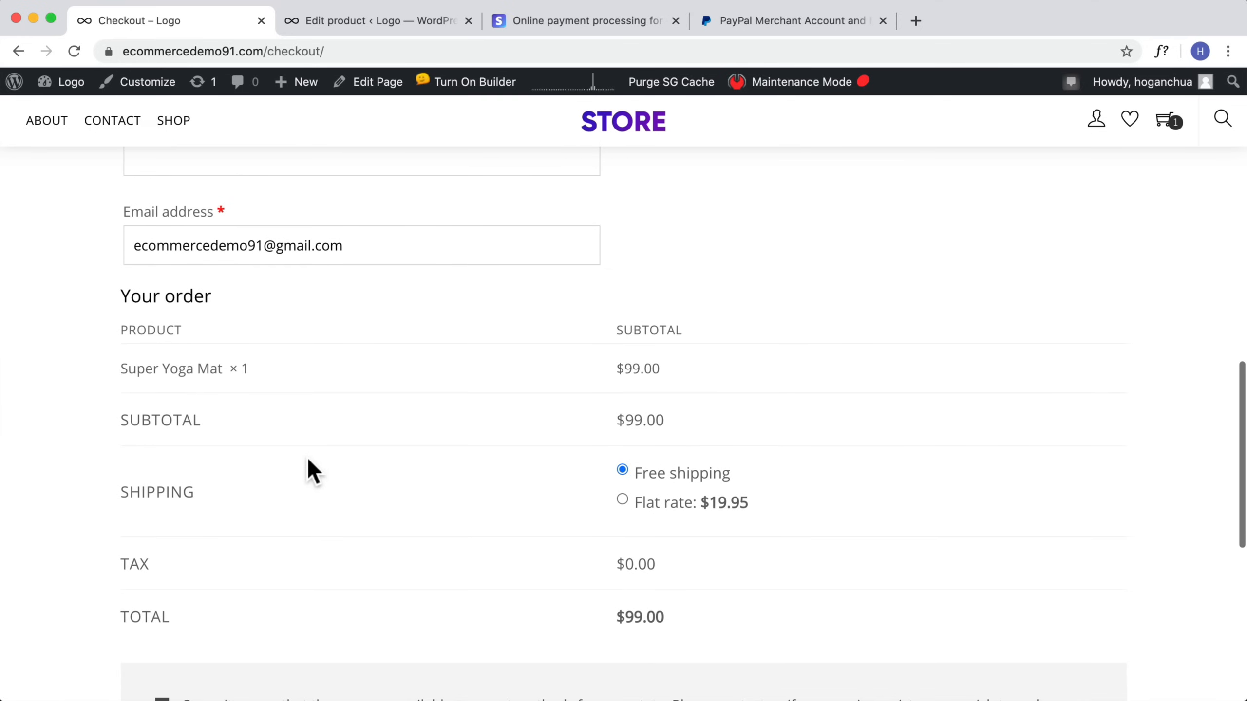
left_click(622, 434)
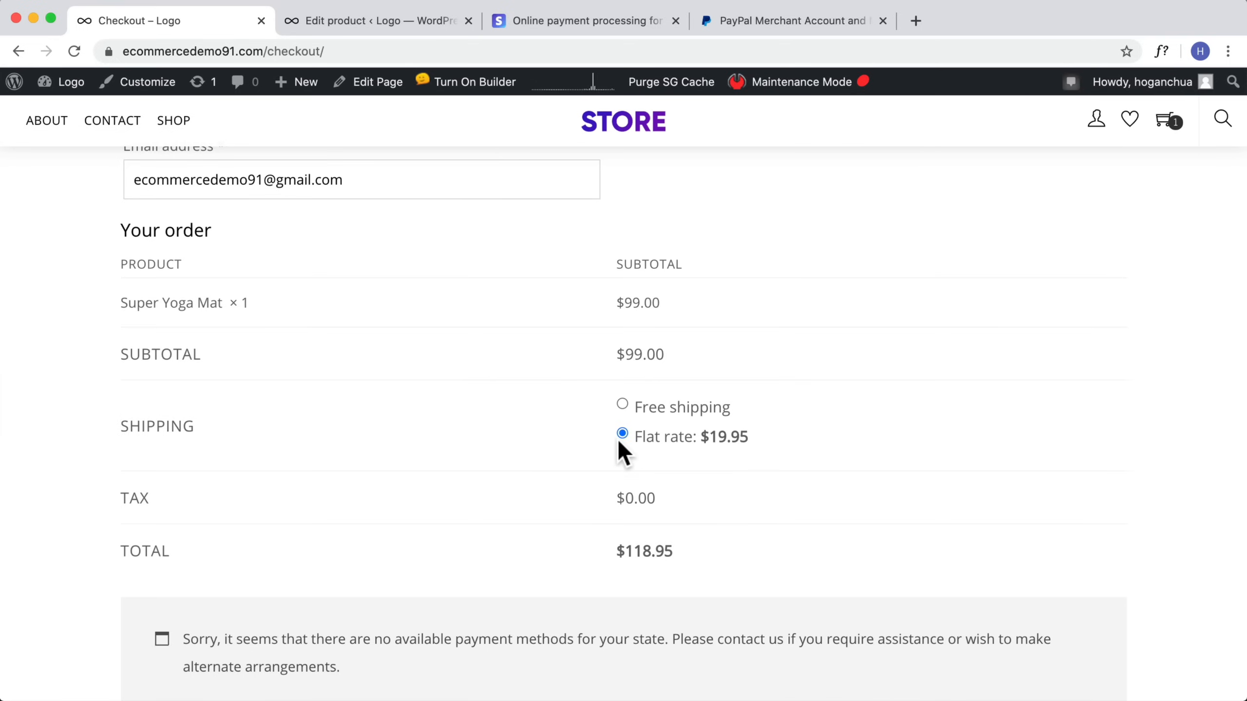
Step: In WooCommerce Accounts & Privacy settings, allow login during checkout and account creation during checkout and on the My account page
mouse_move(68, 81)
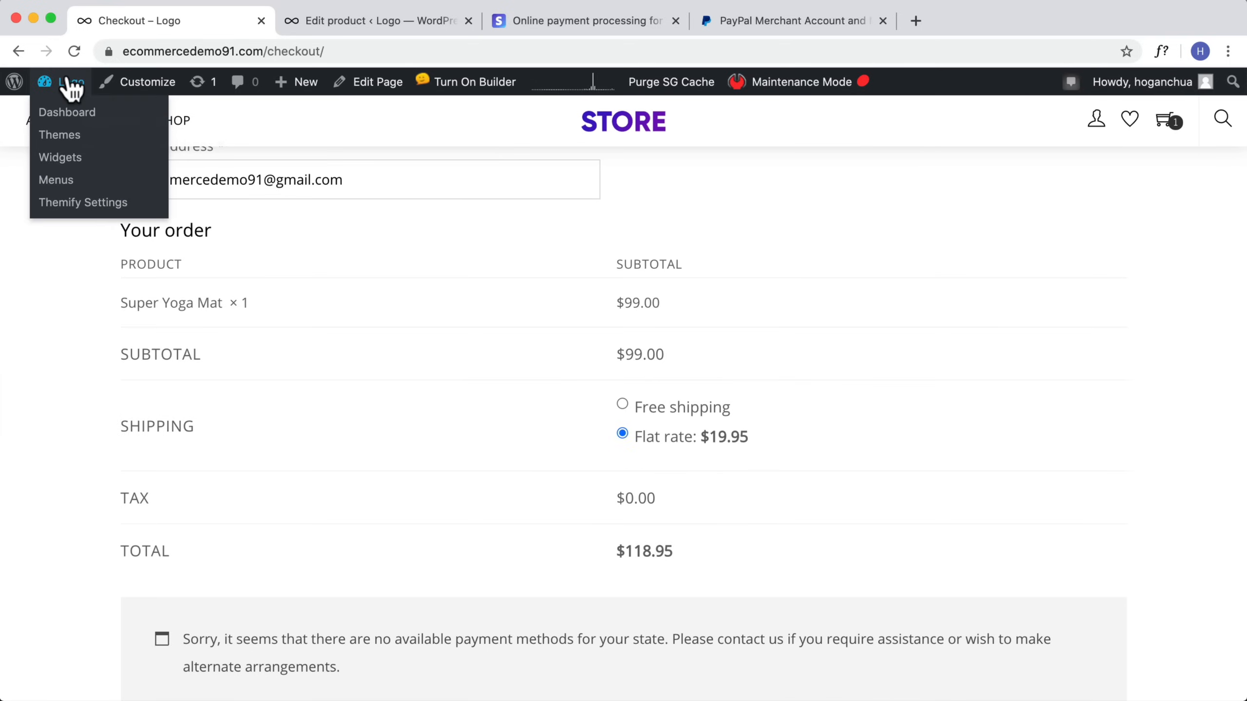
left_click(62, 113)
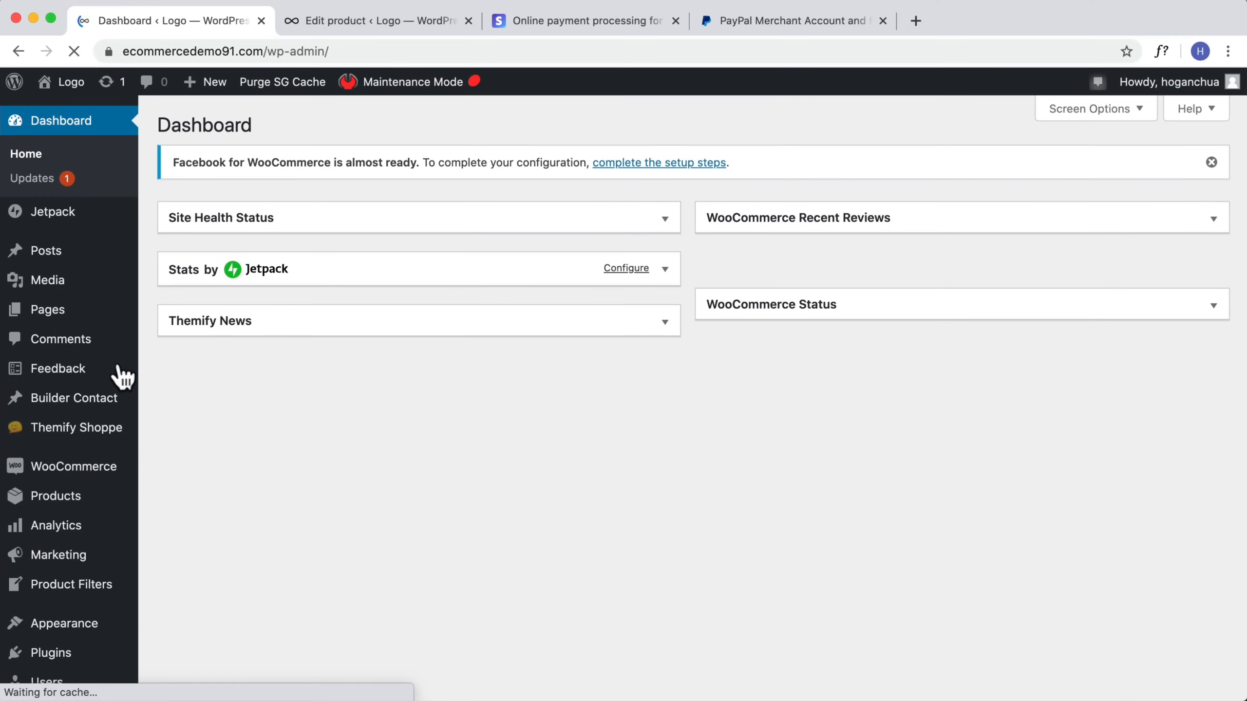
mouse_move(84, 472)
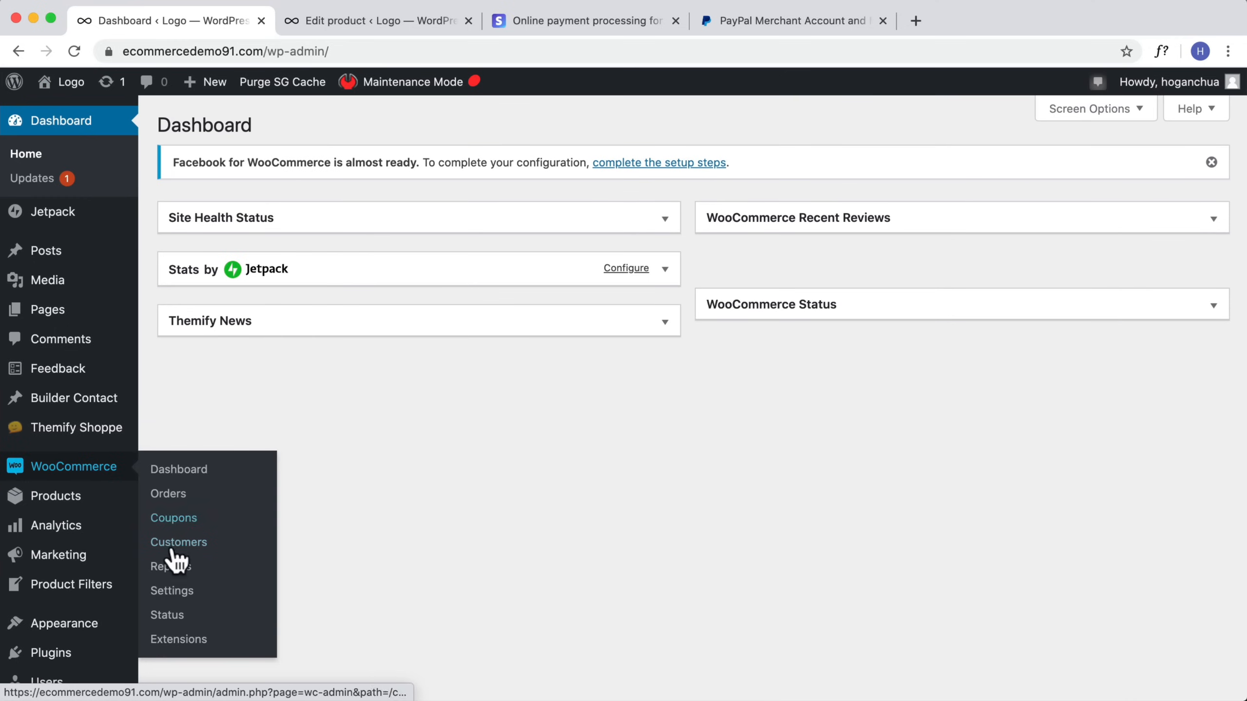
left_click(168, 591)
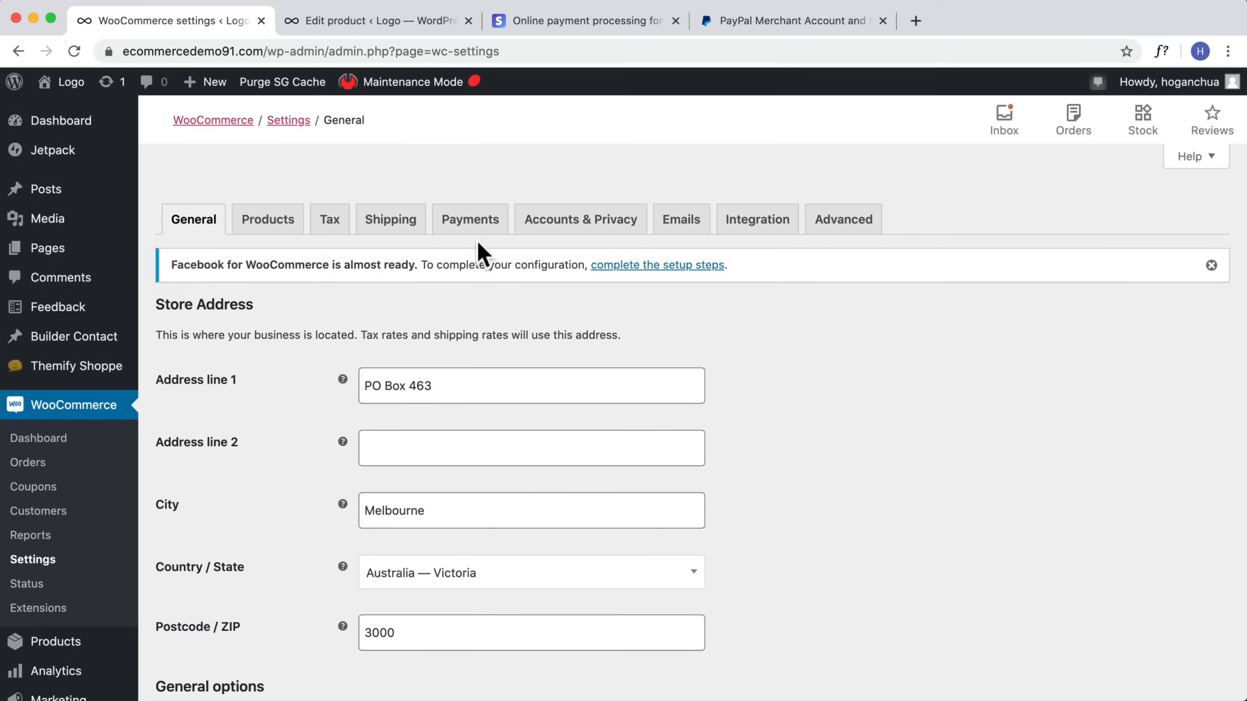
scroll(478, 226, "down", 1)
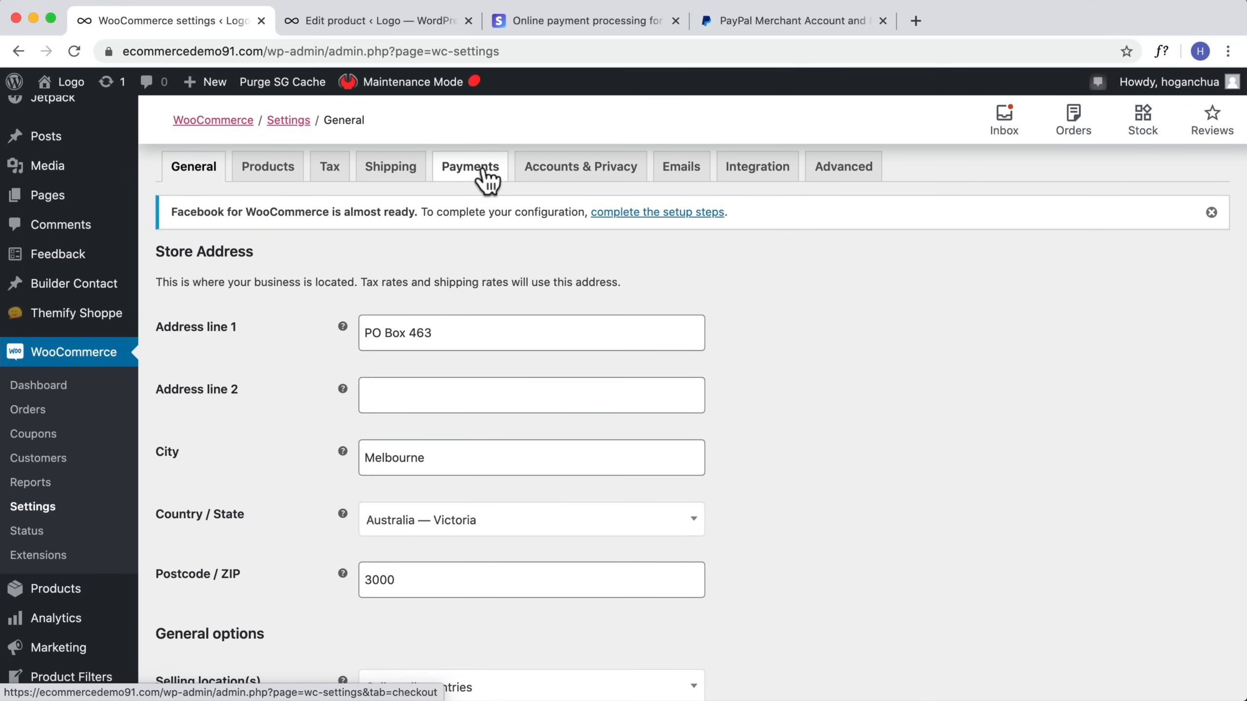
left_click(586, 179)
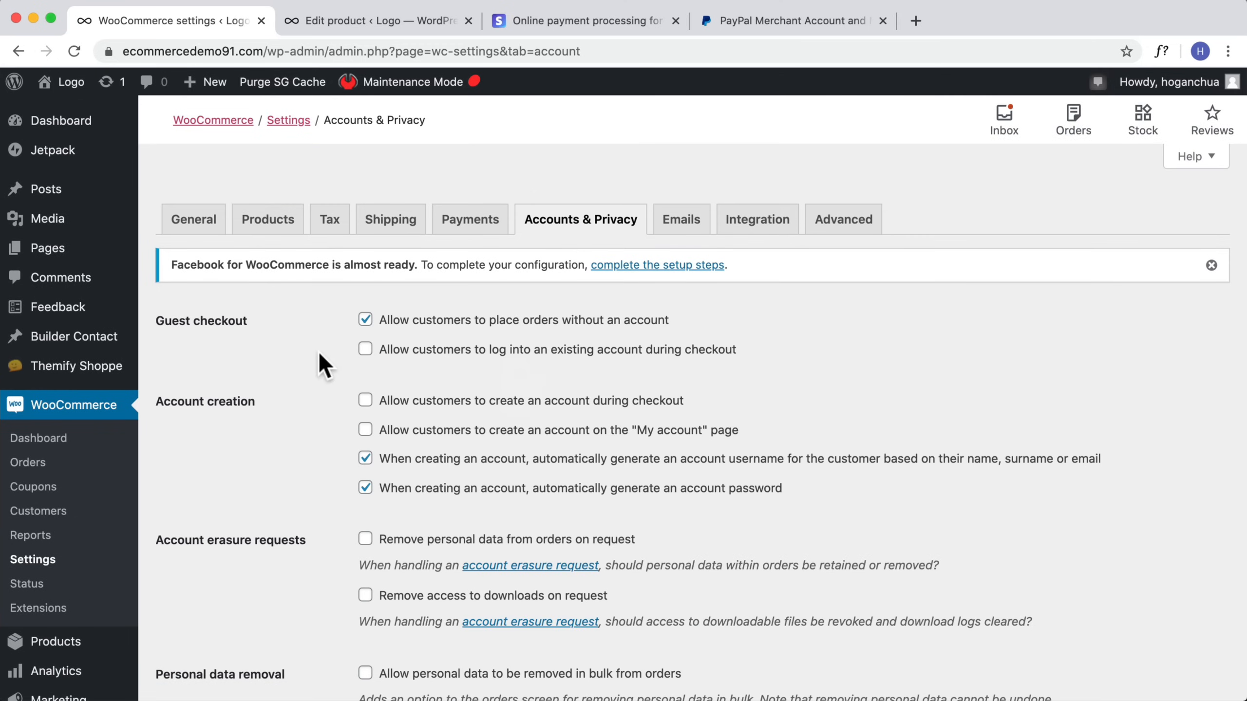
left_click(366, 351)
left_click(366, 402)
left_click(365, 431)
Step: Set the privacy page to Privacy Policy
scroll(655, 422, "down", 10)
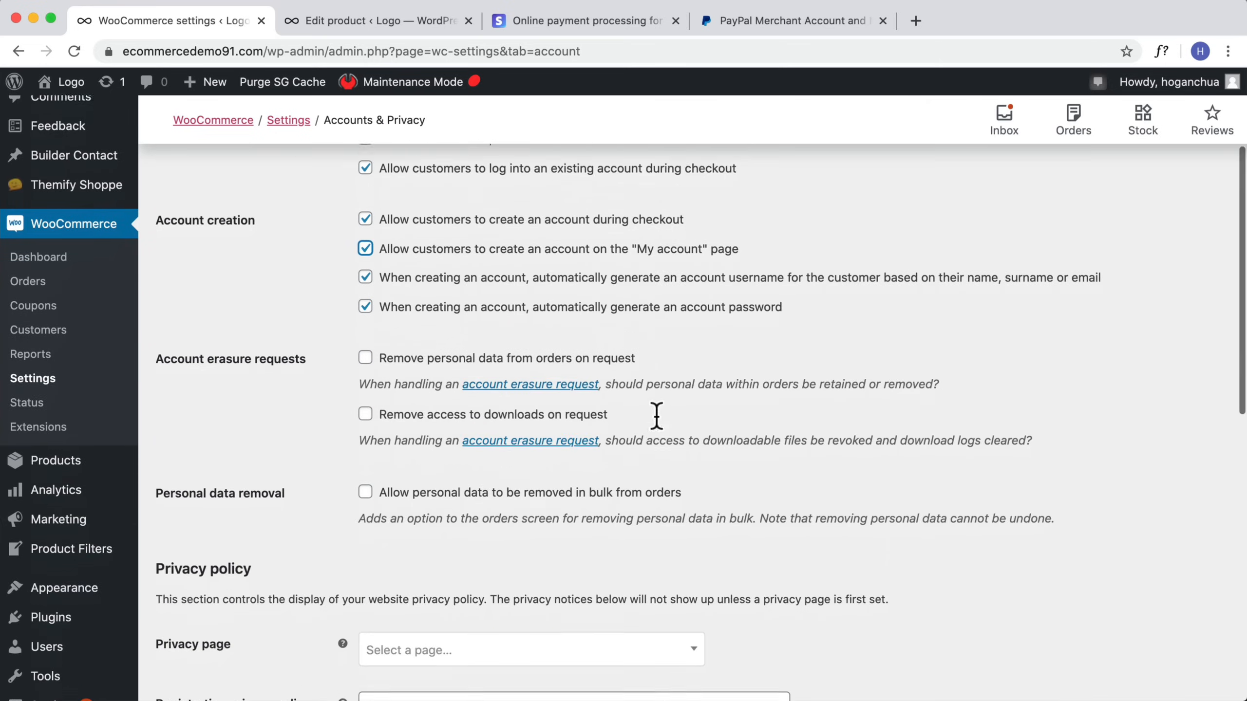
scroll(661, 427, "down", 2)
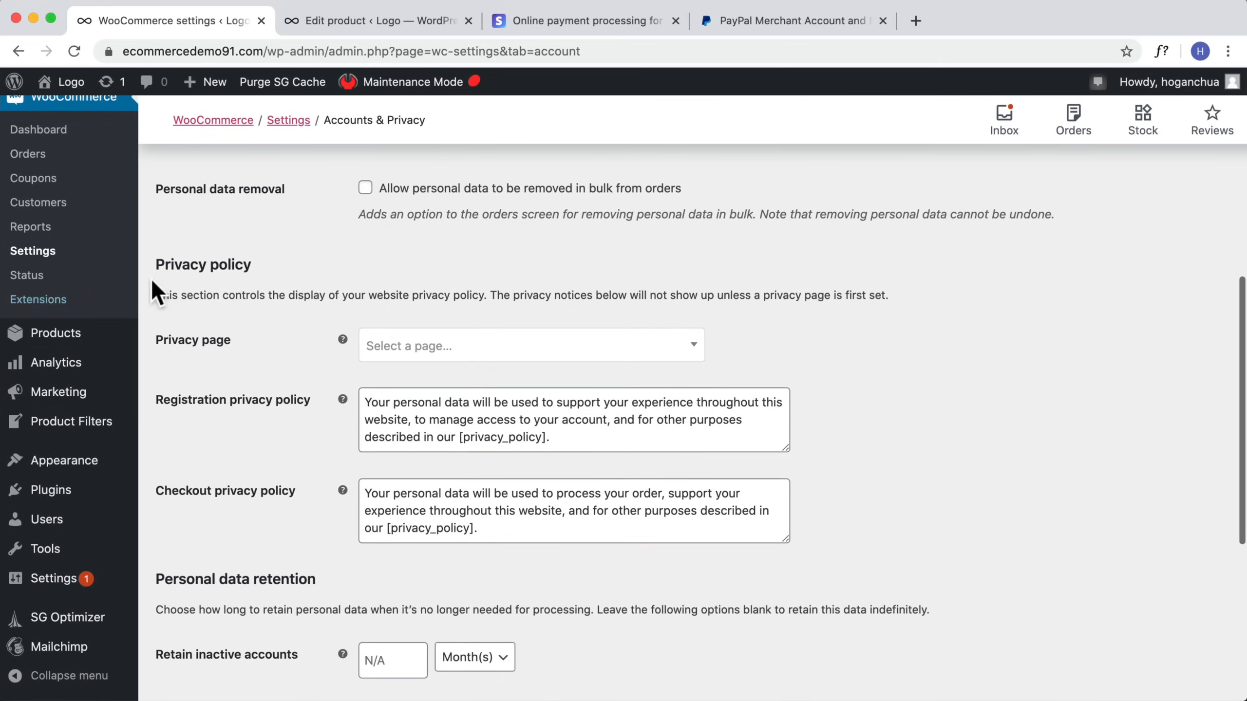
left_click(392, 346)
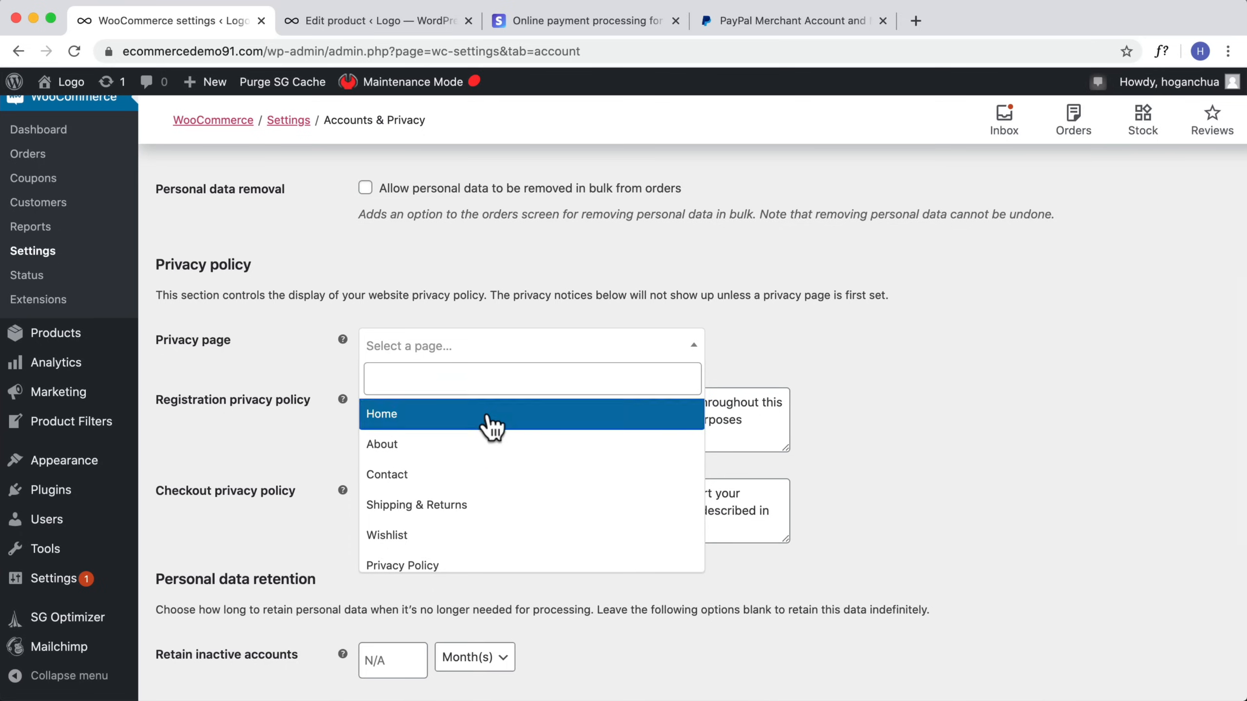
scroll(472, 491, "down", 1)
left_click(444, 552)
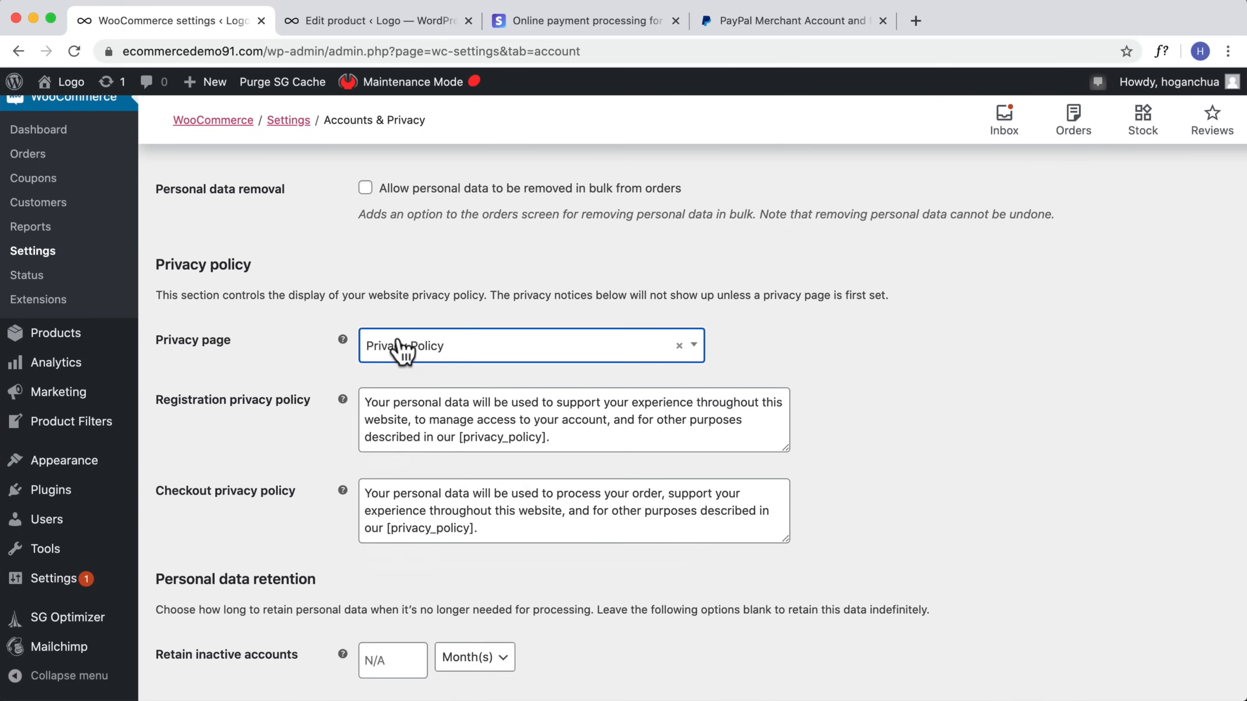
scroll(354, 411, "down", 5)
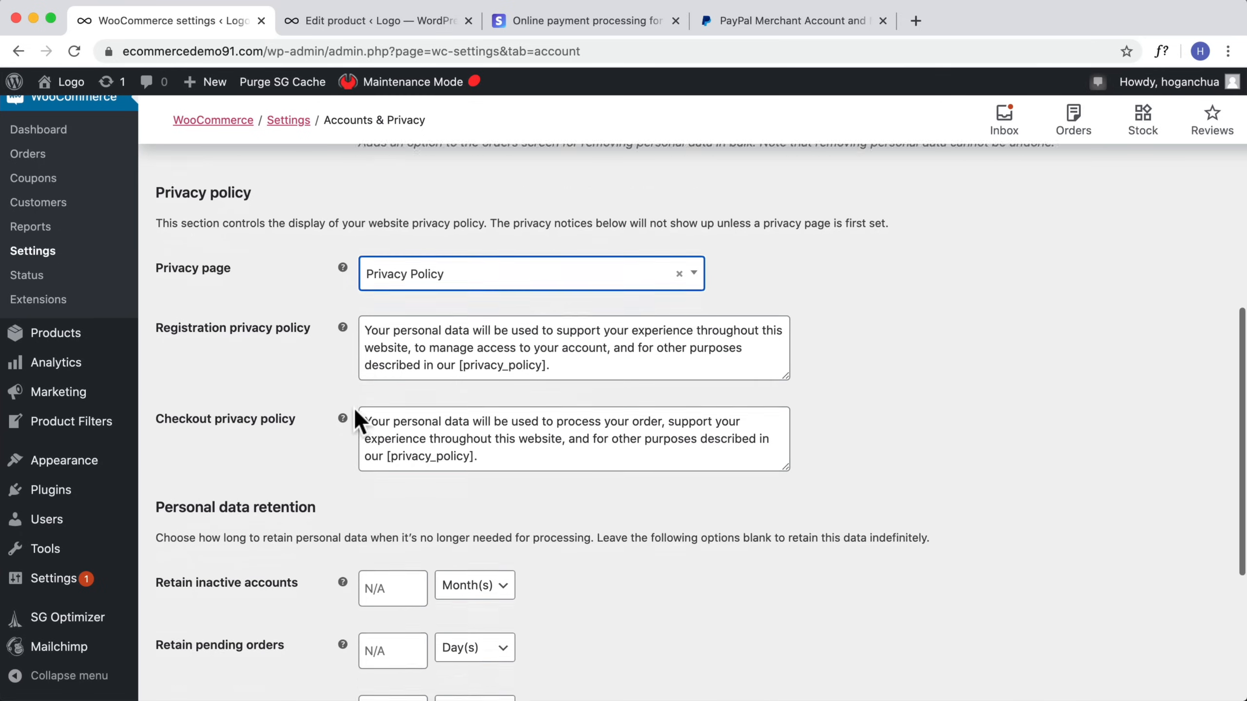
scroll(354, 412, "down", 2)
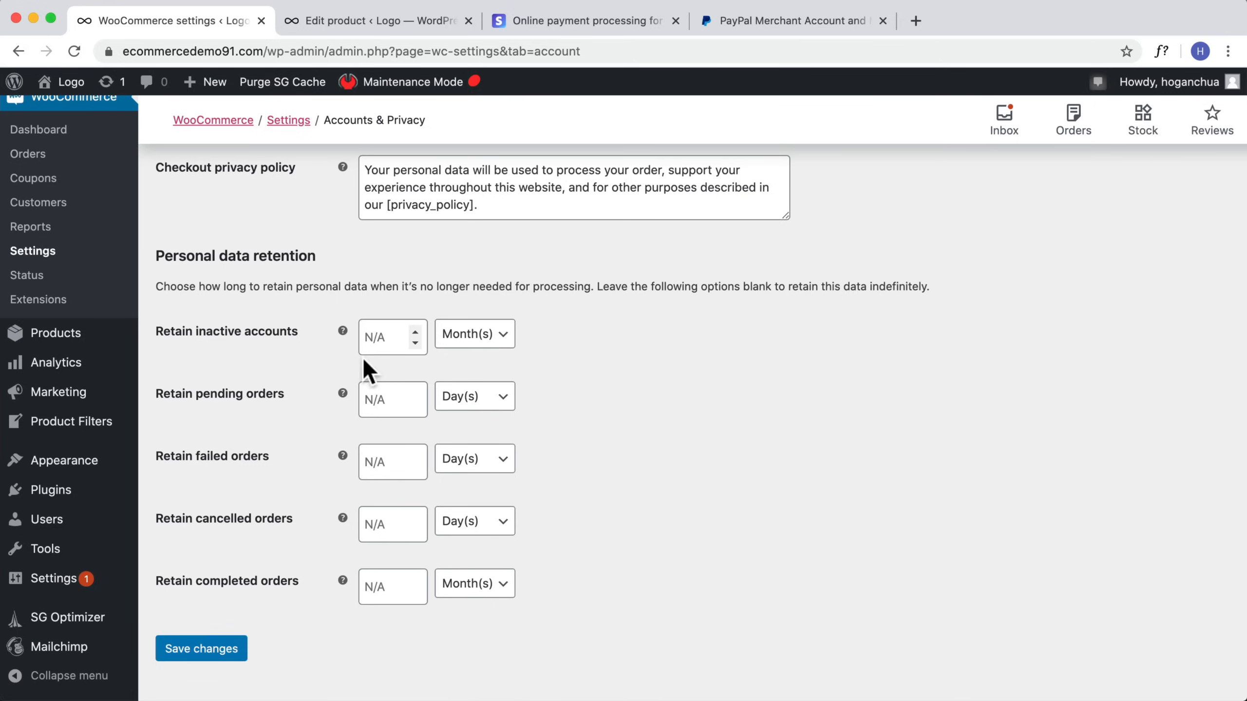
Step: Save the Accounts & Privacy settings and open the Emails settings
left_click(228, 656)
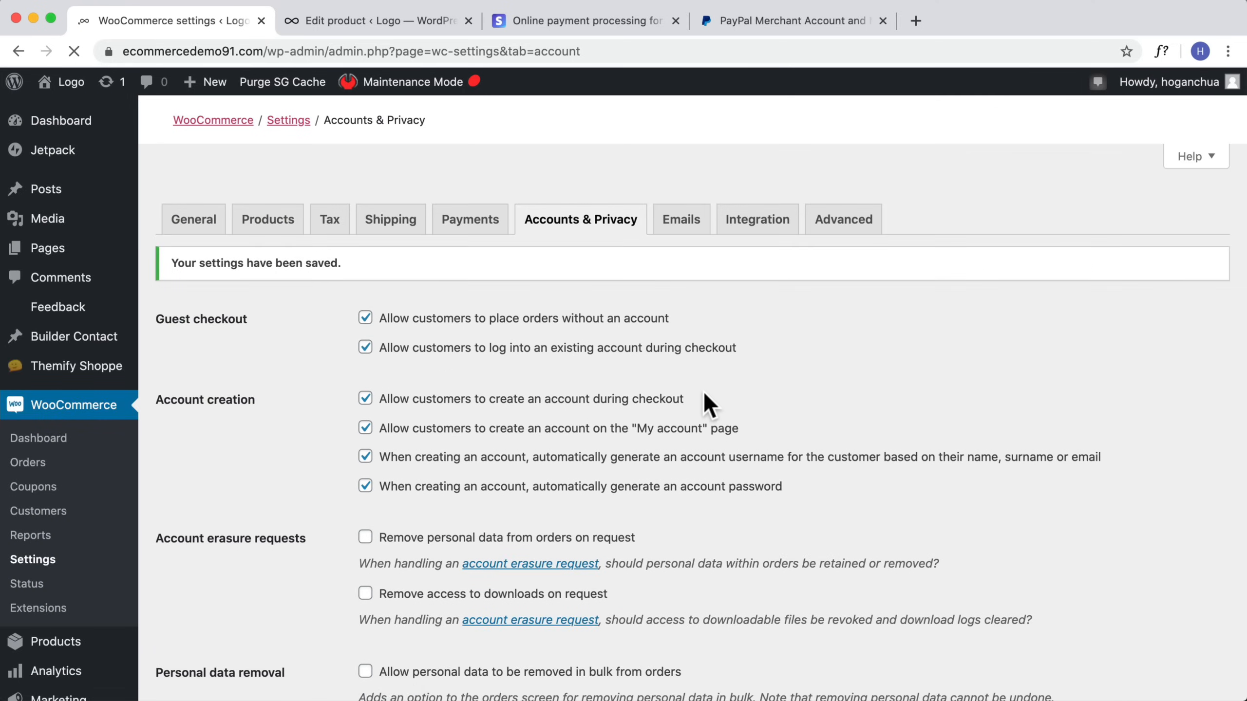
left_click(677, 224)
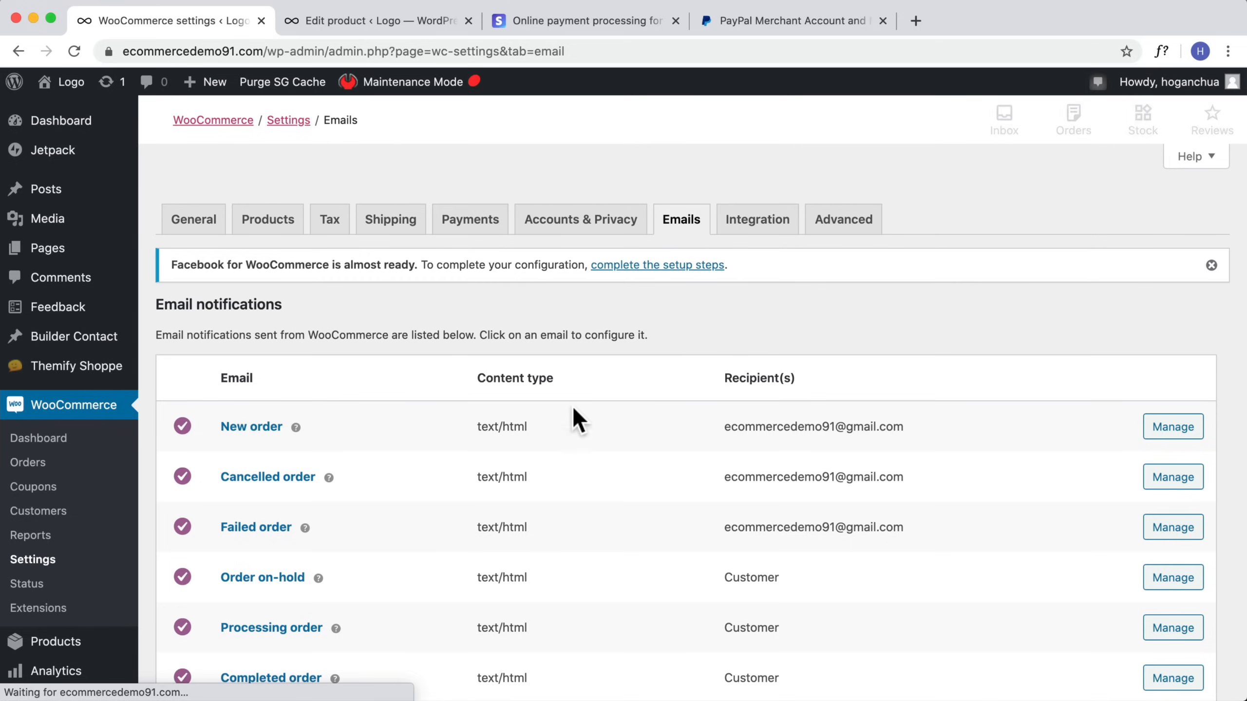
scroll(552, 429, "down", 5)
scroll(551, 427, "down", 8)
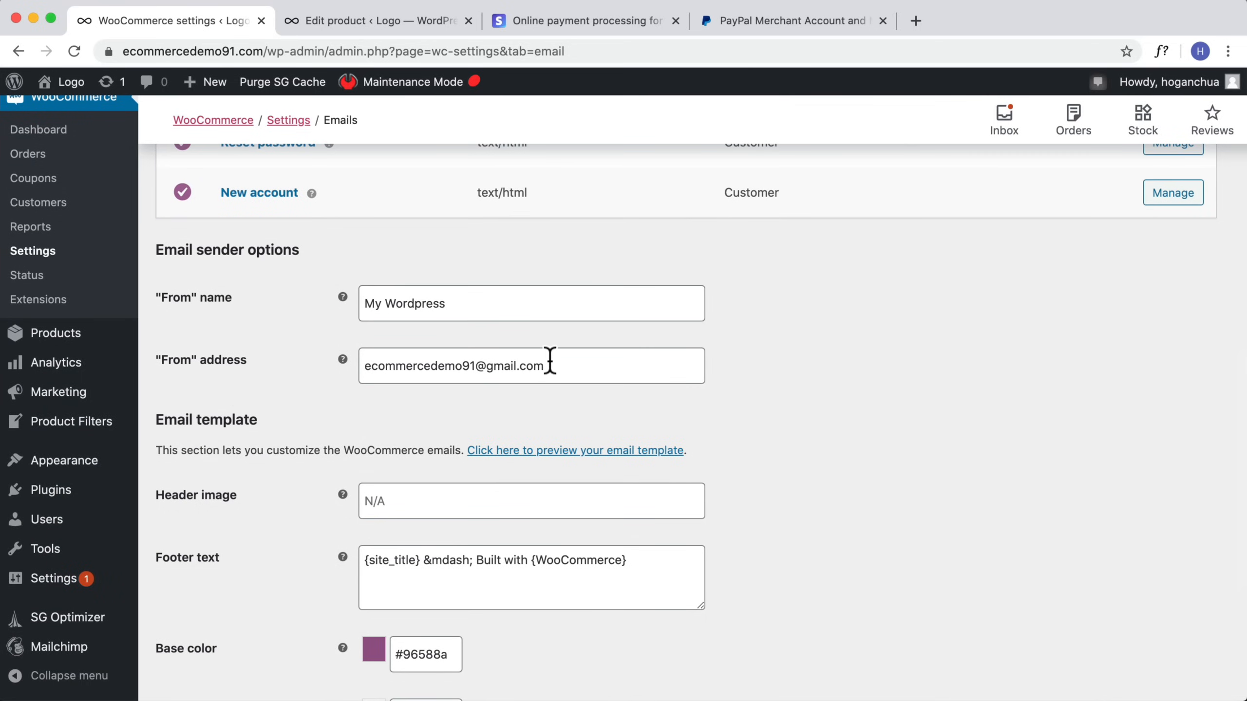
Step: Change the email sender From address to a hello address on the store's own domain and save the settings
left_click_drag(550, 366, 358, 366)
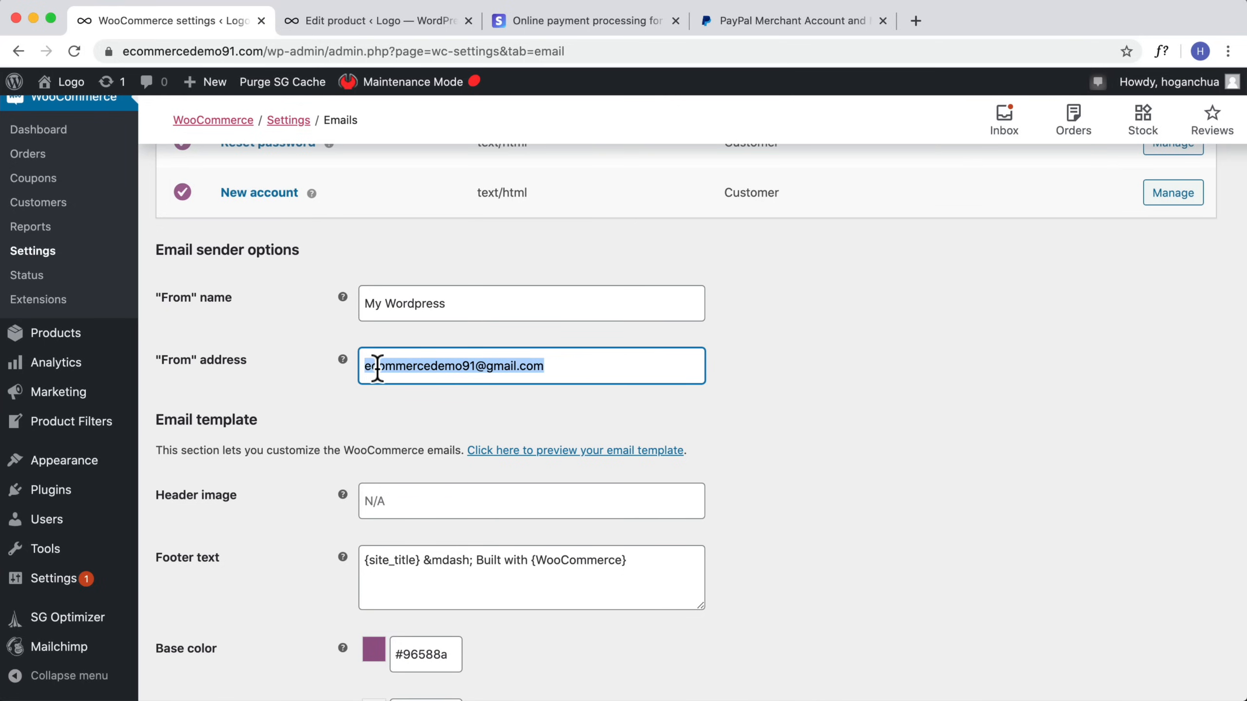
left_click_drag(260, 51, 93, 51)
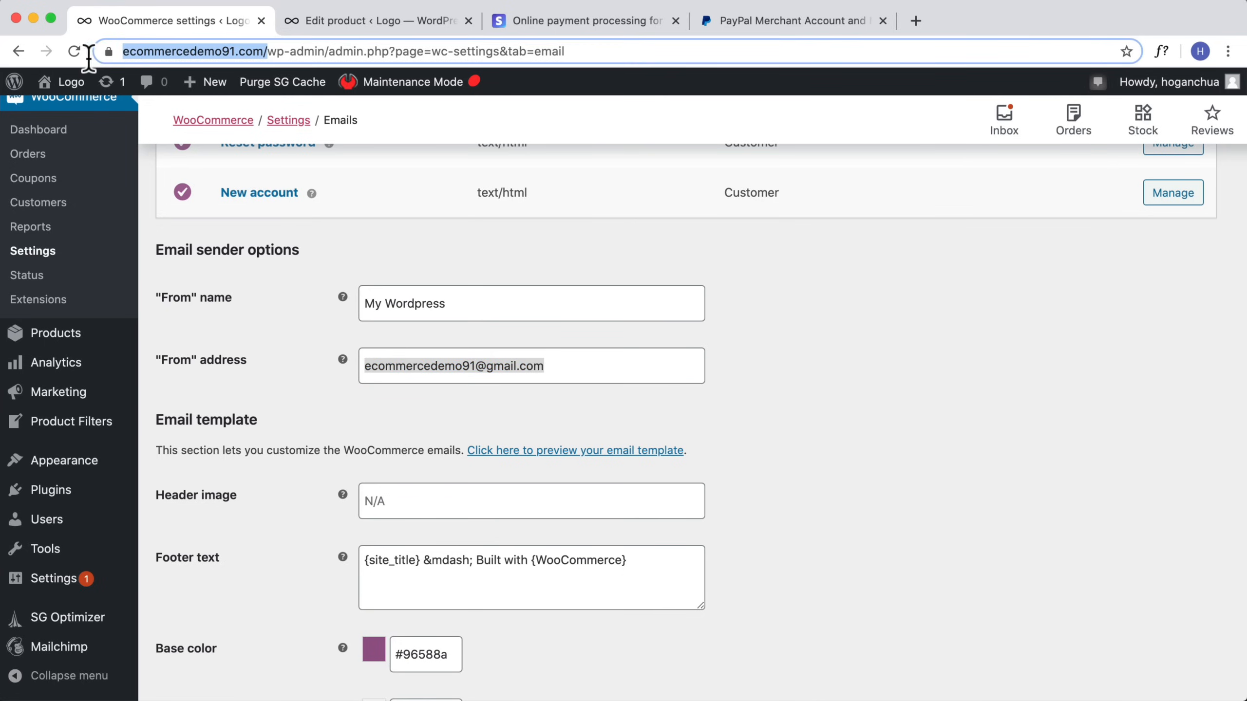
left_click(508, 365)
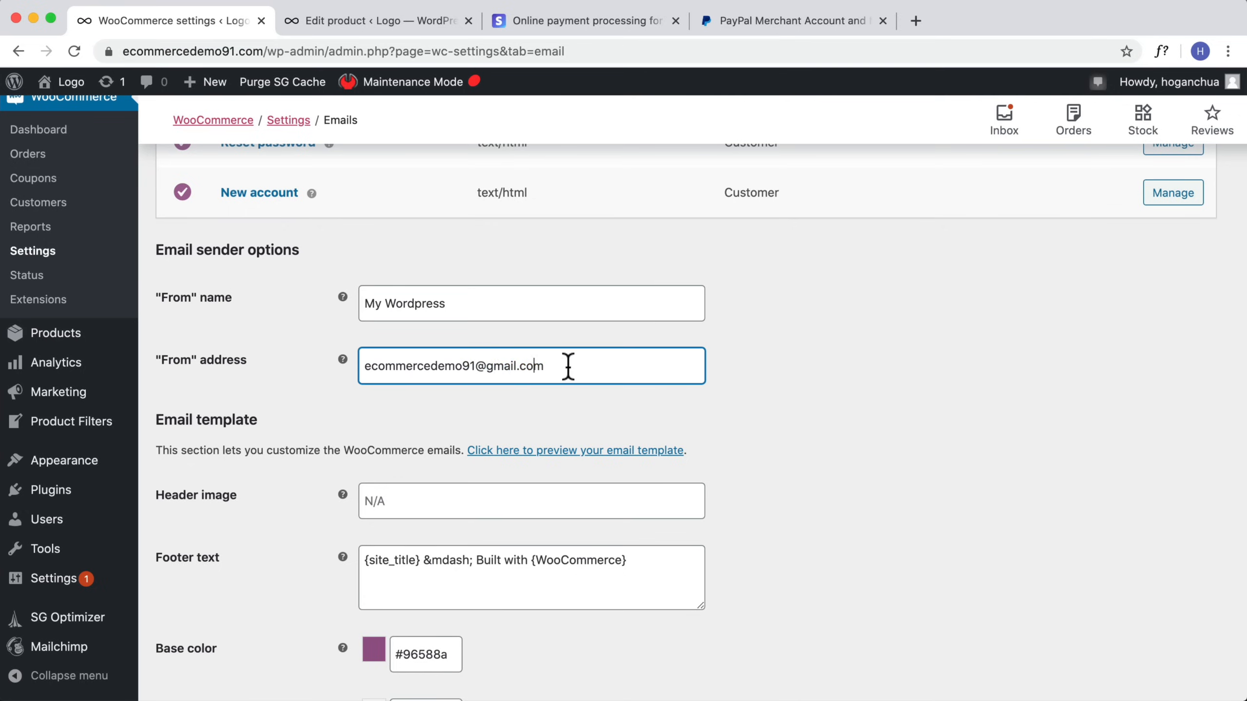
left_click_drag(568, 365, 475, 367)
type(".com")
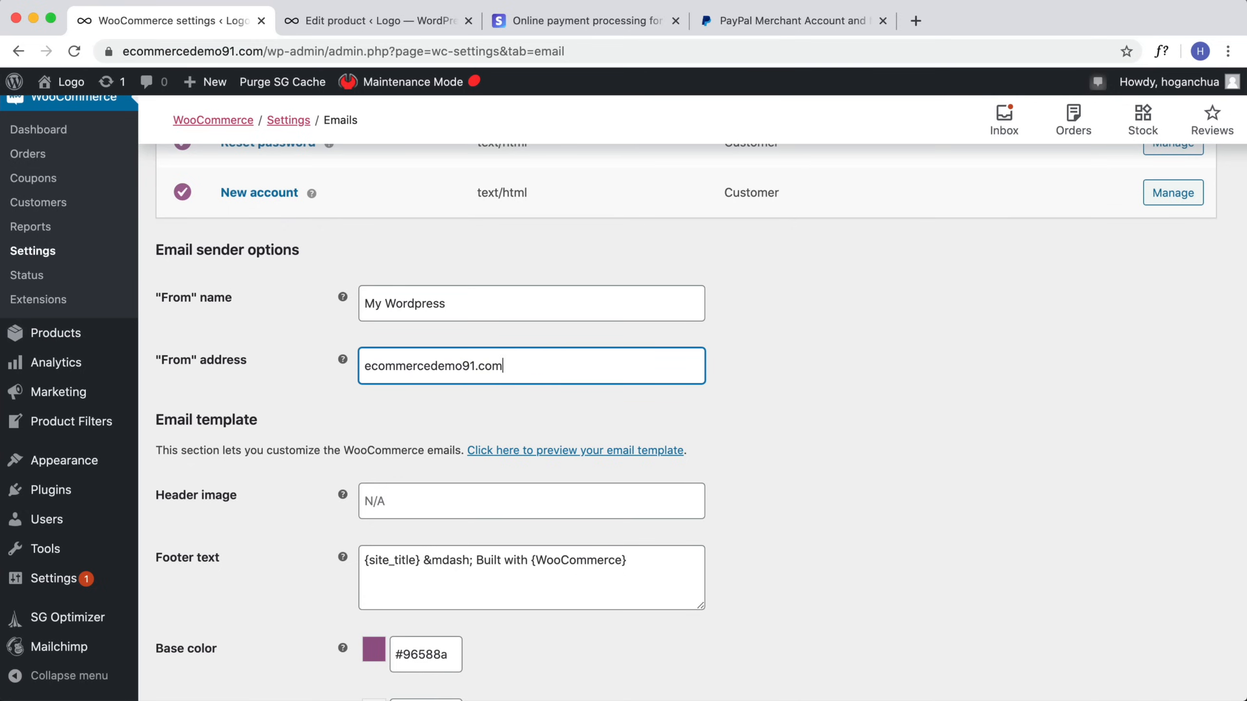
left_click(366, 366)
type("hello@")
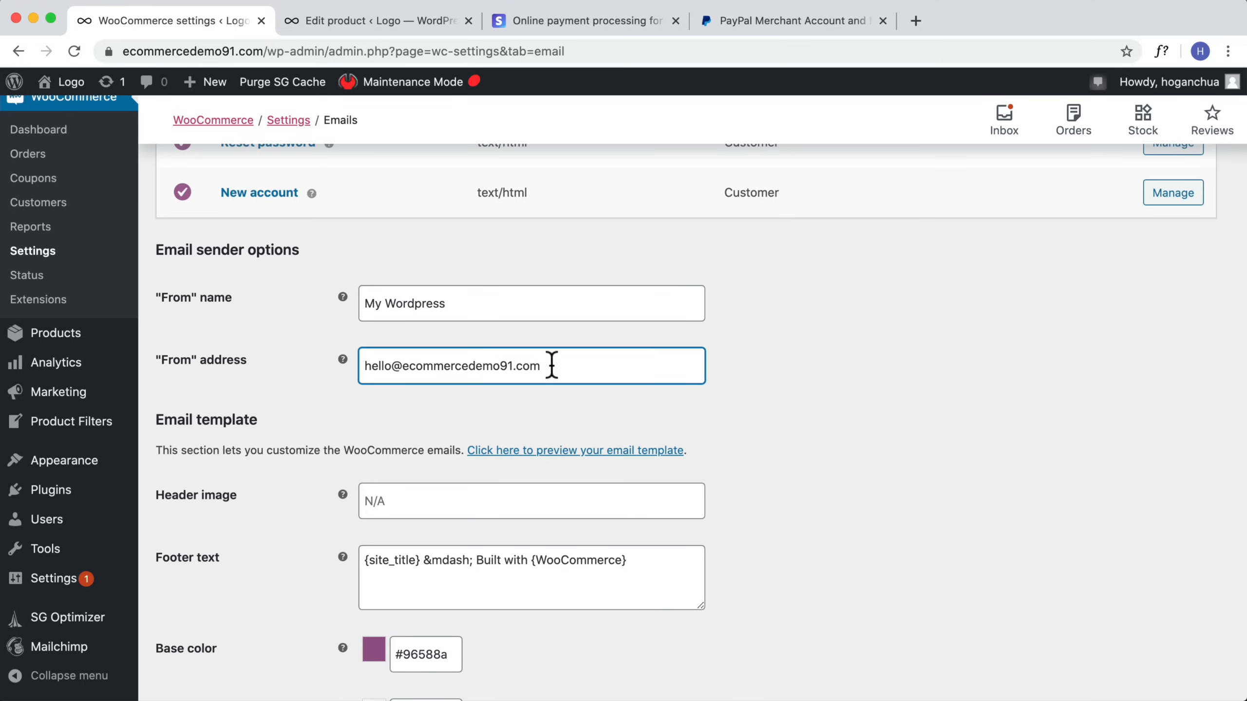
left_click_drag(549, 366, 358, 365)
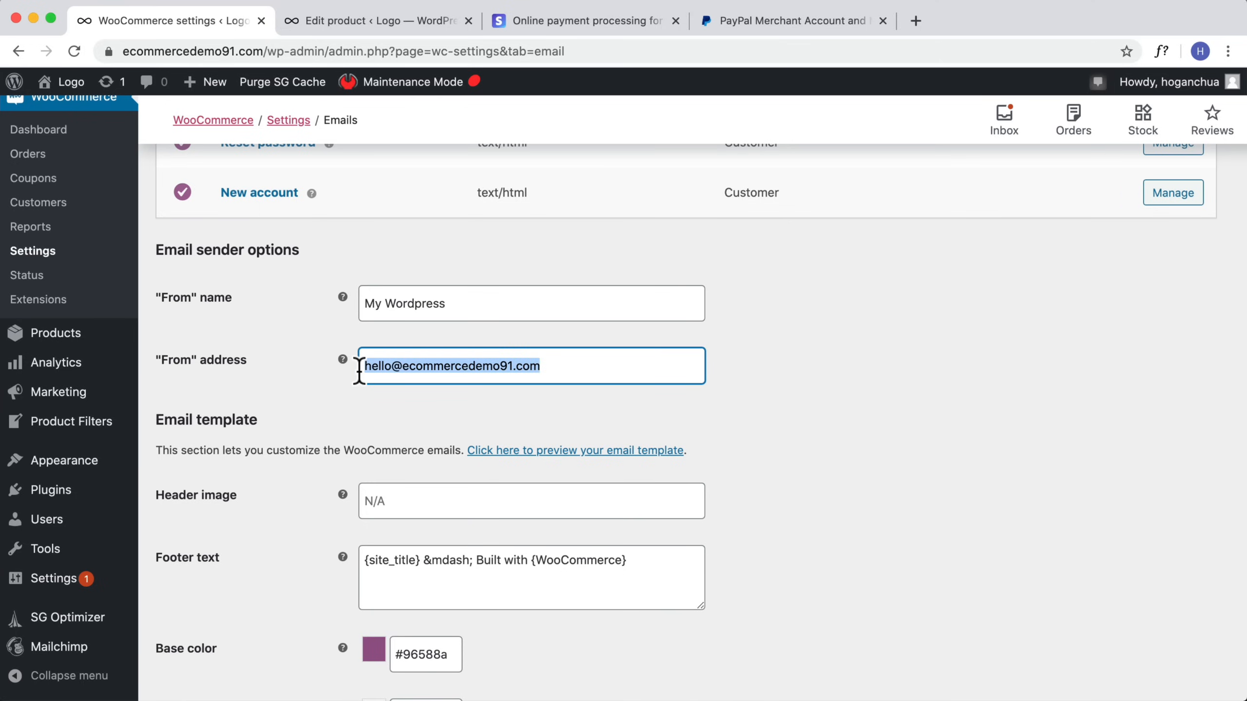
left_click(543, 366)
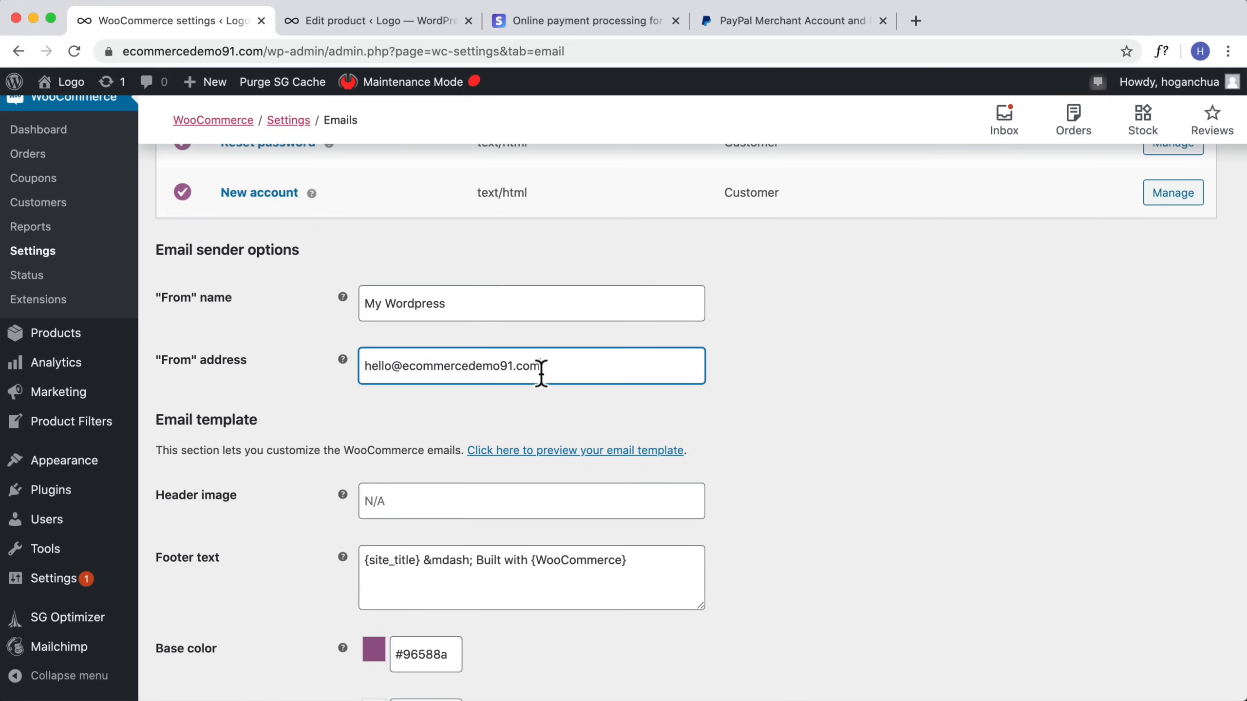
scroll(731, 490, "down", 5)
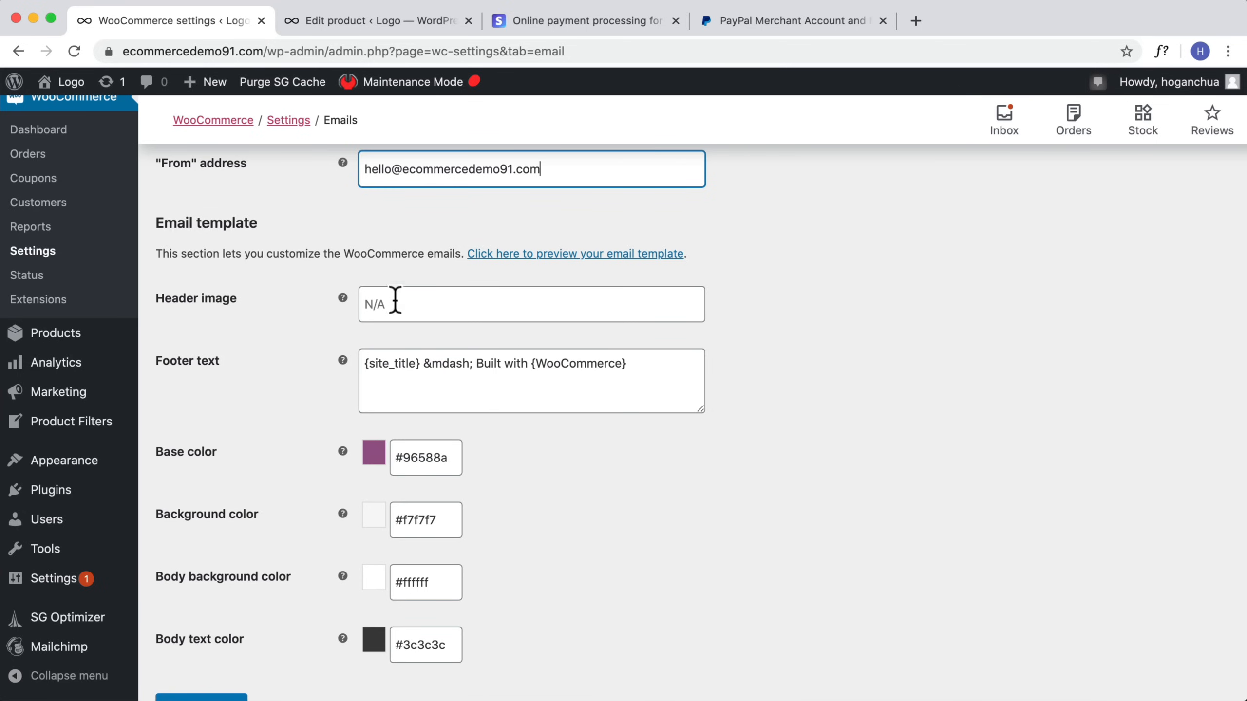
scroll(380, 523, "down", 2)
left_click(240, 635)
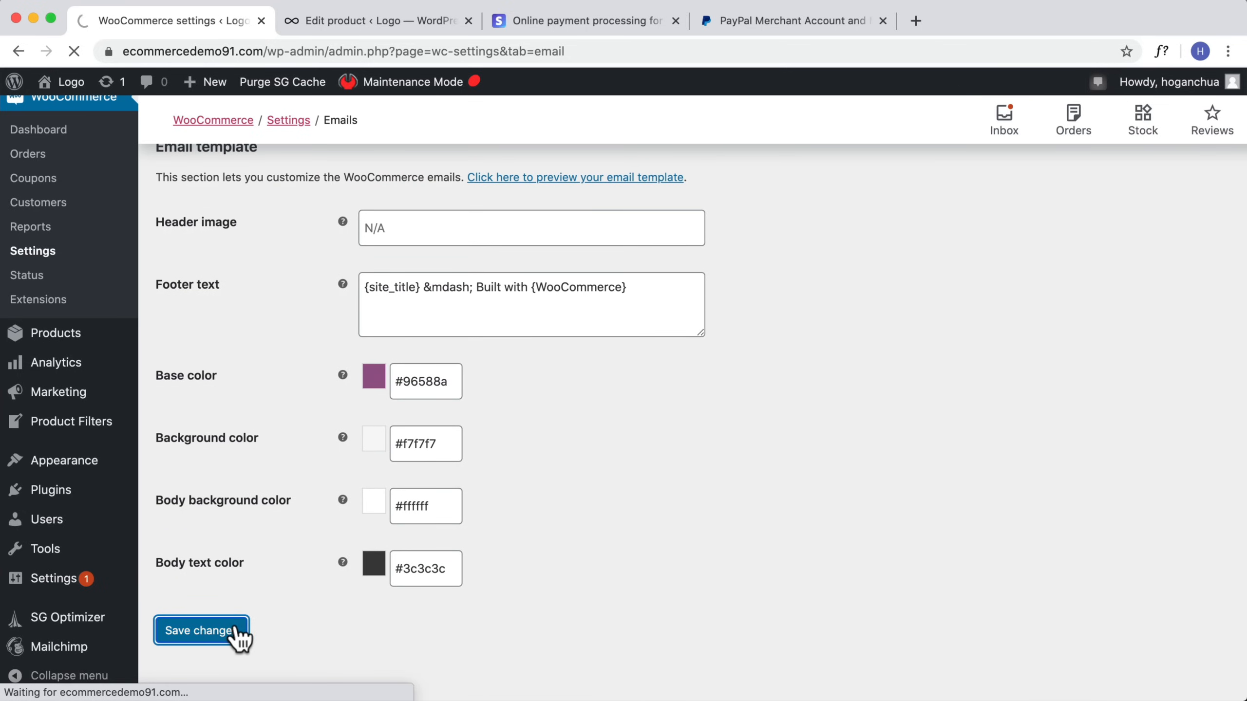
Step: Copy the Store-Logo image link from the Media Library in a new tab and paste it into the email Header image field
scroll(260, 619, "down", 10)
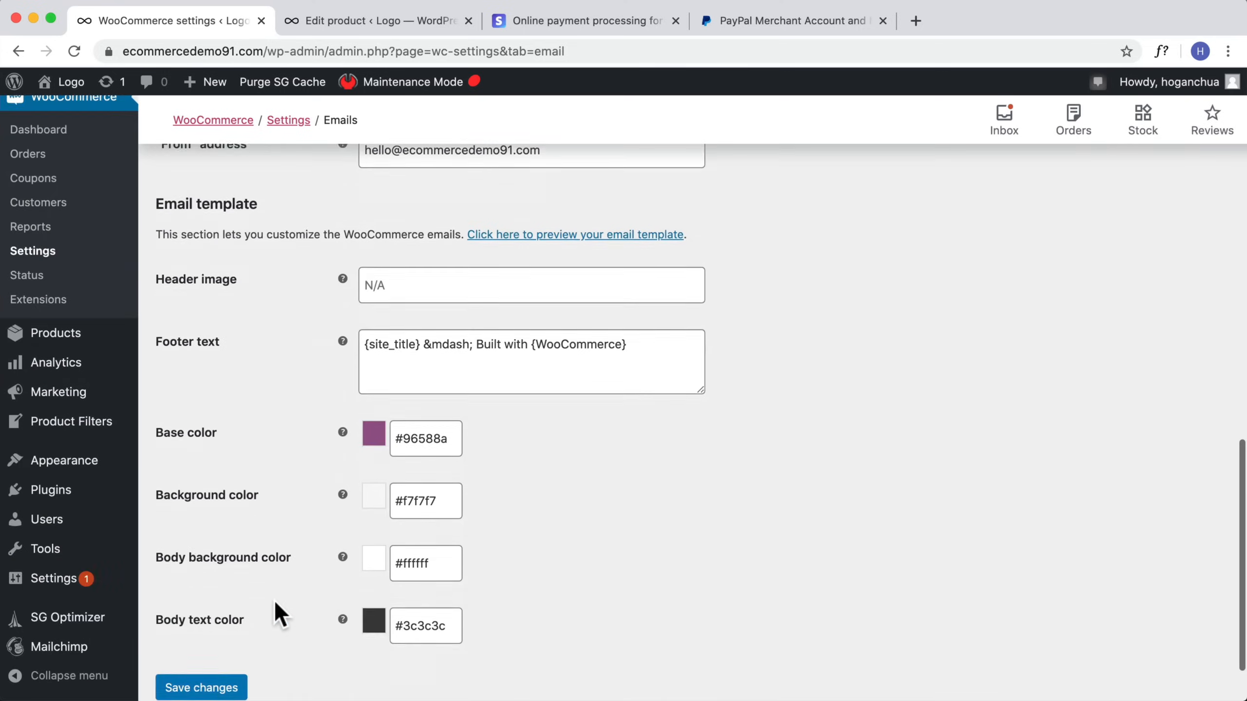
scroll(275, 609, "up", 6)
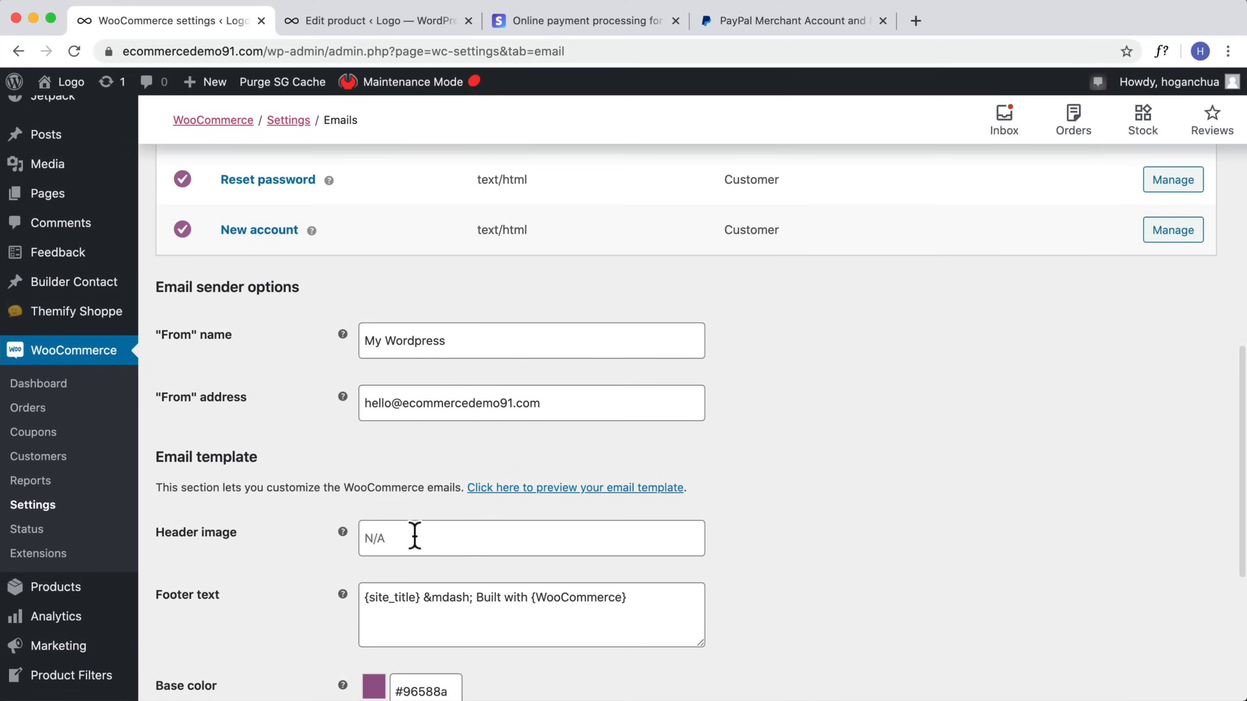
right_click(51, 168)
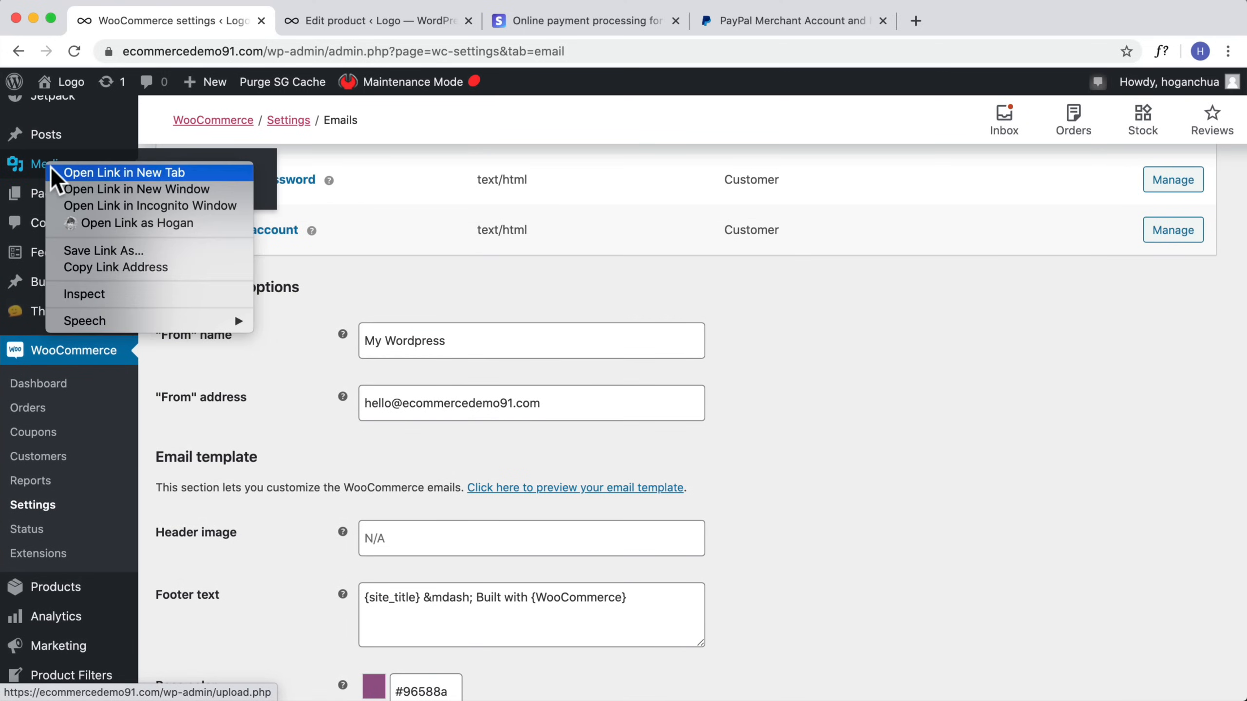
left_click(52, 169)
left_click_drag(520, 16, 381, 21)
left_click(309, 127)
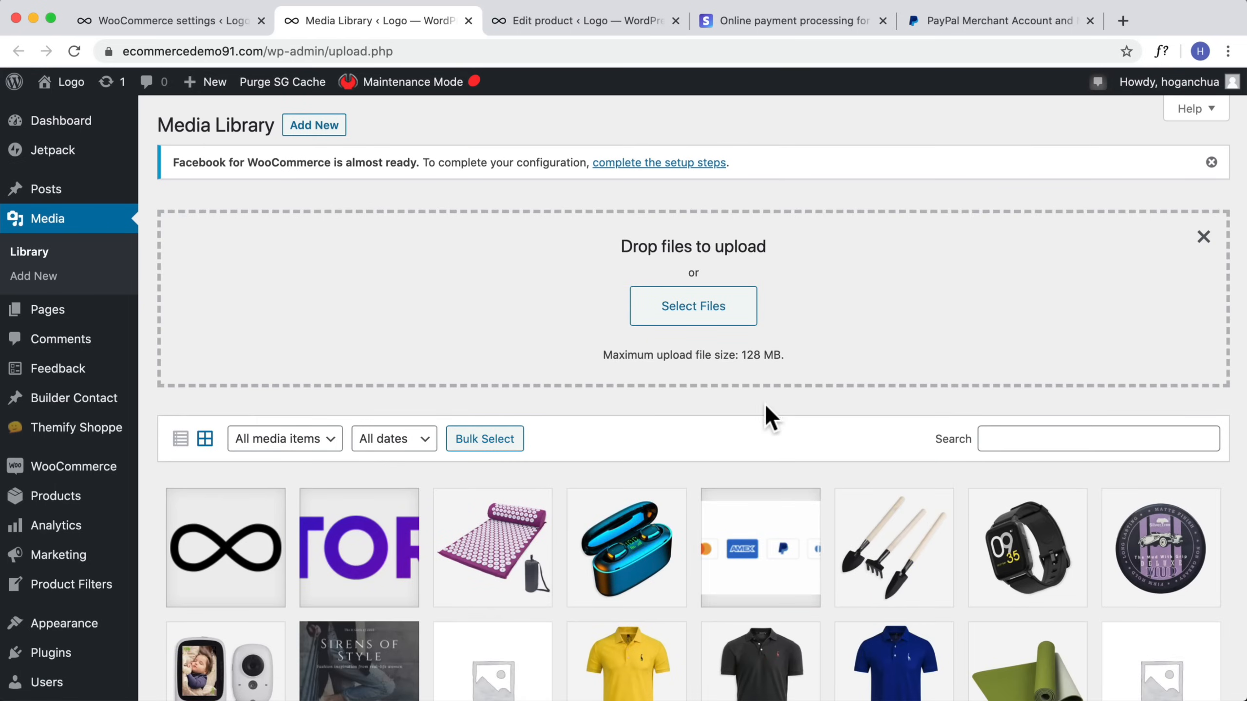
left_click(358, 544)
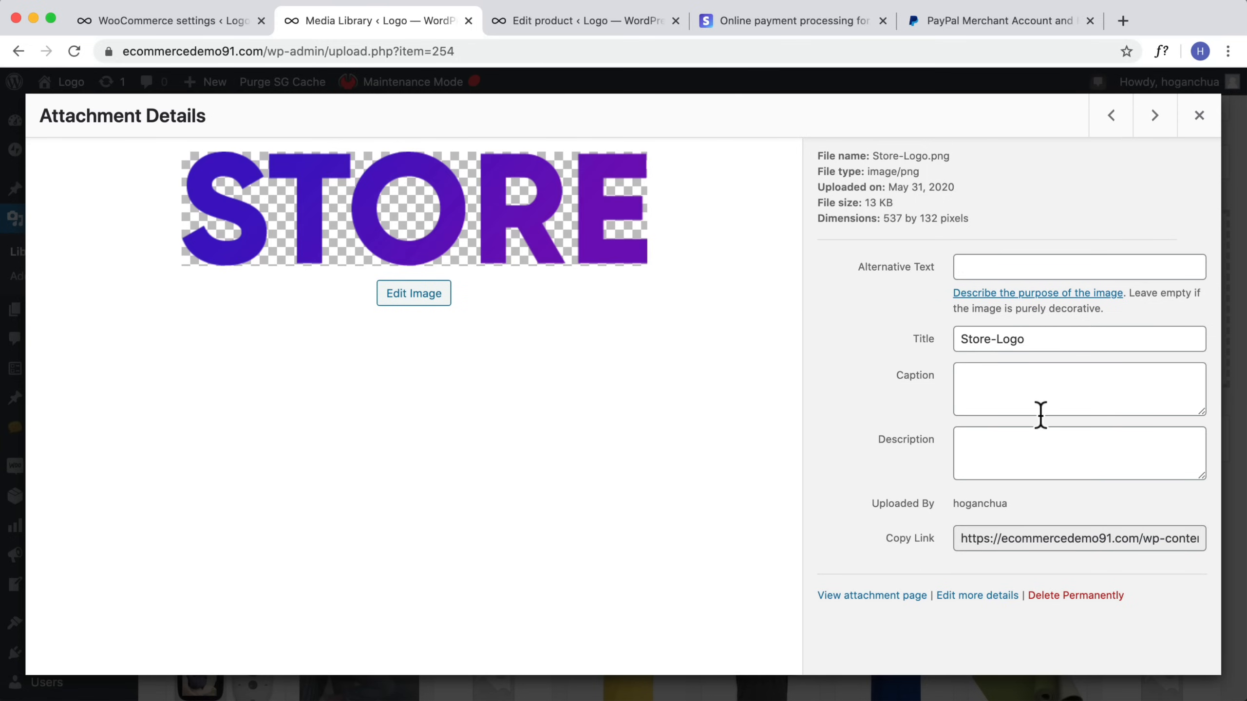
left_click_drag(962, 538, 1211, 541)
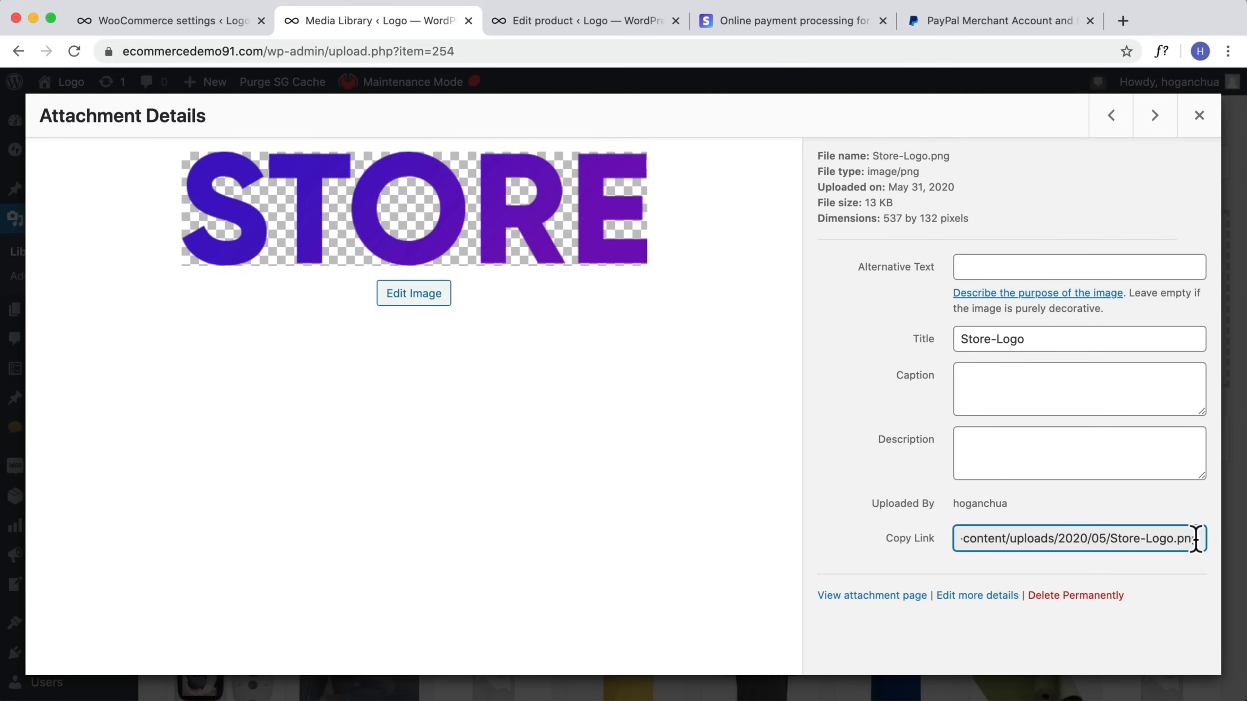
triple_click(1193, 537)
key("super+c")
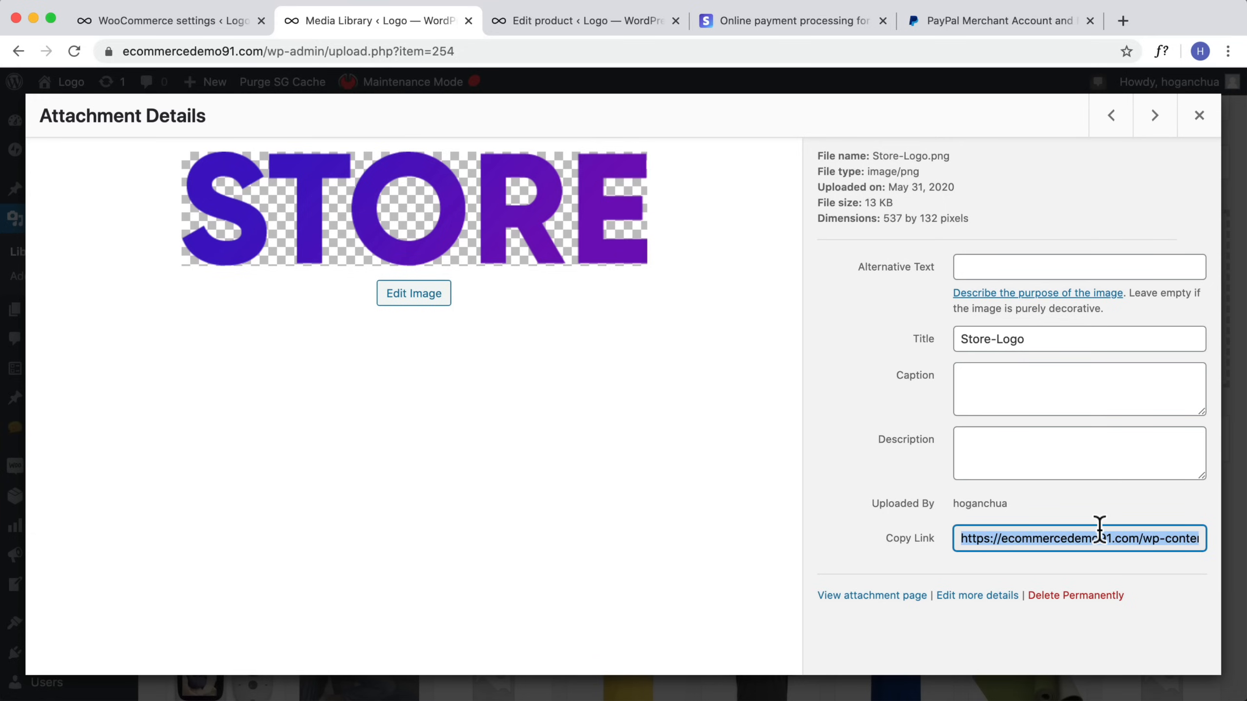
left_click(196, 22)
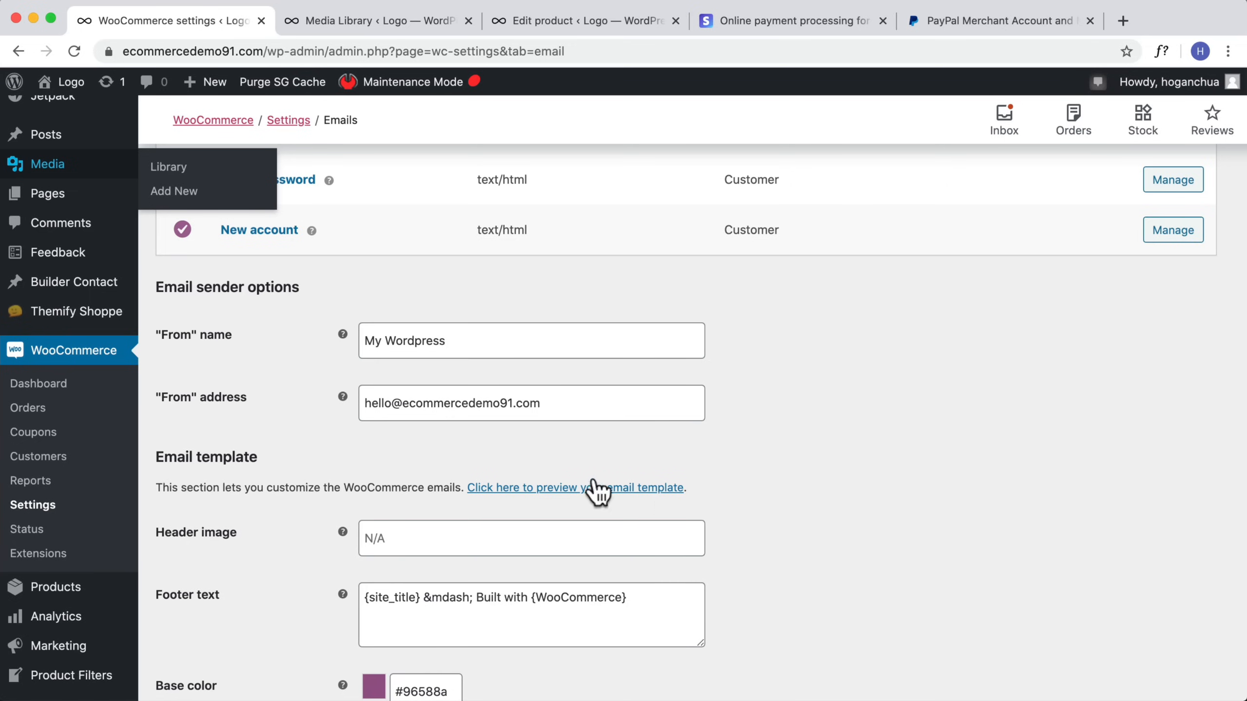
left_click(505, 540)
key("super+v")
Step: Delete "Built with {WooCommerce}" from the email footer text
scroll(598, 518, "down", 3)
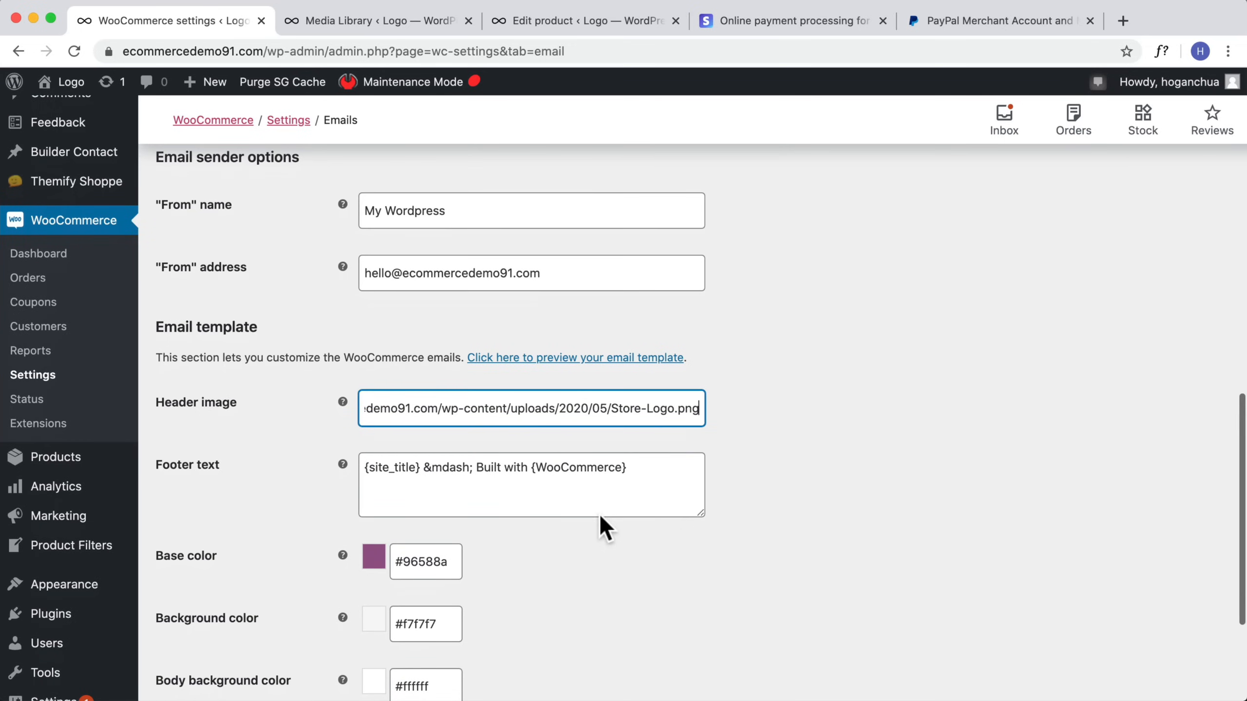
left_click_drag(696, 409, 237, 409)
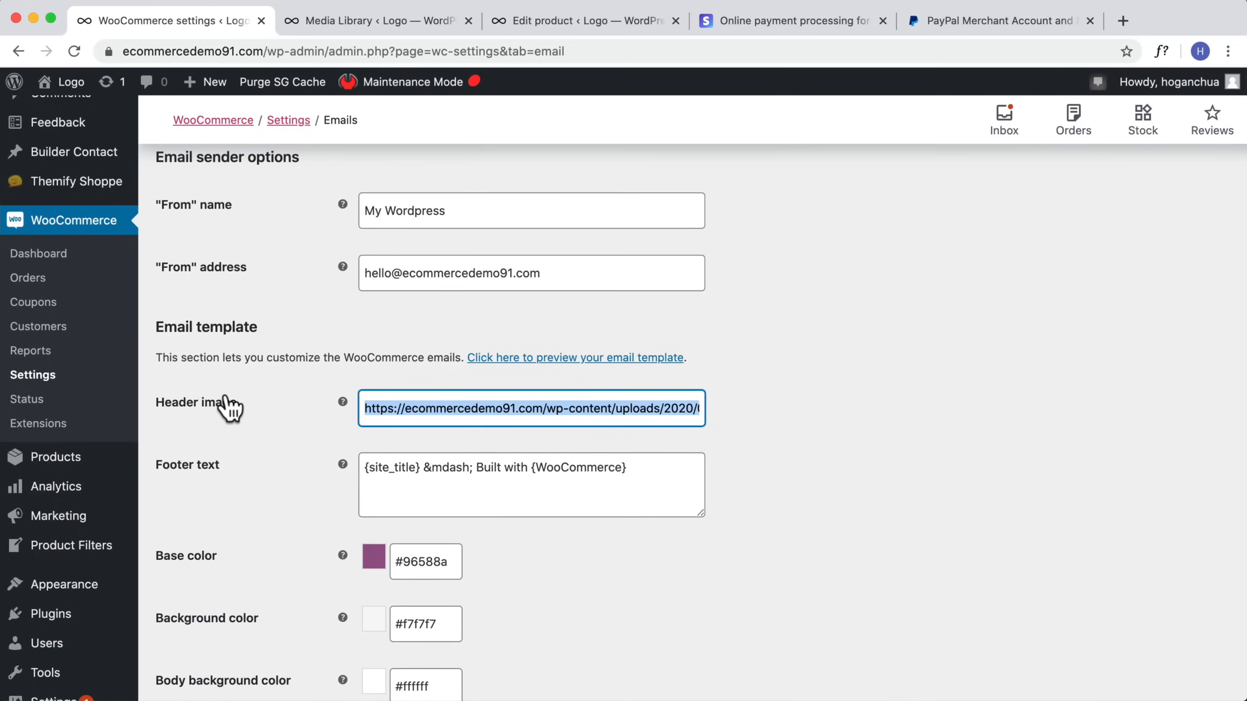
scroll(567, 473, "down", 1)
scroll(575, 475, "down", 2)
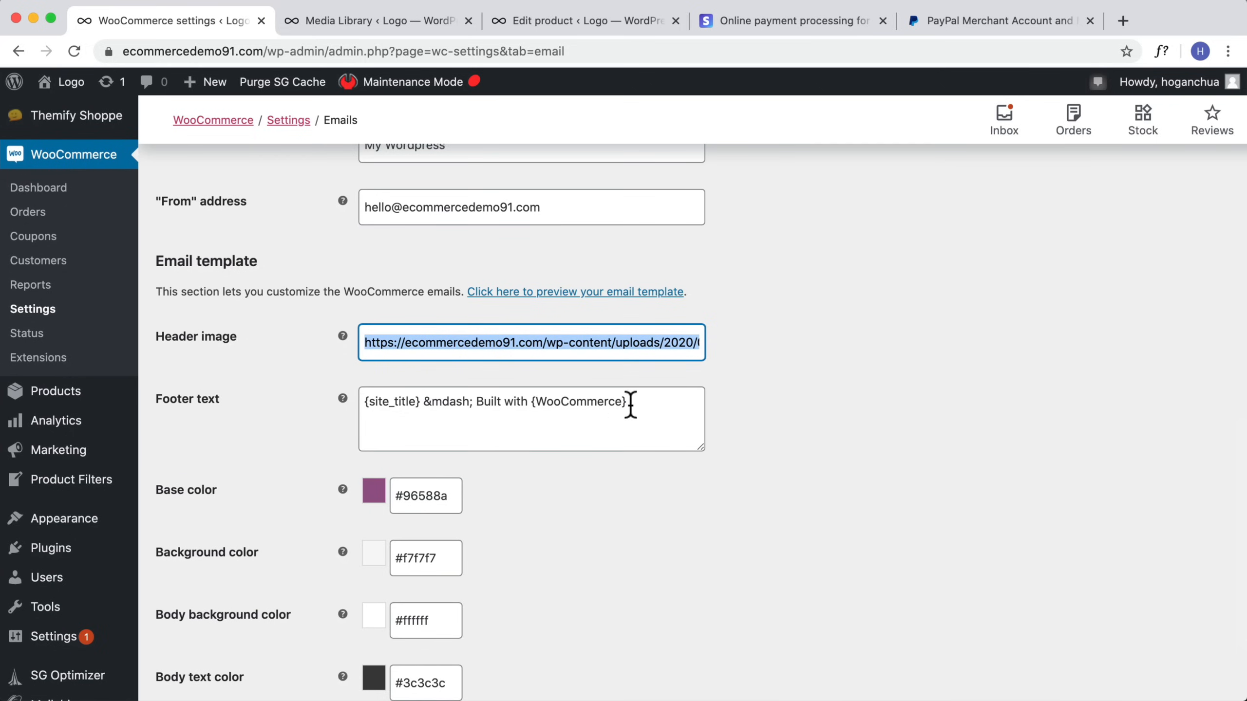
left_click_drag(631, 404, 475, 400)
key("BackSpace")
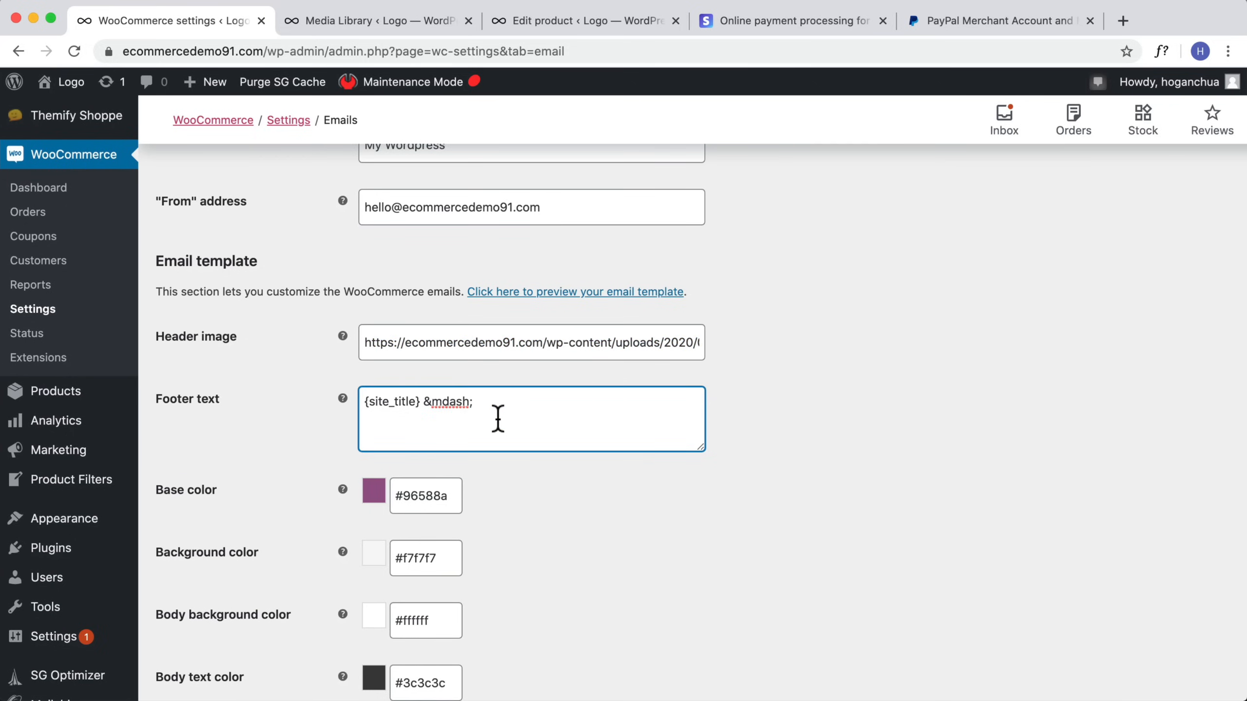
Step: Set the email base color to #222222 and save the changes
scroll(425, 509, "down", 2)
left_click(375, 440)
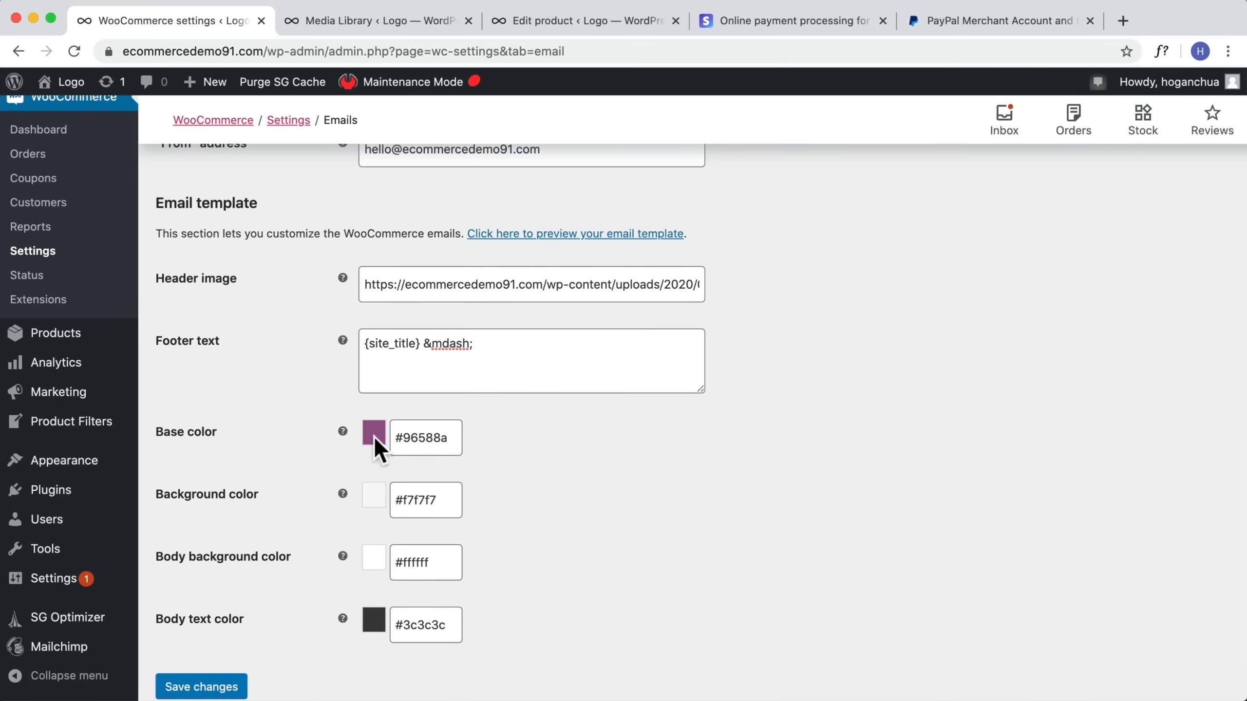
left_click(439, 437)
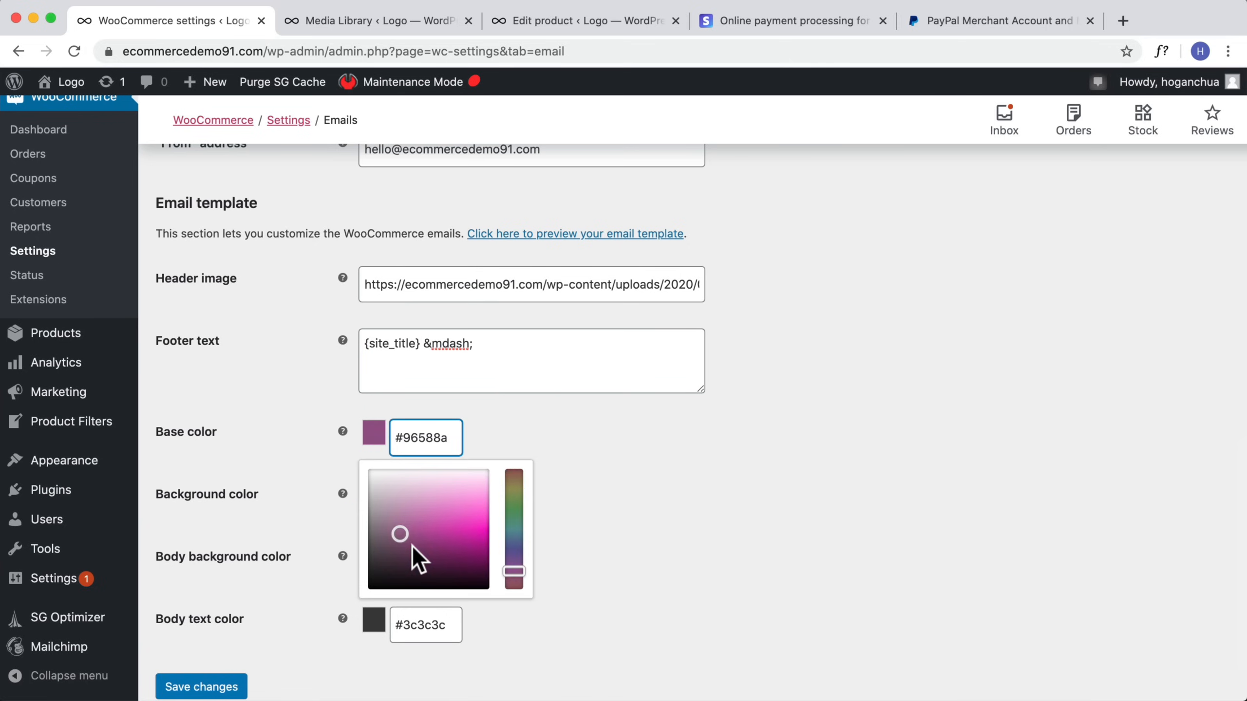
left_click_drag(403, 536, 376, 548)
left_click_drag(456, 440, 383, 434)
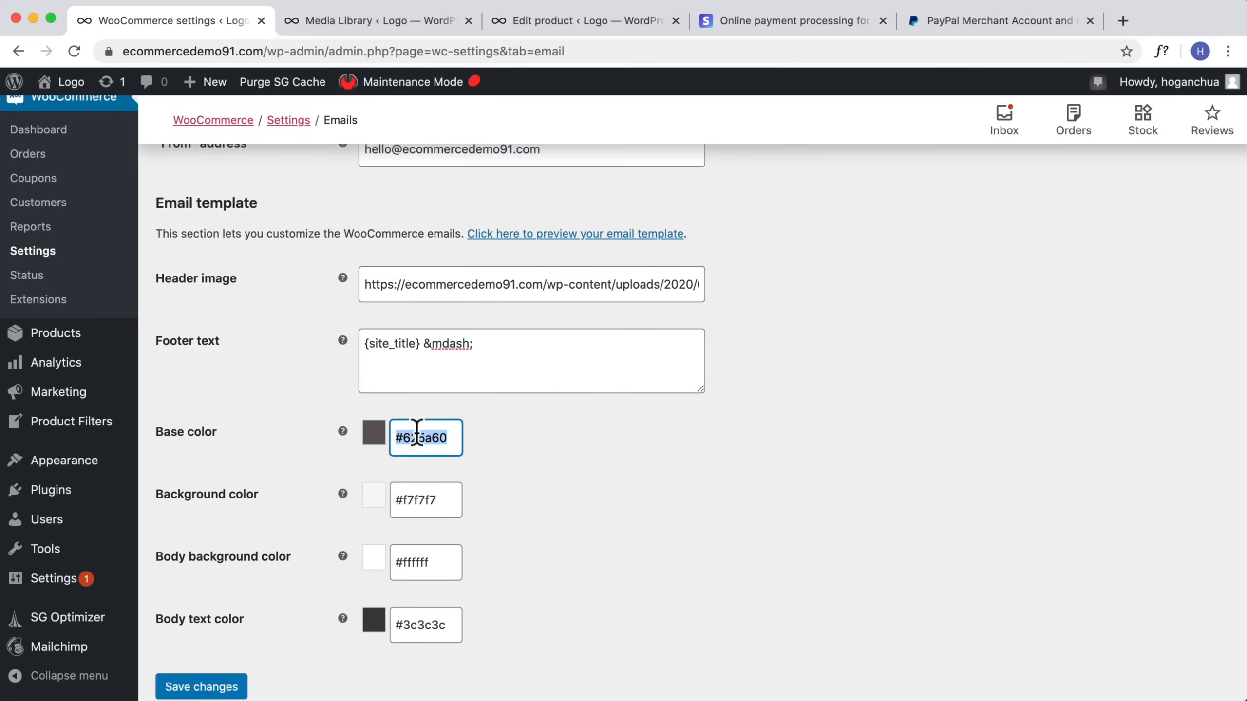
type("222222")
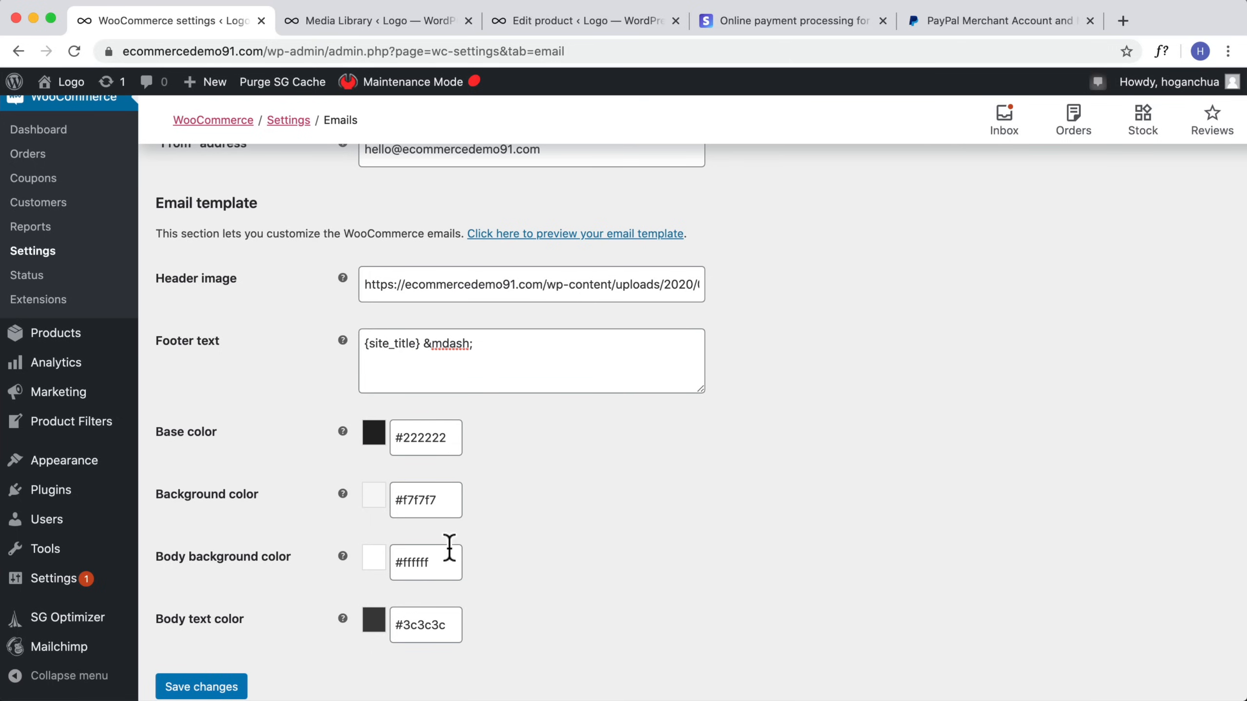
scroll(278, 623, "down", 2)
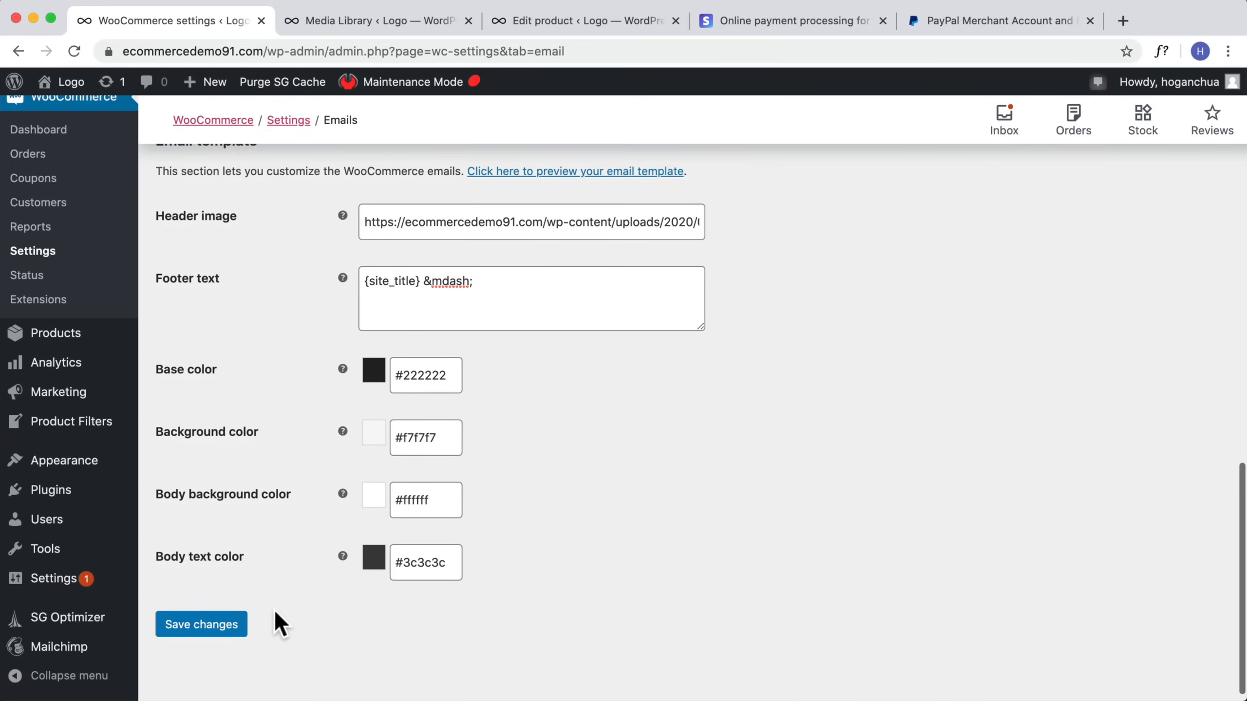
left_click(216, 634)
Step: Preview the email template in a new tab, then return to the email settings
scroll(886, 367, "down", 5)
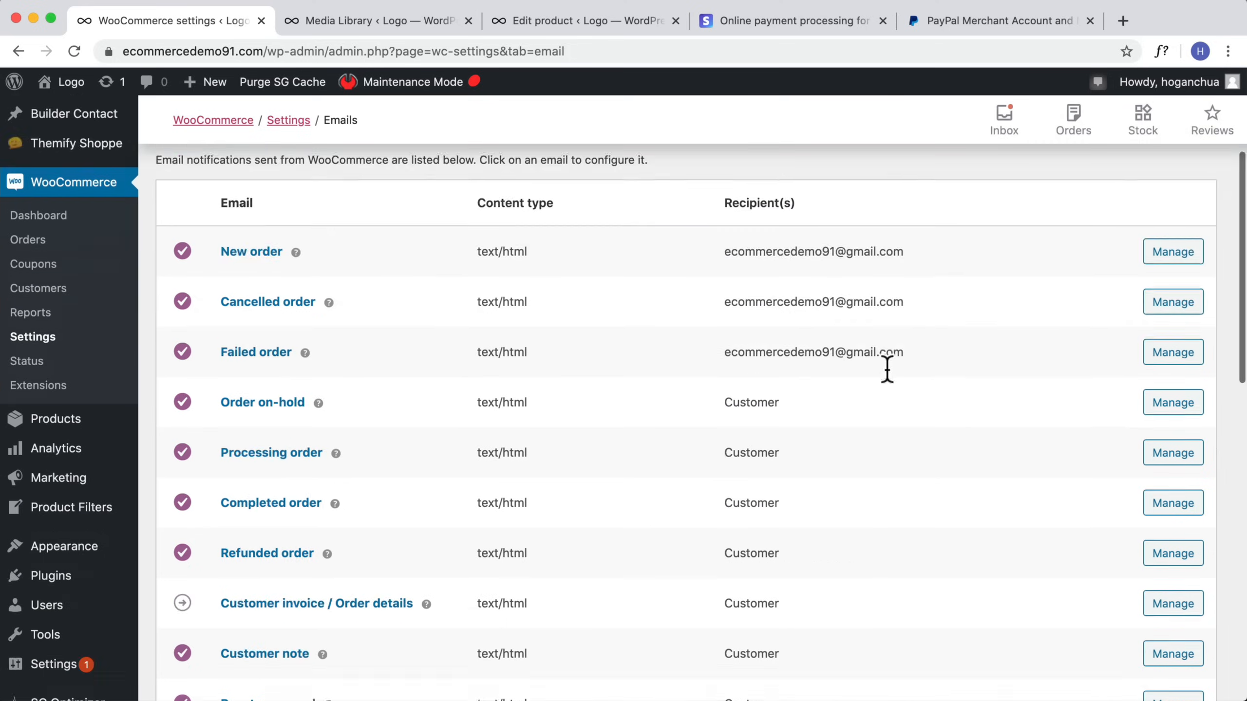
scroll(886, 366, "down", 10)
scroll(877, 377, "up", 2)
left_click(653, 358)
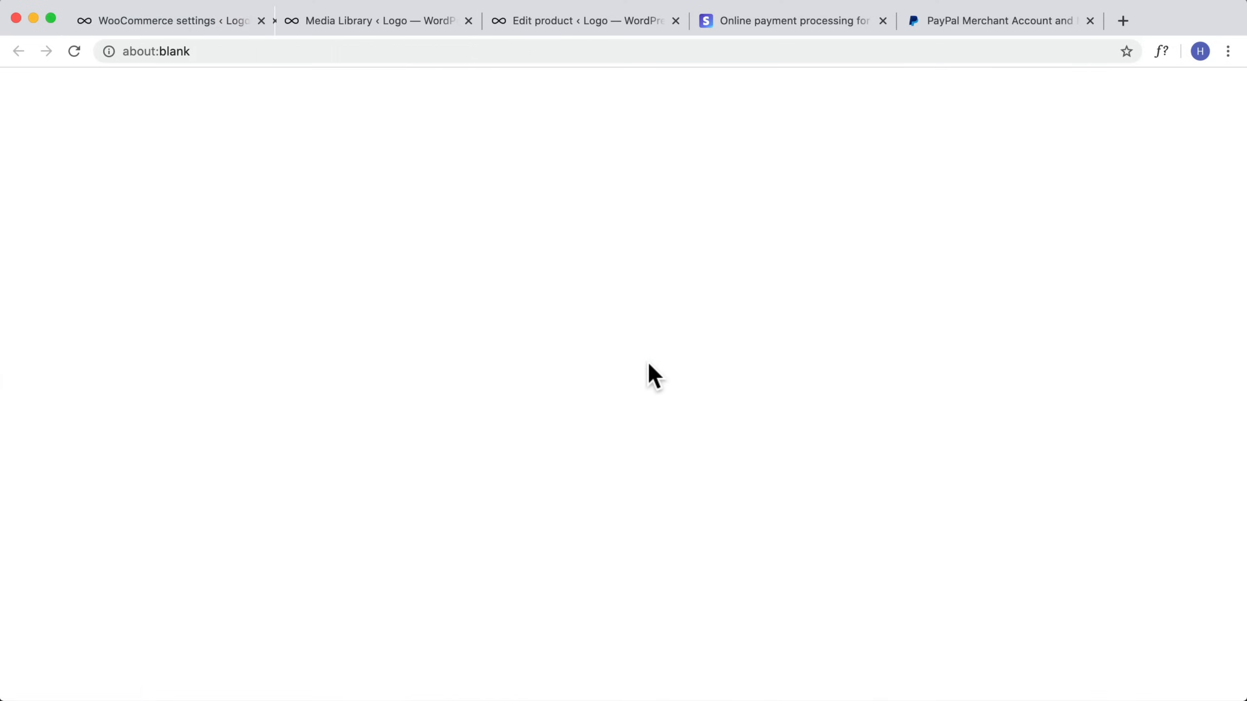
scroll(663, 357, "down", 4)
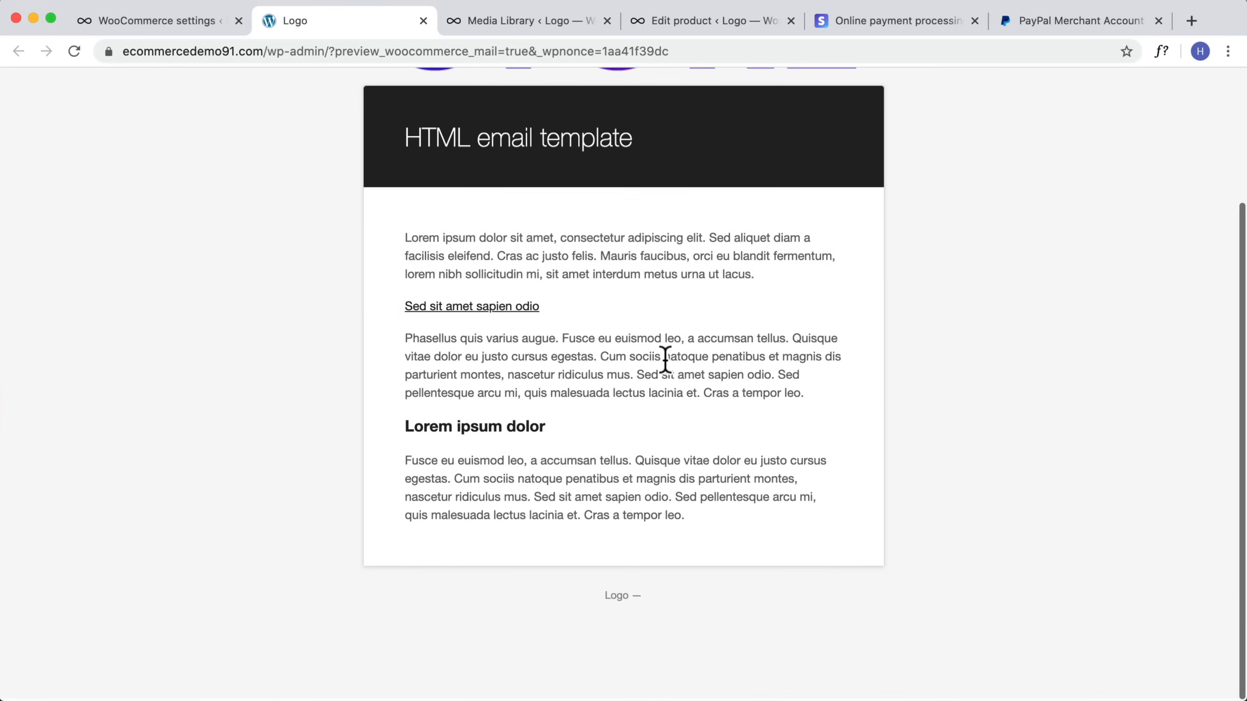
scroll(664, 356, "up", 4)
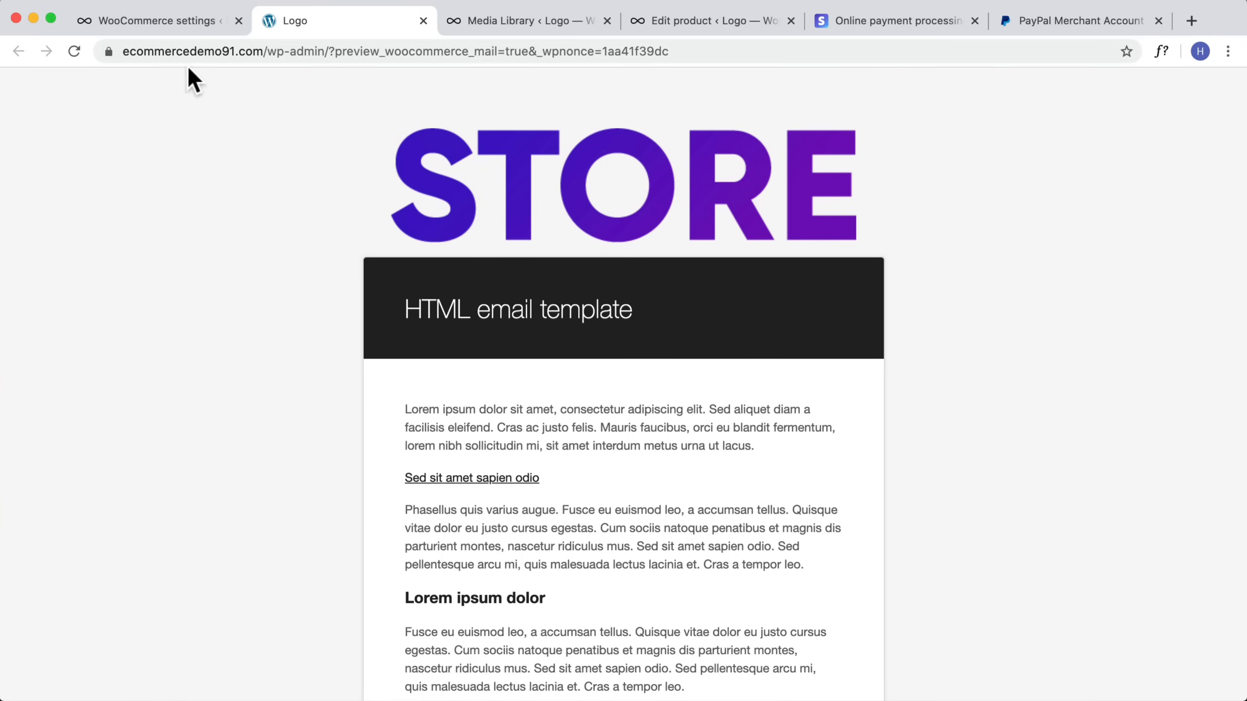
left_click(193, 20)
scroll(655, 415, "down", 2)
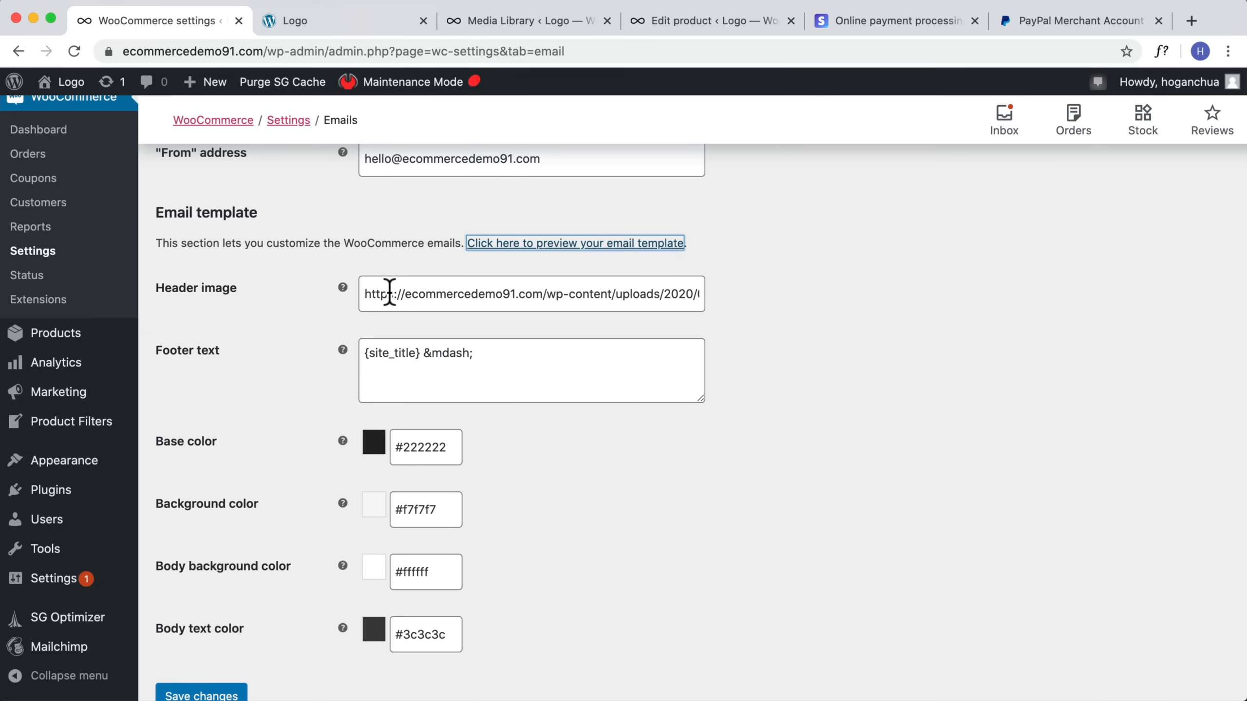
scroll(556, 329, "up", 5)
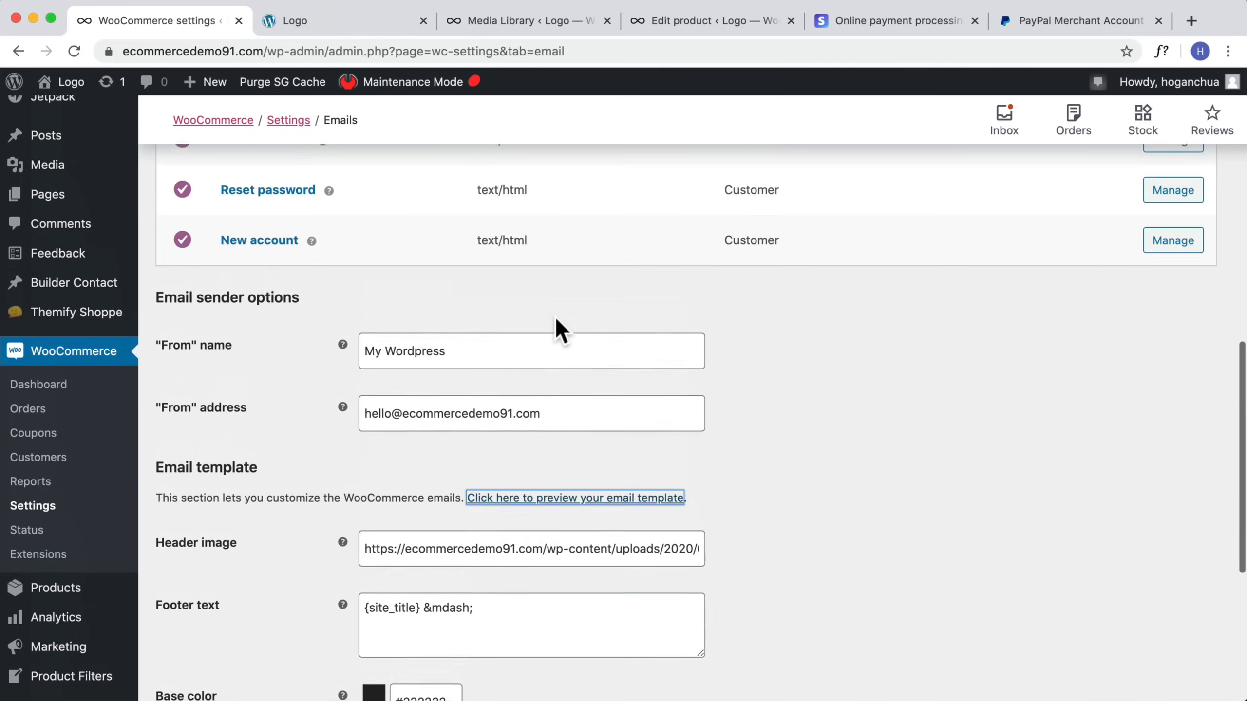
Step: Change the Completed order email subject to "Your {site_title} order has been shipped!" and save the changes
scroll(556, 329, "up", 10)
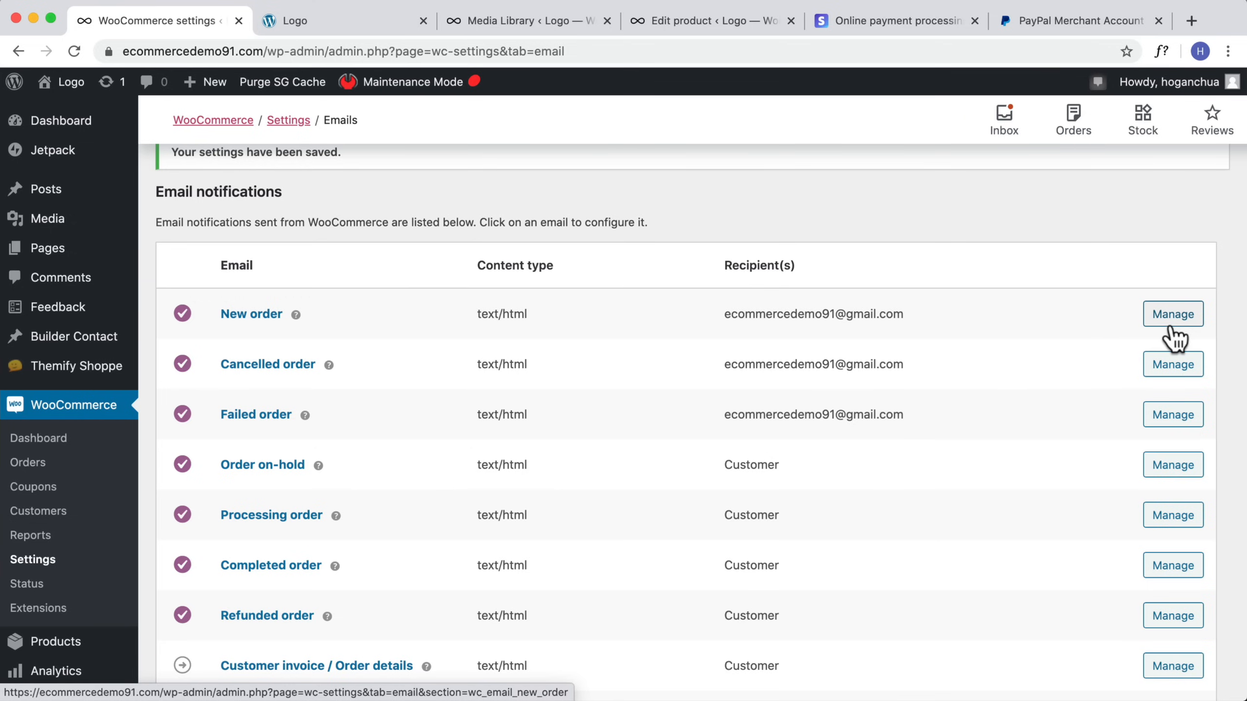
scroll(1036, 493, "down", 2)
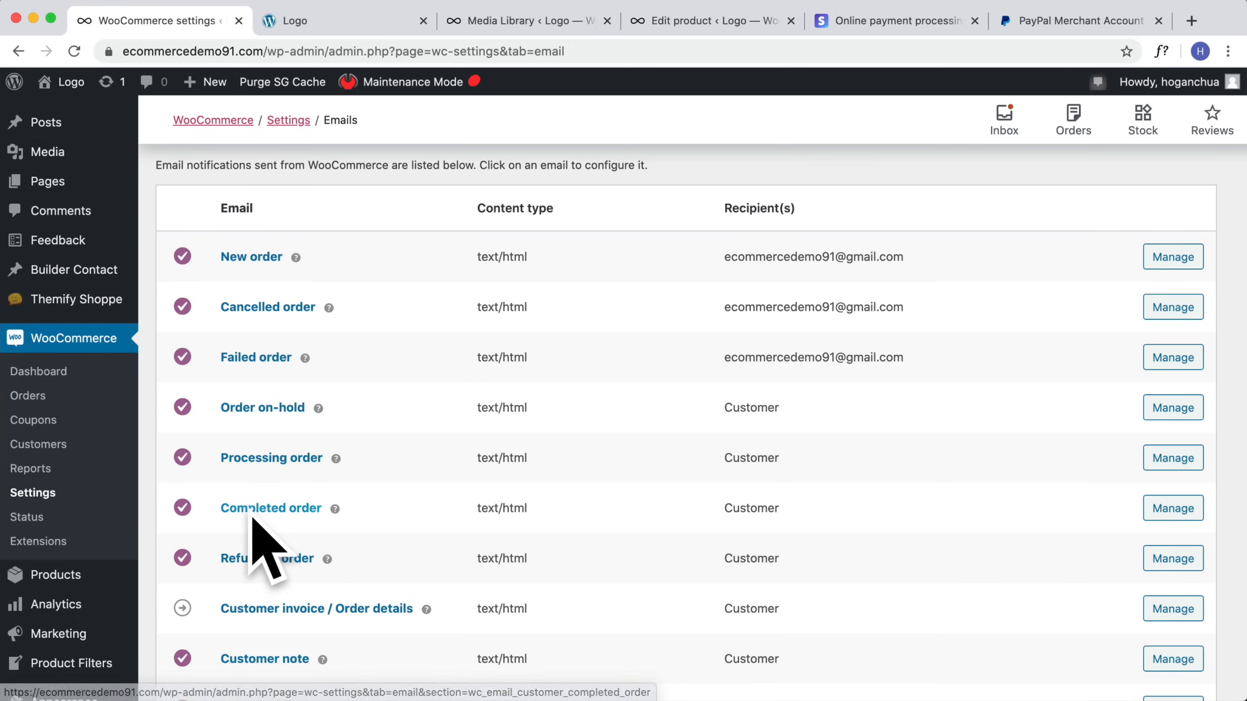
left_click(1173, 508)
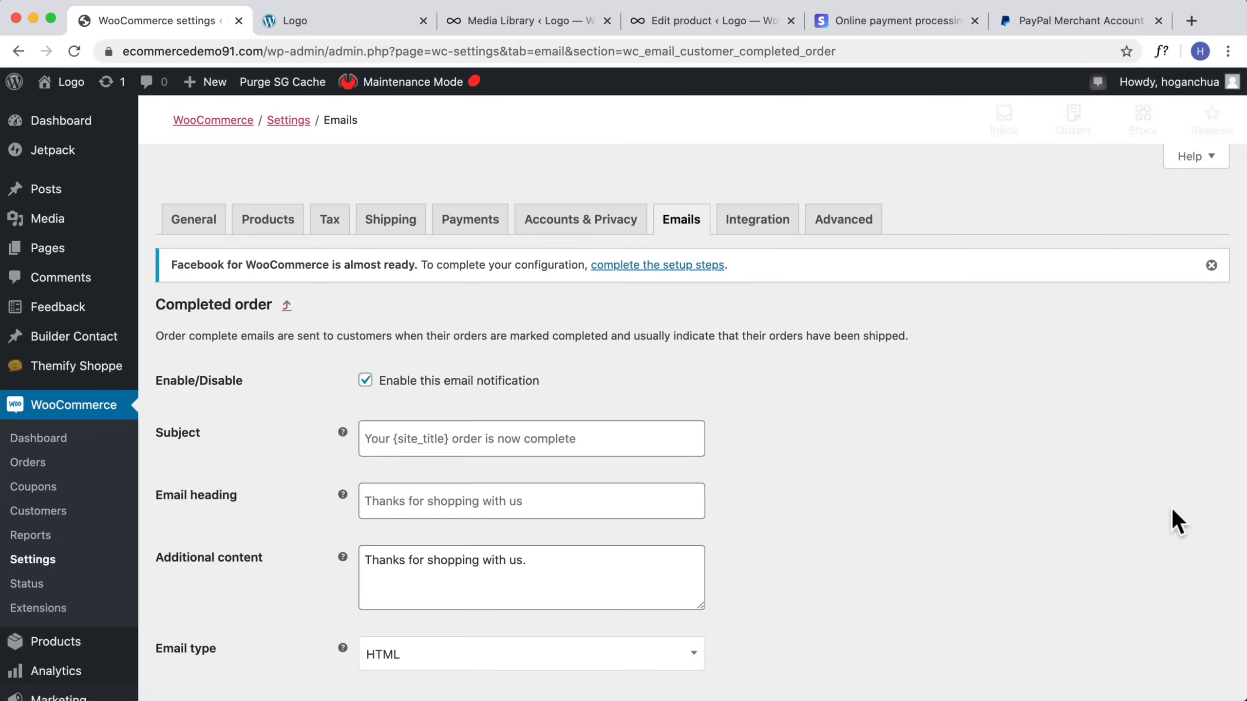
scroll(954, 373, "down", 2)
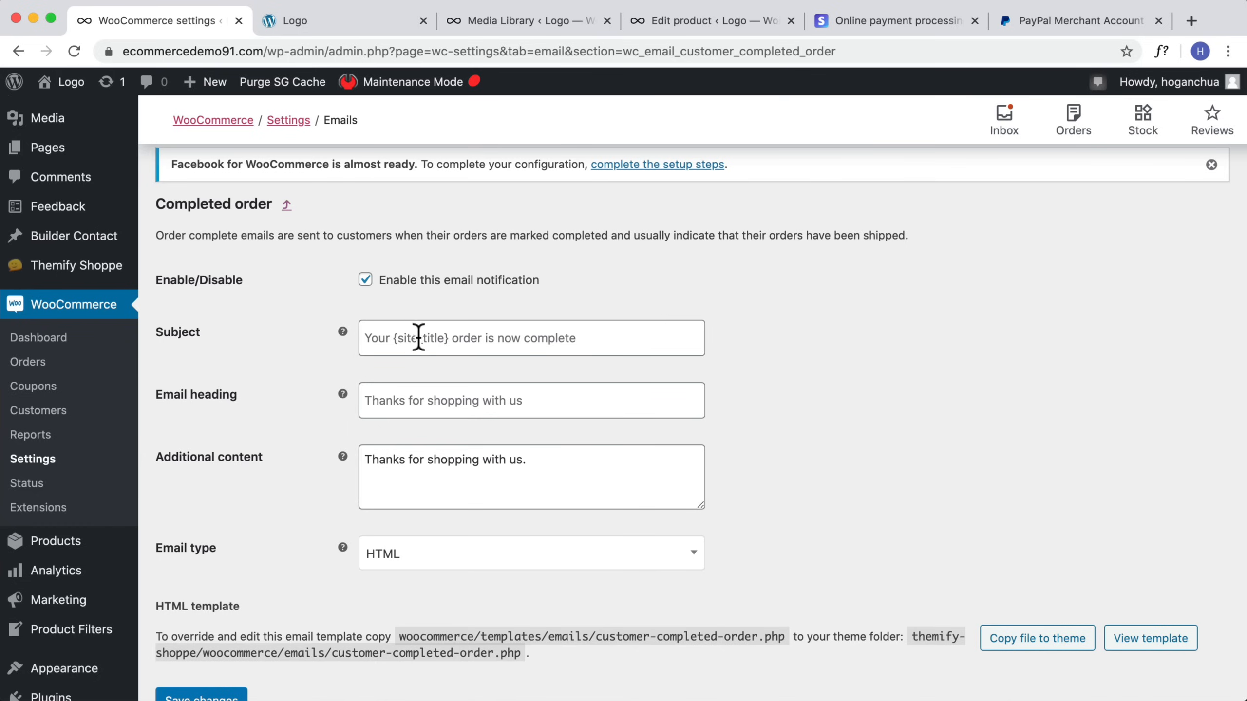
left_click(556, 346)
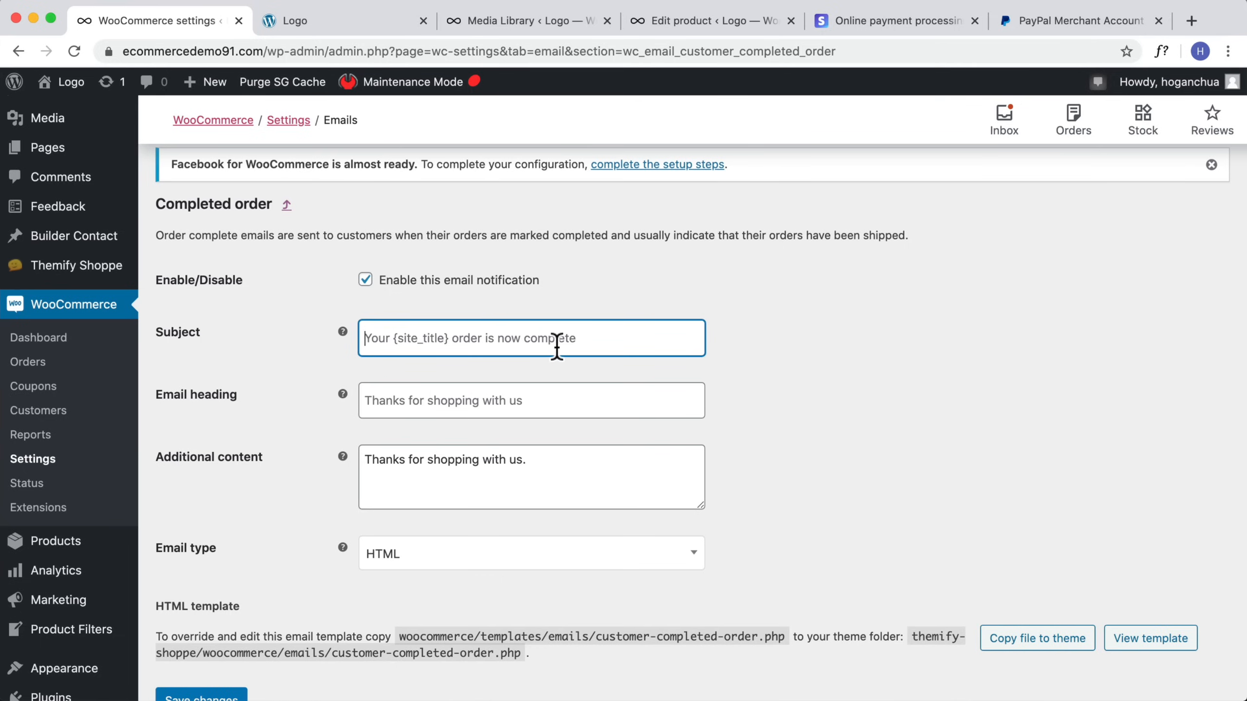
type("You")
type("{site")
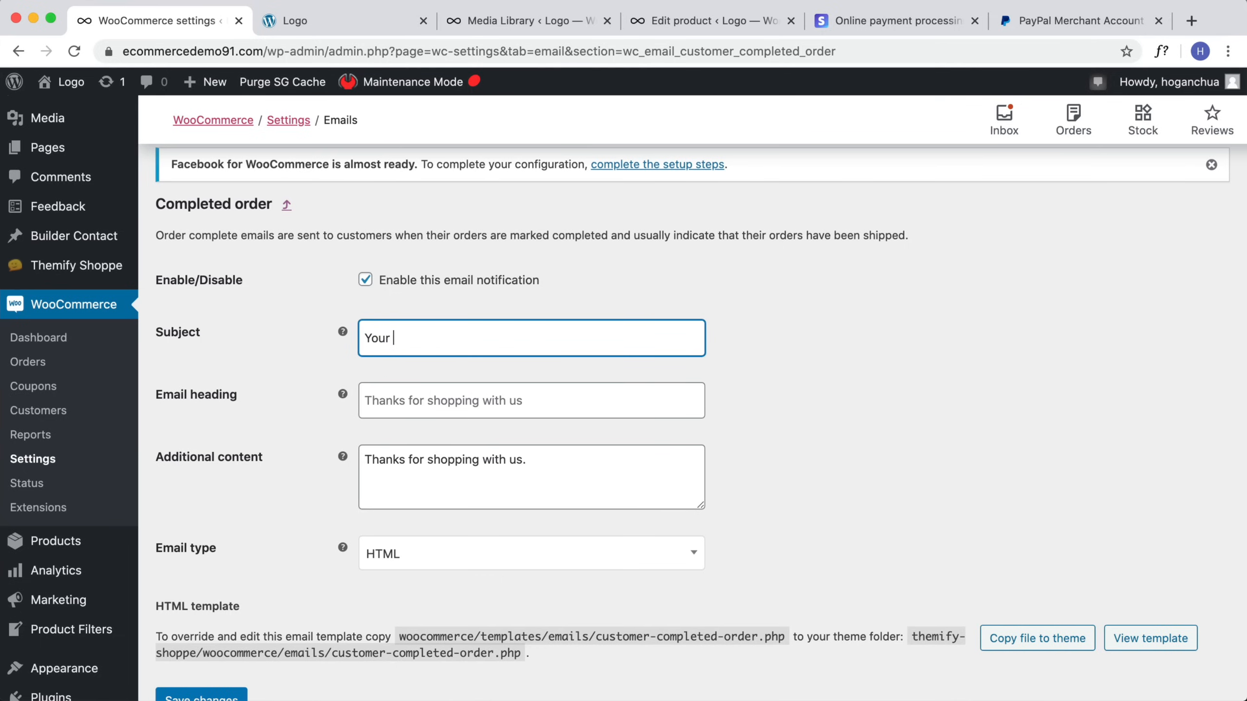
type("_title} order has been shipped!")
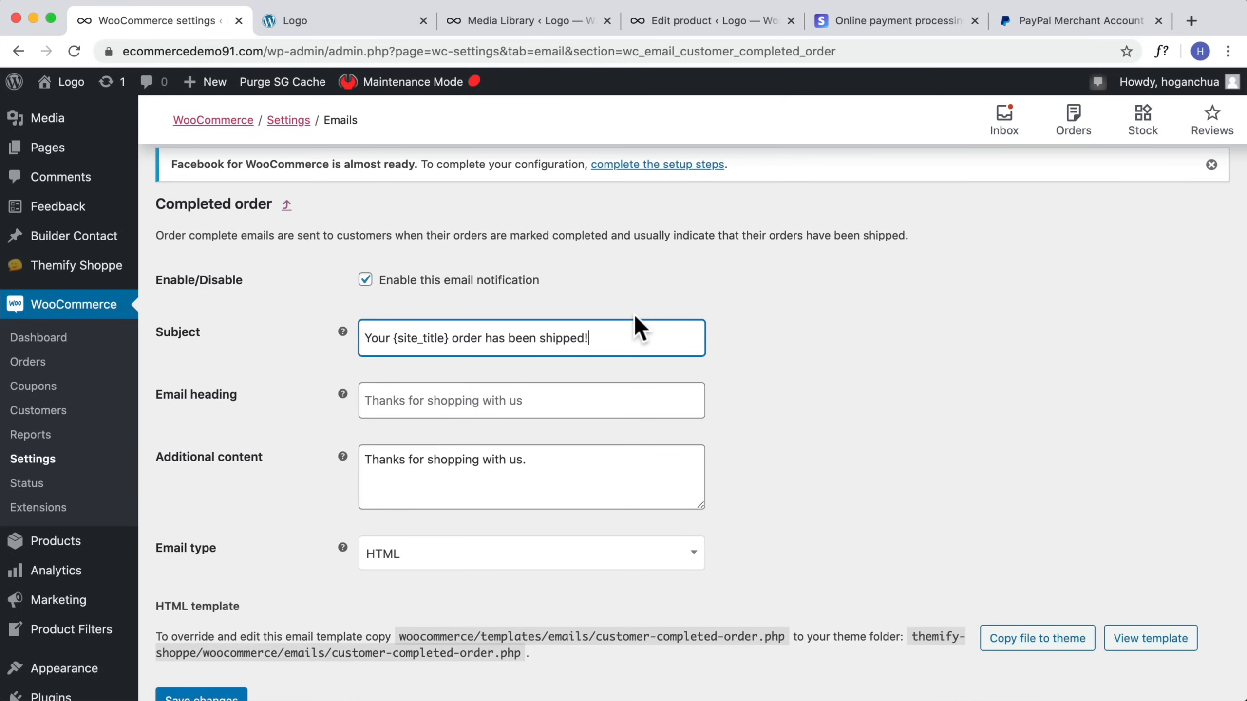
scroll(370, 576, "down", 3)
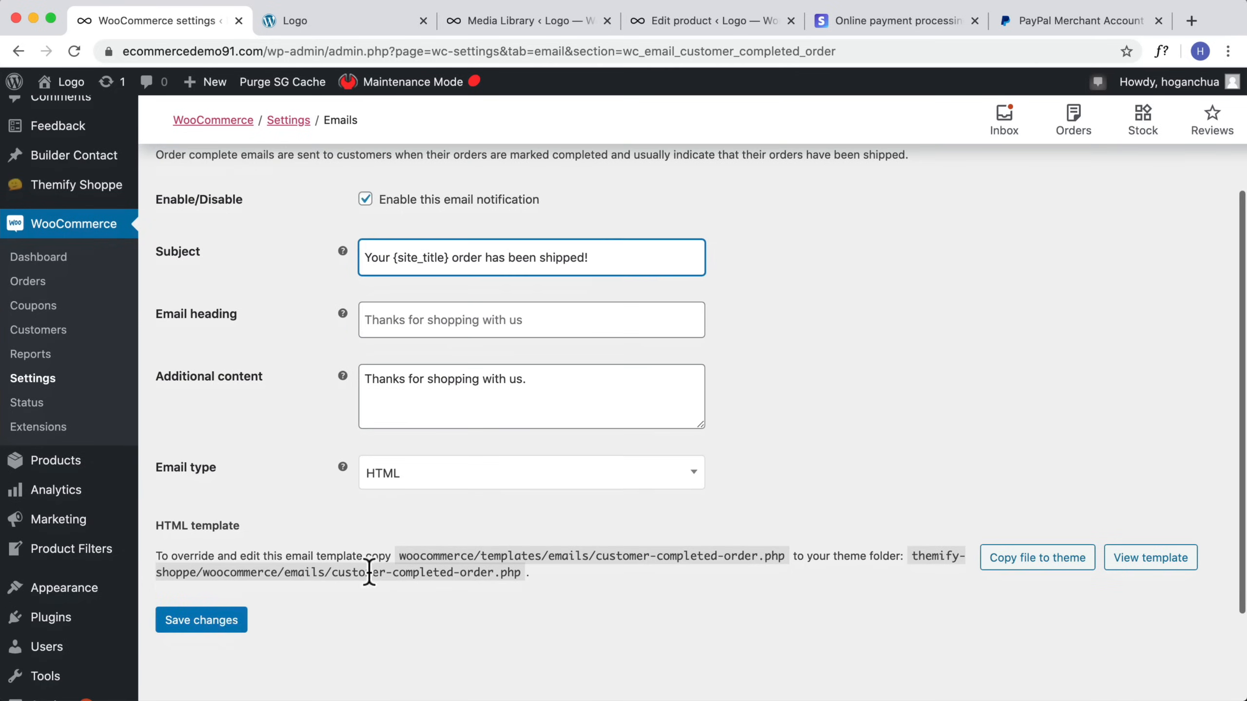
left_click(187, 623)
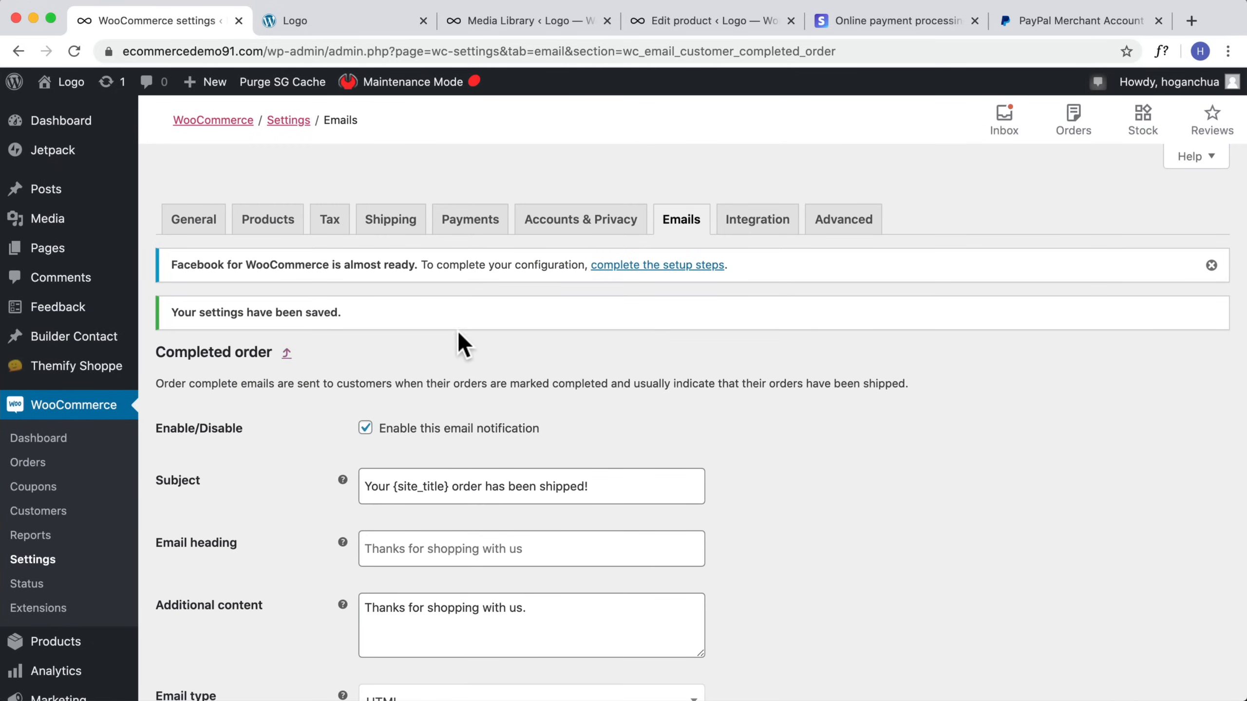
Step: Set the Terms and conditions page to Terms of Service in the advanced page setup and save the changes
left_click(742, 229)
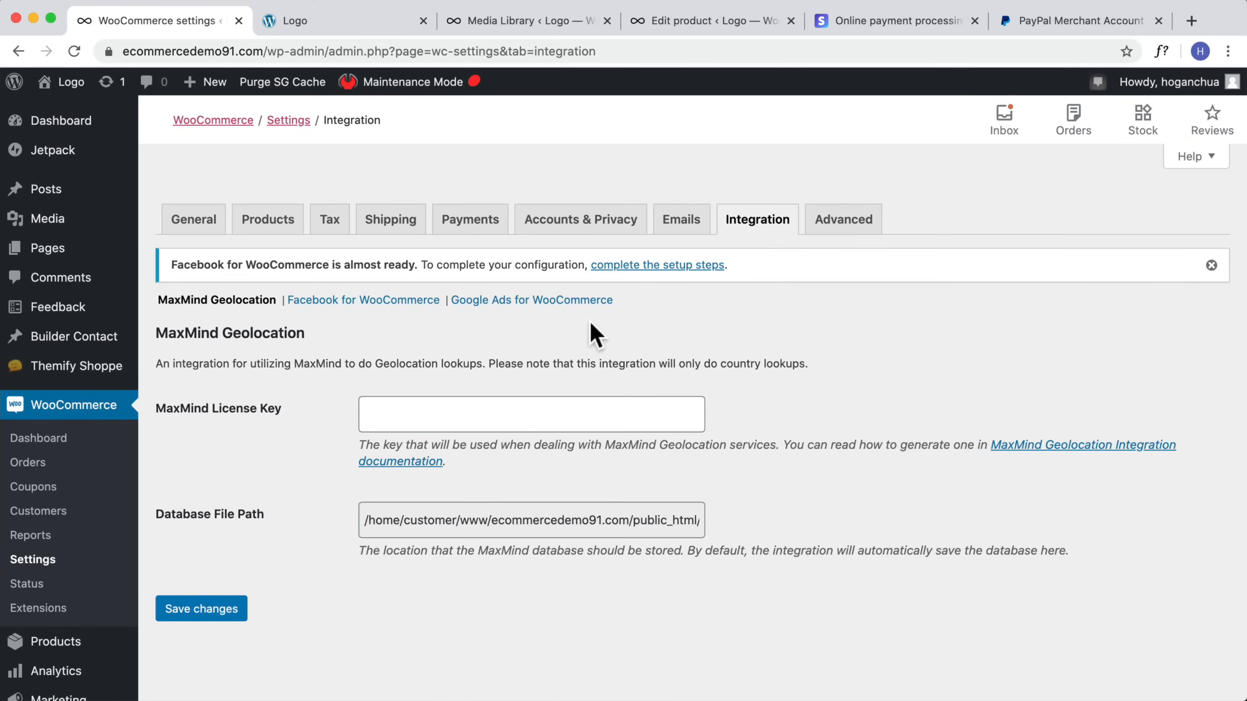
left_click(831, 221)
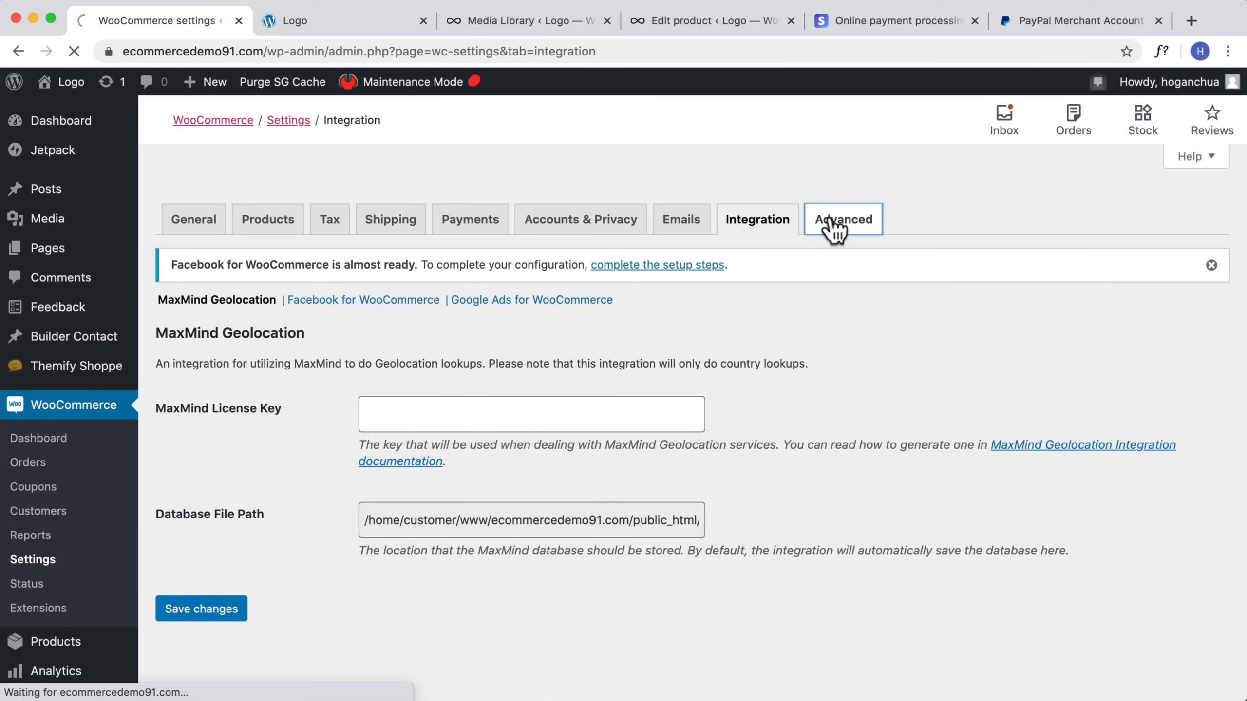
scroll(701, 395, "down", 2)
scroll(548, 474, "down", 1)
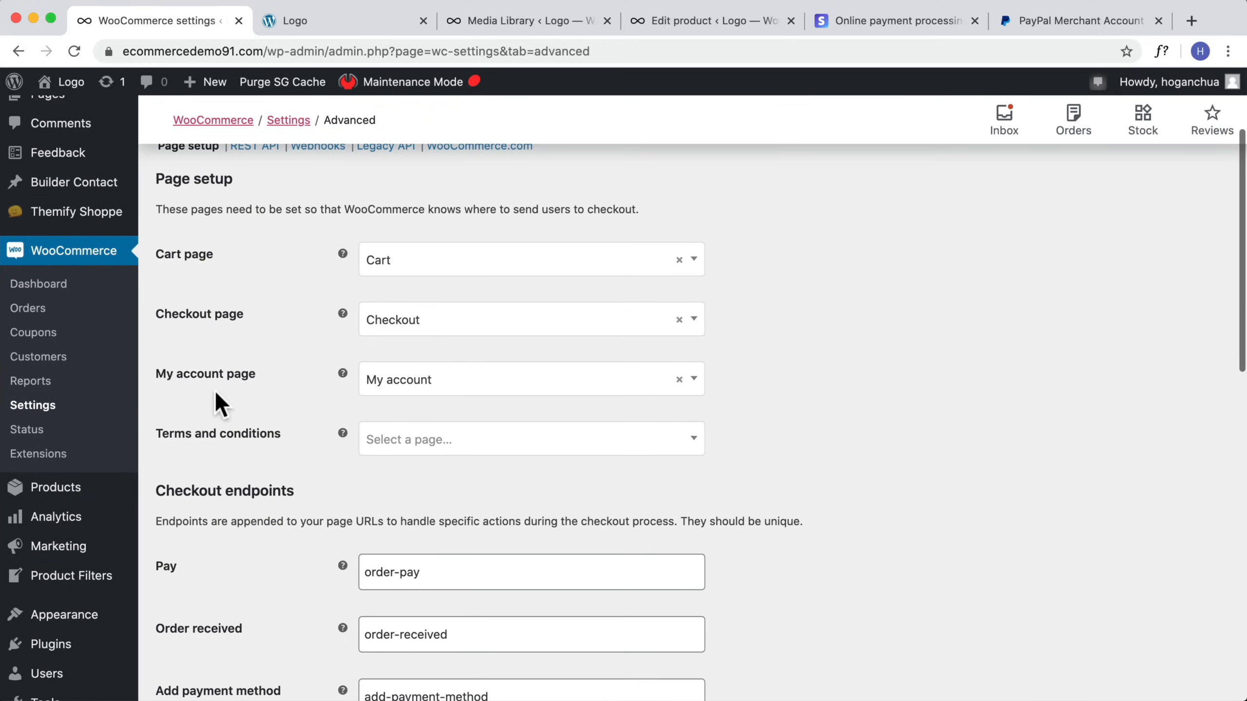
left_click(382, 442)
scroll(479, 543, "down", 3)
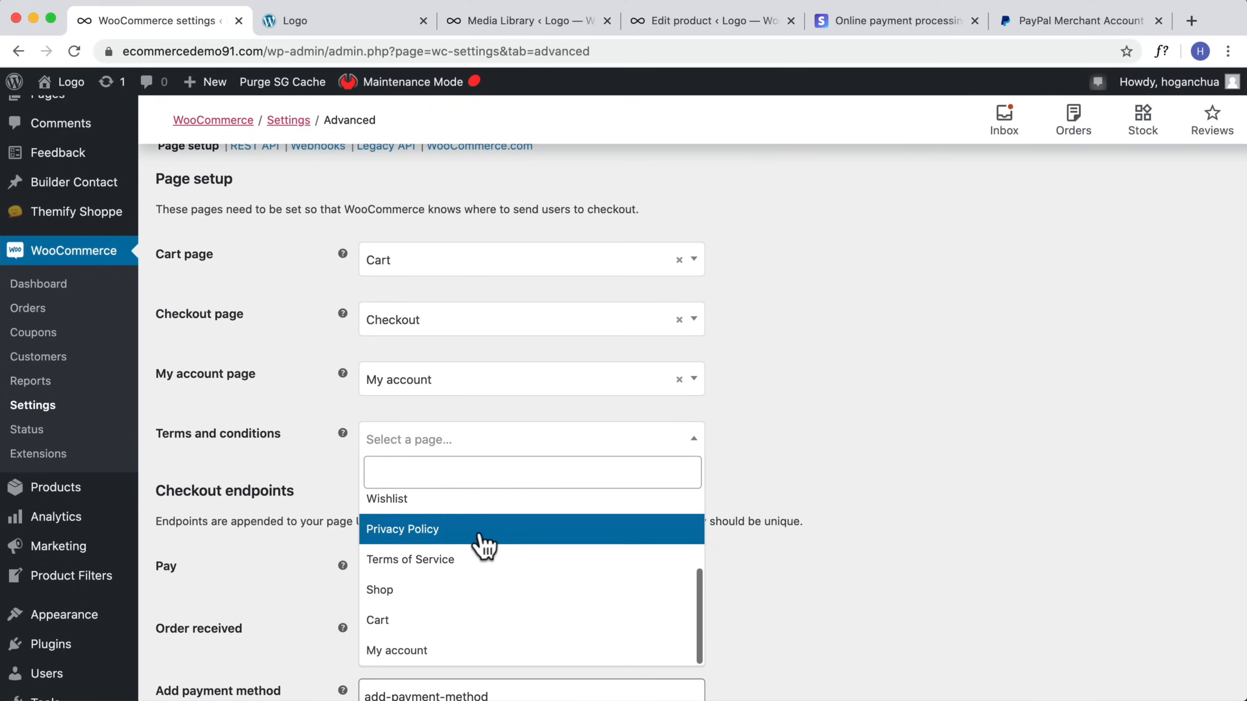
left_click(465, 560)
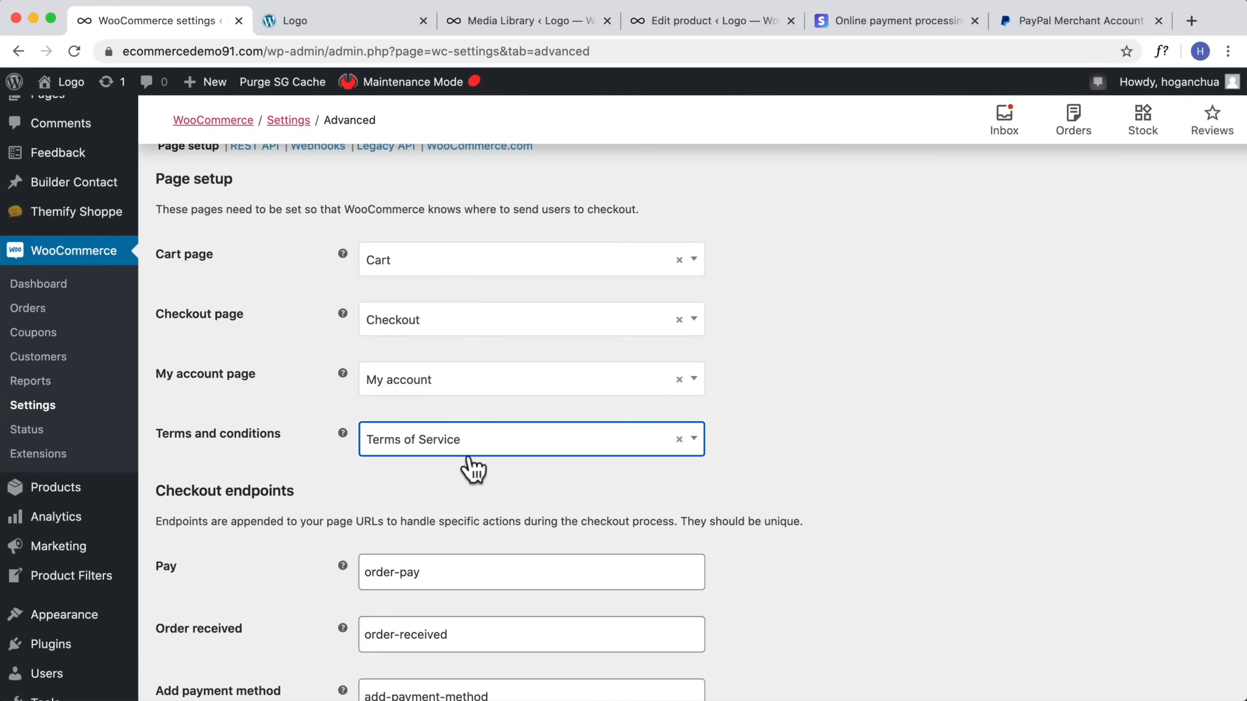
scroll(658, 425, "down", 3)
scroll(680, 419, "down", 15)
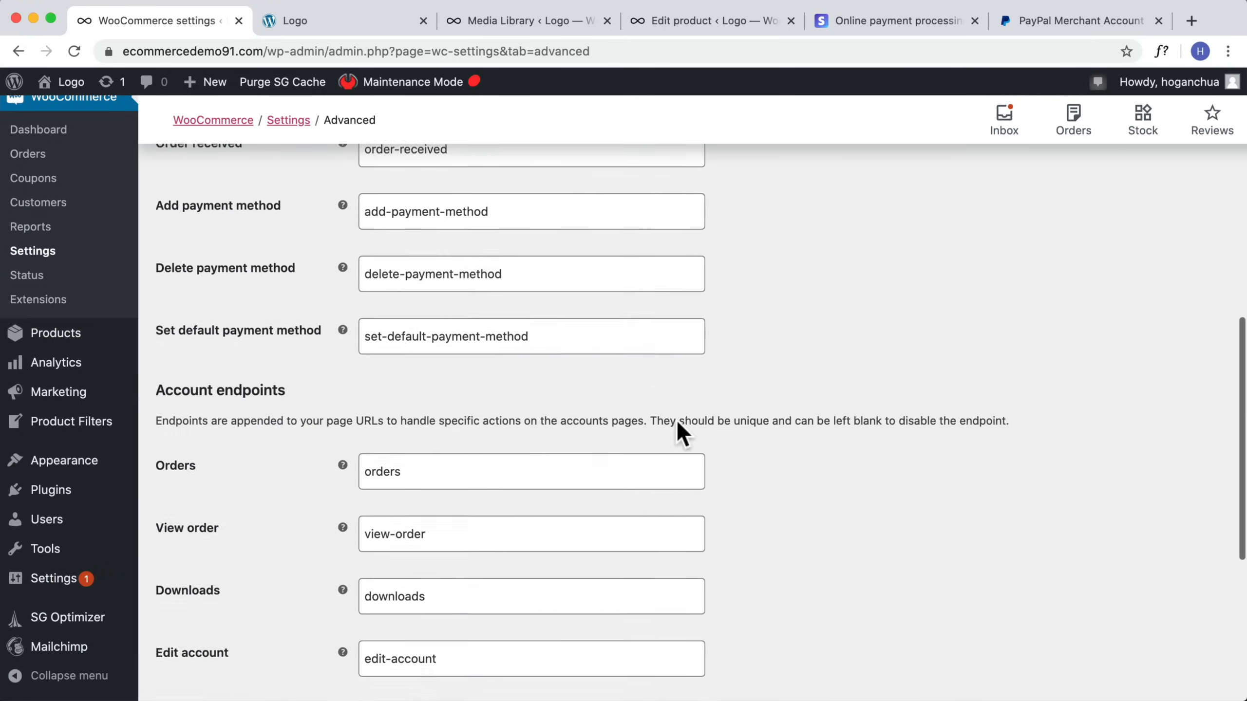
left_click(199, 611)
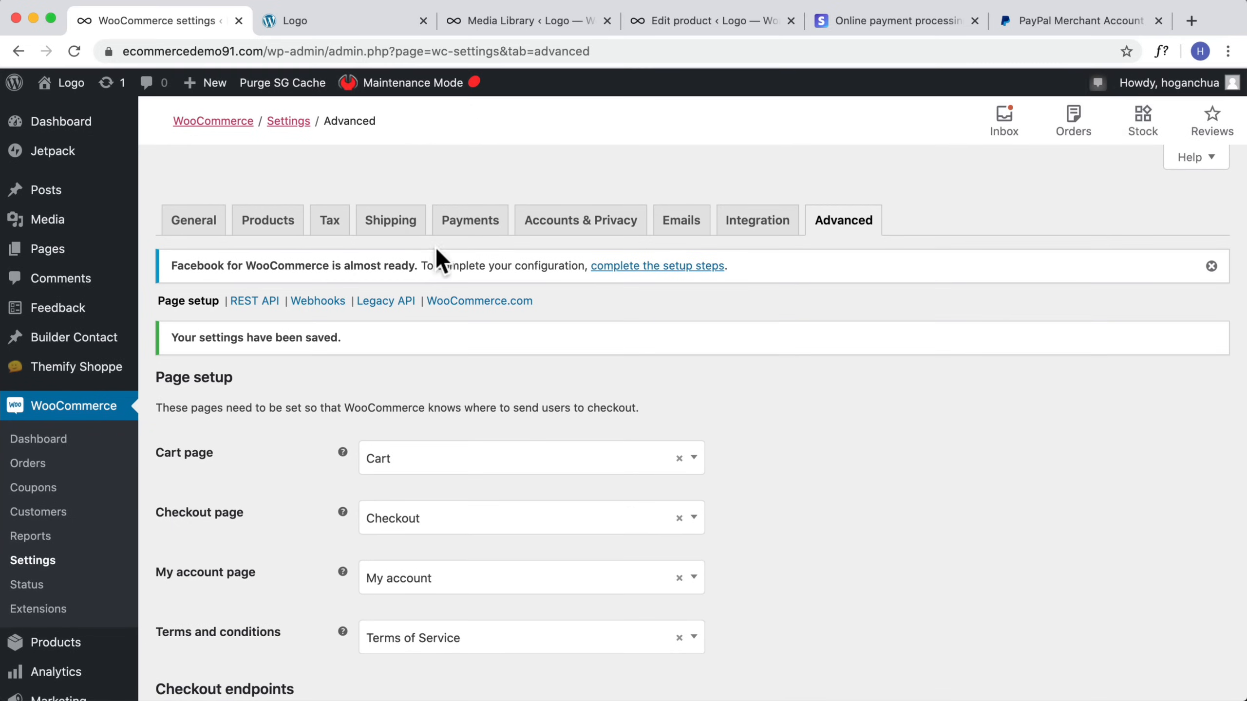
Step: Open the Payments settings
left_click(464, 235)
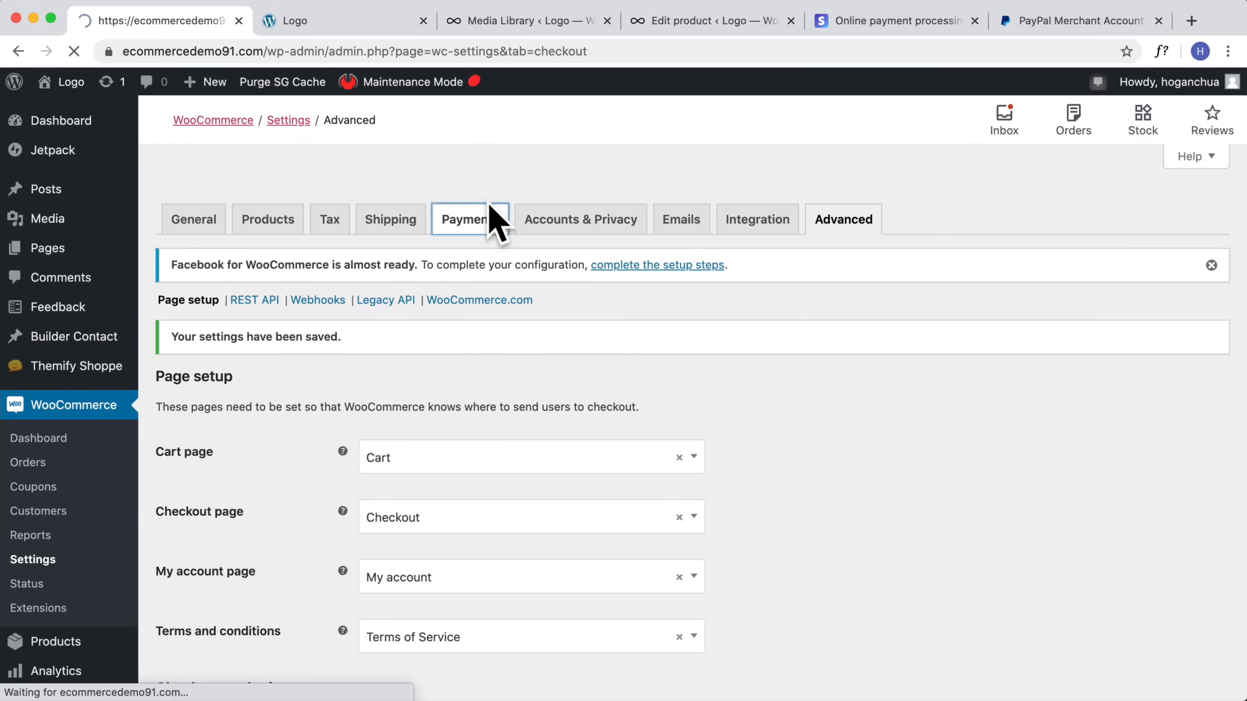
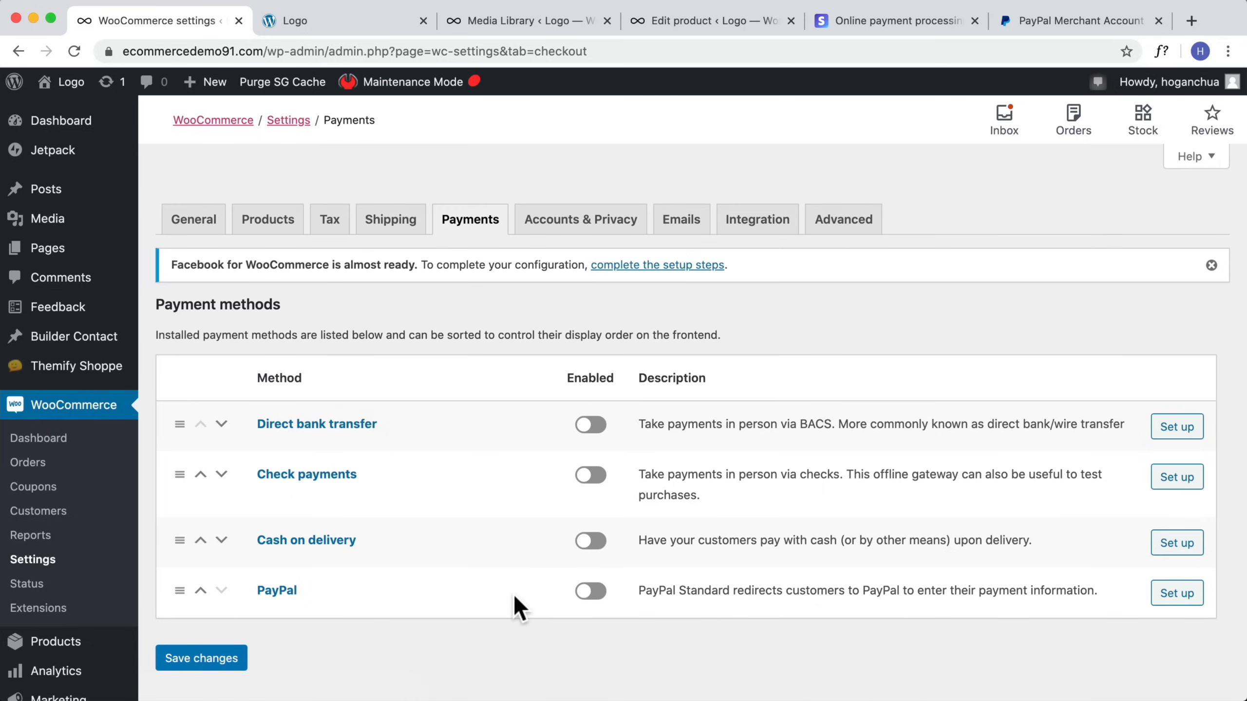
Step: Enable the PayPal payment method in the WooCommerce payments list
left_click(582, 594)
Step: Browse the PayPal merchant site's For You and For Your Business menus
left_click(1100, 22)
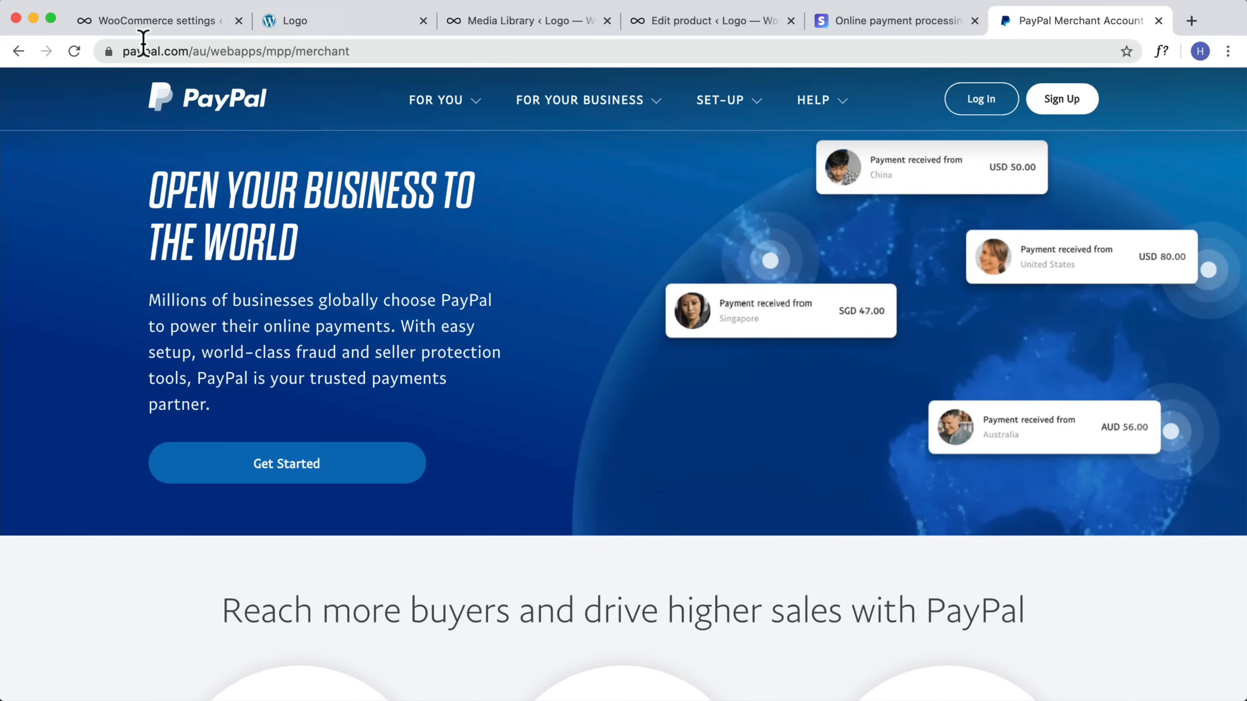
mouse_move(530, 116)
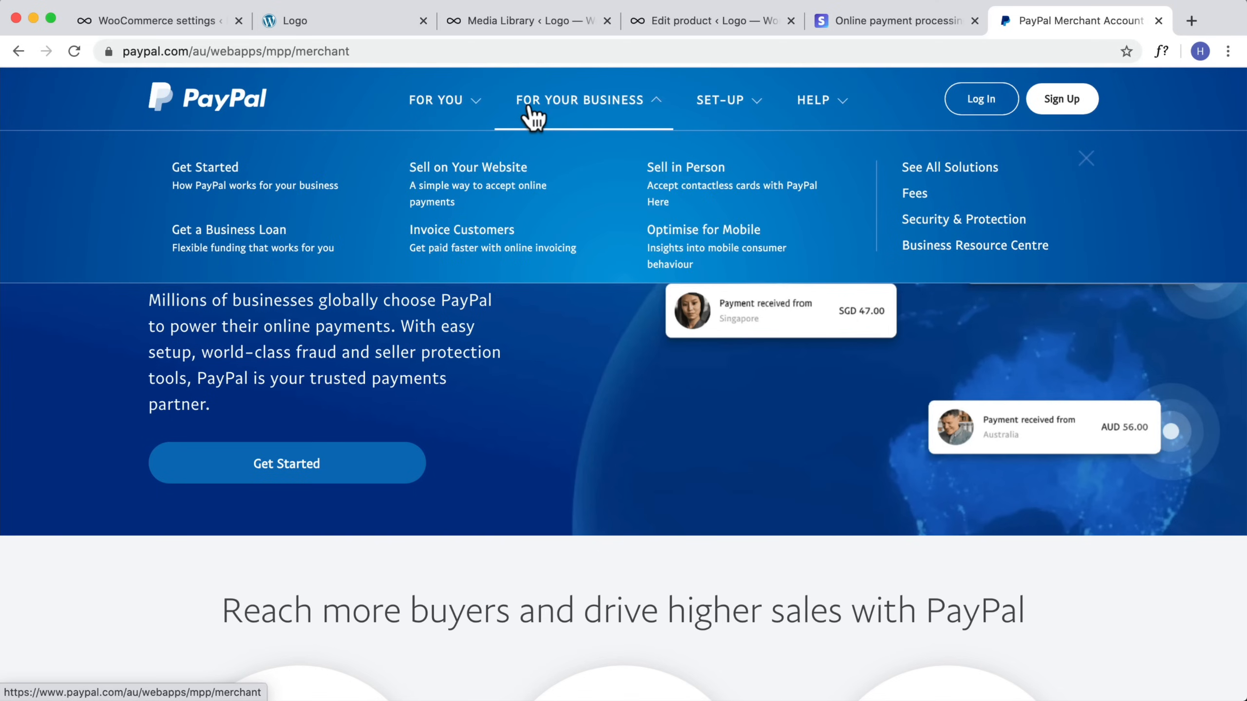
mouse_move(451, 106)
mouse_move(826, 118)
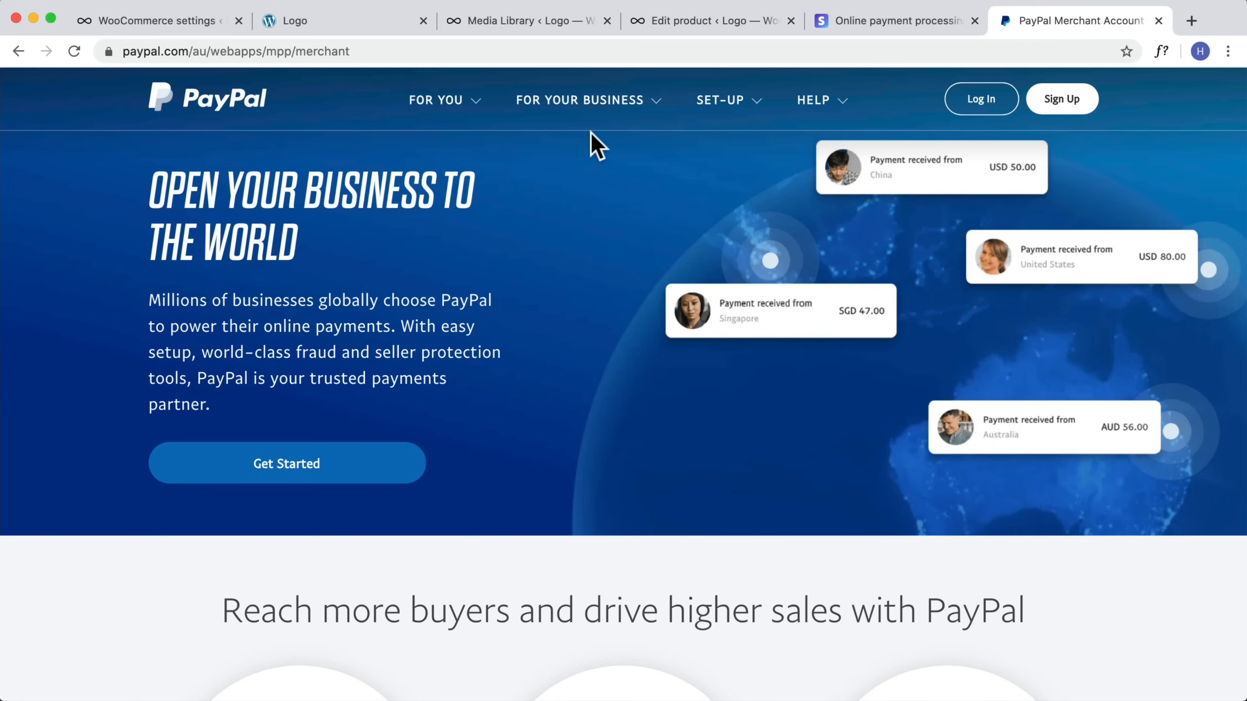
left_click(447, 106)
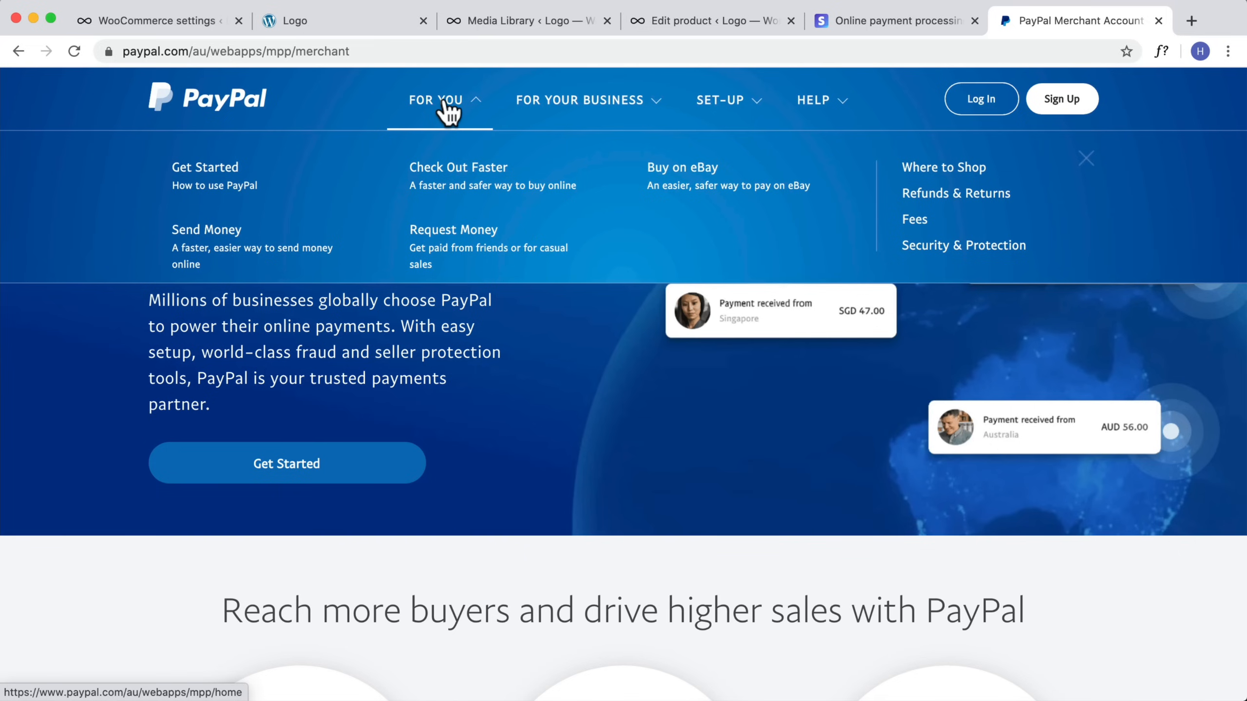
left_click(580, 339)
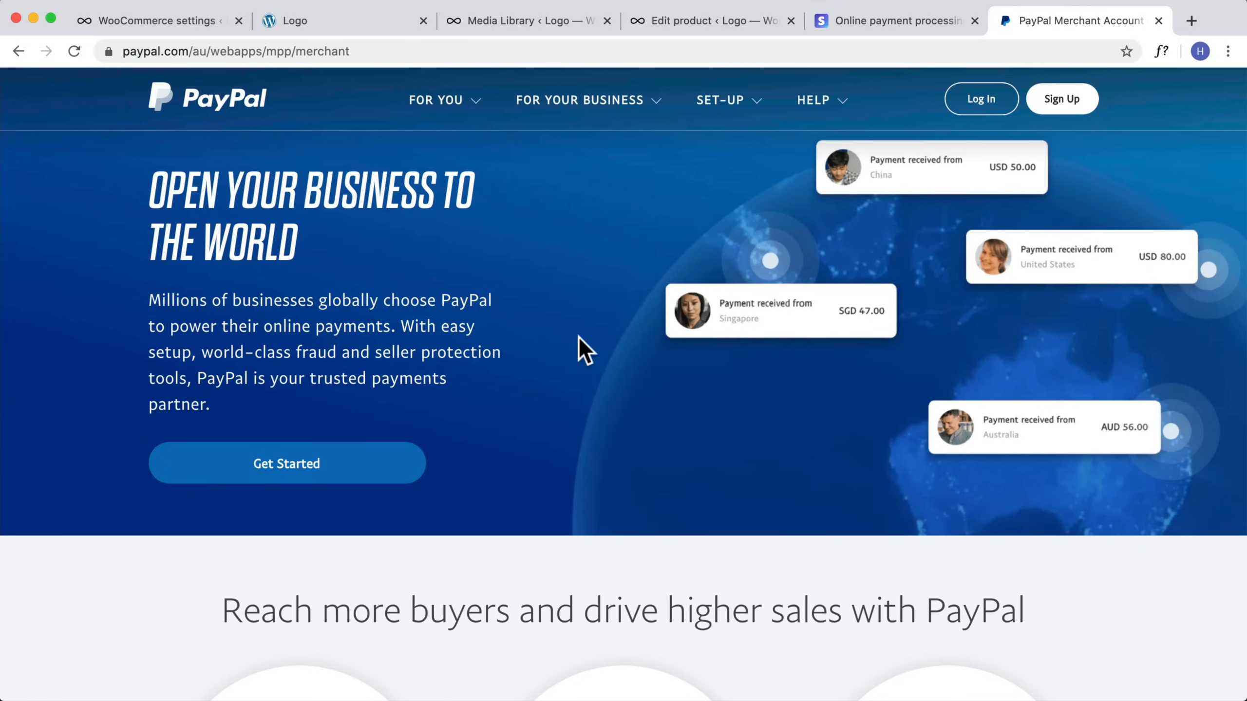
mouse_move(445, 116)
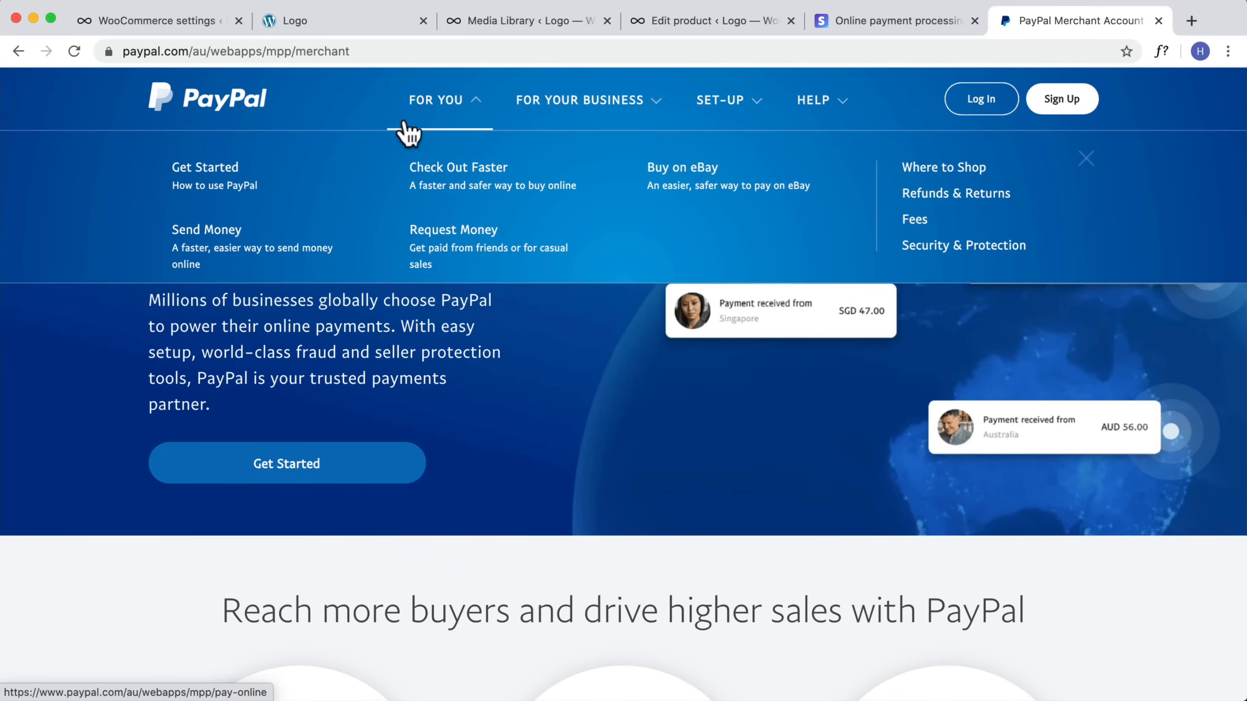
Step: Open the PayPal payment setup and replace the PayPal email with the merchant's PayPal e-mail address
left_click(194, 22)
scroll(559, 484, "down", 2)
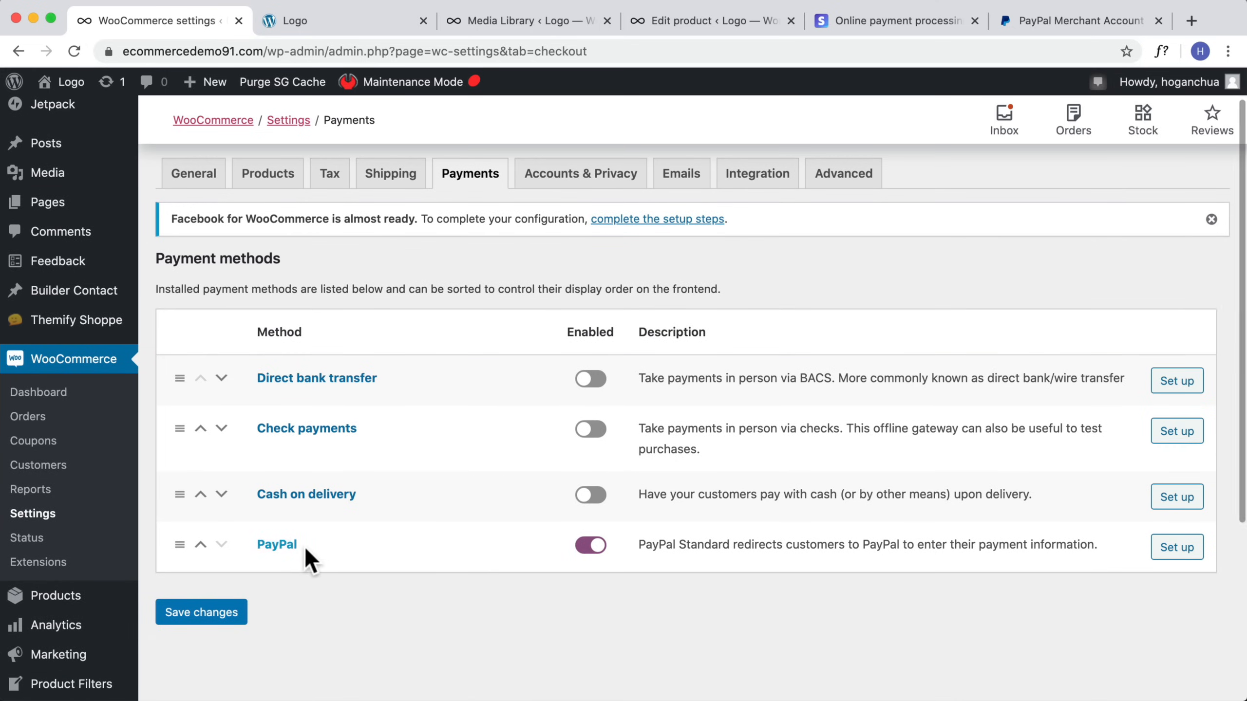
left_click(1162, 549)
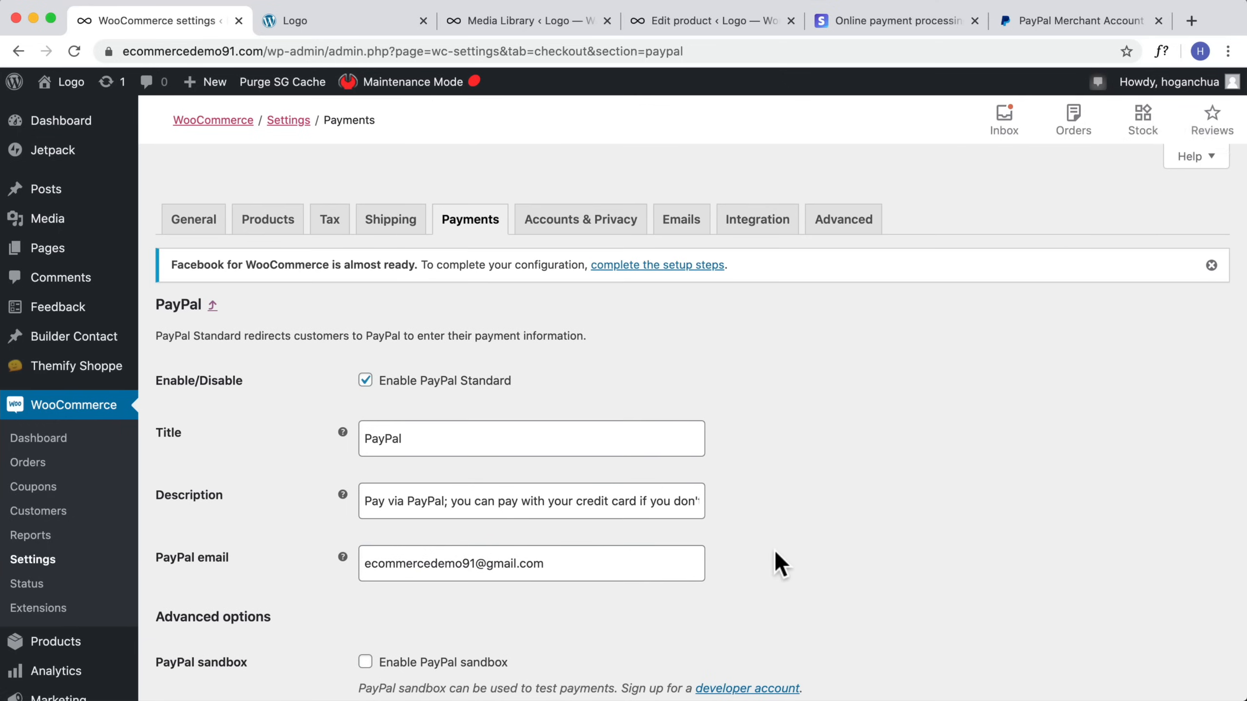
scroll(493, 547, "down", 1)
left_click_drag(515, 474, 265, 479)
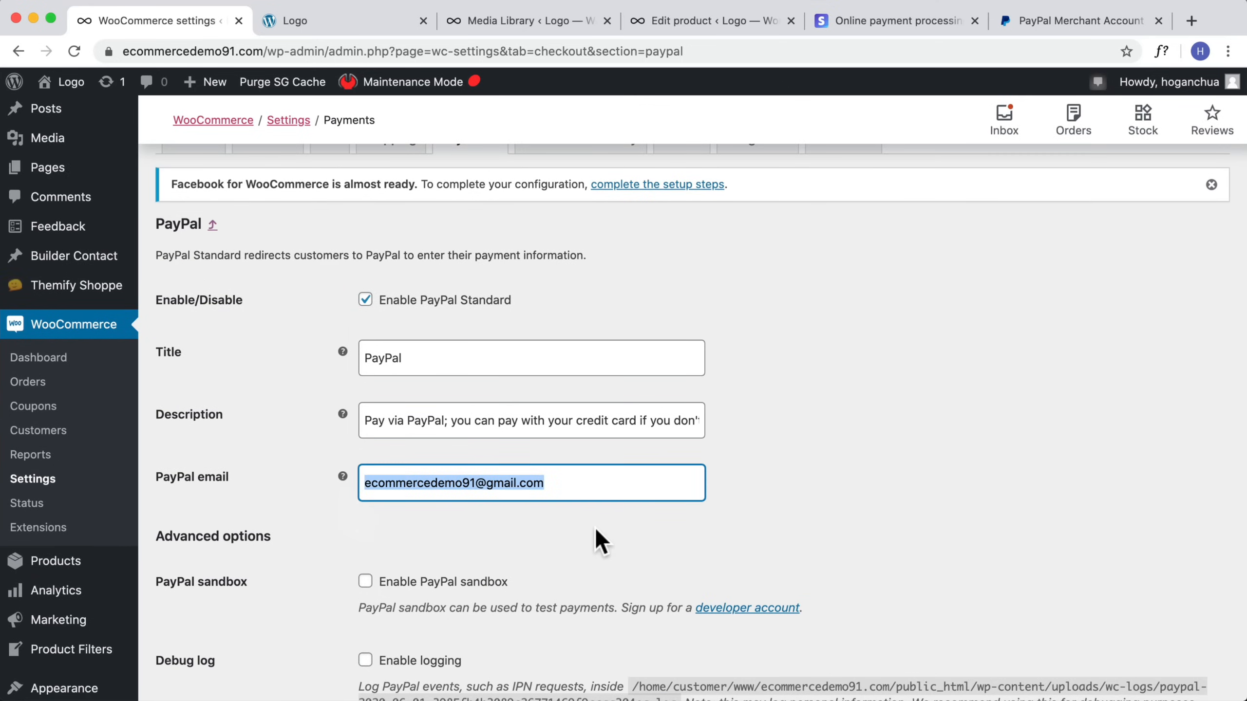
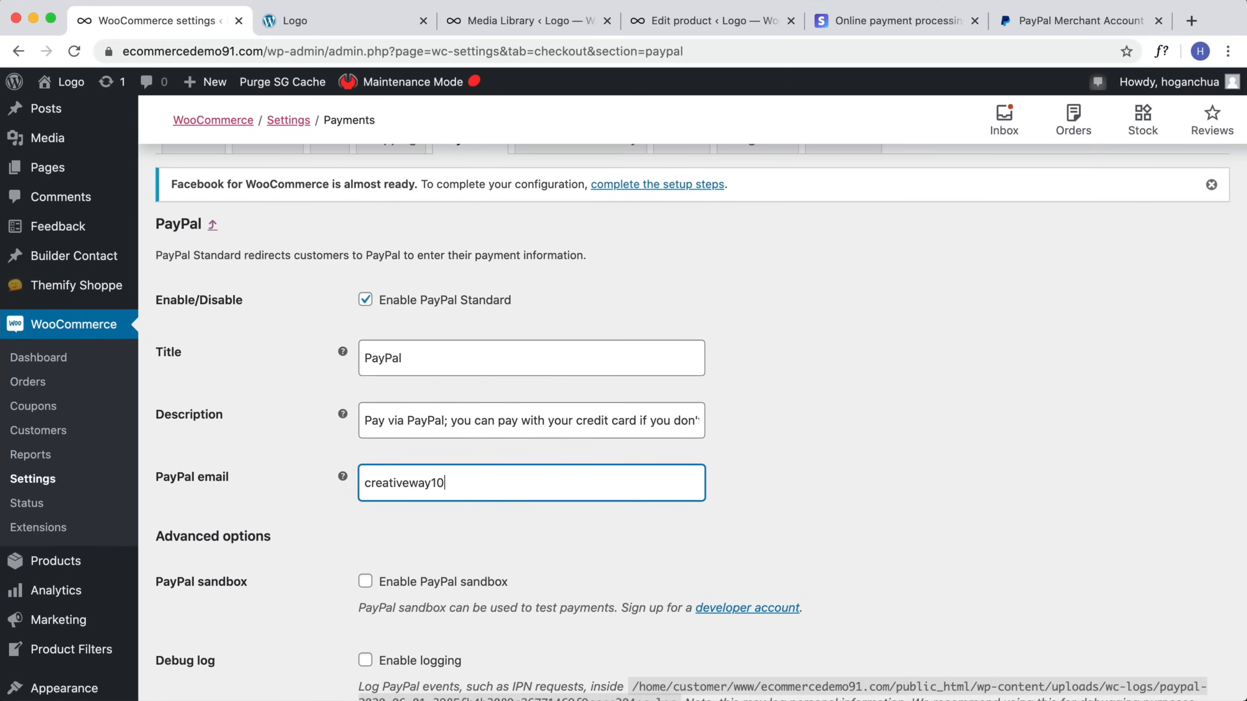
Step: Save the PayPal payment settings
scroll(583, 464, "down", 2)
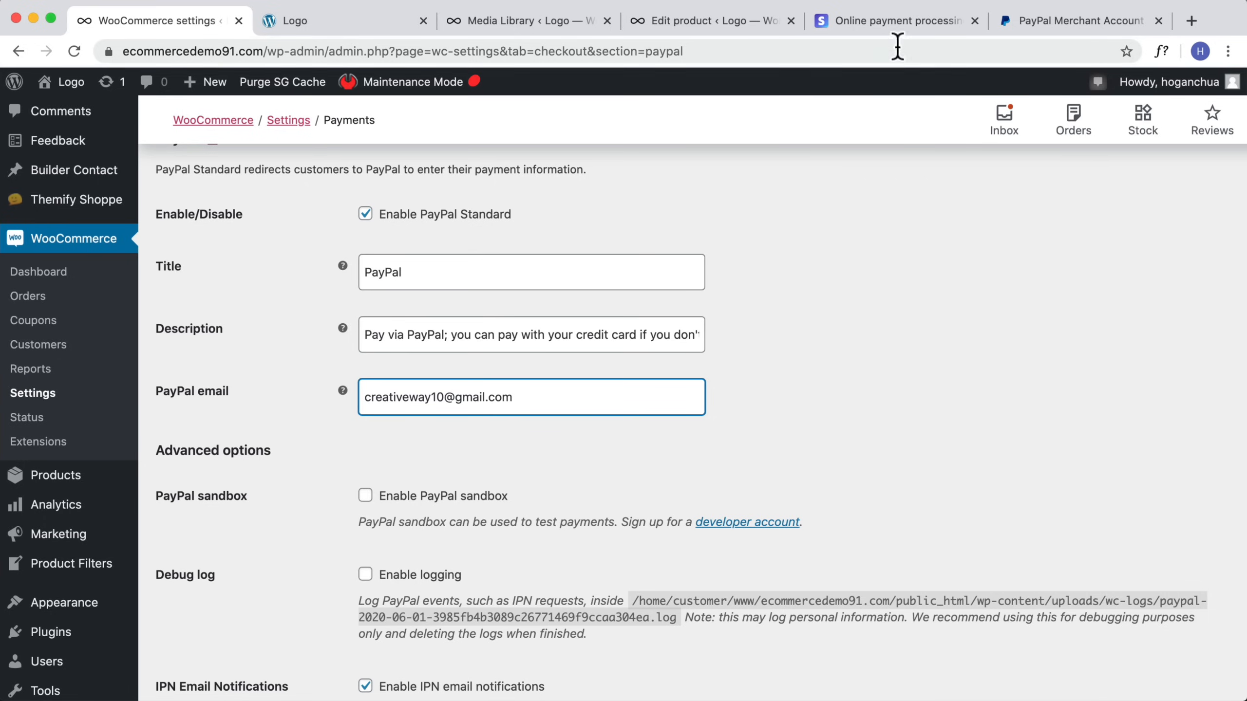
left_click(812, 21)
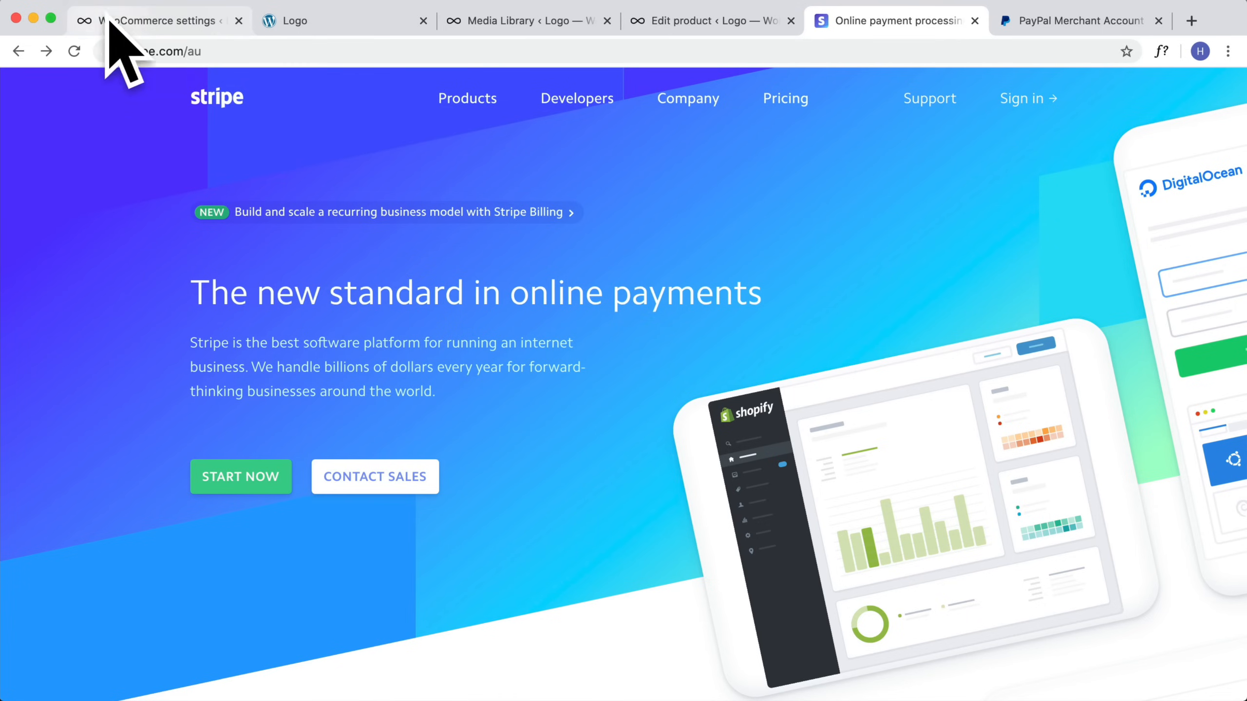
left_click(162, 21)
scroll(496, 324, "down", 3)
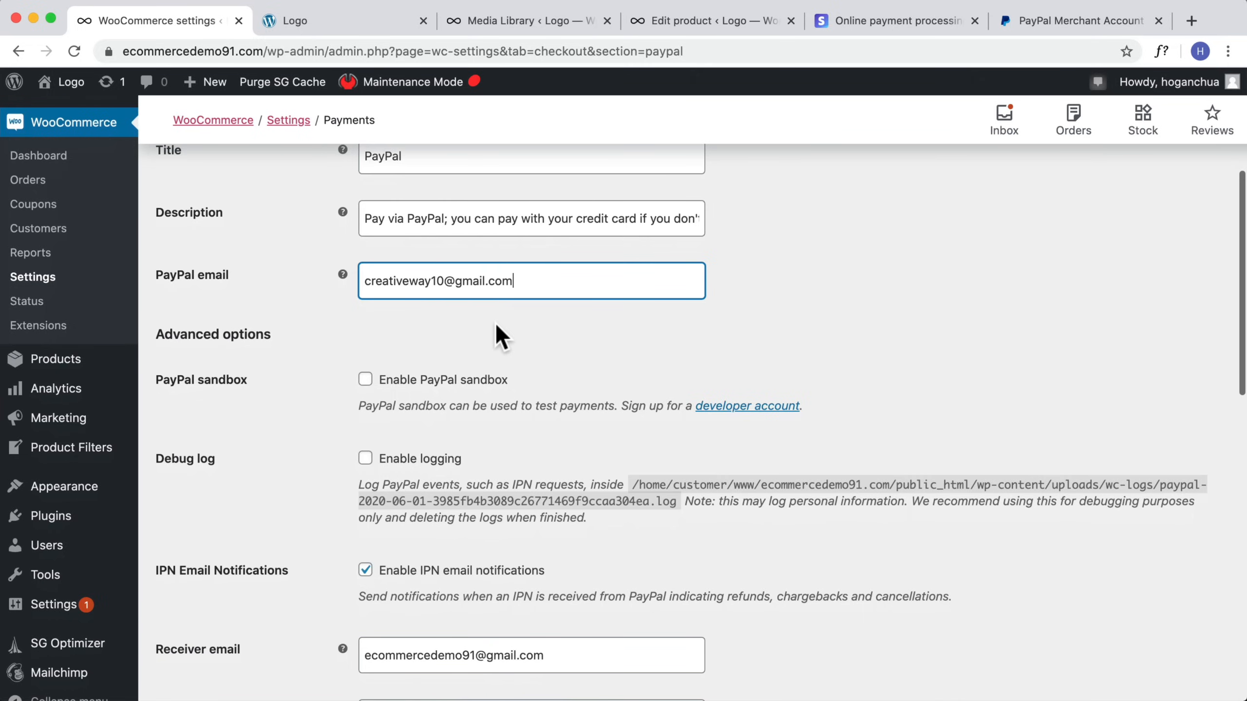
scroll(518, 309, "down", 5)
scroll(518, 309, "down", 10)
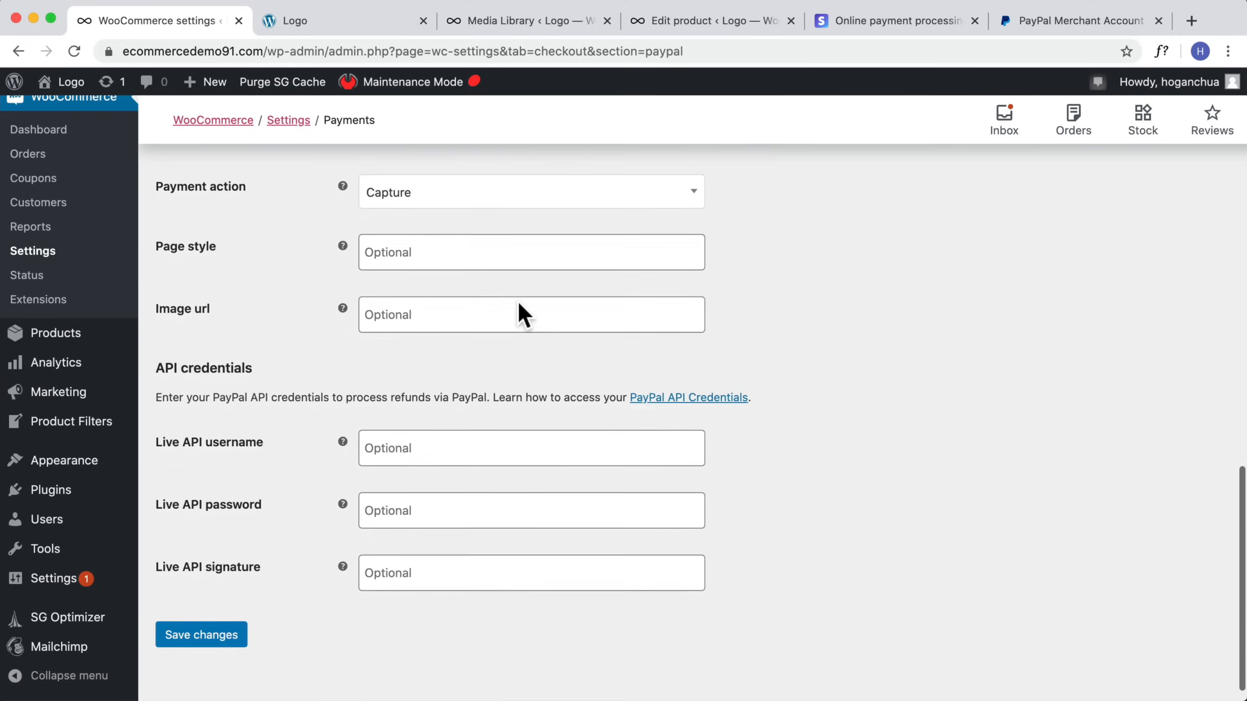
left_click(224, 634)
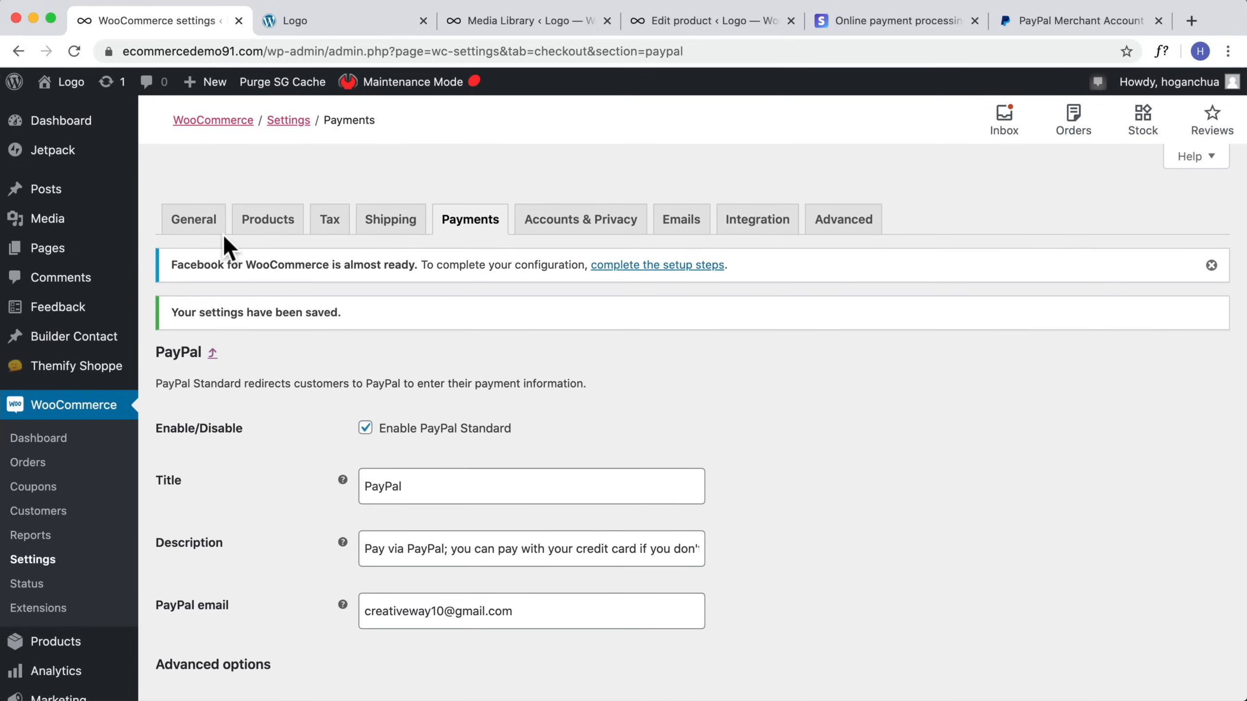
Step: Visit the store, proceed to checkout from the cart, and tick the terms and conditions checkbox
mouse_move(62, 82)
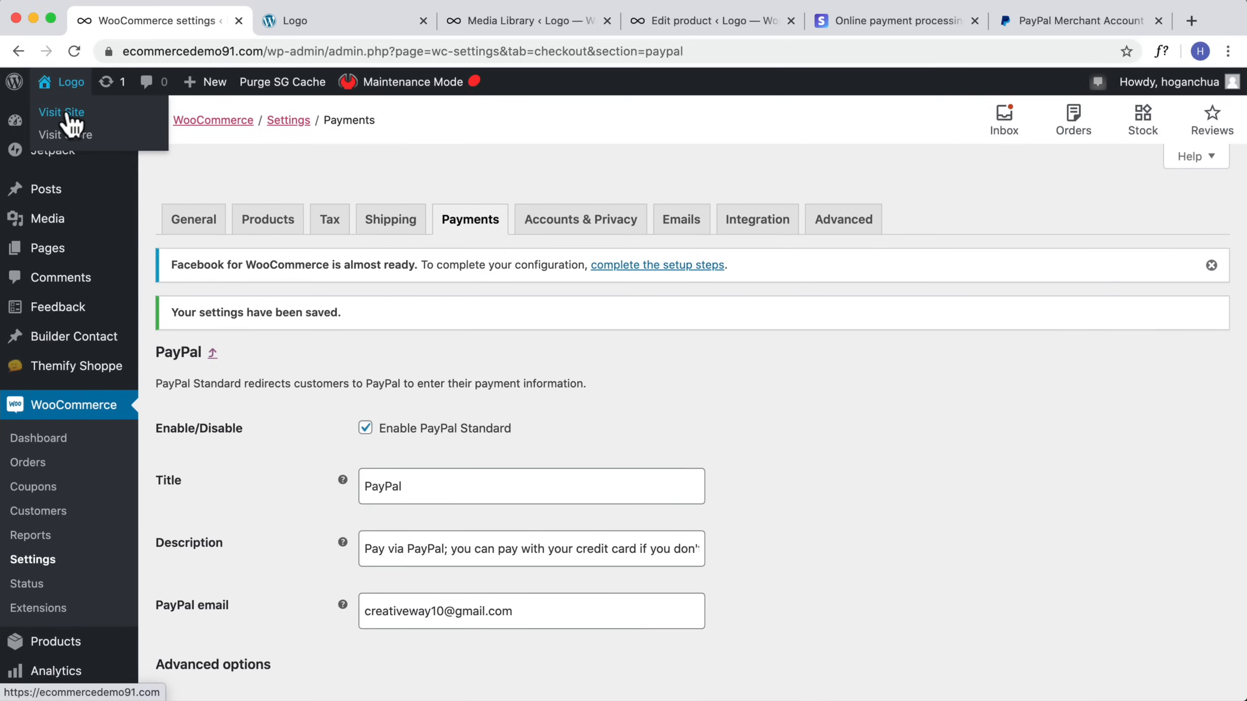
left_click(69, 116)
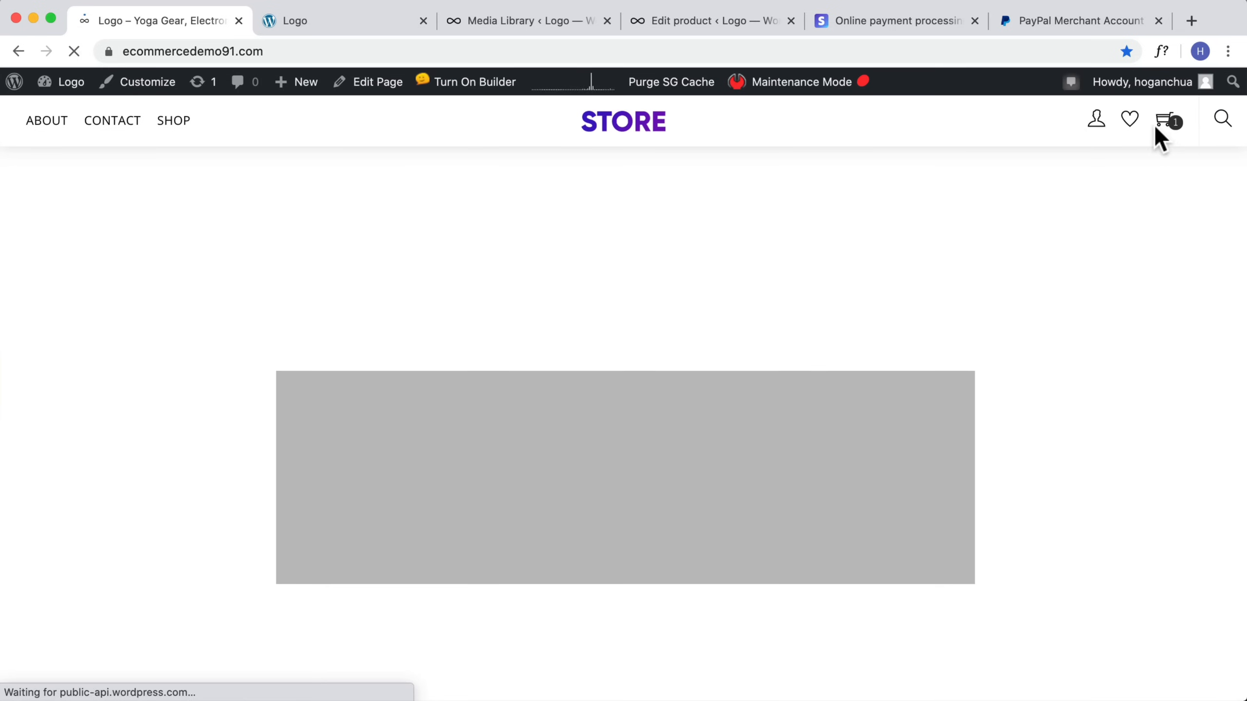
mouse_move(1166, 120)
left_click(1126, 248)
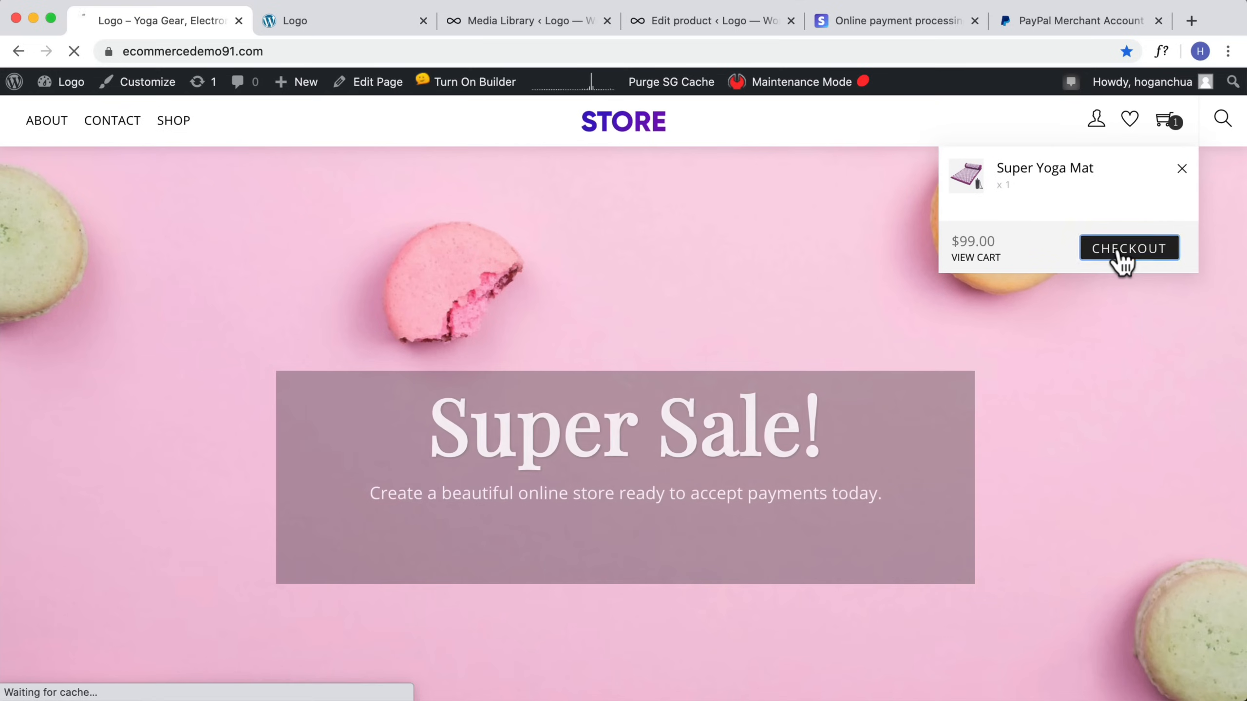
scroll(905, 357, "down", 20)
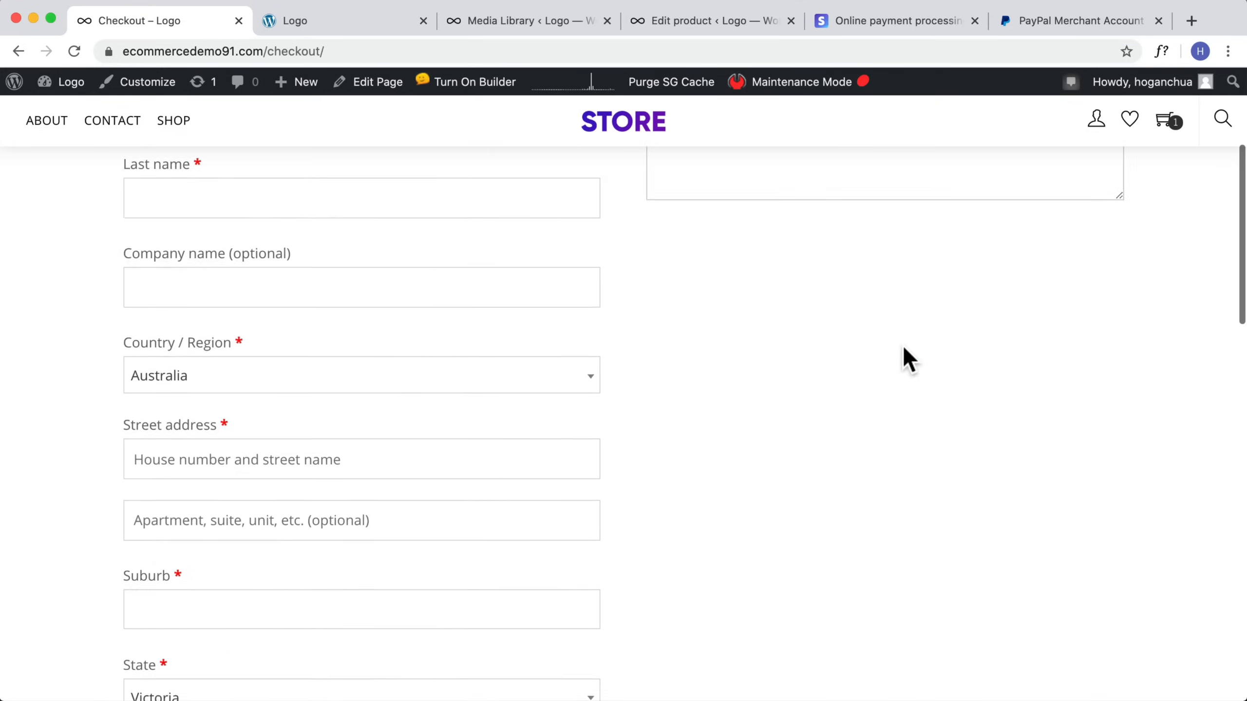
scroll(904, 358, "up", 4)
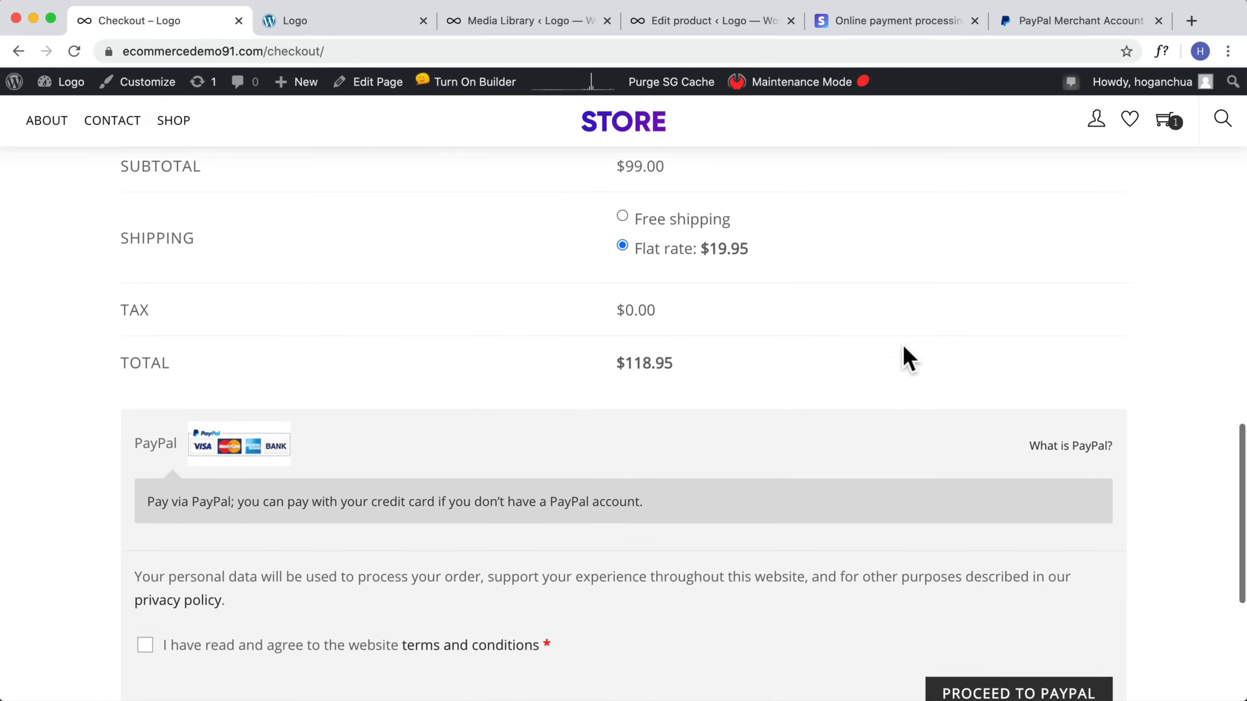
scroll(693, 356, "down", 4)
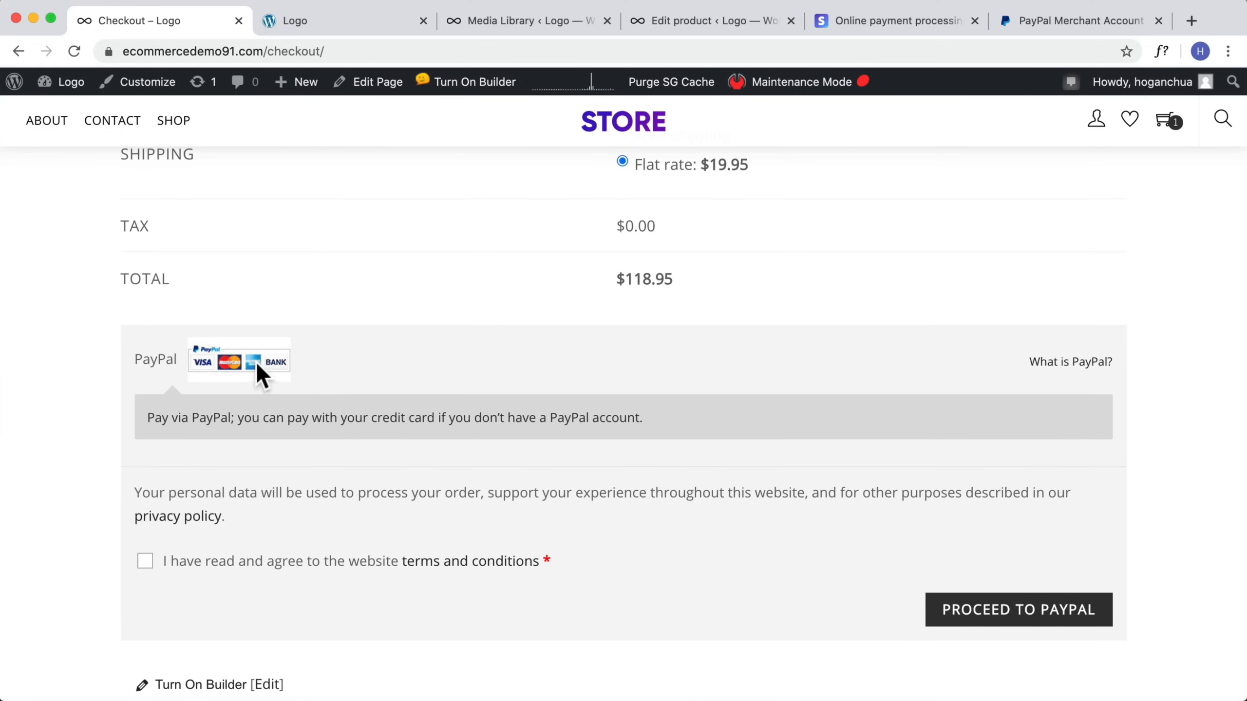
left_click(144, 563)
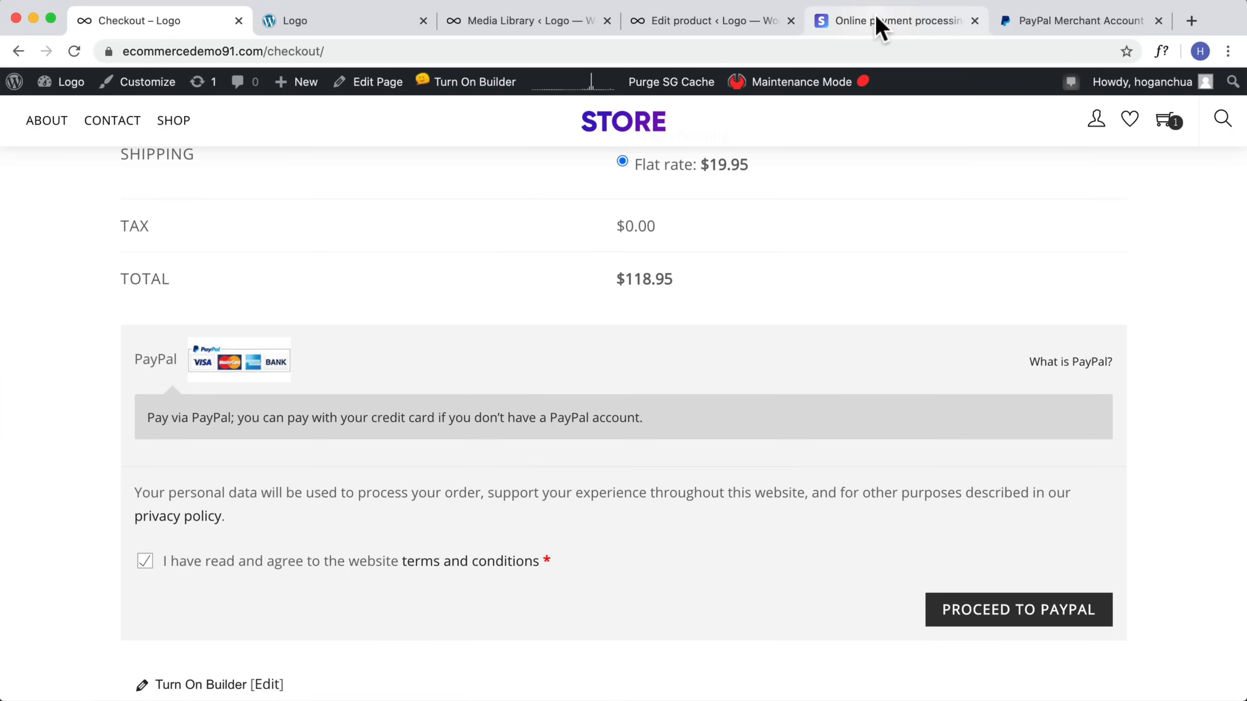
Step: Examine the credit/debit card and PayPal payment options on a Stripe-powered checkout page
scroll(643, 334, "up", 10)
scroll(775, 215, "up", 10)
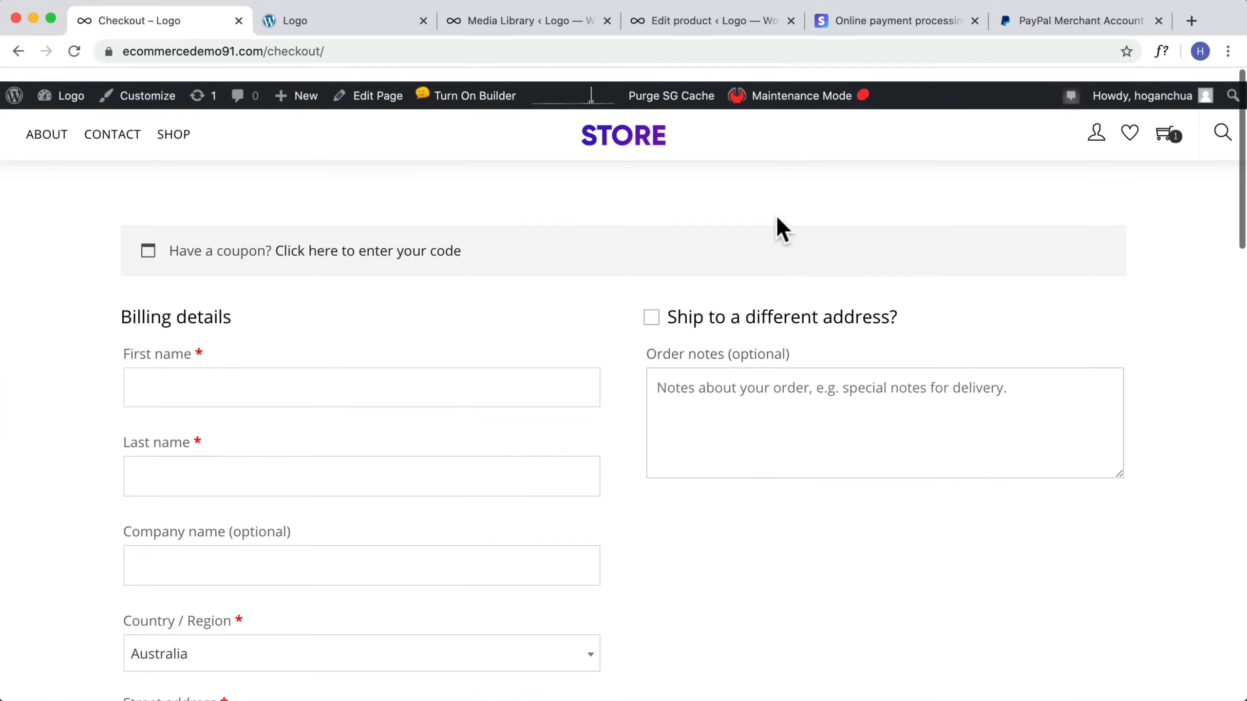
left_click(884, 22)
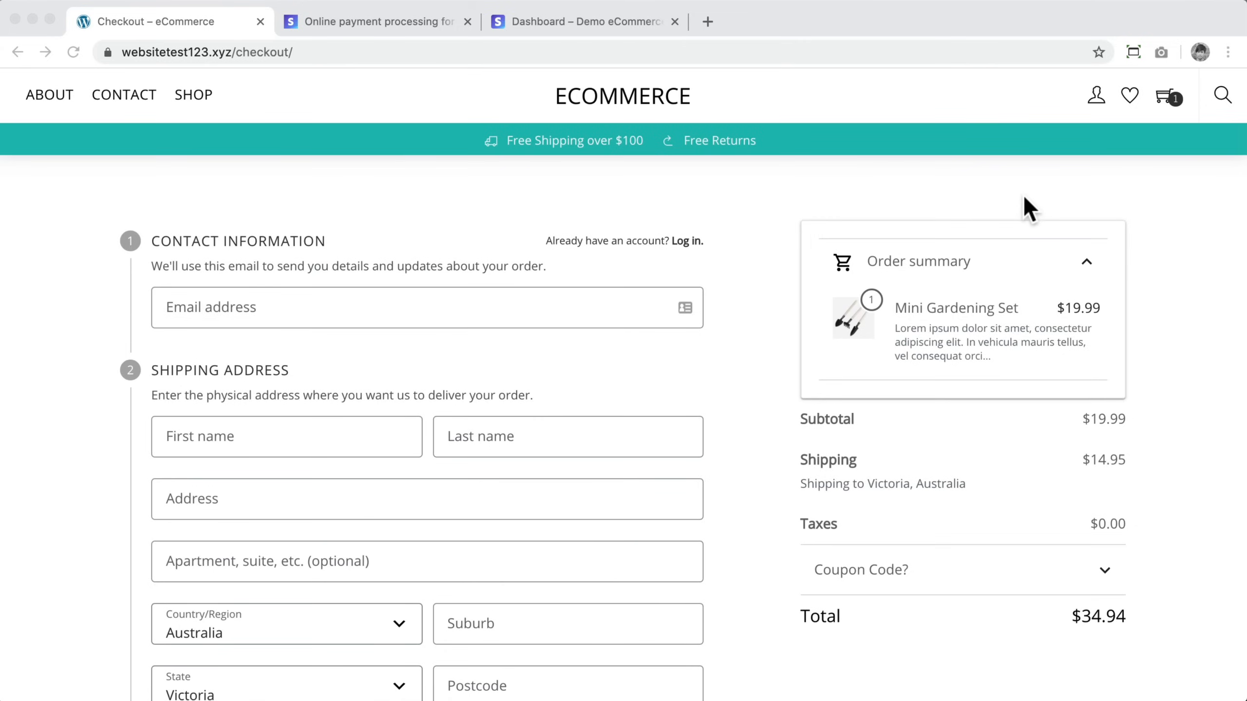
scroll(1025, 198, "down", 8)
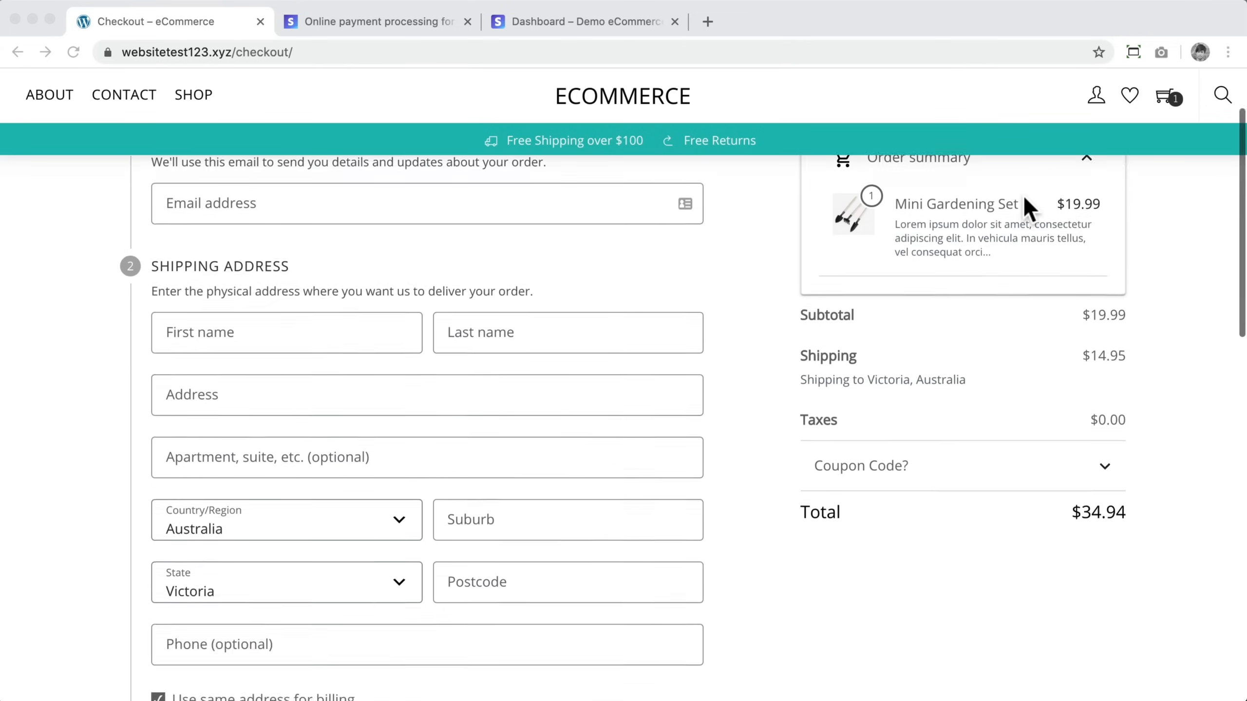
scroll(1028, 209, "down", 10)
scroll(1026, 209, "up", 4)
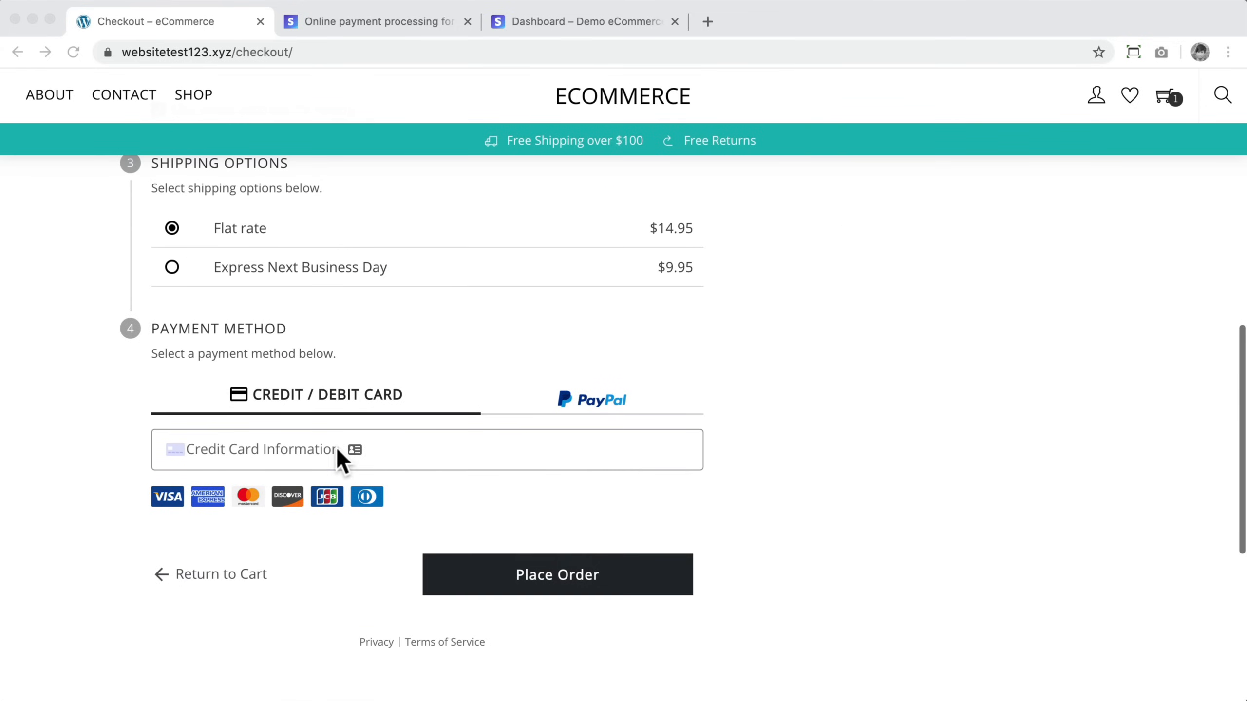
left_click(295, 453)
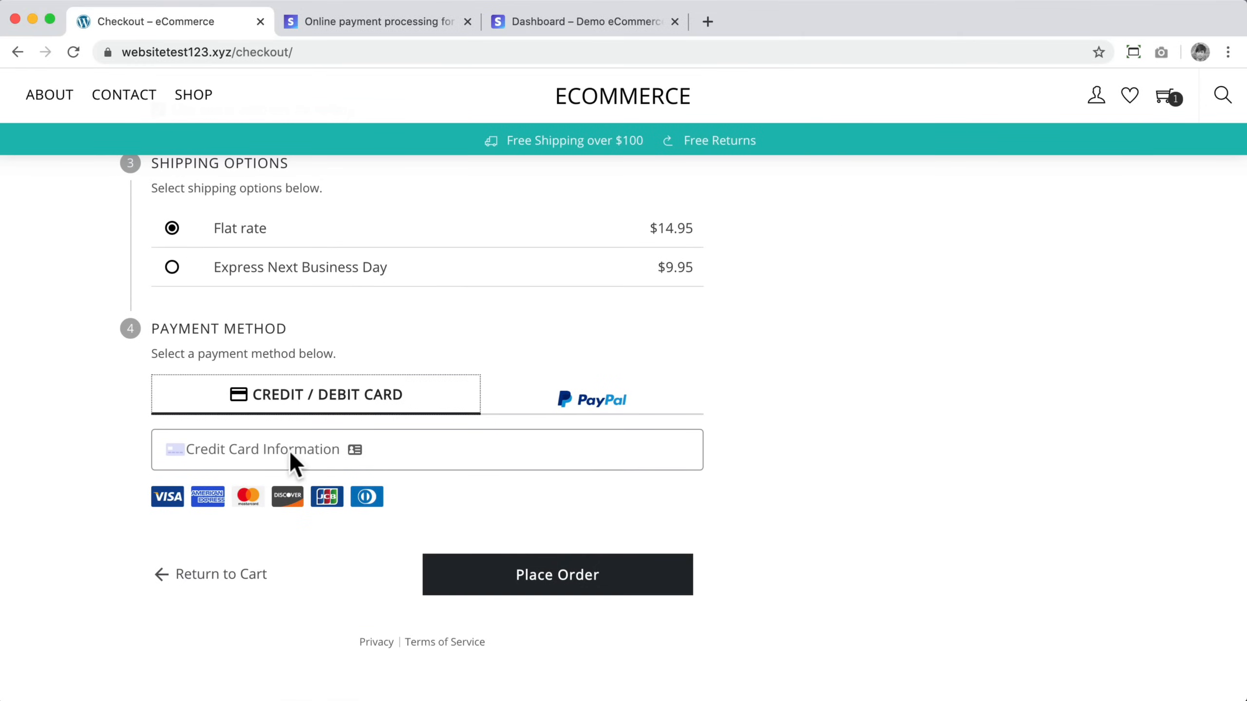
left_click(567, 400)
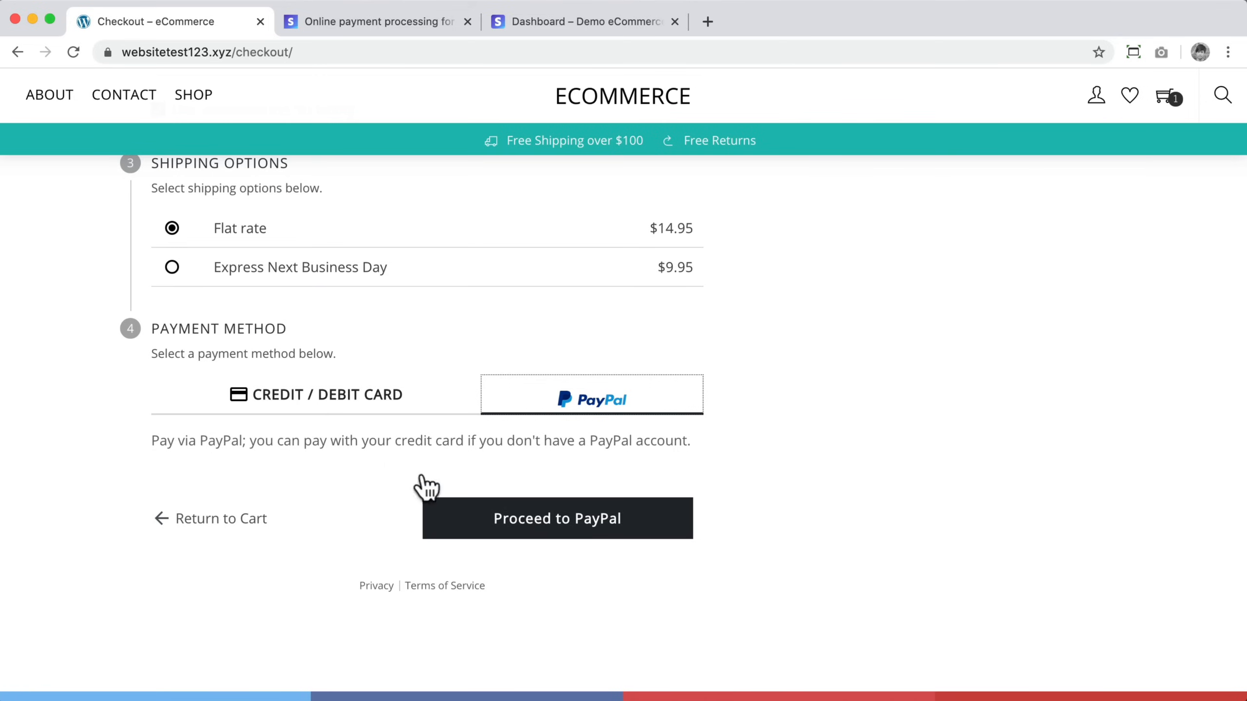
left_click(363, 401)
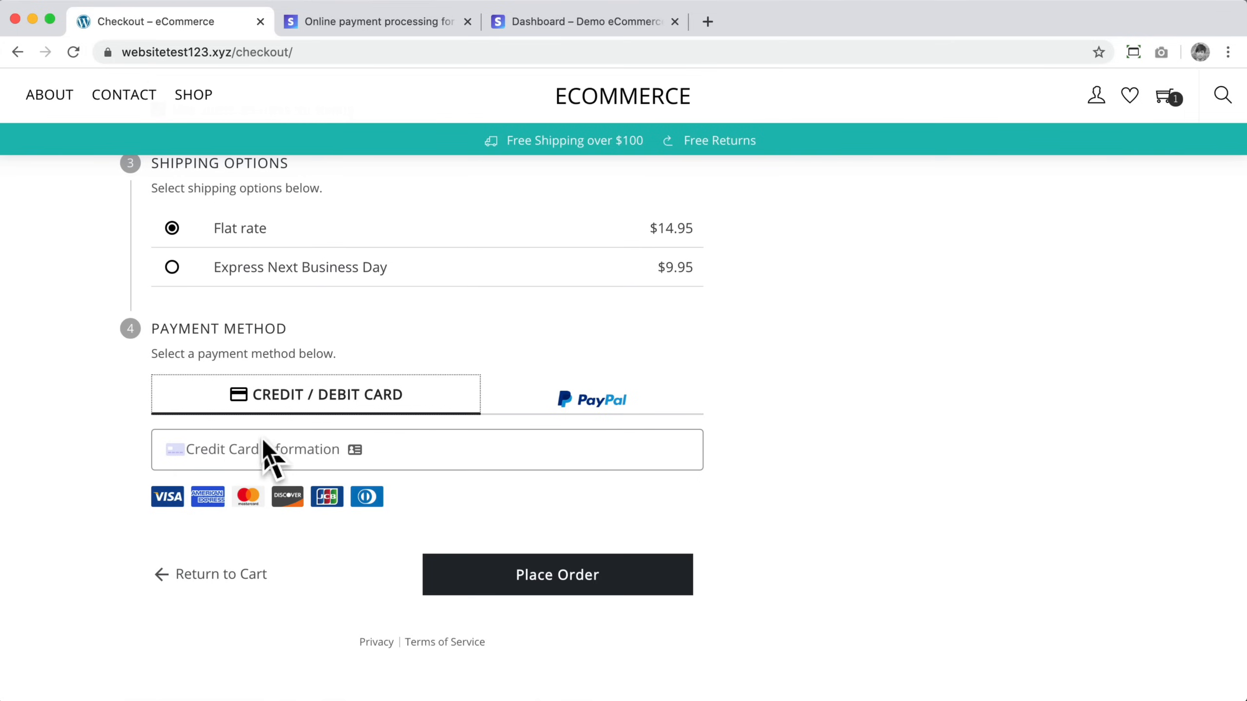
Step: Open the Stripe dashboard settings and switch to the swaidy.co account
left_click(305, 22)
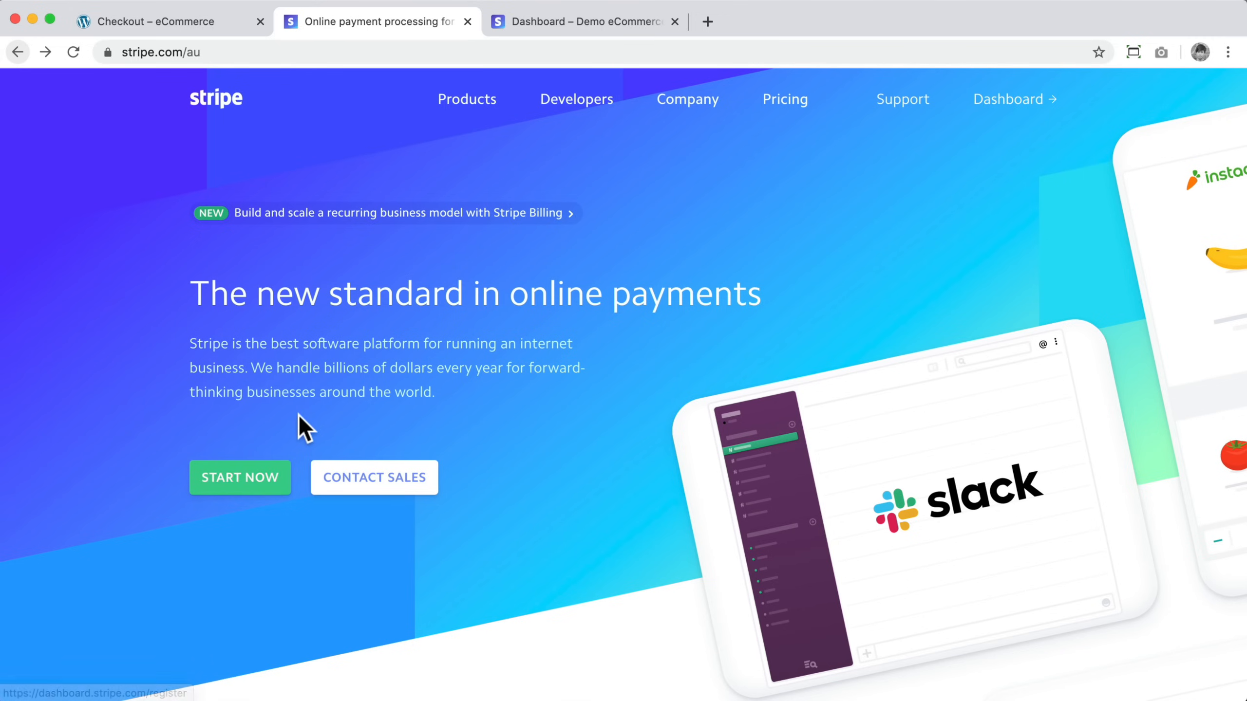
left_click(555, 18)
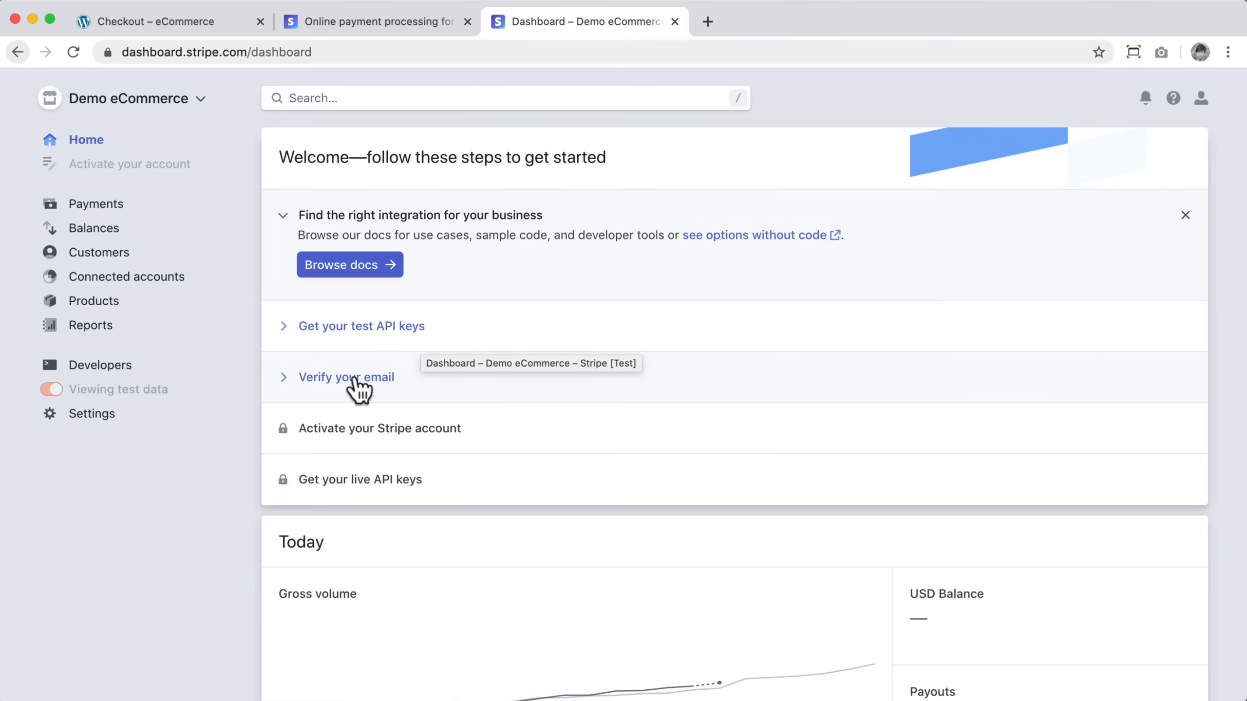
left_click(95, 416)
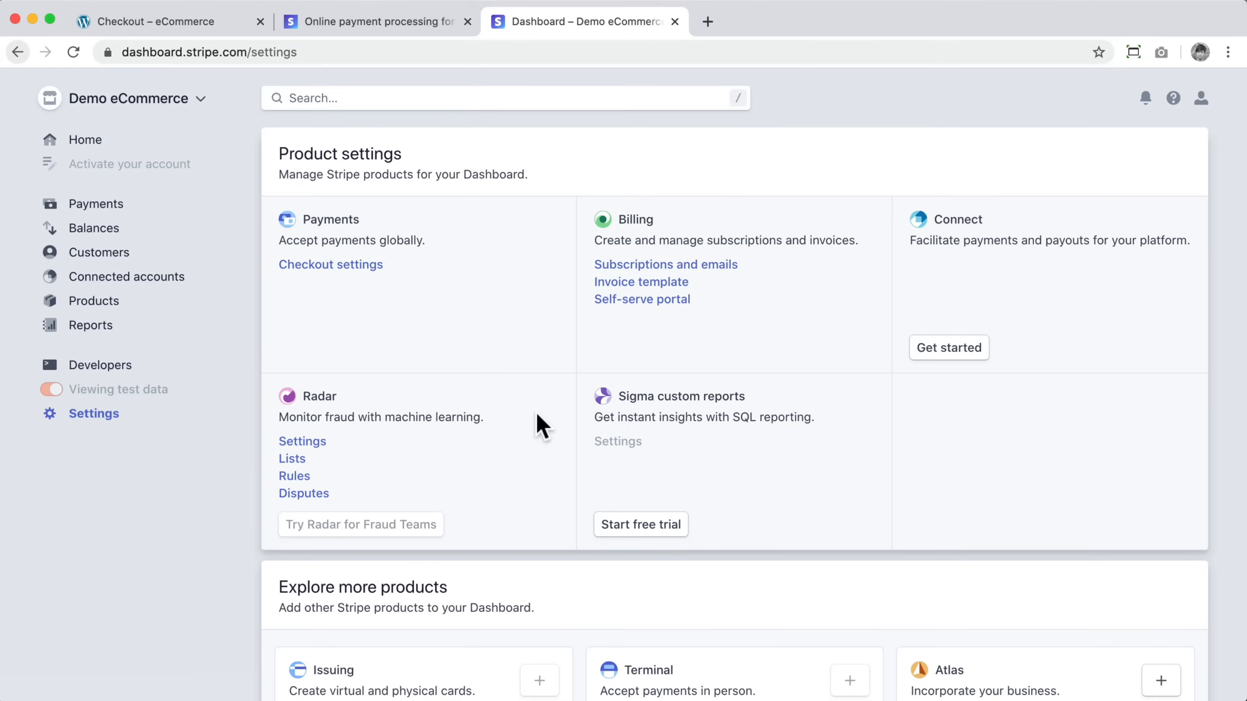
scroll(536, 417, "down", 1)
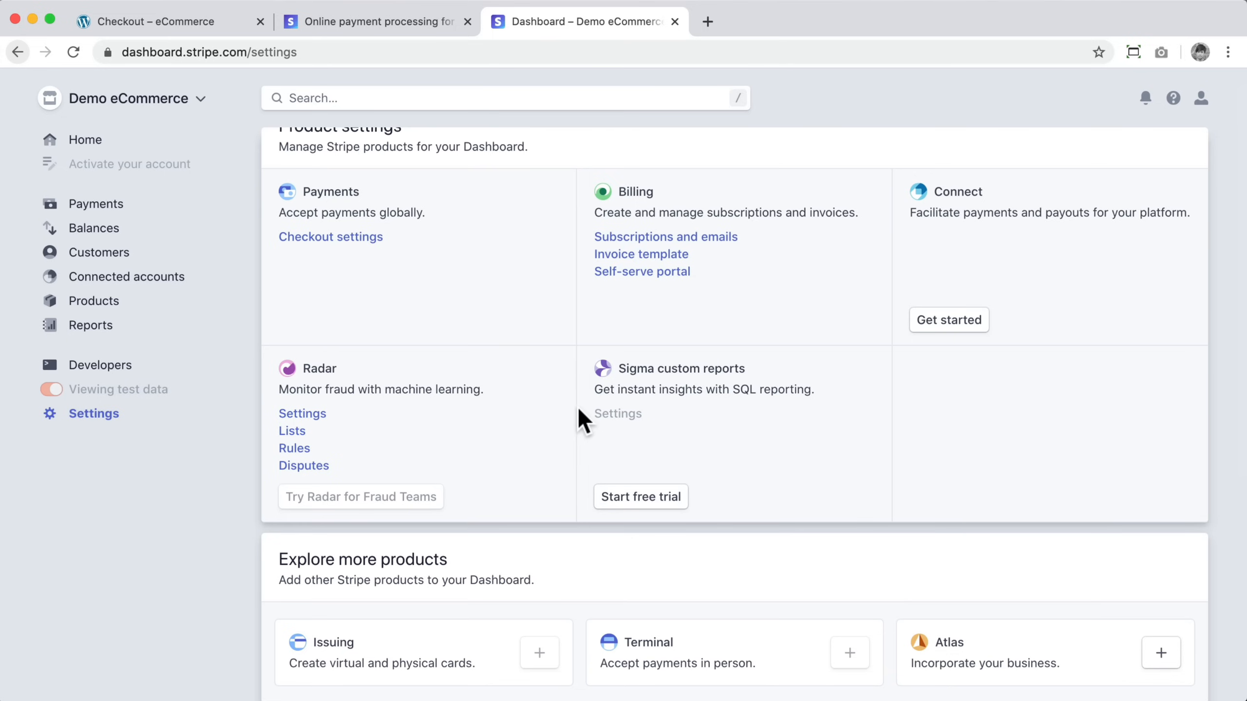
scroll(760, 292, "up", 1)
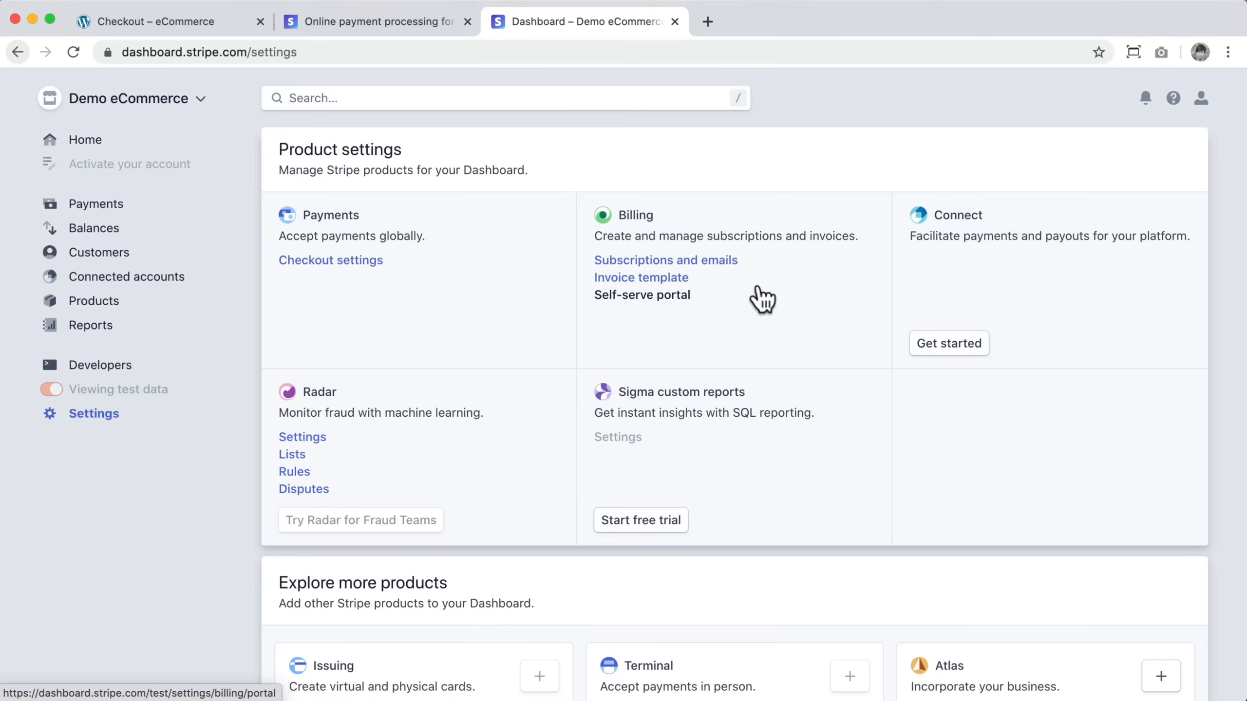
left_click(173, 109)
left_click(142, 126)
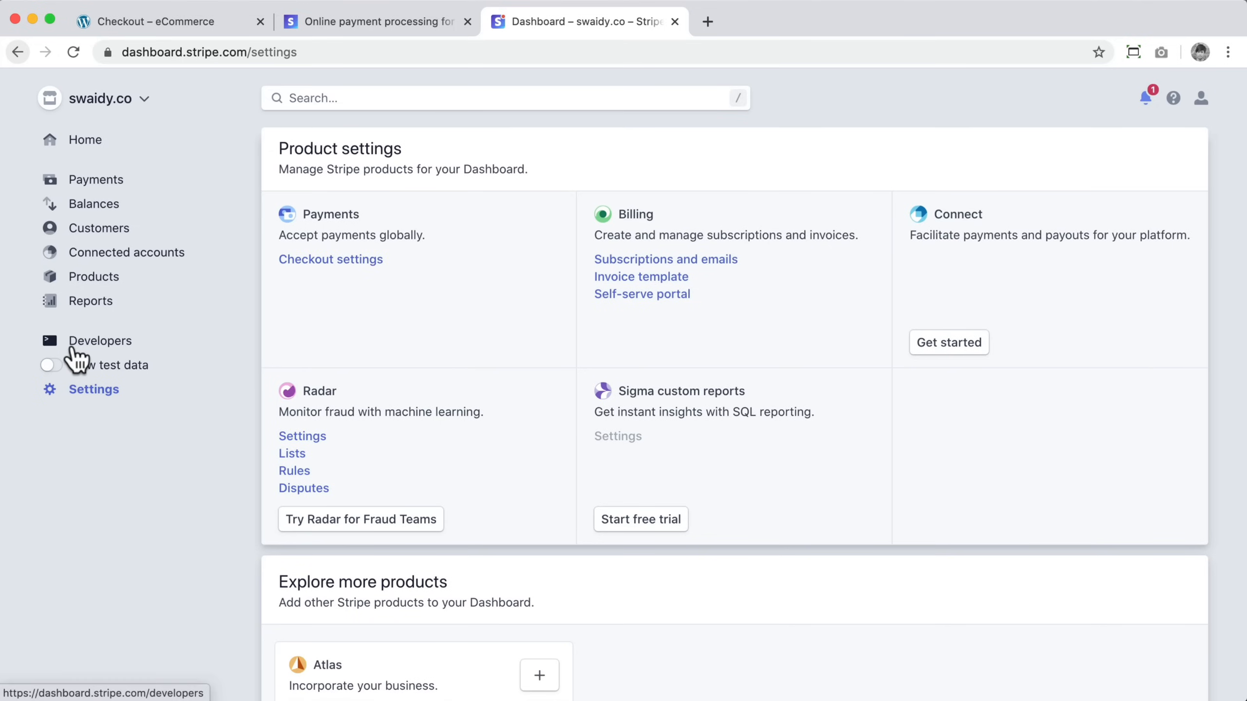
Step: Open the Stripe developer API keys, switch between test and live data, and copy the live publishable key
left_click(94, 350)
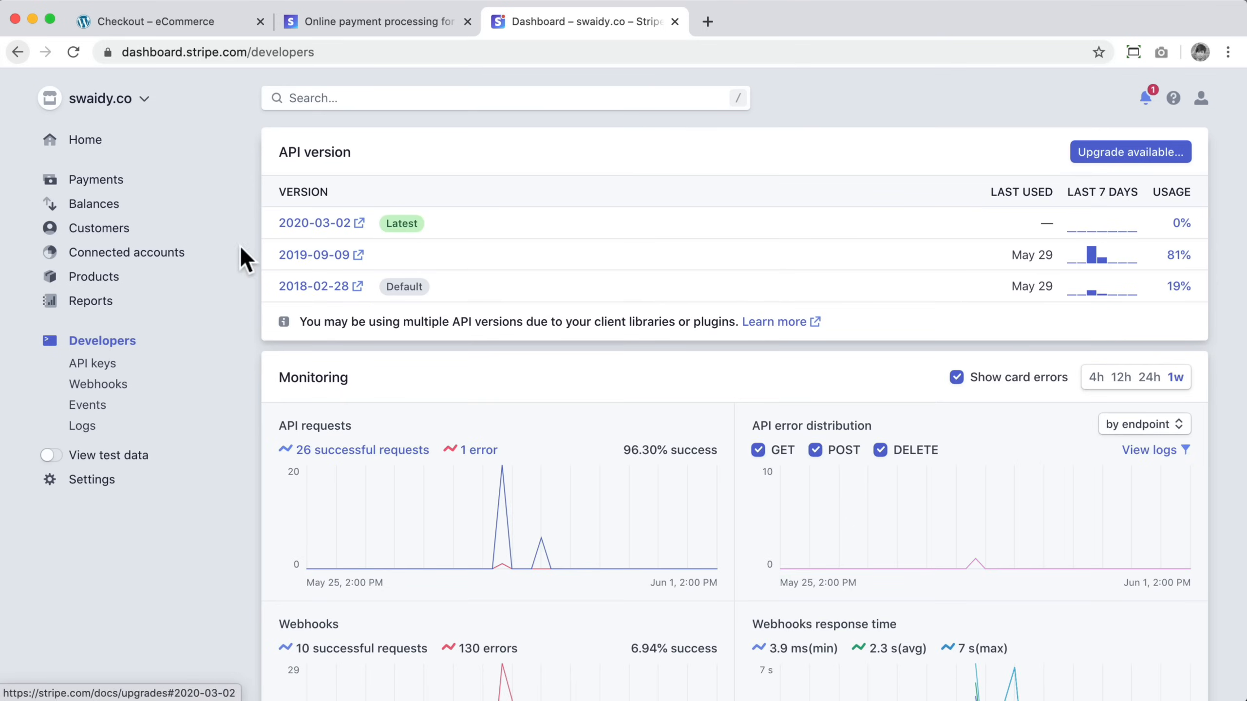
left_click(93, 366)
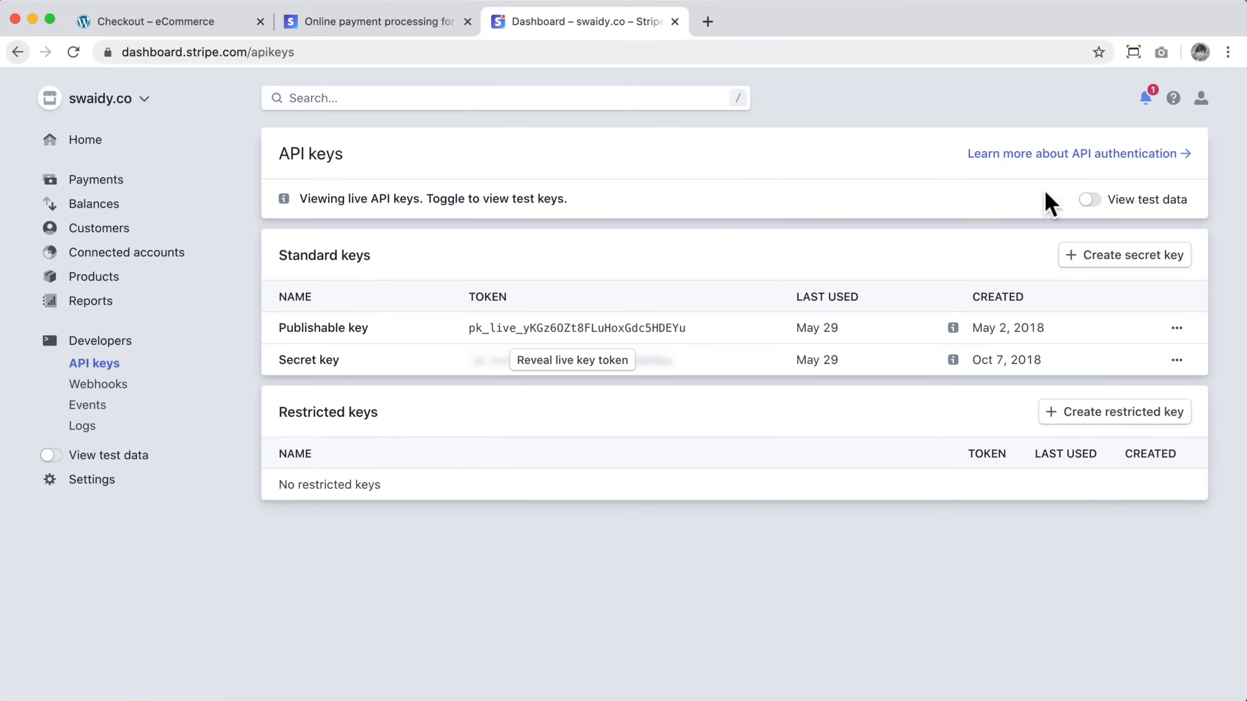
left_click(1089, 199)
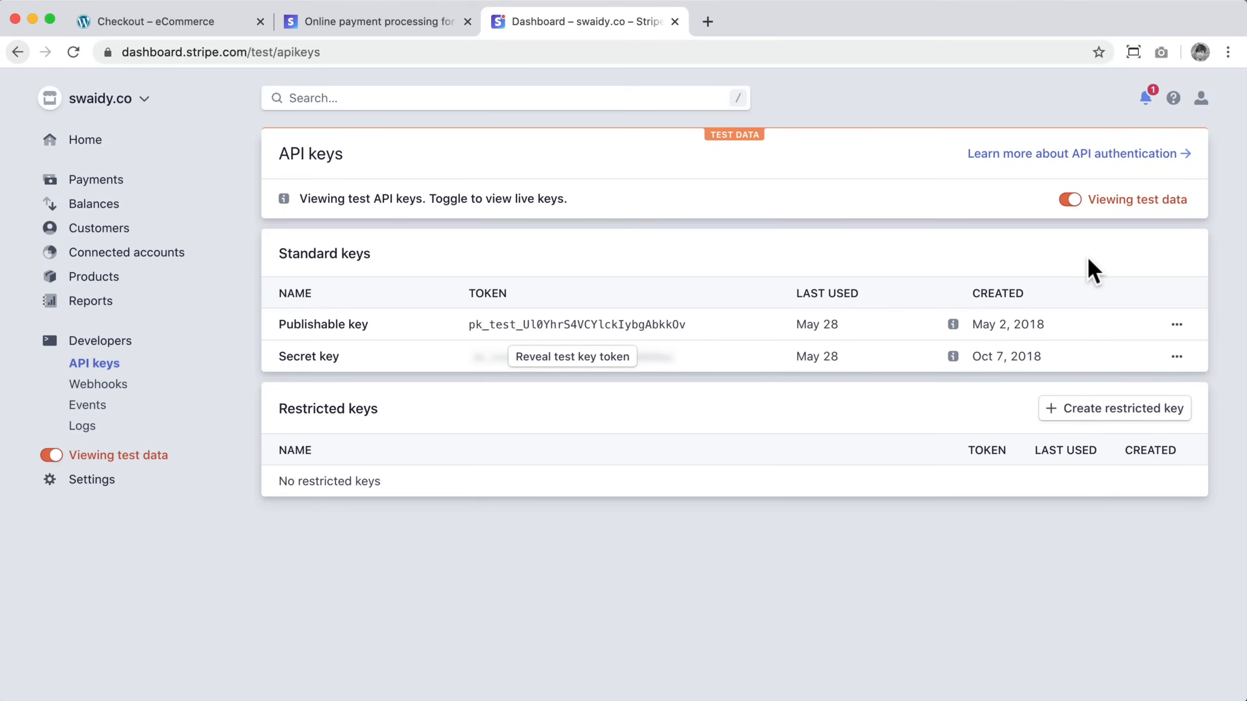
left_click(1070, 200)
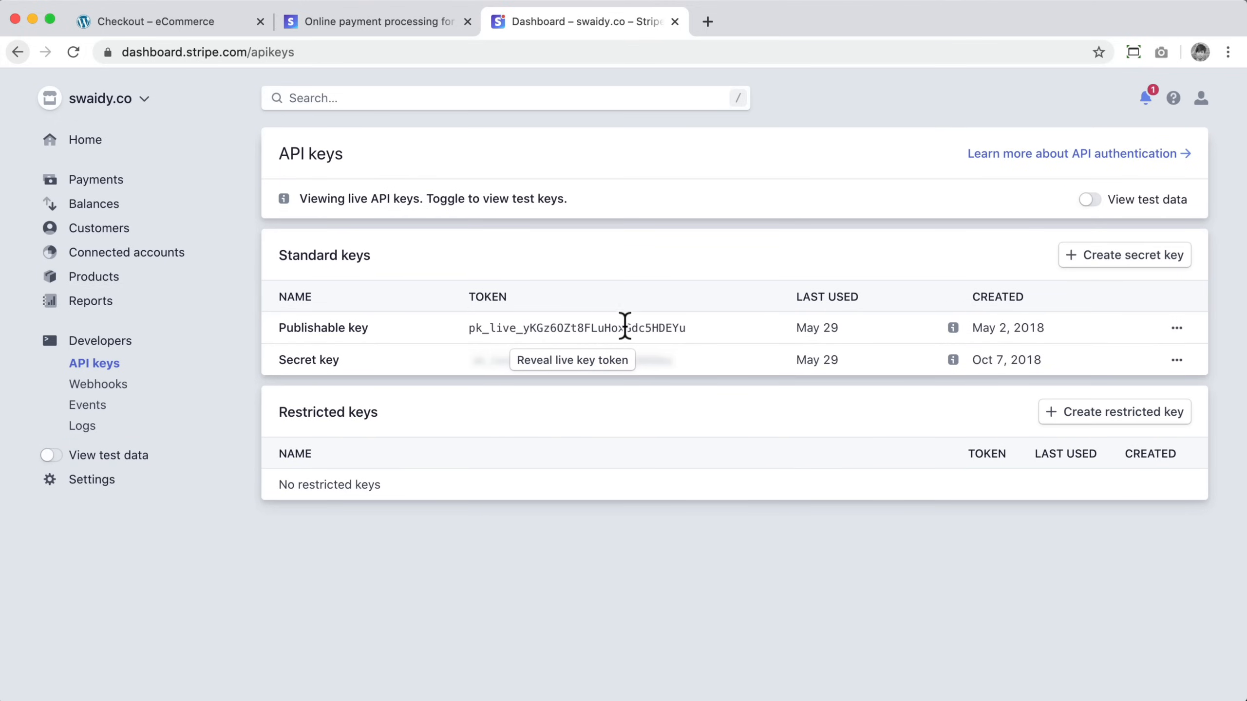
left_click_drag(685, 328, 439, 332)
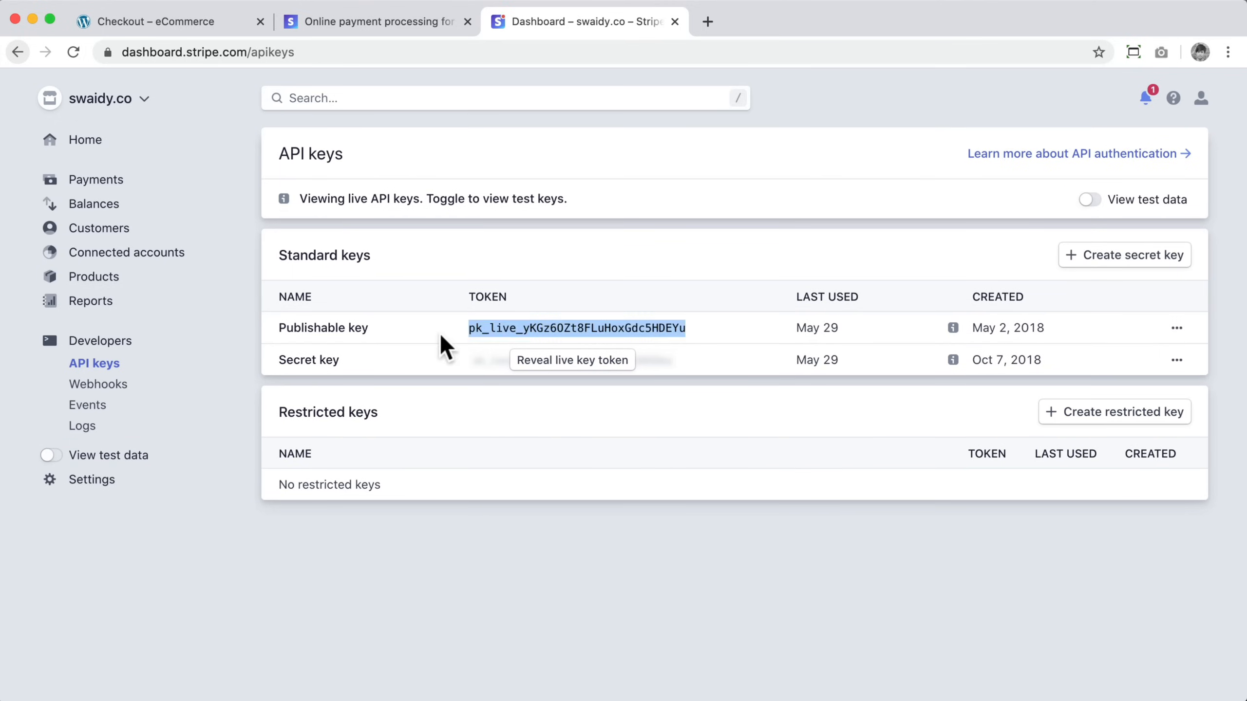
right_click(485, 327)
left_click(515, 365)
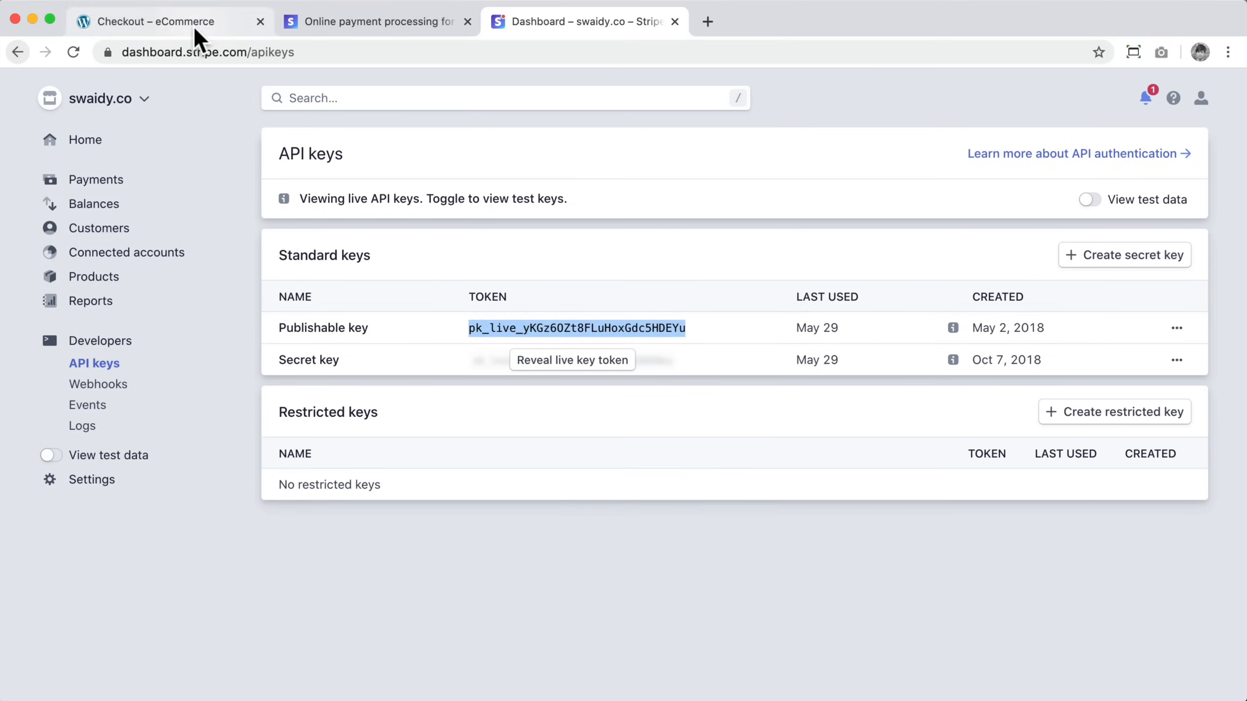
Step: Switch to the WordPress admin window and open the installed plugins page
left_click(191, 22)
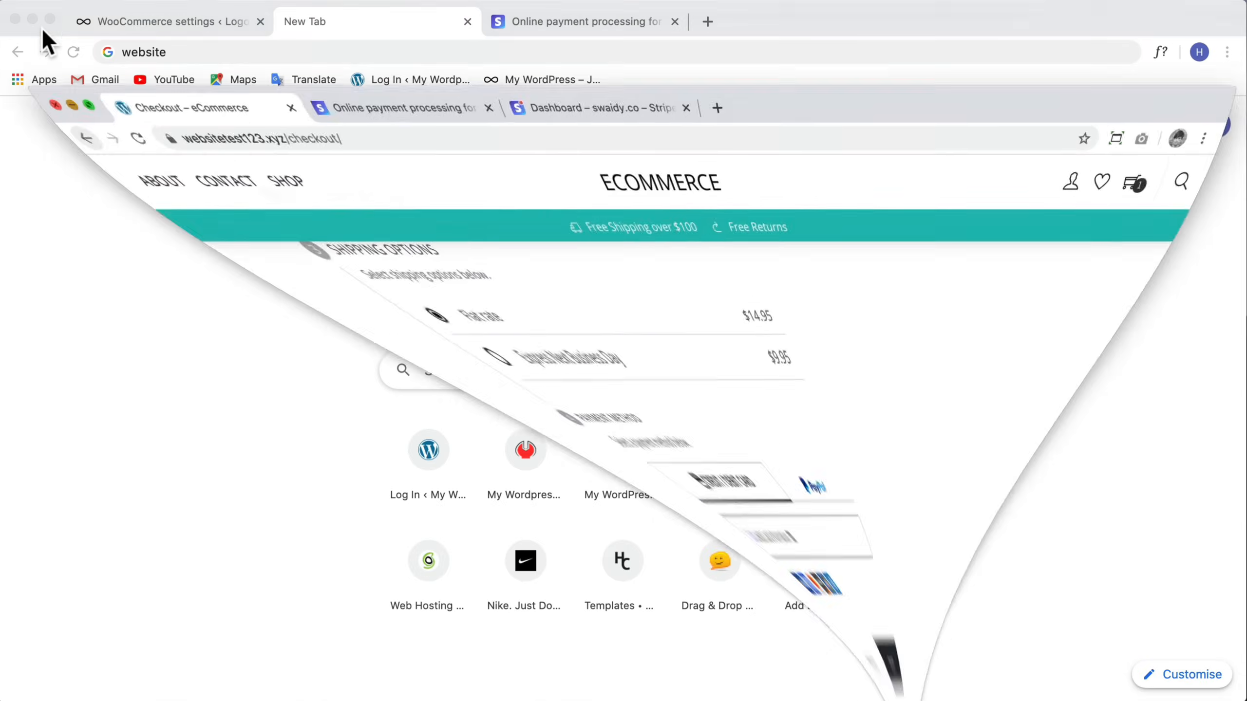
left_click(162, 22)
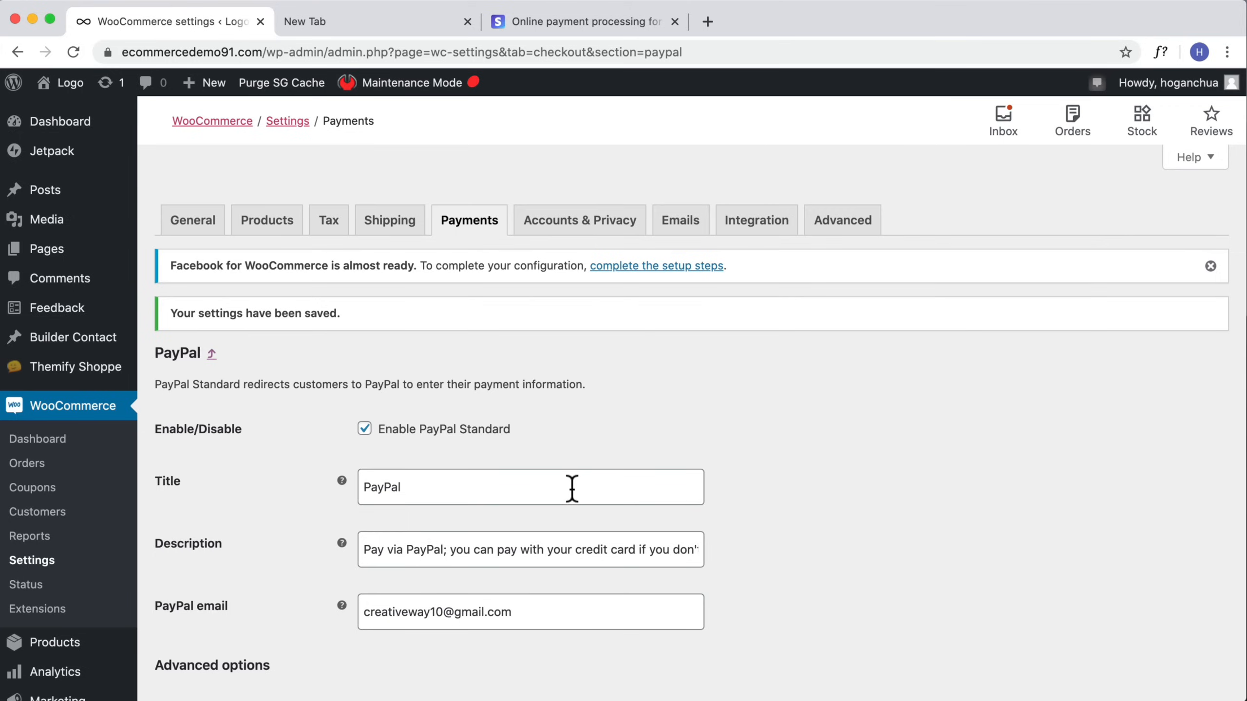
scroll(570, 489, "down", 2)
scroll(83, 425, "down", 8)
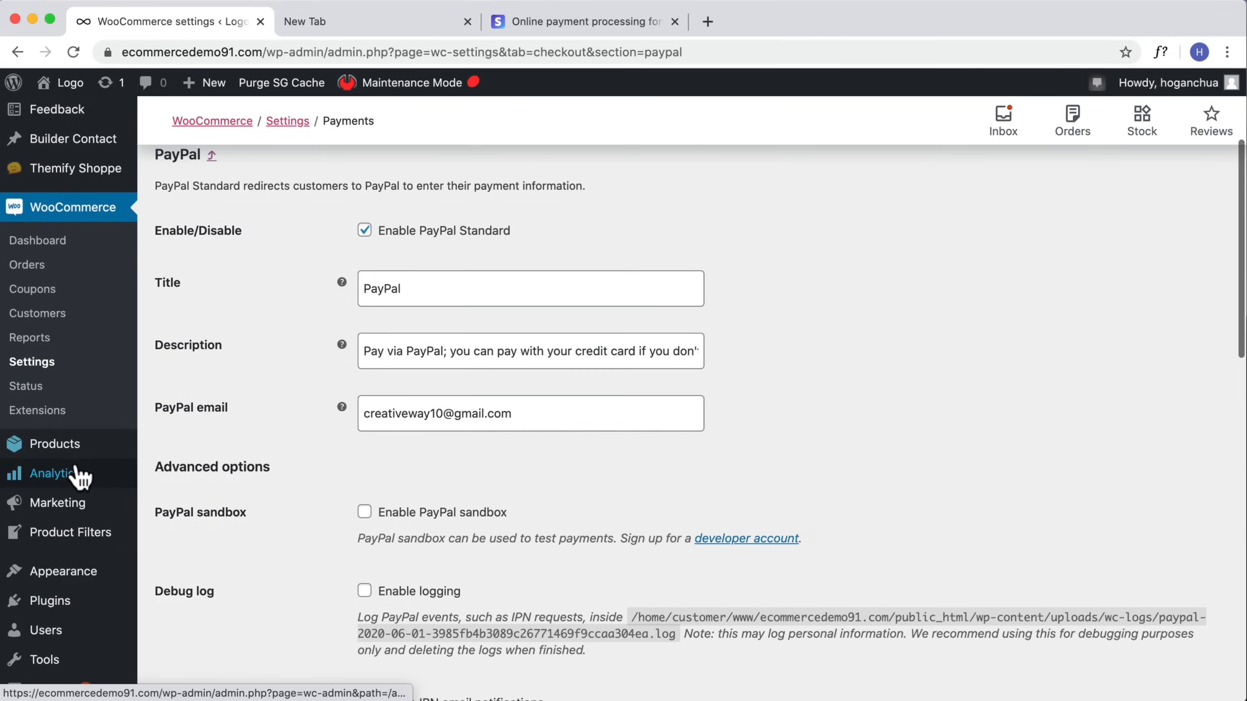
left_click(55, 514)
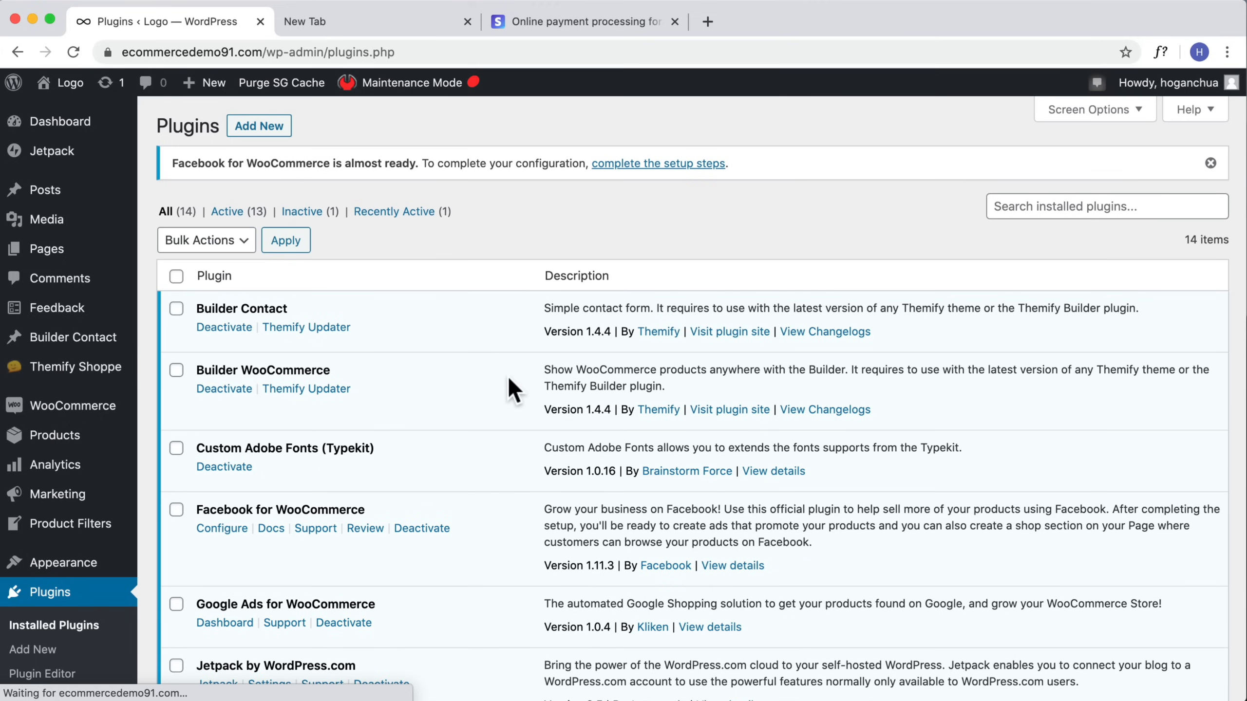
Step: Search new plugins for stripe, then install and activate the WooCommerce Stripe Payment Gateway plugin
scroll(505, 378, "down", 3)
scroll(502, 393, "down", 10)
scroll(502, 393, "up", 15)
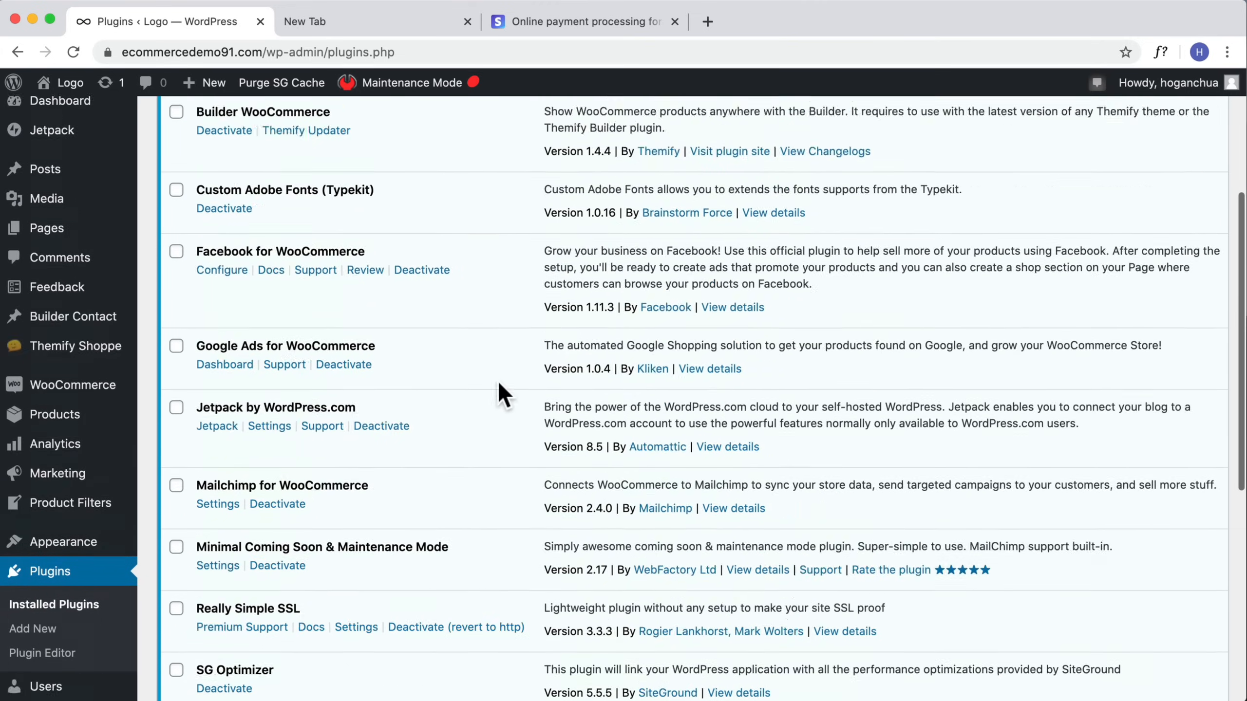
left_click(264, 129)
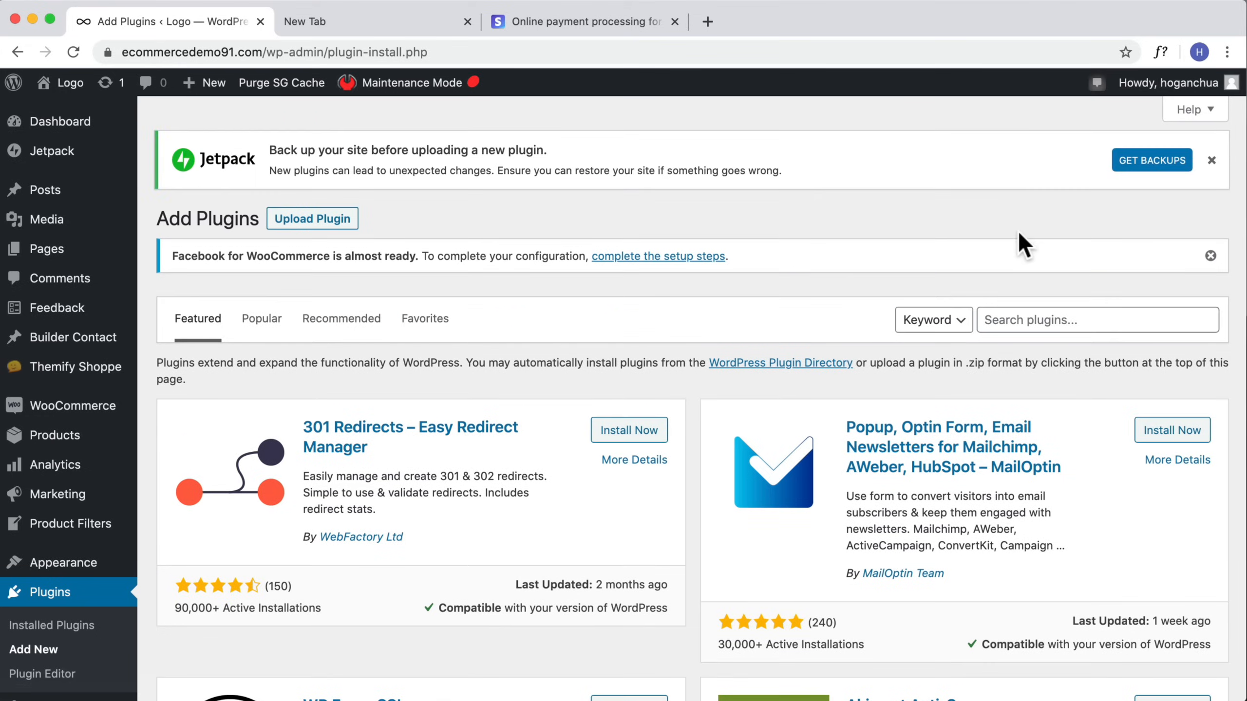
left_click(995, 319)
type("stripe")
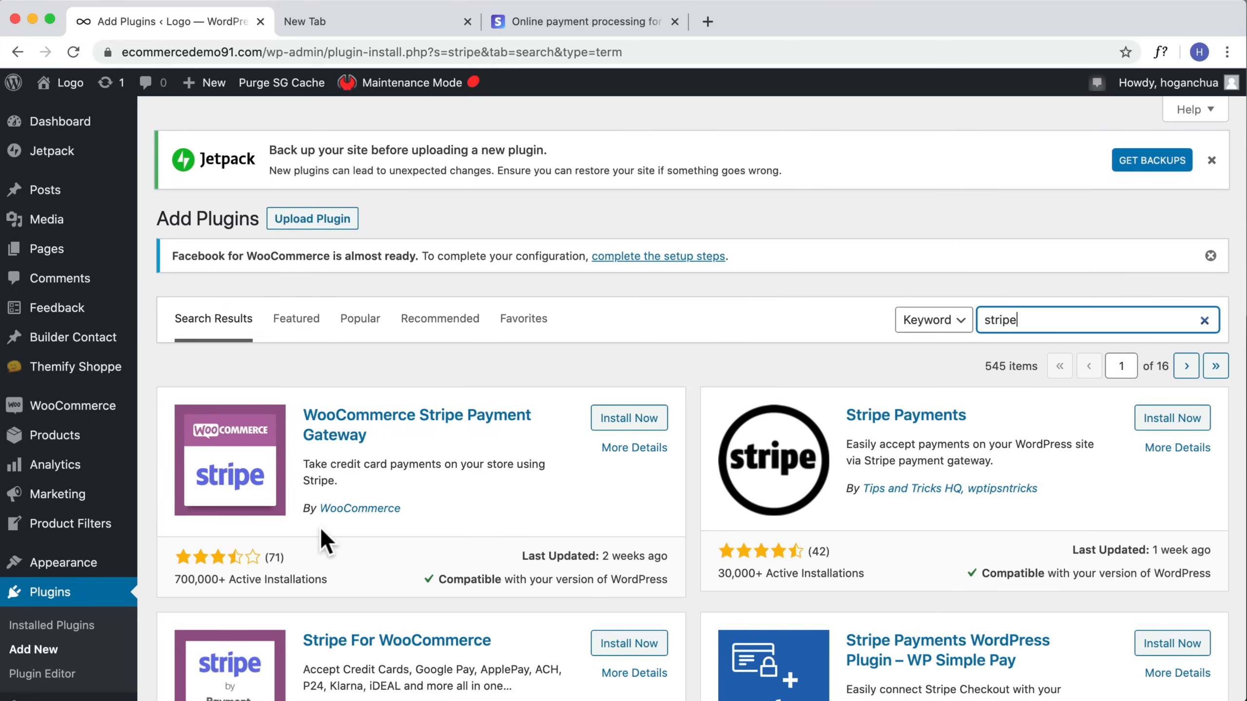
left_click(628, 419)
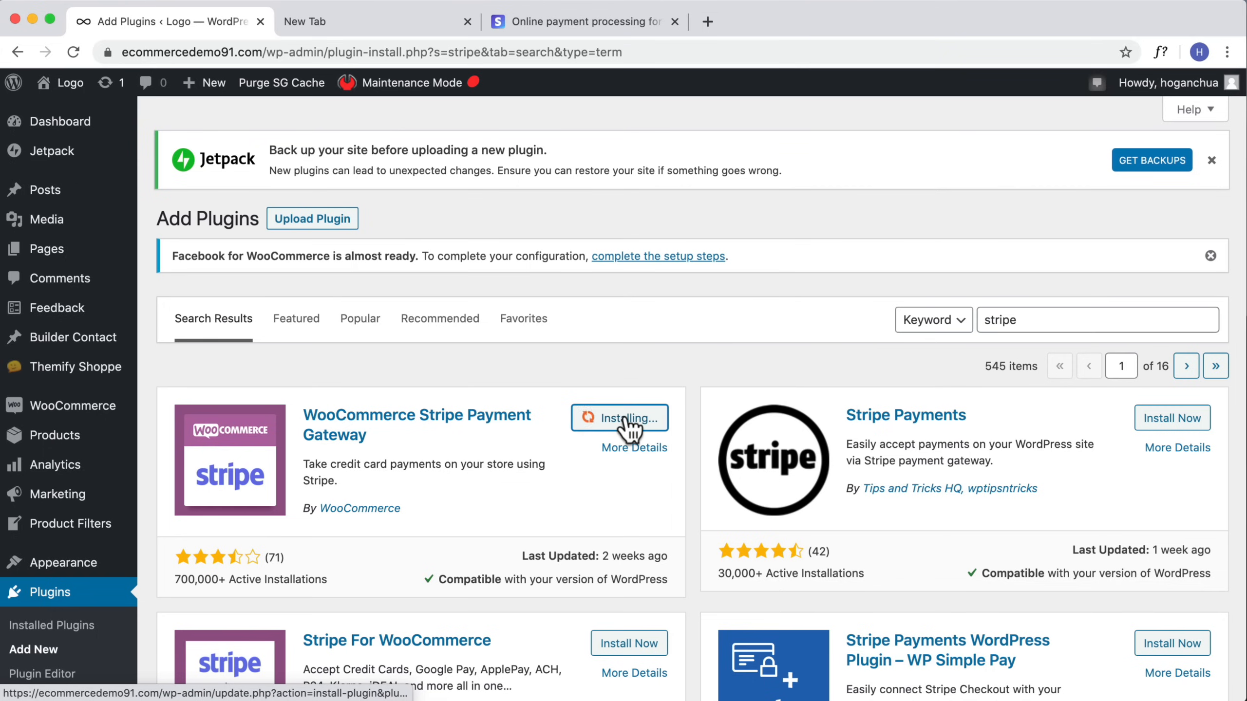
left_click(630, 419)
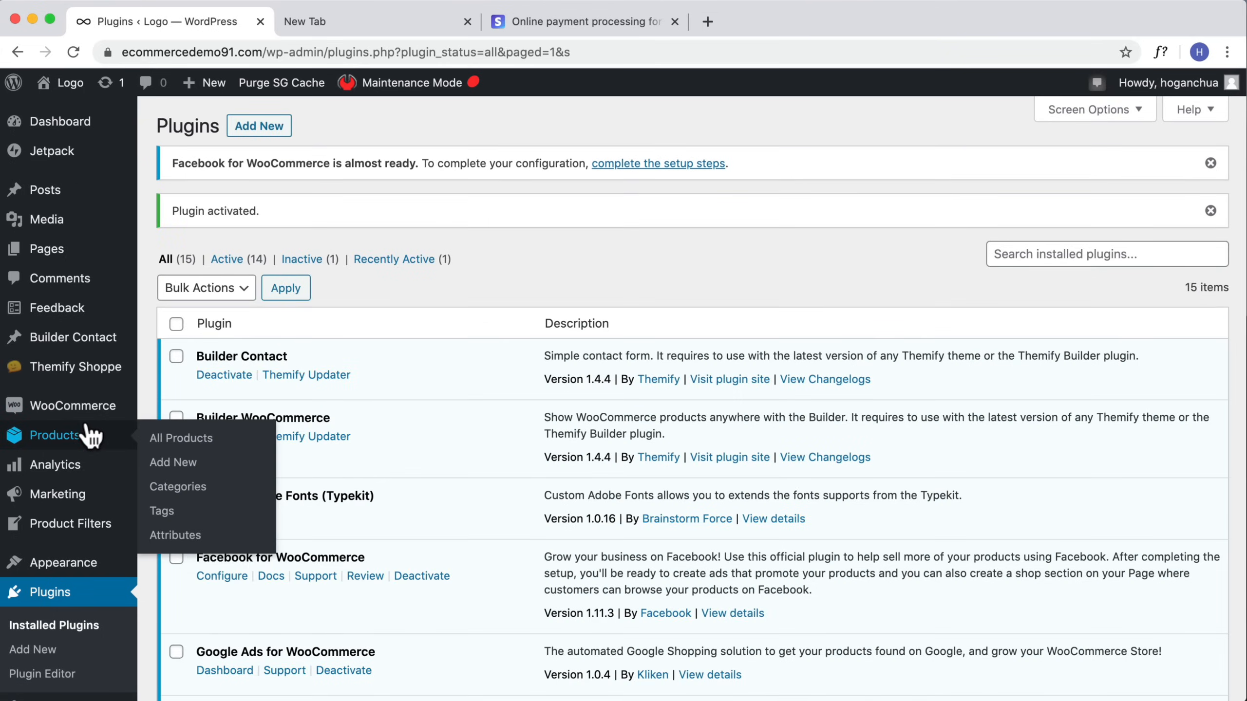
Step: Open the Stripe – Credit Card gateway setup in WooCommerce payment settings and enable Stripe
mouse_move(105, 408)
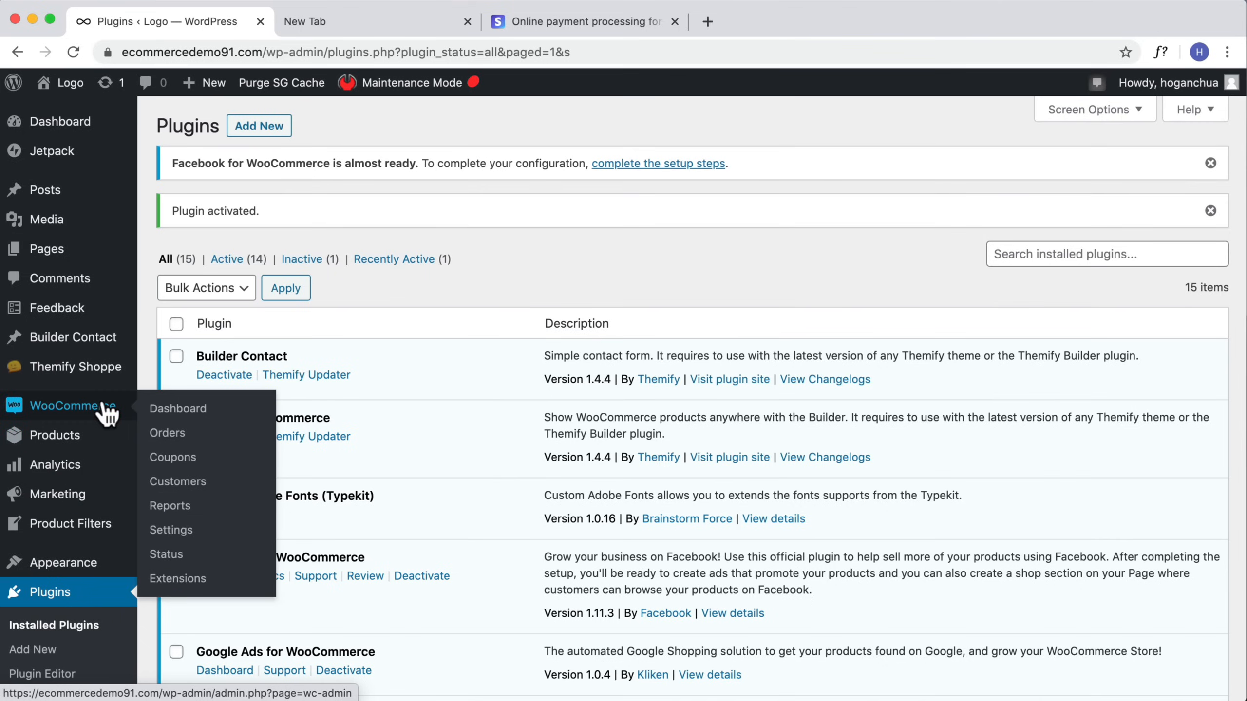
left_click(167, 532)
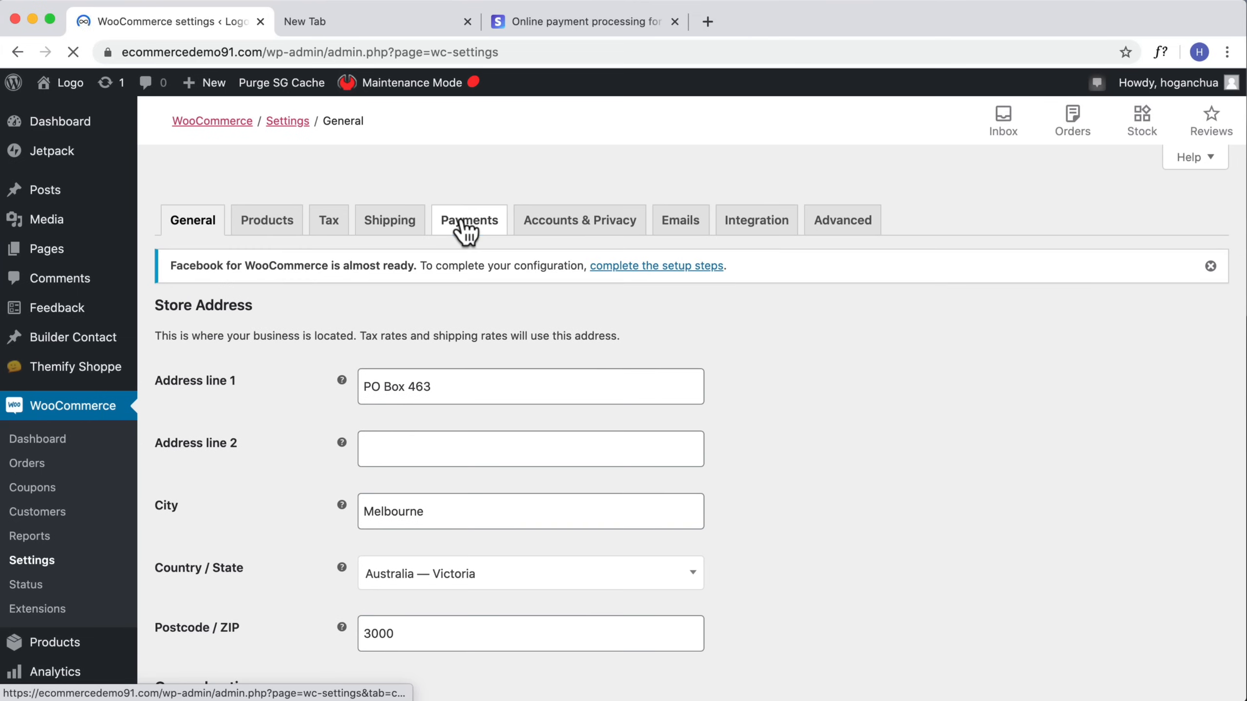
left_click(461, 220)
scroll(414, 344, "down", 6)
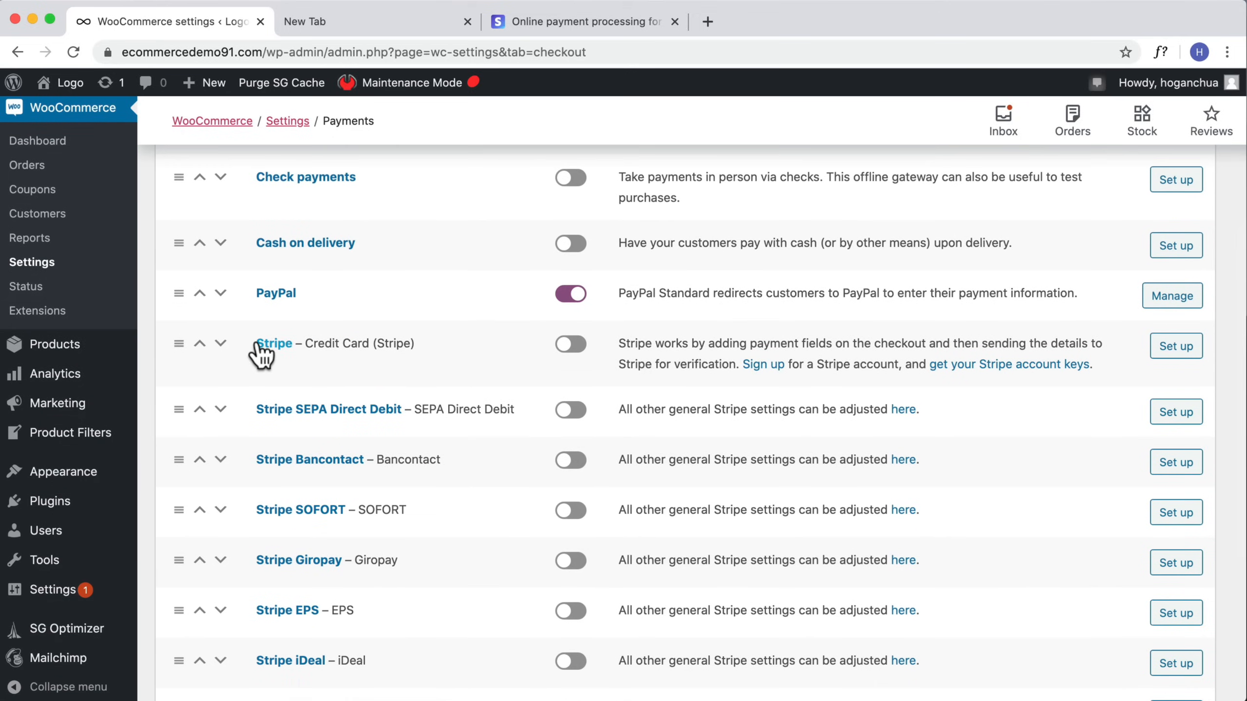
left_click_drag(412, 342, 242, 343)
scroll(328, 526, "down", 2)
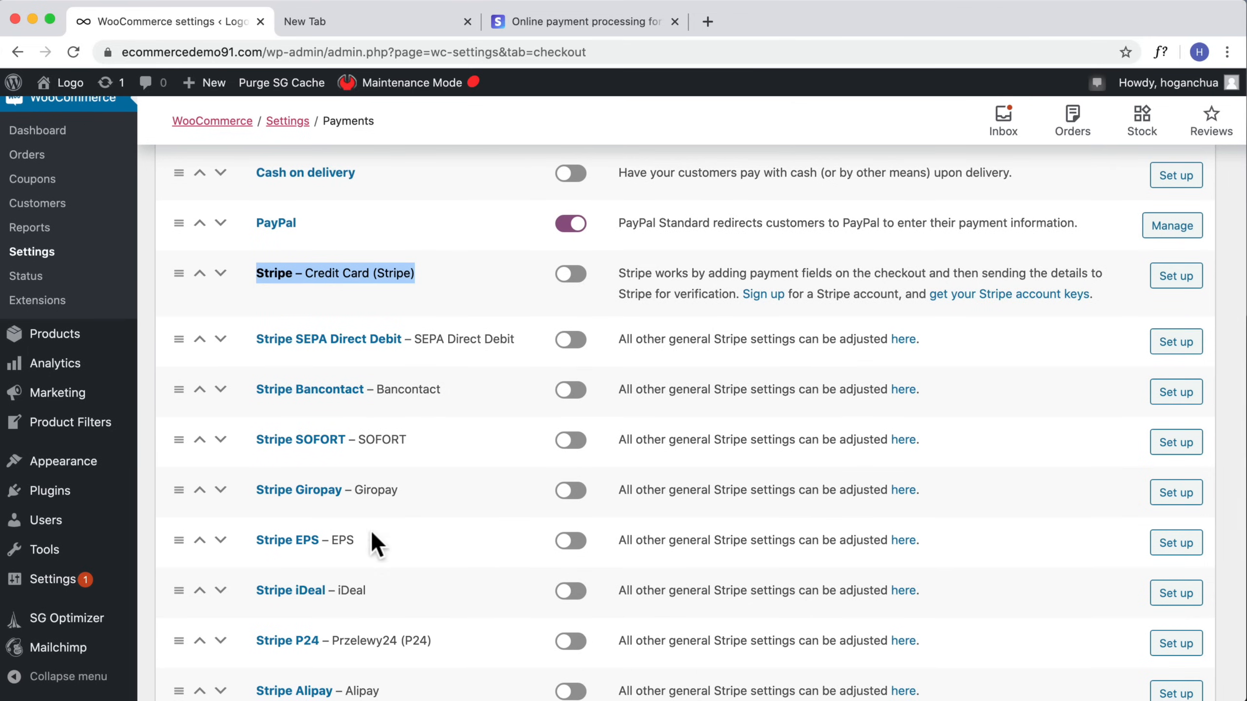
scroll(362, 566, "down", 3)
scroll(362, 565, "up", 5)
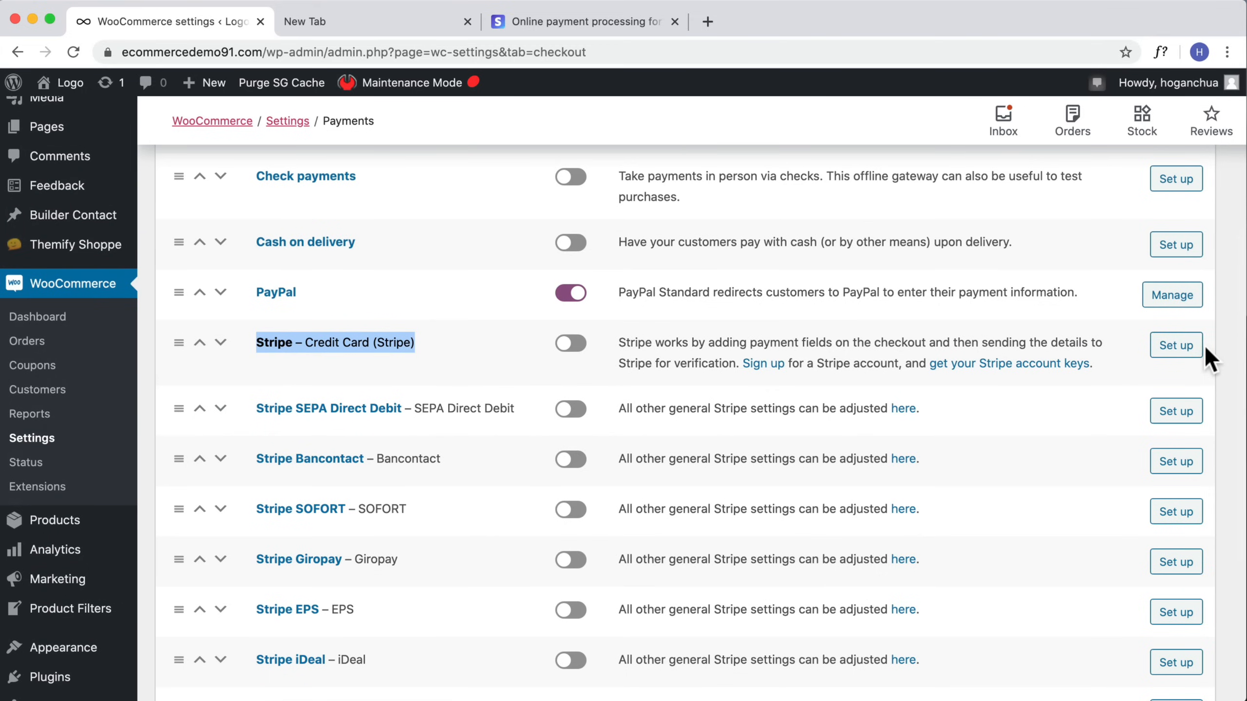
left_click(1174, 346)
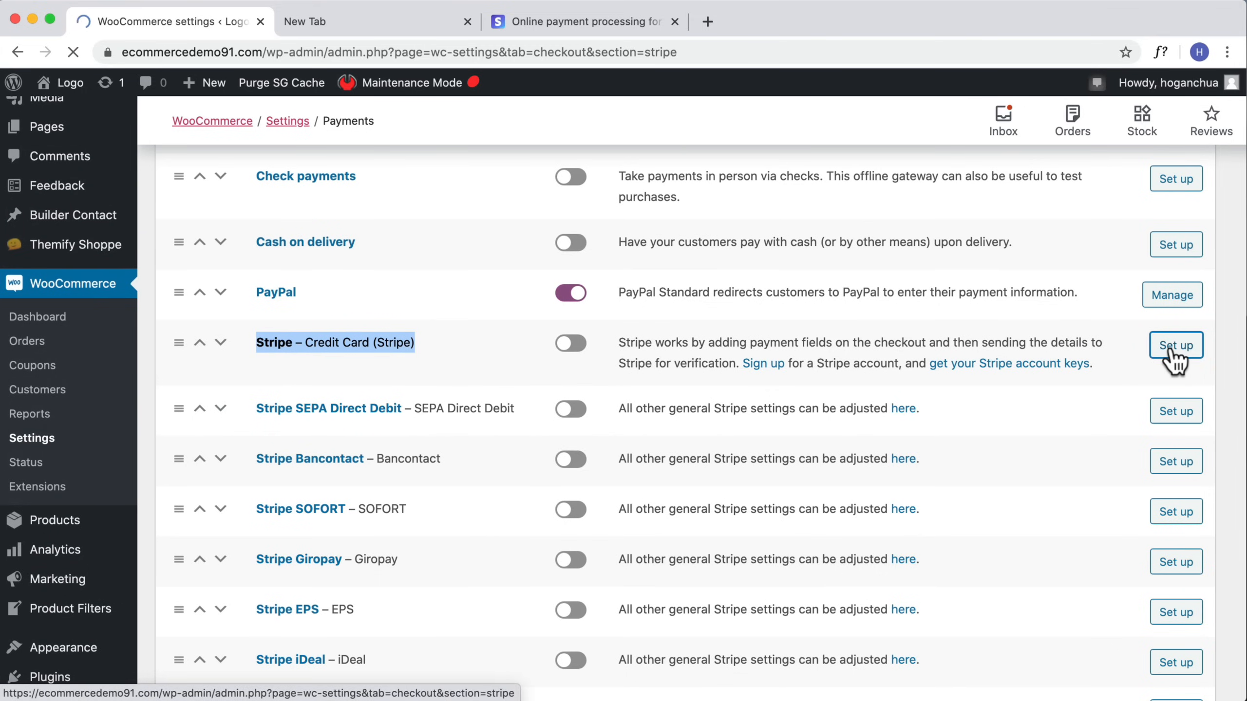
scroll(484, 545, "down", 2)
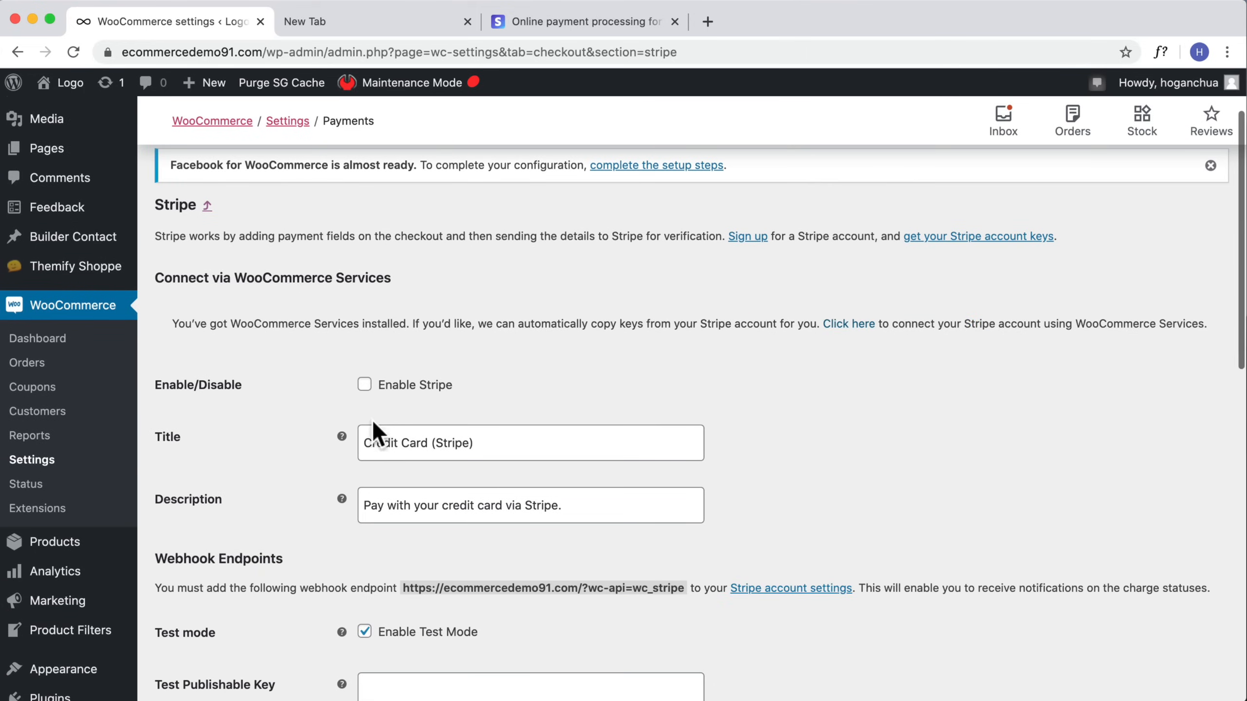
left_click(365, 385)
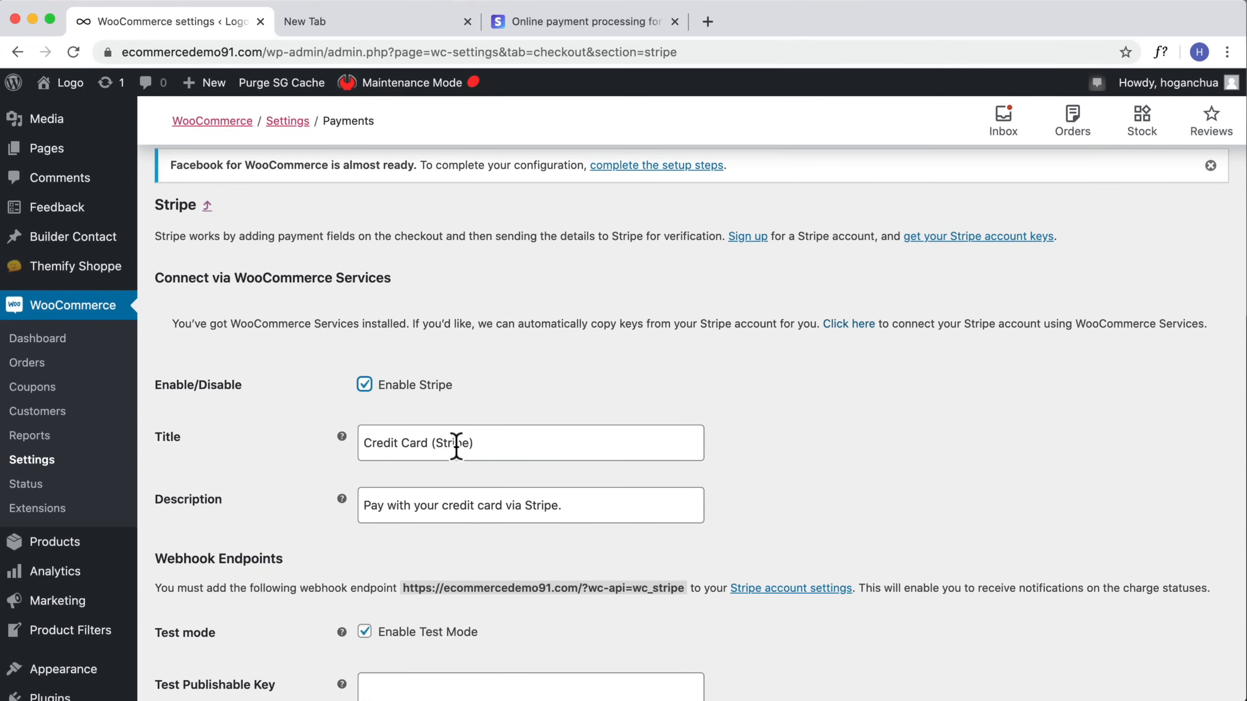
Step: Set the Stripe title to Credit Card/Debit Card and the description to Pay with your credit card/debit card
left_click_drag(475, 443, 424, 445)
key("BackSpace")
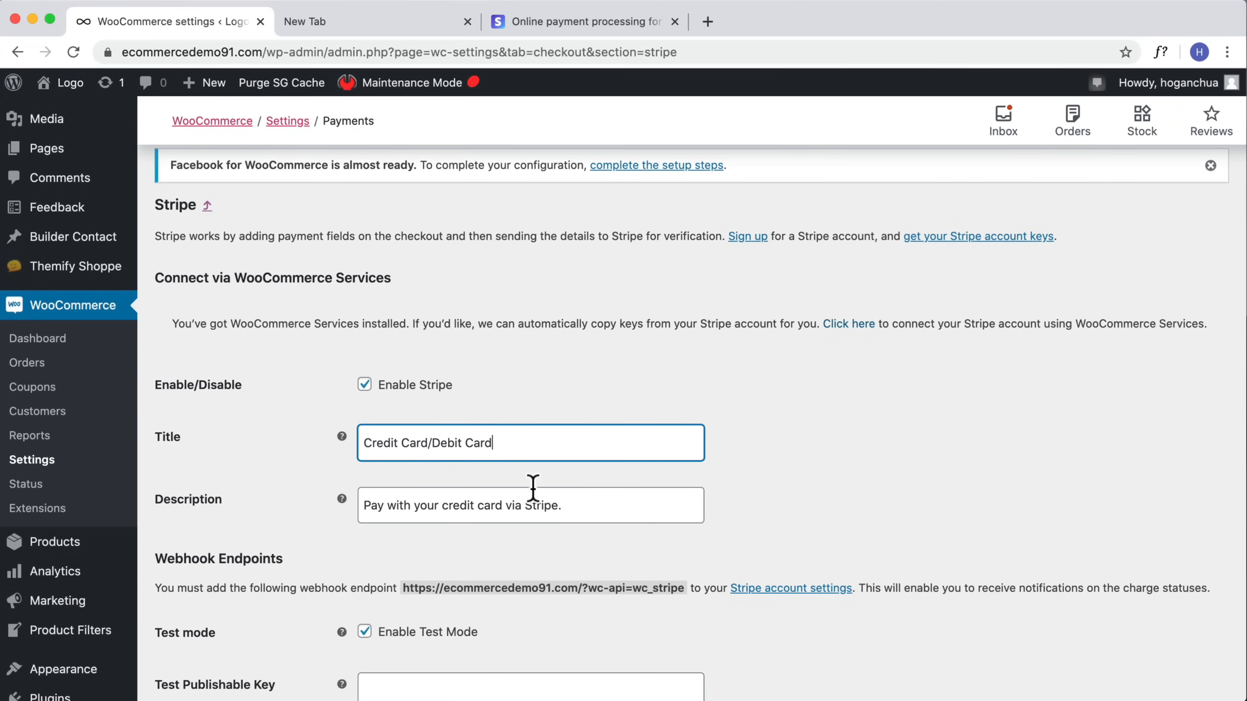
left_click_drag(570, 508, 512, 509)
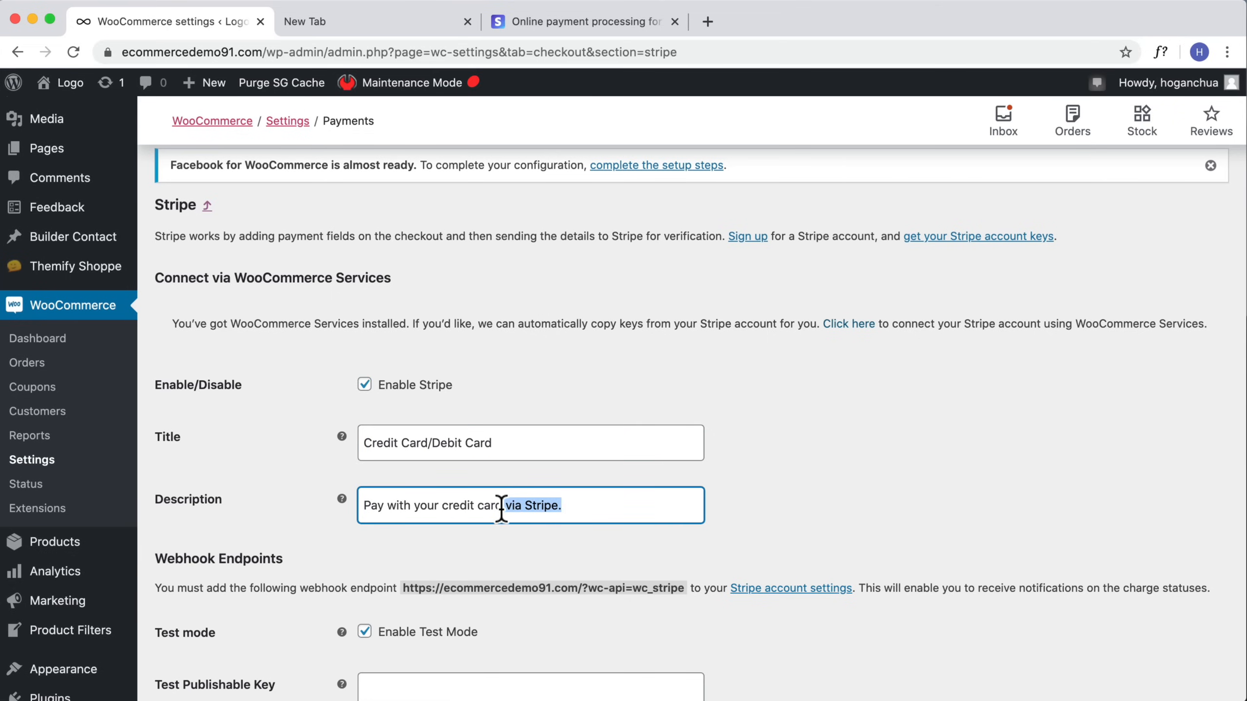
type("/debit")
Step: Disable Test Mode and paste the live publishable key into the Live Publishable Key field
scroll(509, 512, "down", 5)
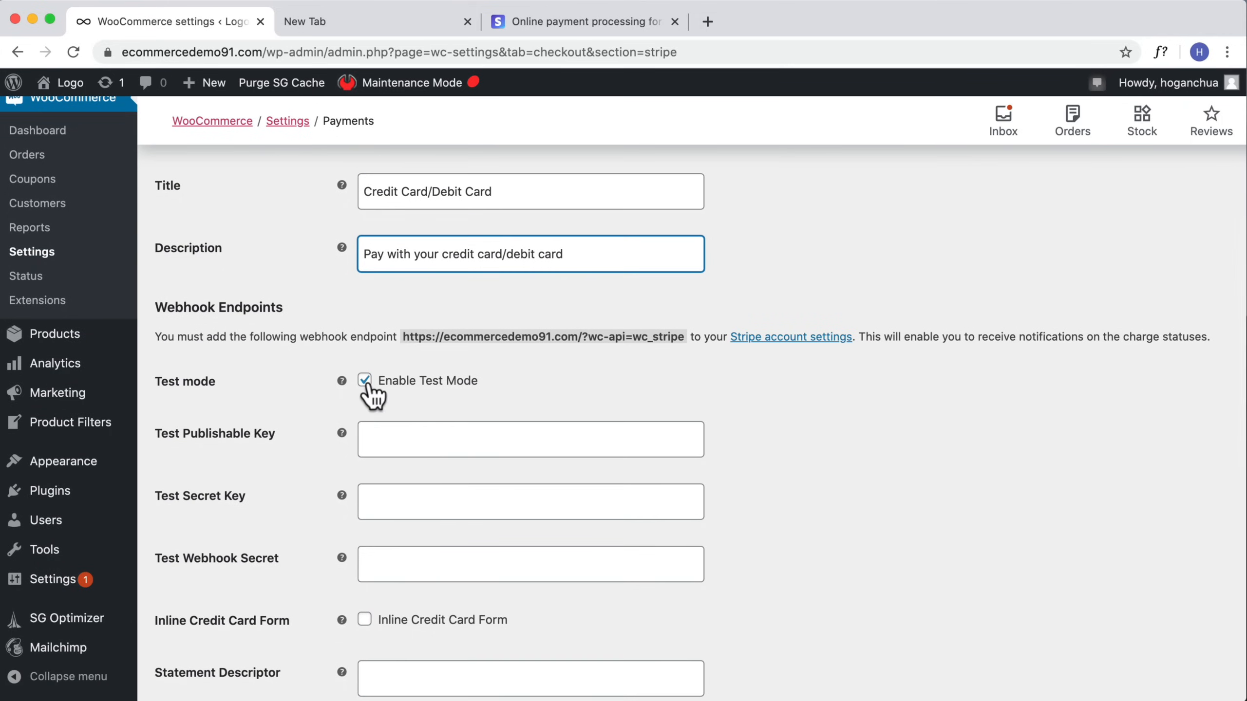
left_click(366, 383)
left_click(364, 381)
left_click(427, 439)
key("super+v")
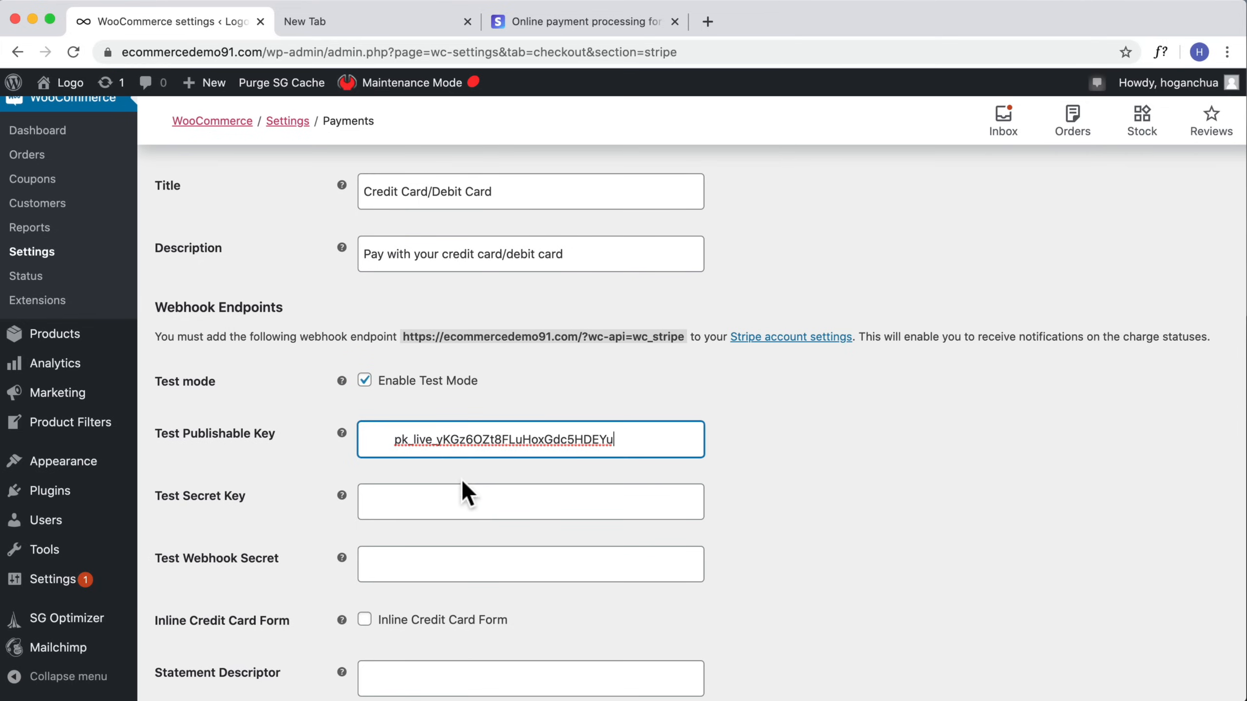
key("BackSpace")
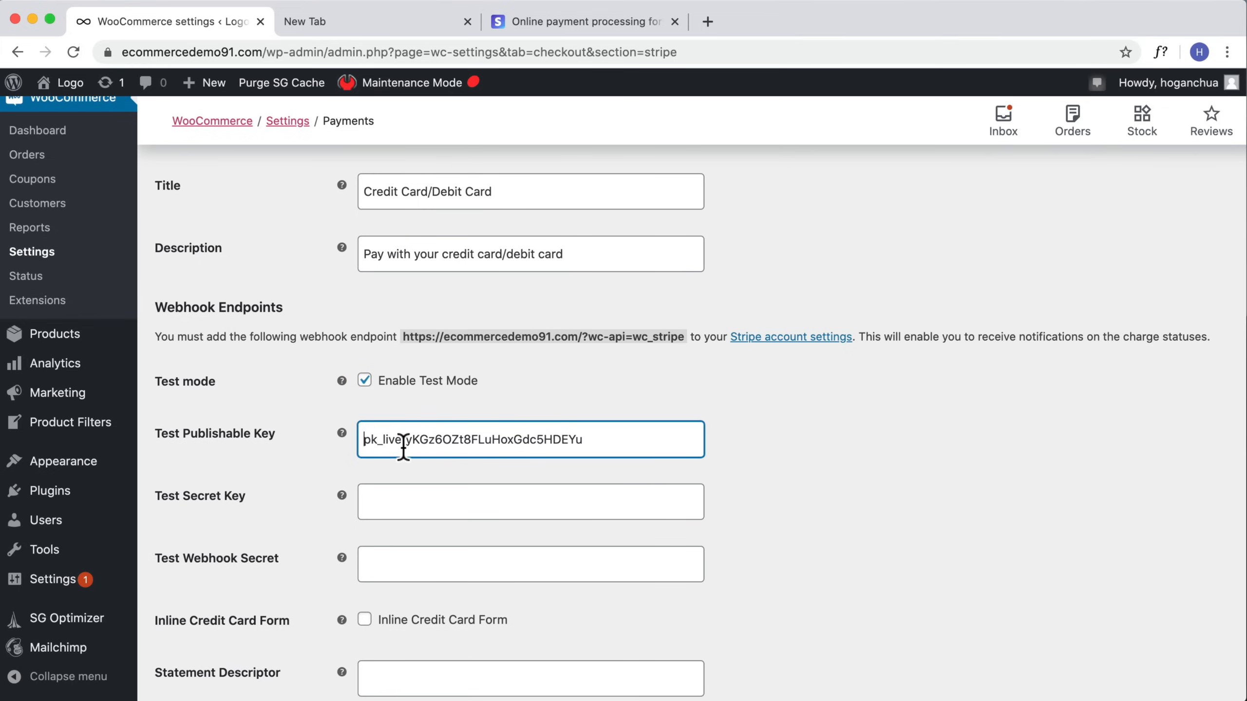
left_click(467, 499)
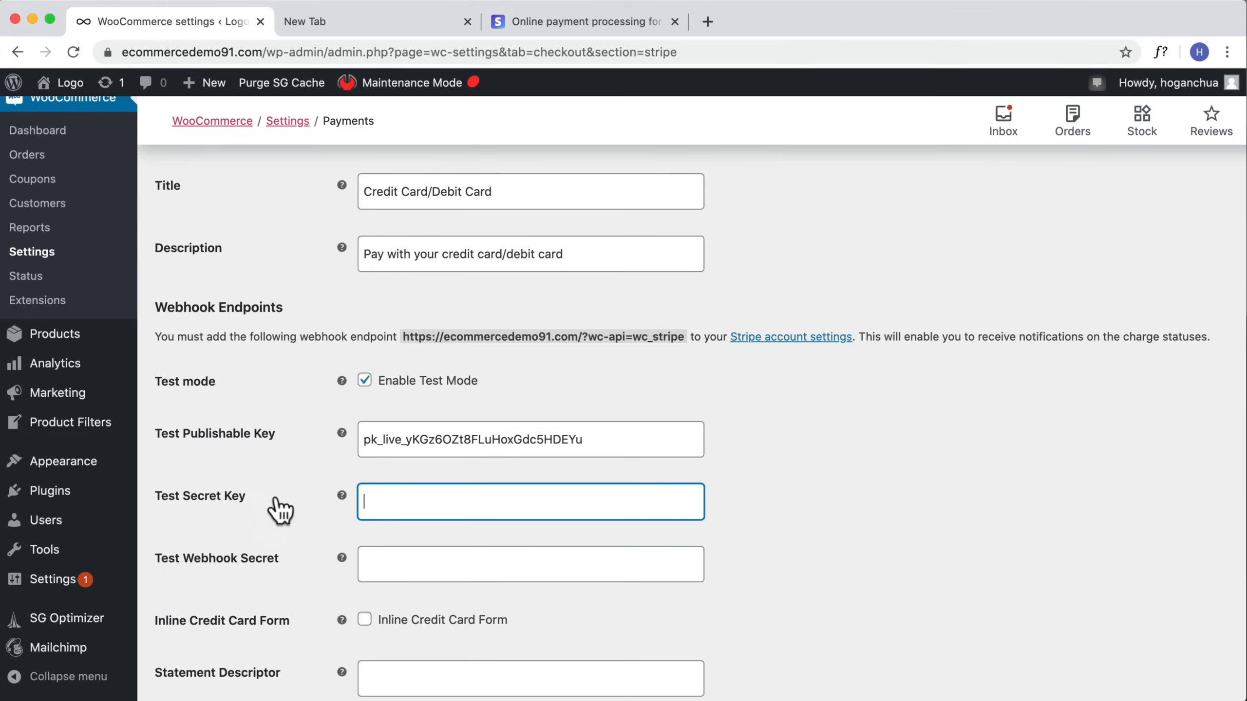
left_click(364, 381)
left_click(436, 435)
key("super+v")
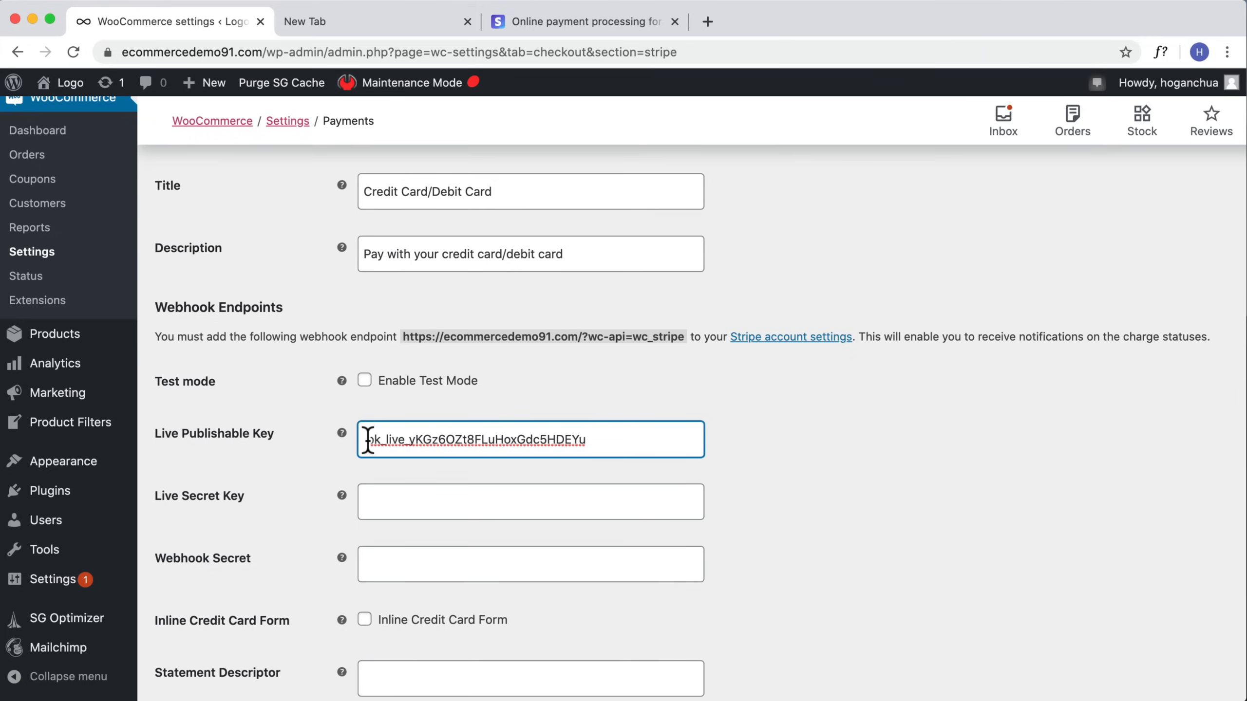
Step: Reveal and copy the live secret key in the Stripe dashboard's API keys
left_click(437, 506)
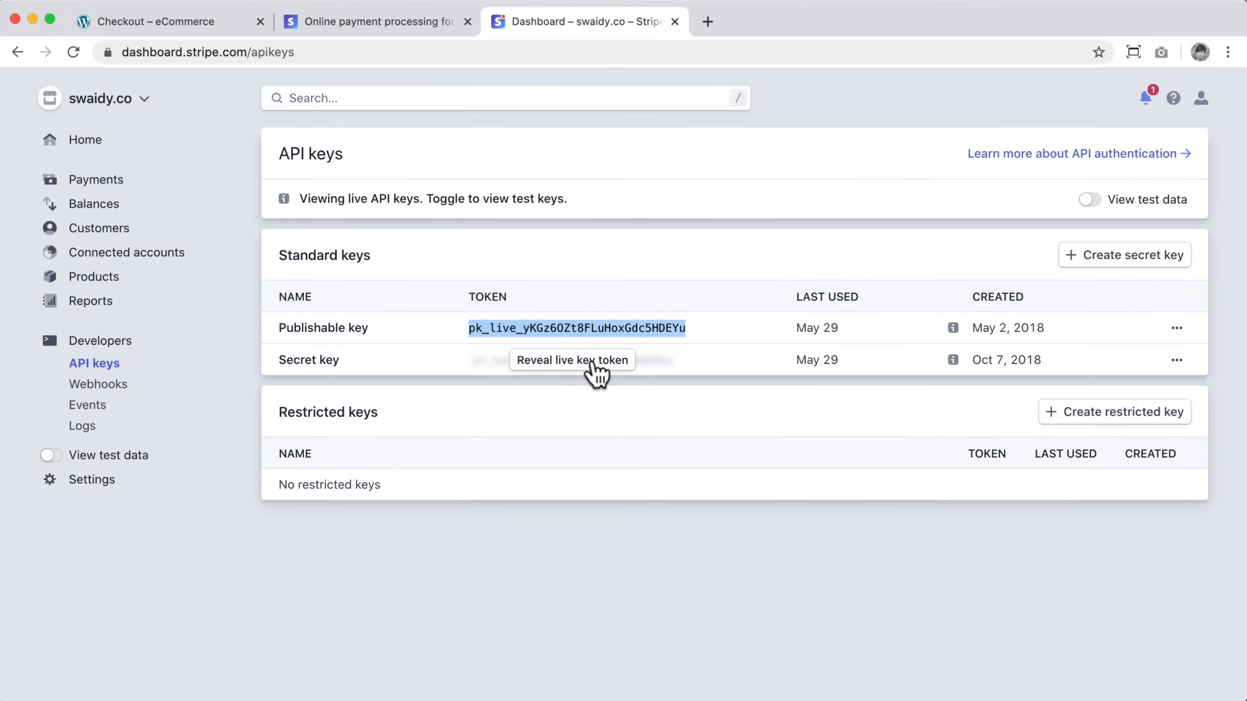
left_click(597, 375)
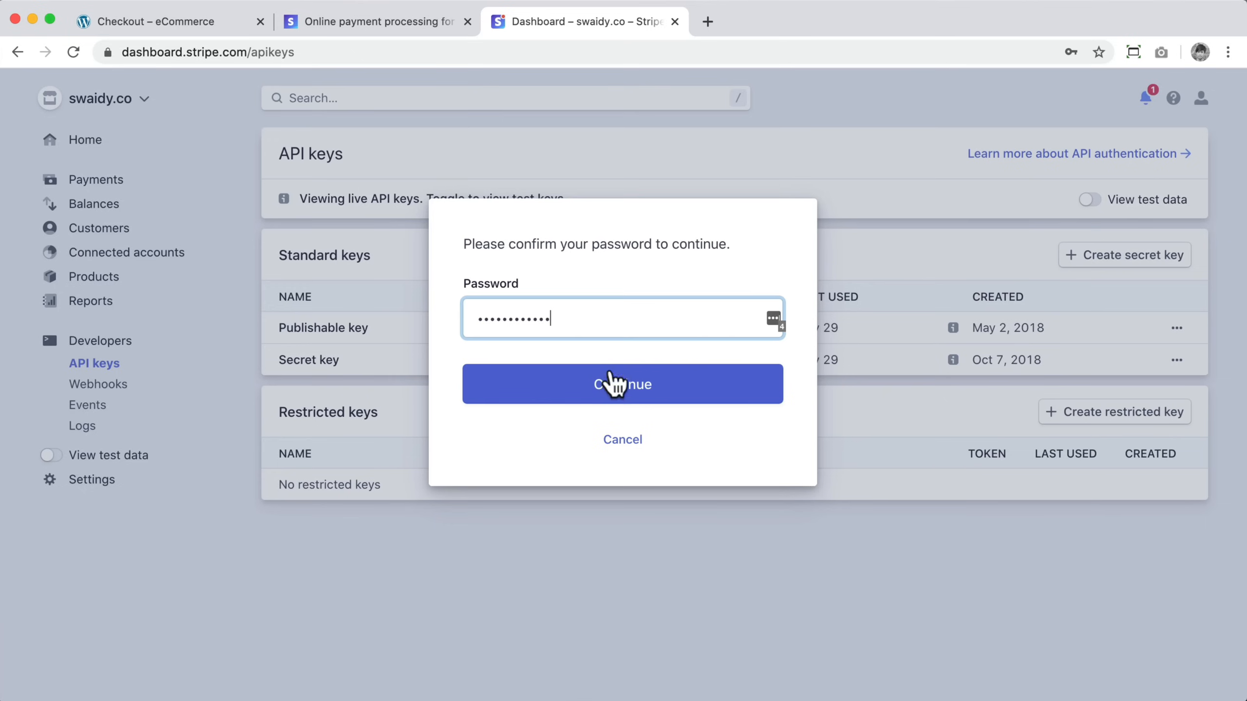
left_click(612, 383)
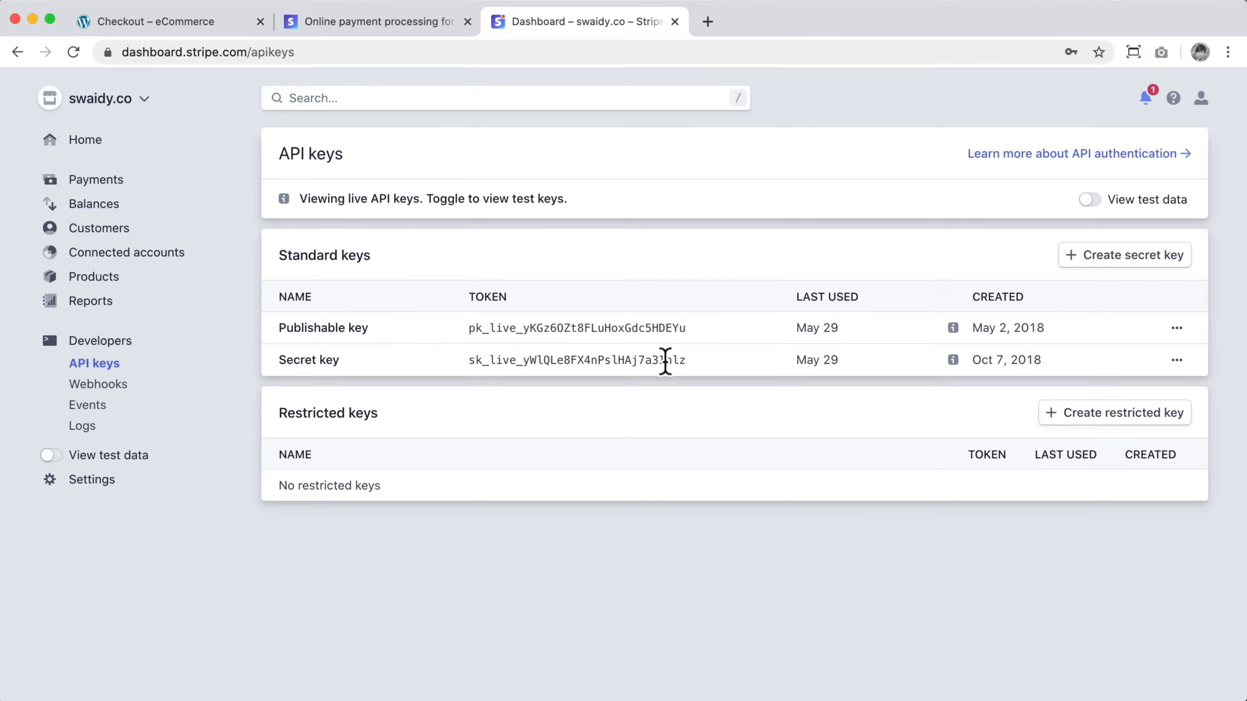
left_click_drag(688, 362, 460, 361)
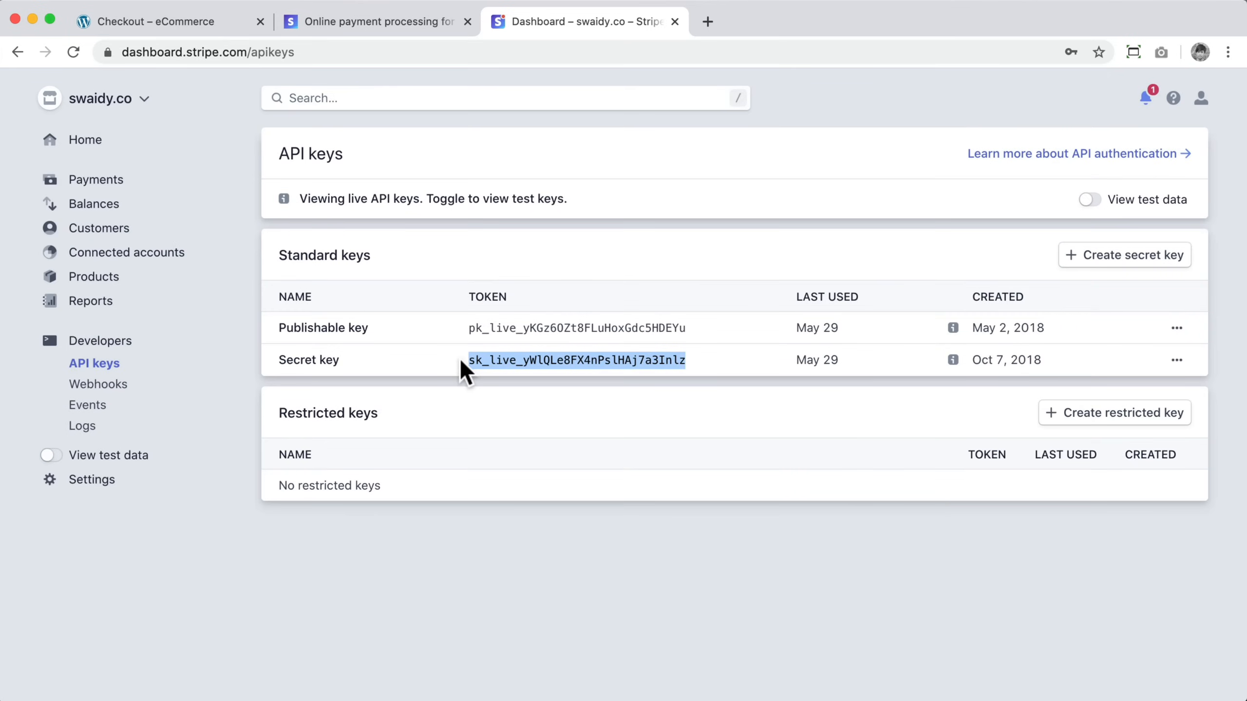
Step: Return to the Stripe gateway settings and paste the live secret key into the Live Secret Key field
left_click(32, 19)
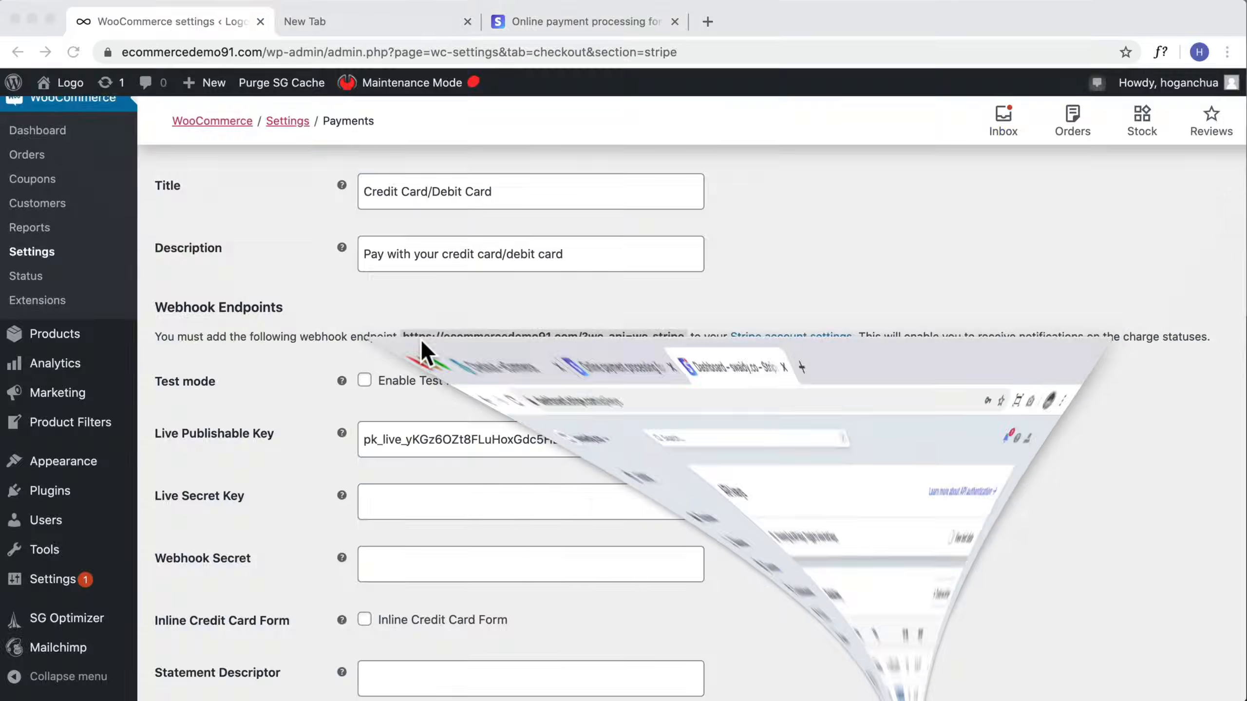
left_click(427, 500)
key("super+v")
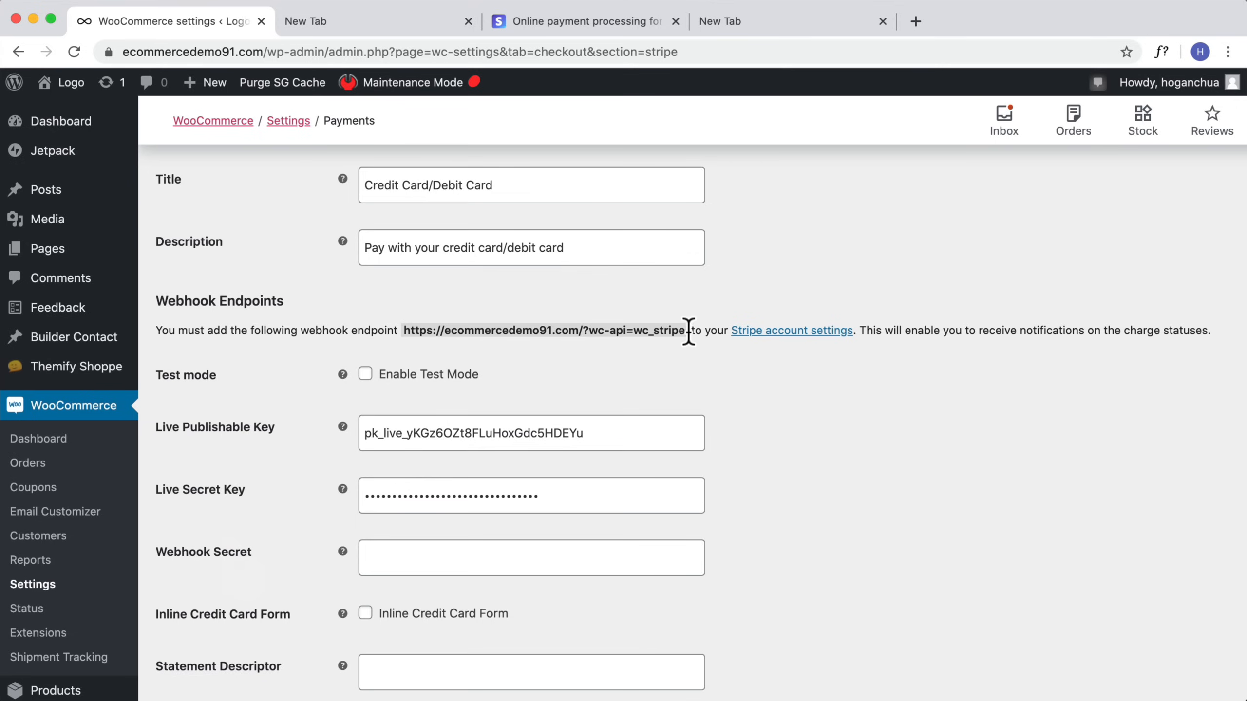
Step: Copy the webhook endpoint URL shown in the Stripe gateway settings
left_click_drag(663, 331, 408, 328)
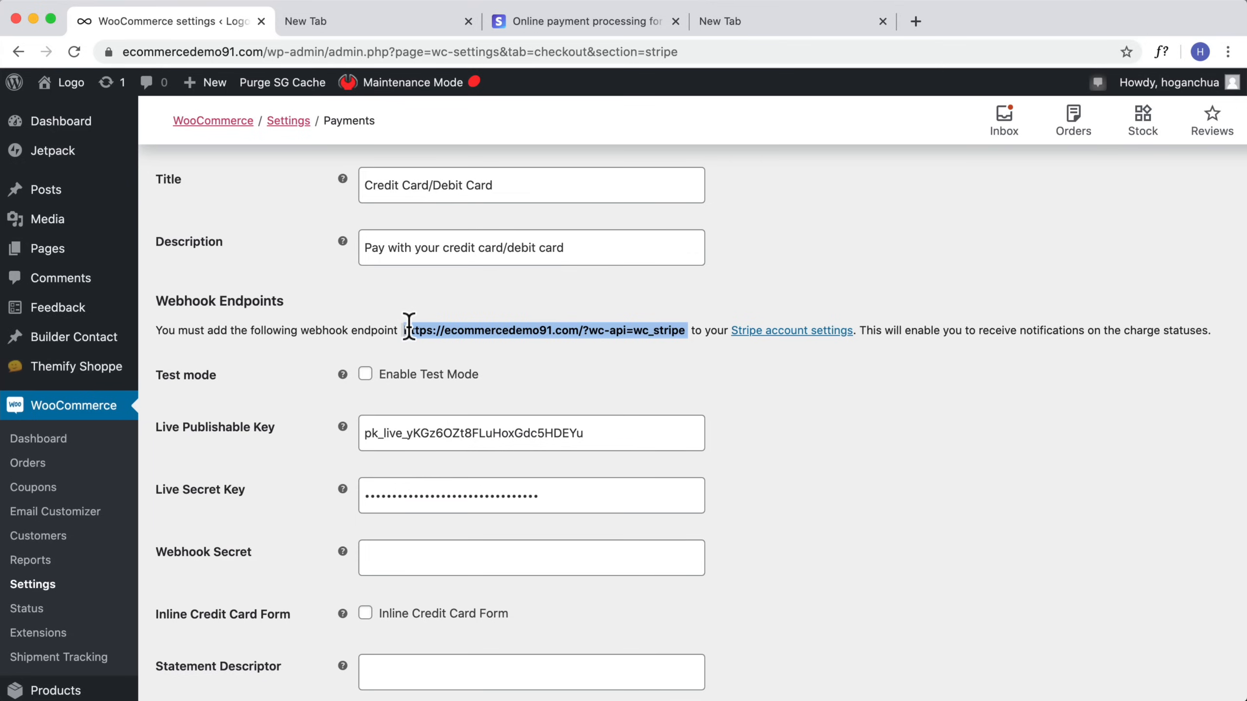
right_click(415, 328)
left_click(447, 361)
left_click_drag(862, 330, 1206, 330)
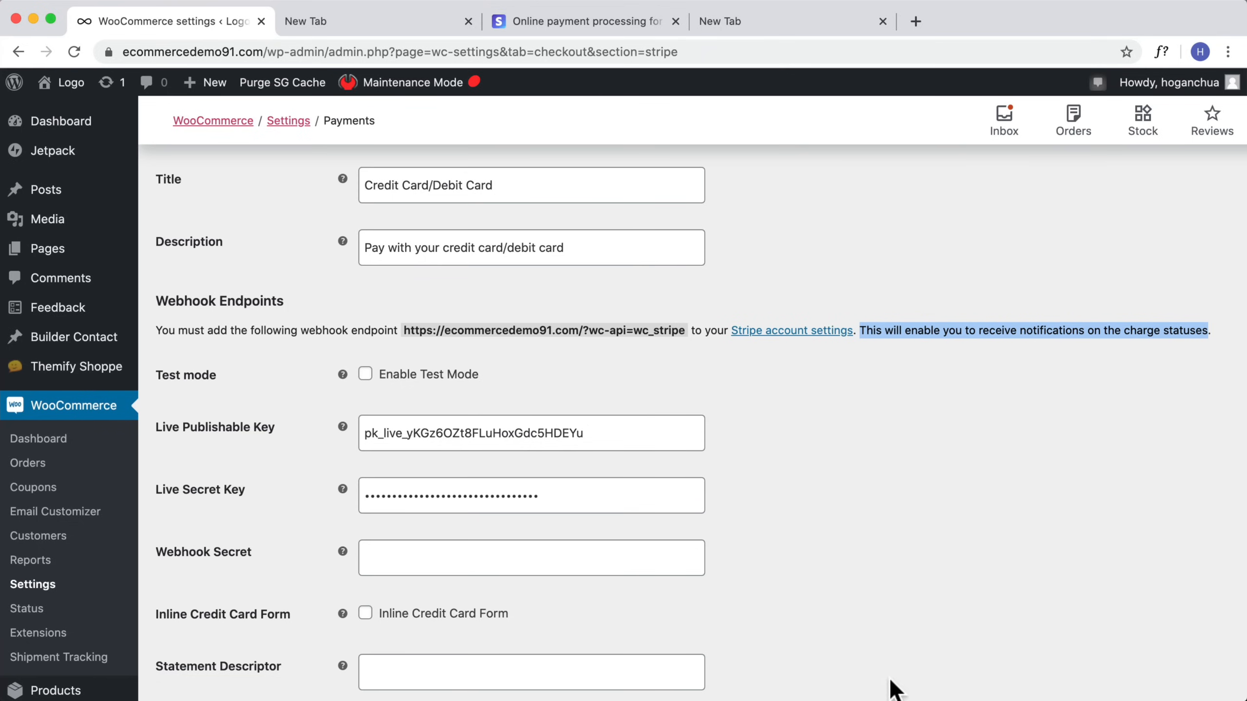
Step: In the Stripe dashboard's Webhooks, start adding an endpoint and paste the copied URL as the endpoint URL
left_click(857, 698)
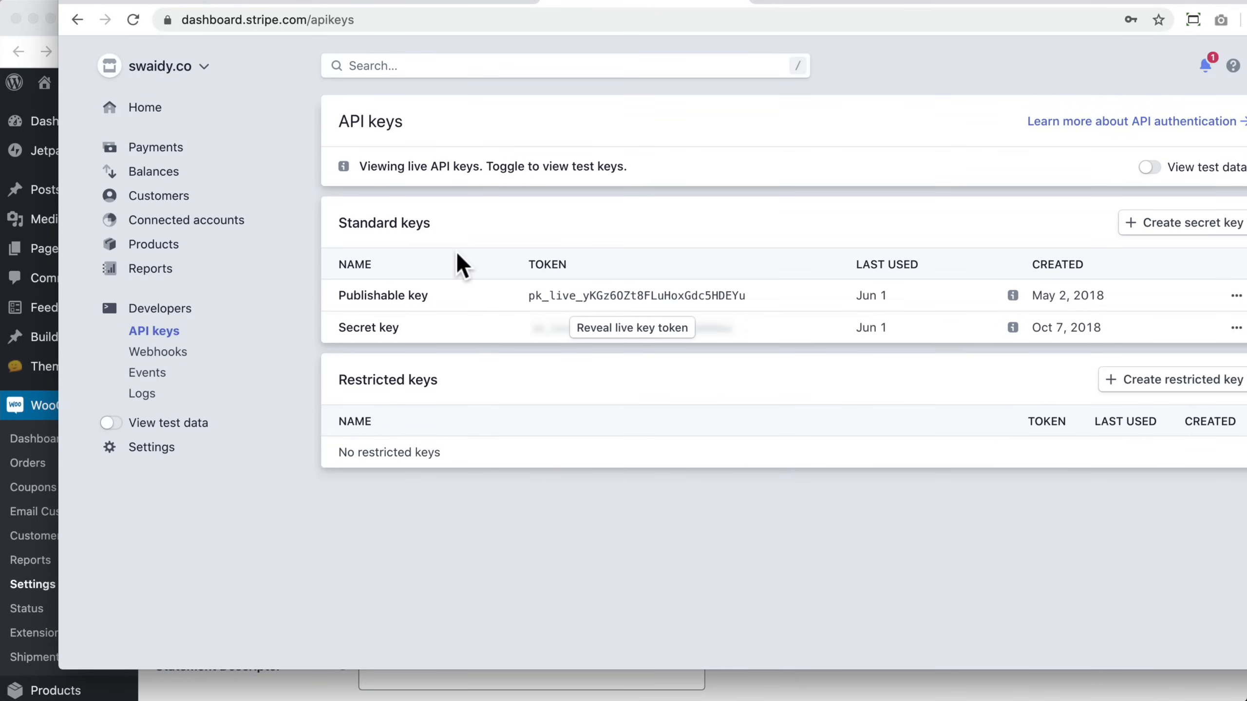
left_click(158, 354)
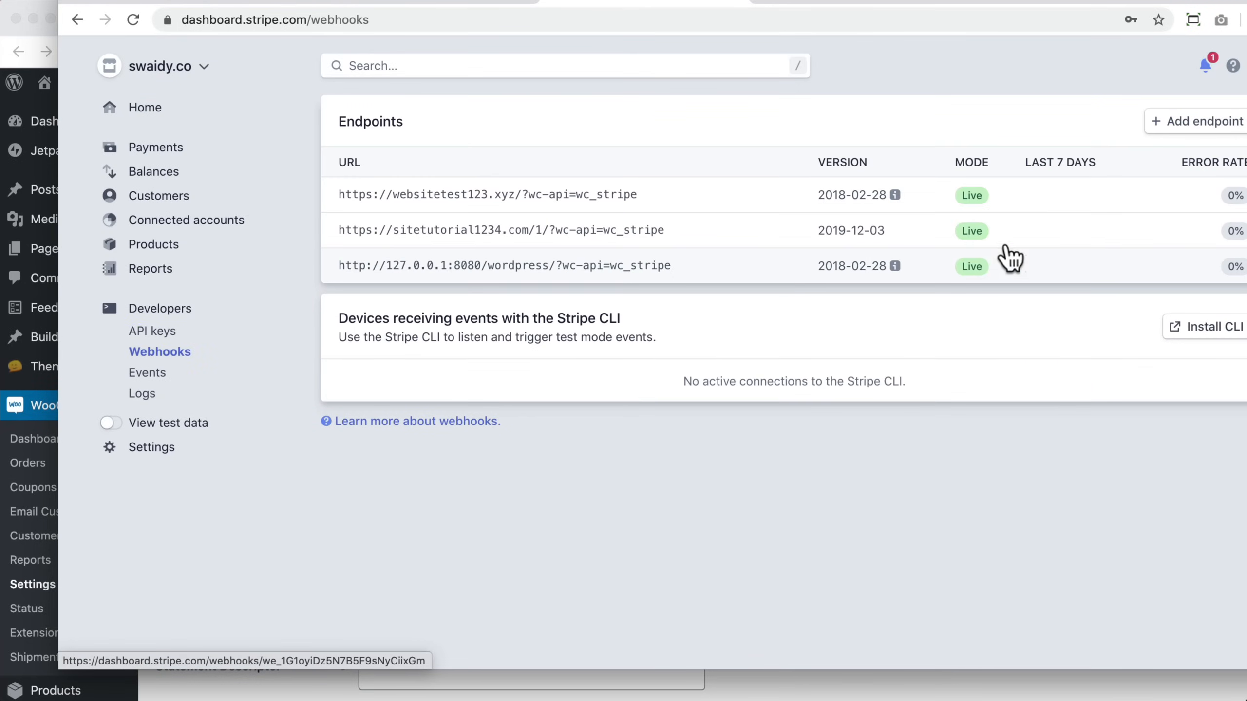
left_click(1191, 123)
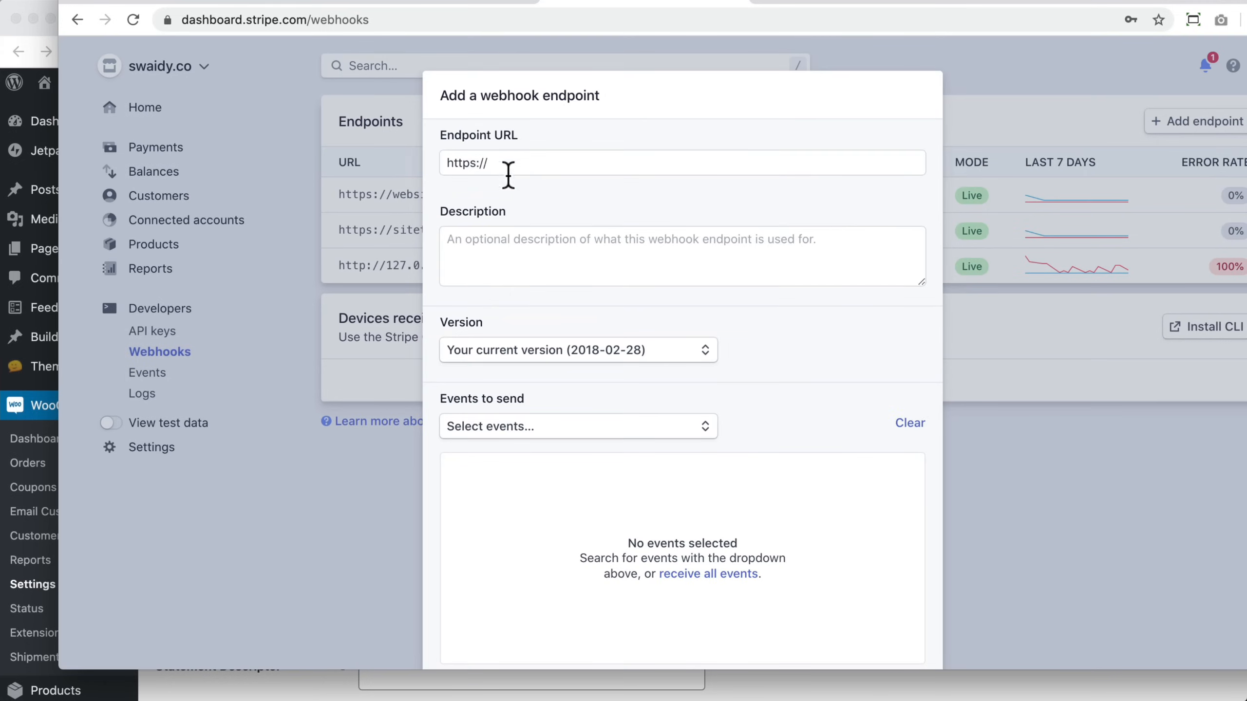
left_click_drag(508, 175, 423, 168)
key("super+v")
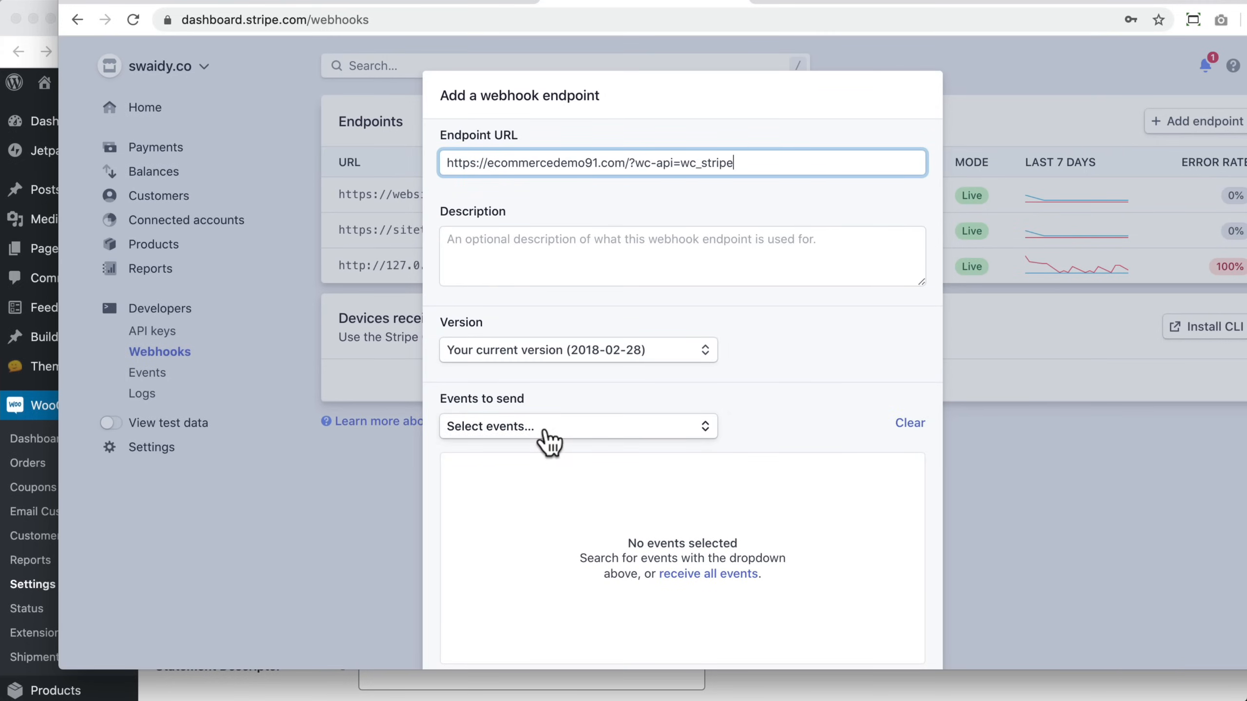
Step: Select all the charge events to send and add the webhook endpoint
left_click(558, 432)
scroll(537, 501, "down", 3)
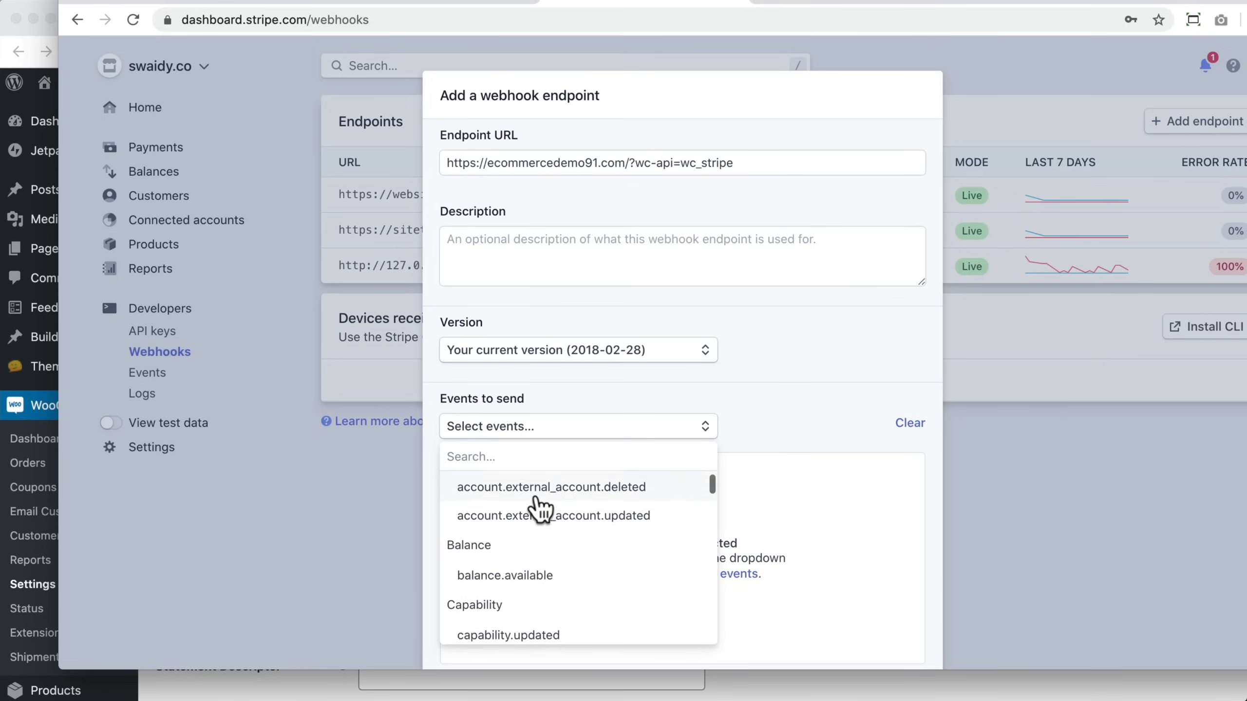
scroll(540, 506, "down", 3)
left_click(516, 513)
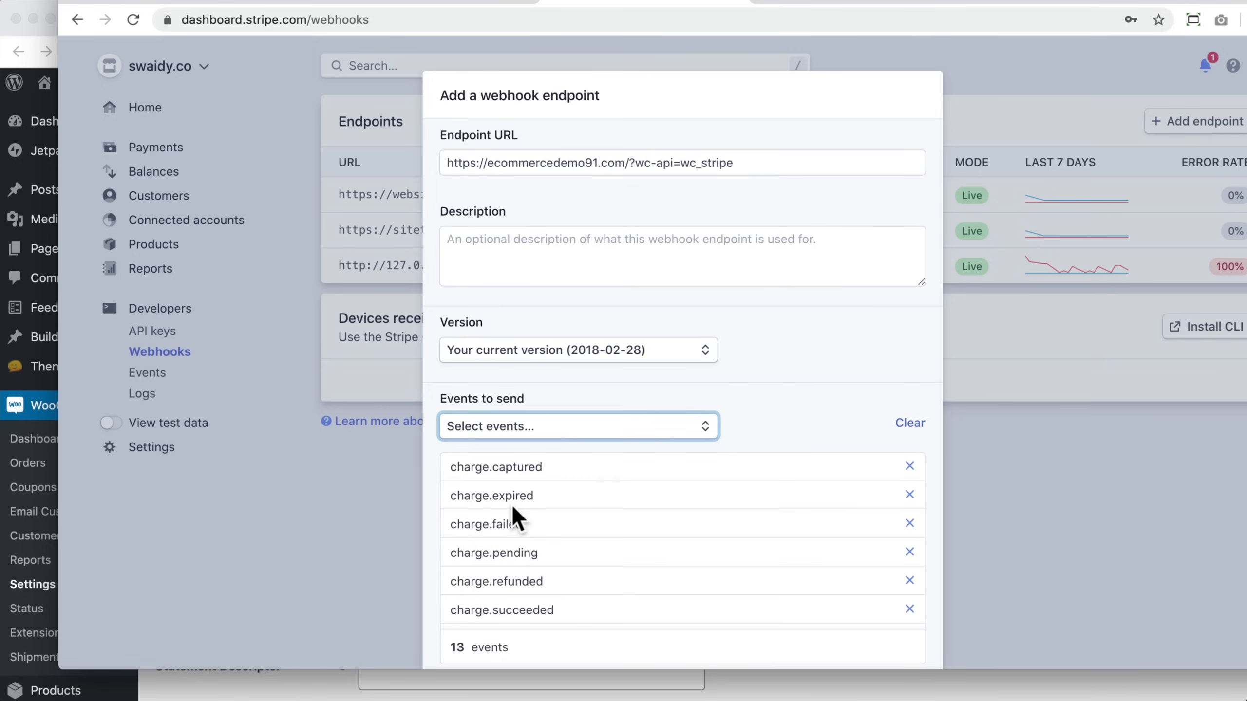
scroll(765, 406, "down", 2)
left_click(868, 618)
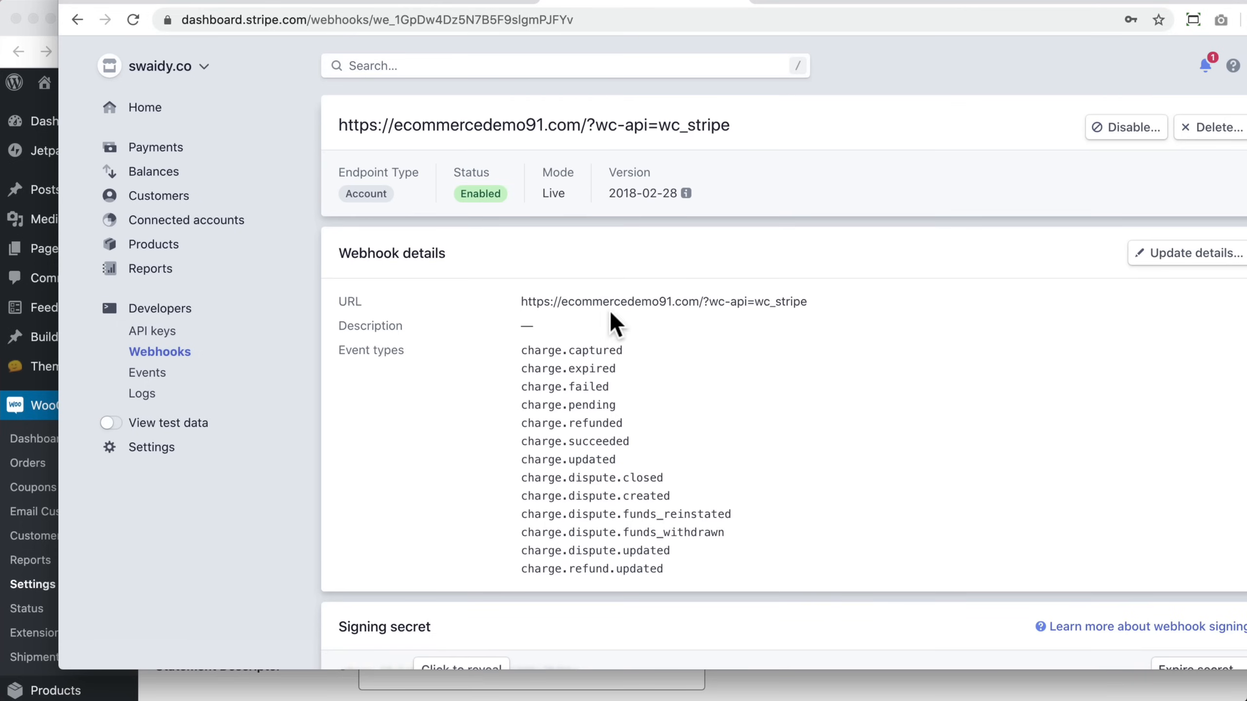
Step: Reveal and copy the new webhook's signing secret
scroll(690, 294, "down", 4)
scroll(682, 310, "down", 2)
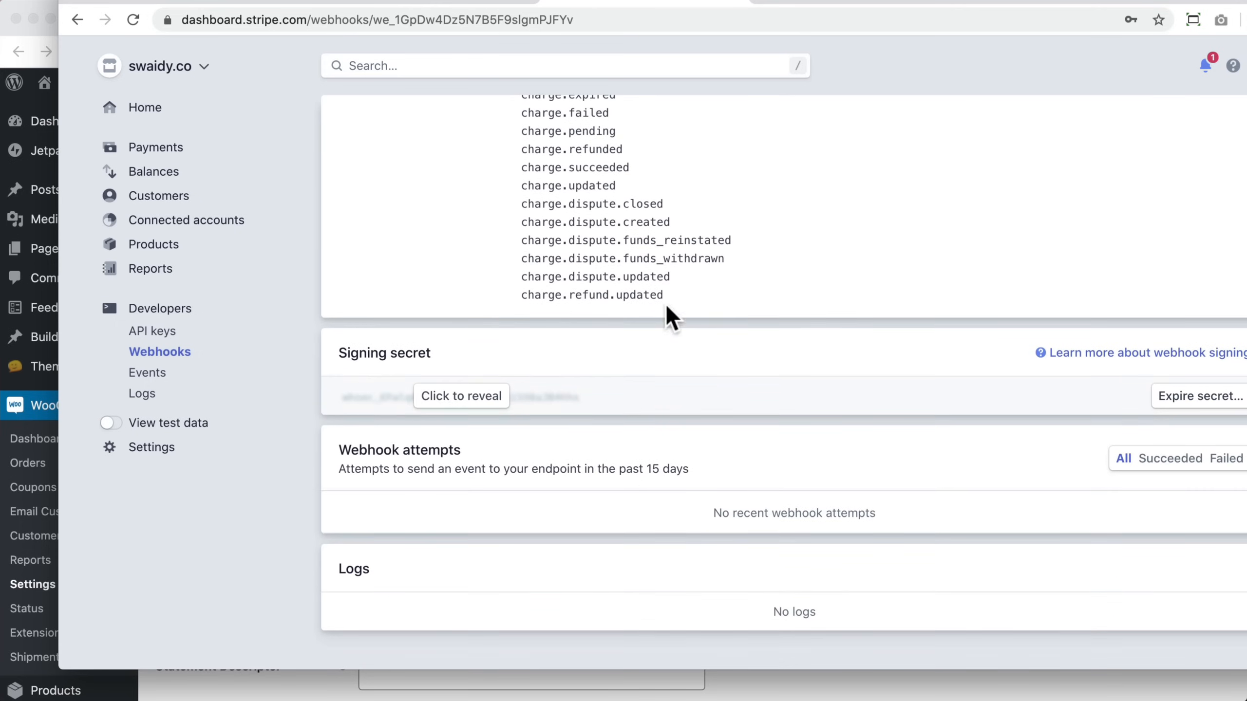
left_click(463, 399)
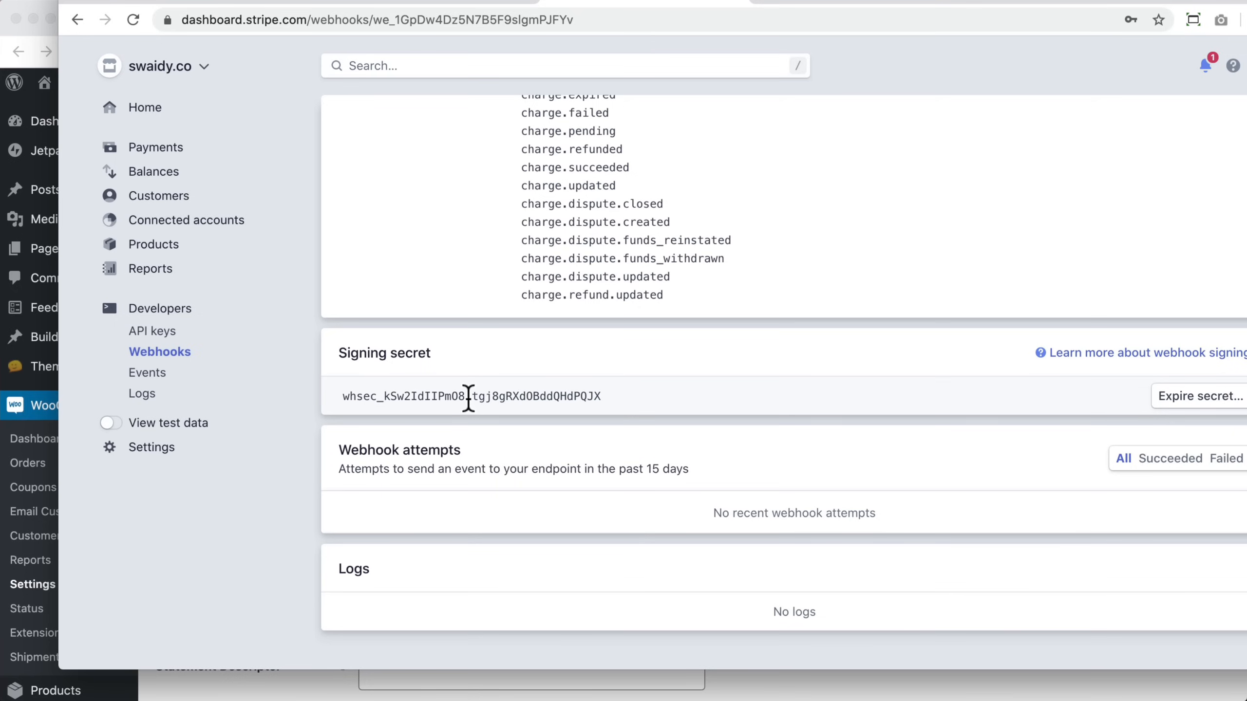
left_click_drag(600, 397, 342, 396)
right_click(344, 396)
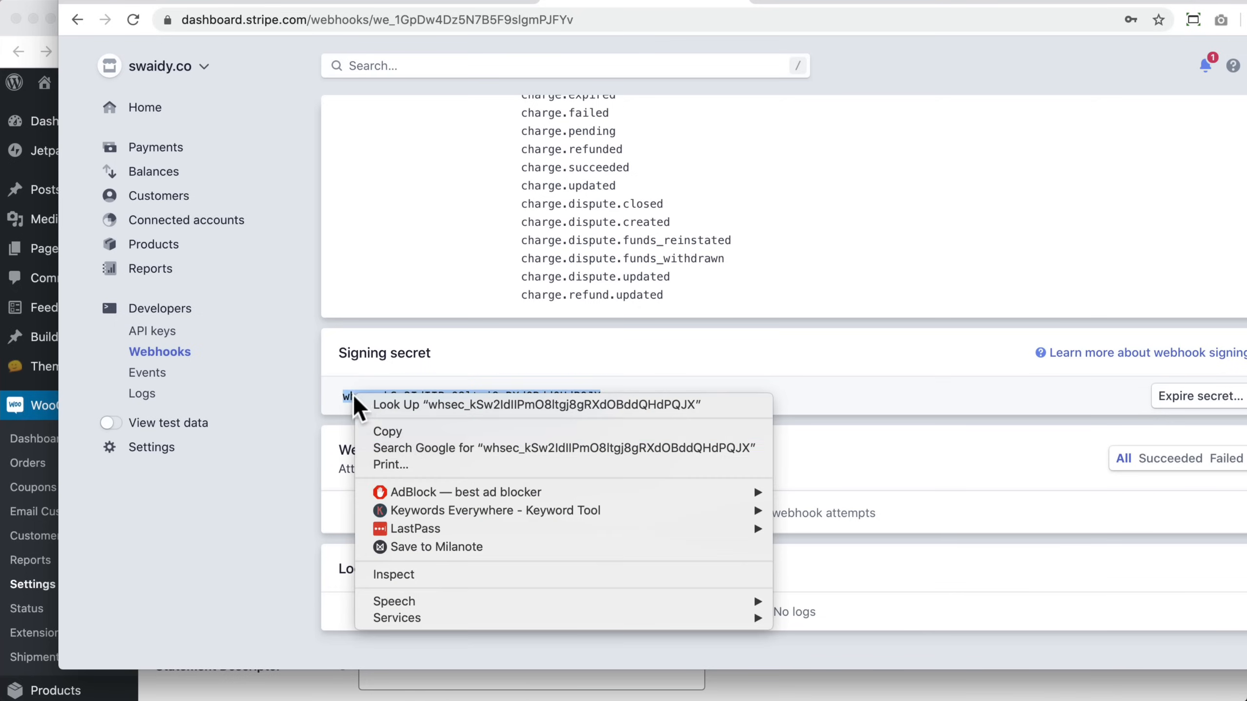
left_click(407, 433)
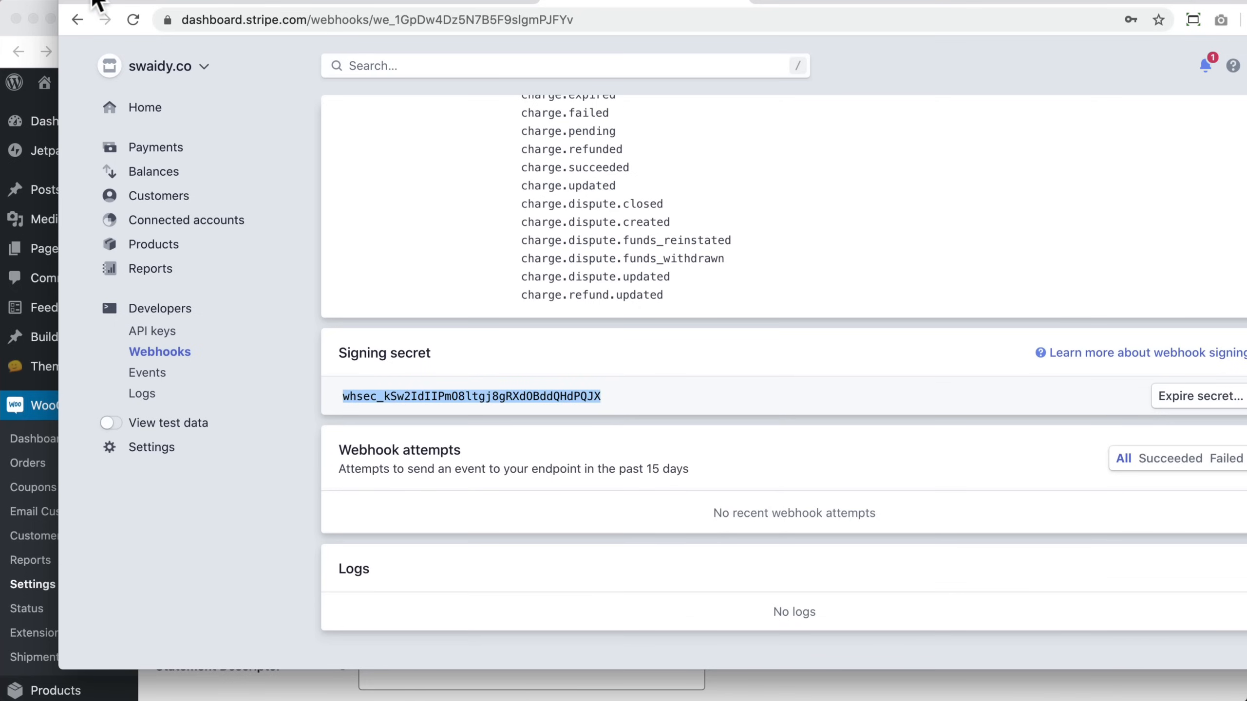
Step: Return to the Stripe gateway settings and paste the signing secret into the Webhook Secret field
double_click(98, 4)
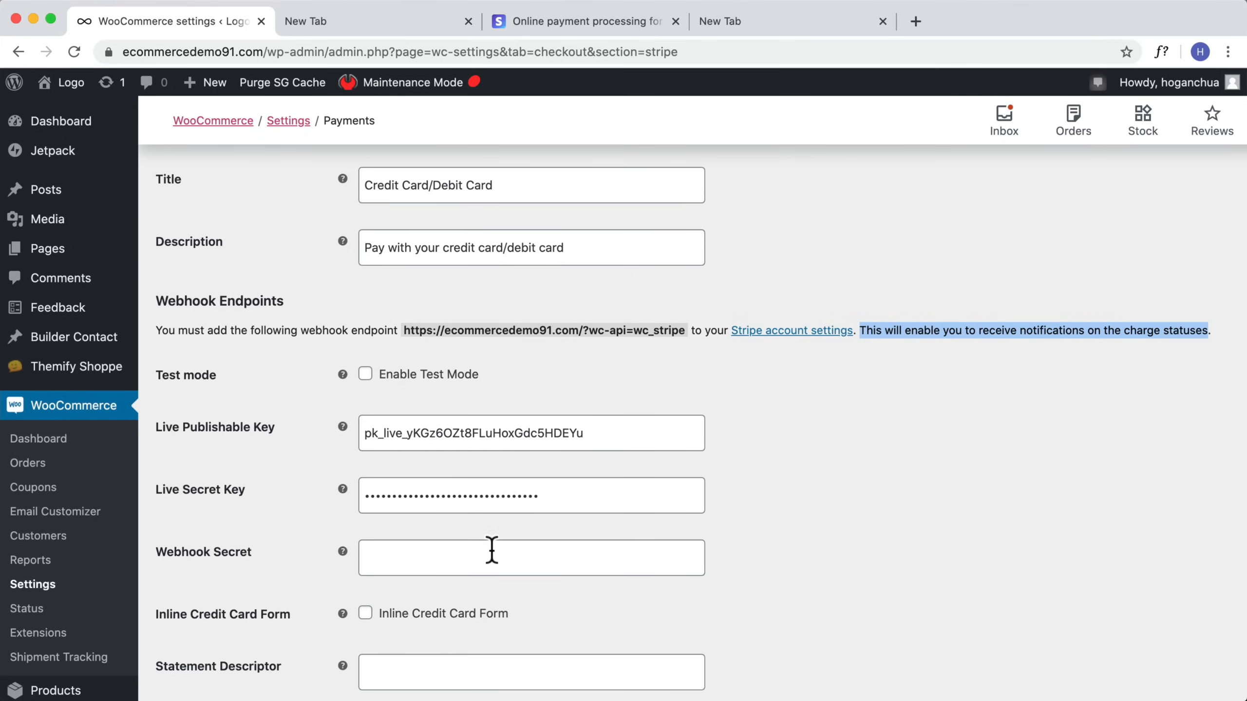
left_click(469, 558)
key("super+v")
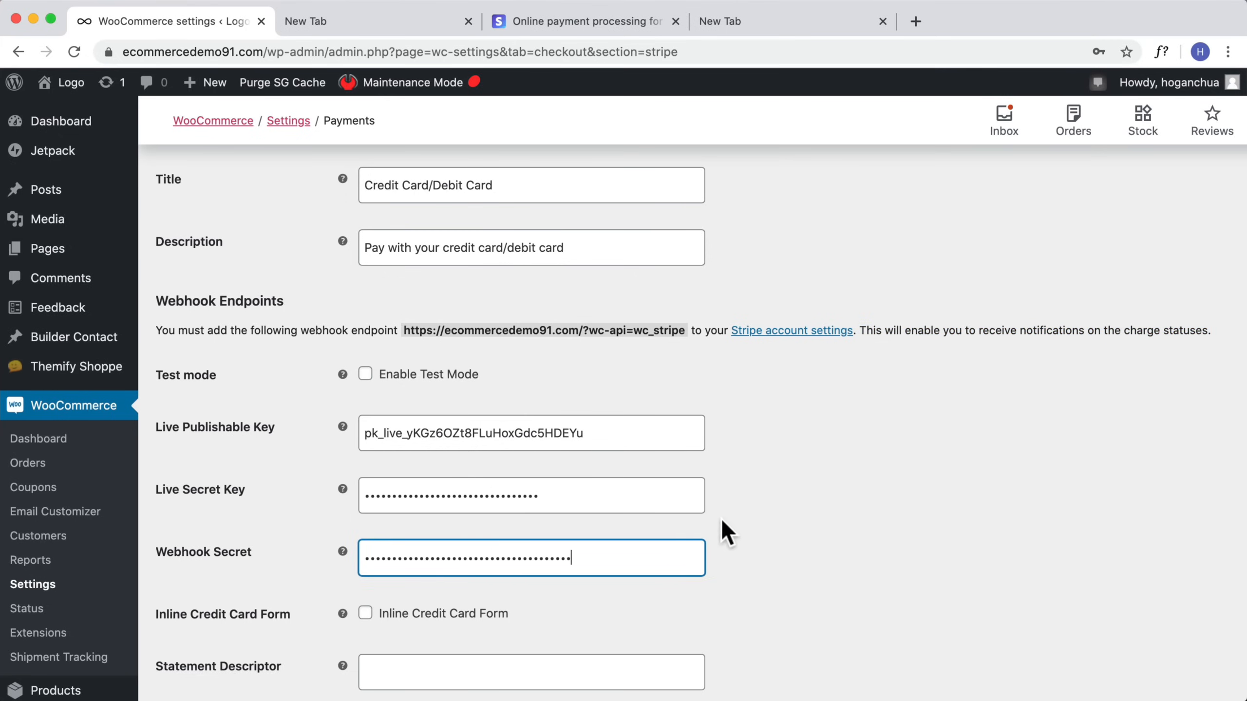
Step: Save the Stripe gateway settings
scroll(730, 511, "down", 1)
scroll(733, 514, "down", 6)
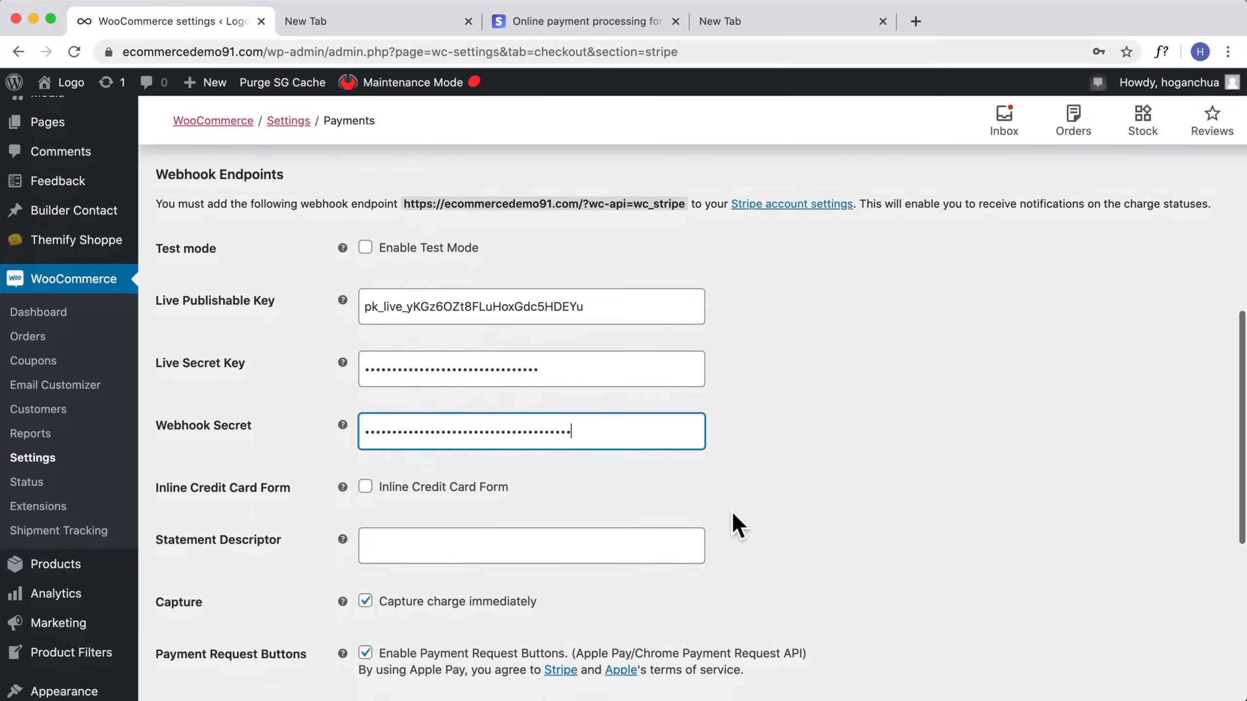
scroll(733, 511, "down", 2)
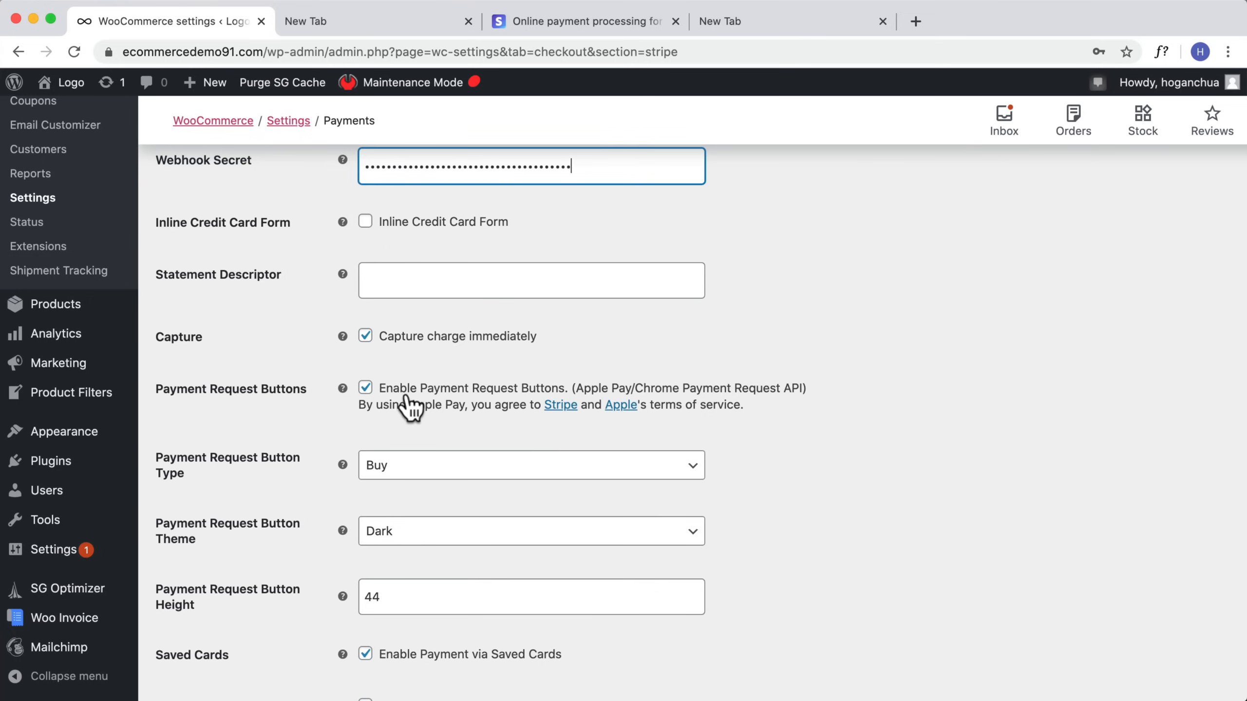
scroll(476, 431, "down", 2)
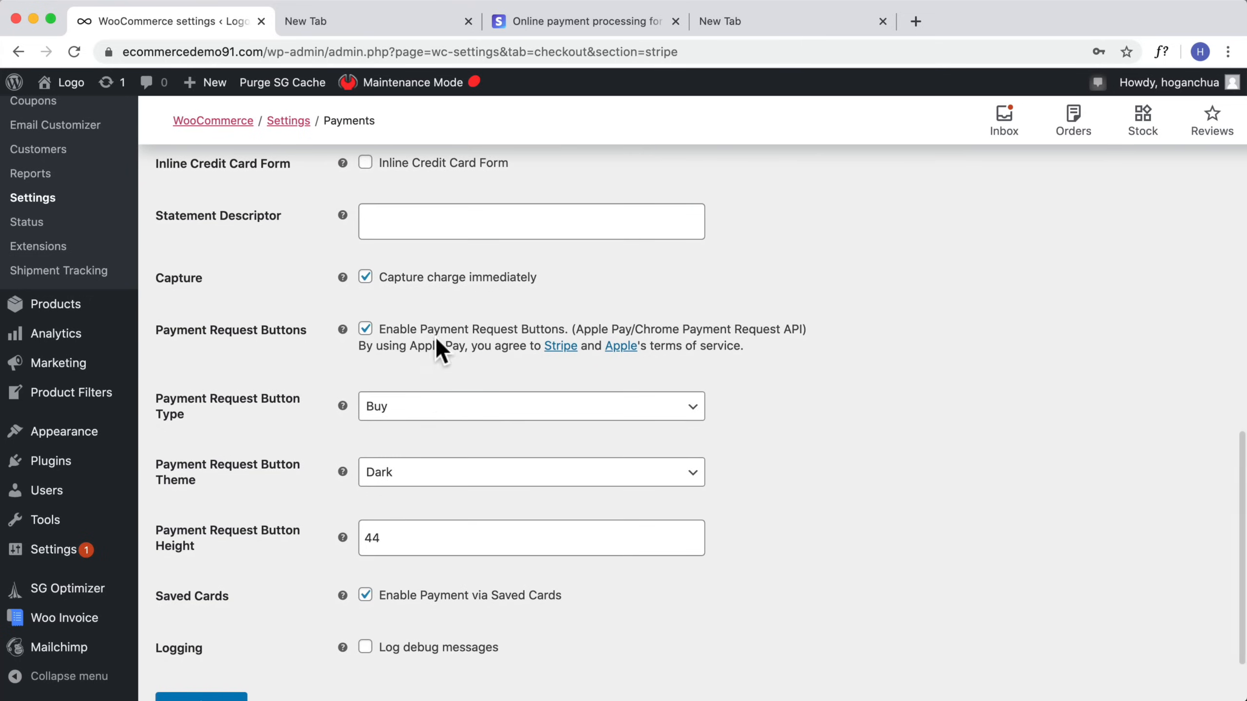
scroll(447, 388, "down", 3)
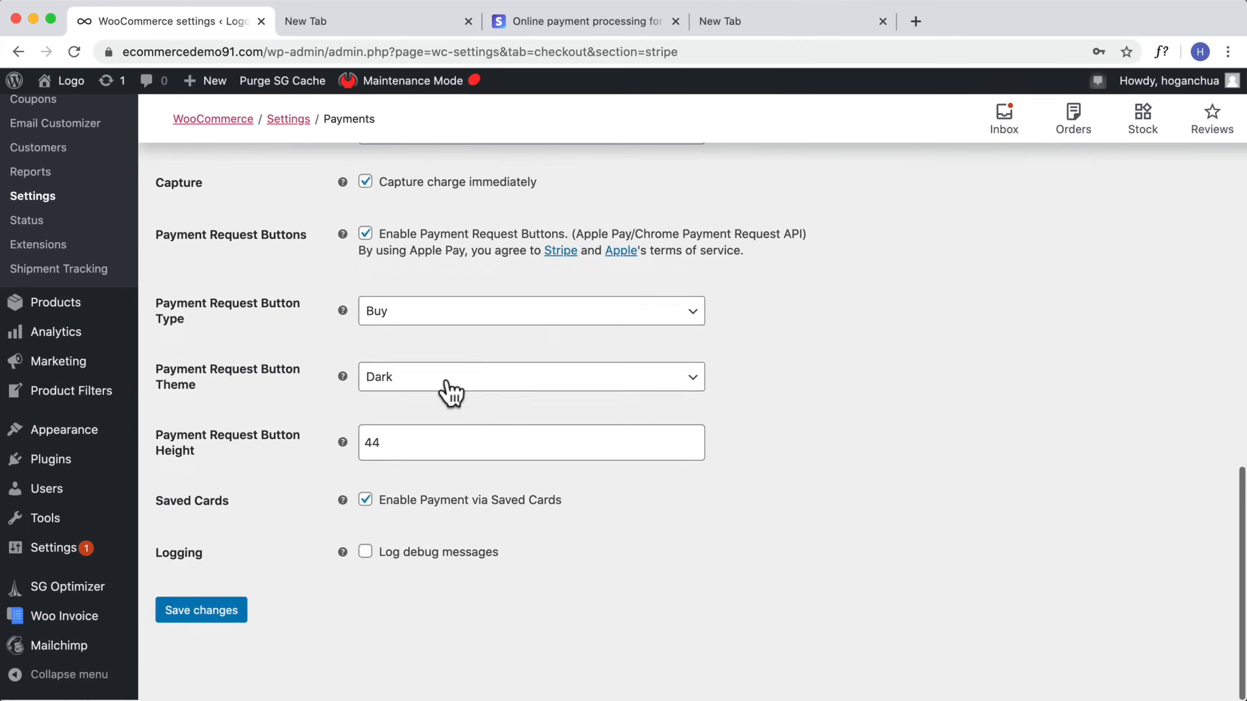
left_click(209, 621)
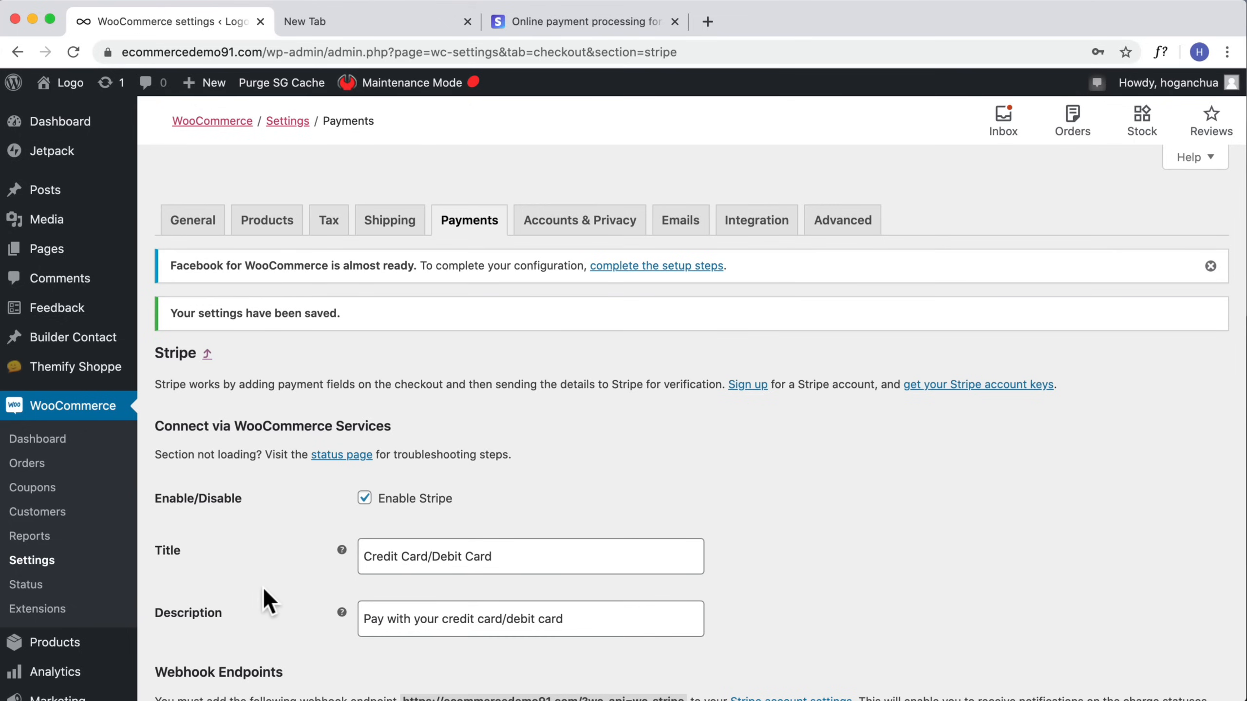
Step: Start a new WooCommerce coupon and enter 99off as the coupon code
mouse_move(76, 86)
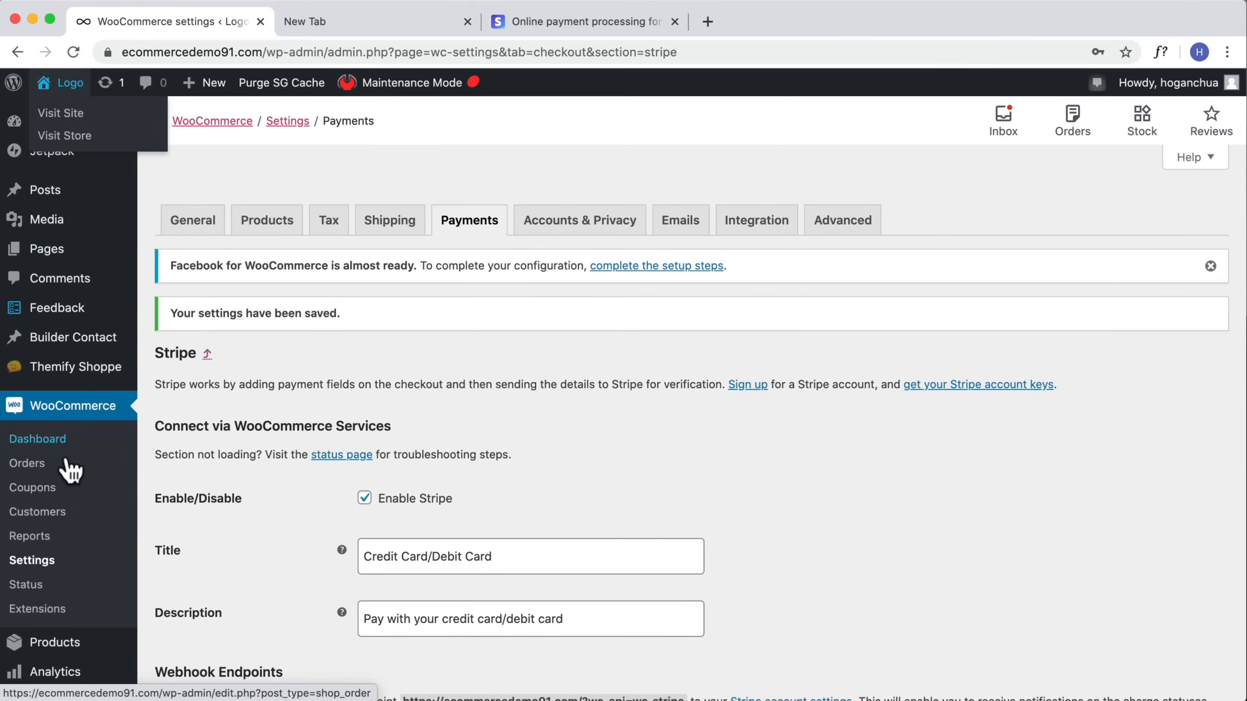
left_click(30, 490)
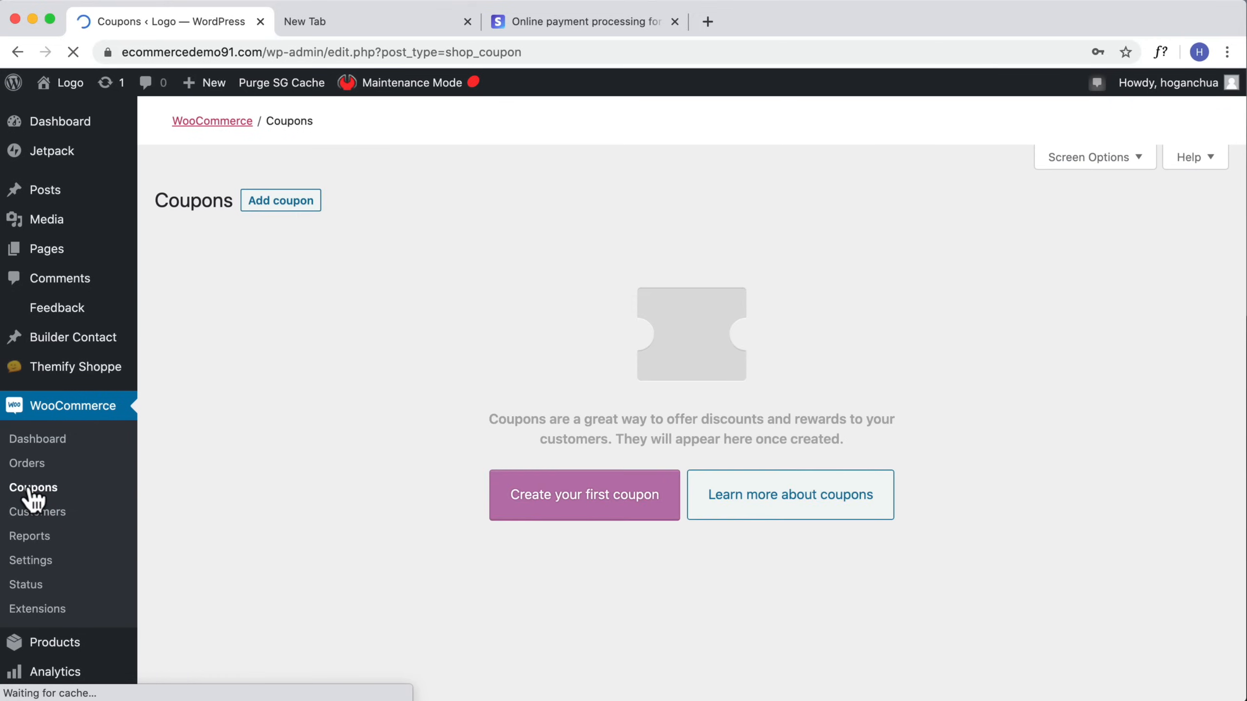
scroll(441, 441, "down", 2)
left_click(540, 469)
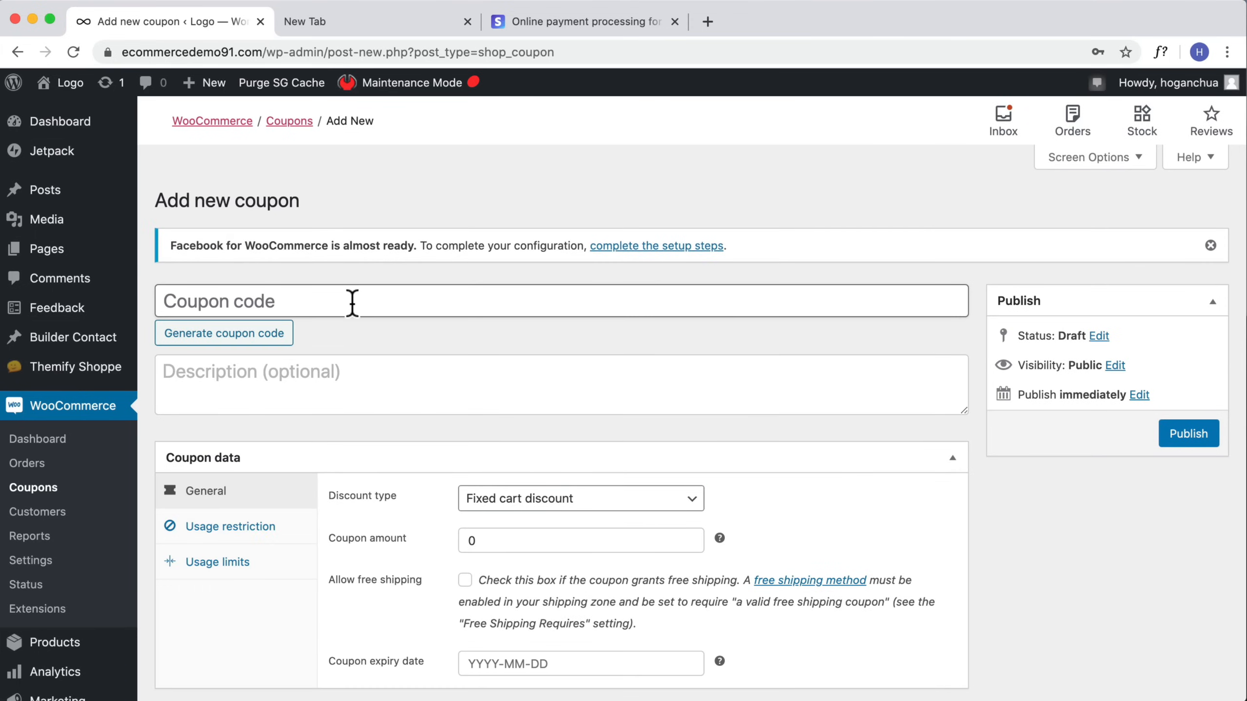
type("99")
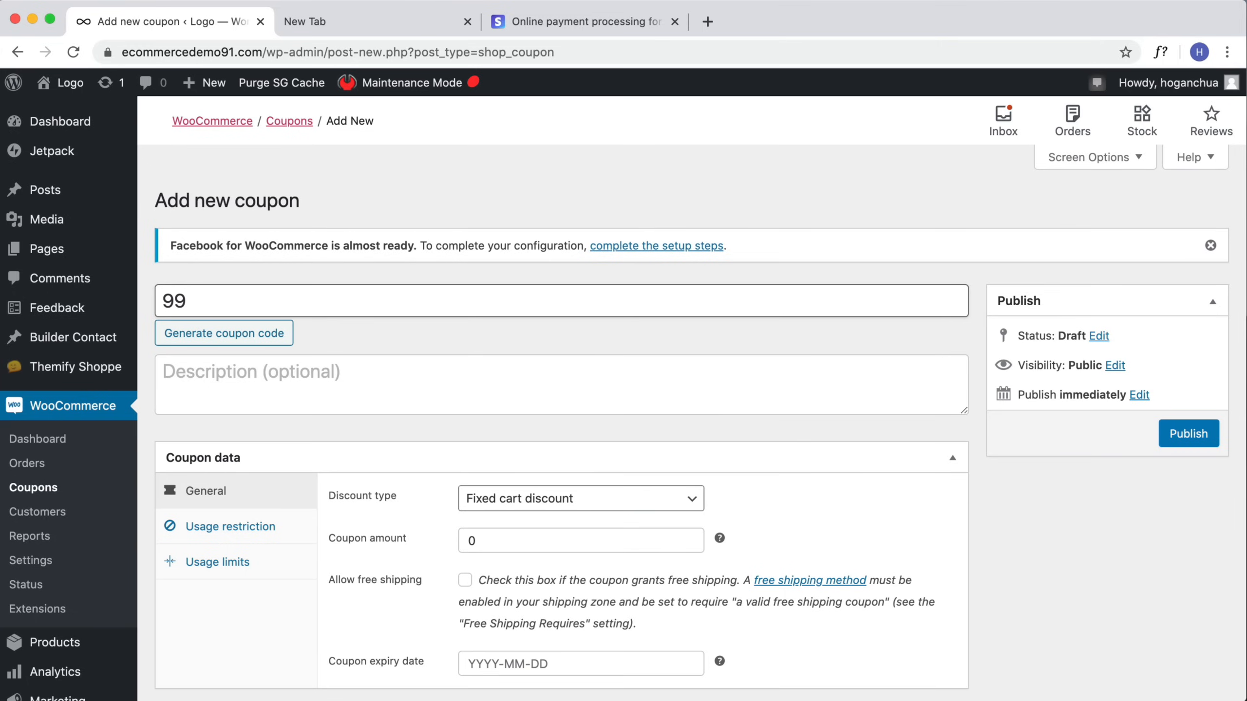
type("off")
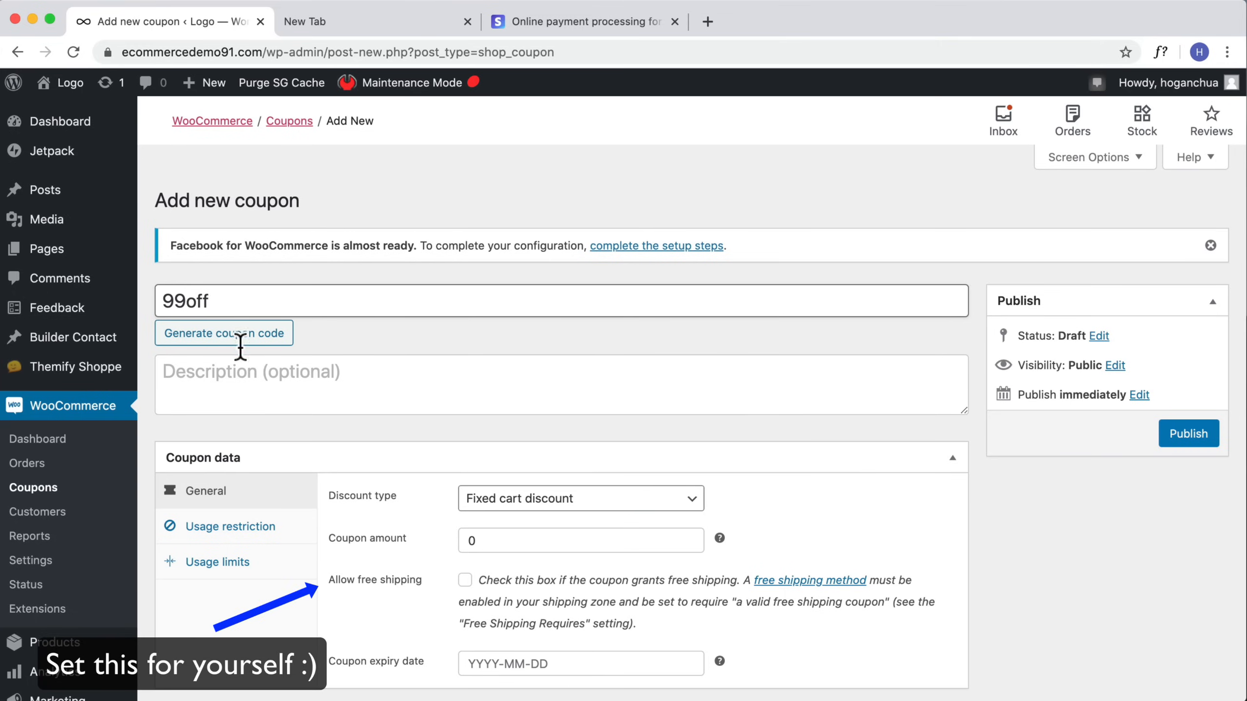
Step: Set the coupon to a Percentage discount of 99 with an expiry date of 2020-06-30
scroll(243, 354, "down", 3)
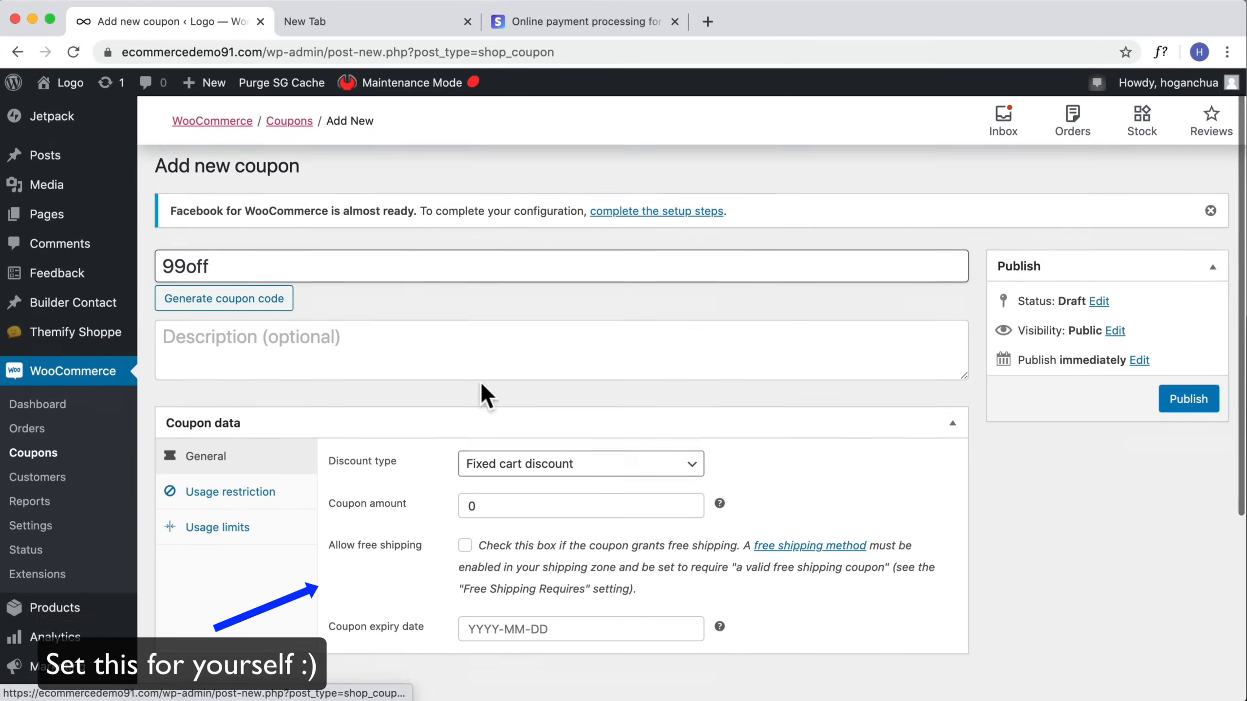
left_click(569, 425)
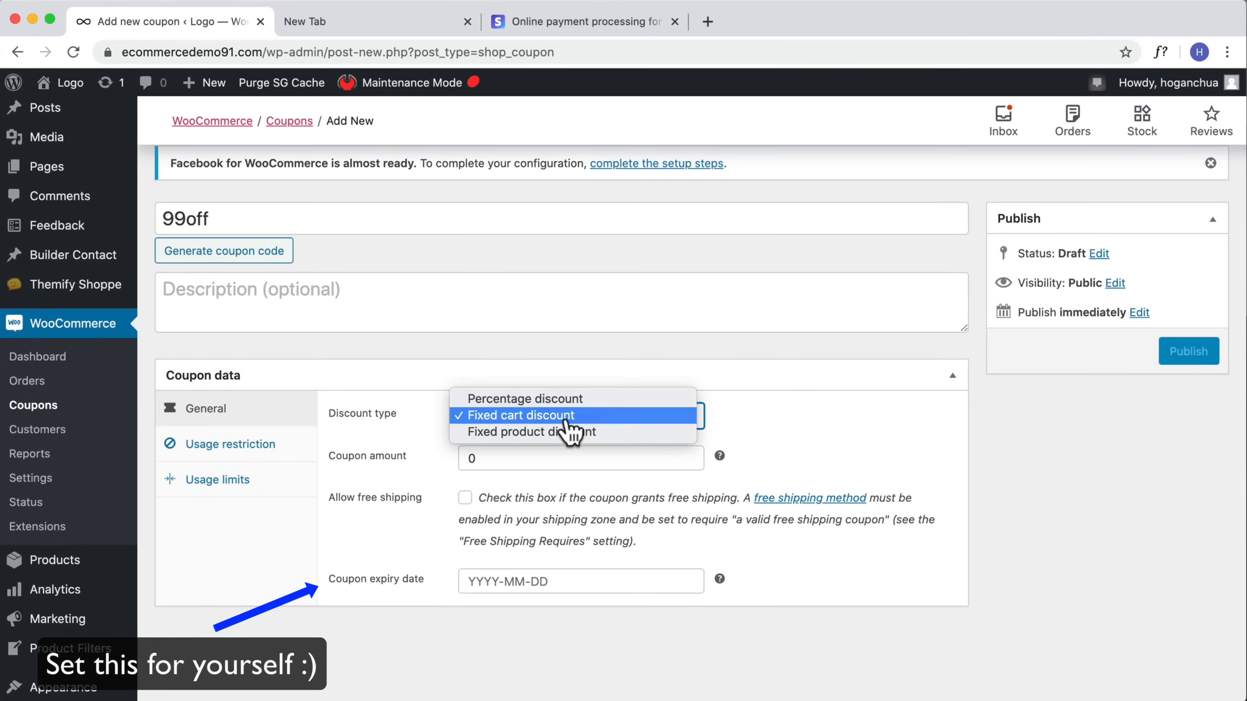
left_click(574, 399)
left_click(548, 462)
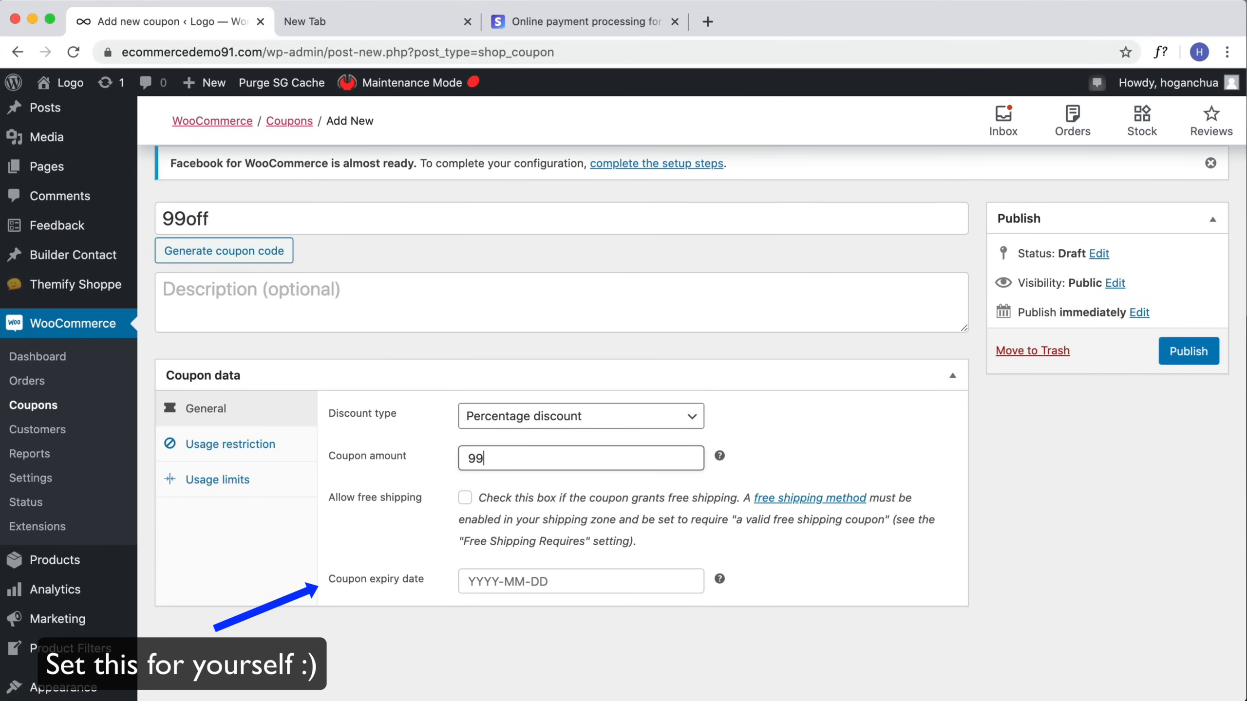
left_click(536, 584)
left_click(504, 519)
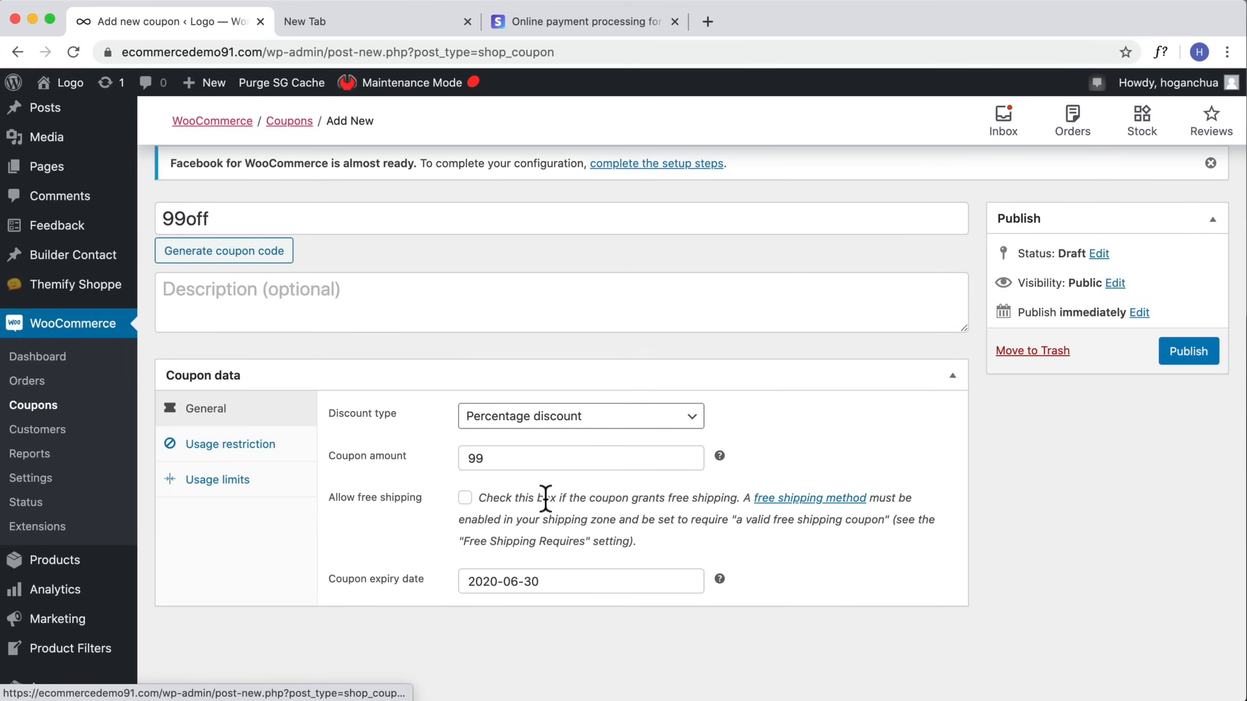
Step: Review the coupon's usage restrictions and publish the coupon
left_click(237, 445)
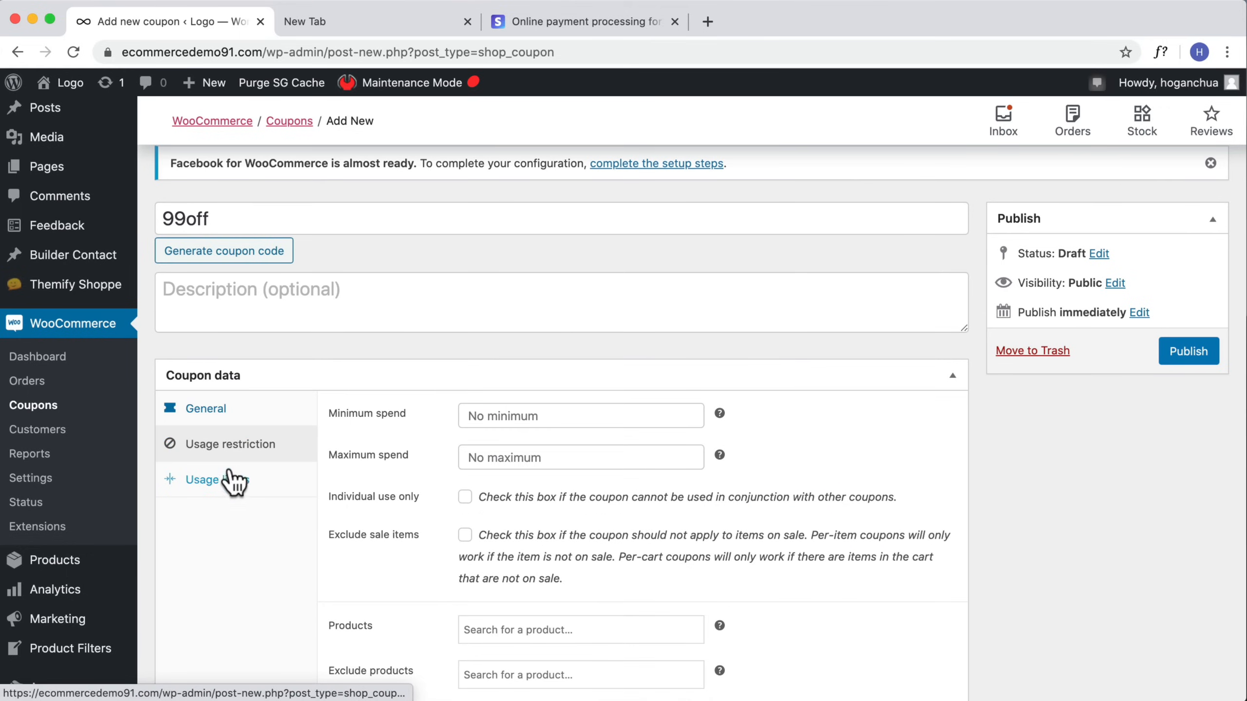
scroll(744, 531, "down", 3)
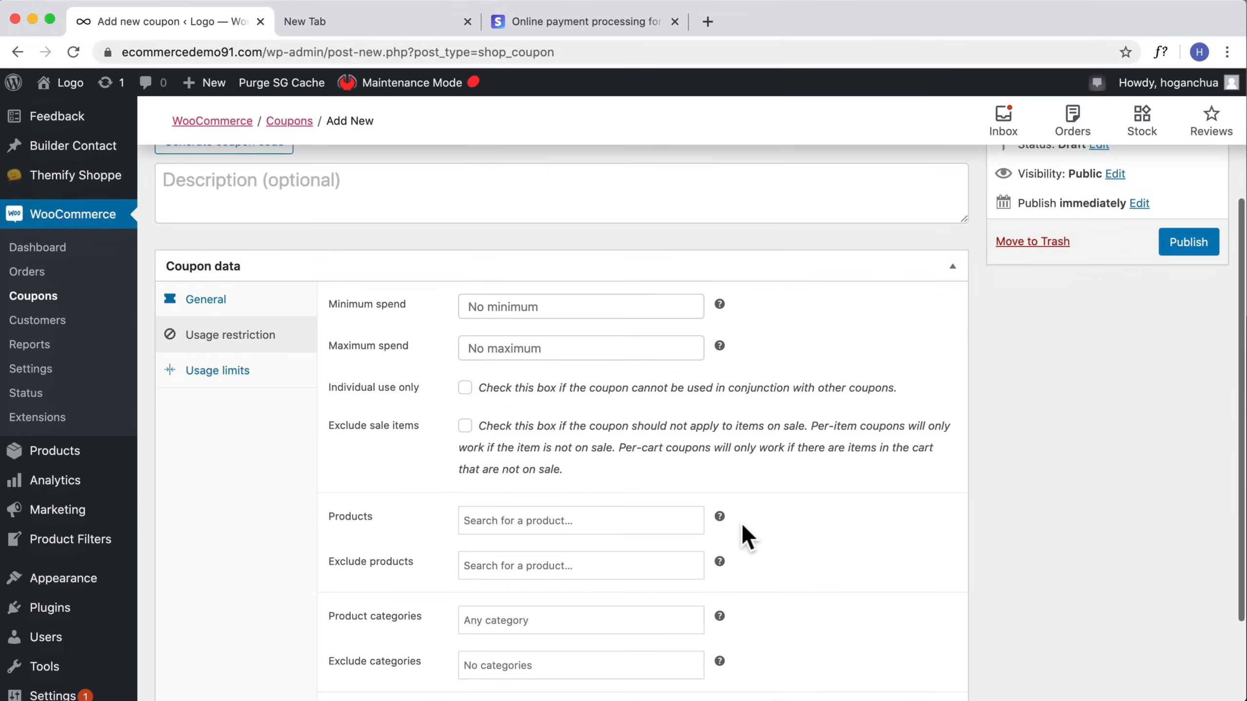
scroll(740, 523, "up", 5)
left_click(1188, 356)
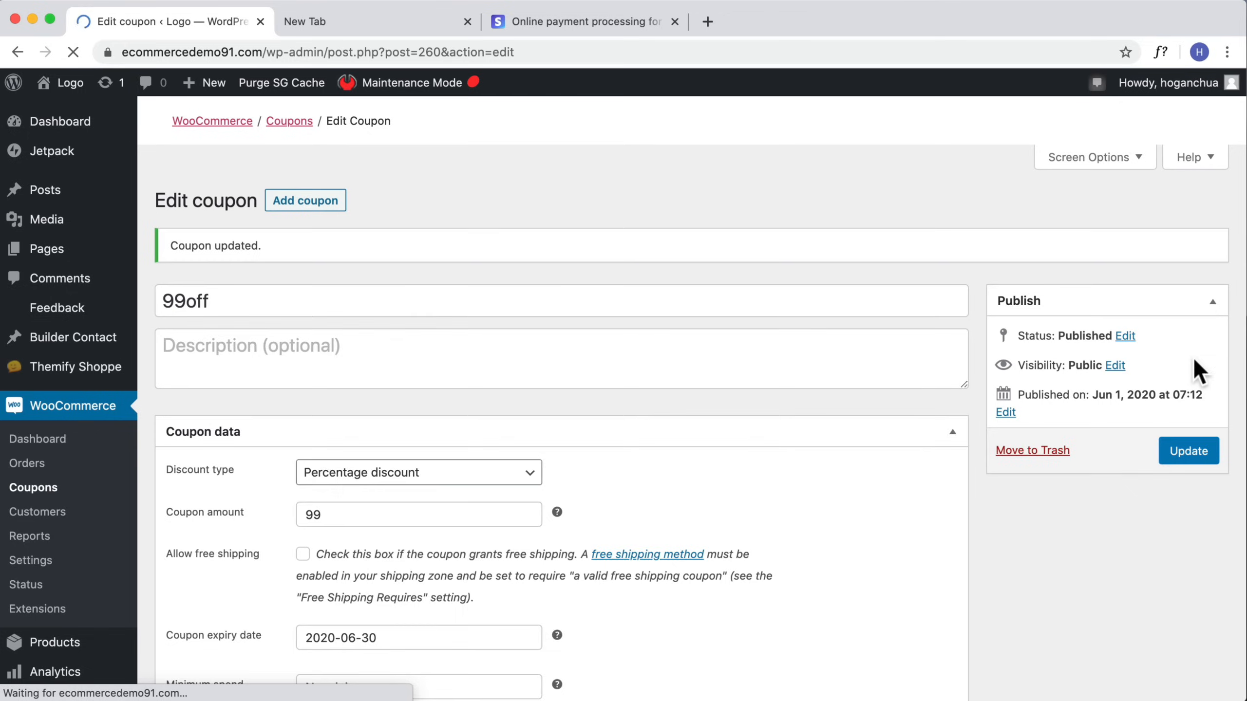
Step: Visit the store front and open the cart preview
mouse_move(70, 89)
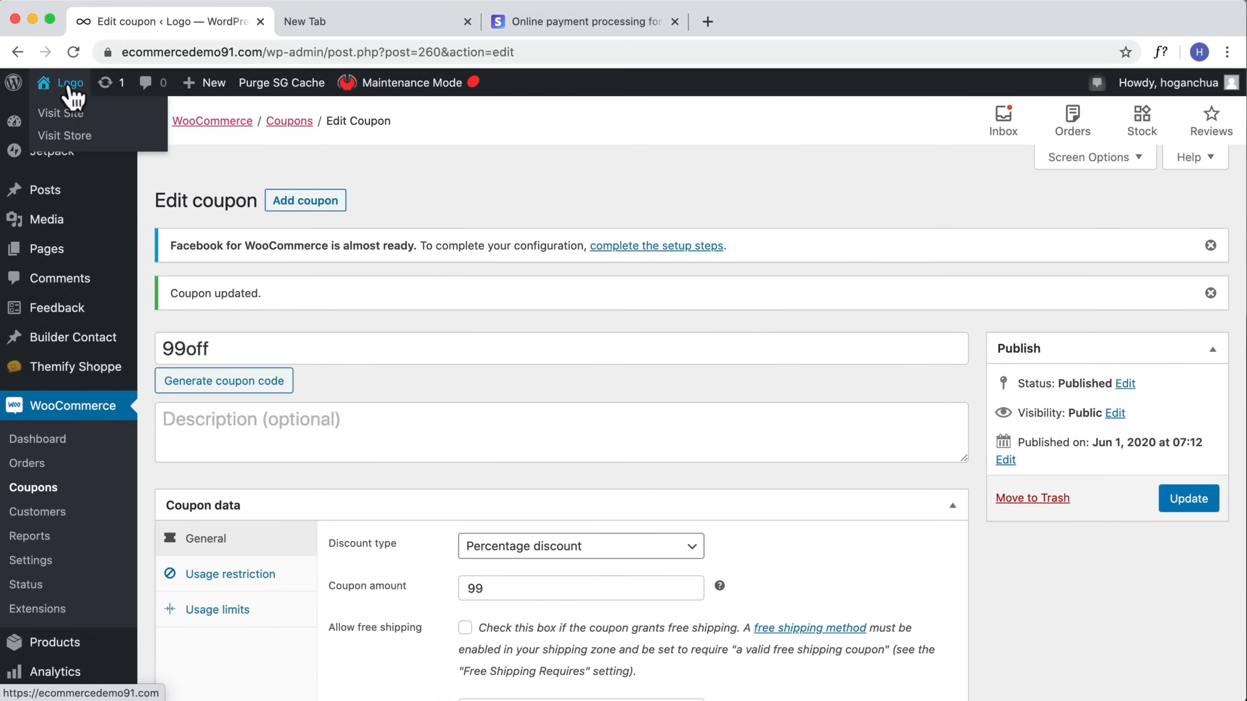
left_click(63, 114)
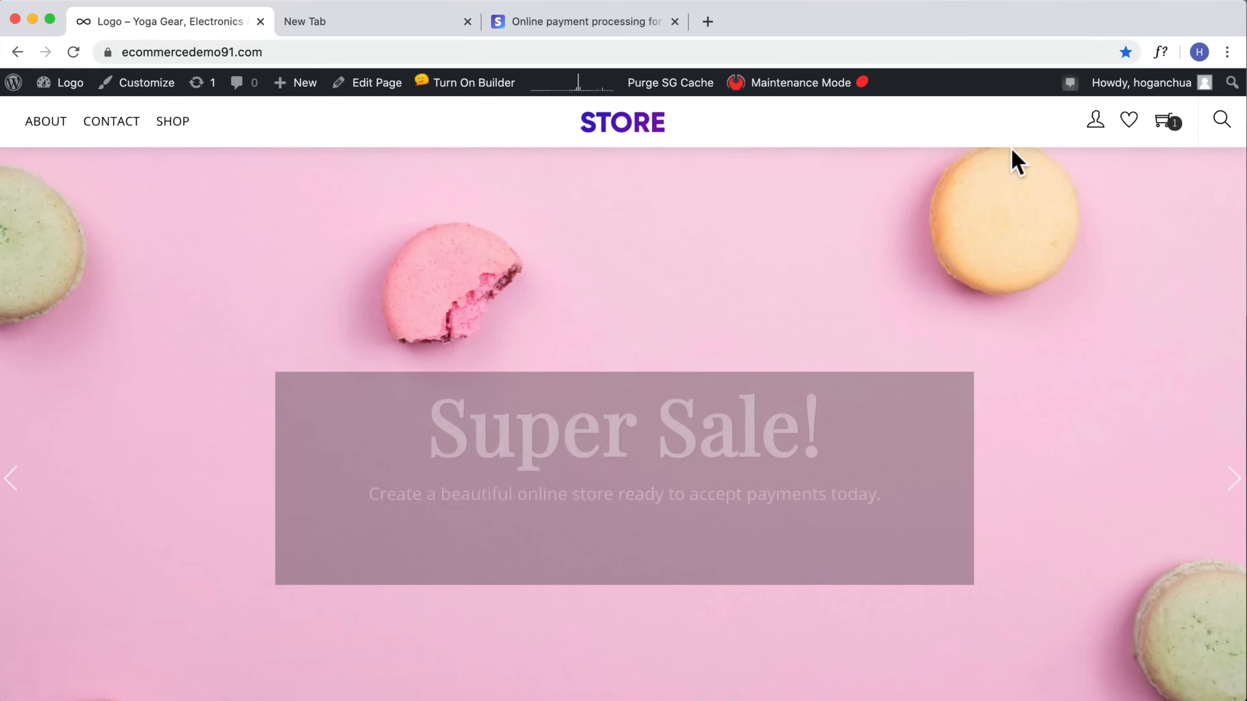
mouse_move(1161, 129)
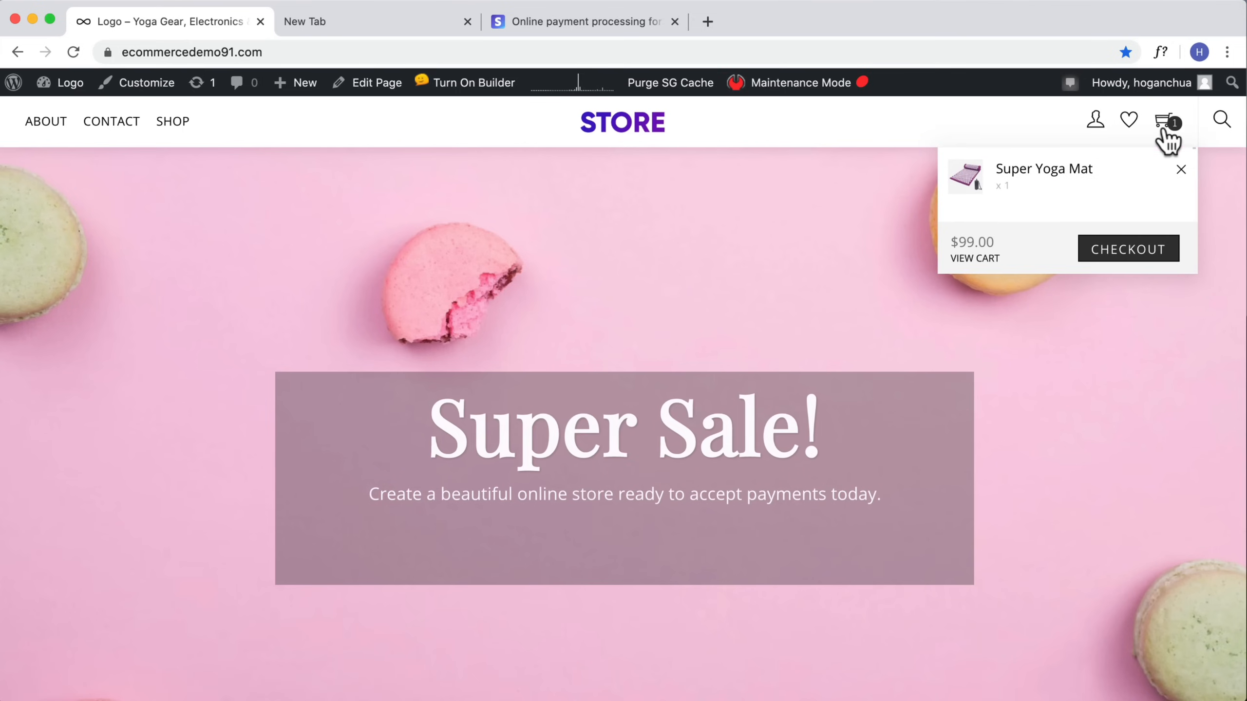
Step: Open the cart, choose Free shipping, and proceed to checkout
left_click(974, 259)
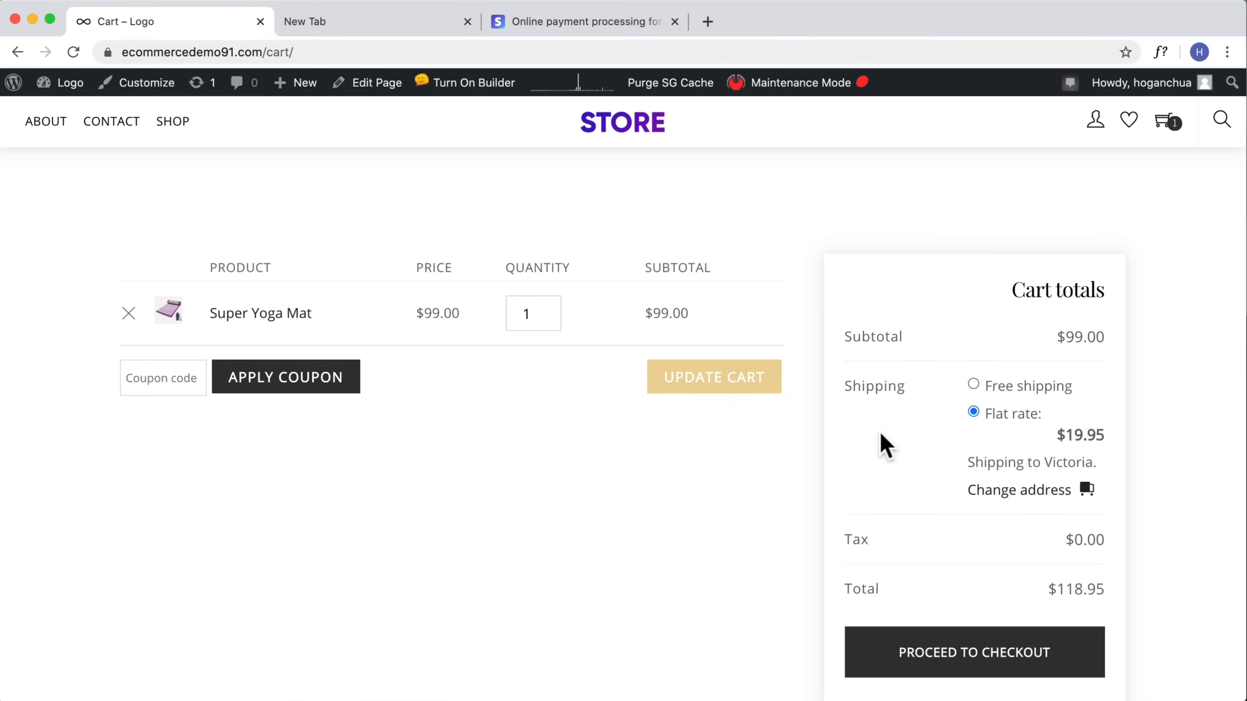
scroll(883, 434, "down", 2)
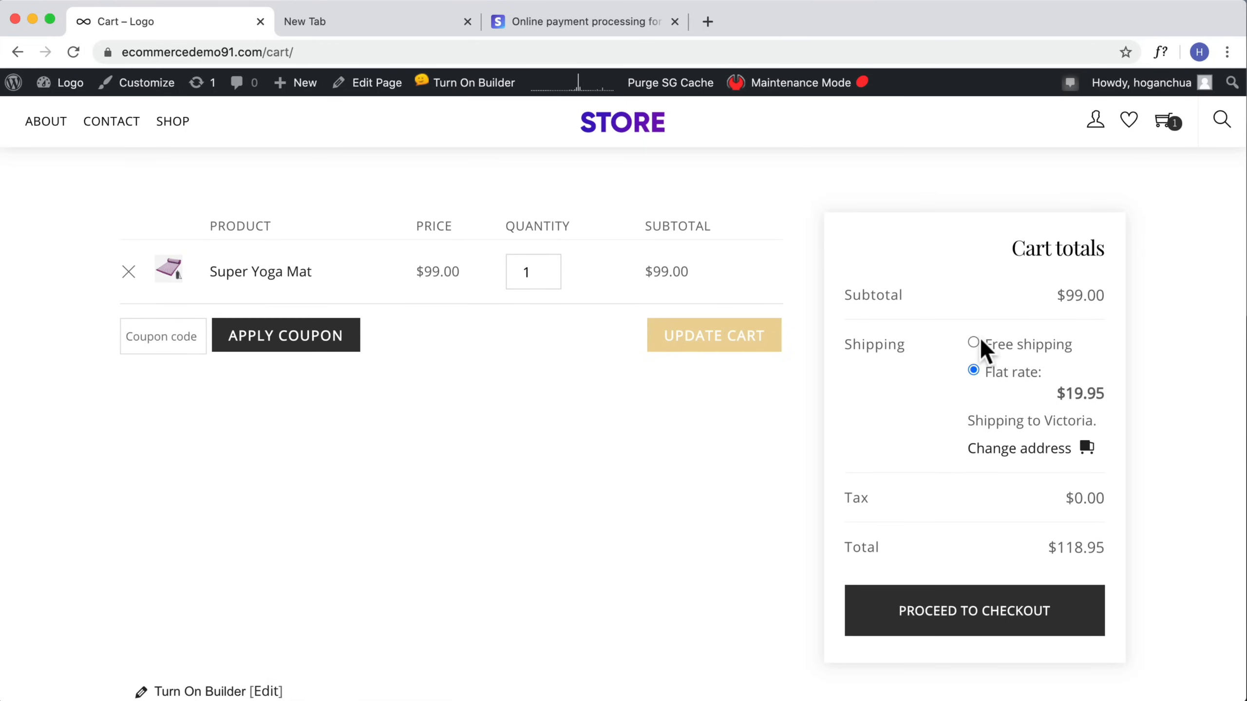
left_click(974, 343)
left_click(974, 634)
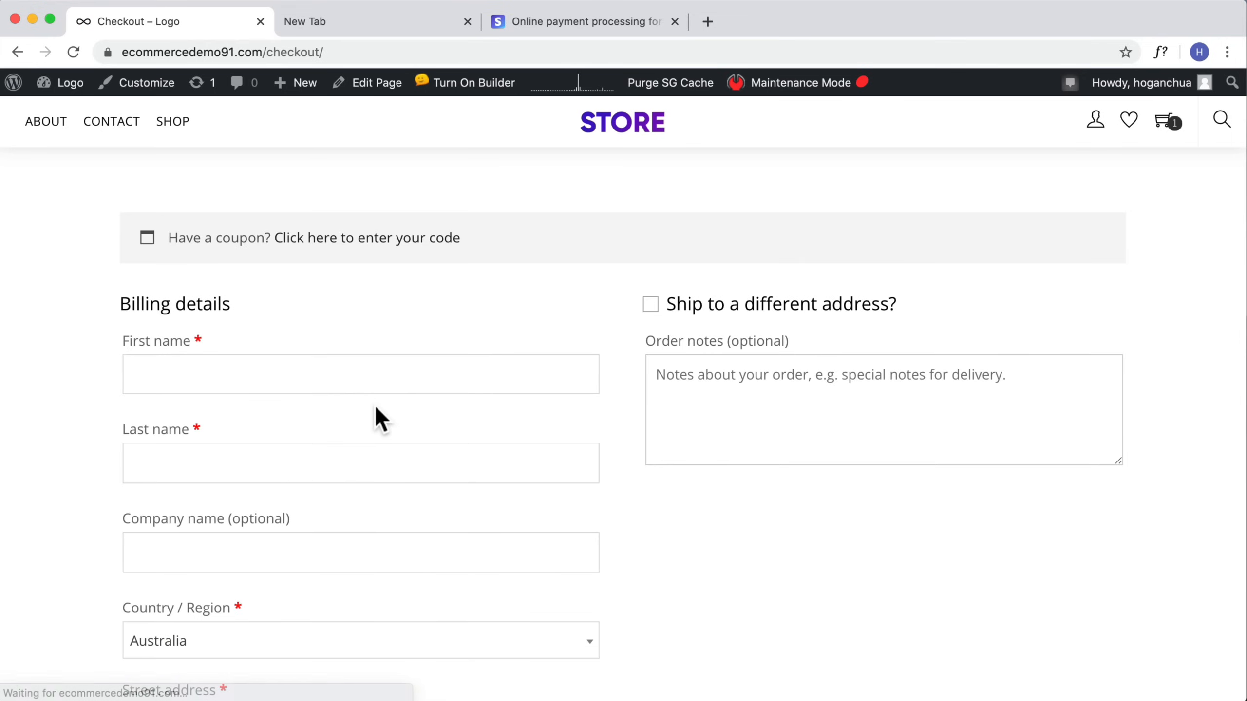
Step: Select Credit Card/Debit Card as the checkout payment method
scroll(376, 417, "down", 5)
scroll(376, 410, "down", 13)
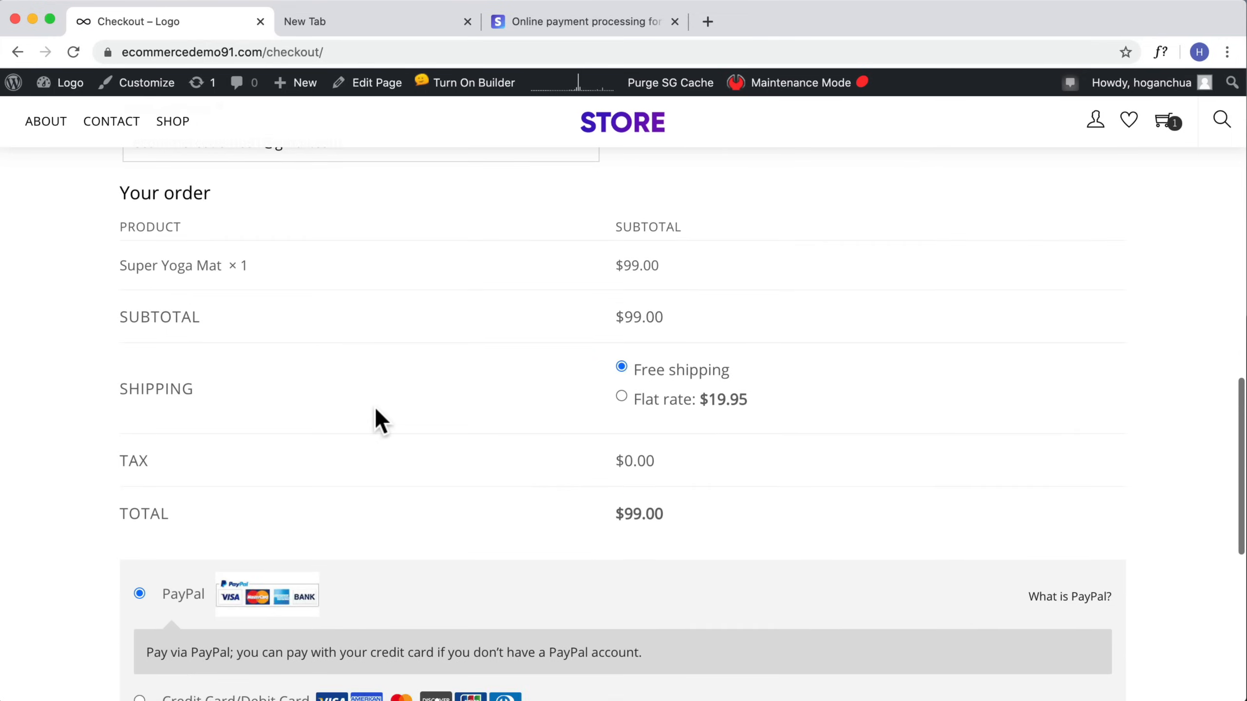
scroll(375, 410, "down", 3)
scroll(375, 410, "down", 3)
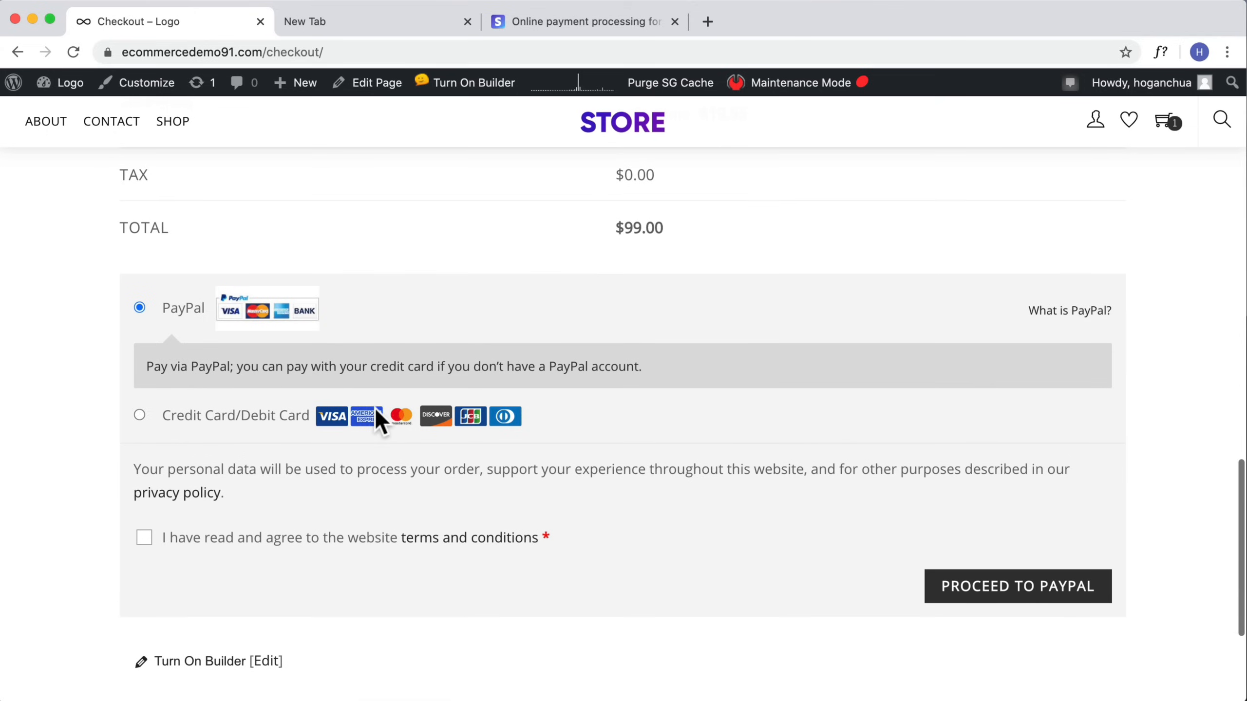
left_click(139, 416)
scroll(422, 361, "down", 1)
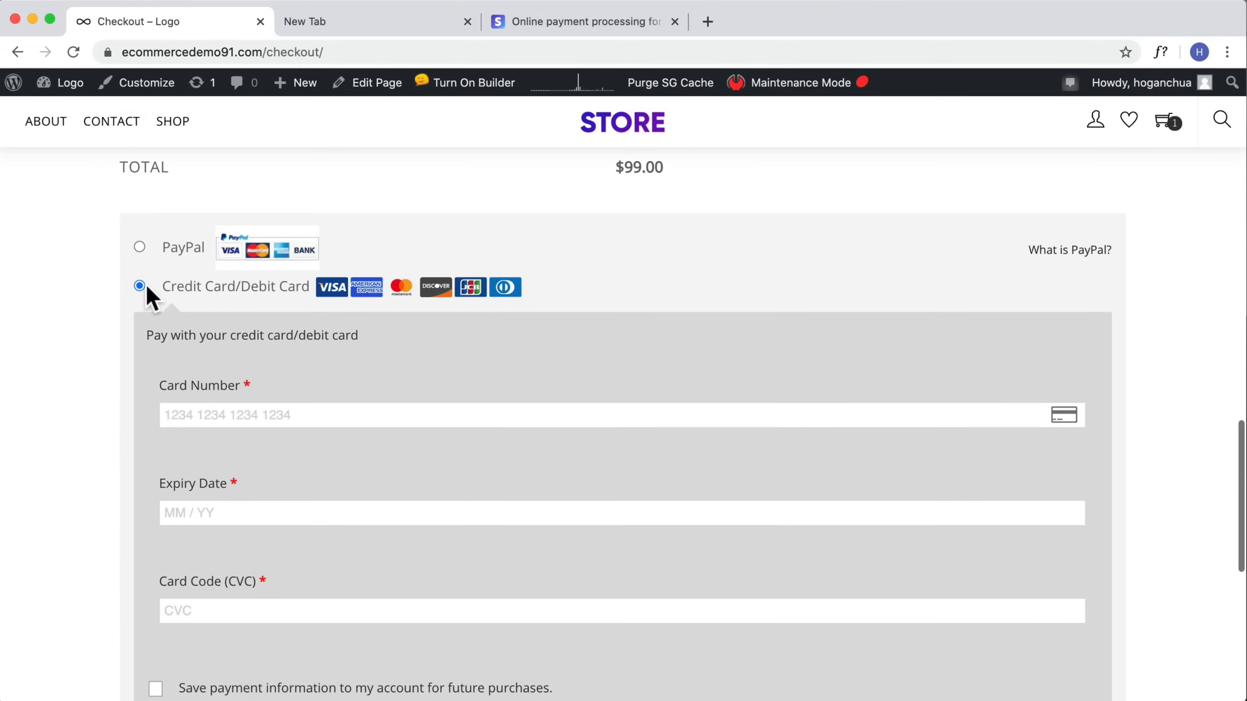
scroll(287, 339, "up", 3)
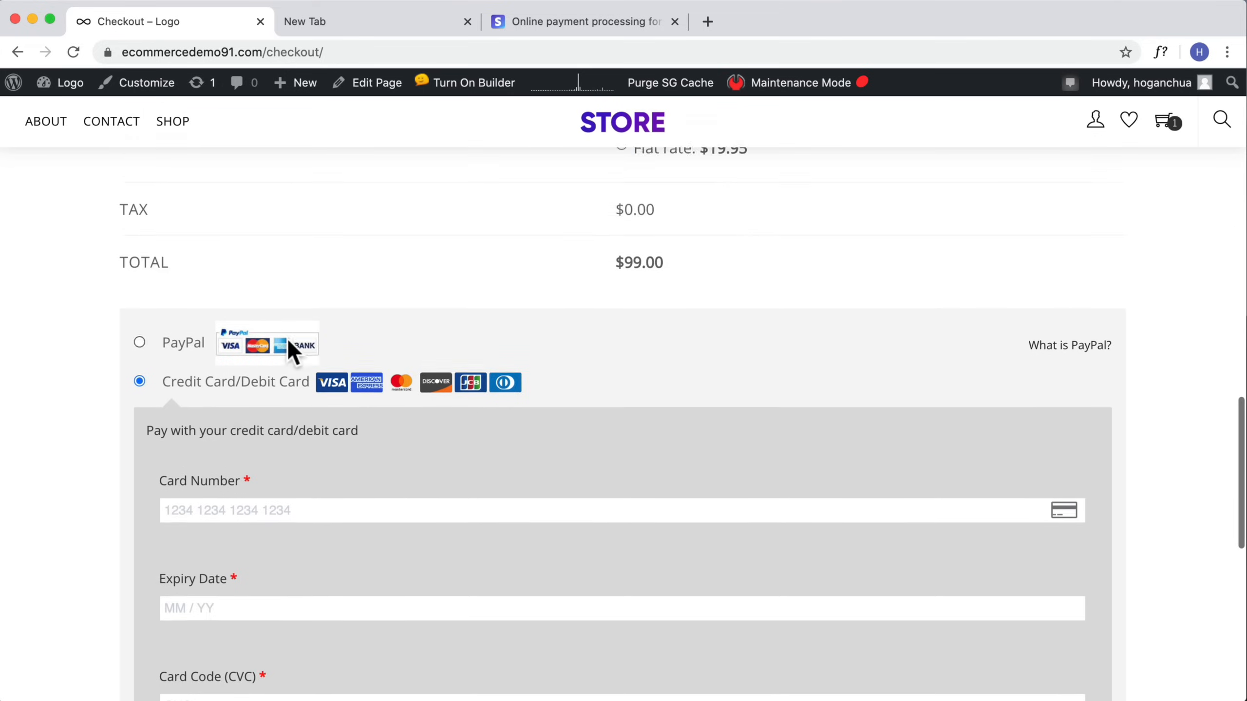
scroll(290, 348, "down", 2)
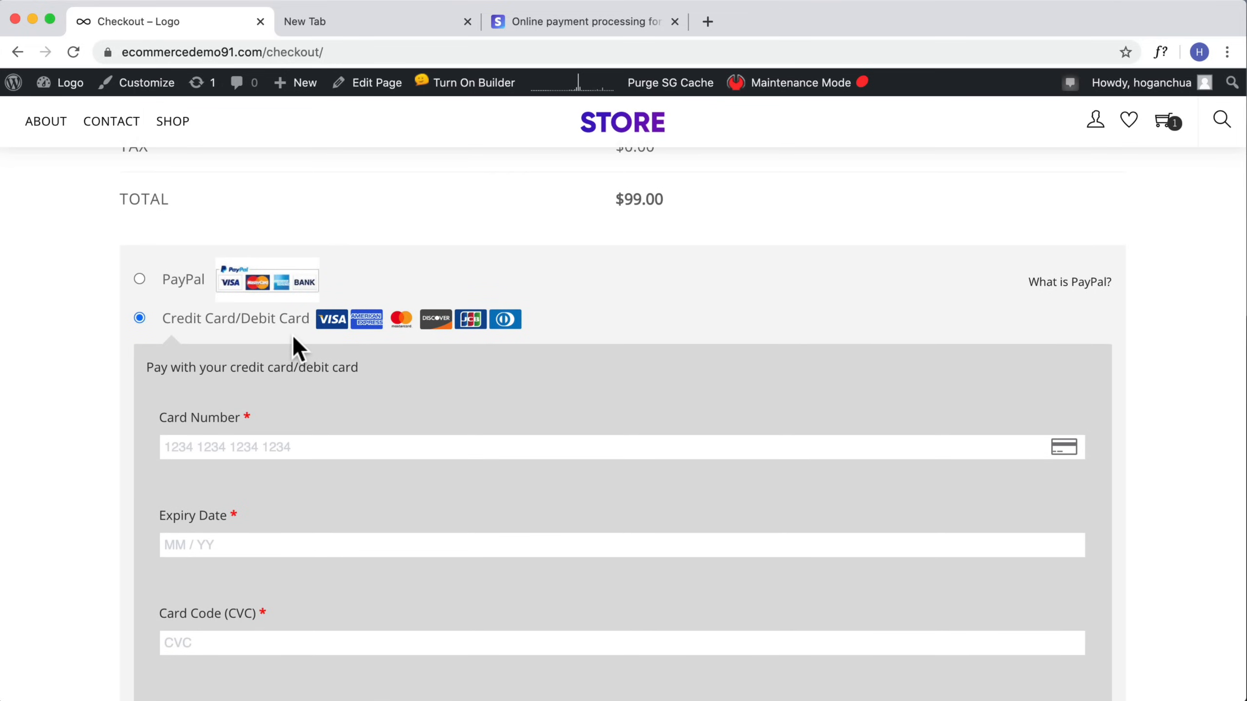
Step: Place the order with the entered card details
scroll(609, 372, "down", 7)
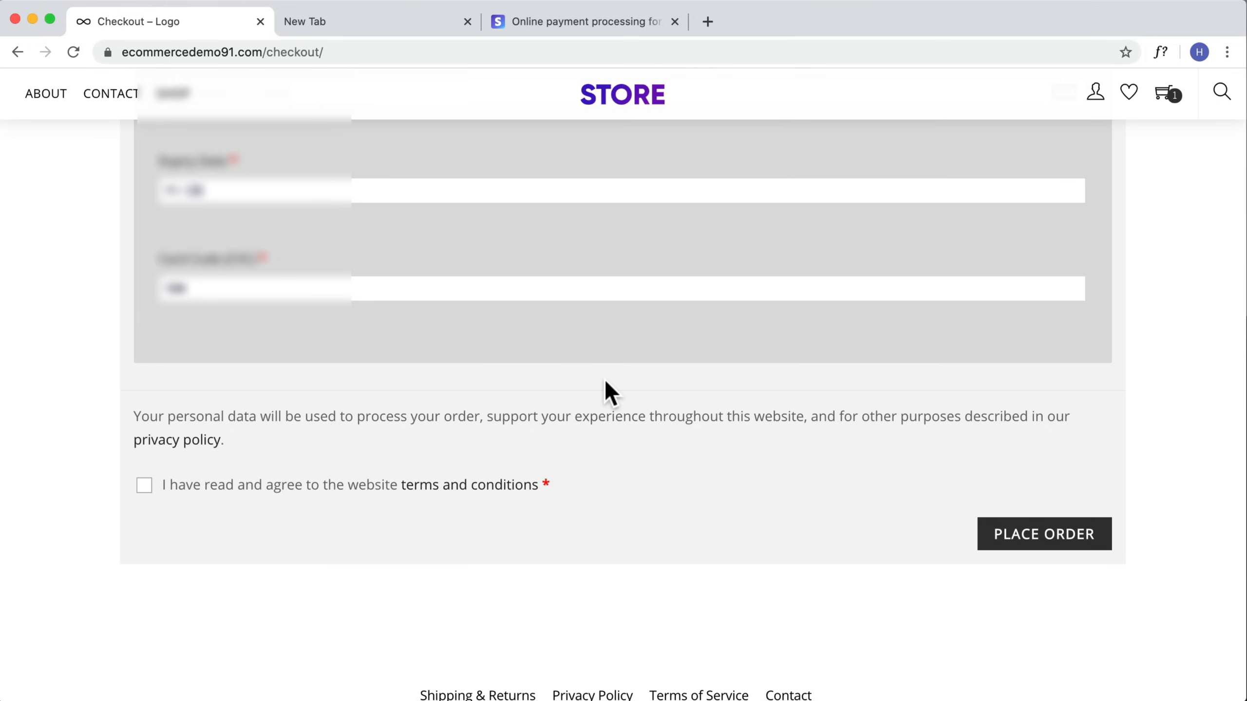
scroll(599, 389, "down", 1)
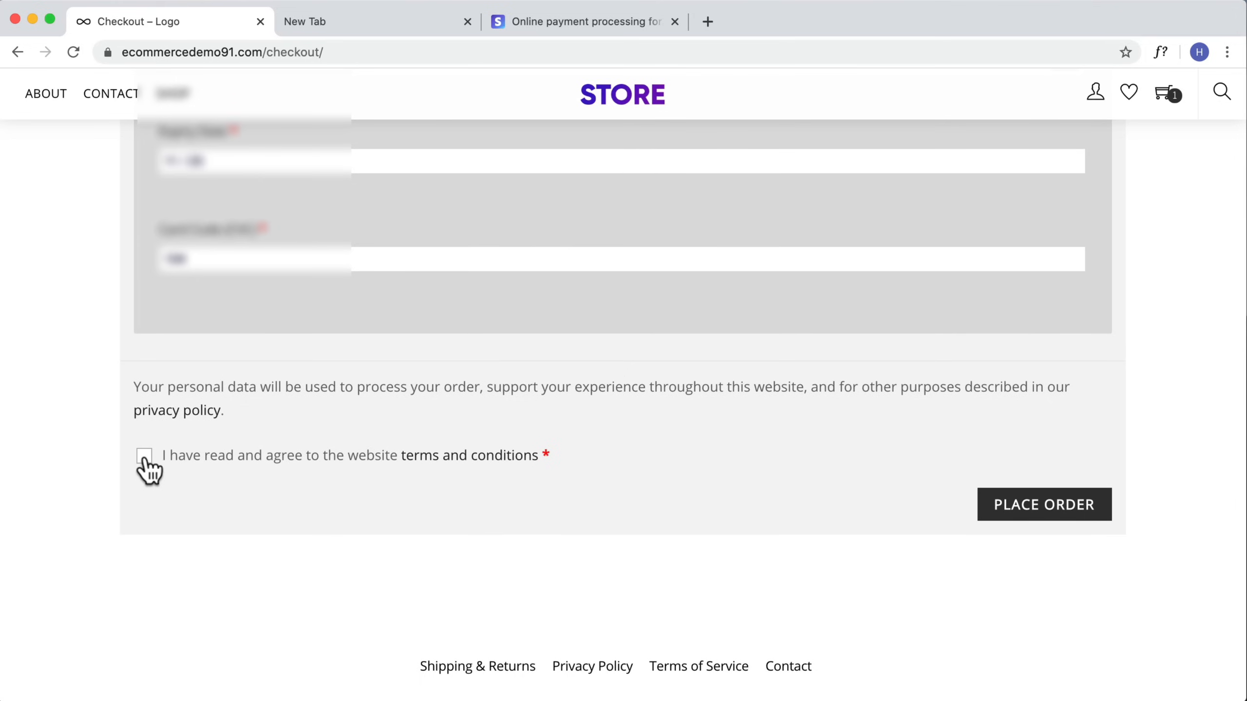
left_click(1073, 512)
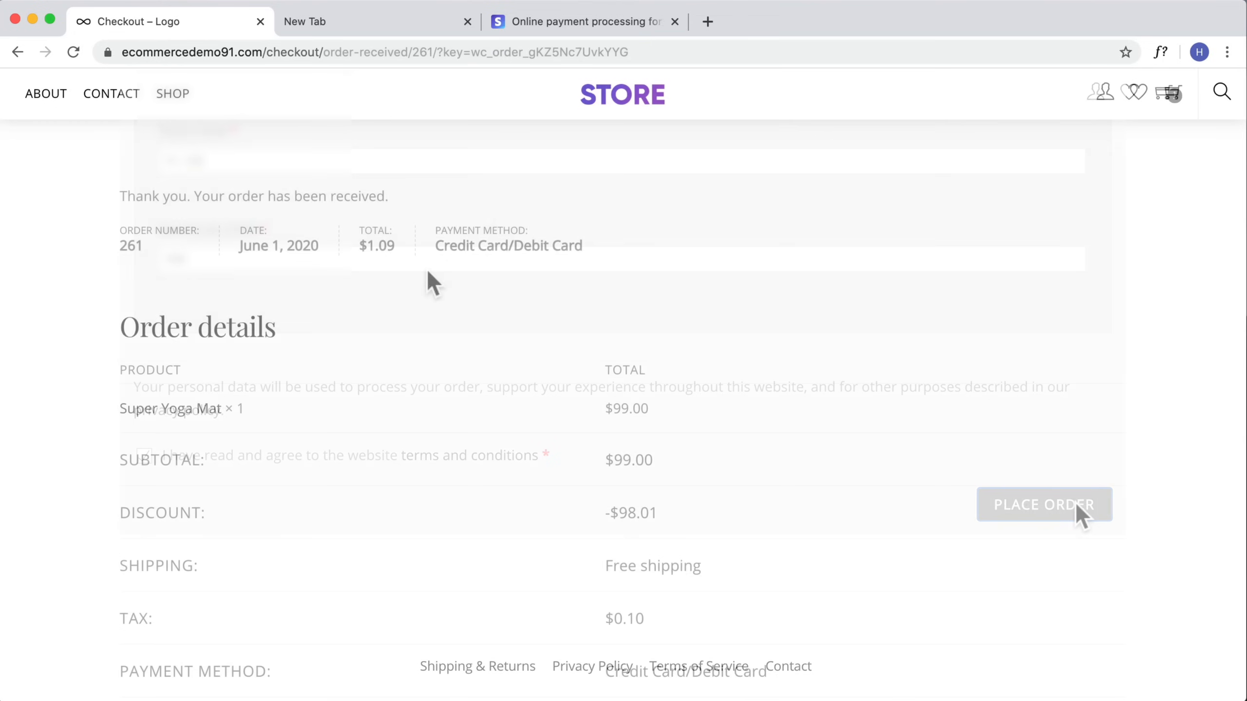
Step: Review the order confirmation page and the Stripe dashboard's payment summary
left_click_drag(387, 202, 36, 187)
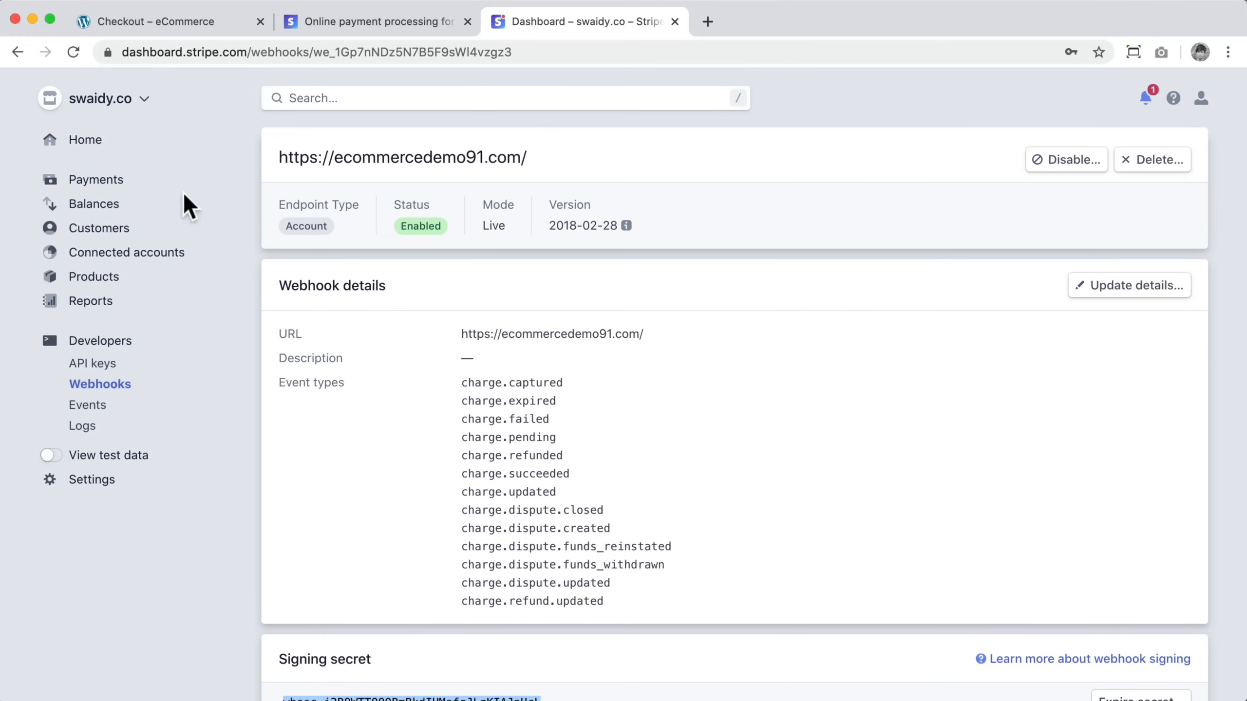
left_click(84, 145)
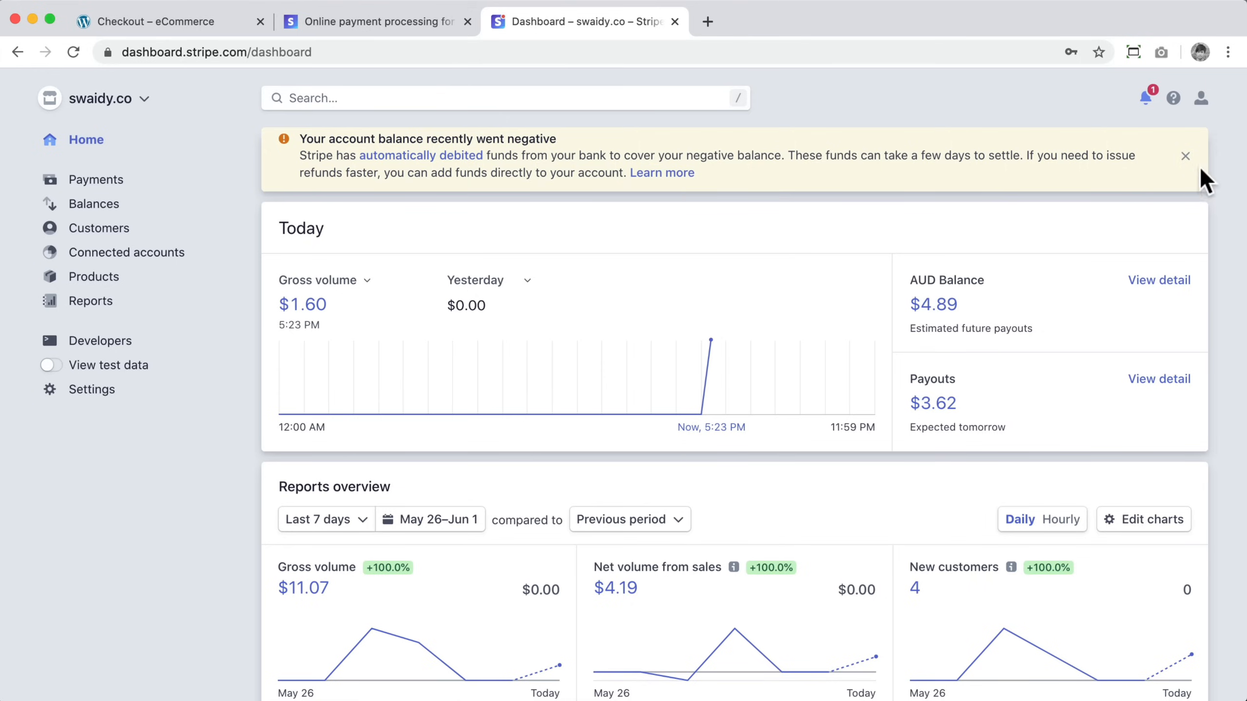
left_click(1185, 156)
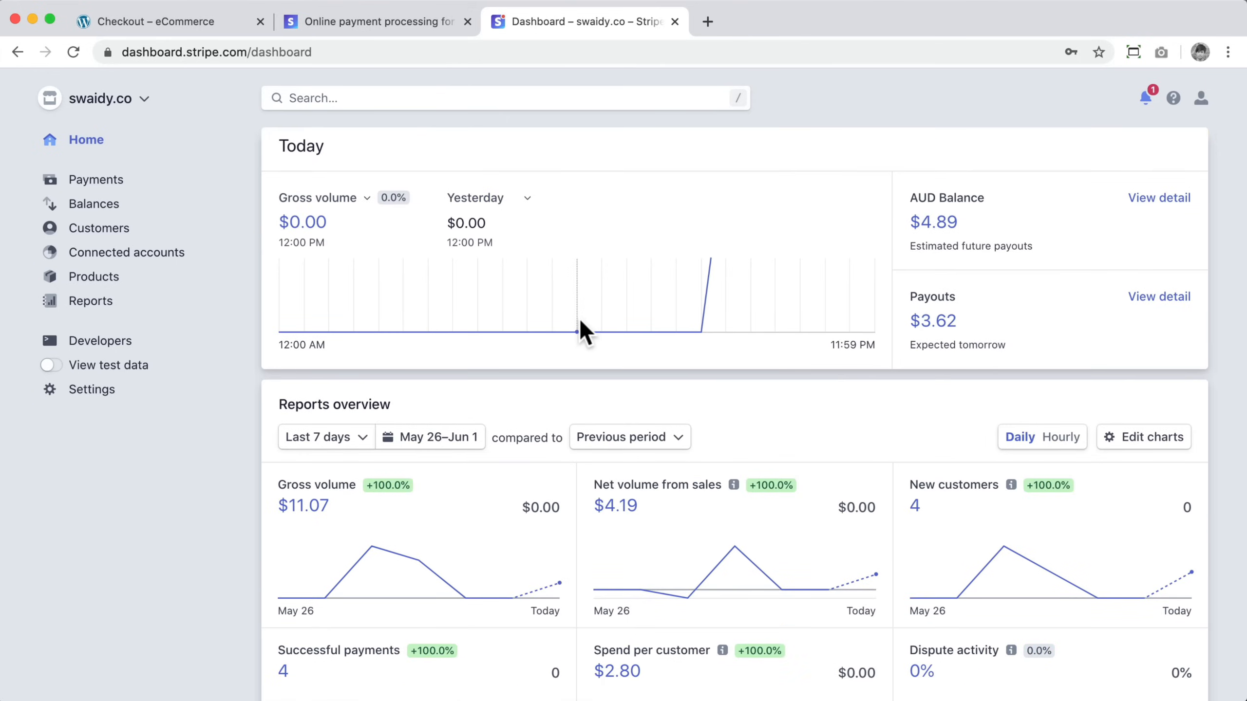
left_click(189, 22)
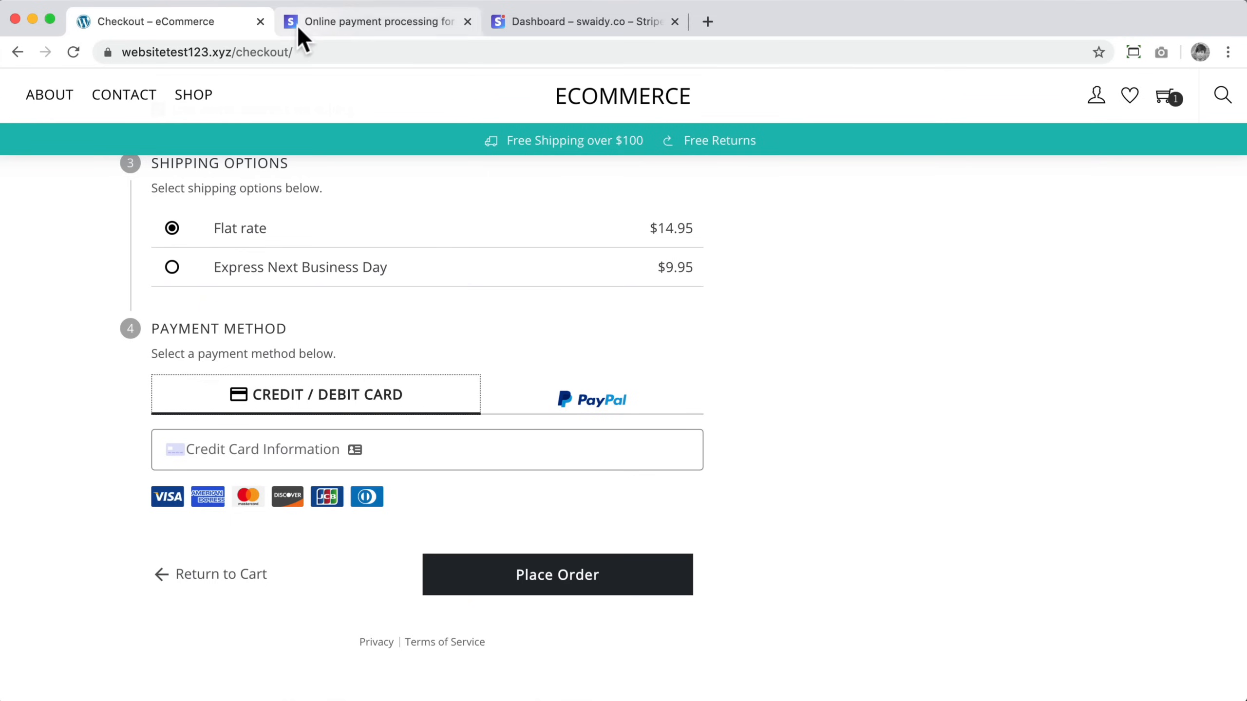
left_click(32, 19)
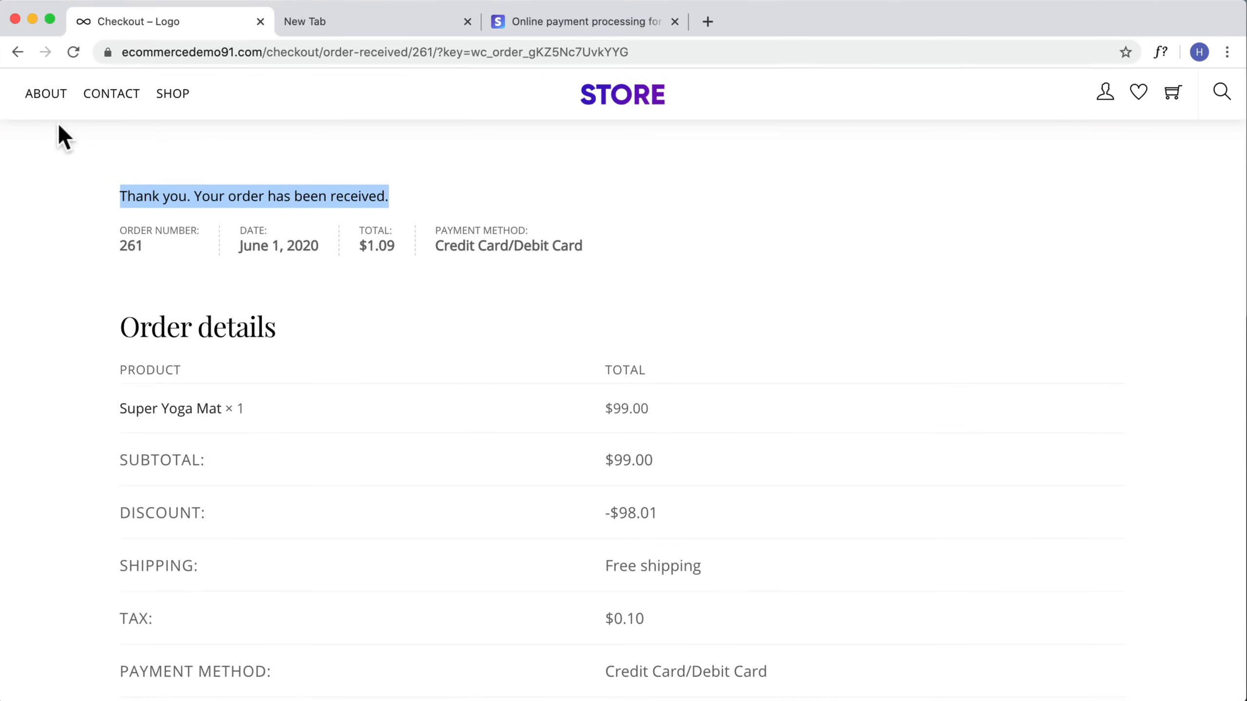
Step: Open the site's wp-admin and log in with the admin username and password
left_click_drag(624, 50, 270, 52)
key("BackSpace")
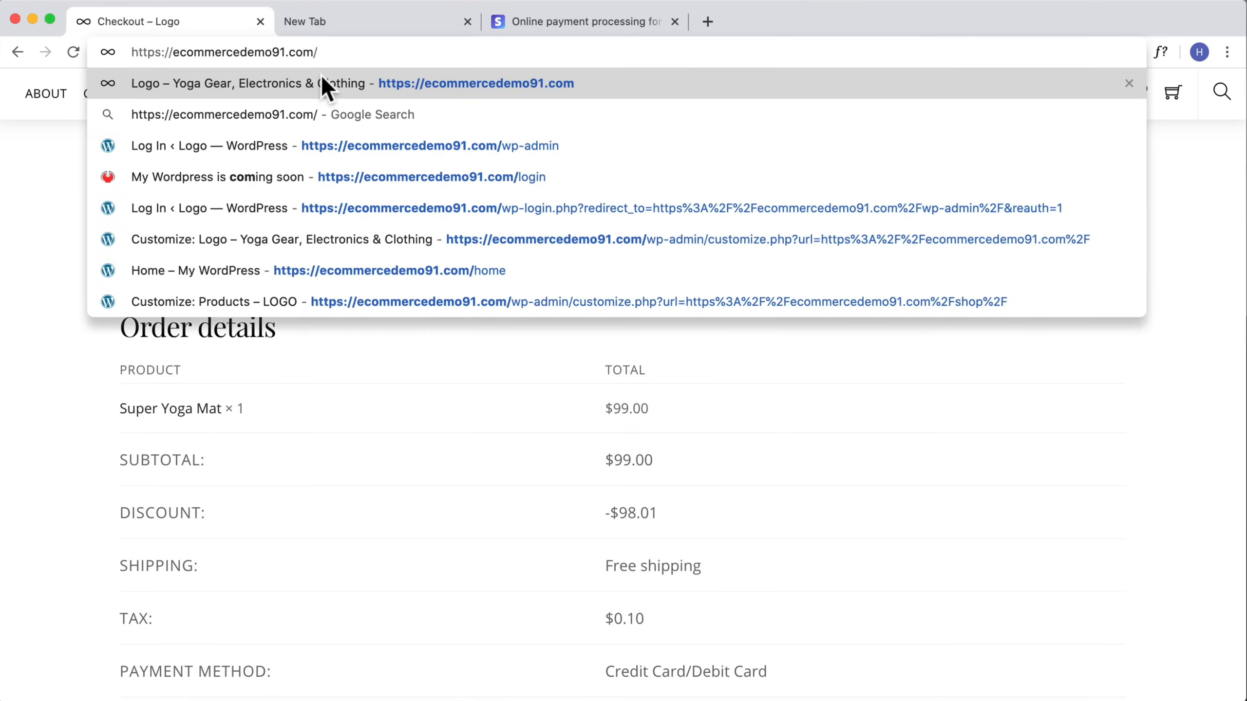
type("wp-admin")
key("Return")
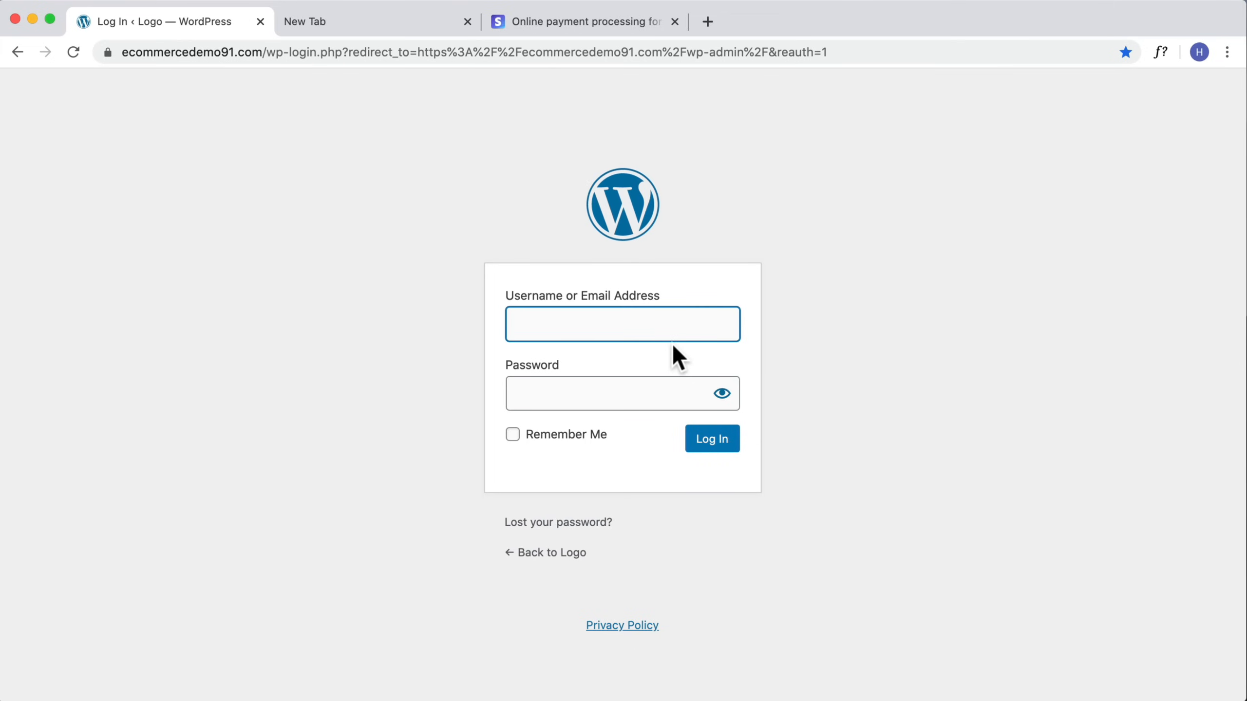
type("hoganchua")
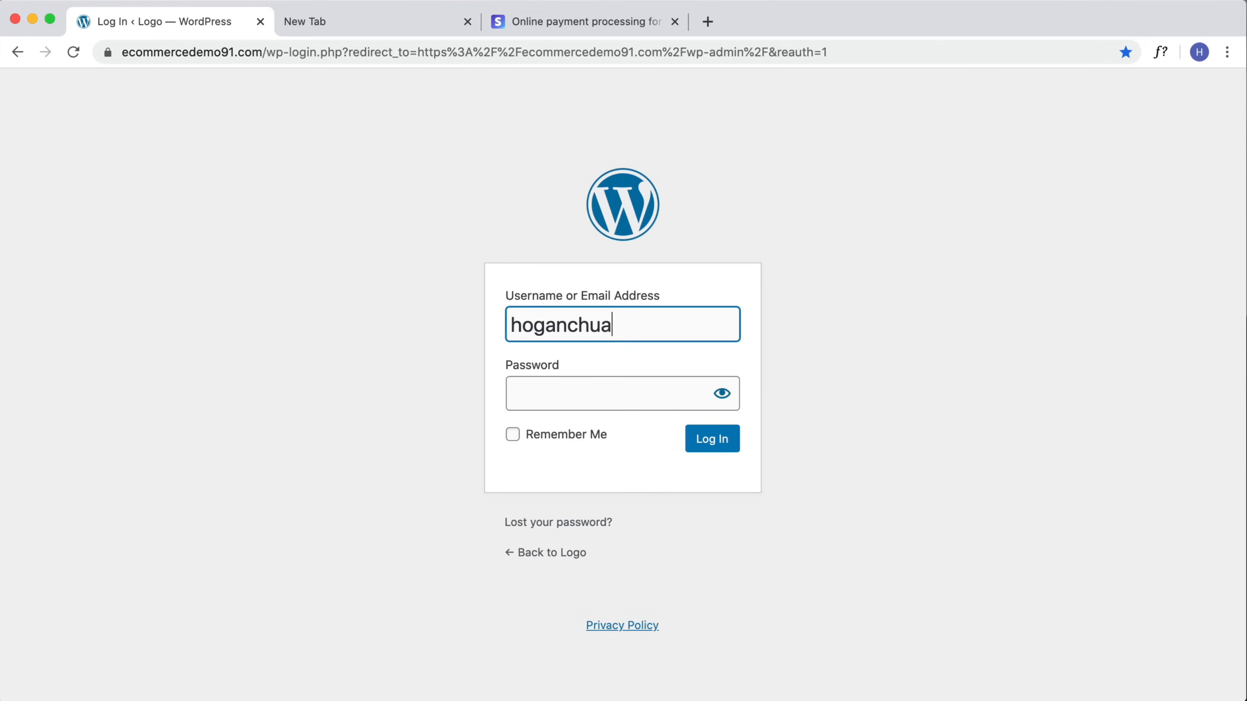
key("Tab")
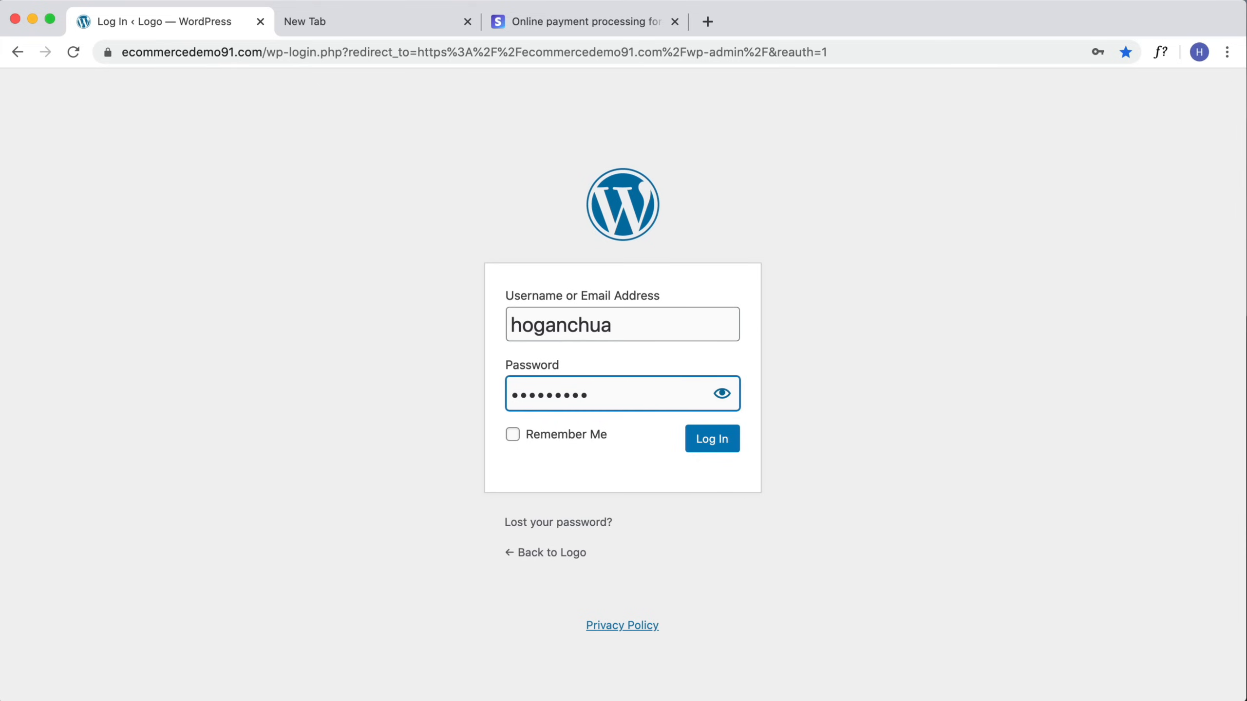
left_click(711, 440)
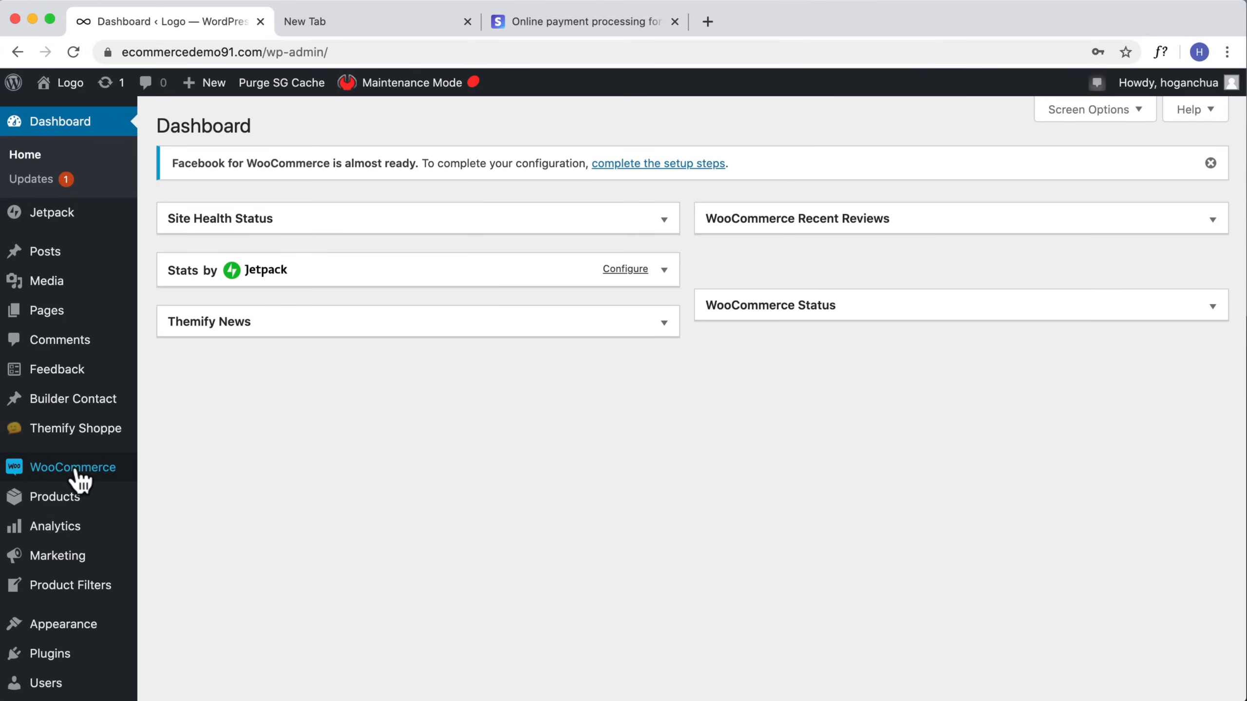
Step: Open WooCommerce Orders and open order #261
mouse_move(78, 473)
left_click(170, 495)
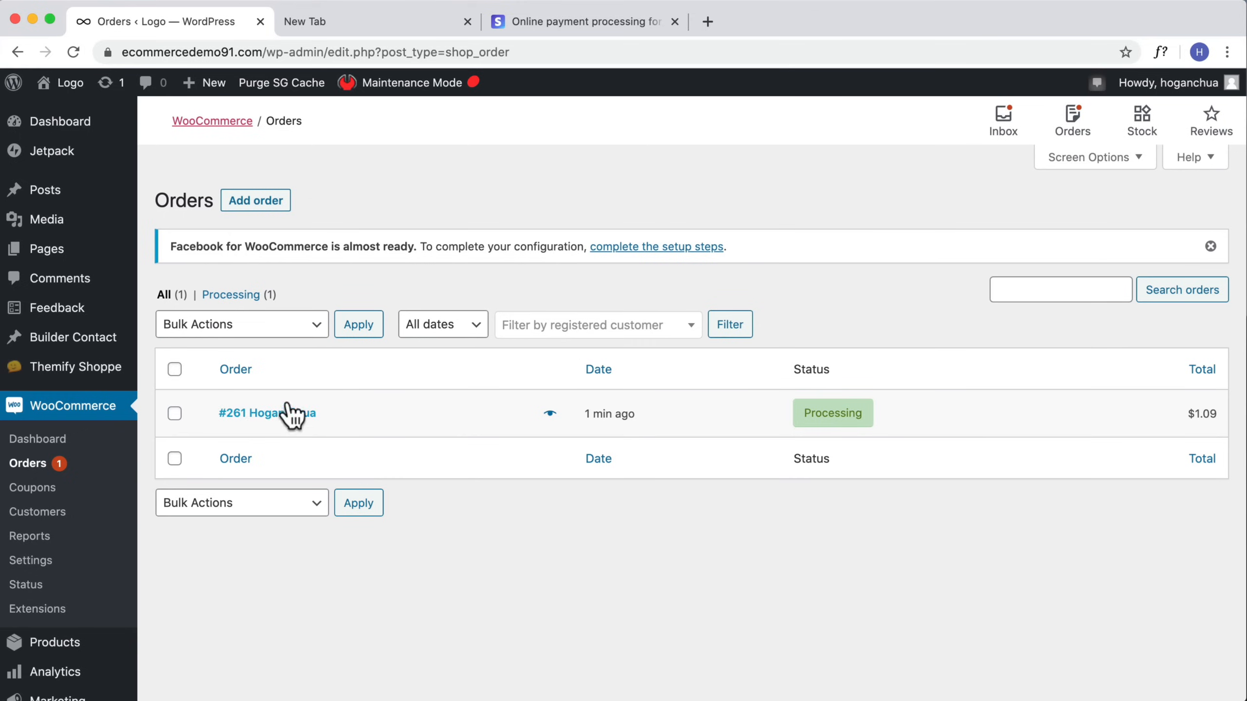
left_click(287, 417)
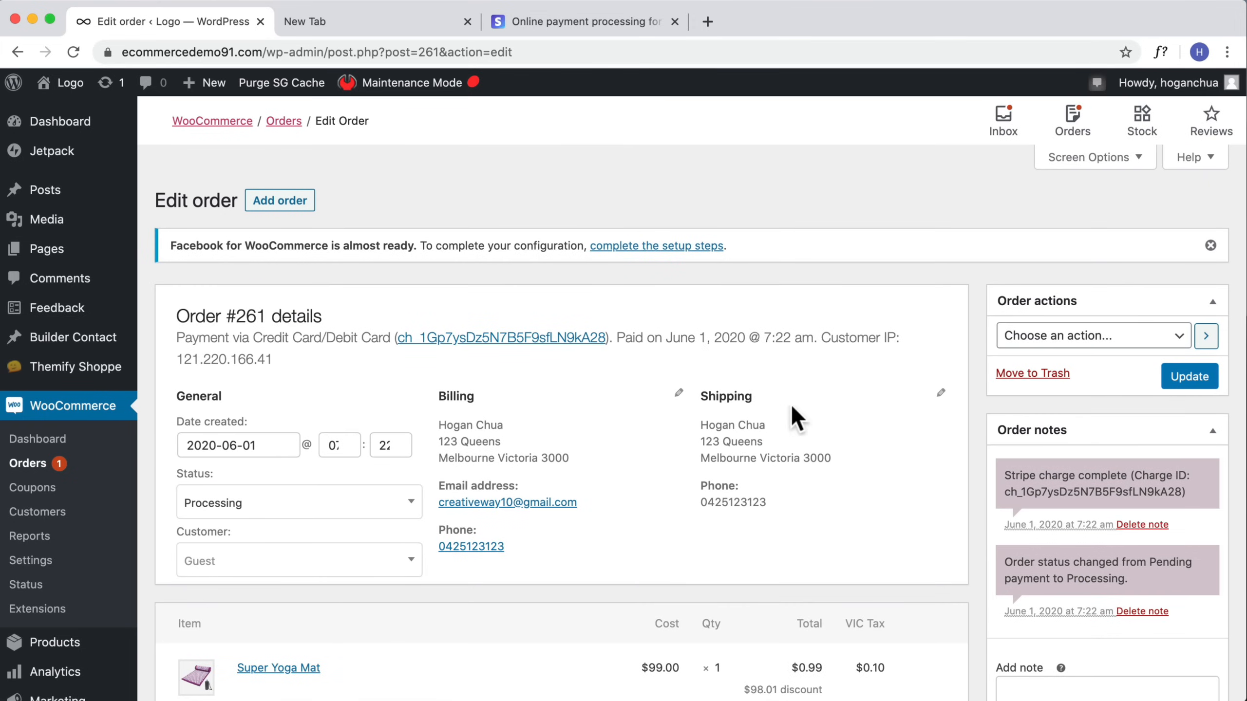
Step: Examine the order's shipping details, coupon, totals, and Stripe fee and payout
mouse_move(694, 425)
left_mouse_down()
mouse_move(805, 454)
mouse_move(825, 496)
mouse_move(712, 401)
mouse_move(701, 417)
left_mouse_up()
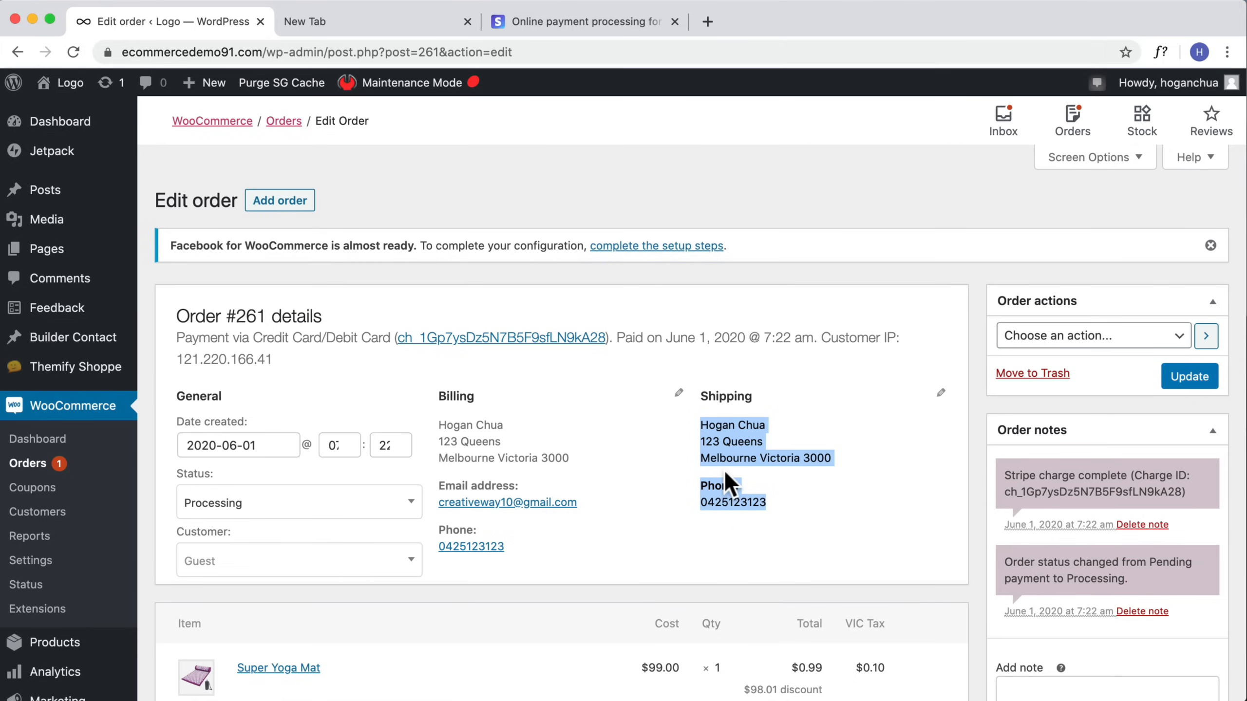
scroll(725, 472, "down", 5)
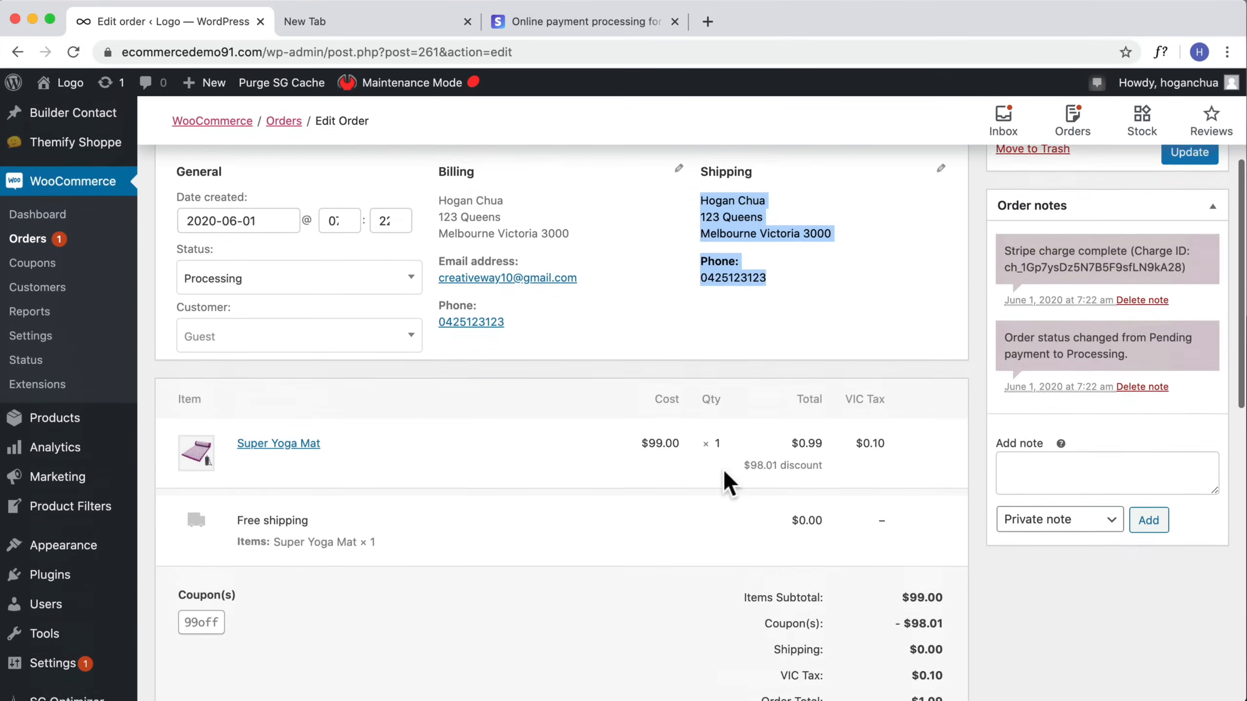
scroll(723, 468, "up", 5)
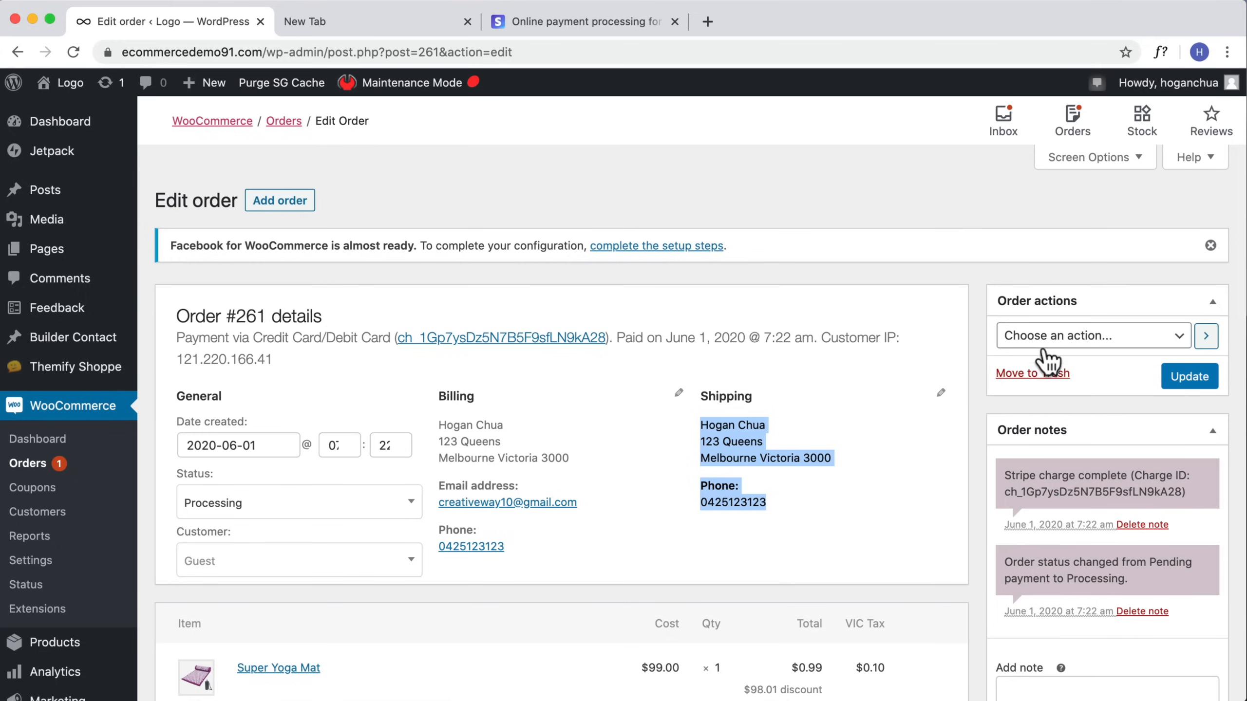
scroll(717, 465, "down", 9)
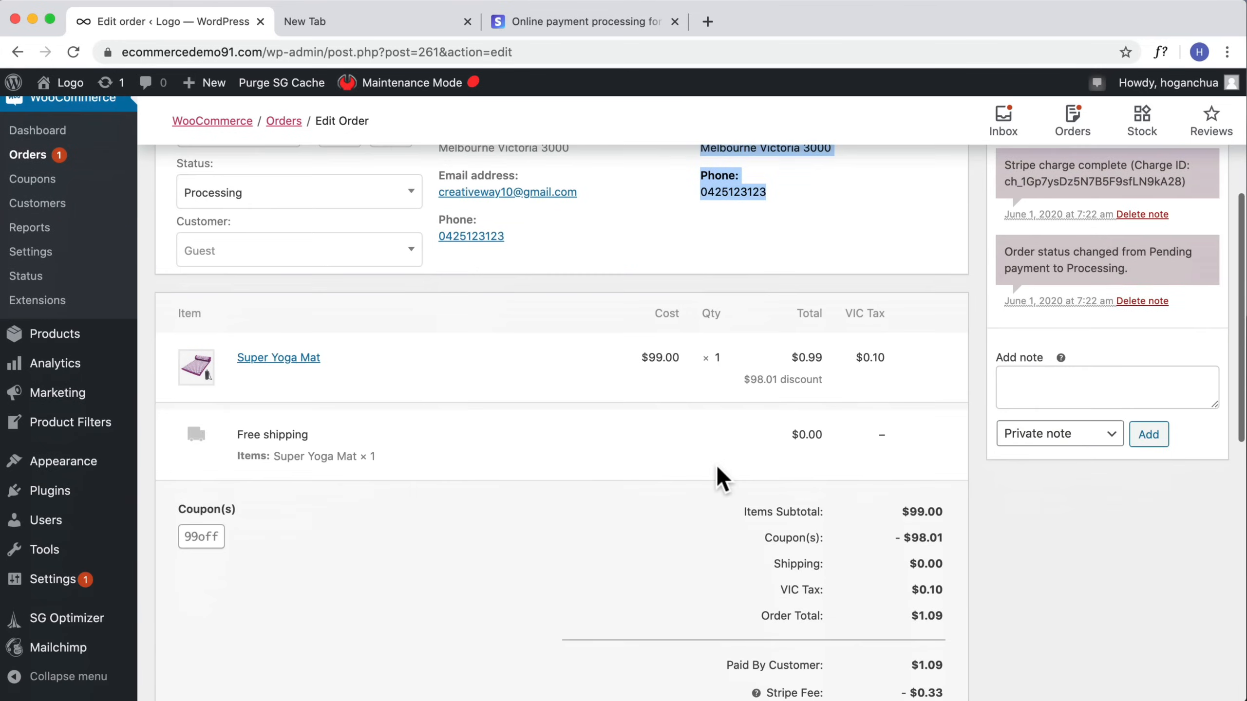
scroll(716, 467, "down", 9)
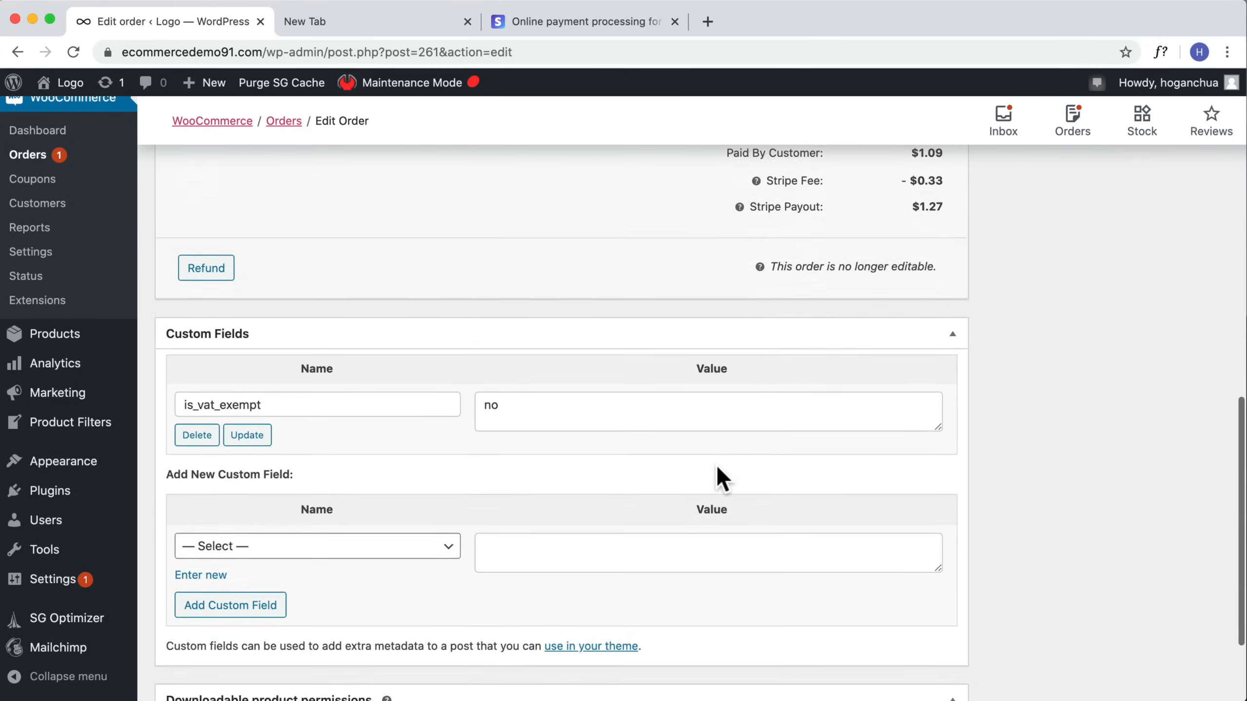
scroll(716, 467, "up", 3)
scroll(717, 471, "up", 5)
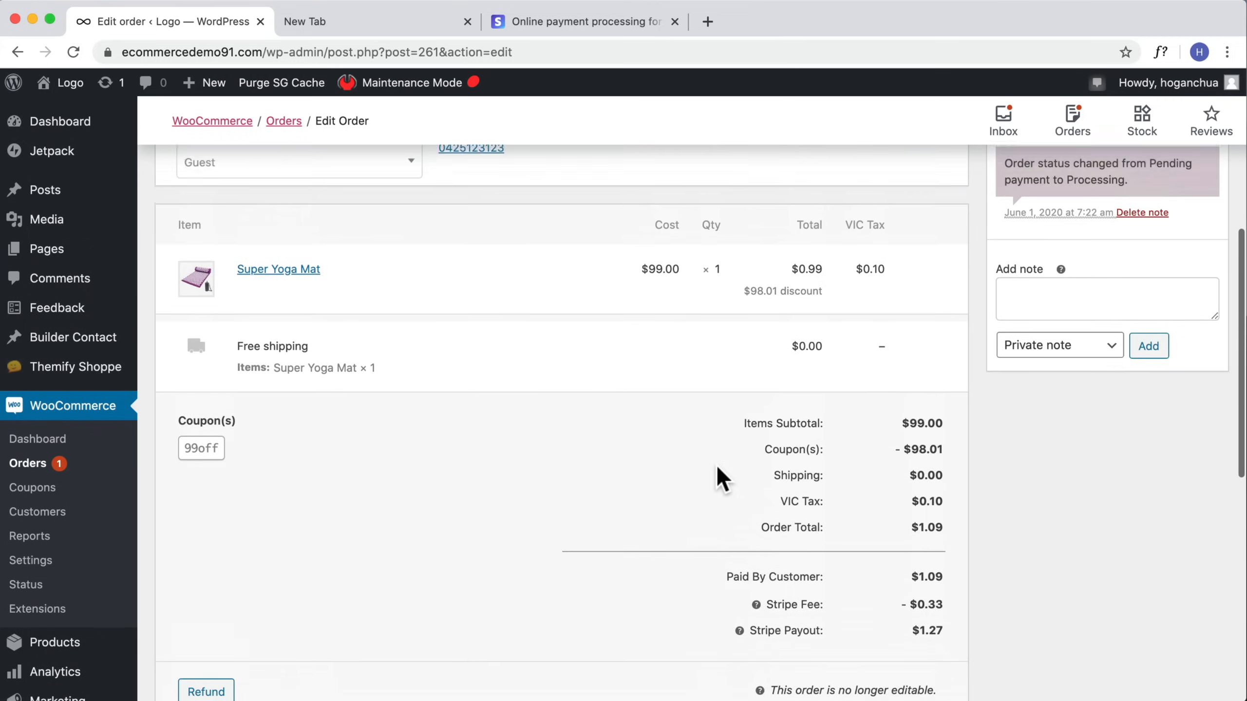
scroll(951, 614, "down", 1)
left_click_drag(945, 569, 753, 565)
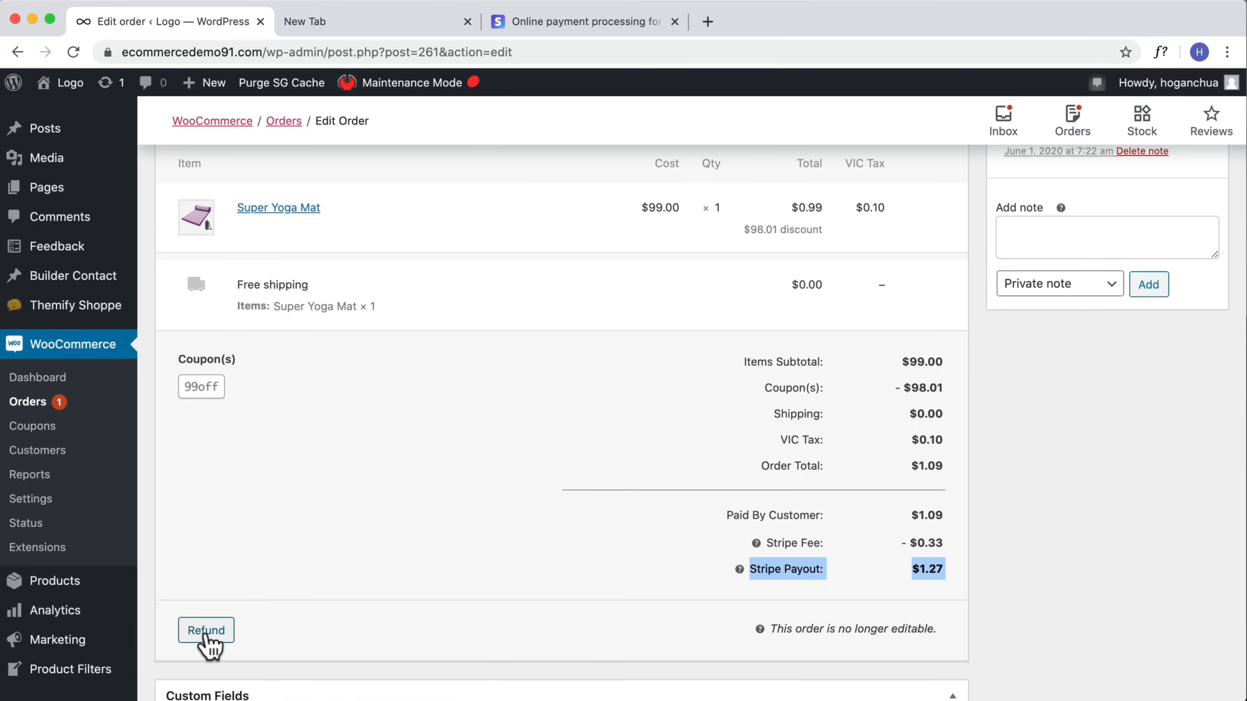
Step: Set the order status to Completed
scroll(356, 540, "up", 10)
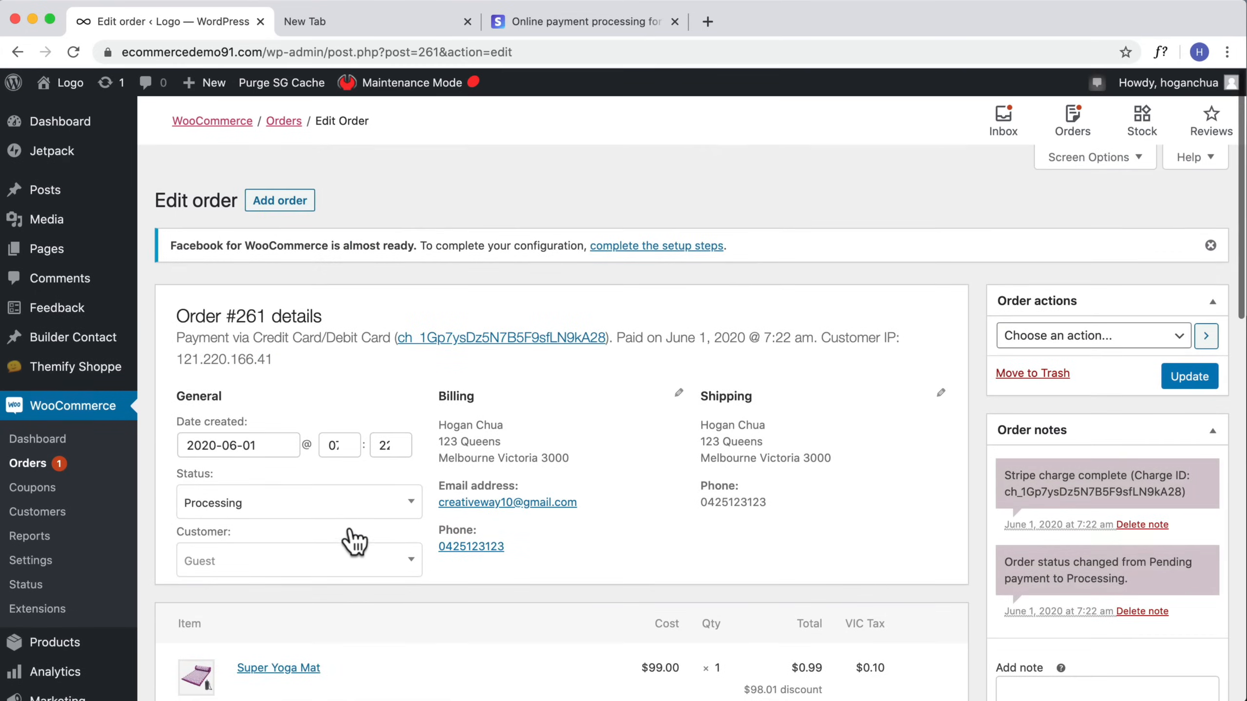
left_click(342, 511)
scroll(329, 545, "down", 2)
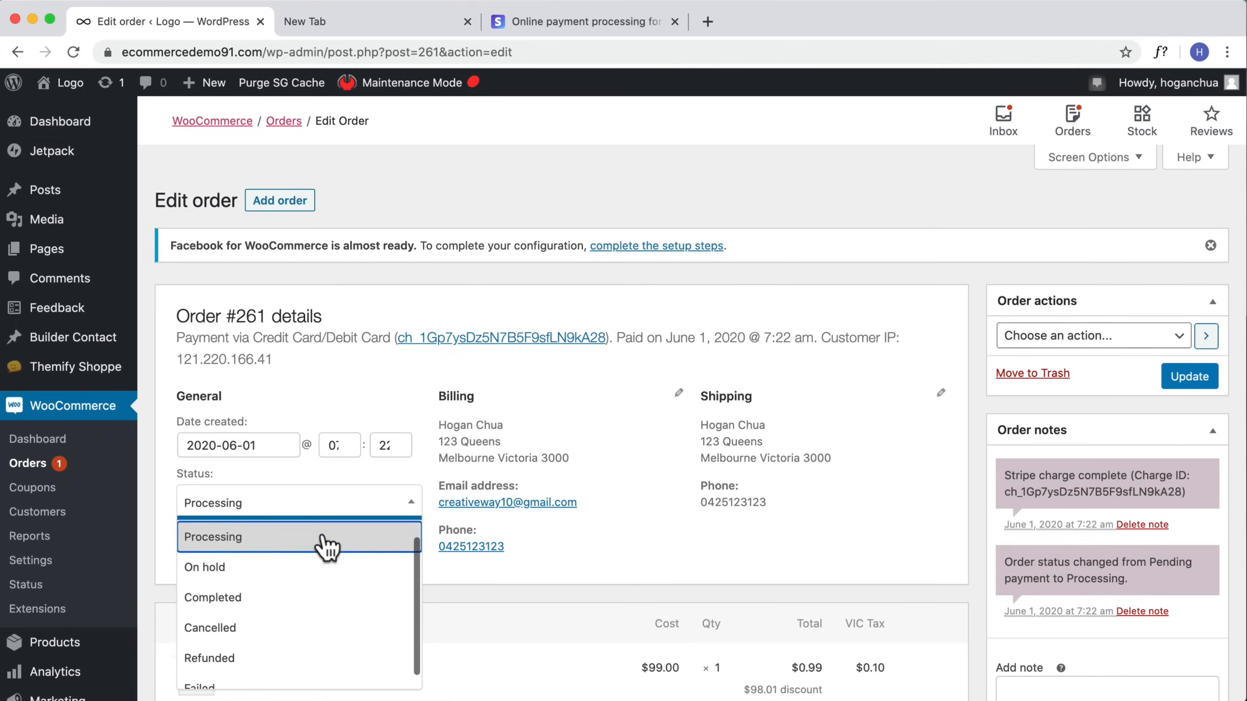
left_click(271, 591)
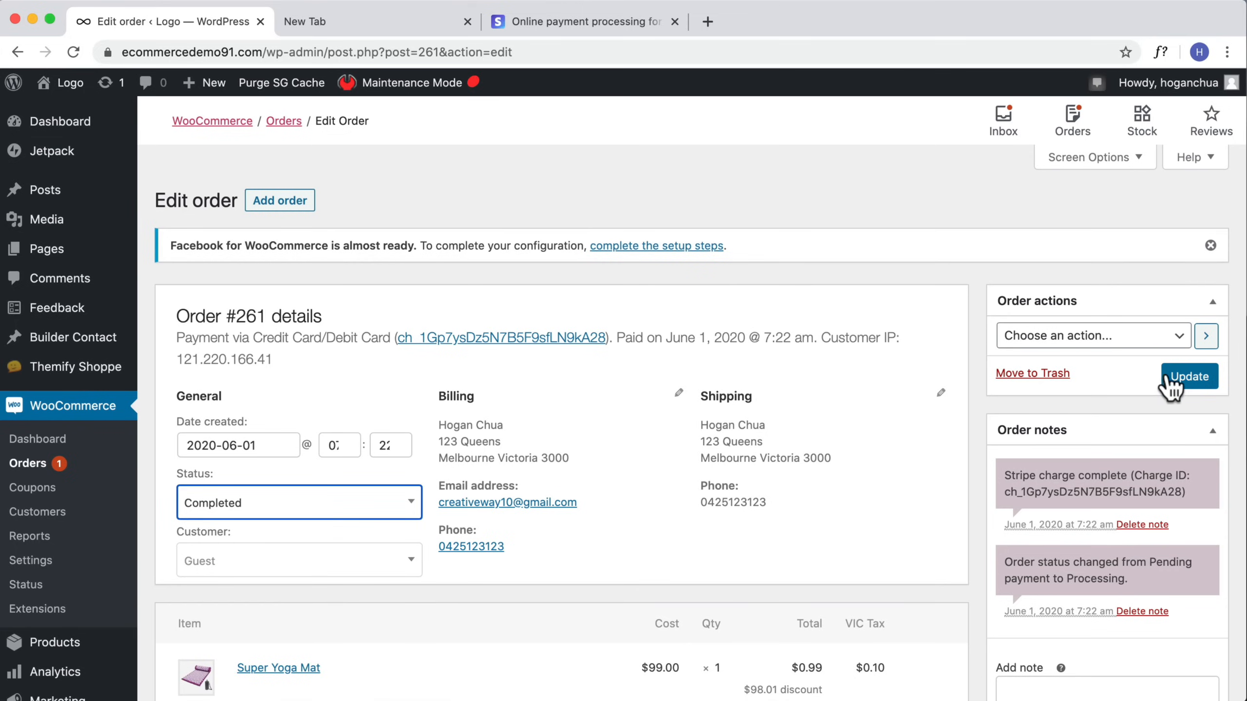
scroll(167, 471, "down", 1)
Step: Set the order status back to Processing
left_click(221, 471)
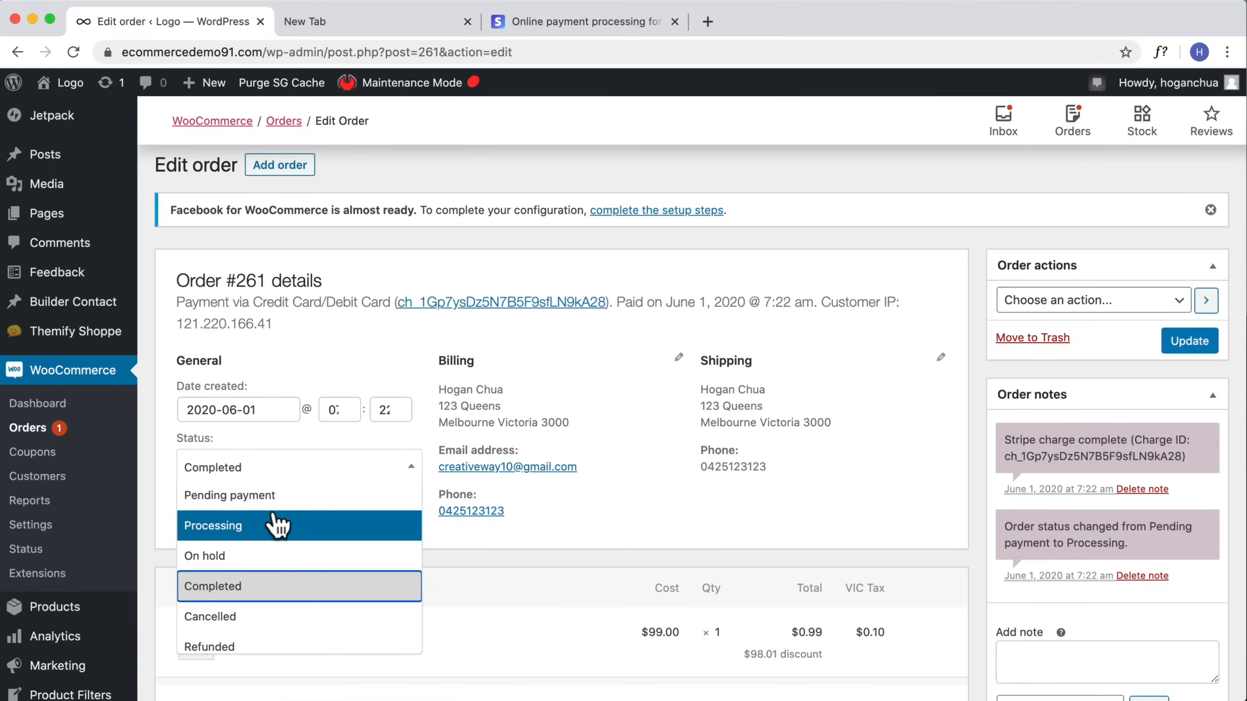
left_click(248, 525)
scroll(691, 507, "down", 12)
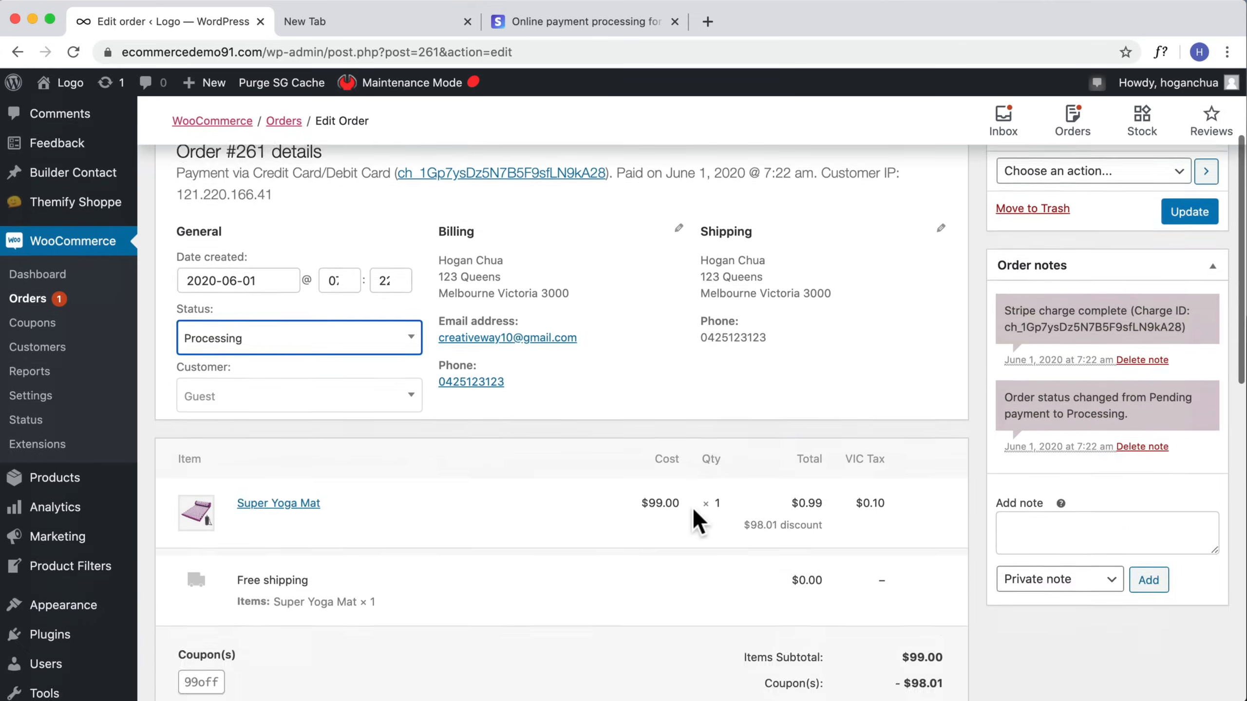
Step: Search the plugin directory for 'advanced tracking', then install and activate Advanced Shipment Tracking for WooCommerce
scroll(674, 517, "up", 2)
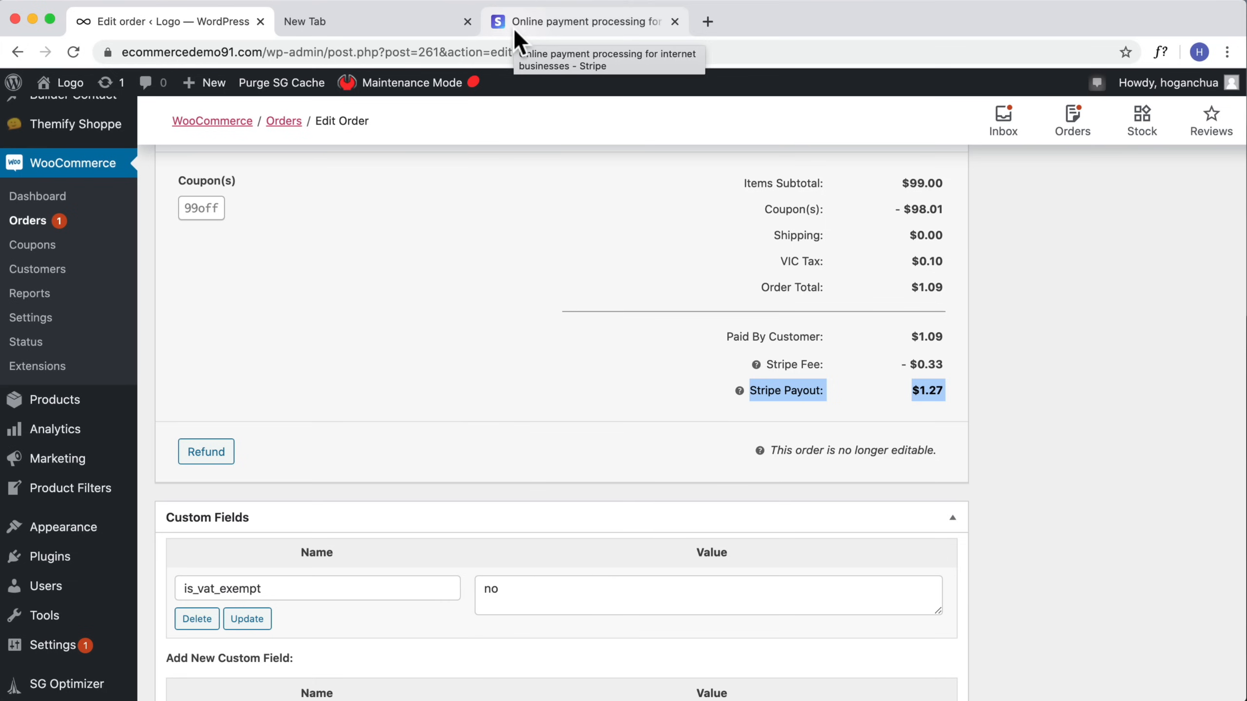
scroll(746, 278, "up", 10)
scroll(725, 268, "up", 3)
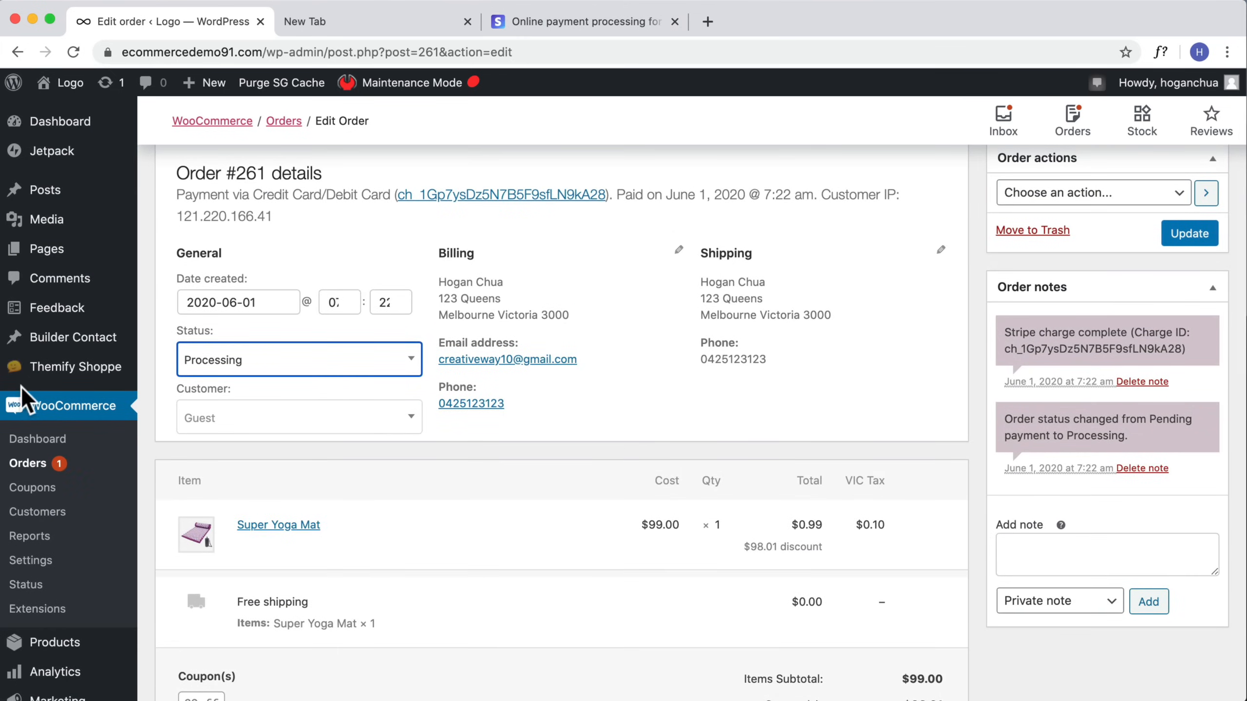
scroll(47, 399, "down", 6)
mouse_move(69, 538)
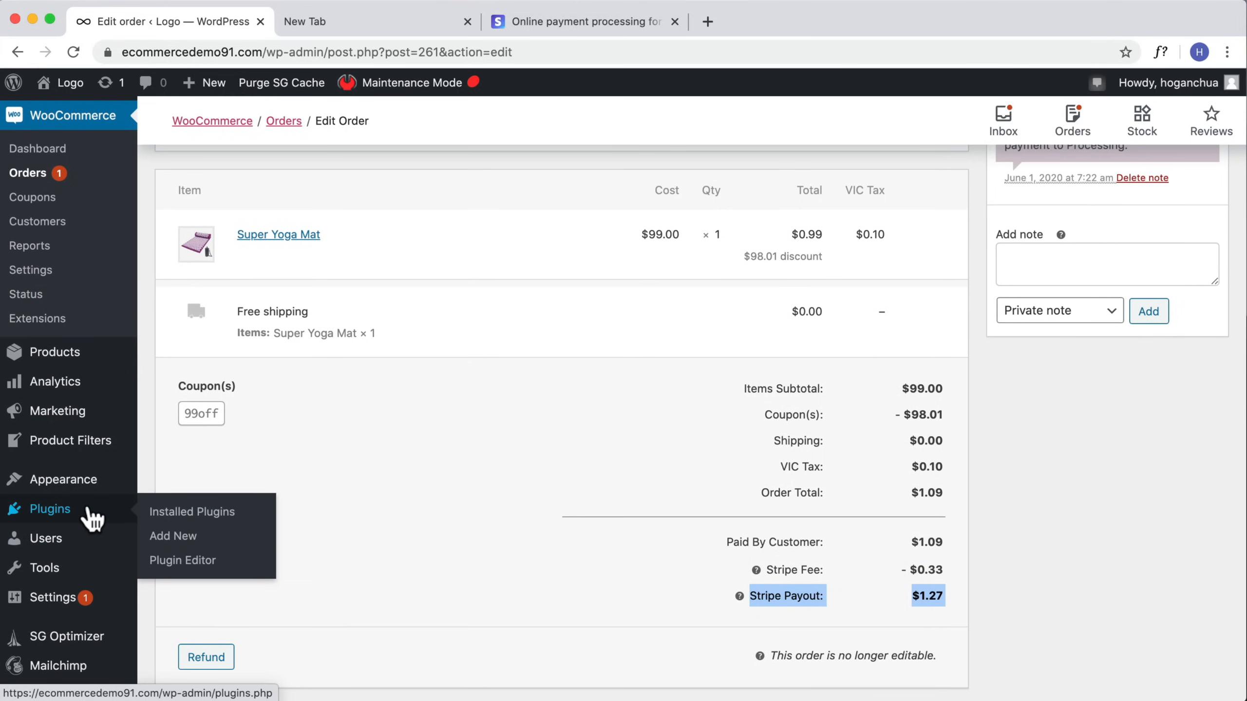
left_click(46, 513)
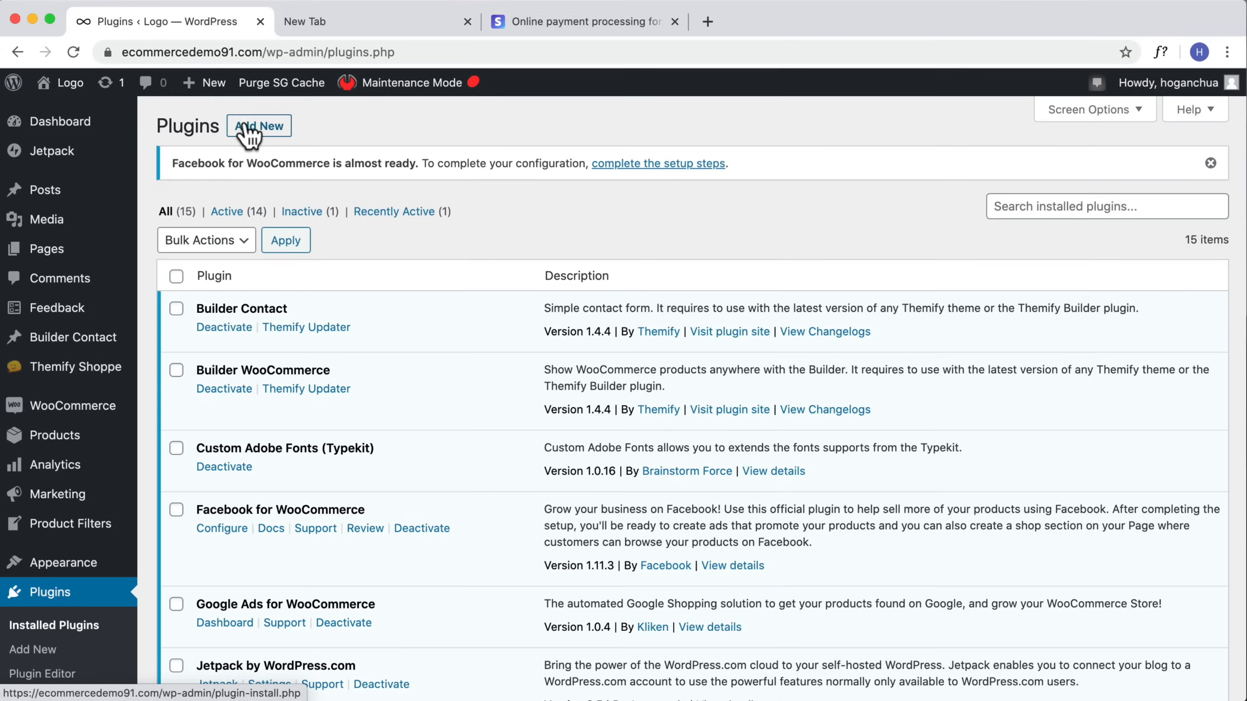
left_click(255, 122)
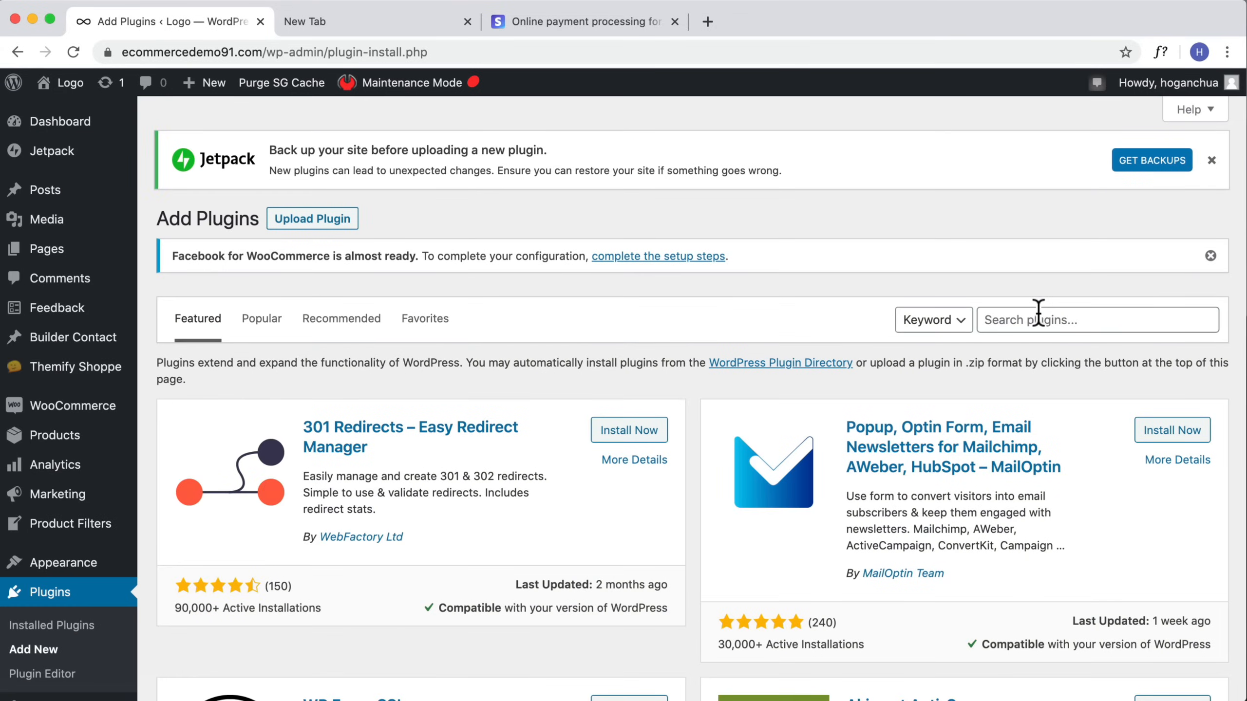
left_click(1077, 319)
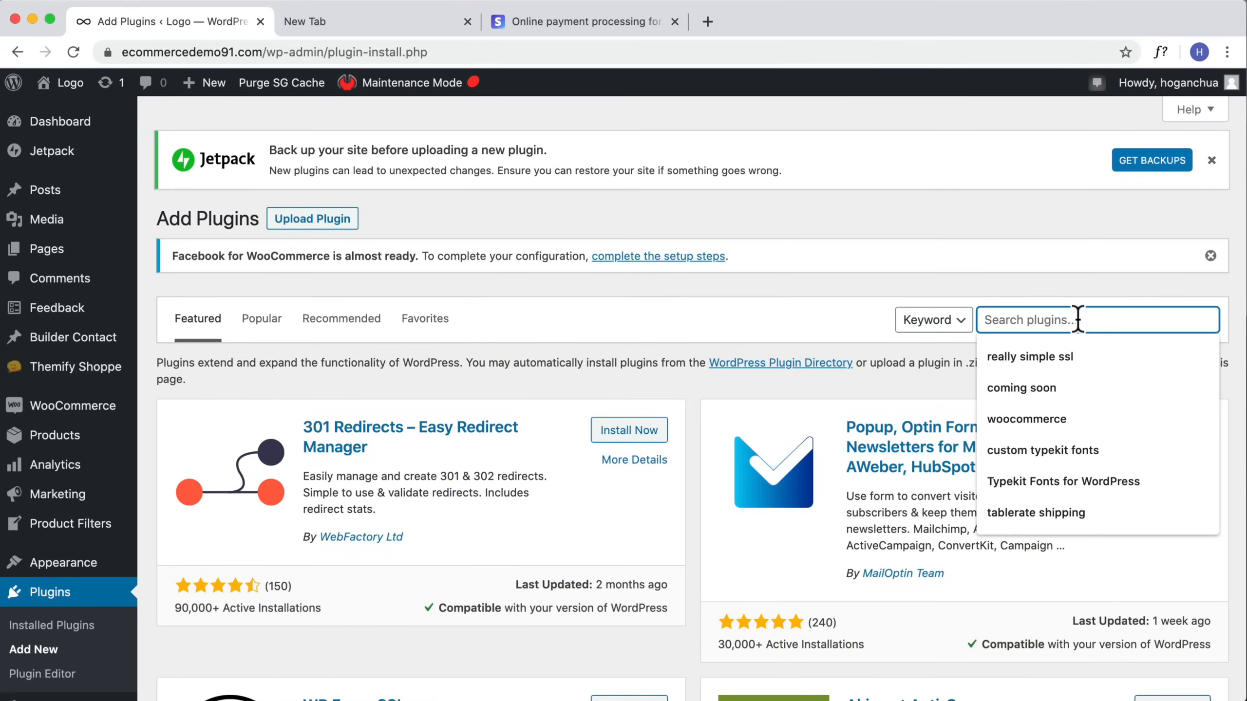
type("advanced tracking")
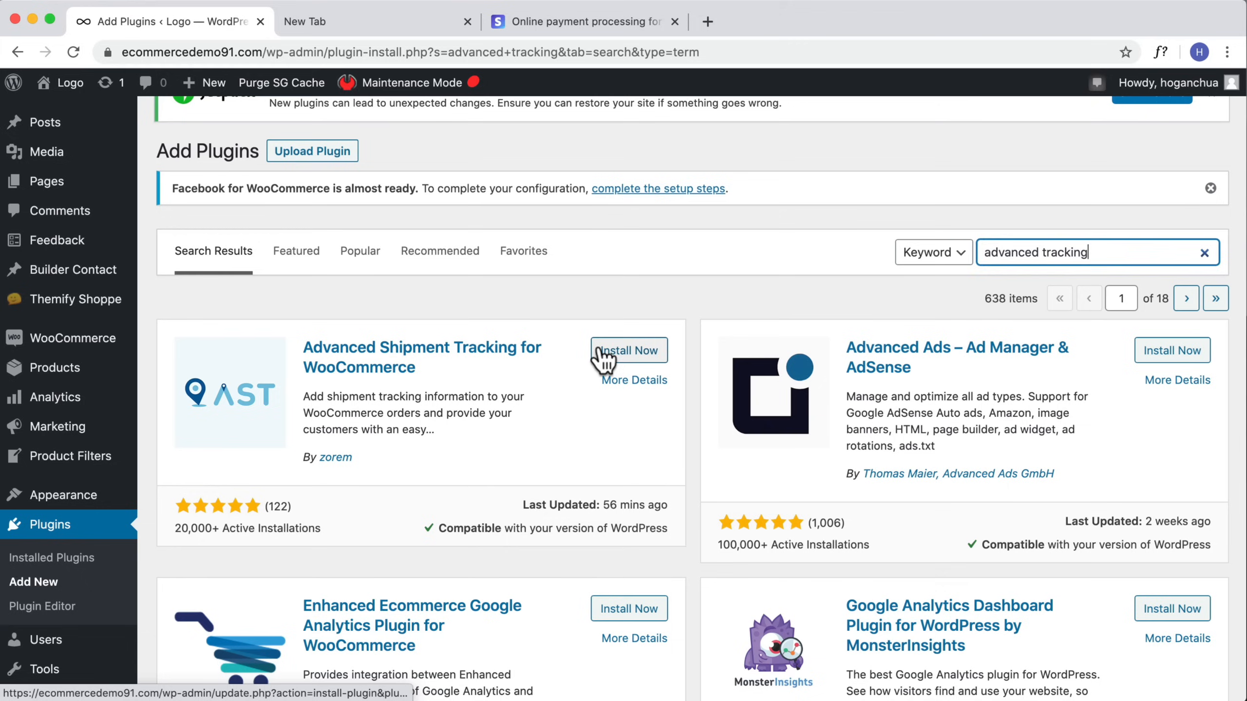
left_click(615, 355)
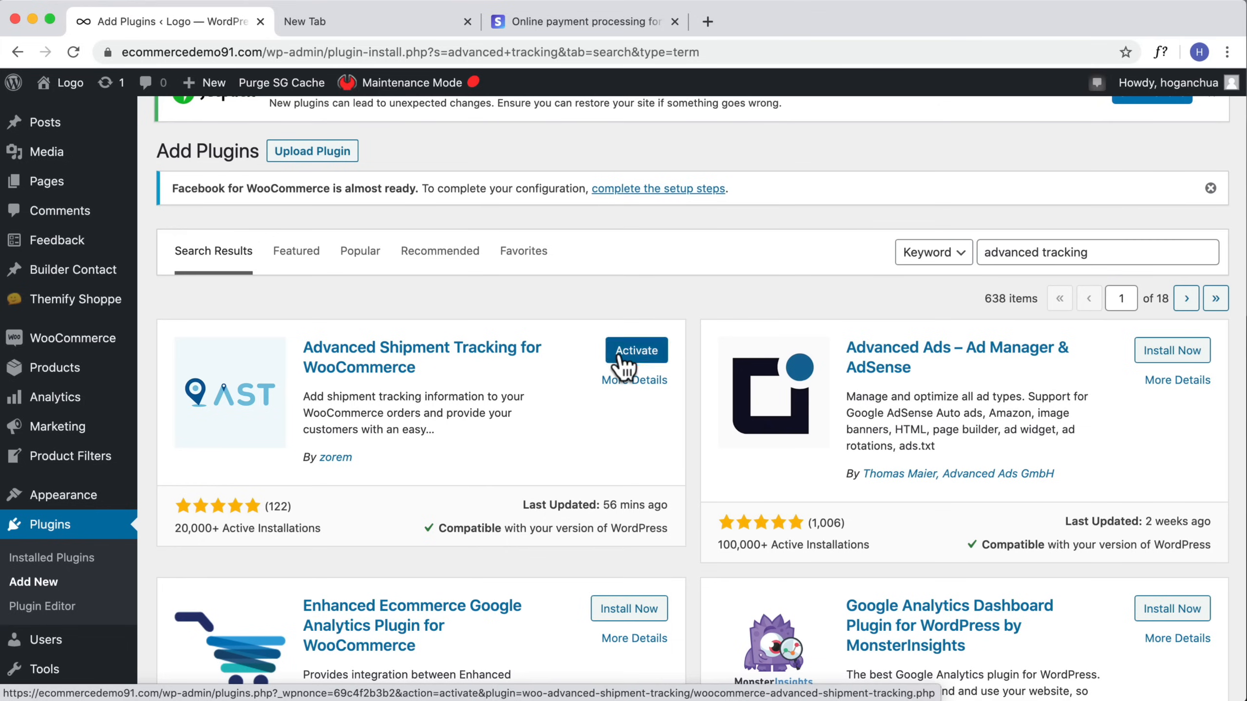
left_click(622, 363)
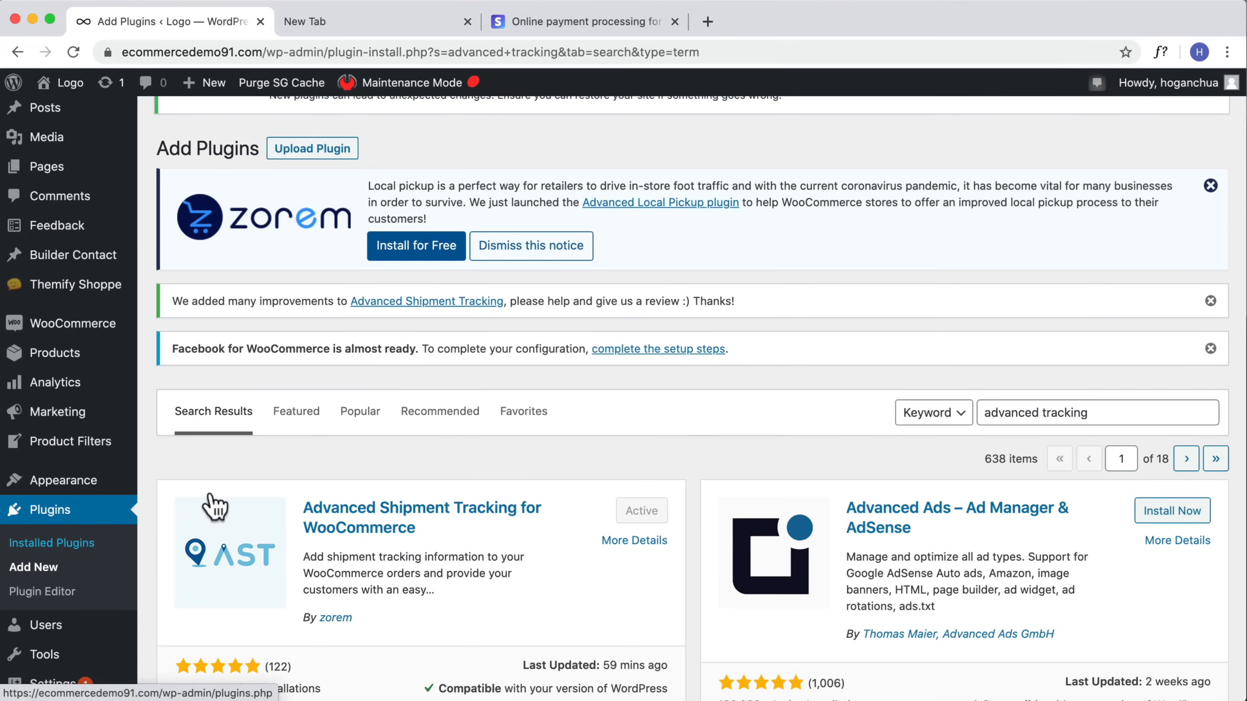
Step: Return to the test order from the WooCommerce Orders list
scroll(461, 457, "down", 2)
mouse_move(103, 277)
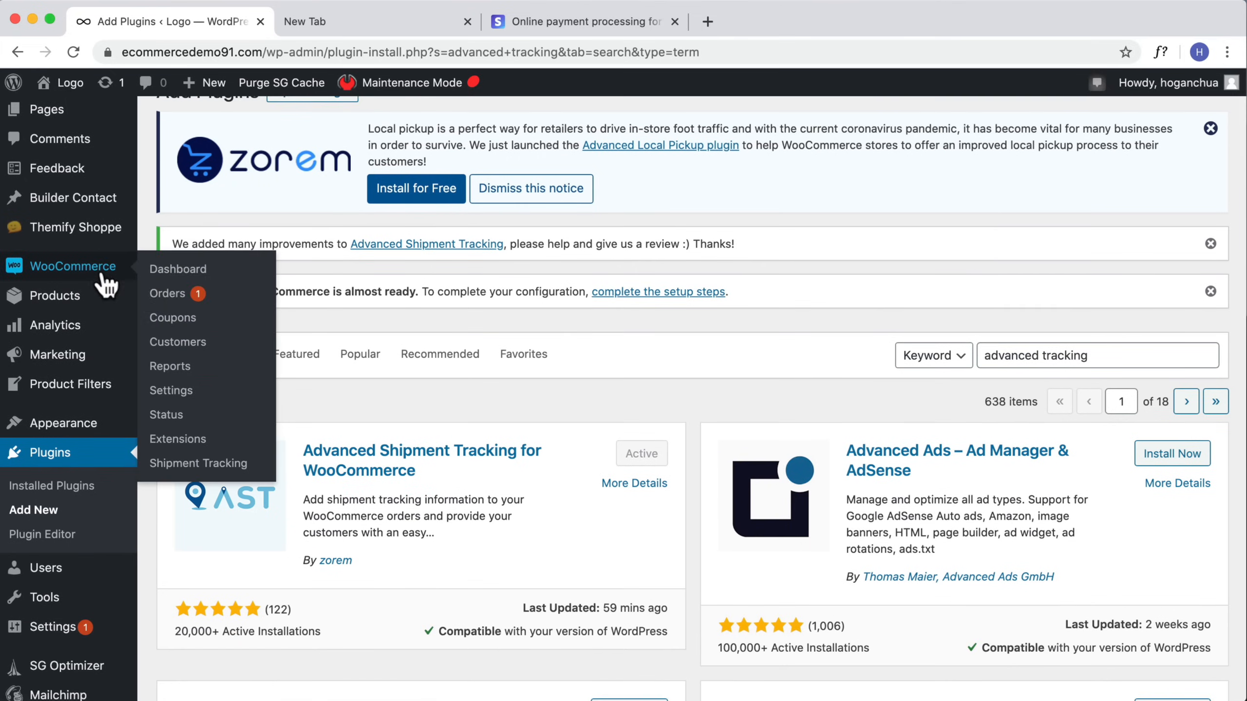
left_click(169, 296)
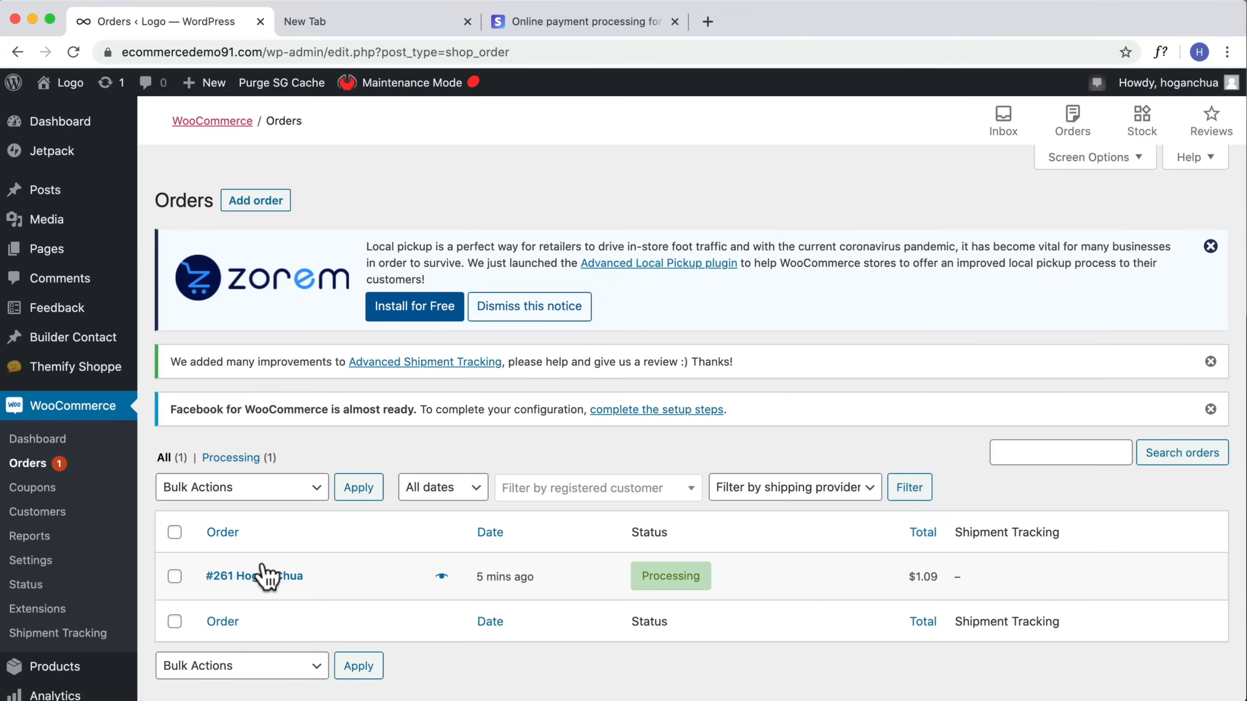
left_click(260, 577)
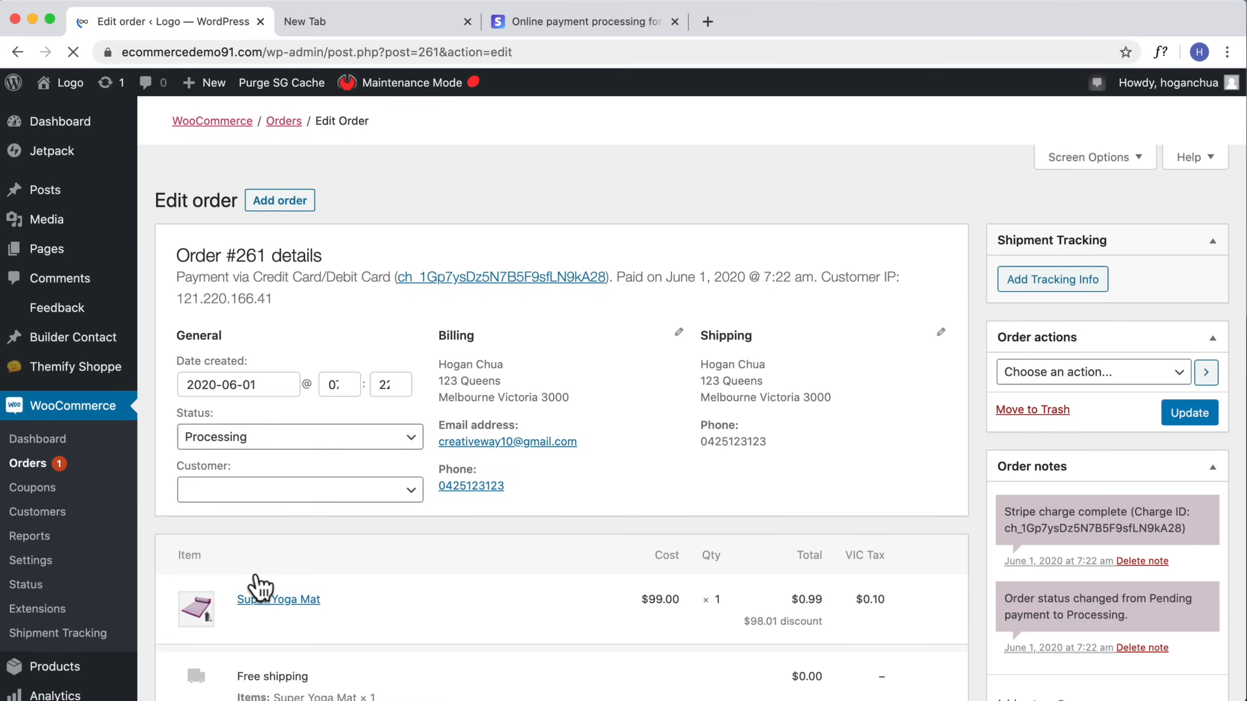
Step: Start adding tracking info to the order and choose Australia Post as the shipping provider
scroll(826, 449, "down", 2)
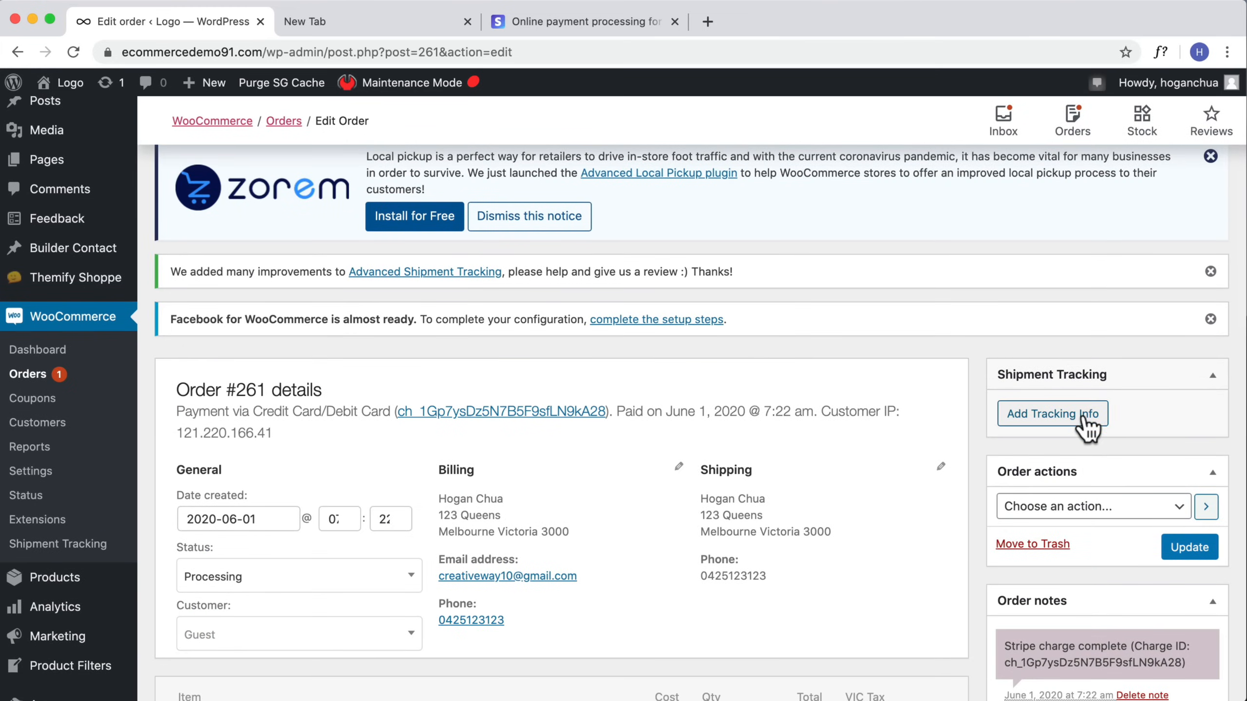
scroll(561, 473, "down", 3)
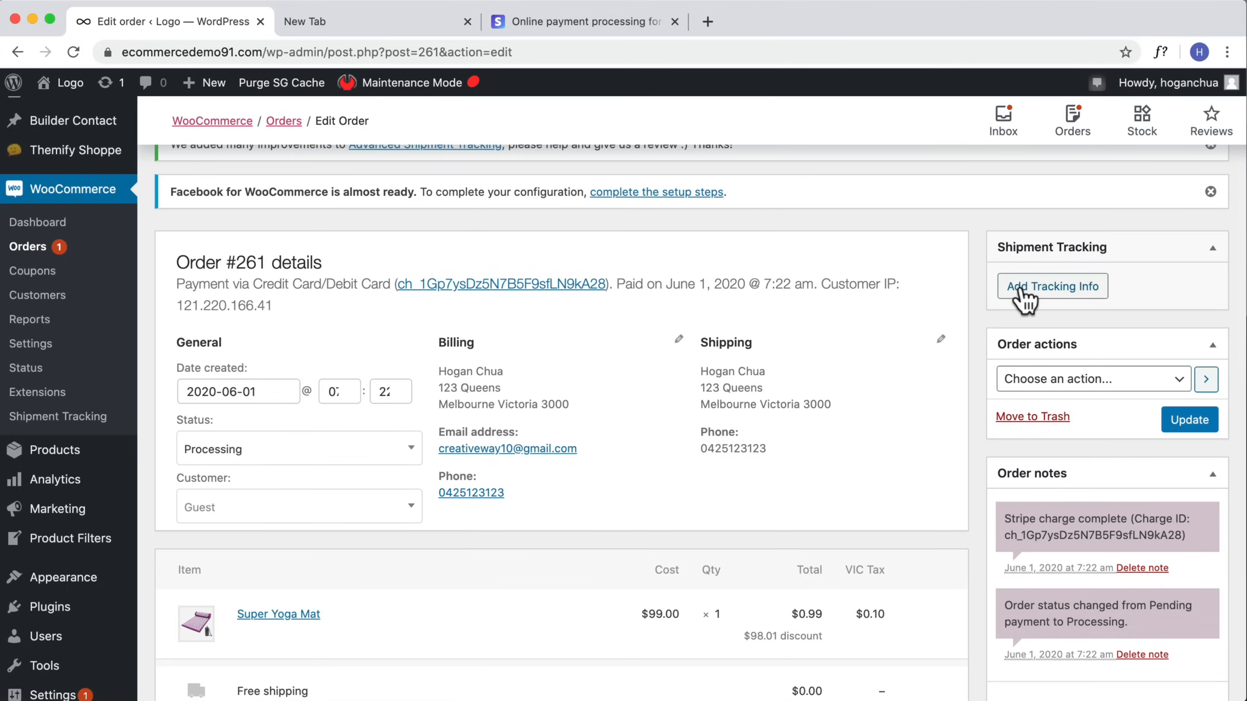
left_click(1023, 297)
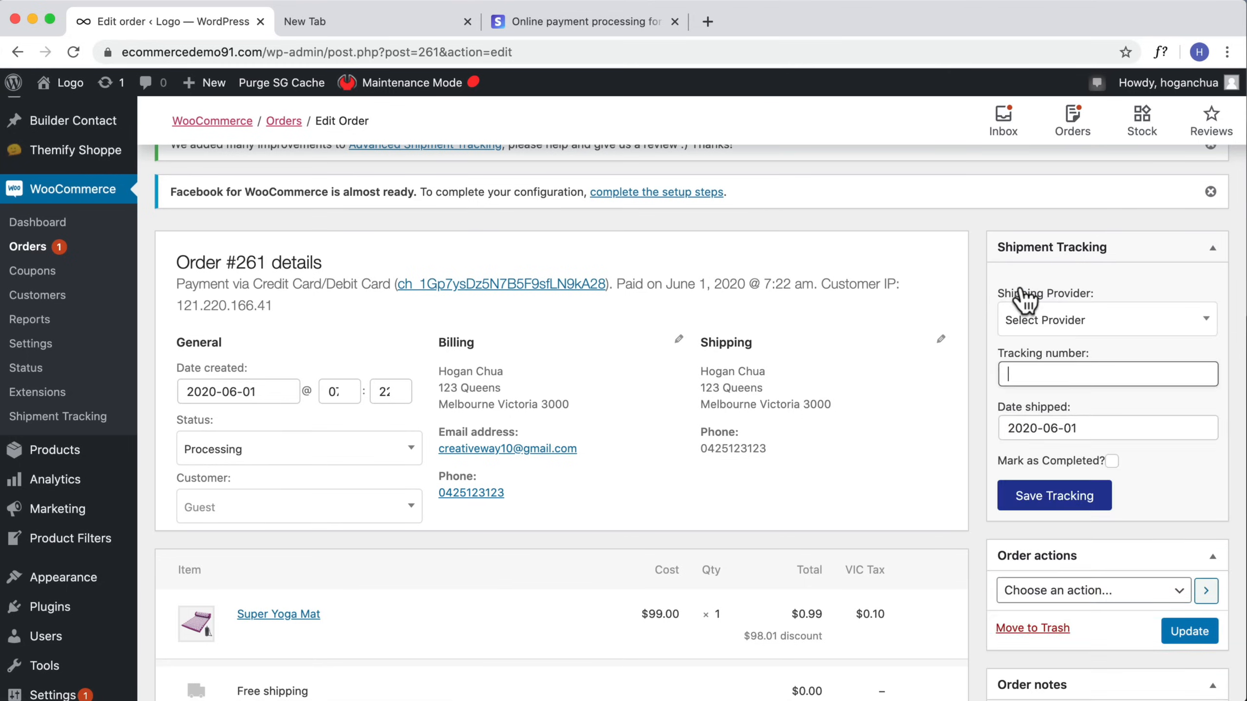
left_click(1116, 334)
scroll(1089, 450, "down", 2)
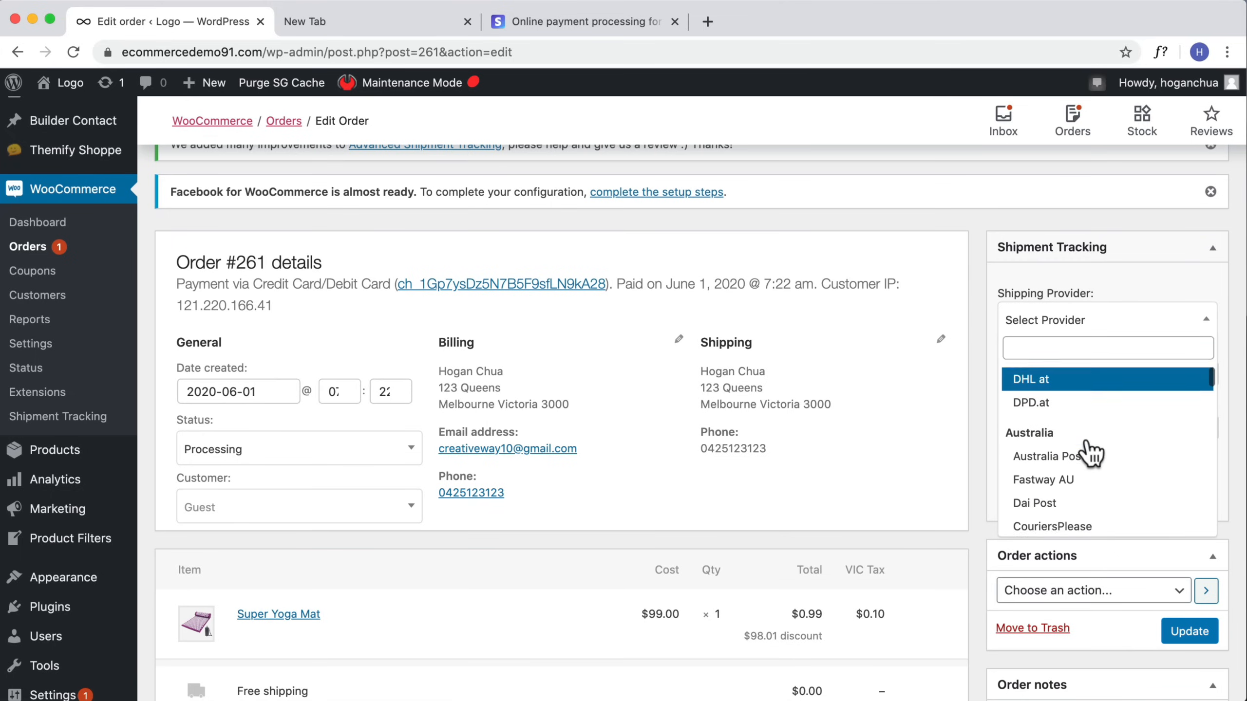
scroll(1089, 449, "down", 1)
scroll(1075, 452, "down", 2)
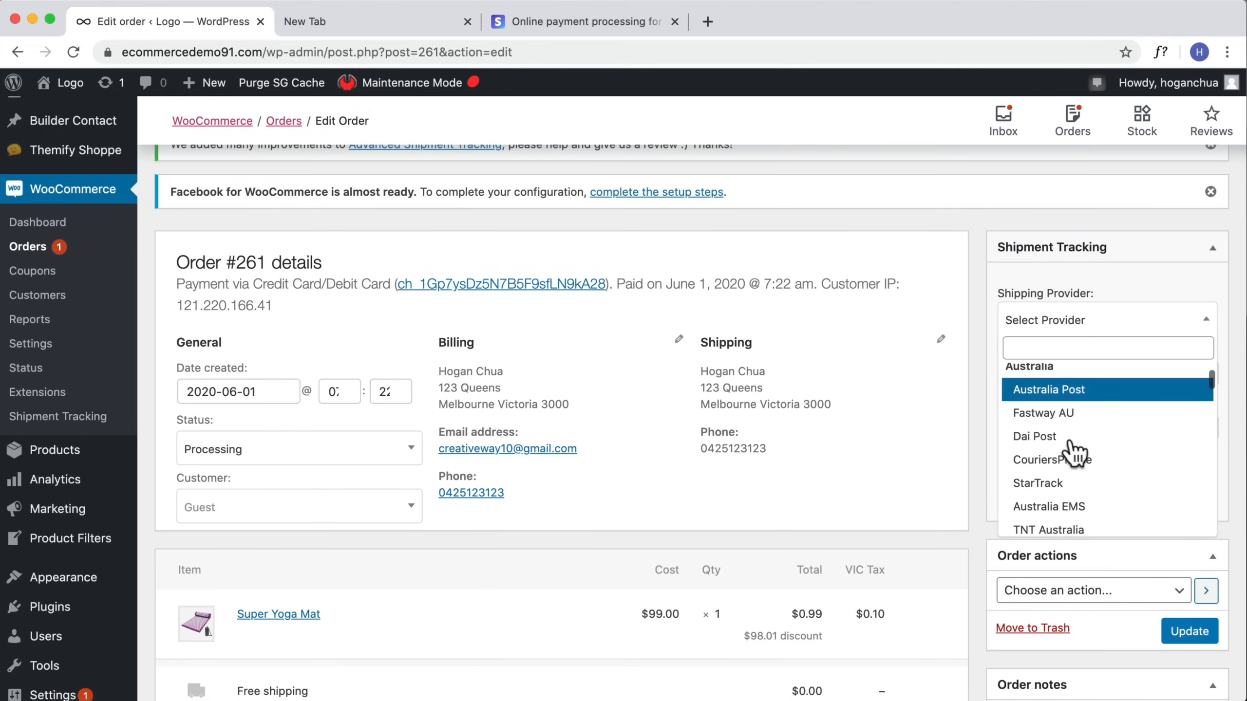
left_click(1060, 390)
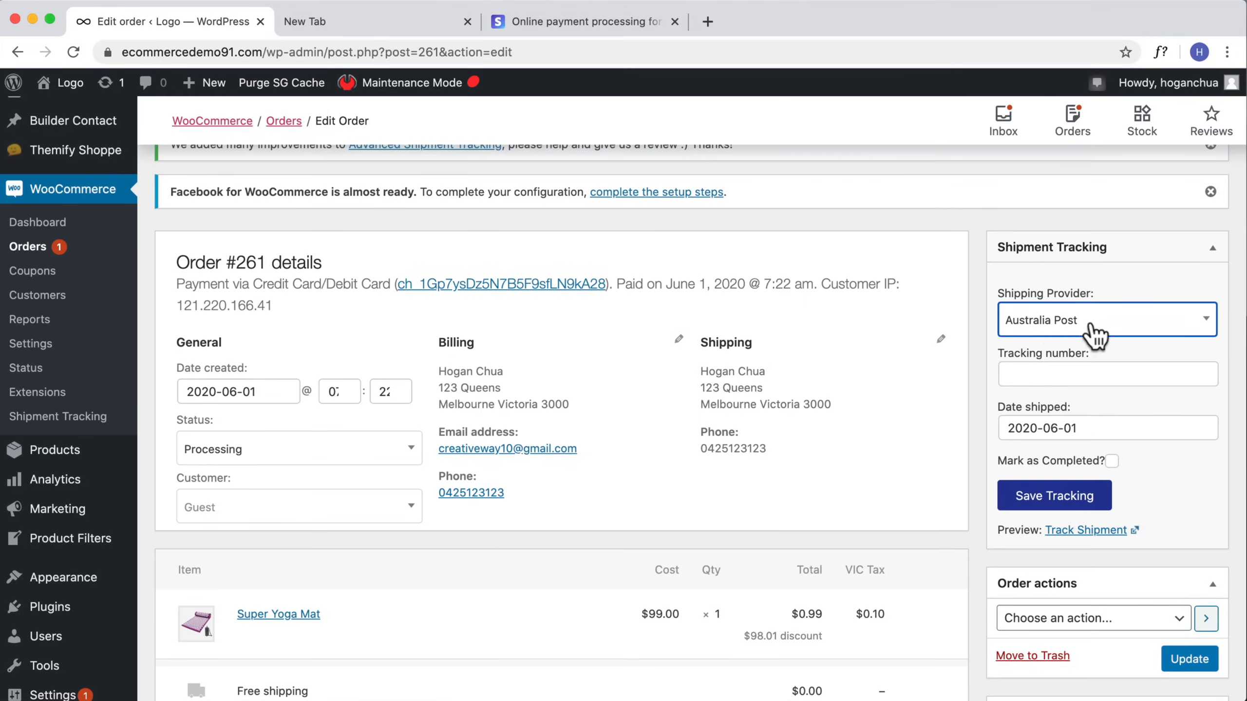
Step: Clear the shipping provider and reselect Australia Post
left_click(1070, 333)
scroll(1129, 393, "down", 4)
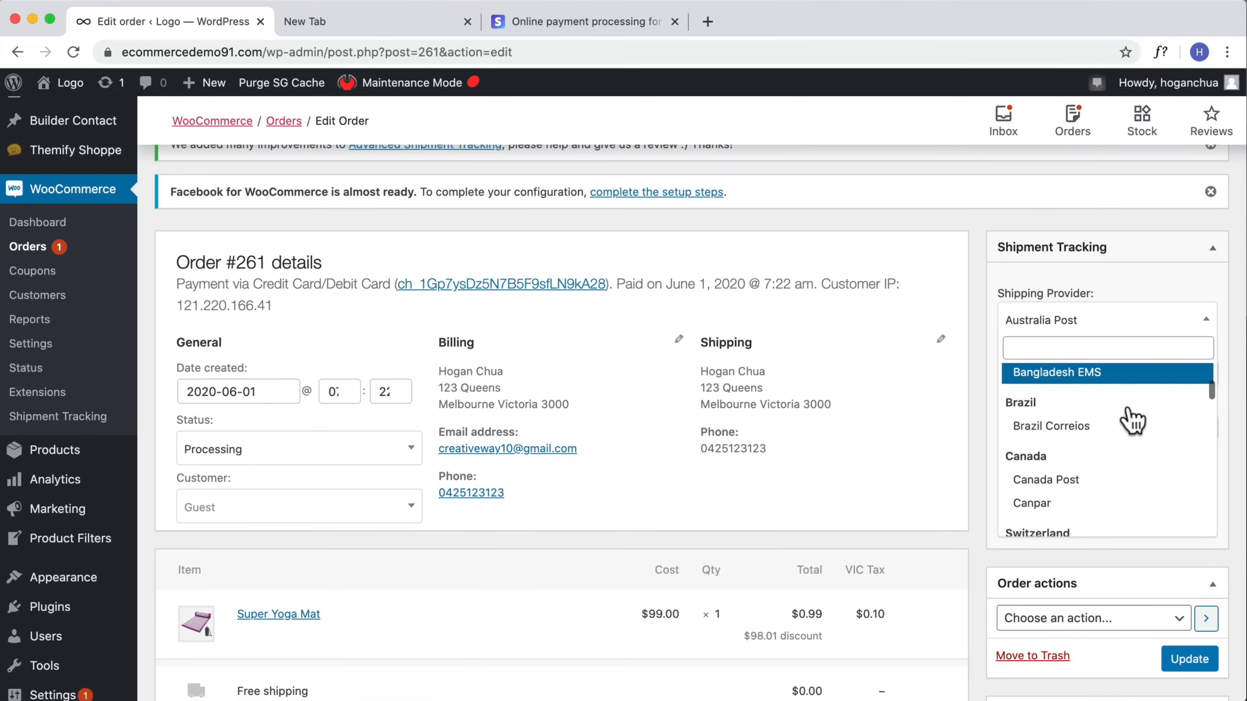
scroll(1132, 420, "down", 15)
scroll(1129, 420, "up", 20)
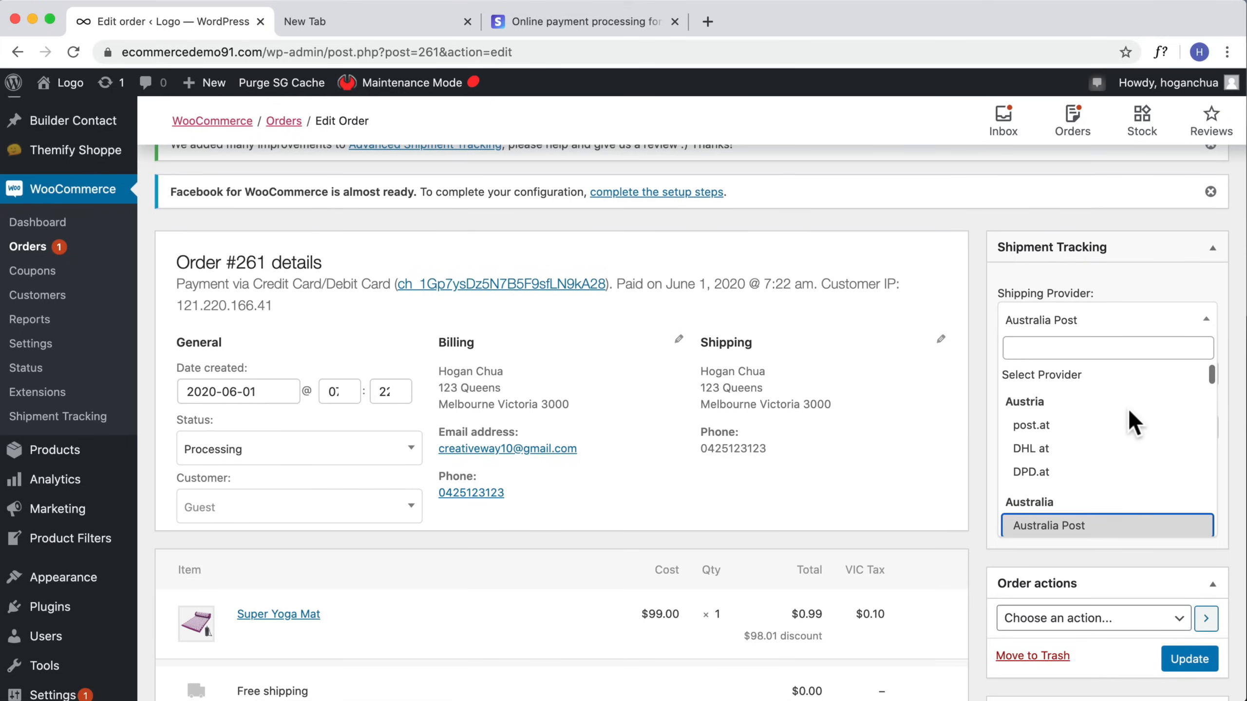
left_click(1066, 377)
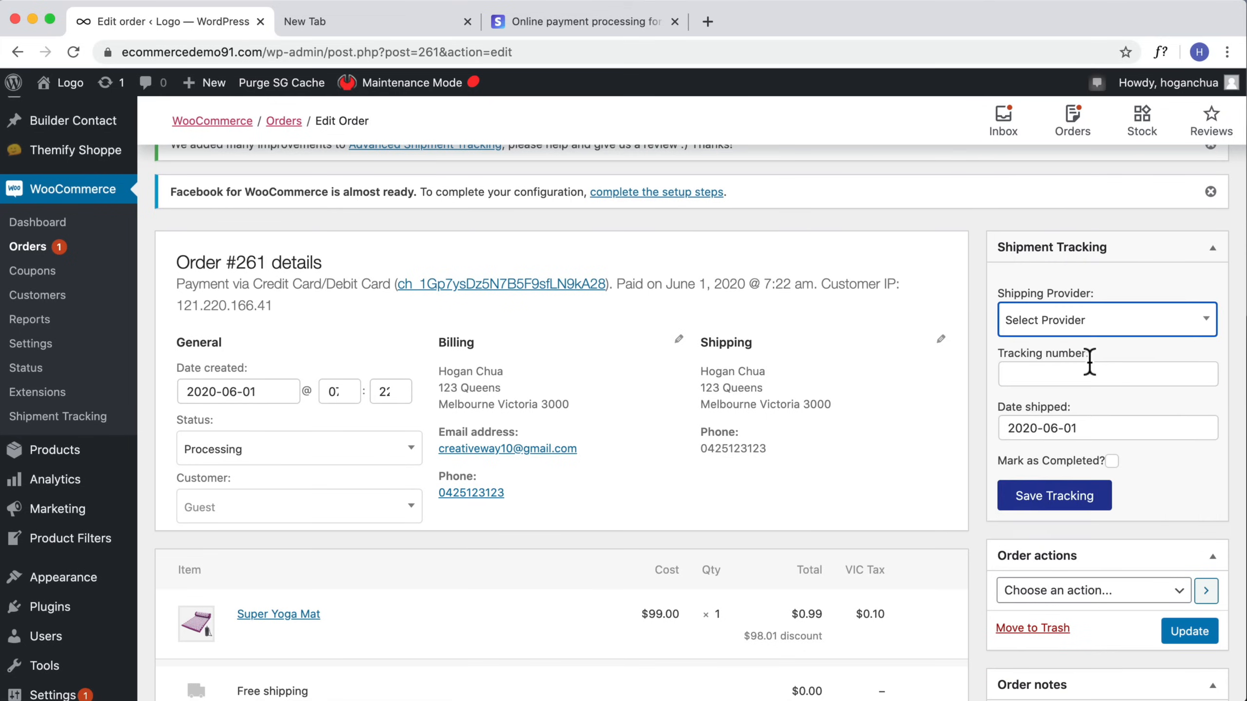
left_click(1169, 332)
scroll(1087, 446, "down", 2)
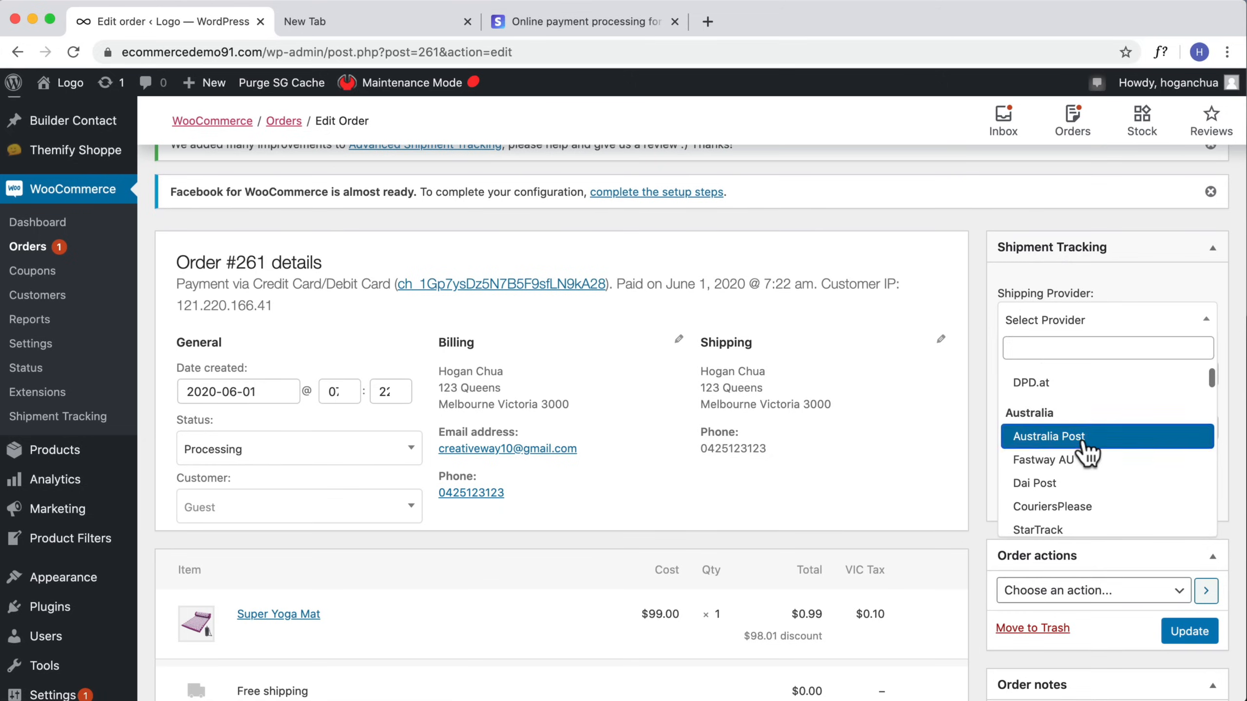
left_click(1086, 437)
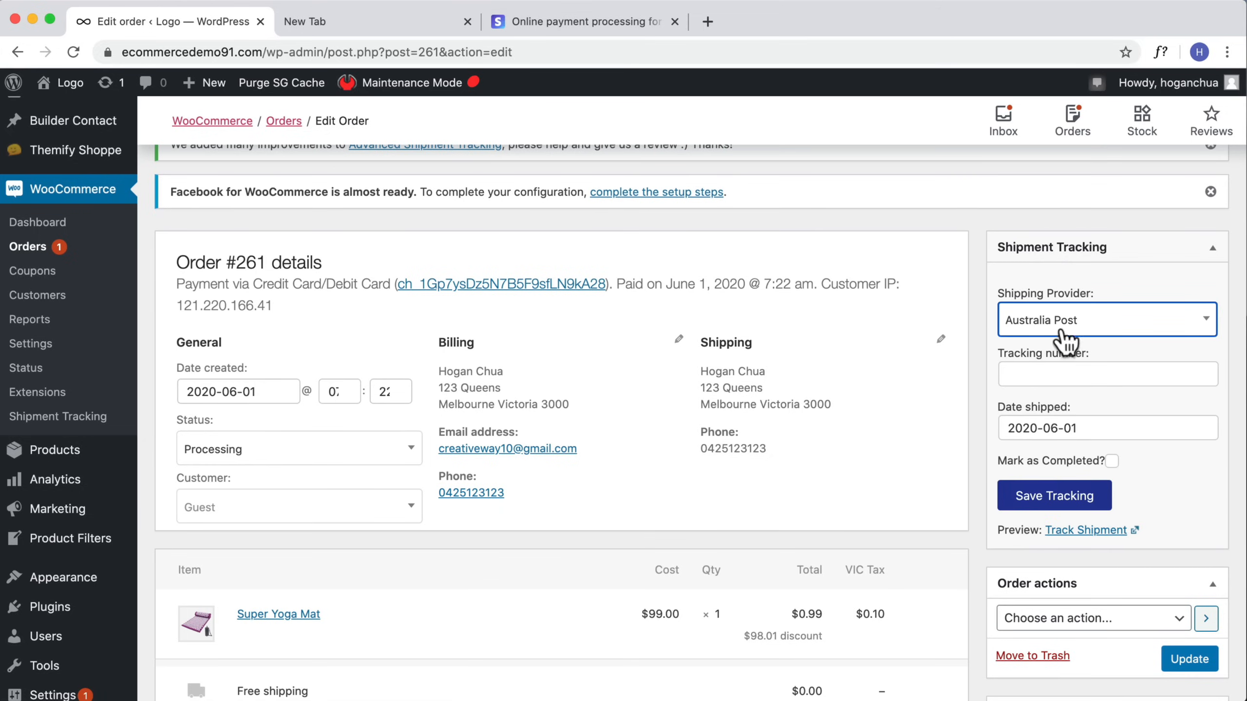
Step: Enter the shipment's tracking number, tick Mark as Completed, and save the tracking
left_click(1024, 373)
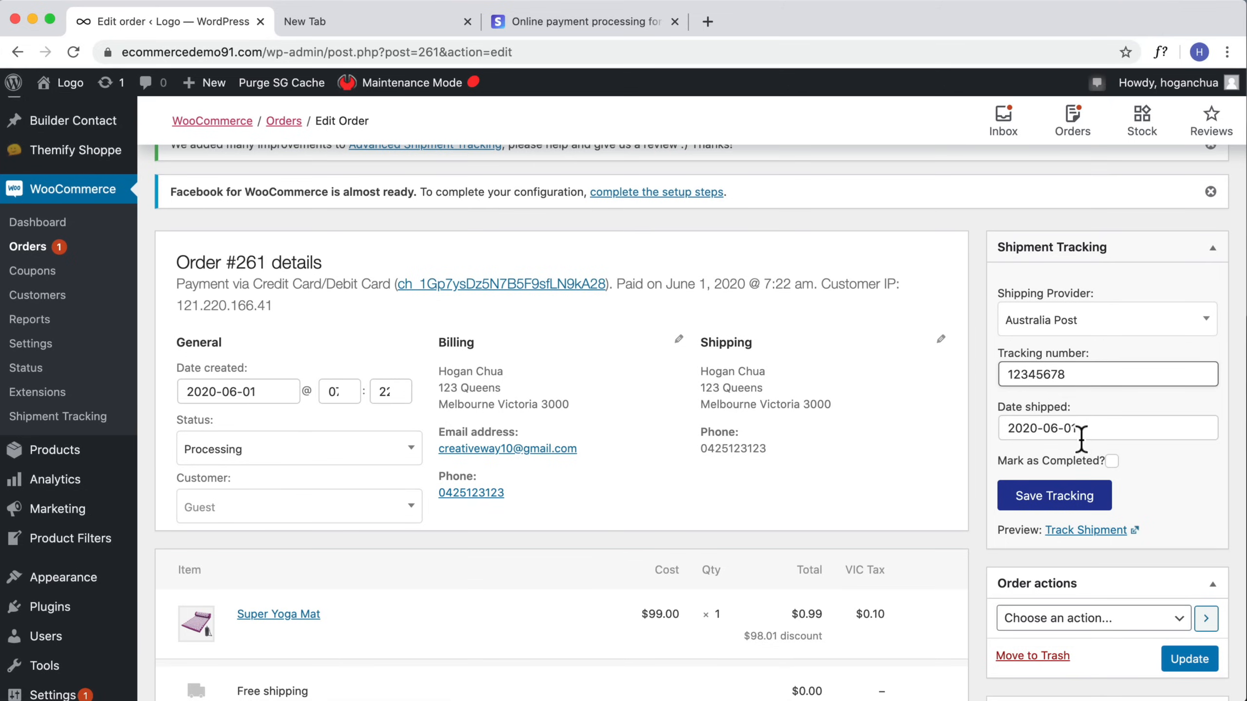
left_click(1111, 461)
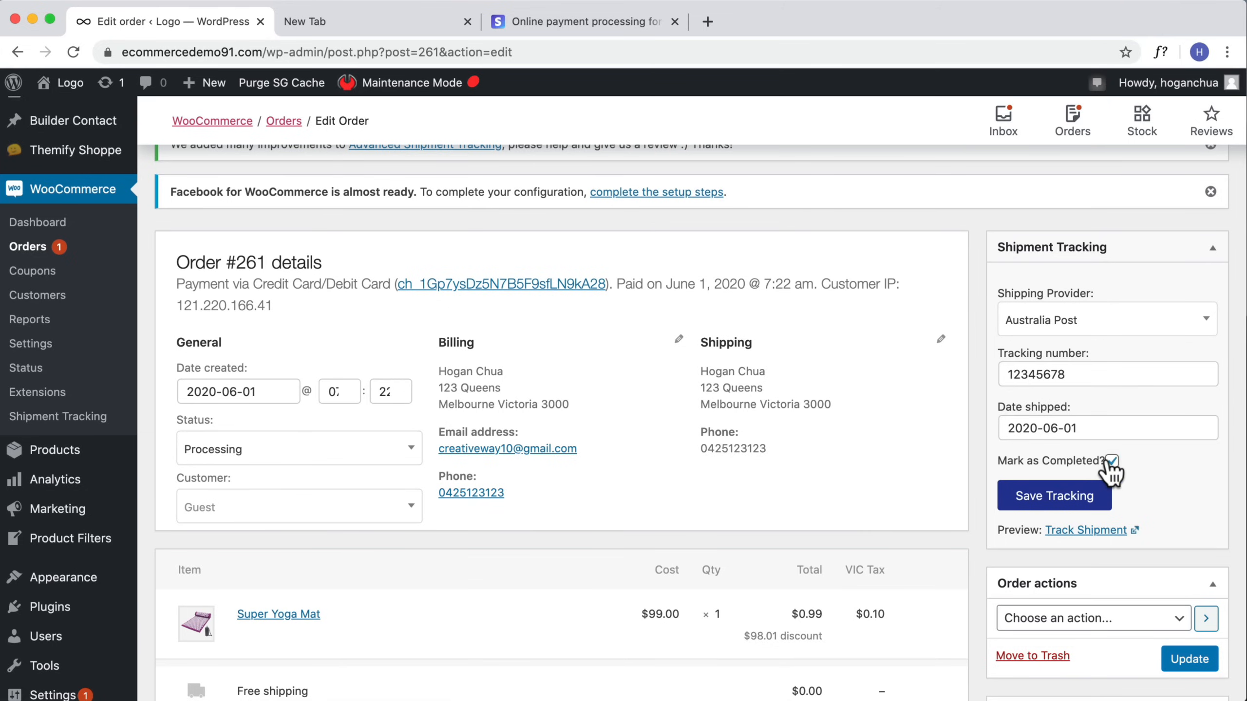
scroll(1159, 501, "down", 2)
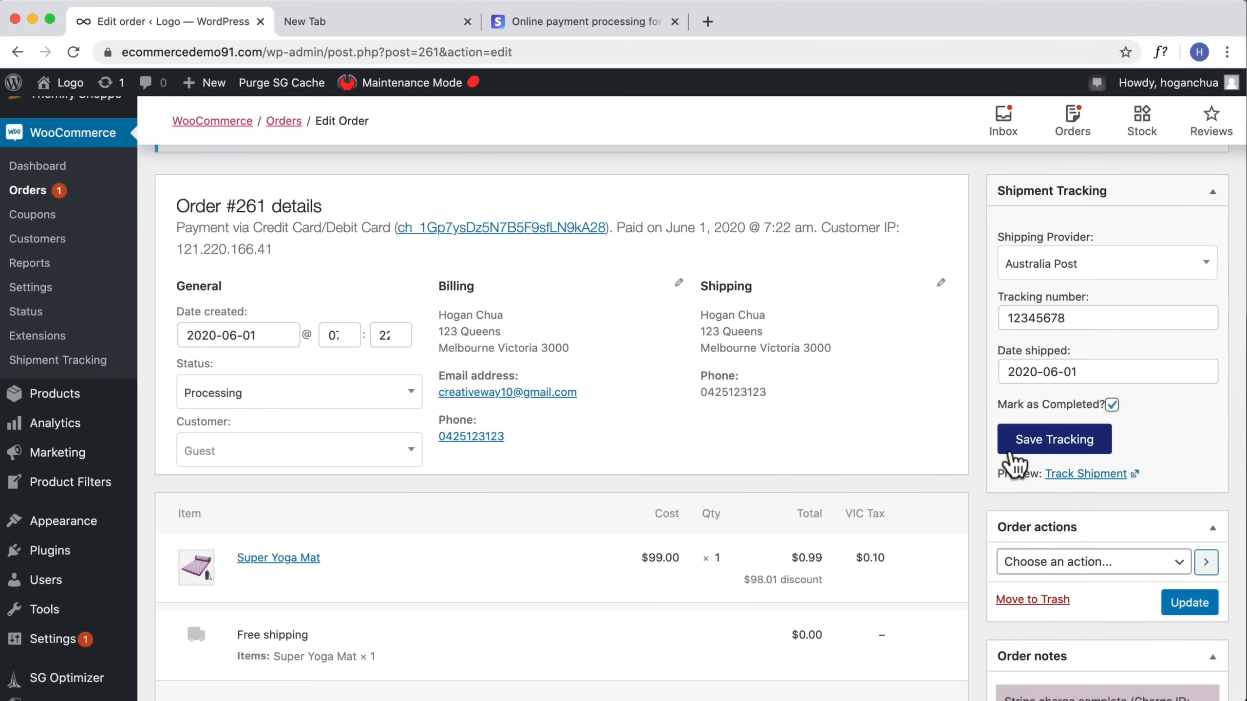
left_click(1021, 448)
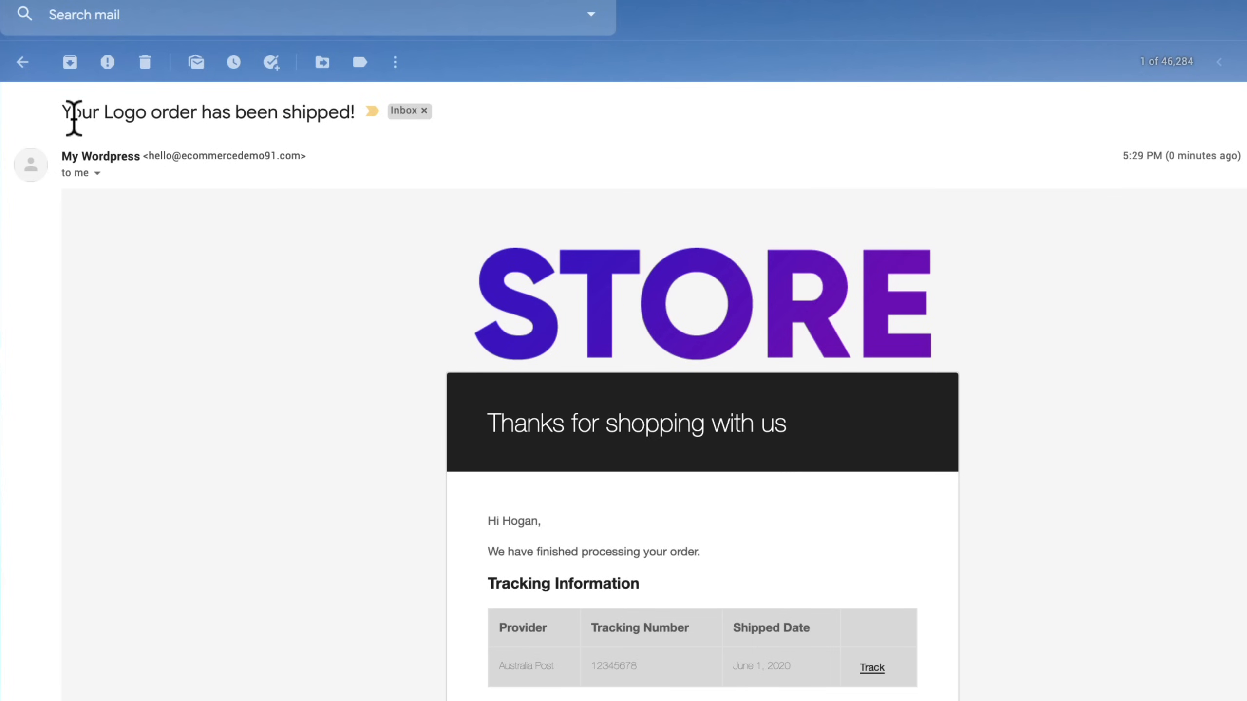
Step: In the mailbox, read the shipping notification email and follow its Track link to the carrier's tracking page
left_click_drag(63, 112, 352, 110)
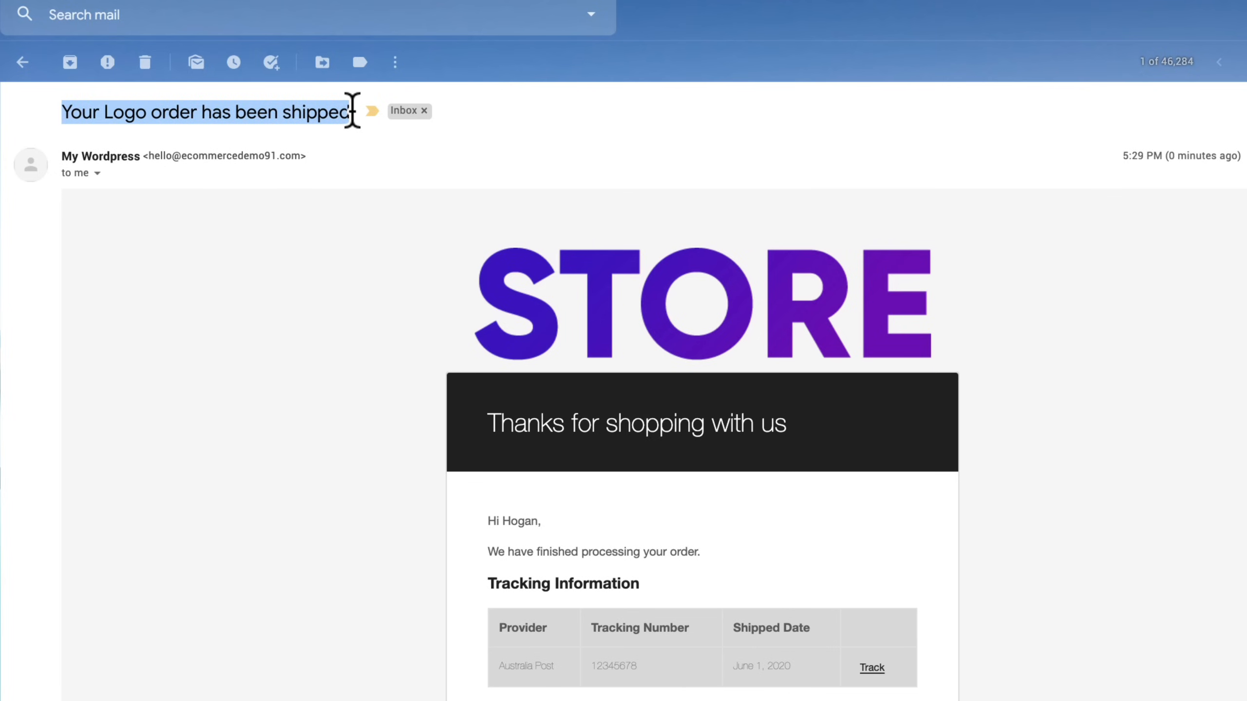
scroll(587, 498, "down", 2)
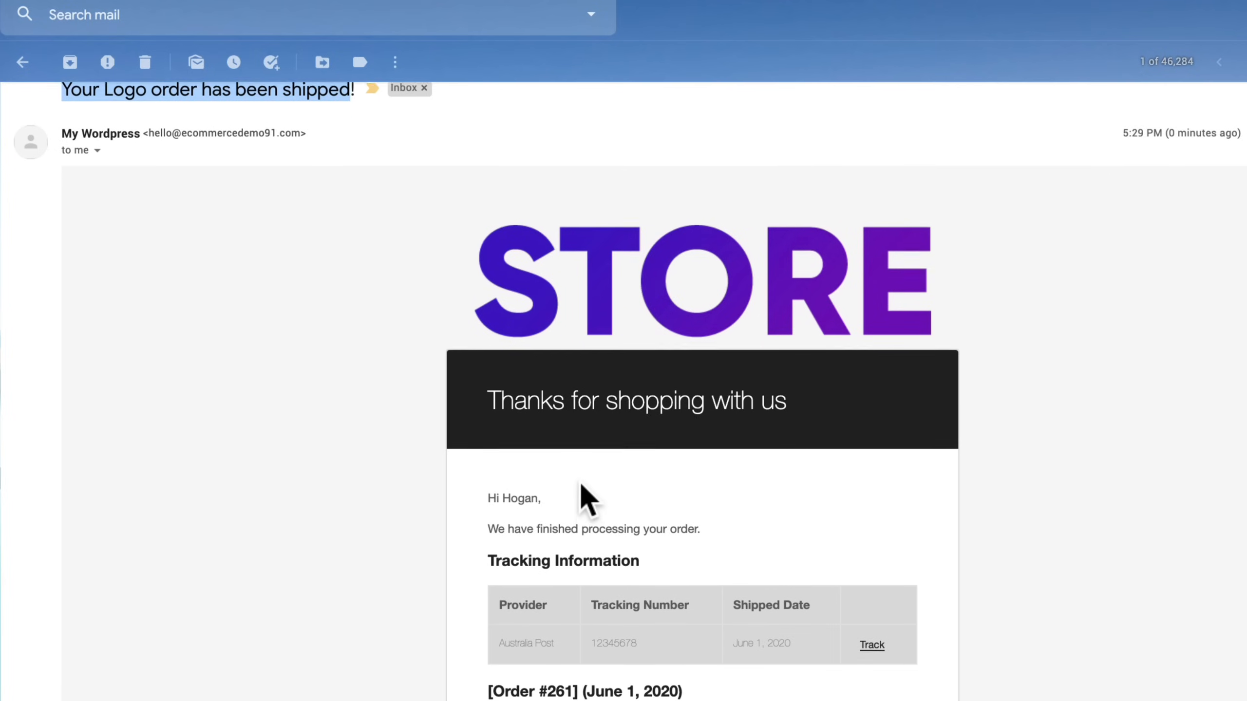
scroll(586, 498, "down", 3)
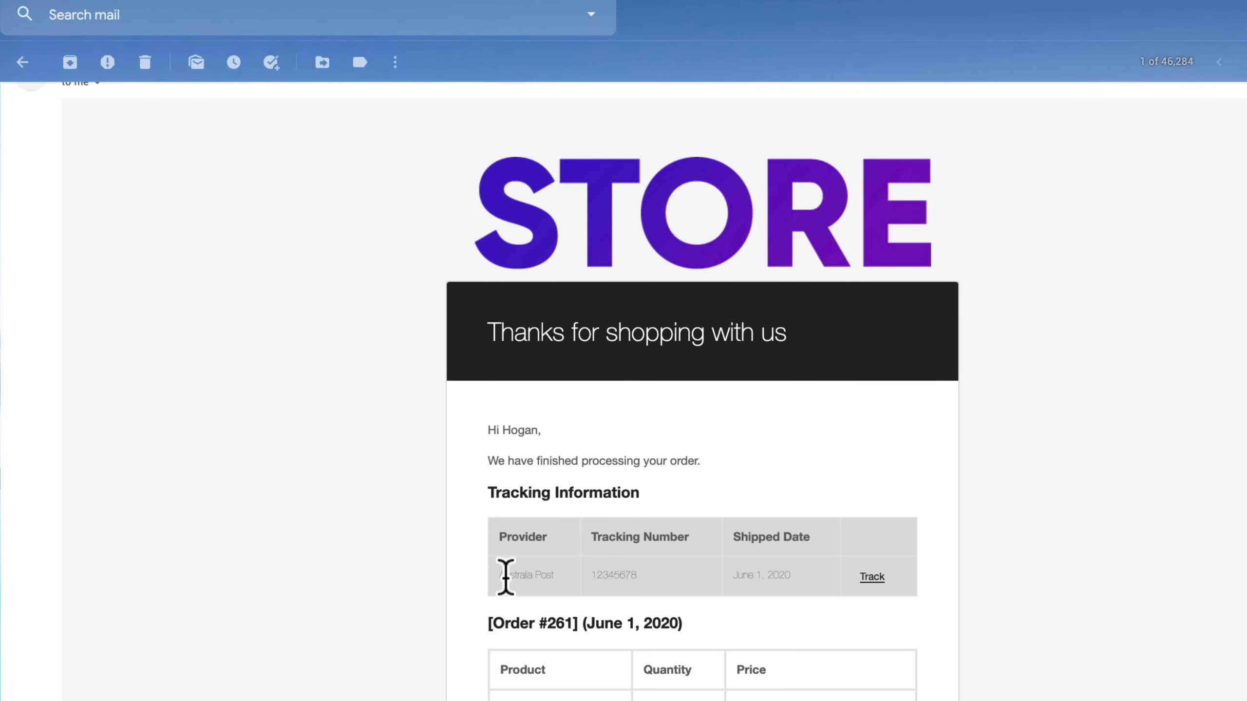
left_click(868, 578)
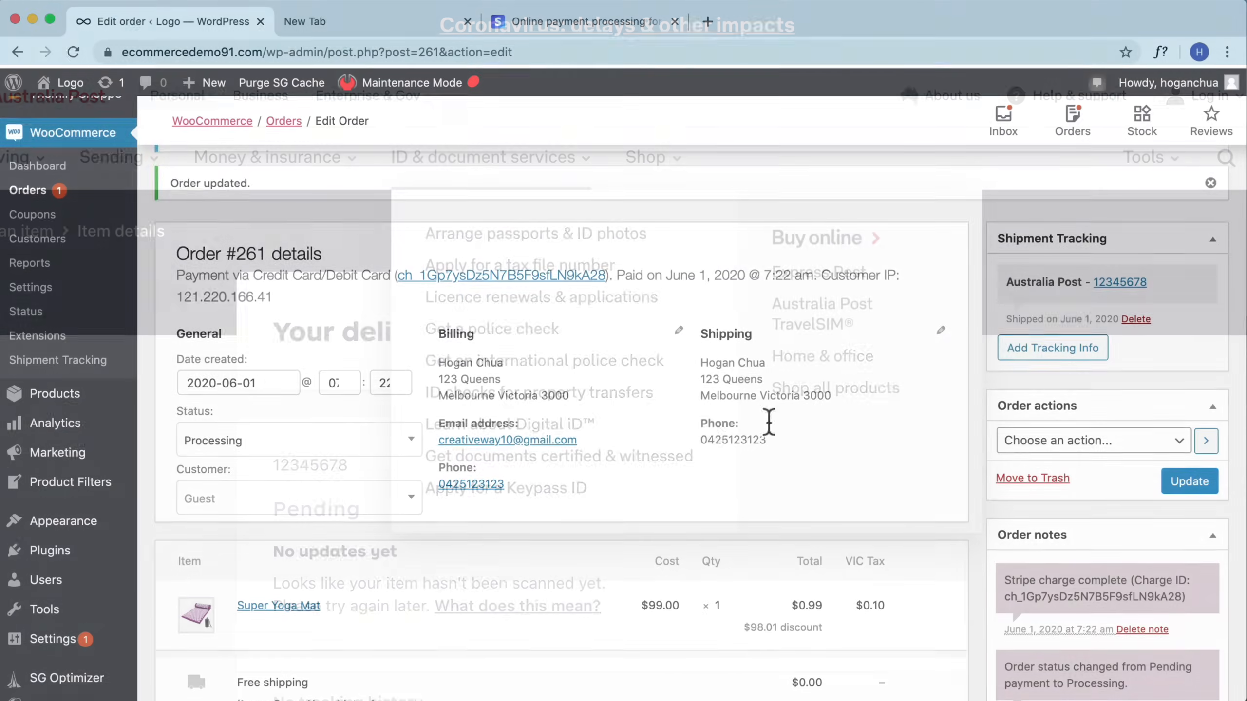
scroll(908, 423, "down", 9)
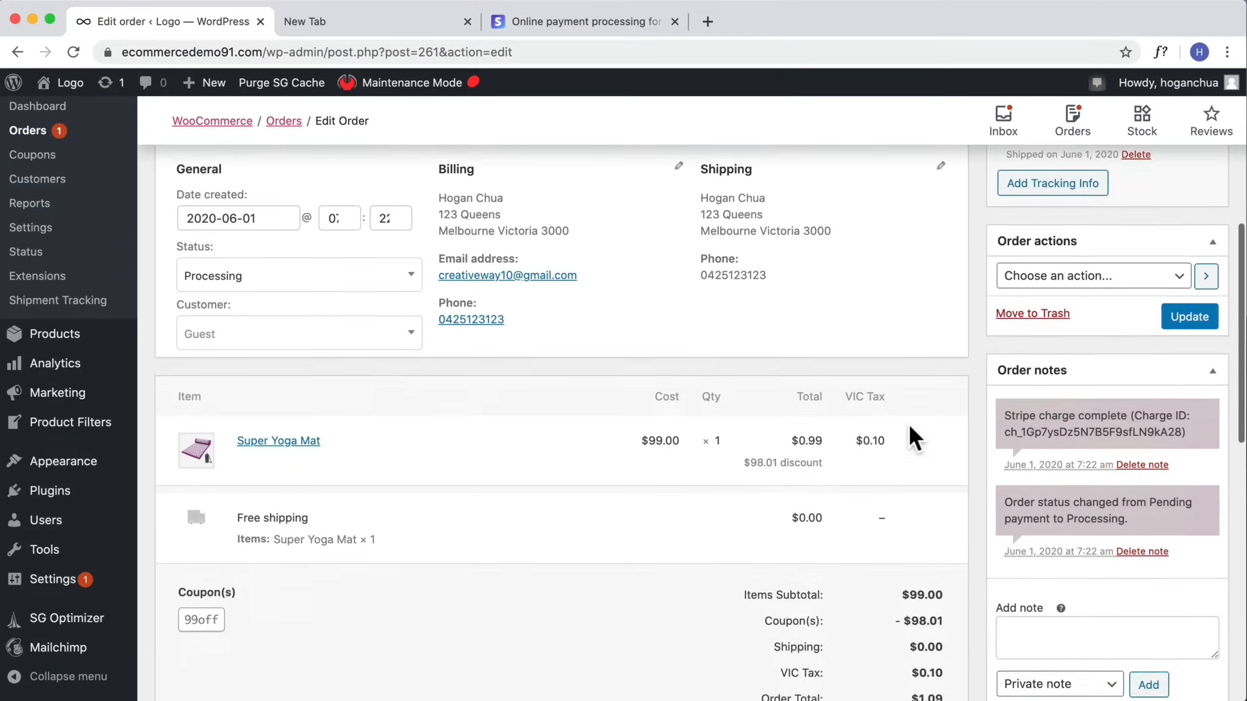
Step: Go to adding new plugins and search the plugin directory for Woo PDF
scroll(907, 422, "up", 2)
scroll(907, 423, "up", 10)
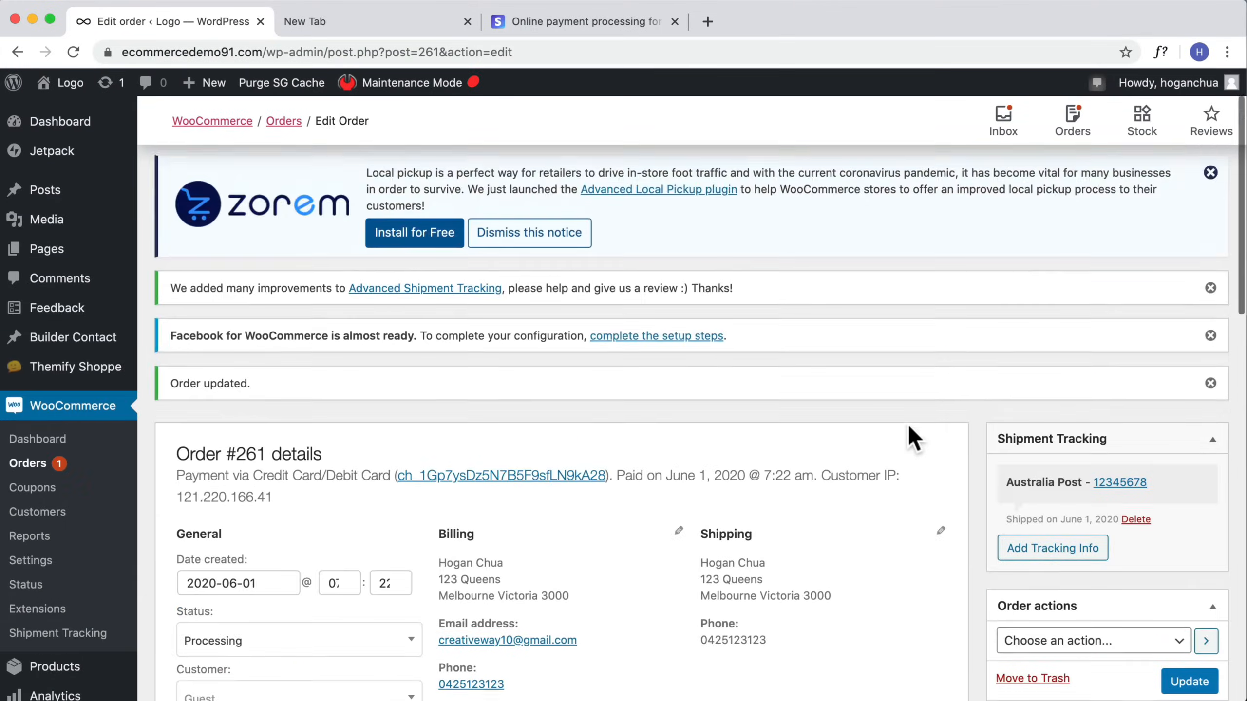
scroll(73, 516, "down", 5)
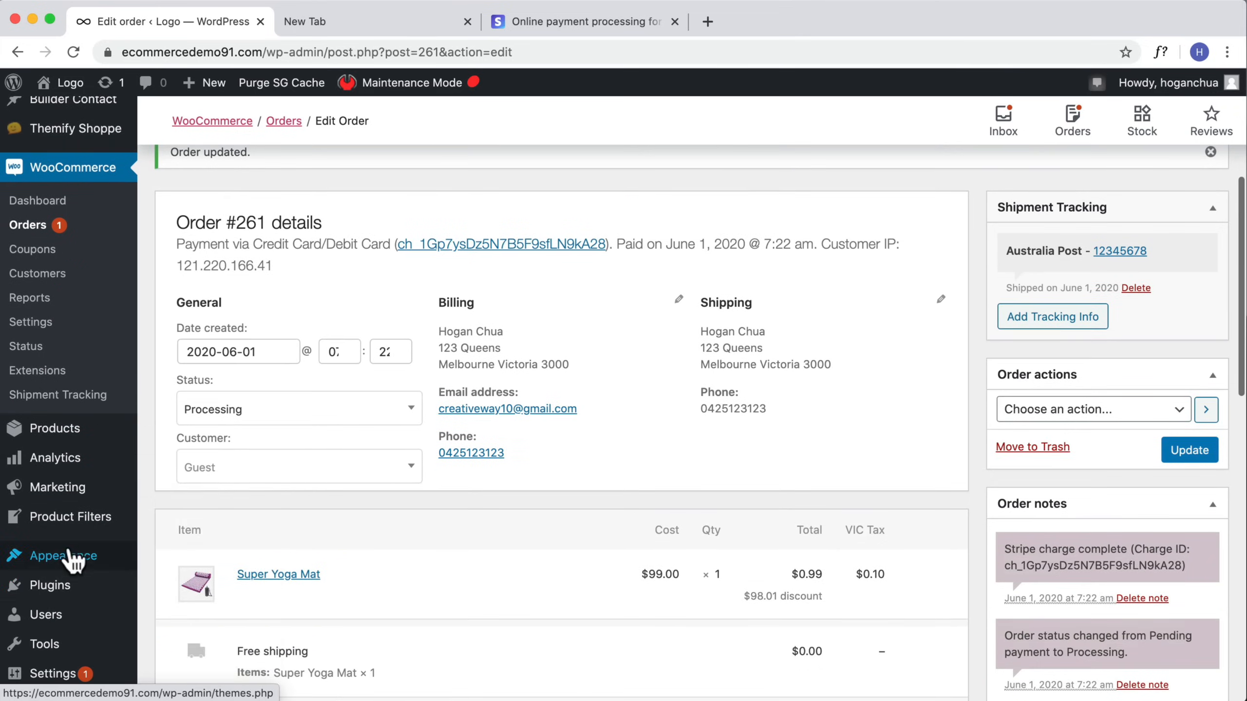
mouse_move(59, 597)
left_click(173, 611)
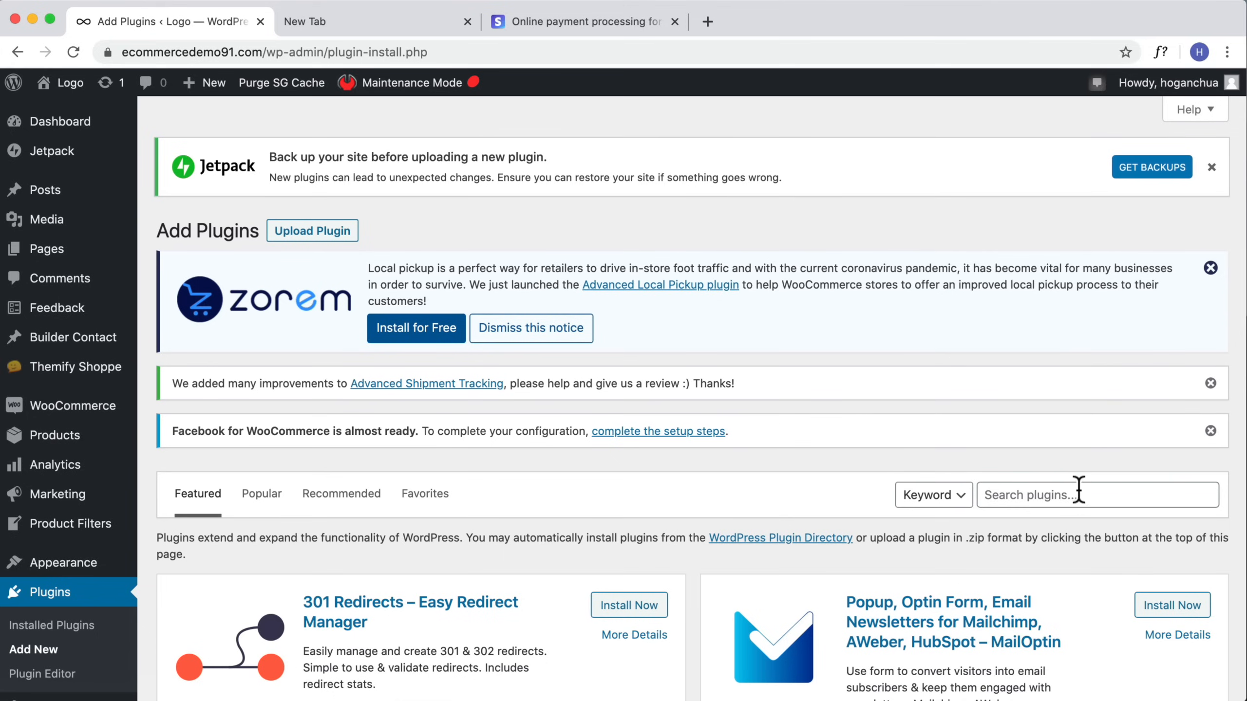
left_click(1078, 494)
type("Woo PDF")
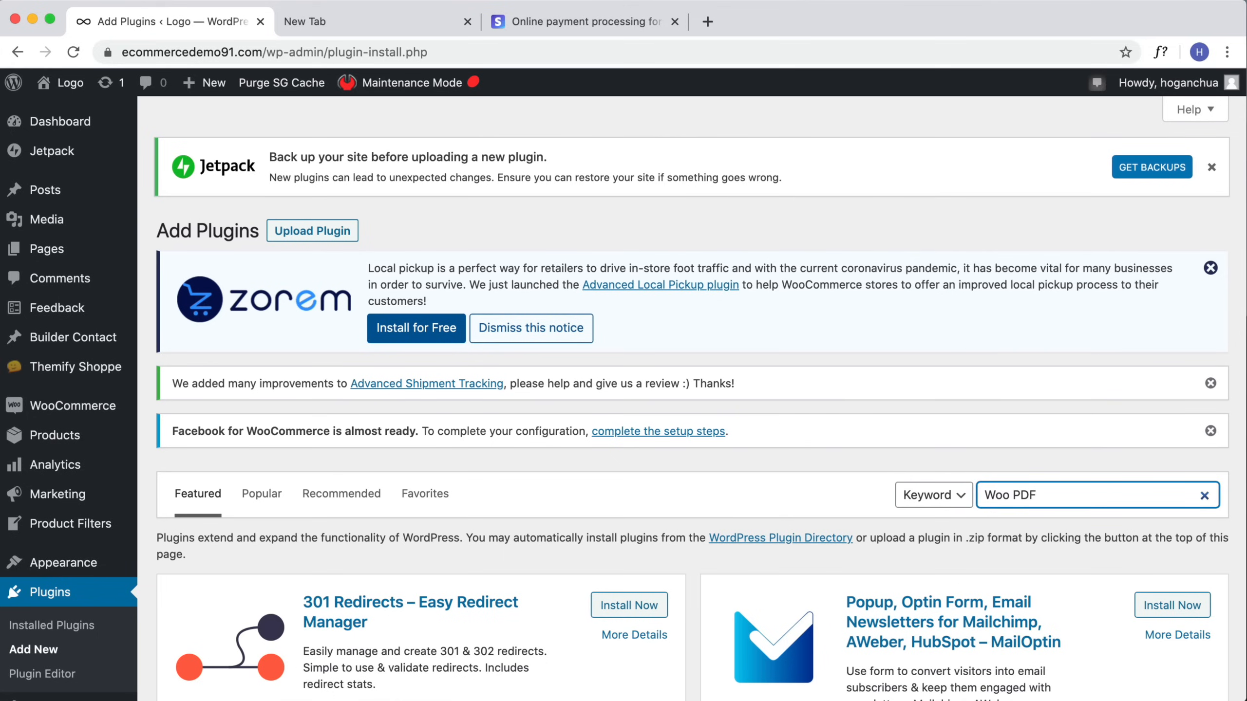
scroll(298, 492, "down", 5)
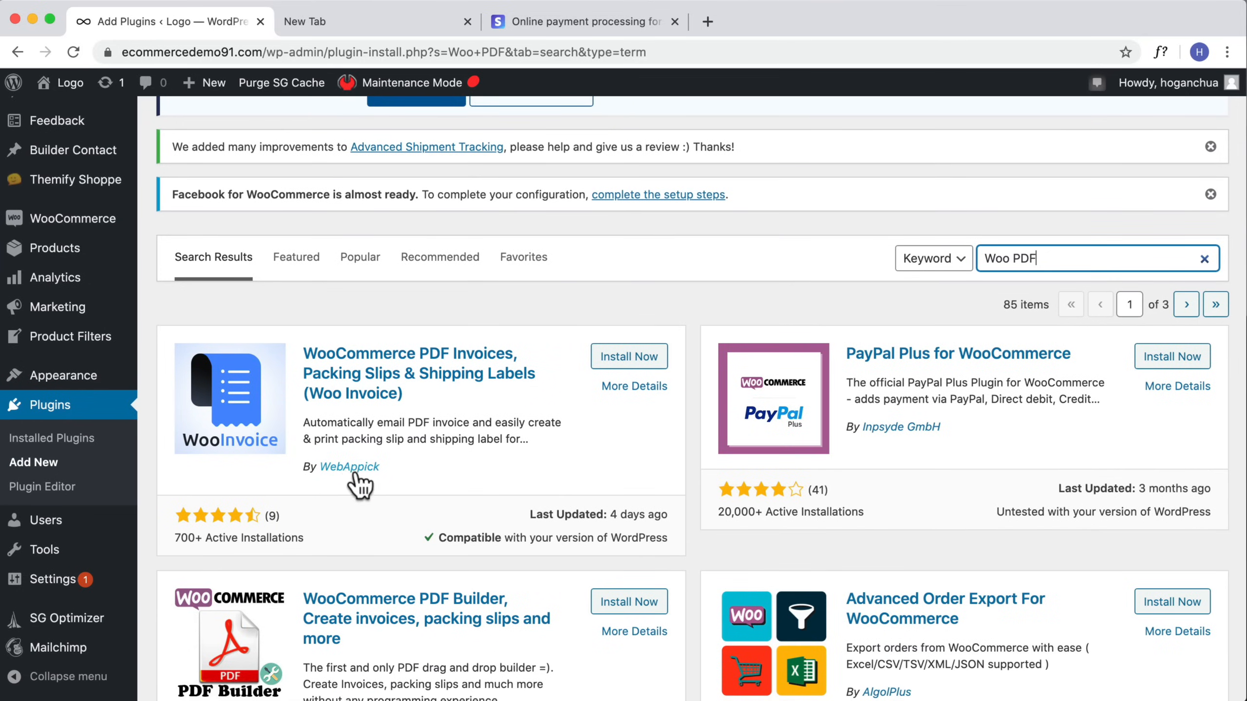
Step: Install and activate the WooCommerce PDF Invoices, Packing Slips & Shipping Labels (Woo Invoice) plugin
left_click(629, 358)
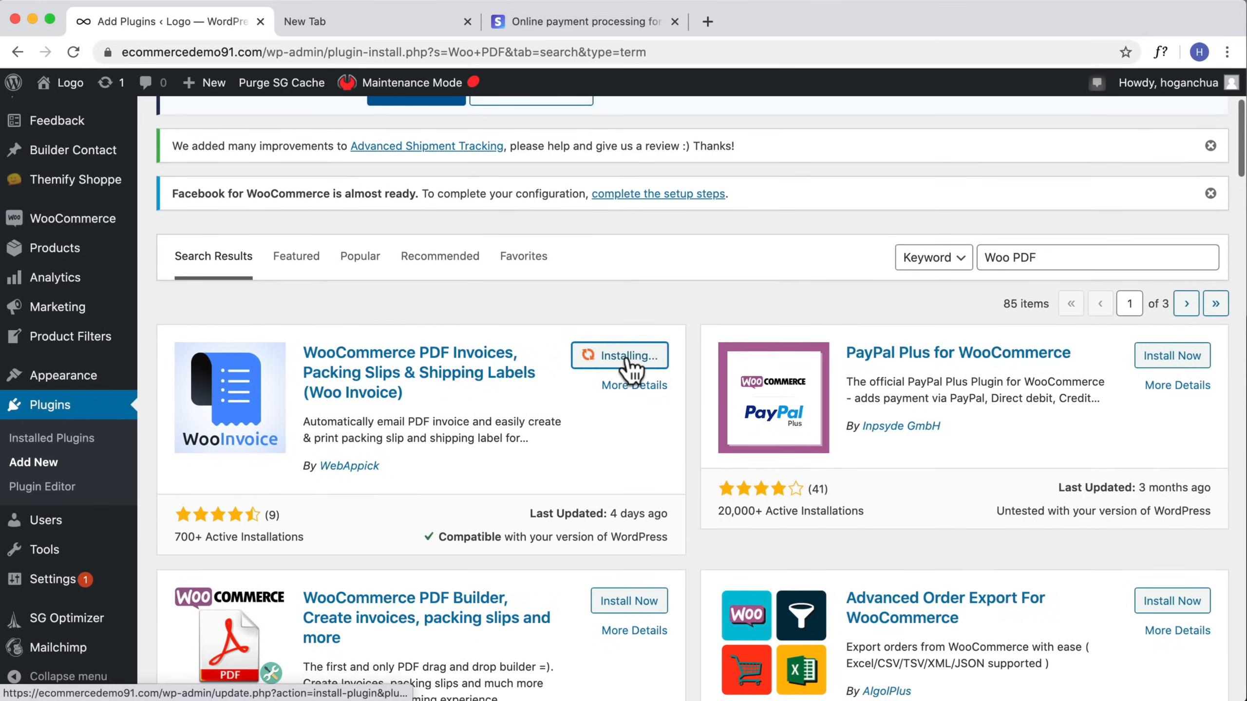
scroll(629, 369, "down", 2)
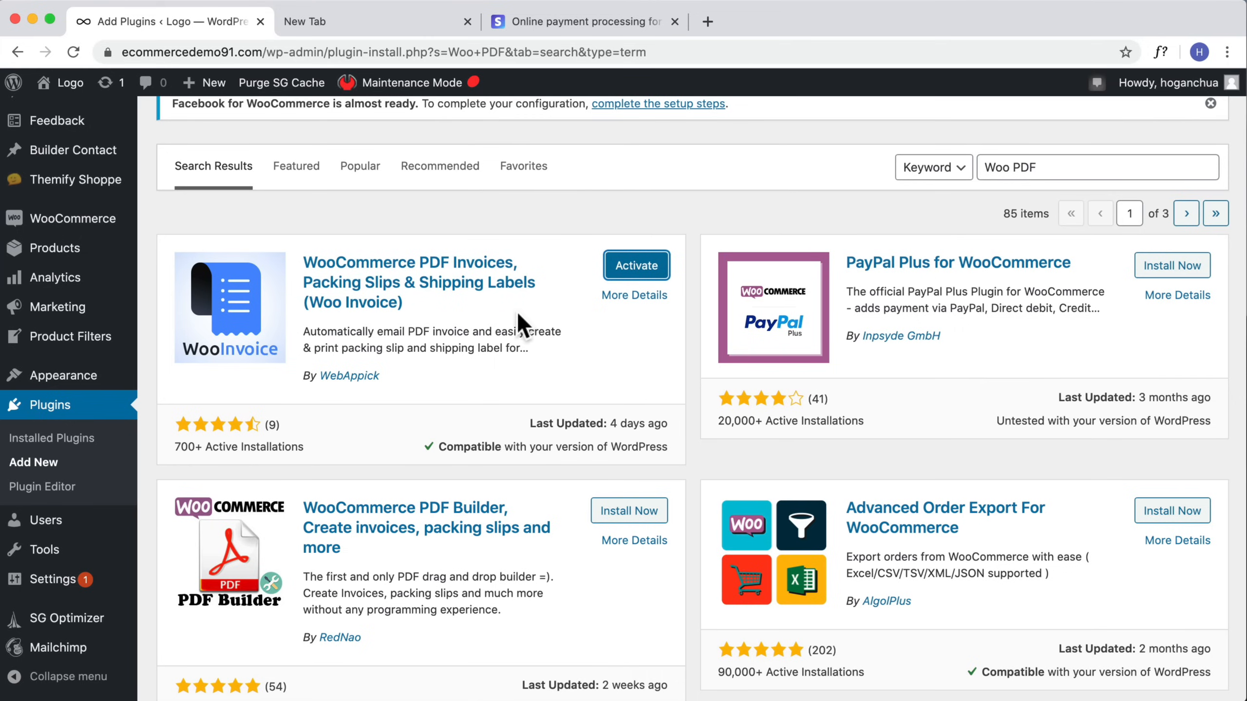
left_click(645, 270)
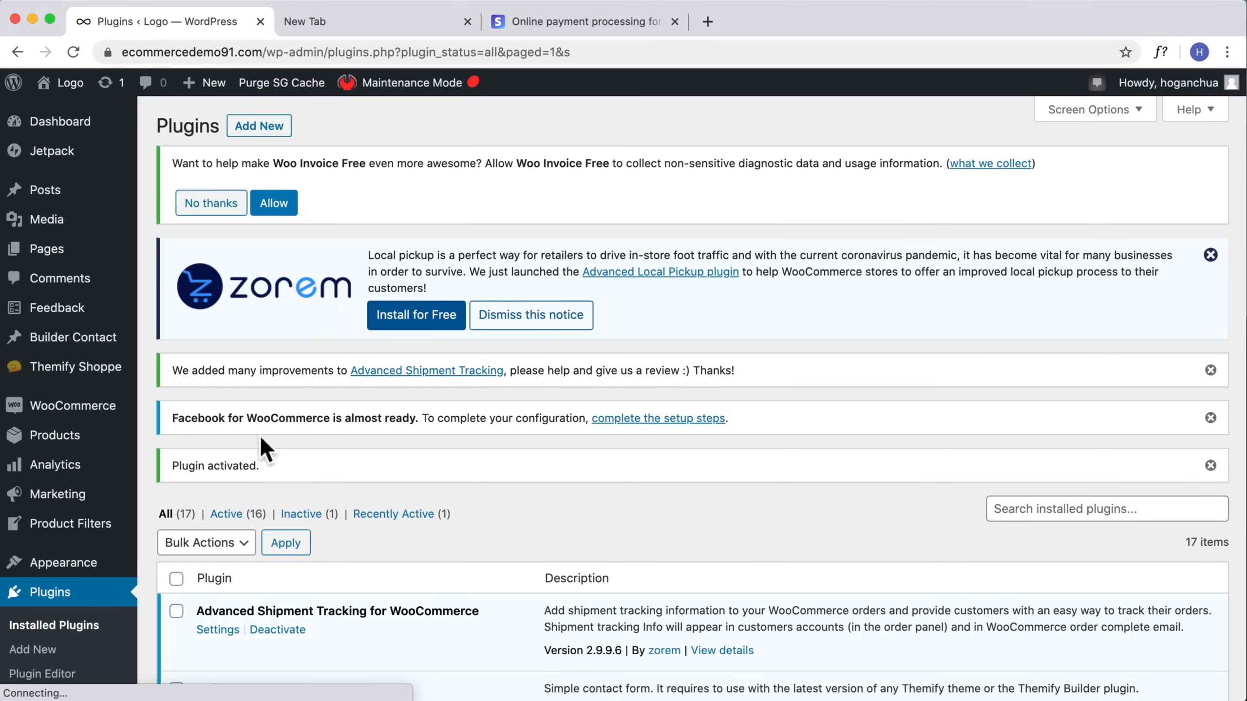
Step: Open order #261 from the orders list and generate its packing slip
mouse_move(73, 407)
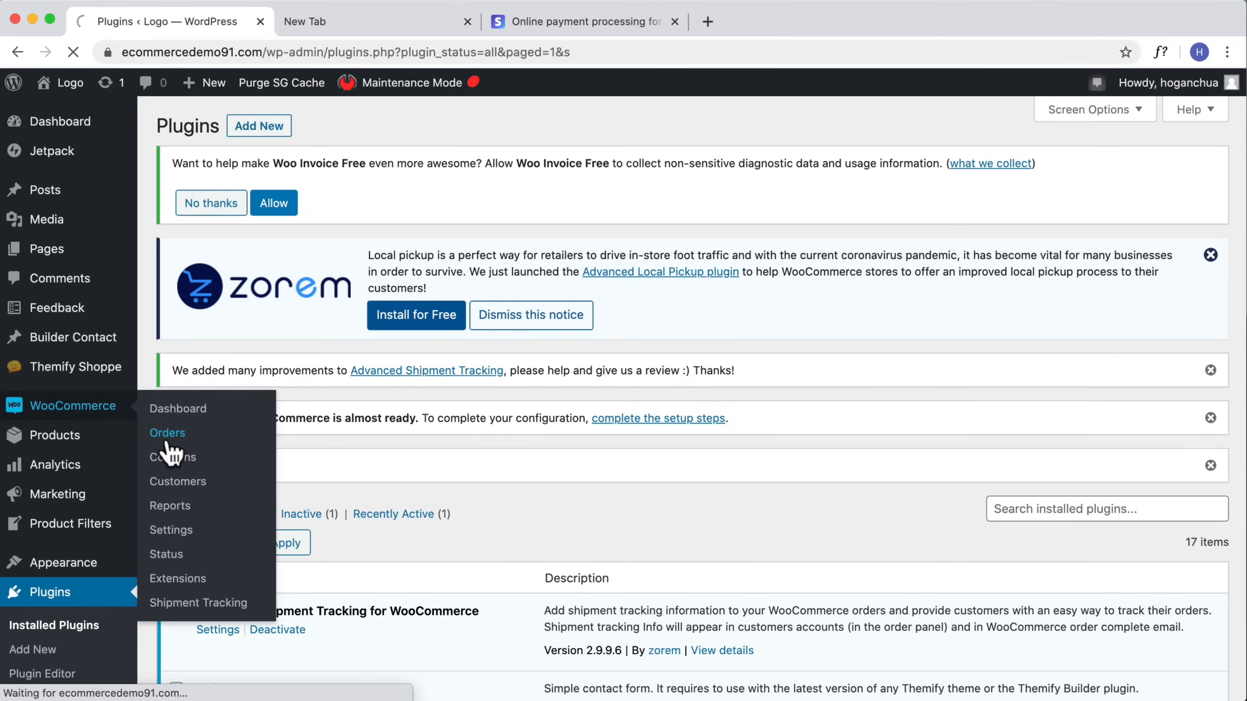
left_click(167, 435)
scroll(344, 457, "down", 1)
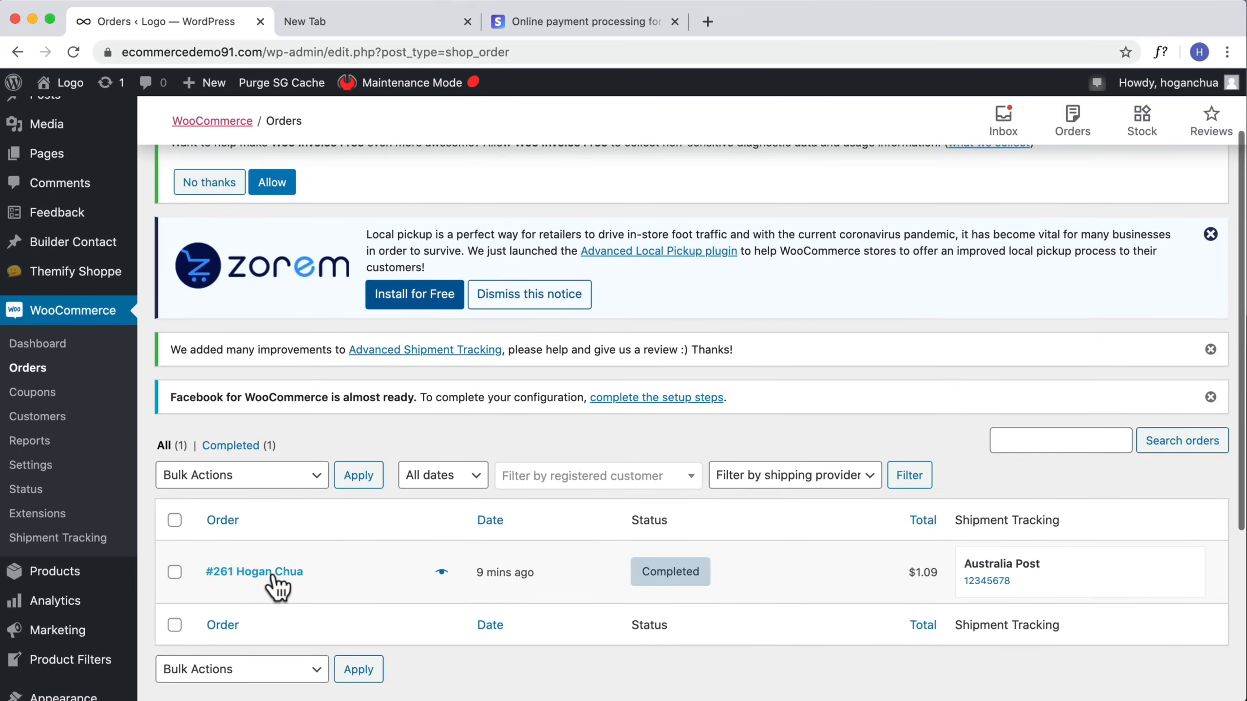
left_click(278, 586)
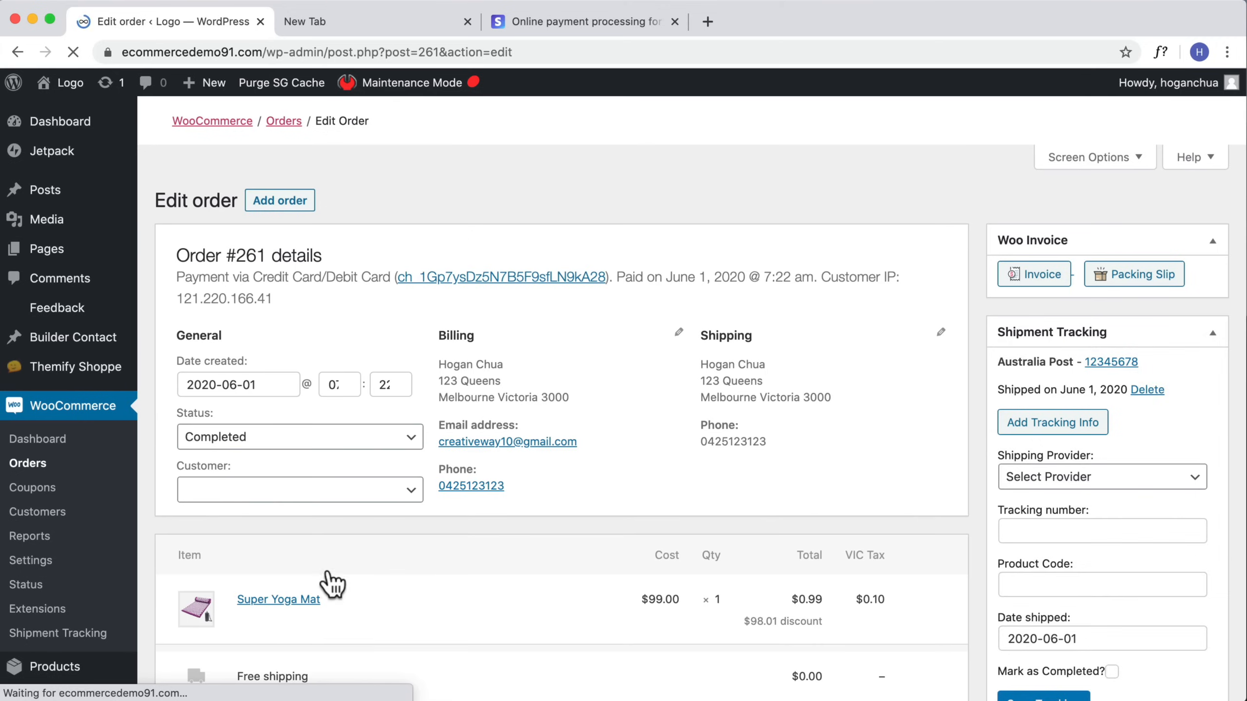
scroll(401, 572, "down", 3)
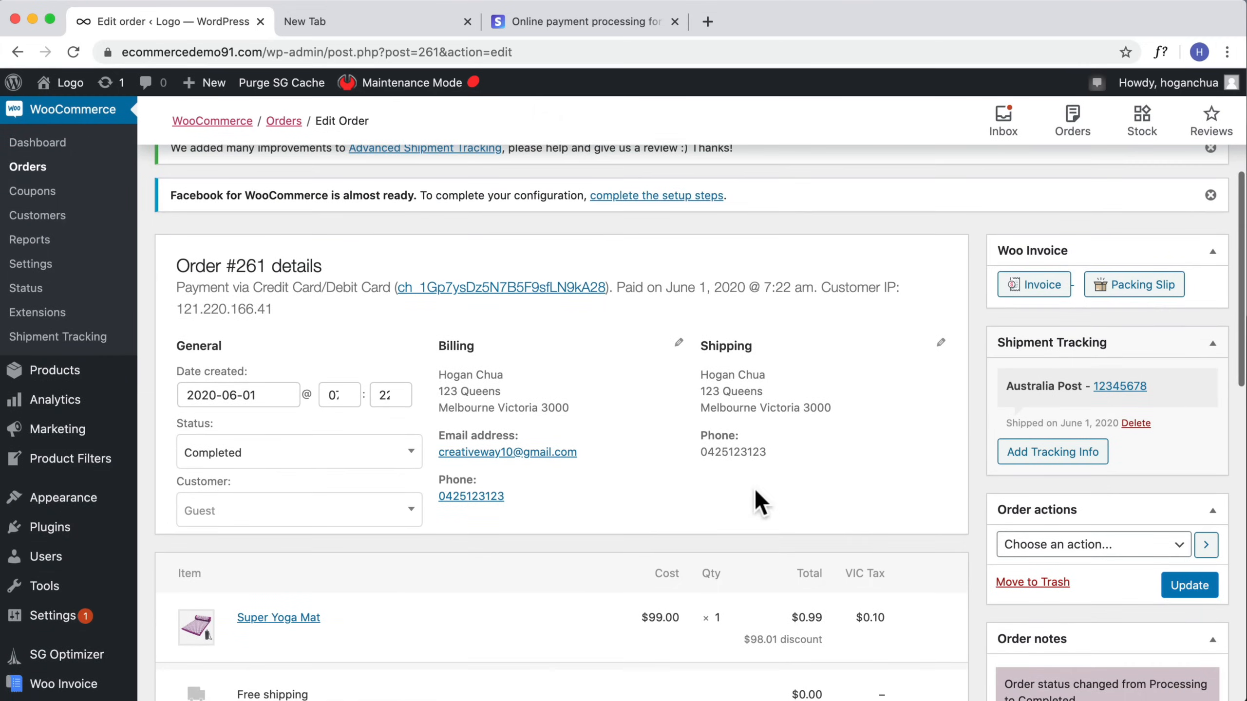
scroll(755, 488, "up", 2)
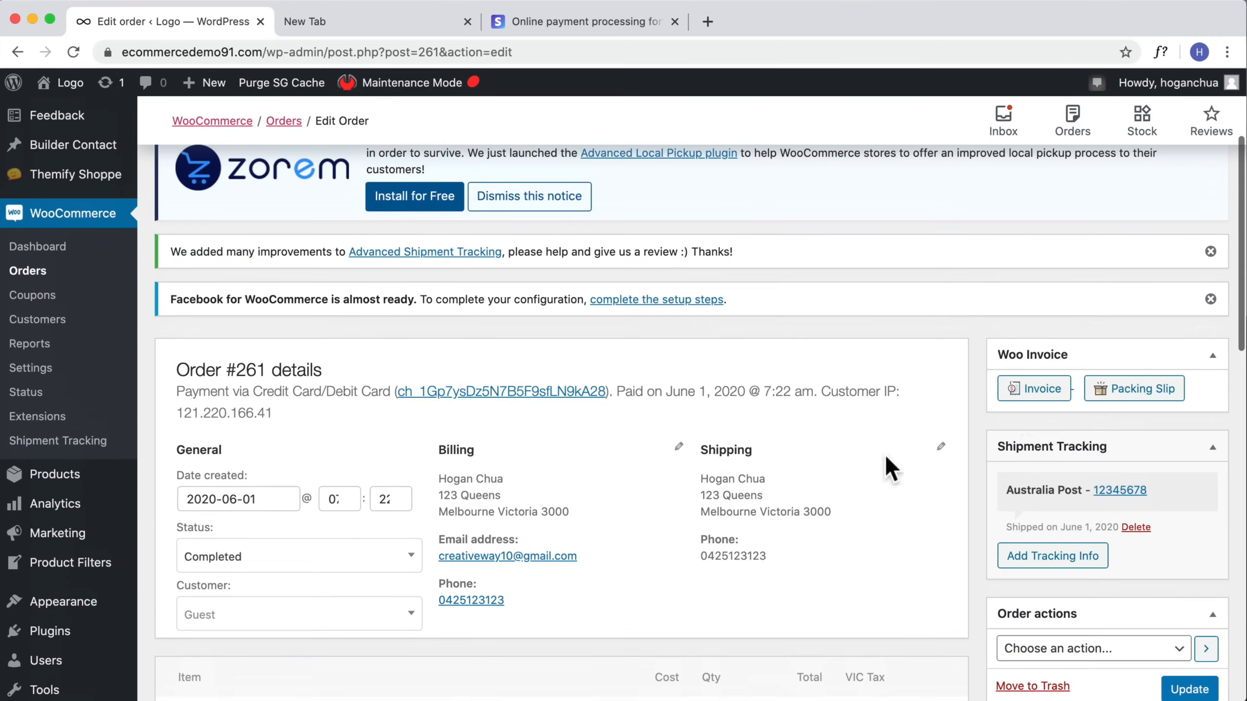
left_click(1124, 396)
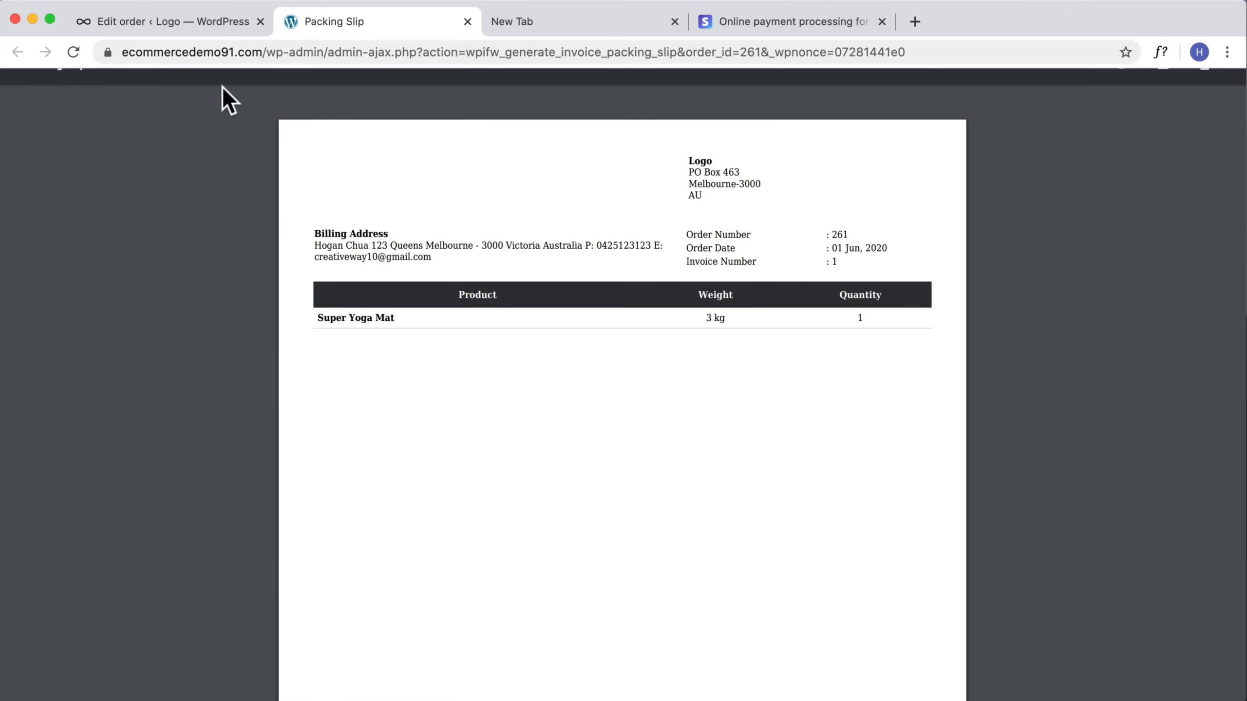
Step: Return to the order and open its generated invoice to review it
left_click(178, 22)
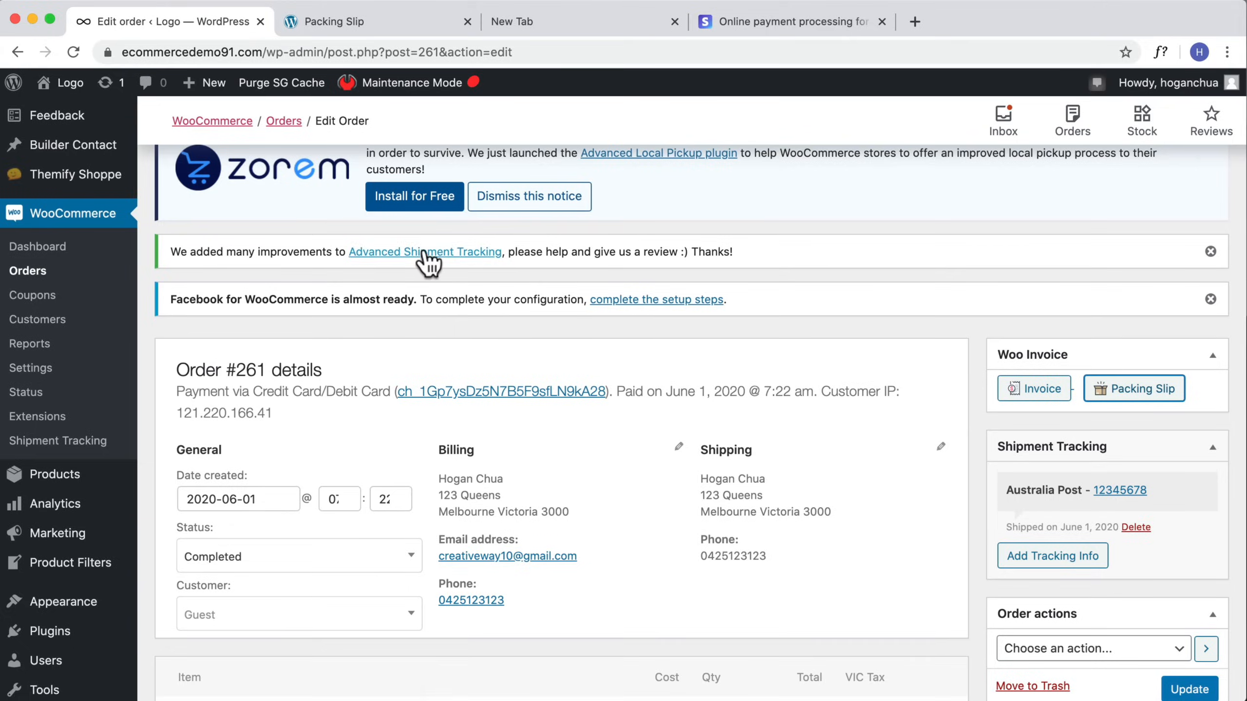
left_click(1028, 393)
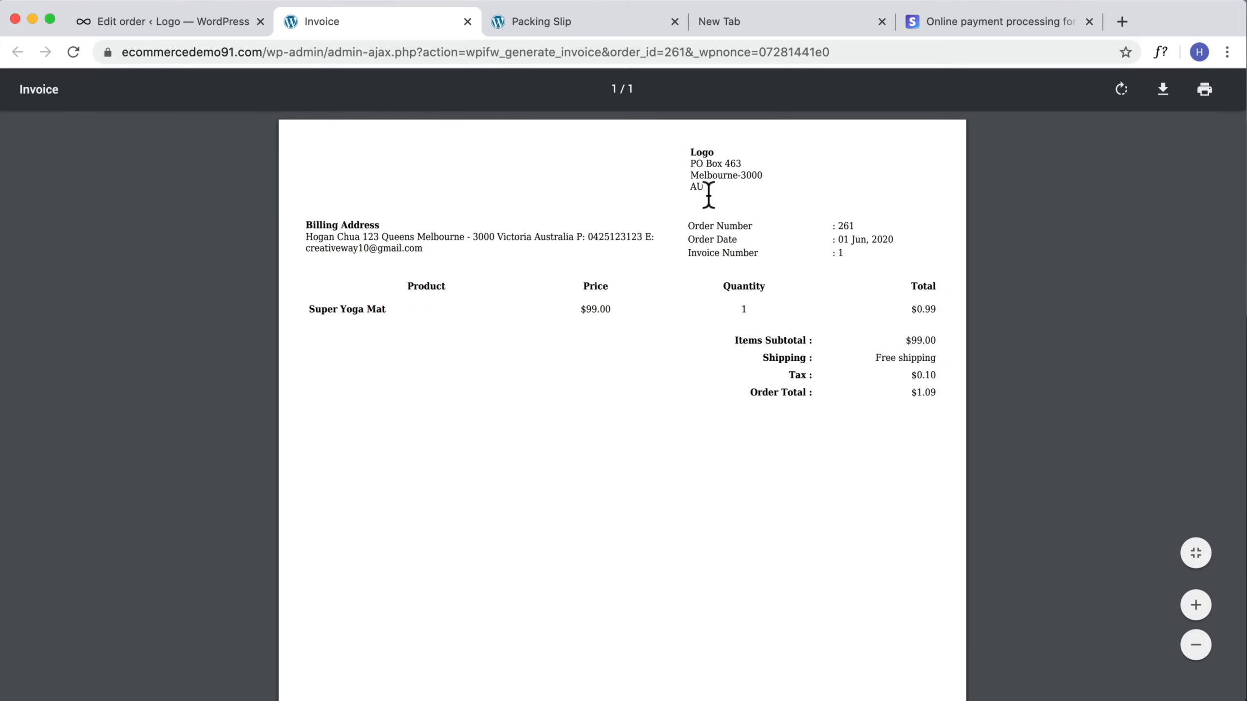
left_click_drag(708, 194, 735, 163)
scroll(737, 202, "down", 1)
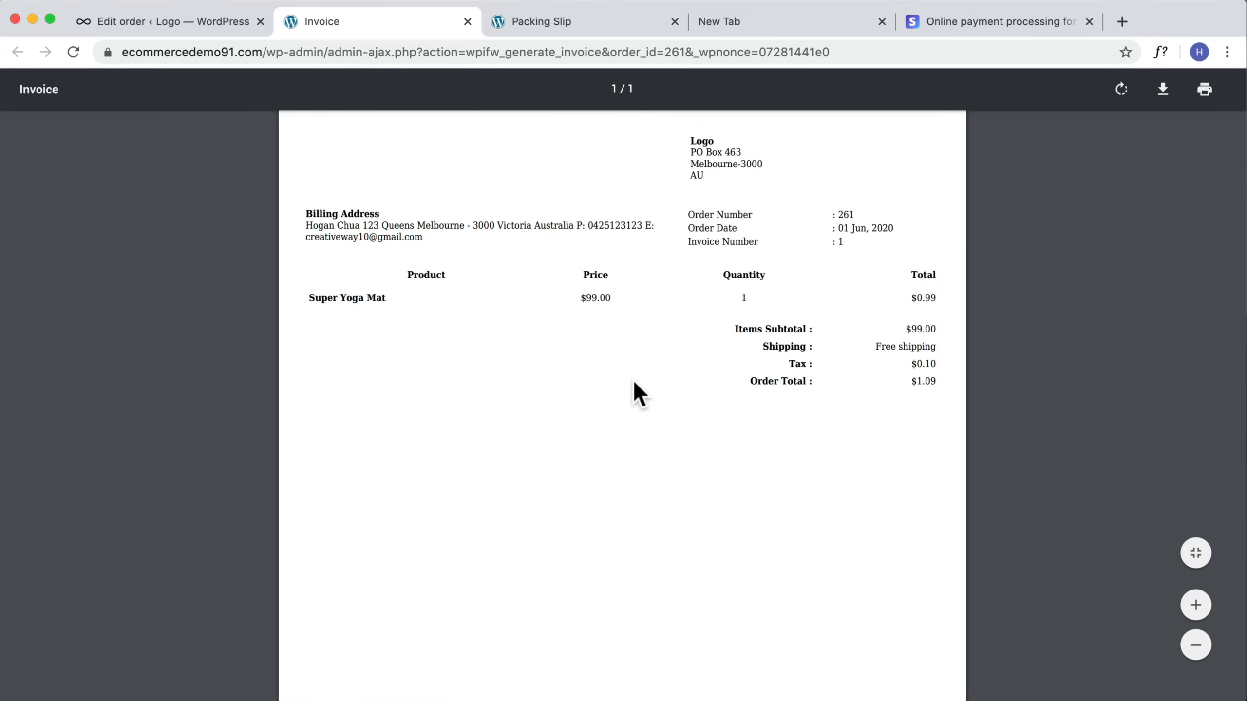
Step: Open the Woo Invoice settings and switch off Allow Download
left_click(193, 28)
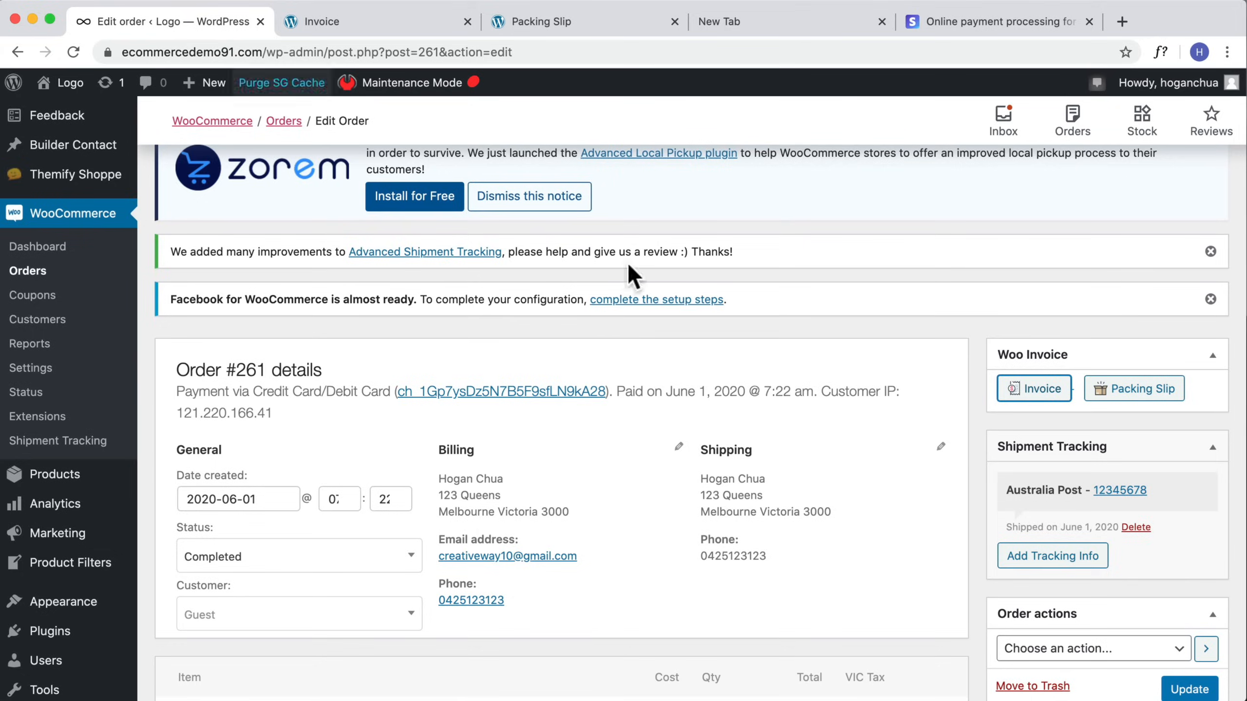
scroll(933, 432, "down", 3)
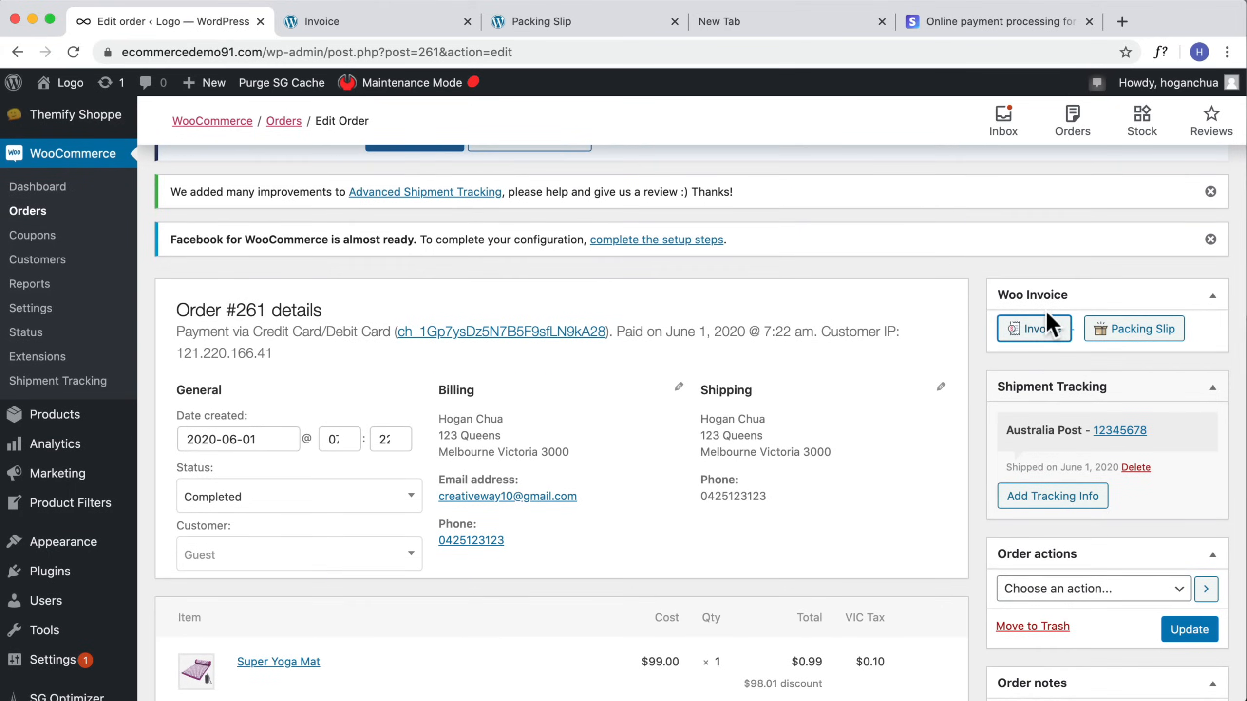
scroll(209, 523, "down", 5)
left_click(64, 620)
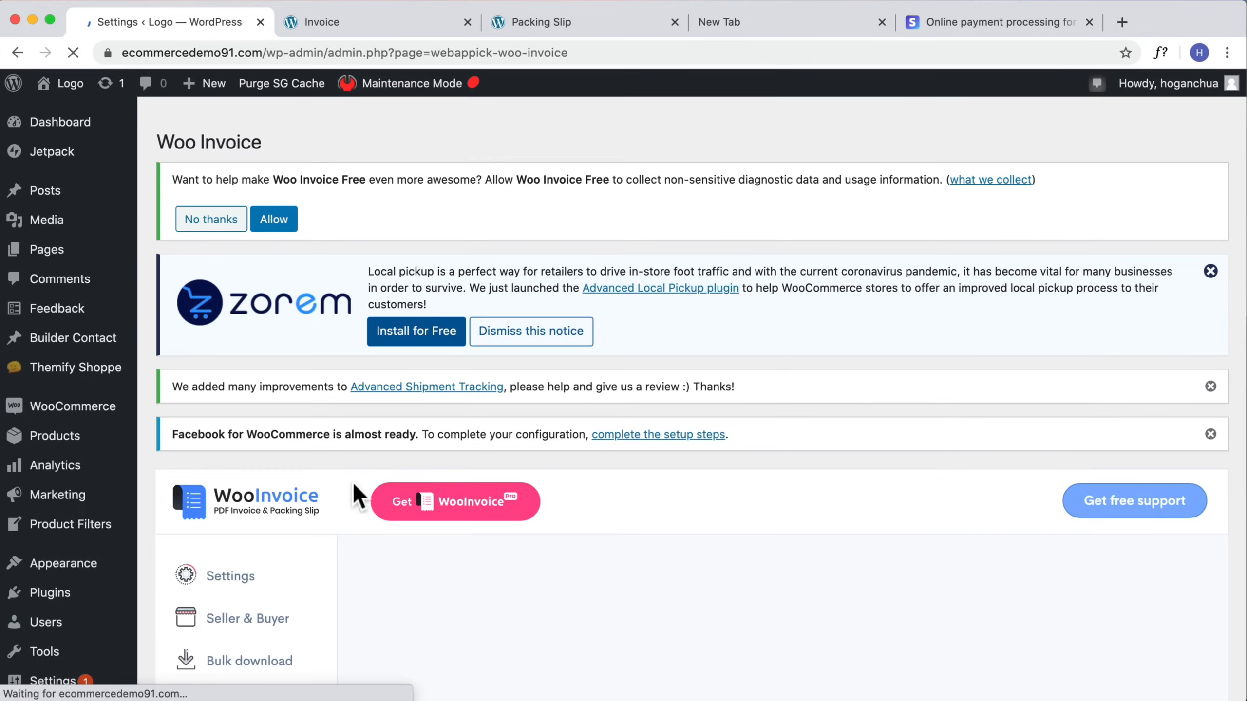
scroll(362, 486, "down", 6)
left_click(199, 367)
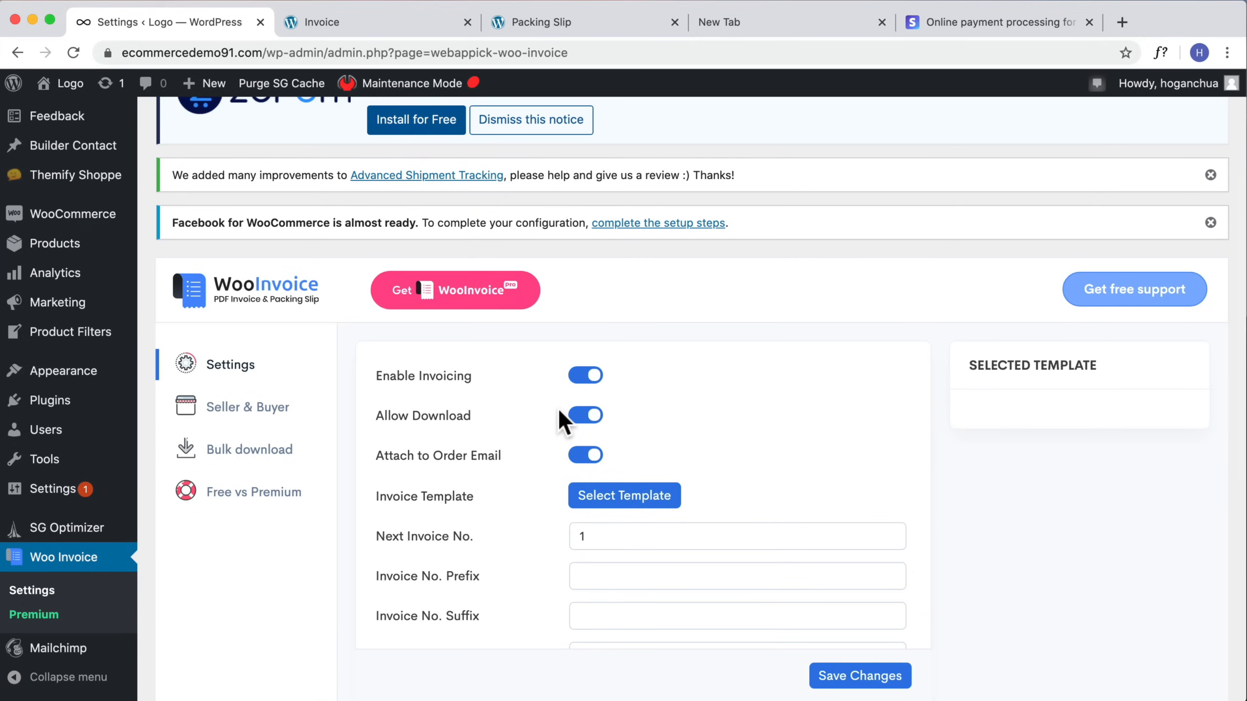
left_click(589, 418)
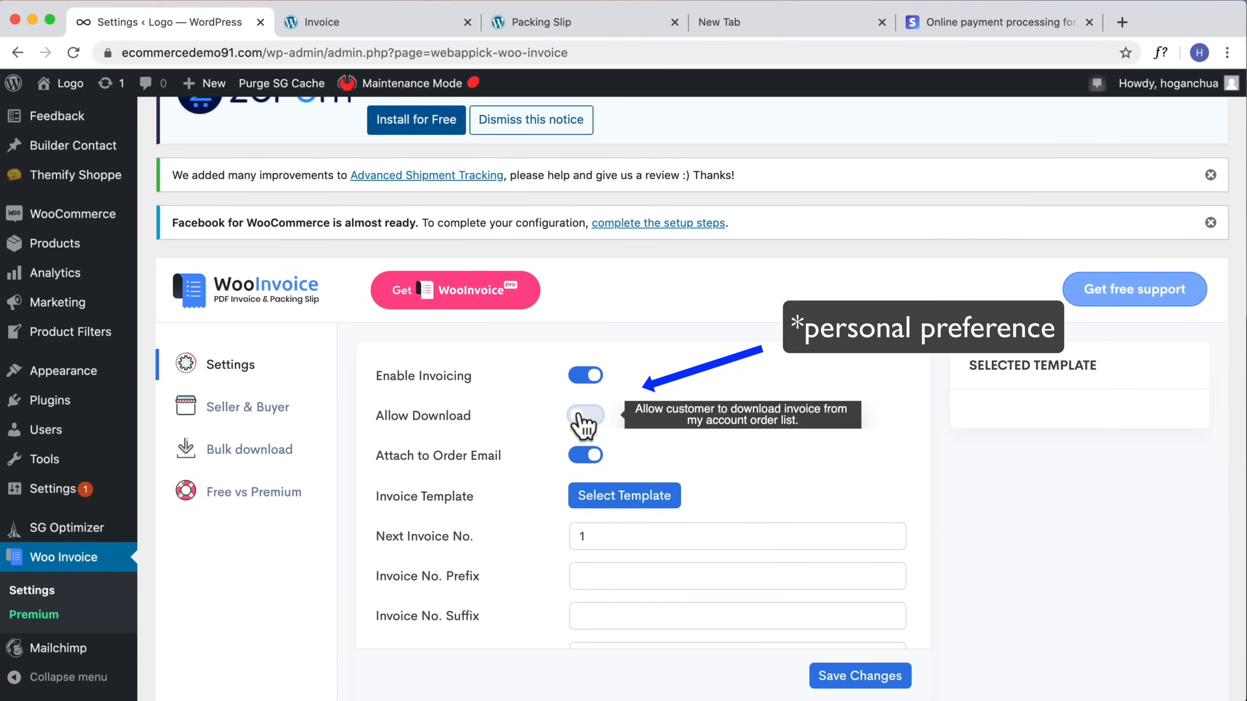
Step: Review the remaining Woo Invoice settings and the Seller & Buyer company details
scroll(587, 473, "down", 5)
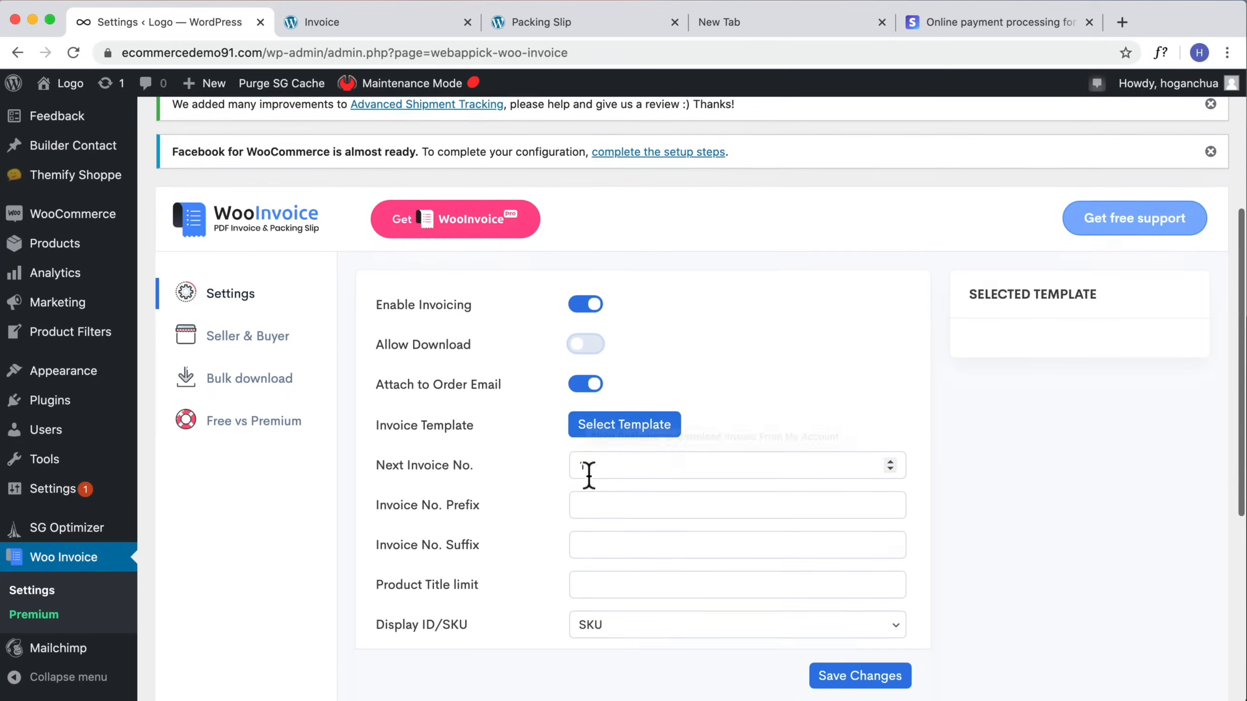
scroll(607, 393, "down", 7)
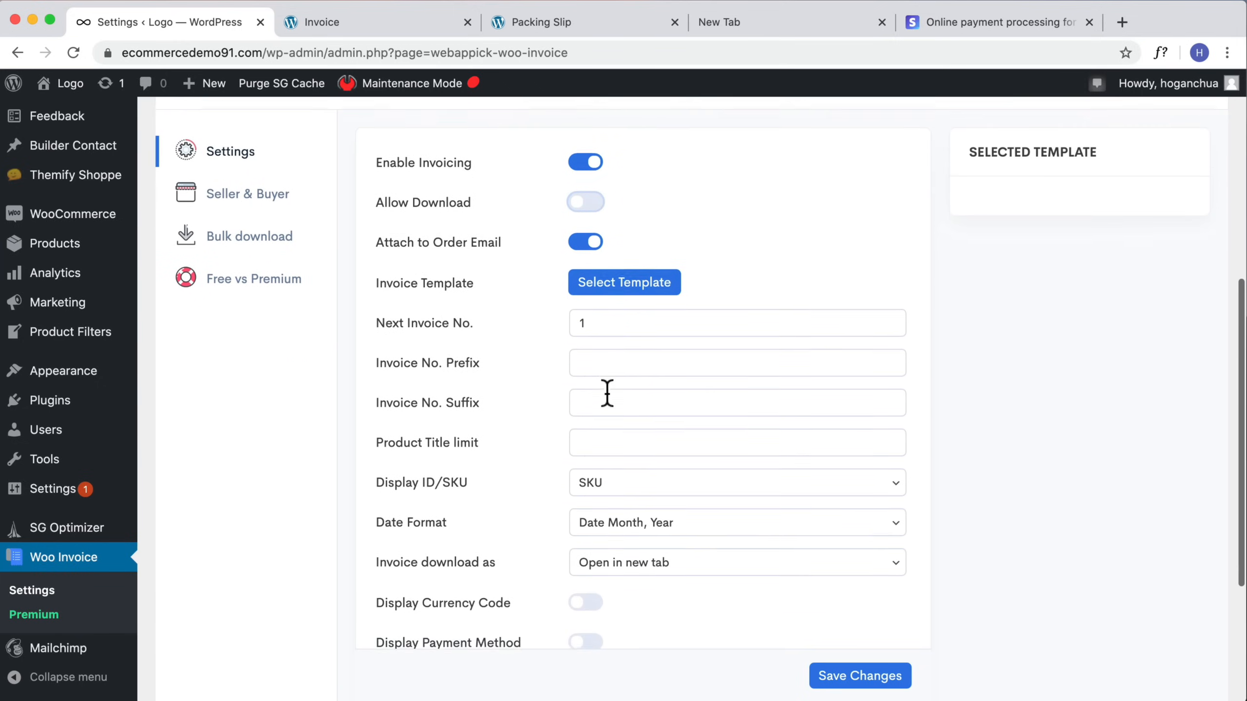
scroll(574, 468, "down", 3)
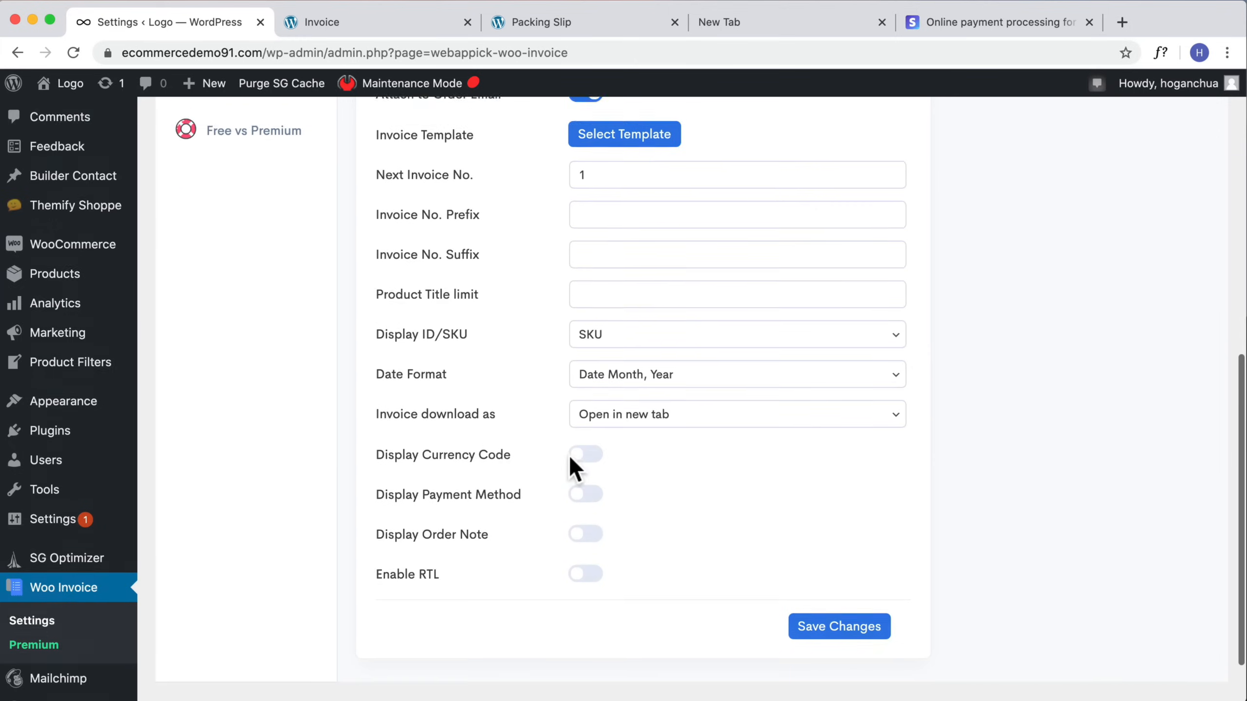
scroll(574, 467, "up", 10)
left_click(246, 295)
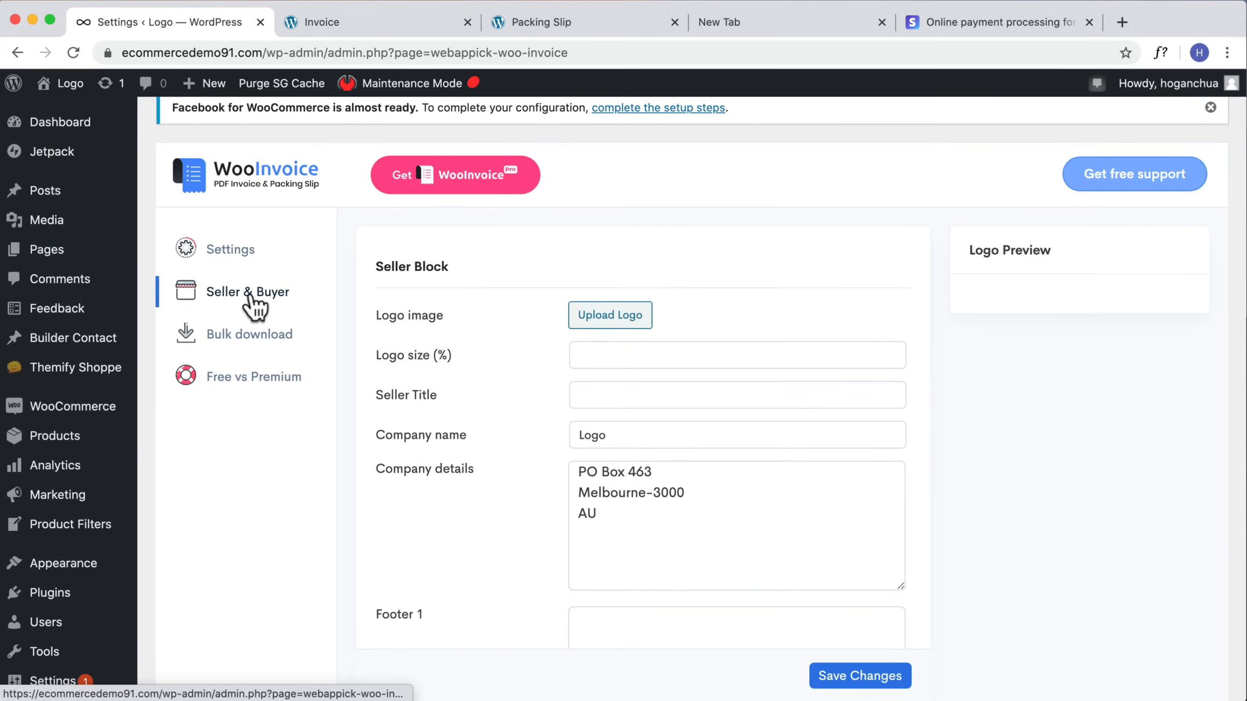
left_click(619, 524)
key("super+a")
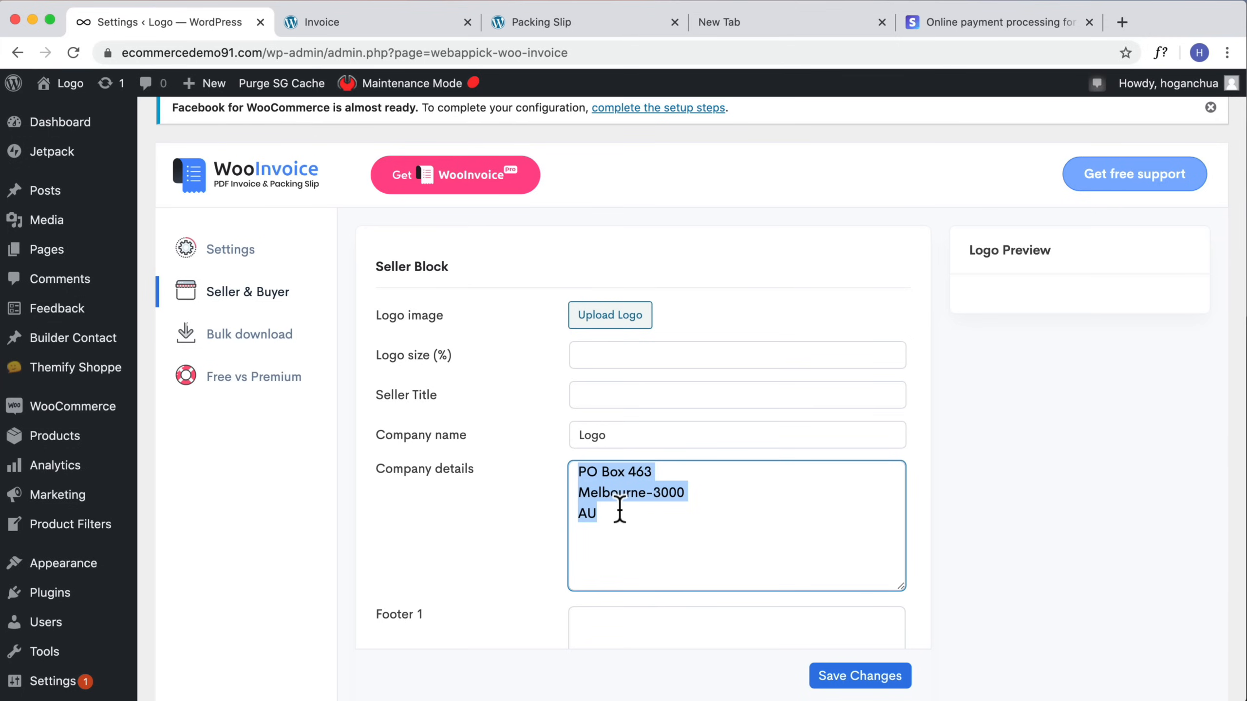
scroll(618, 509, "down", 3)
scroll(223, 314, "up", 3)
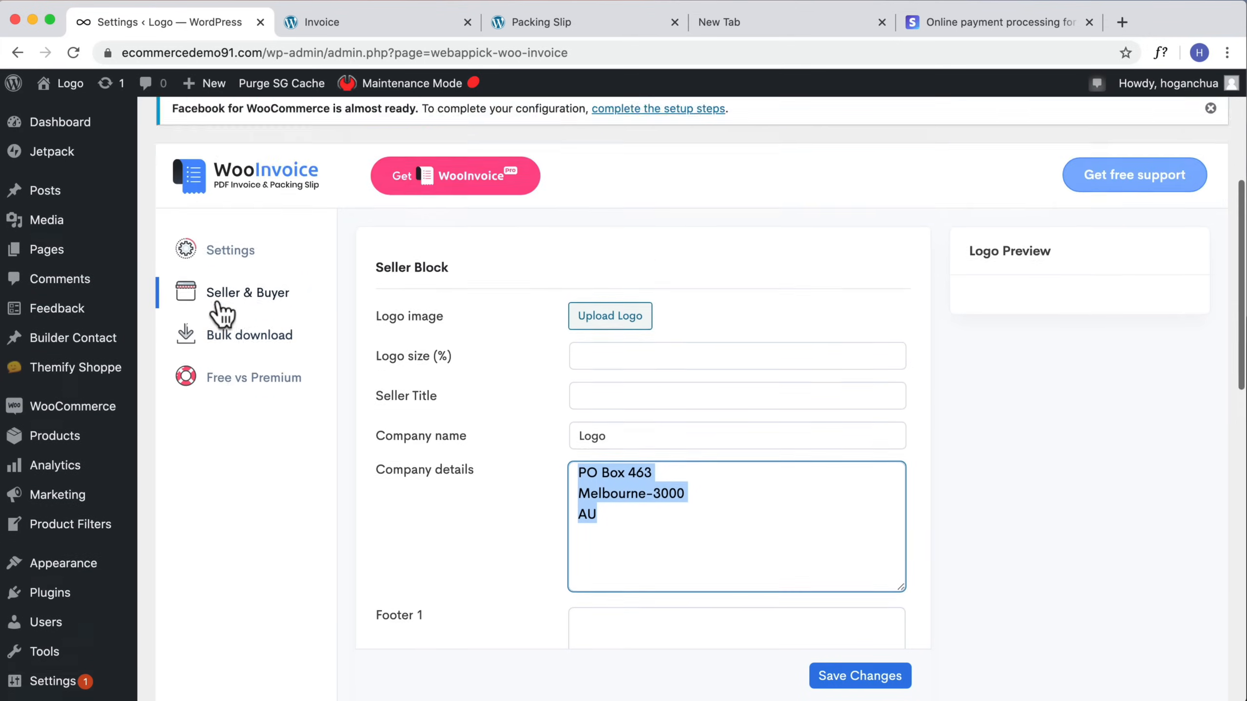
scroll(224, 314, "up", 3)
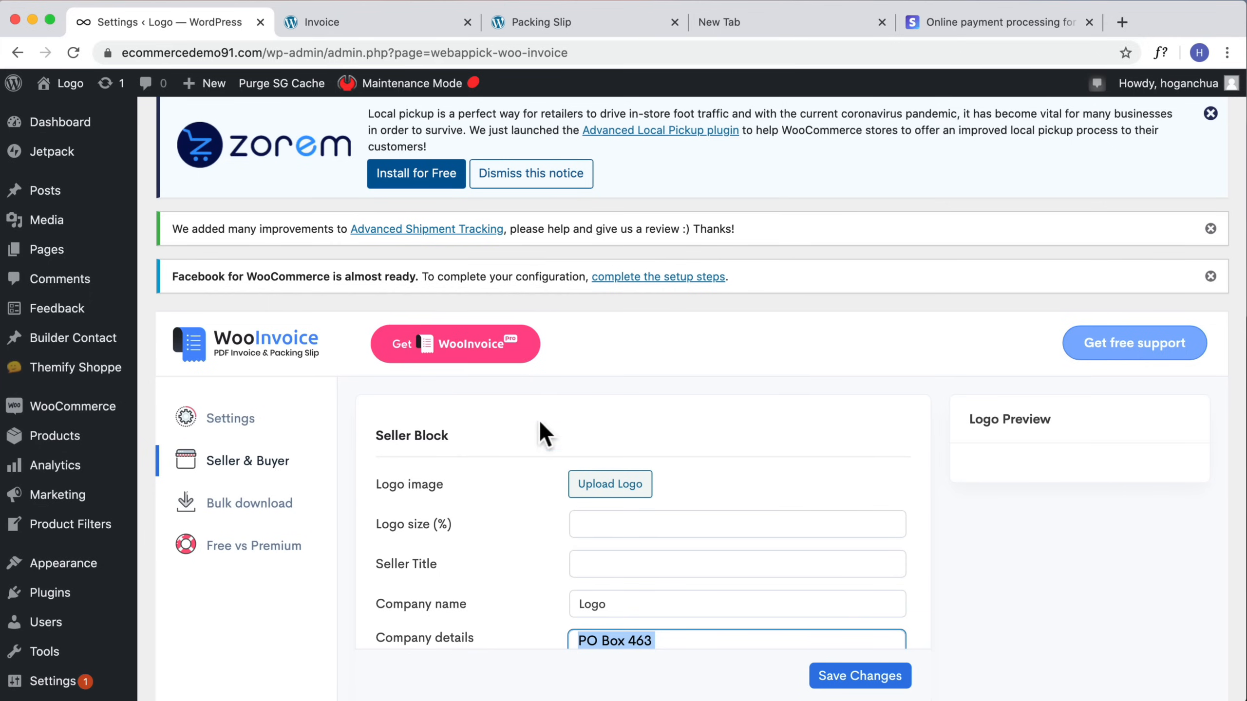
scroll(1197, 167, "up", 2)
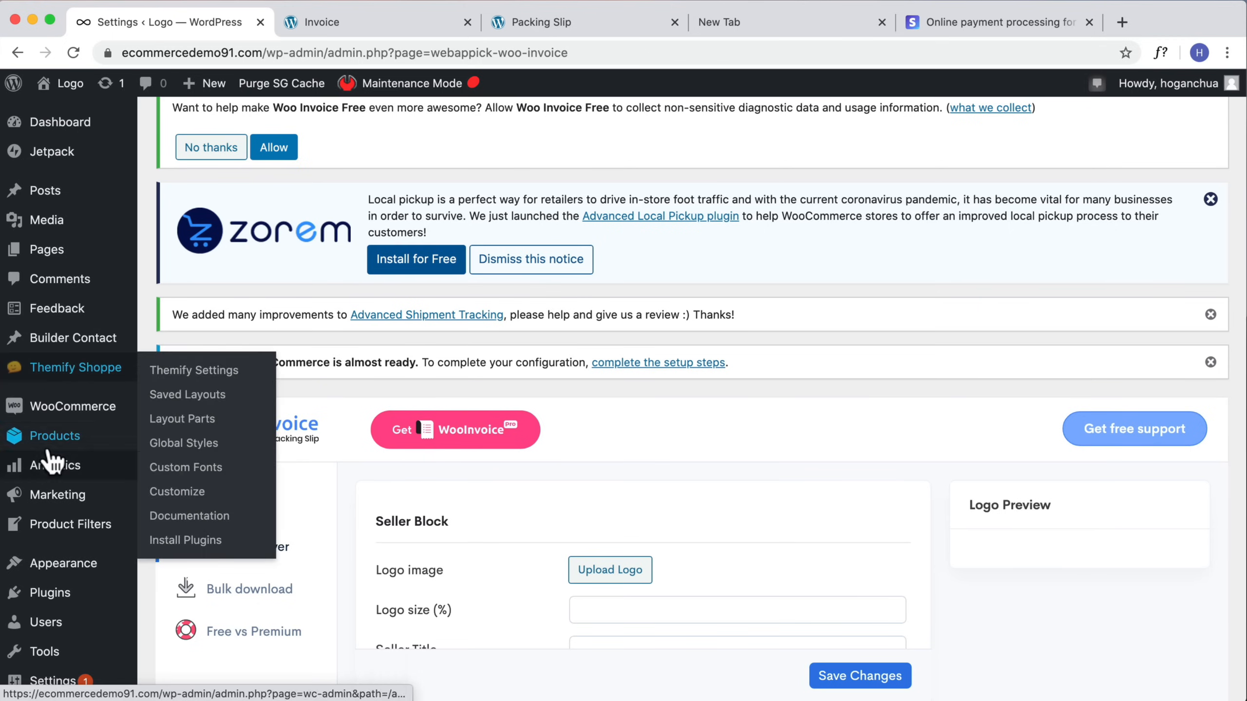
Step: Go to adding new plugins, search for Kadence, and locate Kadence WooCommerce Email Designer in the results
scroll(22, 574, "down", 2)
left_click(49, 540)
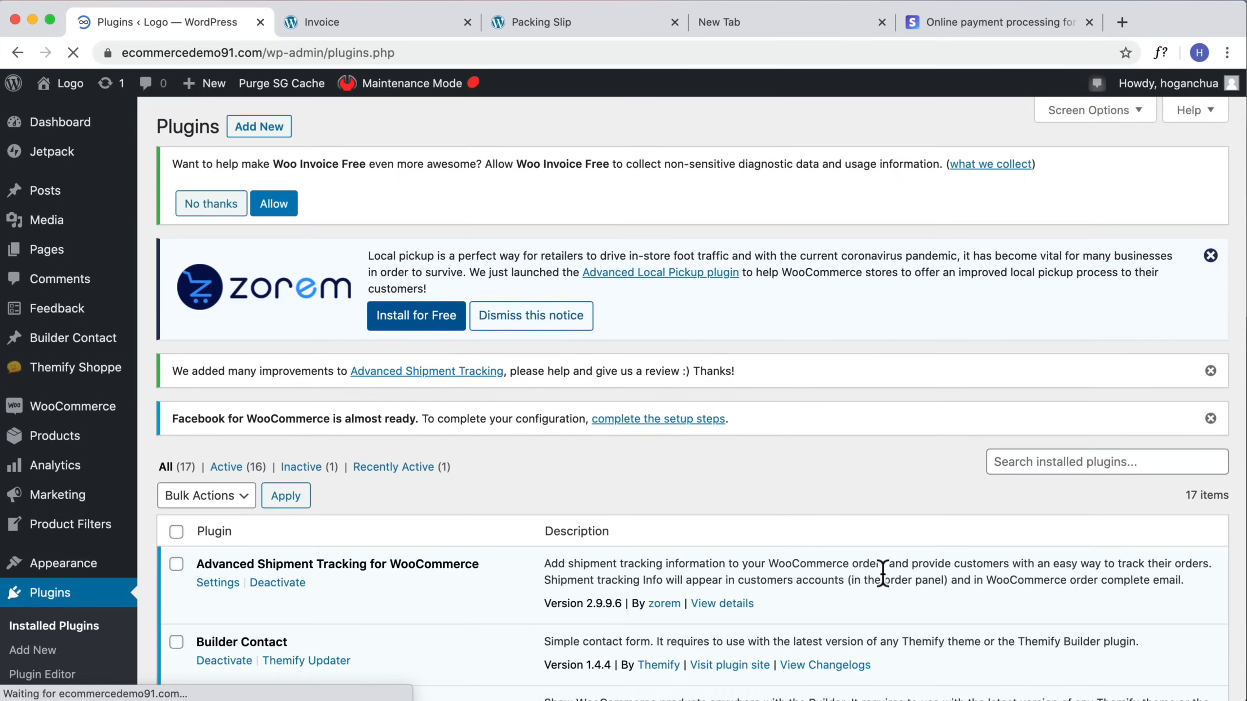
left_click(262, 127)
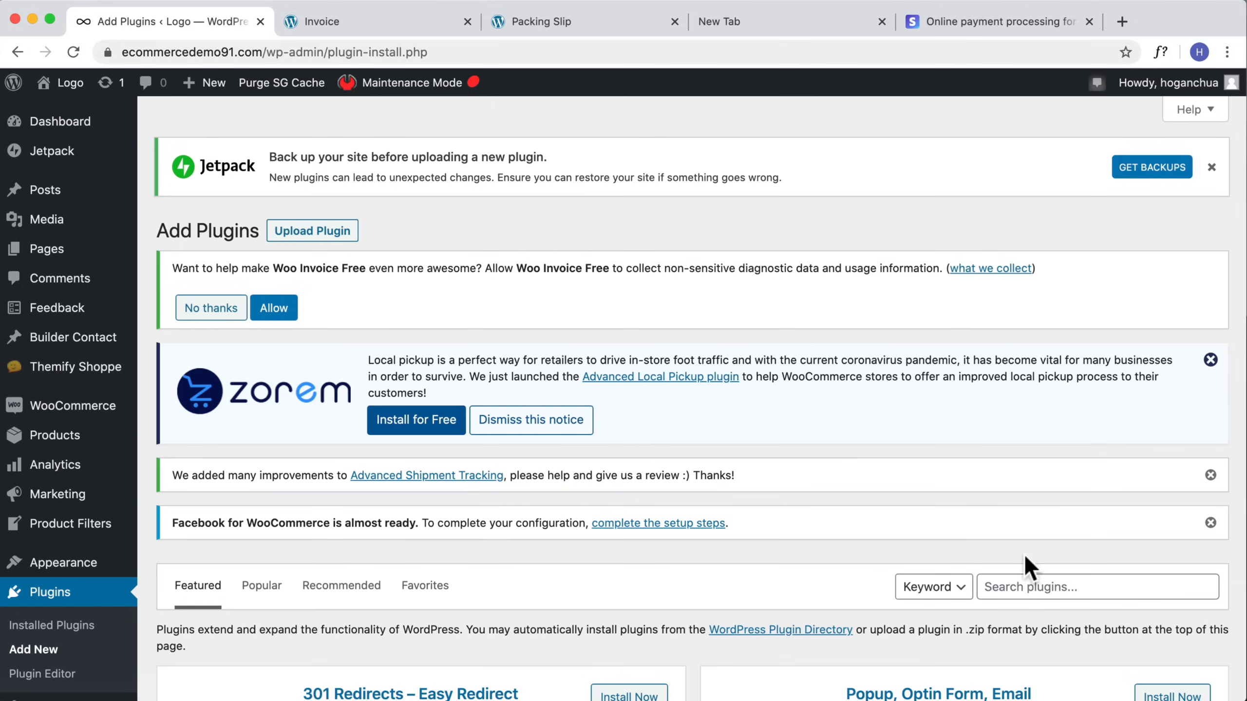
left_click(1020, 586)
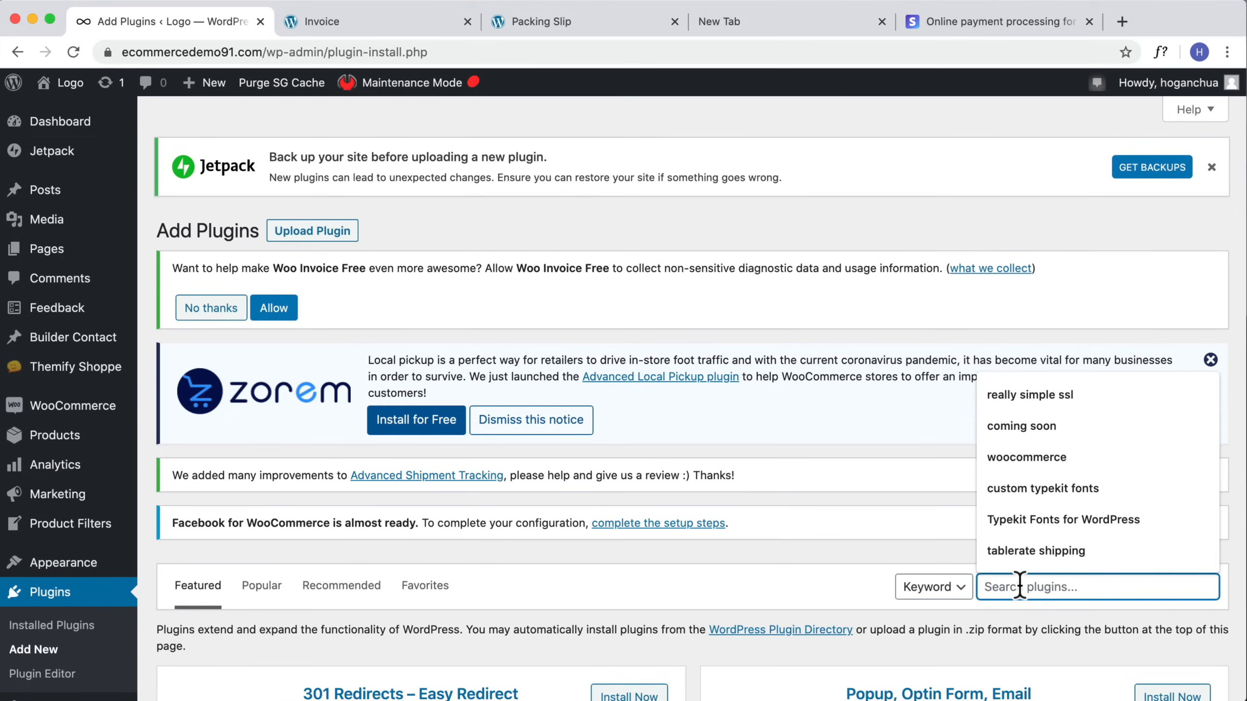
type("Kadence")
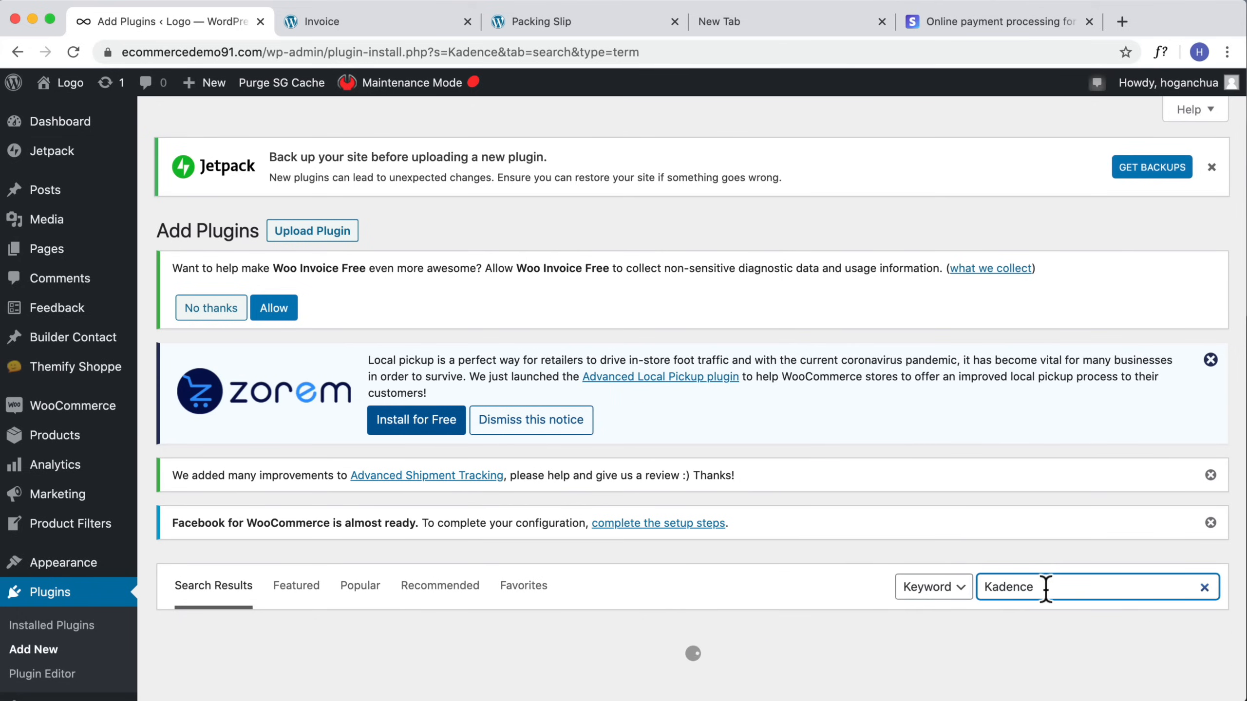
scroll(991, 570, "down", 4)
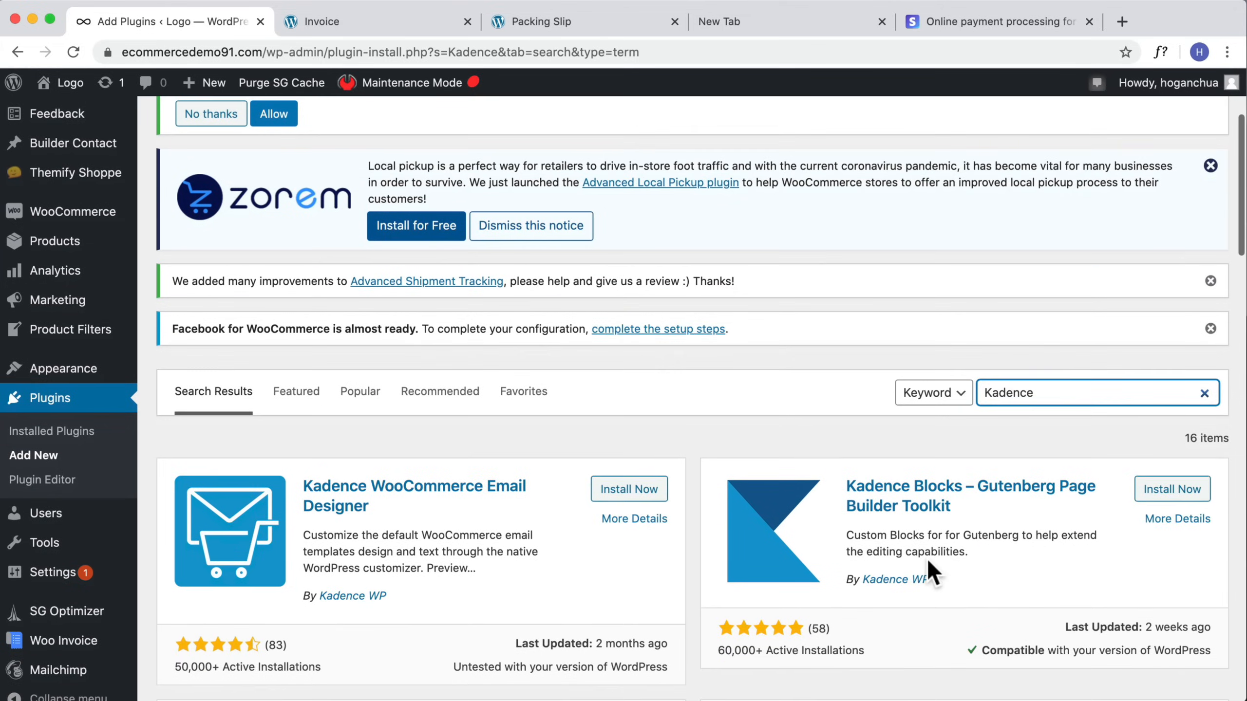
scroll(931, 572, "down", 2)
left_click_drag(370, 428, 308, 401)
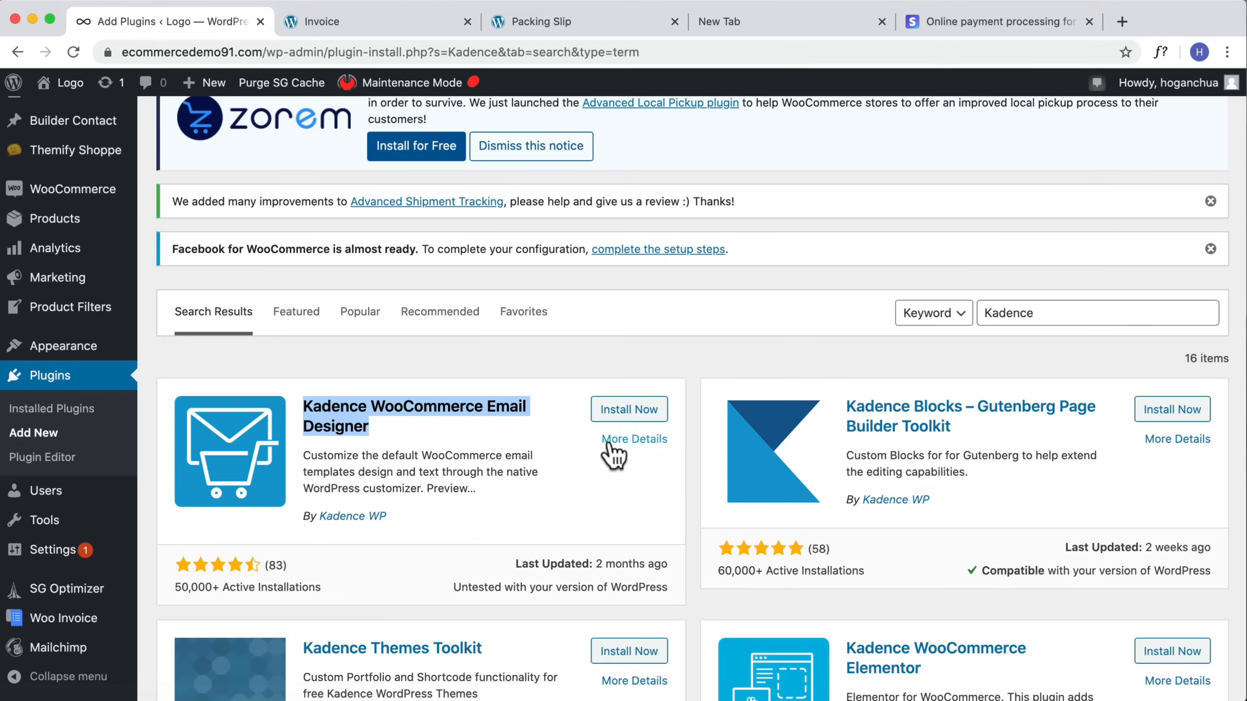
Step: Install and activate Kadence WooCommerce Email Designer and open the WooCommerce Email Customizer
left_click(612, 410)
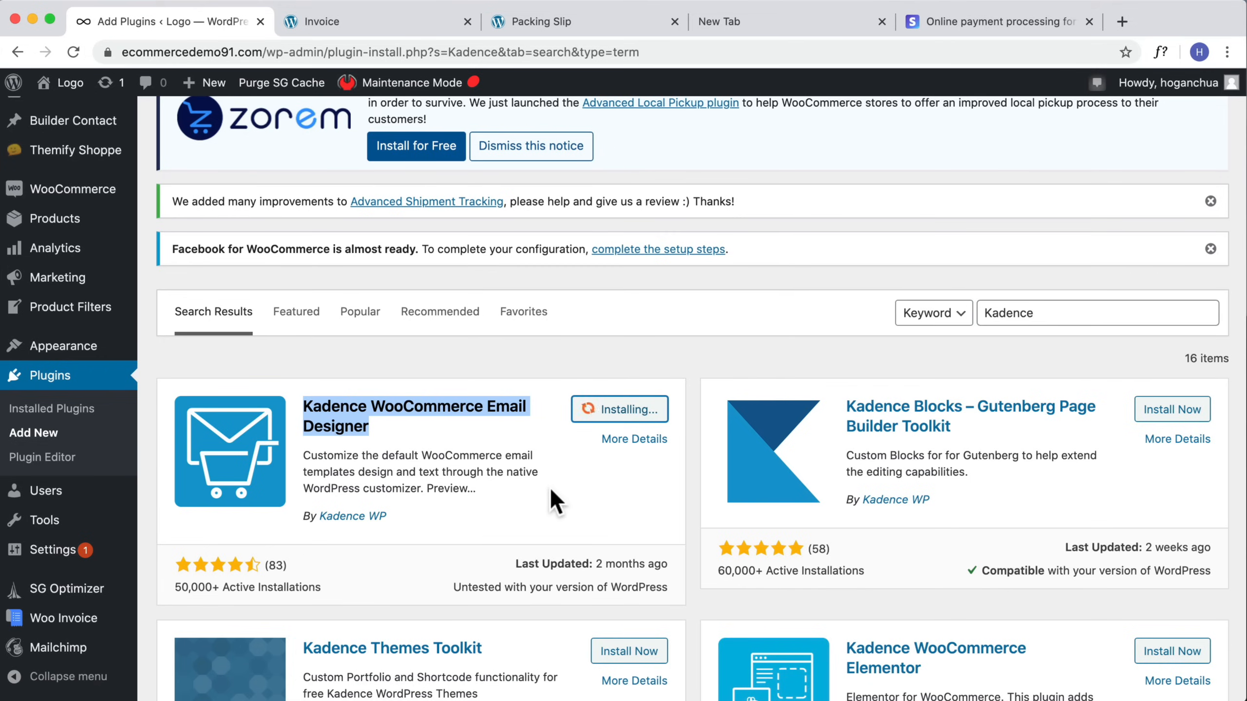
left_click(627, 414)
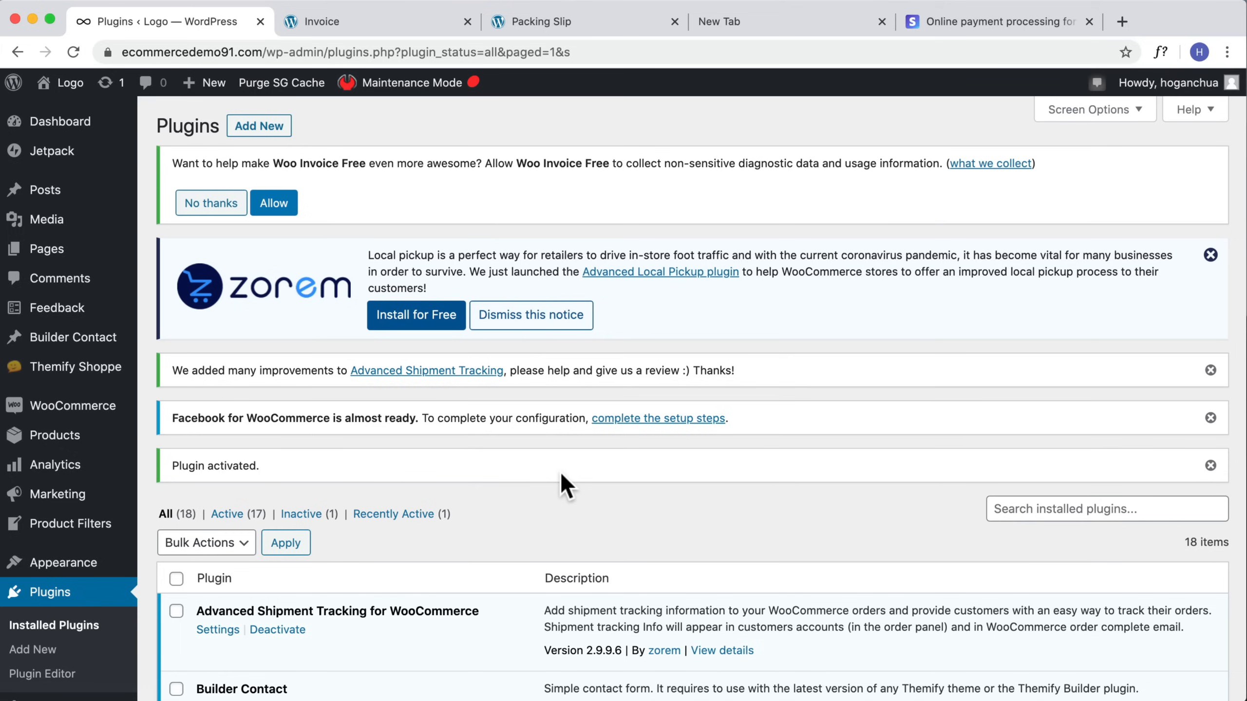
mouse_move(117, 433)
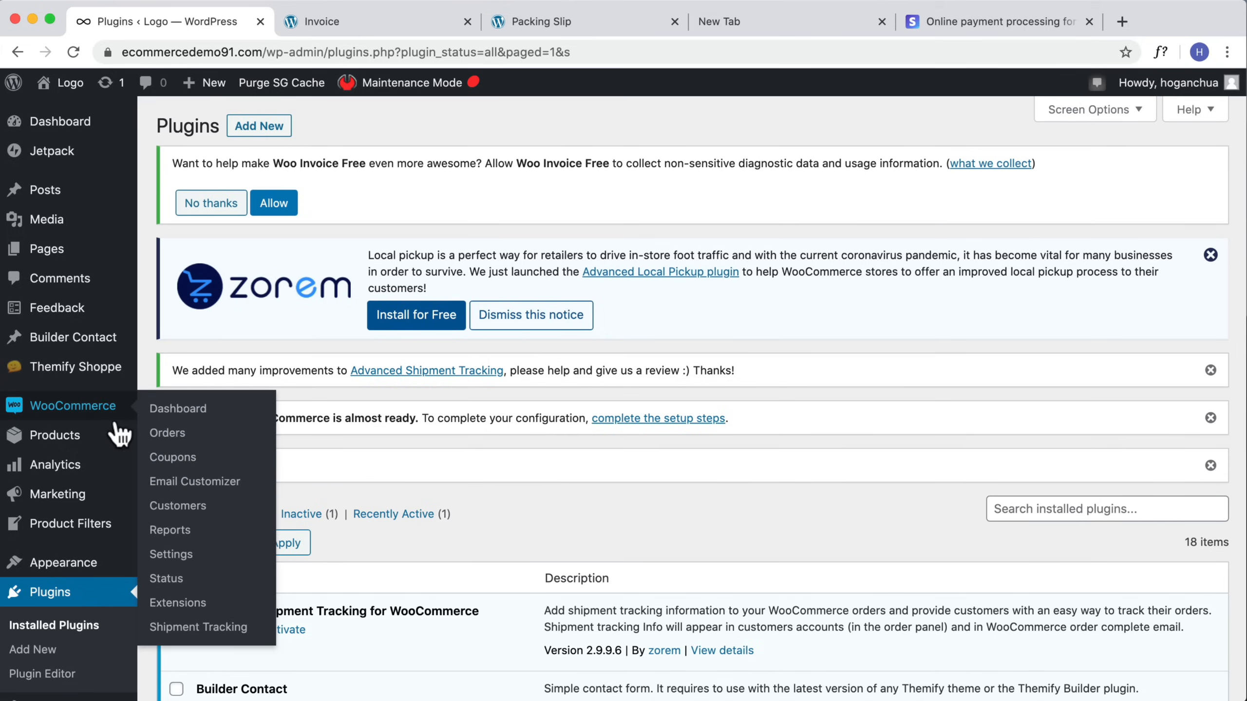
left_click(193, 483)
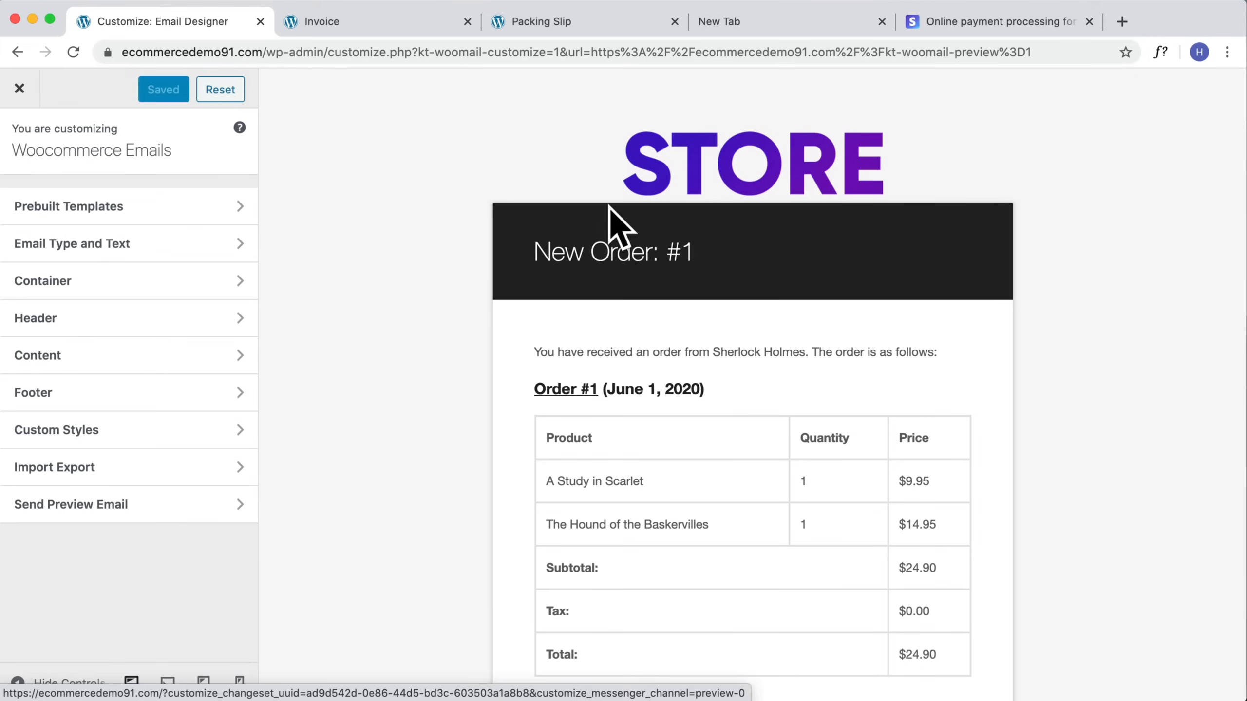
Step: Browse the prebuilt email templates and load the Order Complete template
scroll(734, 383, "down", 2)
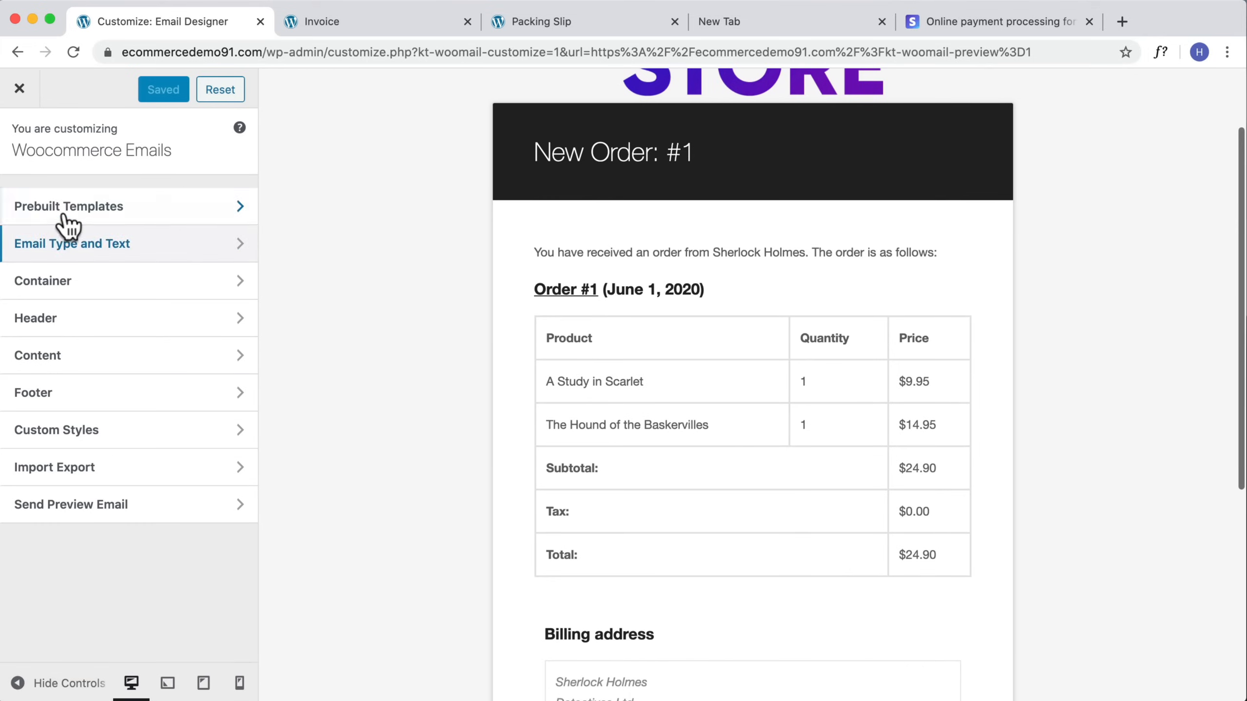
left_click(101, 216)
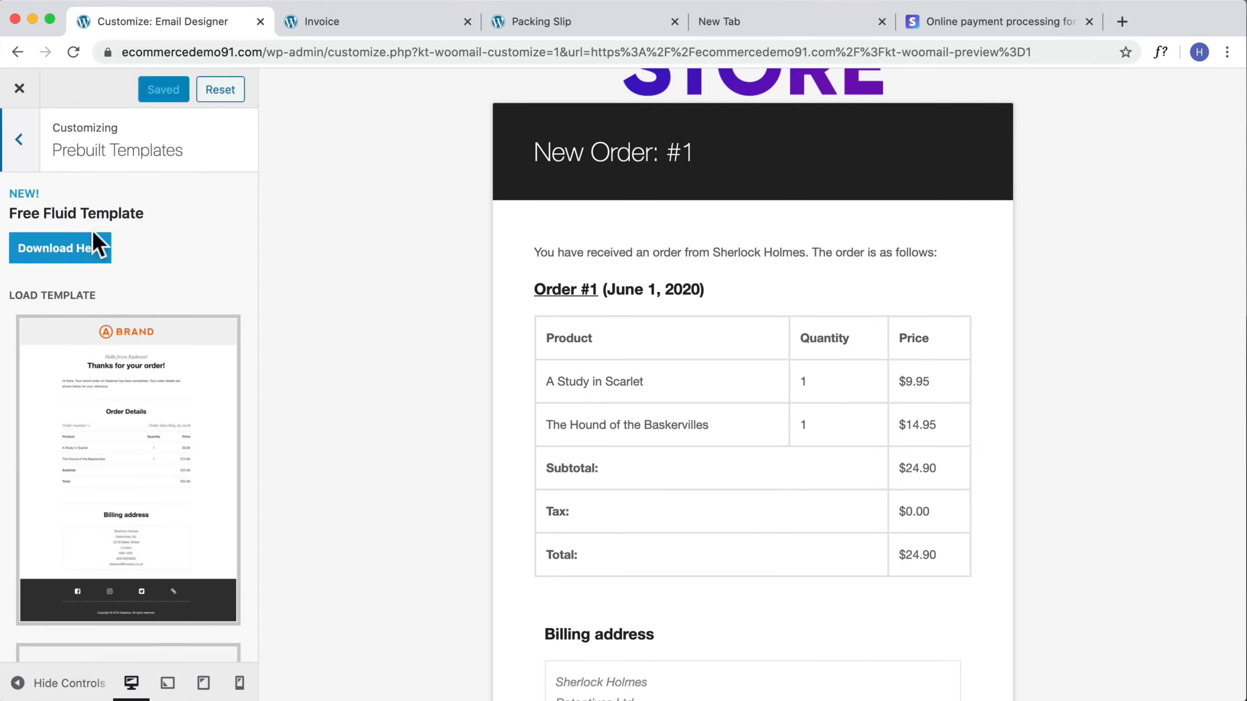
scroll(95, 255, "down", 3)
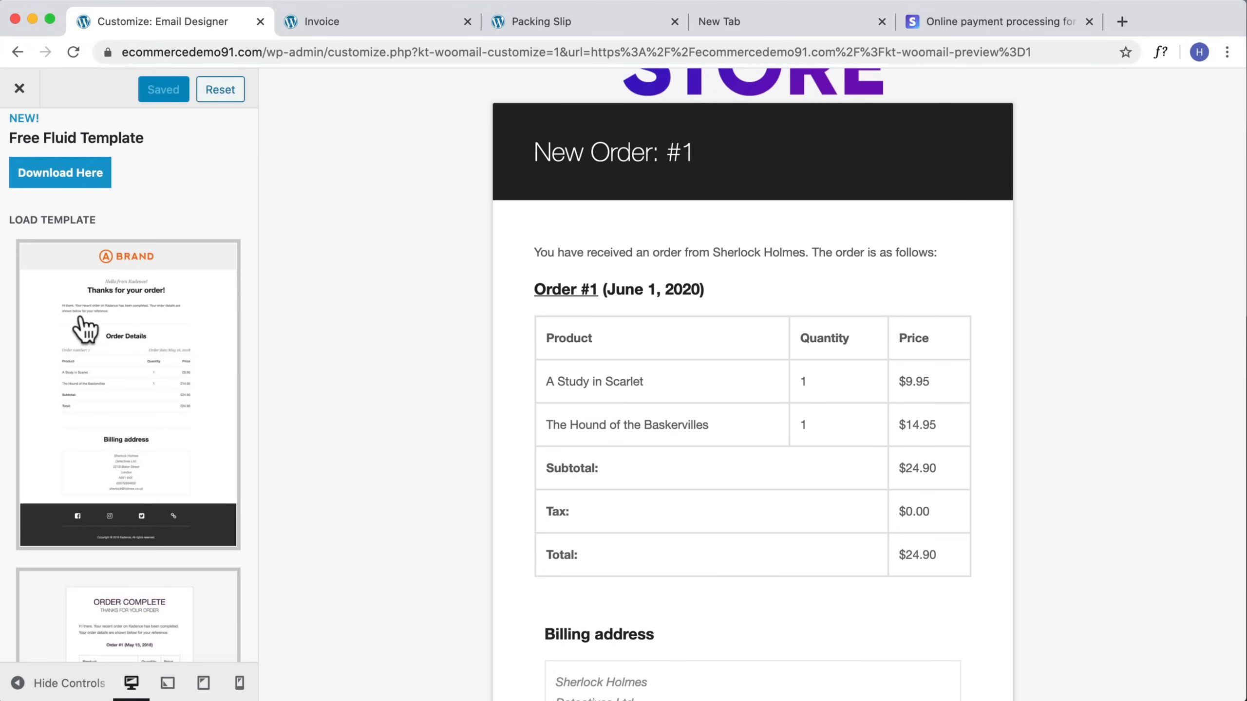
scroll(97, 157, "up", 2)
left_click_drag(149, 214, 21, 202)
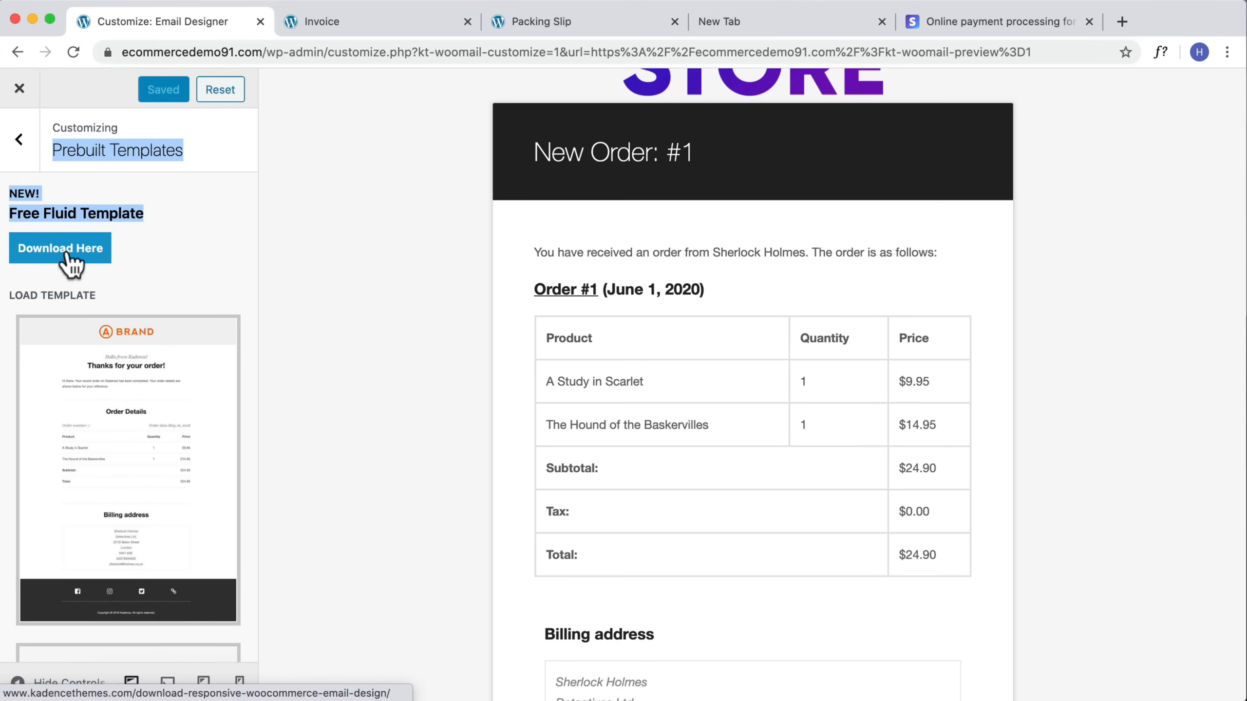
scroll(140, 366, "down", 10)
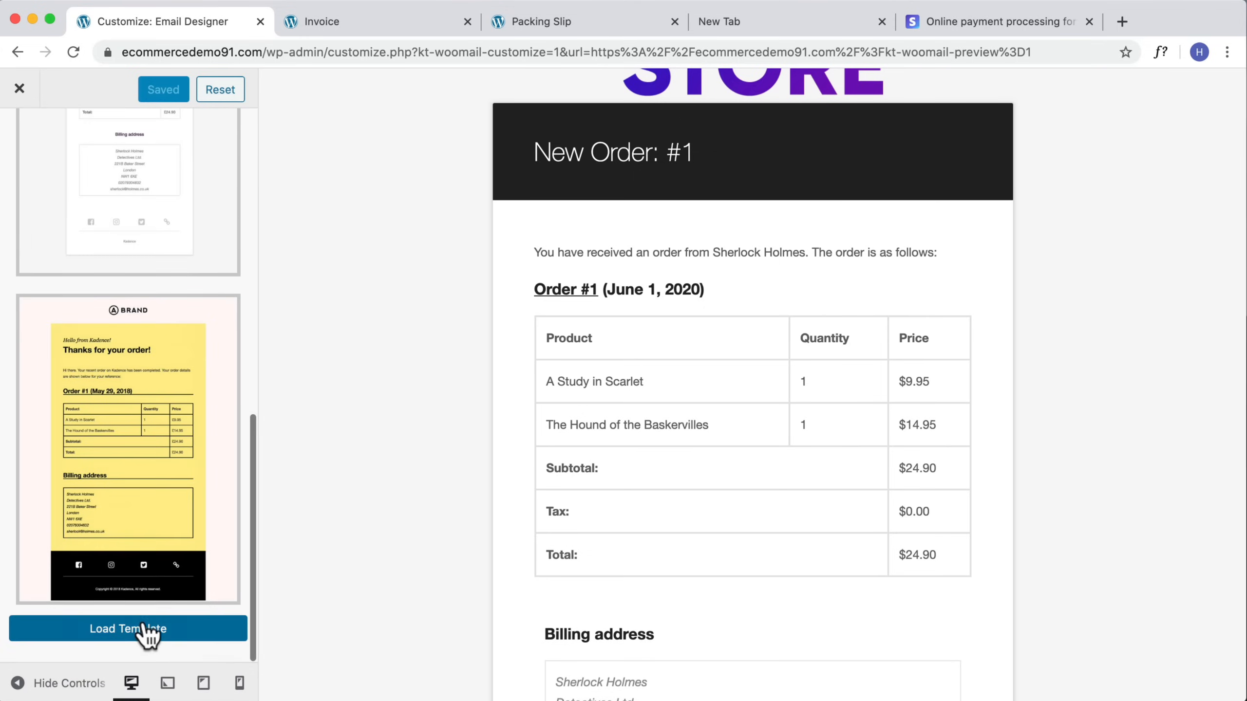
left_click(141, 629)
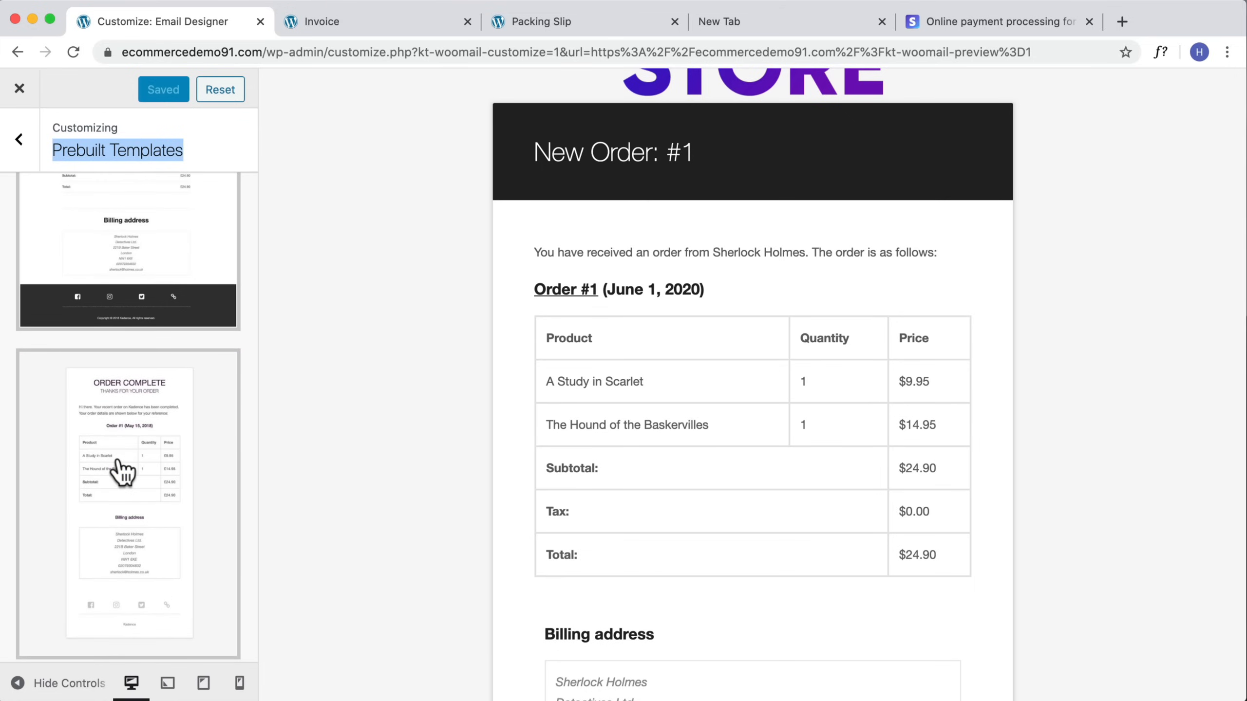
scroll(130, 592, "up", 10)
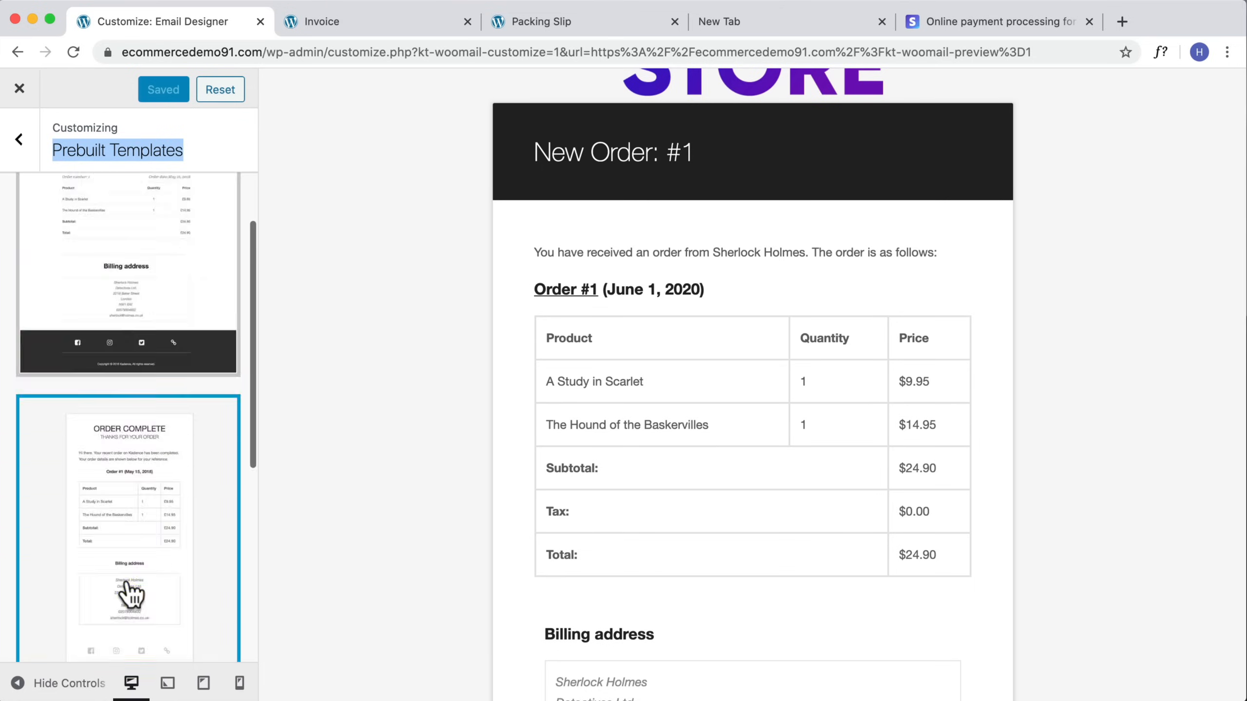
scroll(83, 519, "down", 5)
scroll(98, 442, "down", 2)
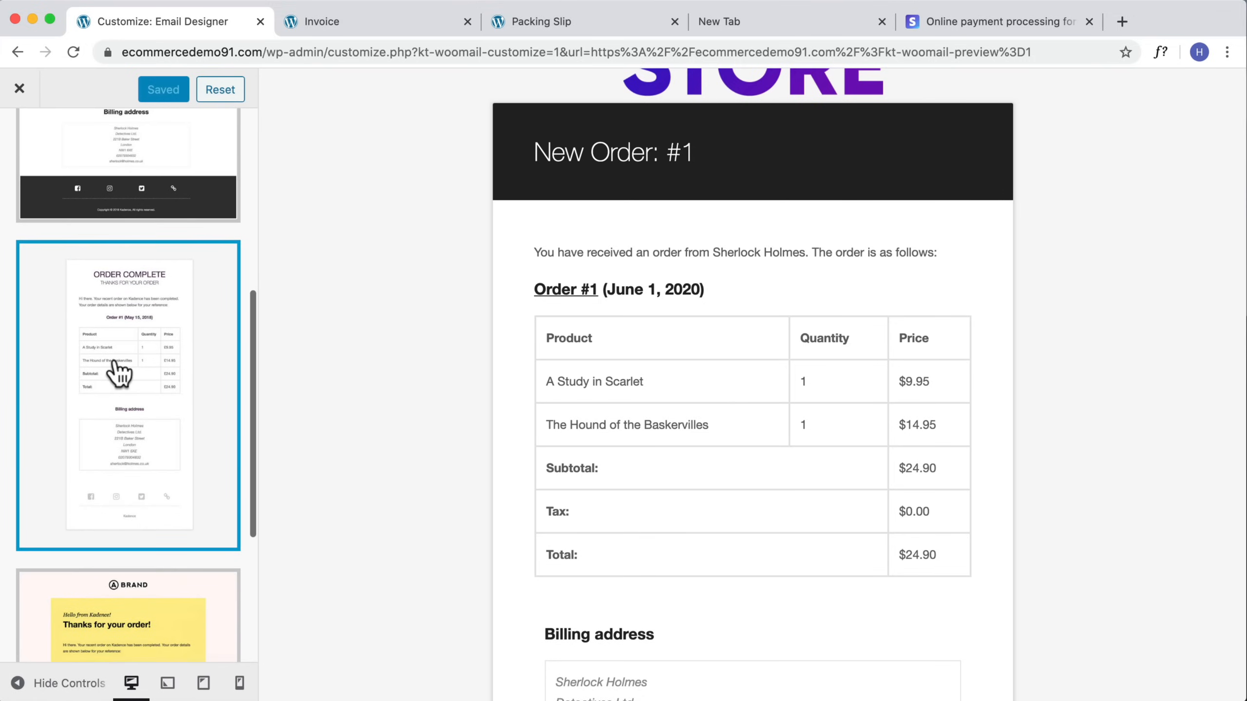
scroll(110, 398, "down", 5)
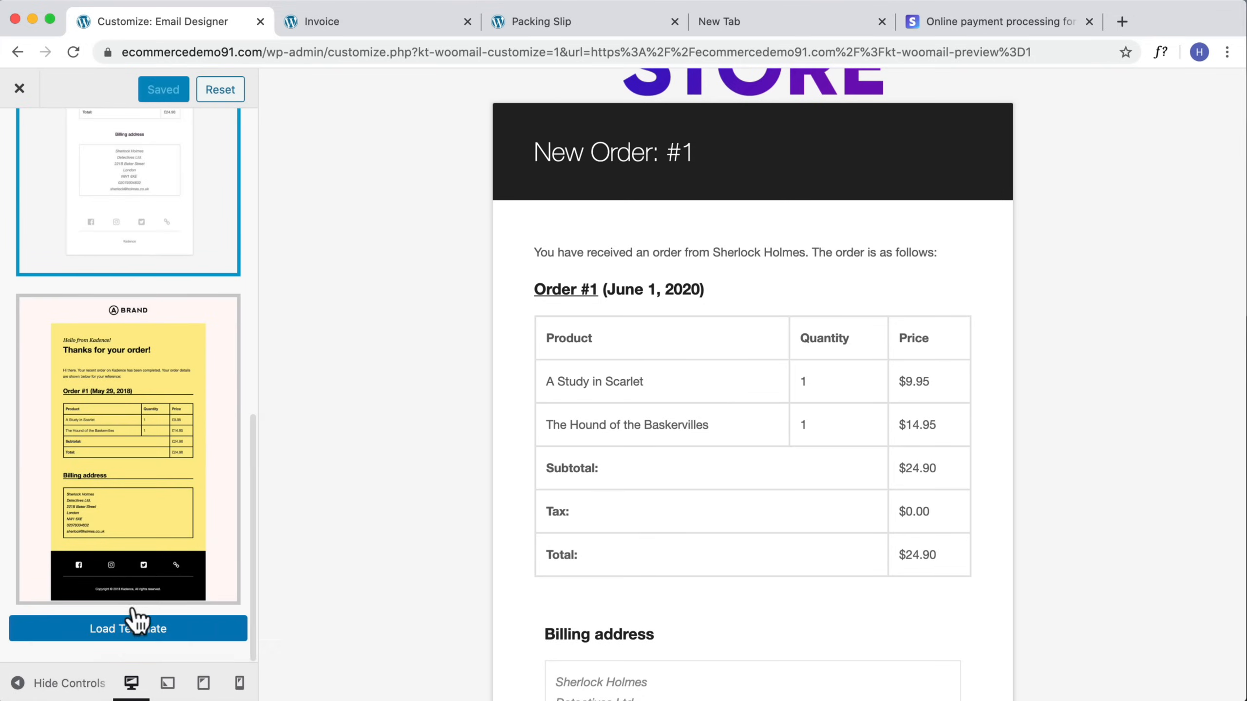
left_click(128, 632)
left_click(759, 208)
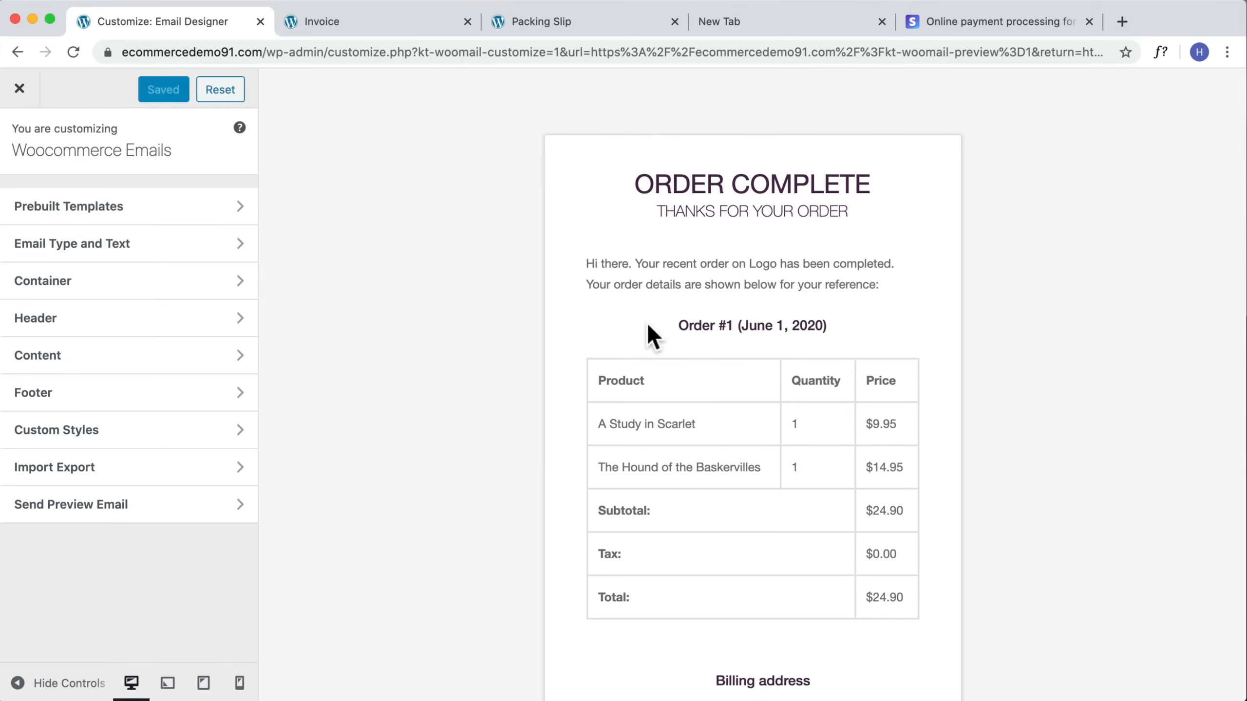
Step: Examine the Footer and Footer Social settings of the email design
scroll(648, 371, "down", 10)
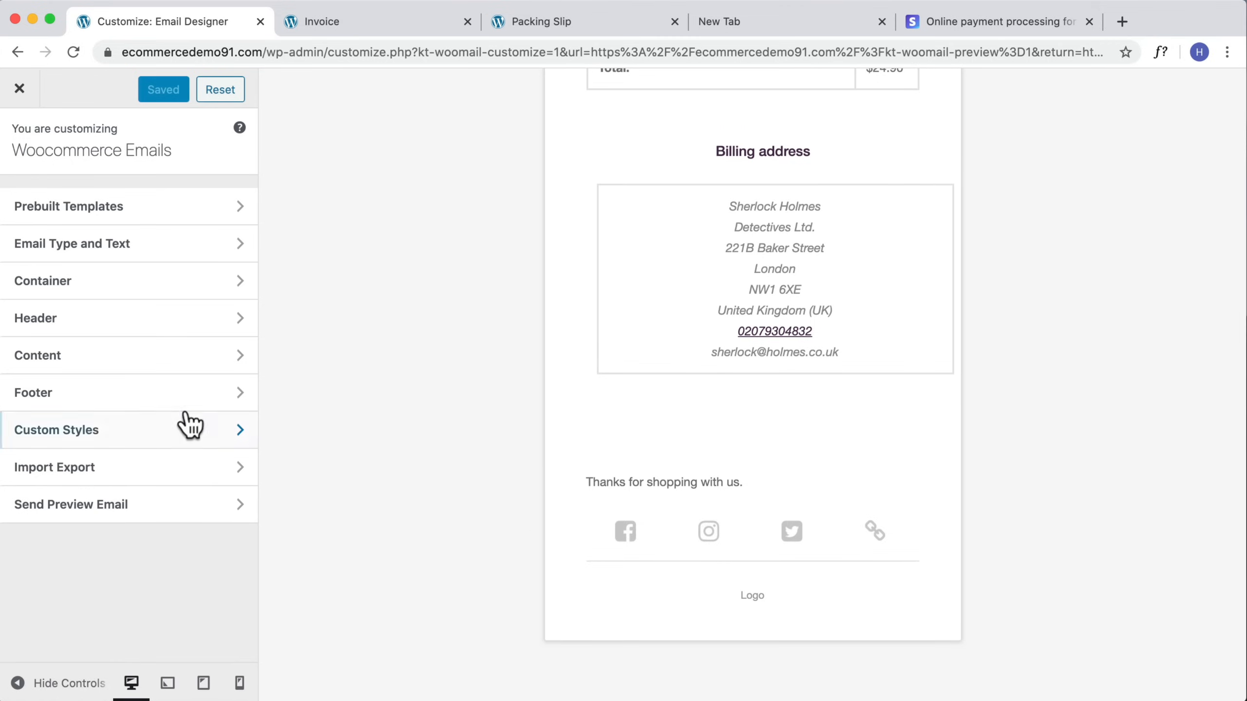
left_click(167, 400)
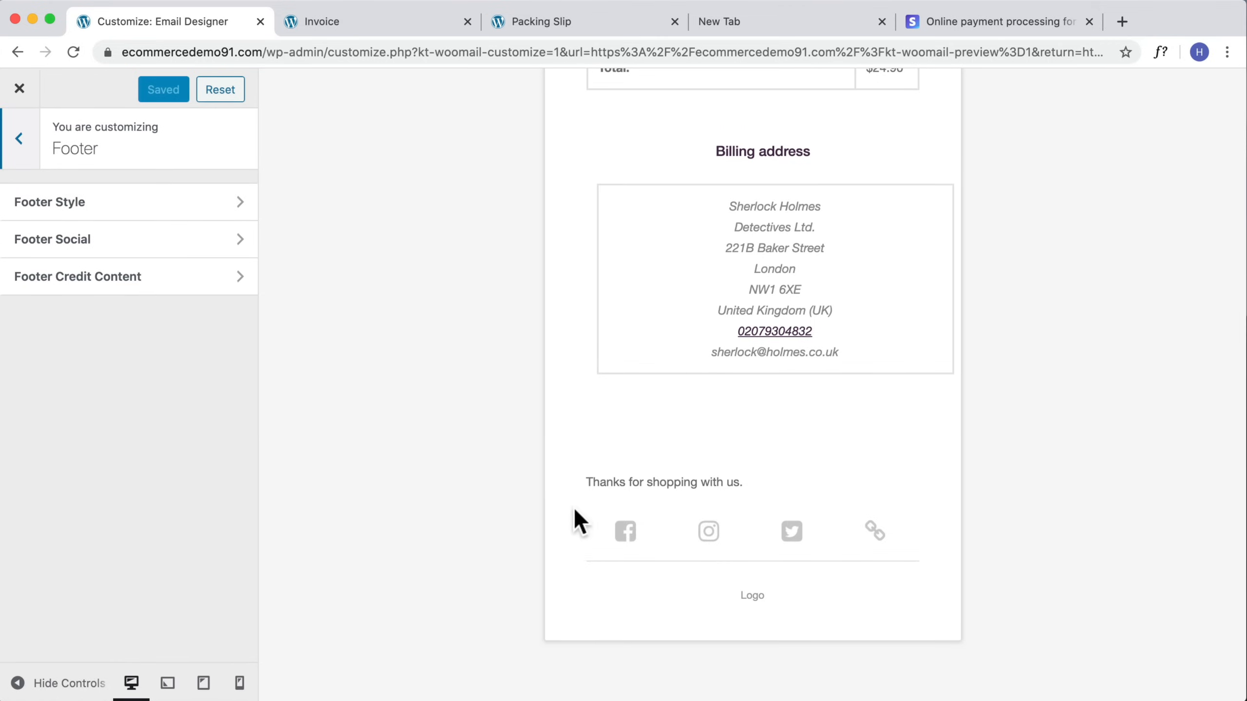
left_click(98, 241)
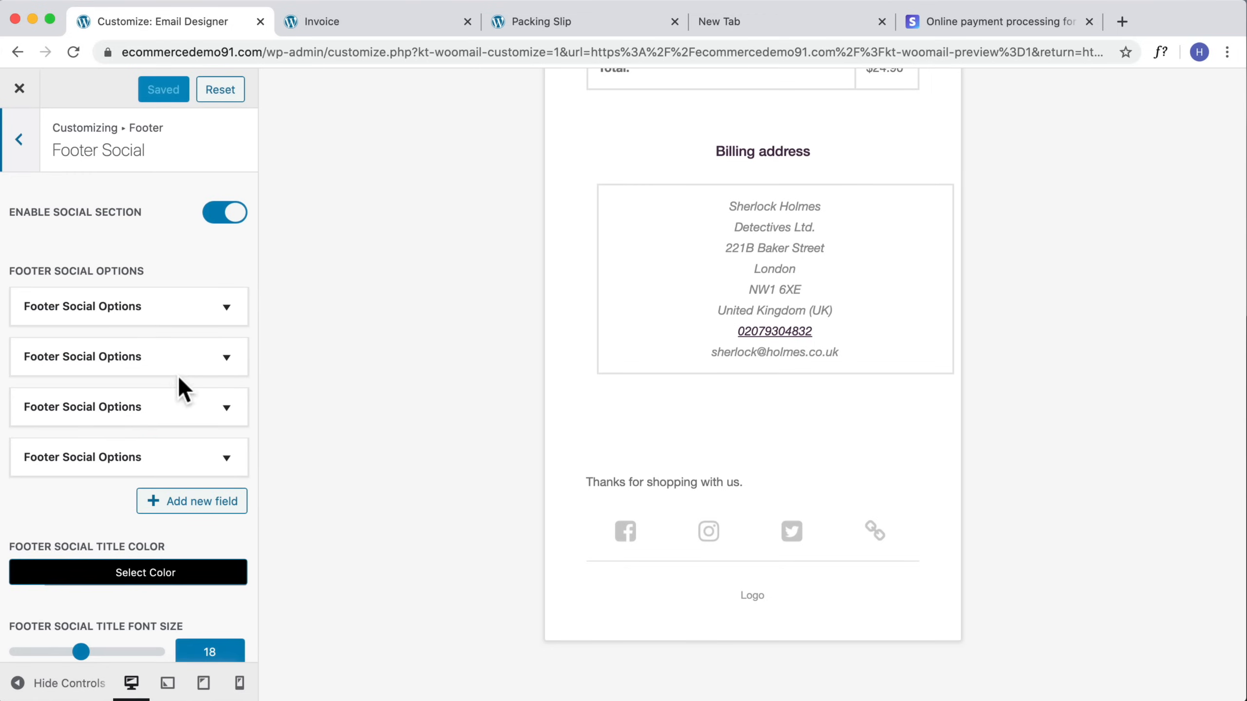
scroll(802, 560, "up", 5)
scroll(804, 555, "up", 3)
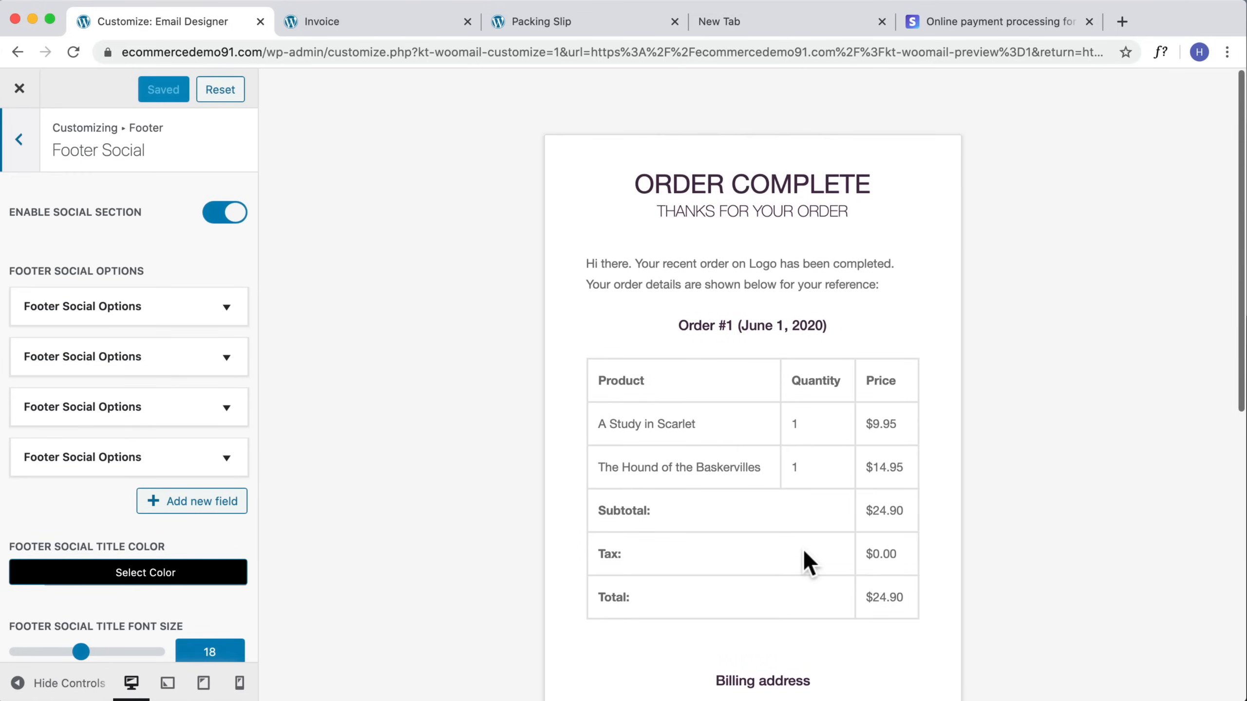
left_click(19, 140)
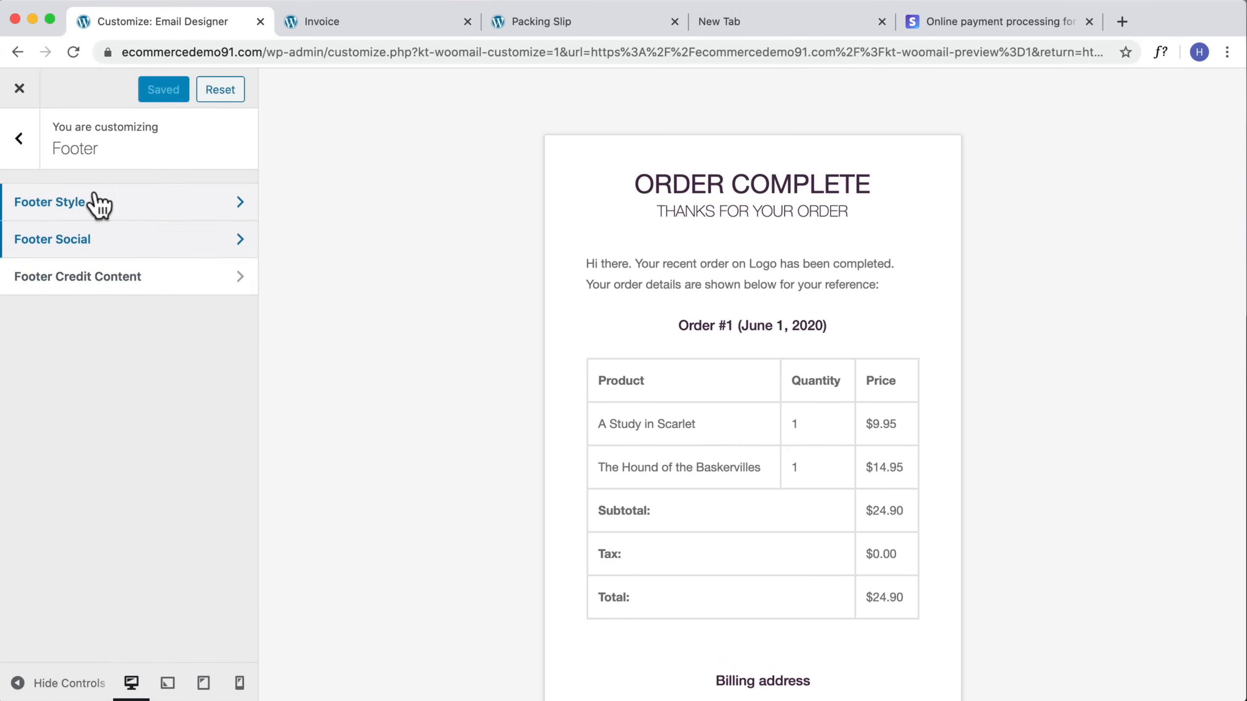
left_click(20, 140)
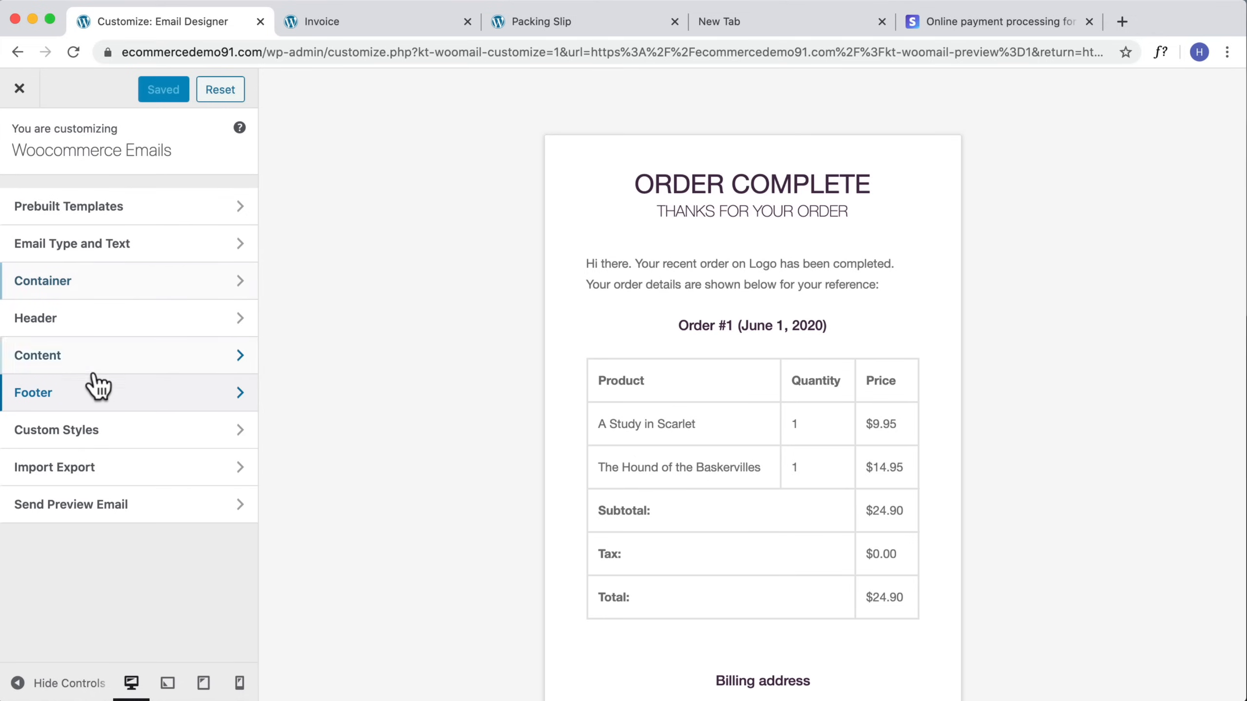
Step: For the Customer Completed Order email, replace 'completed' with 'shipped' in the body text and save
left_click(114, 246)
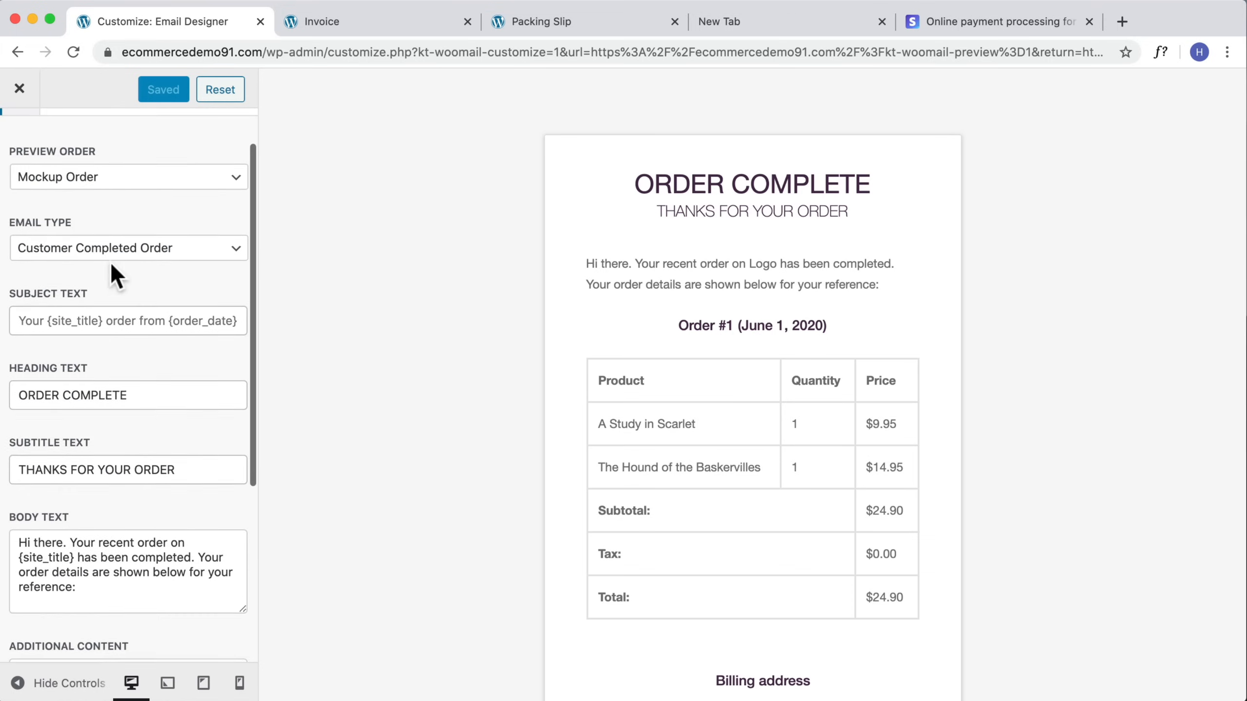
left_click(109, 314)
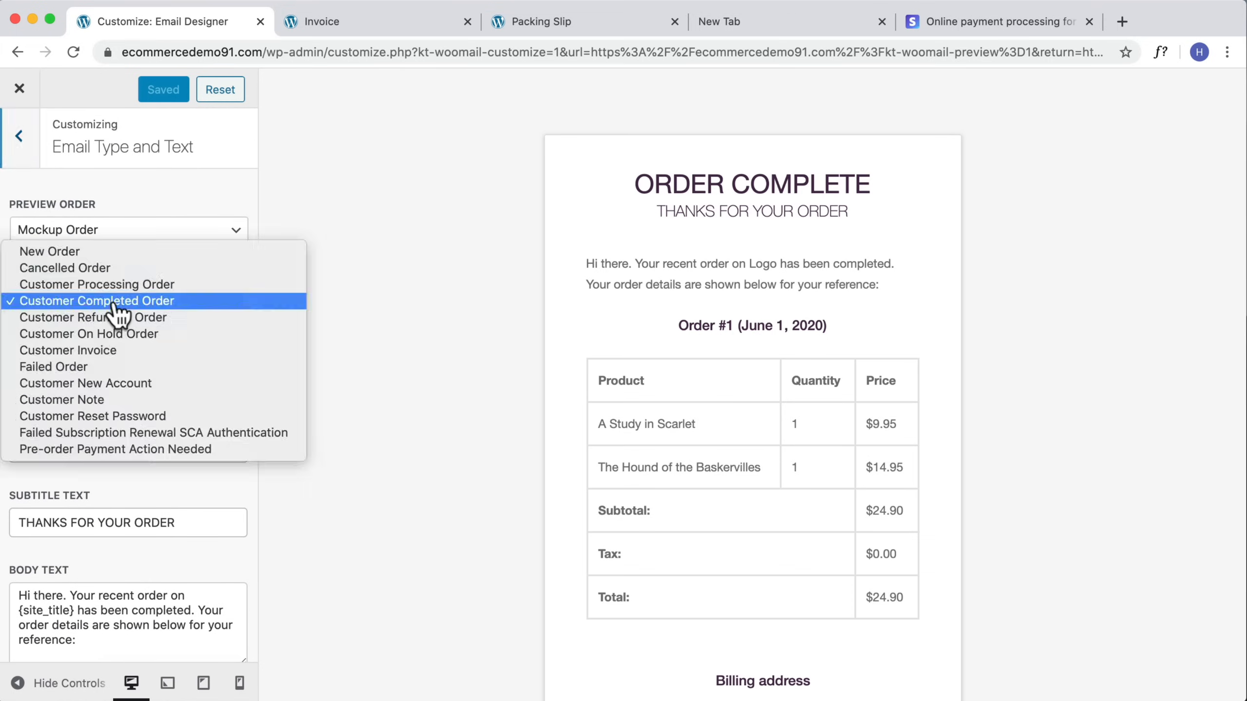
left_click(145, 301)
scroll(146, 362, "down", 5)
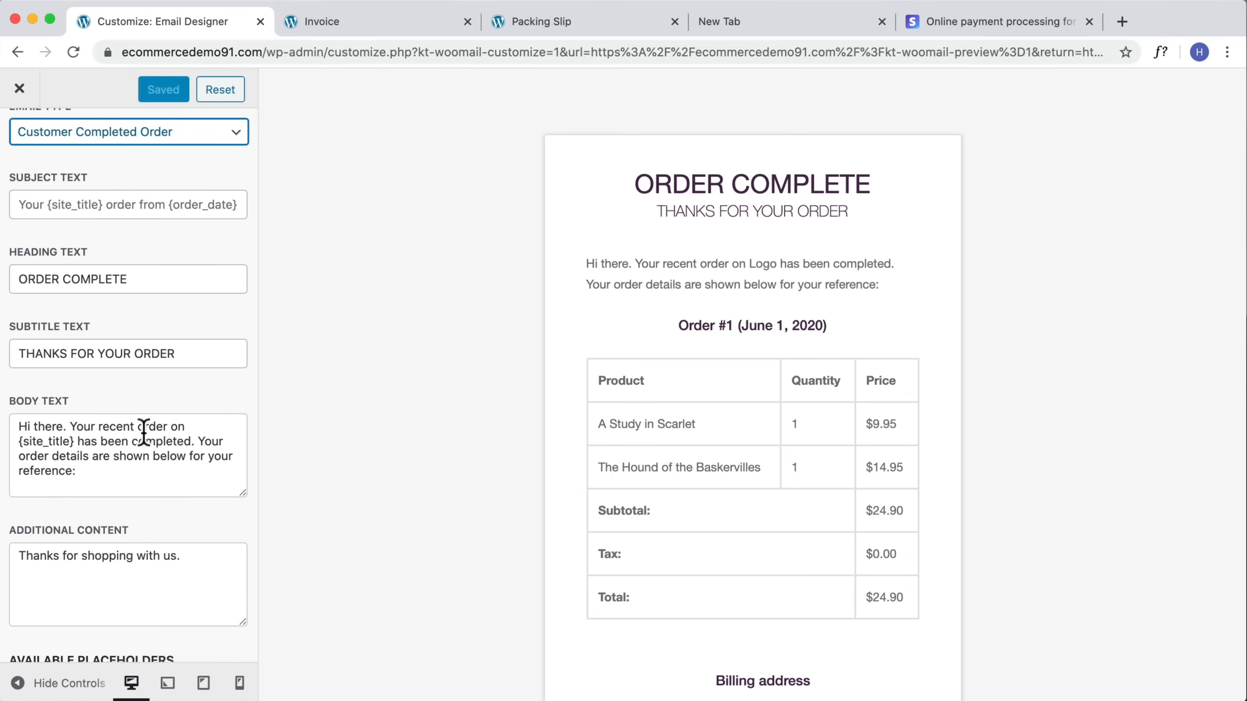
left_click_drag(191, 441, 132, 441)
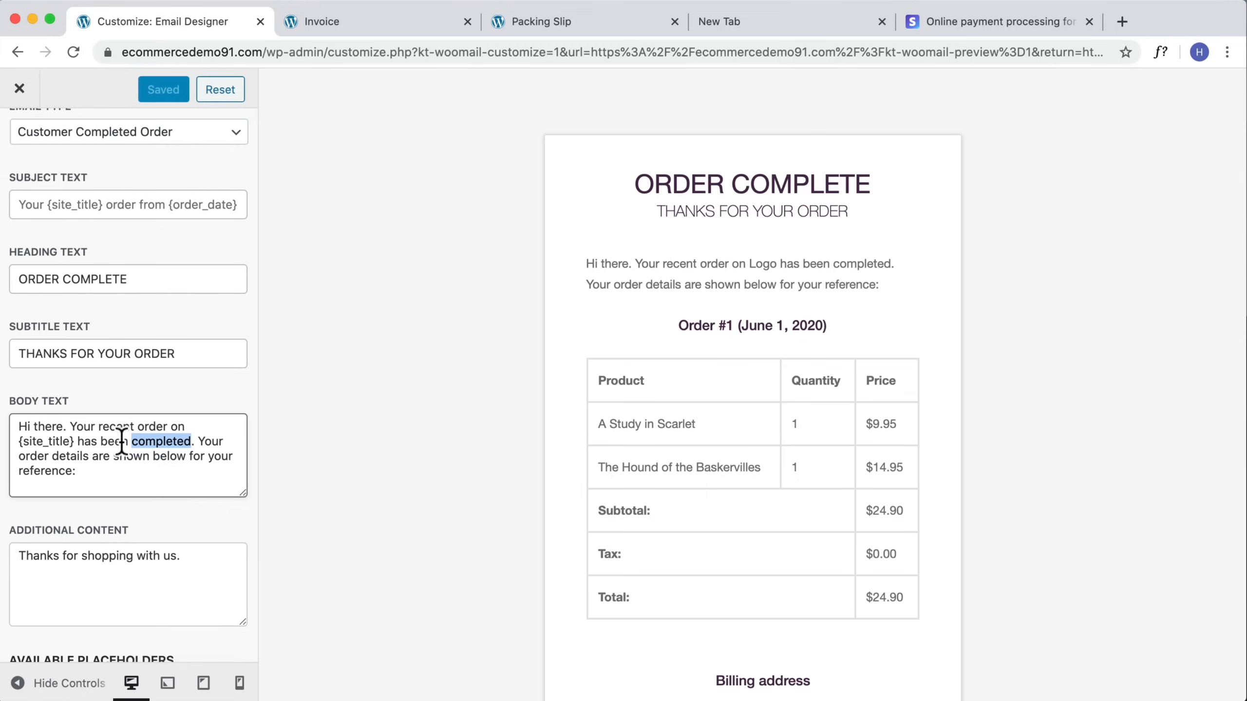
type("shipped")
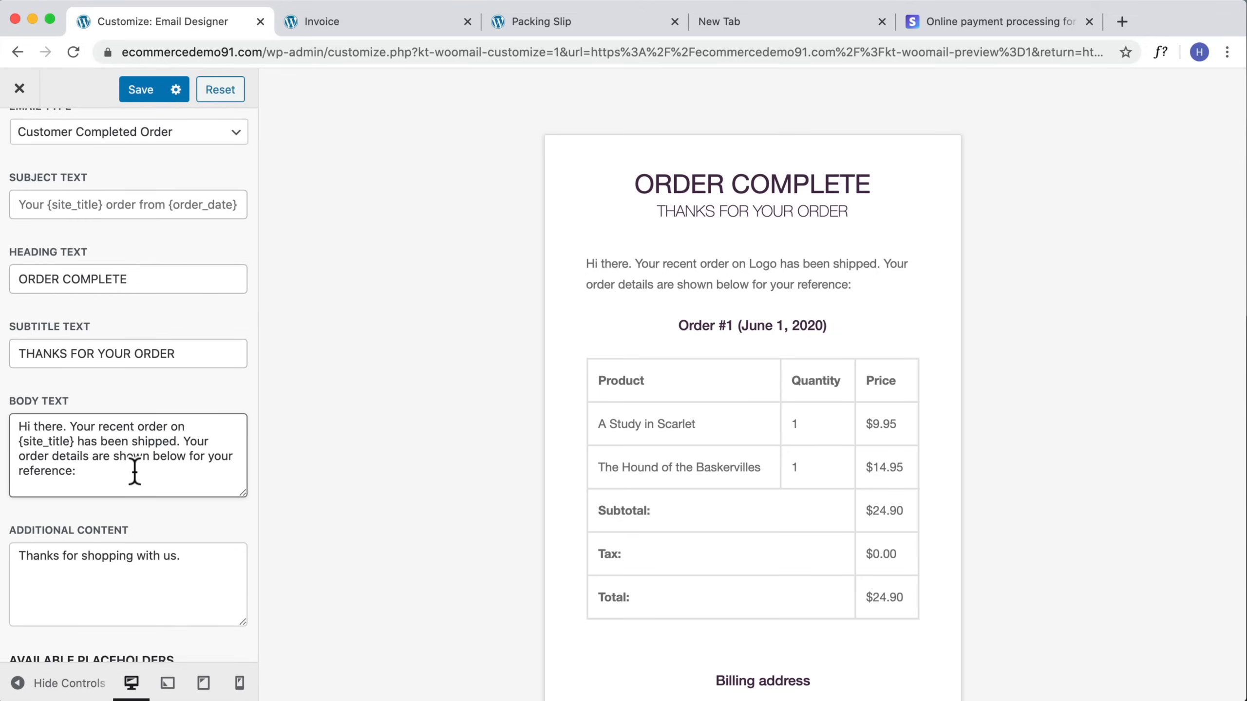
scroll(493, 439, "down", 9)
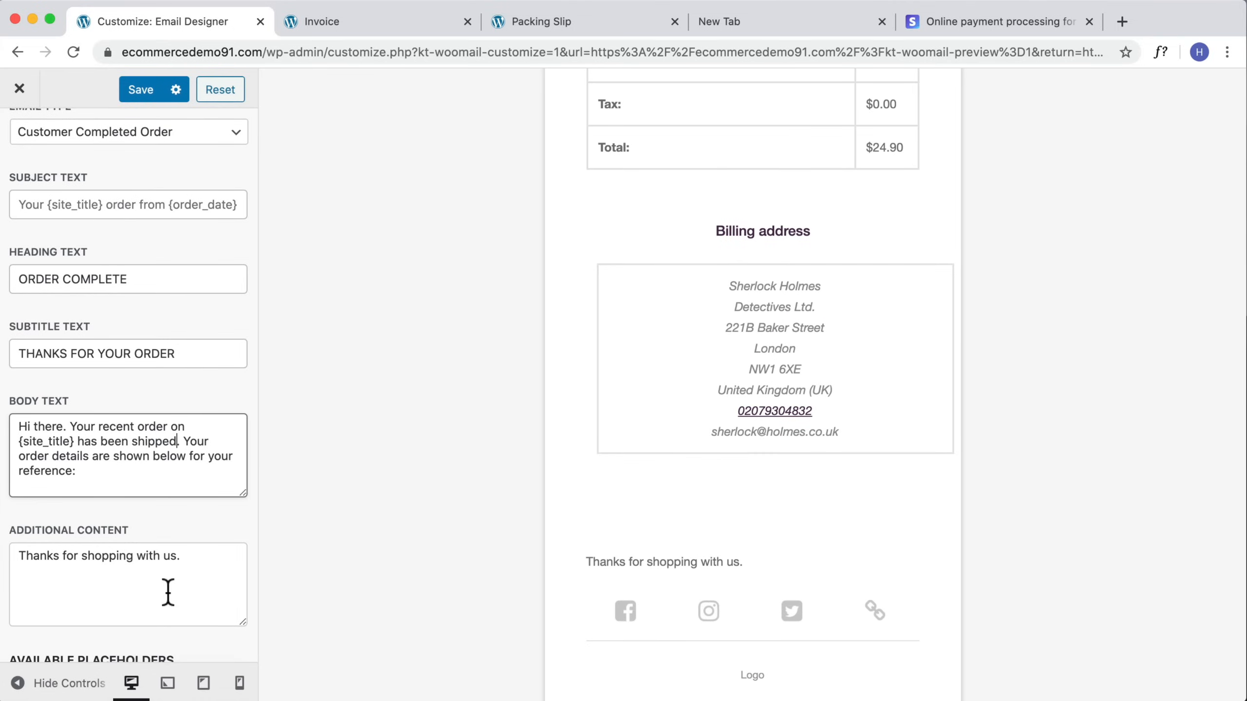
scroll(162, 601, "down", 3)
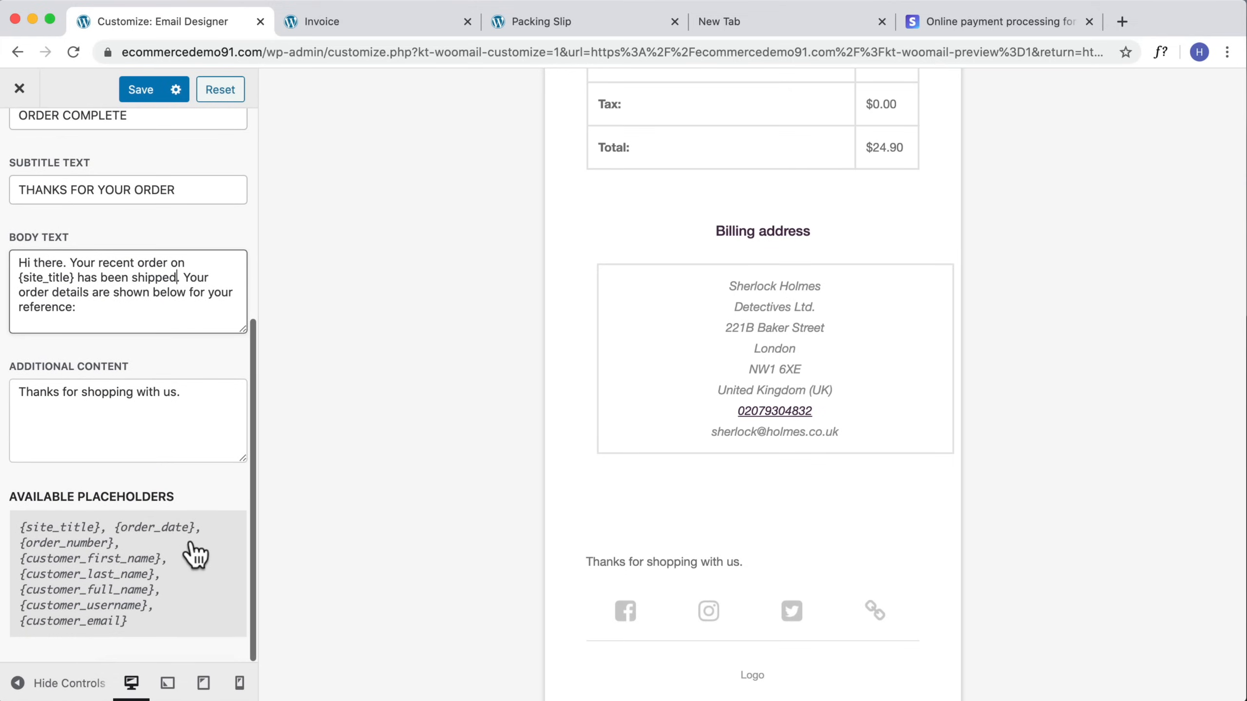
scroll(167, 521, "up", 7)
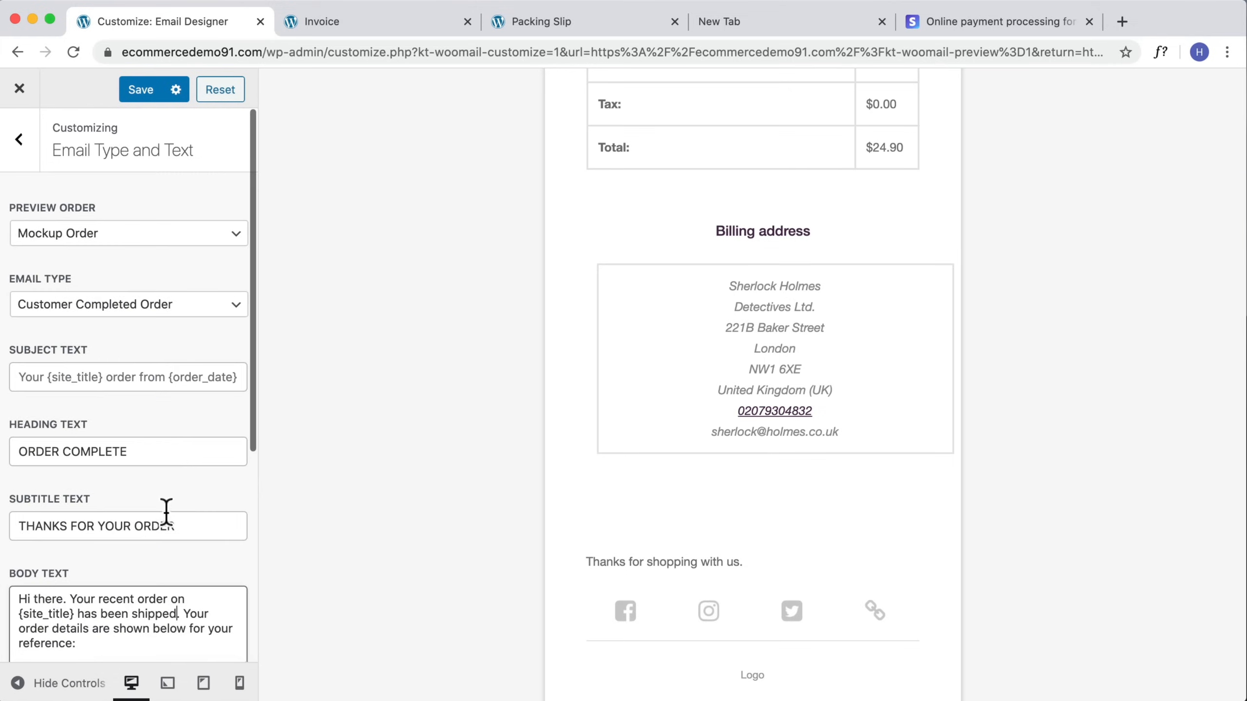
left_click(140, 93)
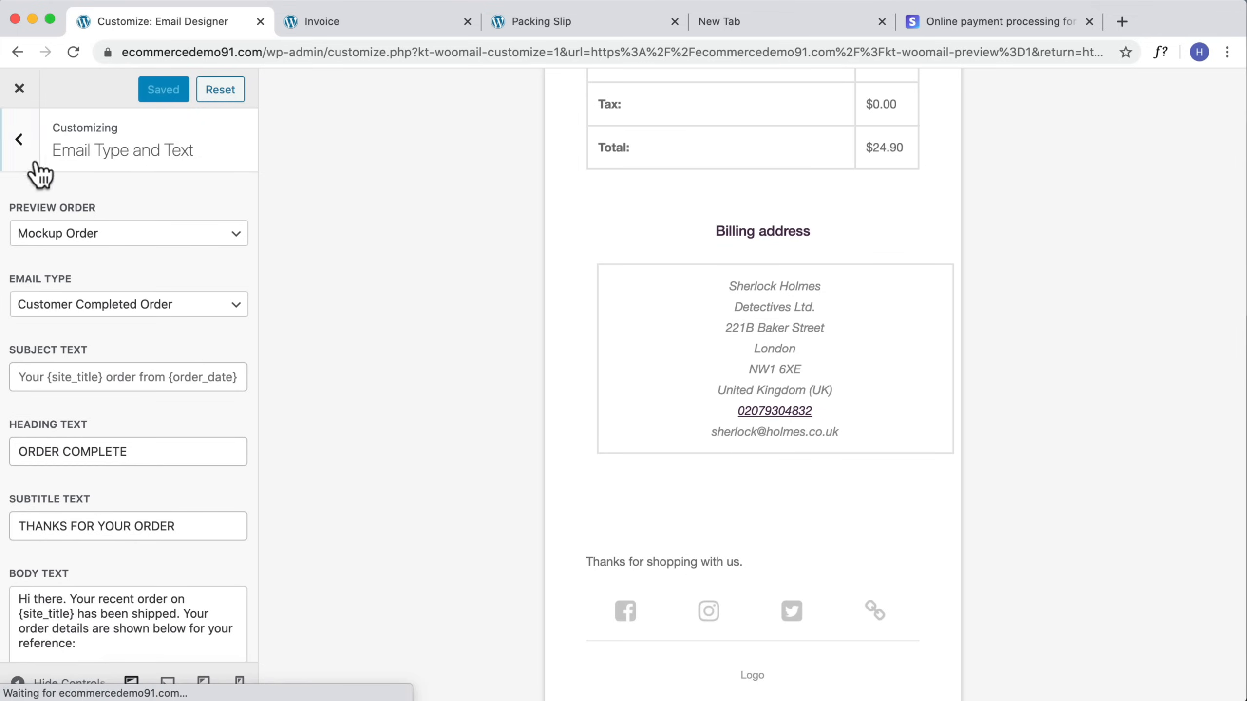
Step: Open the Send Preview Email settings to check the preview recipient
left_click(14, 141)
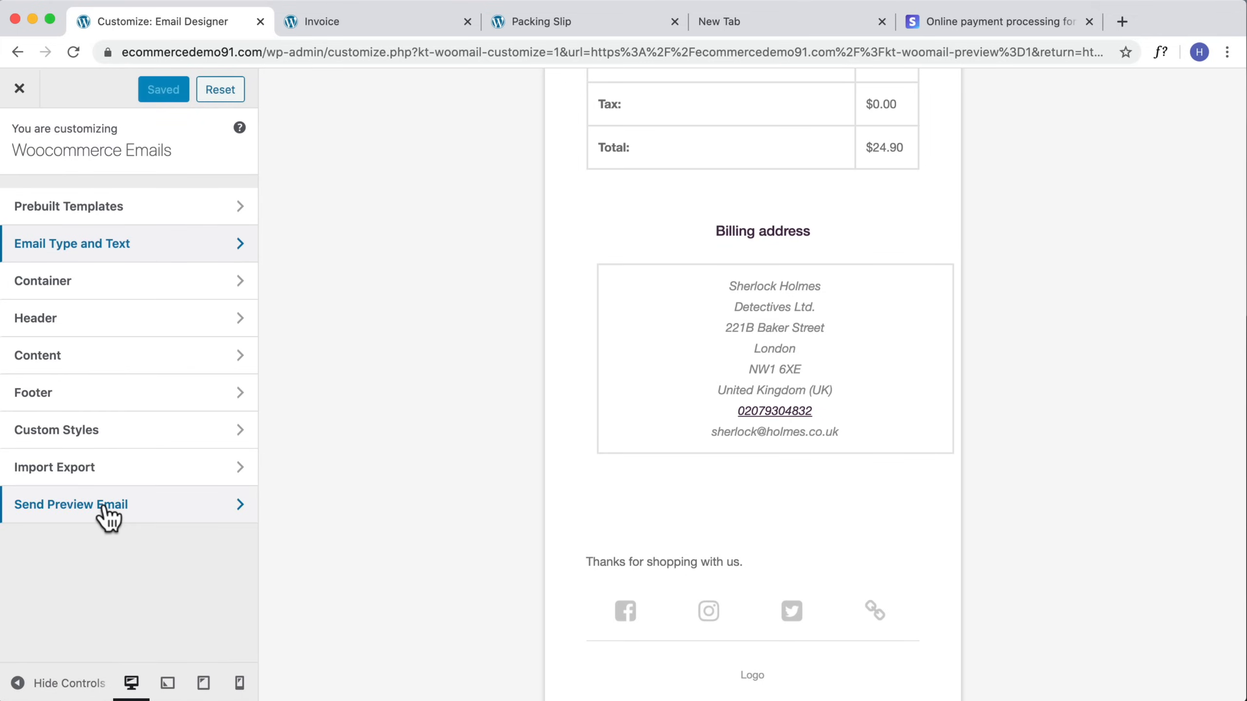
left_click(124, 513)
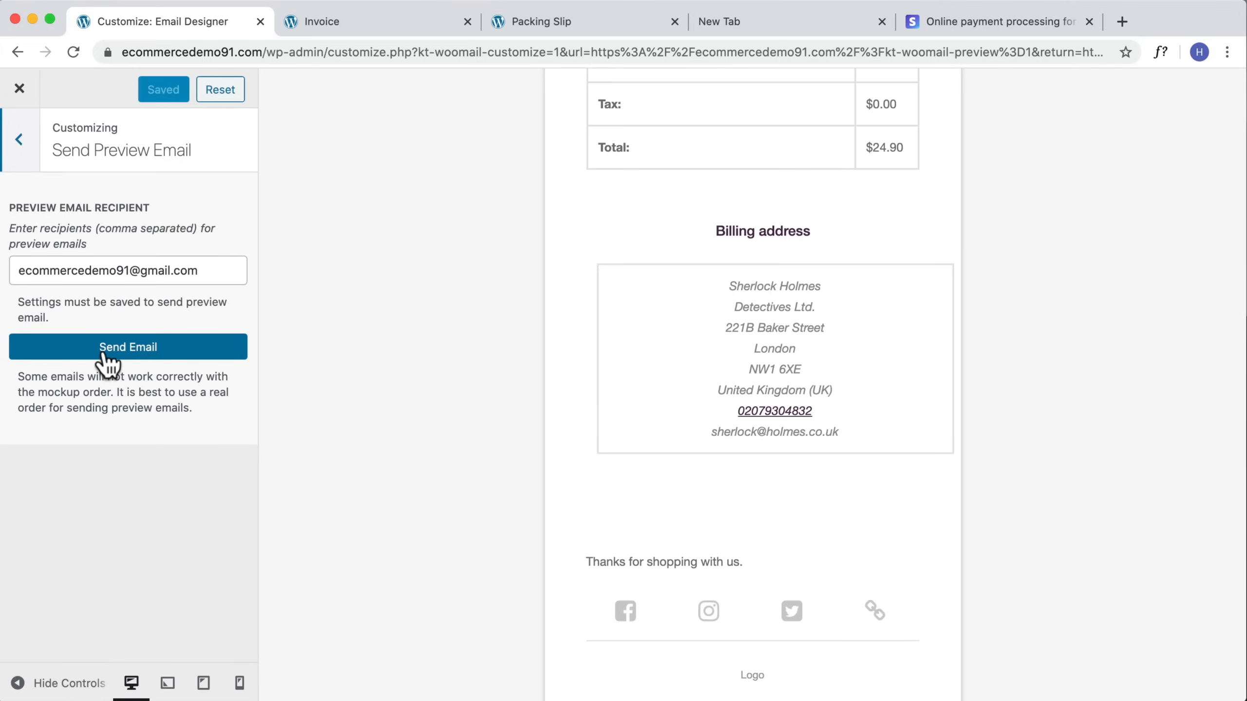
scroll(647, 341, "up", 10)
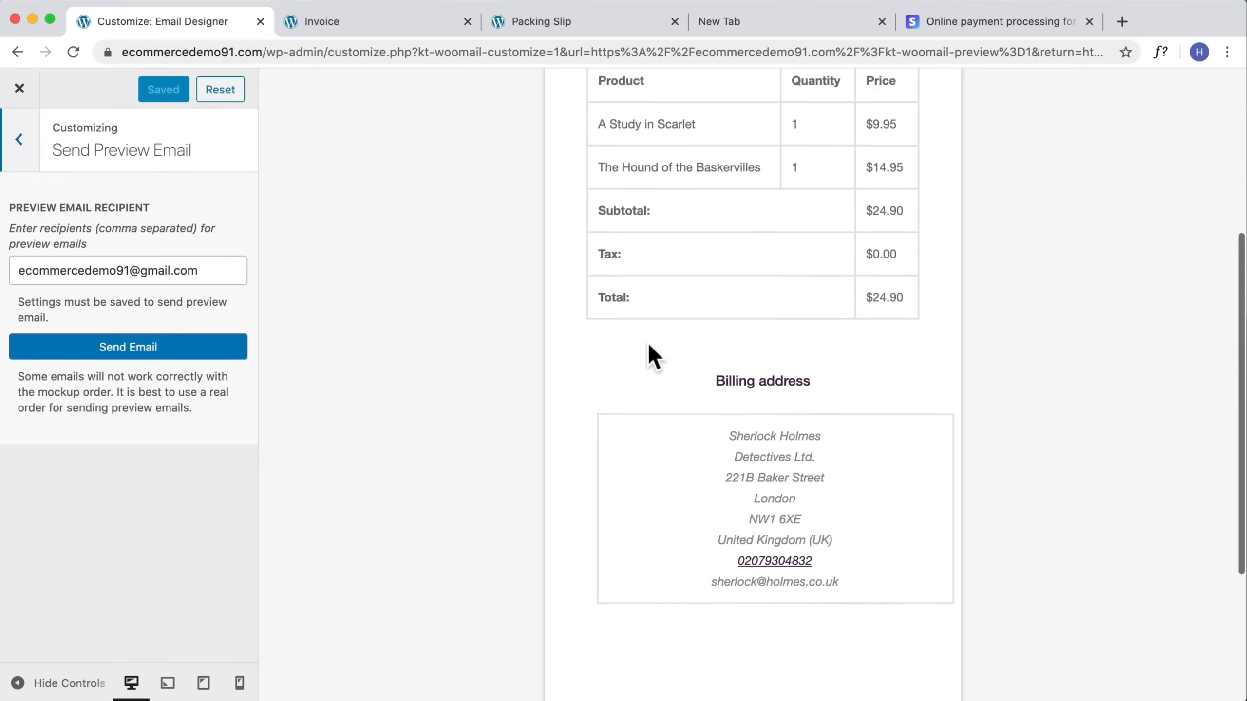
Step: Exit the email customizer and open the WooCommerce Orders list
left_click(20, 91)
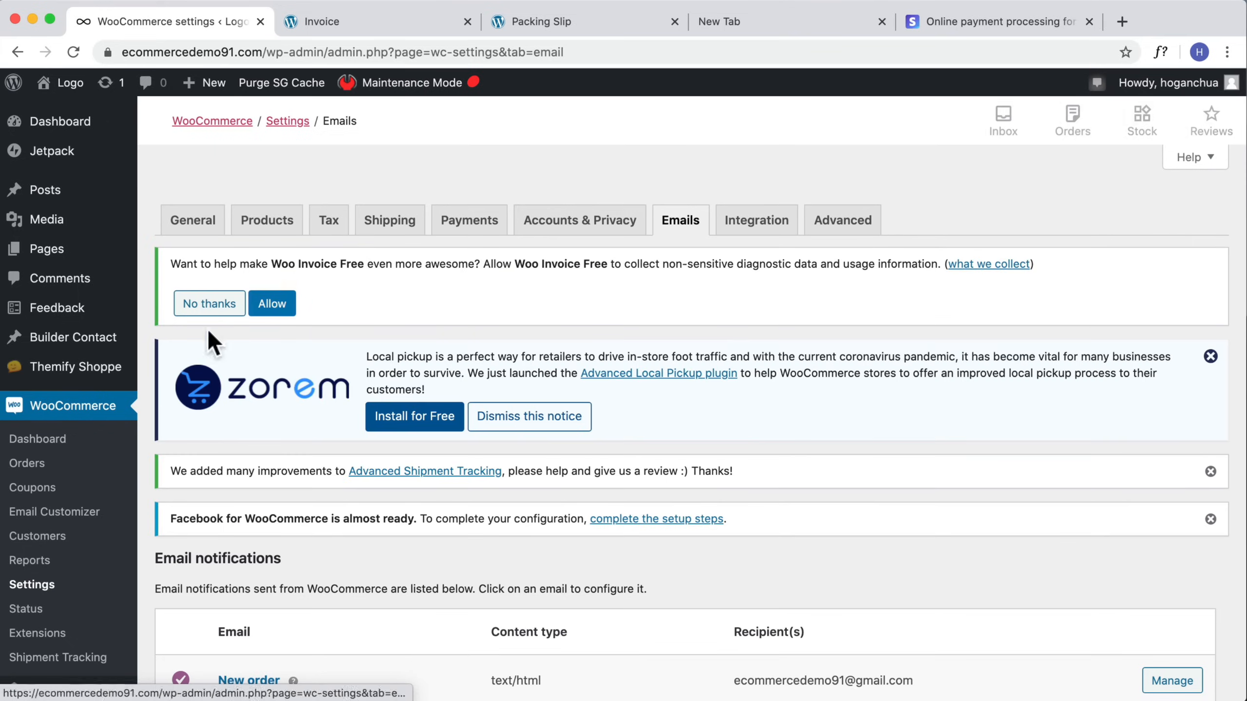
left_click(35, 473)
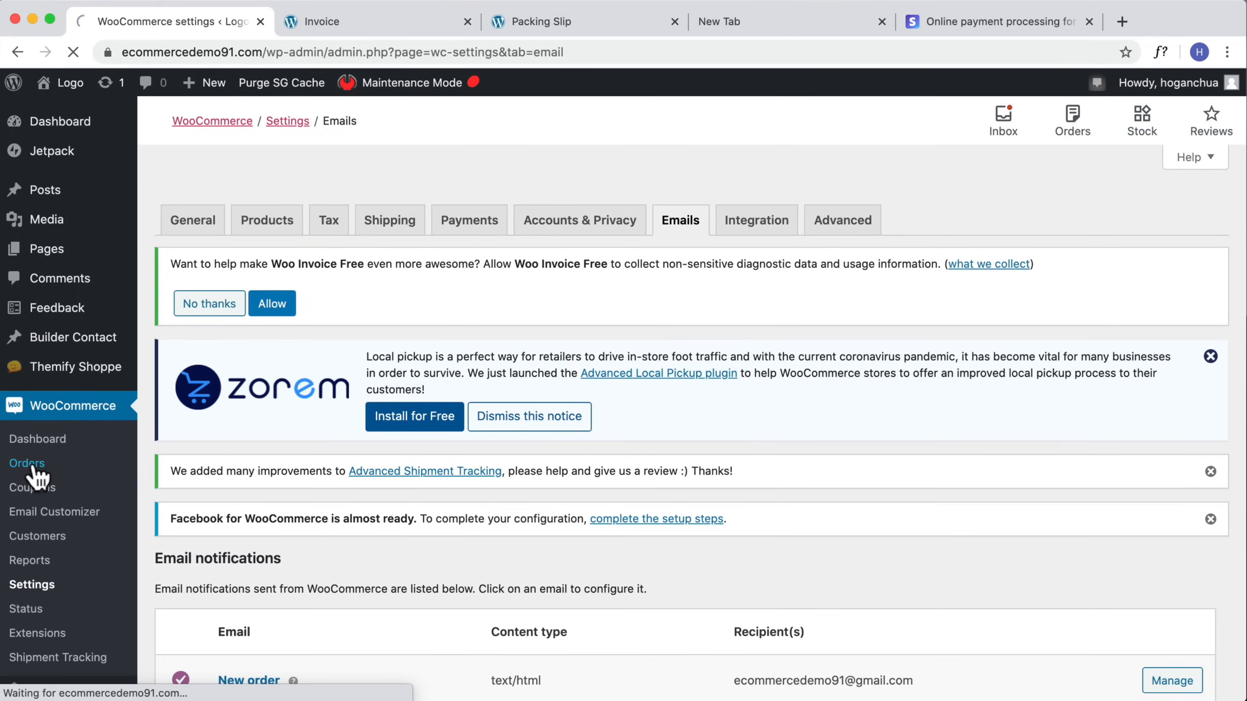
scroll(368, 589, "down", 3)
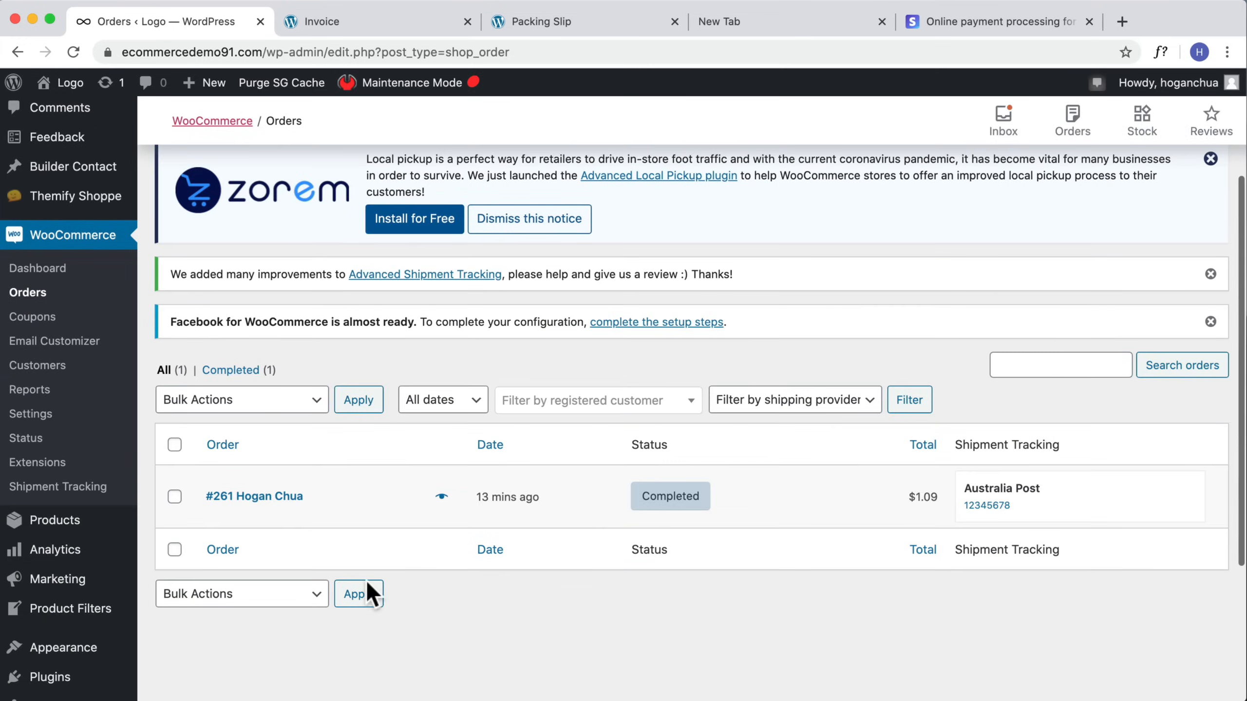
Step: Open order #261 and run the 'Email invoice / order details to customer' order action, then update the order
left_click(267, 498)
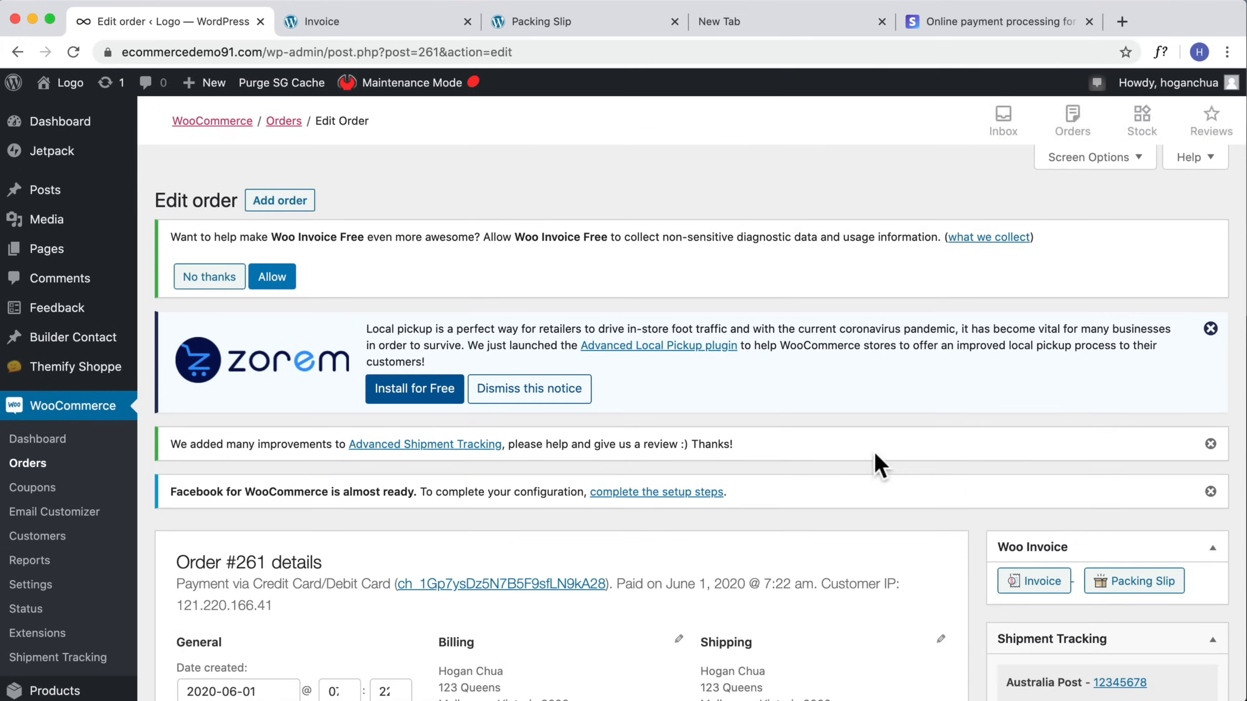
scroll(672, 535, "down", 2)
scroll(672, 535, "down", 5)
left_click(1113, 450)
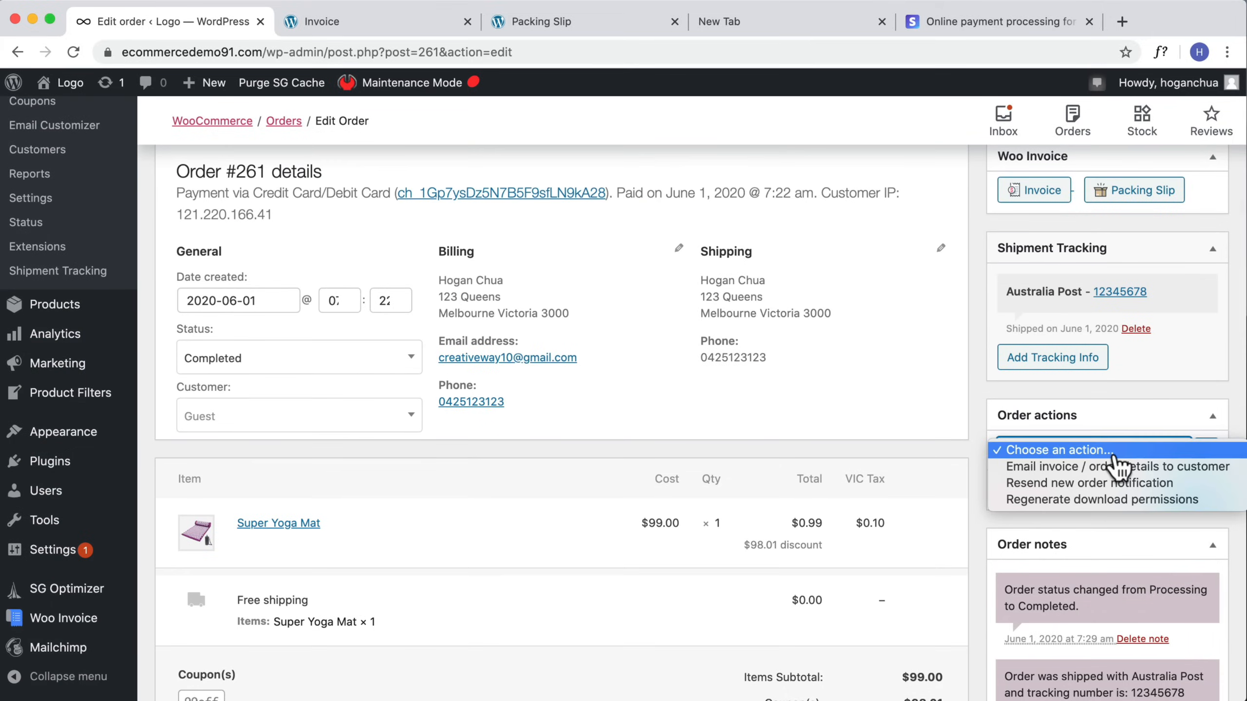
left_click(1110, 468)
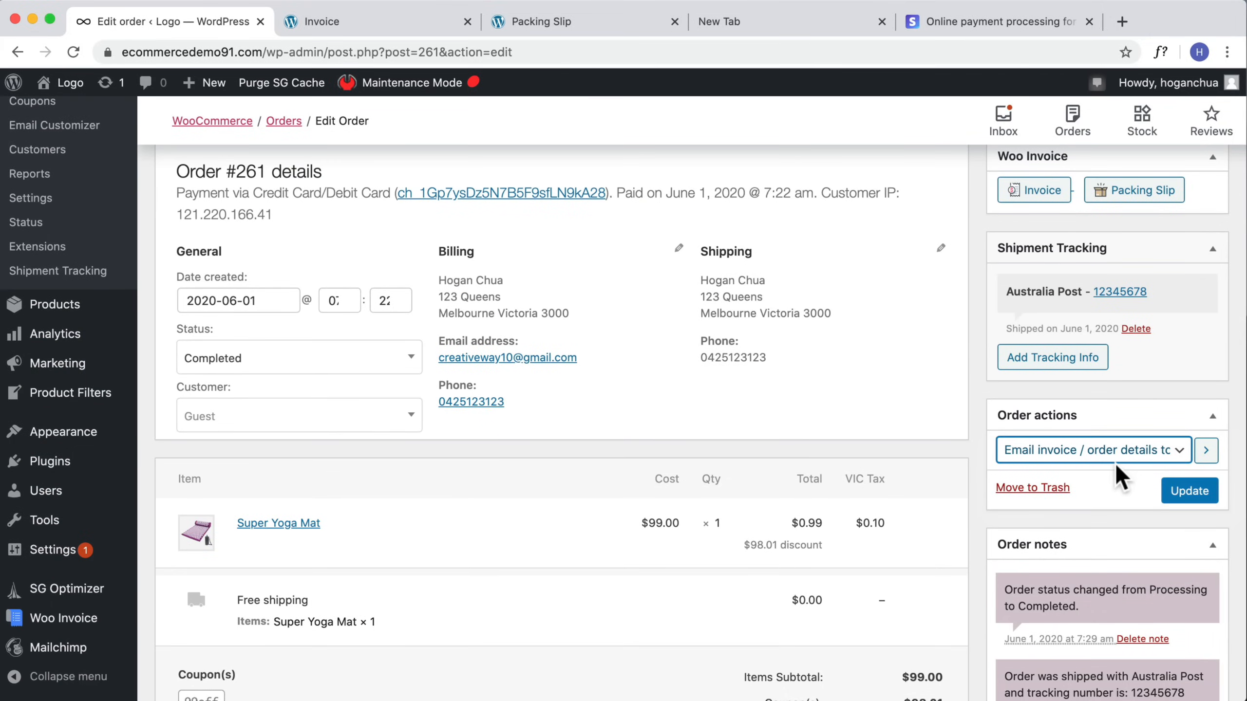
left_click(1184, 506)
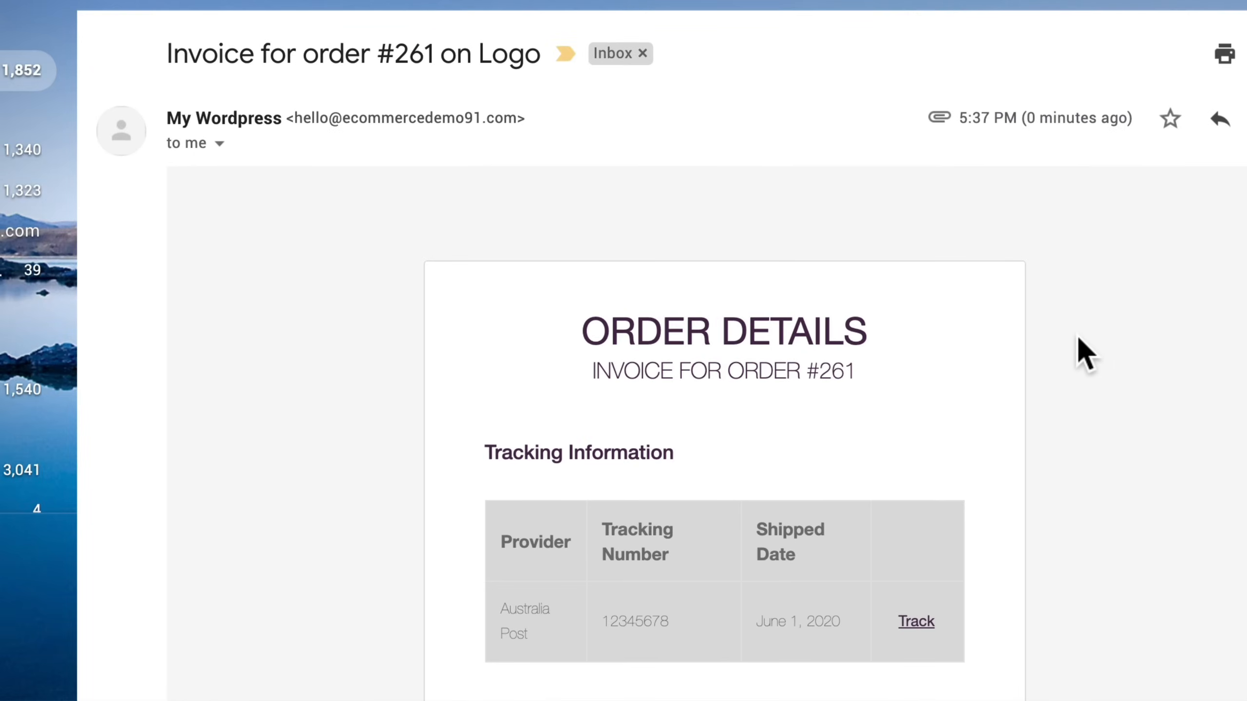
Step: In the email inbox, scroll through the received invoice email for order #261, including its tracking section and attached PDF invoice
scroll(1082, 339, "down", 5)
scroll(980, 366, "down", 5)
scroll(982, 371, "down", 10)
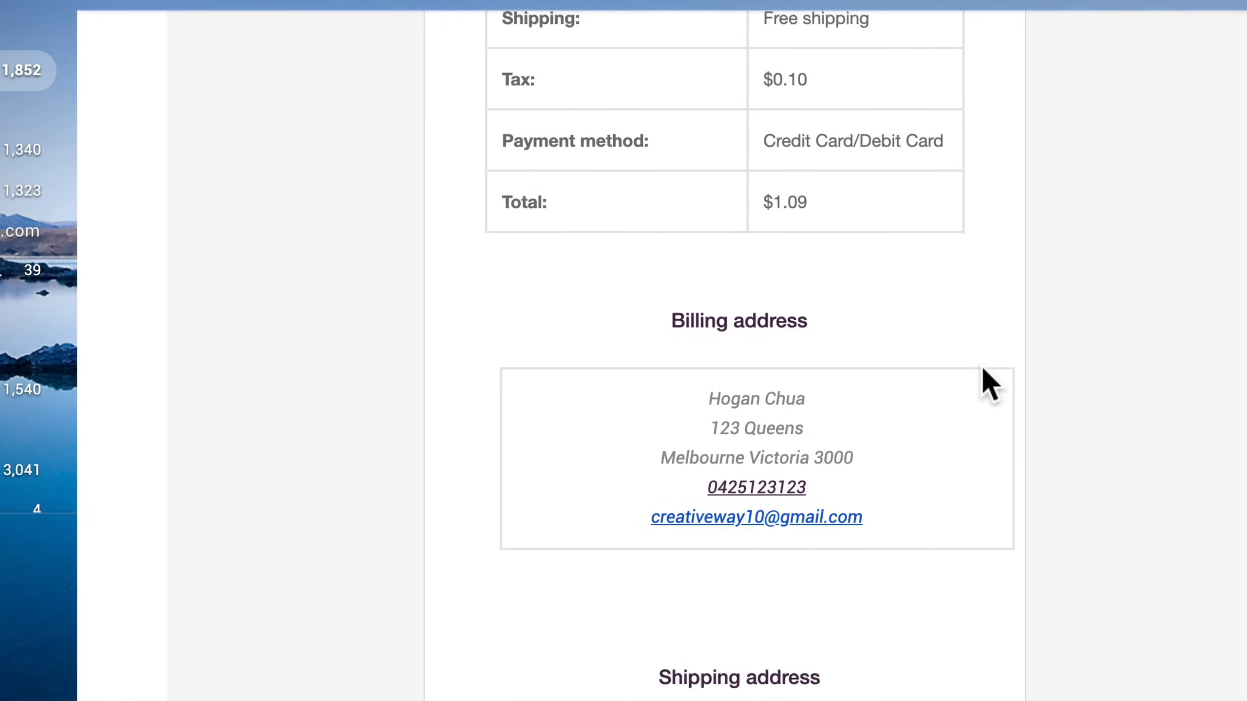
scroll(948, 361, "up", 4)
scroll(949, 352, "down", 5)
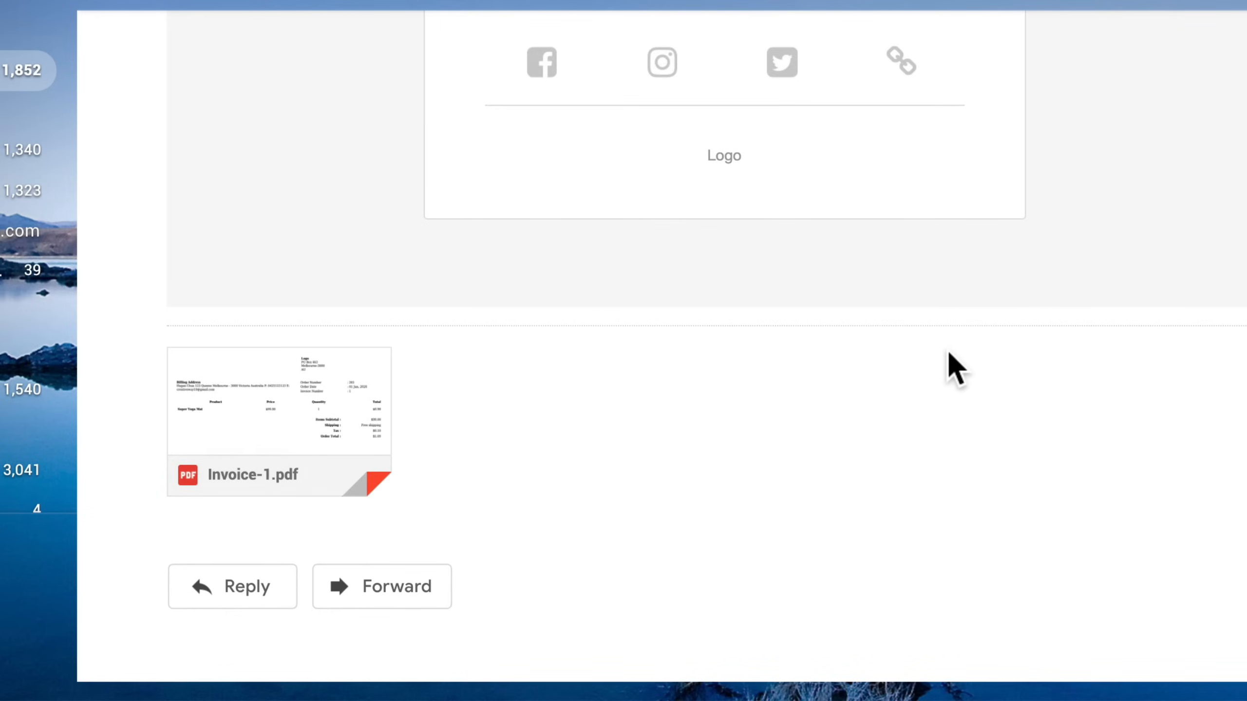
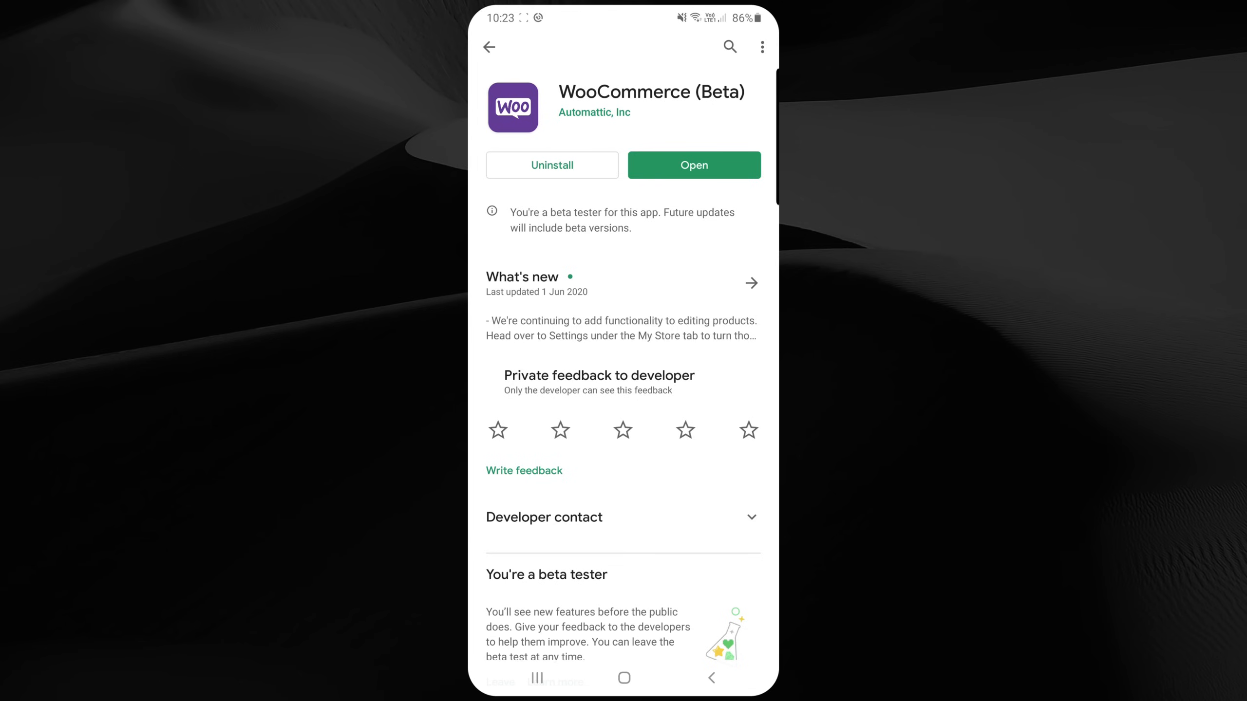
Step: Open the WooCommerce mobile app, start logging in, and connect the store at ecommercedemo91.com
left_click(694, 165)
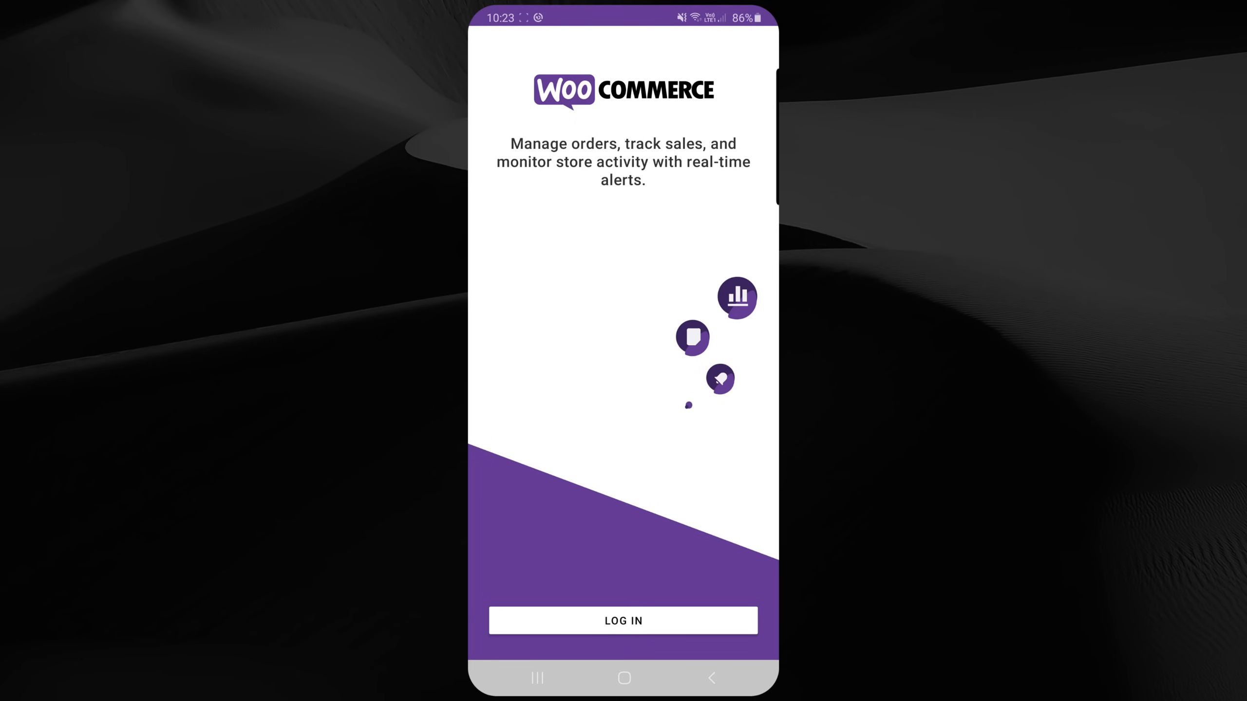
left_click(623, 621)
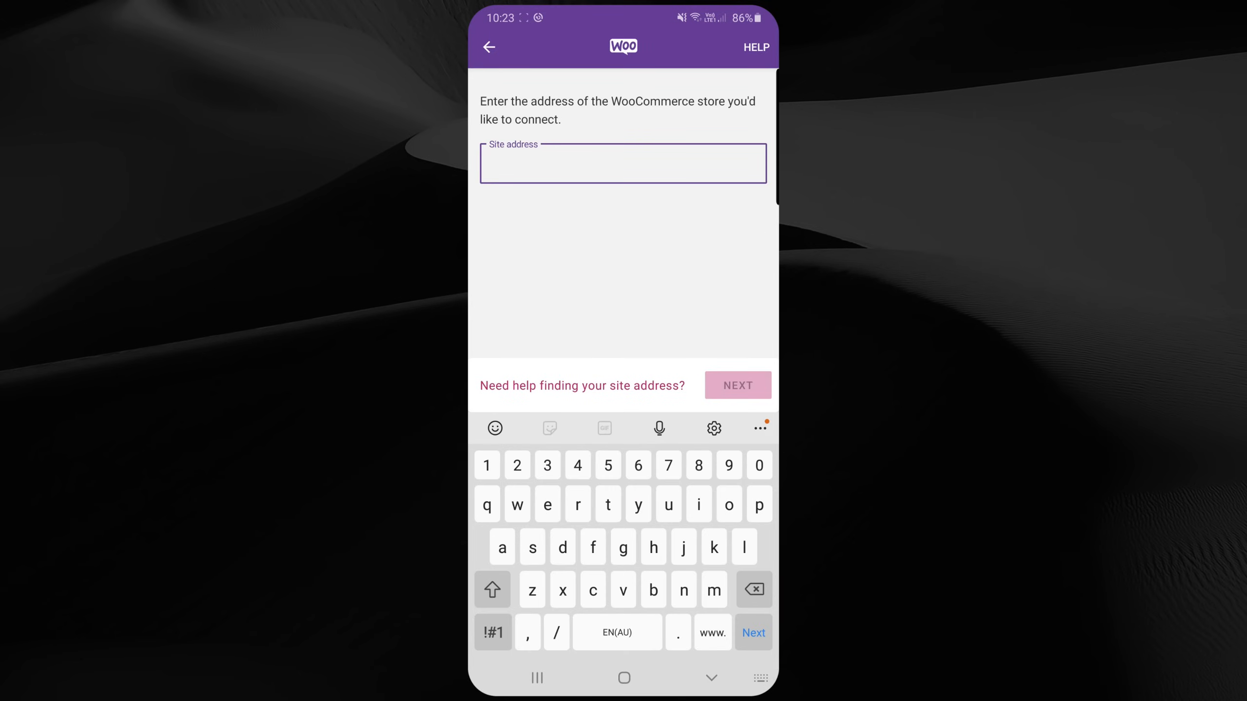
type("ecommercedemo91.com")
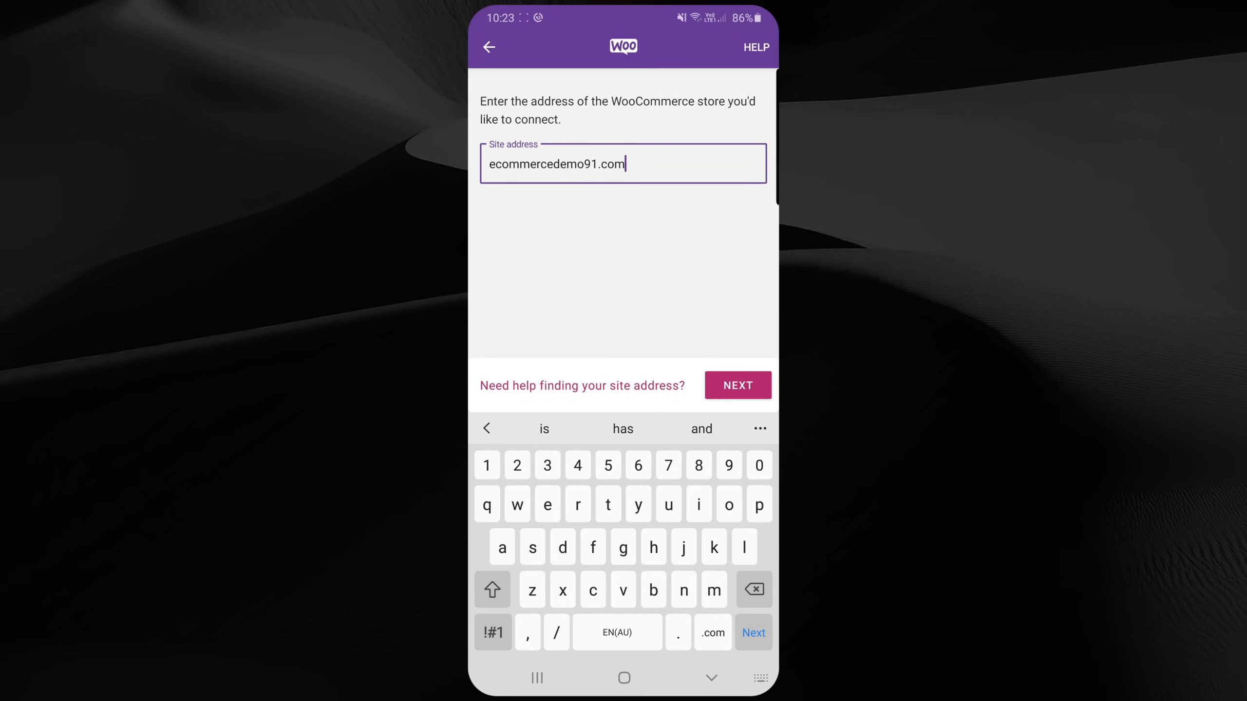
key("Return")
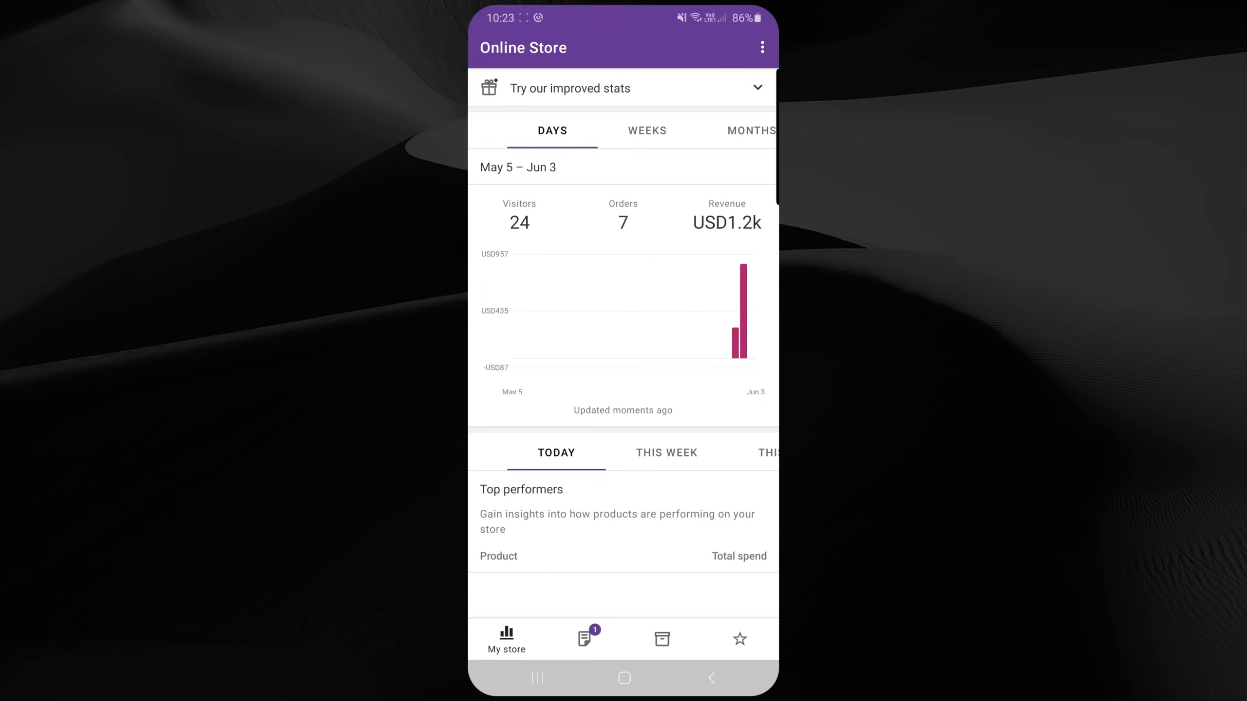
Step: Open the processing order #378 from the Orders list
left_click(584, 639)
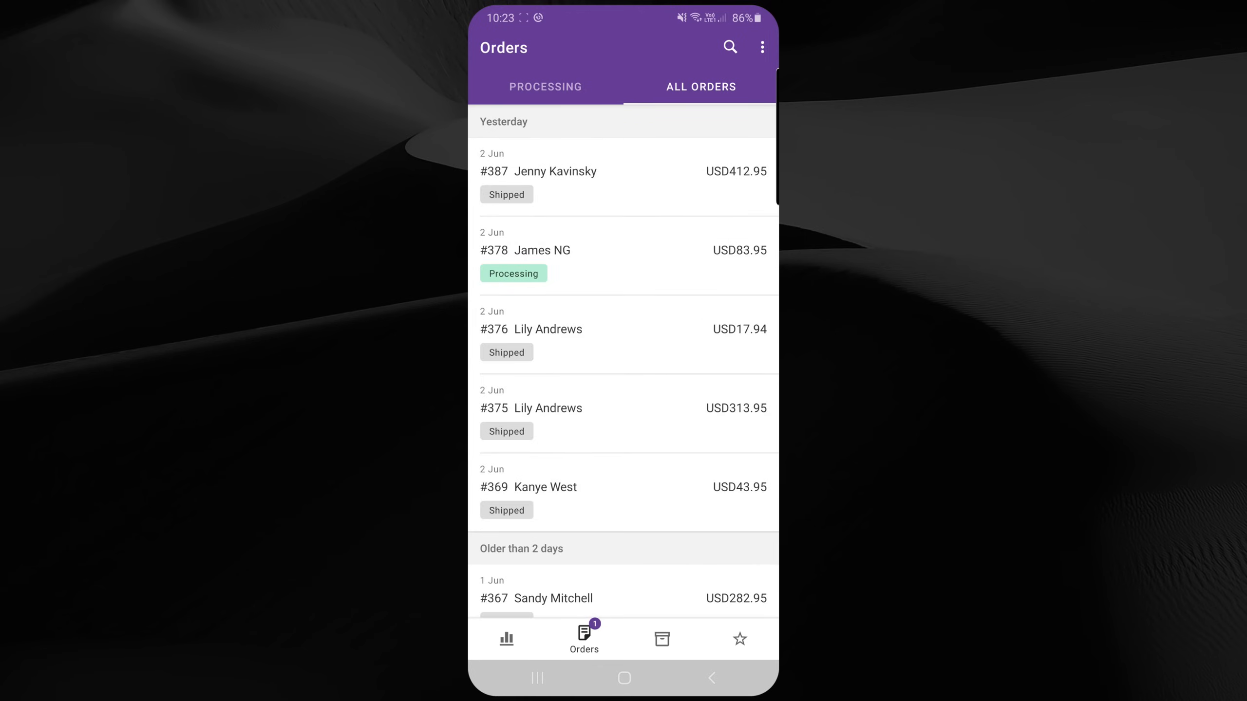
left_click(559, 86)
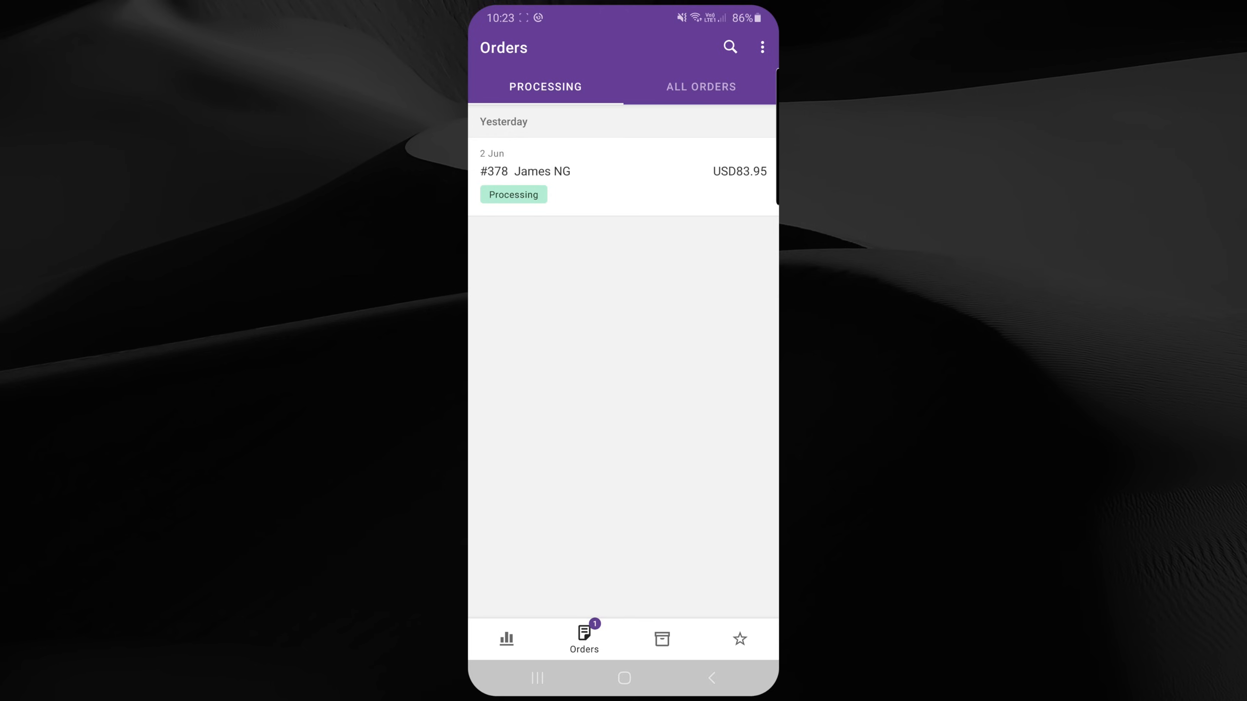
left_click(623, 177)
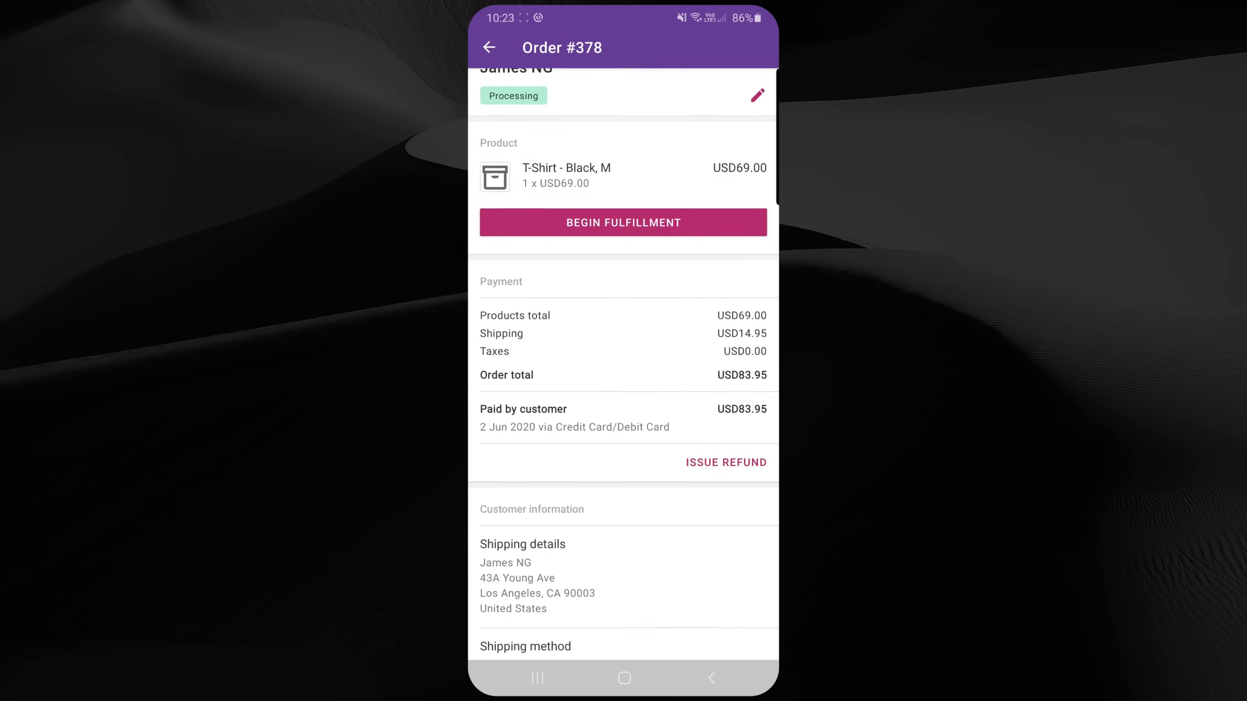
Step: Fulfill order #378 by adding Australia Post tracking number 123466789, then mark the order complete
left_click(624, 260)
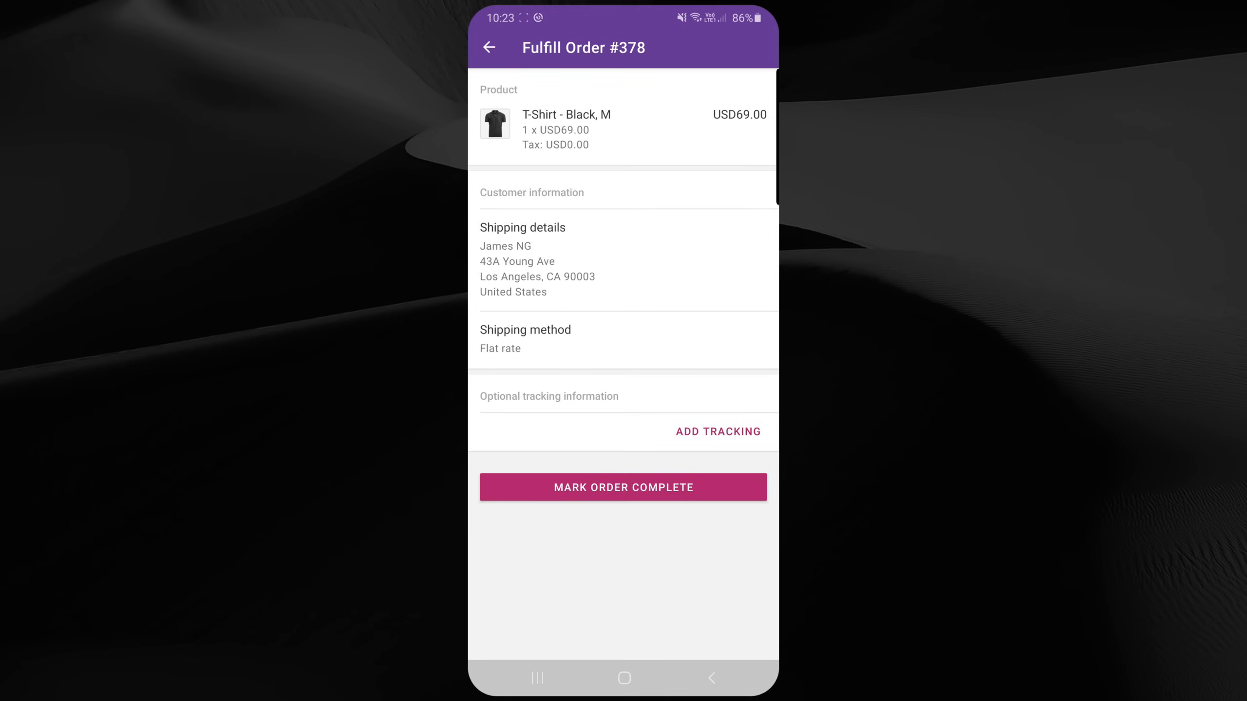
left_click(718, 431)
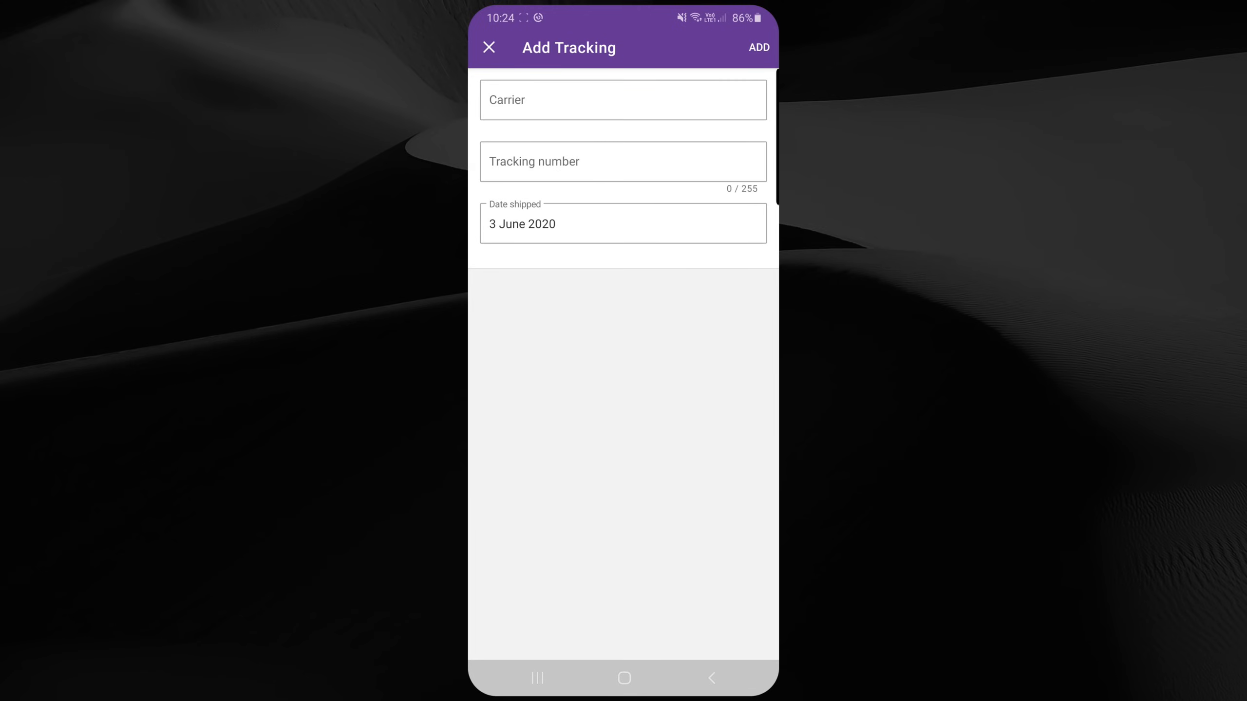
left_click(623, 100)
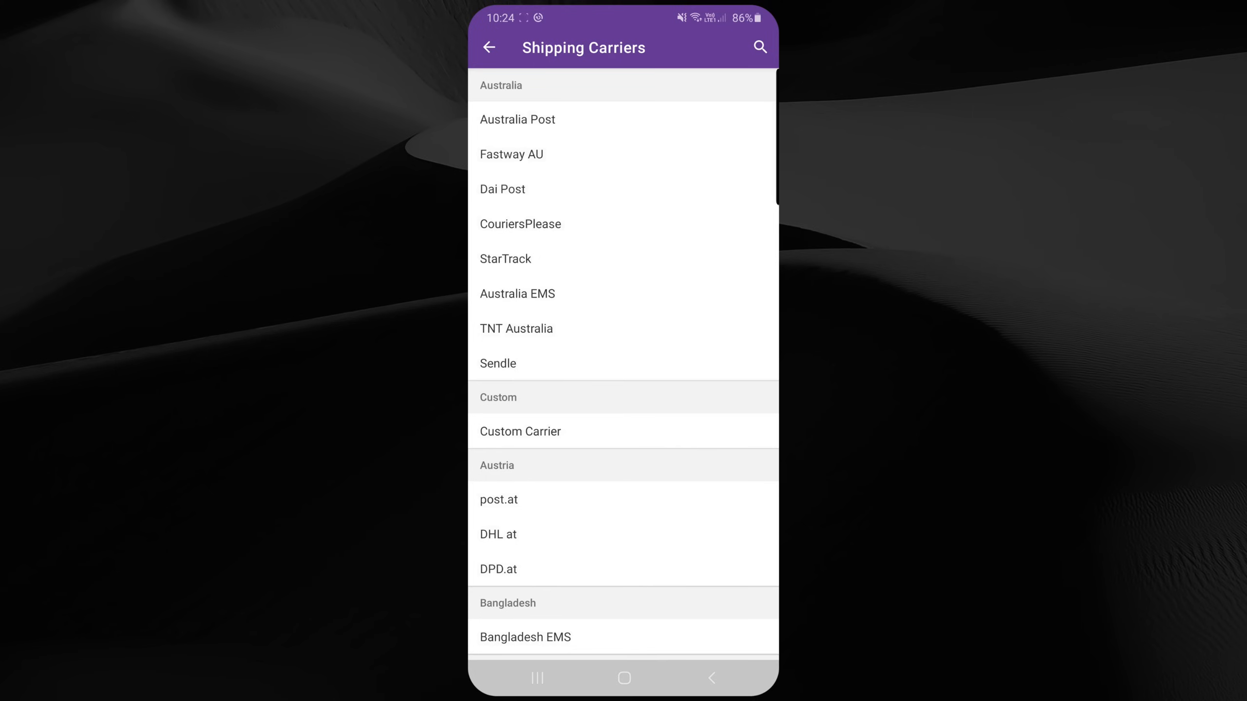
left_click(518, 120)
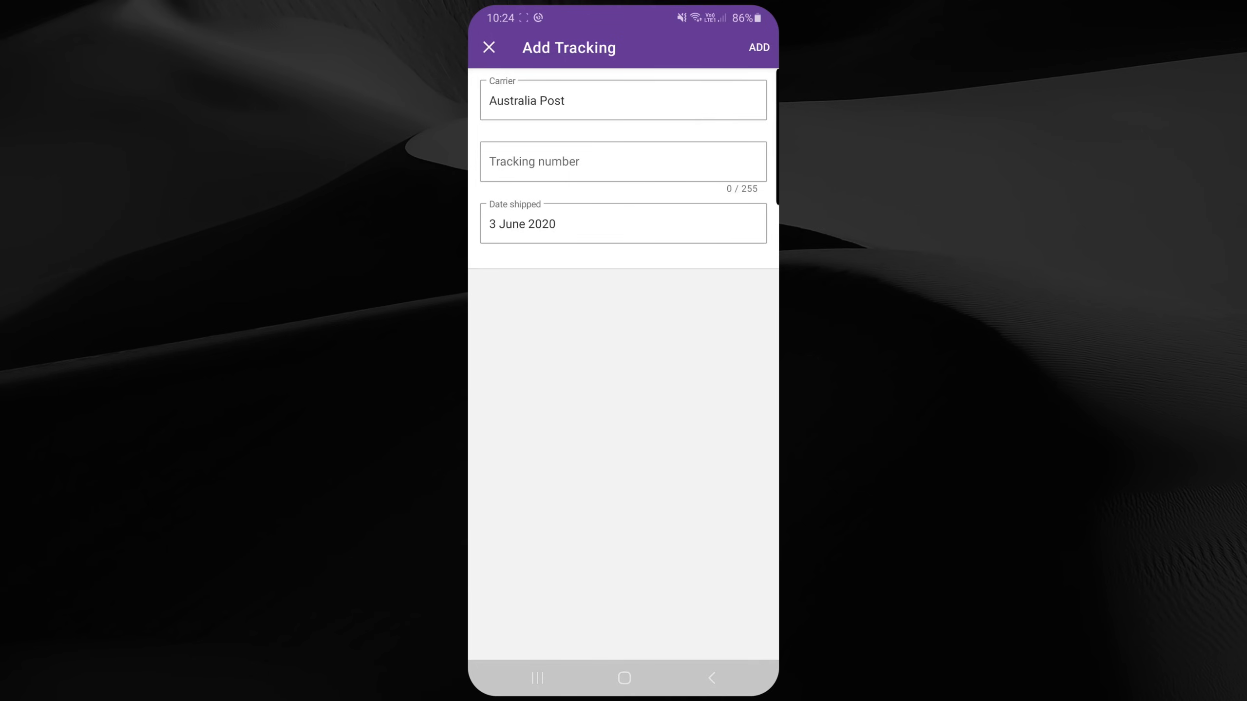
left_click(622, 161)
type("123")
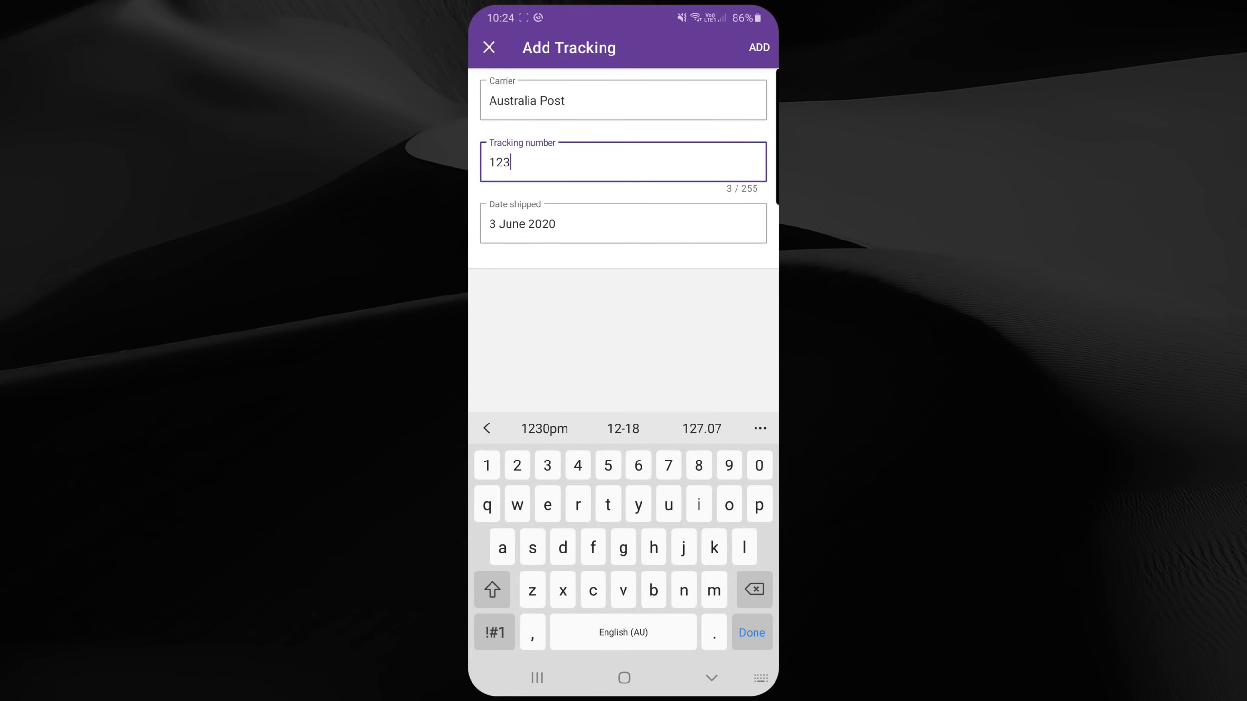
type("466789")
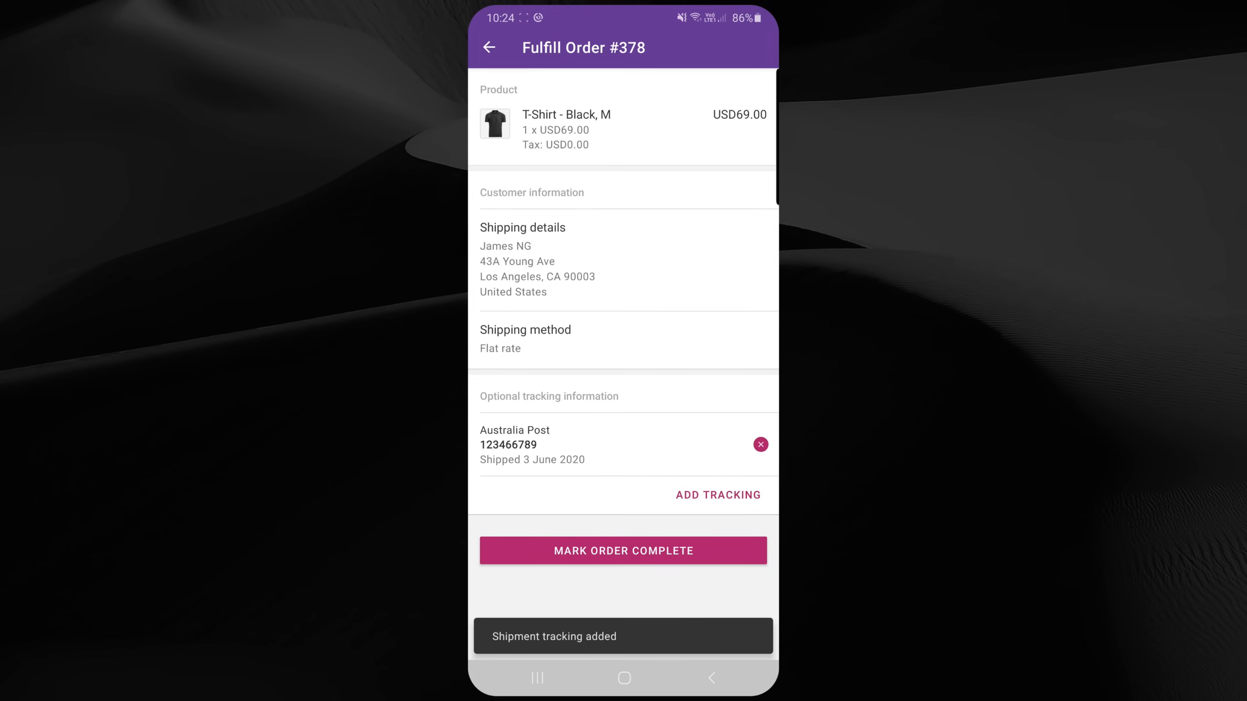
left_click(622, 551)
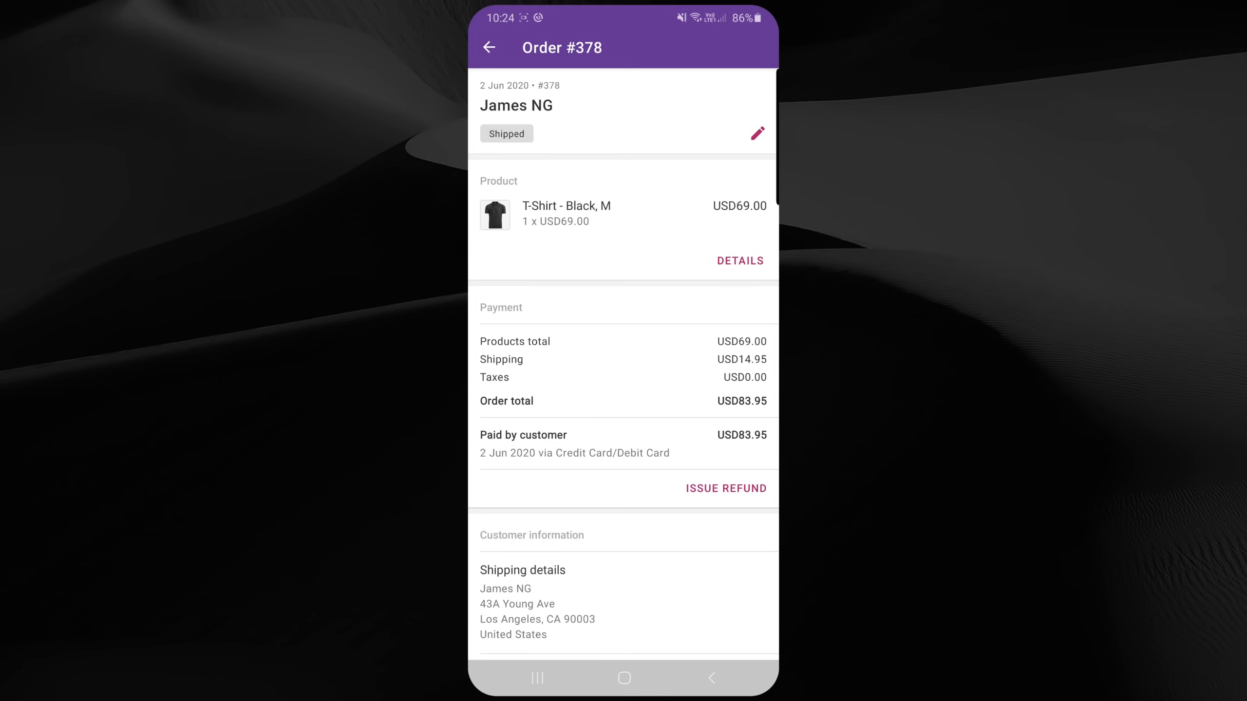
Step: Refund all items of order #378, USD69.00 via Credit Card/Debit Card, and return to the Orders list
scroll(623, 364, "down", 3)
scroll(624, 363, "down", 5)
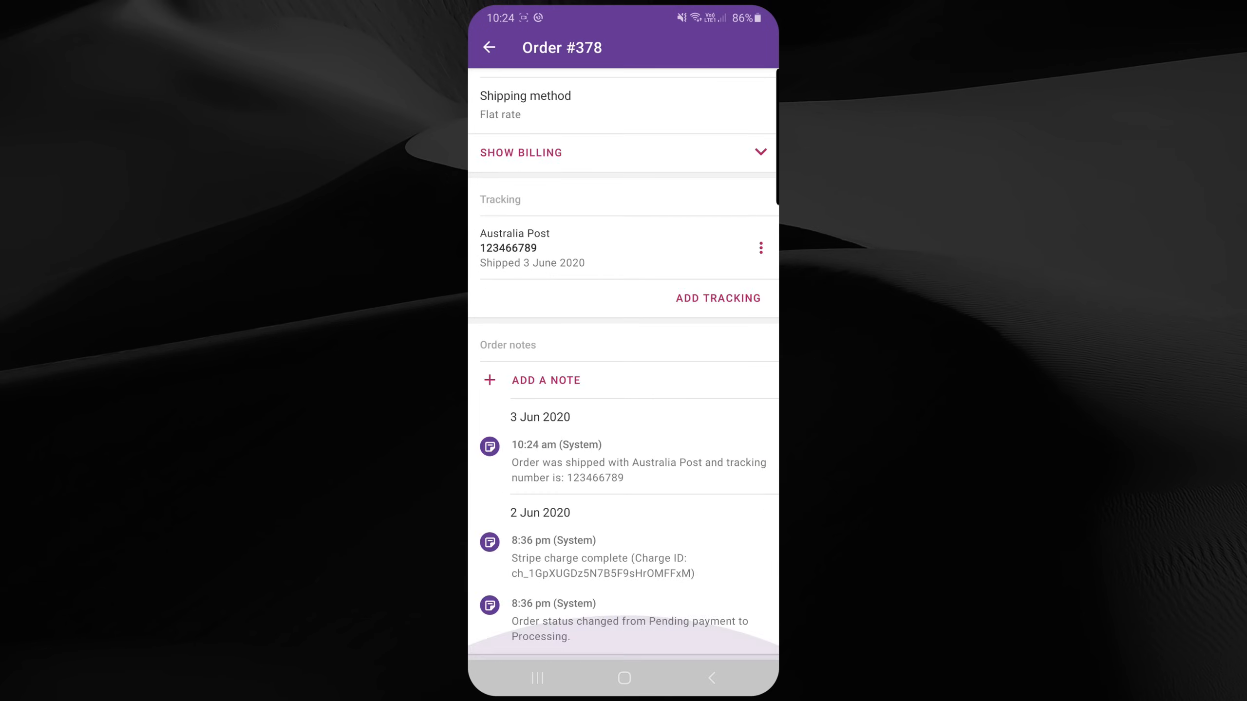
scroll(623, 363, "up", 15)
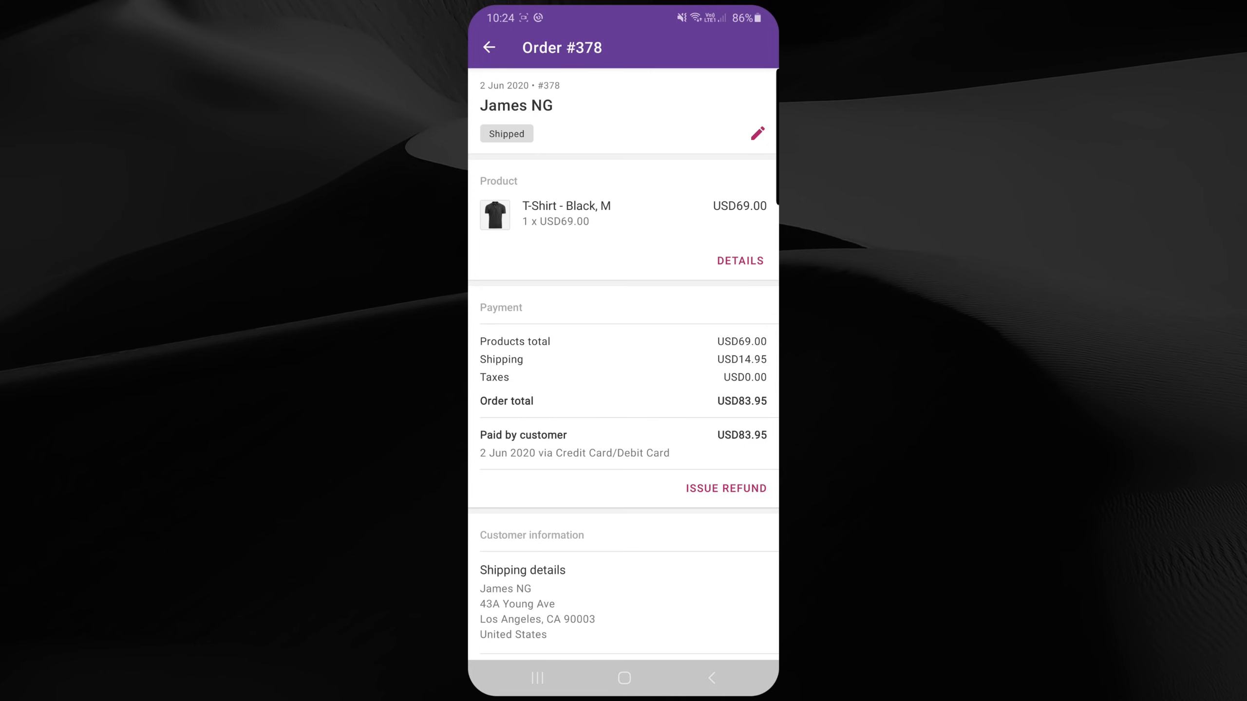
left_click(726, 488)
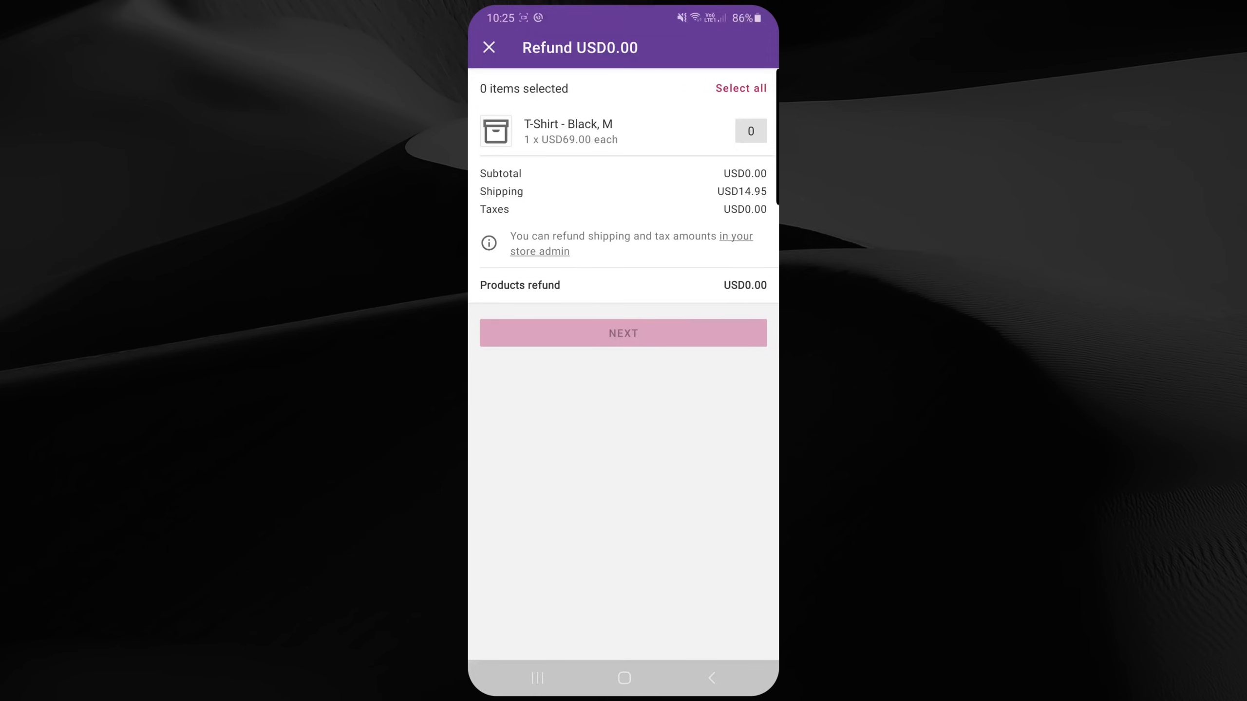
left_click(740, 88)
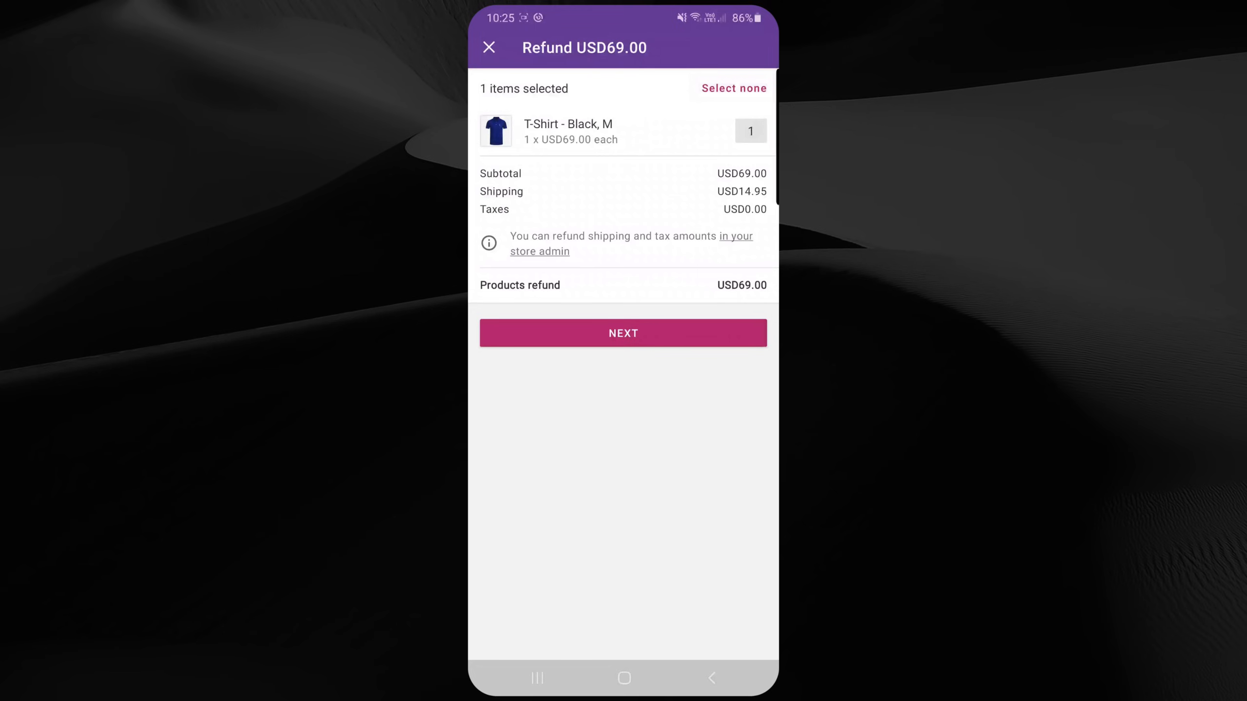
left_click(623, 333)
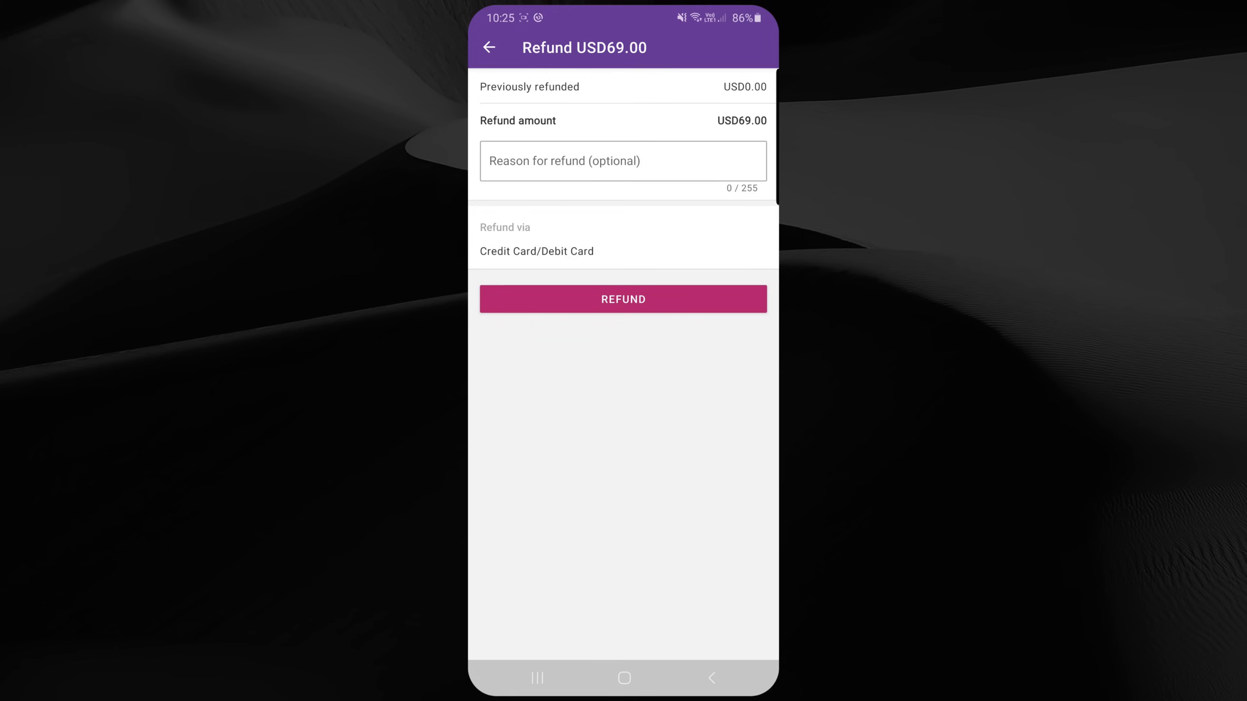
left_click(623, 299)
left_click(711, 381)
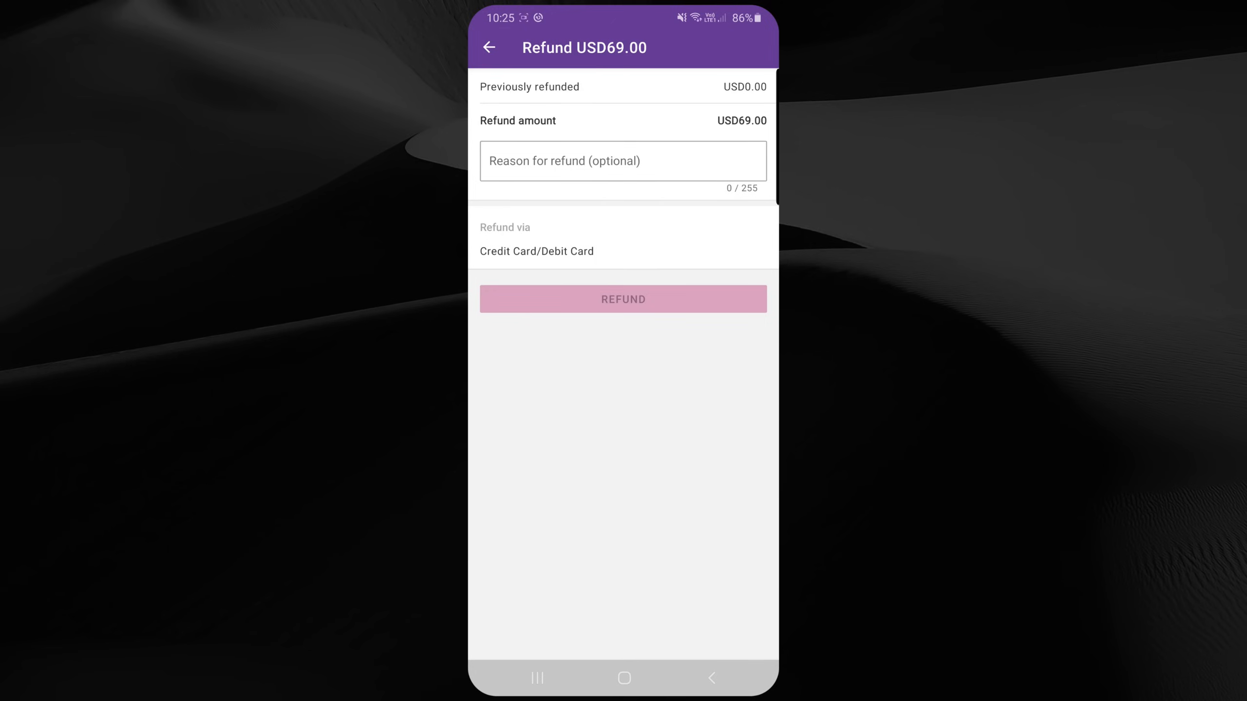
left_click(712, 679)
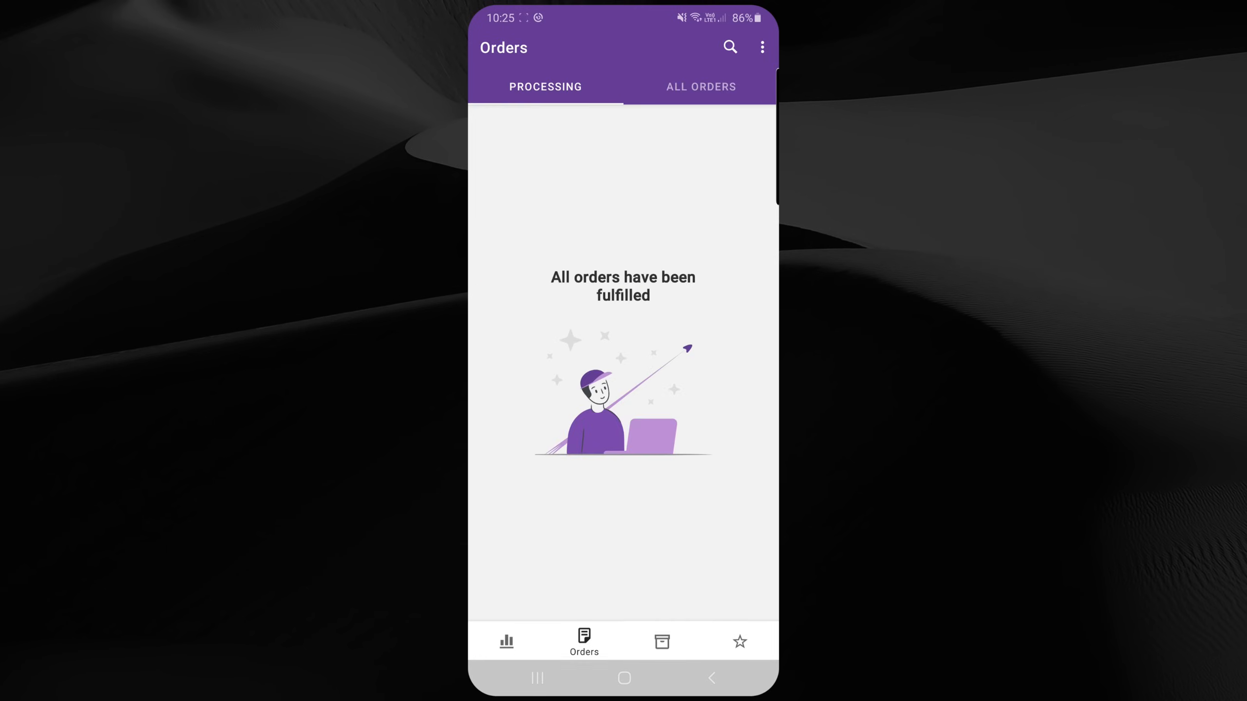
Step: Browse the Products list and open the Baby Cam product's price and tax settings
left_click(661, 638)
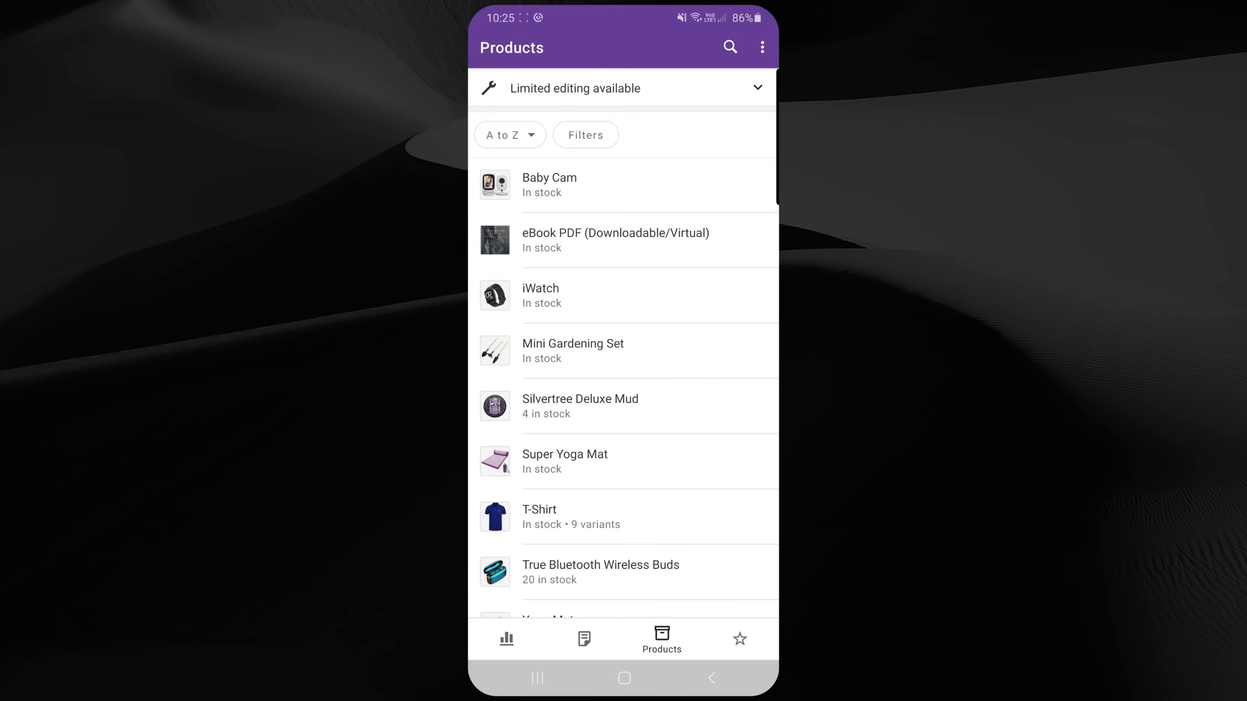
left_click(549, 184)
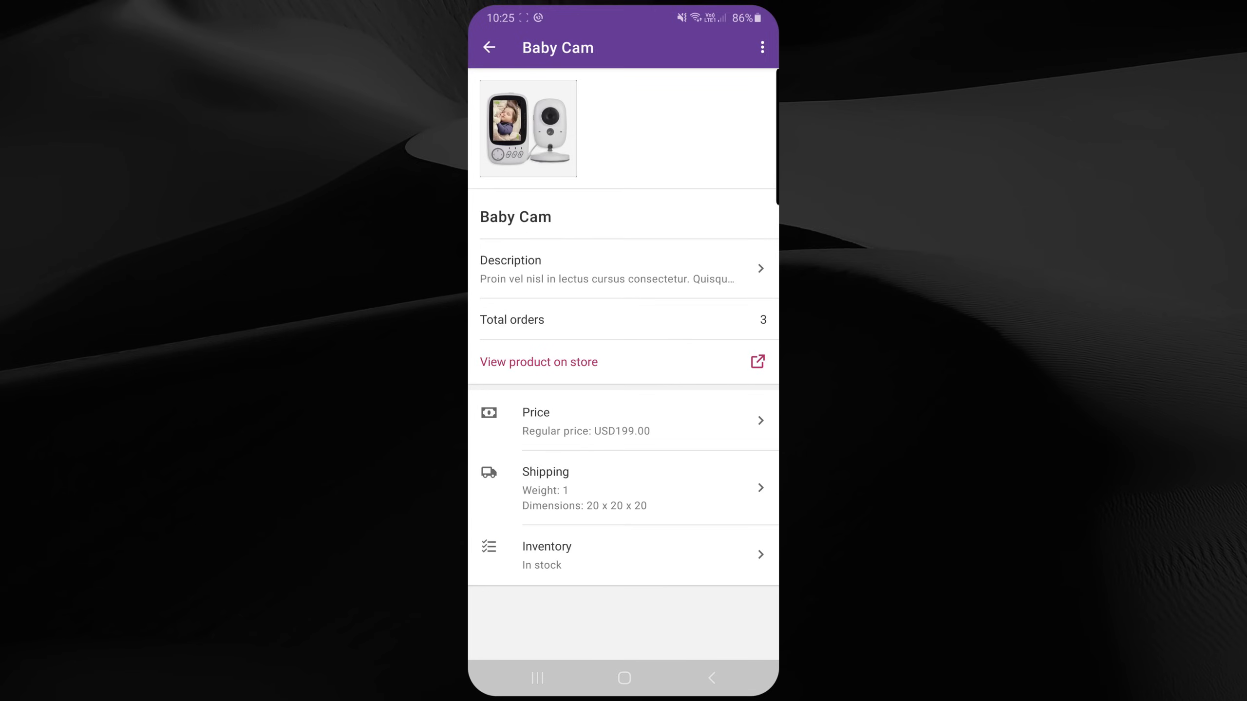
scroll(623, 344, "down", 2)
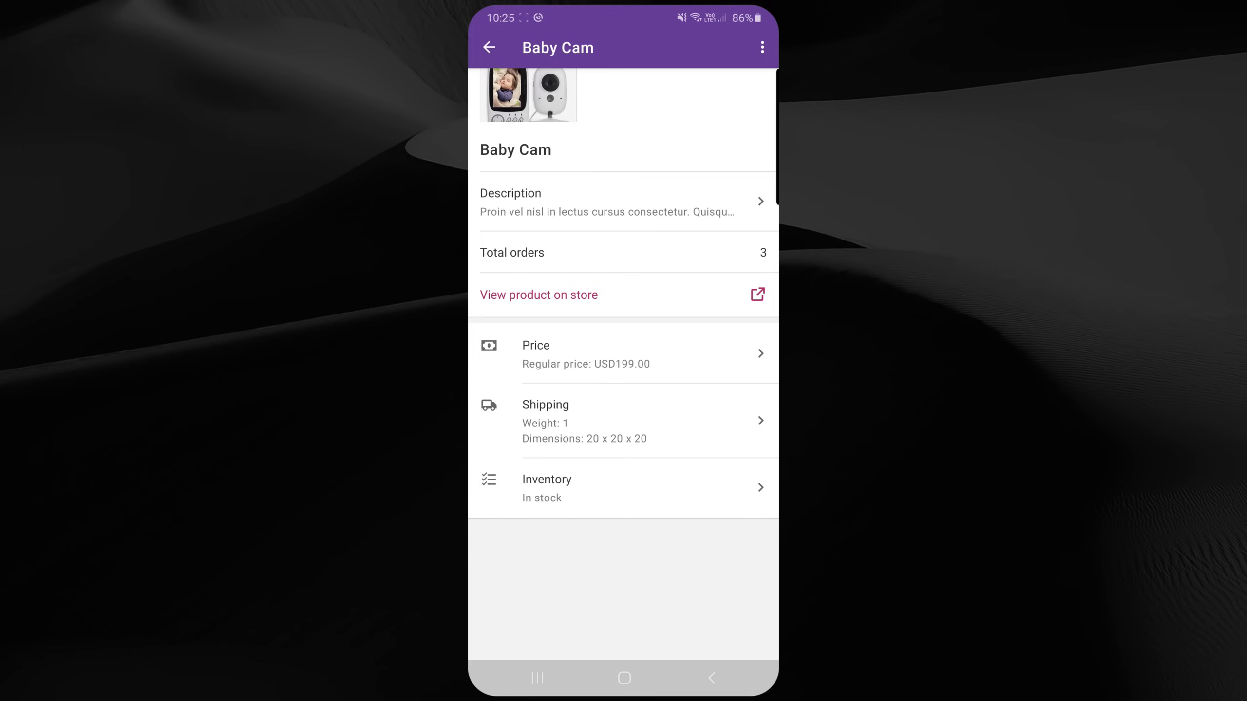
left_click(584, 354)
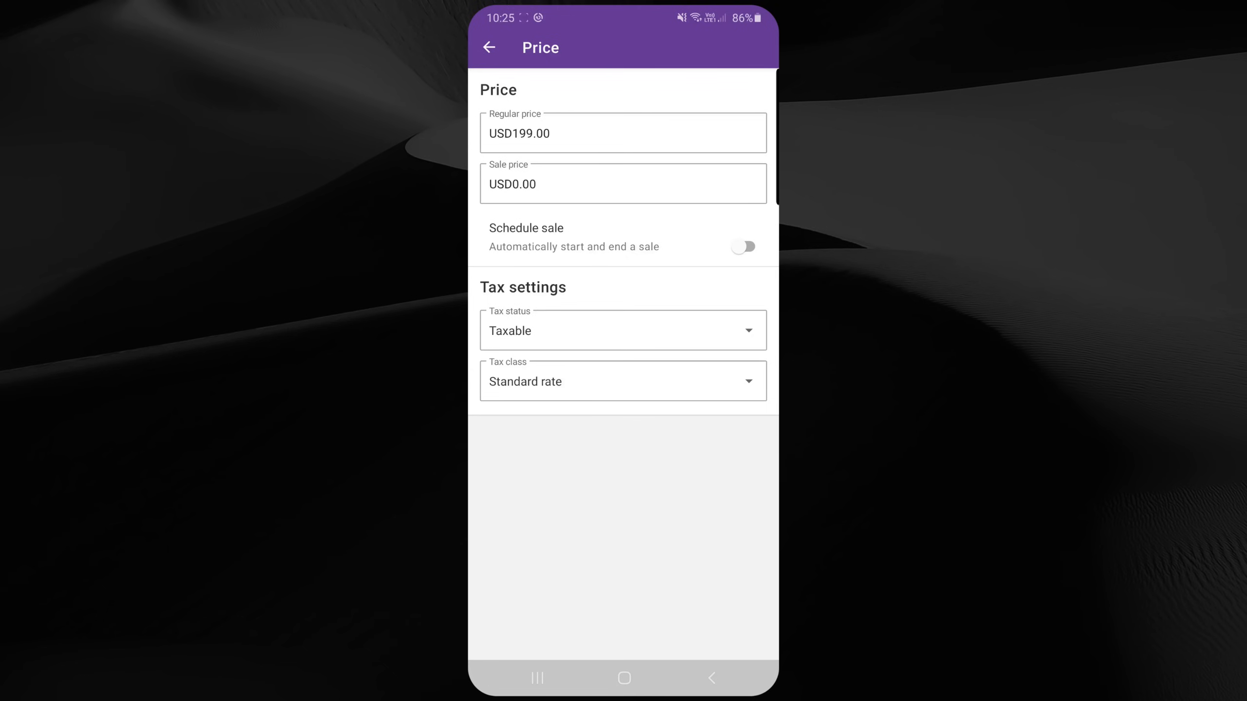
left_click(489, 47)
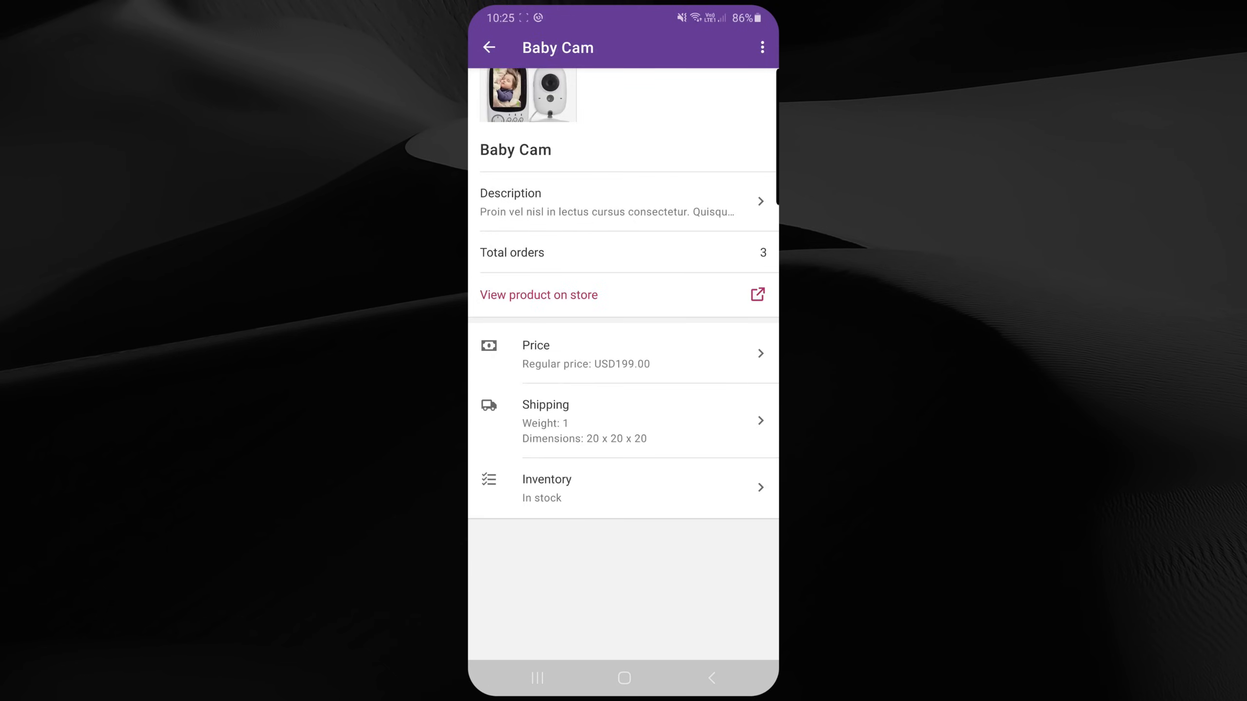
left_click(489, 47)
scroll(624, 388, "down", 1)
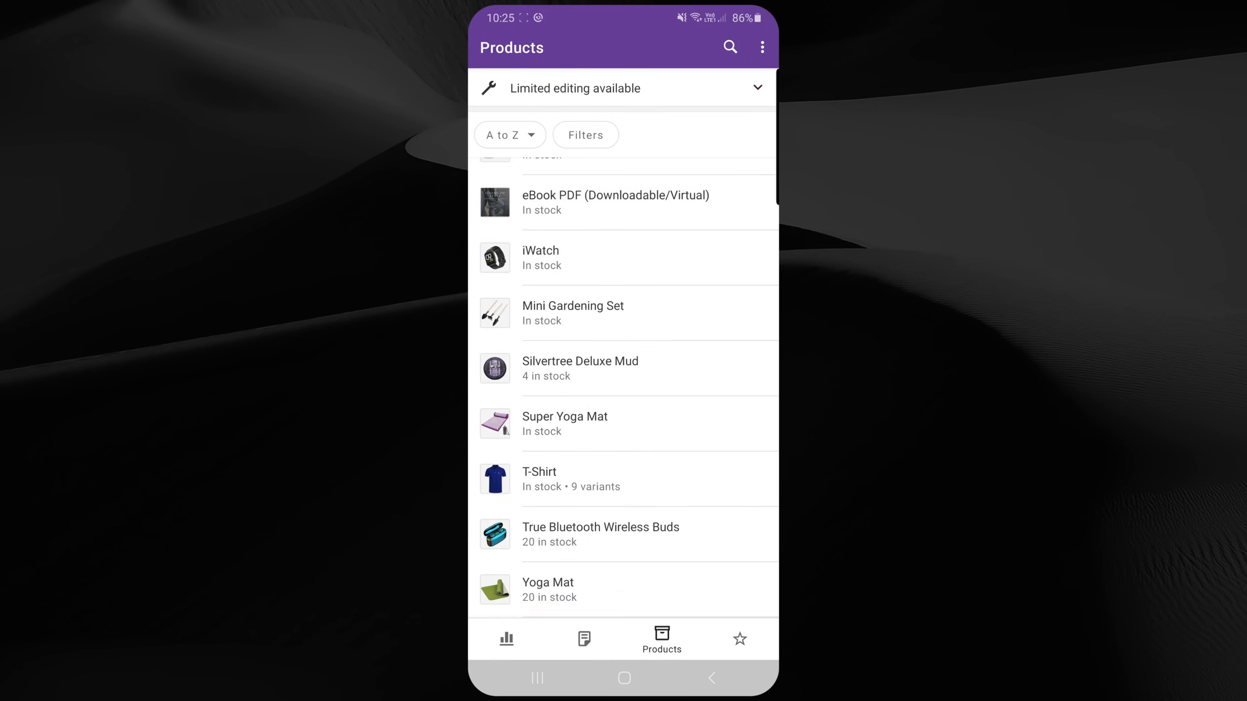
scroll(623, 388, "up", 1)
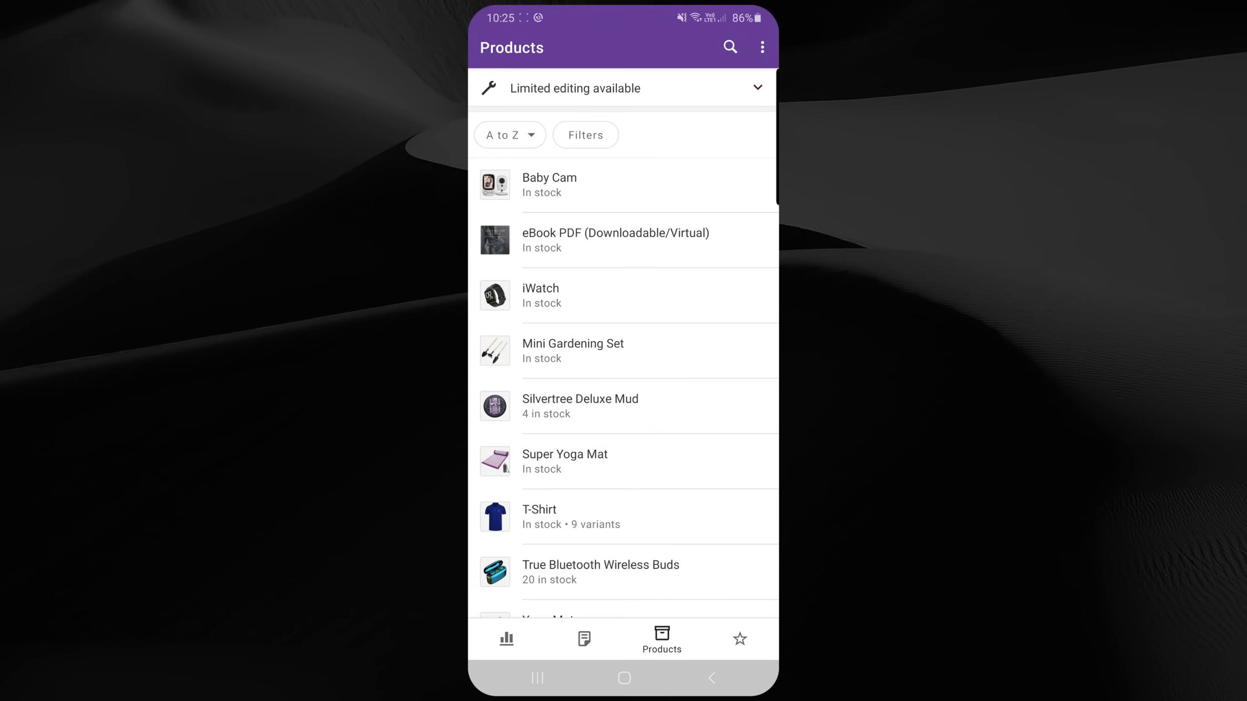
scroll(624, 388, "down", 1)
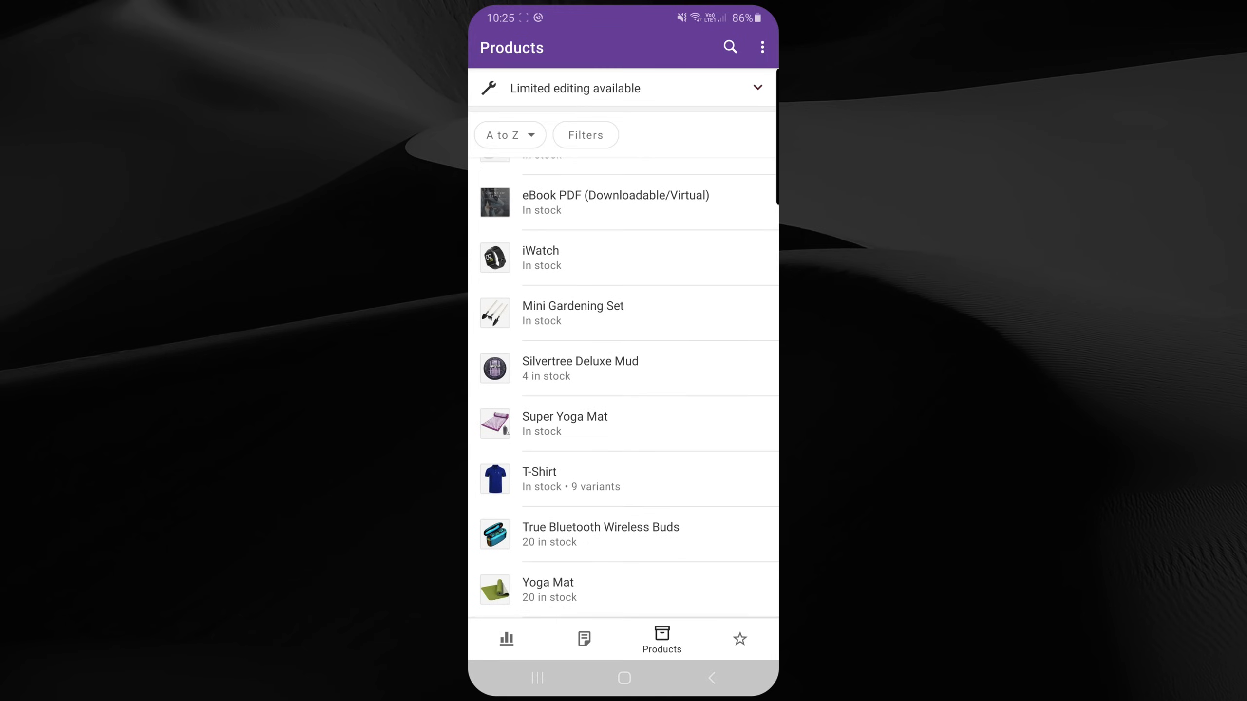
Step: Open the iWatch product review from the Reviews section and go back
left_click(740, 638)
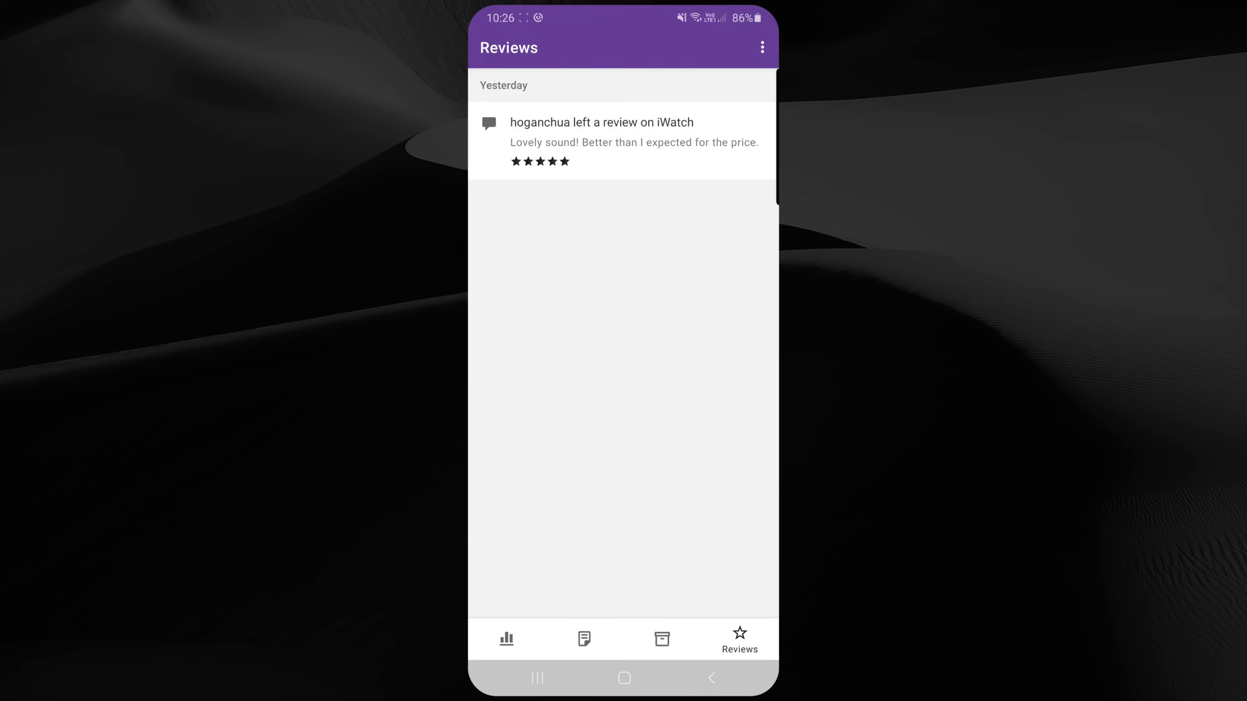
left_click(623, 140)
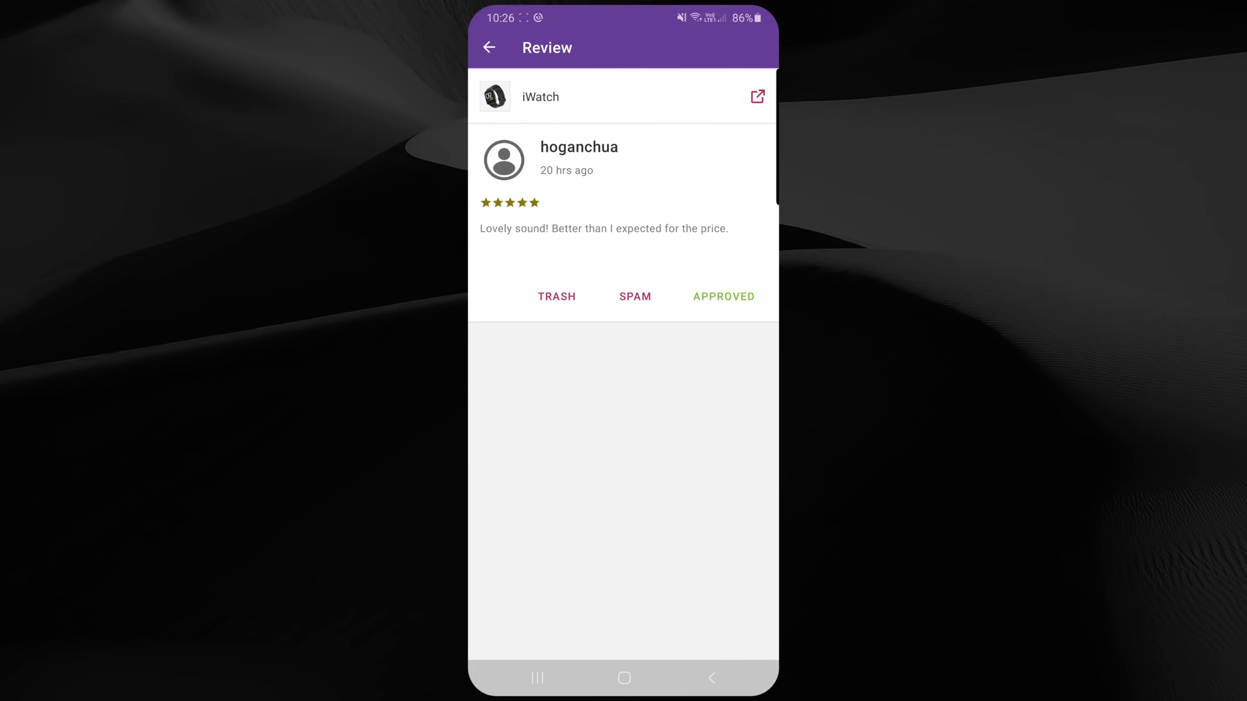
left_click(488, 47)
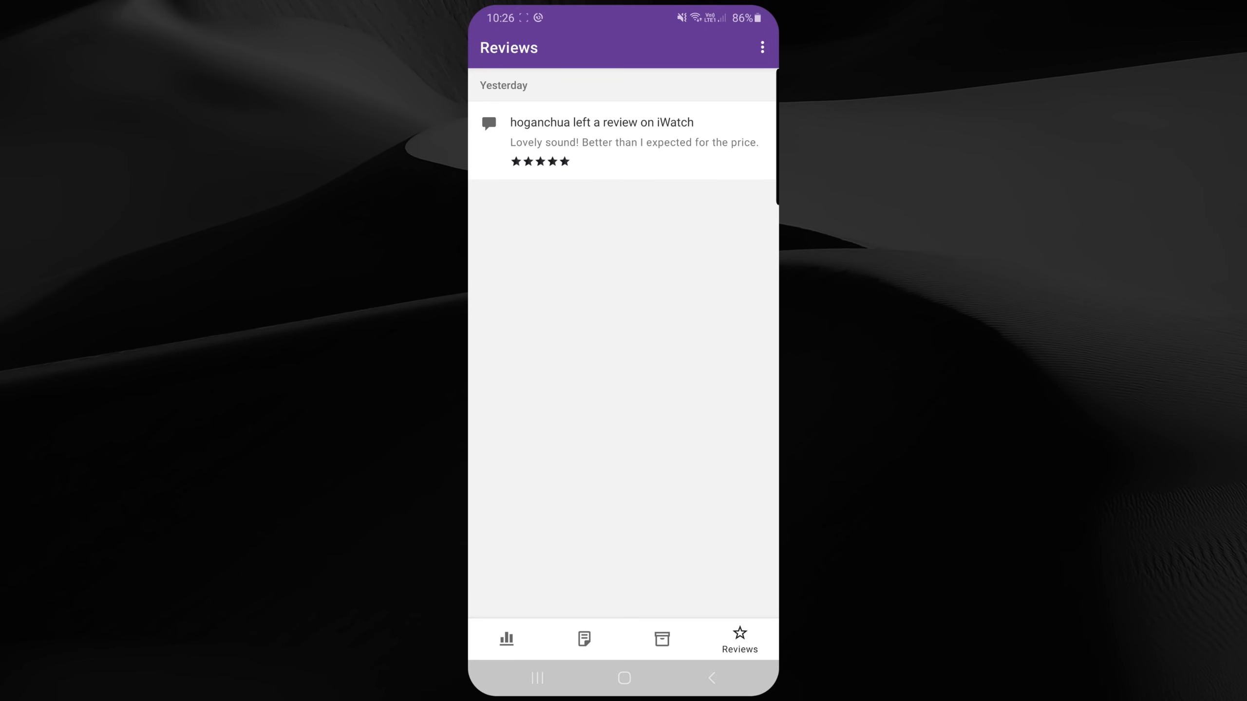
Step: View the My store dashboard statistics in the mobile app
left_click(507, 639)
scroll(622, 344, "down", 3)
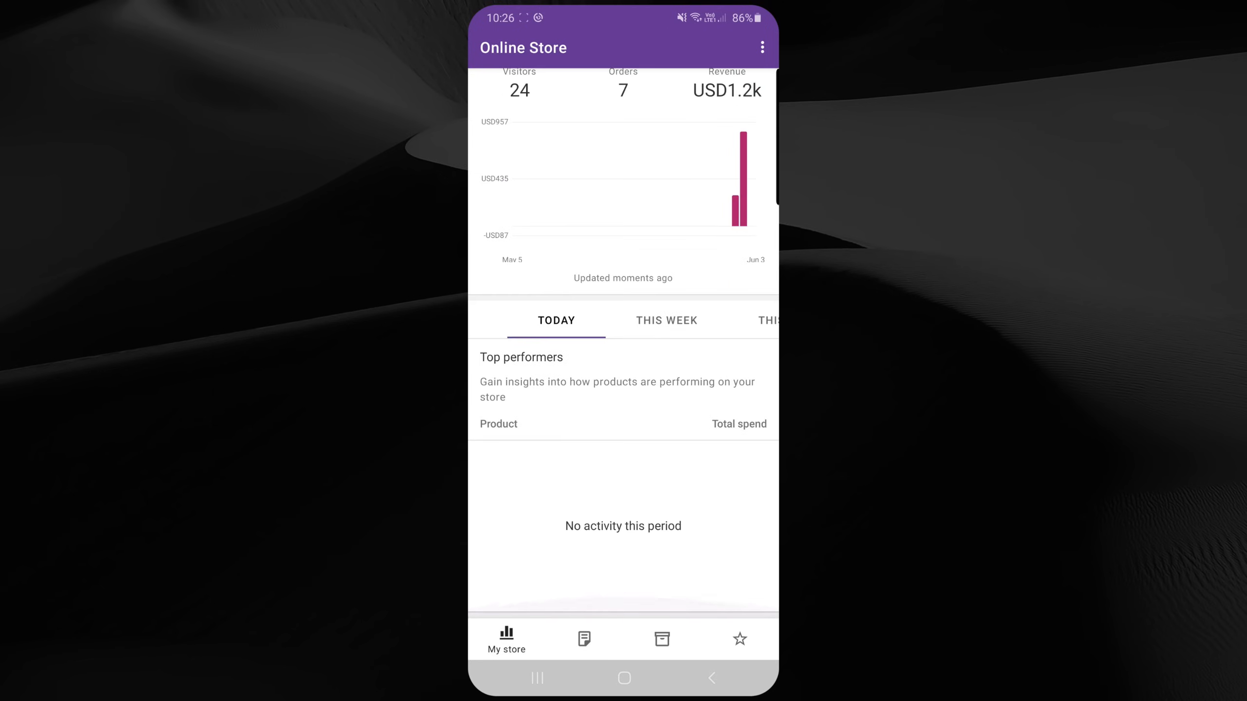
scroll(623, 344, "up", 3)
Step: Open the app's notification settings from the Orders screen's Settings and return
left_click(583, 639)
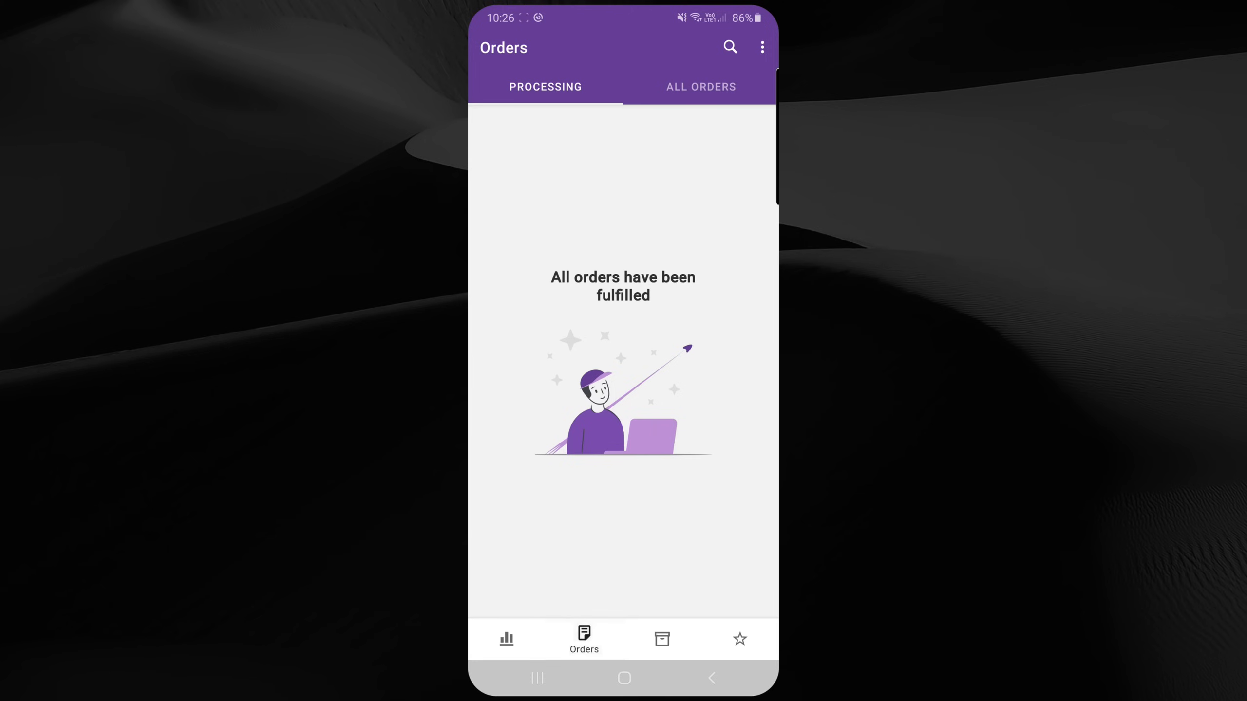
left_click(762, 47)
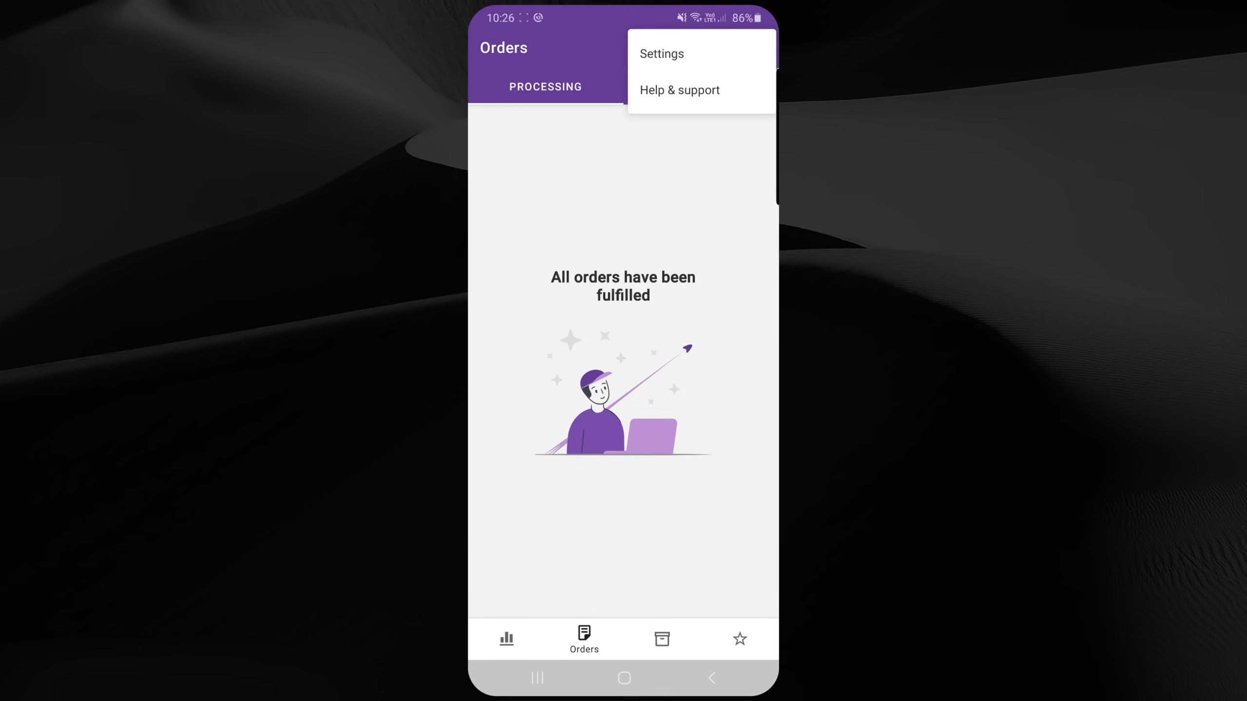
left_click(661, 54)
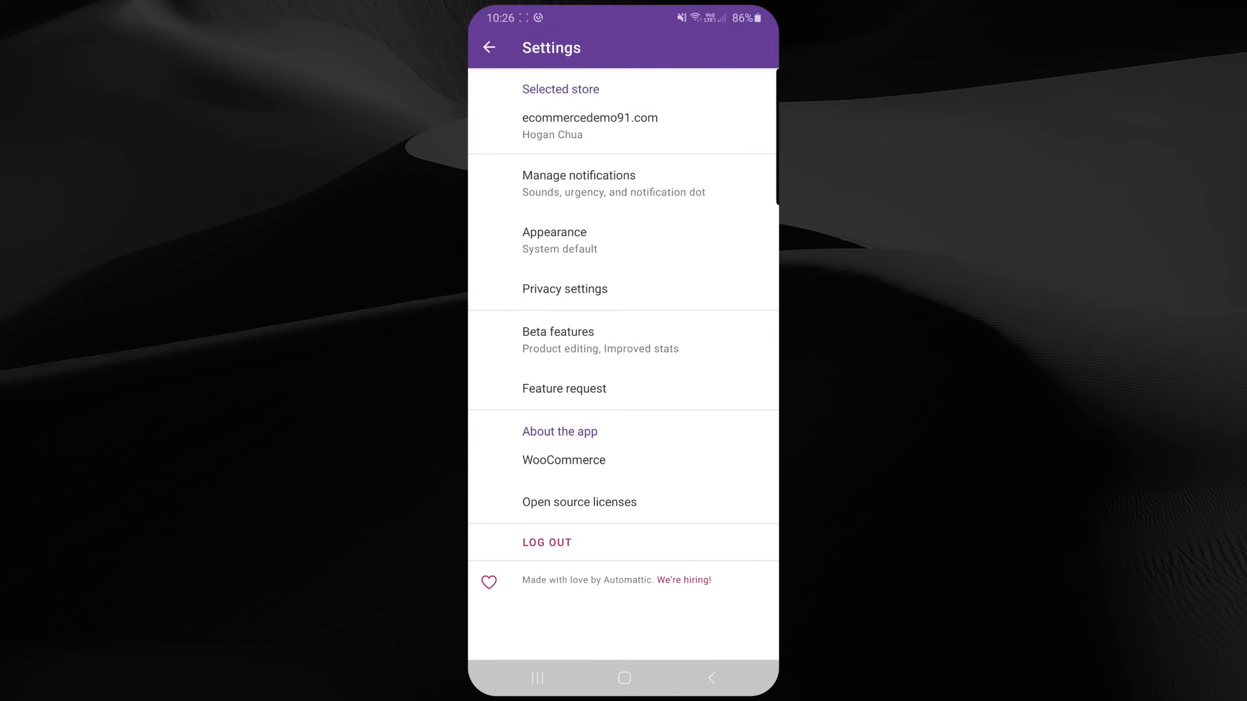
left_click(614, 183)
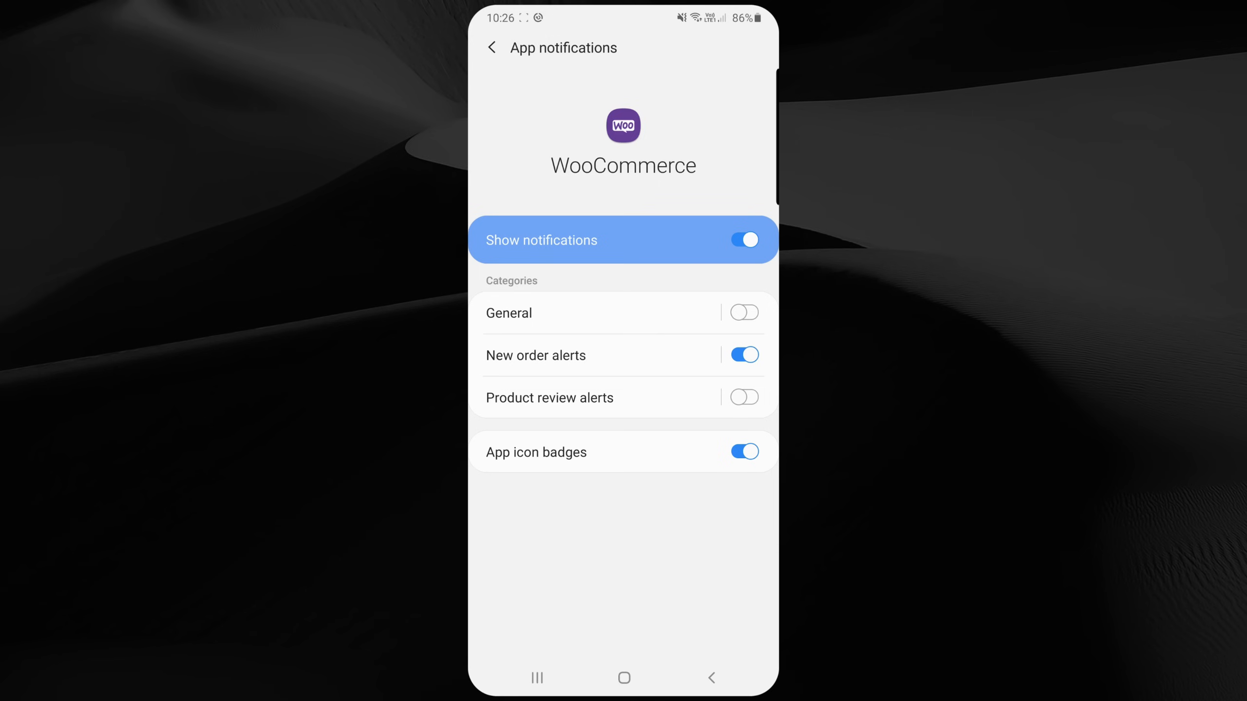
left_click(711, 678)
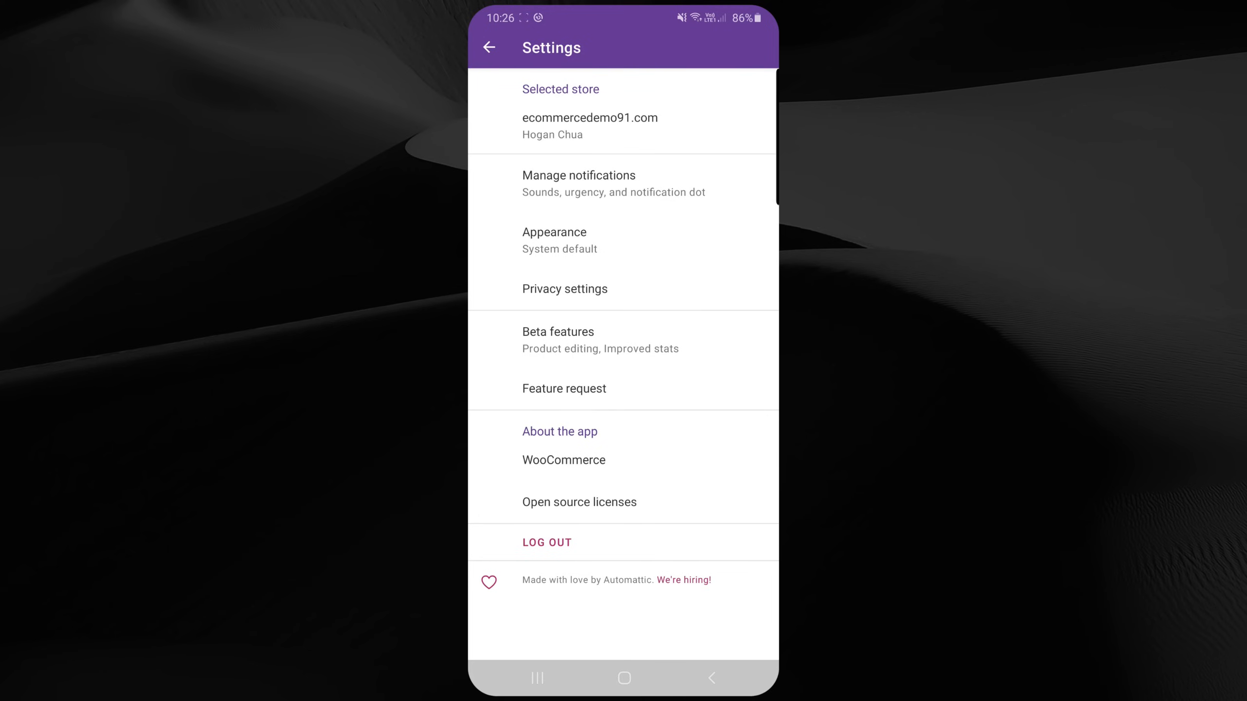
left_click(489, 48)
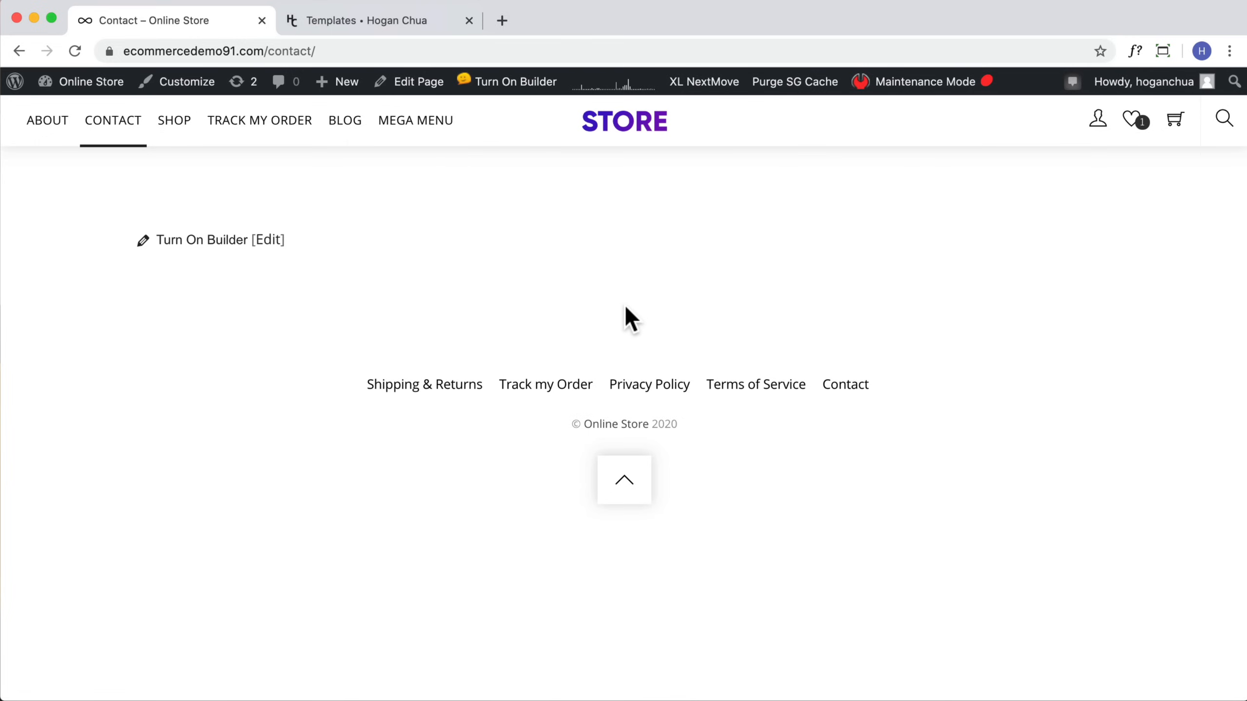
Step: Download the Contact Page template from the Templates site and locate Contact-May-20.zip on the desktop
left_click(361, 22)
scroll(765, 382, "down", 5)
scroll(765, 381, "down", 4)
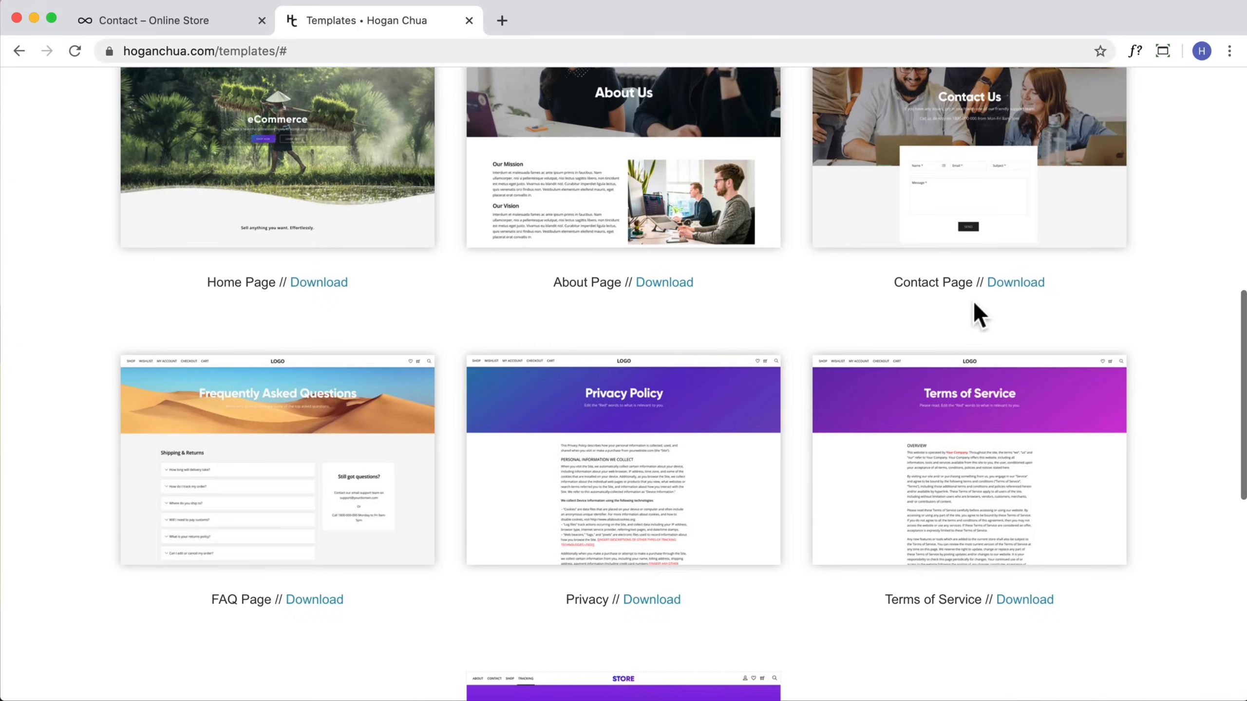
left_click(1012, 282)
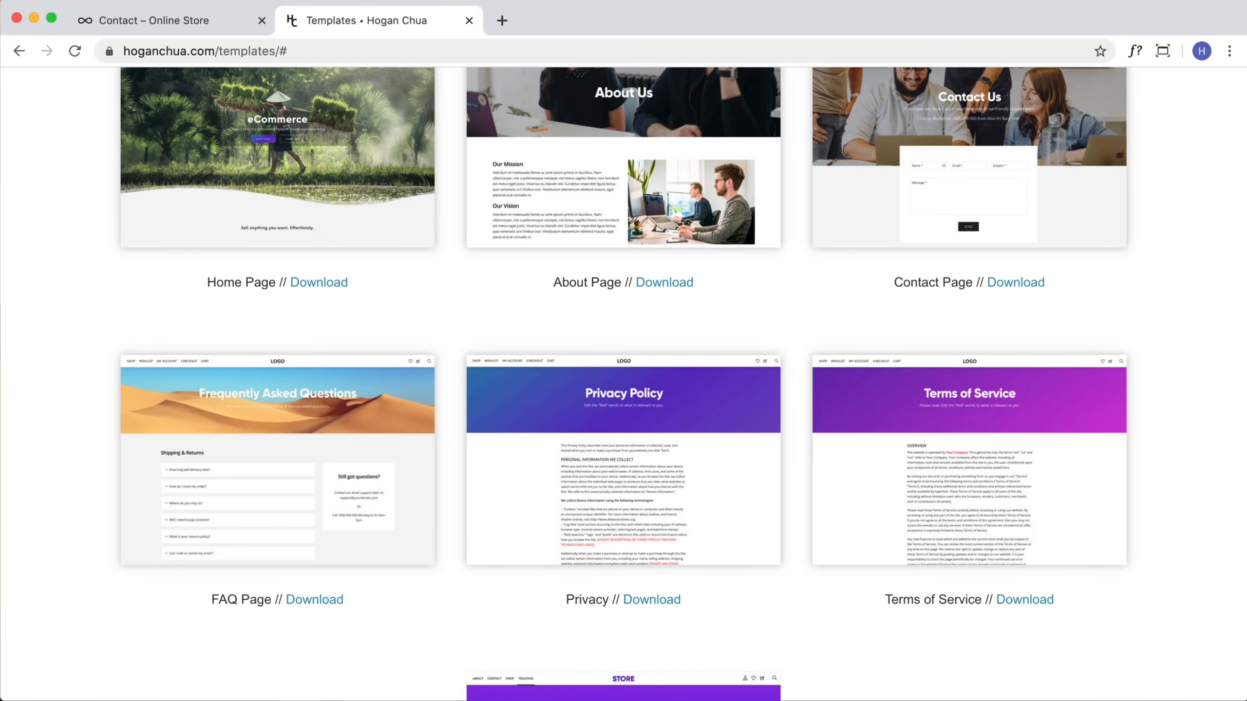
left_click(34, 18)
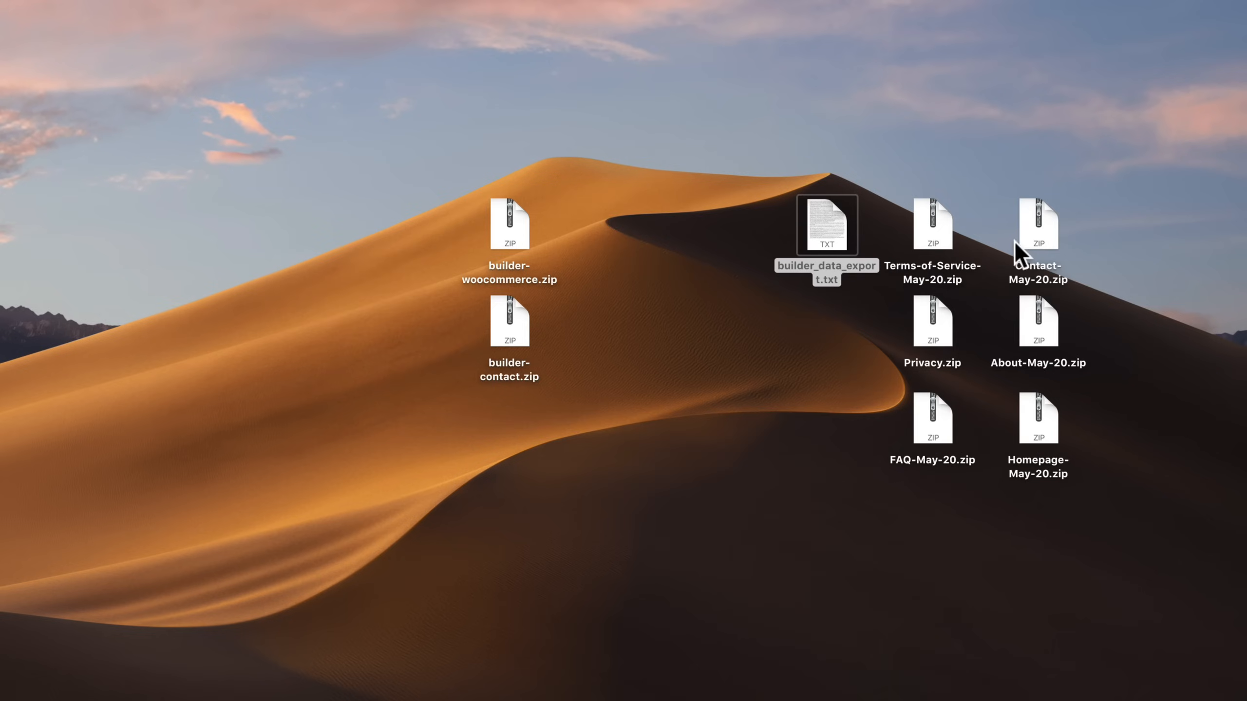
left_click(644, 195)
right_click(825, 224)
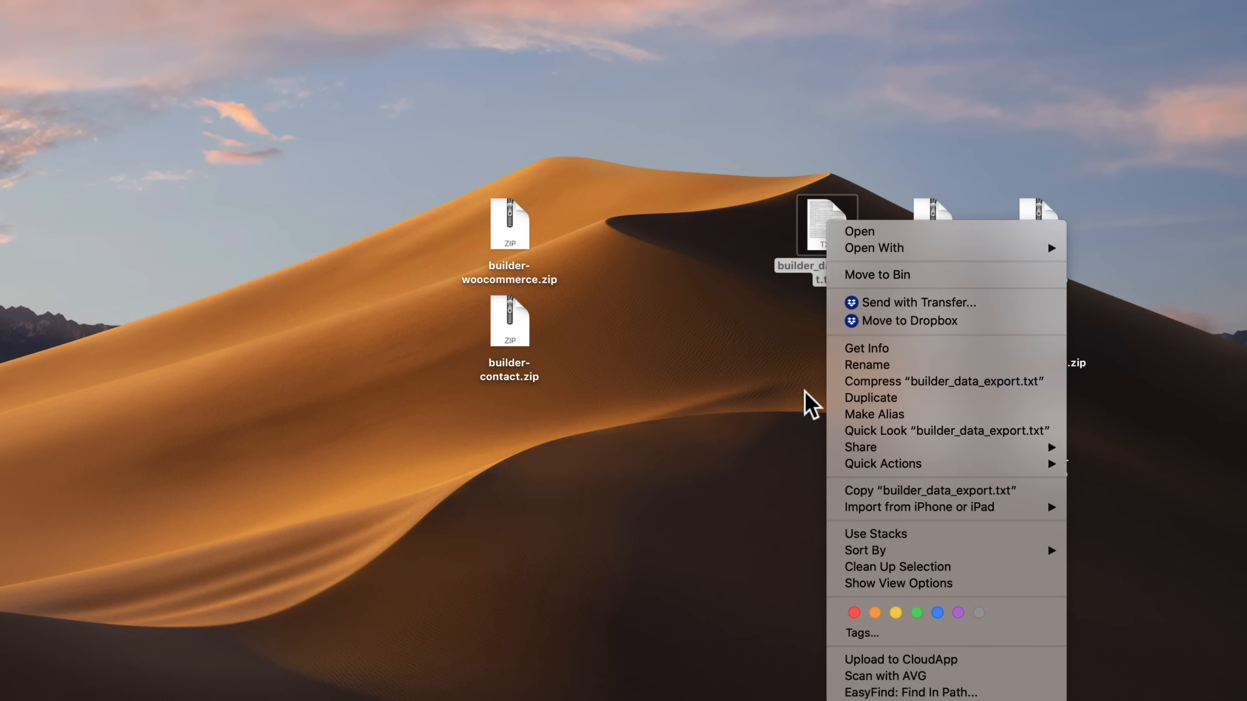
left_click(1071, 244)
left_click(1038, 231)
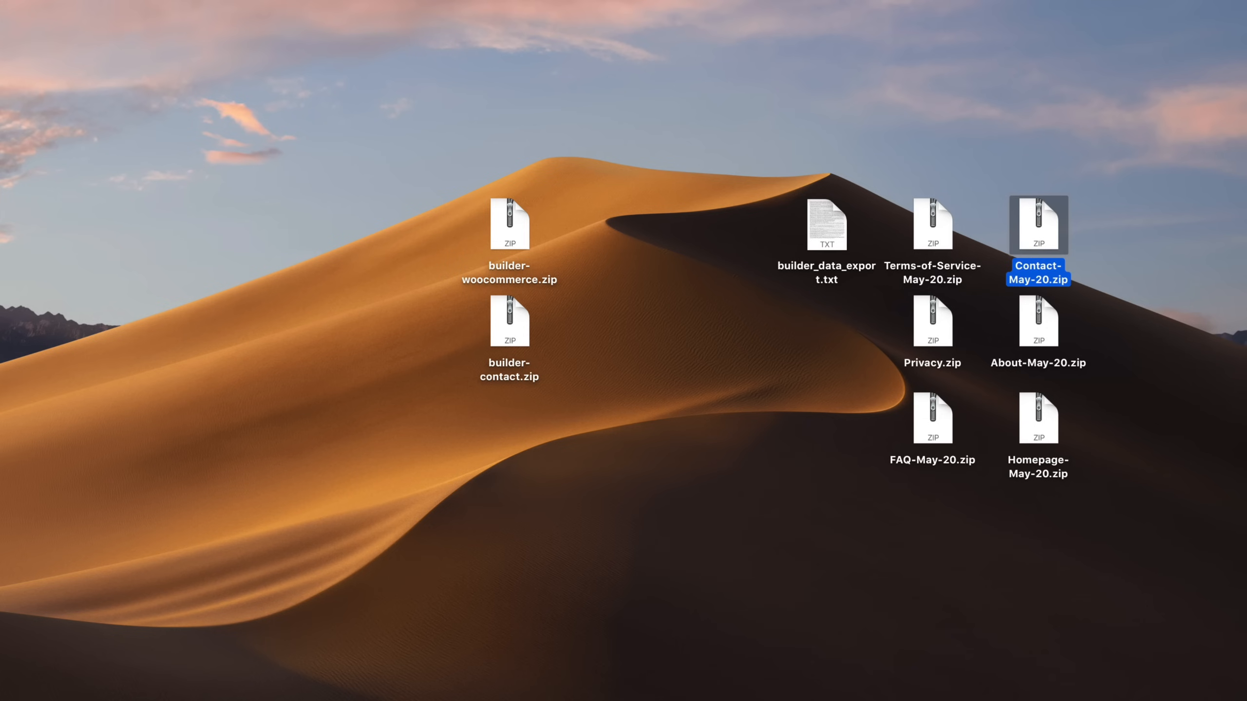
key("super+Tab")
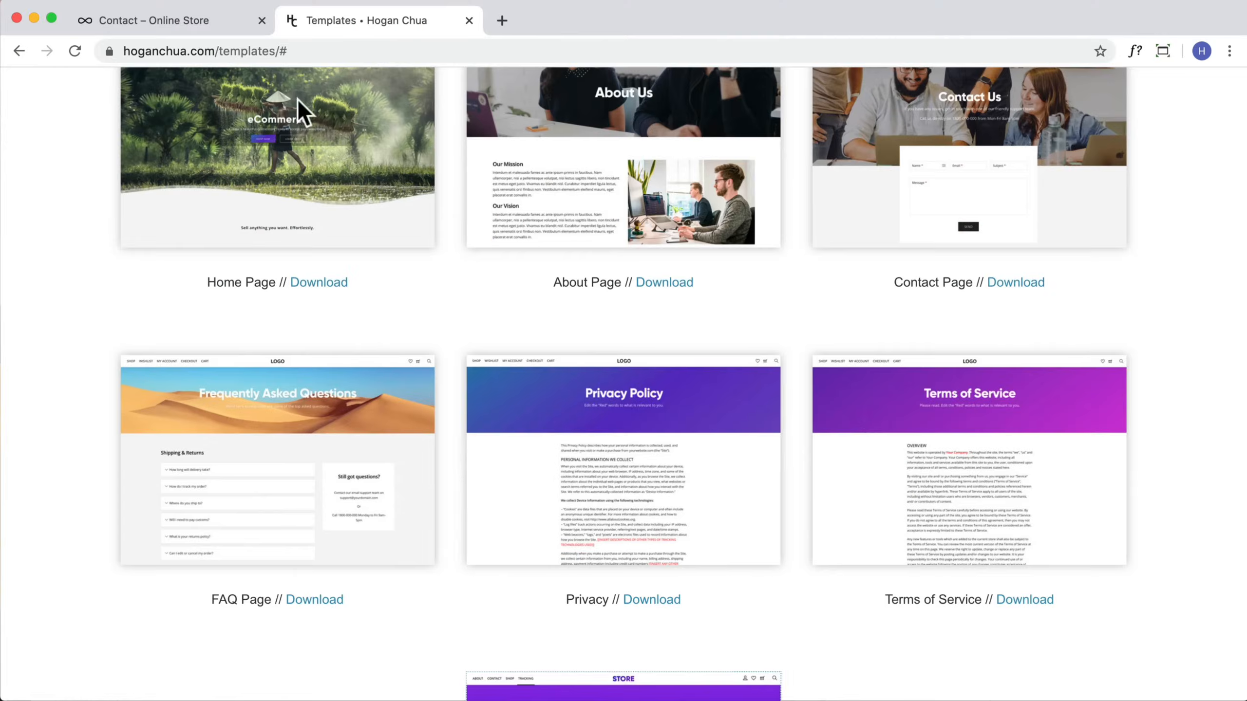
Step: Turn on the builder for the Contact page and import the layout from file Contact-May-20.zip
left_click(186, 28)
left_click(486, 84)
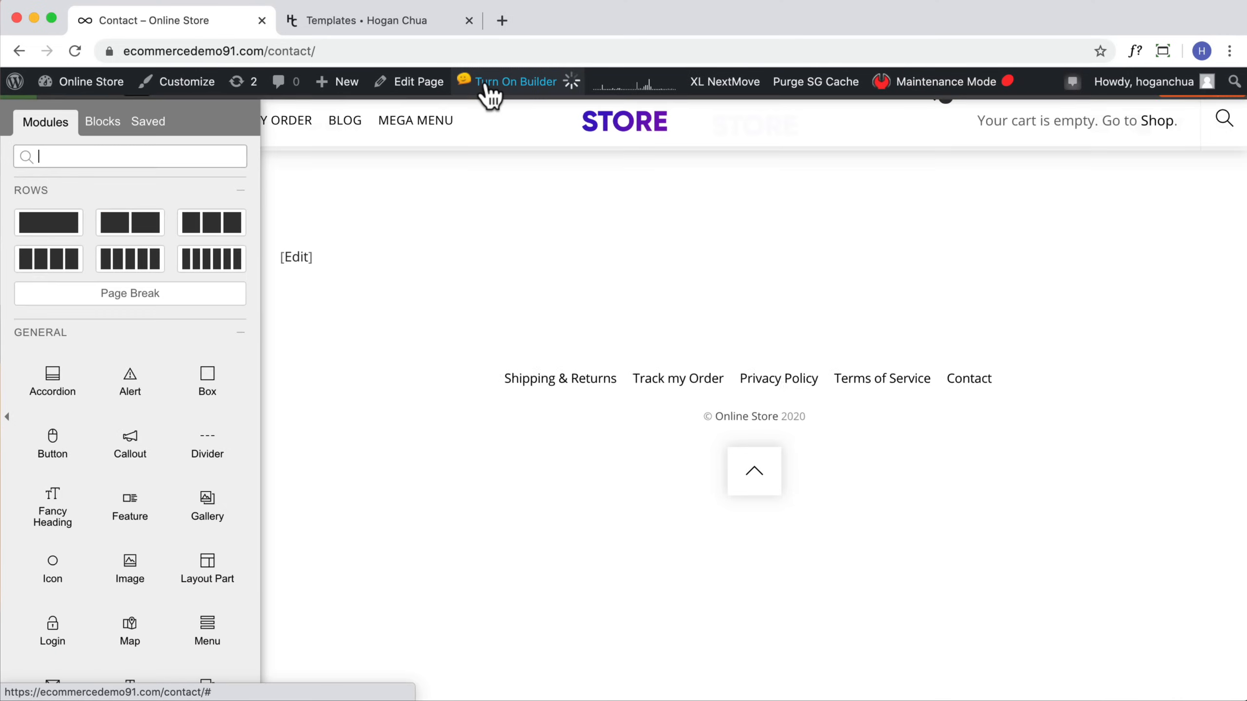
left_click(347, 87)
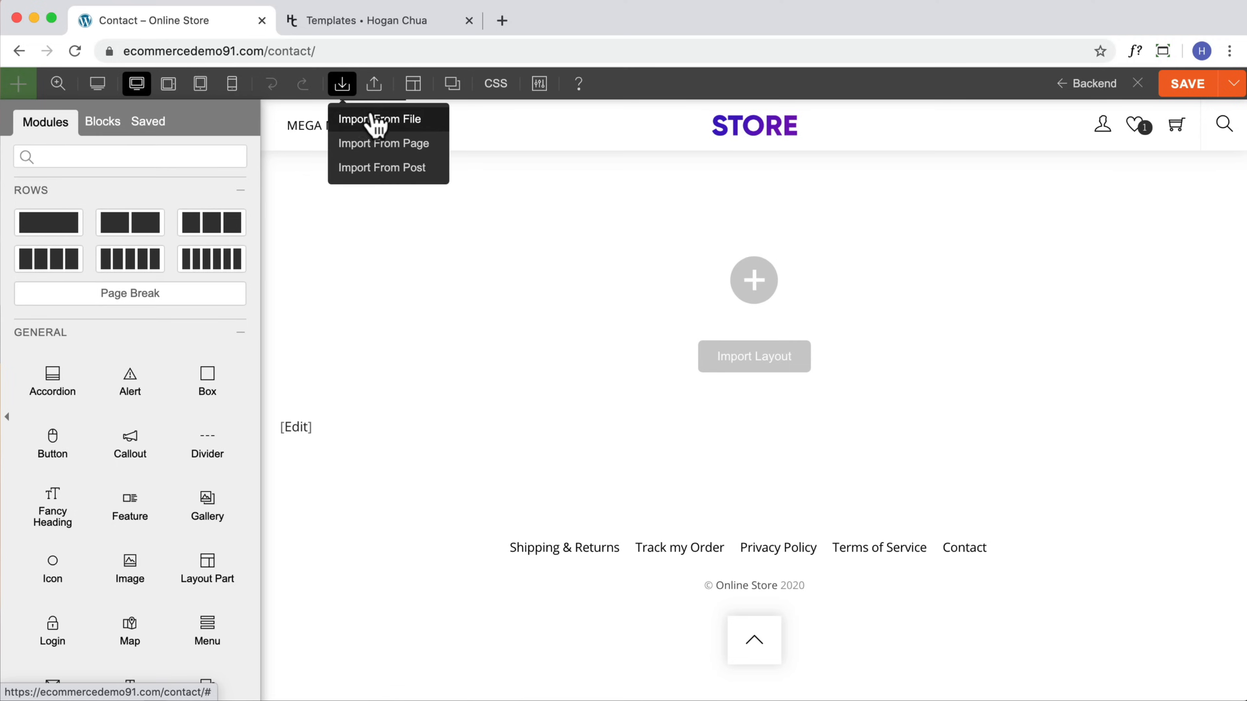
left_click(375, 120)
left_click(769, 167)
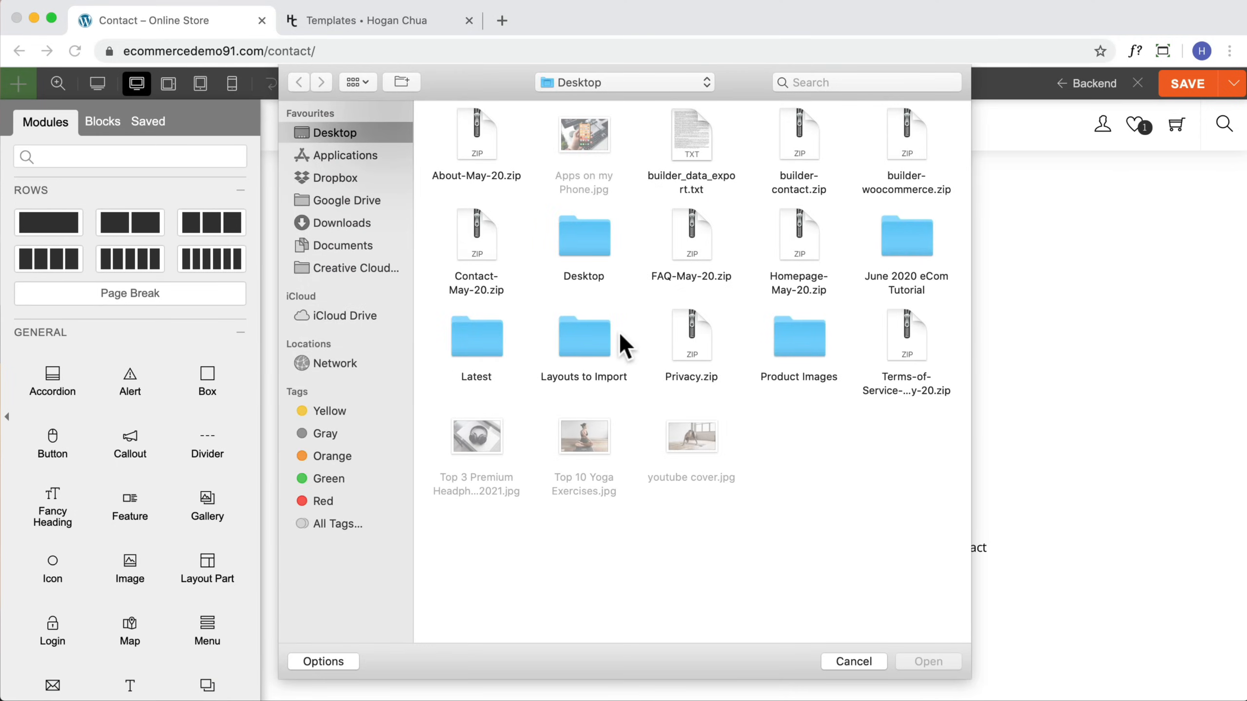
left_click(479, 256)
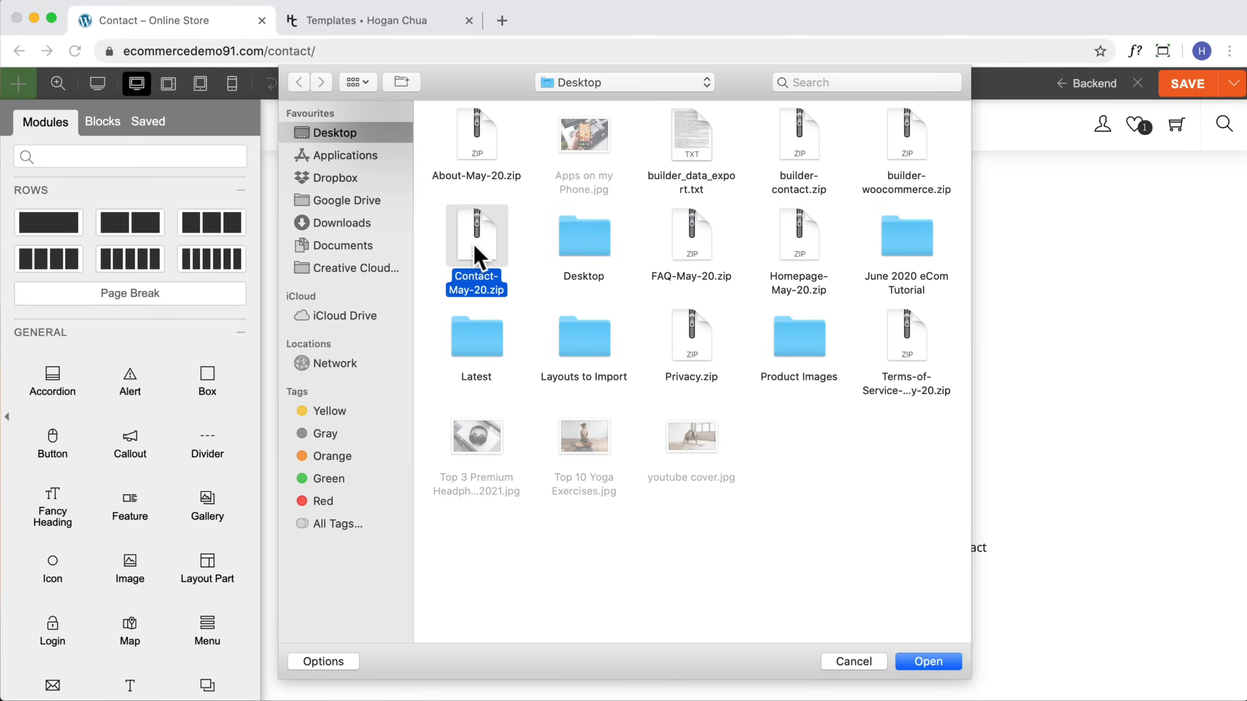
left_click(922, 660)
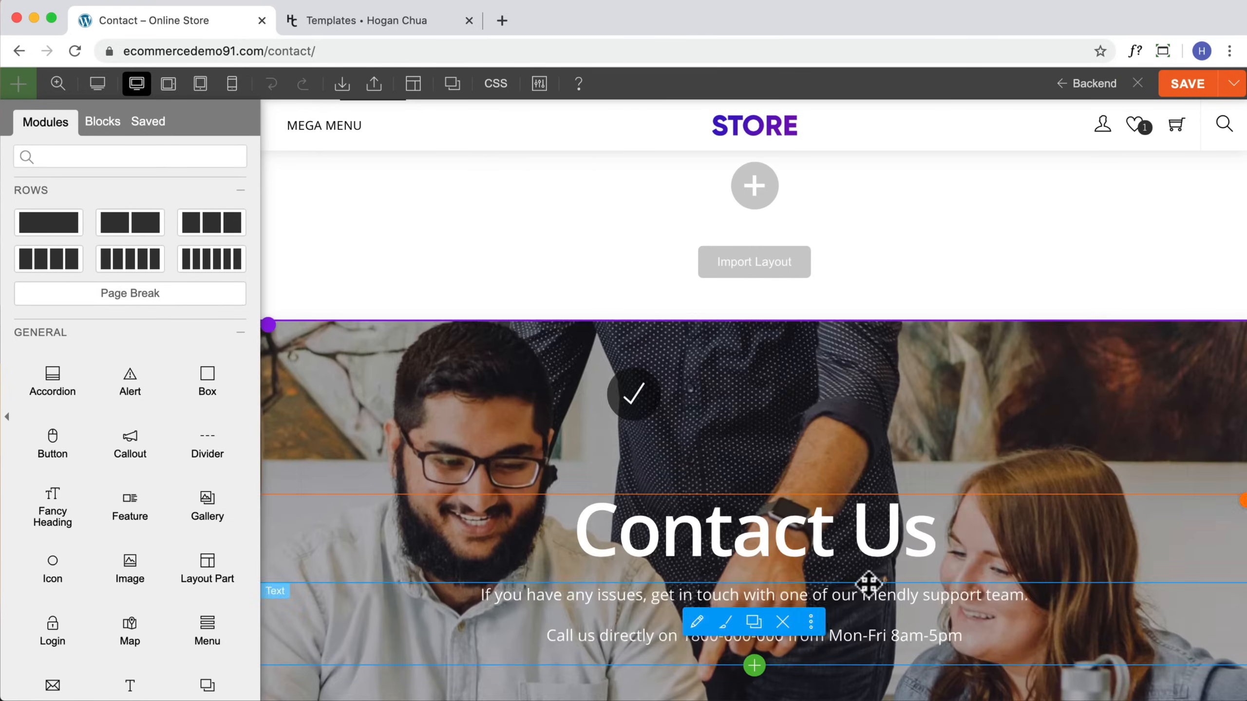
Step: Scroll through the imported Contact page layout and its contact form
scroll(793, 386, "down", 10)
scroll(793, 385, "up", 3)
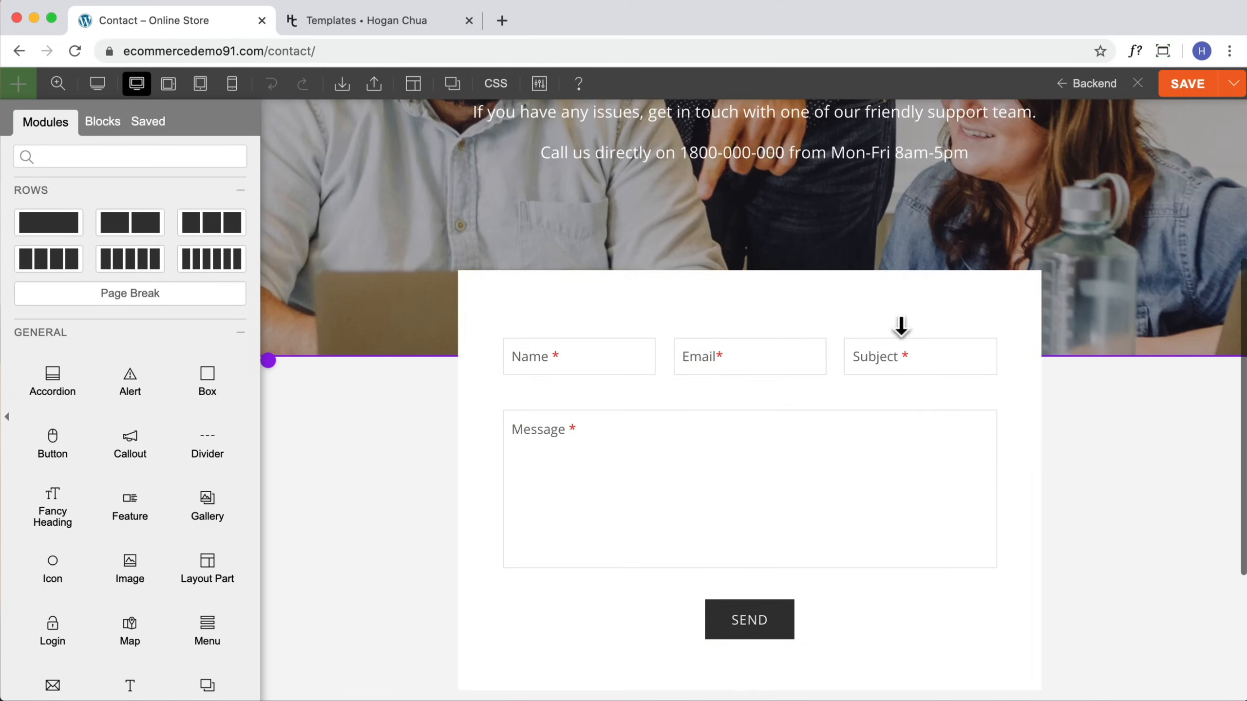
scroll(637, 441, "down", 3)
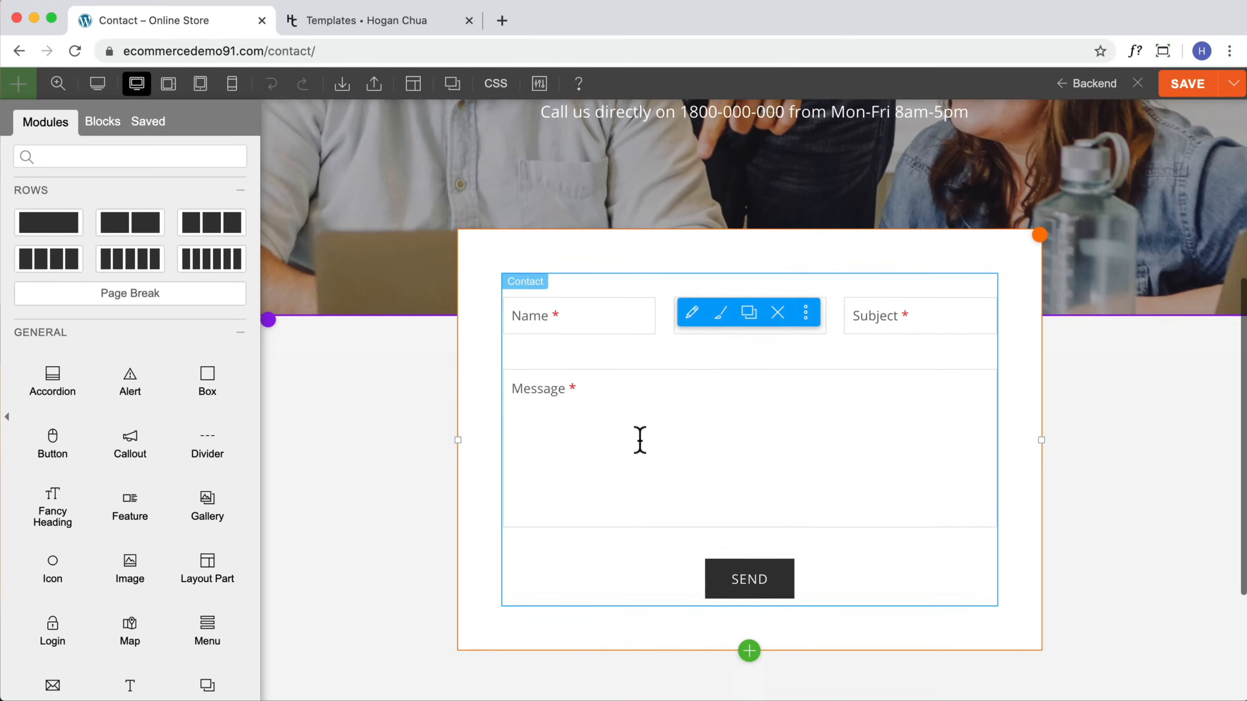
scroll(128, 427, "down", 10)
mouse_move(37, 550)
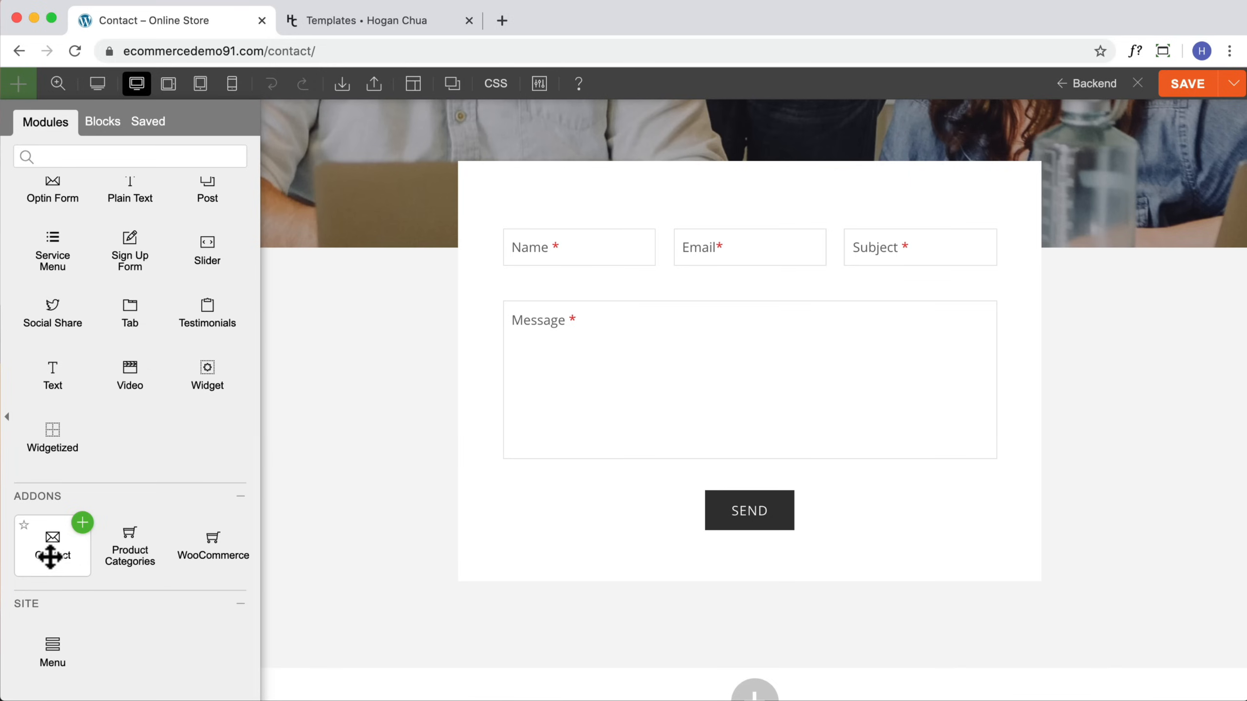
mouse_move(576, 412)
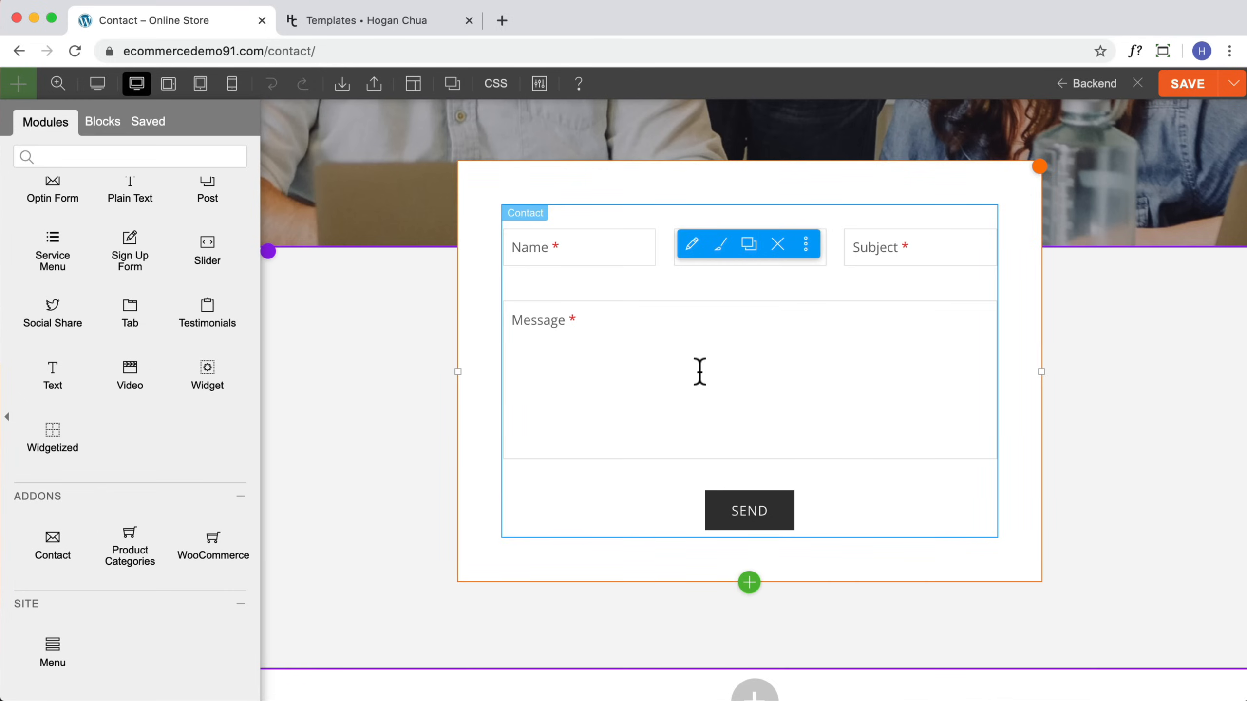
Step: Open the contact form module's settings and review its recipient e-mail, fields and styling options
double_click(762, 351)
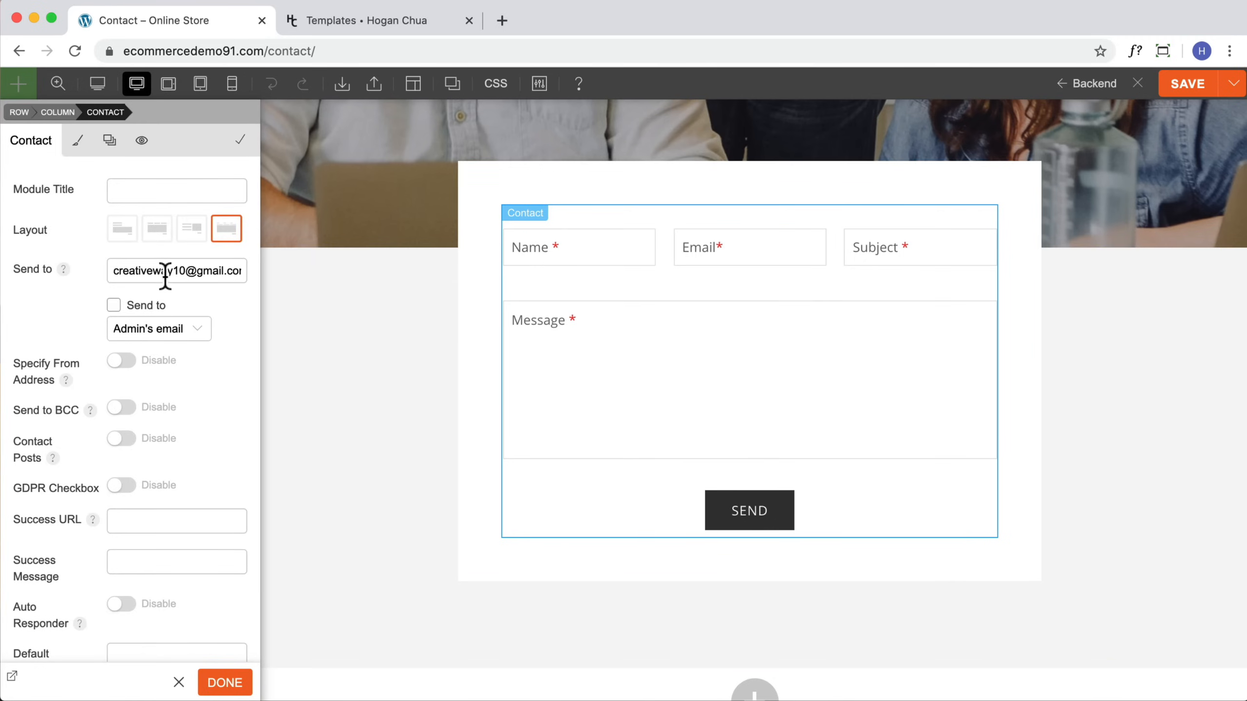
scroll(147, 273, "down", 1)
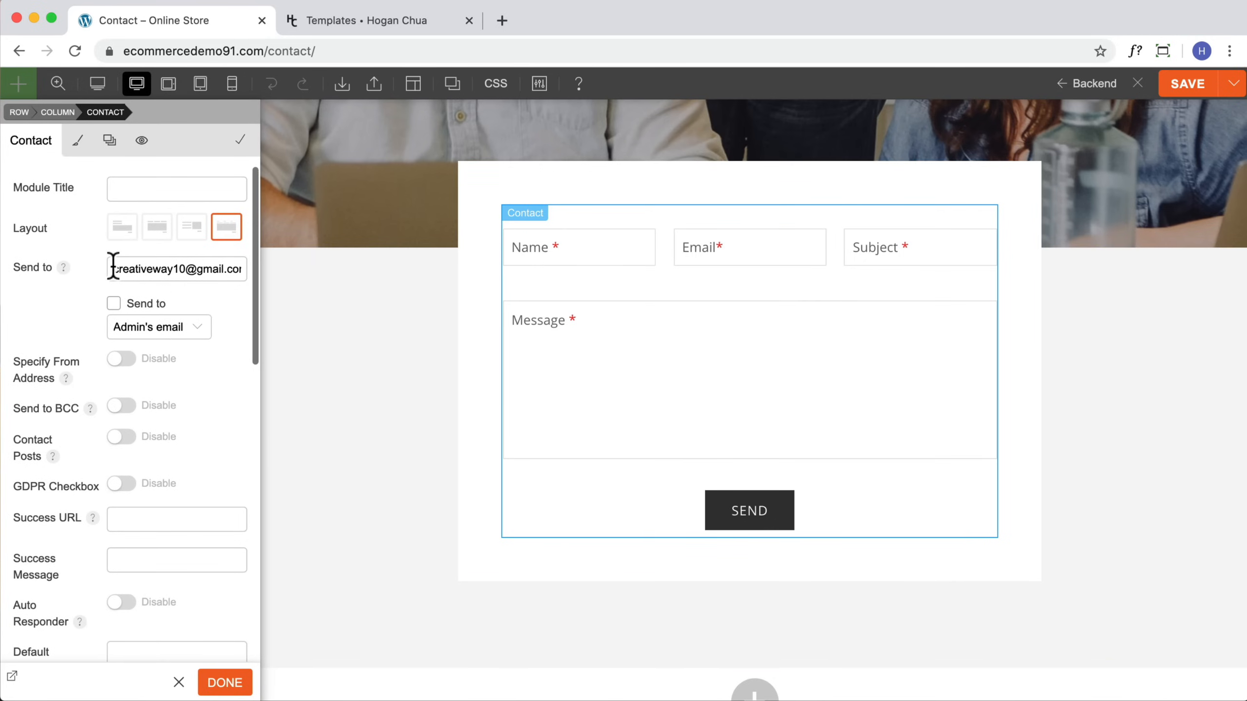
left_click_drag(112, 268, 251, 271)
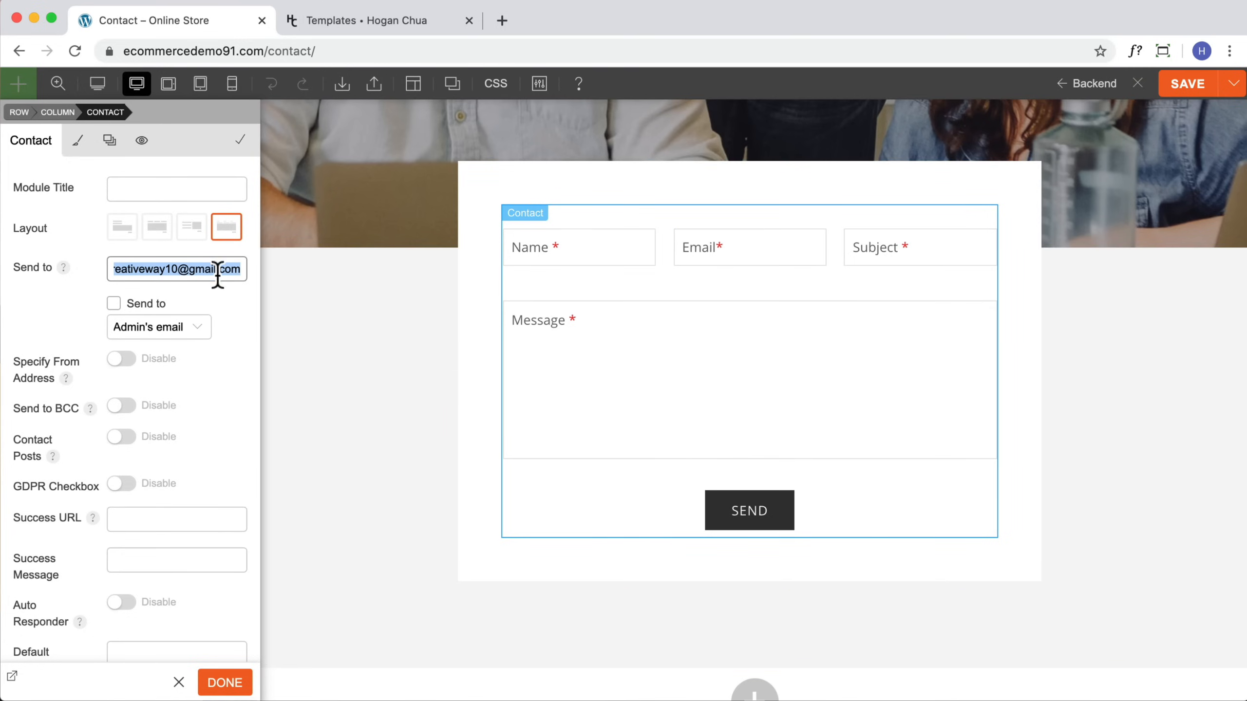
left_click_drag(245, 271, 66, 273)
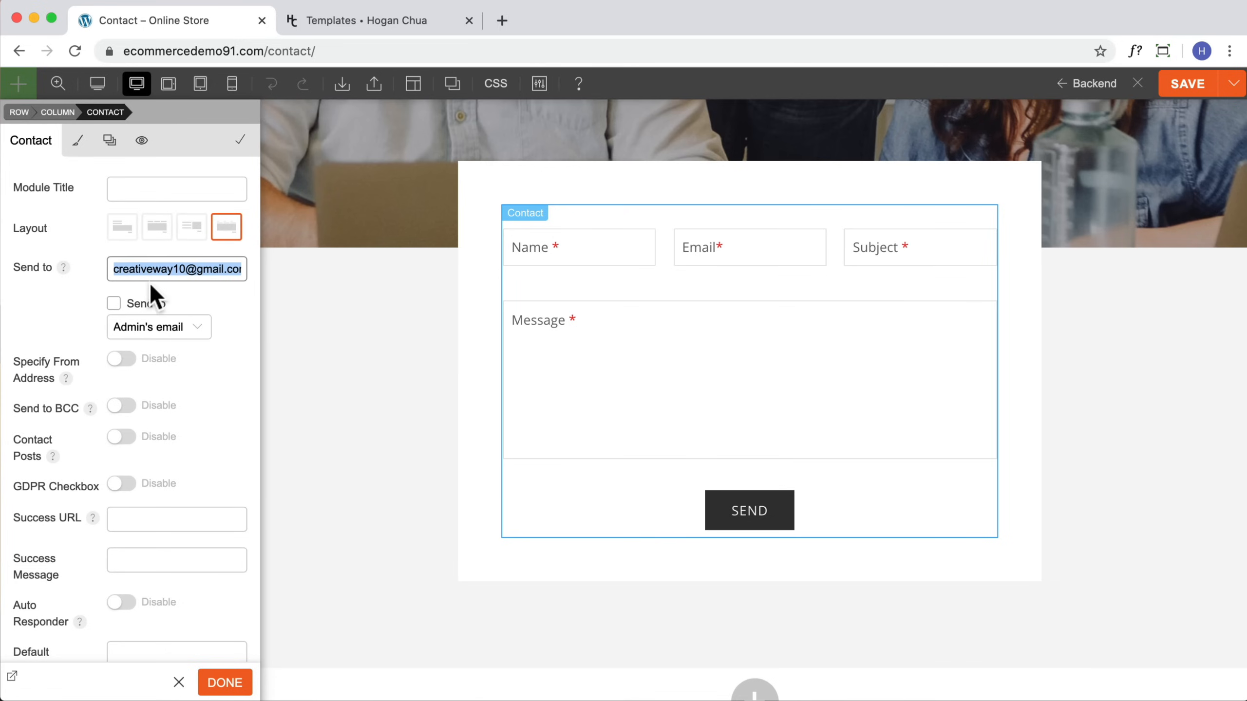
scroll(132, 417, "down", 6)
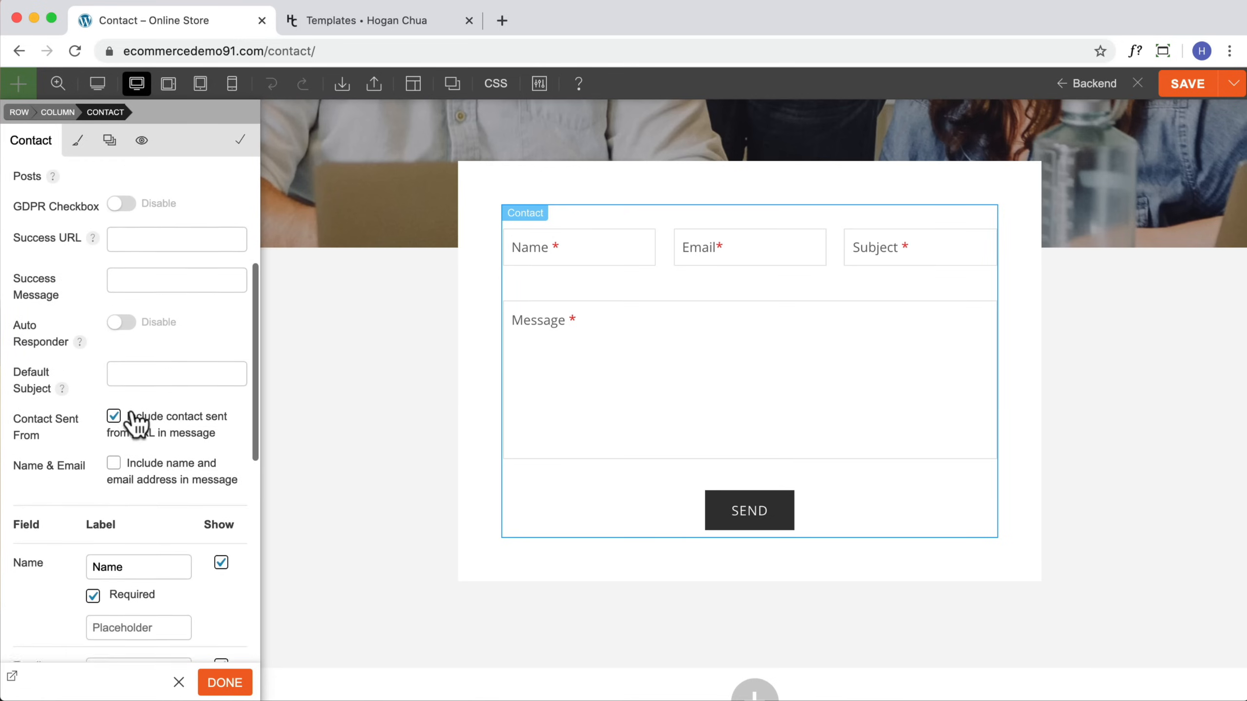
scroll(137, 423, "down", 7)
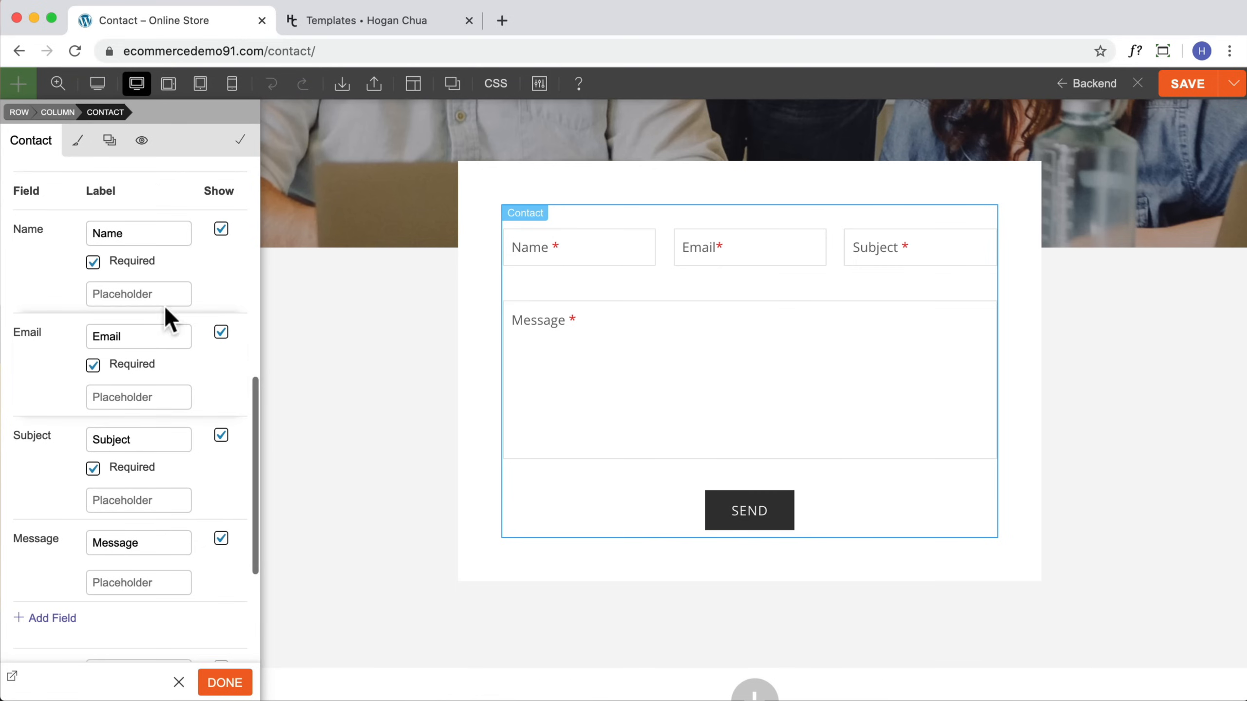
scroll(125, 375, "down", 10)
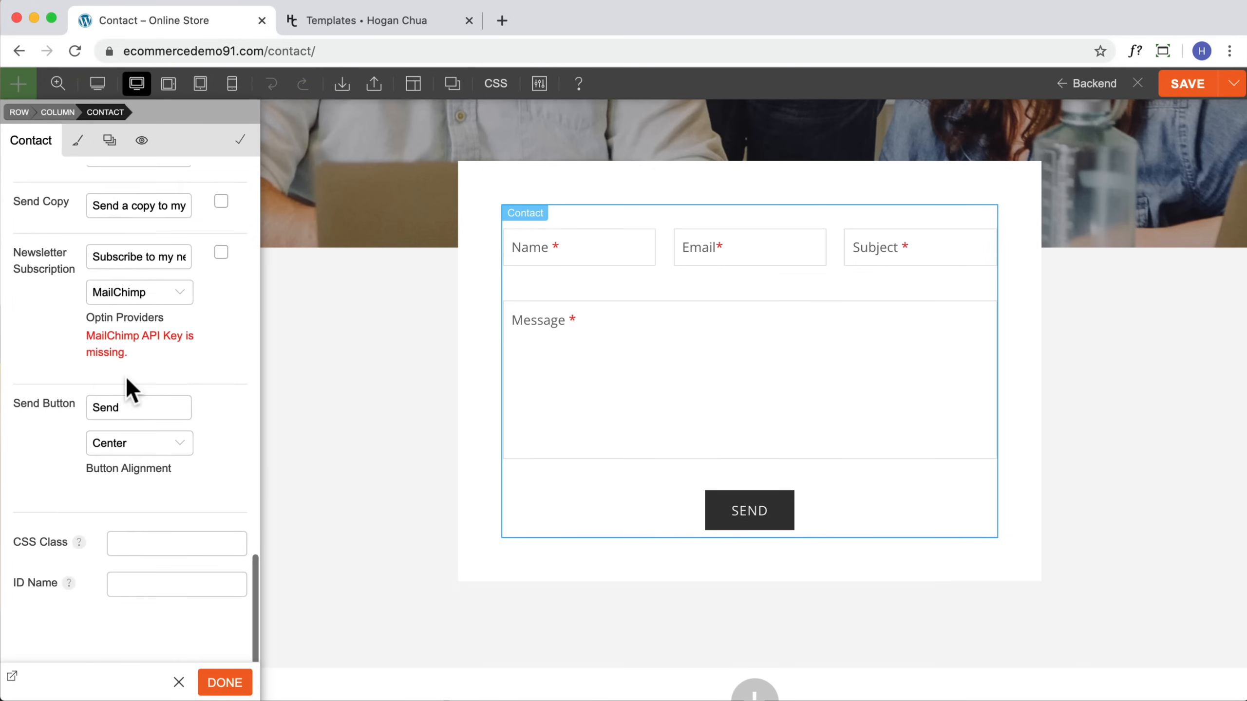
scroll(125, 389, "up", 20)
left_click(74, 142)
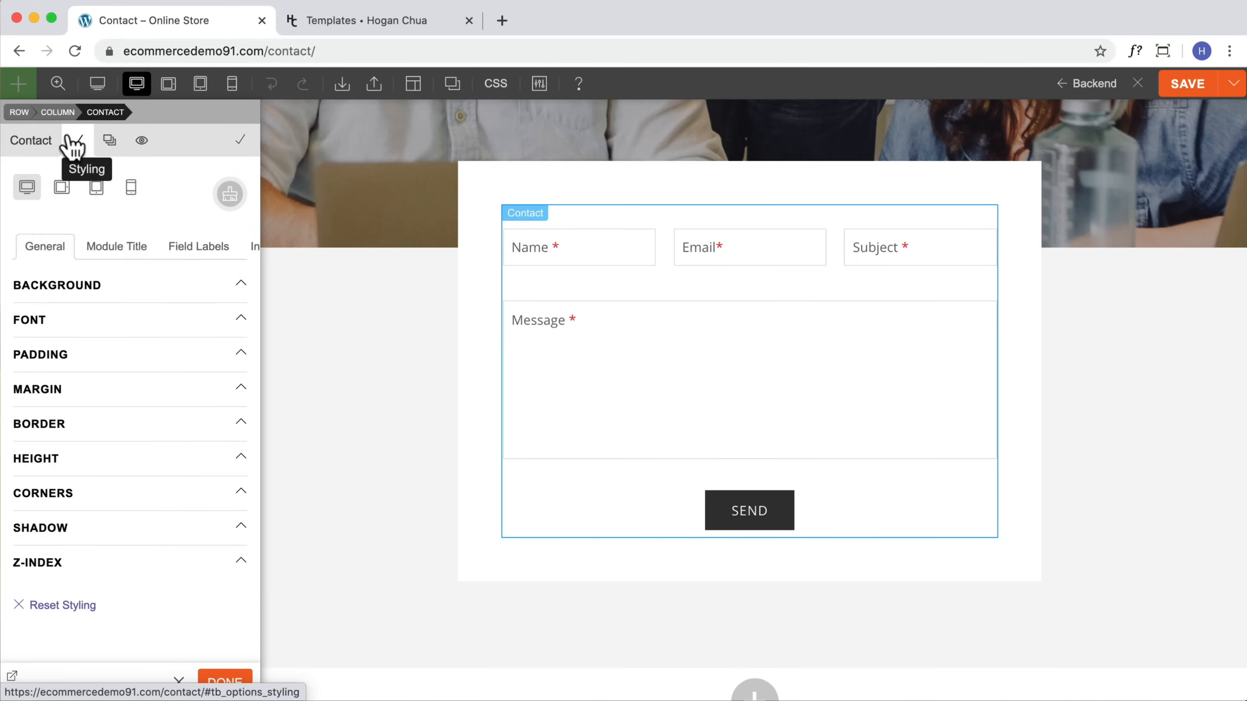
left_click(52, 241)
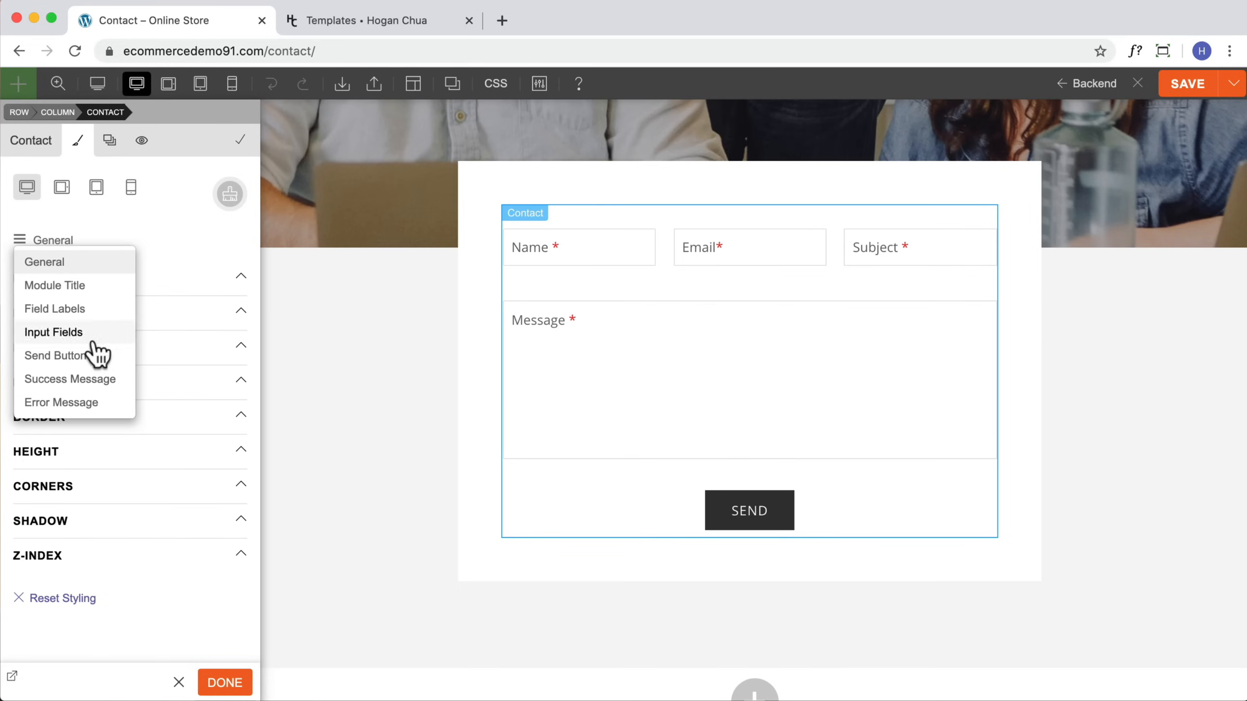
left_click(295, 360)
Step: Save the Contact page in the builder
scroll(1044, 301, "up", 5)
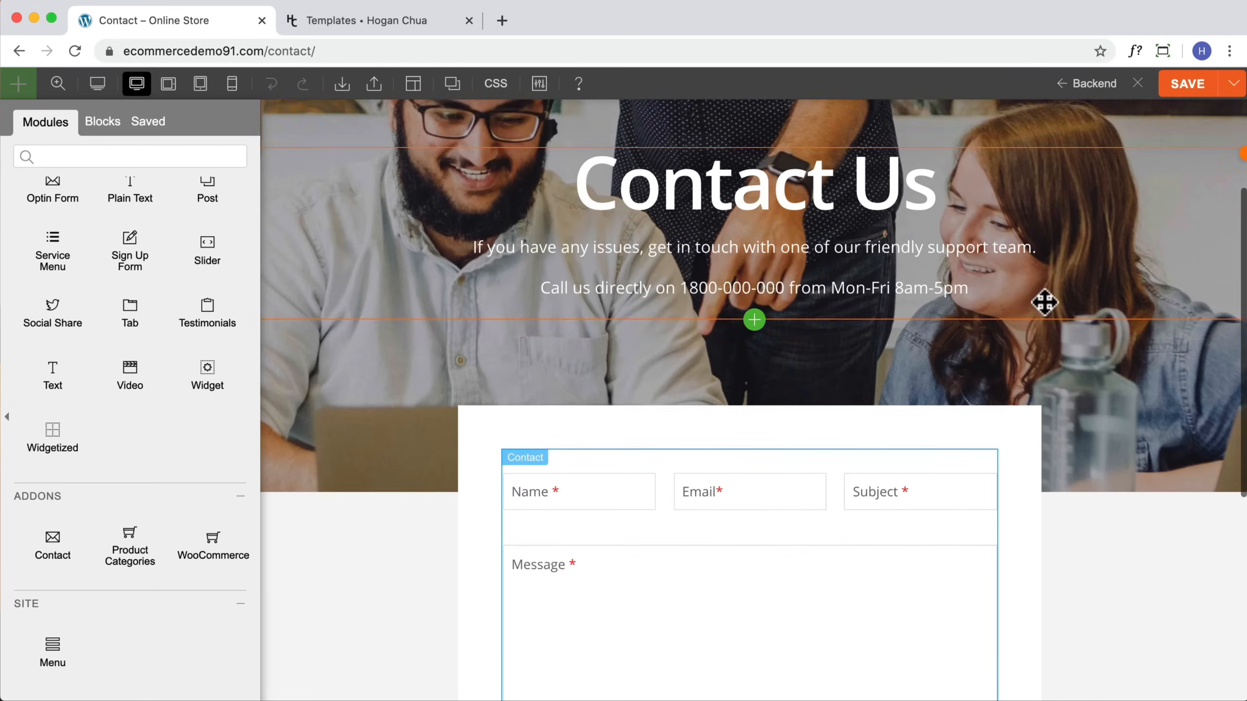
scroll(1031, 305, "up", 3)
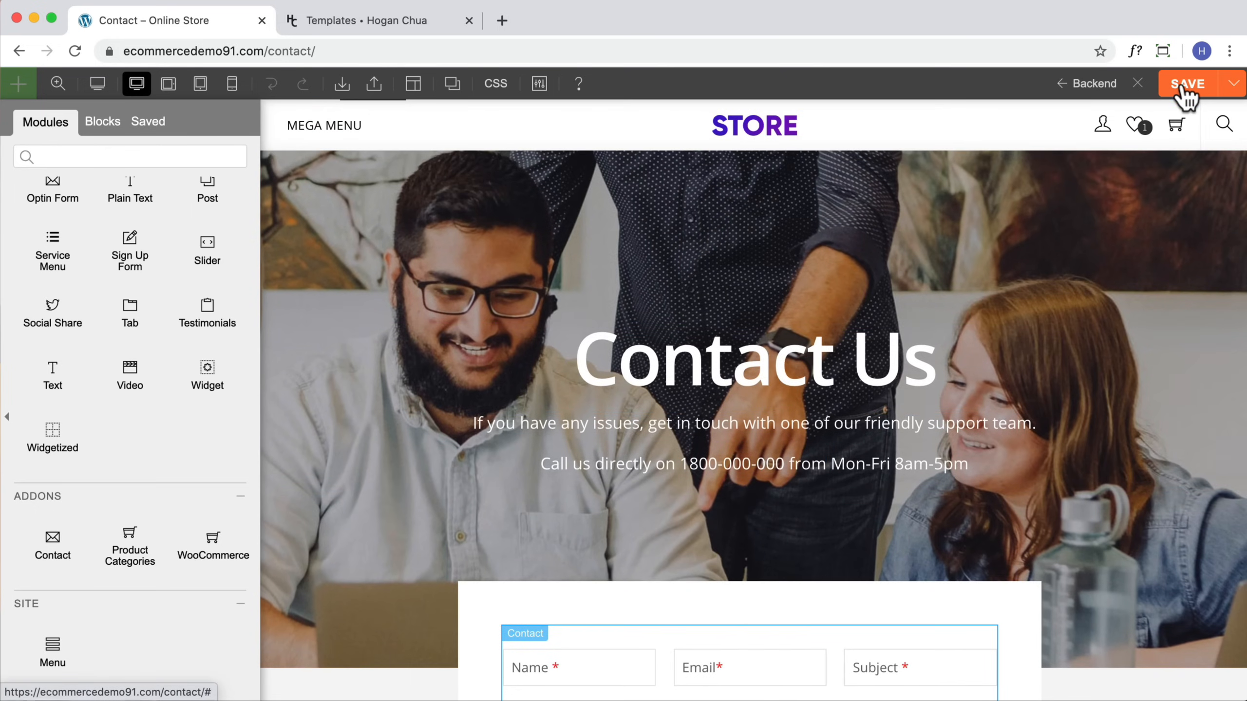
left_click(1184, 87)
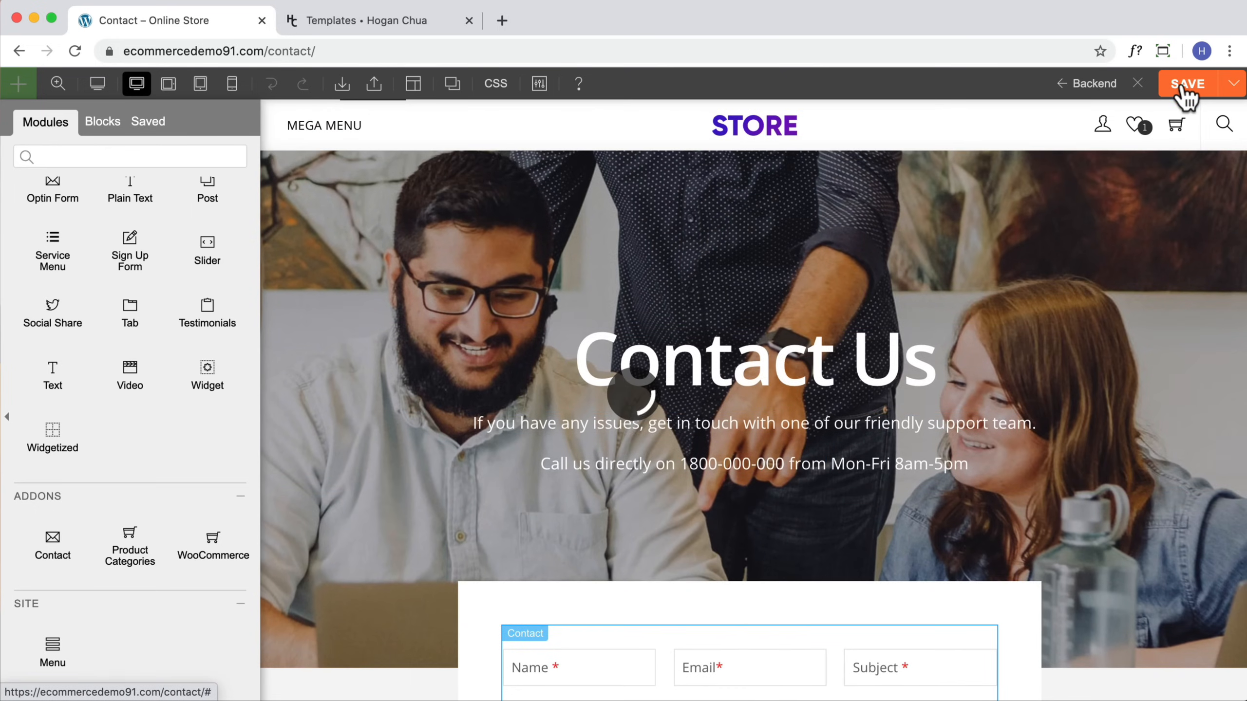
Step: Switch the Contact page to the backend editor, set its content width to Fullwidth, and update the page
left_click(1093, 84)
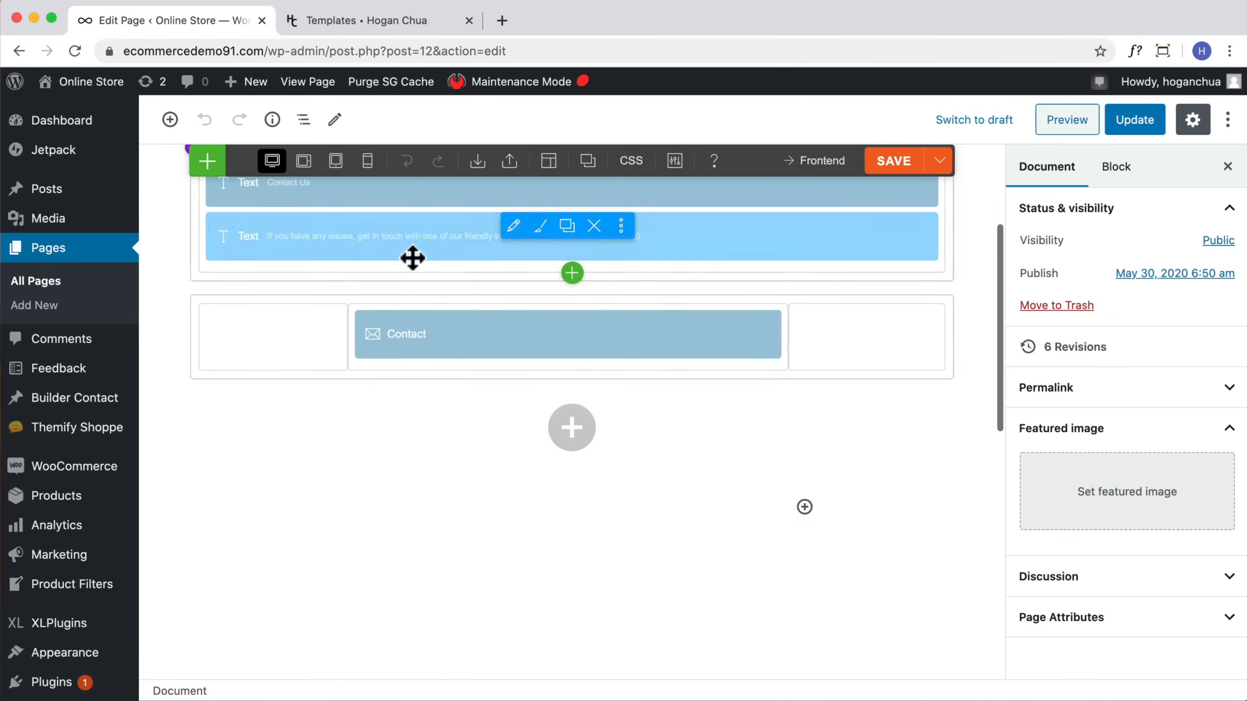
scroll(412, 258, "down", 10)
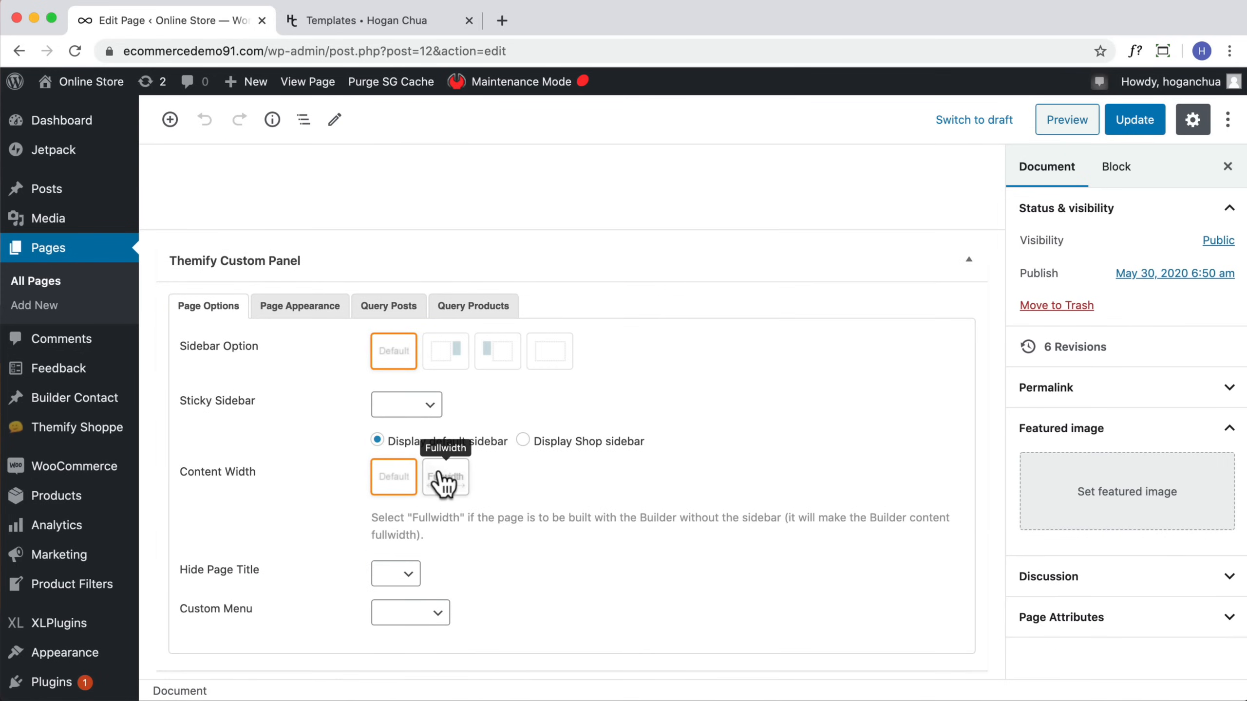
left_click(443, 481)
left_click(1136, 123)
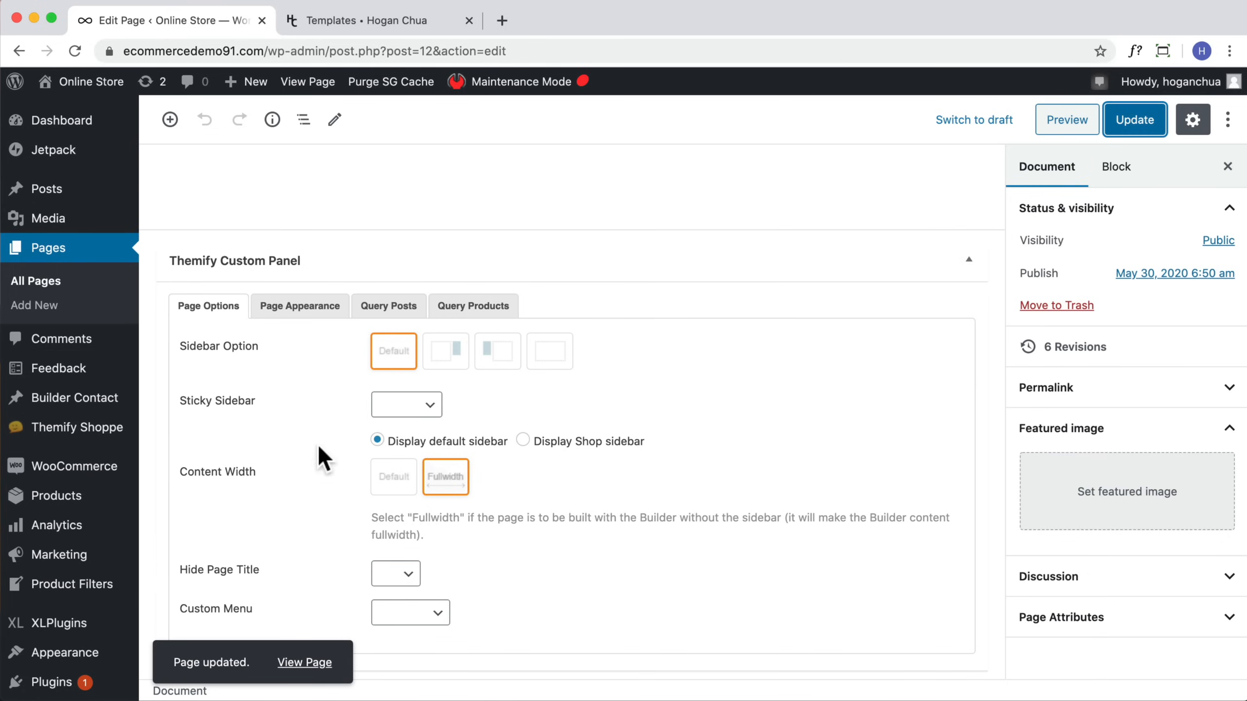
Step: Open the live Contact page from its permalink and scroll through it
scroll(629, 344, "up", 5)
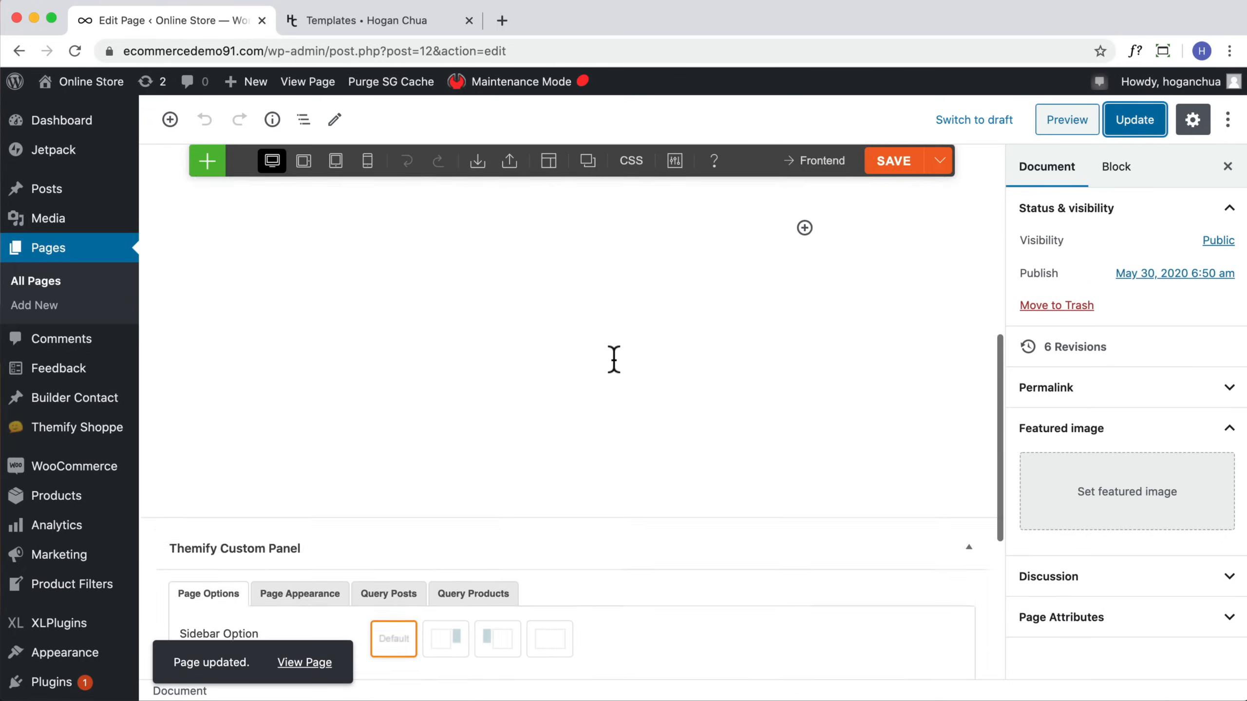
left_click(417, 217)
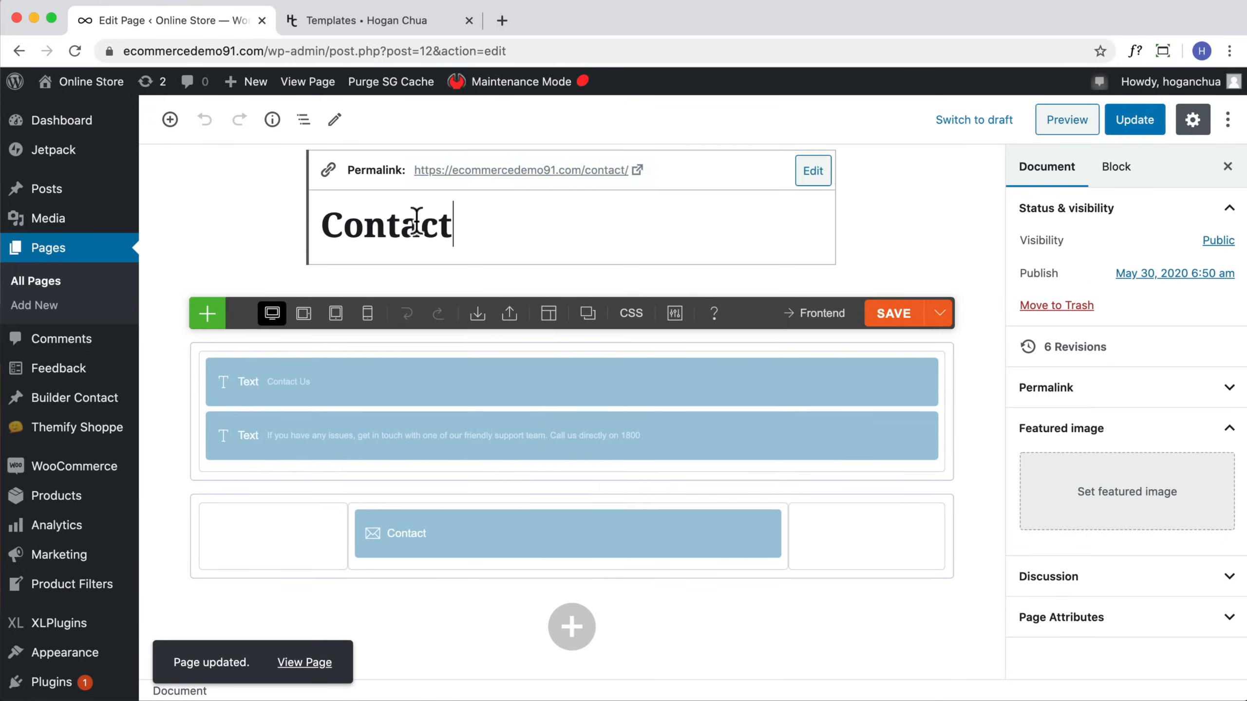
left_click(491, 170)
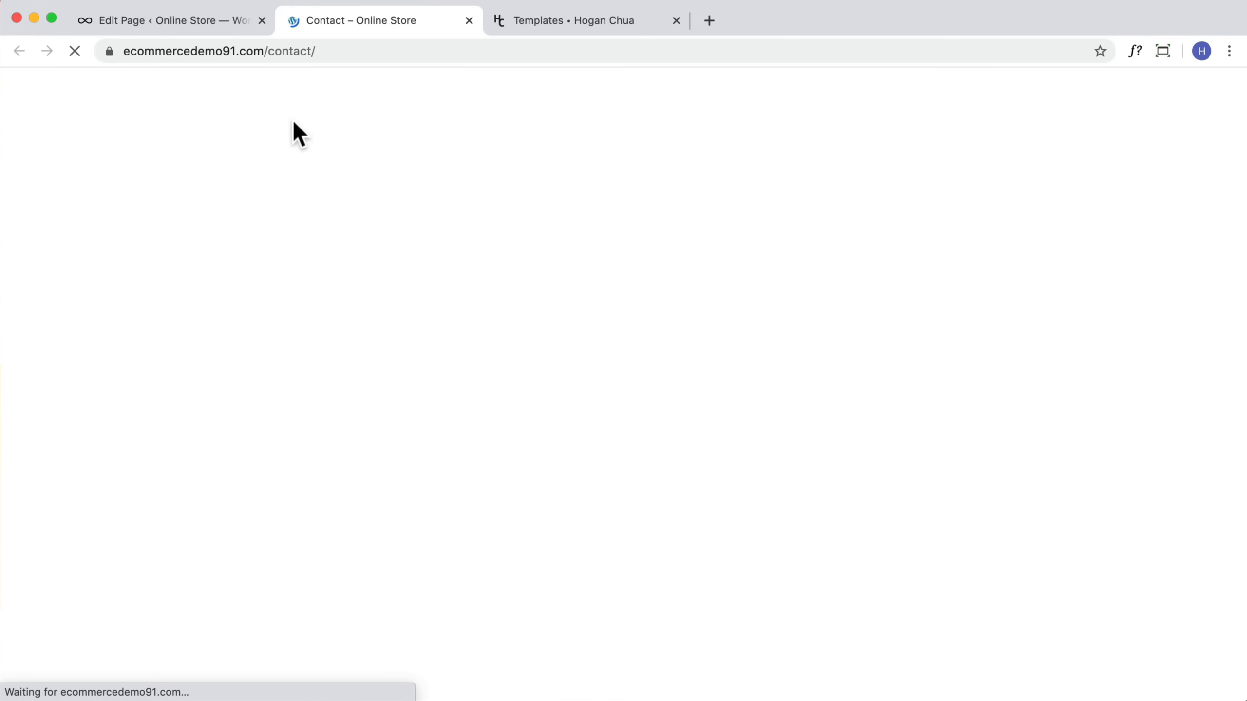
scroll(957, 403, "down", 8)
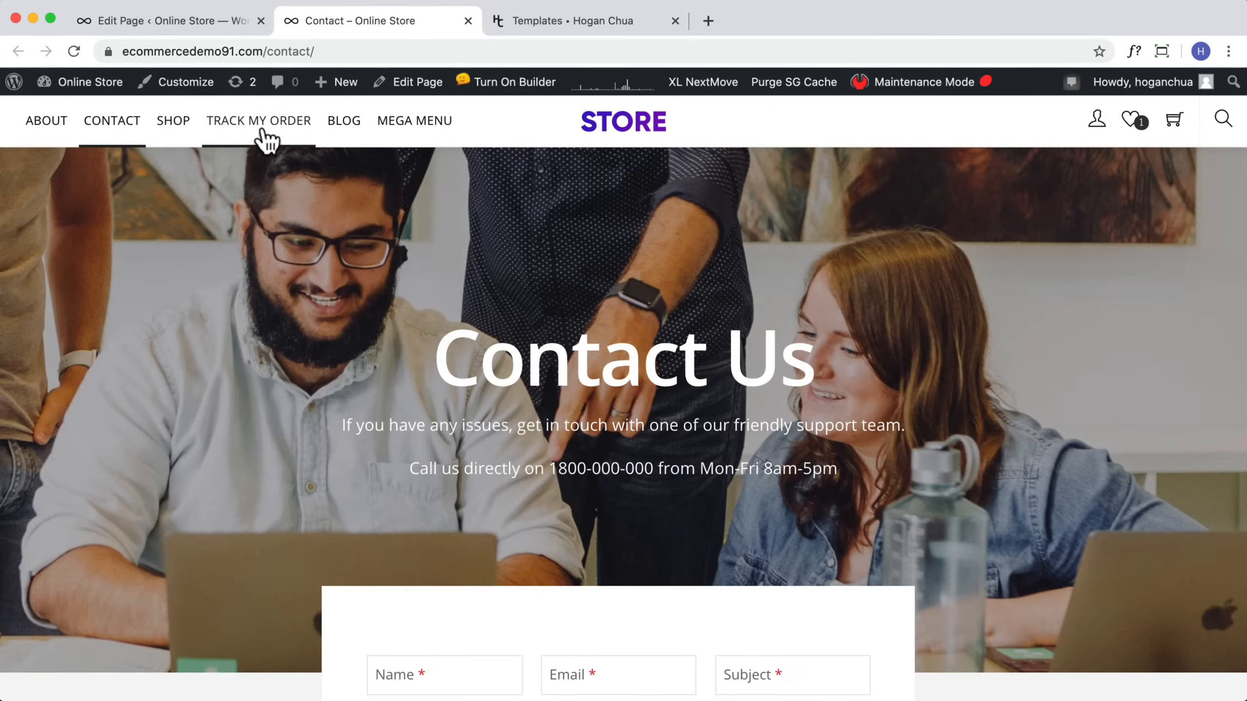
Step: Open the Track My Order page and scroll through its demo instructions and tracking form
left_click(262, 128)
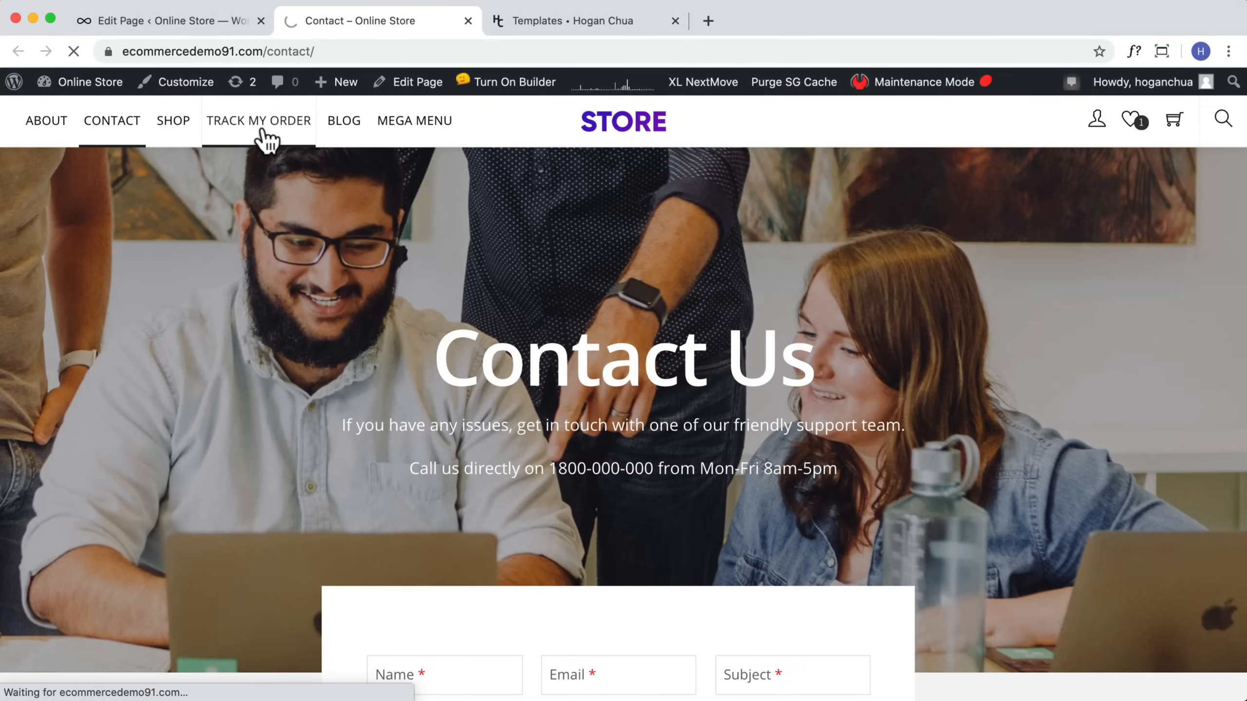
scroll(544, 305, "down", 15)
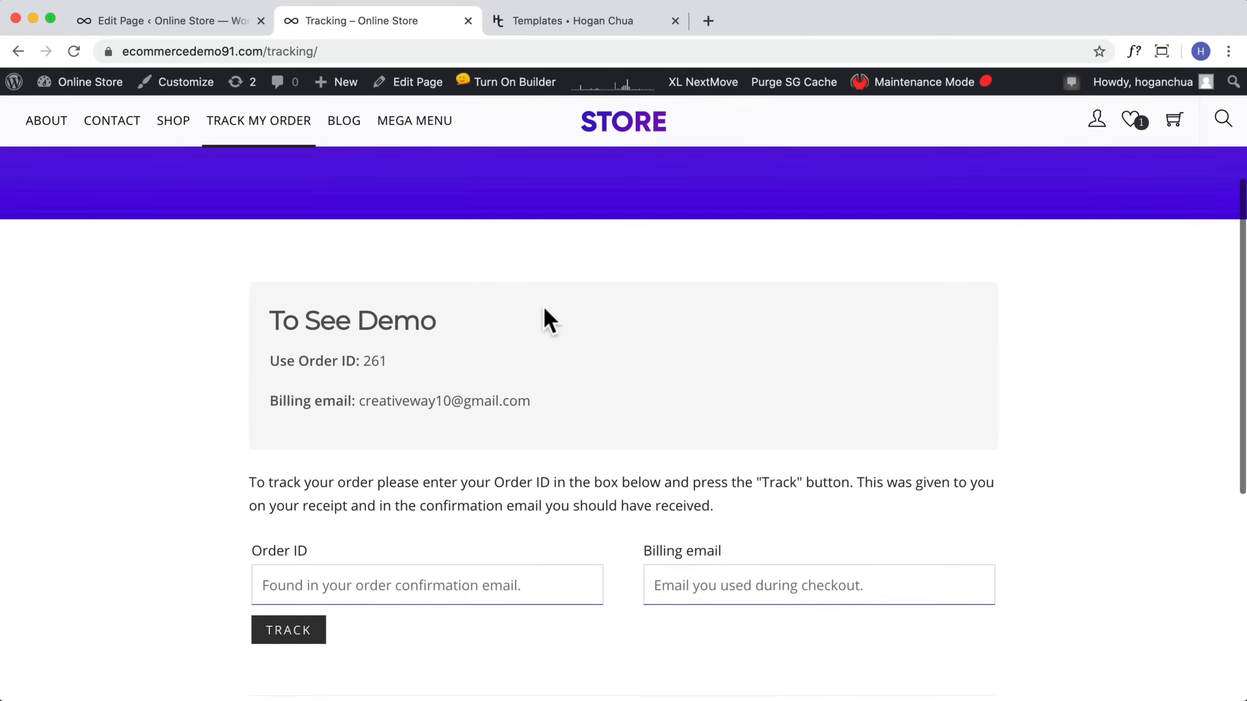
scroll(545, 314, "up", 14)
scroll(544, 314, "up", 2)
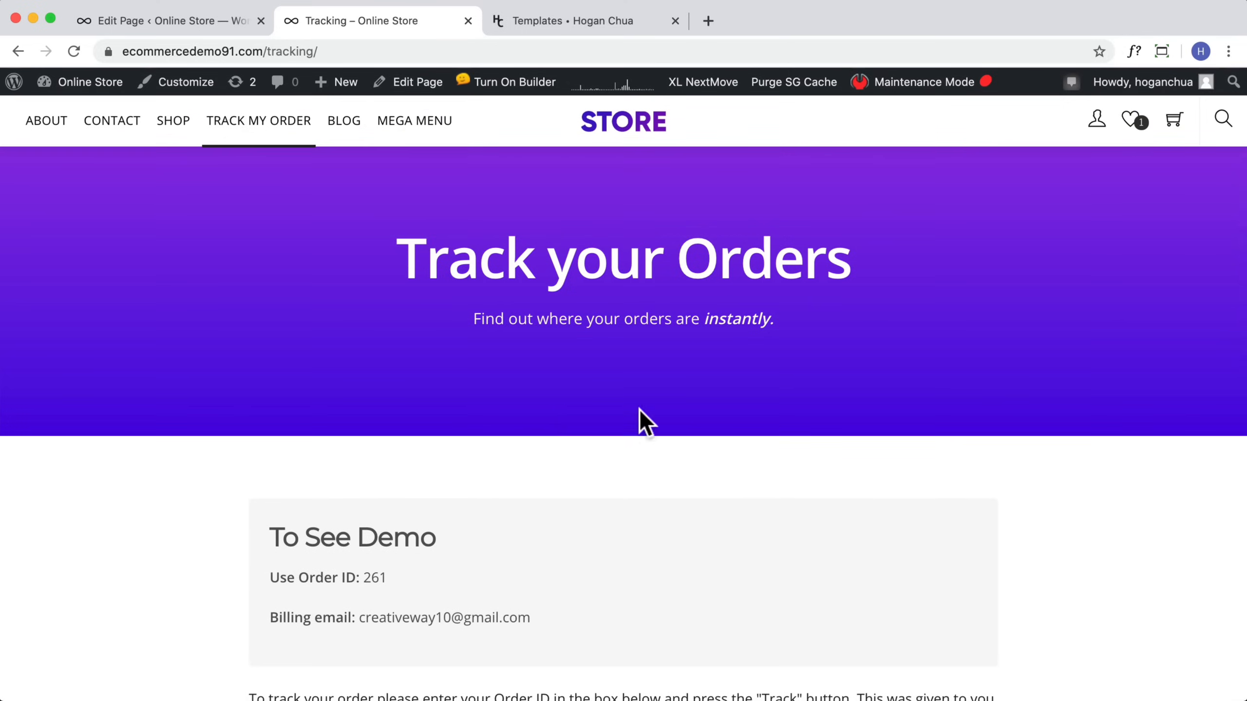
scroll(600, 399, "down", 10)
Step: Track order 261 using its billing e-mail, then review the tracking information and order details
left_click(367, 509)
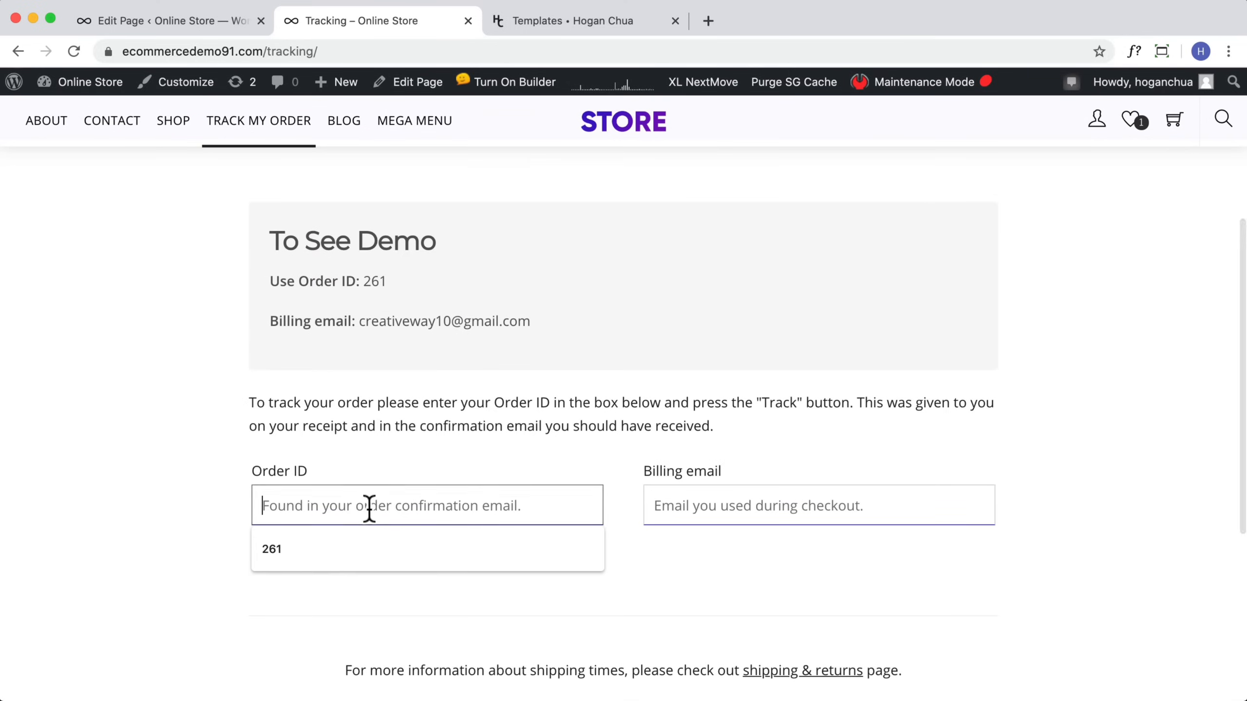
left_click(540, 549)
left_click(850, 506)
left_click(763, 549)
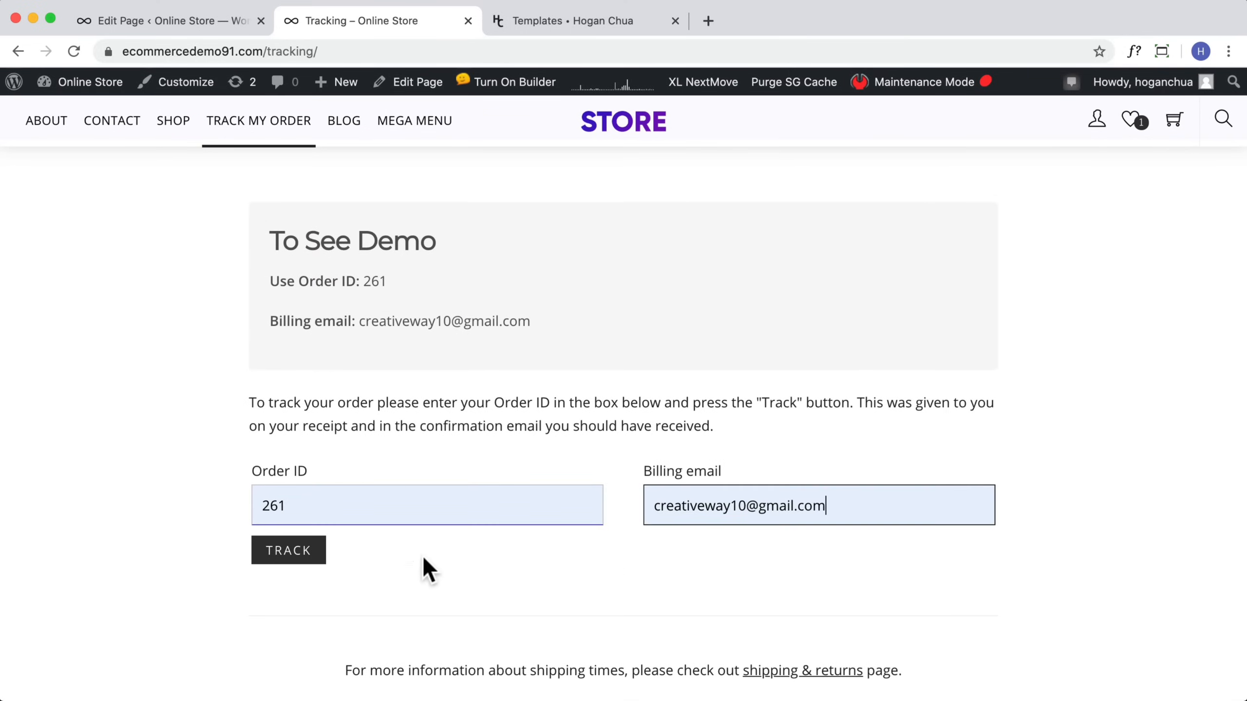
left_click(324, 563)
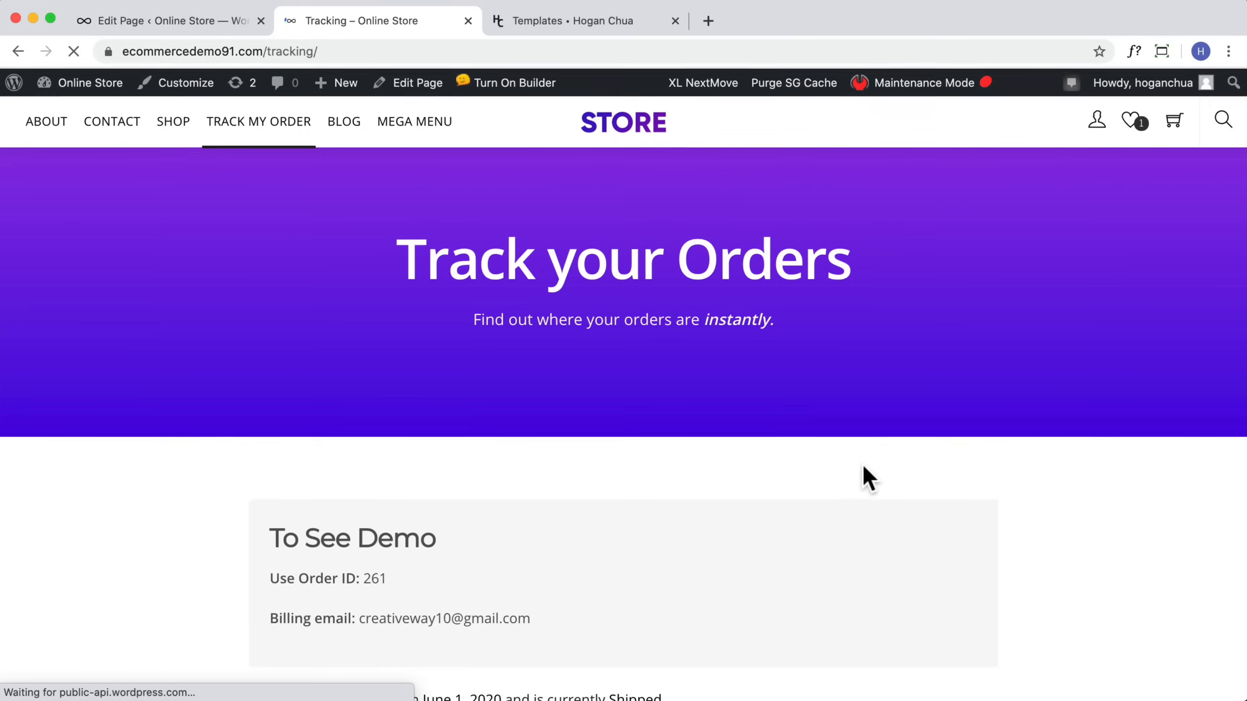
scroll(863, 476, "down", 5)
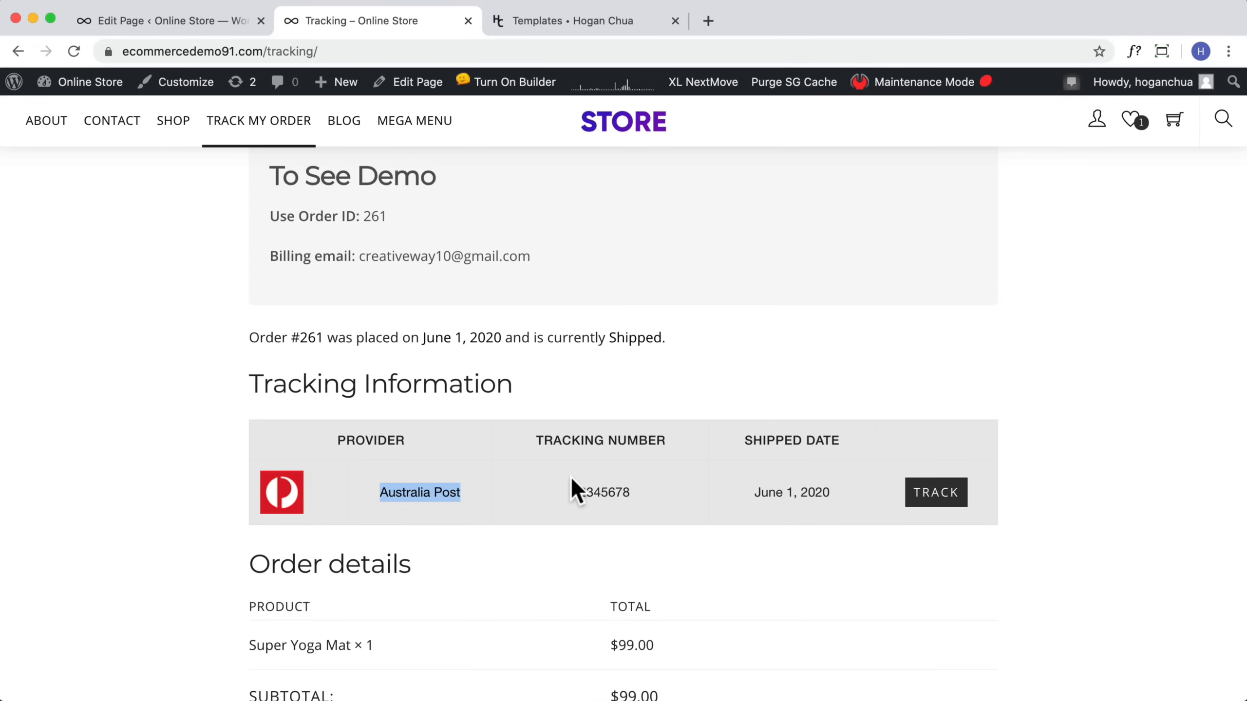
scroll(570, 474, "down", 10)
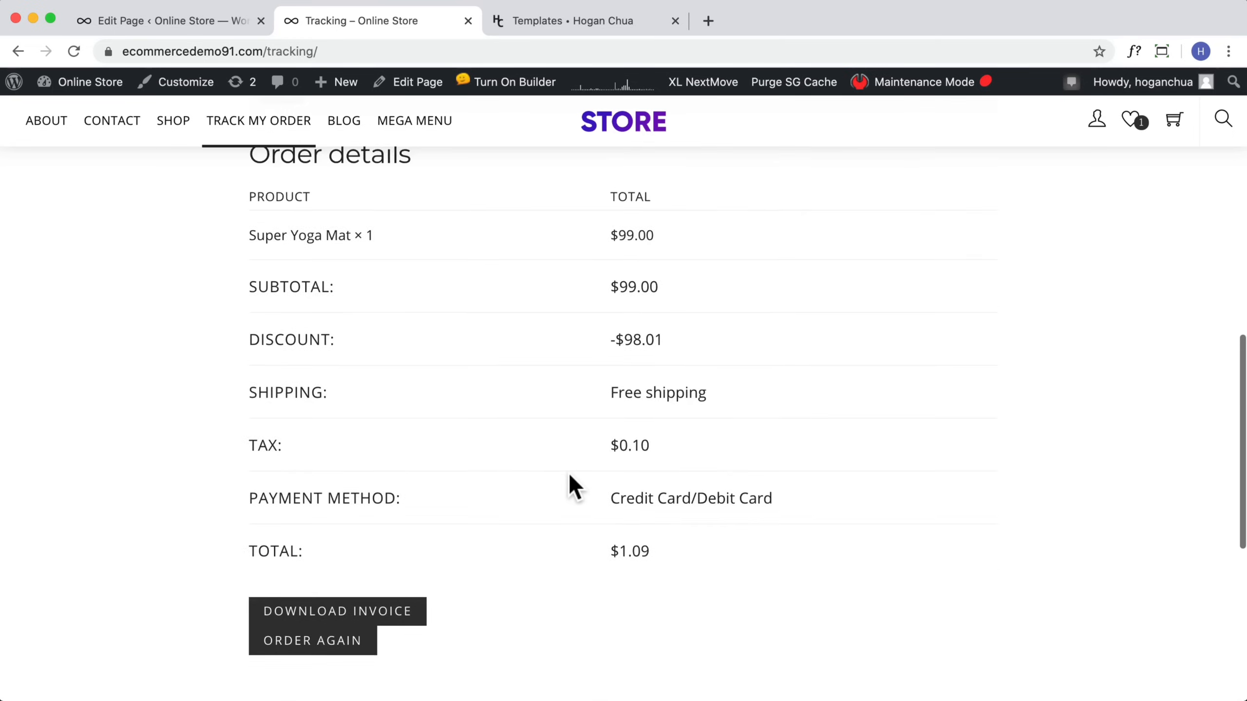
scroll(568, 471, "up", 15)
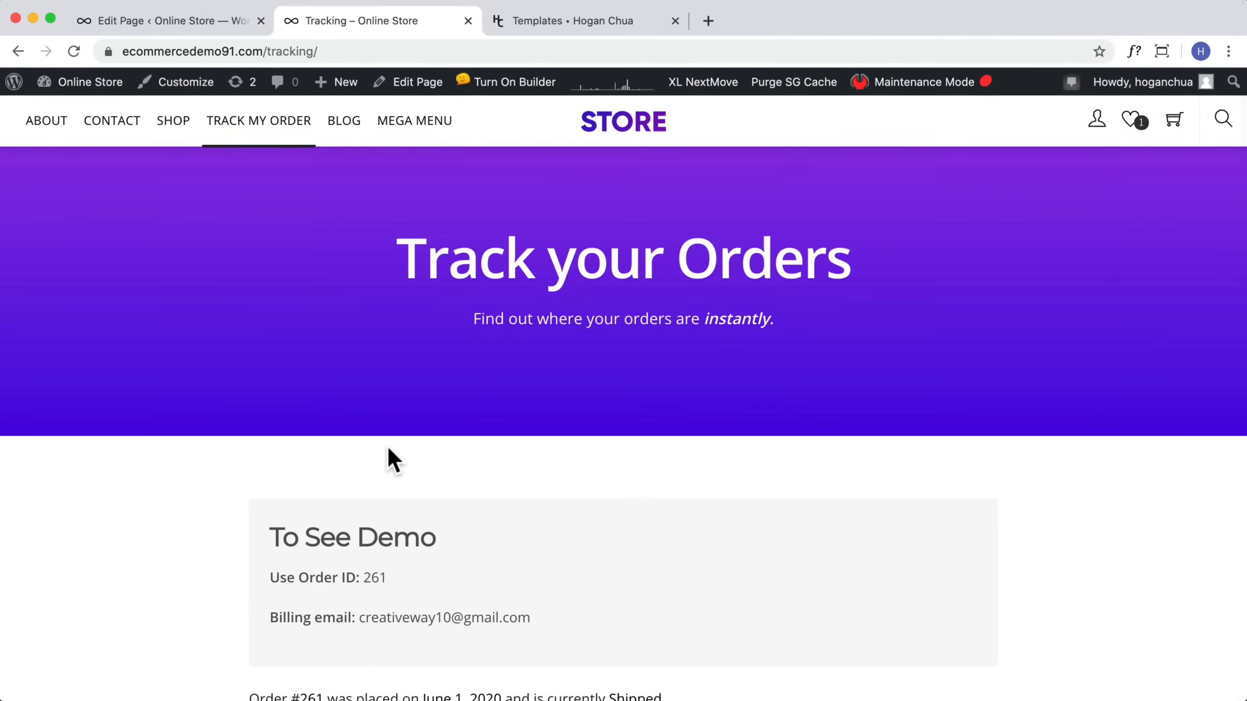
Step: Browse the templates site to locate the Tracking Page template, then return to the store's Tracking page
mouse_move(339, 90)
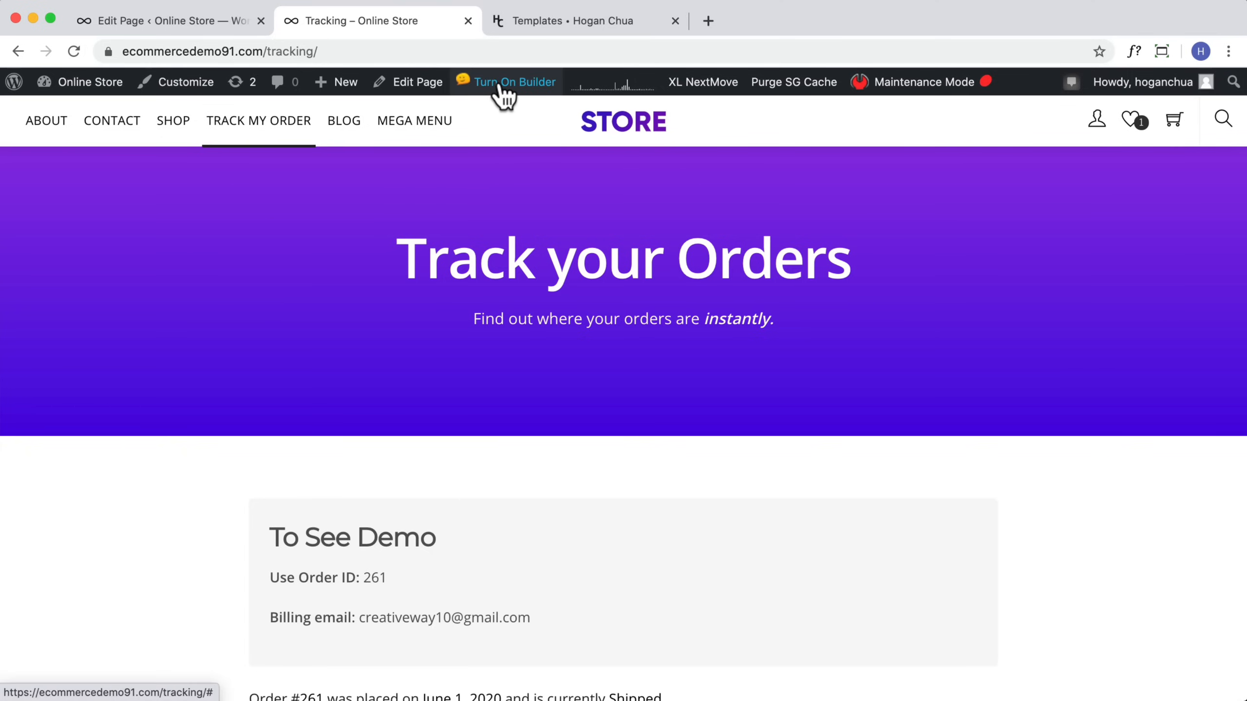
left_click(537, 24)
scroll(613, 238, "down", 5)
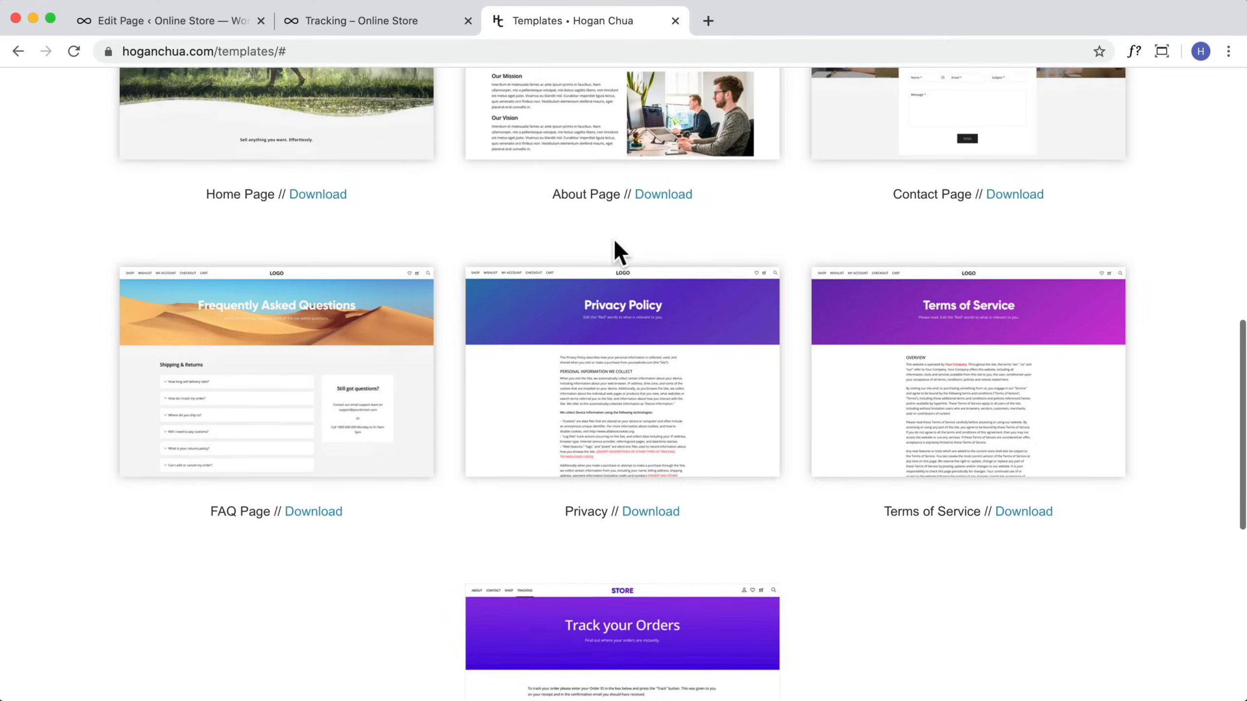
scroll(614, 238, "down", 3)
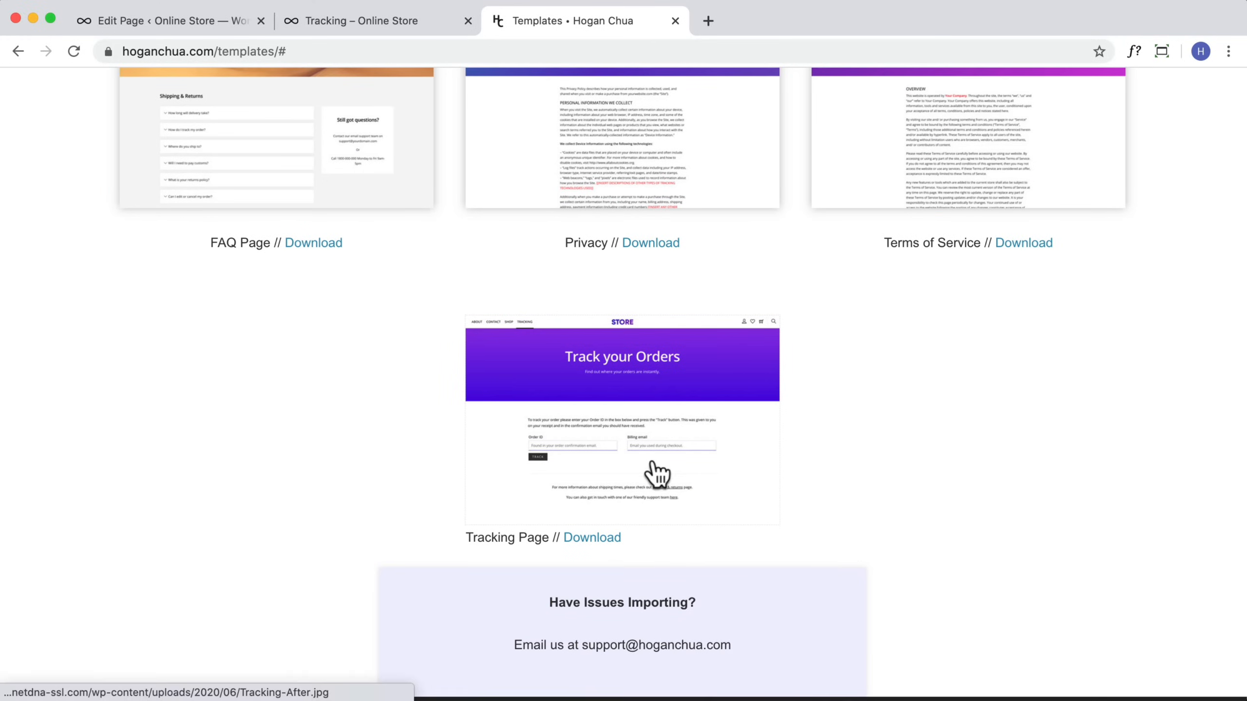
left_click(355, 21)
Step: Turn on the builder for the Tracking page and scroll through its layout
left_click(504, 83)
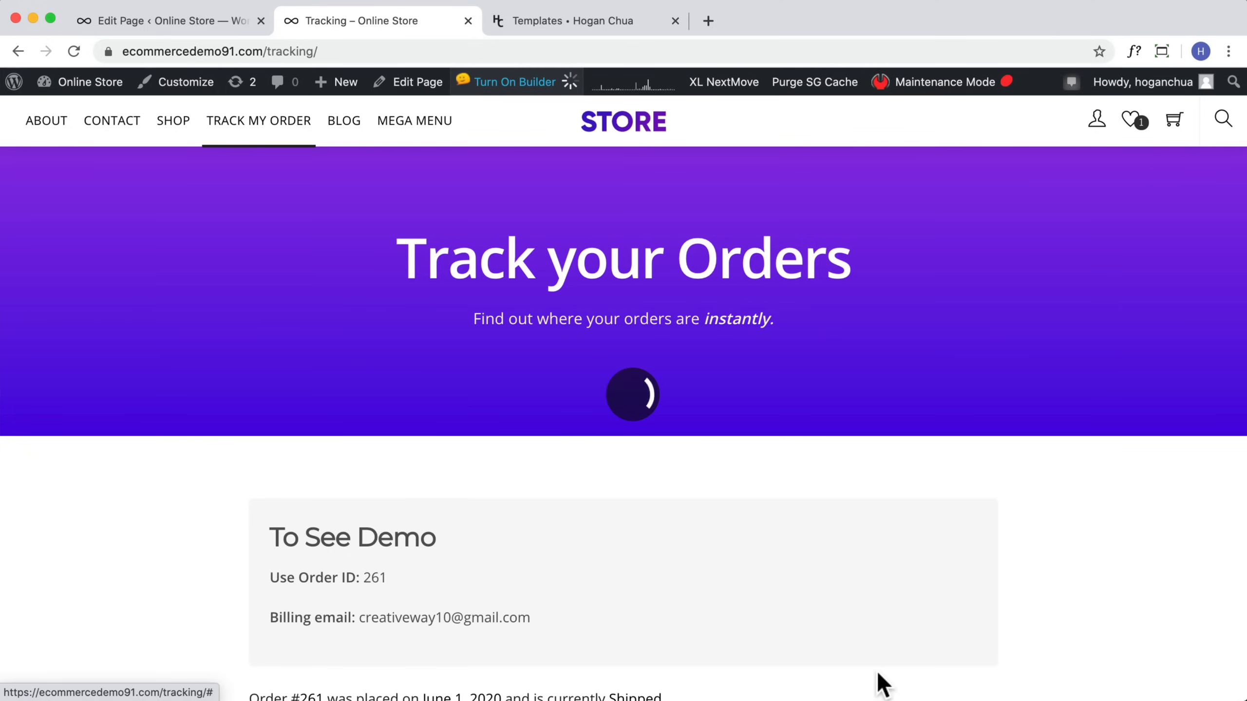
scroll(765, 465, "down", 9)
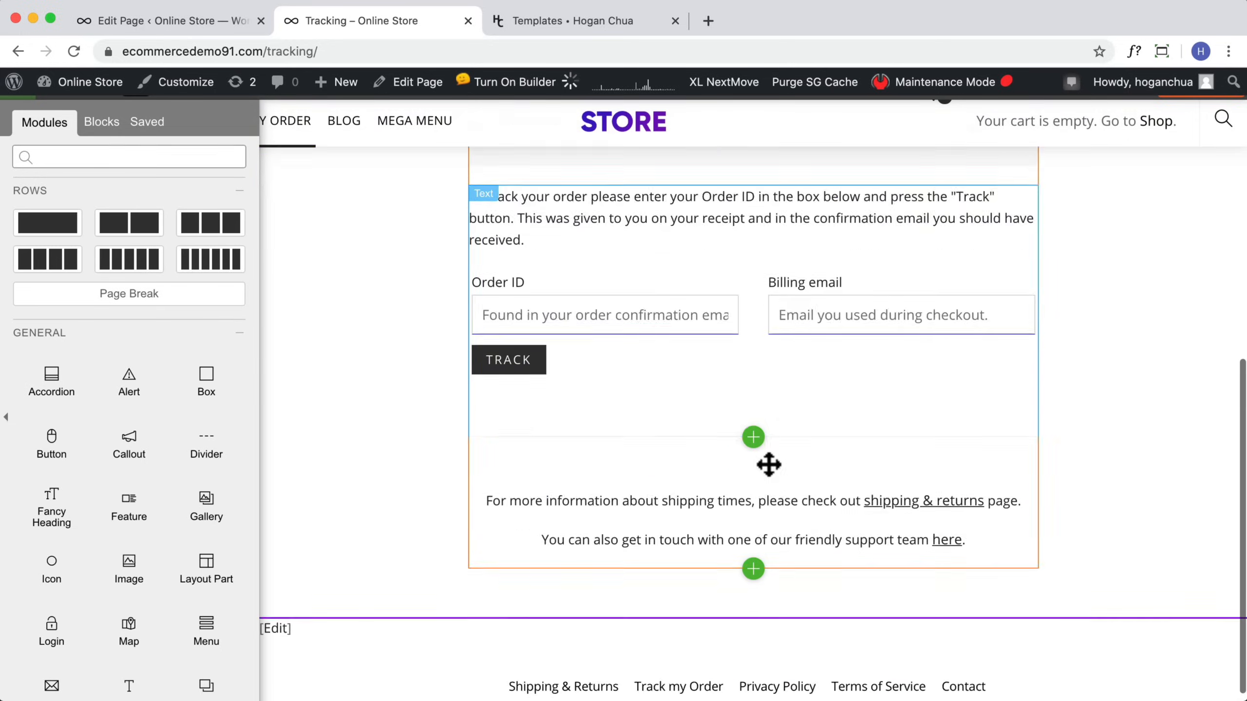
scroll(765, 465, "up", 3)
scroll(765, 465, "up", 5)
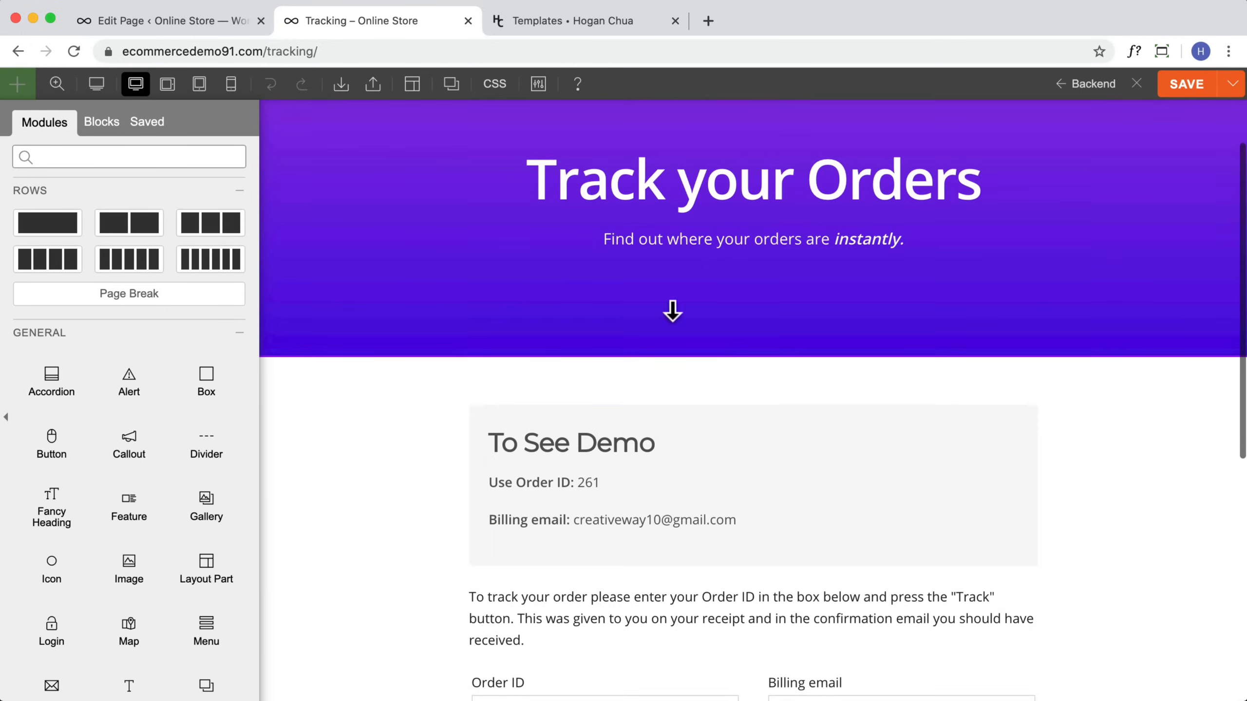
scroll(607, 434, "down", 8)
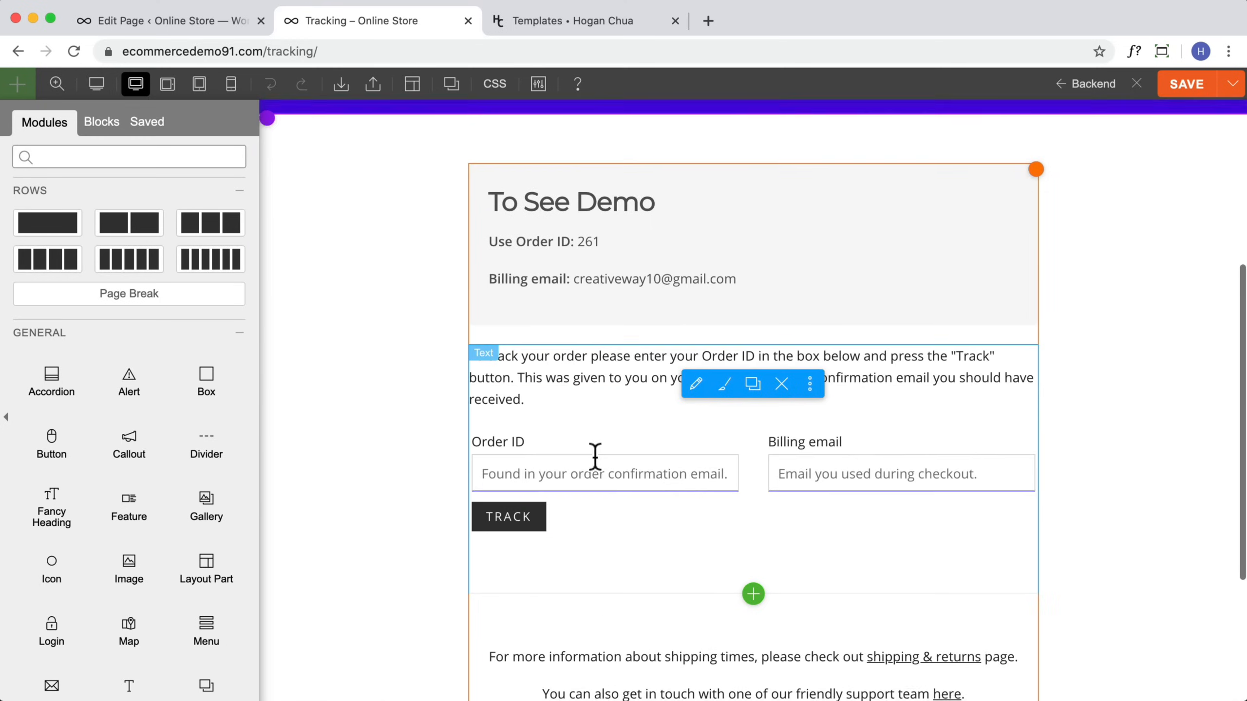
Step: Open the tracking text module and select its [woocommerce_order_tracking] shortcode, then close the module
left_click(648, 356)
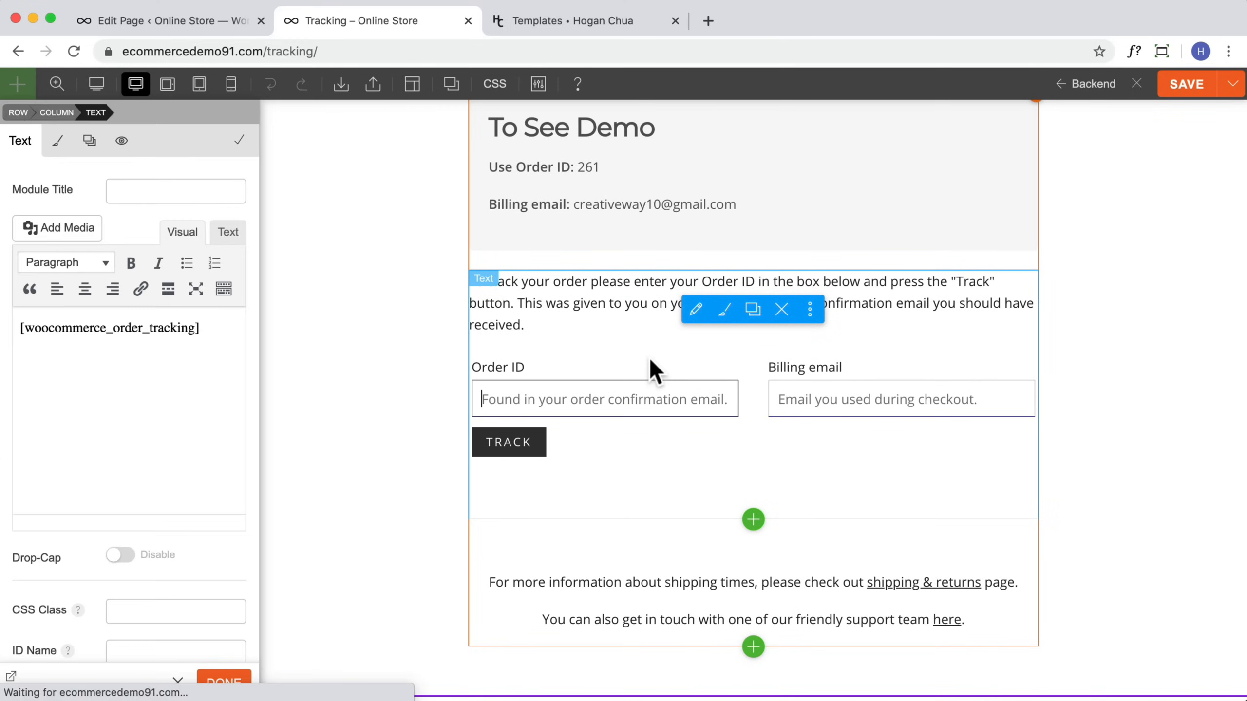
left_click_drag(227, 333, 35, 330)
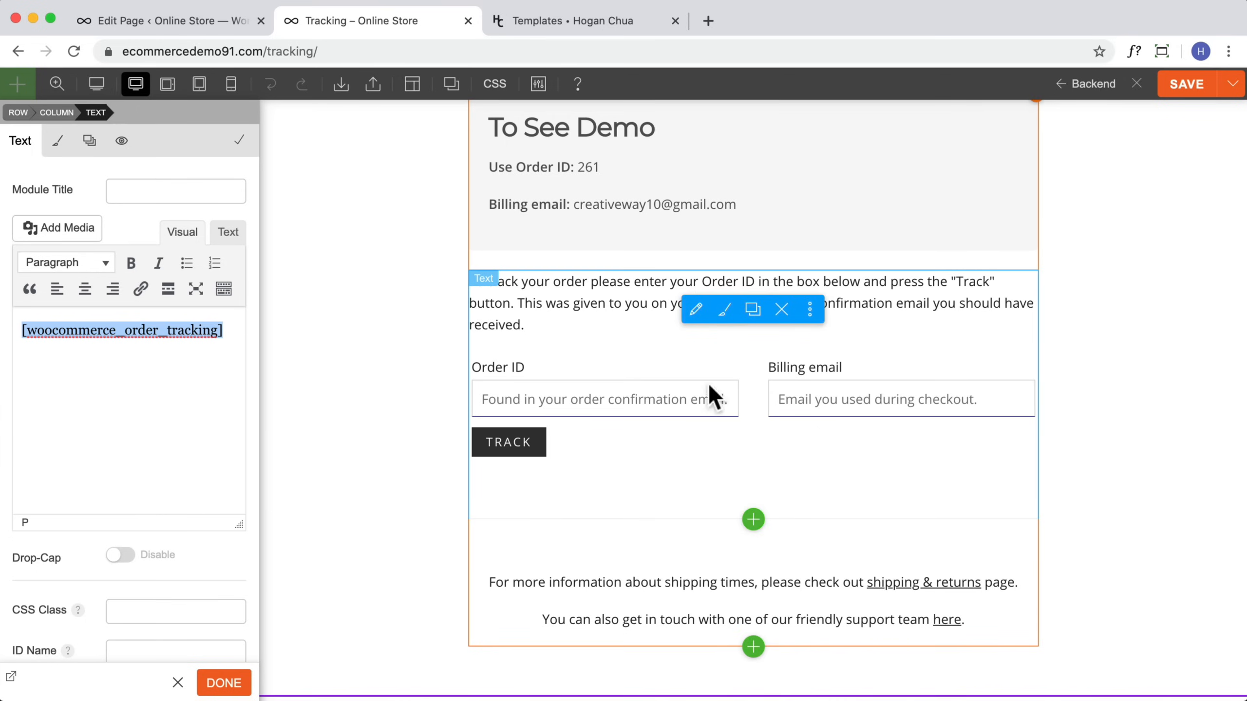
left_click(966, 440)
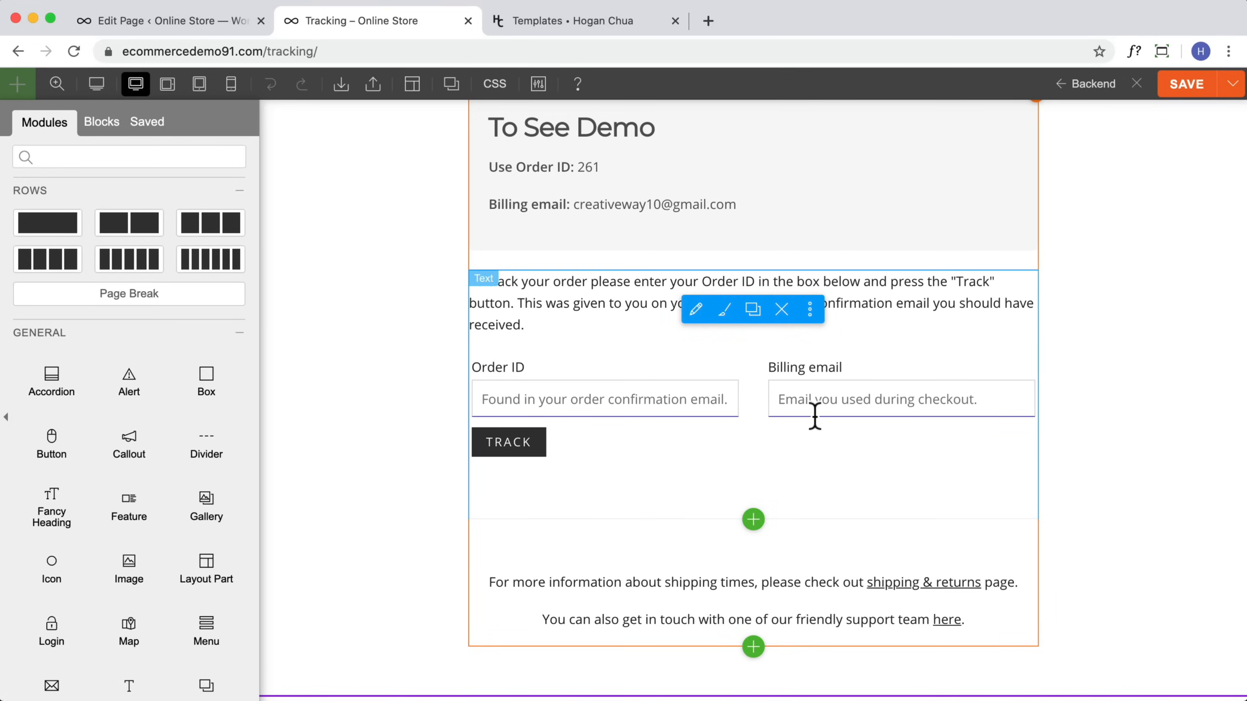
Step: Open the My Account page from the account icon and scroll through it
scroll(814, 417, "up", 3)
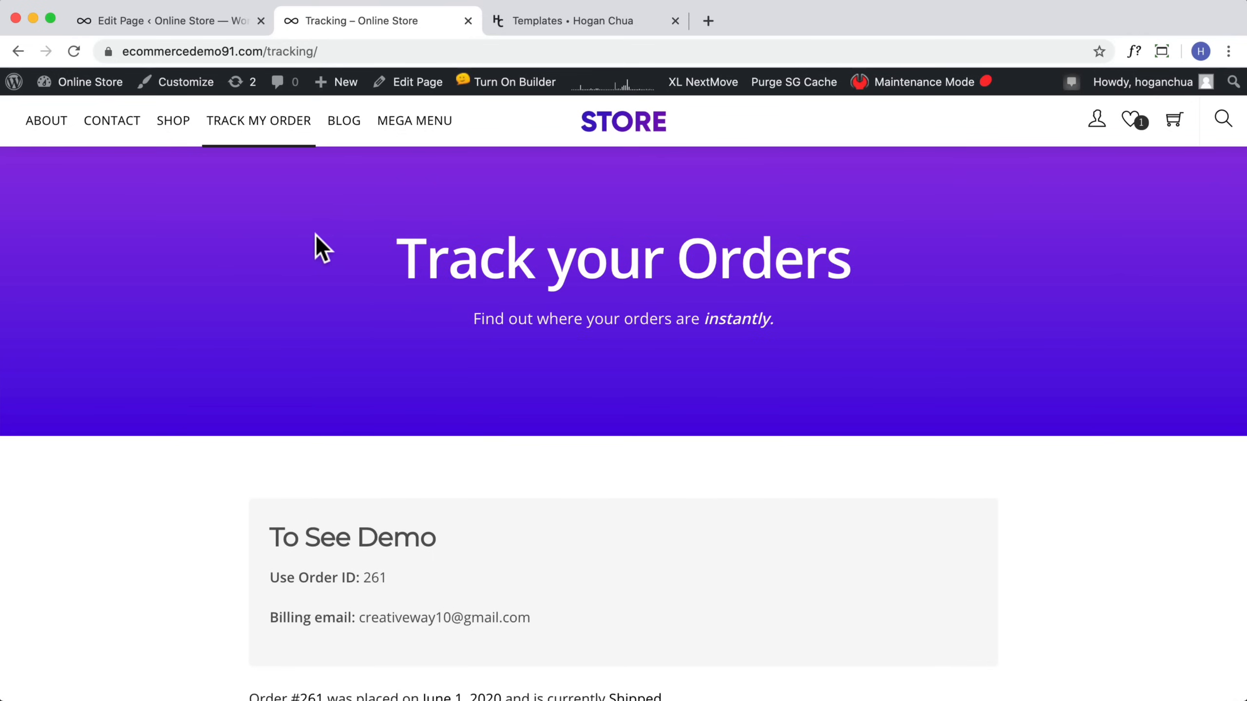
left_click(1098, 123)
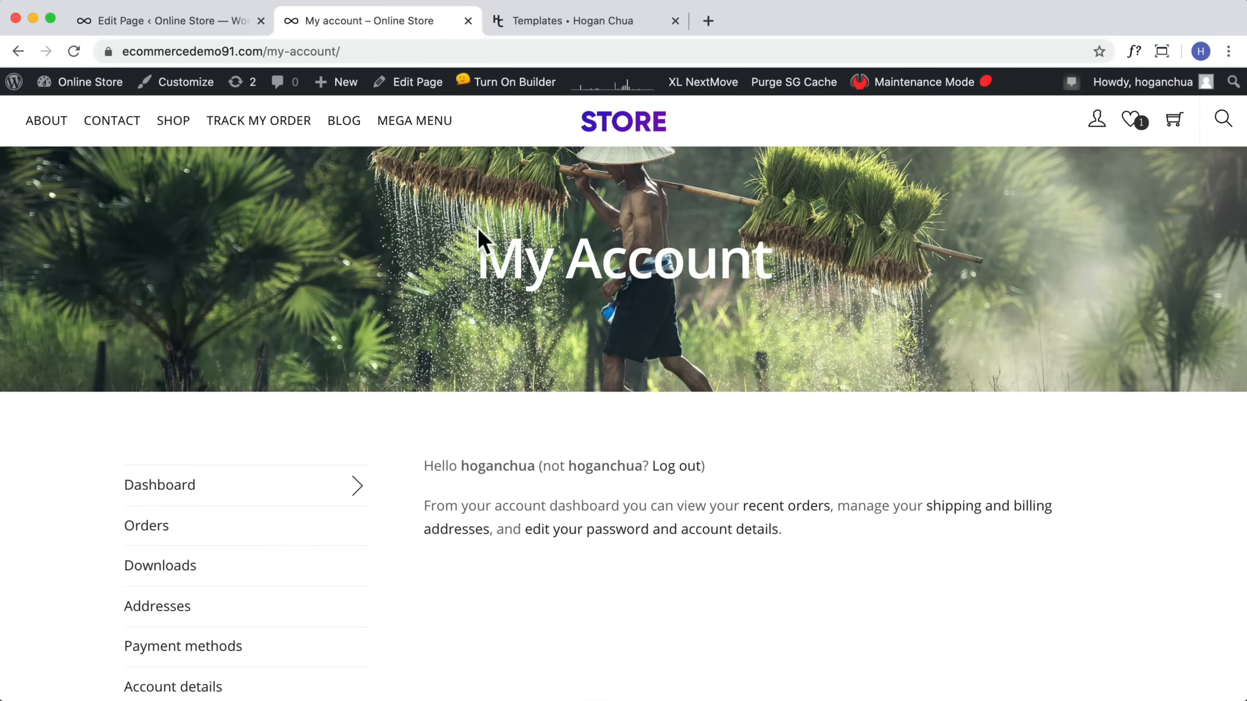
scroll(537, 437, "down", 3)
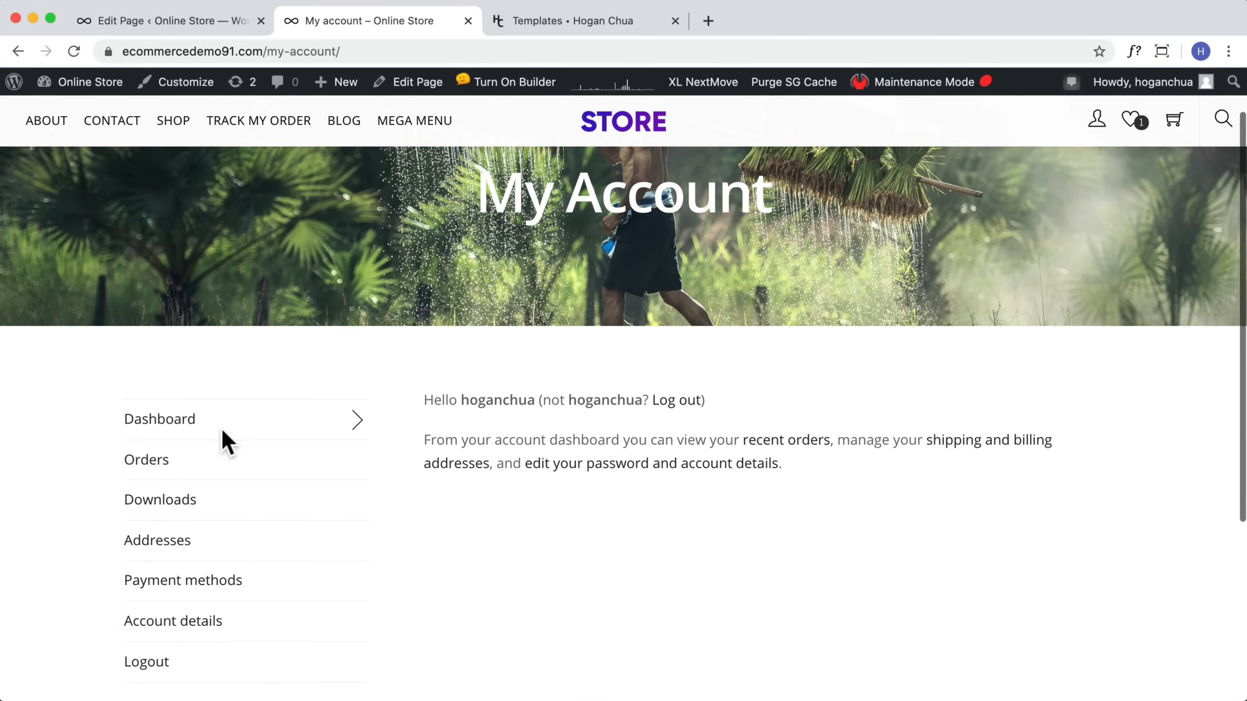
scroll(317, 344, "up", 3)
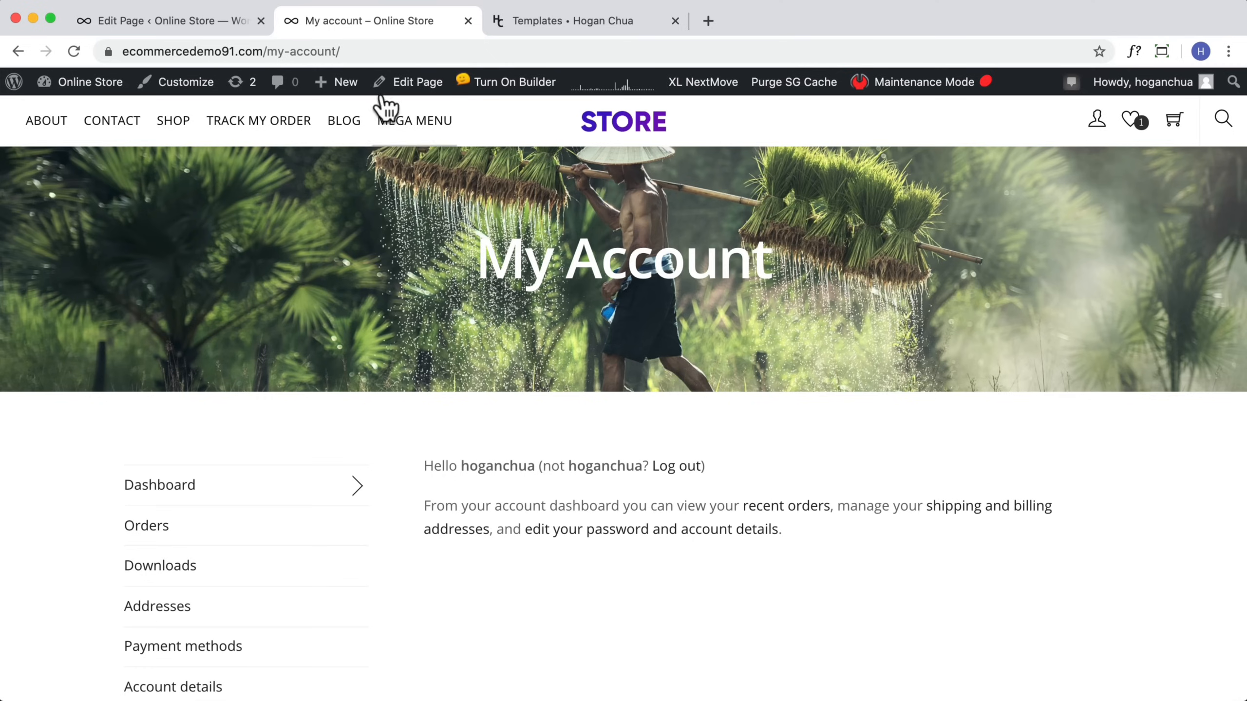
Step: Edit the My account page, delete the extra [woocommerce_my_account] paragraph block below the builder, and save
left_click(404, 90)
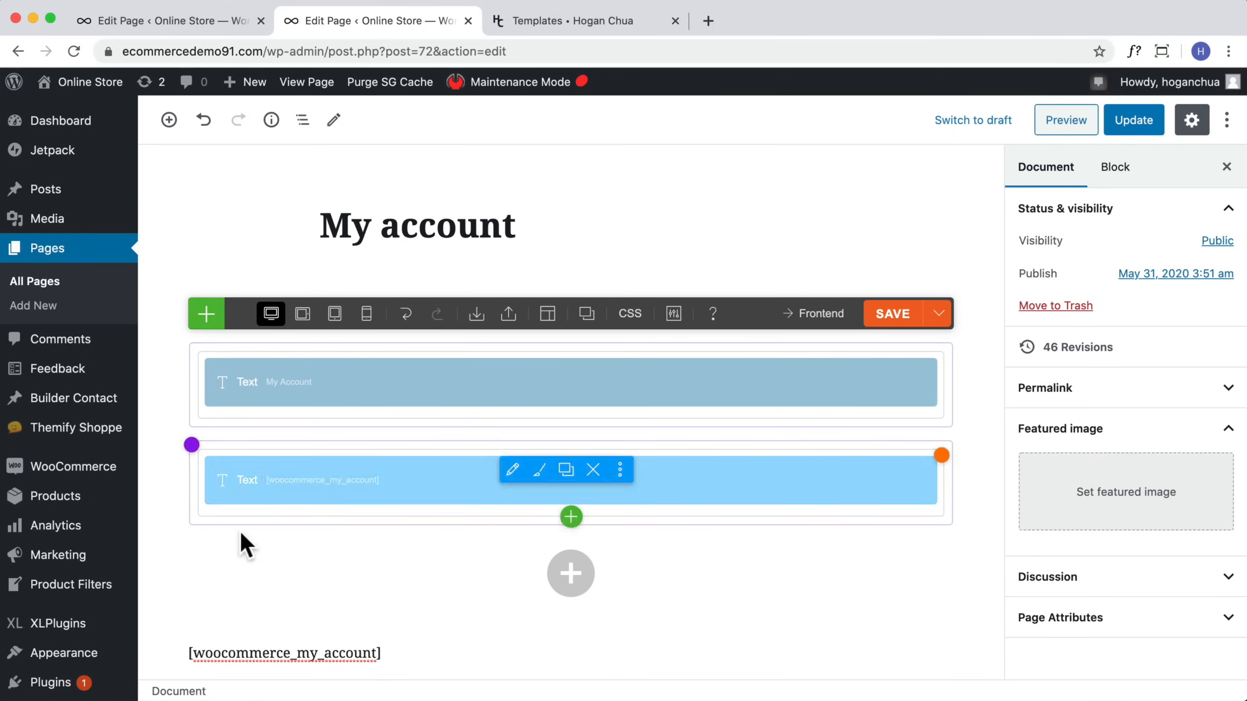
scroll(240, 530, "down", 1)
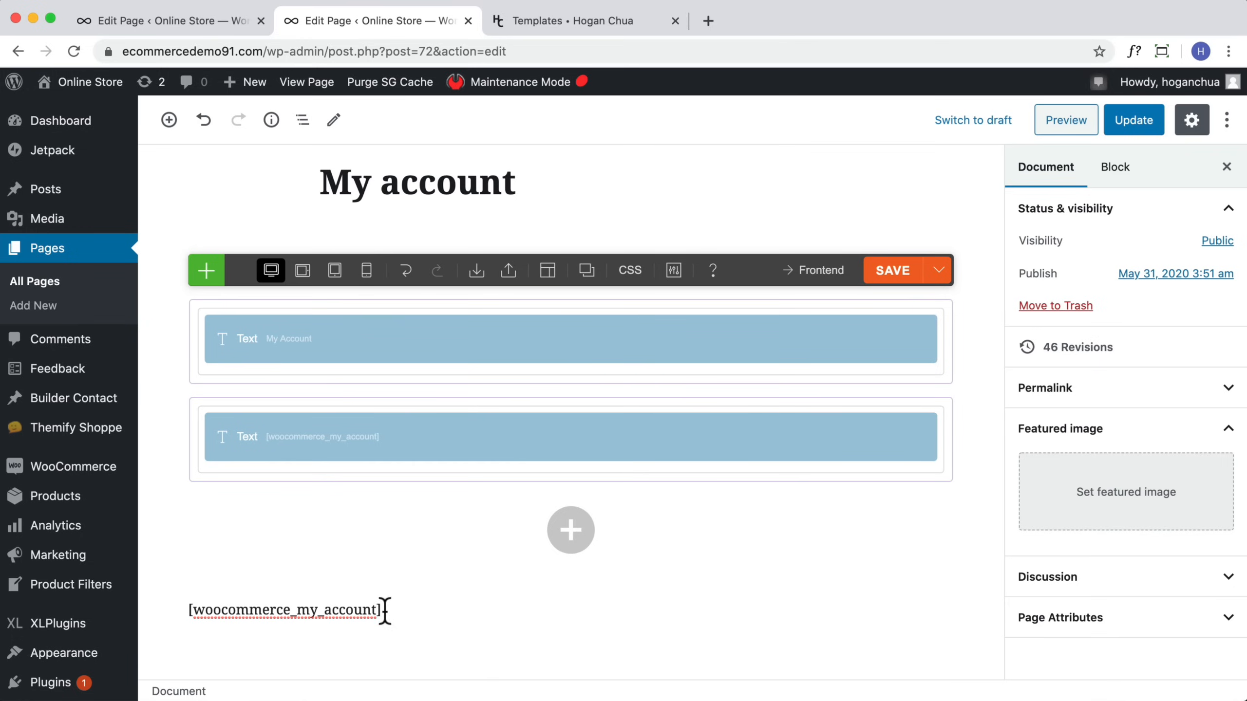
left_click_drag(385, 610, 188, 609)
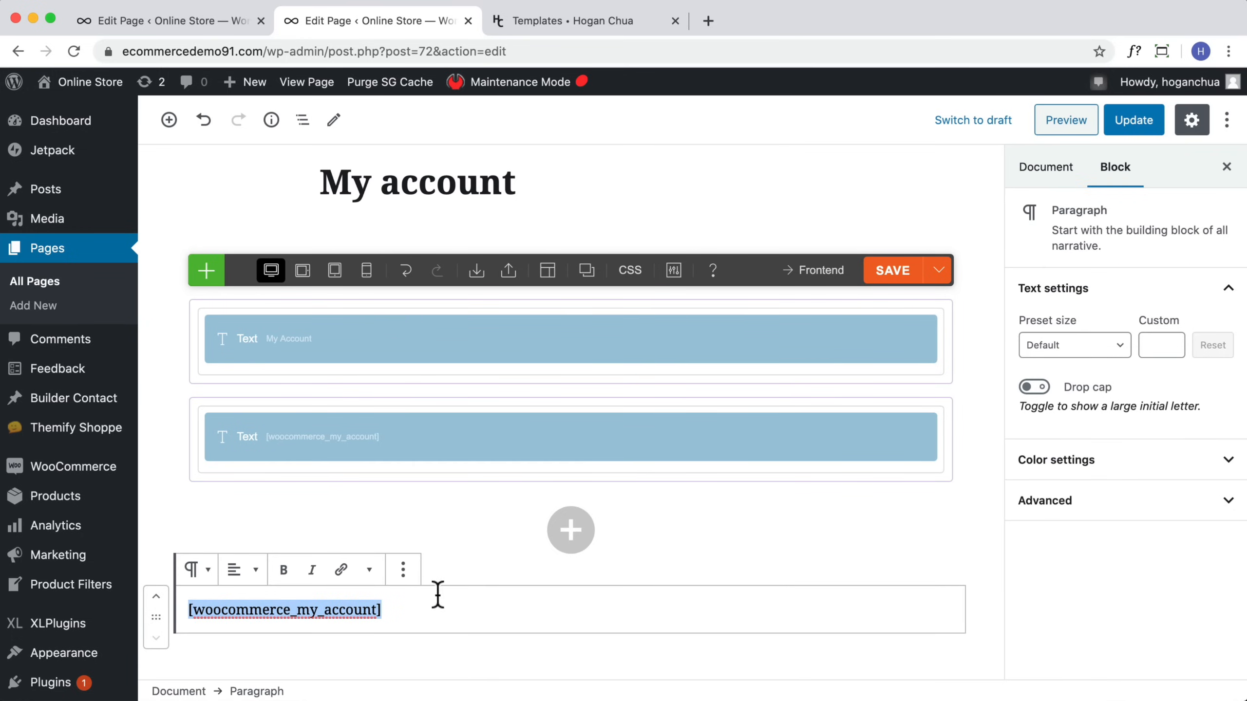
left_click(403, 579)
left_click(464, 525)
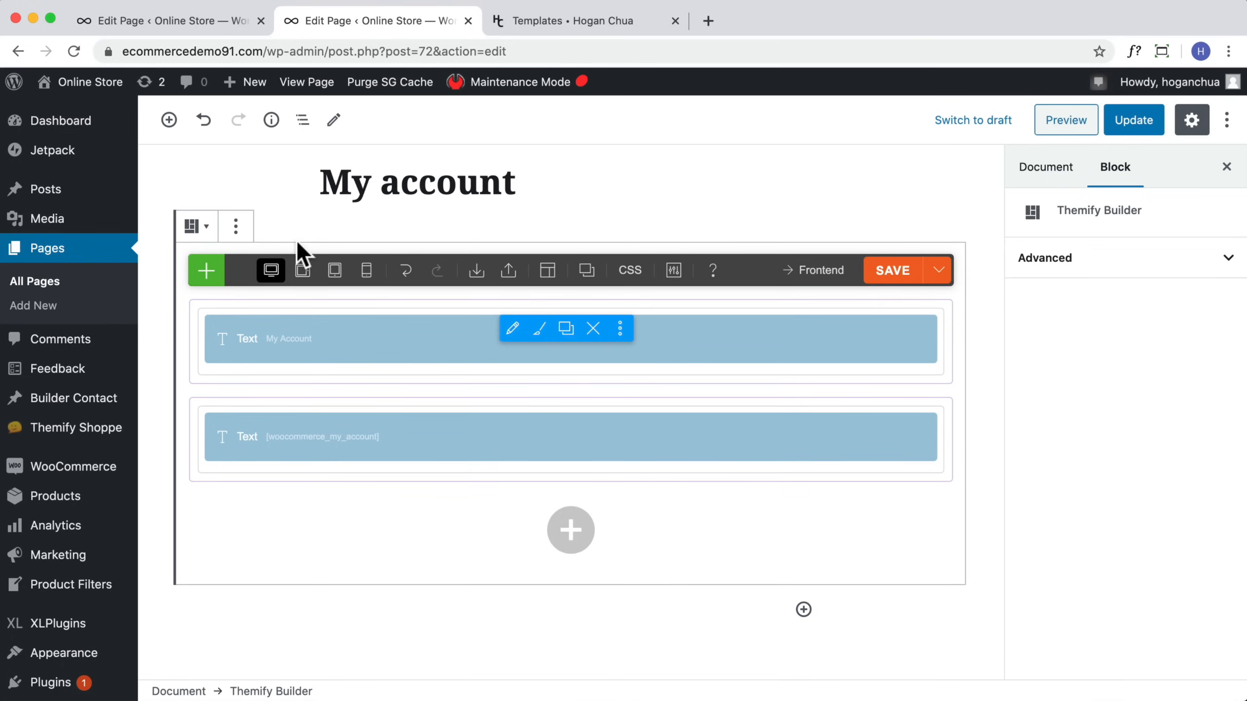
left_click(896, 273)
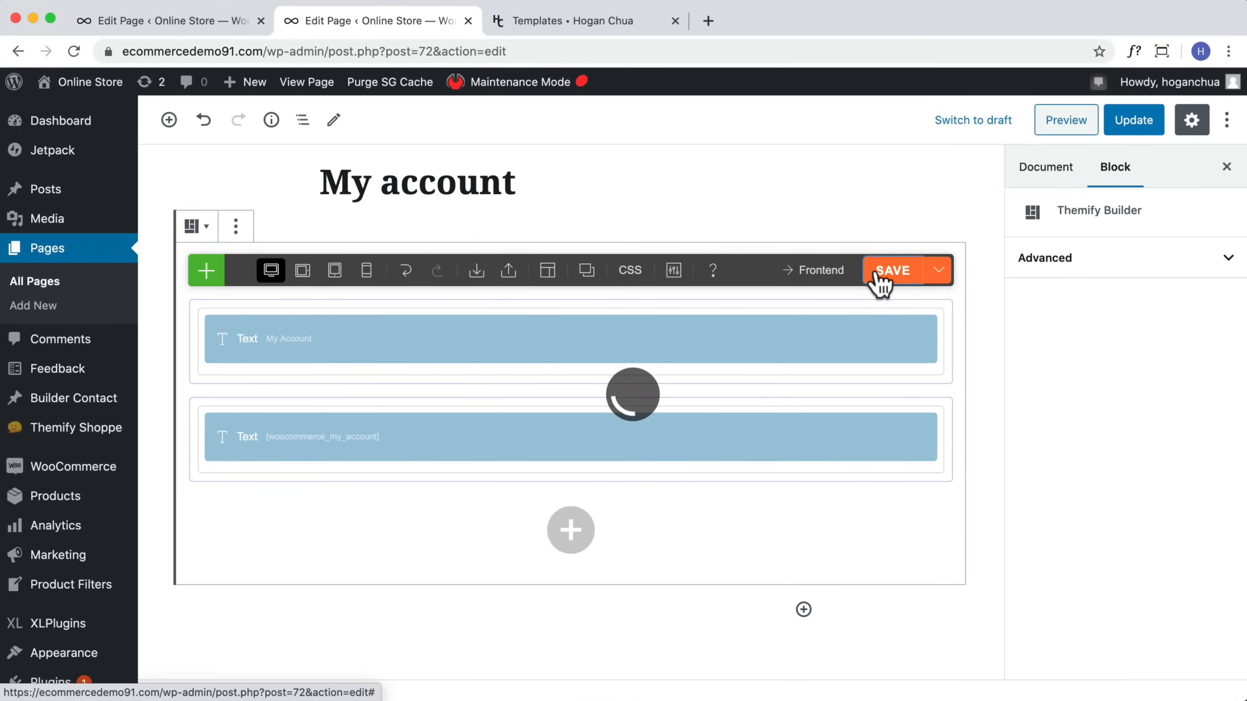
Step: Open the My Account page in the frontend builder, inspect its [woocommerce_my_account] text module, and close it
left_click(813, 278)
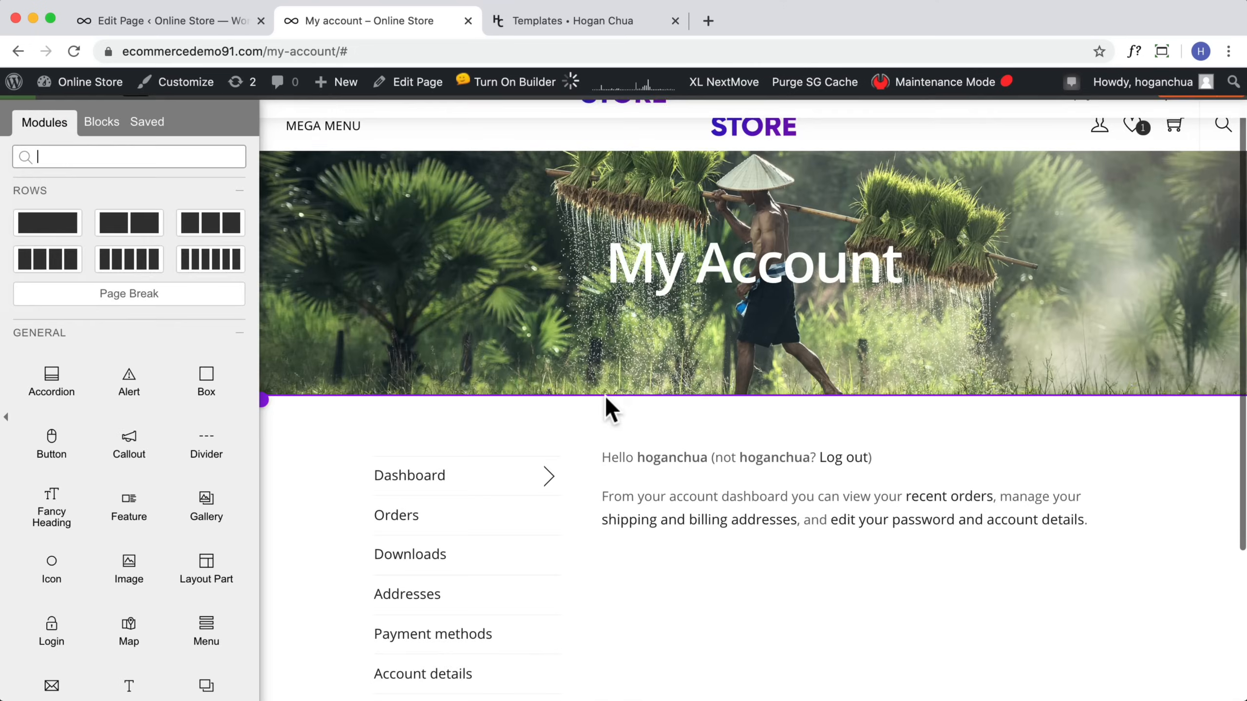
left_click(774, 395)
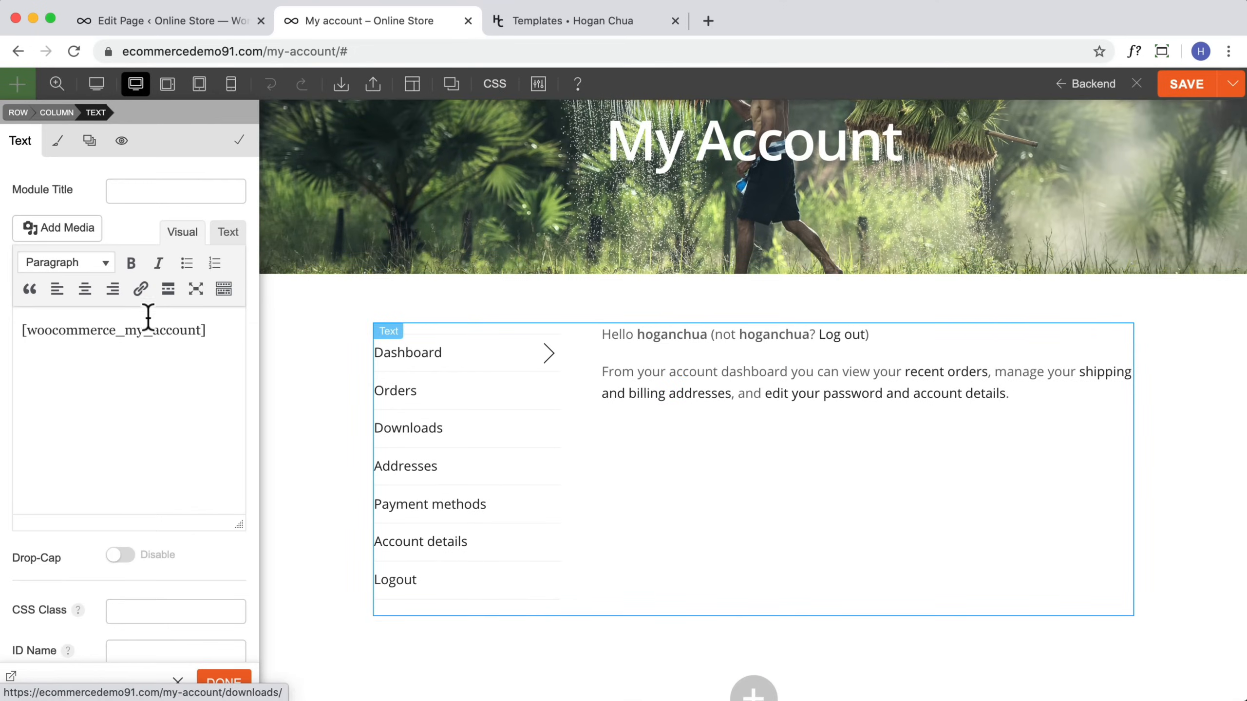
triple_click(186, 331)
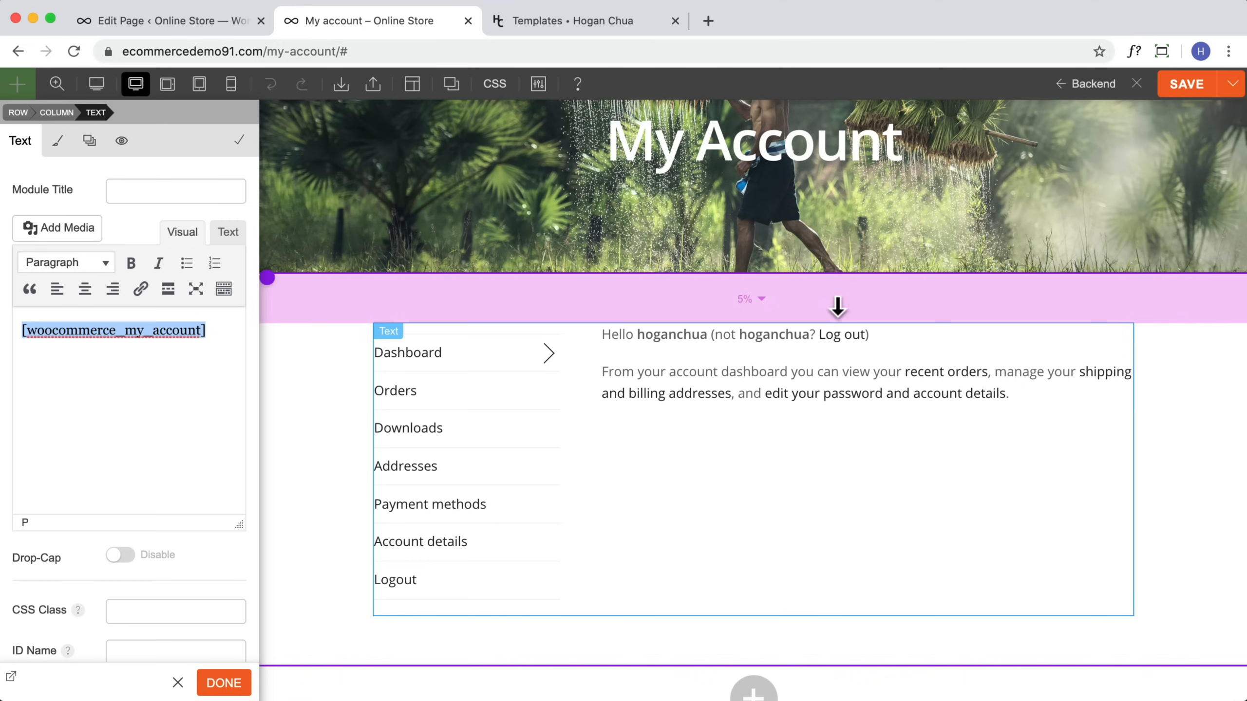
scroll(834, 496, "up", 3)
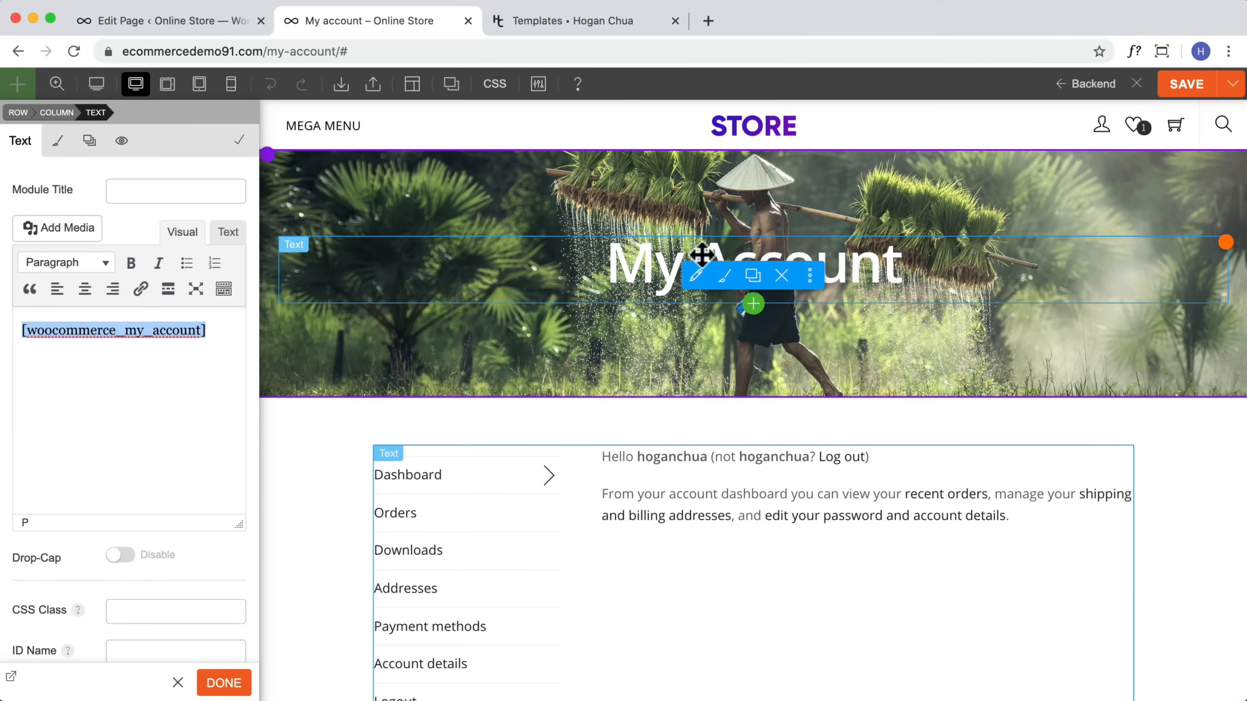
left_click(221, 683)
Step: Add a Text module reading "View your orders and more" beneath the My Account heading in the hero row
scroll(73, 442, "down", 5)
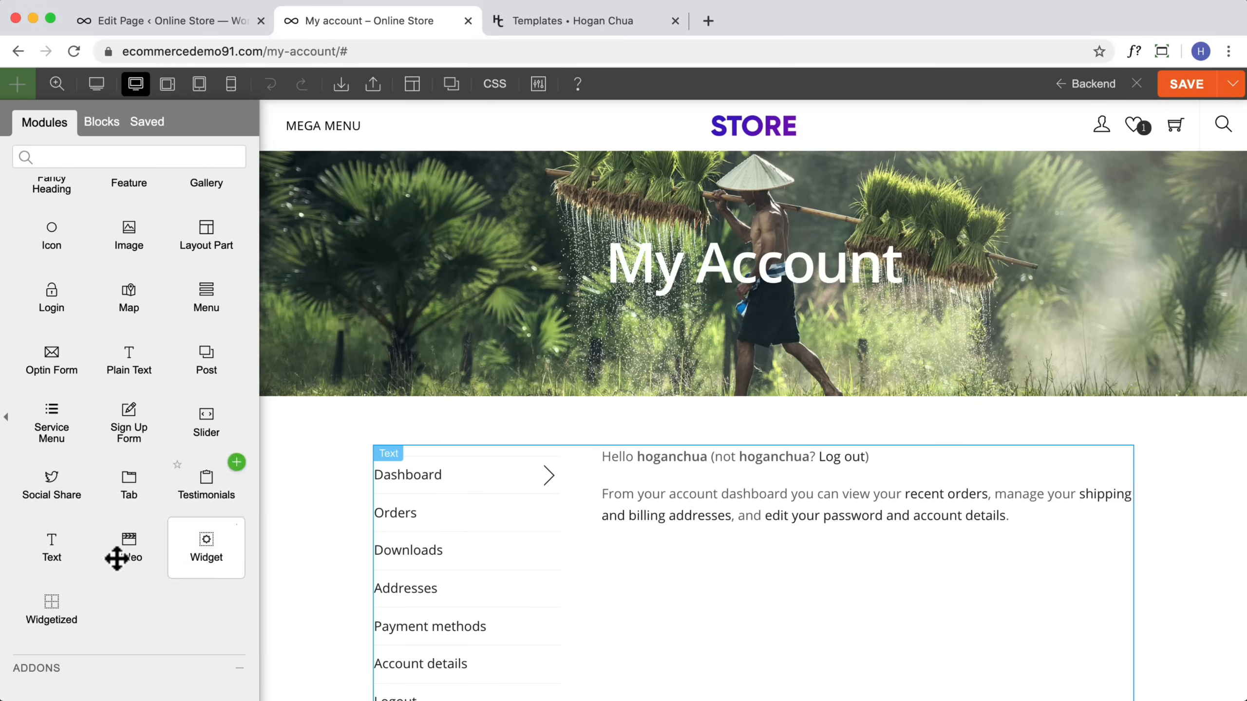
left_click_drag(58, 562, 818, 306)
left_click_drag(100, 332, 21, 330)
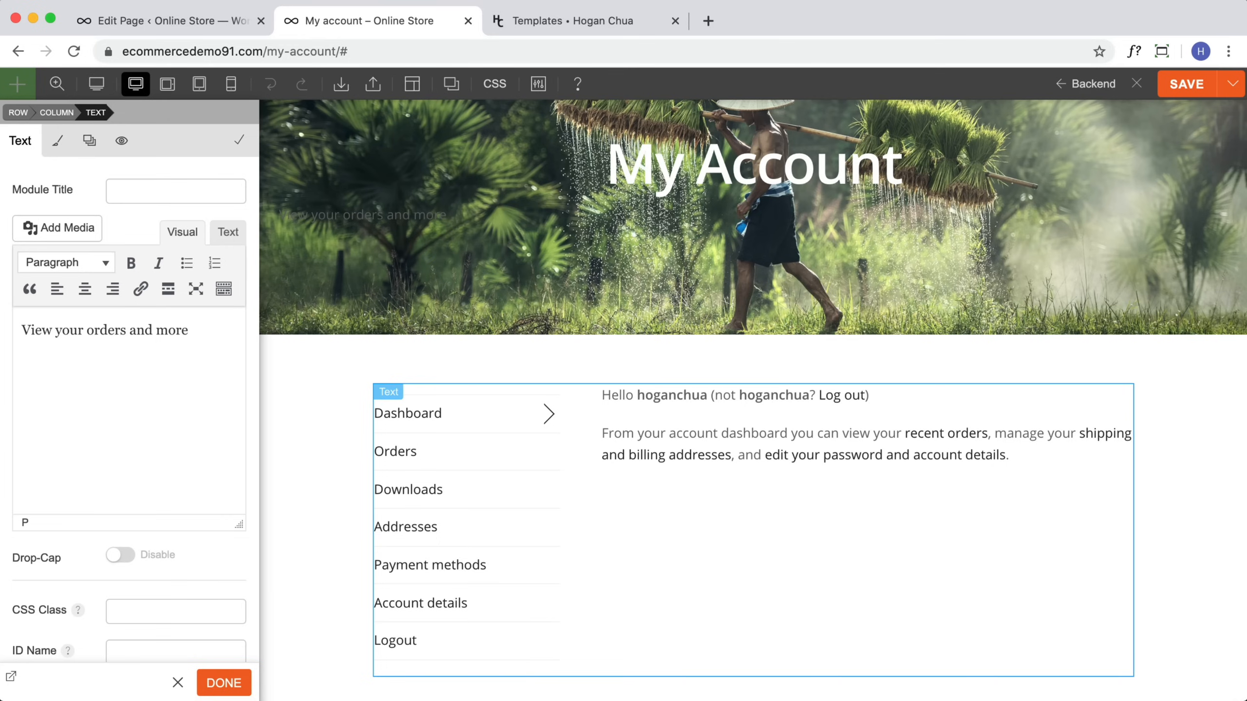
Step: Style the subtitle text centre-aligned, white (#ffffff), with an 18 px font size
left_click(55, 139)
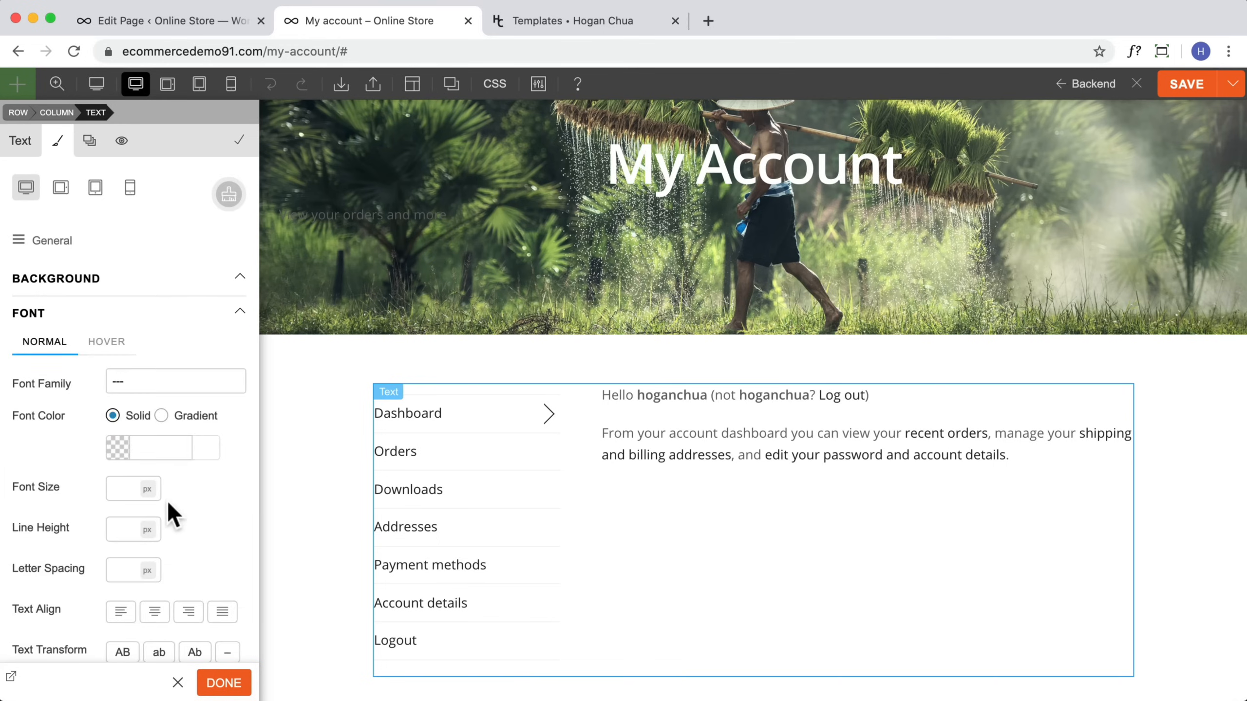
scroll(172, 513, "down", 2)
left_click(153, 543)
scroll(157, 515, "down", 1)
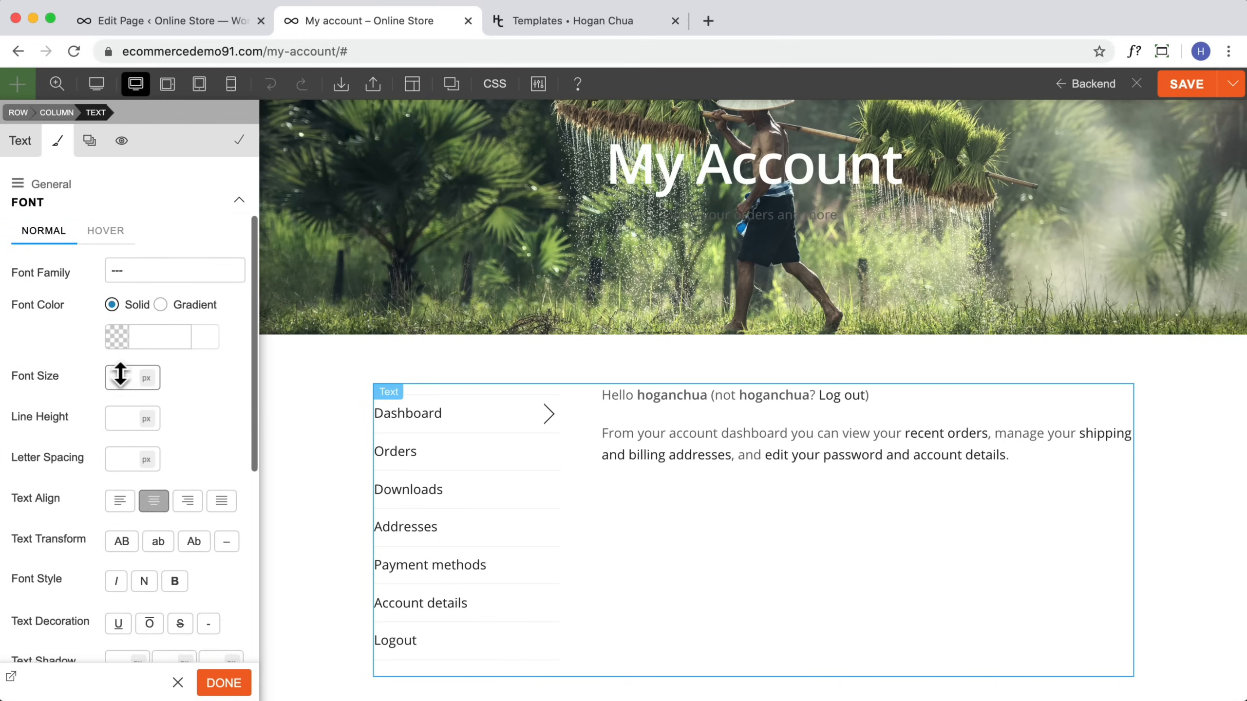
left_click(116, 337)
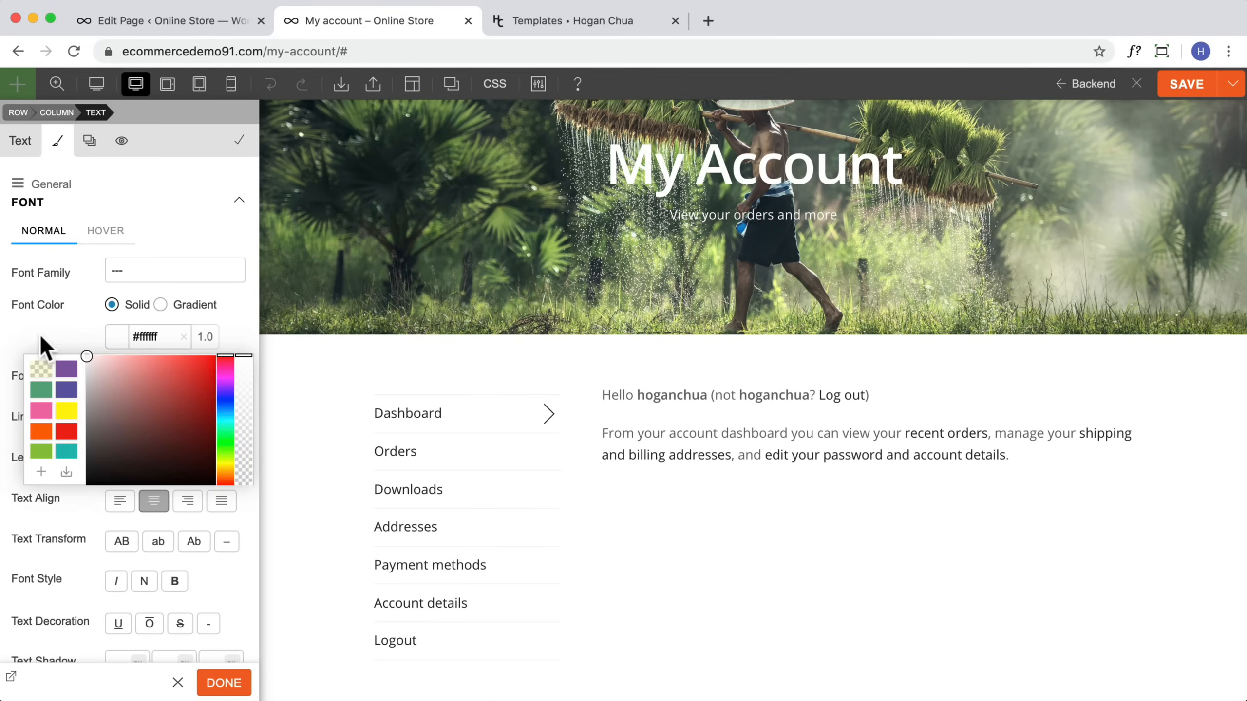
left_click(45, 347)
left_click_drag(120, 376, 122, 379)
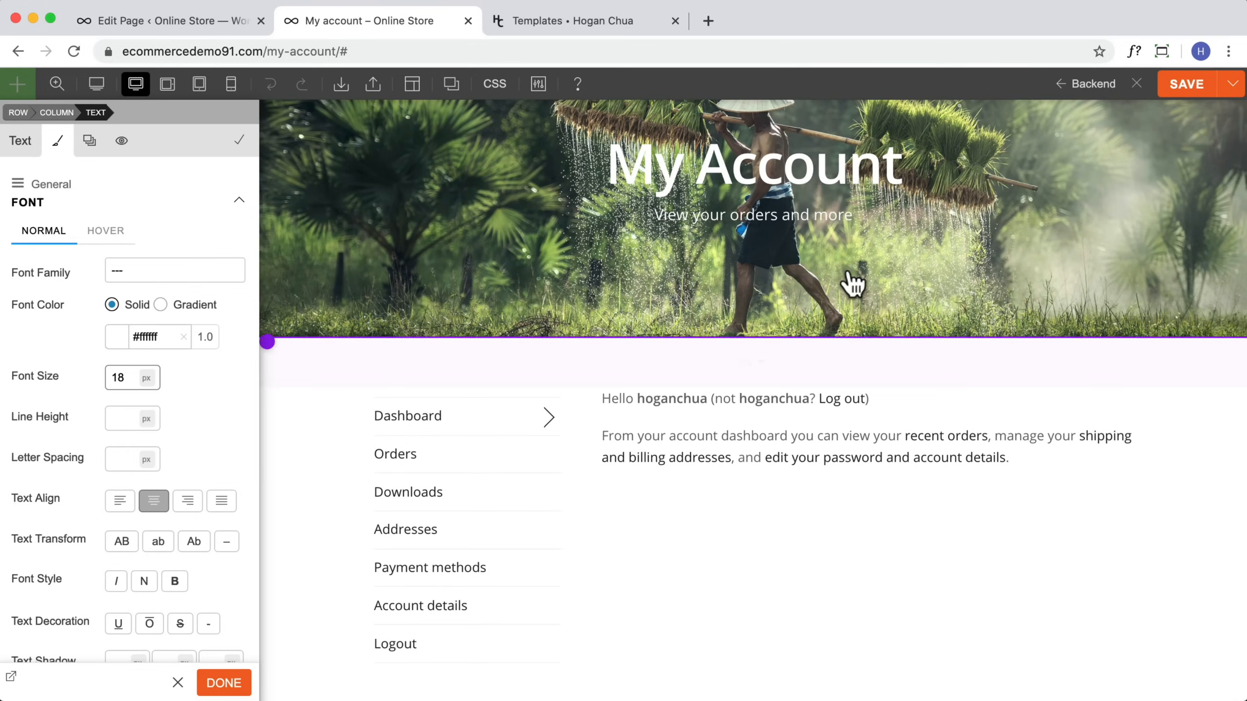
Step: Give the hero row a #000000 overlay at 0.1 opacity, then save the page and exit the builder
scroll(852, 278, "up", 2)
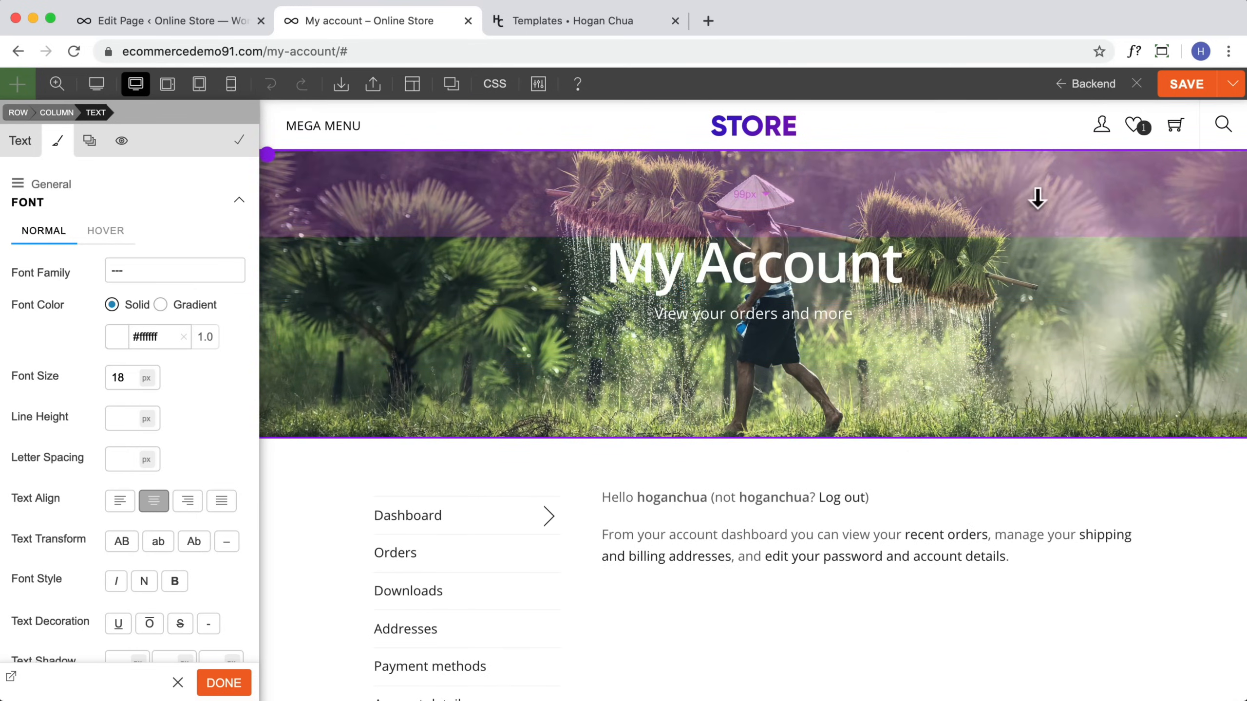
left_click(994, 209)
left_click(123, 289)
left_click(119, 391)
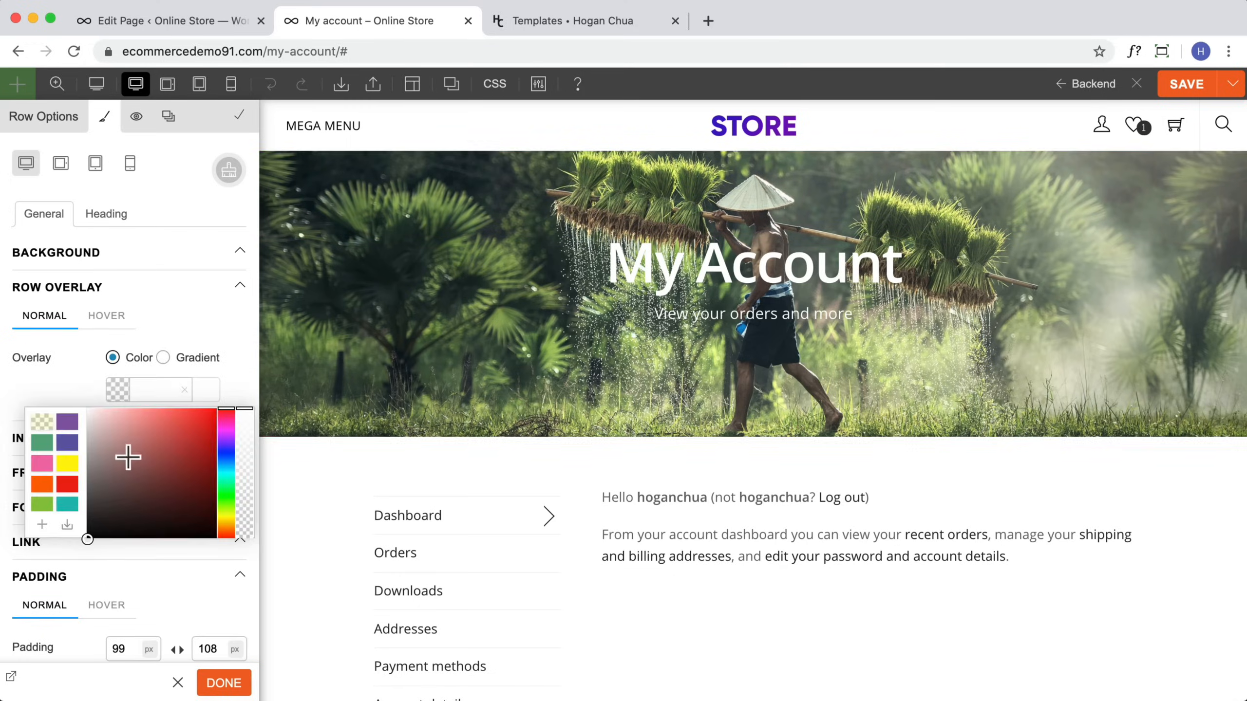
left_click_drag(126, 455, 8, 587)
left_click_drag(247, 415, 245, 517)
left_click(243, 390)
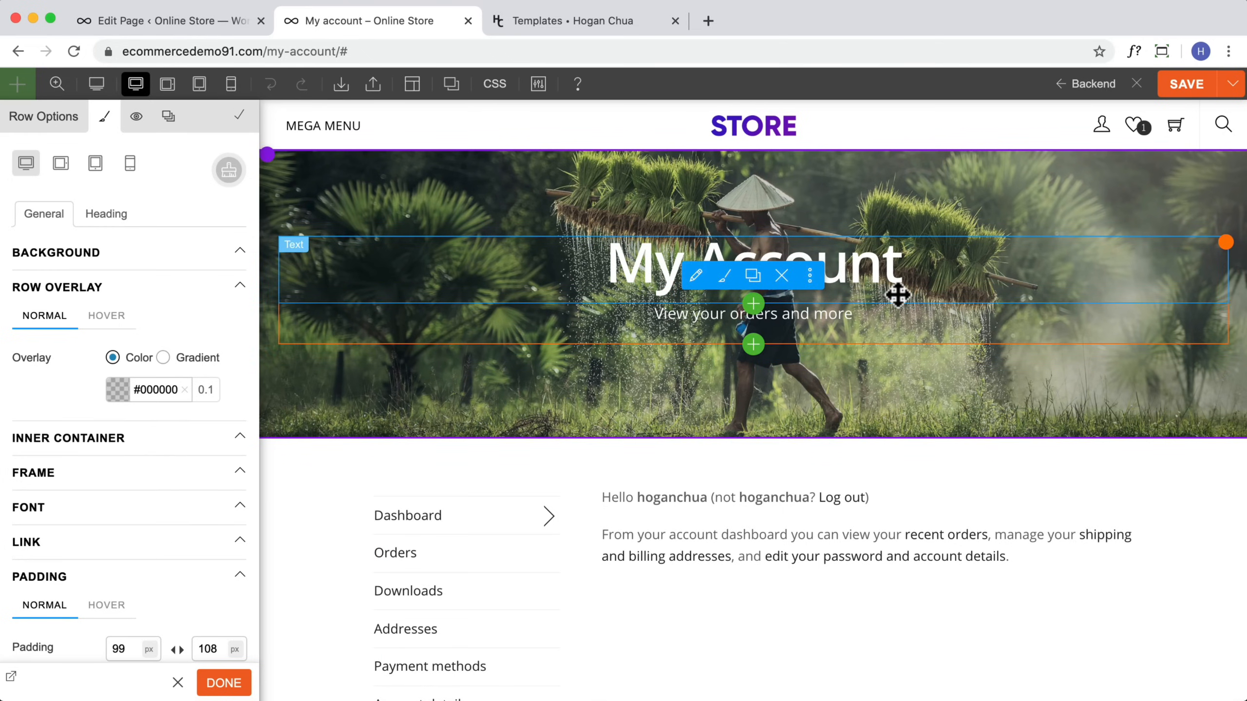
left_click(1180, 91)
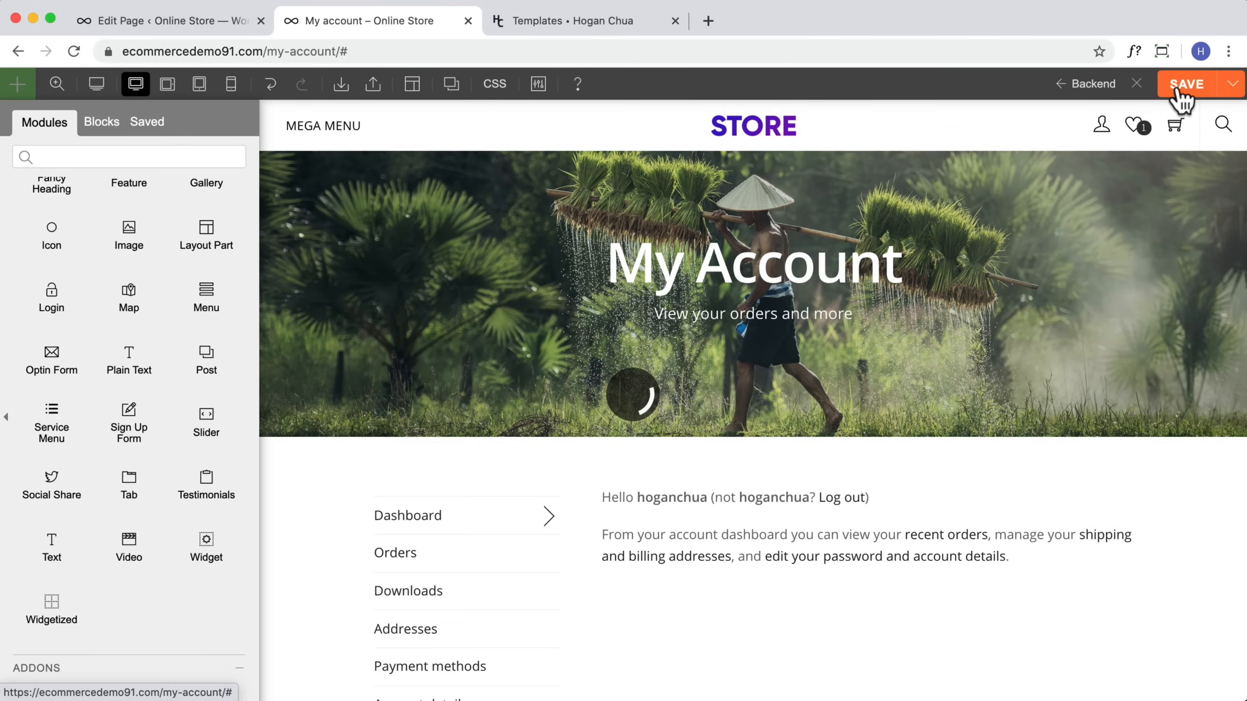
left_click(1135, 86)
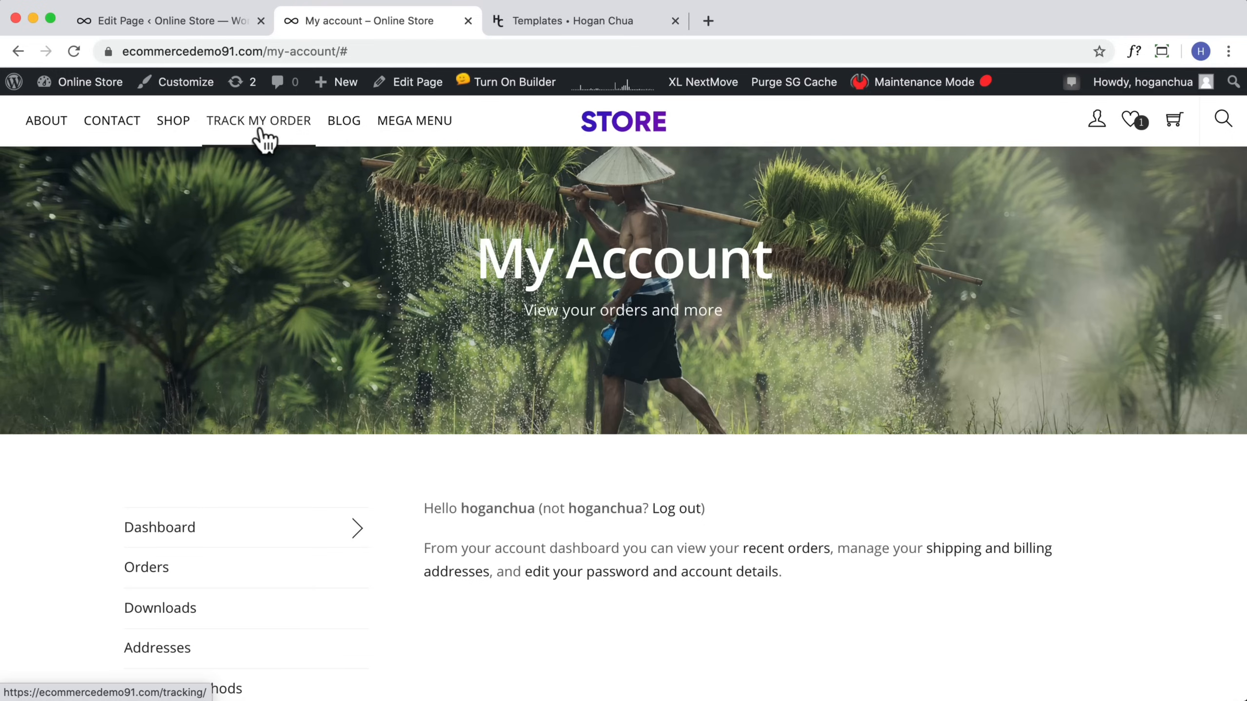
left_click(590, 22)
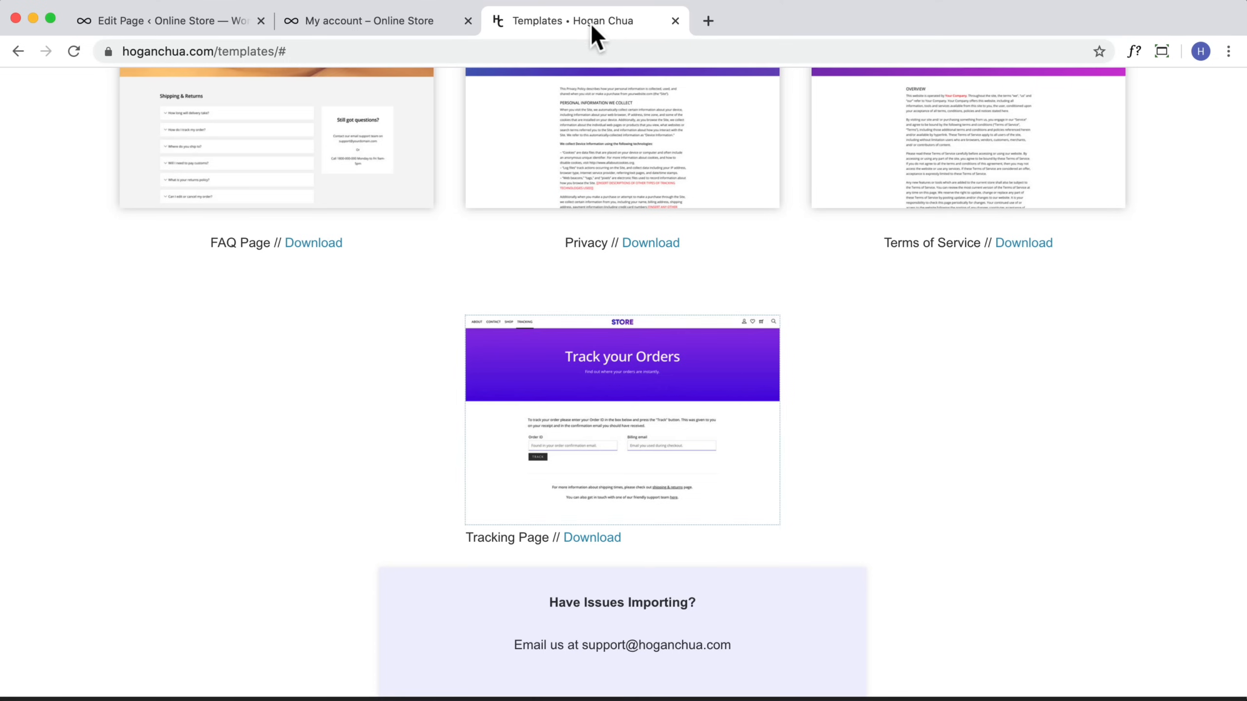
scroll(706, 427, "up", 4)
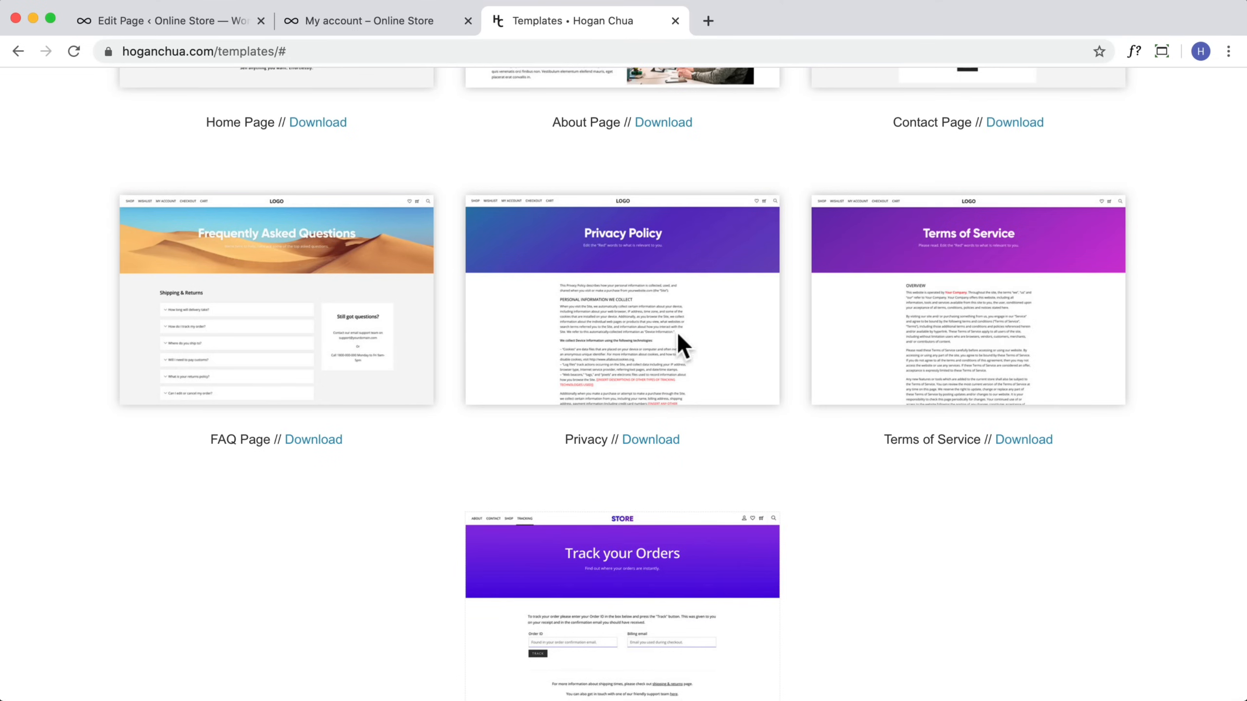
left_click(198, 23)
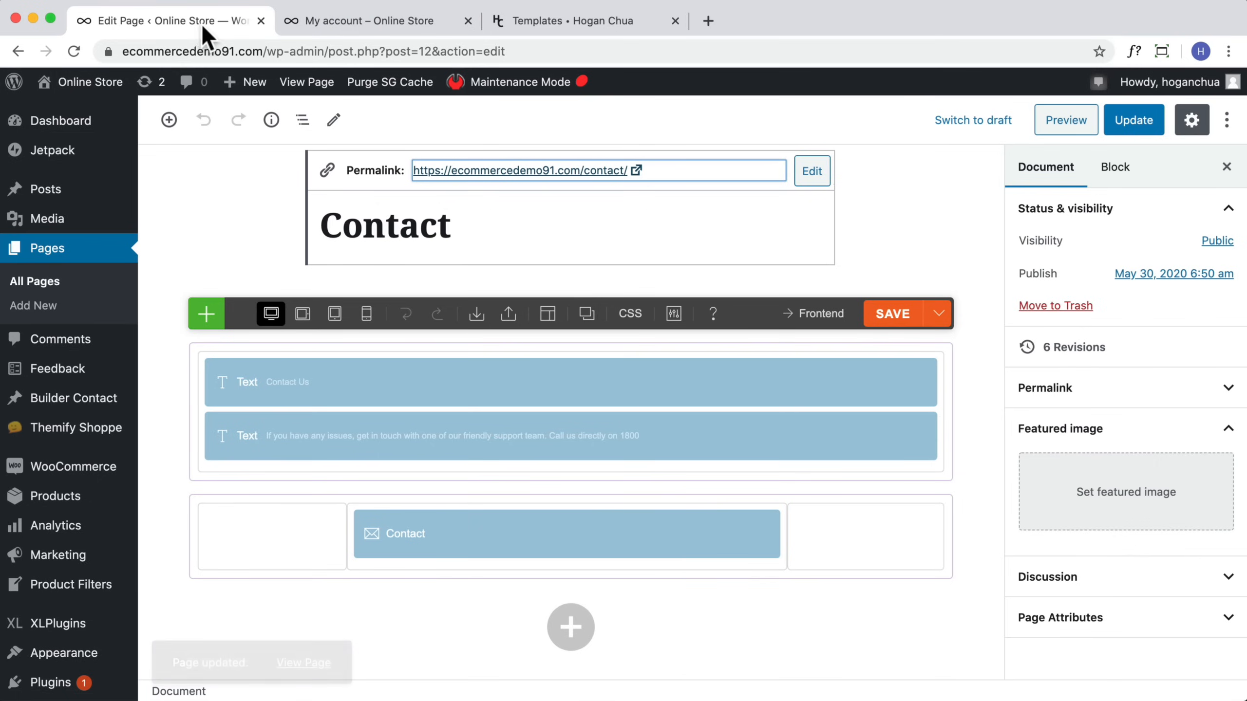
left_click(328, 22)
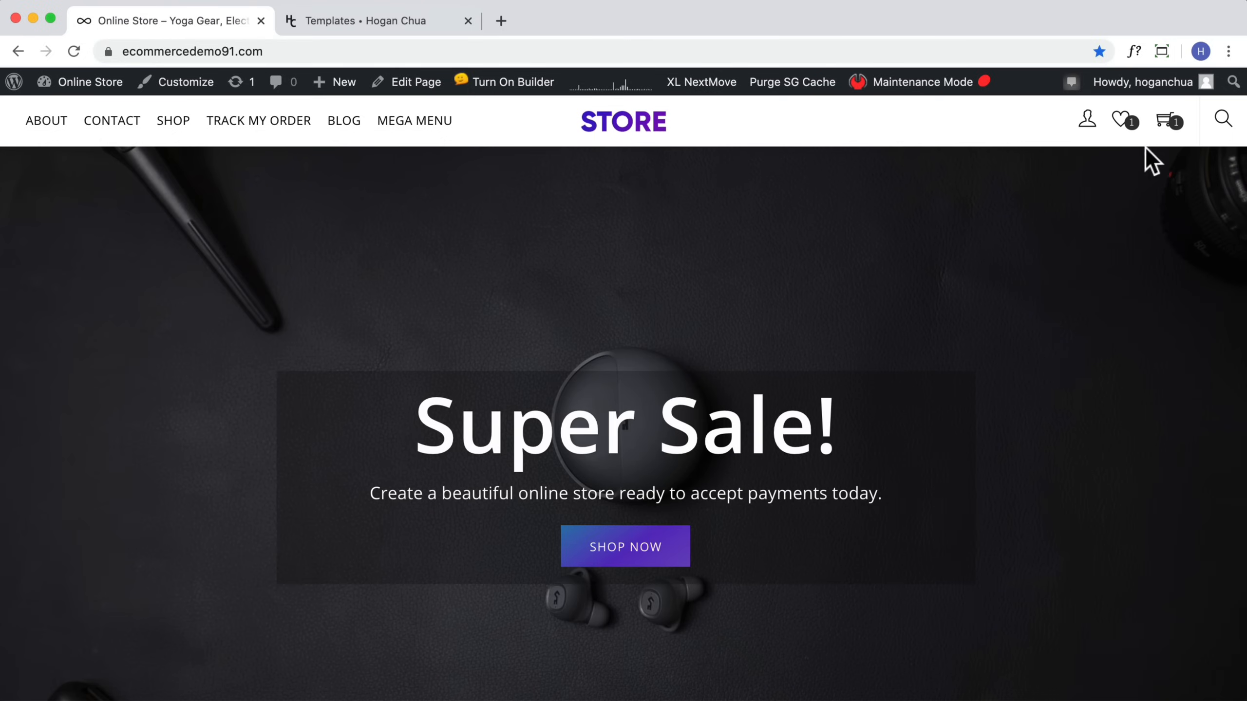
Step: Open the cart page from the cart icon and scroll through it
mouse_move(1165, 129)
left_click(977, 258)
left_click(1129, 258)
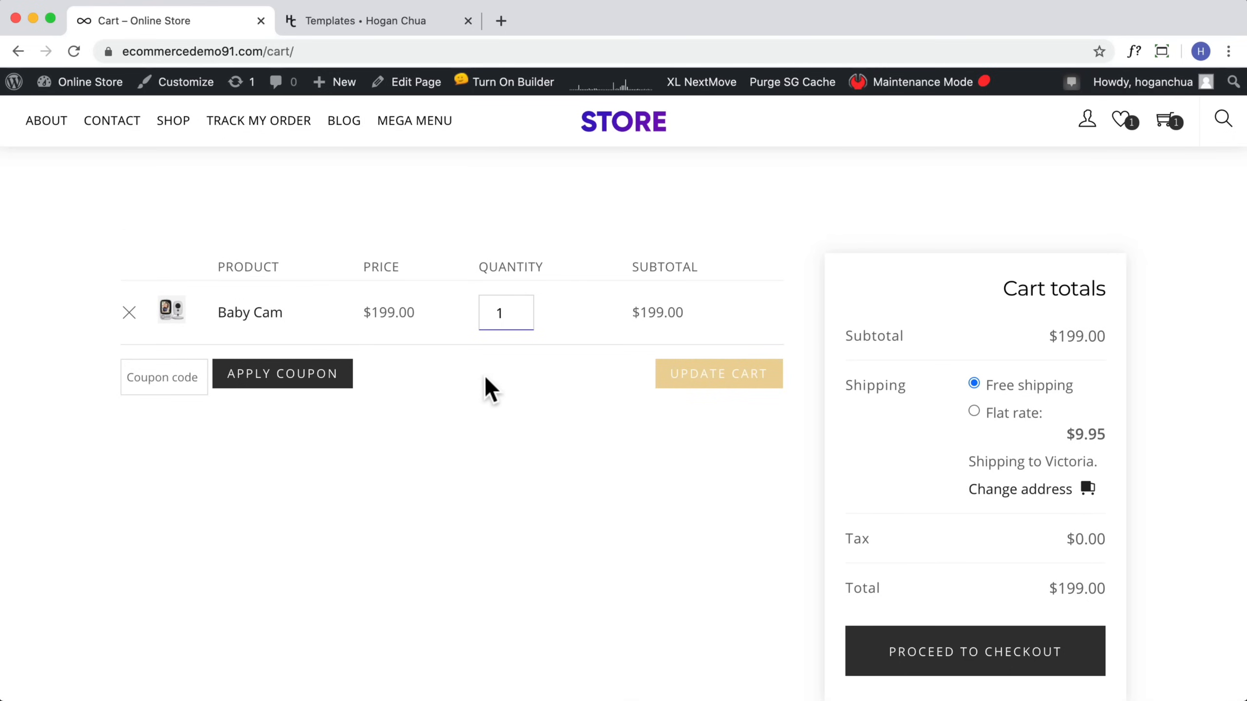
scroll(472, 278, "down", 5)
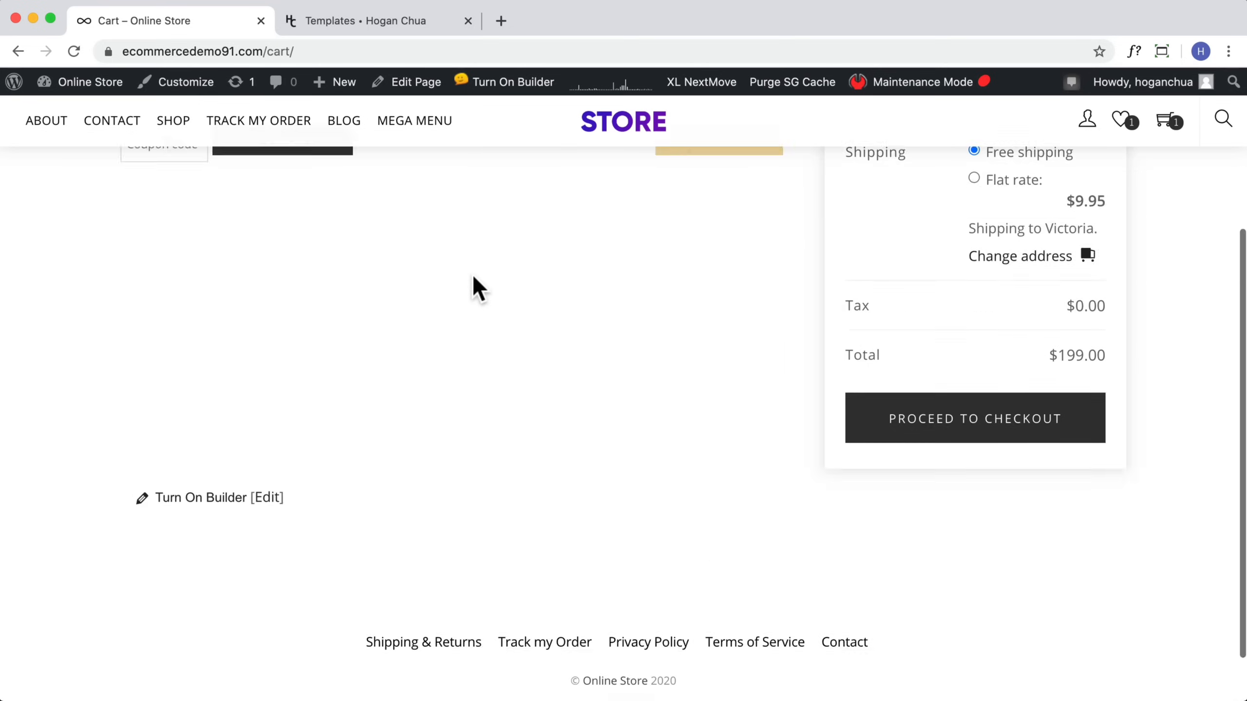
scroll(471, 278, "up", 5)
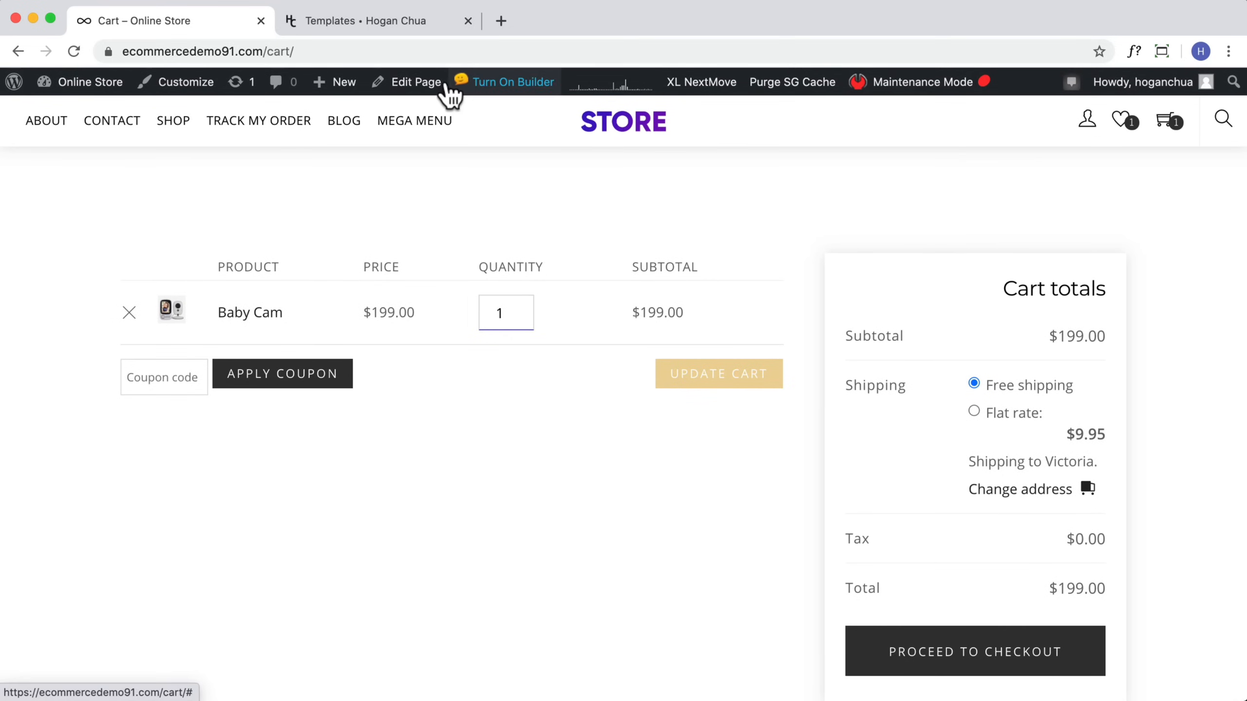
Step: Edit the Cart page, select its [woocommerce_cart] shortcode block, and update the page
left_click(417, 84)
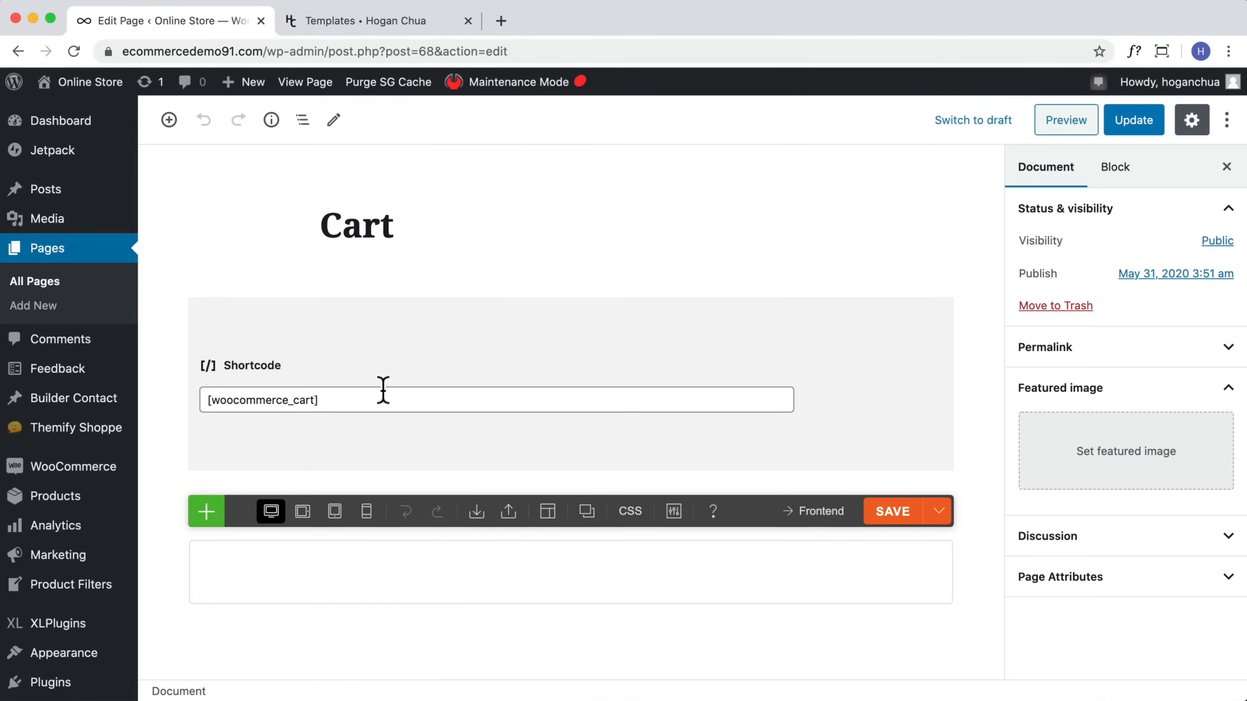
left_click_drag(348, 400, 202, 400)
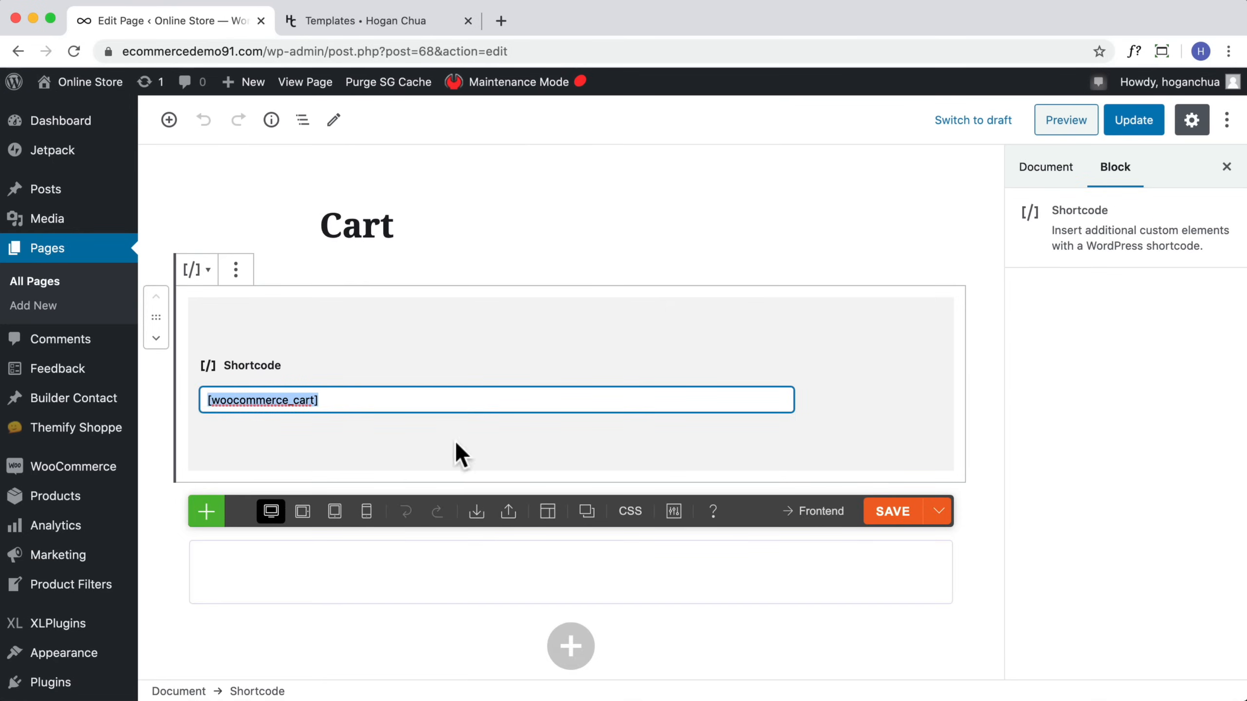
scroll(456, 443, "down", 5)
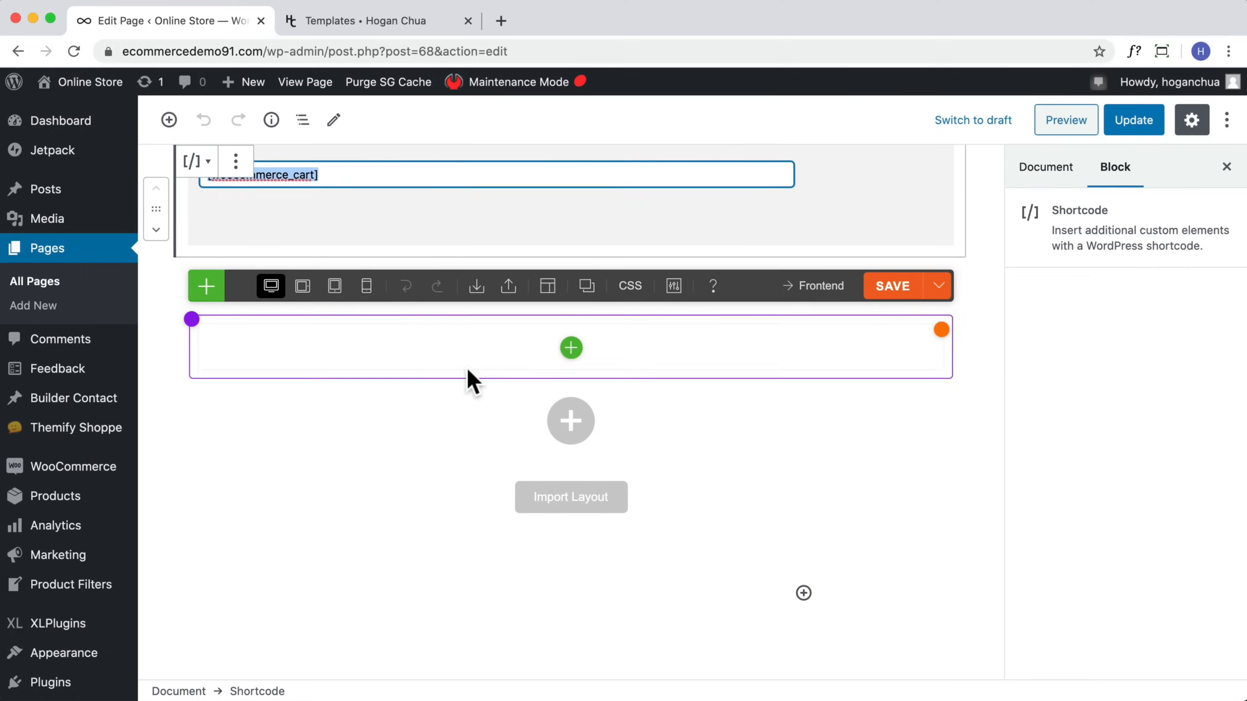
scroll(449, 344, "up", 3)
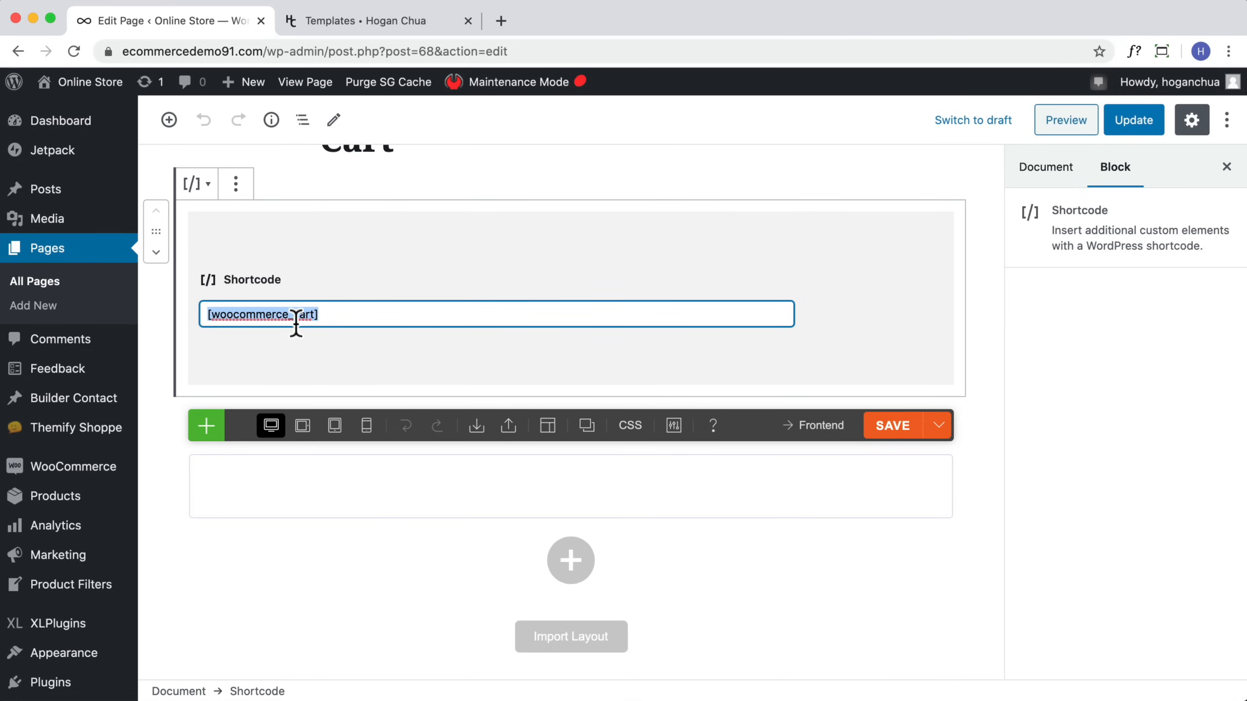
left_click(1131, 122)
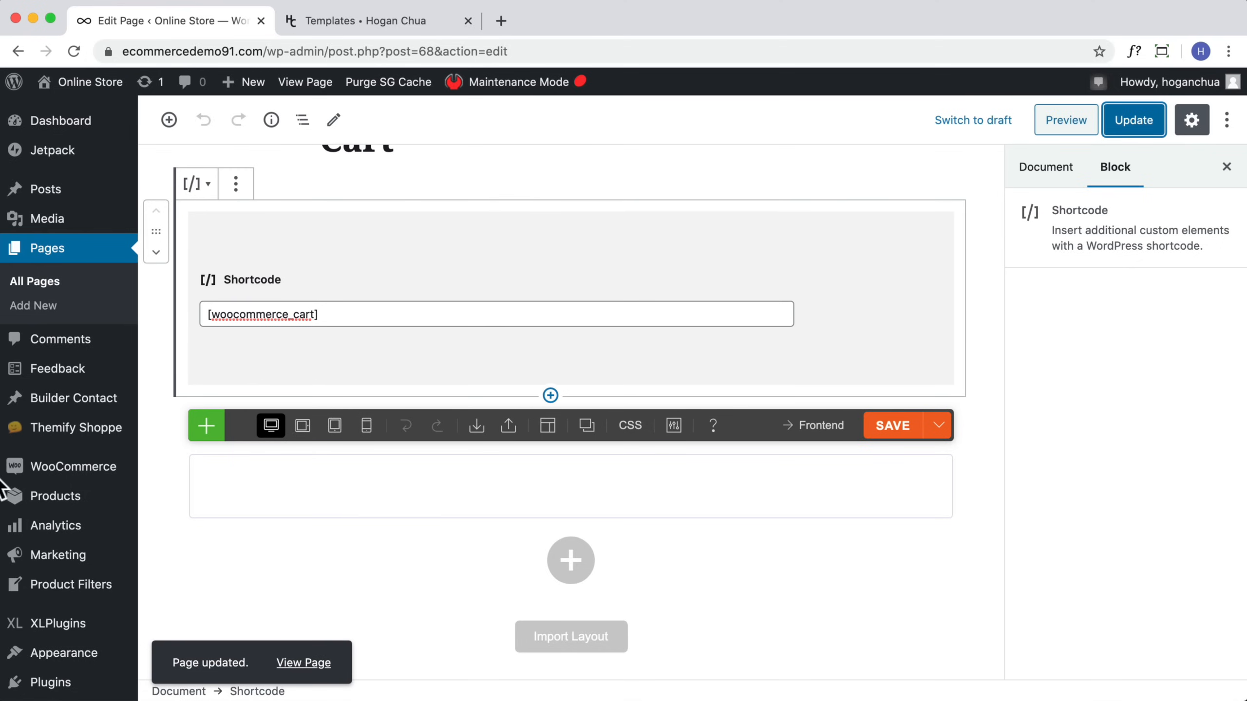
Step: Open the installed plugins list and scroll through it
scroll(2, 486, "down", 2)
mouse_move(22, 412)
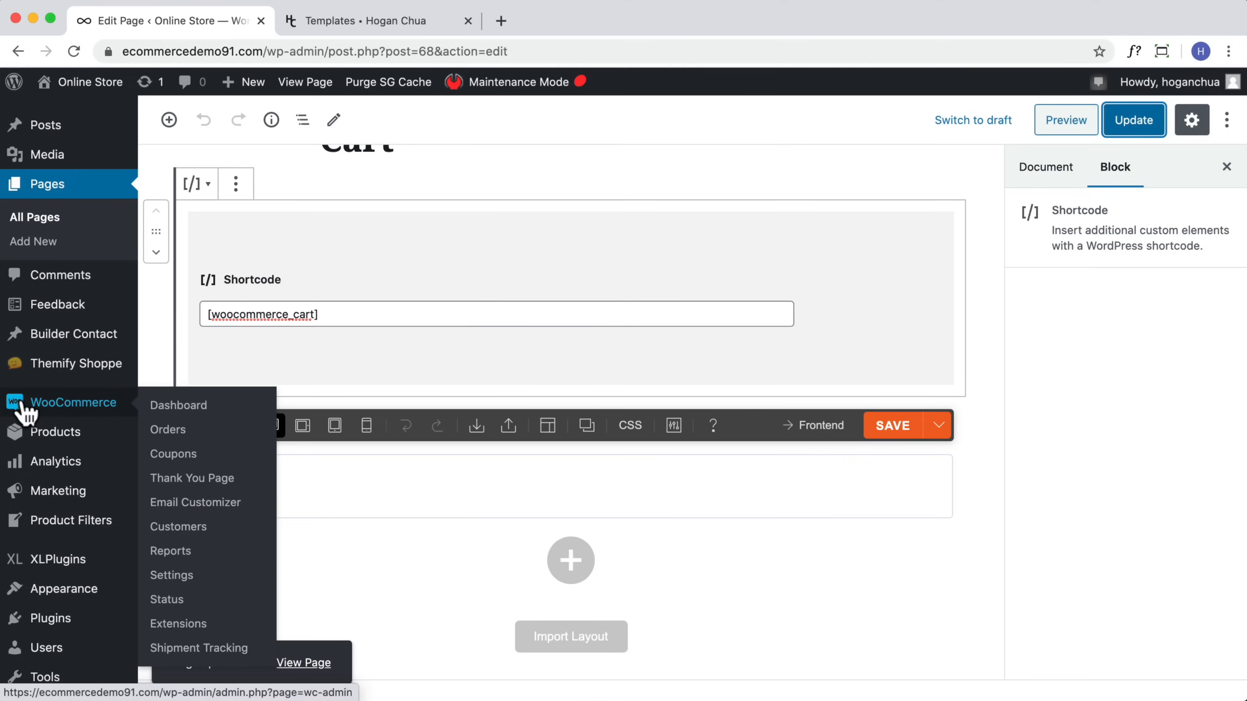
scroll(56, 554, "down", 2)
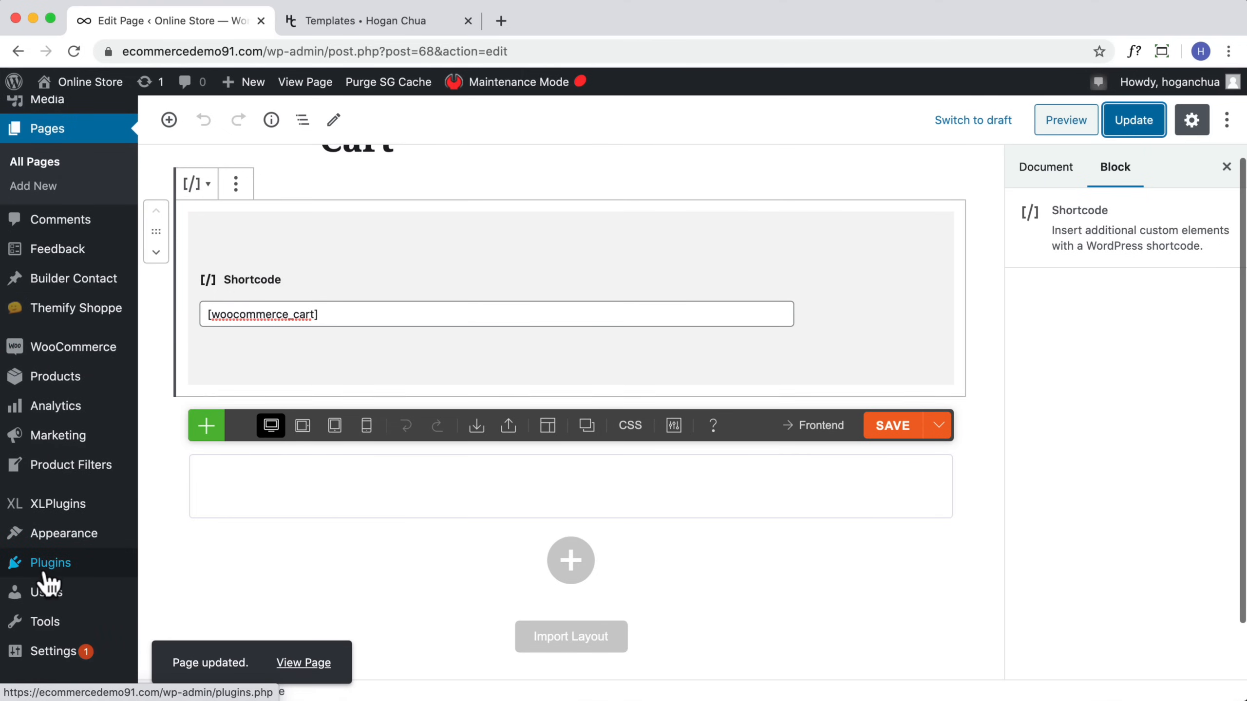
left_click(46, 569)
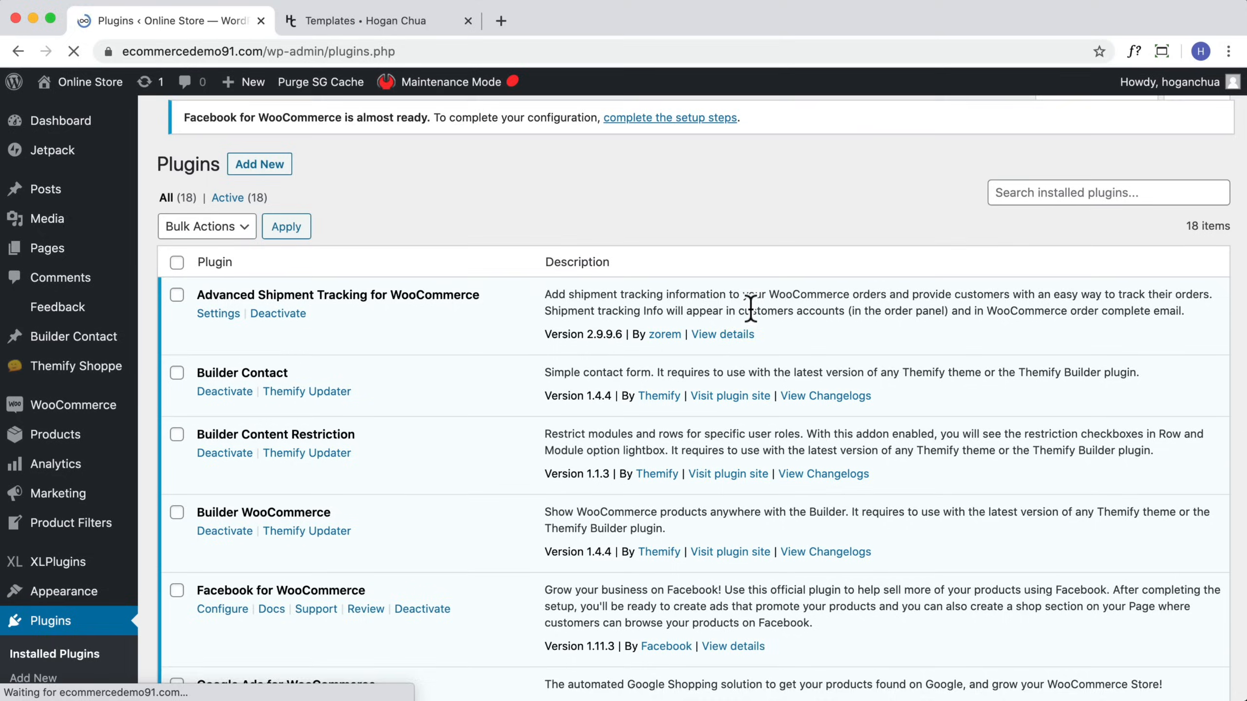
scroll(470, 337, "down", 15)
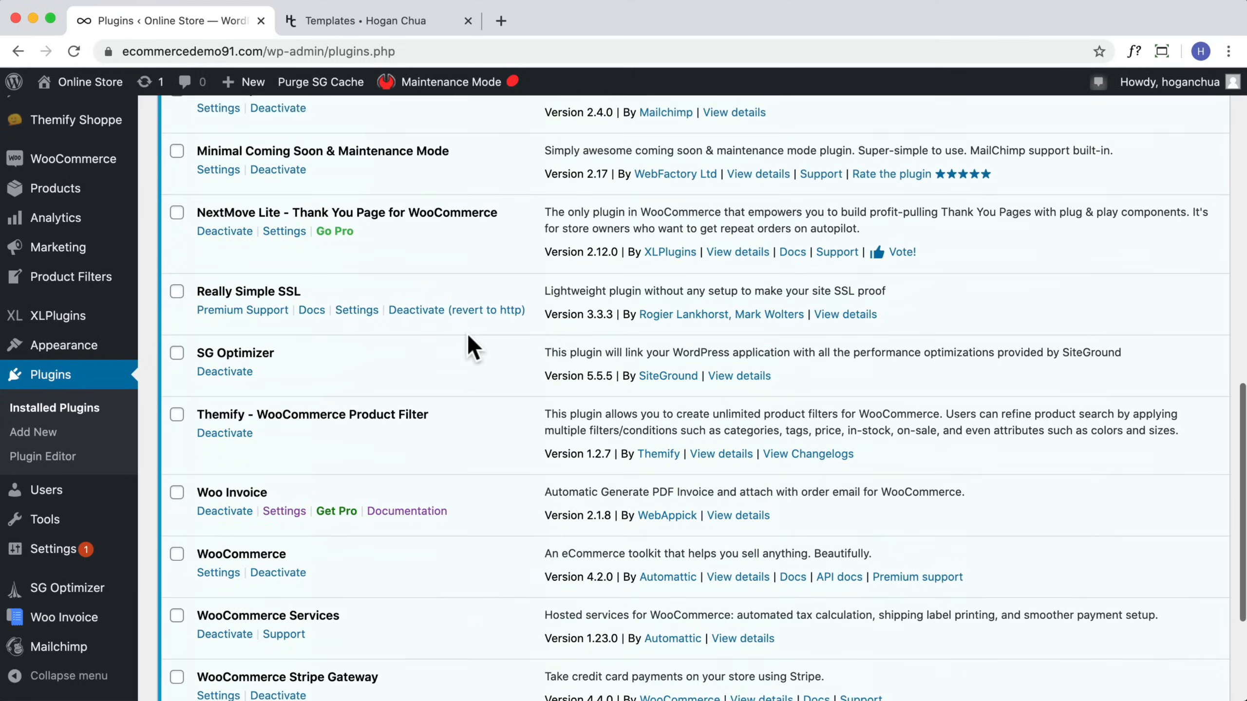
scroll(468, 337, "down", 5)
scroll(466, 334, "up", 20)
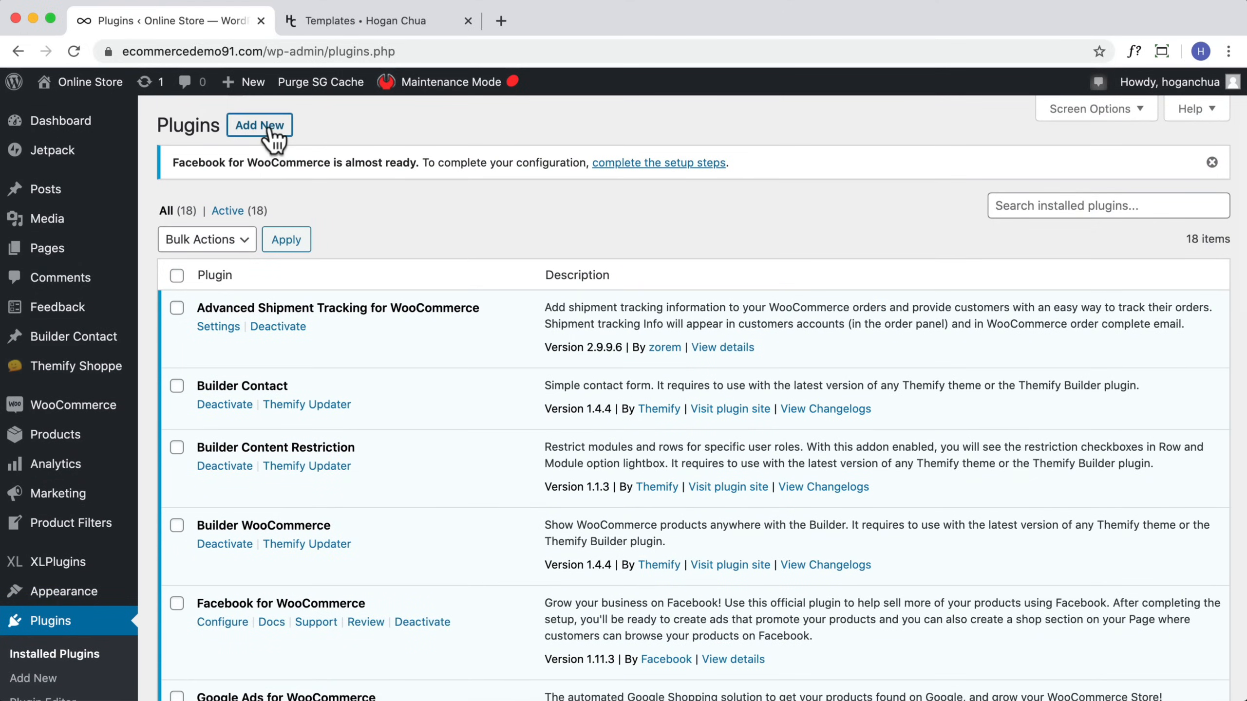
Step: Search for the WooCommerce Blocks plugin, then install and activate it
left_click(265, 127)
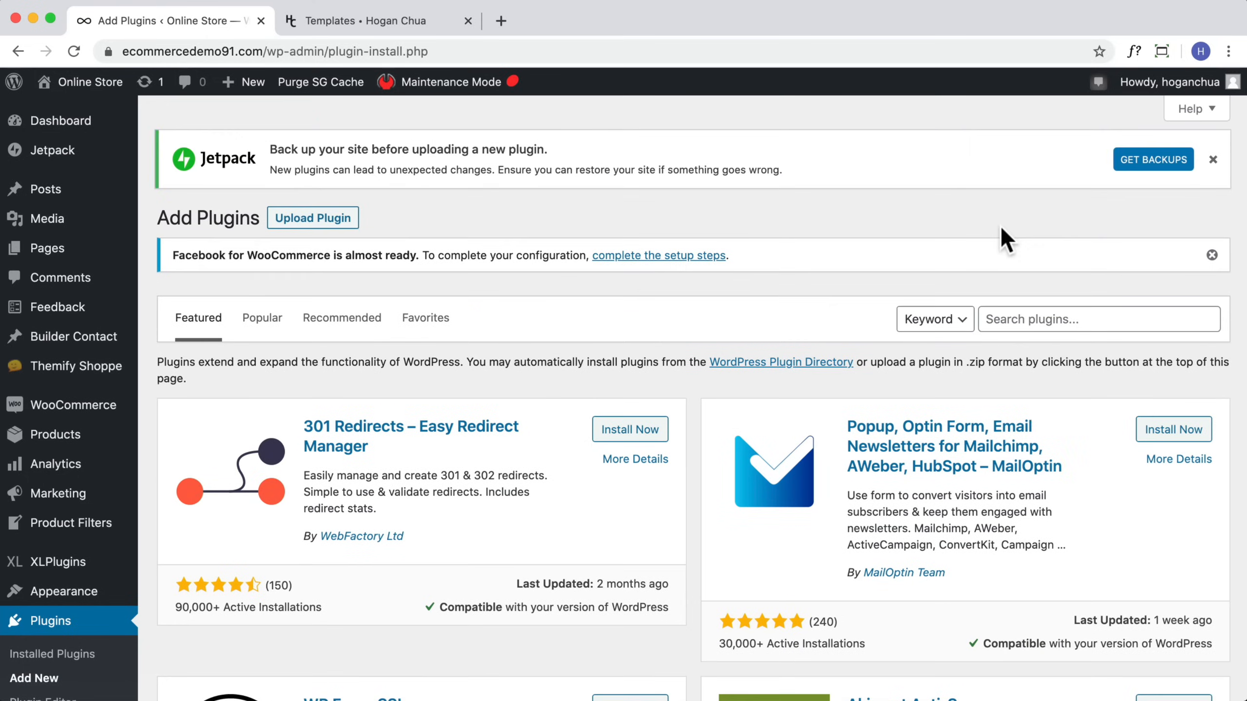
left_click(982, 319)
type("woo")
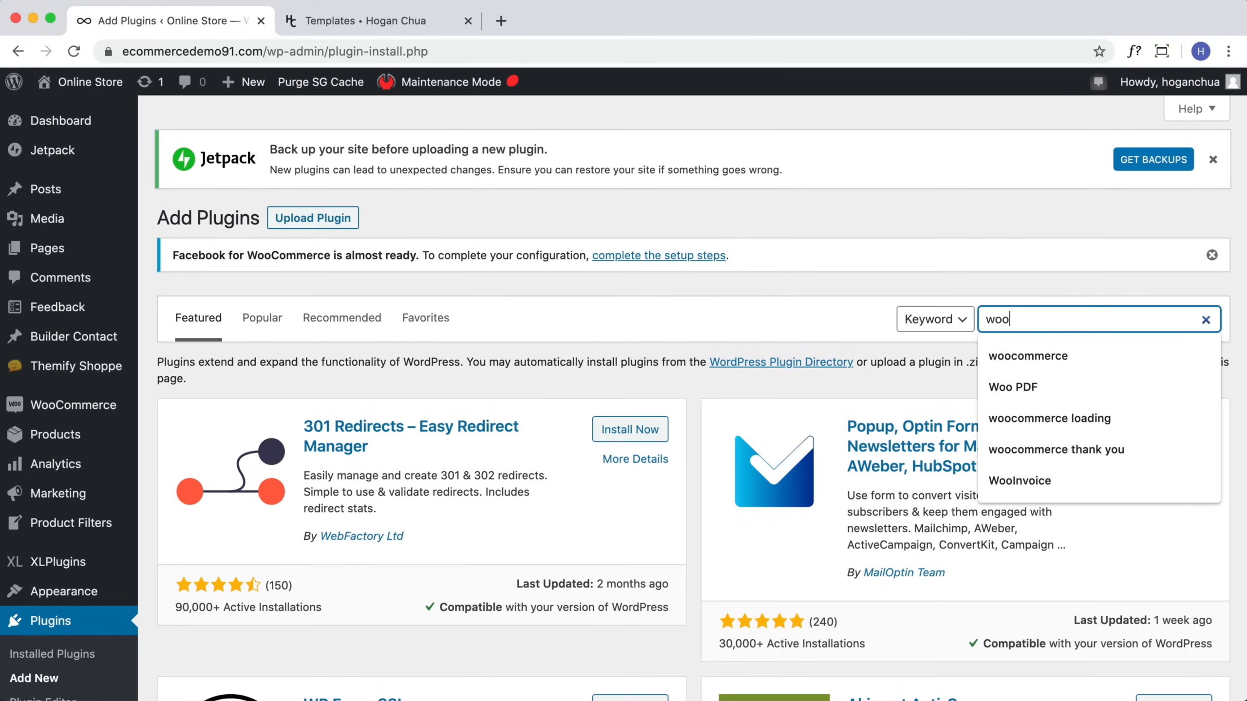
type("commerce blocks")
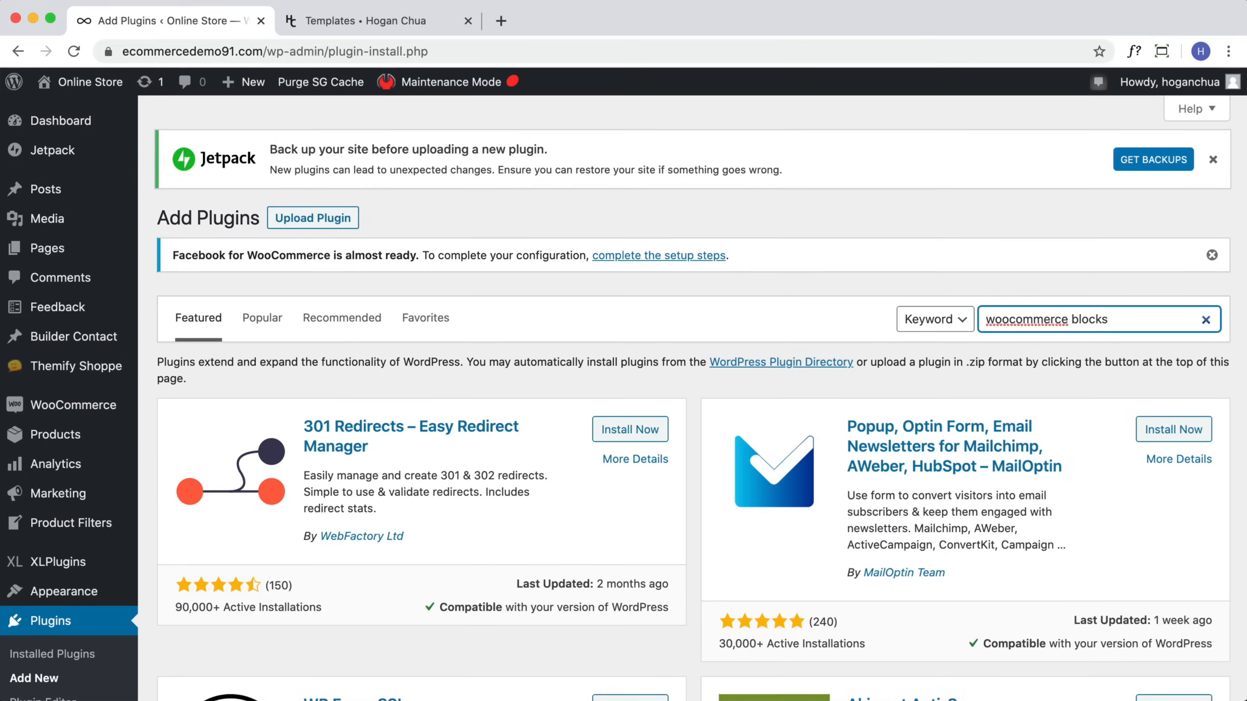
key("Return")
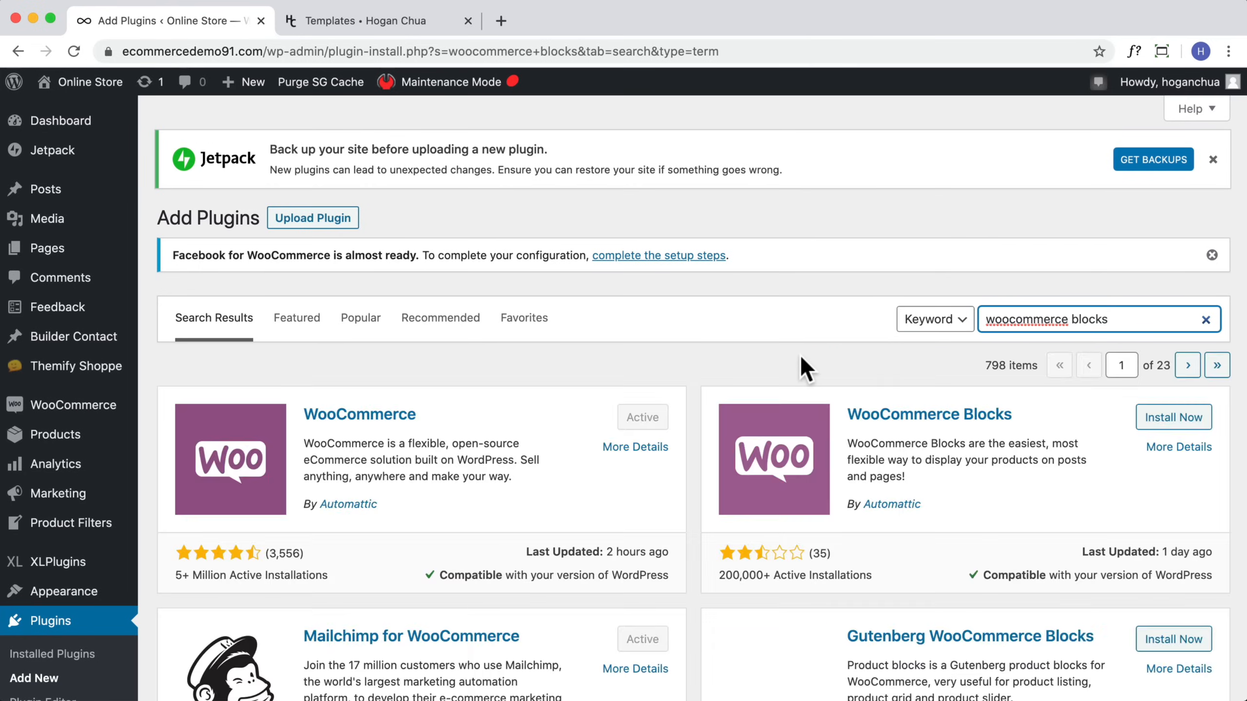
scroll(799, 356, "down", 2)
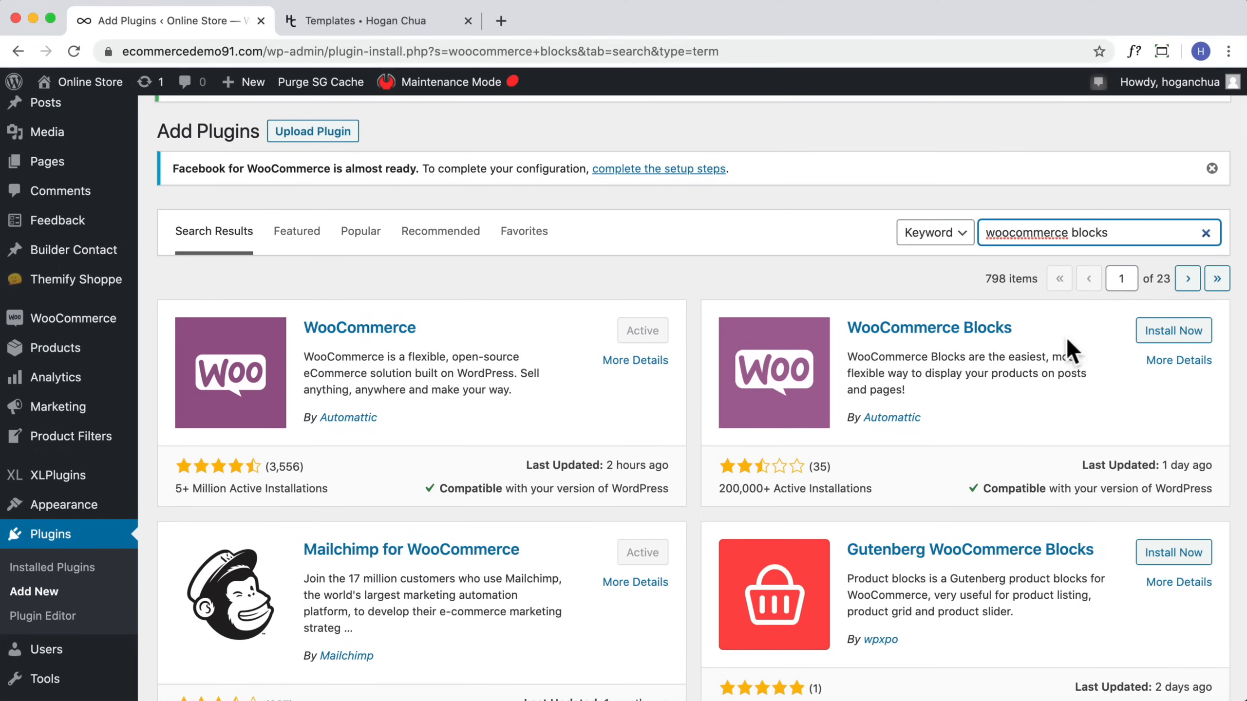
left_click(1194, 337)
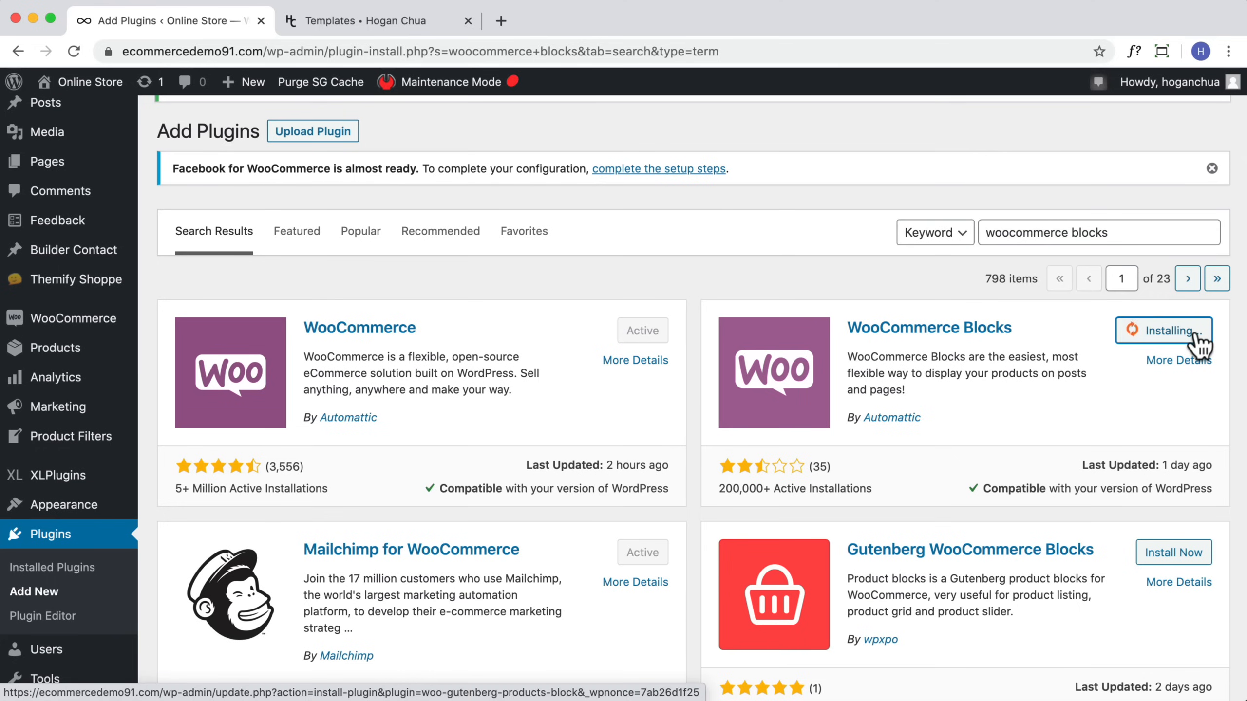
left_click(1174, 338)
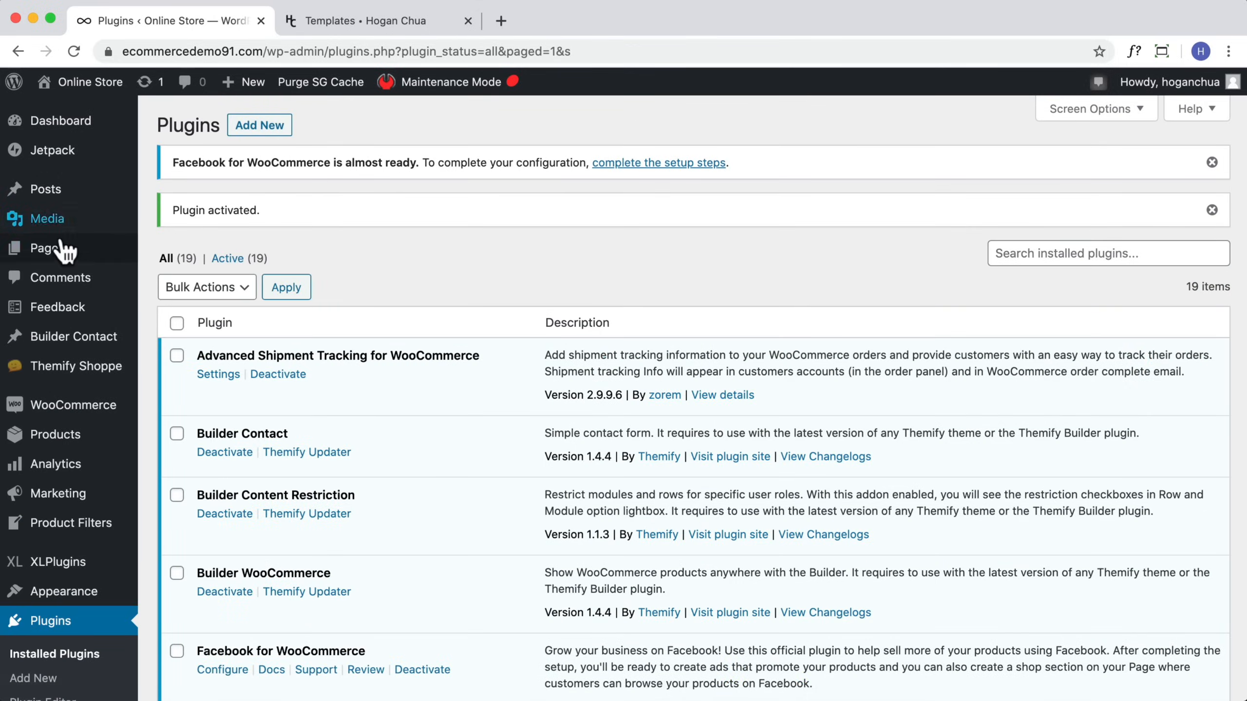
Step: Edit the Cart page, clear the shortcode block's text and remove that block
left_click(55, 249)
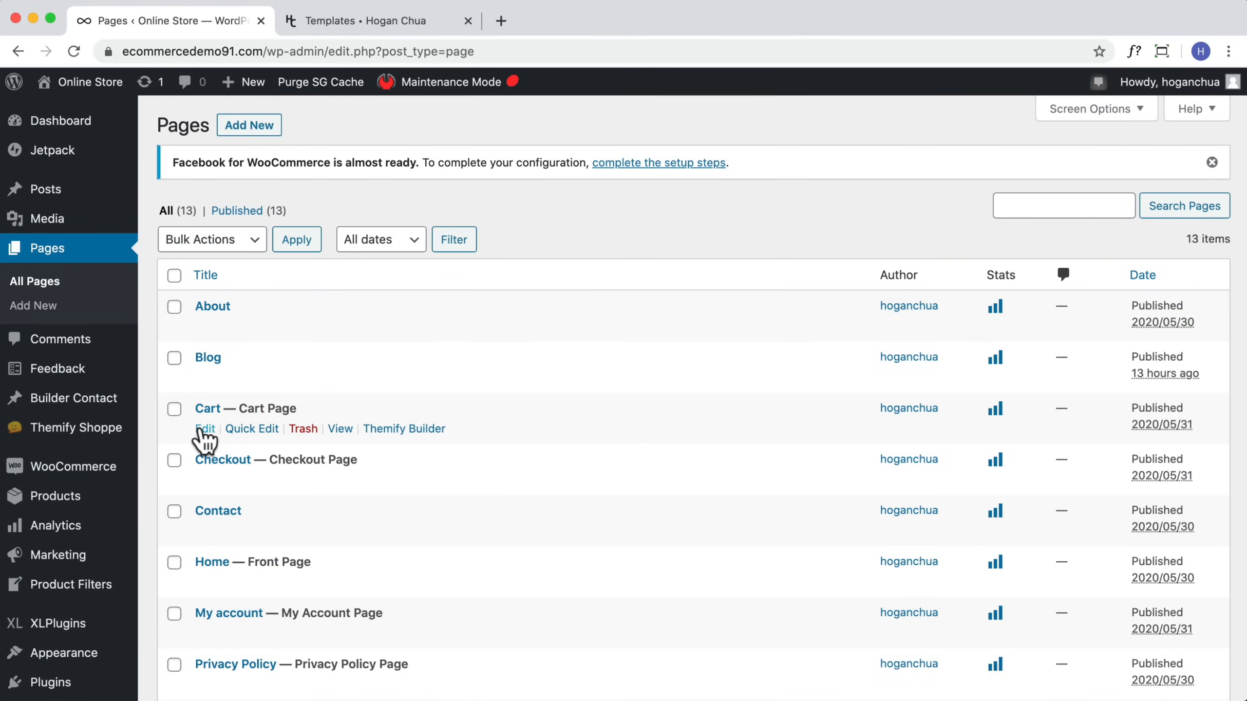
left_click(204, 429)
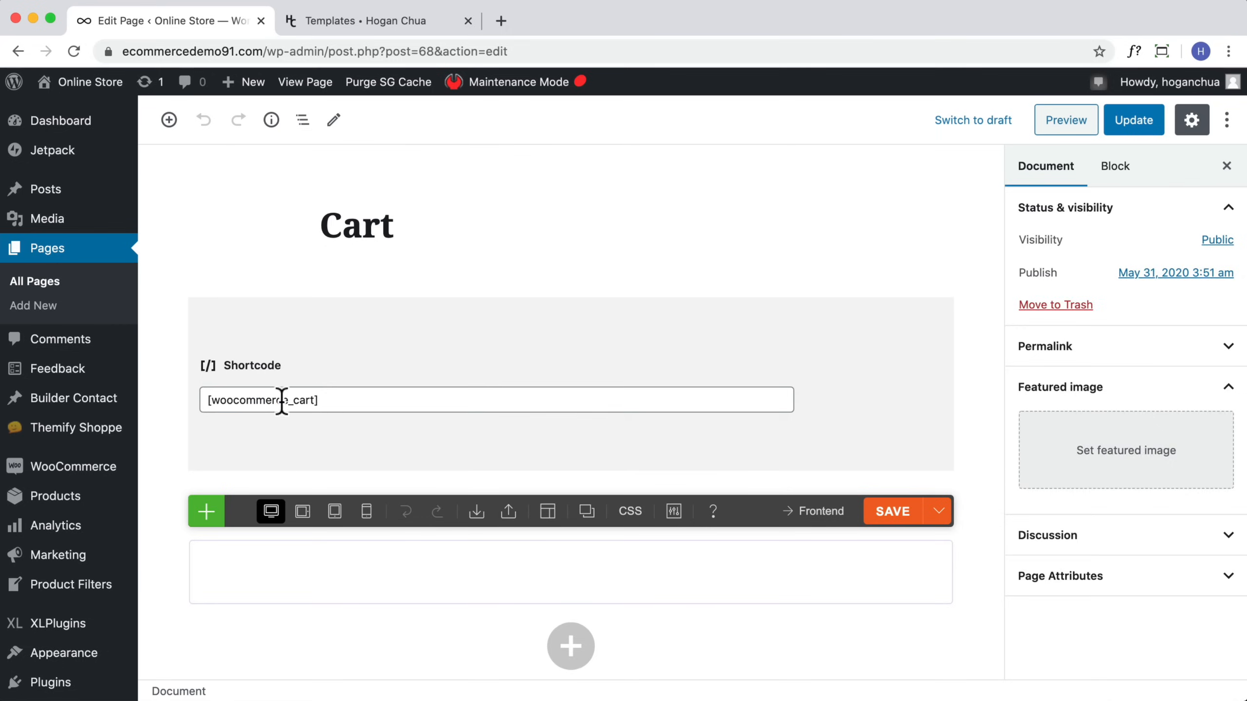
left_click_drag(319, 401, 200, 398)
key("BackSpace")
left_click(236, 269)
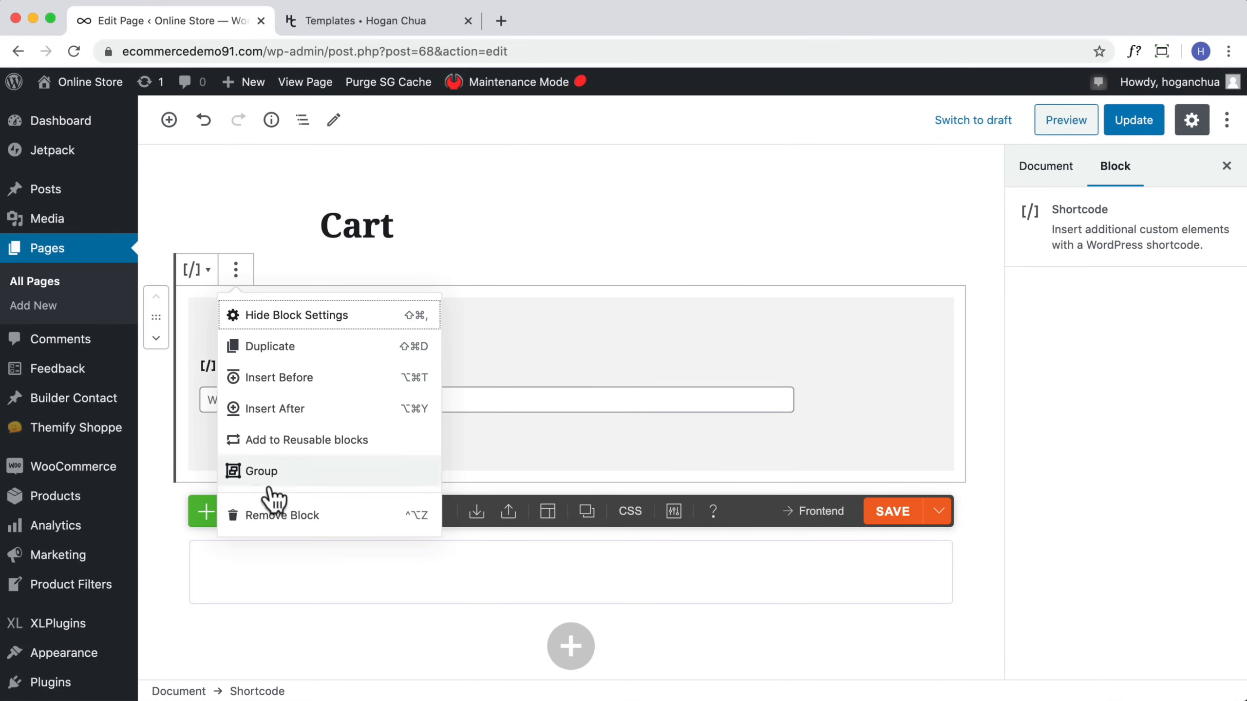
left_click(269, 520)
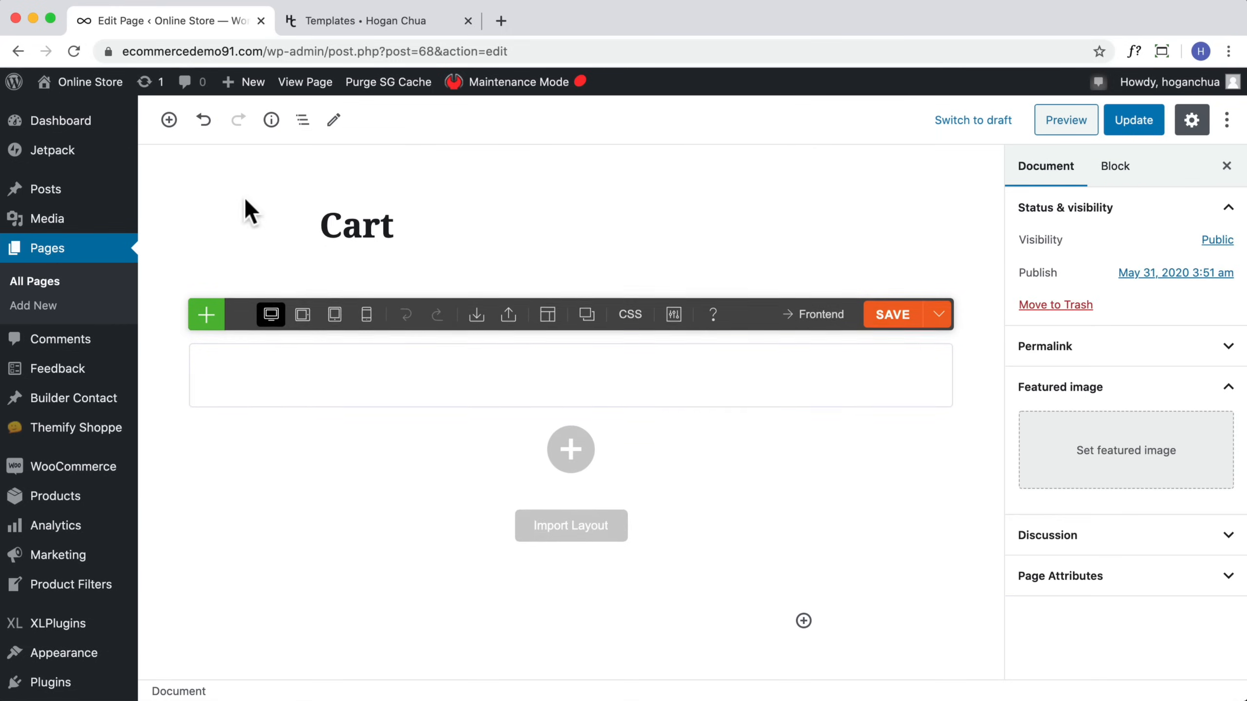
Step: Insert the WooCommerce Cart block into the Cart page and update the page
left_click(169, 120)
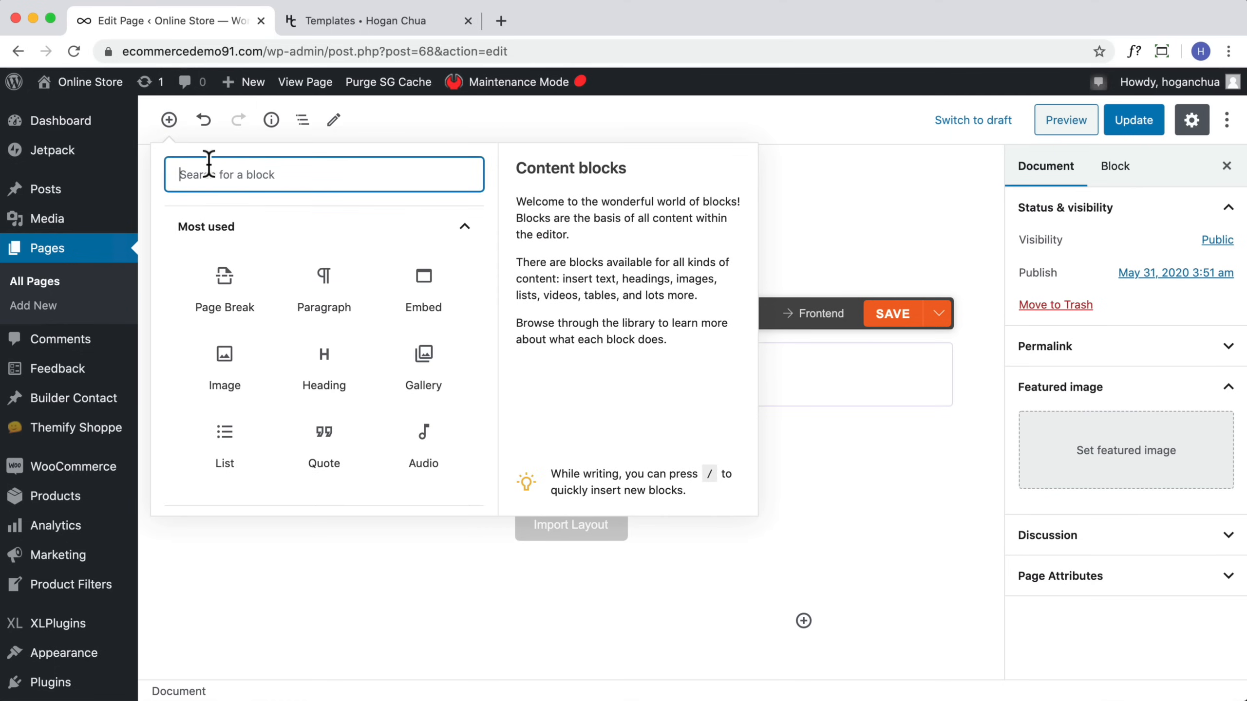
type("cart")
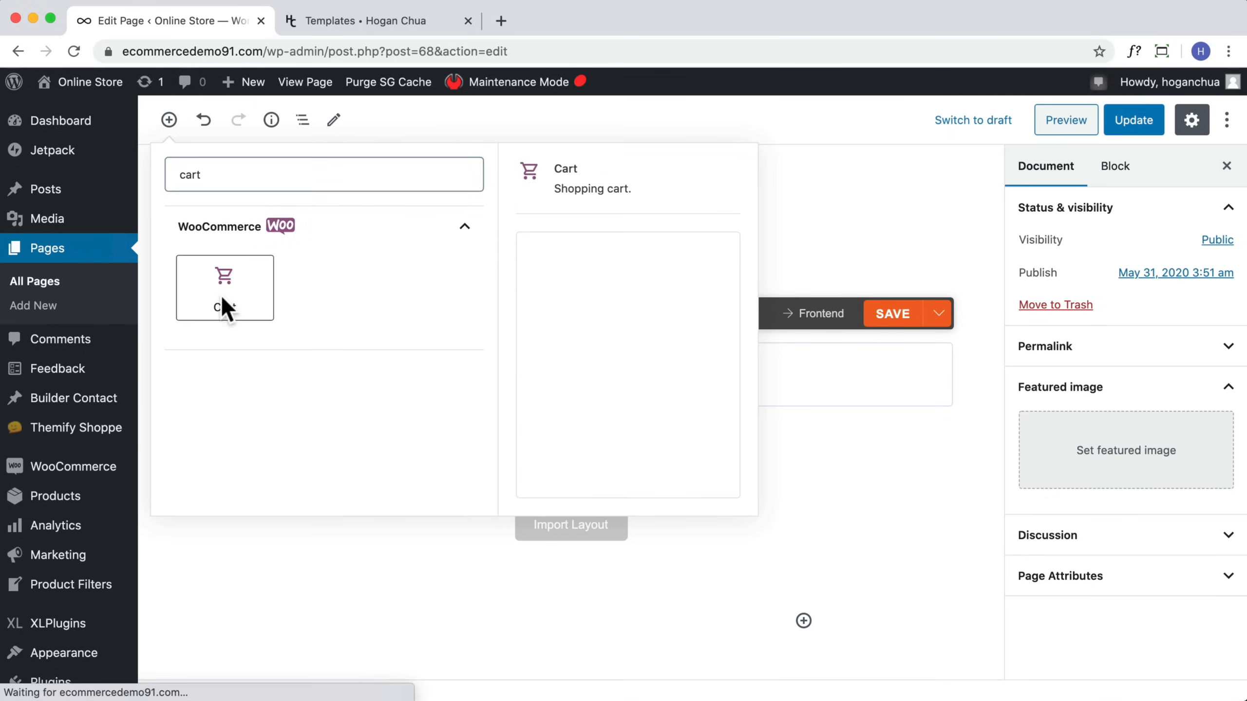
left_click(223, 299)
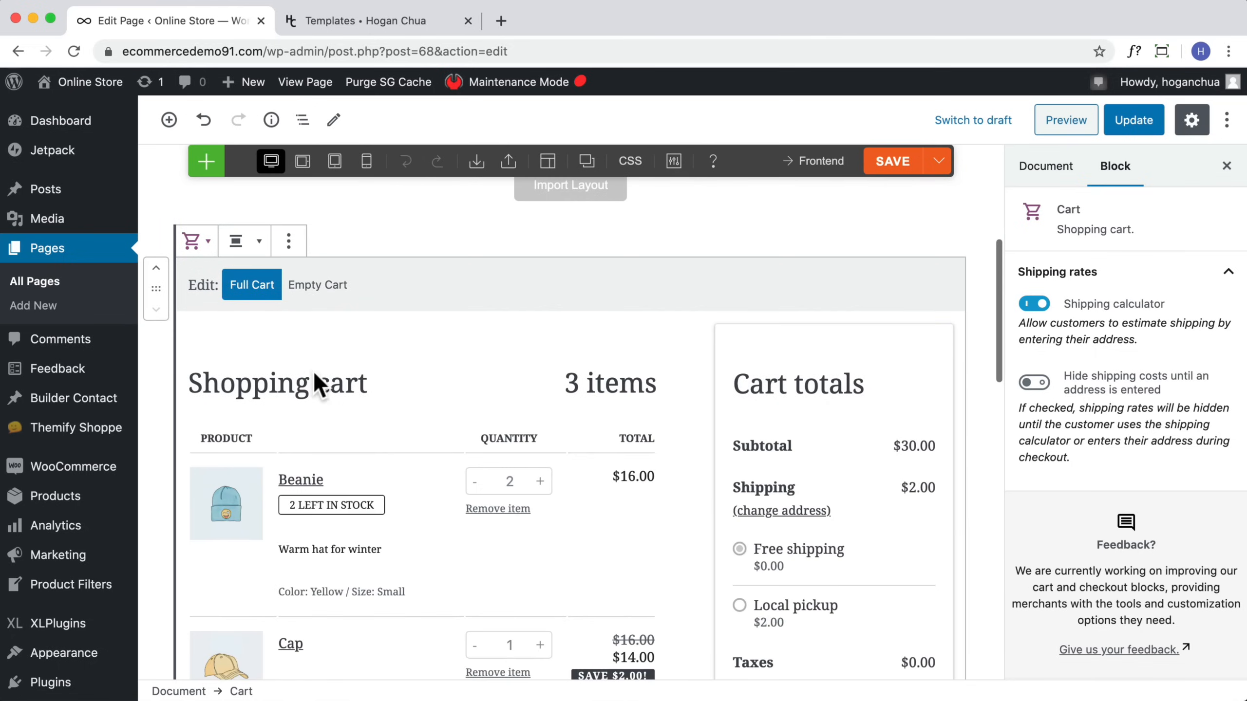
scroll(345, 412, "up", 2)
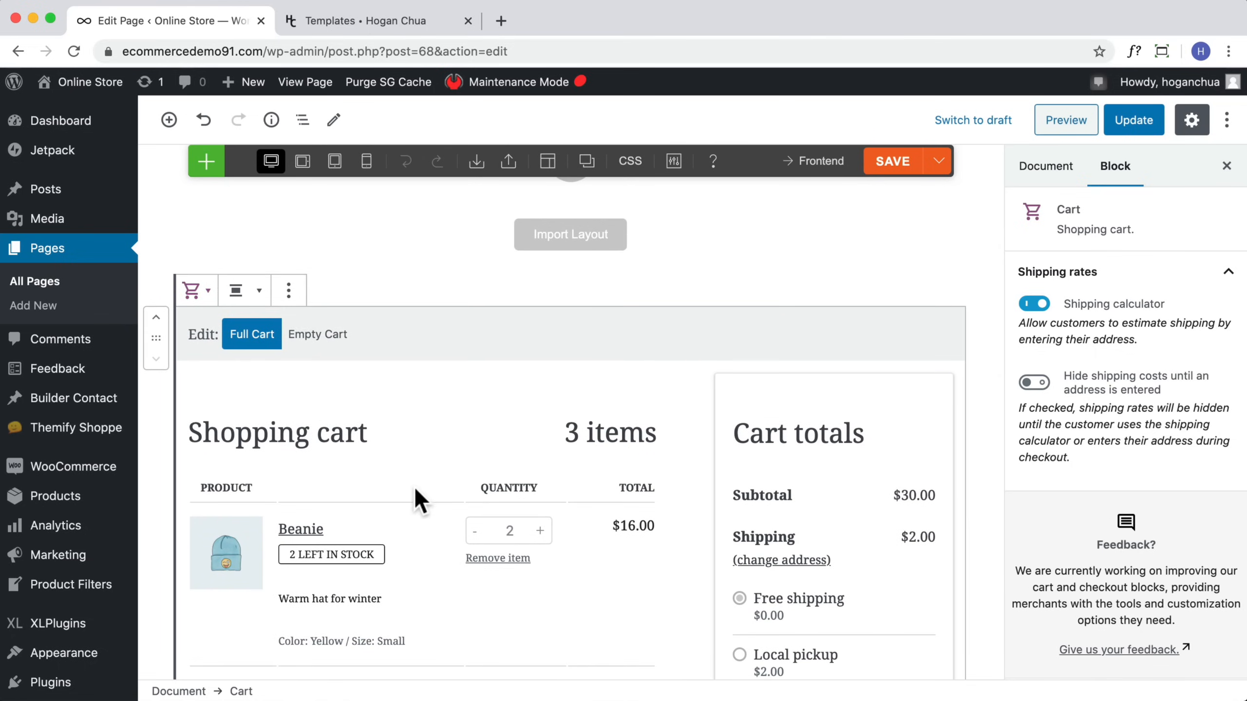
scroll(415, 491, "down", 10)
scroll(413, 491, "up", 12)
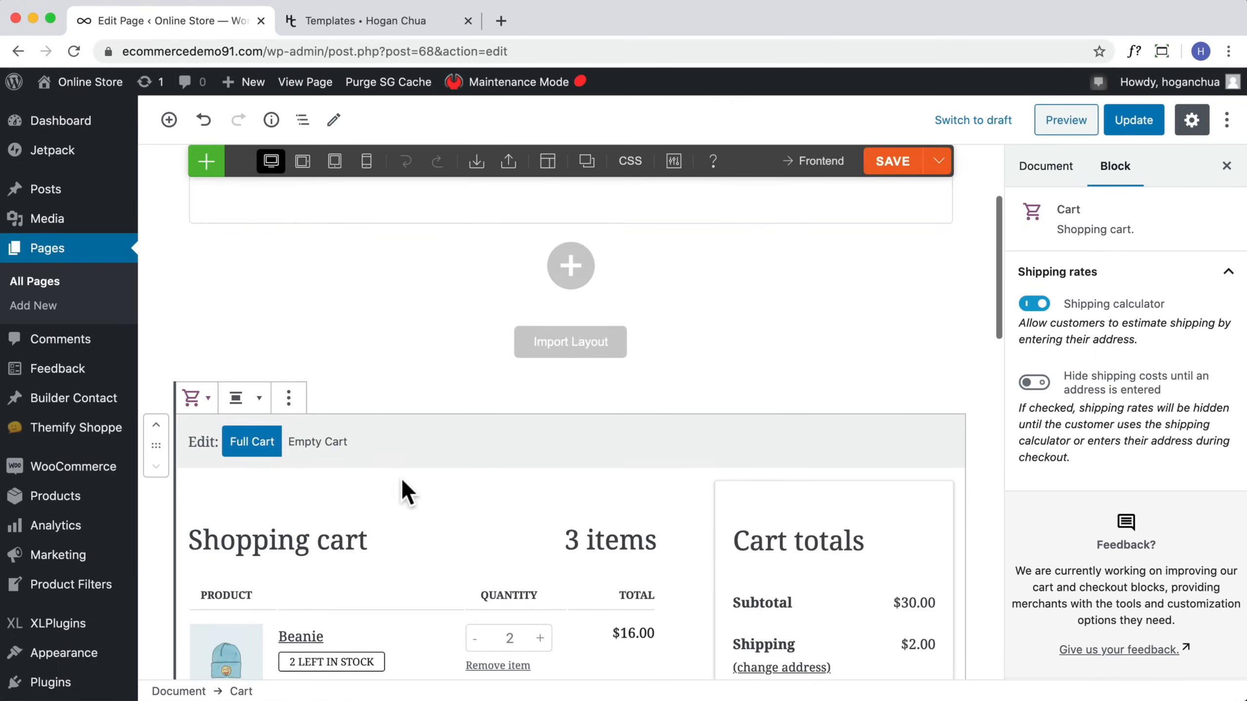
left_click(1135, 129)
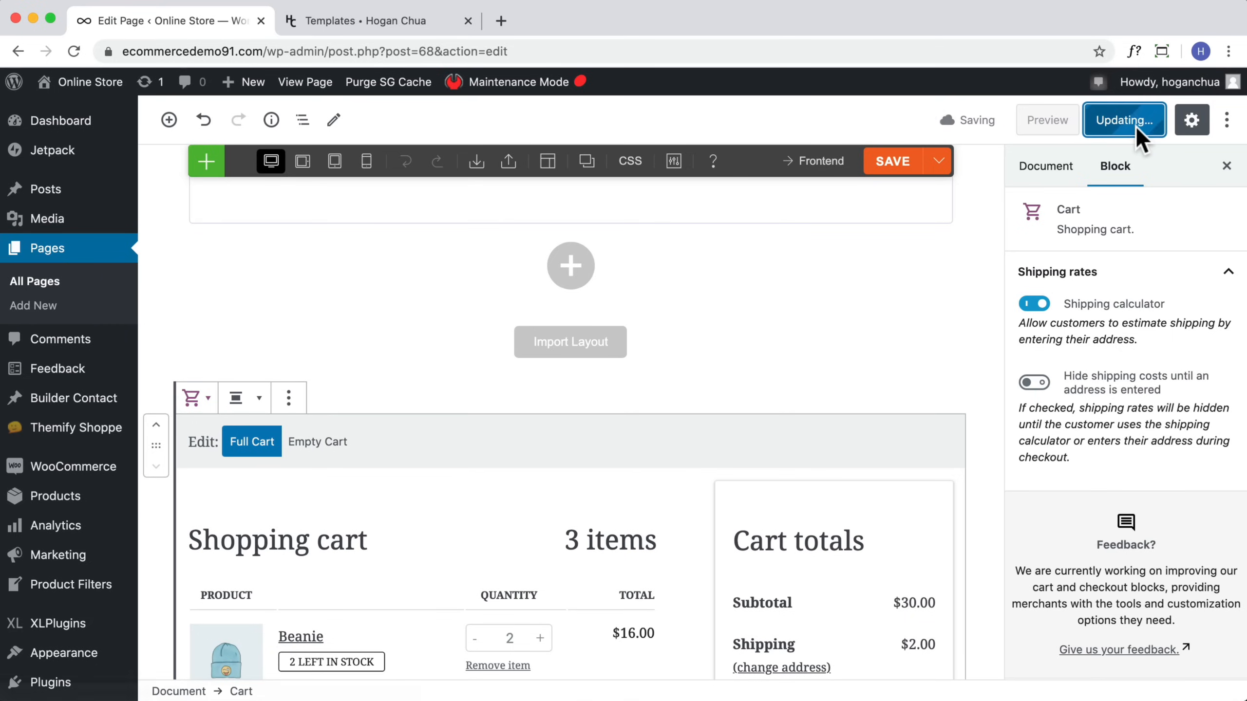
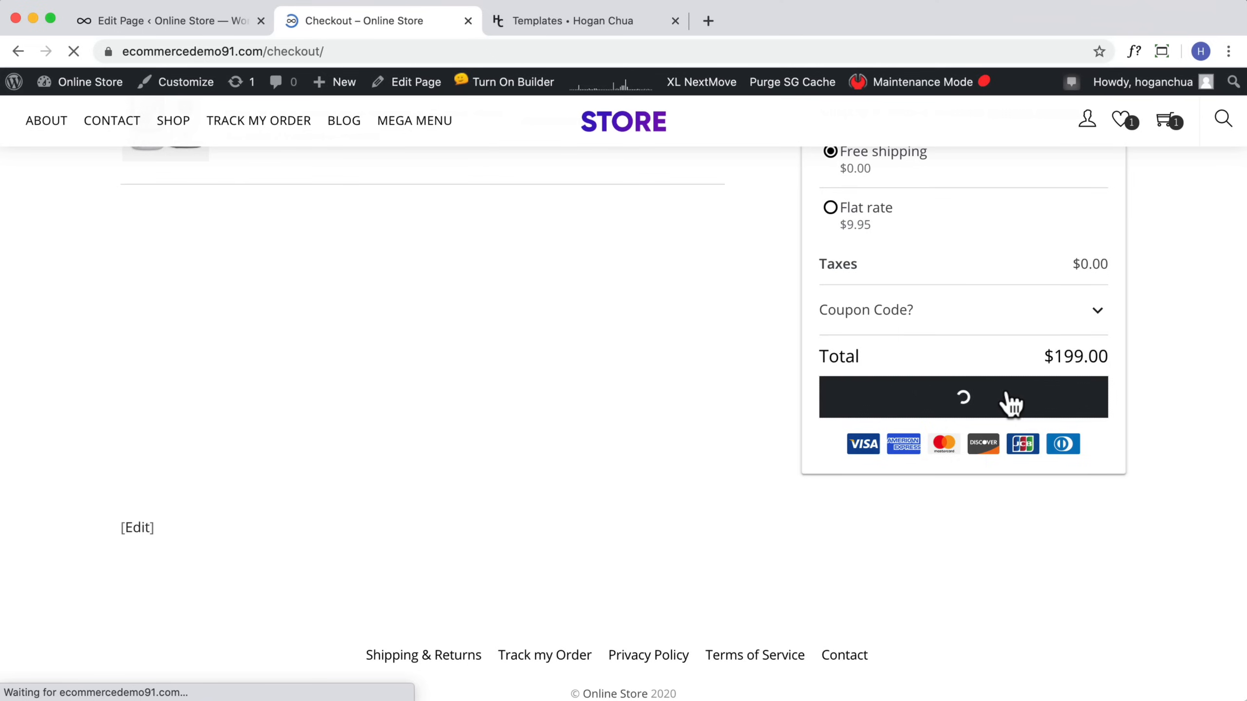
Step: Edit the Checkout page and remove its woocommerce_checkout shortcode block
scroll(1010, 393, "down", 3)
scroll(1006, 395, "down", 20)
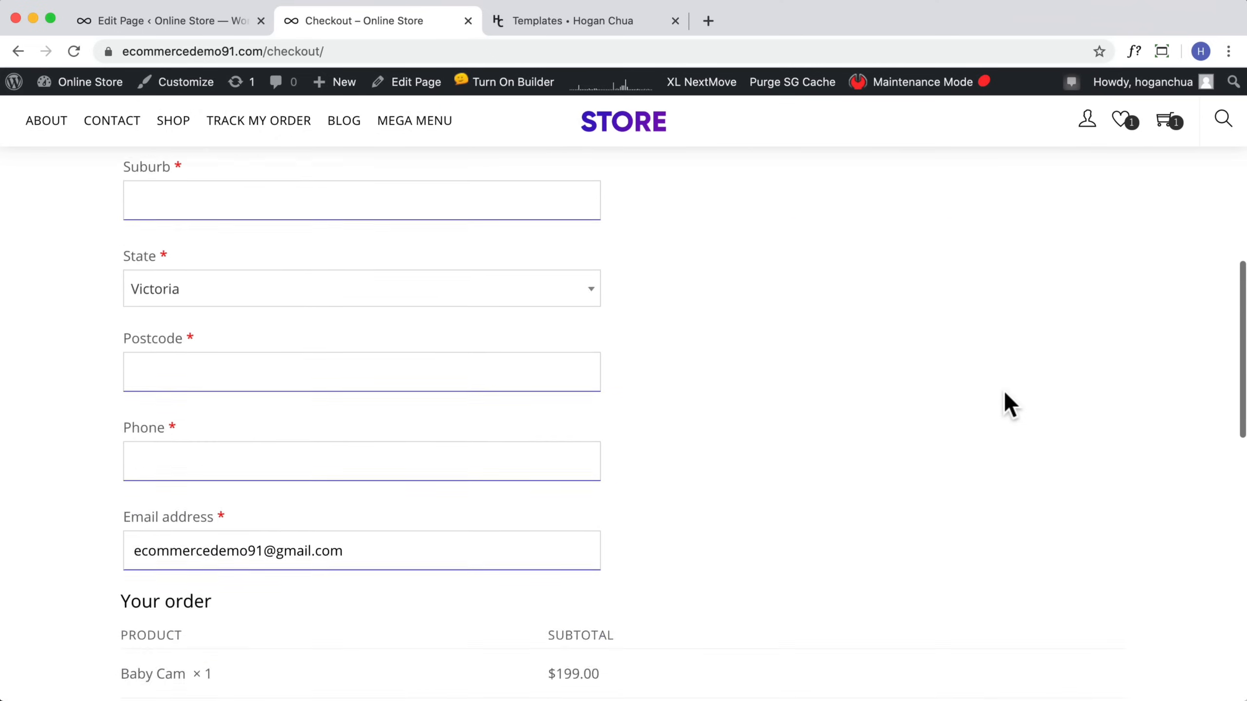
scroll(1003, 393, "up", 6)
scroll(1005, 393, "up", 20)
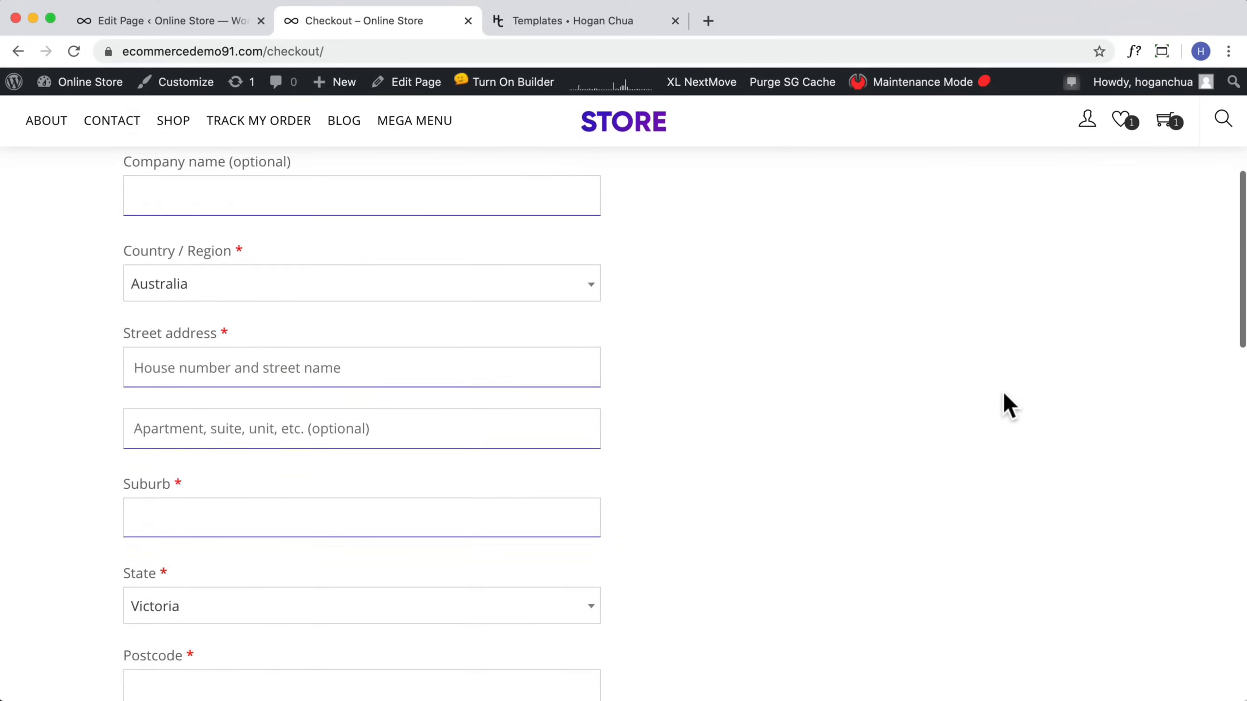
left_click(422, 83)
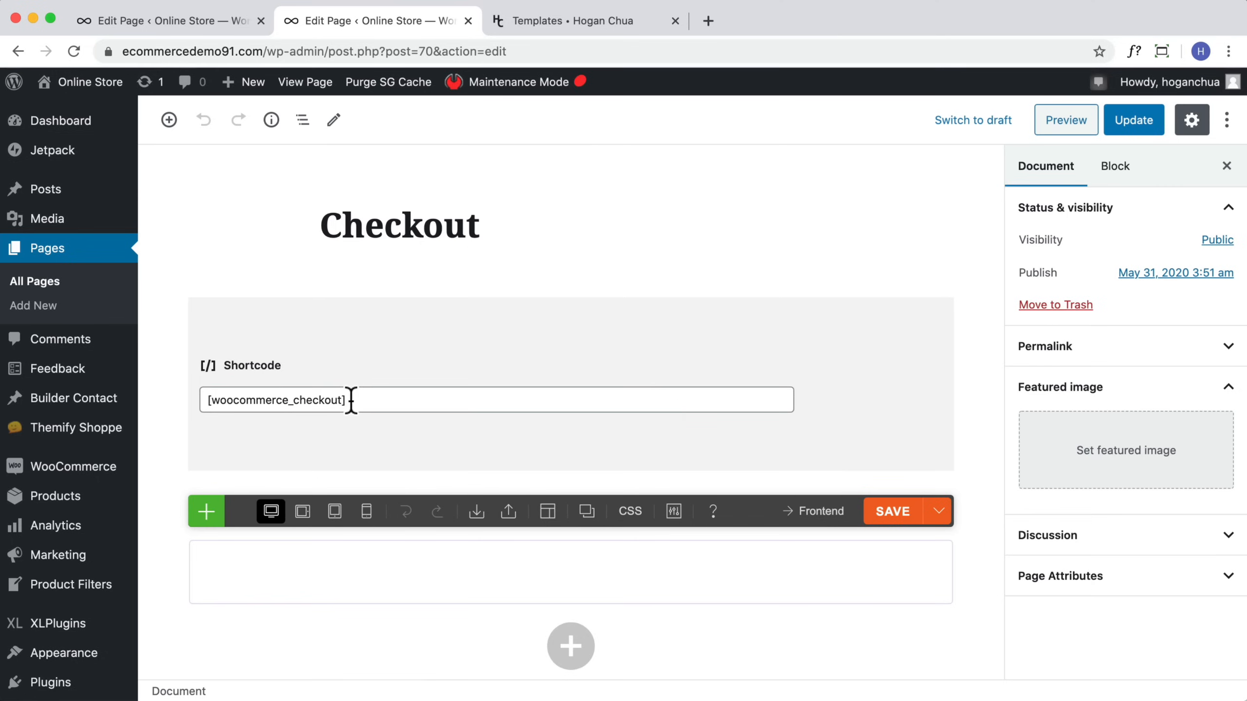
left_click(354, 400)
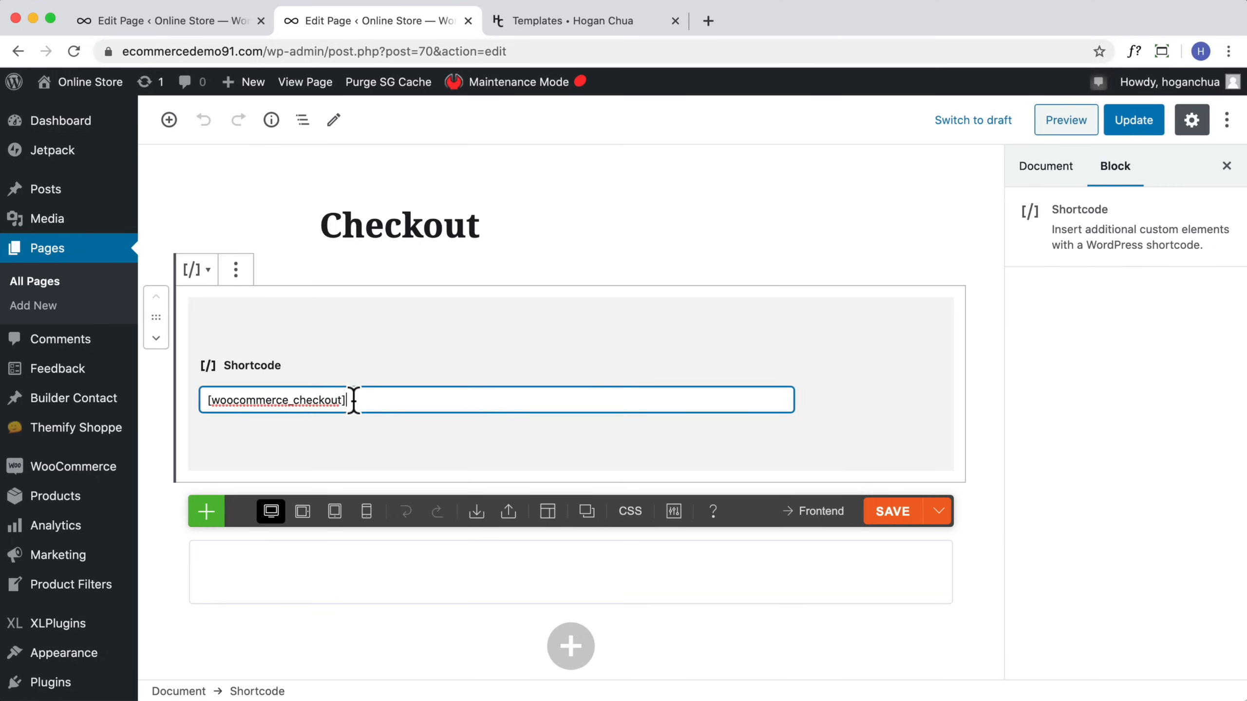
left_click(234, 273)
left_click(271, 516)
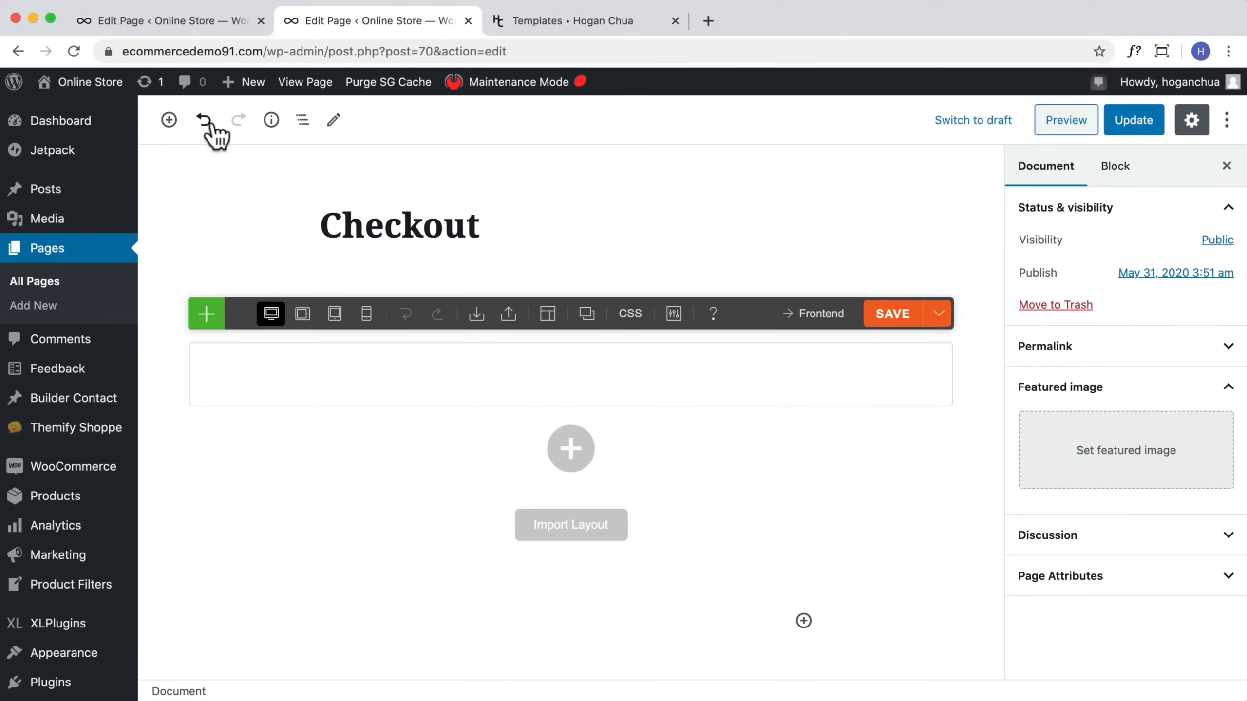
Step: Insert the WooCommerce Checkout block into the Checkout page and update the page
left_click(169, 120)
type("check")
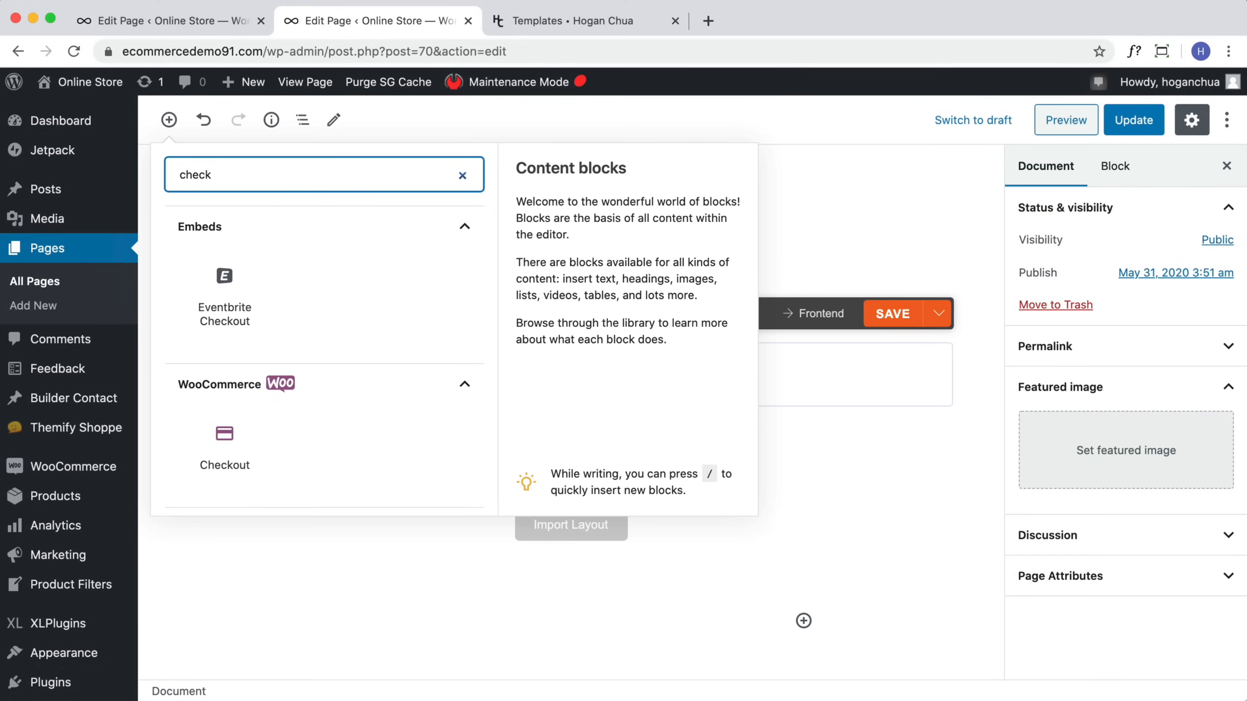
left_click(248, 443)
scroll(574, 323, "up", 6)
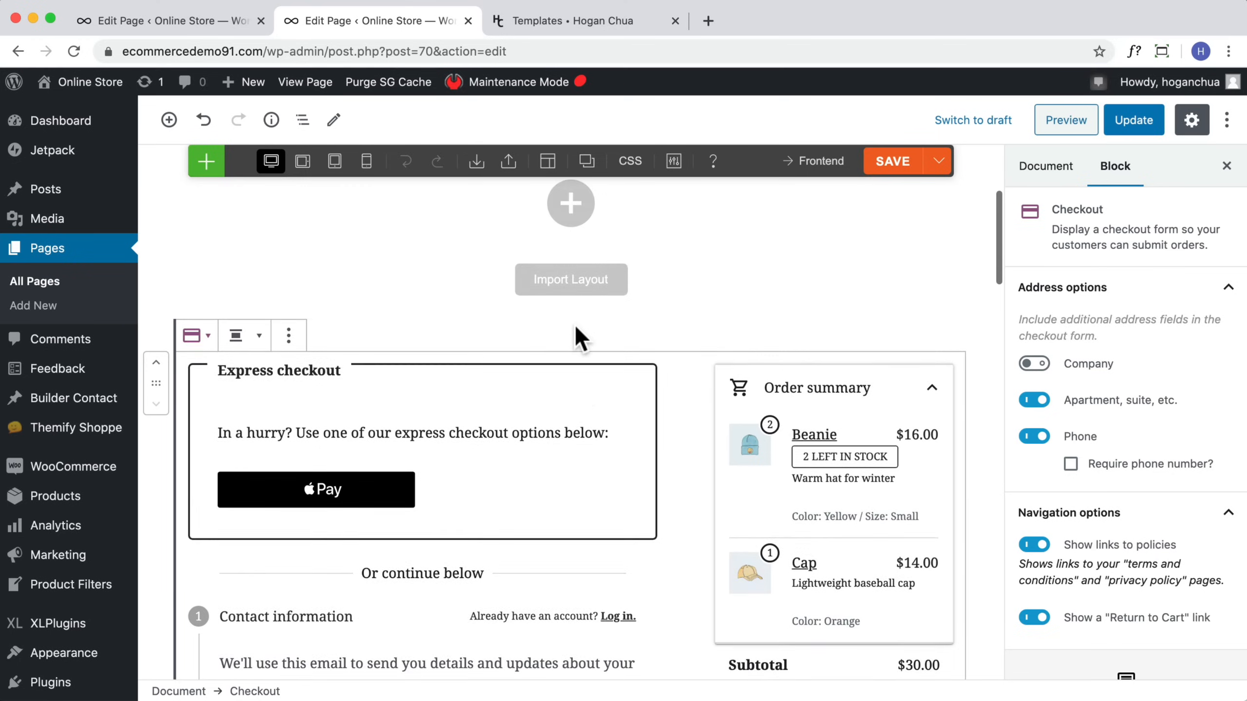
scroll(574, 324, "down", 7)
scroll(572, 324, "down", 12)
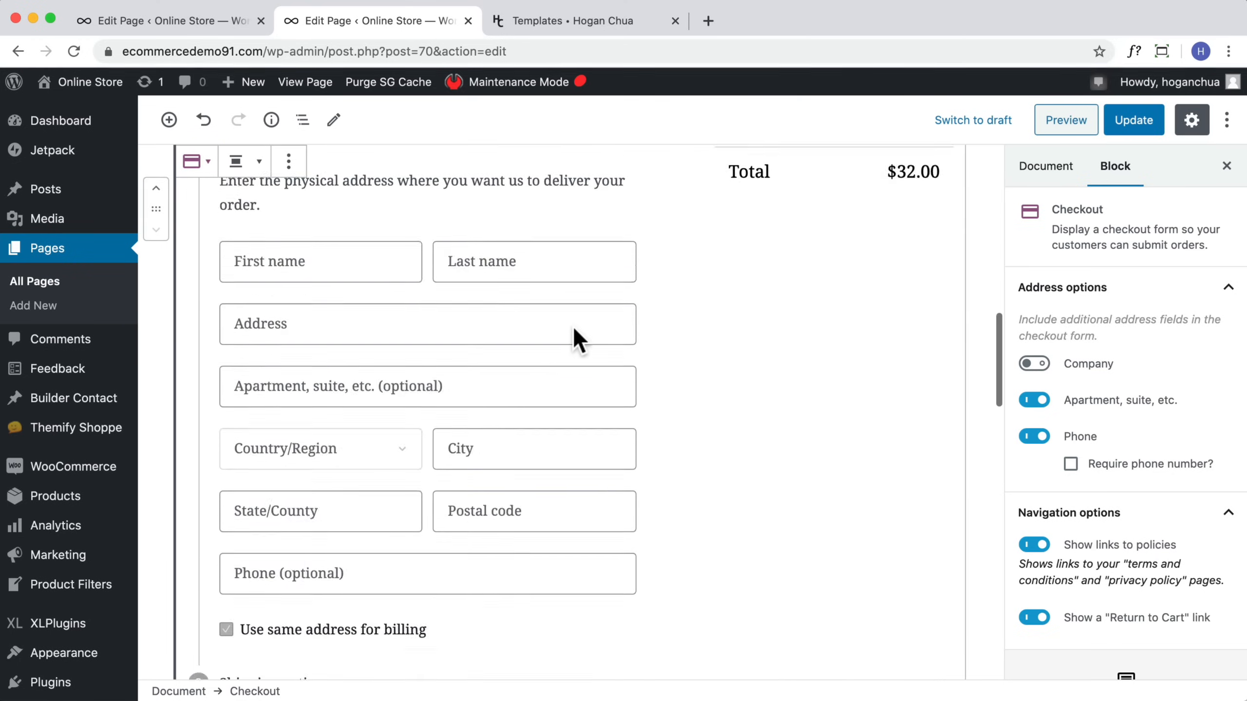
scroll(1071, 431, "down", 2)
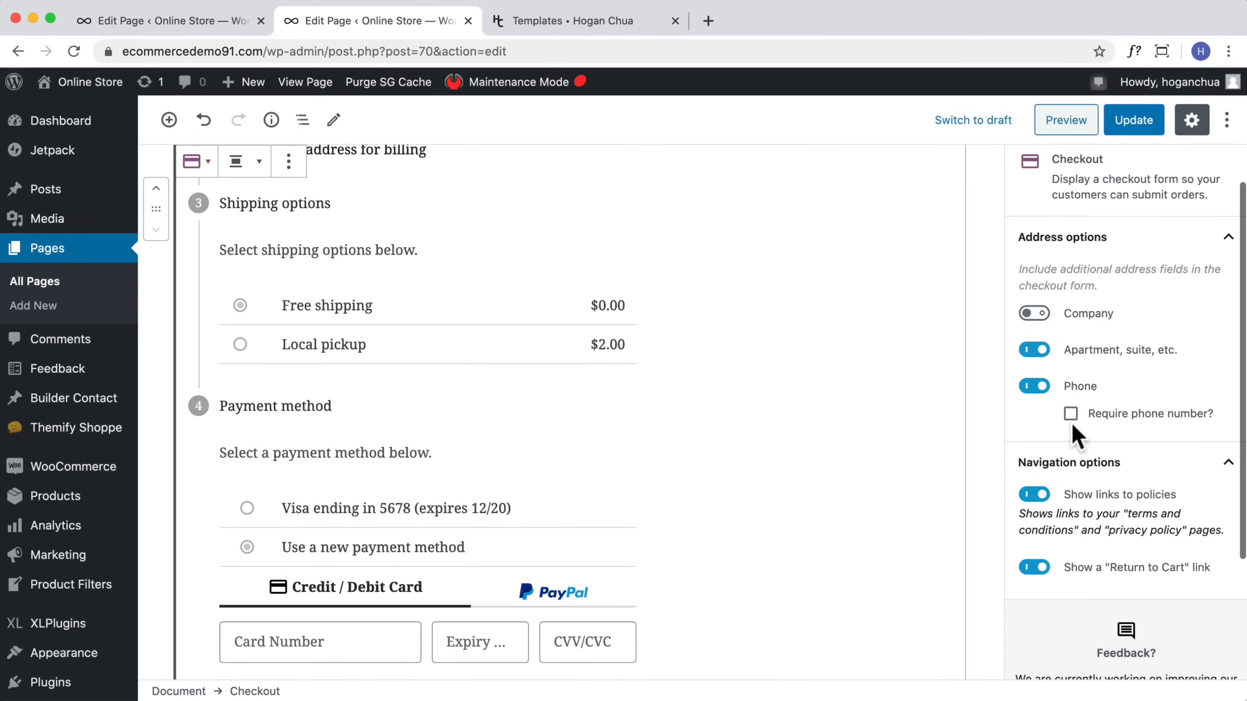
scroll(617, 523, "down", 10)
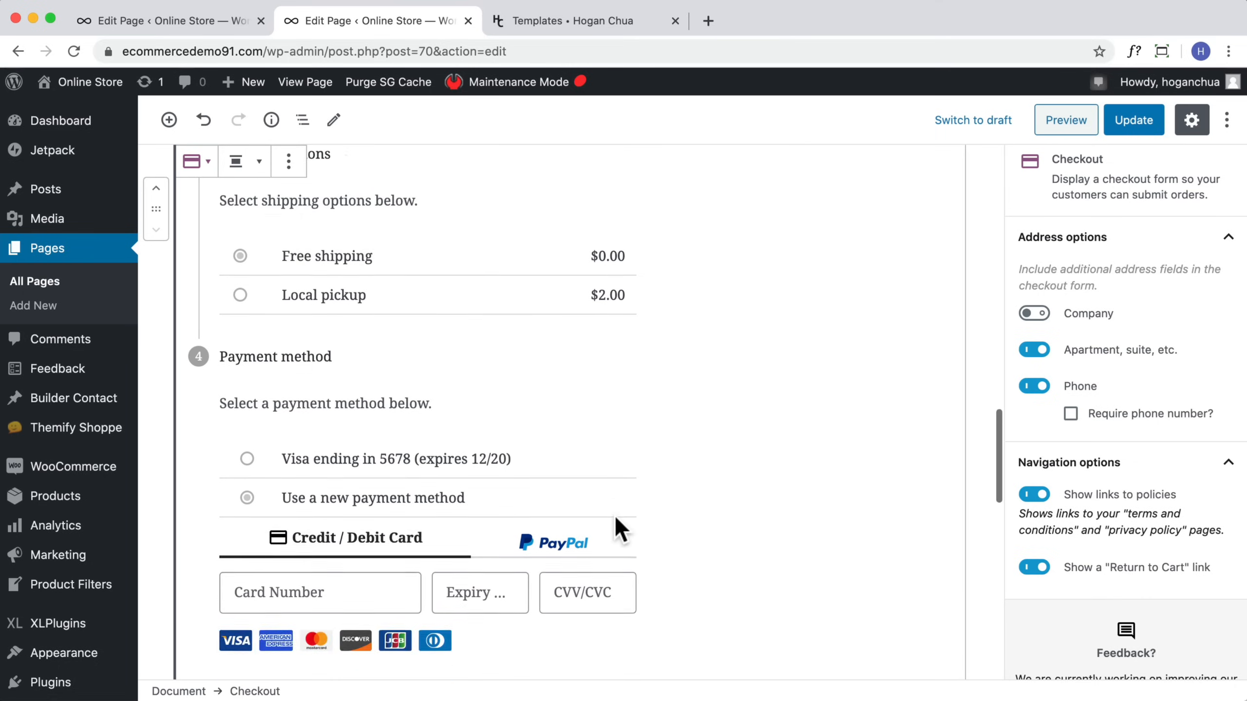
scroll(1055, 542, "down", 4)
scroll(686, 447, "up", 20)
left_click(1133, 124)
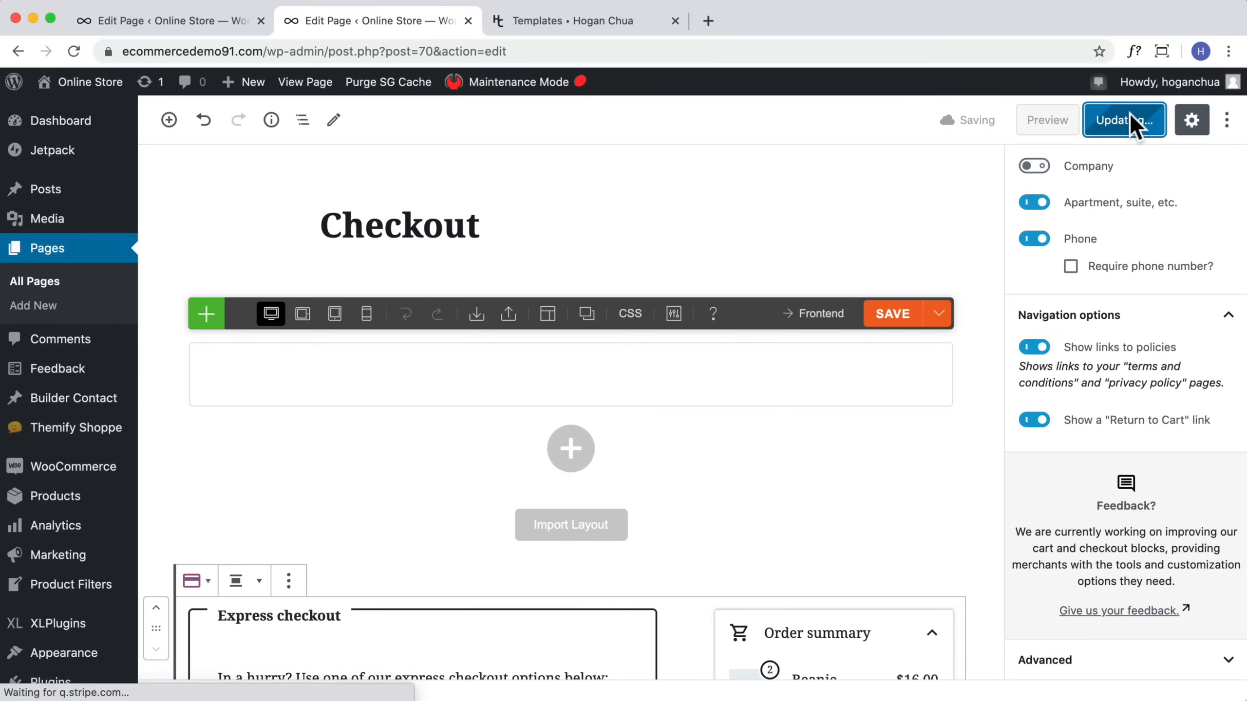
Step: View the updated Checkout page on the storefront and scroll through its form
left_click(525, 231)
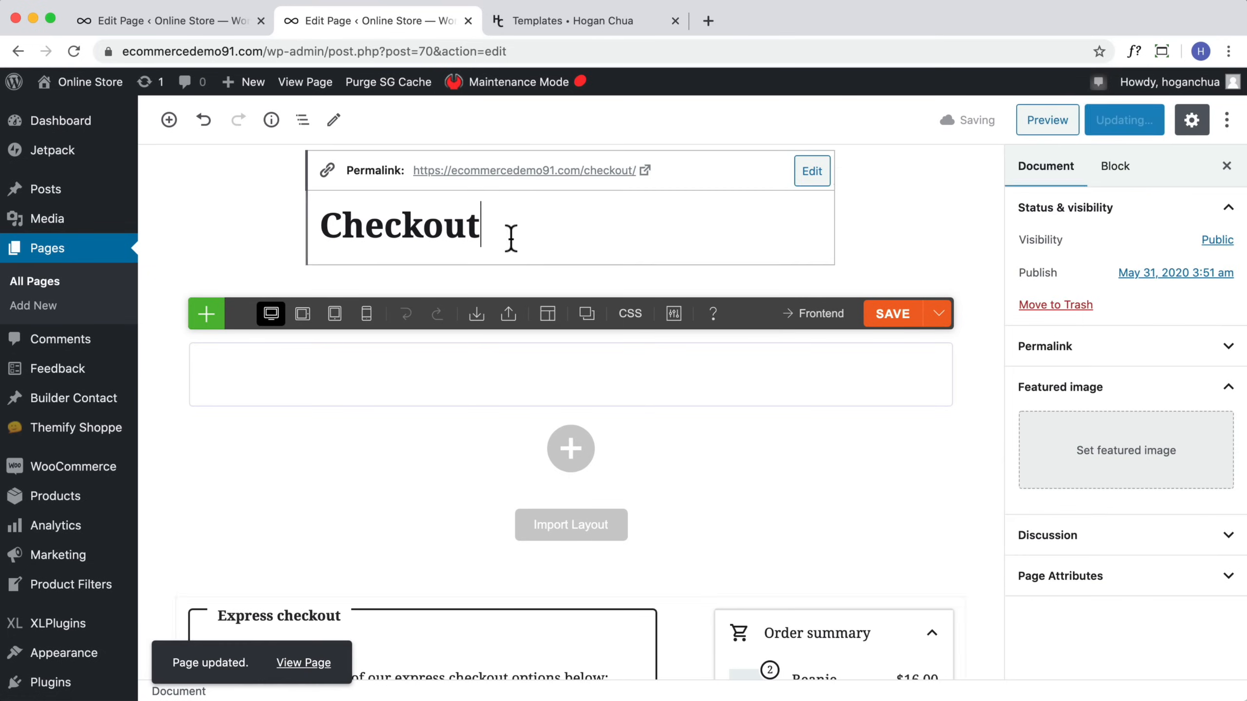
left_click(512, 172)
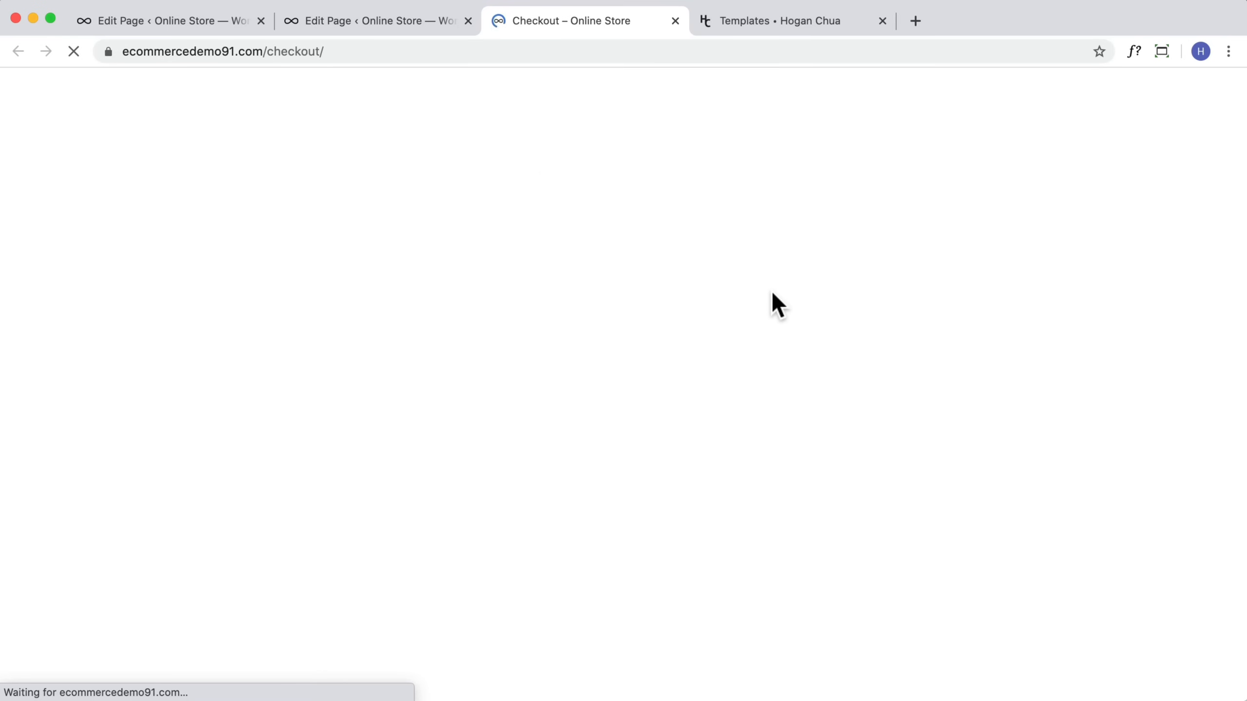
scroll(671, 297, "down", 5)
scroll(672, 297, "down", 10)
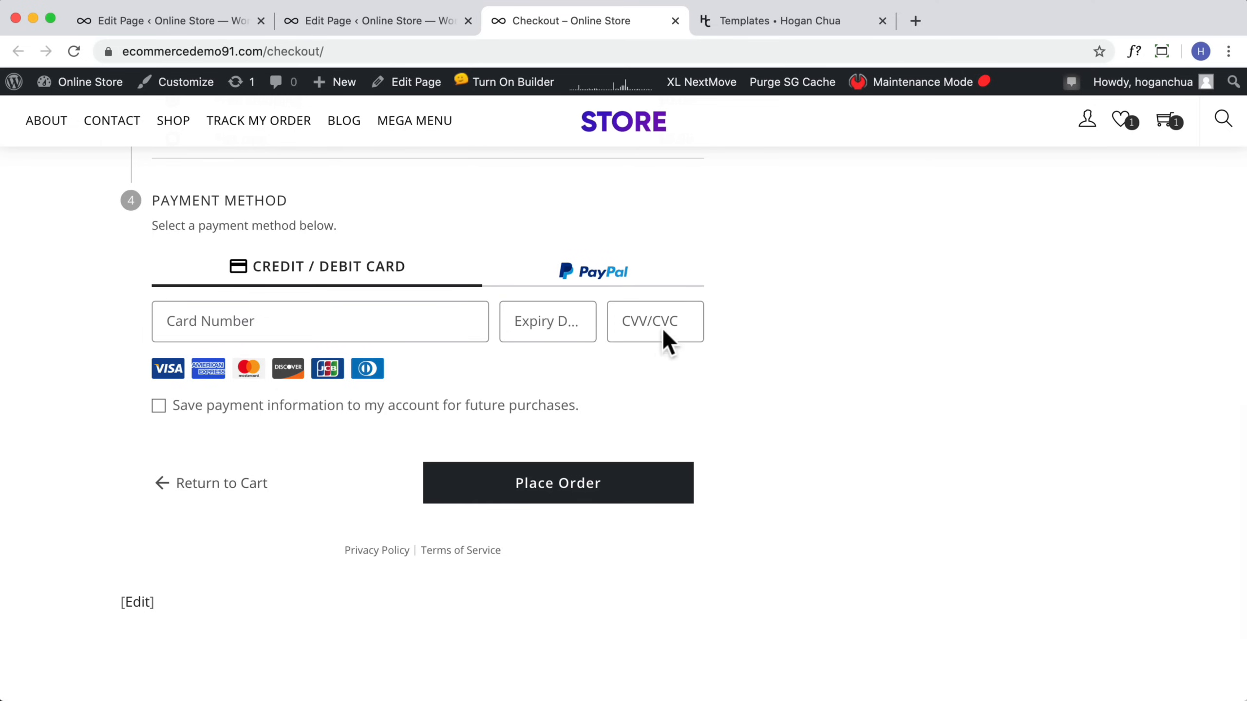
scroll(359, 486, "up", 15)
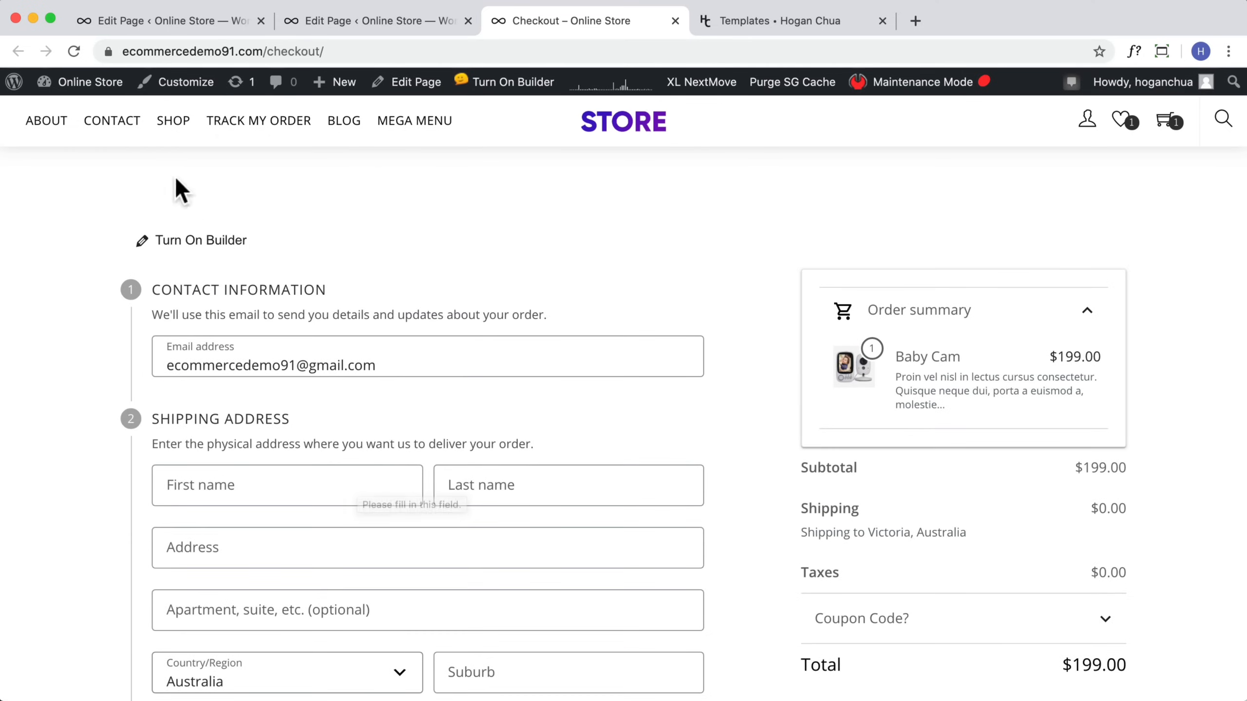
Step: Open the Advanced Shipment Tracking settings and review its general settings
mouse_move(75, 91)
left_click(68, 112)
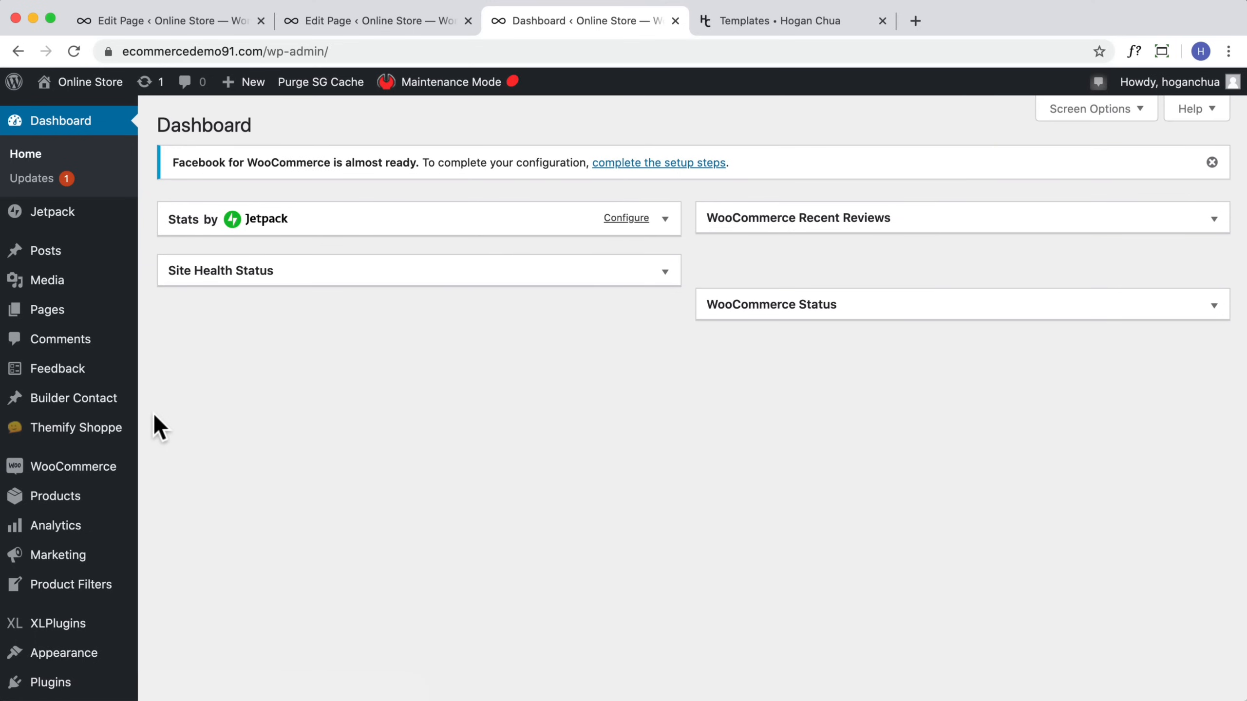
mouse_move(89, 465)
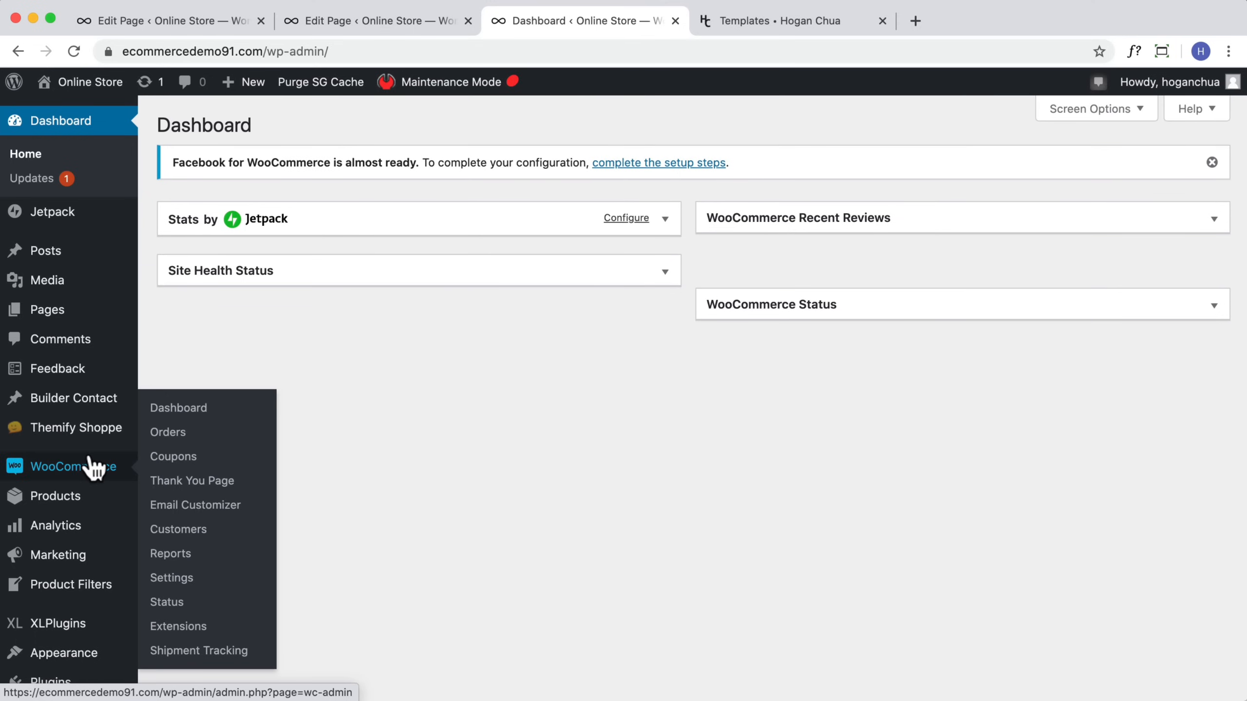
left_click(176, 652)
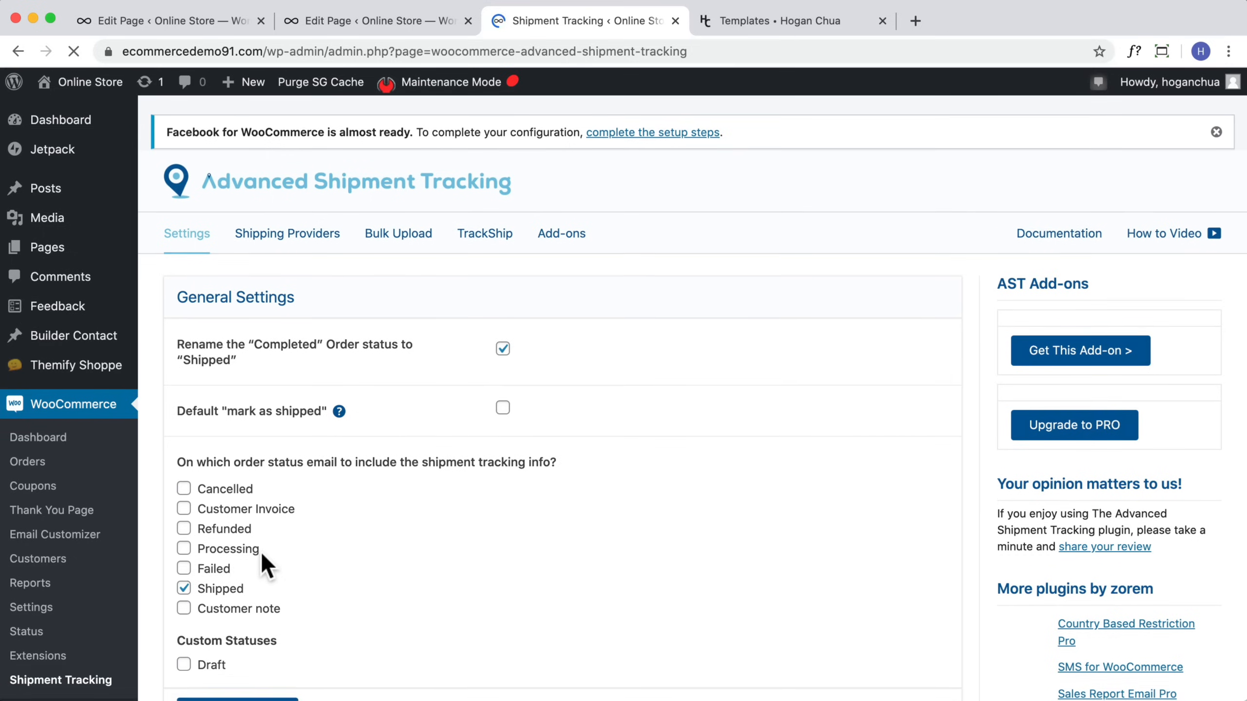
scroll(260, 551, "down", 3)
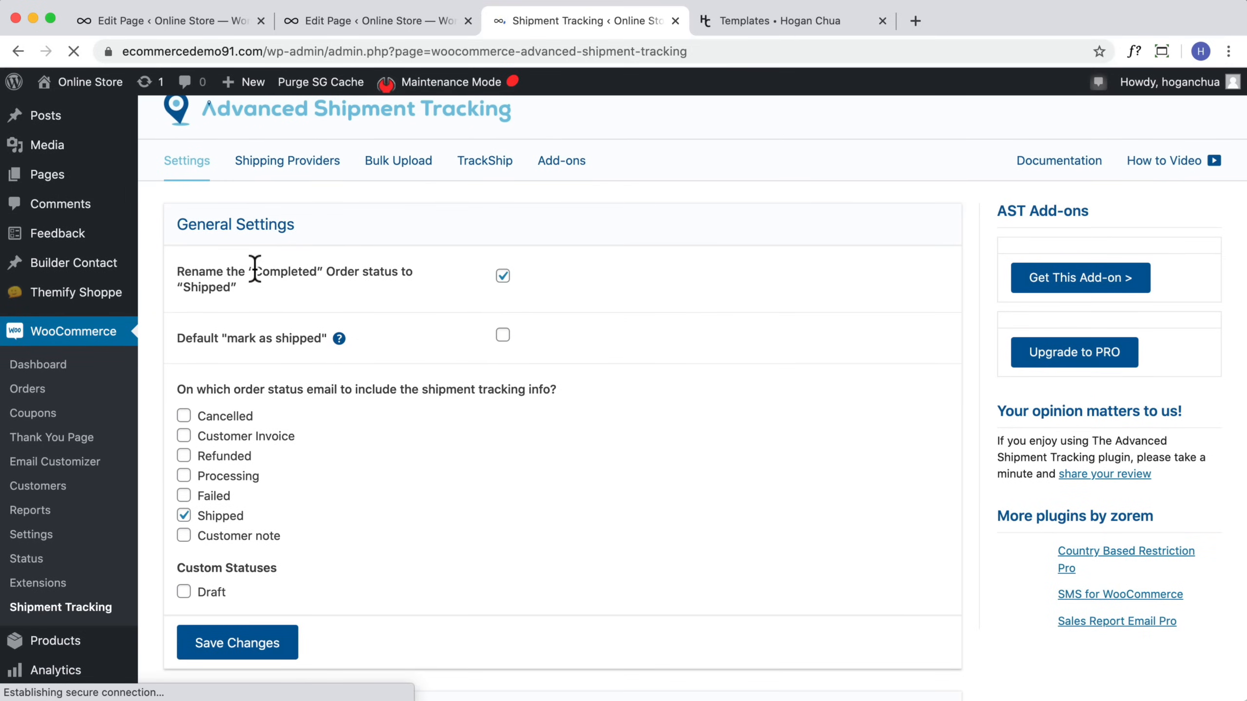
left_click_drag(254, 269, 320, 271)
left_click(222, 287)
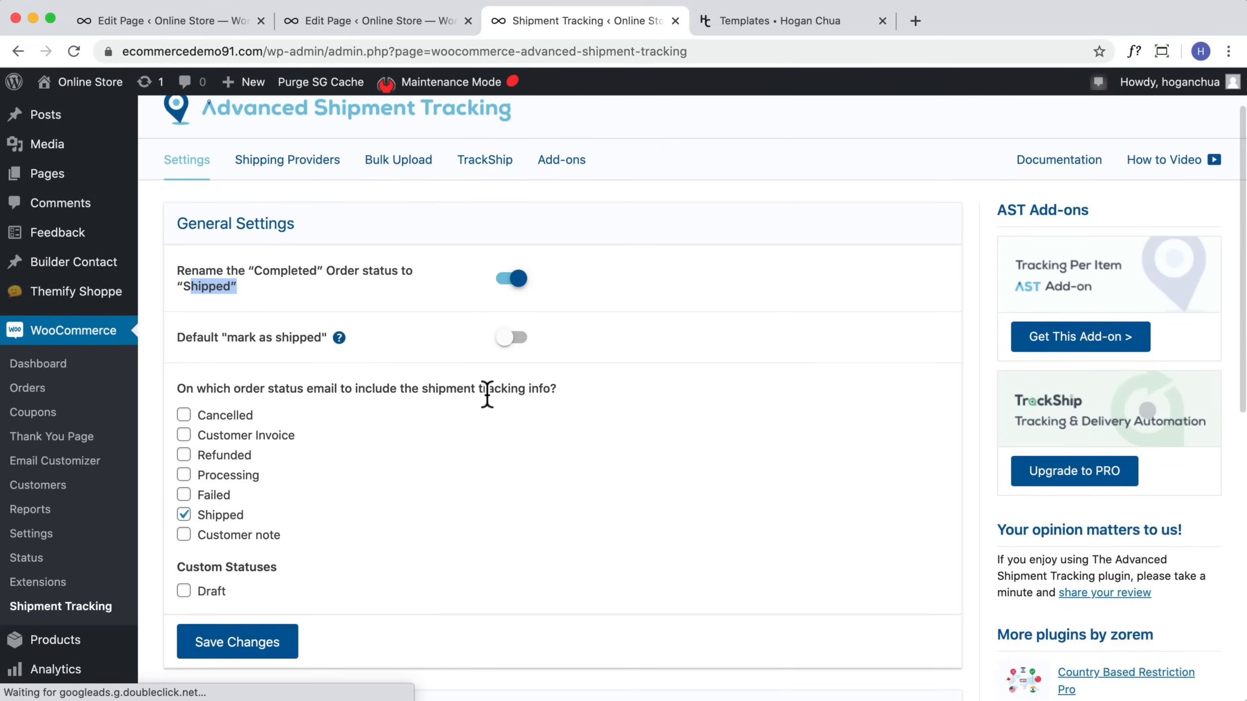
Step: Launch the tracking info display customizer, set the table layout's content font weight to 400, and close it
scroll(487, 393, "down", 3)
scroll(487, 395, "down", 8)
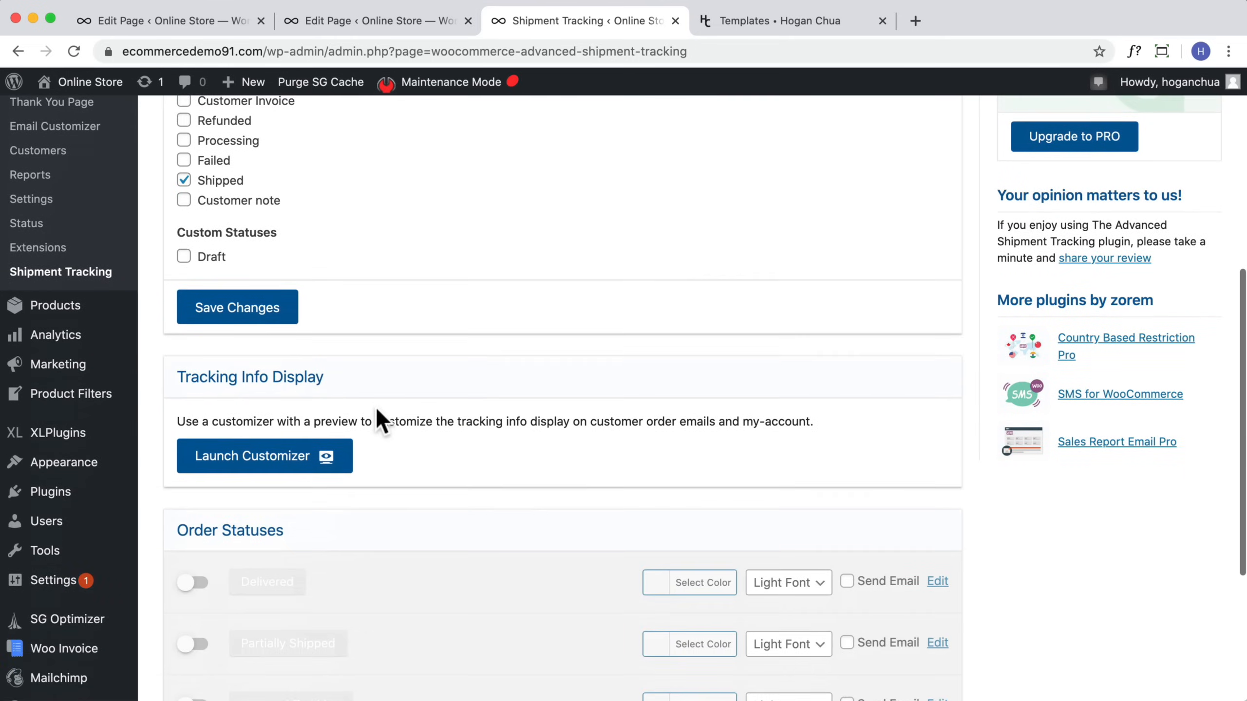
left_click(290, 458)
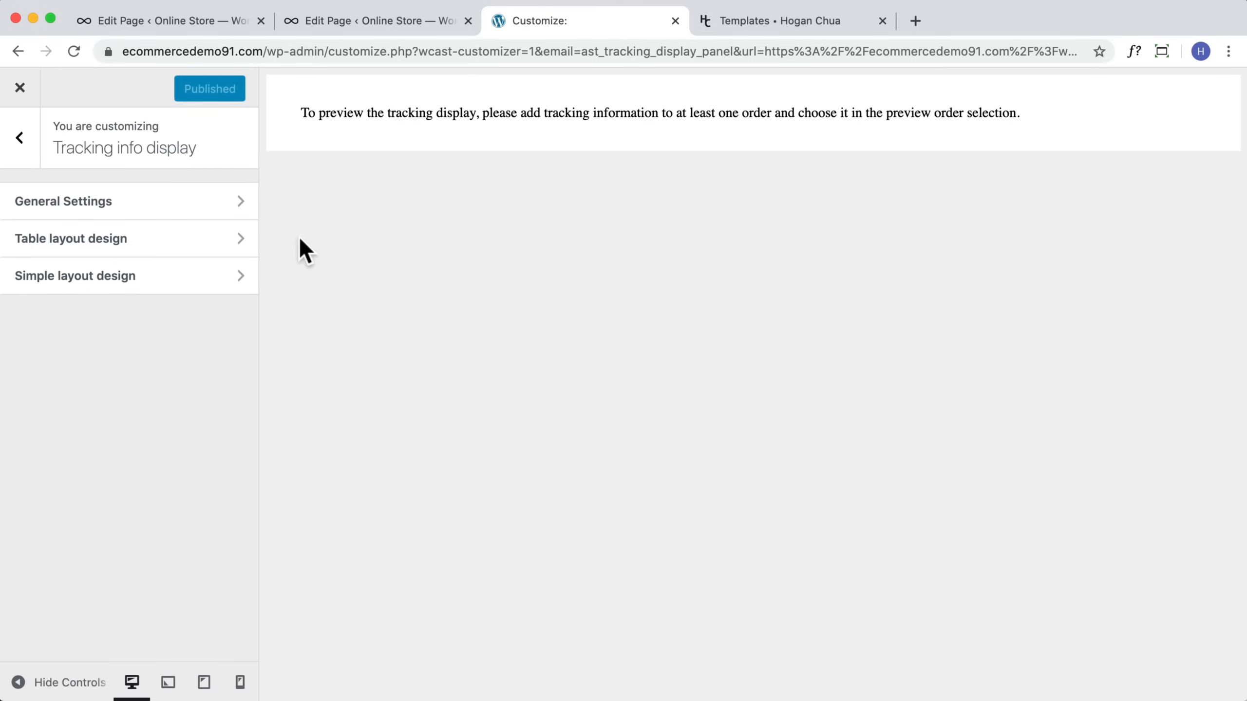
left_click(133, 246)
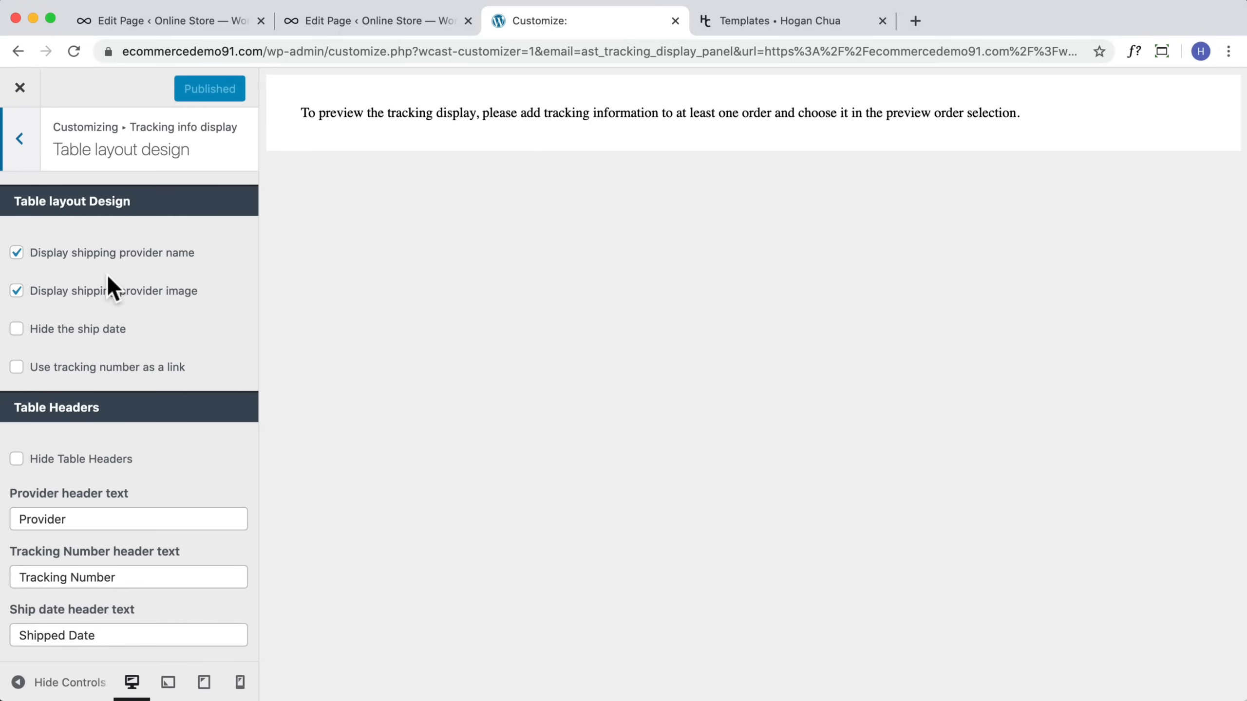
scroll(105, 442, "down", 12)
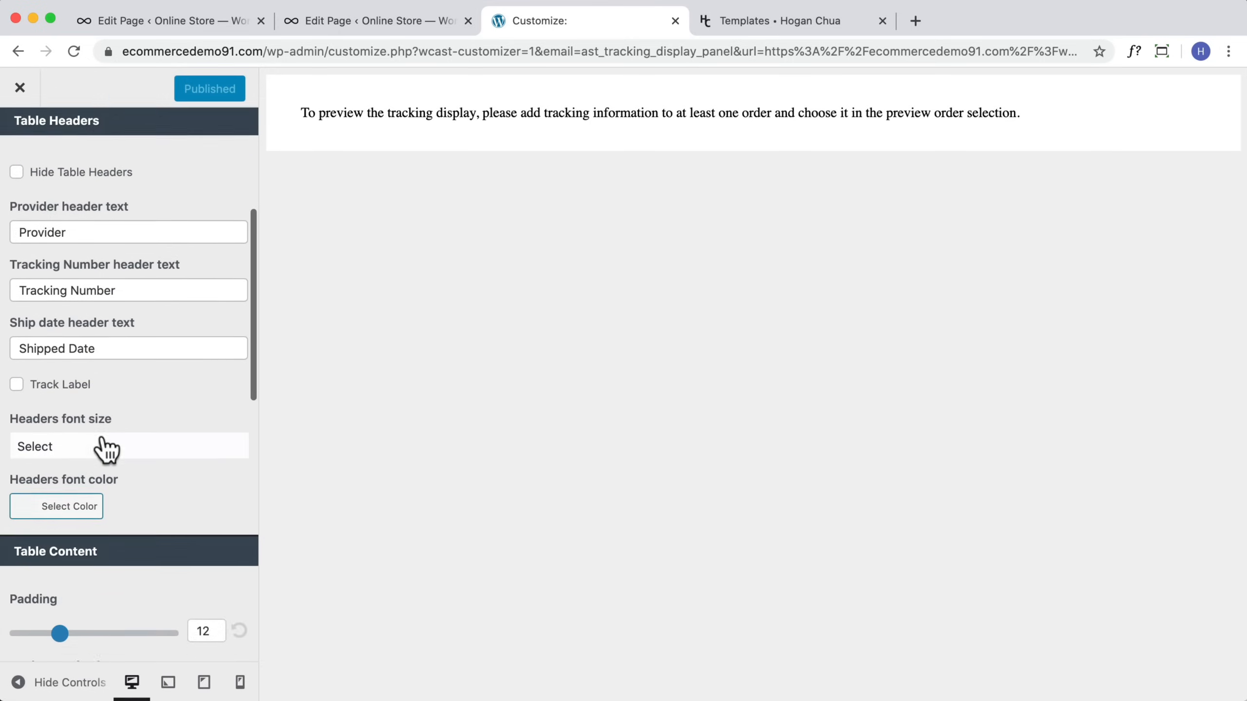
scroll(104, 450, "down", 8)
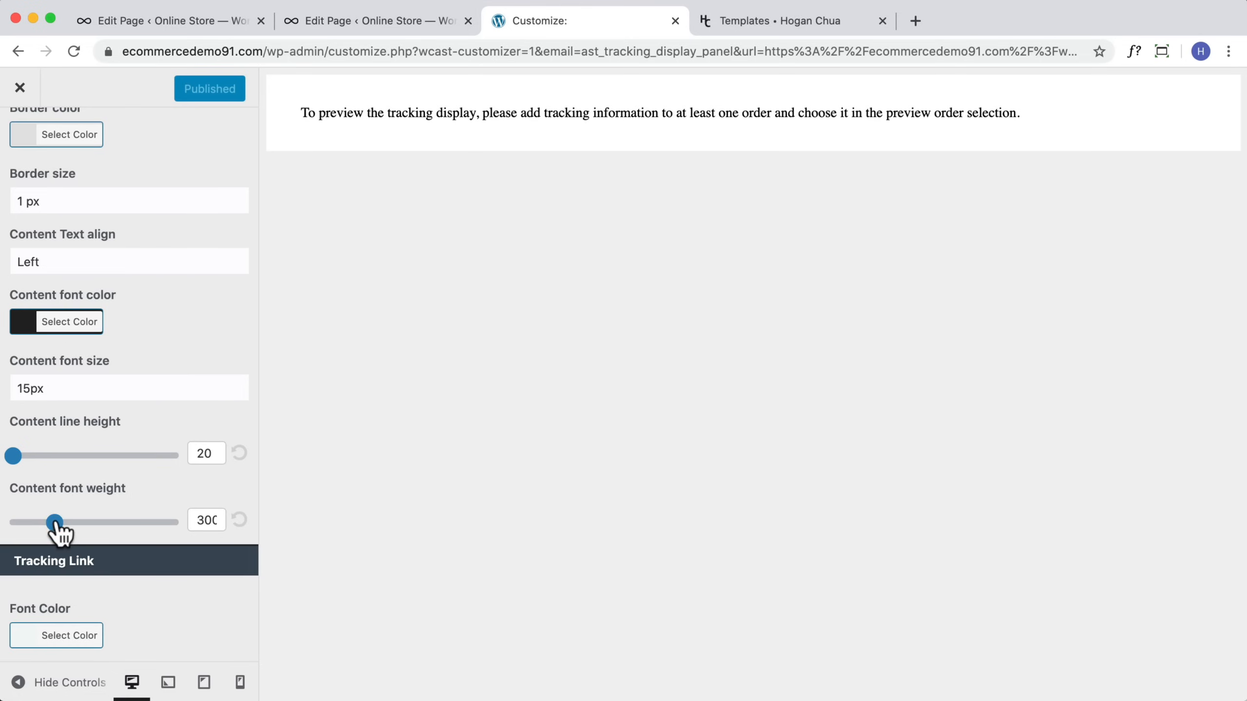
mouse_move(58, 524)
left_mouse_down()
mouse_move(98, 524)
mouse_move(73, 524)
left_mouse_up()
scroll(152, 516, "down", 3)
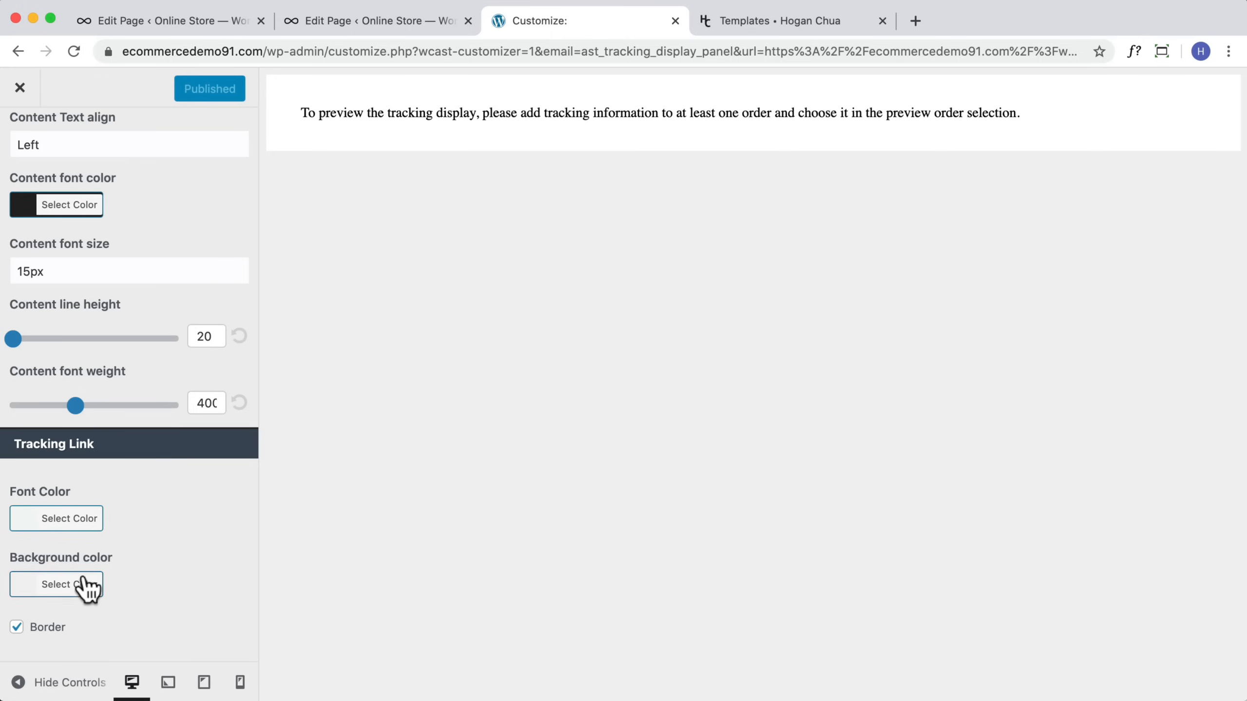
scroll(118, 556, "up", 3)
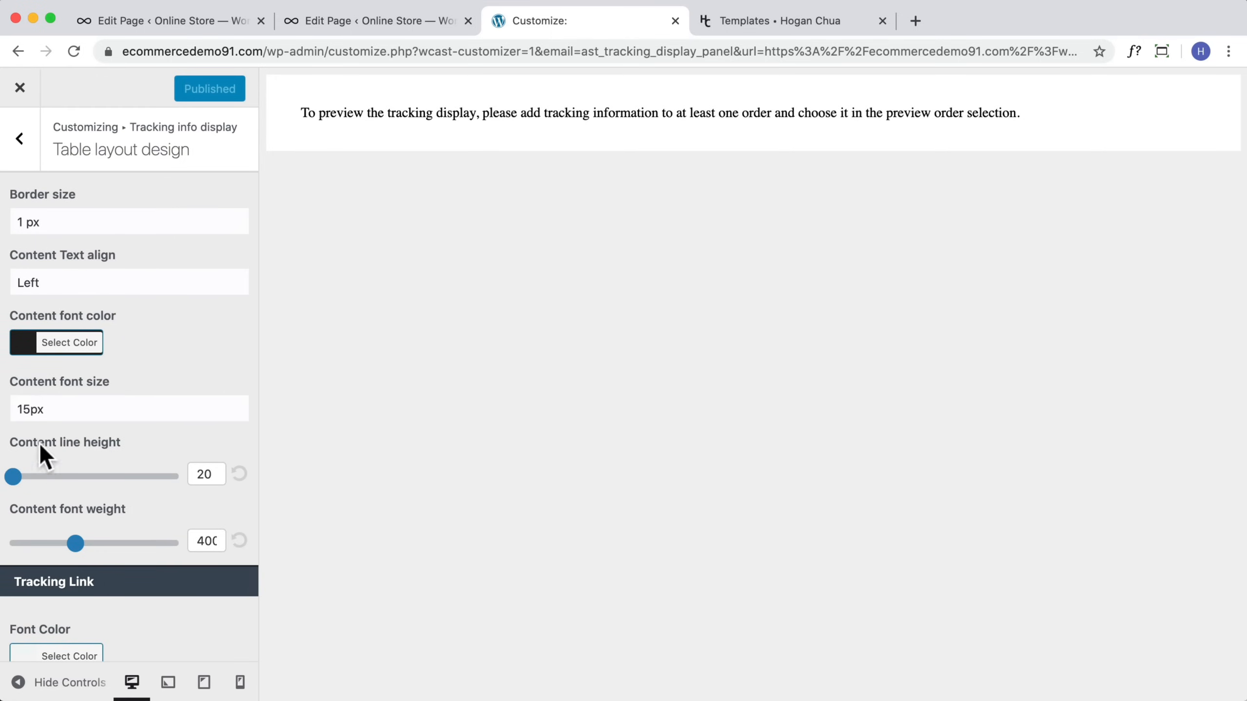
scroll(105, 395, "up", 10)
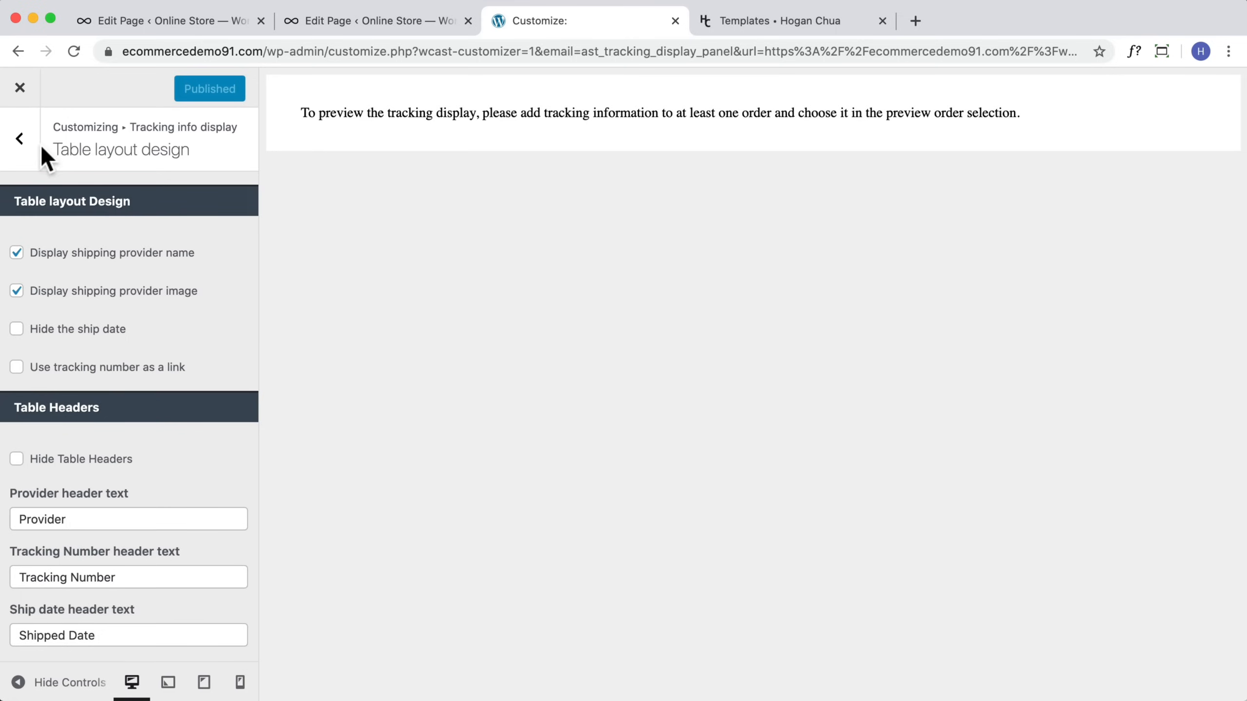
left_click(19, 89)
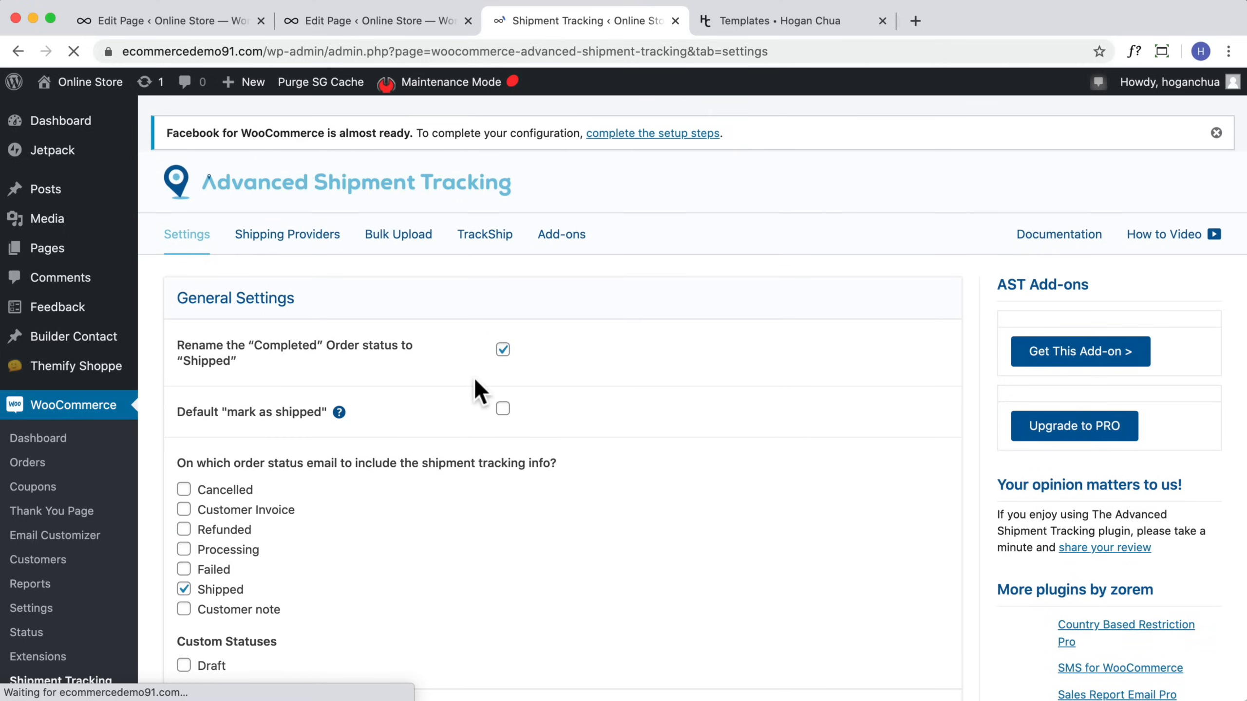
mouse_move(71, 367)
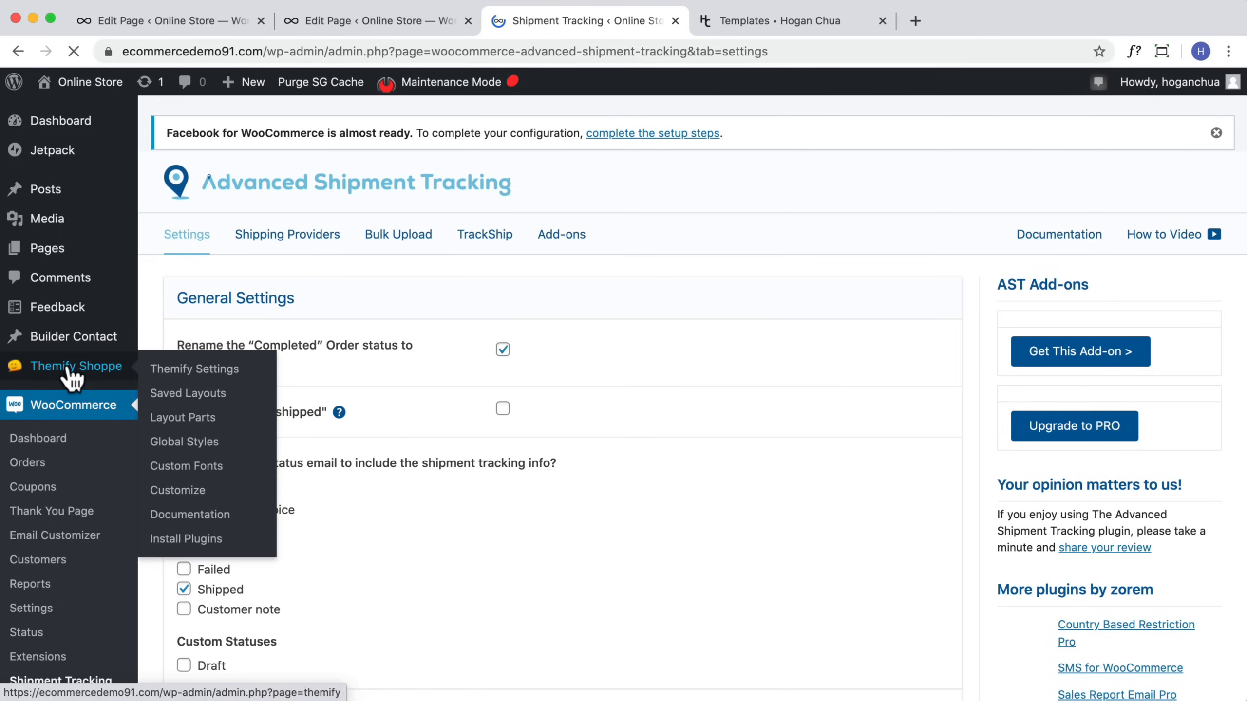
left_click(180, 375)
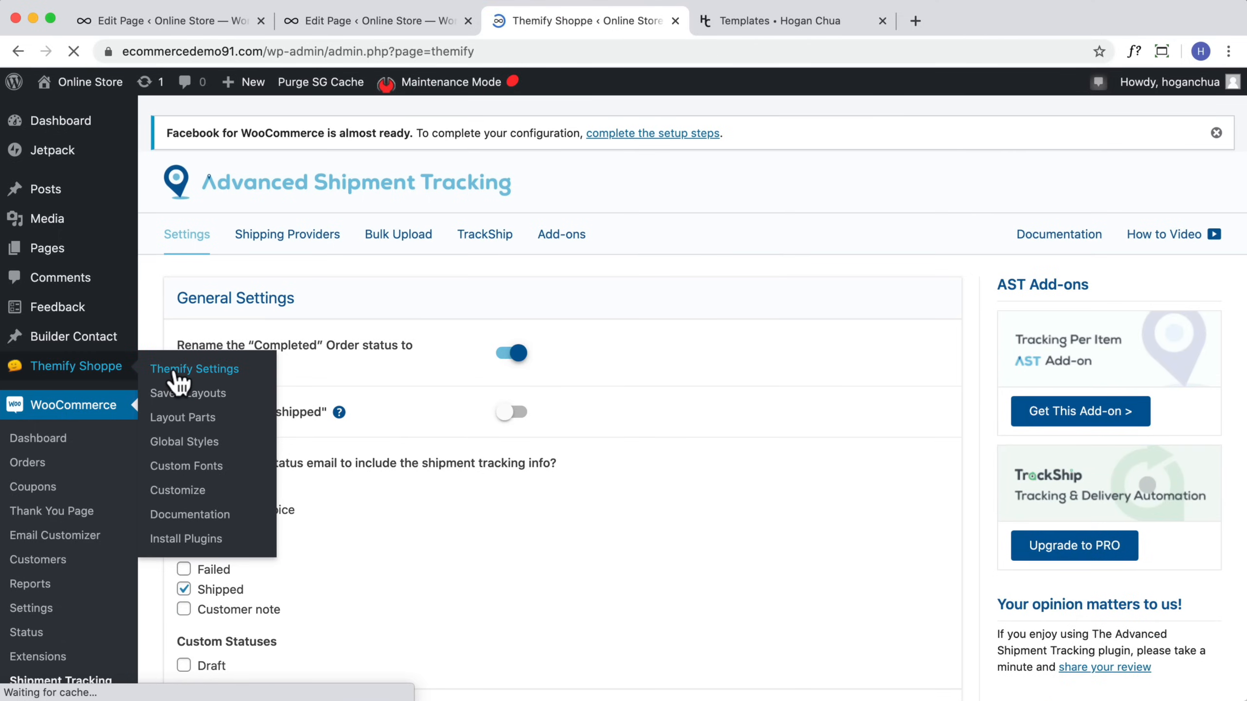
scroll(354, 454, "down", 2)
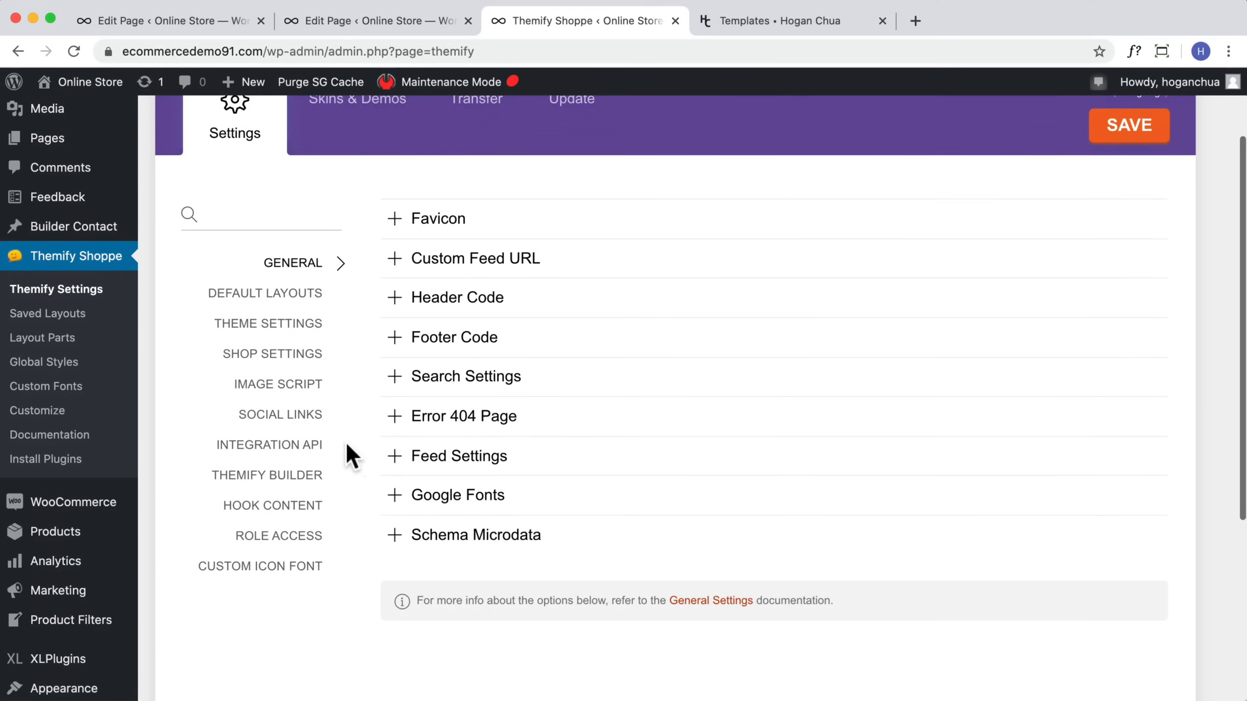
left_click(299, 422)
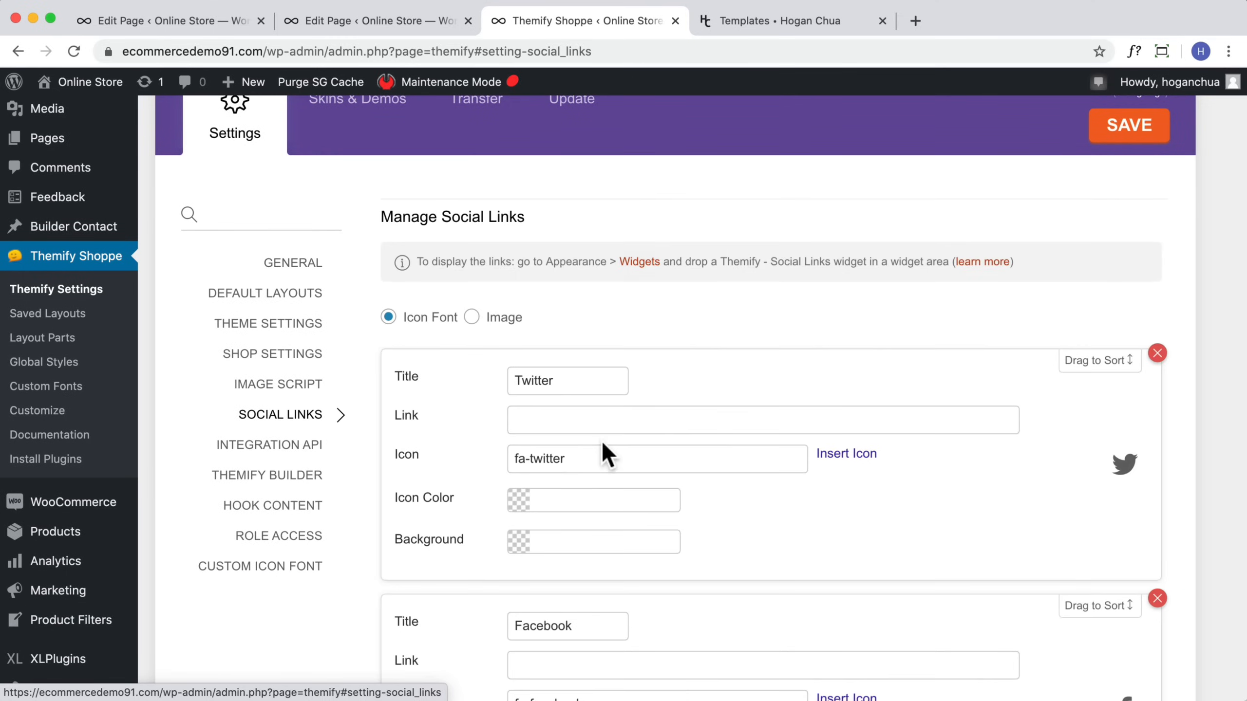
scroll(601, 440, "down", 3)
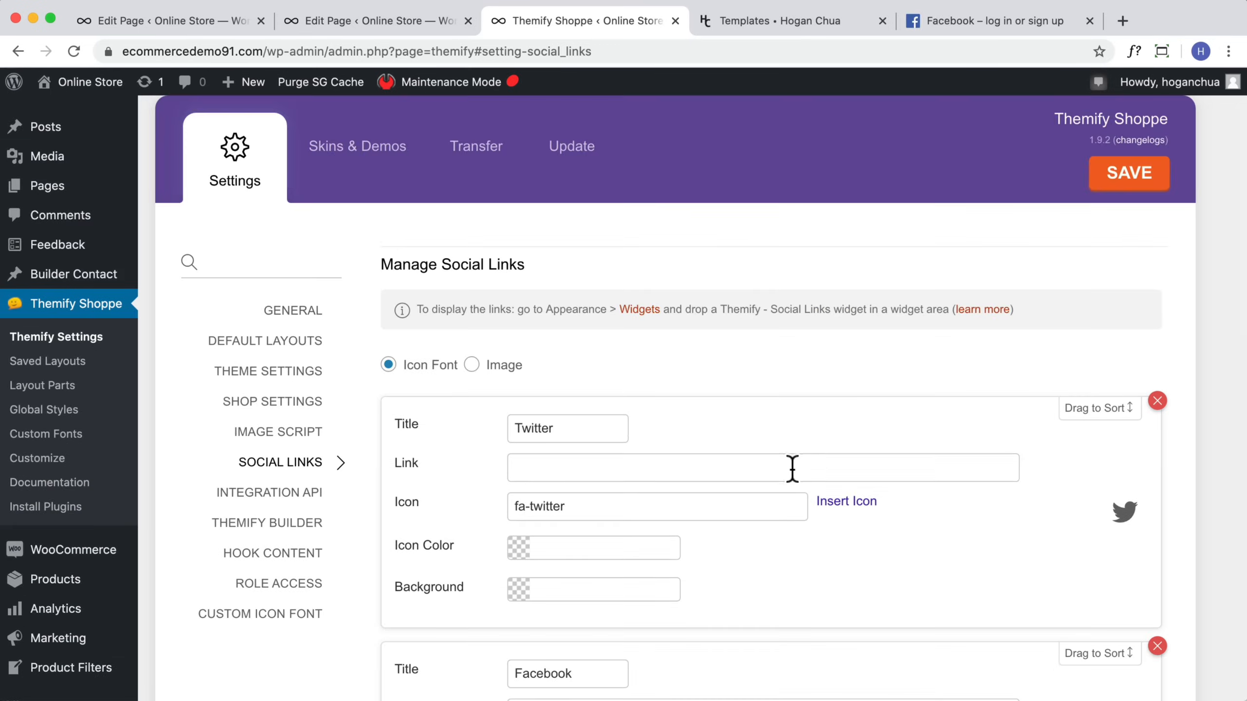
left_click(792, 467)
type("https://www.facebook.com/")
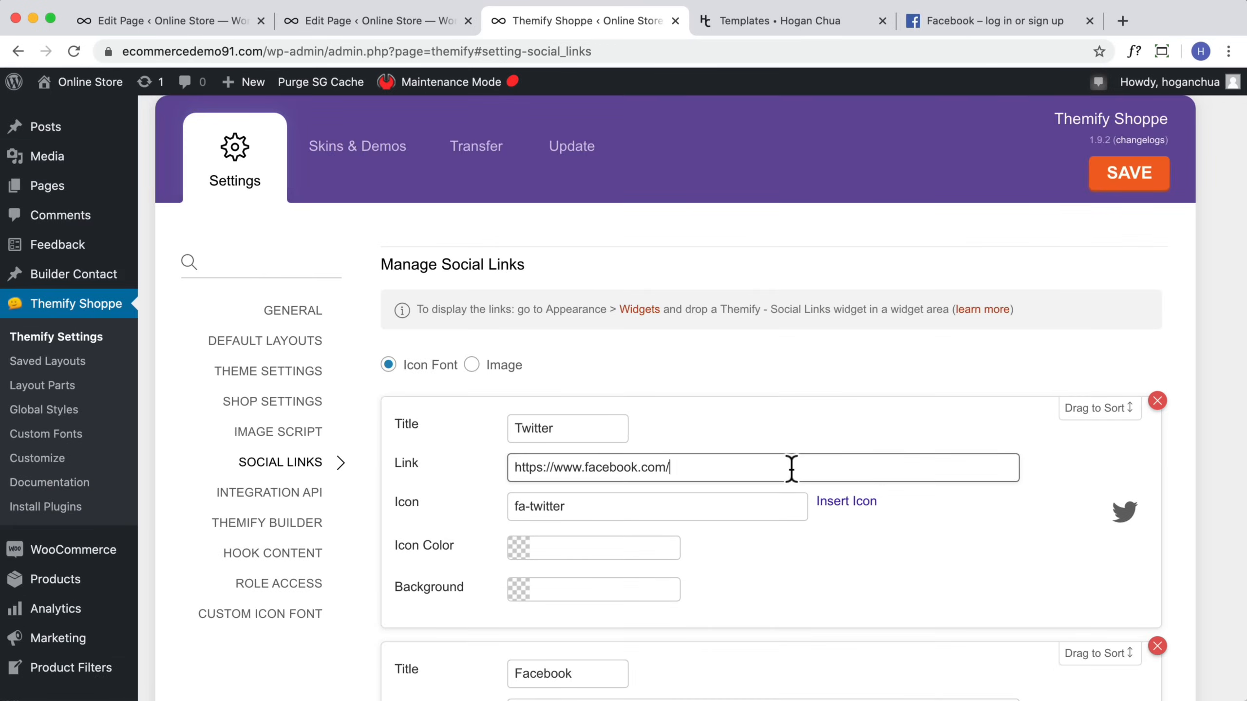
scroll(787, 467, "down", 5)
left_click(633, 459)
type("https://www.facebook.com/")
scroll(635, 467, "down", 8)
left_click(690, 323)
type("https://www.facebook.com/")
left_click(664, 450)
type("https://www.facebook.com/")
scroll(515, 390, "down", 5)
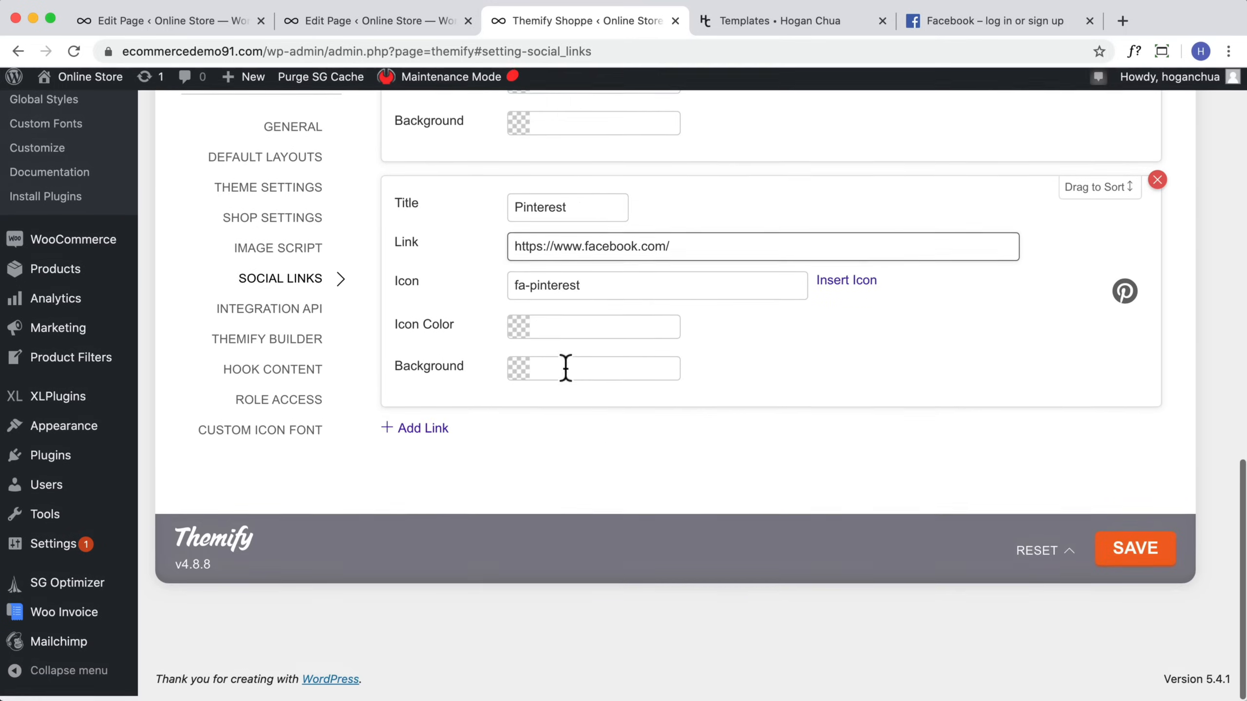
Step: Save the Themify social links settings
scroll(524, 435, "up", 4)
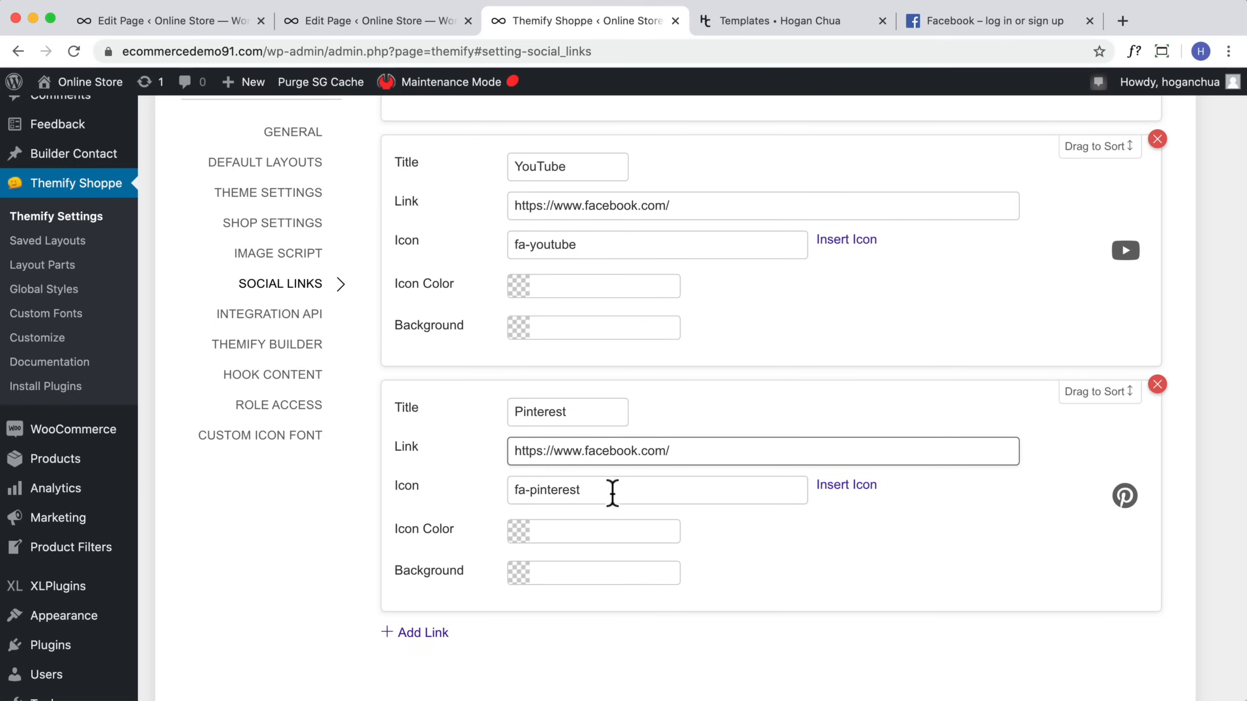
scroll(859, 471, "up", 10)
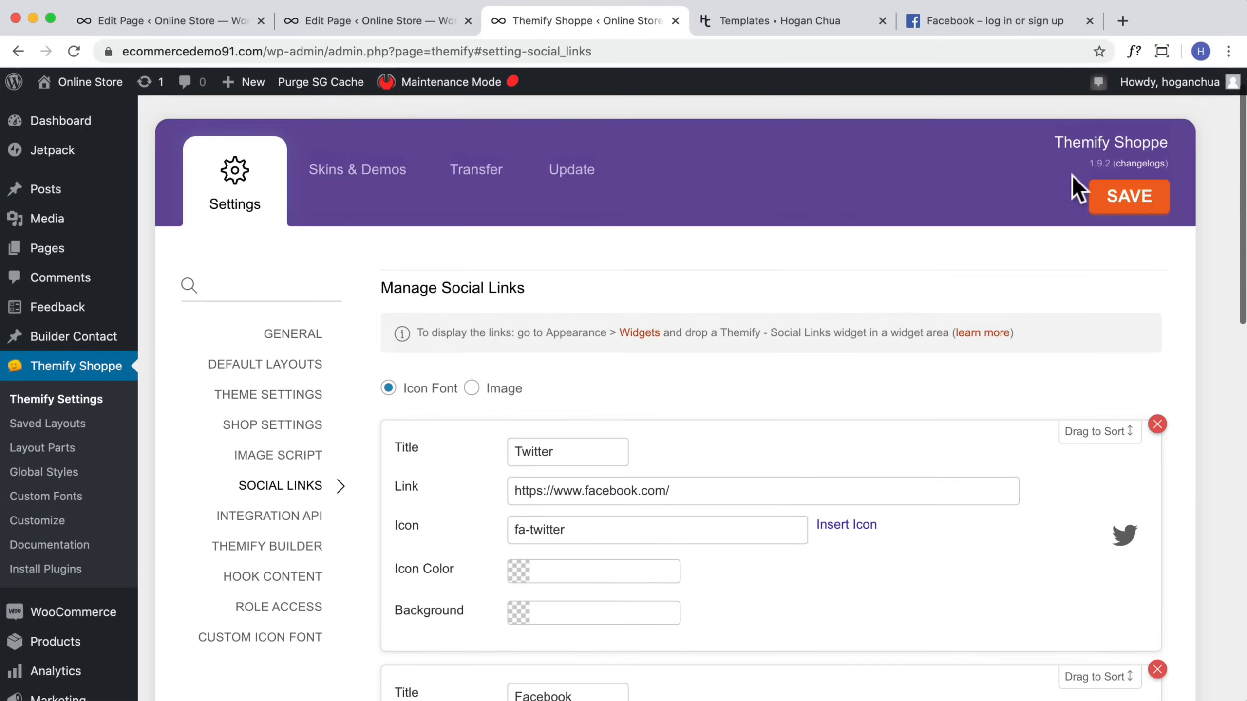
left_click(1102, 196)
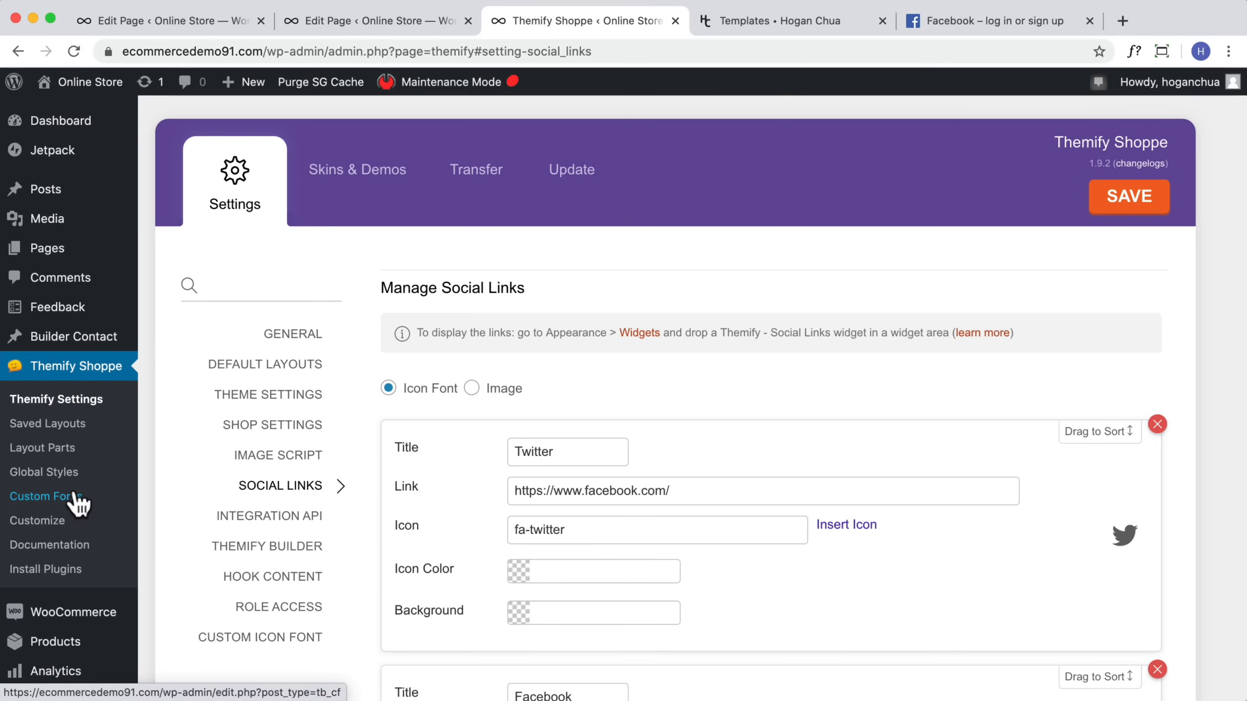
Step: Add the Themify - Social Links widget to the Below Footer Logo Widget area
scroll(79, 491, "down", 4)
scroll(85, 501, "down", 4)
mouse_move(61, 439)
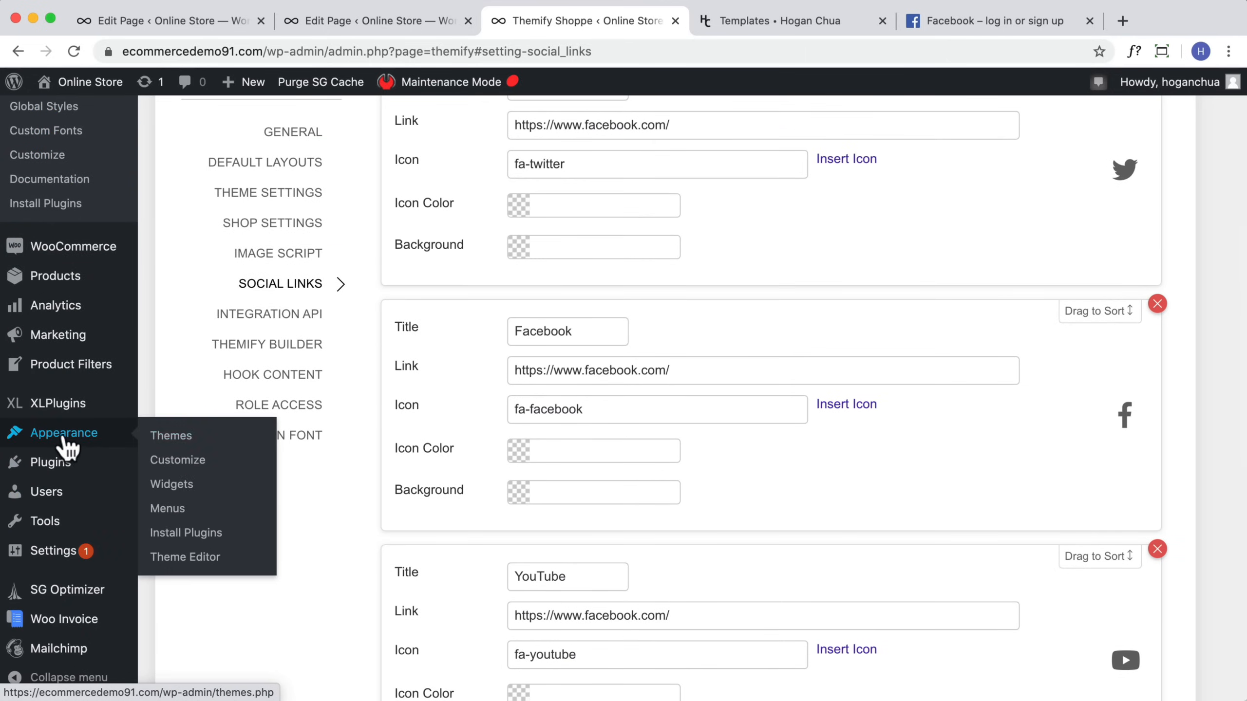
left_click(186, 491)
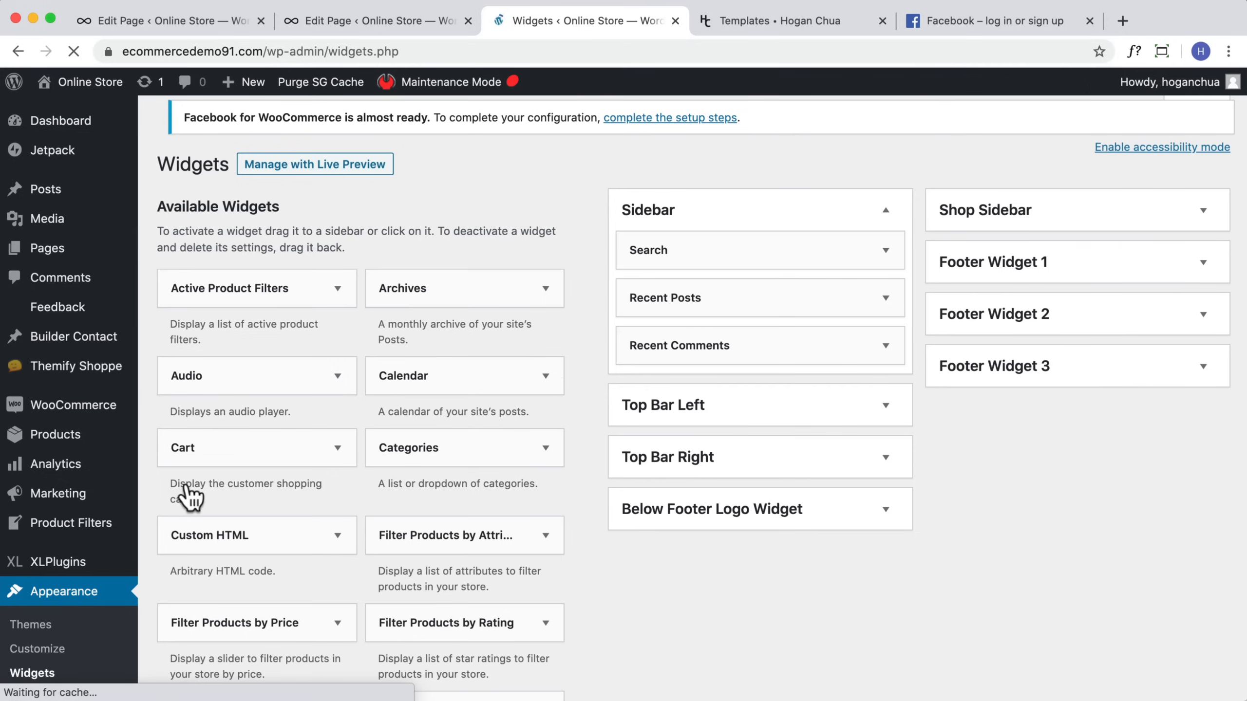
scroll(368, 549, "down", 2)
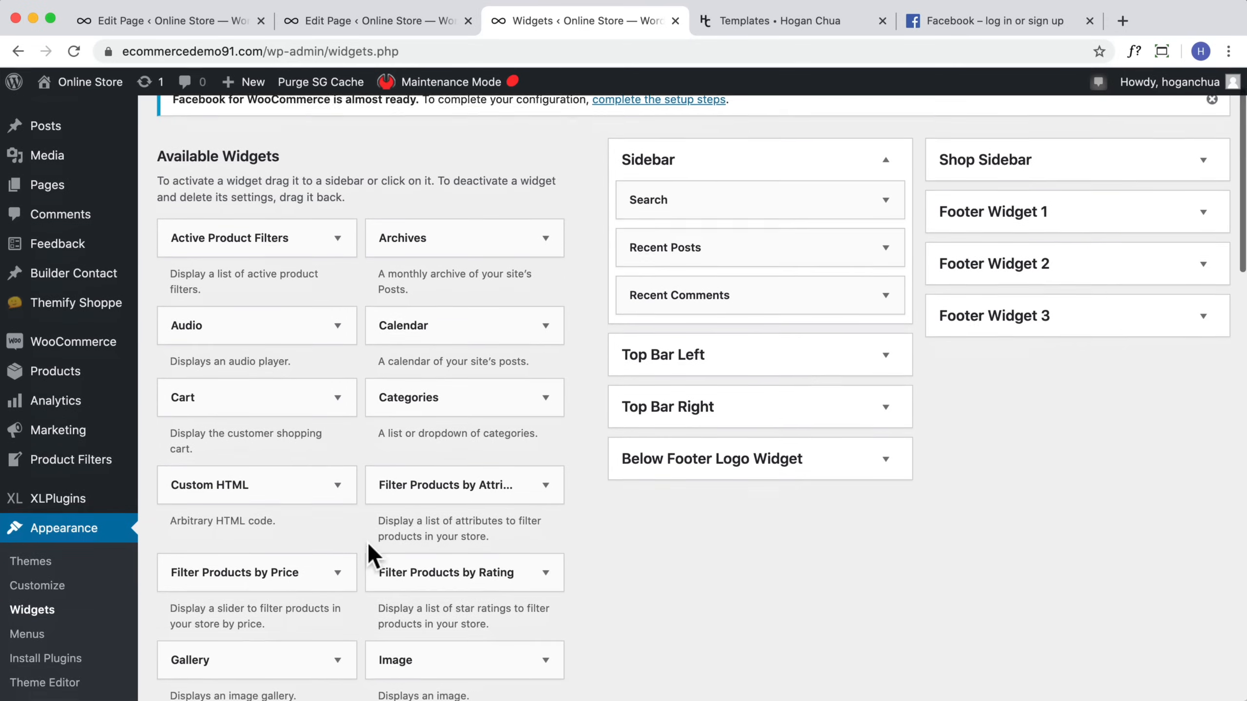
scroll(372, 555, "down", 20)
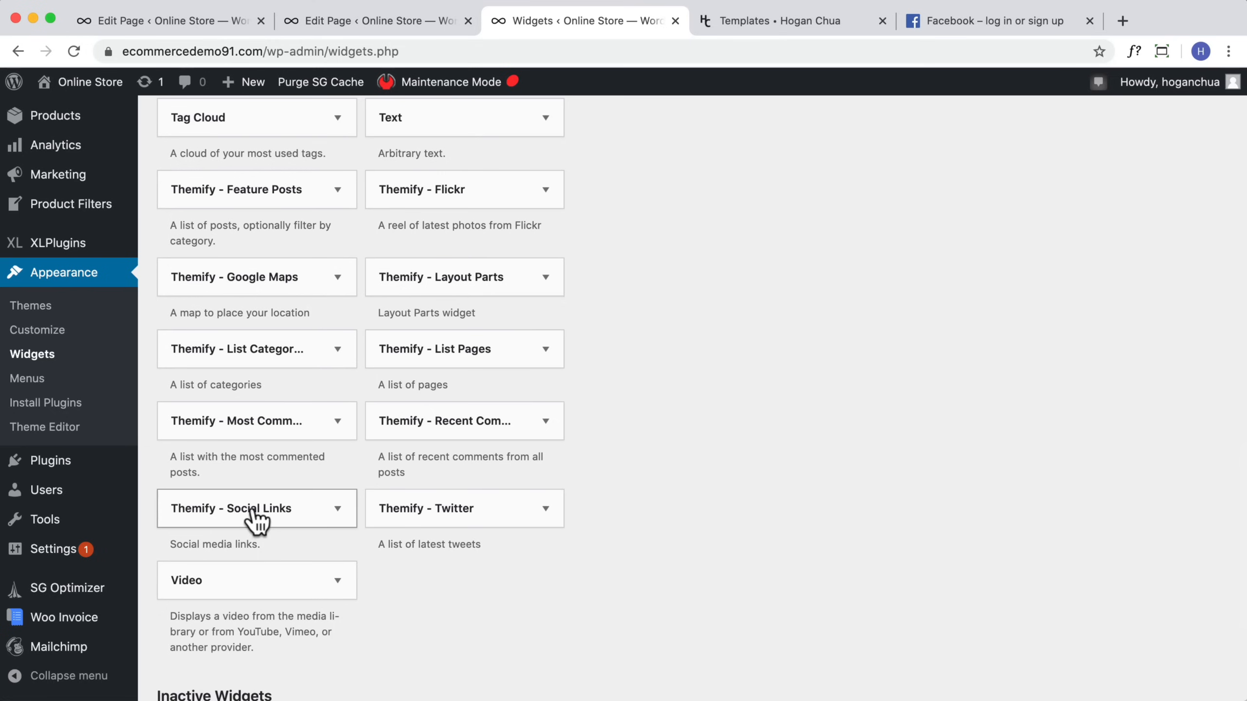
left_click_drag(227, 507, 724, 558)
Step: Enable opening links in a new window for the social links widget, then save and close it
scroll(715, 418, "up", 15)
scroll(712, 425, "up", 6)
scroll(888, 588, "down", 3)
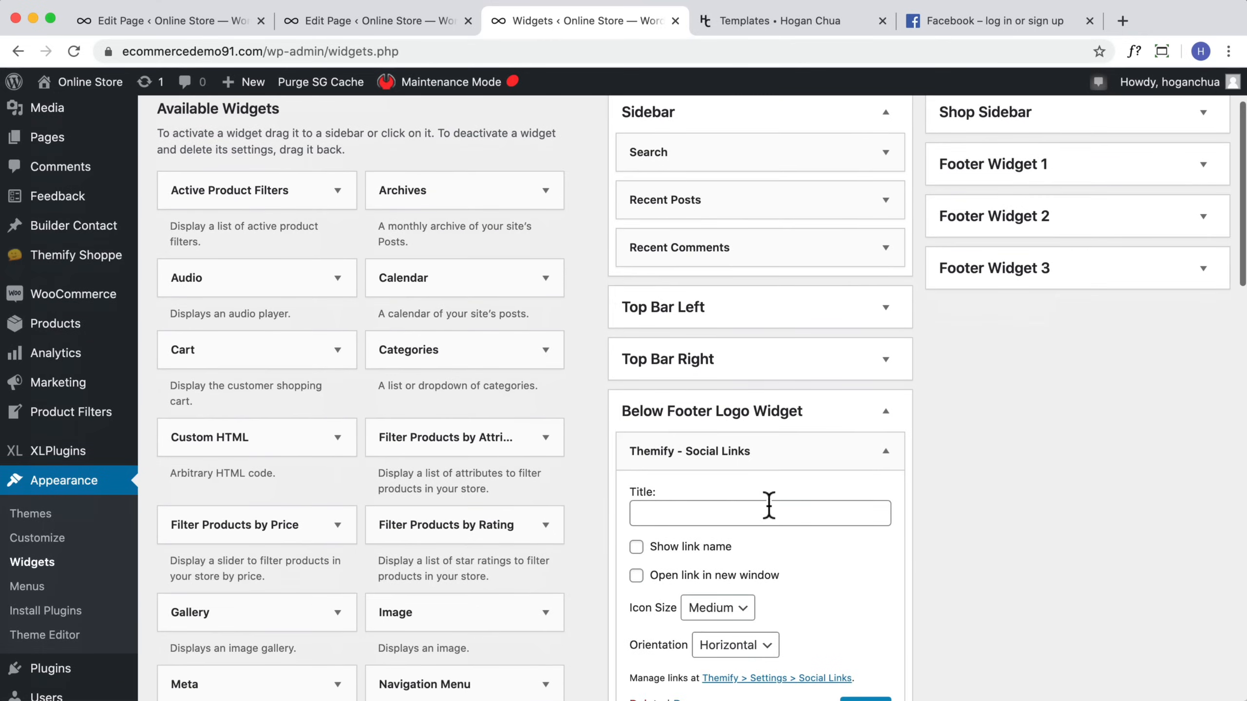
scroll(792, 481, "down", 1)
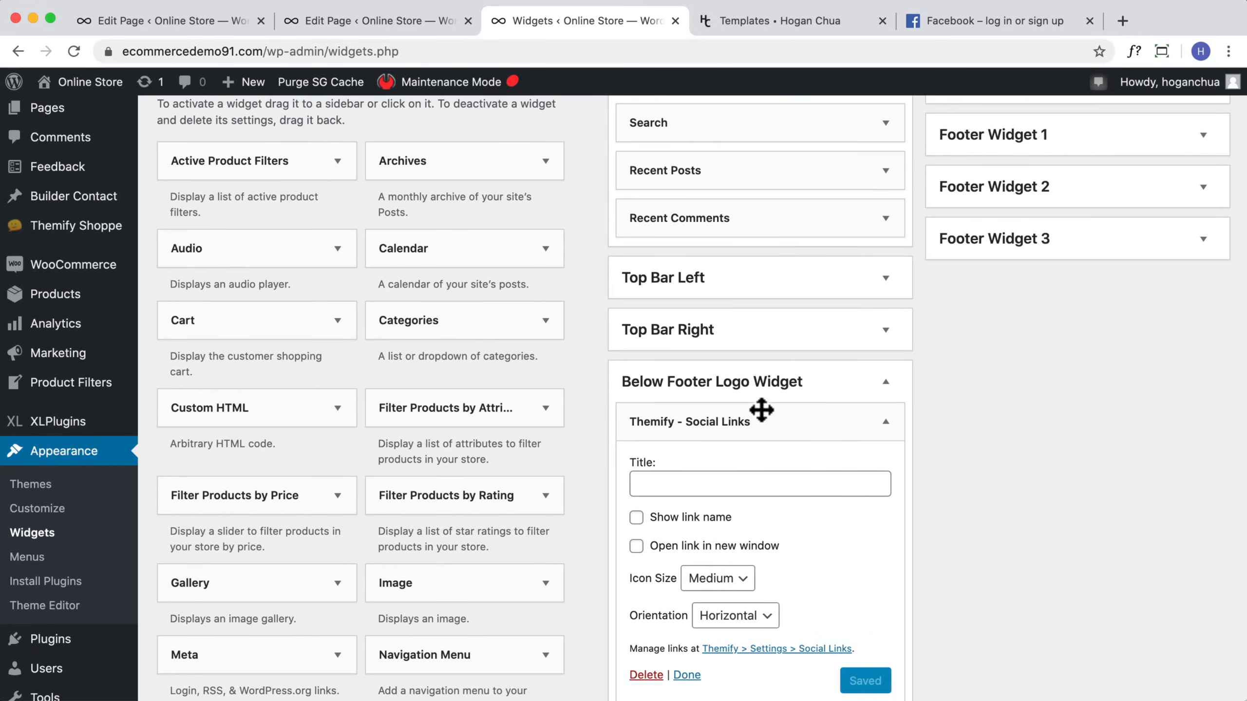
left_click(636, 546)
scroll(889, 628, "down", 2)
left_click(865, 611)
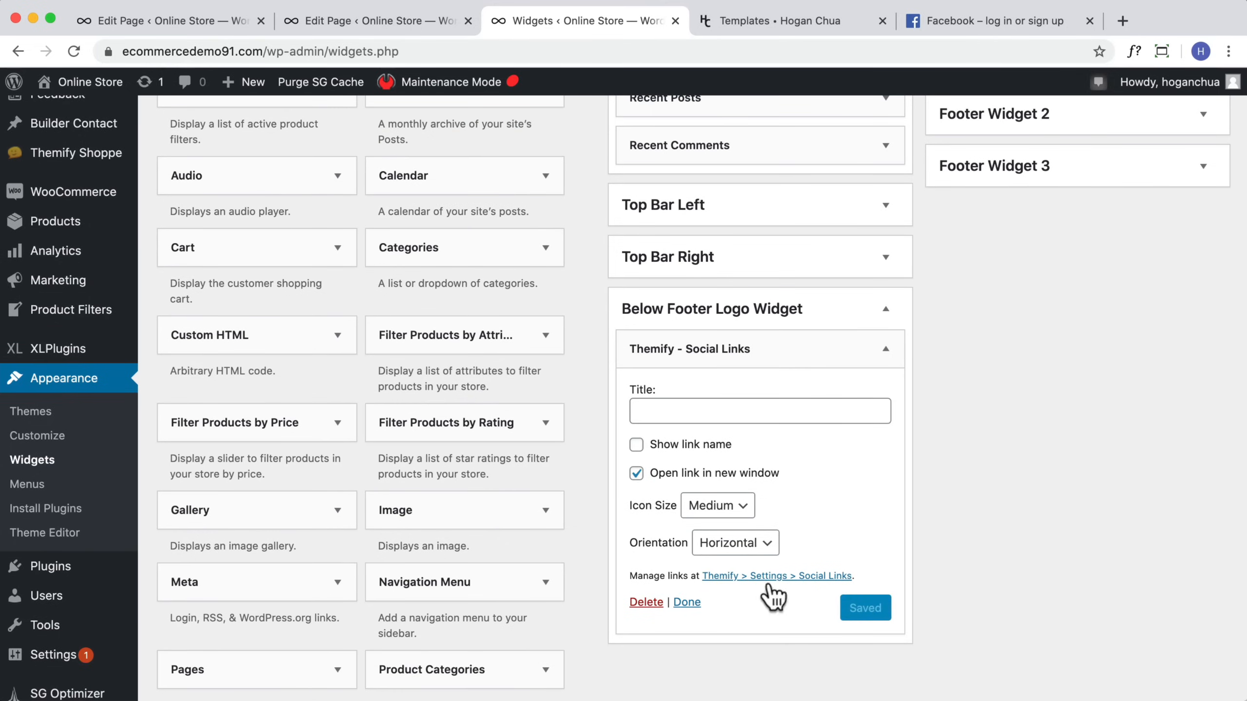
left_click(686, 603)
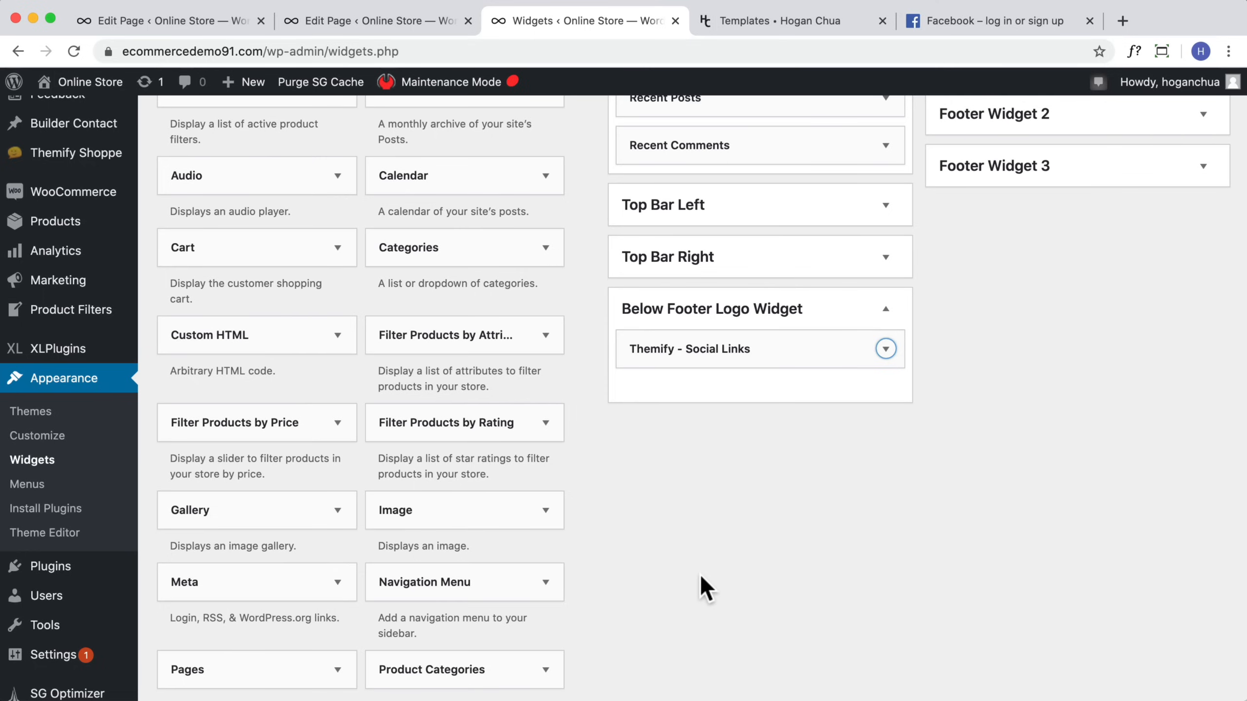
Step: Visit the storefront and scroll to its footer to check the social link icons
mouse_move(44, 89)
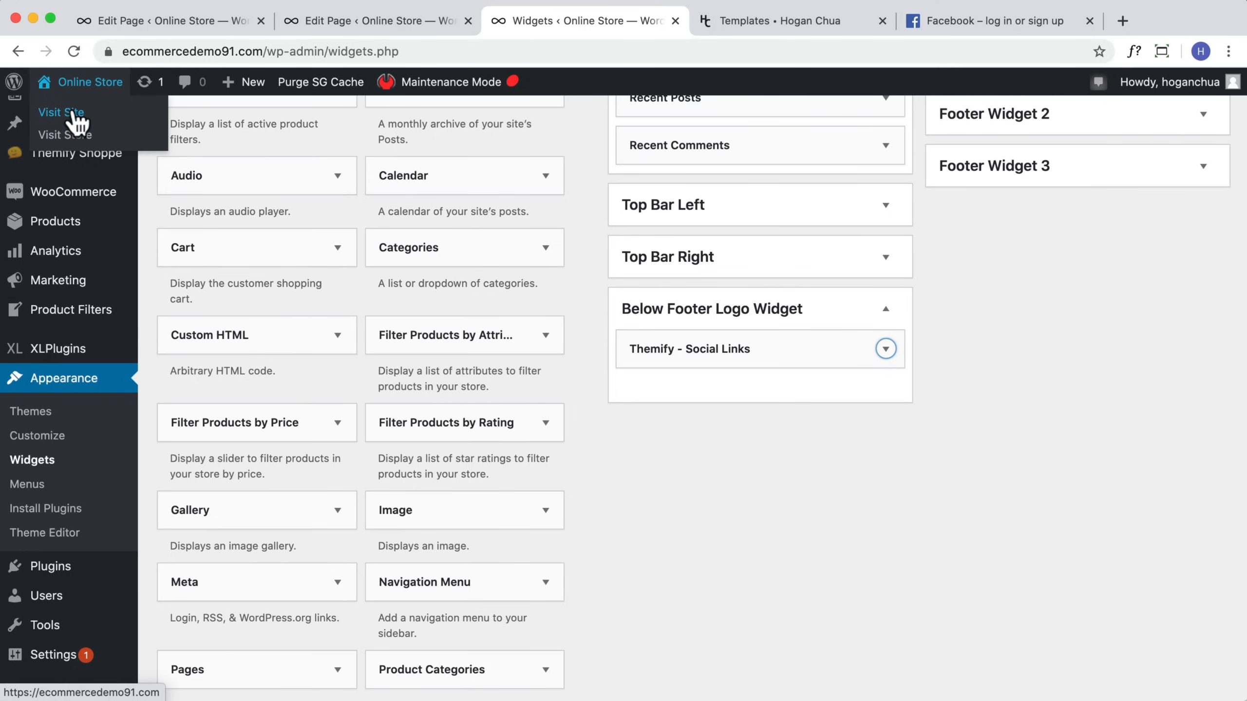
left_click(73, 114)
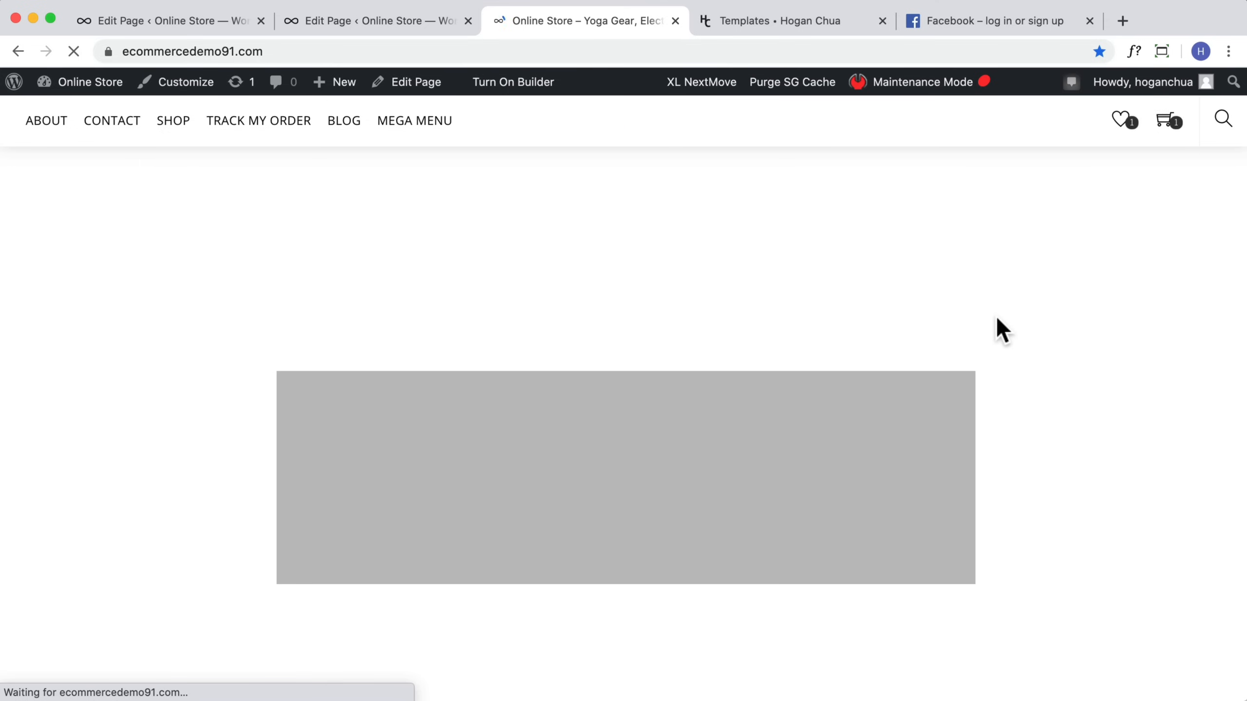
scroll(992, 329, "down", 15)
scroll(989, 330, "down", 10)
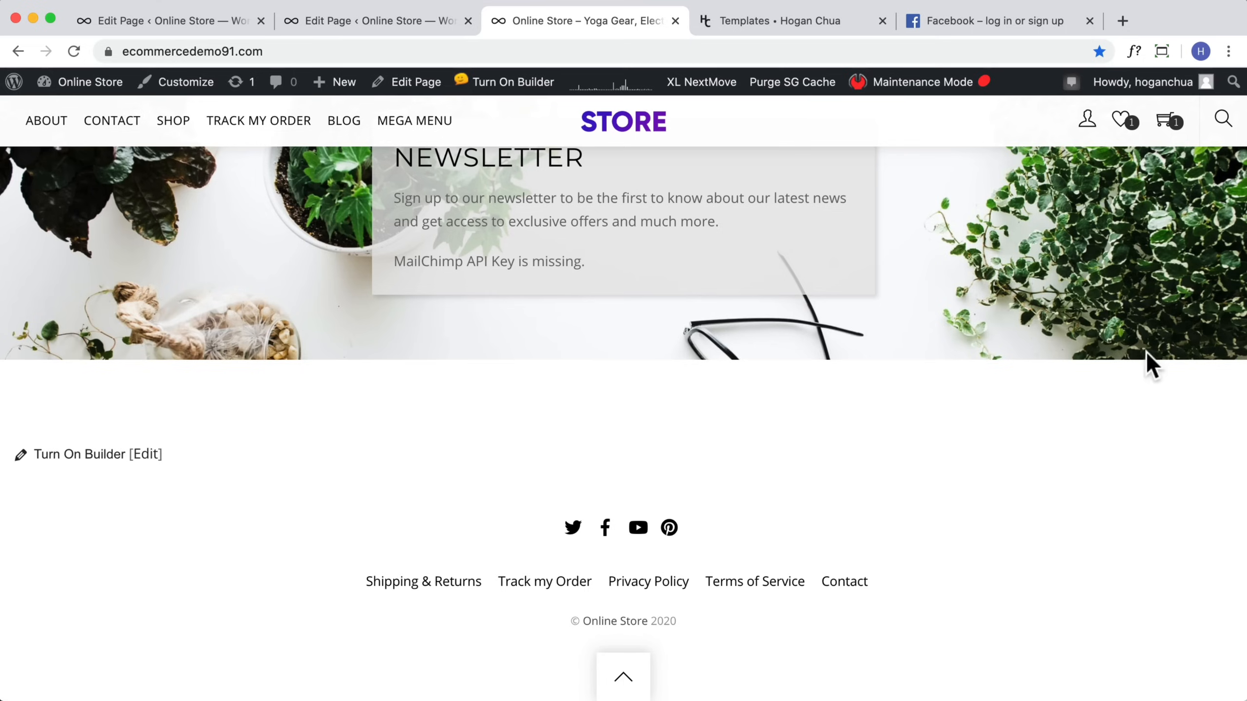
mouse_move(62, 93)
left_click(58, 115)
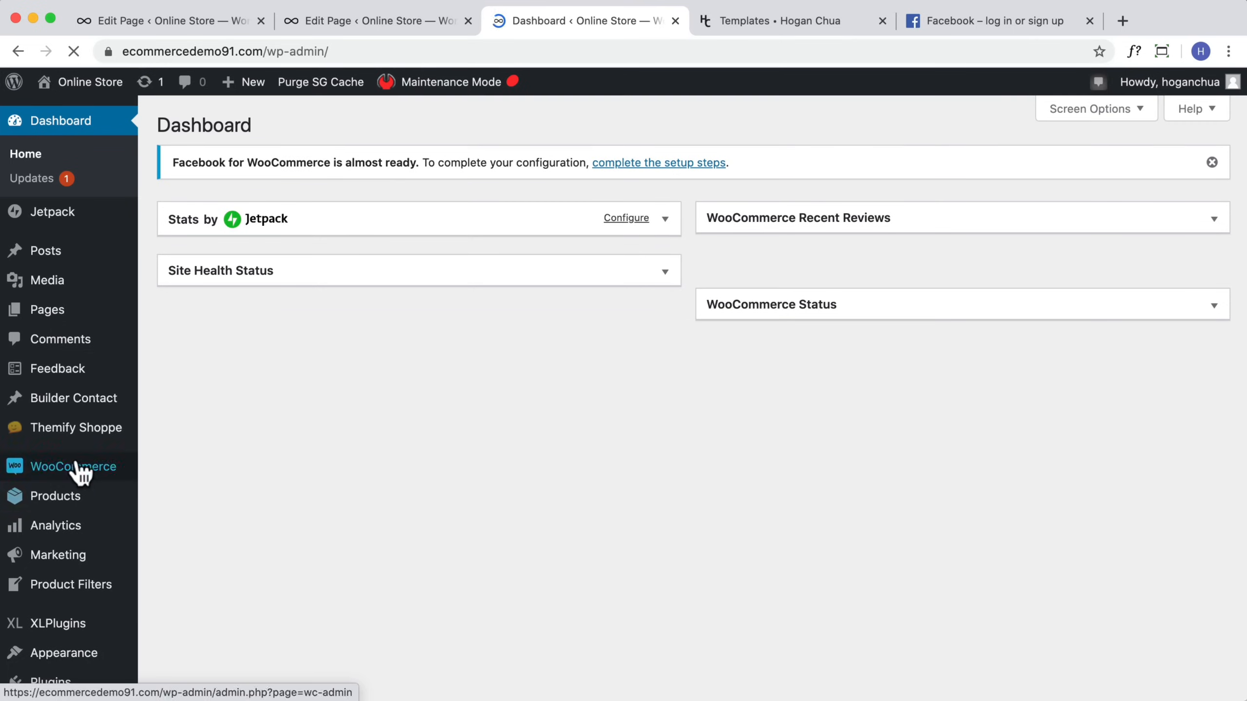
mouse_move(76, 436)
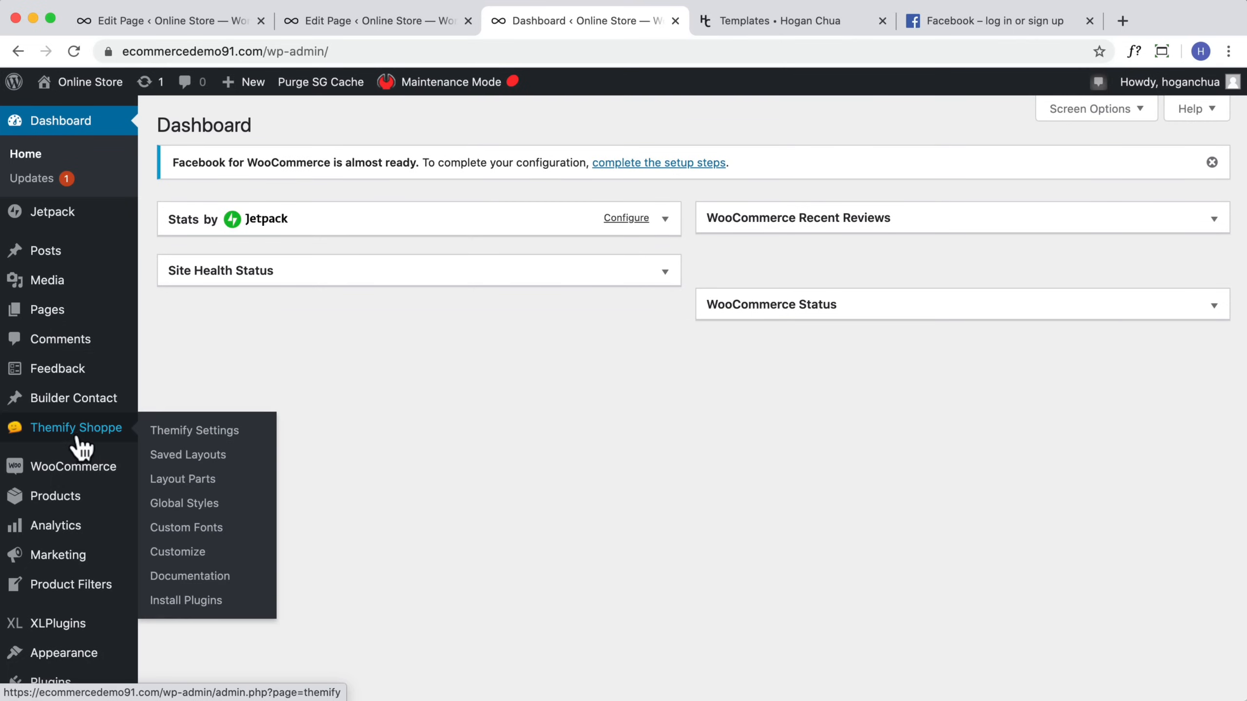
left_click(210, 433)
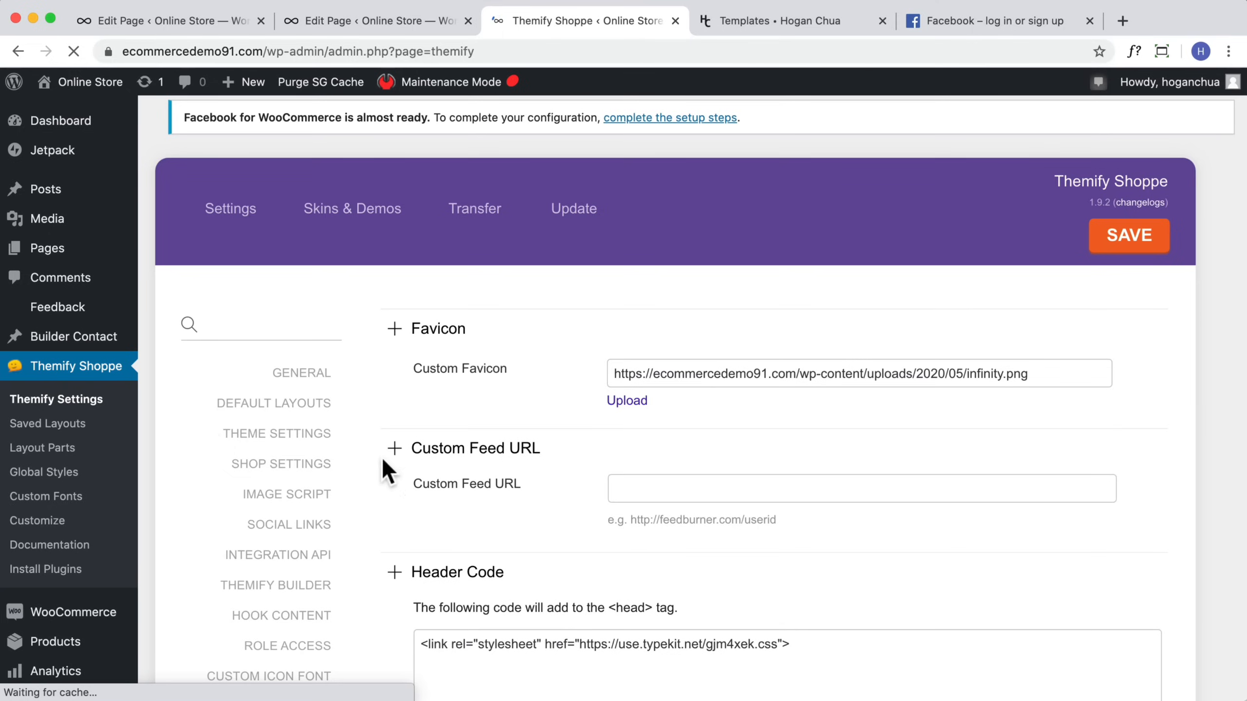
scroll(345, 486, "down", 5)
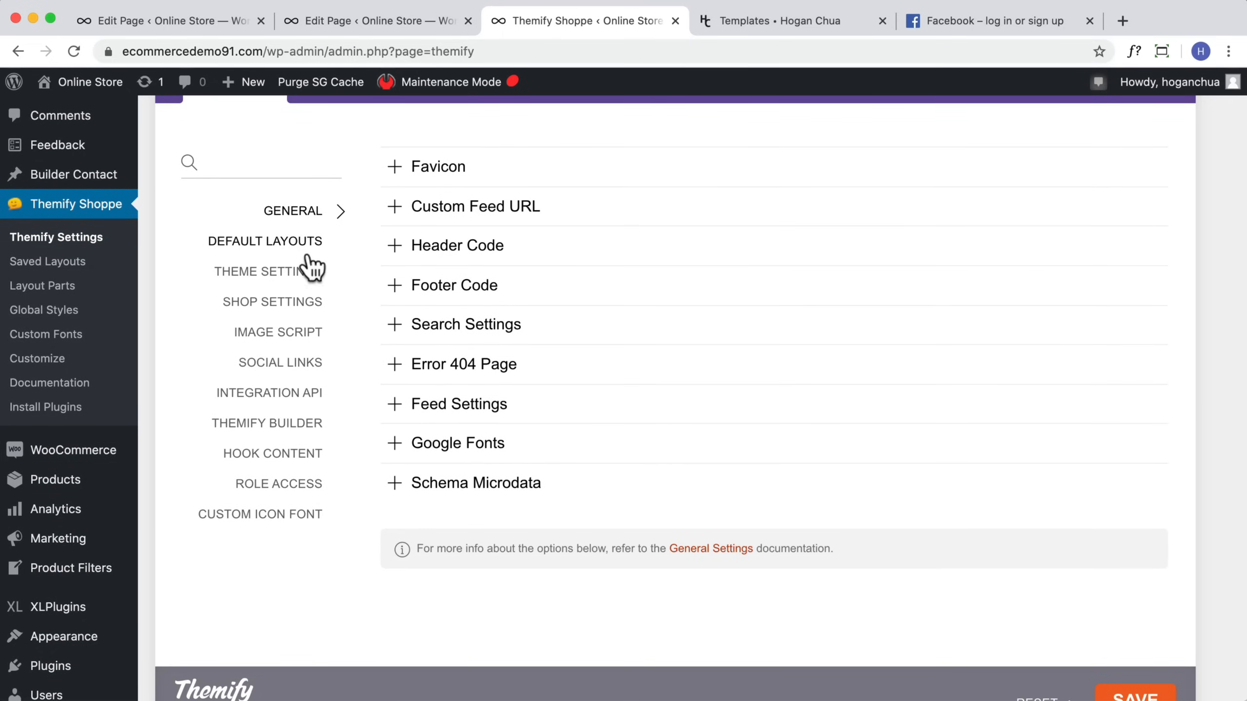
left_click(302, 278)
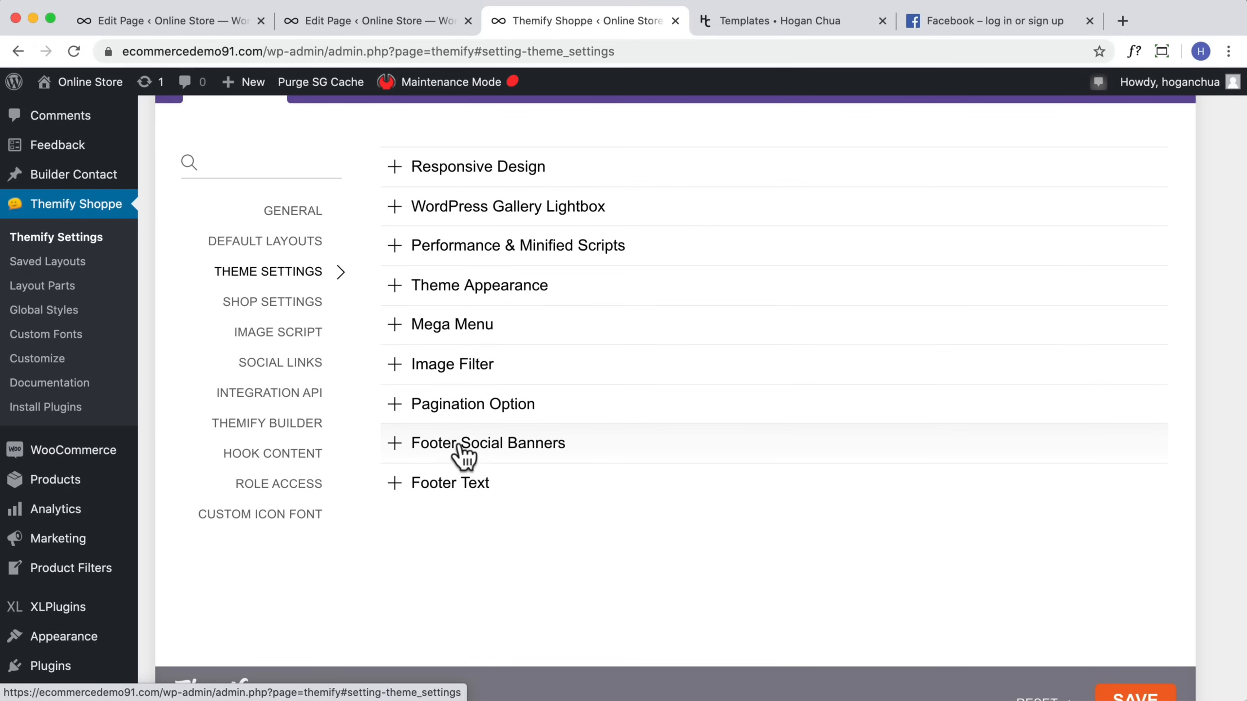
left_click(472, 454)
scroll(623, 471, "down", 3)
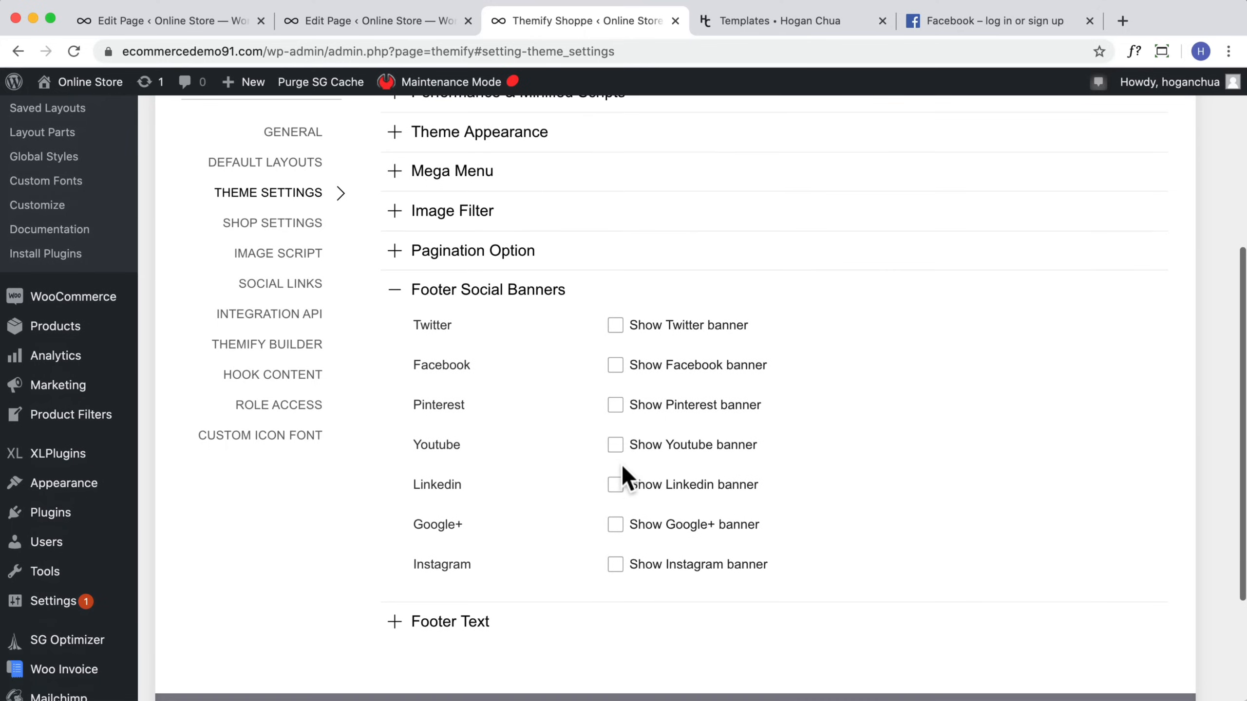
left_click(615, 365)
scroll(638, 482, "down", 1)
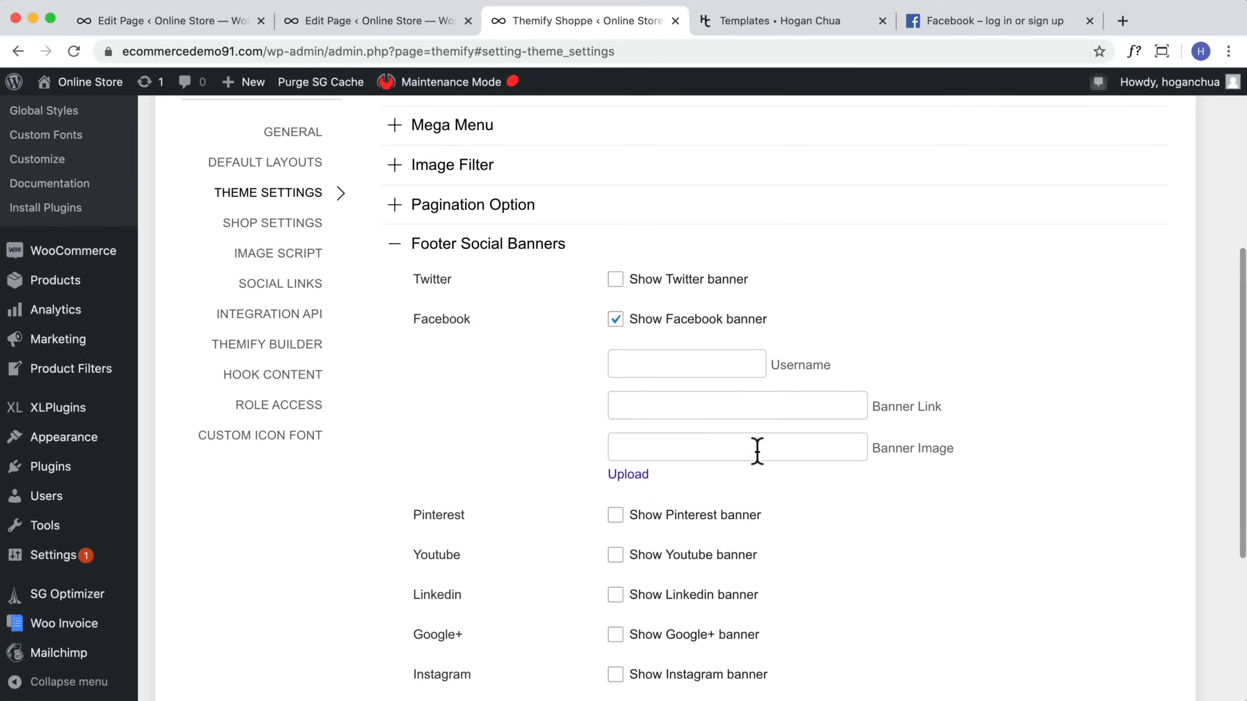
left_click(696, 406)
type("https://www.facebook.com/")
left_click(690, 367)
scroll(682, 462, "down", 2)
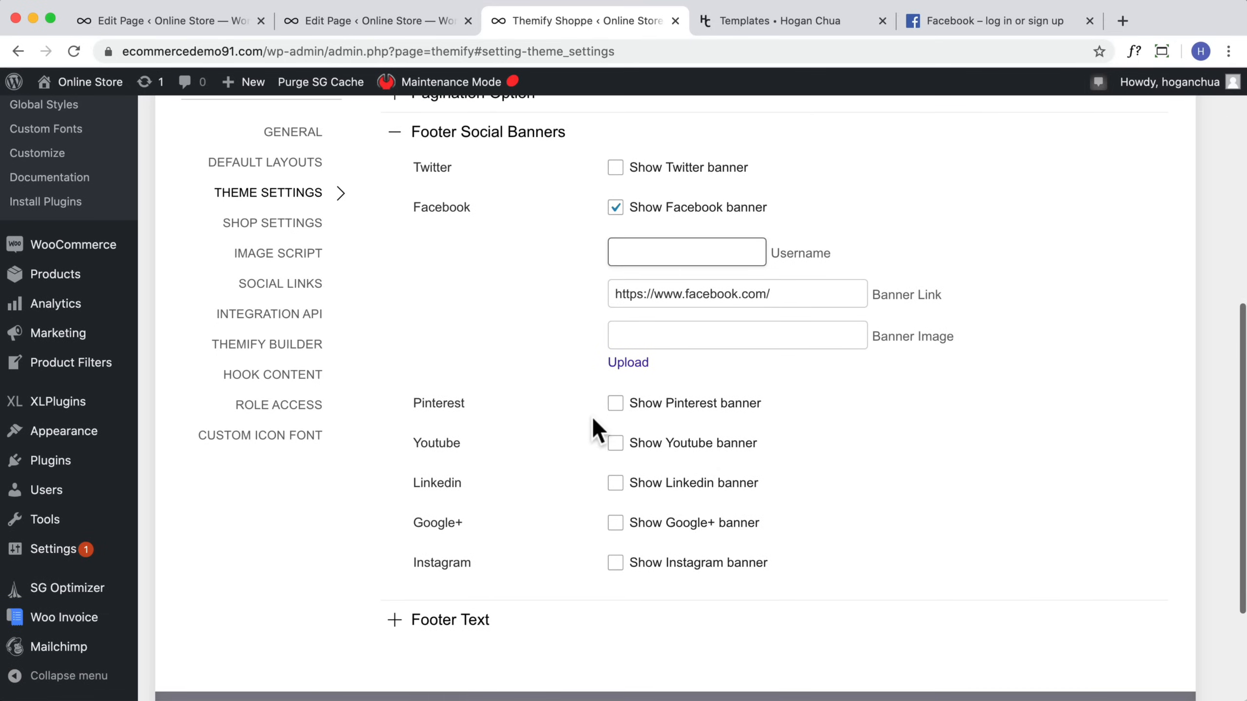
left_click(615, 403)
left_click(642, 445)
left_click(672, 488)
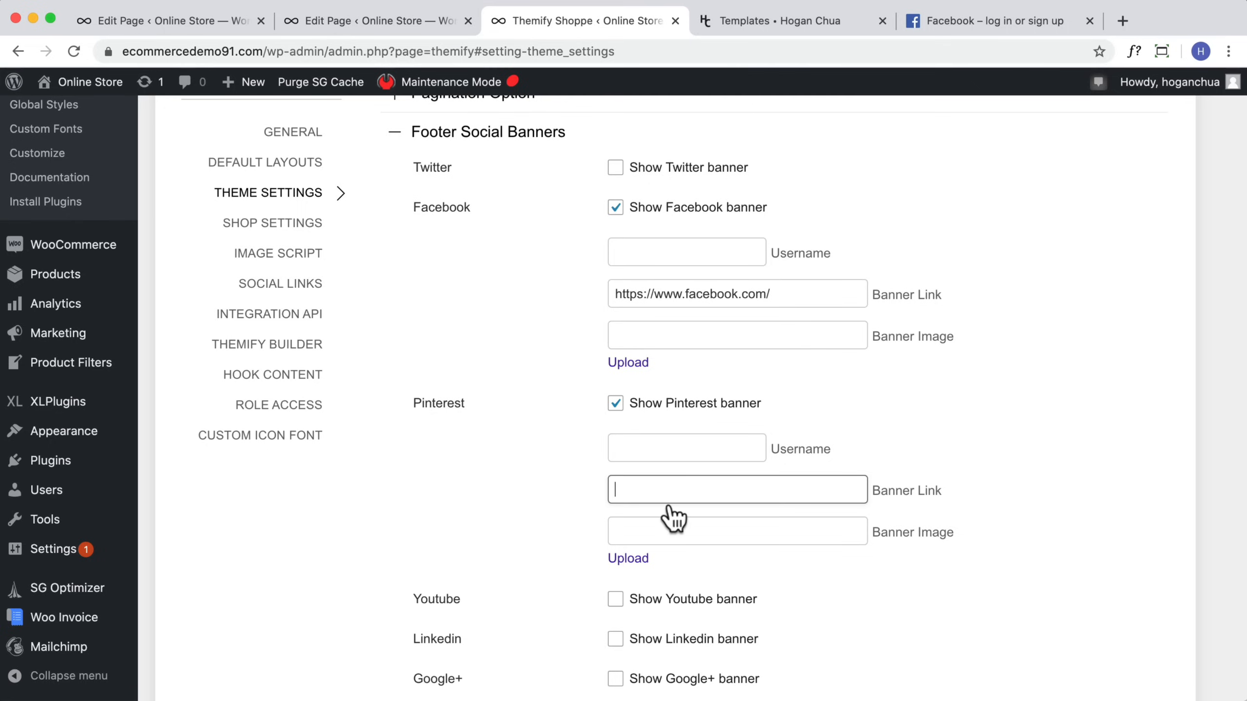
type("https://www.facebook.com/")
scroll(671, 491, "down", 2)
left_click(615, 487)
left_click(667, 579)
type("https://www.facebook.com/")
scroll(653, 574, "down", 2)
scroll(635, 563, "down", 1)
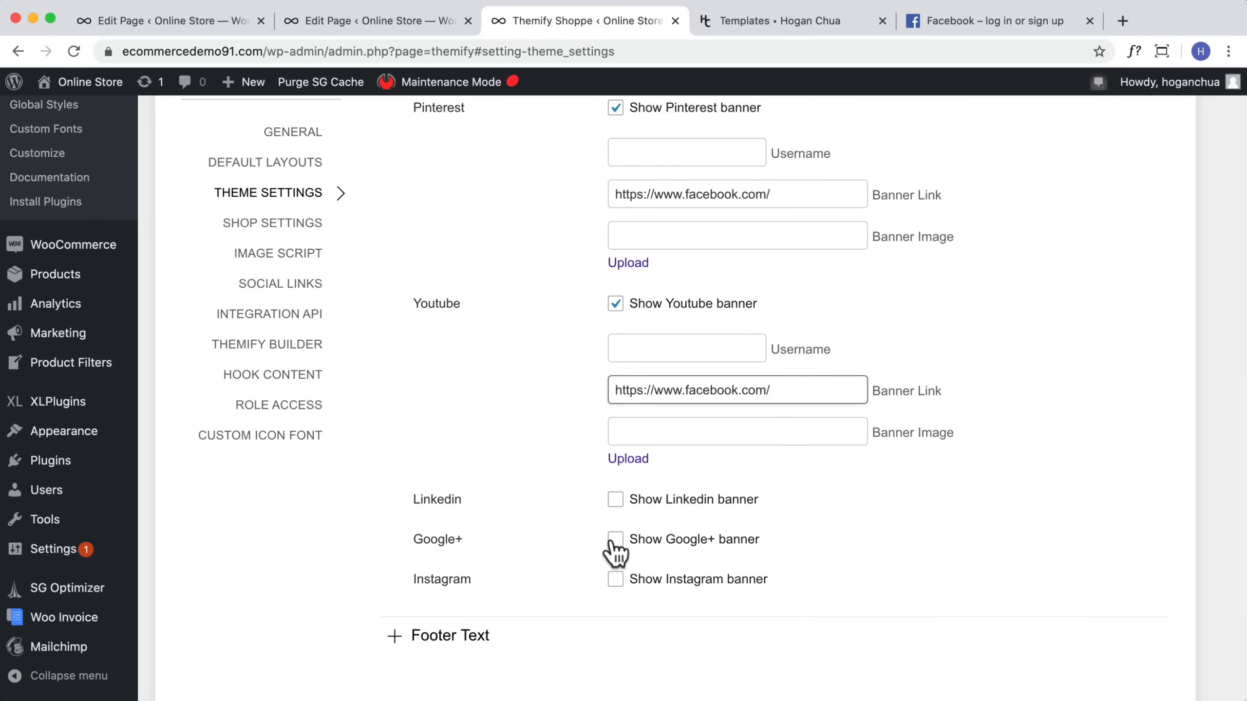
left_click(615, 579)
scroll(653, 575, "down", 2)
left_click(660, 585)
type("https://www.facebook.com/")
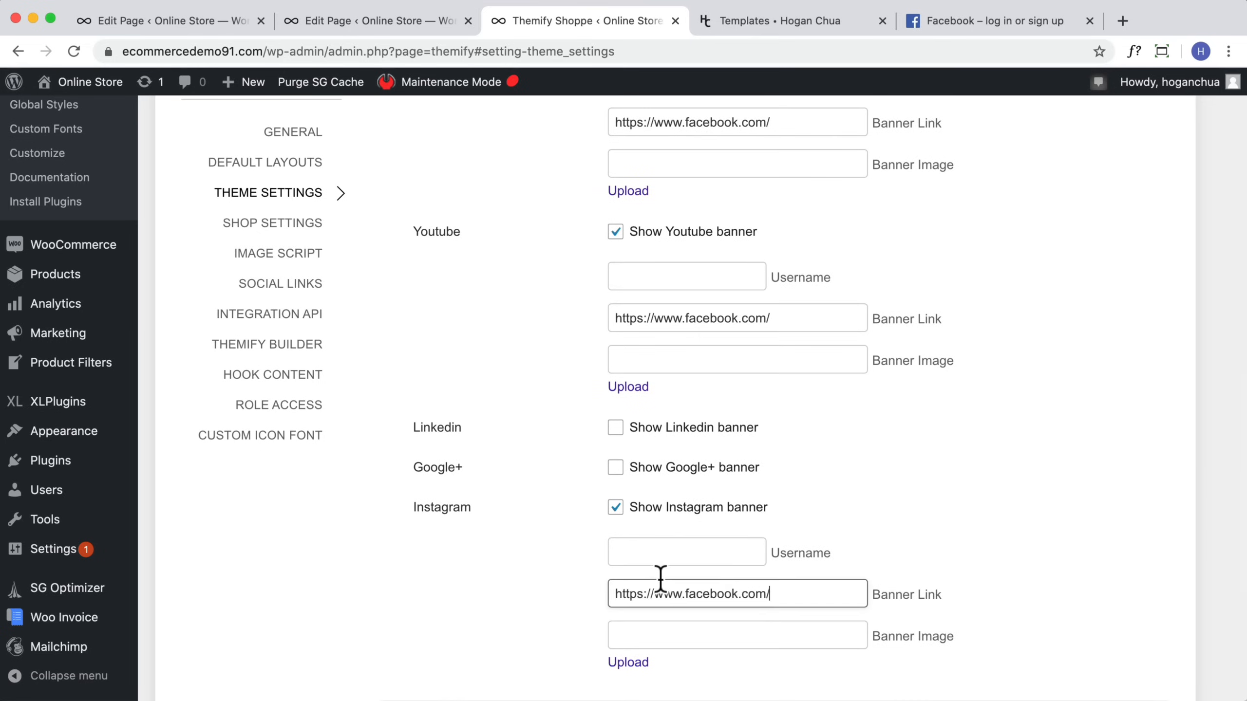
scroll(658, 575, "down", 5)
left_click(1148, 555)
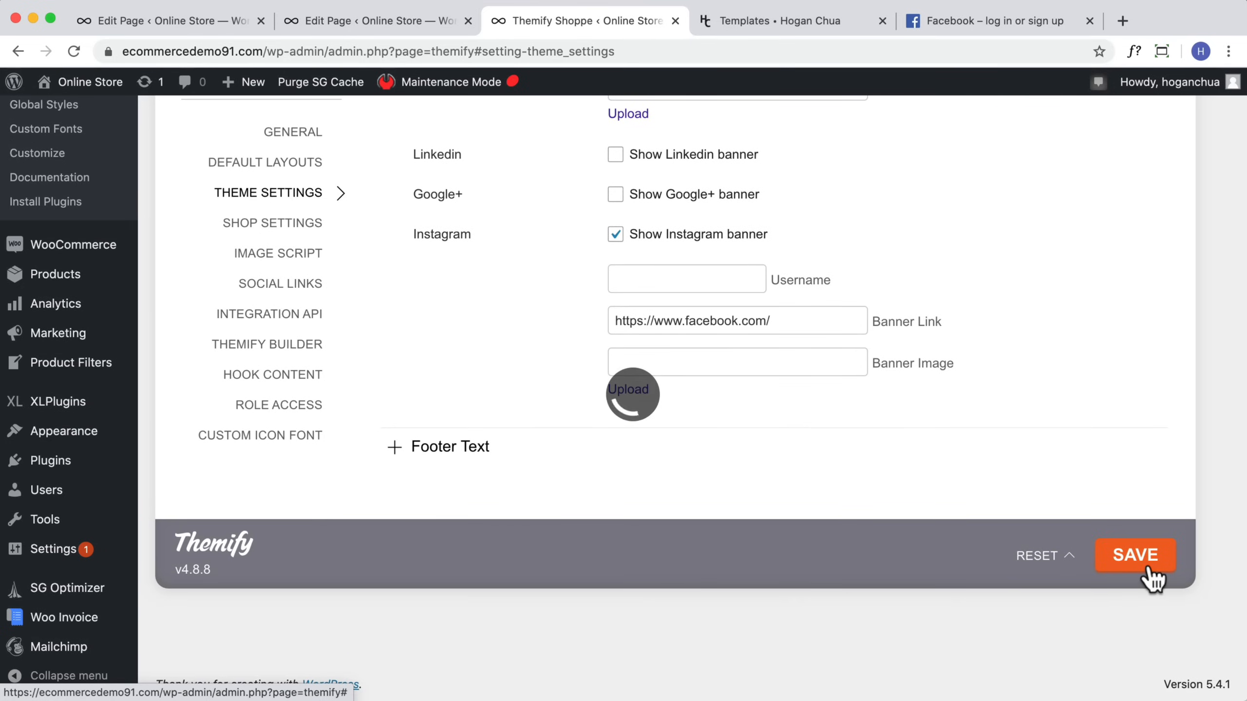
Step: Visit the storefront and scroll through it to check the footer social banners
mouse_move(85, 84)
left_click(76, 110)
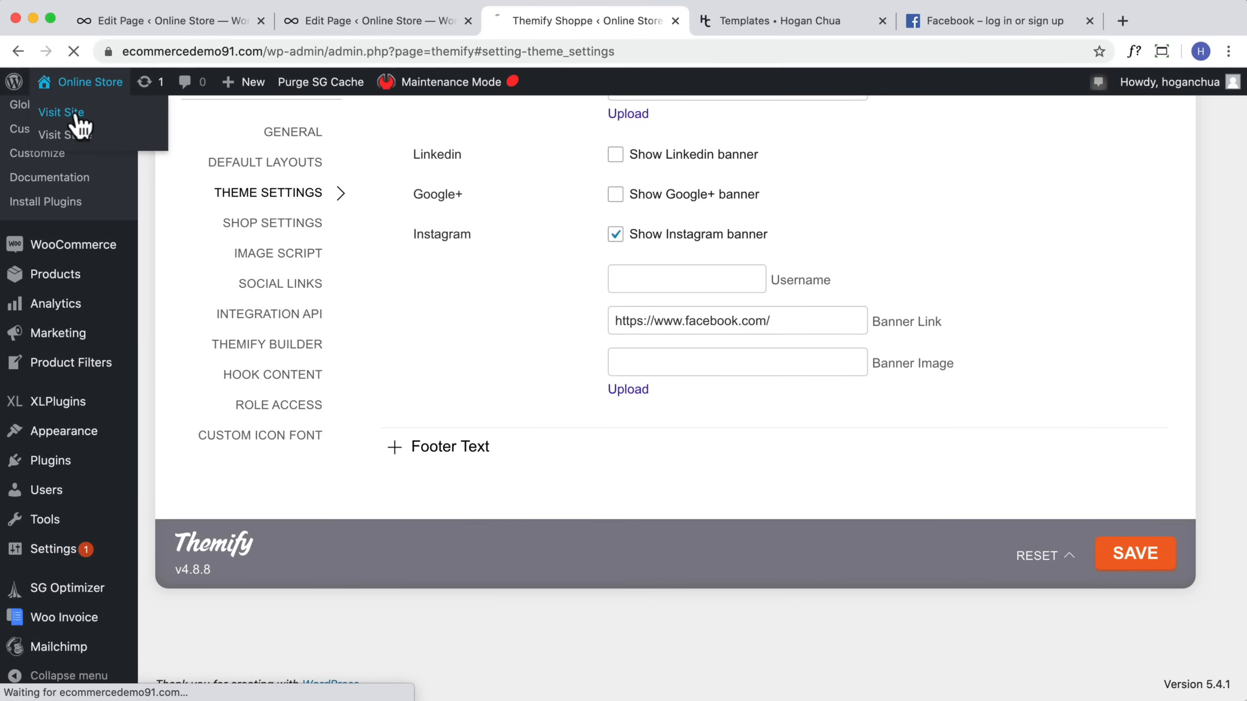
scroll(929, 429, "down", 20)
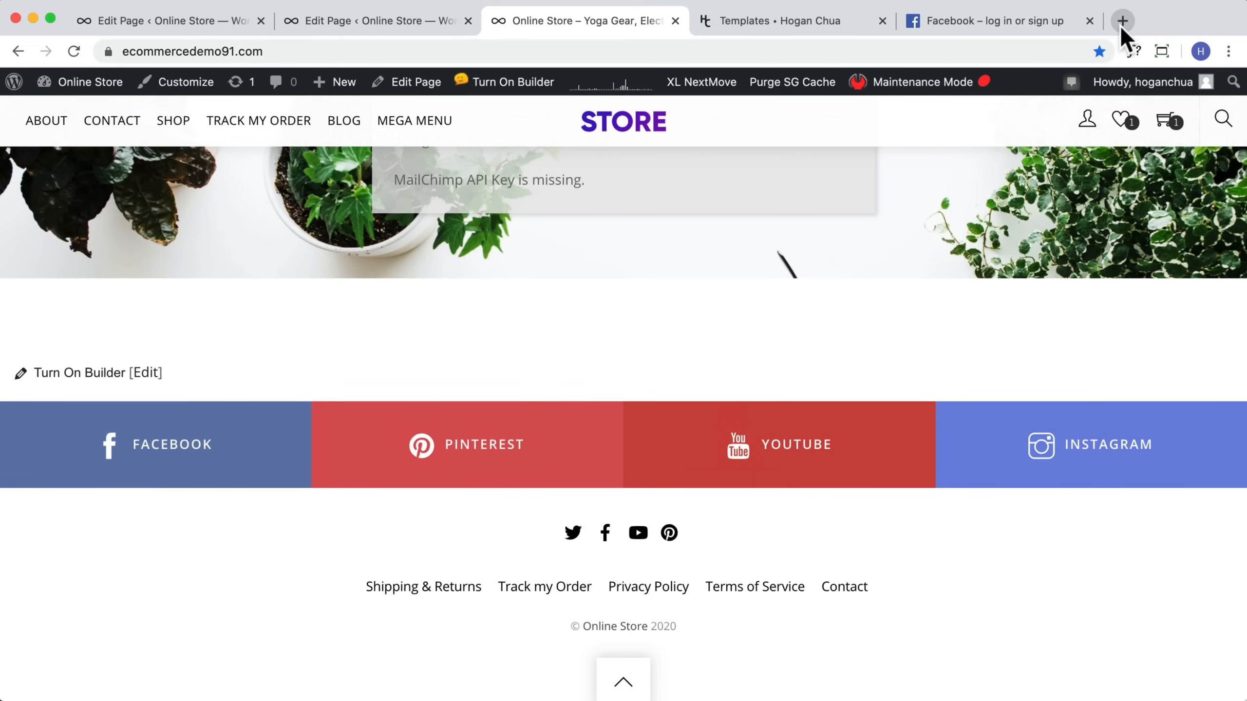
scroll(805, 294, "up", 5)
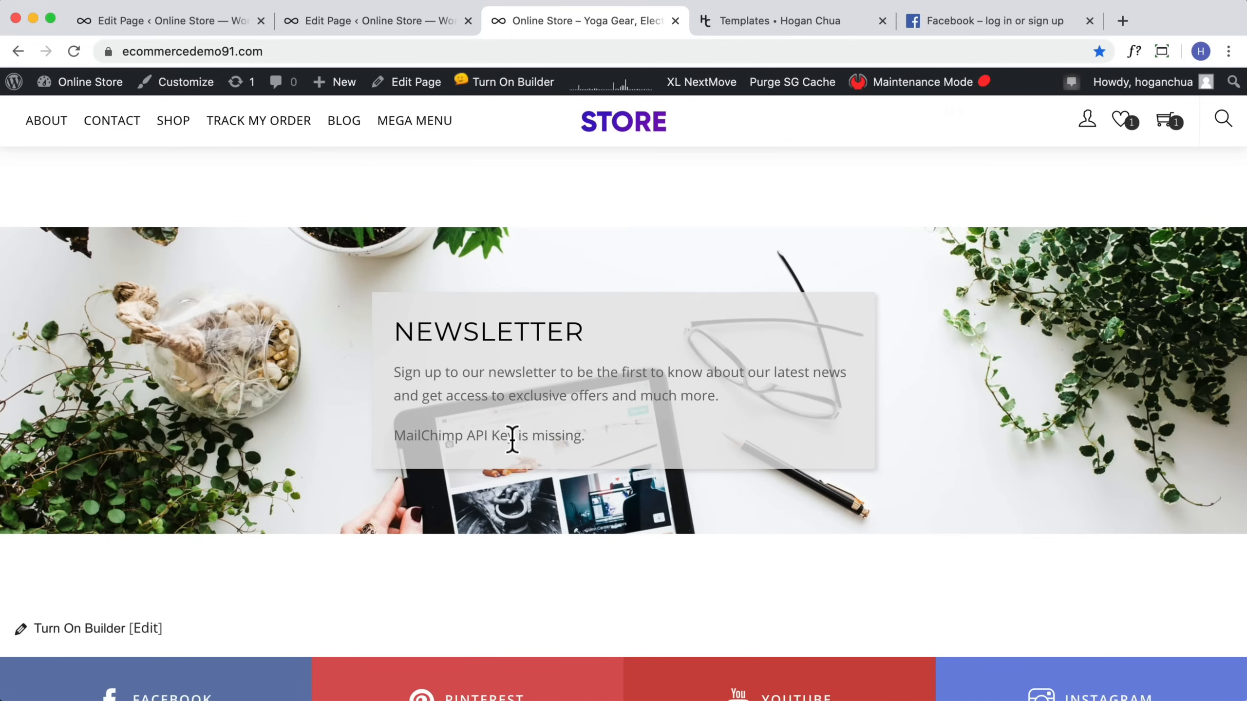
Step: Open a new tab, search Google for mailchimp, and open the Mailchimp website
left_click(1124, 21)
type("mailchimp")
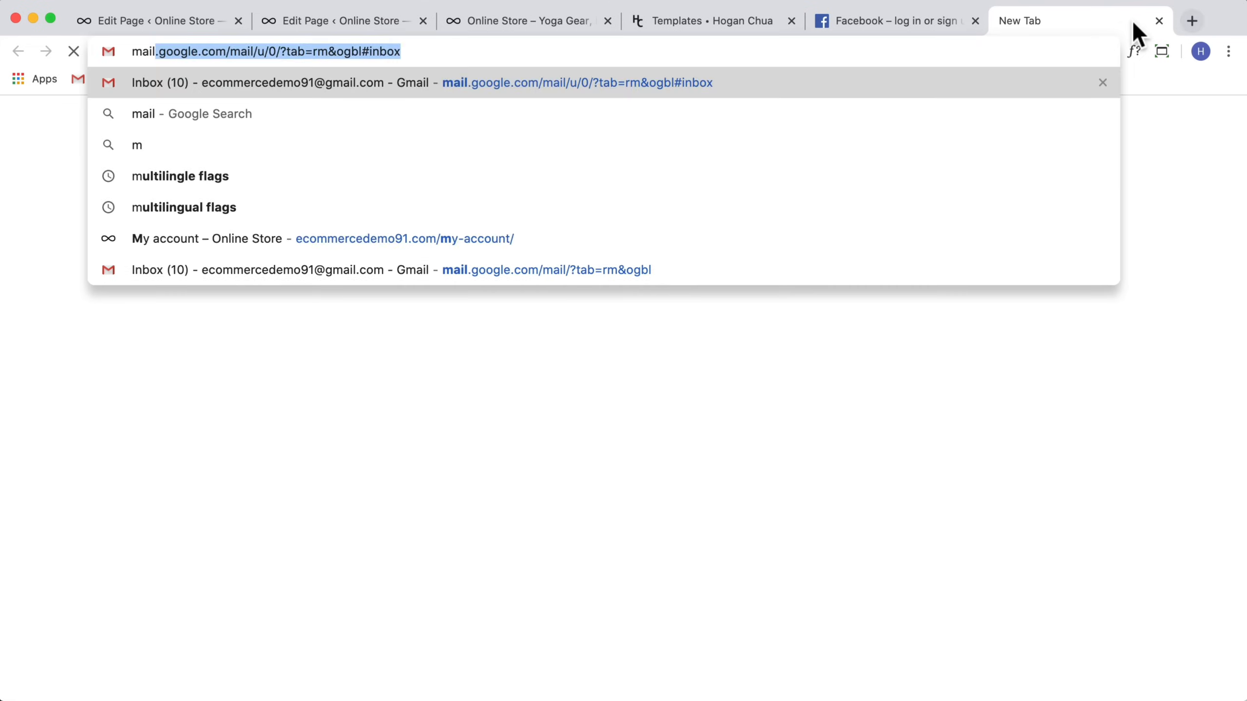
key("Return")
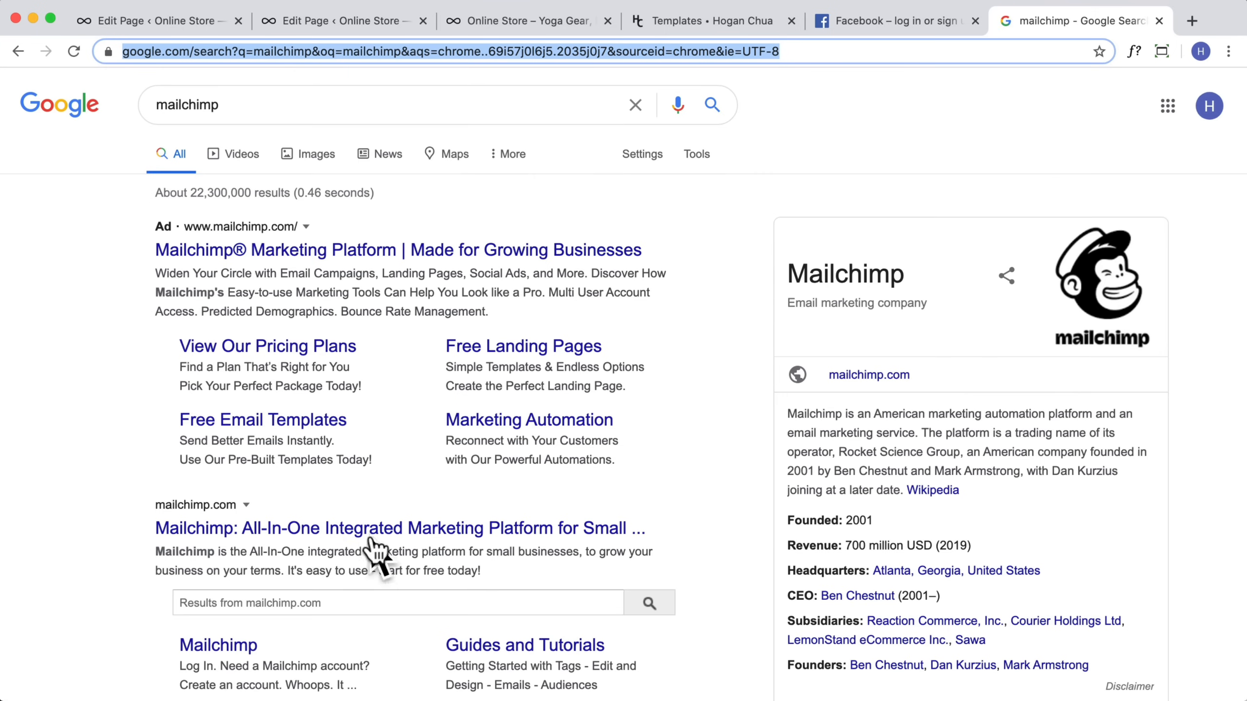
left_click(373, 530)
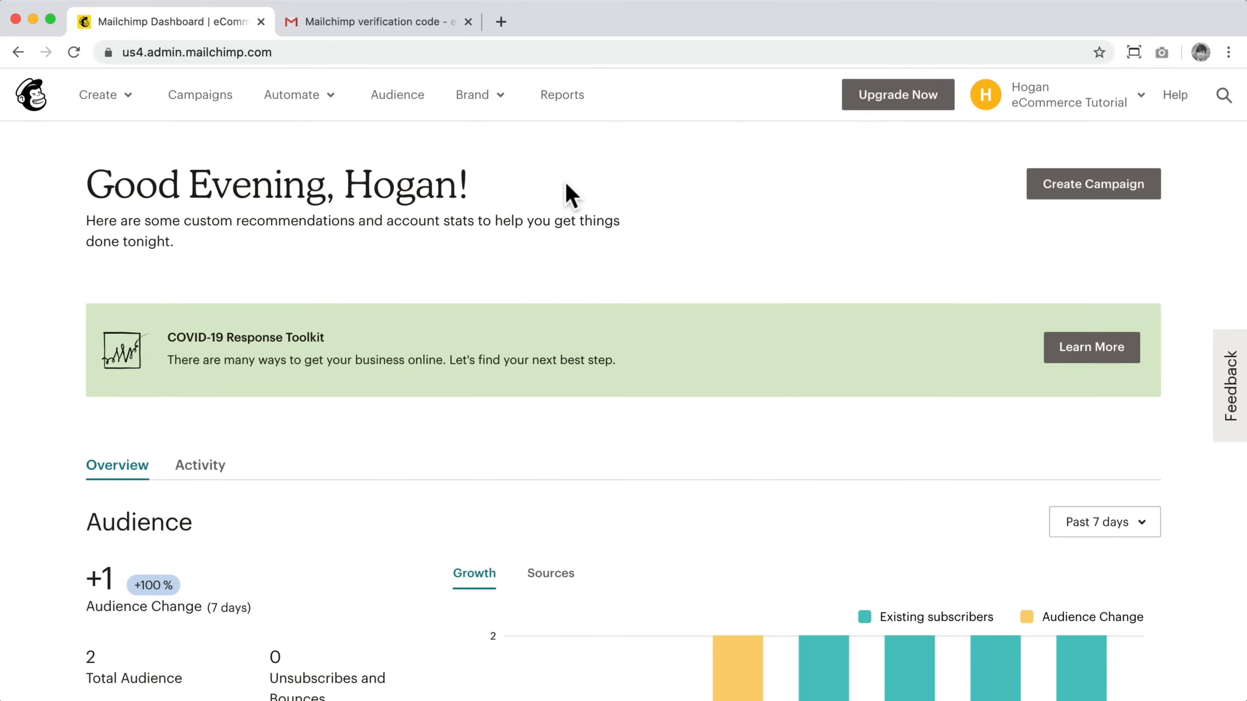
Step: Open the Mailchimp Audience dashboard and scroll through it
left_click(404, 98)
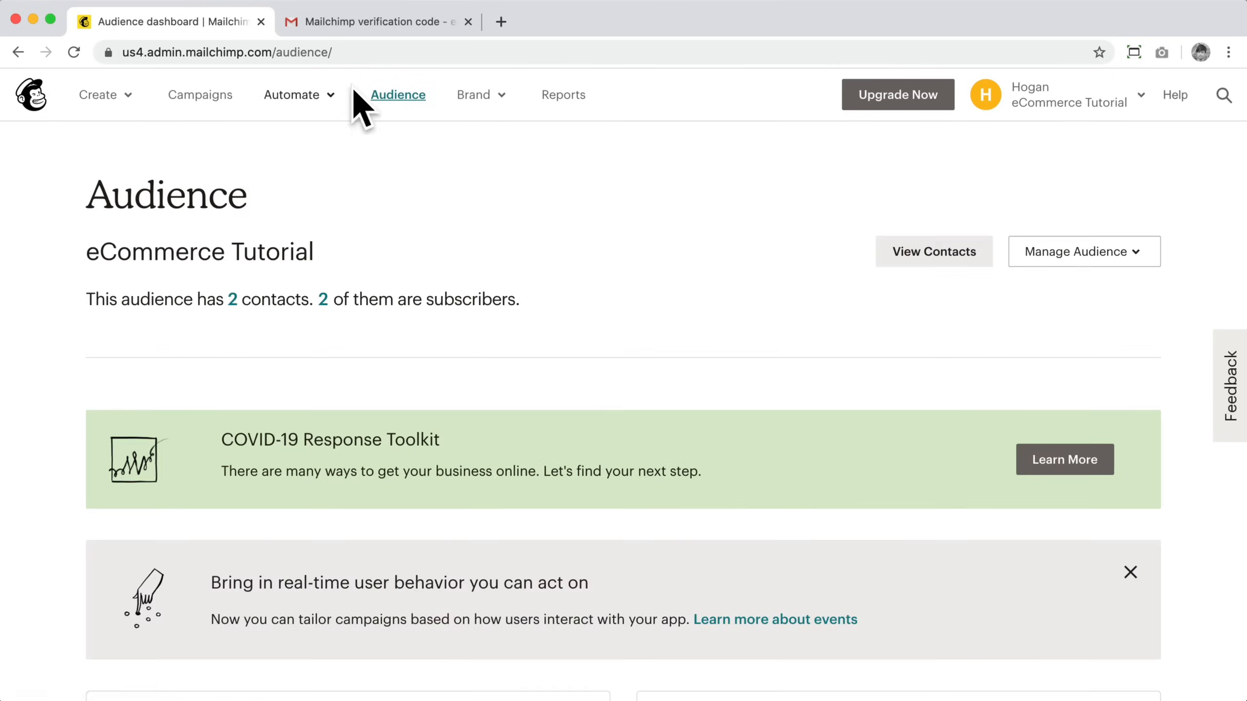
scroll(366, 333, "down", 10)
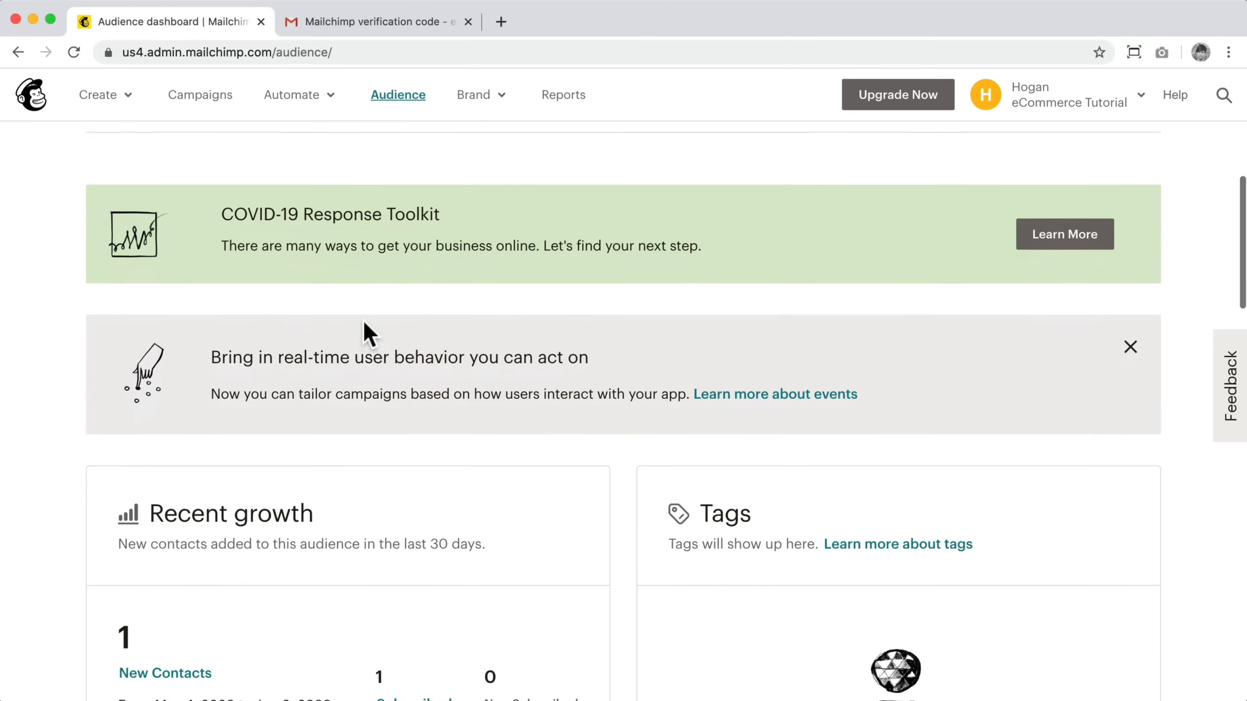
Step: Open the Mailchimp account's API keys page and copy the existing API key
scroll(515, 344, "up", 6)
scroll(514, 339, "up", 5)
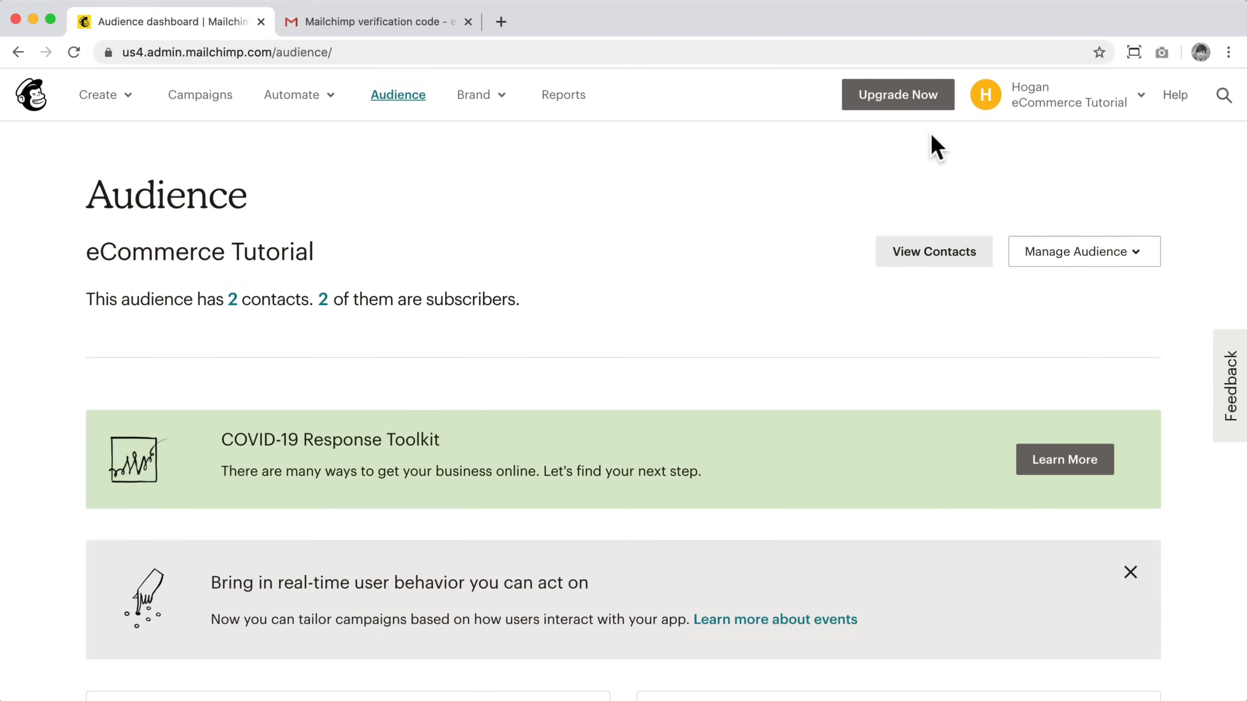
left_click(1052, 97)
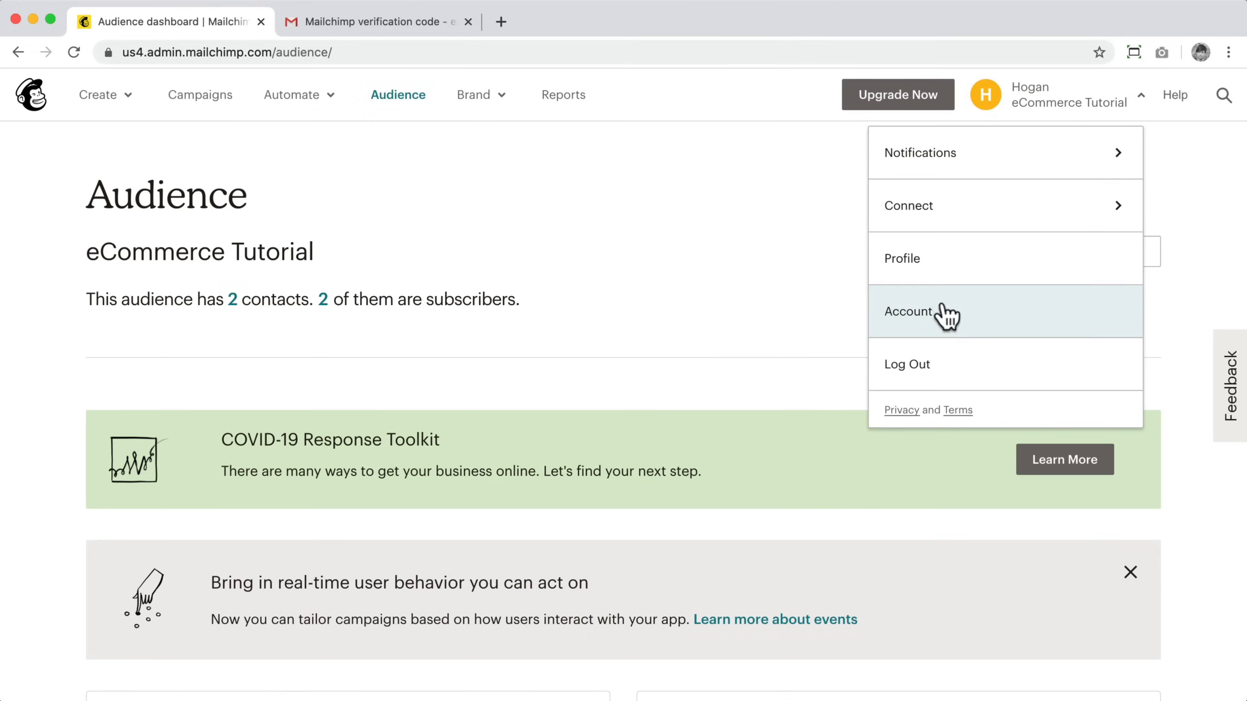
left_click(911, 311)
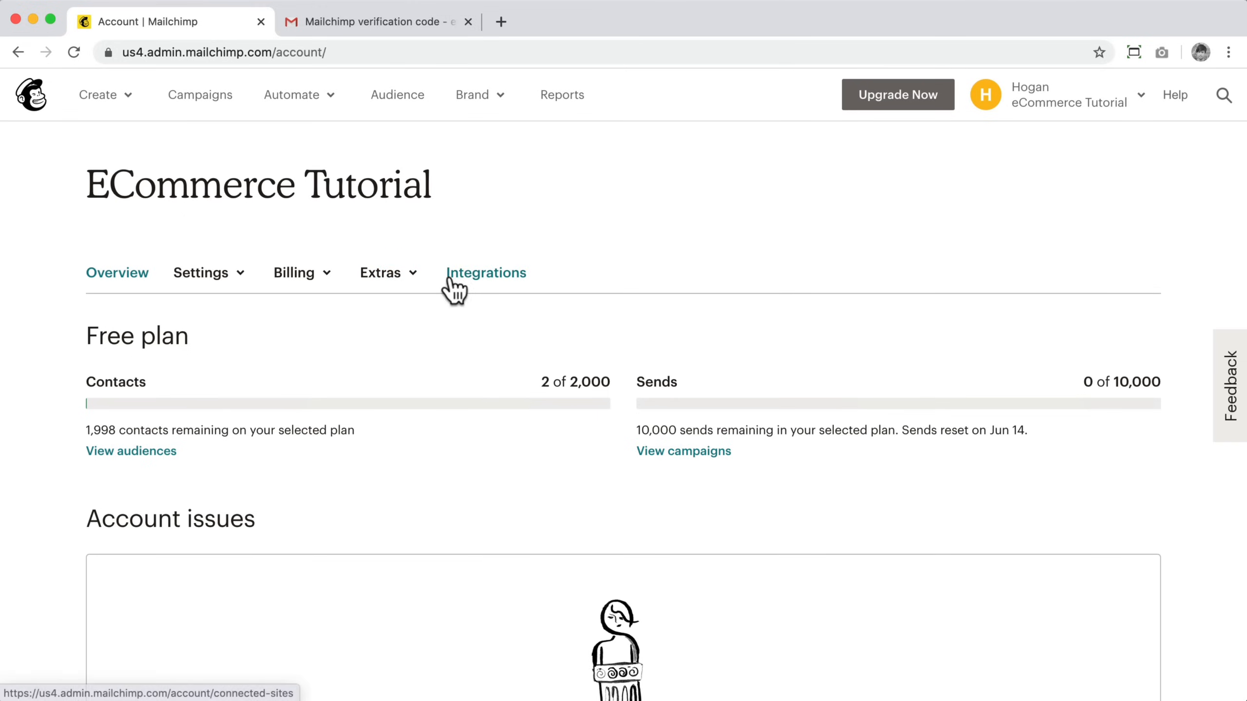
left_click(383, 275)
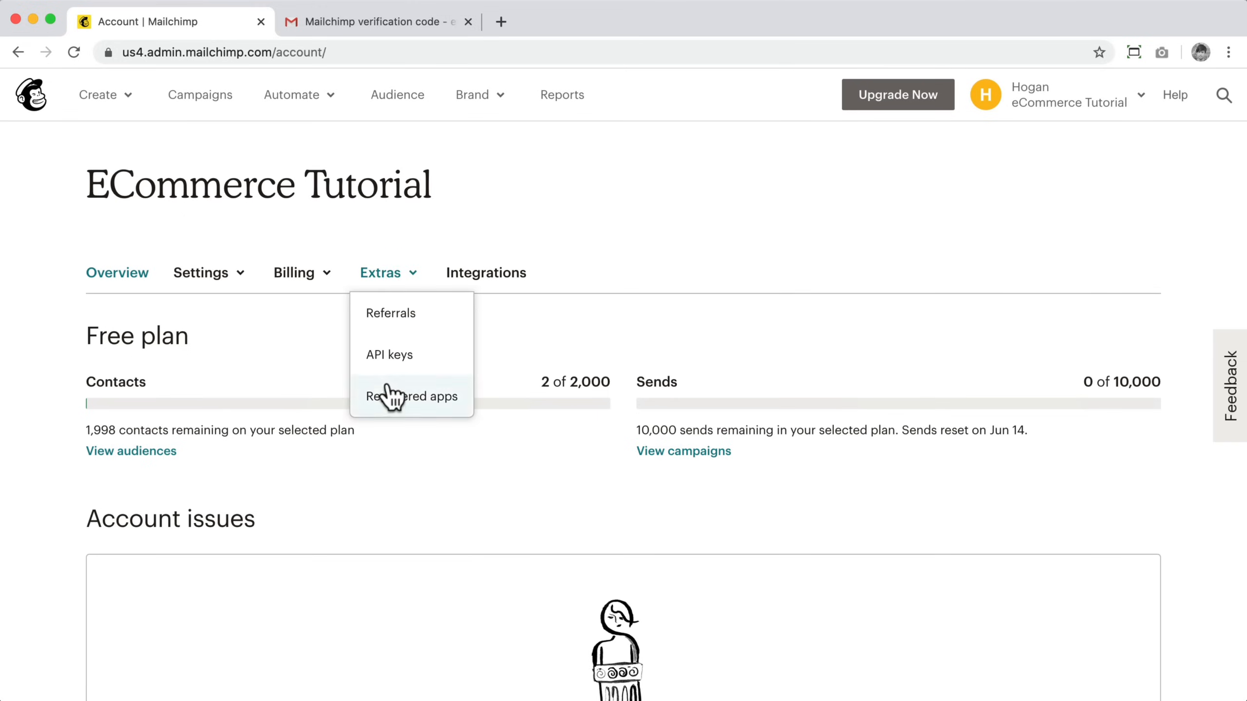
left_click(388, 364)
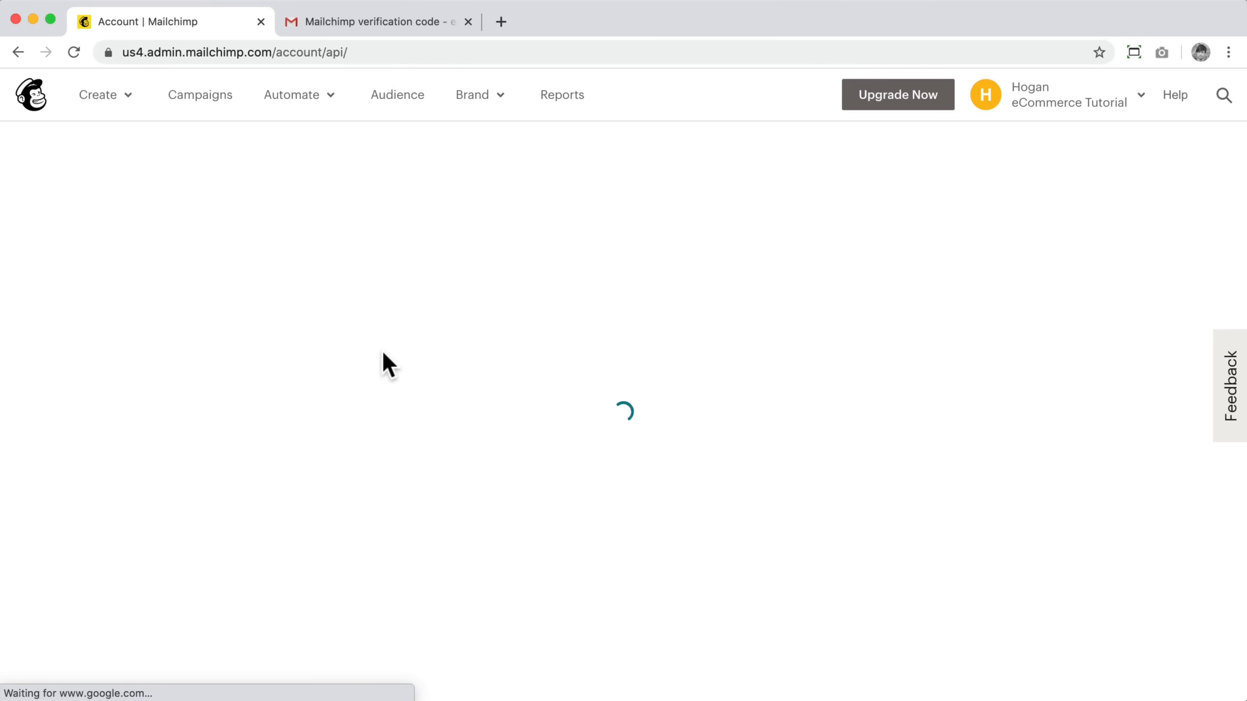
scroll(464, 395, "down", 4)
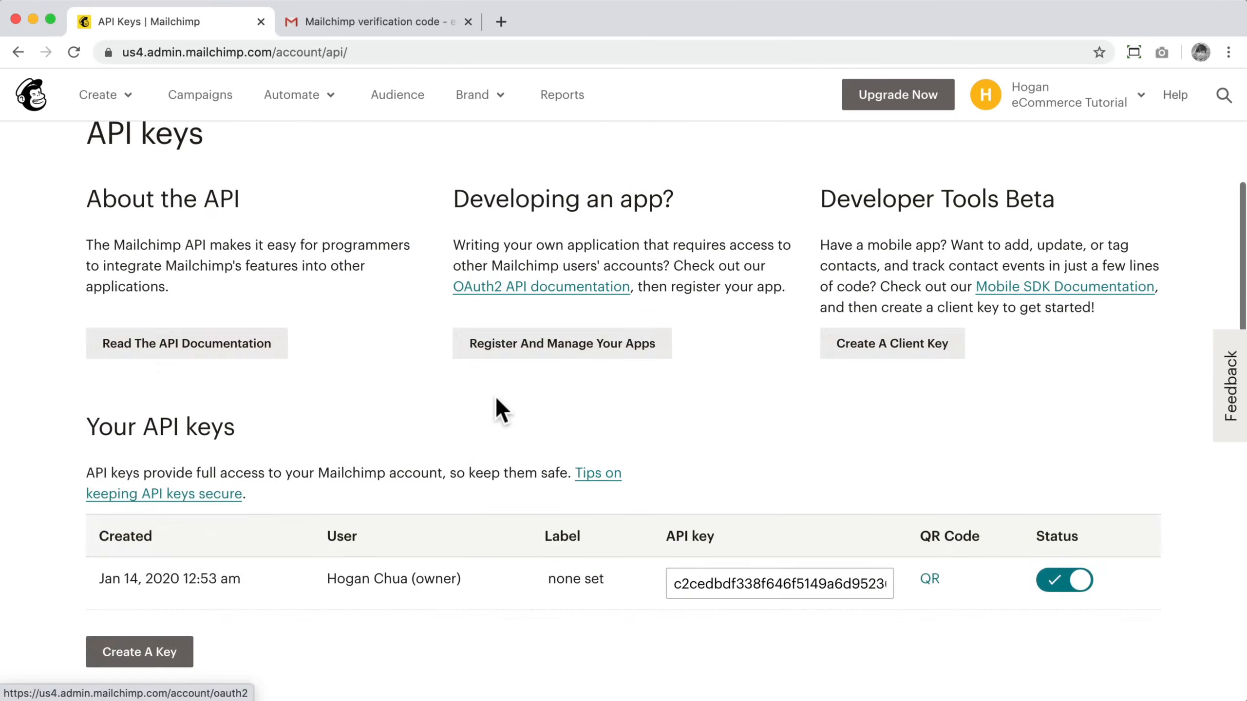
left_click(677, 534)
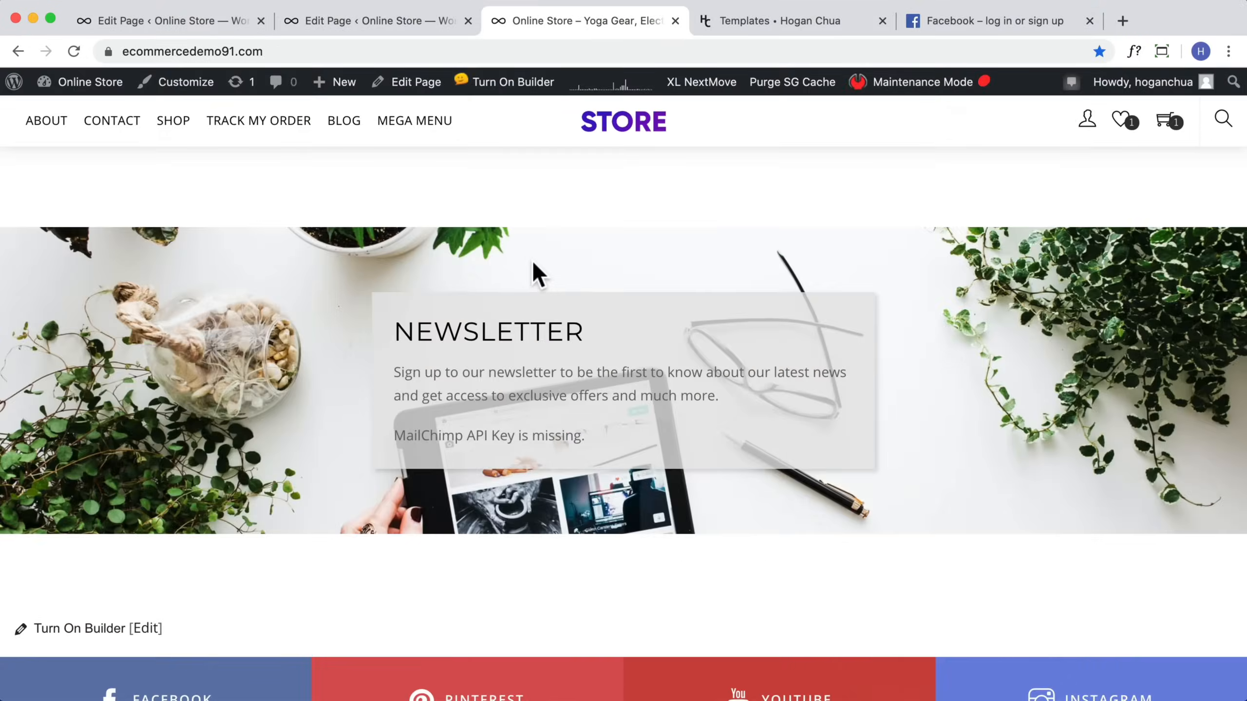
Step: Paste the Mailchimp API key into the MailChimp Optin setting under Themify's Integration API and save
scroll(527, 276, "down", 15)
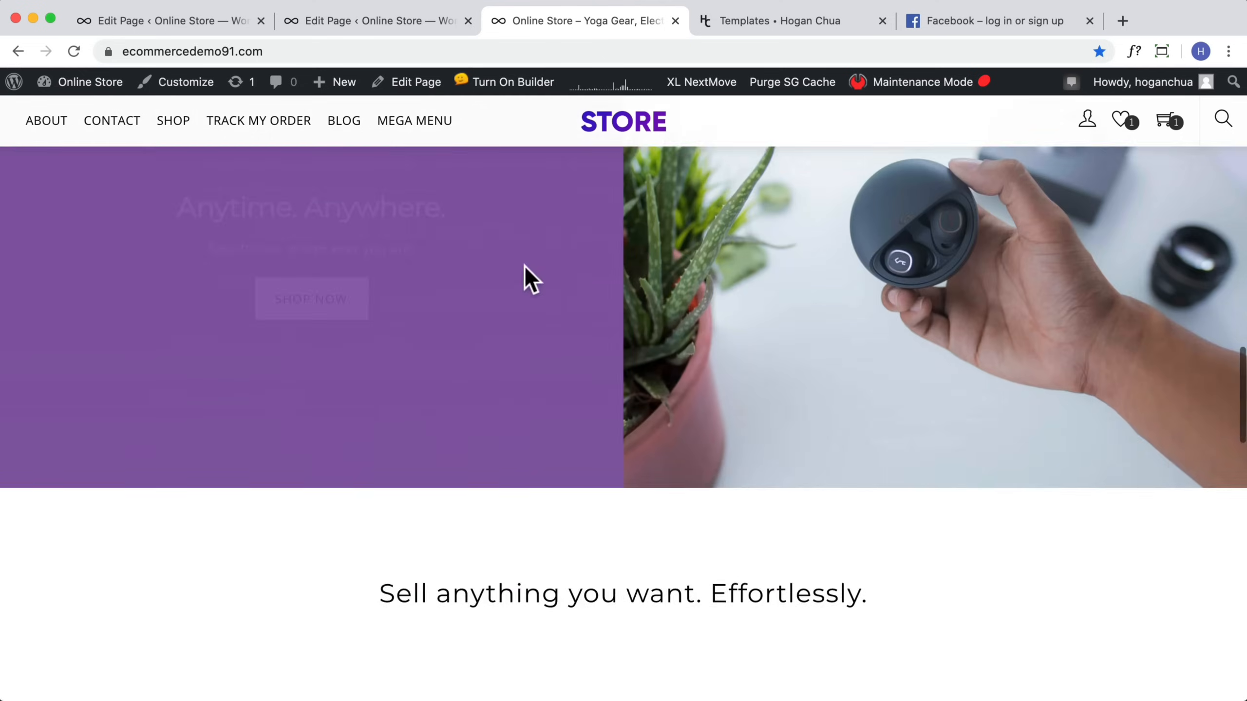
mouse_move(88, 94)
left_click(66, 114)
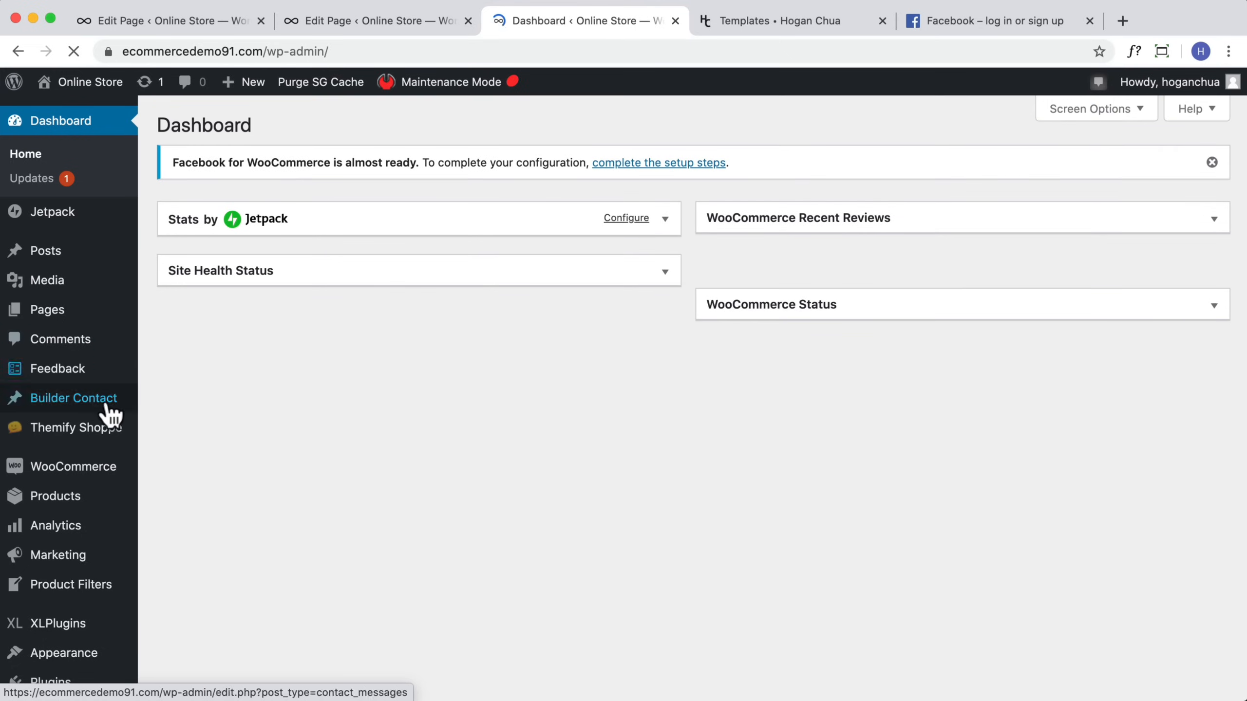
mouse_move(90, 431)
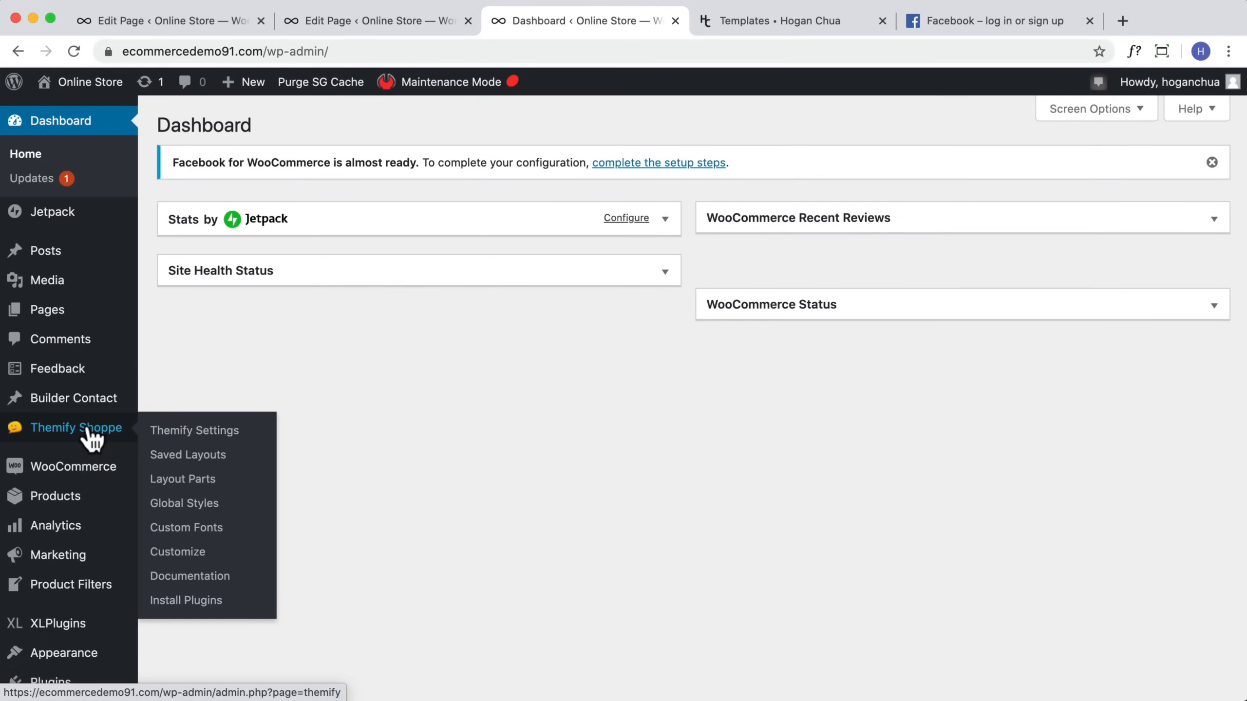
left_click(176, 434)
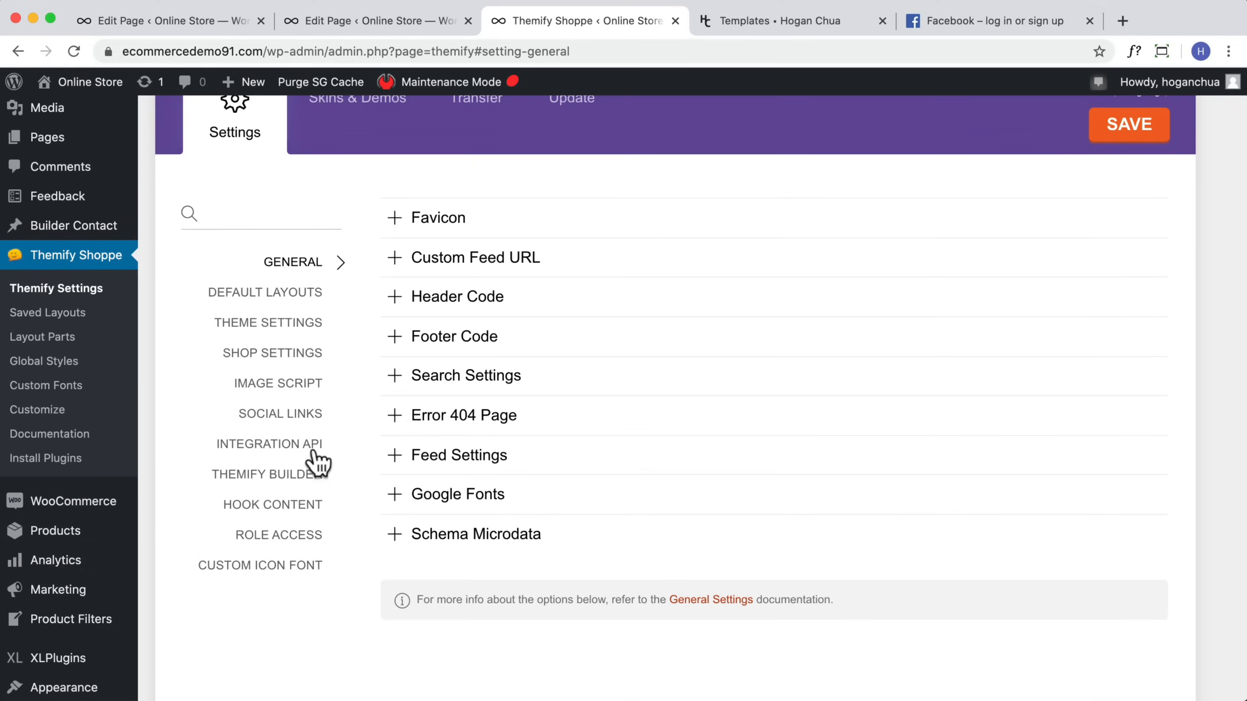
left_click(291, 448)
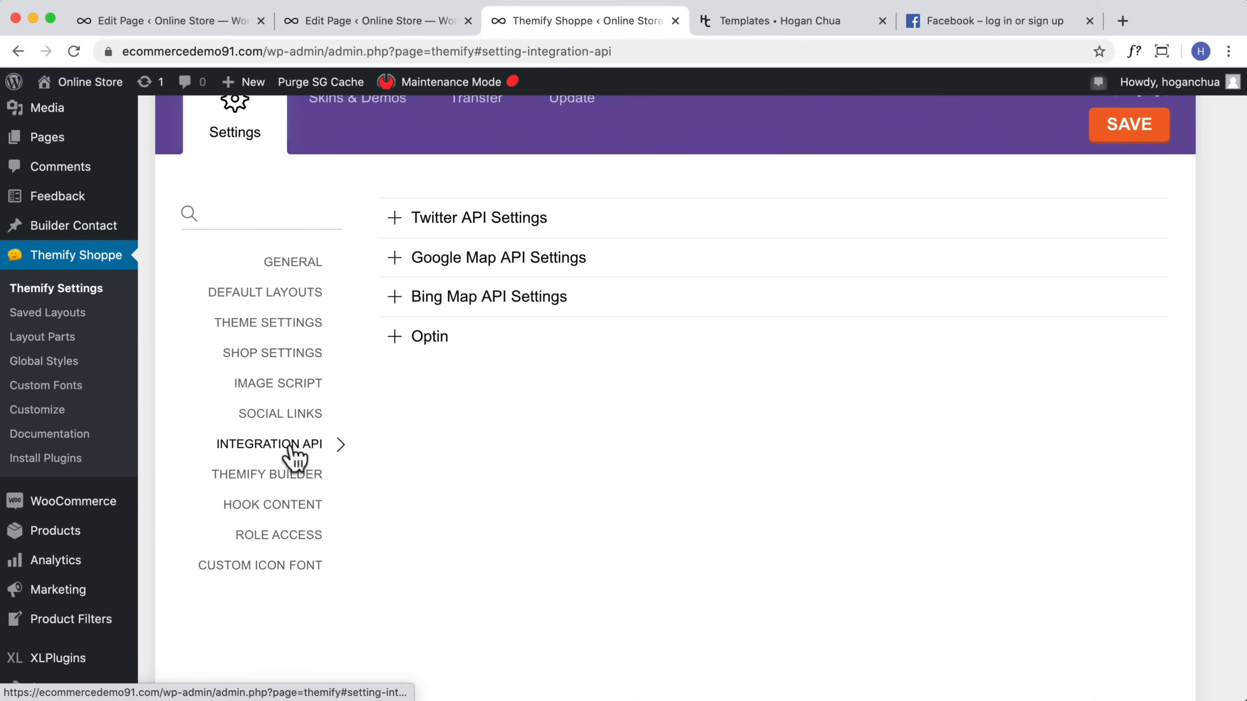
left_click(423, 338)
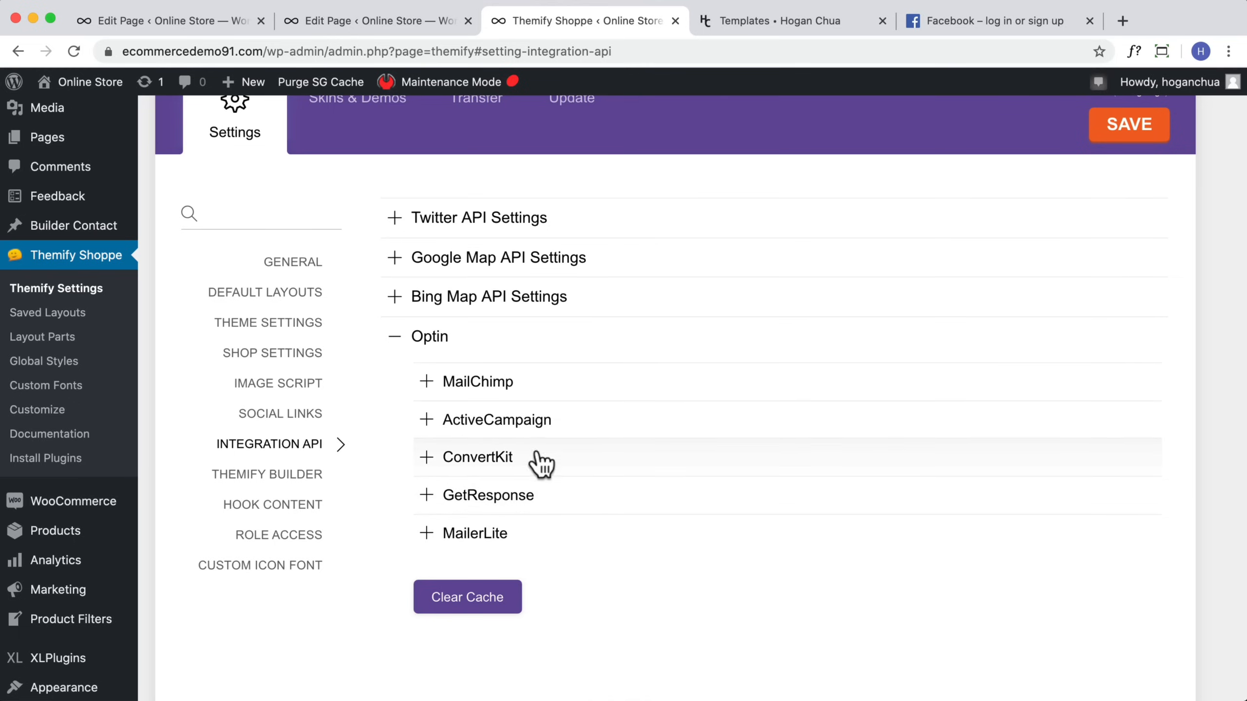
left_click(469, 386)
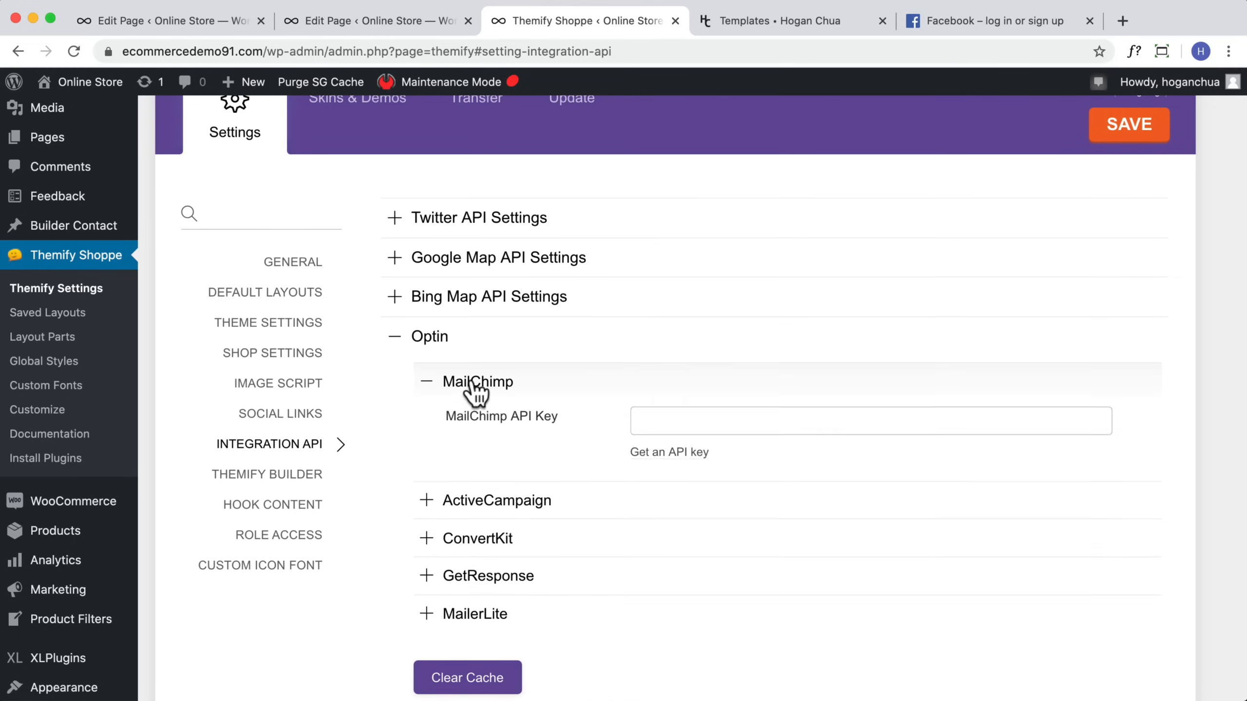
left_click(674, 424)
key("super+v")
left_click(1096, 140)
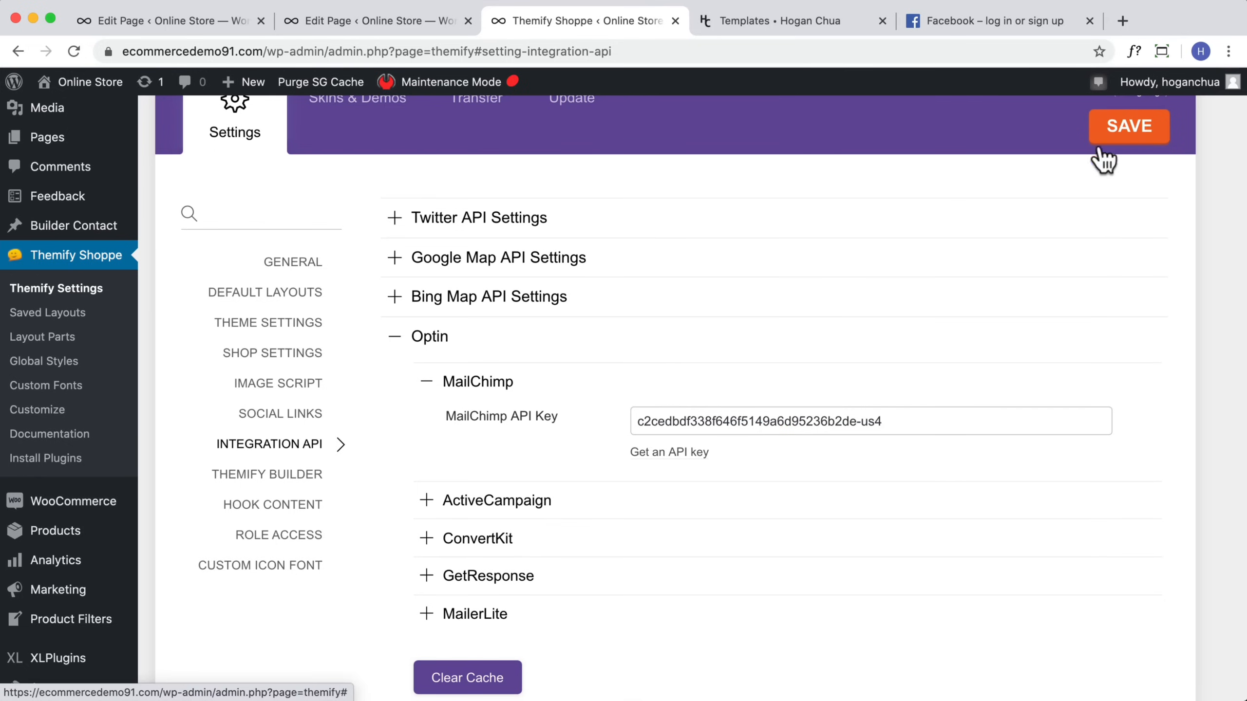
Step: Open the homepage's newsletter Optin Form in the builder and set provider MailChimp with list eCommerce Tutorial
mouse_move(88, 83)
left_click(62, 113)
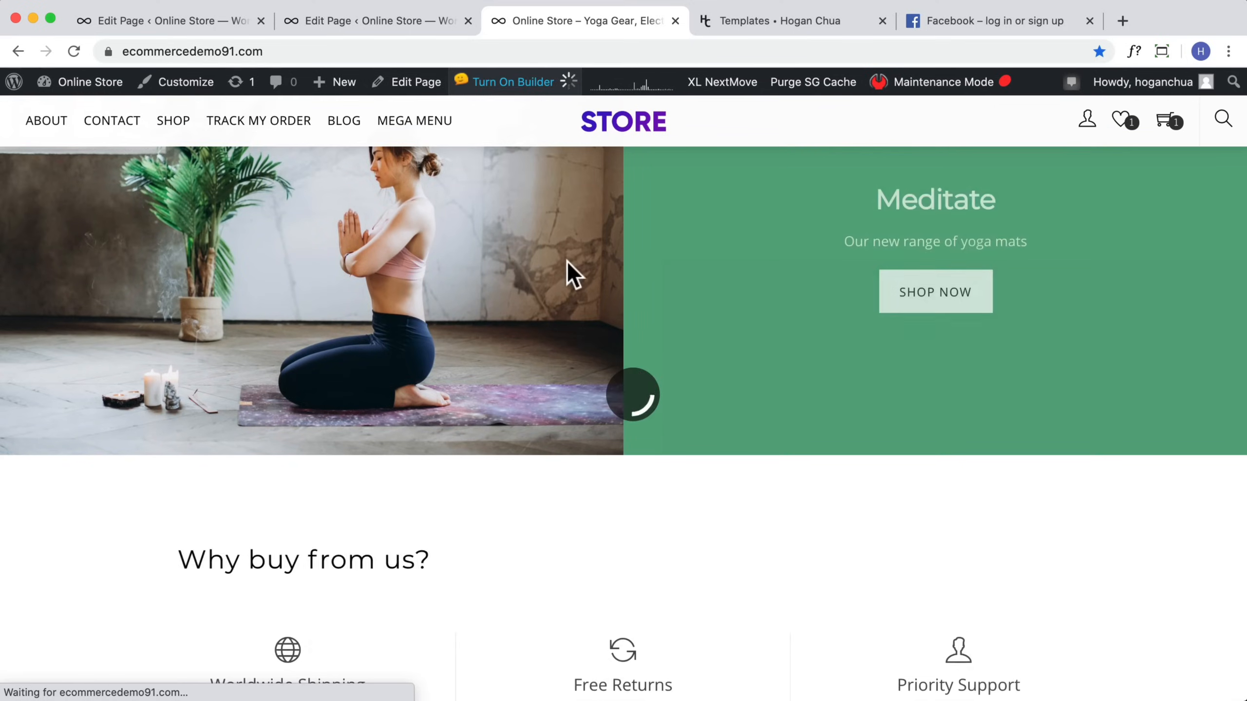
scroll(564, 271, "down", 8)
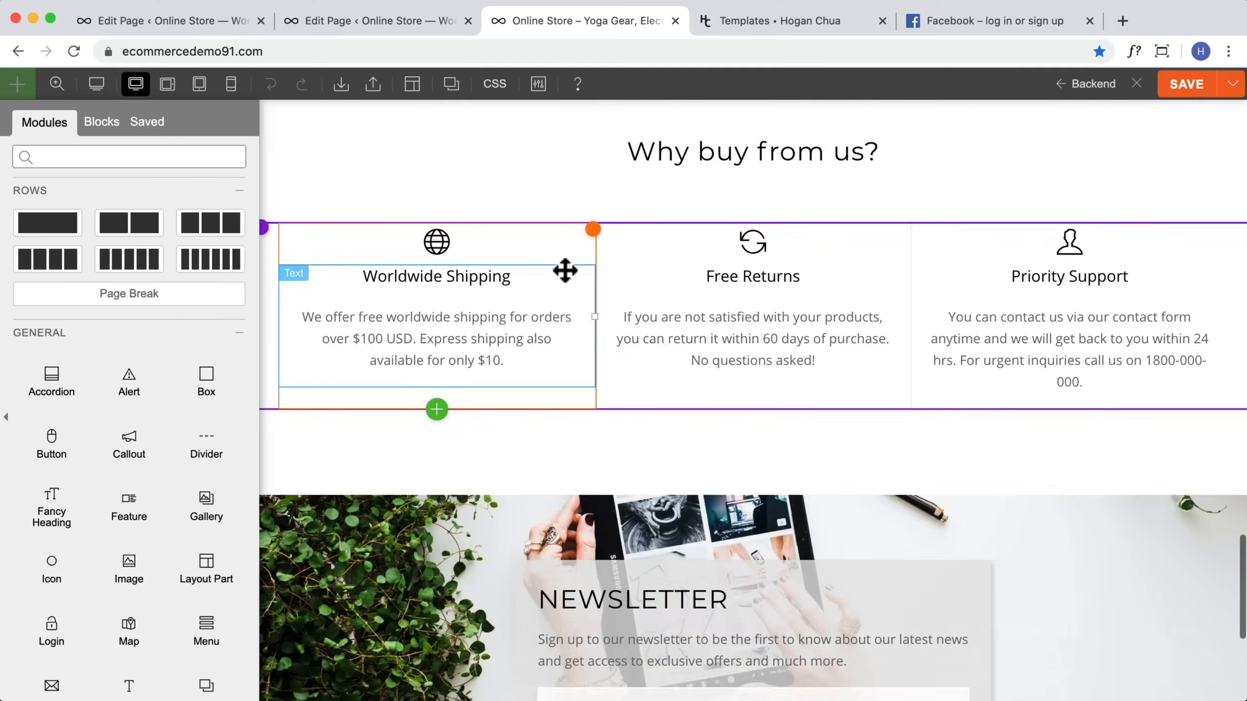
scroll(565, 270, "down", 6)
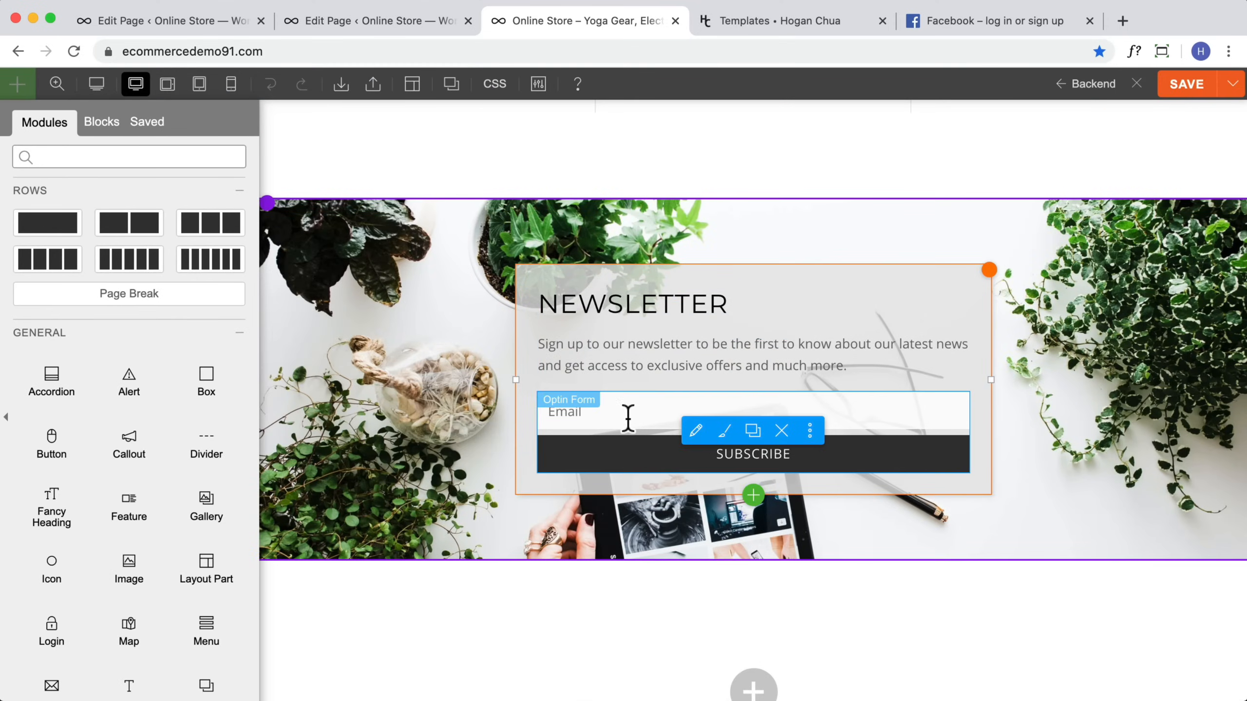
scroll(184, 504, "down", 5)
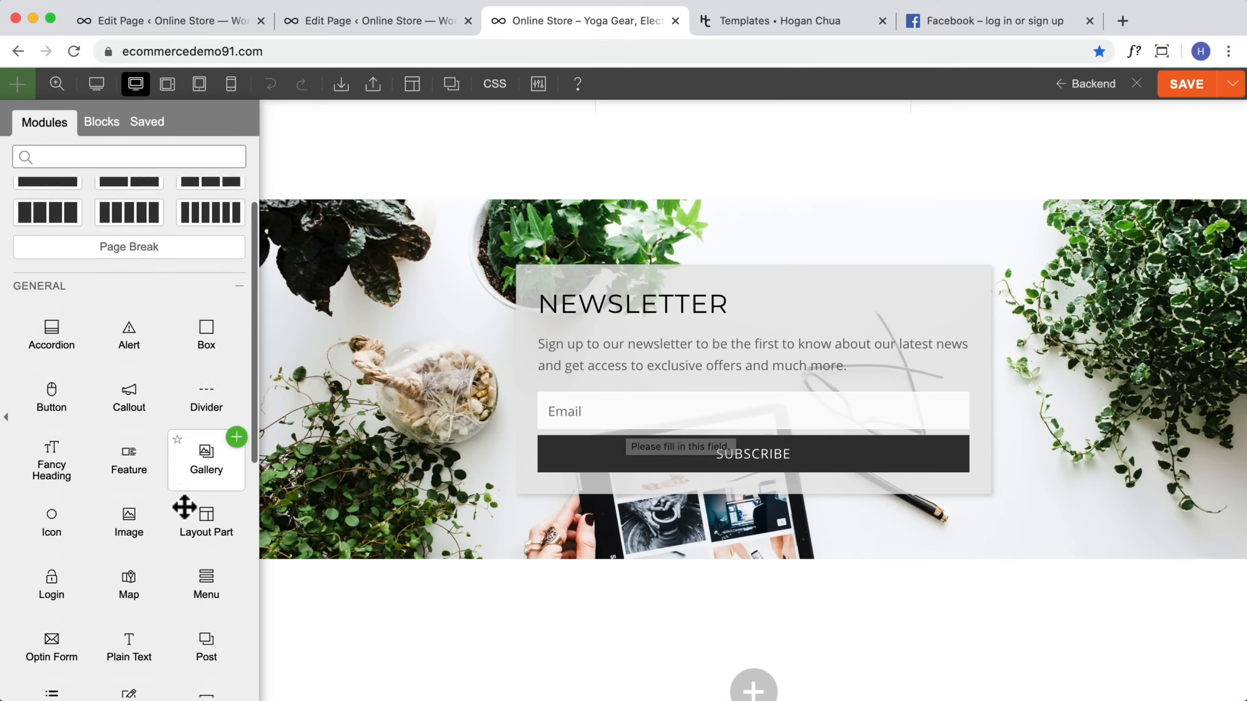
scroll(106, 423, "down", 2)
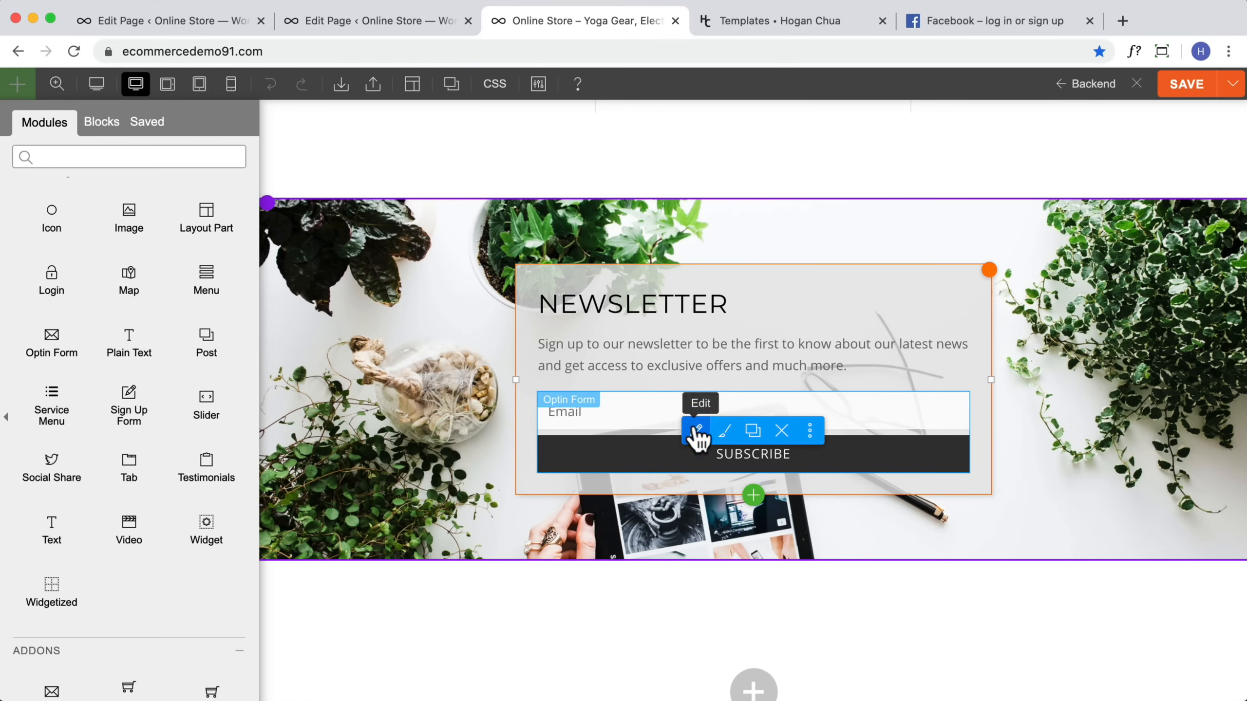
left_click(666, 407)
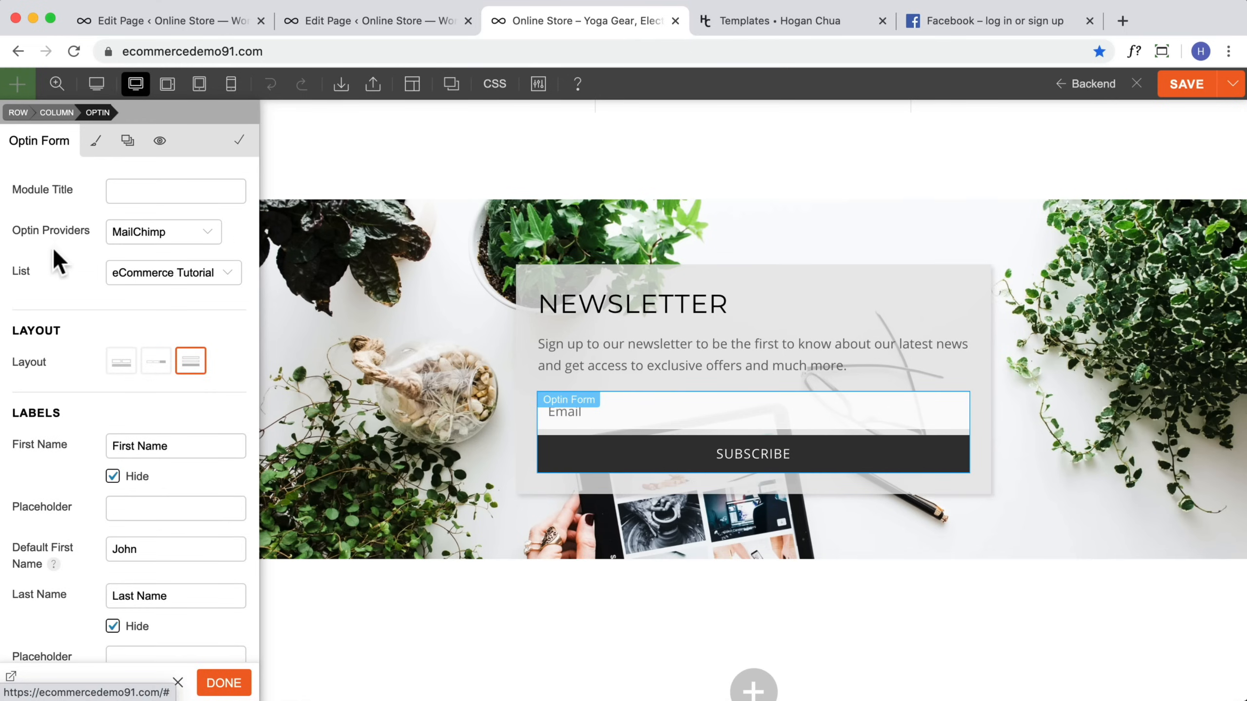
left_click(187, 237)
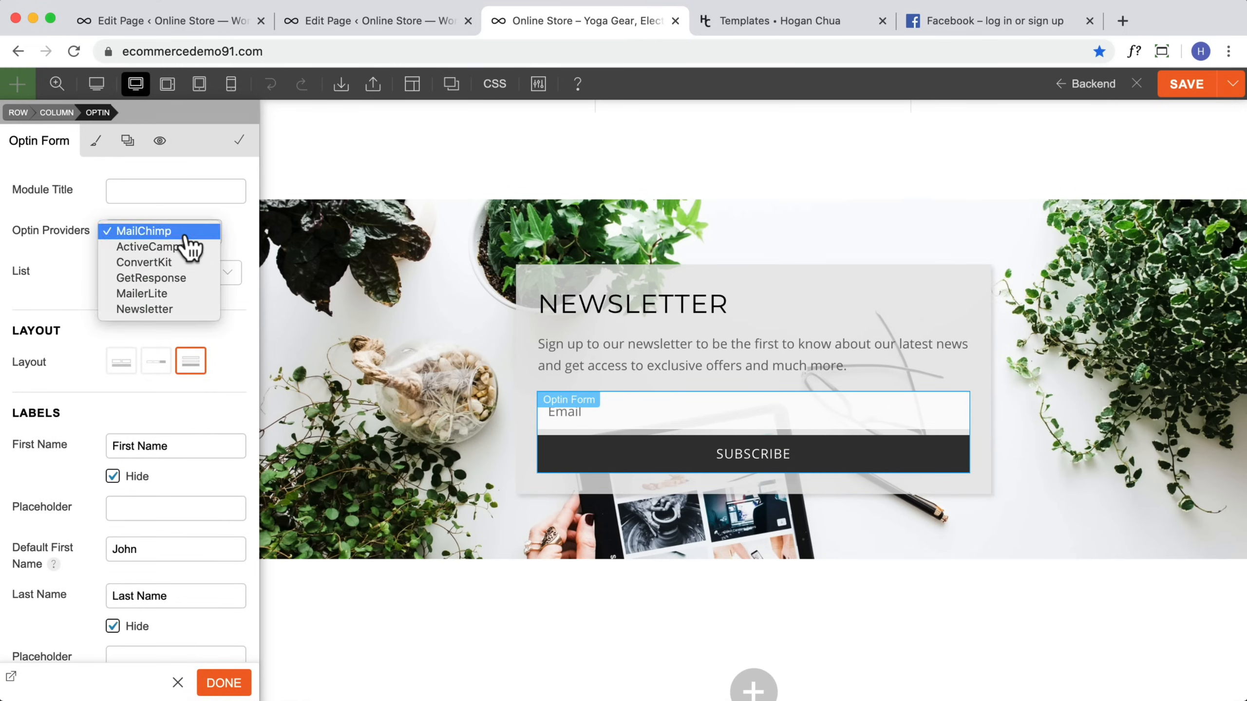
left_click(128, 232)
left_click(144, 276)
left_click(143, 274)
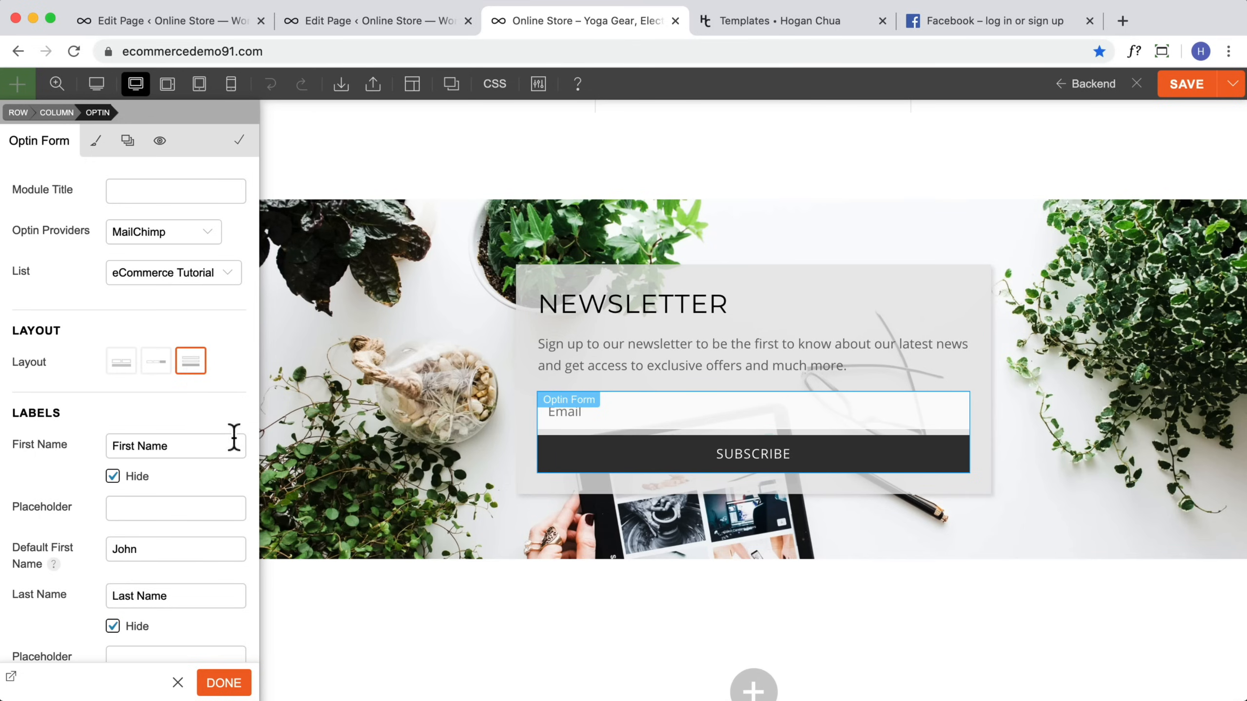
Step: Review the Optin Form's options and styling, then save the page and close the builder
scroll(194, 437, "down", 3)
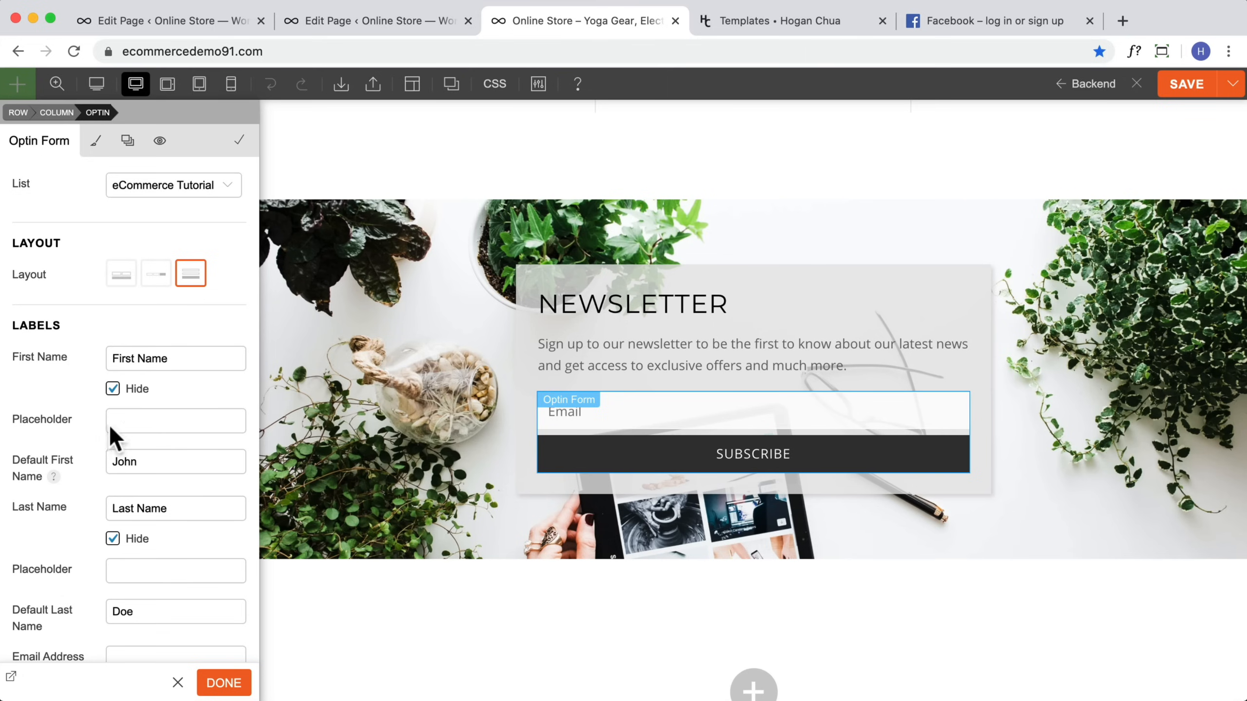
scroll(135, 479, "down", 20)
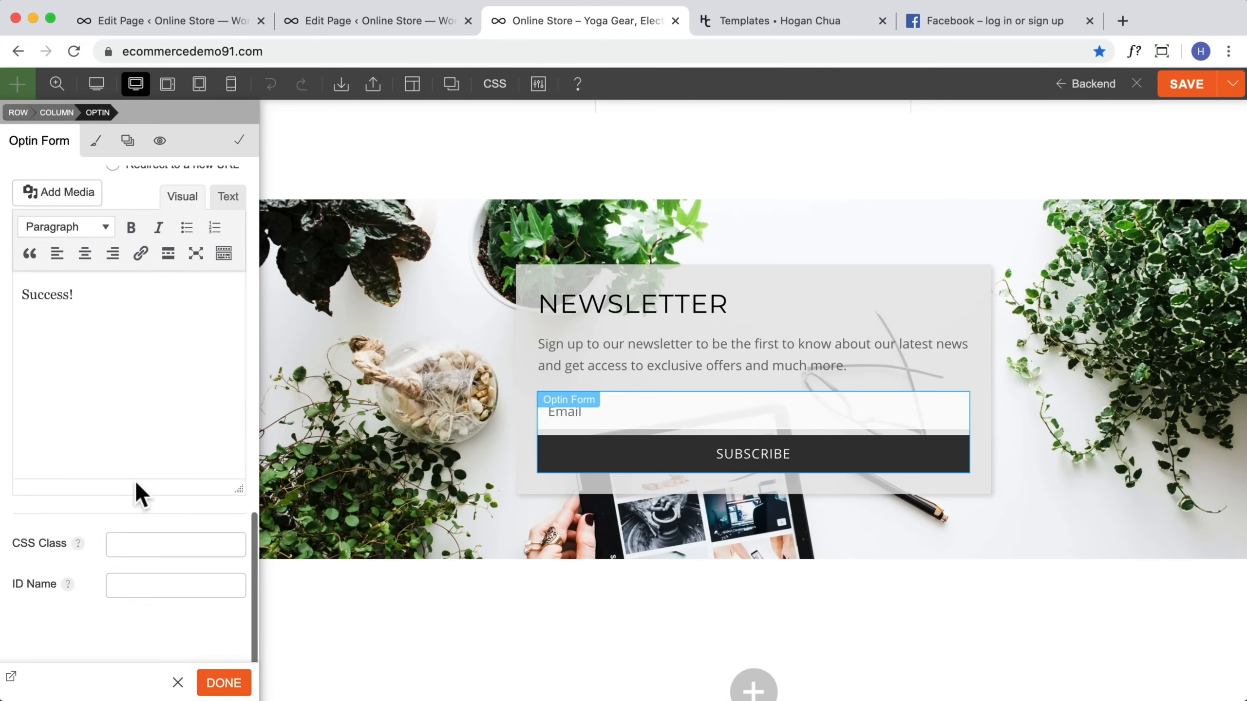
scroll(135, 479, "up", 15)
scroll(134, 479, "up", 10)
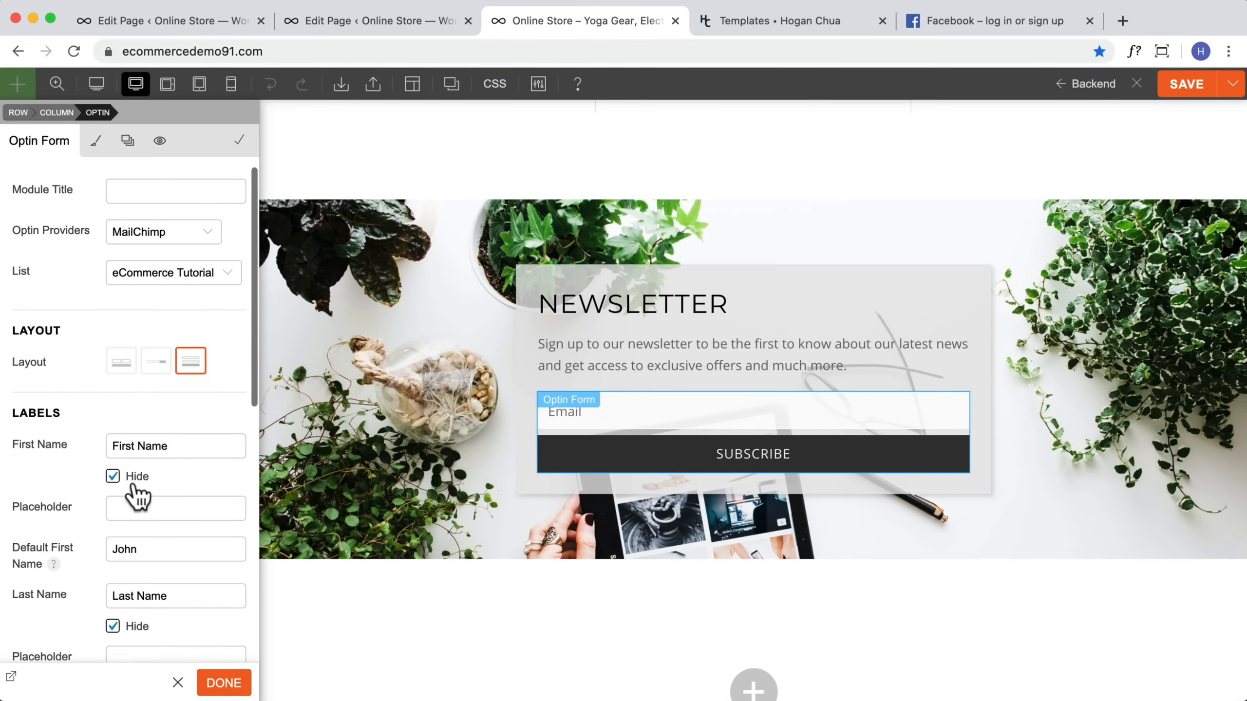
left_click(90, 146)
left_click(20, 241)
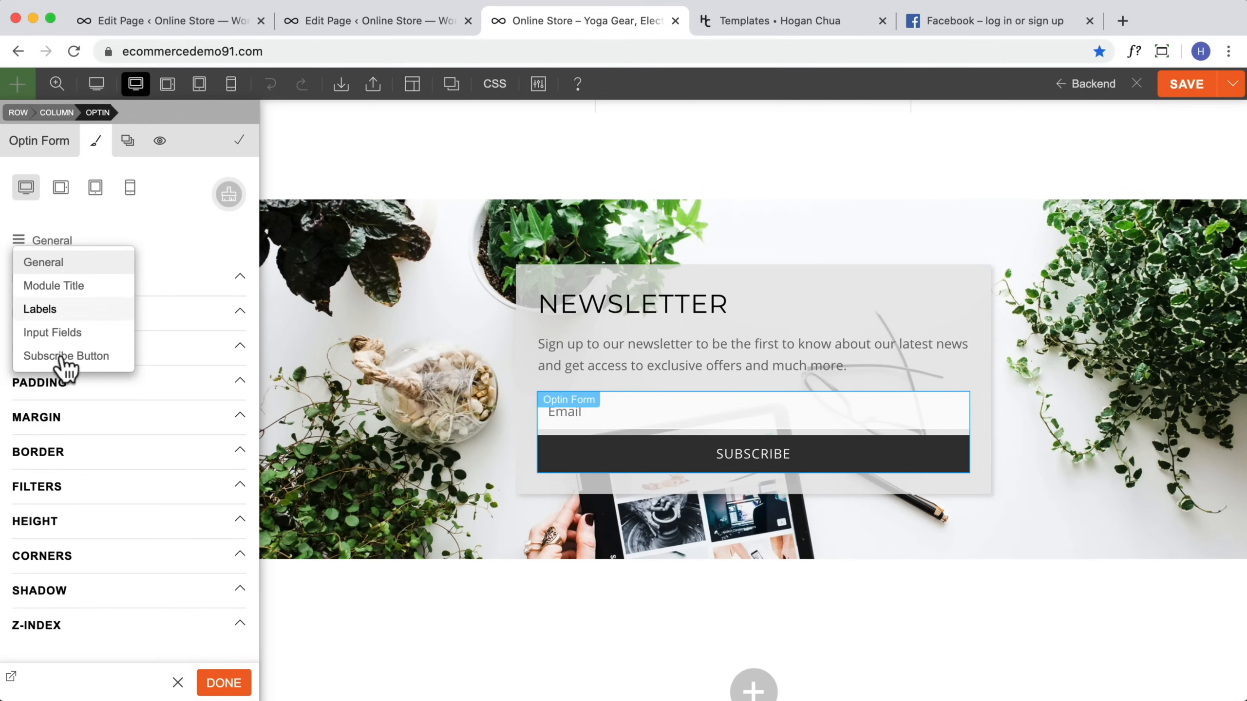
left_click(224, 683)
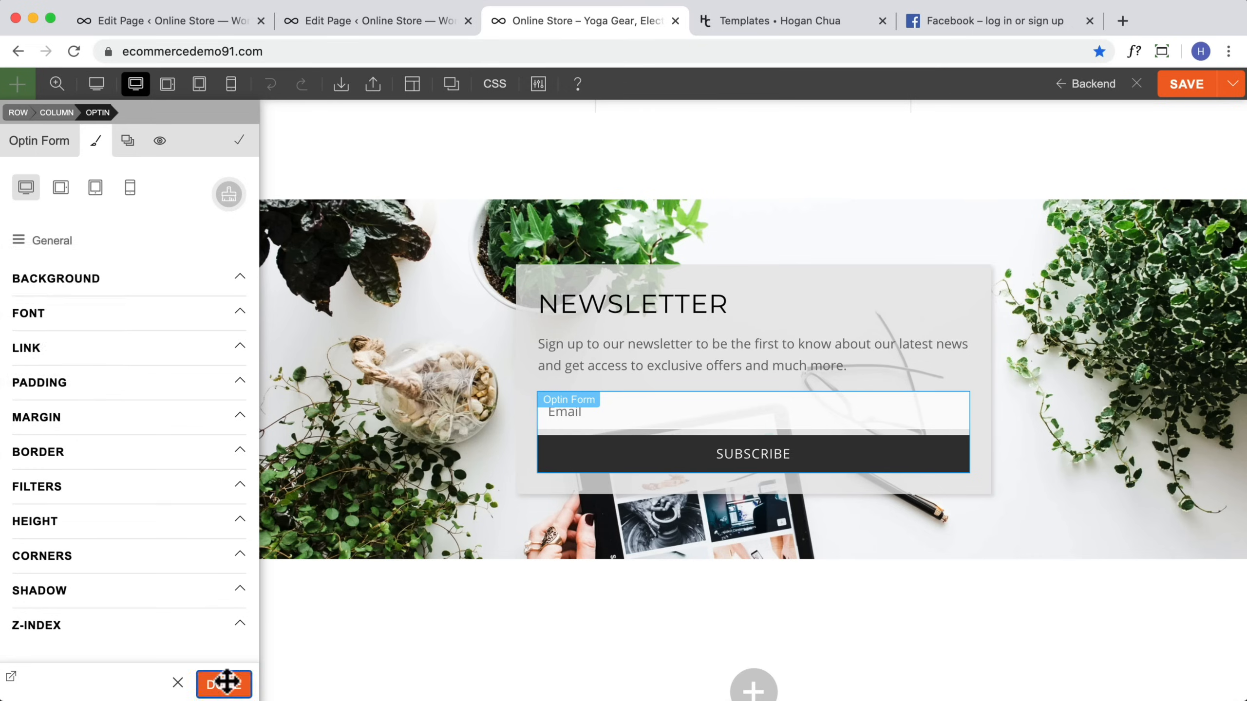
left_click(1182, 86)
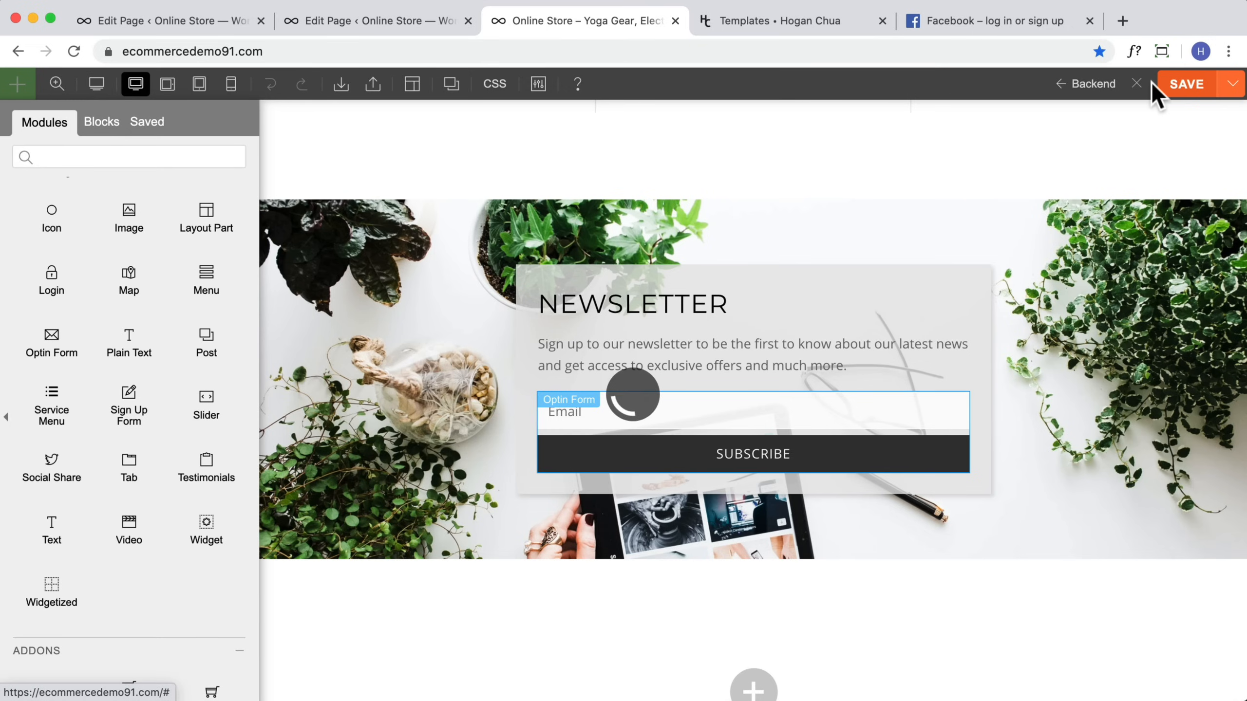
left_click(1136, 86)
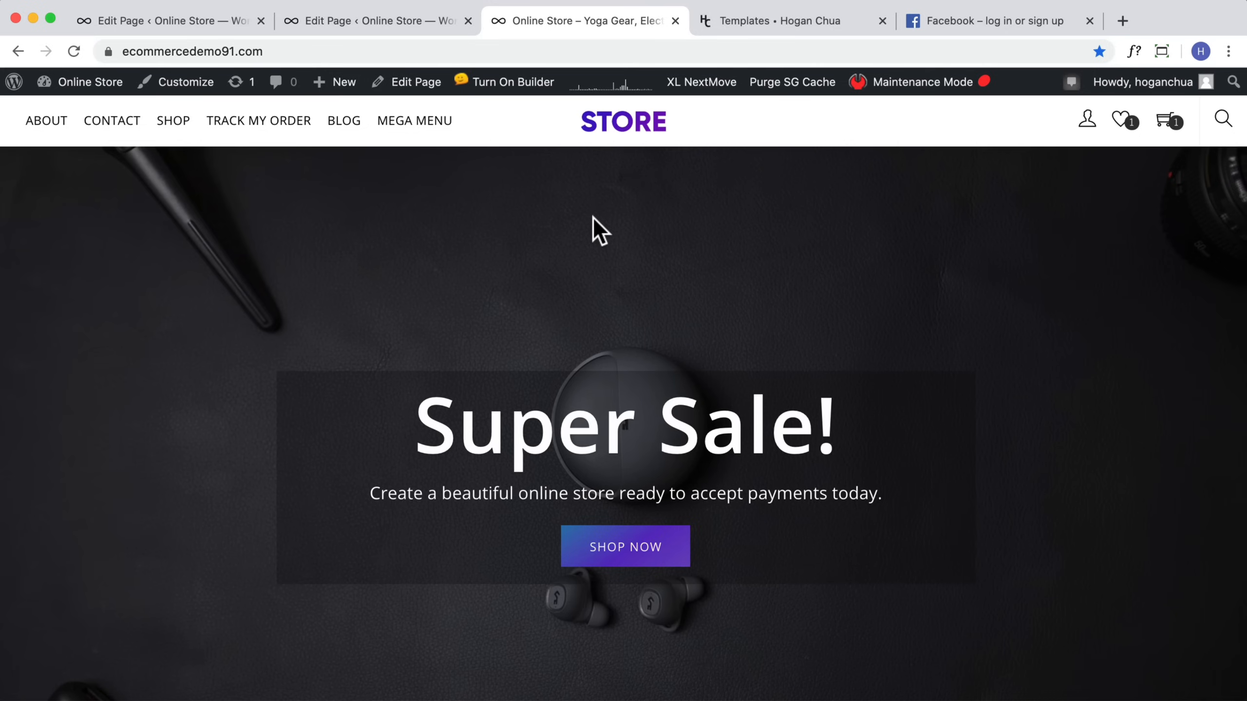
Step: Return from the storefront to the dashboard and open Themify's Layout Parts
scroll(597, 220, "down", 10)
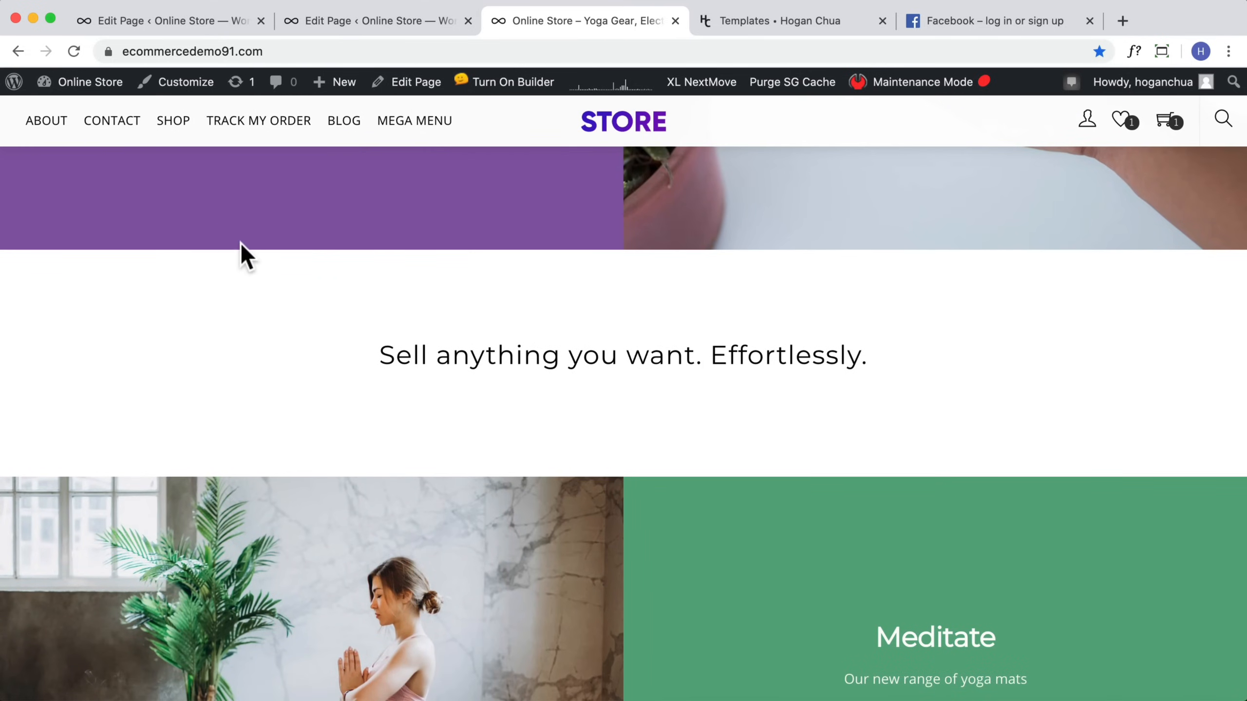
scroll(196, 236, "down", 10)
scroll(142, 231, "up", 3)
mouse_move(74, 82)
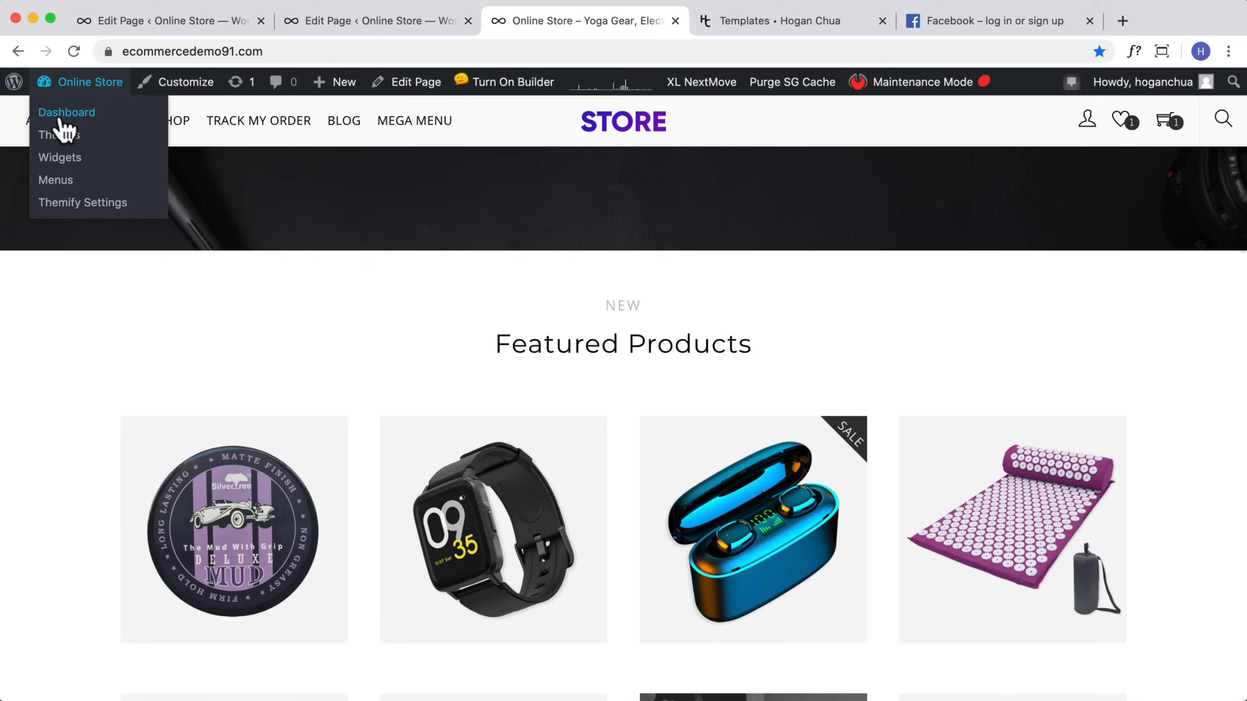
left_click(68, 117)
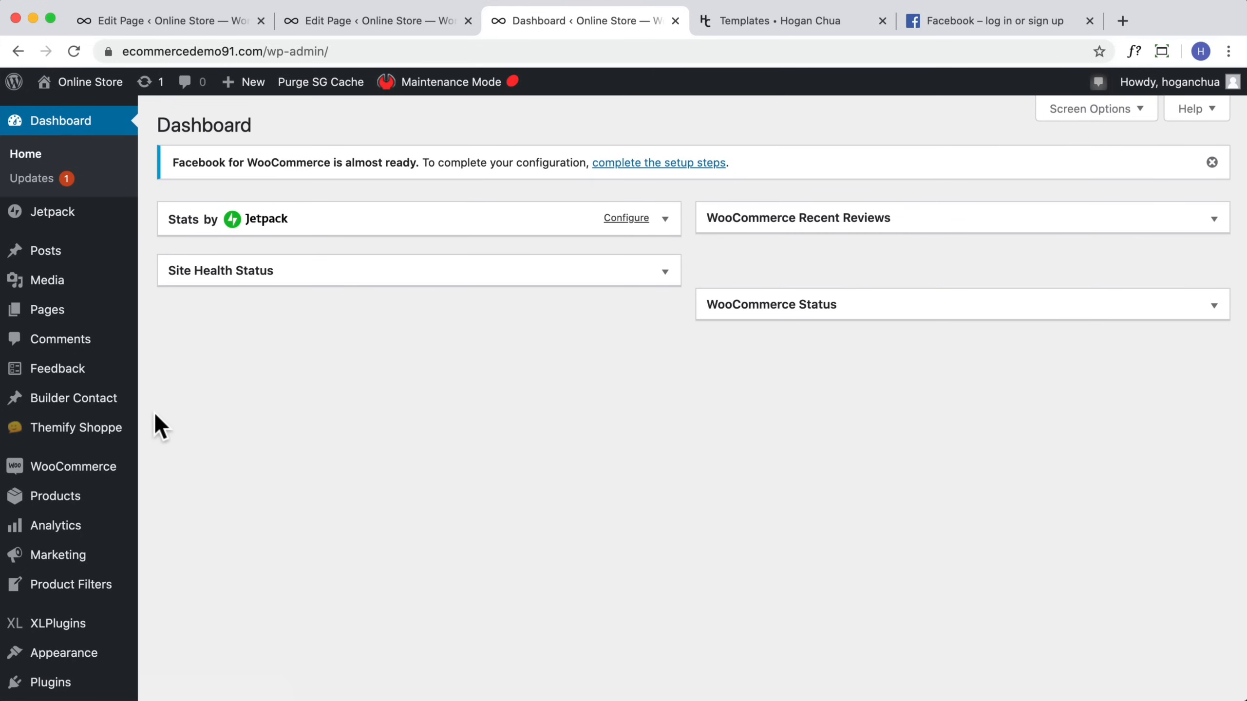
mouse_move(86, 434)
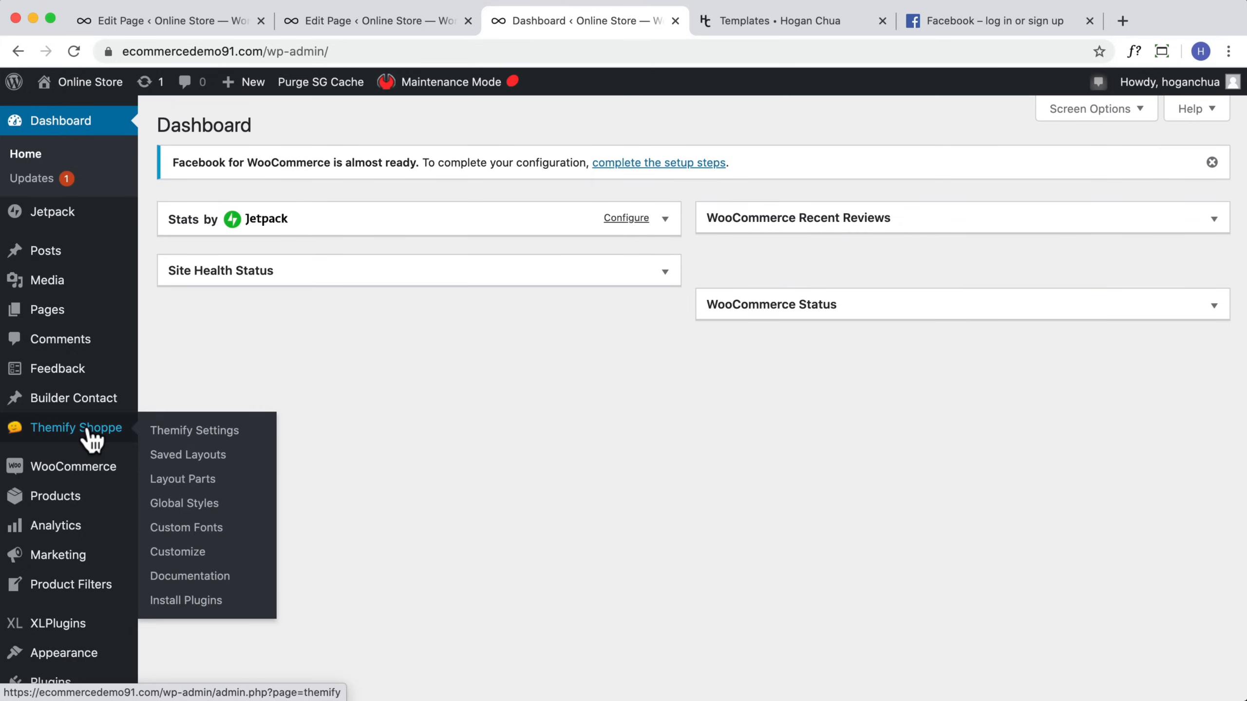
left_click(199, 481)
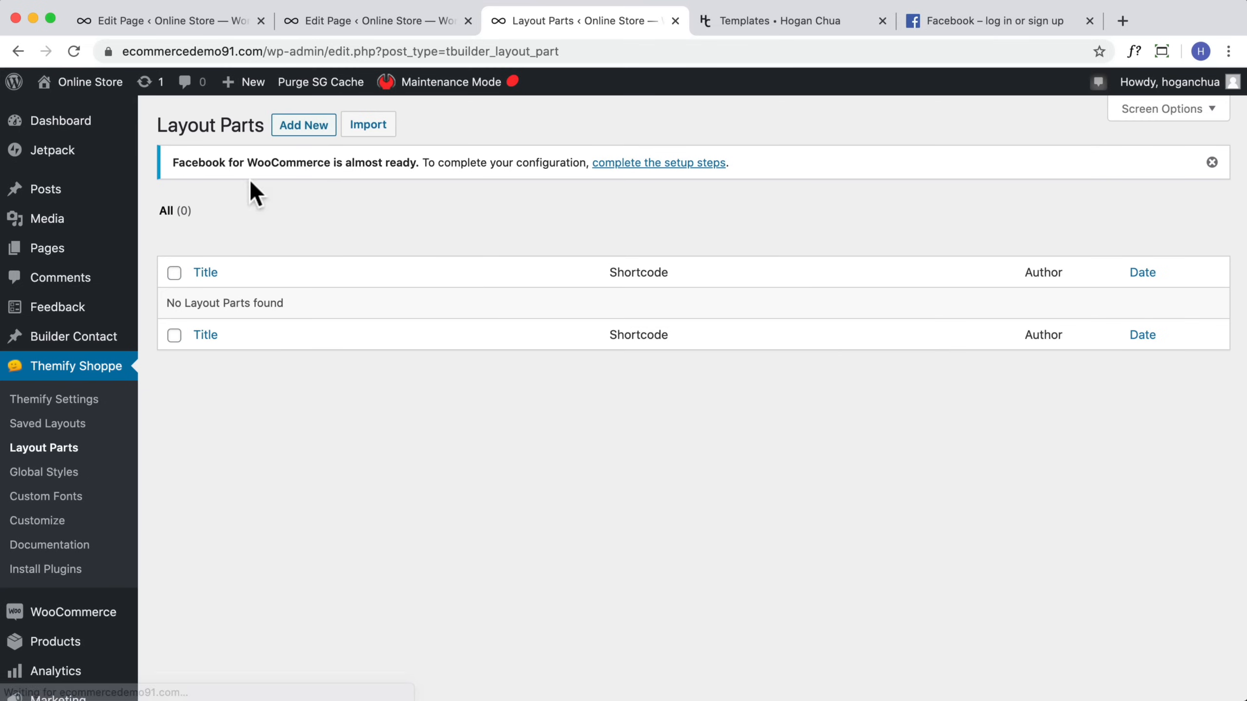
Step: Create and publish a new layout part titled 2nd header
left_click(300, 133)
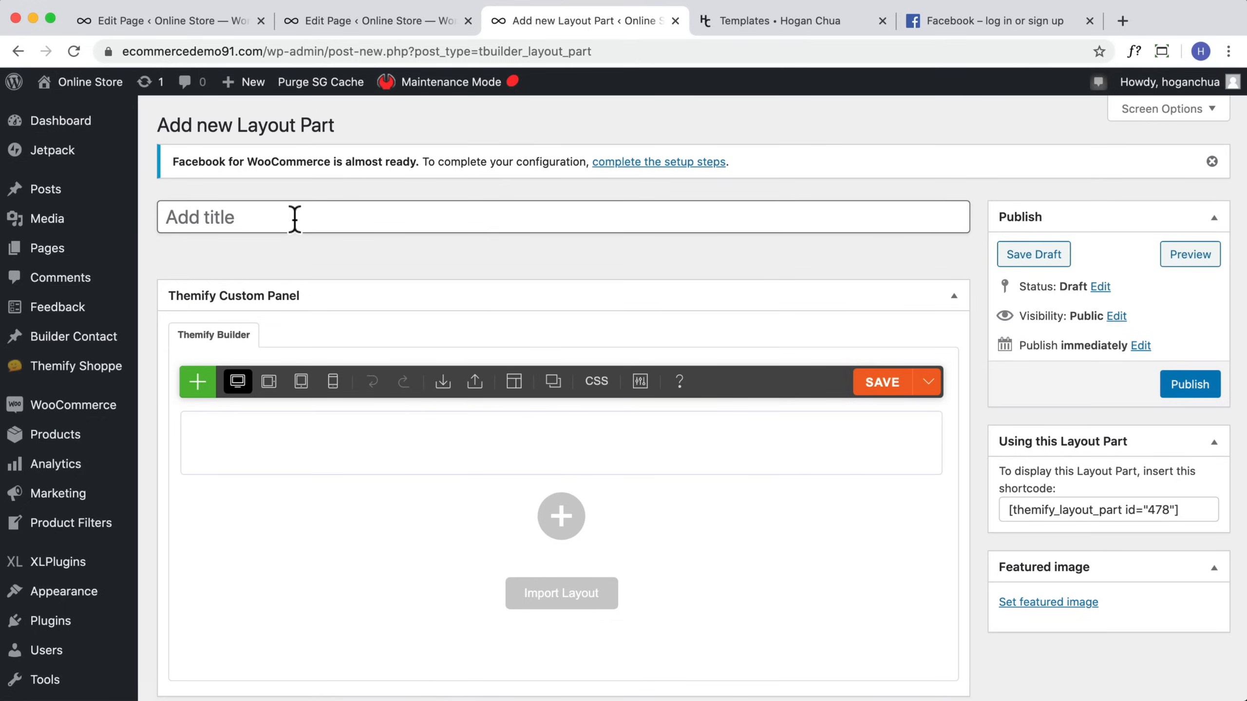
type("2nd header")
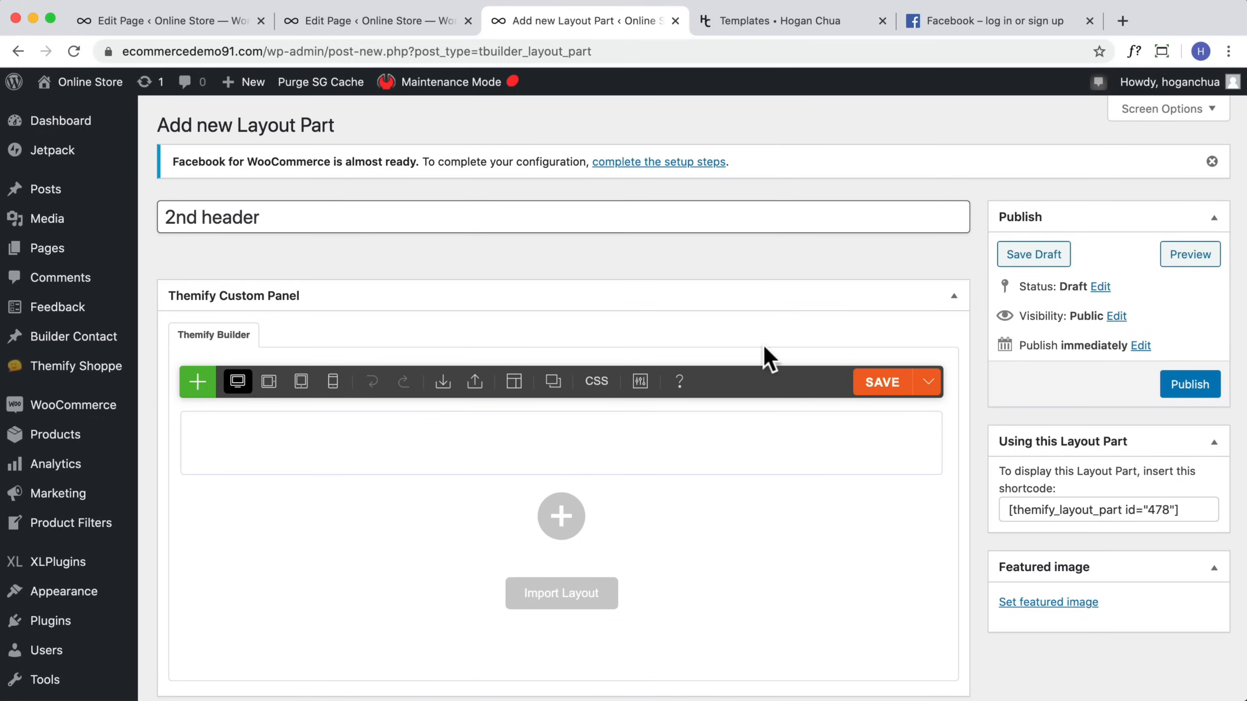
left_click(1188, 391)
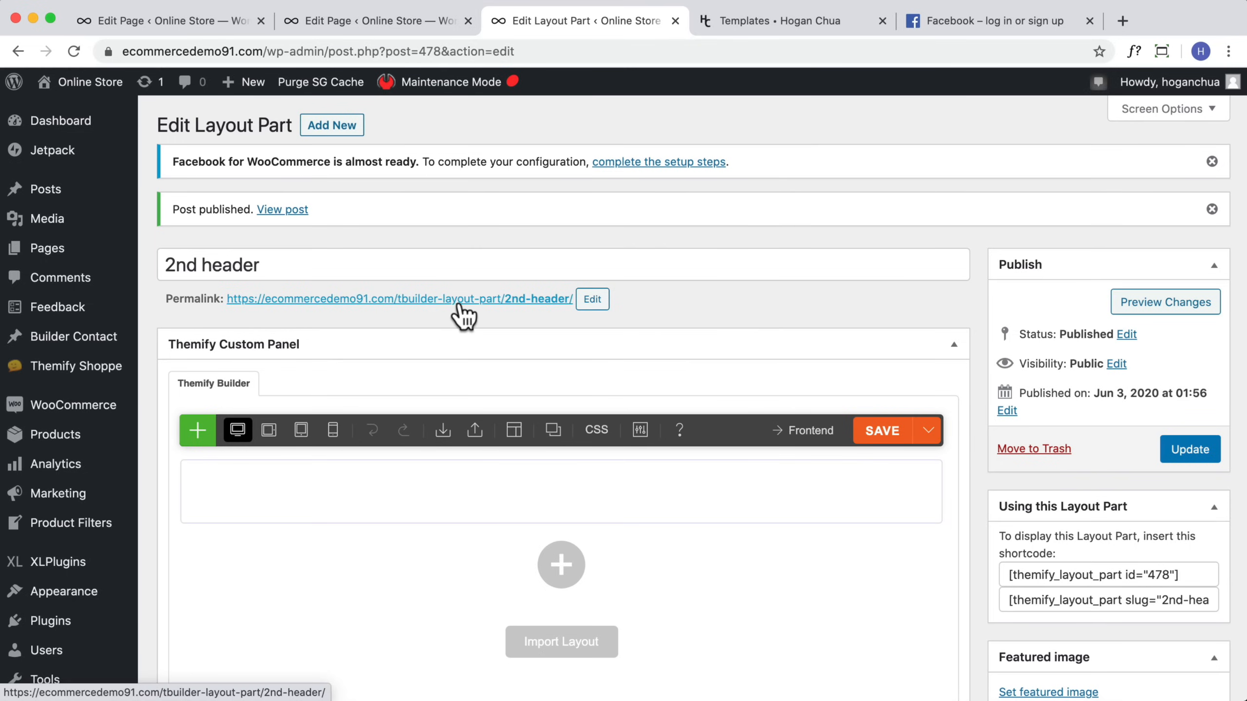
Step: Open the layout part in the frontend builder and add a centered Text module reading "Free shipping for Orders over $50!"
left_click(504, 300)
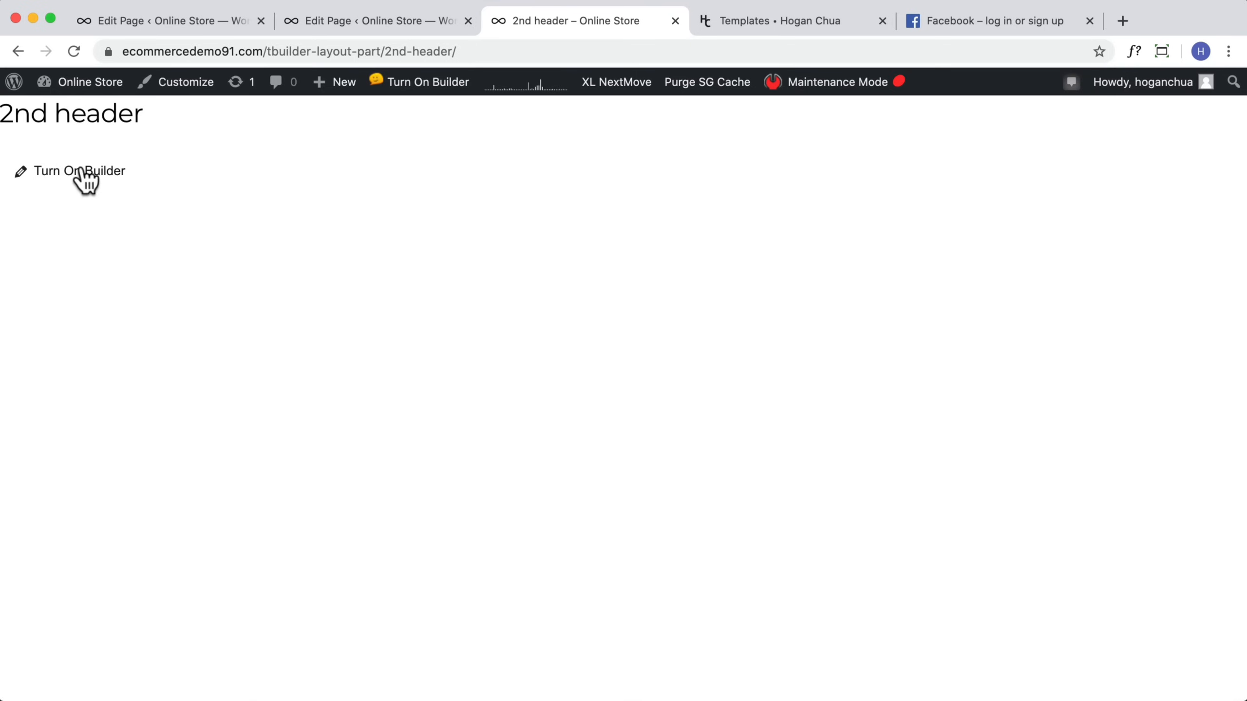
left_click(79, 175)
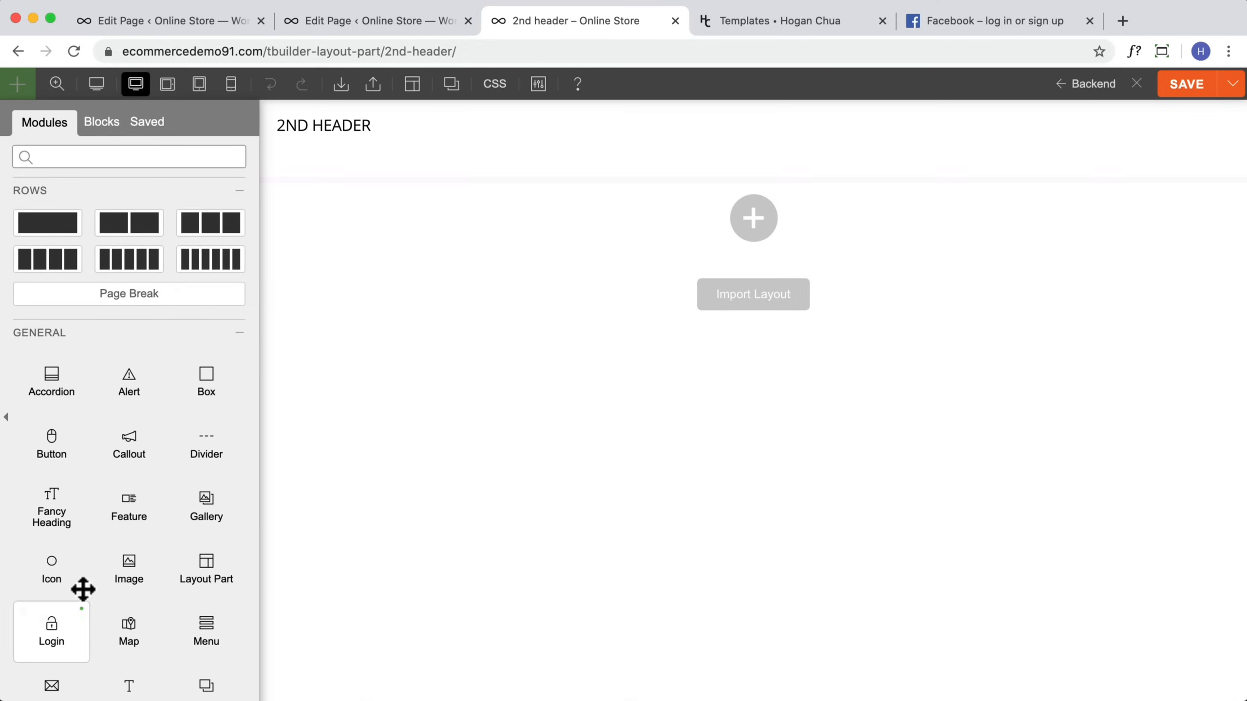
scroll(90, 580, "down", 10)
left_click_drag(54, 377, 748, 183)
left_click(140, 346)
key("super+a")
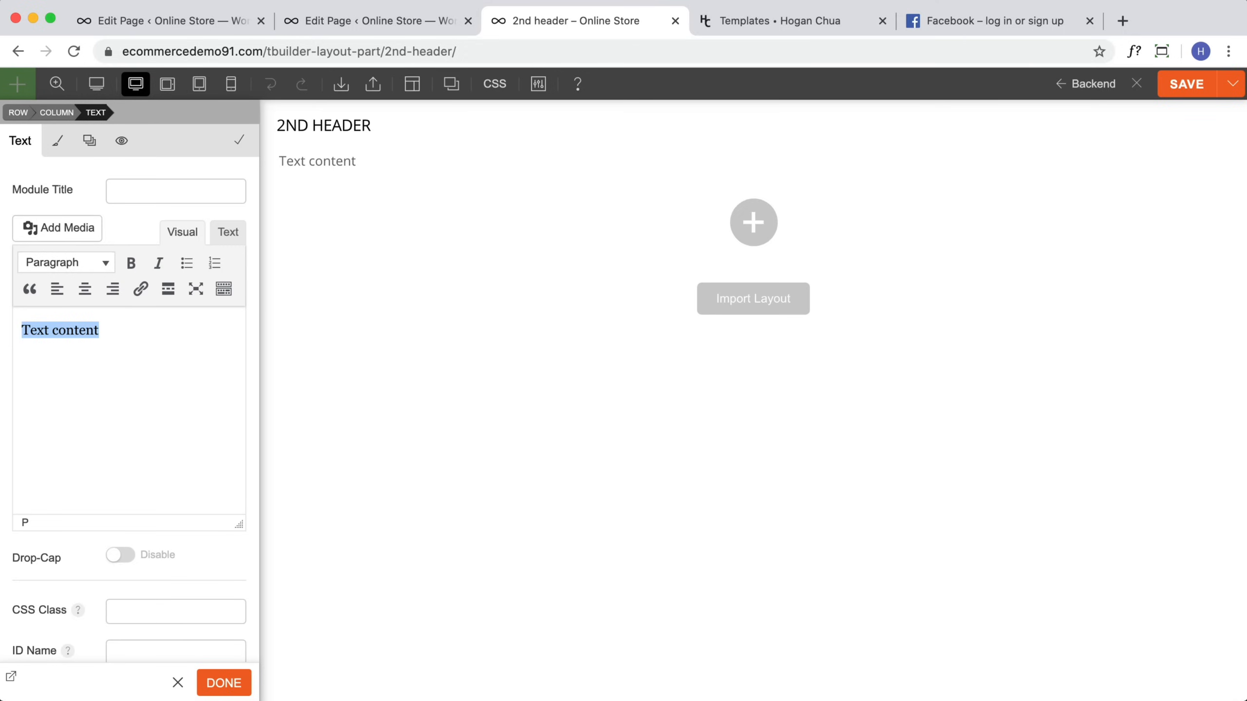
type("Fr")
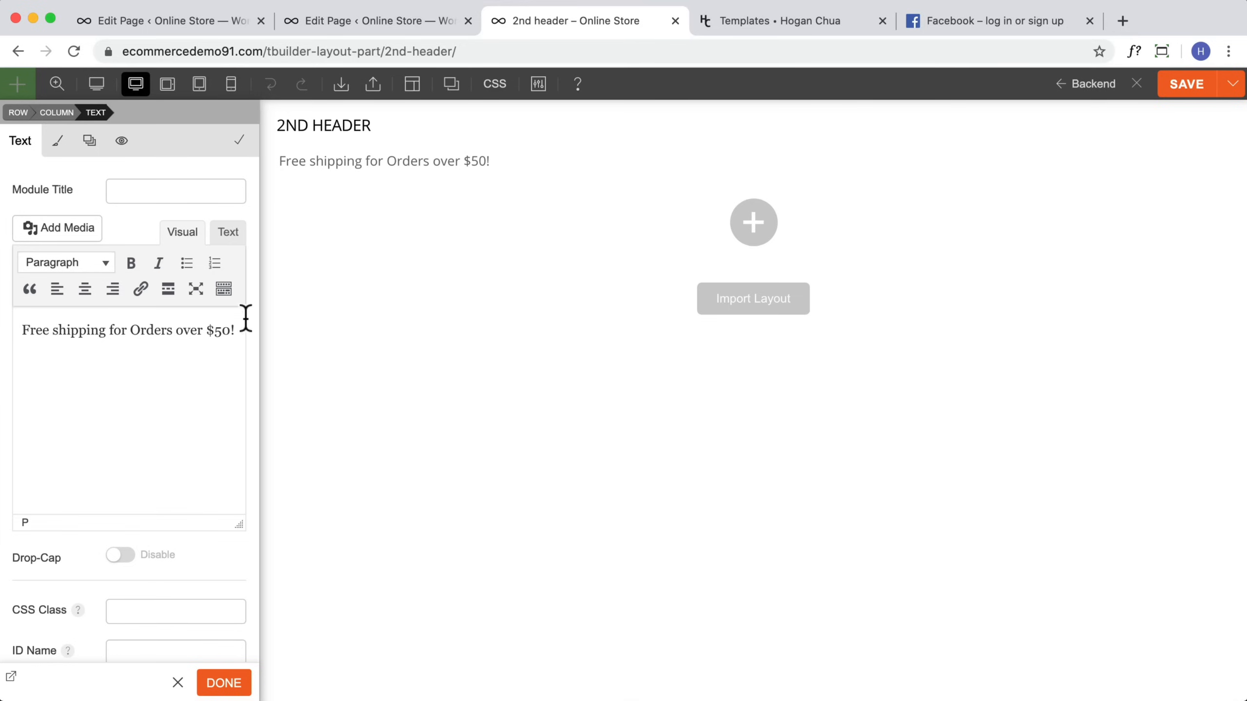
left_click(85, 288)
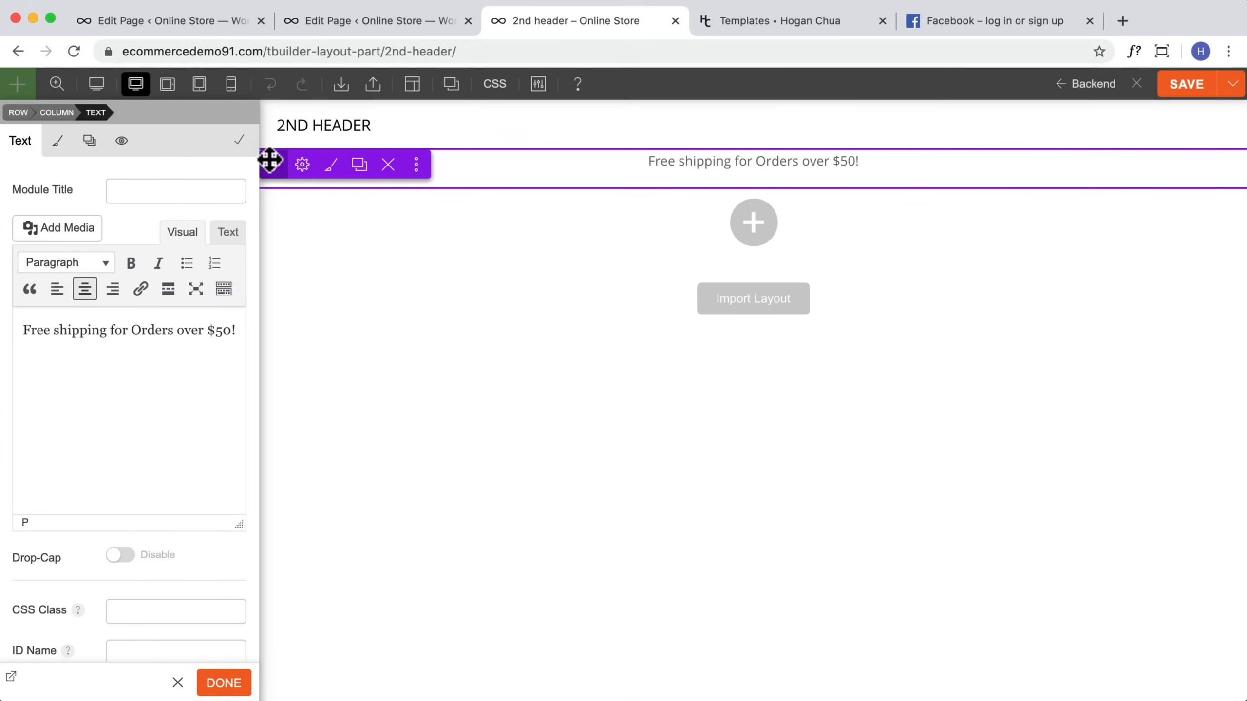
Step: Set the row's background color to #222222
left_click(331, 165)
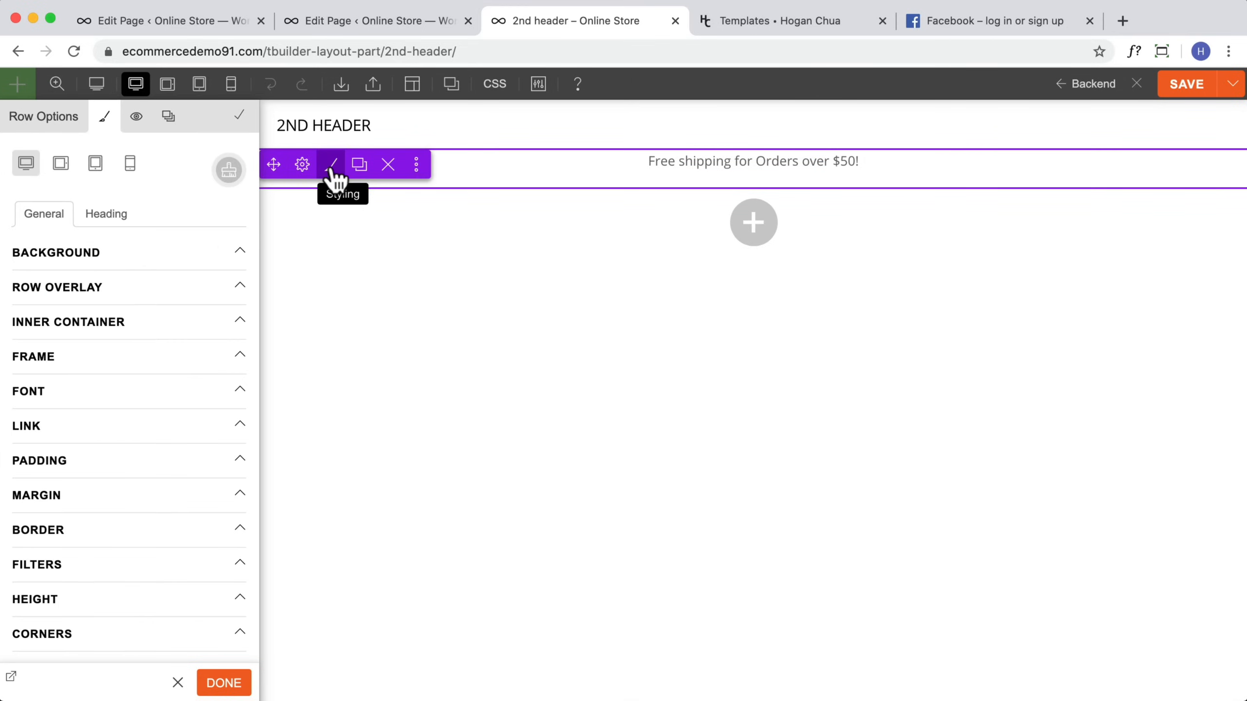
left_click(118, 424)
left_click(154, 425)
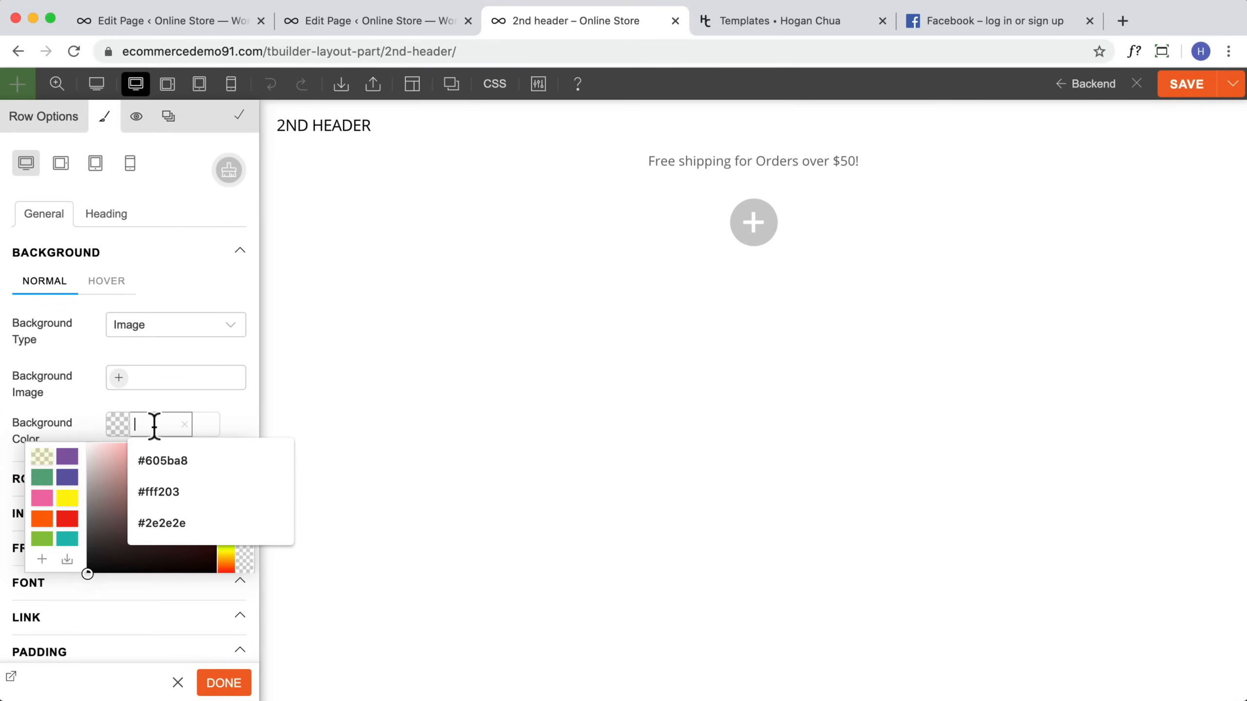
type("222")
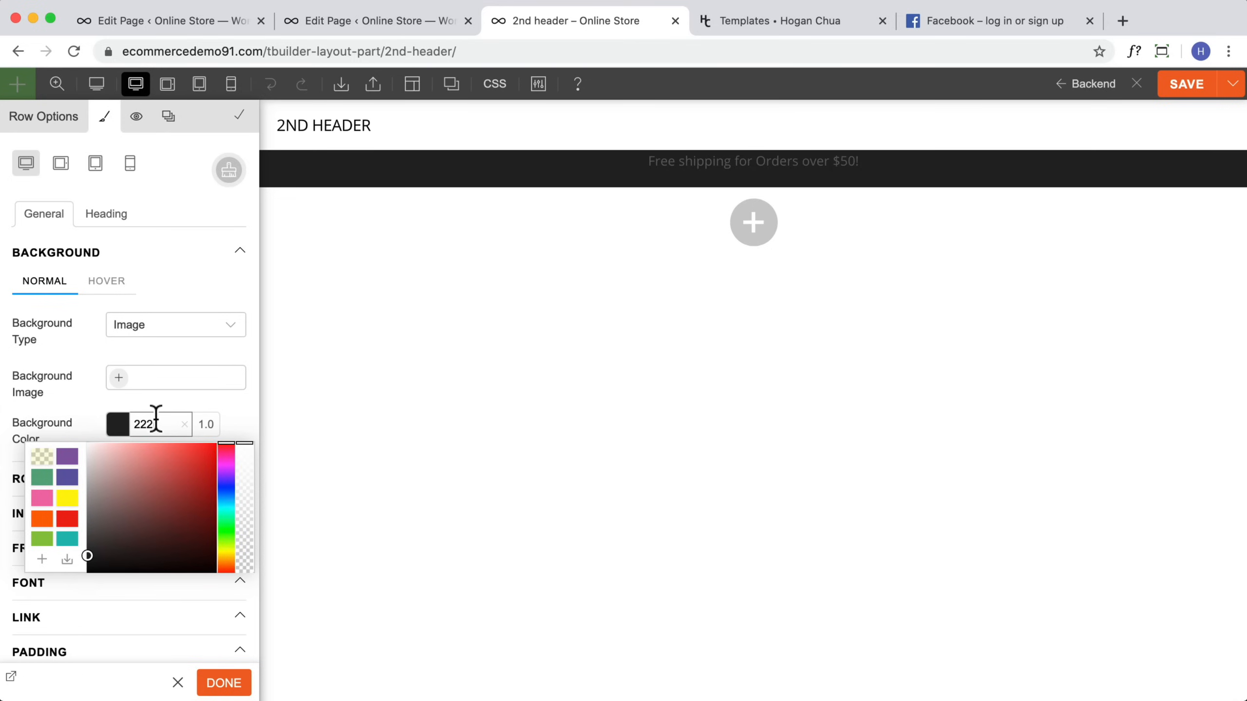
left_click(78, 424)
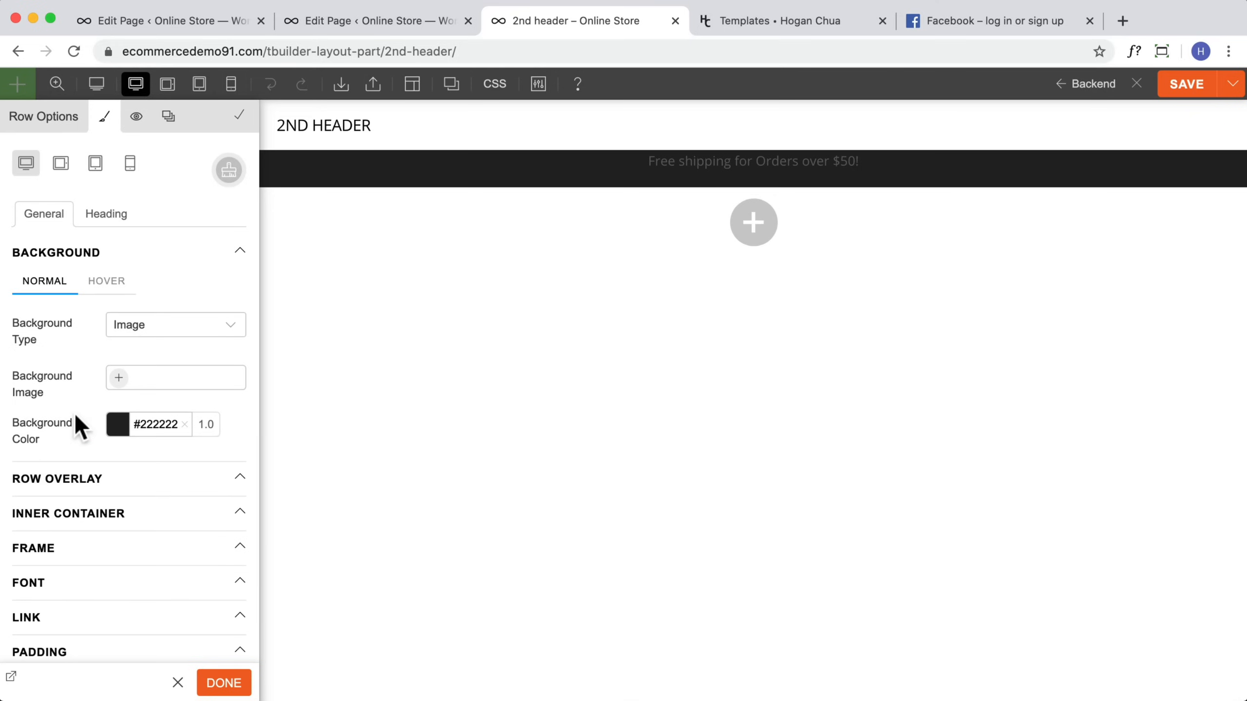
Step: Set the Text module's font color to white #ffffff
left_click(874, 160)
left_click(57, 140)
left_click(74, 322)
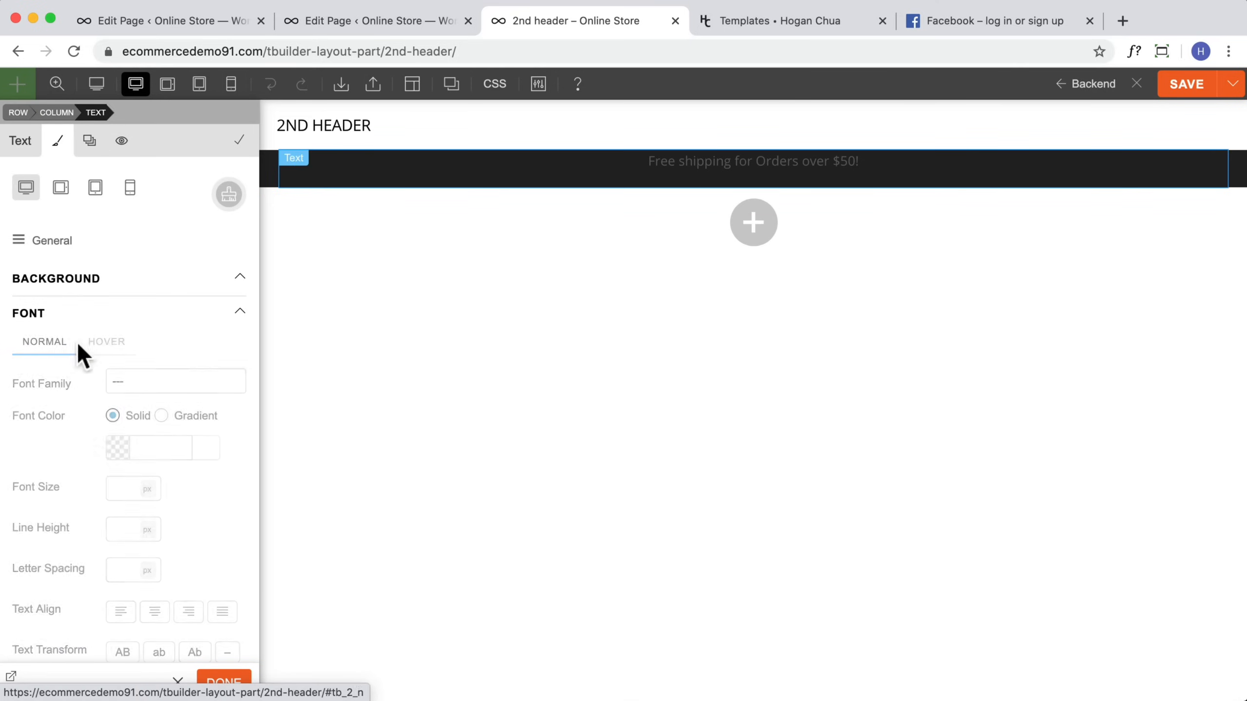
left_click(120, 448)
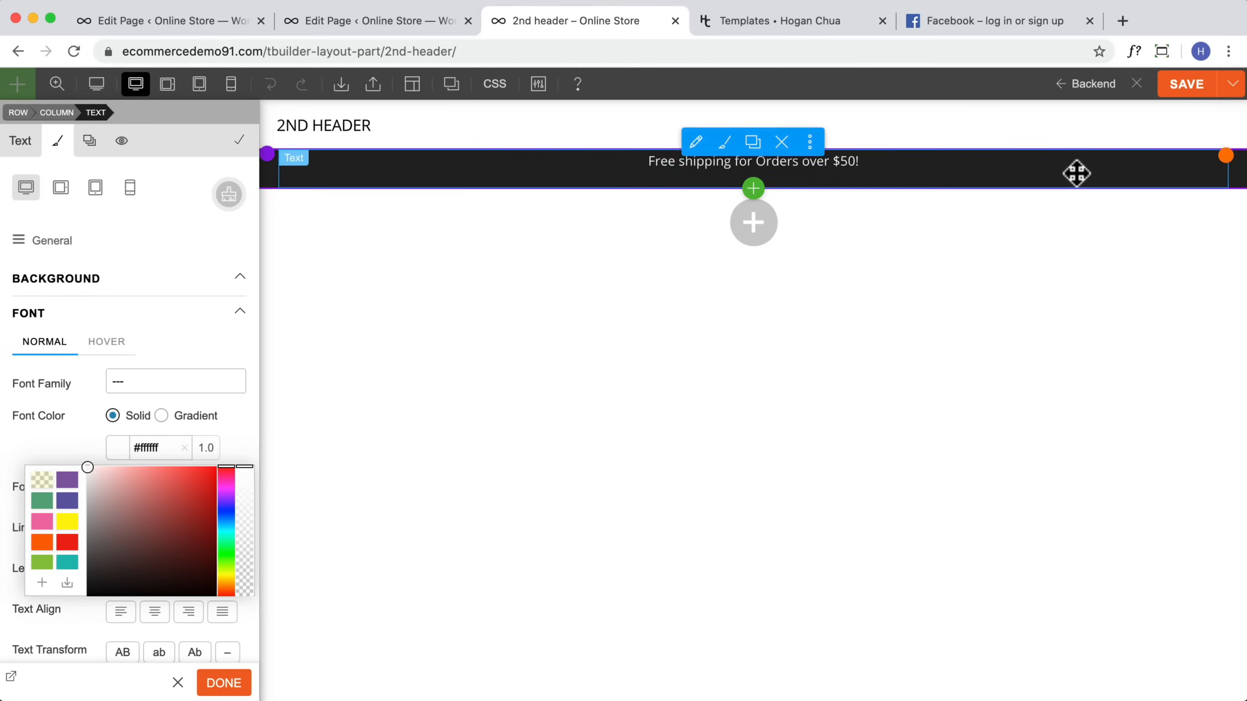
left_click_drag(865, 155, 863, 163)
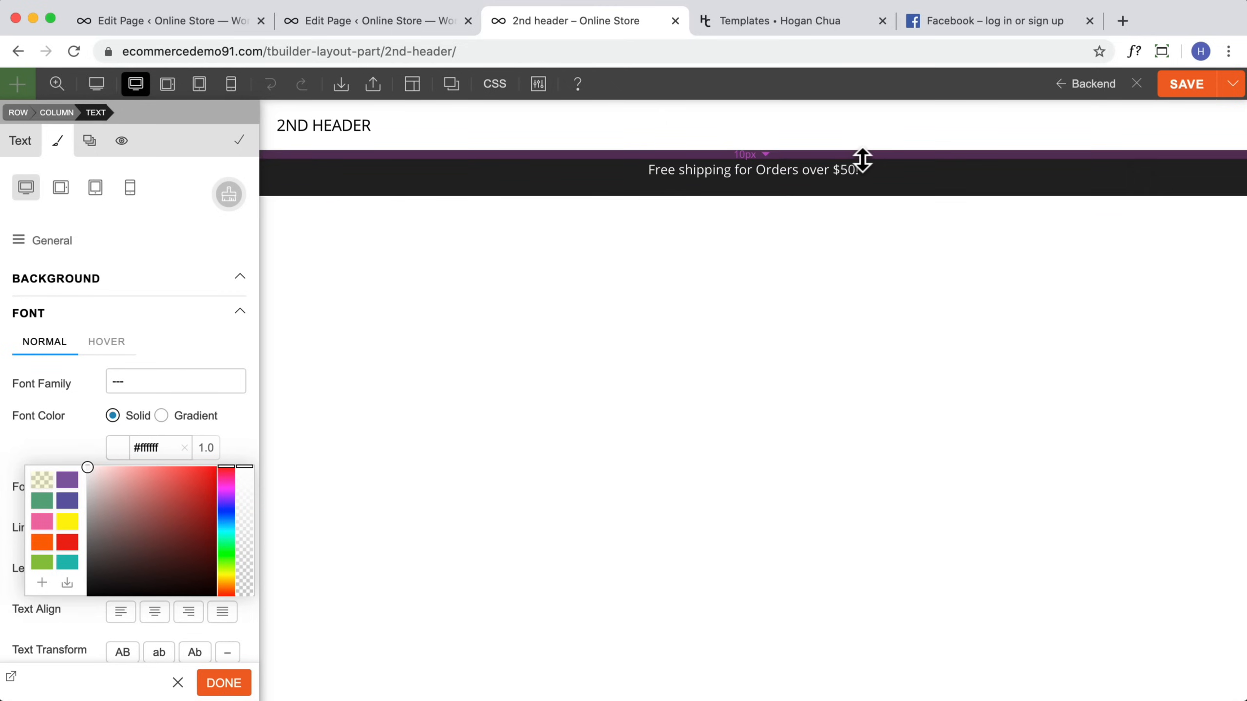
left_click(924, 171)
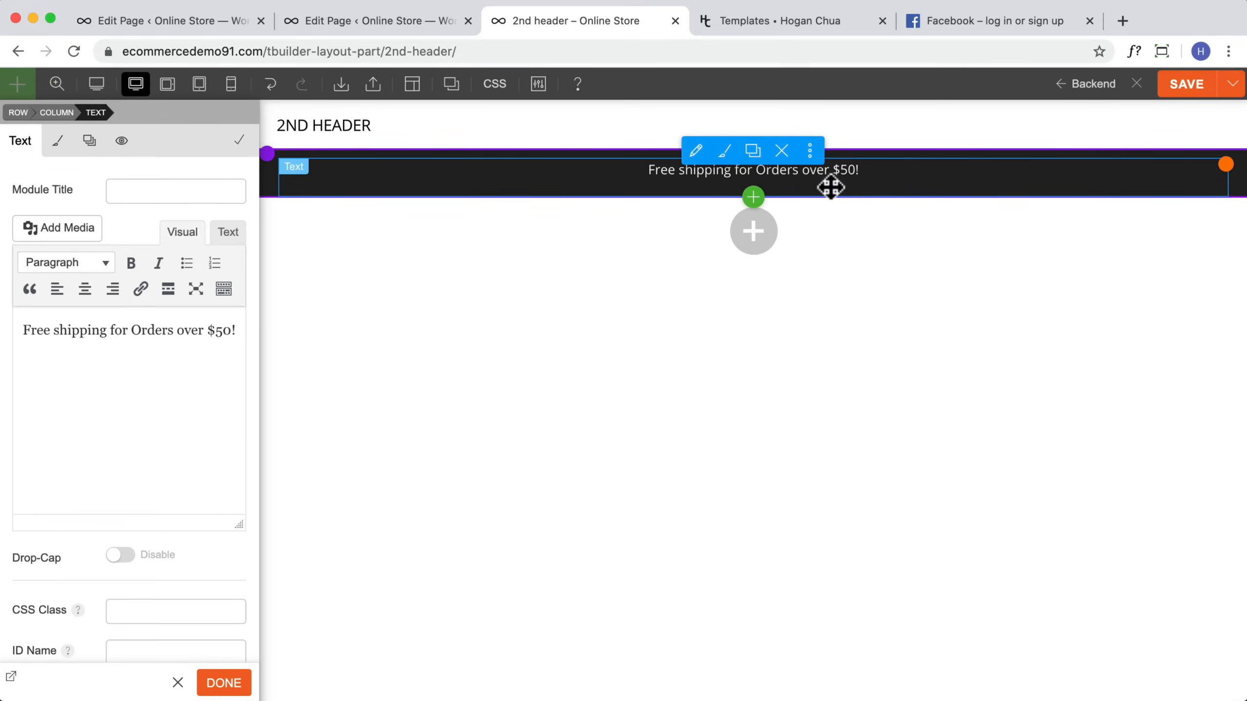
left_click(57, 140)
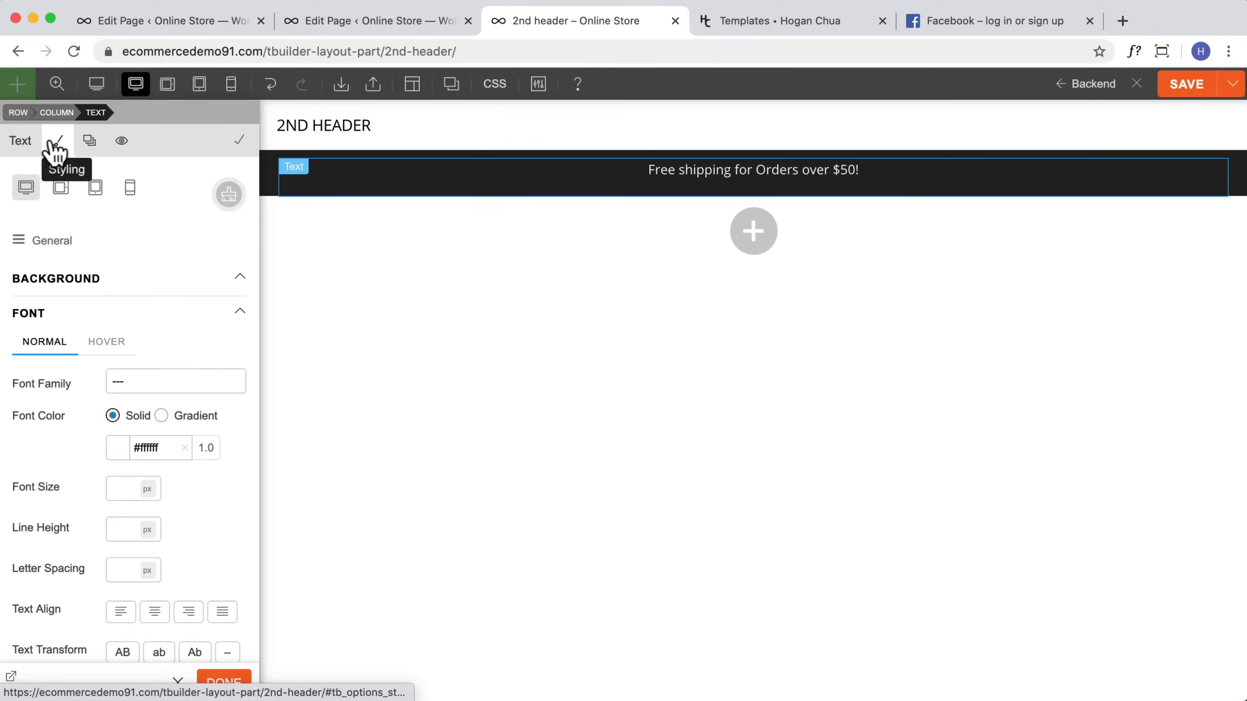
Step: Set the Text module's bottom margin to -8 px and close its settings
scroll(67, 317, "down", 10)
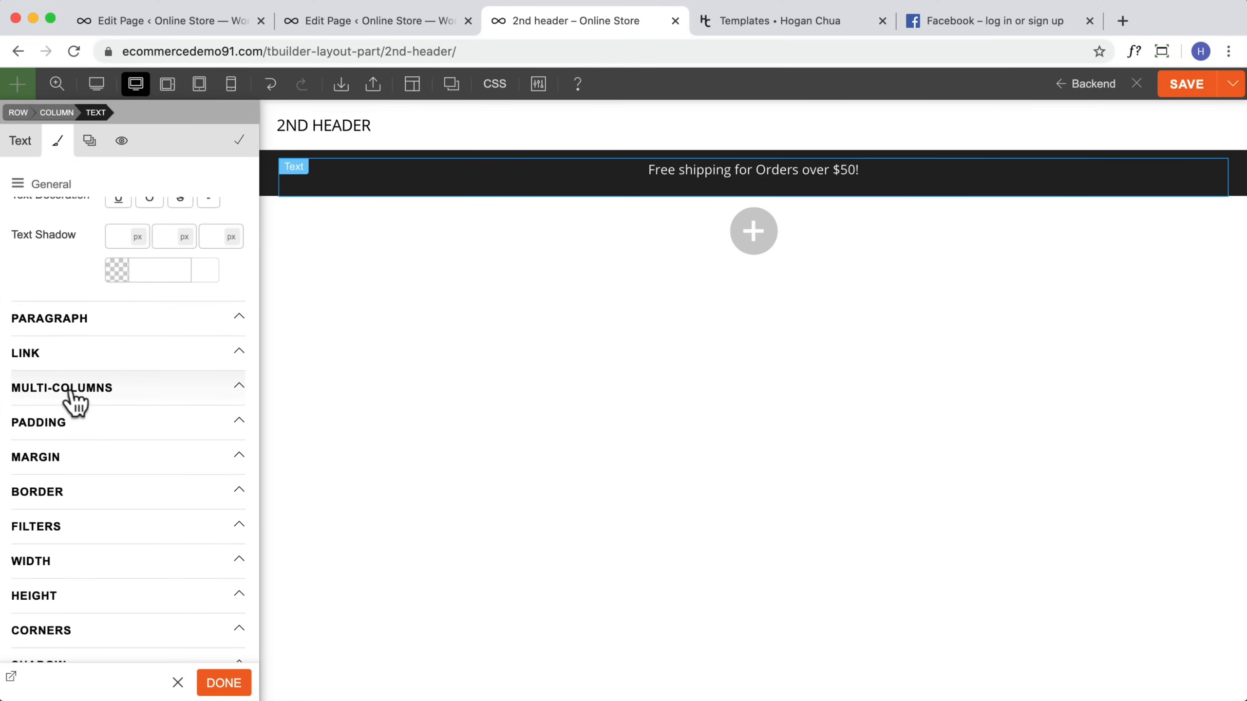
left_click(74, 458)
scroll(156, 472, "down", 2)
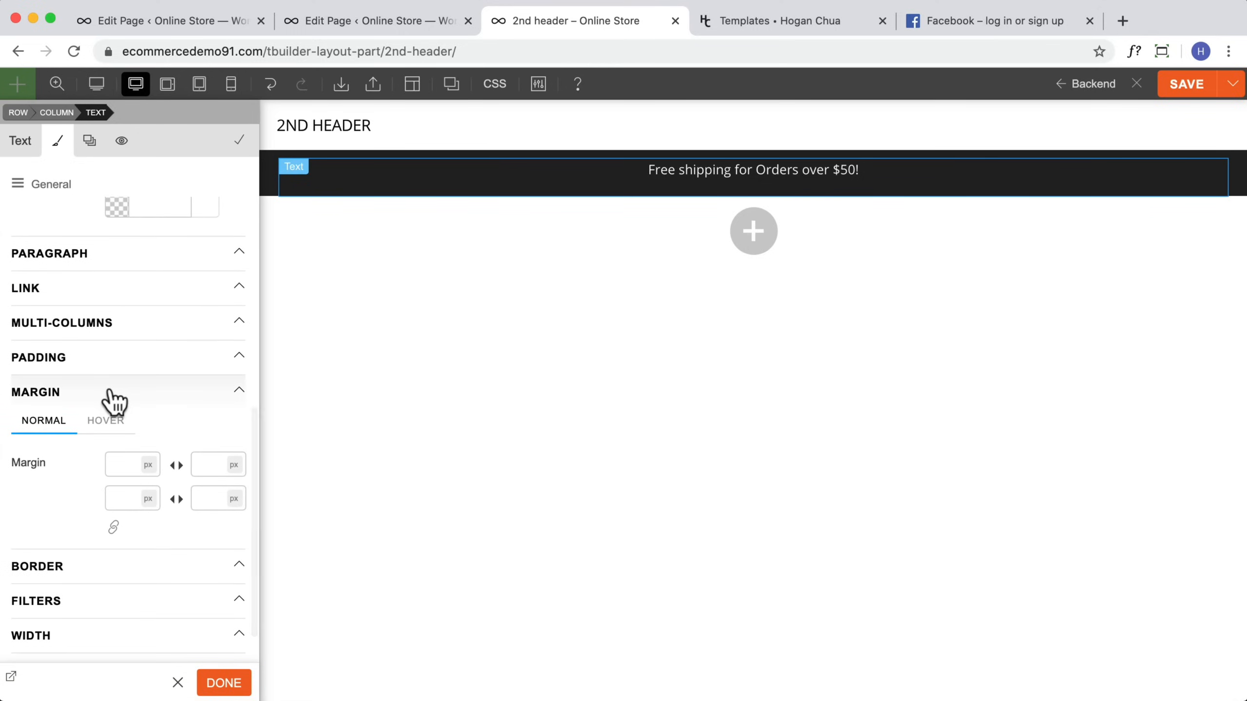
mouse_move(867, 176)
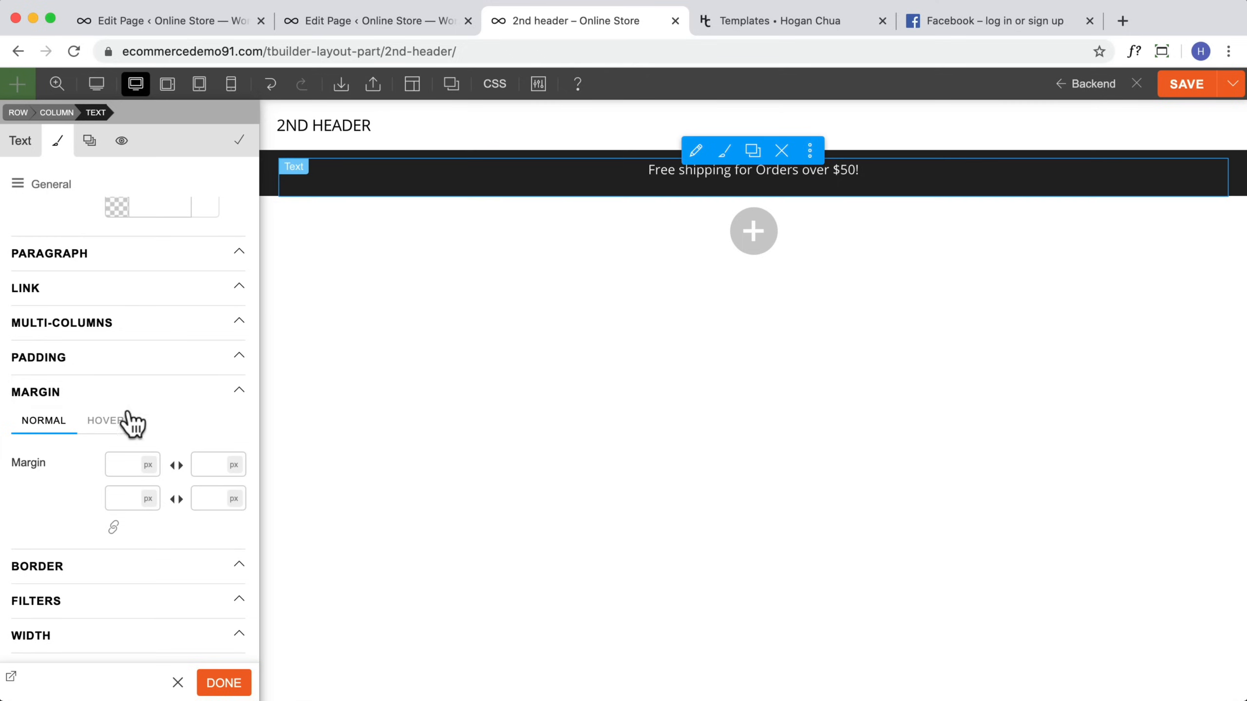
left_click(207, 465)
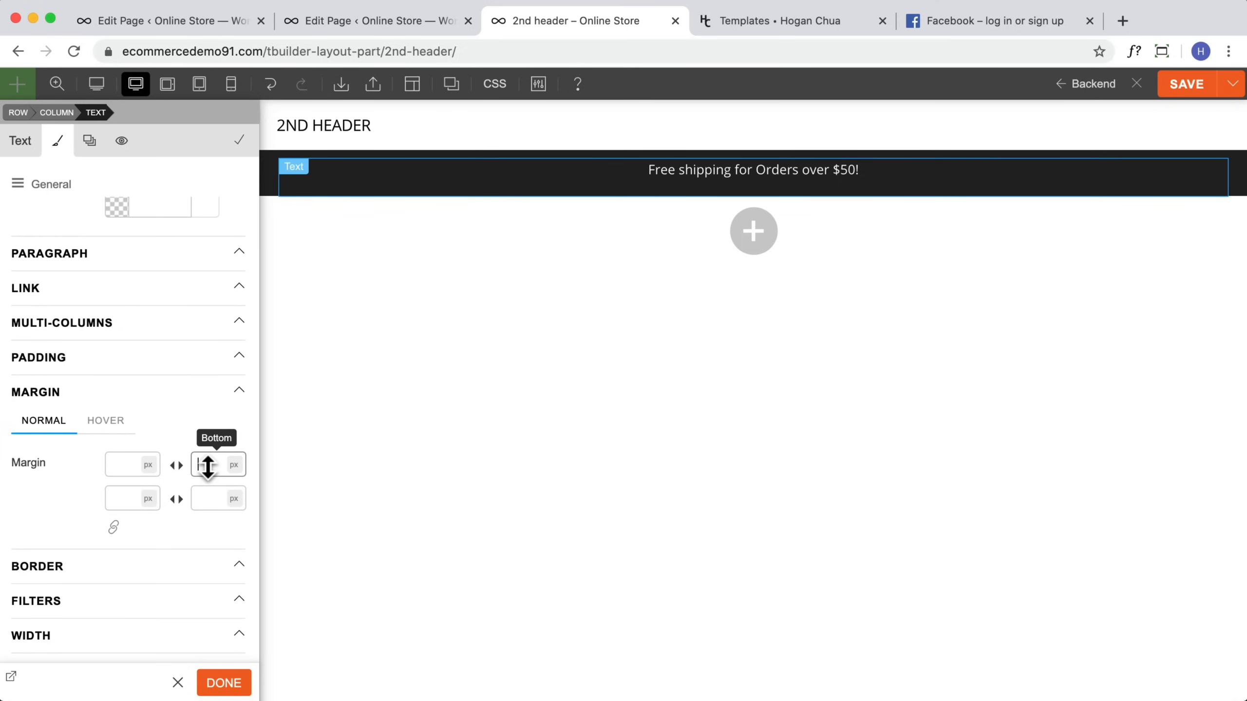
type("-5")
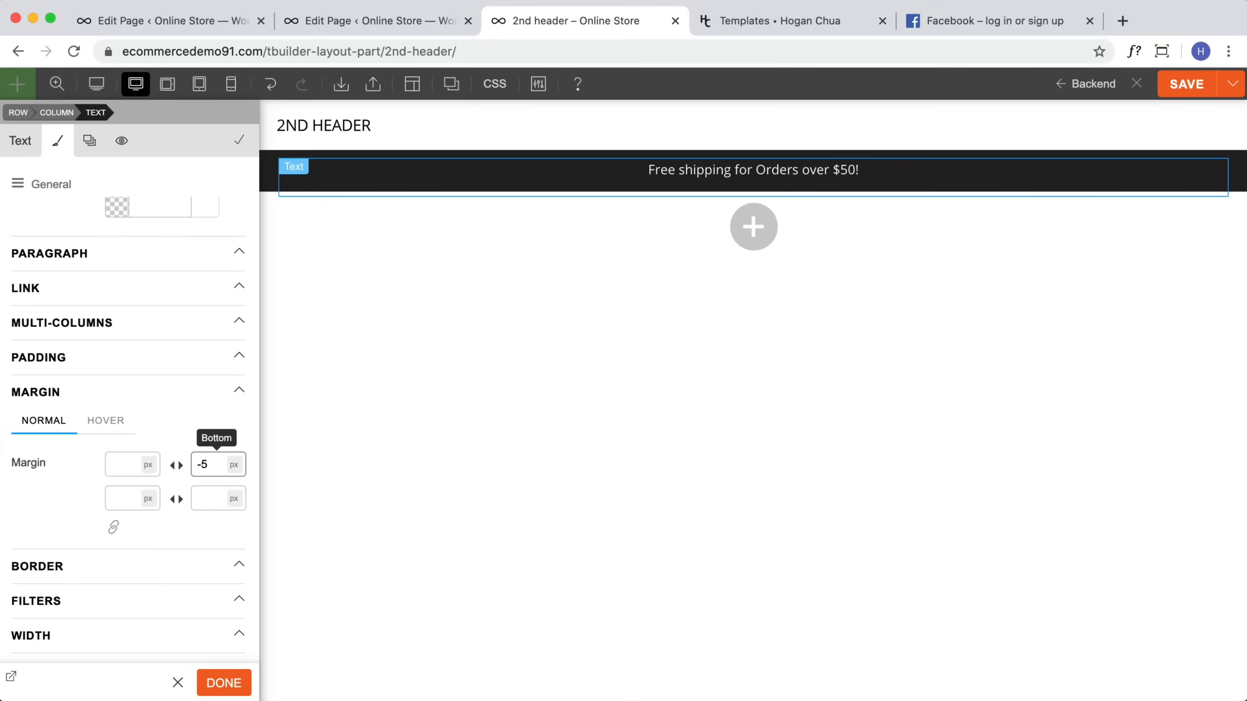
key("BackSpace")
type("7")
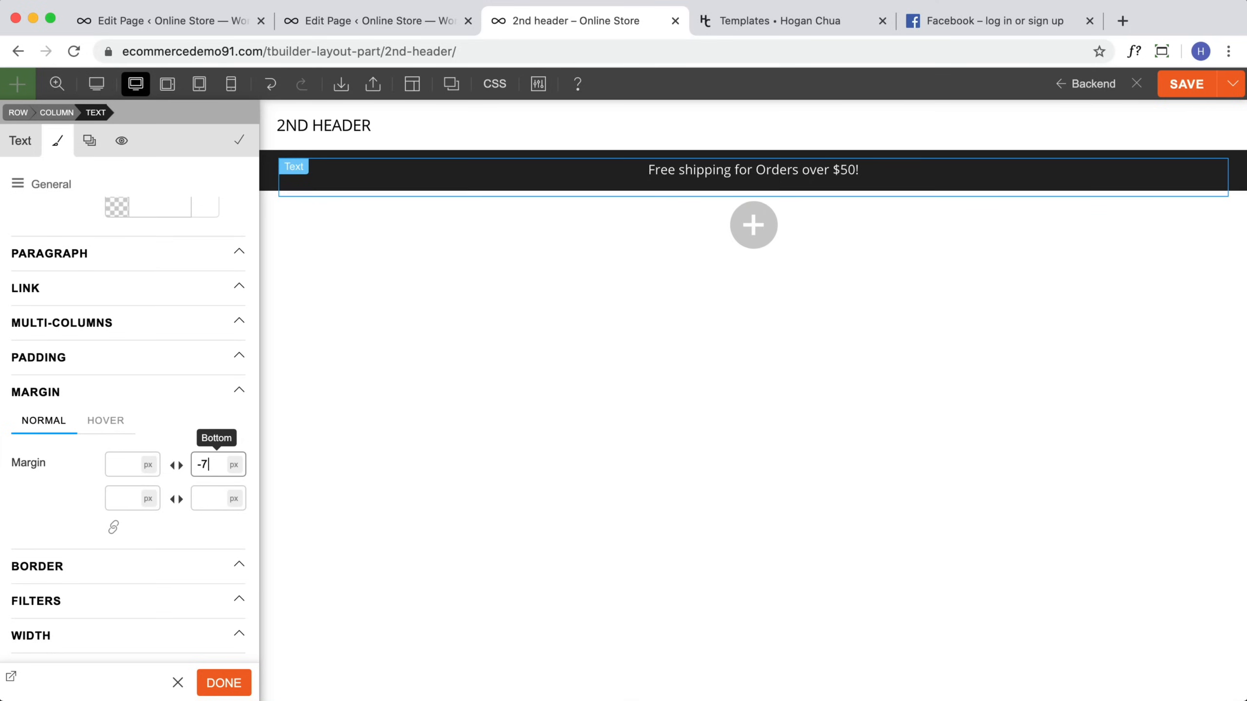
key("BackSpace")
type("8")
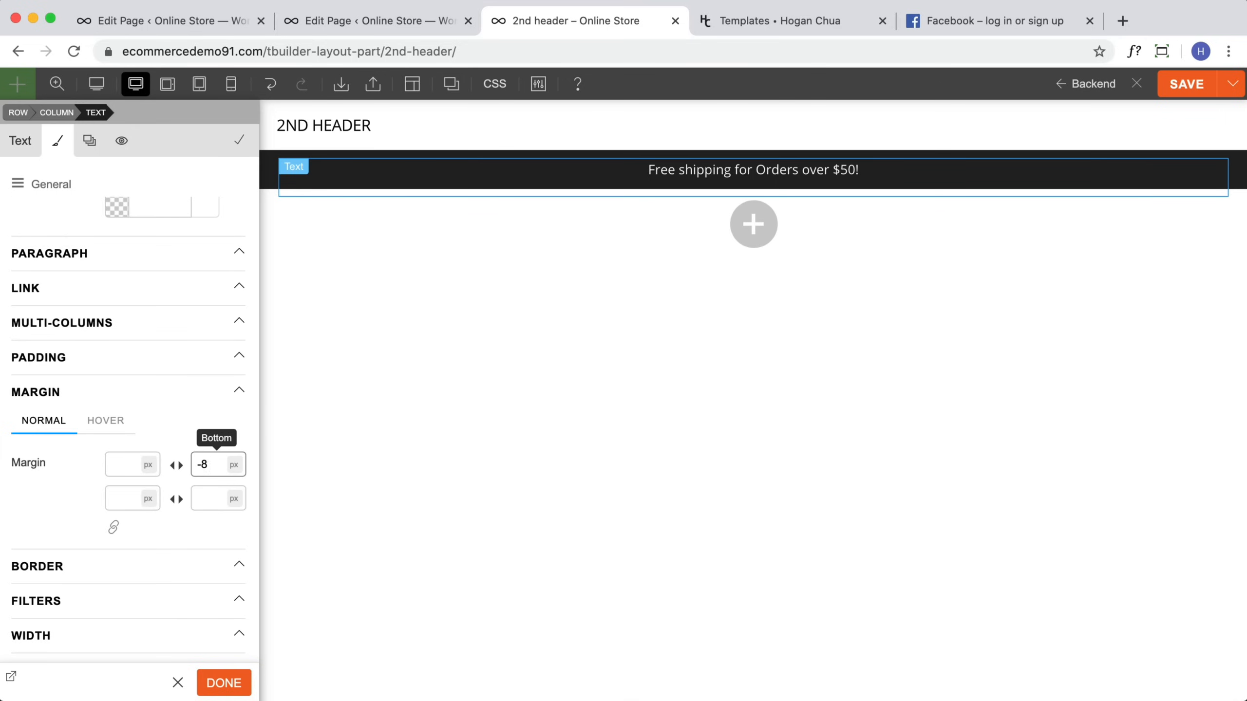
left_click(227, 683)
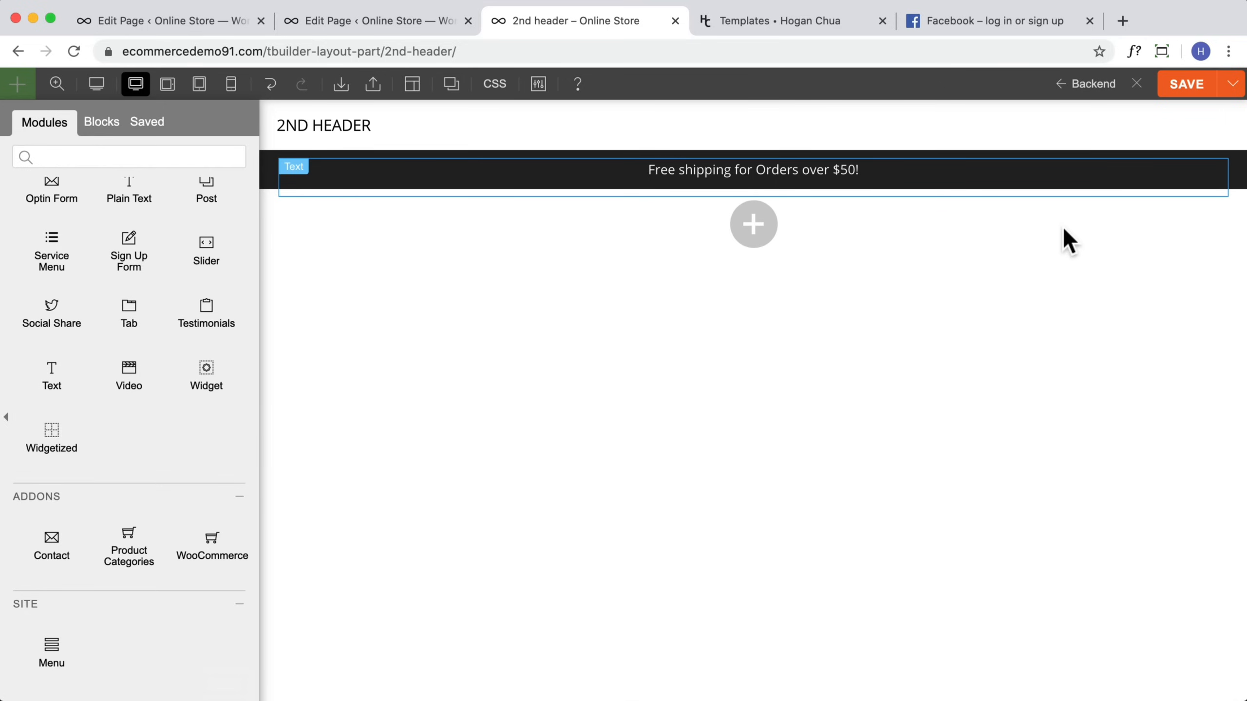
Step: Save the layout part
left_click(1183, 84)
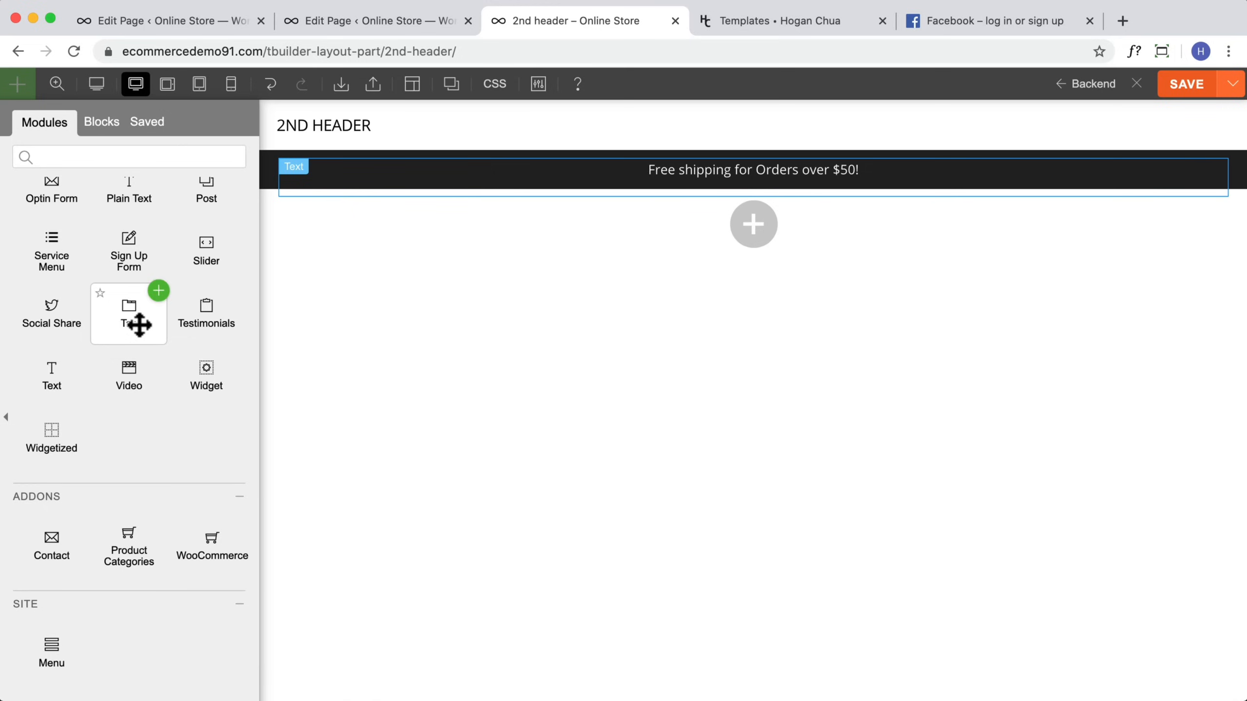
scroll(135, 324, "up", 5)
scroll(135, 332, "up", 3)
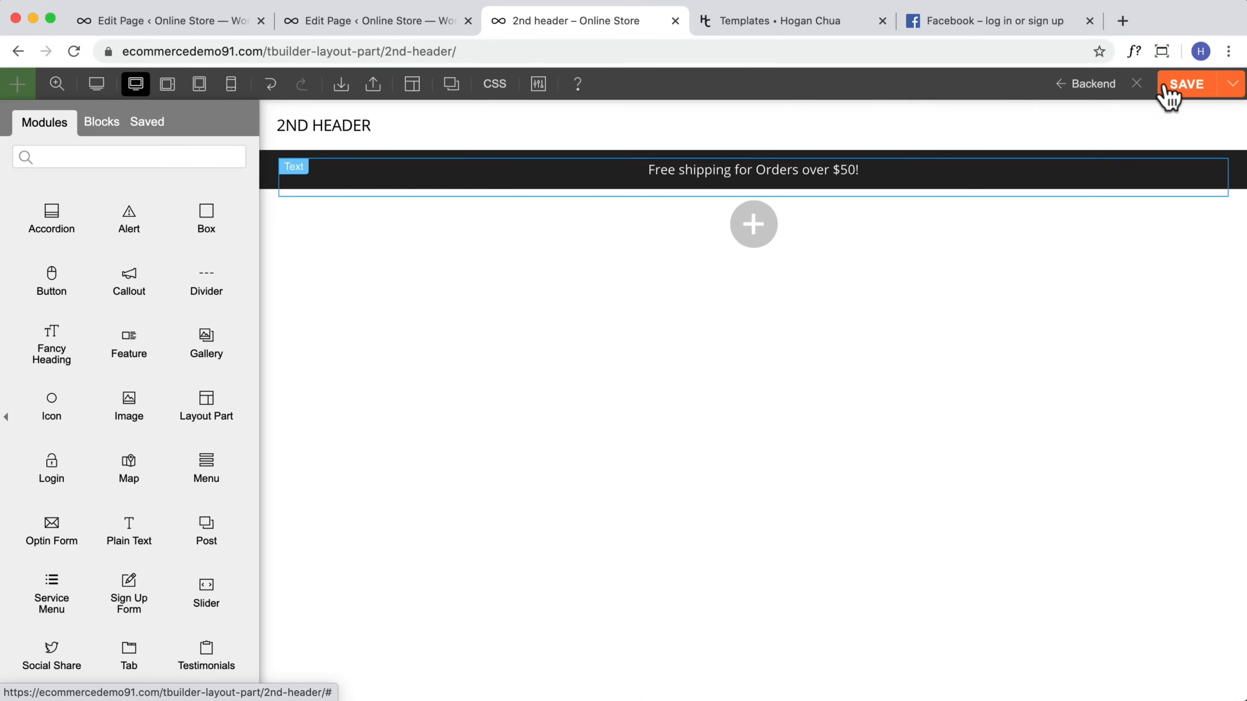
left_click(1170, 97)
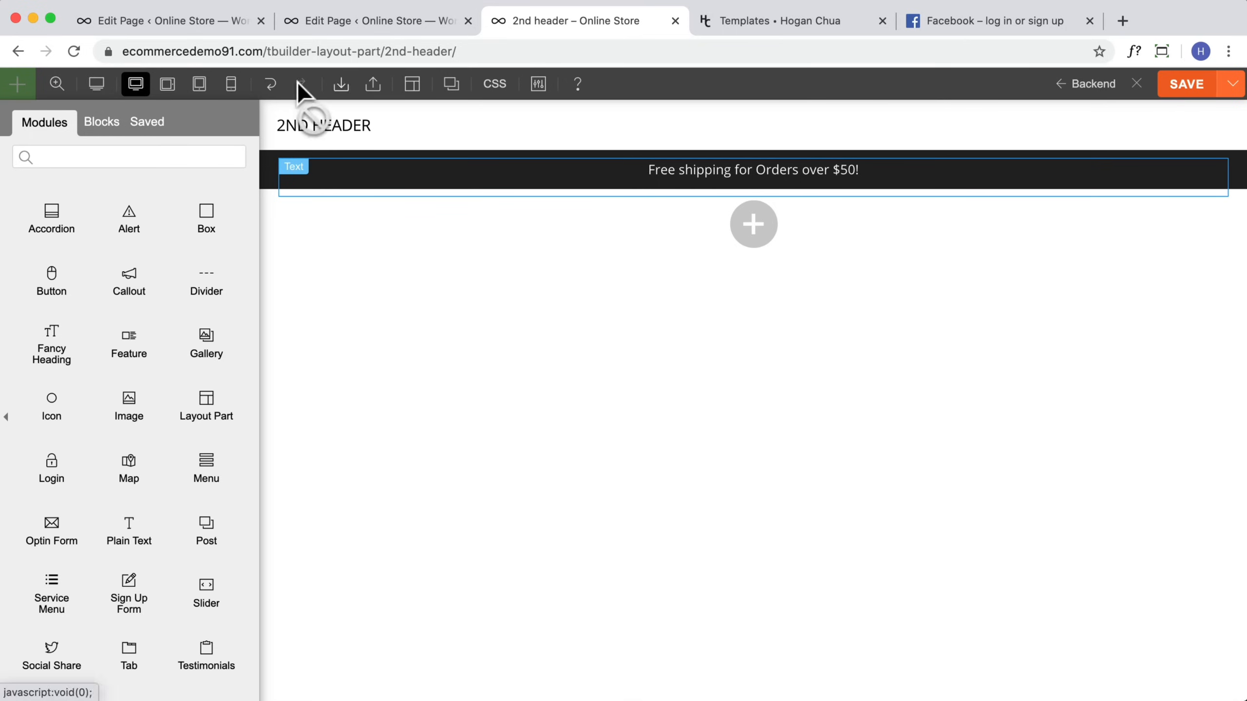
Step: Preview the layout in mobile view and browse the builder's help videos and shortcuts
left_click(231, 90)
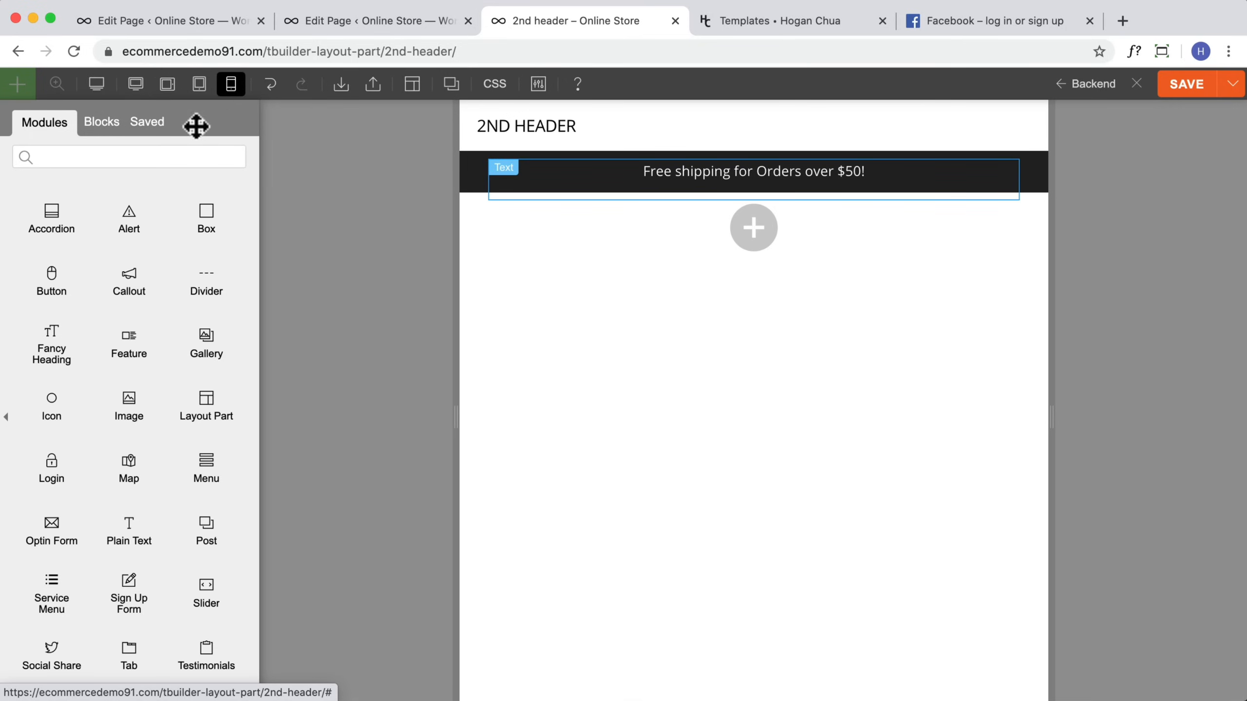
mouse_move(492, 192)
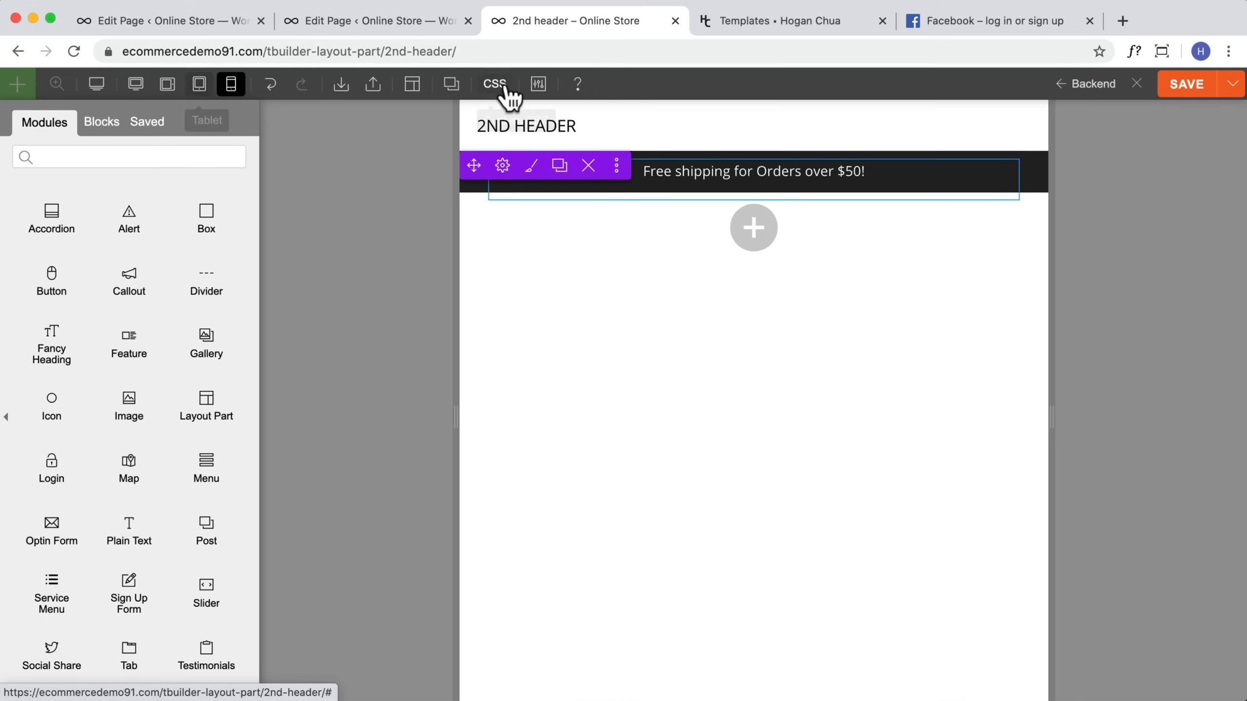
left_click(576, 86)
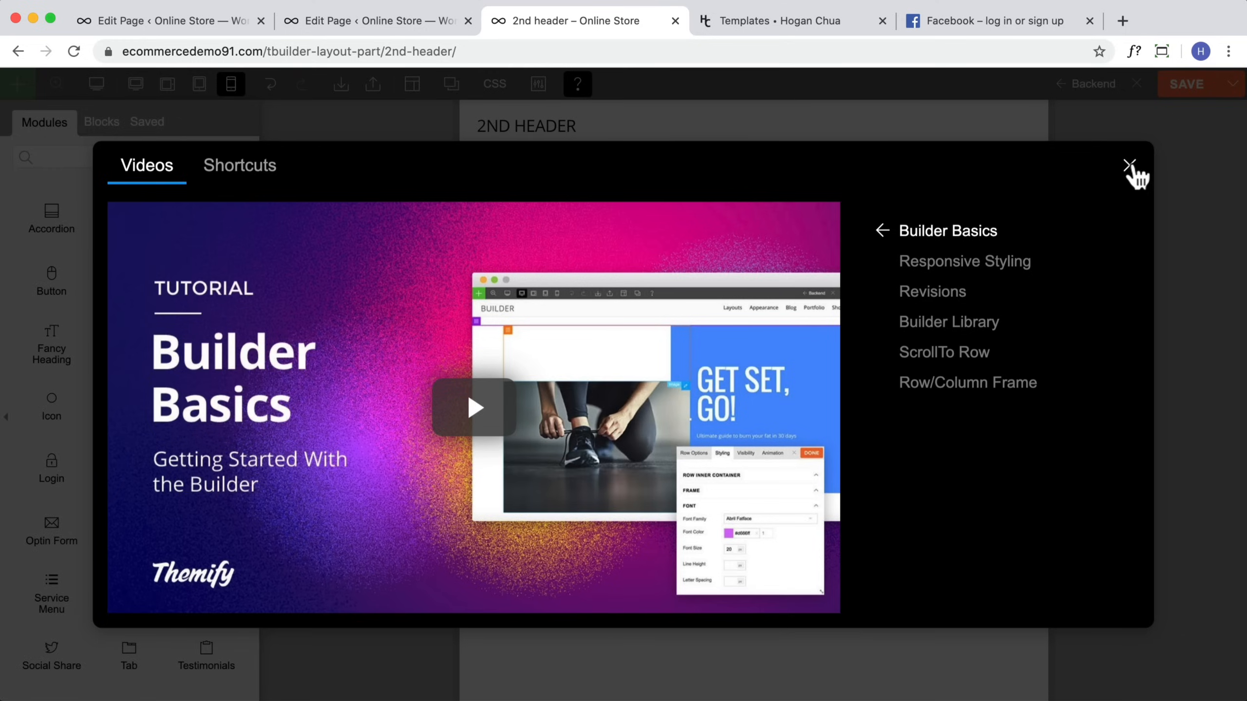
left_click(270, 182)
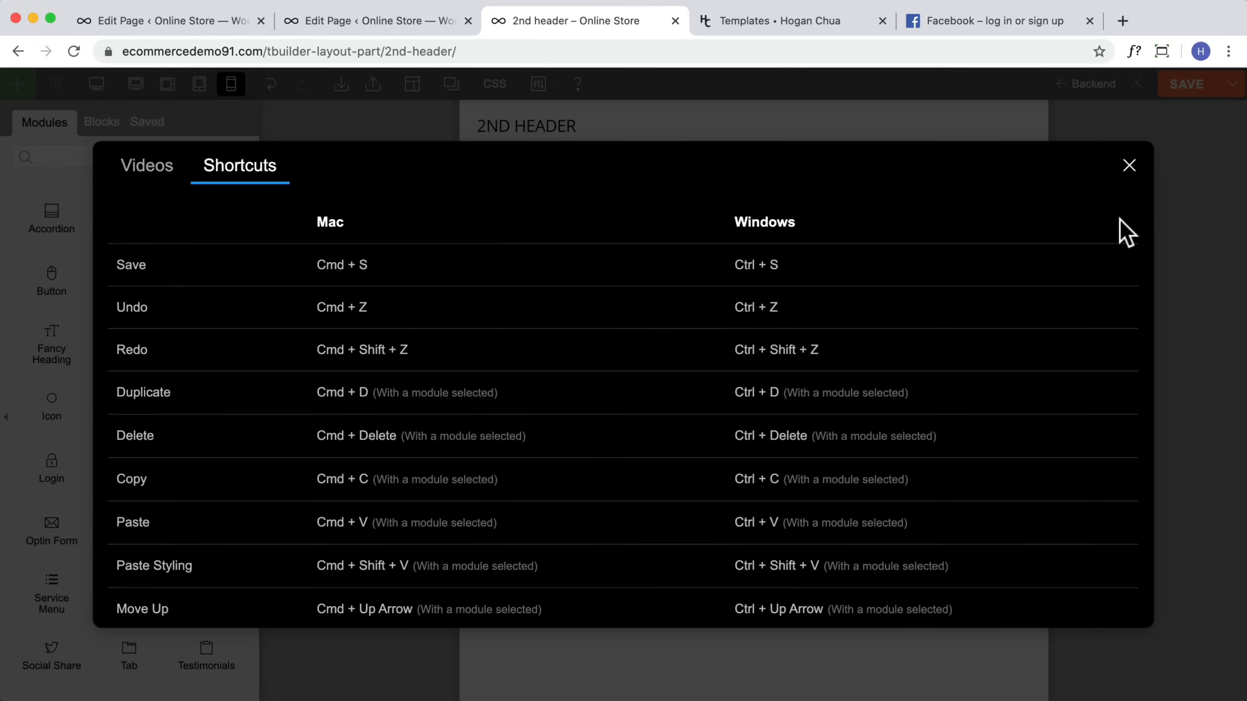
left_click(1130, 166)
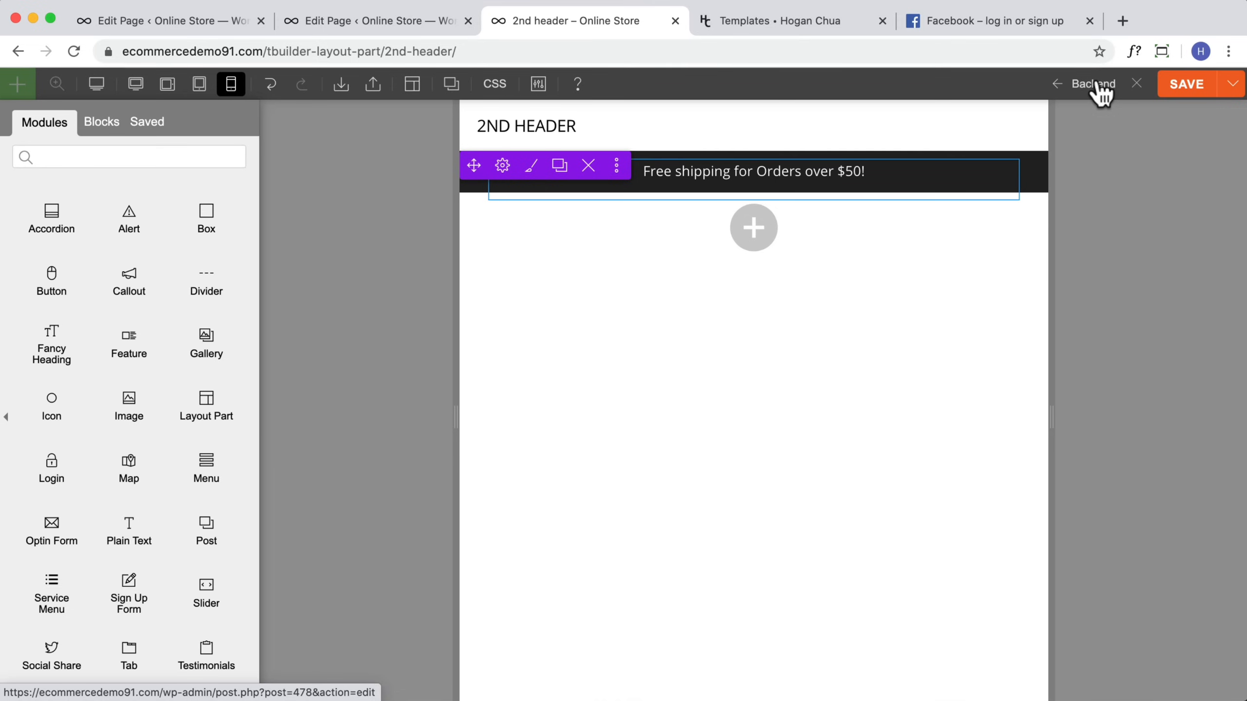
Step: Save the layout part again and return to the backend editor
left_click(1182, 89)
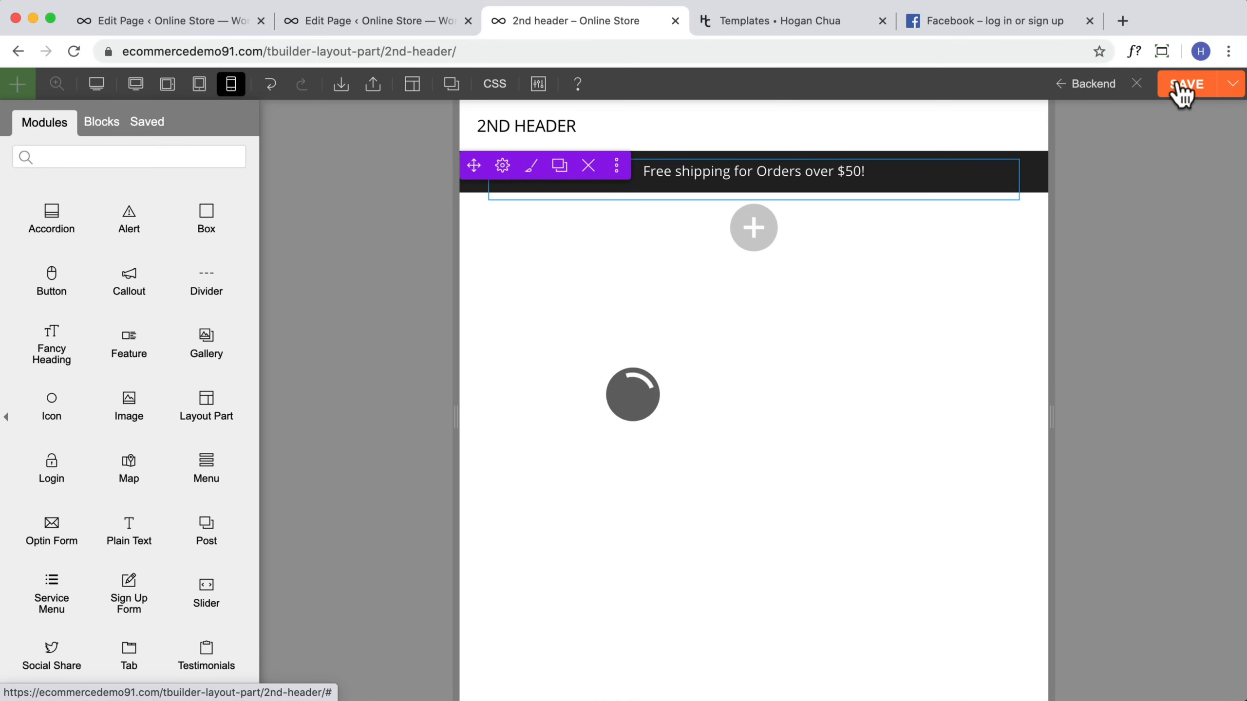
left_click(1087, 91)
scroll(1057, 89, "down", 4)
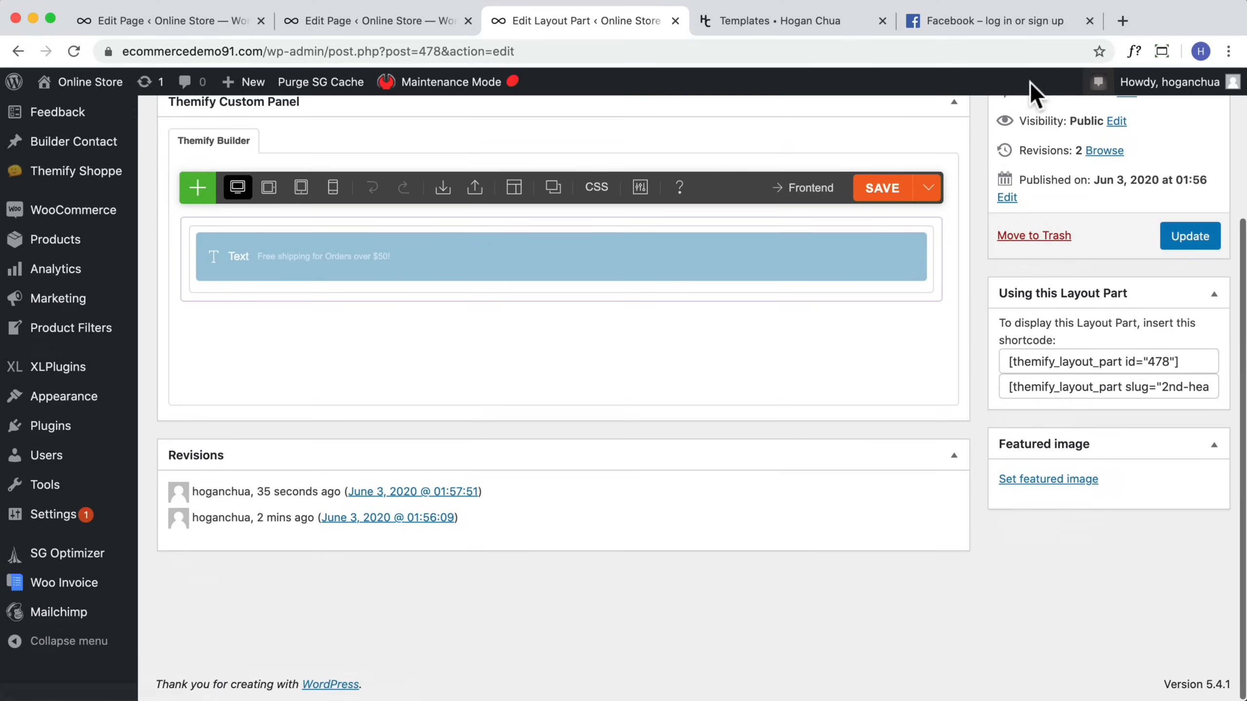
Step: Copy the layout part's ID shortcode
left_click_drag(1192, 362, 990, 368)
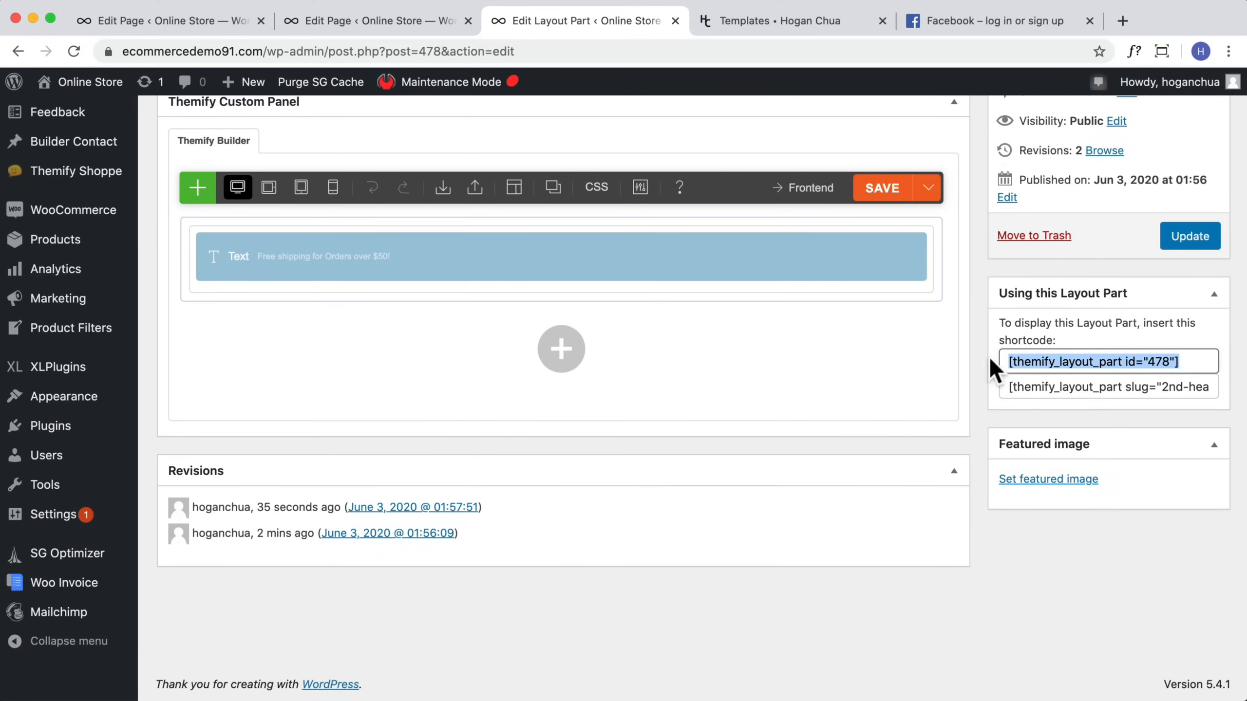
right_click(1099, 362)
left_click(1138, 399)
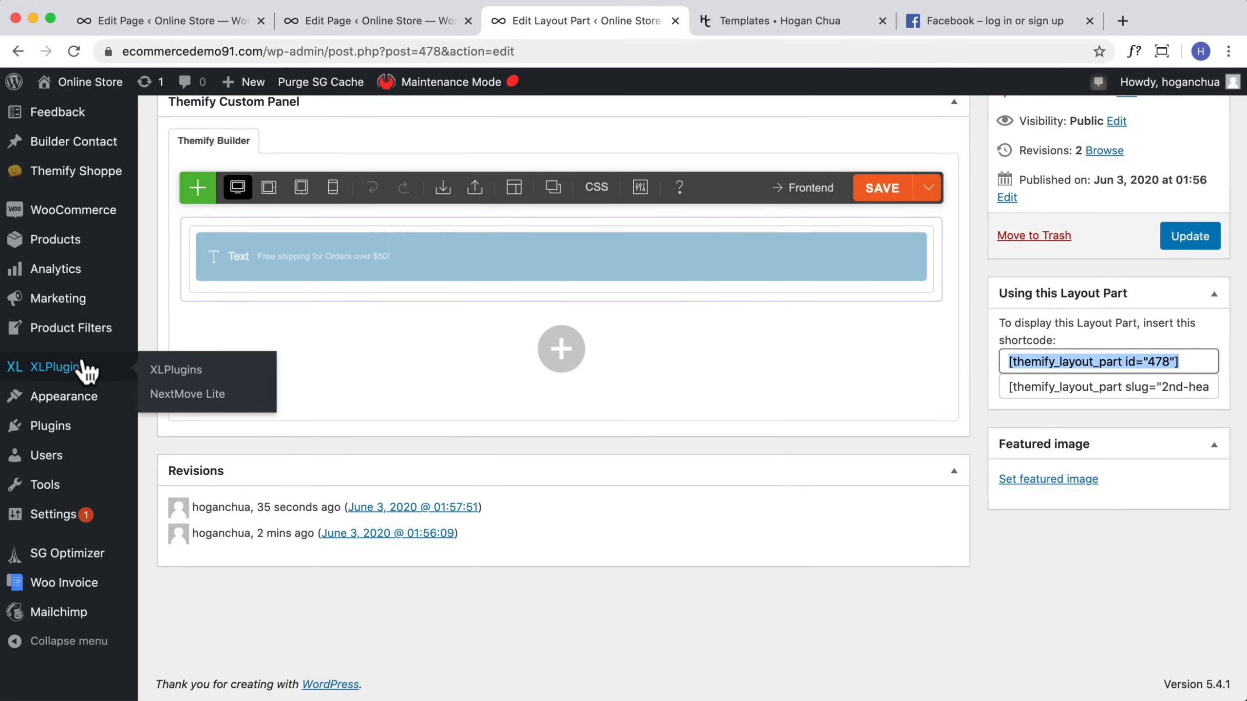
Step: Open the theme's Hook Content settings and examine the hook locations across the storefront
scroll(81, 361, "up", 2)
scroll(80, 361, "up", 3)
mouse_move(84, 339)
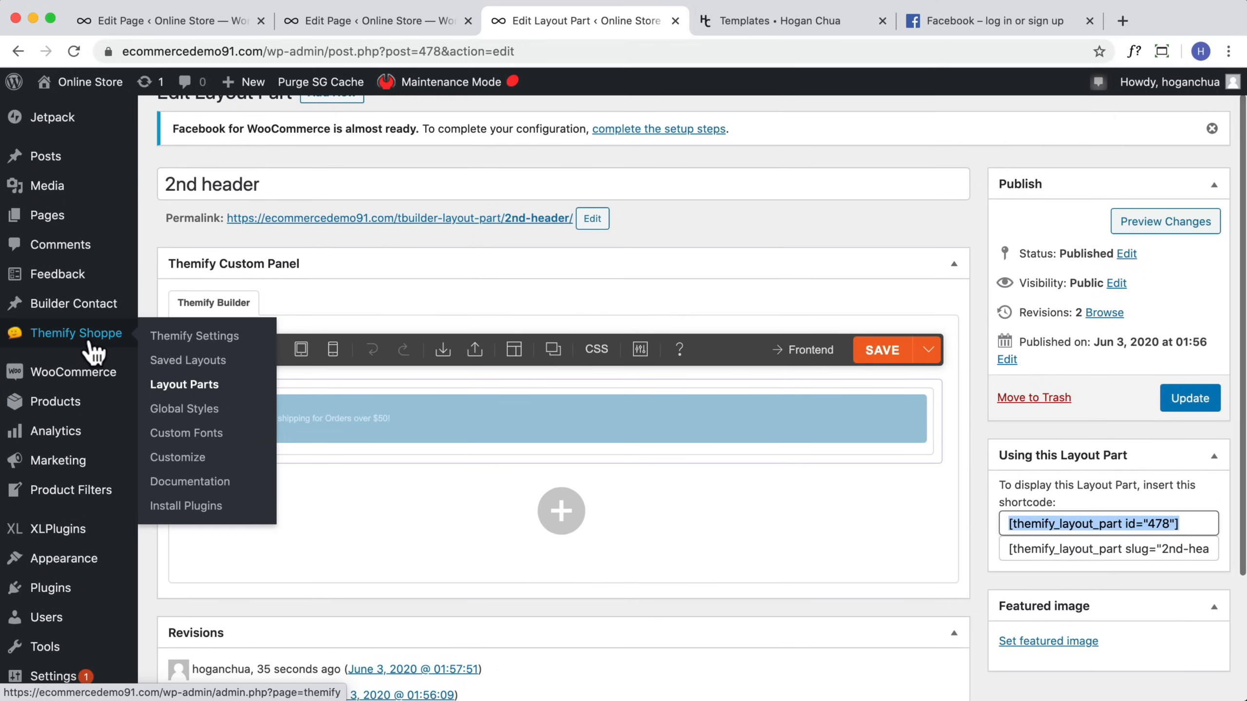
left_click(173, 339)
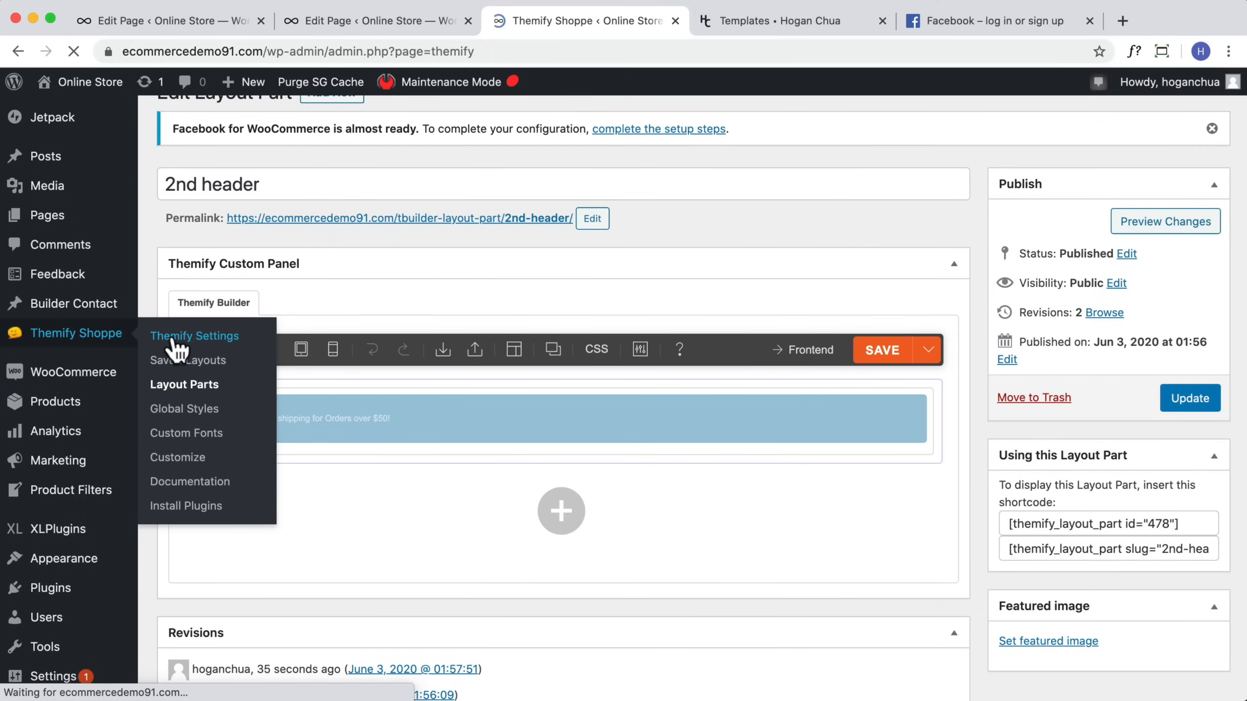
scroll(250, 398, "down", 4)
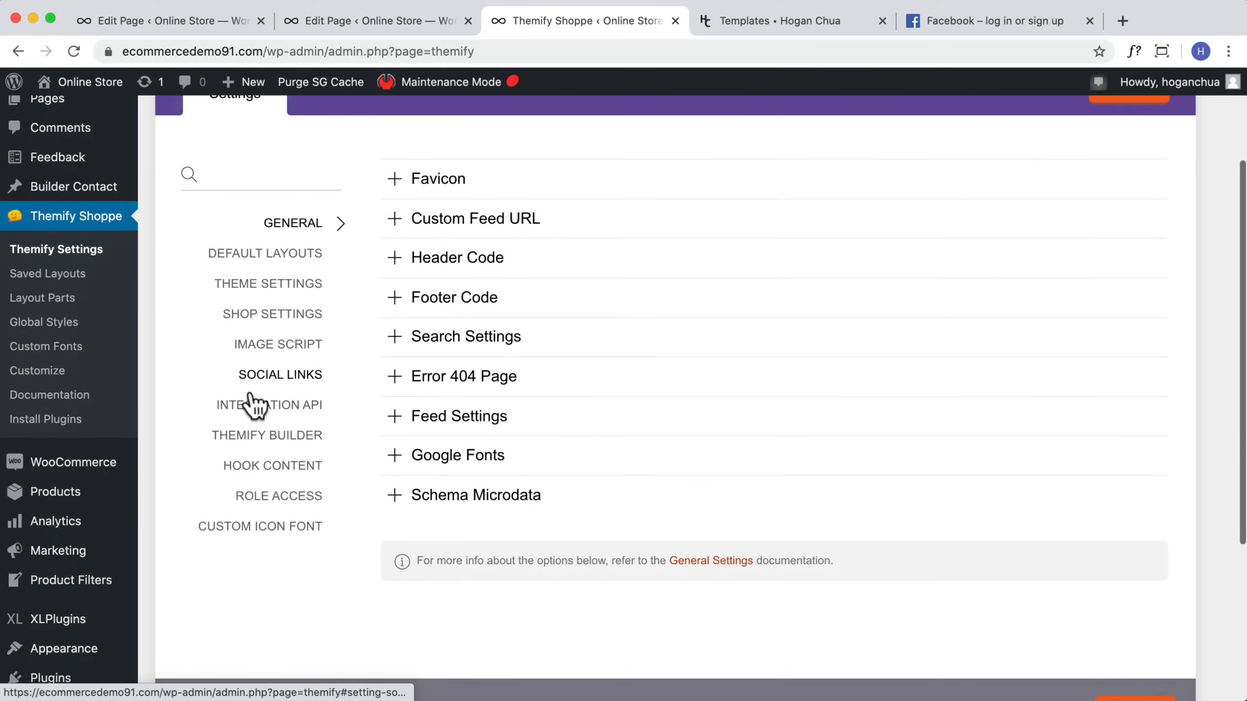
left_click(287, 470)
scroll(432, 415, "up", 3)
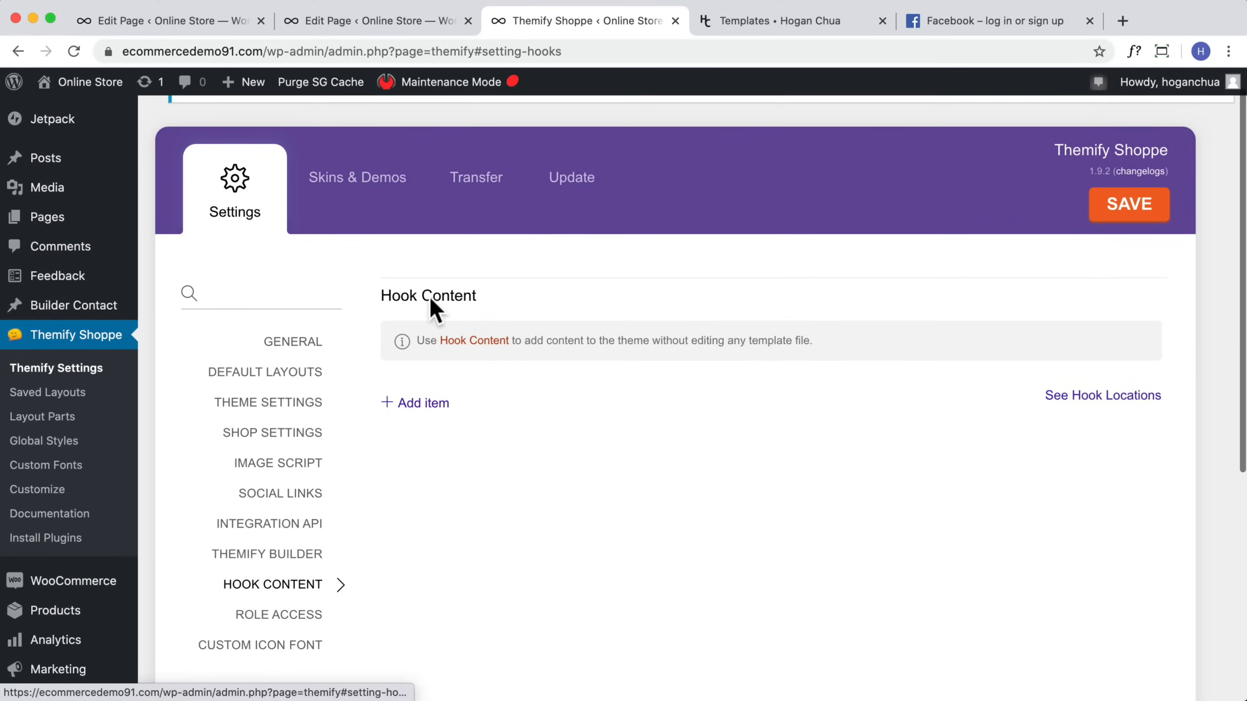
left_click(1113, 400)
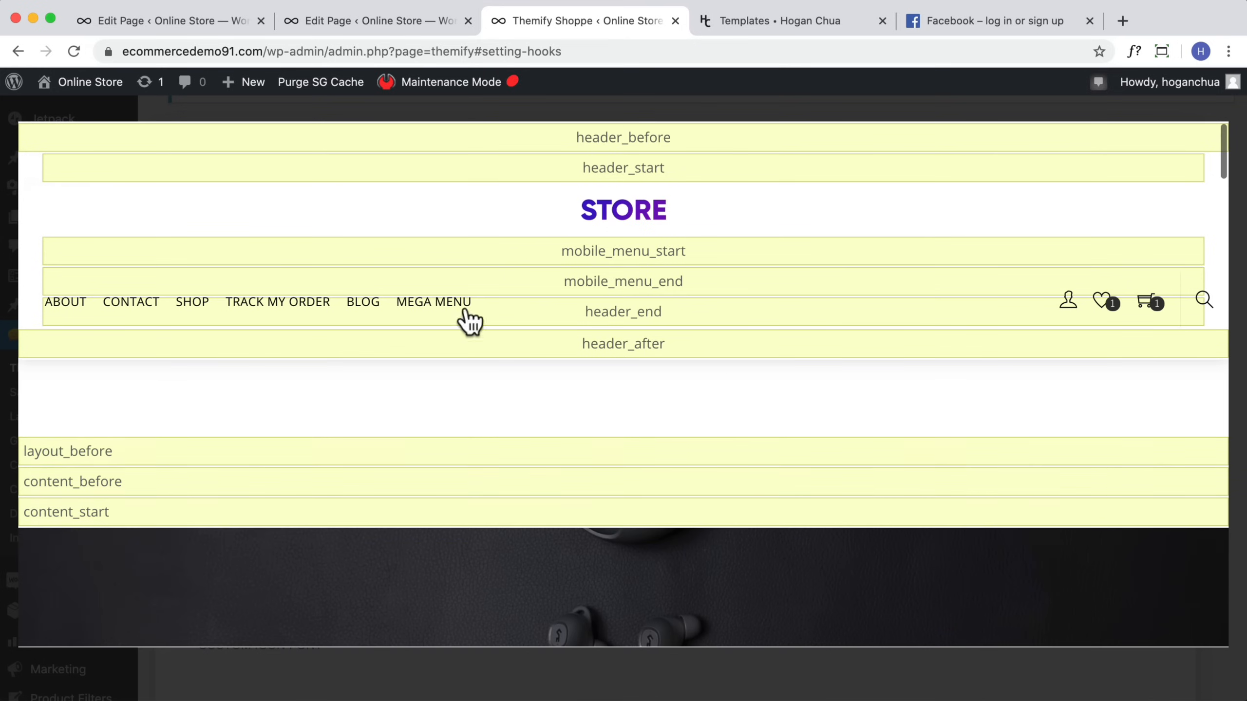
scroll(596, 393, "down", 1)
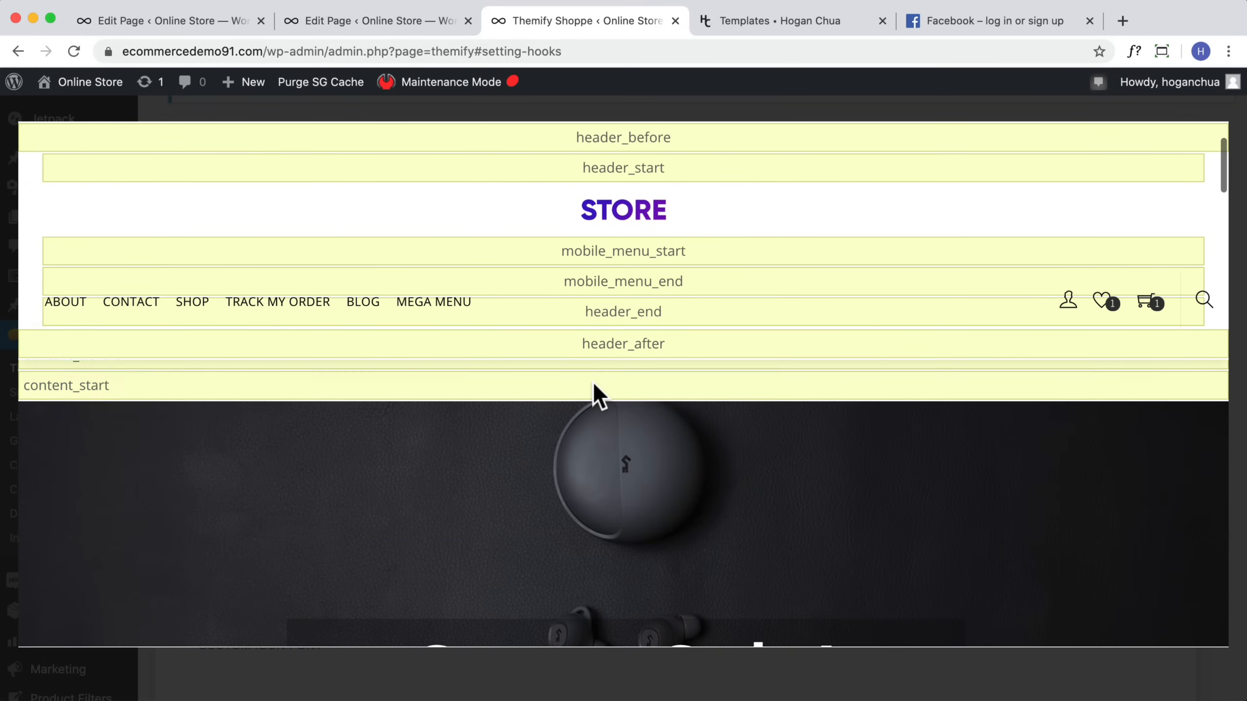
scroll(656, 322, "down", 15)
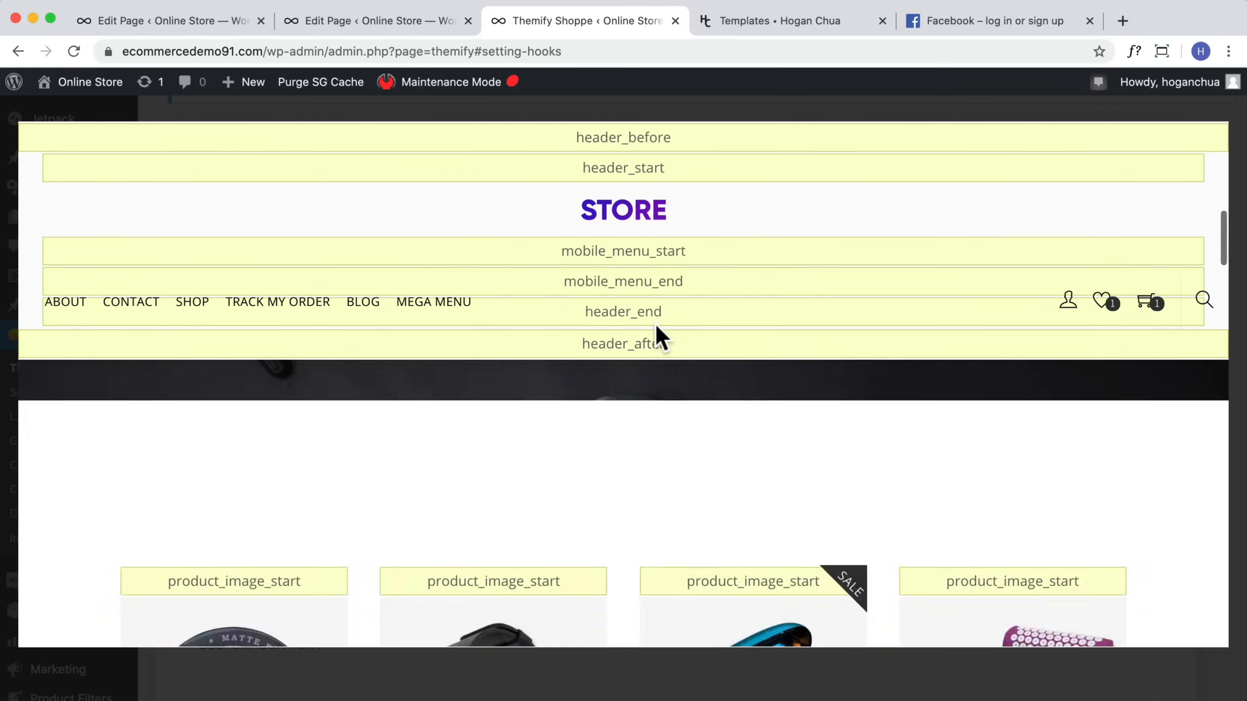
scroll(805, 466, "down", 3)
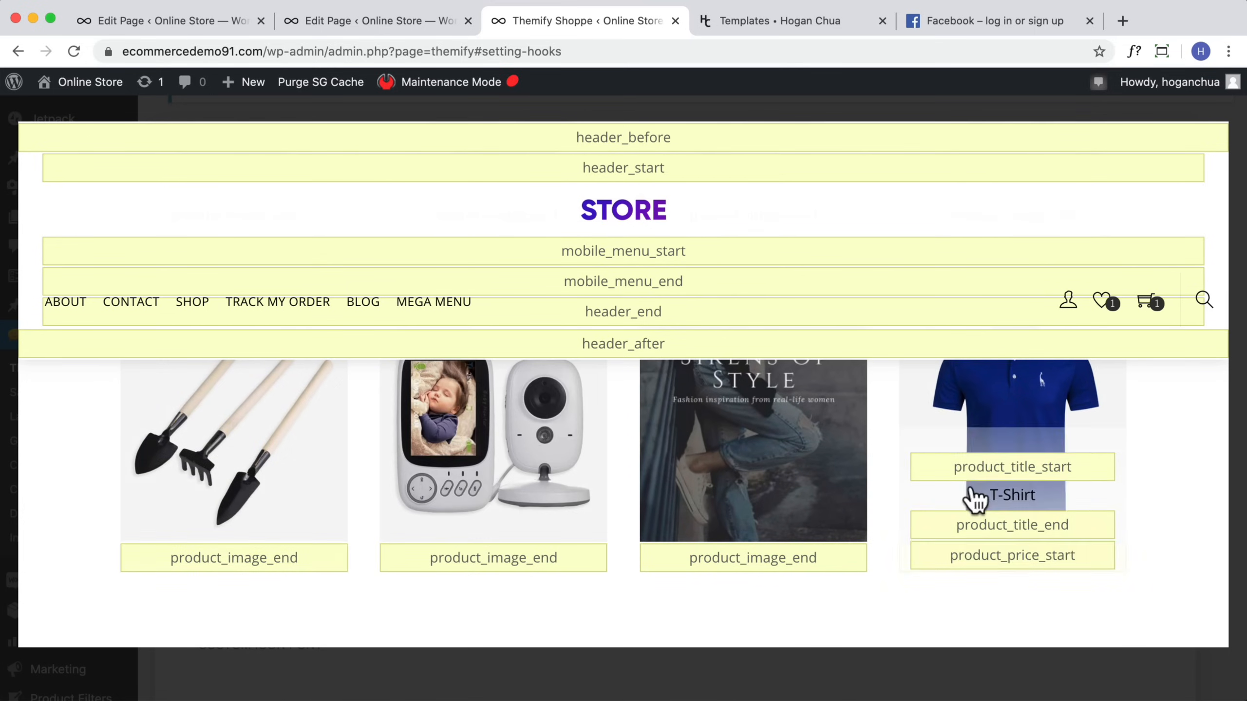
scroll(970, 495, "up", 10)
scroll(964, 491, "down", 10)
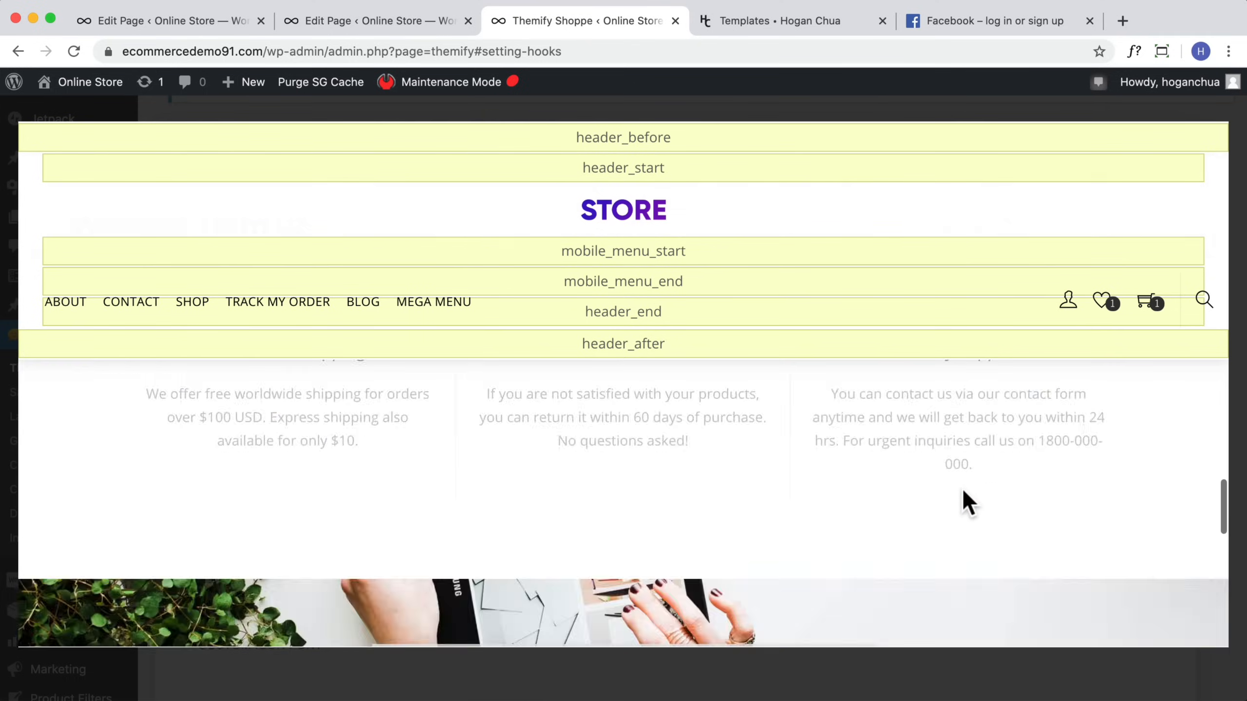
scroll(963, 491, "up", 5)
scroll(963, 490, "down", 3)
scroll(963, 491, "up", 10)
scroll(963, 496, "up", 10)
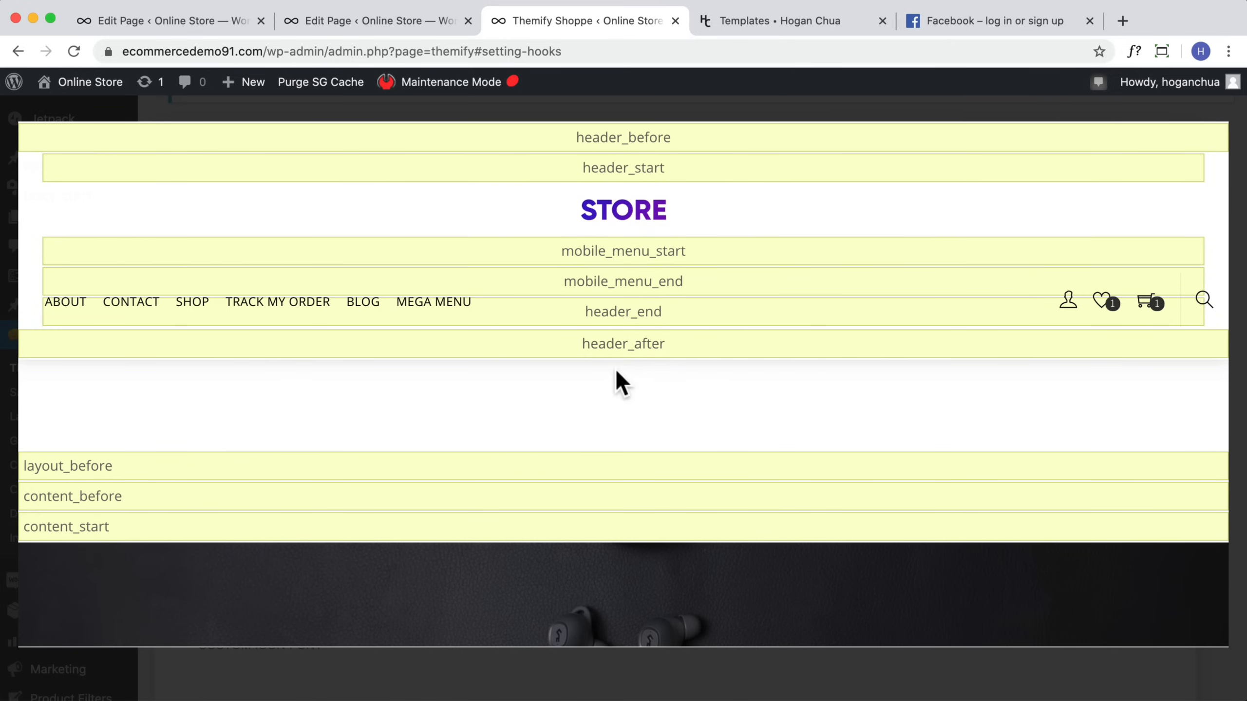
left_click(624, 108)
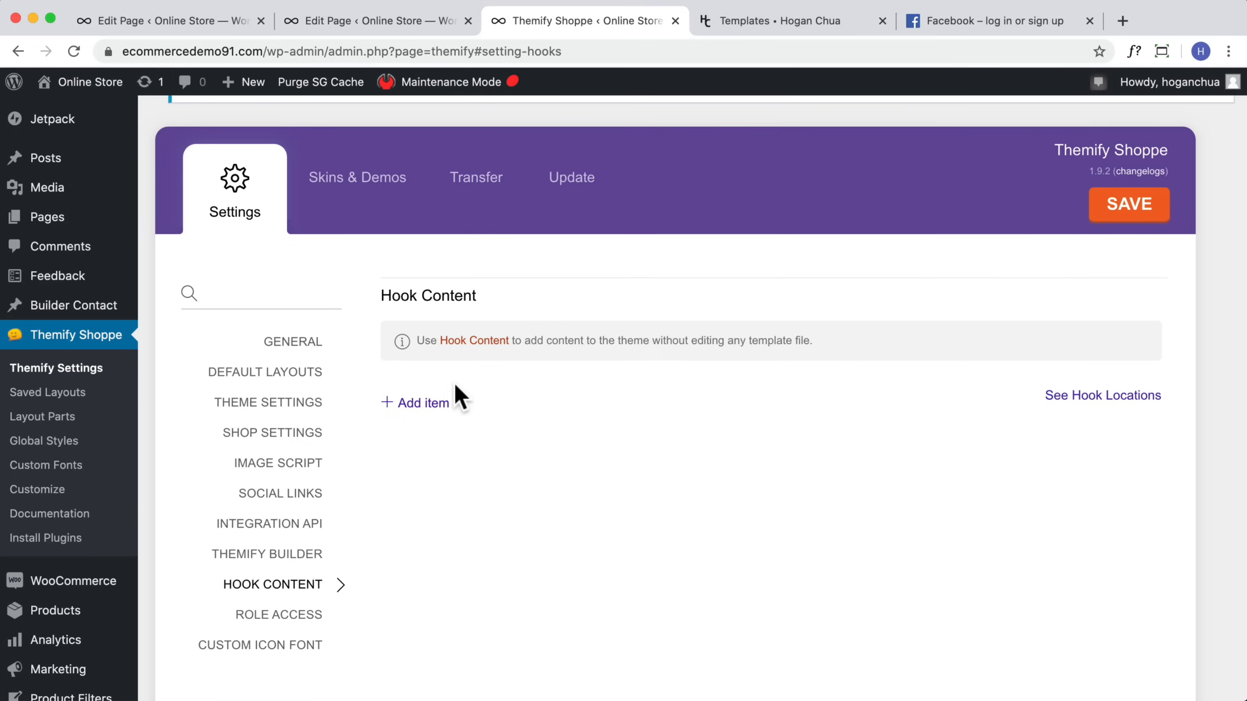
Step: Add a header_after hook item containing the pasted layout part shortcode and save the theme settings
left_click(413, 404)
left_click(444, 424)
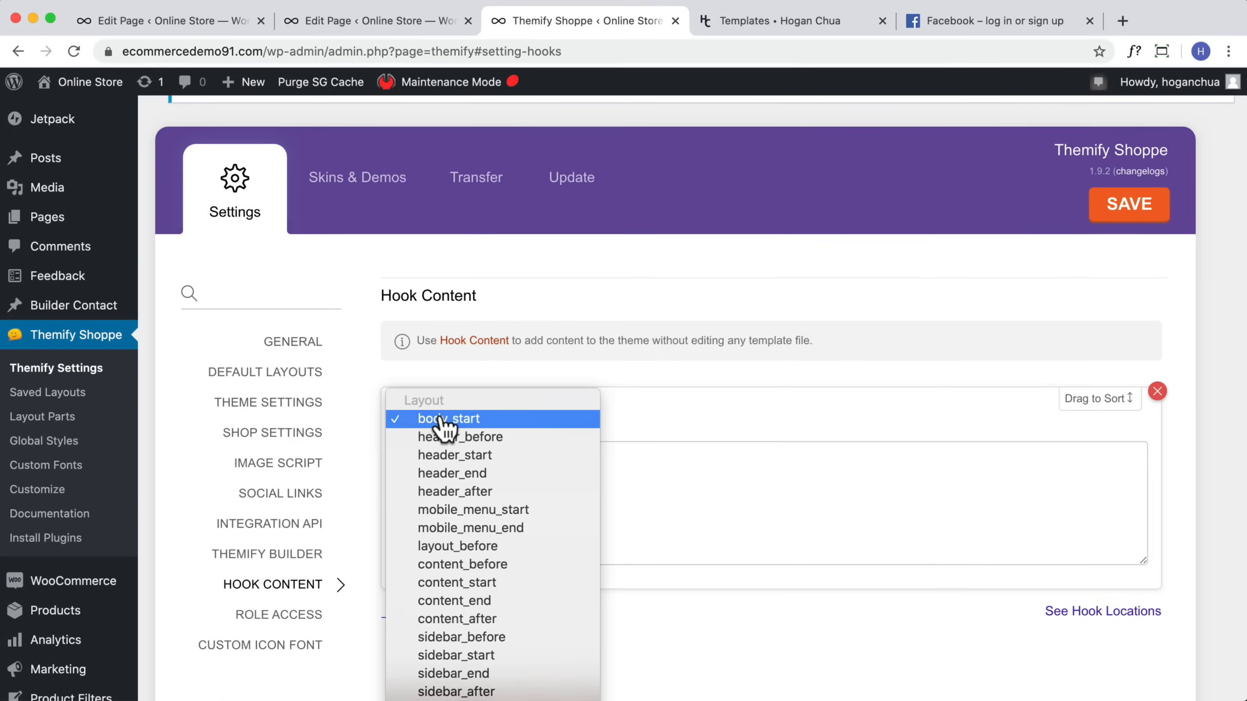
left_click(482, 491)
left_click(568, 477)
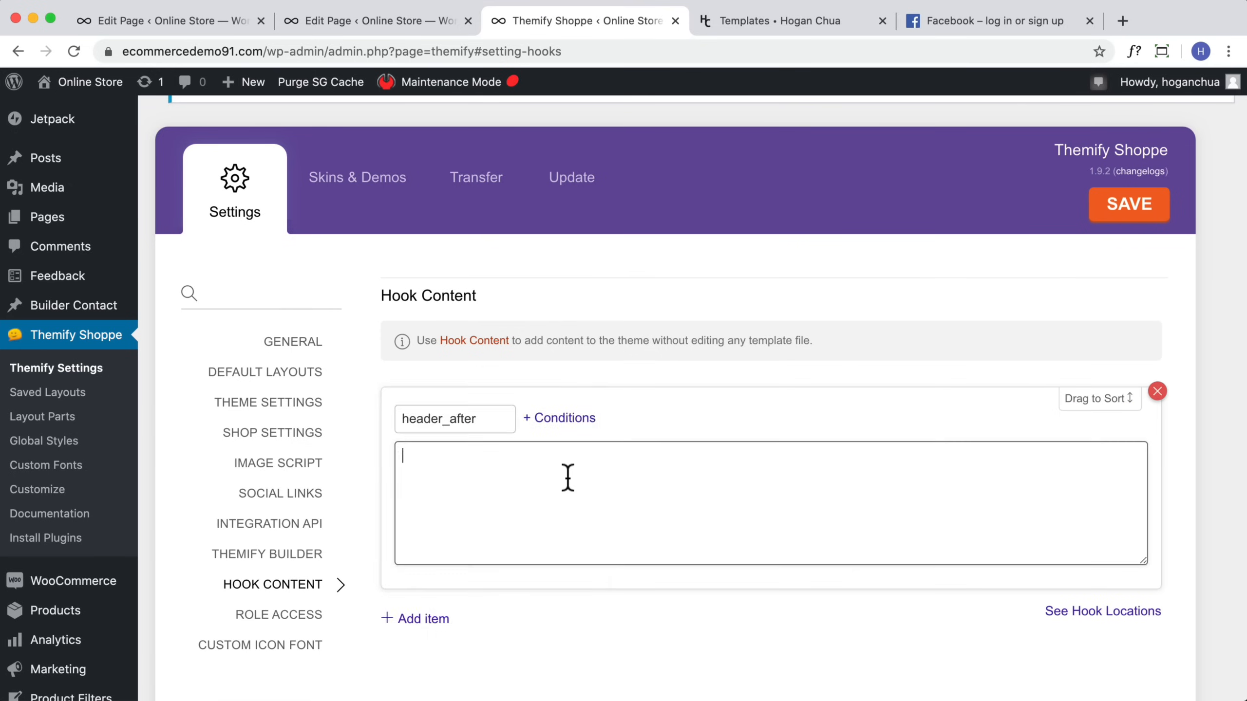
key("super+v")
left_click(1137, 212)
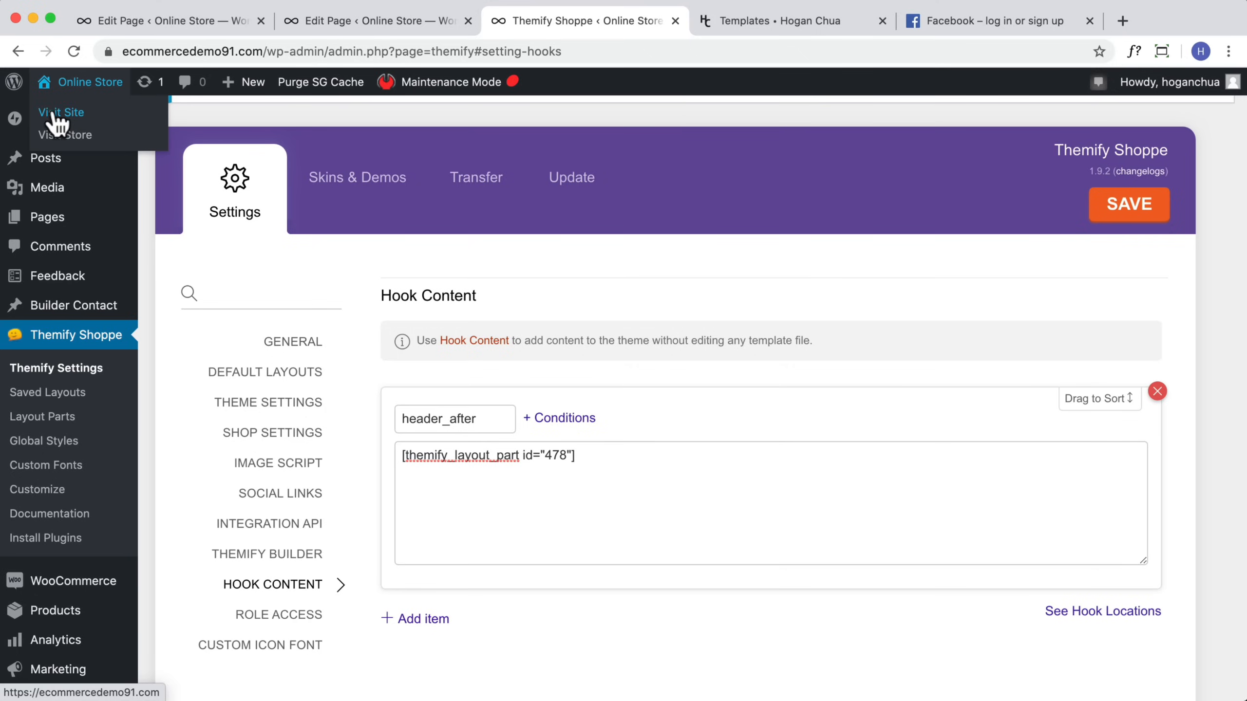
Step: Visit the storefront to check the free-shipping header bar, briefly opening and closing the frontend builder
left_click(55, 118)
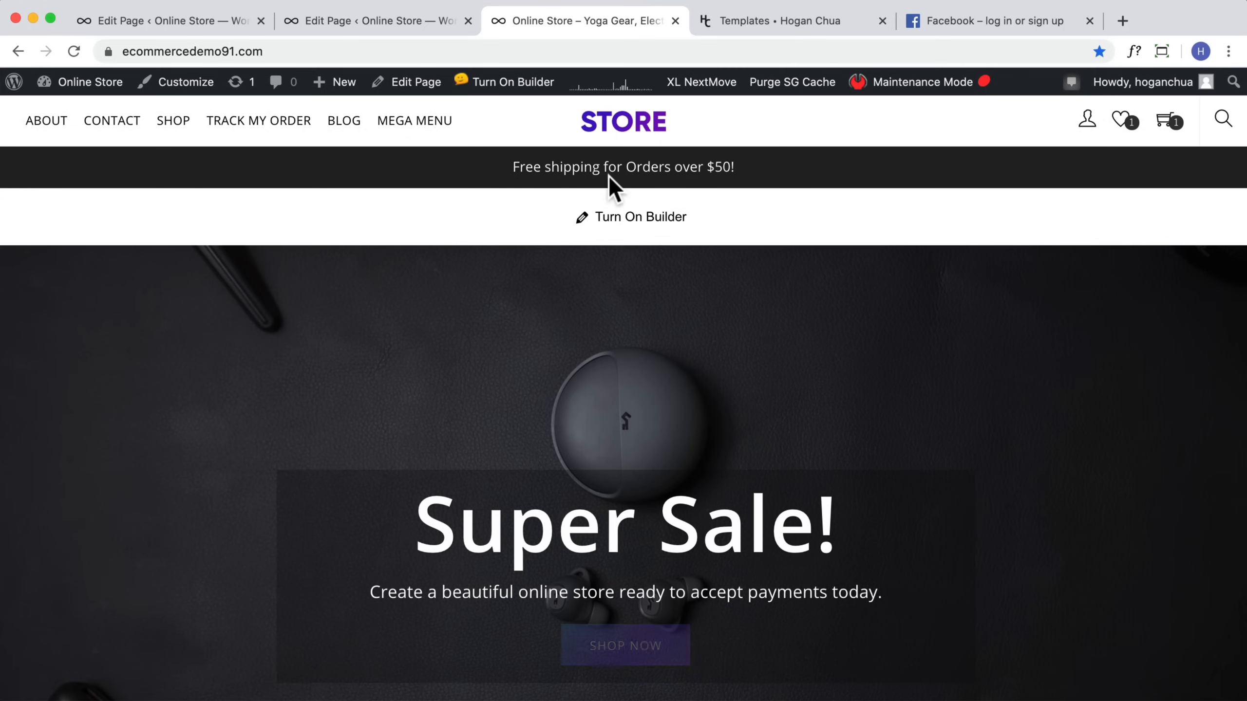
scroll(810, 246, "down", 8)
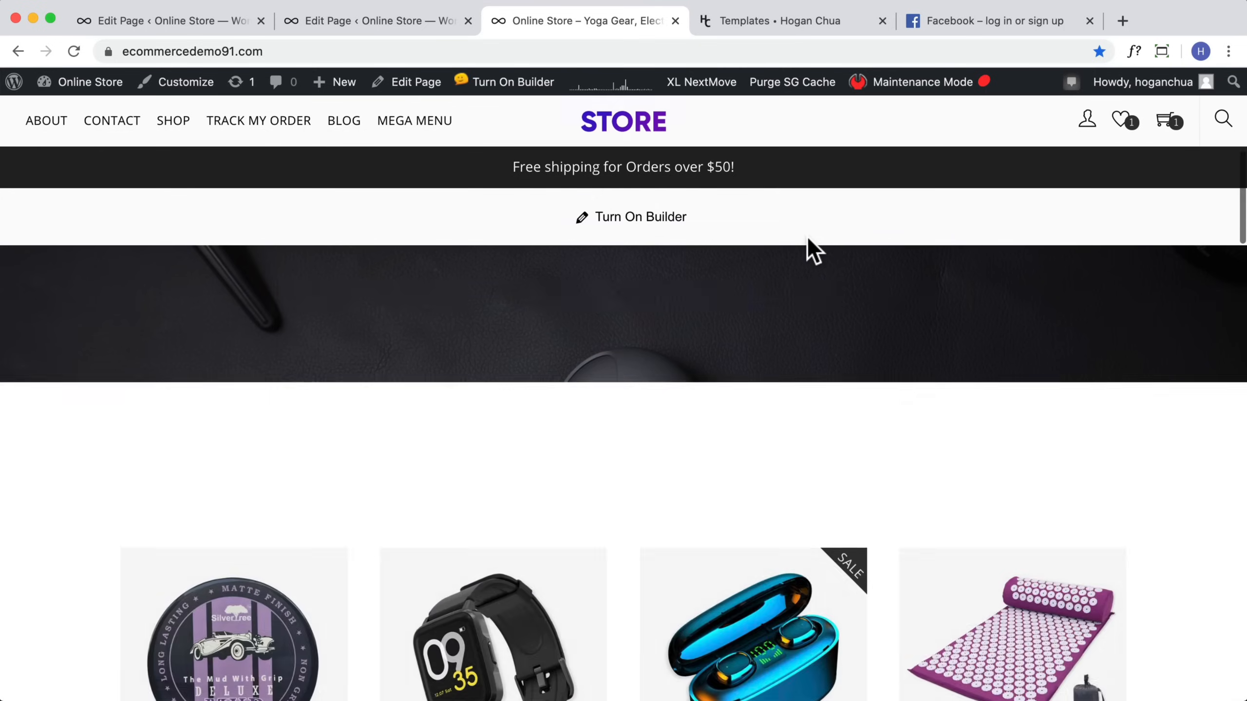
scroll(805, 238, "up", 3)
left_click(622, 222)
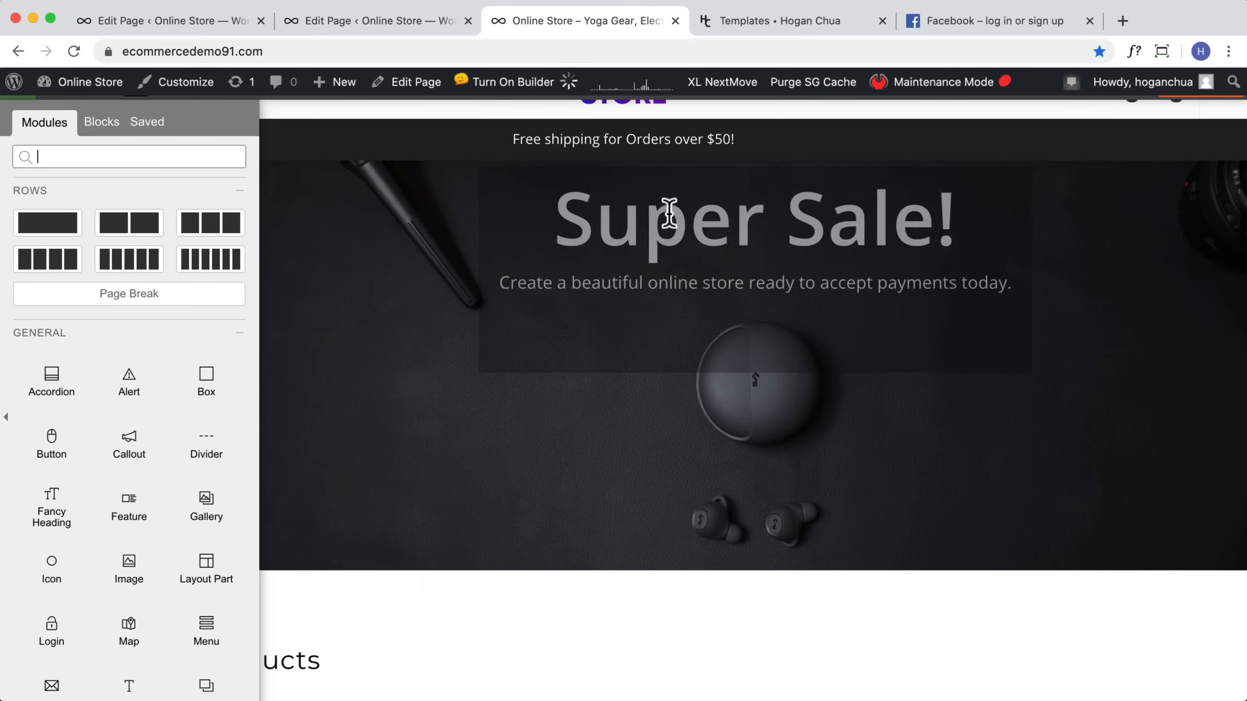
scroll(697, 165, "up", 6)
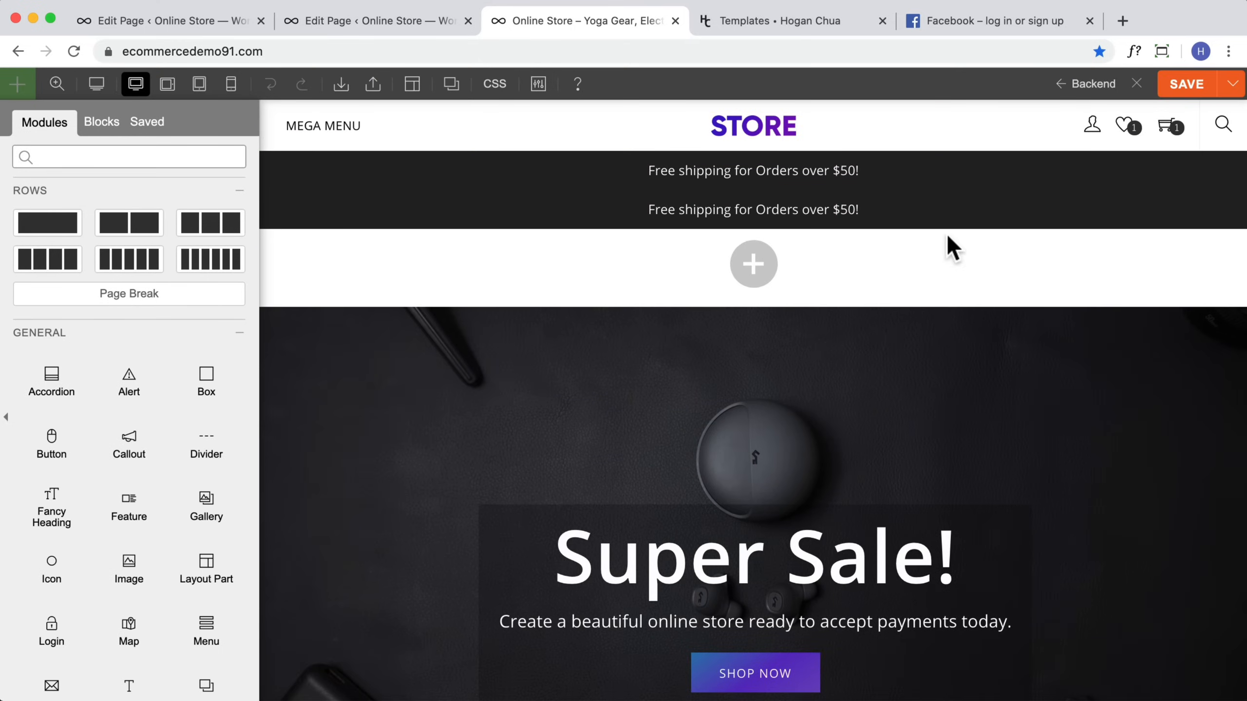
left_click(1195, 83)
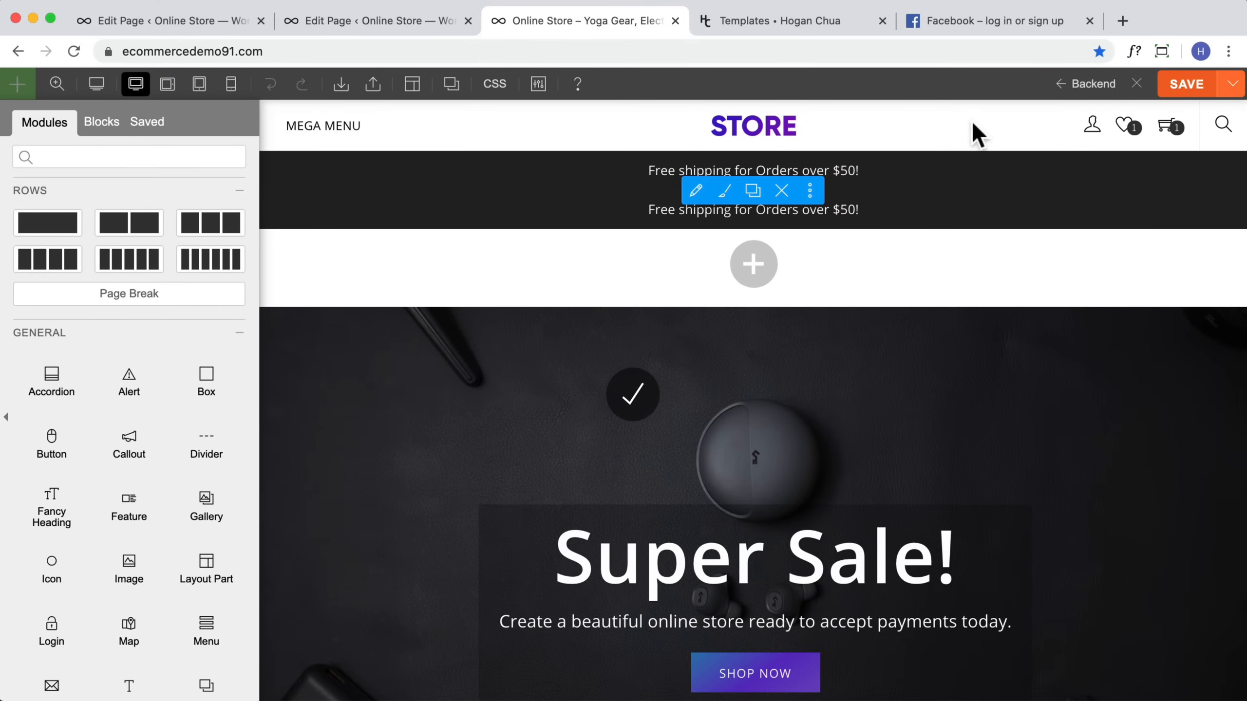
left_click(1135, 83)
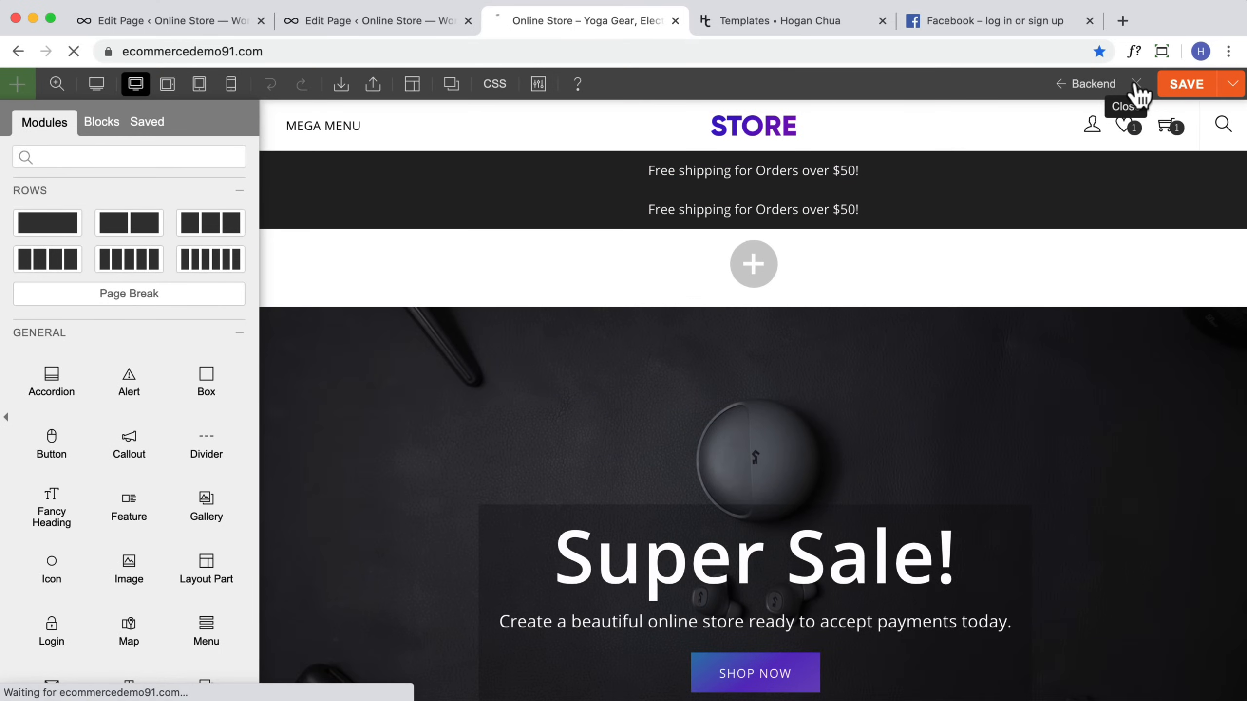
scroll(857, 460, "down", 20)
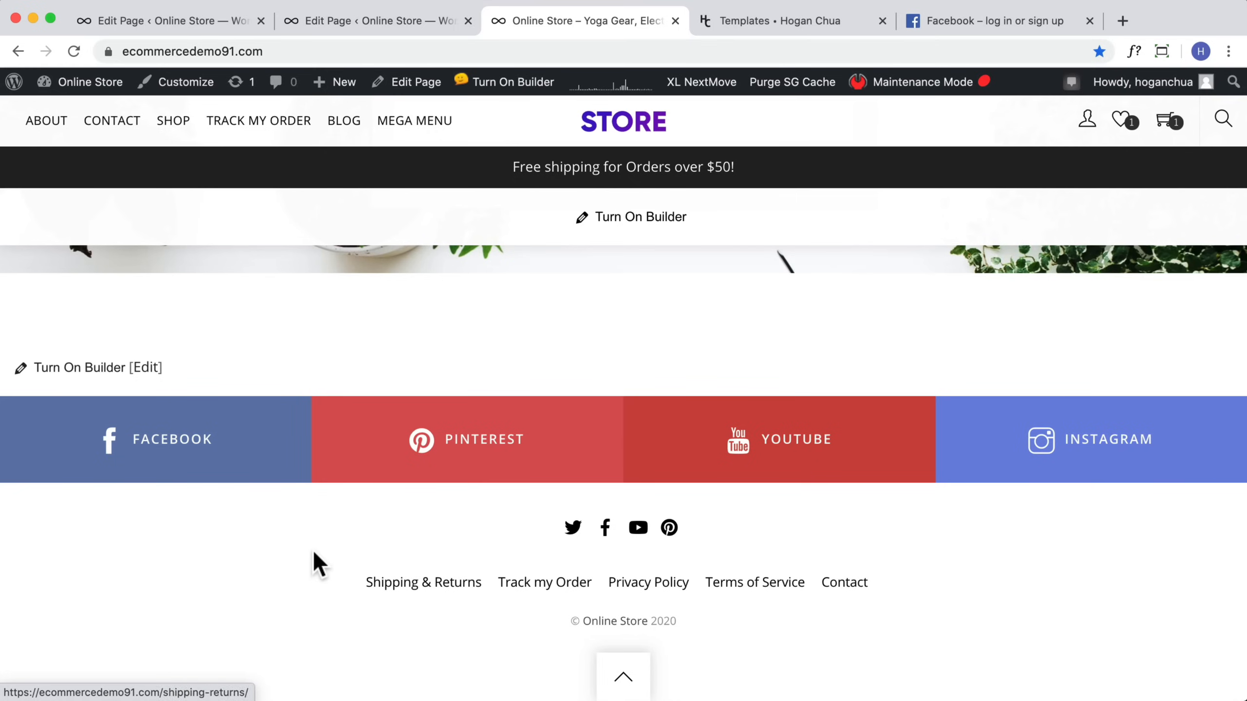
Step: Add a Text widget titled Pages to Footer Widget 1, listing About, Contact, Blog and FAQ
mouse_move(83, 92)
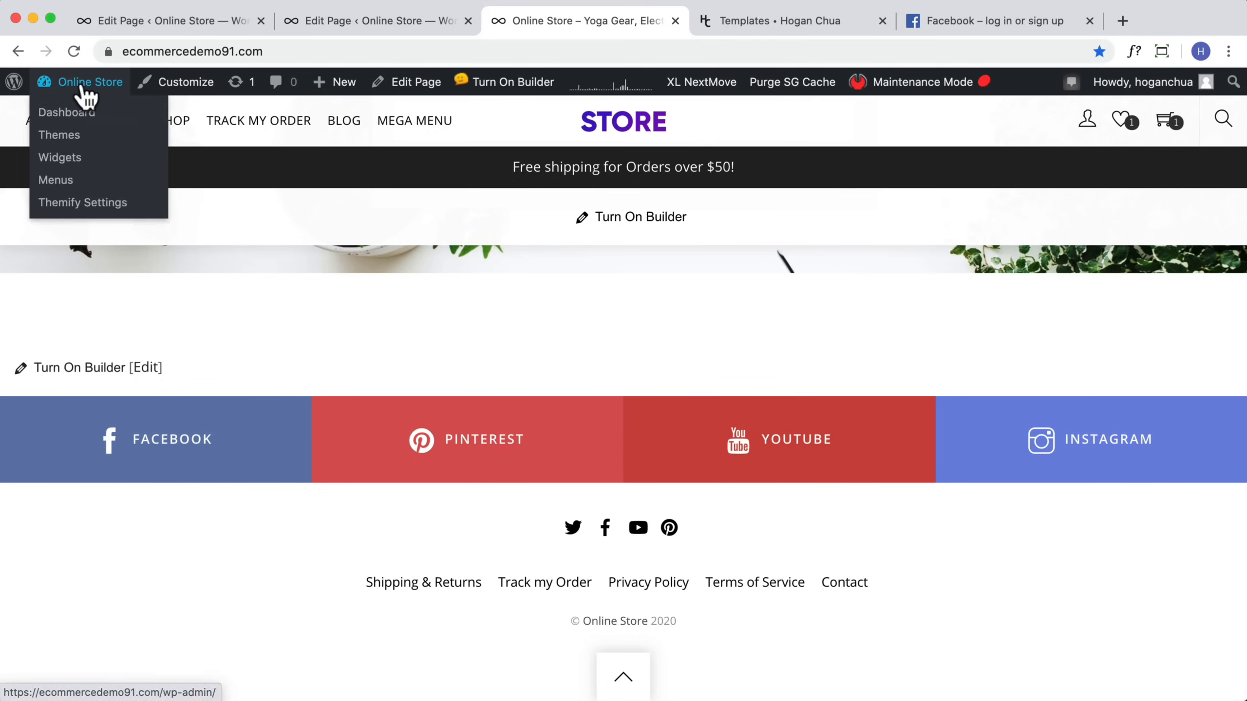
left_click(54, 158)
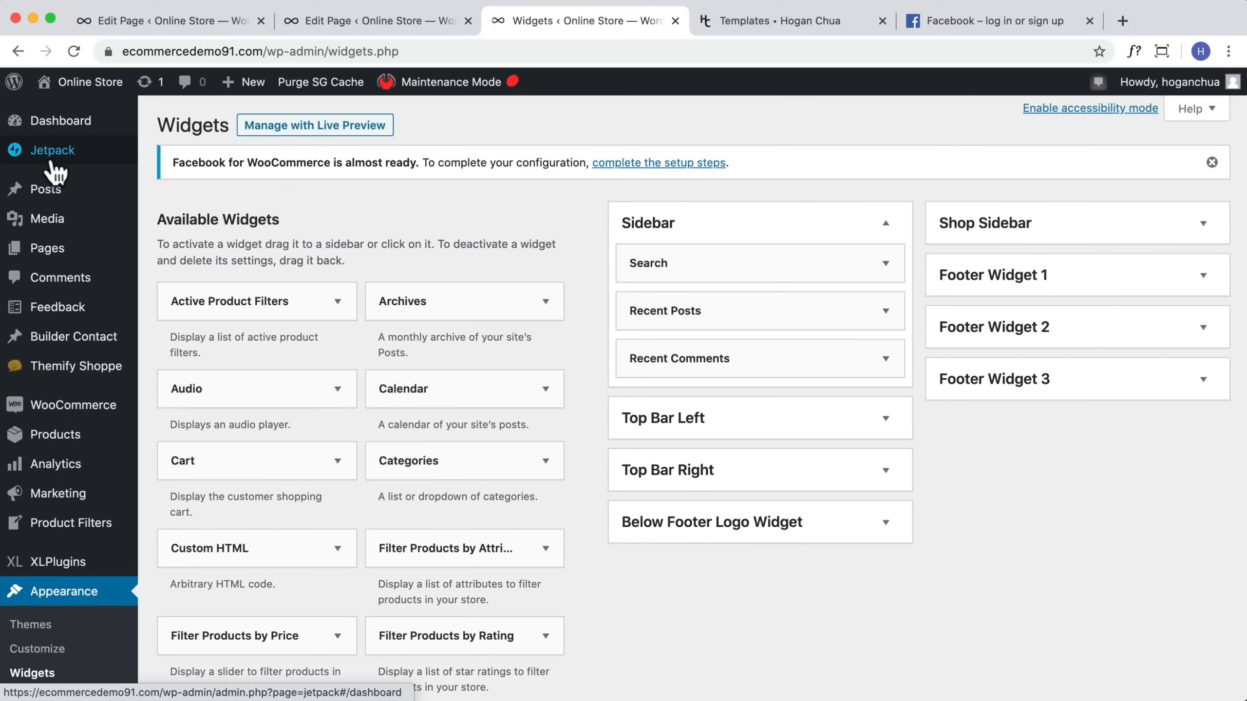
left_click(1180, 283)
left_click(1188, 405)
left_click(1172, 539)
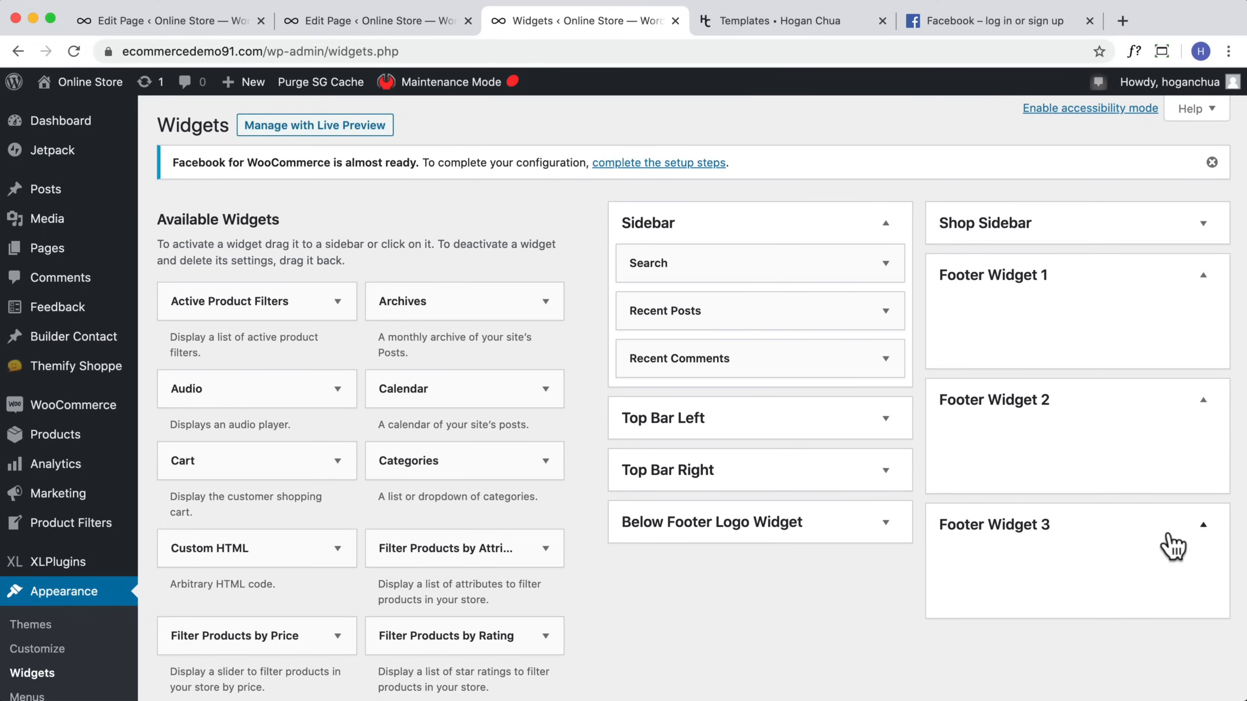
scroll(546, 447, "down", 15)
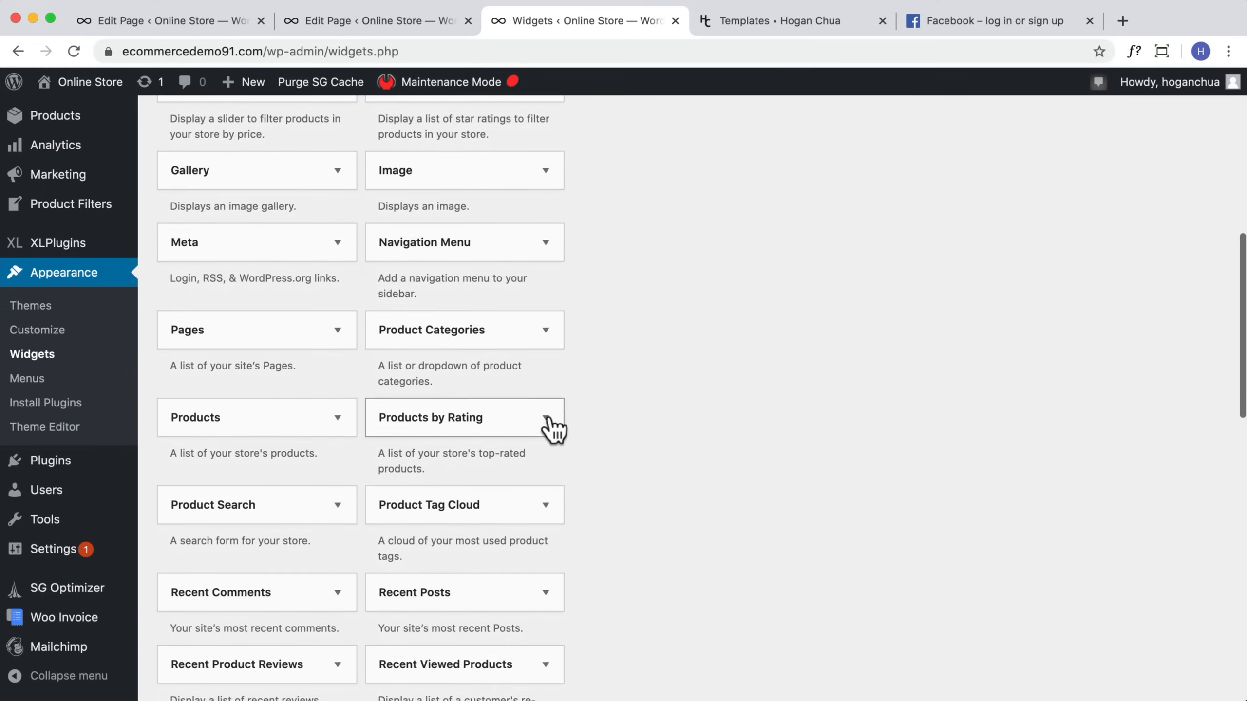
scroll(542, 417, "down", 3)
scroll(442, 425, "up", 2)
left_click_drag(454, 479, 1072, 266)
scroll(838, 418, "up", 15)
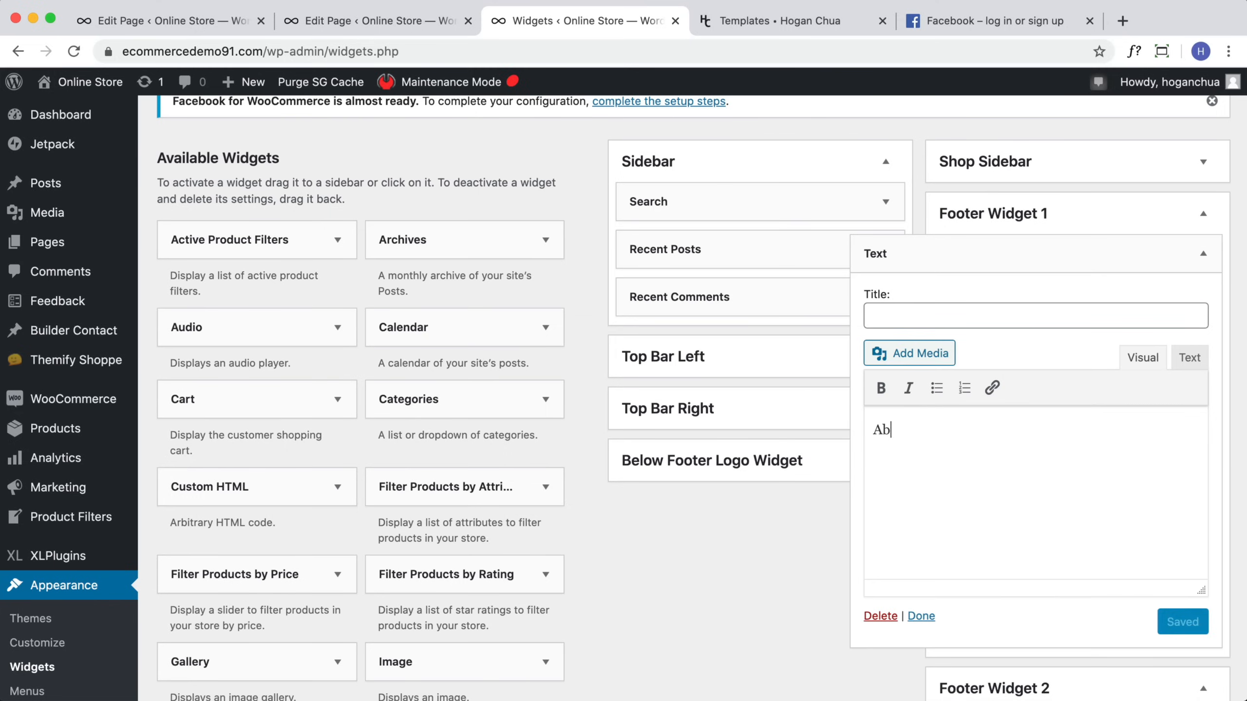
type("y")
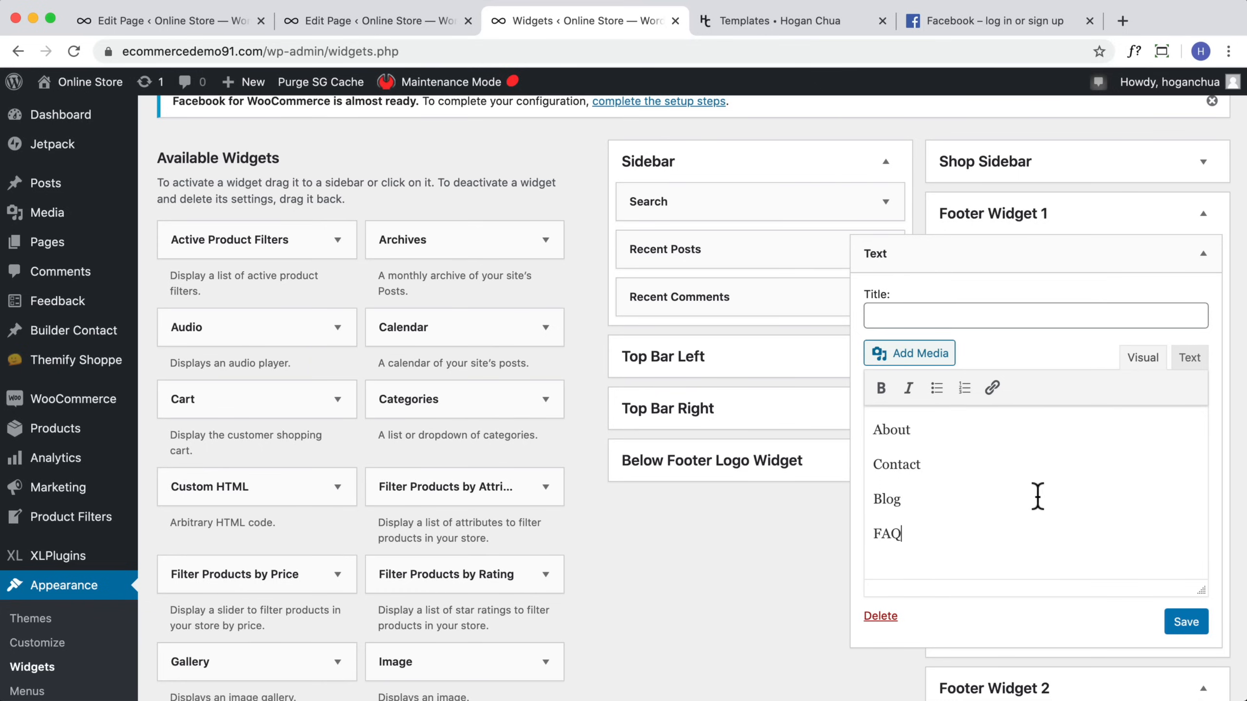
left_click(948, 314)
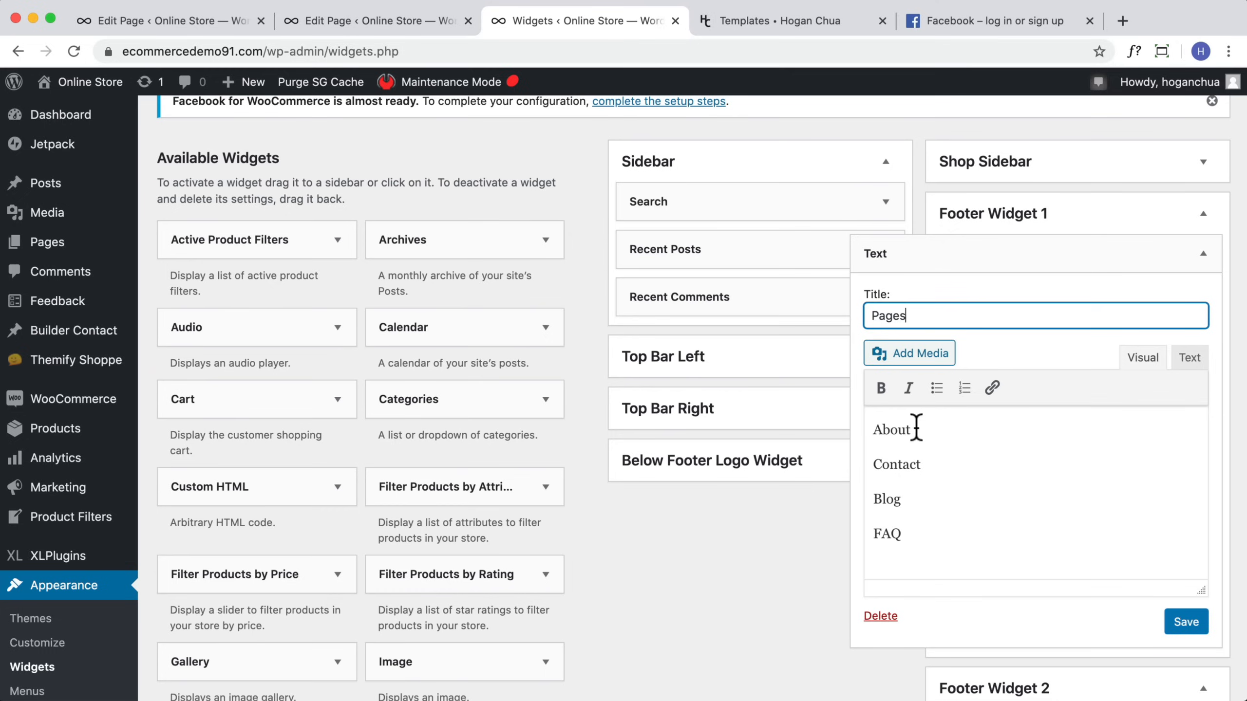
Step: Copy the About page's link address from the storefront's navigation menu
left_click_drag(925, 428, 815, 437)
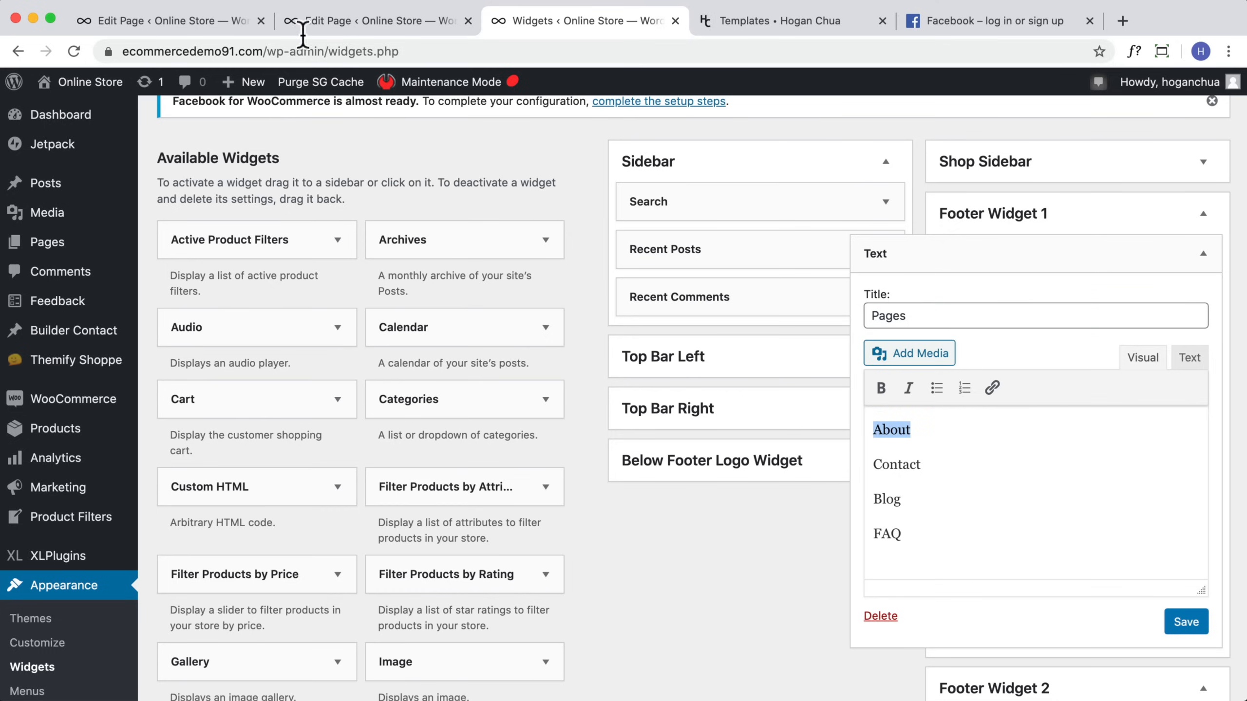
left_click(374, 19)
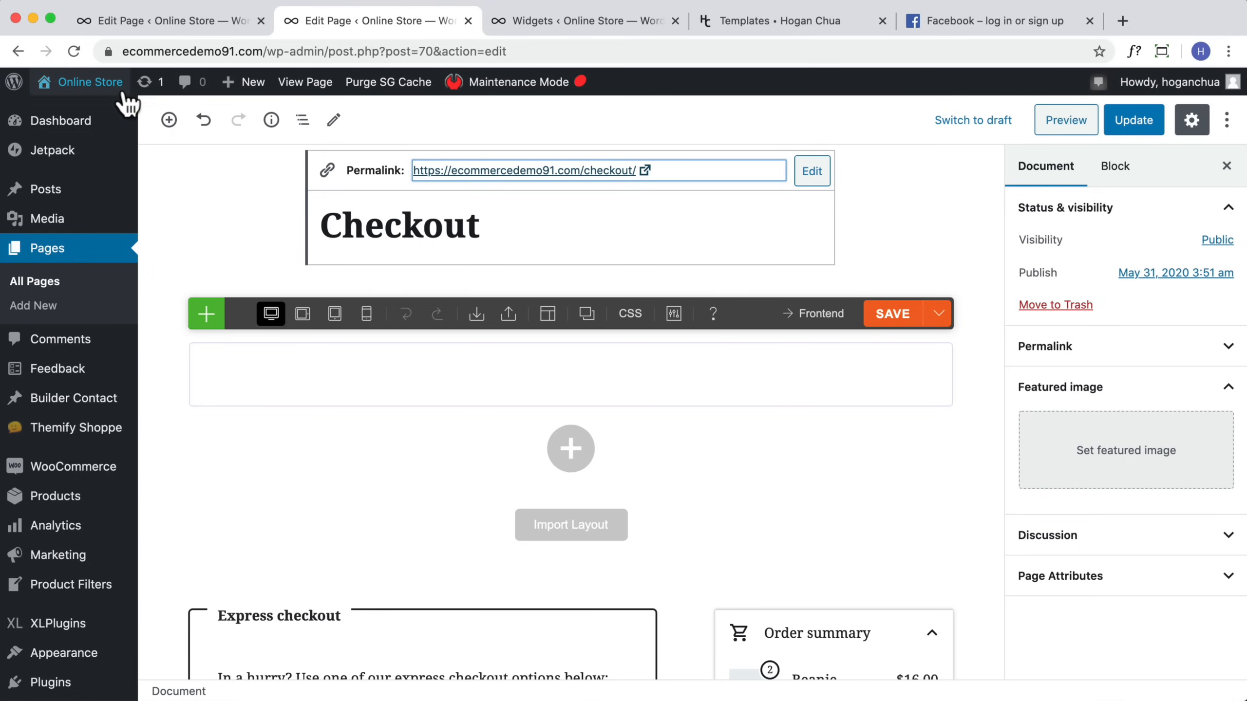
mouse_move(78, 82)
left_click(69, 114)
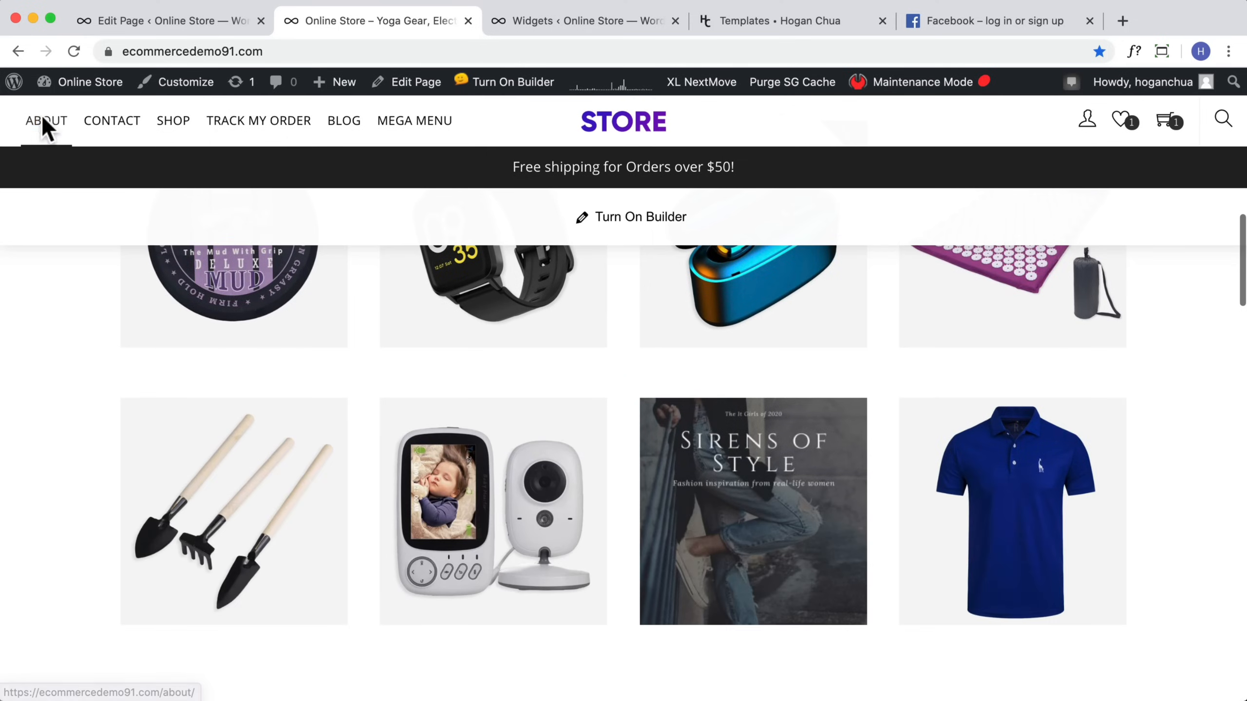
right_click(43, 117)
left_click(89, 220)
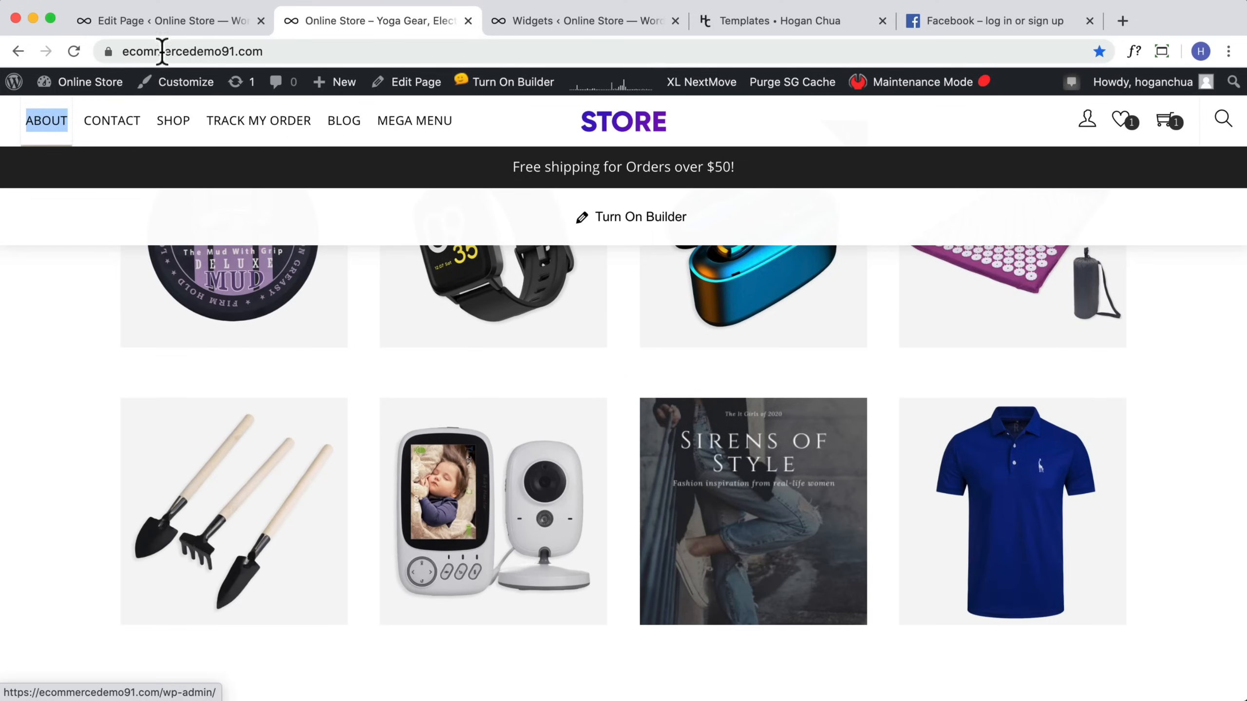
left_click(591, 22)
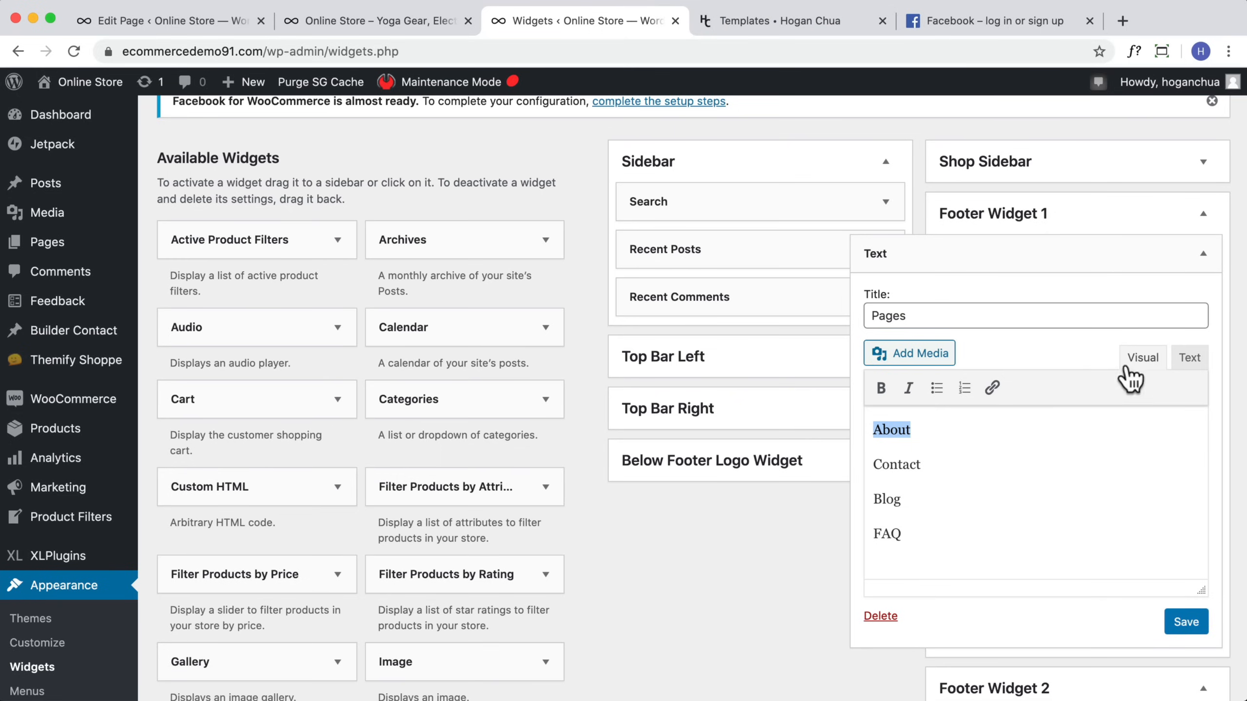
left_click(991, 388)
key("super+v")
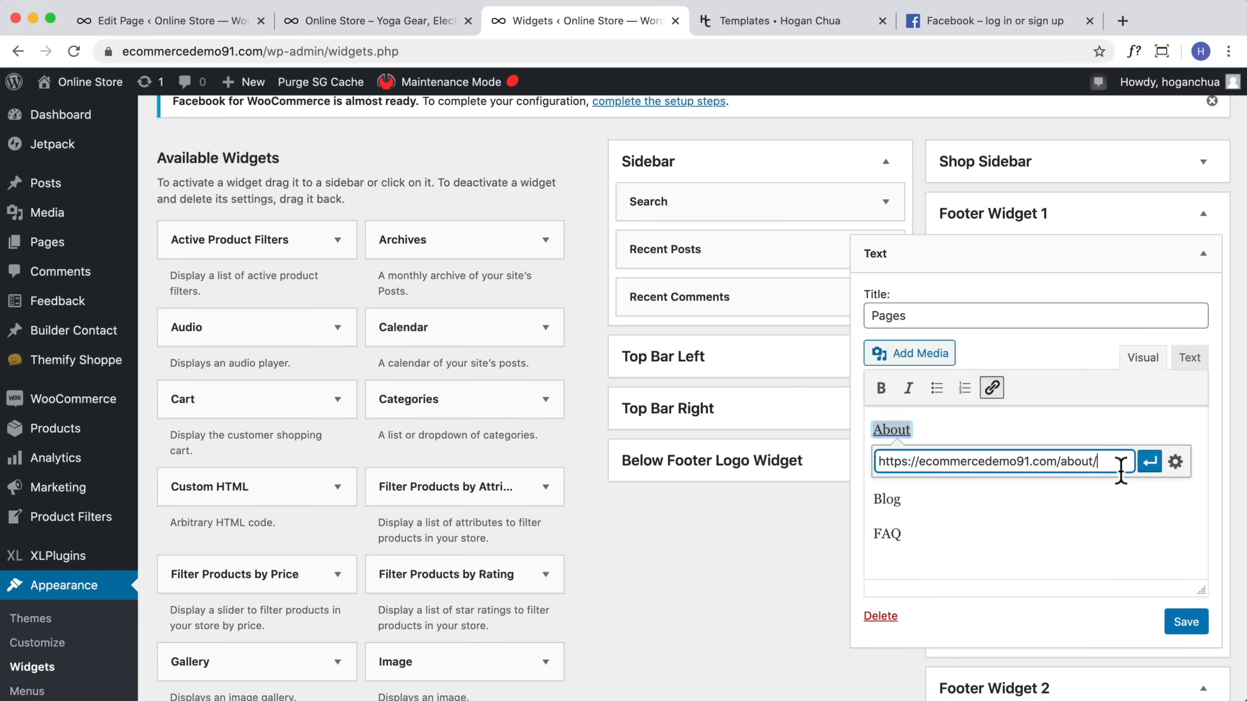
left_click(1149, 462)
left_click(981, 502)
double_click(918, 468)
left_click(992, 388)
key("super+v")
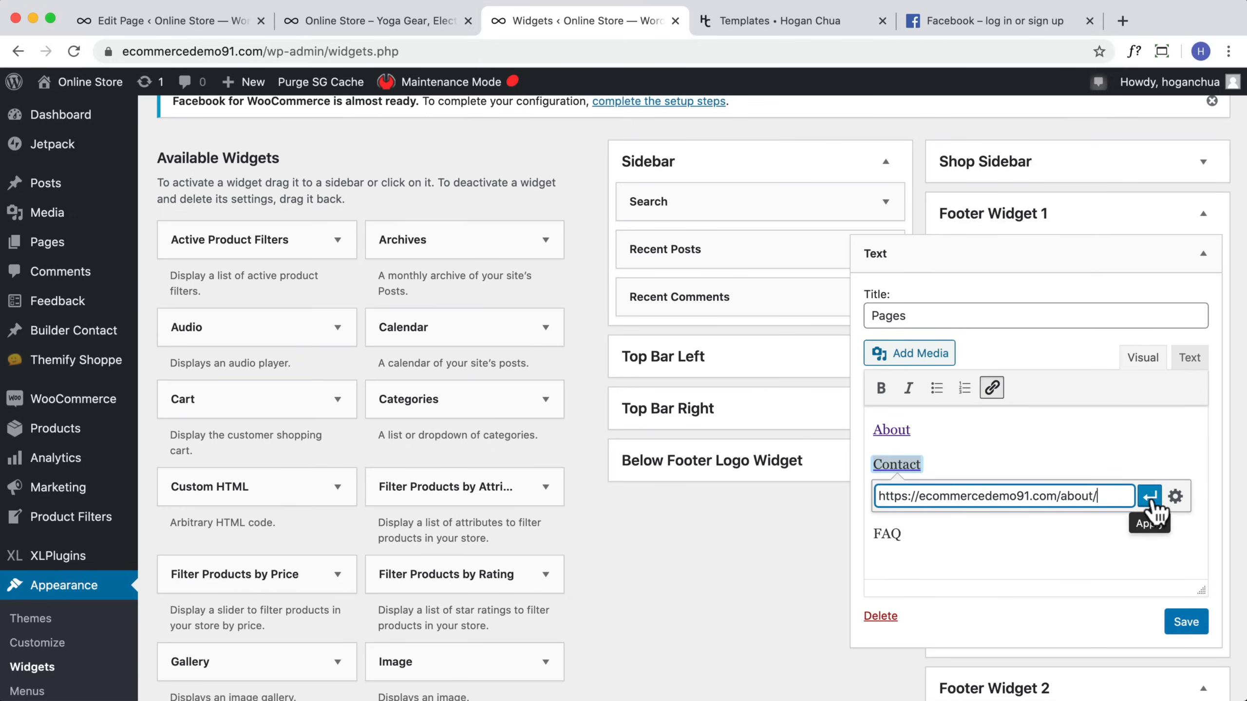
left_click(1149, 496)
left_click(913, 504)
double_click(898, 500)
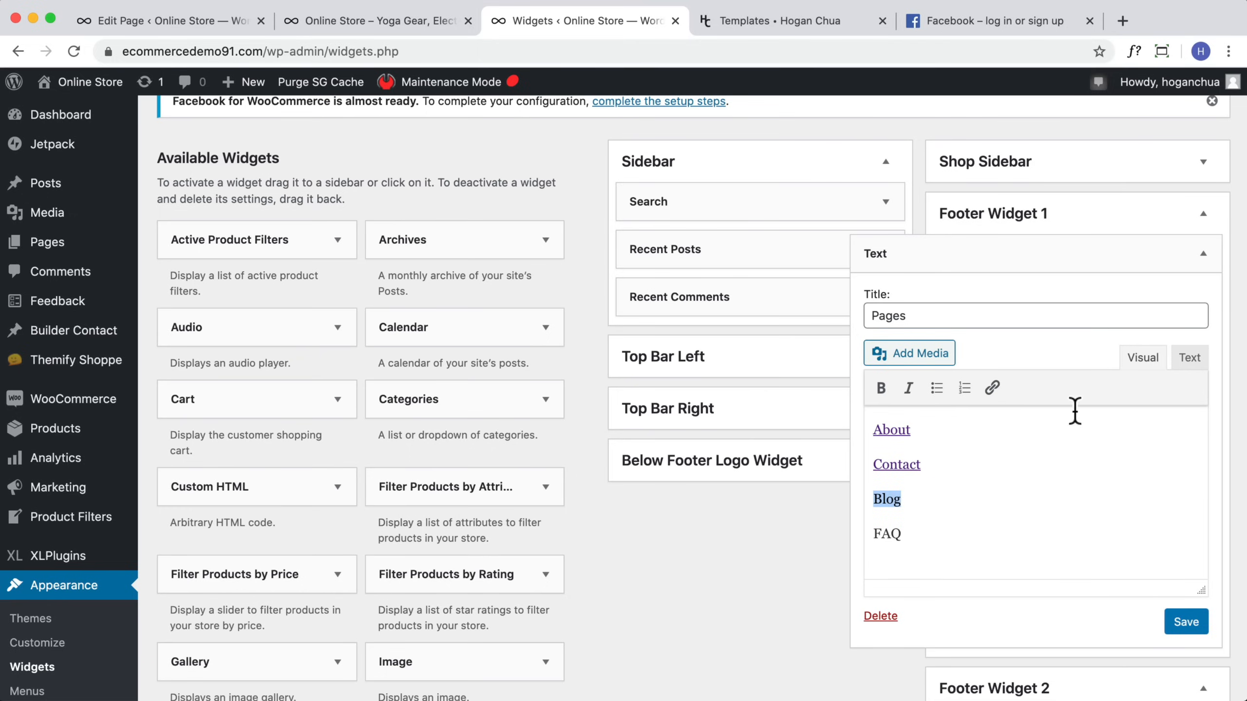
left_click(992, 388)
key("super+v")
left_click(1149, 529)
left_click(992, 552)
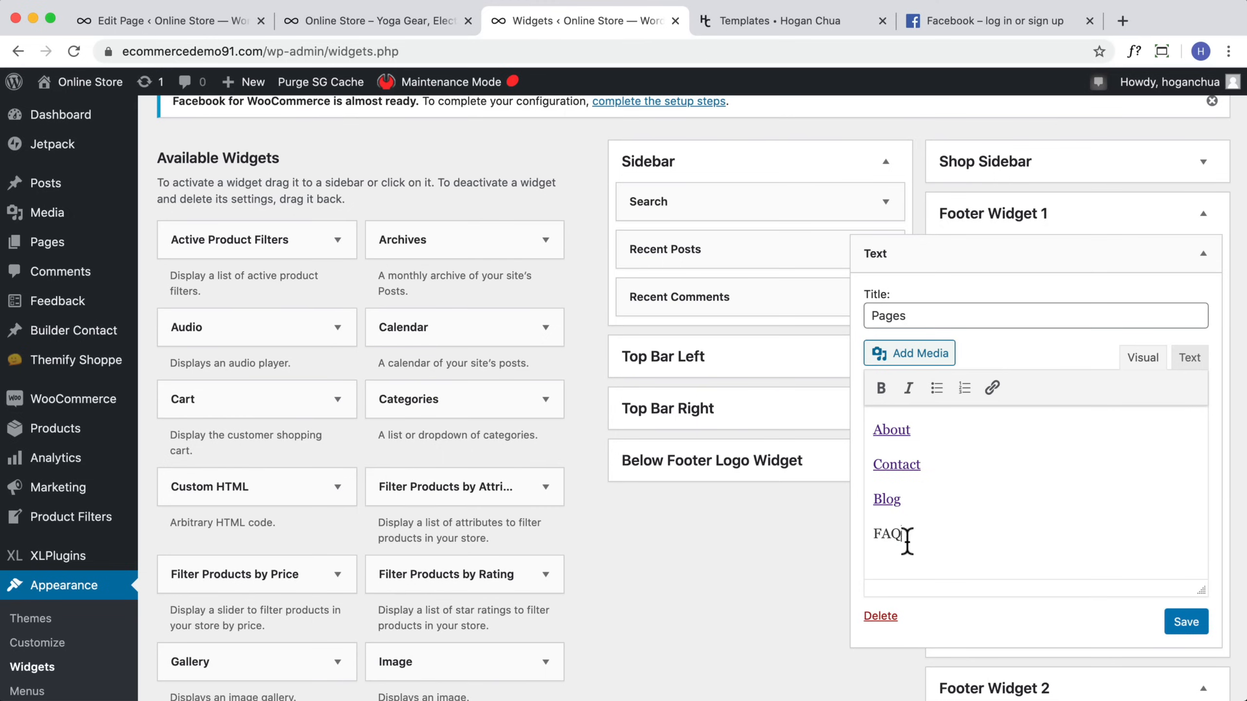
left_click(992, 388)
key("super+v")
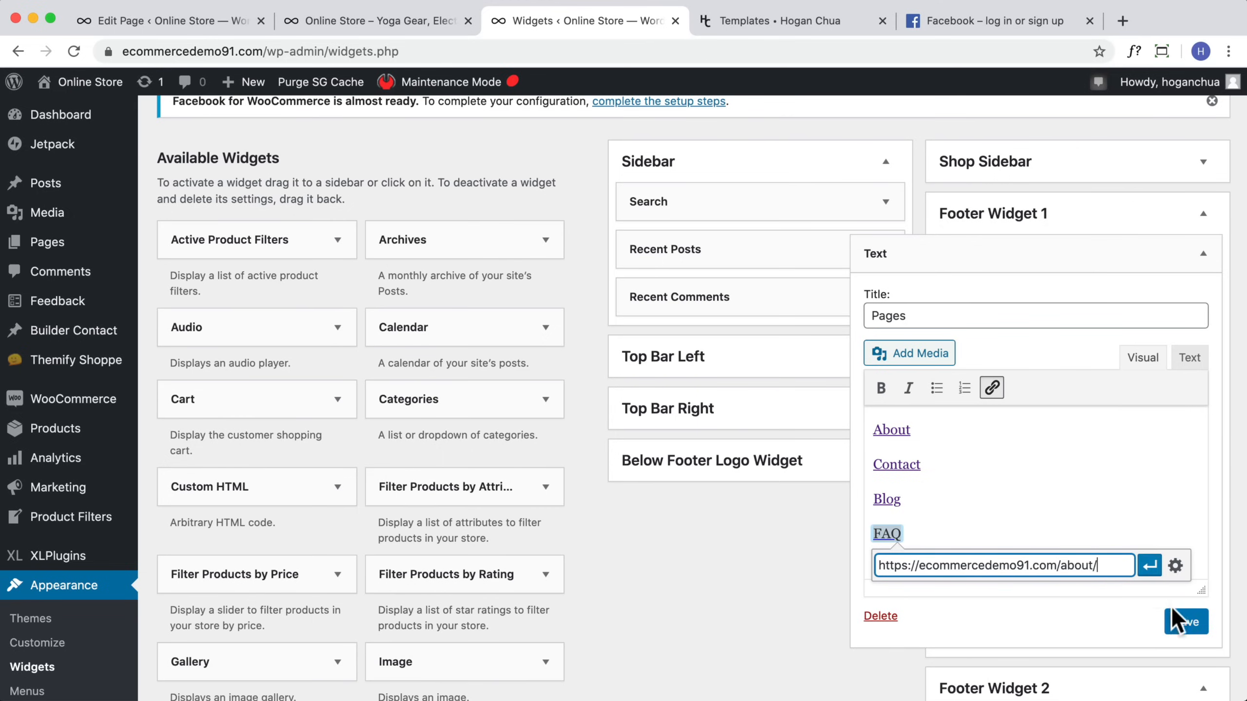
left_click(1150, 565)
left_click(1185, 623)
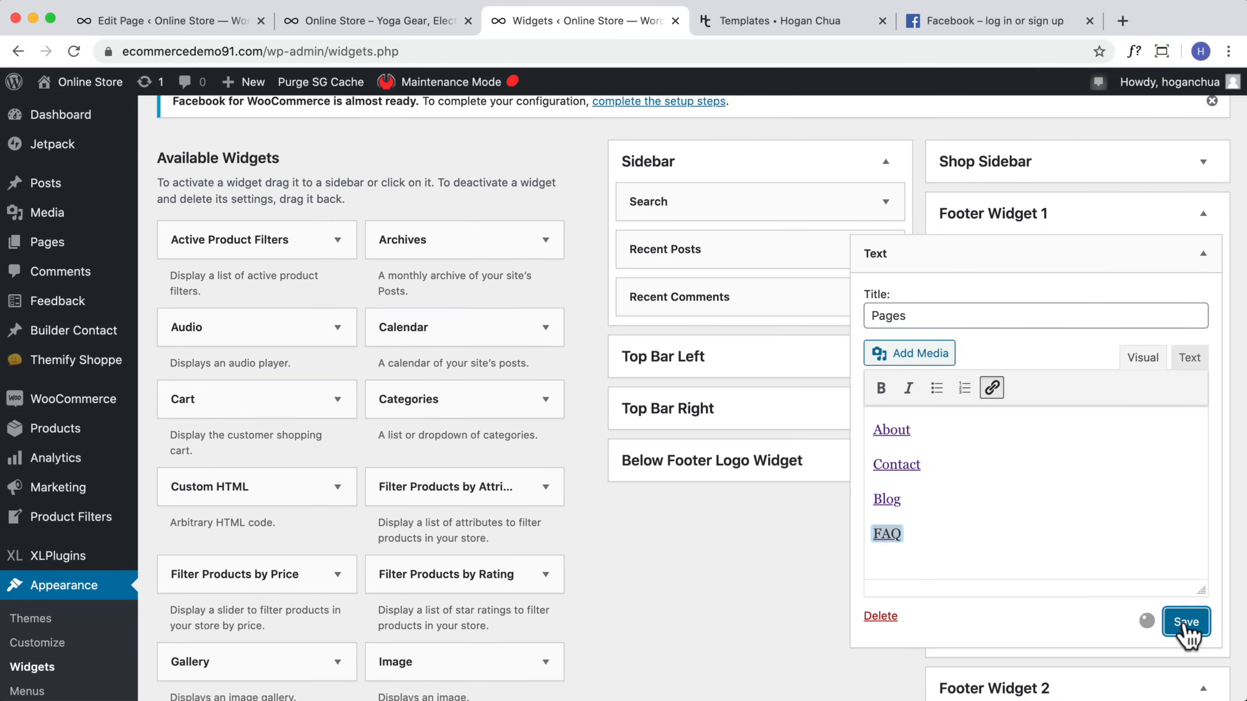
left_click(921, 616)
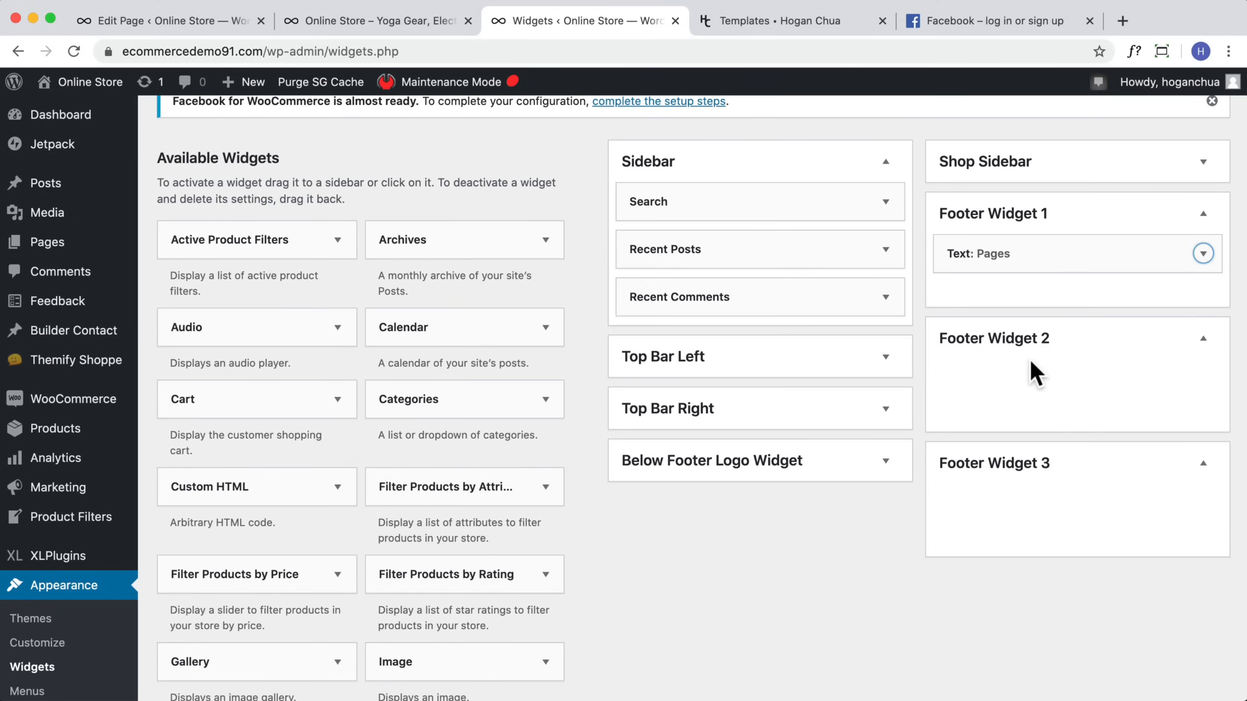
Step: Visit the storefront and examine the footer's Pages widget and footer menu links
mouse_move(78, 83)
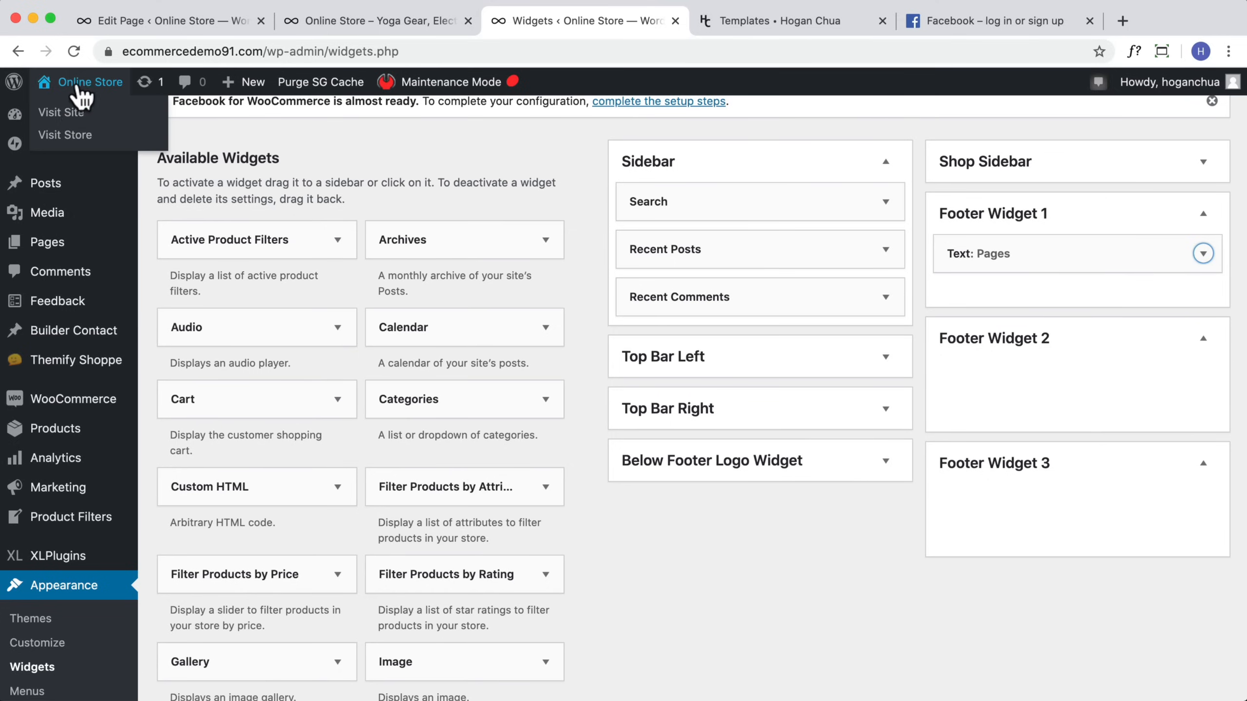
left_click(71, 112)
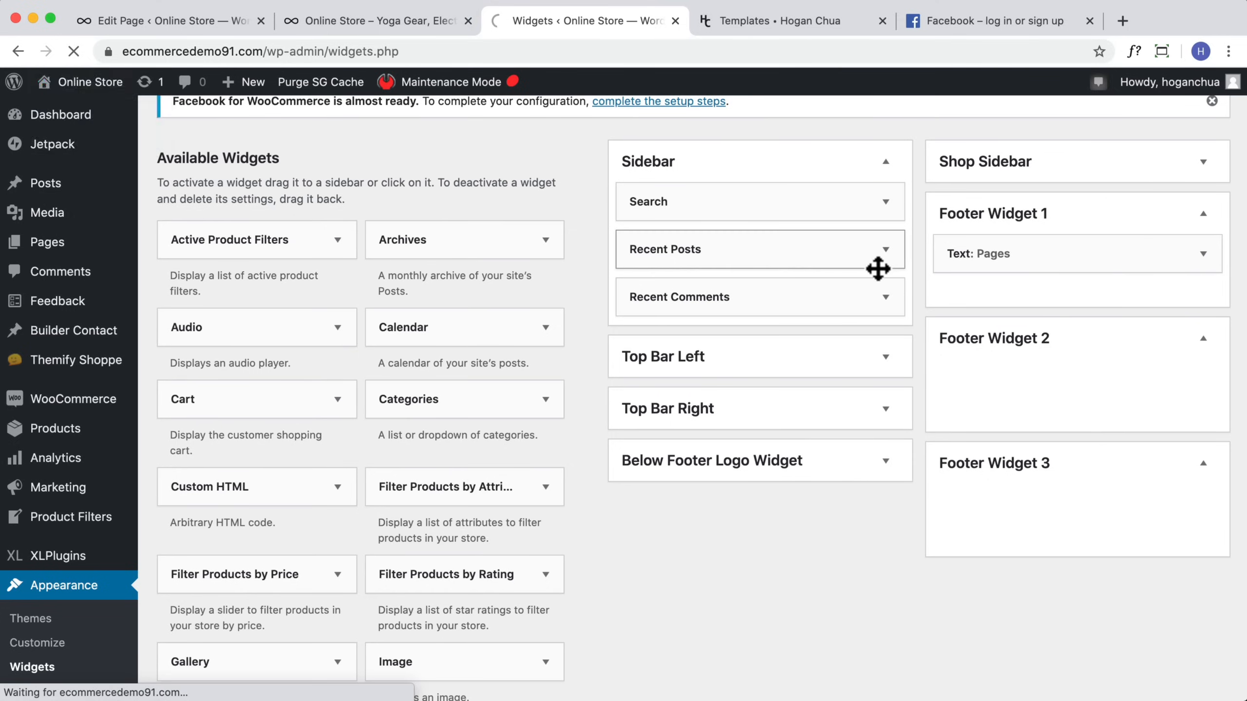
scroll(824, 408, "down", 20)
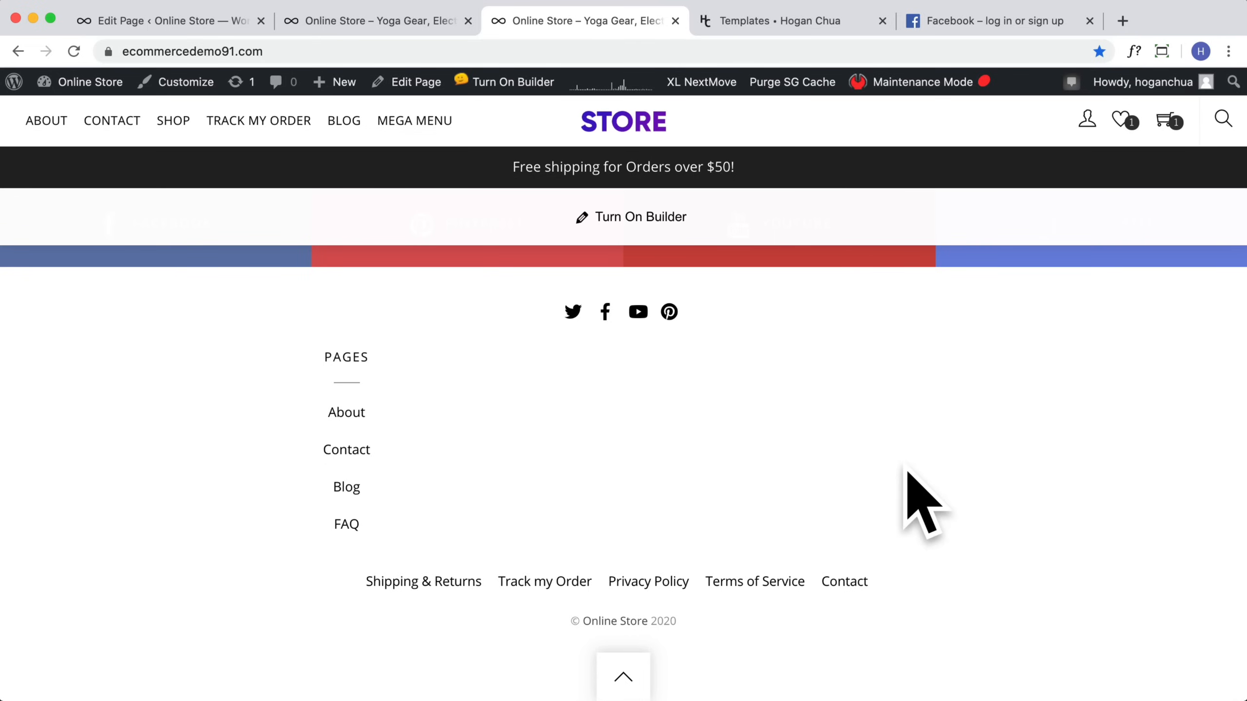
left_click_drag(903, 587, 371, 576)
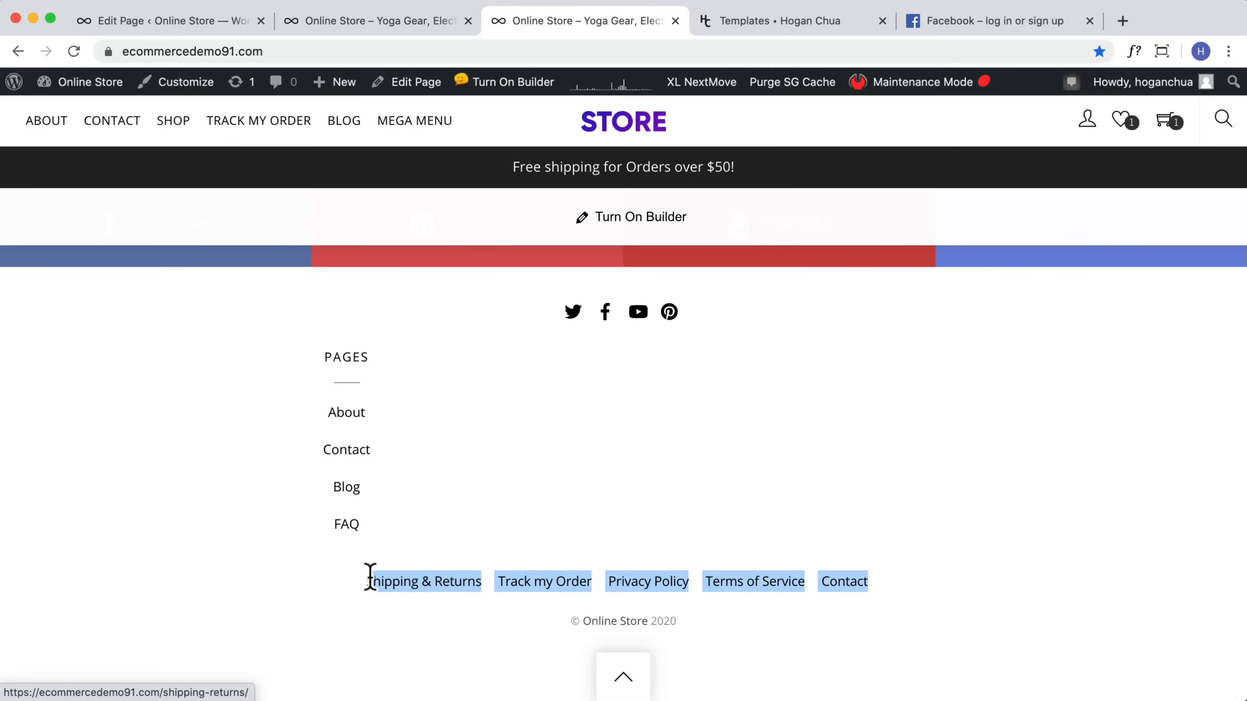
Step: Open the Footer menu and remove it from the Footer Navigation location, then save the menu
mouse_move(87, 99)
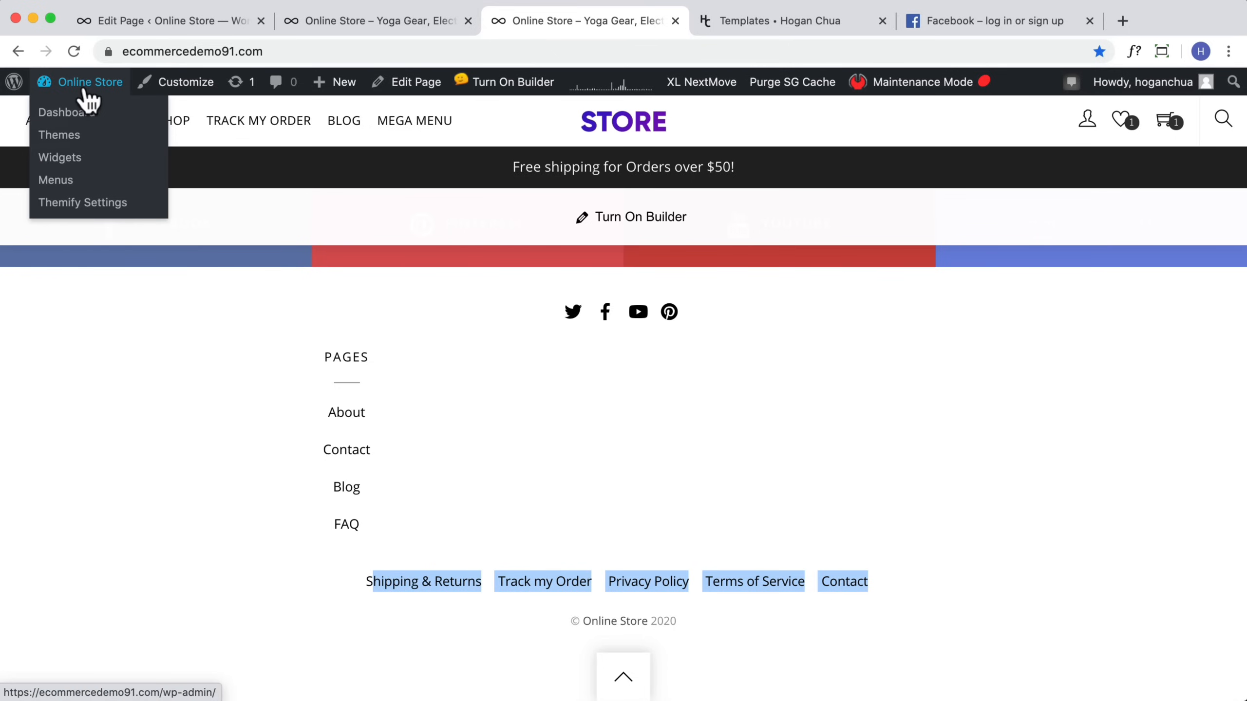
left_click(62, 113)
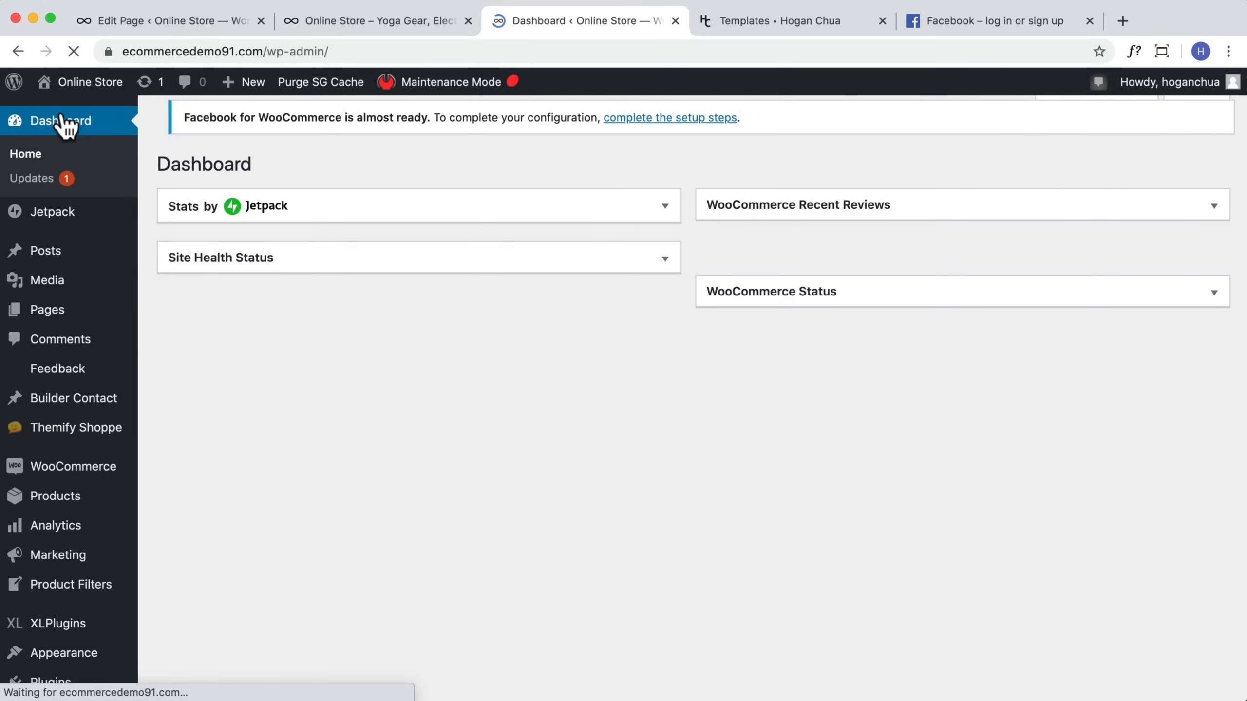
mouse_move(97, 436)
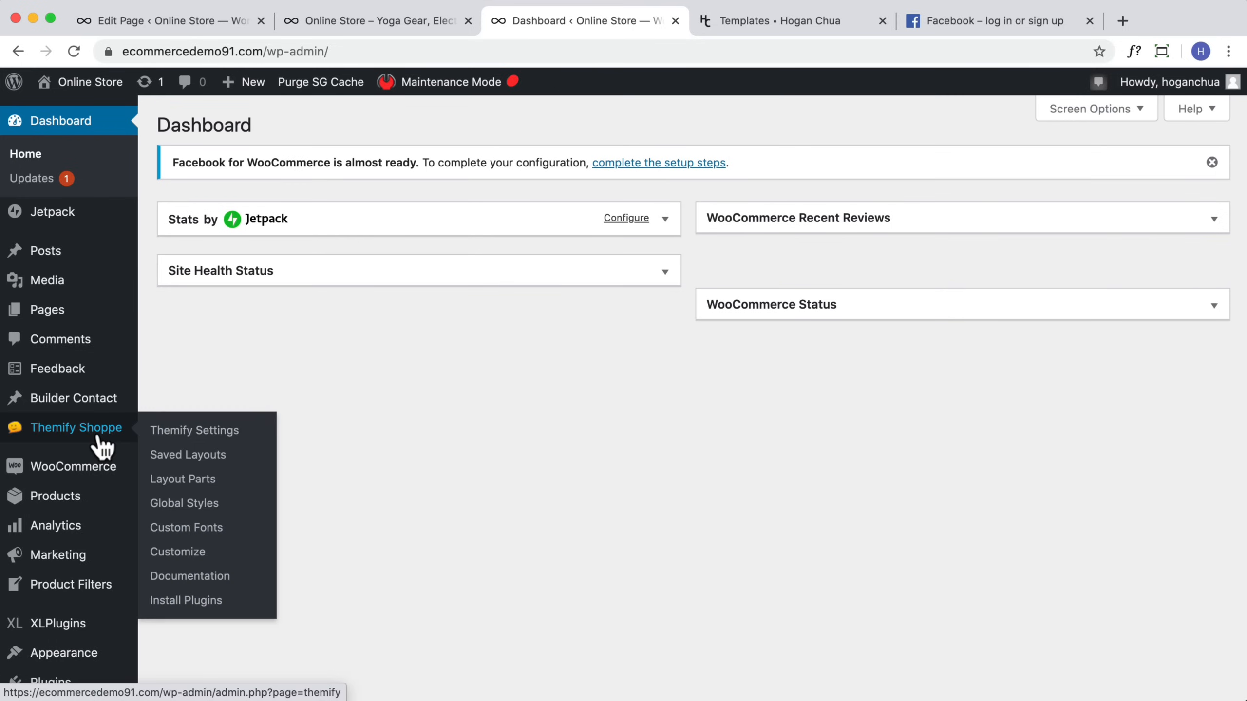
scroll(75, 580, "down", 3)
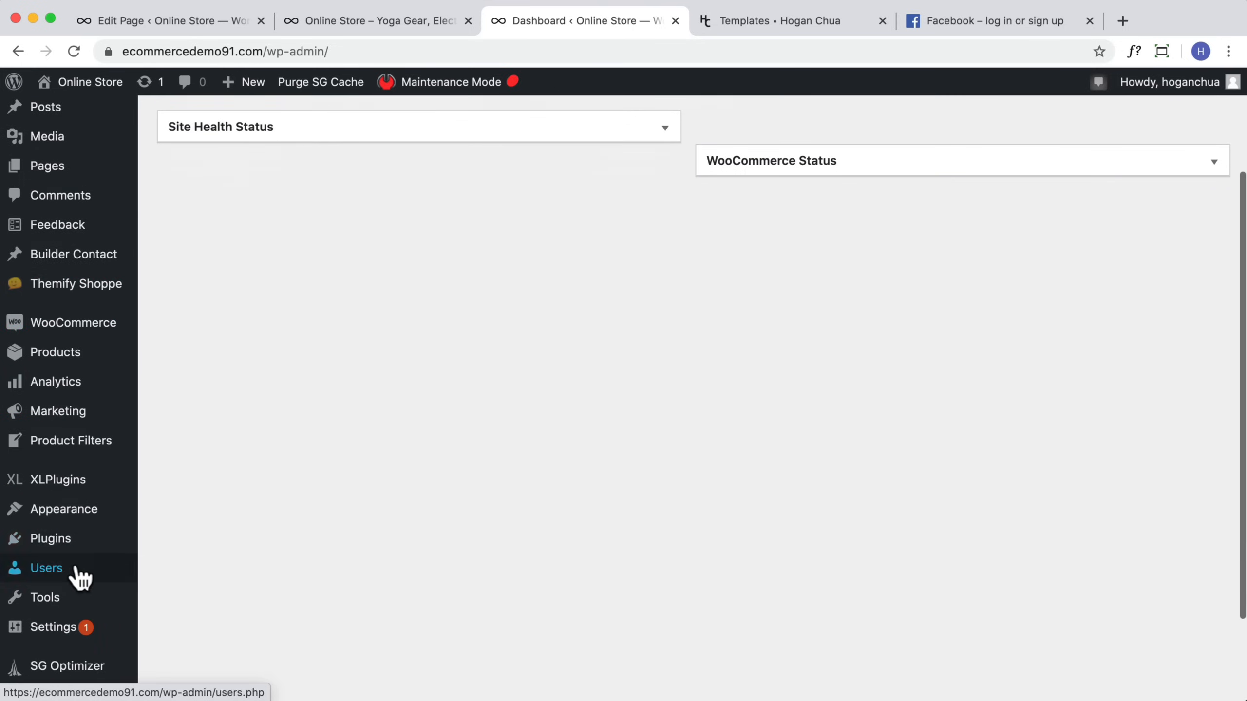
mouse_move(67, 515)
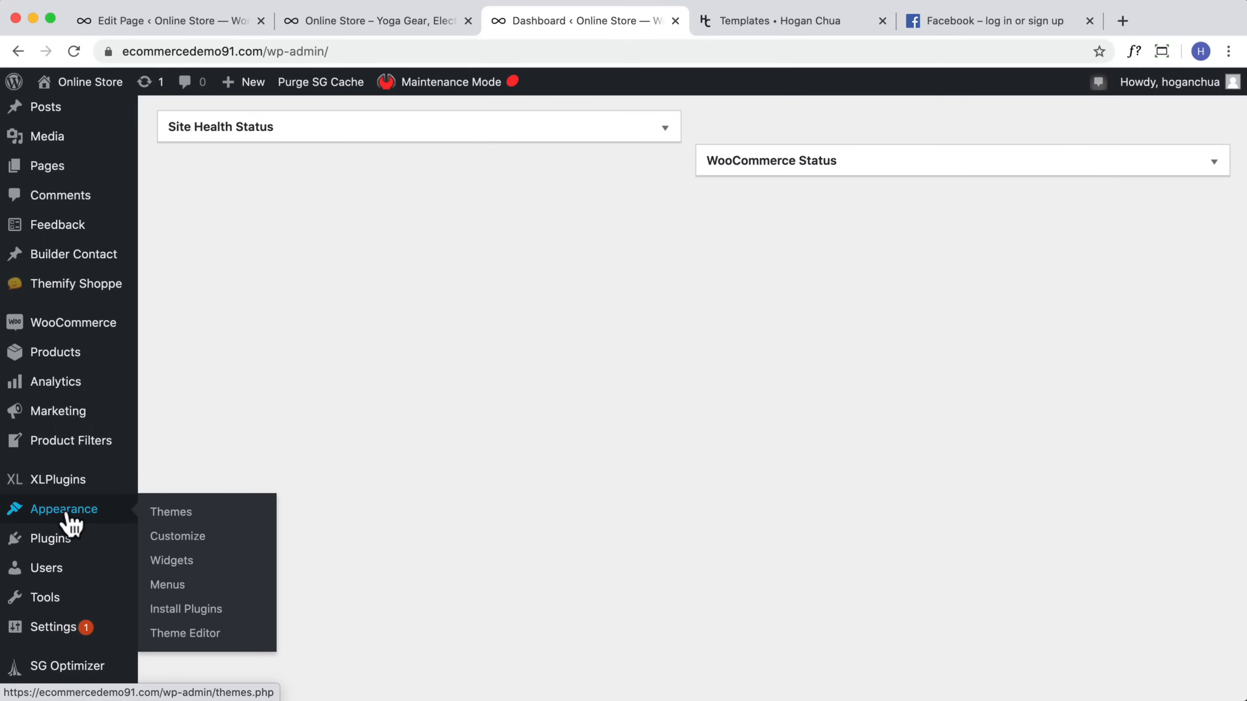
left_click(165, 586)
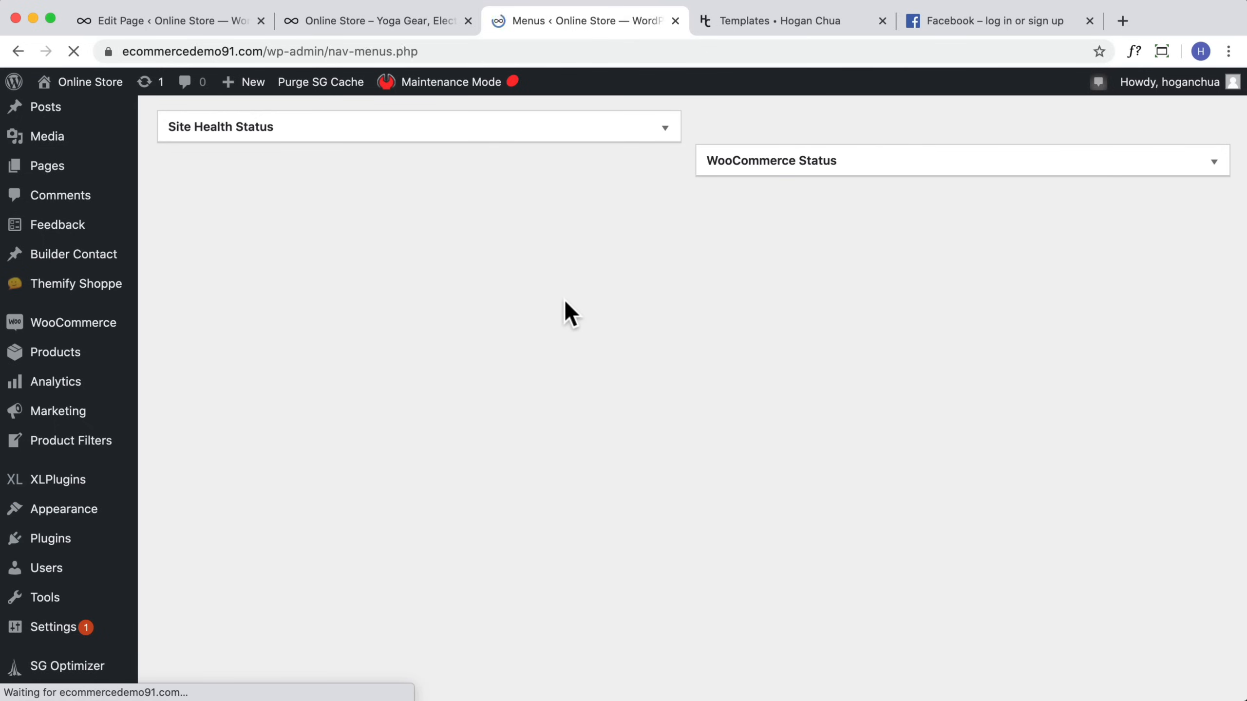
scroll(565, 304, "down", 7)
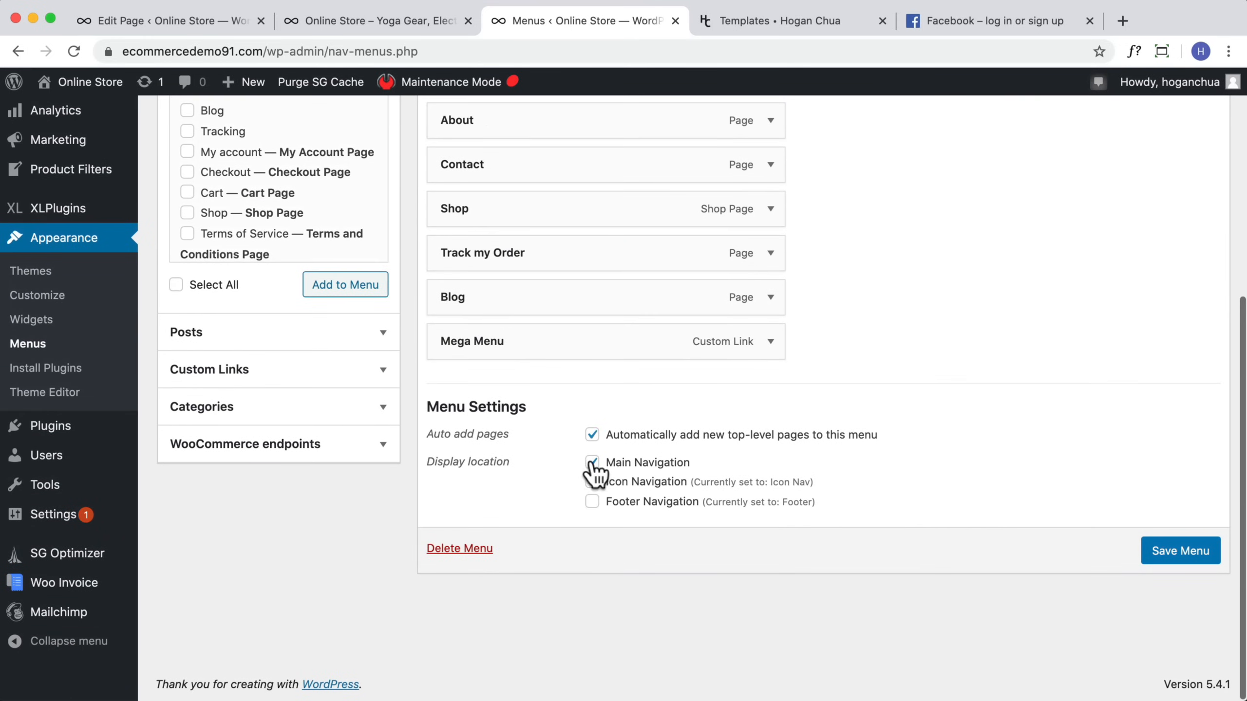
scroll(440, 399, "up", 7)
left_click(398, 285)
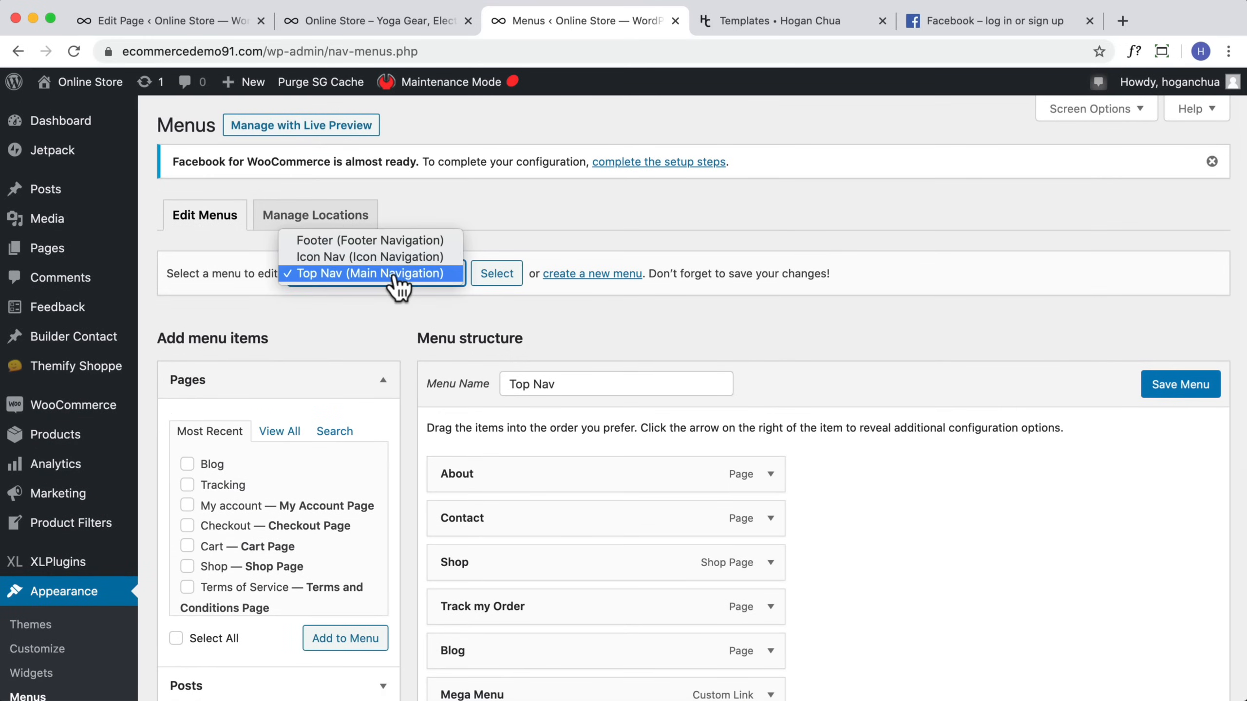
left_click(321, 241)
left_click(497, 275)
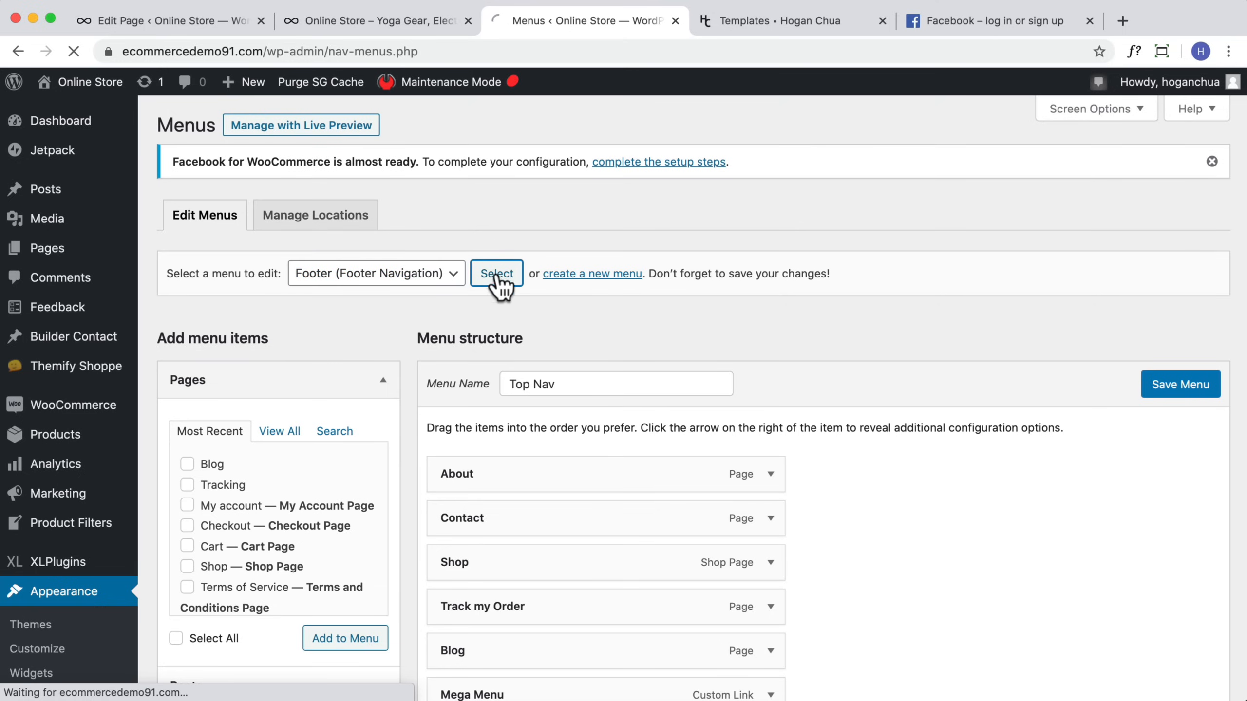
scroll(467, 339, "down", 7)
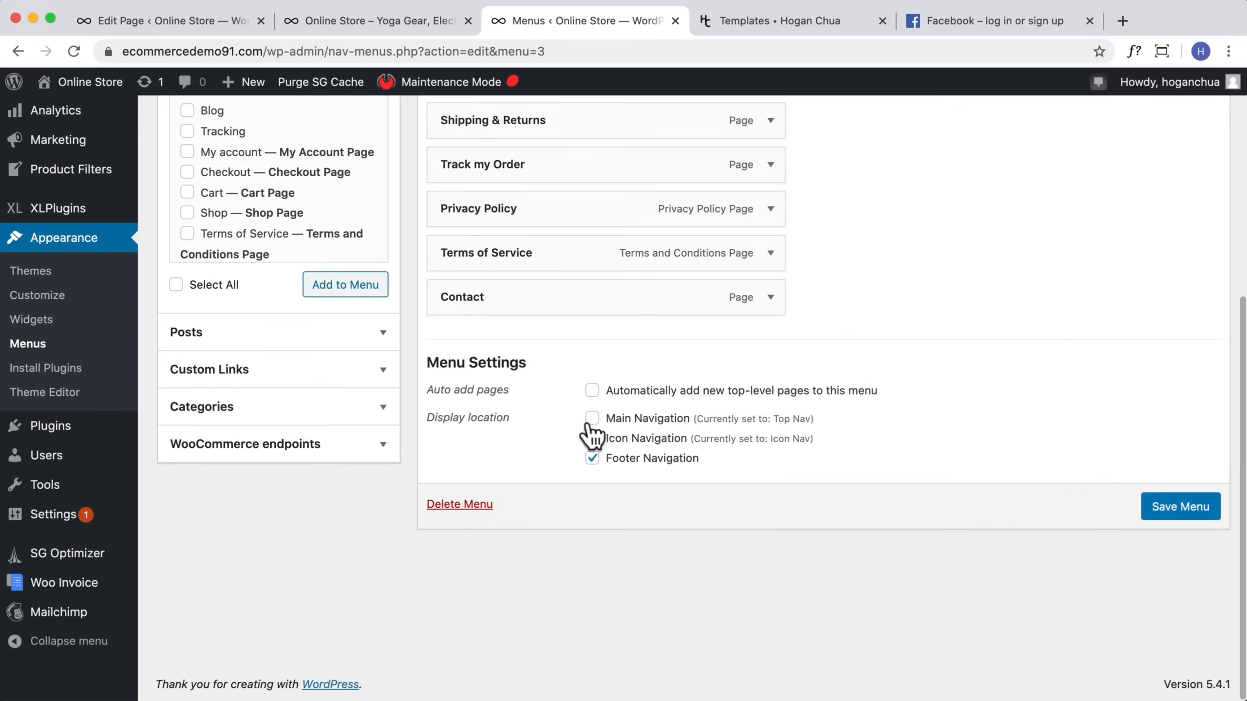
left_click(1173, 509)
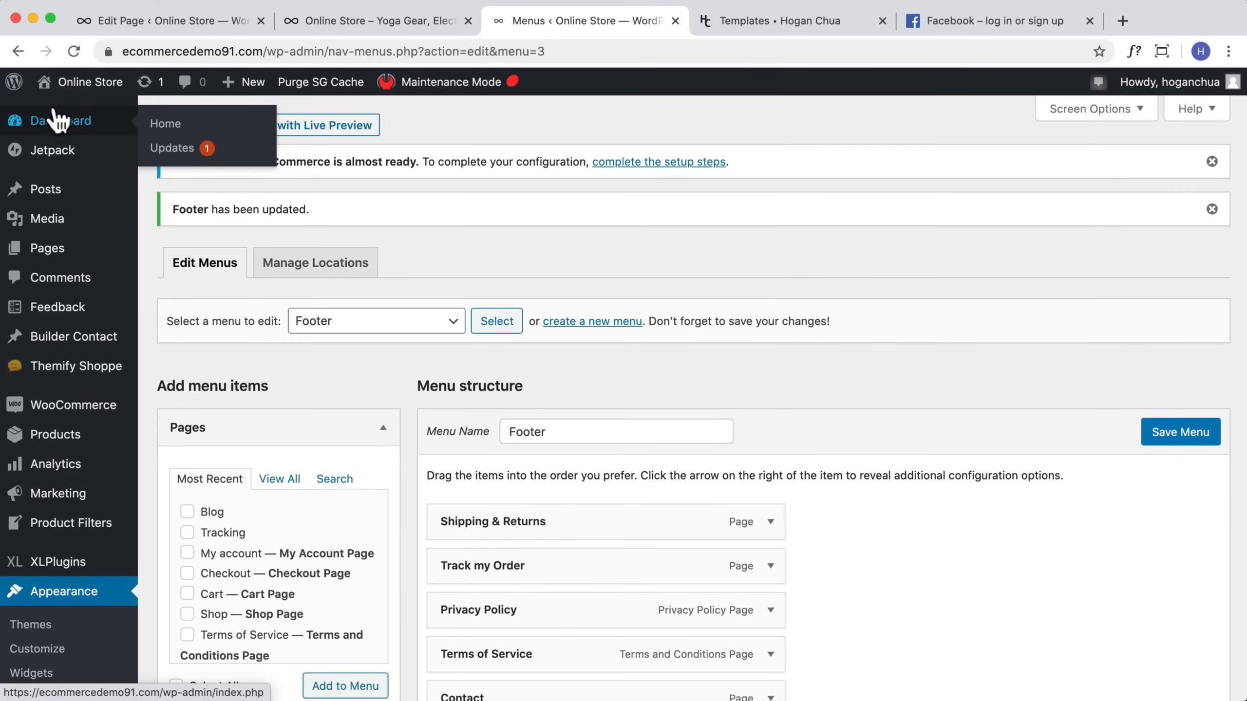
Step: Visit the storefront to check the footer area
left_click(29, 109)
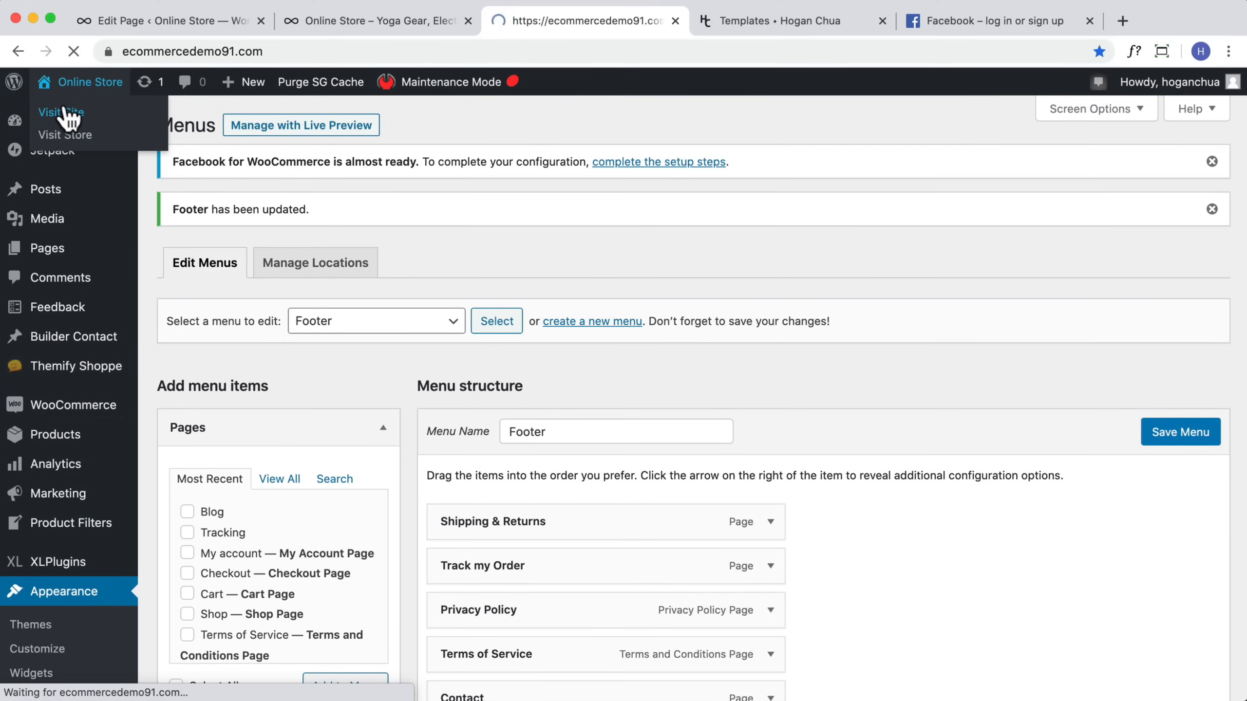
scroll(472, 240, "down", 15)
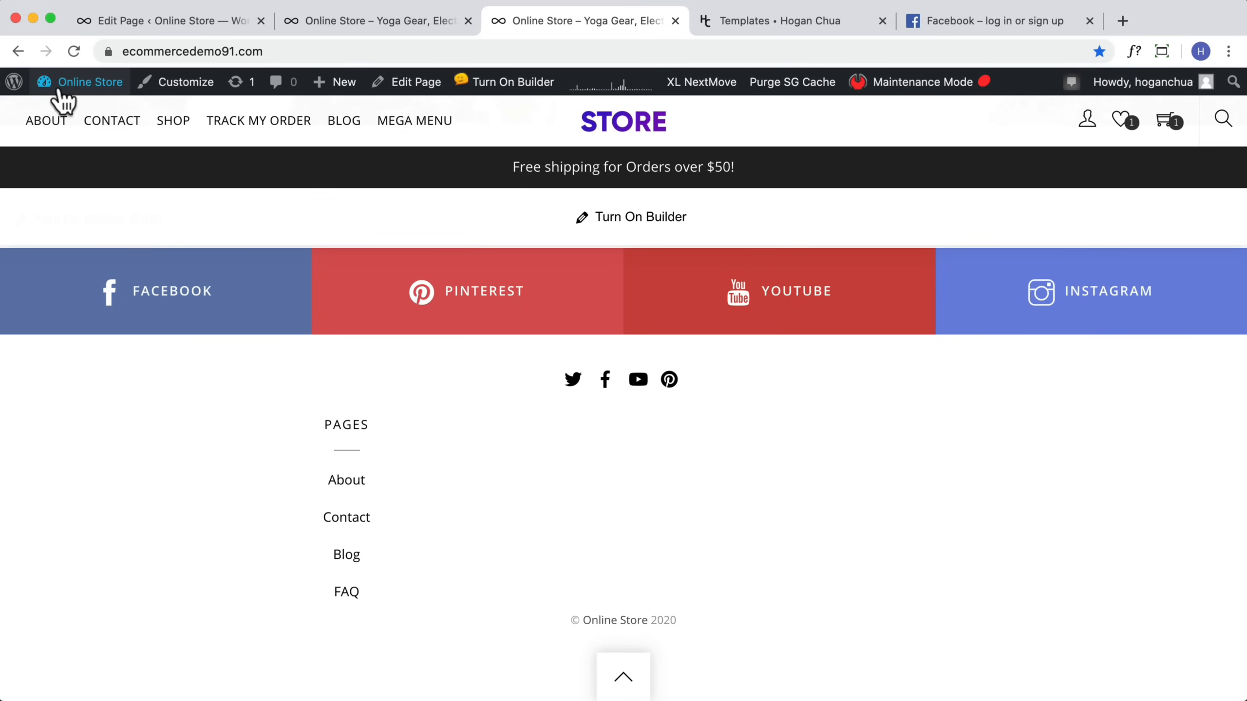
Step: Open the Themify theme appearance settings and set the footer widgets to the four-column layout
mouse_move(59, 84)
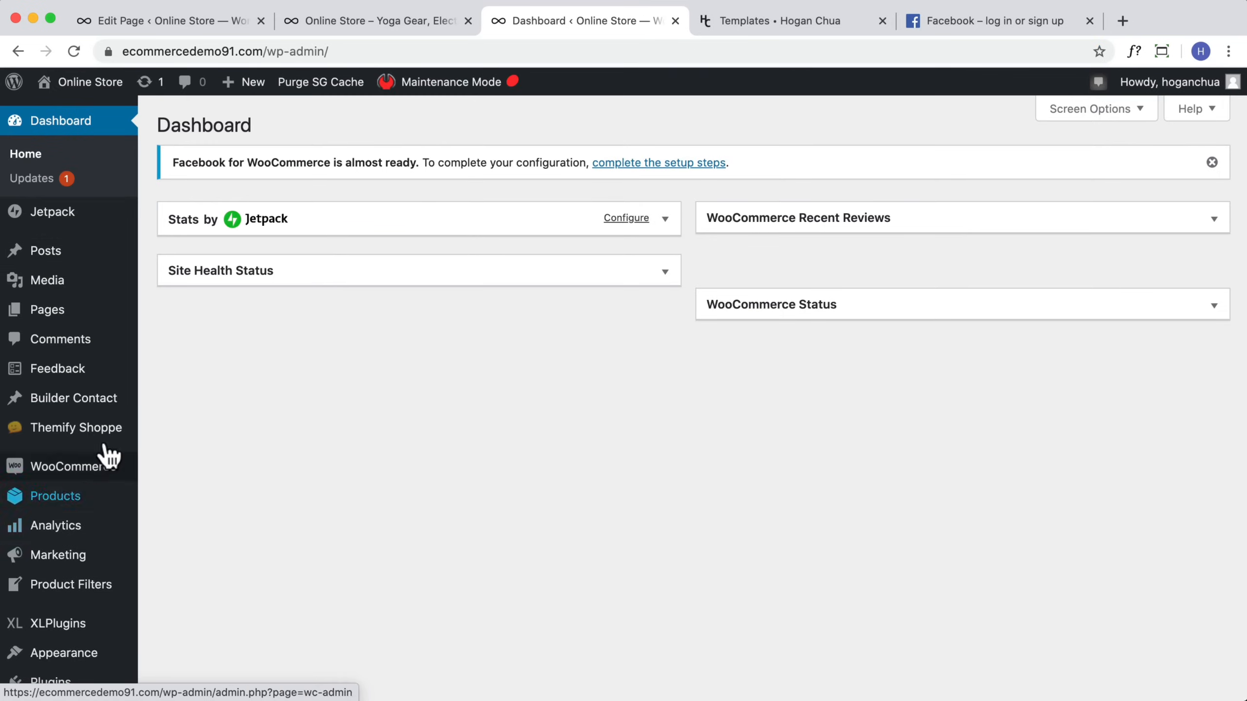
left_click(202, 431)
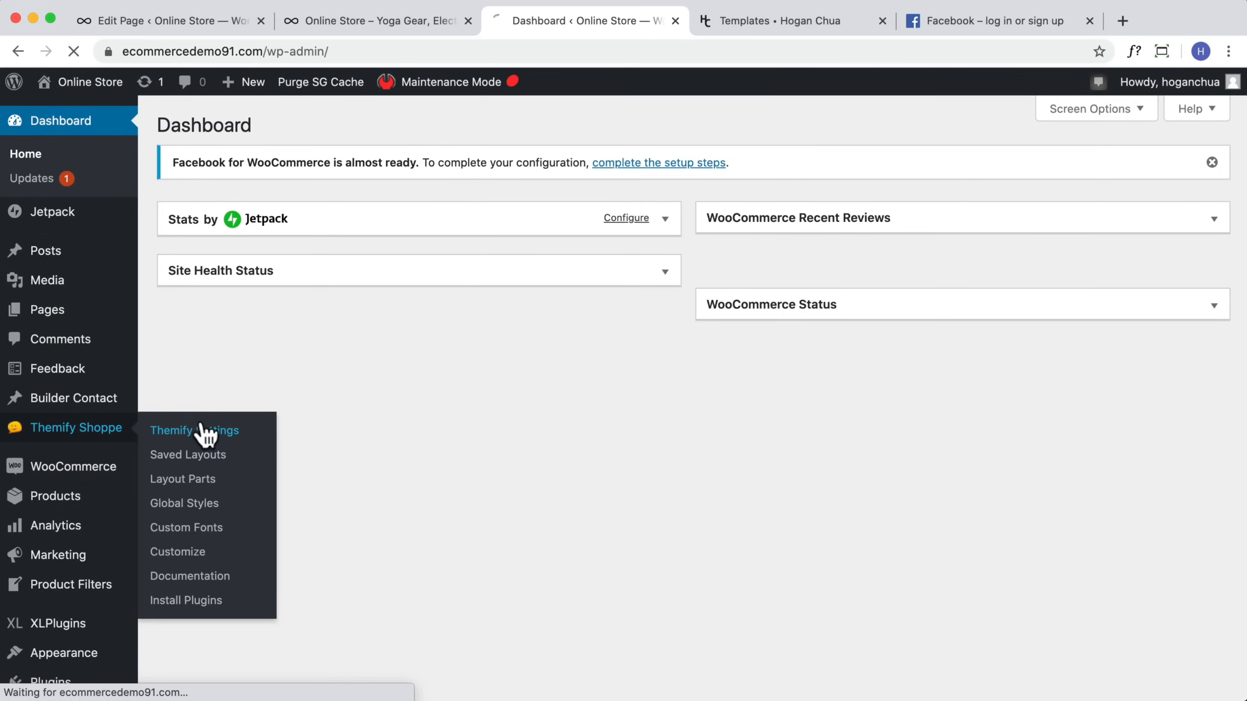
scroll(344, 393, "down", 4)
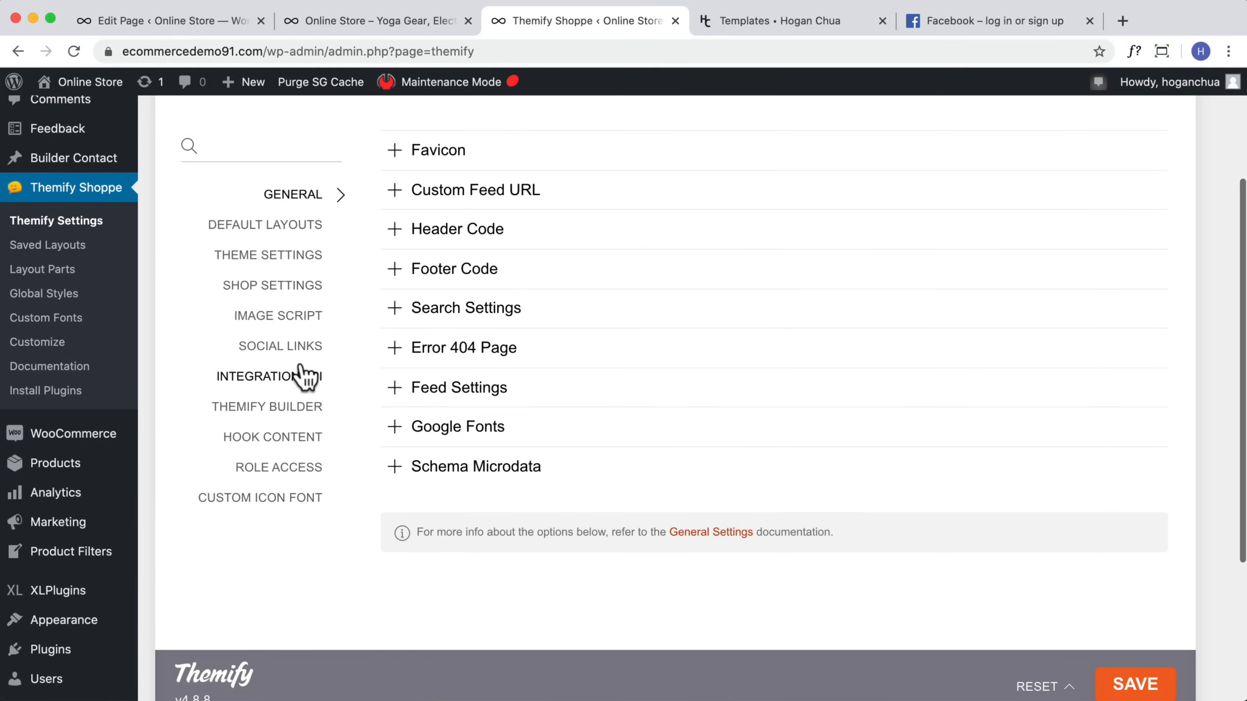
left_click(286, 255)
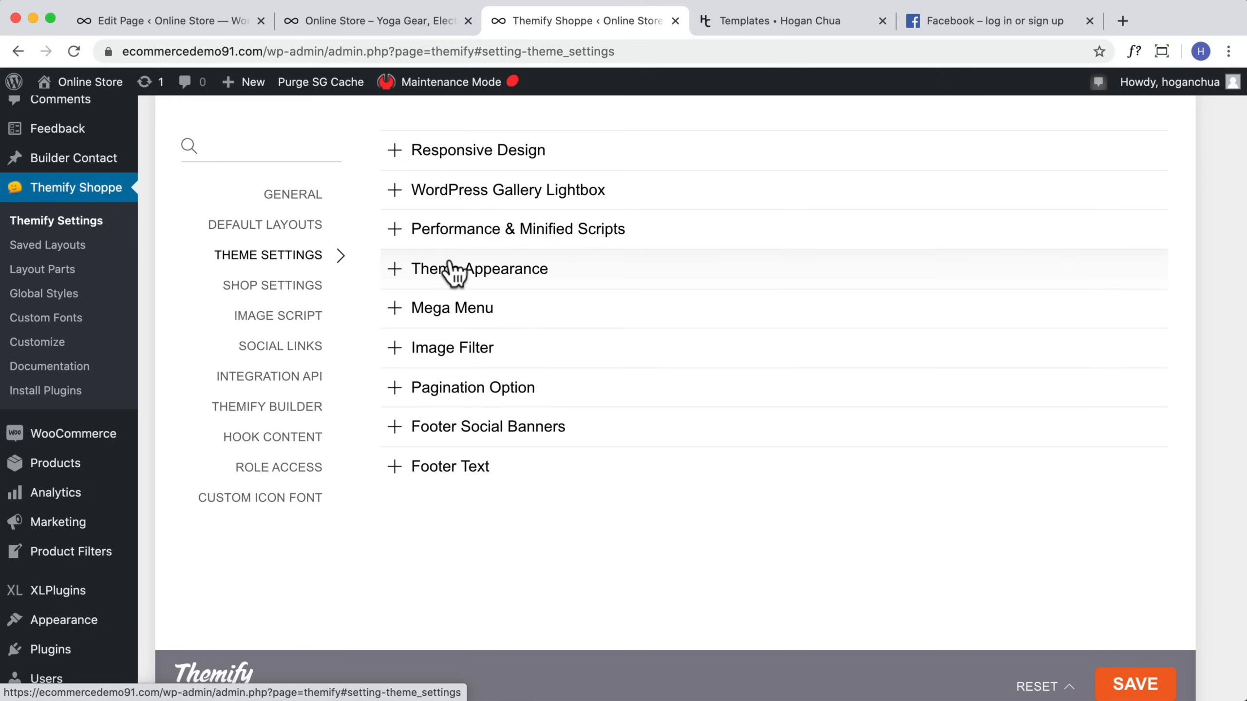
left_click(461, 289)
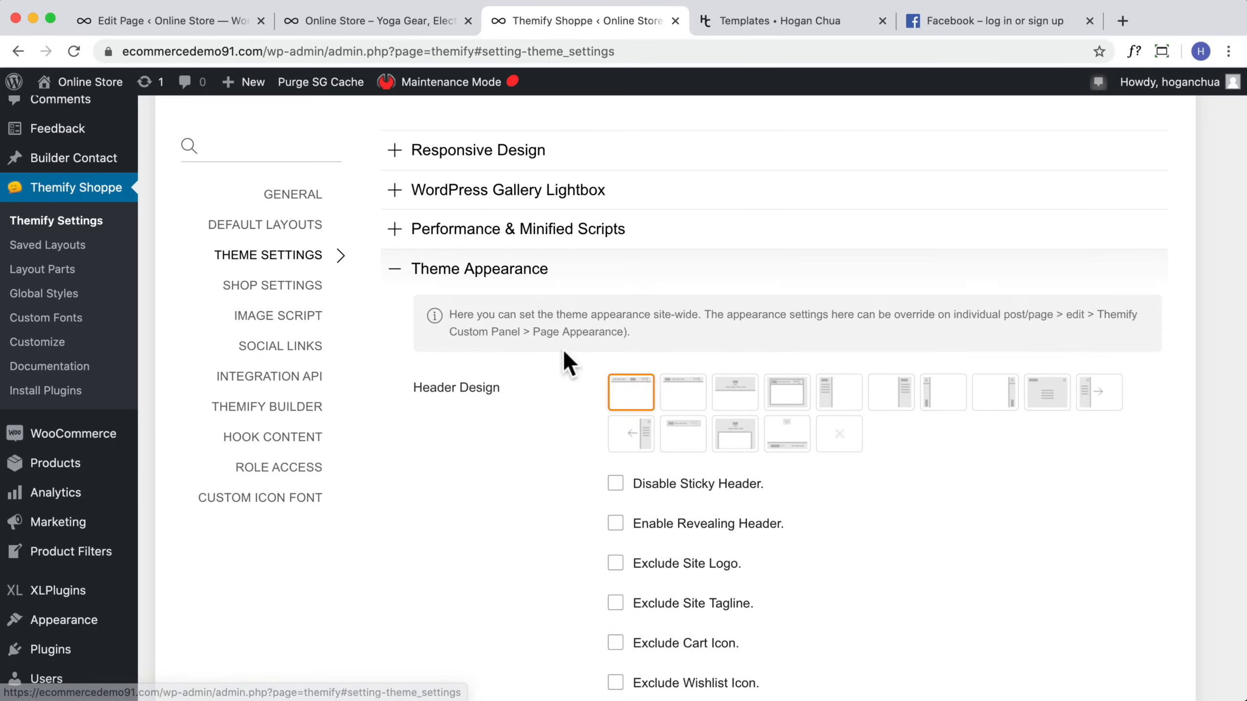
scroll(718, 504, "down", 10)
scroll(638, 472, "up", 3)
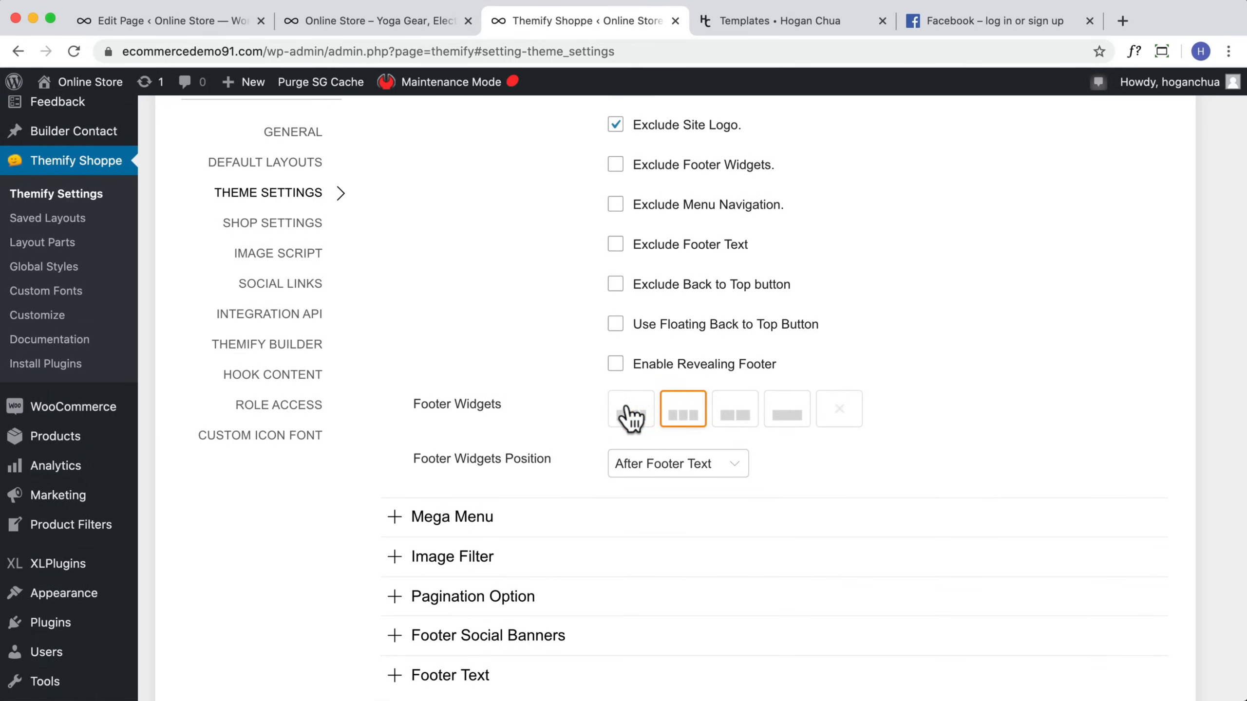
left_click(637, 411)
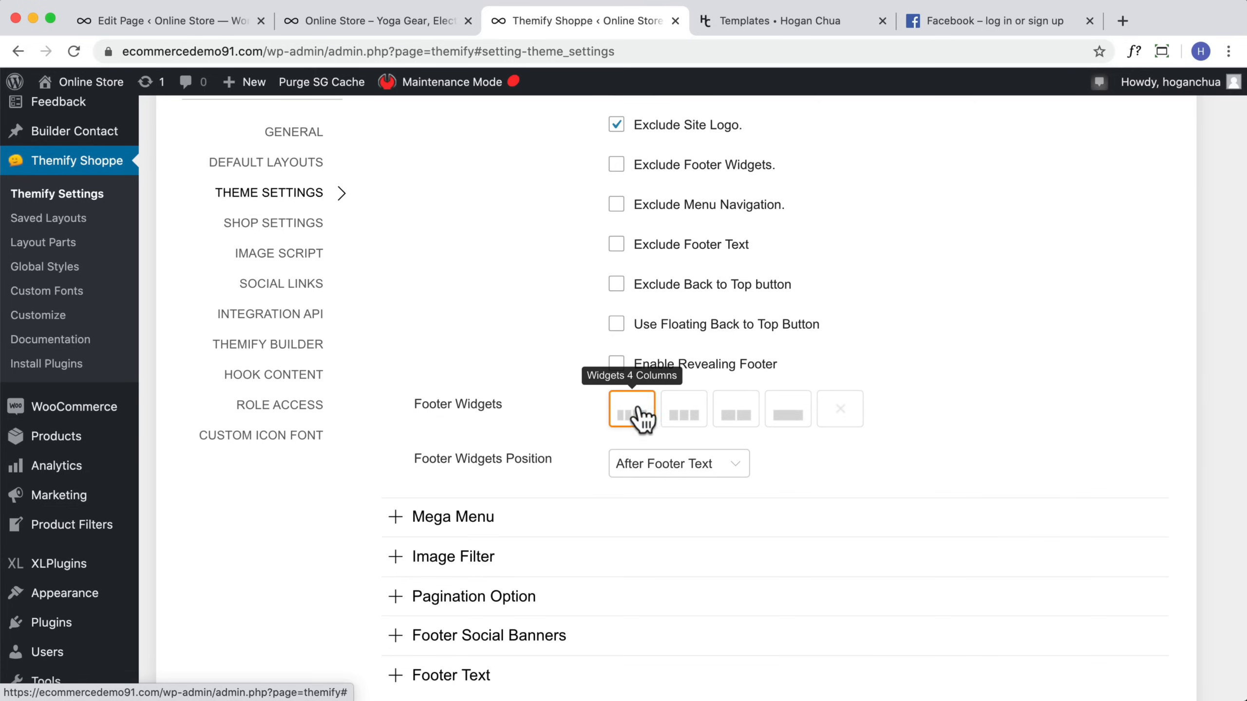
Step: Select the third footer design layout and save the theme settings
scroll(630, 415, "up", 5)
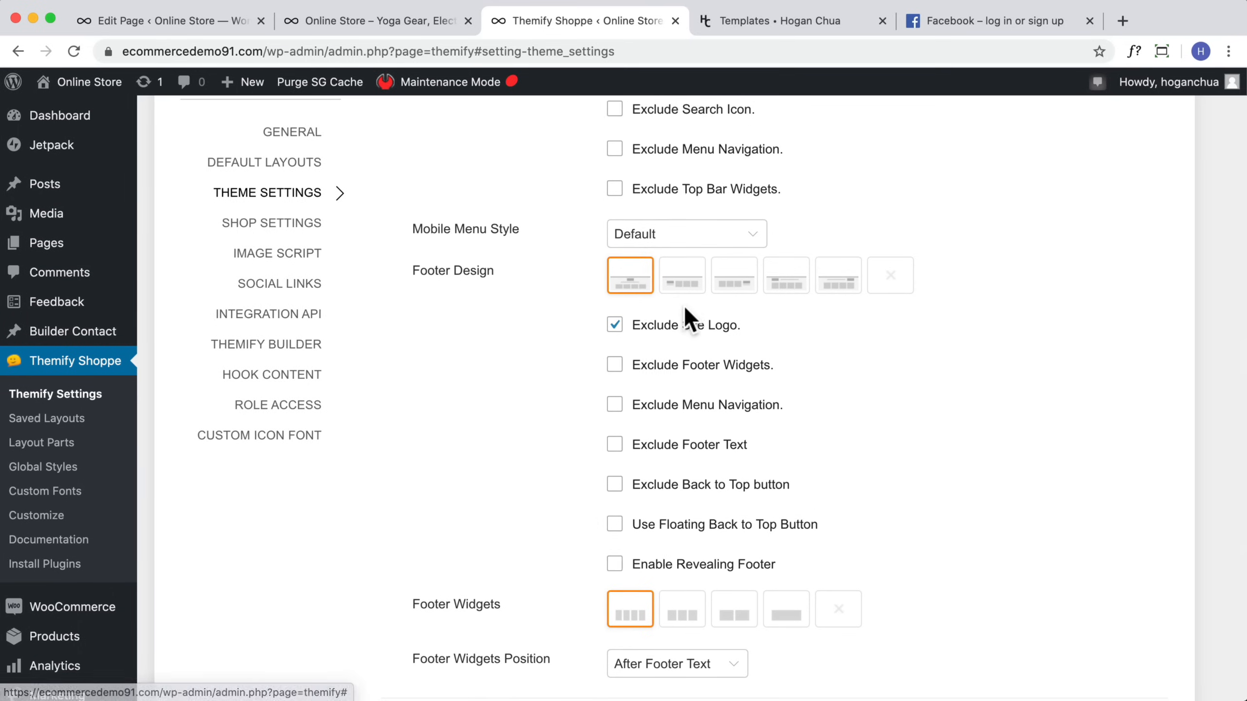
scroll(681, 309, "up", 1)
left_click(737, 303)
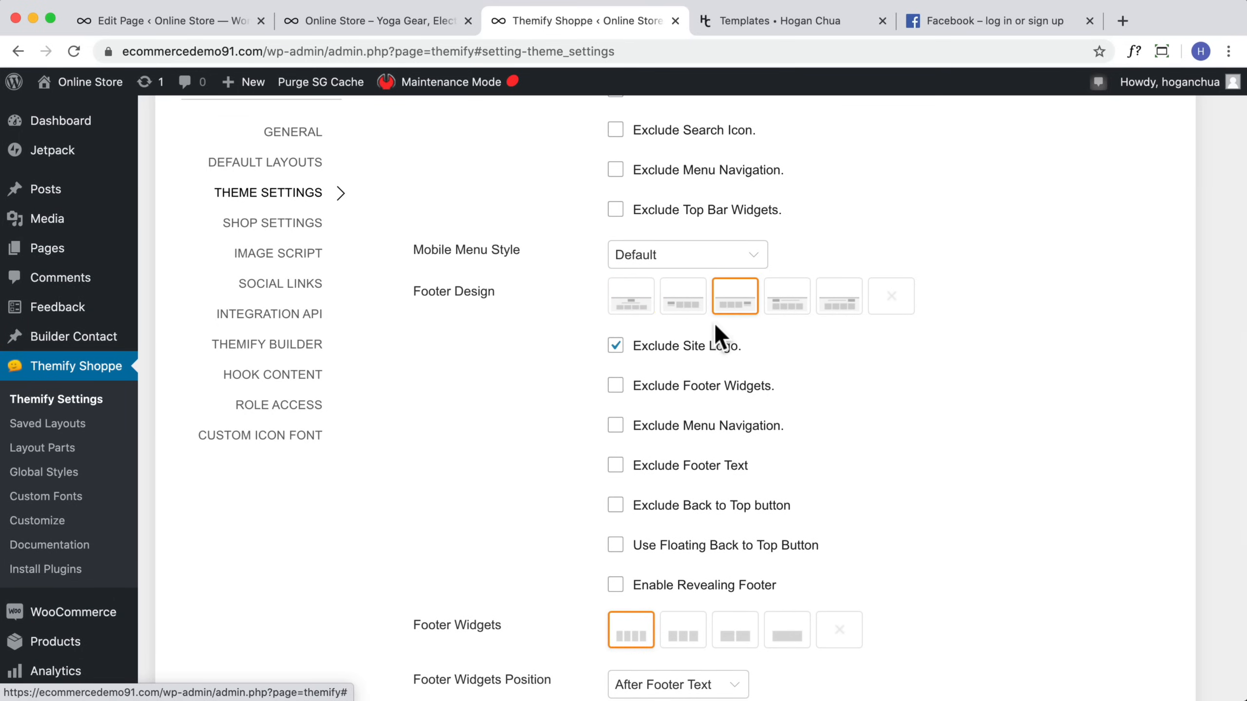
scroll(980, 253, "up", 6)
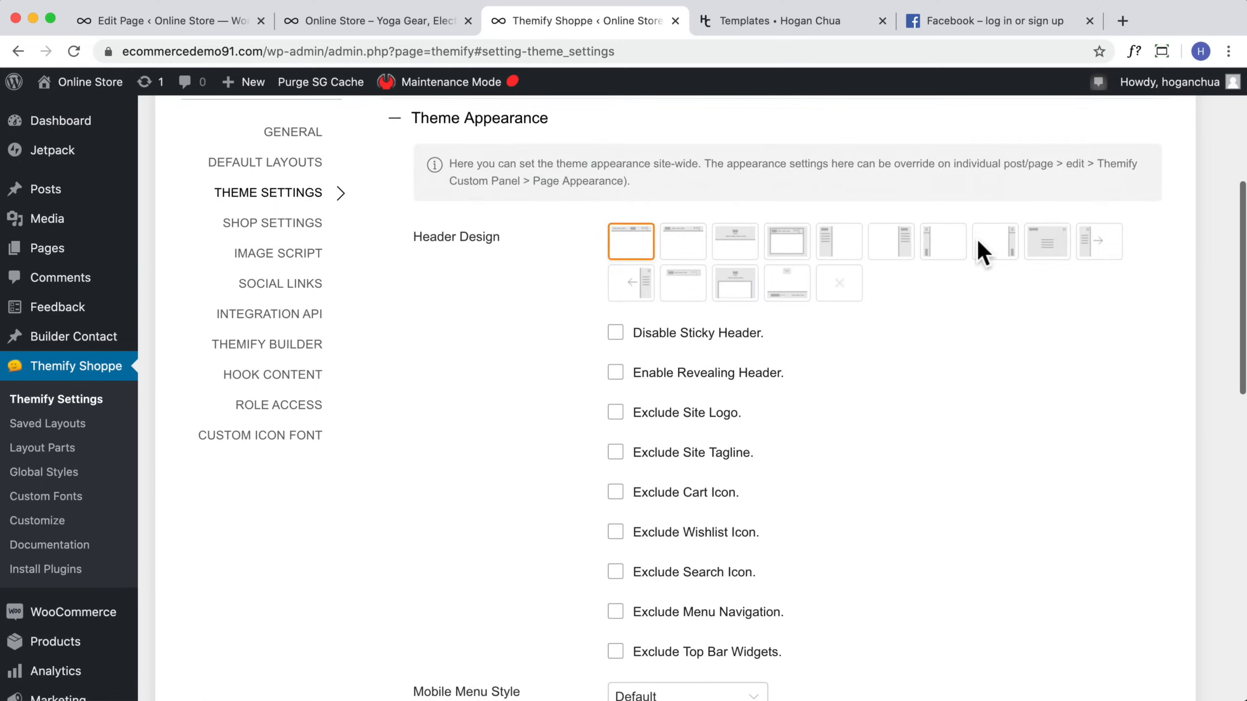
left_click(1129, 237)
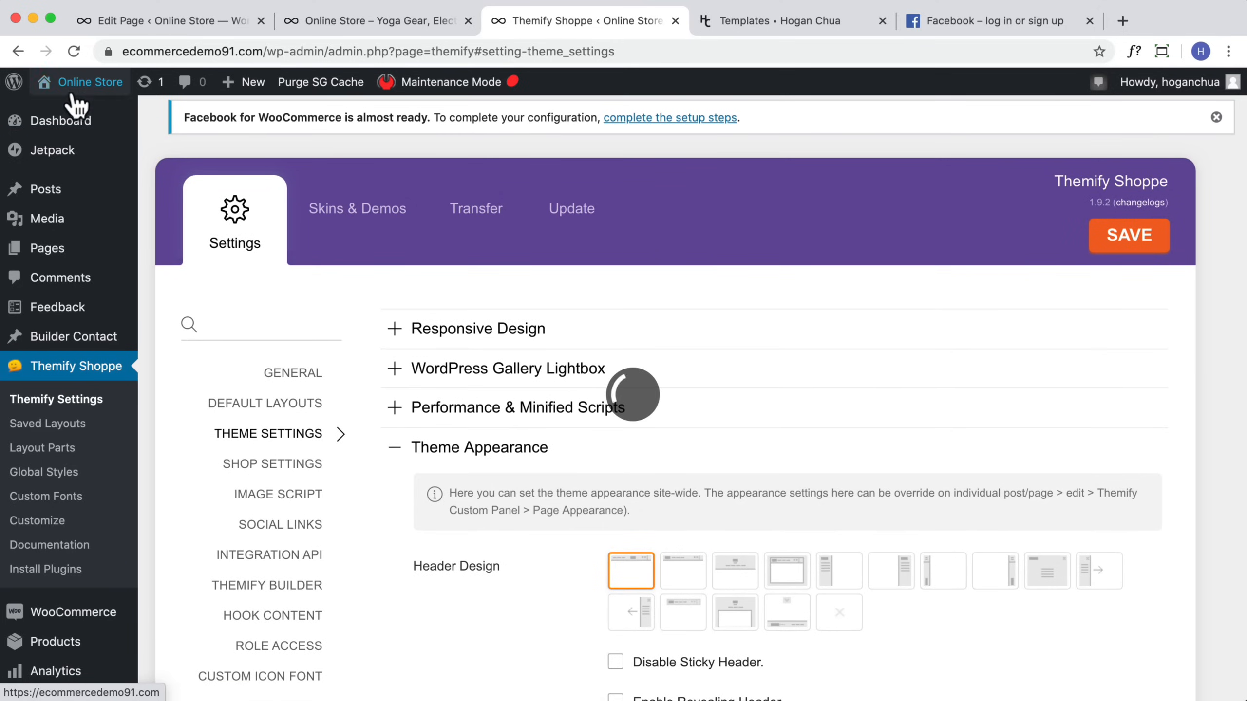
Step: Visit the storefront and examine the new footer layout
mouse_move(76, 98)
left_click(59, 118)
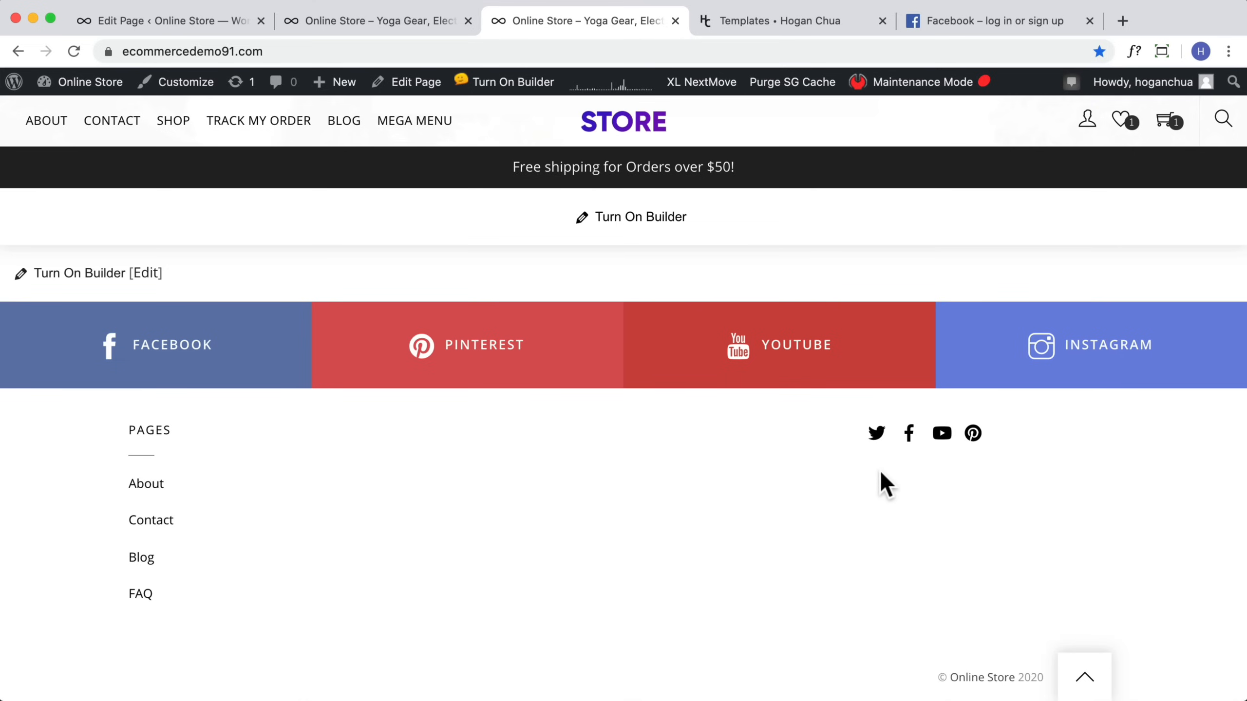
scroll(940, 486, "up", 5)
scroll(947, 486, "down", 5)
scroll(946, 486, "up", 5)
scroll(947, 486, "down", 5)
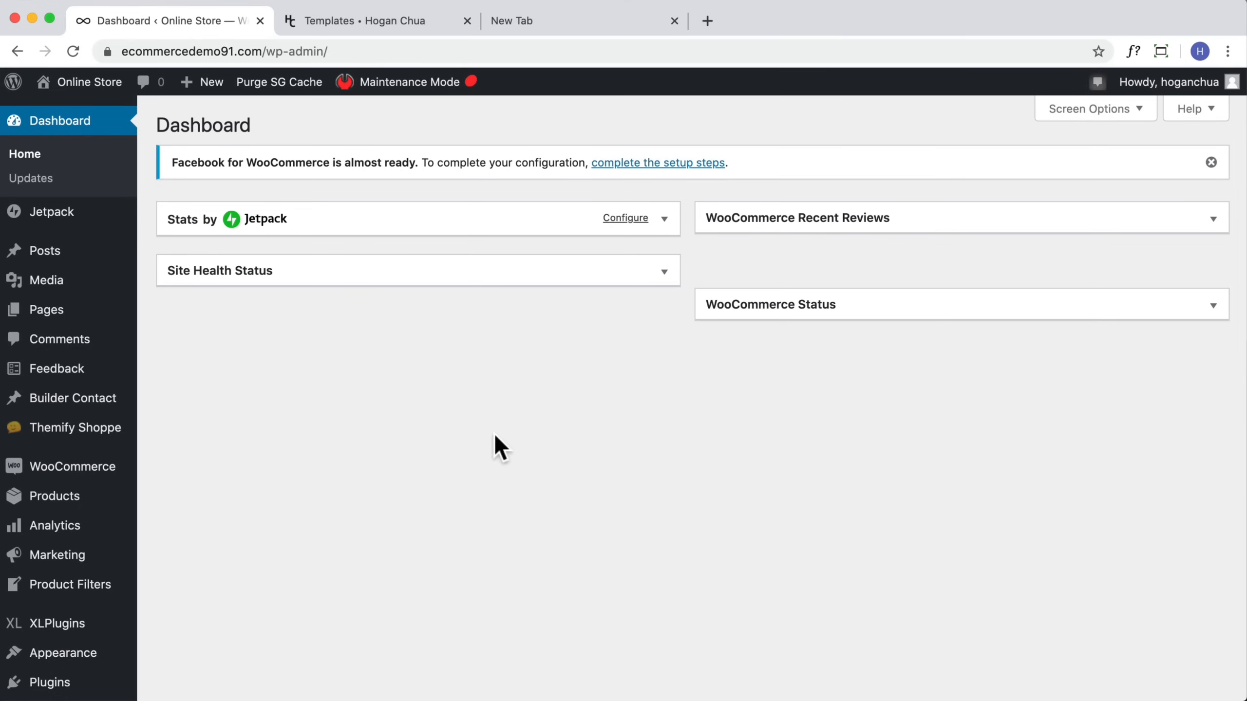
Step: Create a new Themify layout part titled Payment Icons and publish it
mouse_move(91, 437)
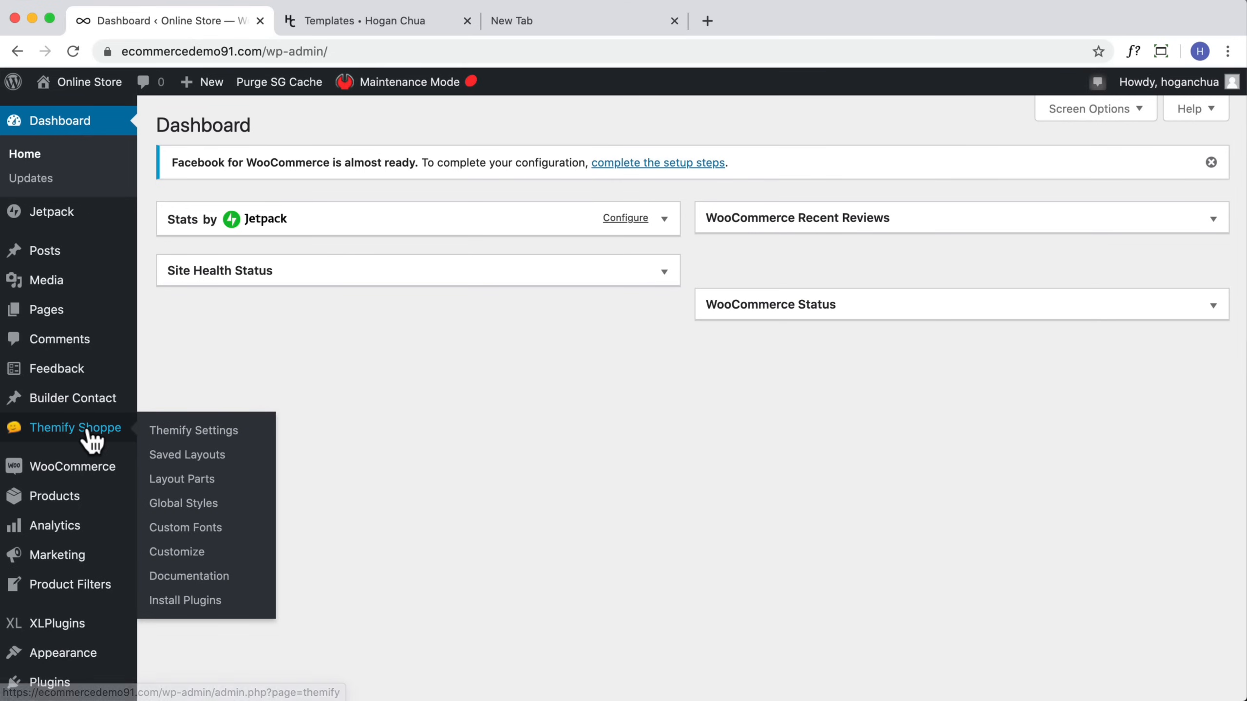
left_click(194, 484)
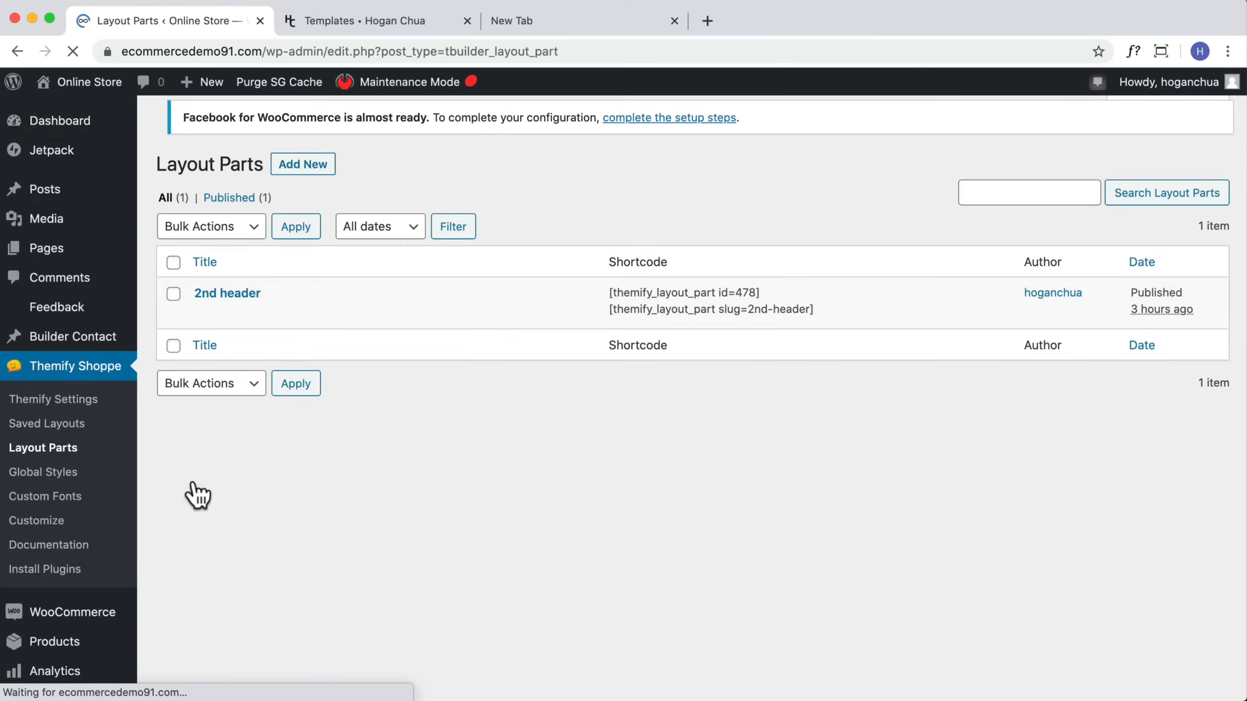
left_click(297, 129)
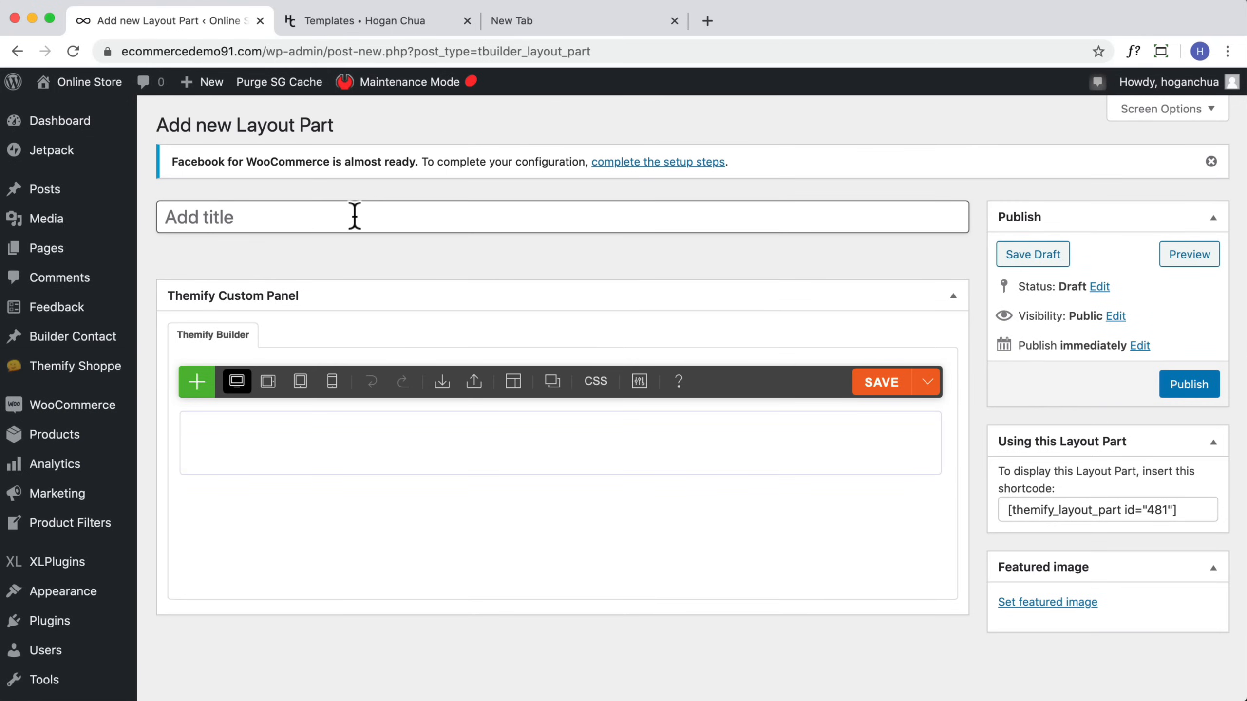
type("Payment Icons")
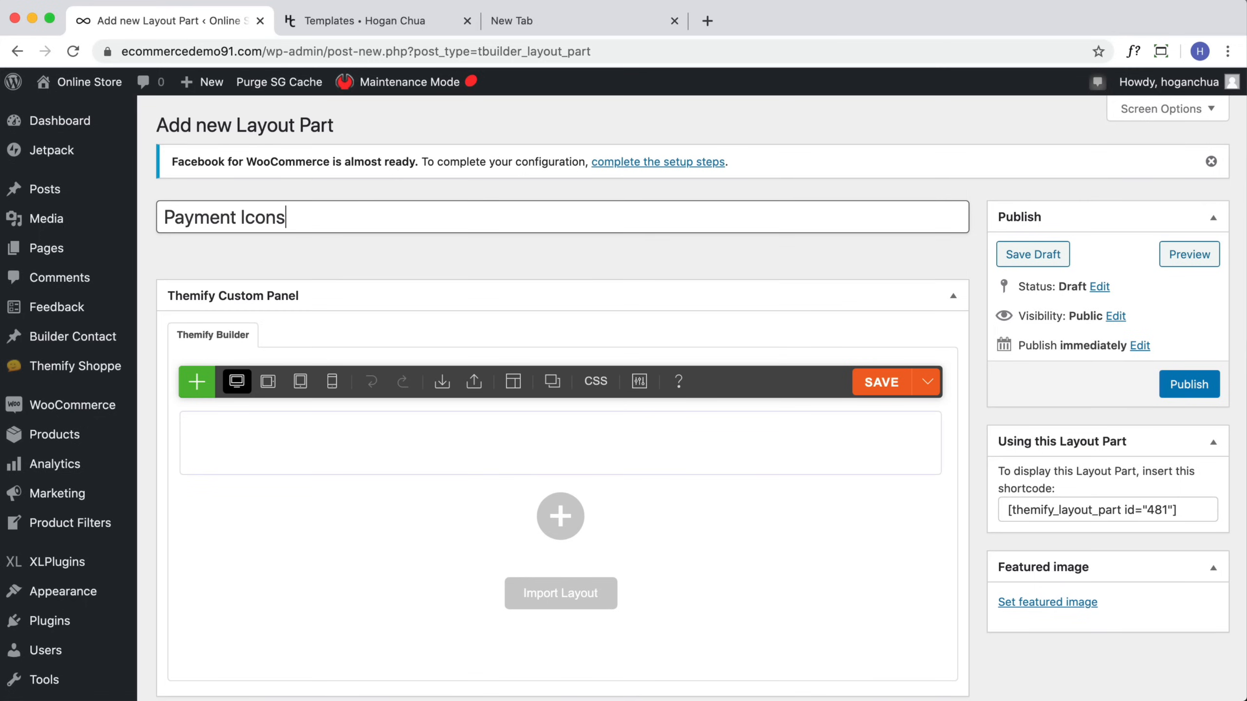
left_click(1158, 385)
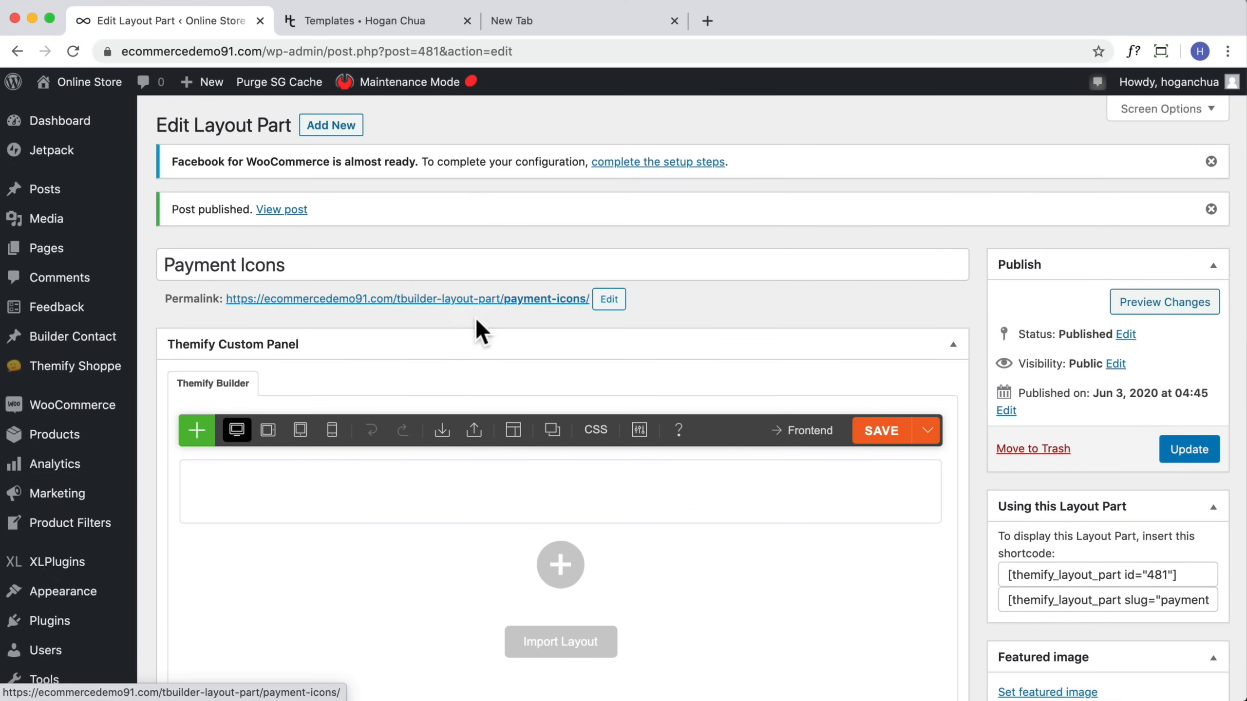
Step: Open the Payment Icons layout part in the frontend builder and add an Icon module
left_click(524, 299)
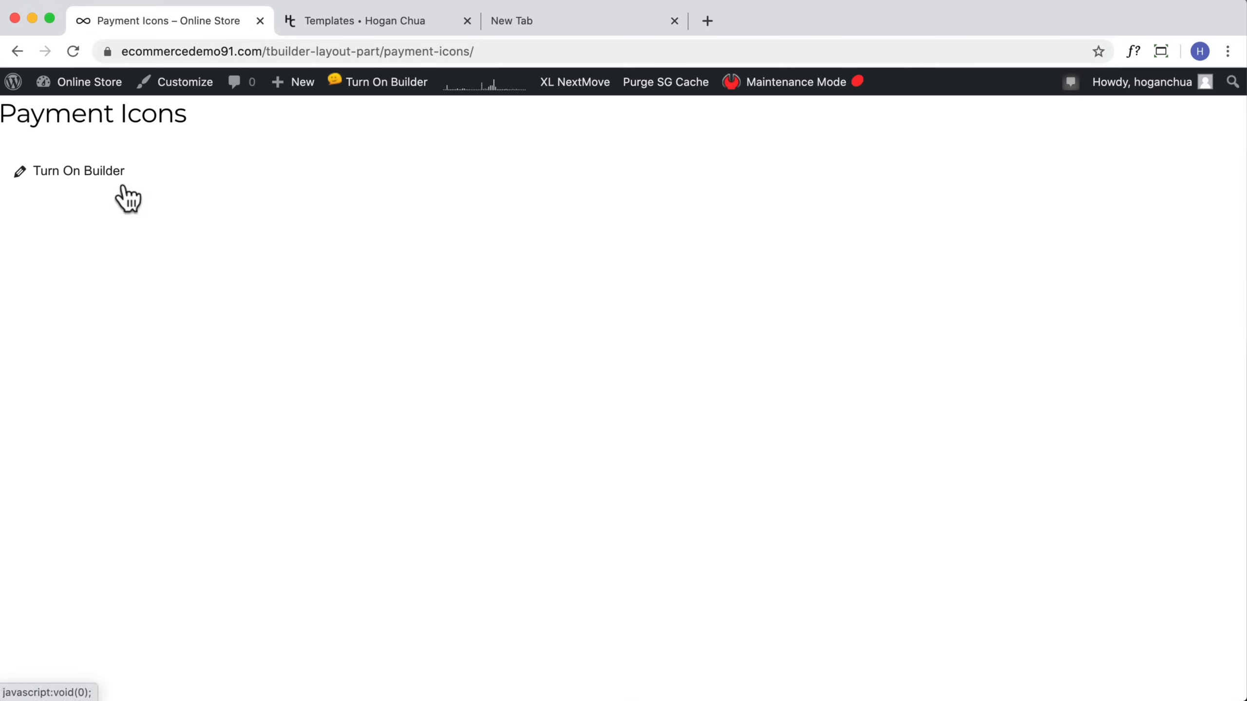
left_click(73, 171)
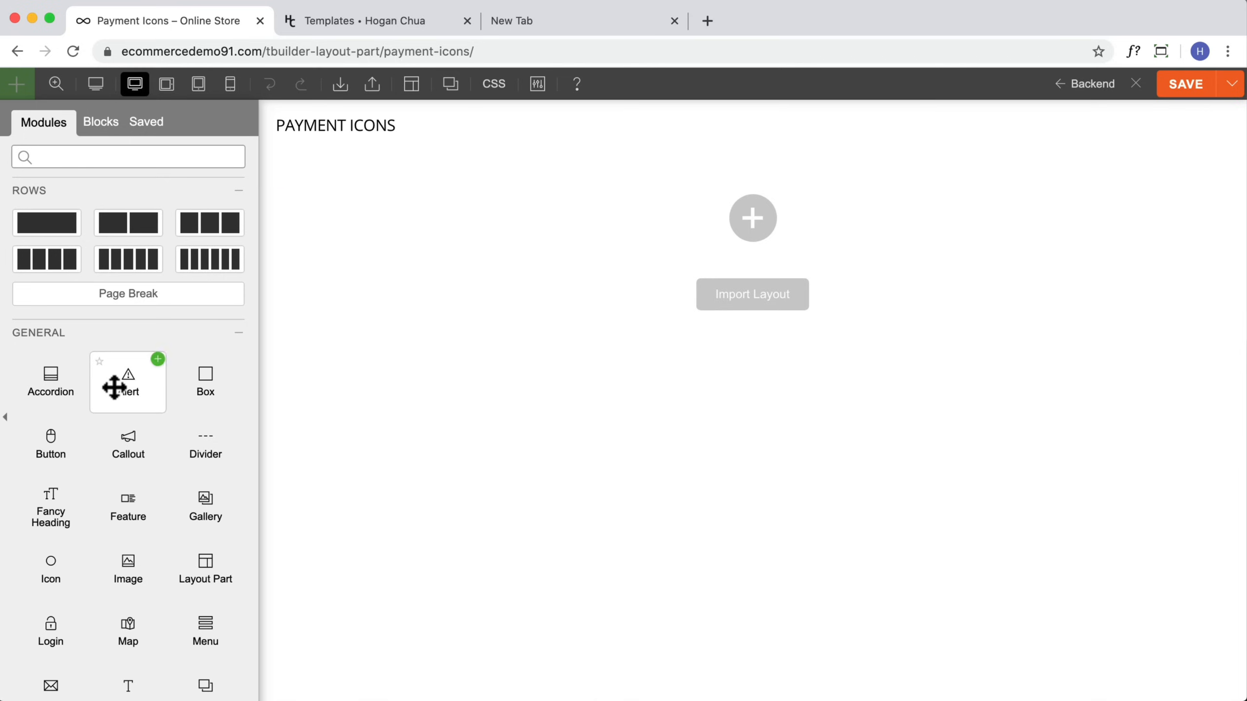
scroll(114, 387, "down", 3)
left_click_drag(51, 442, 582, 200)
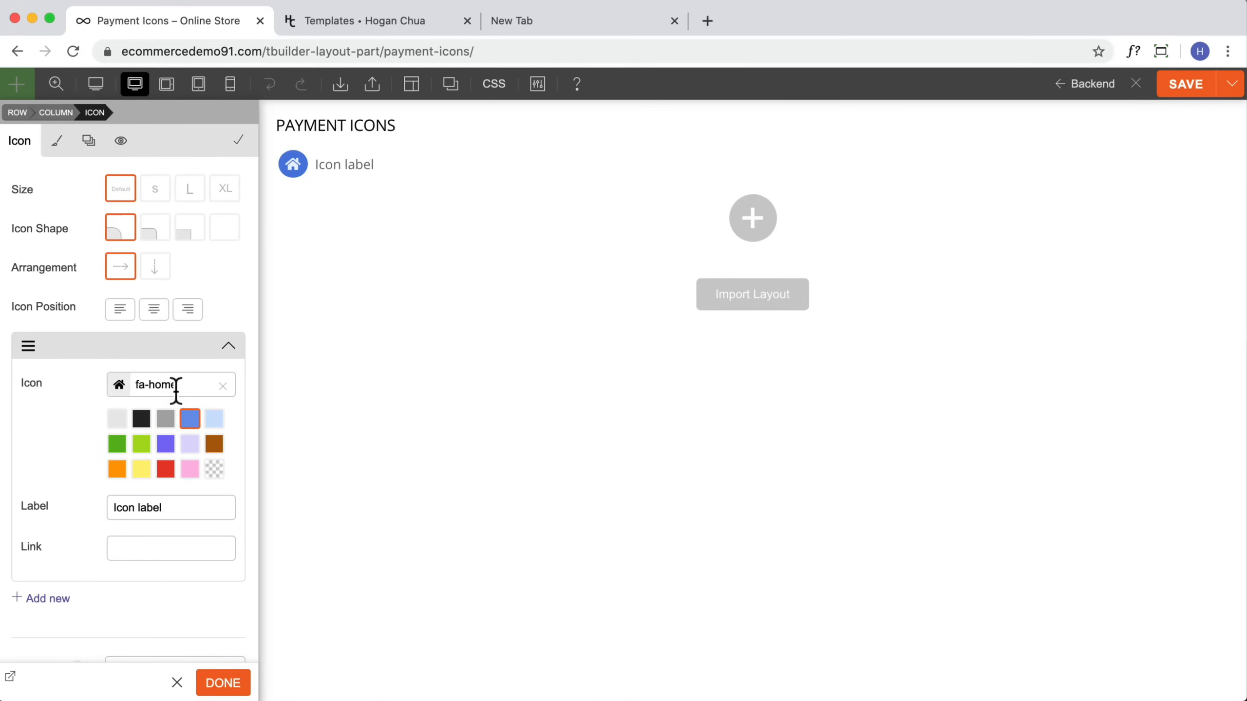
Step: Set the first icon to the FontAwesome cc-visa icon and clear its label
left_click(118, 388)
left_click(189, 370)
left_click(117, 389)
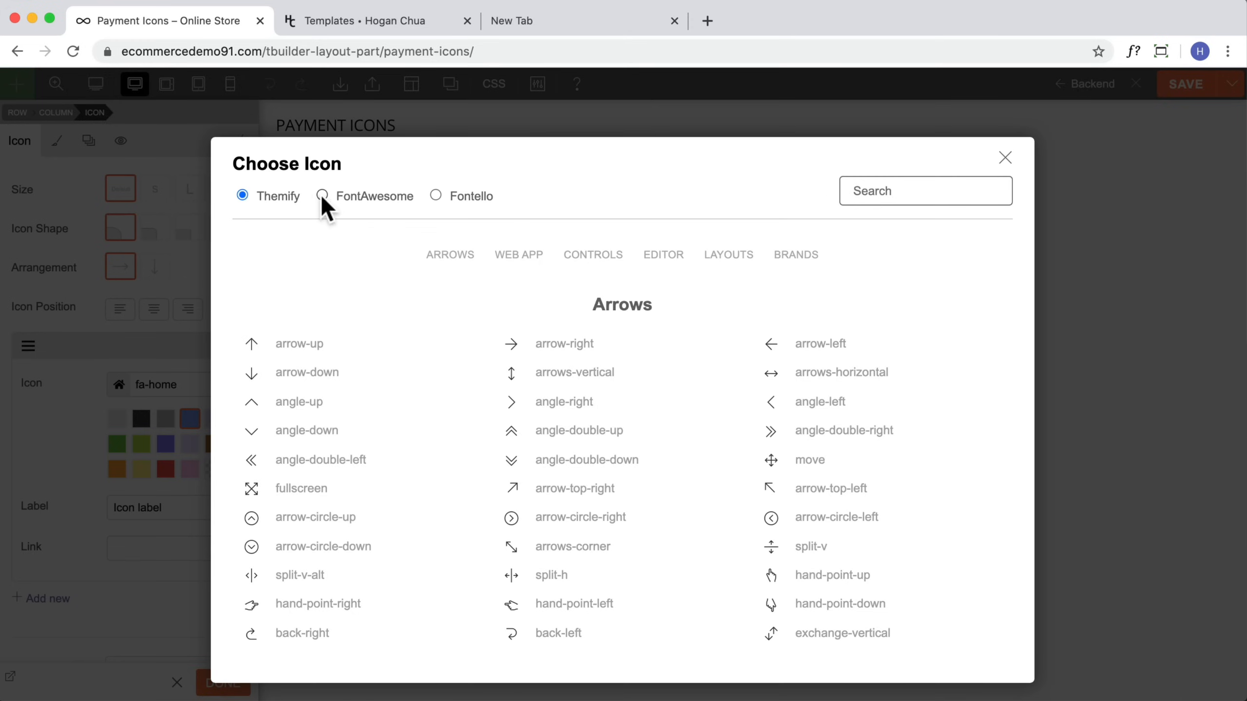
left_click(322, 196)
left_click(905, 191)
type("visa")
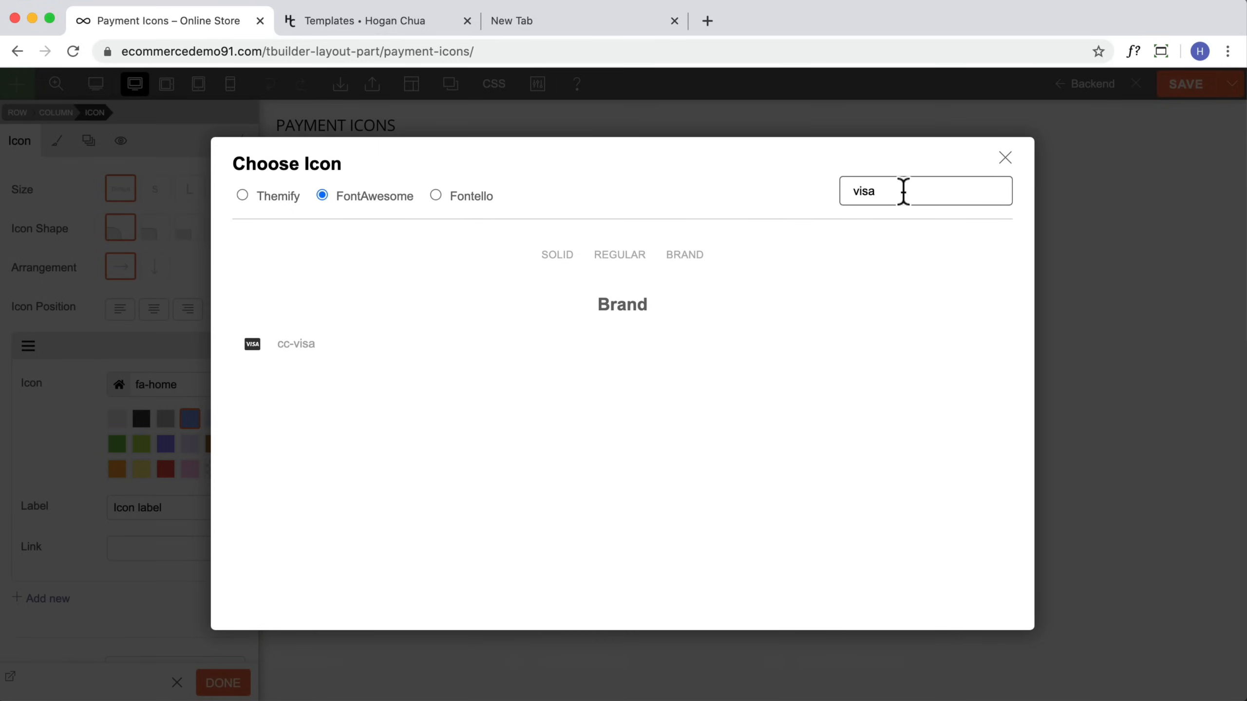
left_click(315, 350)
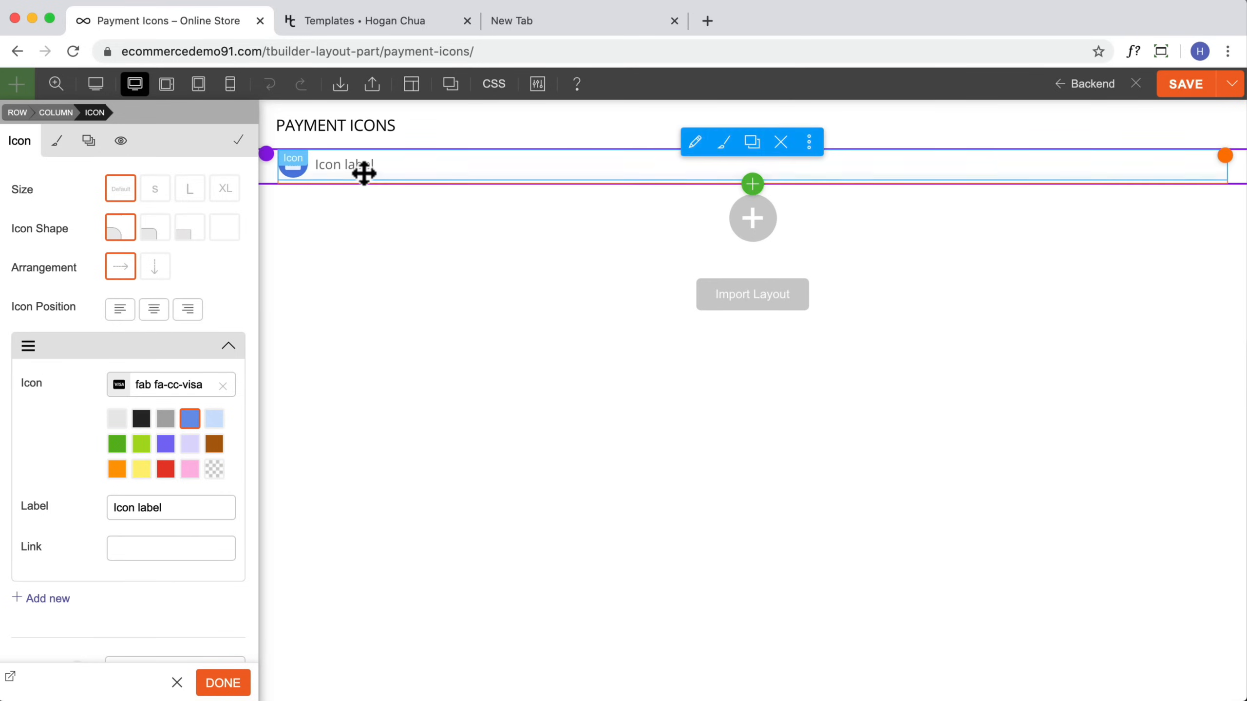
key("BackSpace")
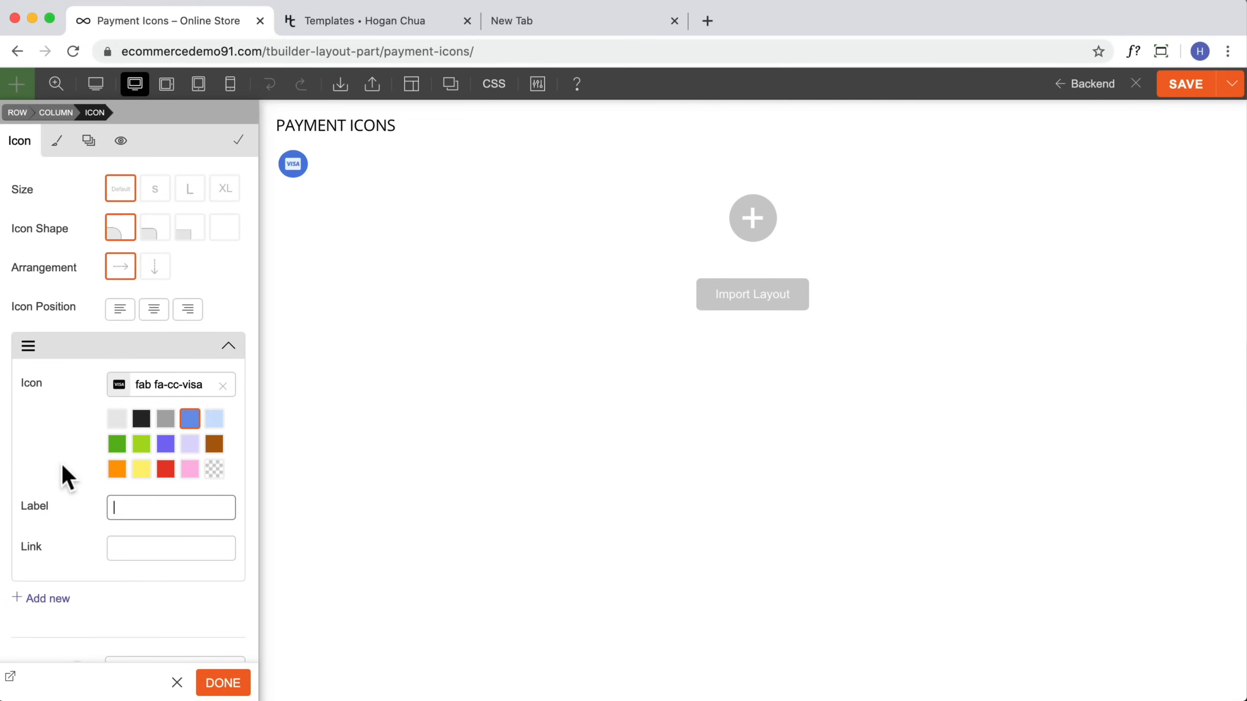
Step: Add a second icon item using the FontAwesome cc-mastercard icon and set both icons' color to Transparent
scroll(83, 525, "down", 2)
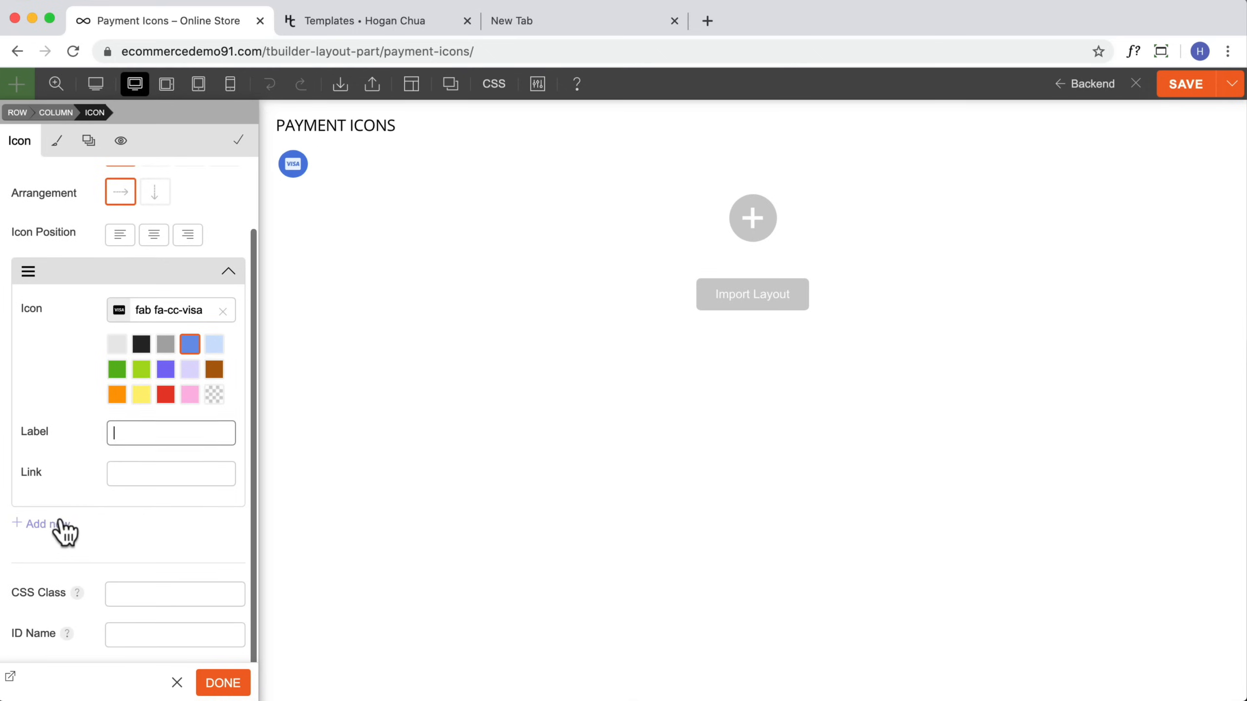
left_click(56, 523)
scroll(128, 560, "down", 2)
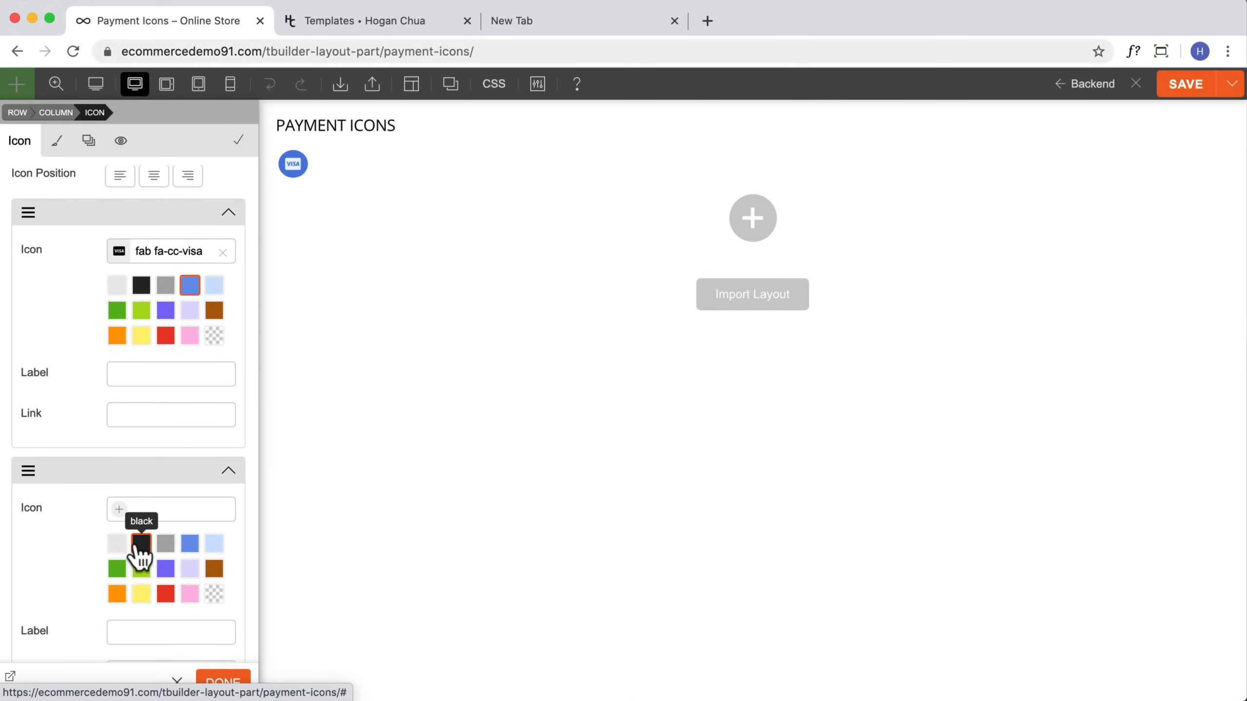
left_click(146, 507)
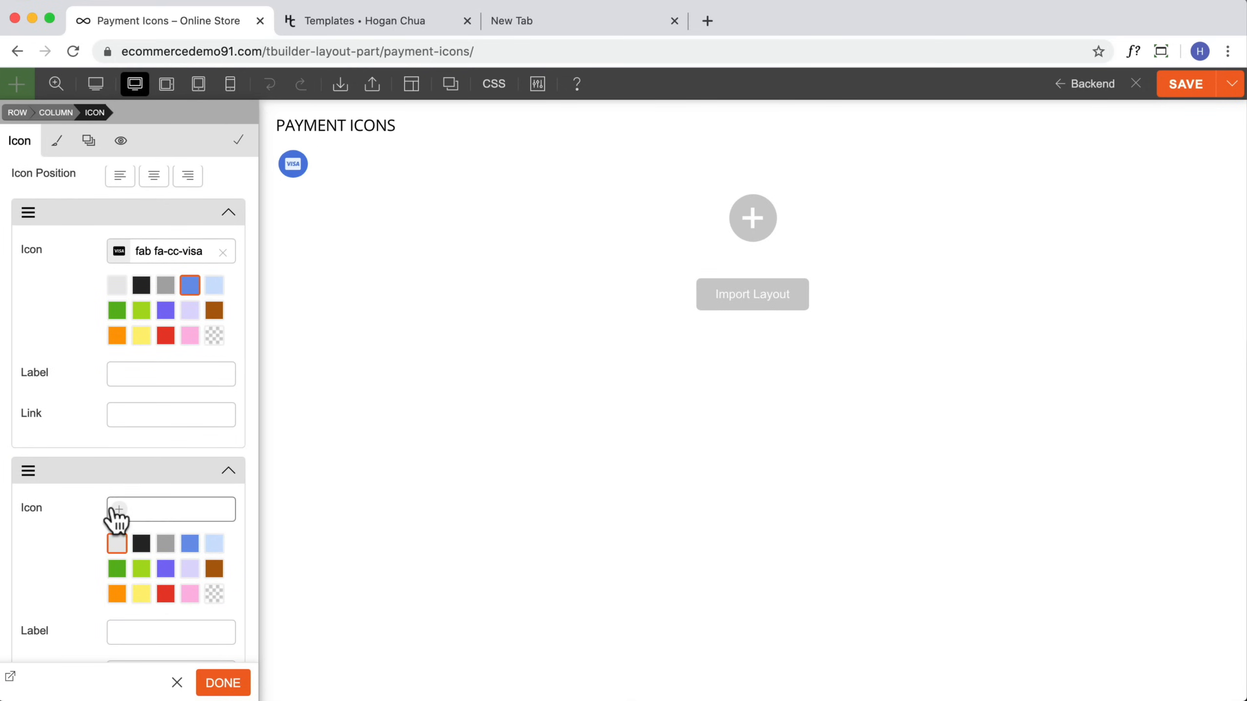
left_click(119, 511)
left_click(928, 191)
type("master")
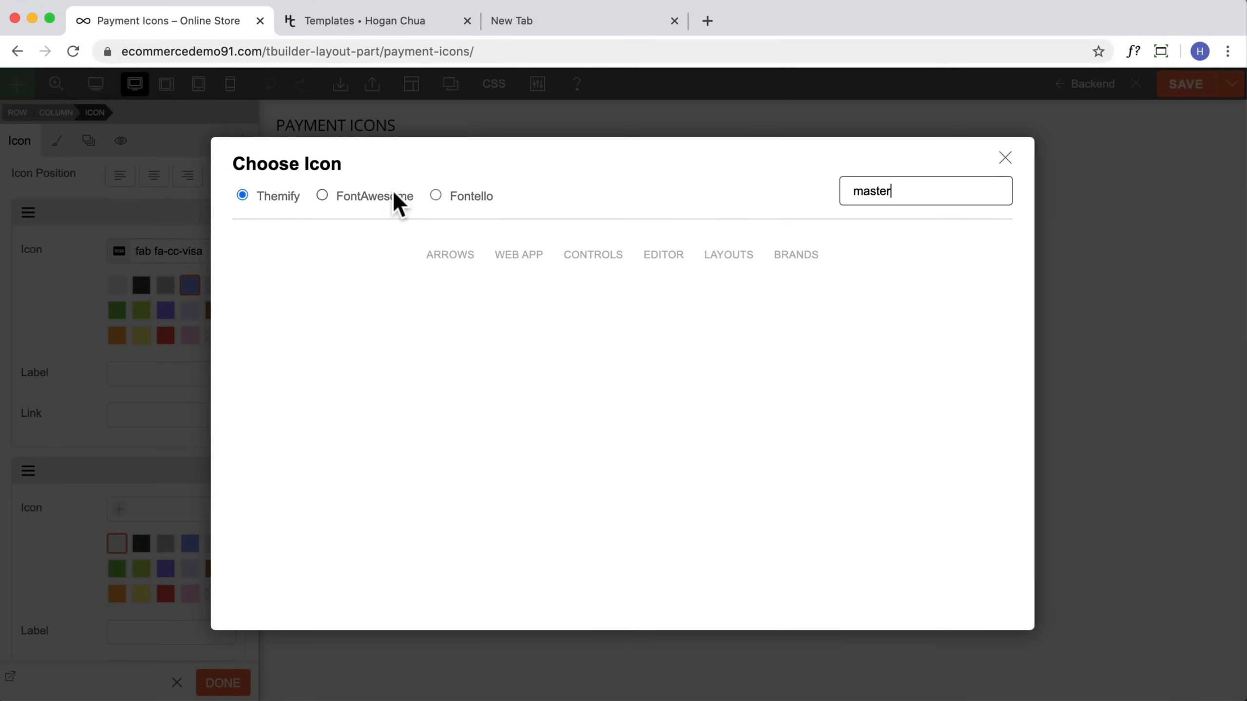
left_click(398, 203)
left_click(319, 344)
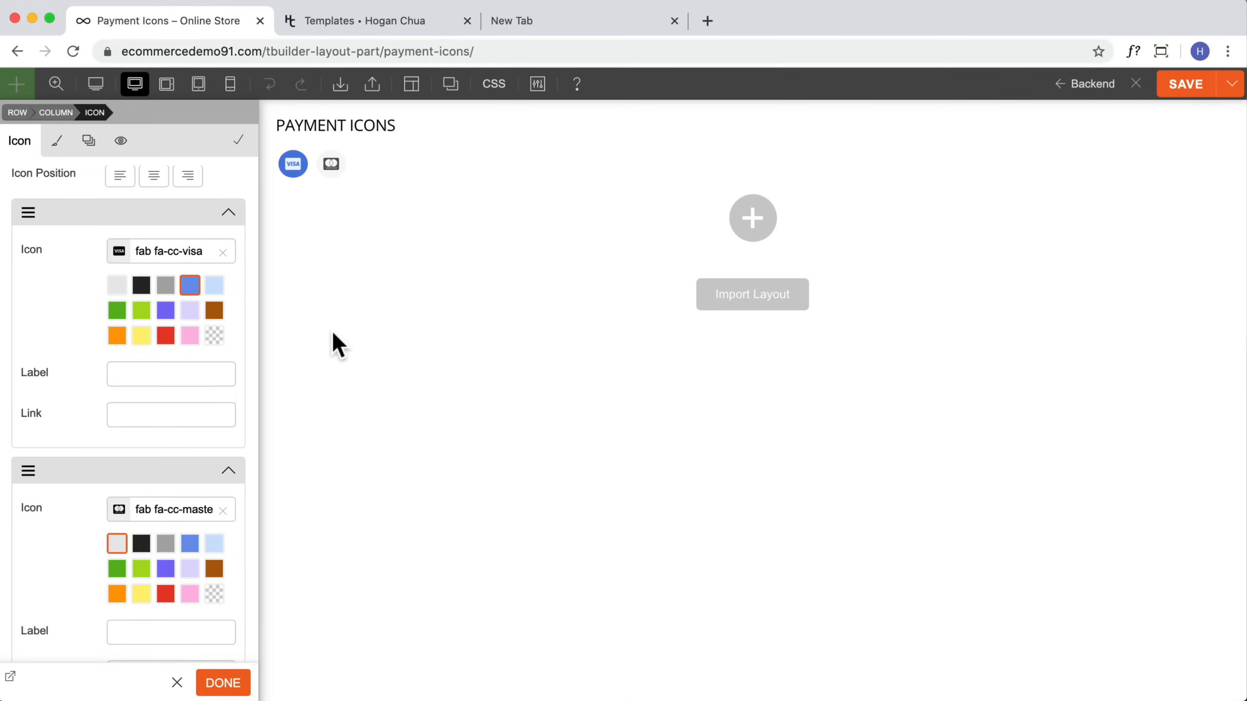
left_click(214, 593)
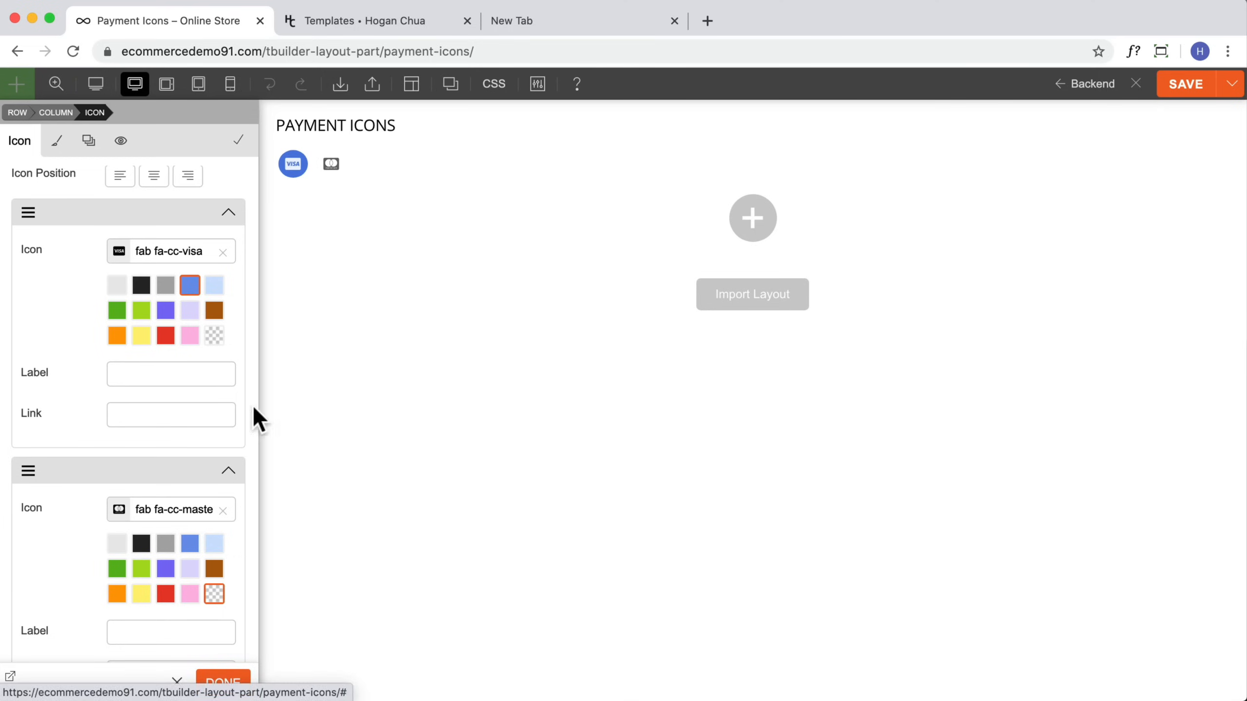
left_click(214, 336)
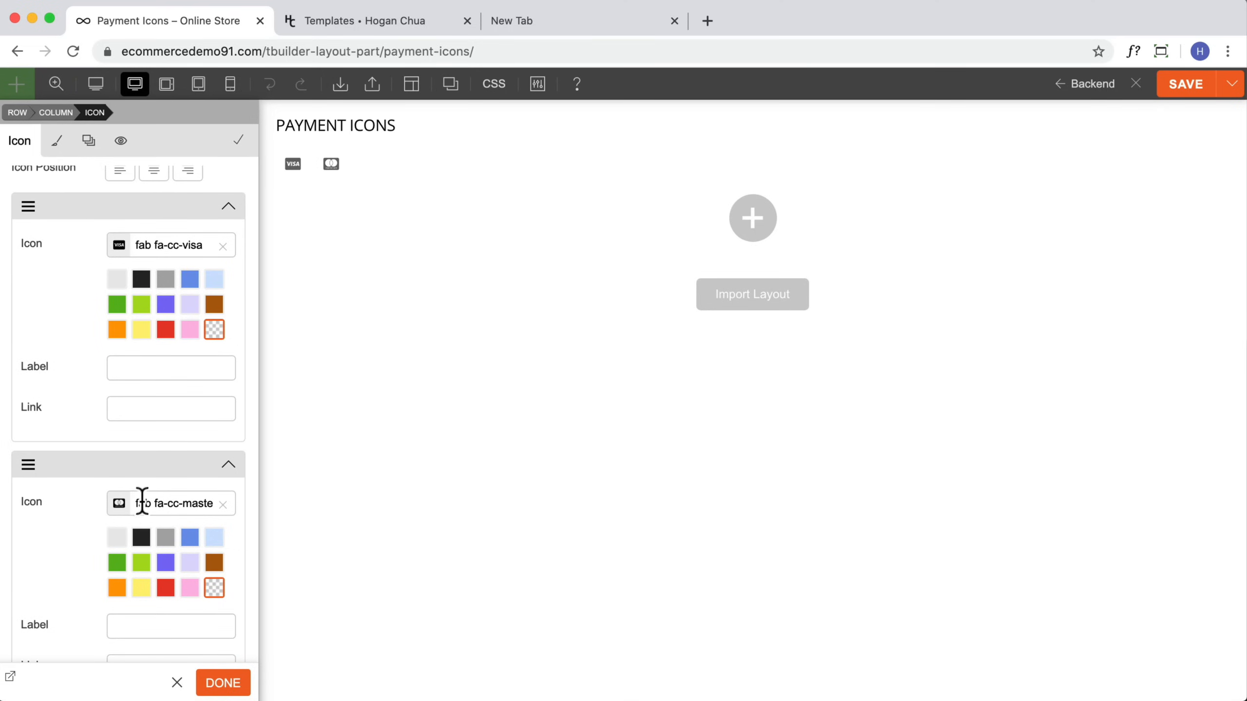
Step: Add a third icon item using the FontAwesome cc-paypal icon
scroll(132, 516, "down", 3)
left_click(48, 588)
left_click(118, 633)
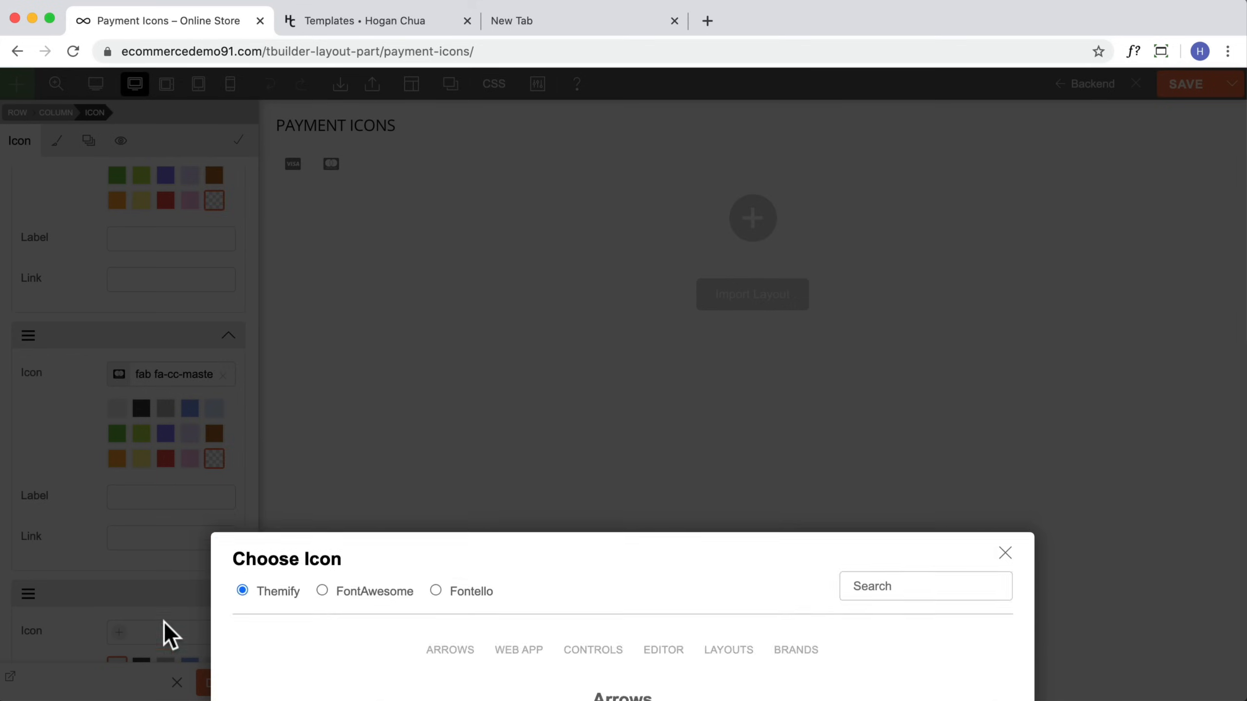
left_click(386, 197)
left_click(880, 193)
type("paypal")
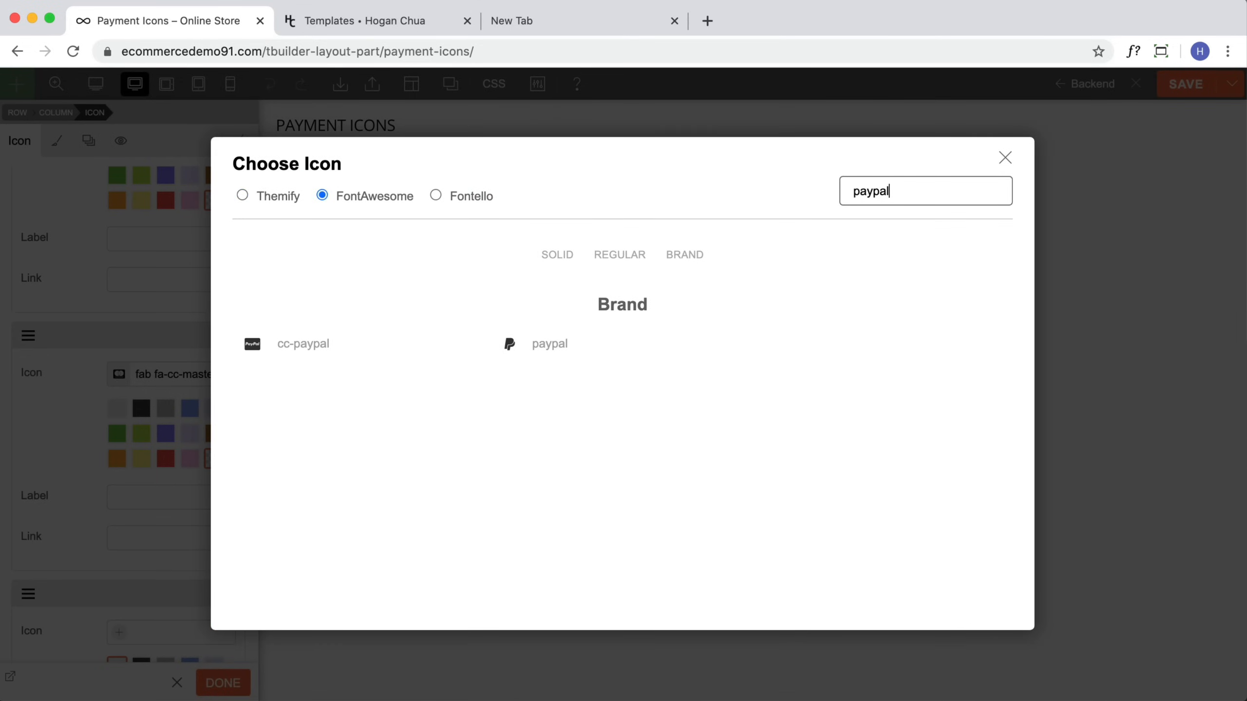
left_click(339, 355)
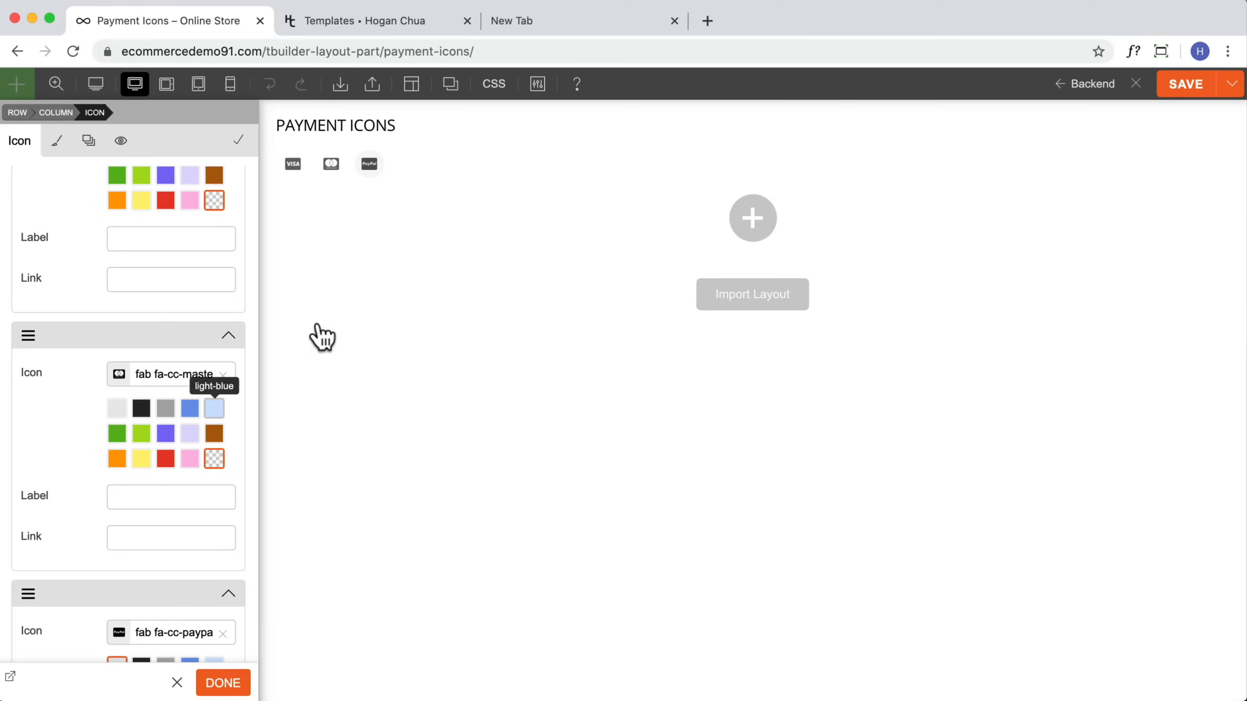
Step: Add a fourth icon item using the FontAwesome cc-stripe icon and set its color to Transparent
scroll(213, 511, "down", 5)
scroll(212, 544, "down", 4)
left_click(59, 475)
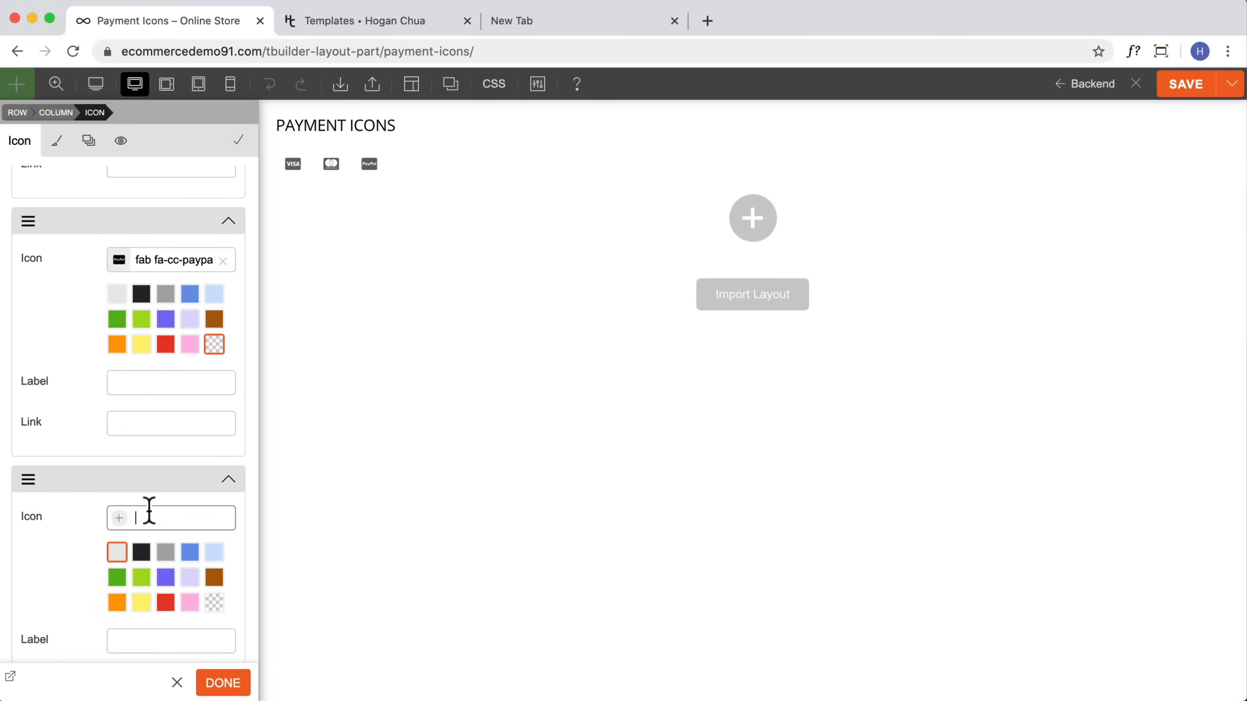
left_click(129, 517)
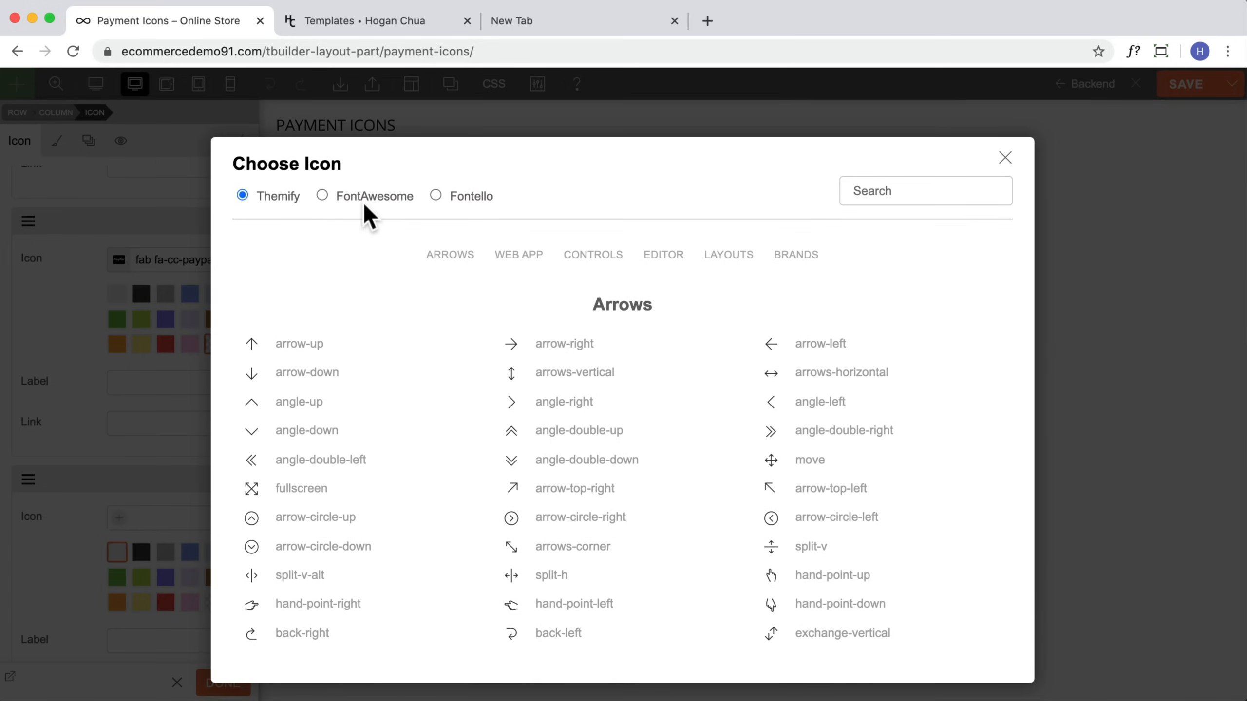
left_click(380, 197)
left_click(972, 192)
type("stripe")
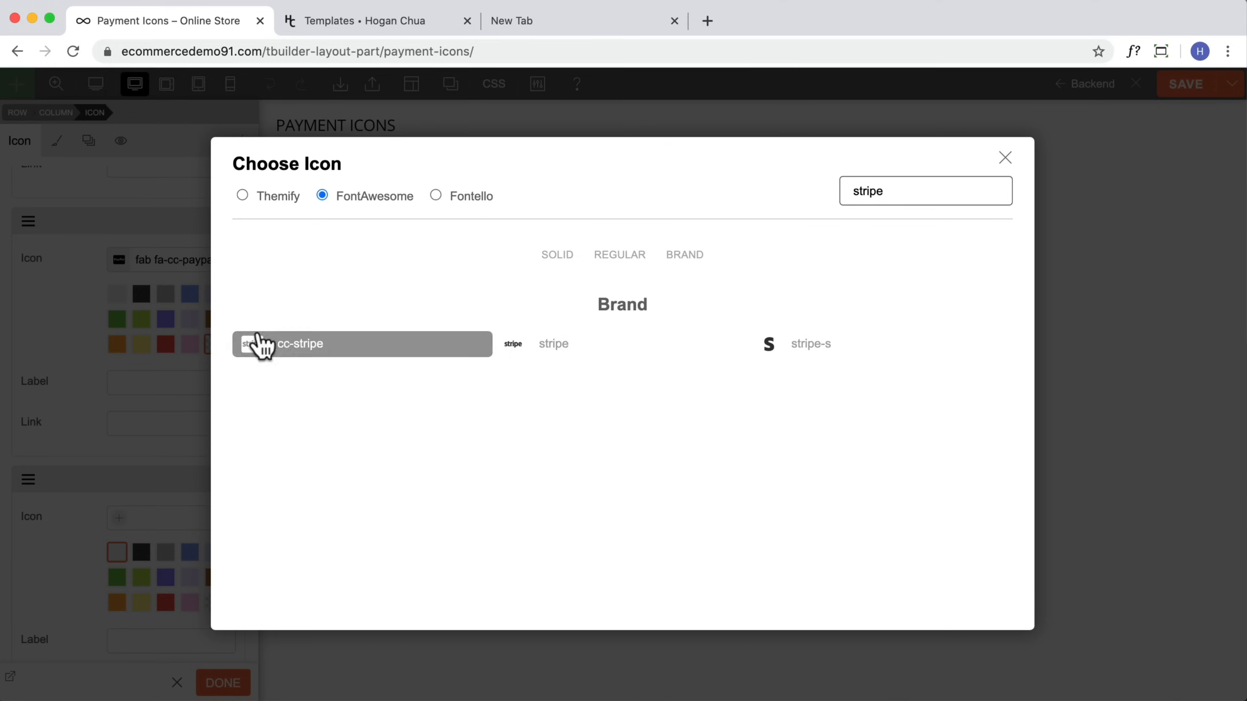
left_click(278, 358)
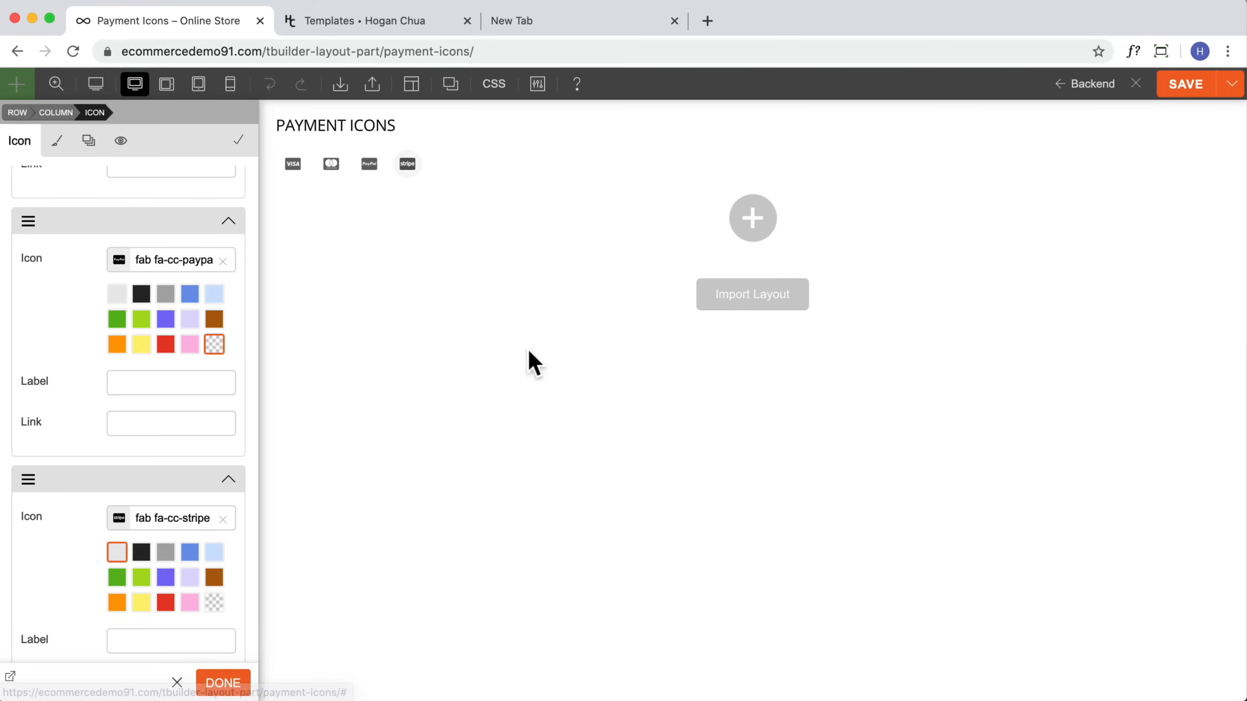
scroll(177, 491, "down", 2)
left_click(214, 532)
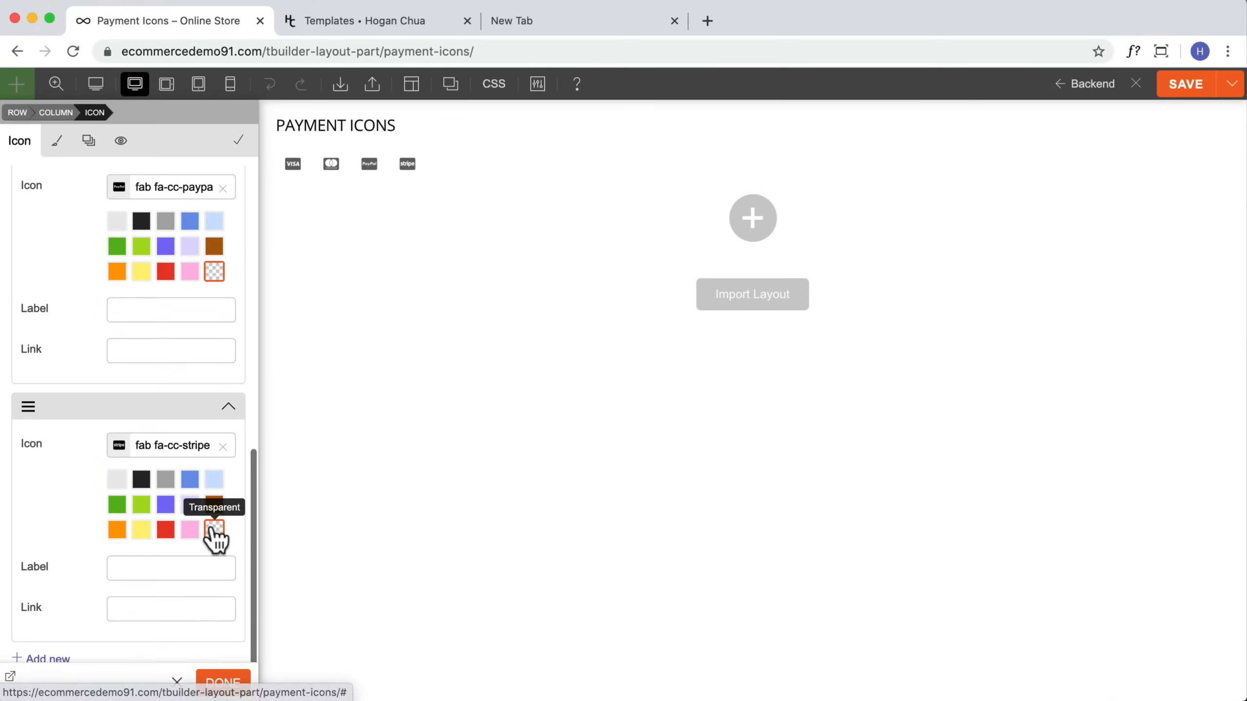
Step: Set the Icon module's size to L
scroll(217, 535, "down", 3)
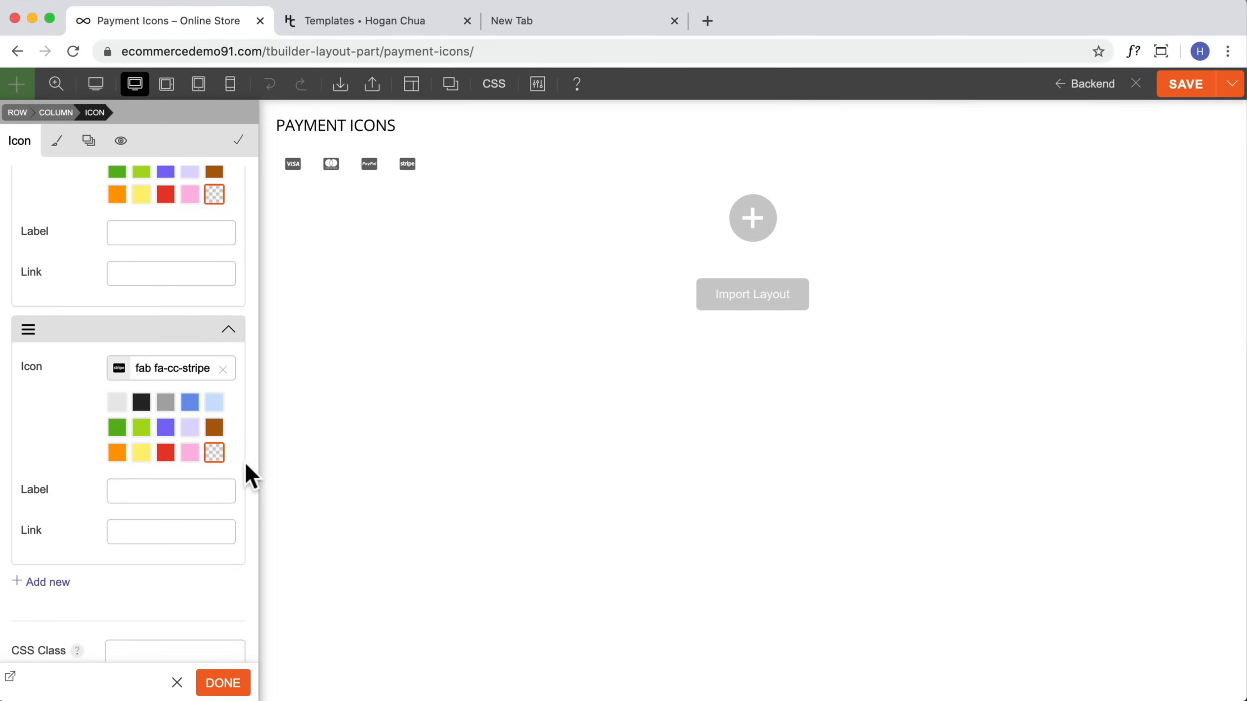
scroll(181, 317, "up", 10)
left_click(165, 191)
left_click(193, 196)
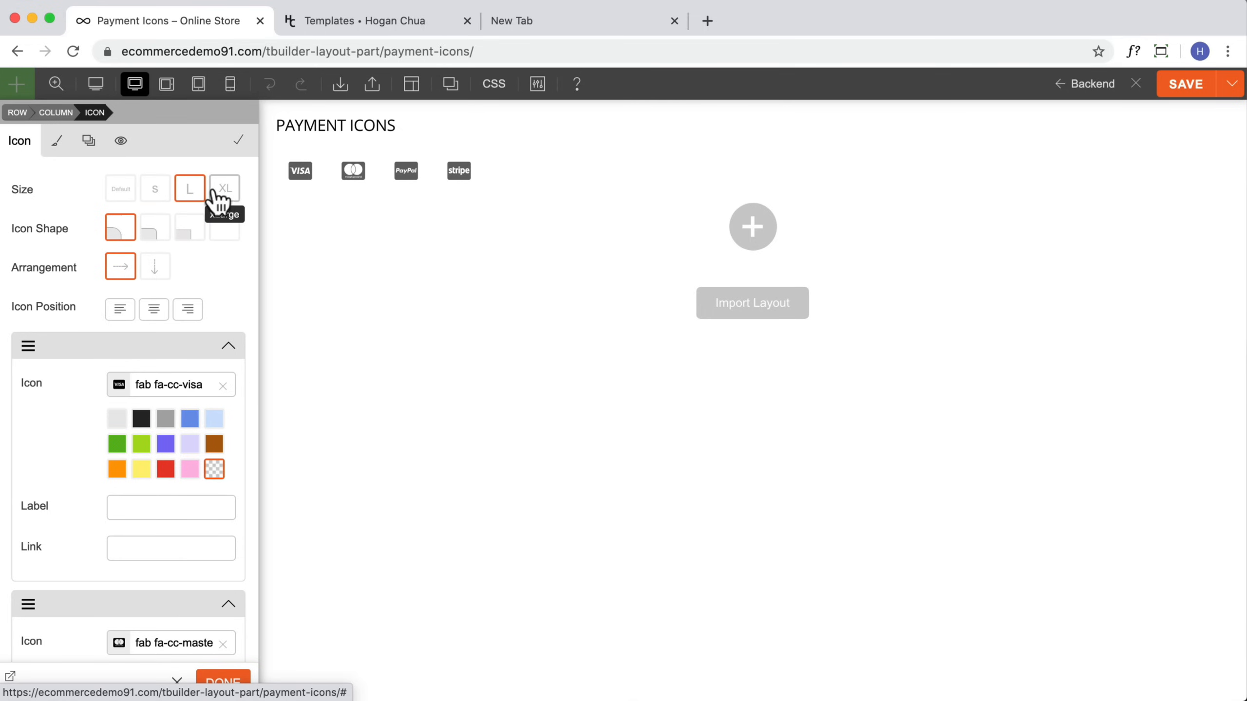
Step: Style the icons with color #222222, close the module and save the layout part
left_click(59, 146)
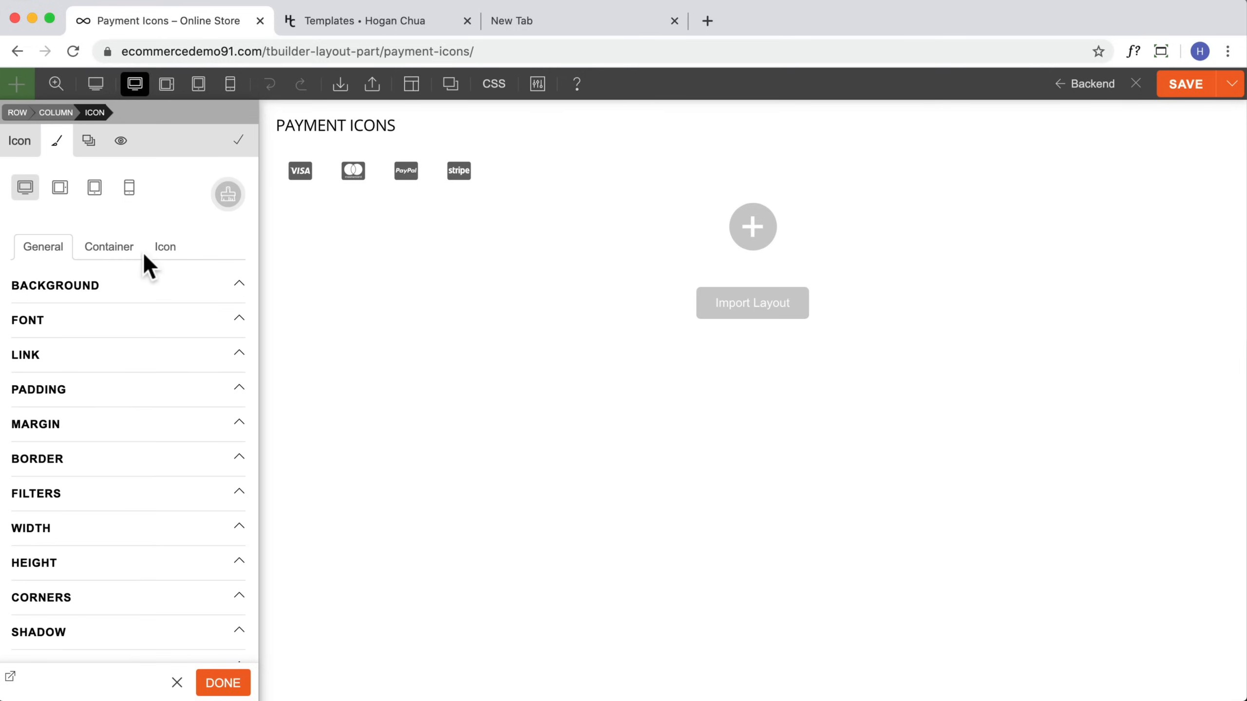
left_click(164, 248)
left_click(79, 321)
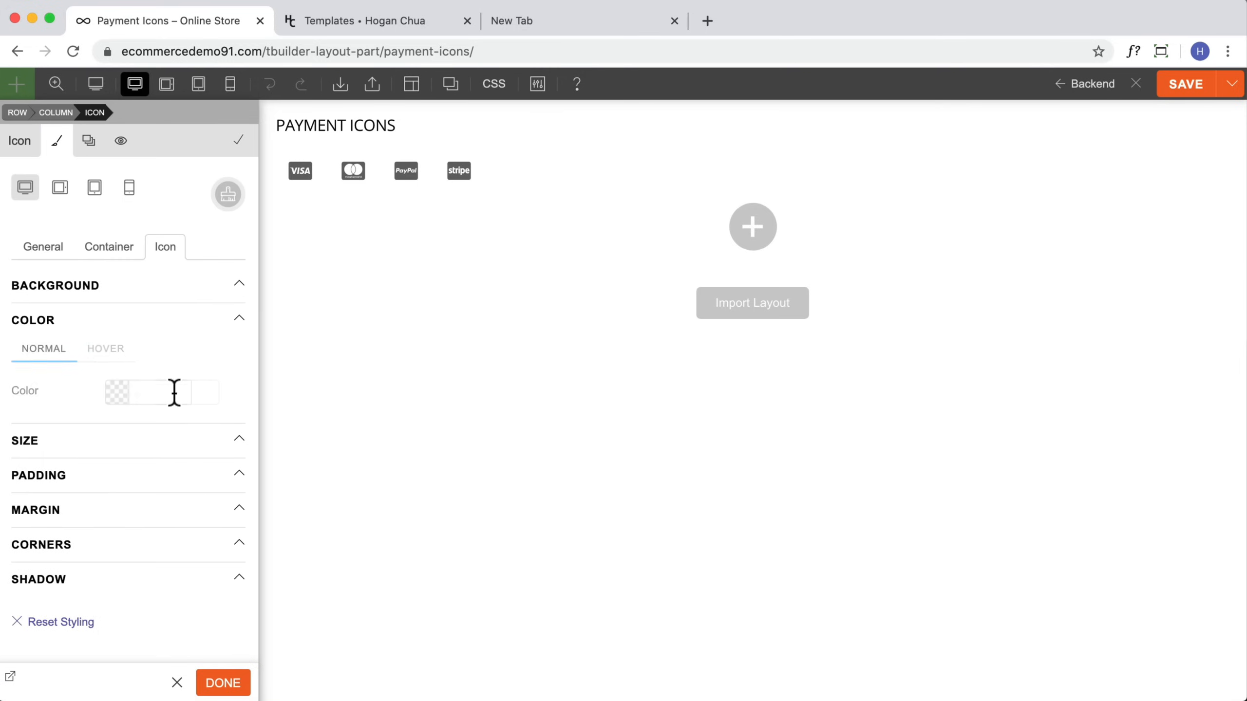
left_click(111, 392)
left_click(158, 384)
type("222")
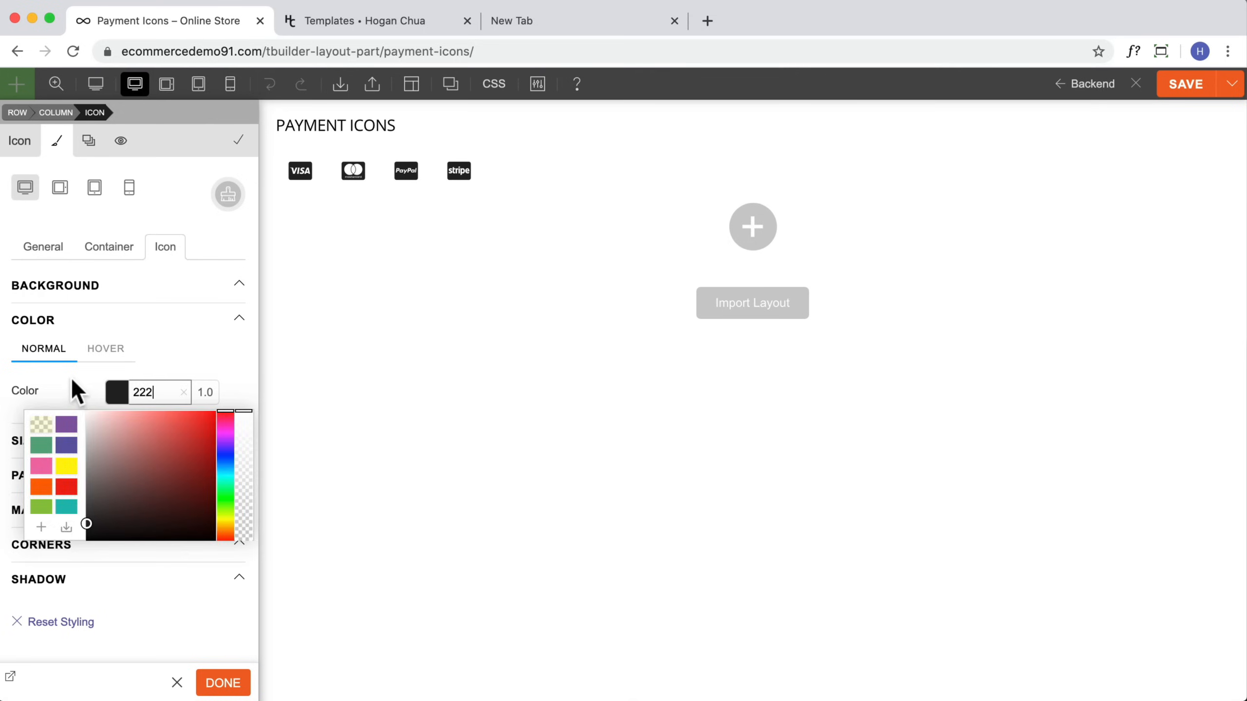
left_click(71, 382)
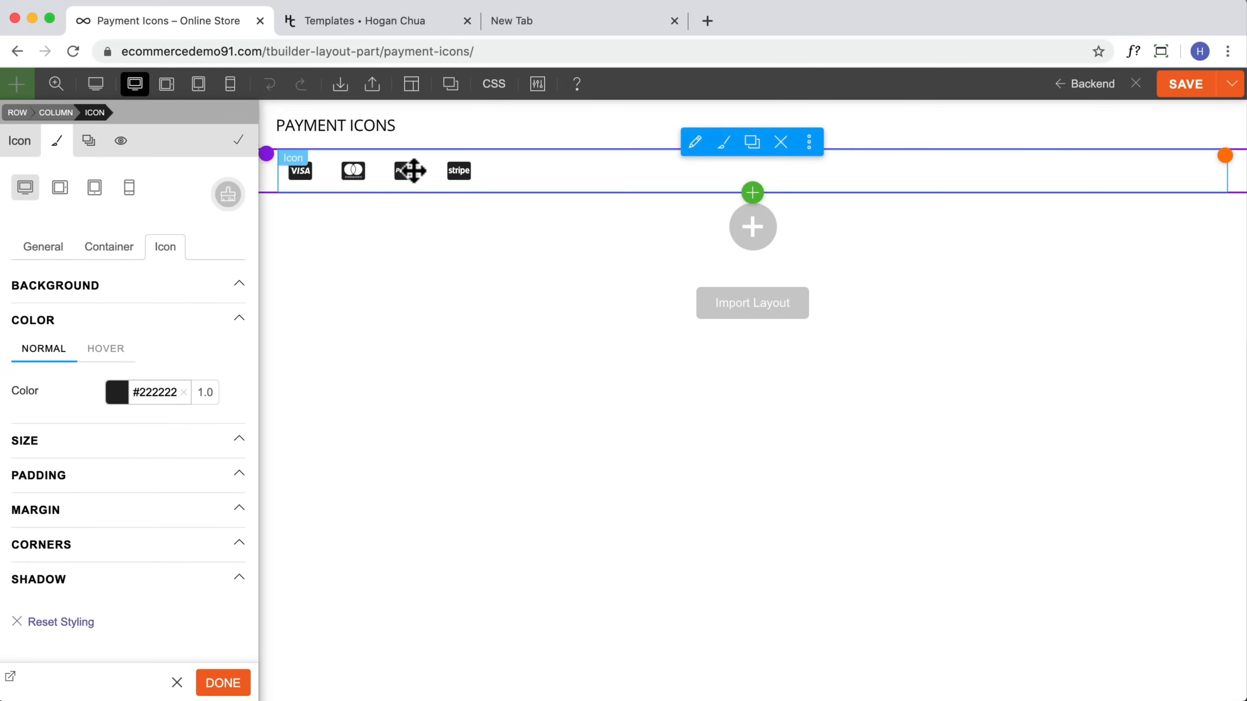
left_click(224, 686)
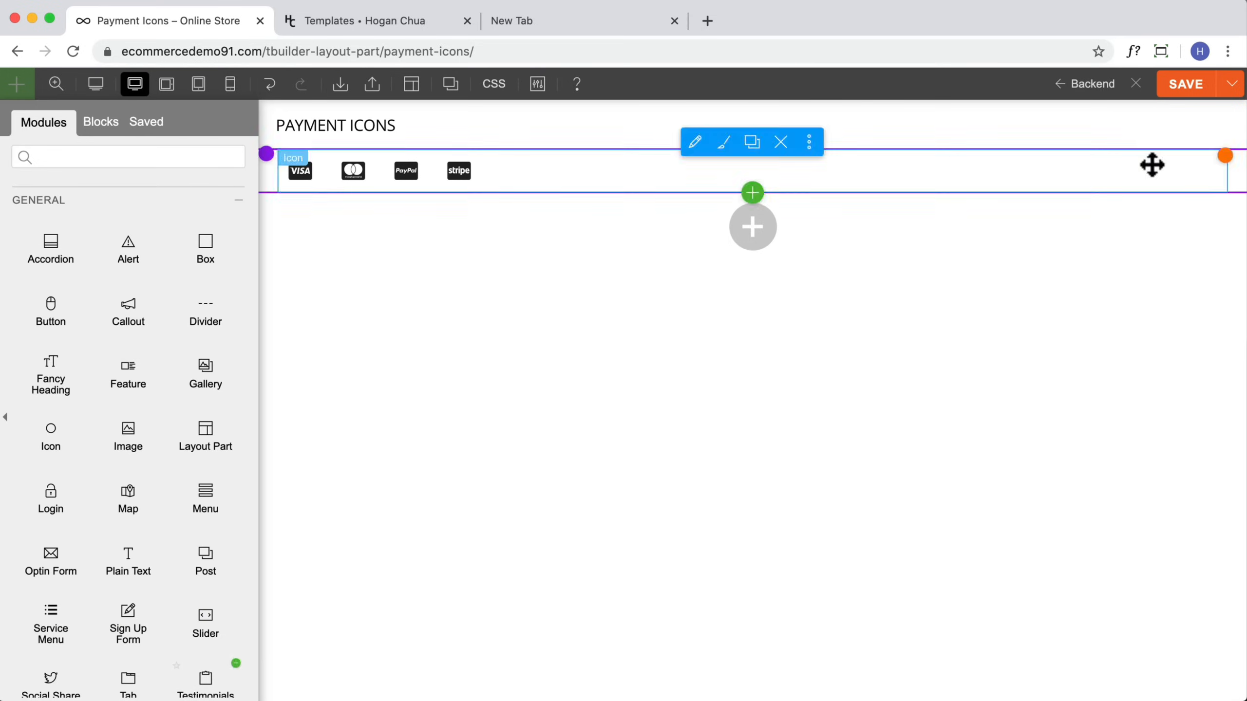
left_click(1187, 93)
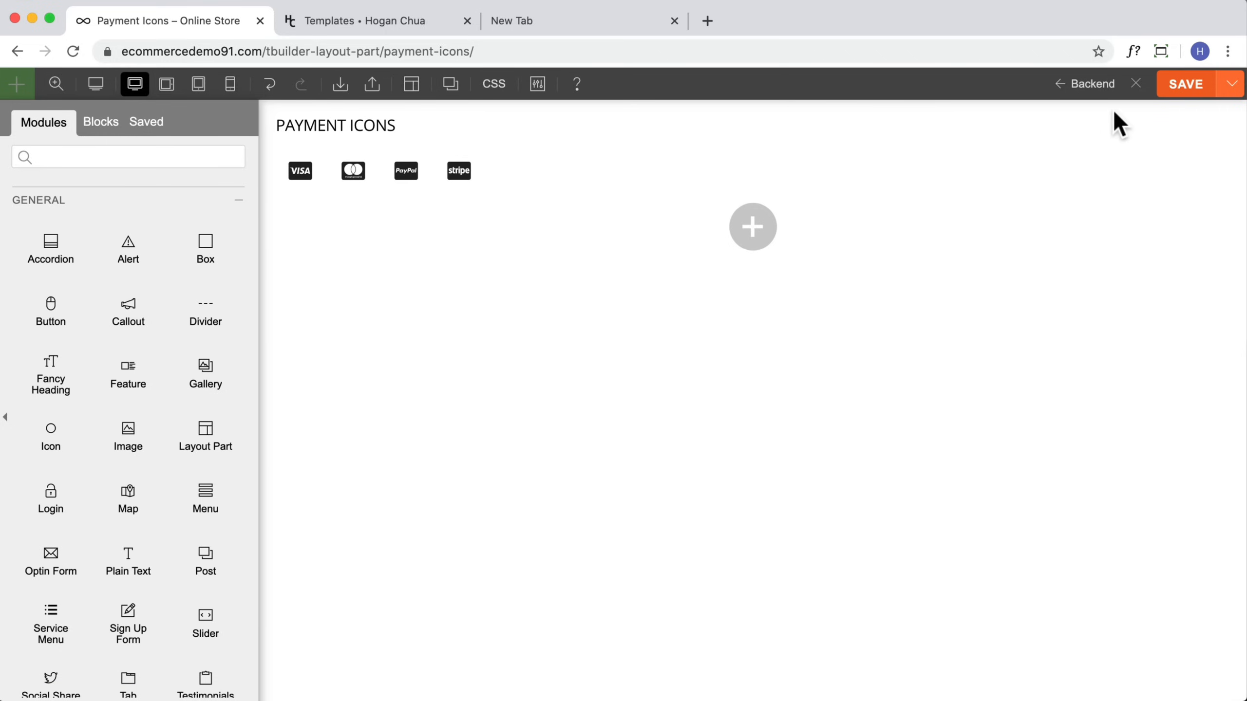
Step: Return to the backend and copy the Payment Icons layout part's id shortcode
left_click(1092, 85)
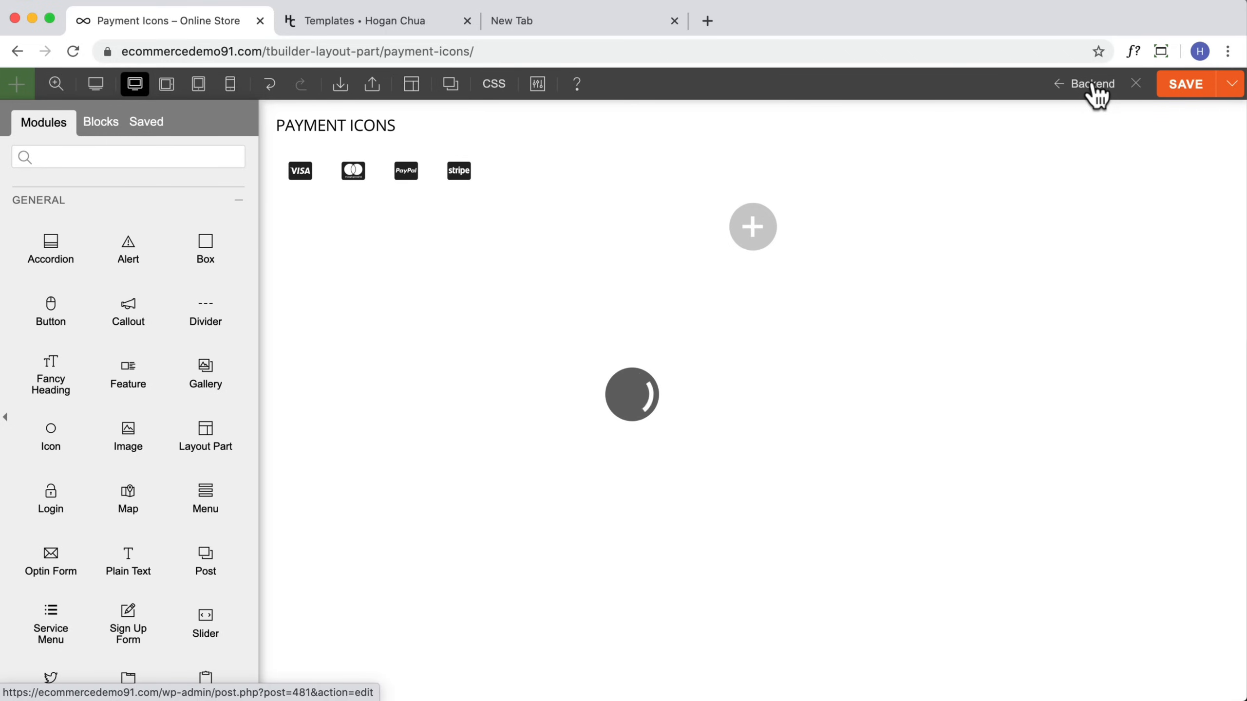
scroll(567, 436, "down", 4)
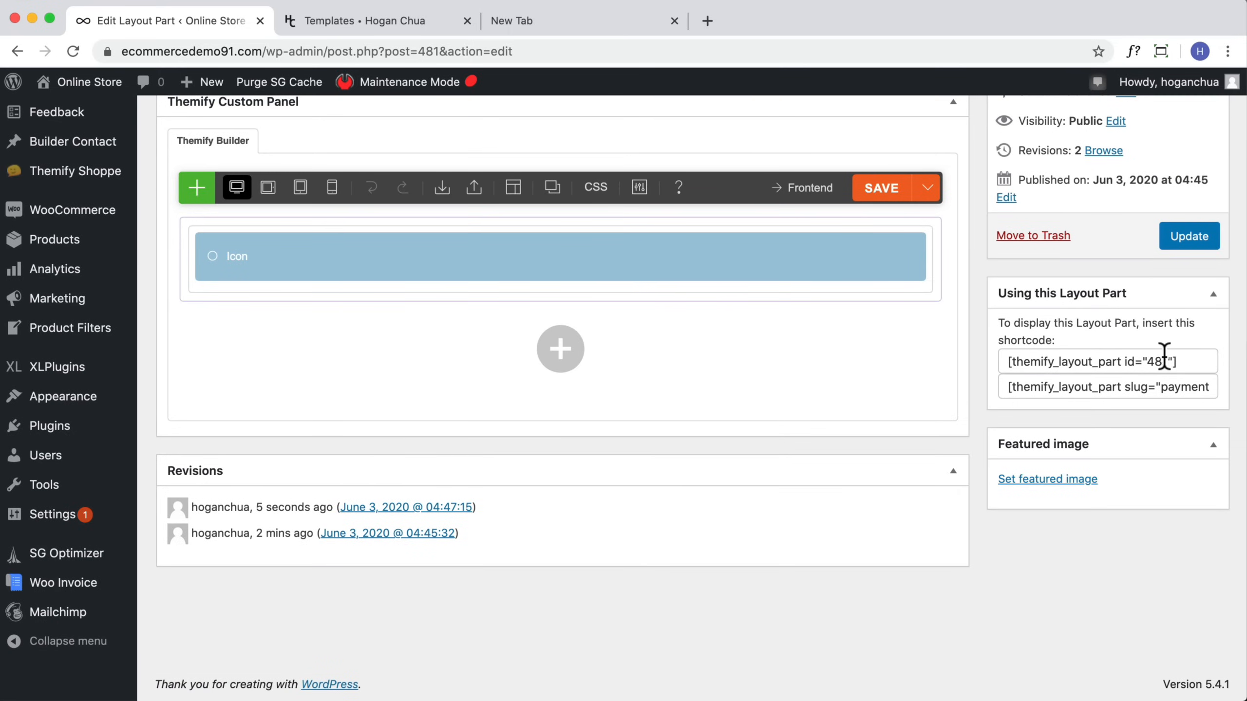
scroll(1164, 355, "up", 3)
left_click_drag(1180, 453, 1000, 459)
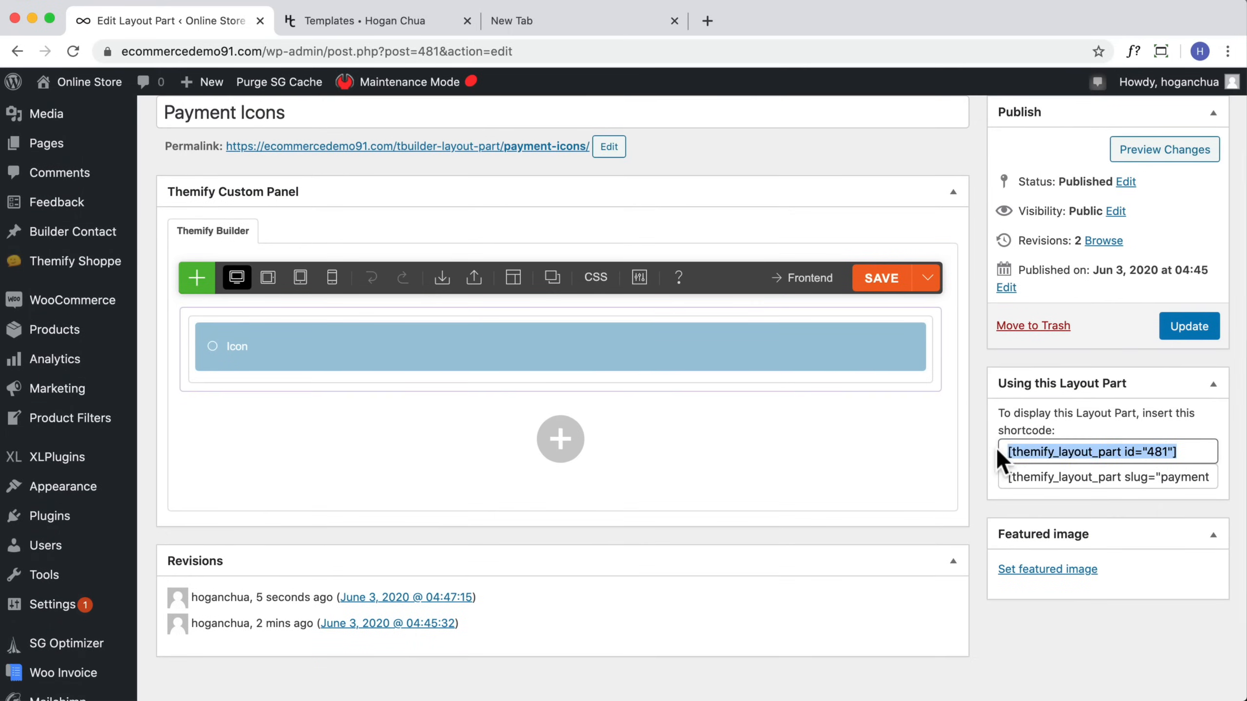
right_click(1026, 452)
left_click(1039, 488)
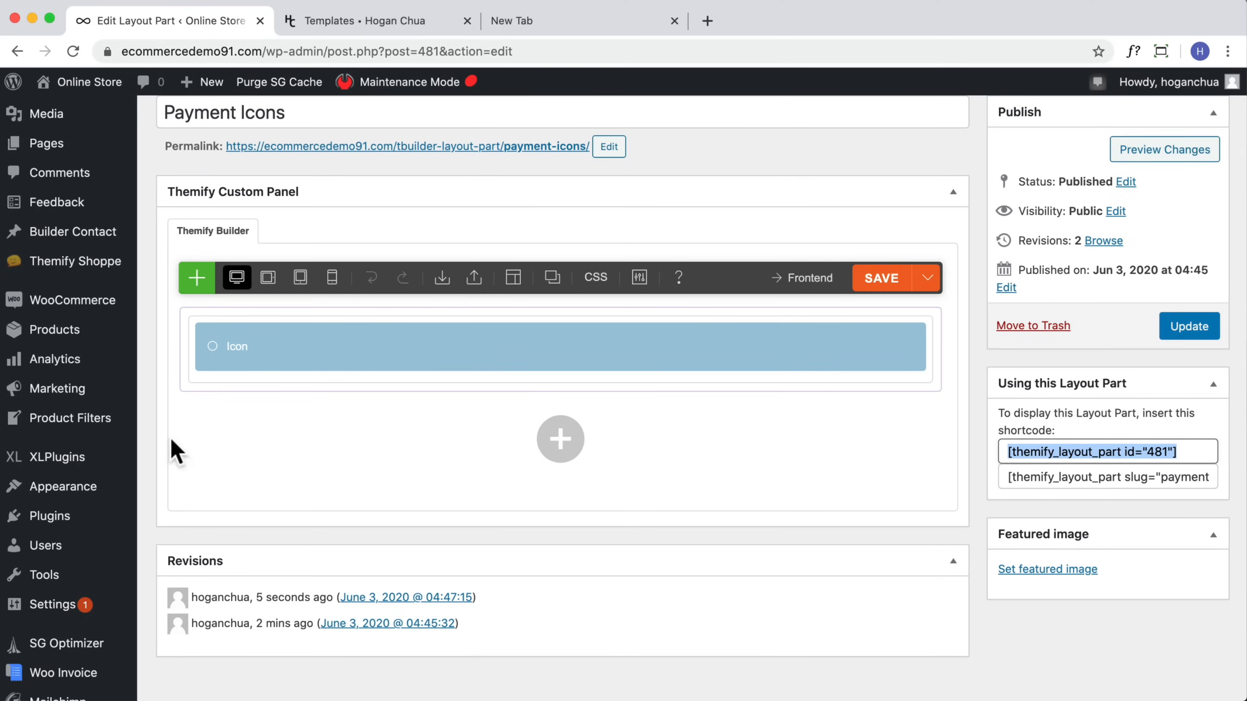
Step: Open the Widgets page and expand the Social Links widget in the Below Footer Logo Widget area
mouse_move(115, 486)
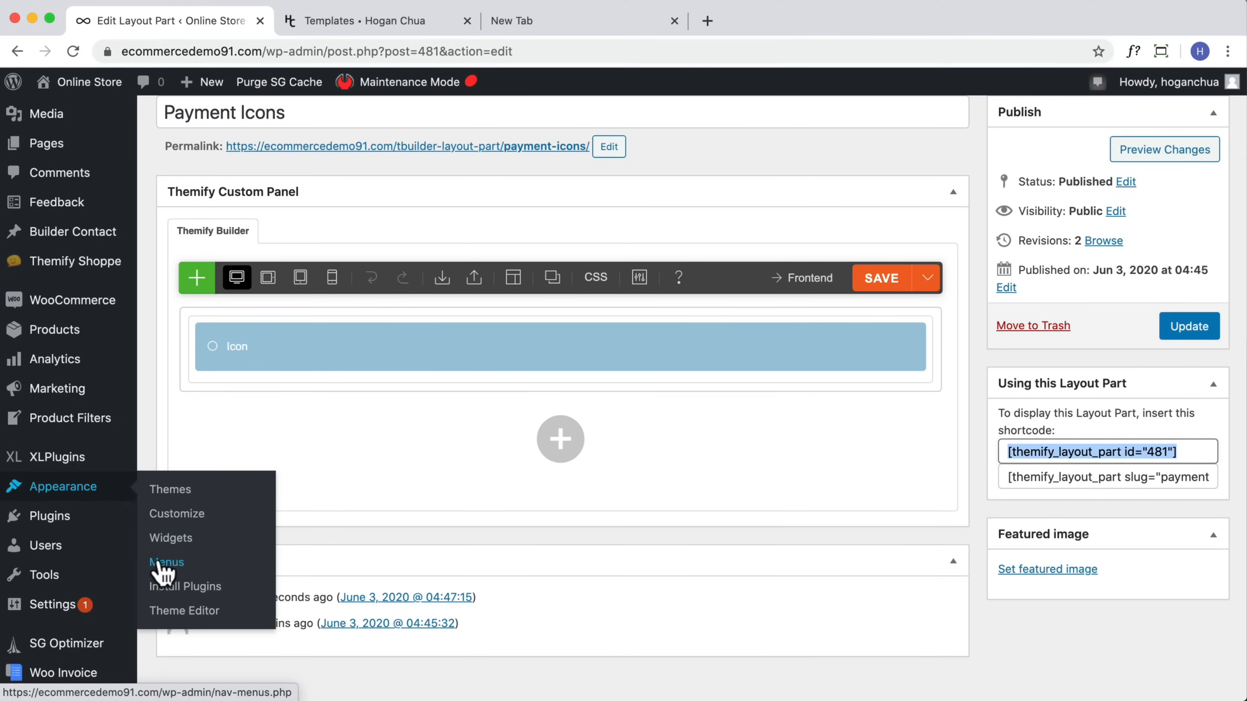
left_click(168, 540)
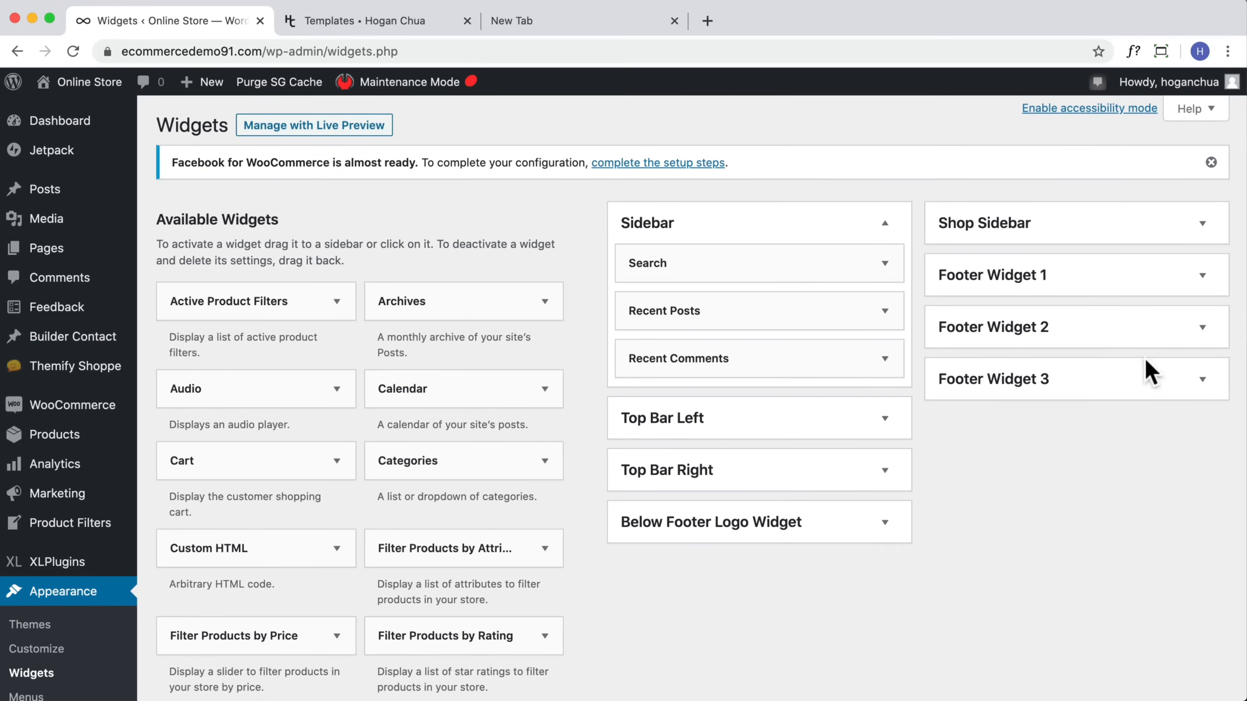
left_click(1202, 378)
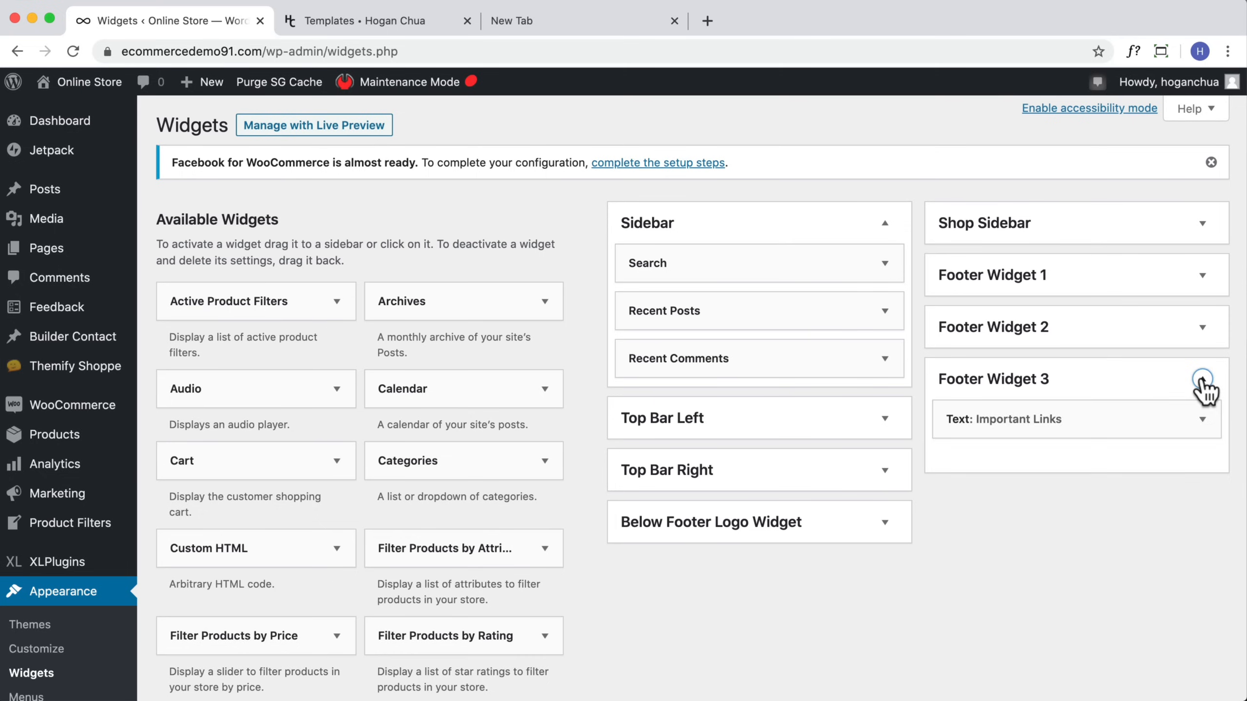
left_click(1202, 379)
left_click(763, 528)
scroll(731, 552, "down", 2)
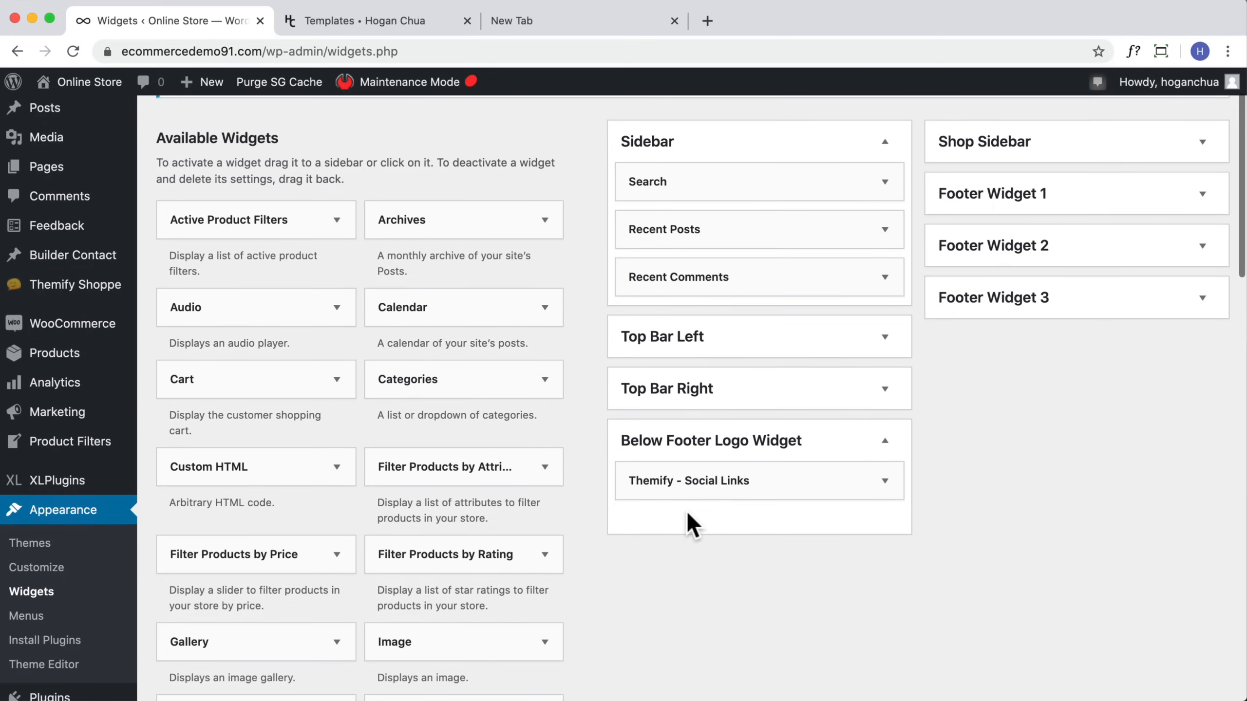
scroll(711, 528, "down", 3)
left_click(884, 354)
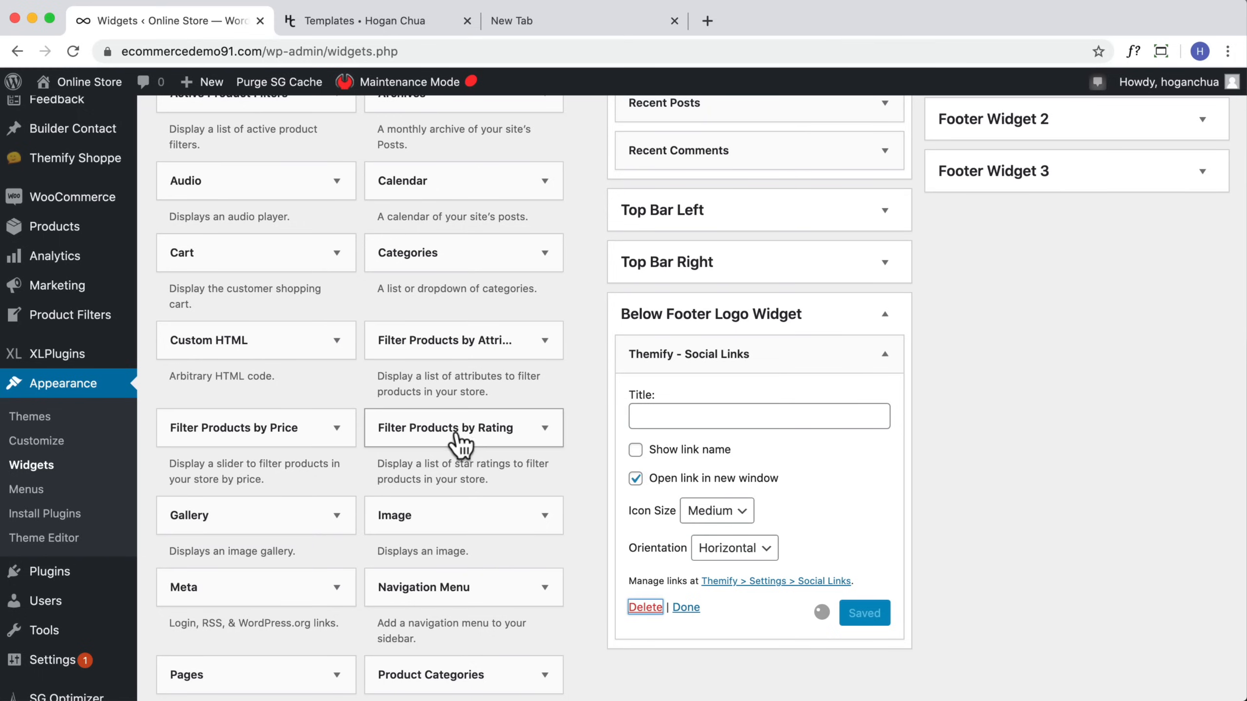
Step: Add a Text widget to the Below Footer Logo Widget area with the pasted layout part shortcode and save it
scroll(276, 469, "down", 12)
scroll(276, 469, "down", 3)
scroll(687, 329, "up", 10)
left_click_drag(423, 519, 670, 357)
scroll(765, 337, "up", 4)
left_click(595, 516)
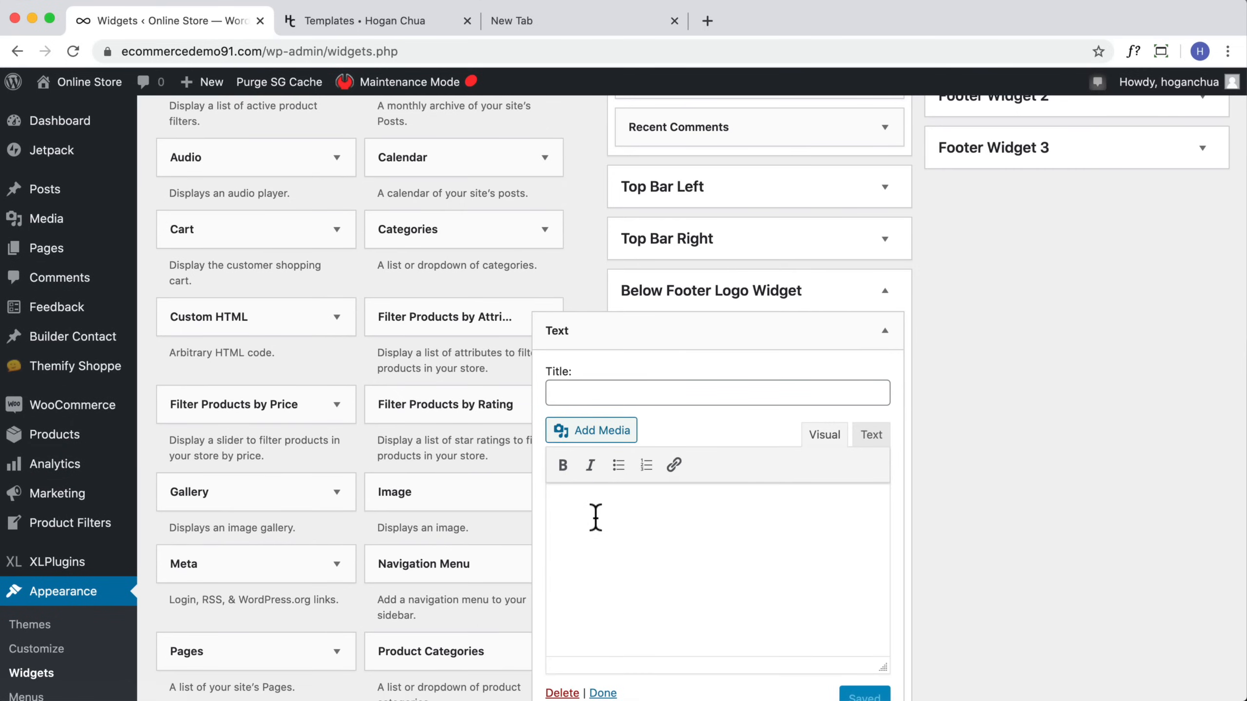
key("super+v")
scroll(866, 682, "down", 2)
left_click(869, 641)
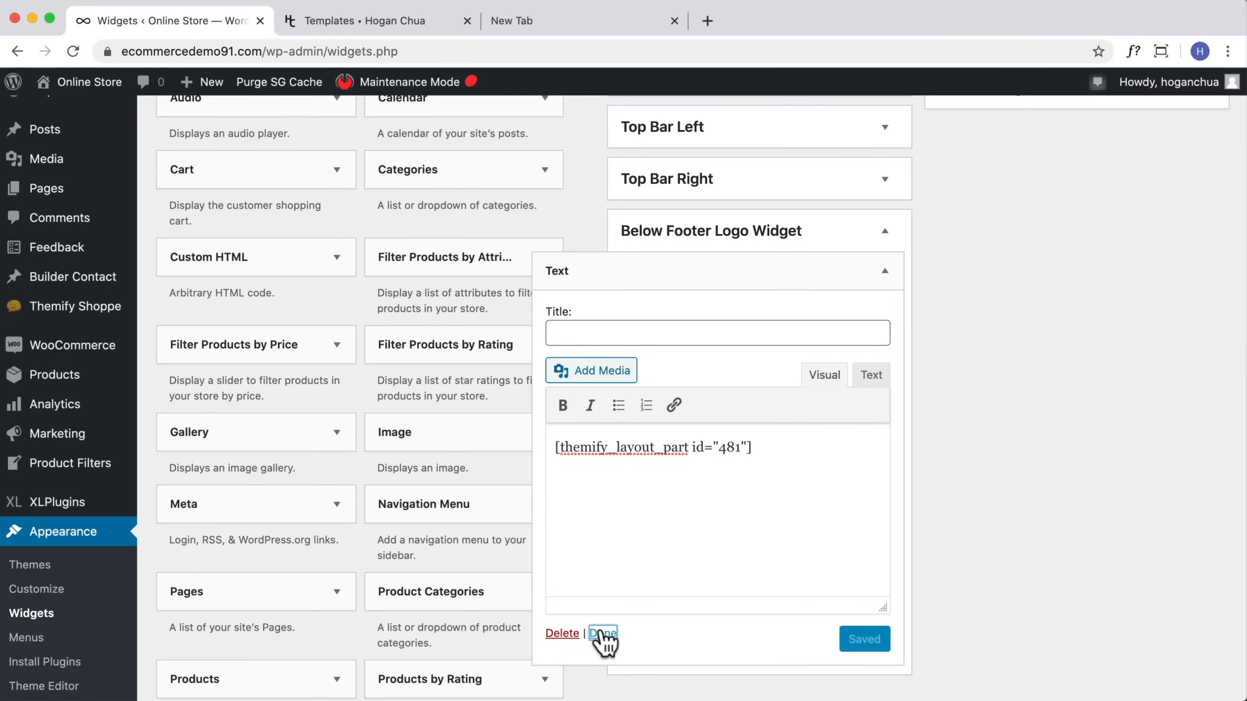
left_click(604, 634)
Step: Visit the store and examine the footer with the payment icons
mouse_move(29, 88)
left_click(59, 114)
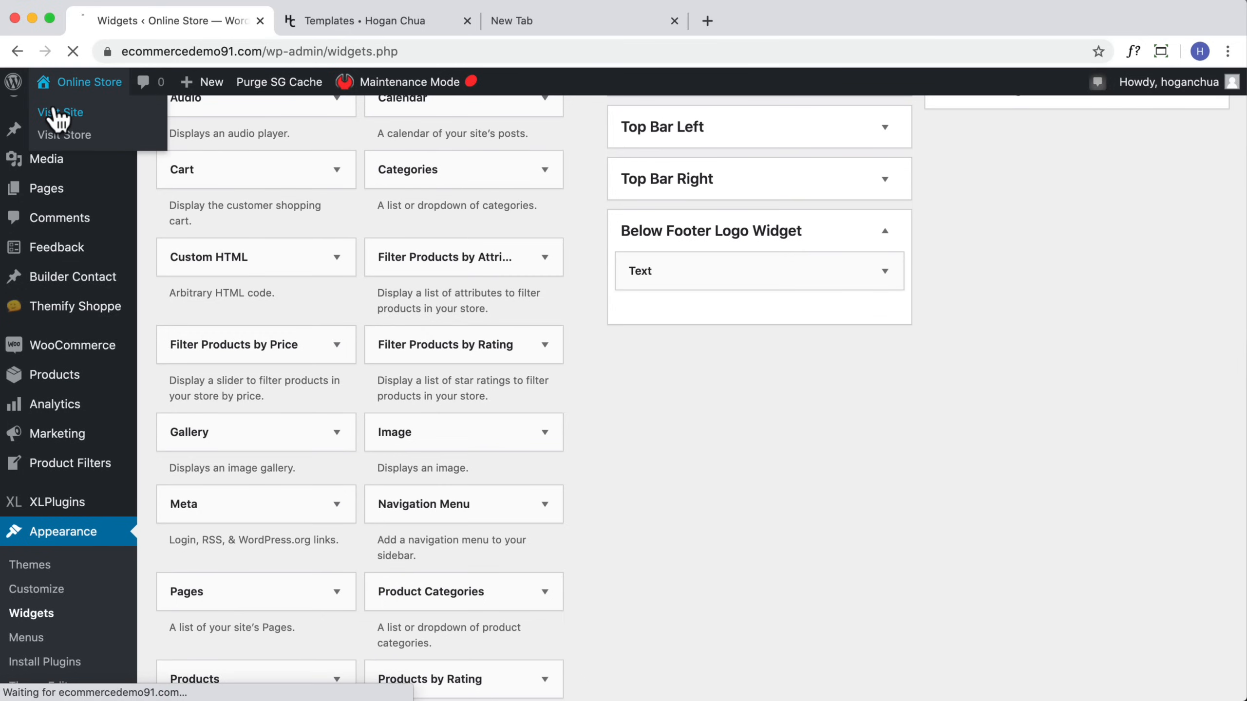
scroll(737, 275, "down", 15)
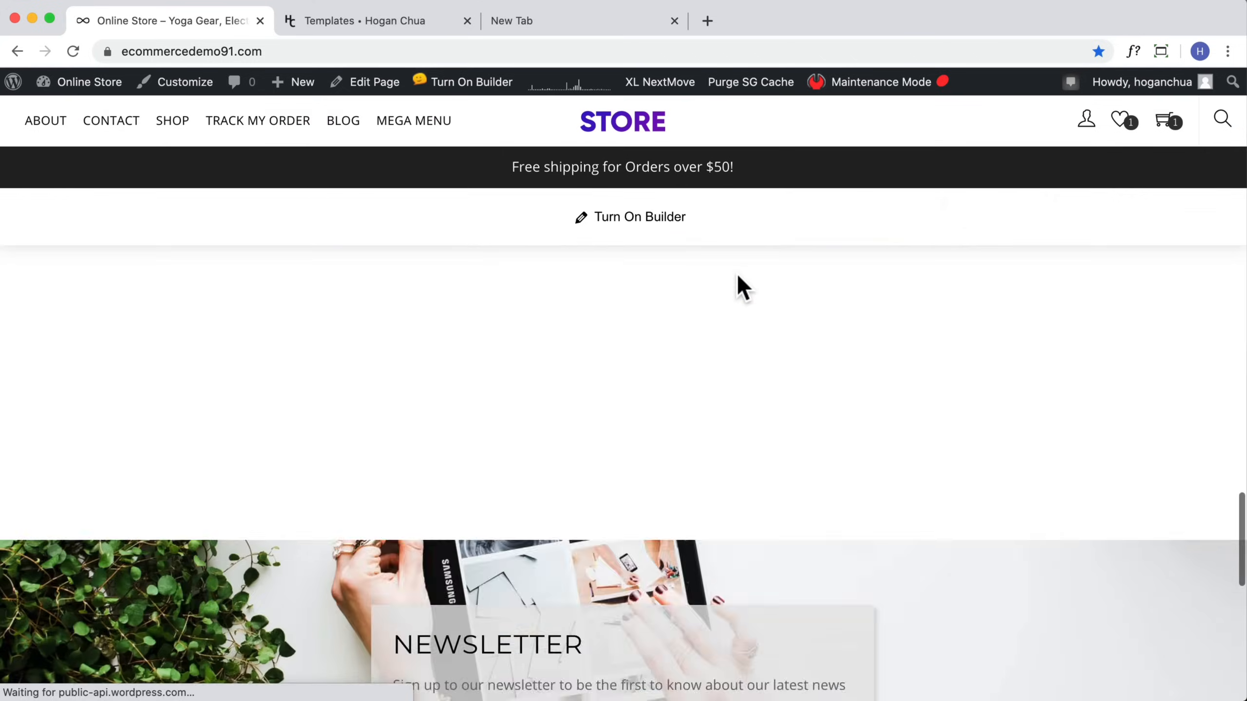
scroll(737, 276, "down", 5)
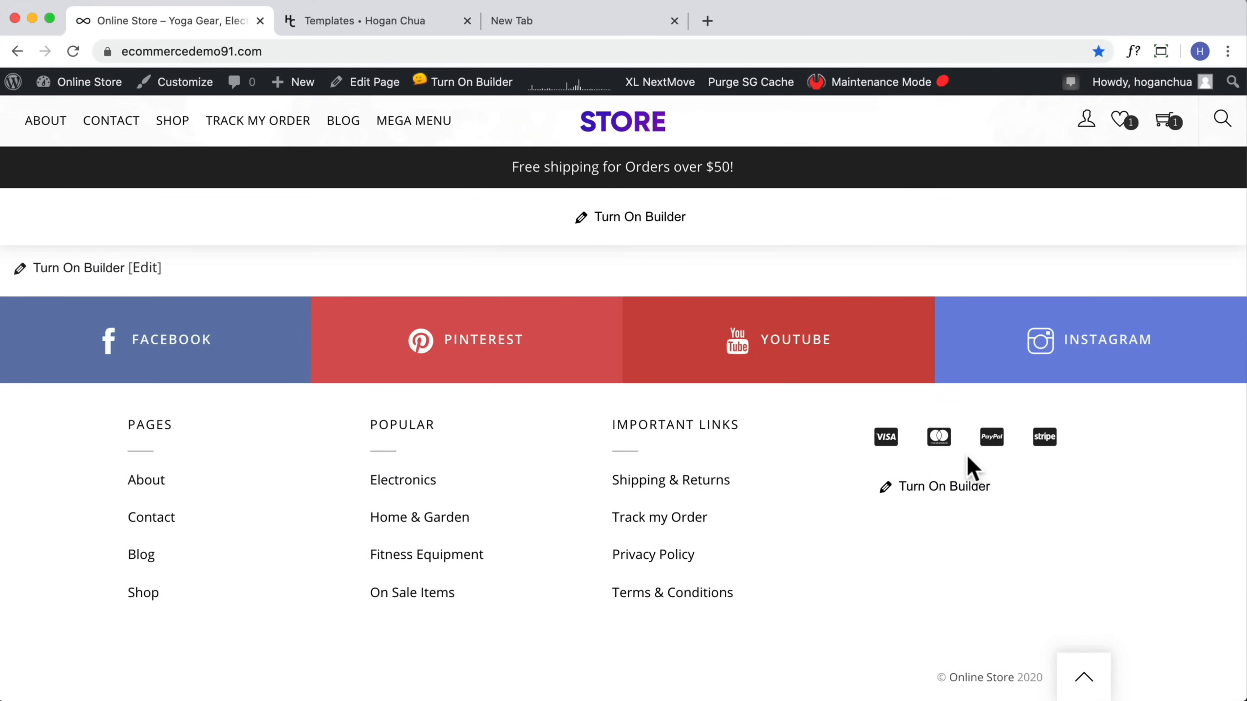
scroll(969, 467, "up", 4)
scroll(974, 467, "down", 2)
scroll(927, 465, "up", 5)
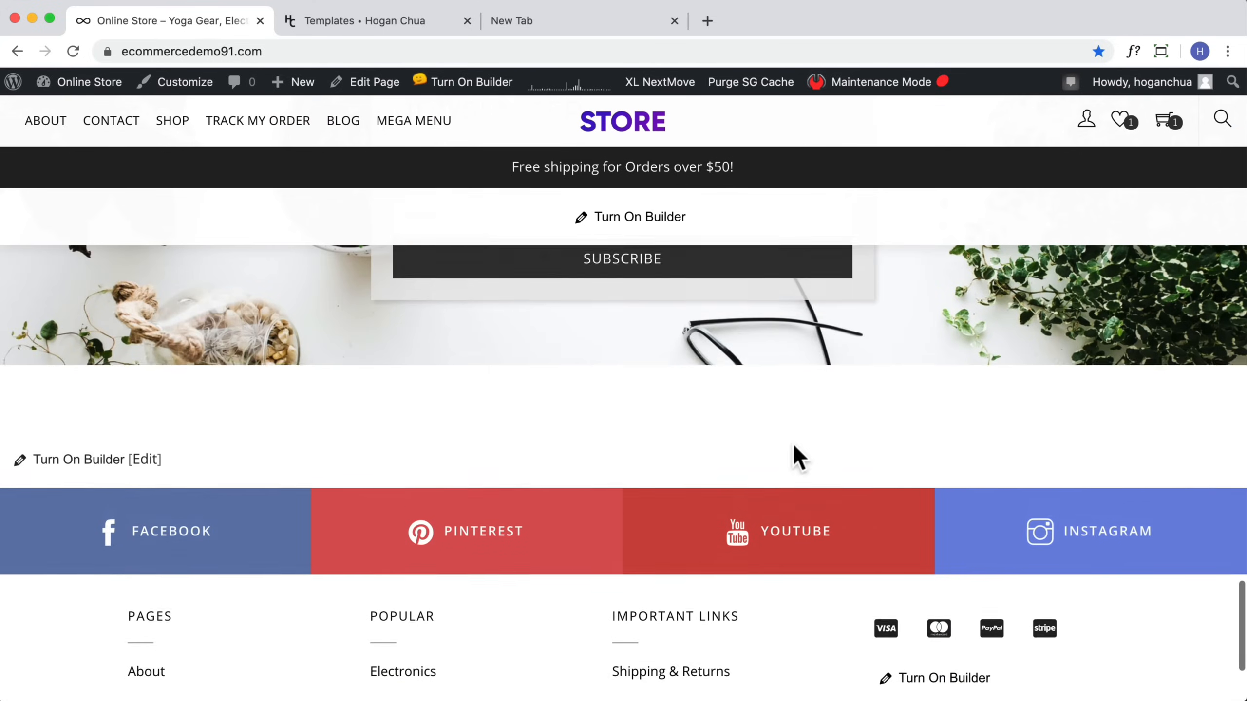
scroll(916, 624, "down", 5)
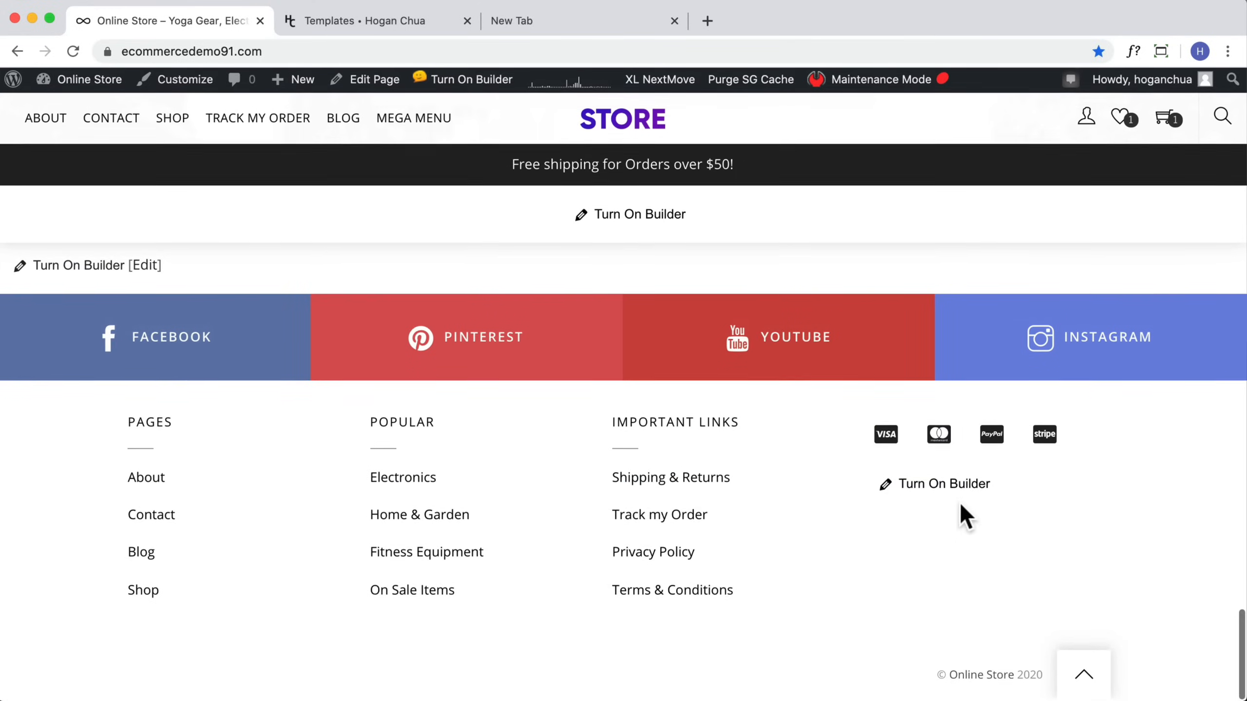
Step: Open the footer's payment icons layout part in the builder and add an Optin Form module below the icons
left_click(930, 486)
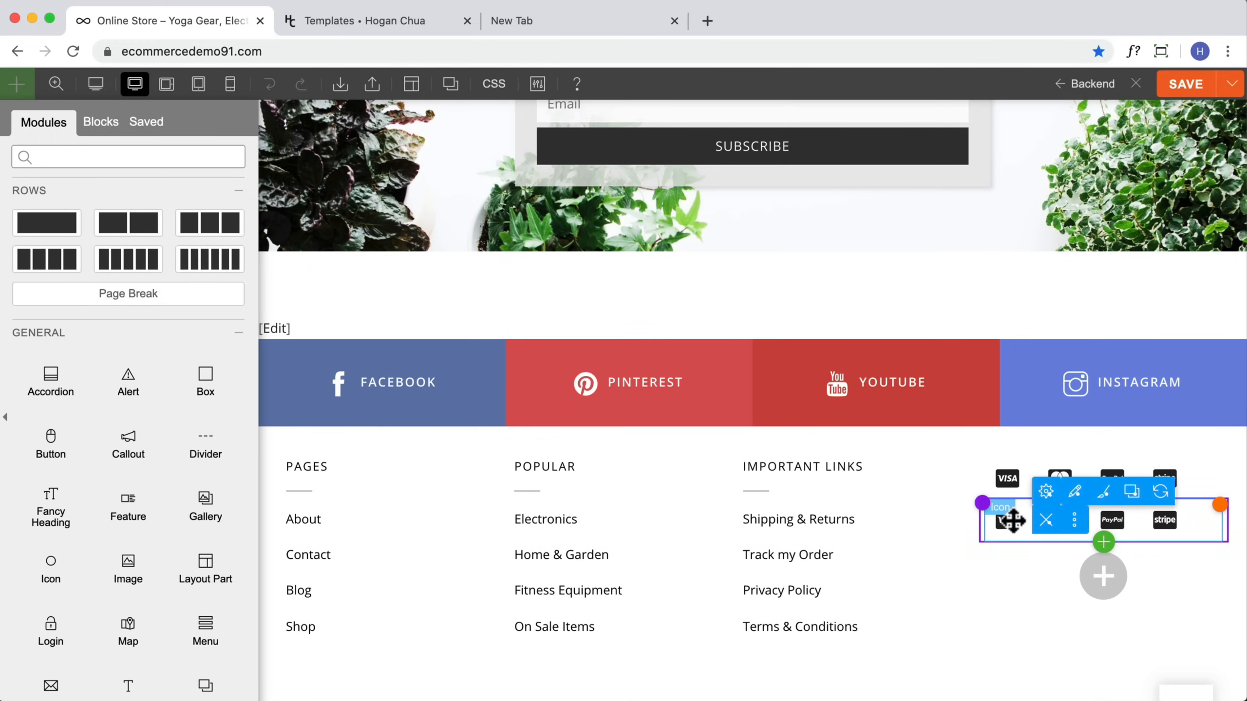
scroll(175, 485, "down", 5)
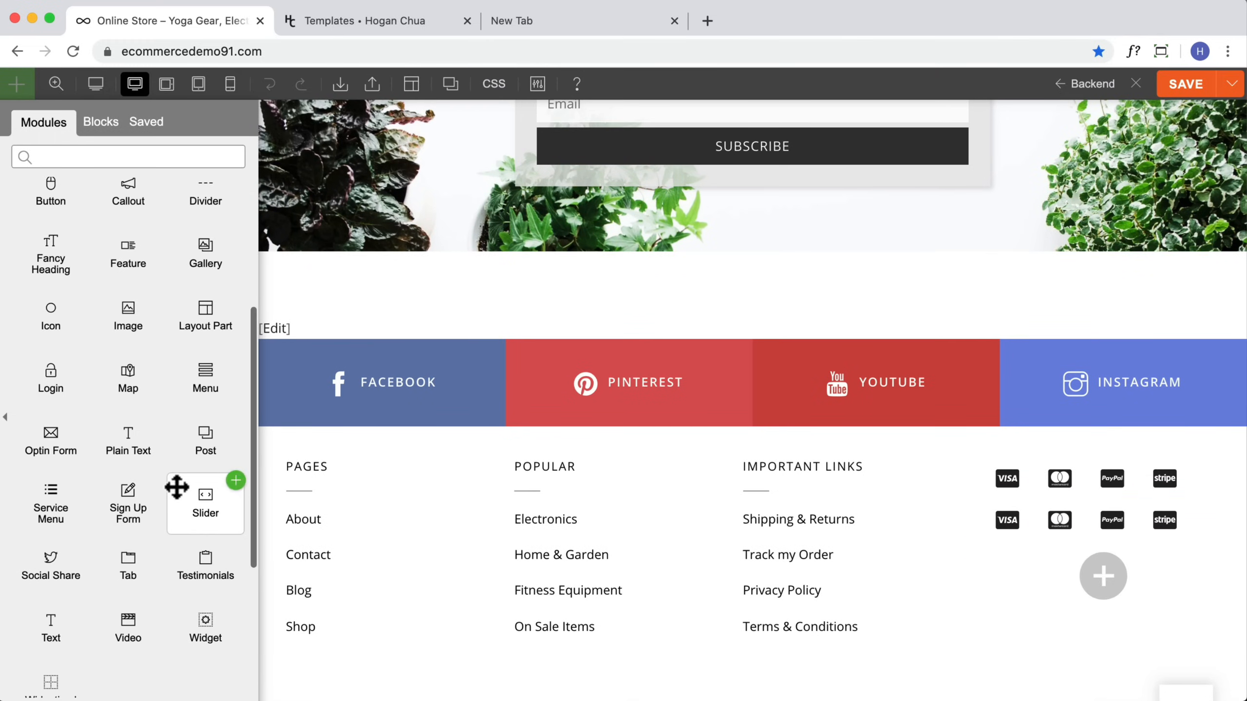
left_click_drag(99, 440, 1107, 528)
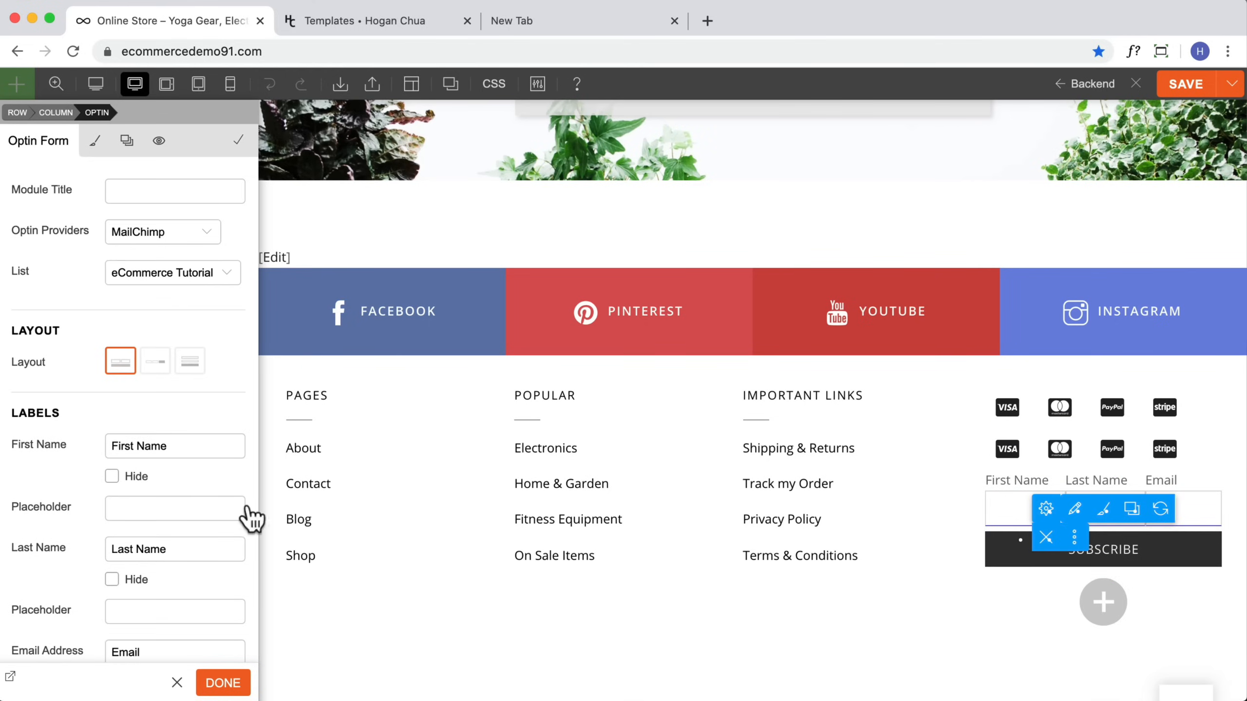
Step: Set the optin form layout to Block and hide the First Name and Last Name fields
left_click(188, 363)
scroll(113, 509, "down", 1)
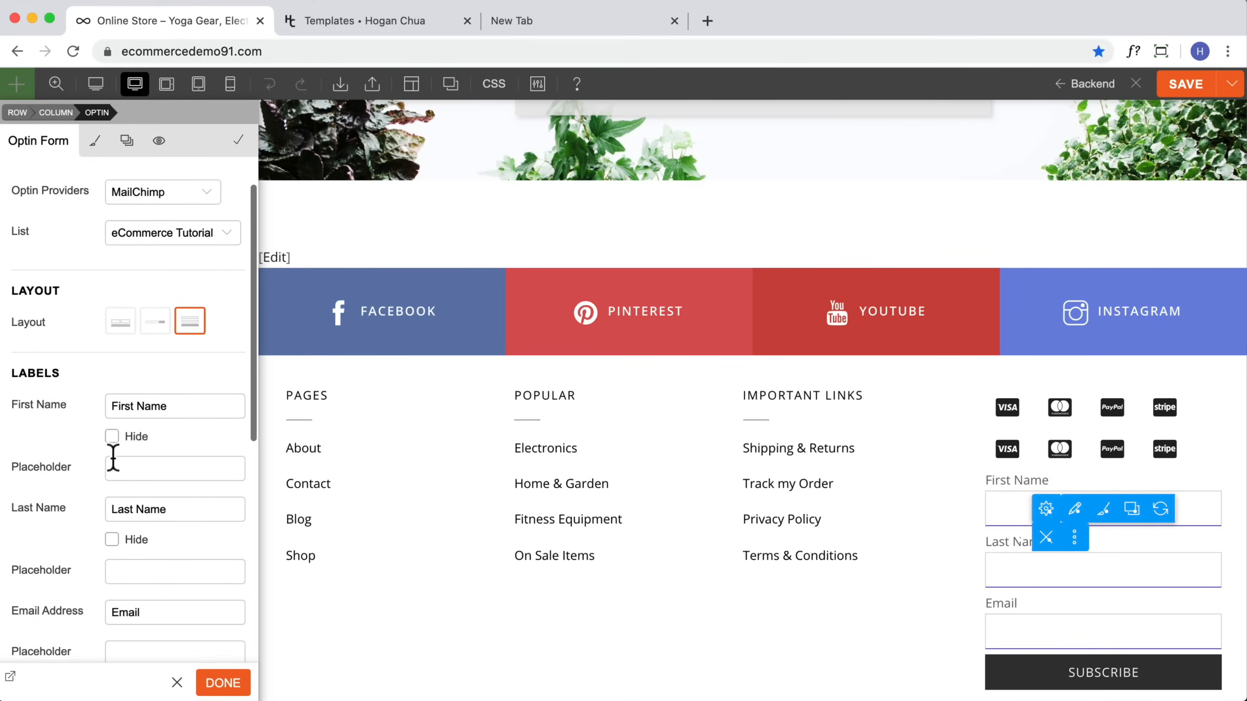
left_click(112, 437)
left_click(112, 586)
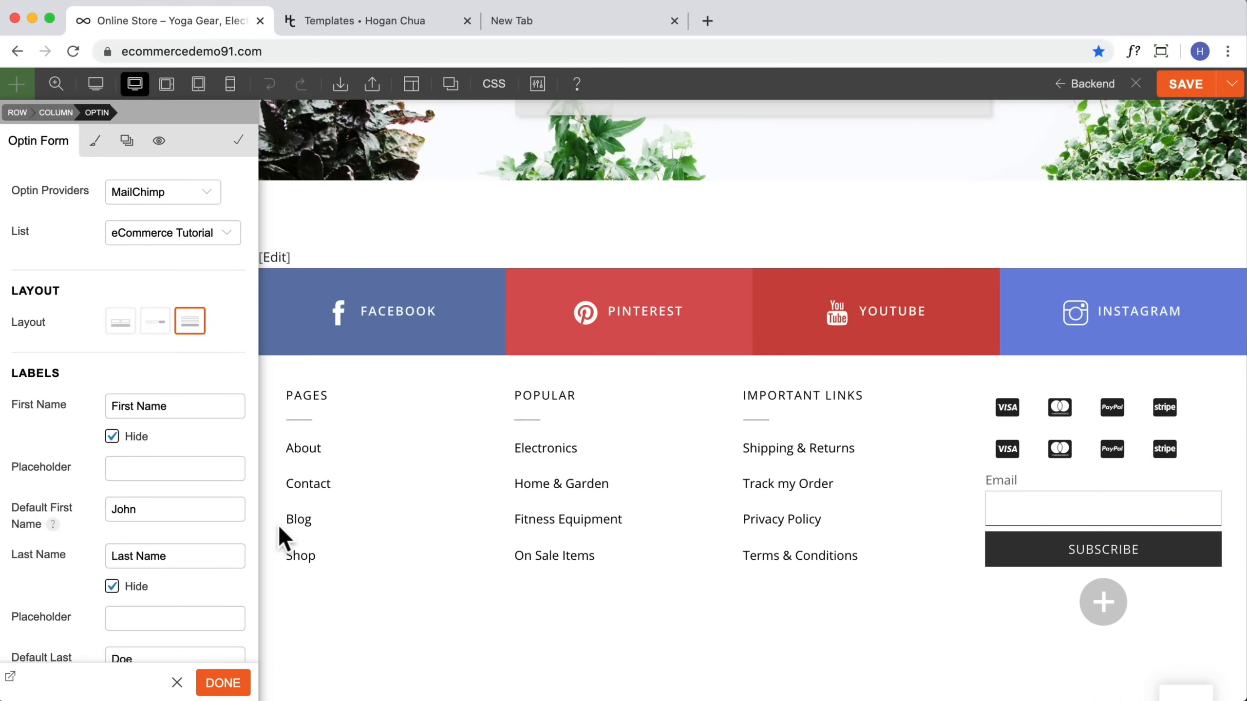
Step: Change the optin form layout to the inline style
scroll(186, 529, "down", 6)
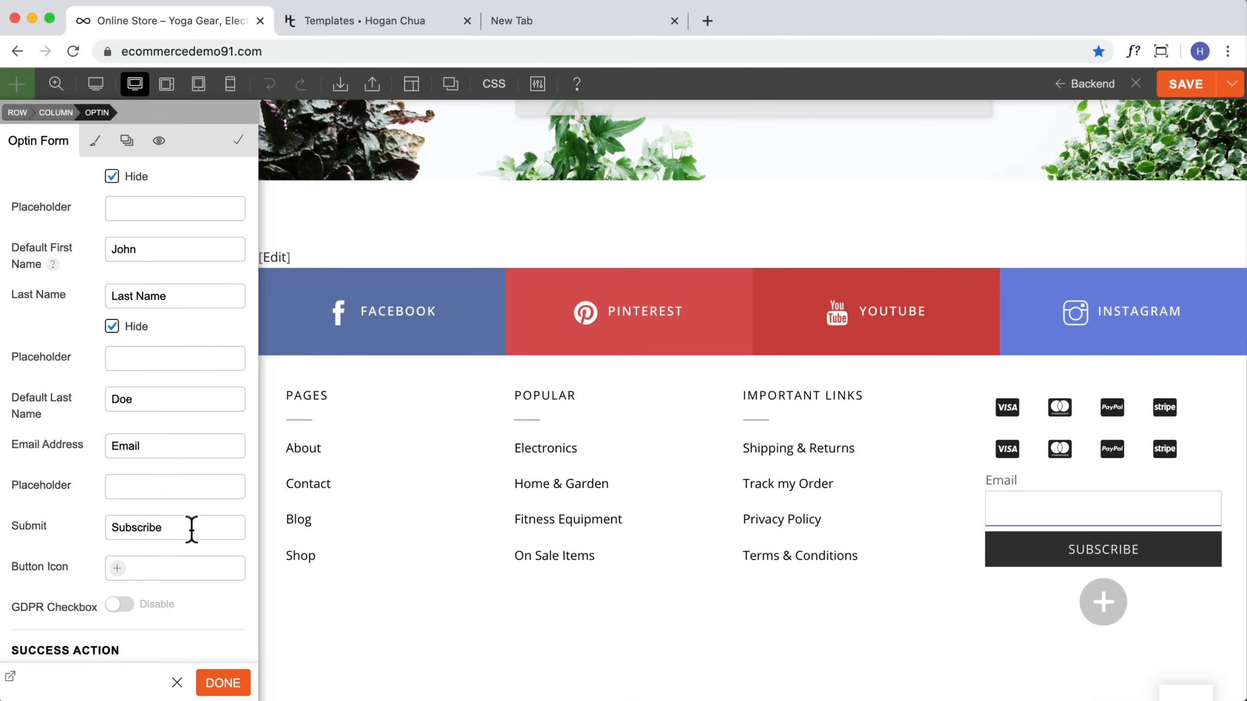
scroll(186, 529, "up", 7)
left_click(155, 362)
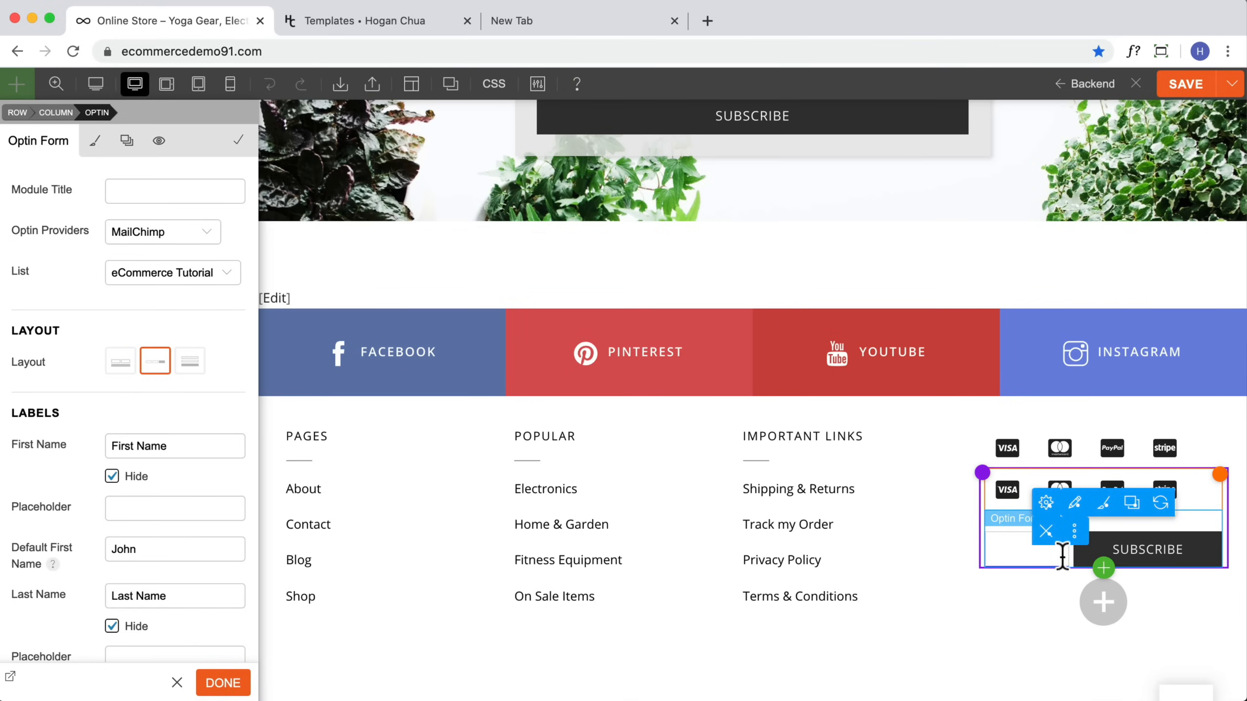
Step: Switch the optin form layout to the stacked full-width style and save the layout part
left_click(191, 363)
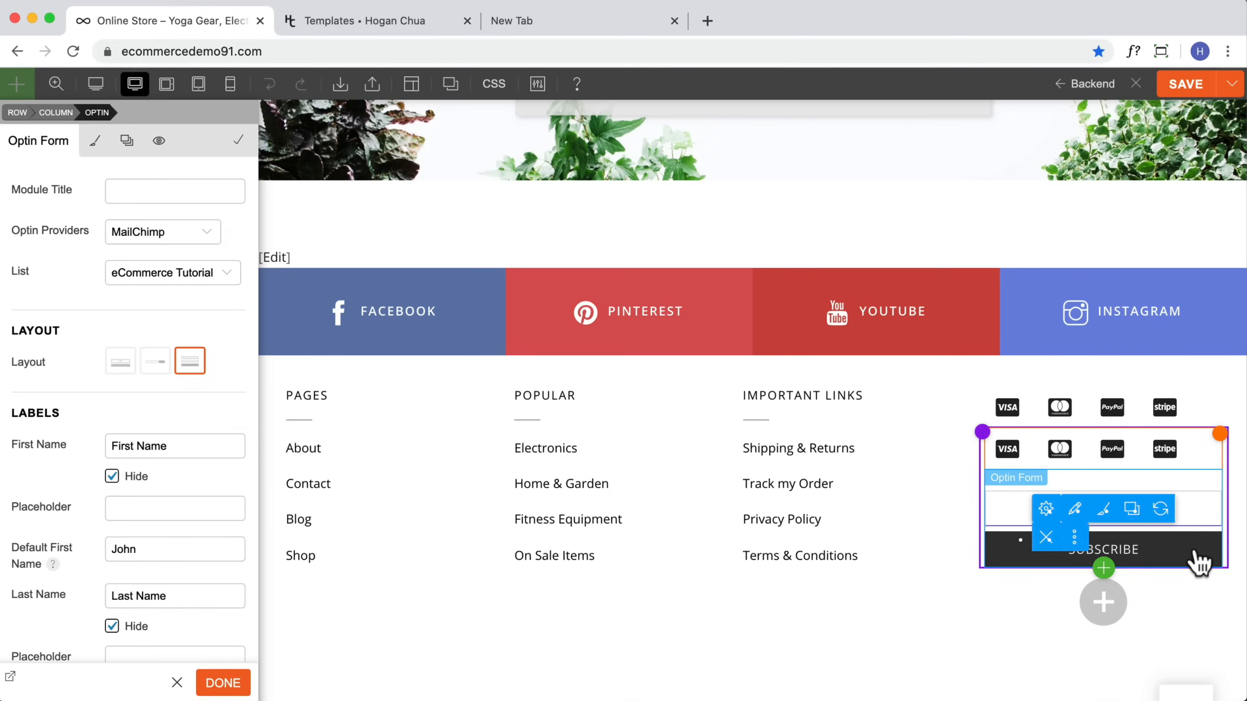
scroll(194, 550, "down", 5)
scroll(194, 549, "down", 5)
scroll(158, 531, "up", 10)
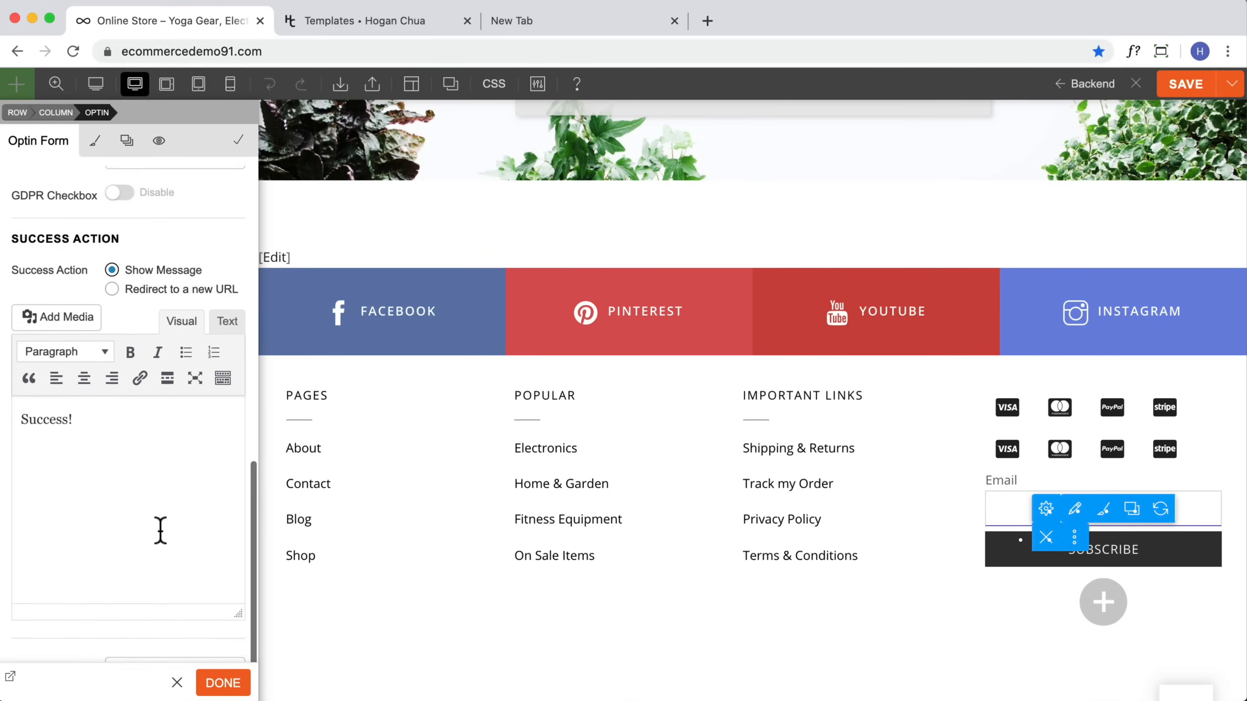
left_click_drag(167, 394, 55, 391)
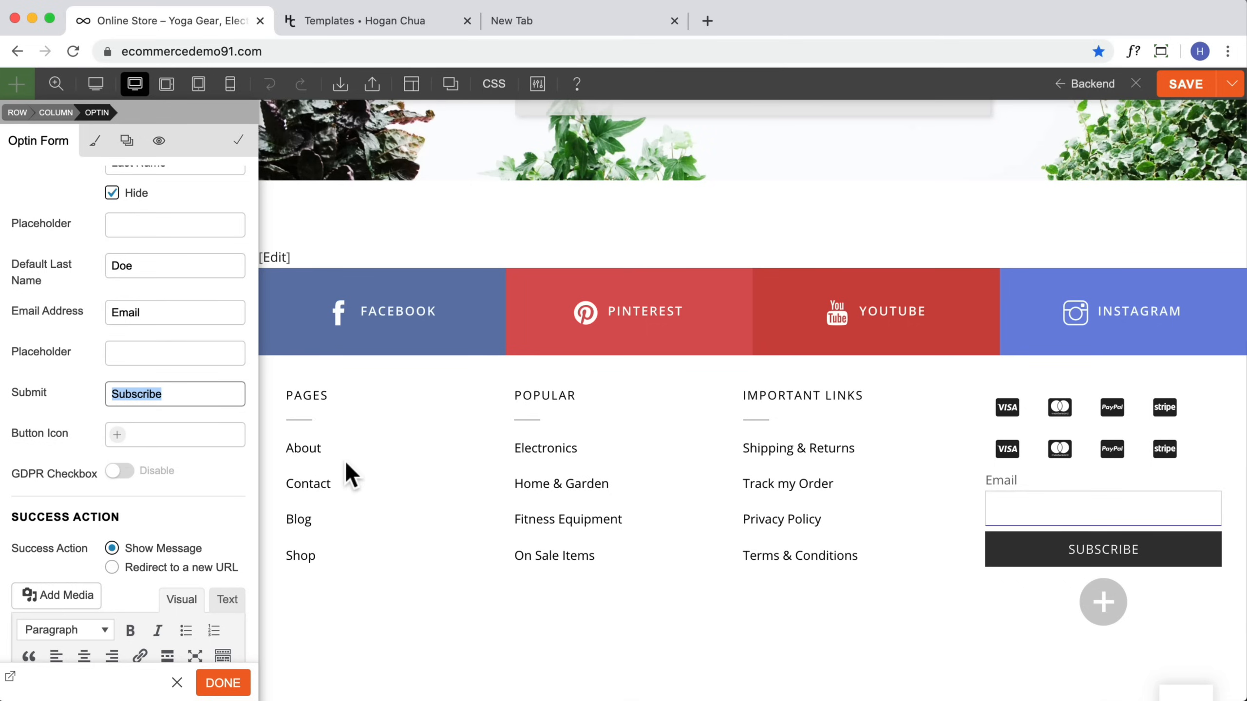
scroll(93, 417, "up", 10)
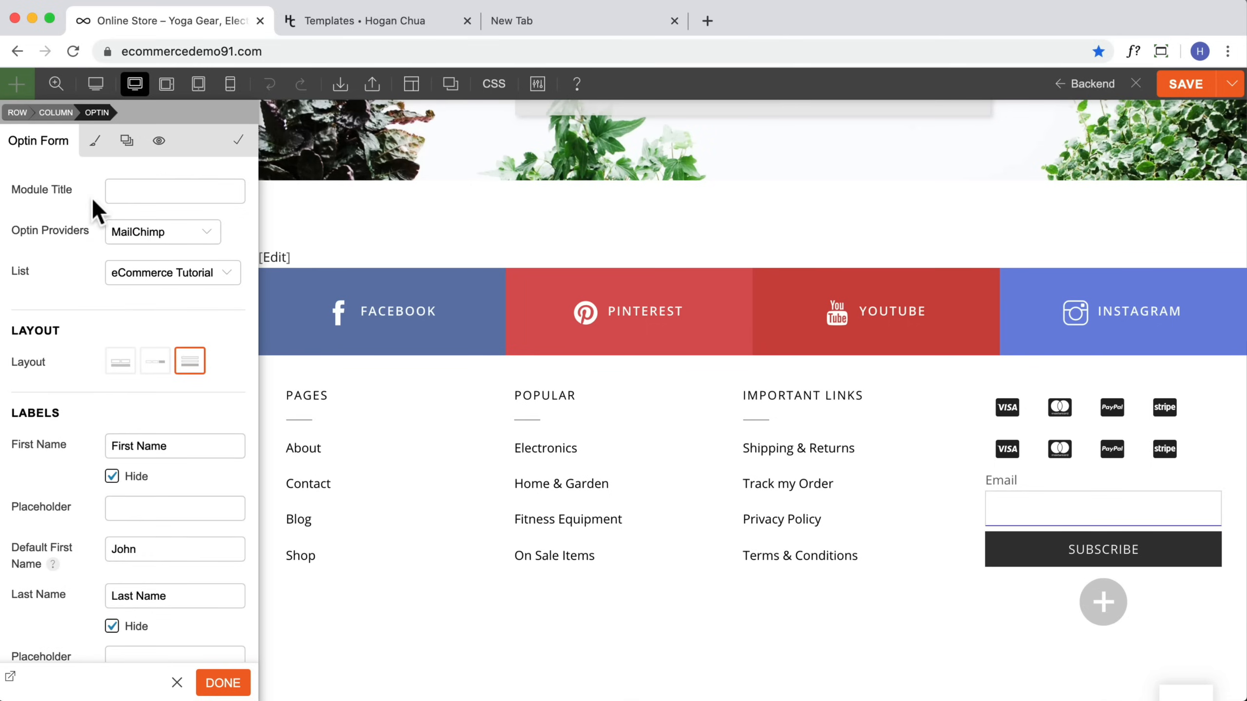
left_click(95, 140)
left_click(39, 240)
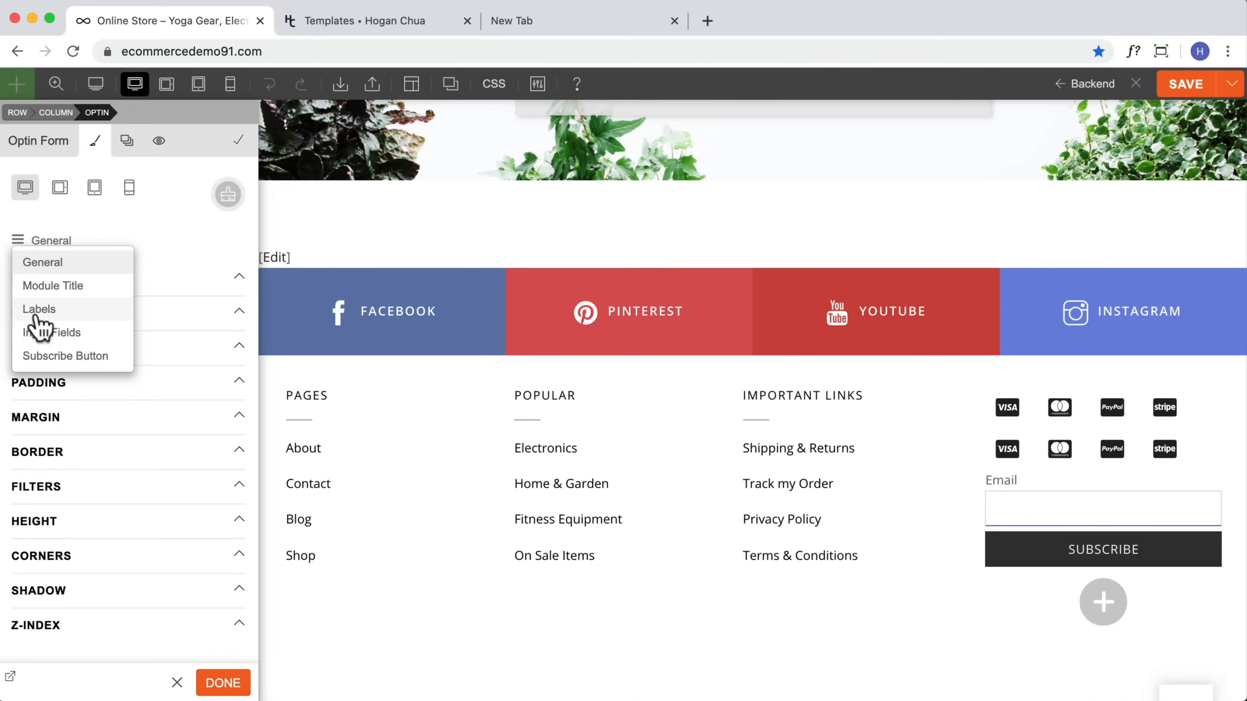
left_click(226, 684)
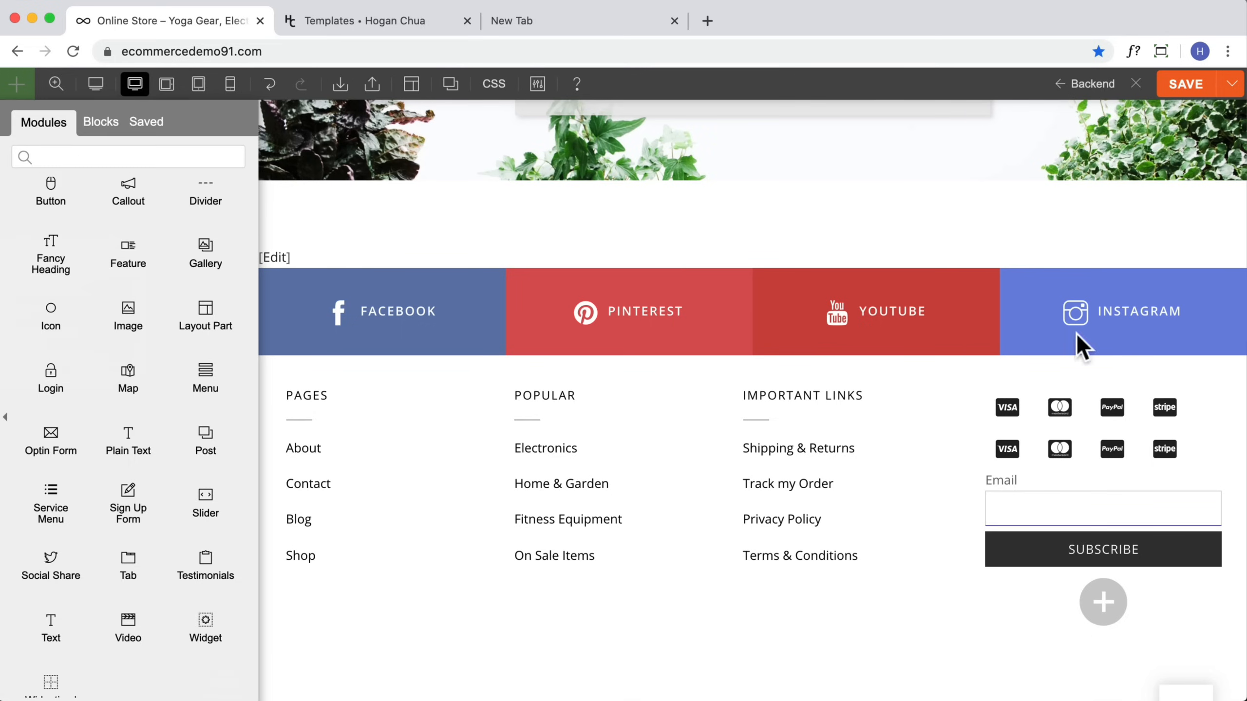
left_click(1190, 88)
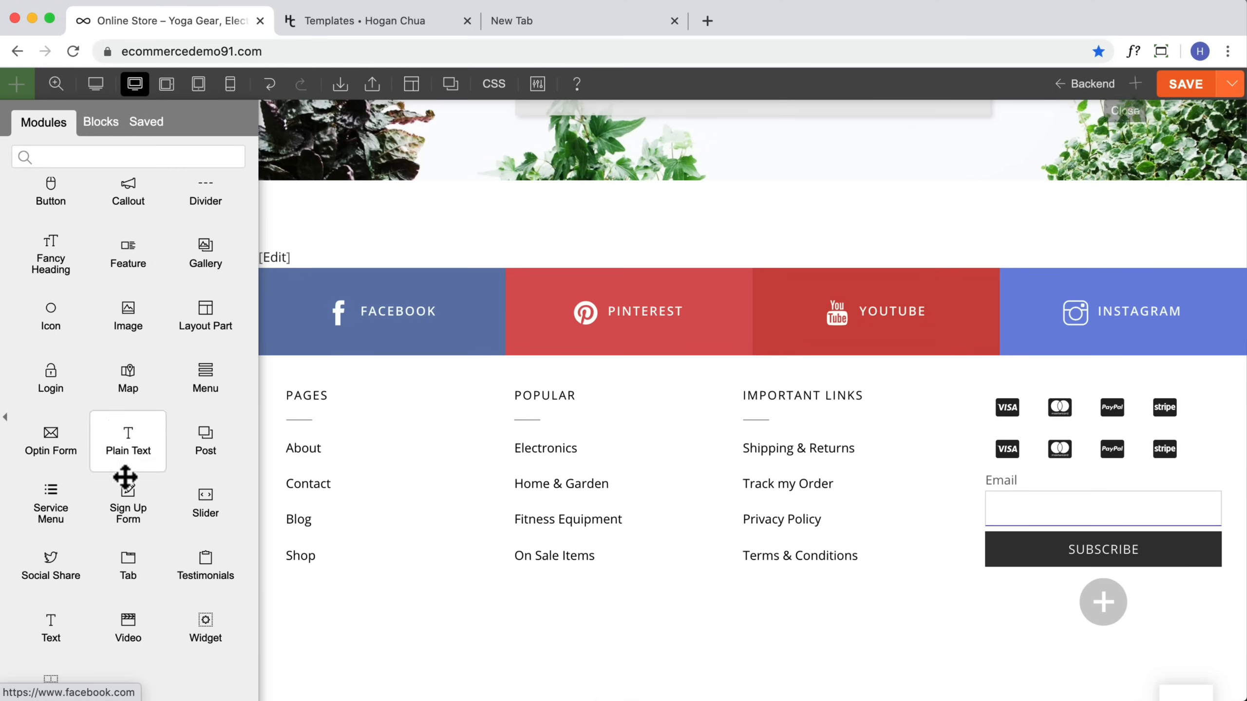
Step: Add a centered Text module above the optin form reading "Sign up for 10% Off Instantly"
scroll(113, 474, "down", 1)
left_click_drag(52, 597, 1094, 501)
triple_click(152, 334)
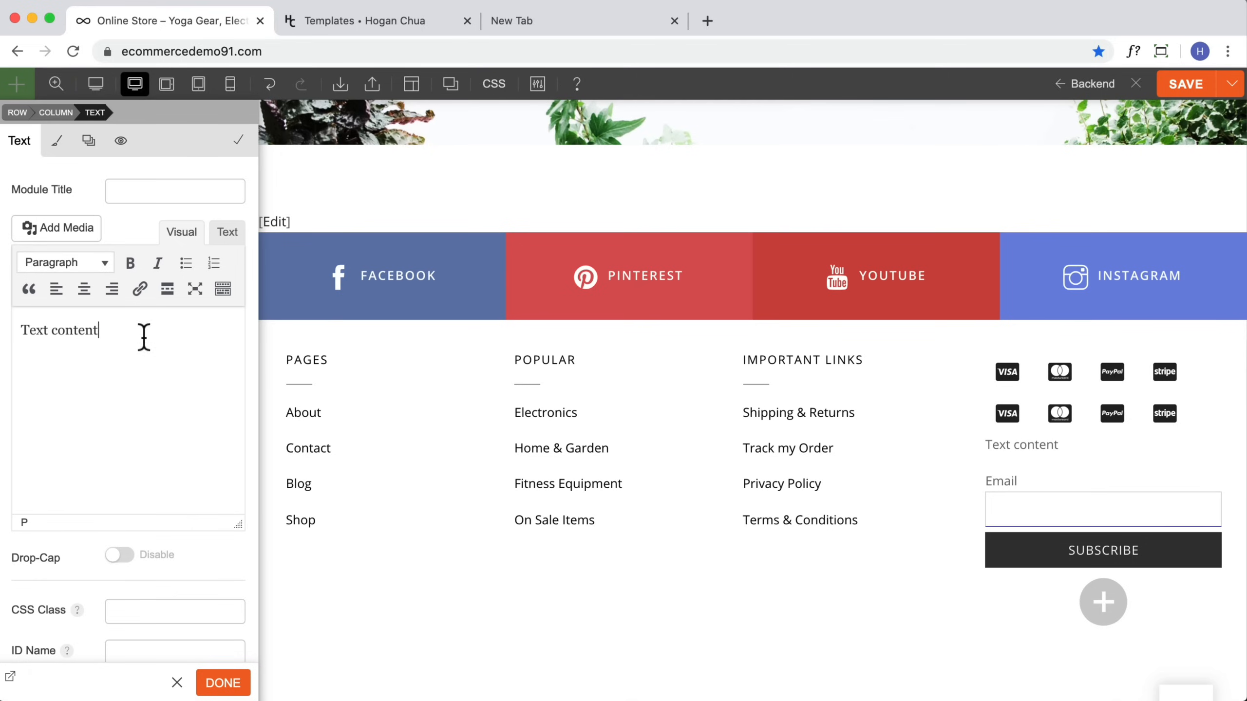
type("Sign up for 10% Off Instantly")
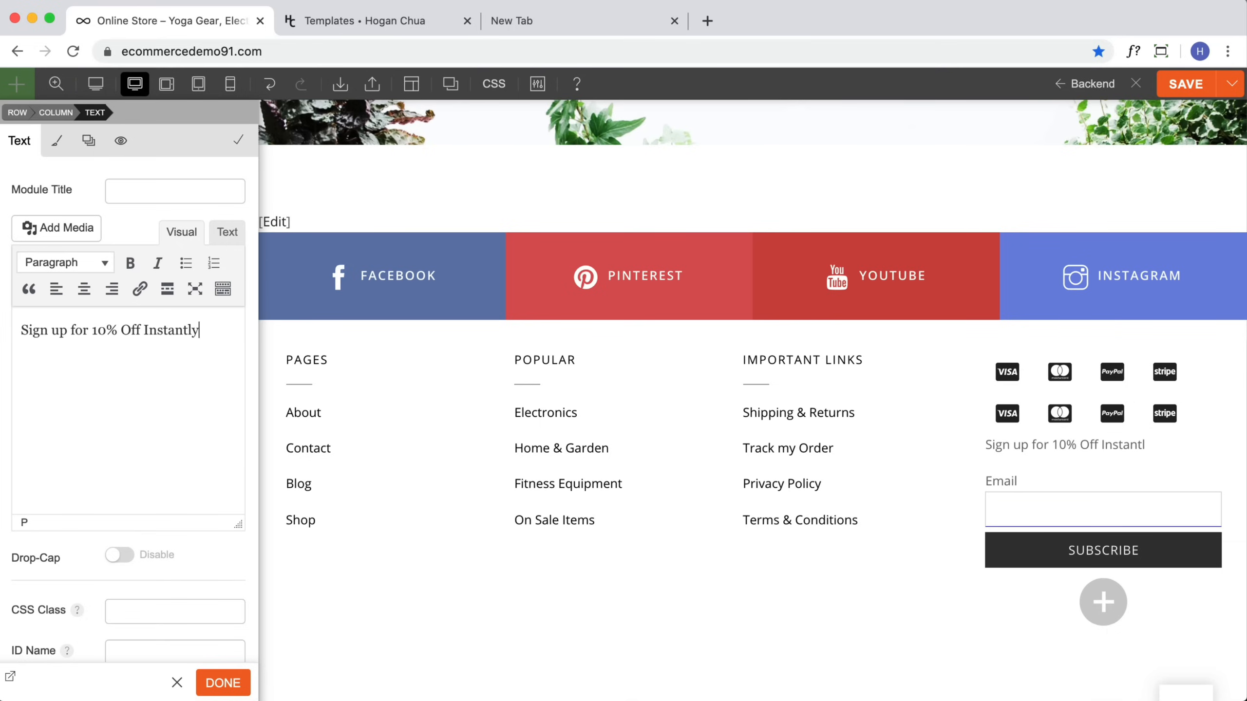
left_click_drag(234, 323, 4, 327)
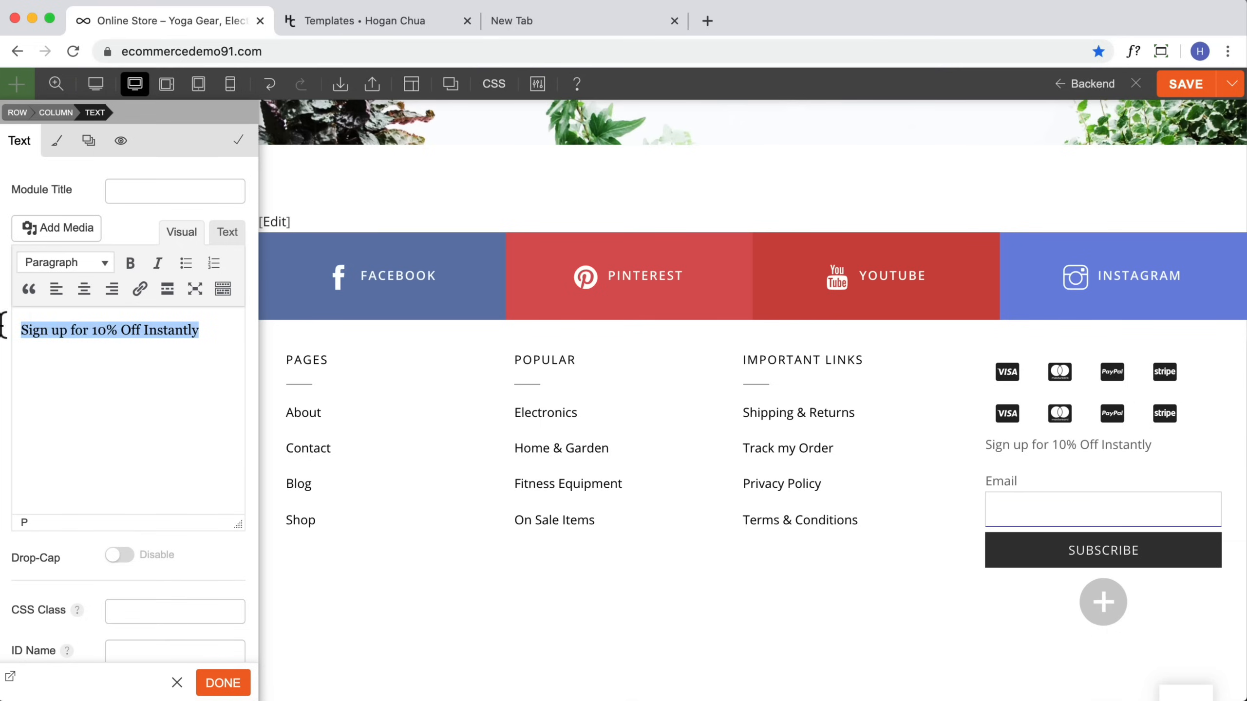
left_click(84, 289)
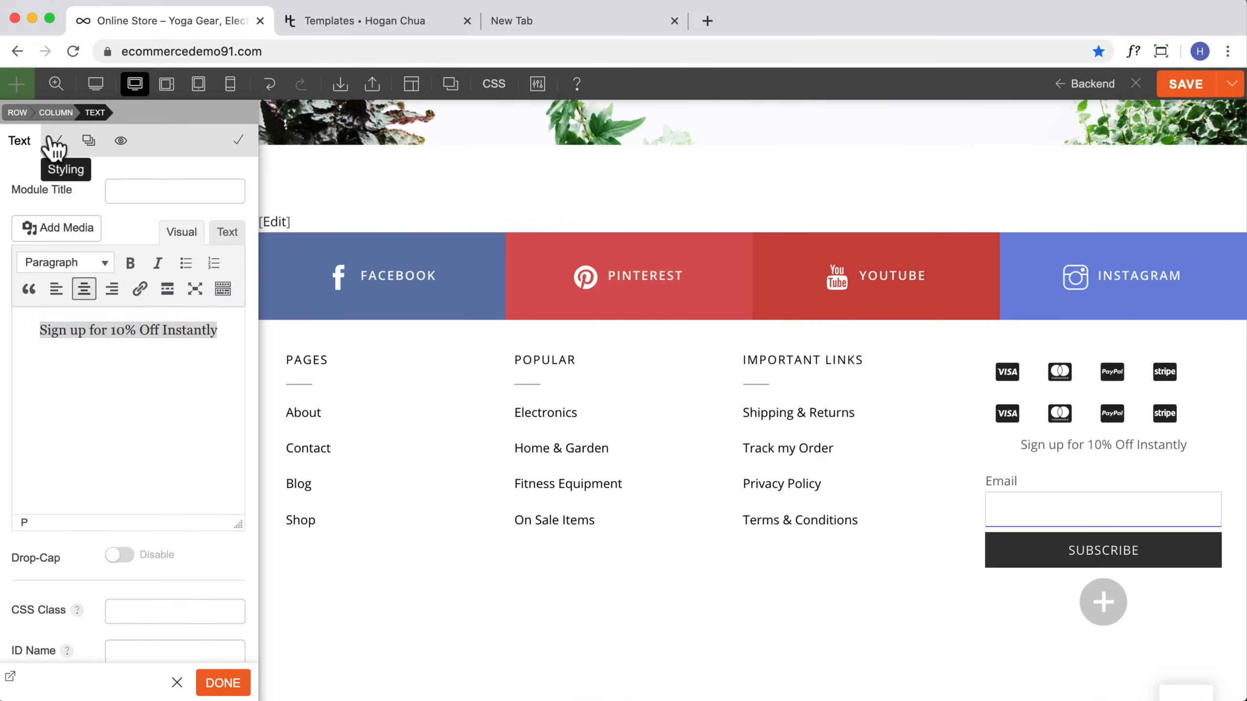
Step: Set the text module's font color to #222222
left_click(57, 140)
left_click(59, 317)
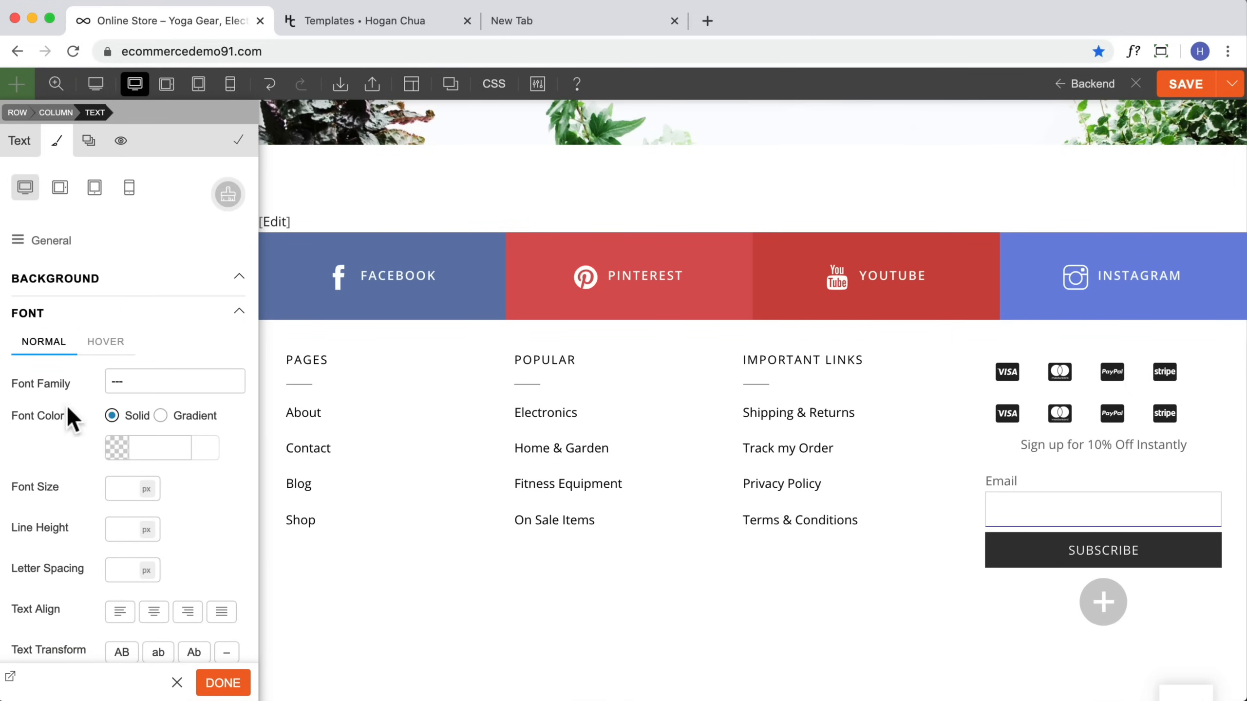
left_click(143, 448)
type("222")
left_click(37, 445)
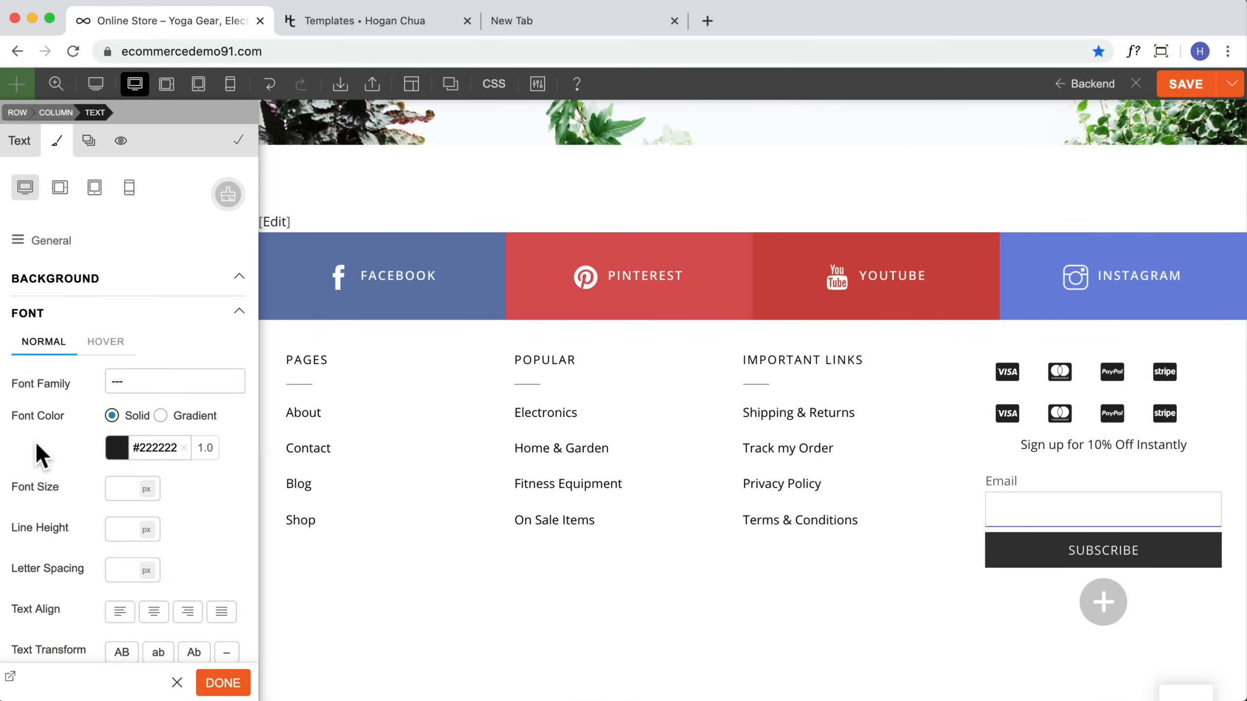
Step: Save the layout part and close the builder
left_click_drag(1152, 439, 1146, 445)
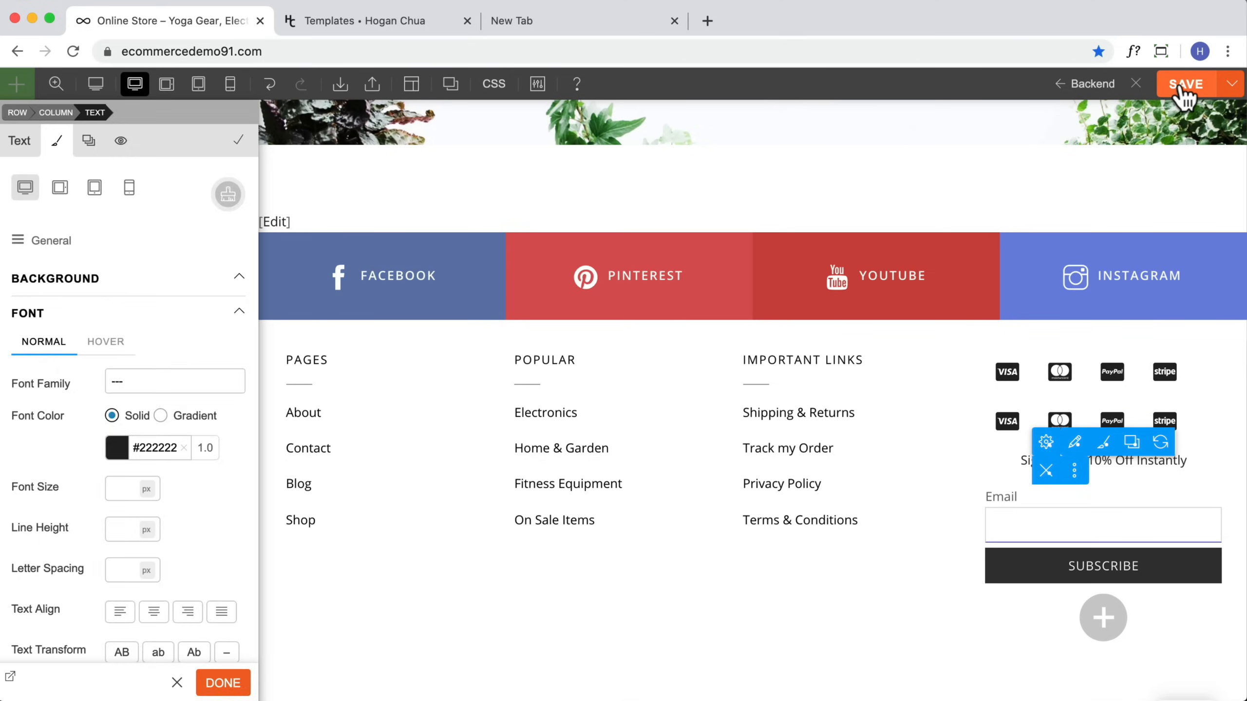
left_click(1184, 86)
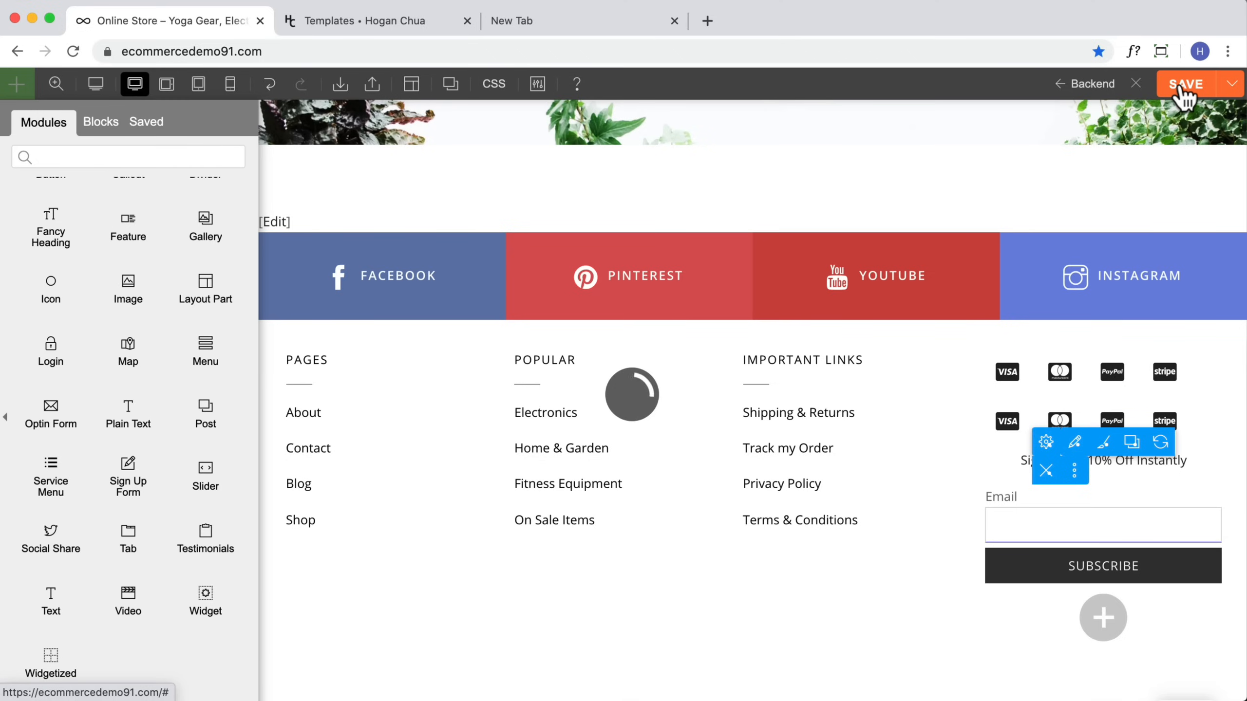
left_click(1139, 83)
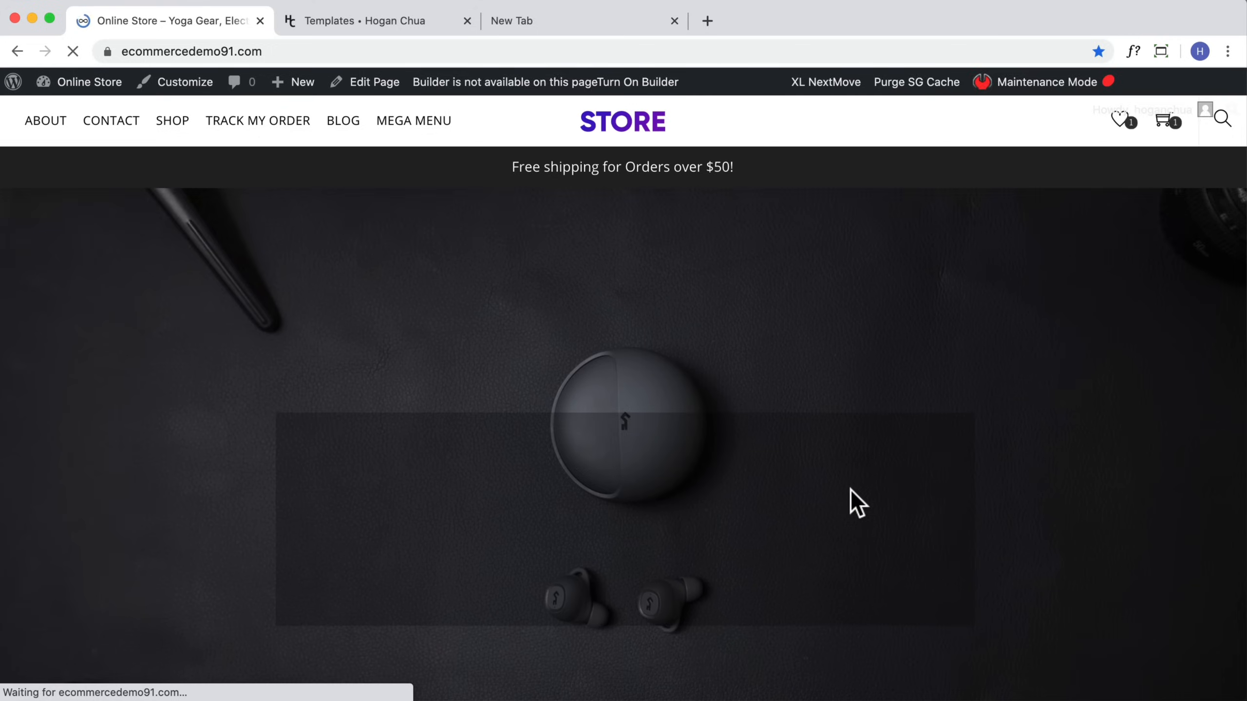
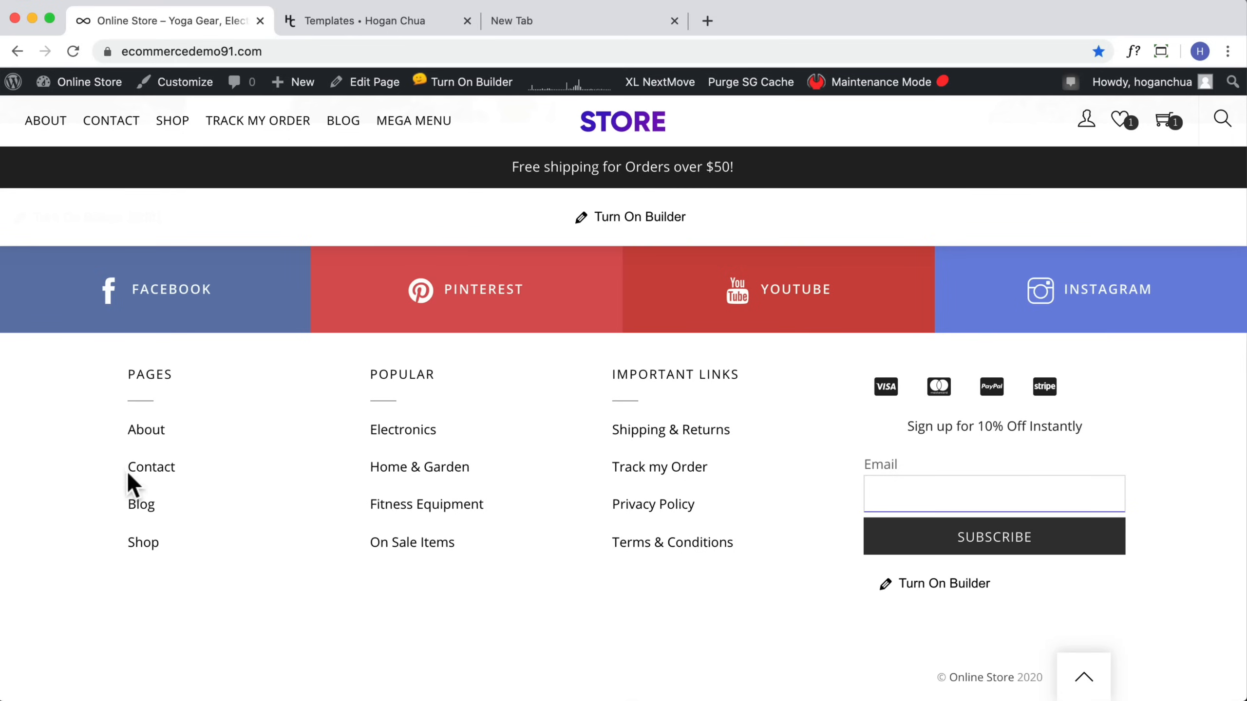
Step: Open the theme customizer's Footer Font settings and reduce the footer font line height
left_click(169, 91)
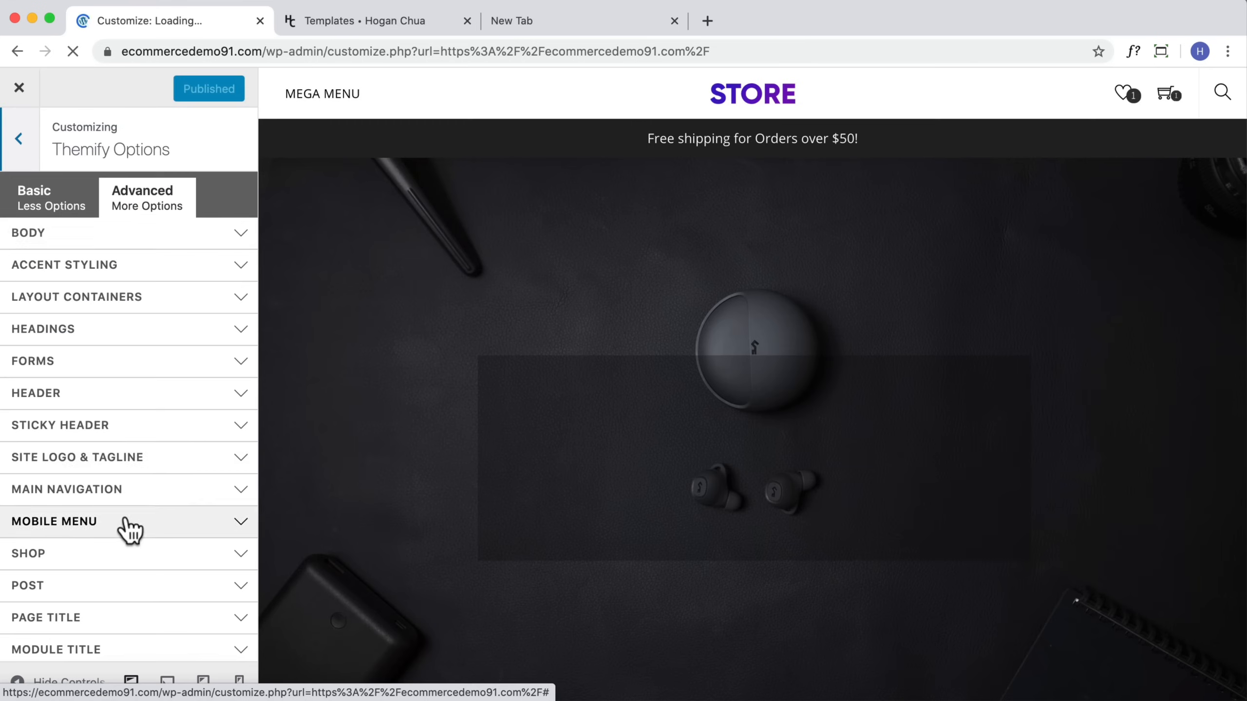
scroll(122, 528, "down", 5)
left_click(73, 569)
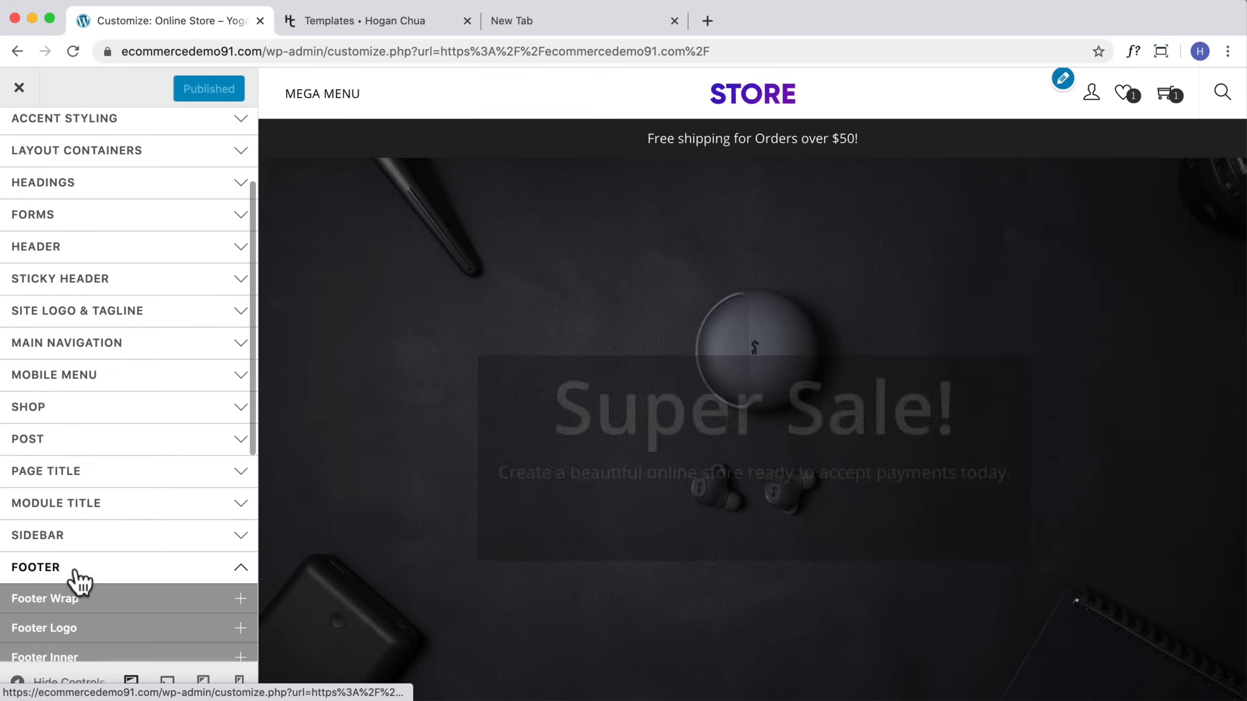
scroll(617, 509, "down", 20)
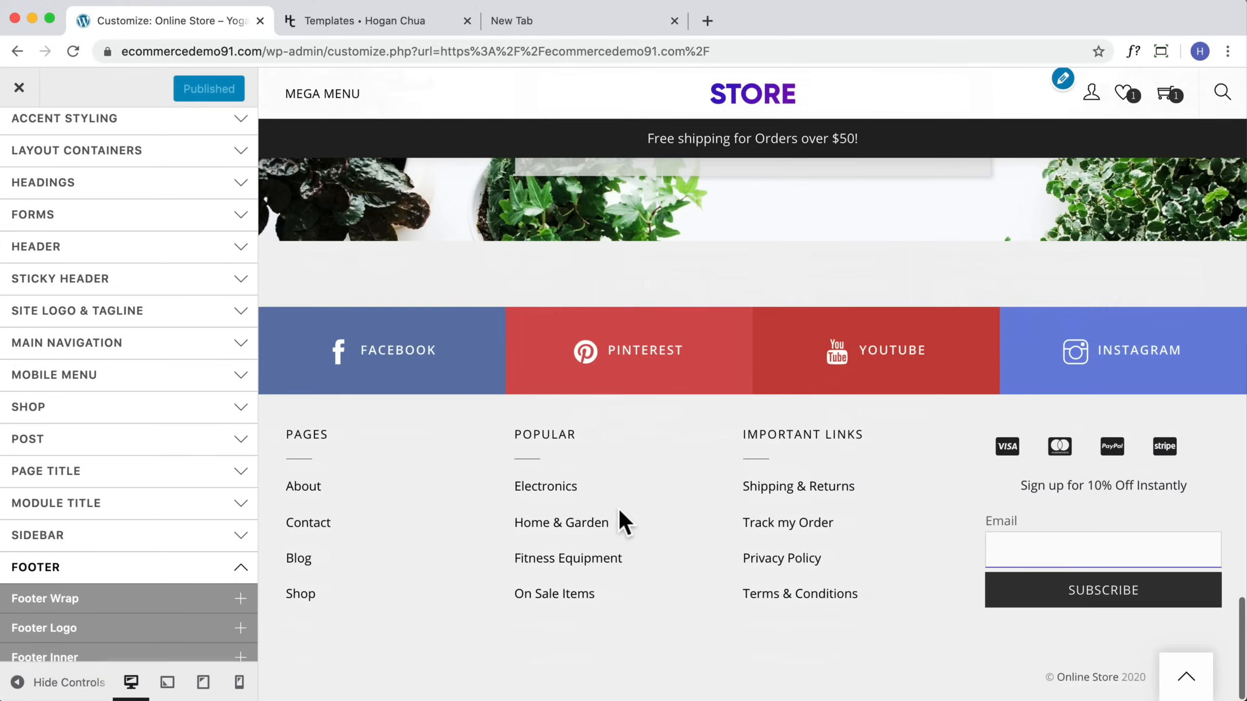
scroll(68, 599, "down", 5)
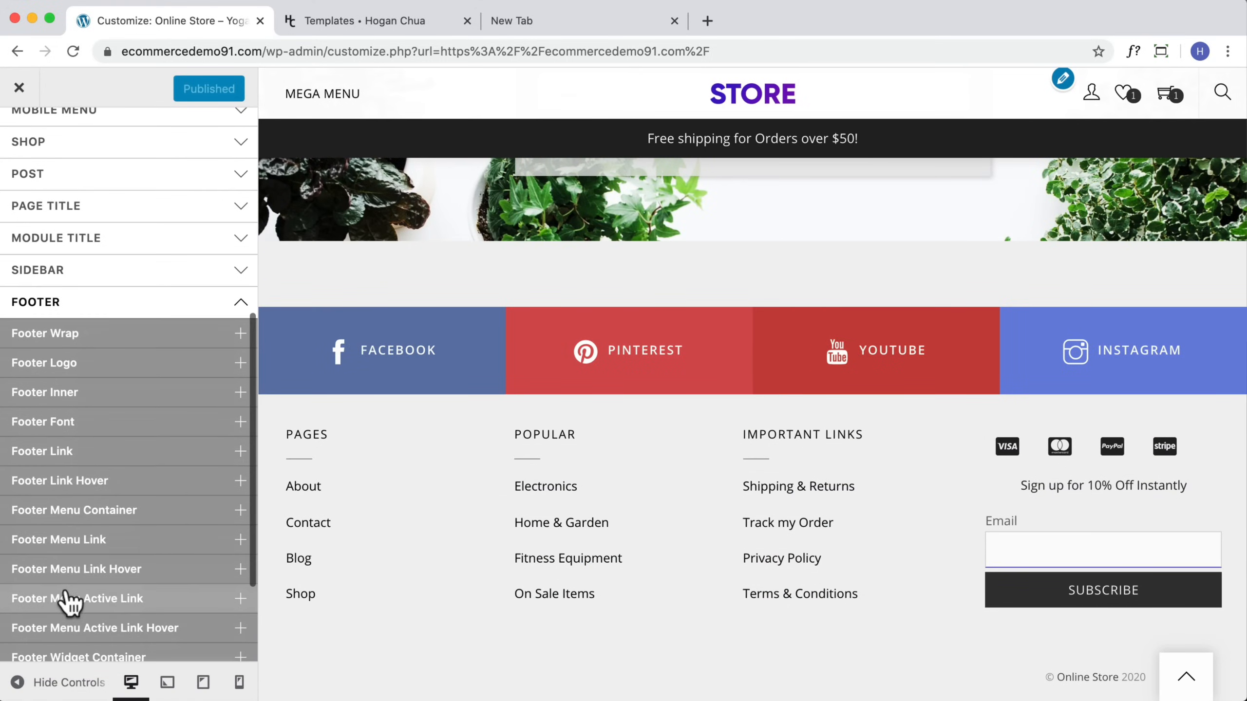
left_click(118, 423)
scroll(74, 383, "down", 4)
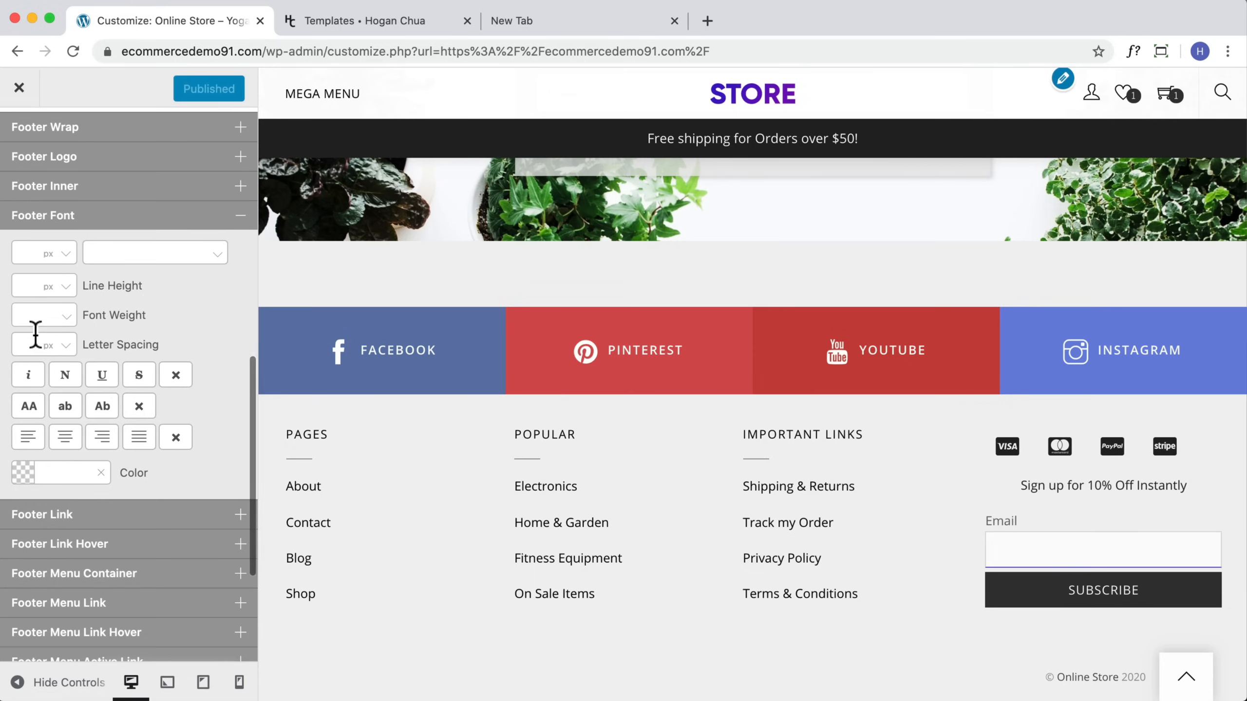
left_click(32, 284)
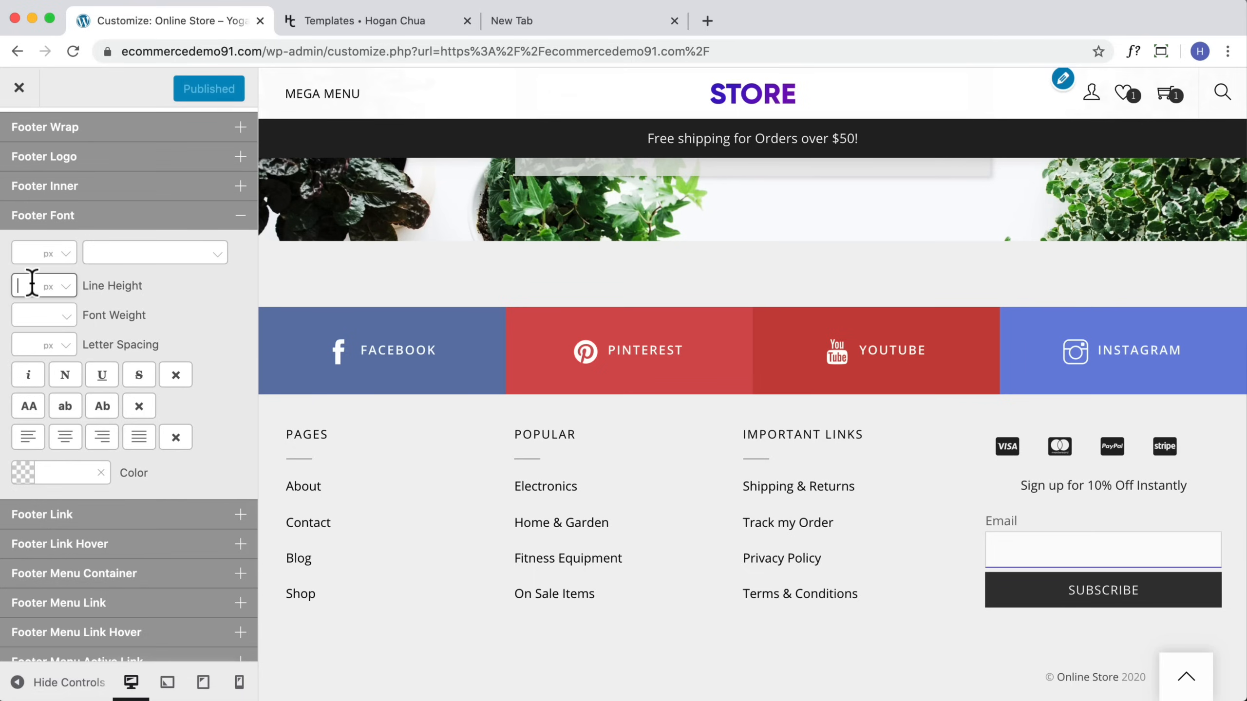
type("20")
scroll(128, 344, "down", 5)
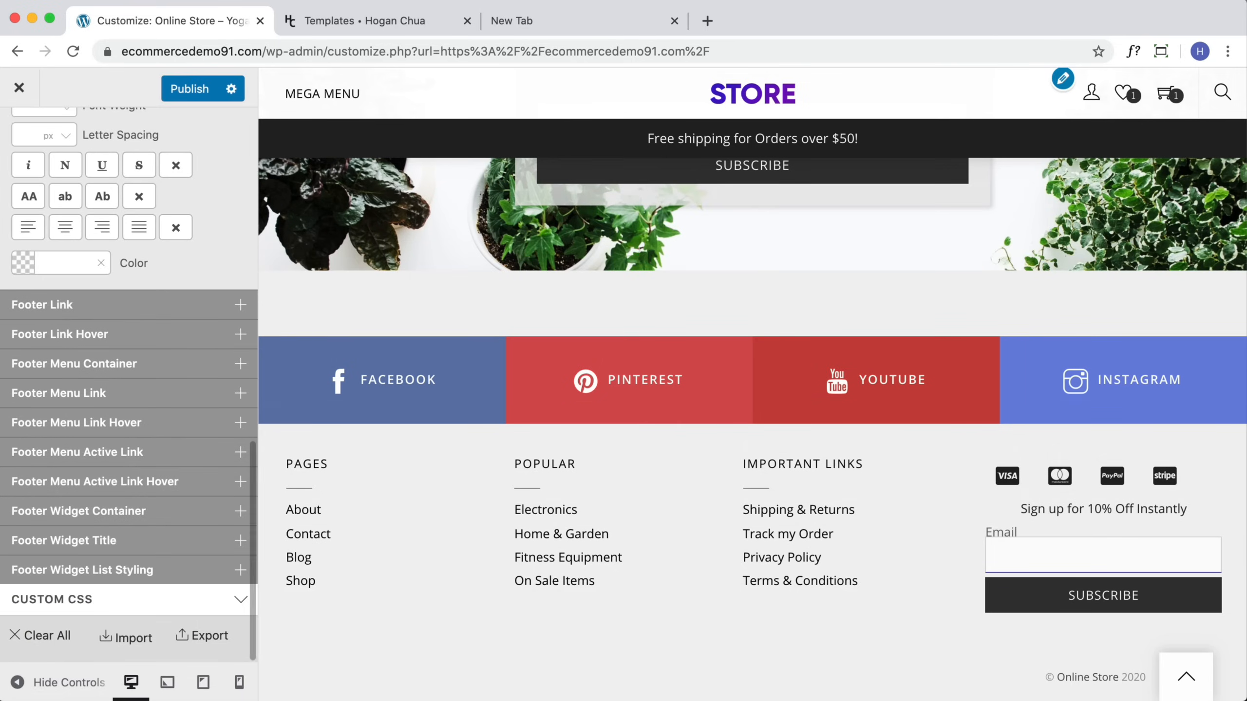
scroll(70, 314, "up", 5)
type("5")
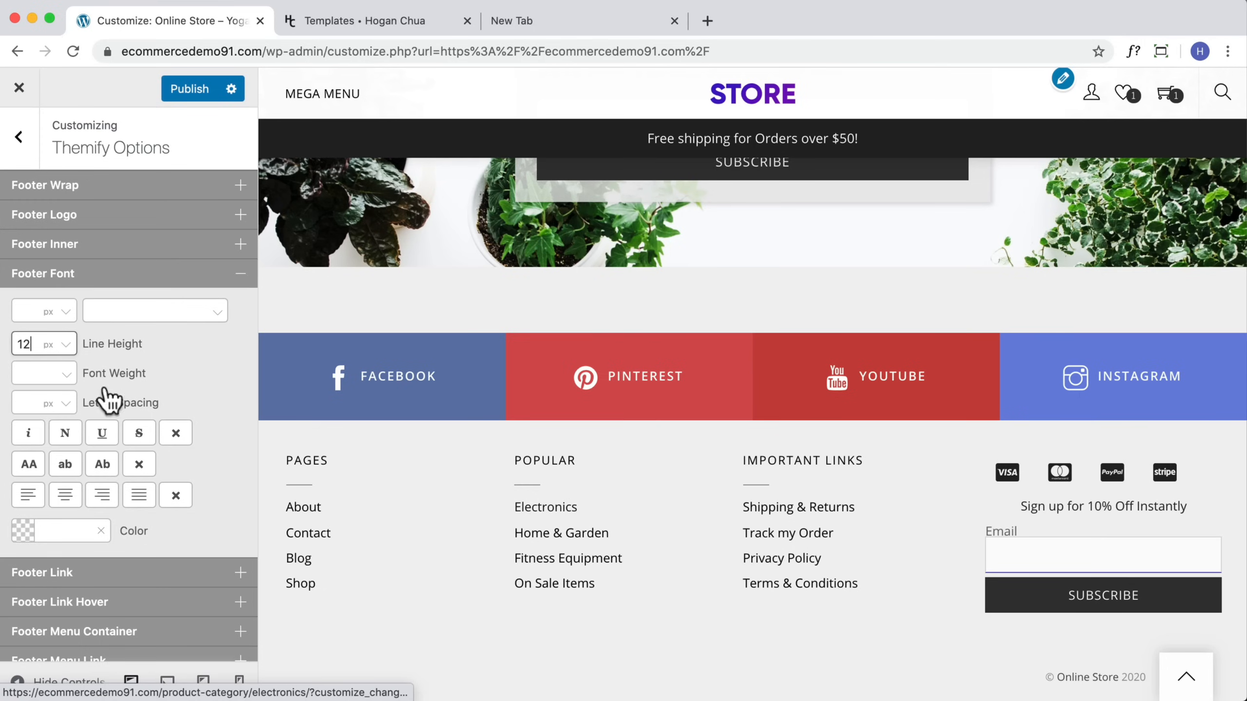
Step: Publish the customizer changes and close the customizer
left_click(241, 281)
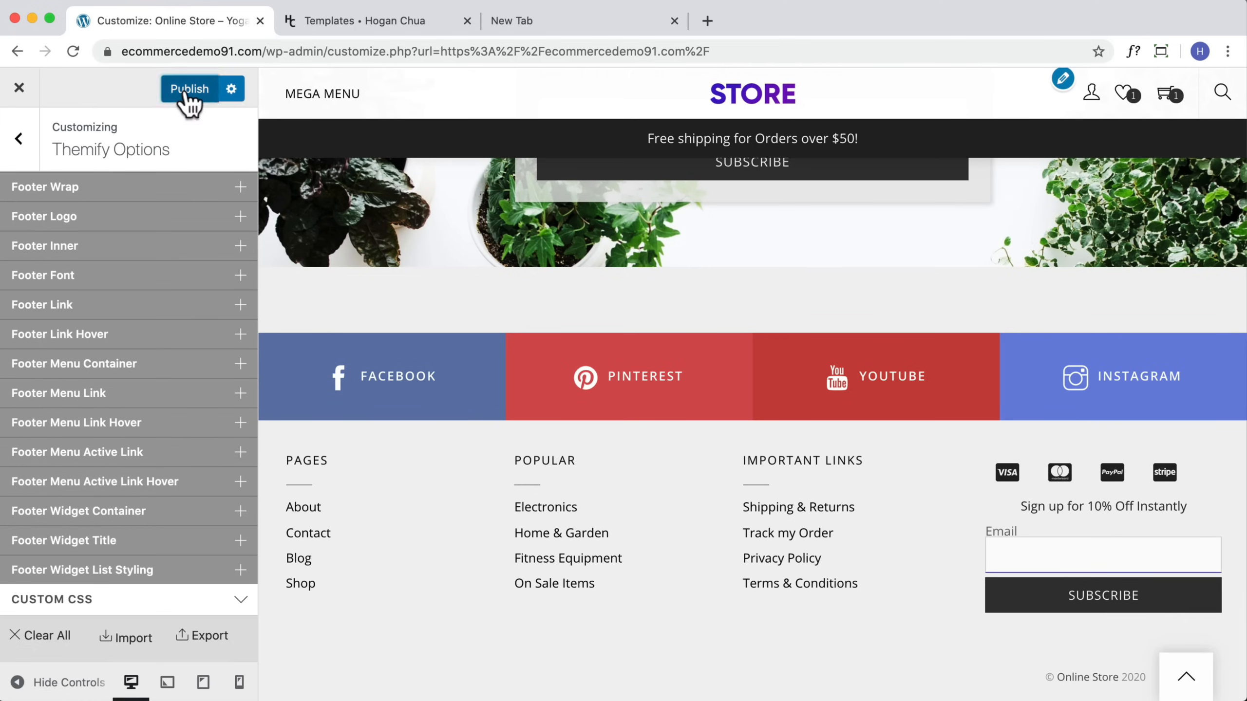
left_click(185, 97)
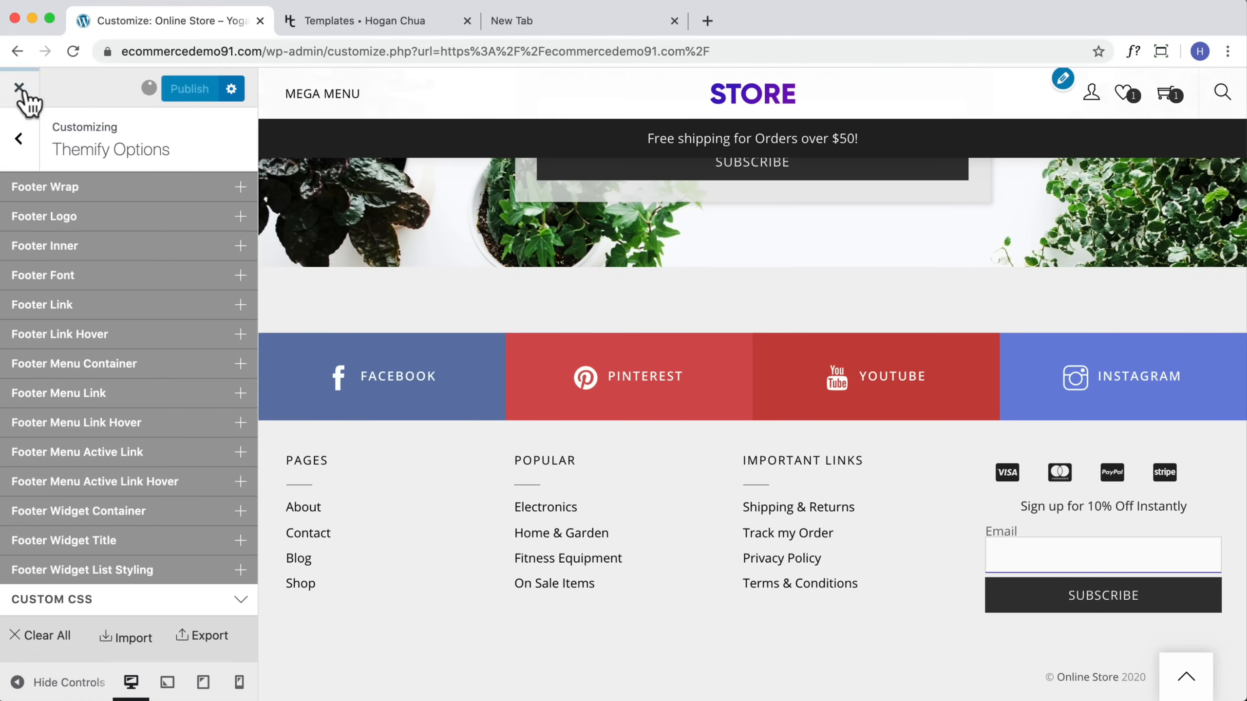
left_click(19, 89)
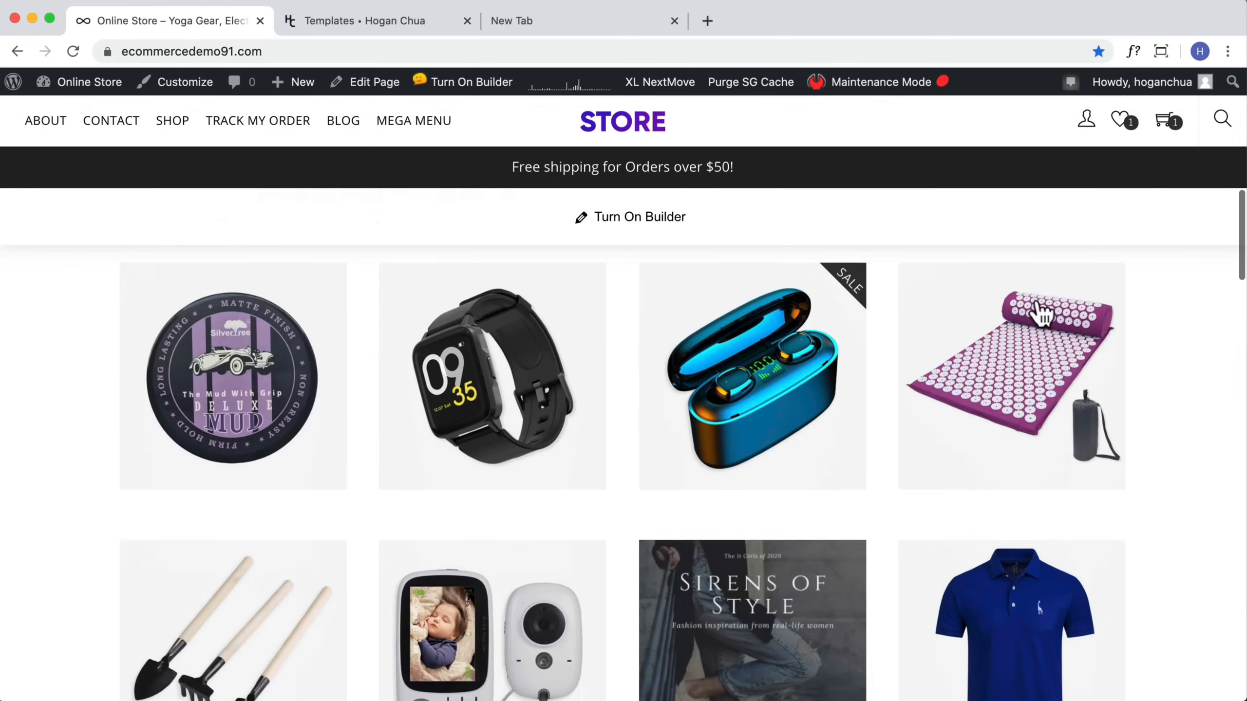
Step: Review the updated footer on the storefront
scroll(1037, 297, "down", 20)
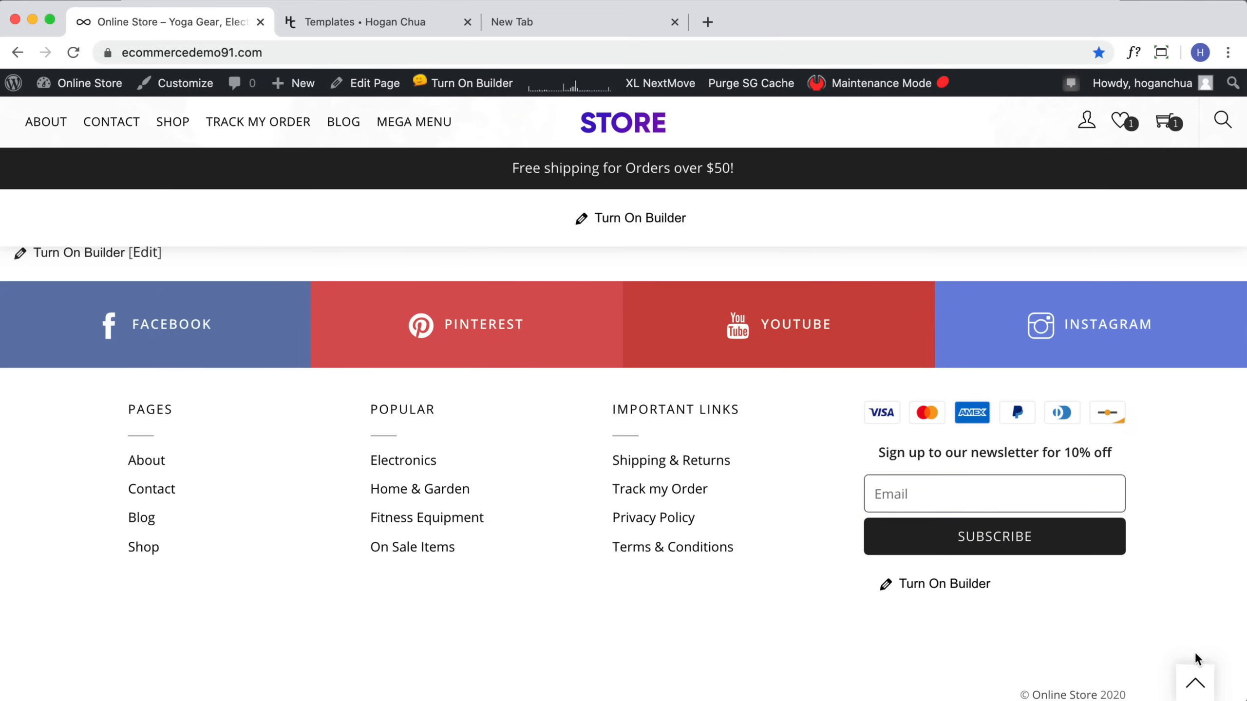
left_click(1196, 682)
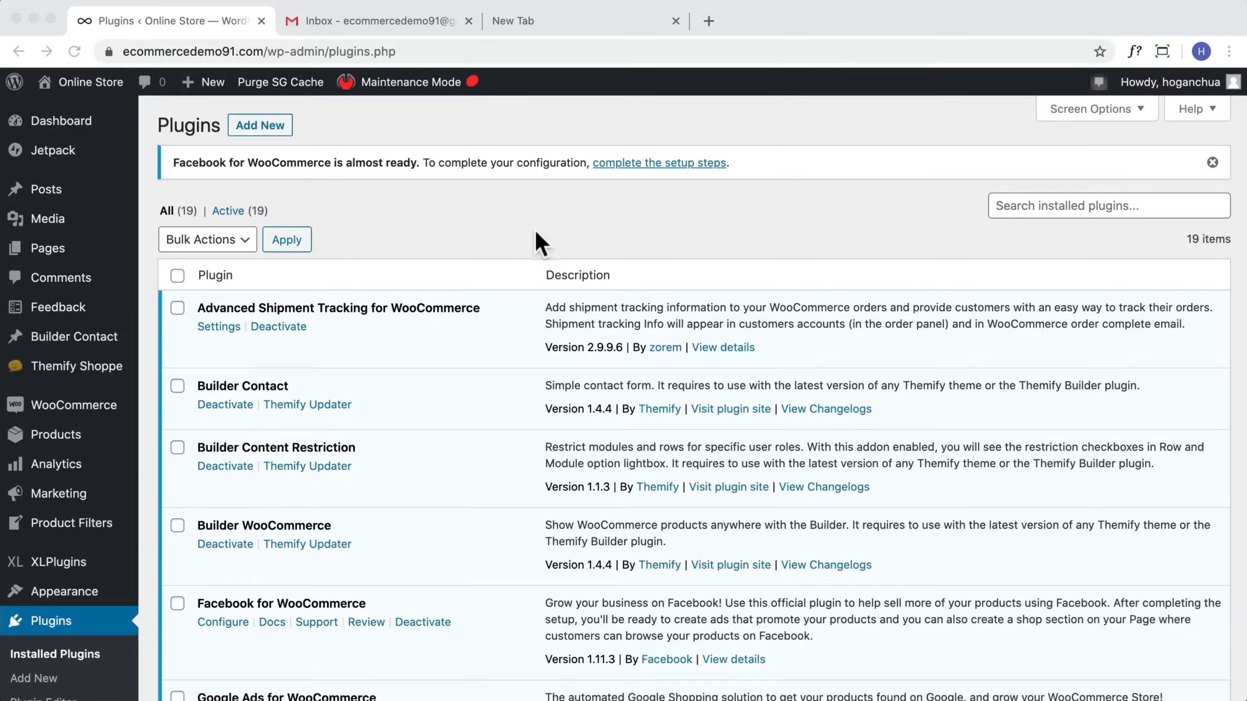
Step: Search the plugin directory for weglot, then install and activate the Weglot Translate plugin
left_click(268, 128)
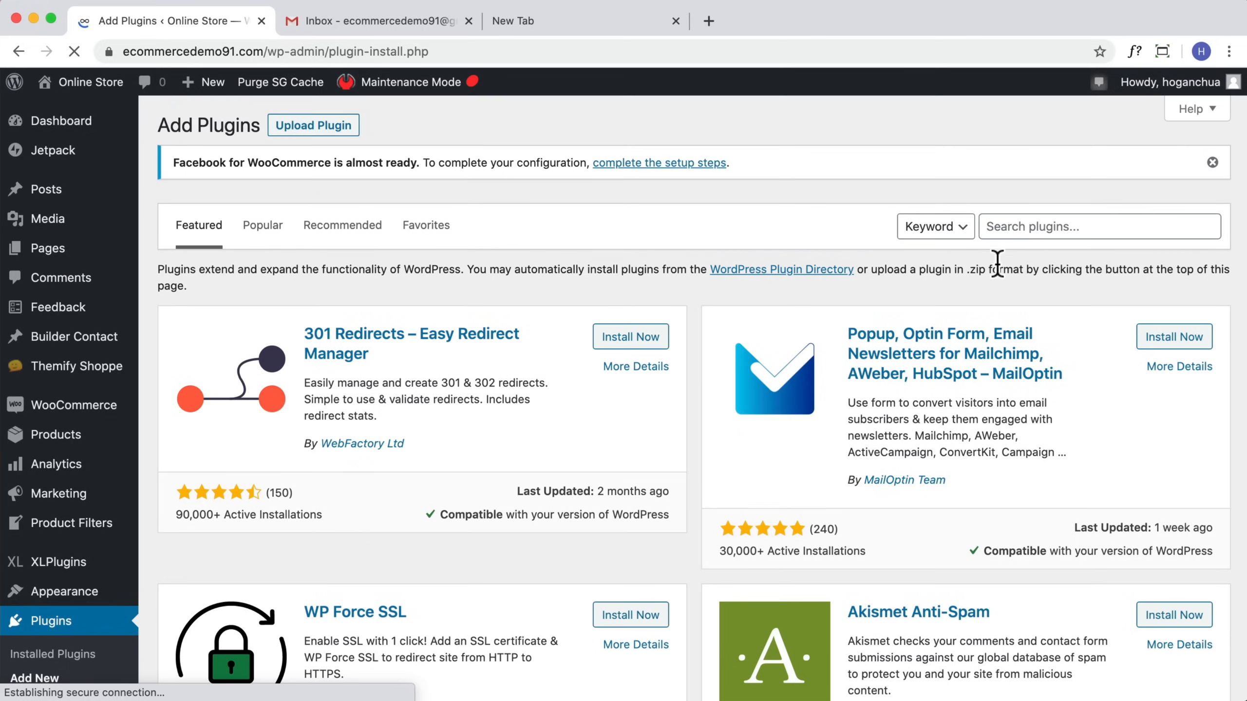
left_click(1038, 231)
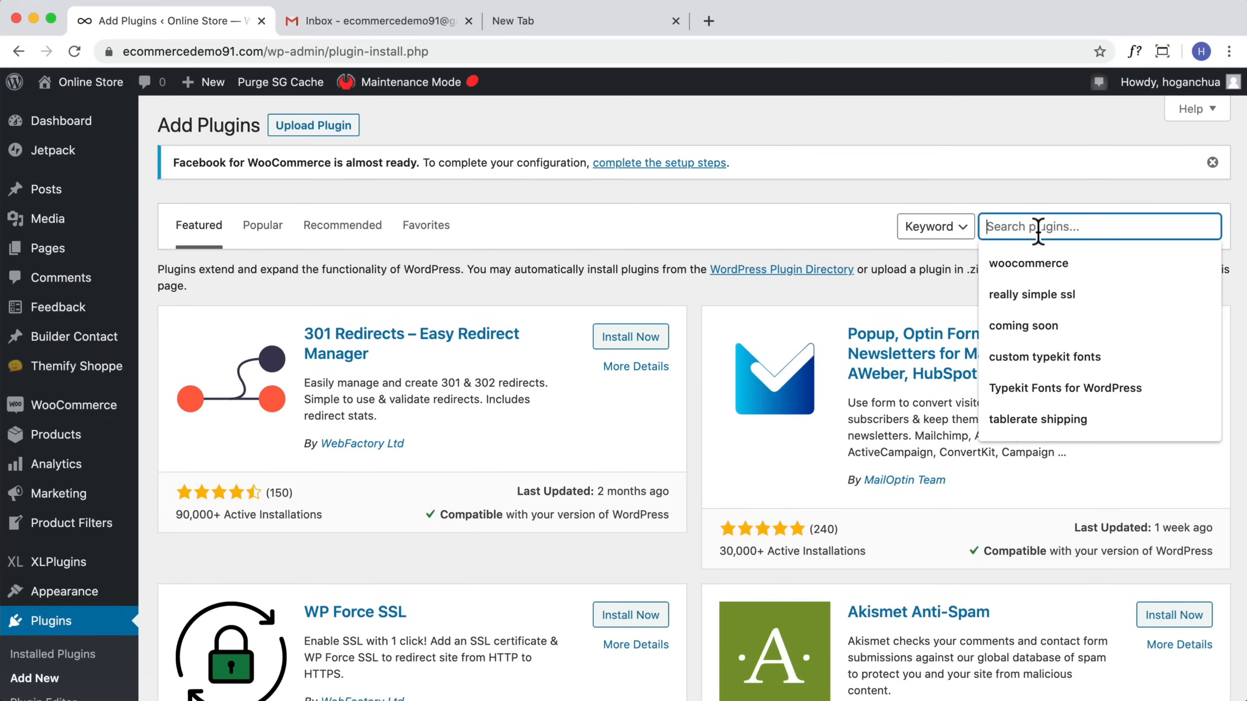
type("weglot")
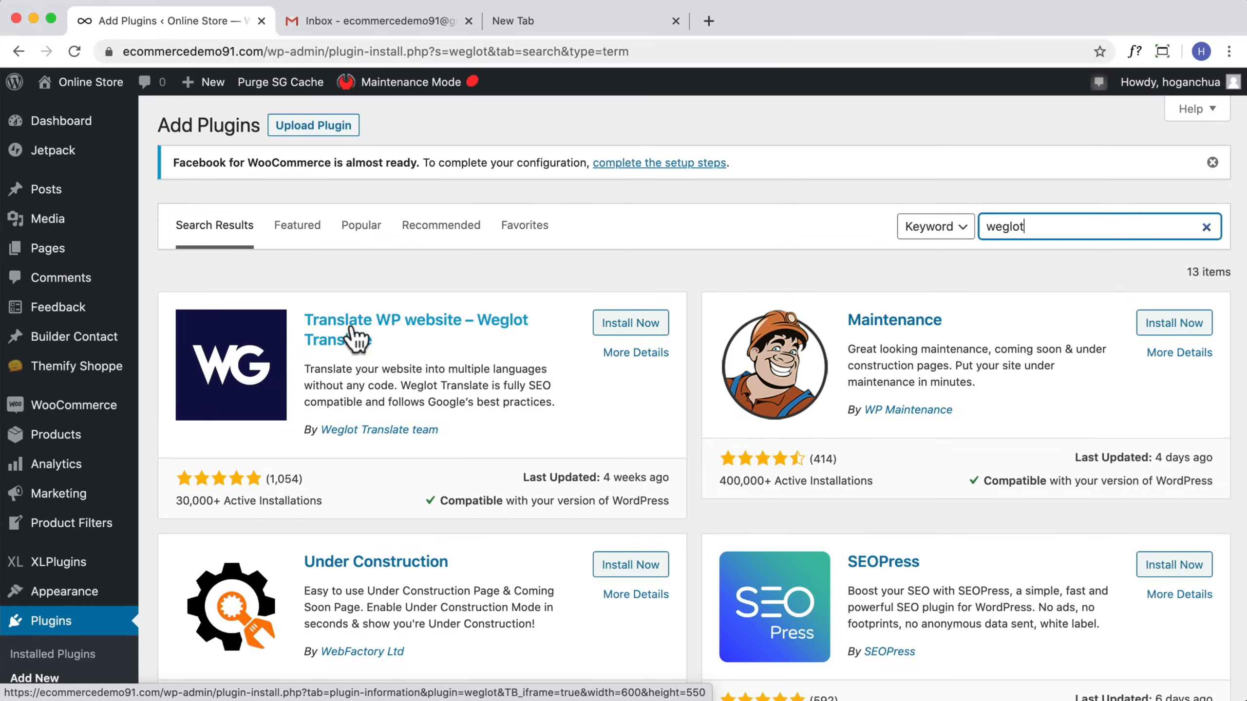
left_click(632, 327)
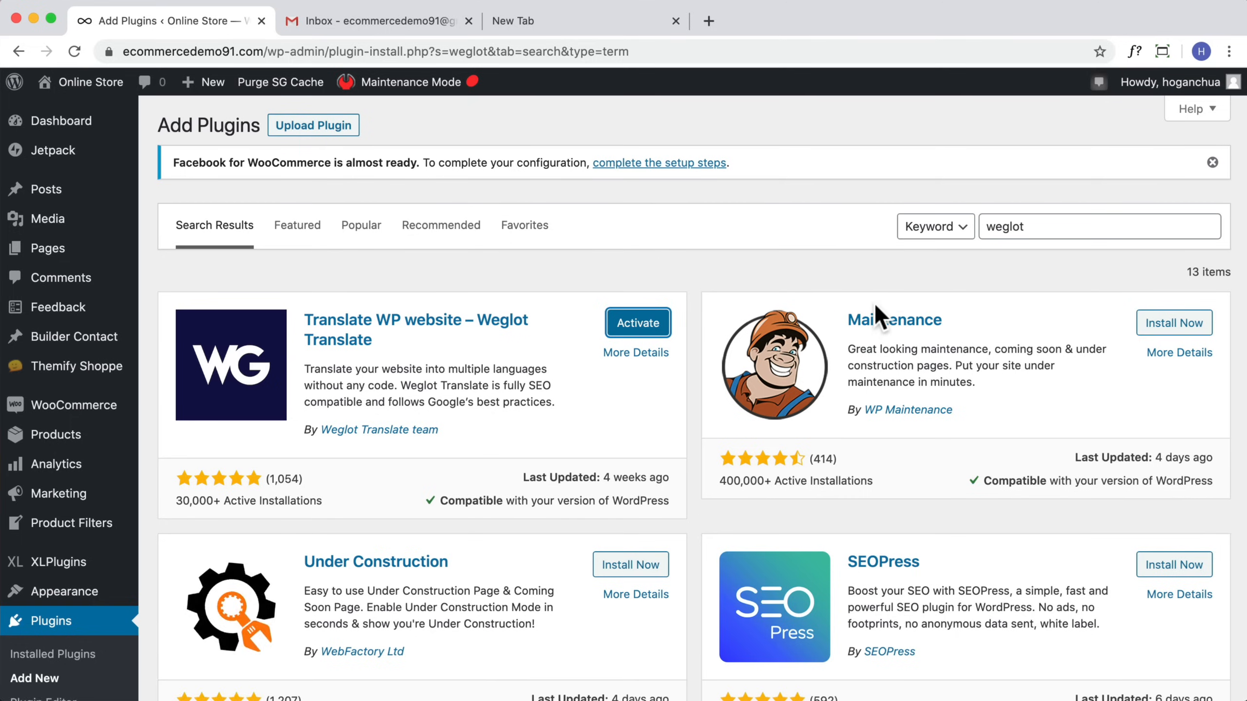
left_click(650, 327)
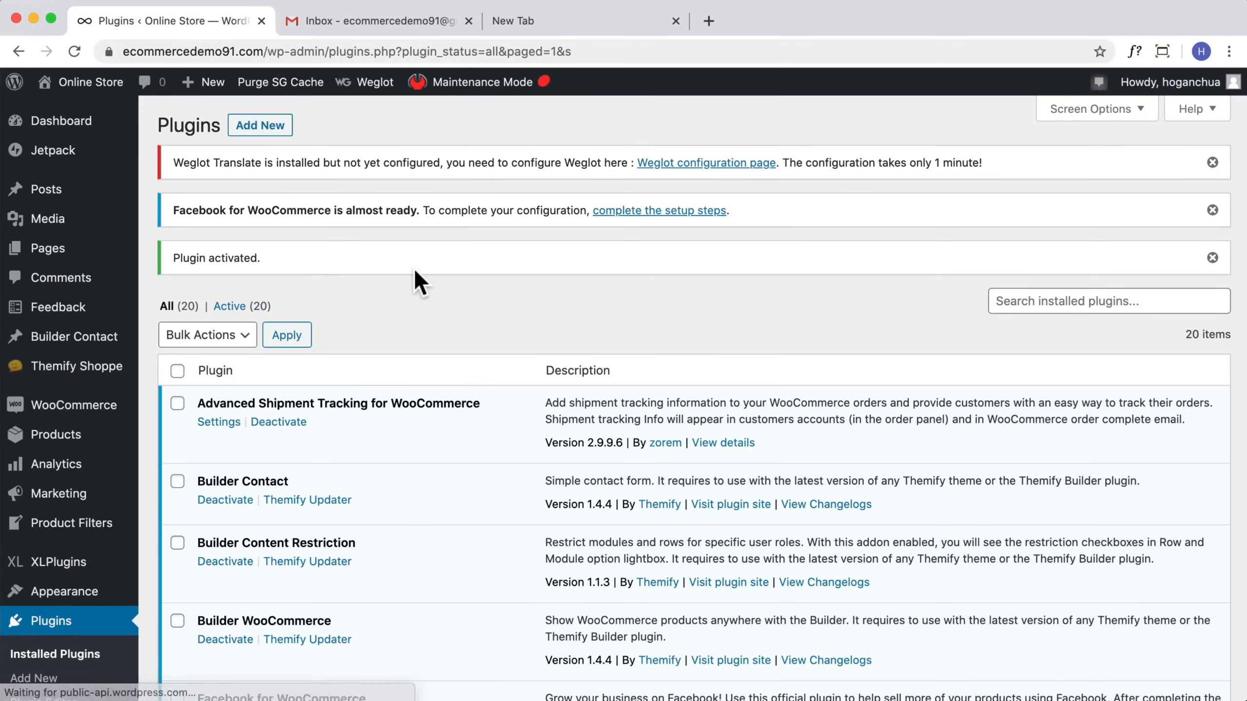
Step: Search the plugin directory for polylang and browse the results
left_click(260, 125)
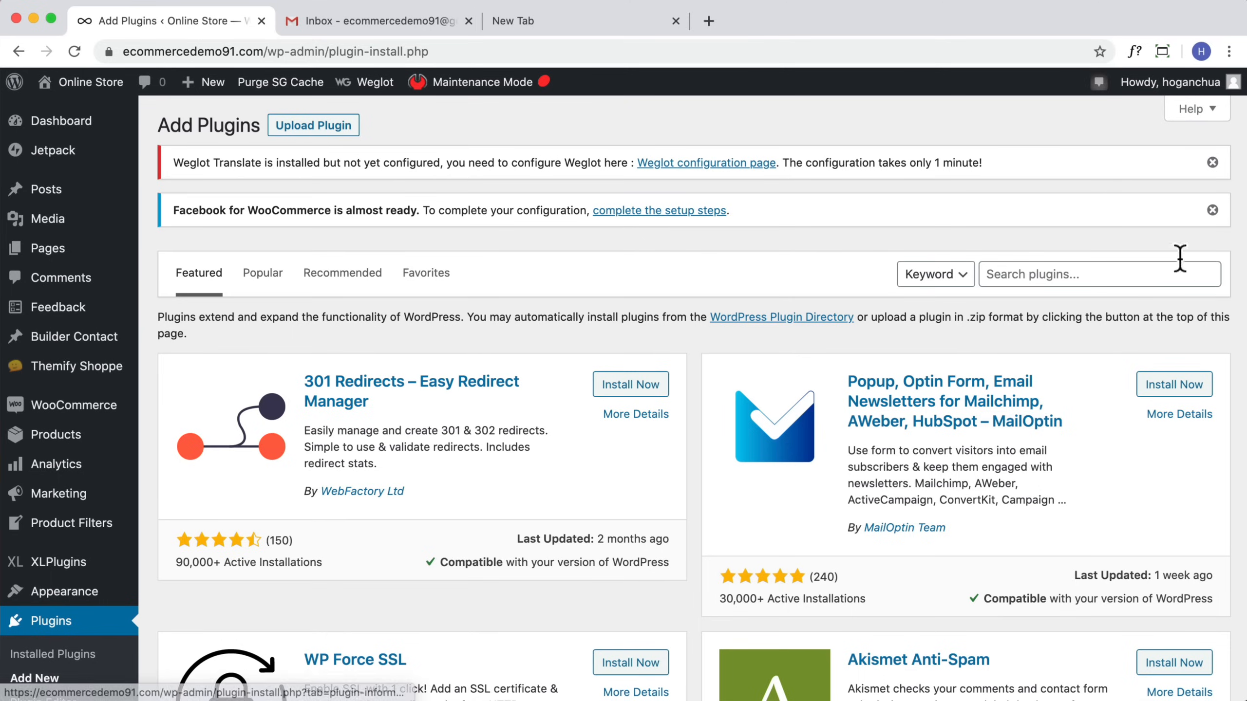
left_click(1097, 270)
type("polylang")
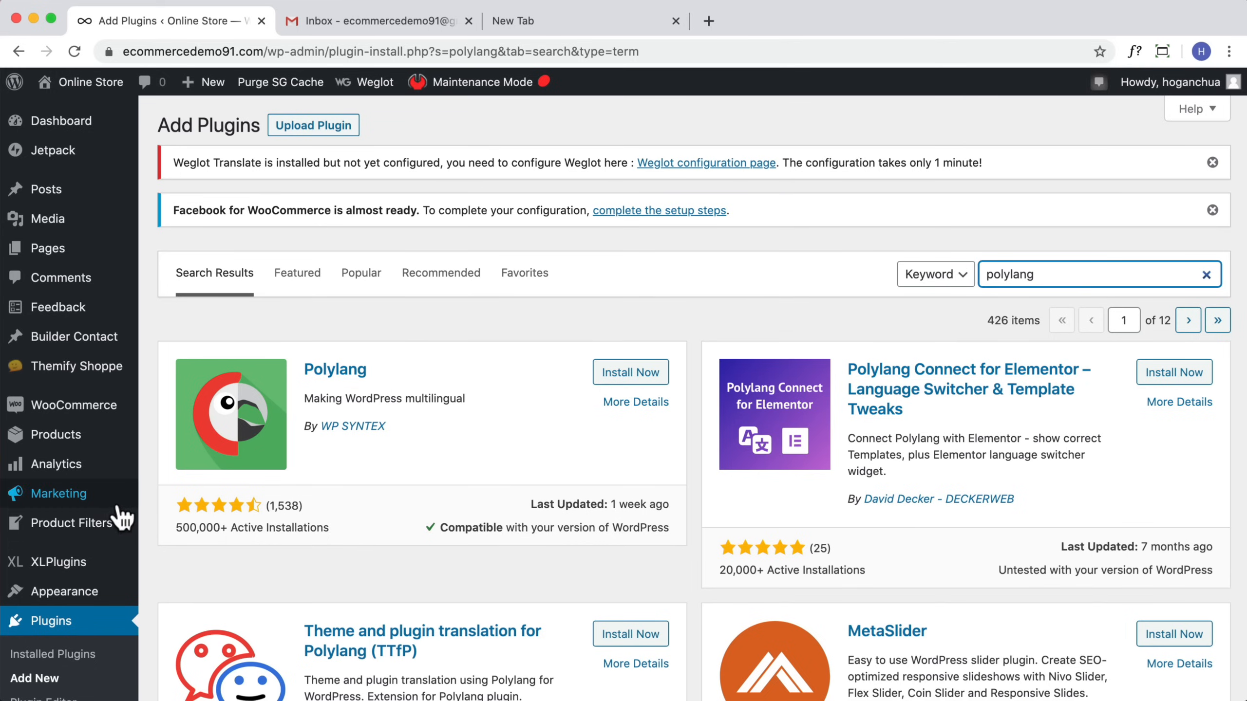
scroll(114, 500, "down", 6)
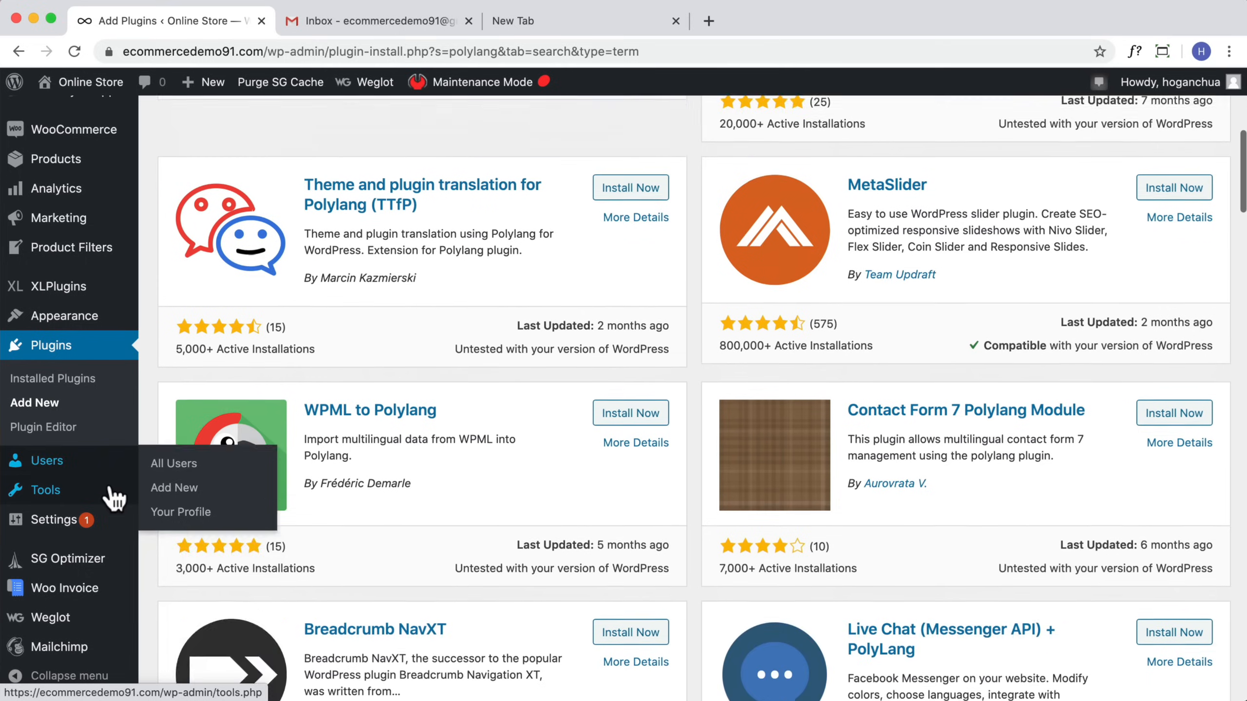
Step: Open the Weglot settings and register a Weglot account with the store e-mail and a password, accepting the terms
left_click(53, 622)
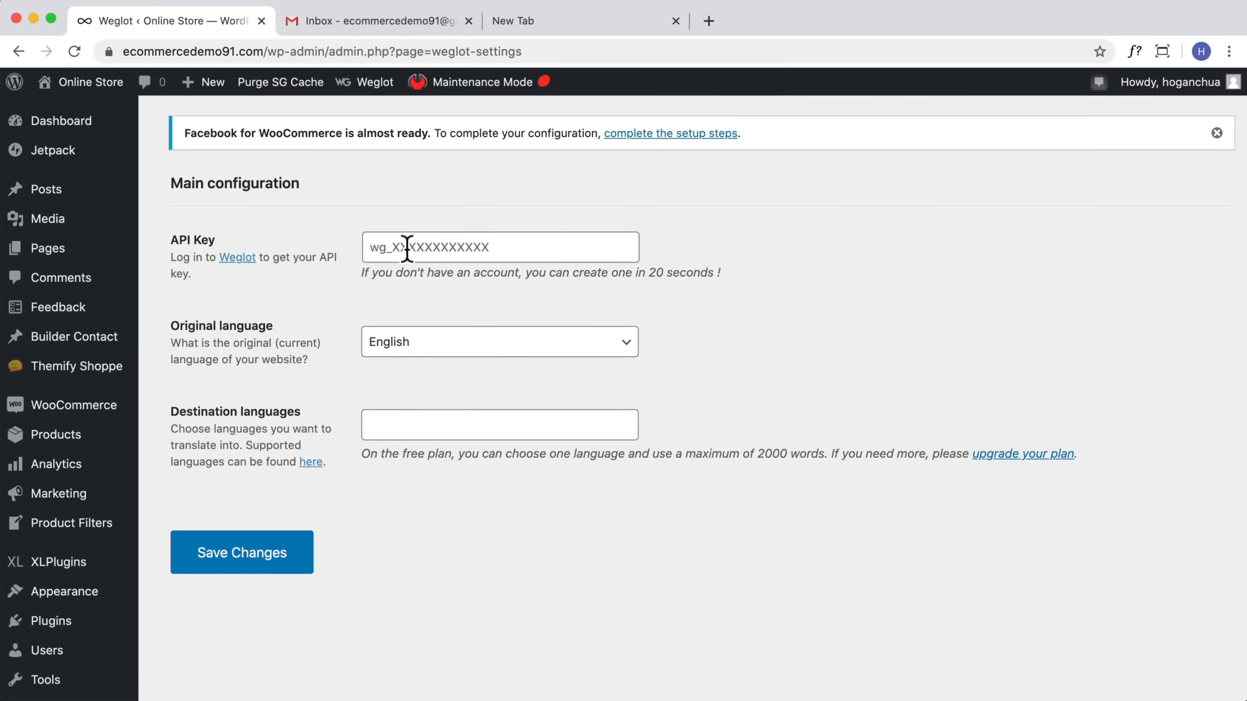
left_click(238, 258)
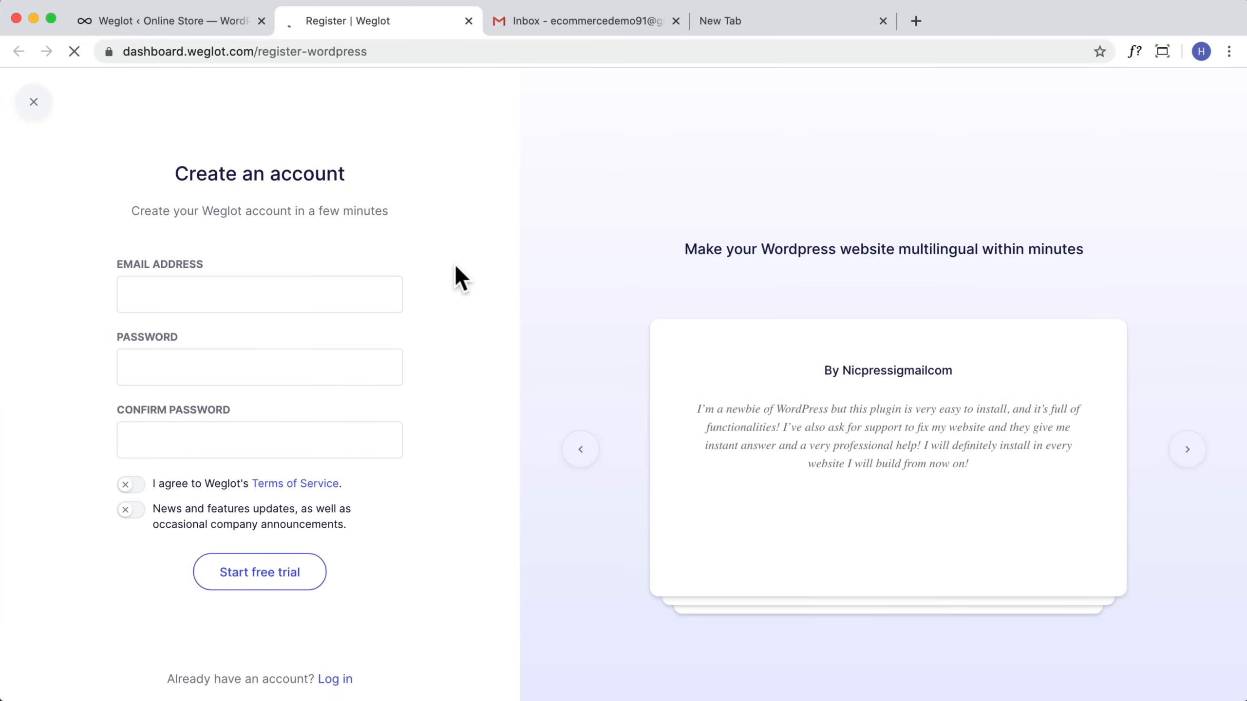
left_click(267, 298)
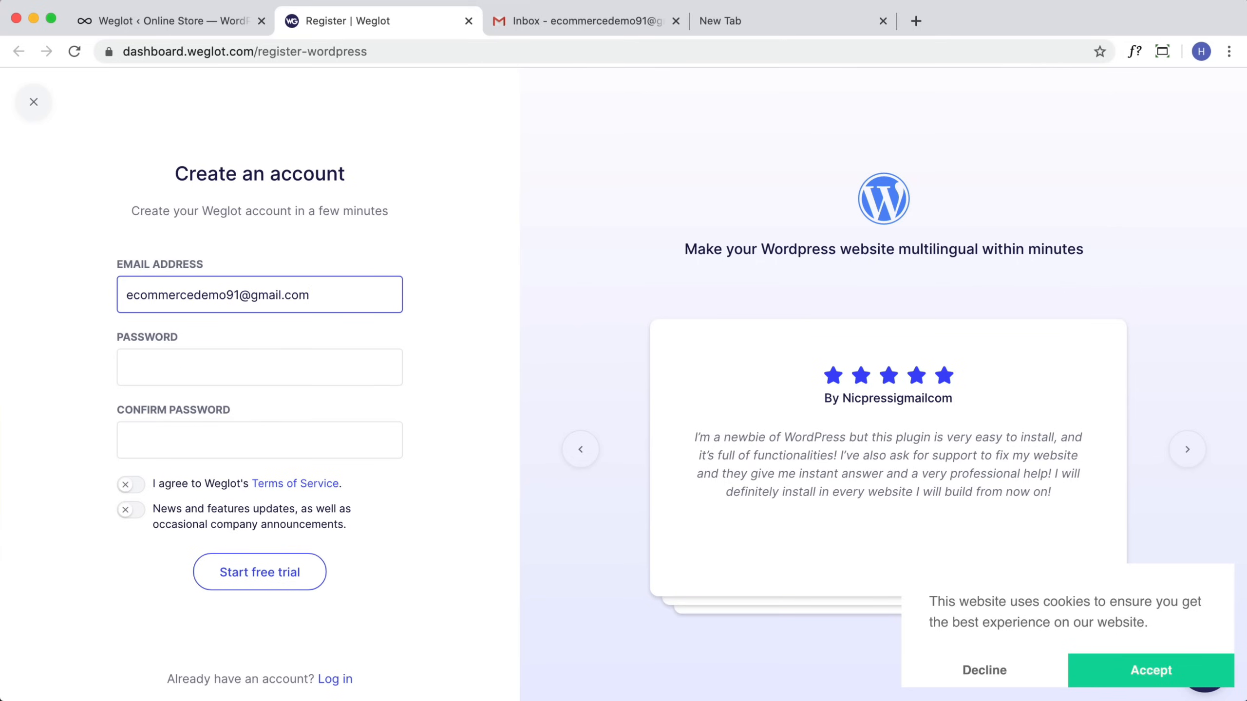
key("Tab")
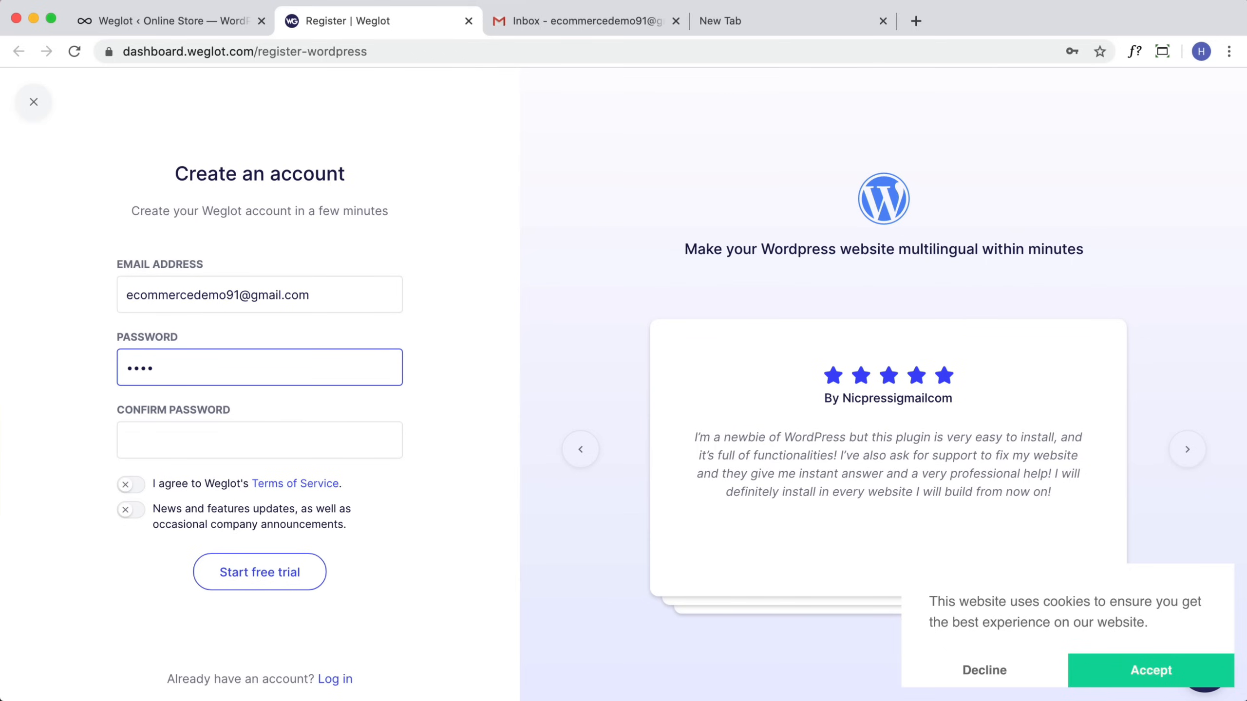
type("•")
key("Tab")
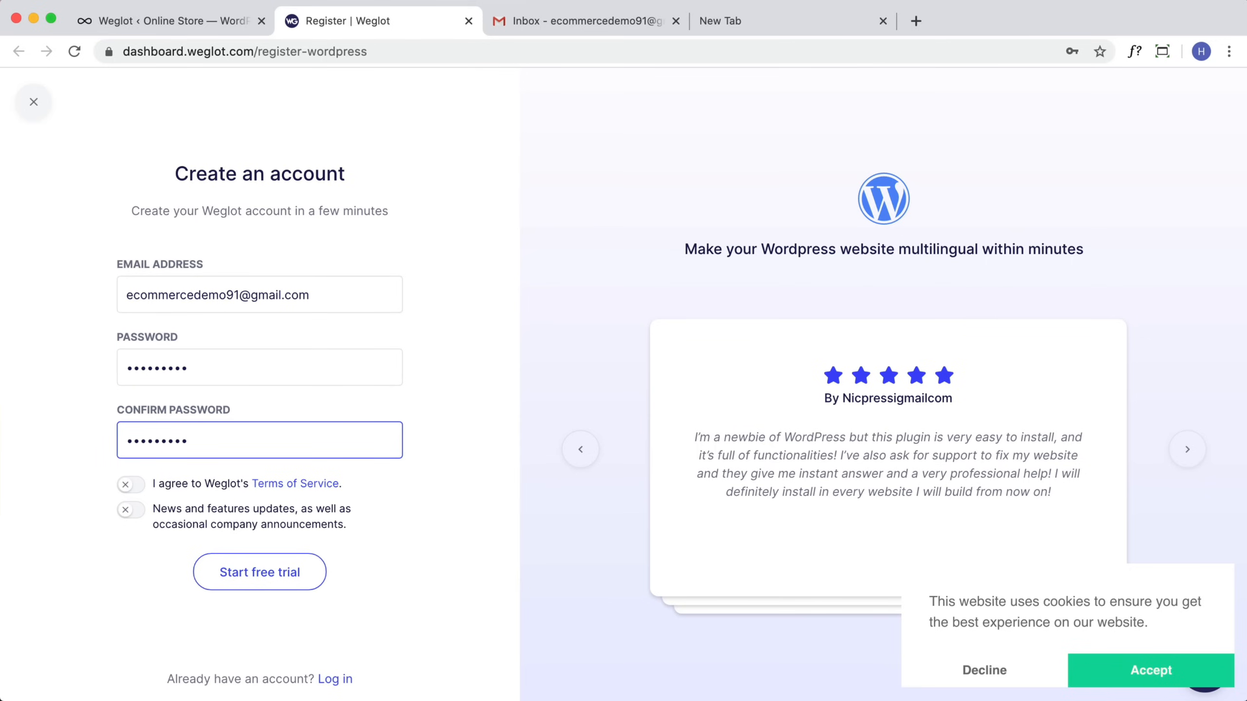
left_click(130, 485)
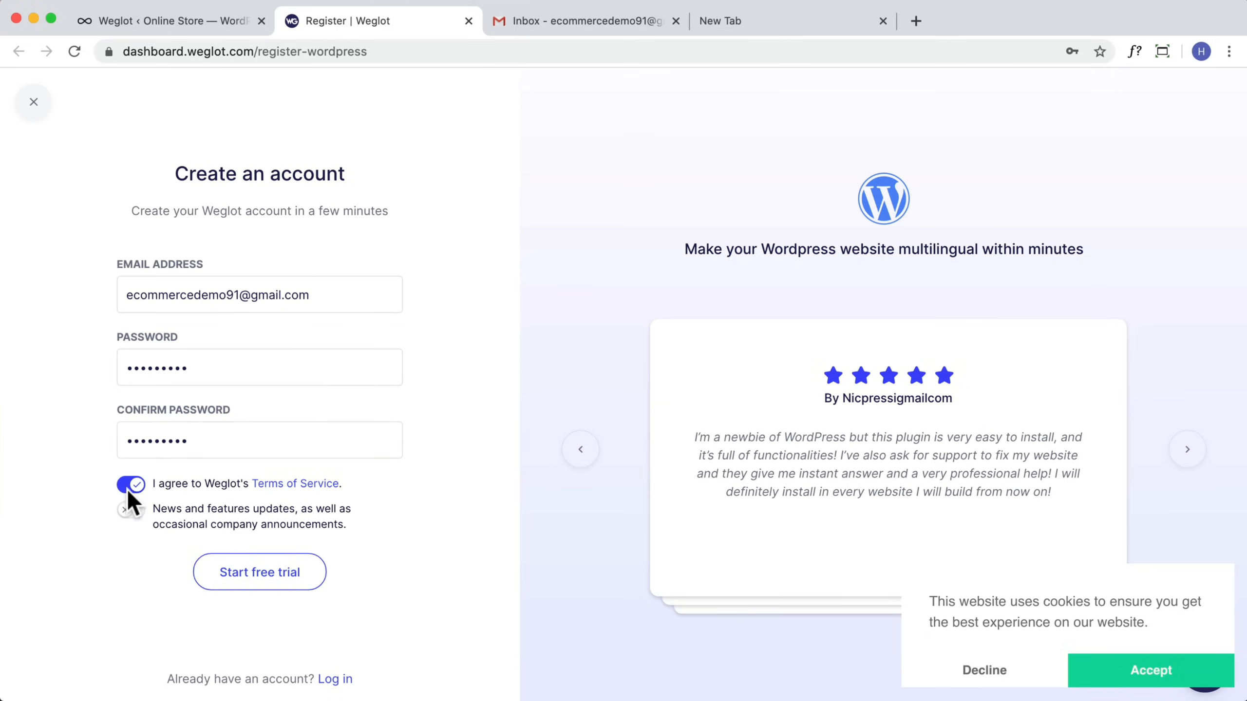
left_click(241, 581)
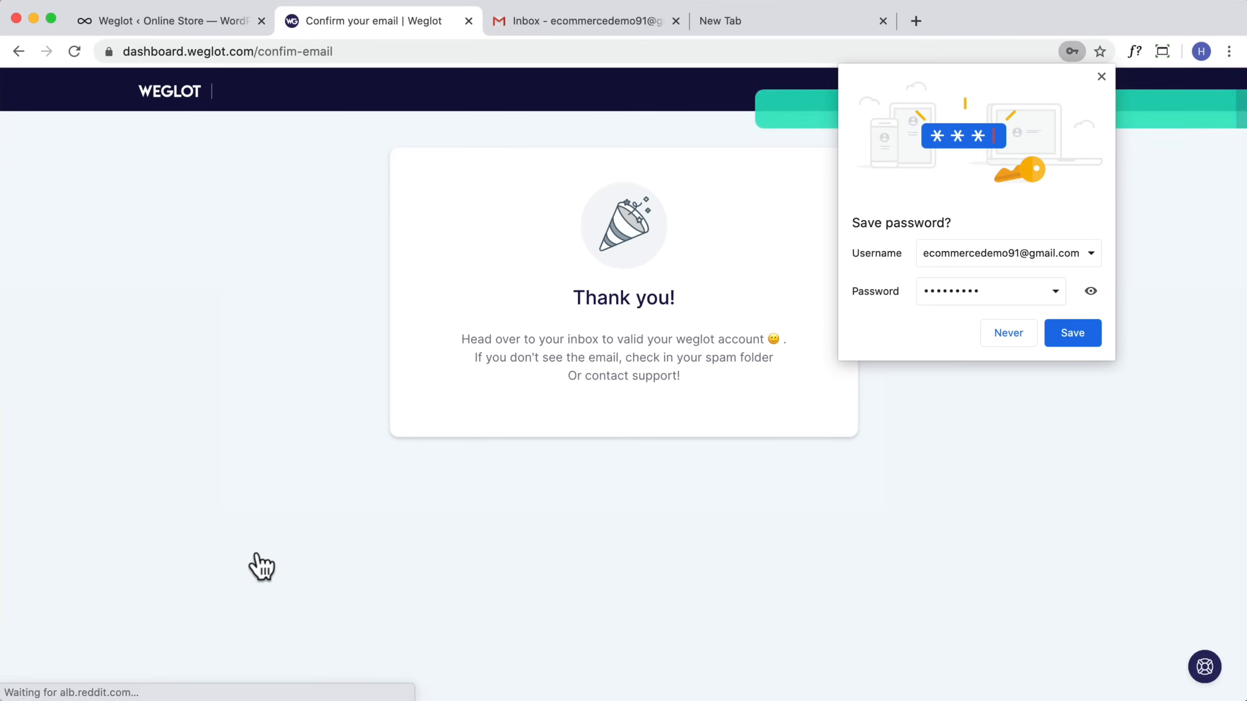
Step: Dismiss the save-password prompt and confirm the Weglot account through the verification e-mail in the inbox
left_click(1100, 76)
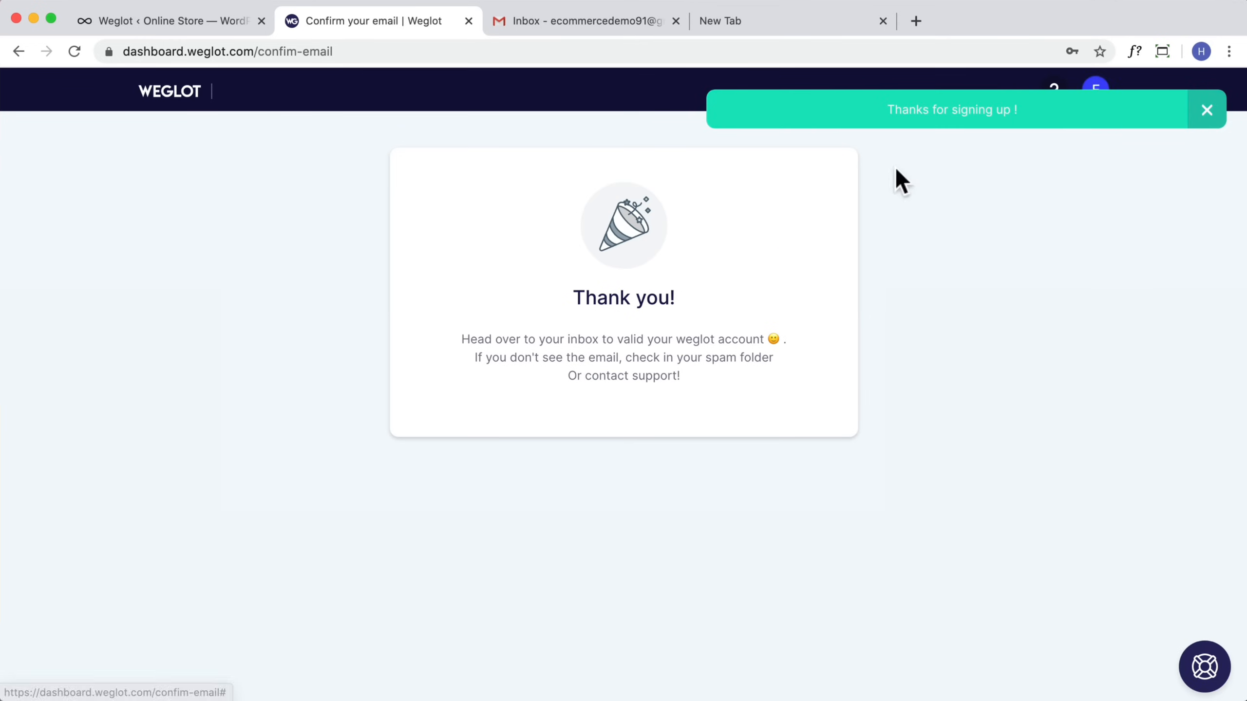
left_click(1207, 111)
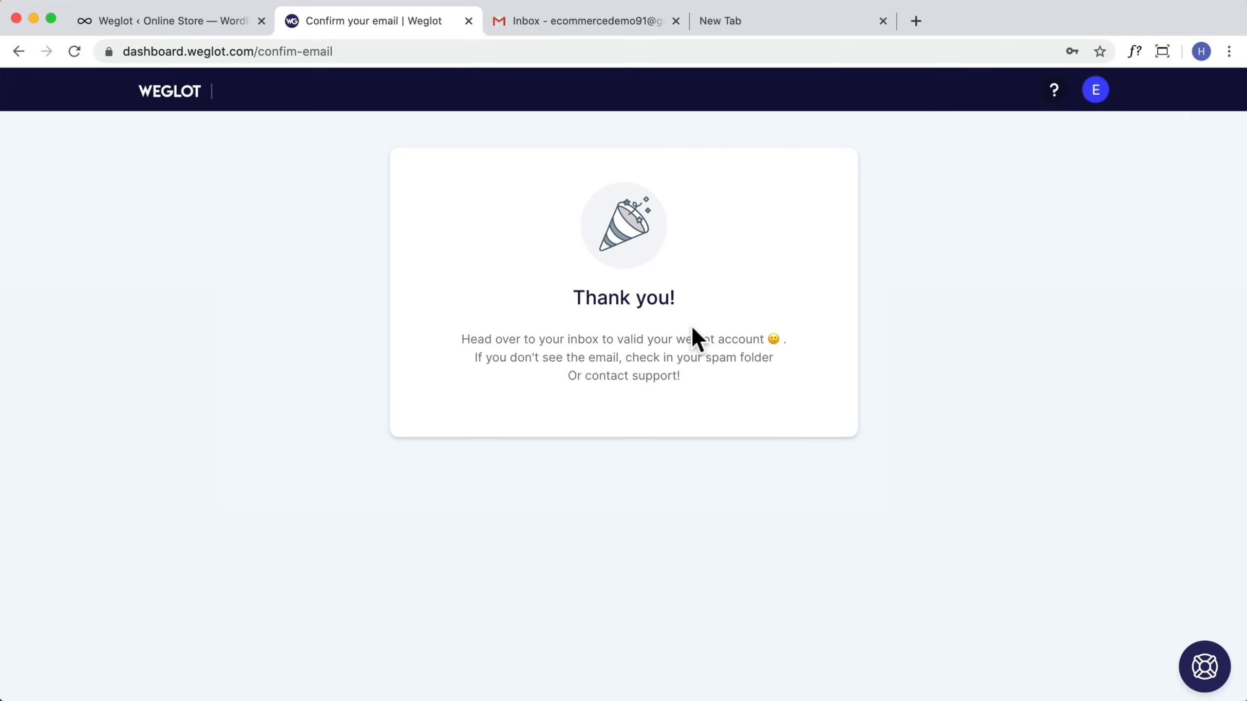
left_click(533, 21)
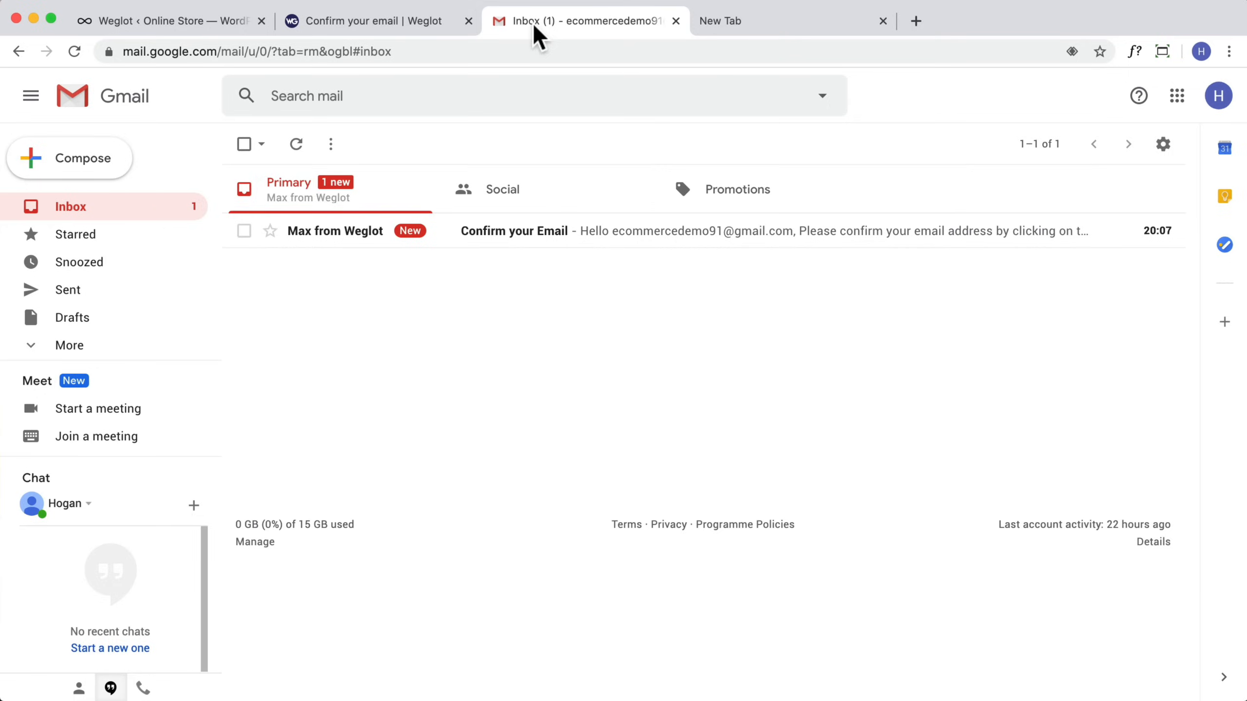
left_click(318, 235)
left_click(324, 363)
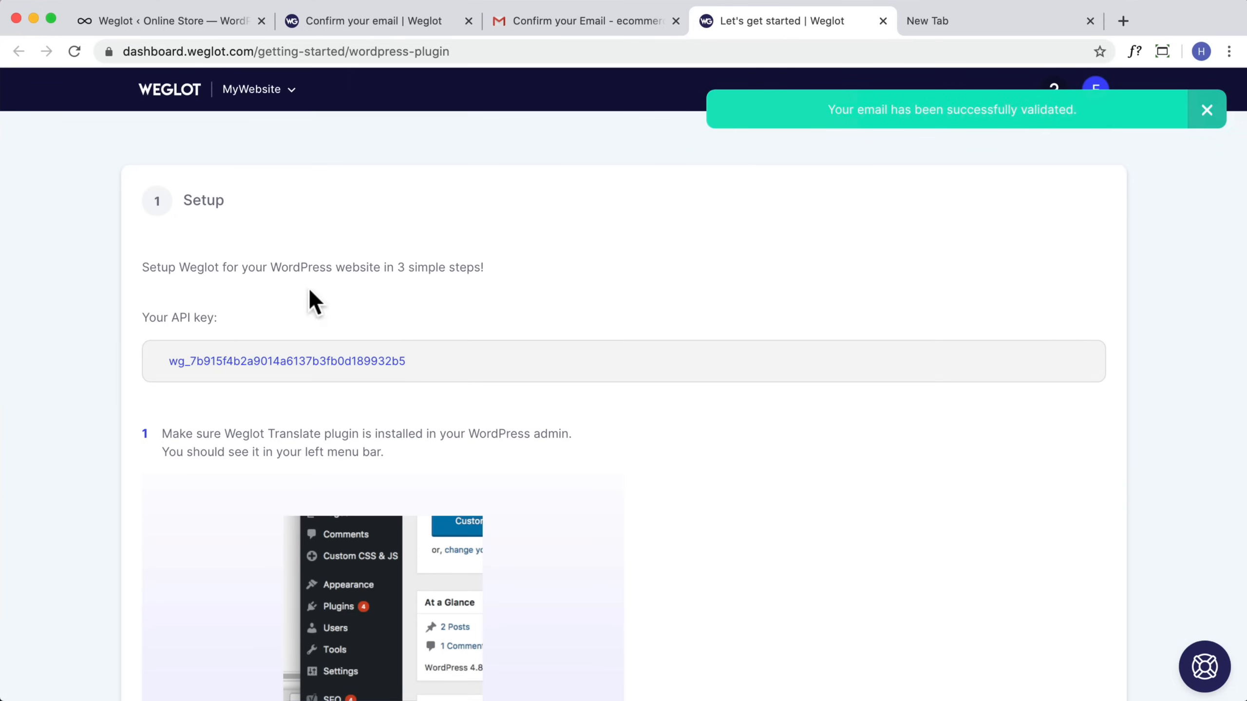
Step: Copy the Weglot API key from the dashboard and paste it into the plugin's API Key field
left_click(1040, 366)
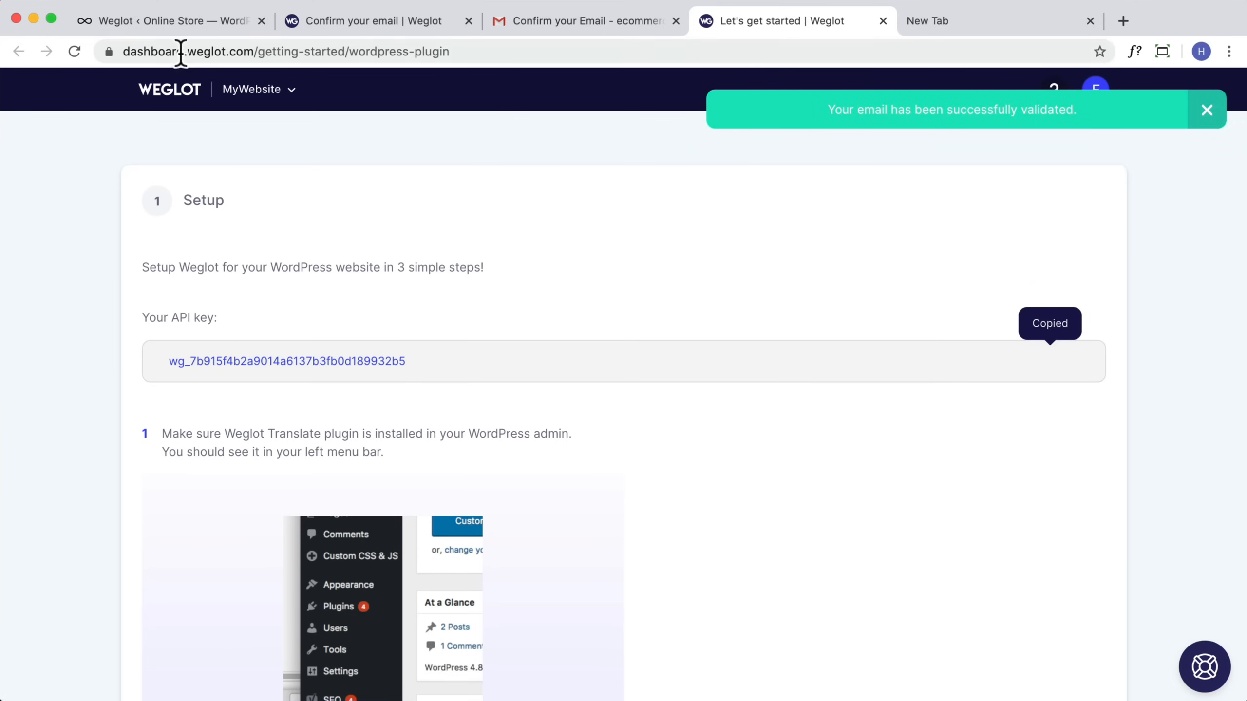
left_click(180, 19)
left_click(474, 259)
key("super+v")
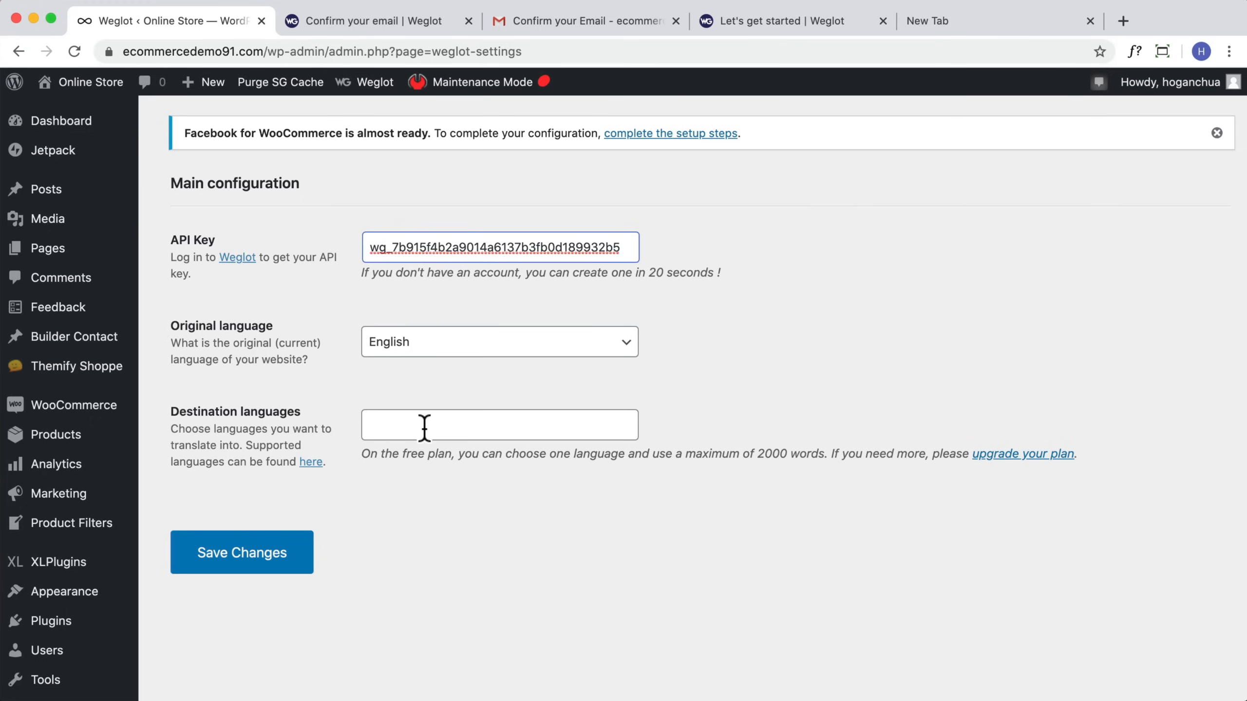
Step: Keep English as the original language and browse the destination language options and the free-plan word limit
left_click(449, 356)
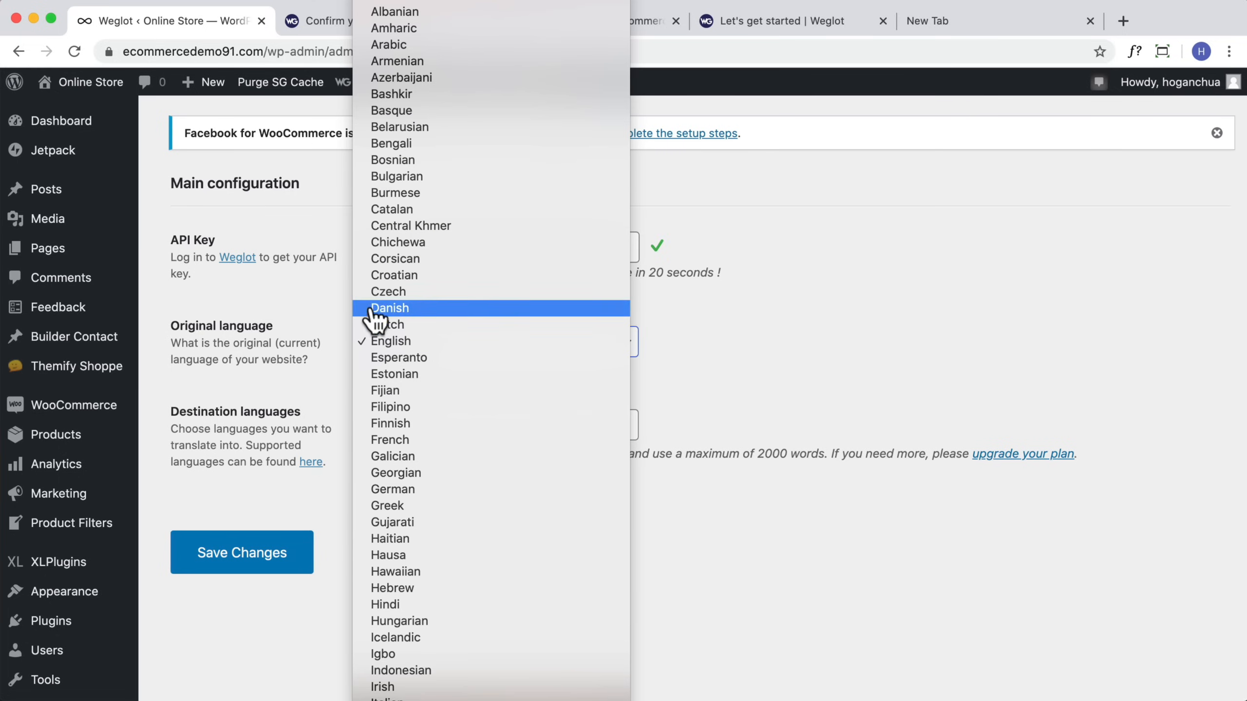
left_click(390, 343)
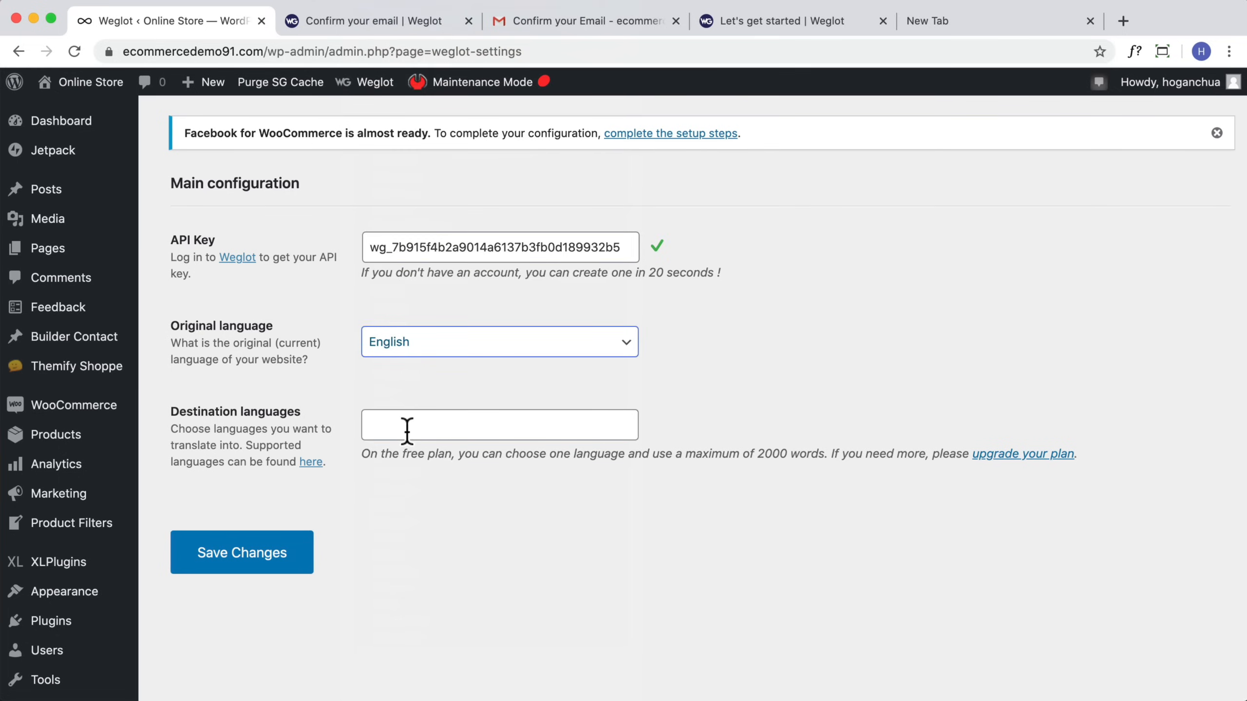
left_click(425, 425)
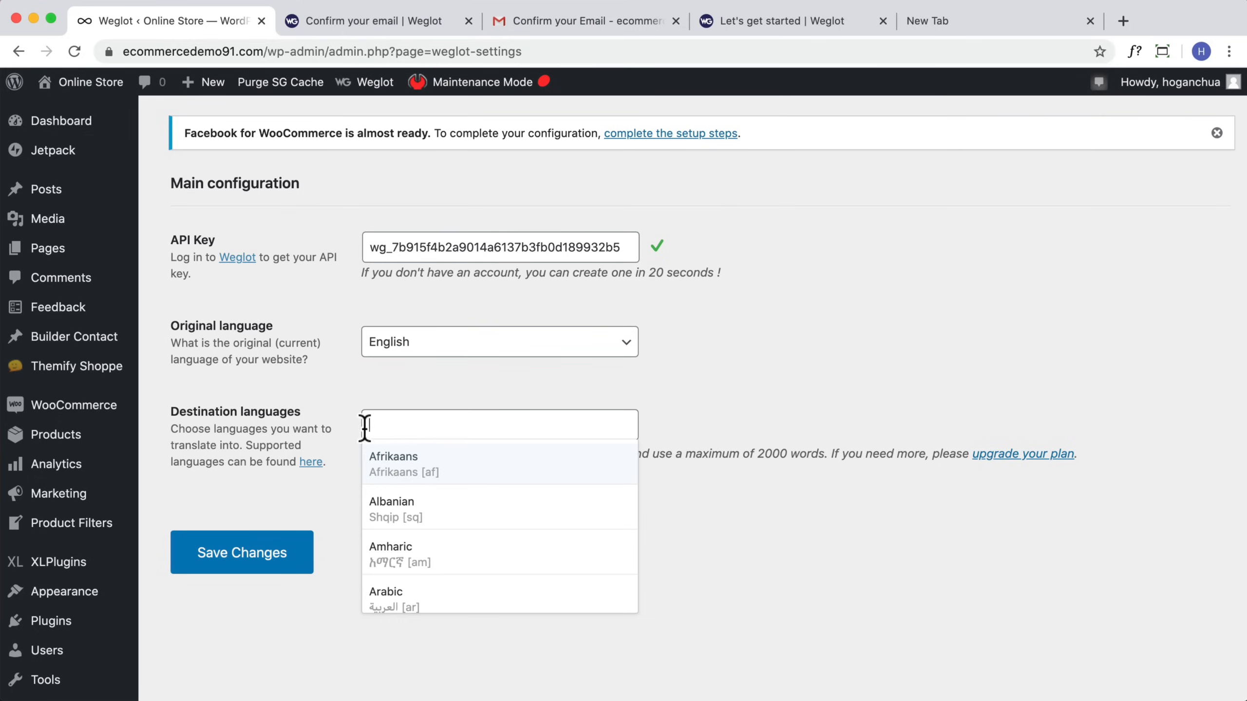
scroll(805, 486, "down", 1)
left_click(805, 487)
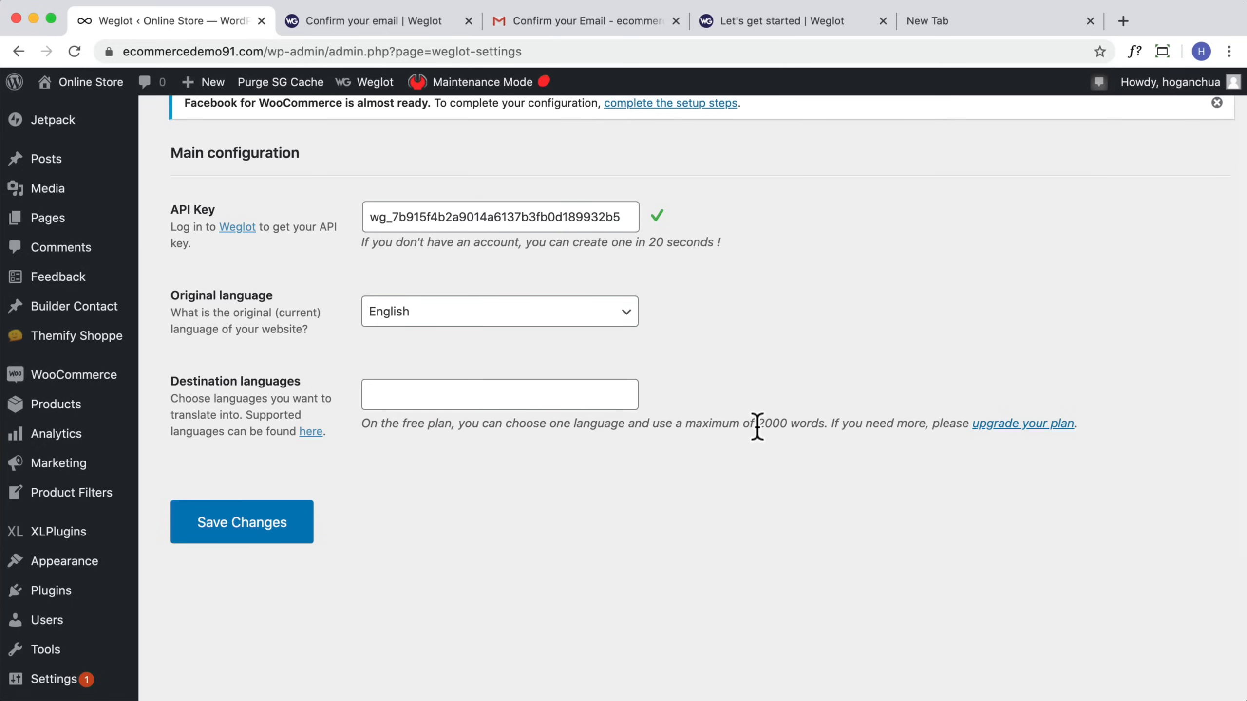
left_click_drag(685, 425, 825, 426)
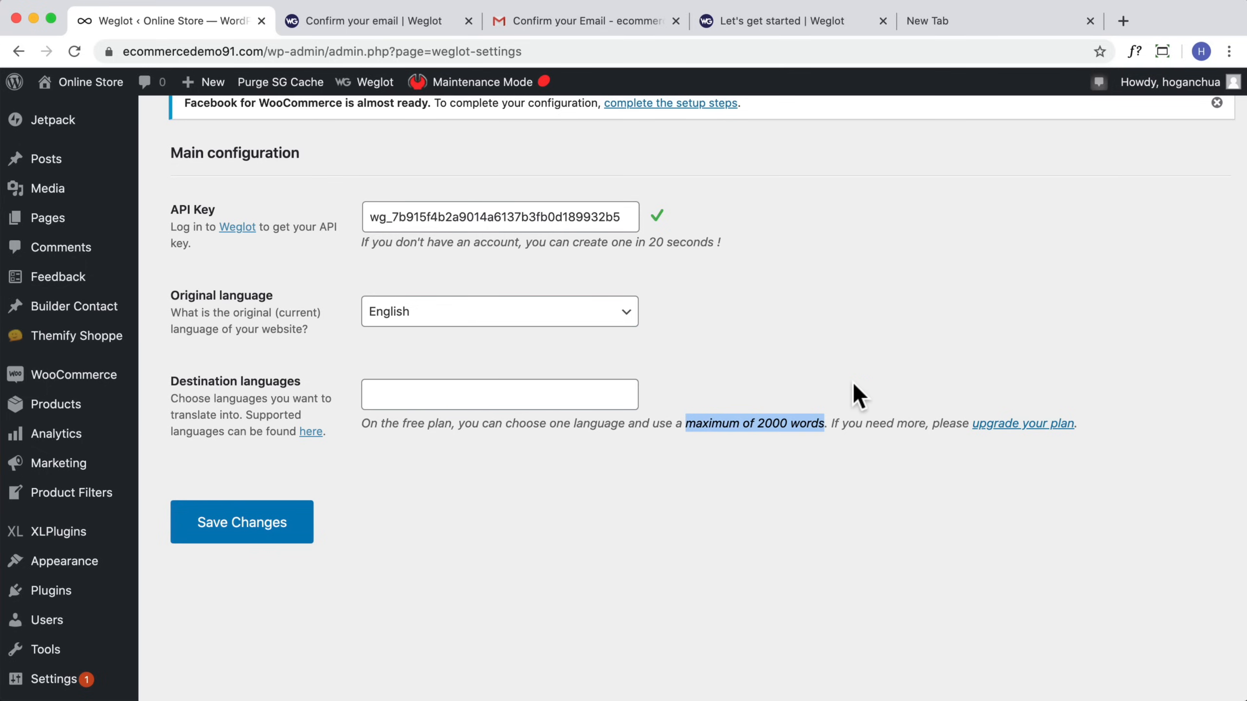
Step: Add Chinese (Simplified) as the destination language and save the Weglot settings
left_click(432, 399)
scroll(453, 490, "down", 3)
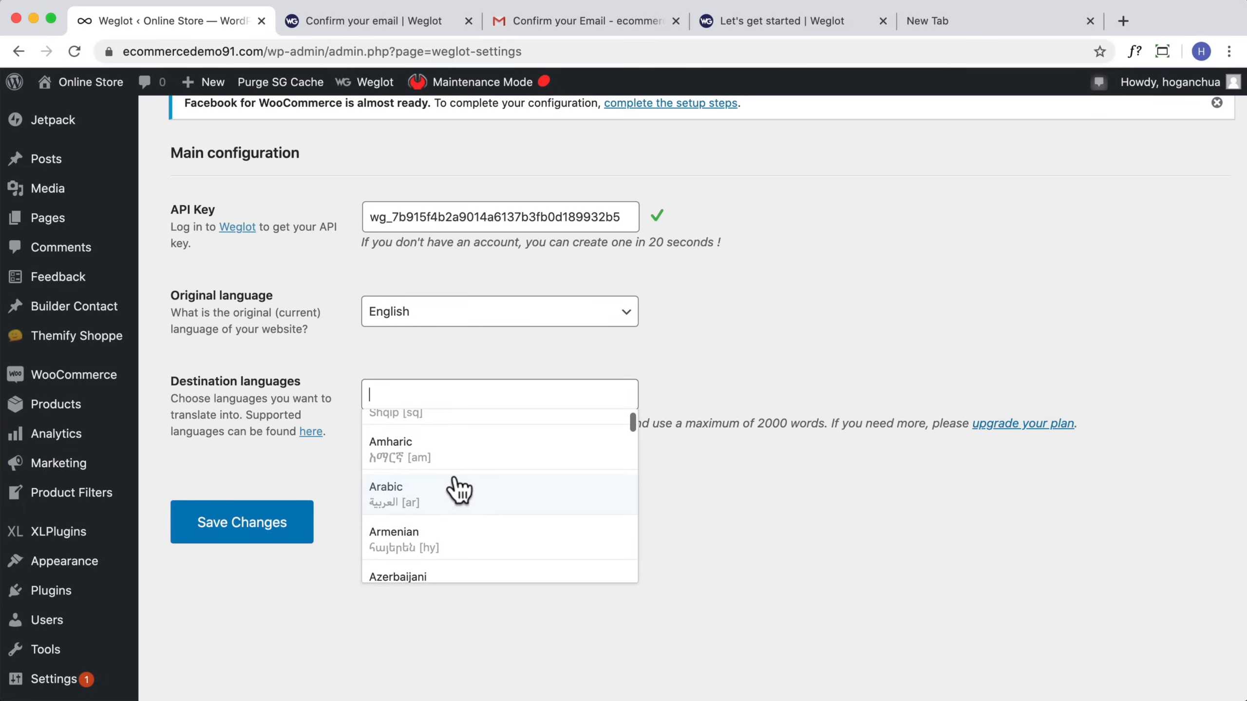
scroll(459, 488, "down", 2)
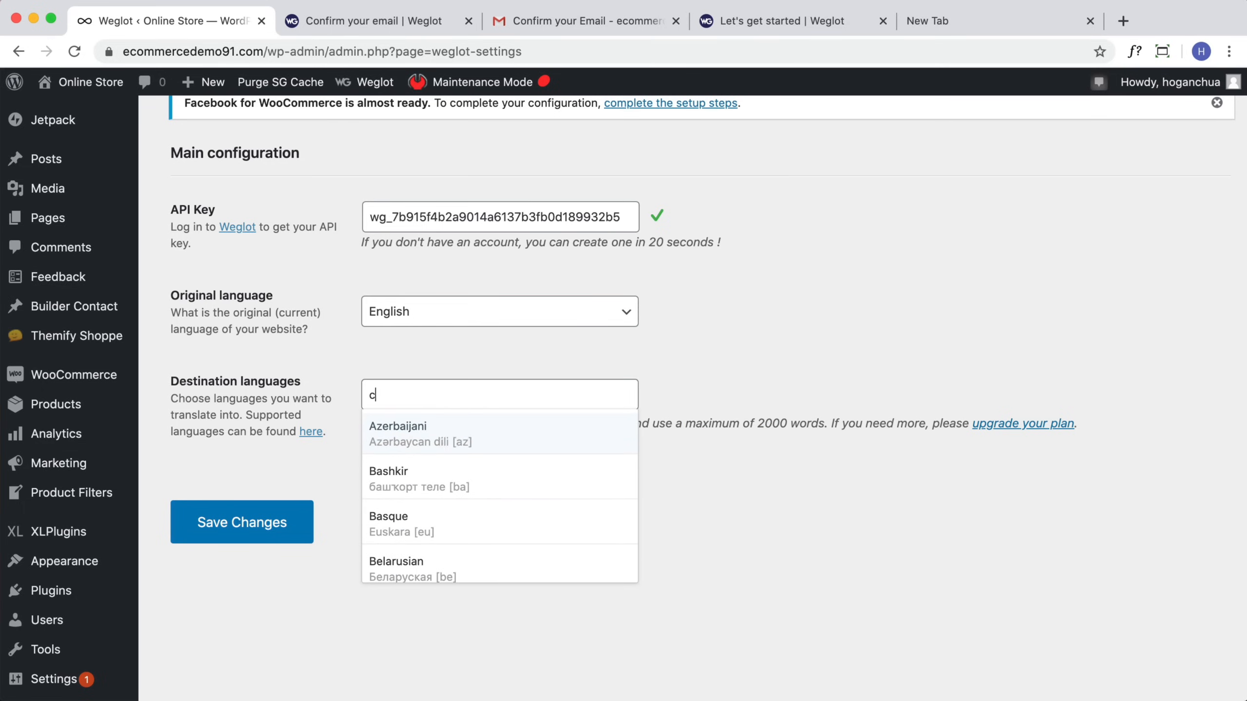
type("chinese")
left_click(488, 432)
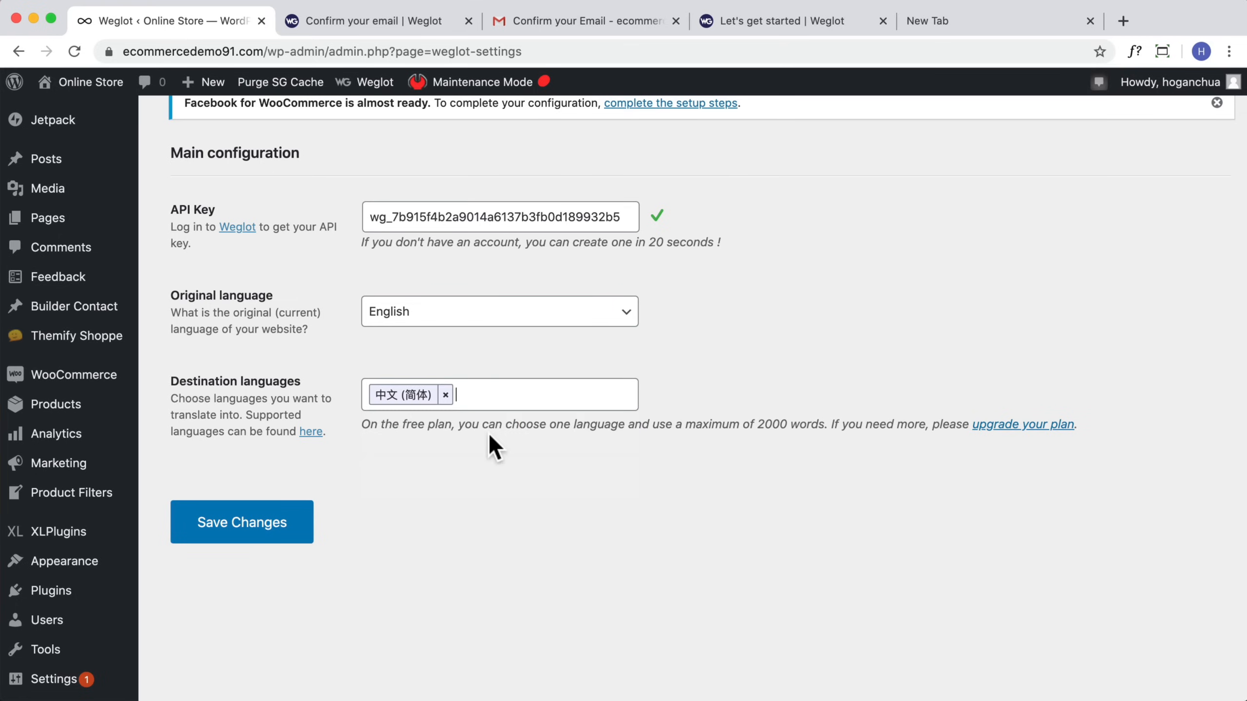
left_click(237, 522)
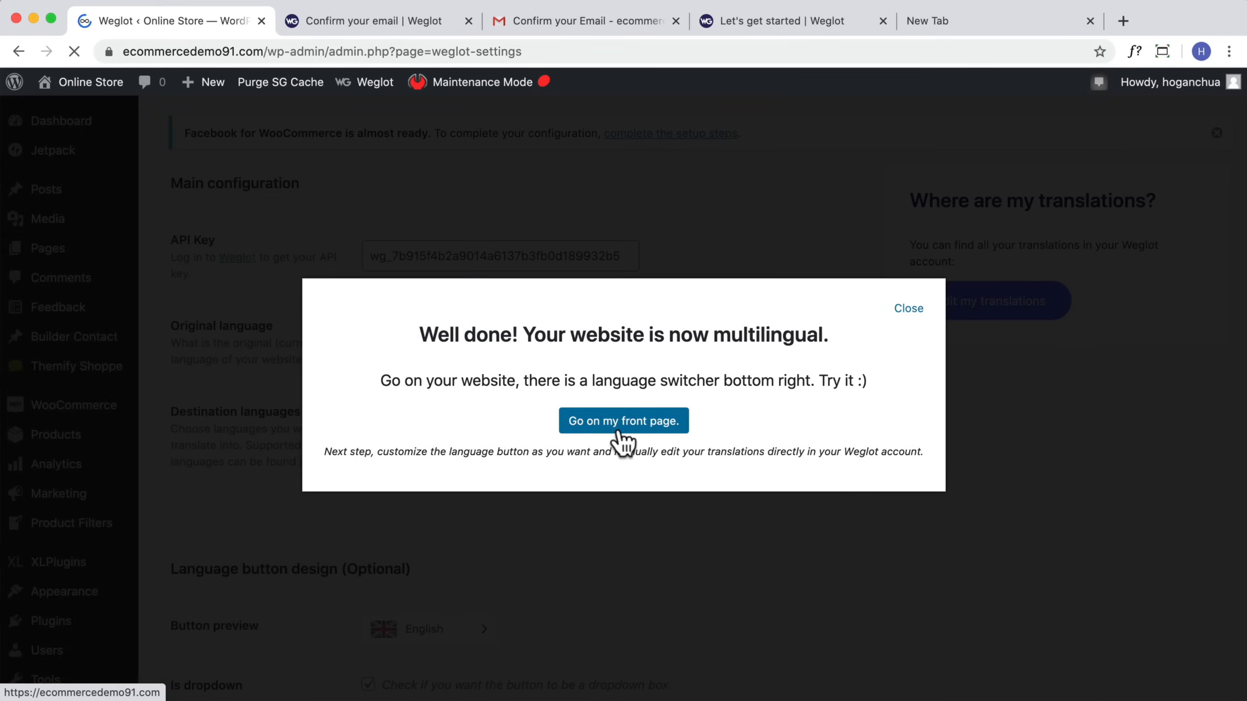
Step: Open the storefront and scroll through the homepage to check the language switcher
left_click(619, 428)
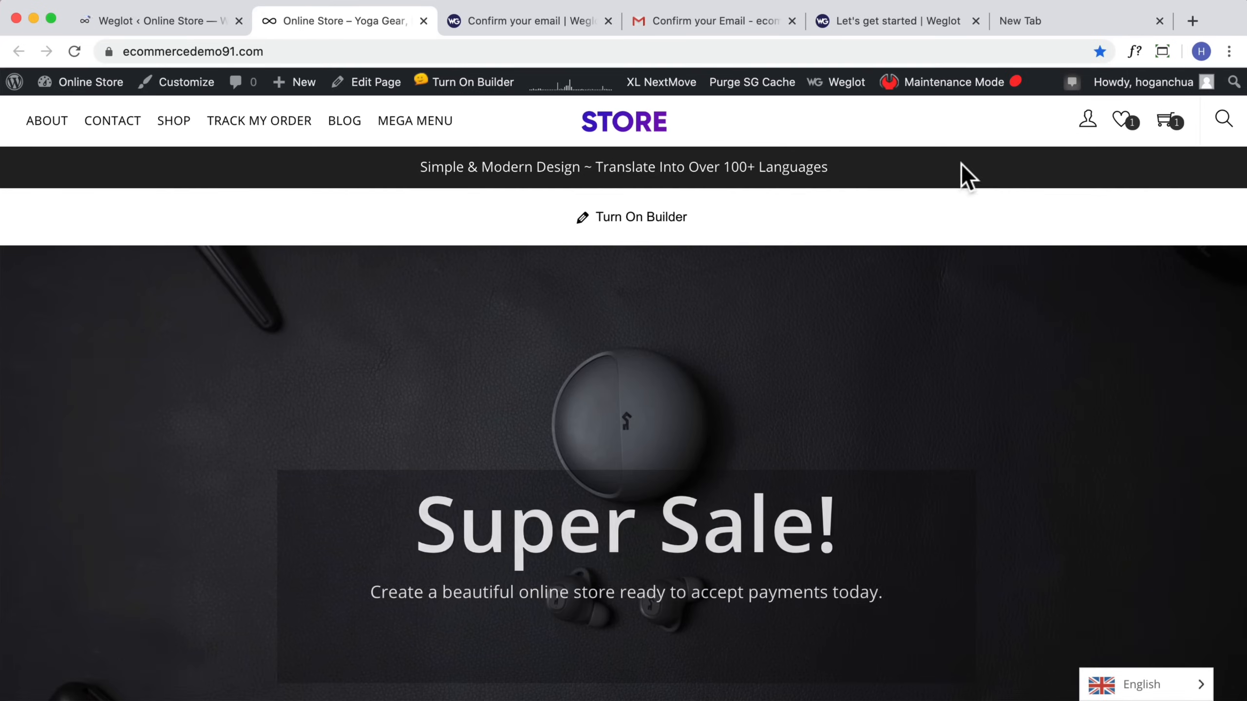
scroll(982, 207, "down", 15)
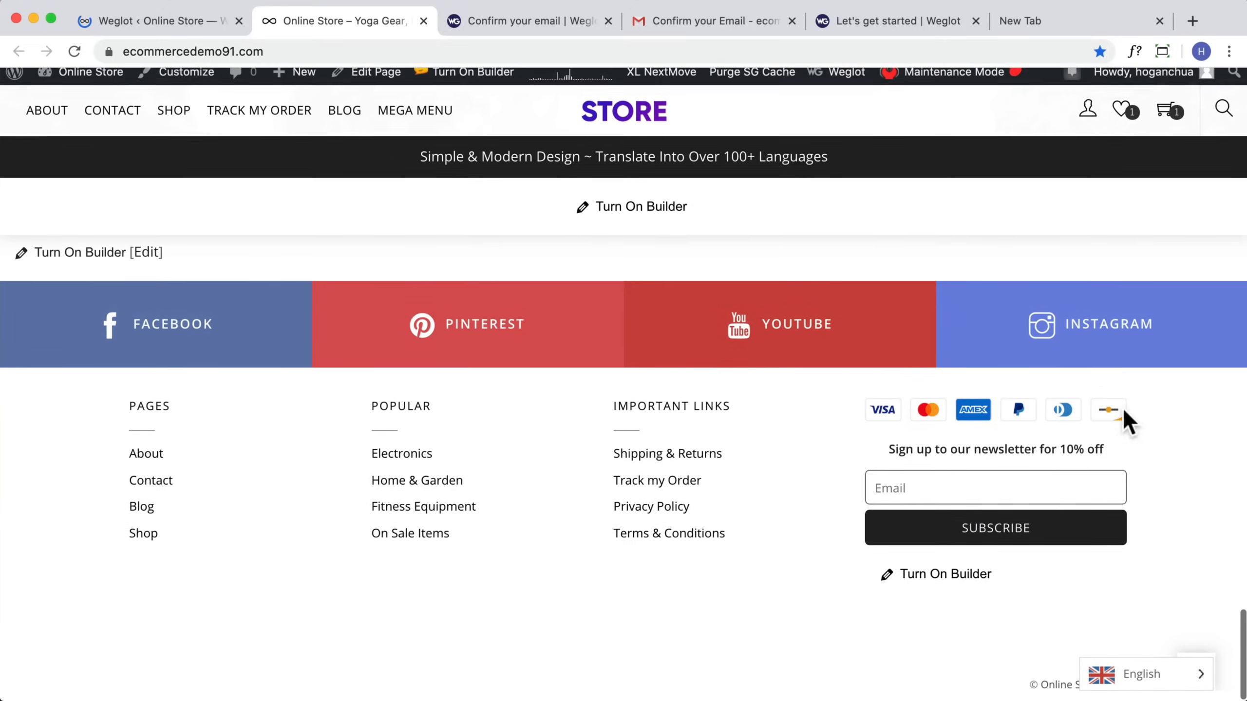
scroll(1147, 690, "up", 15)
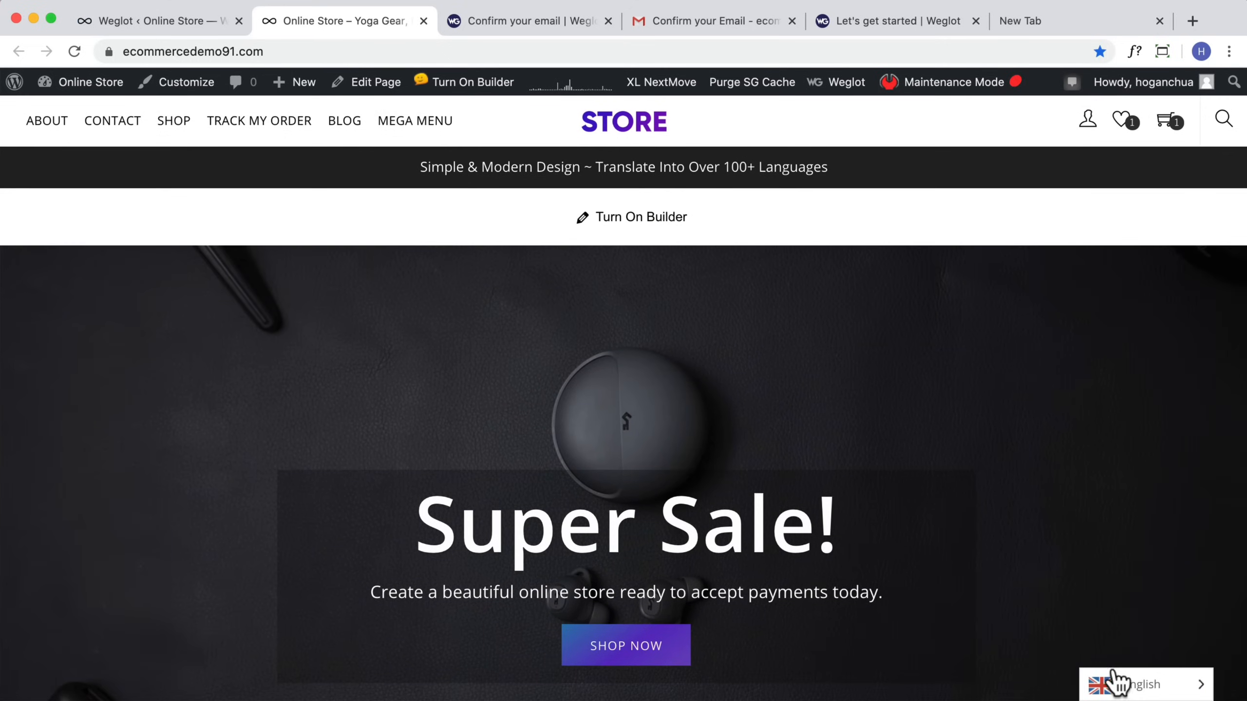
scroll(1134, 693, "down", 10)
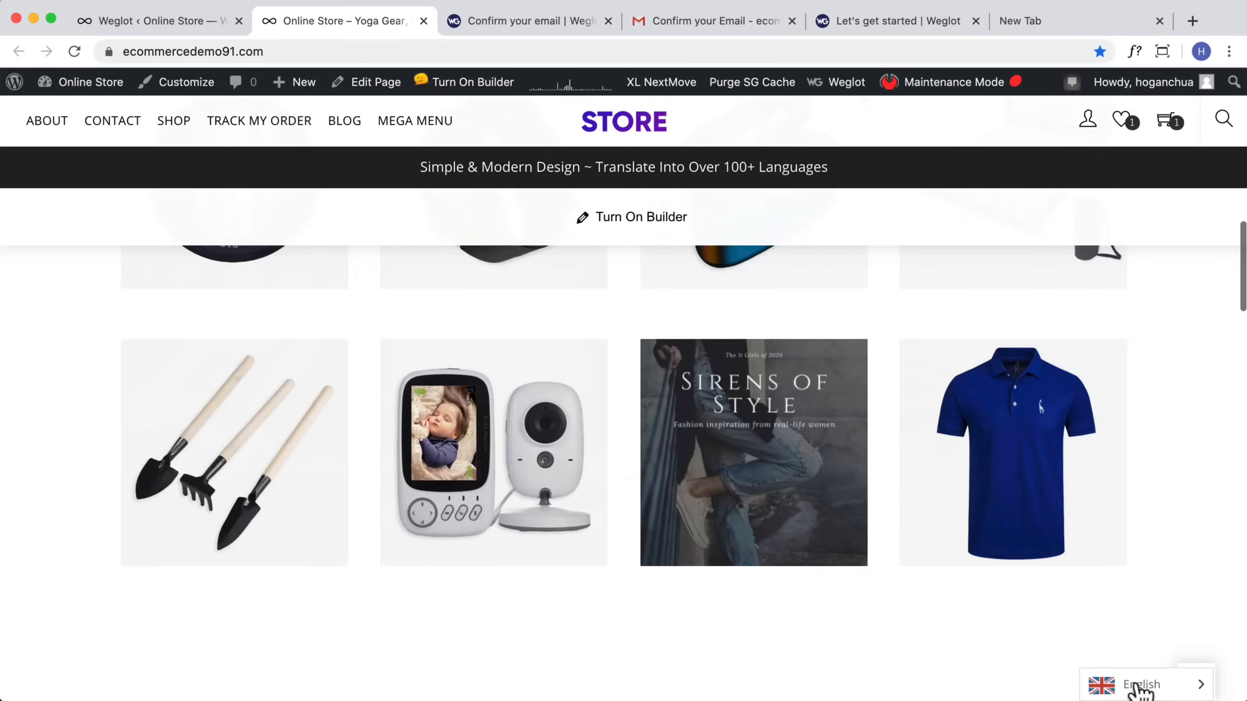
scroll(981, 211, "down", 15)
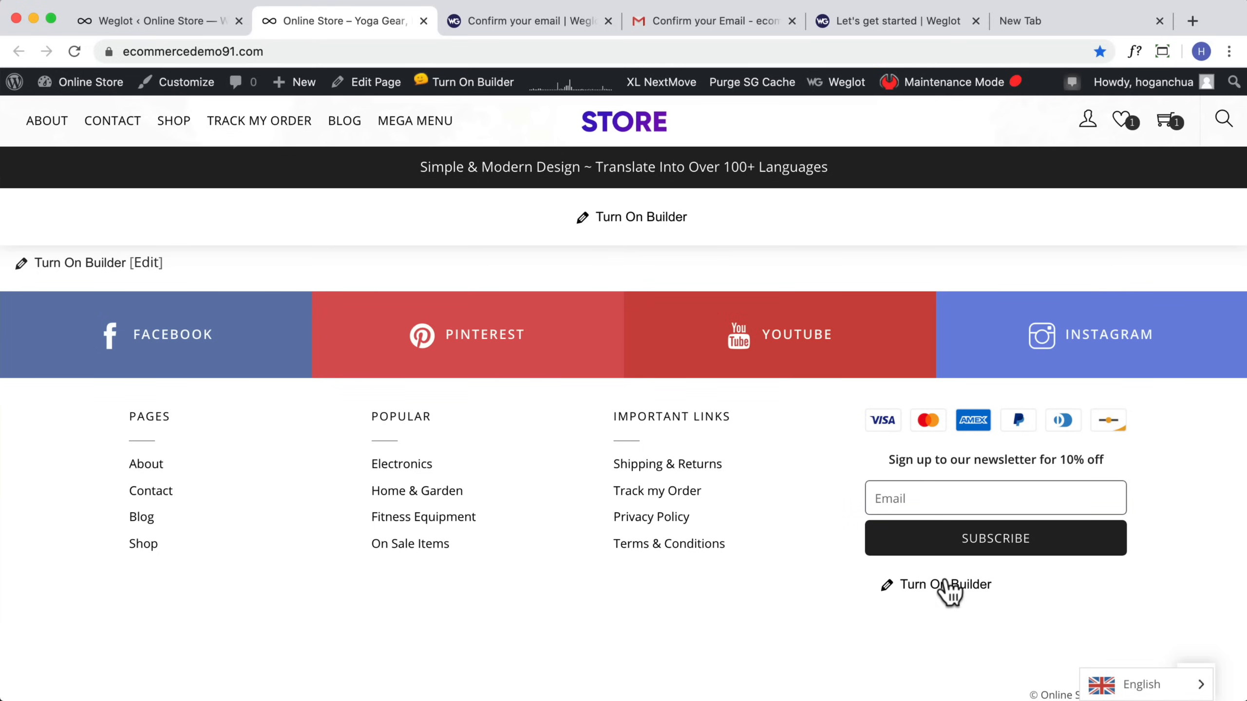
Step: Try to add a Weglot Translate widget to the footer's newsletter column in the builder, then save and close the builder
left_click(926, 586)
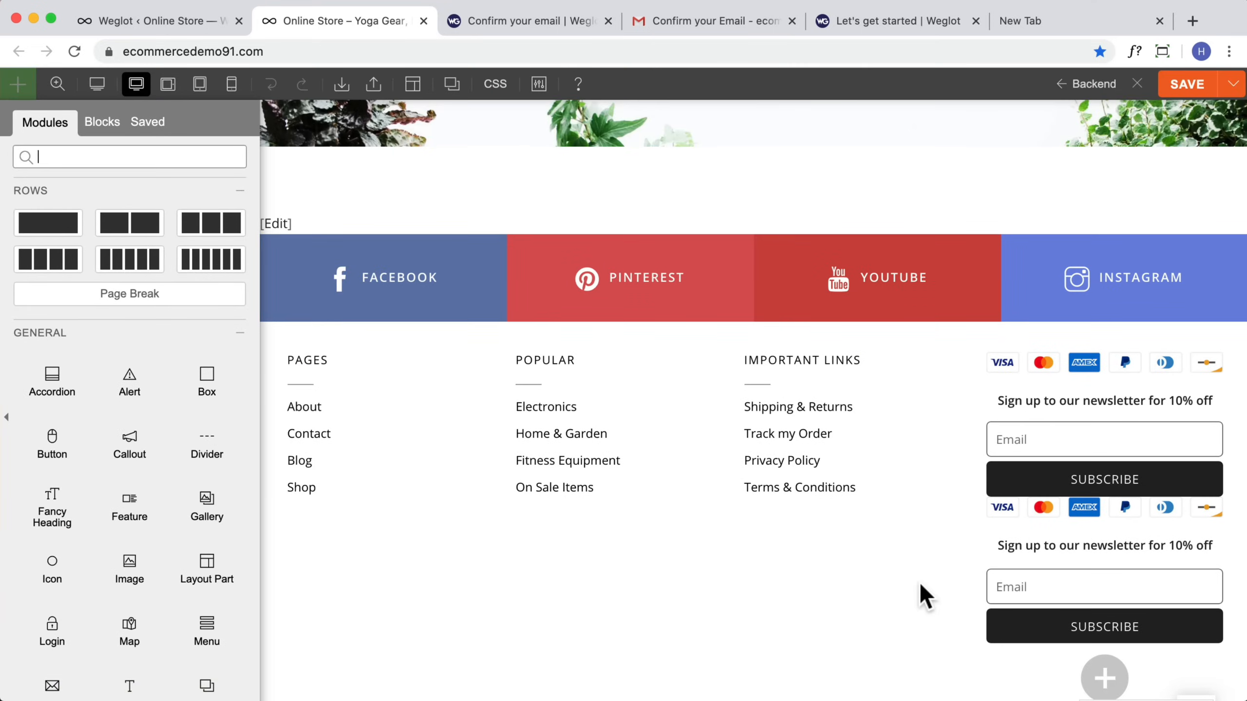
scroll(157, 545, "down", 10)
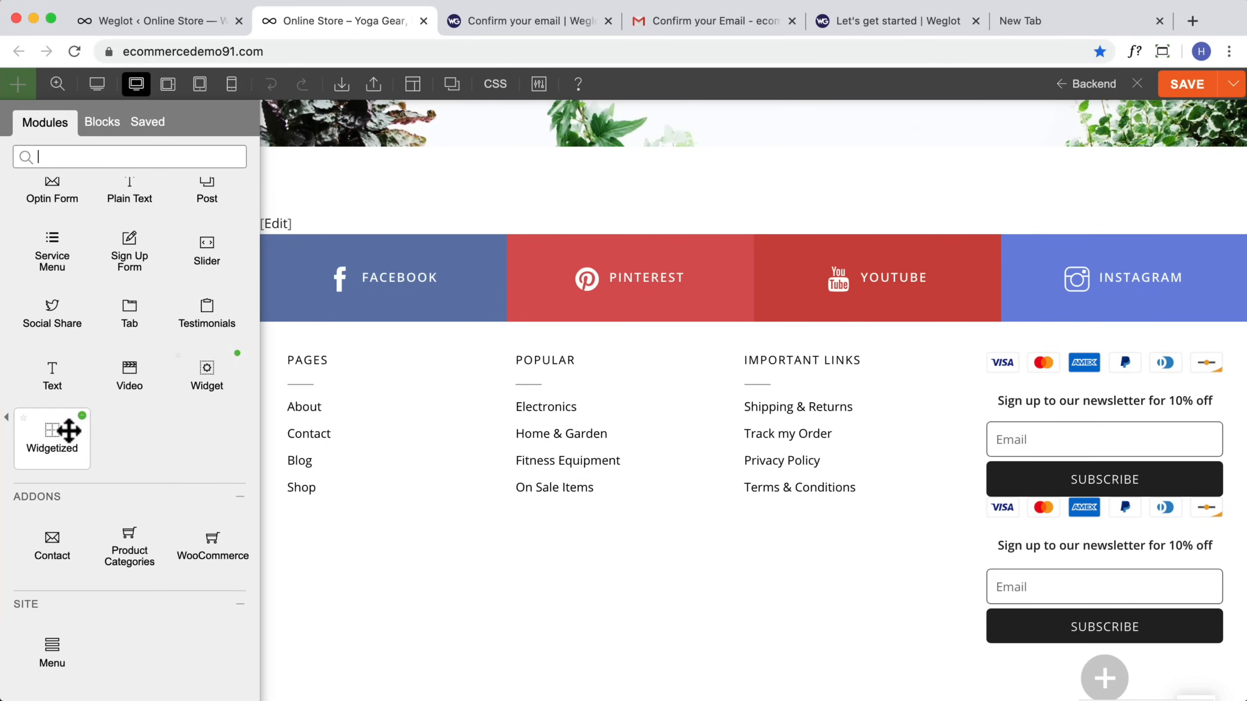
left_click_drag(202, 397, 1107, 521)
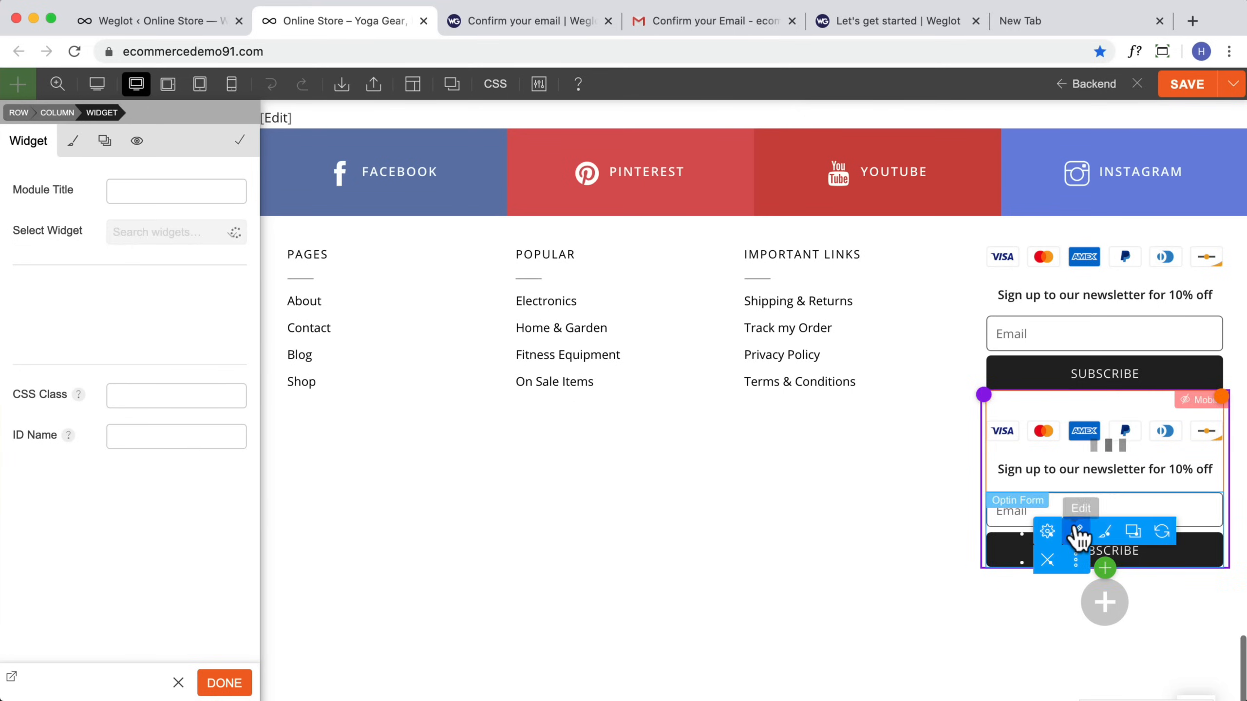
left_click(172, 233)
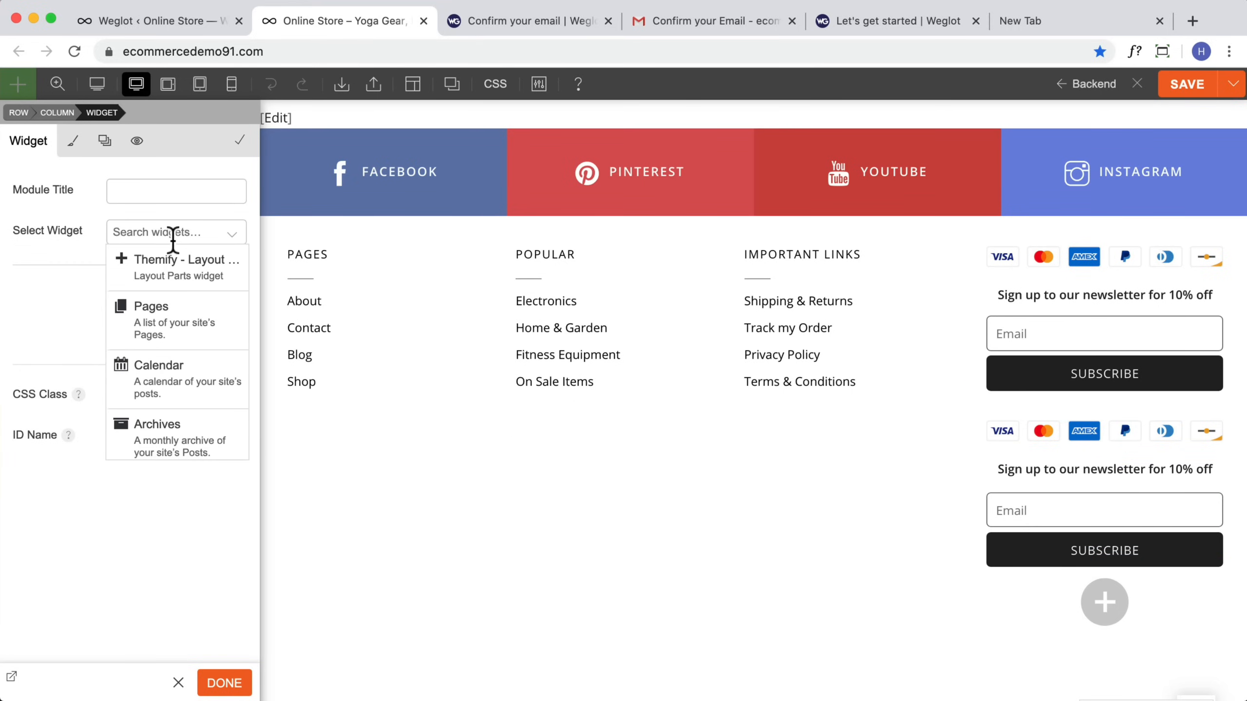
scroll(181, 338, "down", 10)
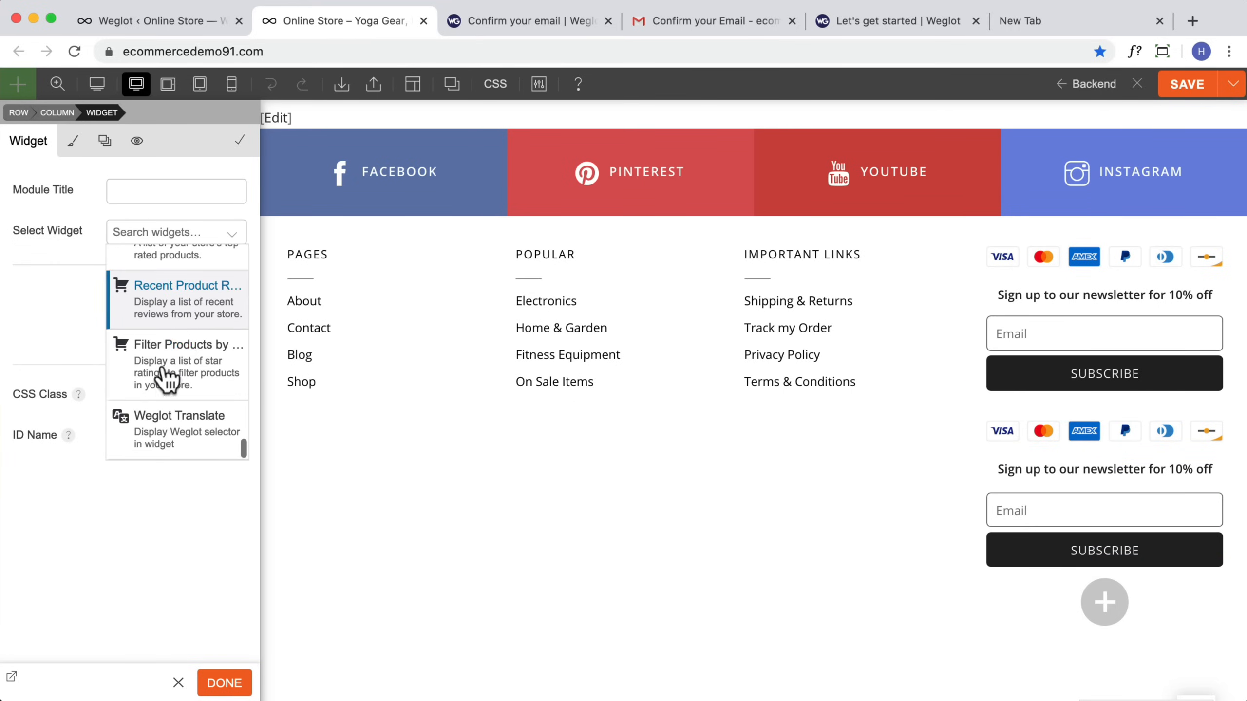
left_click(154, 421)
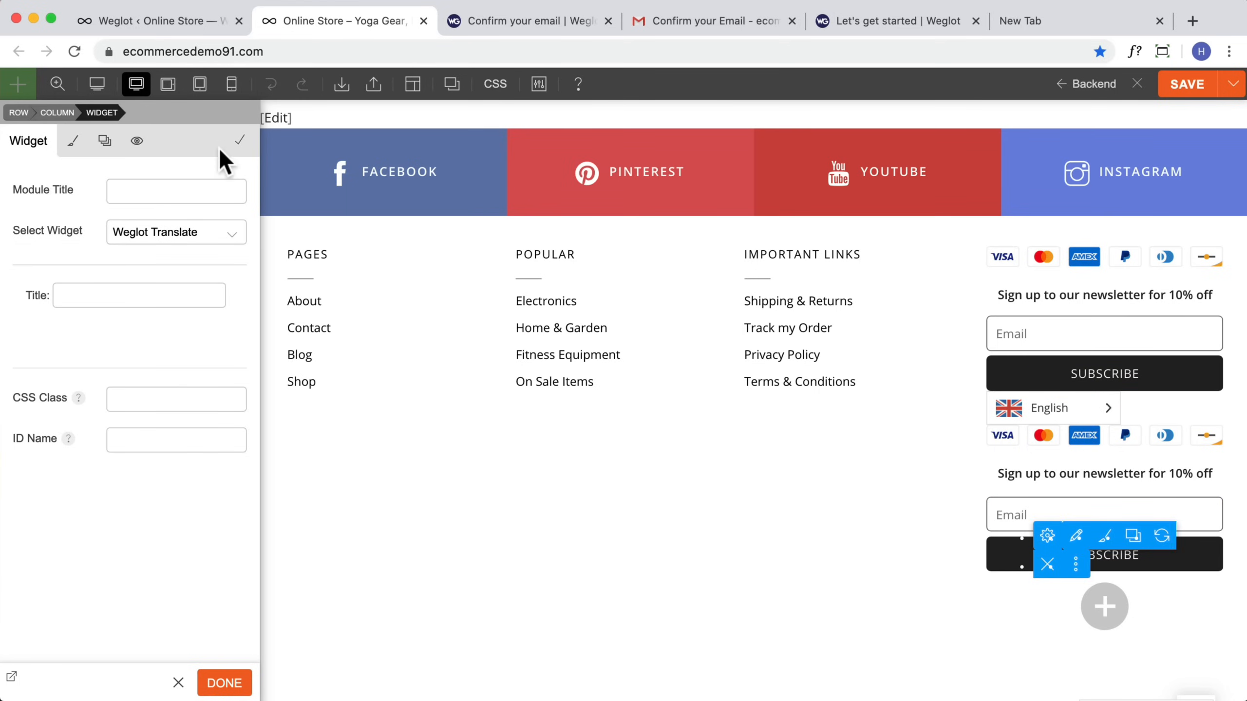
left_click(178, 682)
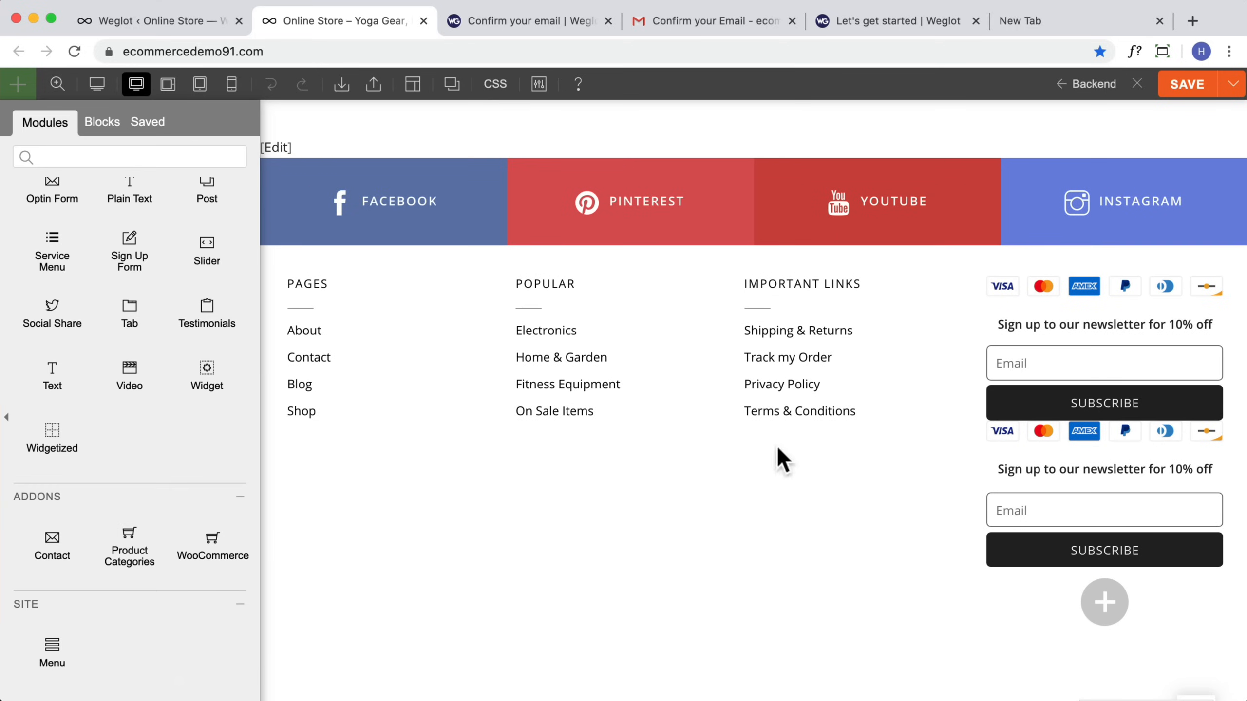
left_click(1182, 81)
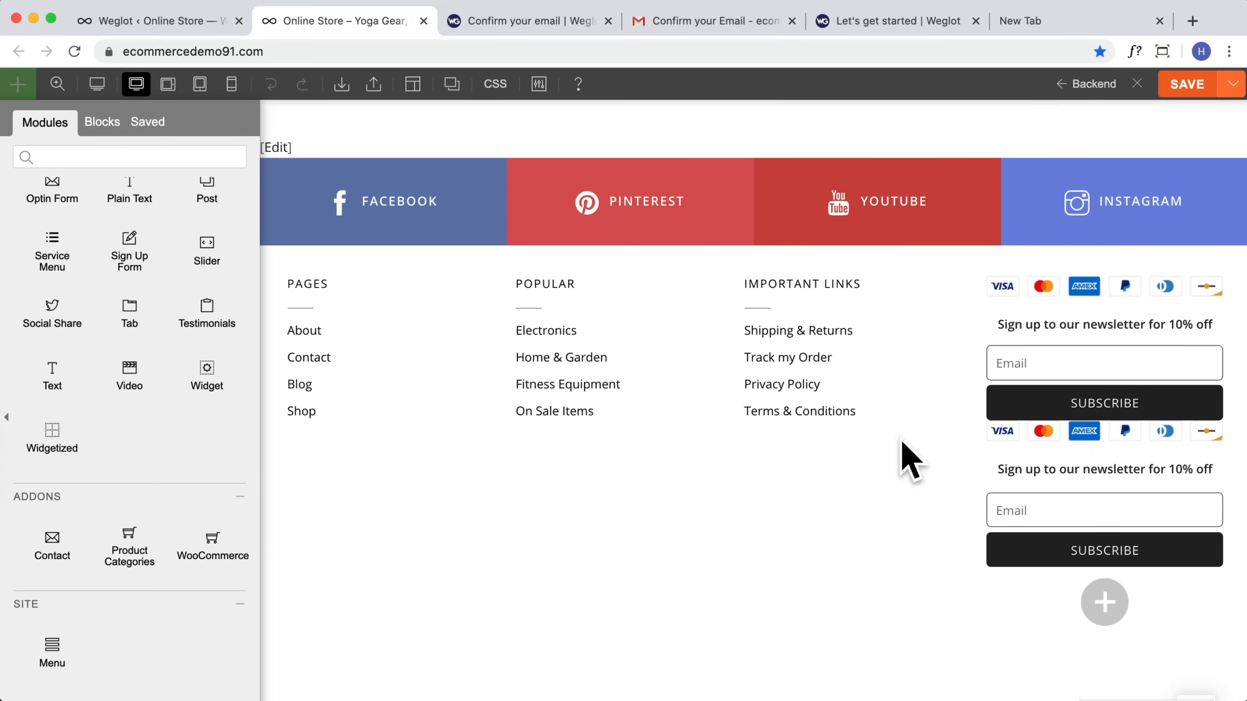
scroll(918, 471, "up", 15)
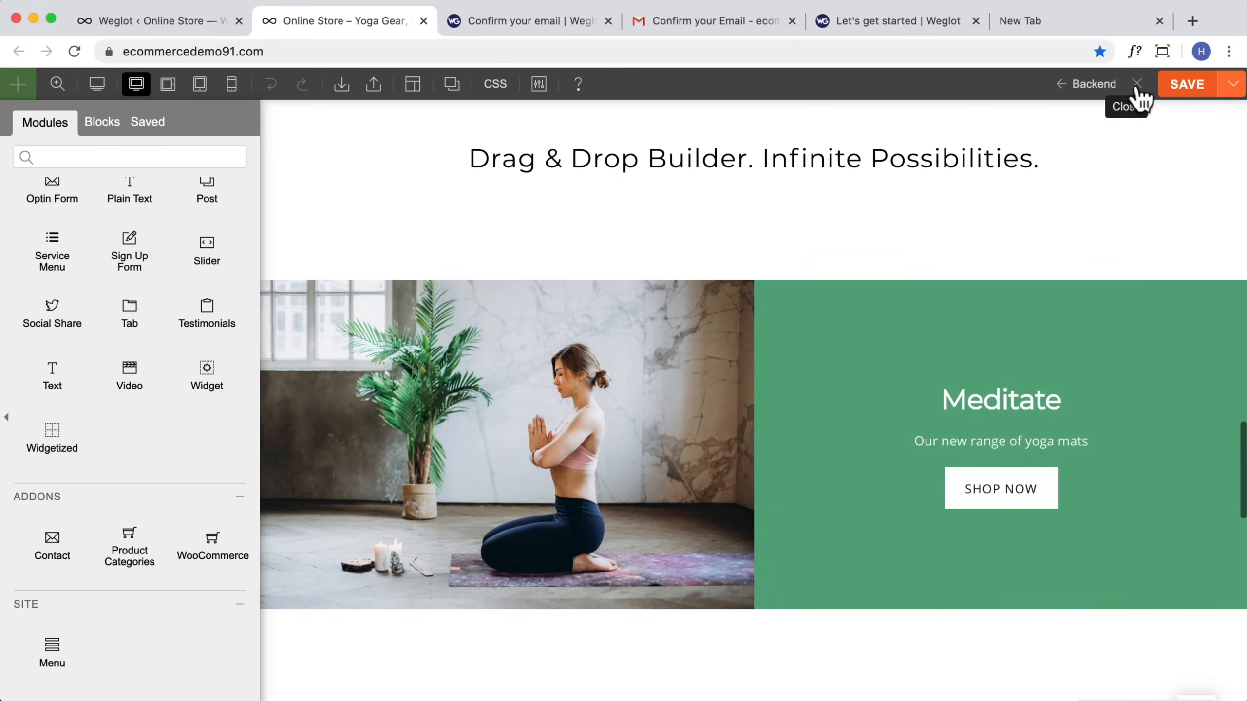
left_click(1137, 84)
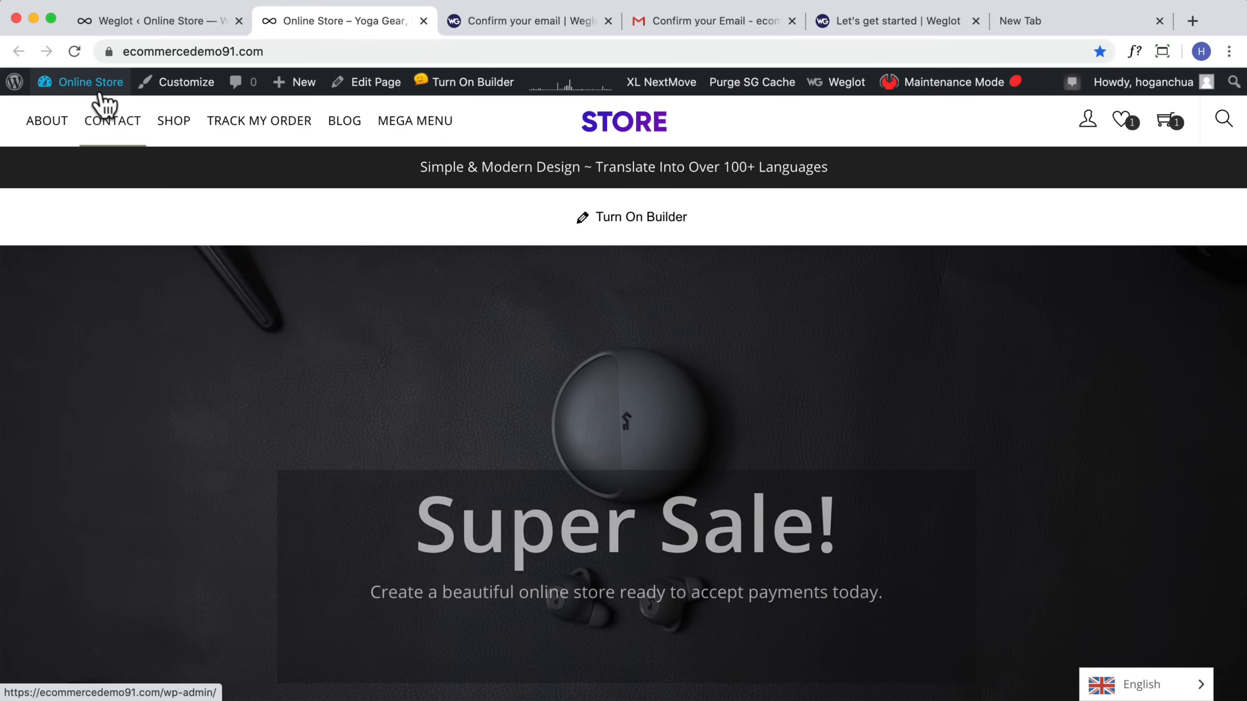
Step: Open the Menus page and look through the Top Nav menu structure and the available menu item boxes
mouse_move(100, 91)
left_click(55, 182)
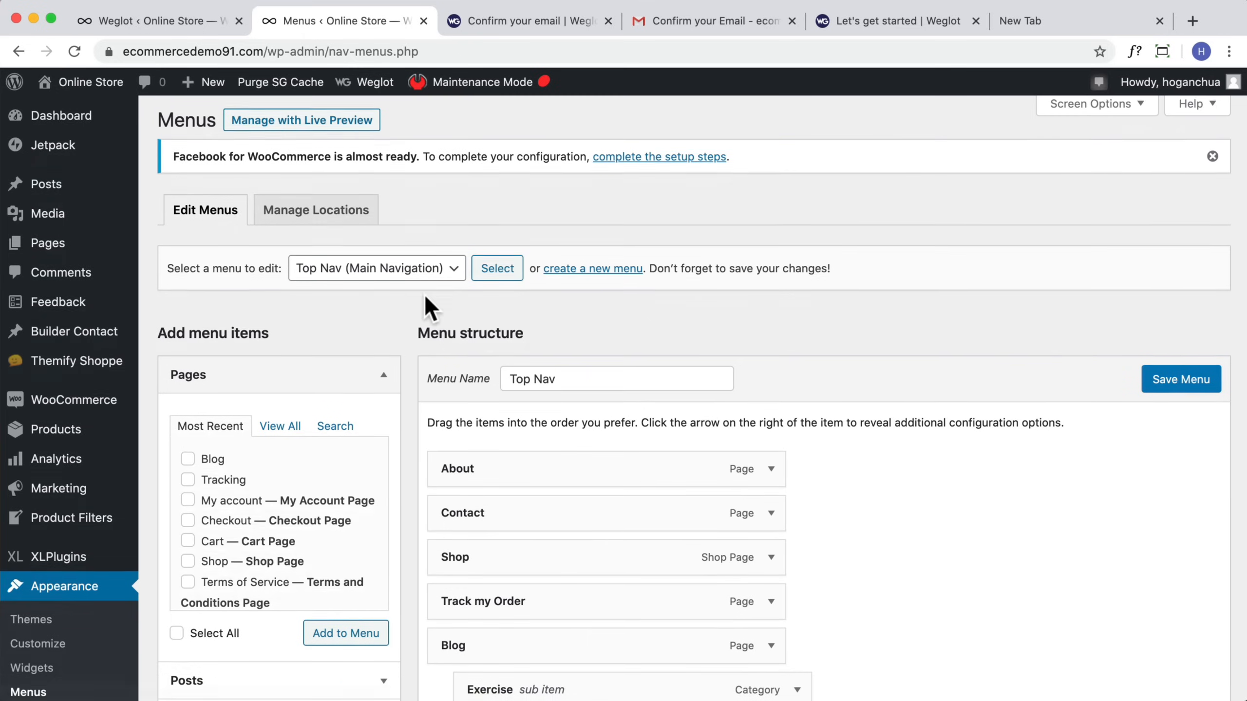
scroll(423, 293, "down", 5)
scroll(423, 297, "down", 2)
scroll(423, 300, "up", 3)
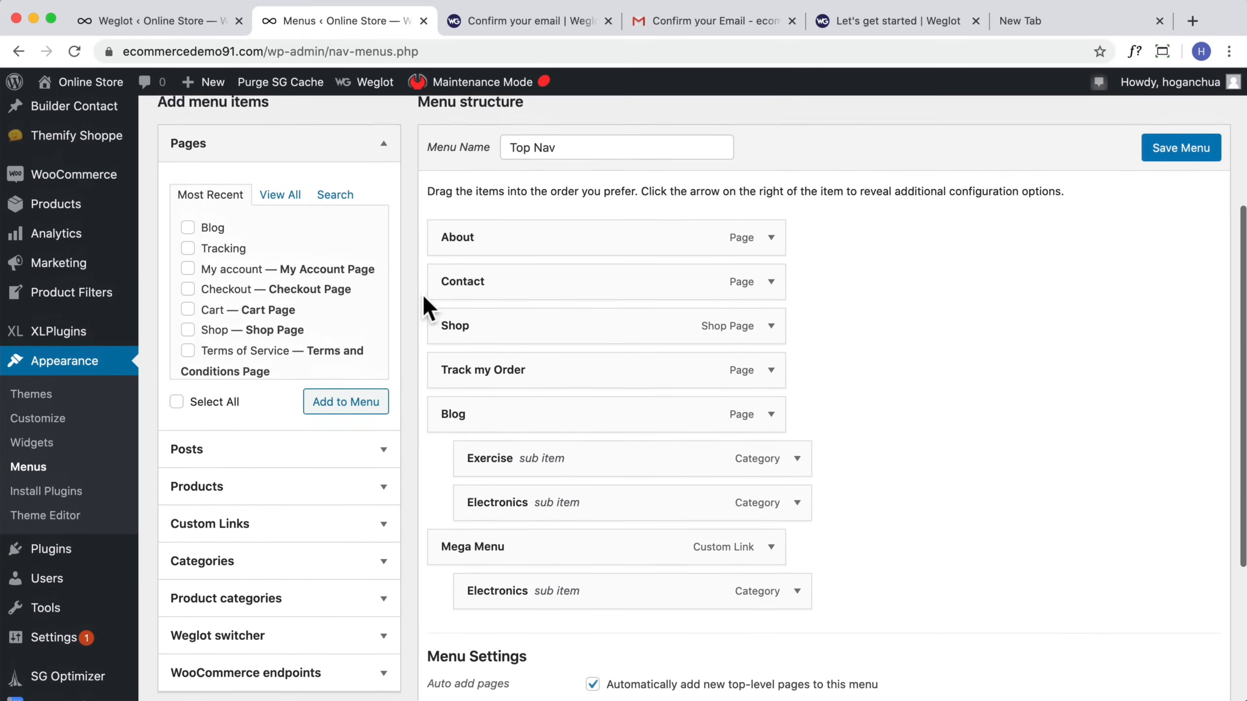
scroll(301, 465, "up", 4)
scroll(299, 448, "down", 3)
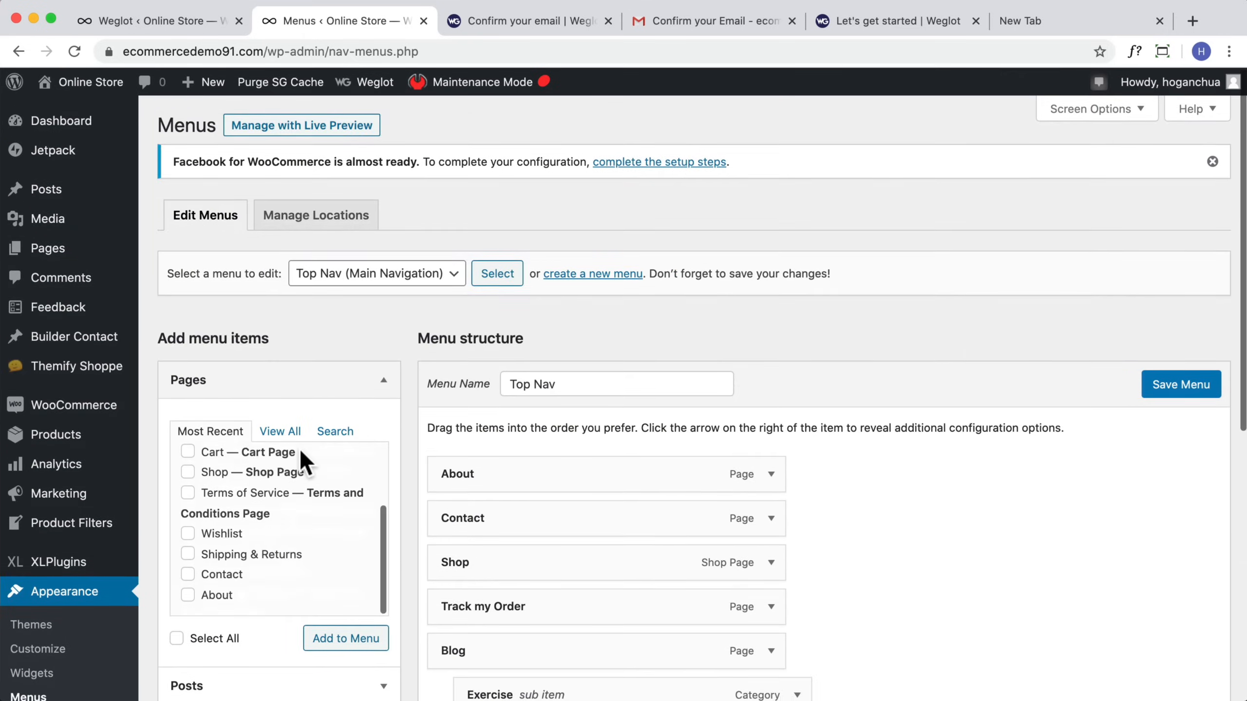
scroll(383, 439, "down", 8)
scroll(381, 440, "up", 3)
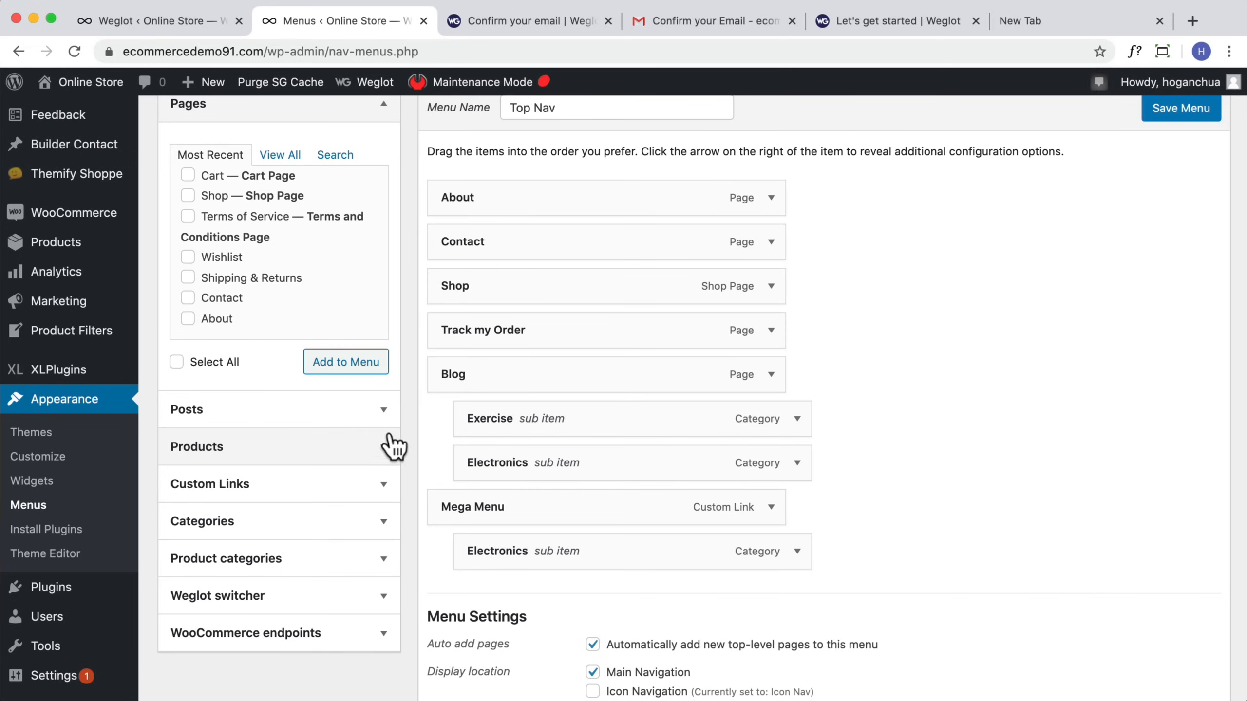
Step: Expand the Mega Menu item and open Screen Options to review the available menu boxes
left_click(771, 509)
scroll(712, 518, "down", 10)
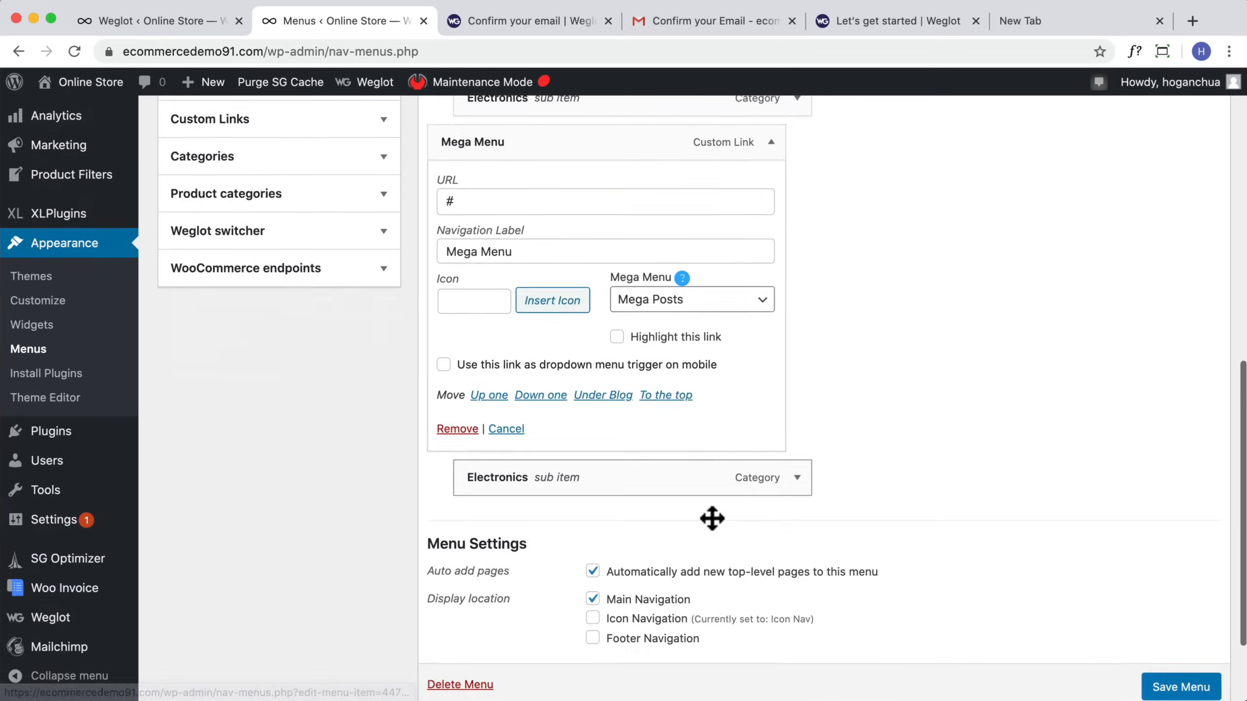
scroll(623, 413, "up", 2)
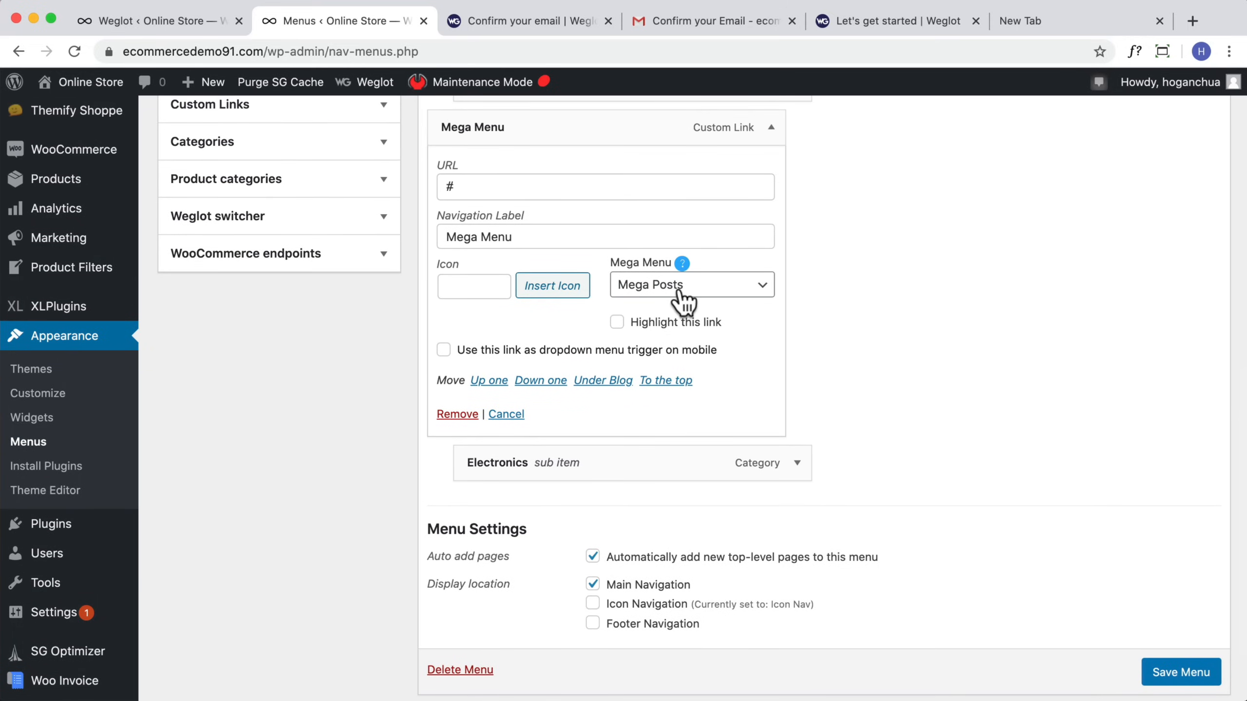
scroll(320, 340, "up", 8)
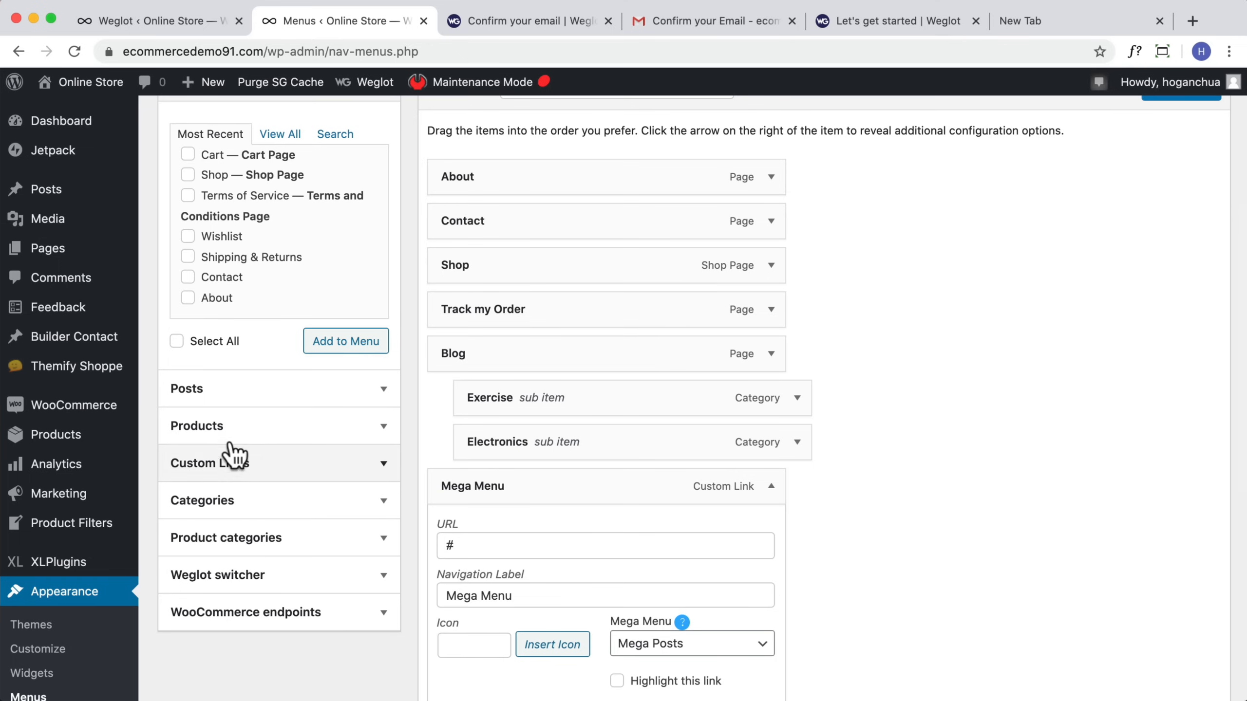
scroll(226, 448, "up", 7)
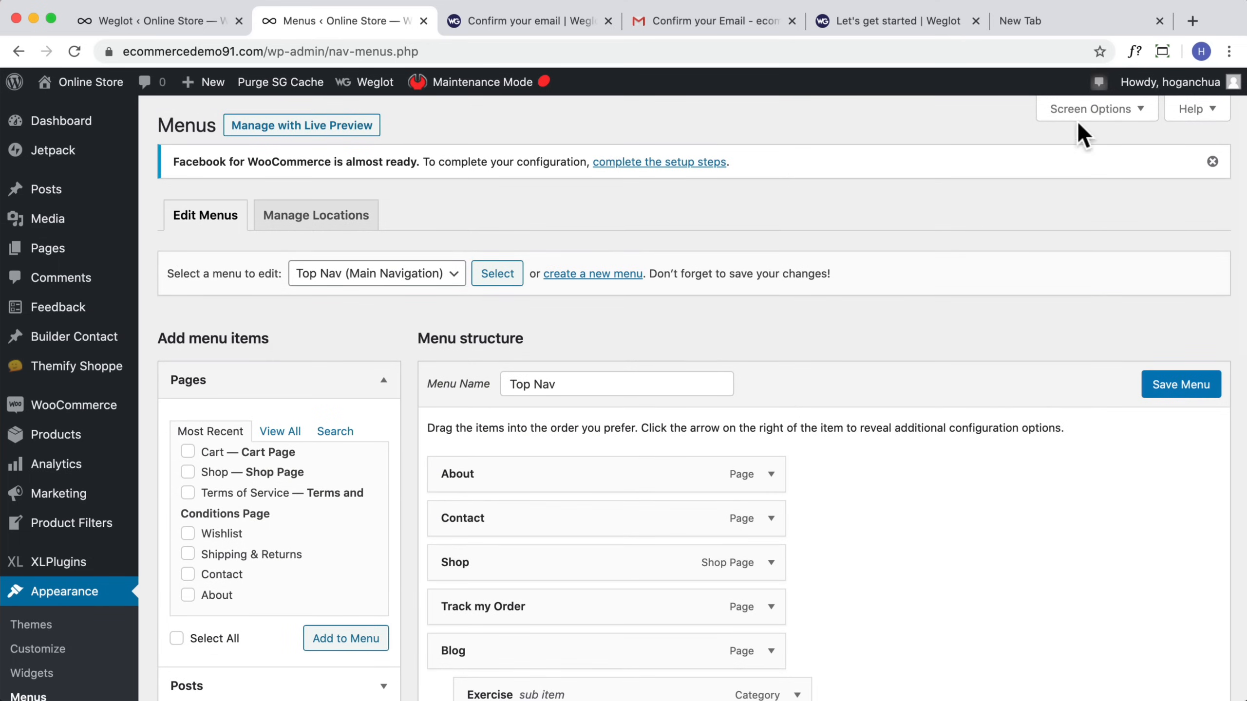
left_click(1084, 131)
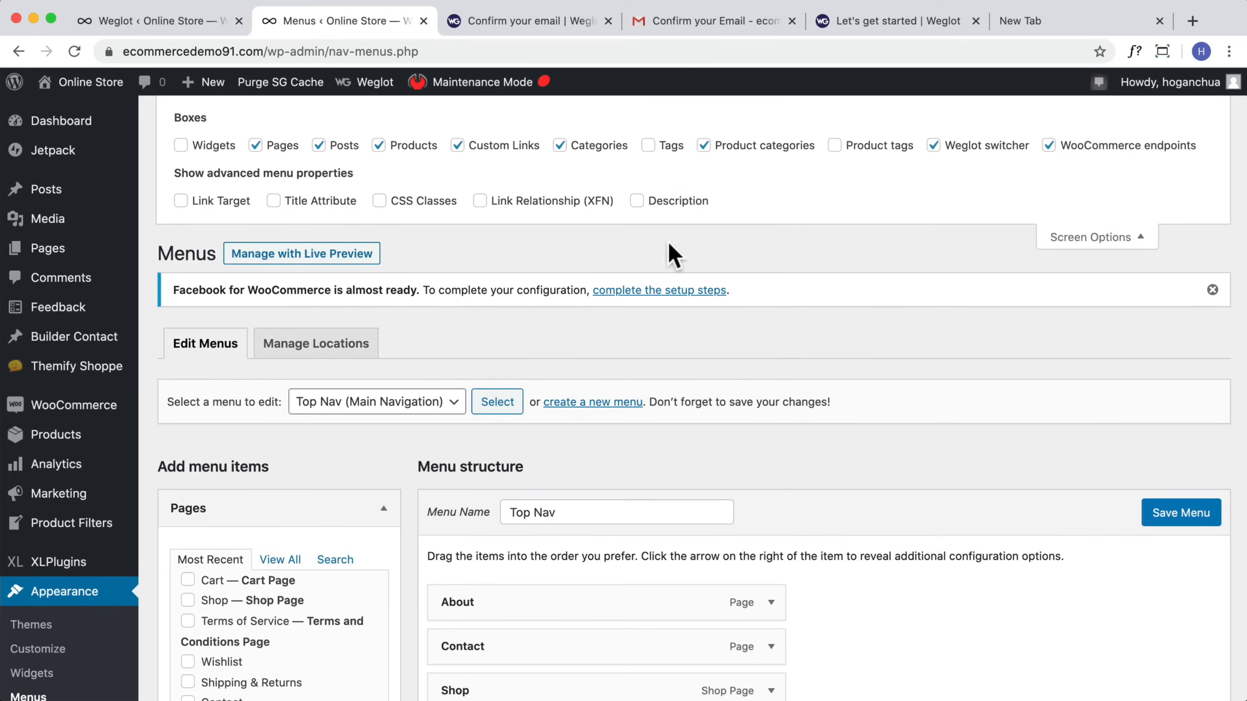
scroll(670, 243, "down", 10)
scroll(668, 256, "up", 5)
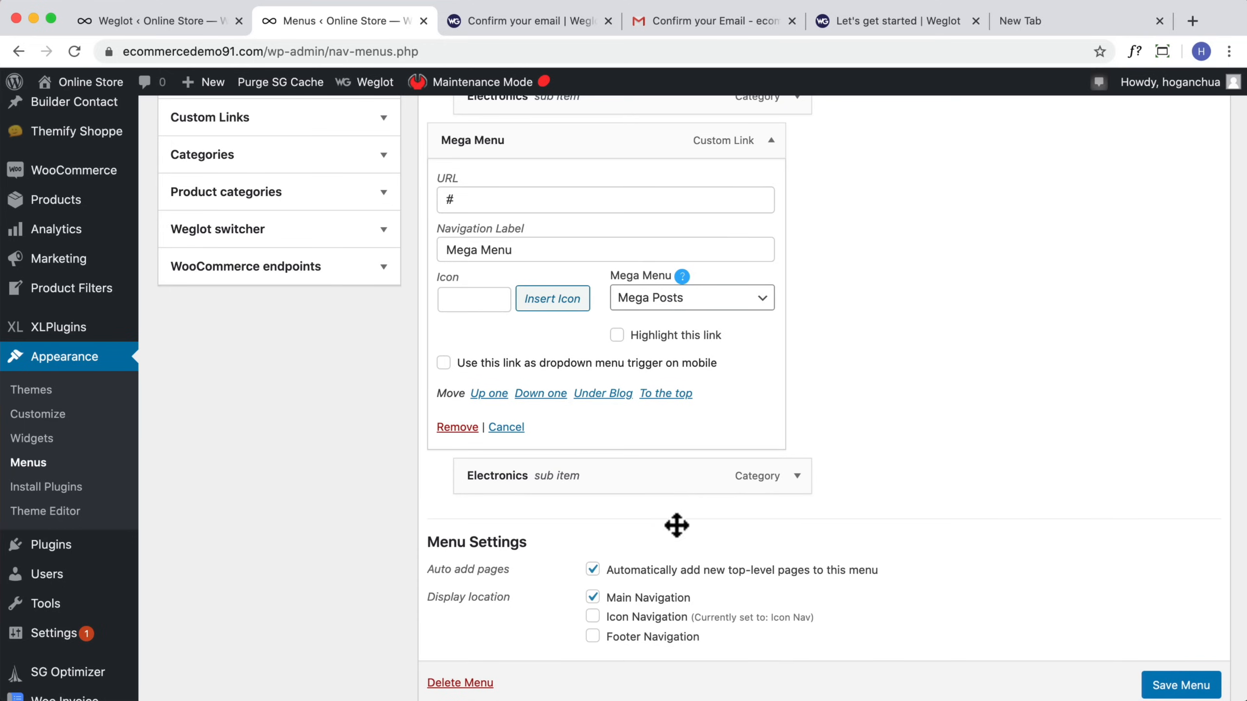
scroll(687, 527, "up", 15)
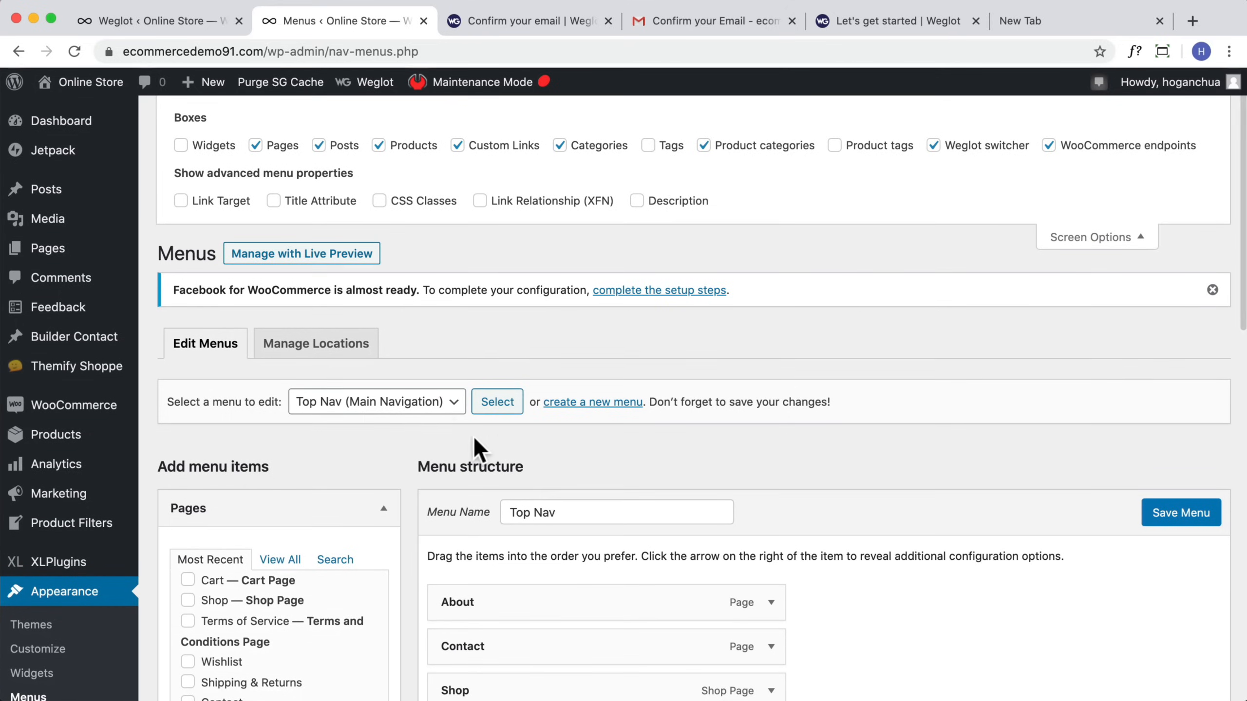
Step: Switch to the Icon Nav menu and add the Weglot Switcher item to it
left_click(442, 409)
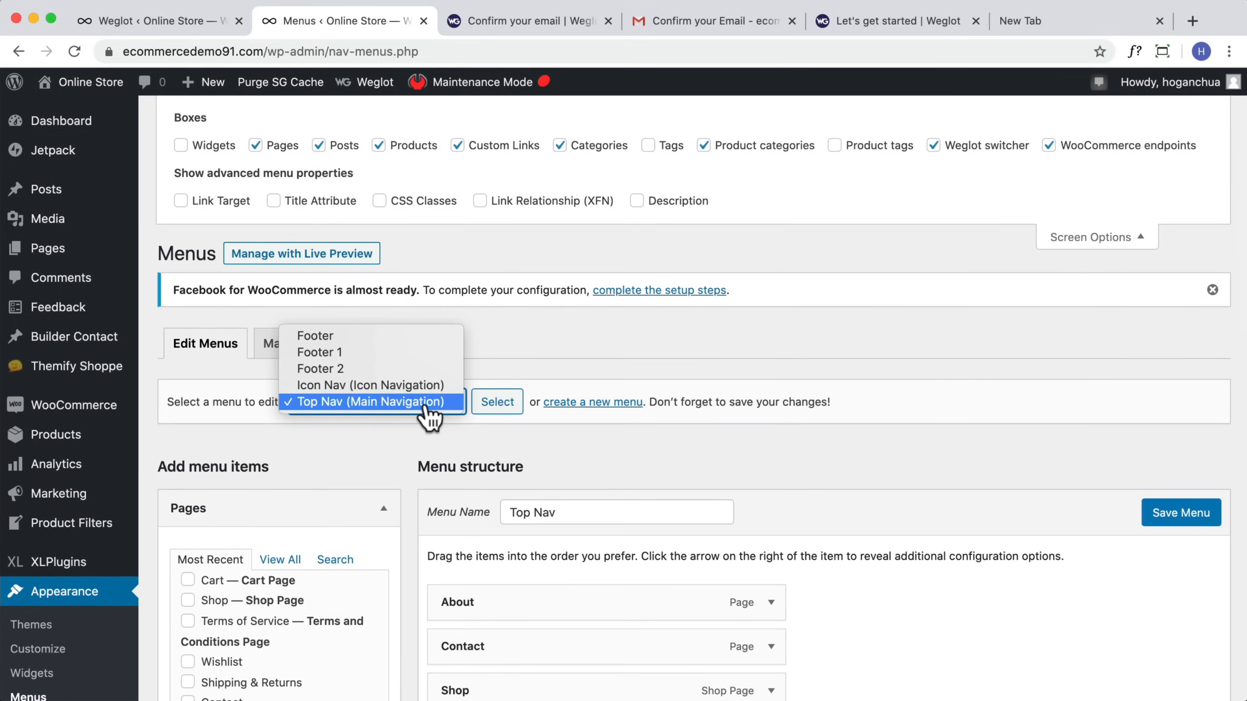
left_click(356, 385)
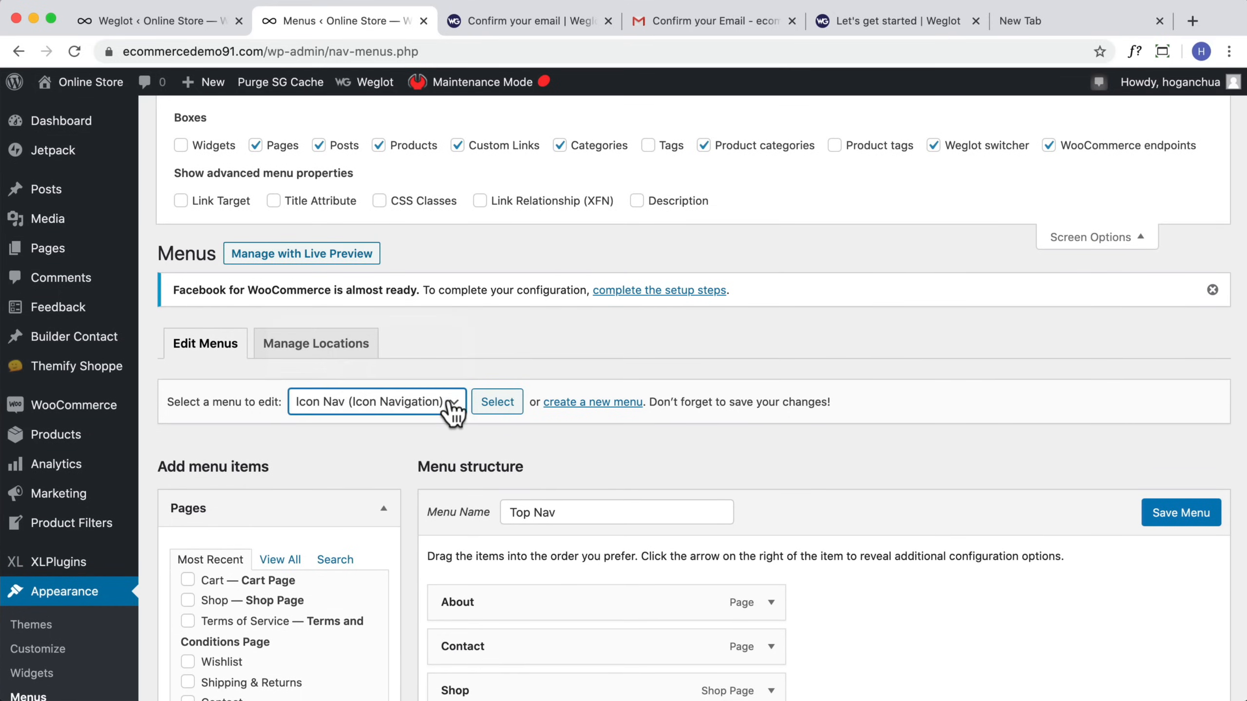
left_click(496, 410)
left_click(887, 212)
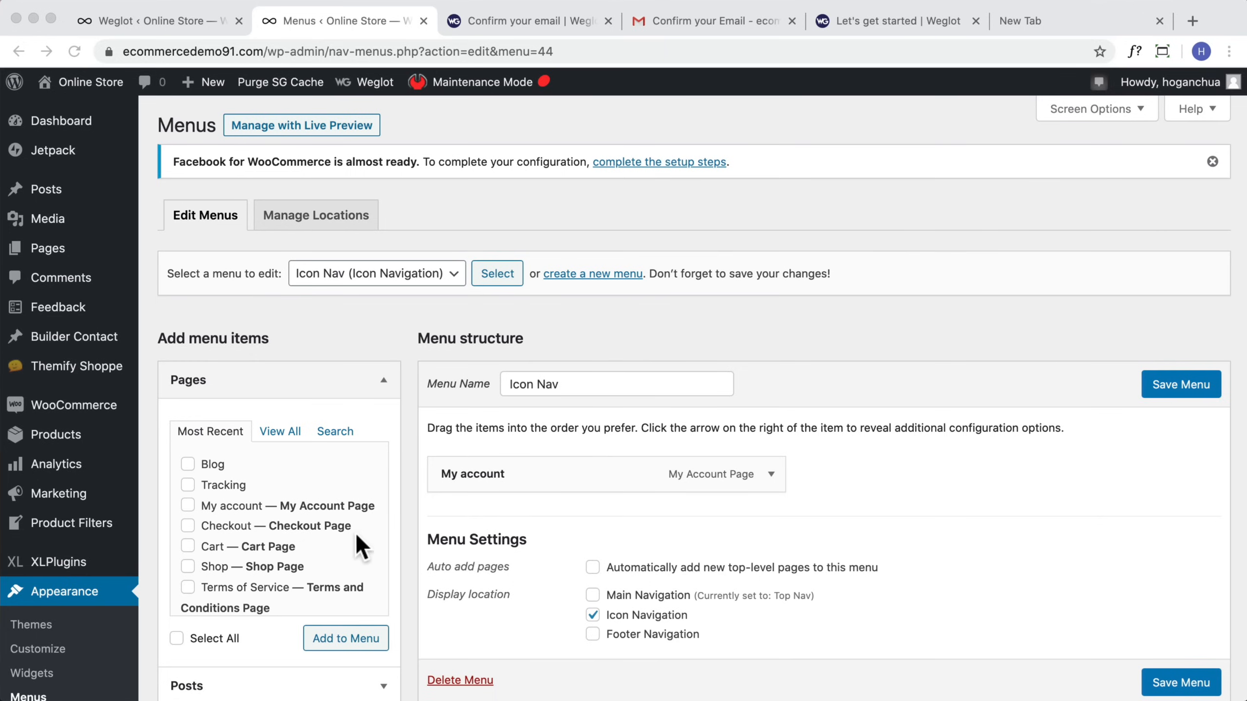
scroll(339, 543, "down", 5)
scroll(413, 516, "down", 7)
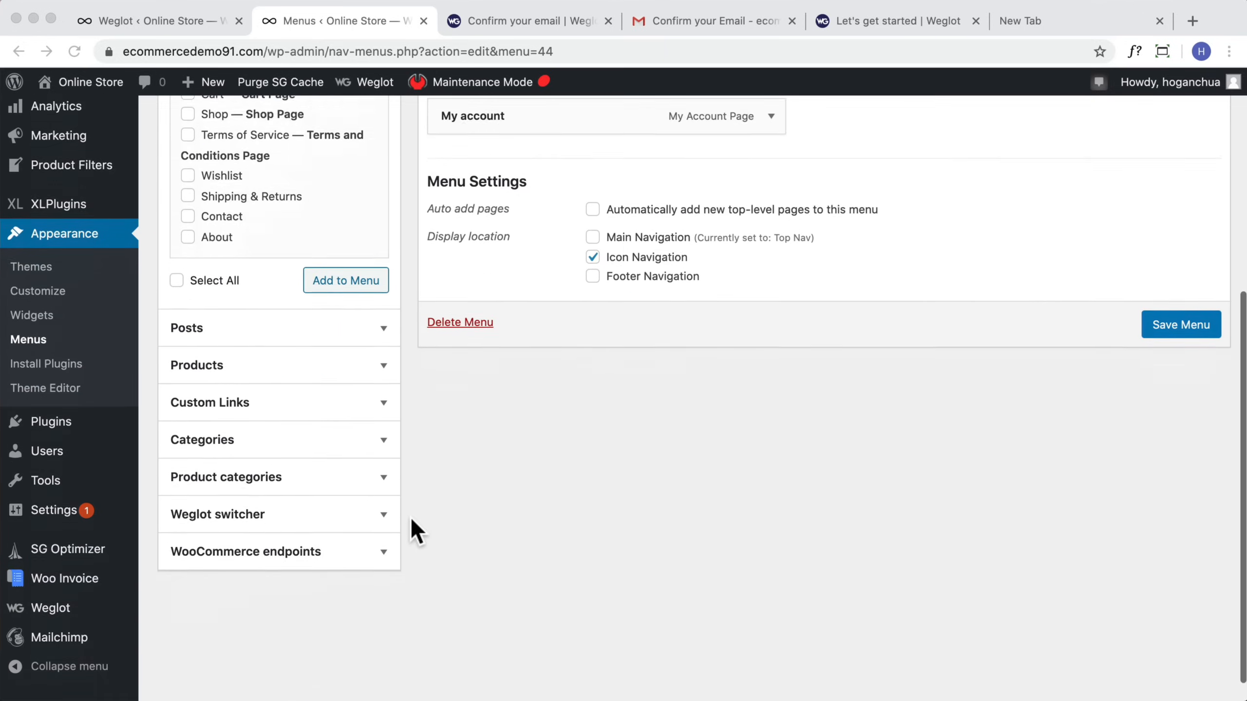
left_click(209, 491)
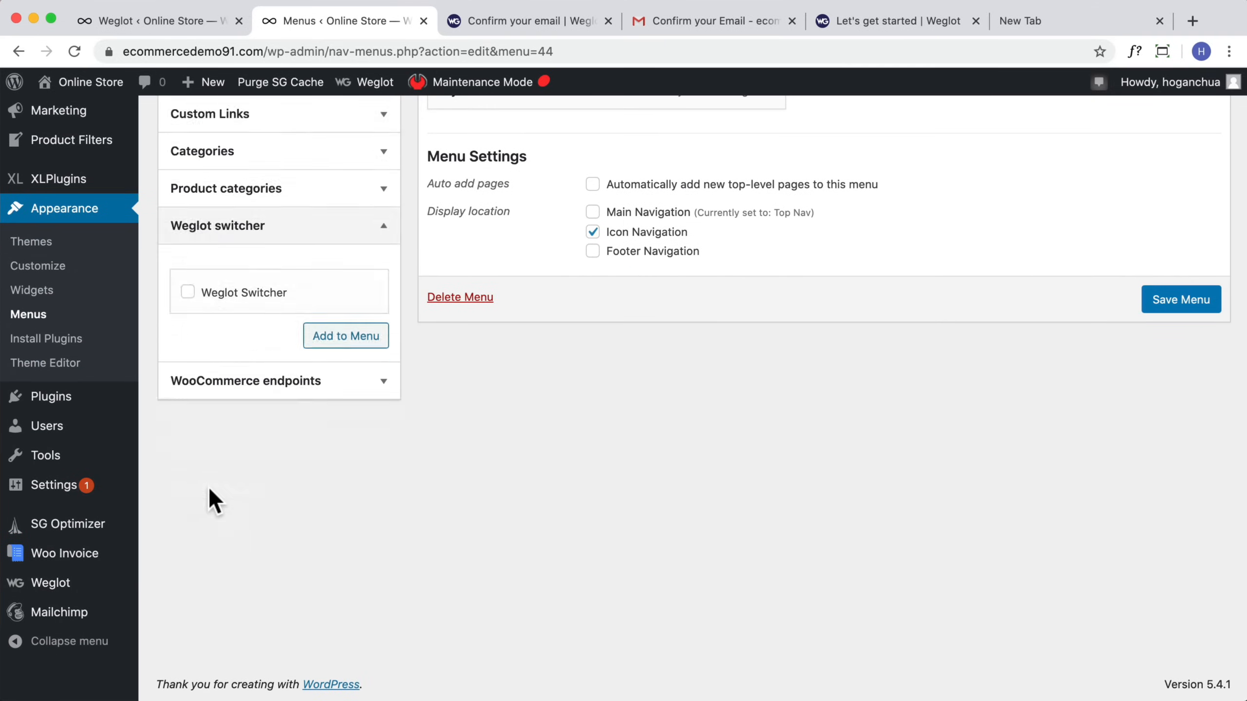
left_click(187, 448)
left_click(344, 492)
Step: Move the Weglot Switcher item above My account and save the Icon Nav menu
scroll(645, 553, "down", 1)
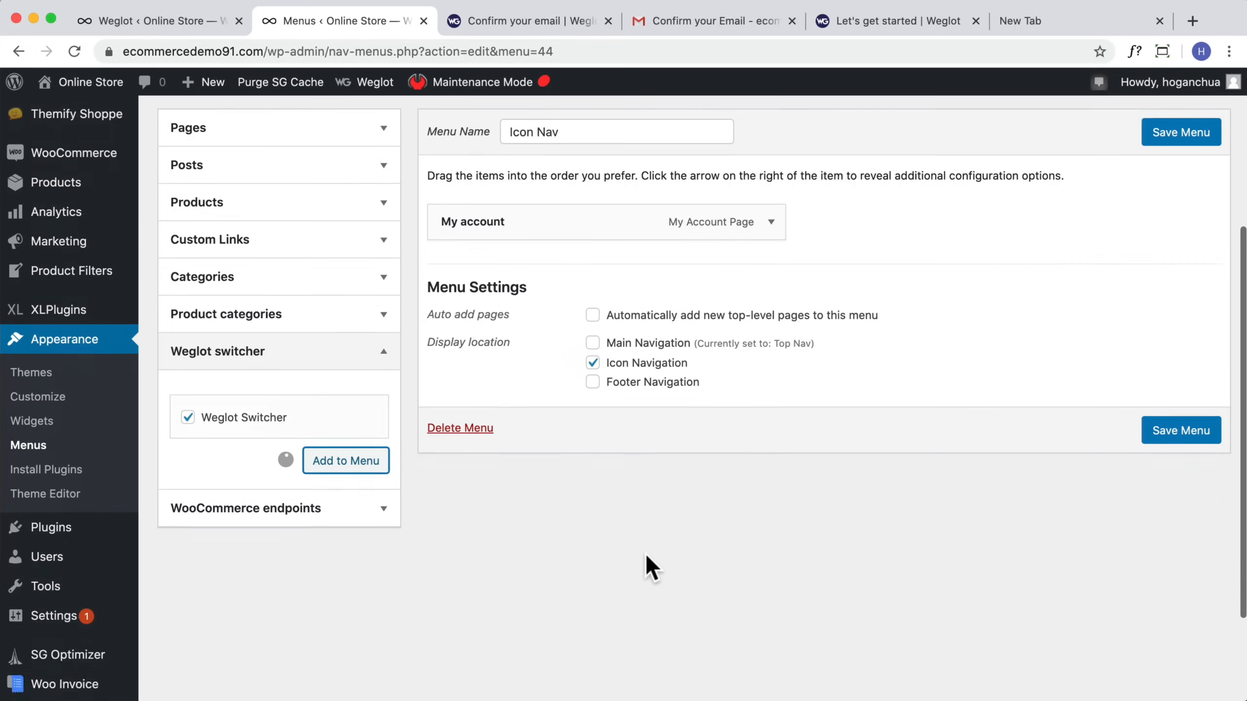
scroll(645, 552, "up", 3)
left_click_drag(570, 376, 570, 334)
left_click(1163, 246)
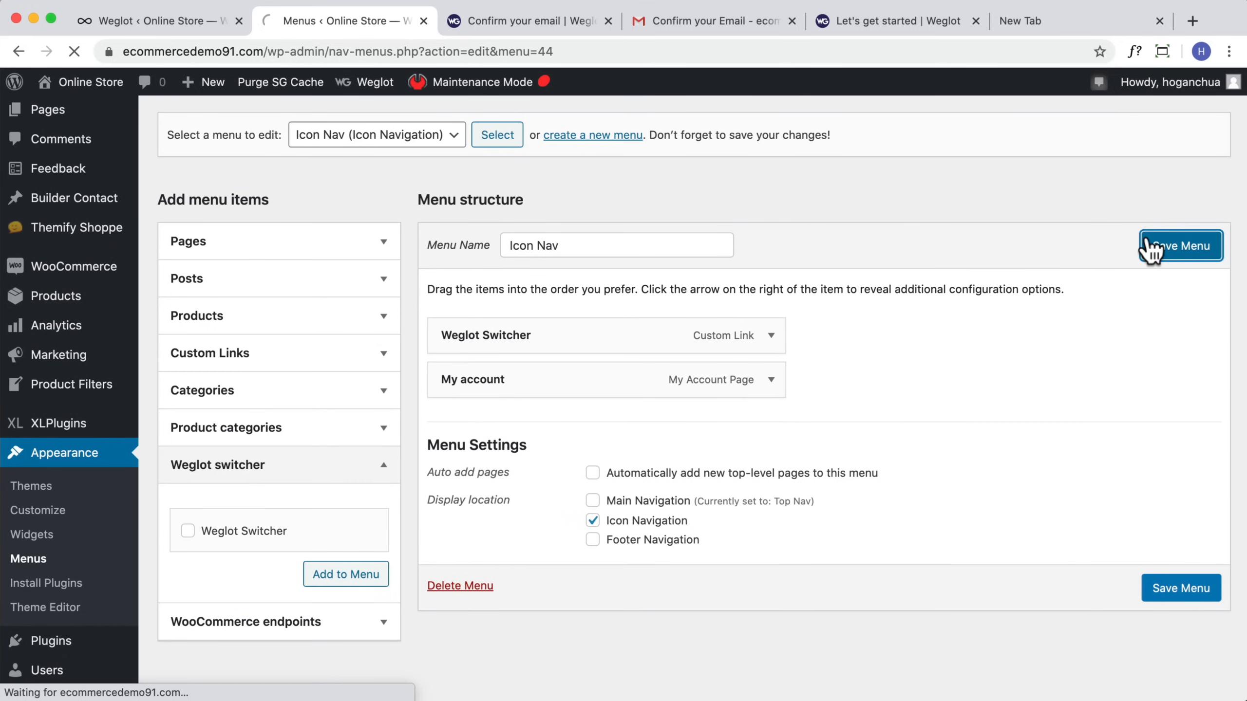
Step: Expand the Weglot Switcher menu item to review its options and save the menu again
left_click(770, 338)
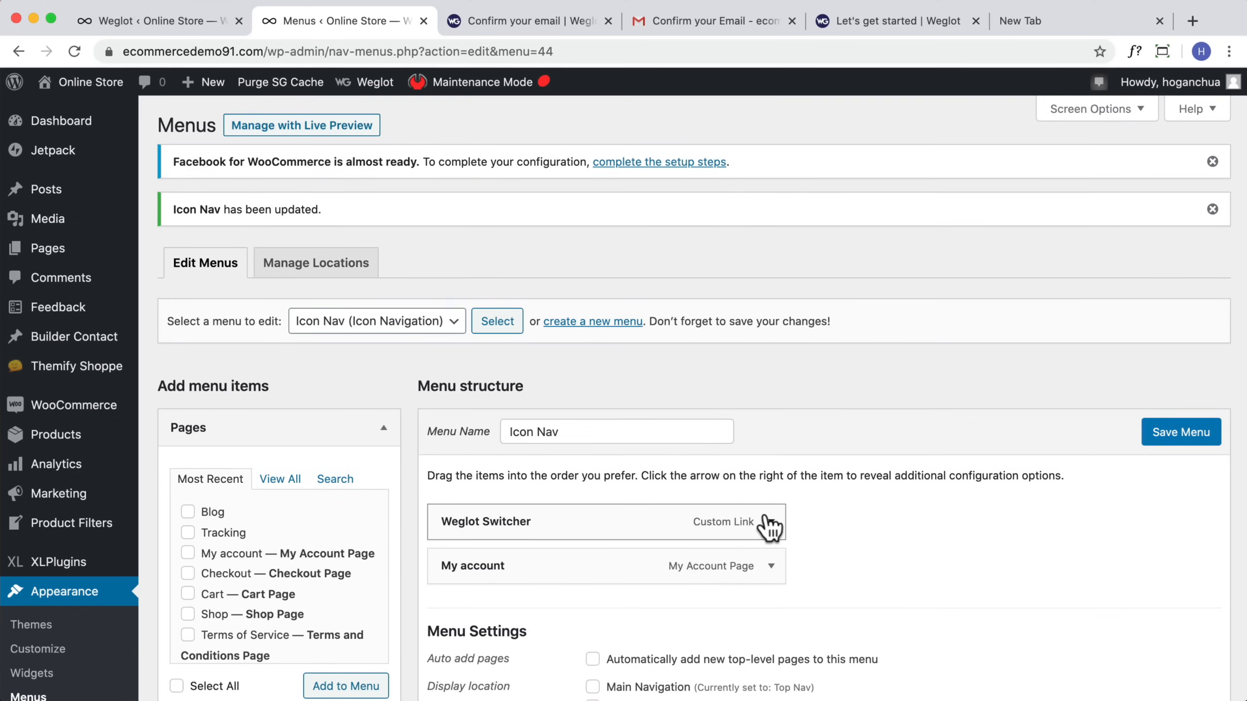
left_click(769, 523)
scroll(515, 531, "down", 3)
scroll(192, 226, "up", 3)
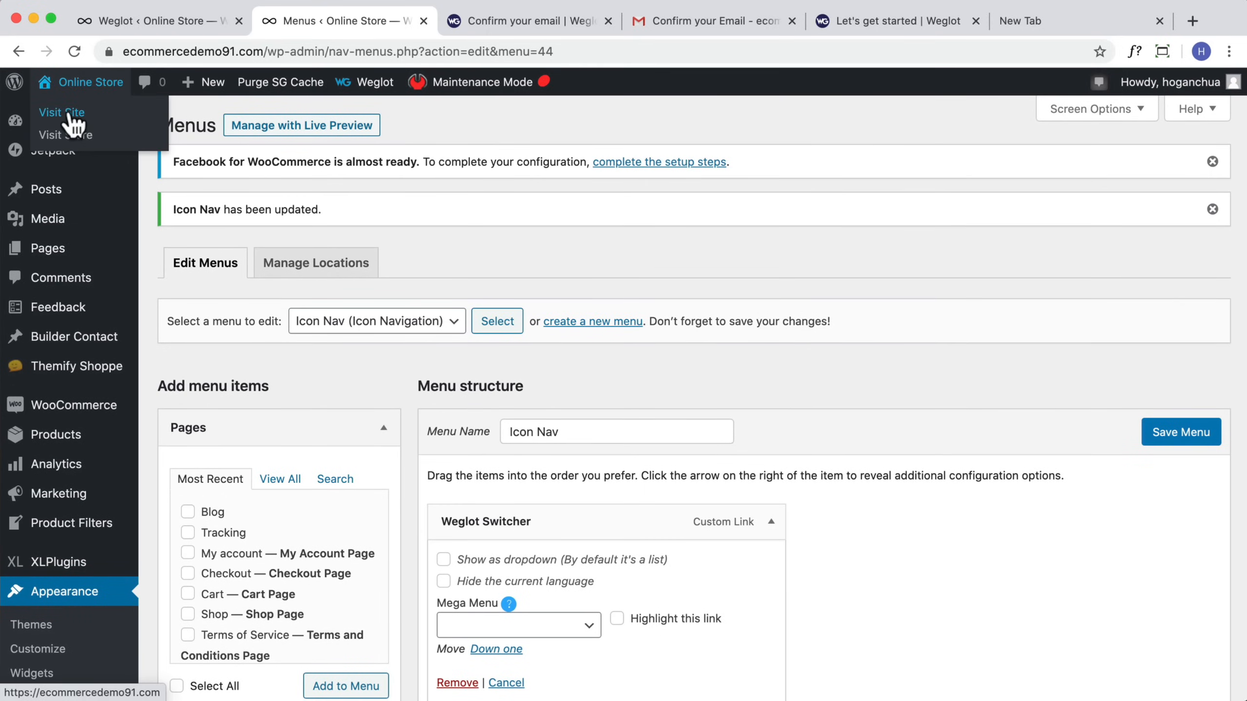
left_click(60, 112)
left_click(814, 216)
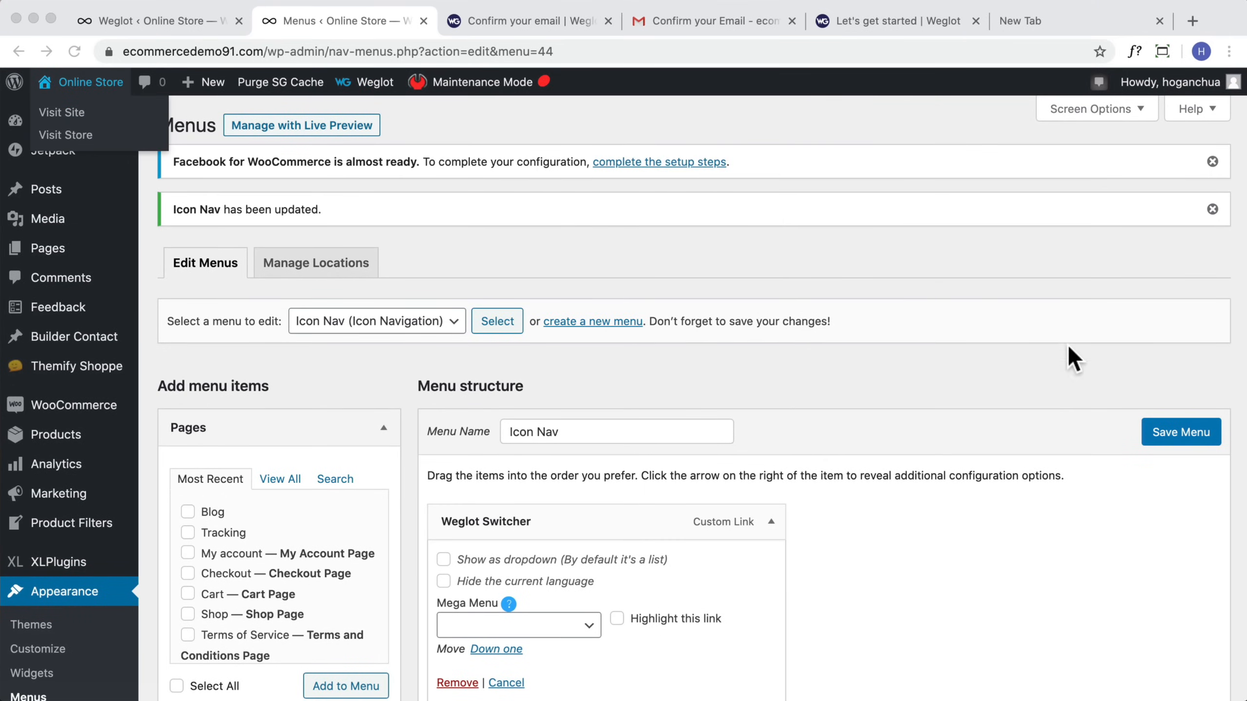
left_click(1198, 434)
Step: Visit the storefront to check the header language switcher, then return to the Dashboard
mouse_move(81, 96)
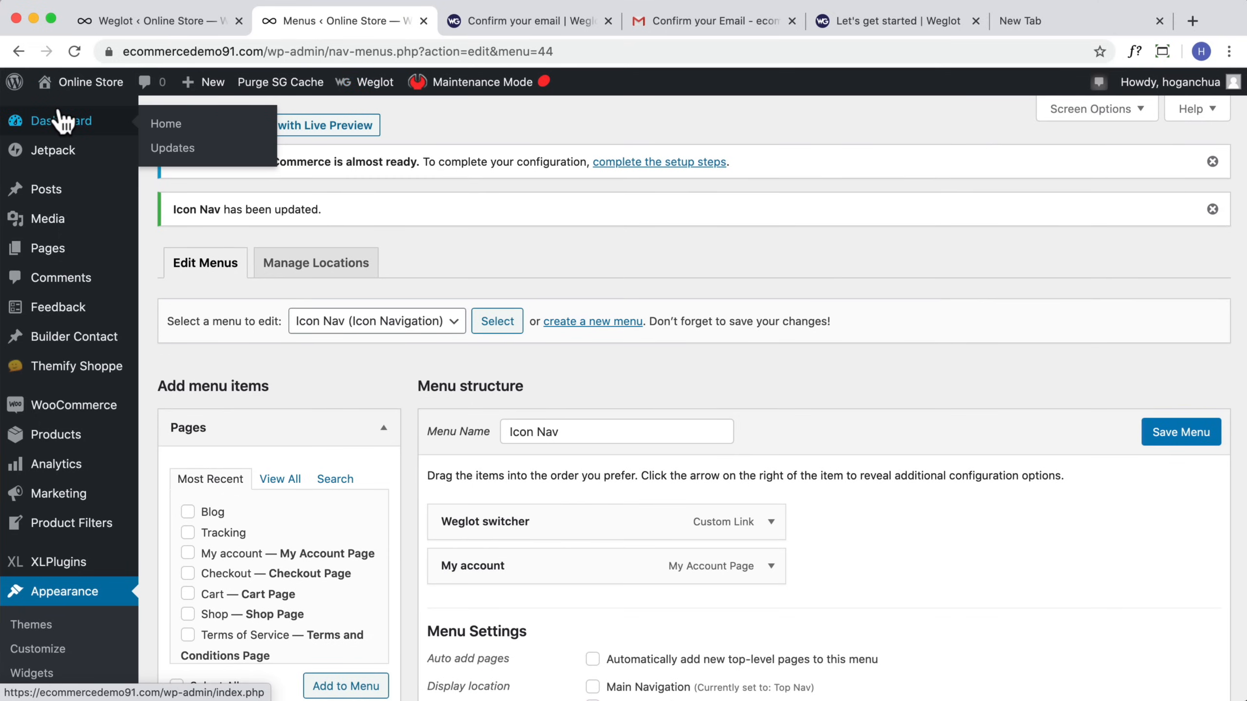
left_click(51, 110)
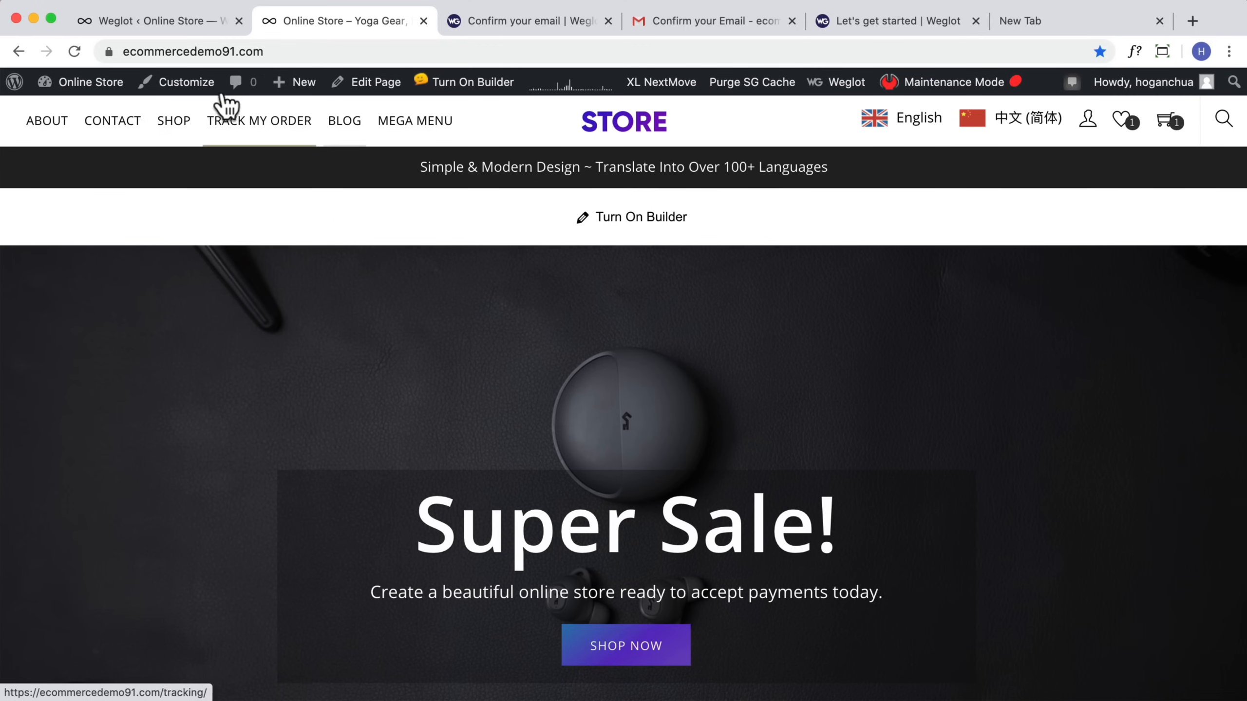
mouse_move(98, 96)
left_click(93, 118)
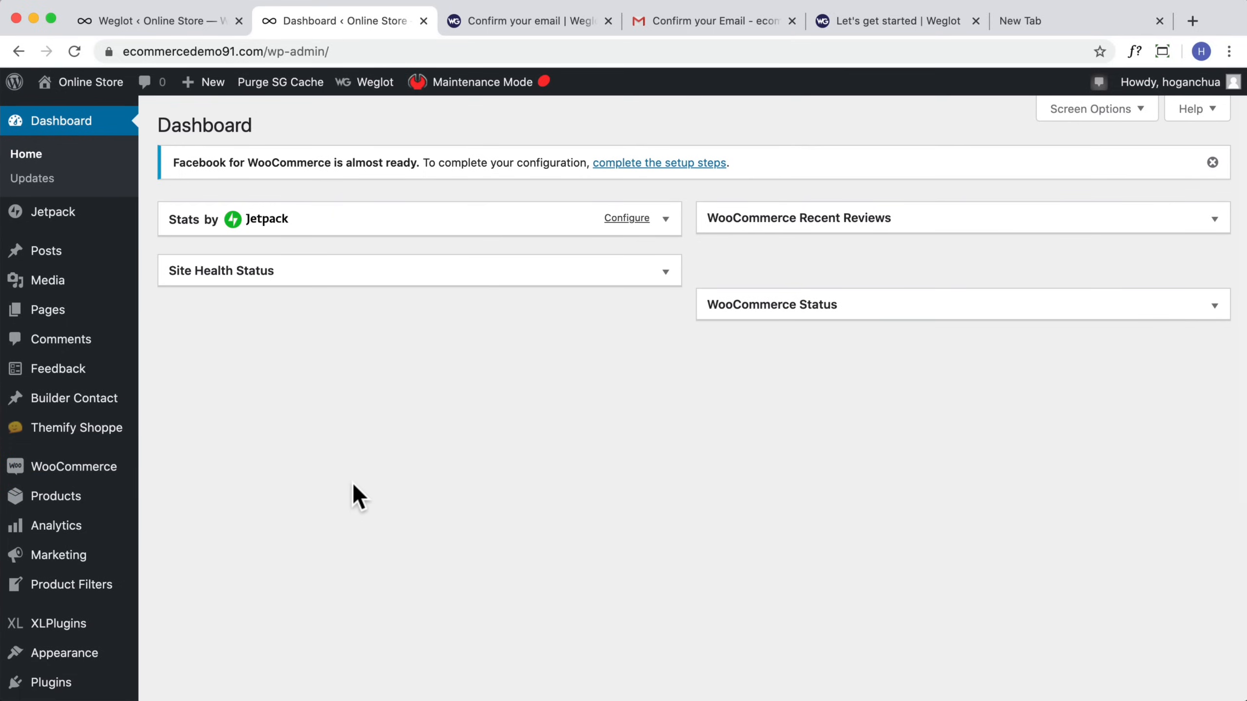
Step: Open the Weglot settings page and read the language button position options
scroll(352, 481, "down", 5)
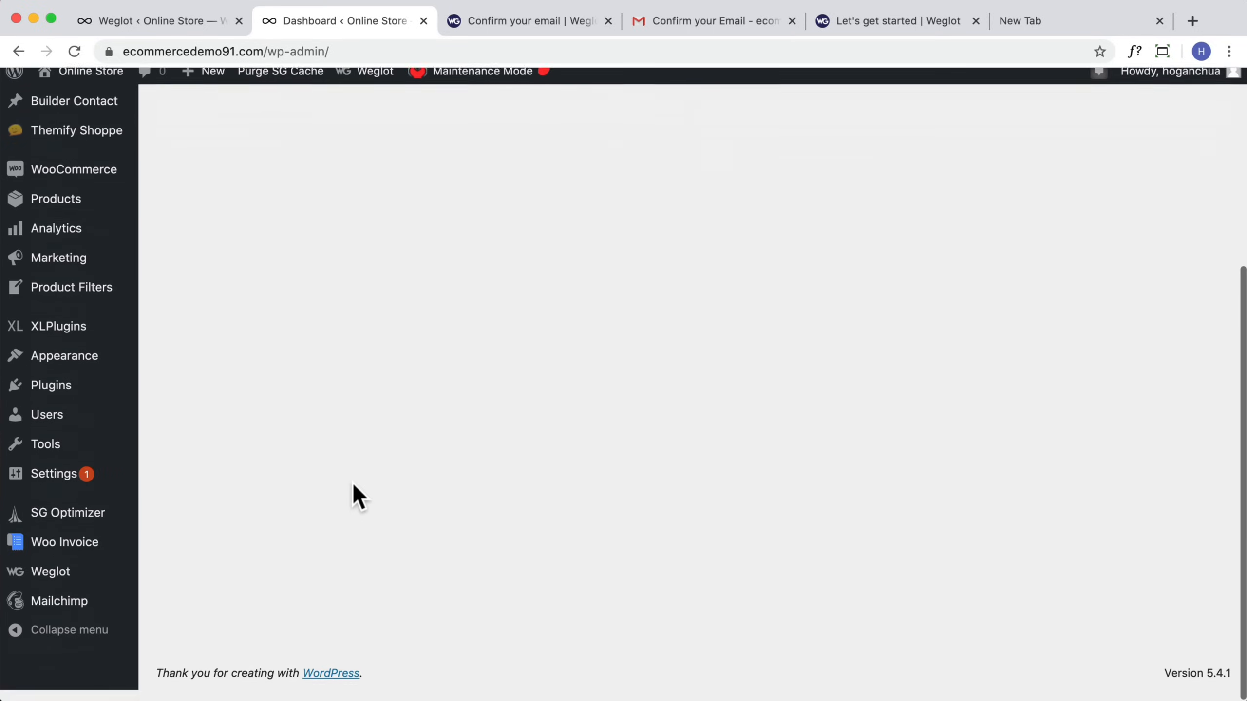
left_click(65, 590)
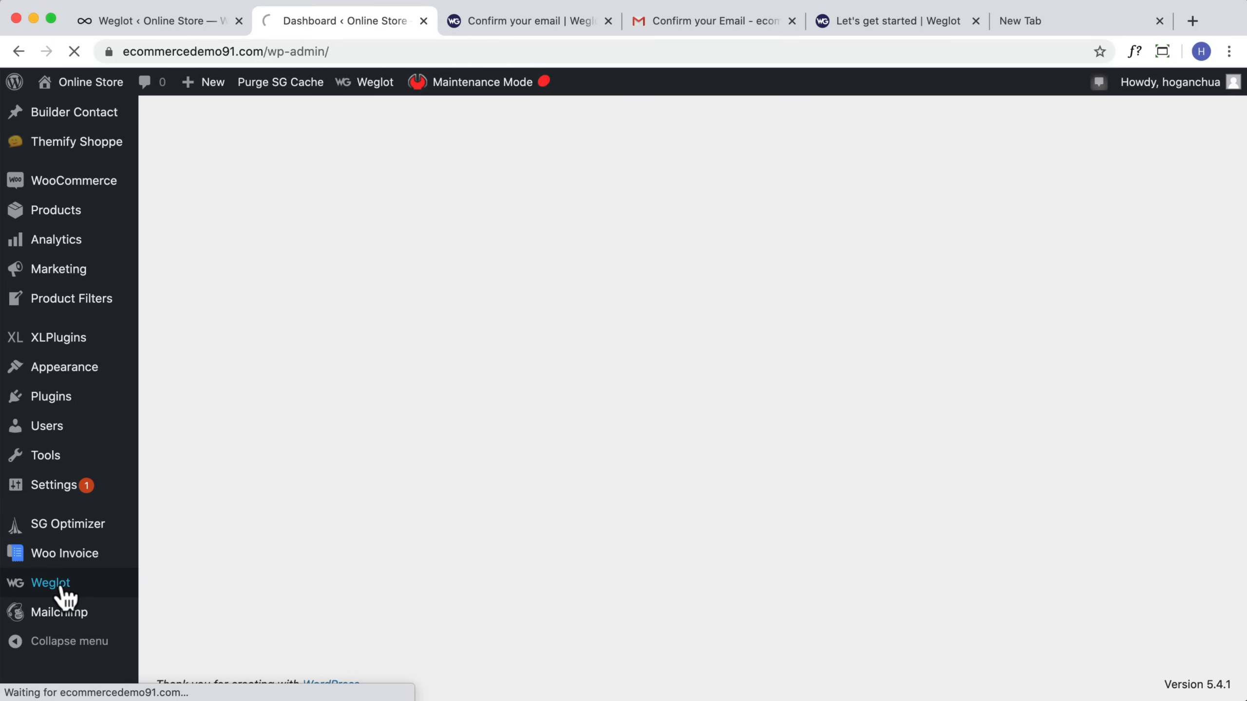
scroll(572, 434, "down", 6)
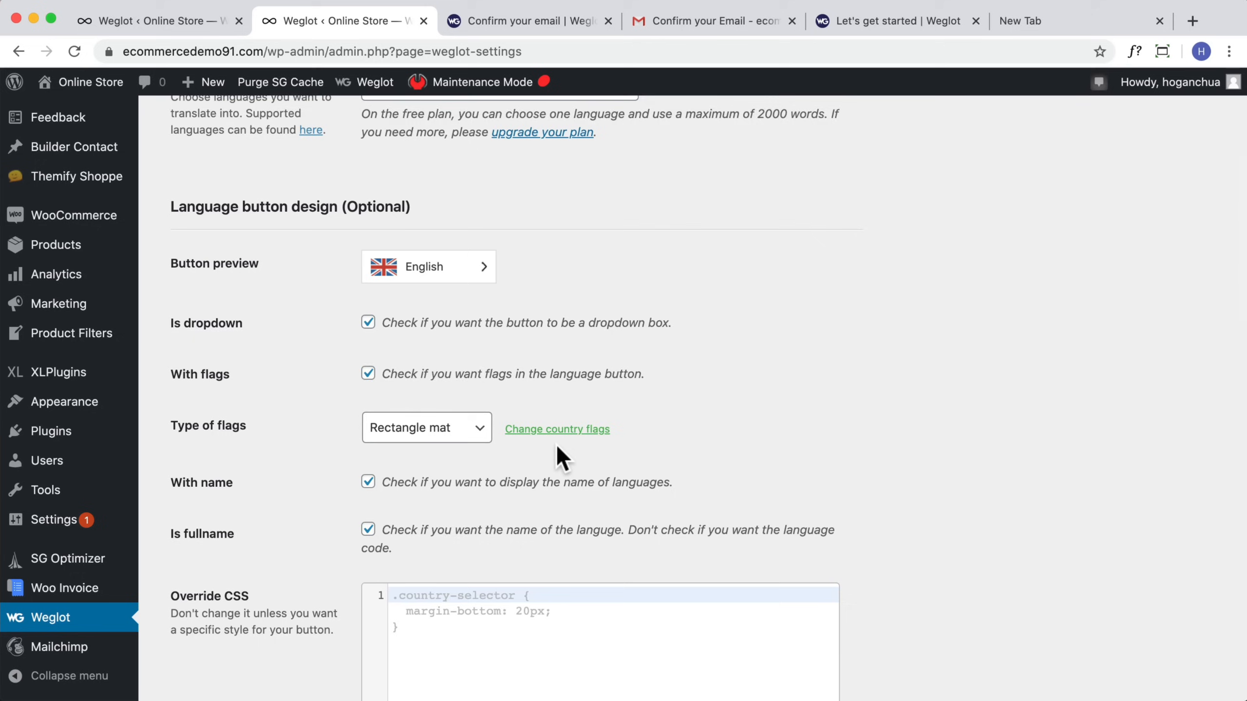
scroll(451, 384, "down", 12)
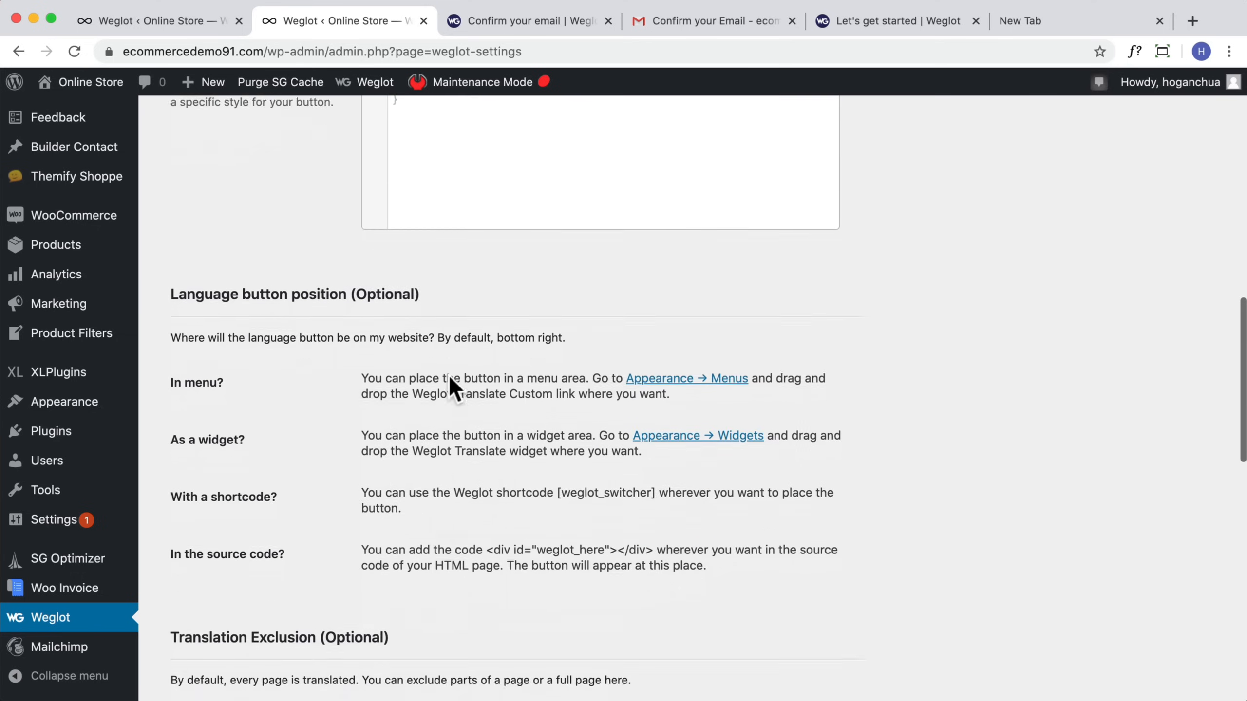
scroll(451, 384, "up", 2)
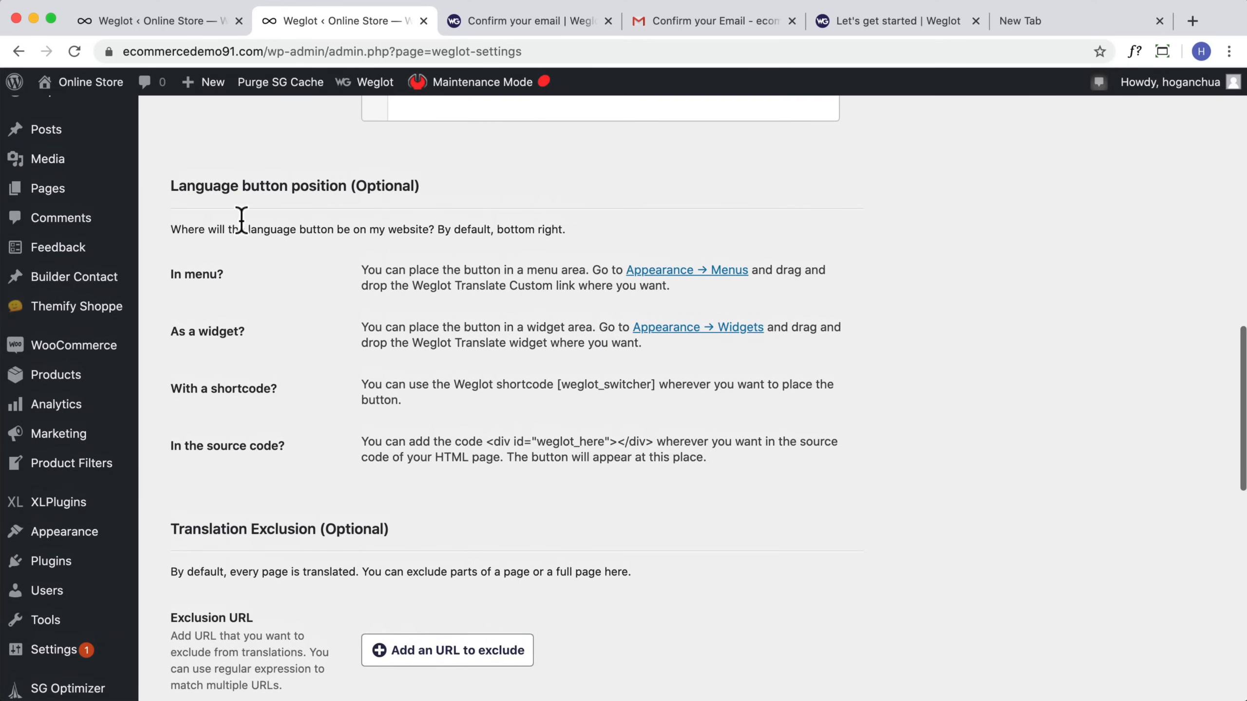
left_click_drag(179, 186, 456, 180)
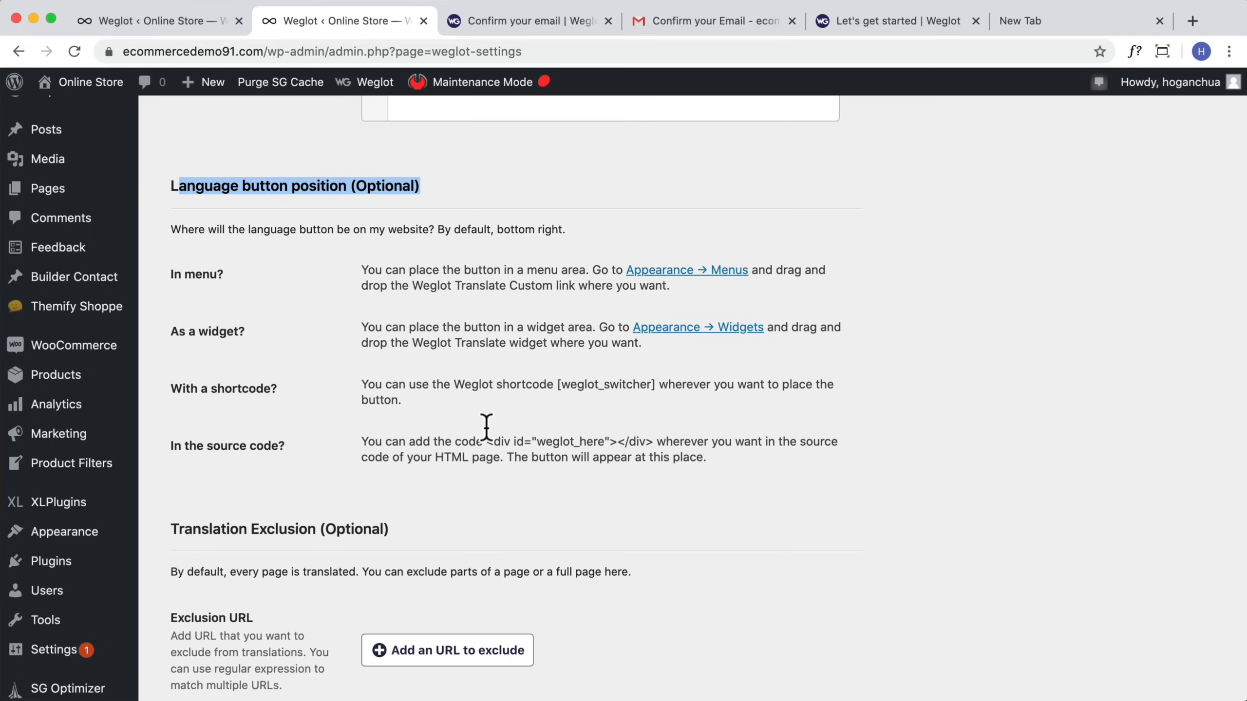
left_click(452, 493)
Step: Scroll through the translation exclusion and other options and save the Weglot settings
scroll(452, 493, "down", 5)
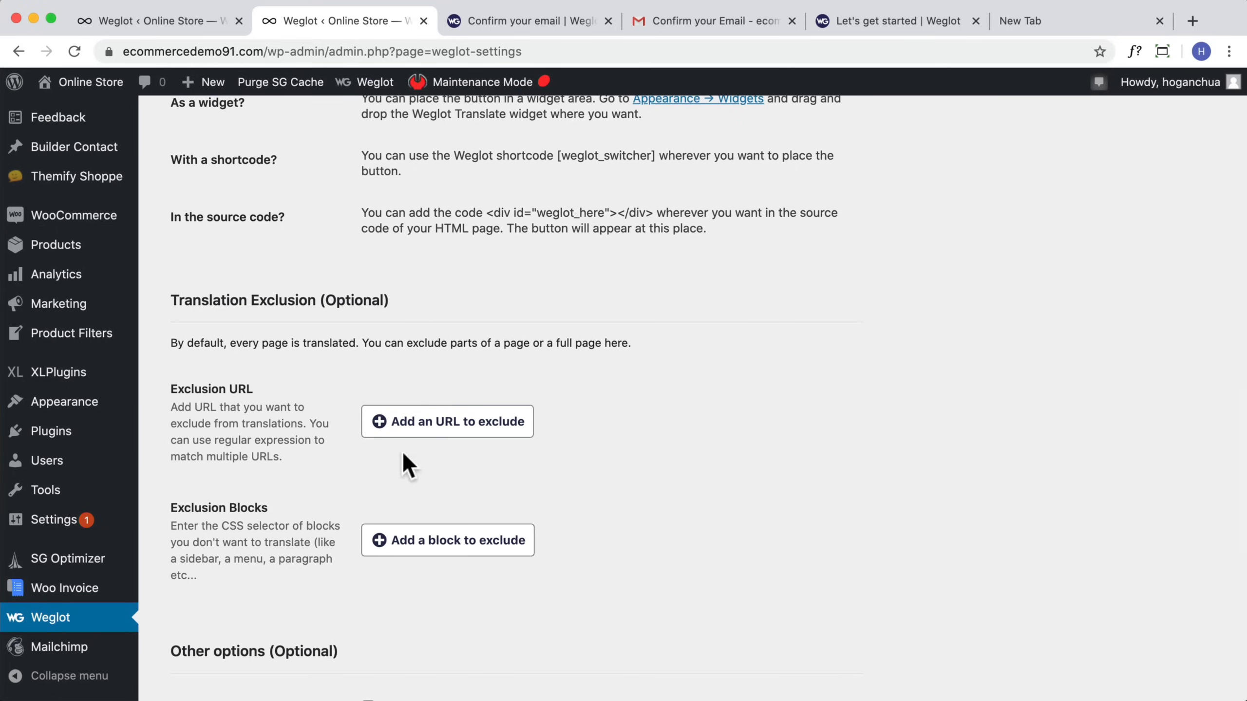
scroll(416, 461, "down", 2)
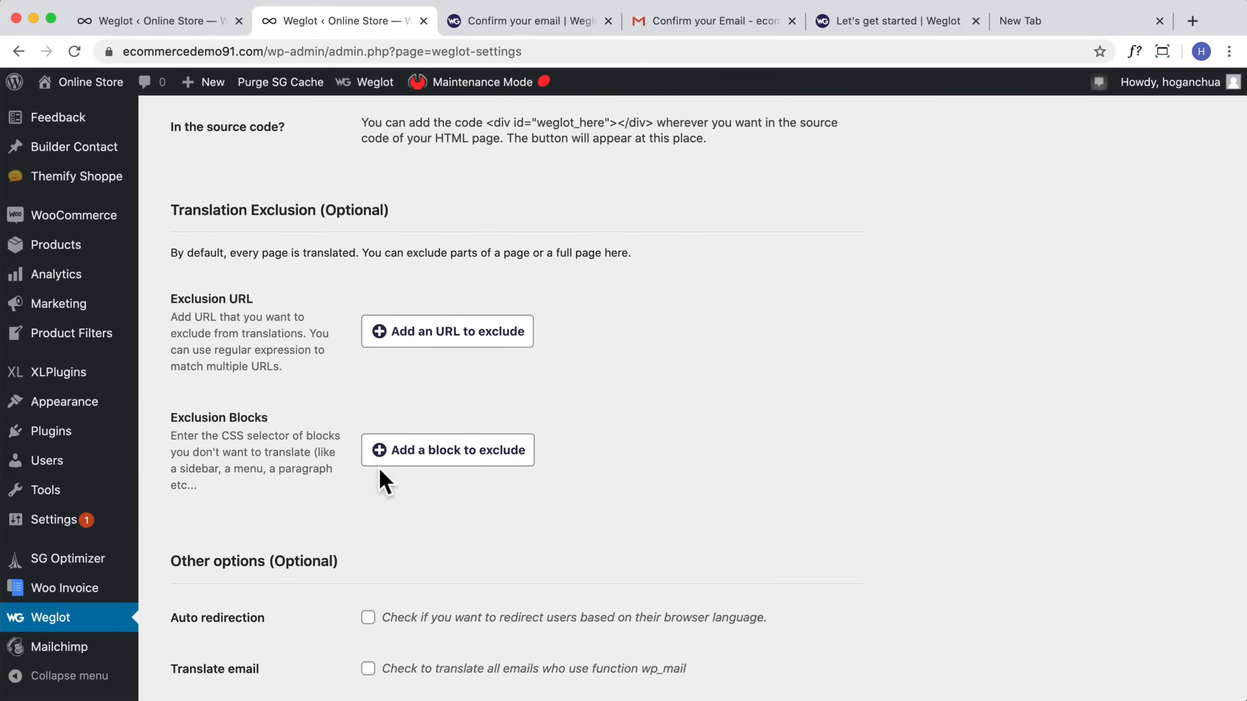
scroll(372, 453, "down", 5)
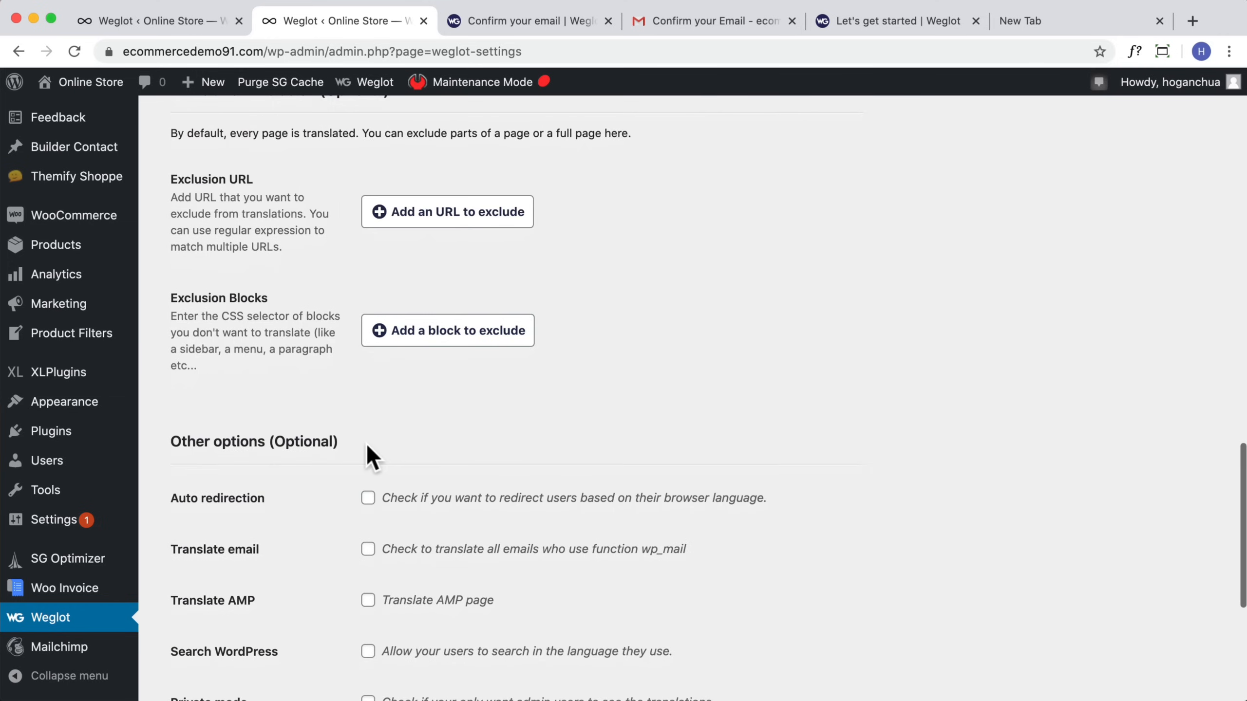
scroll(368, 458, "down", 5)
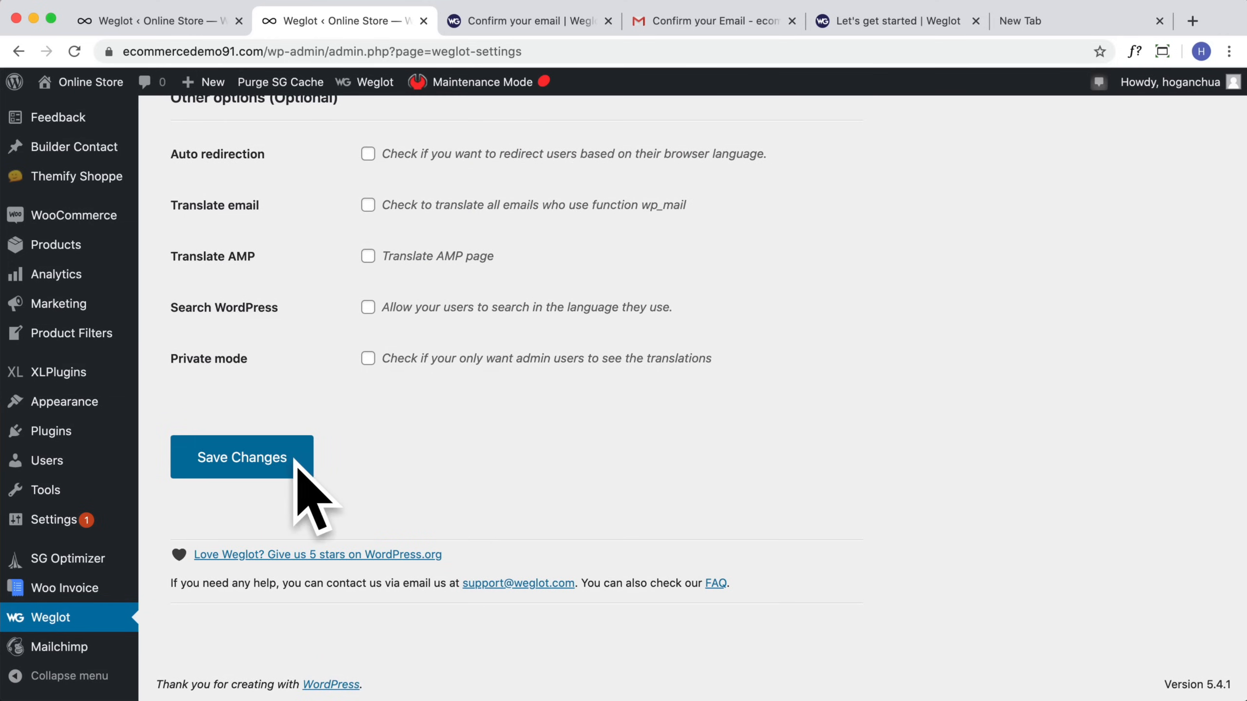
left_click(294, 466)
scroll(331, 458, "up", 15)
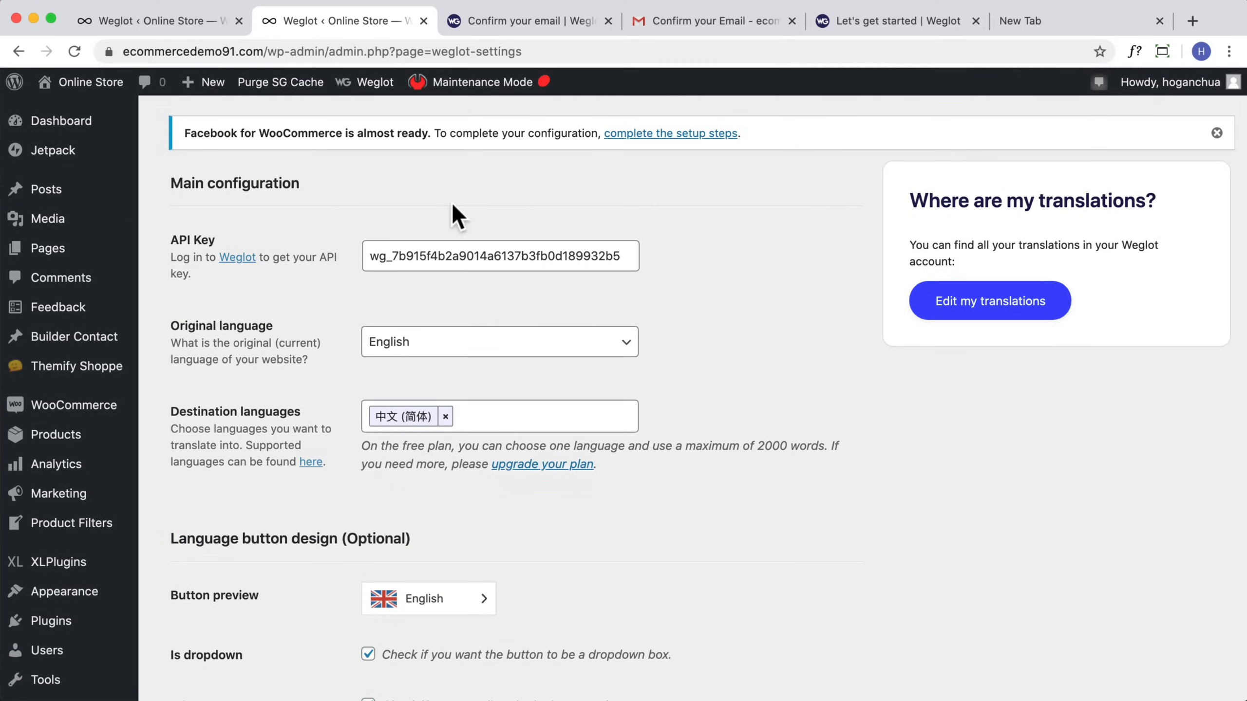
Step: Open the Weglot dashboard translations for Simplified Chinese and browse the automatic translations
left_click(1001, 303)
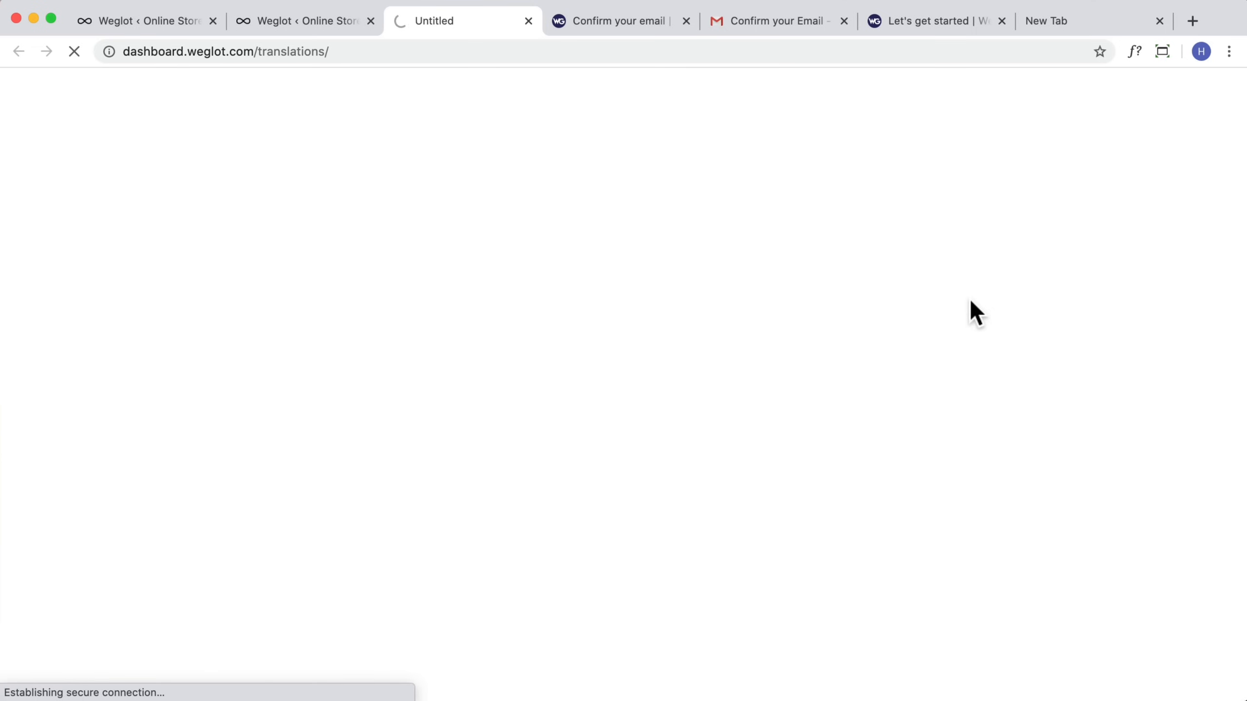
left_click(696, 291)
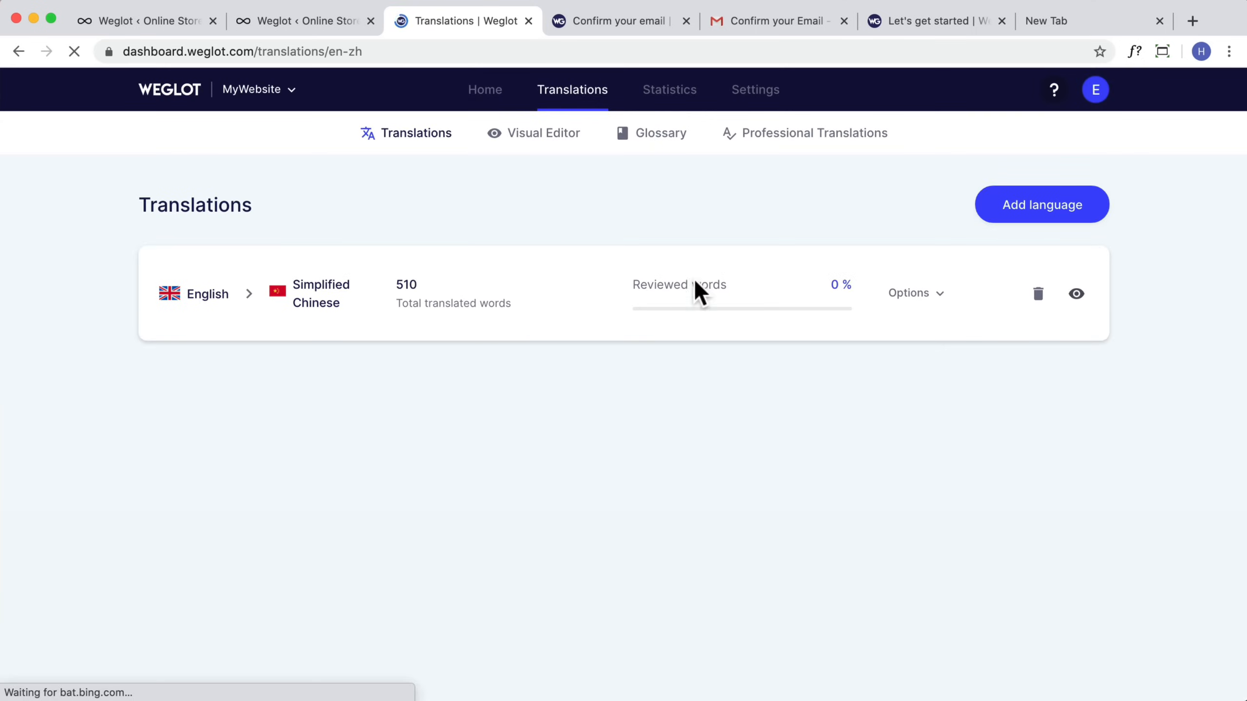
scroll(682, 339, "down", 3)
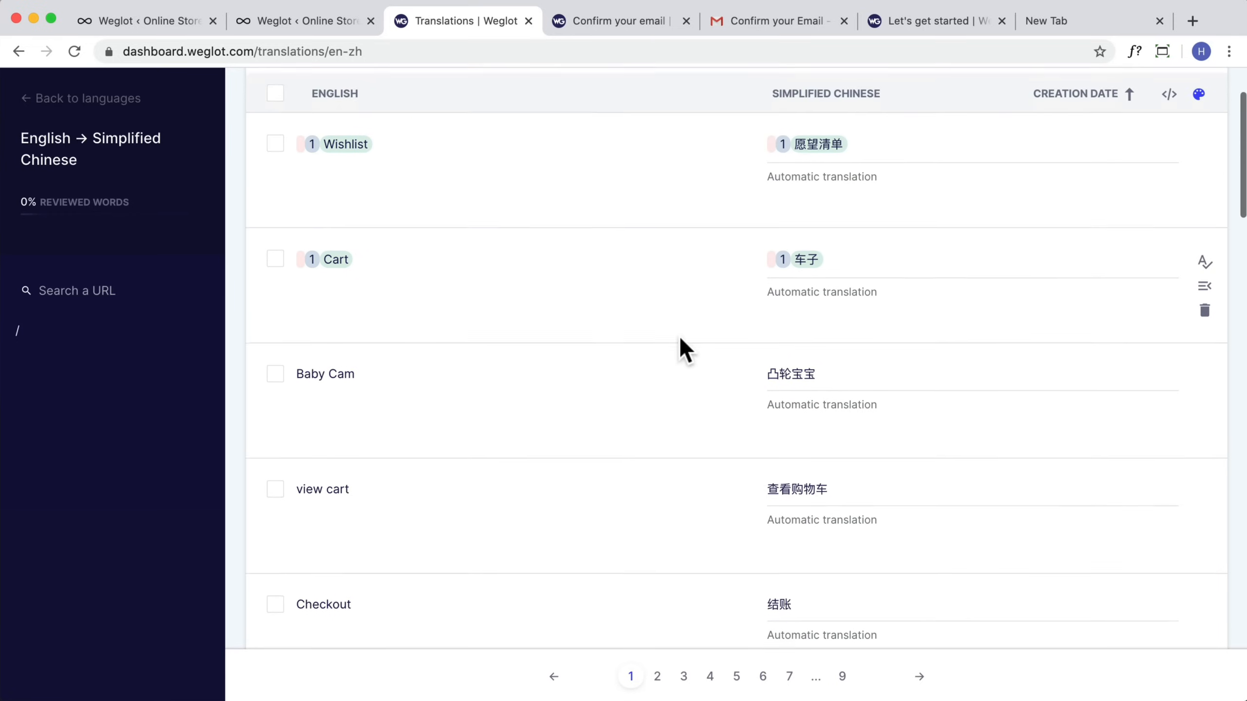
left_click(822, 346)
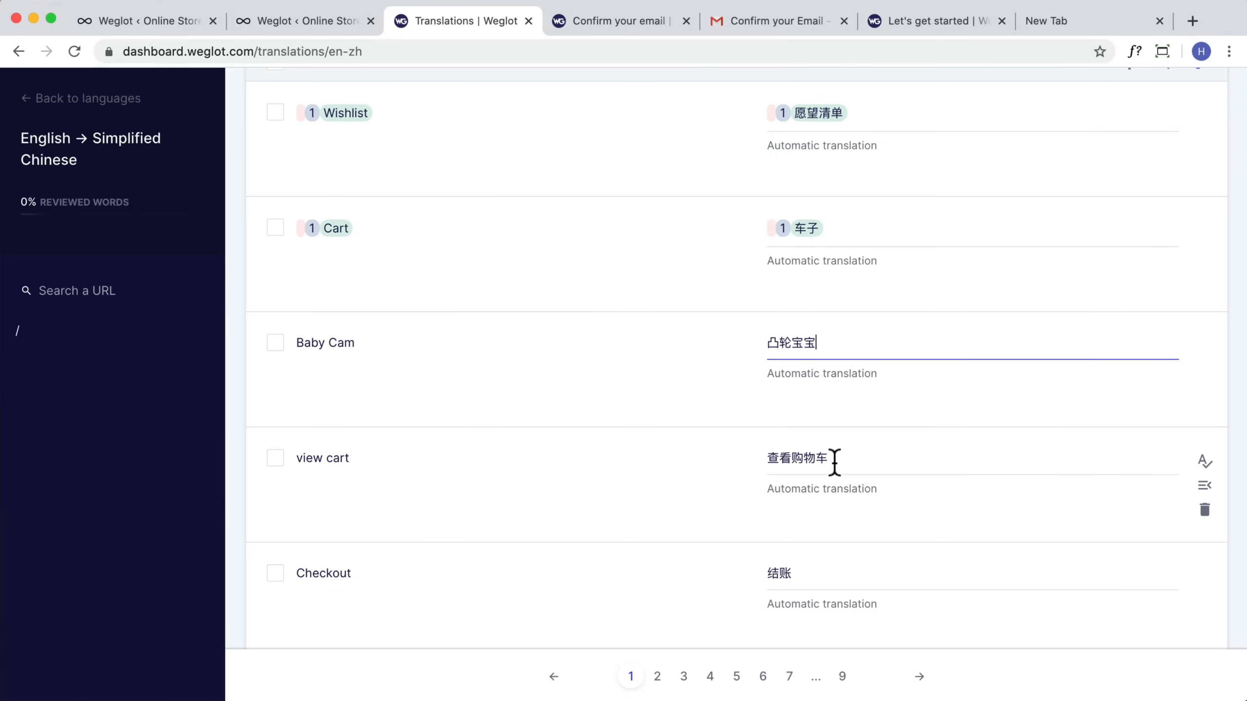
scroll(540, 462, "down", 2)
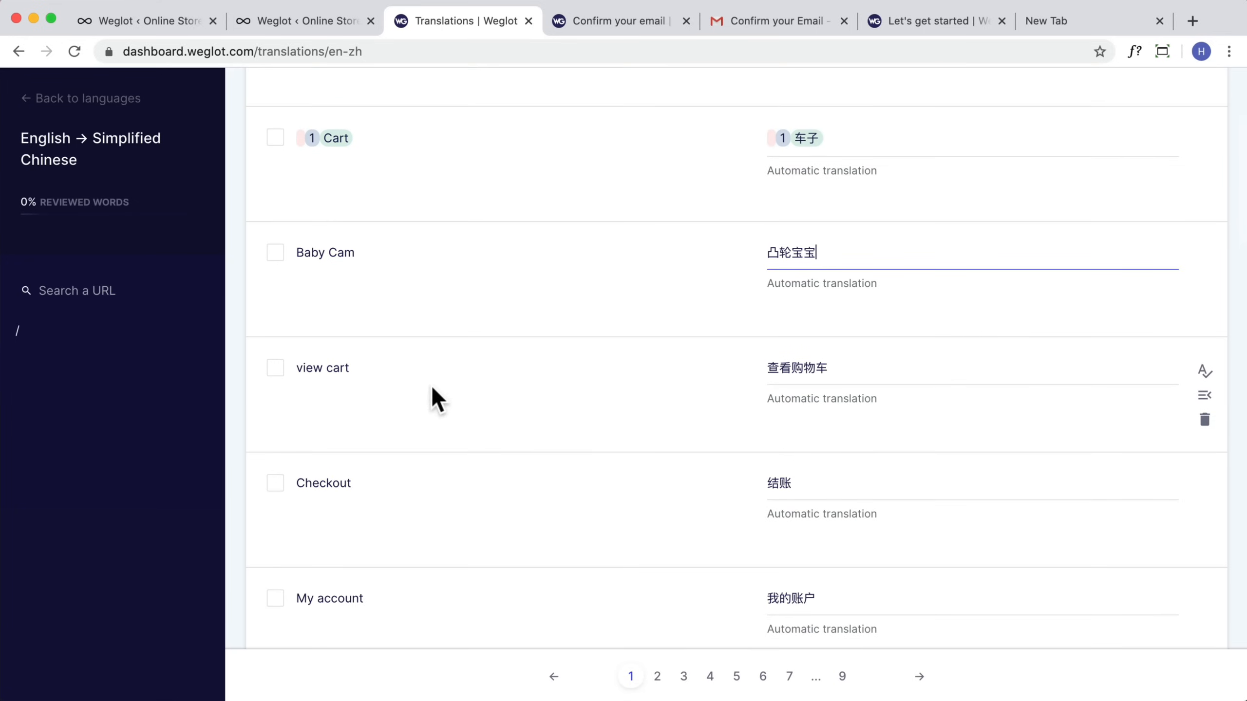
scroll(771, 396, "up", 5)
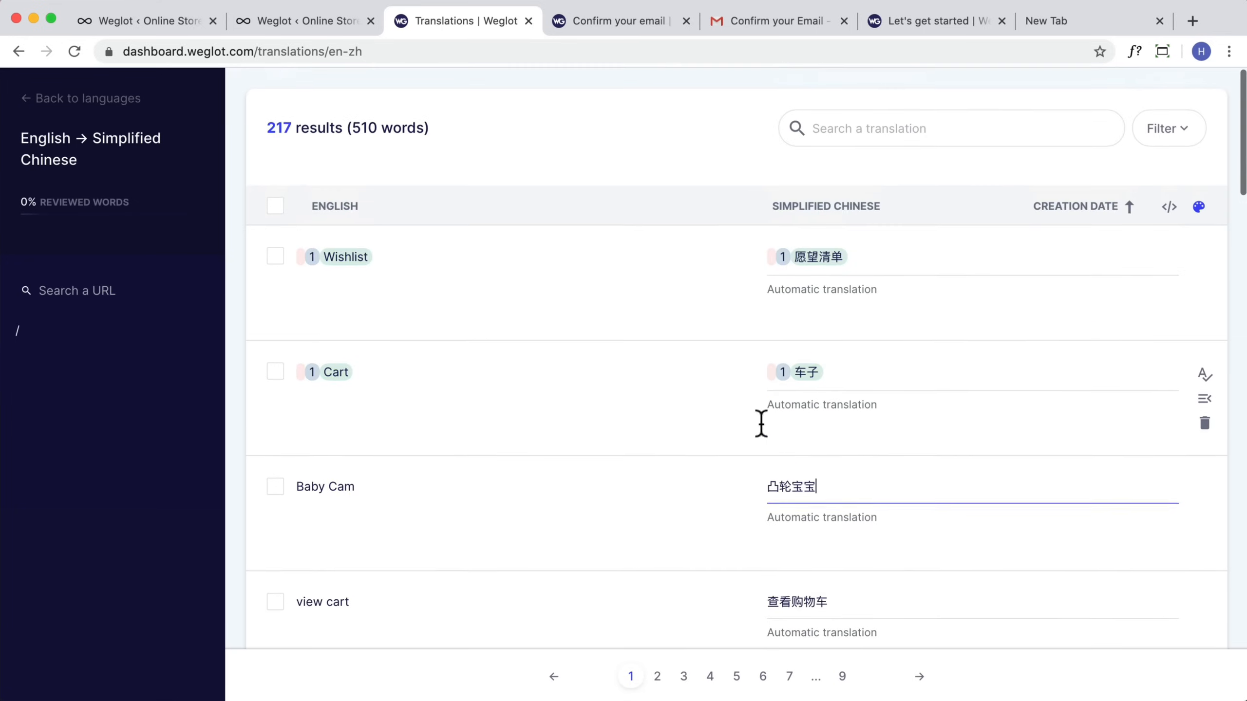
Step: Open the Weglot Visual Editor on the homepage and set the 'Super Sale!' heading's Simplified Chinese translation to 超级大甩卖!
left_click(19, 51)
left_click(526, 143)
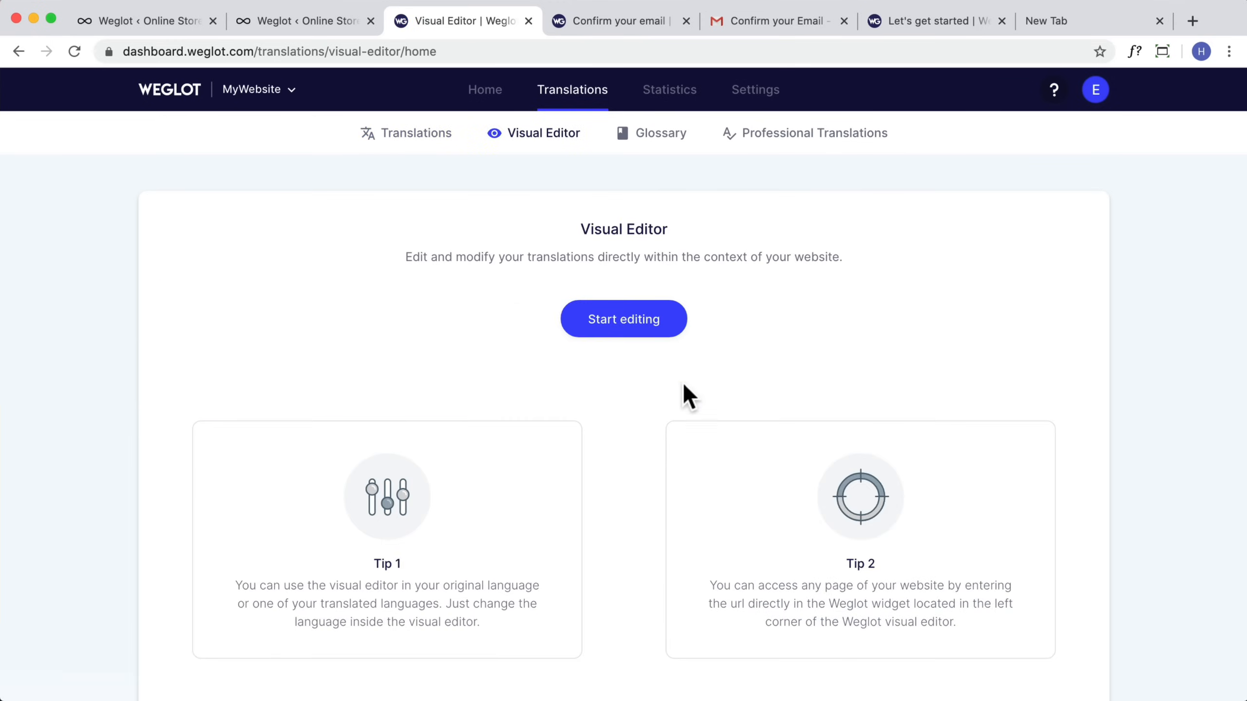
left_click(627, 322)
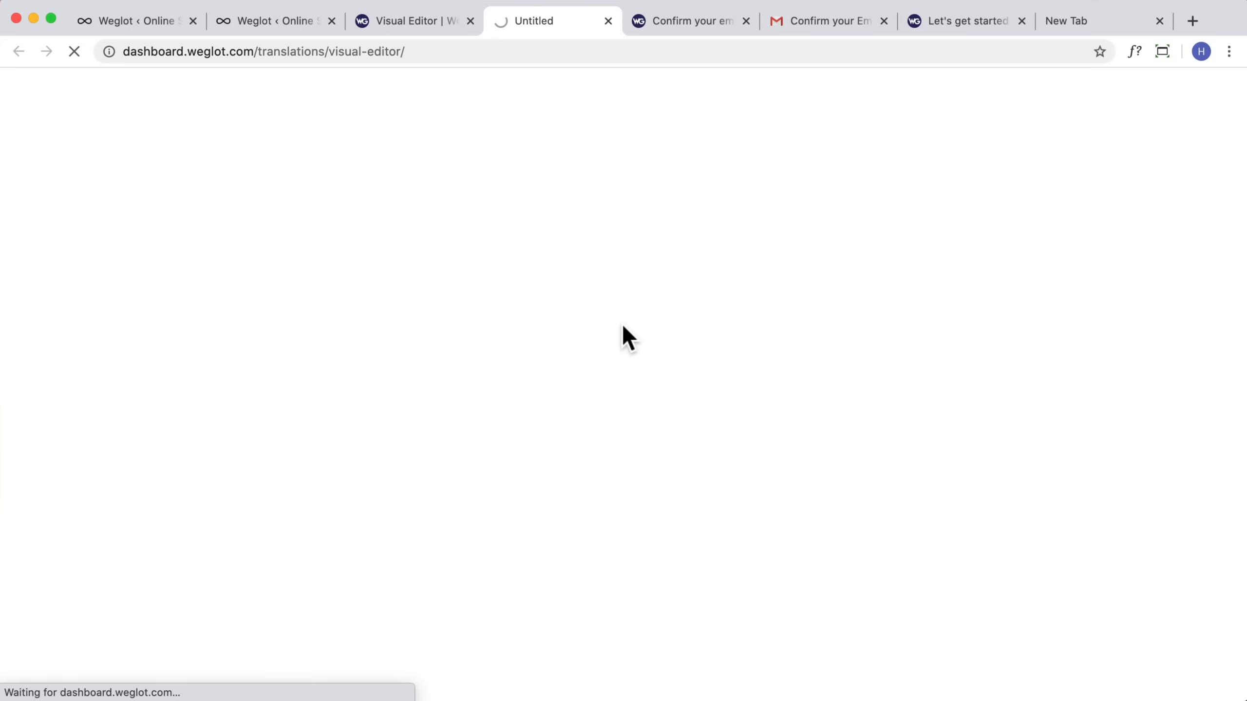
left_click(224, 22)
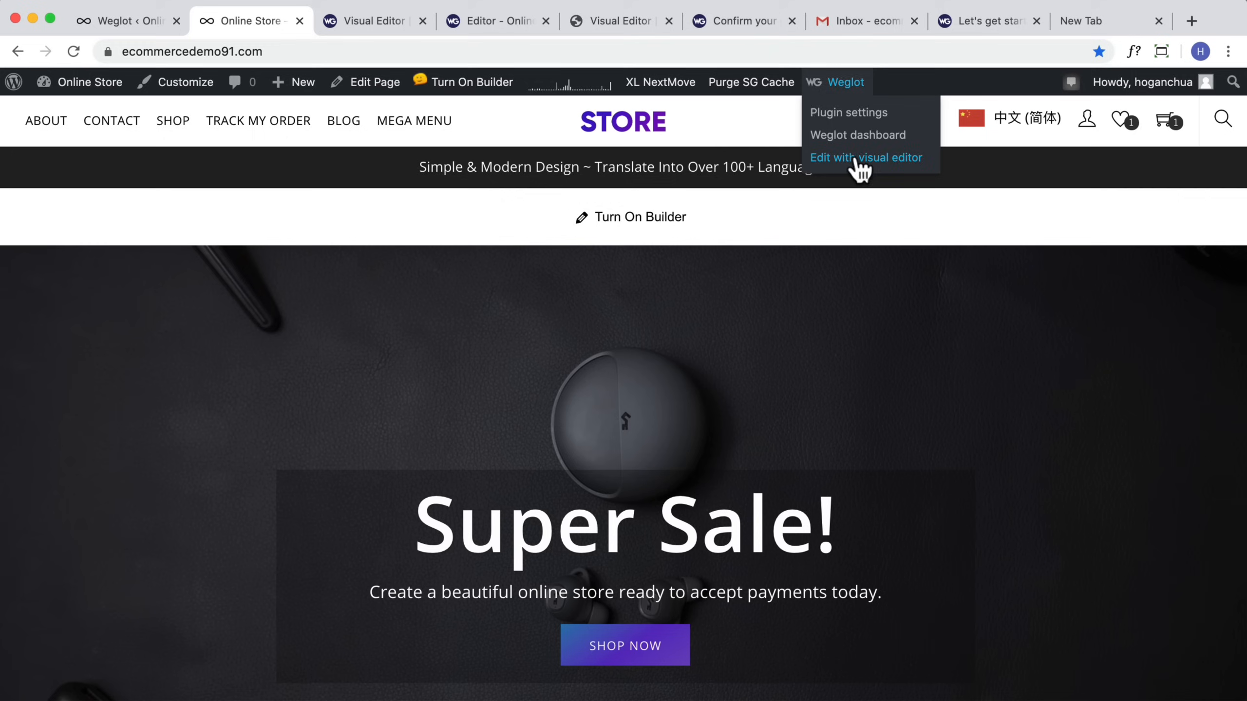
left_click(491, 21)
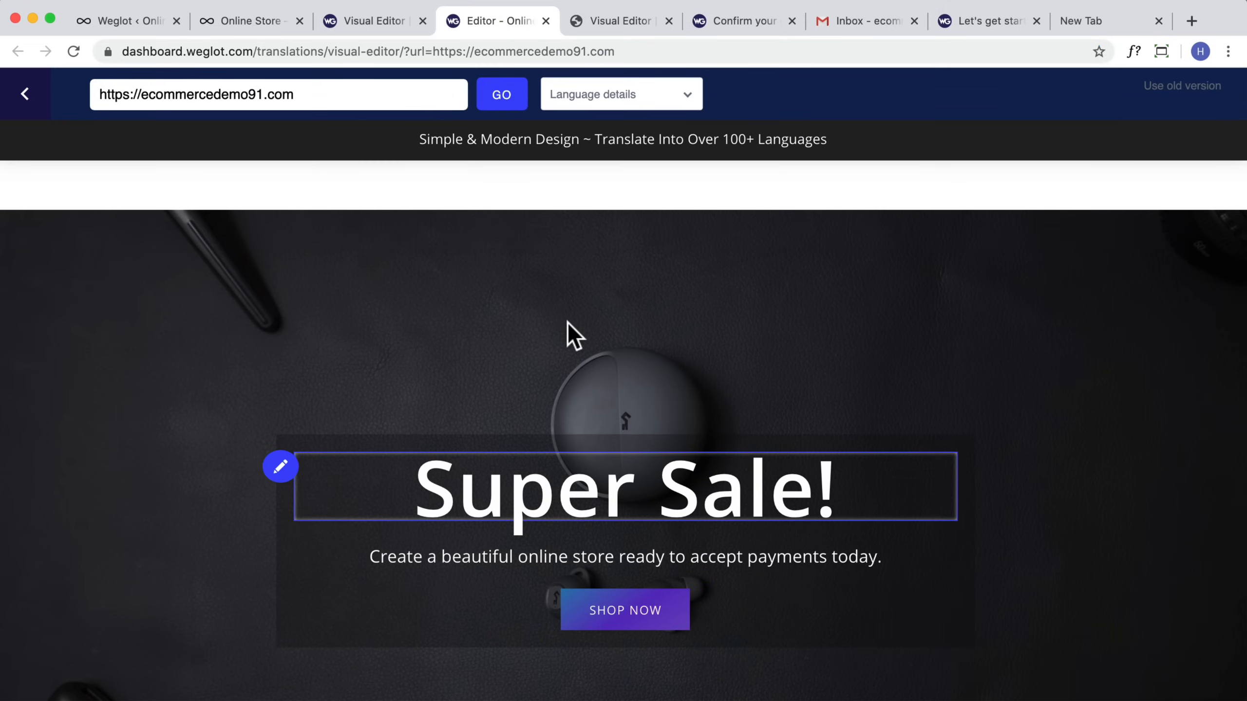
left_click(280, 468)
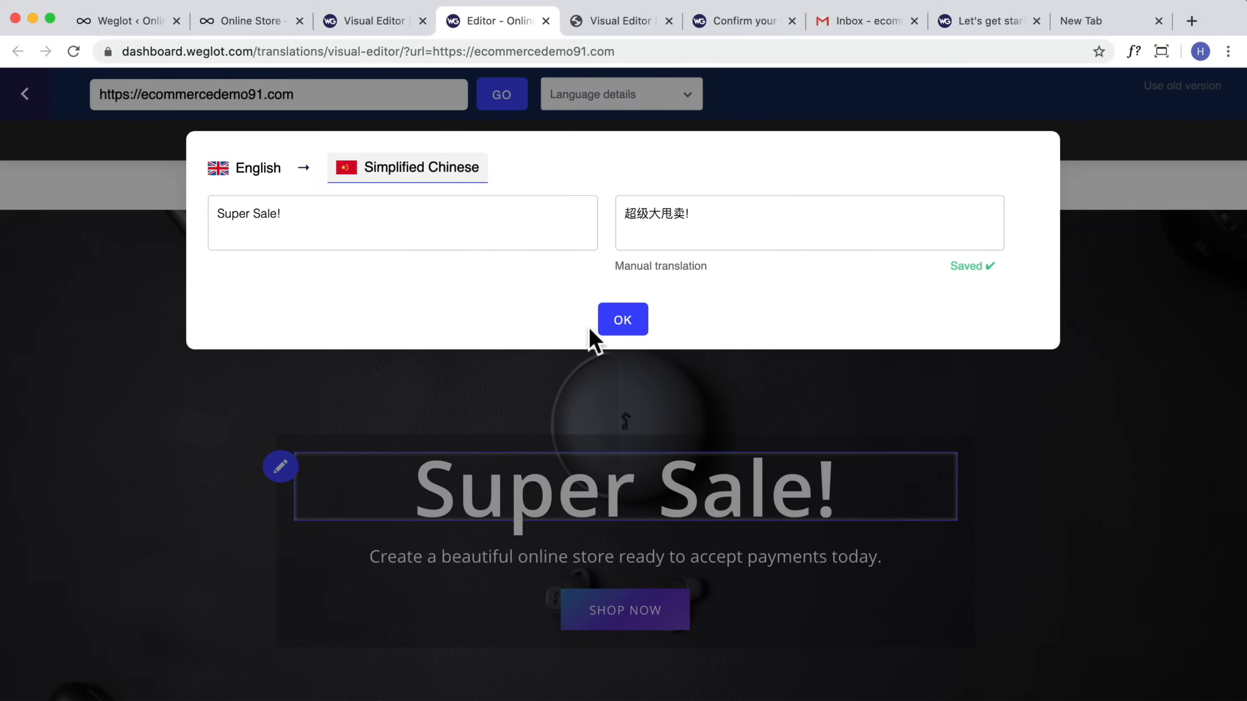
left_click(622, 327)
Step: Scroll through the homepage in the visual editor to review other editable texts
scroll(612, 365, "down", 10)
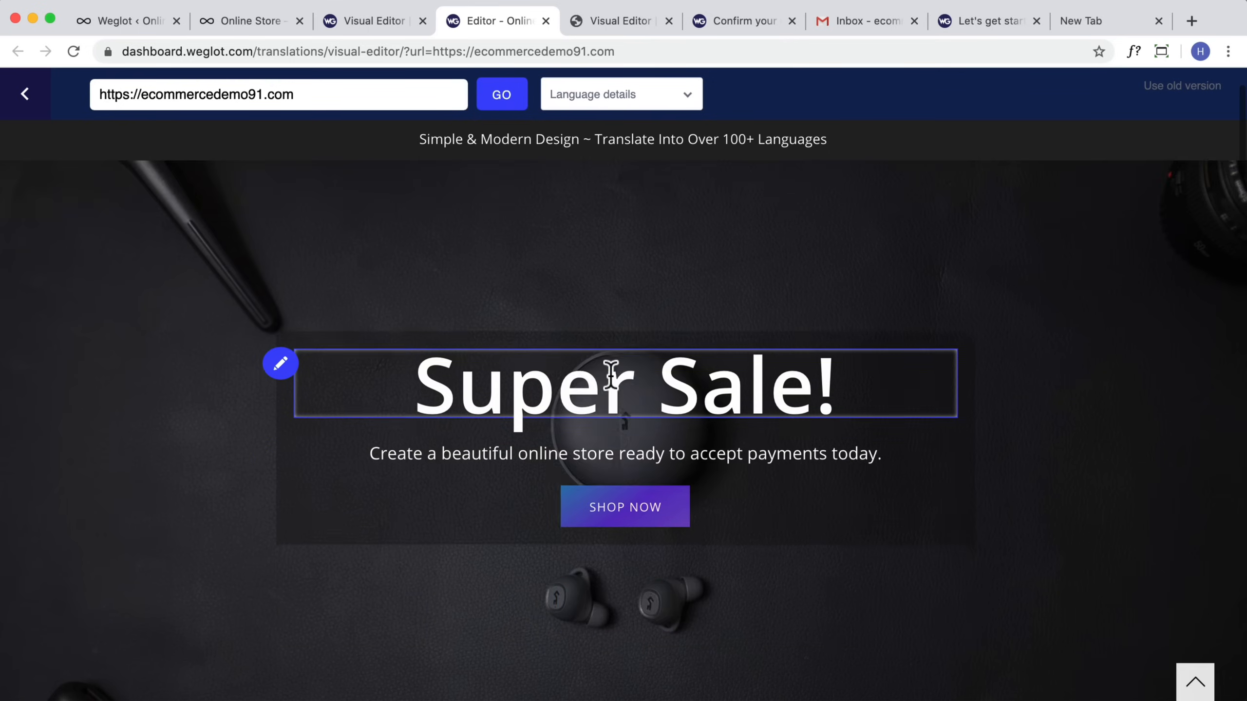
scroll(612, 378, "down", 15)
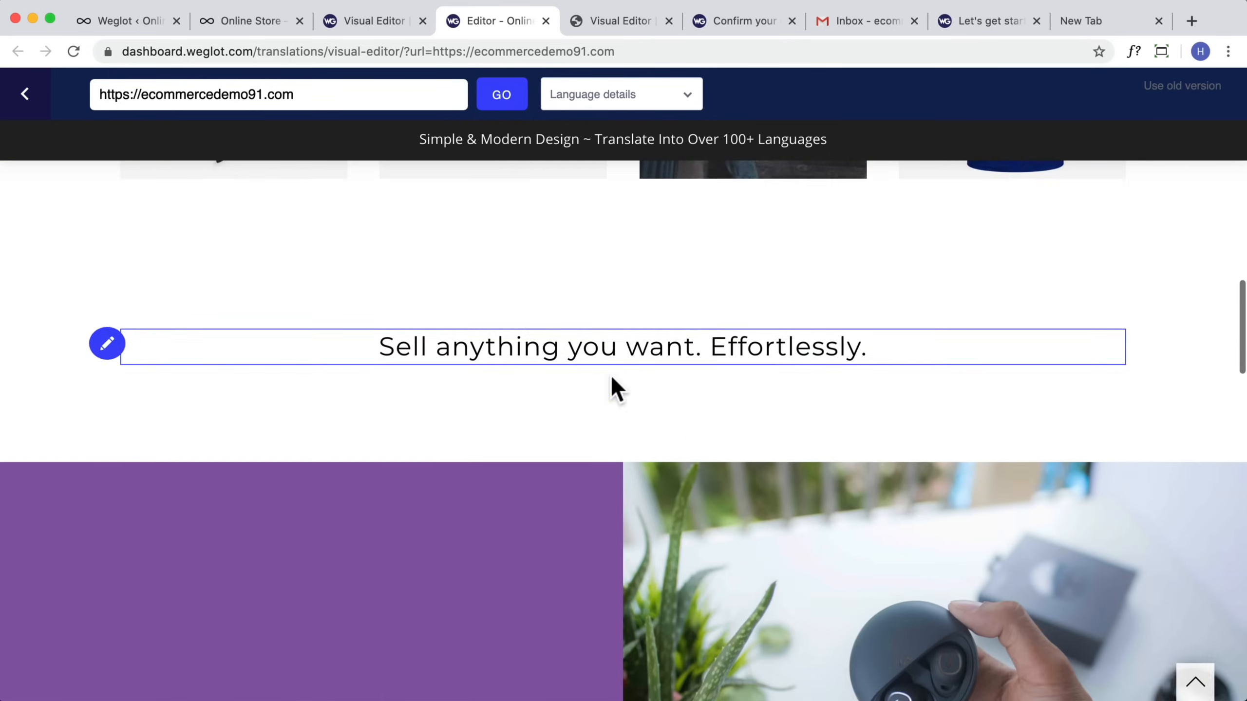
scroll(610, 374, "up", 20)
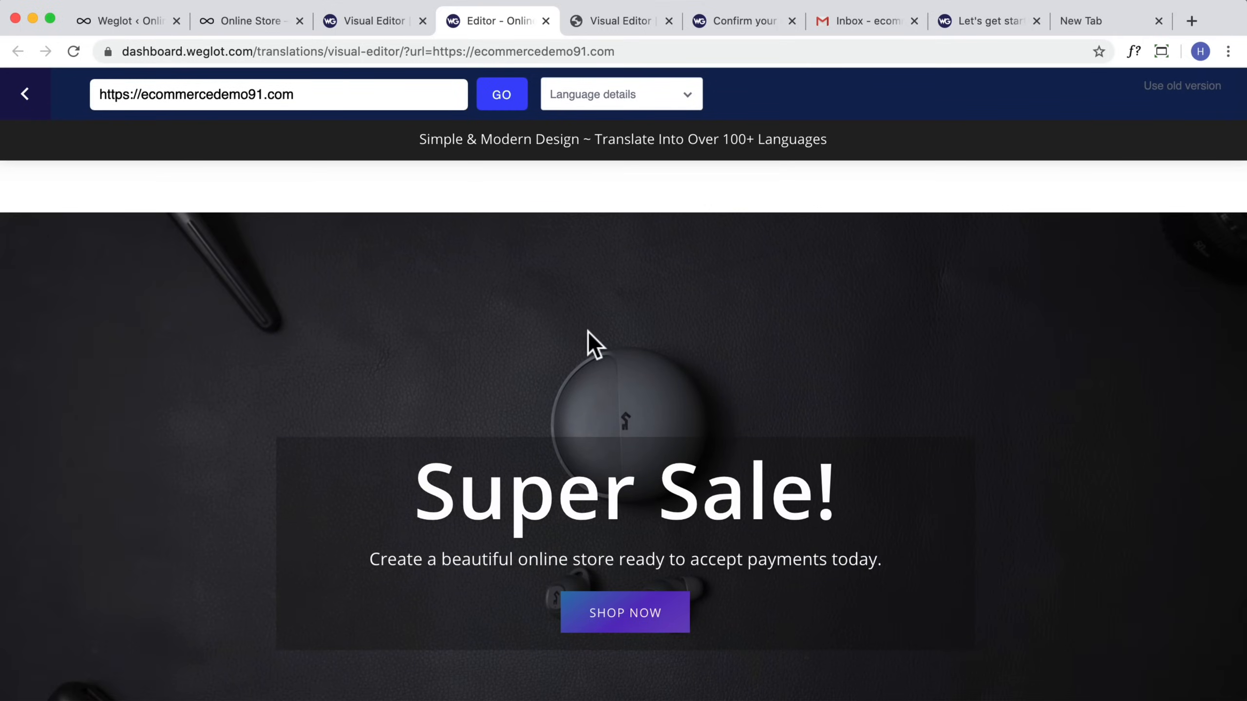
left_click(353, 21)
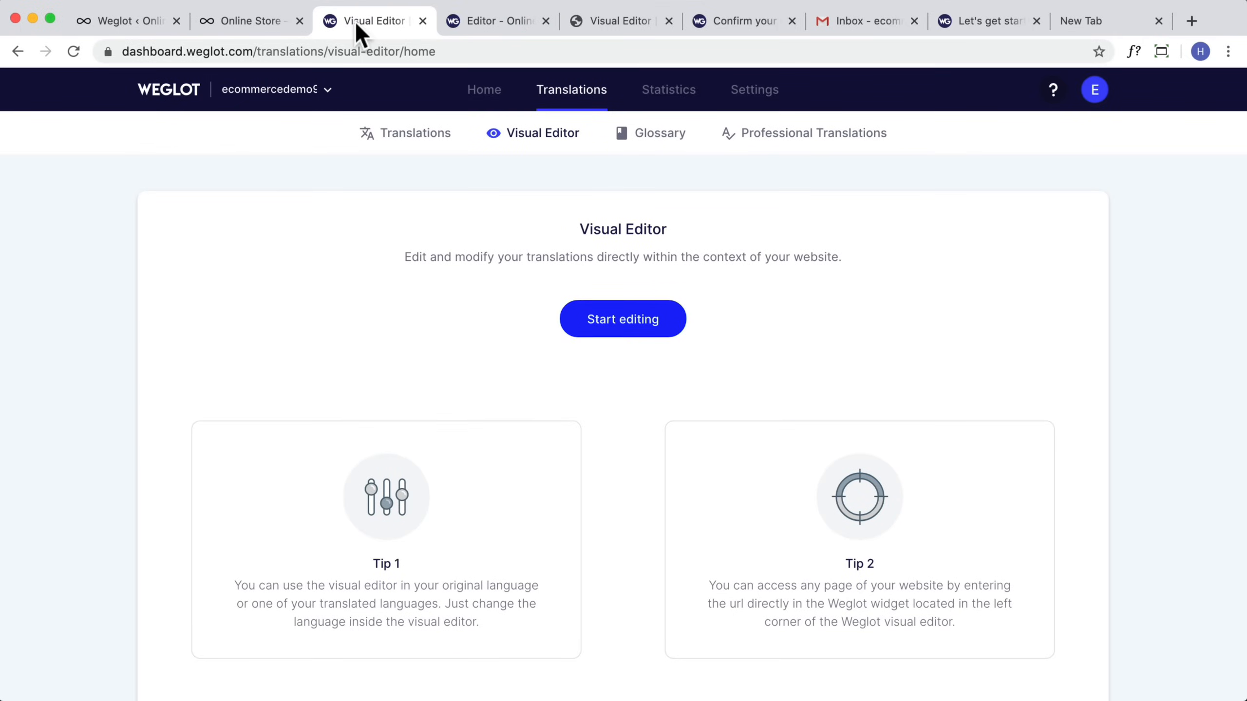
Step: Open the Weglot account billing, go to the upgrade page and select the Business plan
left_click(1095, 100)
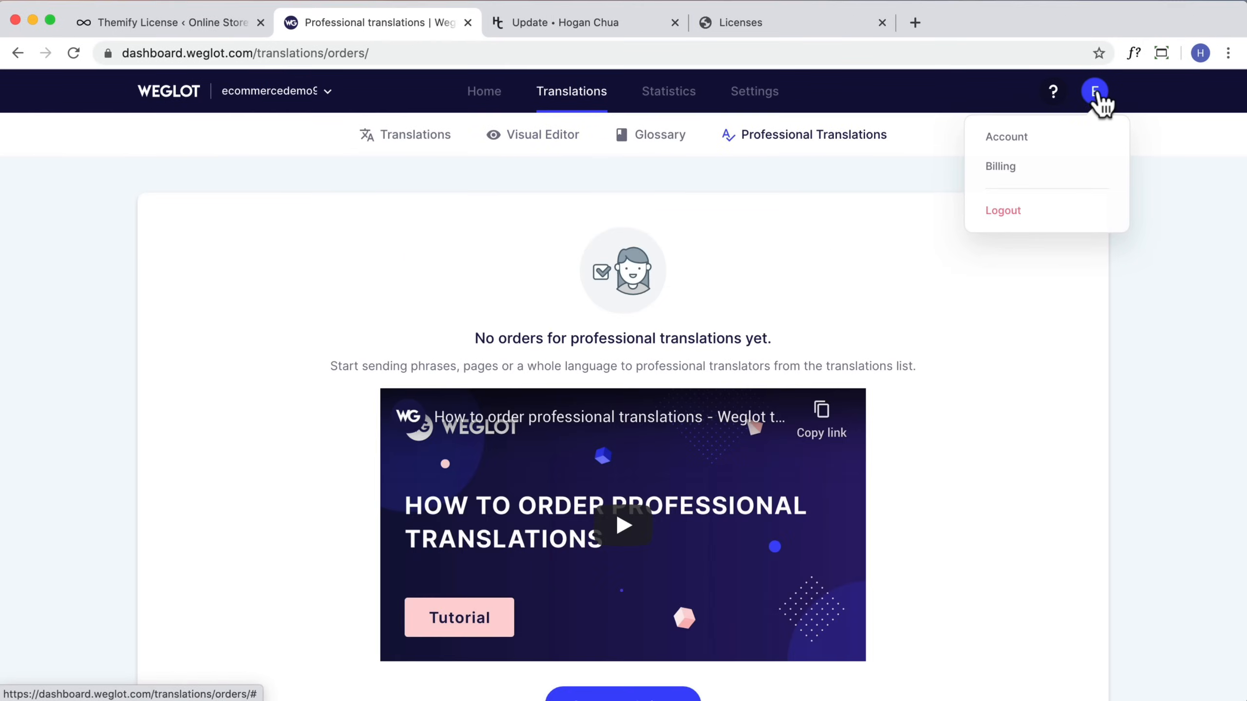
left_click(1001, 167)
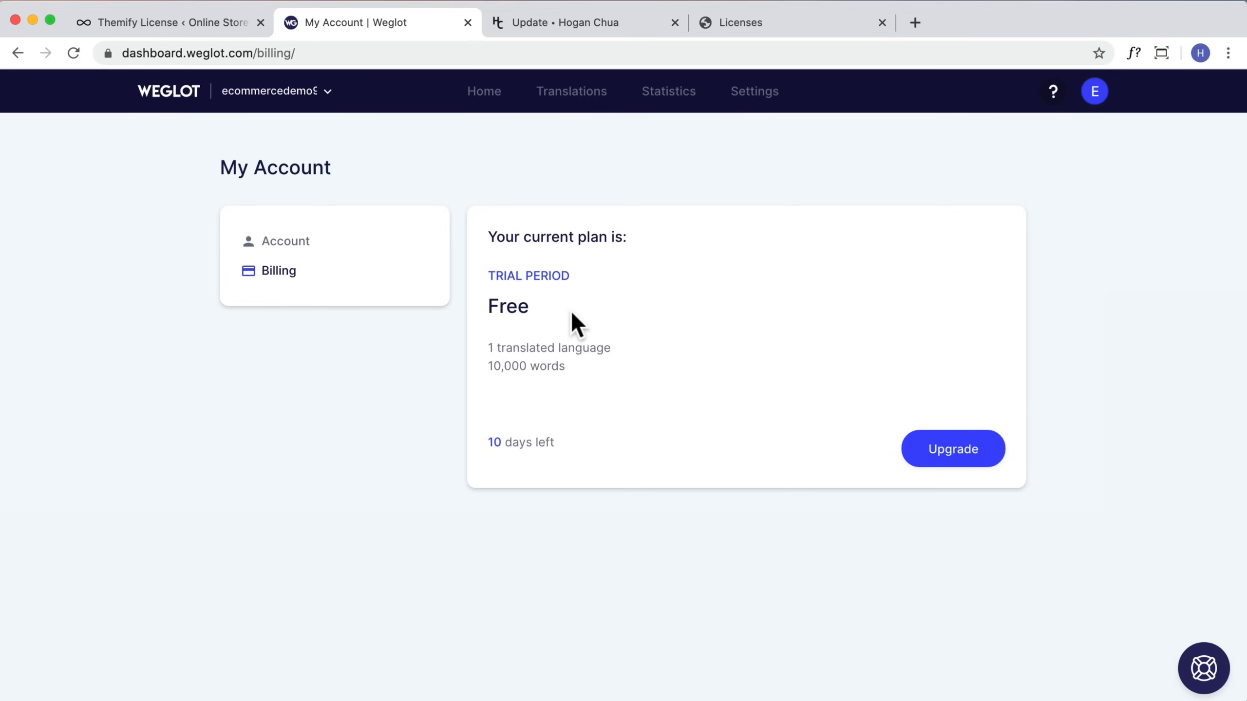
left_click(979, 460)
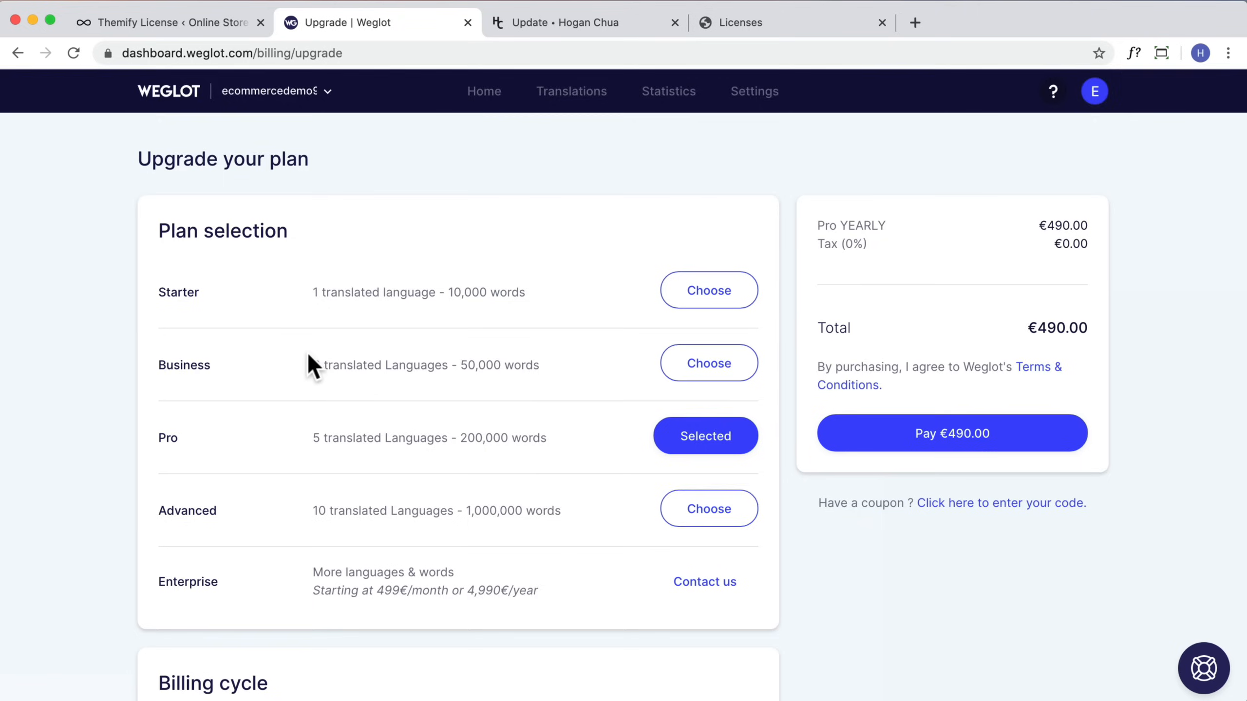
scroll(314, 354, "down", 4)
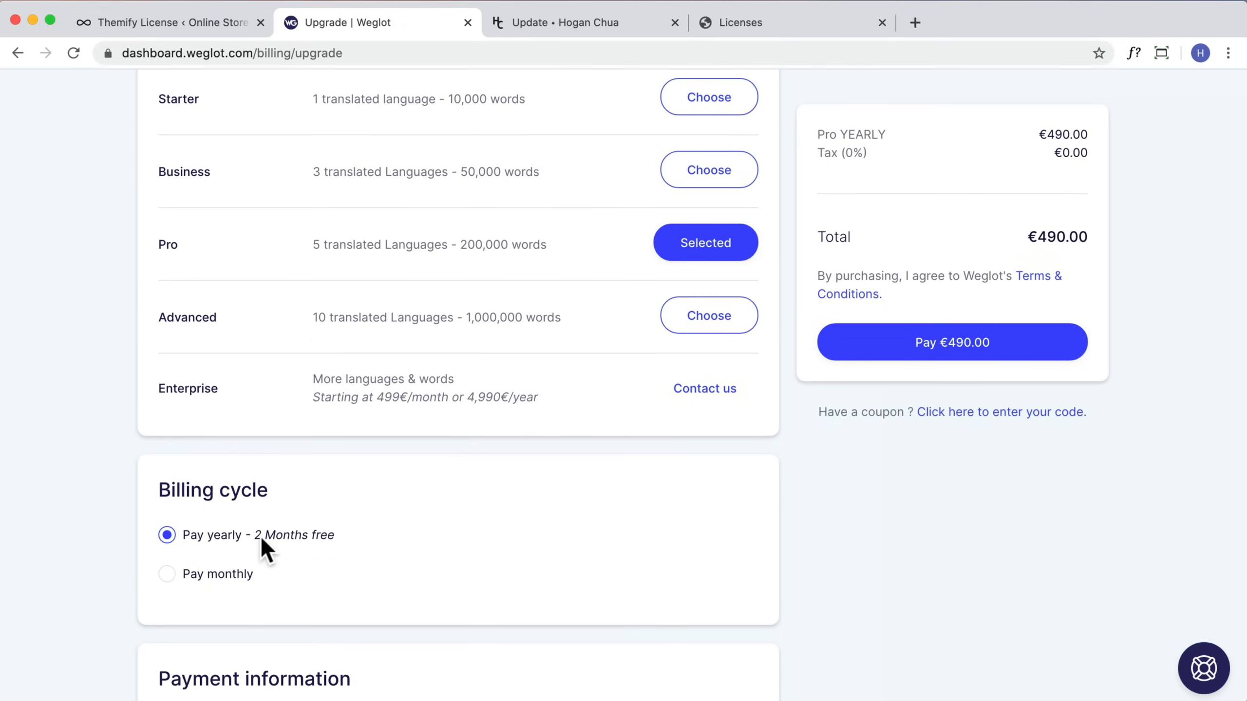
scroll(470, 344, "up", 4)
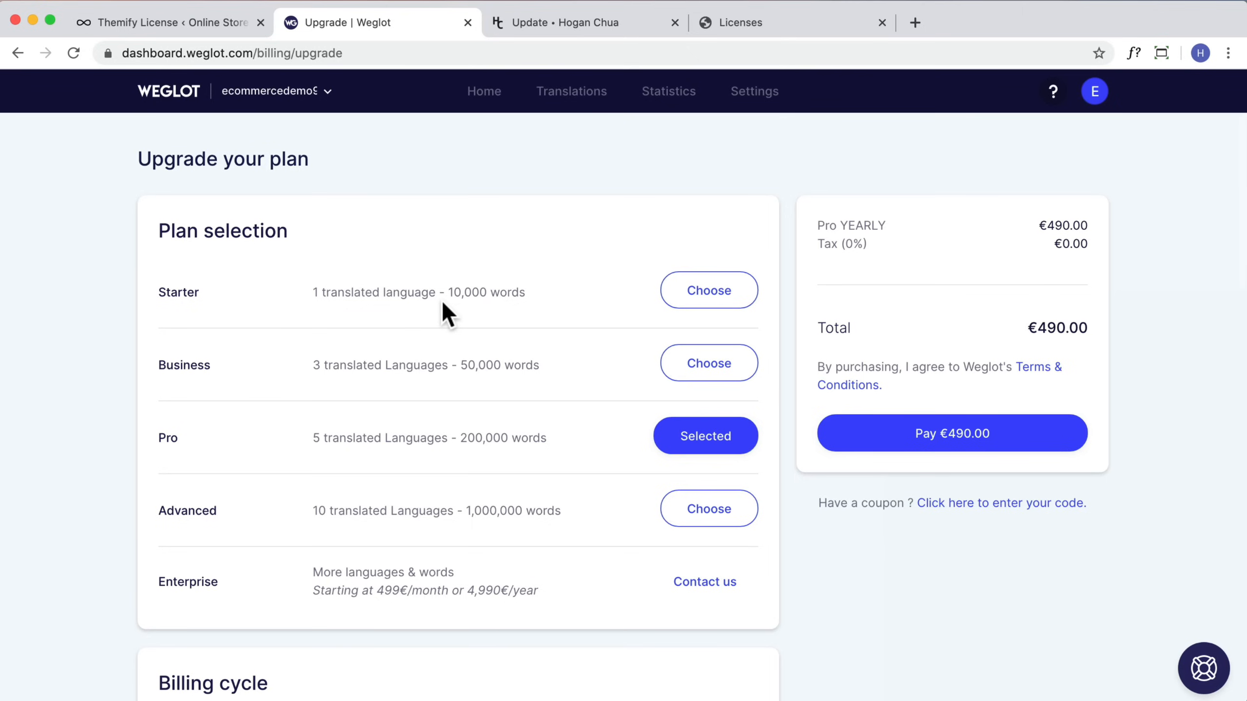
left_click(672, 367)
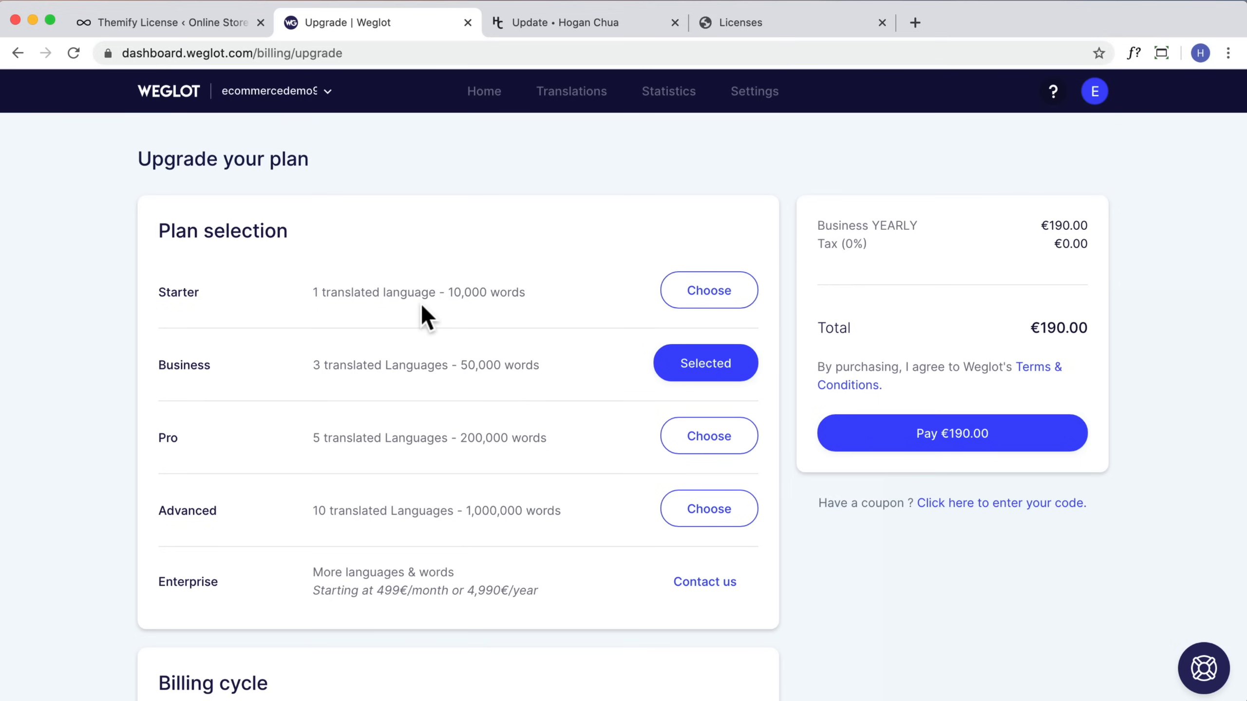
Step: Compare the installed Themify Shoppe version with the version listed on the theme download page
left_click(212, 22)
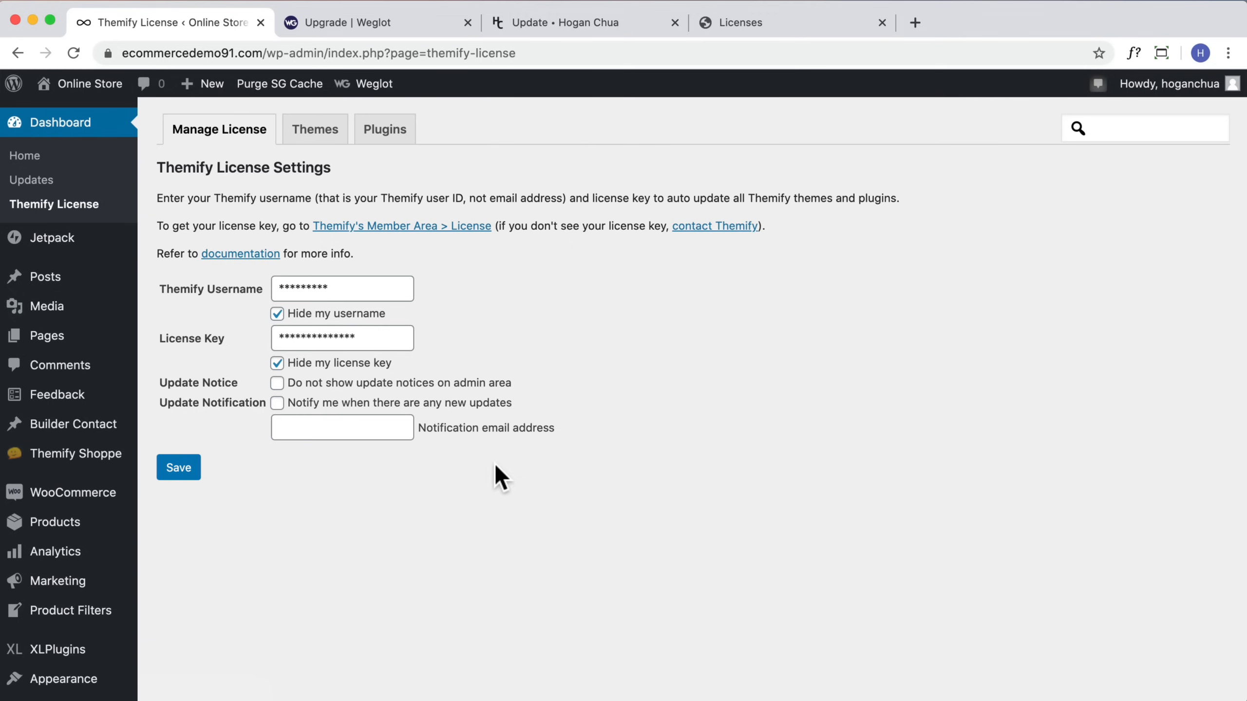
left_click(73, 459)
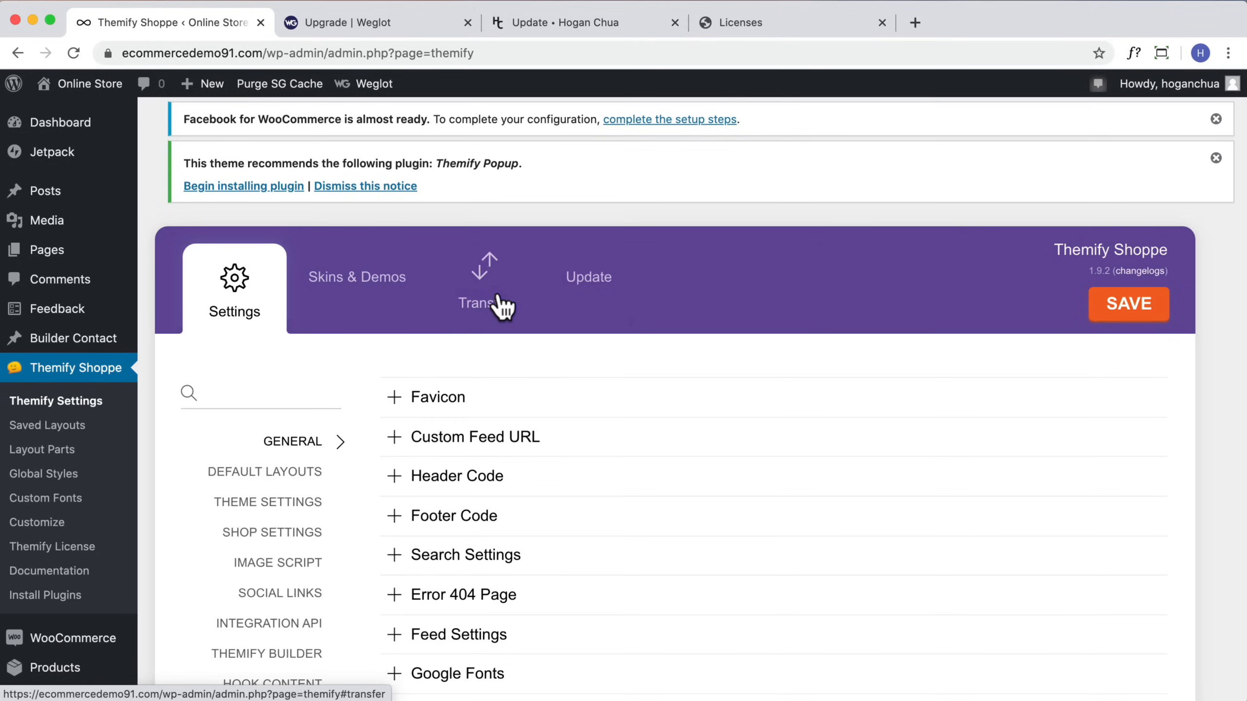
left_click(567, 20)
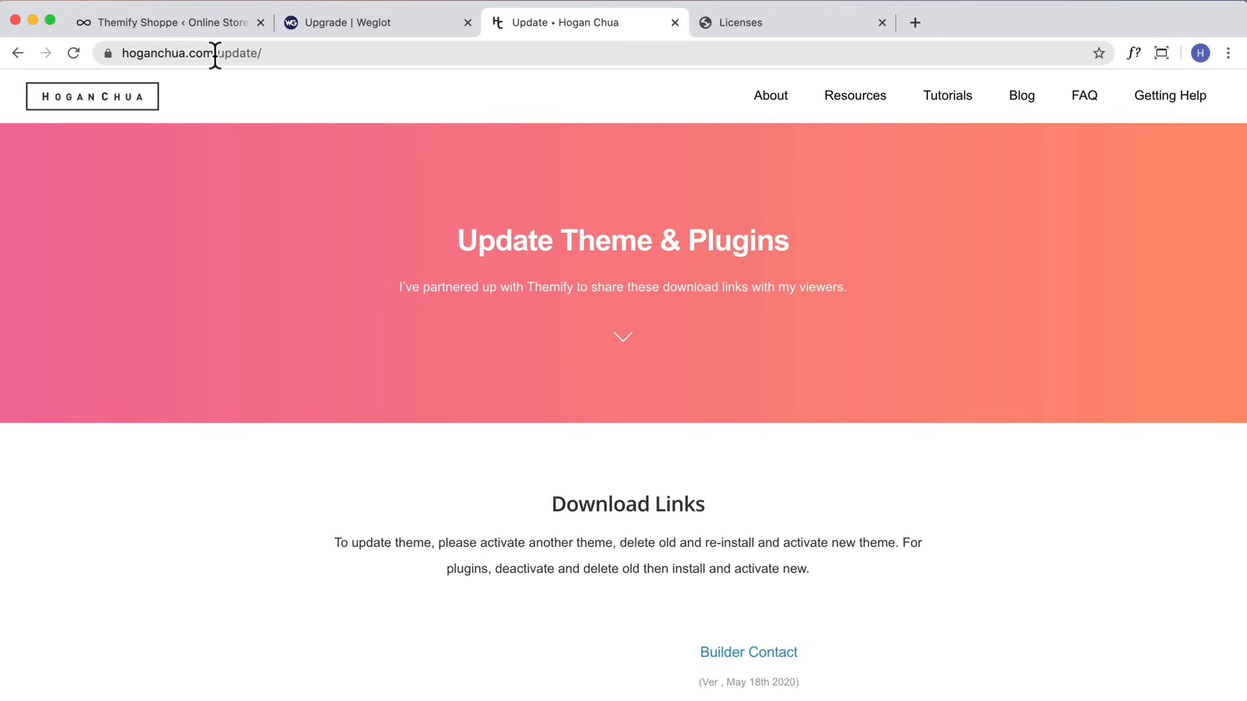
left_click_drag(216, 53, 267, 53)
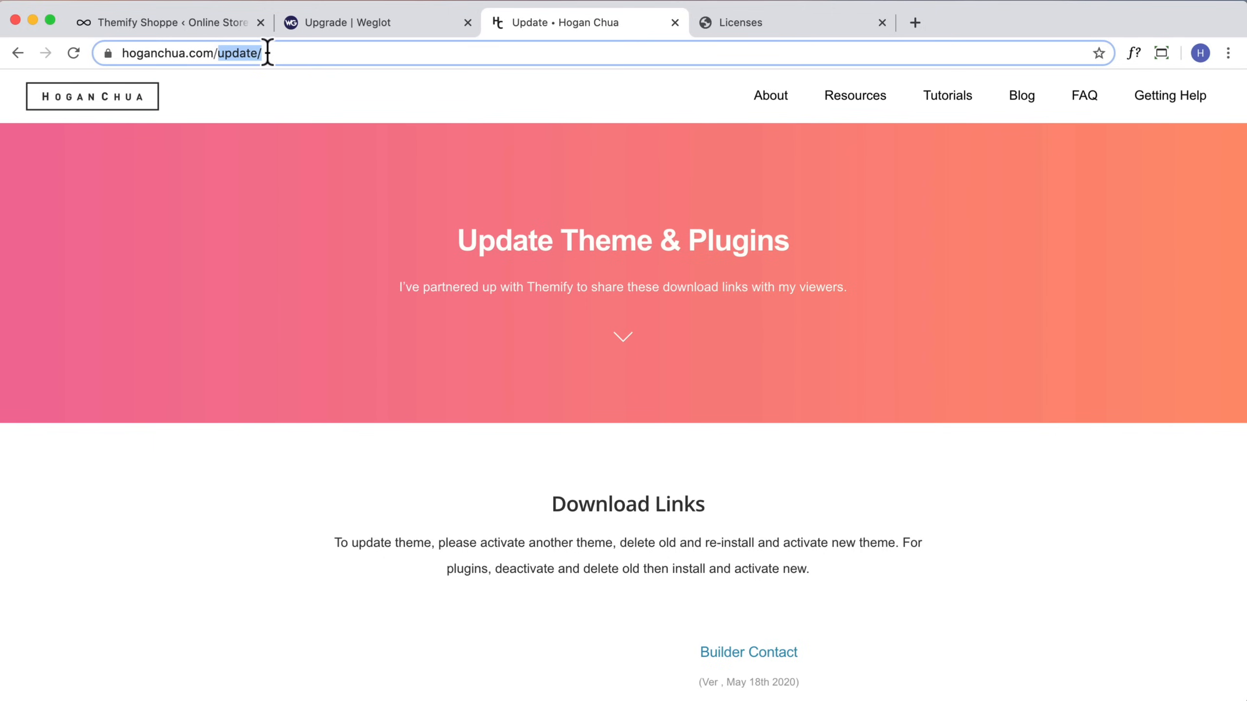
scroll(515, 256, "down", 5)
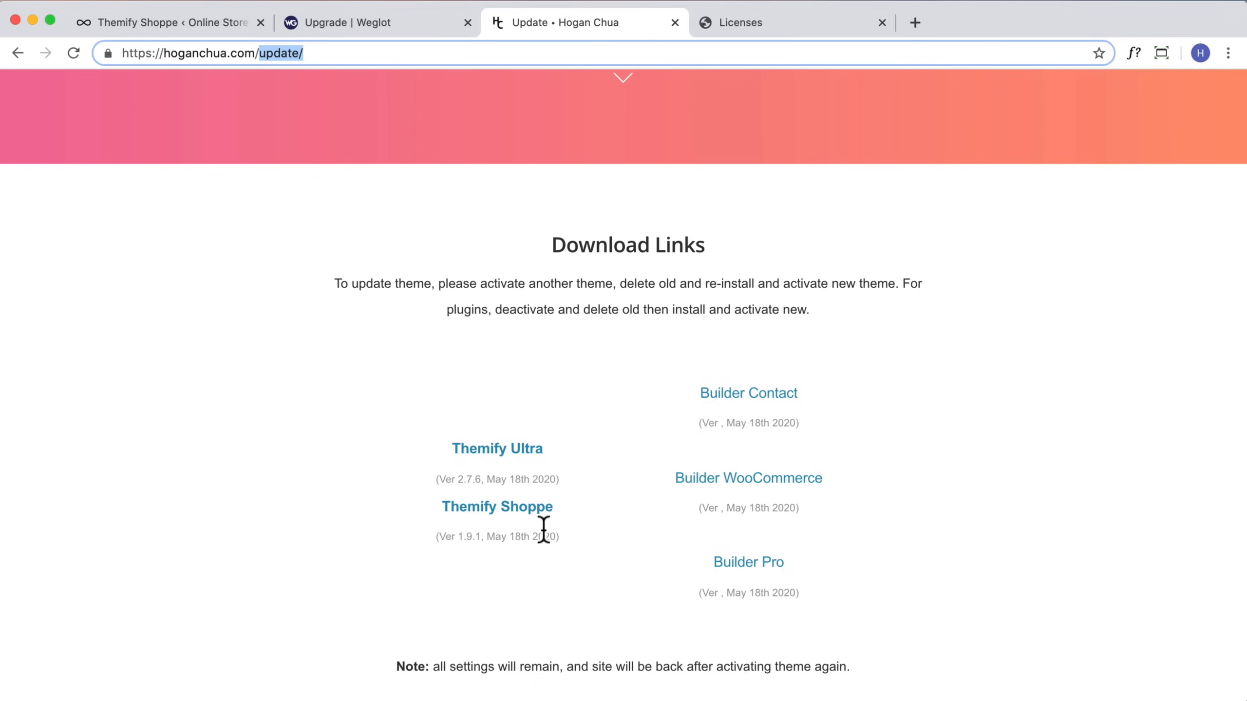
left_click_drag(559, 536, 450, 536)
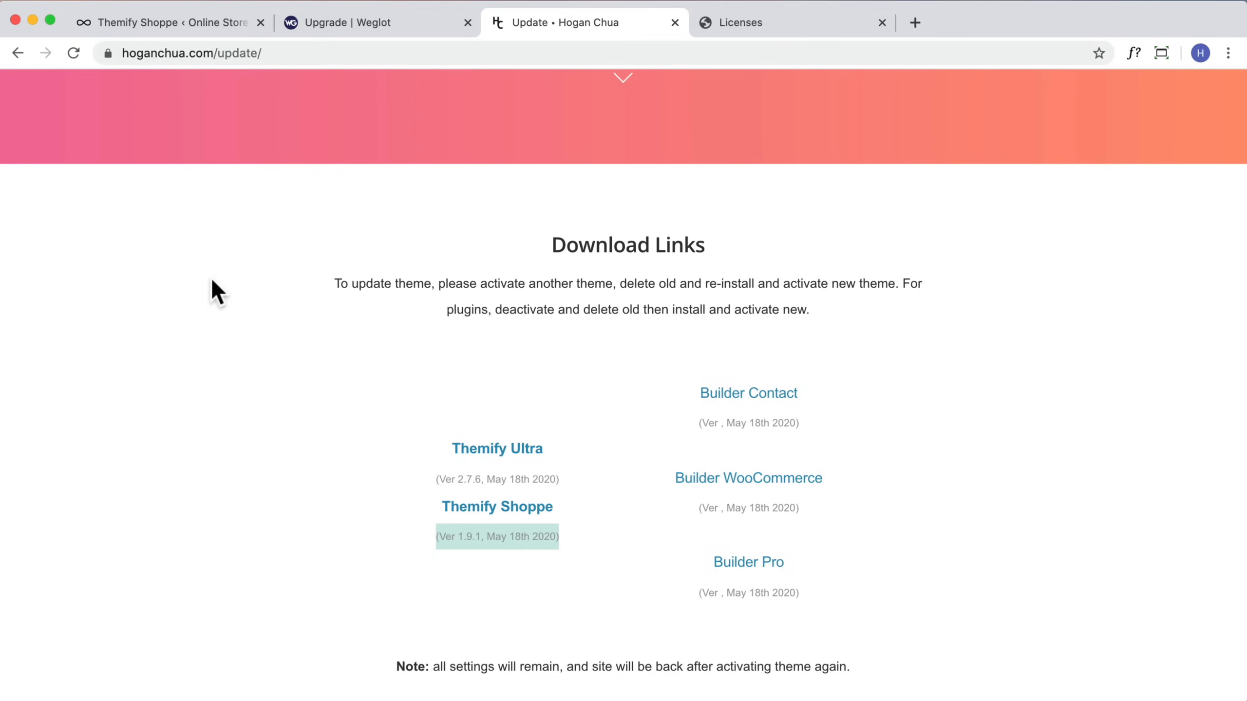
left_click(145, 23)
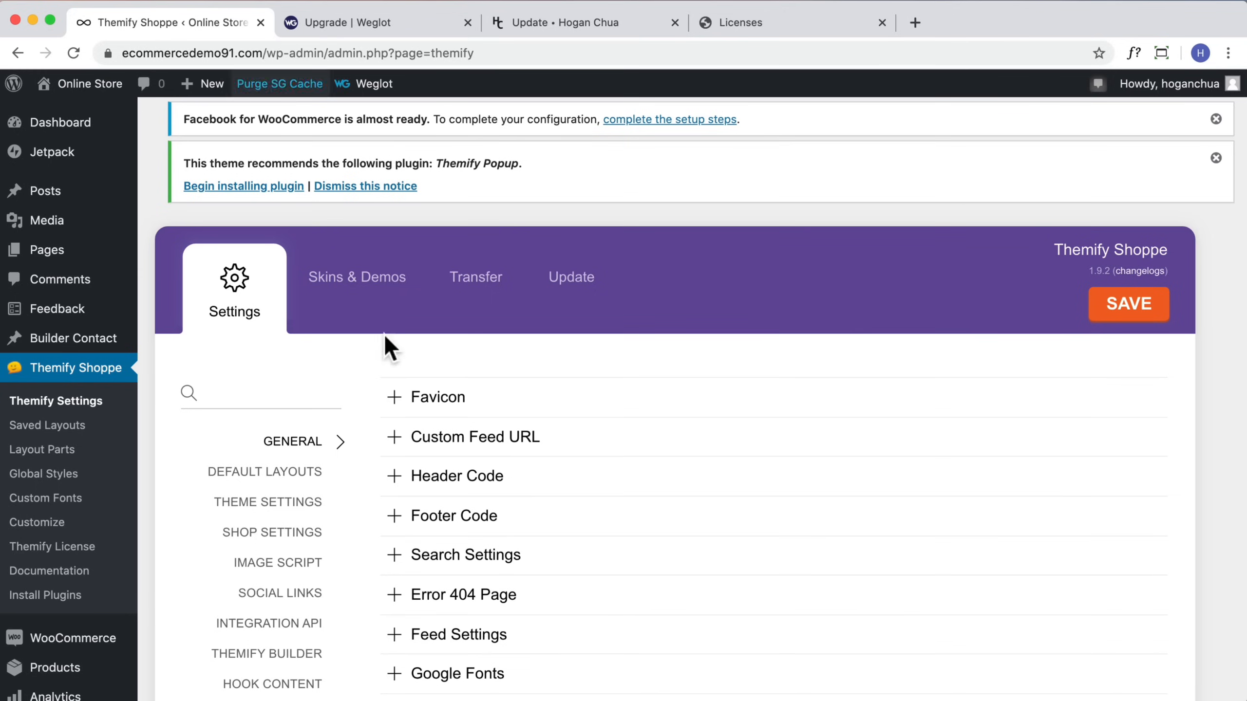
Step: Go to the installed themes and activate the Twenty Seventeen theme
scroll(47, 510, "down", 5)
mouse_move(68, 516)
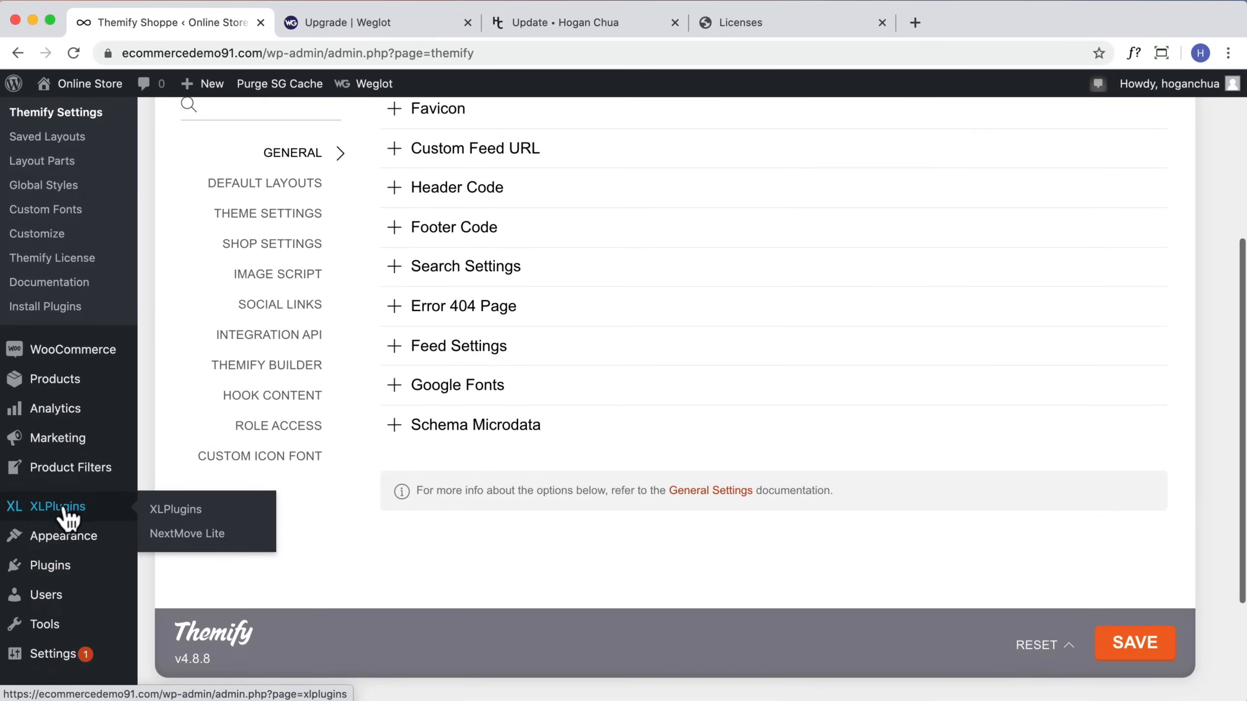
scroll(68, 516, "down", 1)
left_click(150, 501)
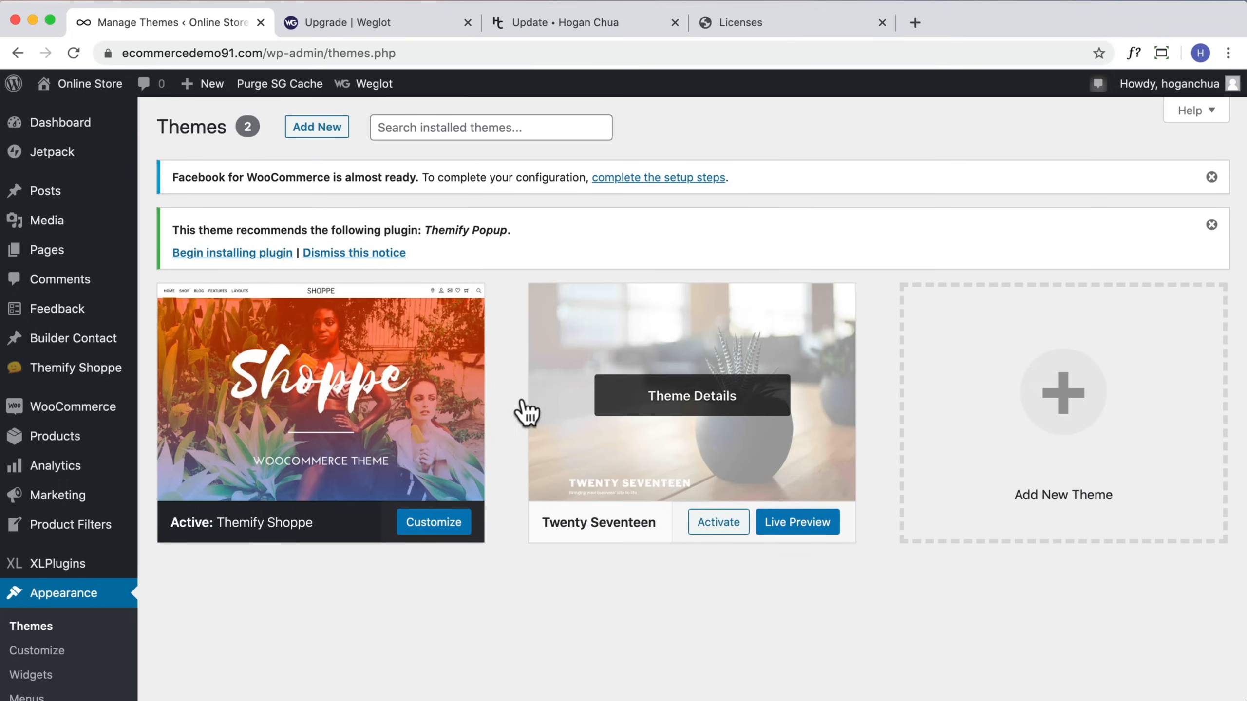
scroll(604, 368, "down", 1)
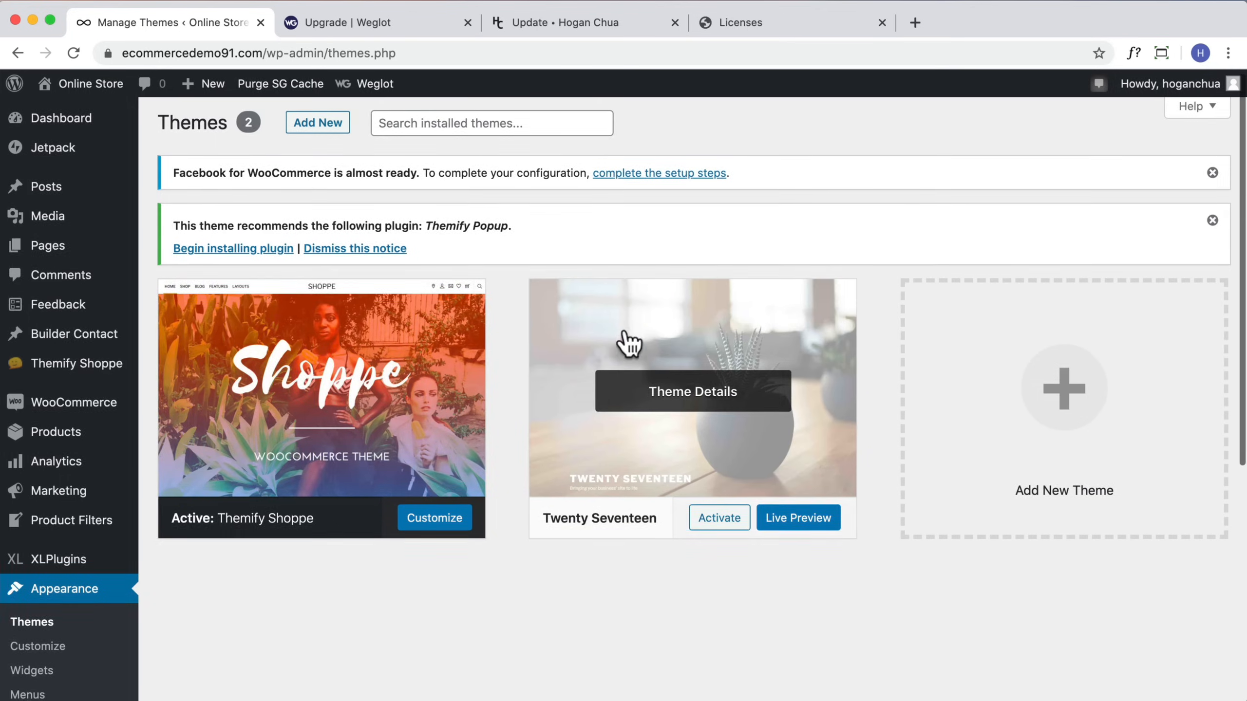
scroll(720, 349, "up", 1)
scroll(716, 344, "down", 1)
left_click(711, 520)
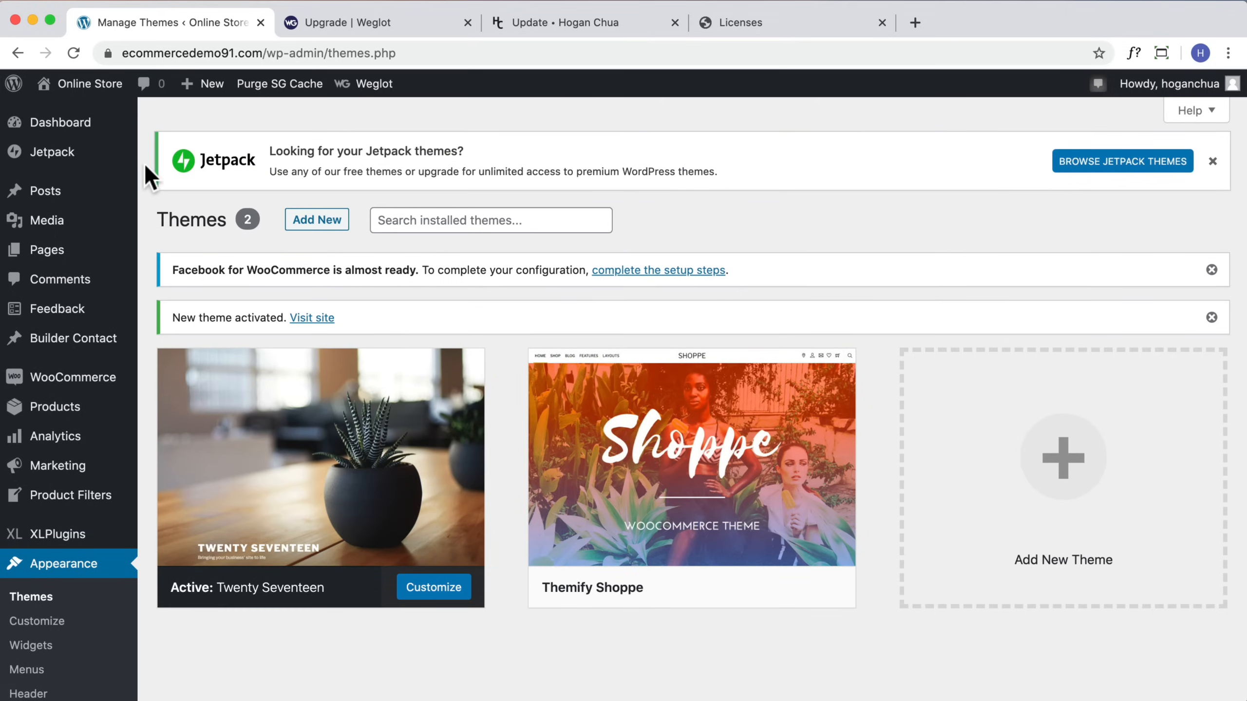
Step: Visit the storefront to view the site with the temporary theme
mouse_move(43, 84)
right_click(54, 114)
key("Escape")
left_click(83, 114, "super")
left_click(312, 23)
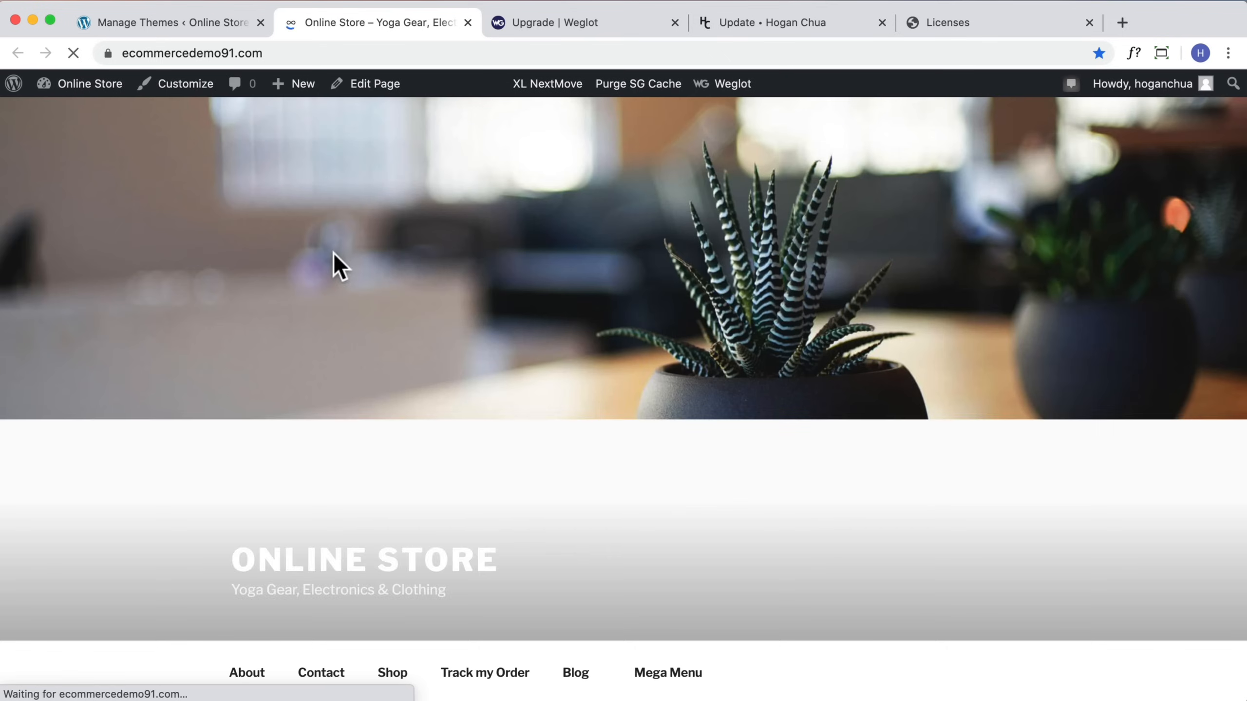
scroll(451, 265, "down", 15)
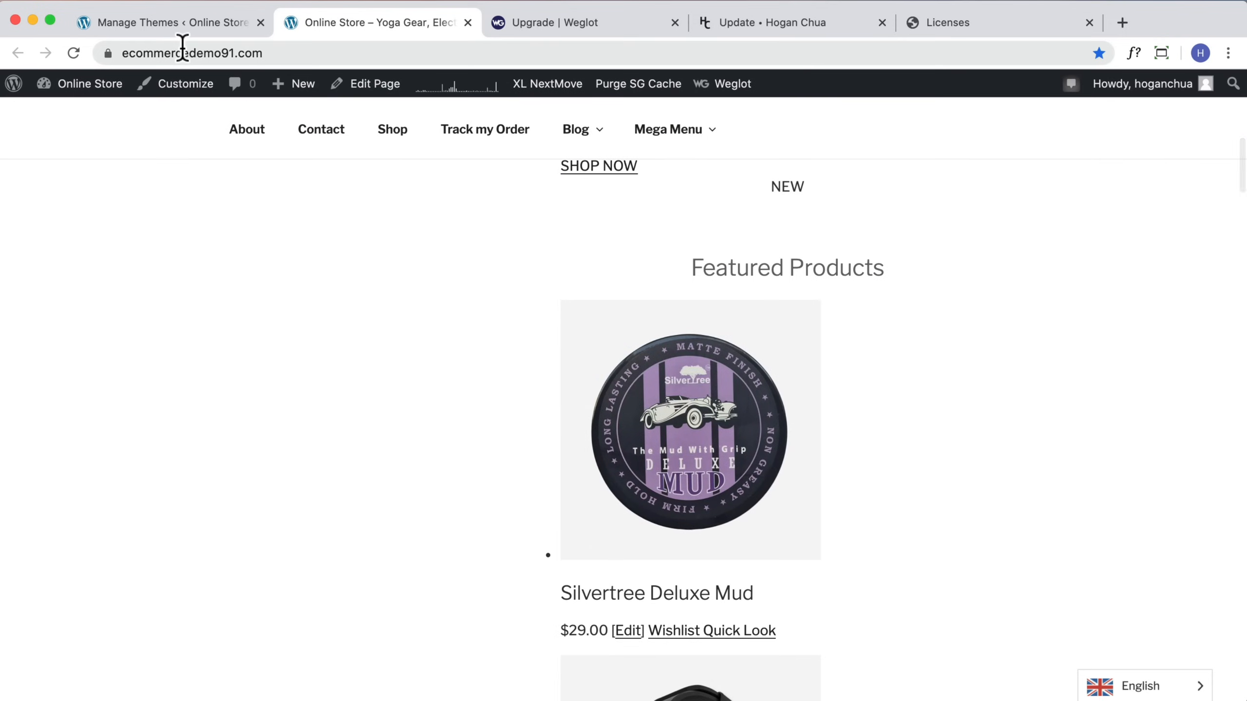
Step: Open the Themify Shoppe theme details and delete the theme
left_click(194, 31)
left_click(557, 403)
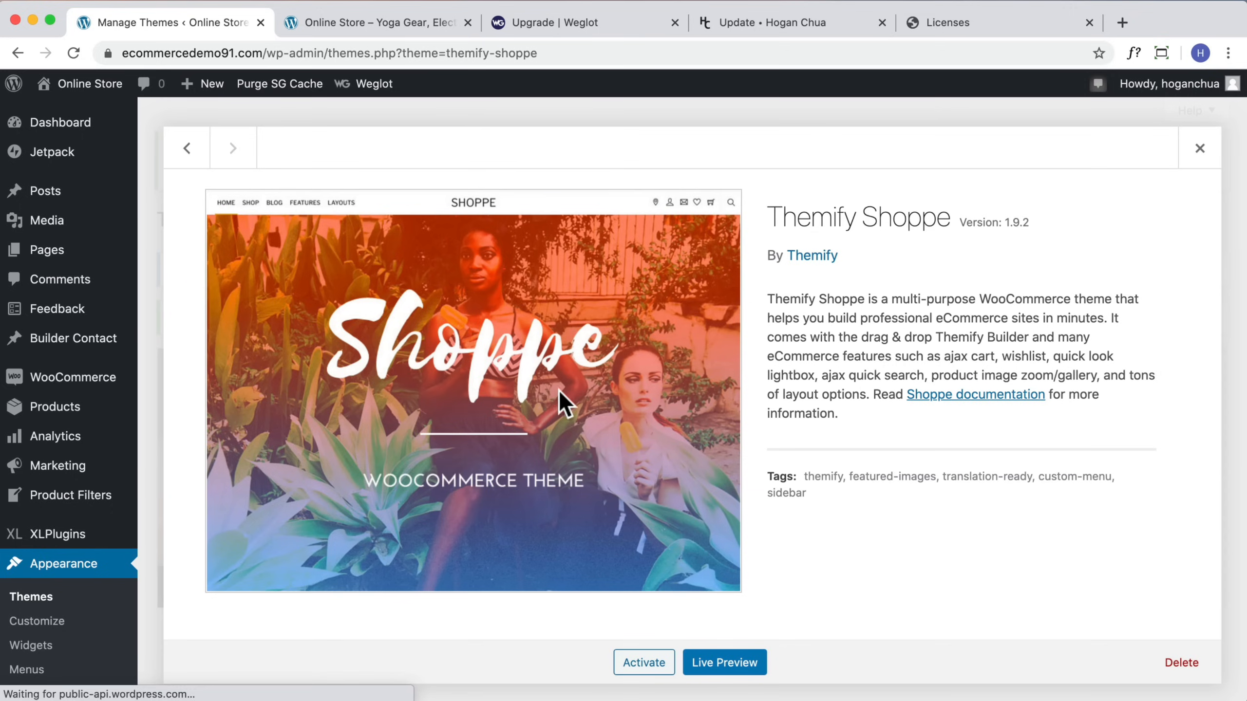
left_click(1186, 661)
left_click(785, 186)
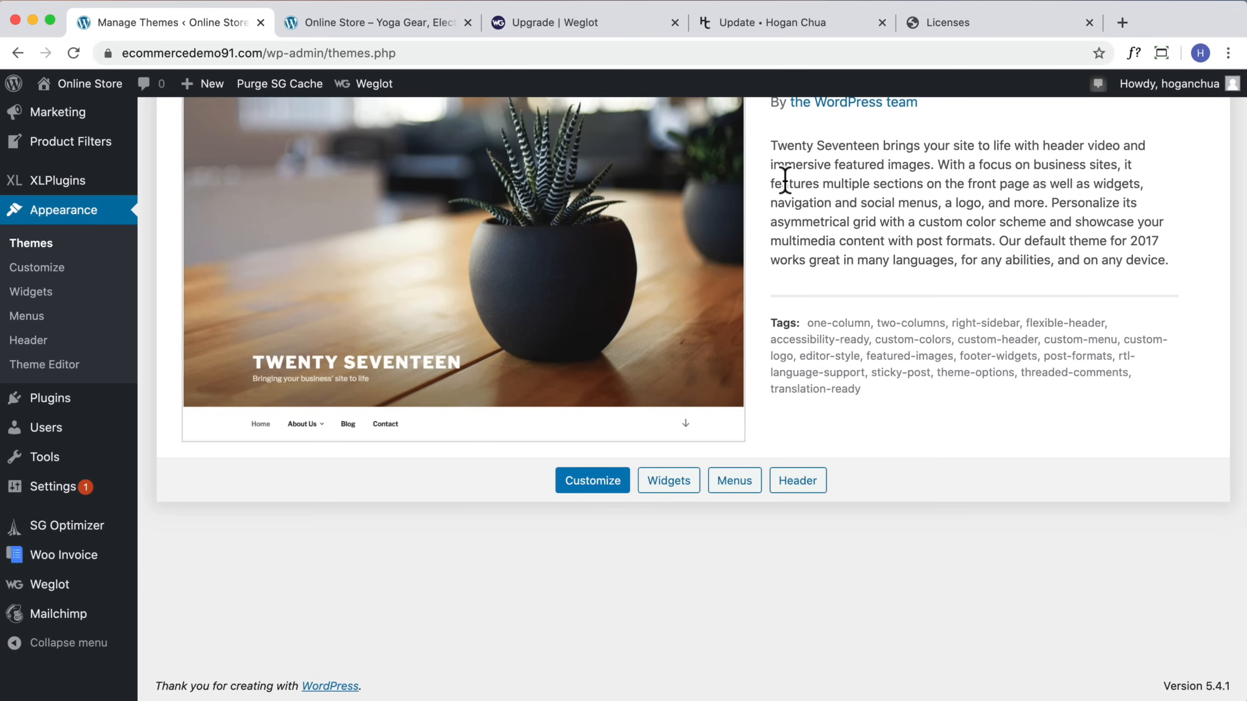
Step: Upload the themify-shoppe.zip theme file from the Desktop, install it, and activate the theme
scroll(908, 281, "up", 10)
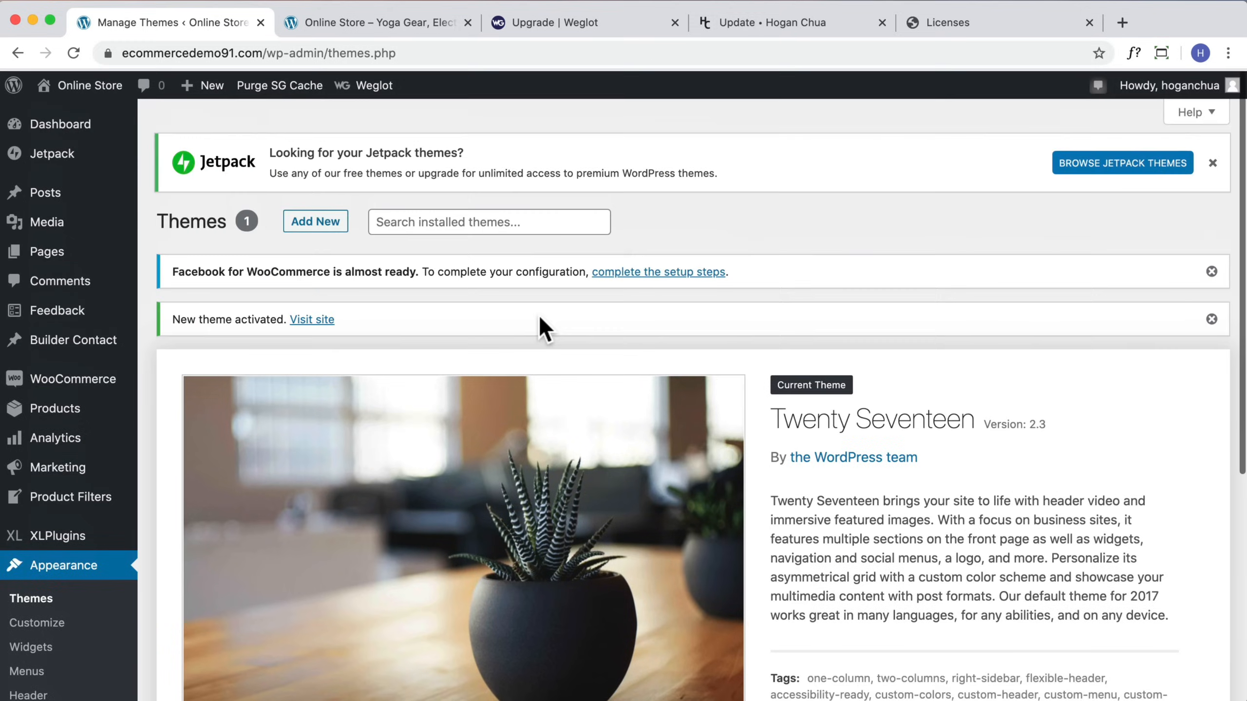
scroll(543, 319, "down", 4)
scroll(543, 319, "up", 5)
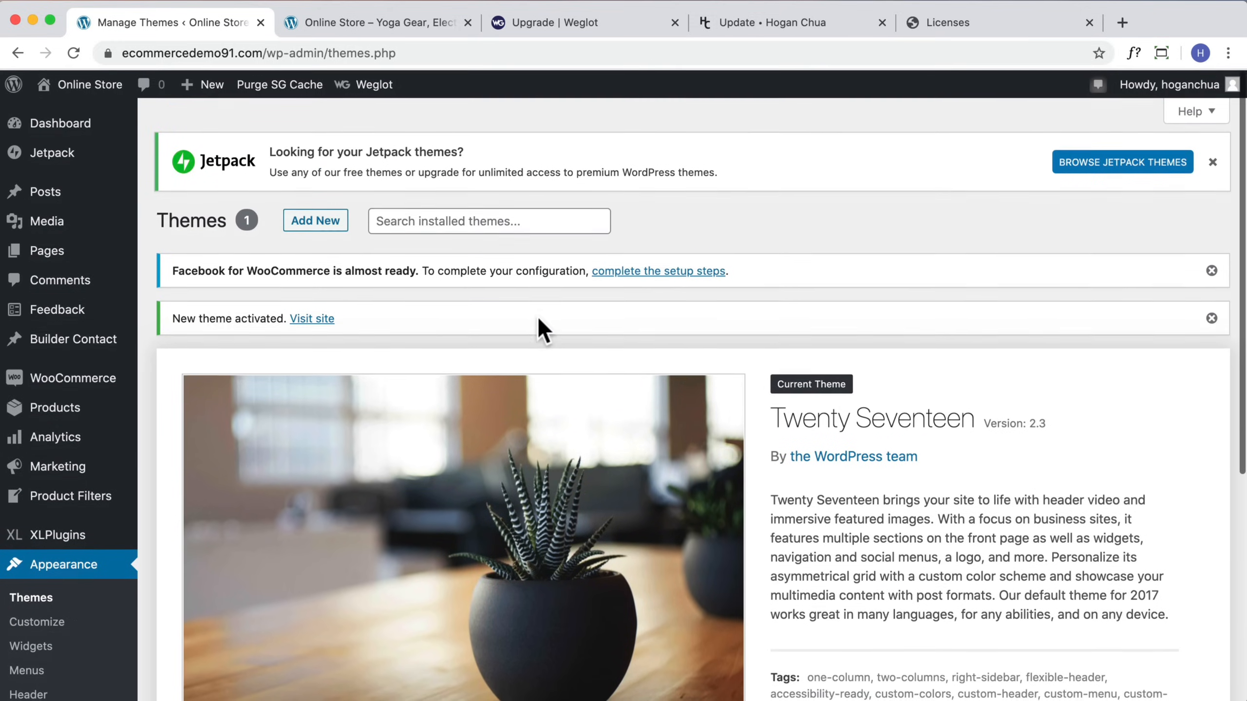
left_click(345, 238)
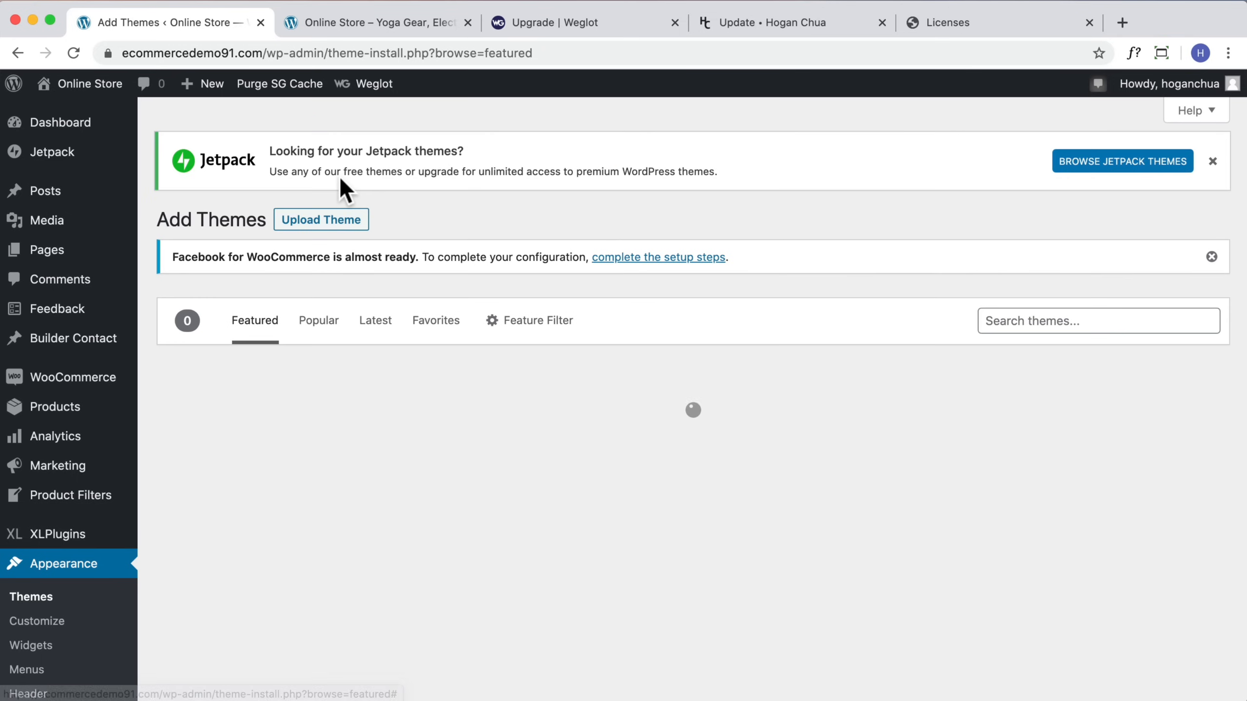
left_click(336, 222)
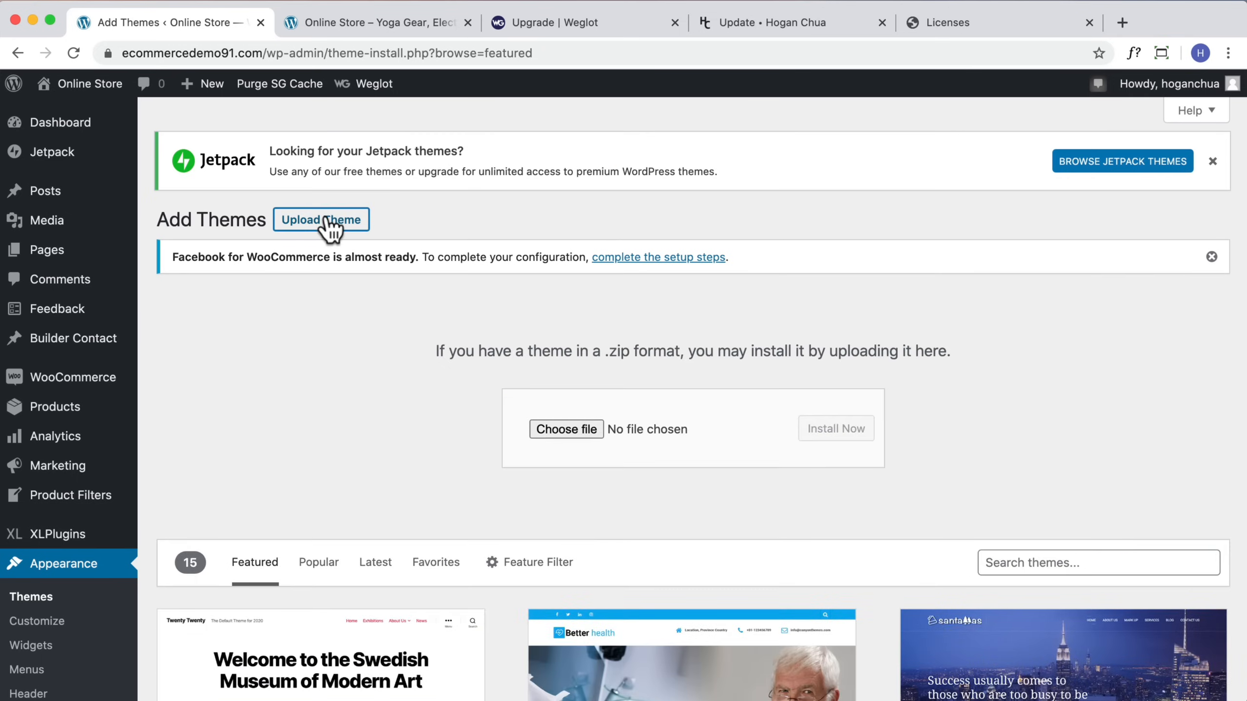
left_click(574, 428)
left_click(906, 356)
left_click(925, 417)
left_click(908, 340)
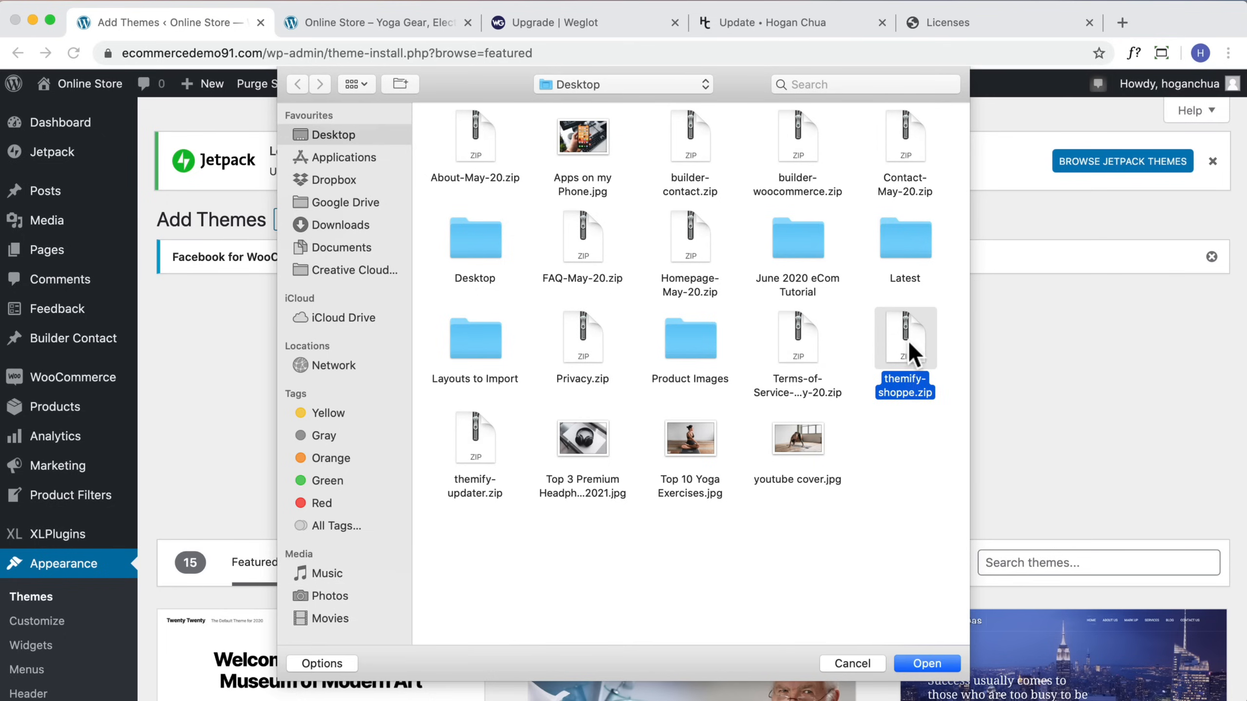
left_click(926, 662)
left_click(848, 440)
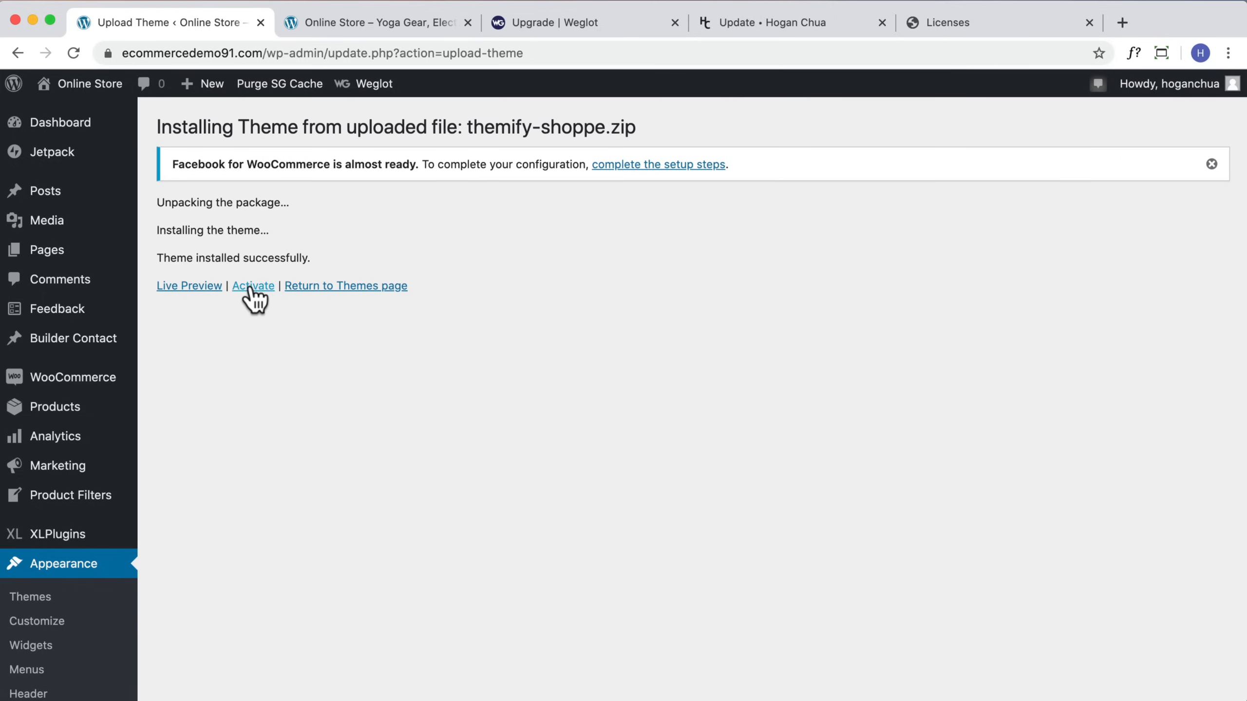
left_click(252, 287)
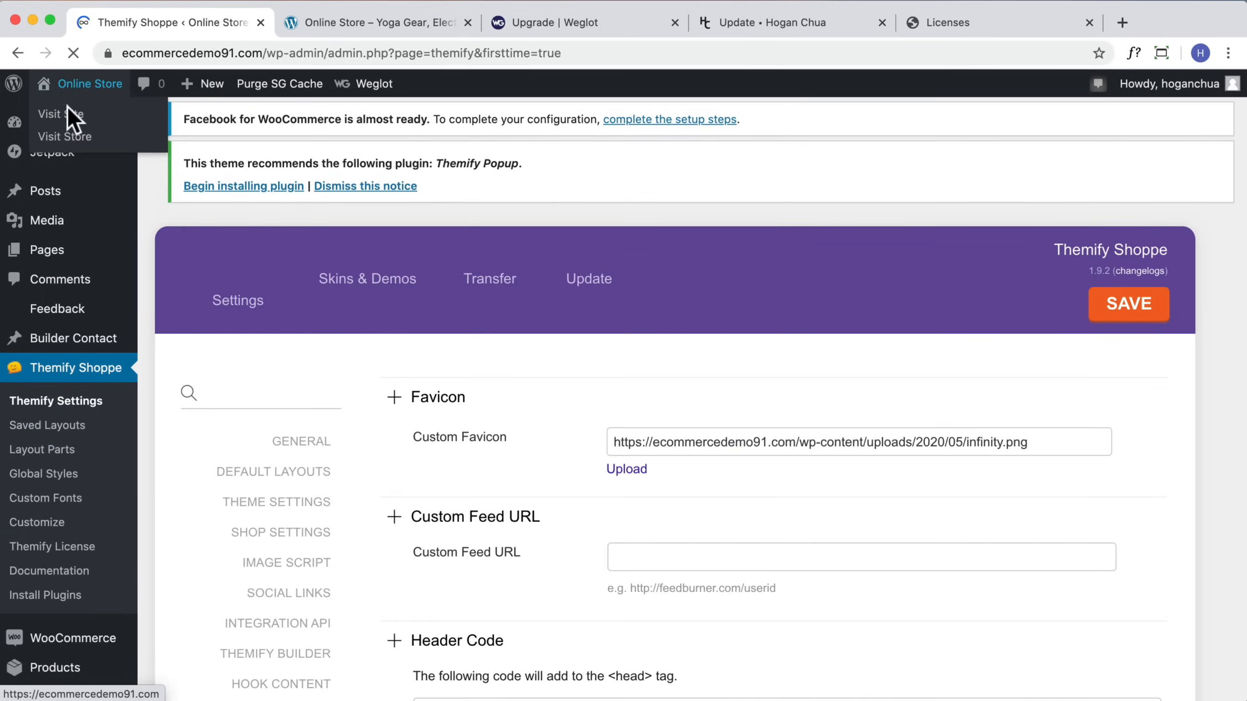
Step: Visit the storefront and scroll through the home page with the reinstalled Shoppe theme
left_click(79, 113)
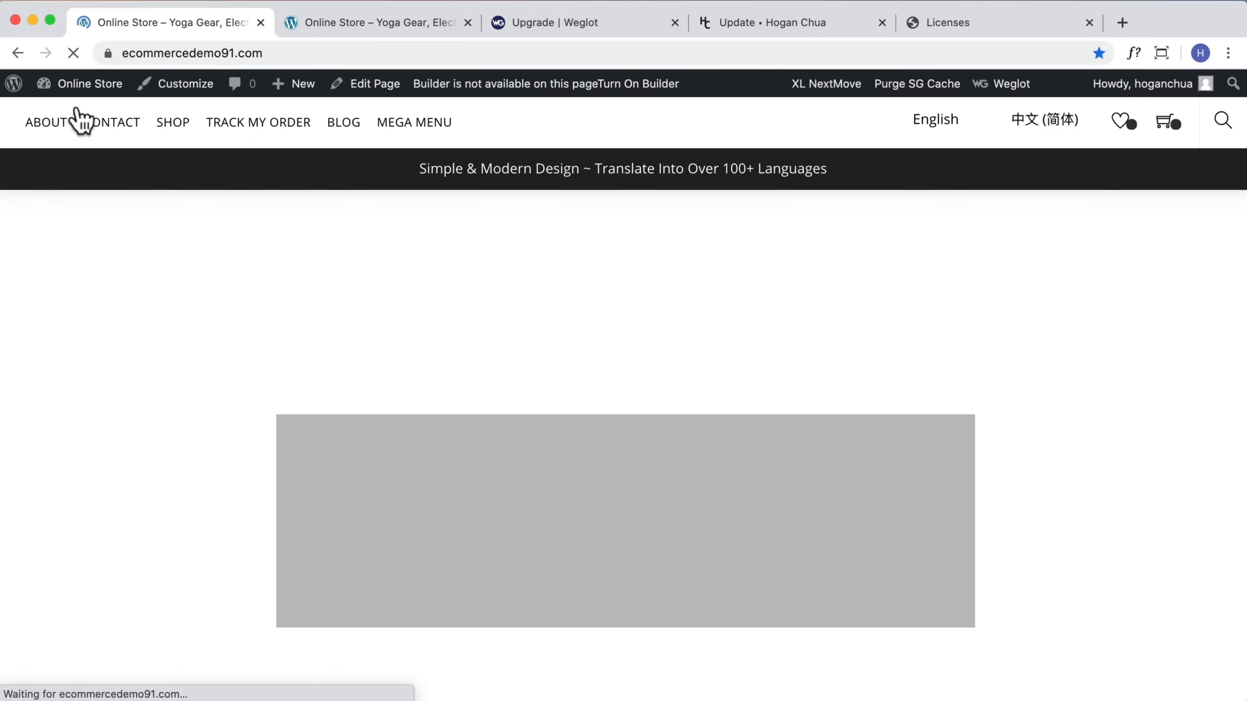
scroll(994, 362, "down", 15)
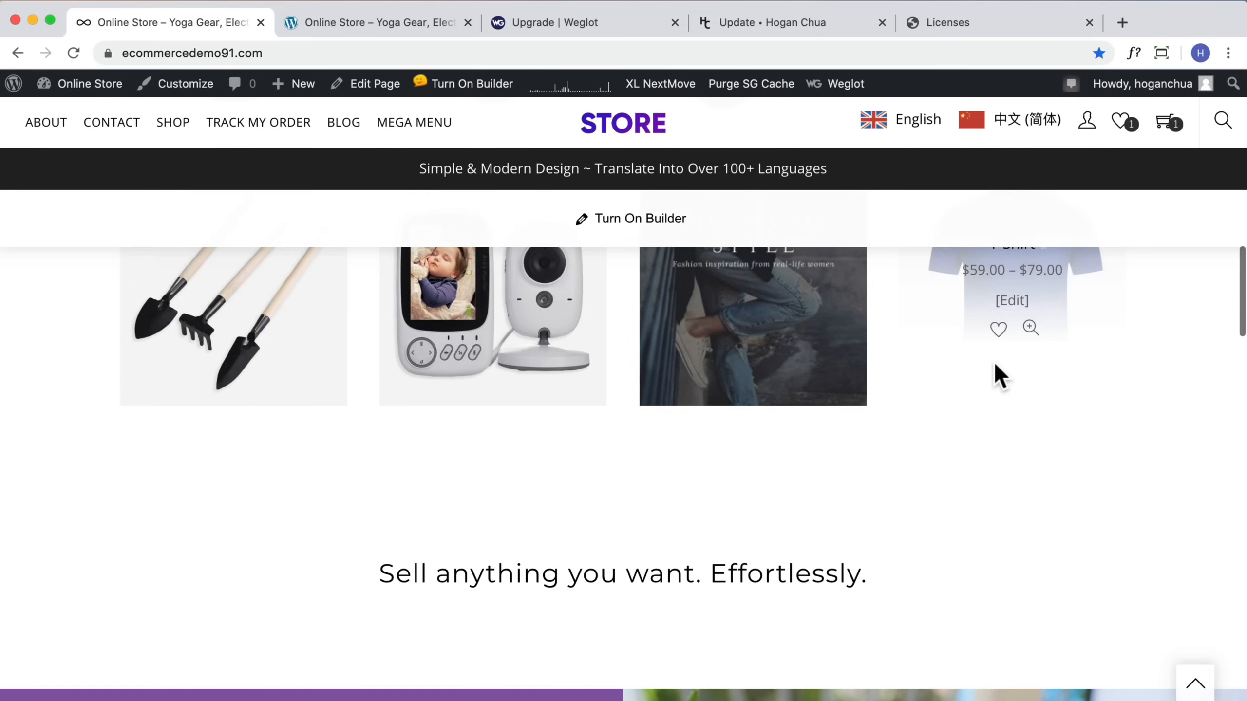
scroll(991, 361, "down", 10)
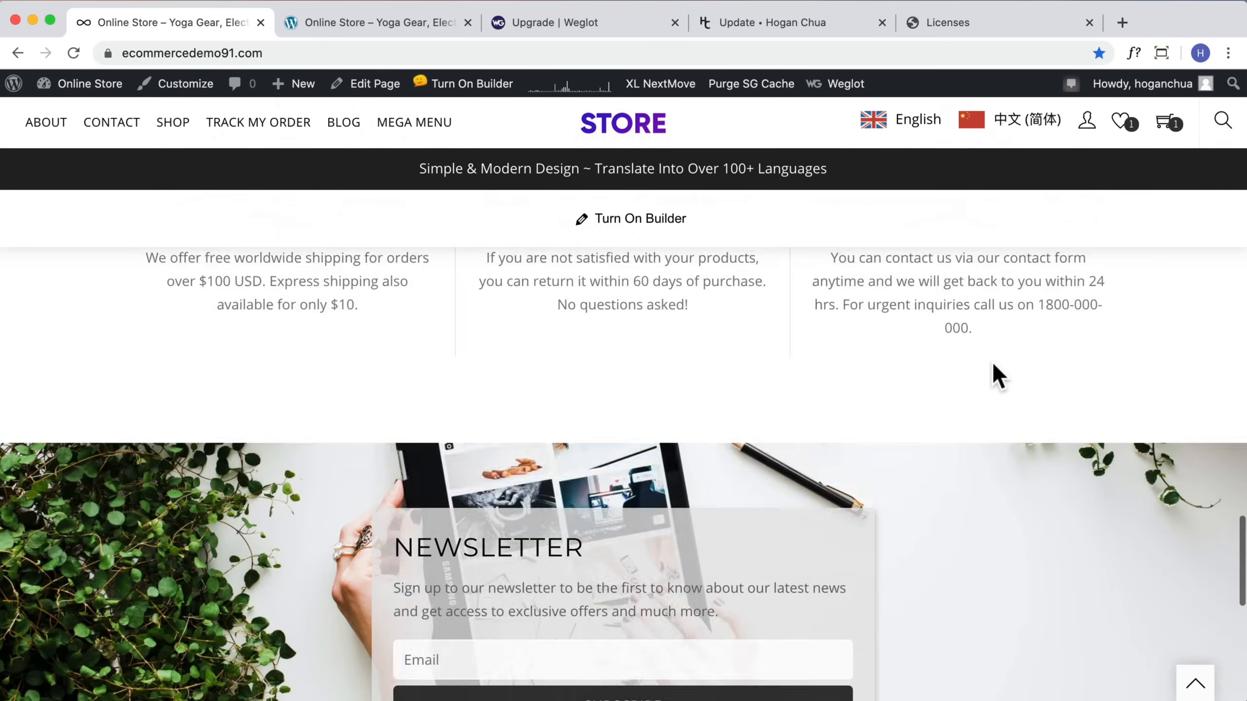
scroll(991, 361, "up", 3)
scroll(993, 363, "up", 20)
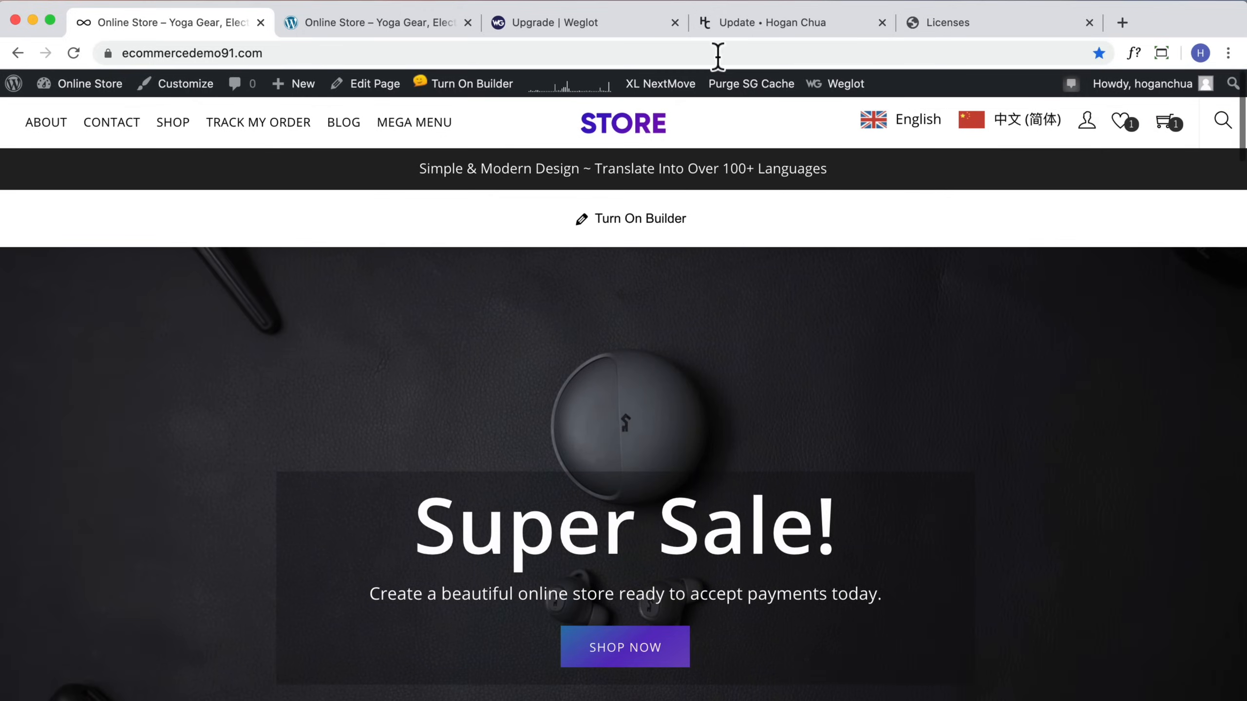
Step: Open the Themify Membership link from the update page and review the Themify pricing plans
left_click(744, 24)
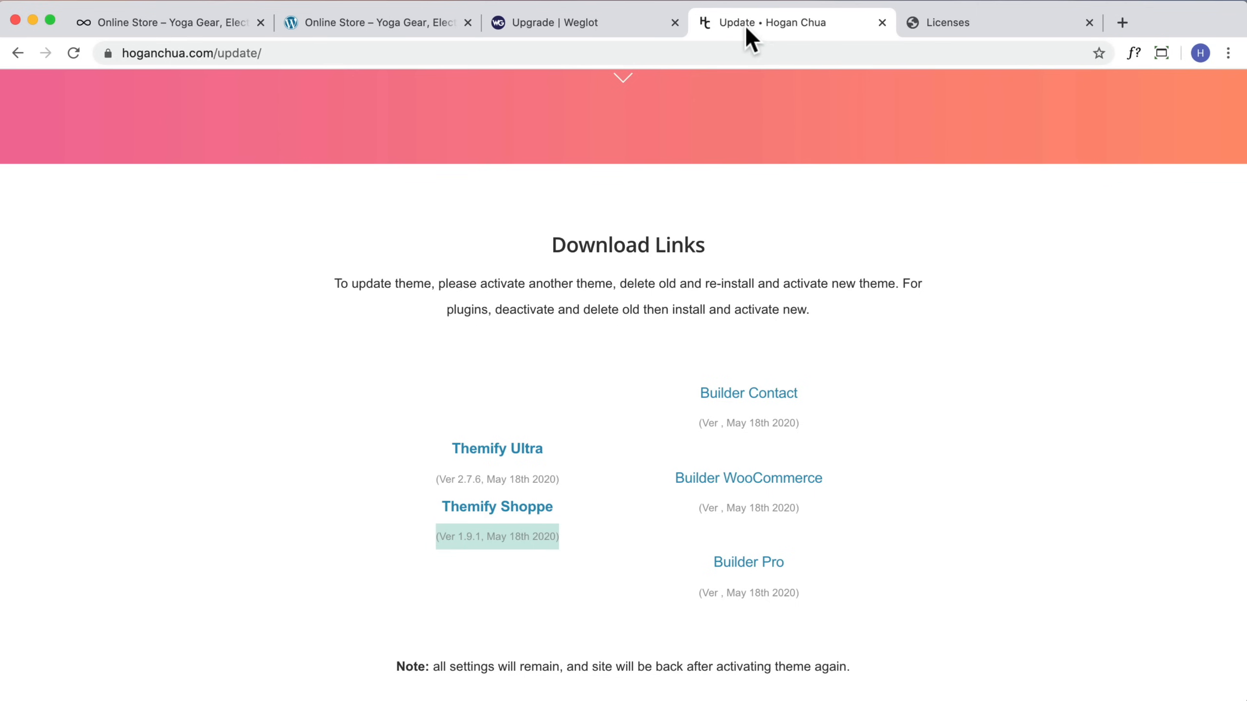
scroll(719, 309, "down", 4)
scroll(719, 304, "down", 5)
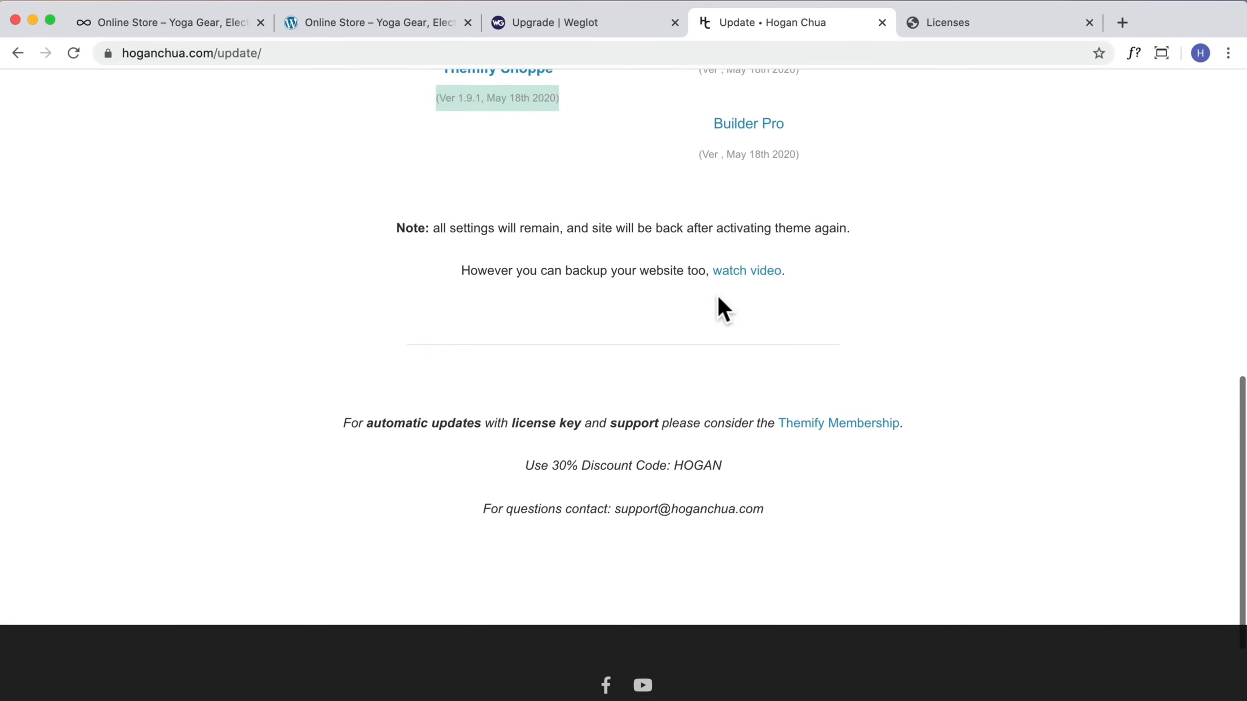
left_click(816, 420)
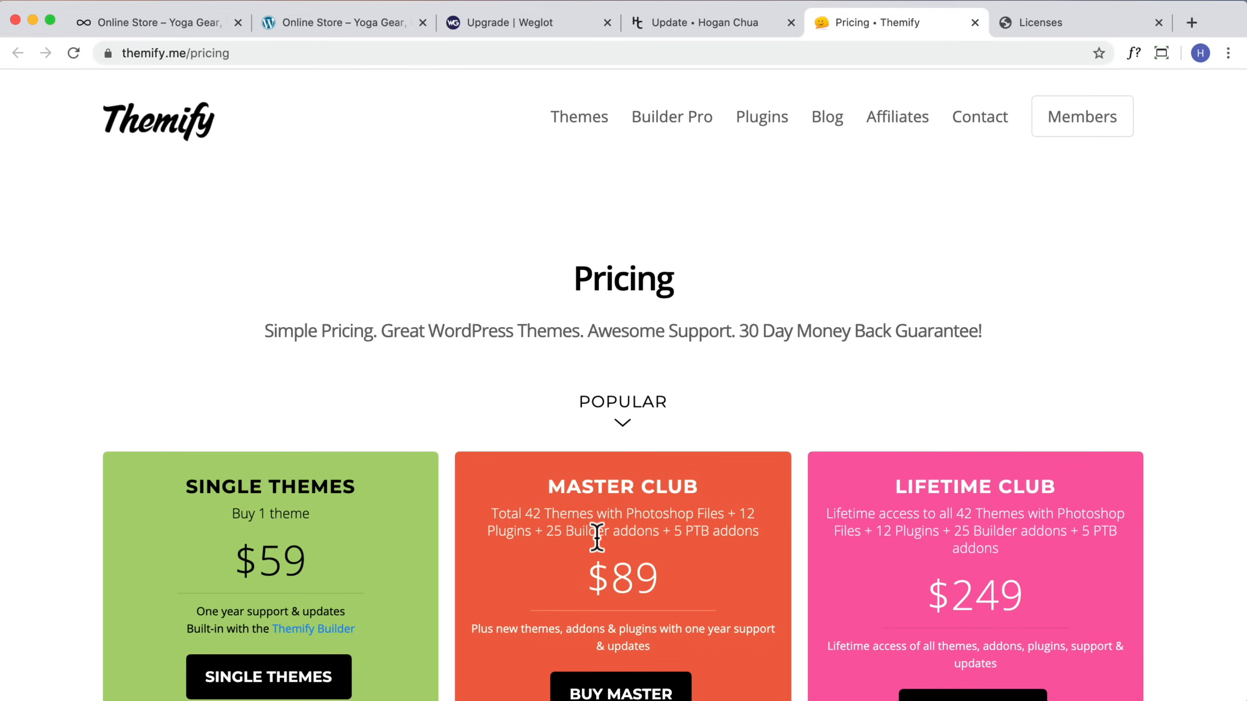
scroll(593, 537, "down", 3)
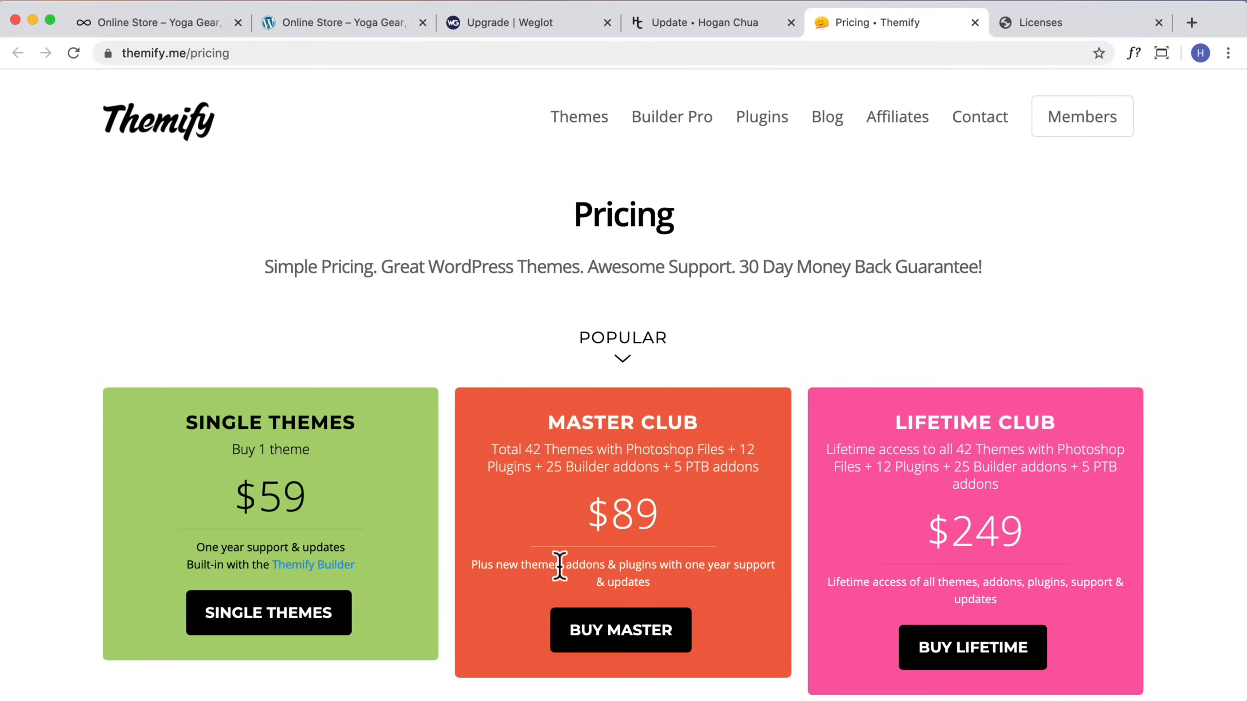
left_click_drag(566, 565, 657, 564)
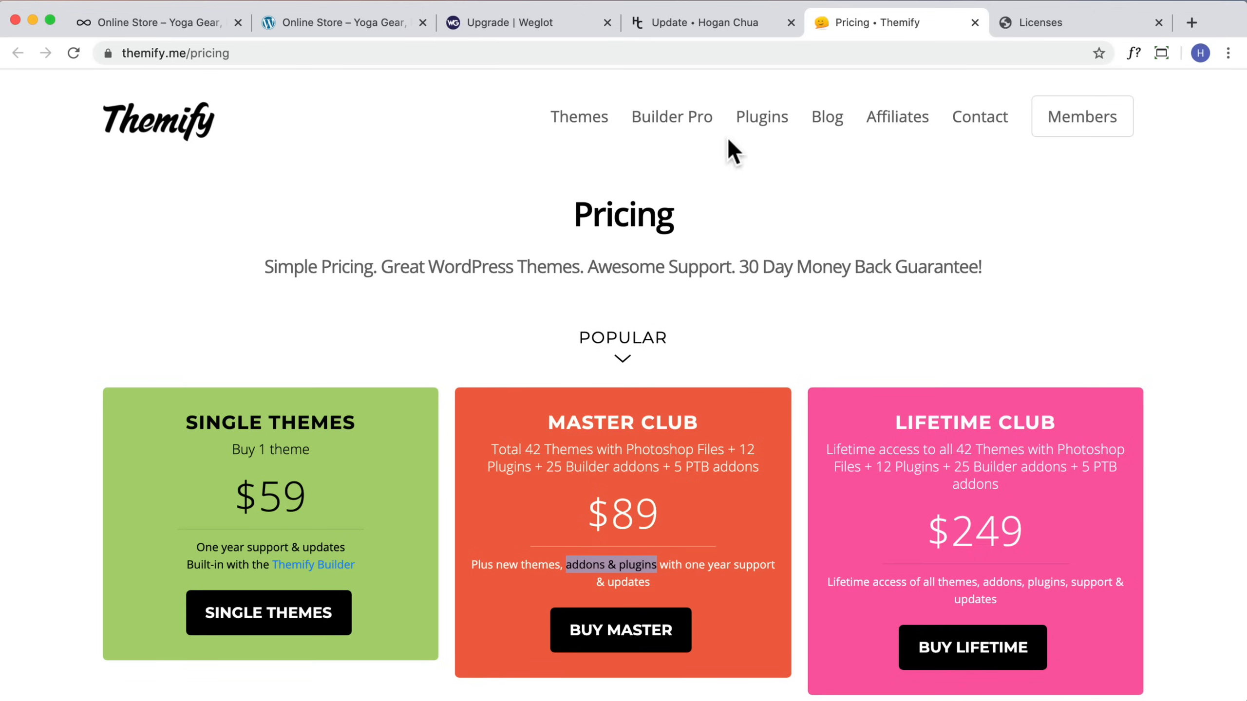
mouse_move(769, 129)
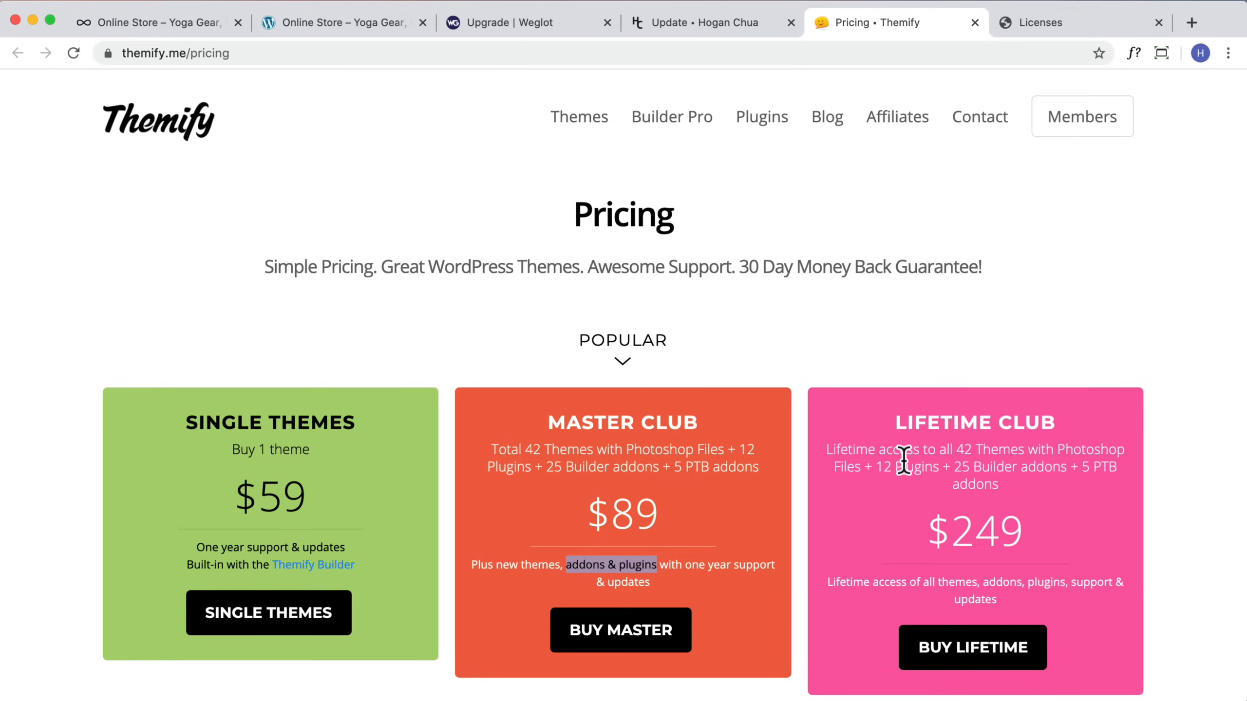
Step: Open the Single Themes option and browse the Themify WordPress themes catalogue
scroll(884, 431, "down", 2)
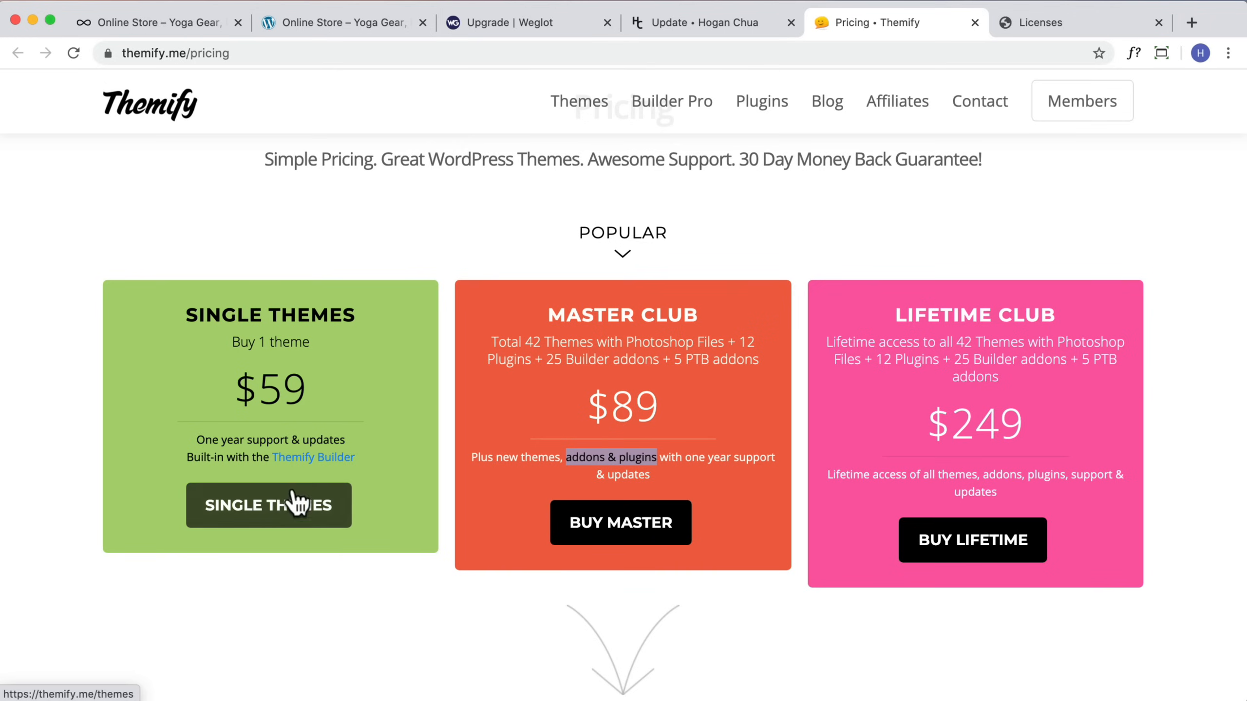
left_click(289, 513)
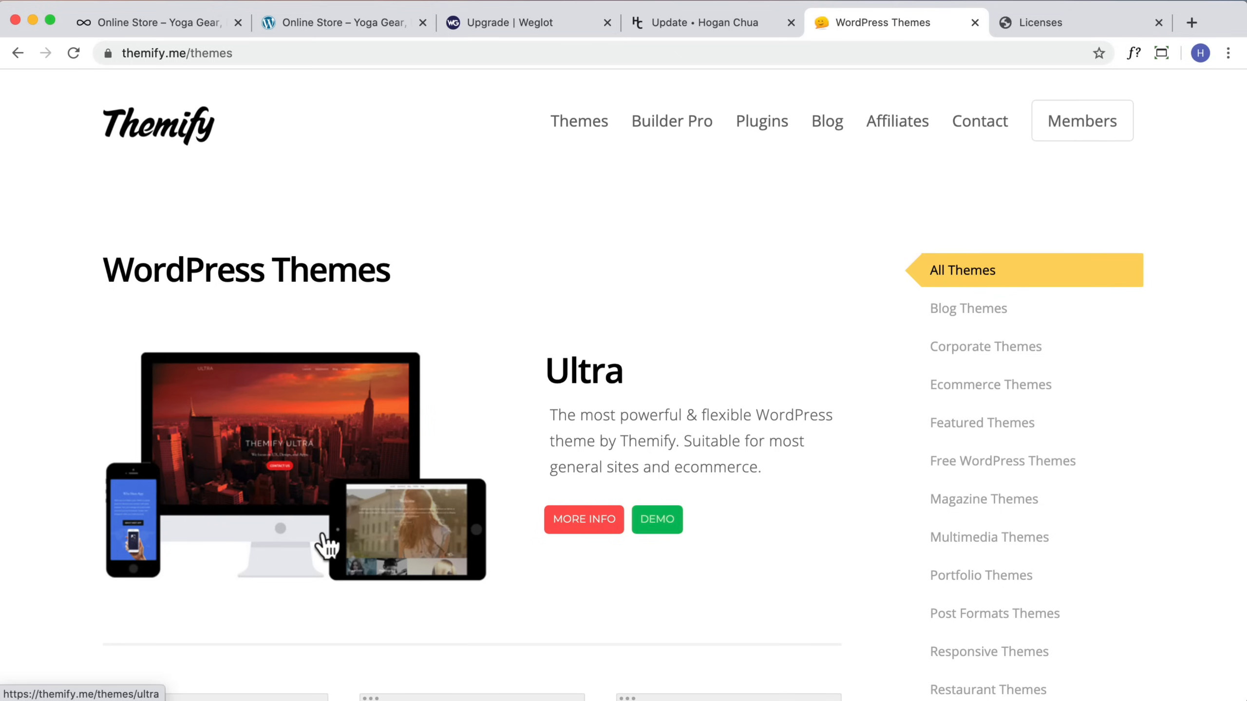
scroll(528, 479, "down", 6)
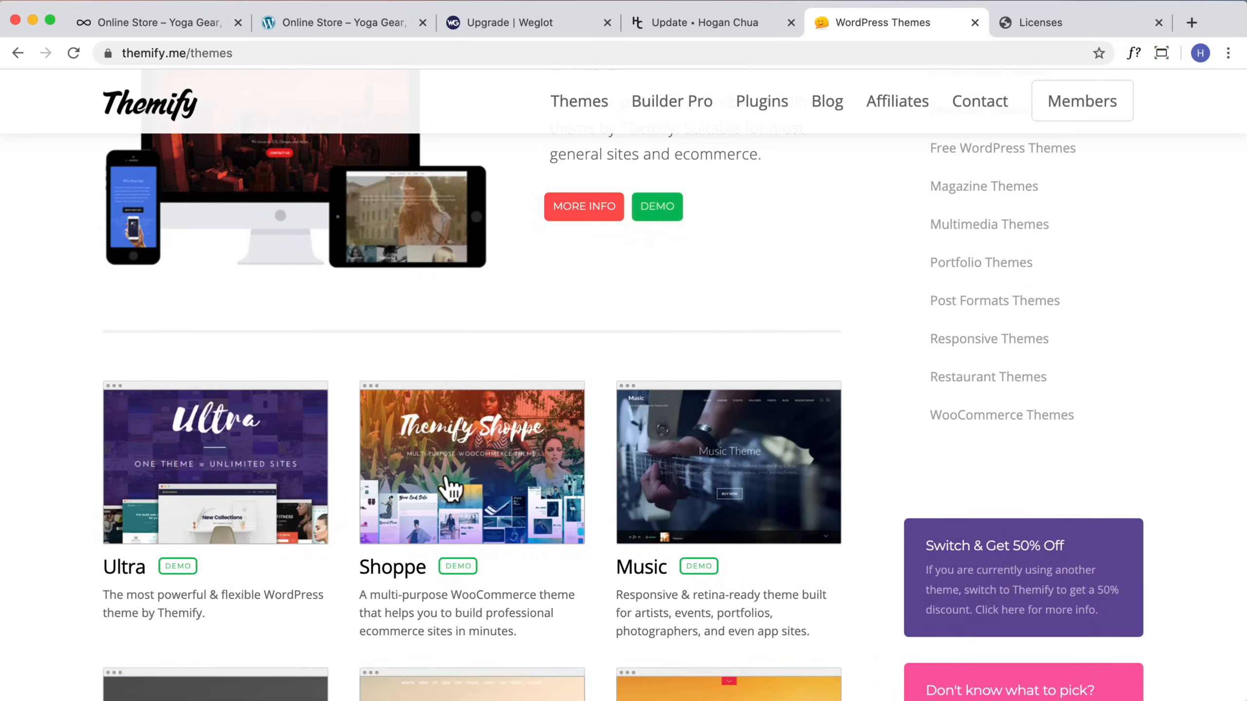
scroll(449, 488, "up", 6)
Step: Switch to the Themify Member Area and browse the available plugins and the license keys link
left_click(1035, 22)
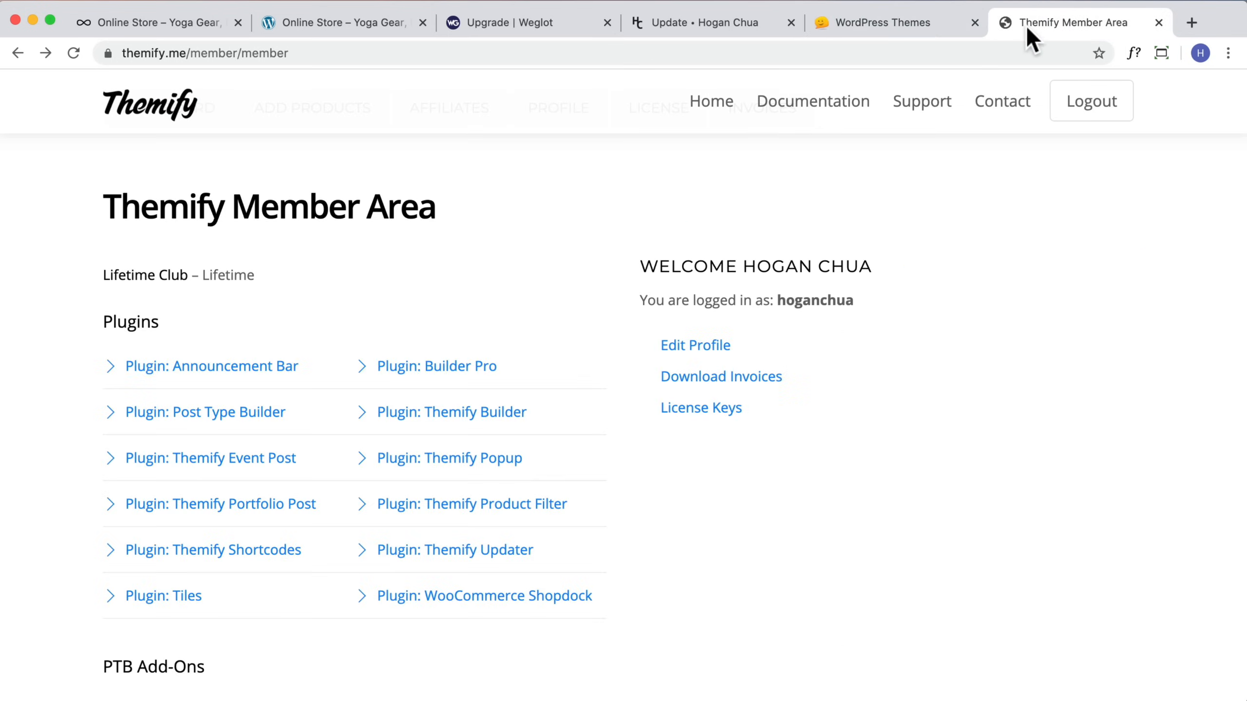
scroll(465, 309, "down", 2)
left_click(464, 317)
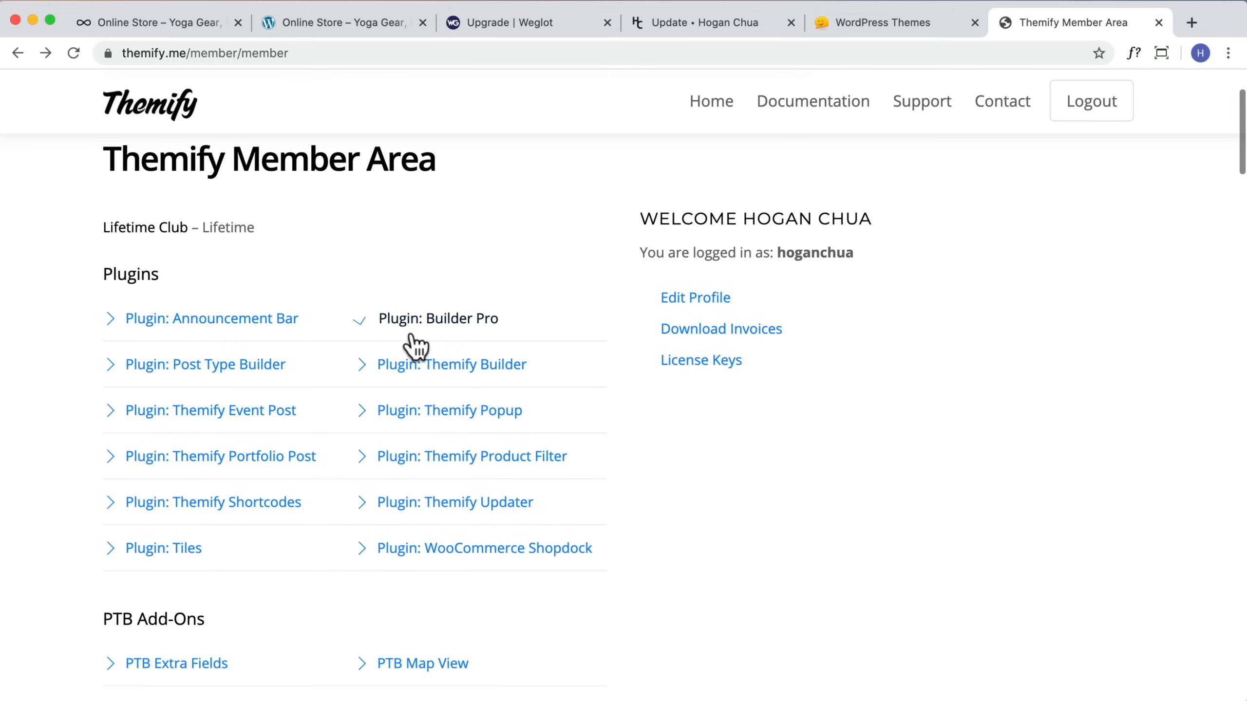
left_click(540, 507)
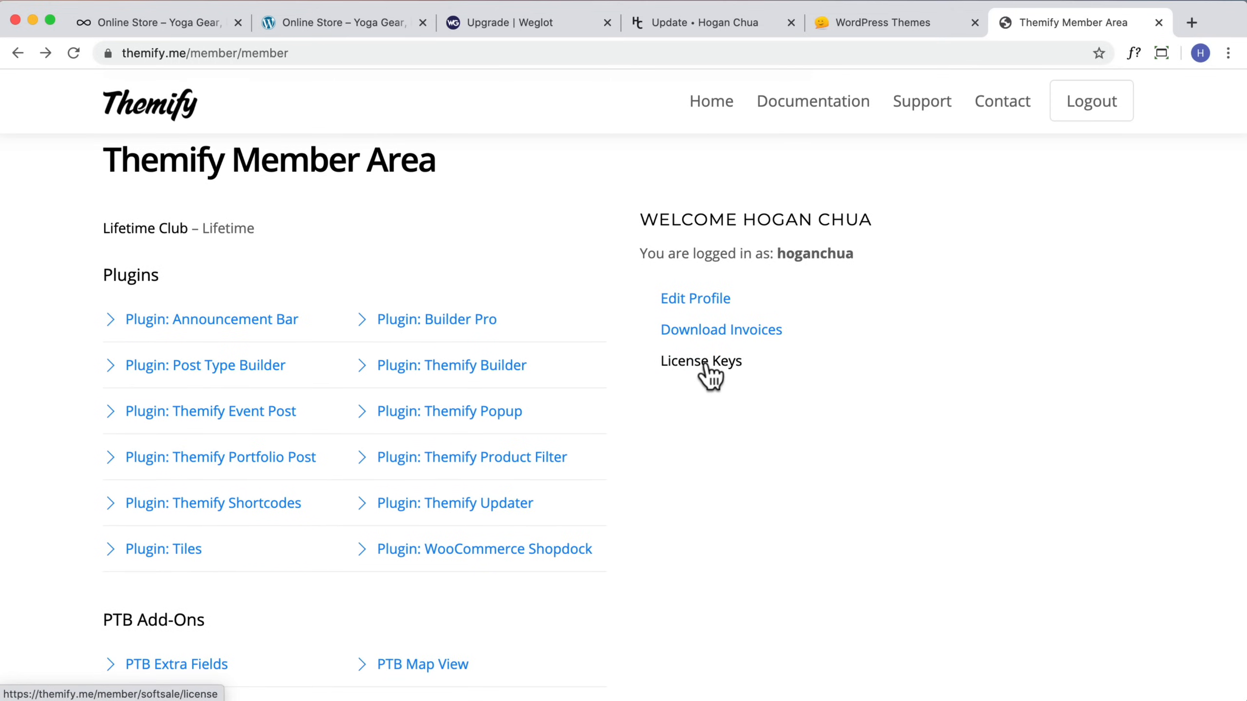
Step: Open the Themify License settings page in the WordPress dashboard
left_click(188, 23)
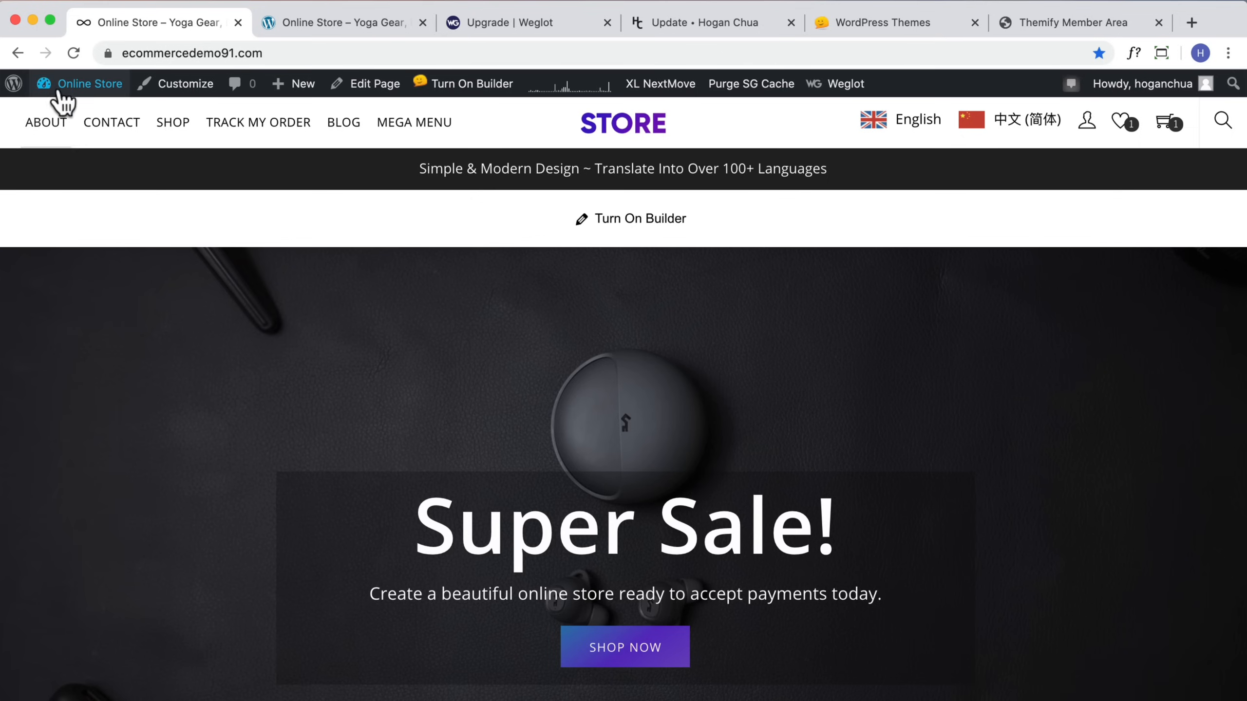
left_click(59, 129)
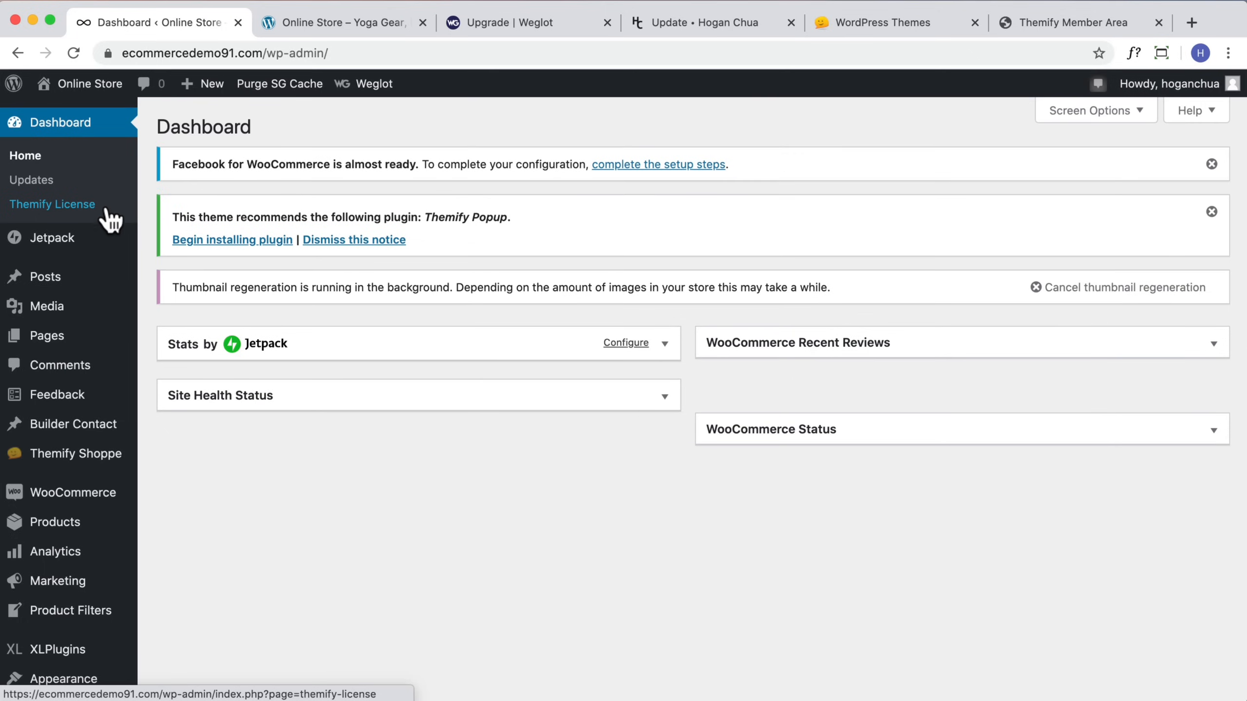
left_click(69, 206)
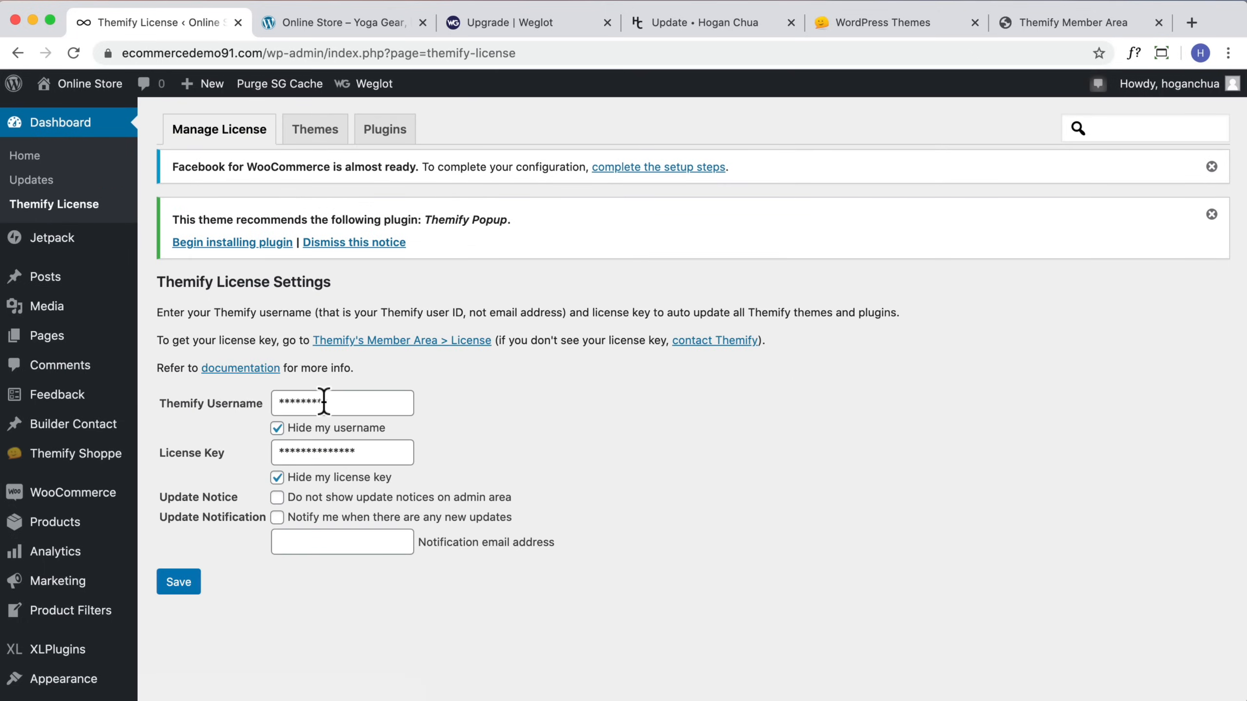
mouse_move(130, 457)
Step: Open the Themify support forums from the Member Area and go to the Shoppe theme forum
left_click(1025, 23)
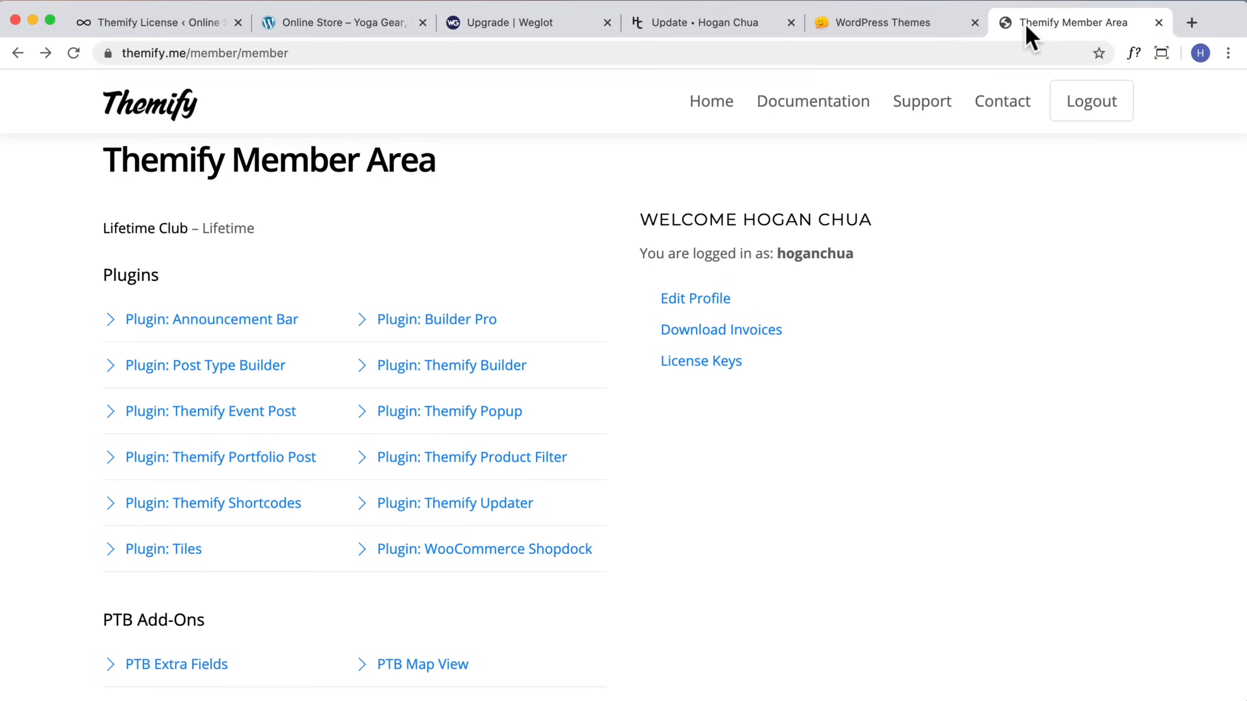
left_click(899, 114)
scroll(423, 437, "down", 4)
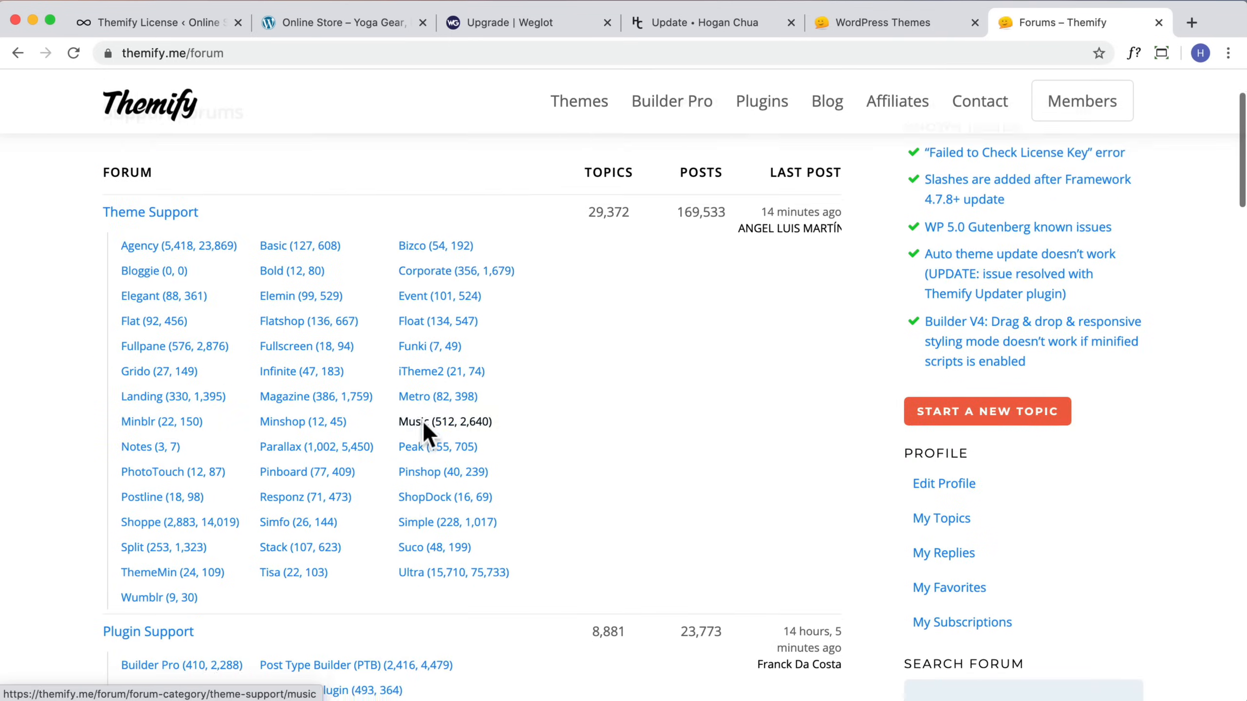
scroll(533, 434, "down", 1)
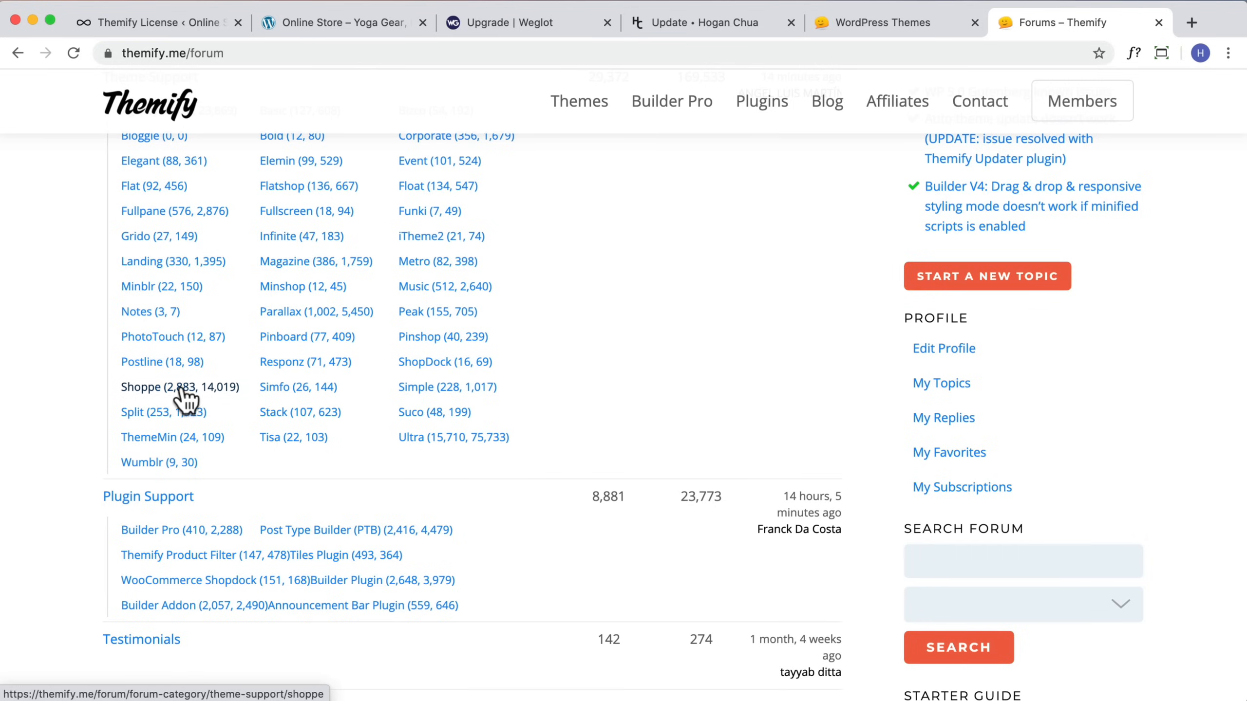
left_click(166, 393)
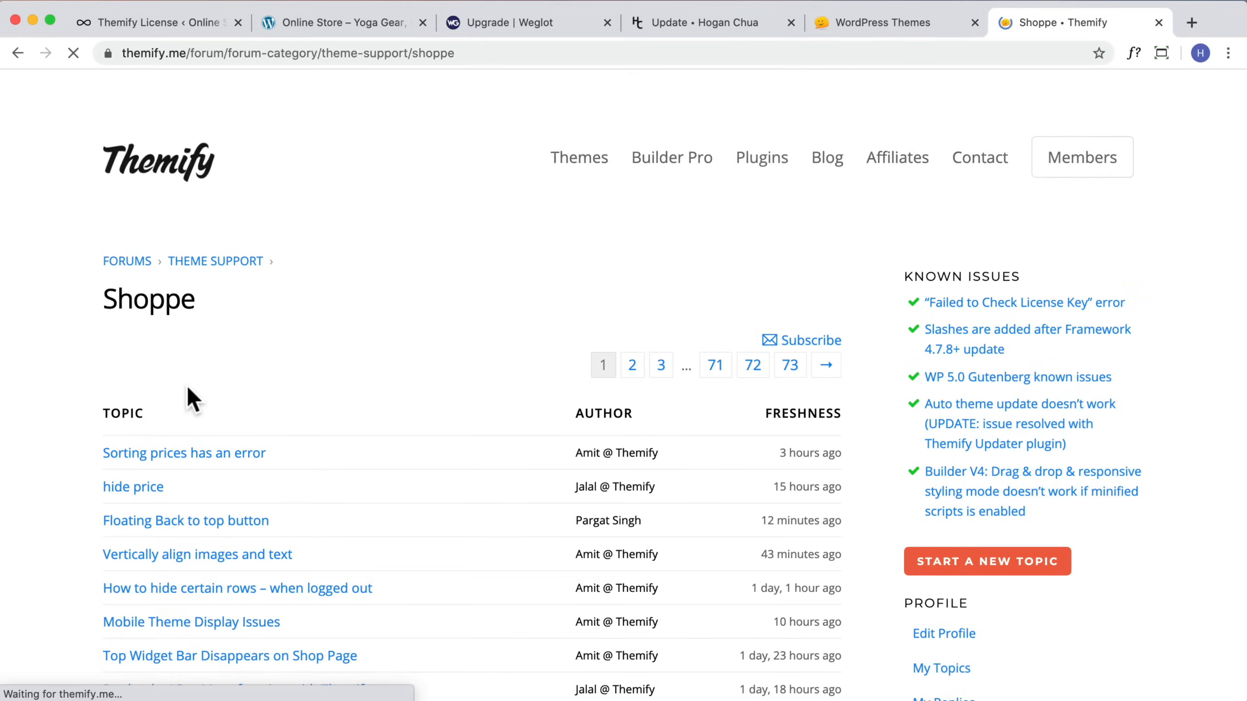
Step: Open a Shoppe forum topic and read through its posts
scroll(436, 406, "down", 3)
left_click(216, 330)
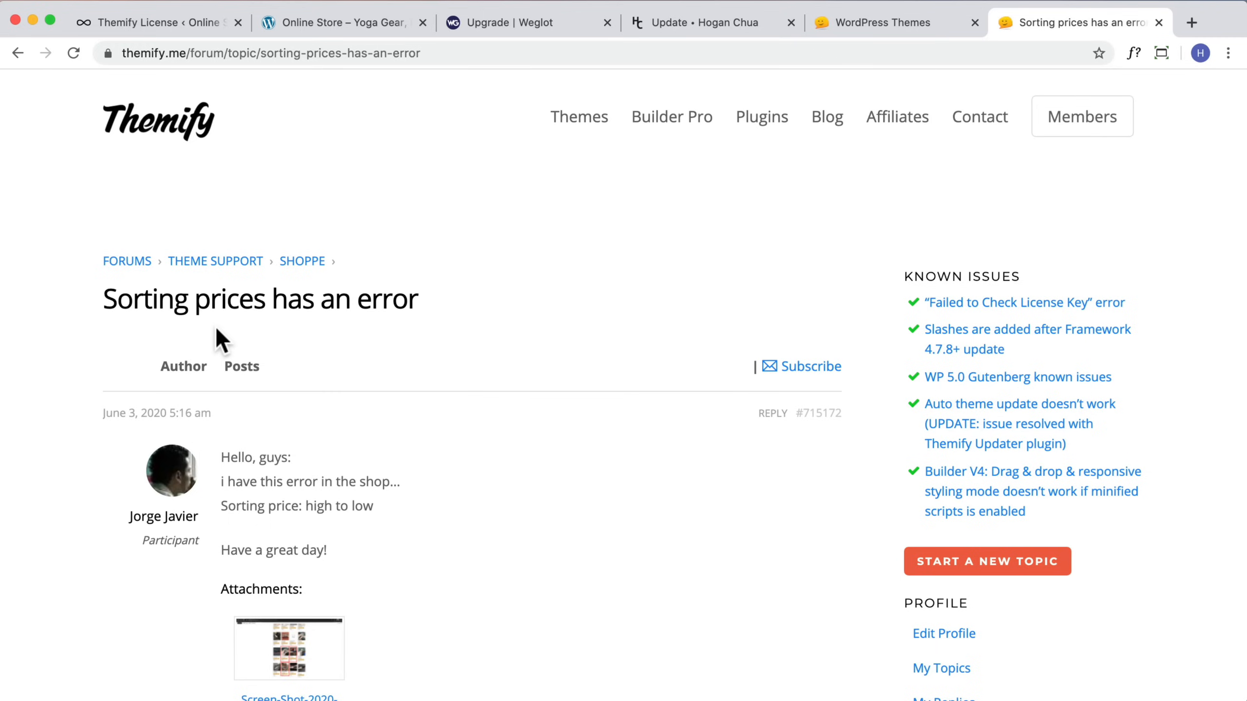
scroll(528, 512, "down", 6)
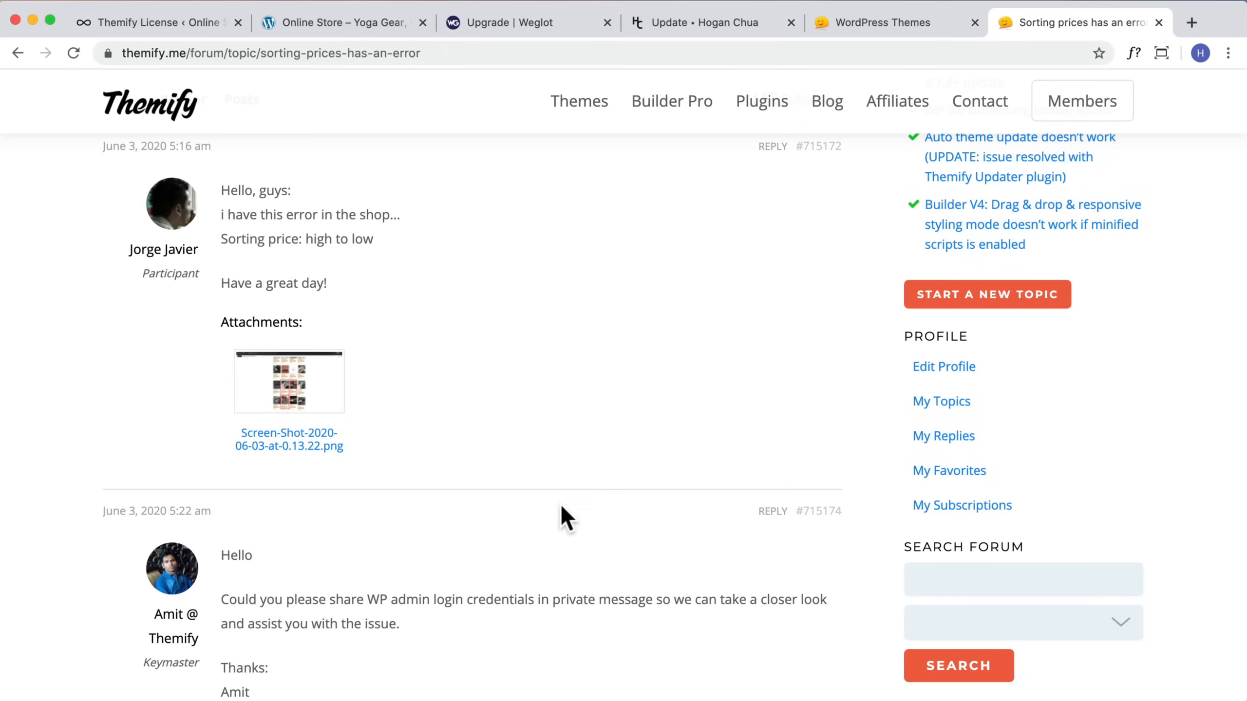
scroll(573, 507, "up", 6)
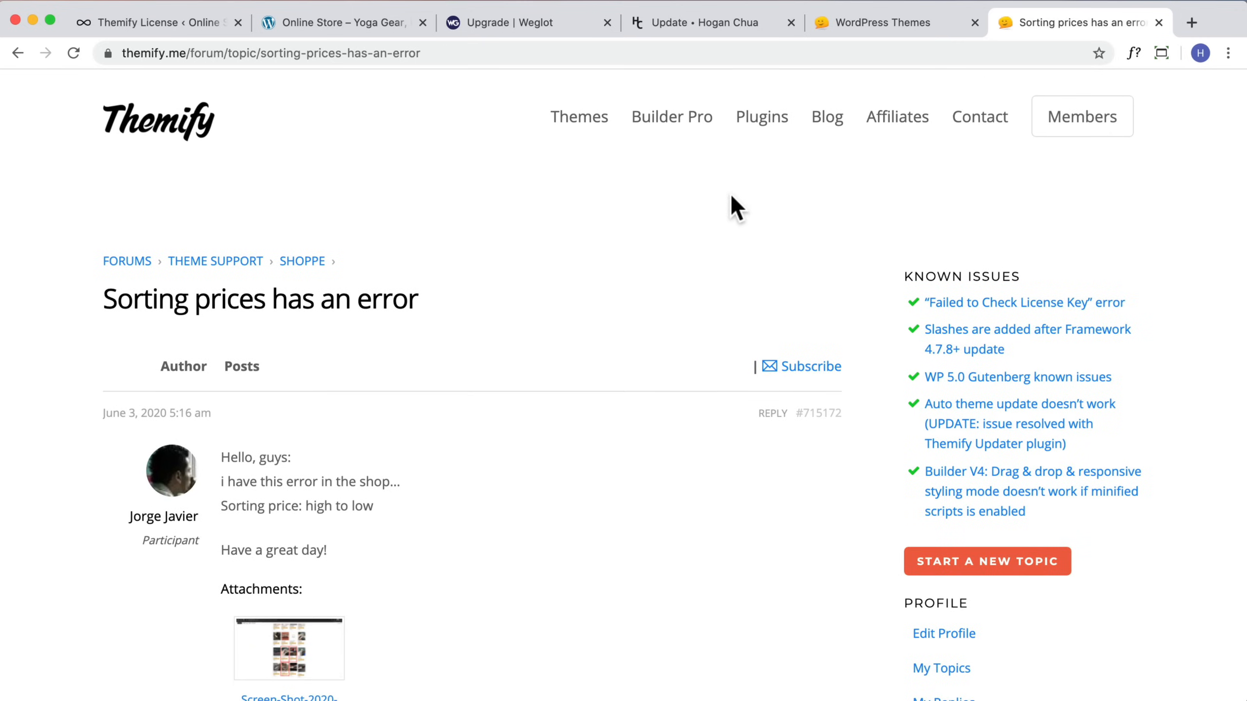
scroll(726, 215, "down", 3)
scroll(727, 215, "up", 3)
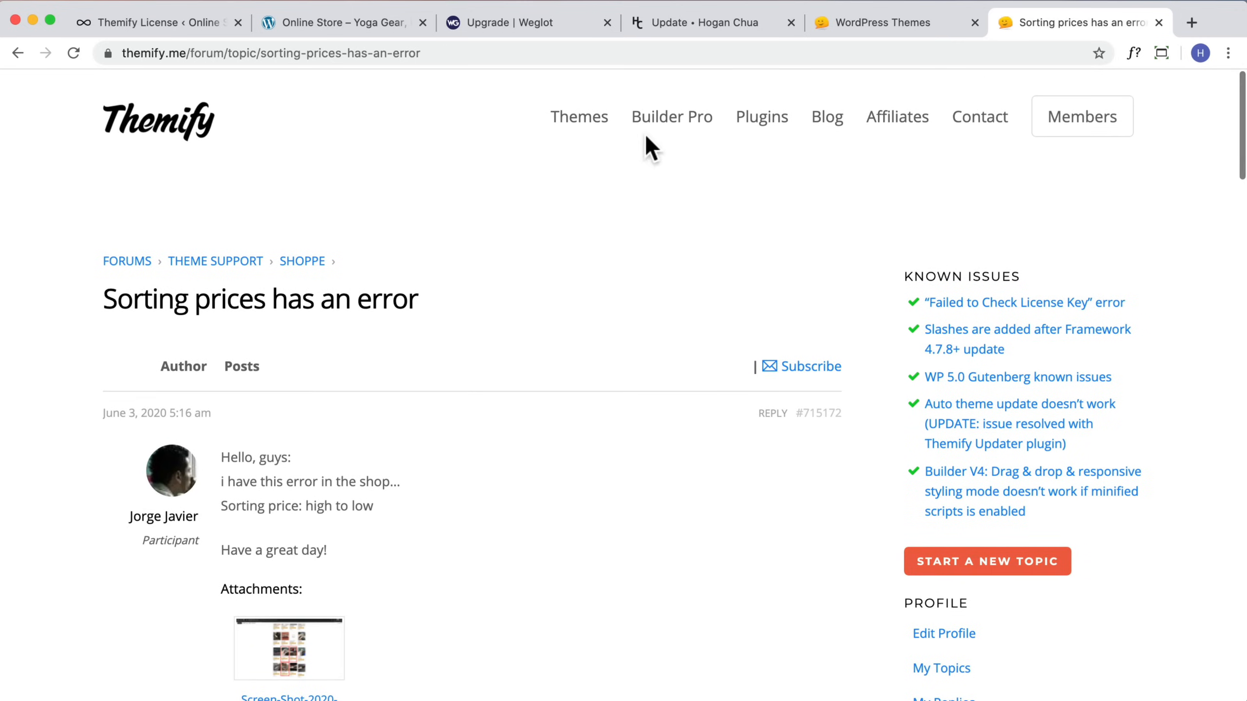
mouse_move(1069, 119)
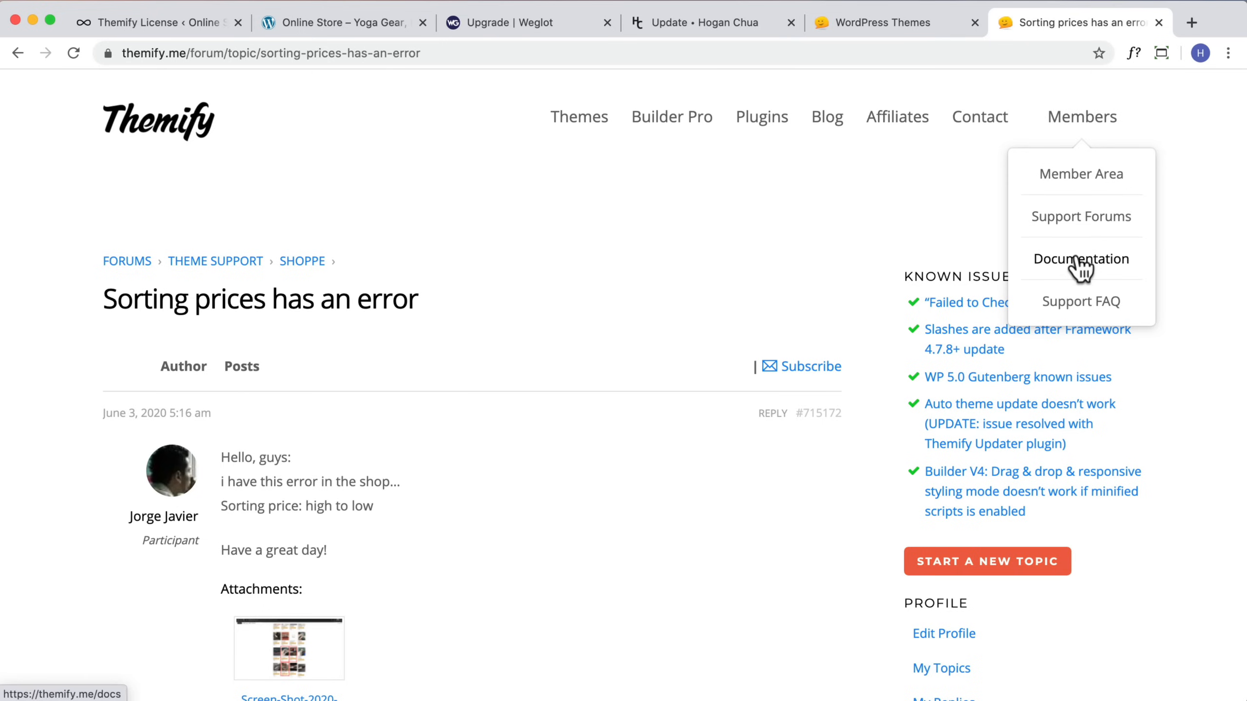
Step: Return to the Themify License dashboard tab and visit the online store's front end
left_click(140, 22)
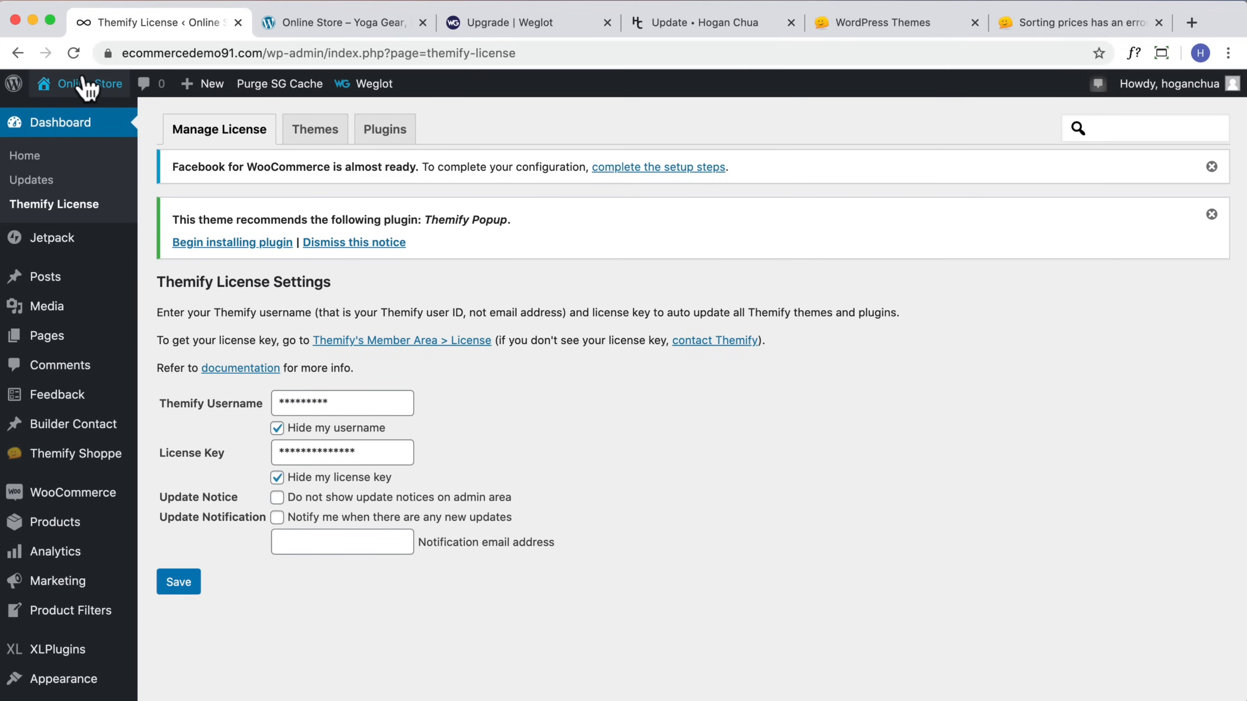
mouse_move(64, 85)
scroll(67, 116, "down", 1)
left_click(66, 116)
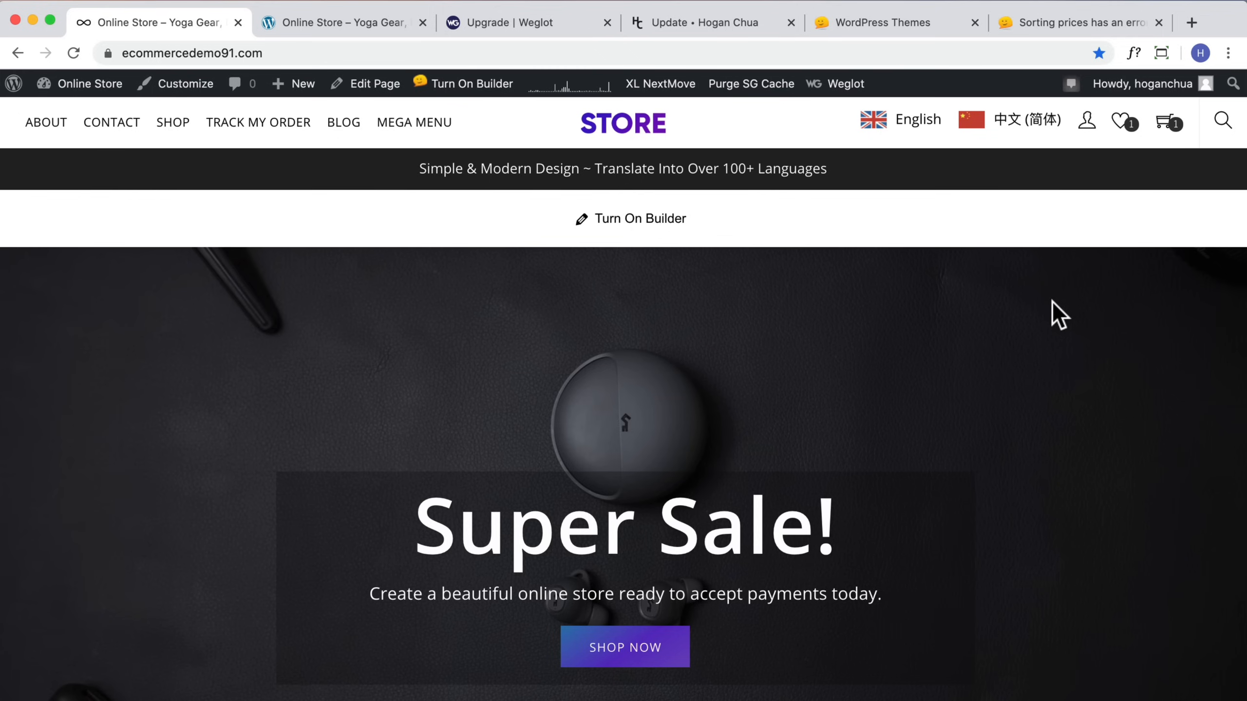
Step: Scroll down through the store homepage sections to the footer
mouse_move(1144, 85)
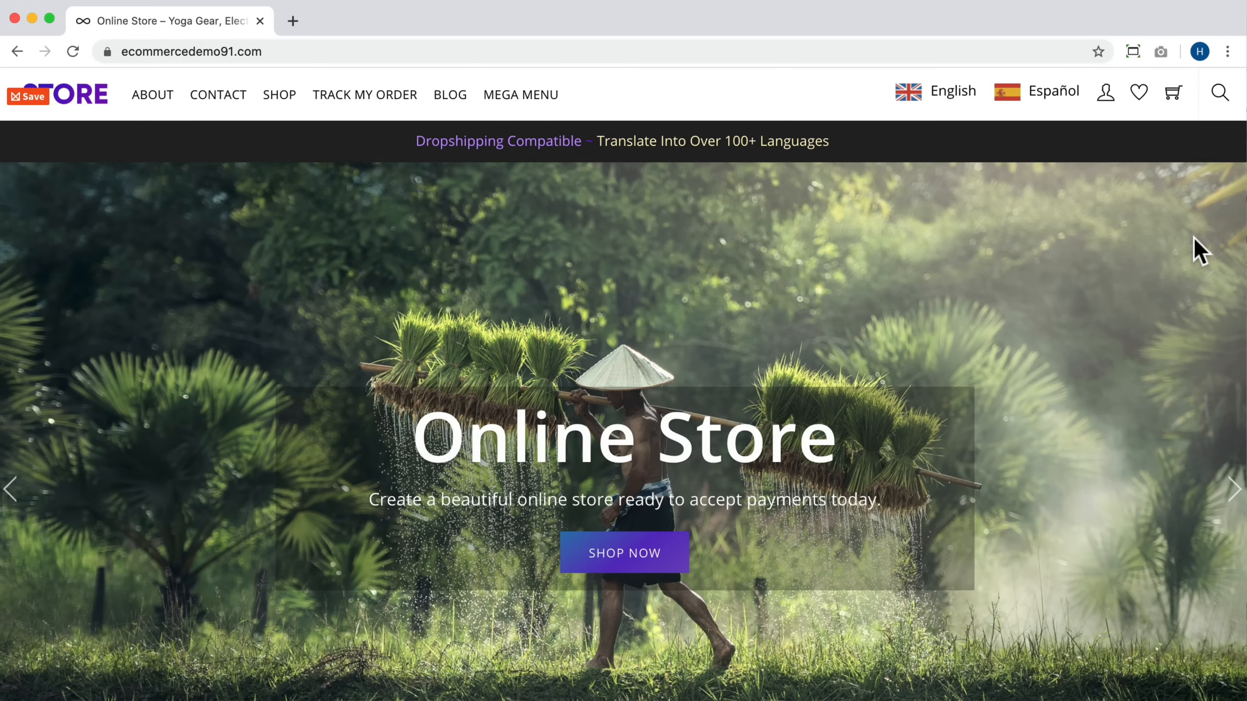
scroll(1197, 250, "down", 5)
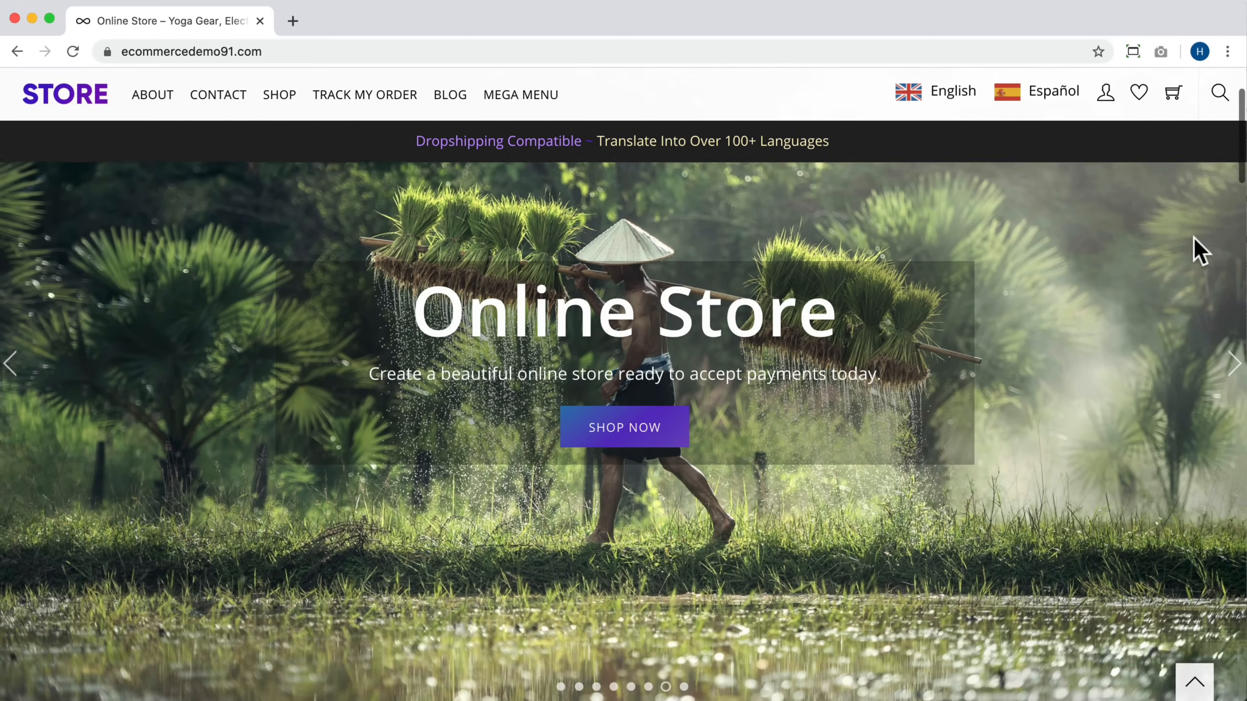
scroll(1198, 250, "down", 10)
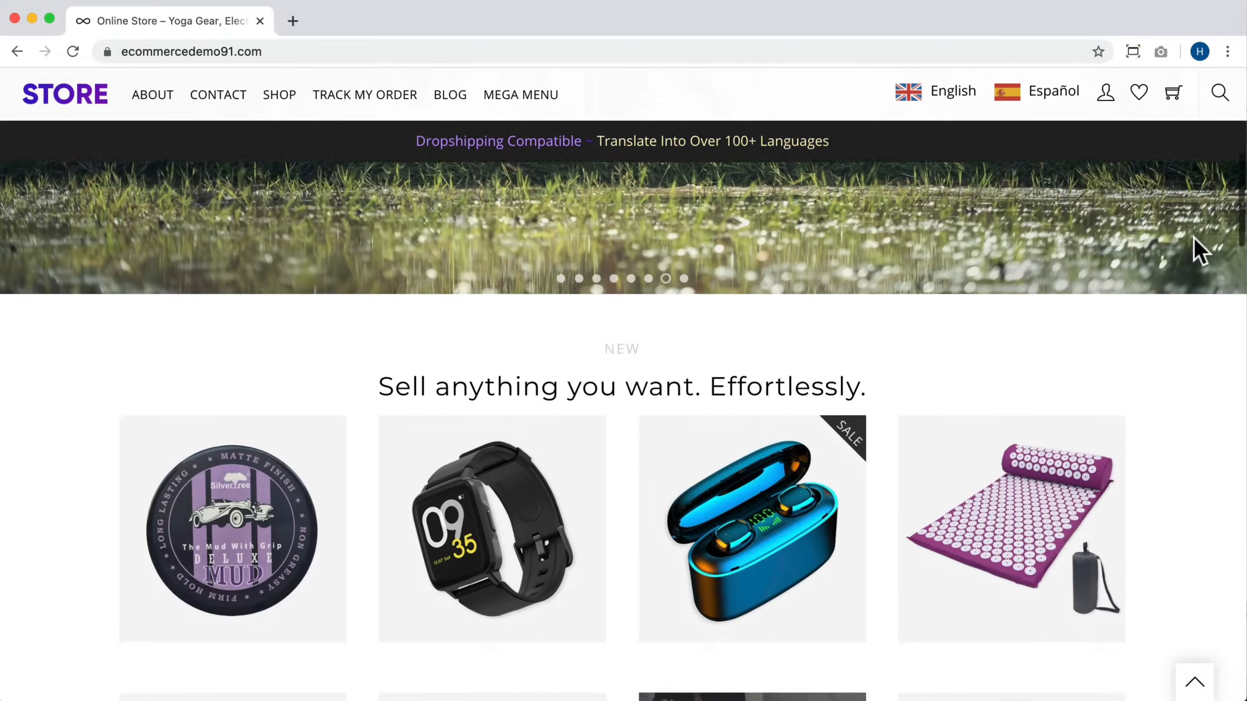
scroll(1196, 241, "down", 11)
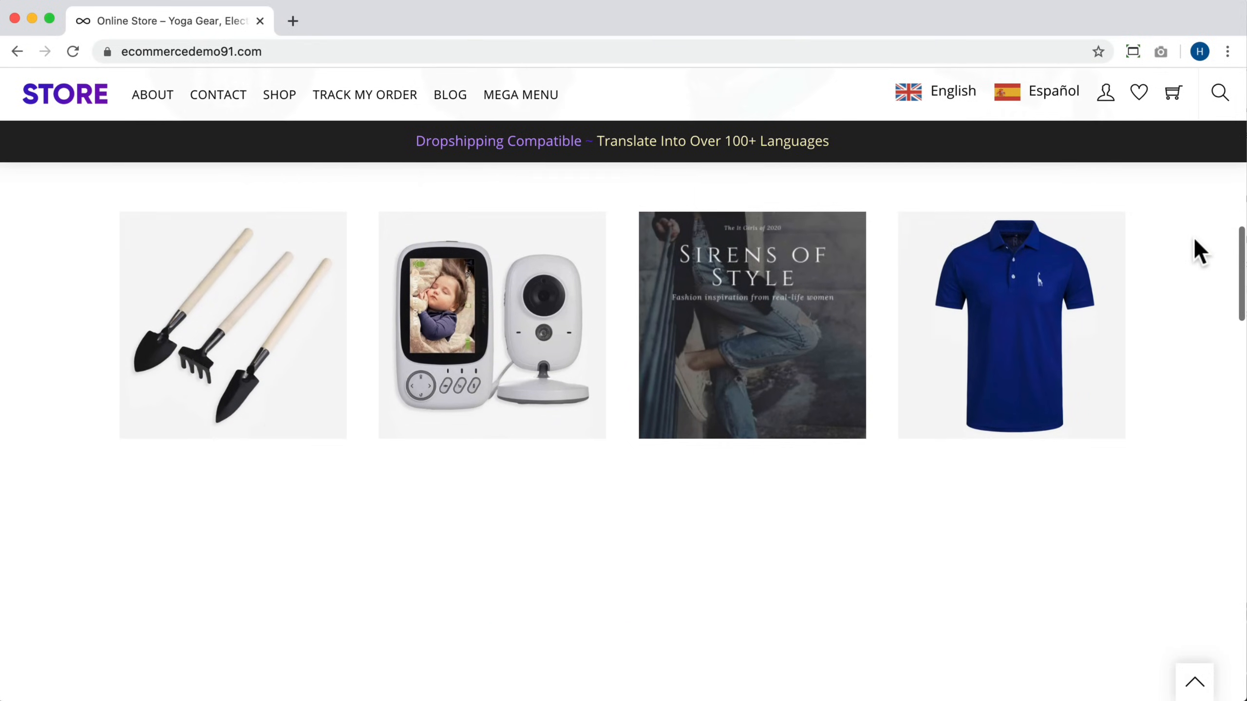
scroll(1196, 241, "down", 9)
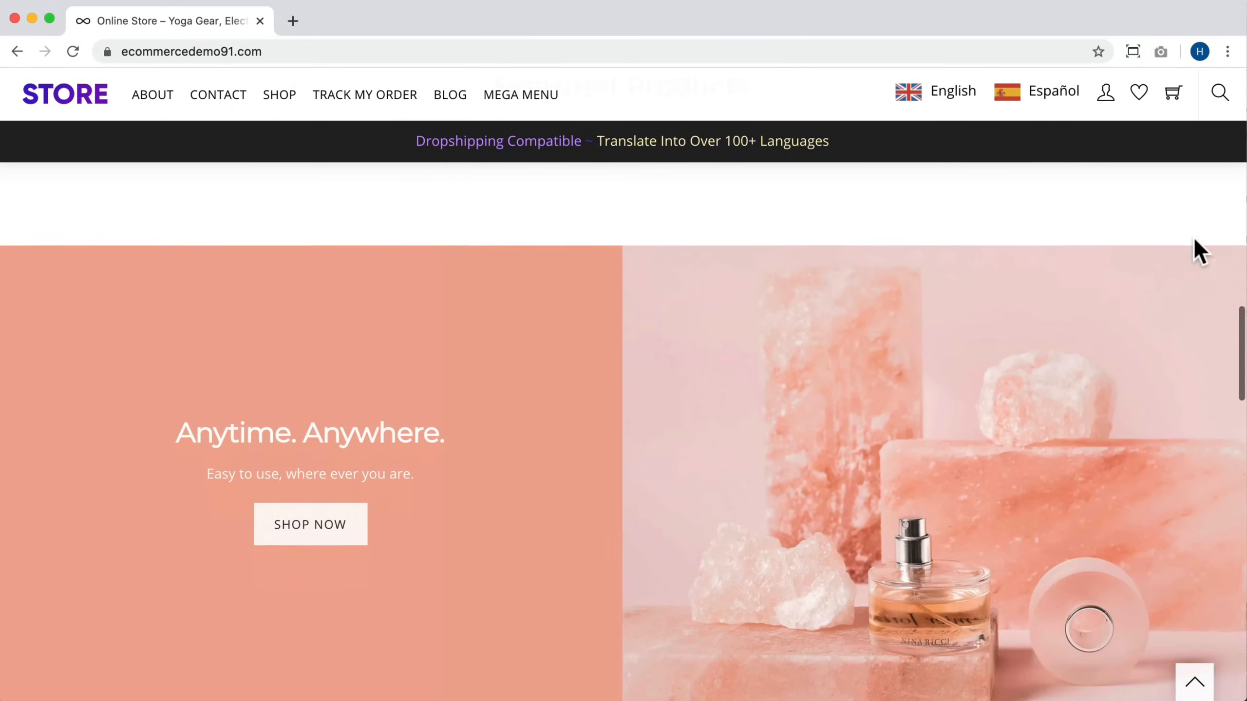
scroll(1197, 250, "down", 11)
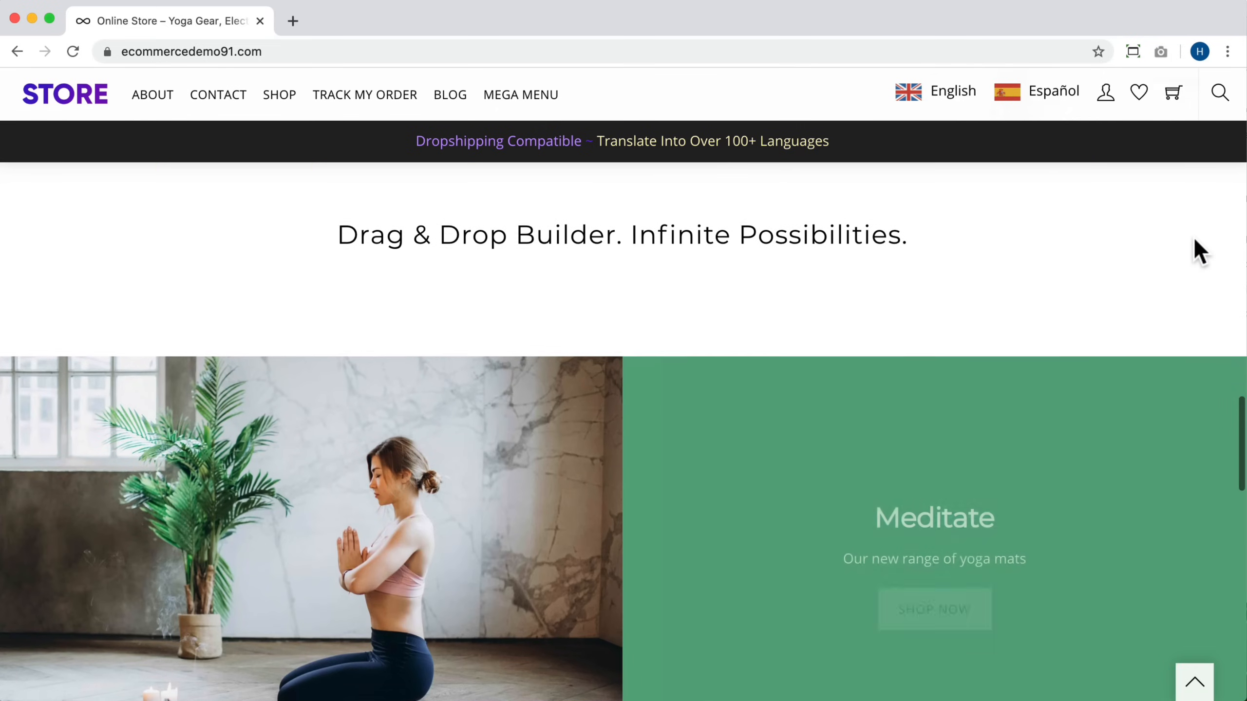
scroll(1195, 240, "down", 10)
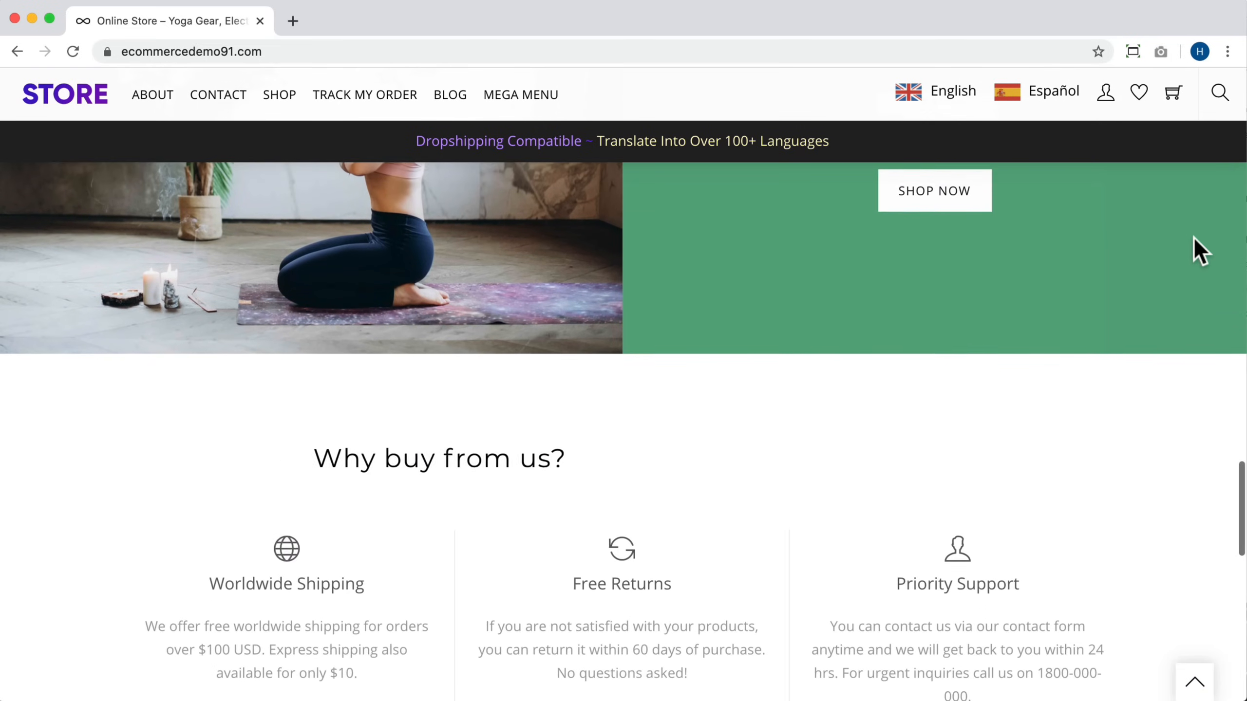
scroll(1194, 238, "down", 17)
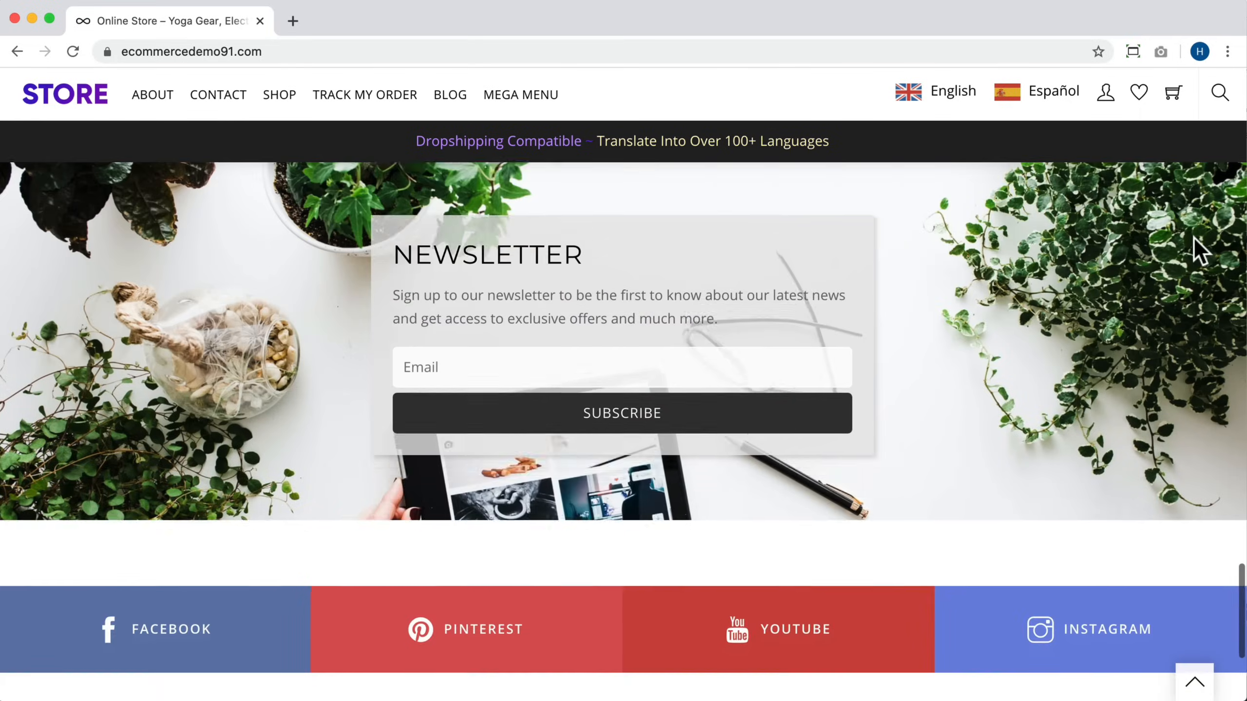
scroll(1194, 237, "down", 2)
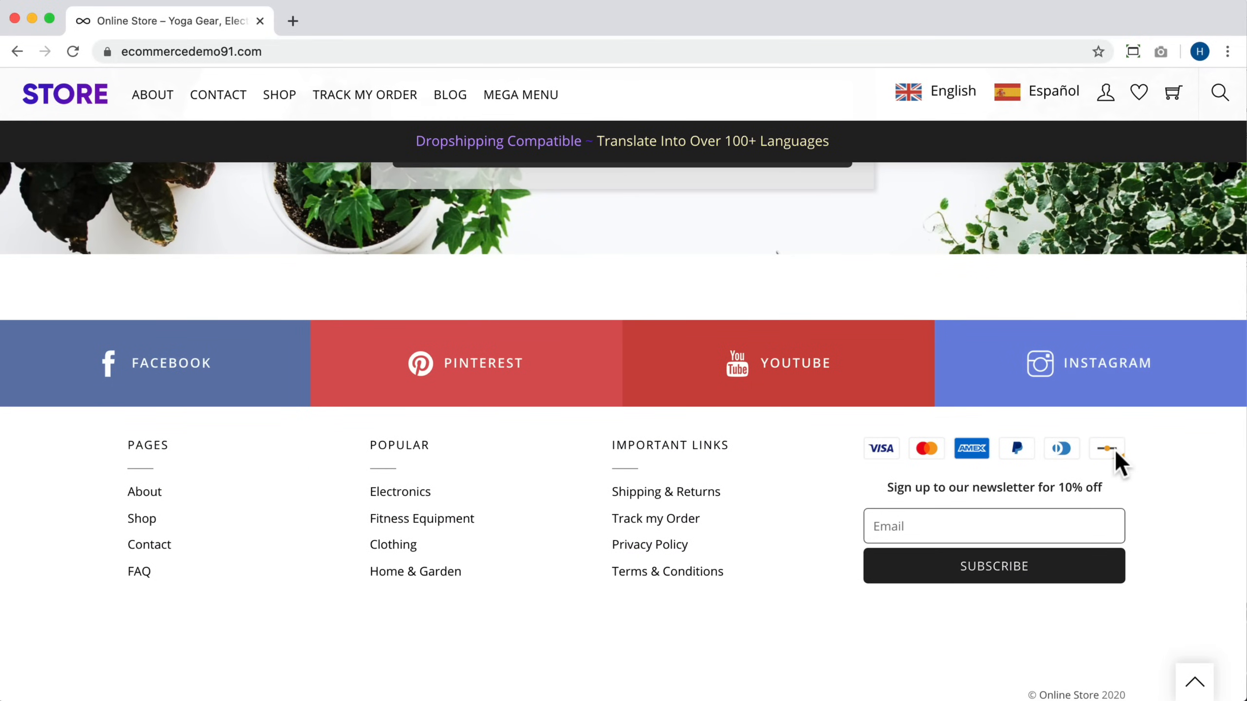
Step: Go back to the top of the homepage and switch the storefront language to Español
left_click(1193, 683)
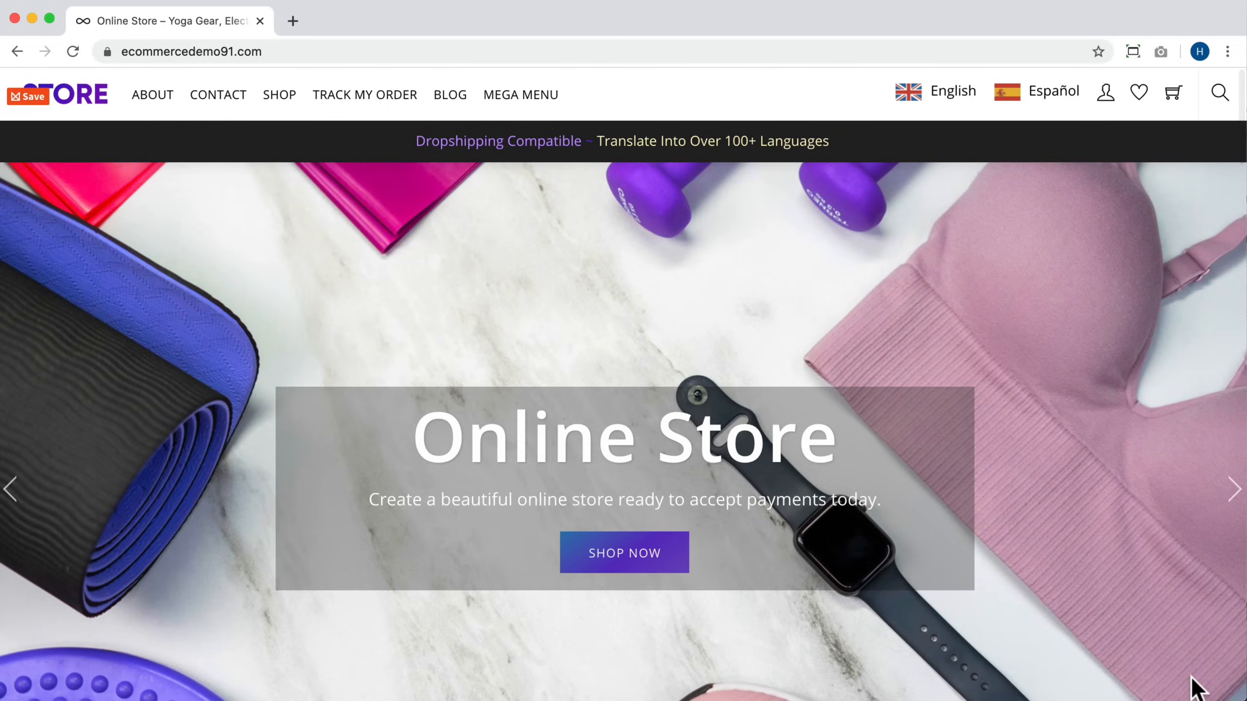
left_click(1047, 101)
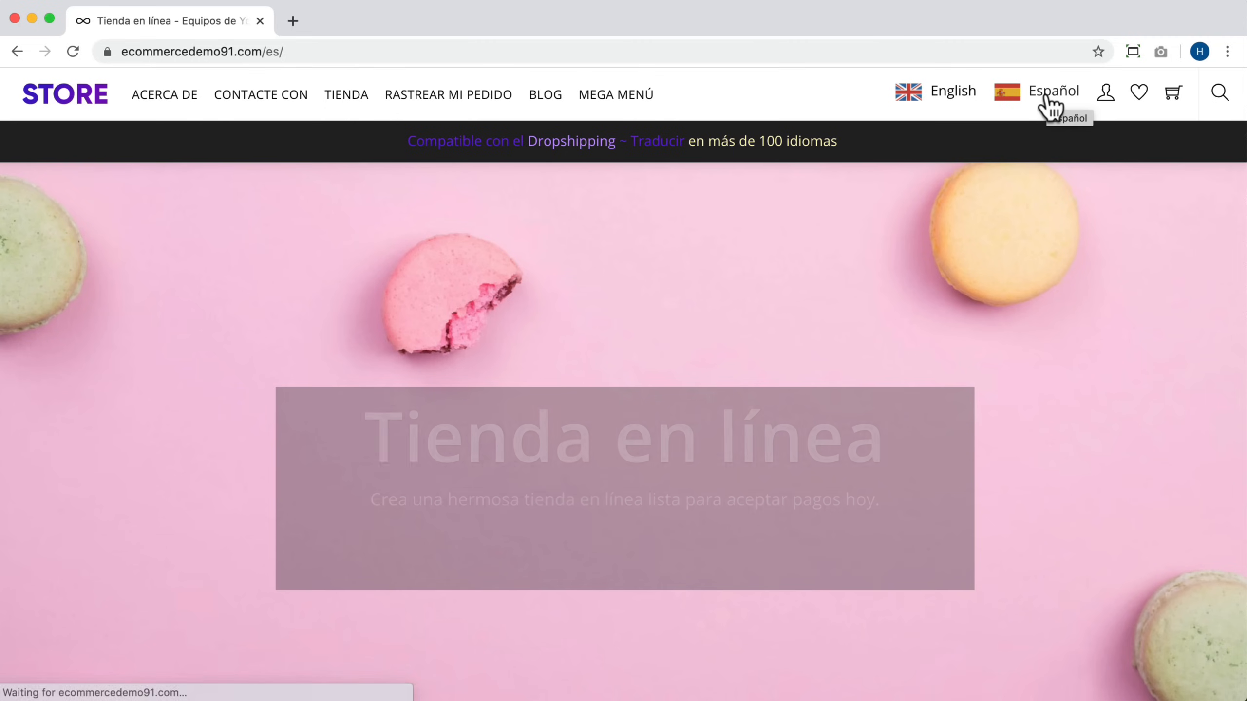